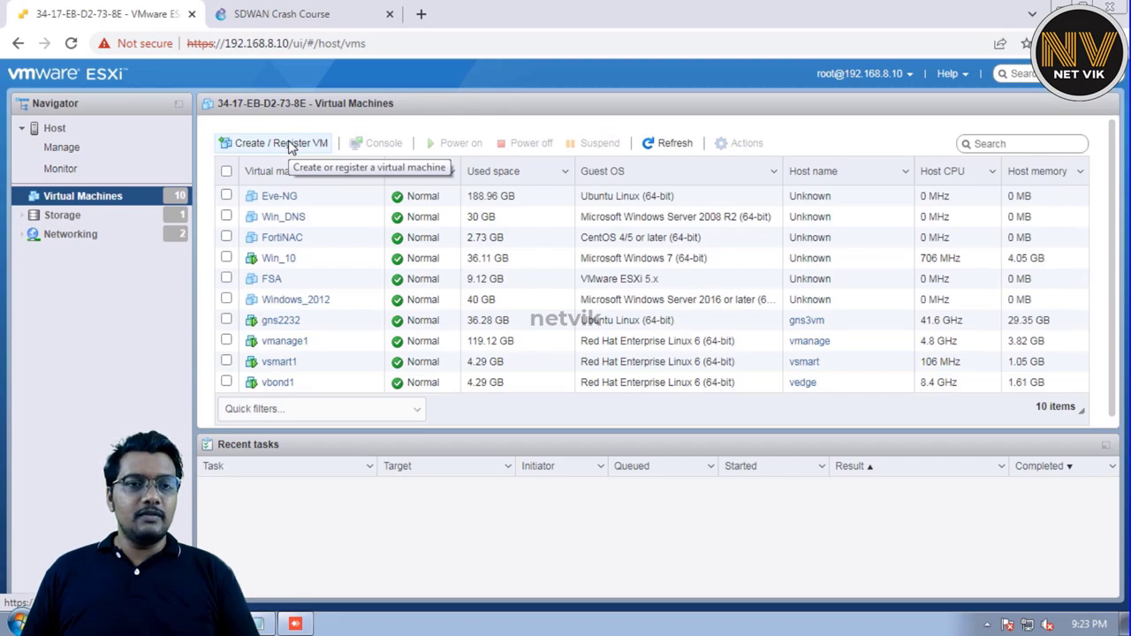
left_click(290, 144)
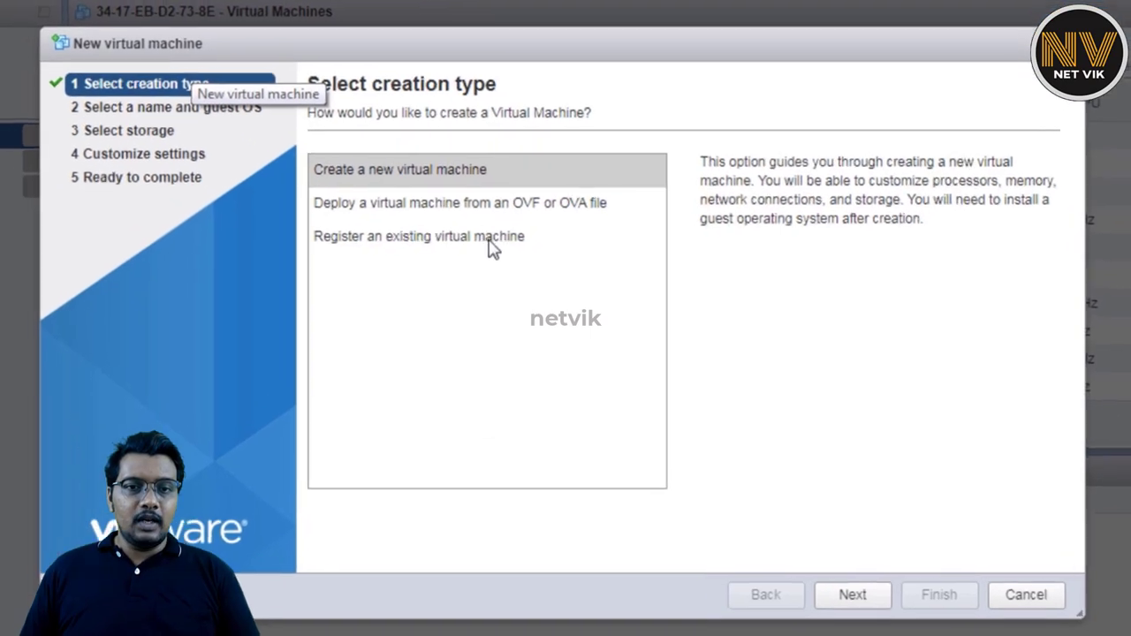
left_click(509, 205)
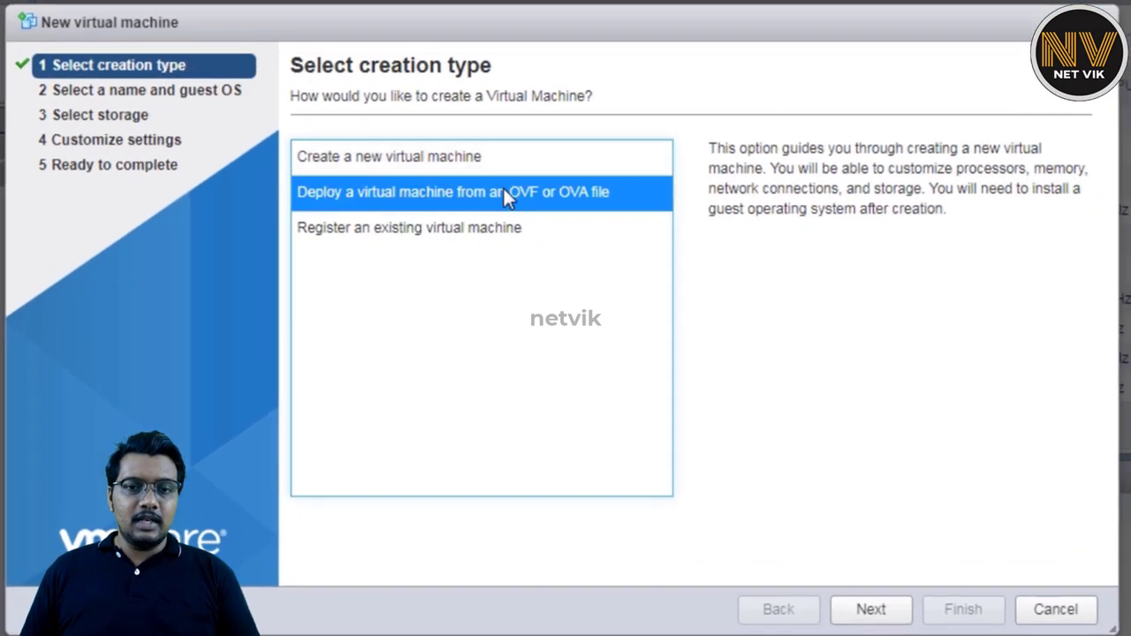
left_click(870, 610)
left_click(349, 181)
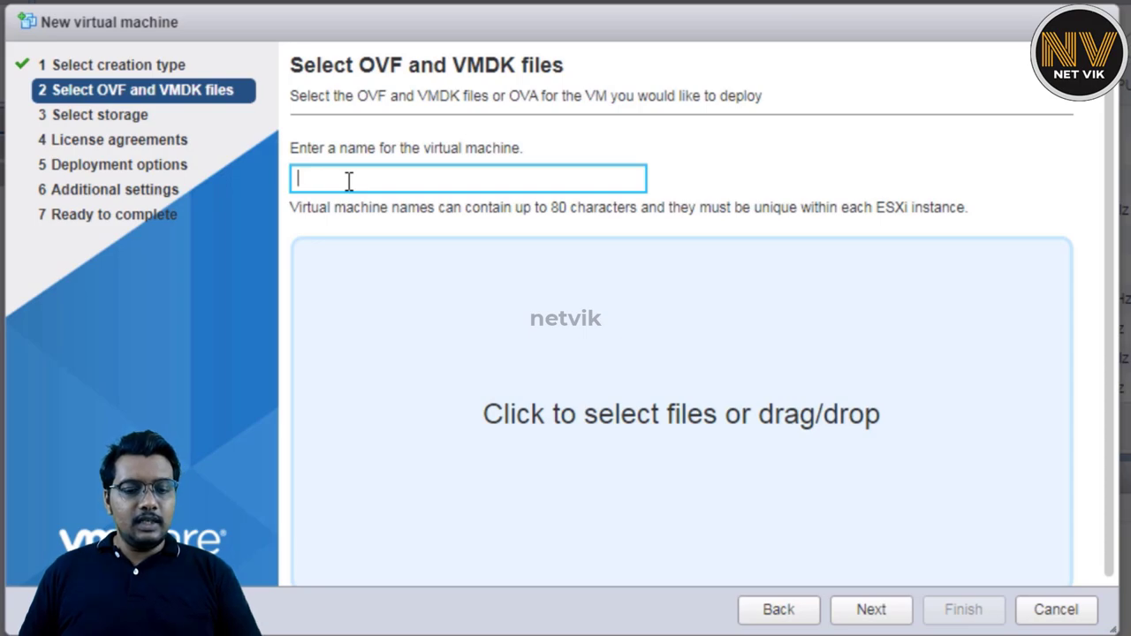
type("test")
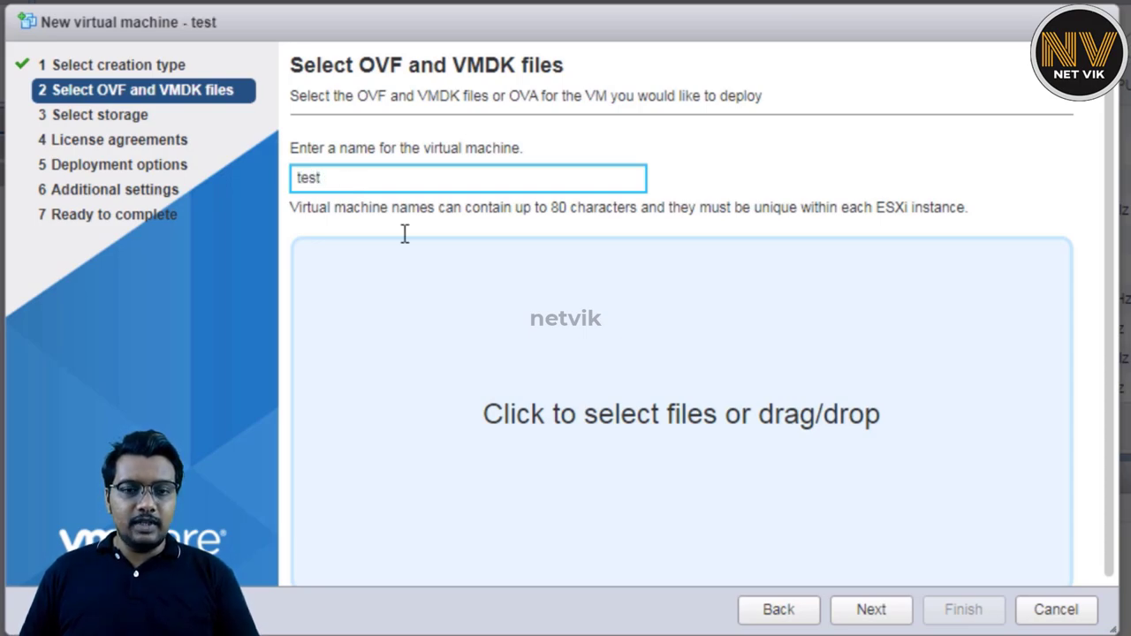
left_click(538, 361)
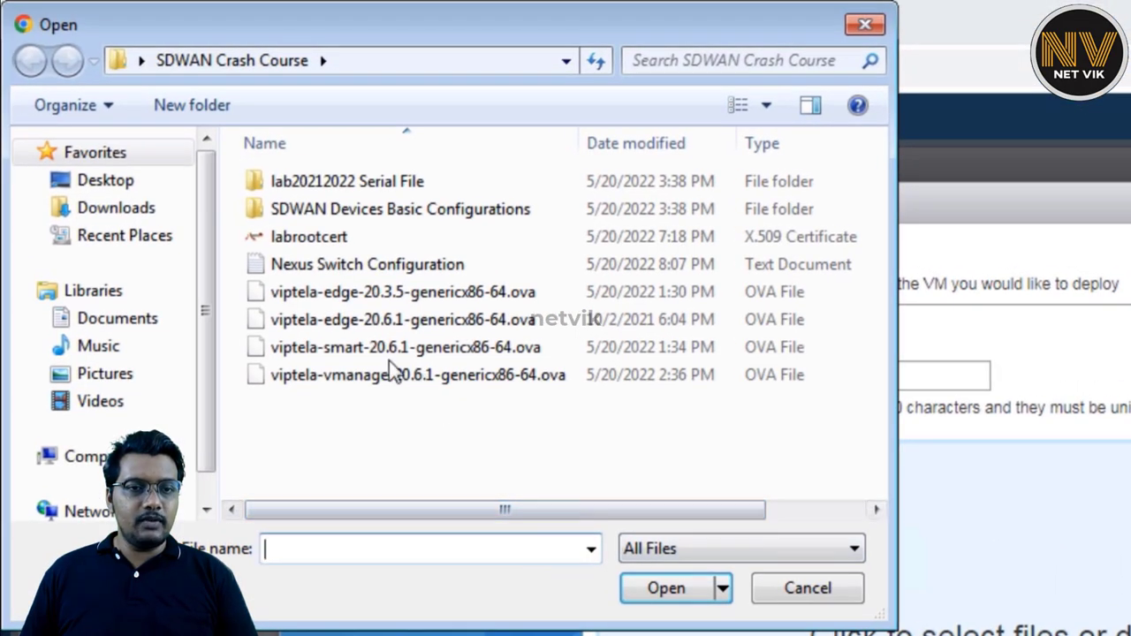
double_click(340, 298)
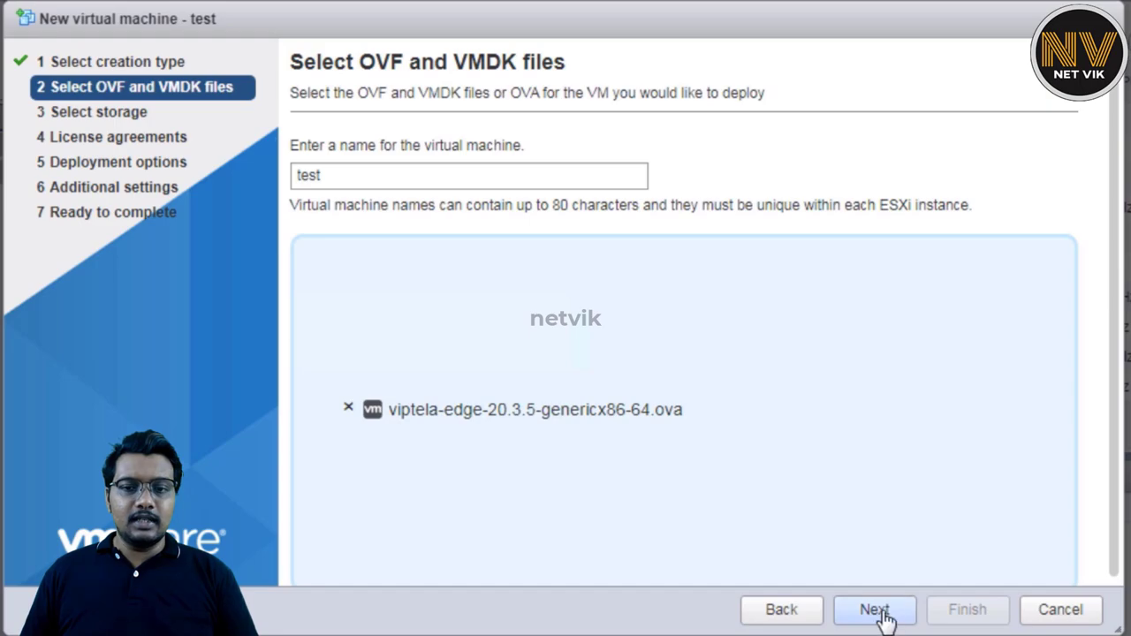
left_click(874, 610)
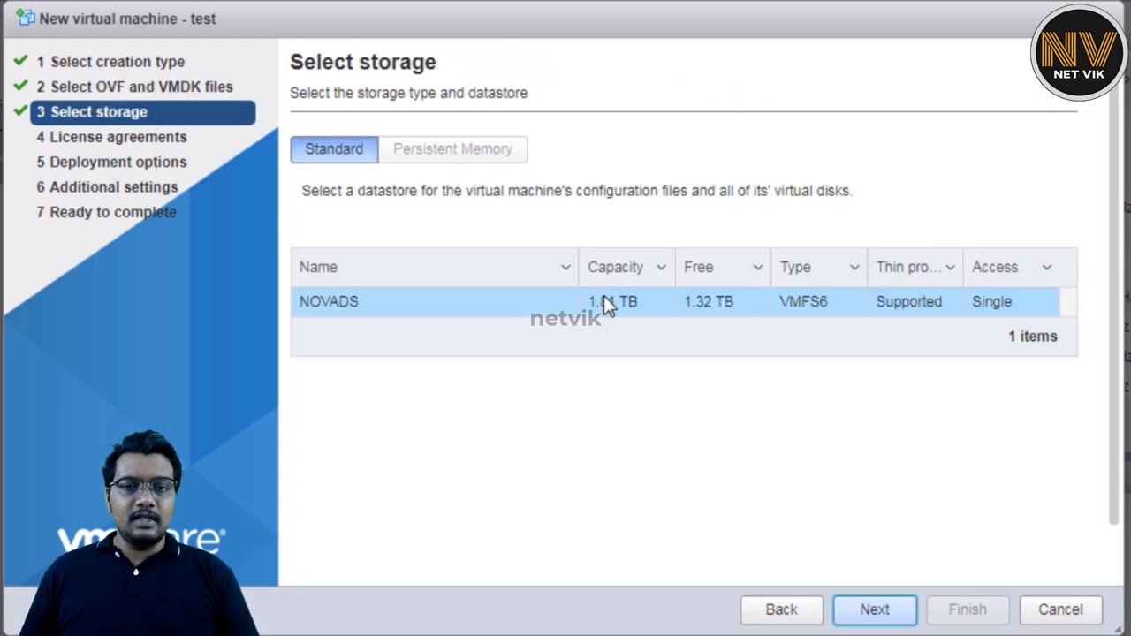
left_click(873, 610)
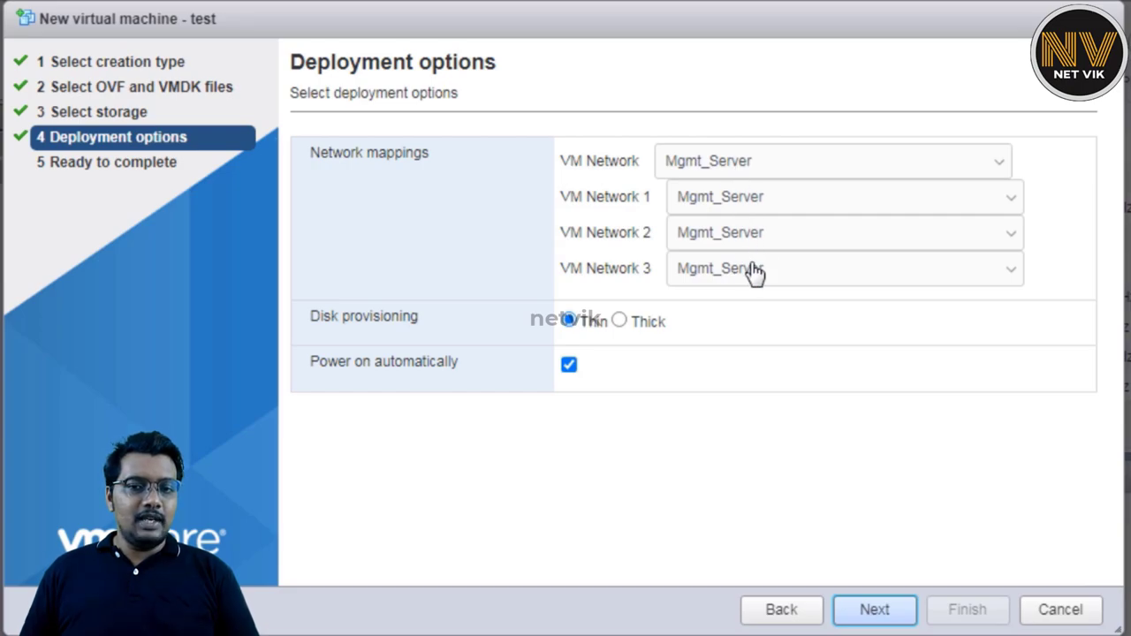
left_click(570, 364)
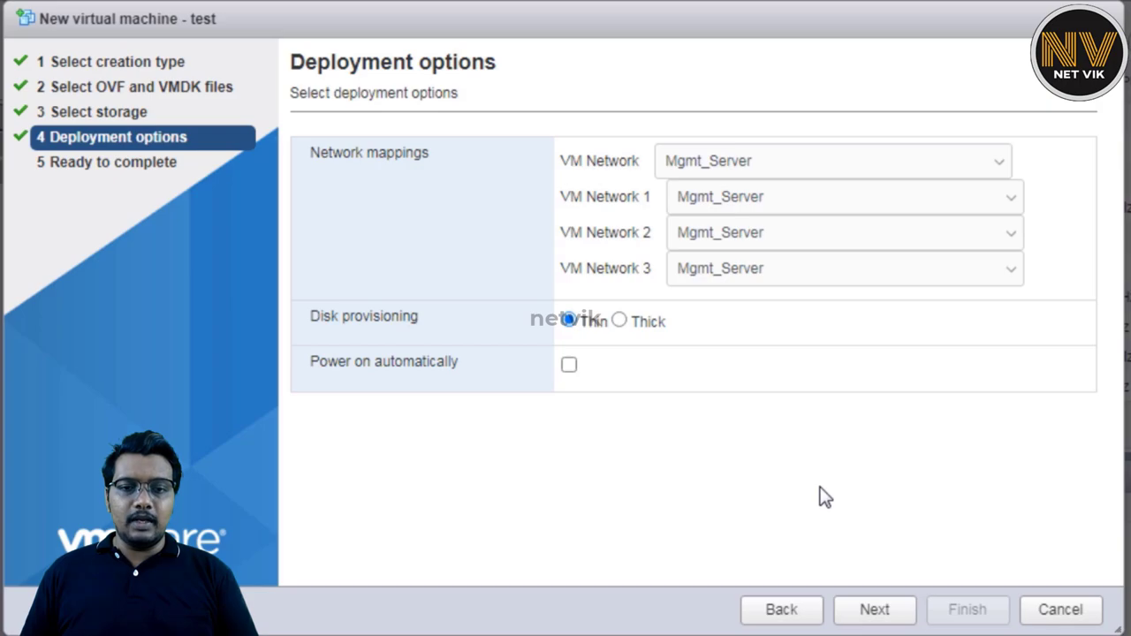
left_click(875, 609)
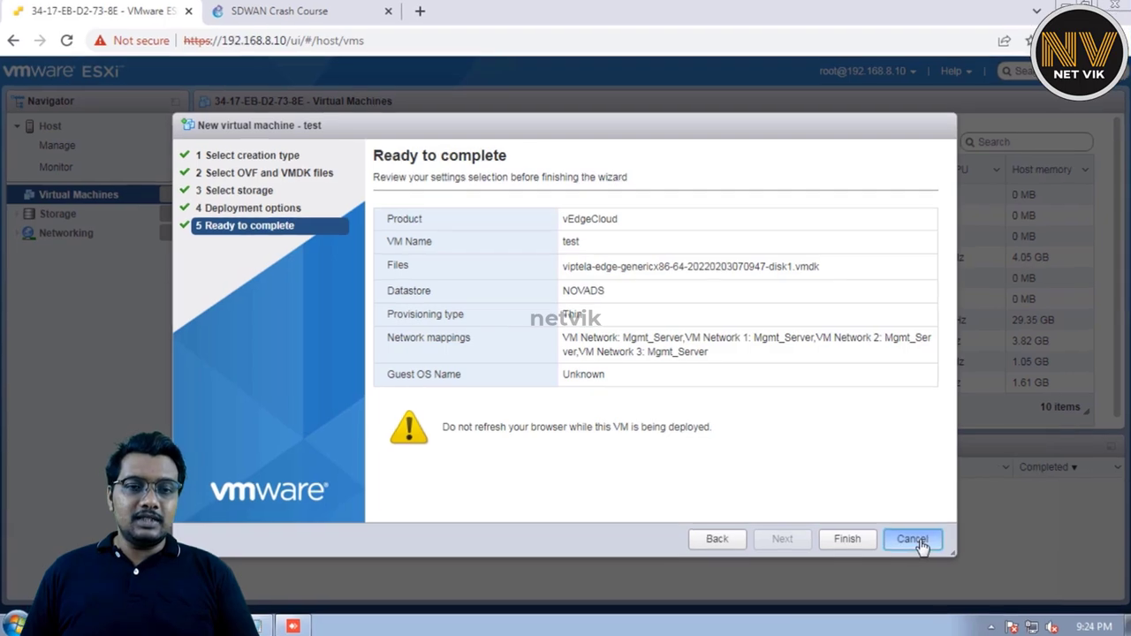
left_click(957, 560)
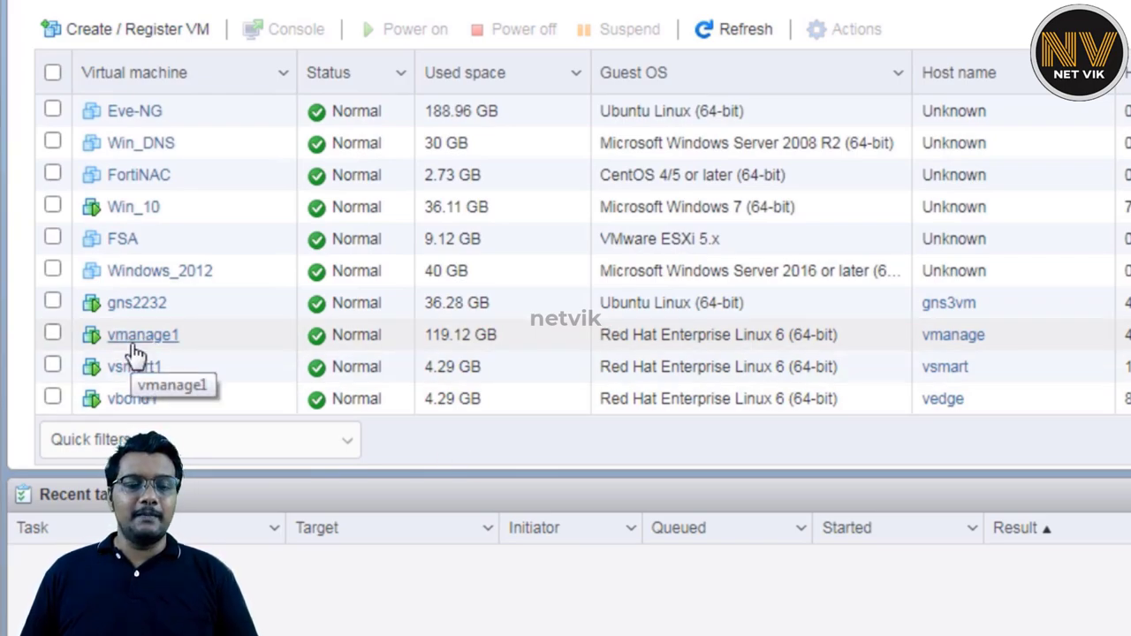
left_click(148, 346)
right_click(148, 347)
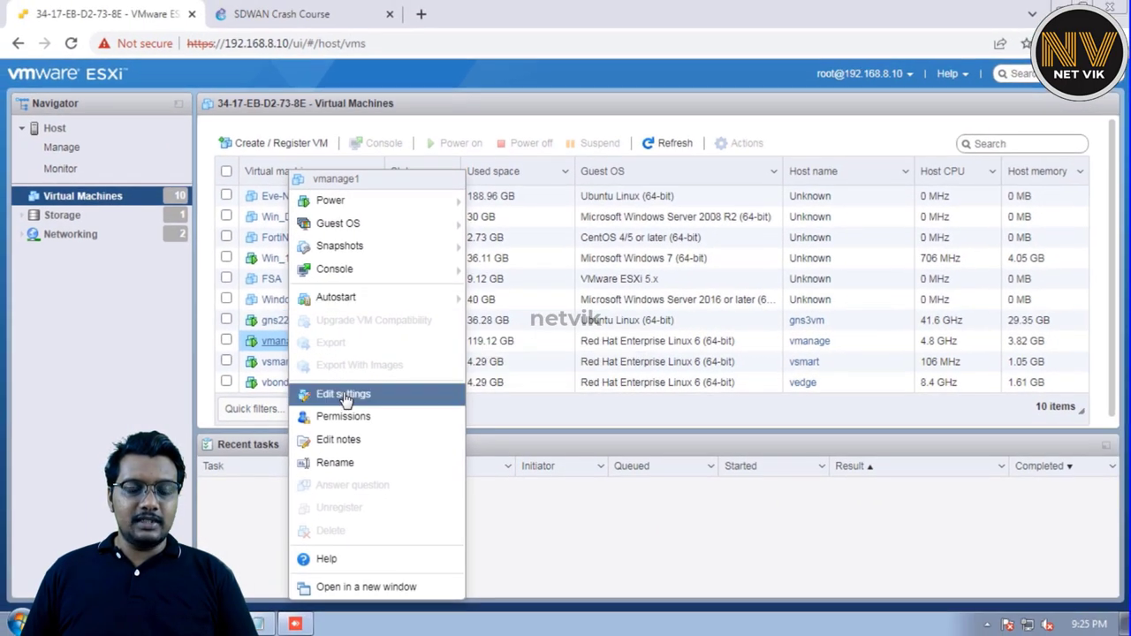
left_click(239, 419)
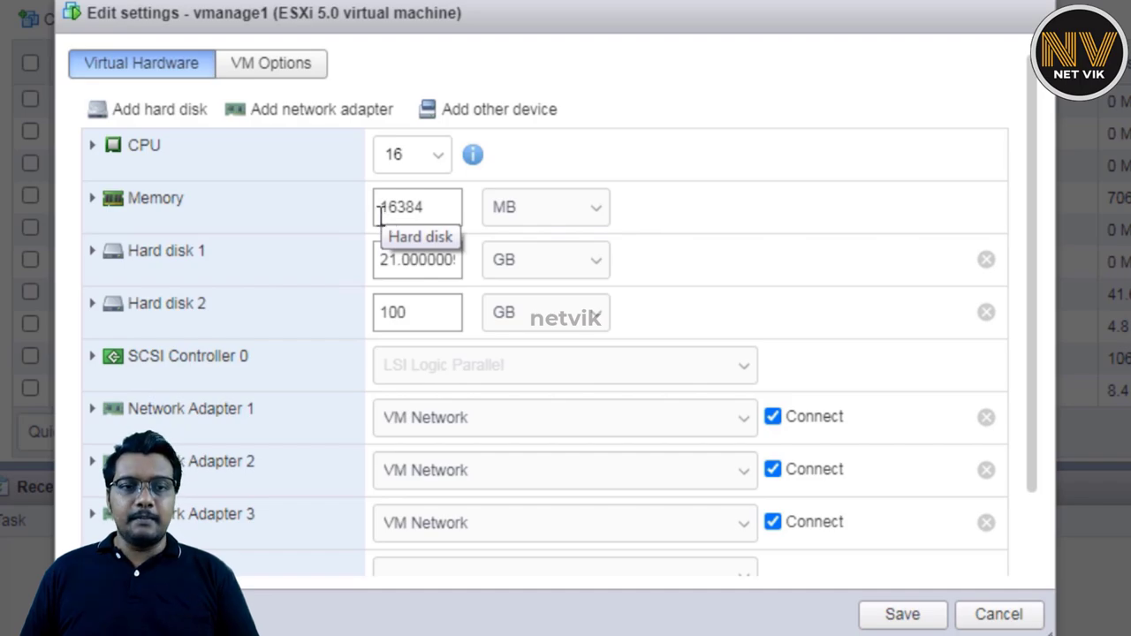
left_click(92, 303)
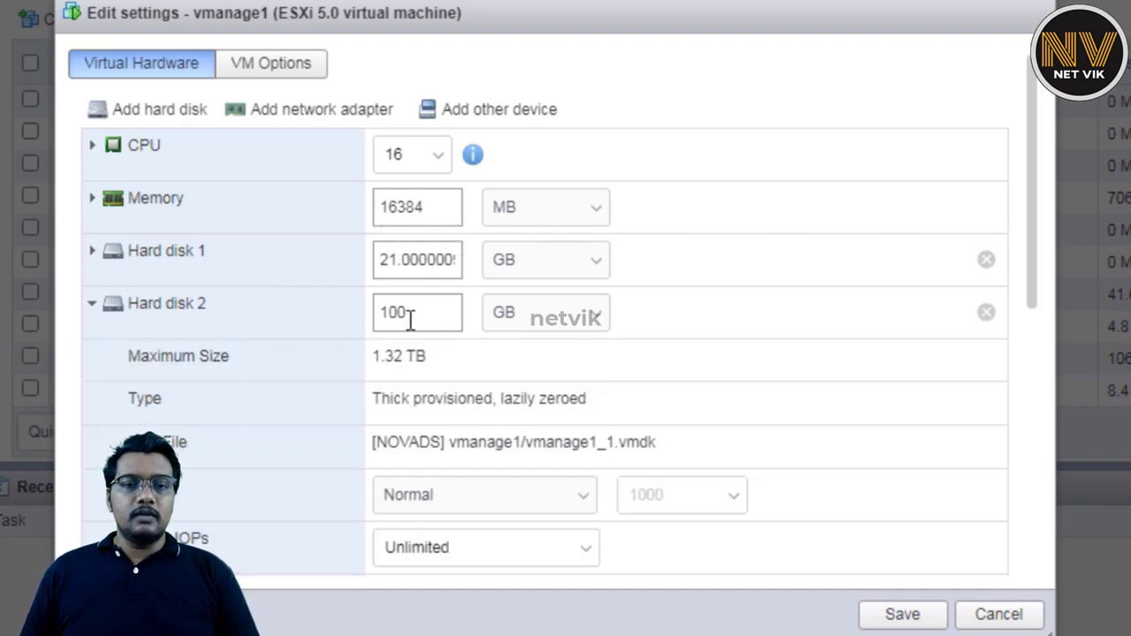
left_click(92, 303)
left_click(152, 113)
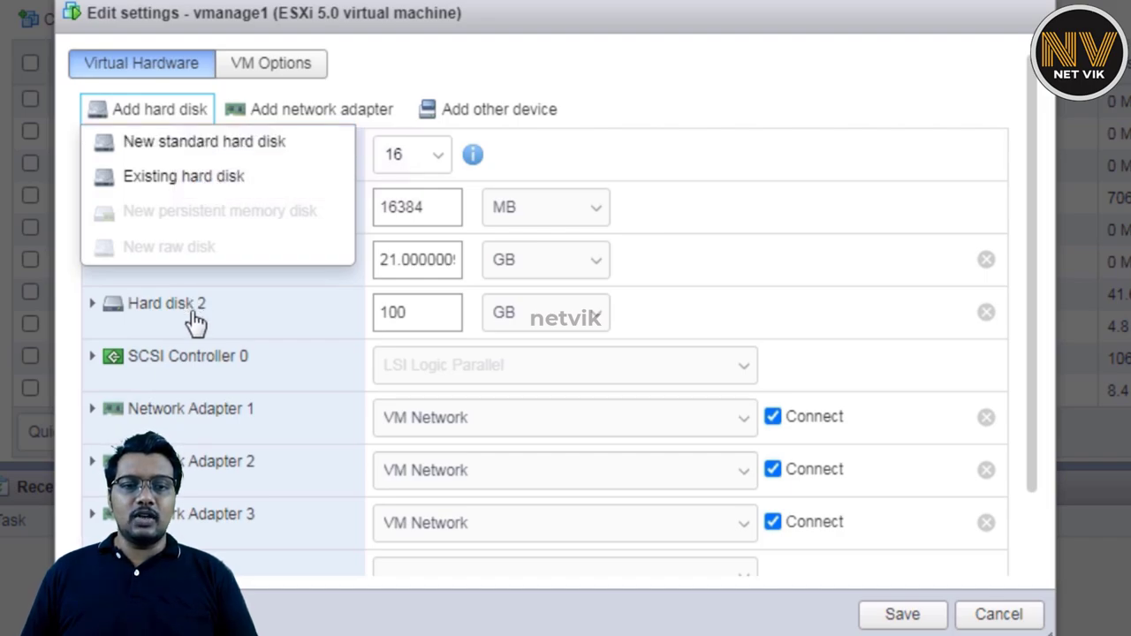
left_click(419, 429)
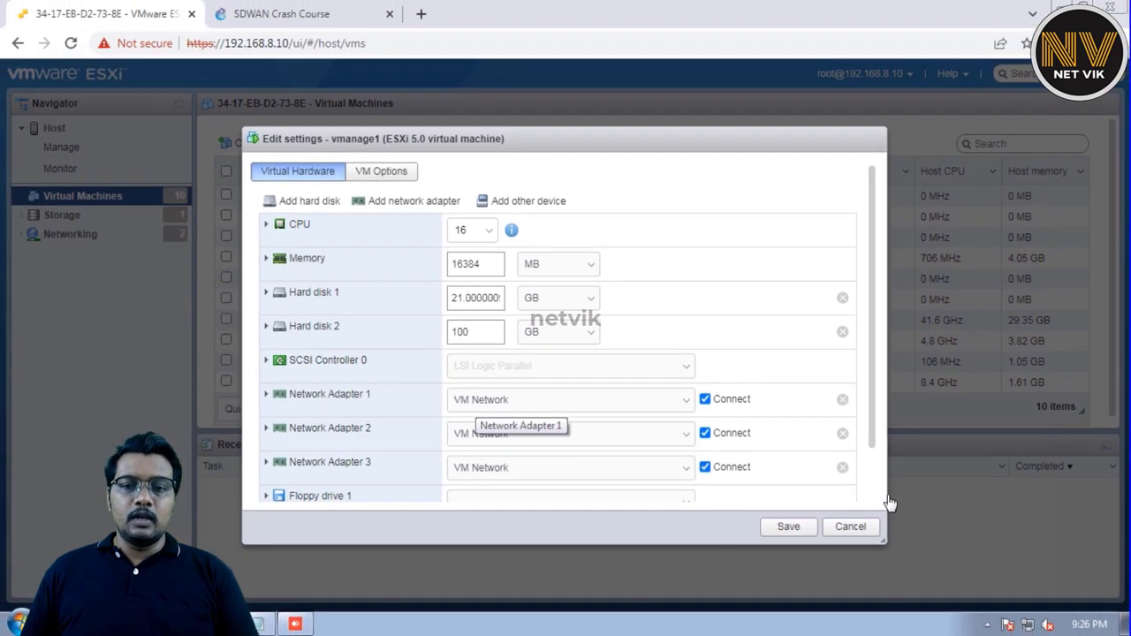
left_click(850, 527)
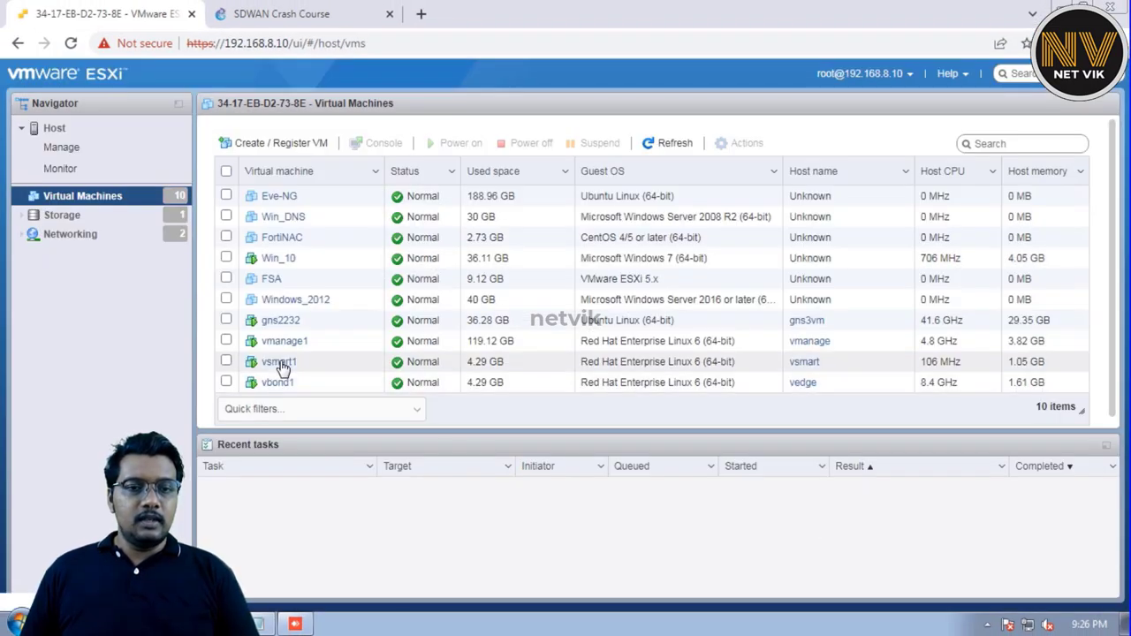
left_click(279, 363)
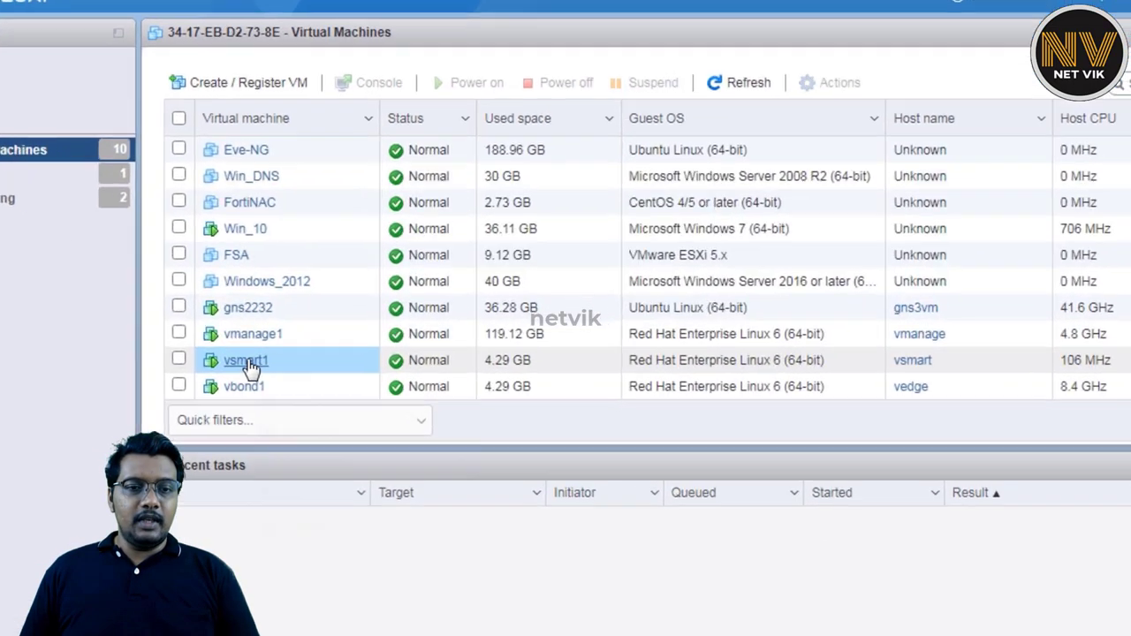
right_click(250, 362)
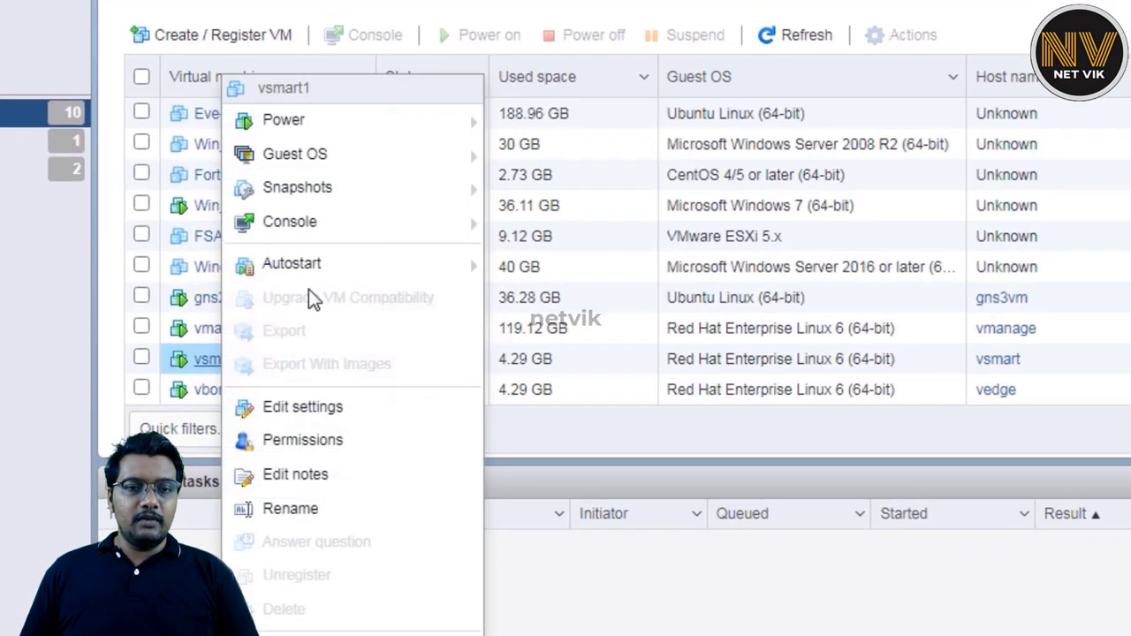
left_click(303, 409)
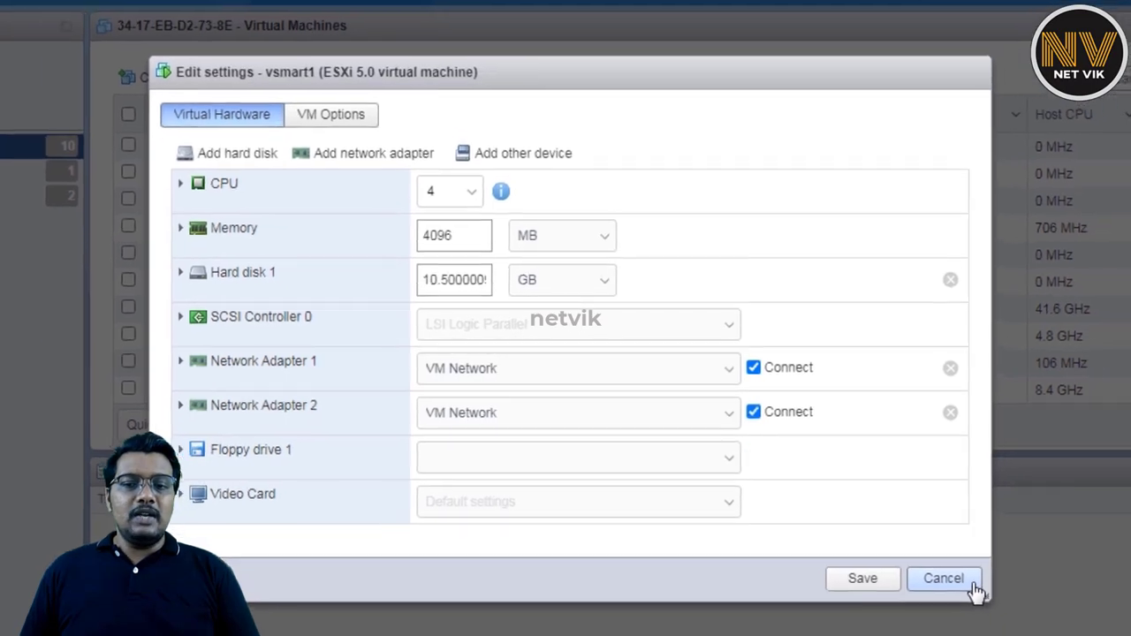
left_click(994, 604)
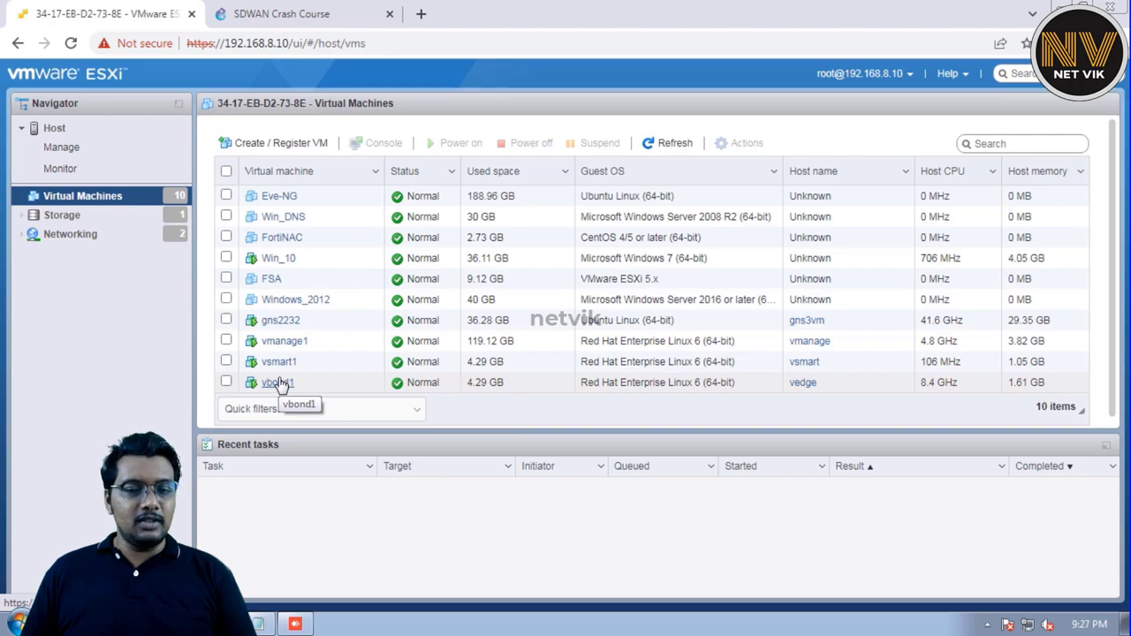
Open the vmanage1 browser console from its actions menu
left_click(290, 345)
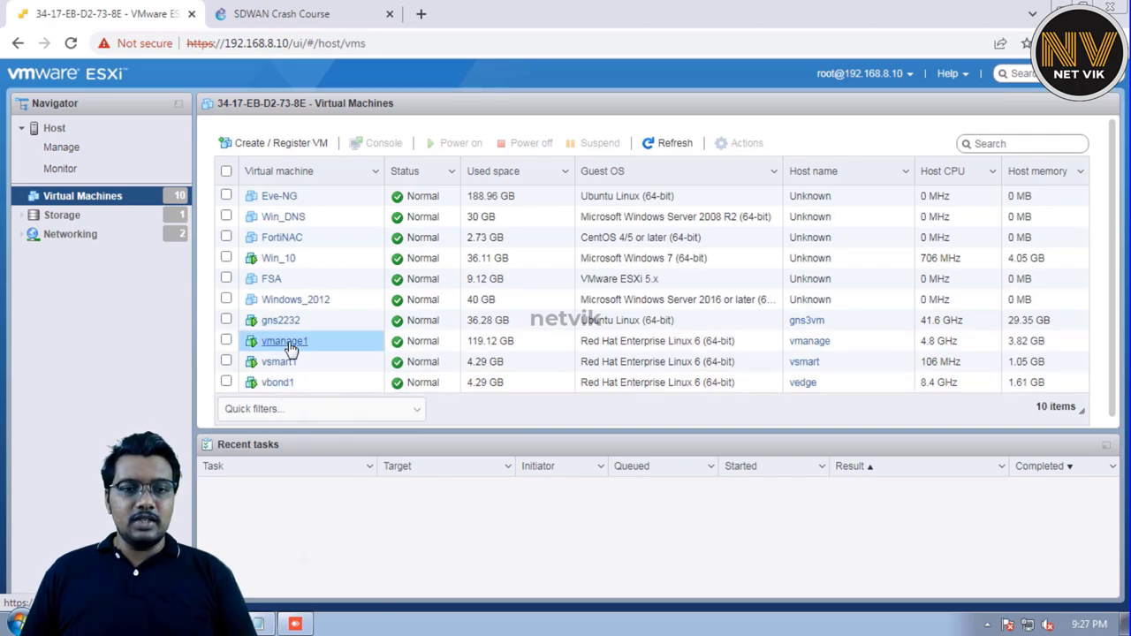
right_click(290, 346)
mouse_move(364, 270)
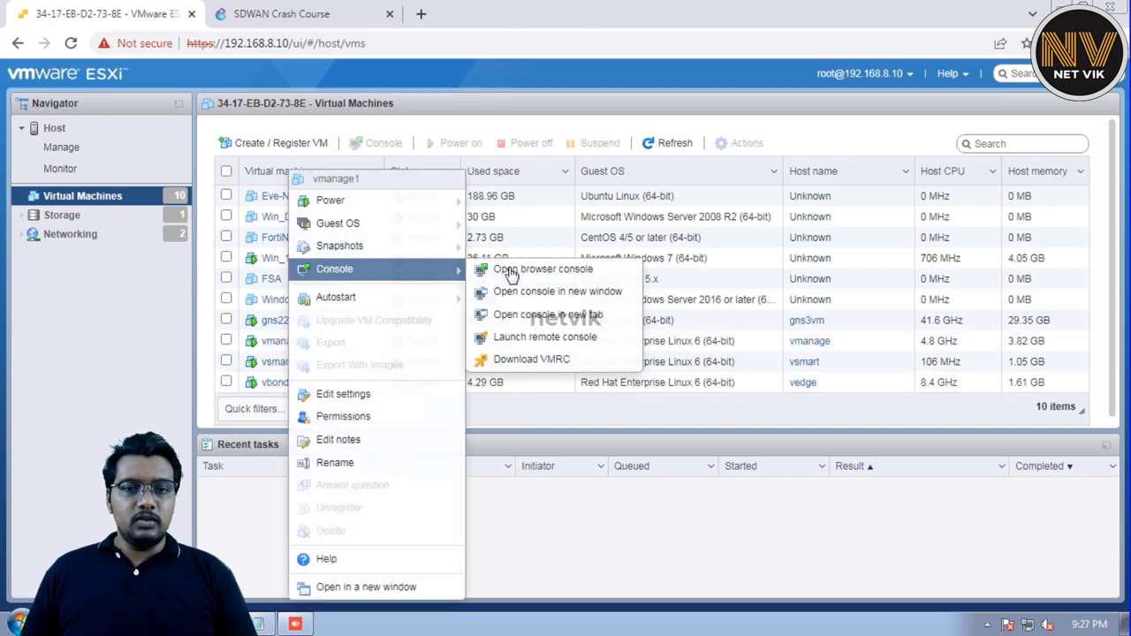
left_click(511, 271)
Log in to vmanage1 as admin and set and confirm a new admin password
type("admin")
key("Return")
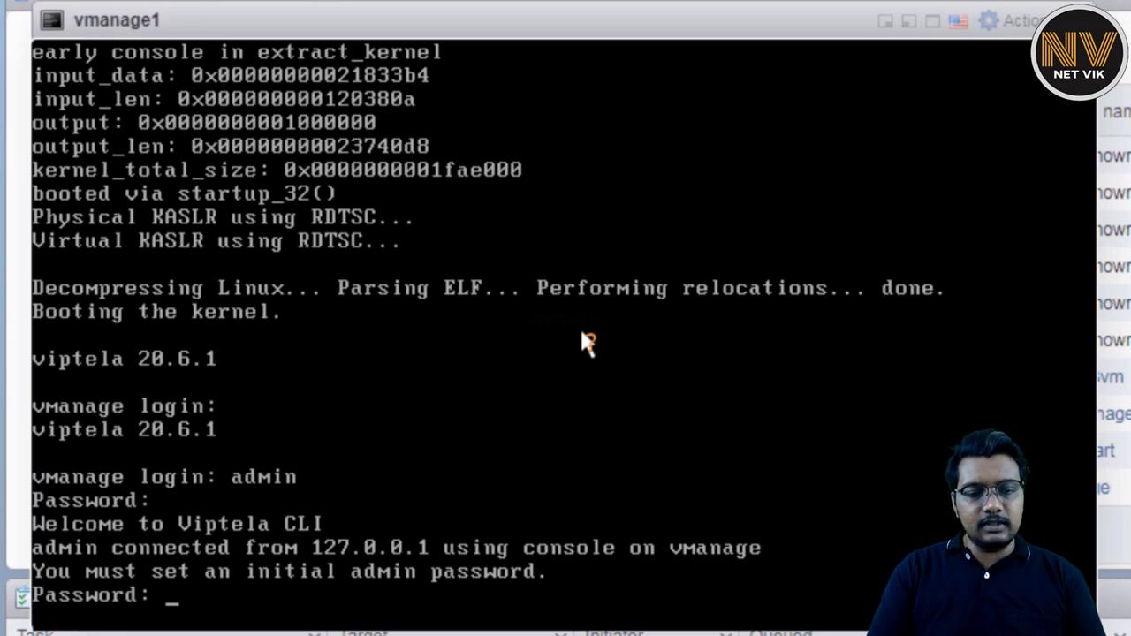
key("Return")
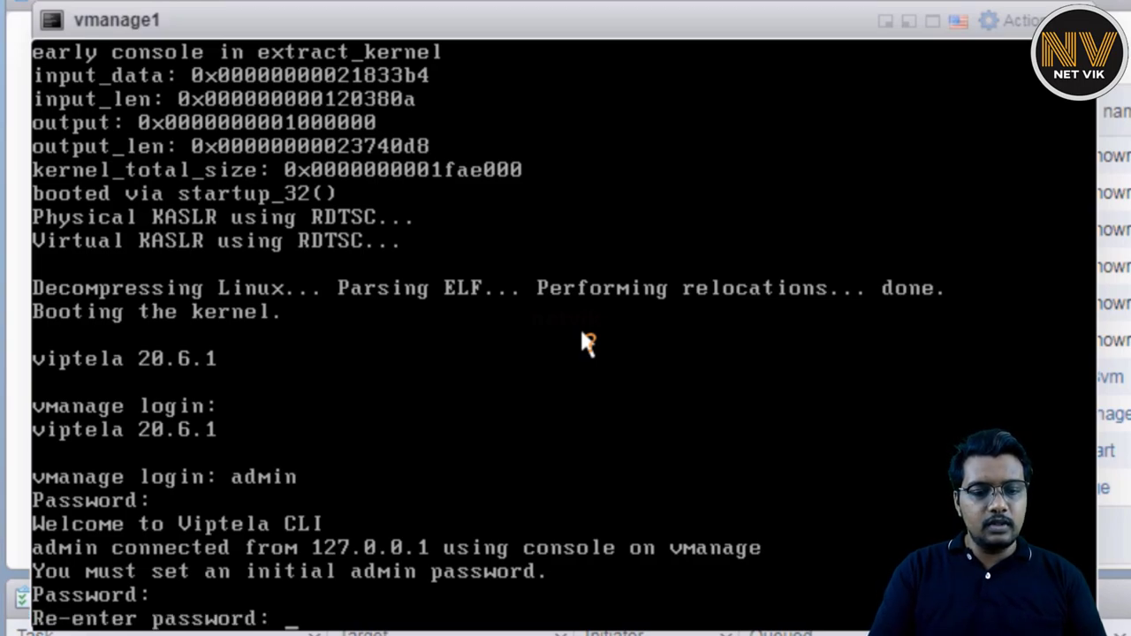
key("Return")
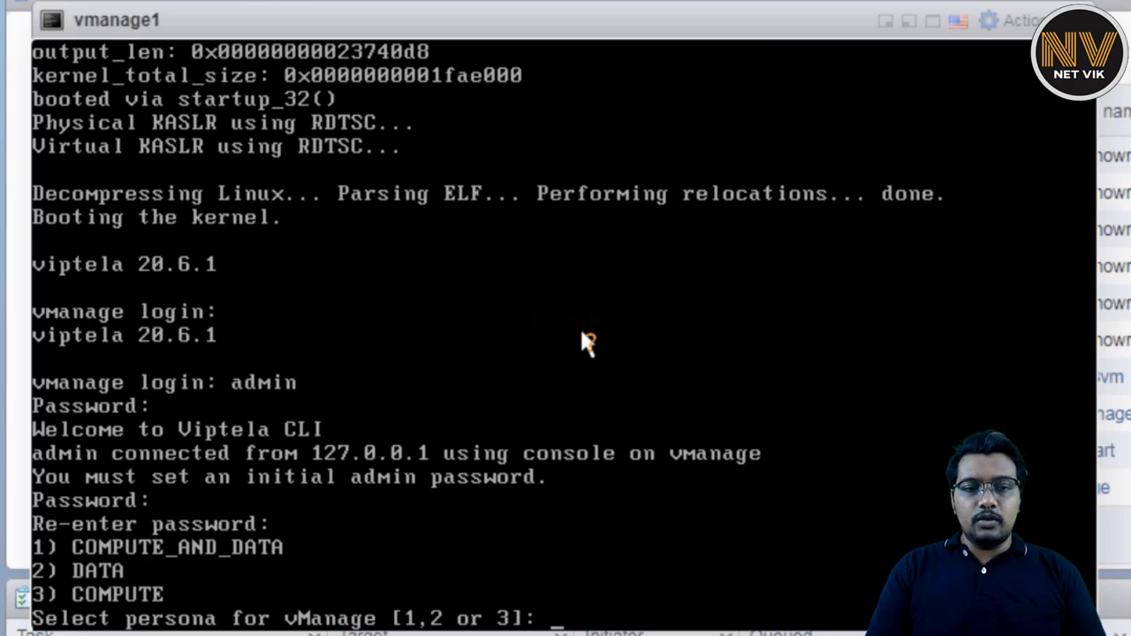
Choose persona 1 (COMPUTE_AND_DATA) and format sdb as the storage device
type("1")
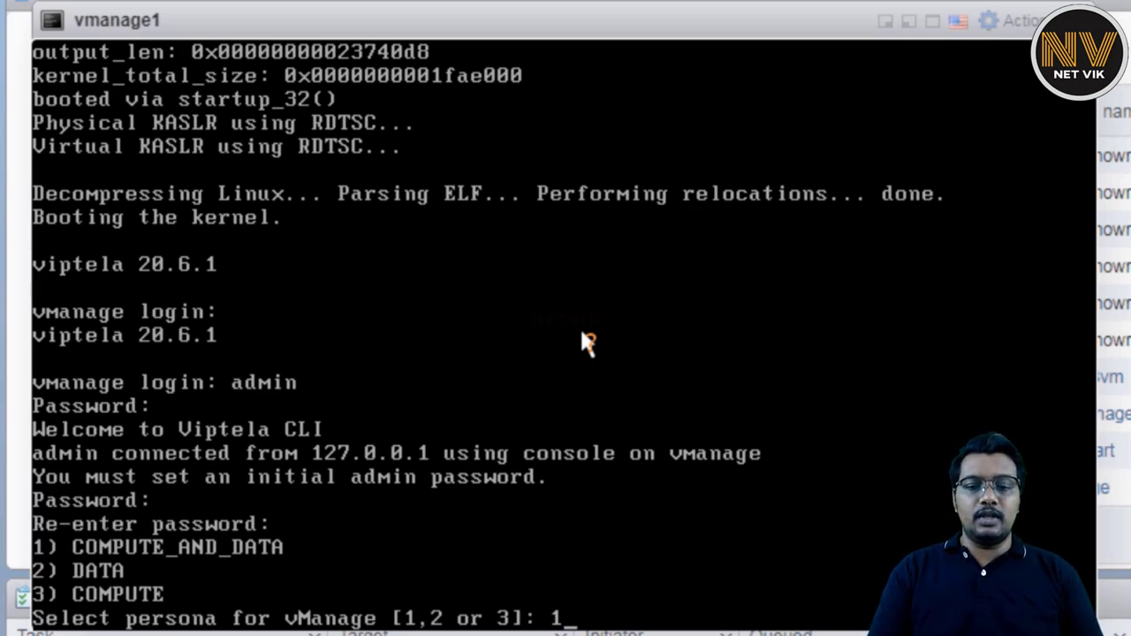
key("Return")
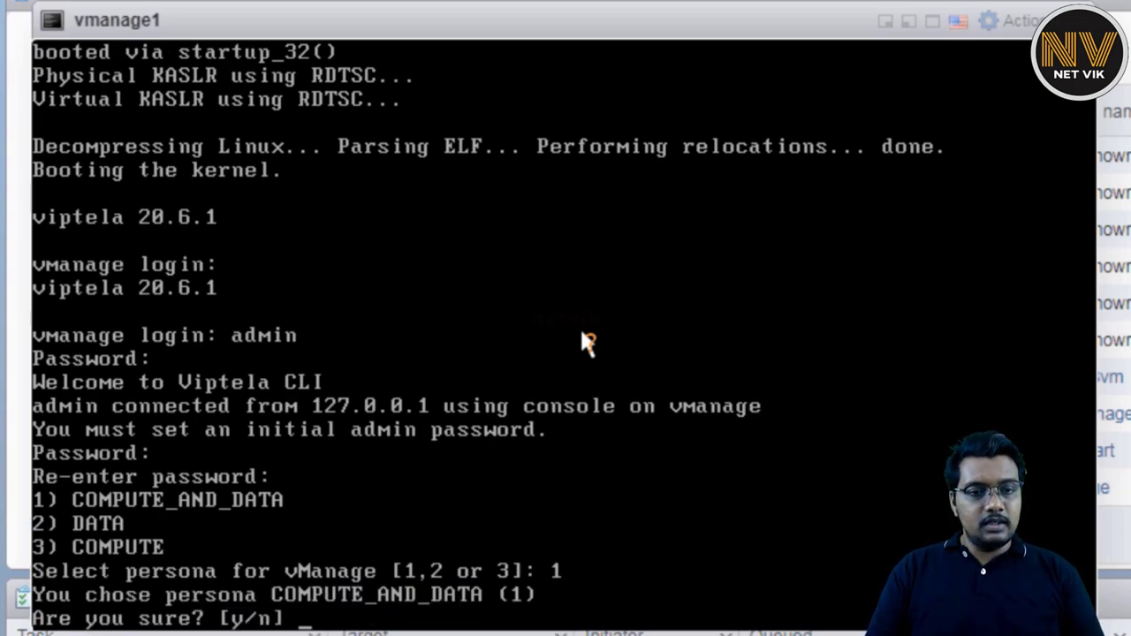
type("y")
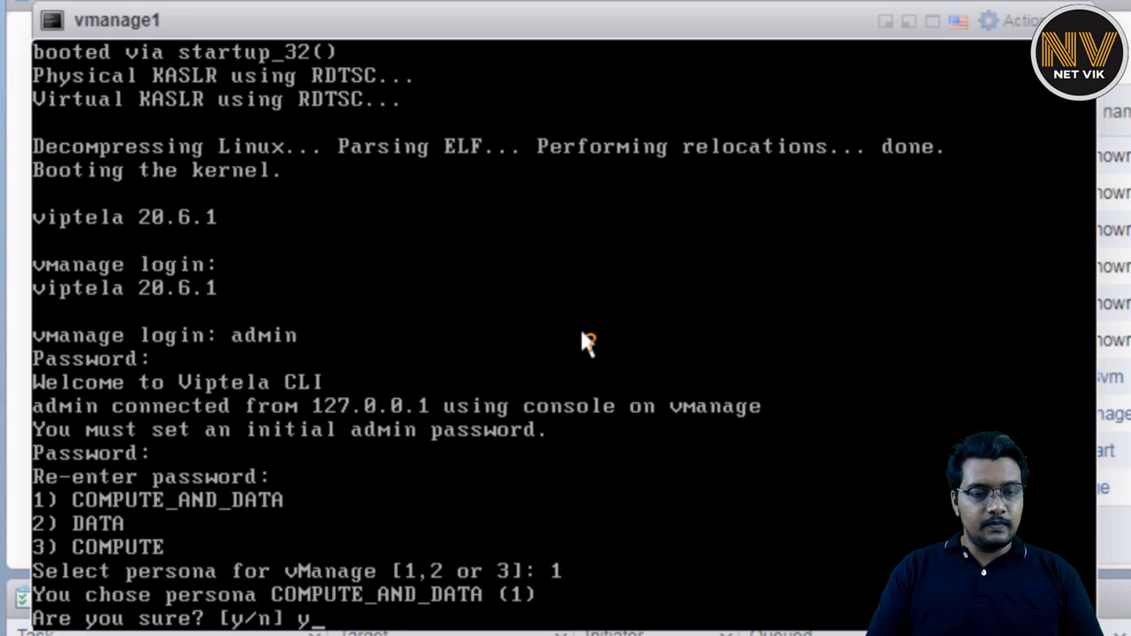
key("Return")
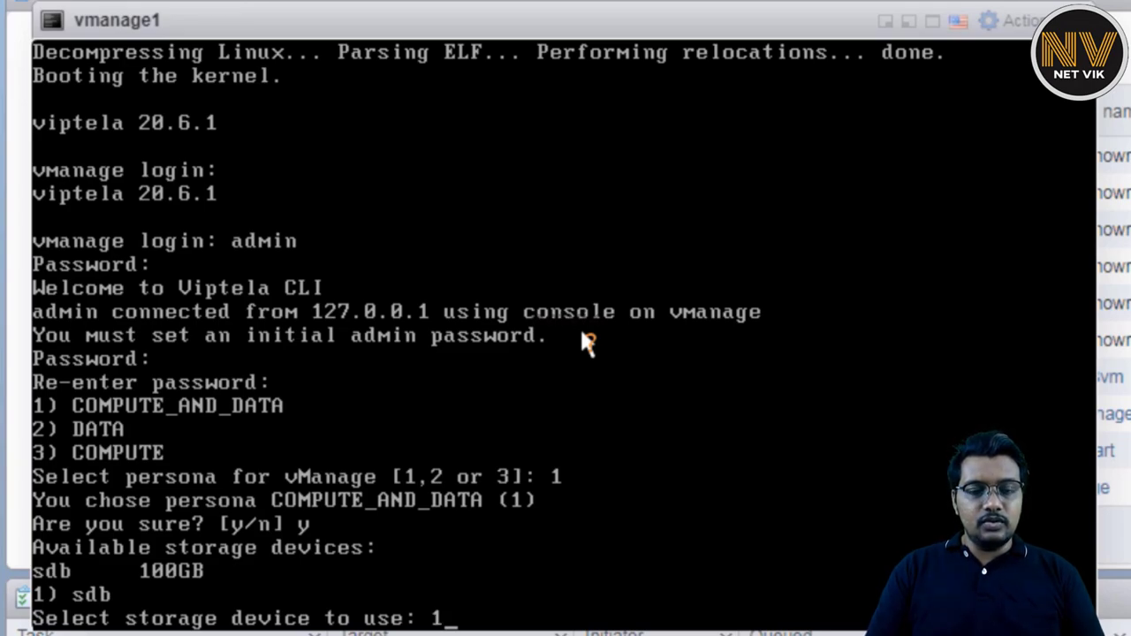
key("Return")
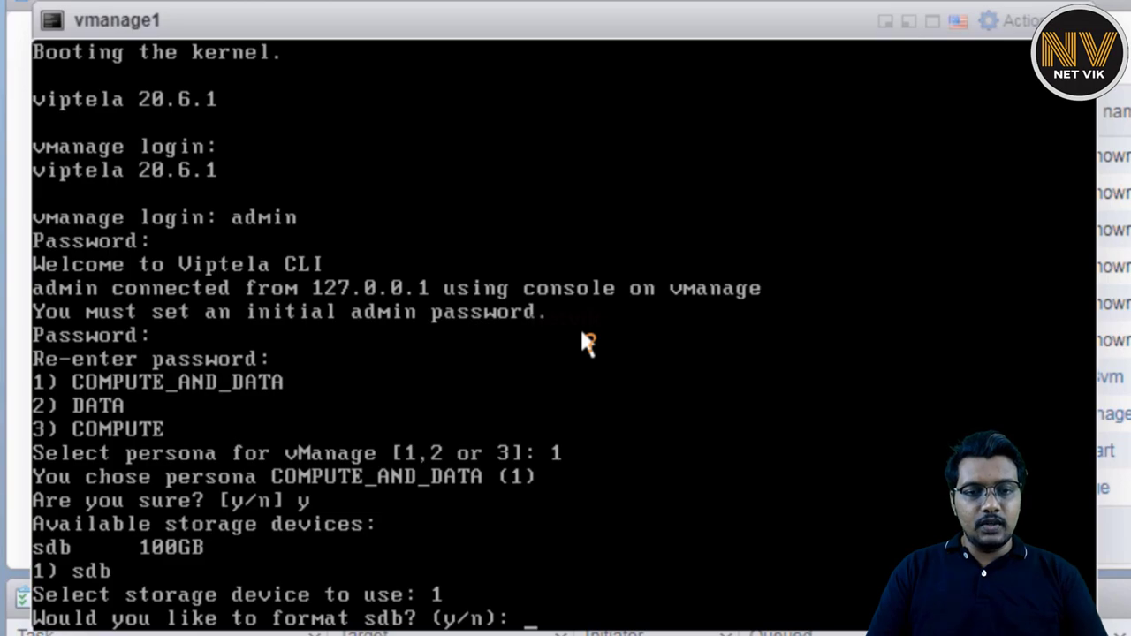
type("y")
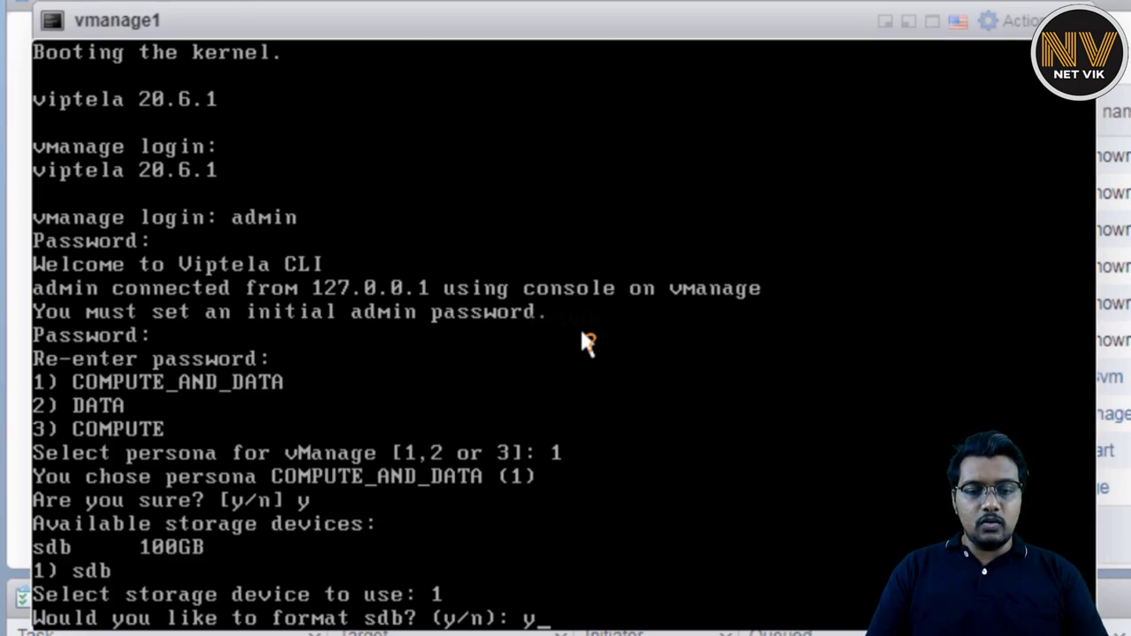
key("Return")
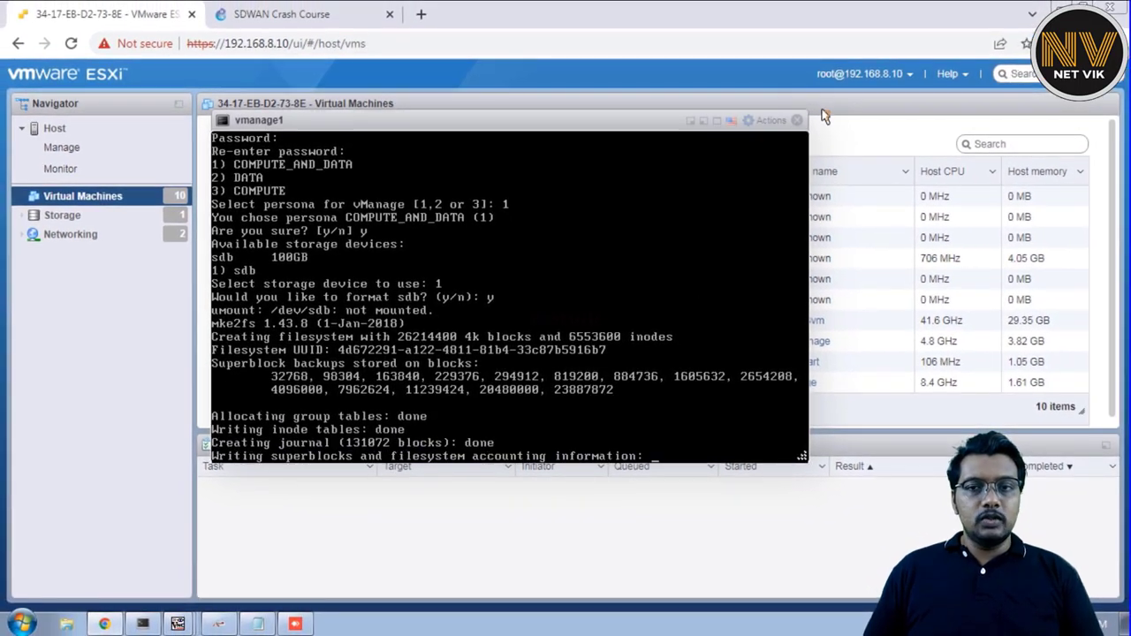
Close the vmanage1 console and open the vsmart1 console instead
left_click(797, 122)
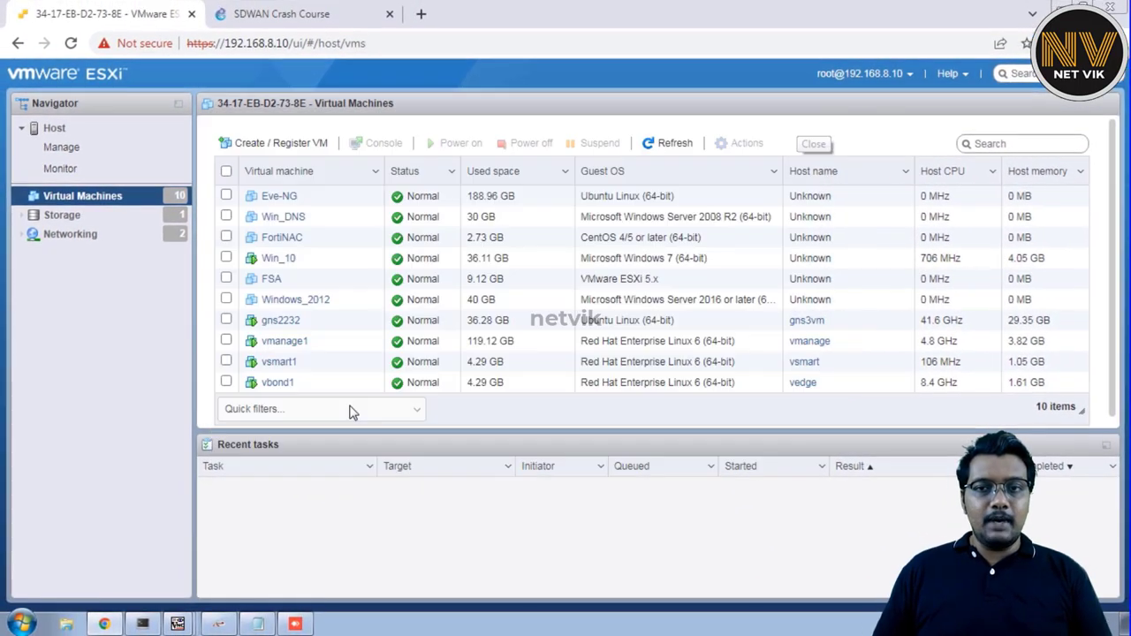
left_click(280, 364)
right_click(279, 364)
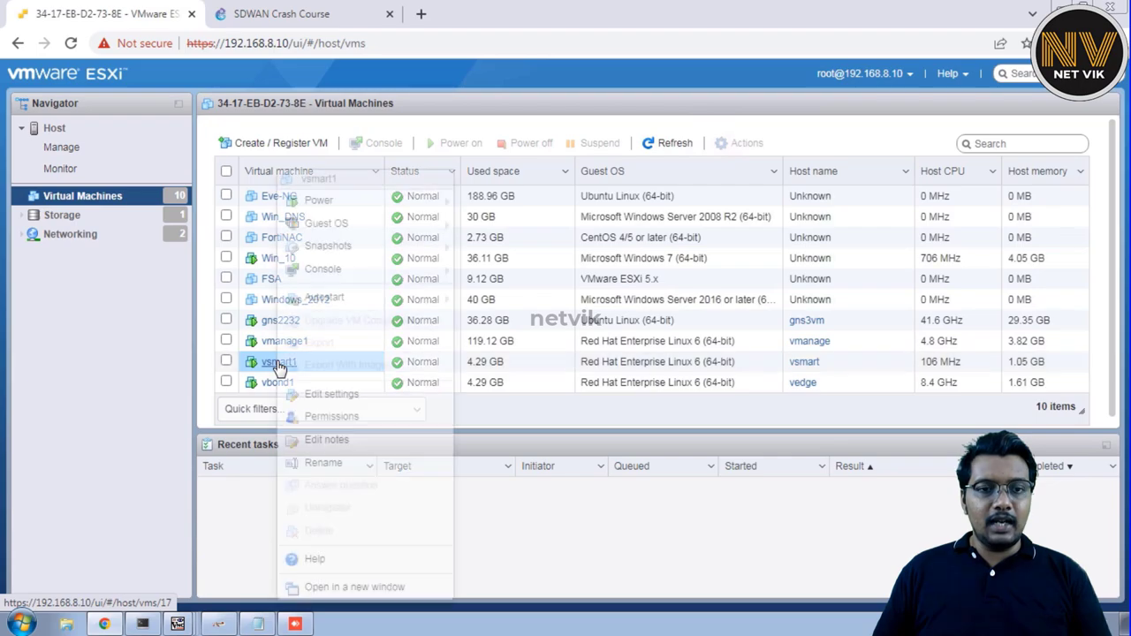
left_click(389, 276)
Log in to vsmart1 as admin and set and confirm a new admin password
type("admin")
key("Return")
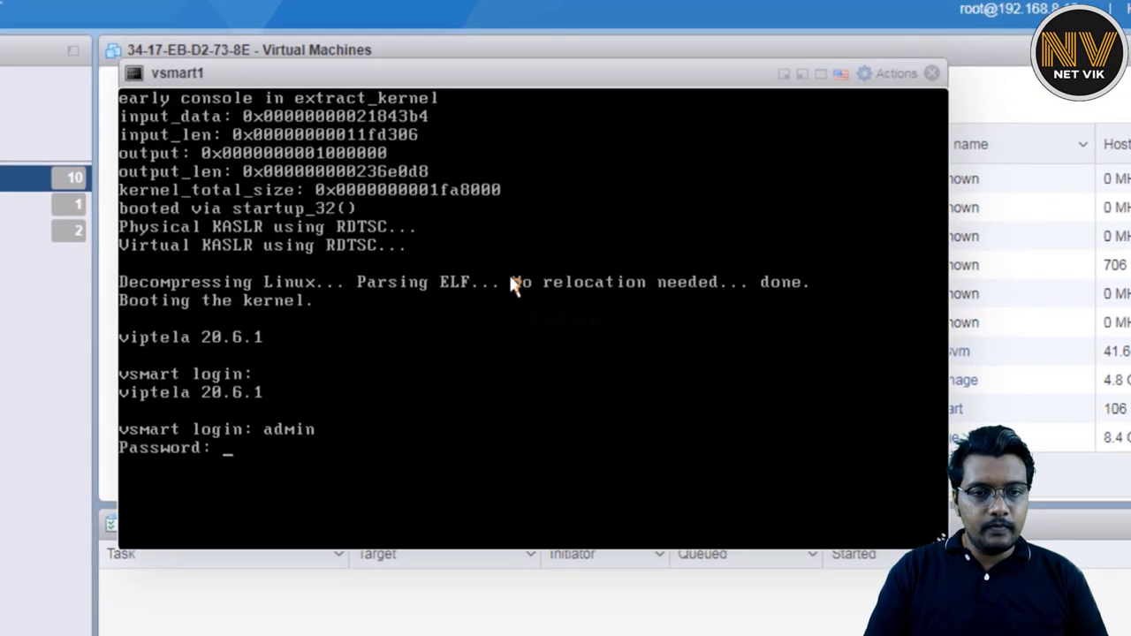
key("Return")
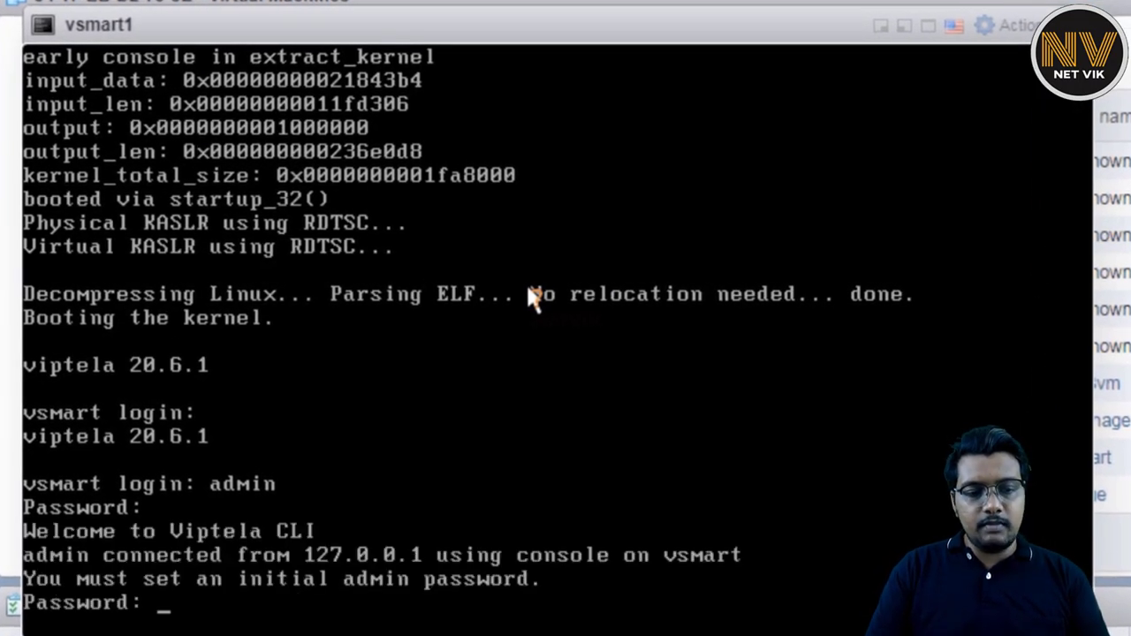
key("Return")
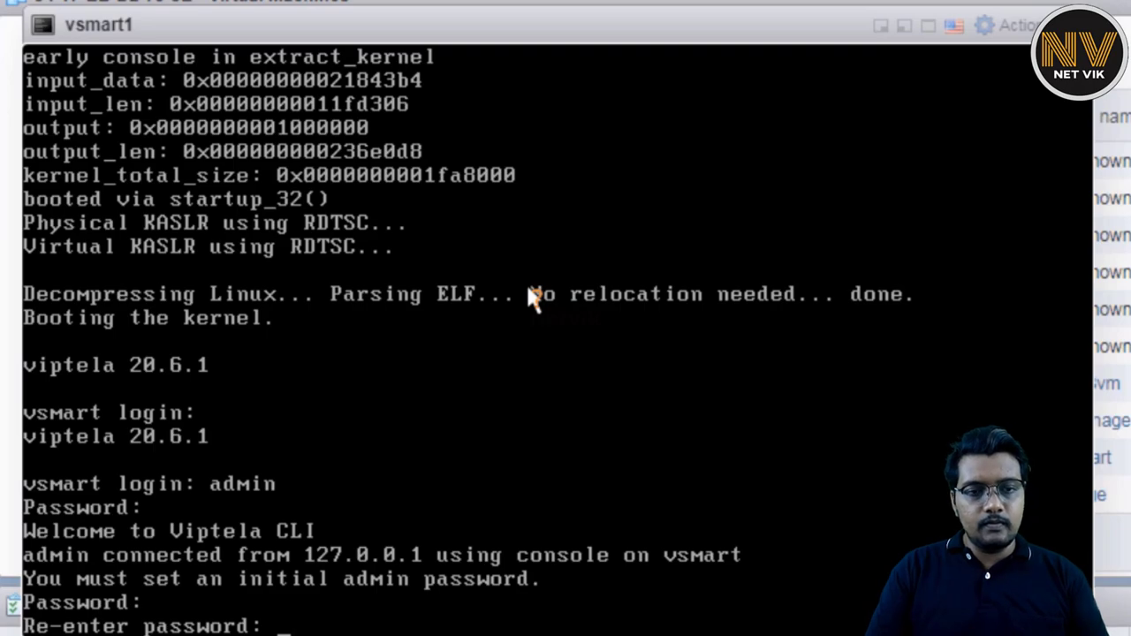
key("Return")
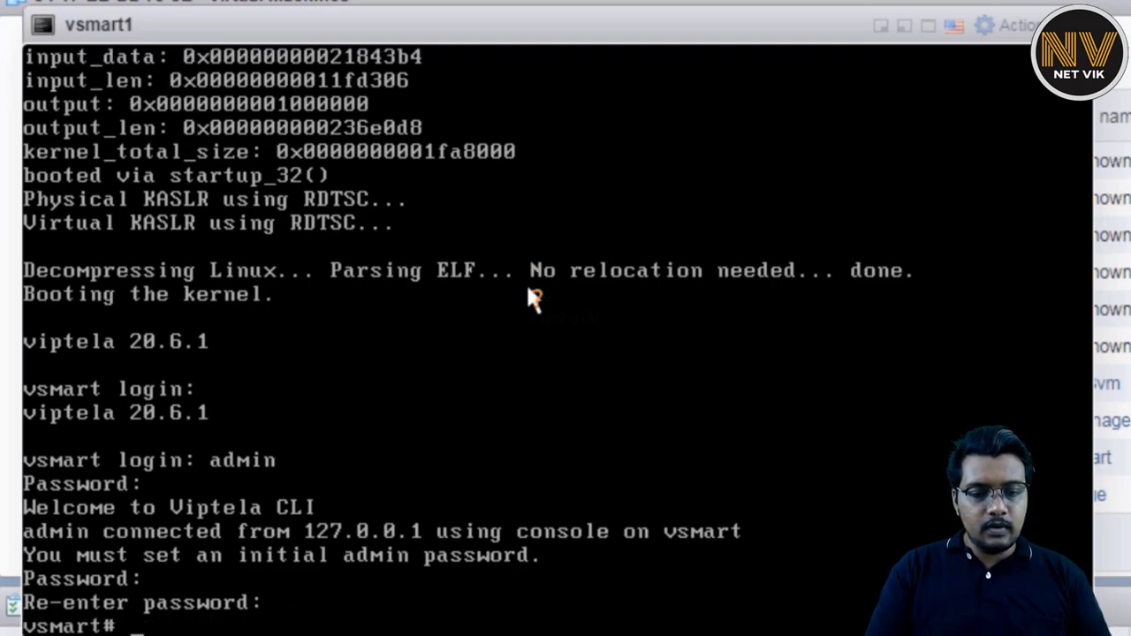
List the interfaces with 'show interface | tab', then enter configuration mode with 'conf t'
key("Return")
type("show interface |")
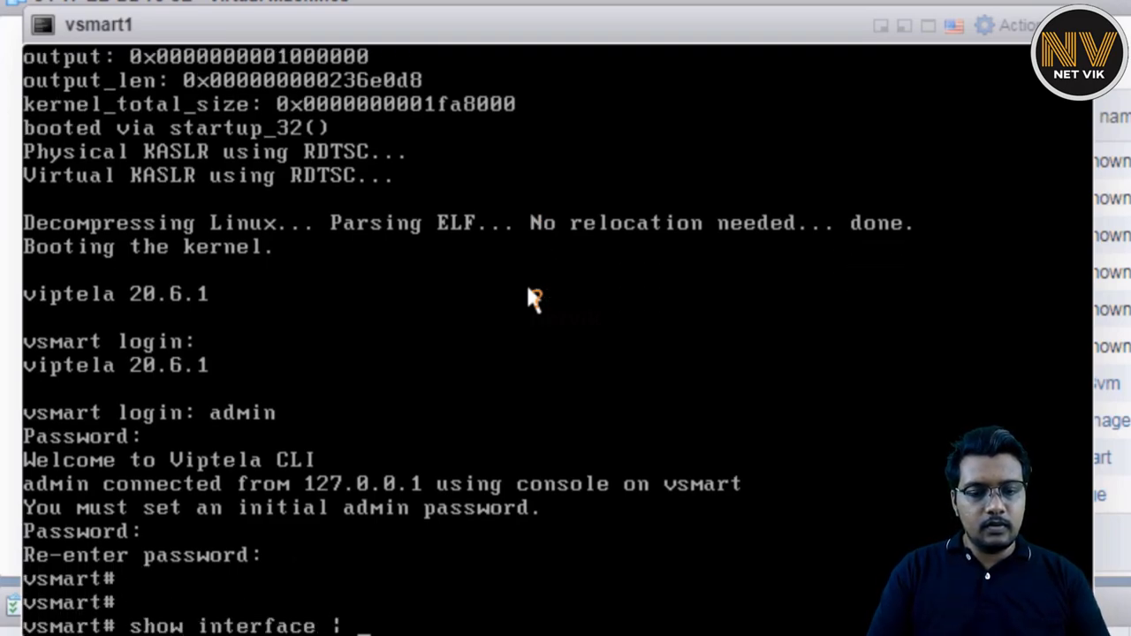
type(" tab")
key("Return")
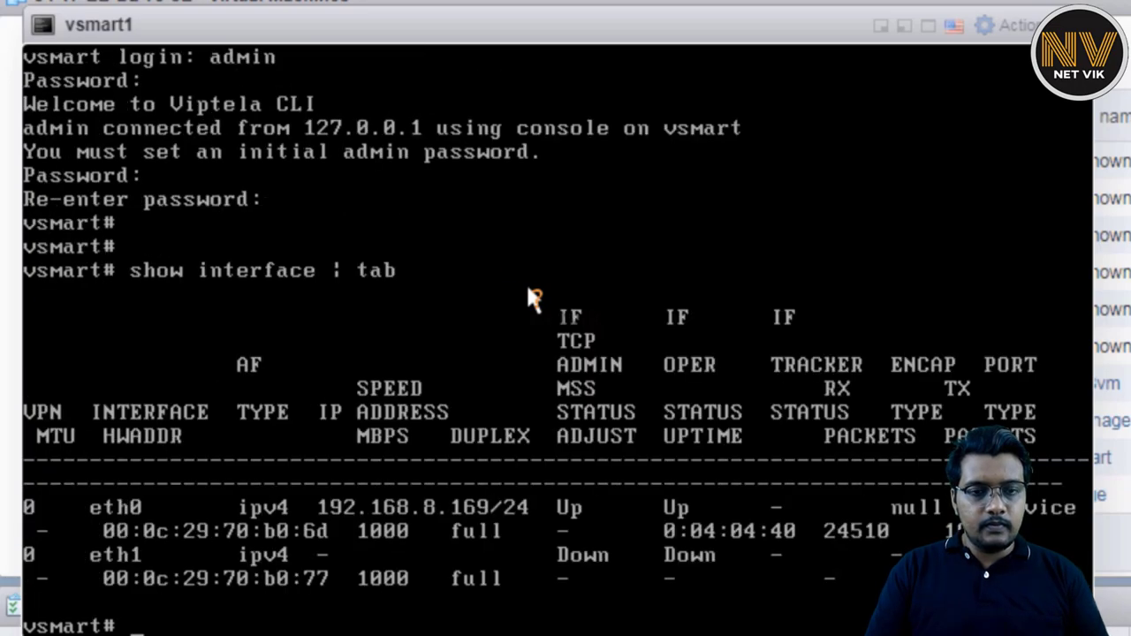
key("Return")
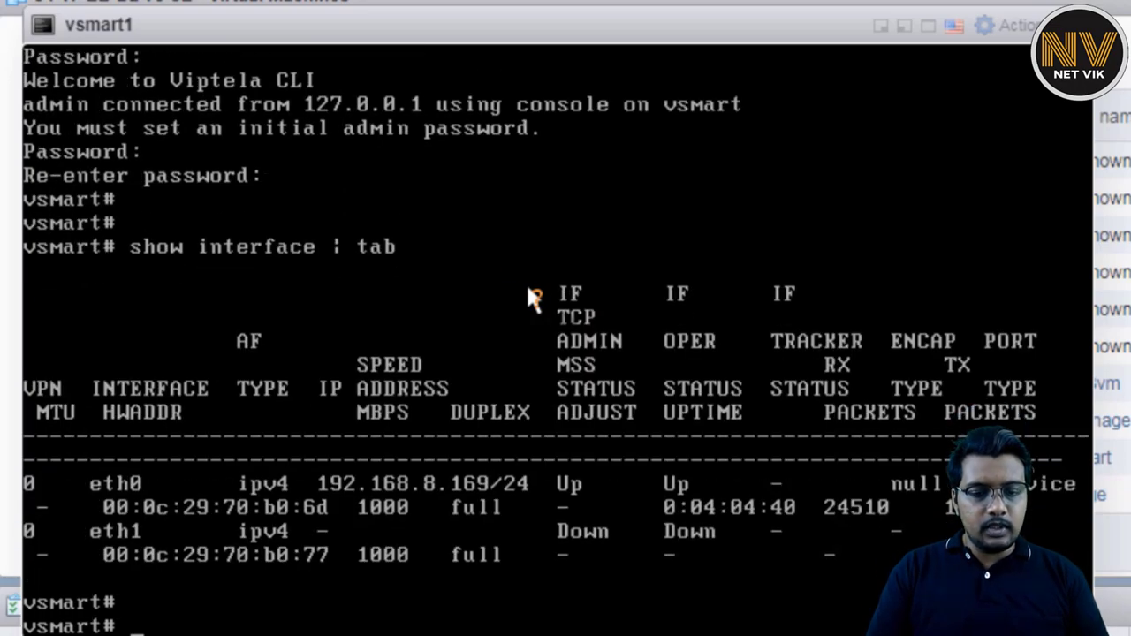
type("conf t")
key("Return")
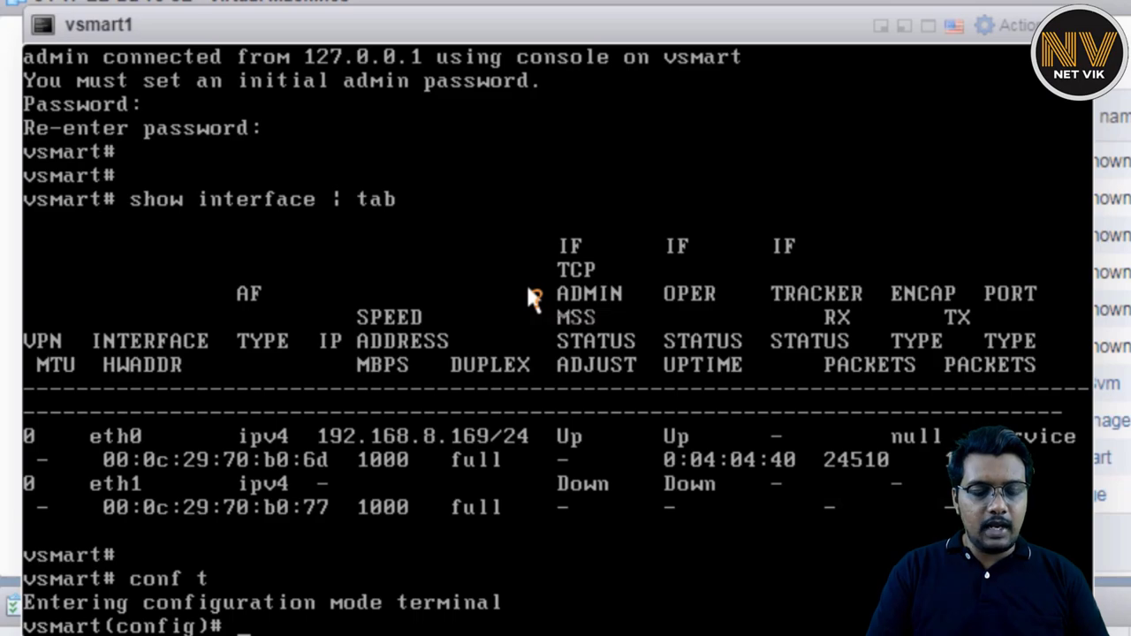
In VPN 0, give interface eth0 the address 192.168.0.53/24 and enable it with no shut
type("vpn")
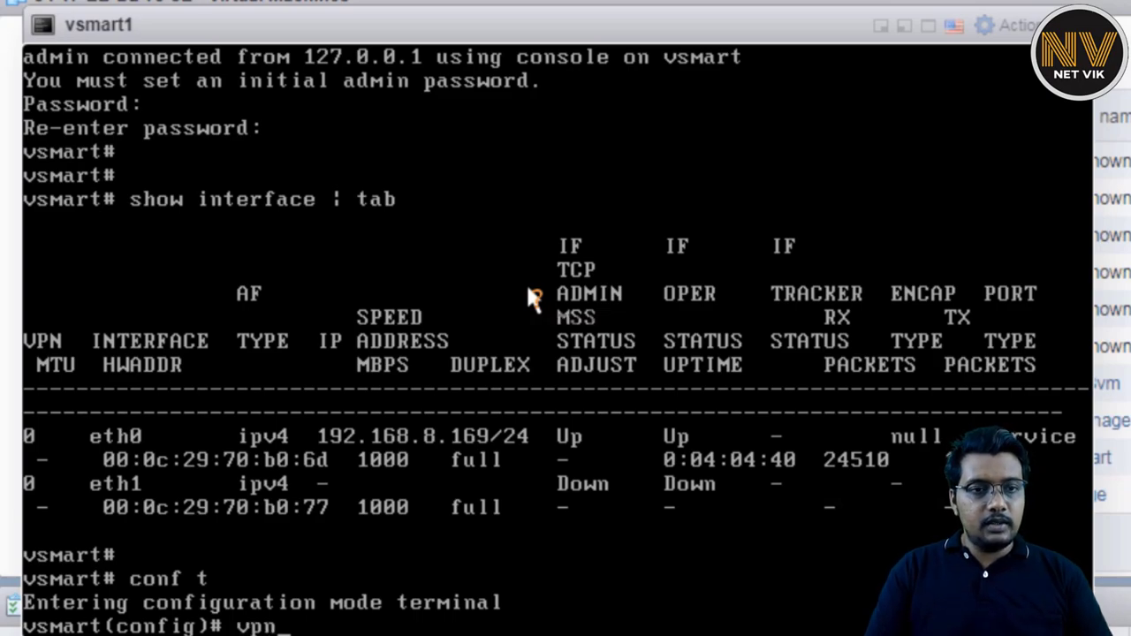
type(" 0")
key("Return")
type("int")
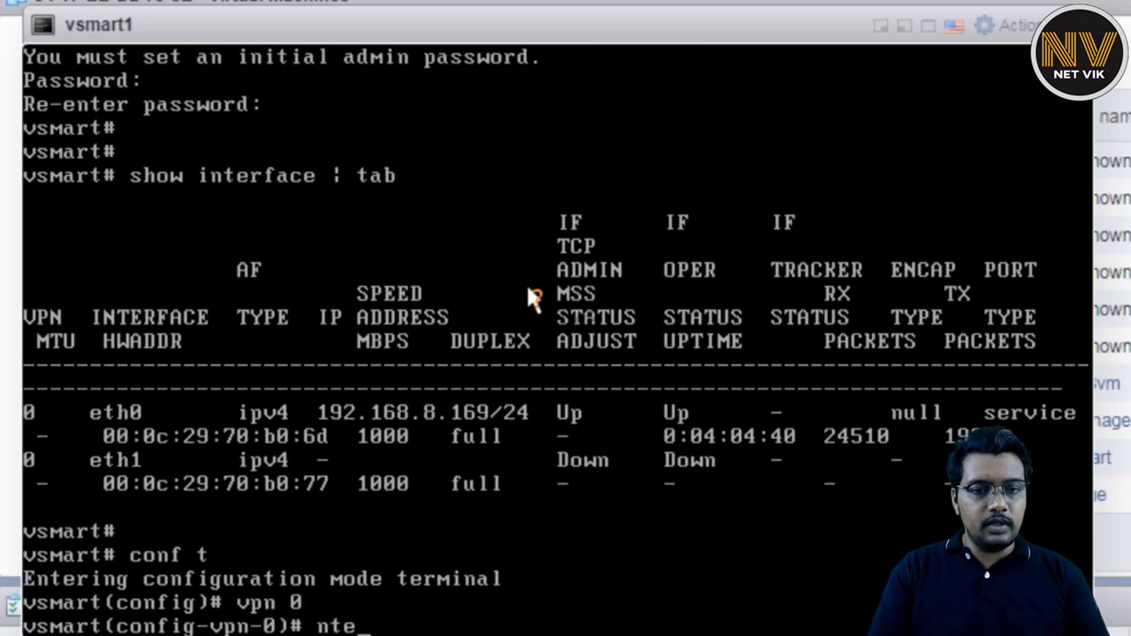
key("BackSpace")
key("BackSpace")
type("nterface eth0")
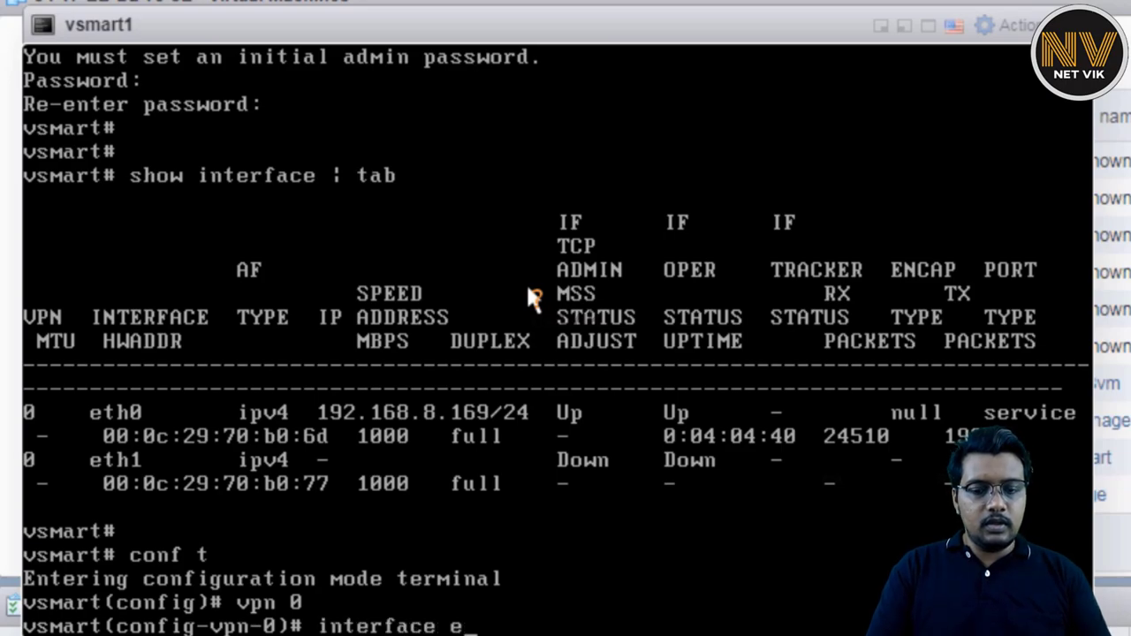
key("Return")
type("ip add ")
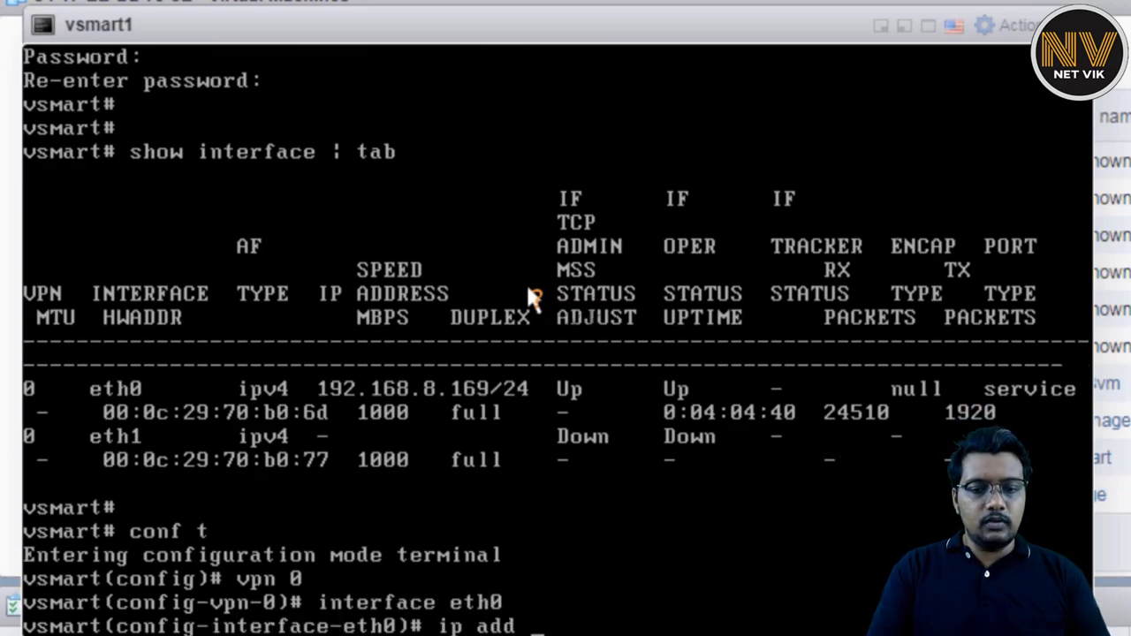
type("192.168.0.")
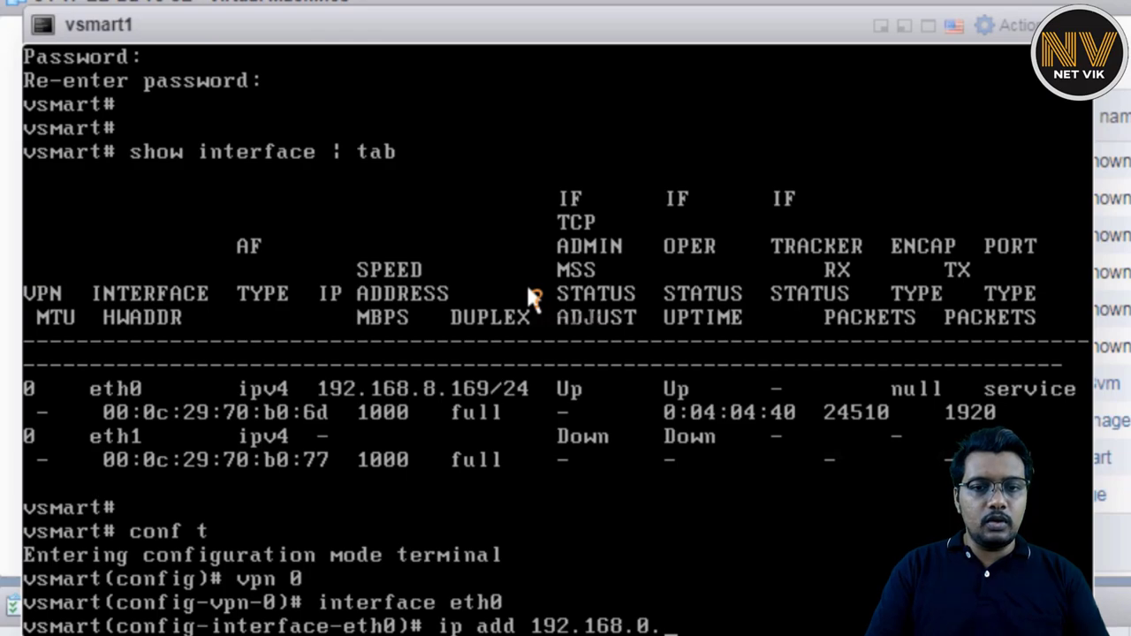
type("53/24")
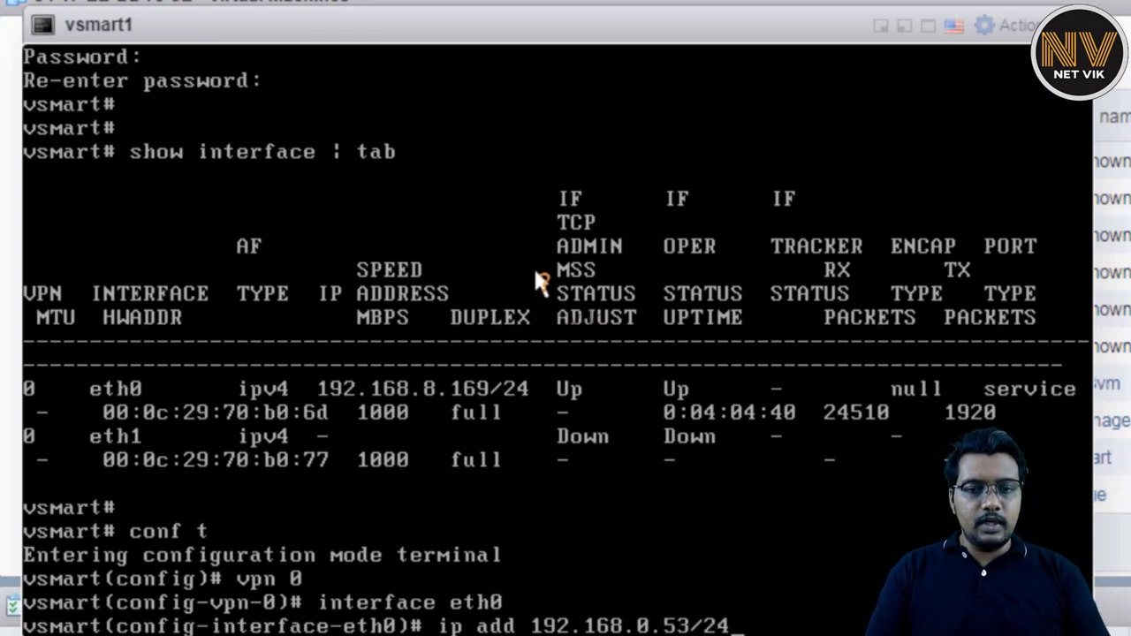
key("Return")
type("no shut")
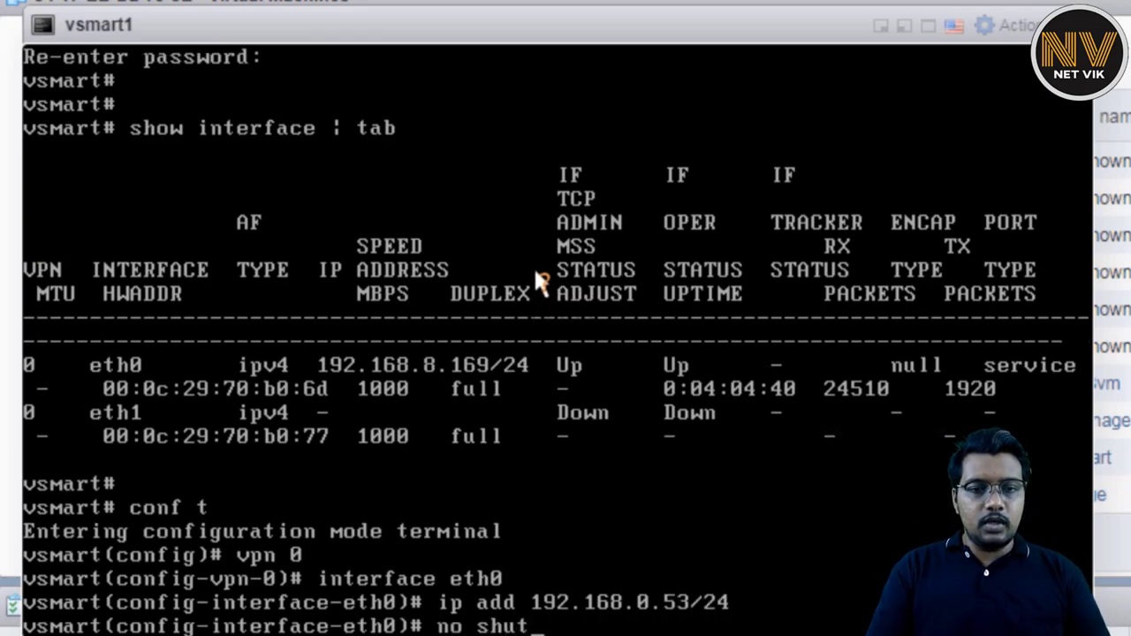
key("Return")
type("exit")
key("Return")
Add the default route 0.0.0.0/0 via 192.168.0.50
type("ip")
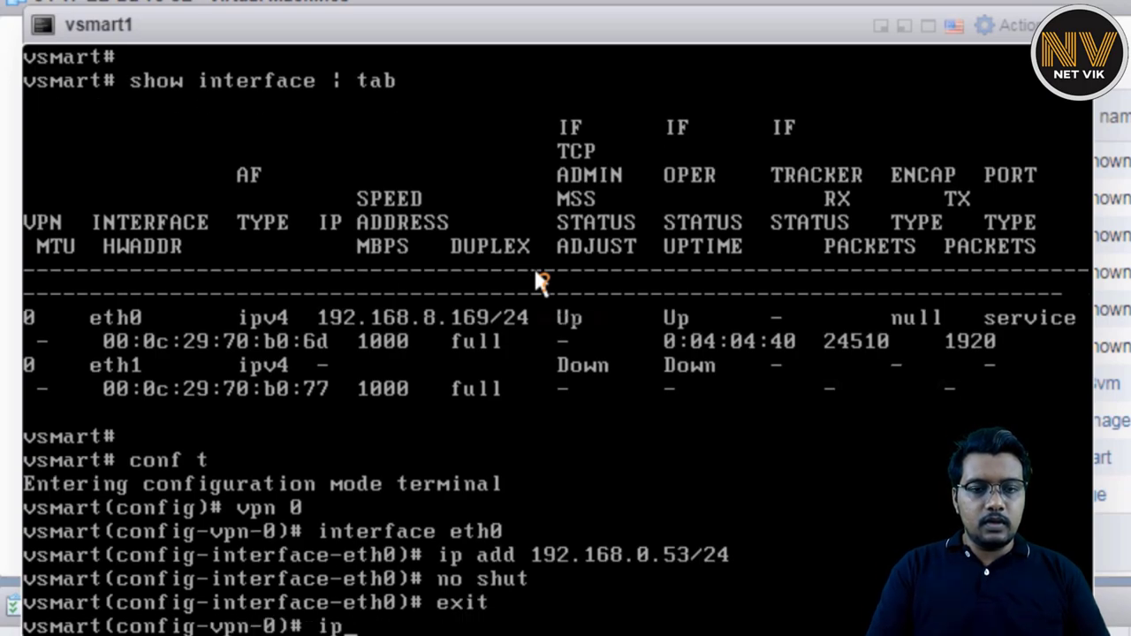
key("BackSpace")
key("BackSpace")
type("ip route")
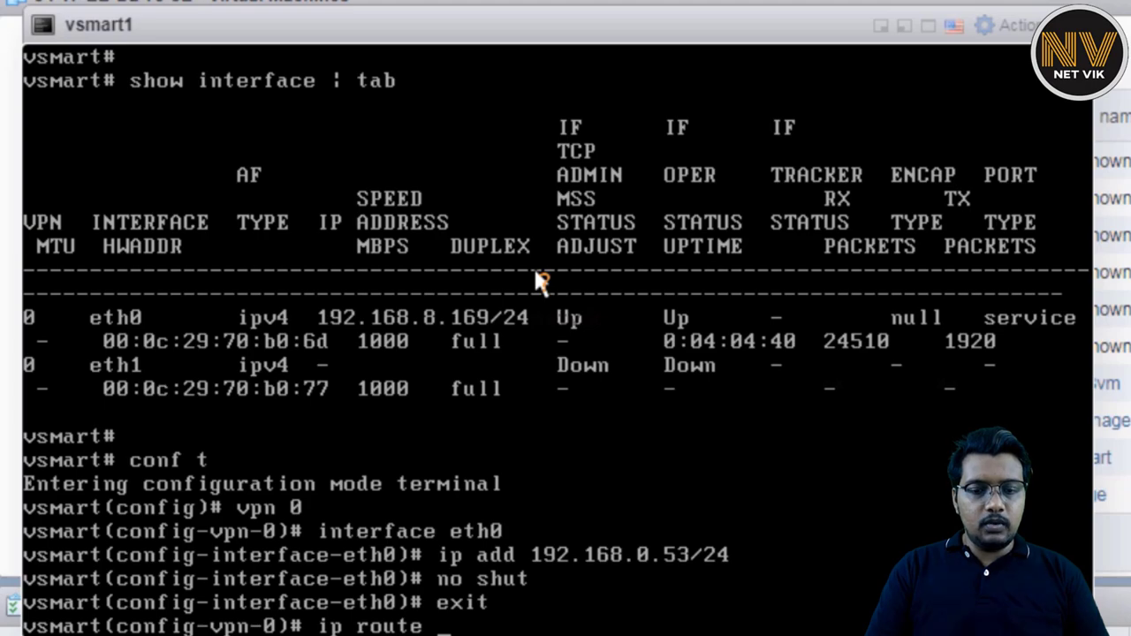
type(" 0.0.0.0")
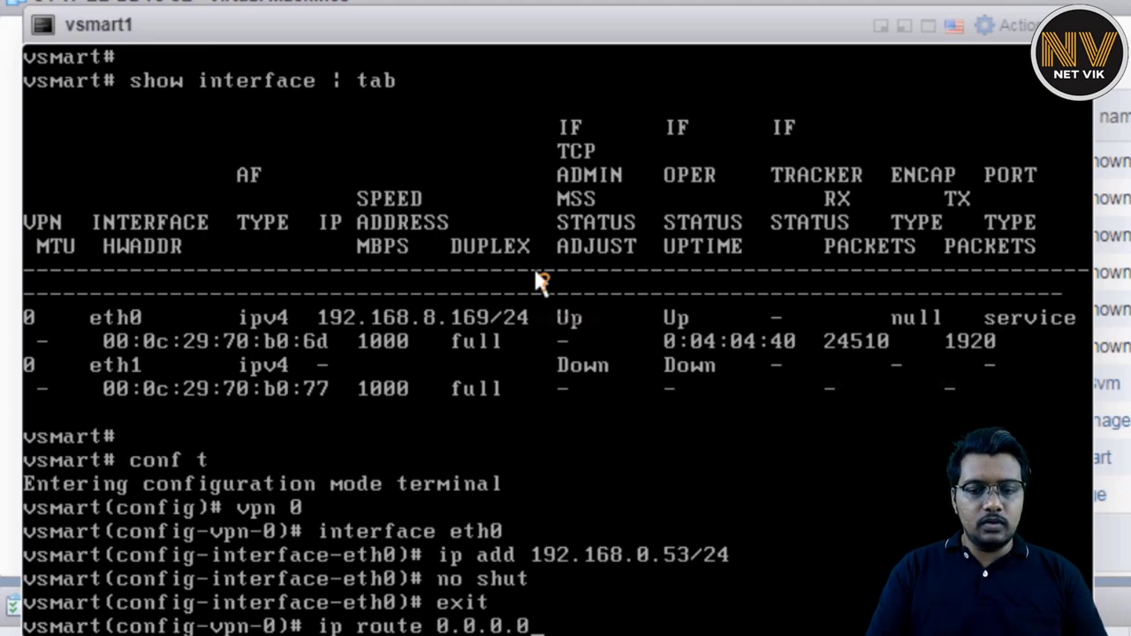
type("/0")
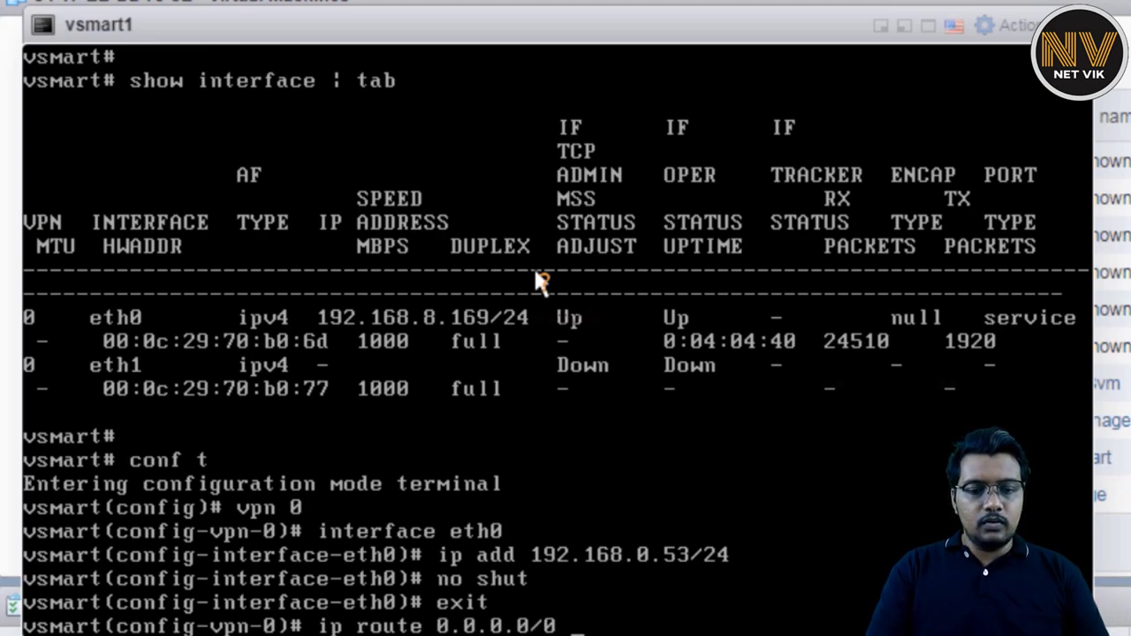
type(" 192.168.0.")
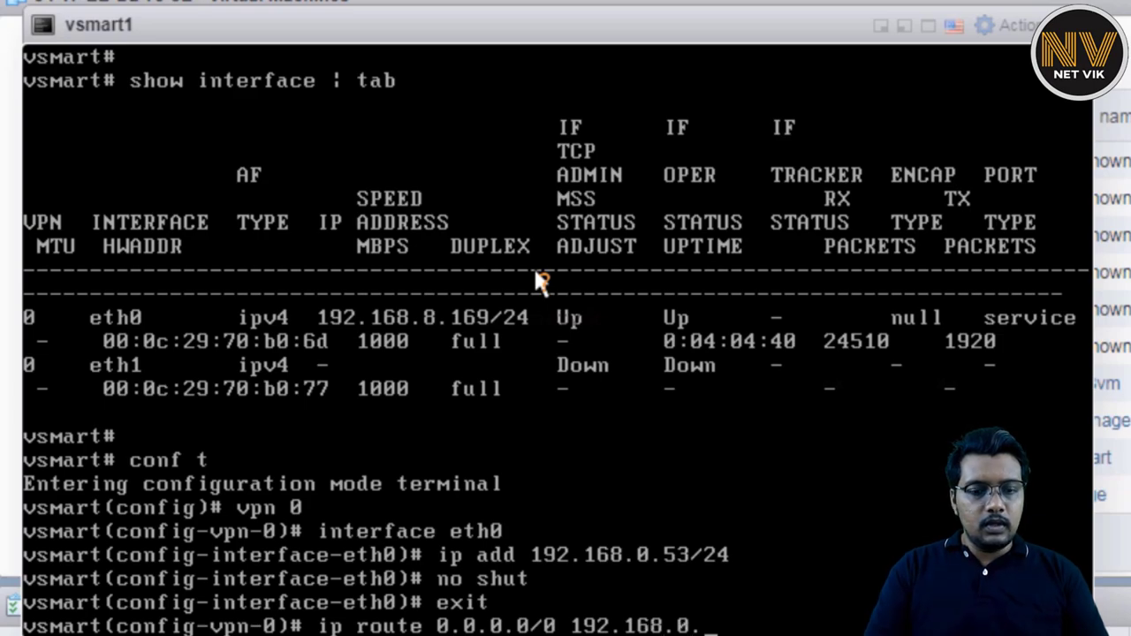
type("50")
key("Return")
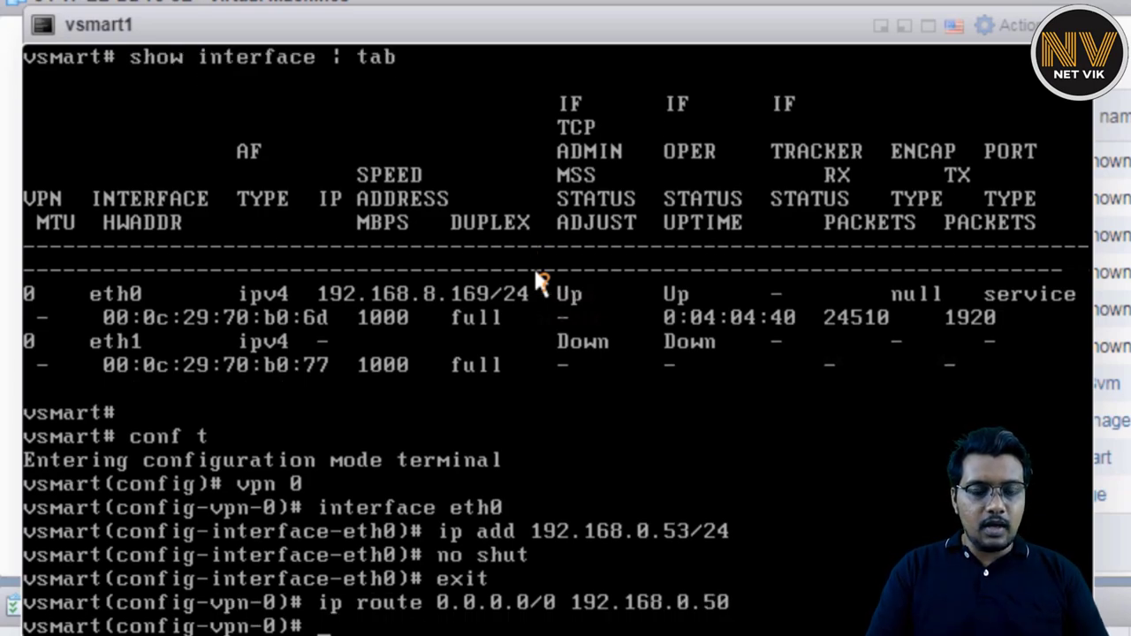
Commit the configuration and leave config mode with 'commit and-quit'
type("commmit")
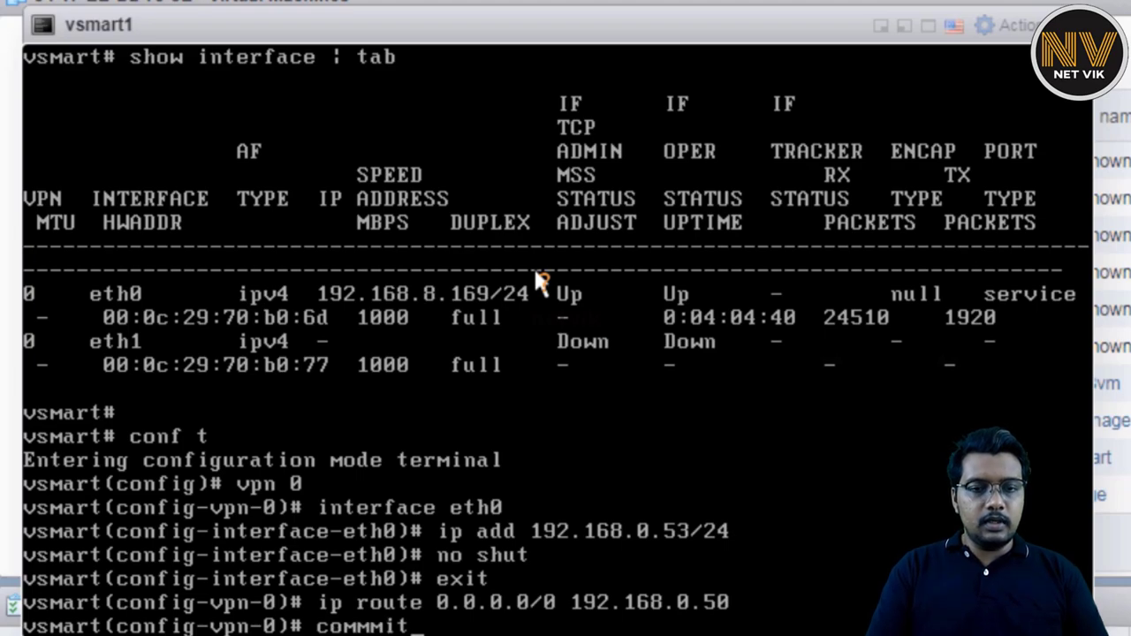
key("Return")
type("an")
key("Return")
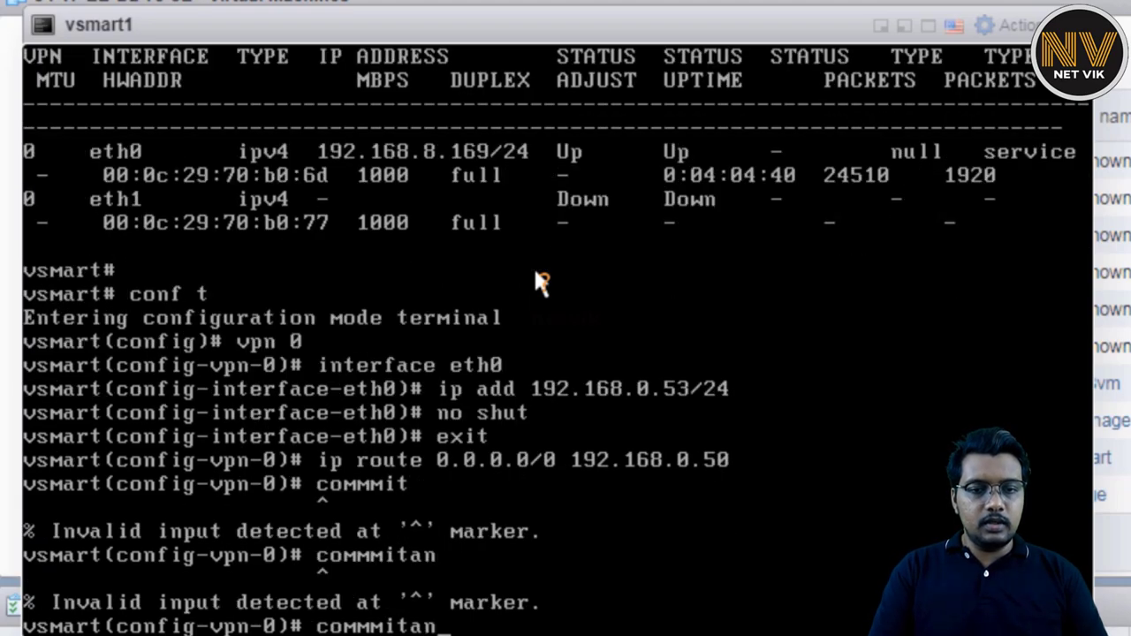
key("BackSpace")
key("BackSpace")
key("BackSpace")
key("BackSpace")
key("BackSpace")
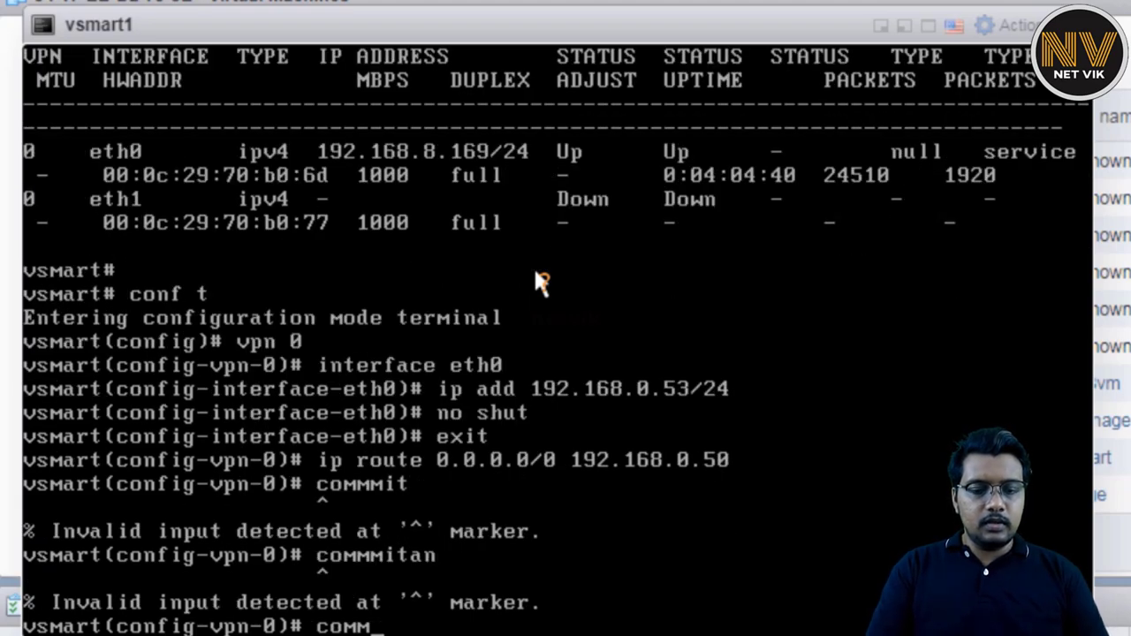
type("it and-quit")
key("Return")
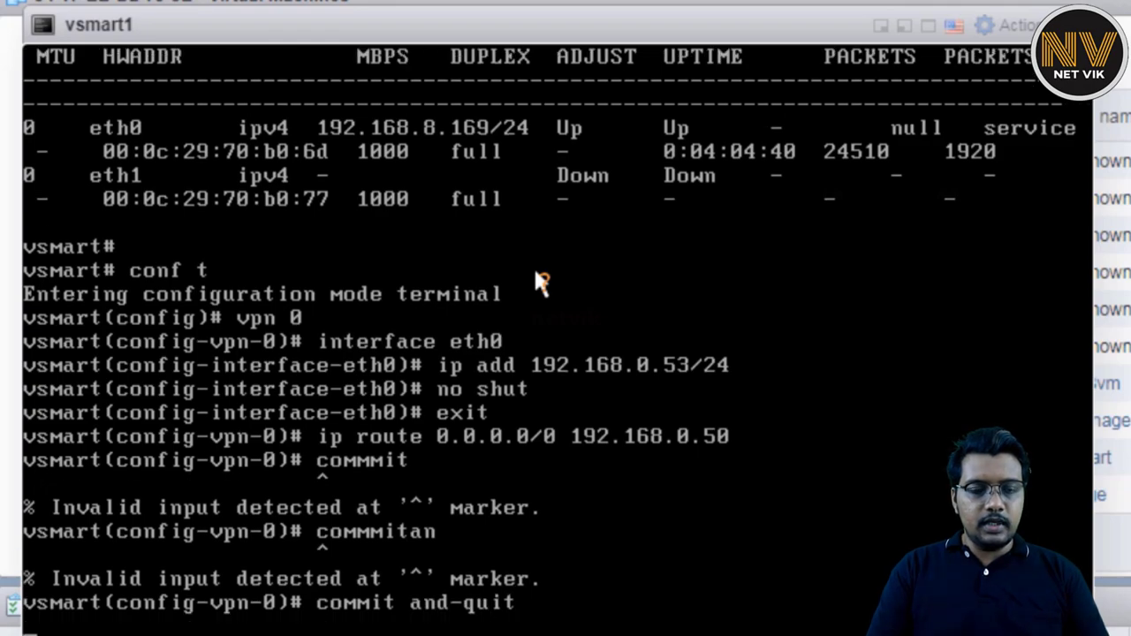
key("Return")
Display 'show run vpn 0' to verify the eth0 address and default route
type("s")
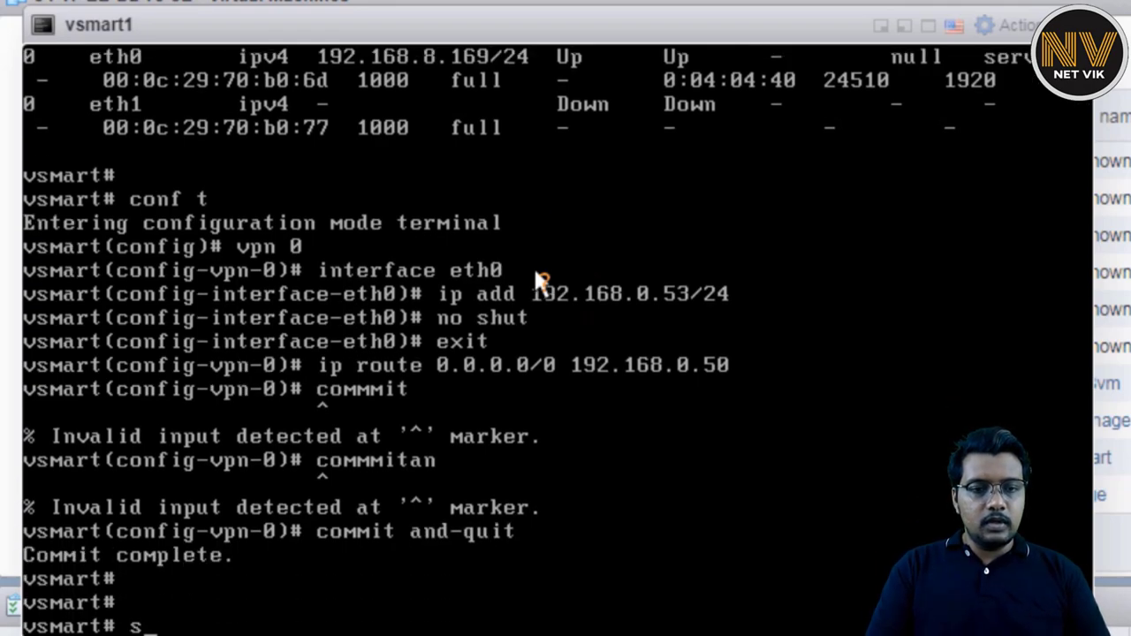
type("how")
key("BackSpace")
key("BackSpace")
key("BackSpace")
type("show run ")
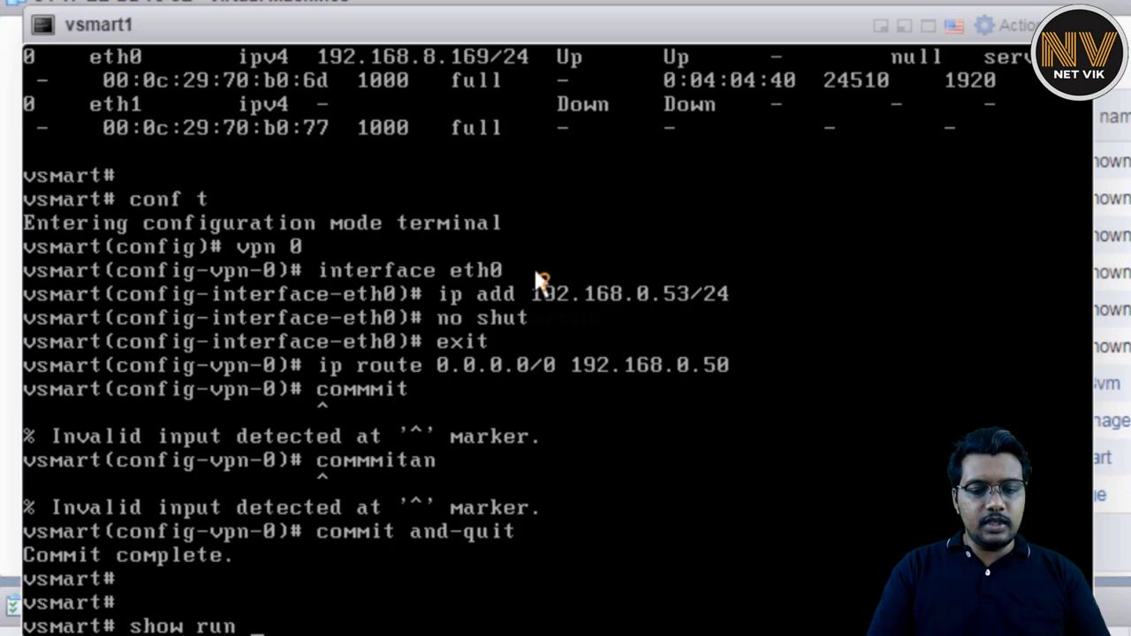
type("vp")
key("BackSpace")
type("pn 0")
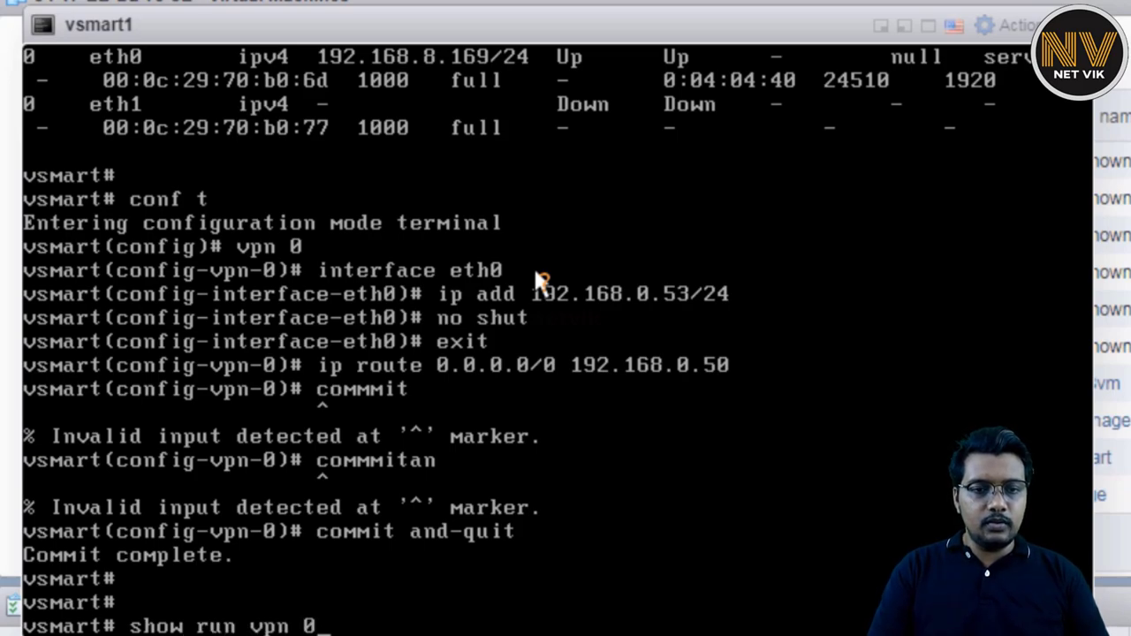
key("Return")
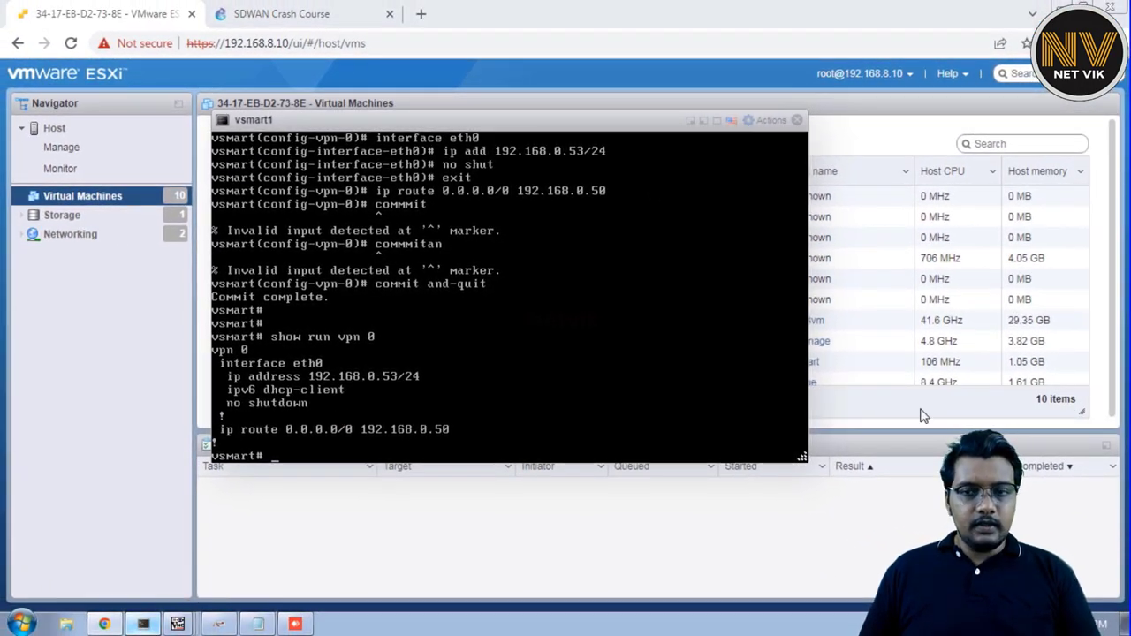
key("alt+Tab")
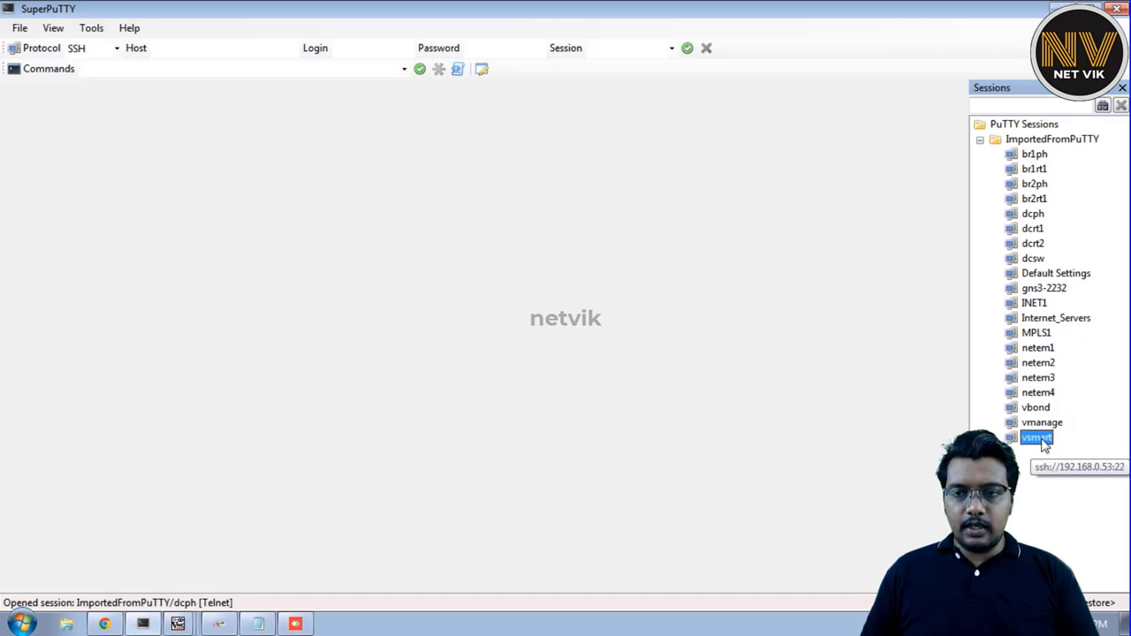
SSH to vsmart as admin, accept the host key, and confirm eth0 is up at 192.168.0.53/24
double_click(1040, 440)
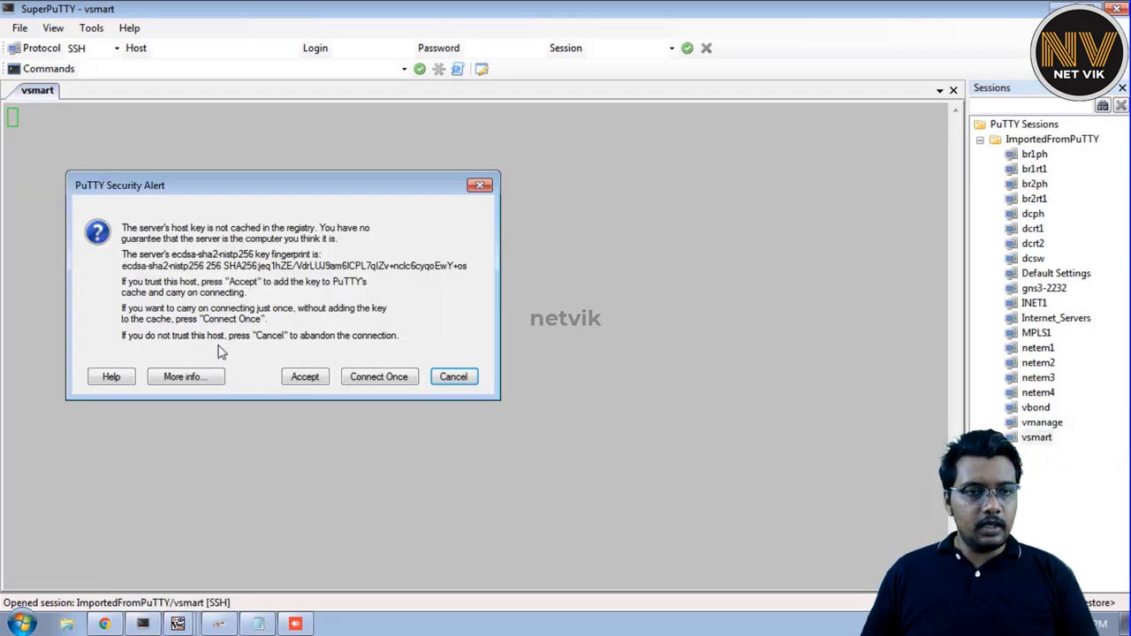
left_click(305, 377)
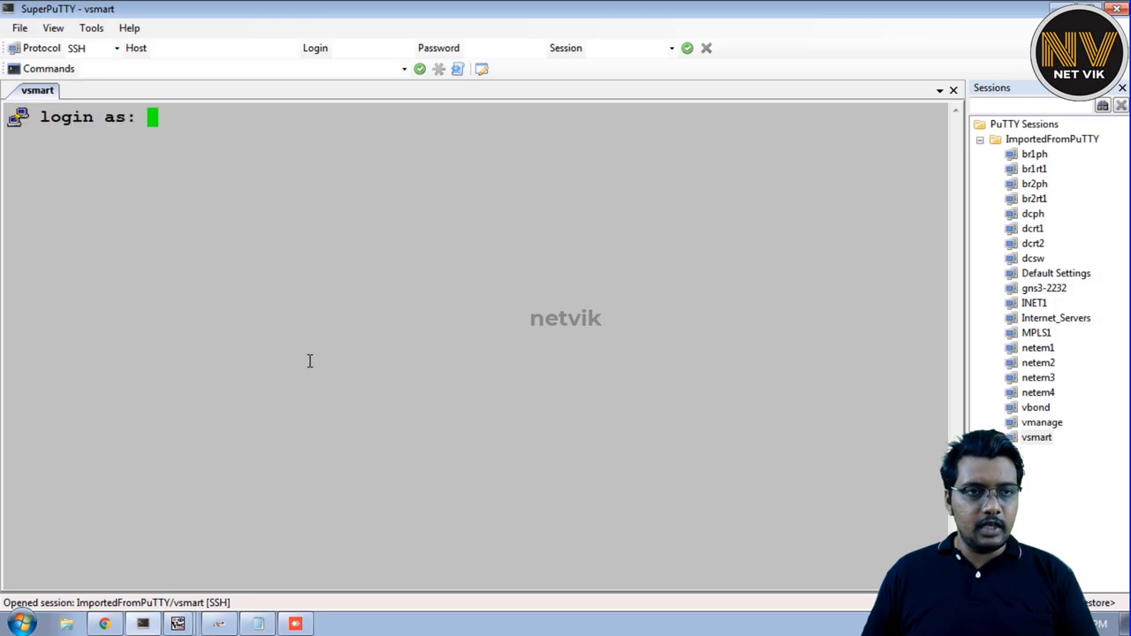
type("admin")
key("Return")
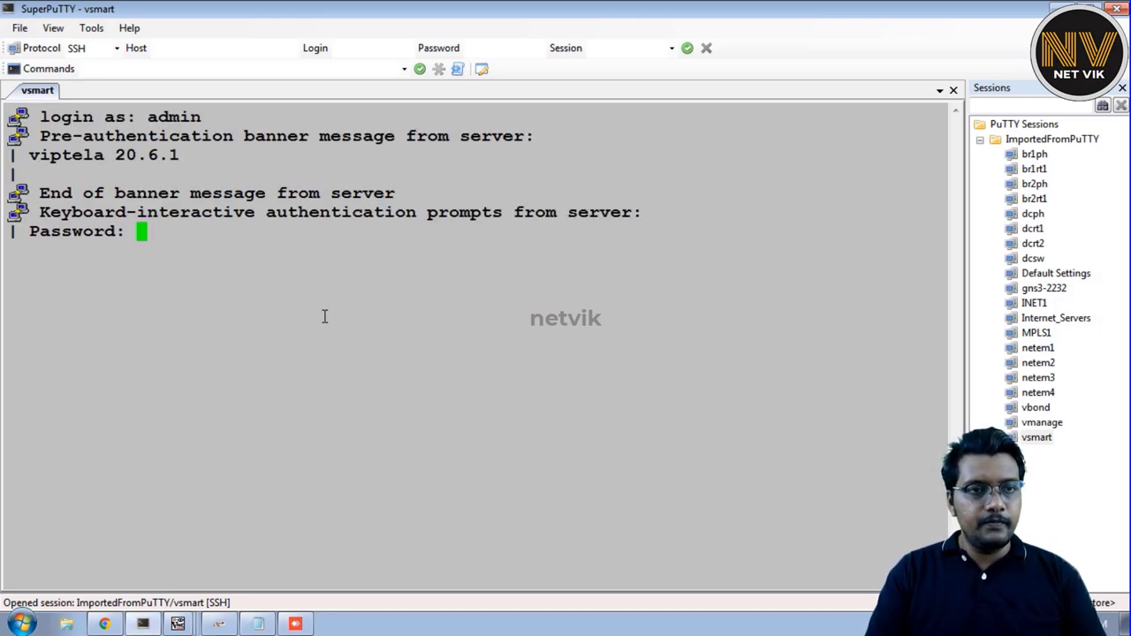
key("Return")
key("Return")
type("show inte")
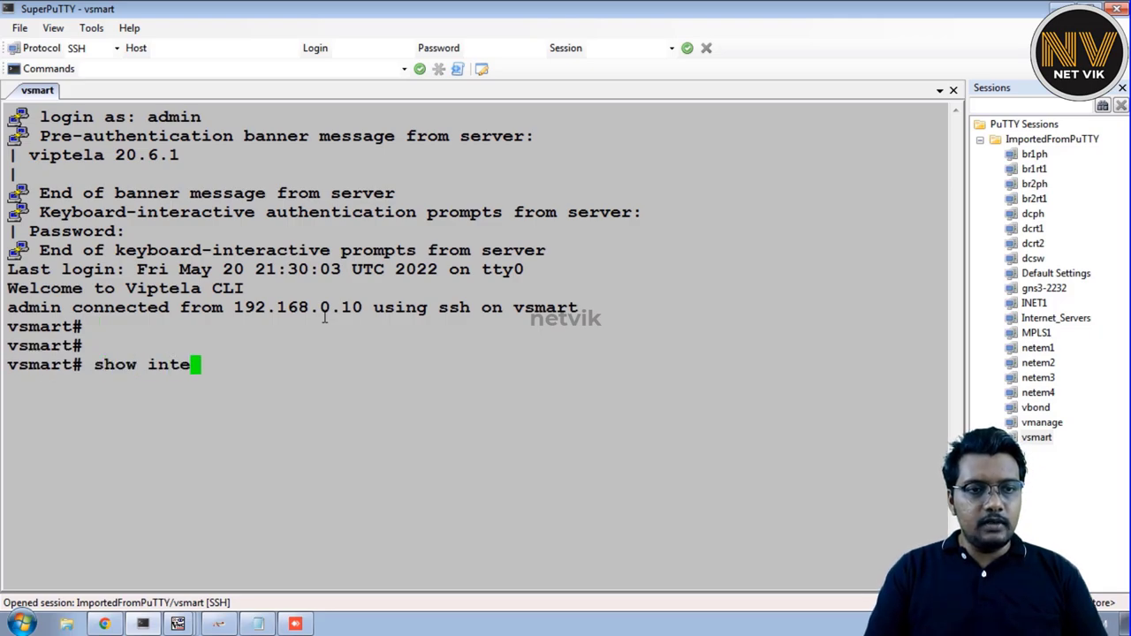
type("rface | tab")
key("Return")
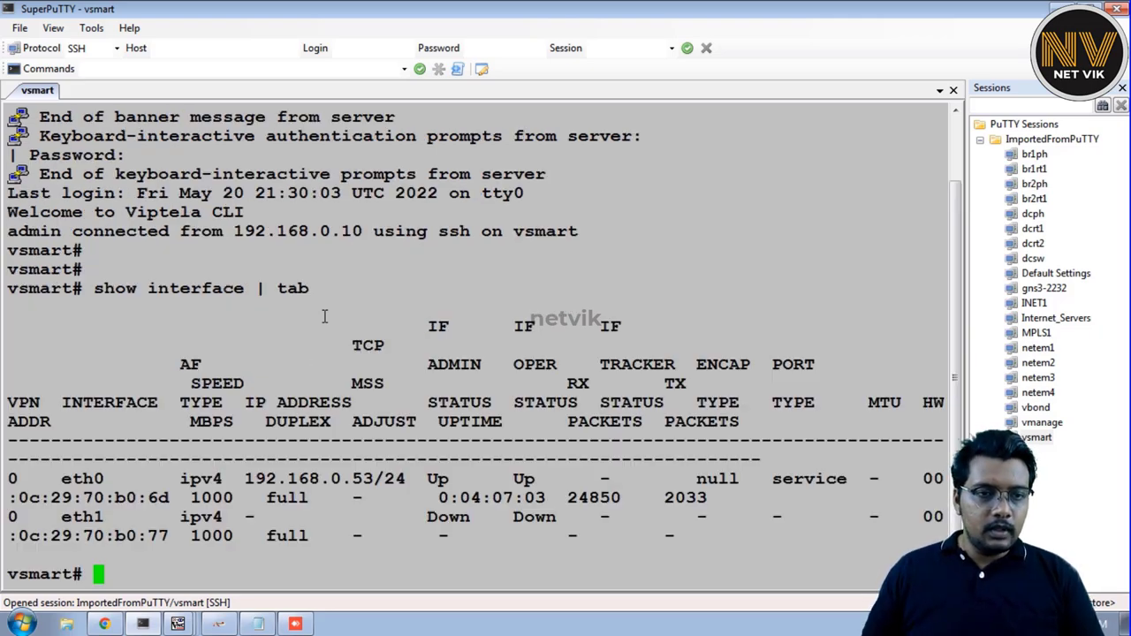
left_click(104, 624)
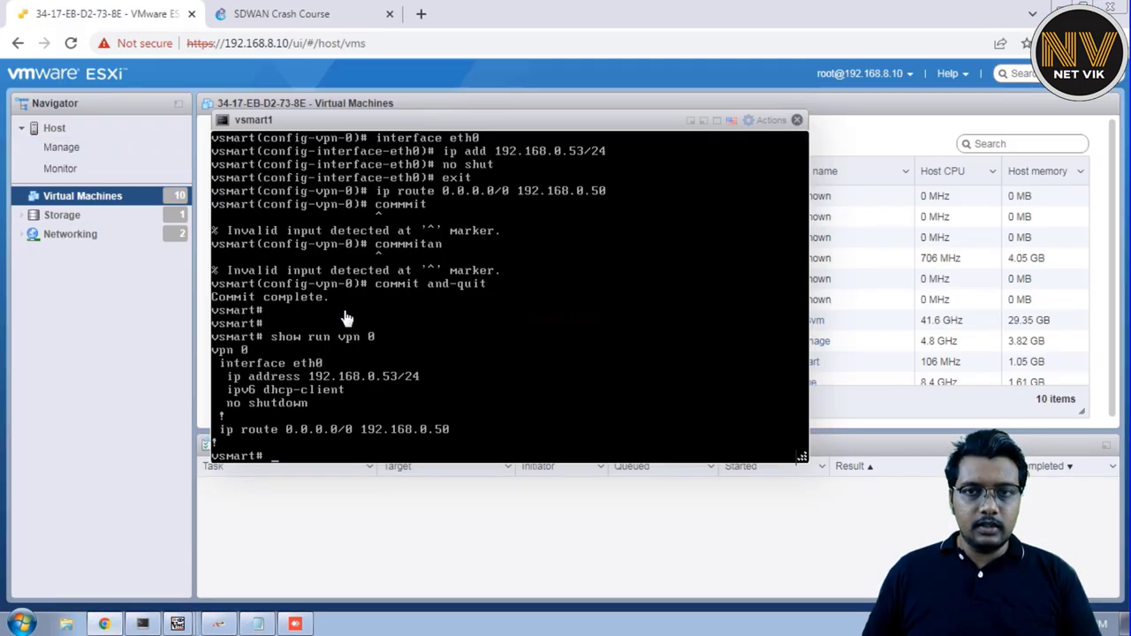
Close the vsmart1 console and open vbond1's browser console
left_click(797, 120)
left_click(275, 386)
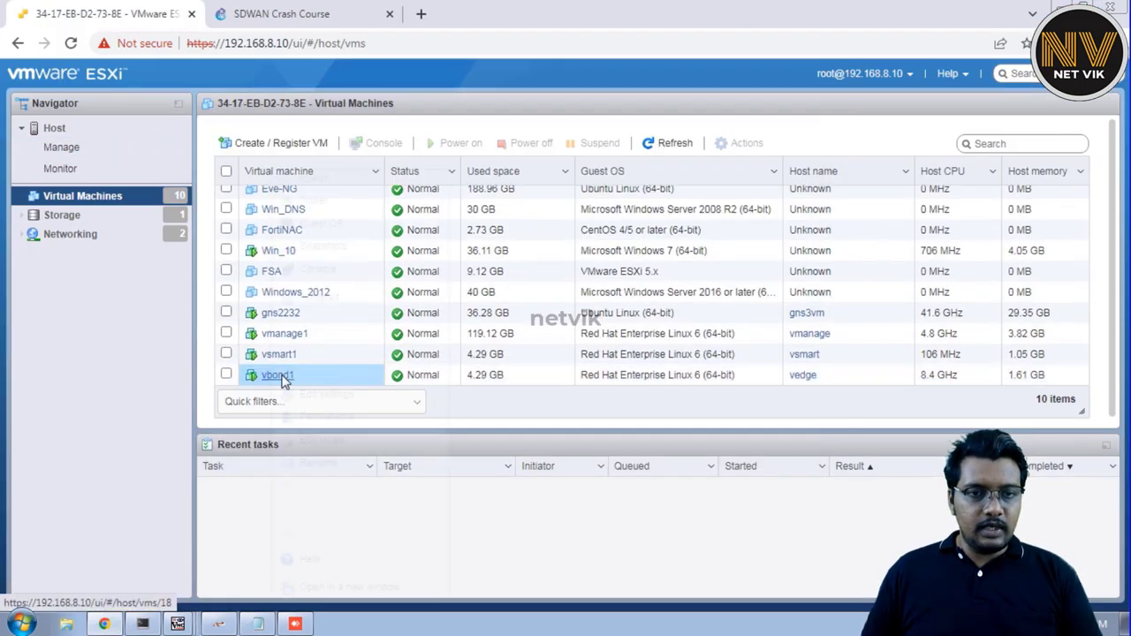
right_click(281, 379)
mouse_move(387, 275)
left_click(525, 270)
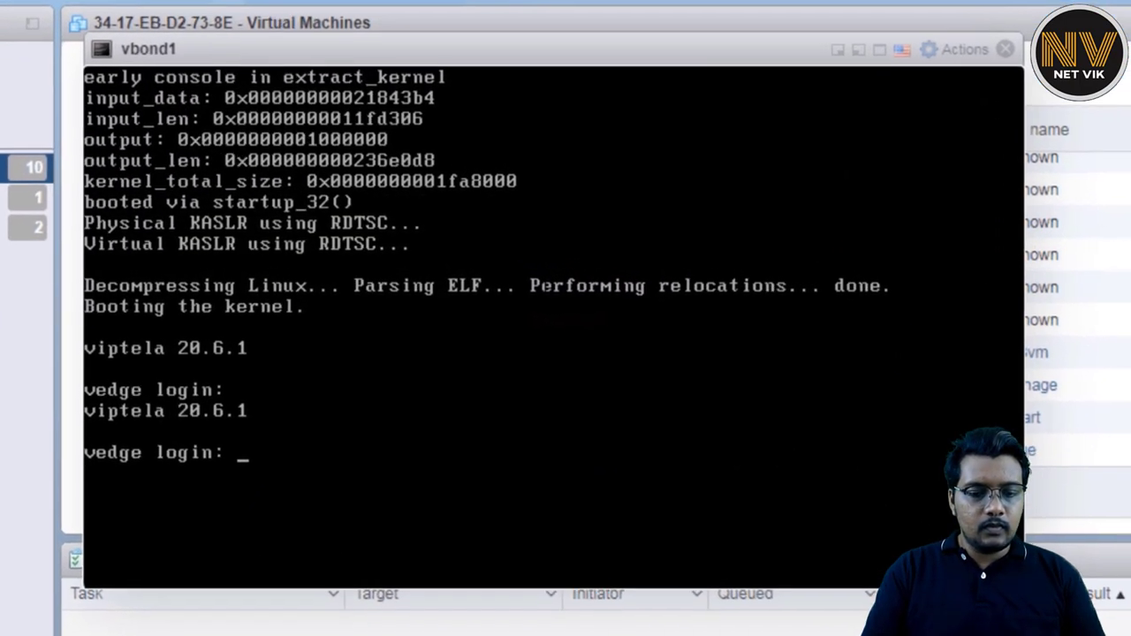
Log in to vbond1 as admin and set and confirm a new admin password
key("Return")
key("Return")
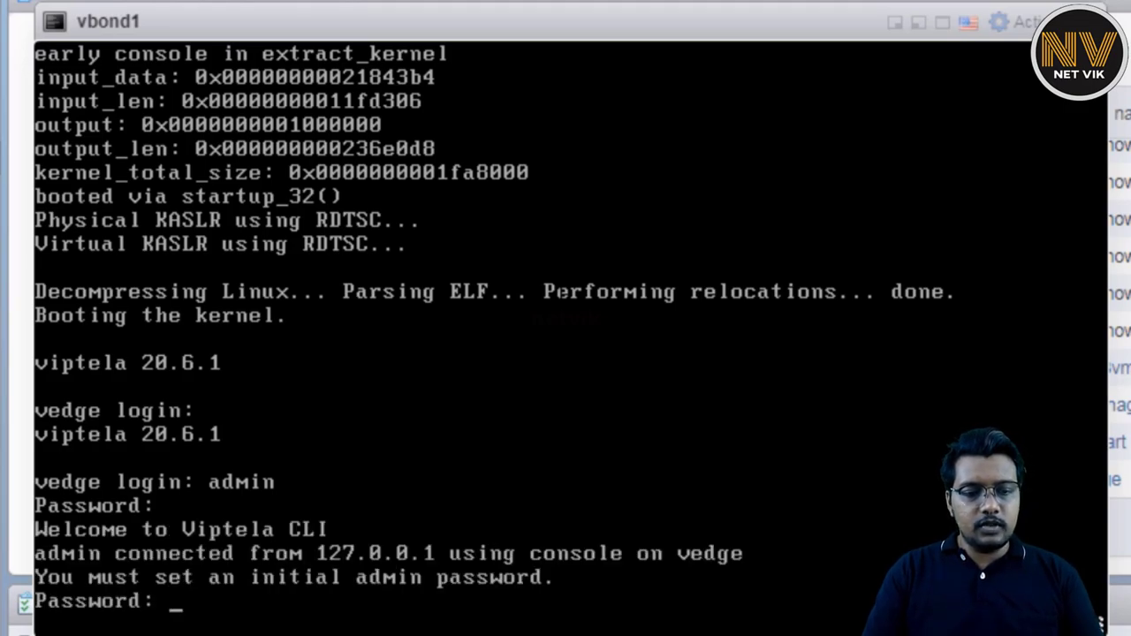
key("Return")
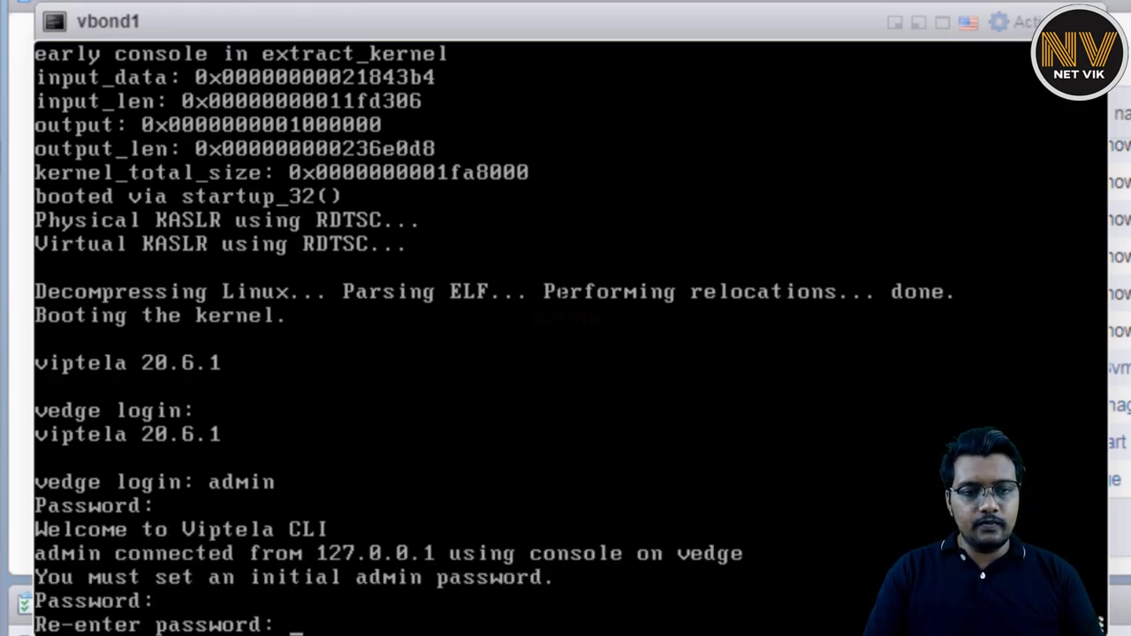
key("Return")
key("Return")
key("Return")
key("Return")
List vbond1's interfaces with 'show interface | tab', showing eth0 at 192.168.8.172/24
type("s")
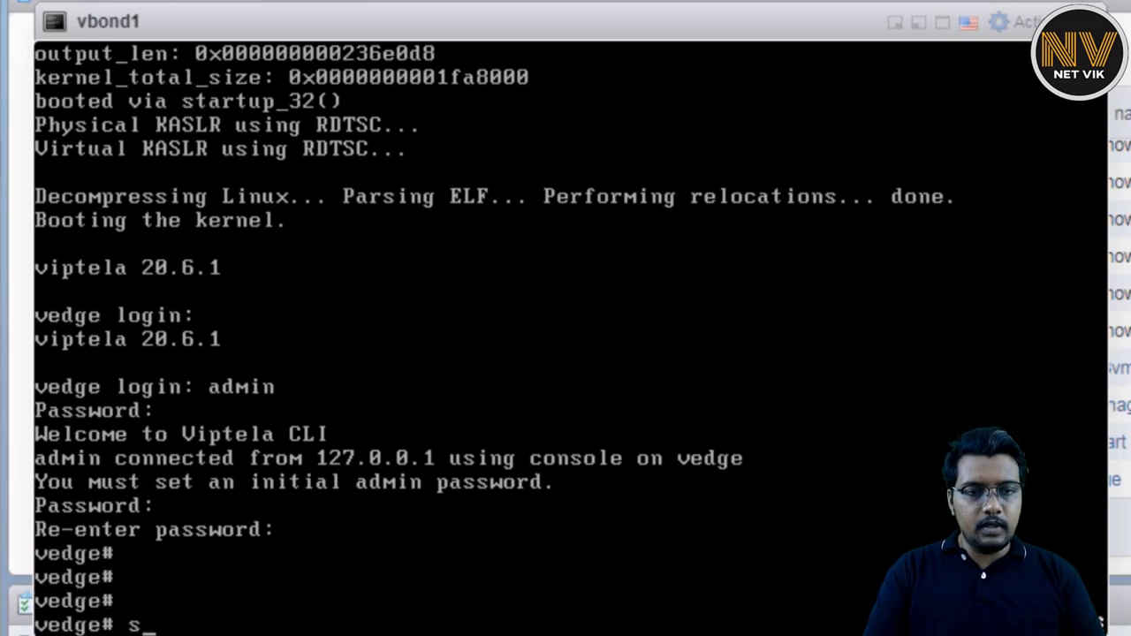
type("how interface | tab")
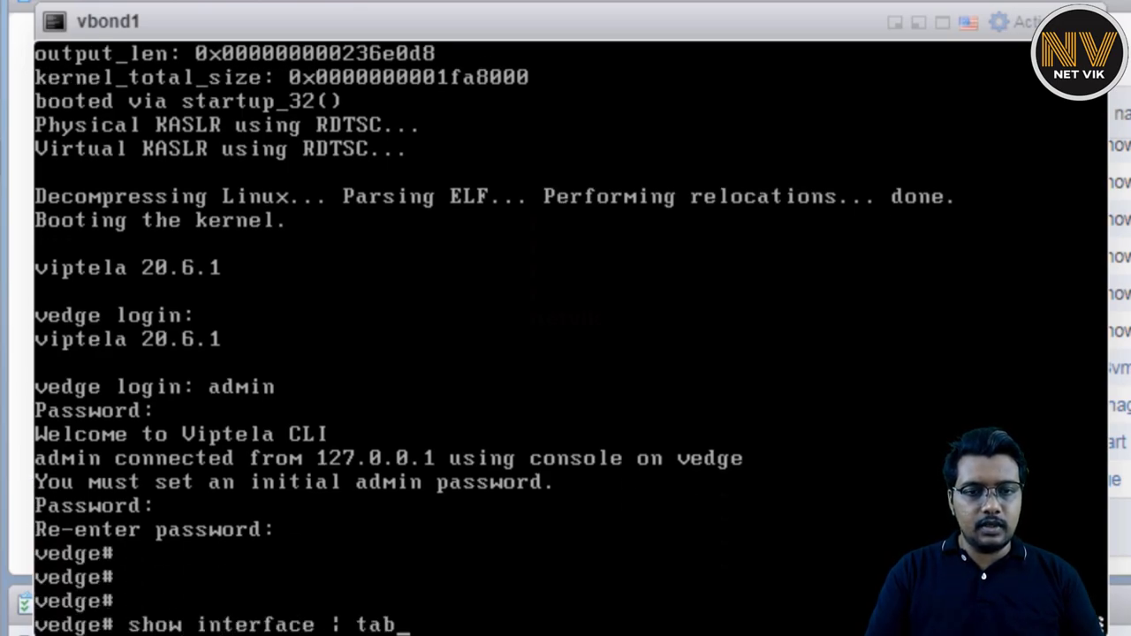
key("Return")
key("space")
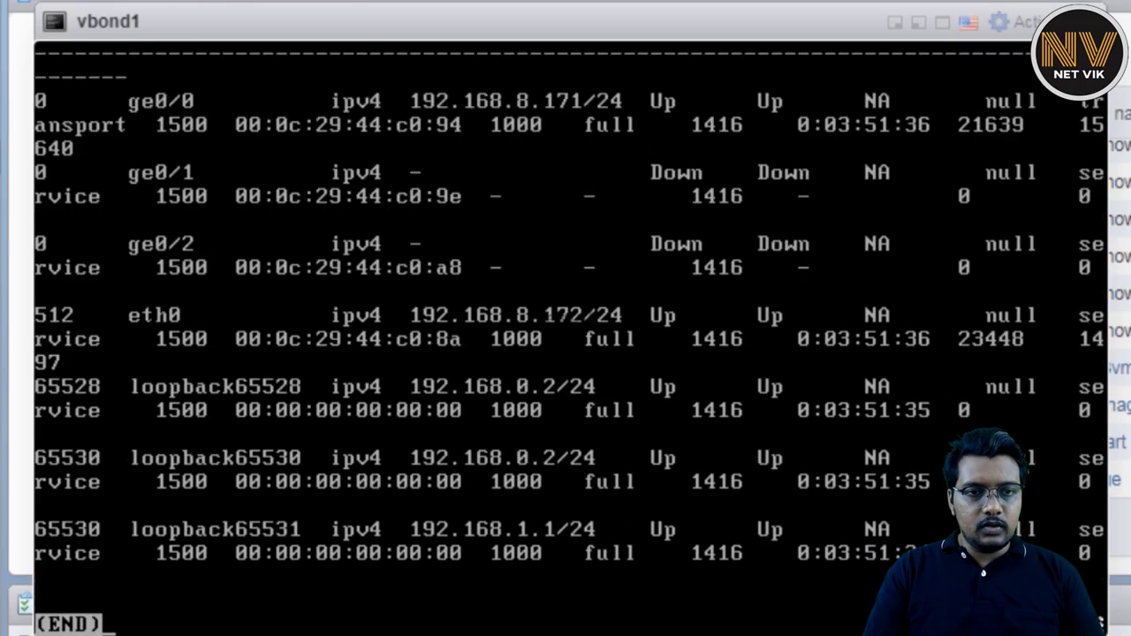
Under VPN 0, set ge0/0 to 192.168.0.52/24 with no shut, then begin tunnel-interface
type("qconf t")
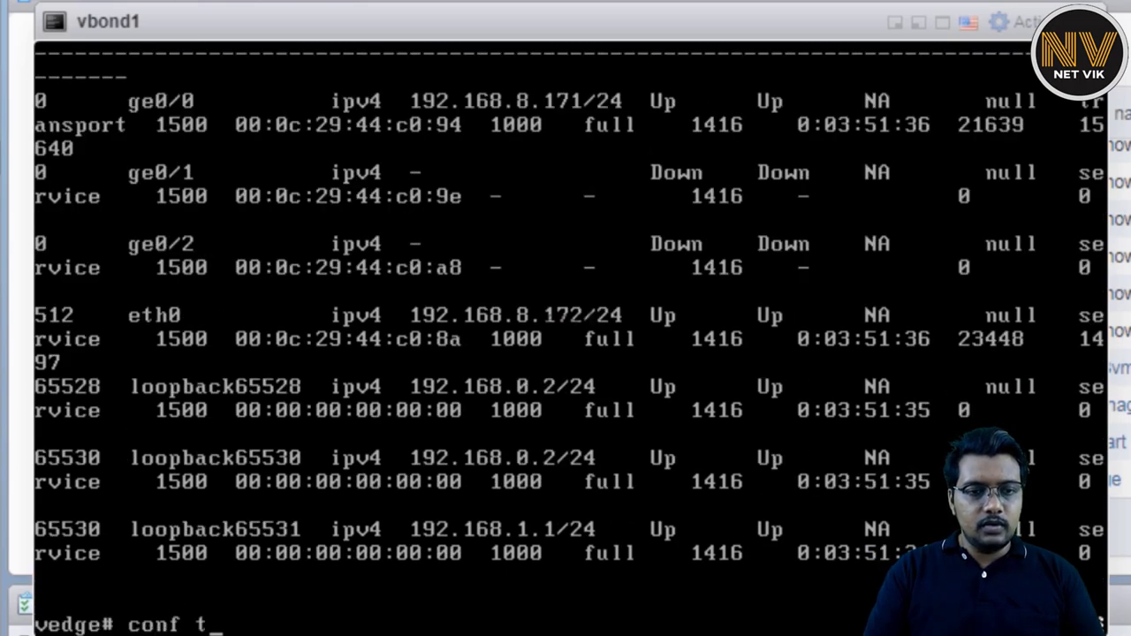
key("Return")
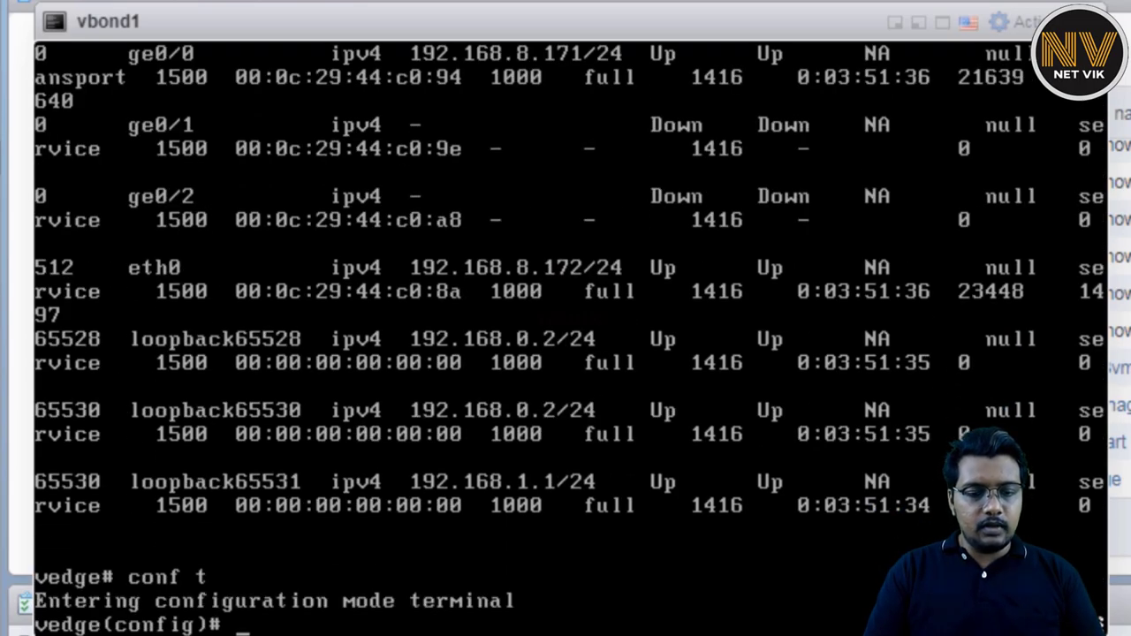
type("vpn 0")
key("Return")
type("in")
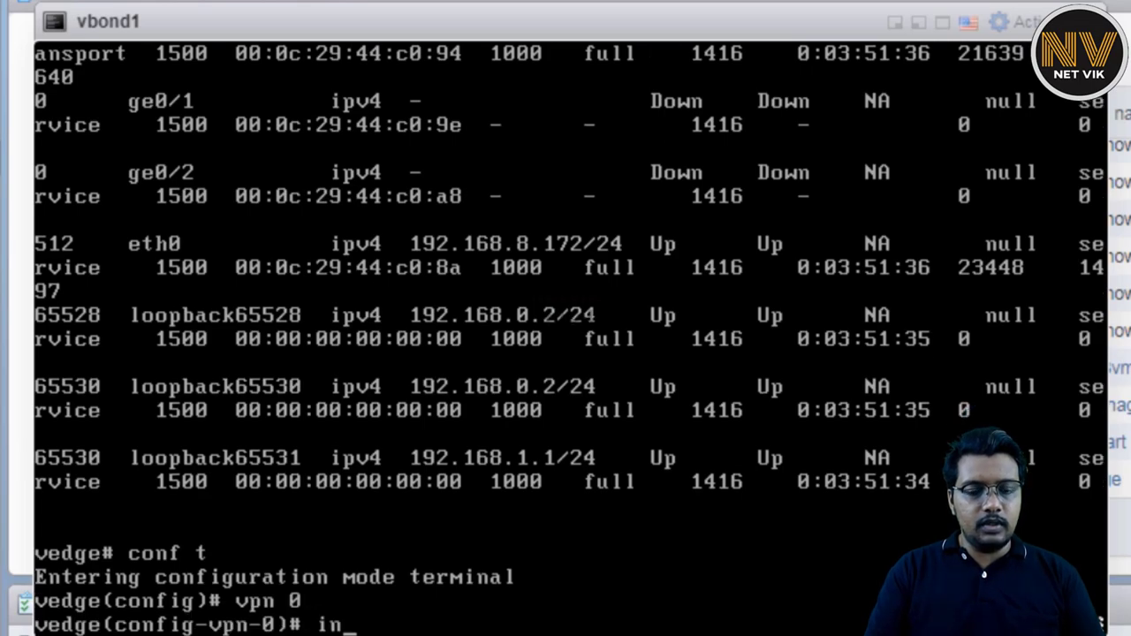
type("terface ge0/0")
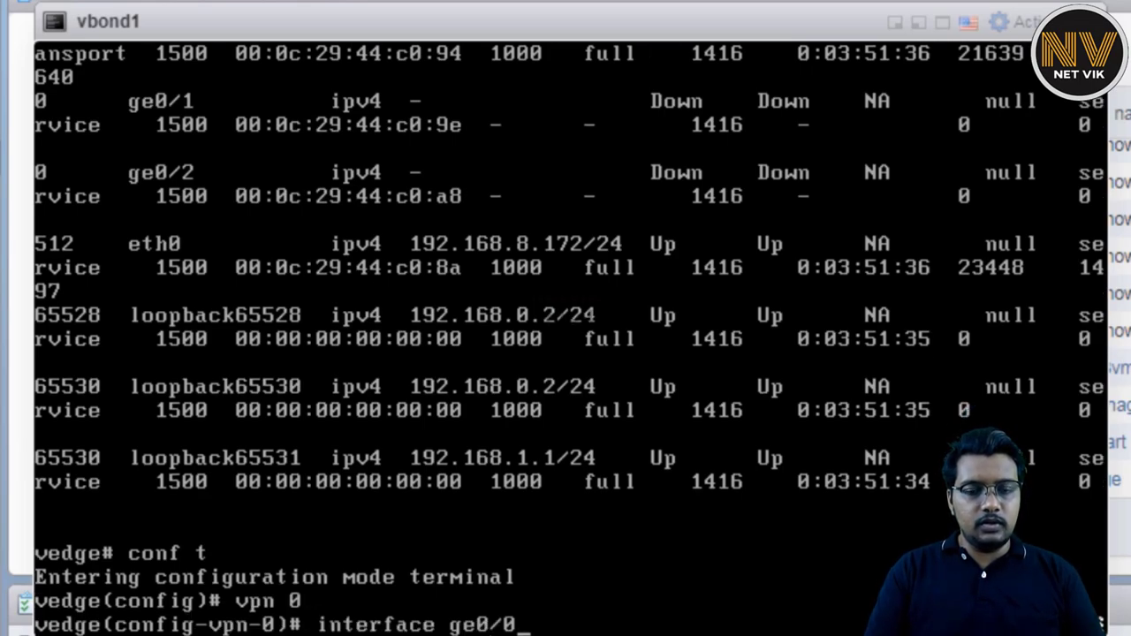
key("Return")
type("ip address ")
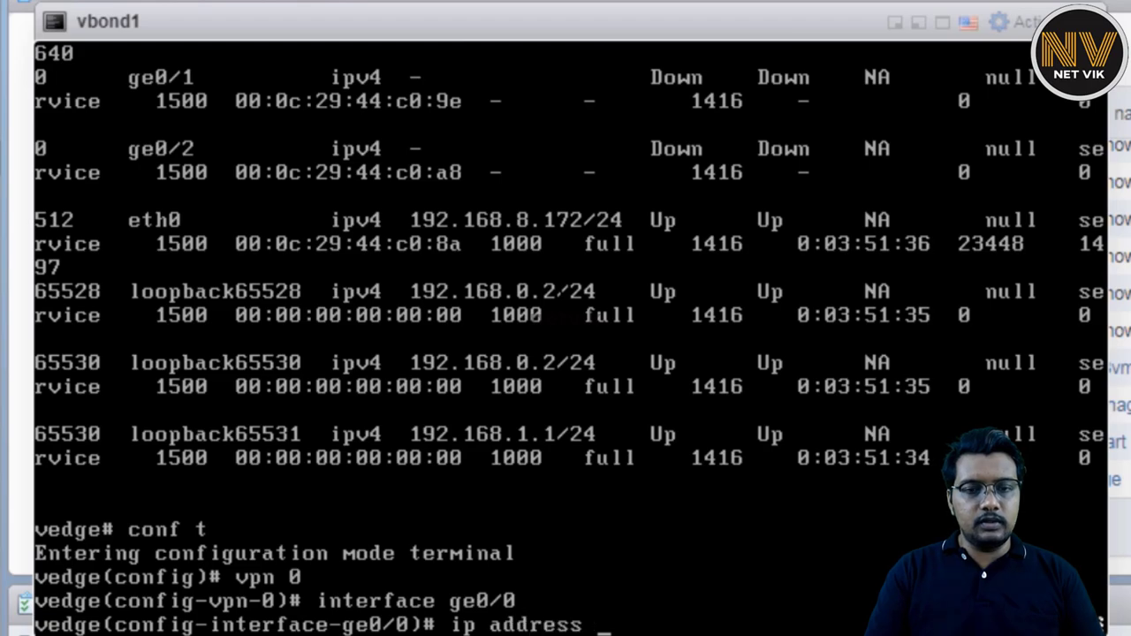
type("192.168")
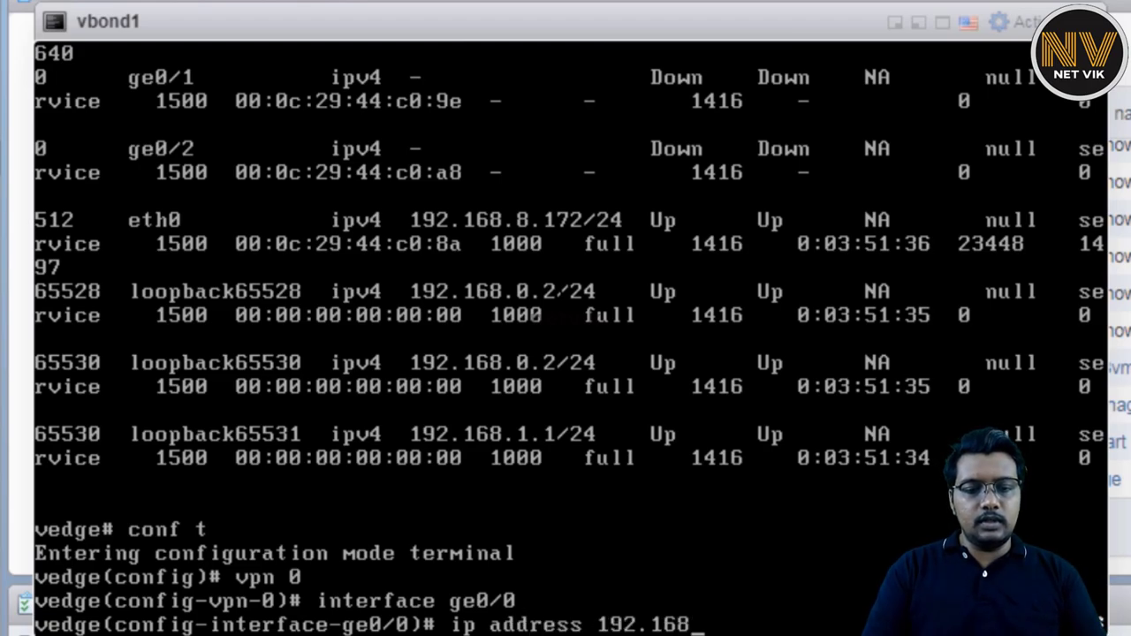
type(".0.52/24")
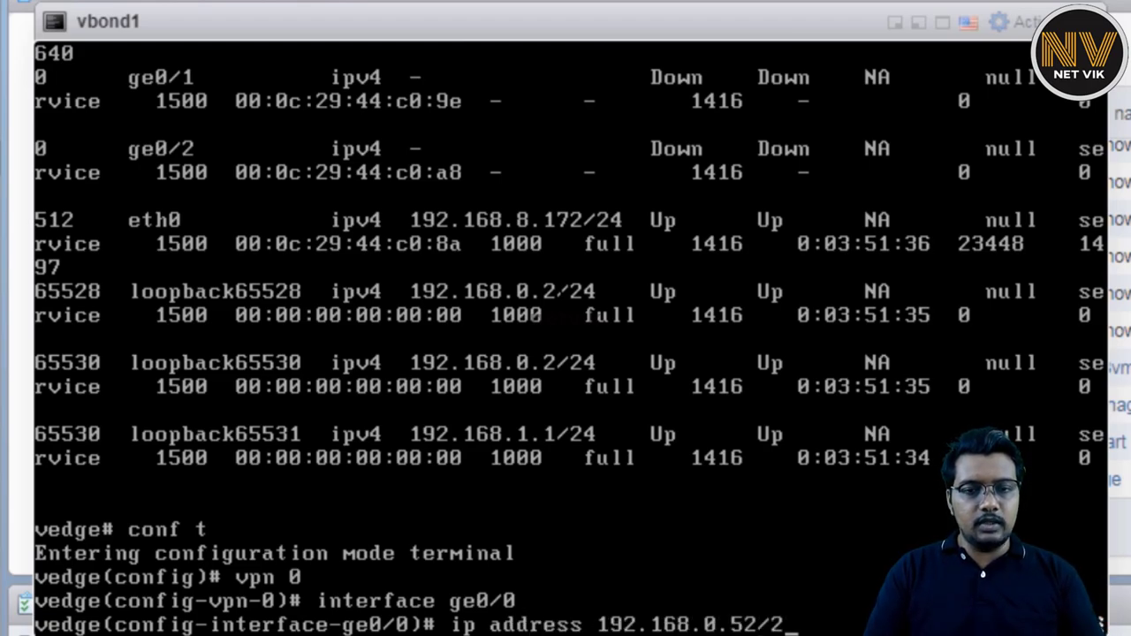
key("Return")
type("no shut")
key("Return")
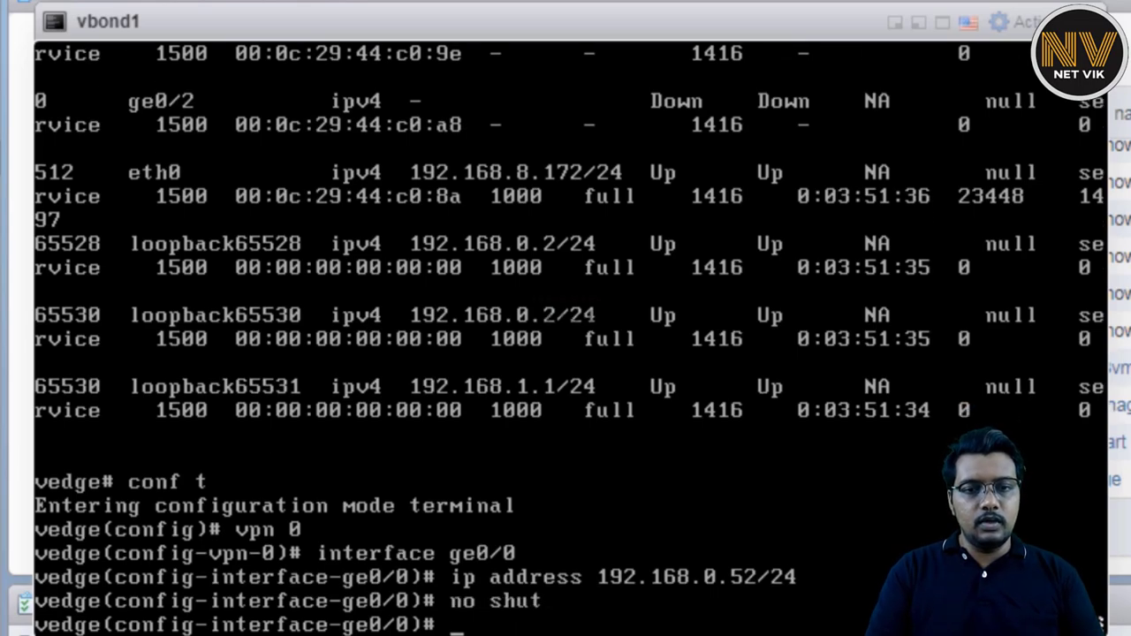
type("tun")
key("Tab")
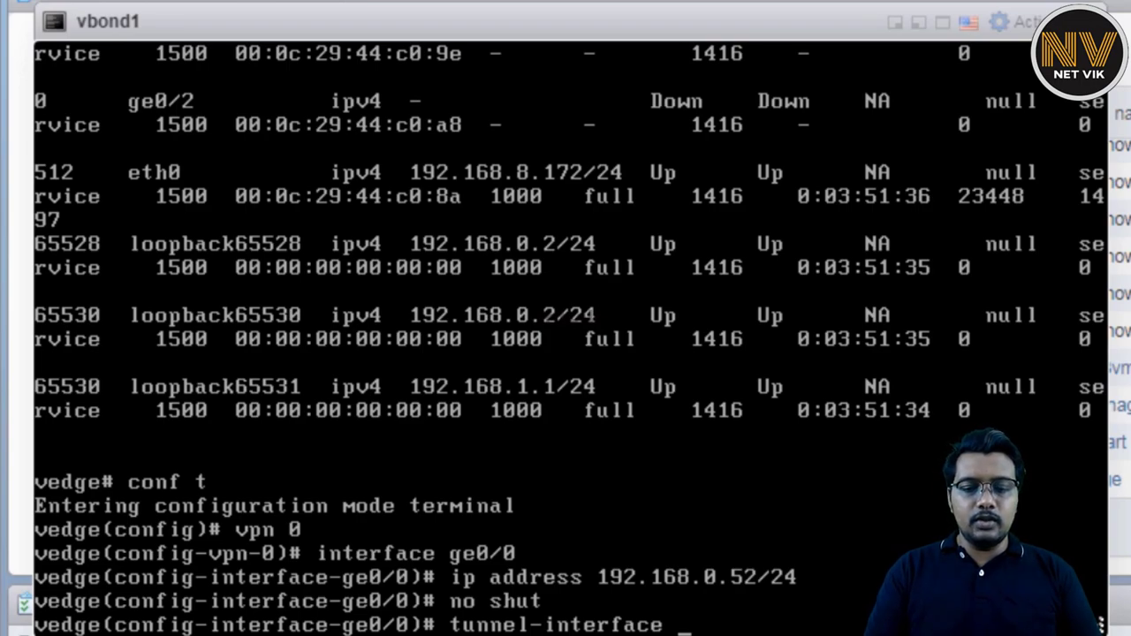
Allow all services on the ge0/0 tunnel interface and exit back to VPN 0
key("Return")
type("aallo")
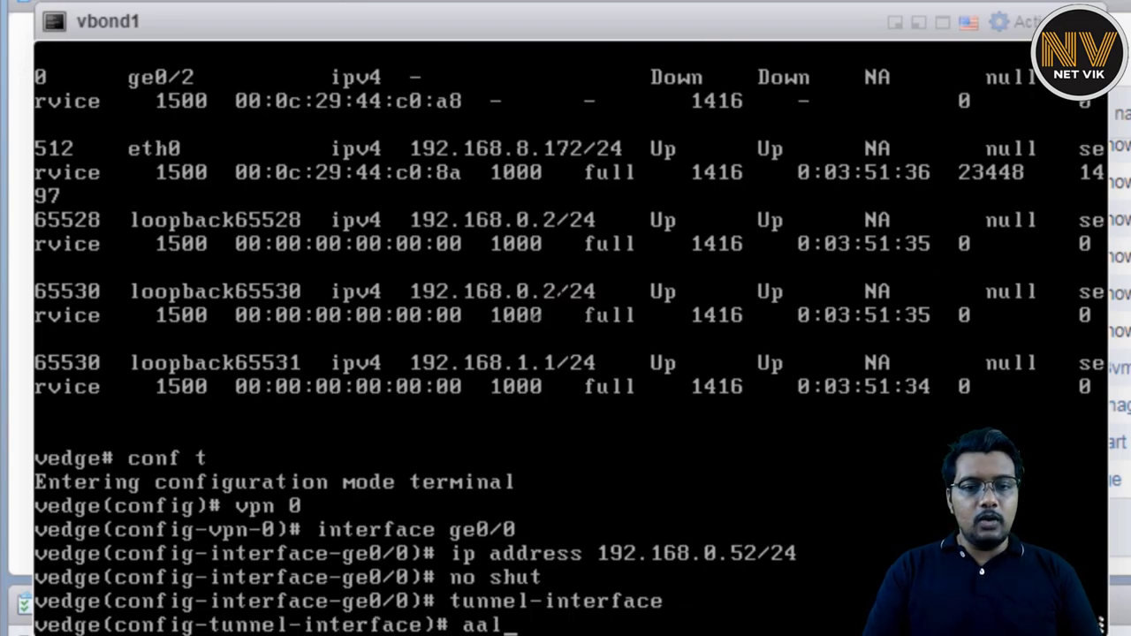
key("Tab")
key("BackSpace")
key("BackSpace")
key("BackSpace")
key("BackSpace")
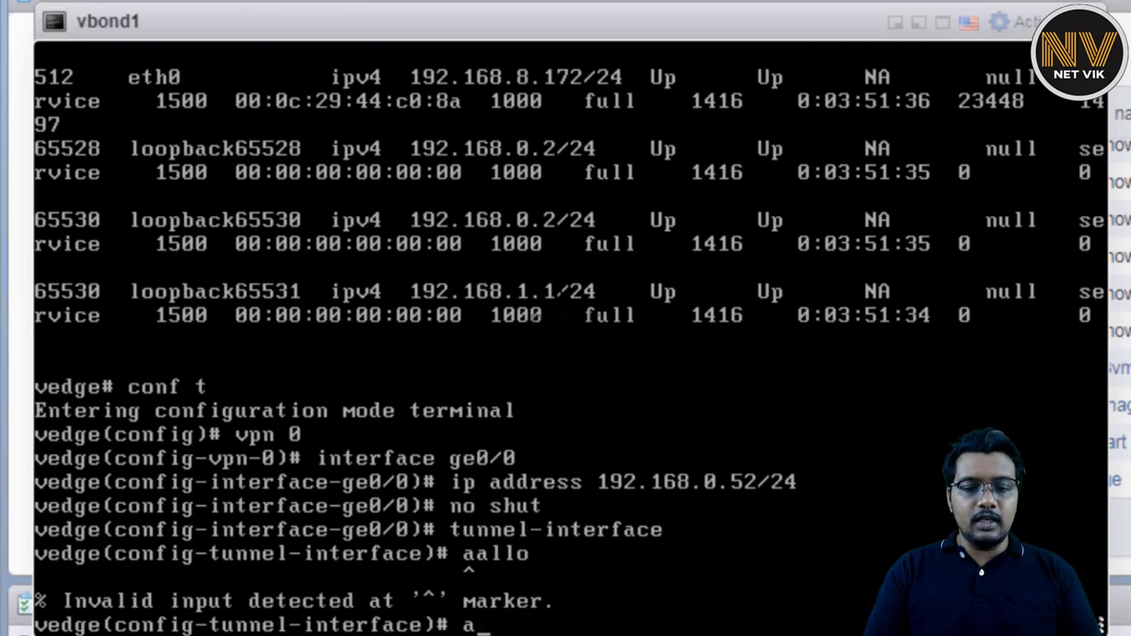
type("ll")
key("Tab")
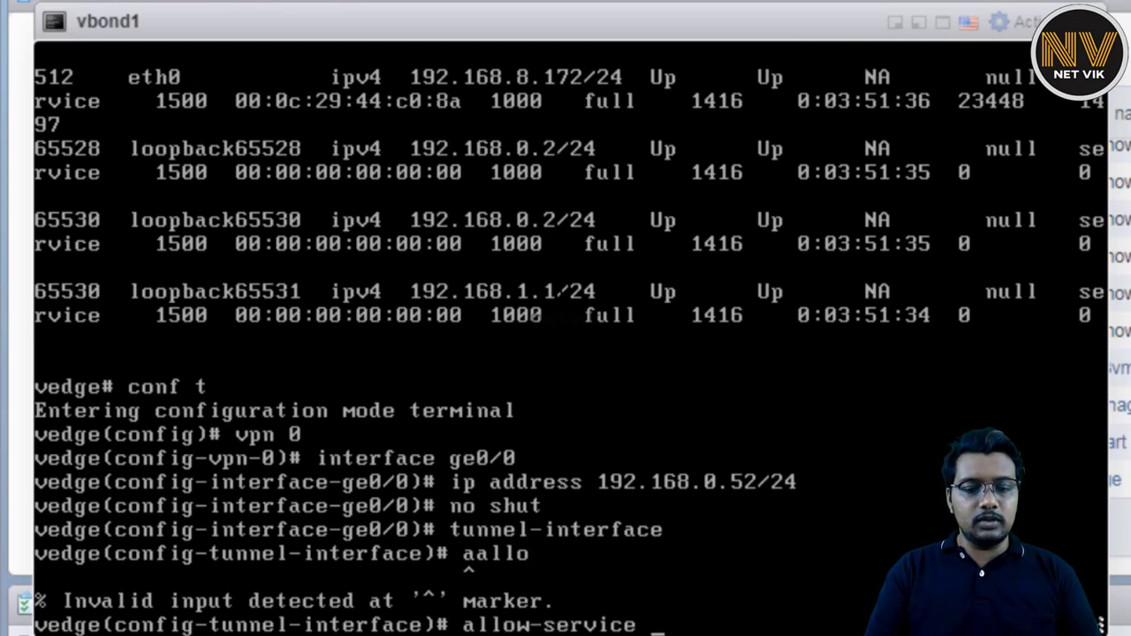
type("all")
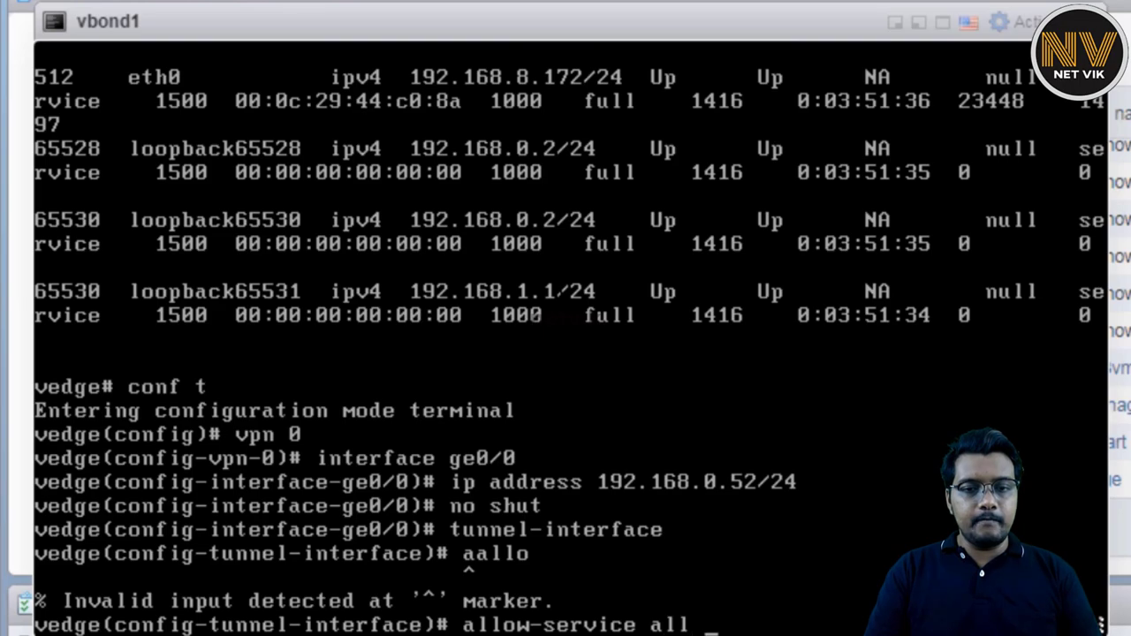
key("Return")
type("exit")
key("Return")
key("Return")
key("Return")
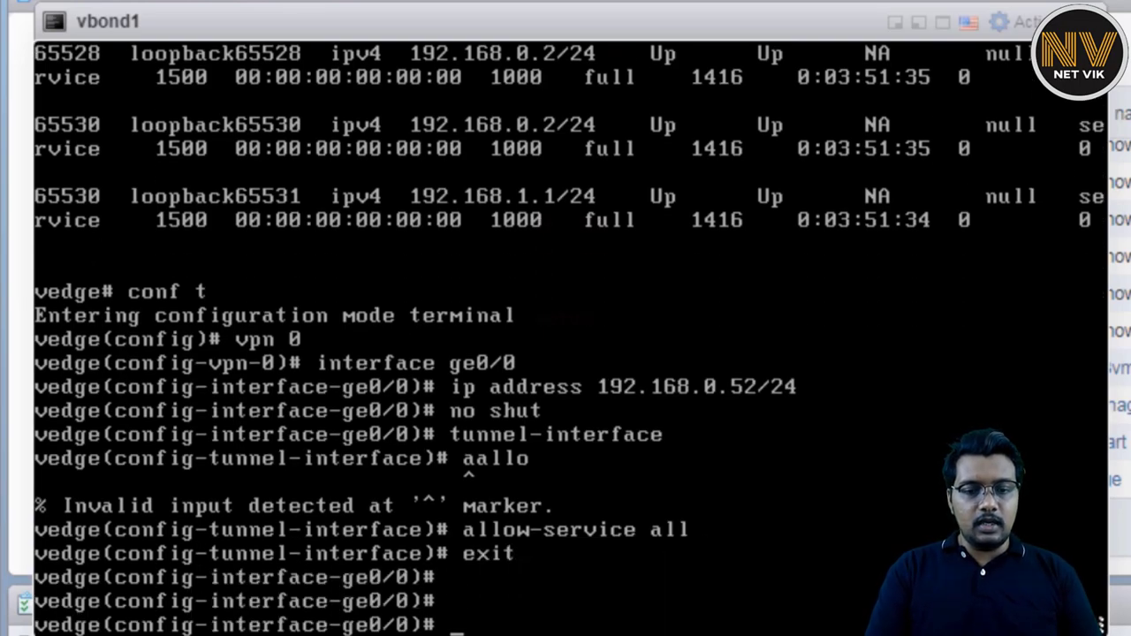
type("exit")
key("Return")
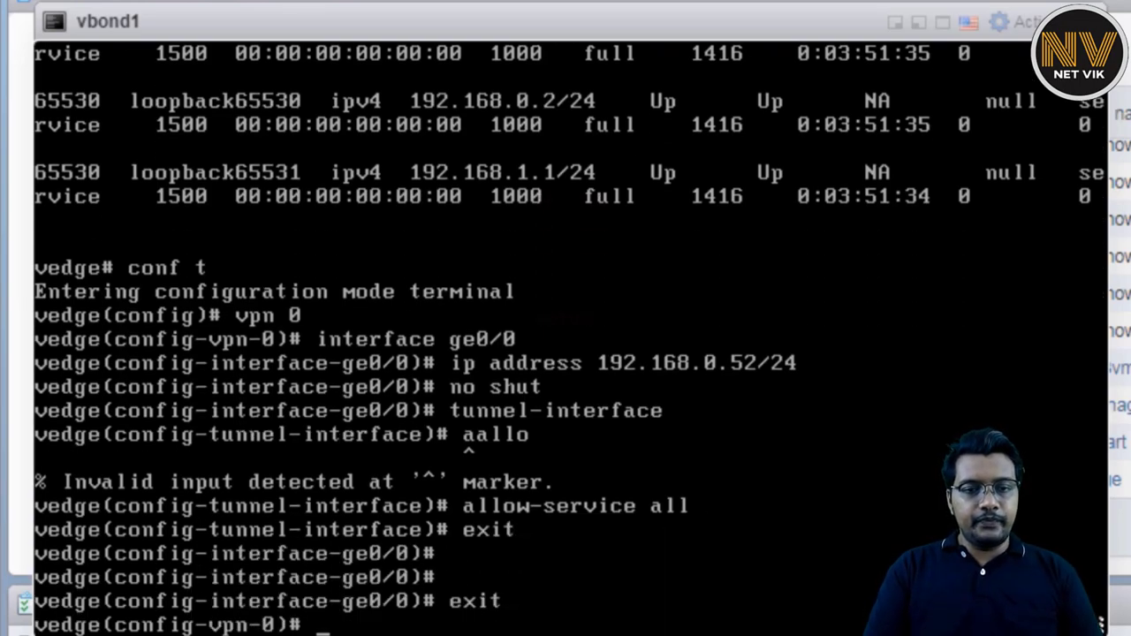
Add the default route 0.0.0.0/0 via 192.168.0.50
type("ip ou")
key("BackSpace")
key("BackSpace")
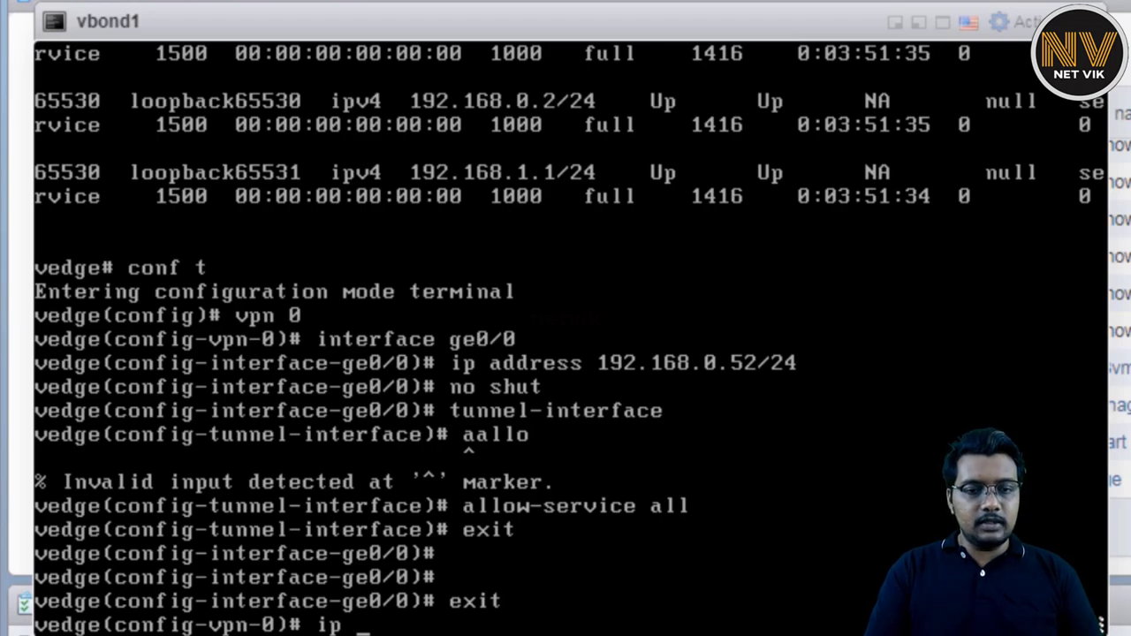
type("route 0.0.")
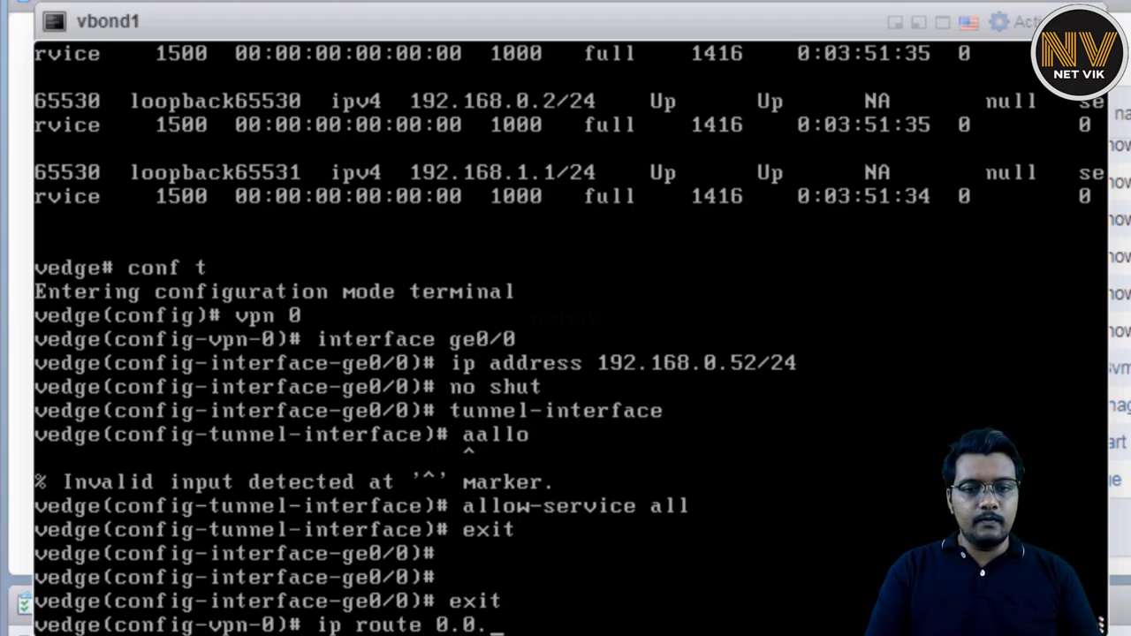
type("0.00")
key("BackSpace")
type("/")
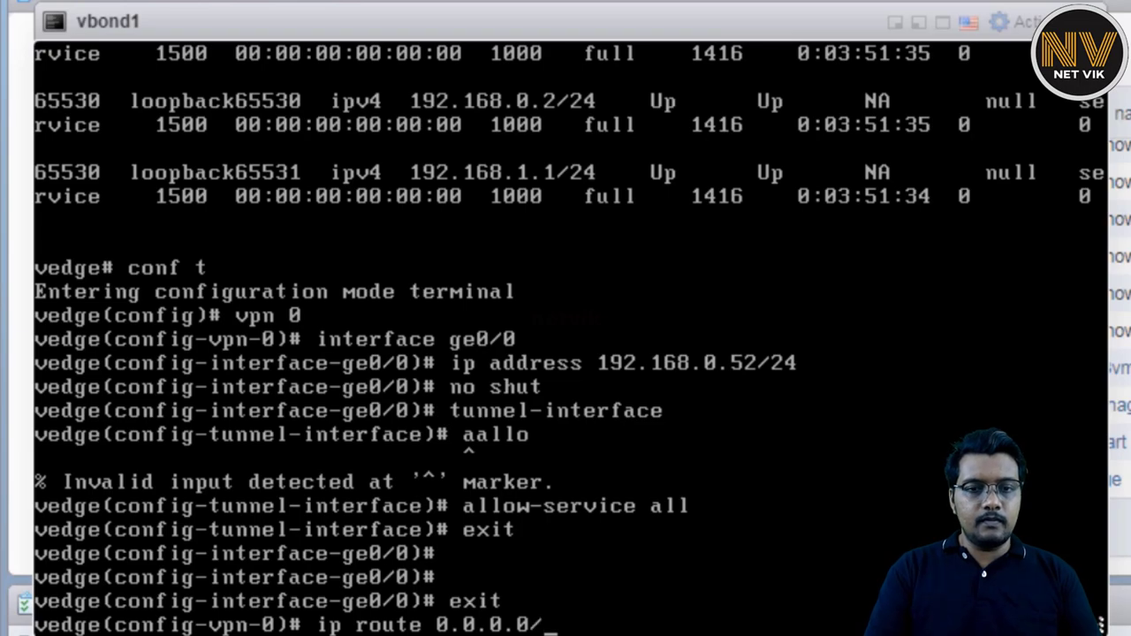
type("0 192.168.0.50")
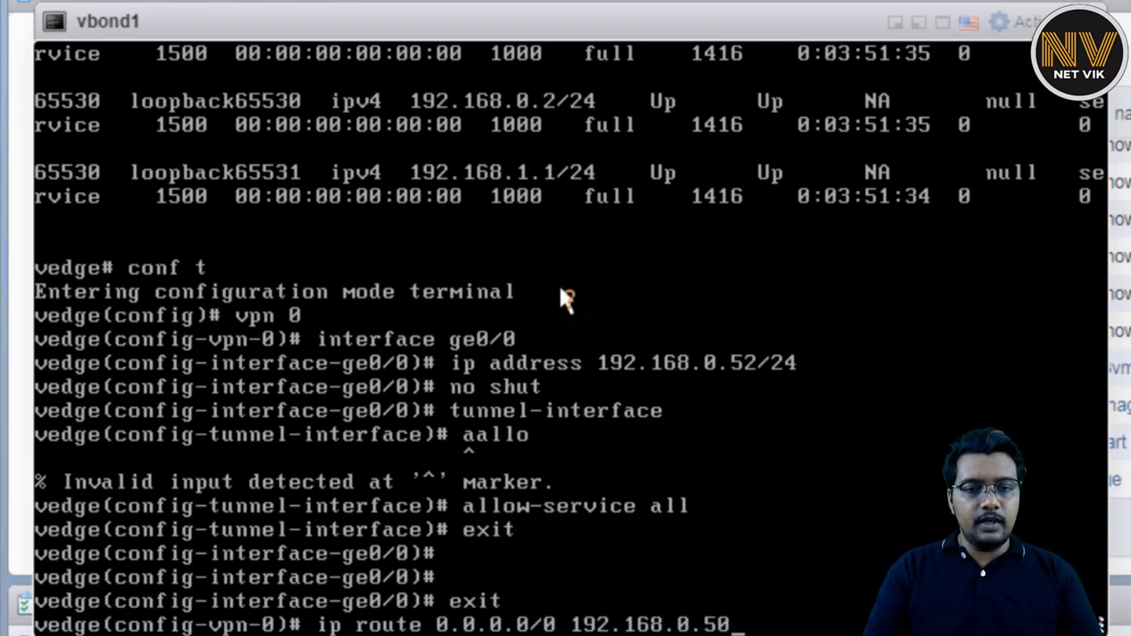
key("Return")
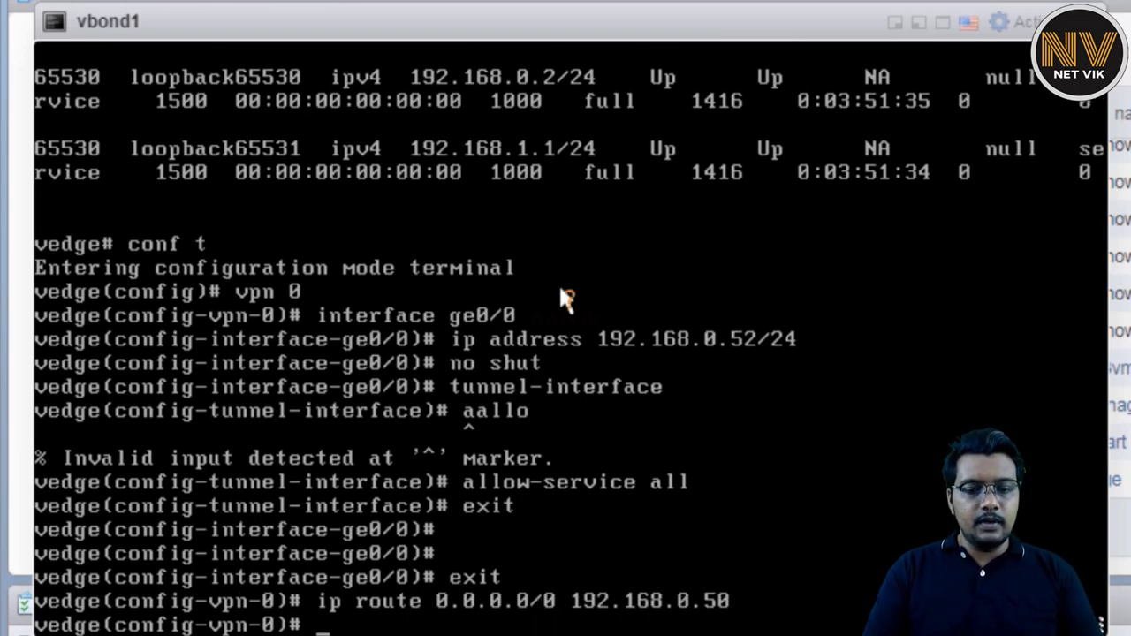
Save the changes with 'commit and-quit'
type("commit and-quit")
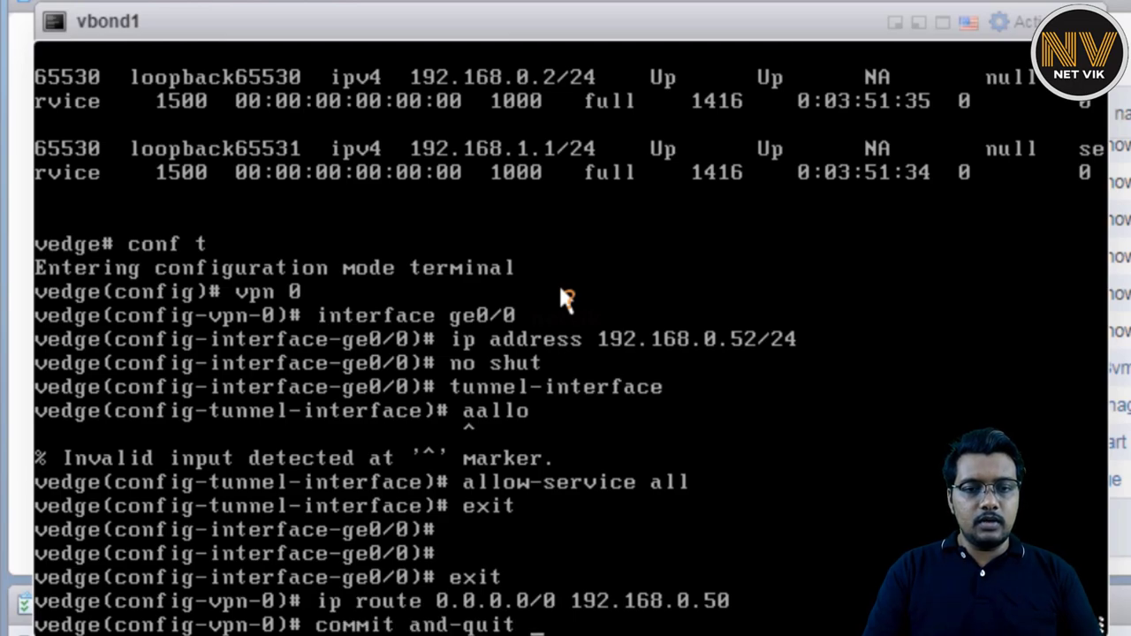
key("Return")
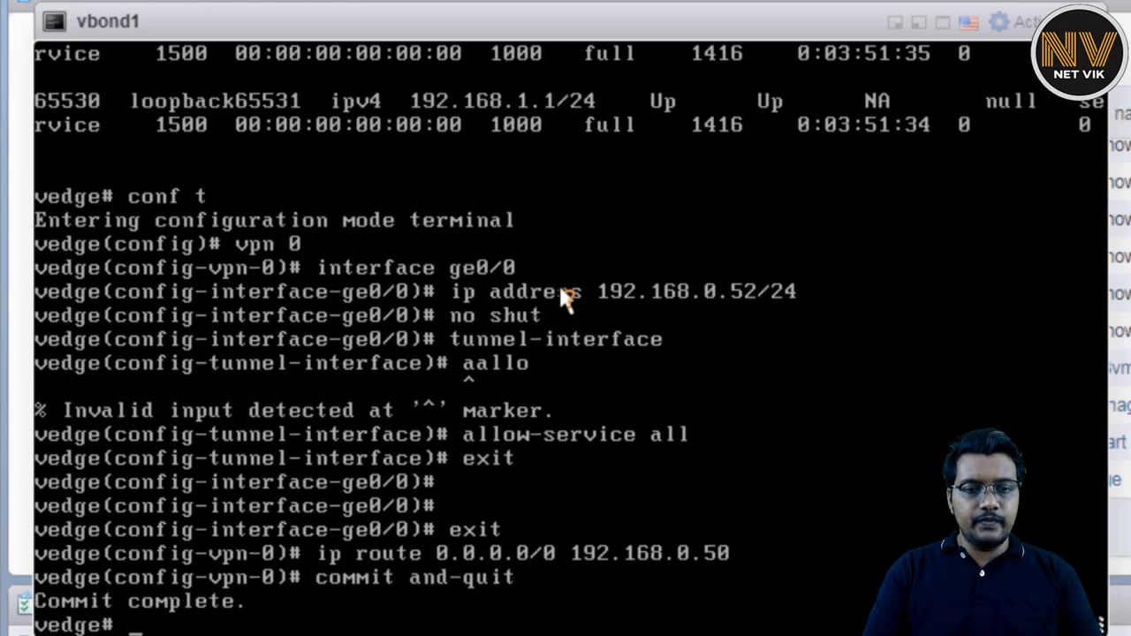
key("Return")
key("Return")
key("Return")
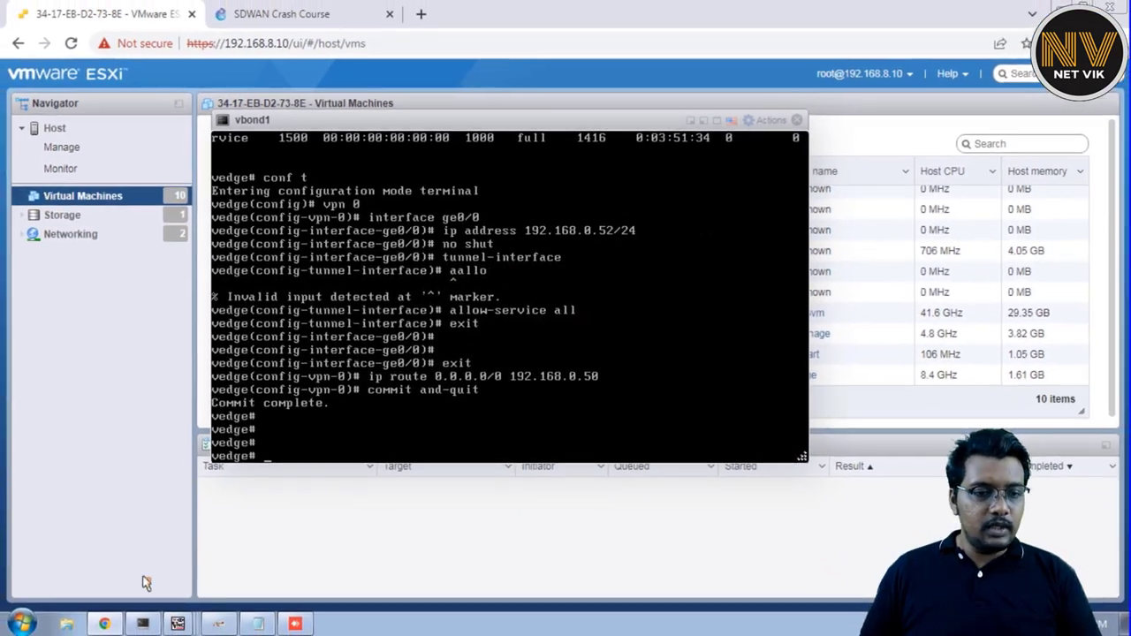
In SuperPuTTY, open an SSH session to vbond, accept the host key, and log in as admin
left_click(149, 624)
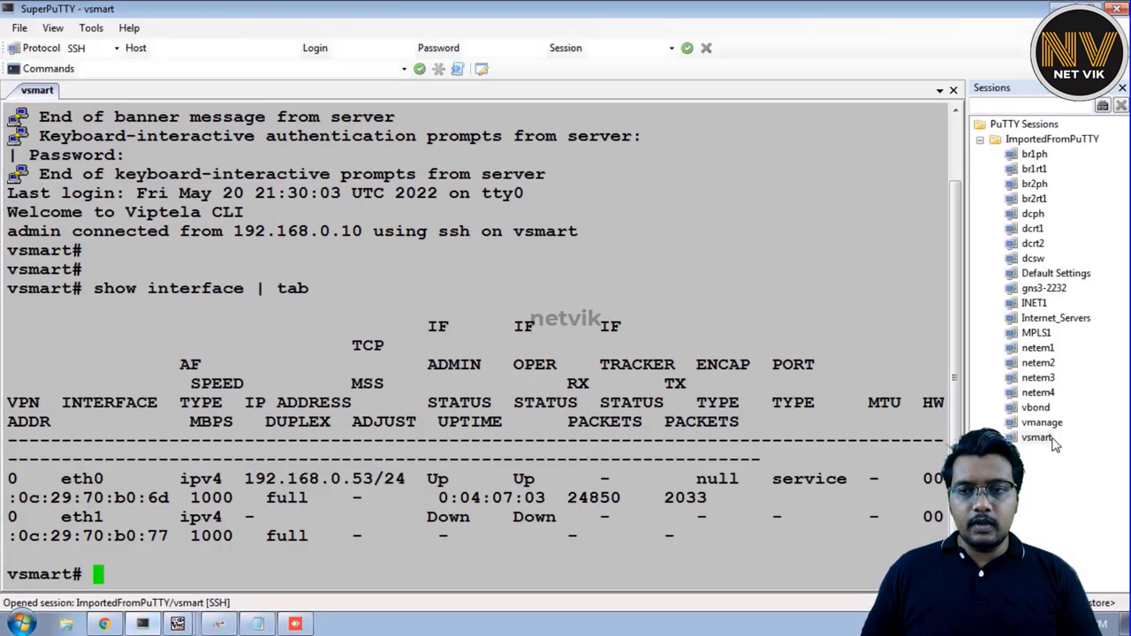
double_click(1037, 409)
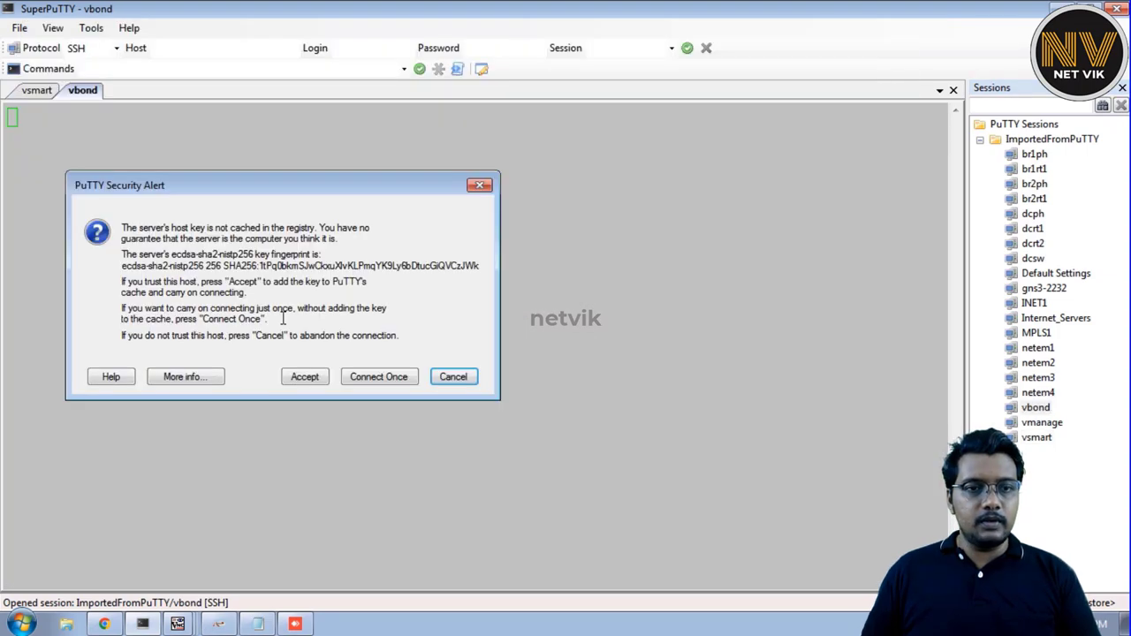
left_click(304, 378)
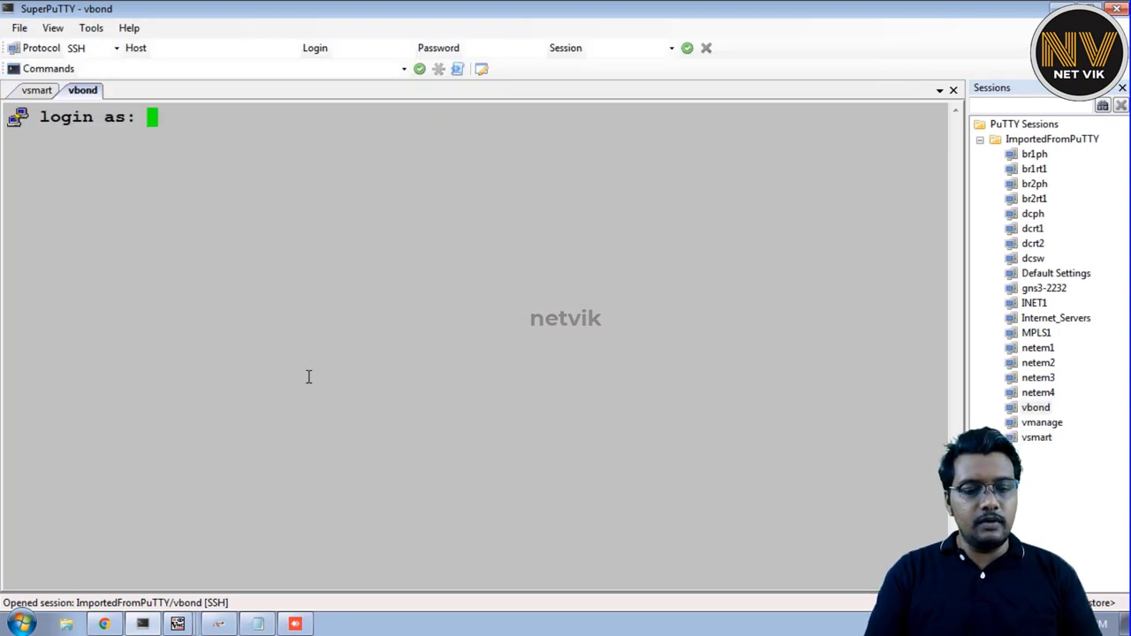
type("admin")
key("Return")
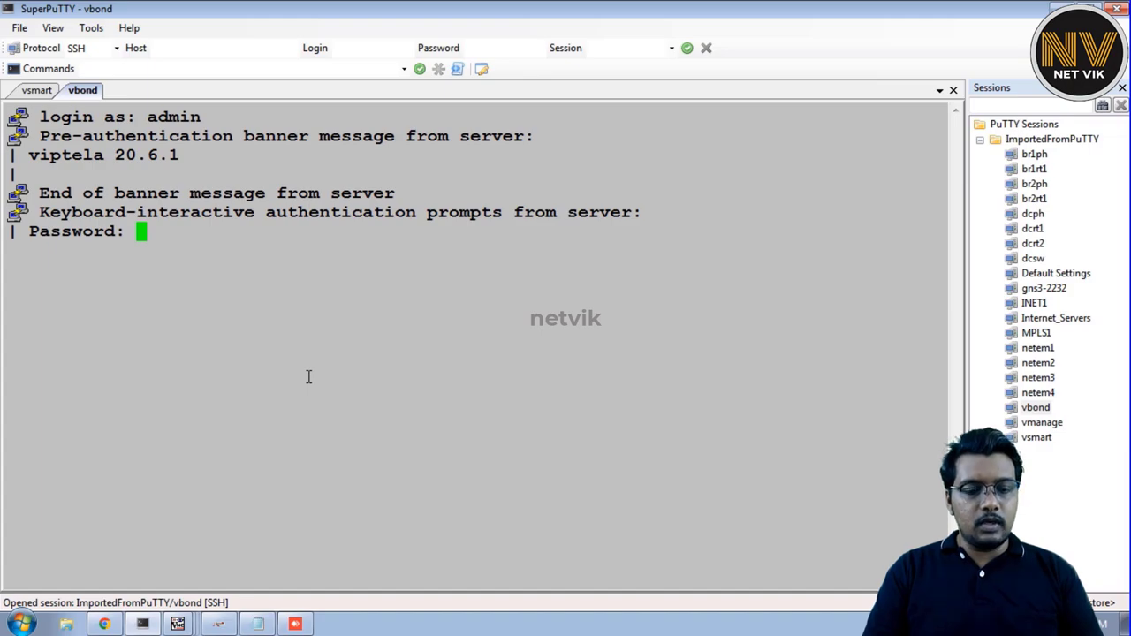
key("Return")
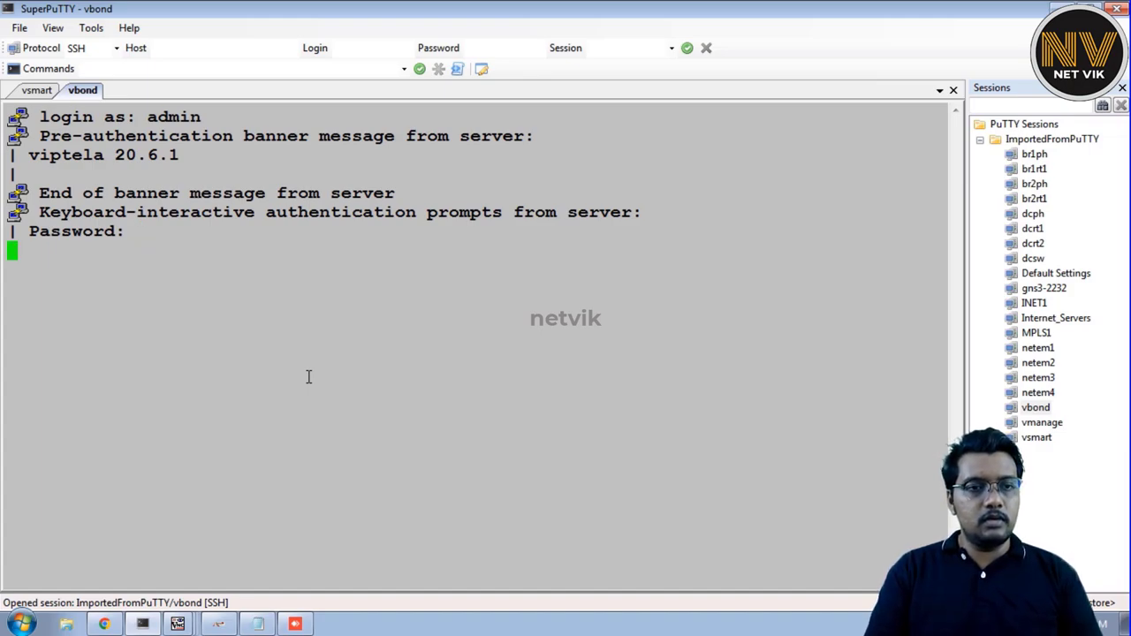
Run 'show interface | tab' to confirm ge0/0 is up at 192.168.0.52/24
key("Return")
key("Return")
key("Return")
type("show inter")
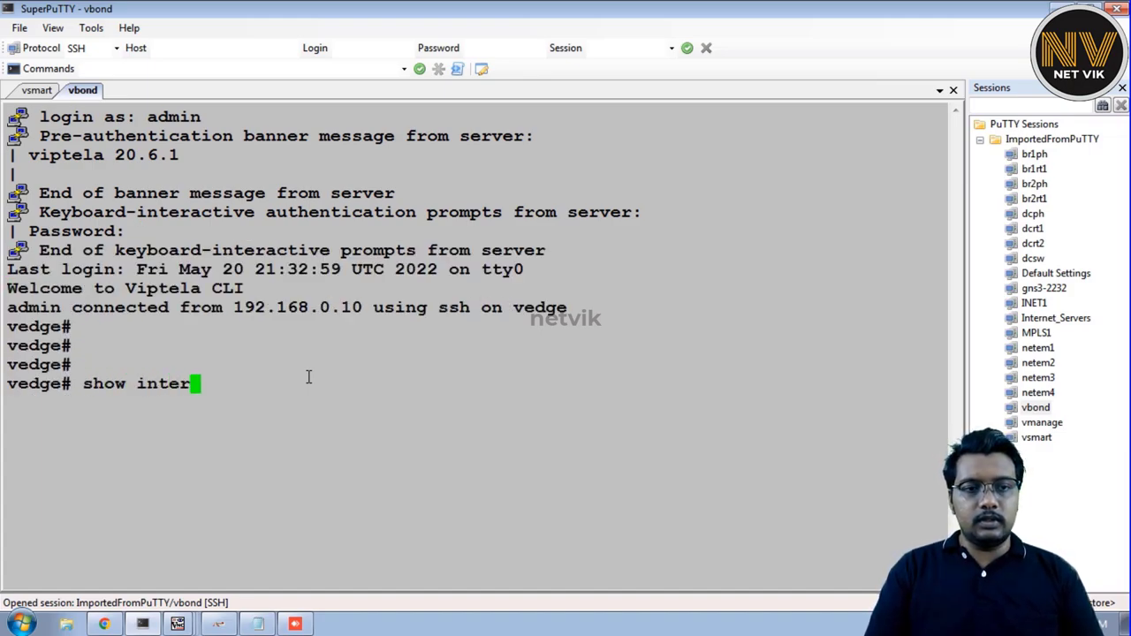
key("Tab")
type("| tab")
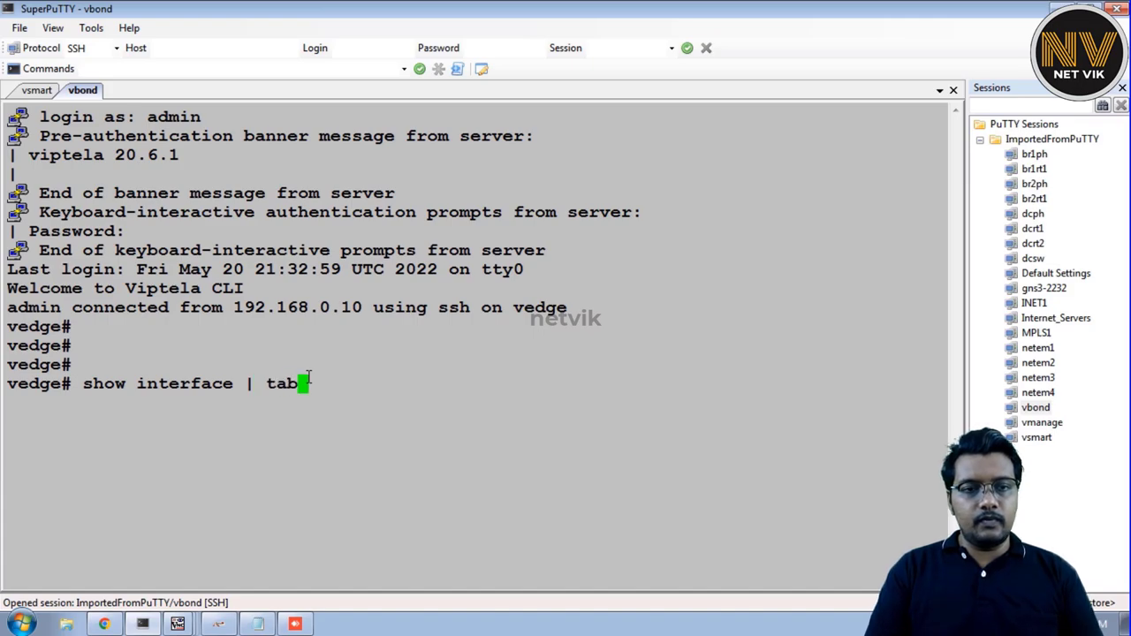
key("Return")
key("space")
key("space")
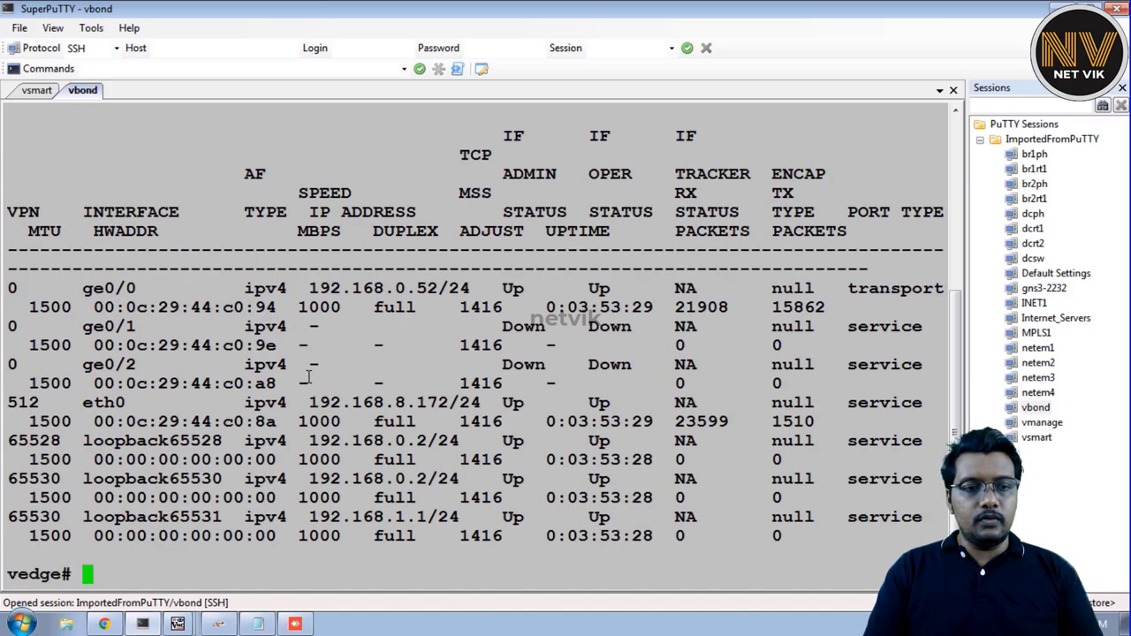
key("Return")
key("Return")
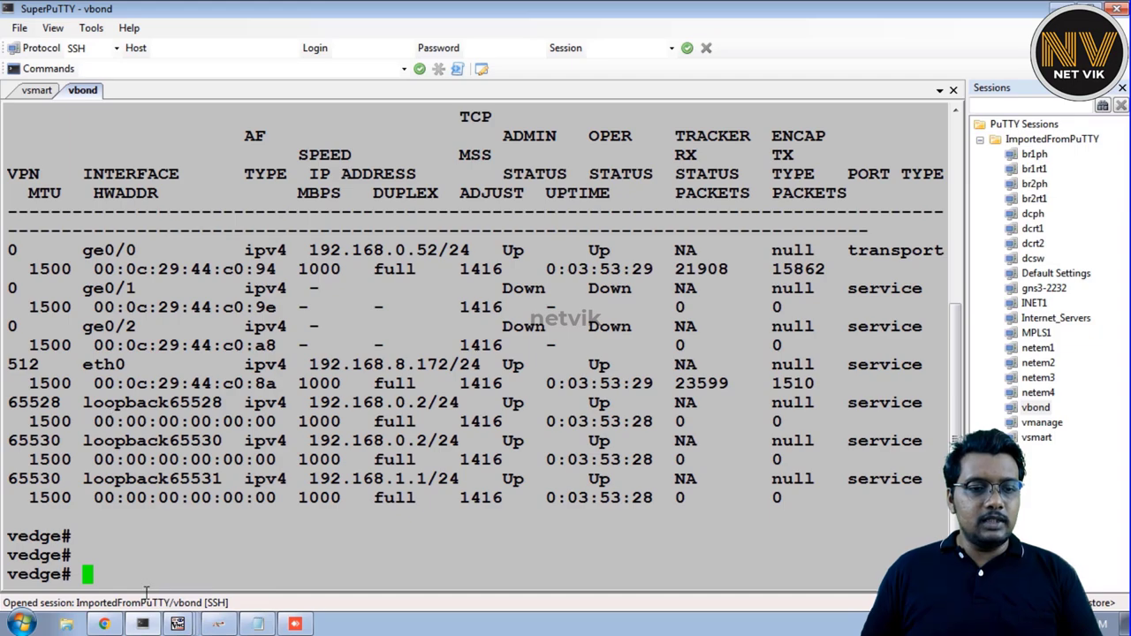
Back in ESXi, close the vbond1 console and open vmanage1's browser console
left_click(105, 625)
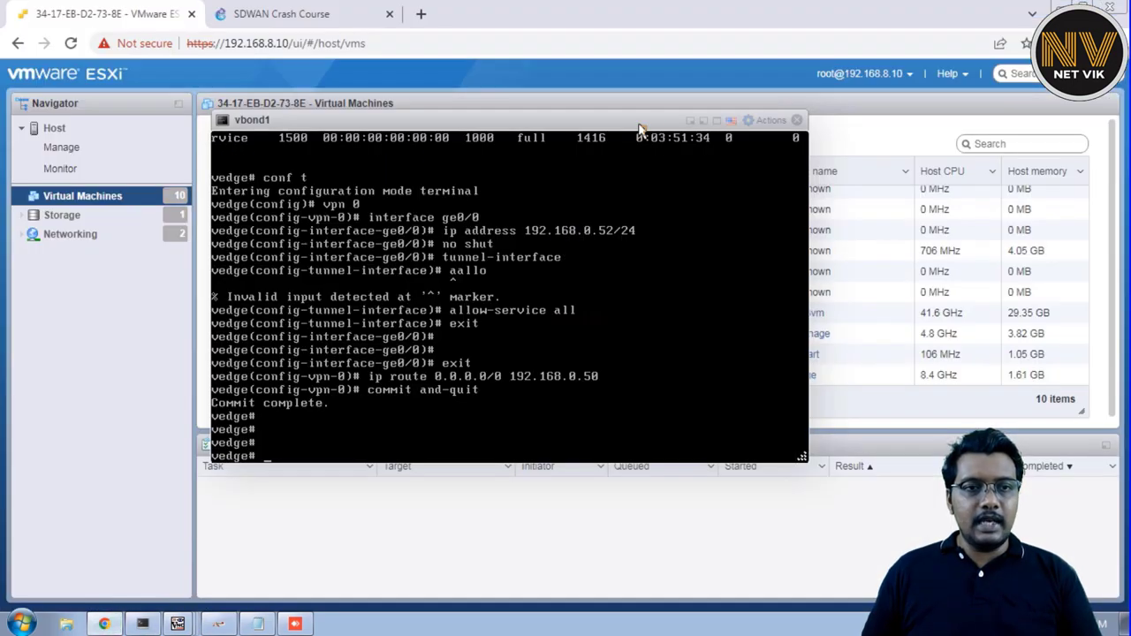
left_click(797, 120)
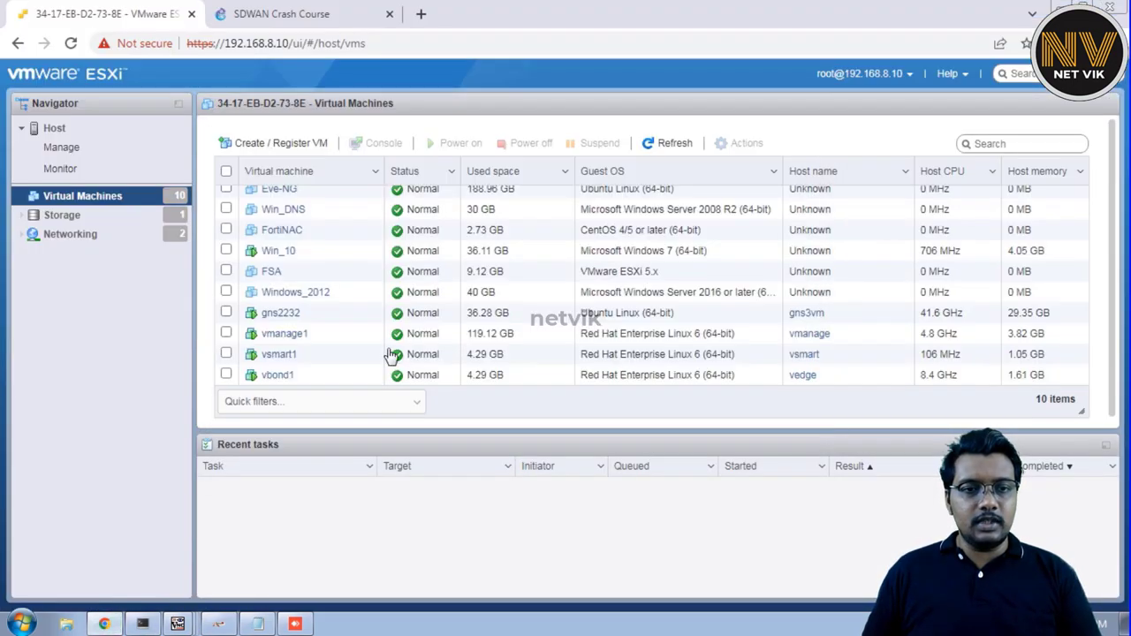
left_click(291, 335)
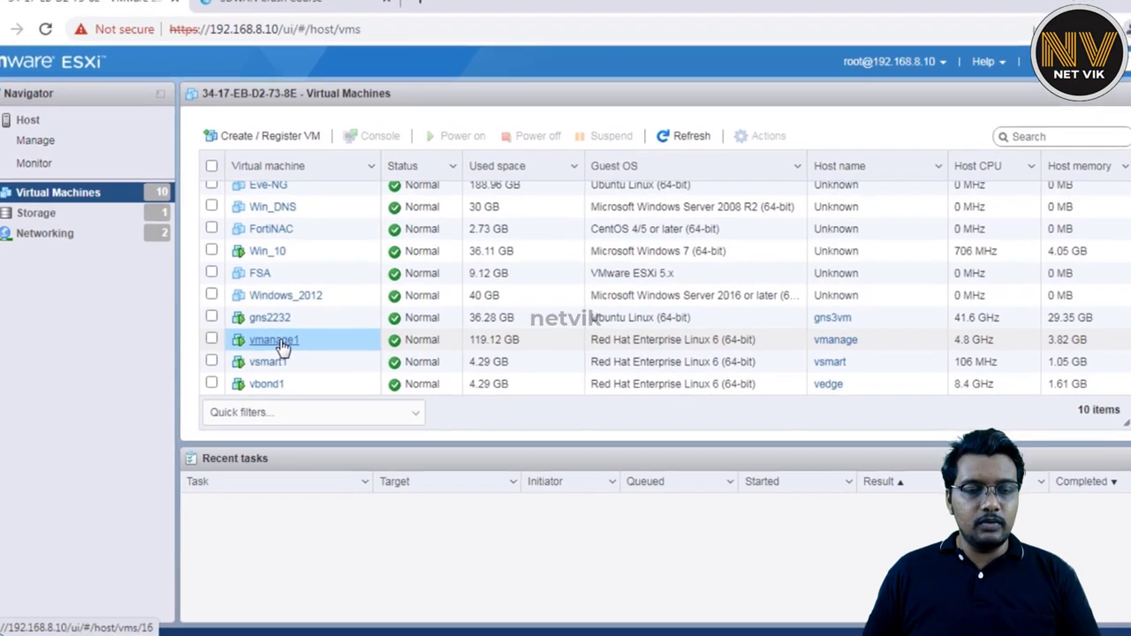
right_click(281, 345)
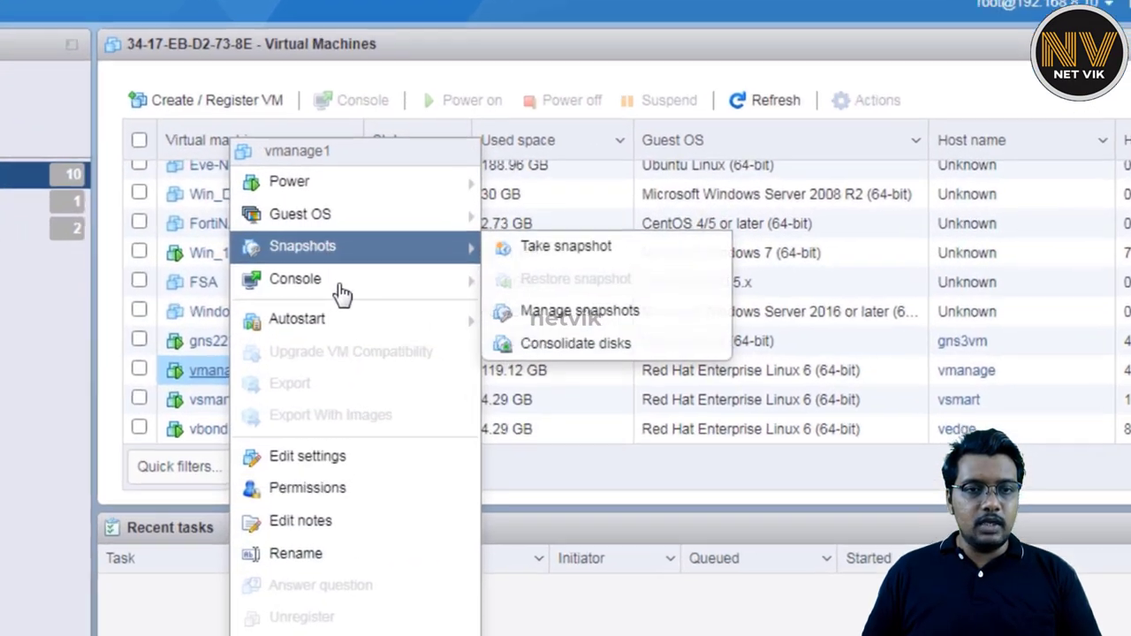
mouse_move(474, 276)
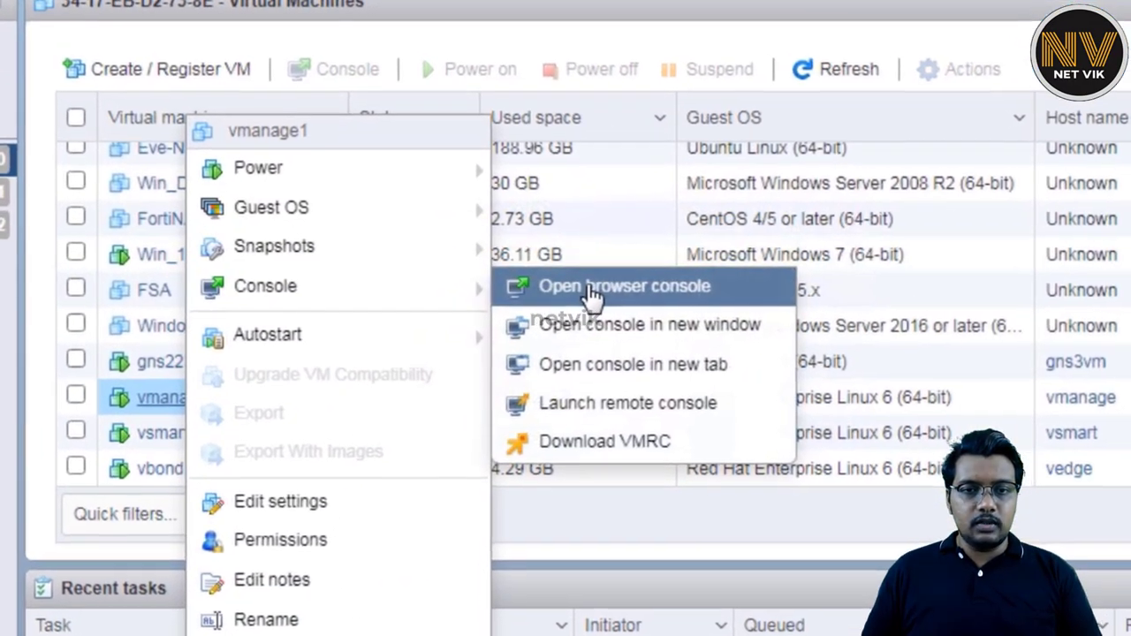
left_click(580, 284)
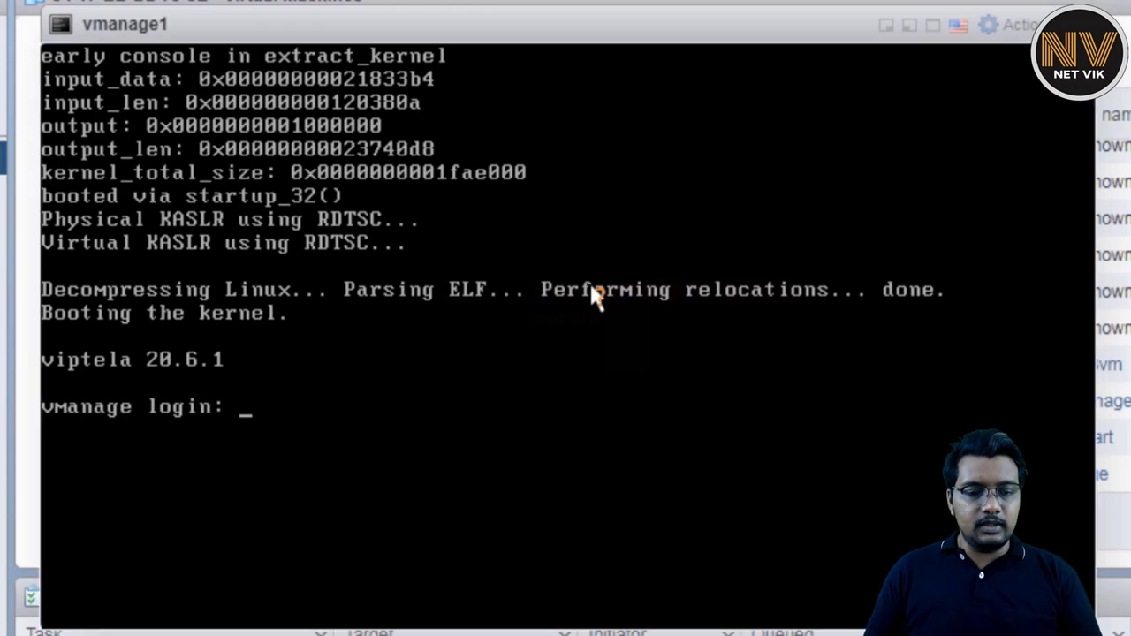
Log in to the vmanage console as admin and list its interfaces with 'show interface | tab'
type("admin")
key("Return")
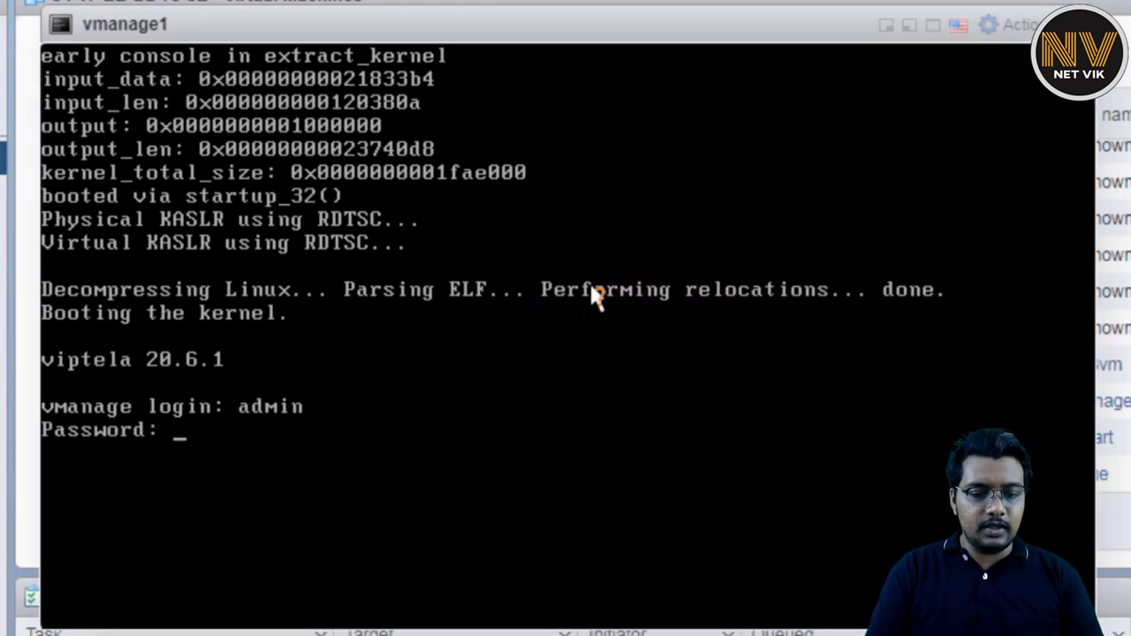
key("Return")
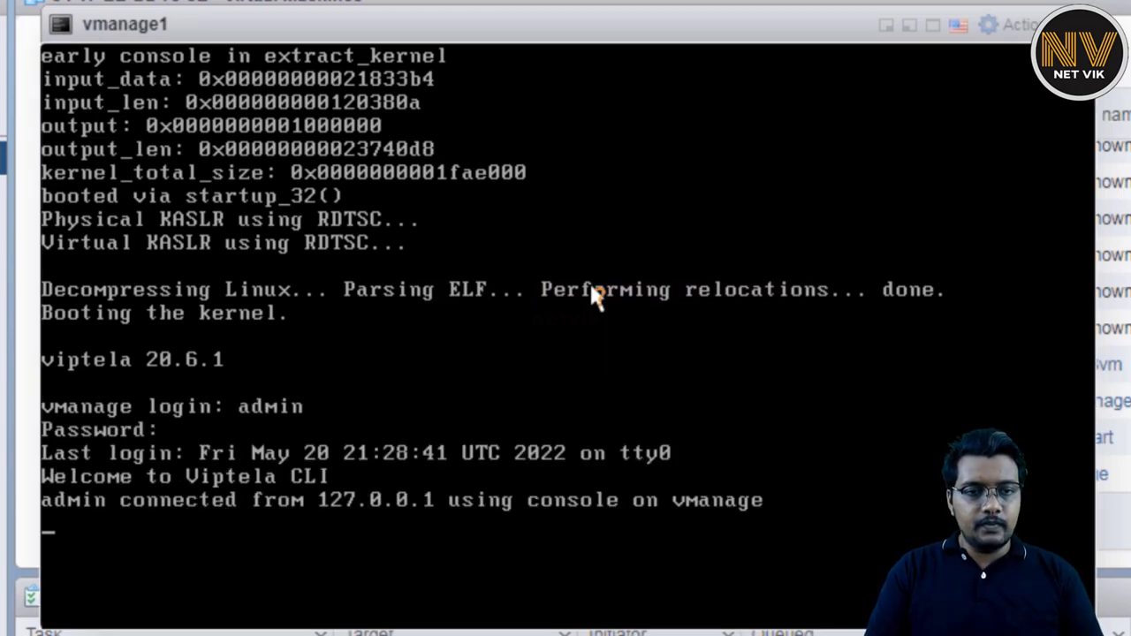
key("Return")
key("Return")
key("Return")
type("show interface | tab")
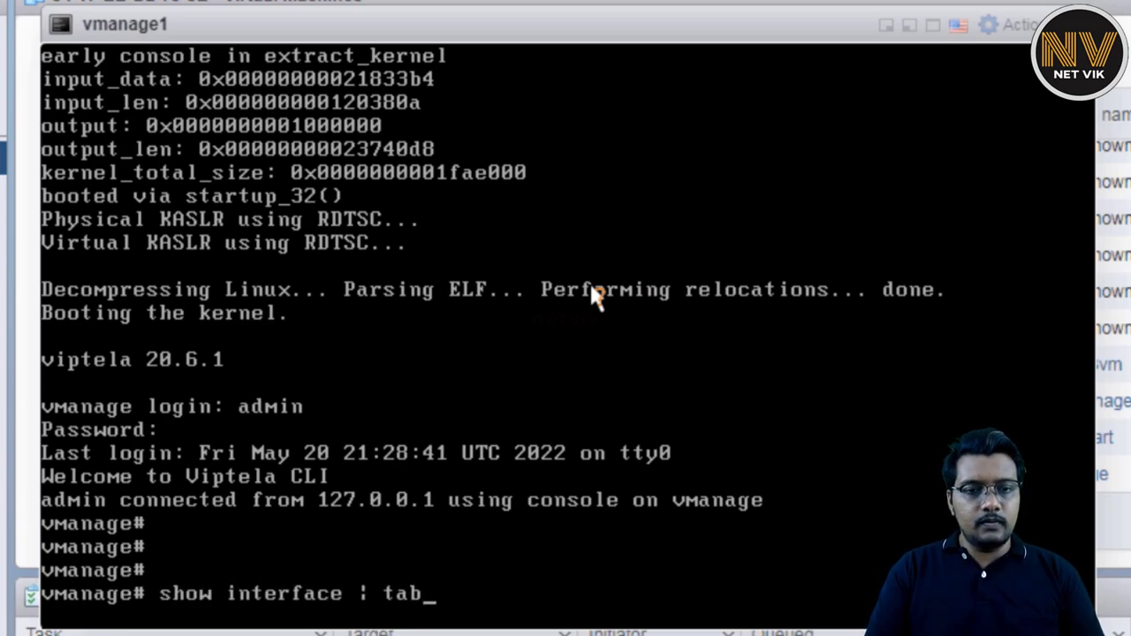
key("Return")
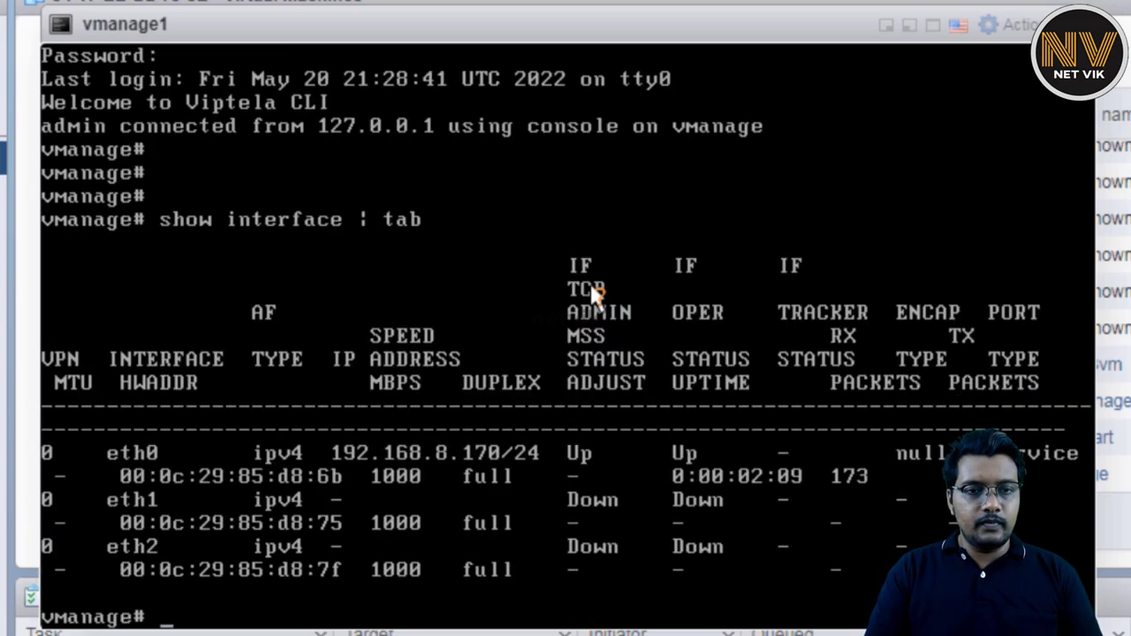
In config mode, give VPN 0 interface eth0 the address 192.168.0.51/24
type("conf t")
key("Return")
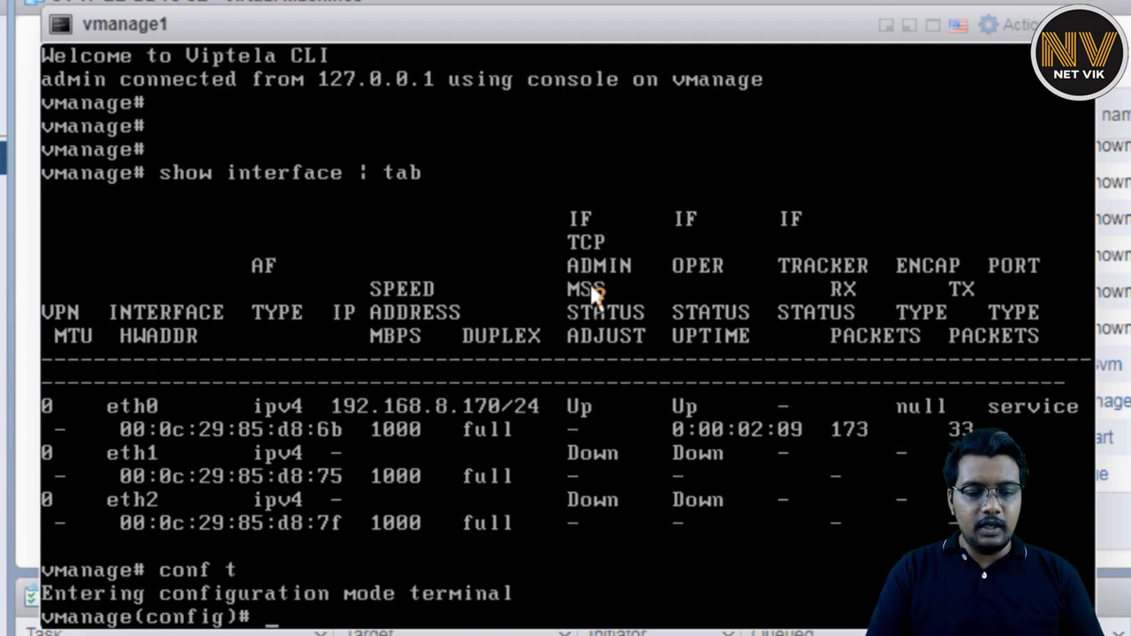
type("vpn 0")
key("Return")
type("i")
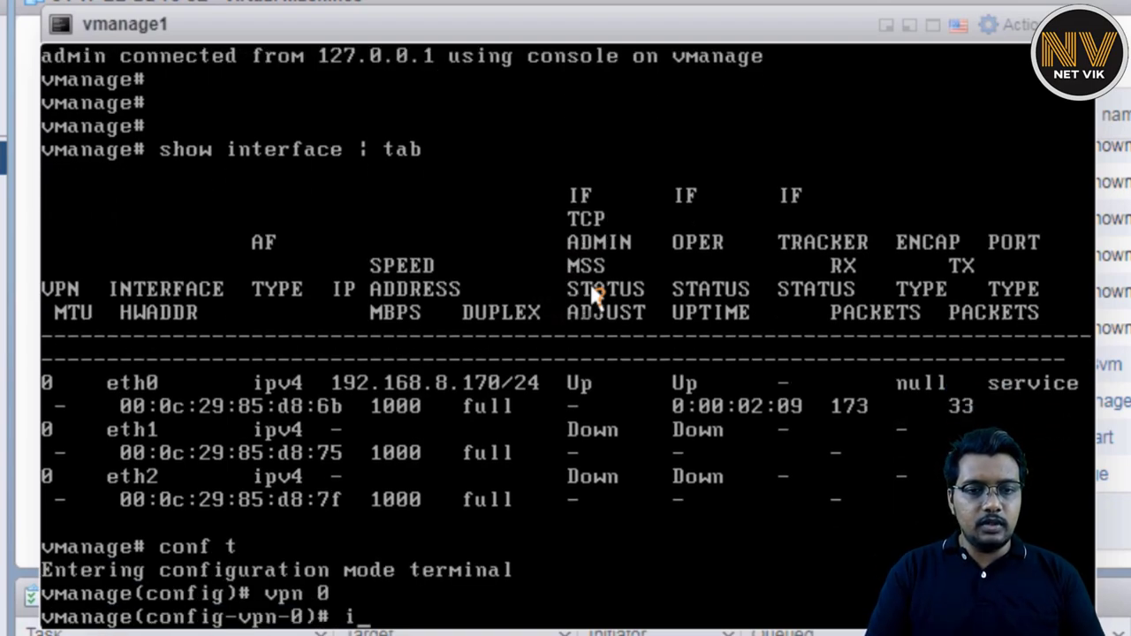
type("nterface eth0")
key("Return")
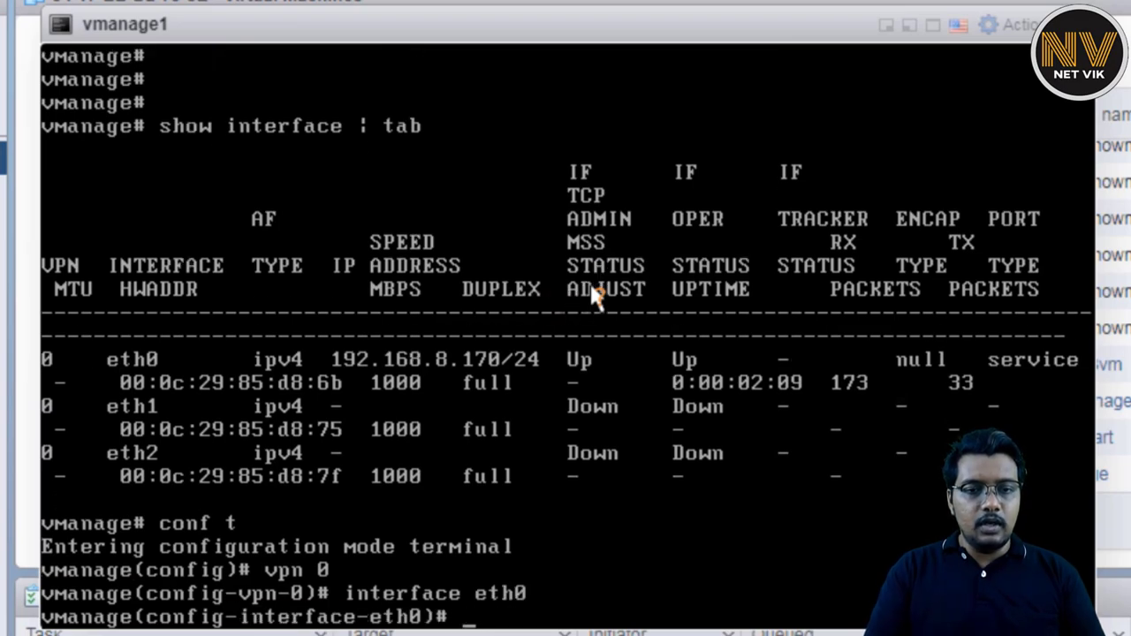
type("ip address 191")
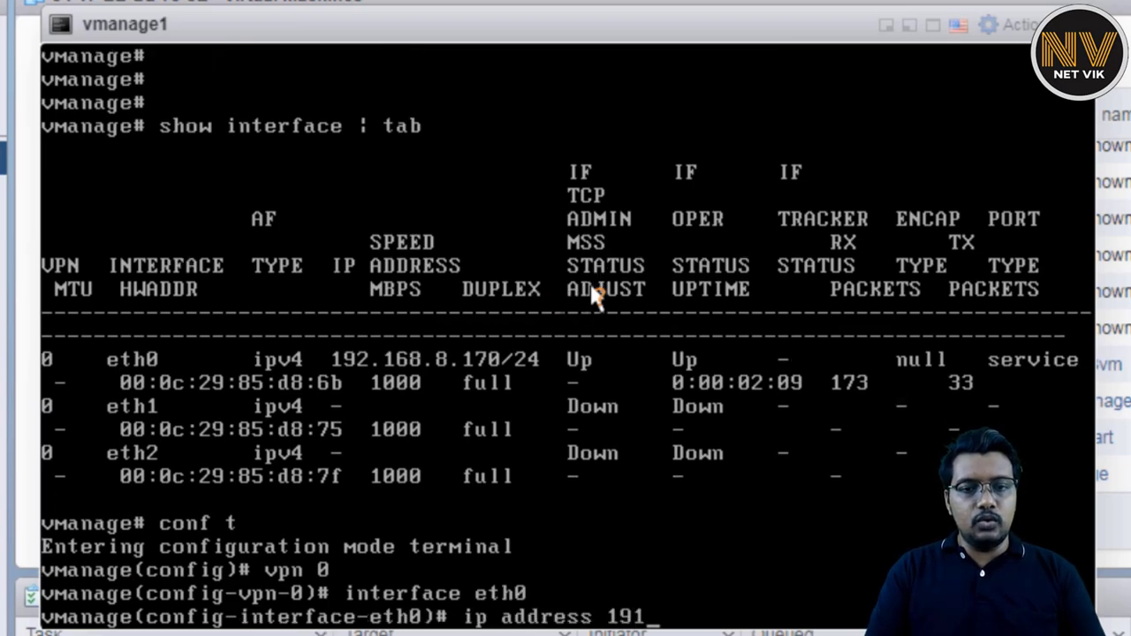
key("BackSpace")
type("2.2")
key("BackSpace")
type("168")
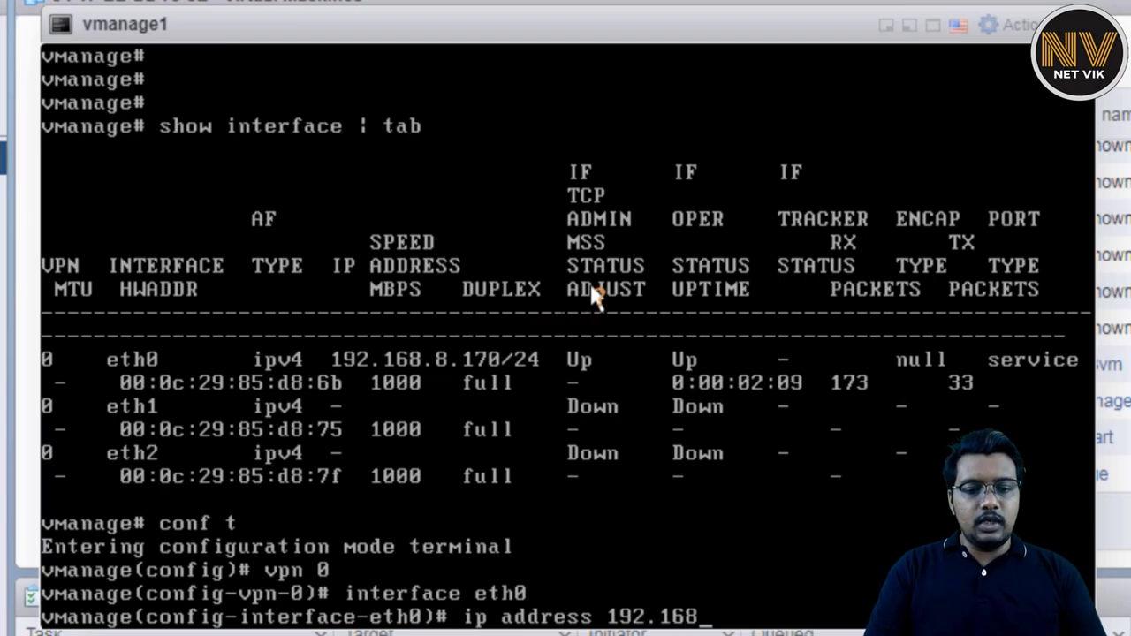
type(".0.51/2")
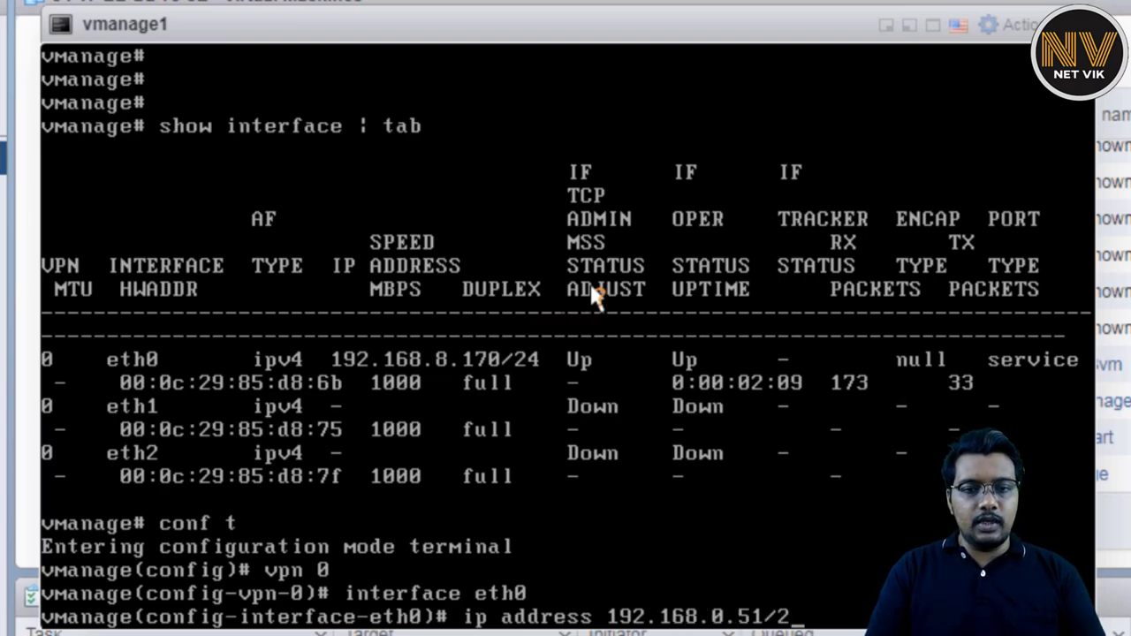
type("4")
key("Return")
Bring eth0 up, add default route 0.0.0.0/0 via 192.168.0.50, and commit and-quit
type("no shut")
key("Return")
type("ex")
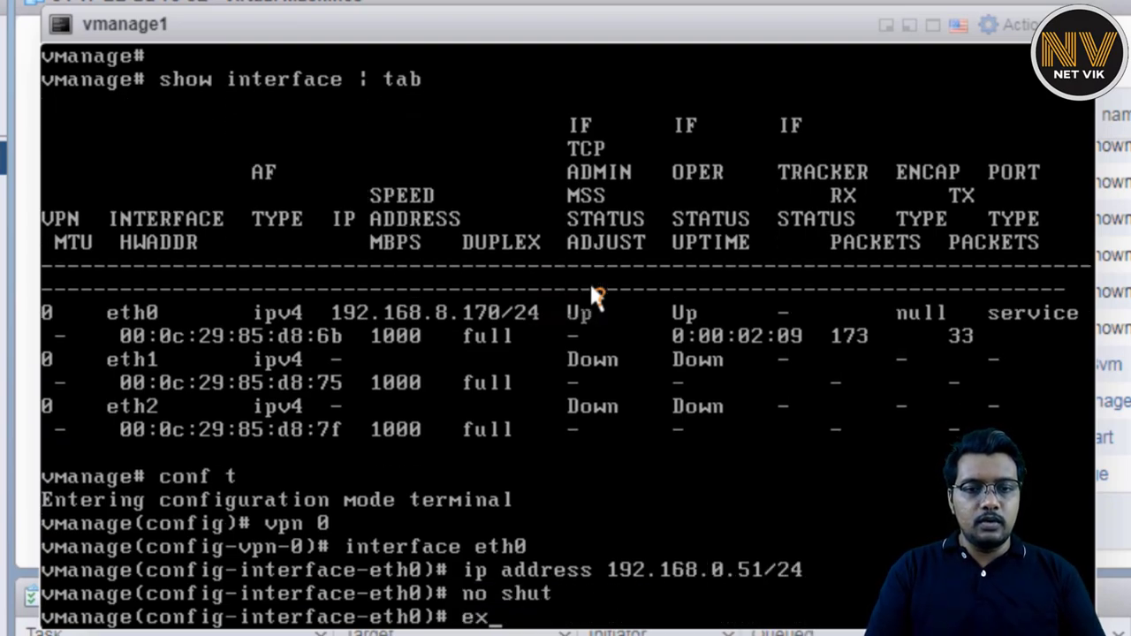
type("it")
key("Return")
type("ip rroute 0.")
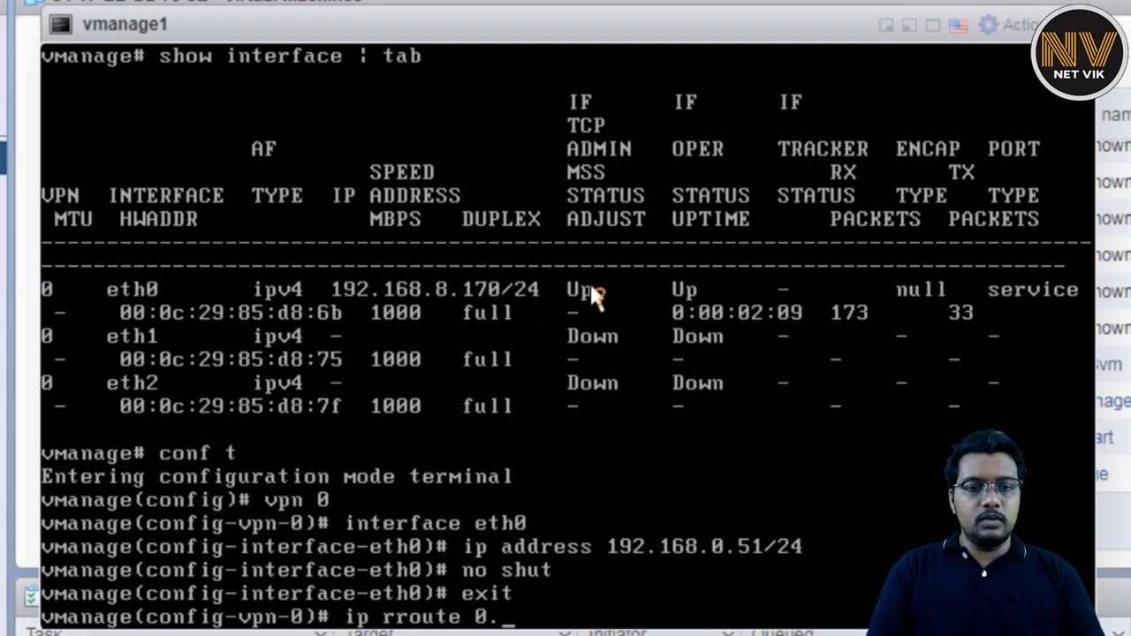
key("BackSpace")
key("BackSpace")
key("BackSpace")
key("BackSpace")
key("BackSpace")
key("BackSpace")
key("BackSpace")
key("BackSpace")
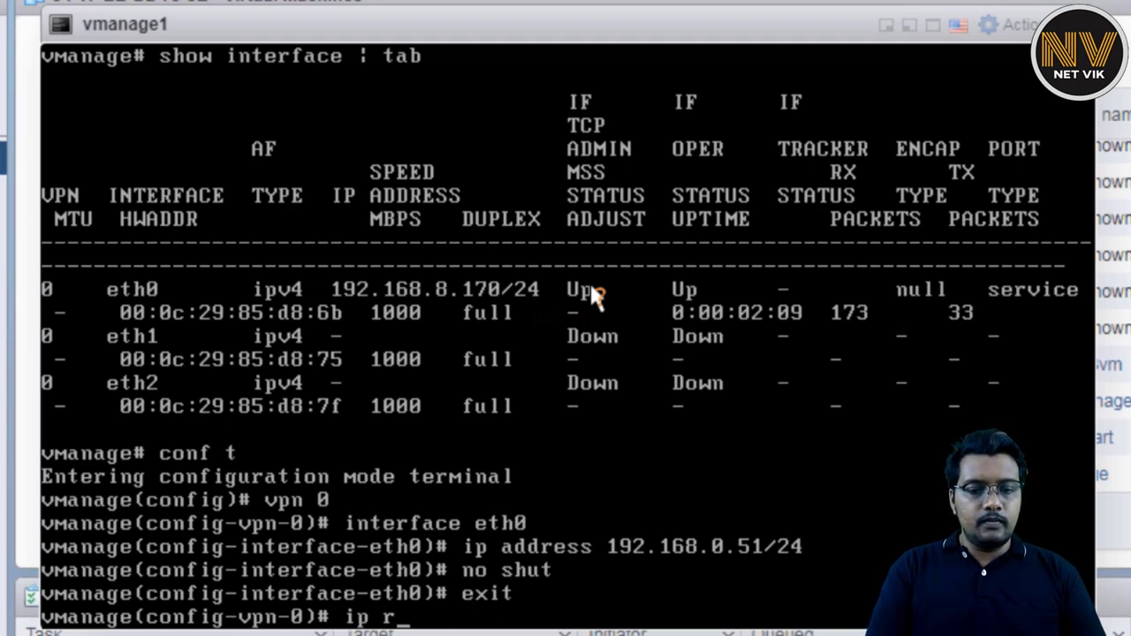
type("oute 0.0.0.0")
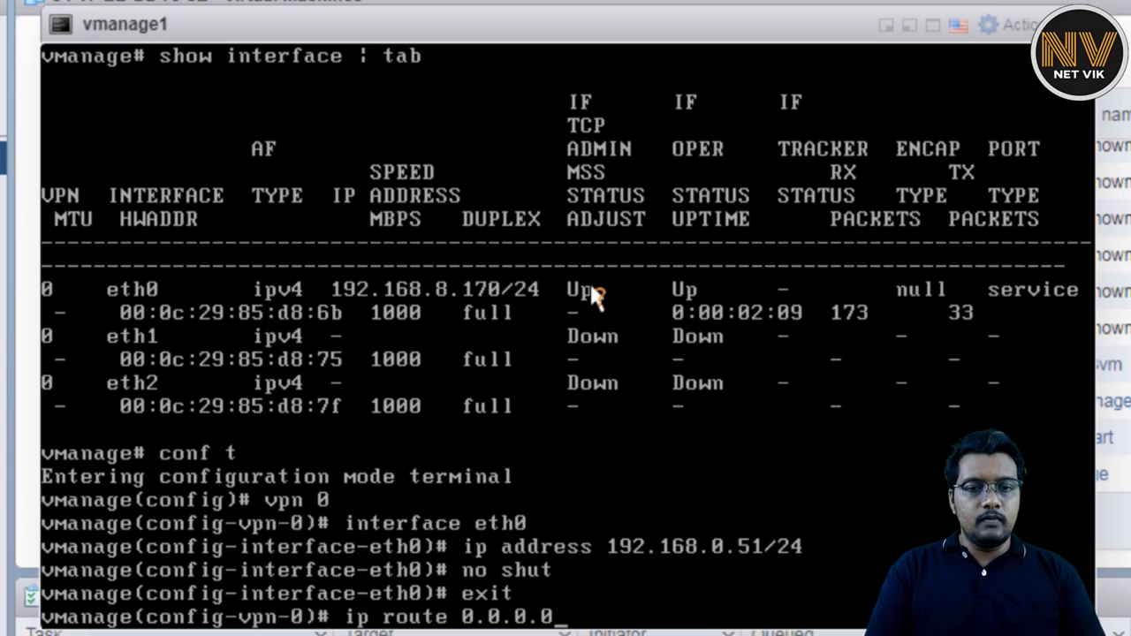
type("/0 192.1")
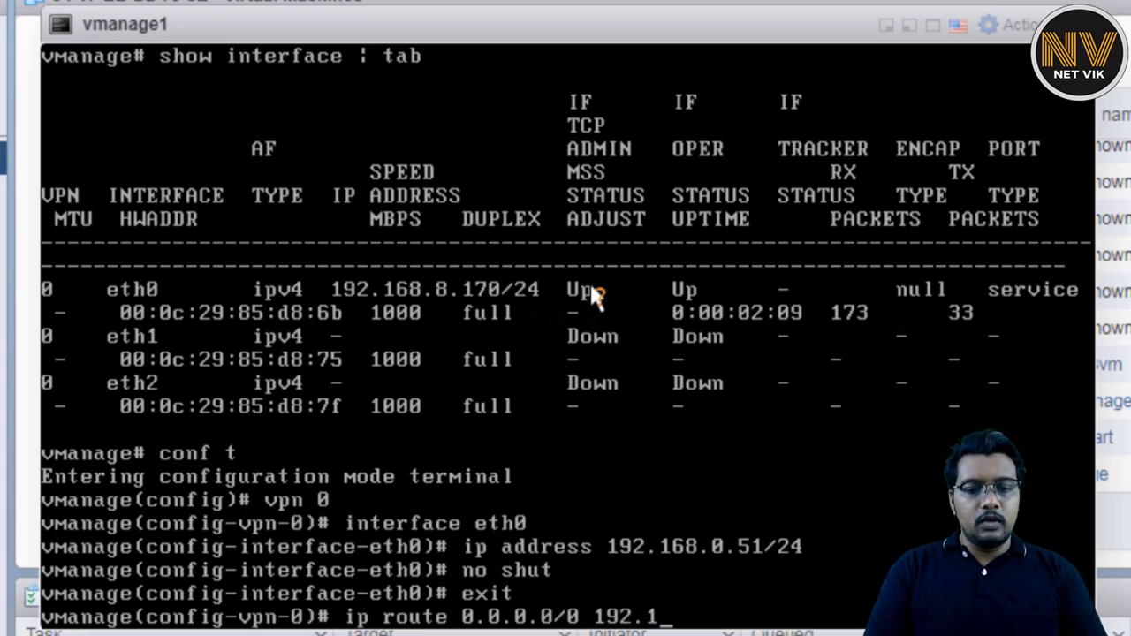
type("68.0.50")
key("Return")
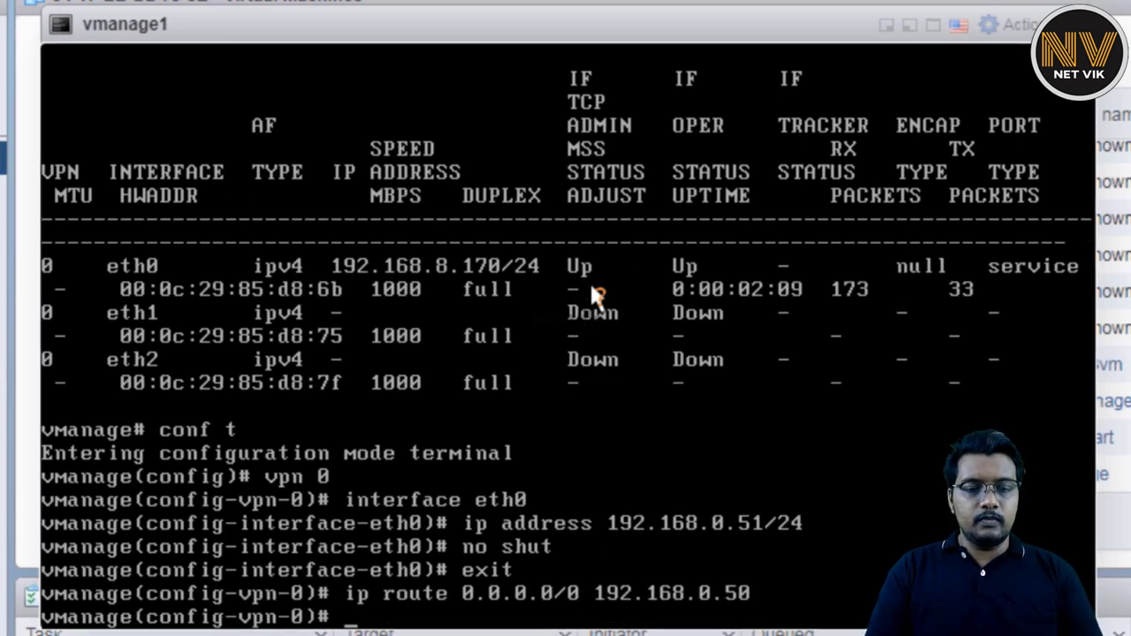
type("e")
type("omm")
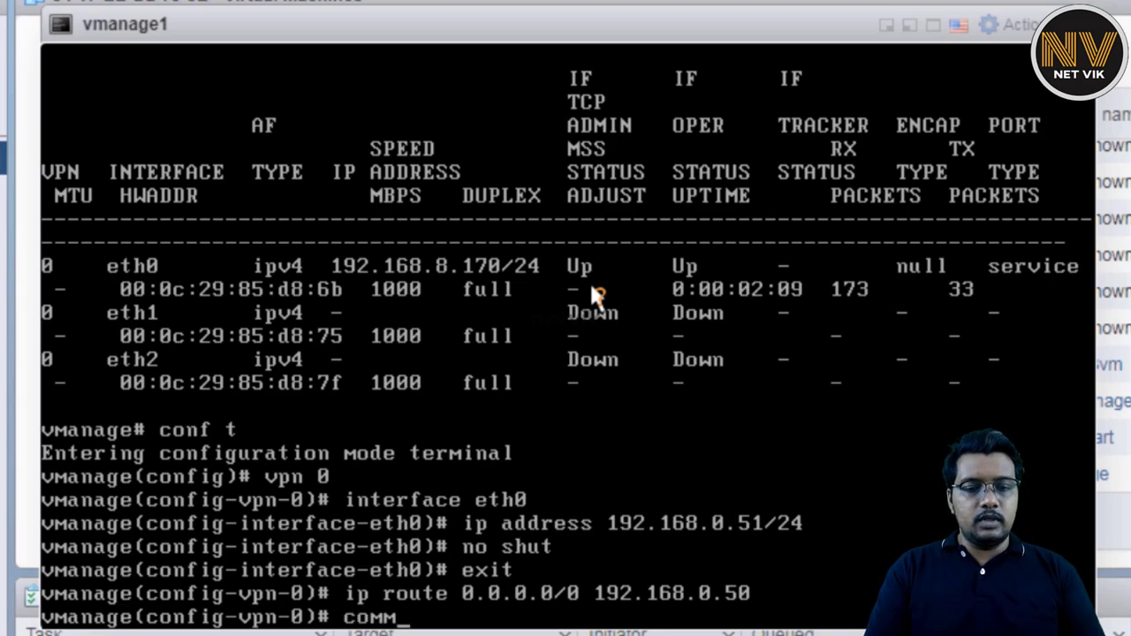
type("it and-quit")
key("Return")
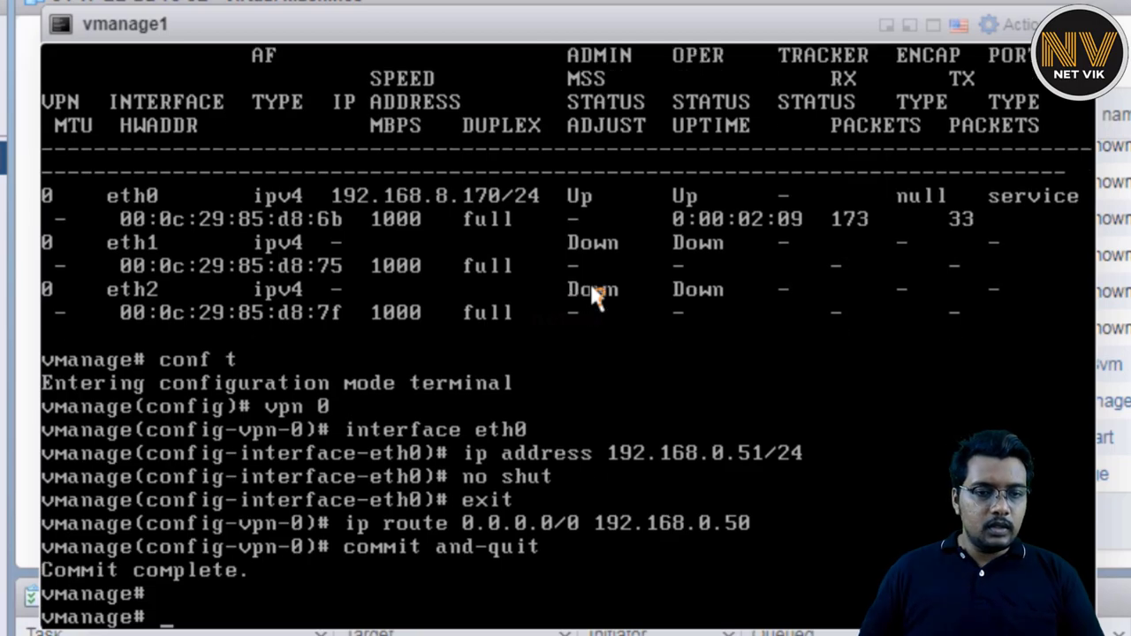
key("Return")
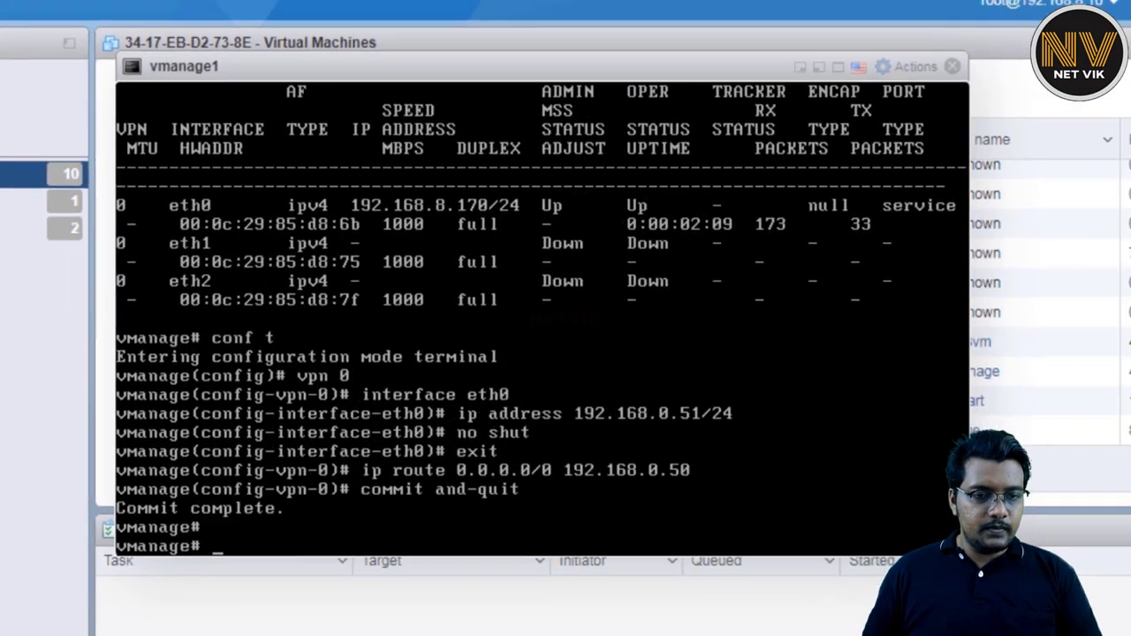
mouse_move(168, 635)
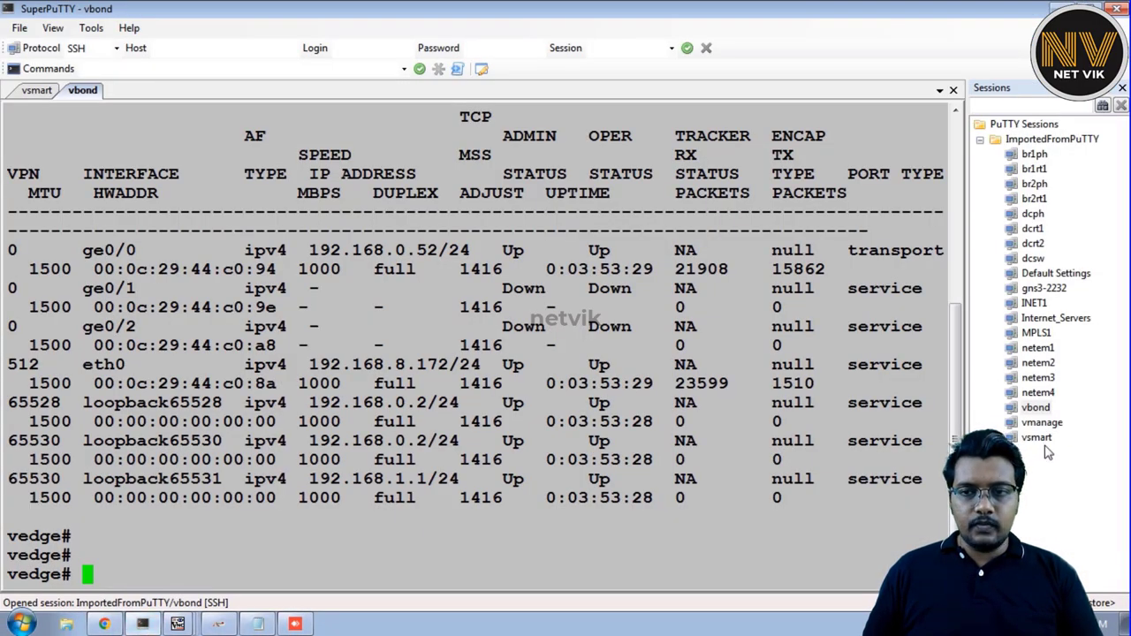
Open an SSH session to vmanage, accept its host key, and log in as admin
double_click(1040, 424)
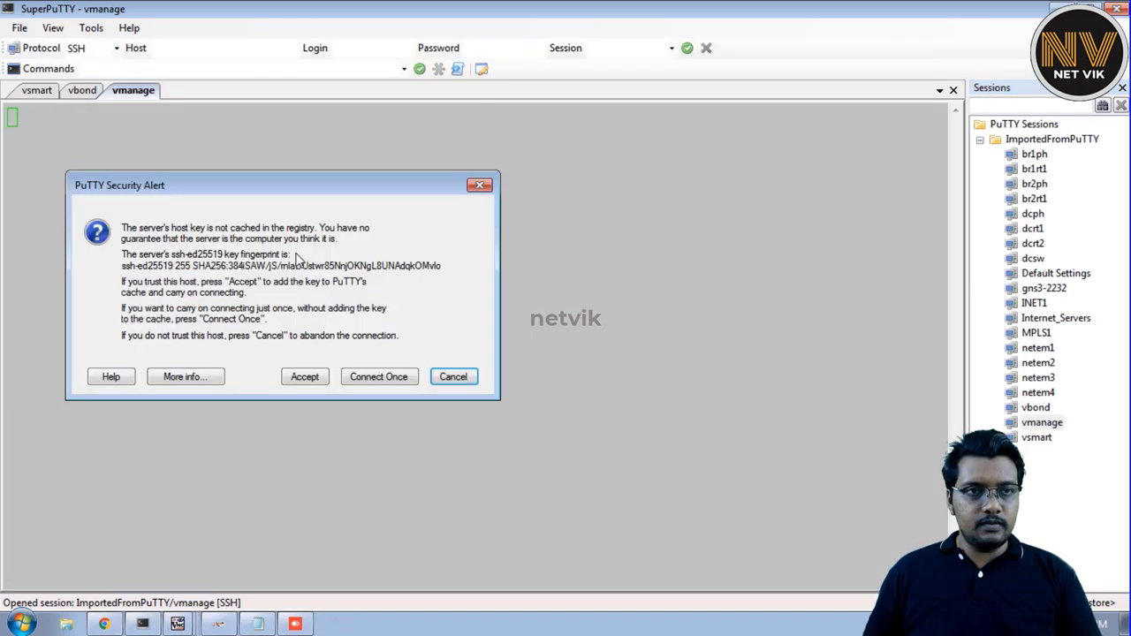
left_click(305, 377)
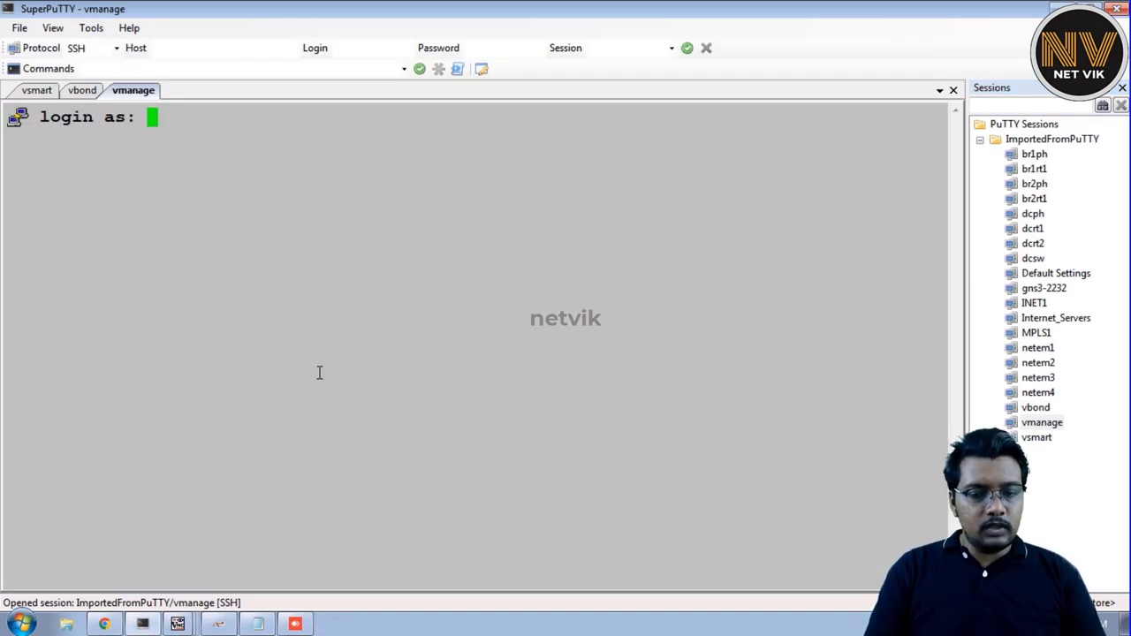
type("admin")
key("Return")
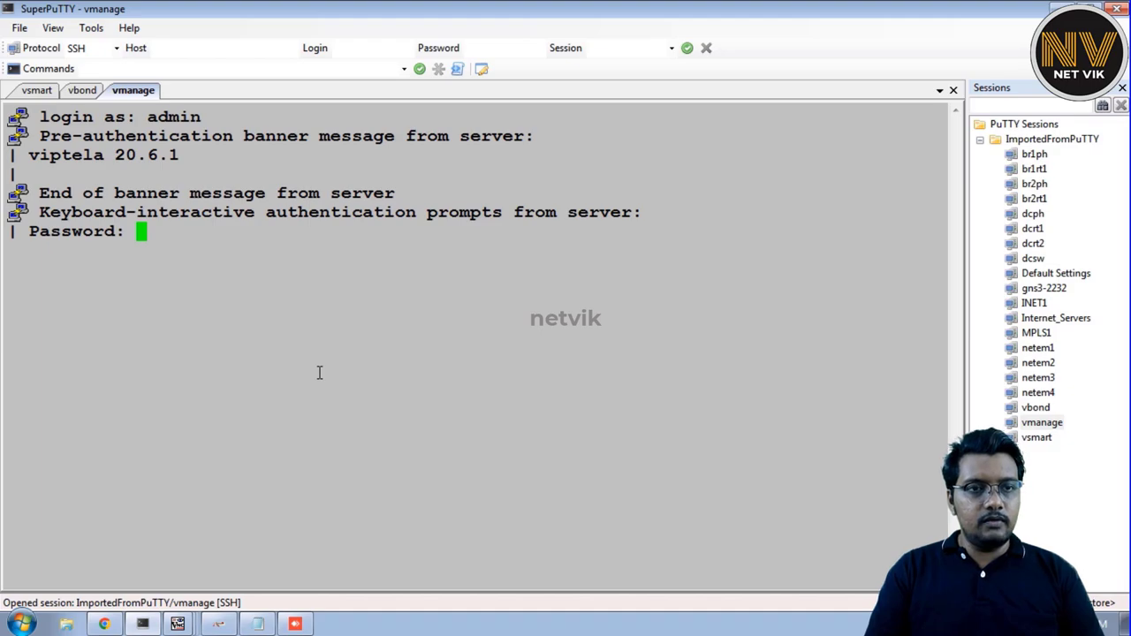
key("Return")
key("Return")
key("Return")
key("Return")
key("Return")
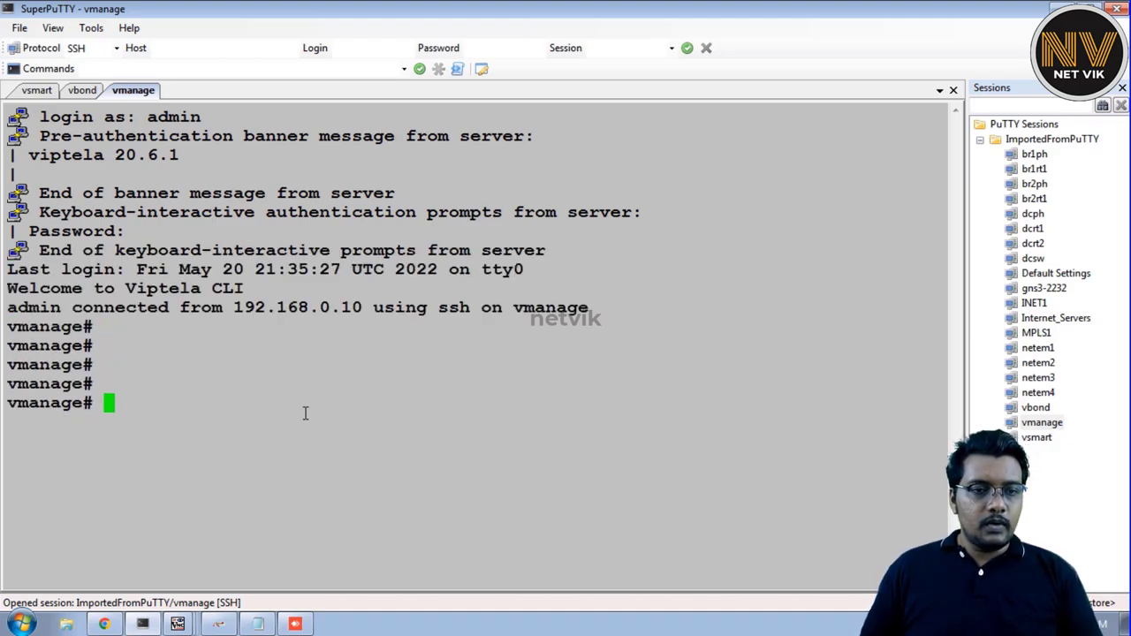
left_click(69, 624)
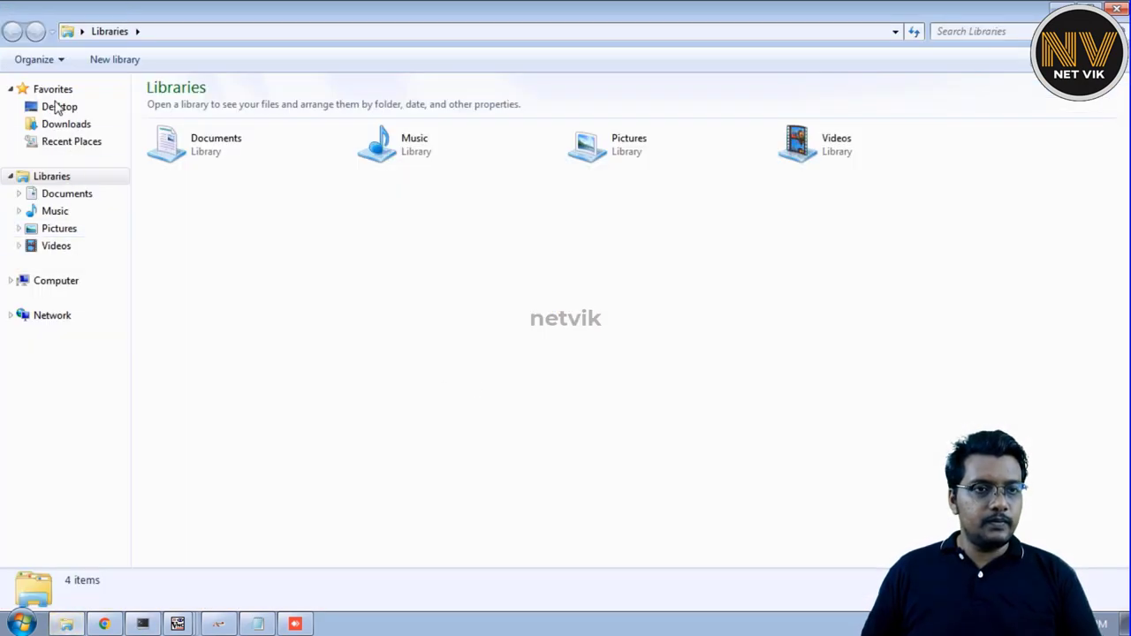
Browse Desktop > SDWAN Crash Course and highlight the viptela-smart and viptela-vmanage 20.6.1 OVA images
left_click(56, 107)
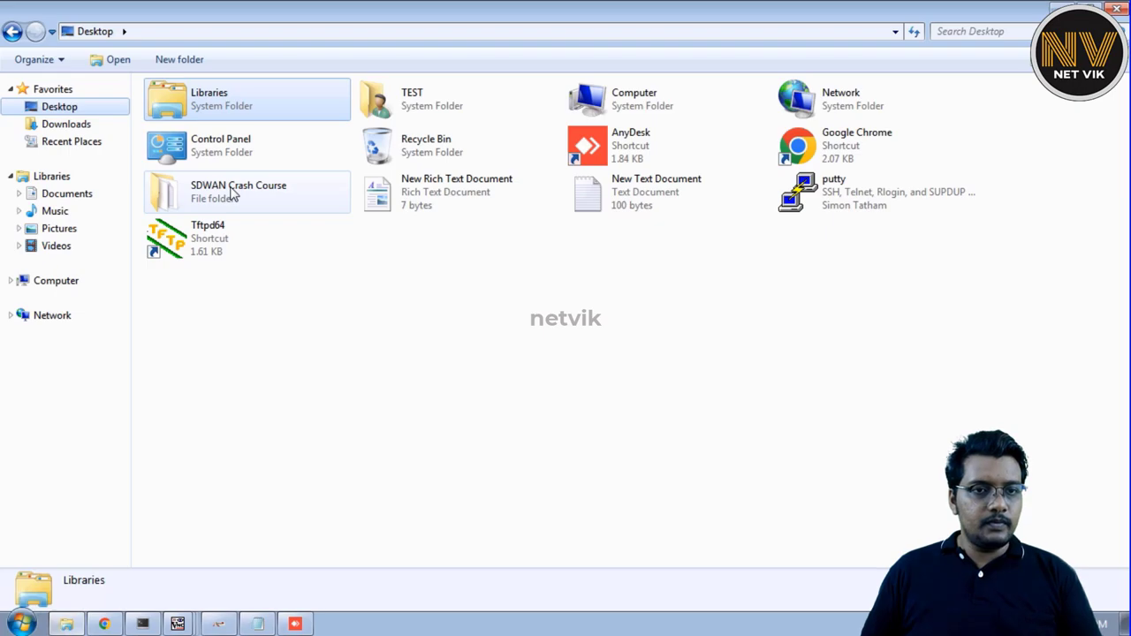
double_click(233, 195)
left_click(232, 201)
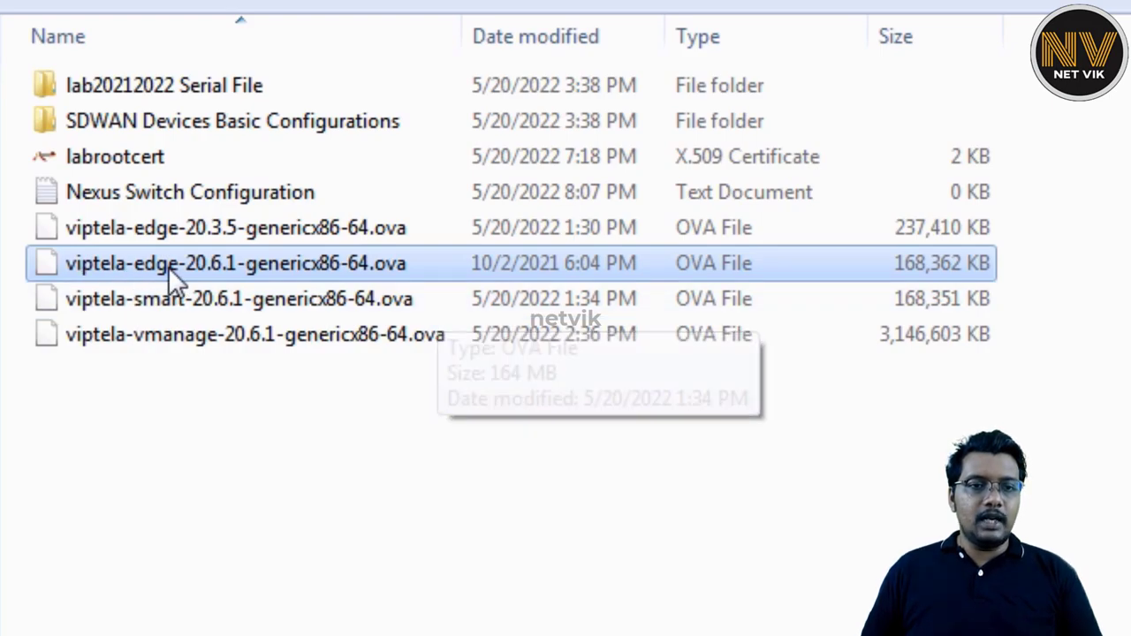
left_click(176, 305)
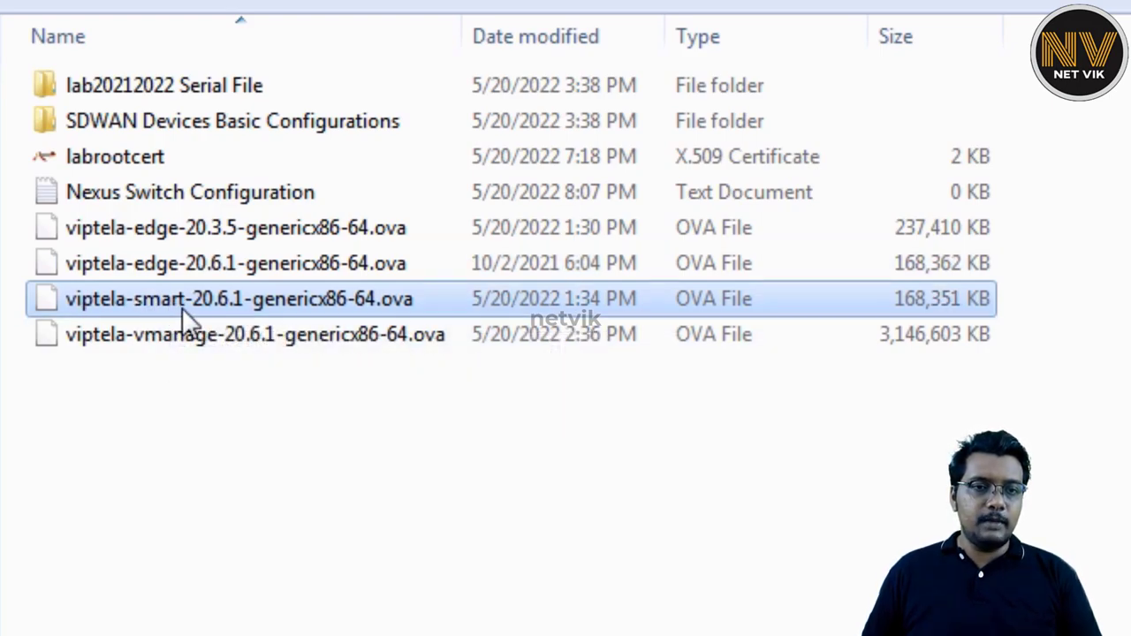
left_click(146, 340)
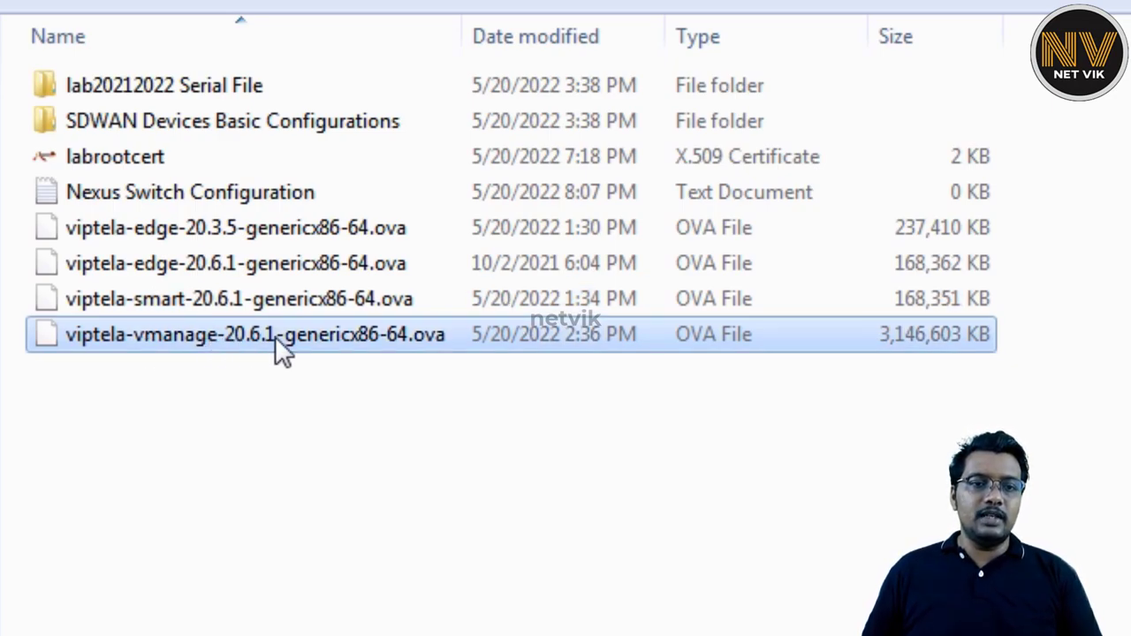
mouse_move(275, 336)
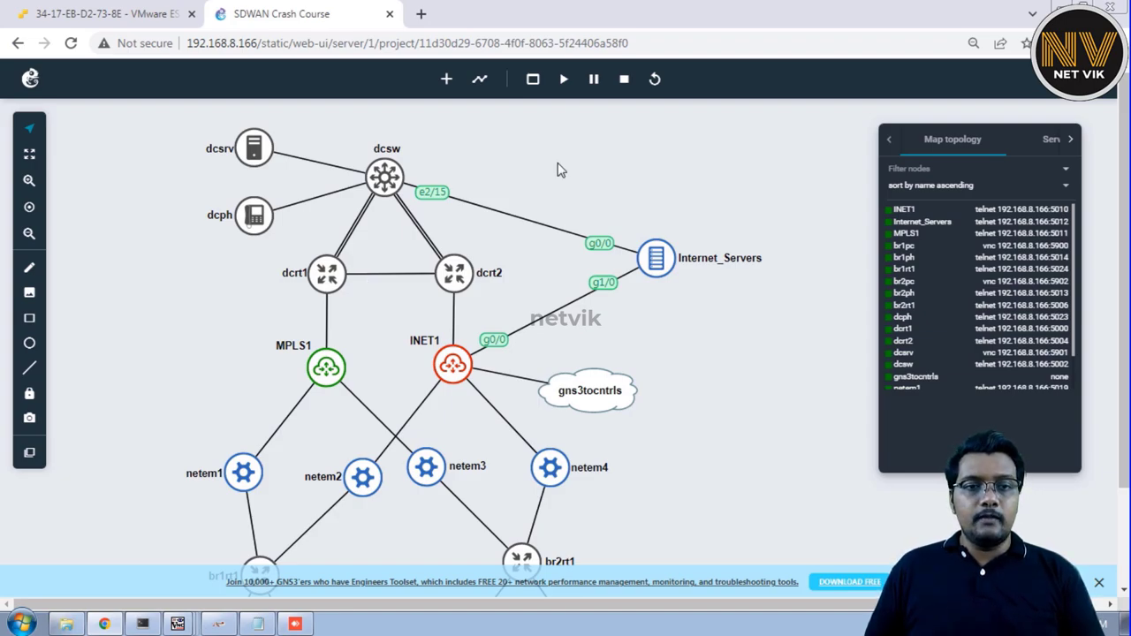
scroll(556, 171, "down", 1)
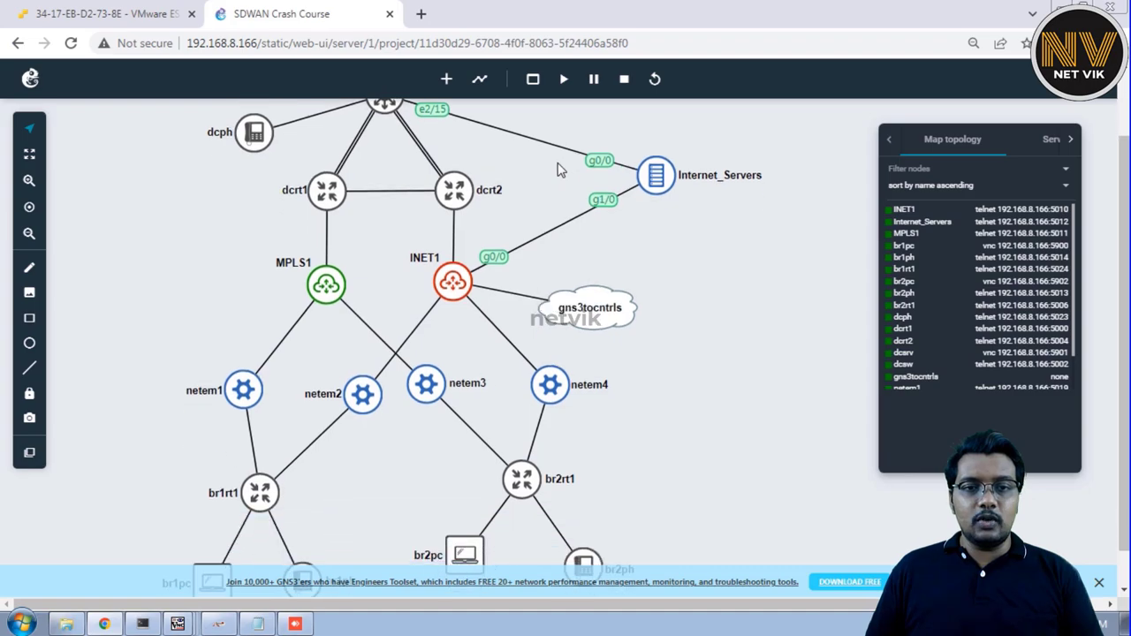
scroll(556, 170, "up", 1)
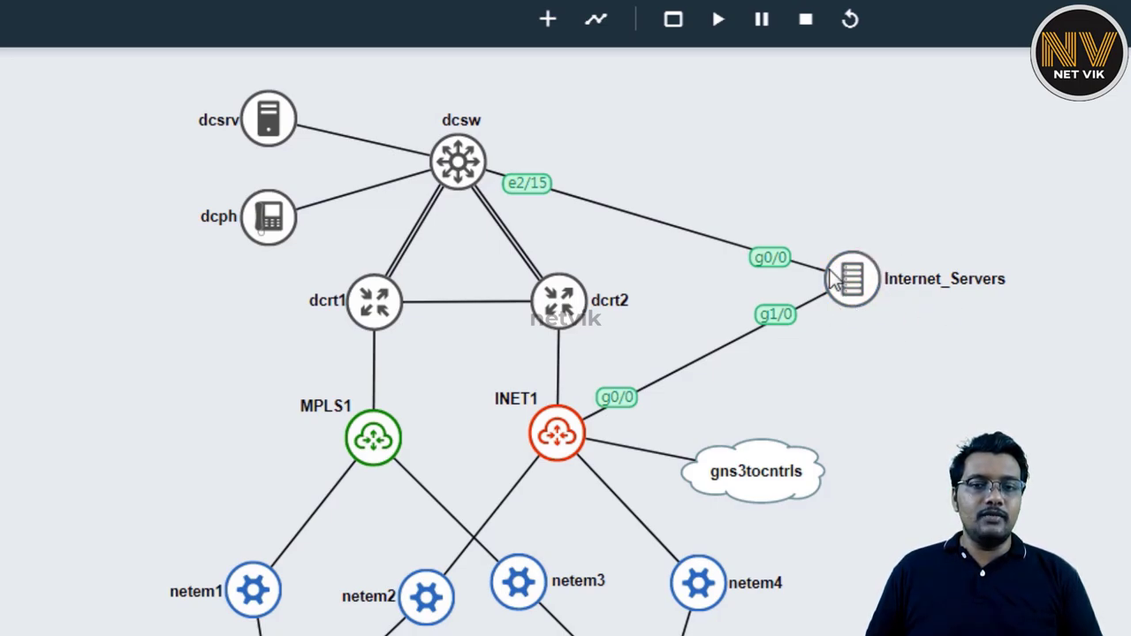
scroll(528, 279, "down", 2)
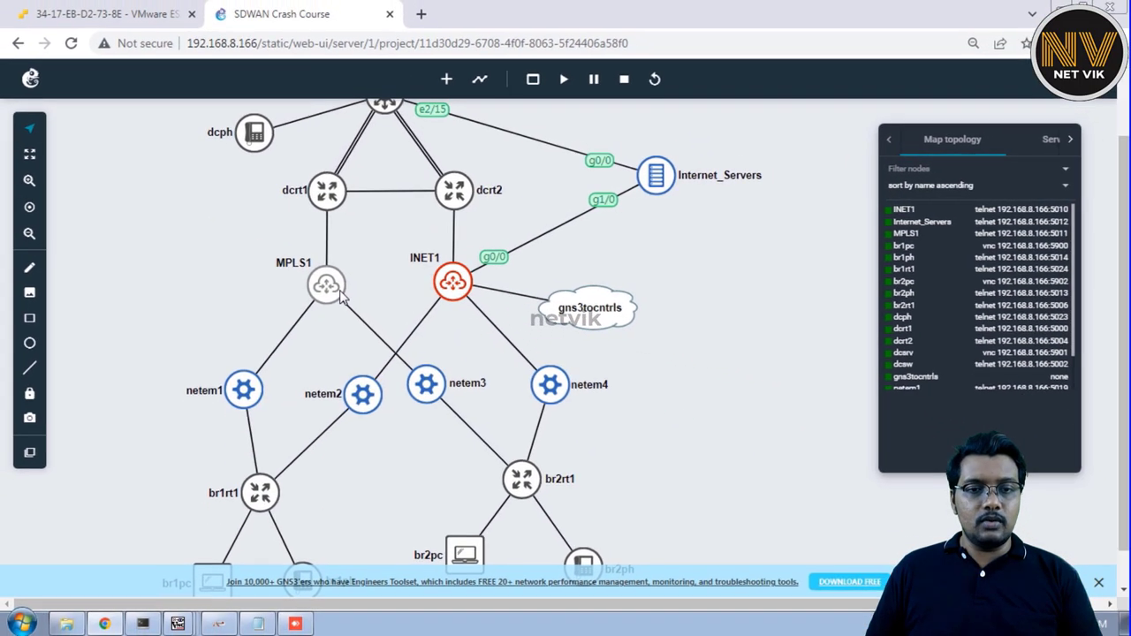
scroll(343, 296, "down", 1)
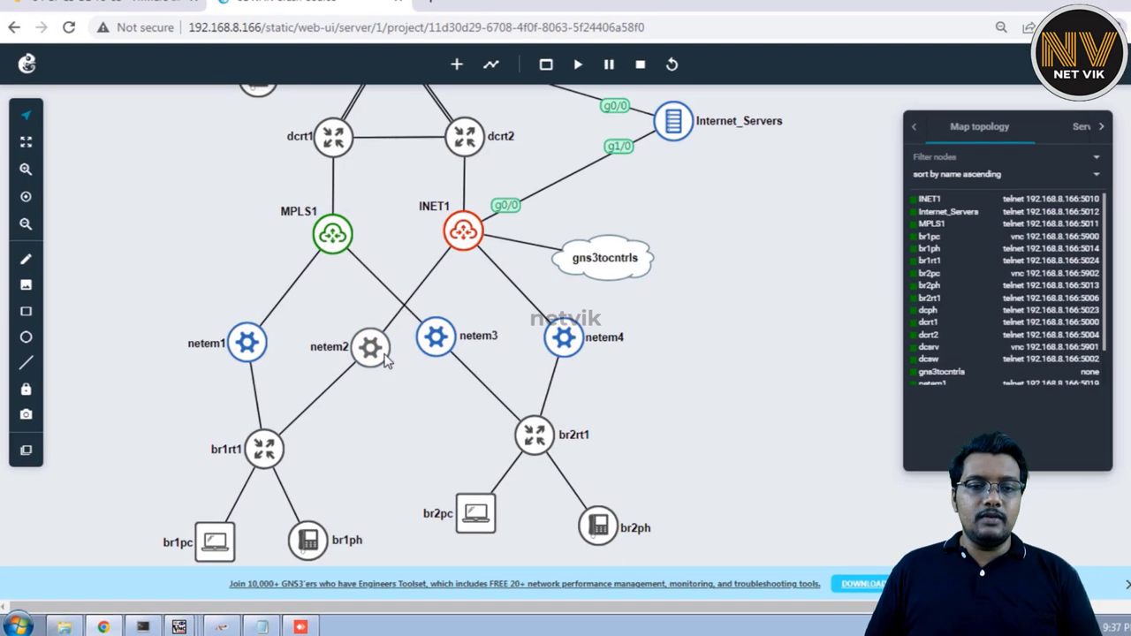
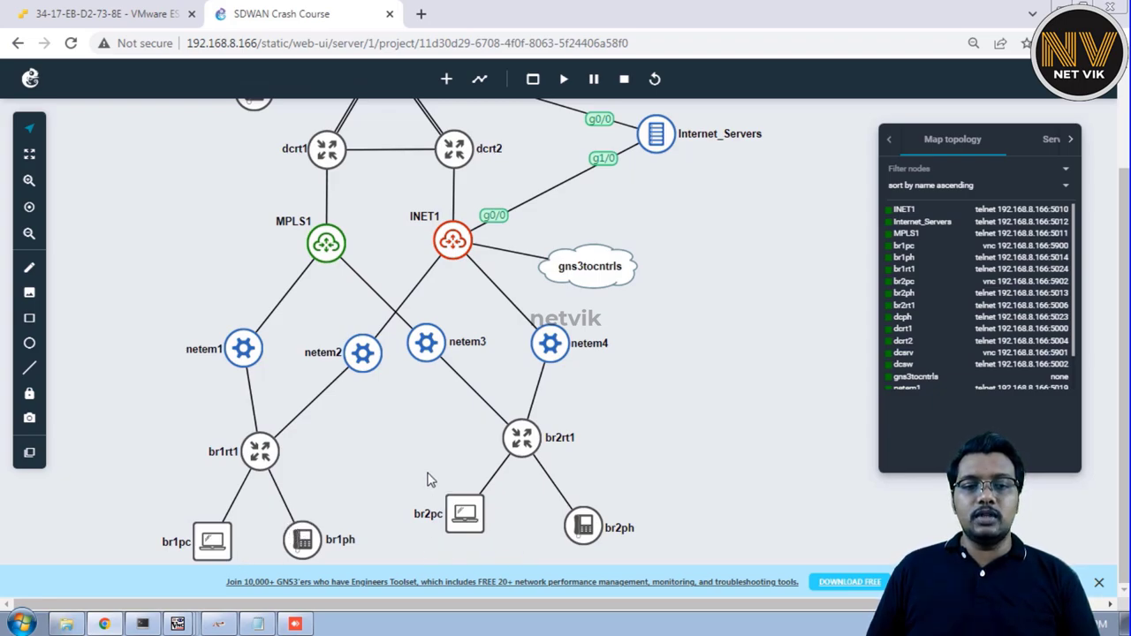
Scroll the GNS3 canvas to review every node of the SD-WAN lab topology
scroll(427, 479, "up", 3)
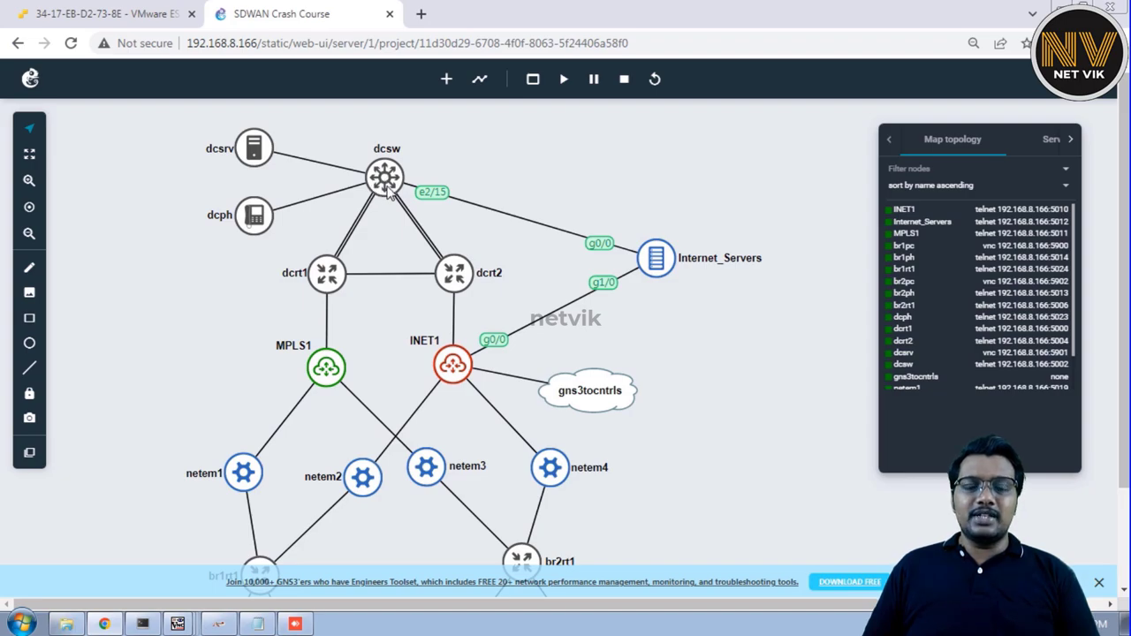
scroll(365, 253, "down", 2)
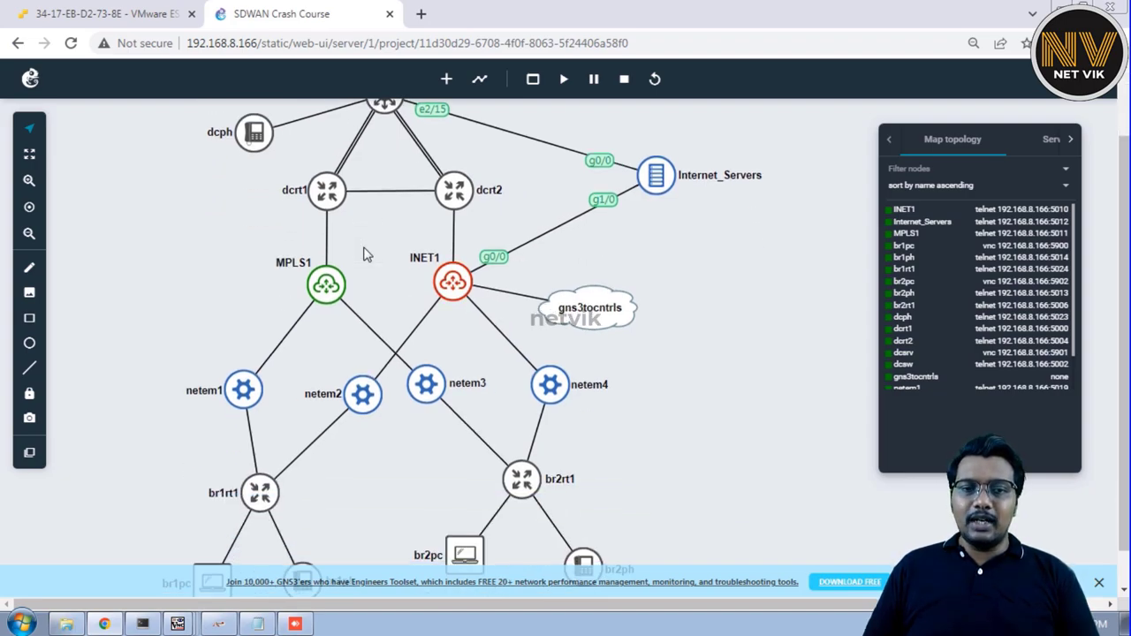
scroll(369, 284, "up", 1)
scroll(368, 285, "down", 2)
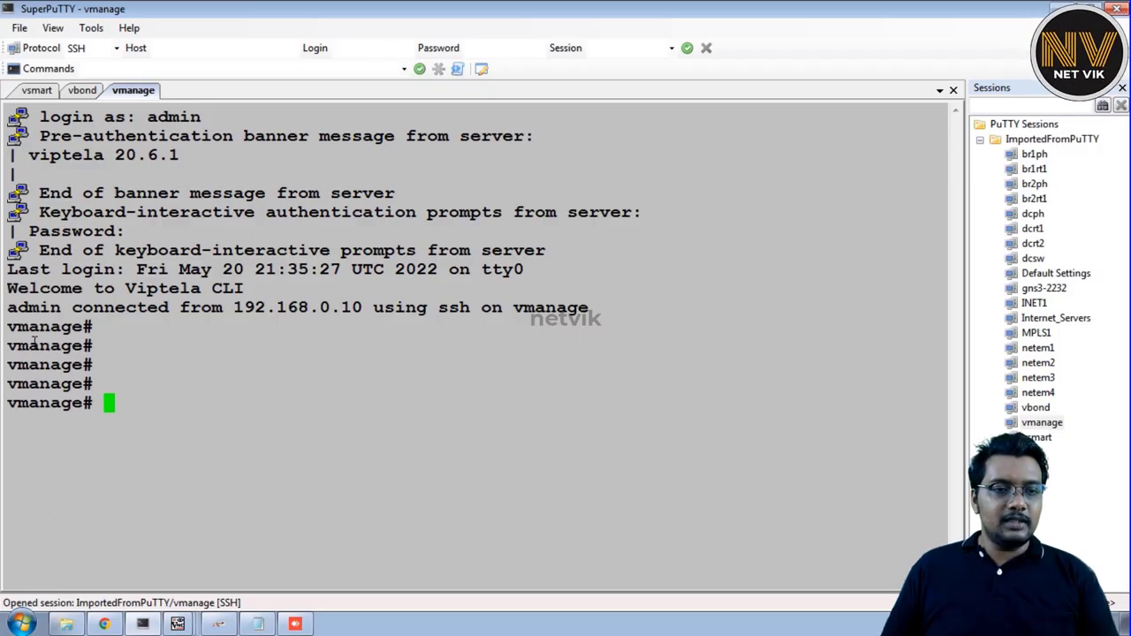
Open the vmanage1 configuration template in Notepad at full screen height
left_click_drag(133, 412, 18, 336)
left_click(66, 624)
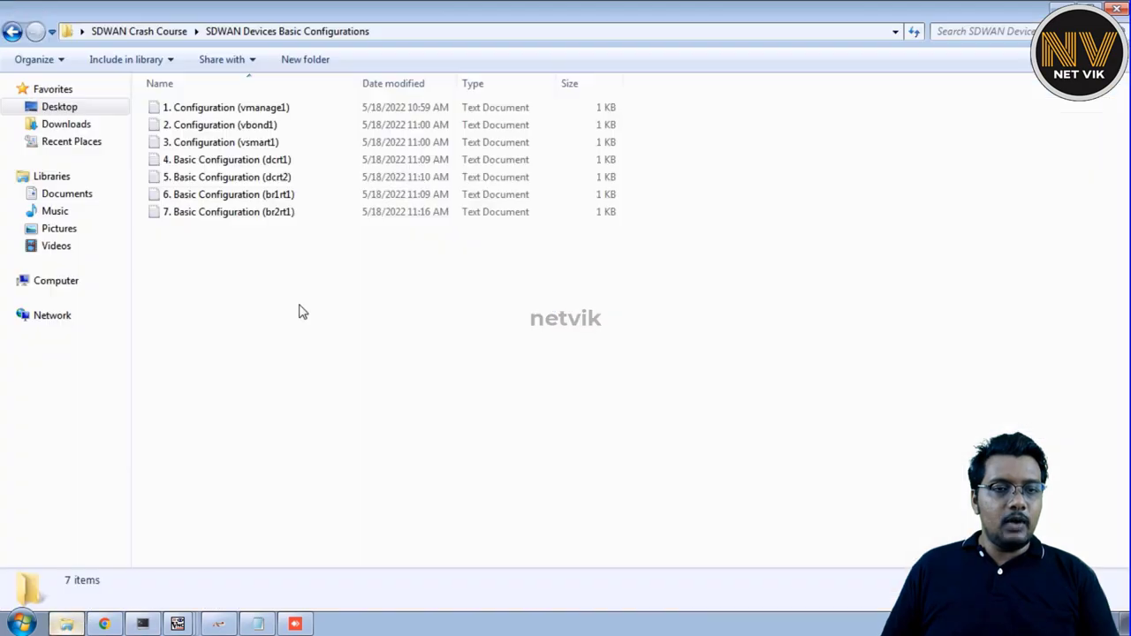
double_click(240, 109)
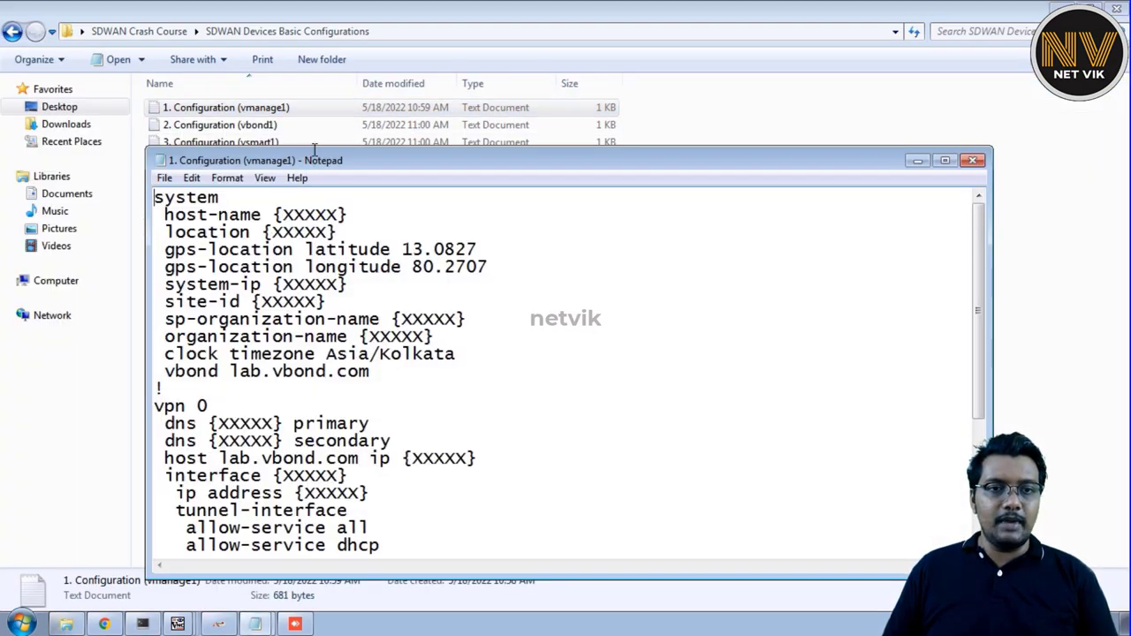
double_click(389, 147)
left_click(404, 228)
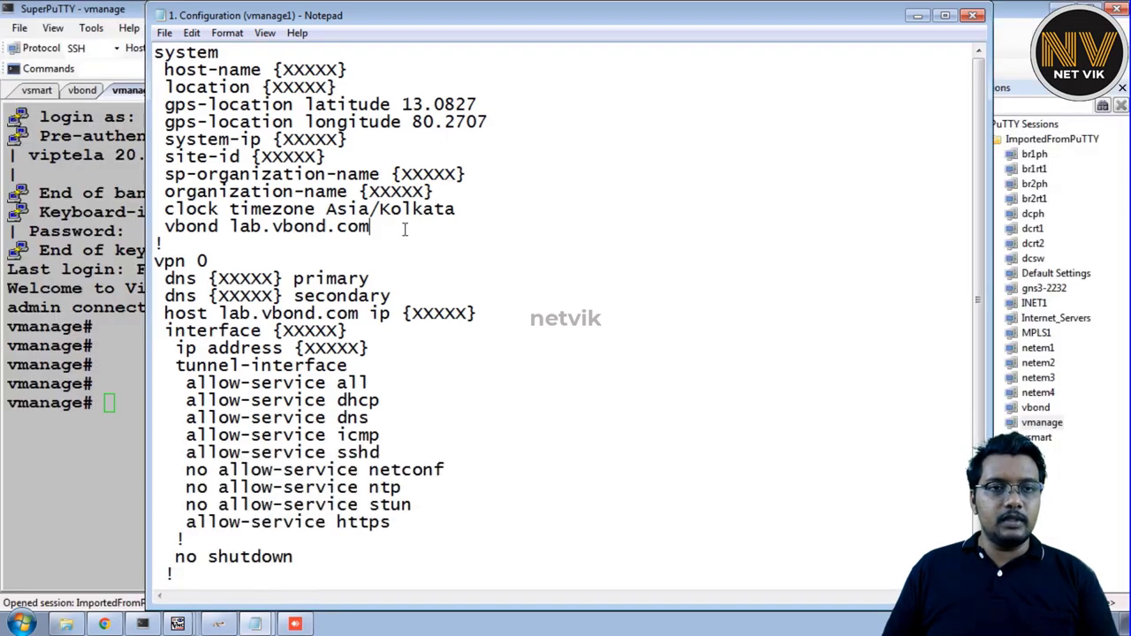
Walk through the system section, highlighting host-name, location and the vbond lab.vbond.com line
left_click(155, 55)
left_click(509, 301, "shift")
left_click(509, 301)
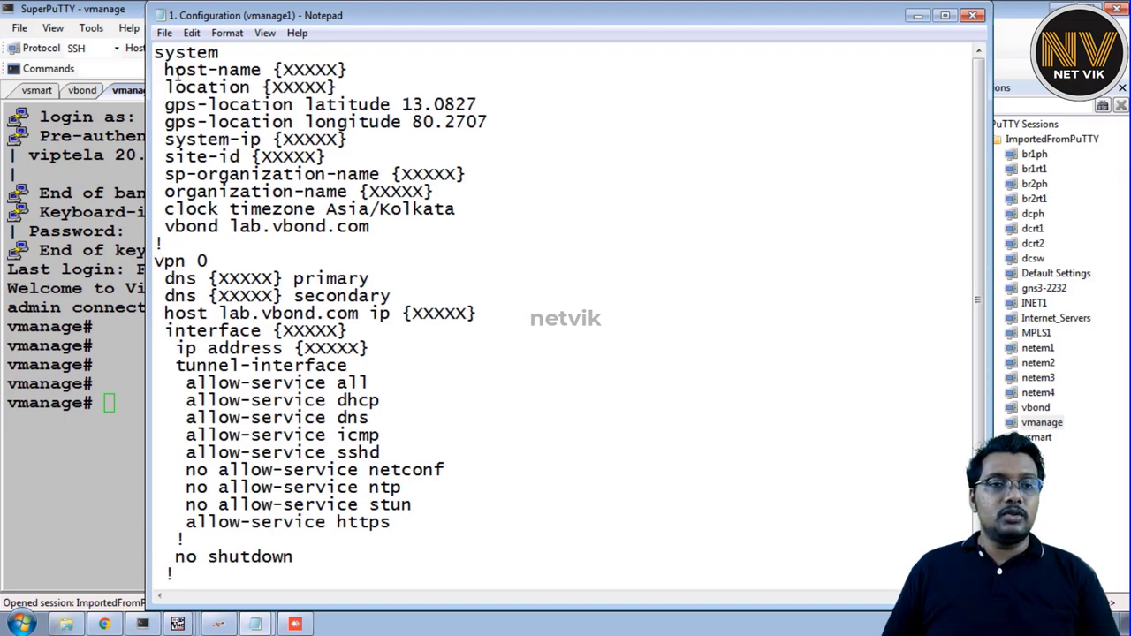
left_click_drag(154, 53, 430, 225)
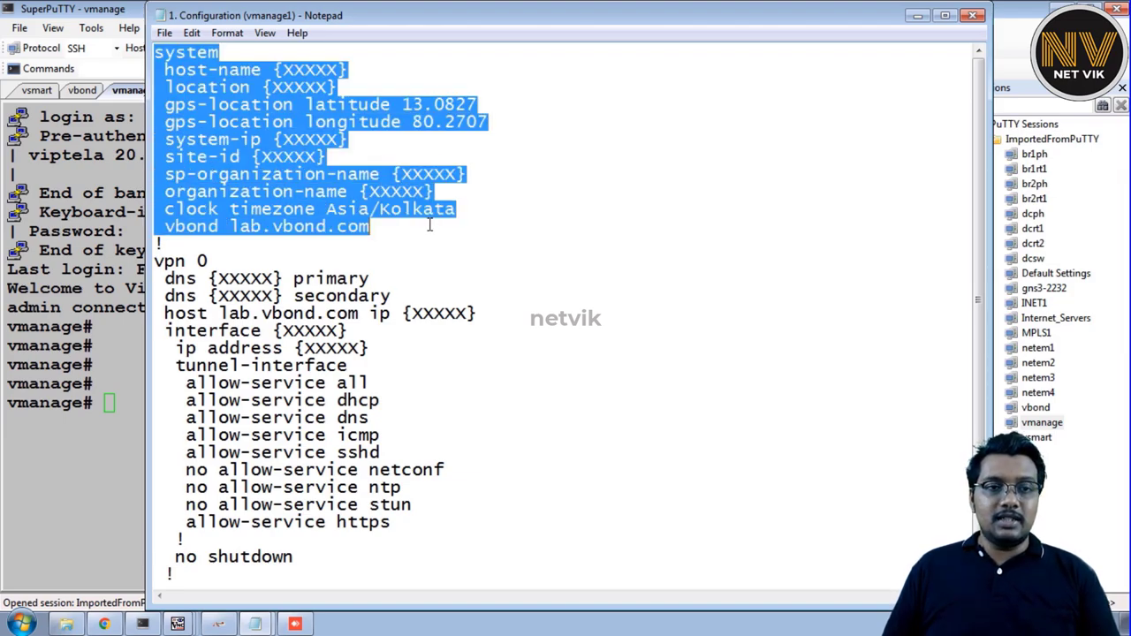
left_click(431, 225)
left_click_drag(252, 70, 337, 88)
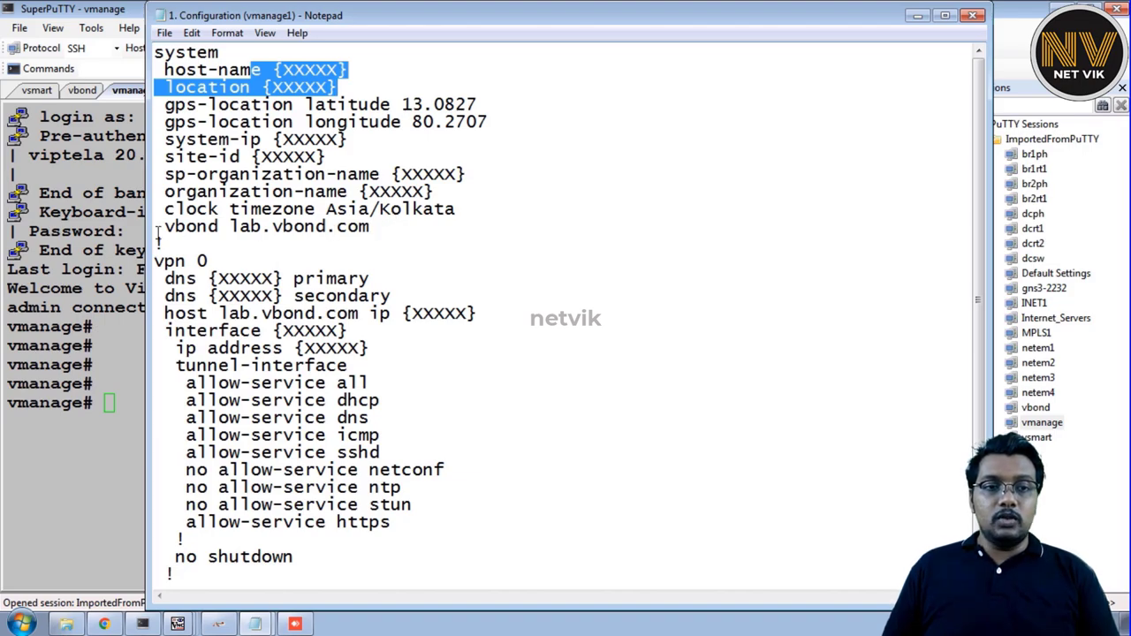
left_click_drag(373, 229, 156, 229)
left_click(256, 241)
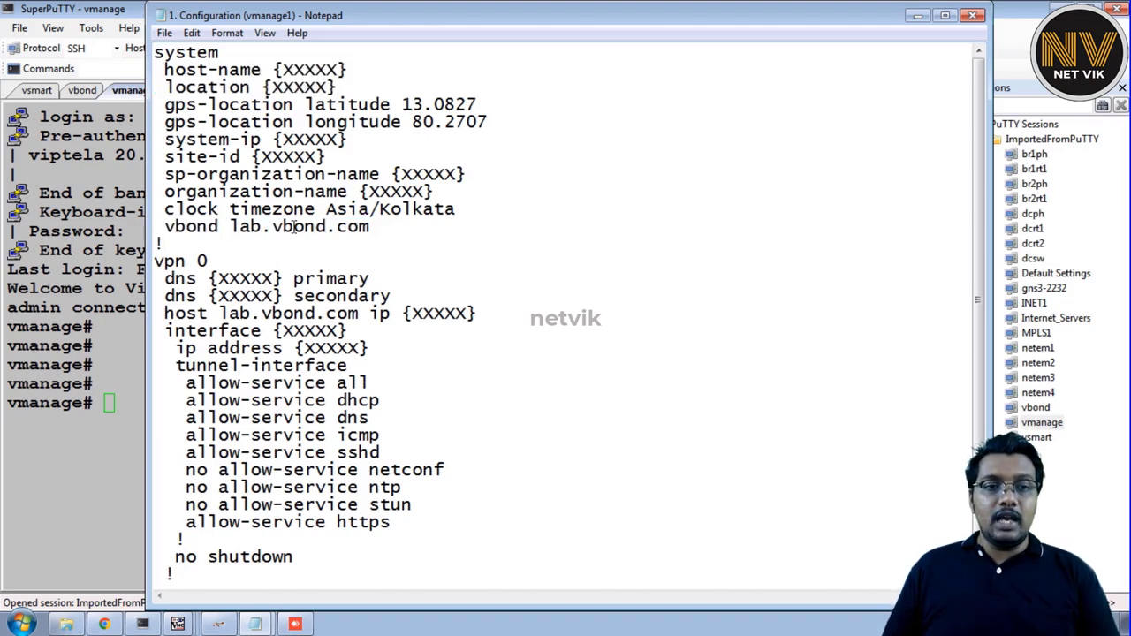
left_click_drag(230, 227, 406, 227)
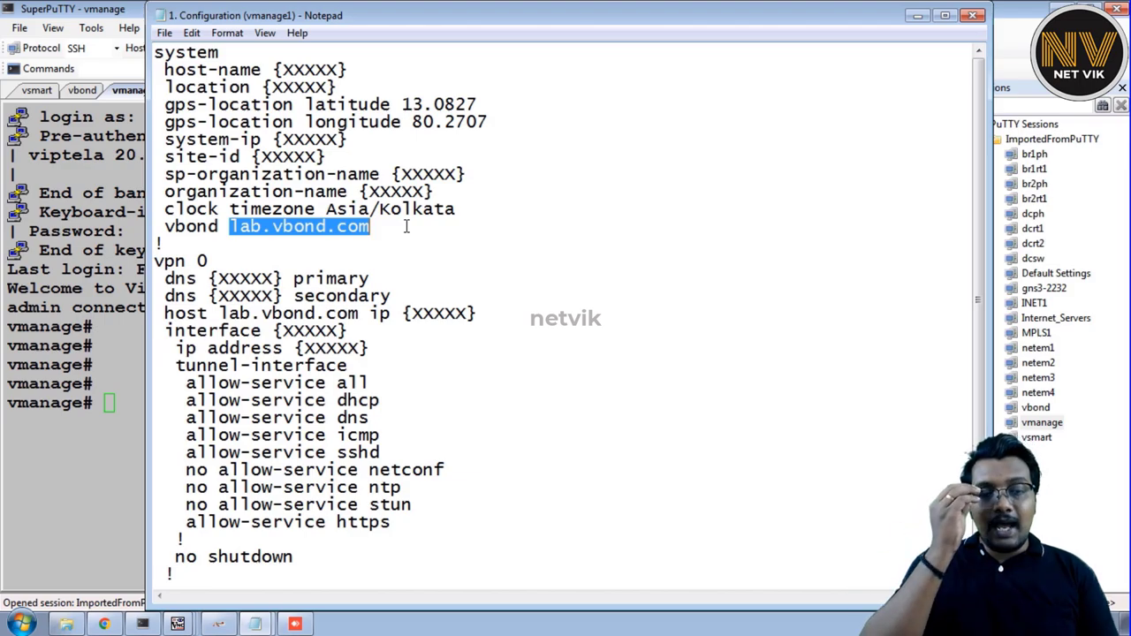
left_click(348, 329)
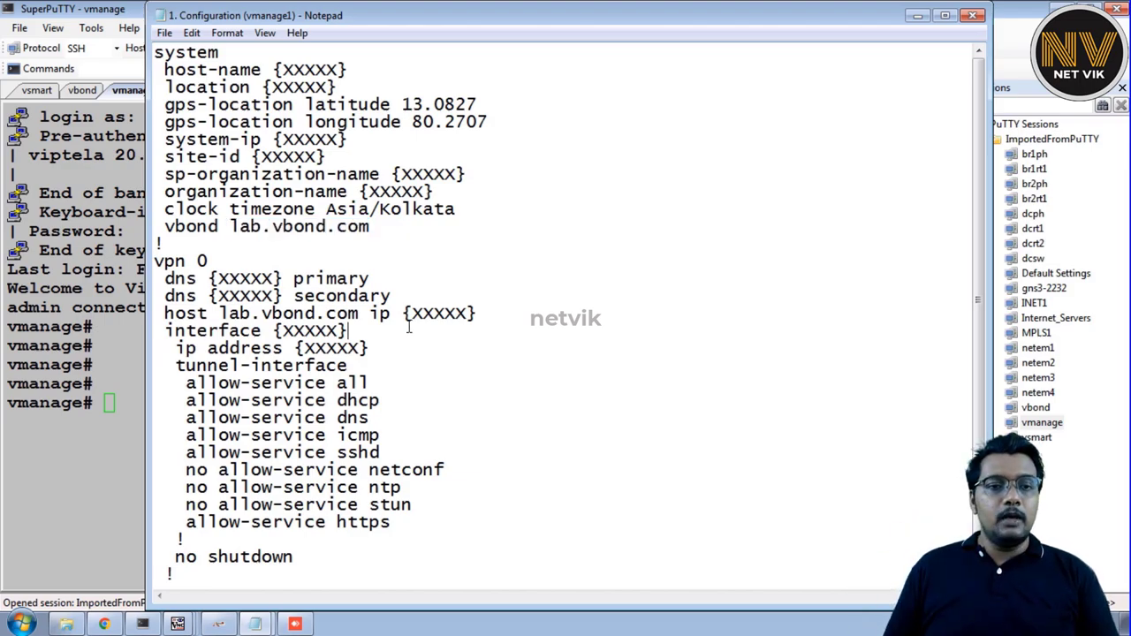
left_click(166, 314)
left_click(258, 314, "shift")
left_click(263, 314, "shift")
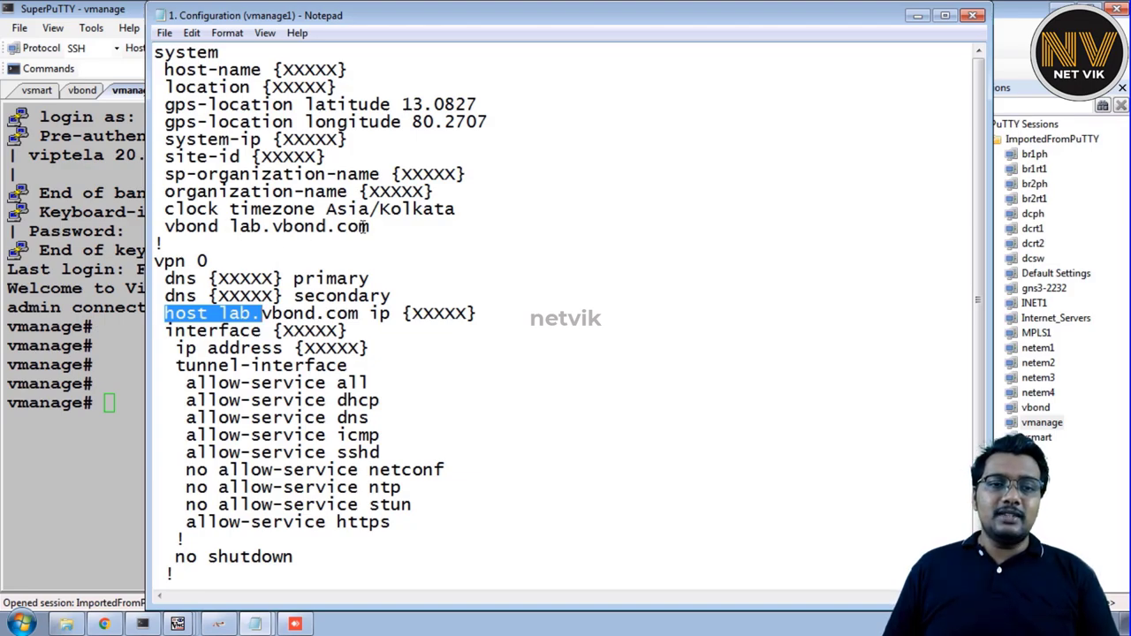
left_click_drag(230, 227, 377, 227)
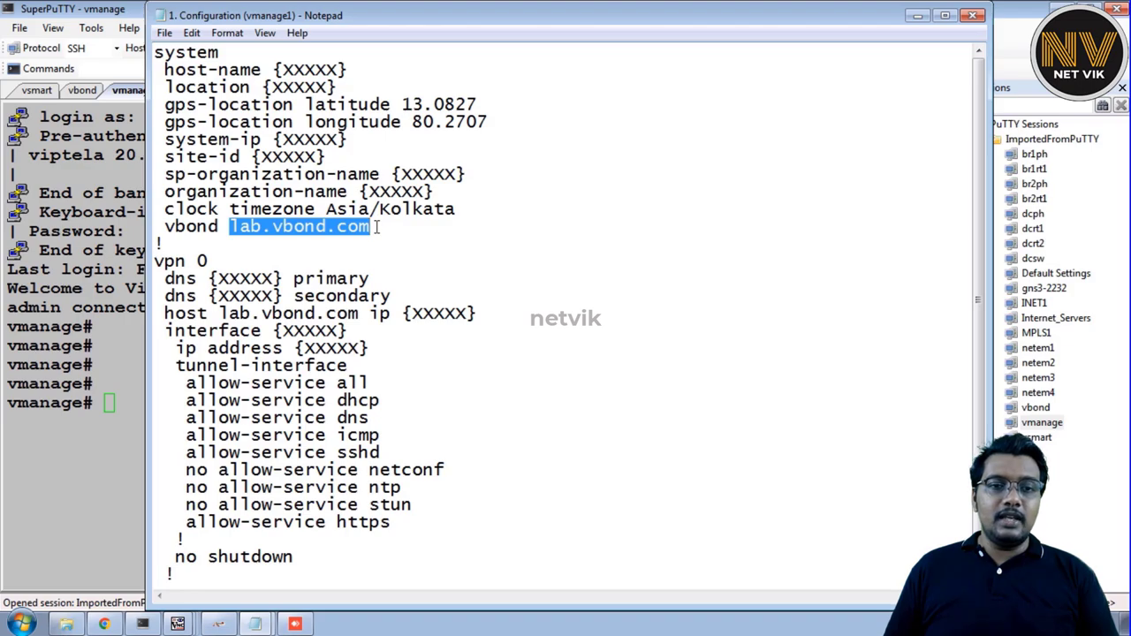
left_click(377, 227)
left_click(232, 227, "shift")
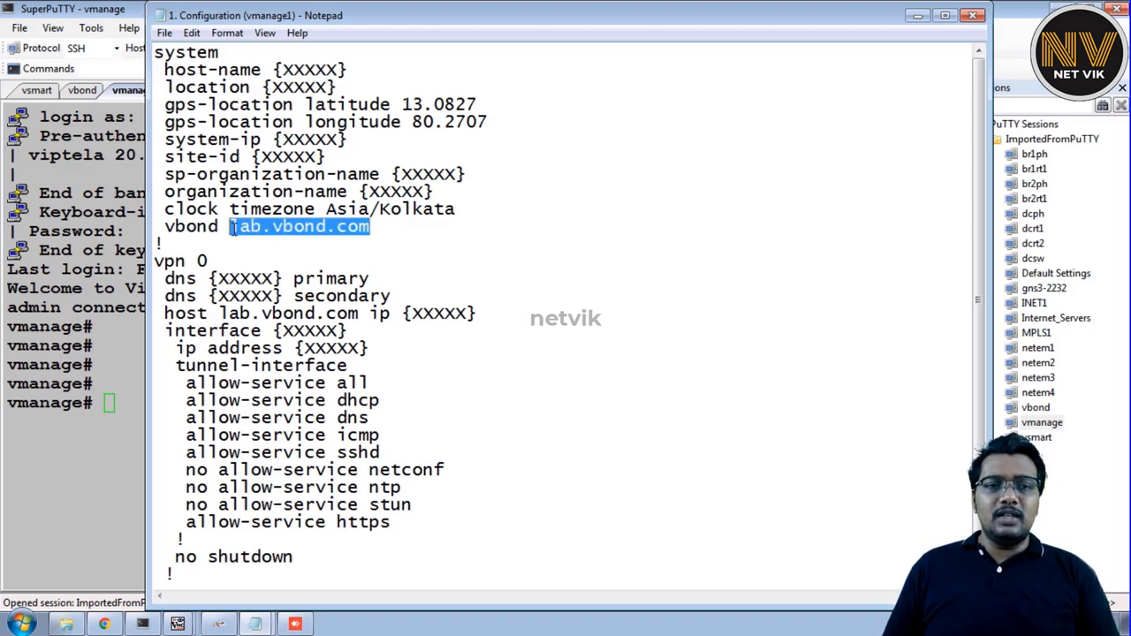
left_click(232, 227)
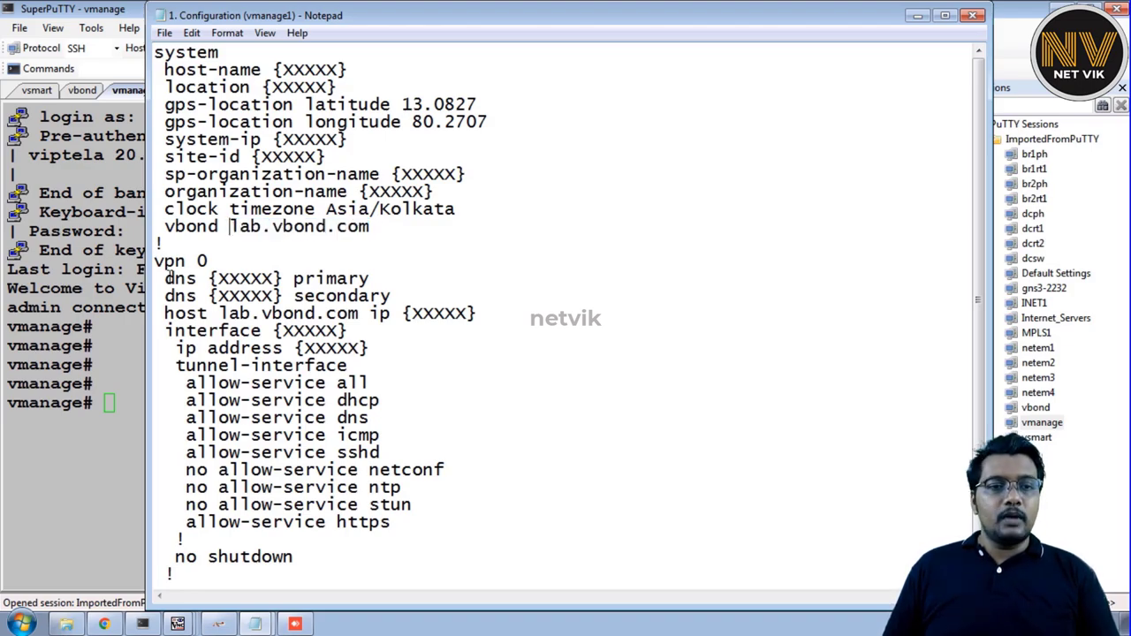
Walk through VPN 0: dns servers, host lab.vbond.com, interface, ip address and tunnel-interface
left_click(155, 262)
left_click(229, 263, "shift")
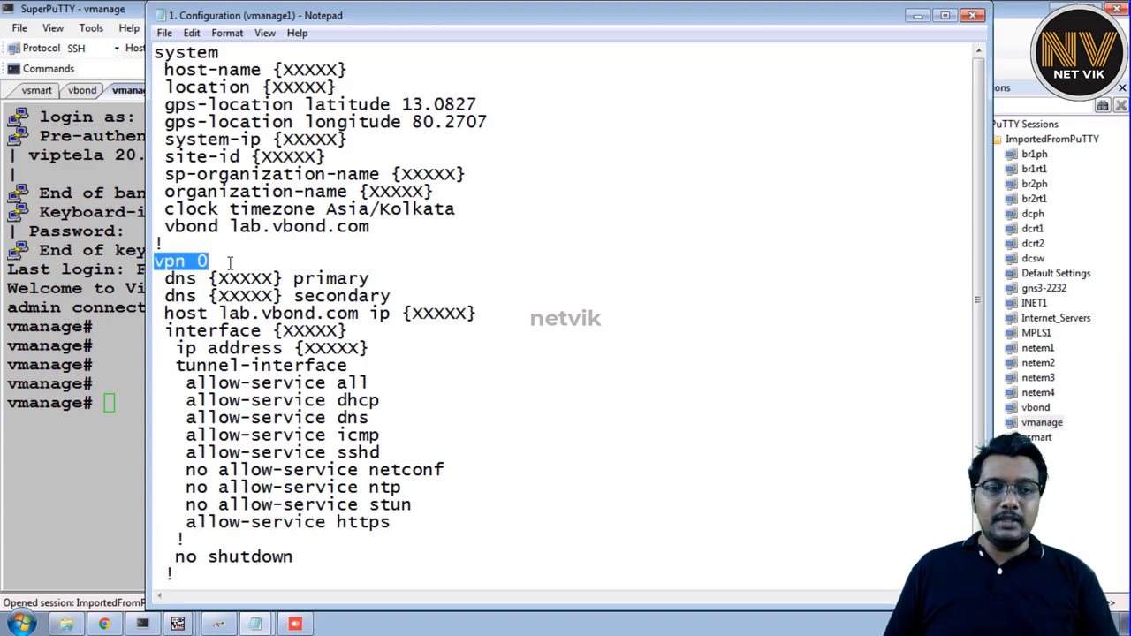
left_click(232, 263)
key("Home")
left_click(236, 262, "shift")
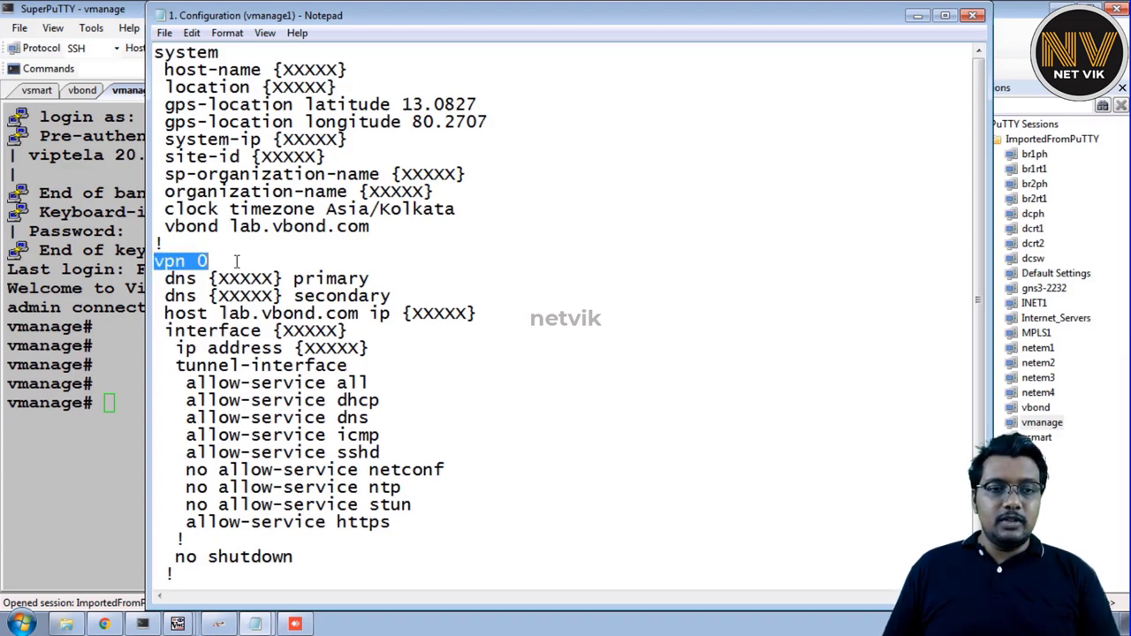
left_click(163, 281)
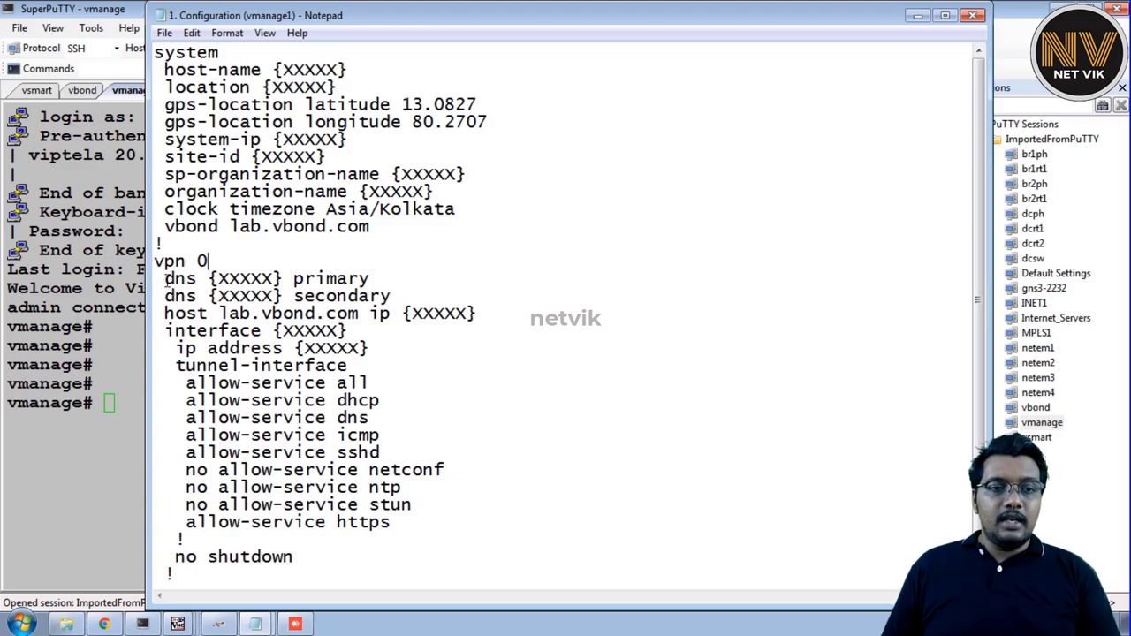
left_click_drag(165, 279, 414, 303)
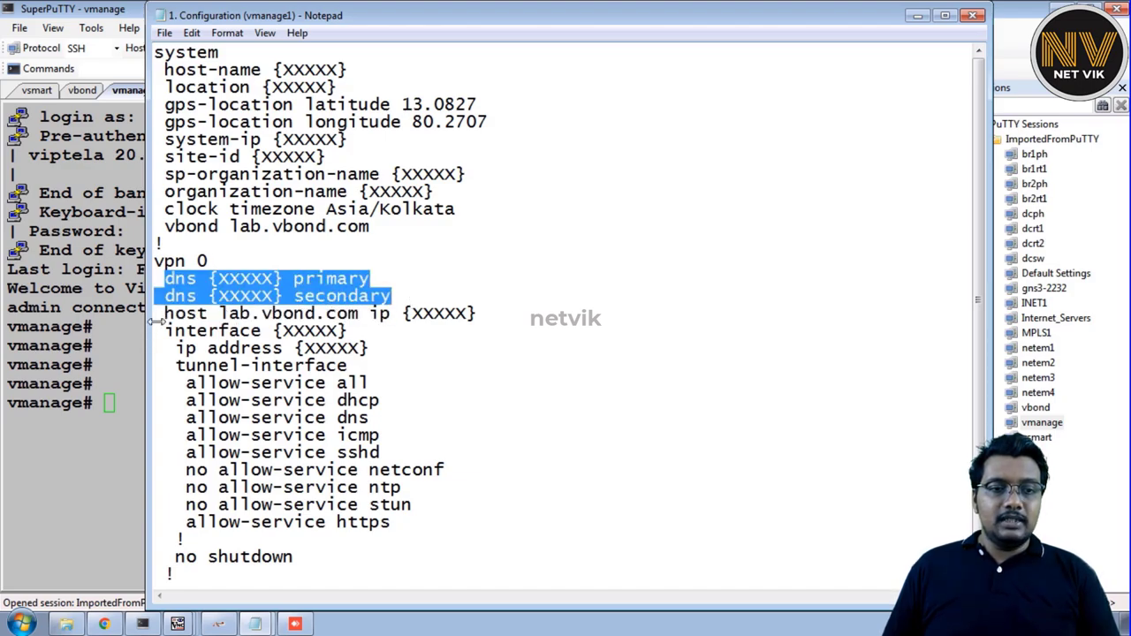
left_click_drag(164, 314, 503, 308)
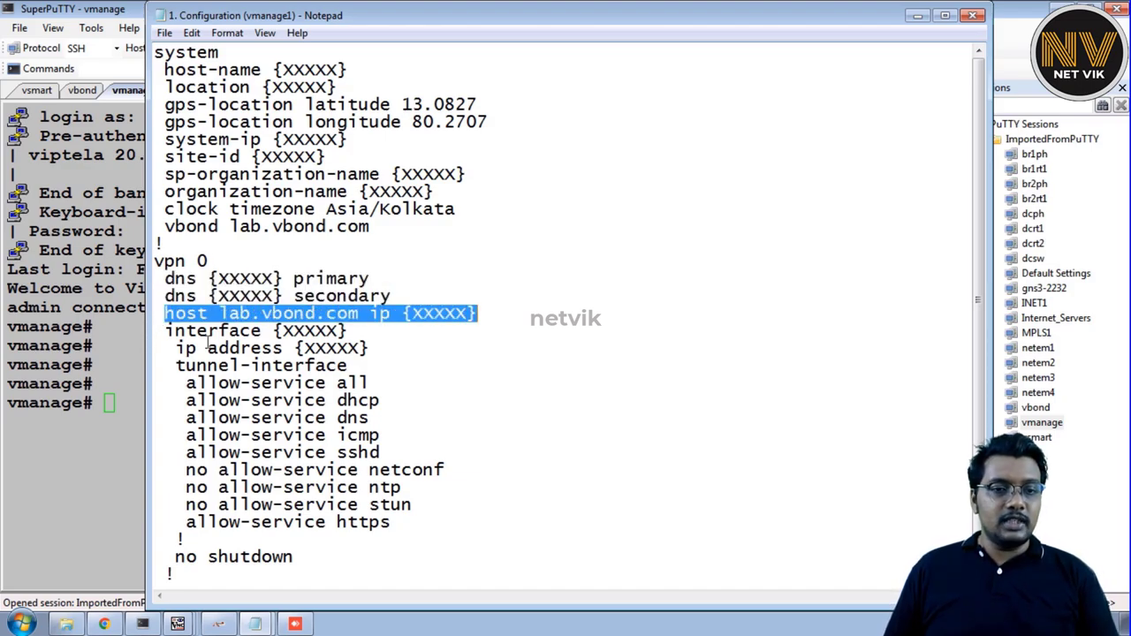
left_click_drag(165, 330, 367, 328)
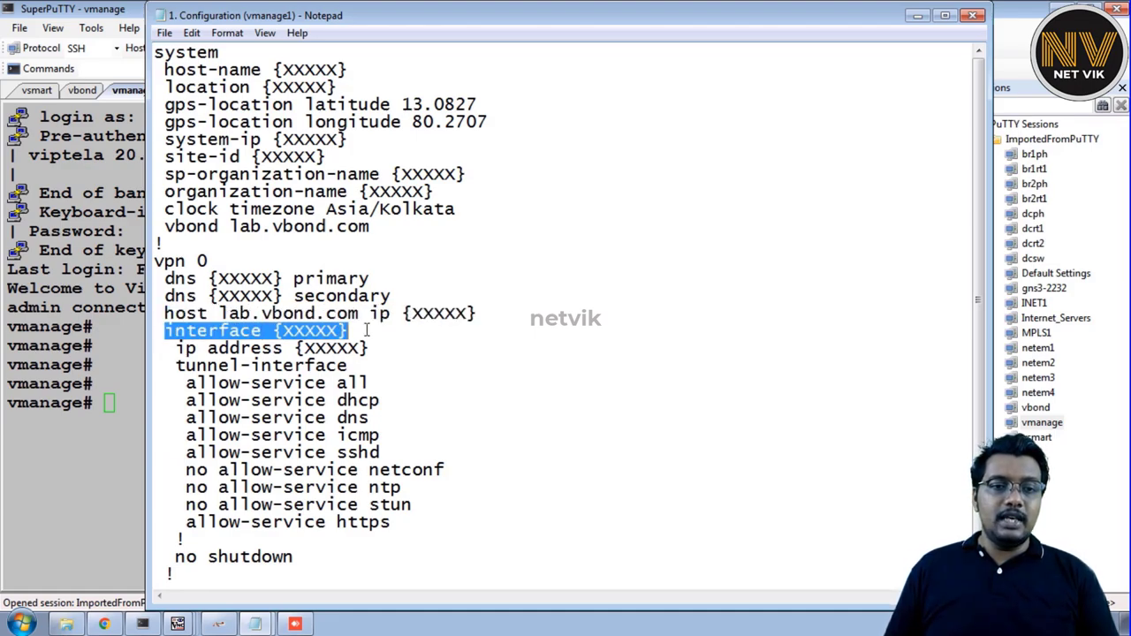
left_click_drag(175, 348, 386, 350)
left_click_drag(176, 365, 358, 367)
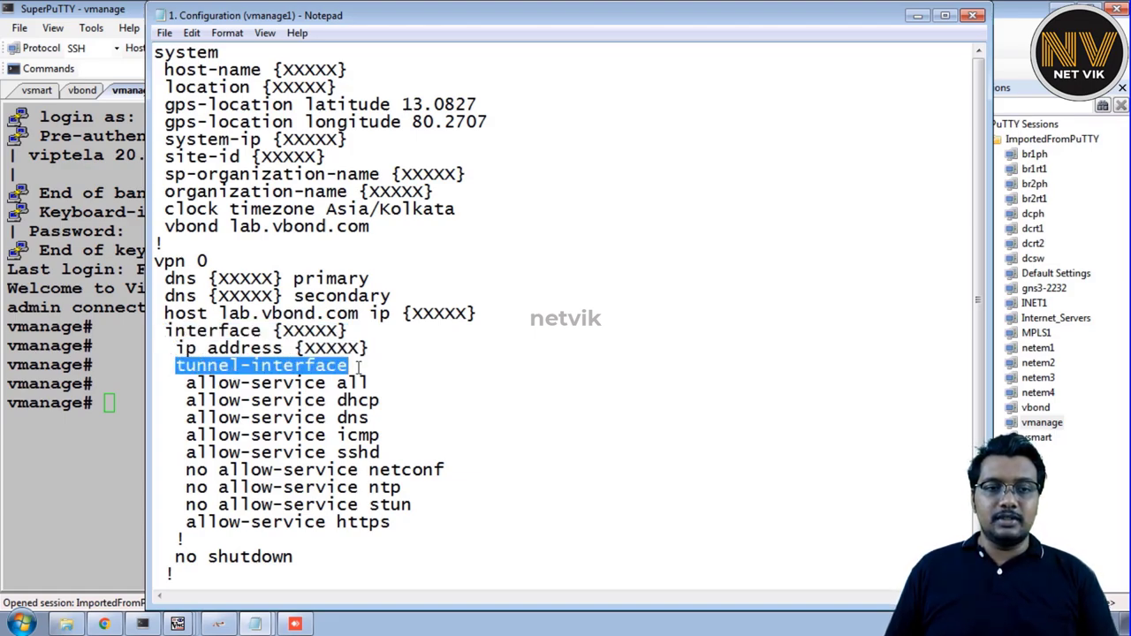
left_click(358, 367)
Set host-name vmanage1 and location chennai, checking latitude 13.0827 and longitude 80.2707
left_click_drag(274, 69, 377, 69)
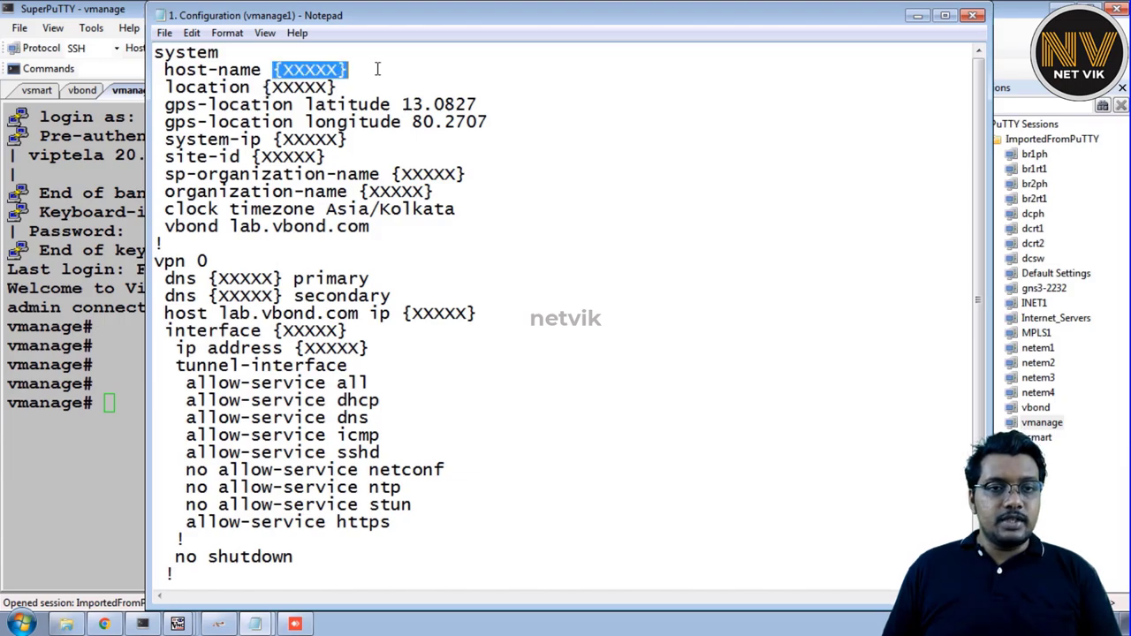
type("vmang1")
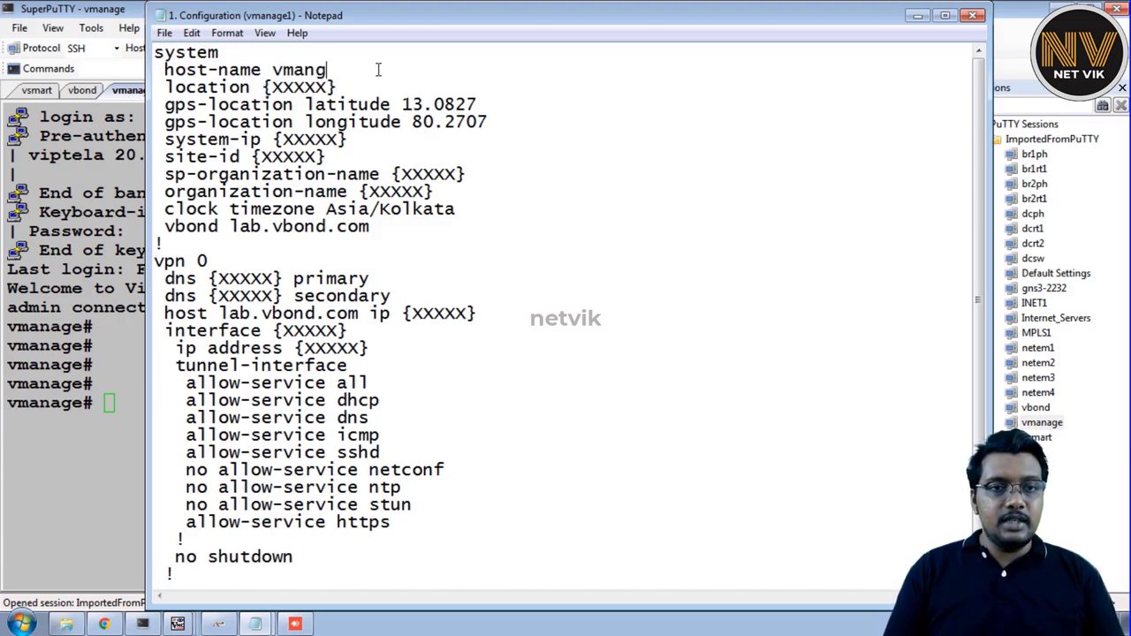
key("BackSpace")
key("BackSpace")
type("a")
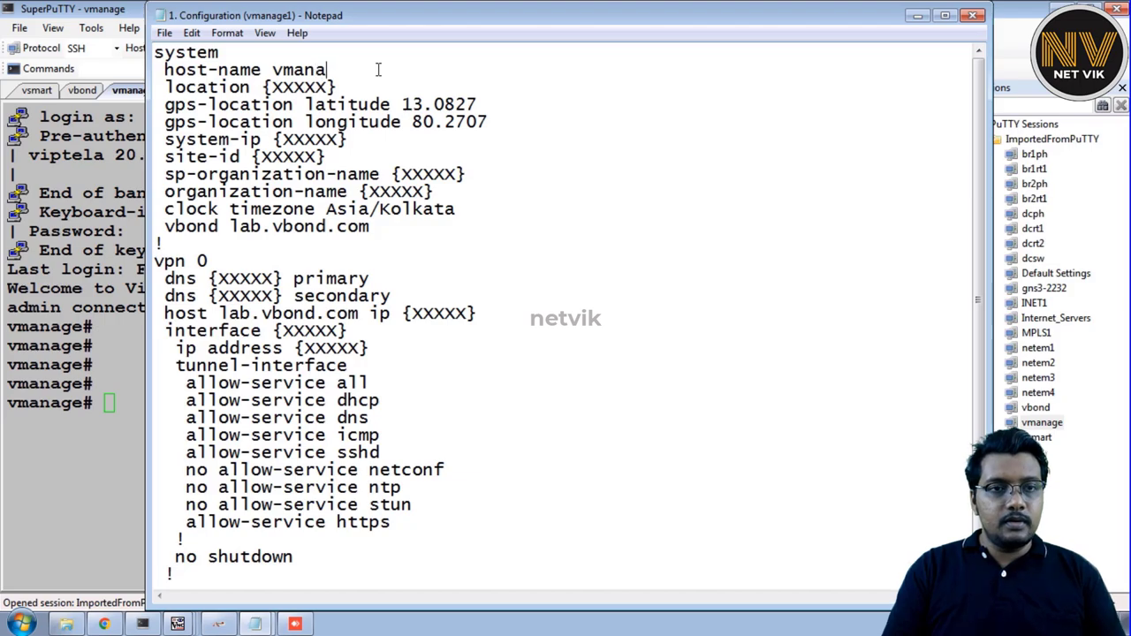
type("ge1")
left_click(377, 86)
key("Left")
key("Left")
key("Left")
key("Left")
key("Left")
key("Left")
key("Left")
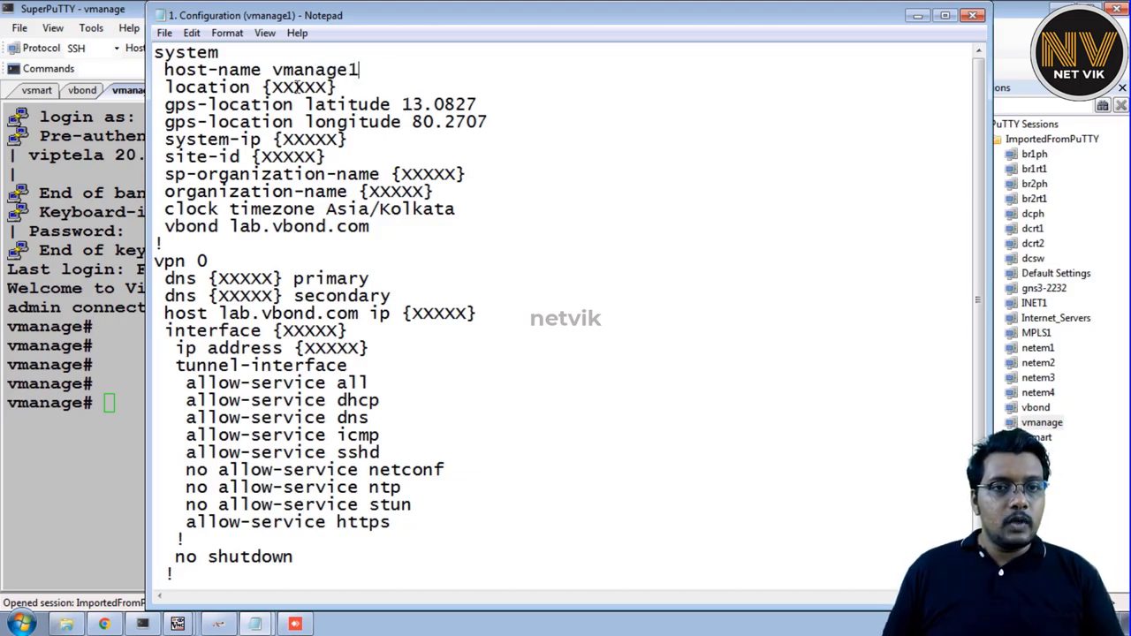
key("shift+End")
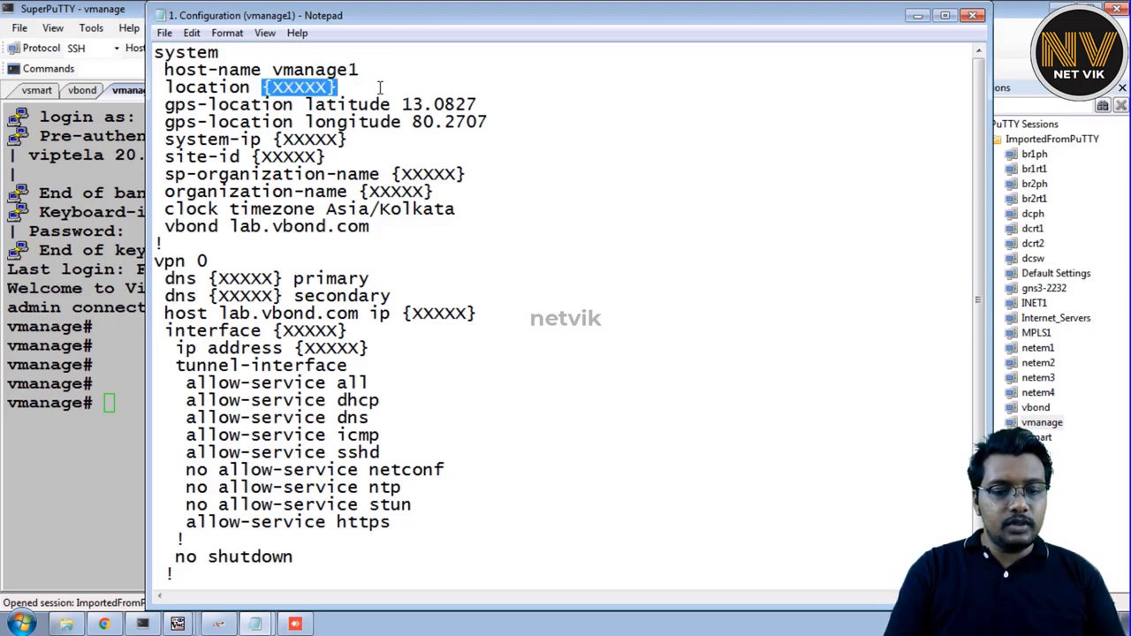
type("chennai")
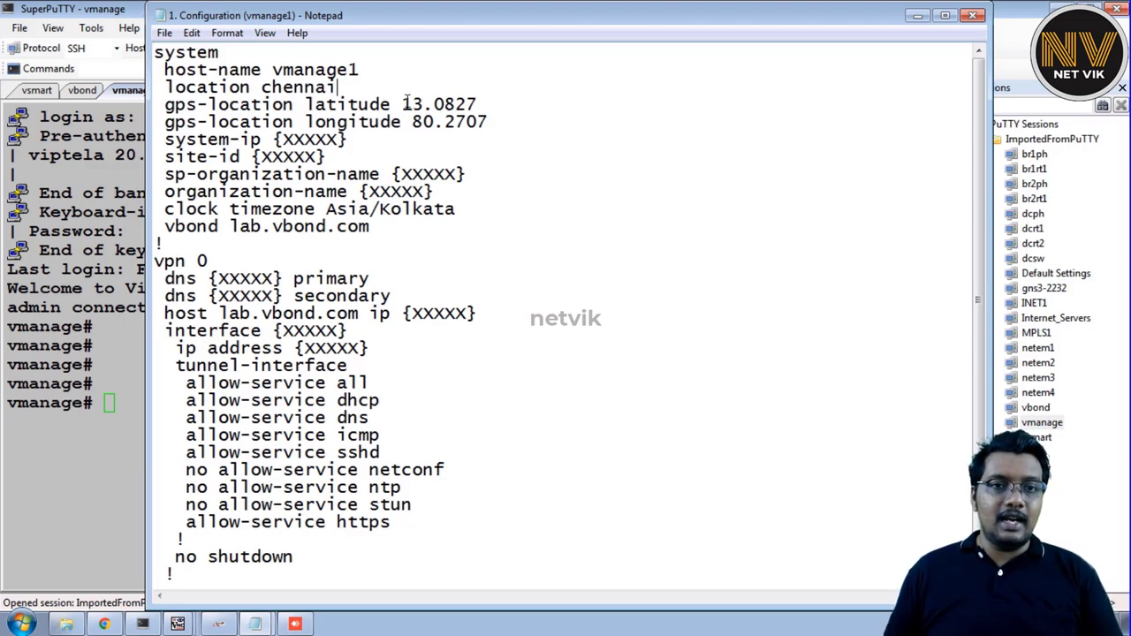
double_click(407, 104)
left_click_drag(412, 123, 502, 123)
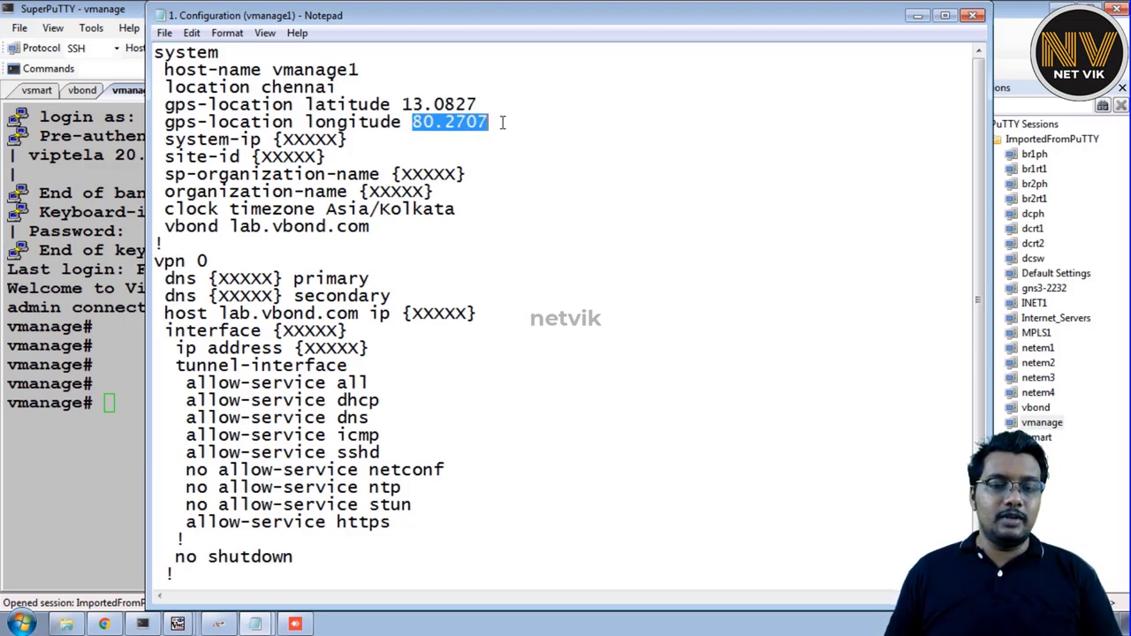
key("Right")
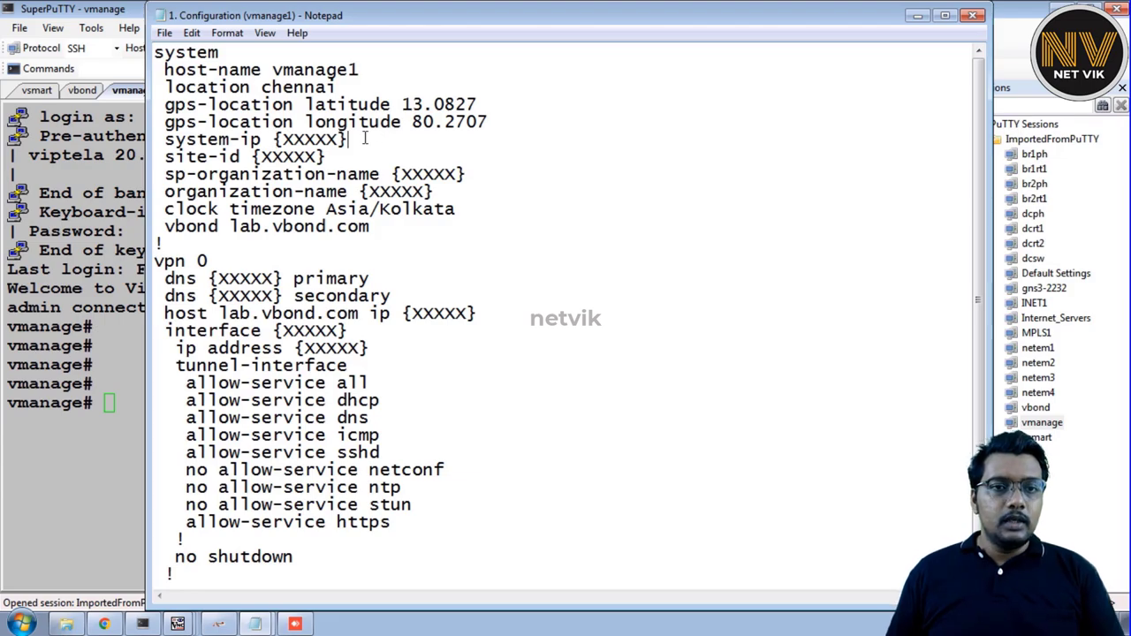
Fill in system-ip 1.1.1.1, site-id 1, and lab20212022 for both organization names
left_click_drag(272, 139, 375, 141)
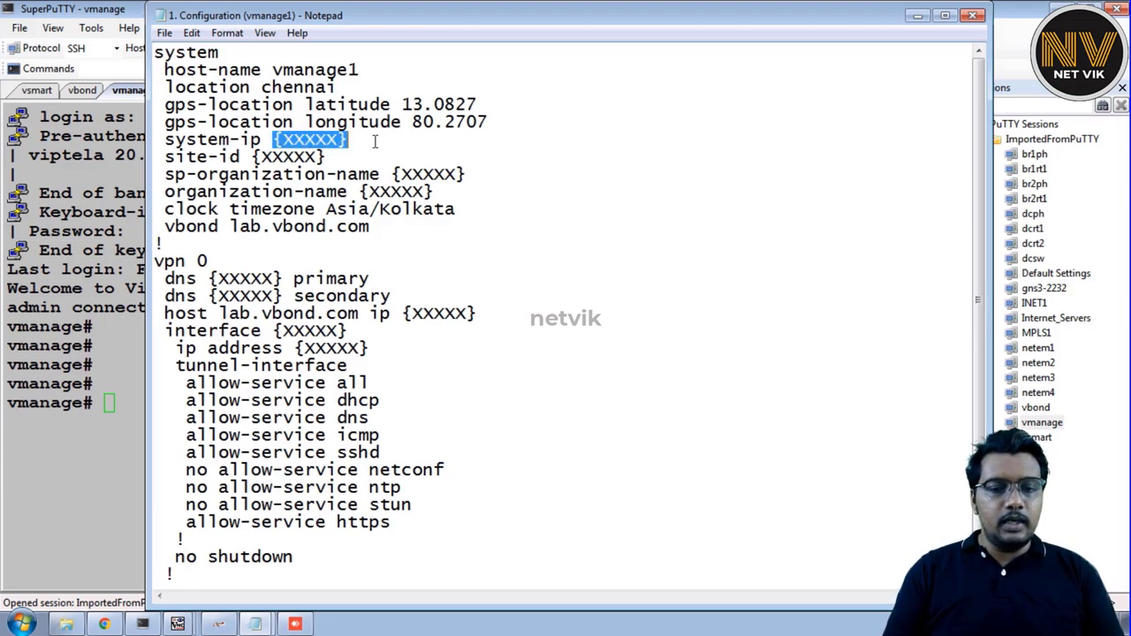
type("1.1.1.1")
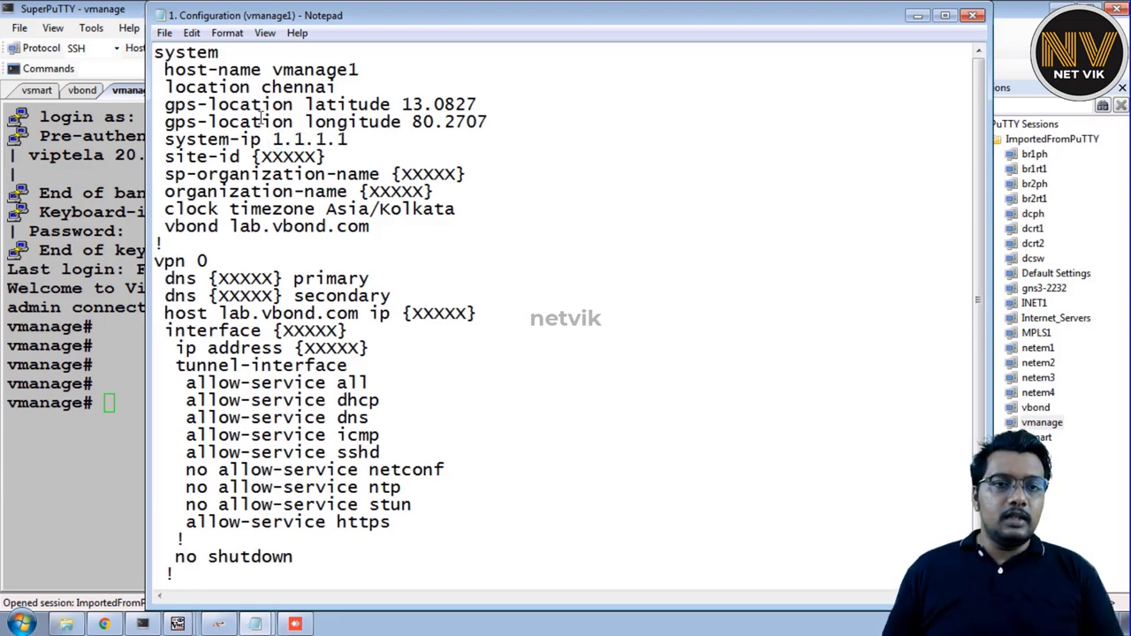
left_click_drag(252, 156, 349, 155)
type("1")
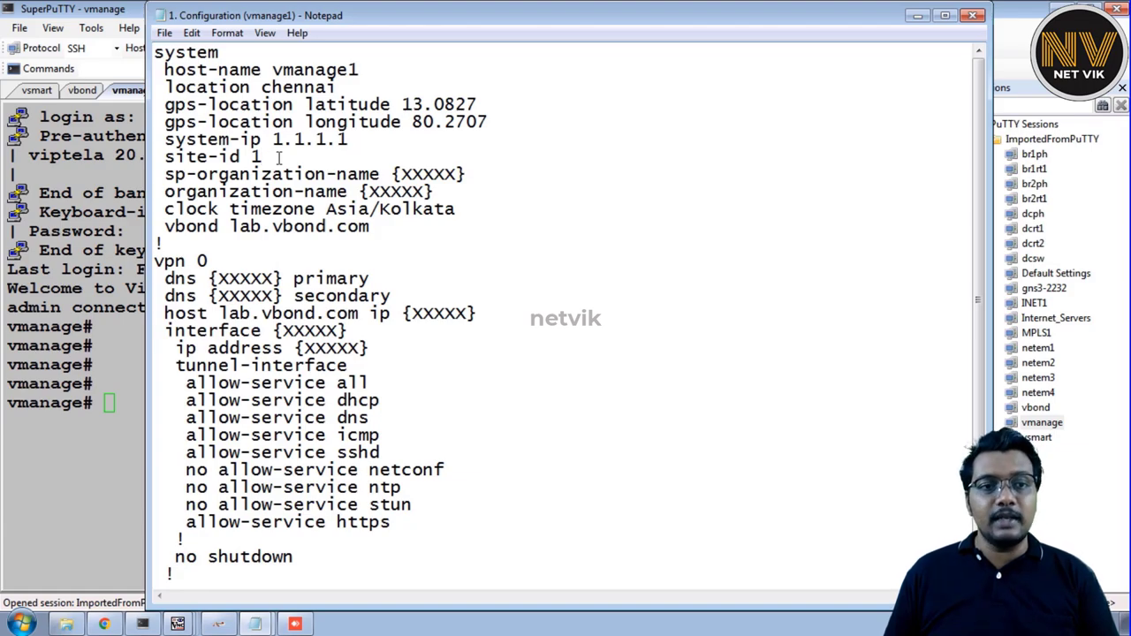
left_click(389, 174)
left_click(533, 174, "shift")
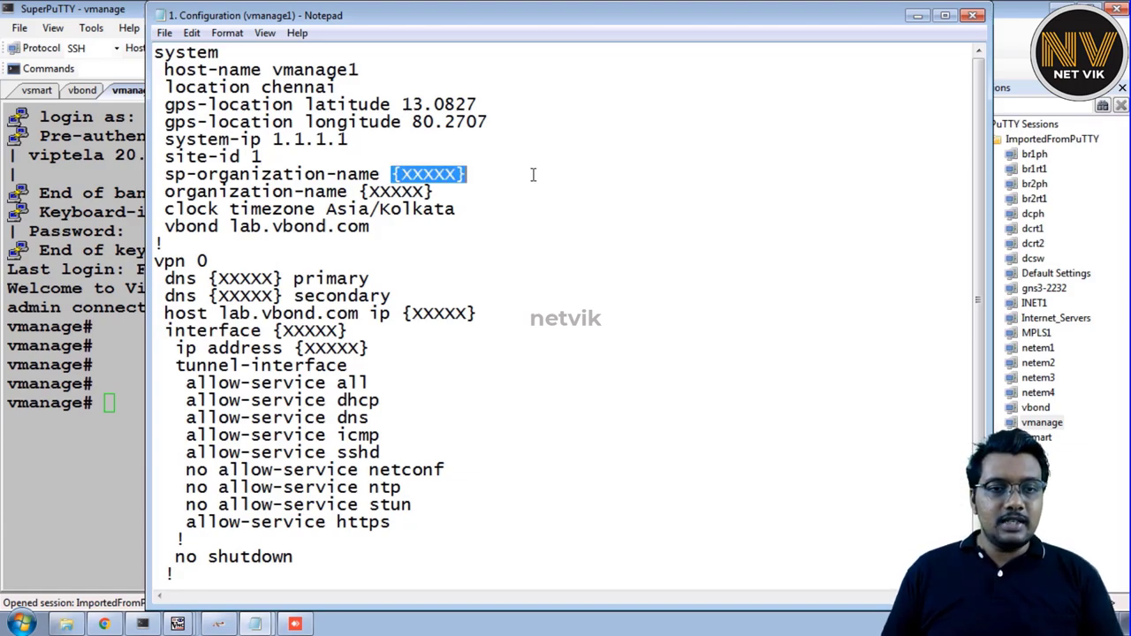
type("alb")
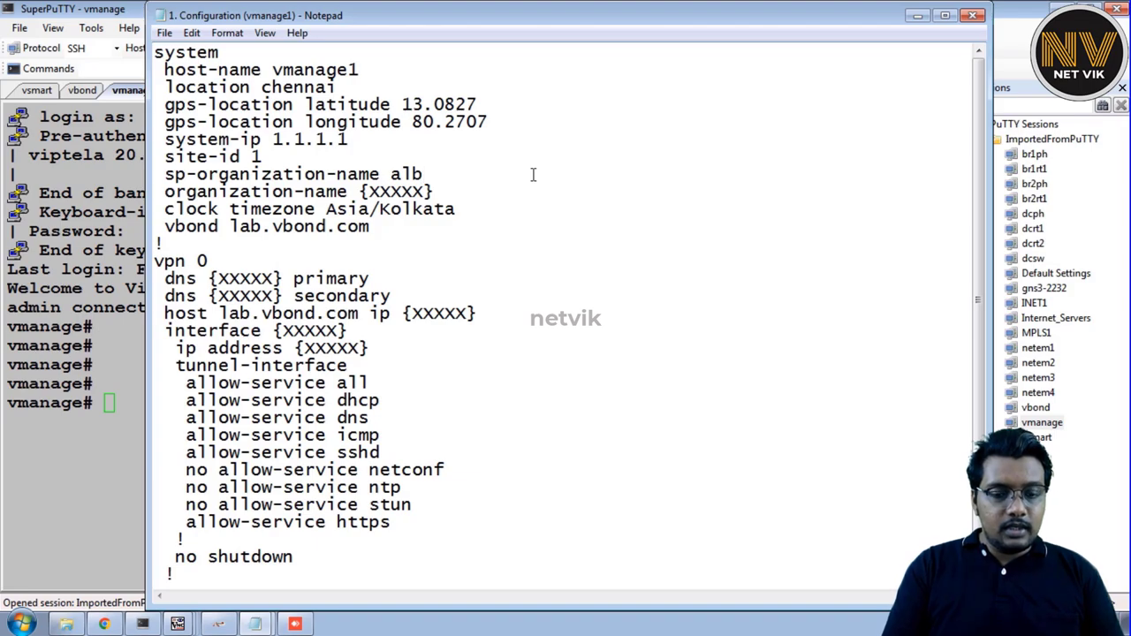
key("BackSpace")
key("BackSpace")
key("BackSpace")
type("lab")
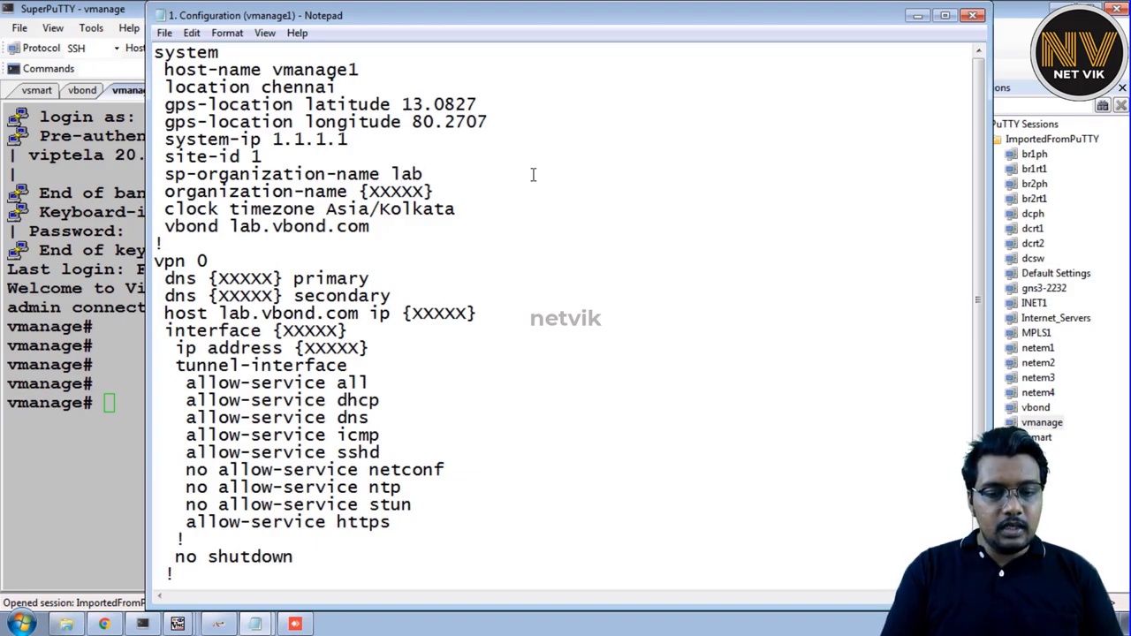
type("202120")
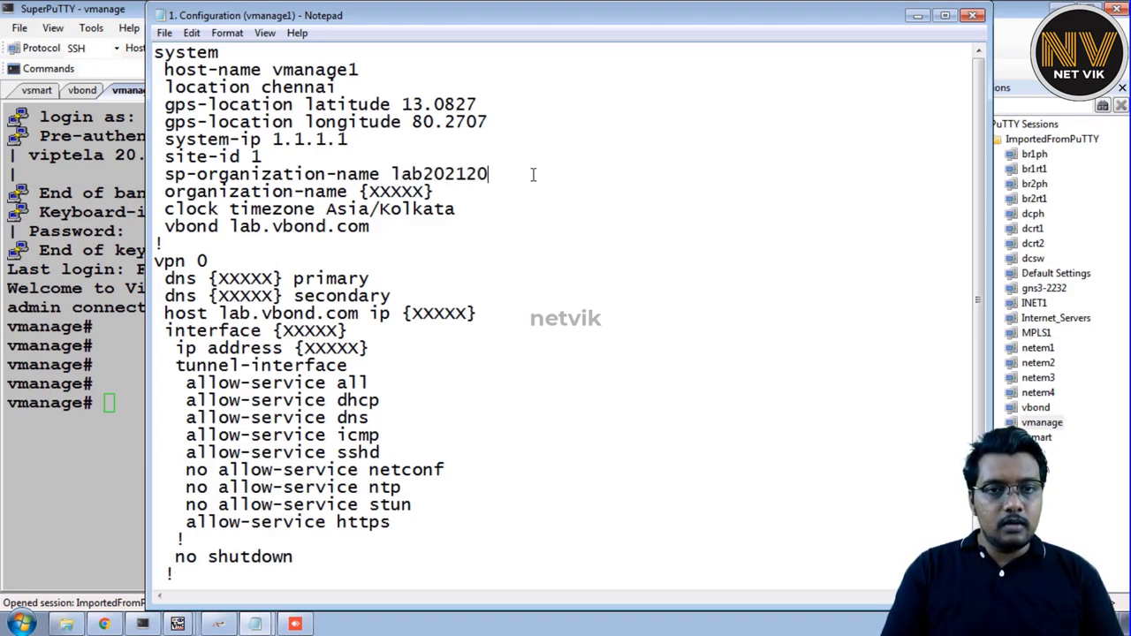
type("22")
key("Left")
key("Left")
key("Left")
key("Left")
key("Left")
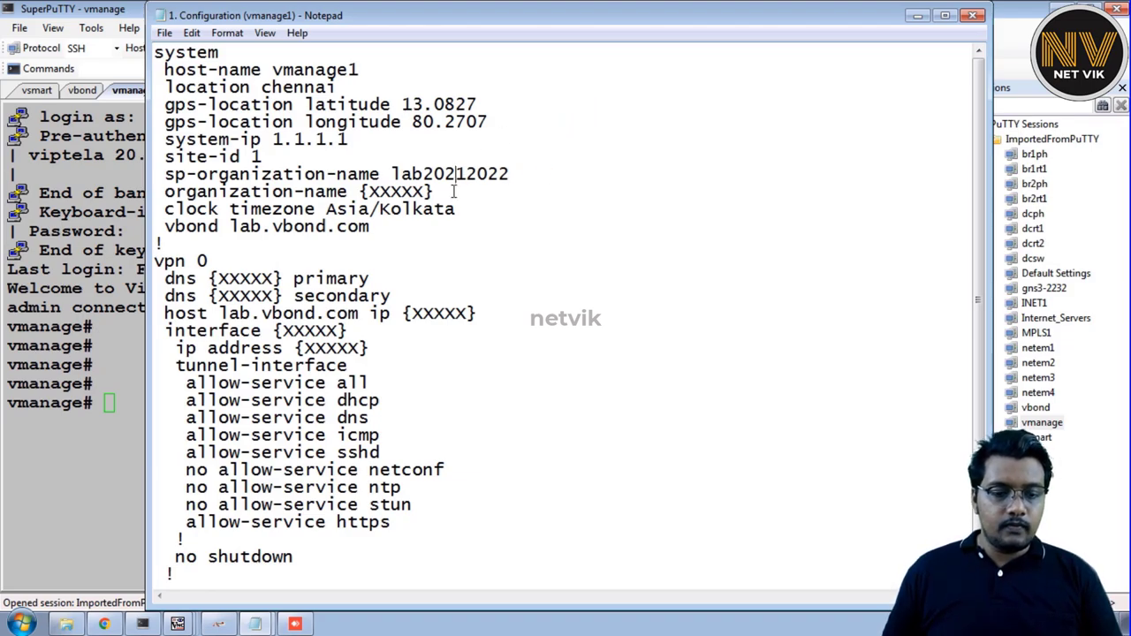
double_click(454, 176)
key("ctrl+c")
left_click(361, 191)
key("shift+End")
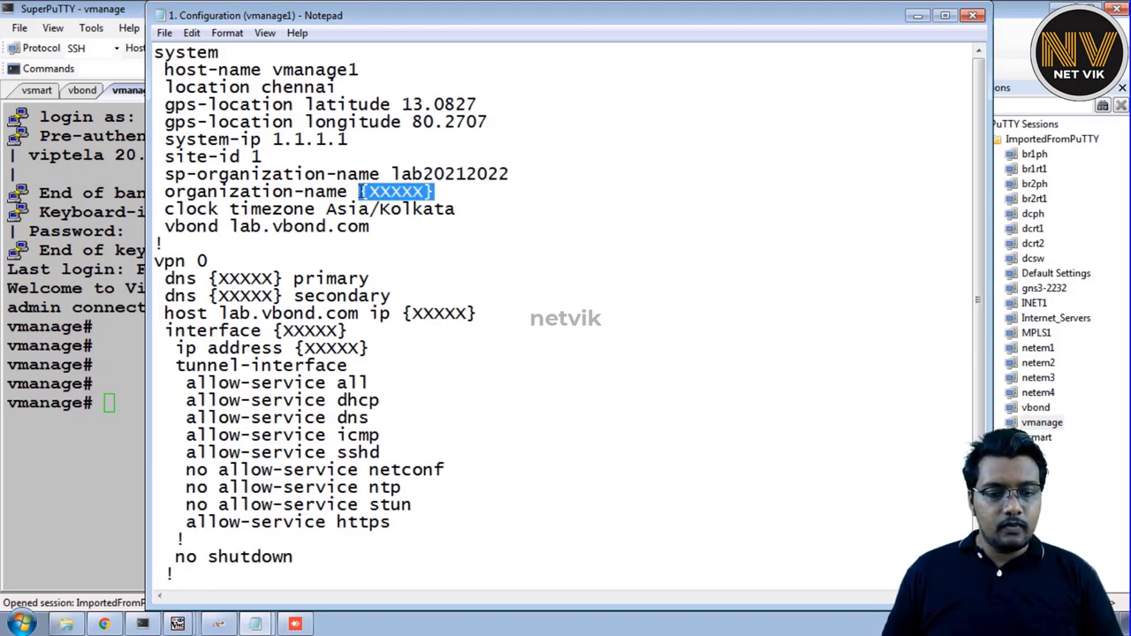
key("ctrl+v")
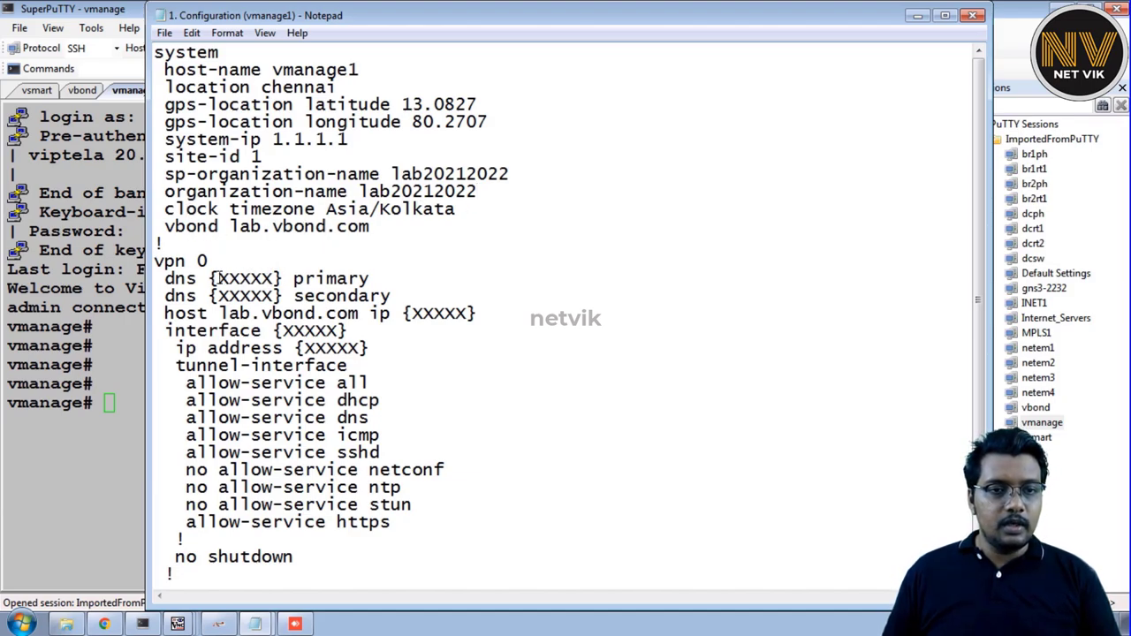
Set DNS servers 4.2.2.2 and 8.8.8.8 and map lab.vbond.com to 192.168.0.52
left_click_drag(283, 278, 208, 278)
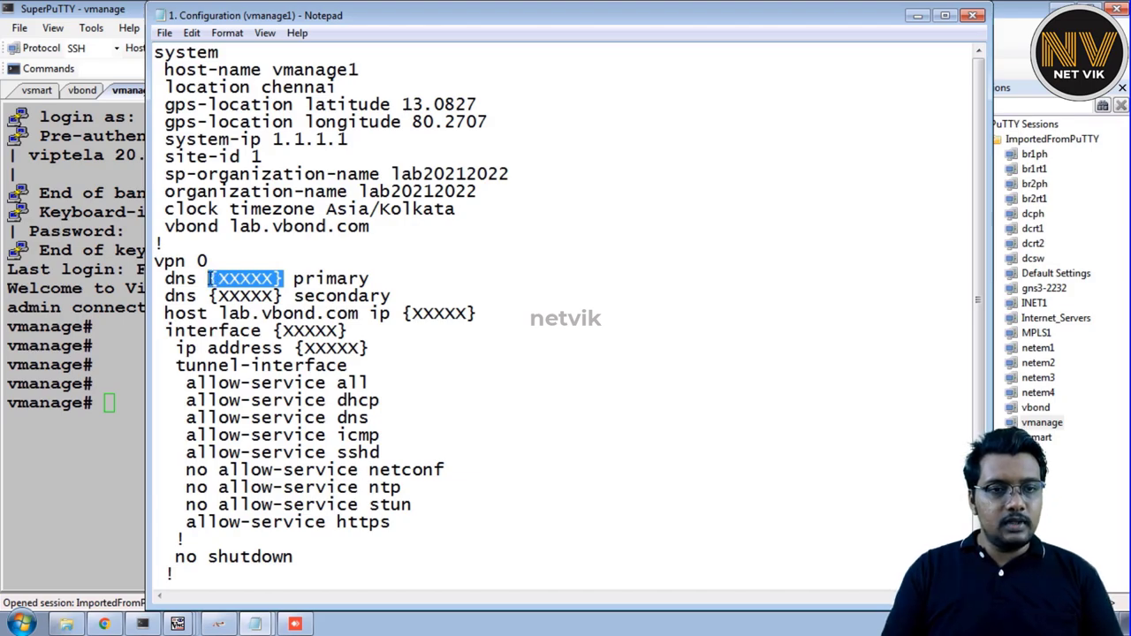
type("4.2.2.2")
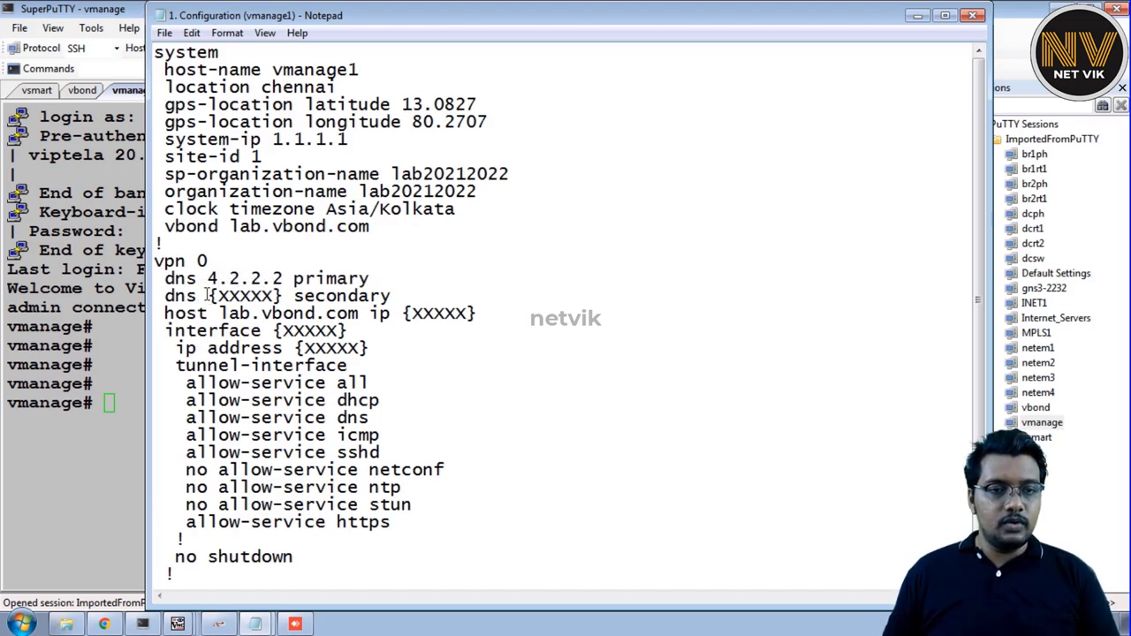
left_click_drag(209, 295, 282, 295)
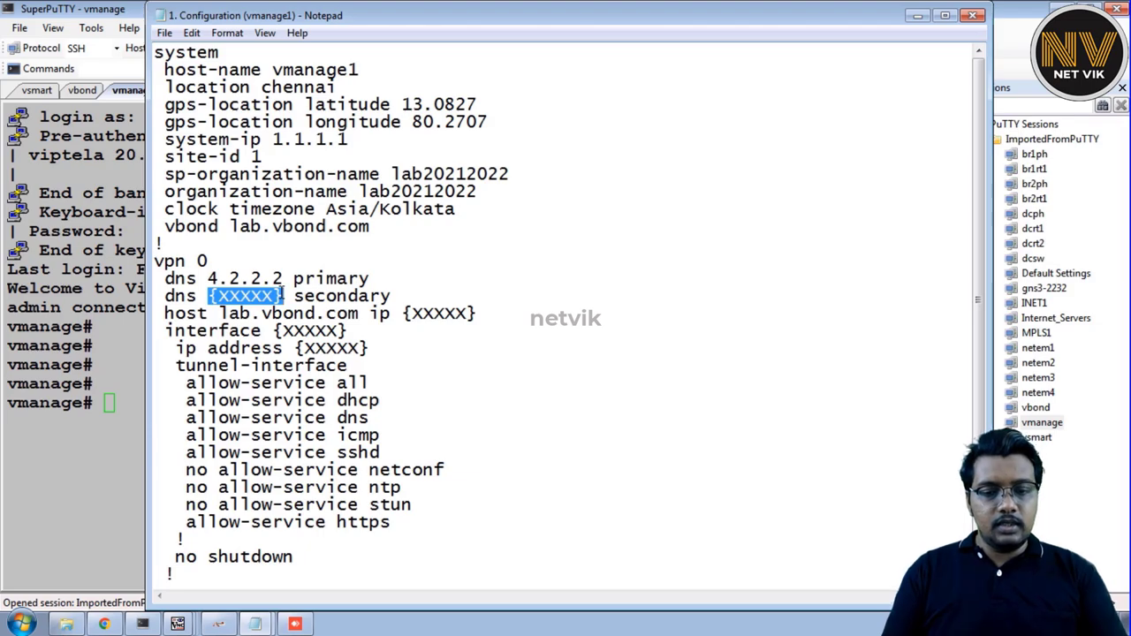
type("8.8.8.8")
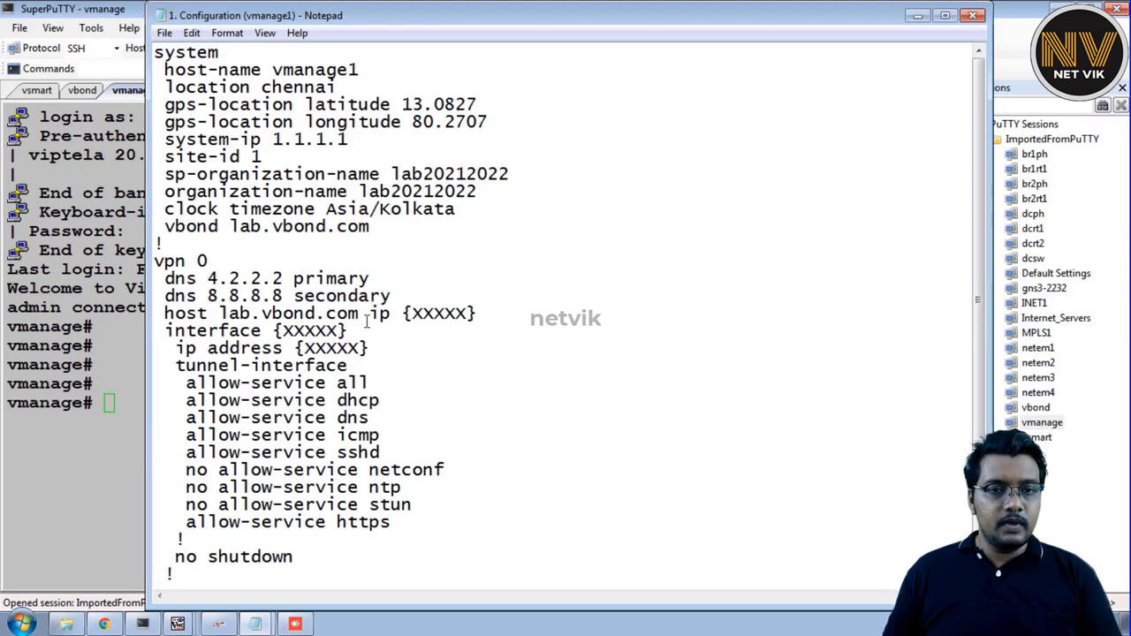
left_click(402, 313)
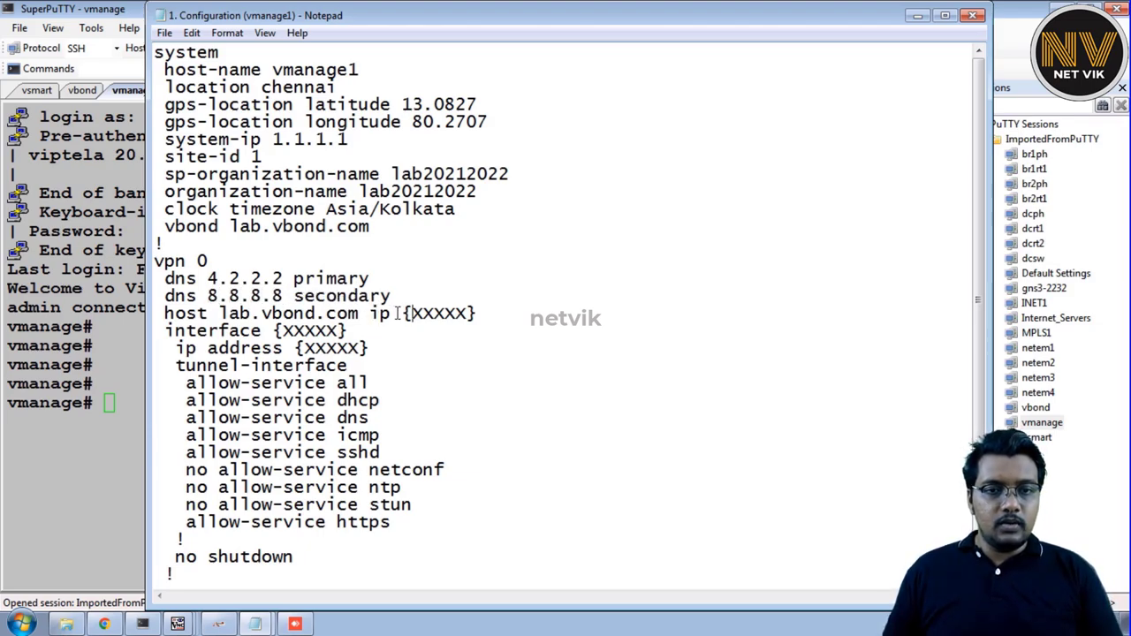
left_click(561, 313, "shift")
type("192.1")
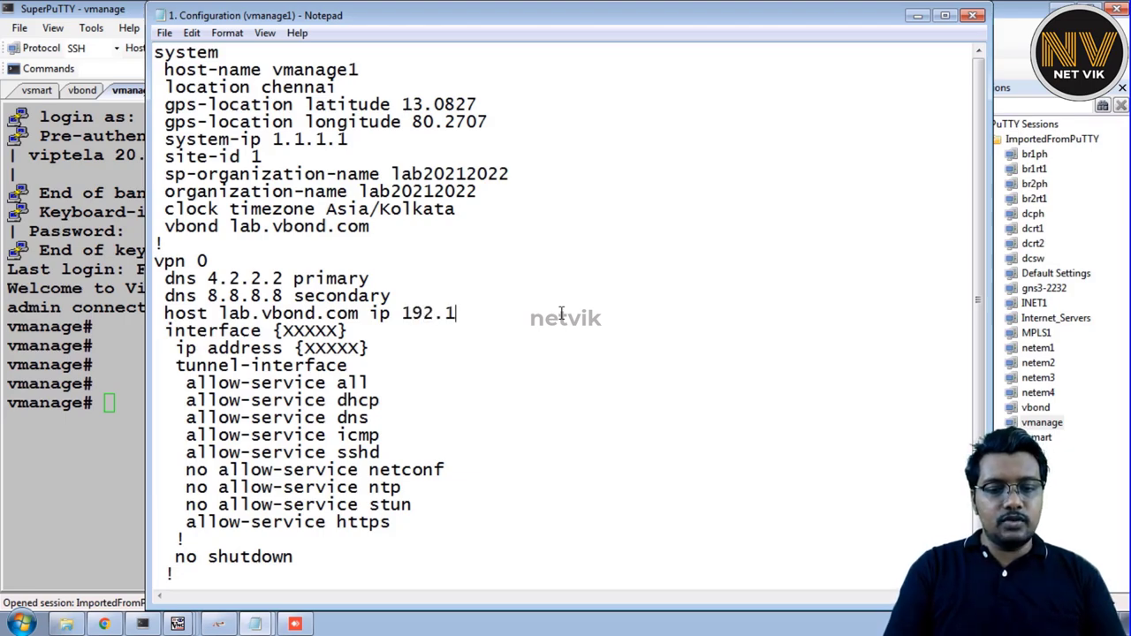
type("68.0.52")
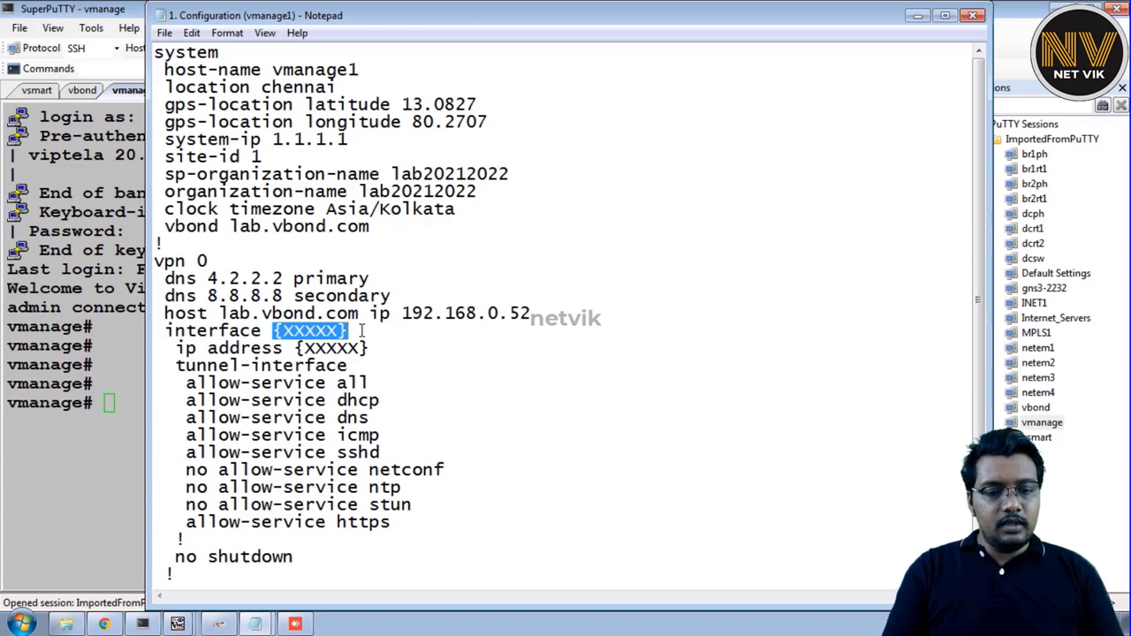
Set the VPN 0 interface to eth0 with ip address 192.168.0.51/24
type("t")
key("BackSpace")
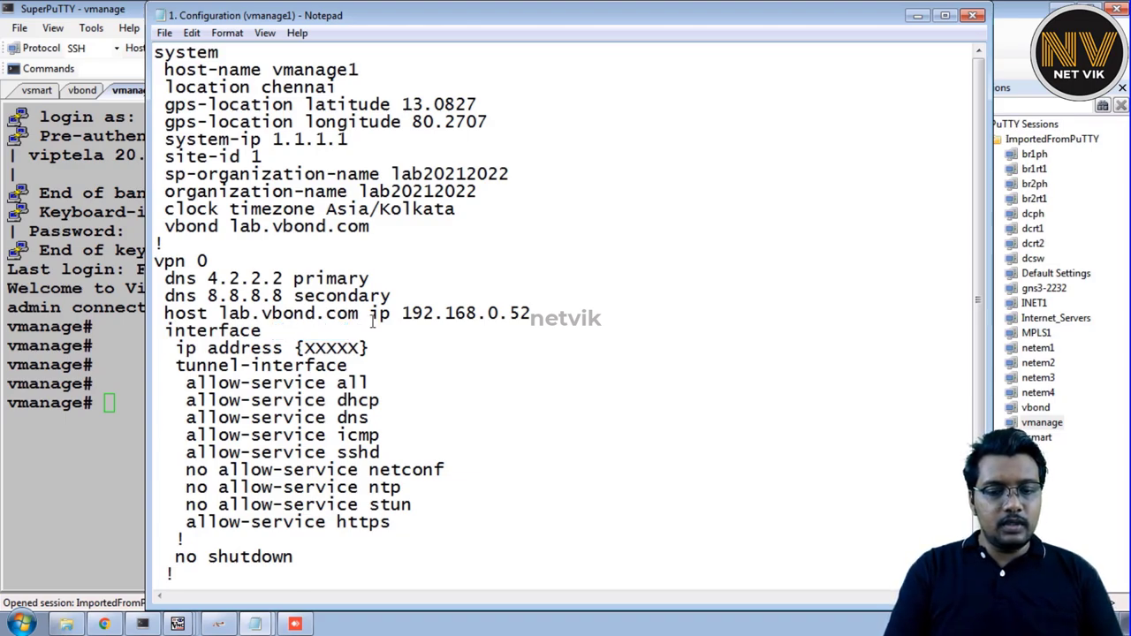
type("eth0")
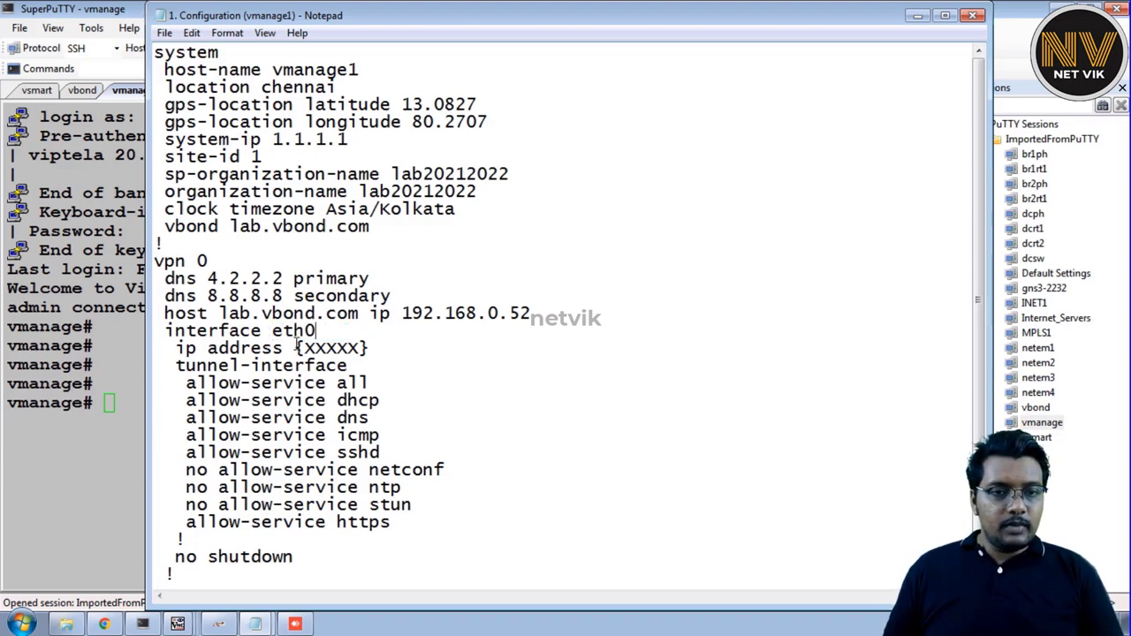
left_click_drag(297, 347, 395, 345)
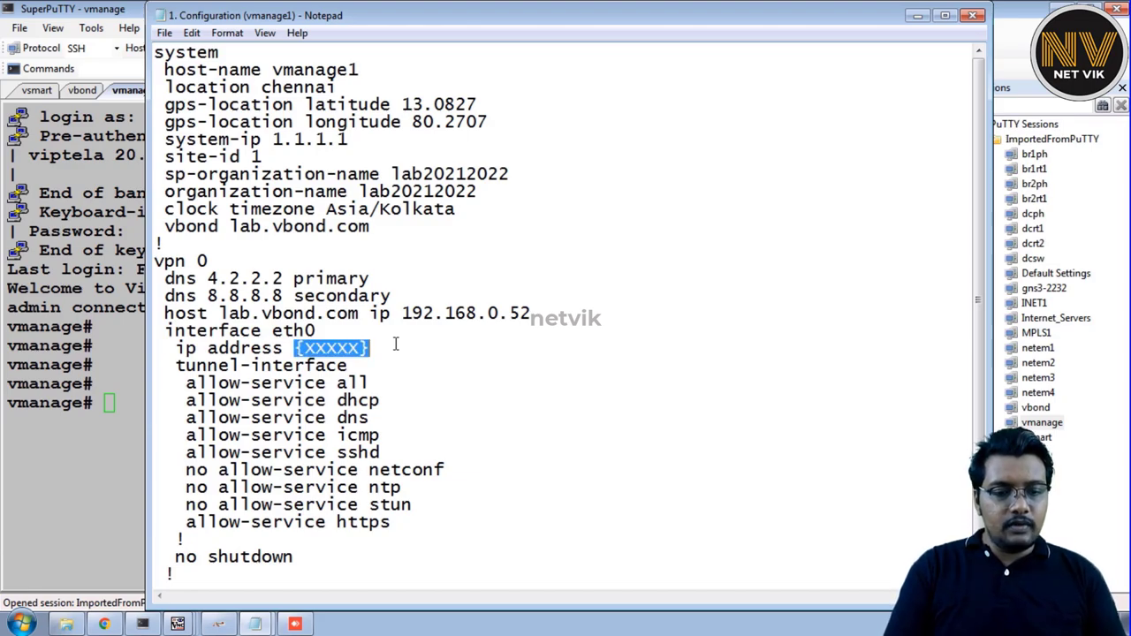
type("192.168.0.")
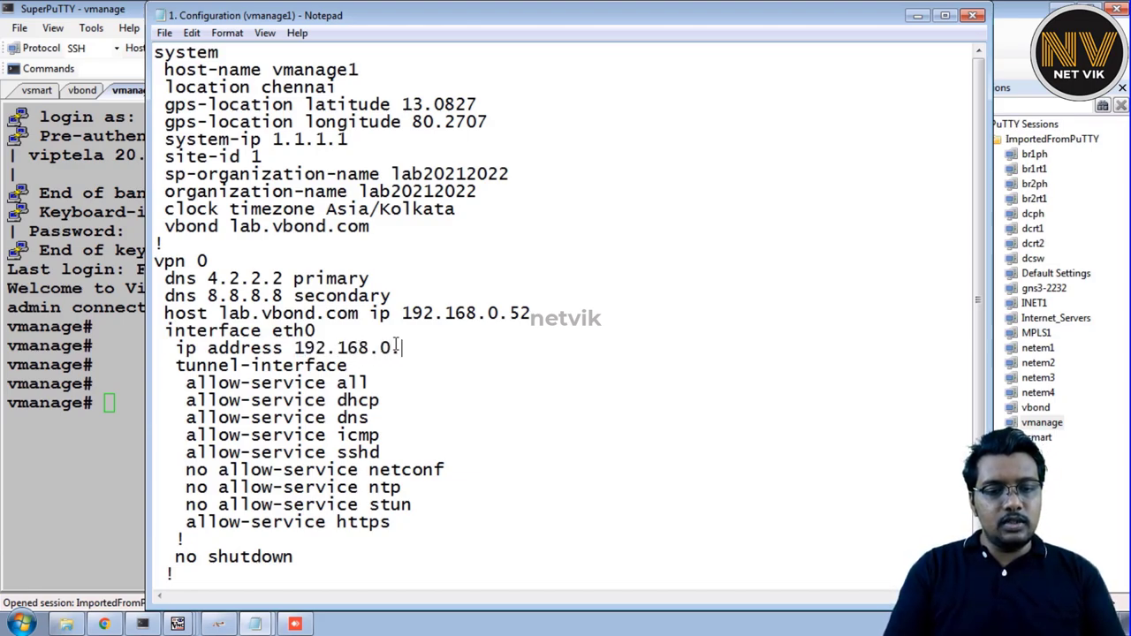
type("51/24")
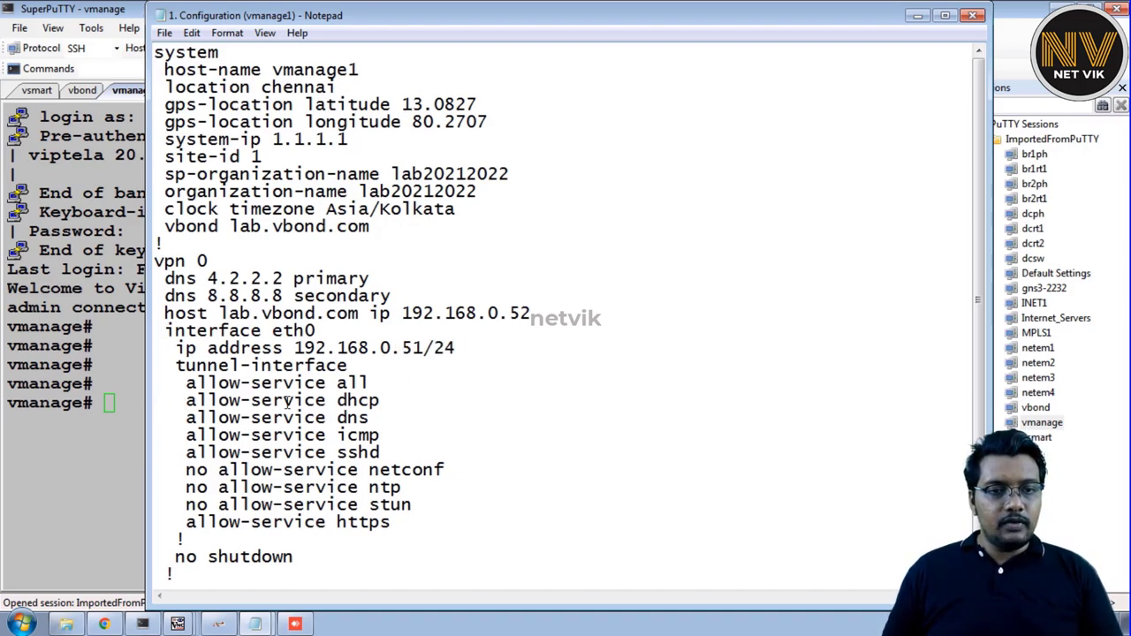
left_click_drag(157, 403, 516, 529)
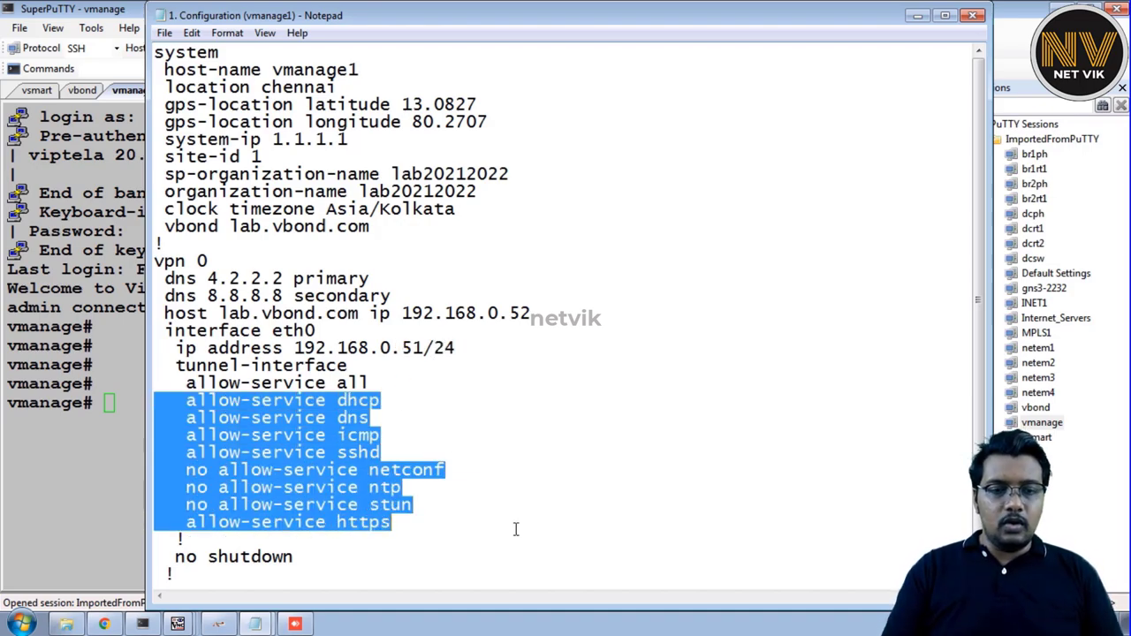
Delete the individual allow-service lines, leaving allow-service all
key("Delete")
key("BackSpace")
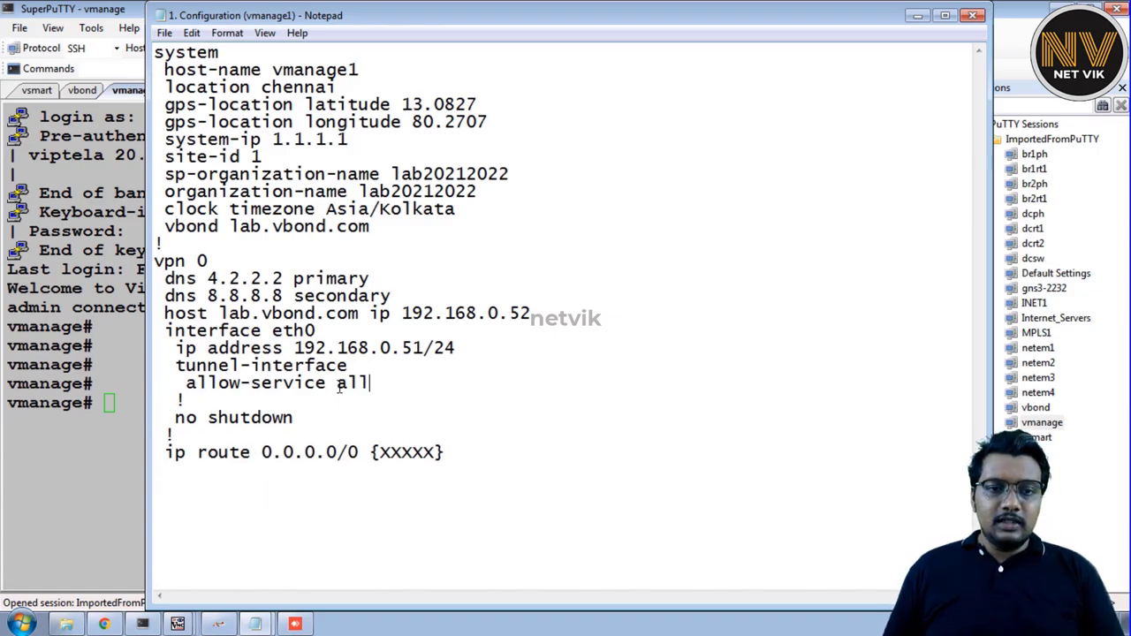
double_click(387, 384)
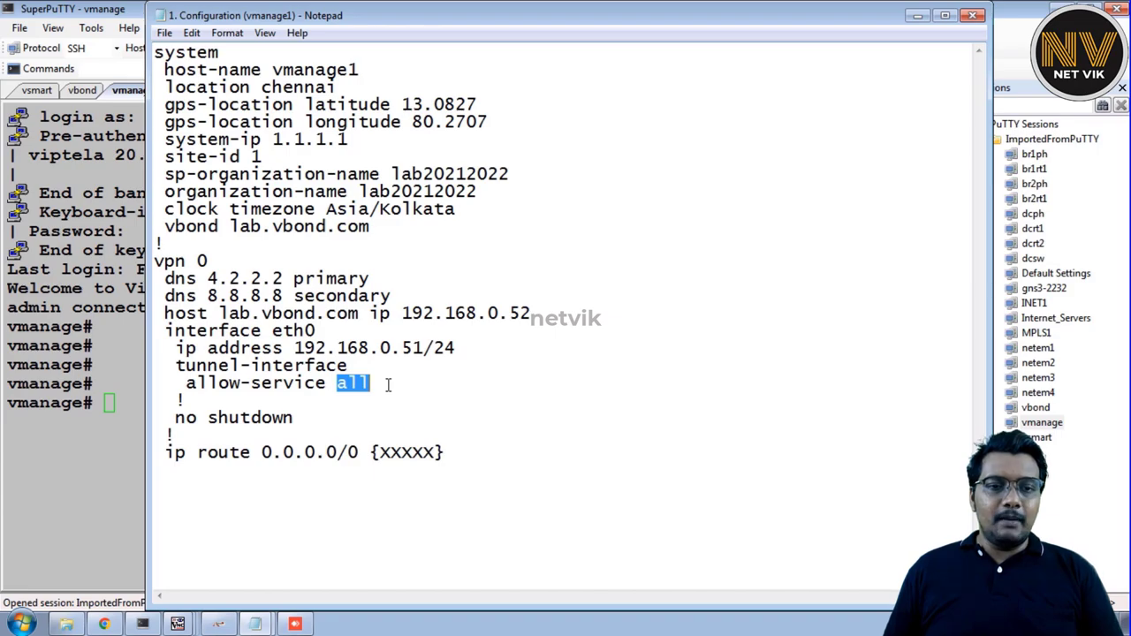
left_click(387, 384)
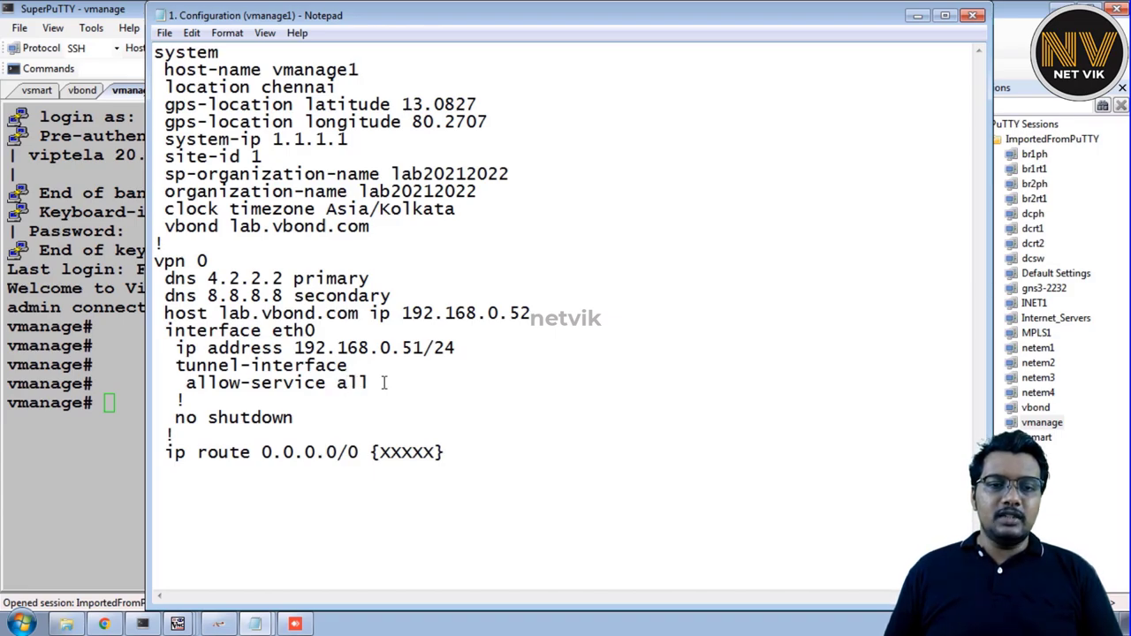
double_click(384, 384)
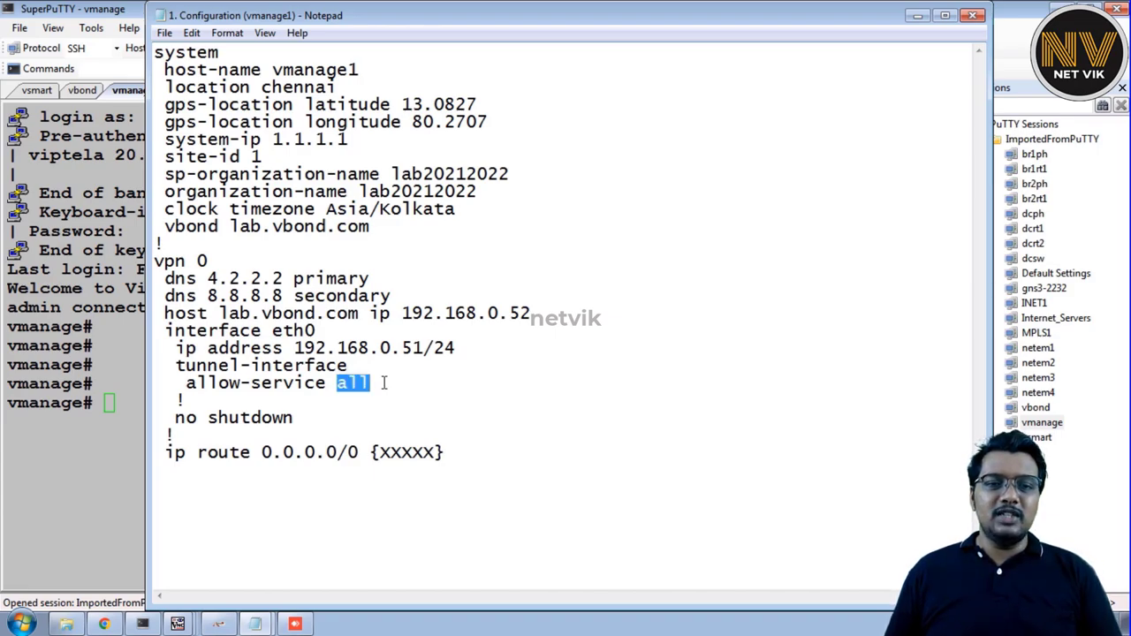
left_click(384, 383)
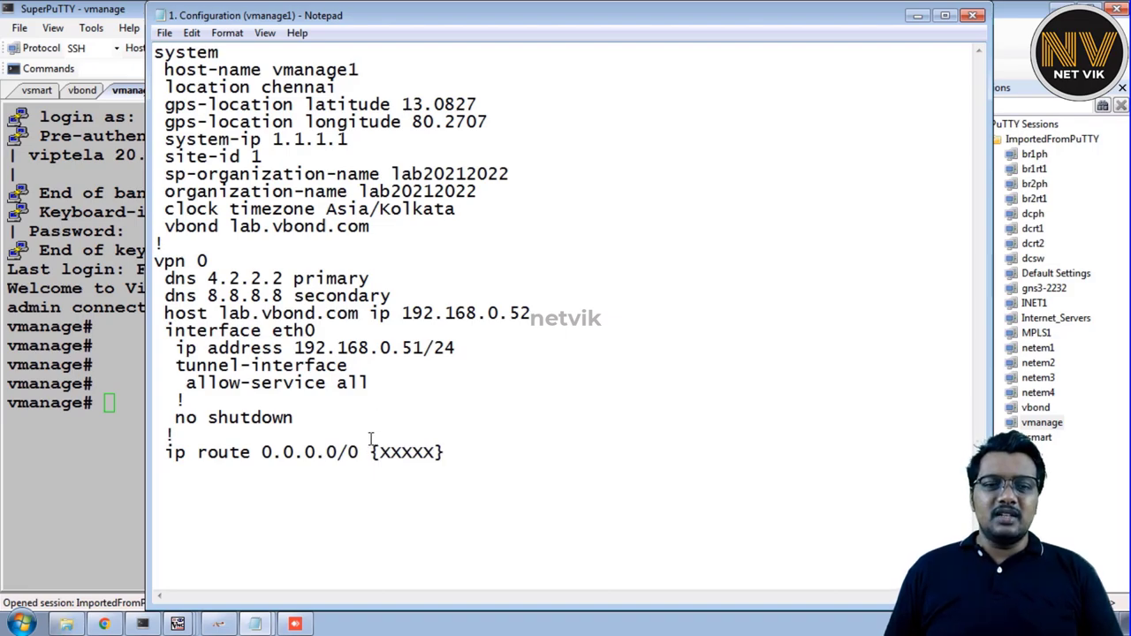
double_click(364, 382)
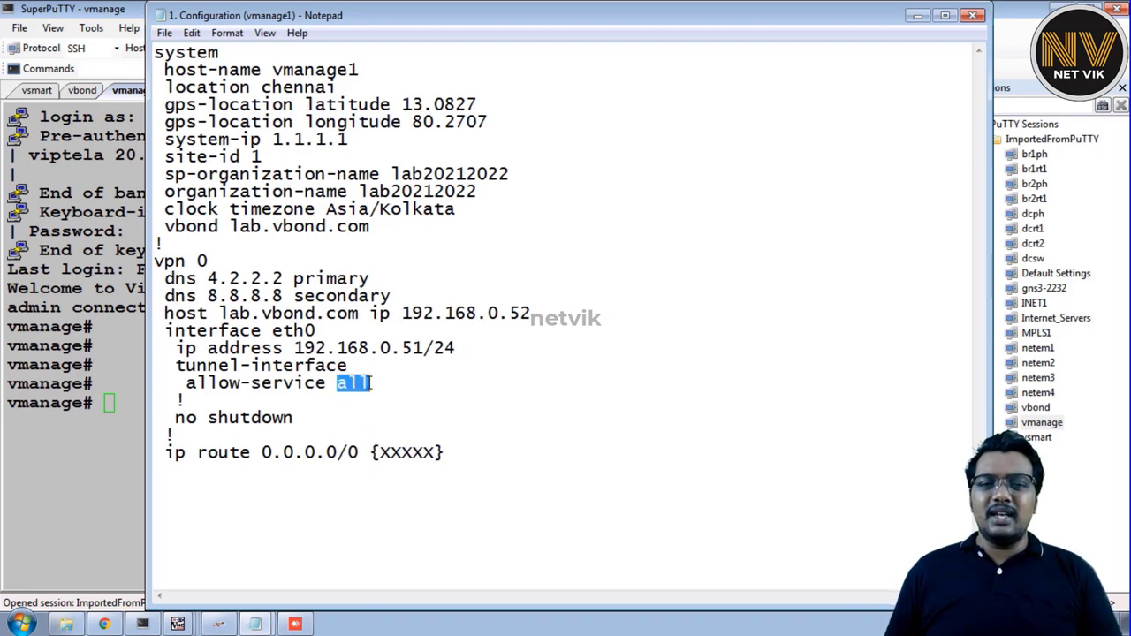
Set the default route next hop to 192.168.0.50 and select the whole configuration
left_click_drag(367, 454, 472, 454)
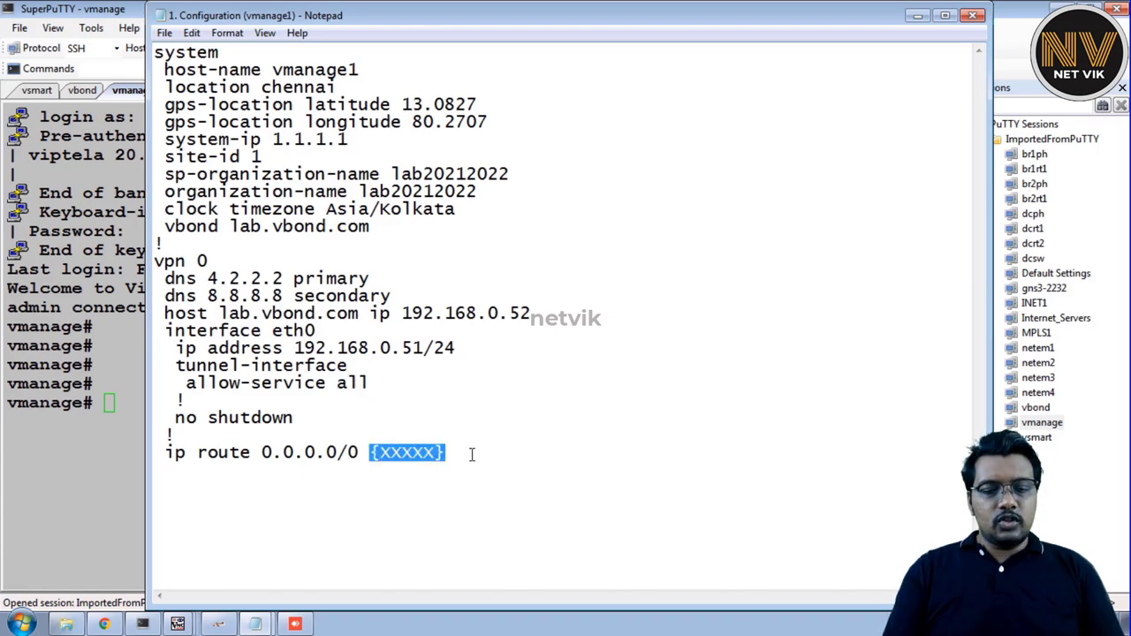
type("192.168")
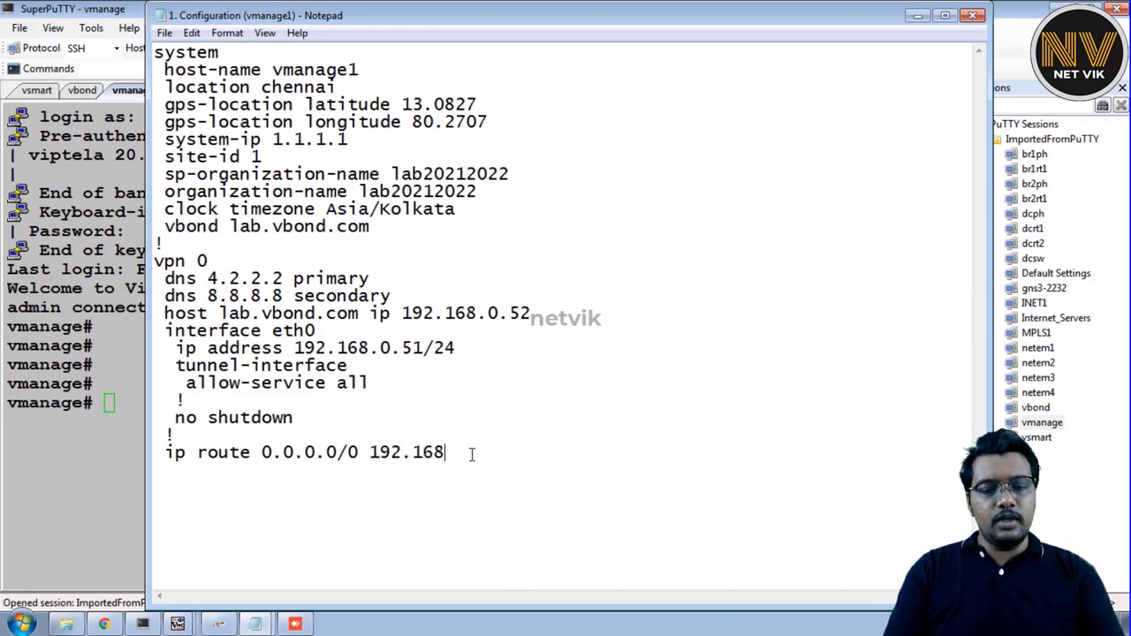
type(".0.50")
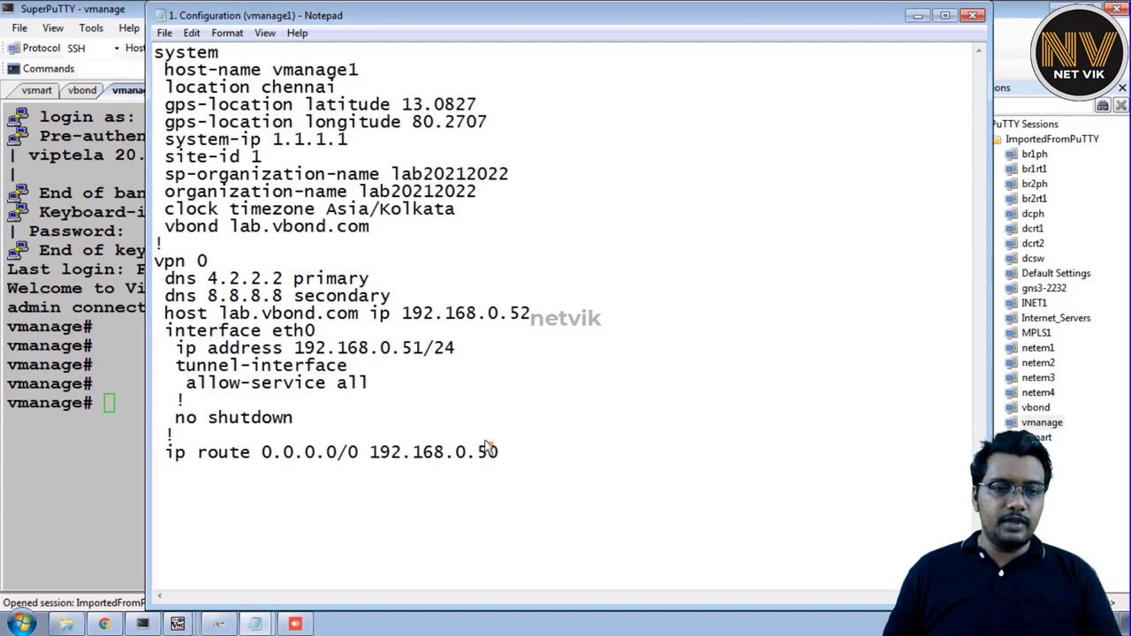
left_click_drag(499, 451, 155, 53)
key("ctrl+c")
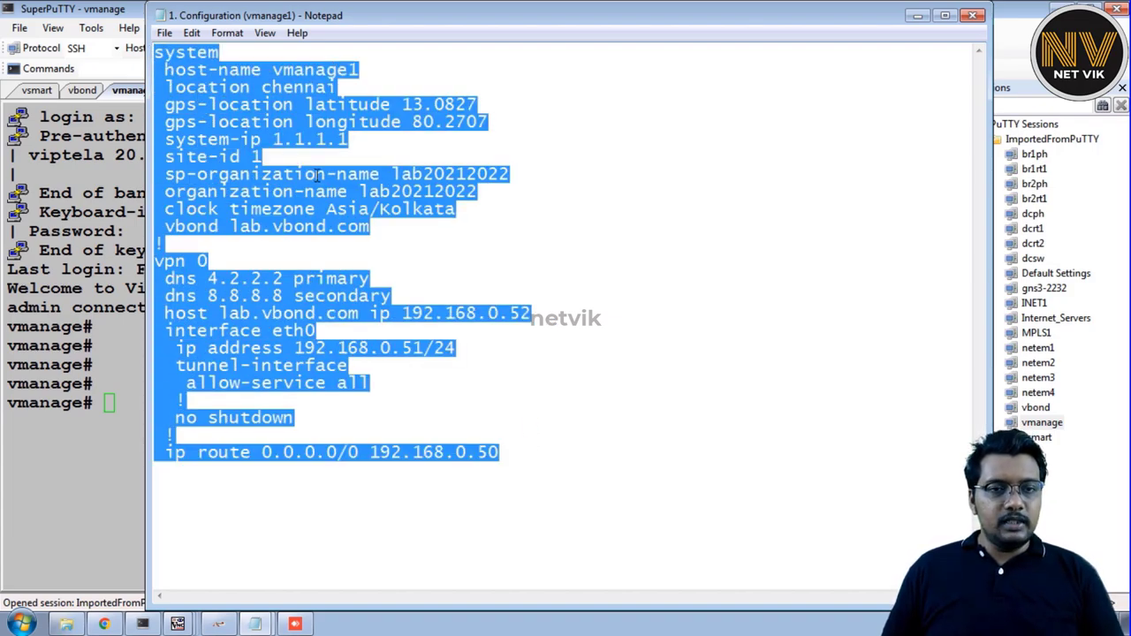
Paste the configuration in conf t mode on the vmanage session, then end and commit with yes
left_click(138, 354)
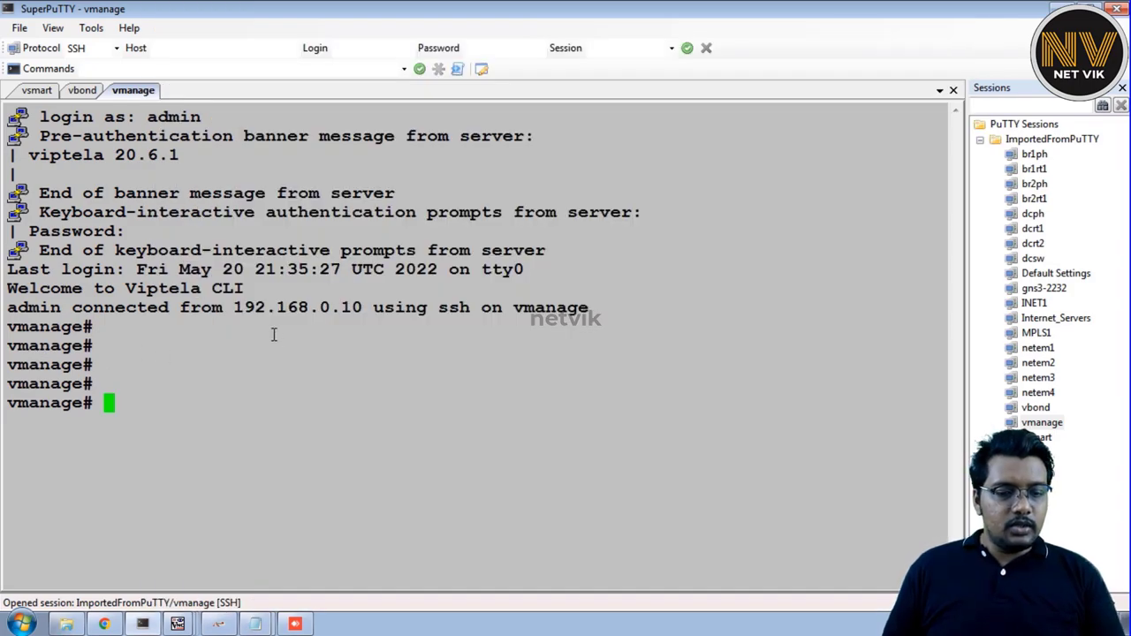
type("conf t")
key("Return")
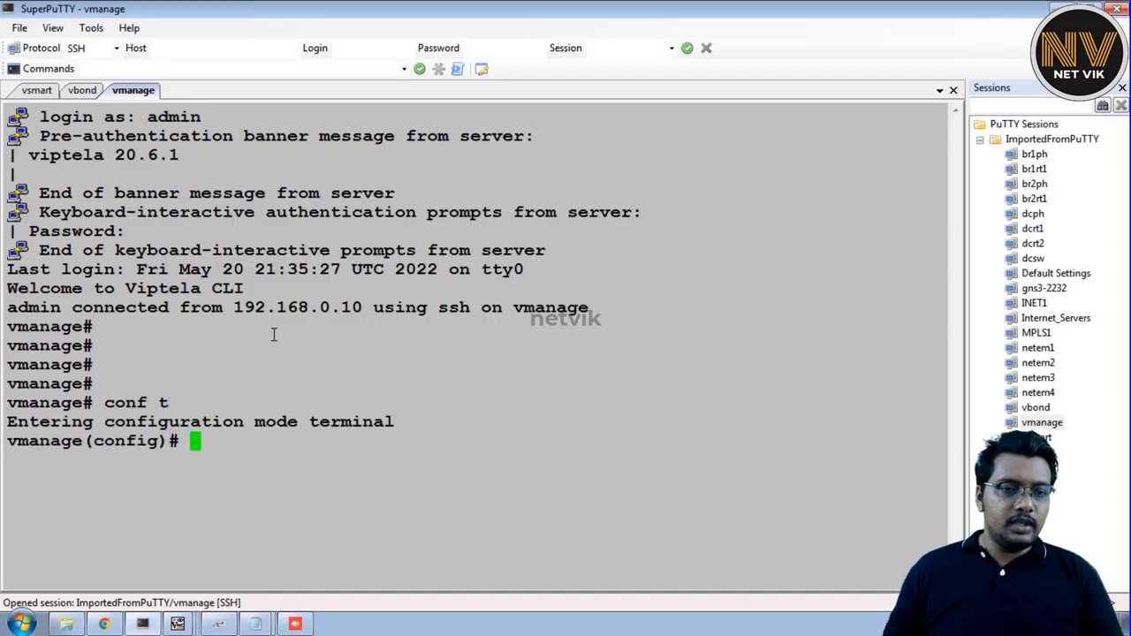
right_click(263, 337)
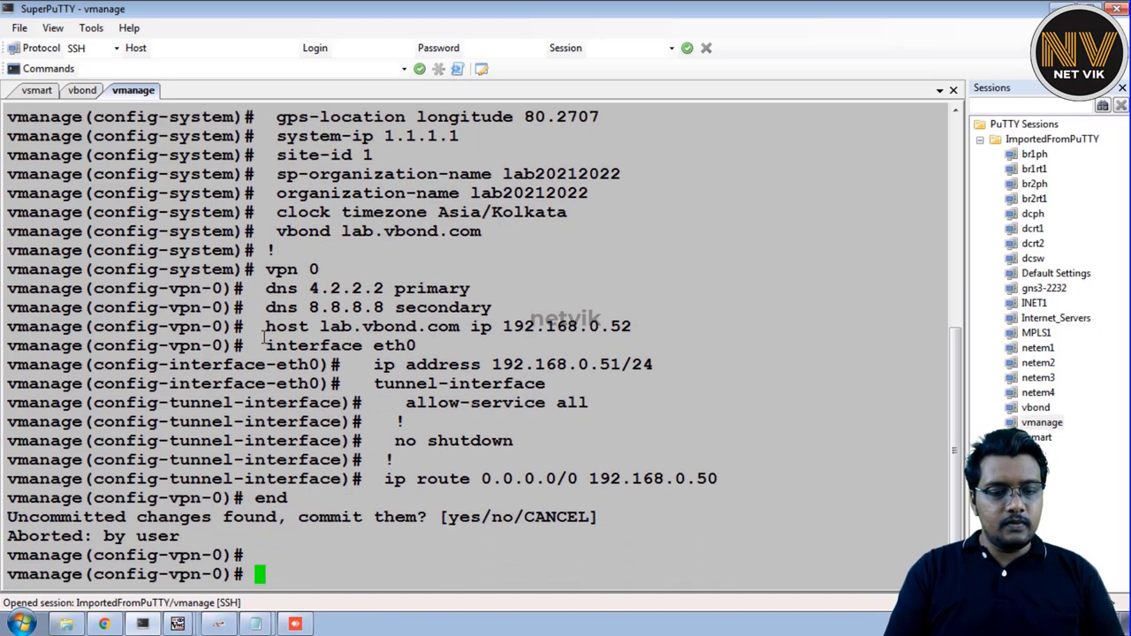
type("end")
key("Return")
type("yes/no/CANCEL] ye")
key("Return")
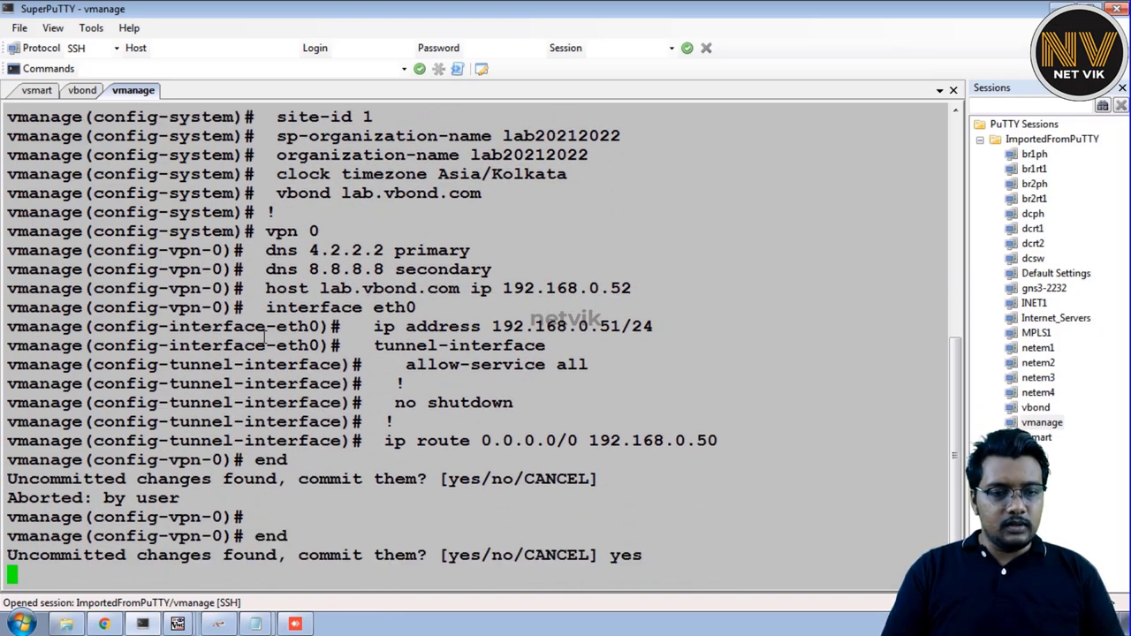
key("Return")
key("Return")
key("Return")
key("Return")
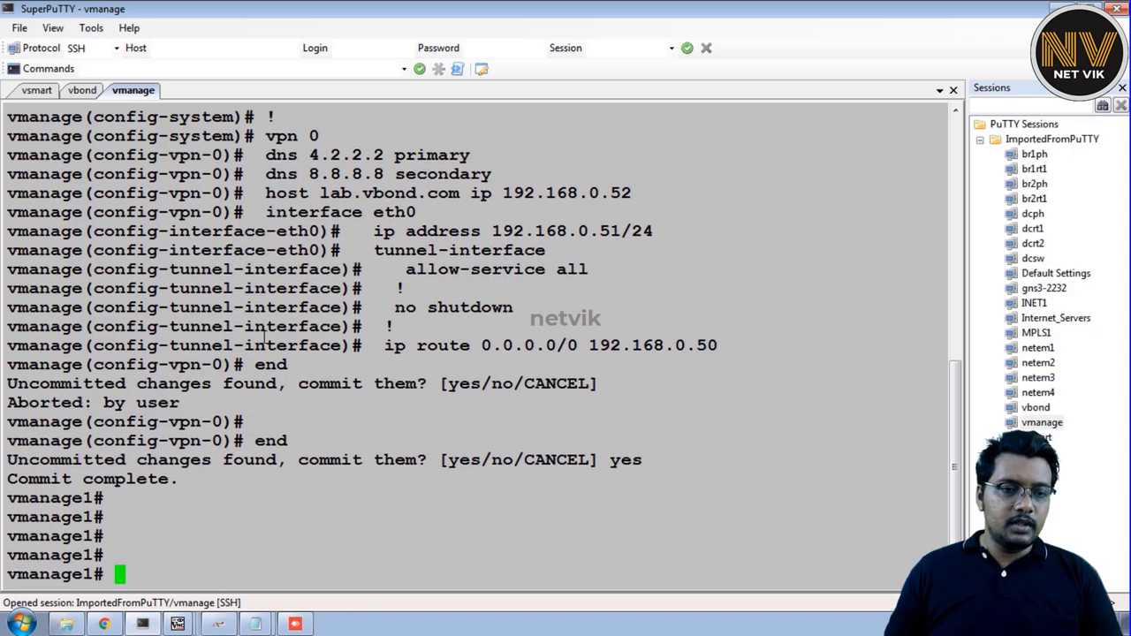
mouse_move(120, 347)
left_mouse_down()
mouse_move(106, 521)
mouse_move(118, 347)
left_mouse_up()
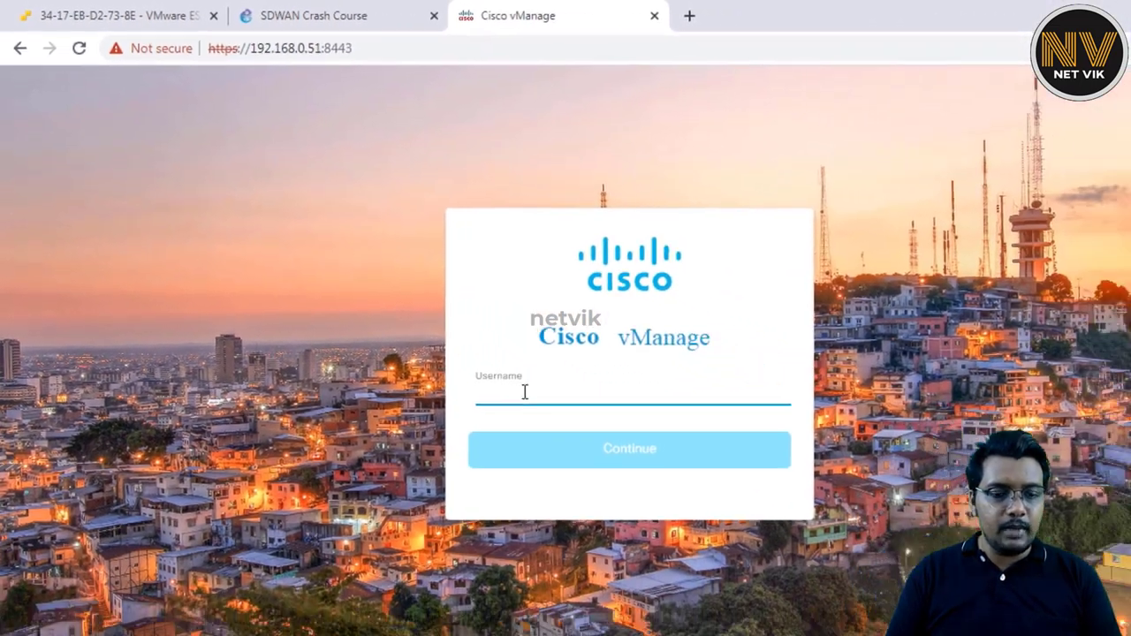
Log in to vManage as admin with the account password, bookmarking the login page
type("admin")
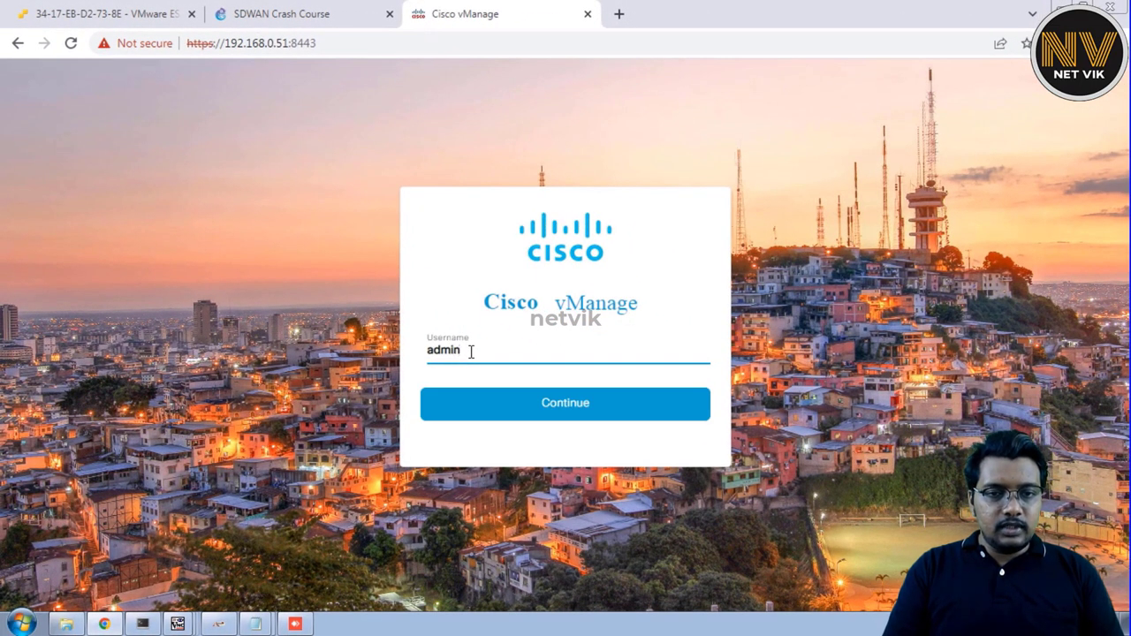
key("Return")
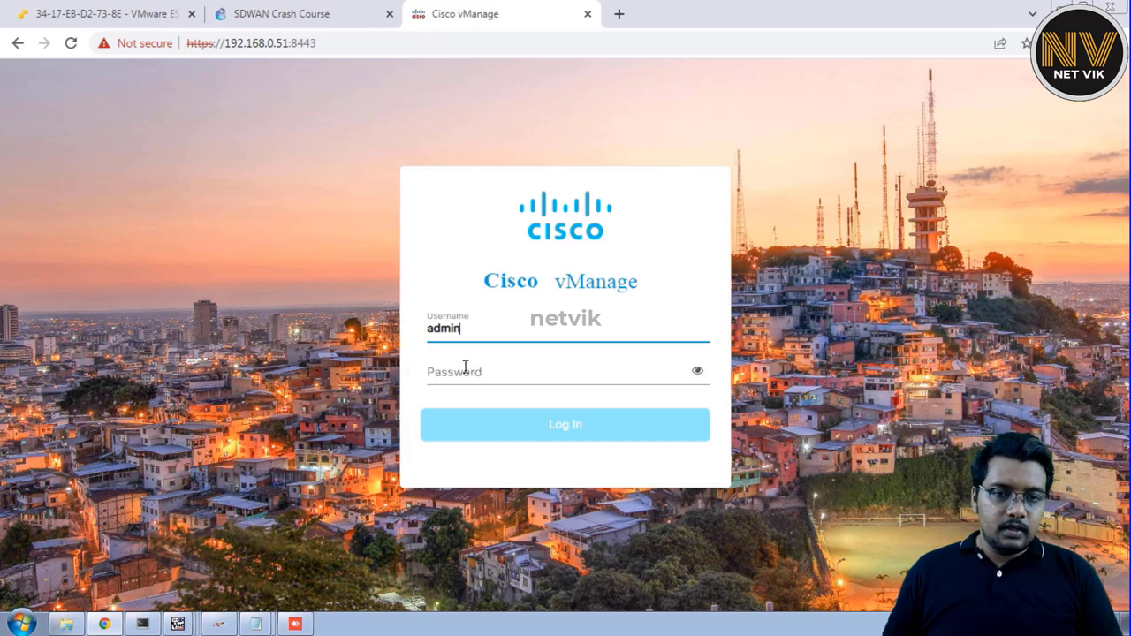
left_click(464, 367)
type("a")
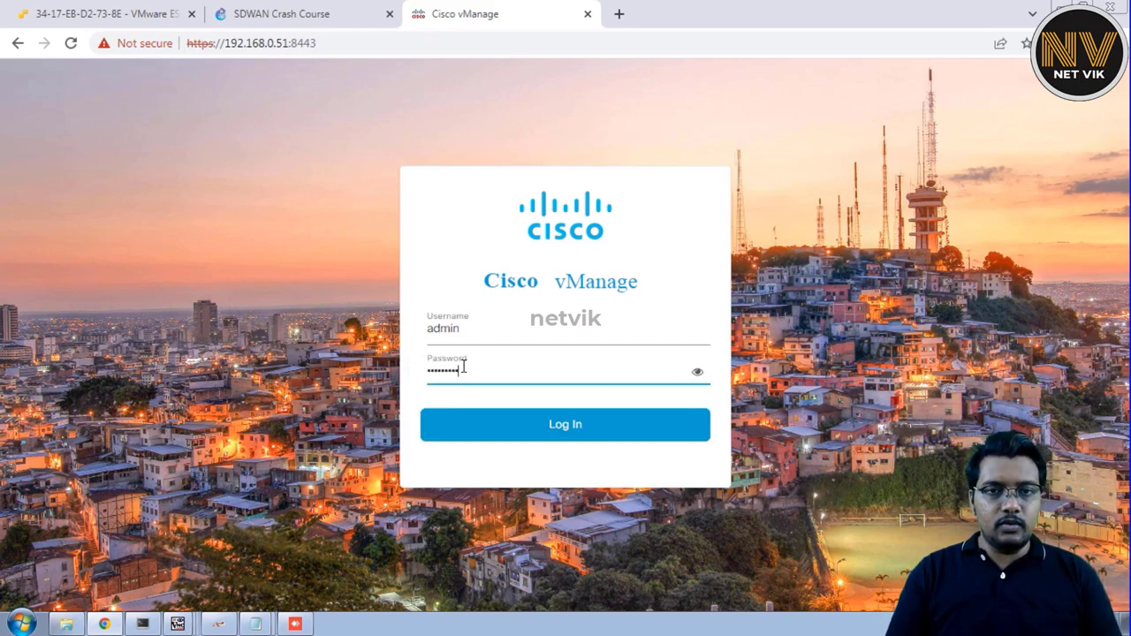
key("ctrl+d")
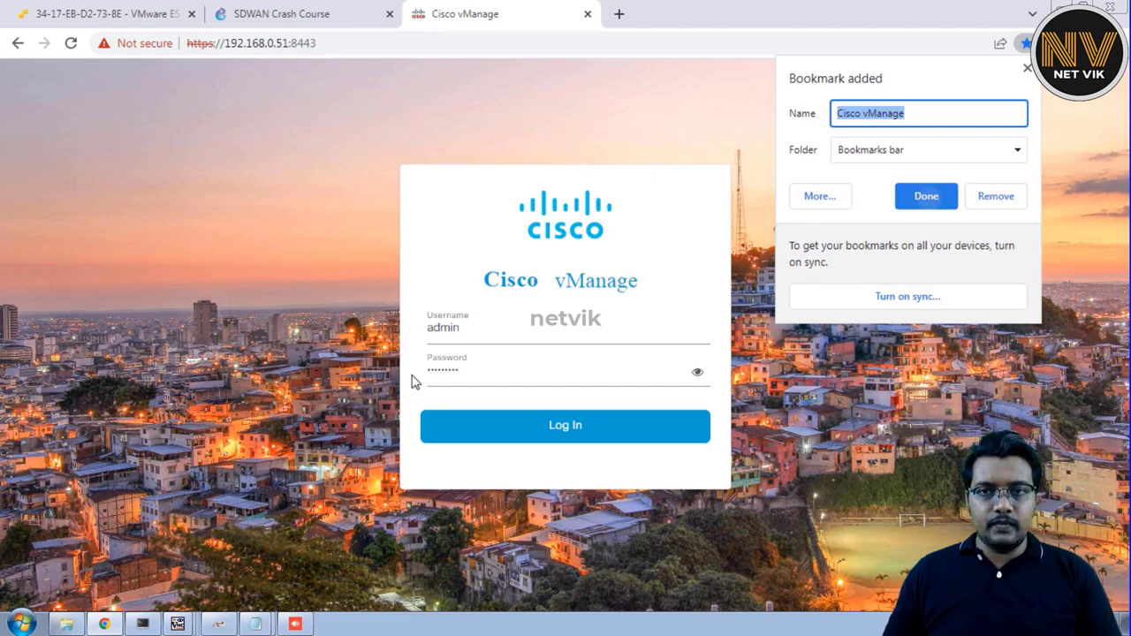
key("Return")
left_click(477, 425)
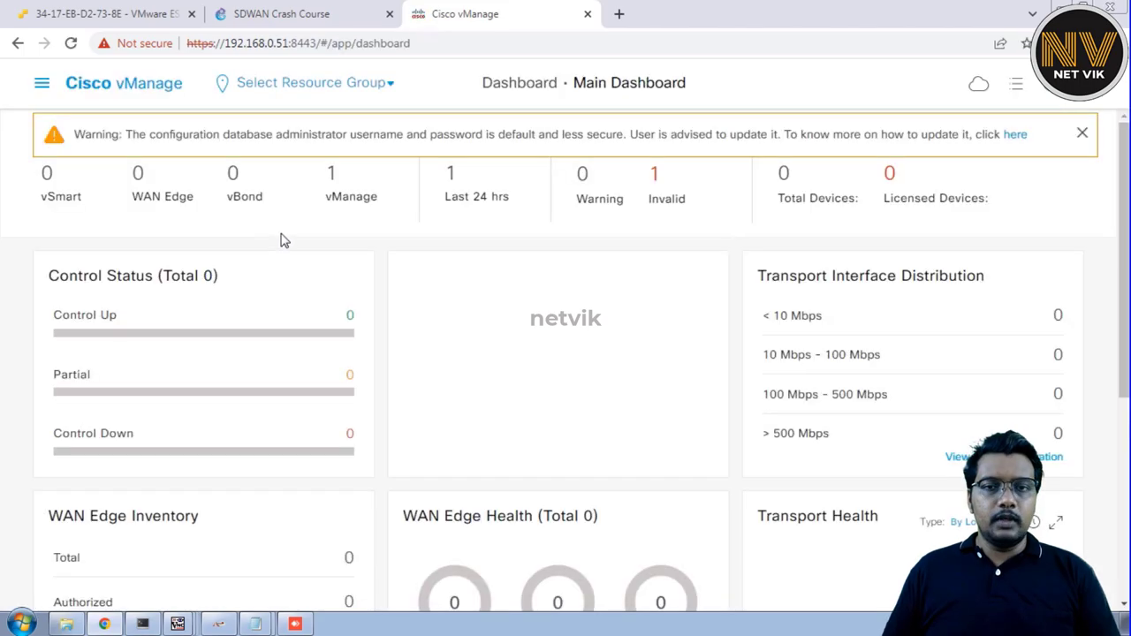
Close the default-credentials warning and go to Administration > Settings
left_click(1082, 134)
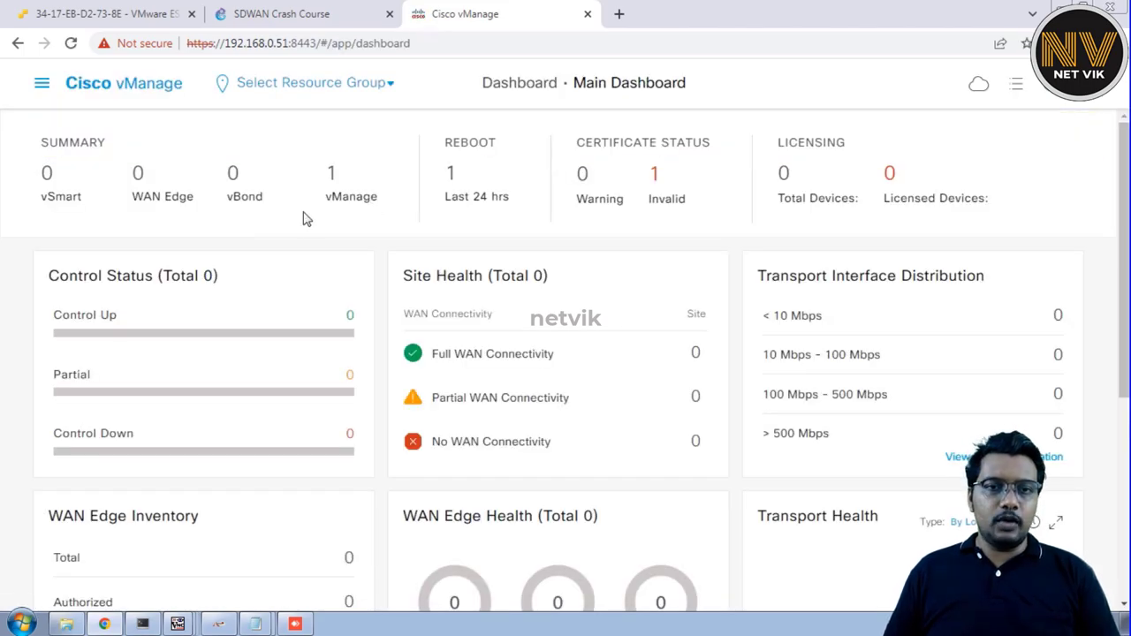
left_click(44, 86)
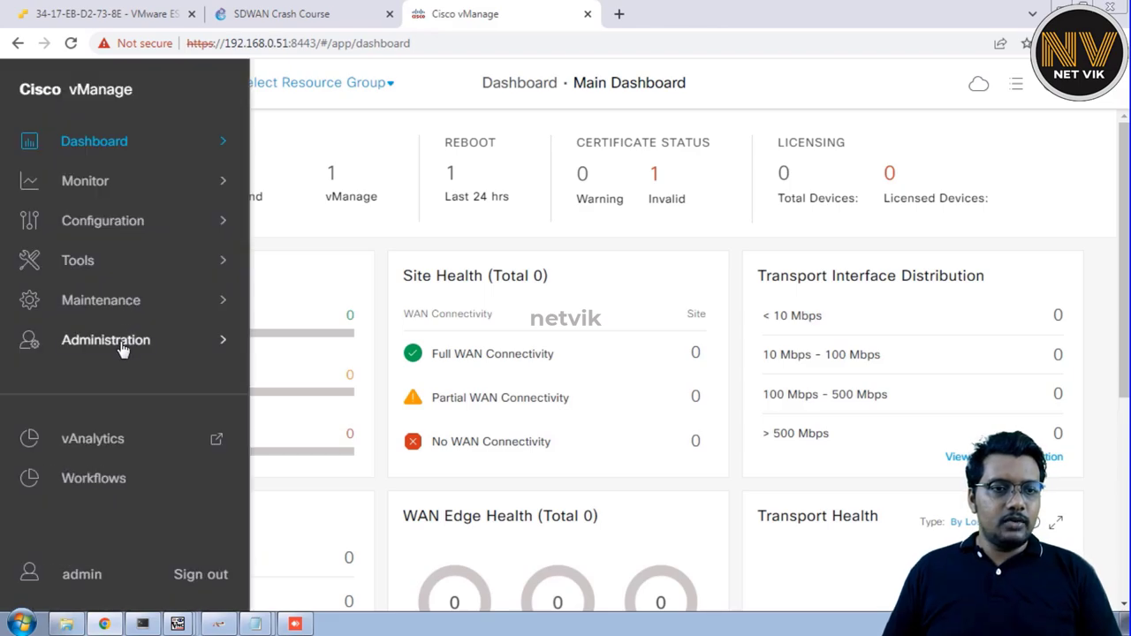
left_click(123, 341)
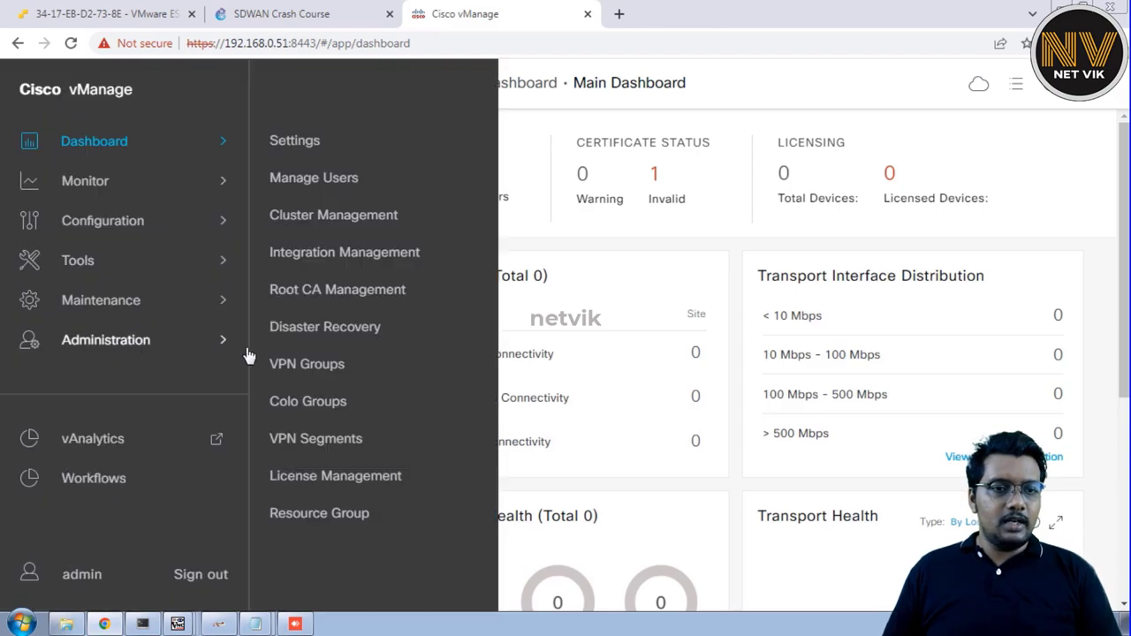
left_click(296, 142)
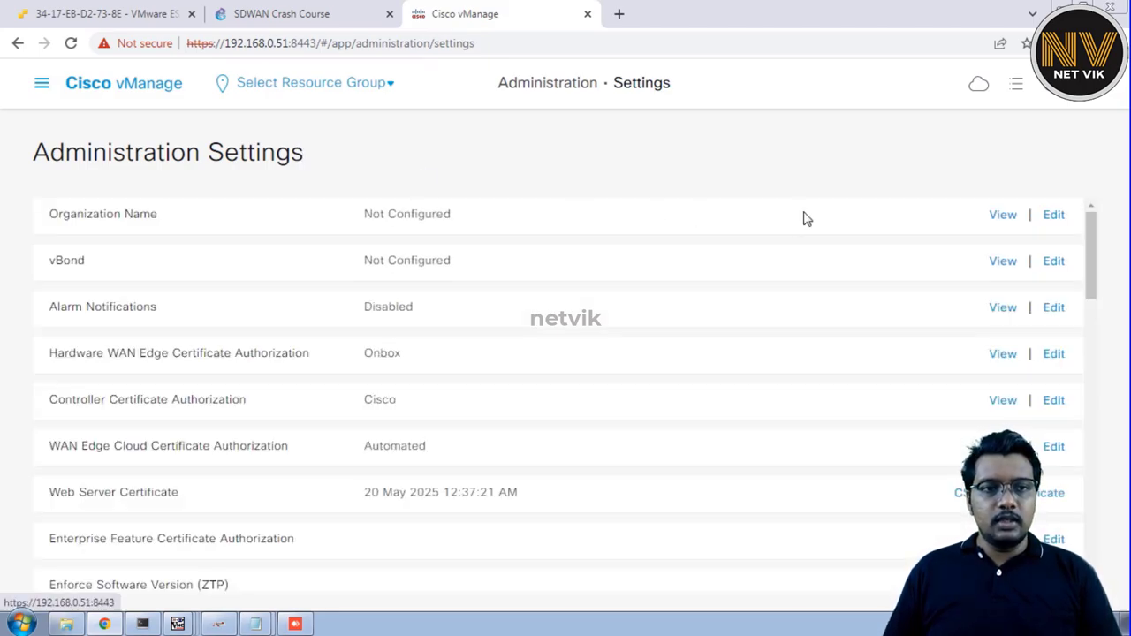
Enter lab20212022 as Organization Name and in the confirm field, then save
left_click(1055, 216)
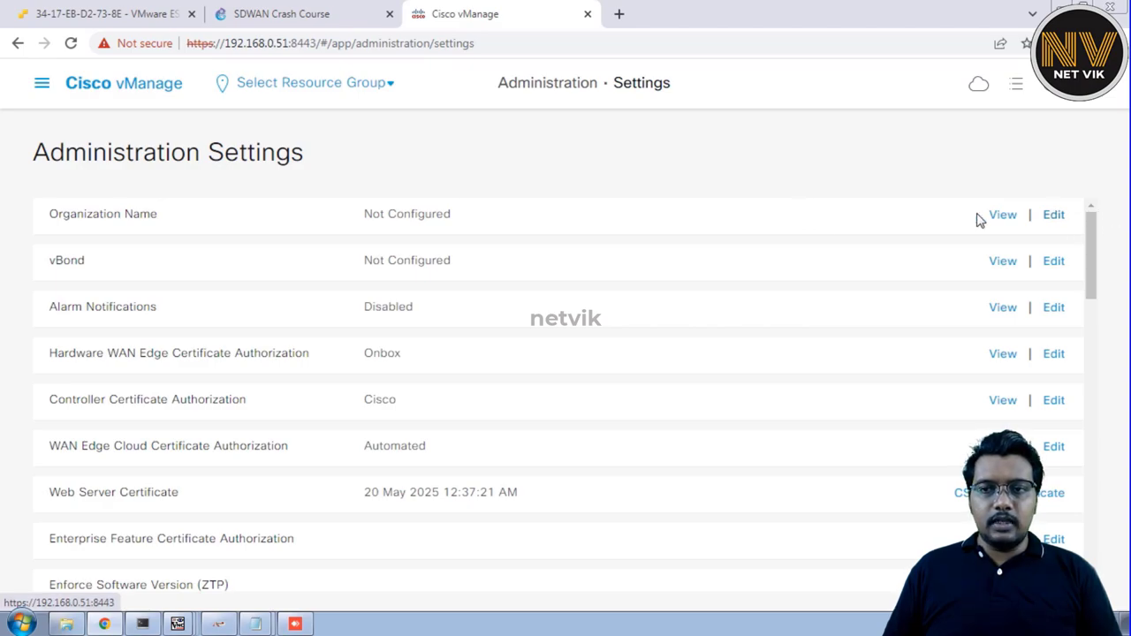
left_click(106, 281)
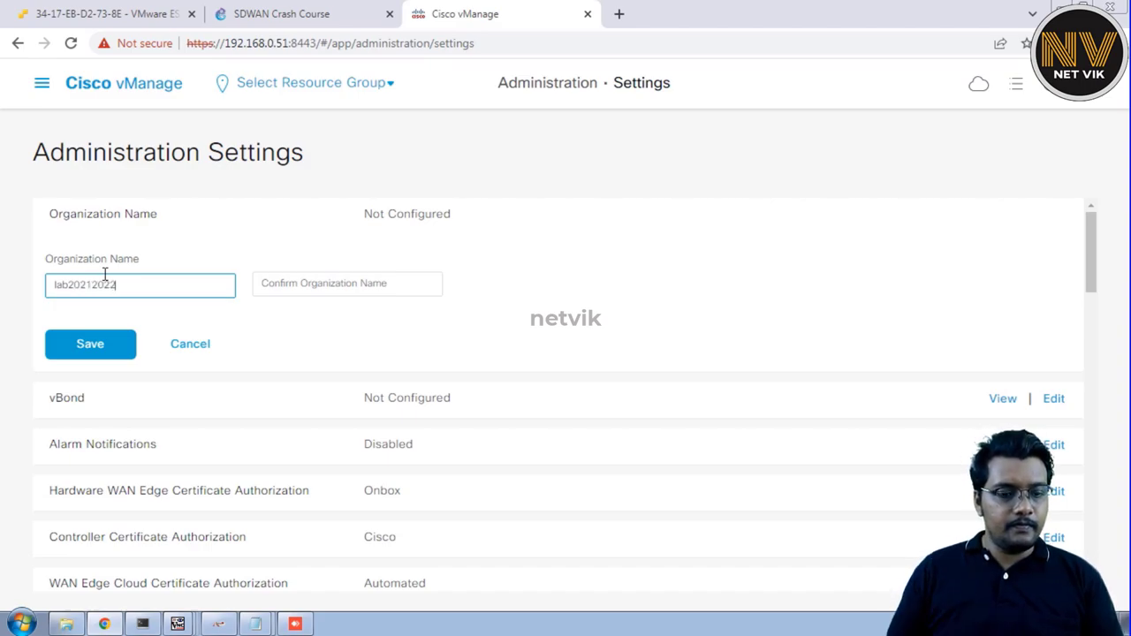
key("ctrl+a")
key("ctrl+c")
left_click(324, 283)
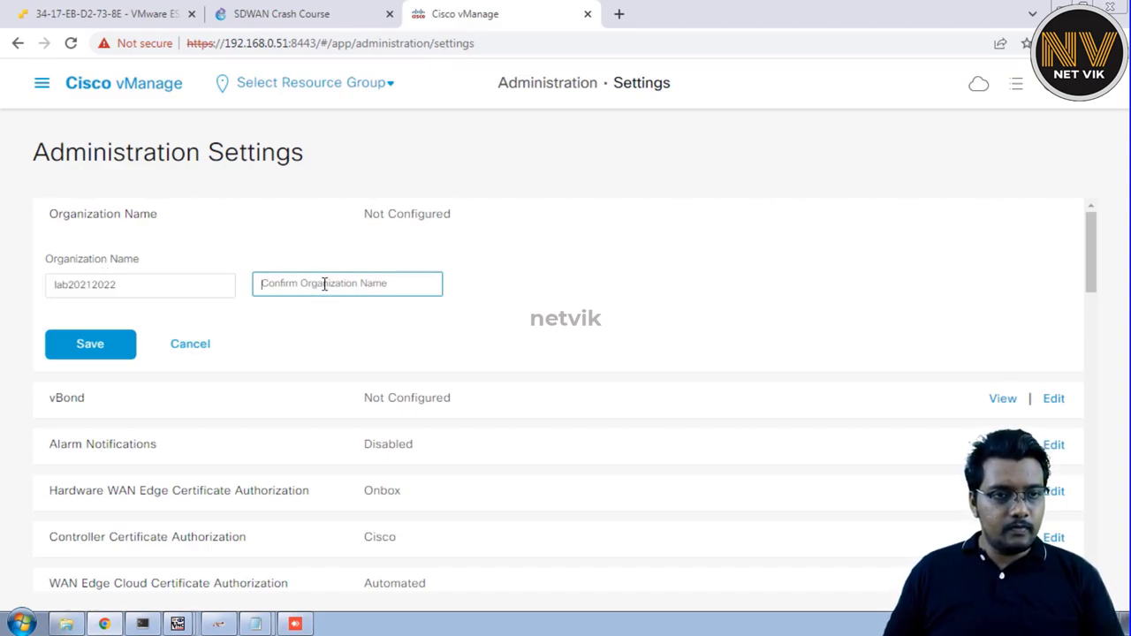
key("ctrl+v")
left_click(118, 345)
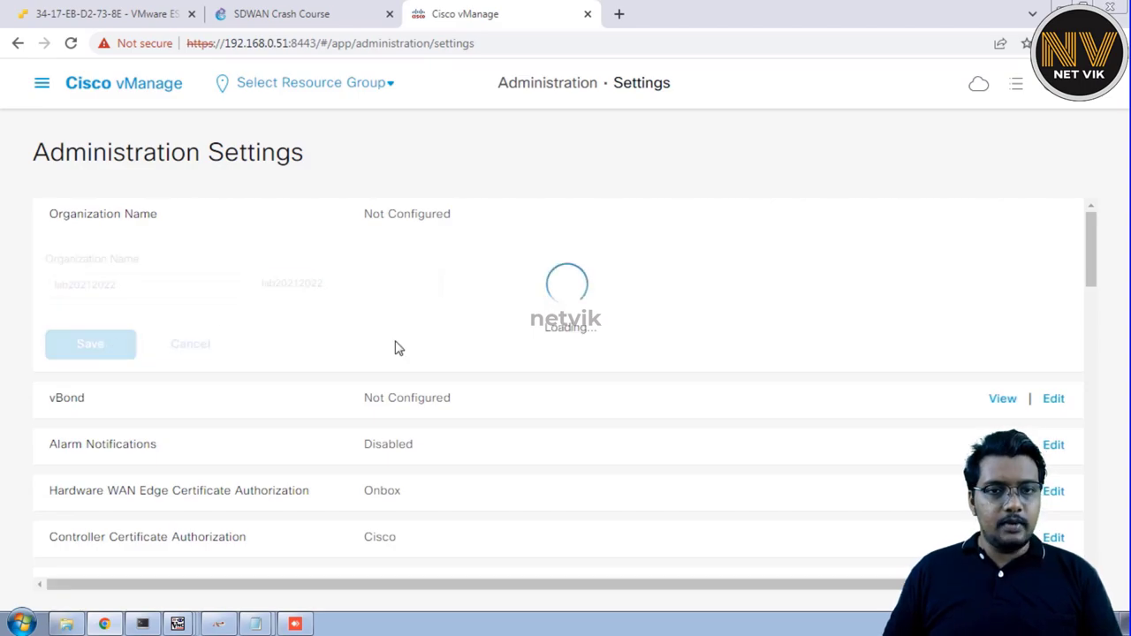
Set the vBond DNS/IP to lab.vbod.com on port 12346 and save
left_click(1054, 273)
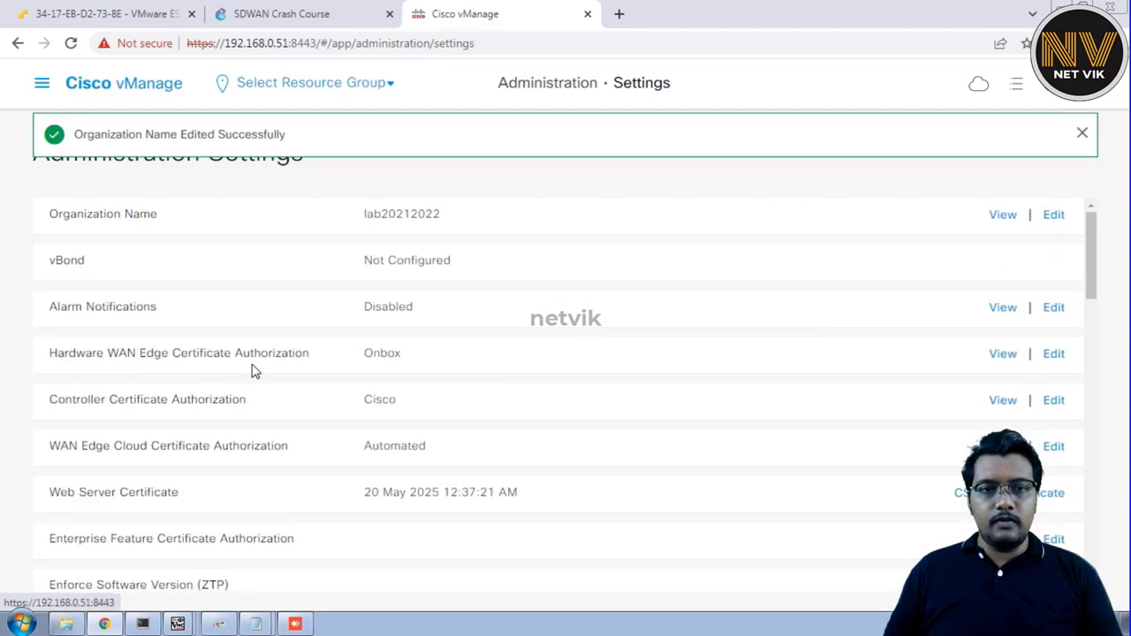
left_click(127, 337)
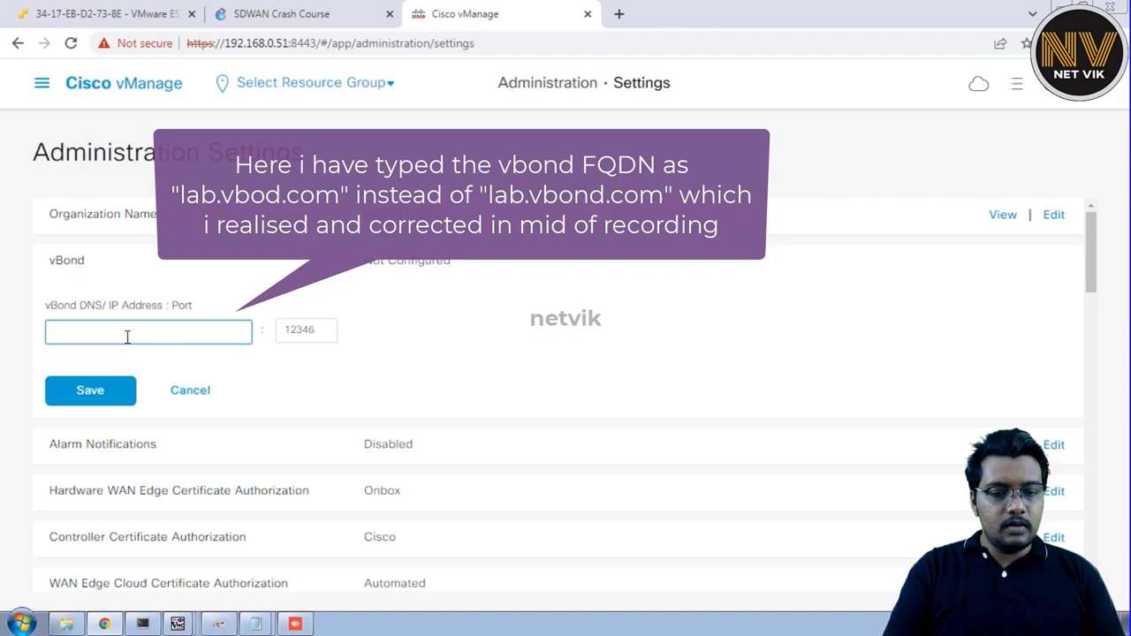
type("lab.v")
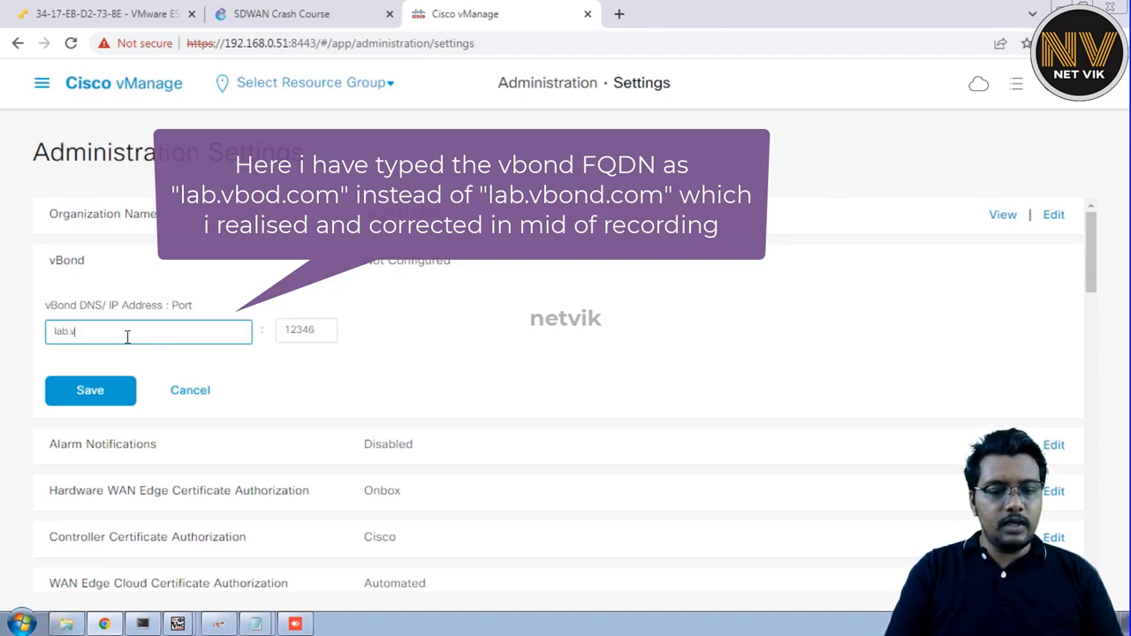
type("bod.com")
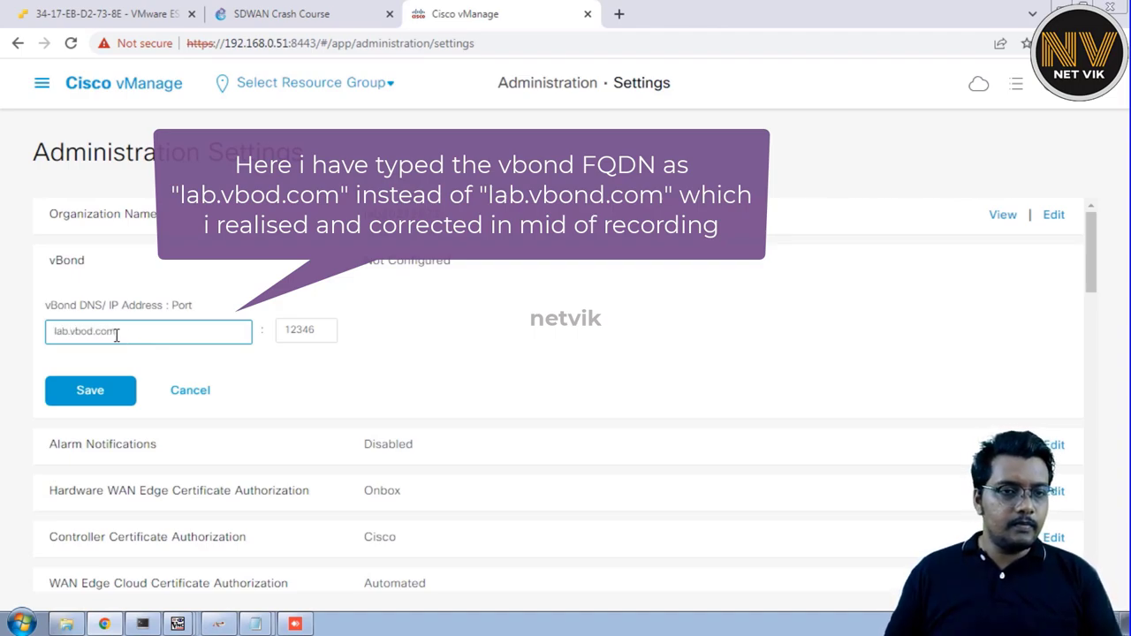
left_click(94, 389)
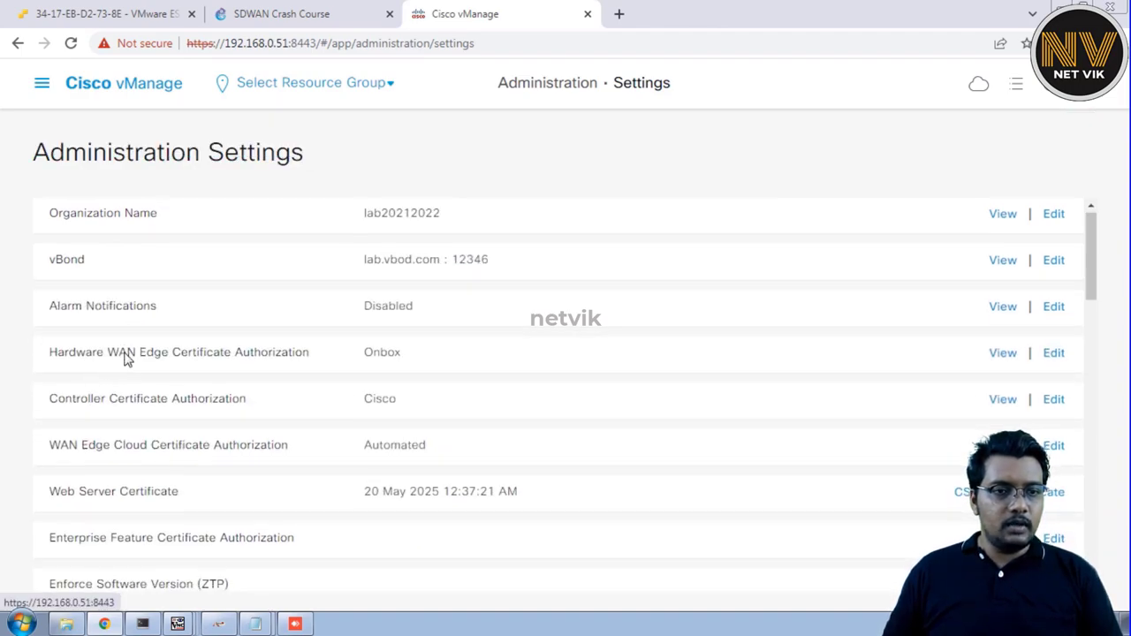
scroll(124, 358, "down", 1)
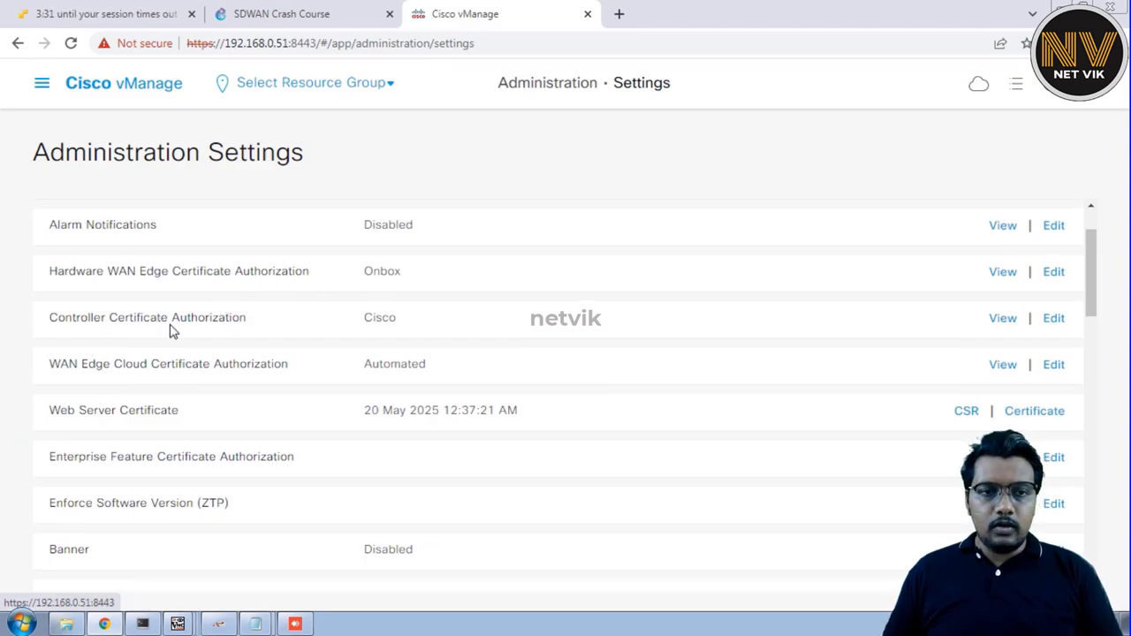
Switch Controller Certificate Authorization to Enterprise Root Certificate and confirm the change
left_click(1054, 318)
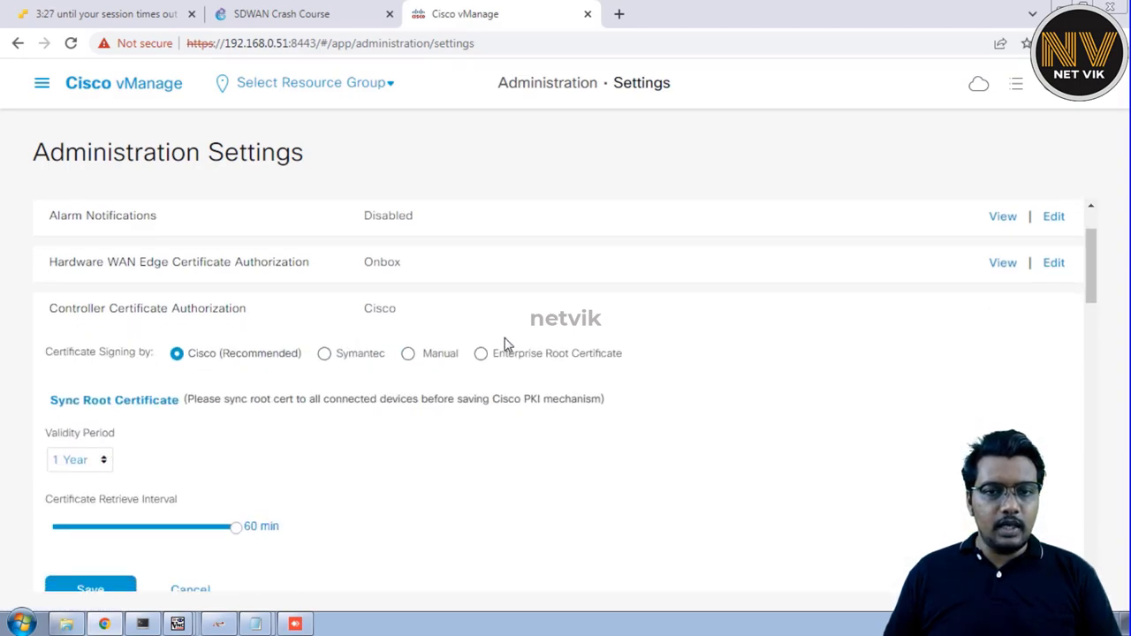
scroll(505, 345, "down", 1)
left_click(538, 286)
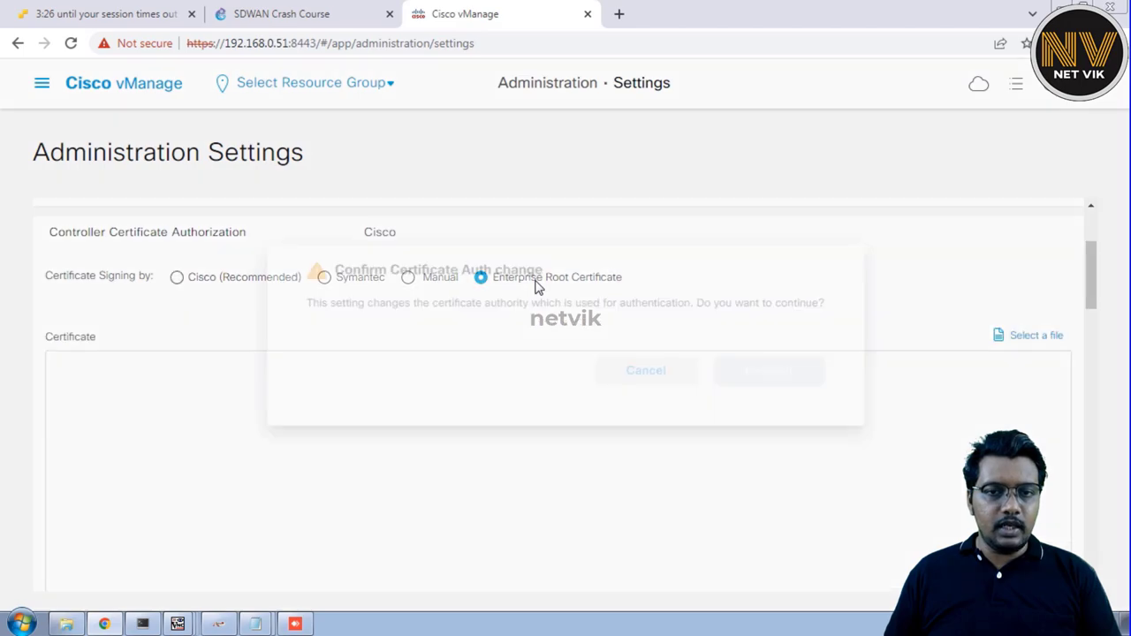
left_click(767, 418)
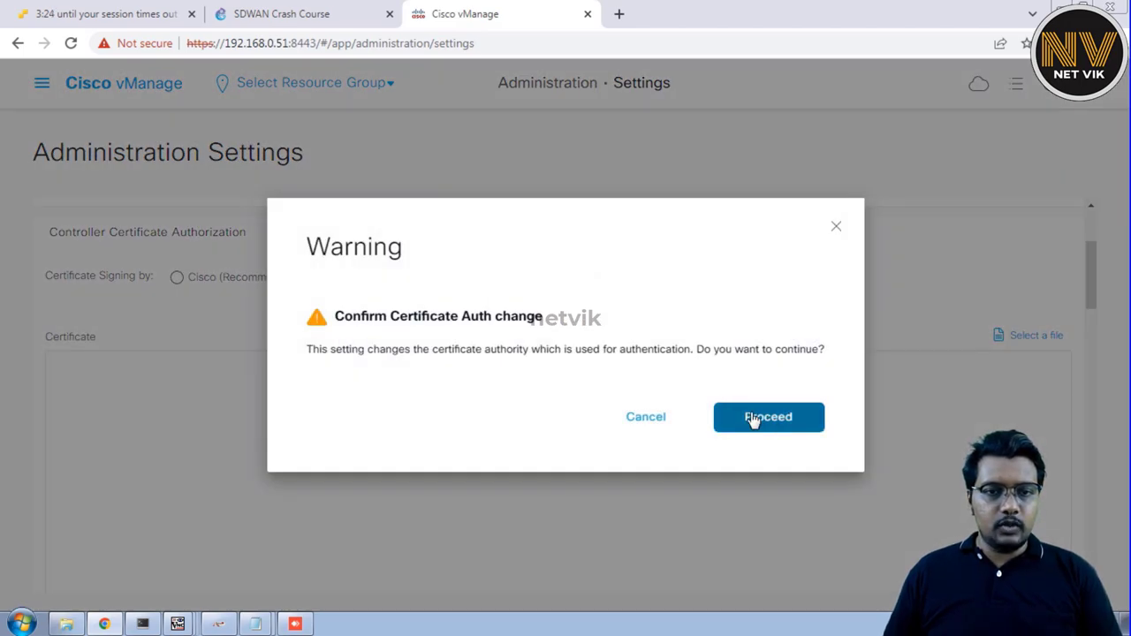
scroll(445, 371, "down", 1)
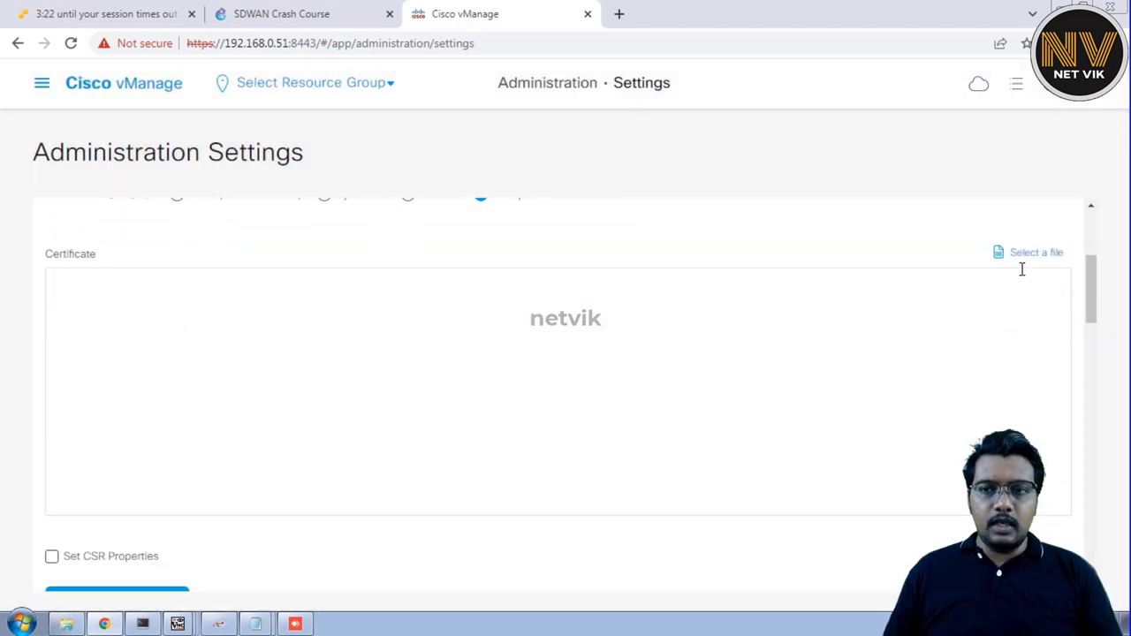
Load the labrootcert file, using the All Files filter, into the Certificate field
left_click(995, 260)
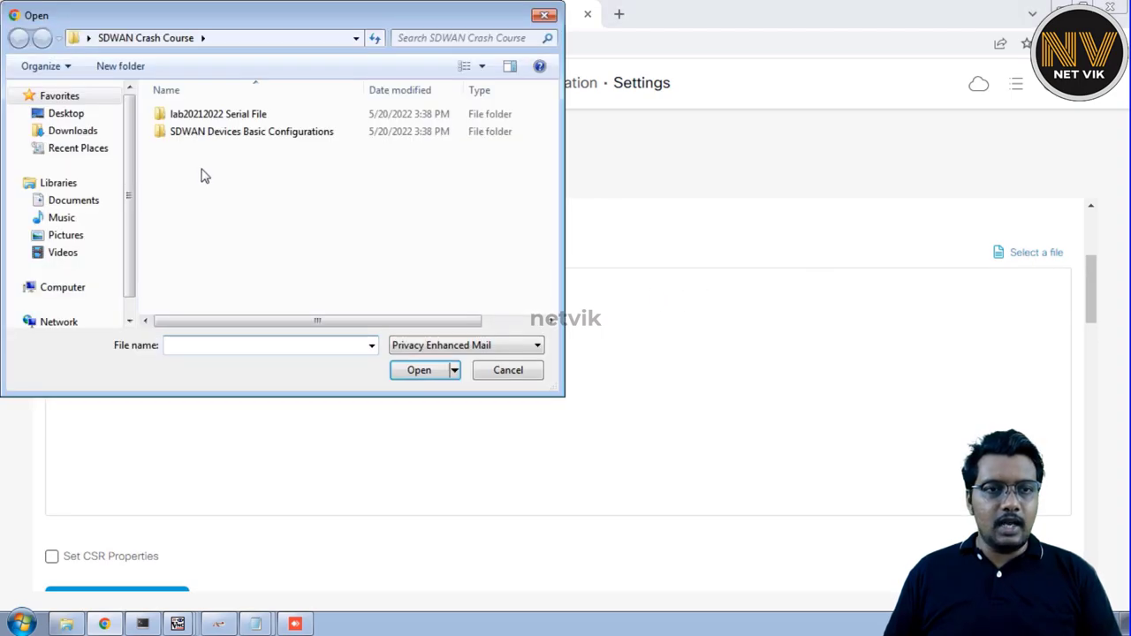
left_click(483, 348)
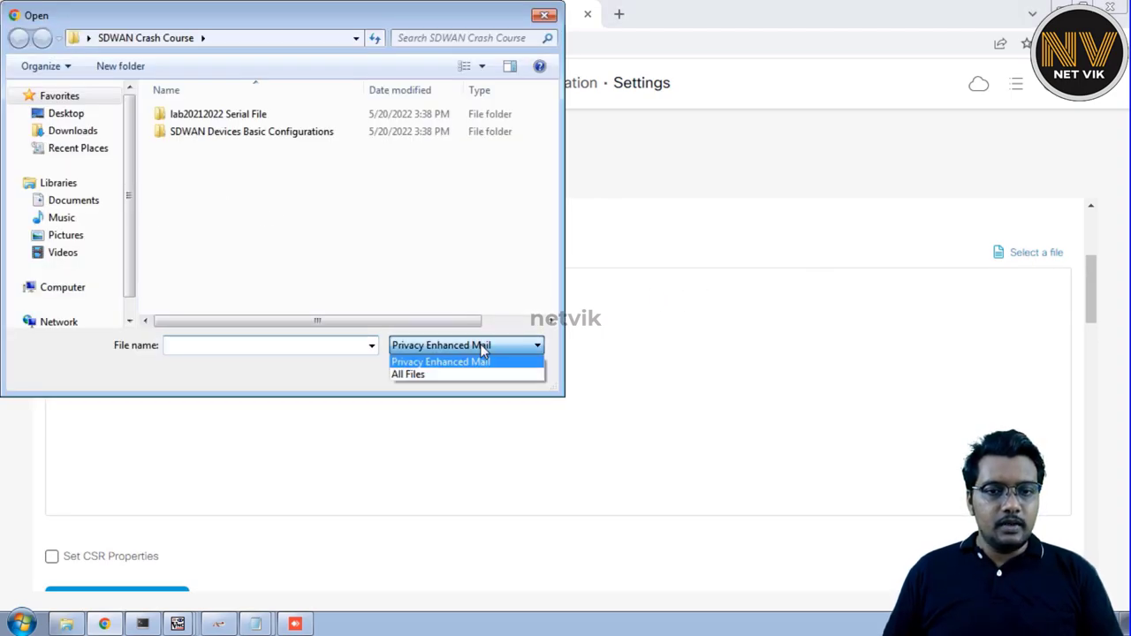
left_click(445, 374)
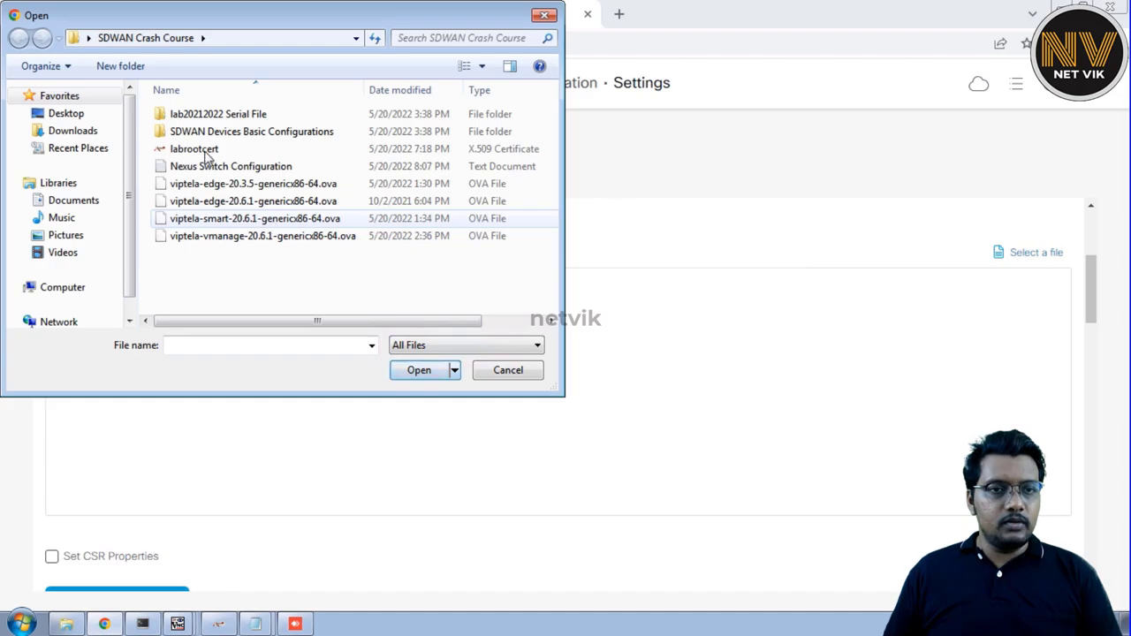
double_click(199, 150)
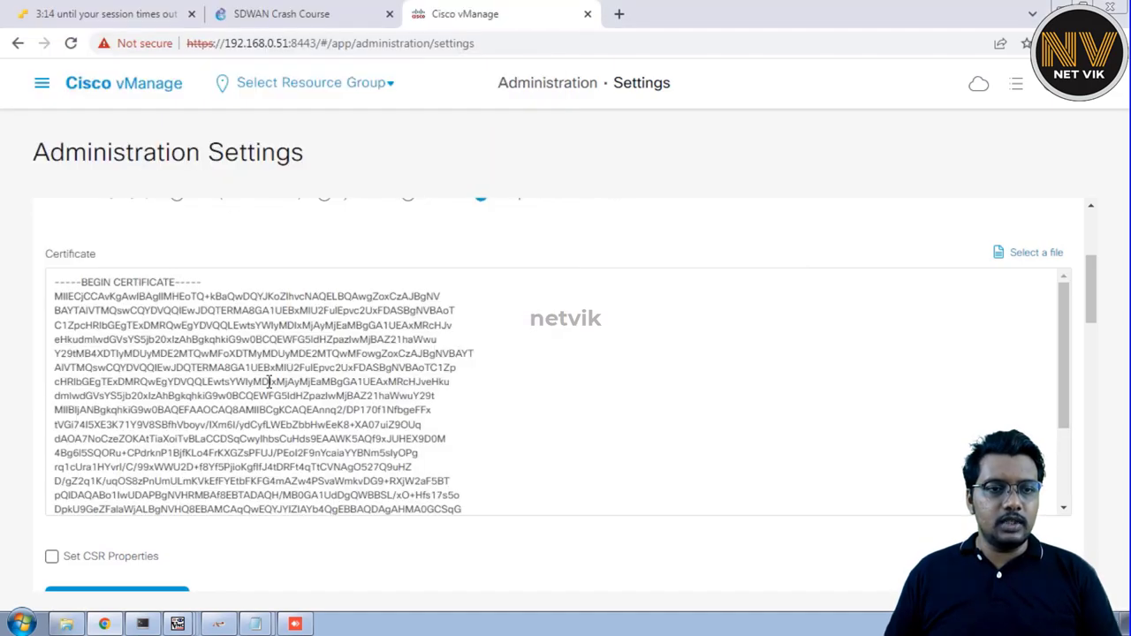
scroll(270, 382, "down", 3)
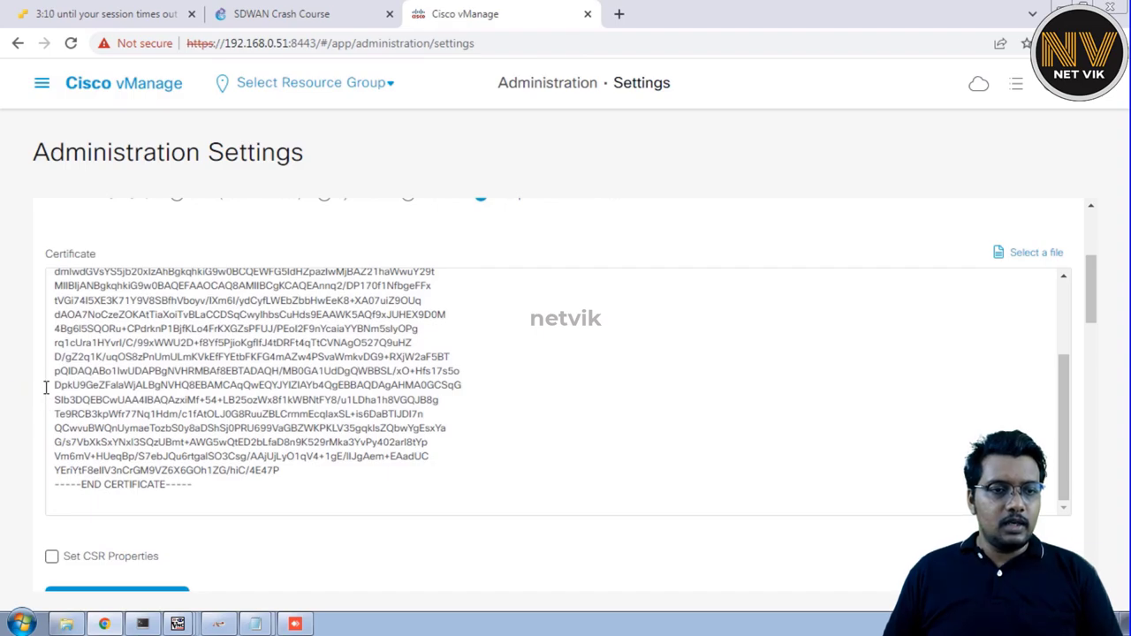
scroll(49, 387, "down", 3)
Enable CSR properties and enter city San Jose, state CA, organization Viptela LLC and country US
left_click(52, 309)
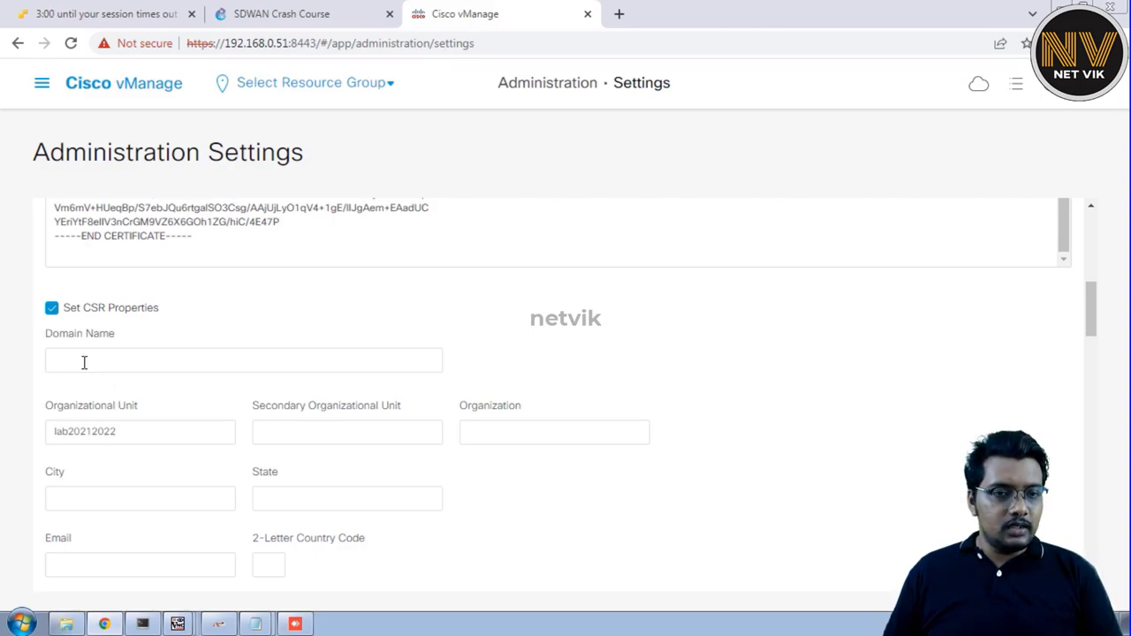
left_click(95, 504)
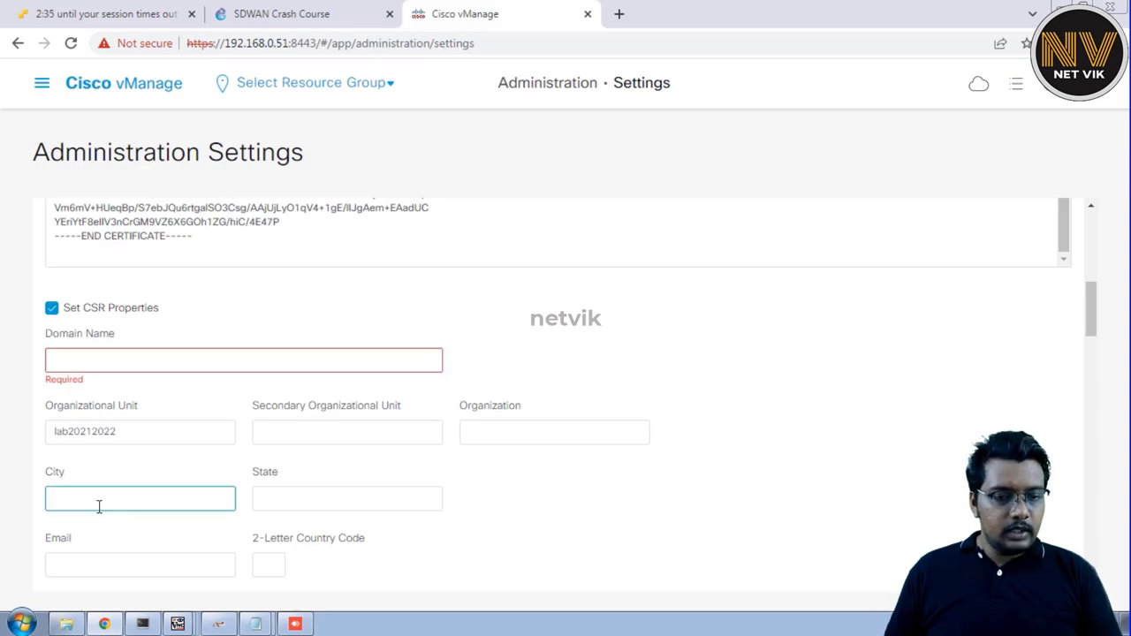
type("San Jose")
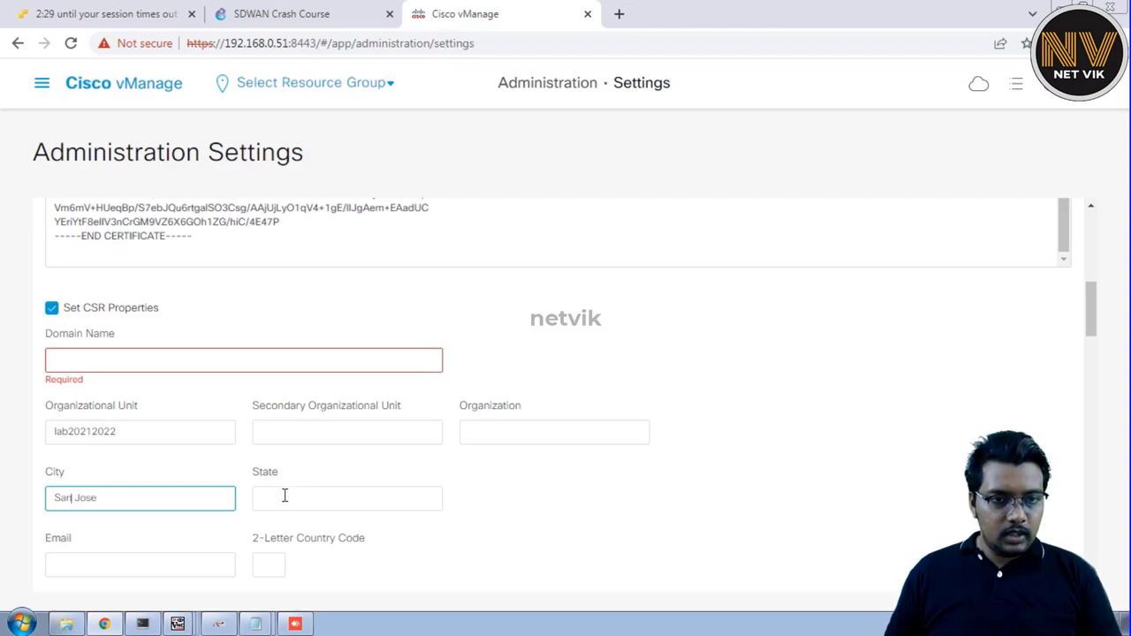
left_click(285, 495)
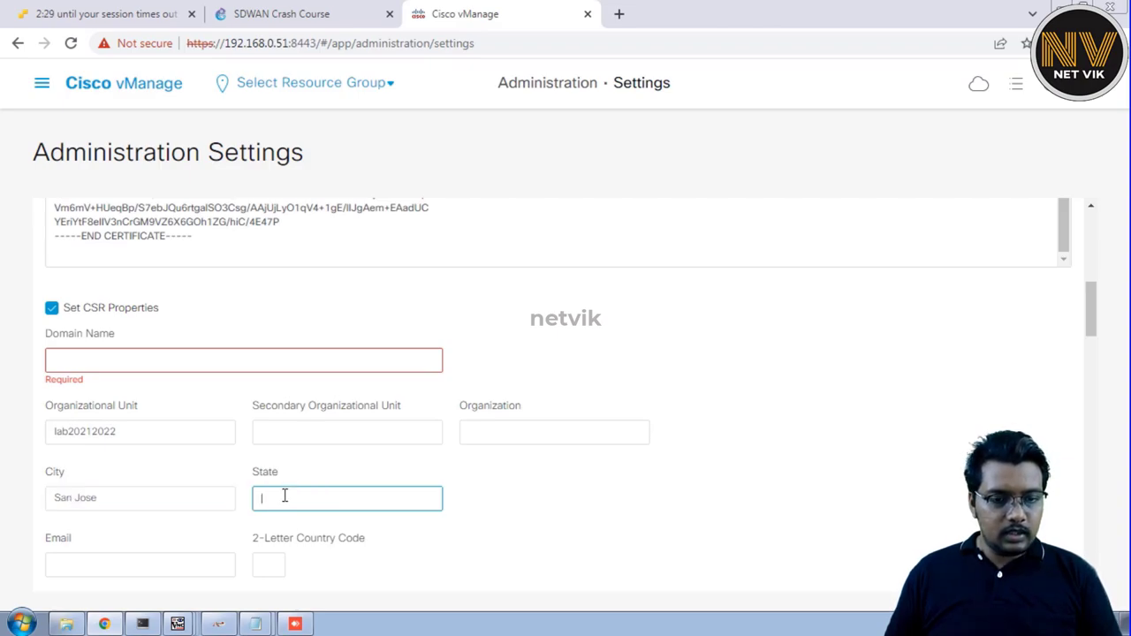
type("CA")
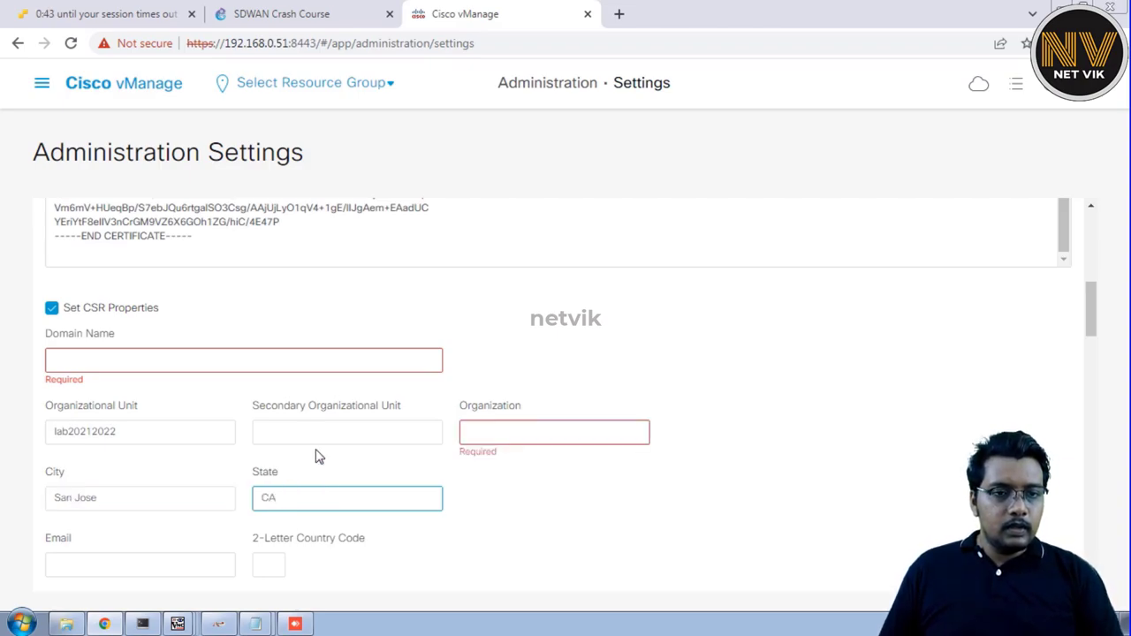
left_click(491, 431)
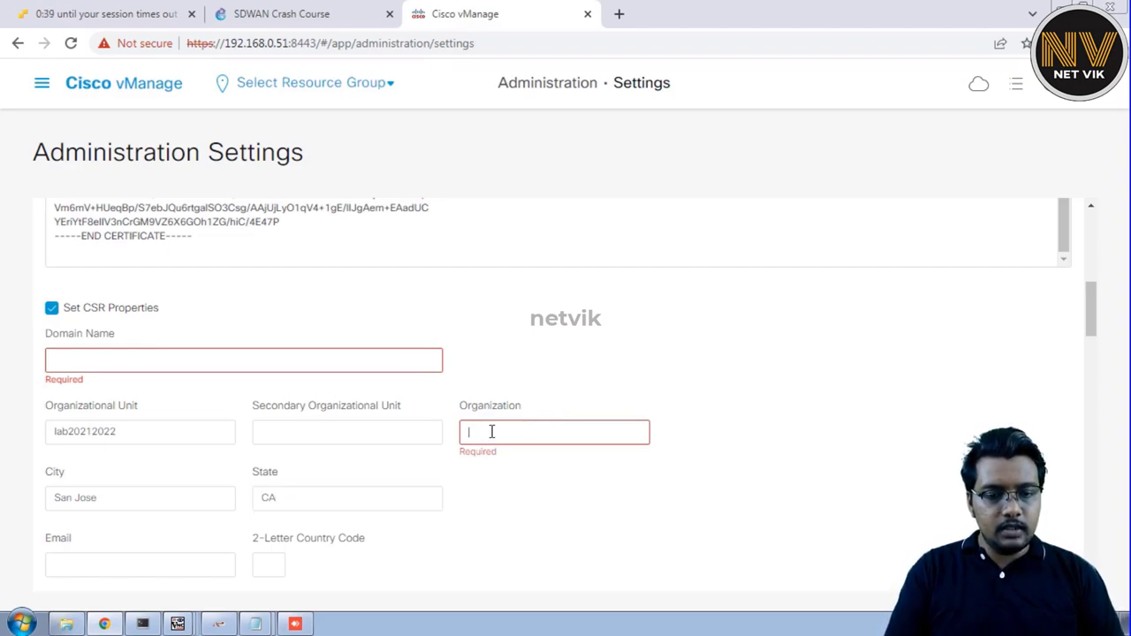
type("Viptela L")
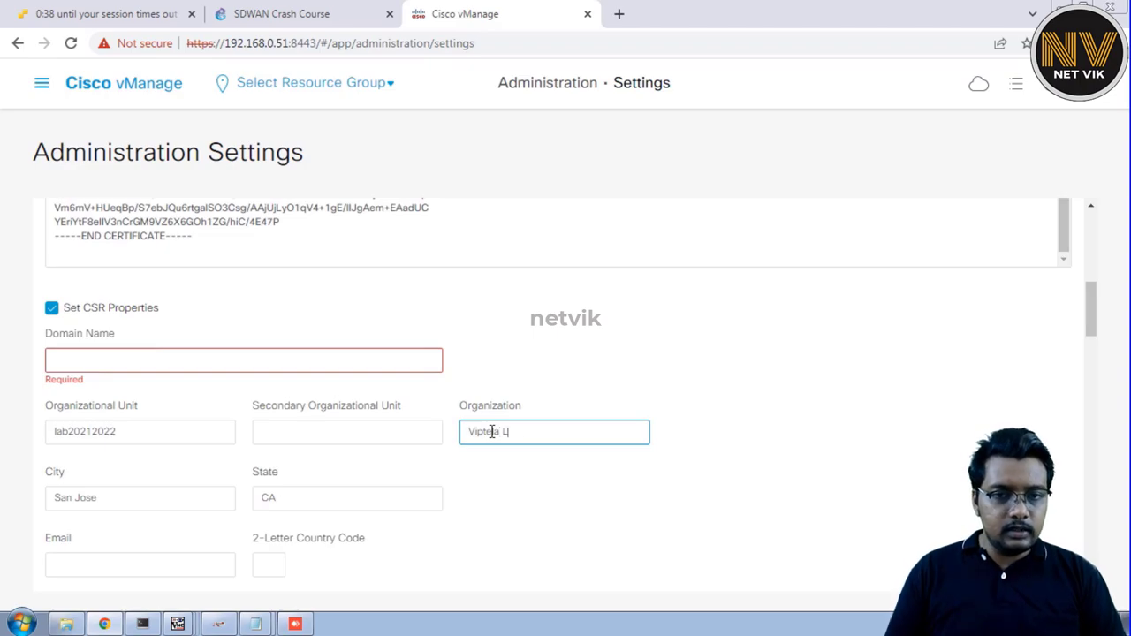
type("LC")
scroll(495, 495, "down", 1)
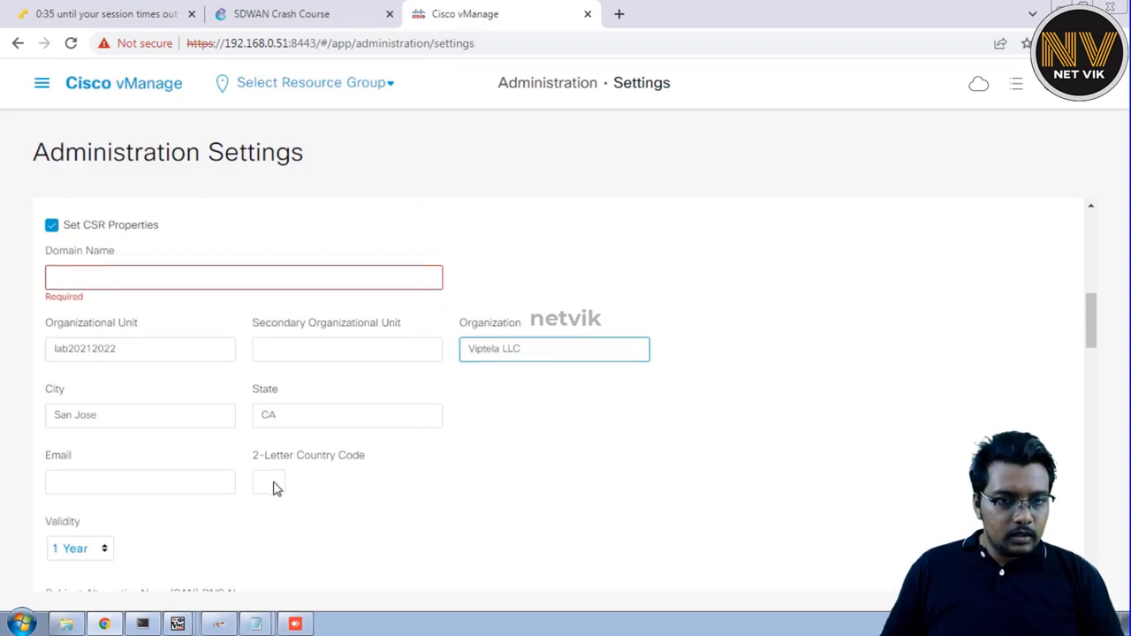
left_click(276, 480)
type("US")
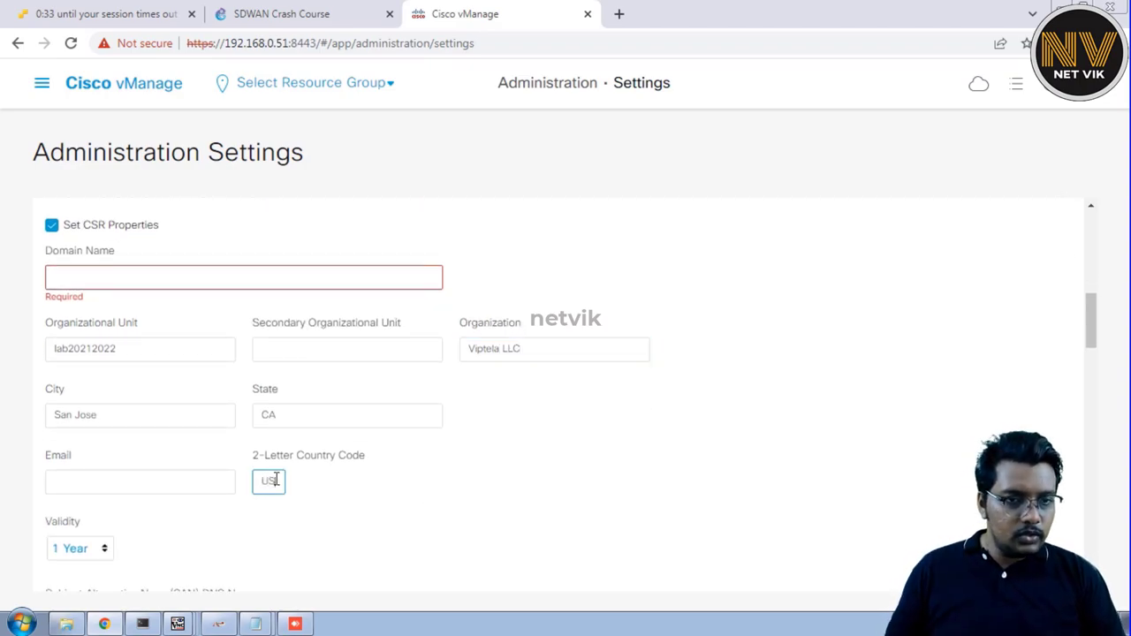
Enter the contact e-mail and domain proxy.viptela.com, and set validity to 3 Years
left_click(101, 482)
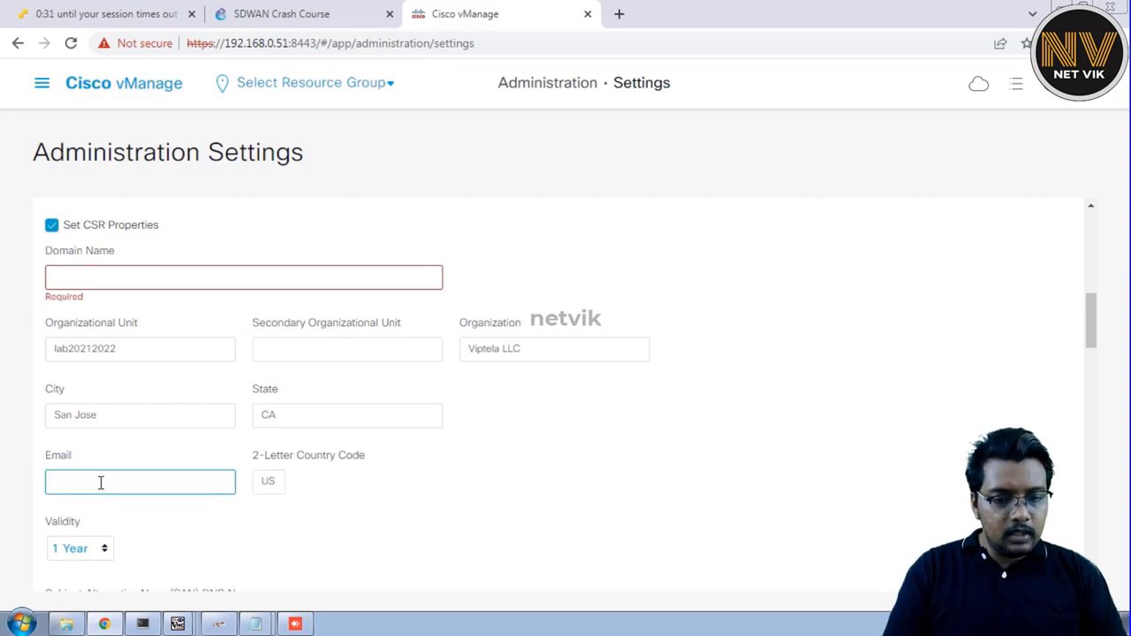
type("21")
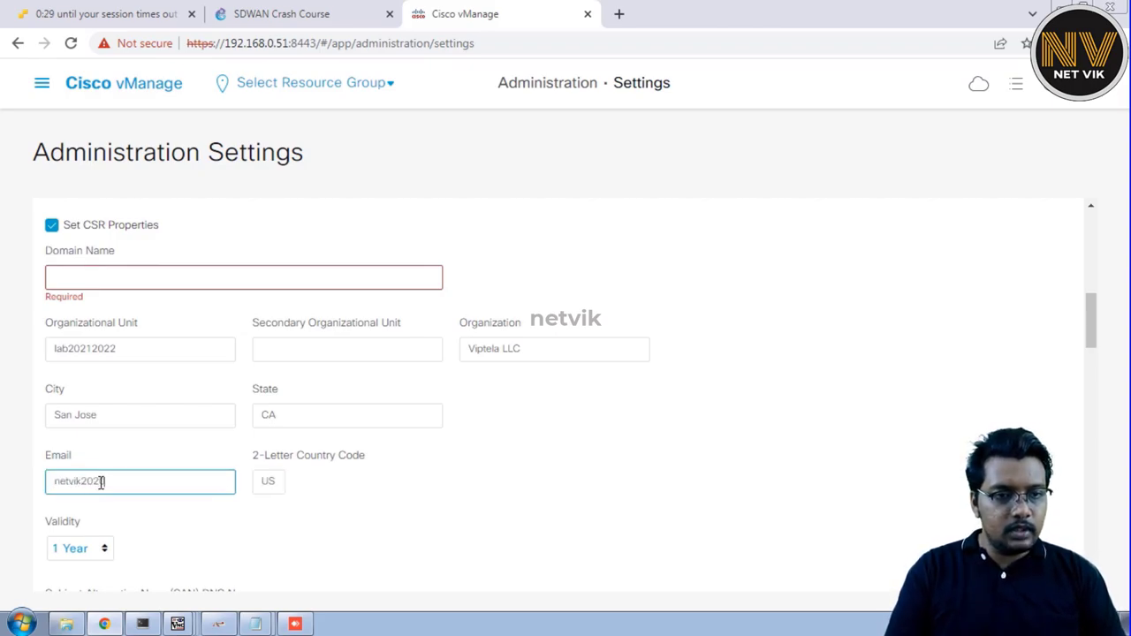
key("BackSpace")
key("BackSpace")
key("BackSpace")
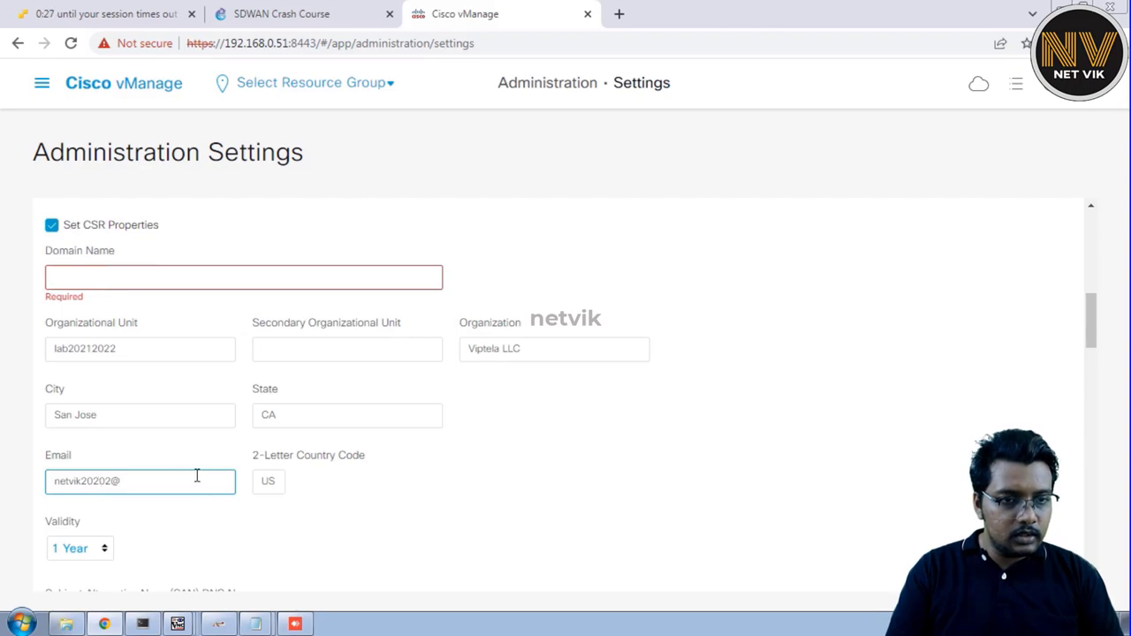
type("@")
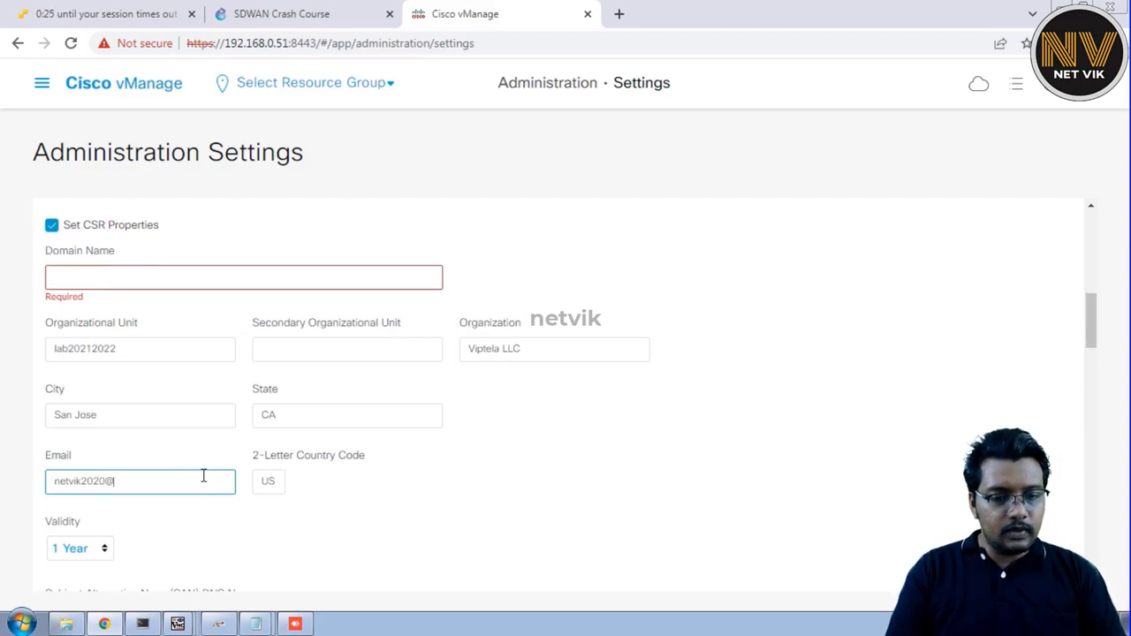
type("gmail.com")
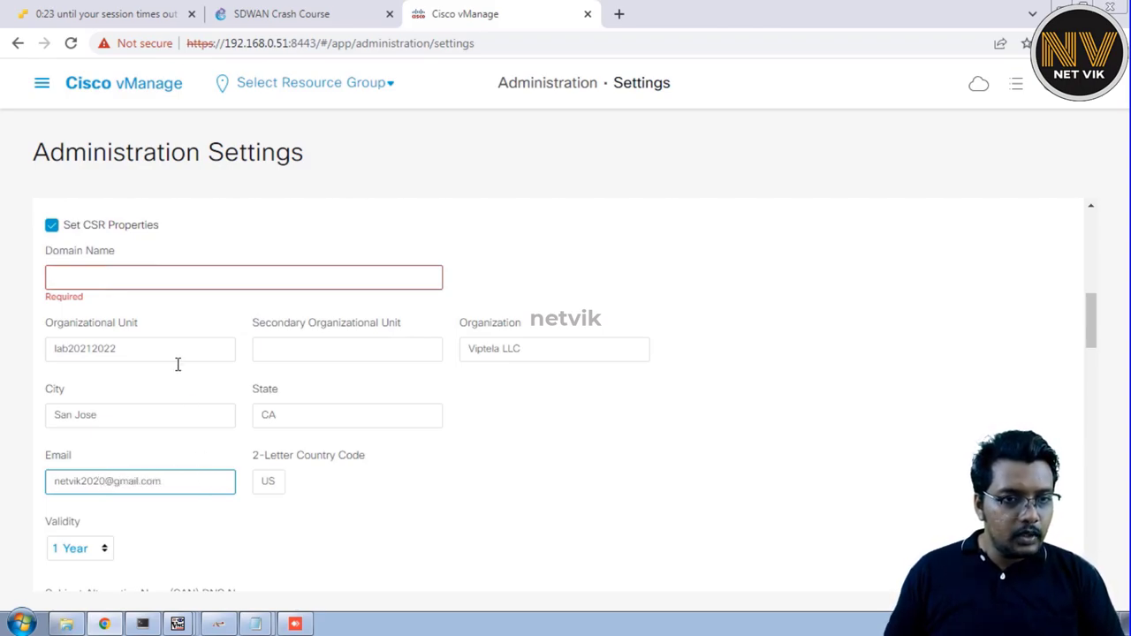
left_click(137, 276)
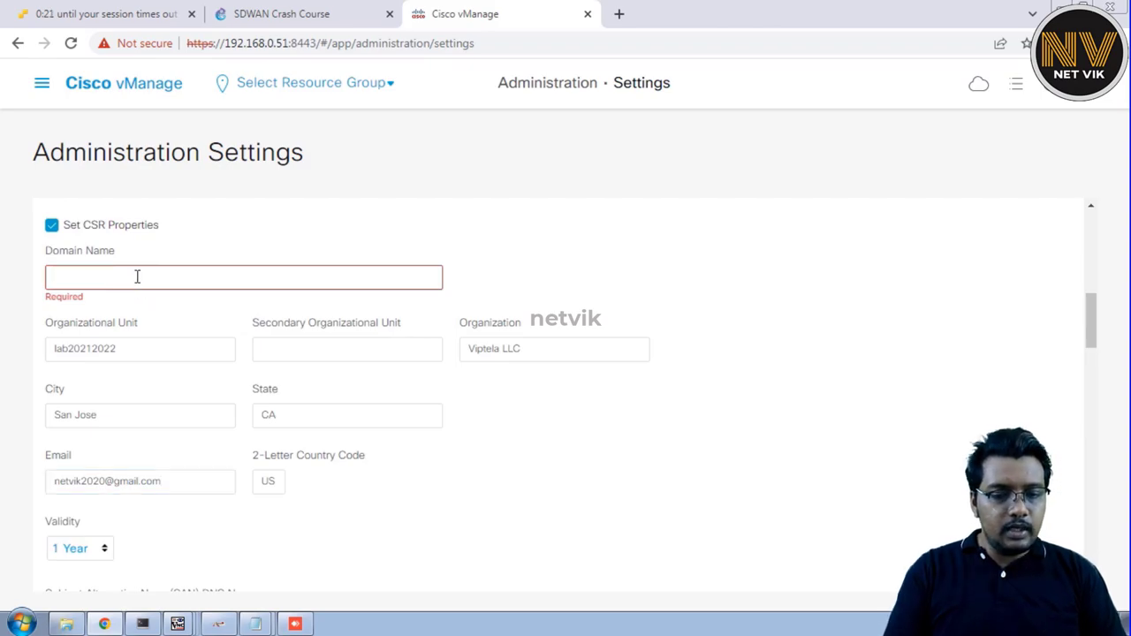
type("proxy.viptela.com")
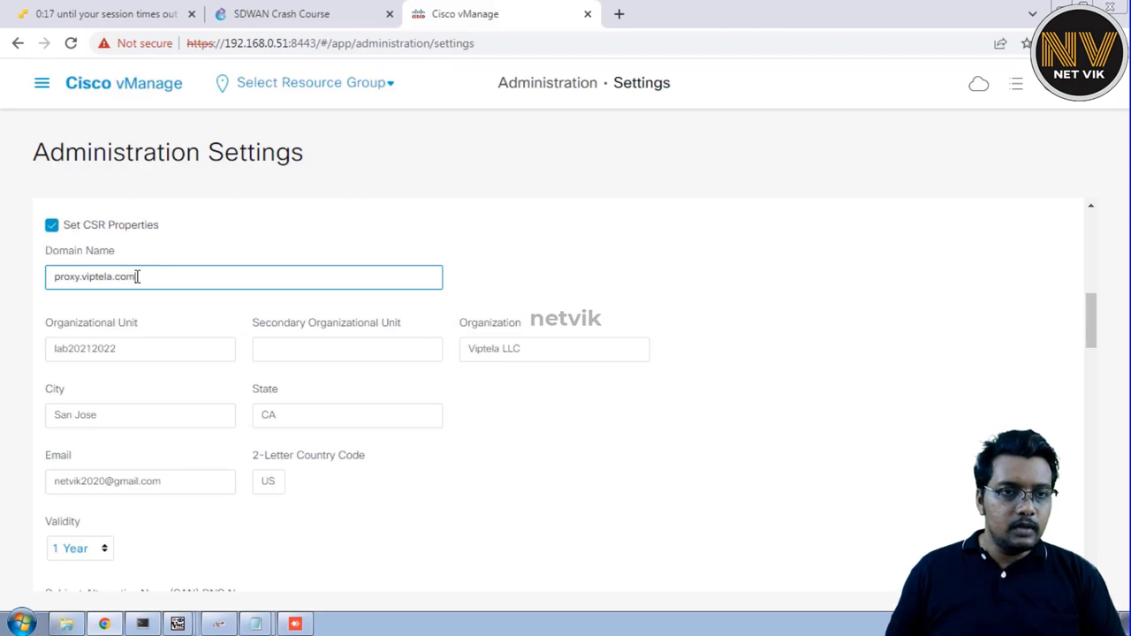
left_click(497, 444)
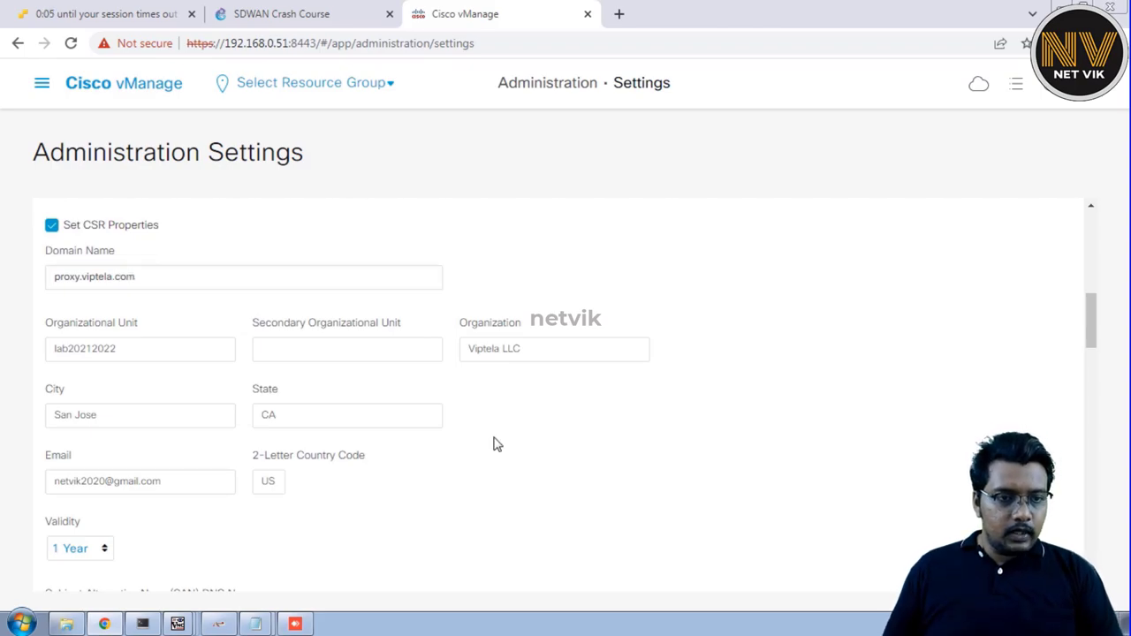
scroll(137, 505, "down", 1)
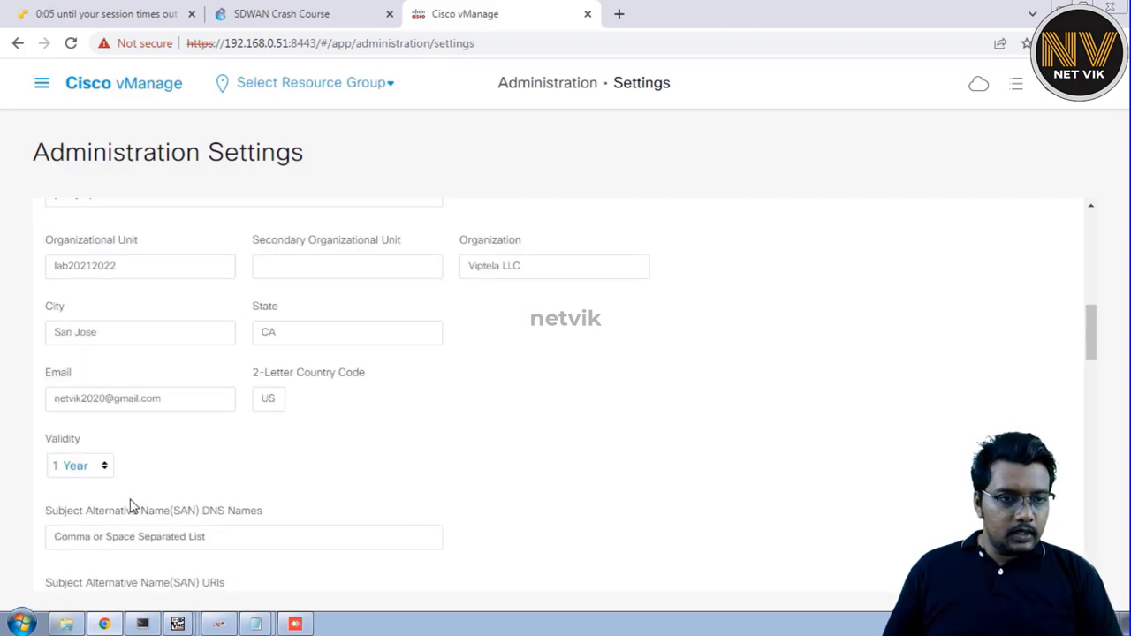
left_click(75, 465)
left_click(77, 517)
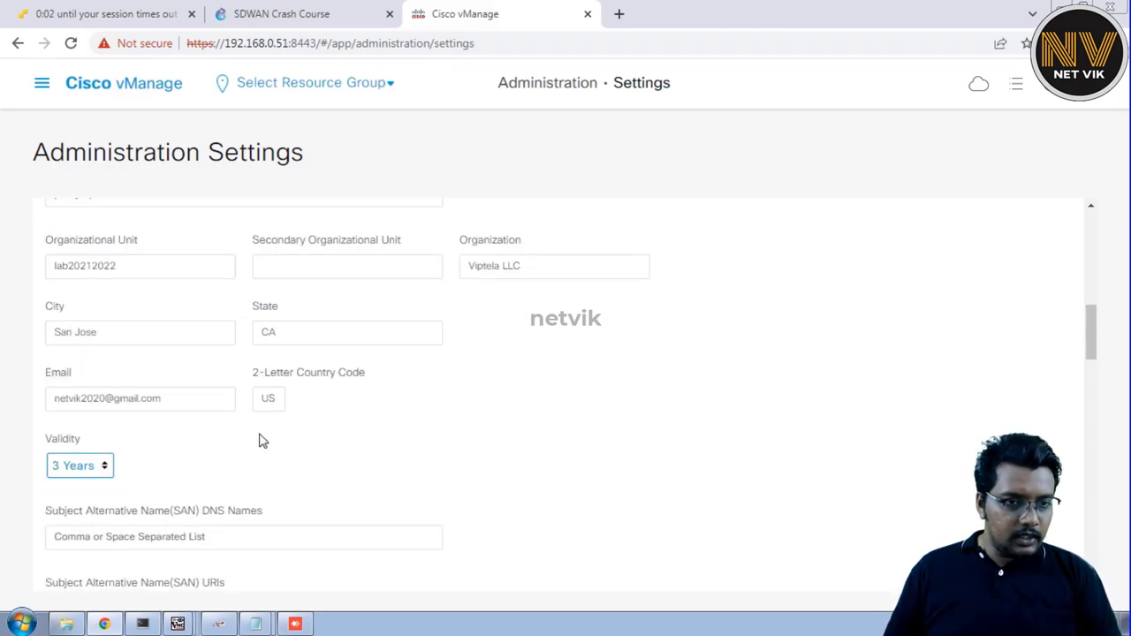
scroll(259, 440, "down", 2)
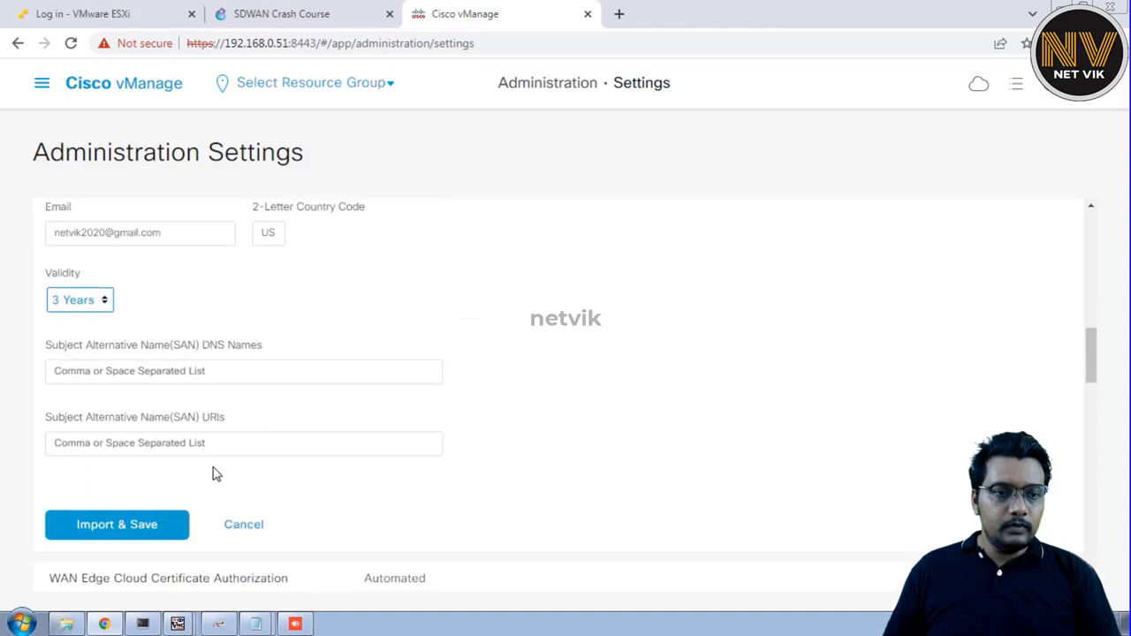
Save the certificate and CSR property settings
left_click(151, 524)
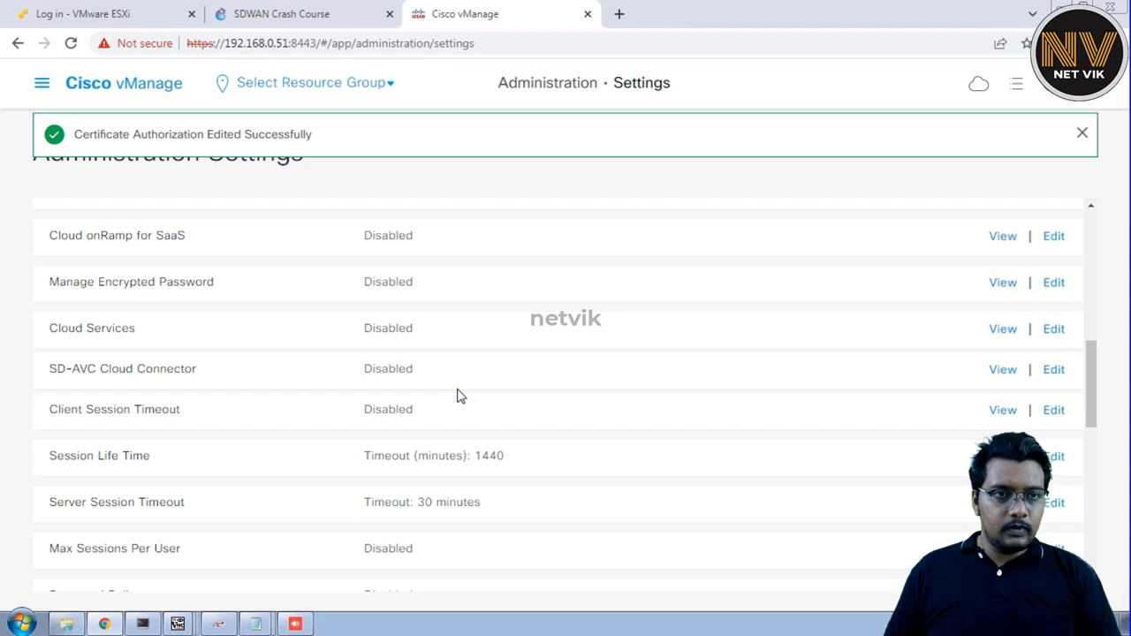
scroll(457, 395, "up", 4)
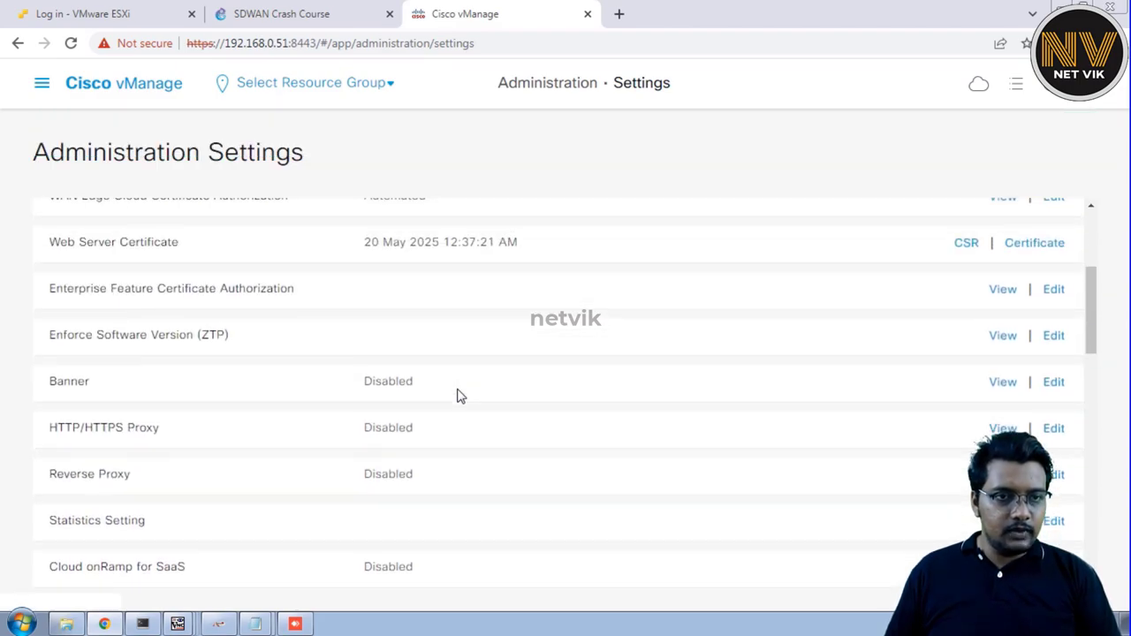
scroll(457, 395, "up", 2)
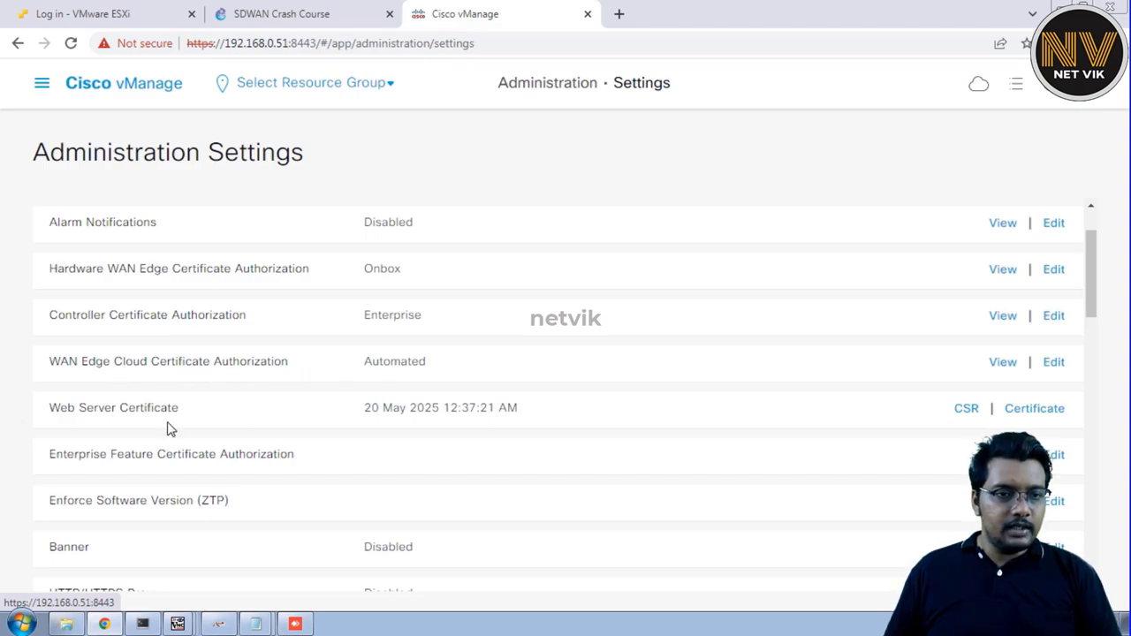
scroll(168, 427, "down", 4)
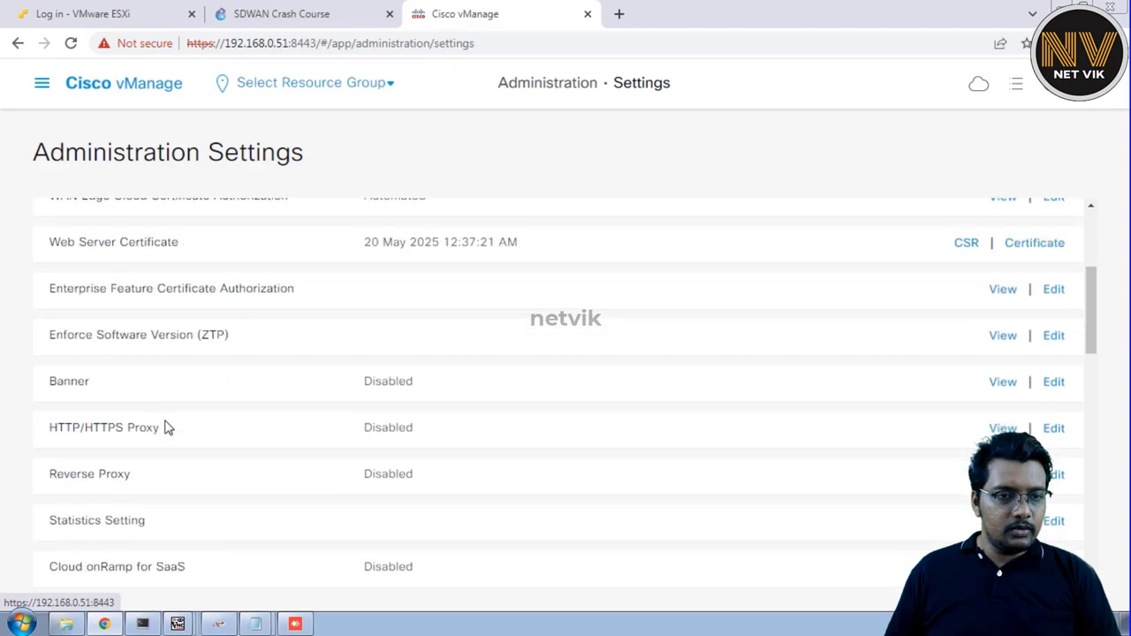
Enable the Banner setting with 'Unauthorized access to this box is restricted' and save it
left_click(1053, 387)
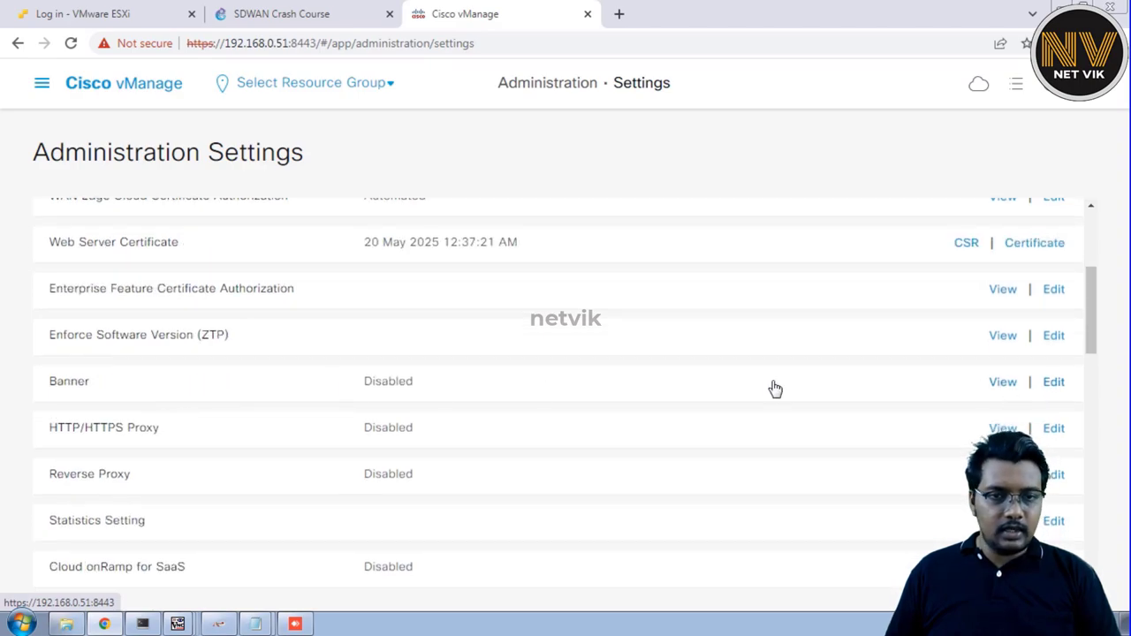
scroll(346, 386, "up", 3)
scroll(346, 386, "down", 2)
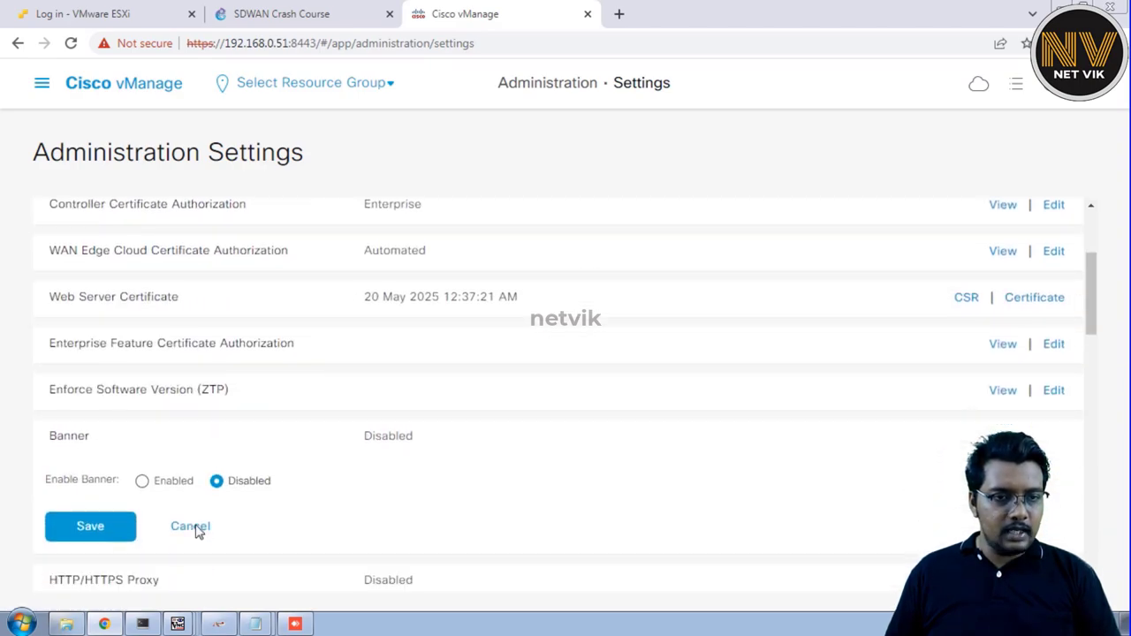
left_click(141, 469)
scroll(158, 477, "down", 4)
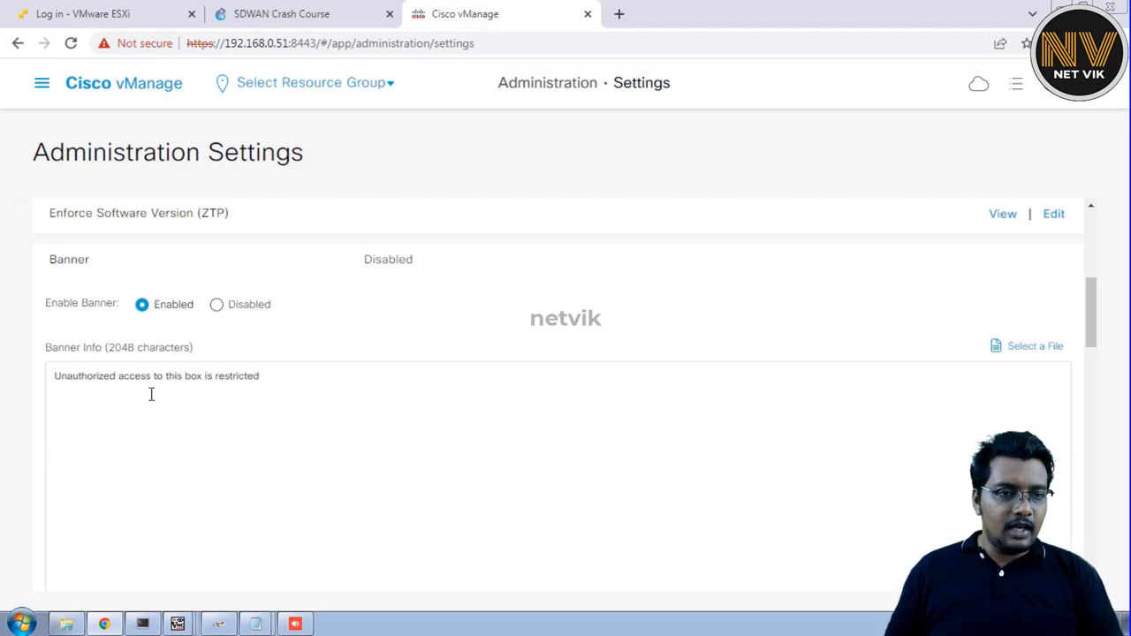
scroll(150, 393, "down", 2)
left_click(102, 511)
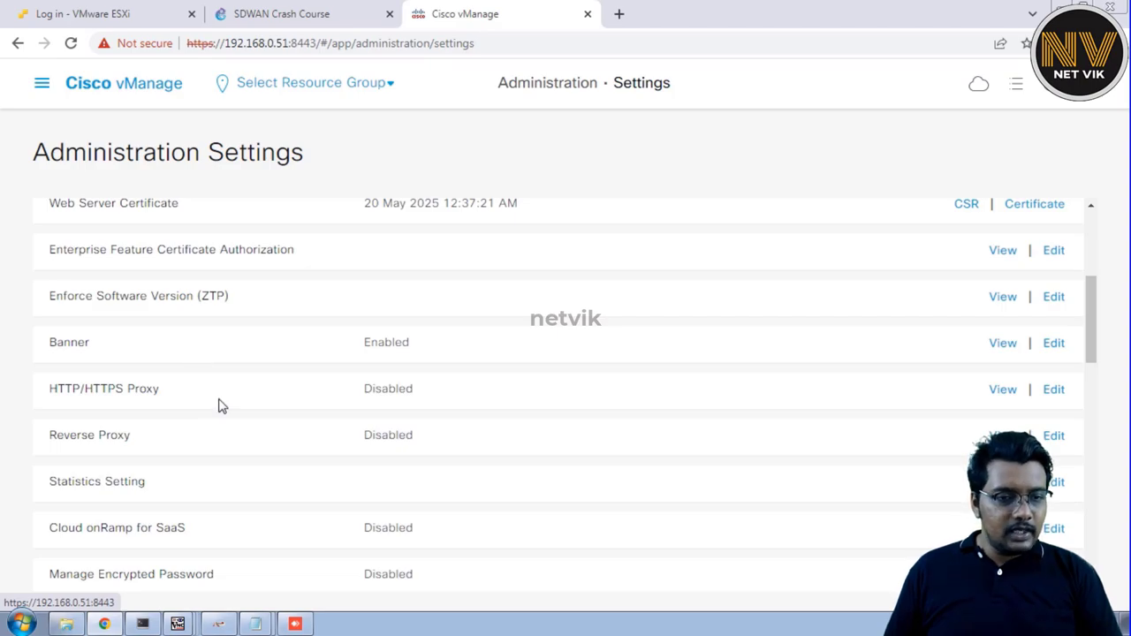
scroll(222, 406, "down", 2)
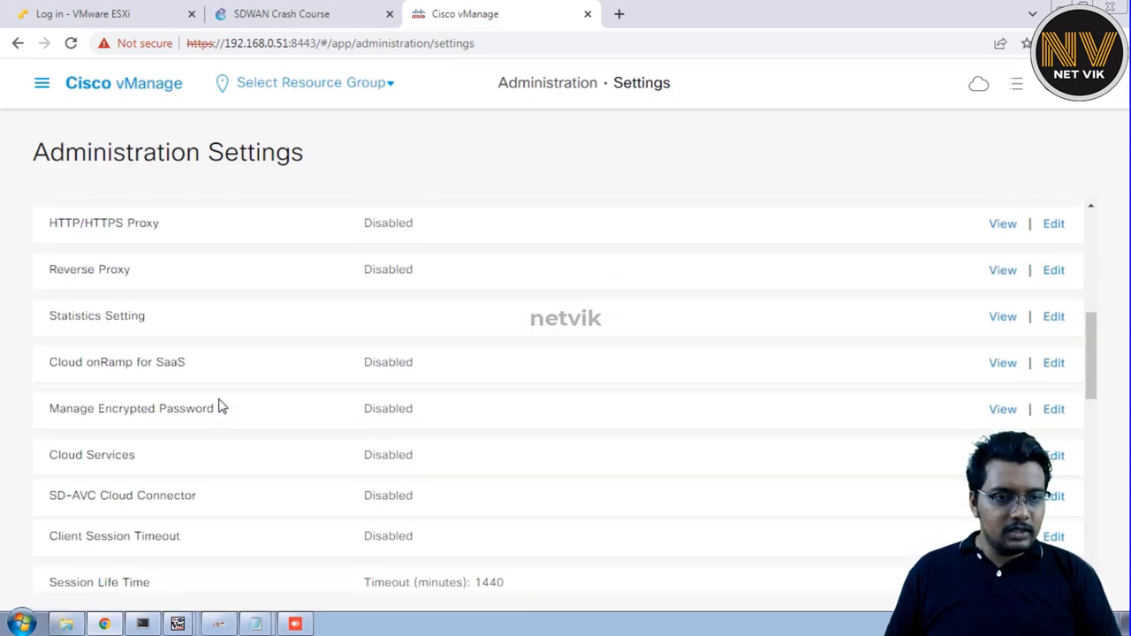
scroll(222, 406, "down", 2)
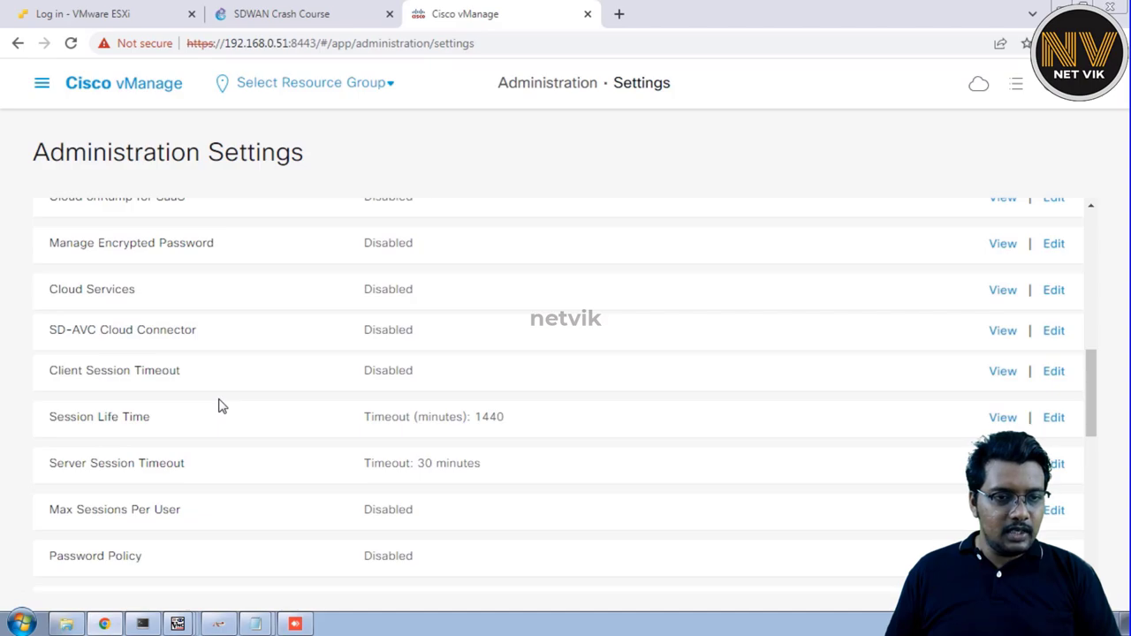
scroll(221, 405, "down", 3)
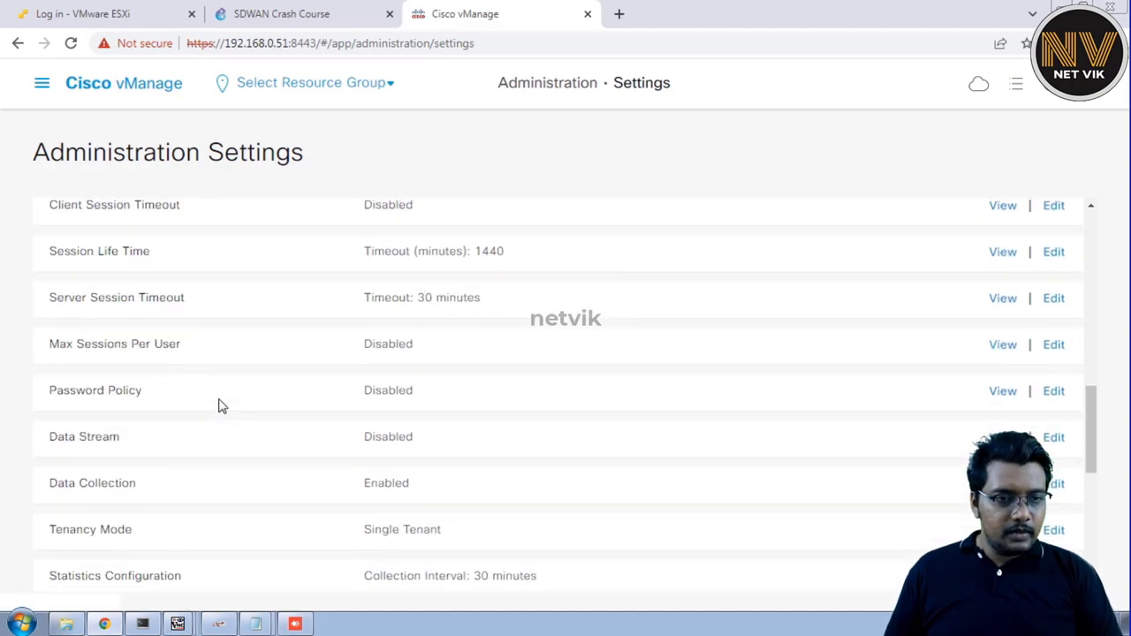
scroll(222, 406, "down", 1)
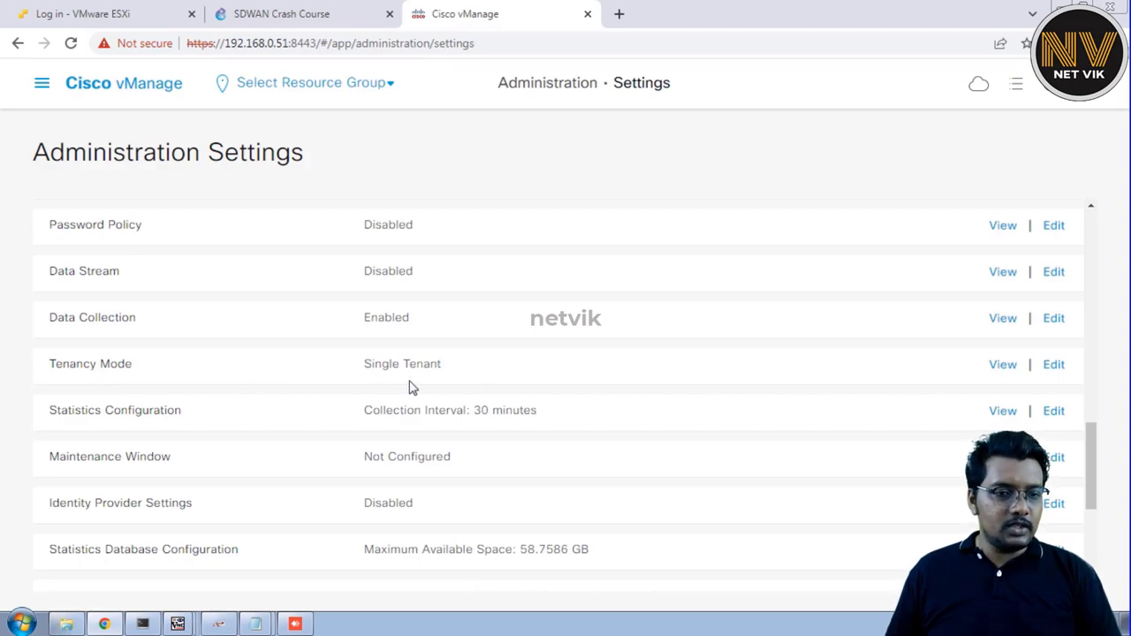
scroll(411, 387, "down", 1)
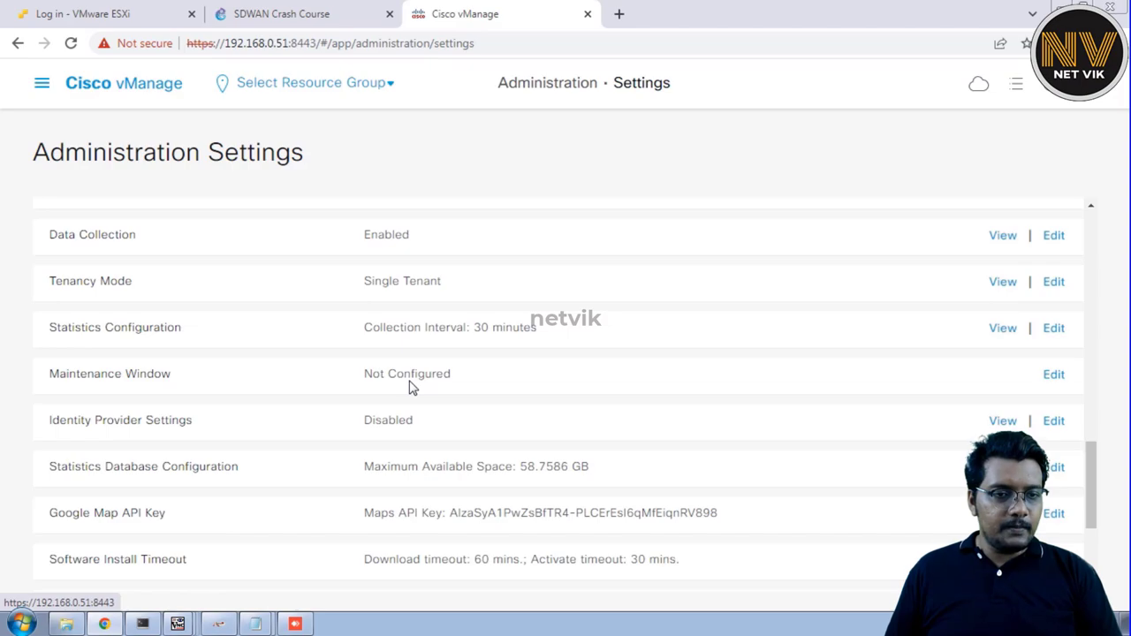
scroll(409, 386, "down", 3)
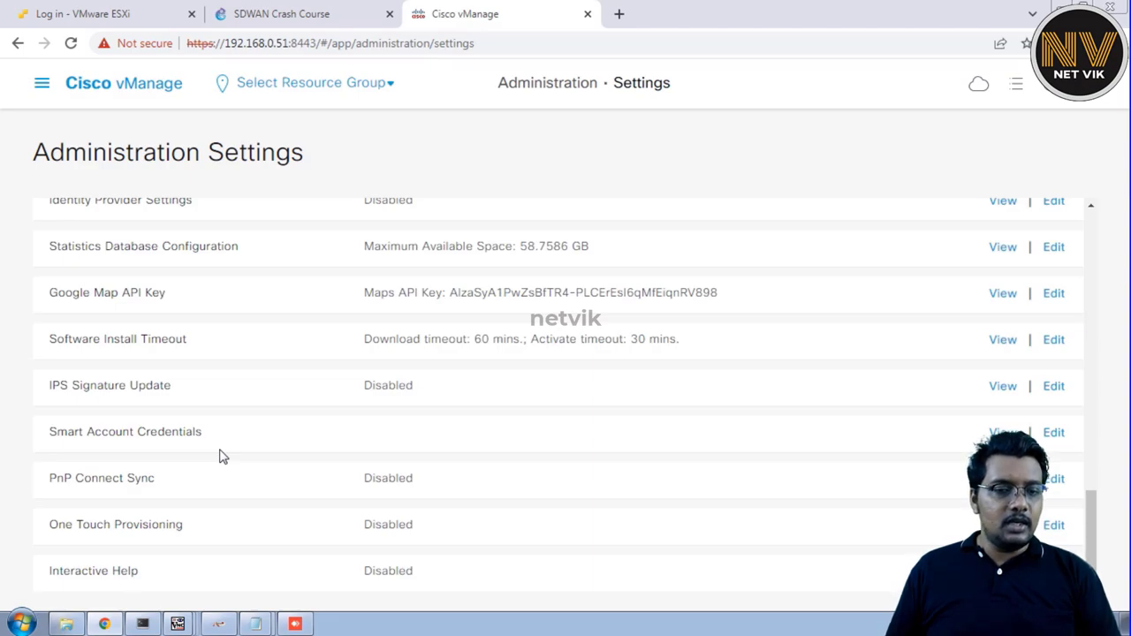
scroll(221, 456, "up", 15)
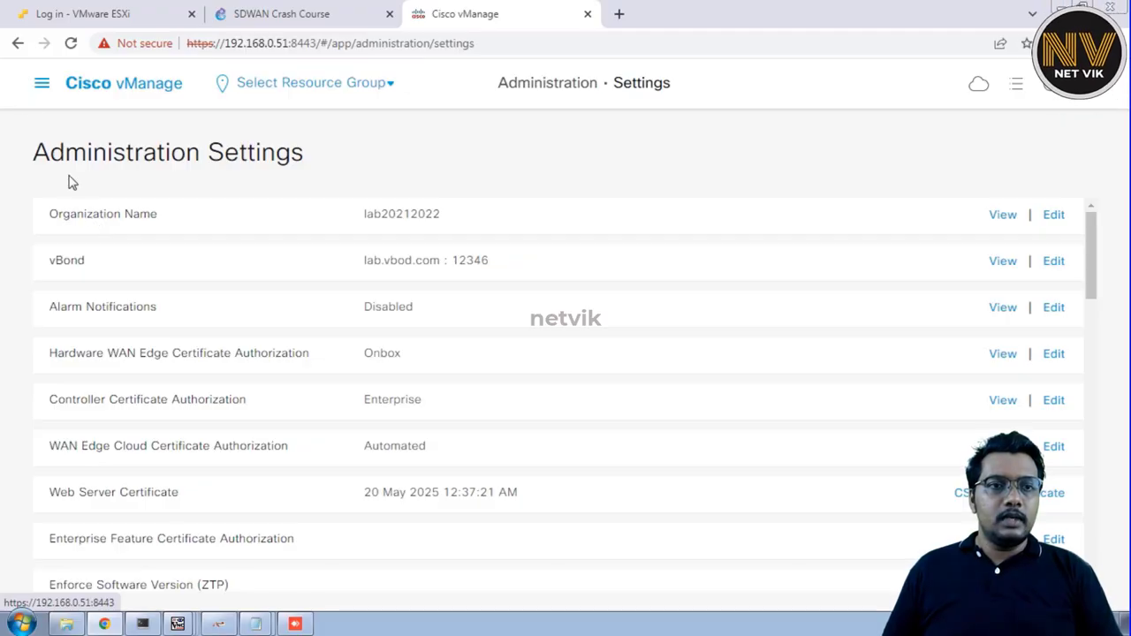
Go to Configuration > Devices Controllers, listing vmanage1 with system IP 1.1.1.1 In Sync
left_click(41, 83)
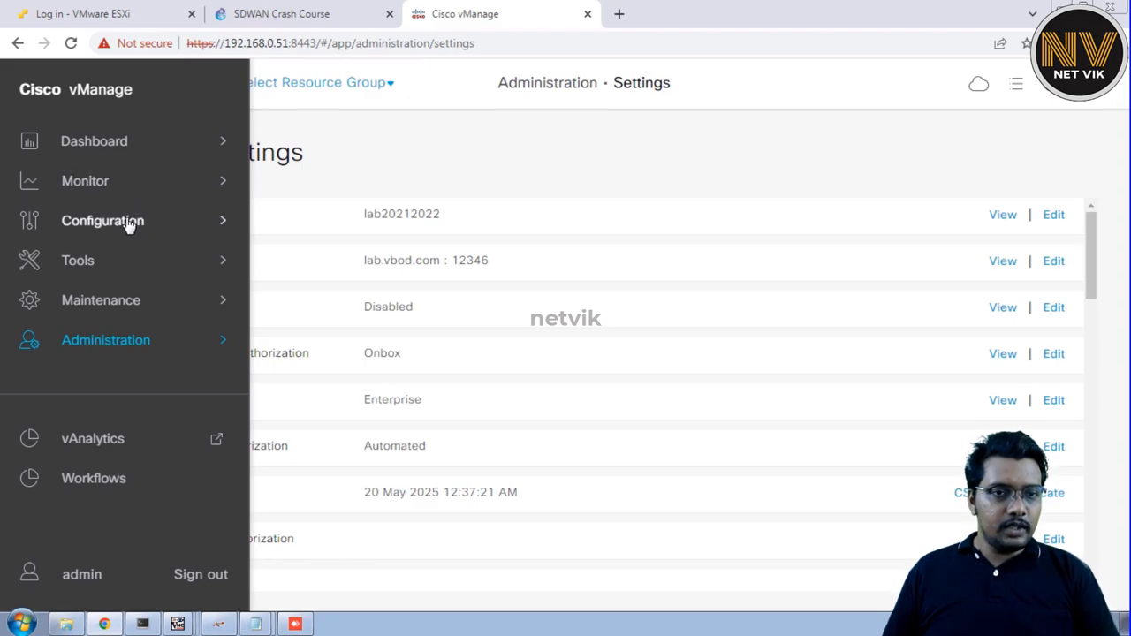
left_click(126, 224)
left_click(300, 143)
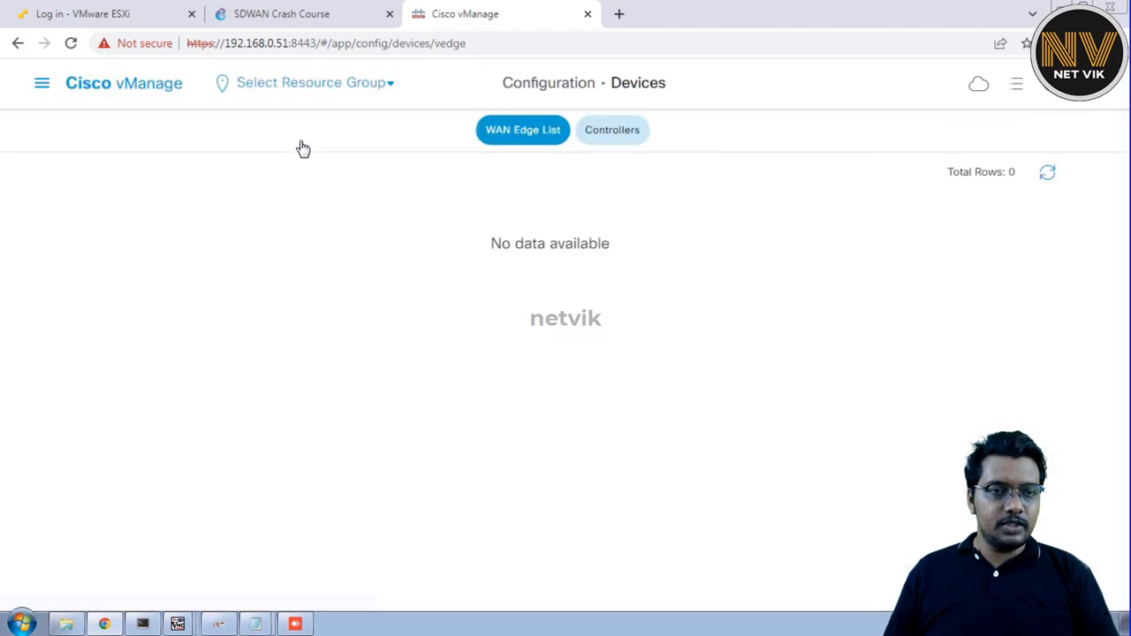
left_click(626, 132)
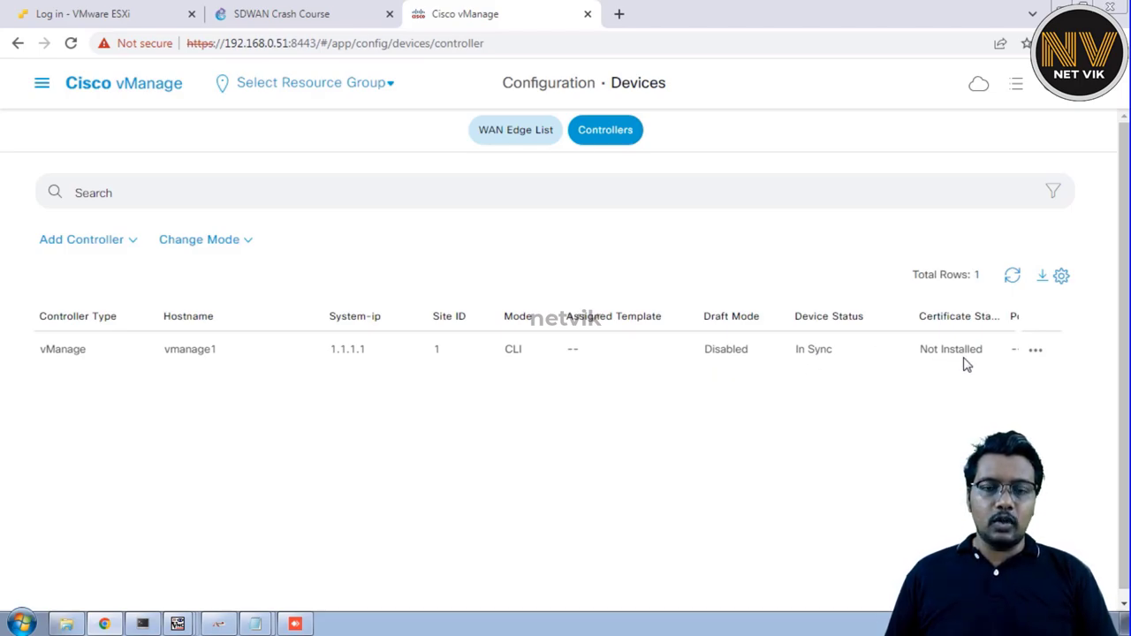
left_click(41, 86)
left_click(132, 230)
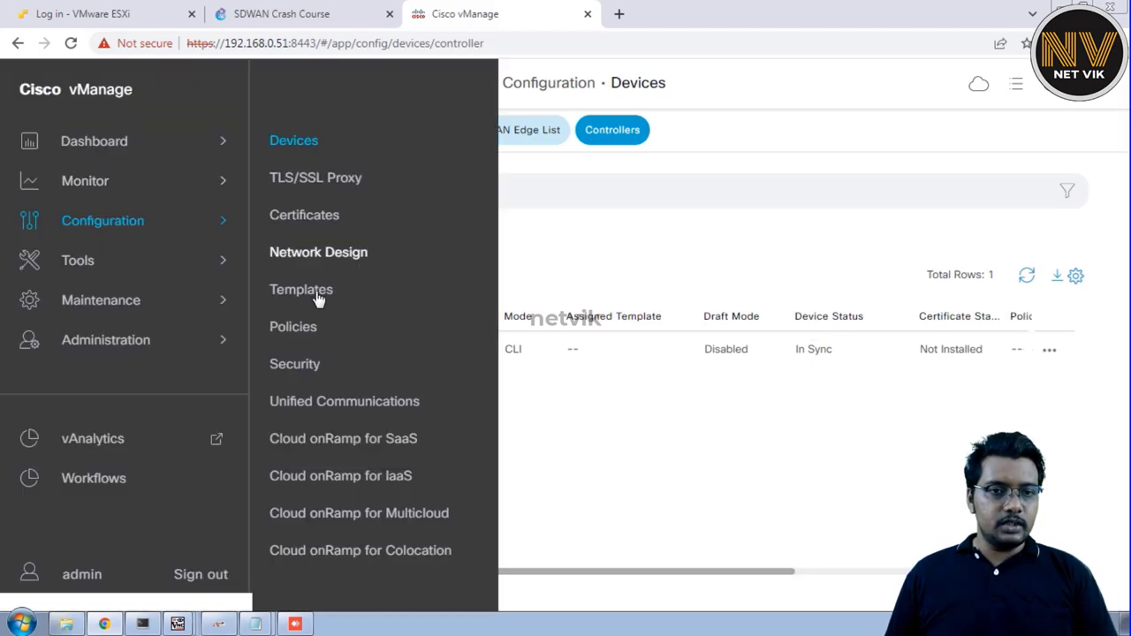
Generate a CSR for vmanage1 under Configuration > Certificates > Controllers and download vmanage1.csr
left_click(300, 216)
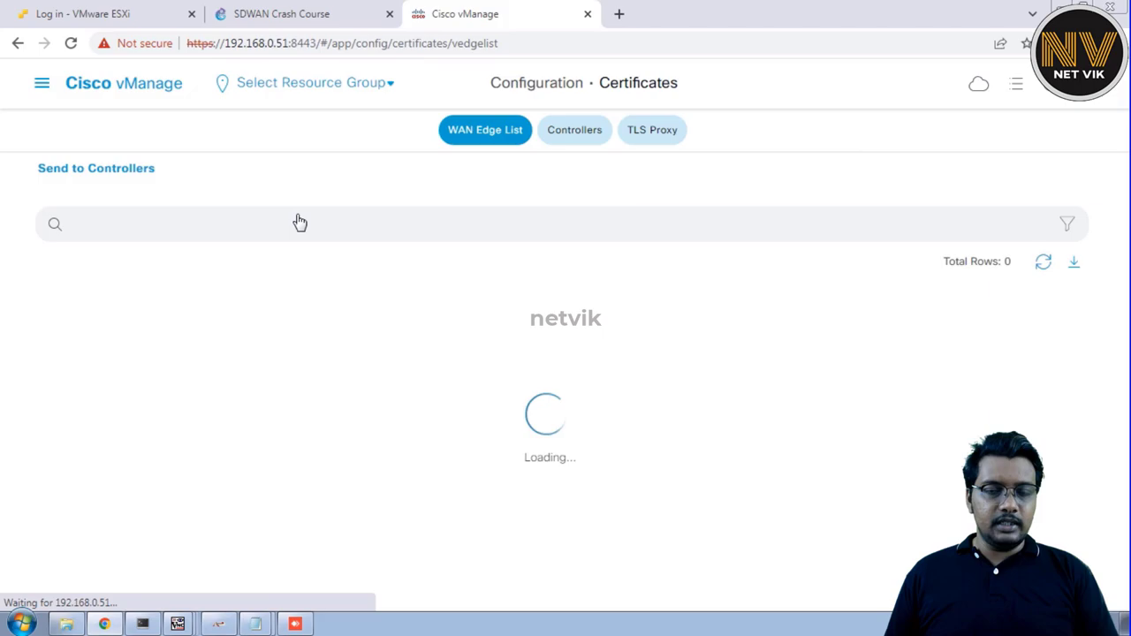
left_click(567, 137)
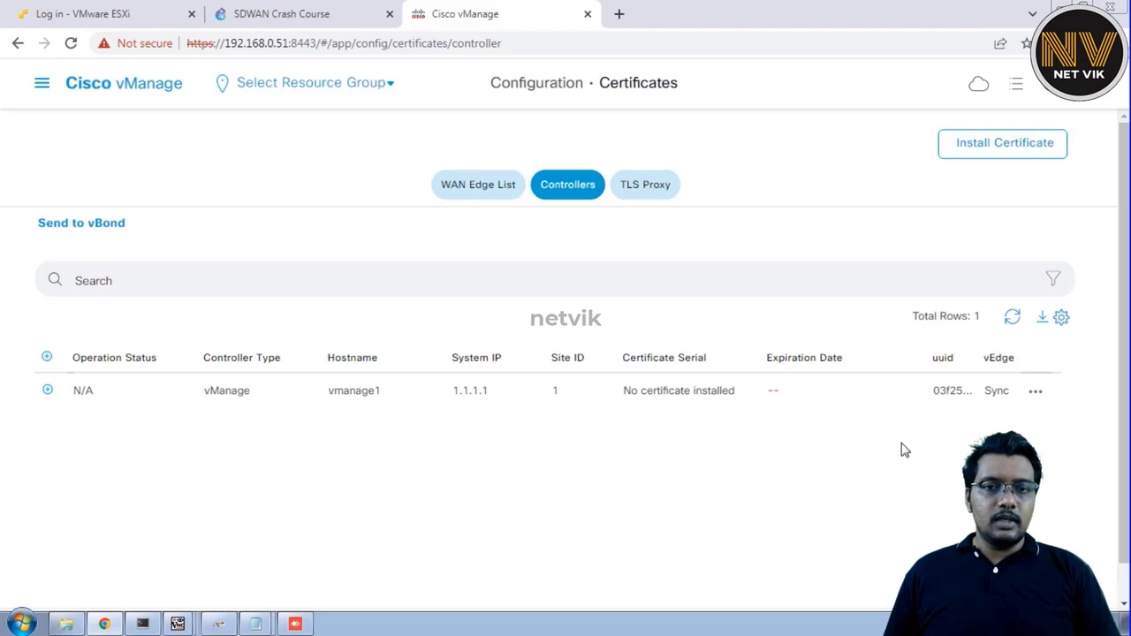
left_click(1036, 392)
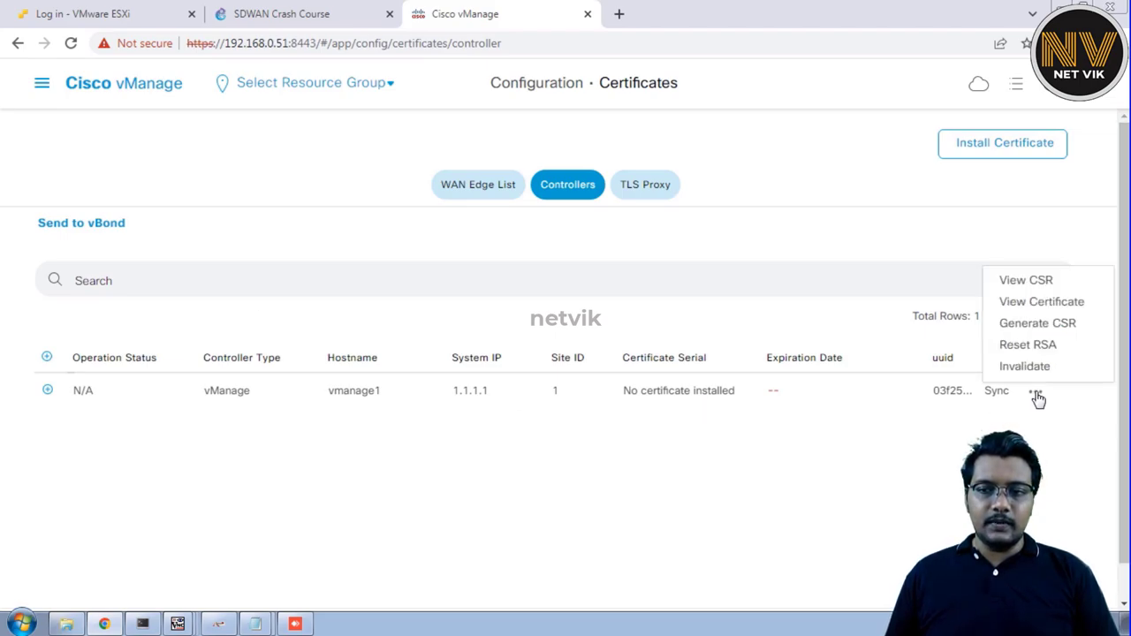
left_click(1039, 325)
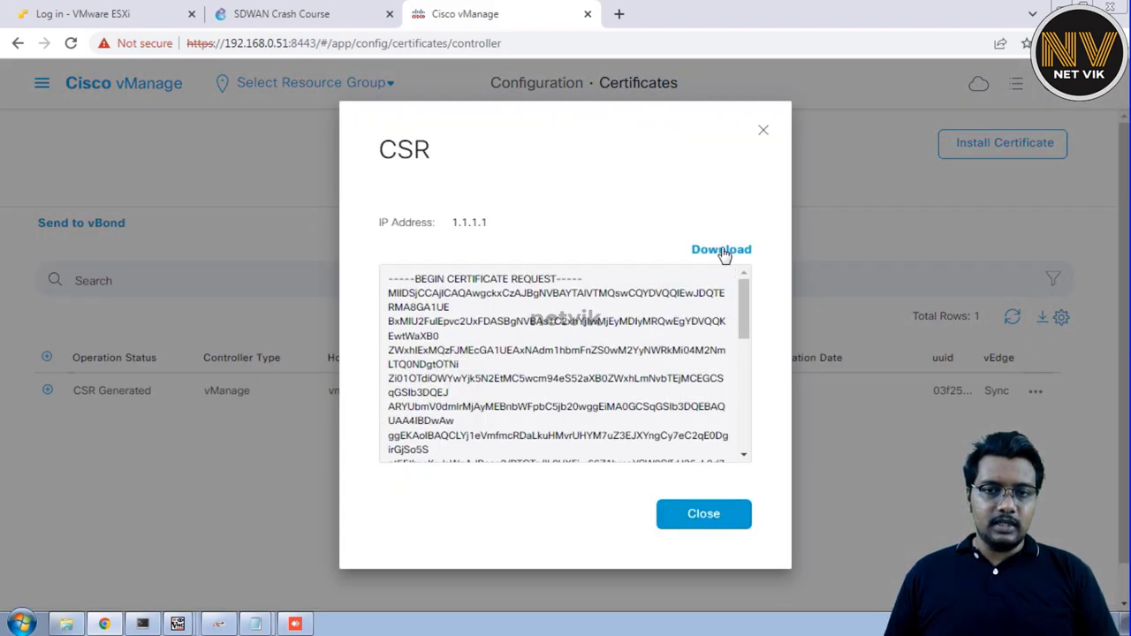
left_click(722, 251)
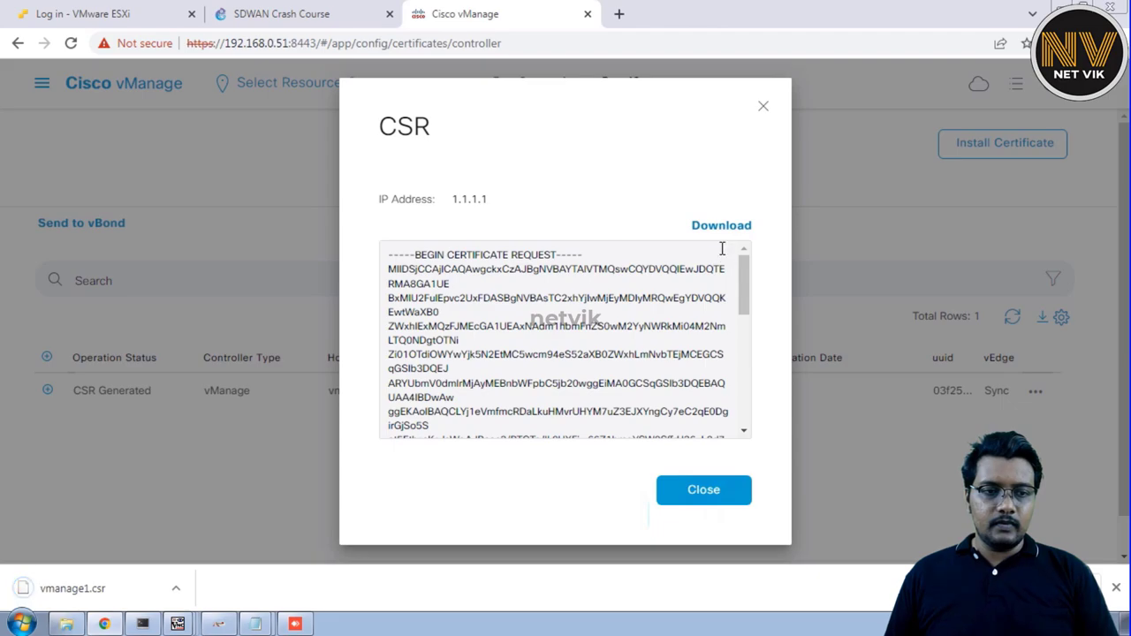
left_click(1115, 586)
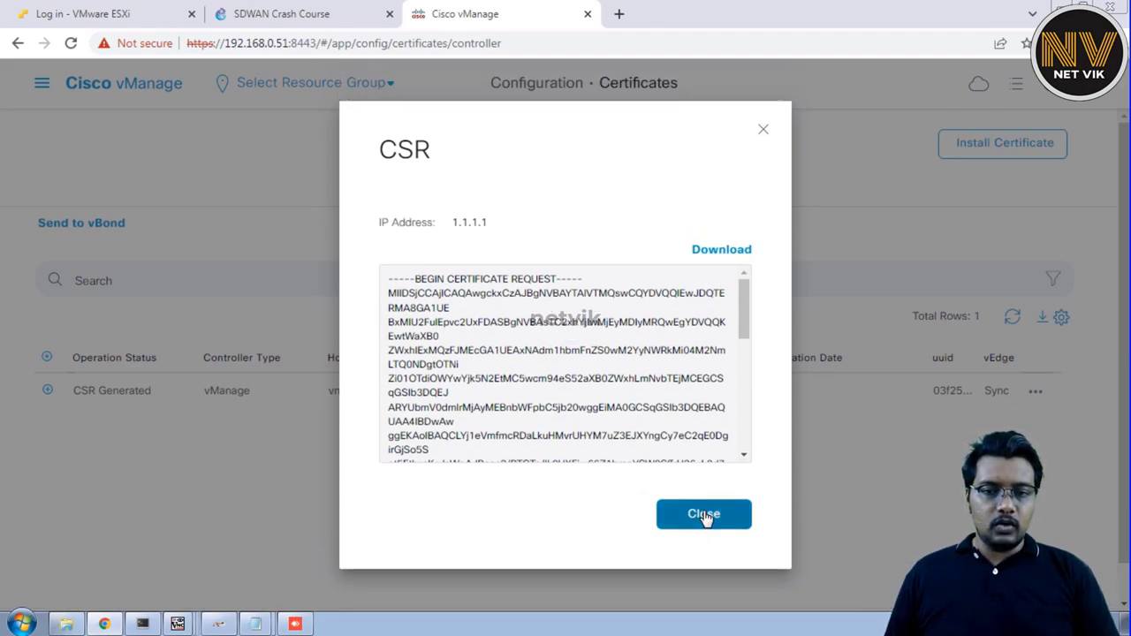
left_click(702, 515)
left_click(223, 625)
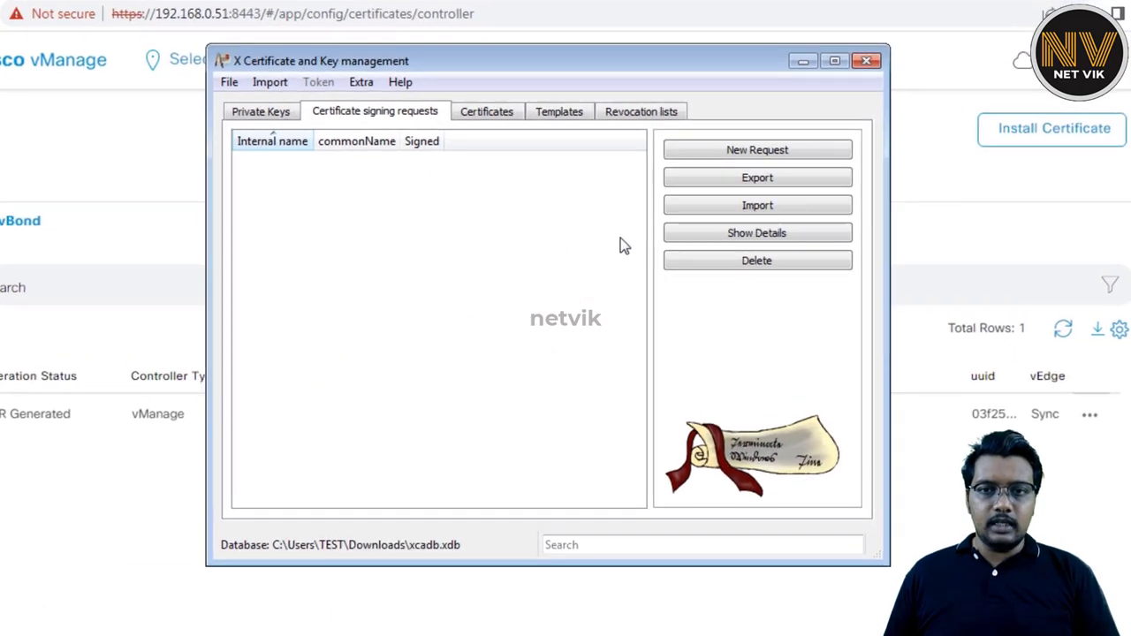
Import vmanage1.csr into XCA and sign it with the labrootcert CA
left_click(747, 205)
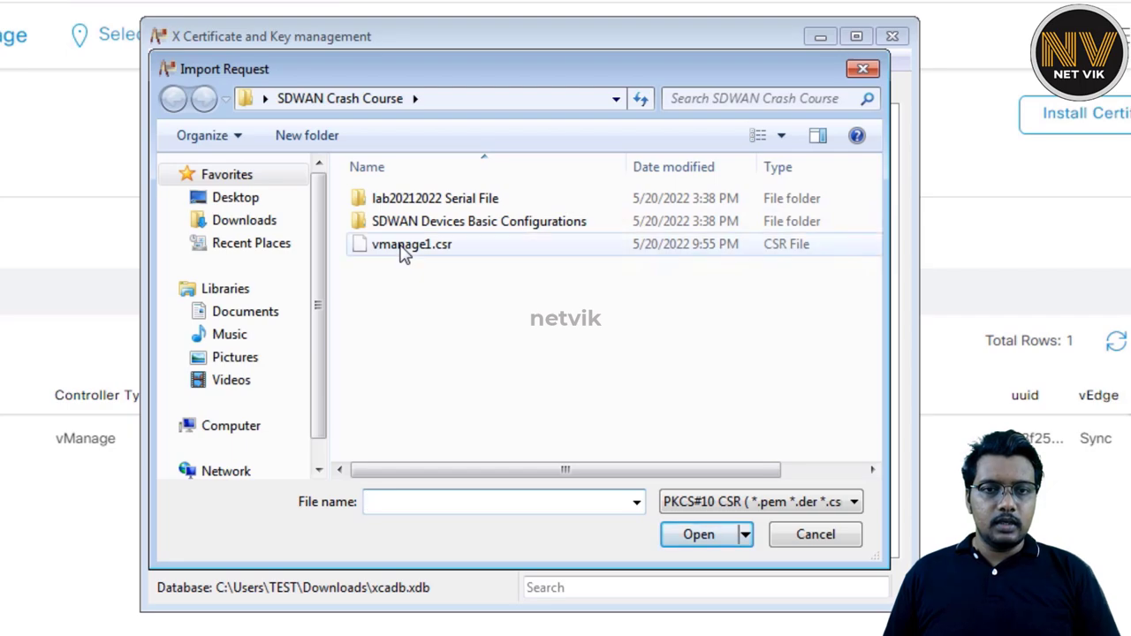
double_click(400, 245)
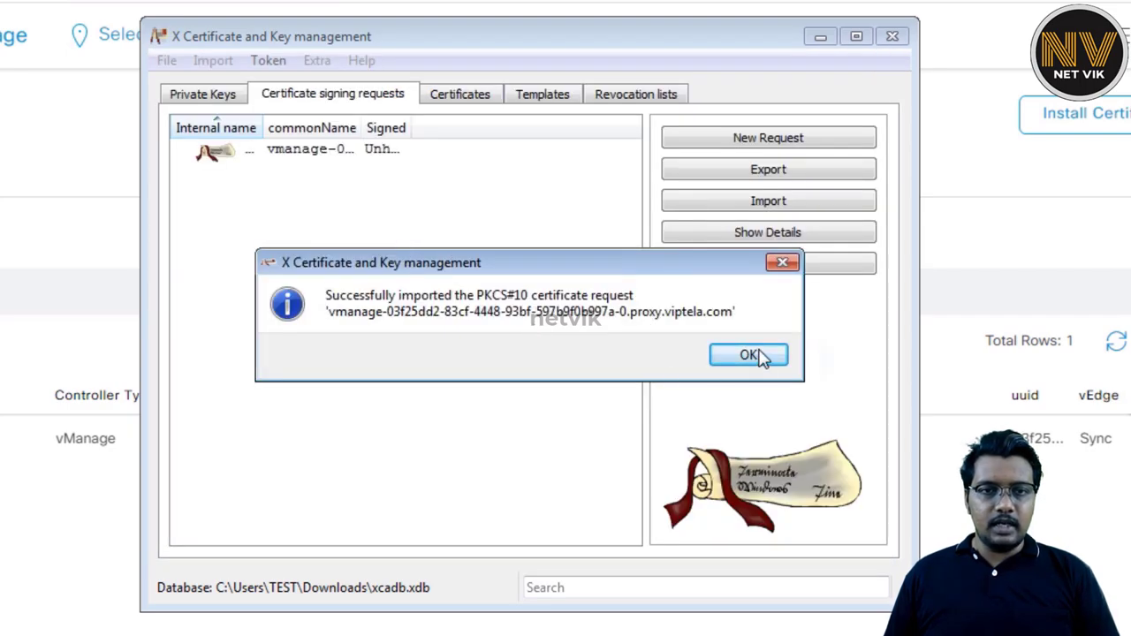
left_click(758, 354)
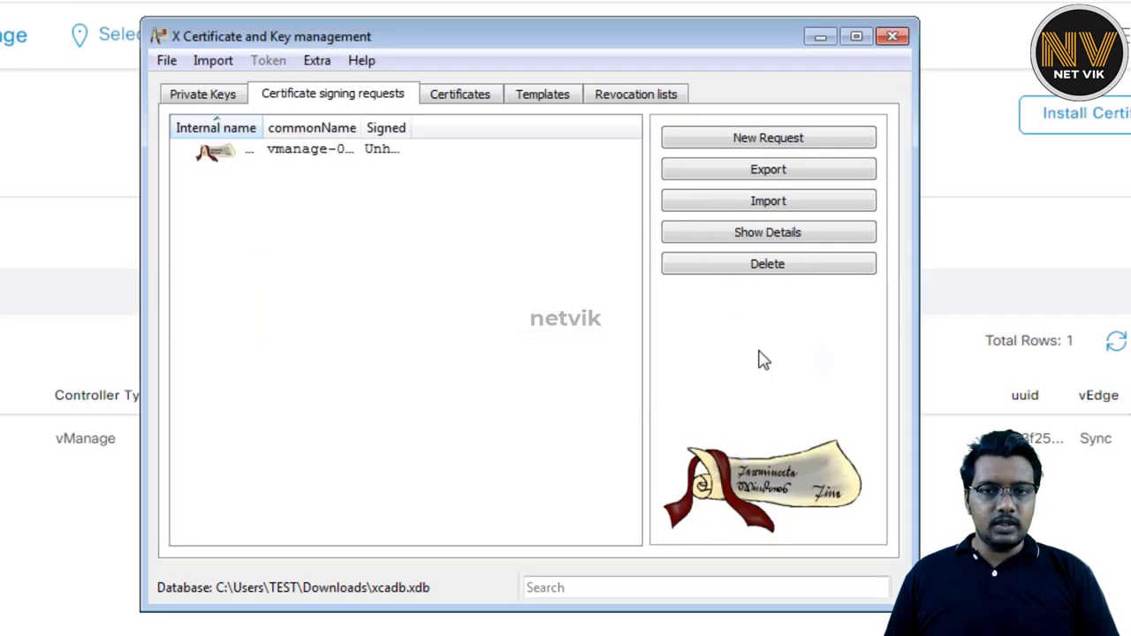
right_click(386, 154)
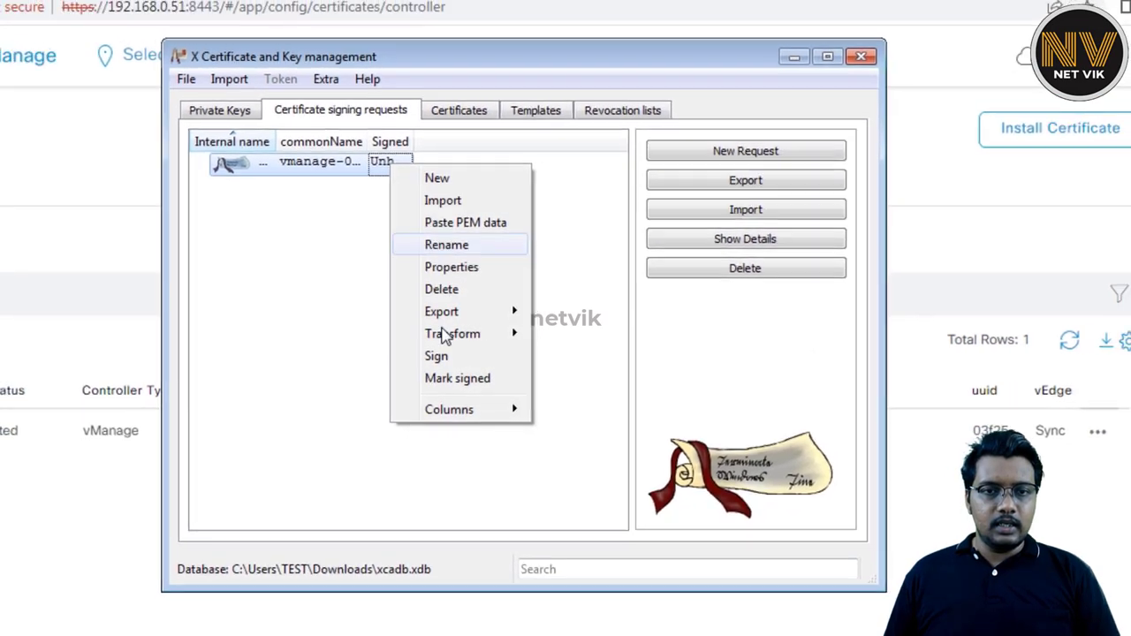
left_click(439, 355)
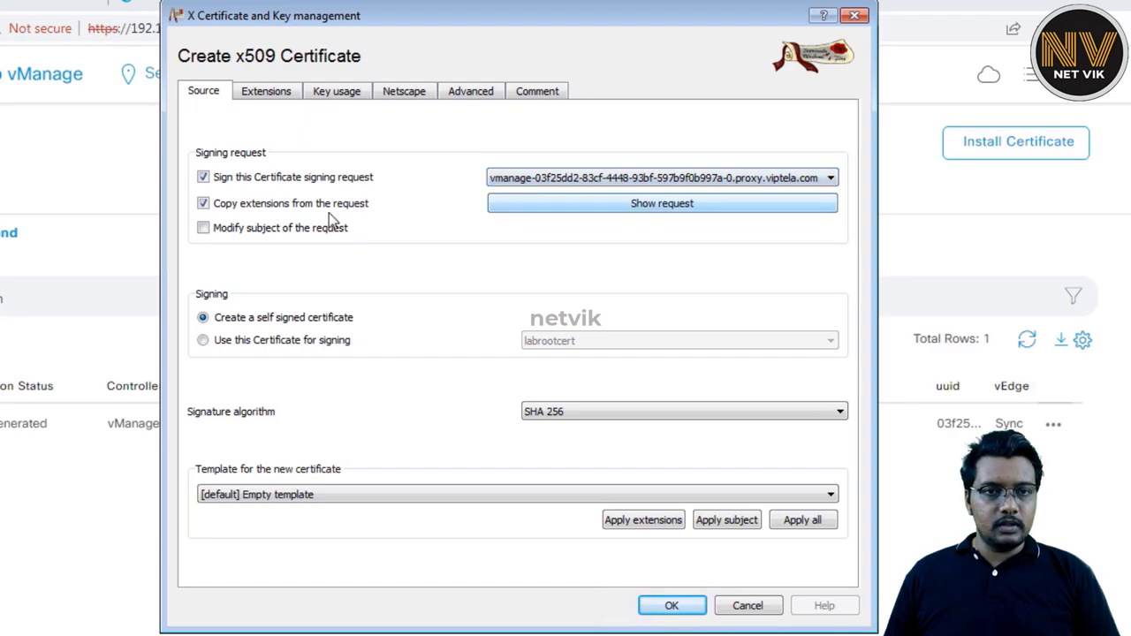
left_click(311, 345)
left_click(597, 341)
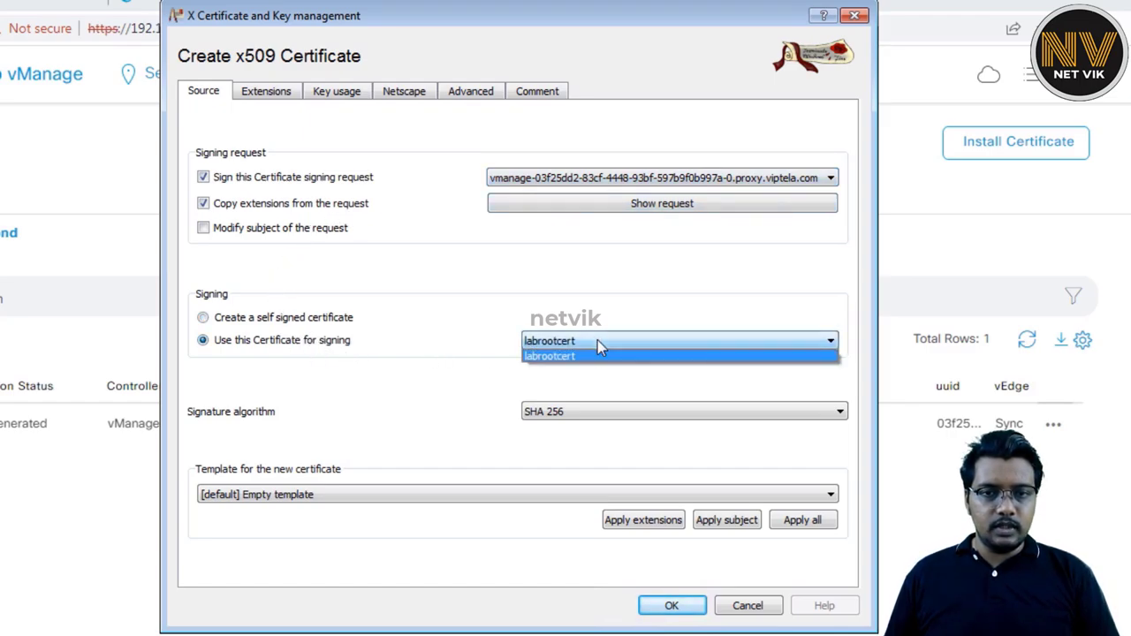
left_click(599, 354)
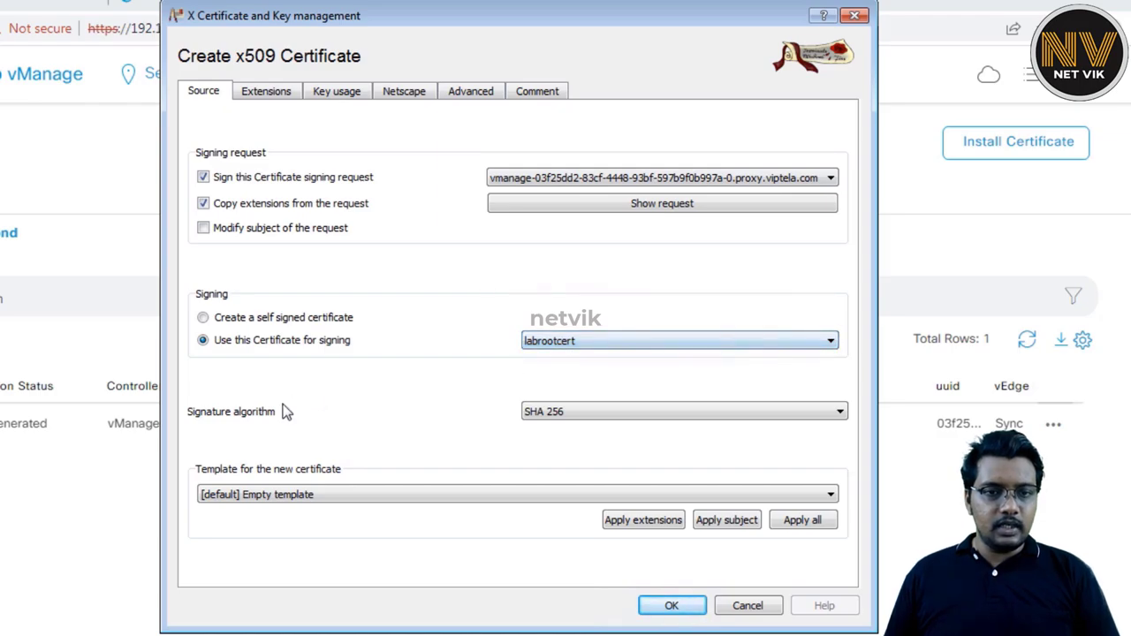
Make it a critical End Entity with subject key identifier, valid 3 years until 2025-05-20
left_click(279, 92)
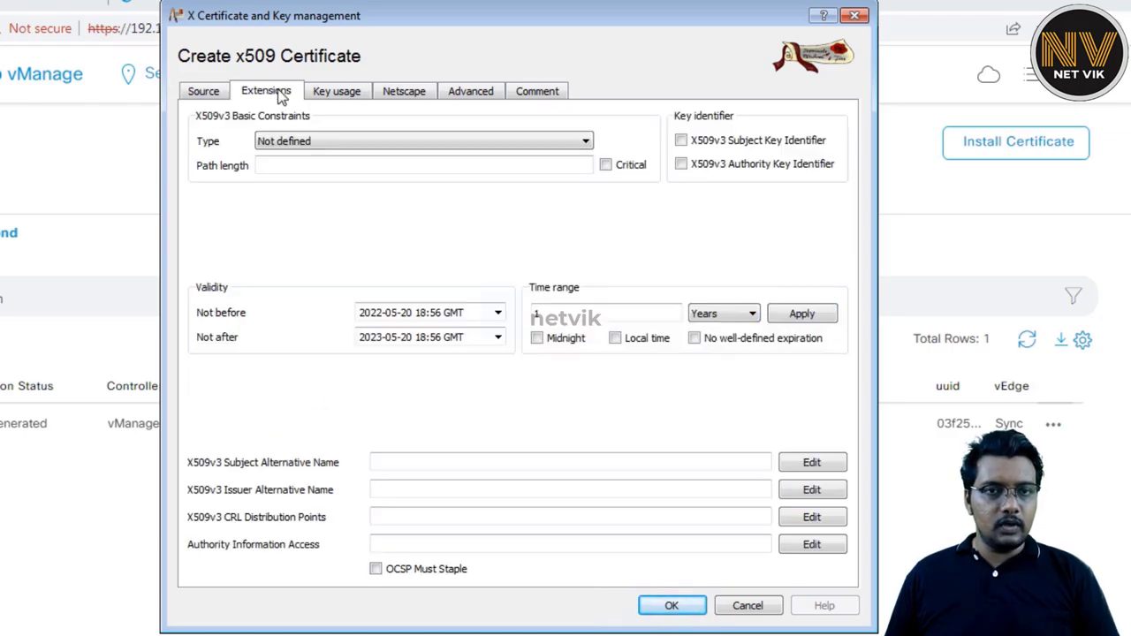
left_click(288, 142)
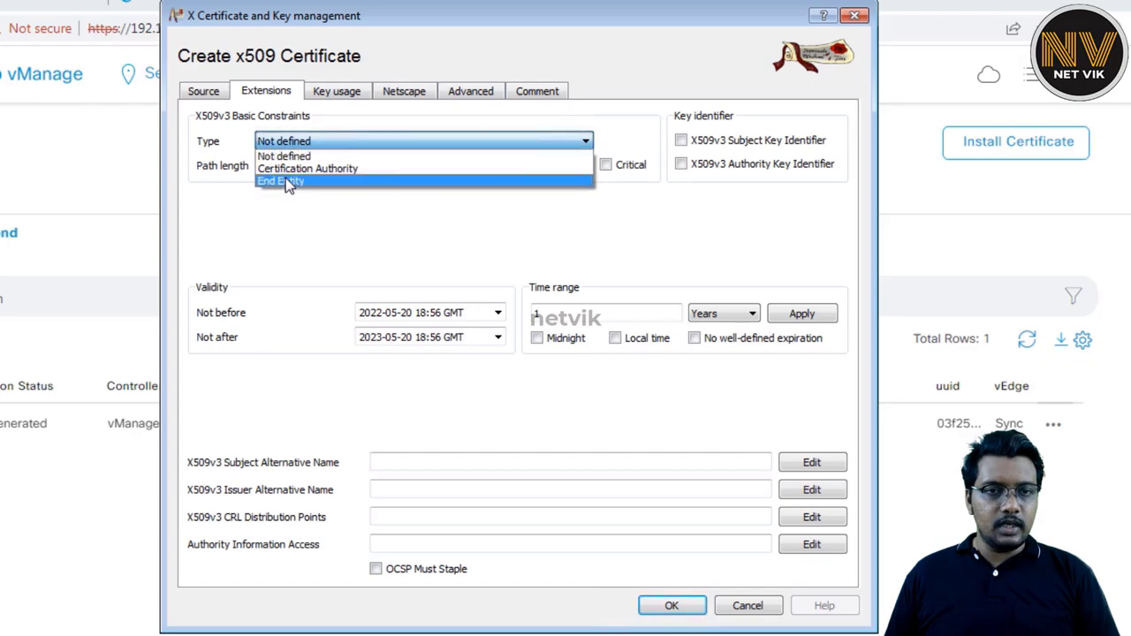
left_click(286, 181)
left_click(606, 165)
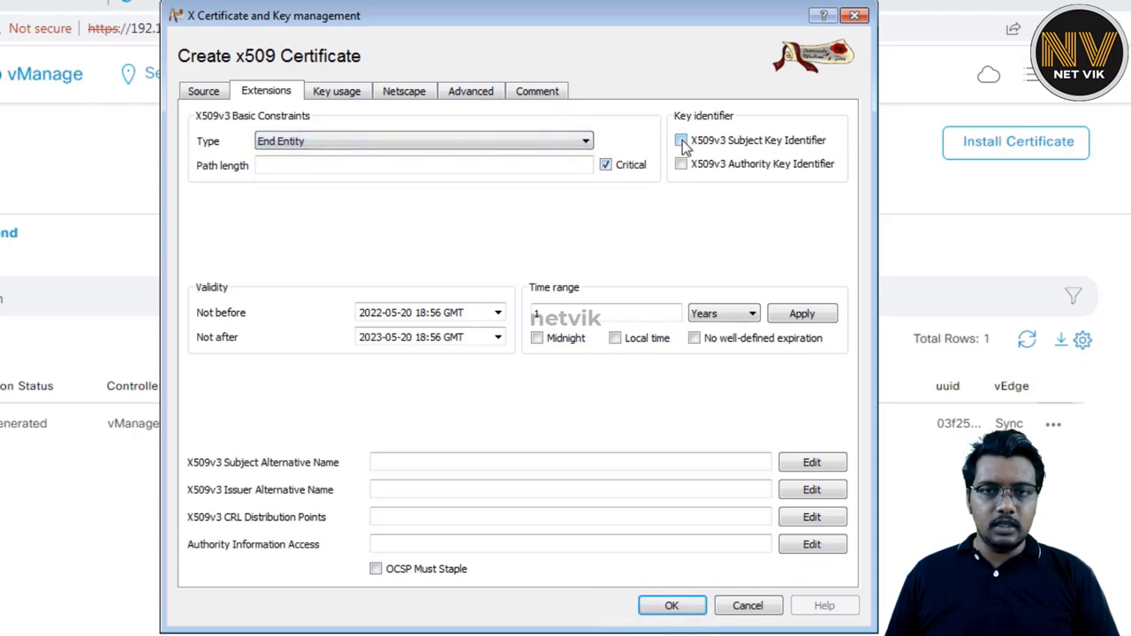
left_click(681, 143)
double_click(565, 317)
type("3")
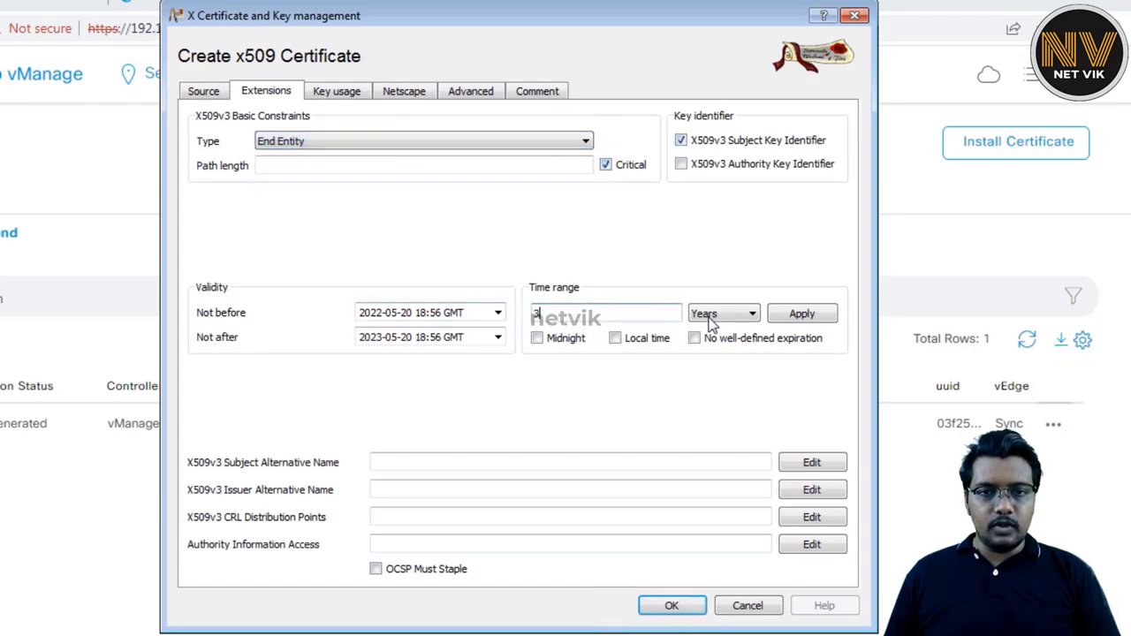
left_click(711, 318)
left_click(800, 316)
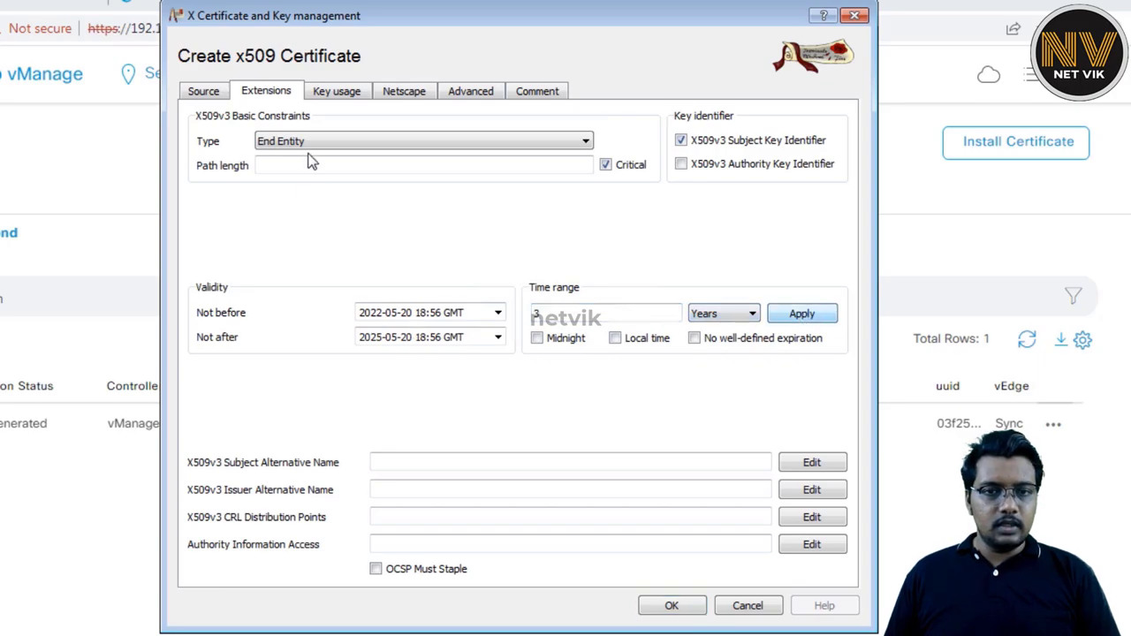
Add Digital Signature, Key Encipherment usage and SSL CA, Object Signing CA types, then create it
left_click(318, 93)
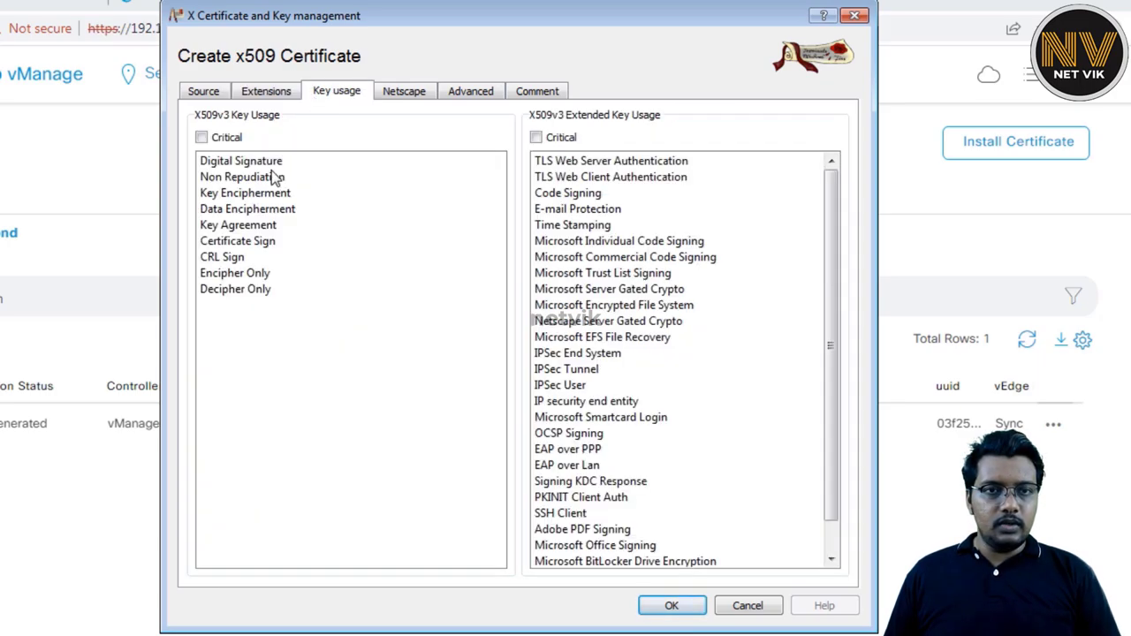
left_click(254, 163)
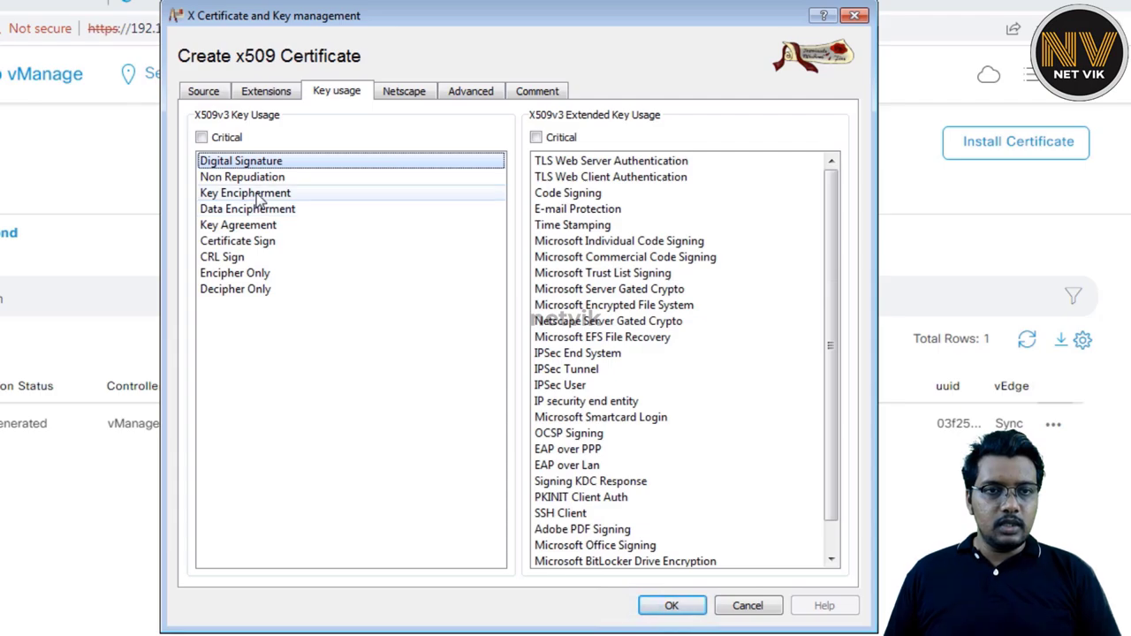
left_click(261, 195)
left_click(402, 93)
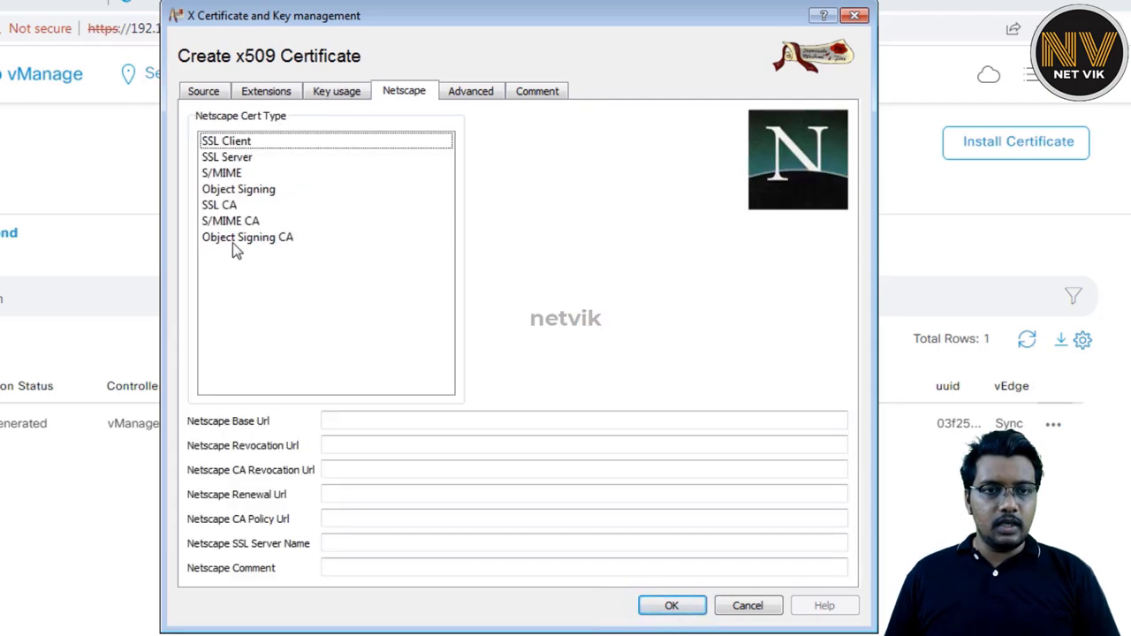
left_click(237, 206)
left_click(254, 237)
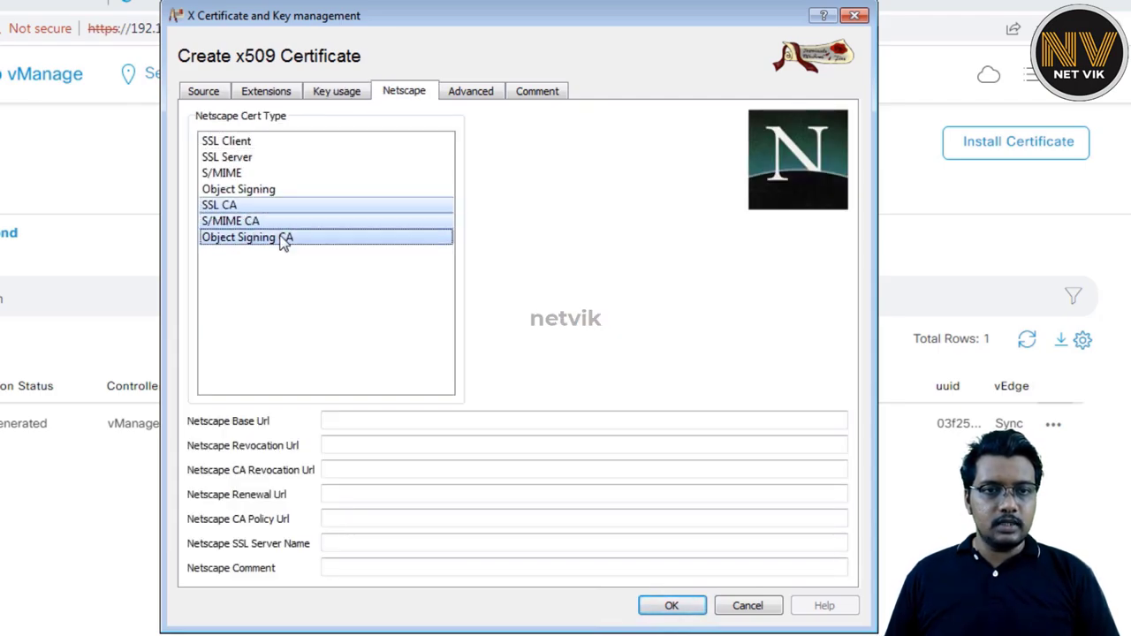
left_click(477, 94)
left_click(538, 92)
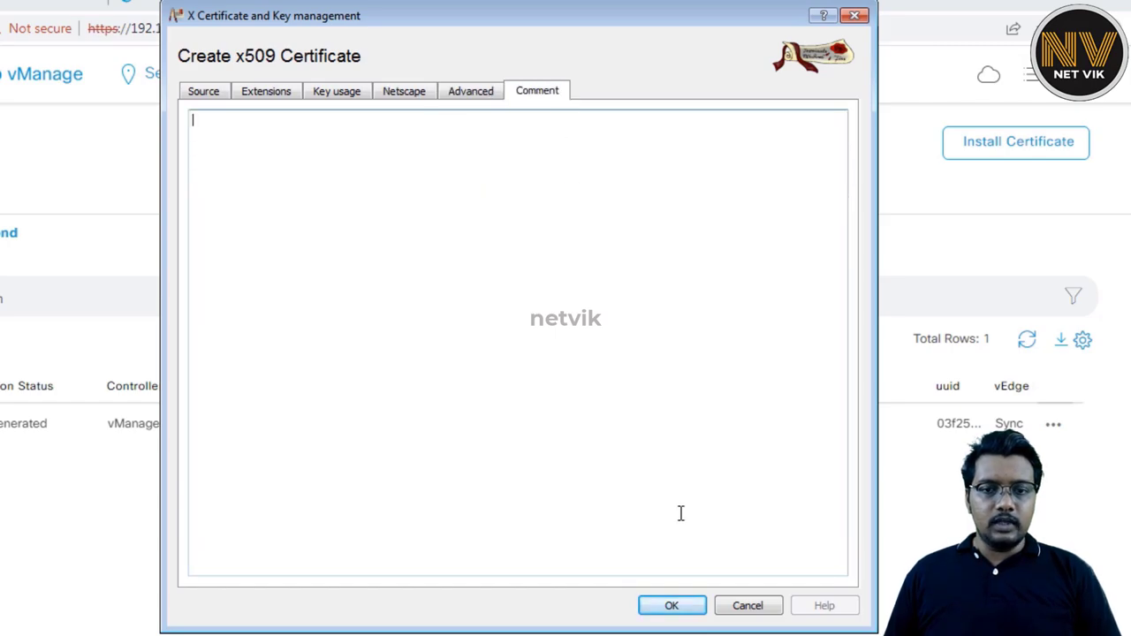
left_click(668, 606)
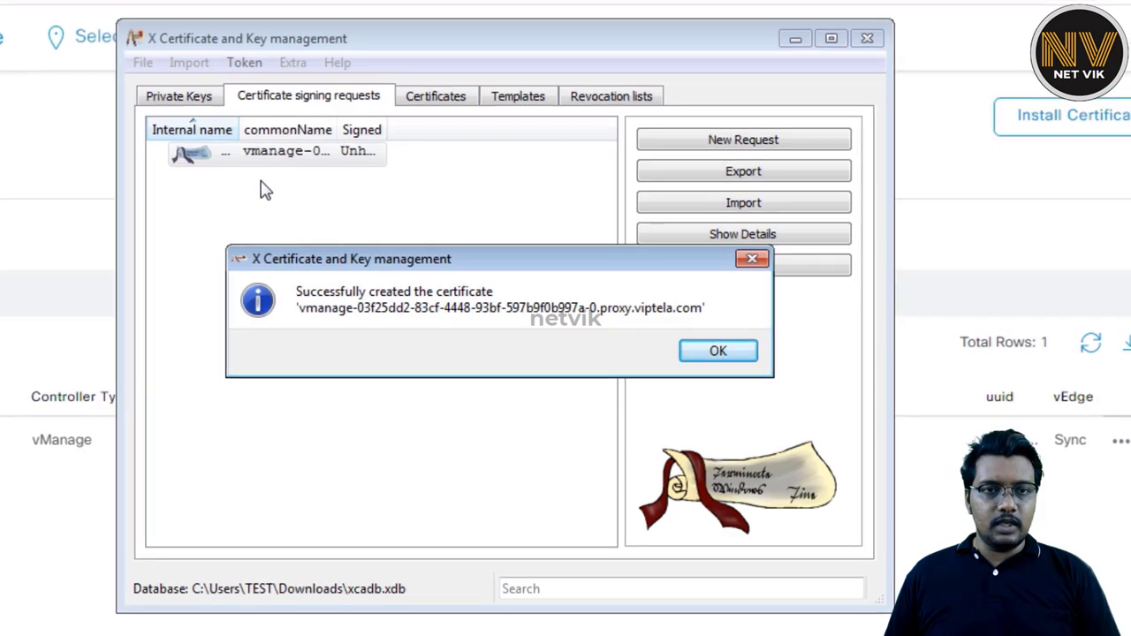
key("Return")
Export the vmanage certificate under labrootcert as PEM into the SDWAN Crash Course folder
left_click(433, 97)
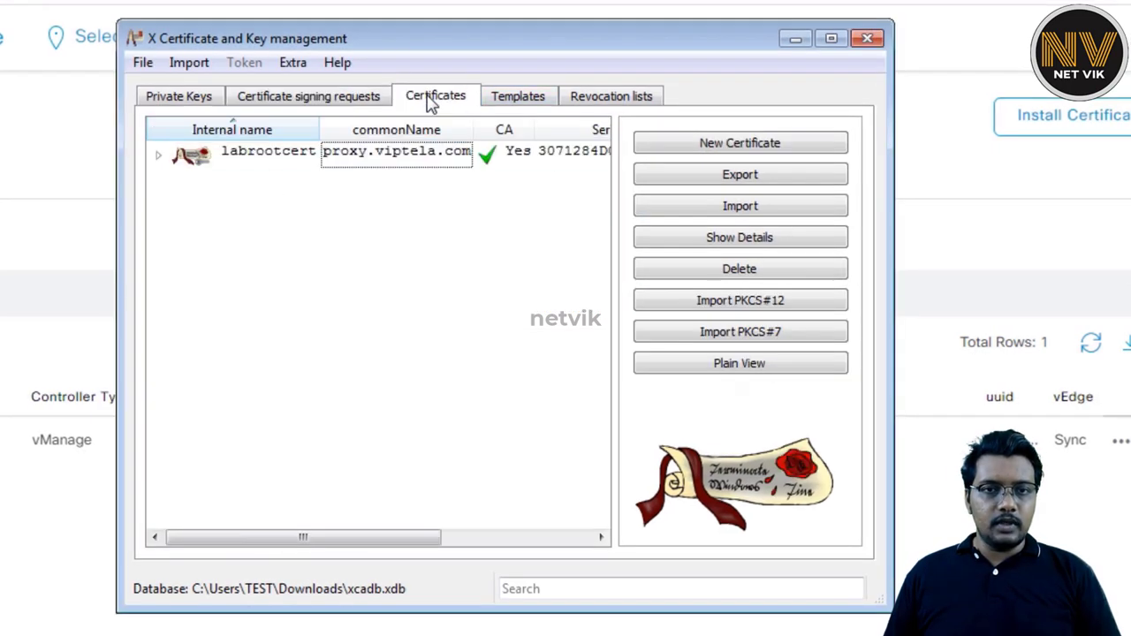
left_click(158, 155)
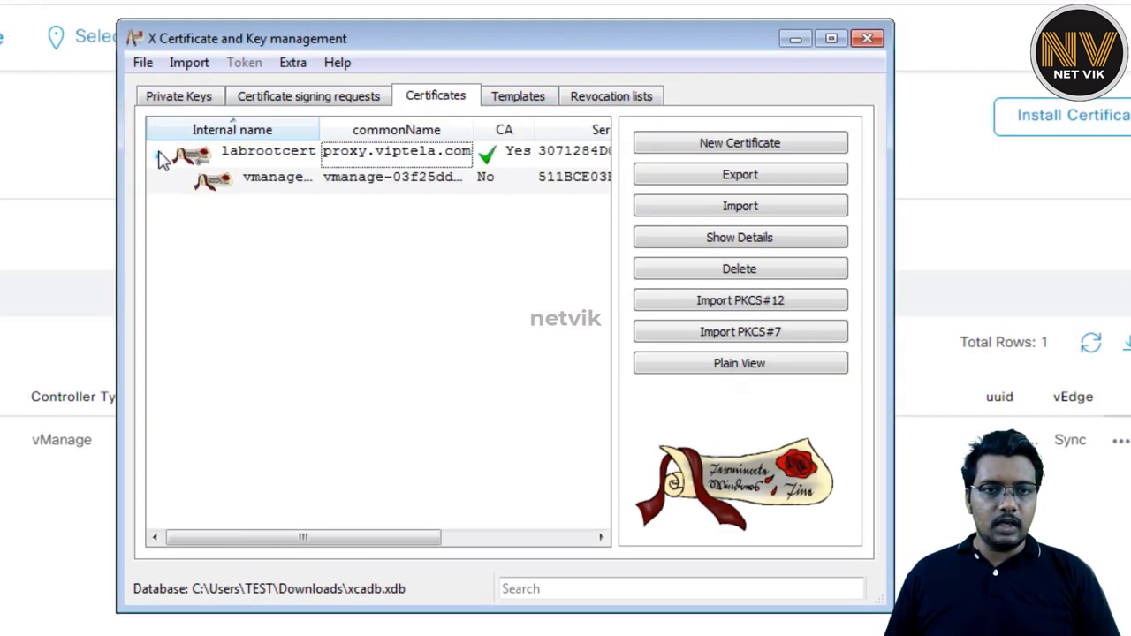
left_click(309, 181)
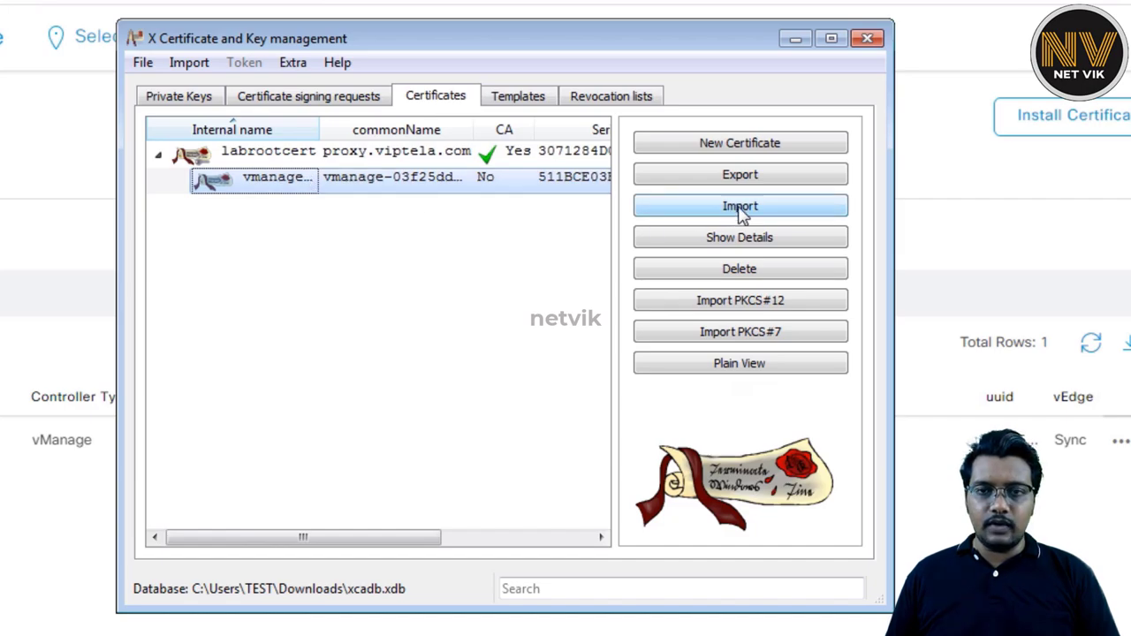
left_click(747, 179)
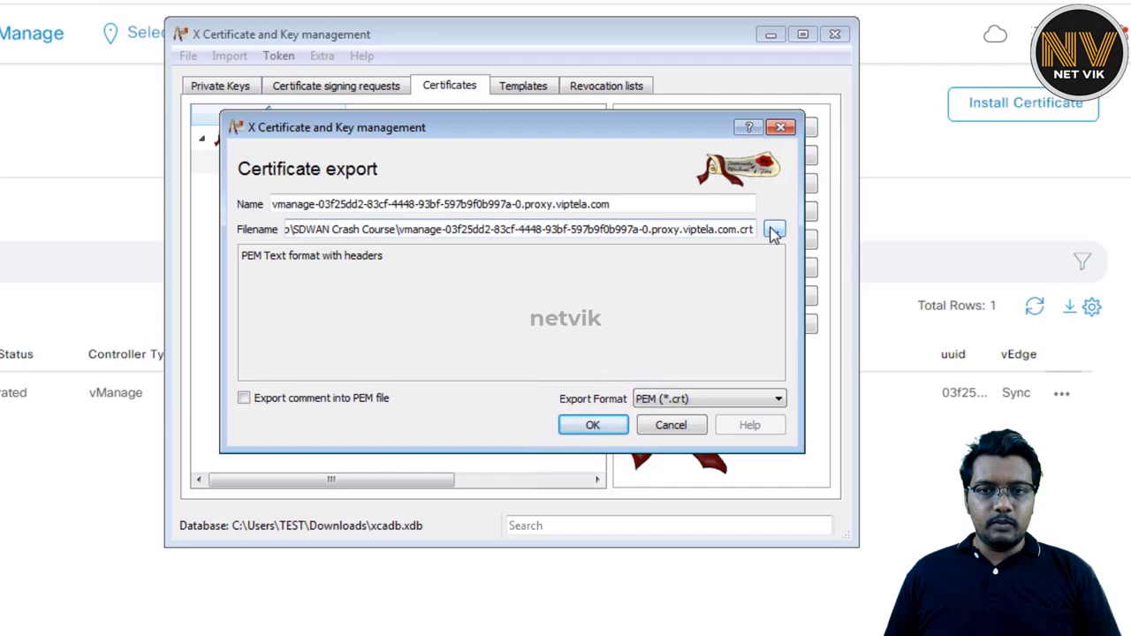
left_click(797, 257)
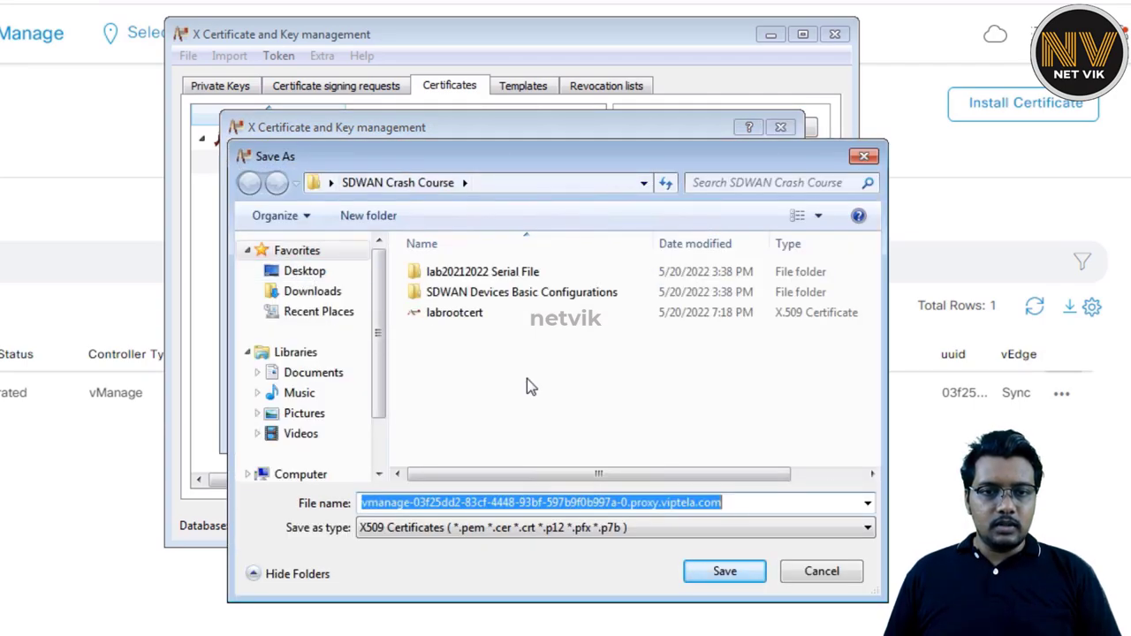
key("Tab")
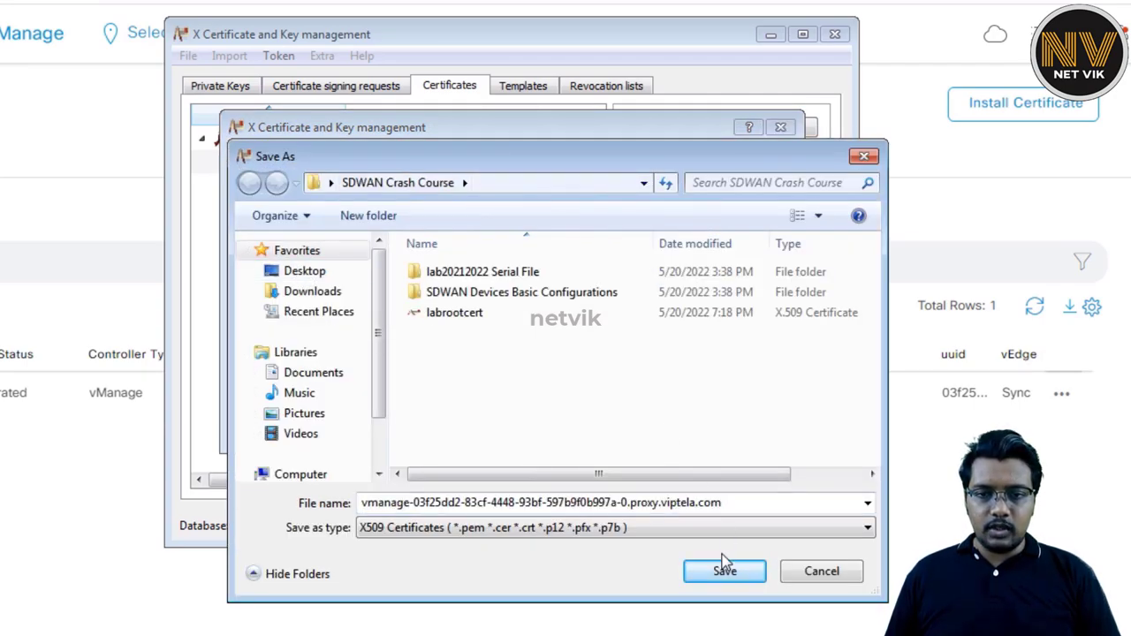
left_click(722, 573)
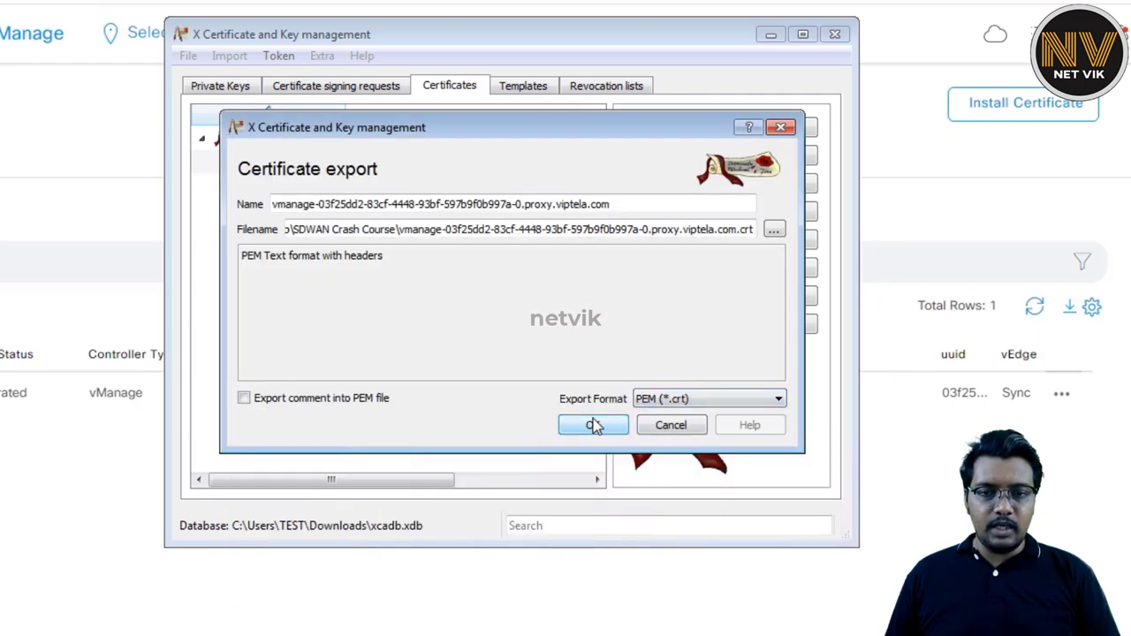
left_click(592, 425)
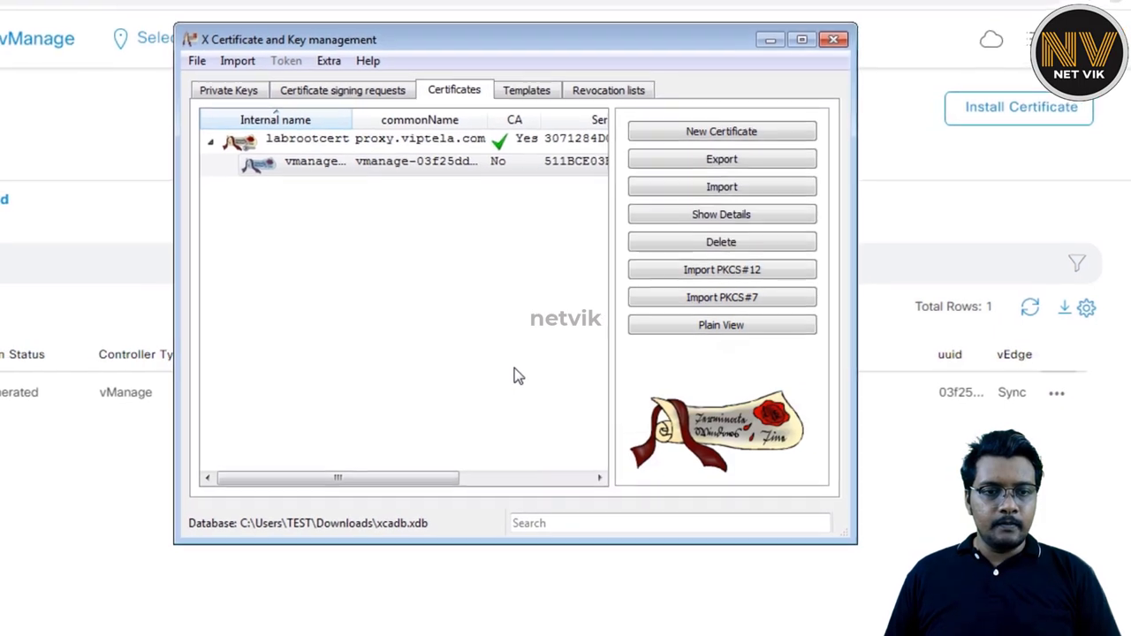
left_click(121, 529)
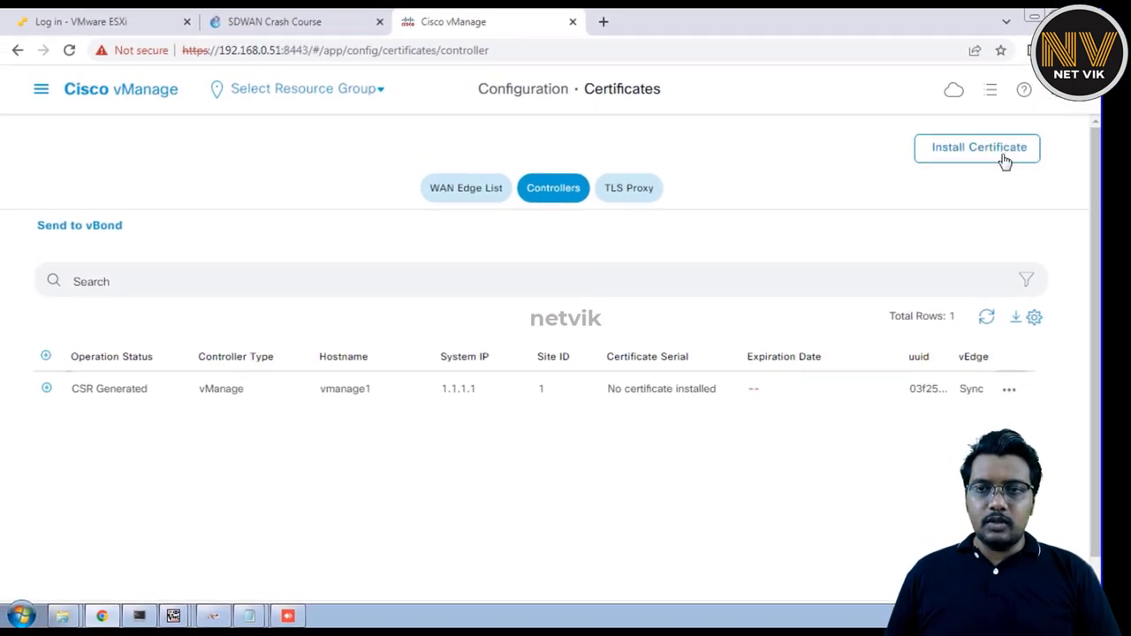
Install the vmanage .crt certificate file on vmanage1 and refresh the install task status
left_click(1005, 162)
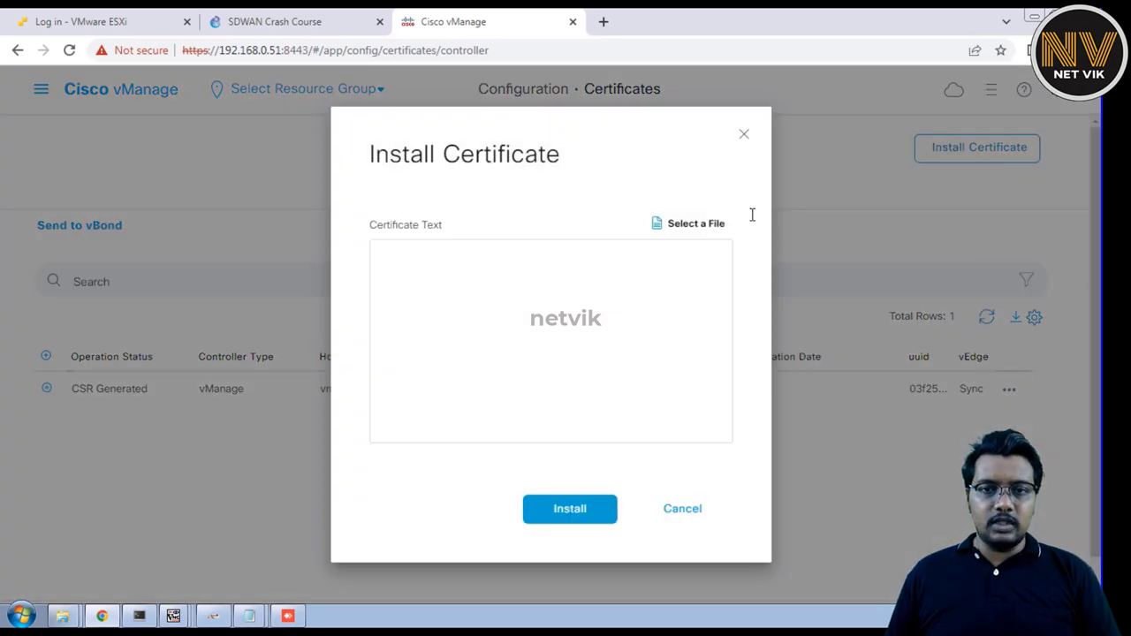
left_click(703, 227)
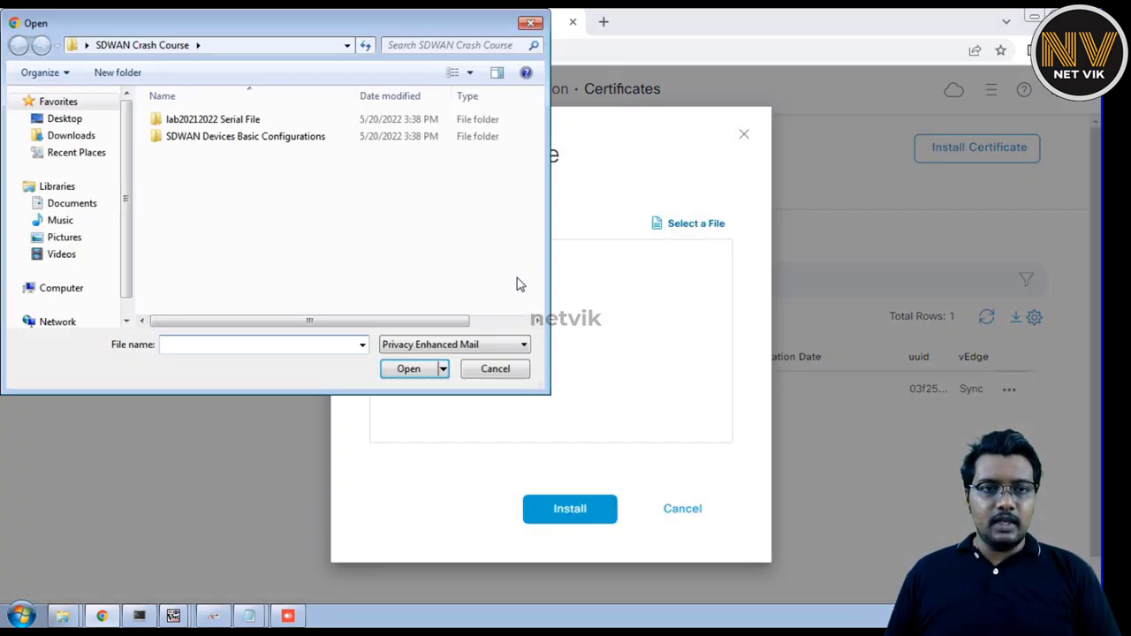
left_click(398, 345)
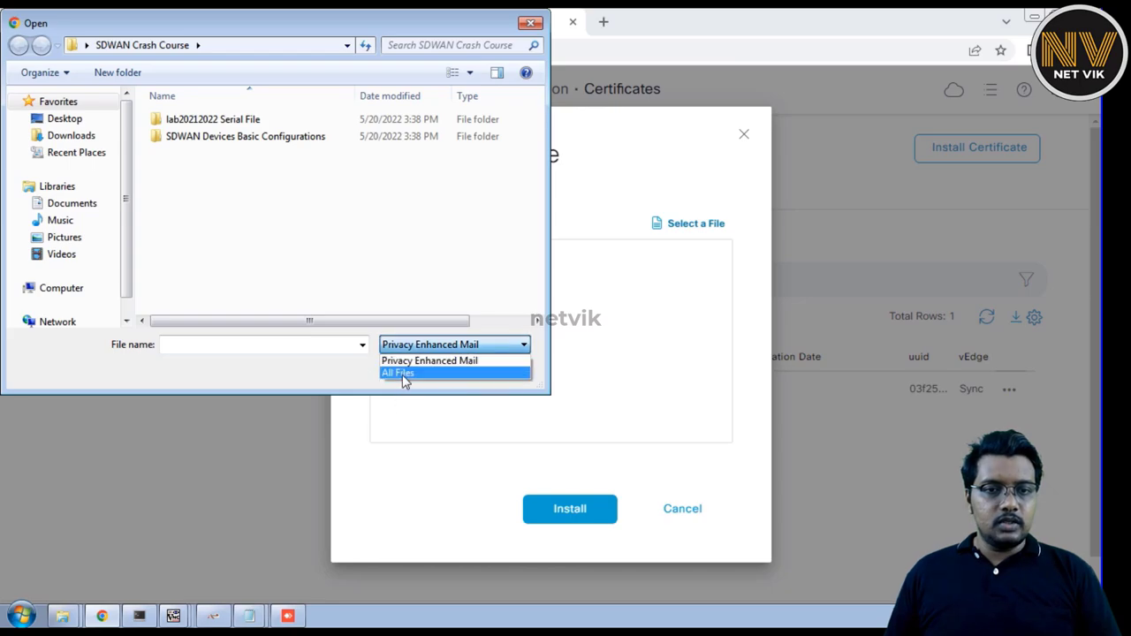
left_click(403, 373)
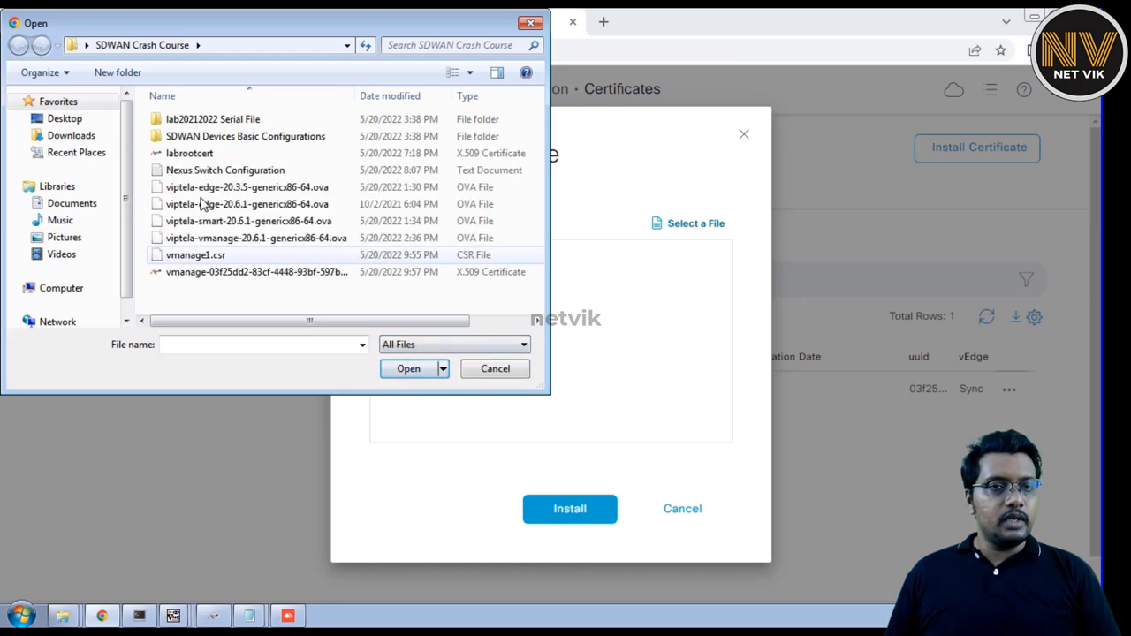
double_click(209, 274)
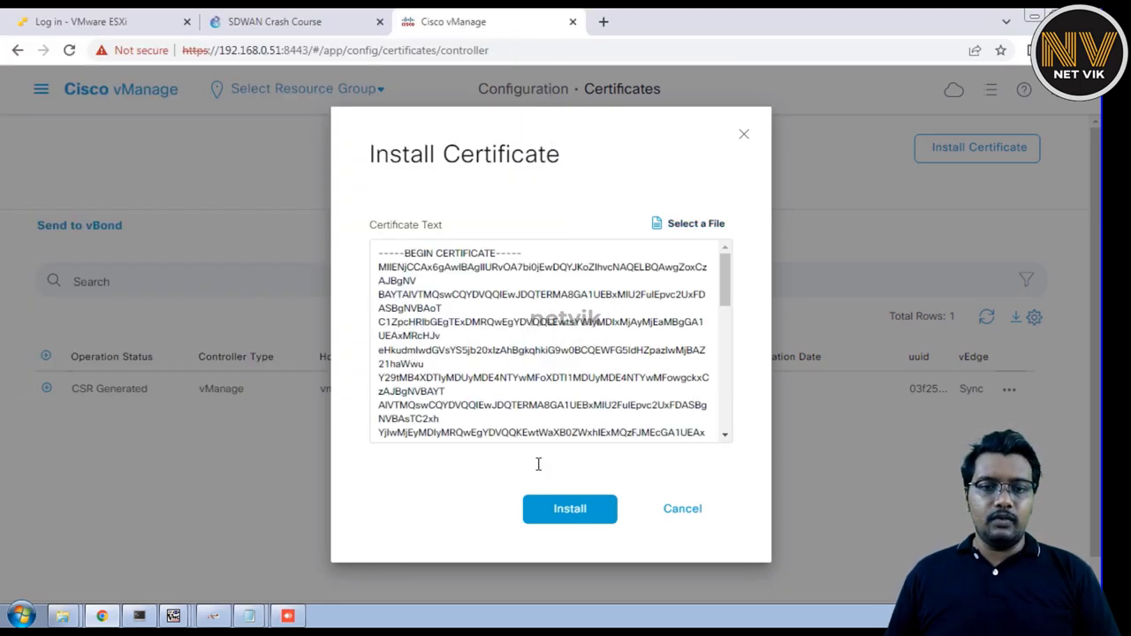
left_click(560, 514)
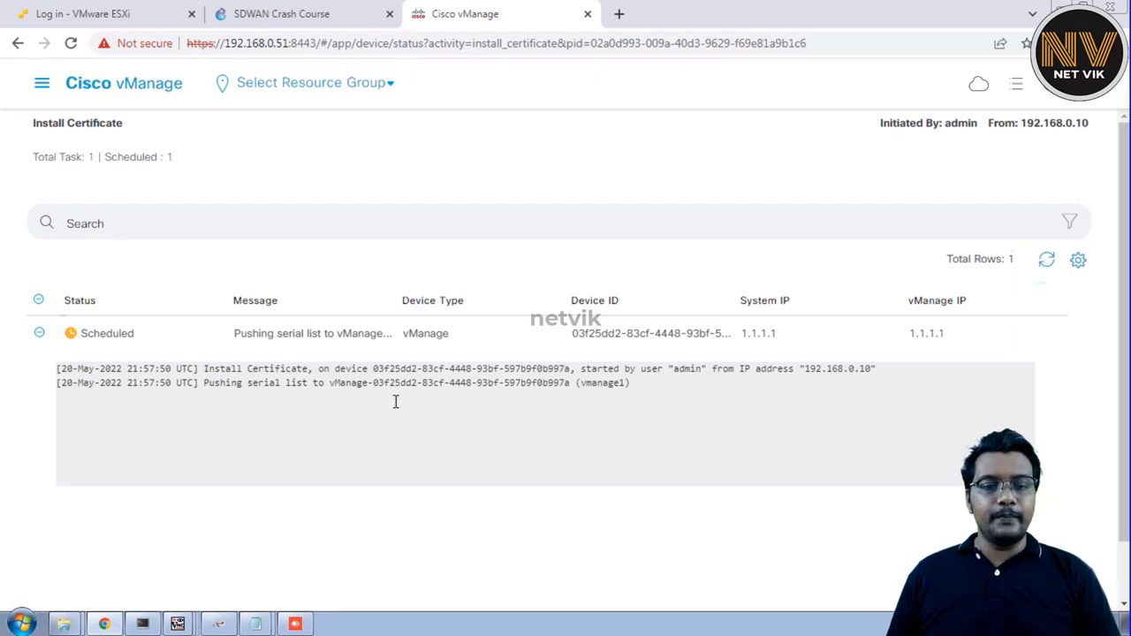
left_click(1047, 260)
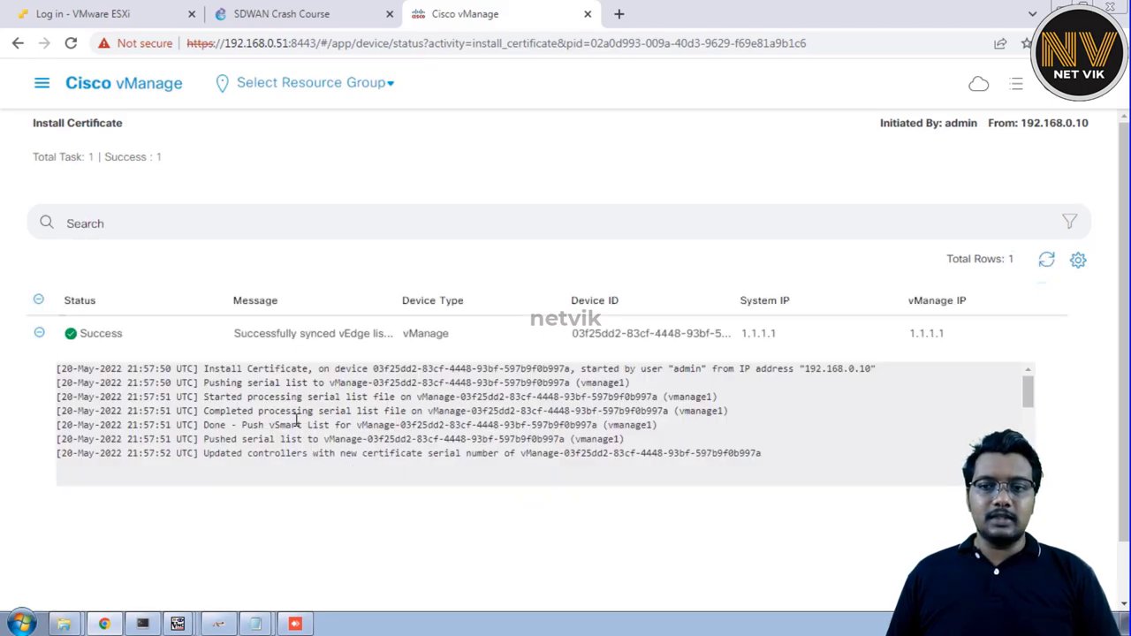
scroll(296, 423, "down", 5)
Verify vmanage1 under Configuration > Certificates > Controllers shows serial 511BCE03B6E2D231, vBond Updated
left_click(41, 82)
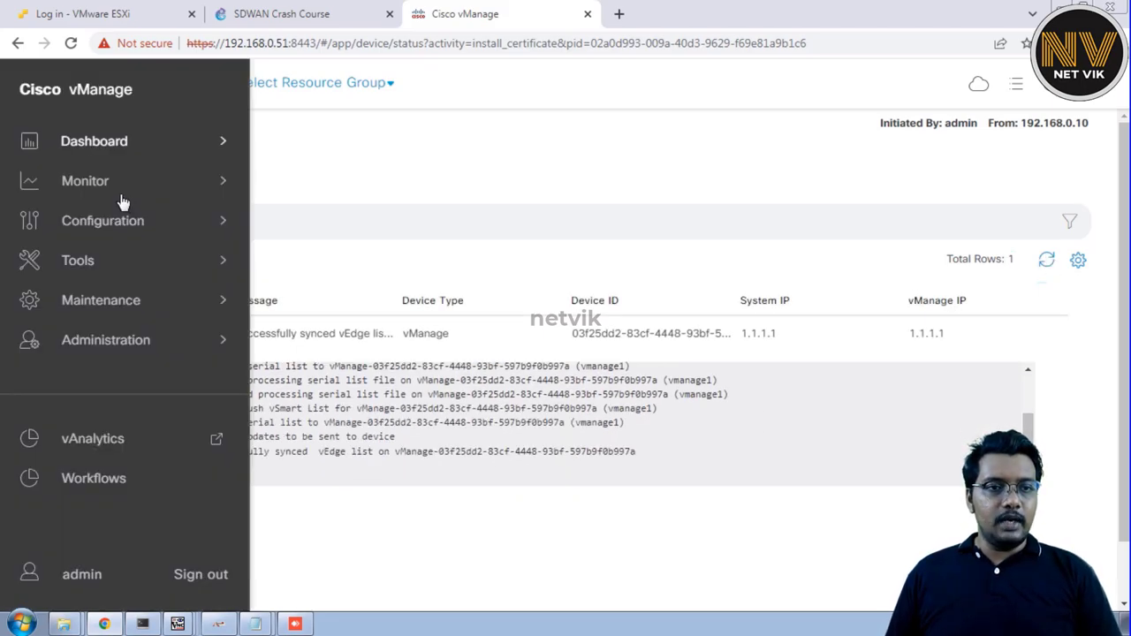
left_click(119, 221)
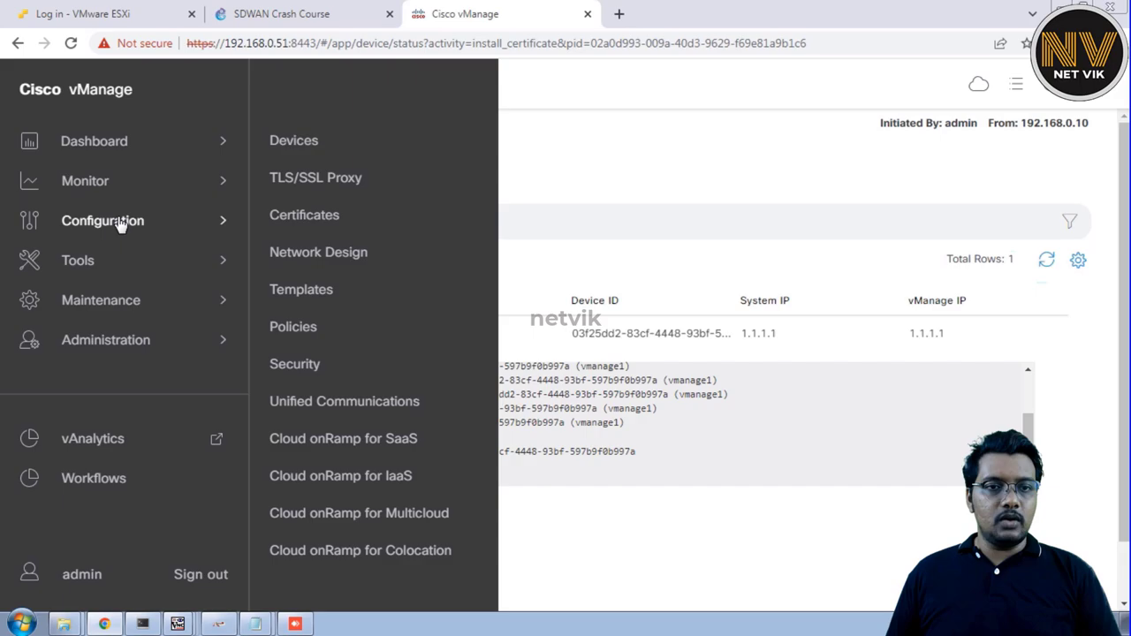
left_click(334, 225)
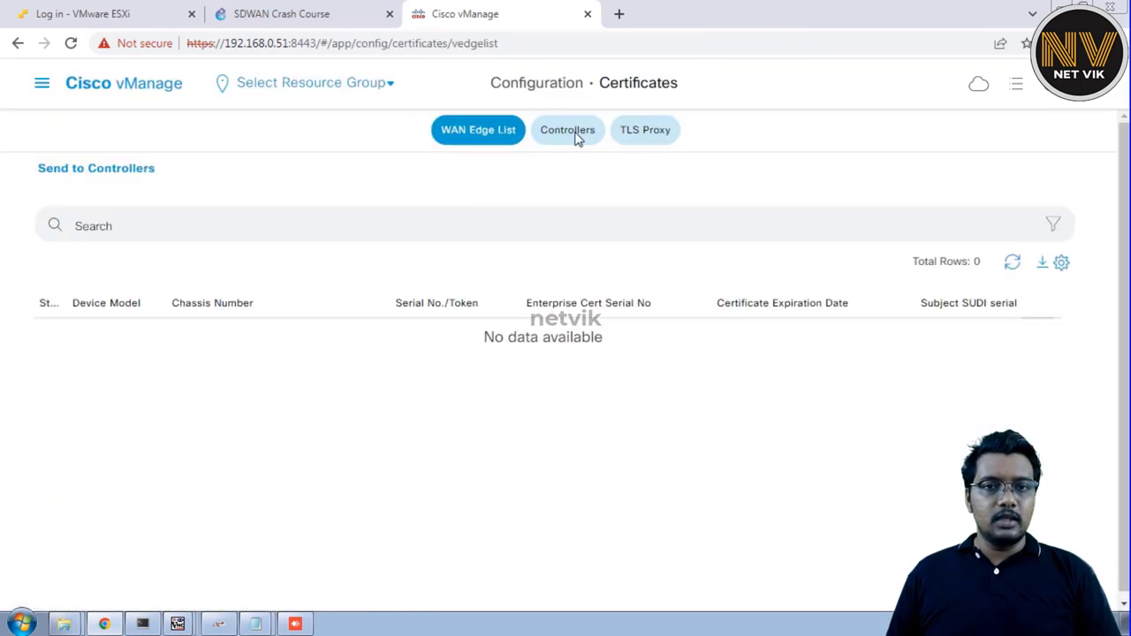
left_click(570, 132)
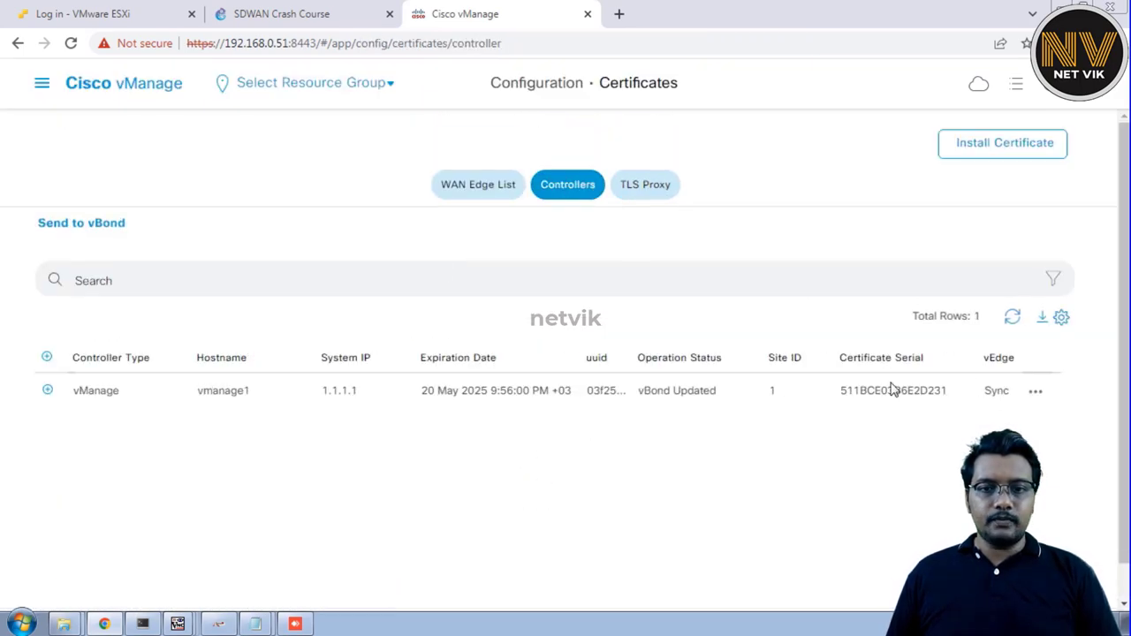
left_click(48, 391)
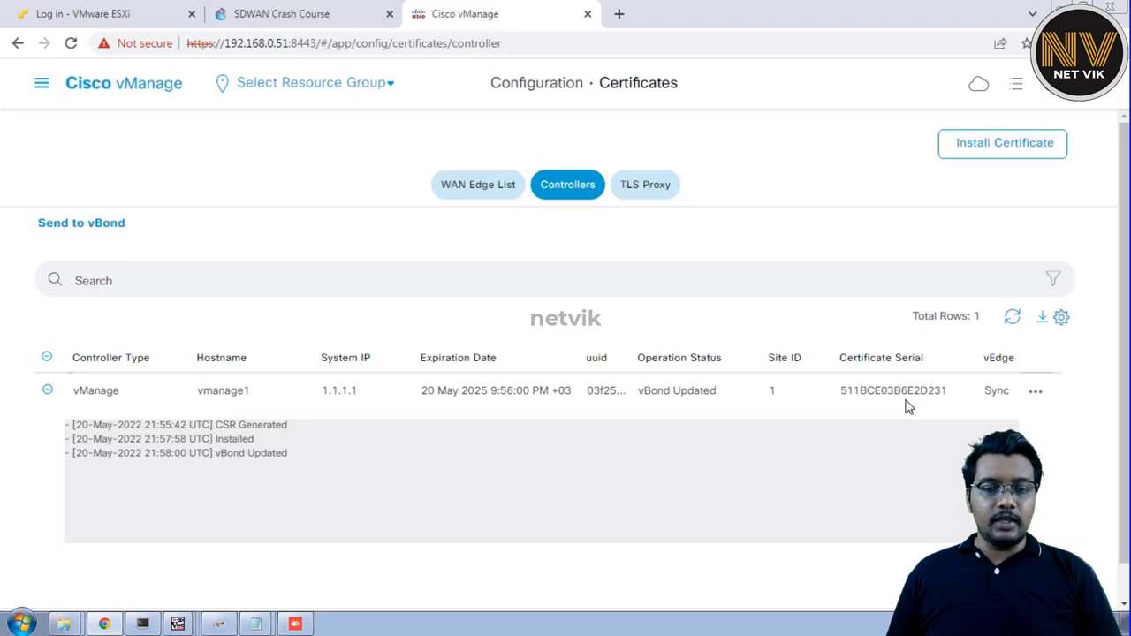
left_click(143, 624)
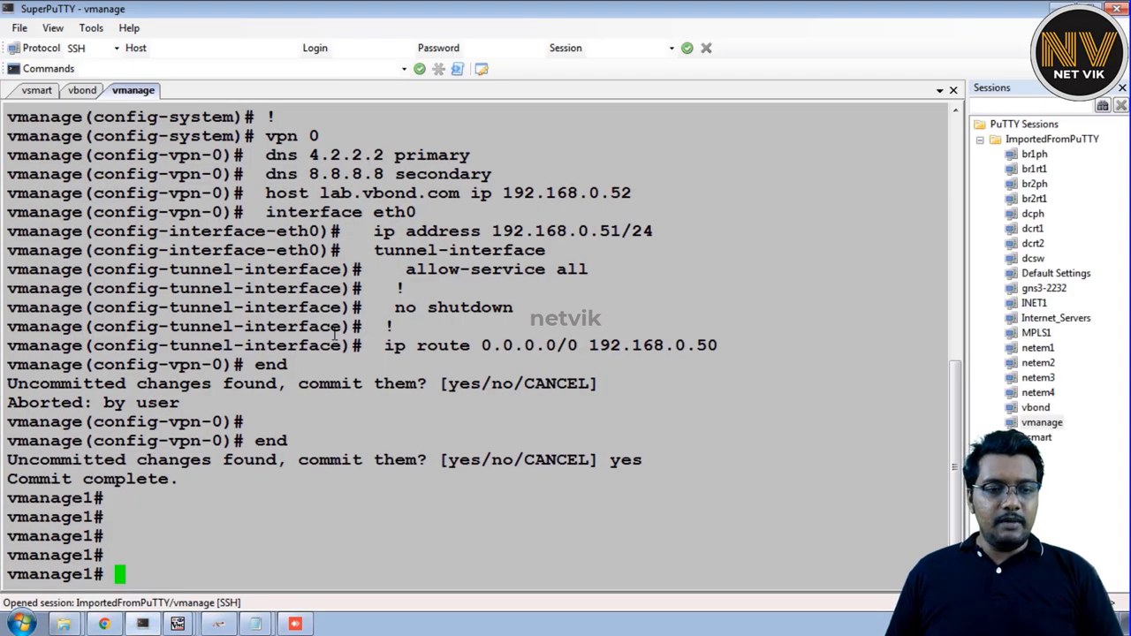
Run show control local-properties on vmanage and page through its output
key("Return")
key("Return")
key("Return")
key("Return")
type("show ")
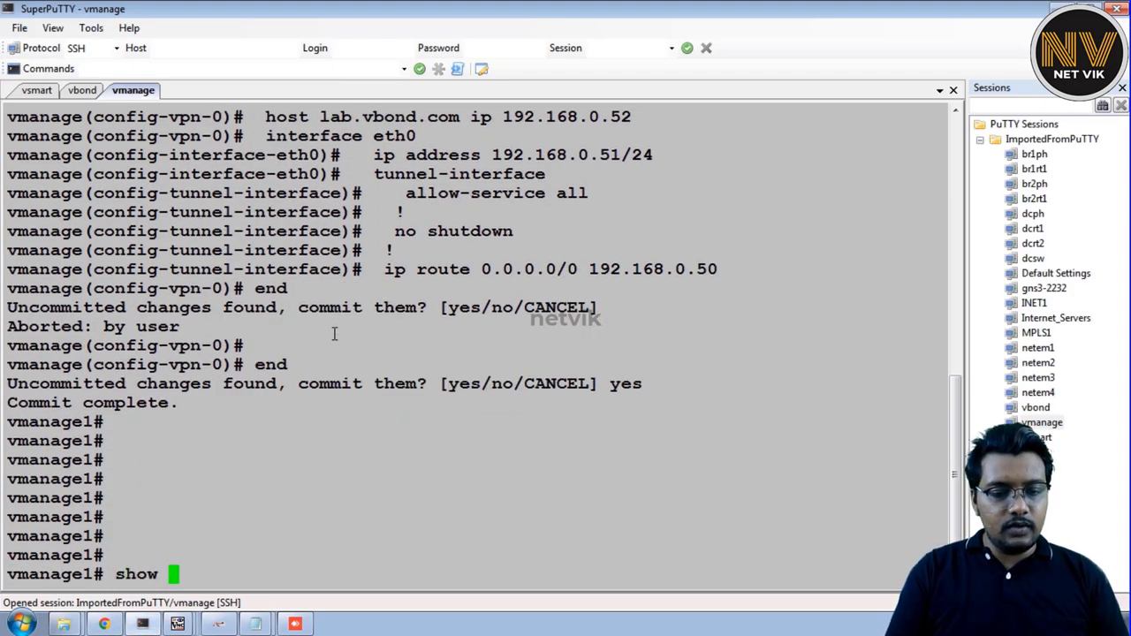
type("control ")
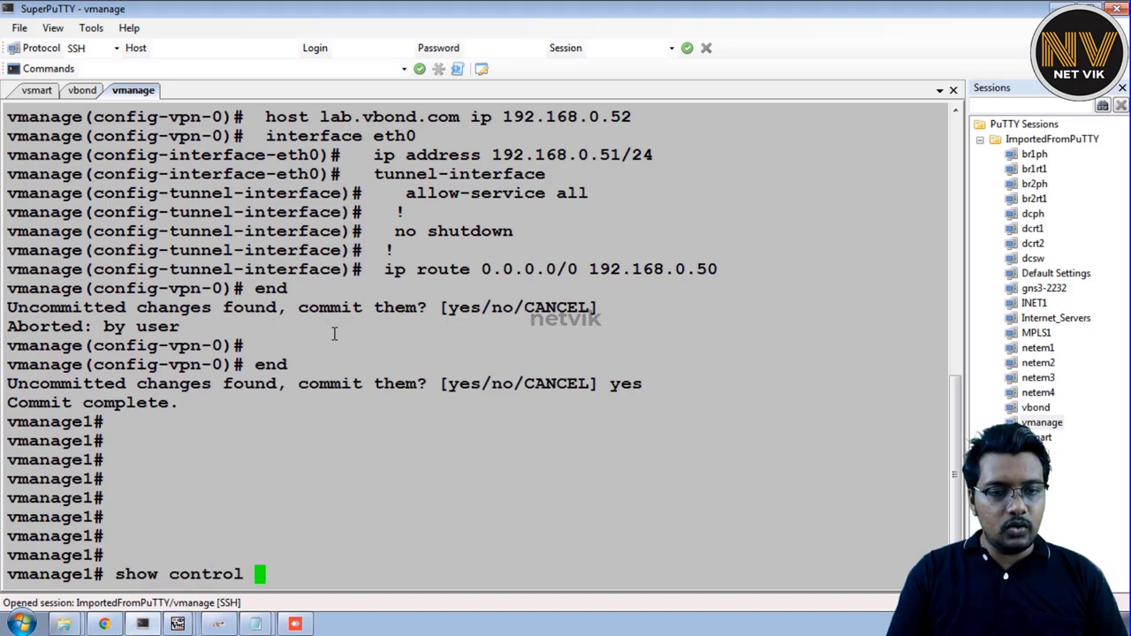
type("loca")
key("Tab")
key("Return")
key("space")
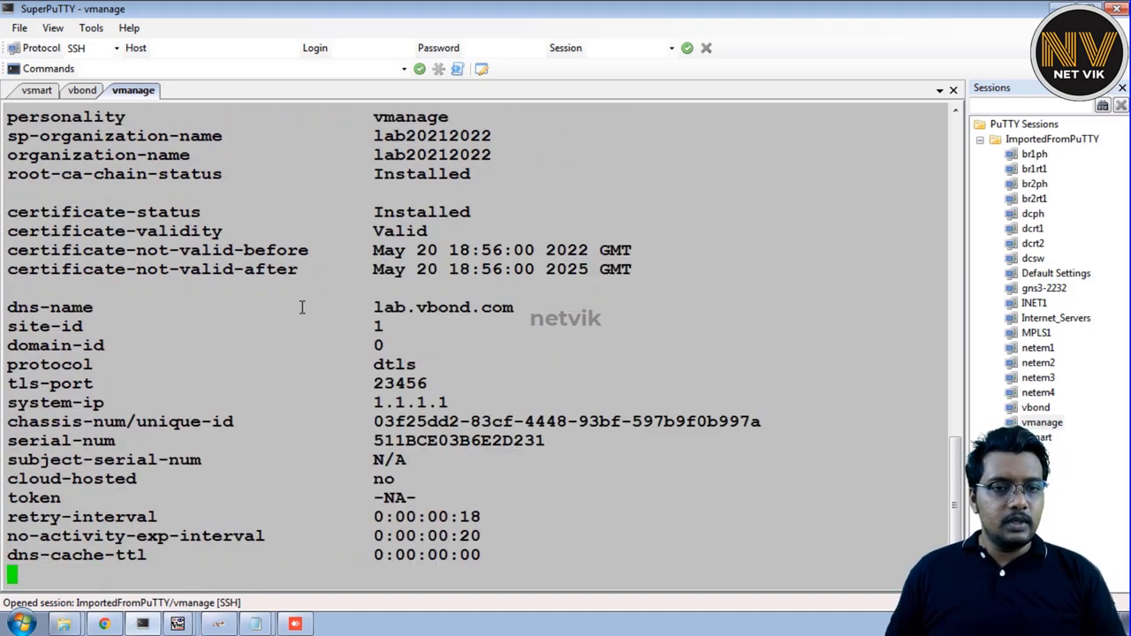
key("space")
scroll(301, 306, "up", 3)
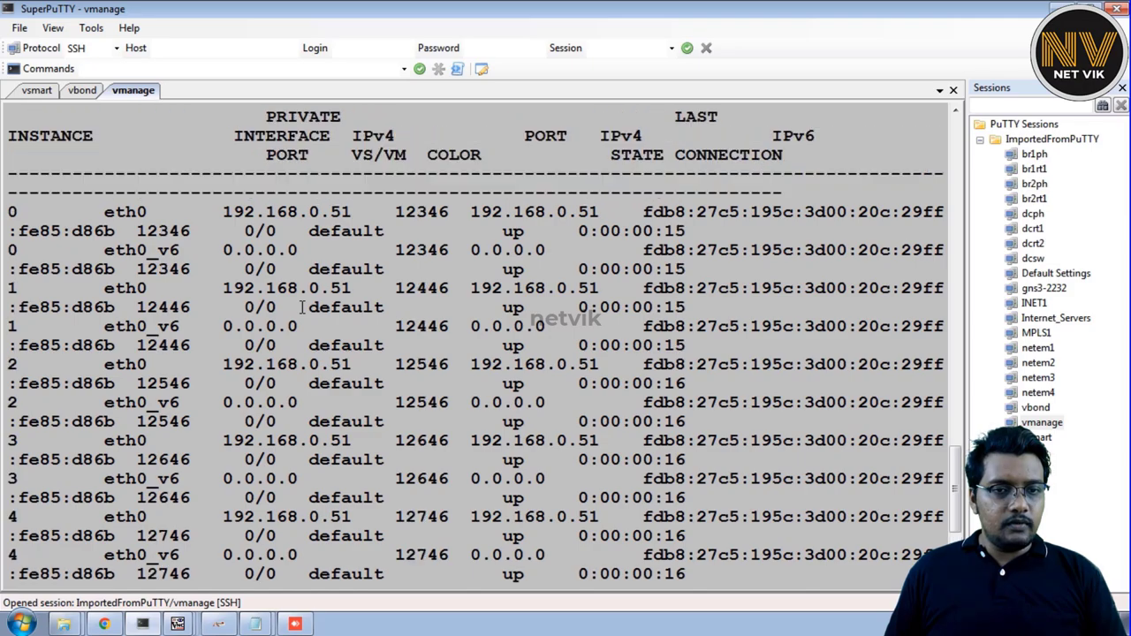
scroll(301, 307, "up", 5)
scroll(301, 307, "down", 9)
key("space")
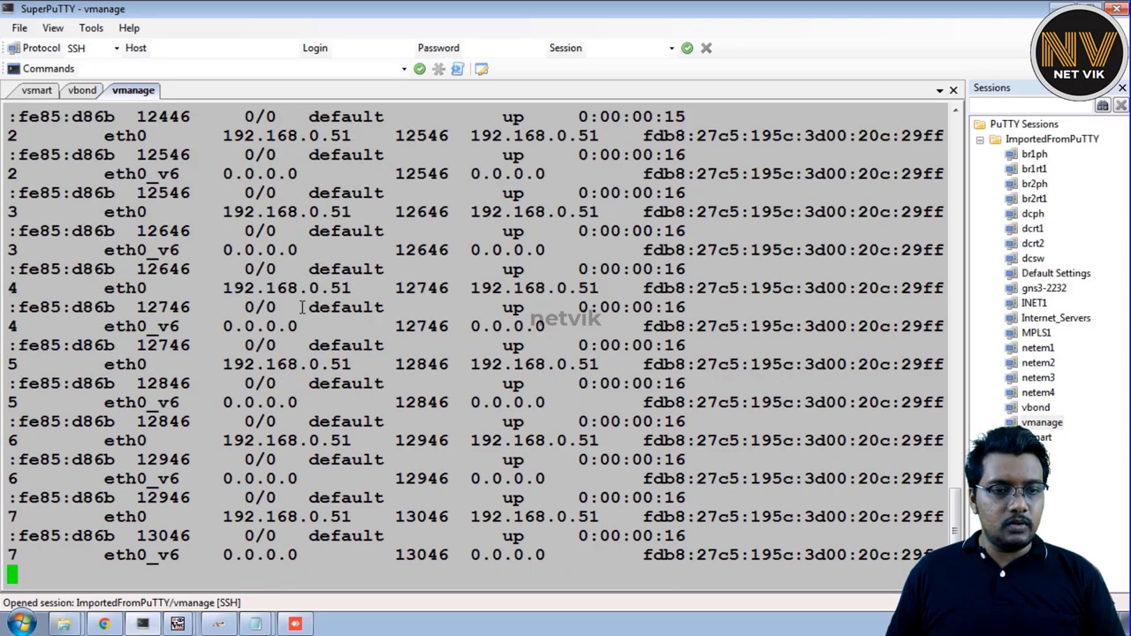
key("q")
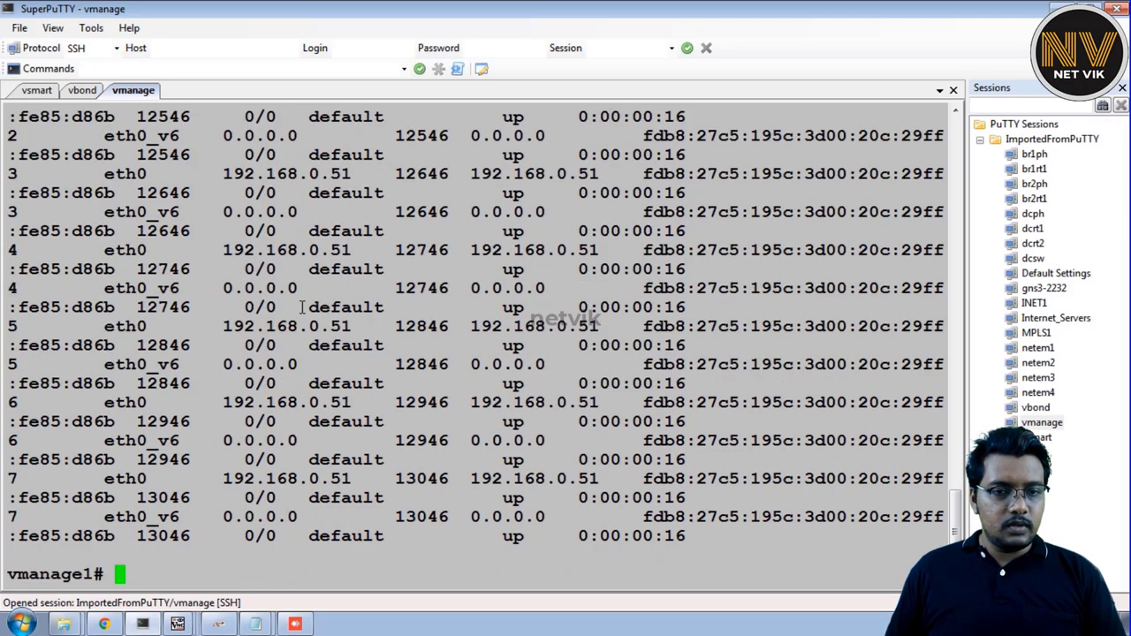
Highlight the certificate block and its expiry date May 20 18:56:00 2025
scroll(301, 307, "up", 15)
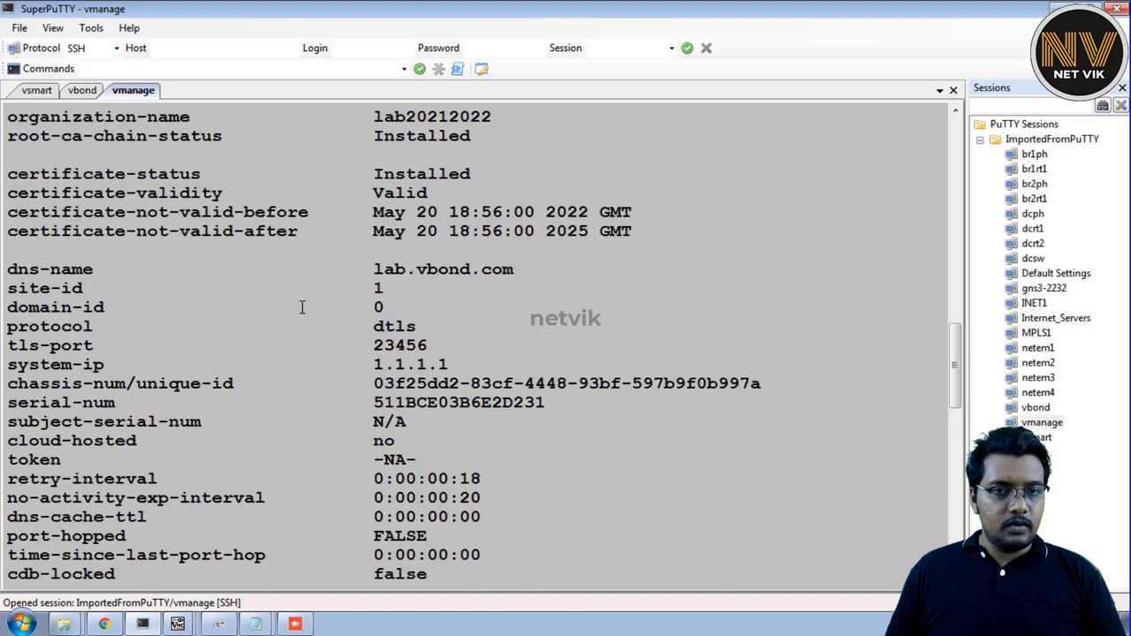
scroll(302, 307, "up", 4)
left_click_drag(18, 404, 51, 404)
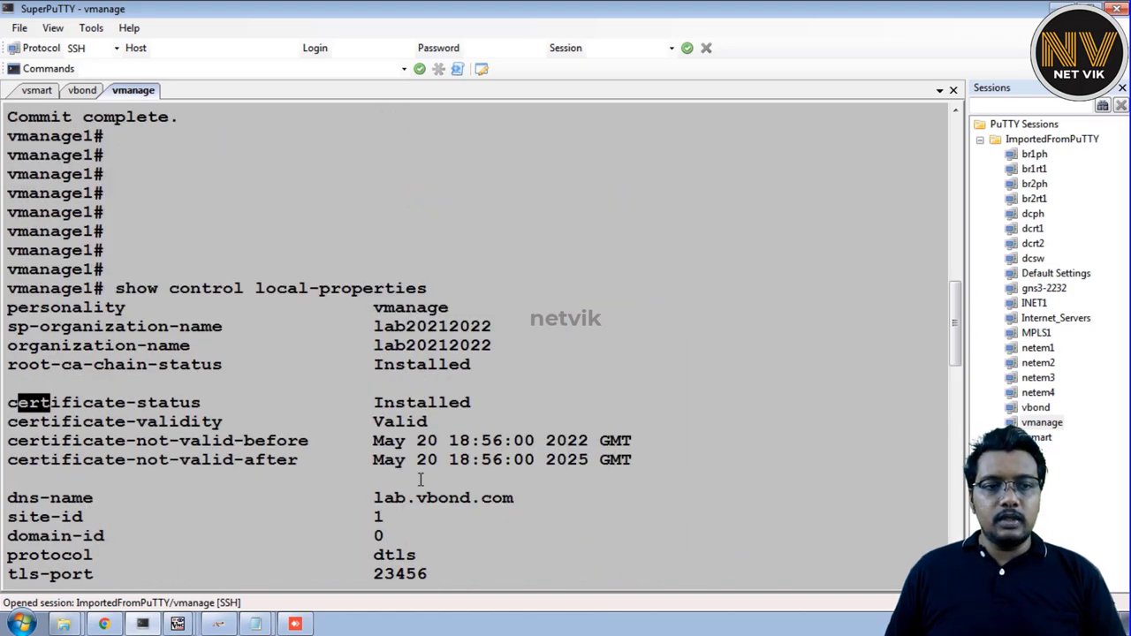
left_click_drag(420, 479, 415, 464)
left_click(415, 464)
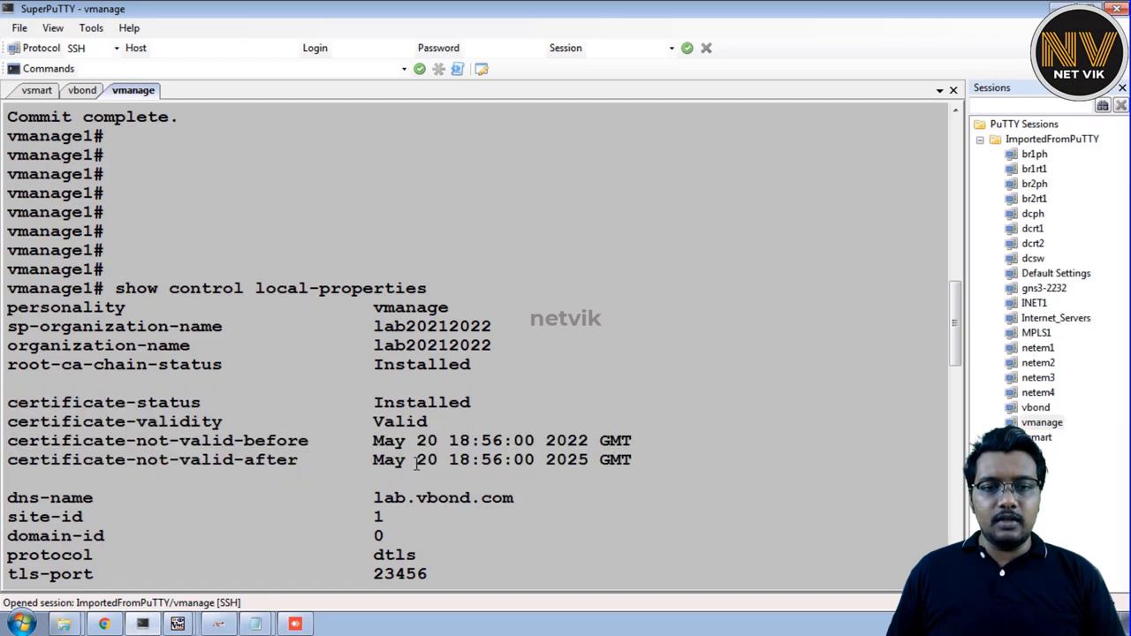
left_click_drag(372, 459, 590, 459)
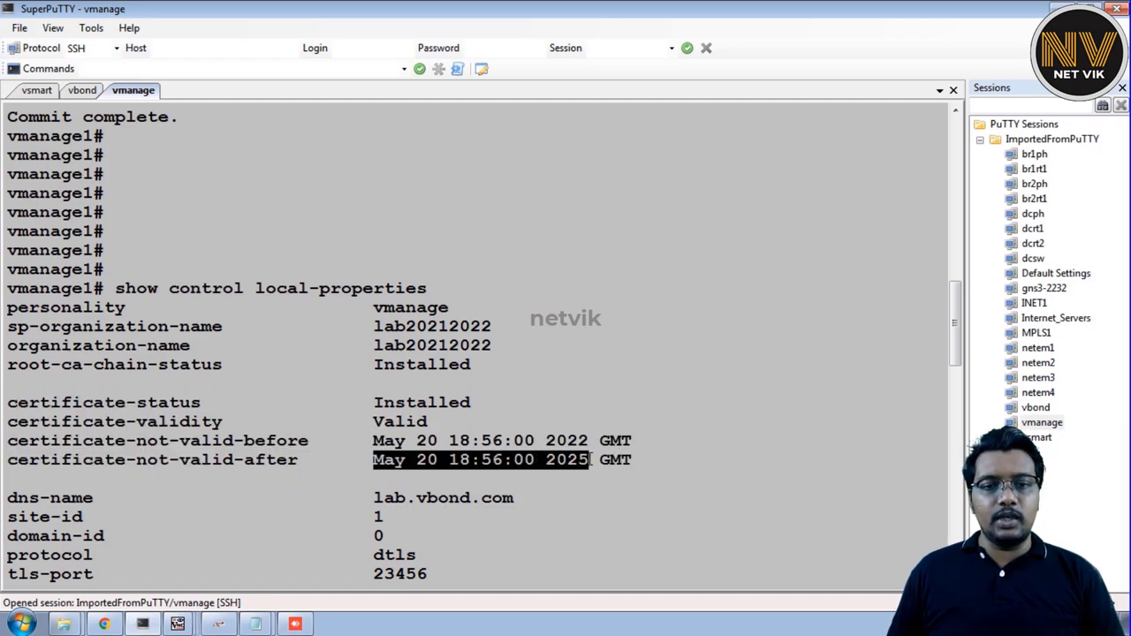
left_click(590, 459)
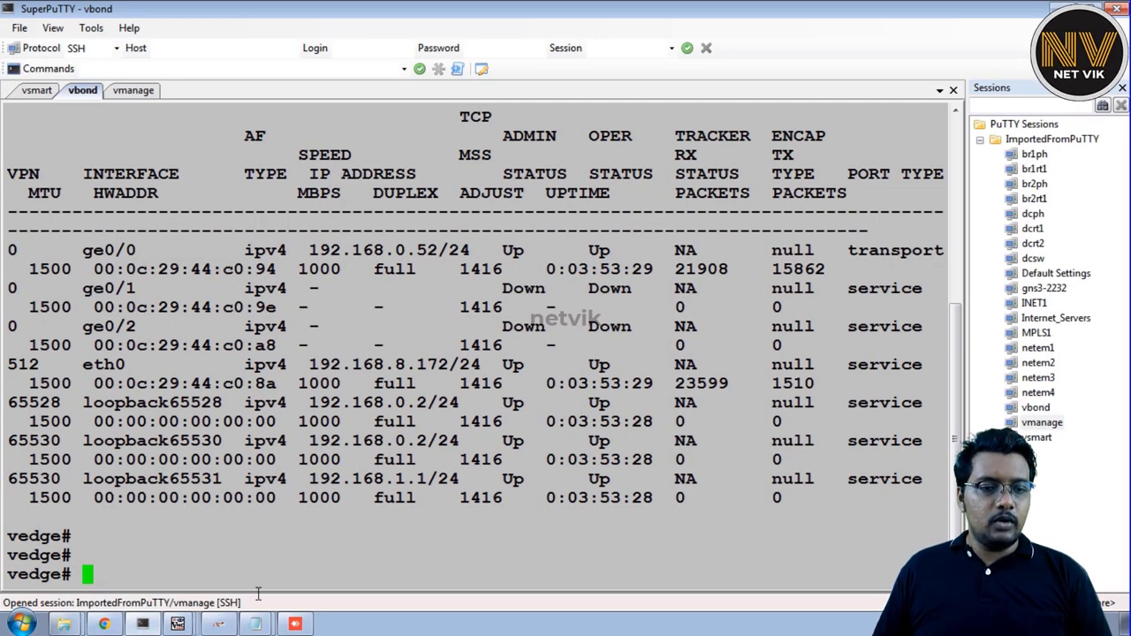
In the vbond1 template, set host-name vbond, location chennai, system-ip 1.1.1.2 and site-id 1
mouse_move(257, 625)
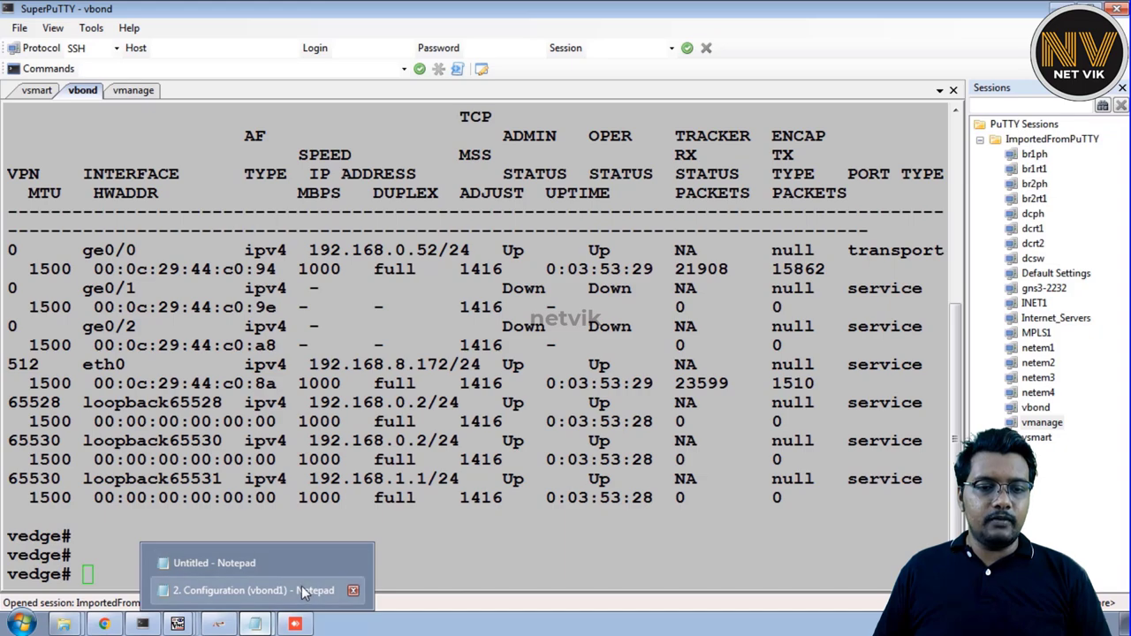
left_click(256, 590)
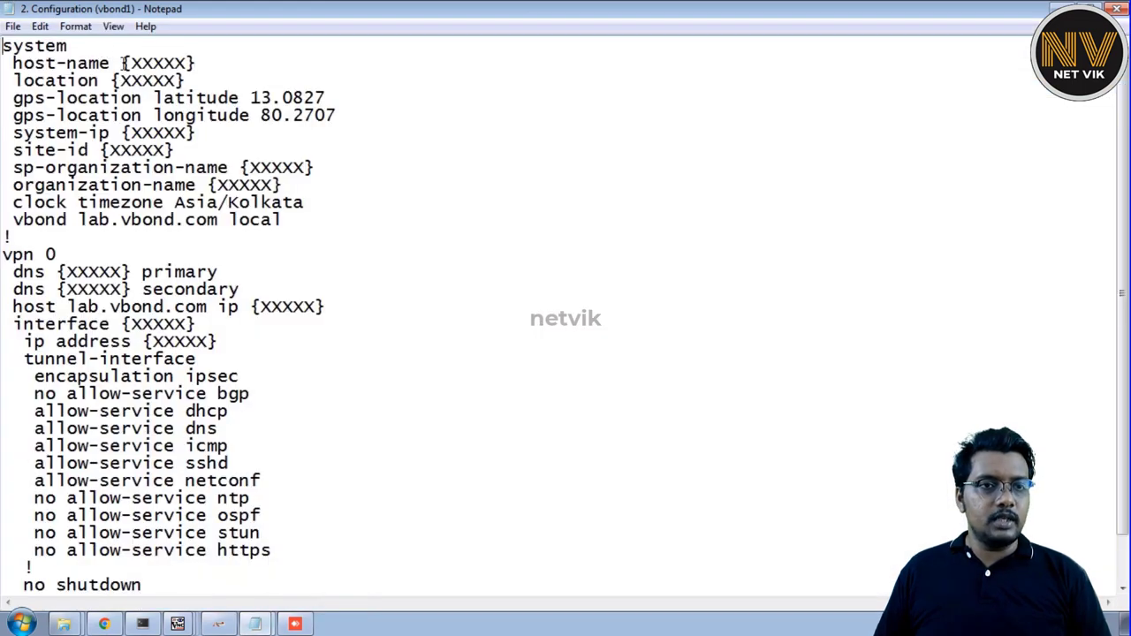
key("shift+Right")
key("shift+Right")
key("shift+Right")
key("shift+Right")
key("shift+Right")
key("shift+Right")
key("shift+Right")
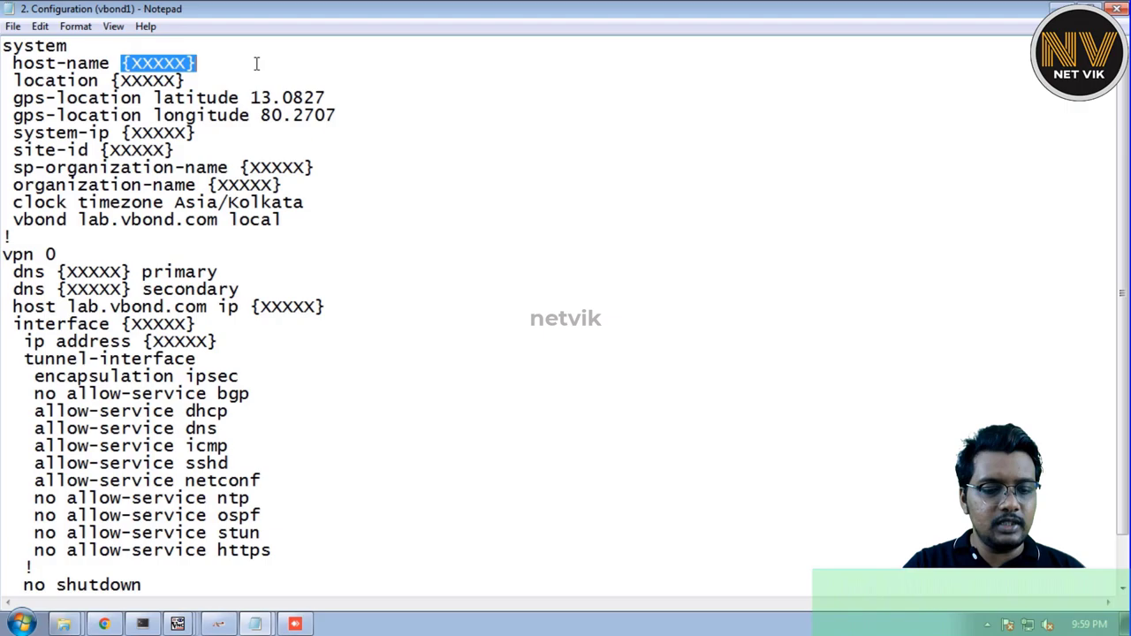
type("vbon")
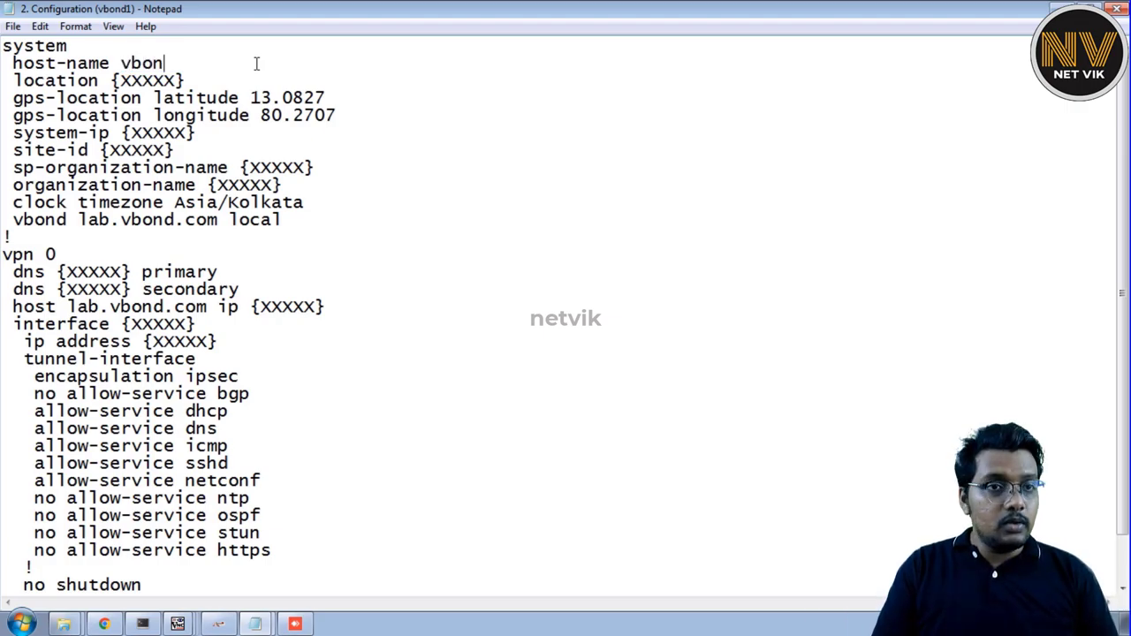
type("d1")
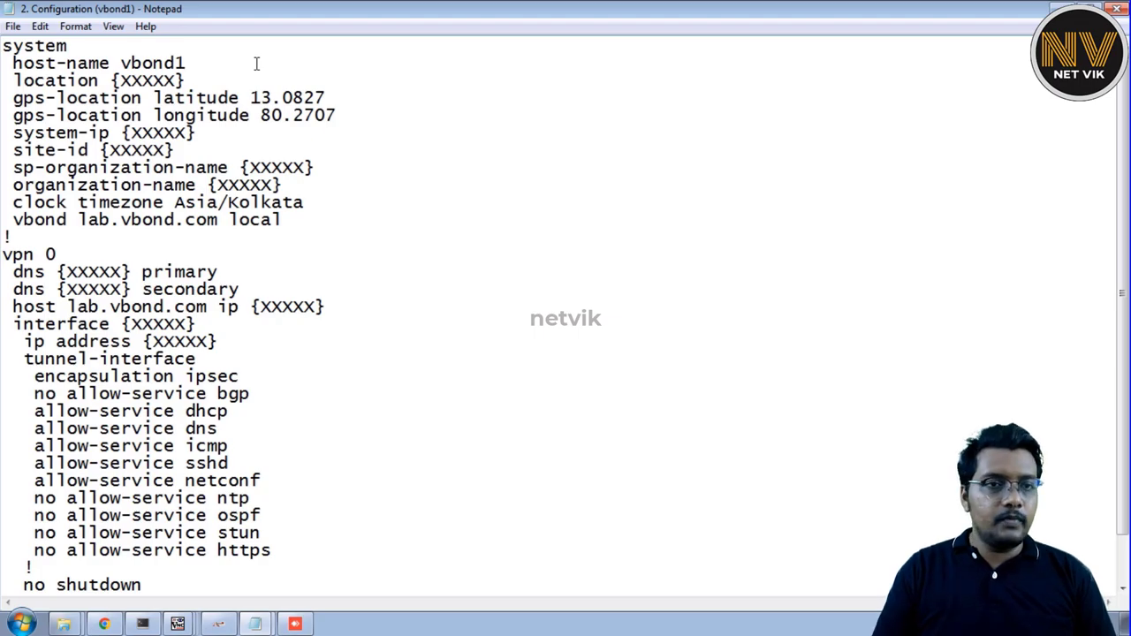
key("BackSpace")
left_click_drag(186, 81, 112, 81)
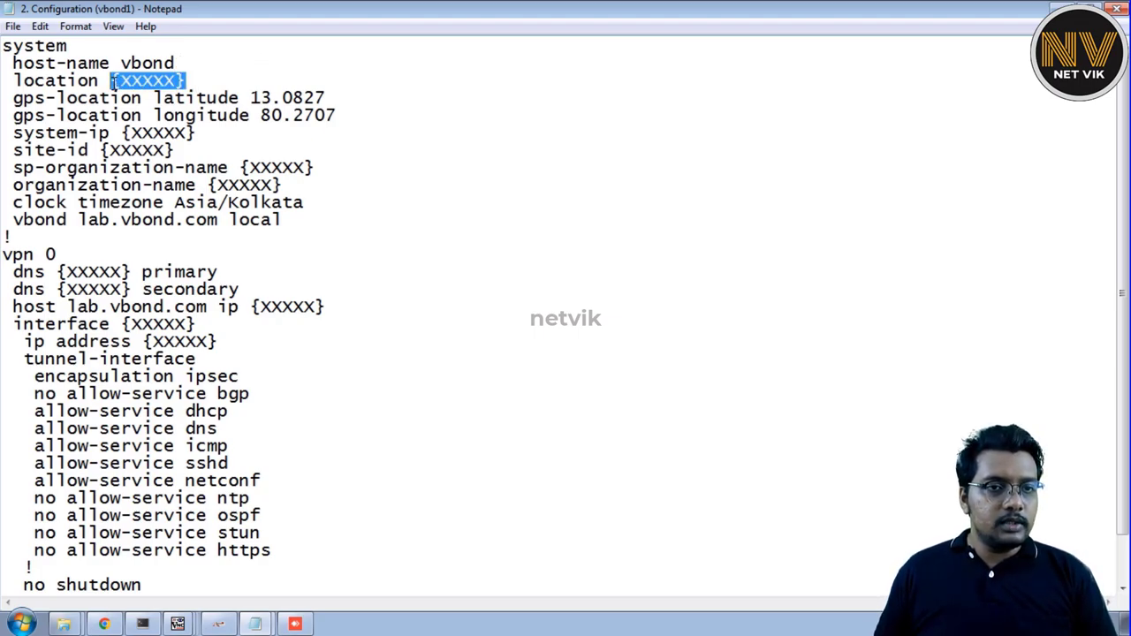
type("checnna")
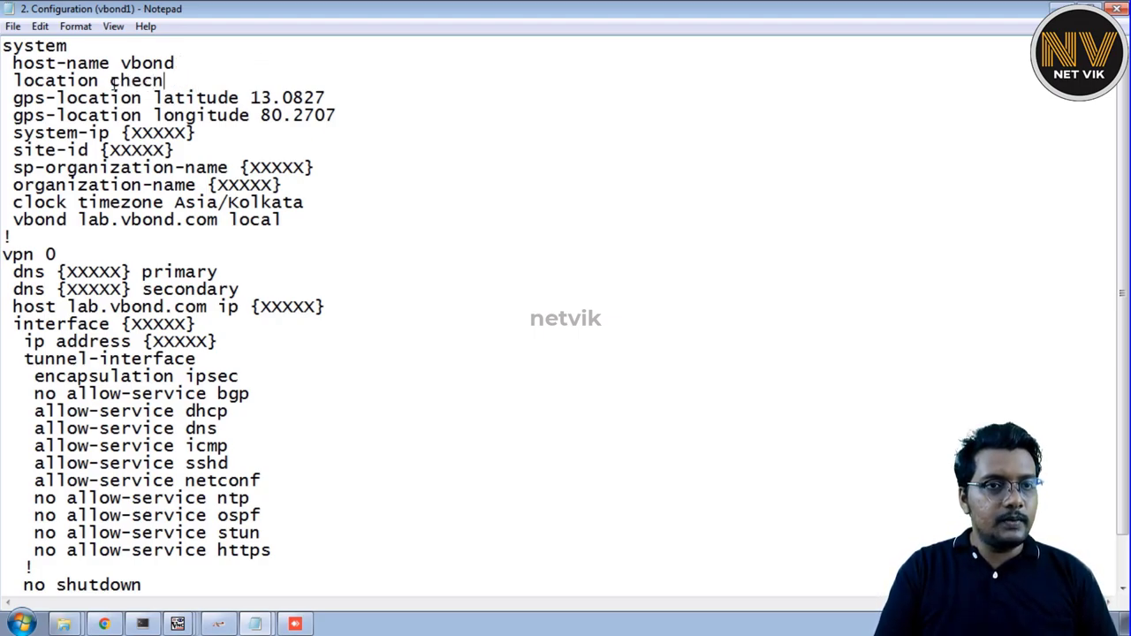
key("BackSpace")
key("BackSpace")
key("BackSpace")
key("BackSpace")
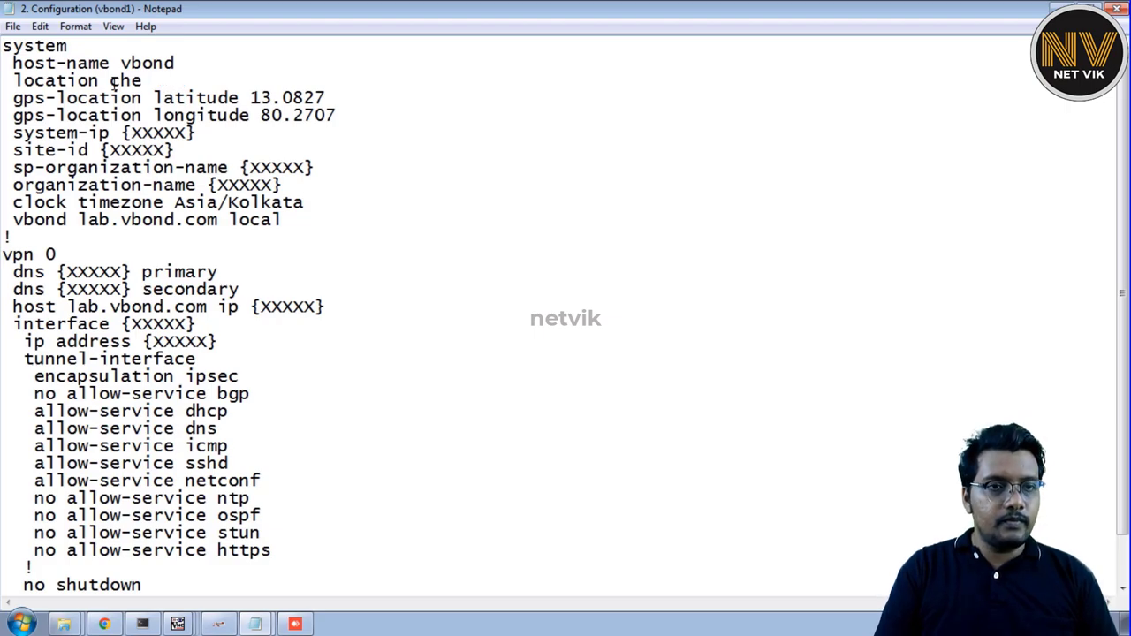
type("nnai")
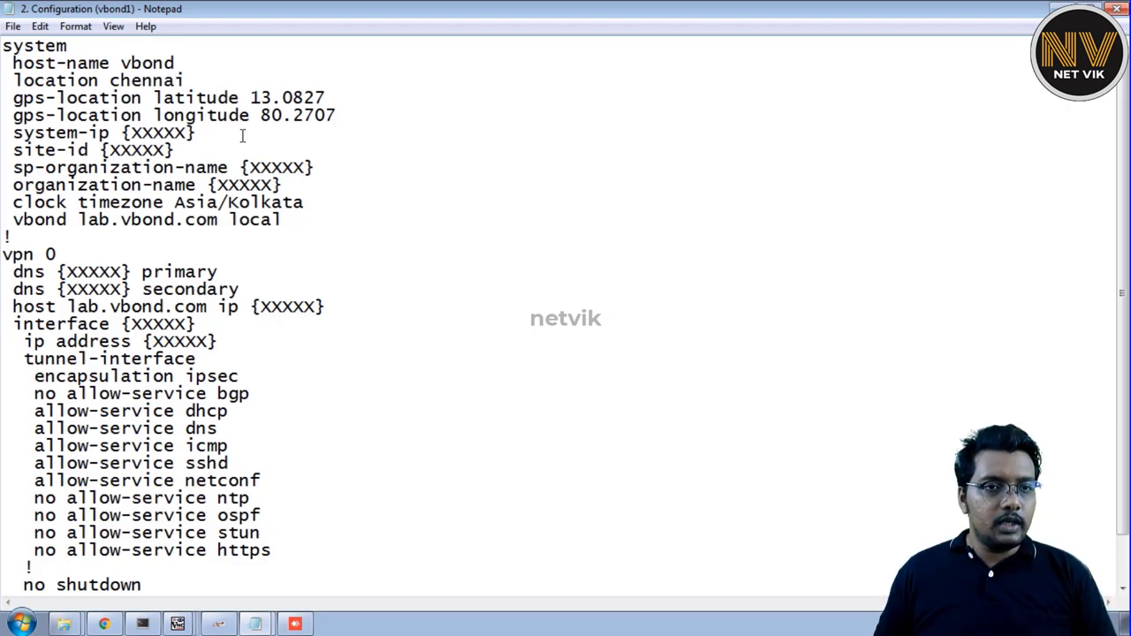
left_click_drag(121, 134, 242, 135)
type("1.1.1.")
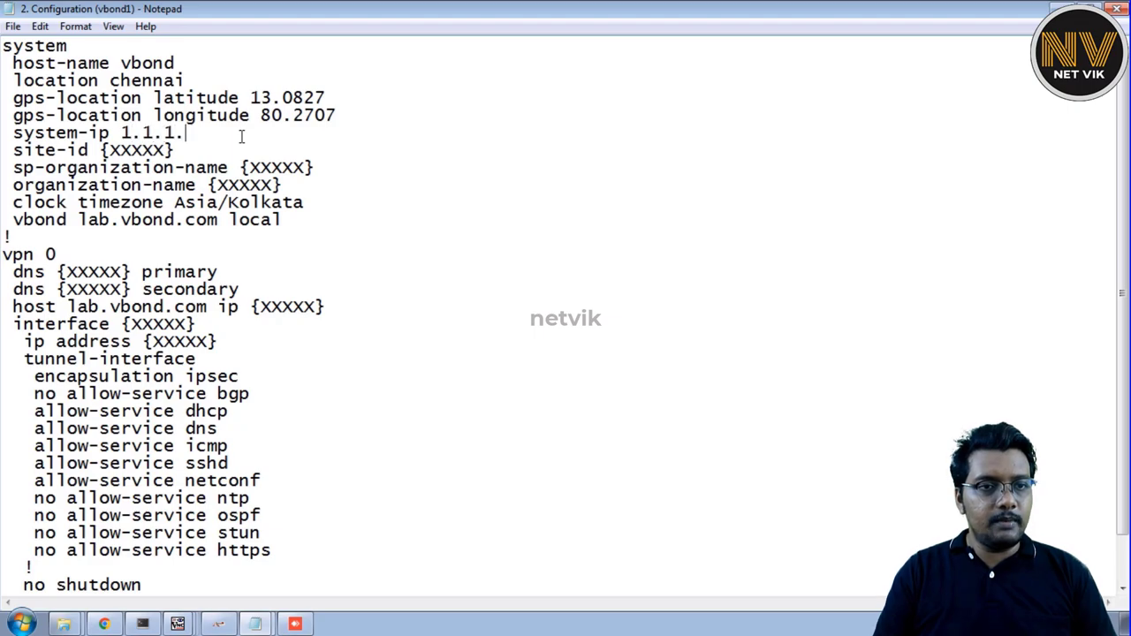
type("2")
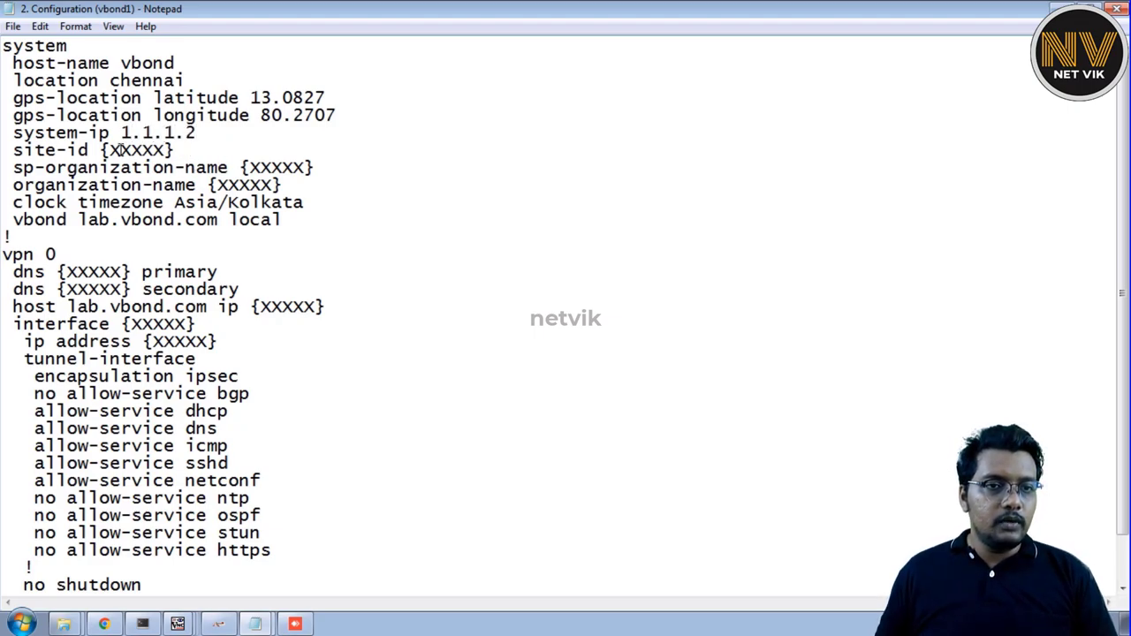
left_click_drag(176, 150, 99, 152)
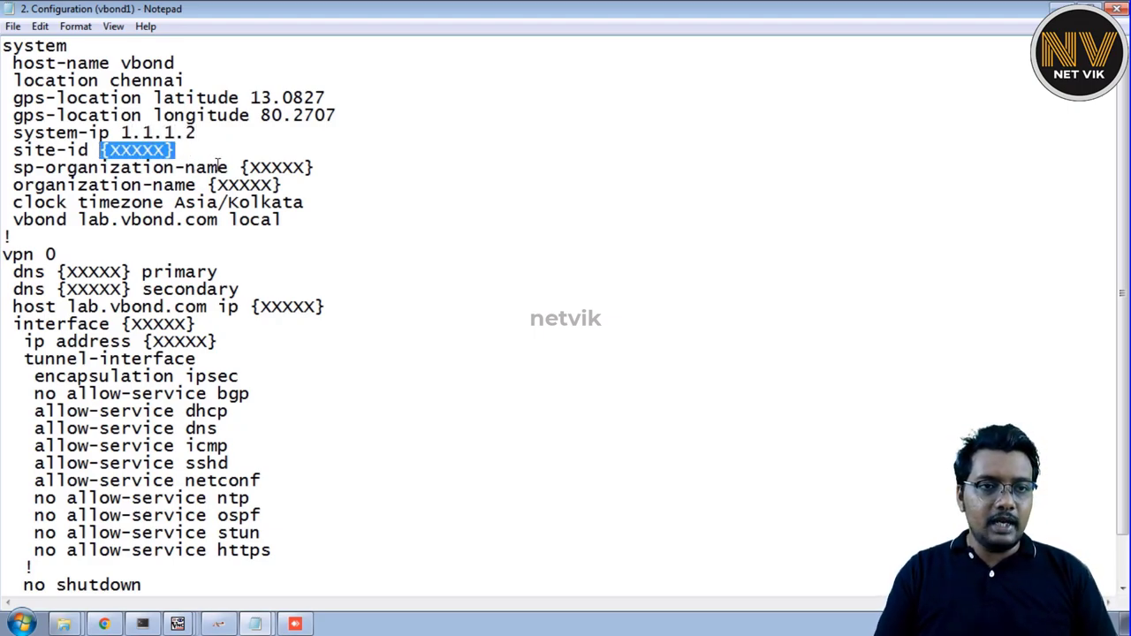
type("1")
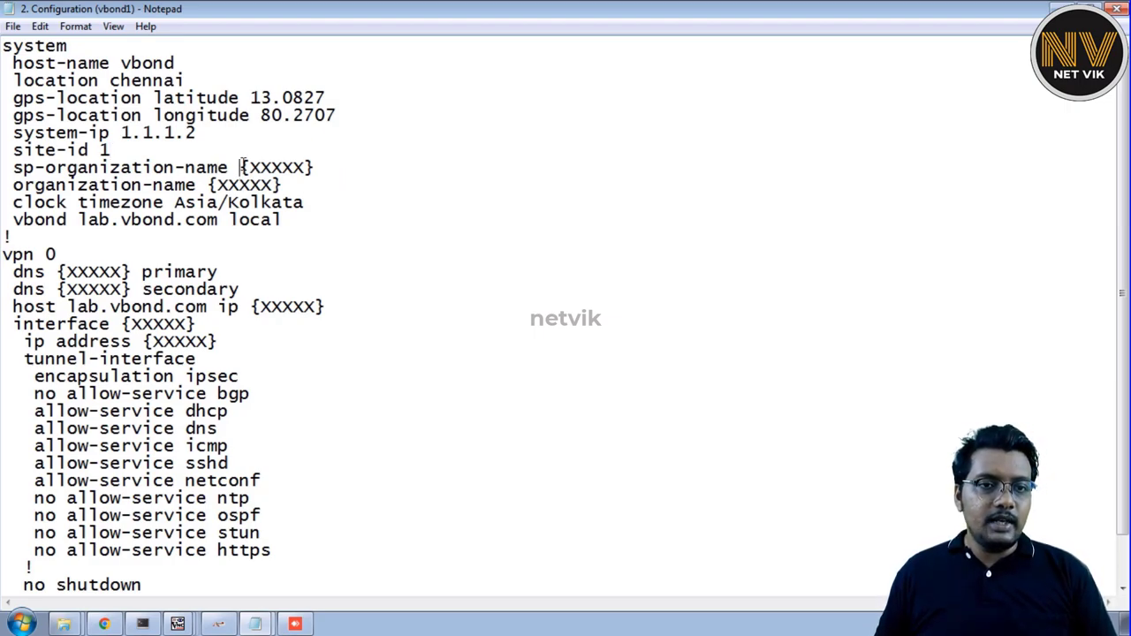
Set both sp-organization-name and organization-name to lab20212022
left_click_drag(240, 167, 332, 171)
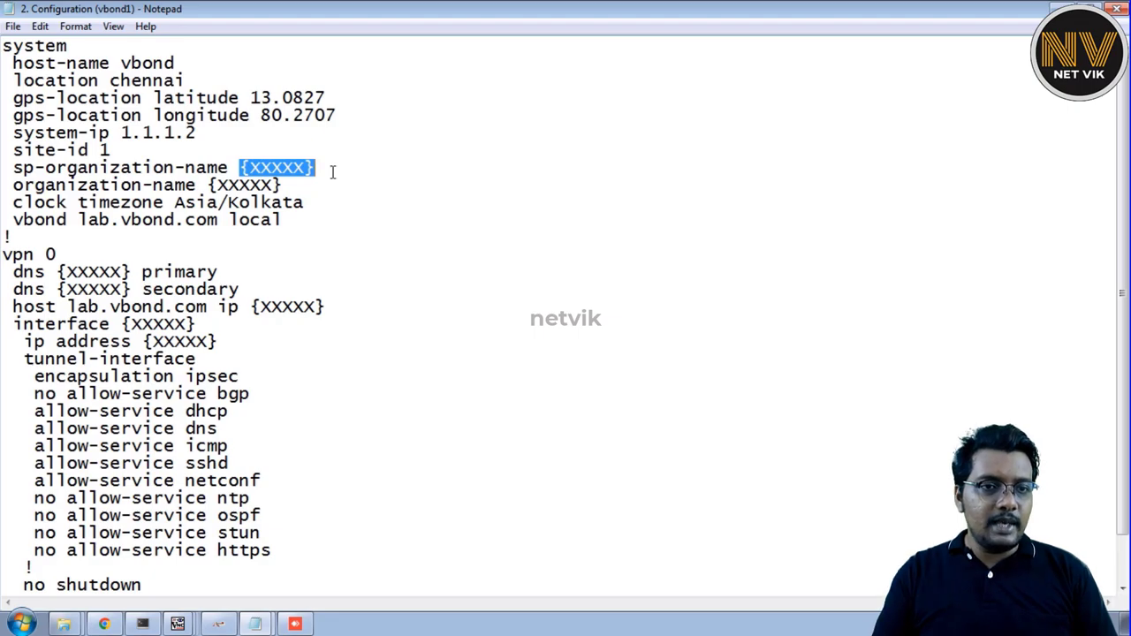
type("lab")
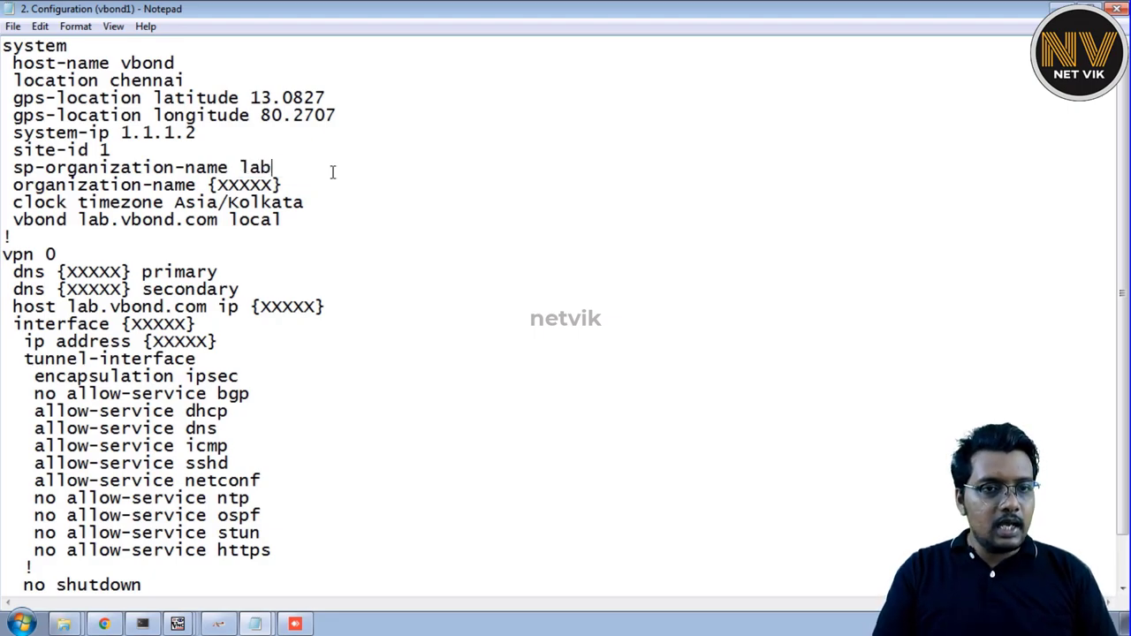
type("20212")
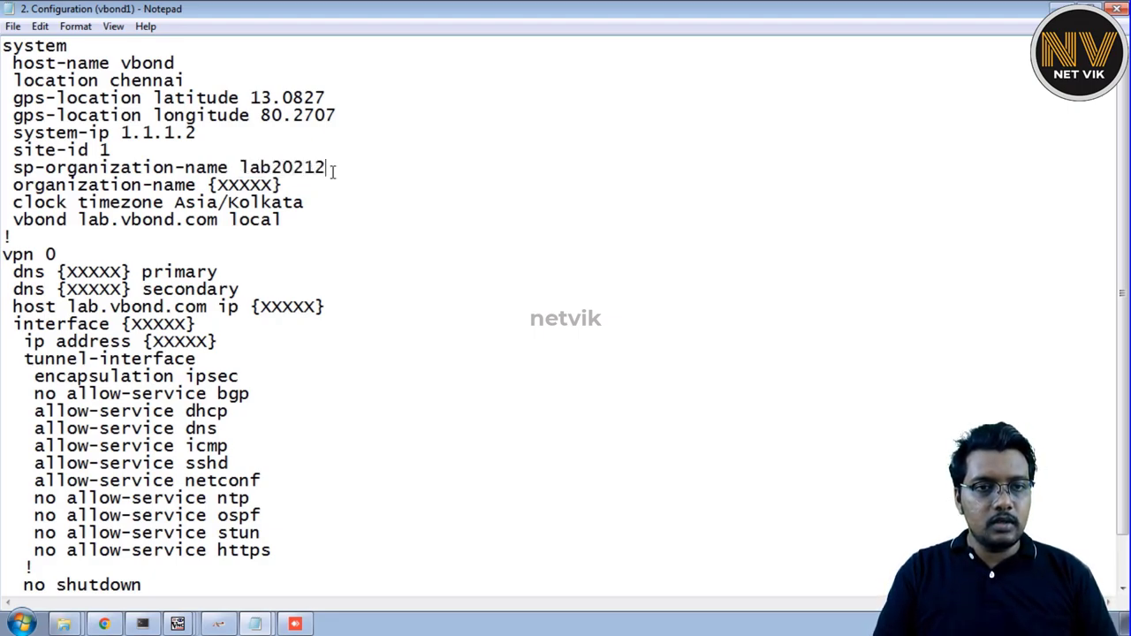
type("022")
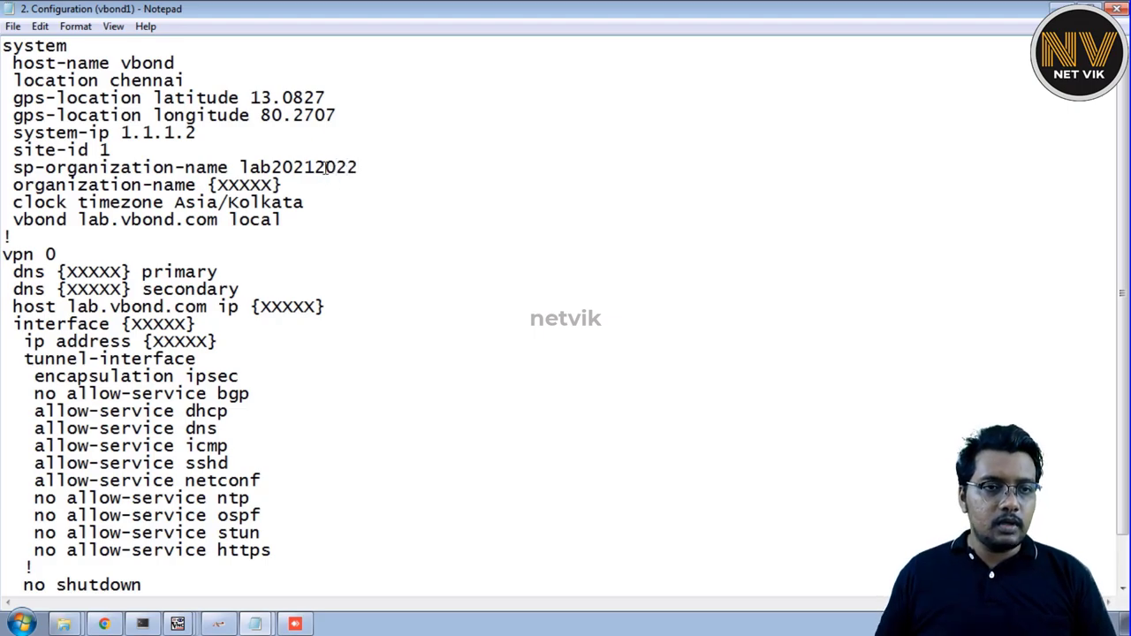
double_click(326, 167)
key("ctrl+c")
left_click_drag(283, 185, 207, 185)
key("ctrl+v")
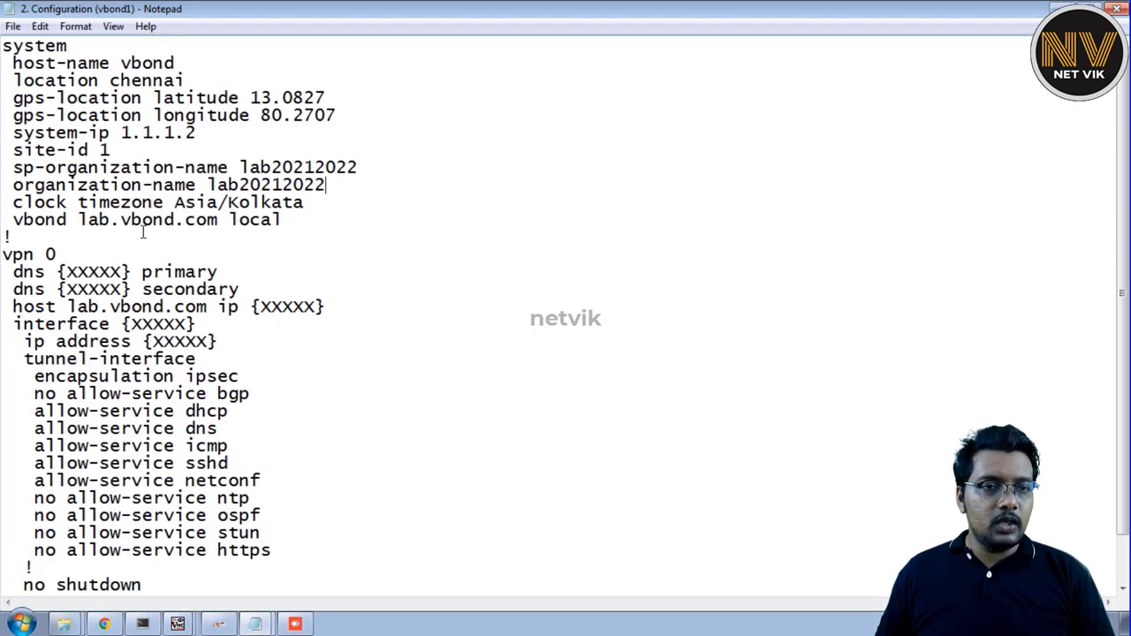
Point out the vbond lab.vbond.com local line and select the two dns lines under vpn 0
left_click_drag(13, 220, 378, 220)
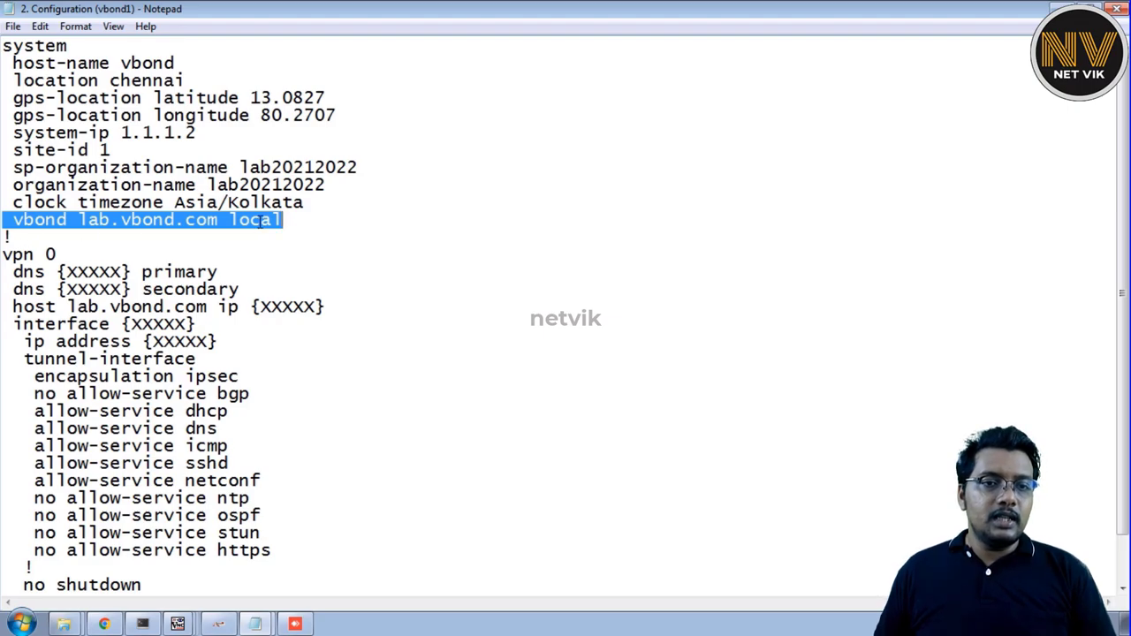
double_click(259, 222)
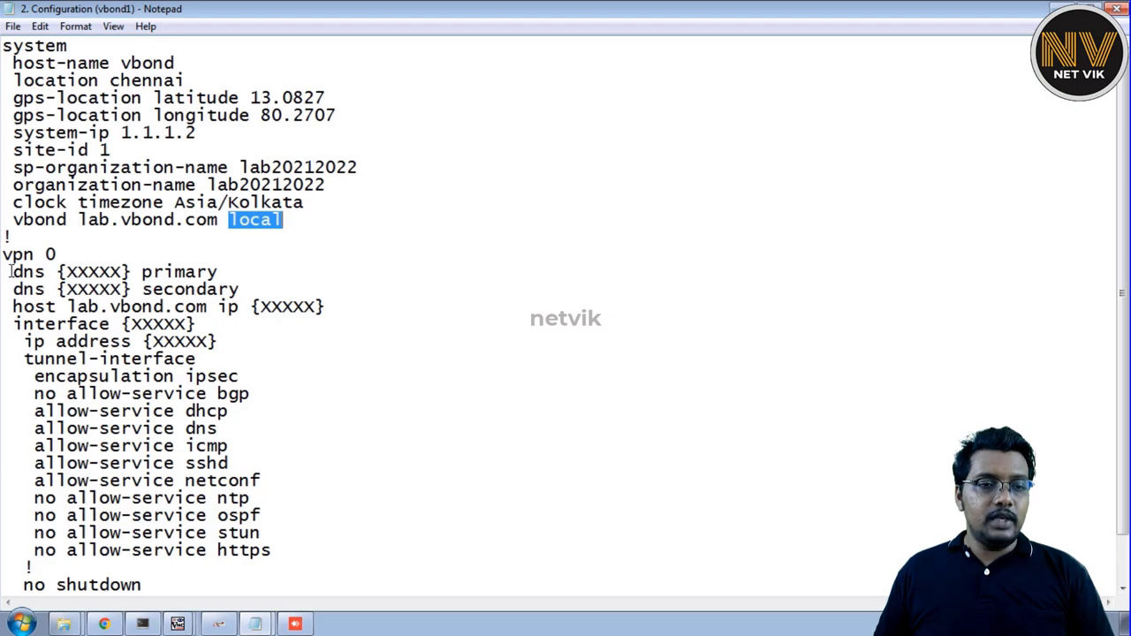
left_click_drag(148, 281, 3, 273)
left_click(265, 288)
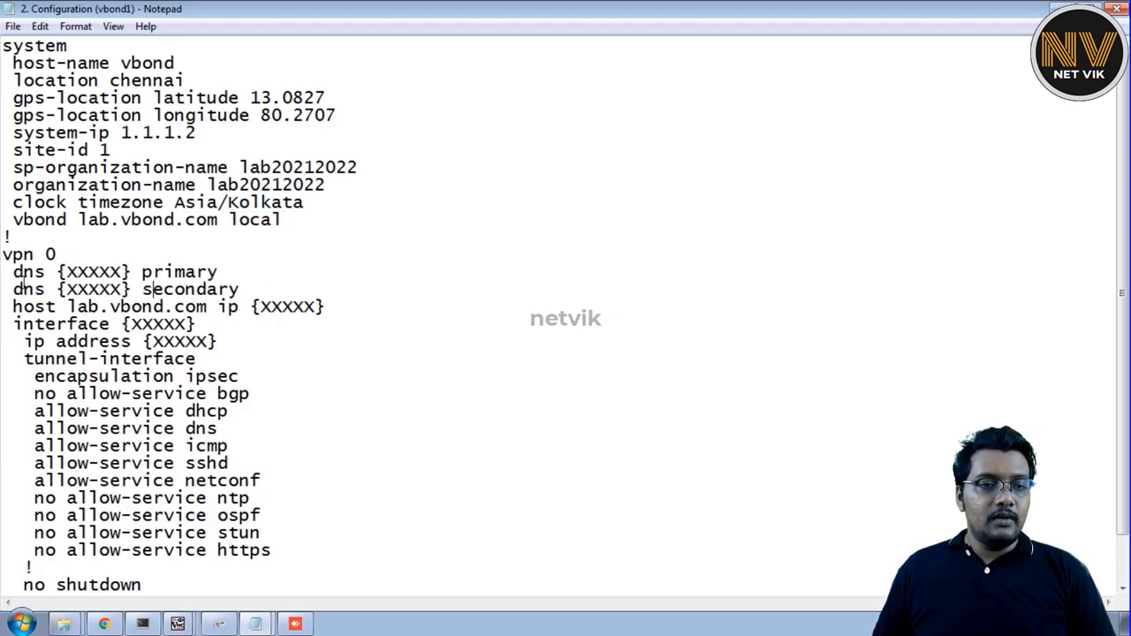
left_click(3, 273, "shift")
Delete the DNS lines and set the vBond host address to 192.168.0.52
key("Delete")
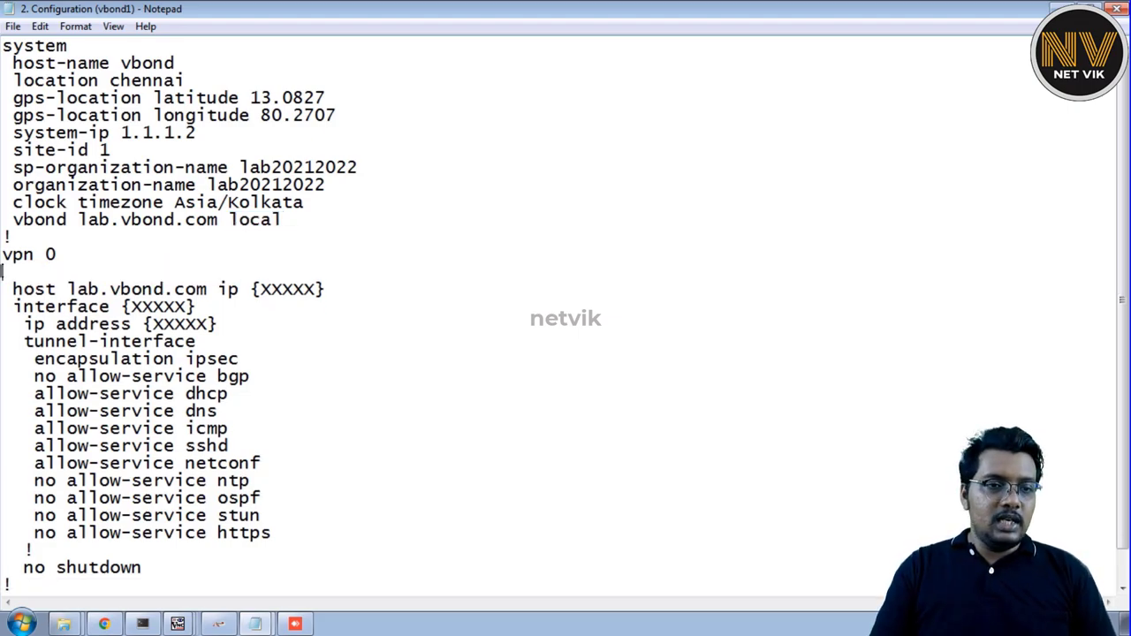
key("BackSpace")
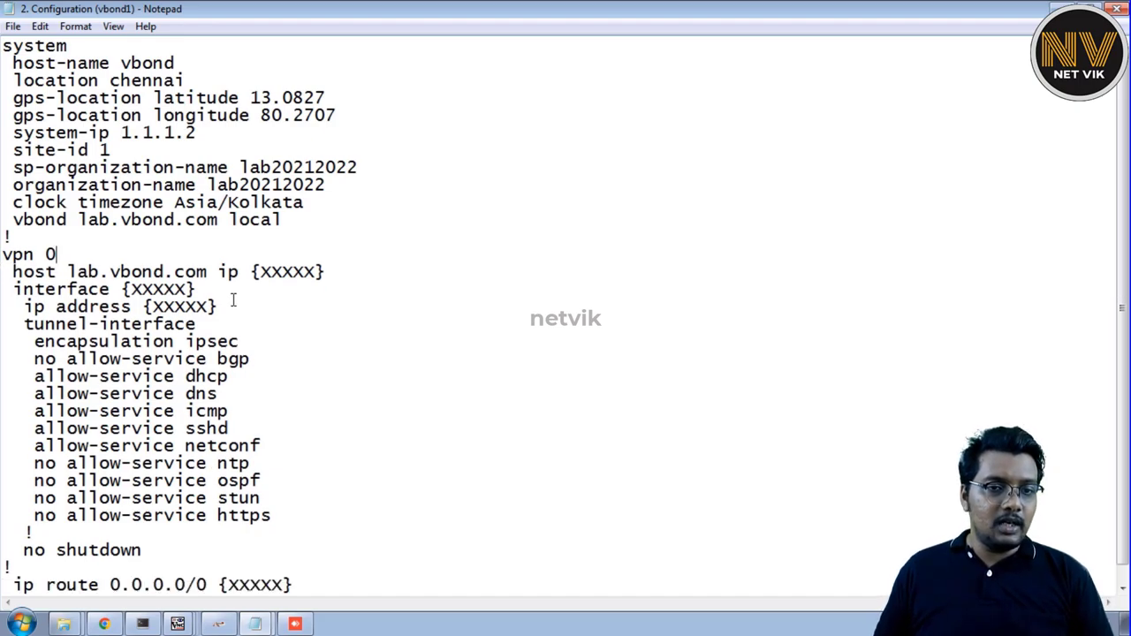
left_click_drag(252, 272, 347, 274)
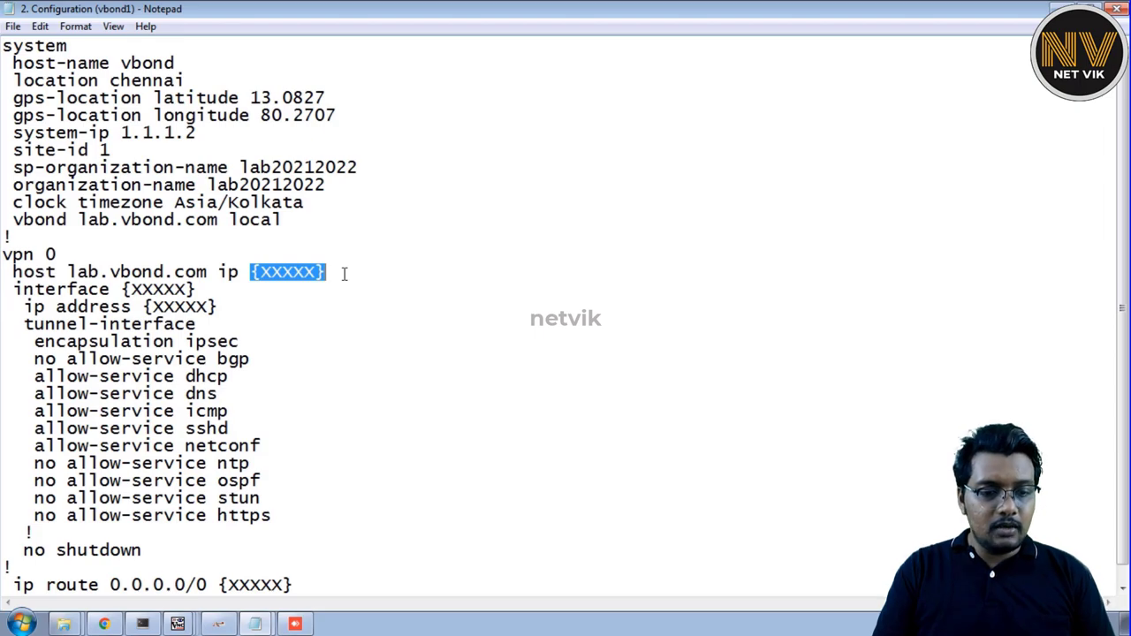
type("192.168")
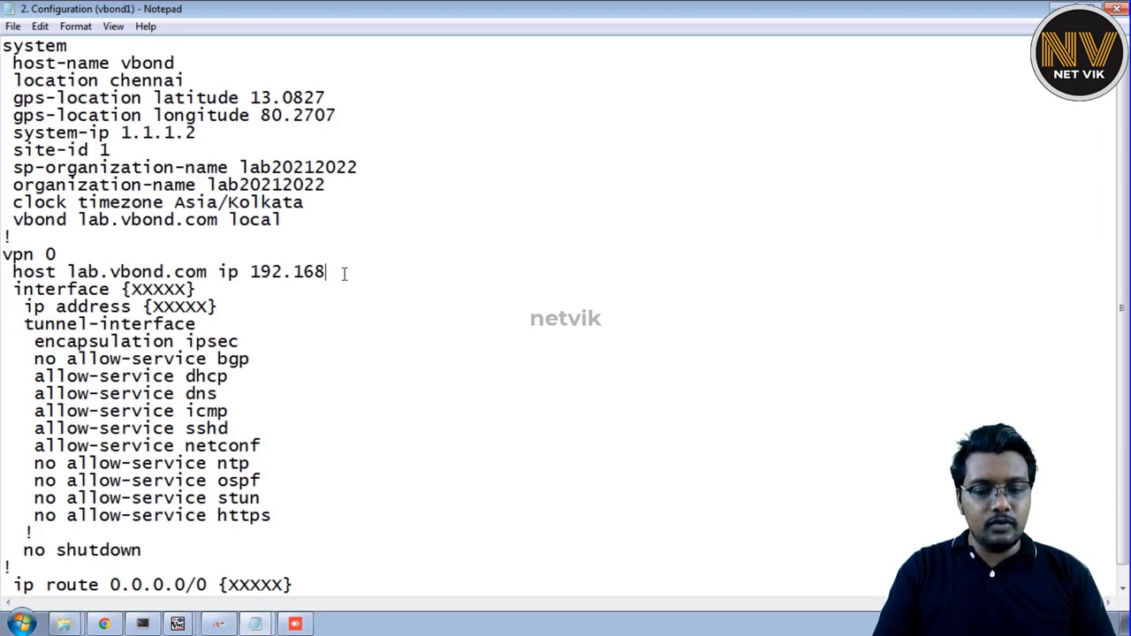
type(".0.50")
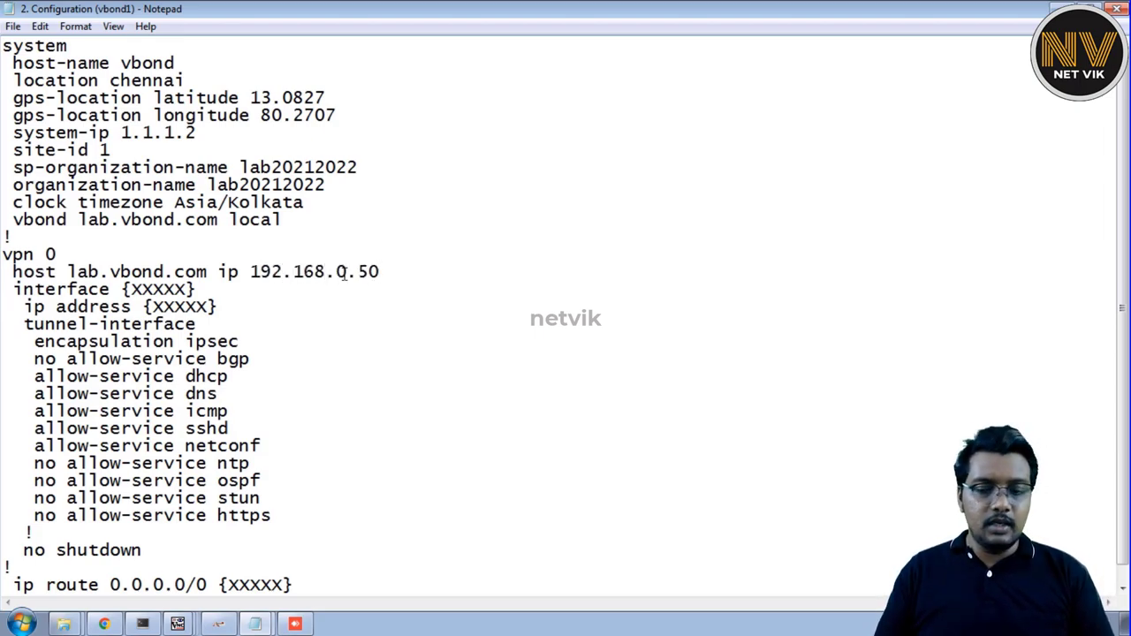
key("BackSpace")
type("2")
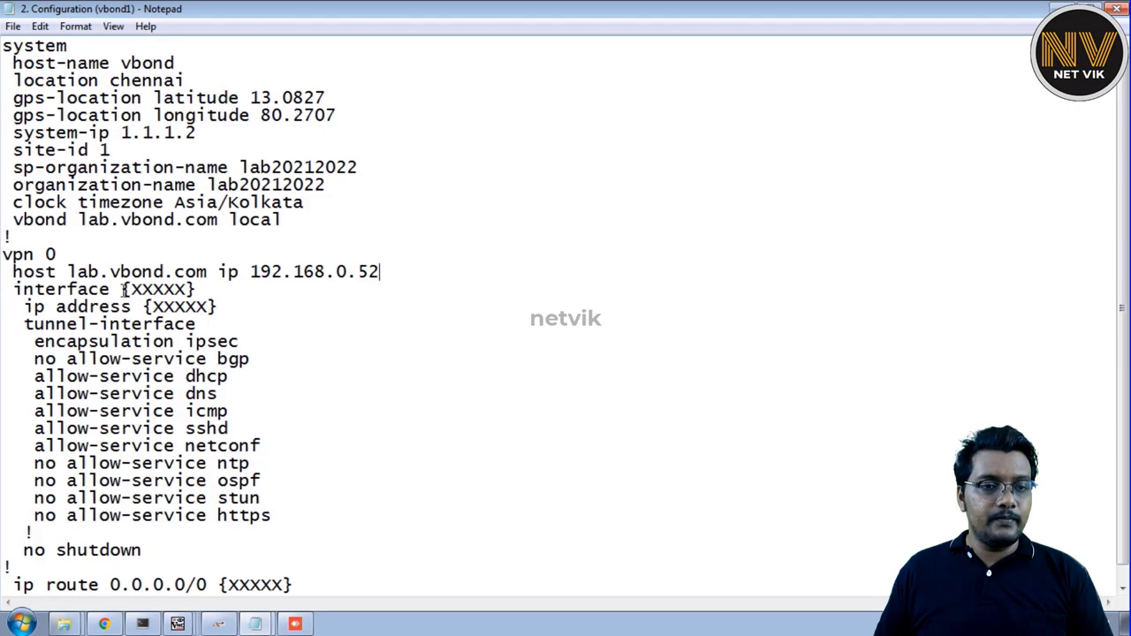
Fill in interface ge0/0 with IP address 192.168.0.52/24
left_click(124, 289)
left_click(234, 285, "shift")
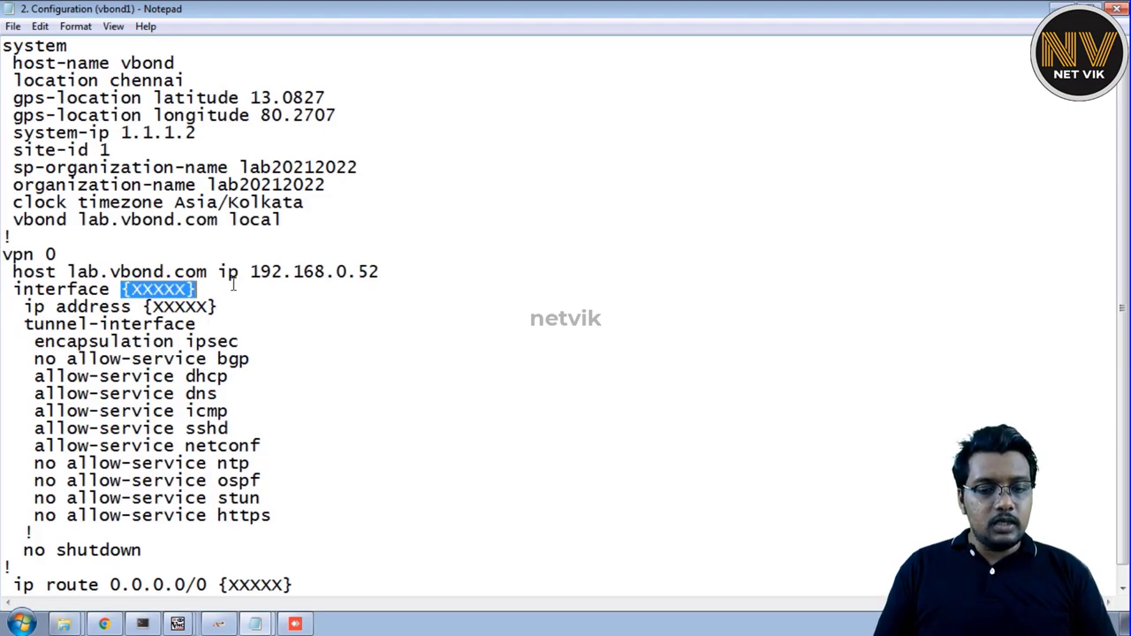
type("ge0/0")
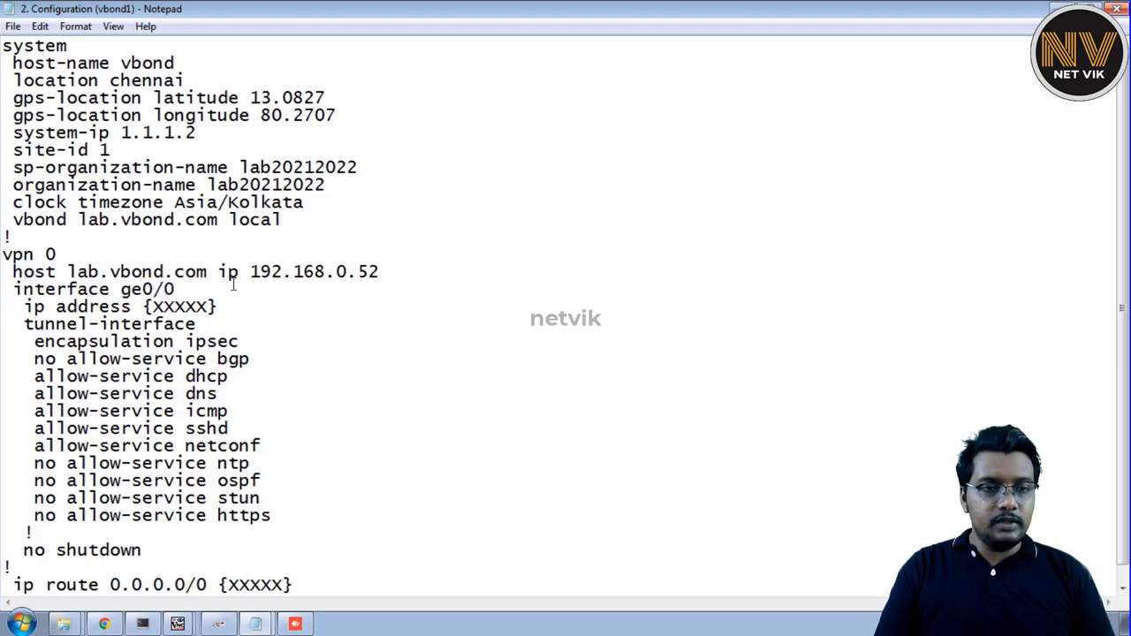
left_click(143, 307)
left_click(231, 307, "shift")
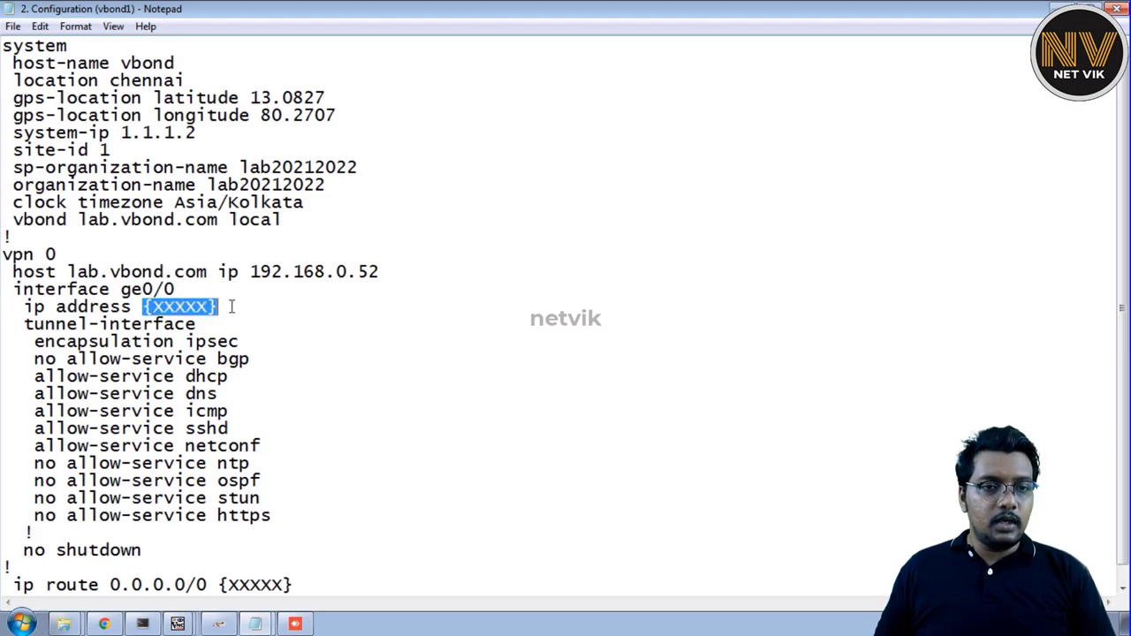
type("192.168")
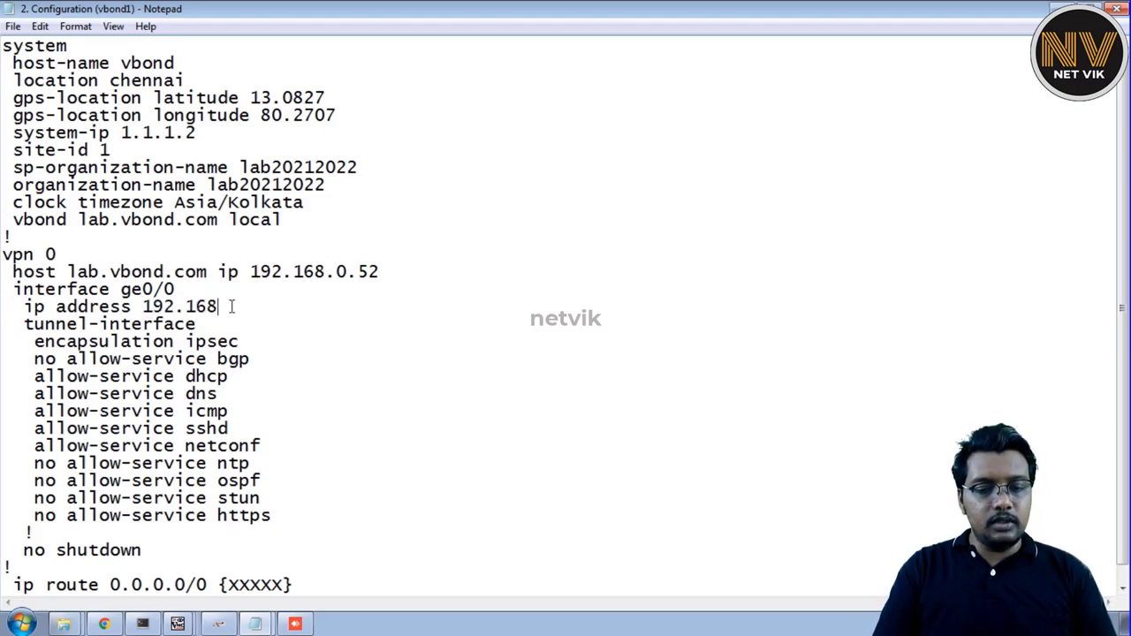
type(".0.52/24")
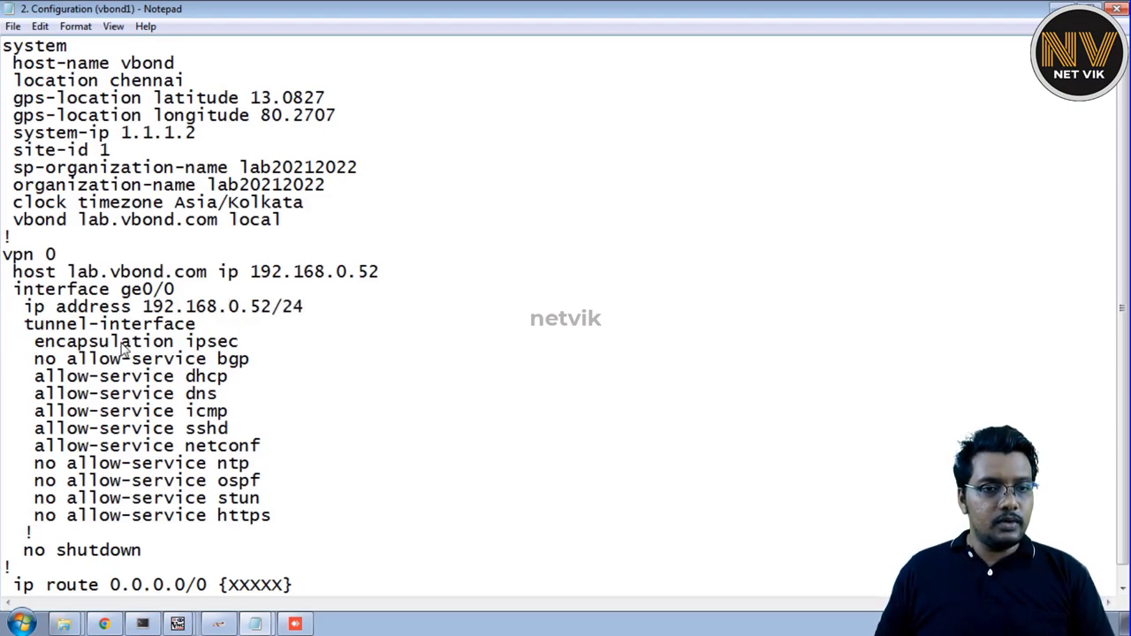
Remove the encapsulation and allow-service lines and change tunnel-interface to 'no tunnel-interface'
left_click_drag(4, 341, 292, 517)
key("BackSpace")
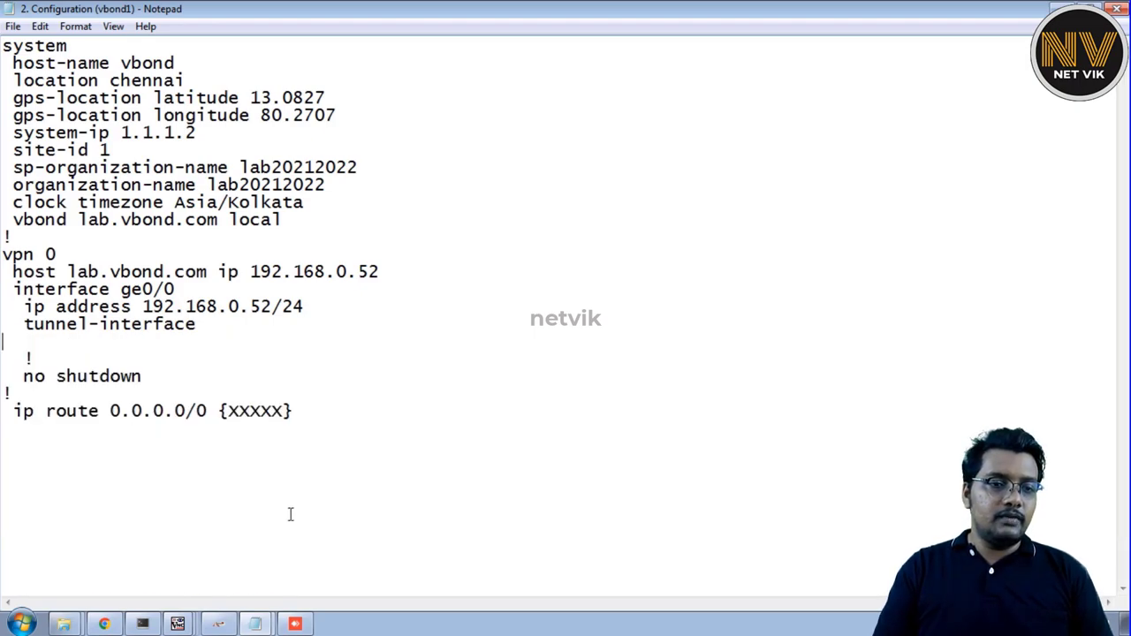
key("BackSpace")
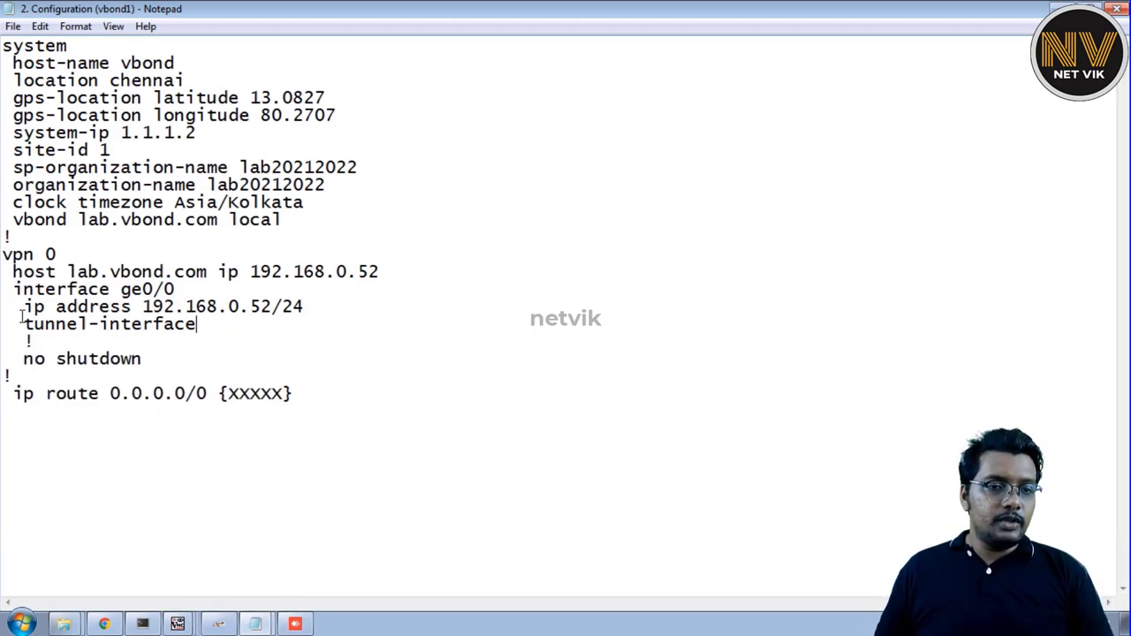
left_click(23, 318)
type("no")
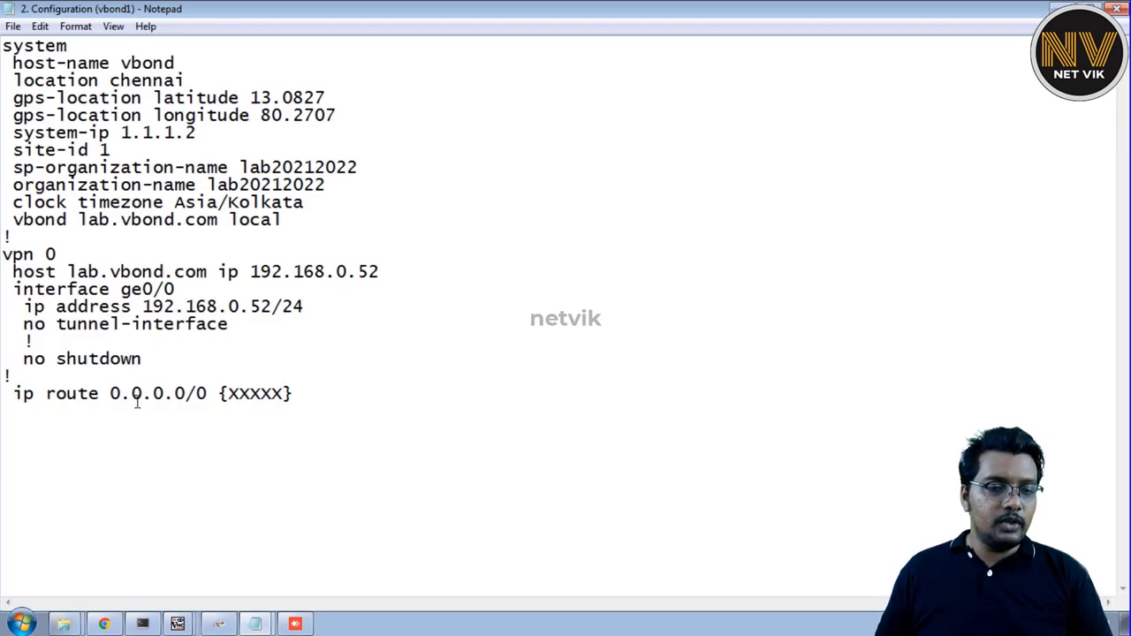
Set the default route gateway to 192.168.0.50 and select the whole template
left_click(217, 393)
left_click(357, 392, "shift")
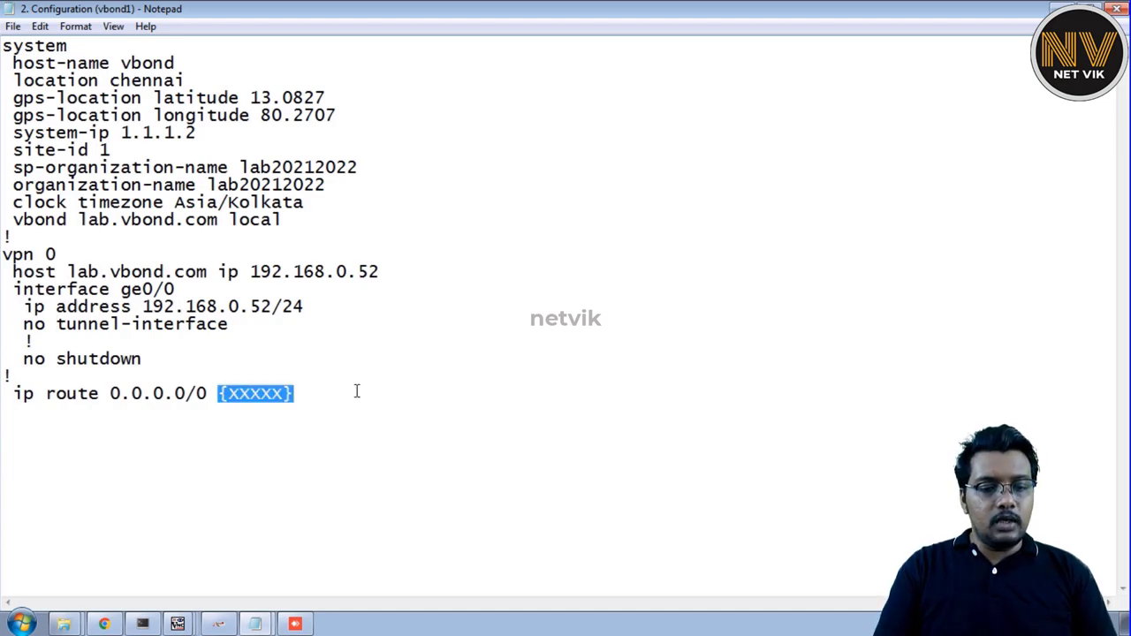
type("192.168.0.")
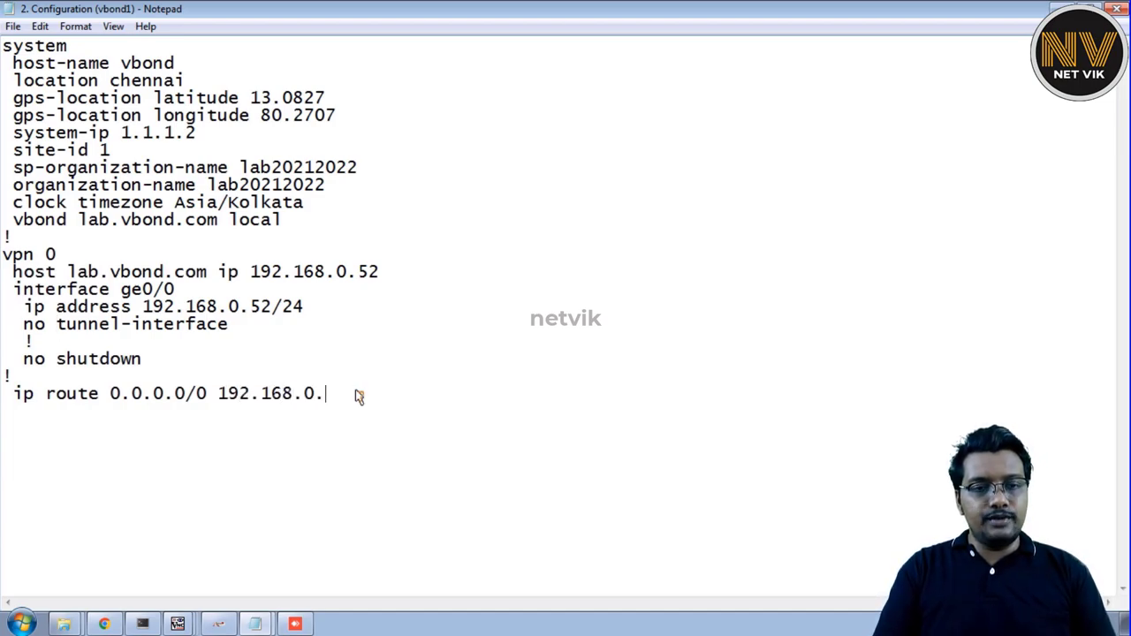
type("50")
key("ctrl+a")
key("ctrl+c")
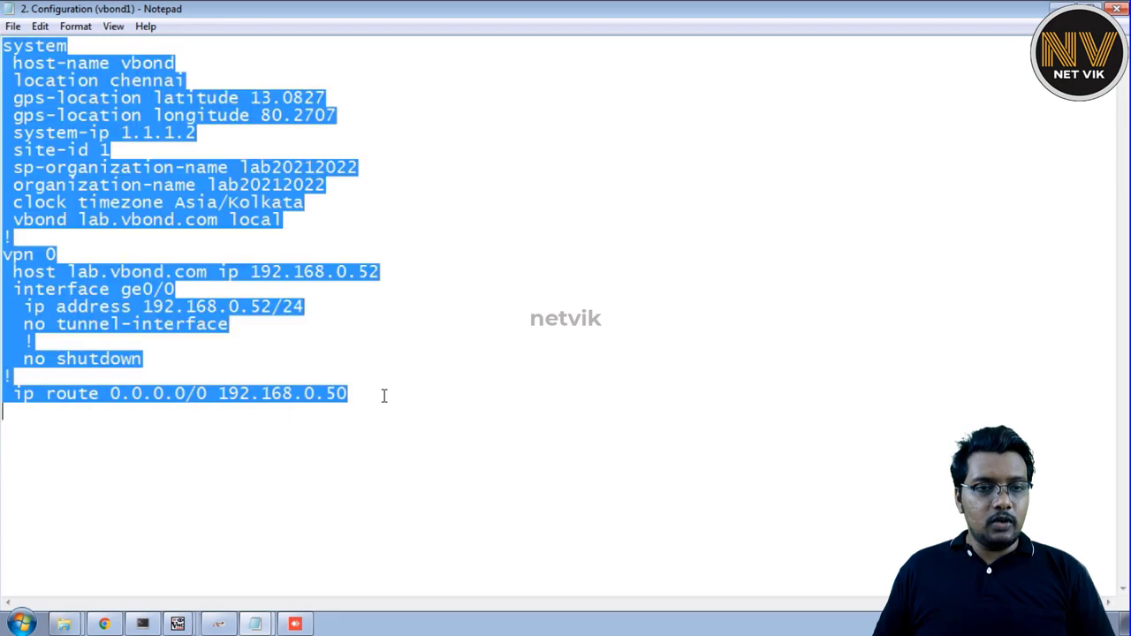
On the vbond terminal, paste the template in config mode and run commit and-quit
left_click(142, 624)
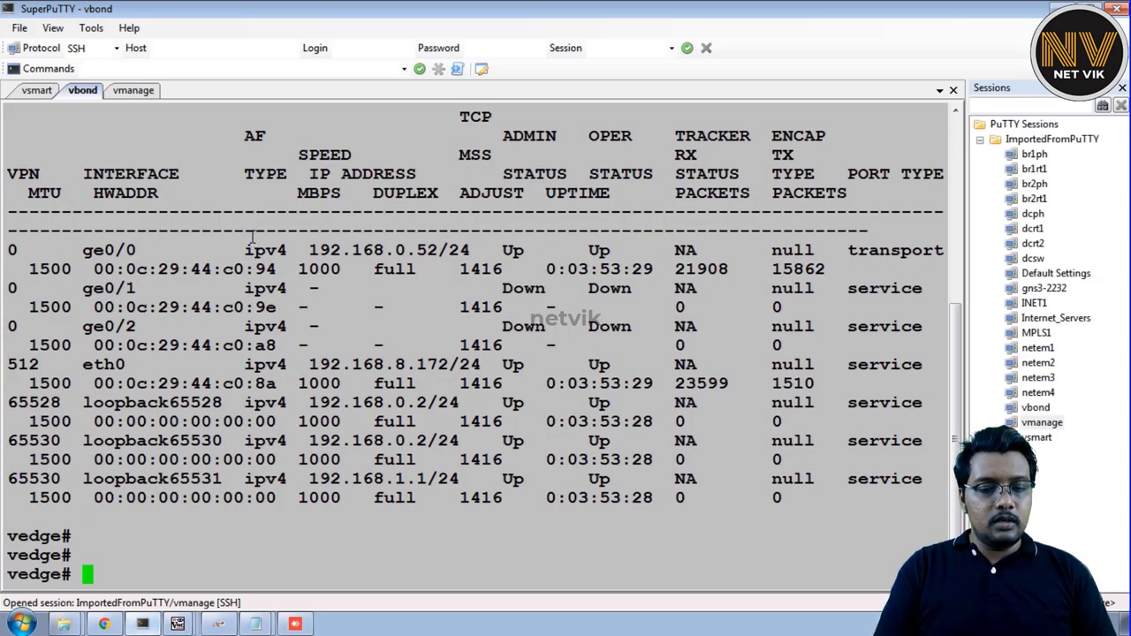
type("conf t")
key("Return")
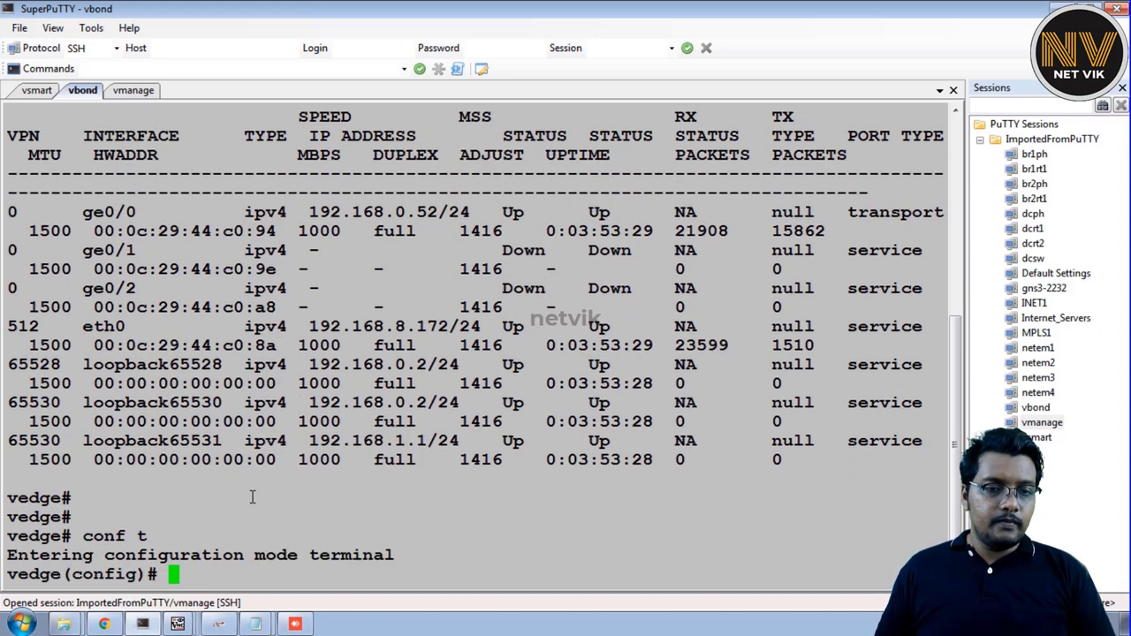
right_click(252, 498)
type("comi")
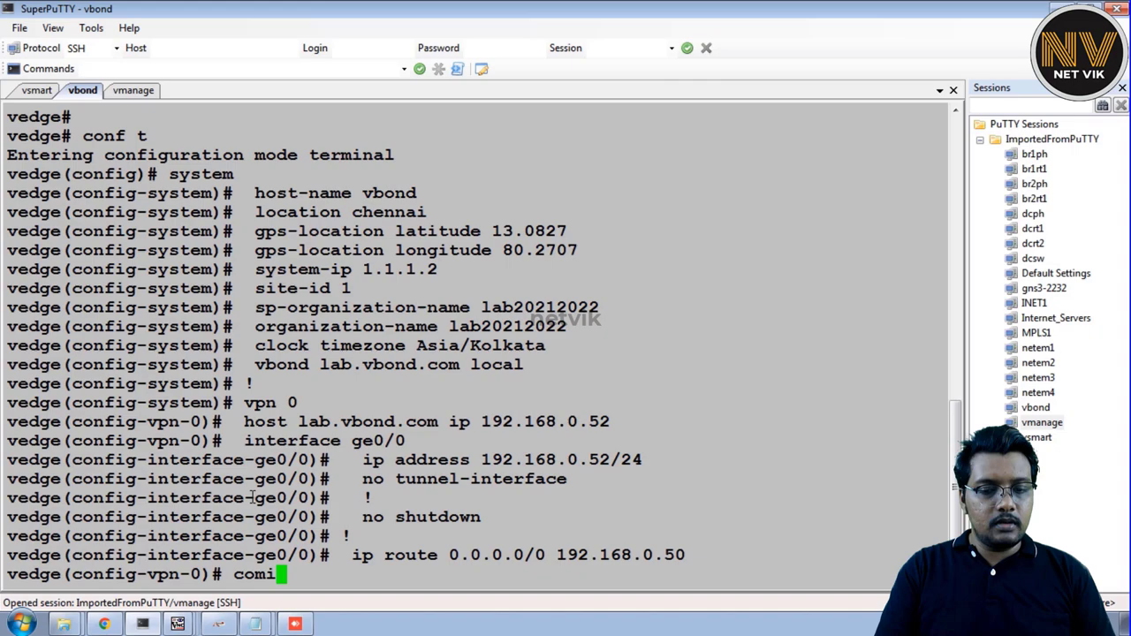
key("BackSpace")
type("mit and-quit")
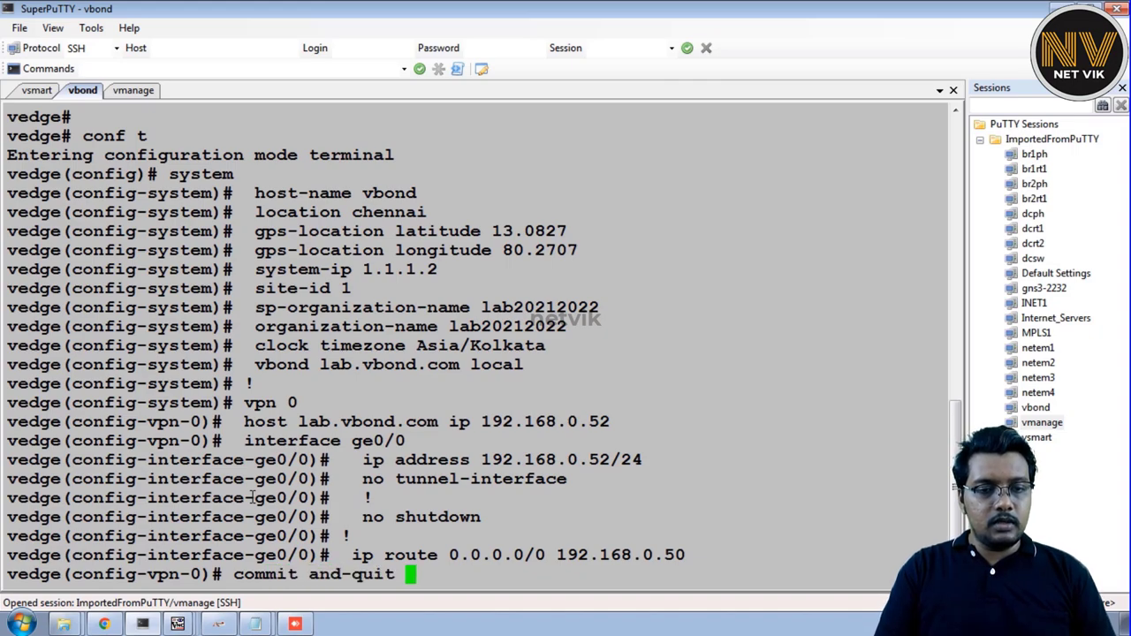
key("Return")
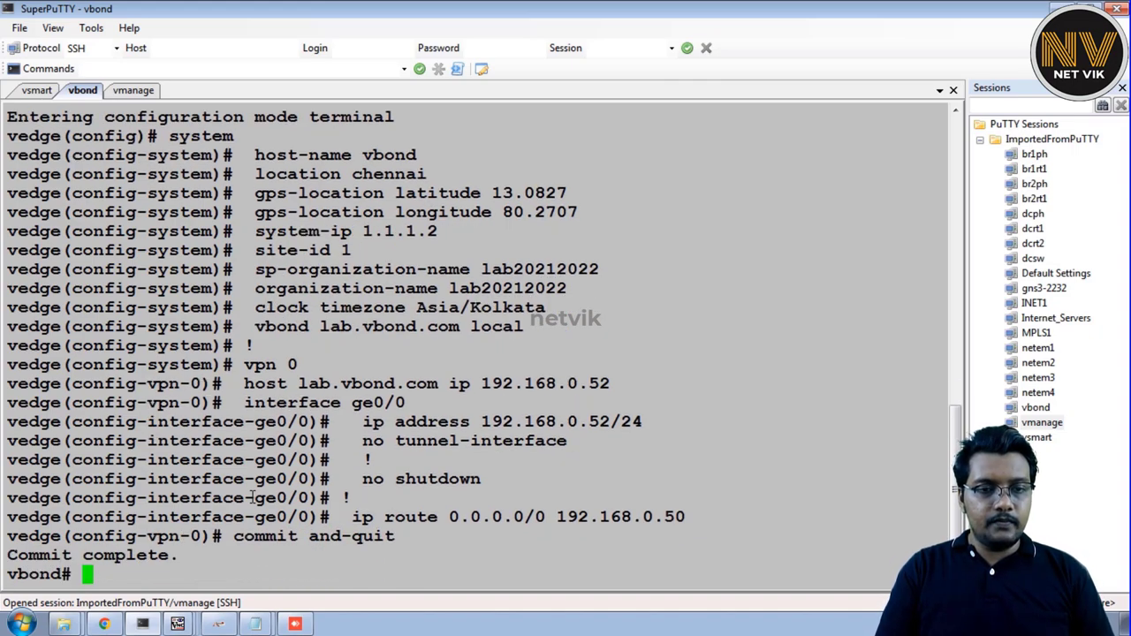
Run 'show interface | tab' to list vbond's interfaces in table format
key("Return")
key("Return")
type("showinter")
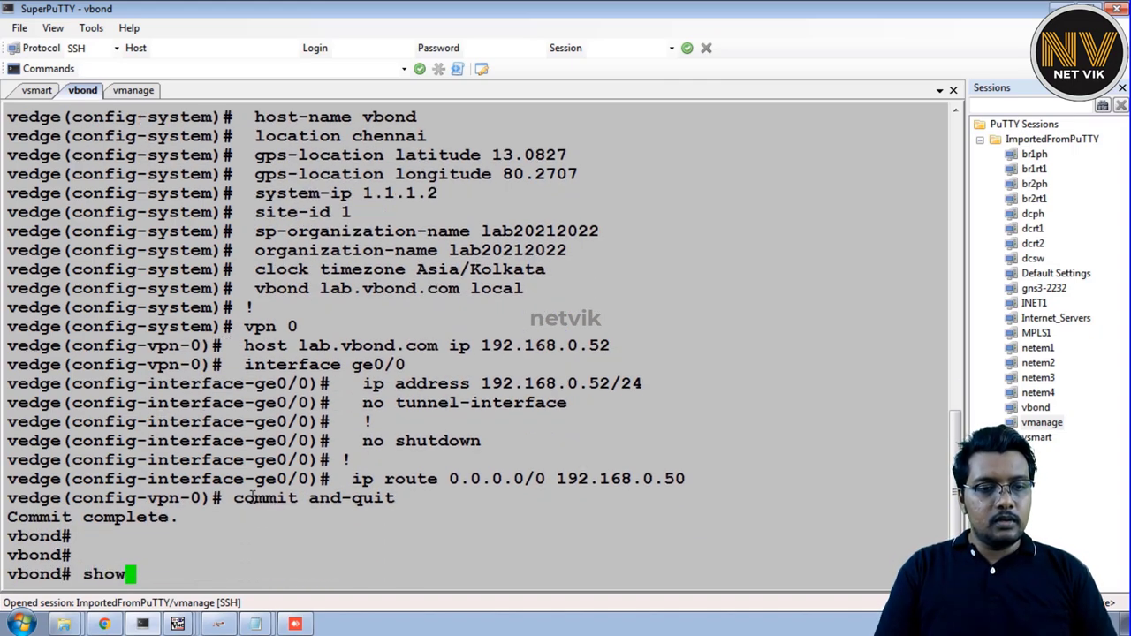
key("space")
key("BackSpace")
key("BackSpace")
key("BackSpace")
key("BackSpace")
key("BackSpace")
key("BackSpace")
key("BackSpace")
key("BackSpace")
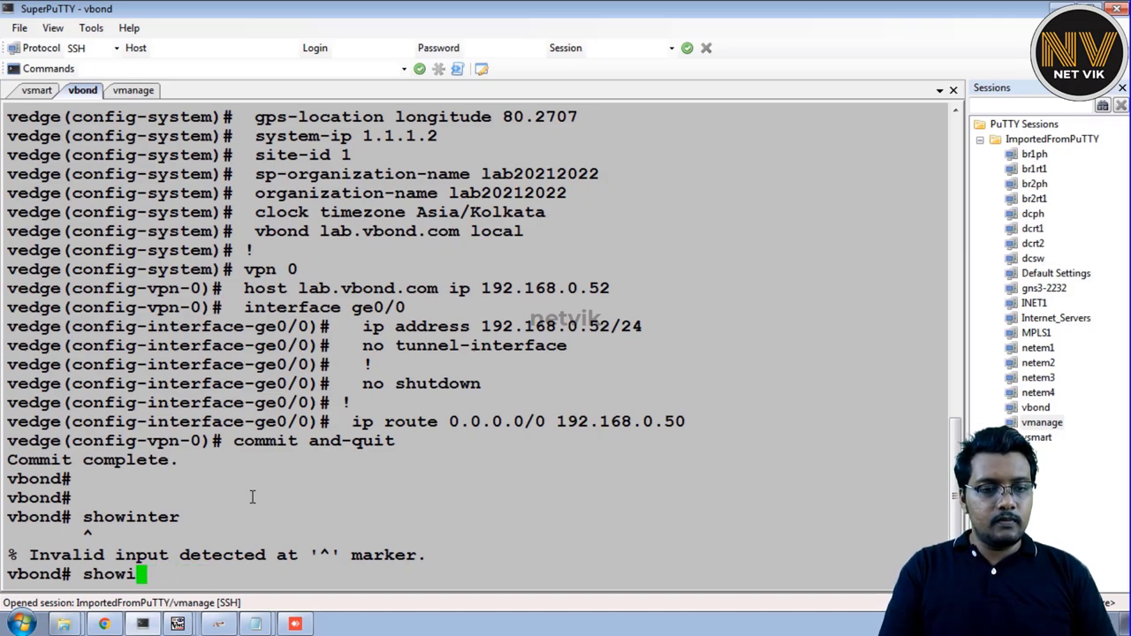
type("w interface | ttab")
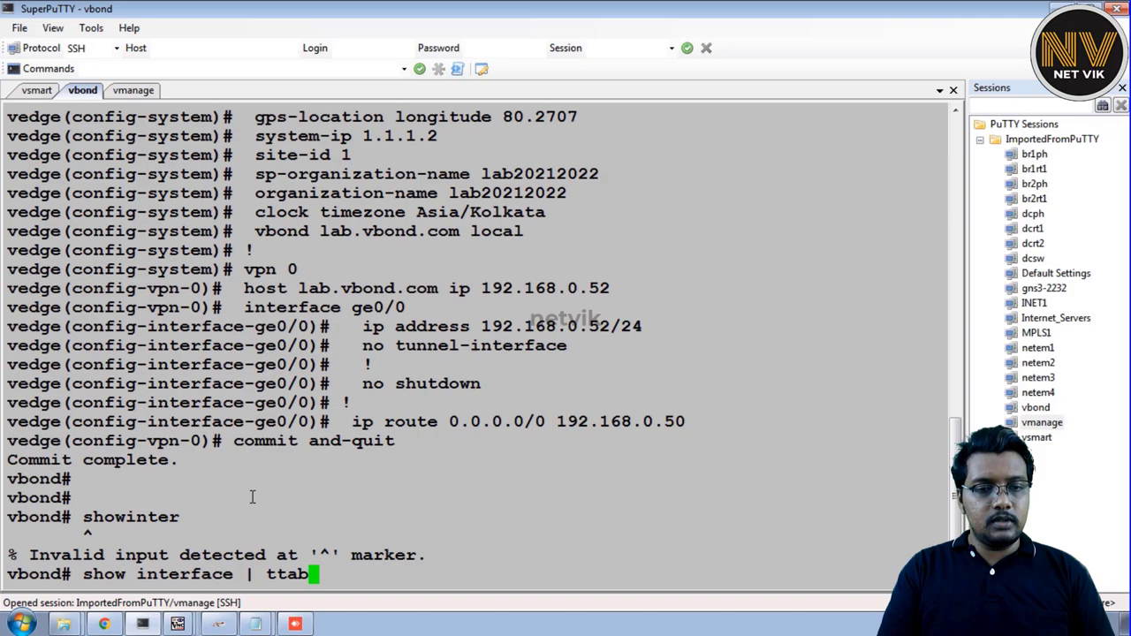
key("Return")
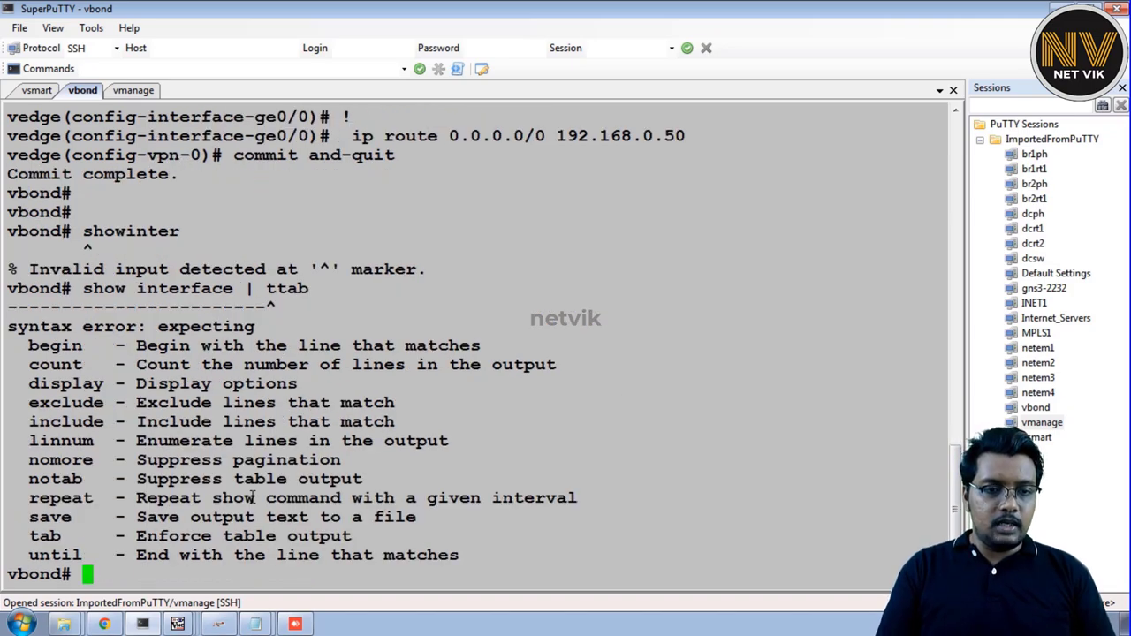
key("Up")
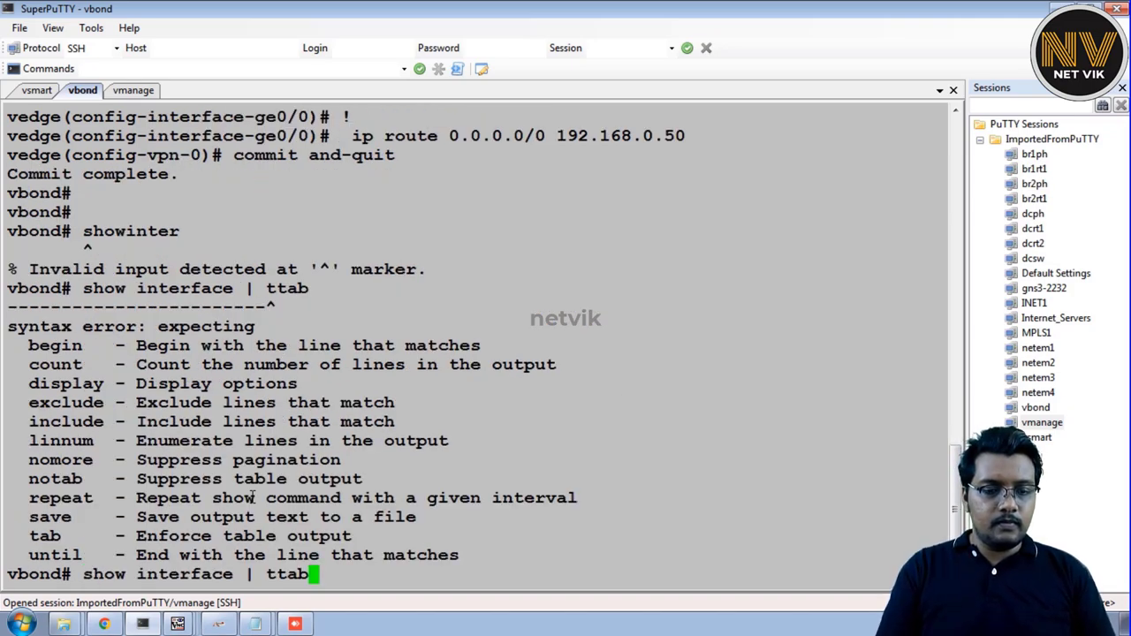
key("BackSpace")
key("BackSpace")
key("BackSpace")
type("ab")
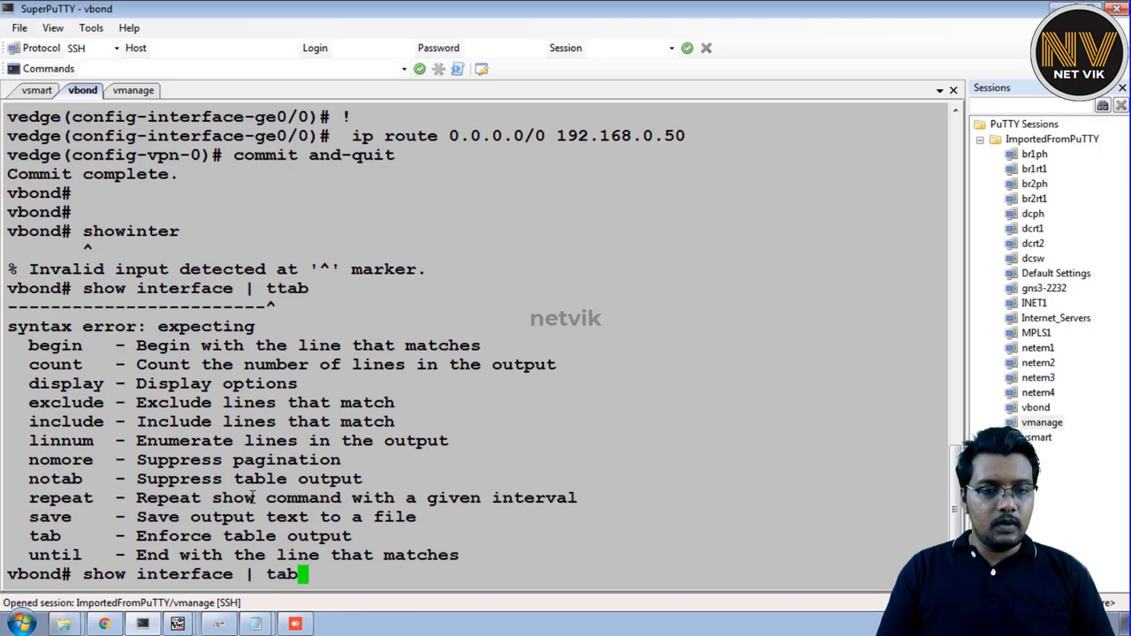
key("Return")
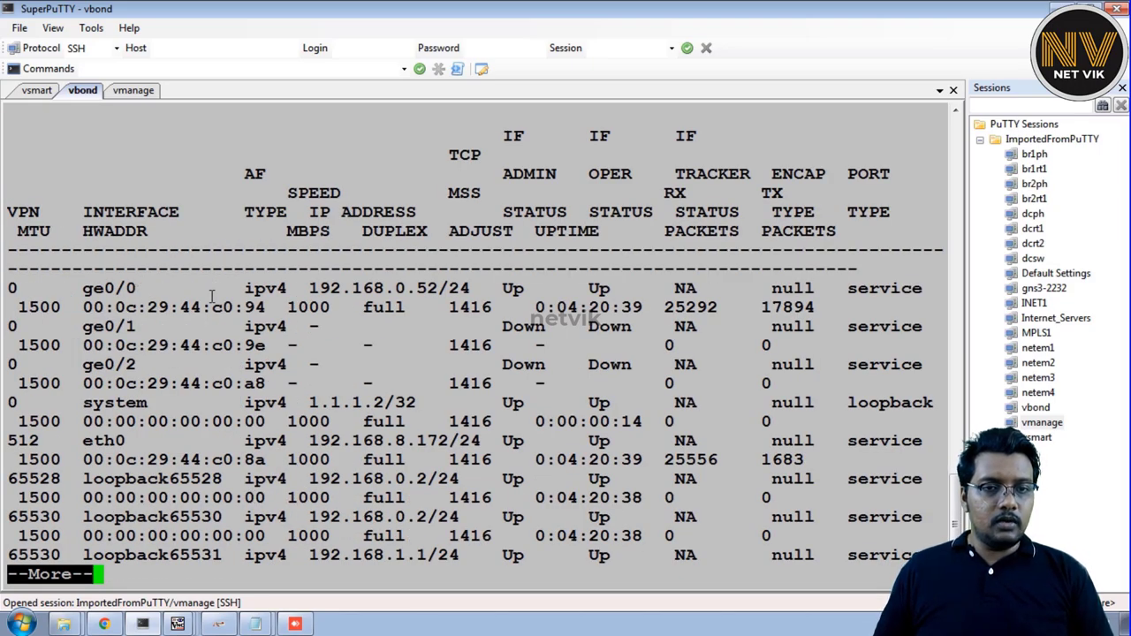
Review the interface table showing ge0/0 192.168.0.52/24 Up, then exit the pager
triple_click(509, 306)
left_click(458, 364)
key("space")
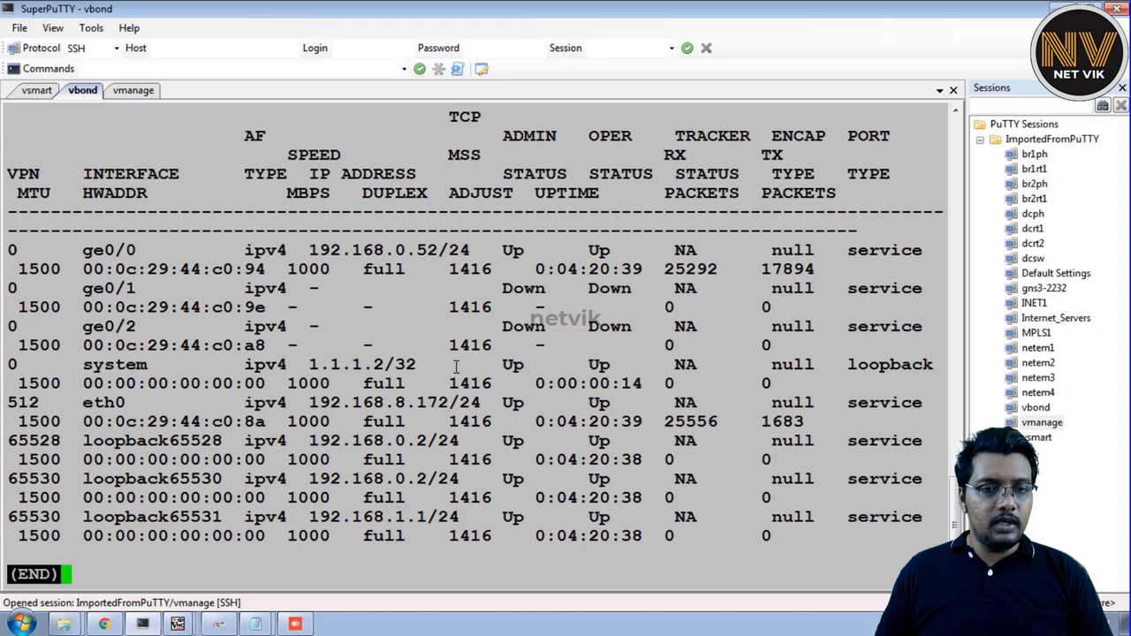
key("q")
key("Return")
key("Return")
key("Return")
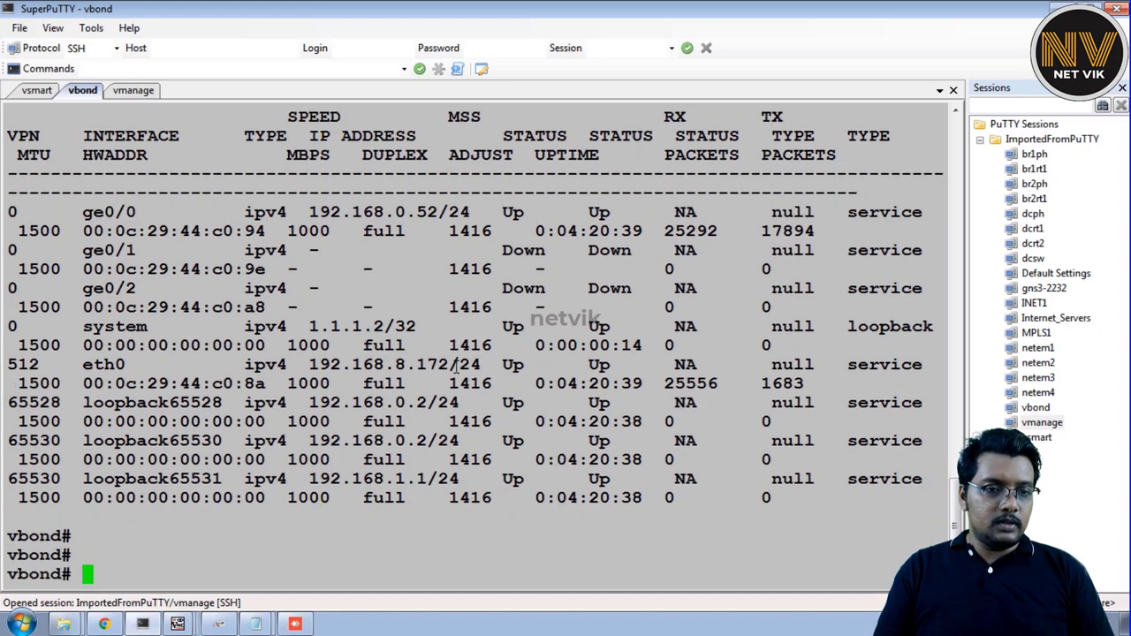
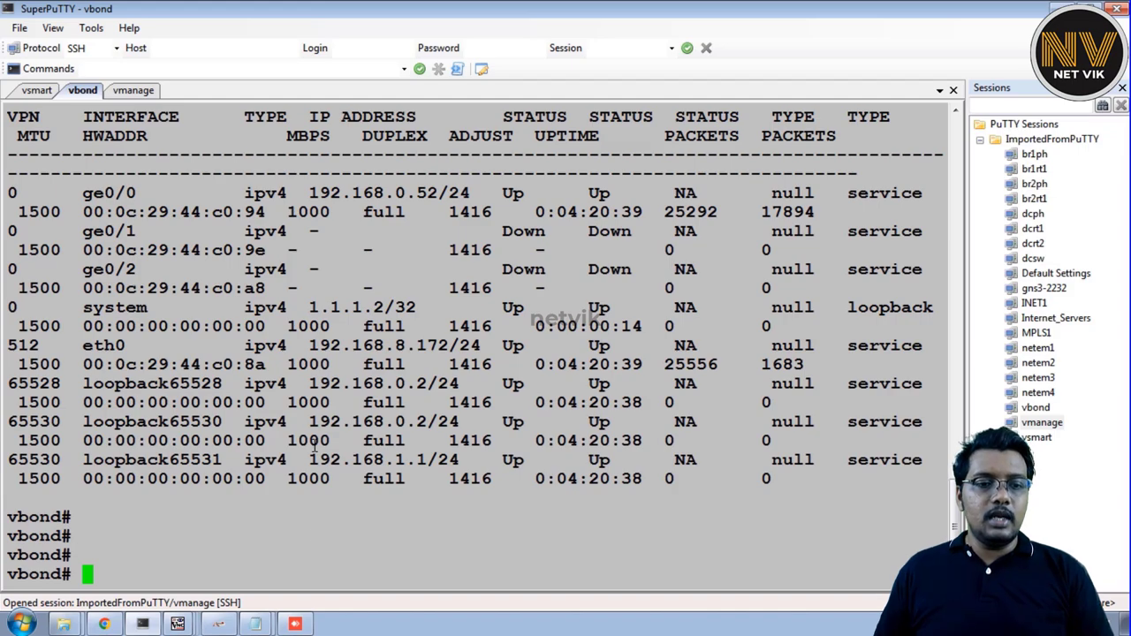
Open the Configuration > Devices Controllers list, showing vmanage1 (1.1.1.1) In Sync with certificate Installed
left_click(104, 624)
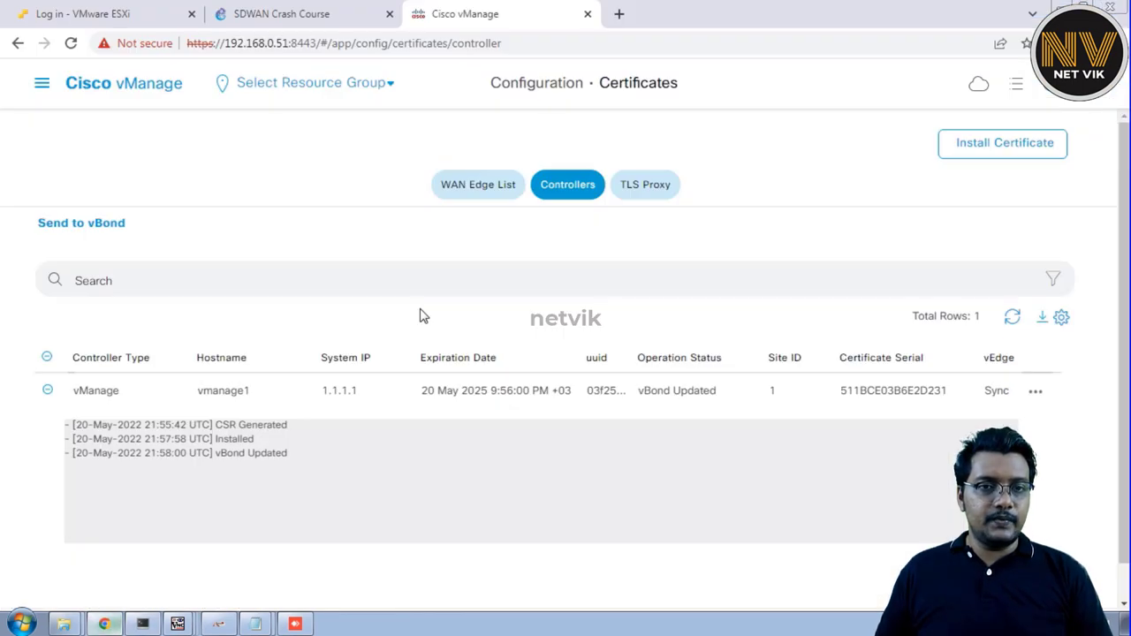
left_click(43, 87)
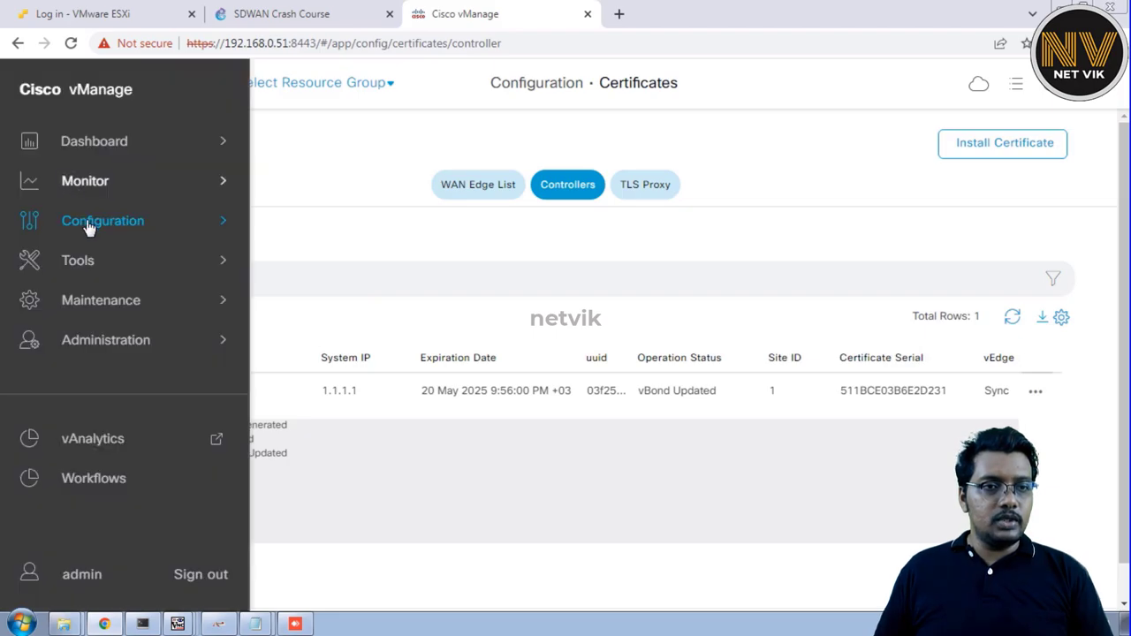
mouse_move(85, 222)
left_click(300, 149)
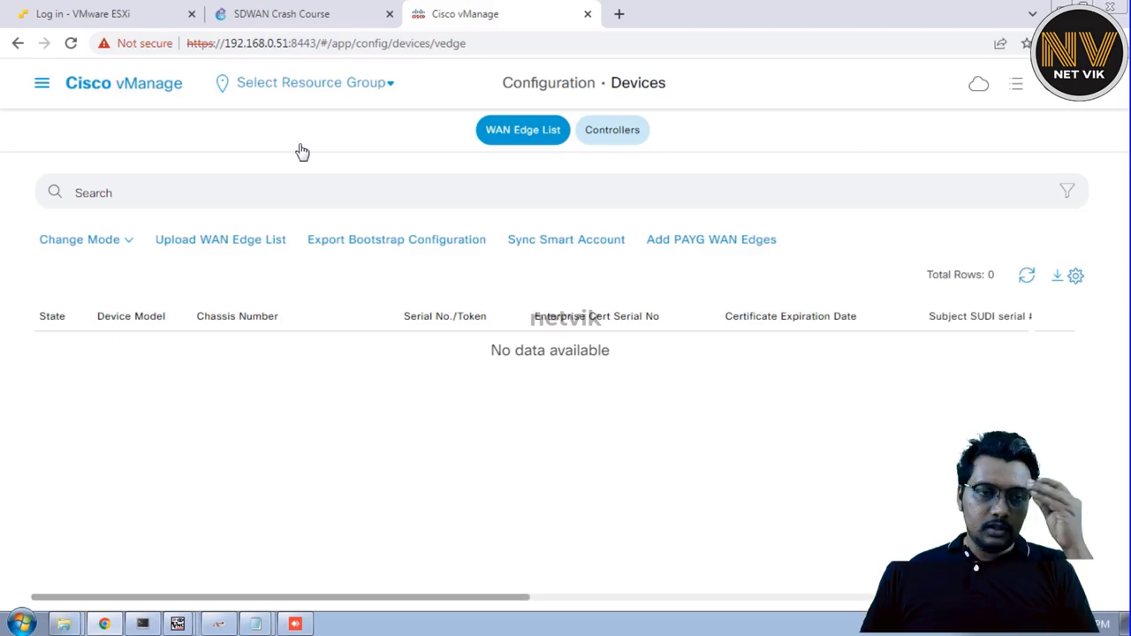
left_click(626, 135)
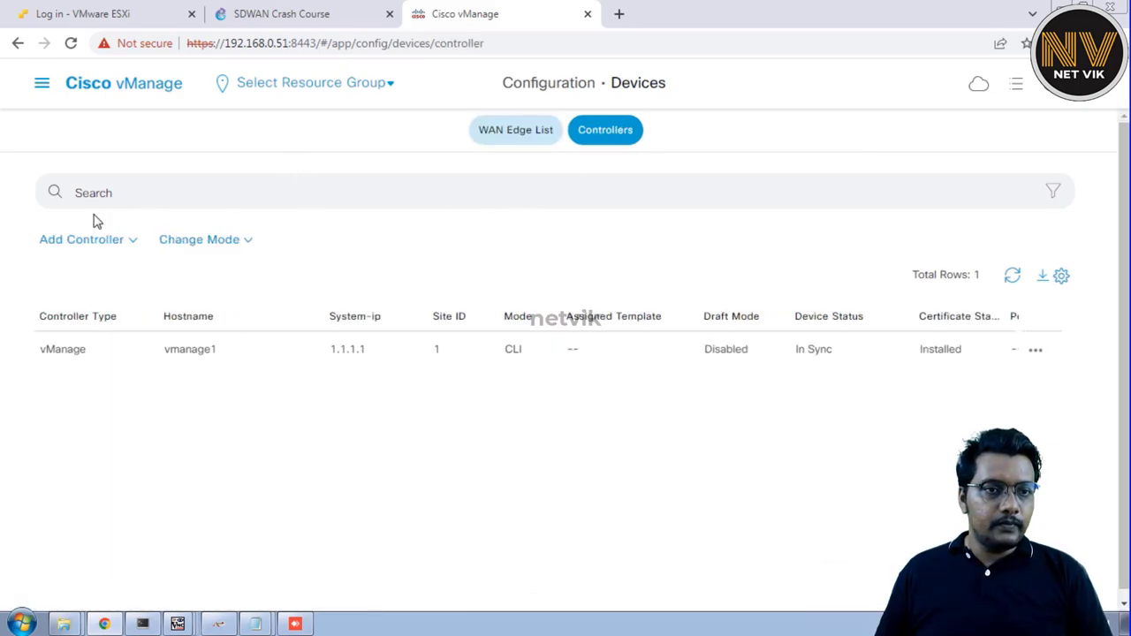
Add a vBond controller at 192.168.0.52 with its username and password, Generate CSR unchecked
left_click(102, 241)
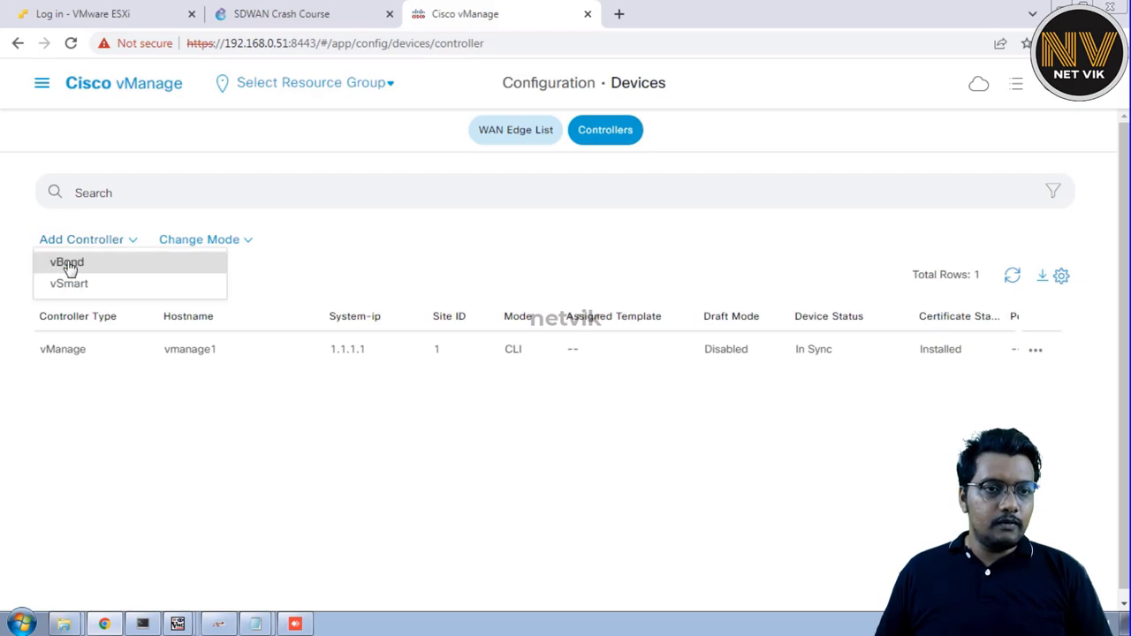
left_click(68, 263)
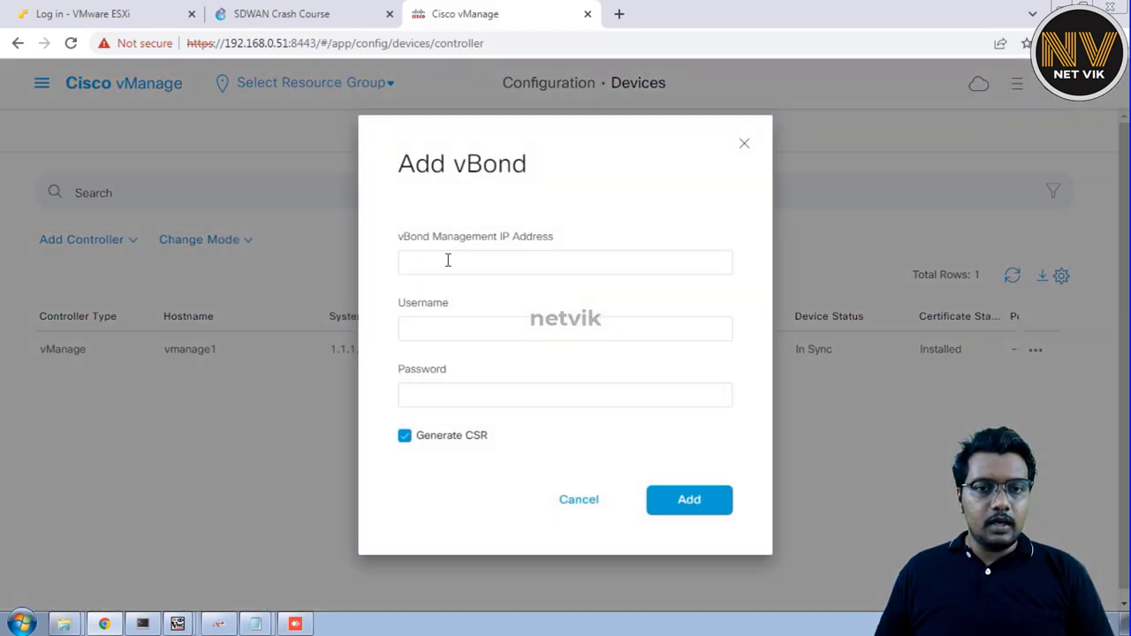
left_click(447, 259)
type("192.168.0.")
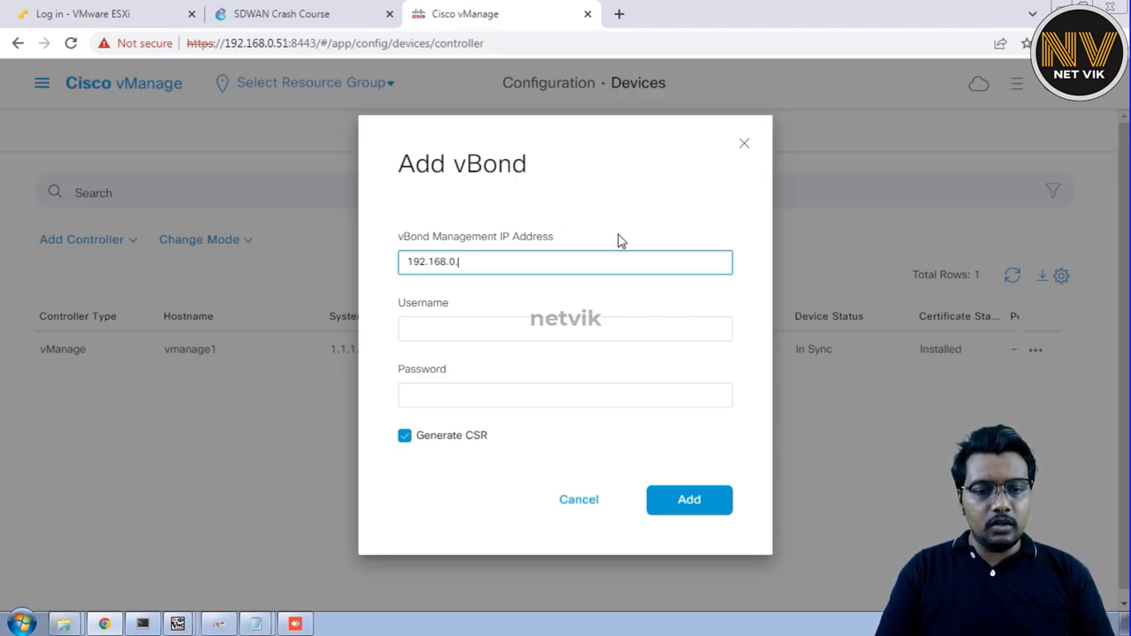
type("52")
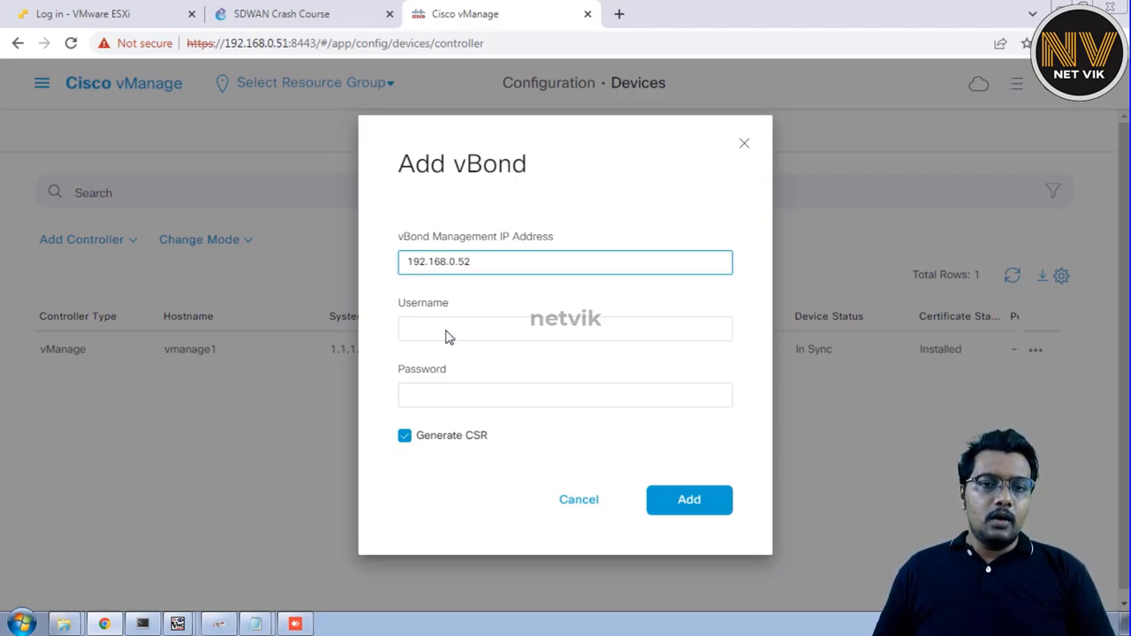
left_click(449, 329)
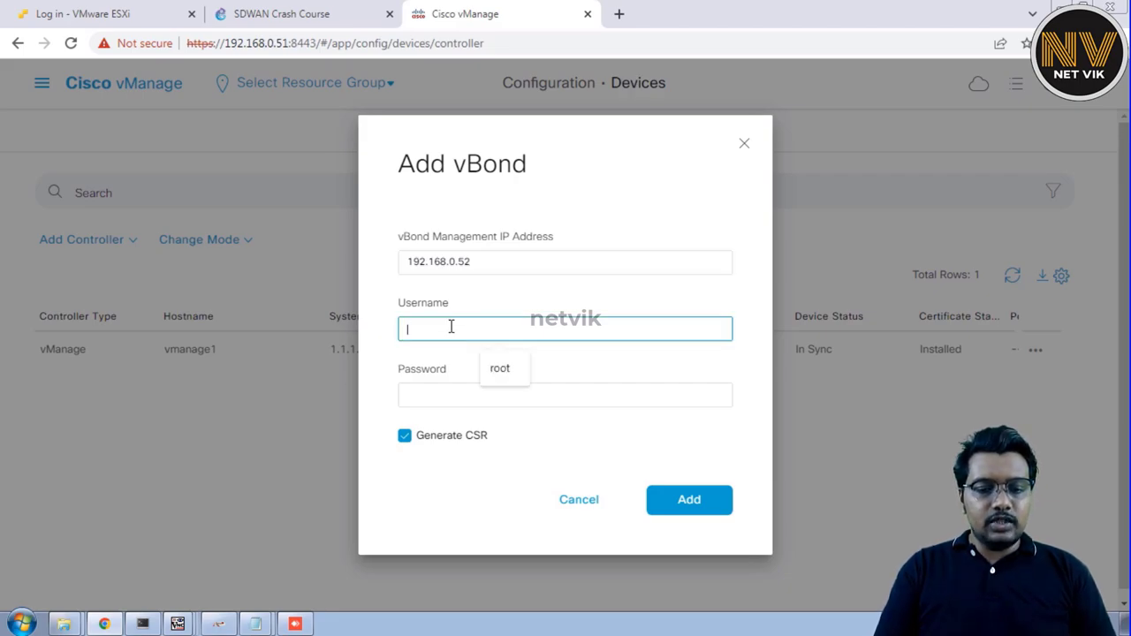
type("admin")
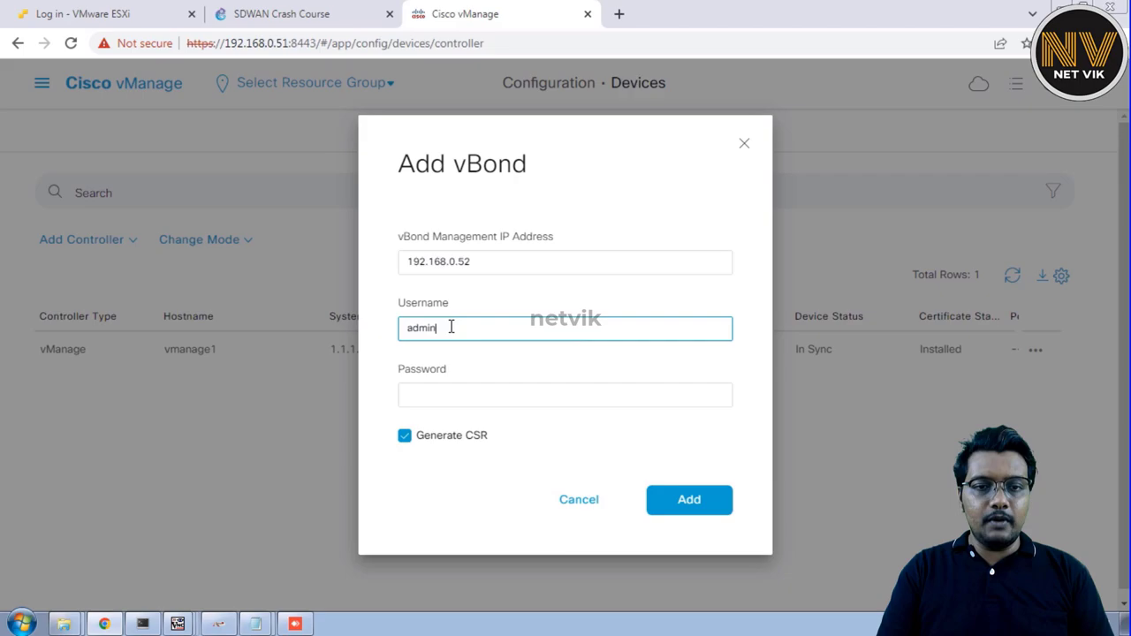
key("Tab")
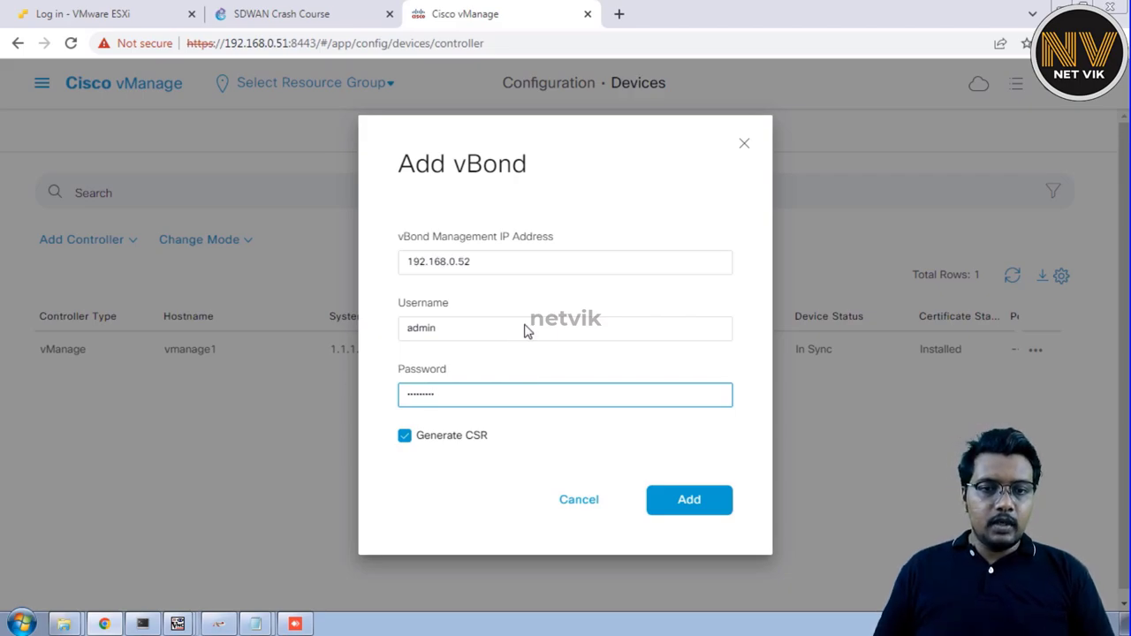
left_click(405, 437)
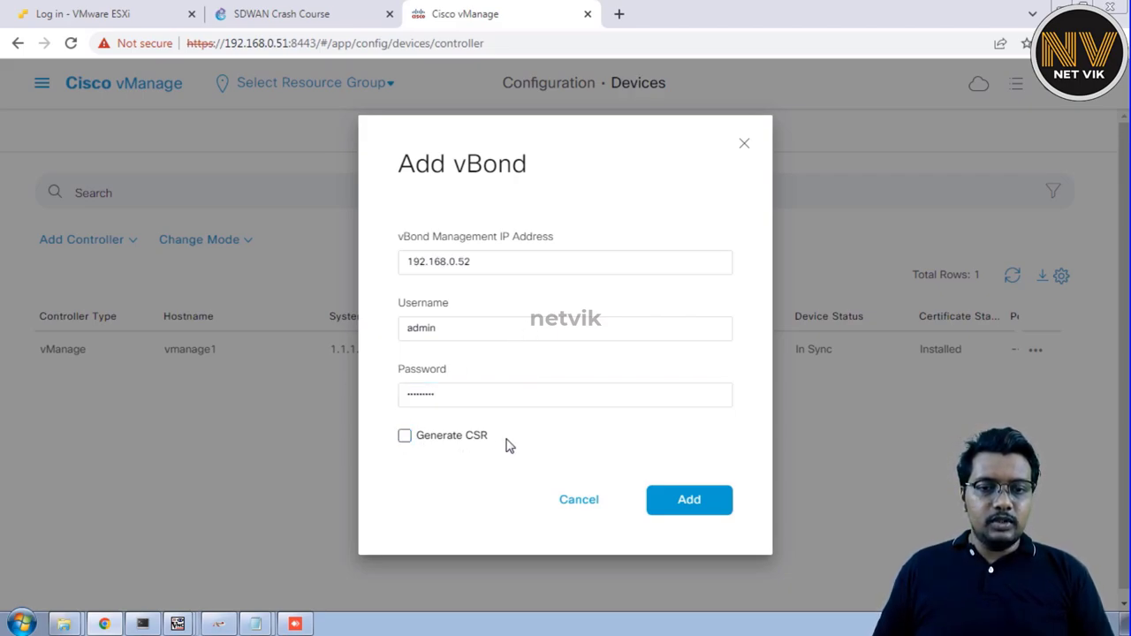
left_click(690, 503)
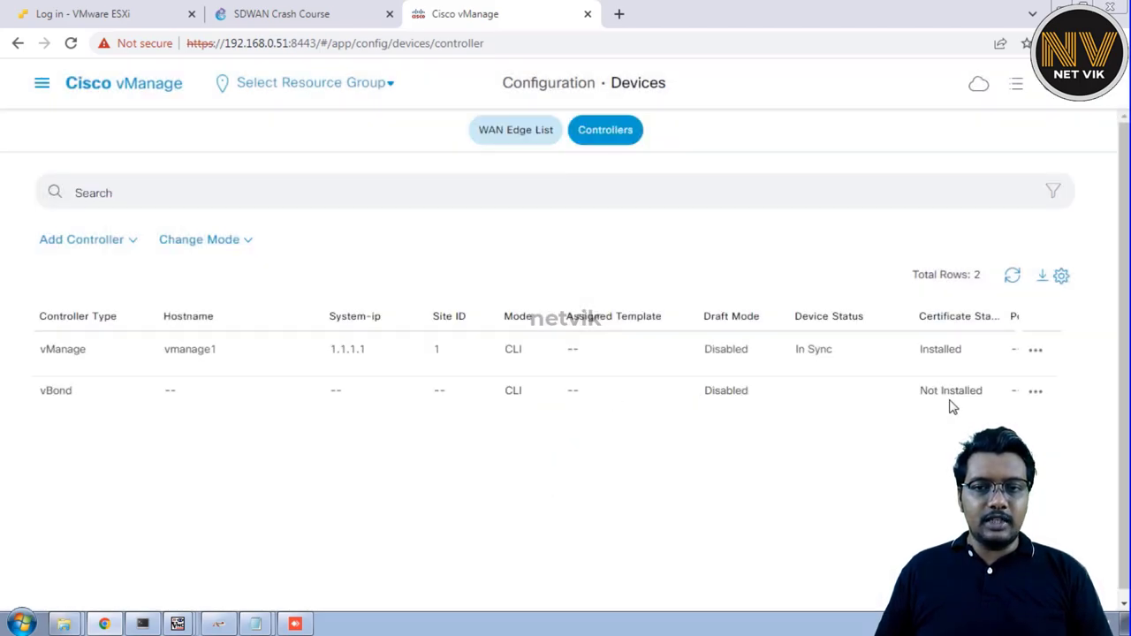
Go to the Configuration > Certificates Controllers list
left_click(41, 83)
mouse_move(97, 221)
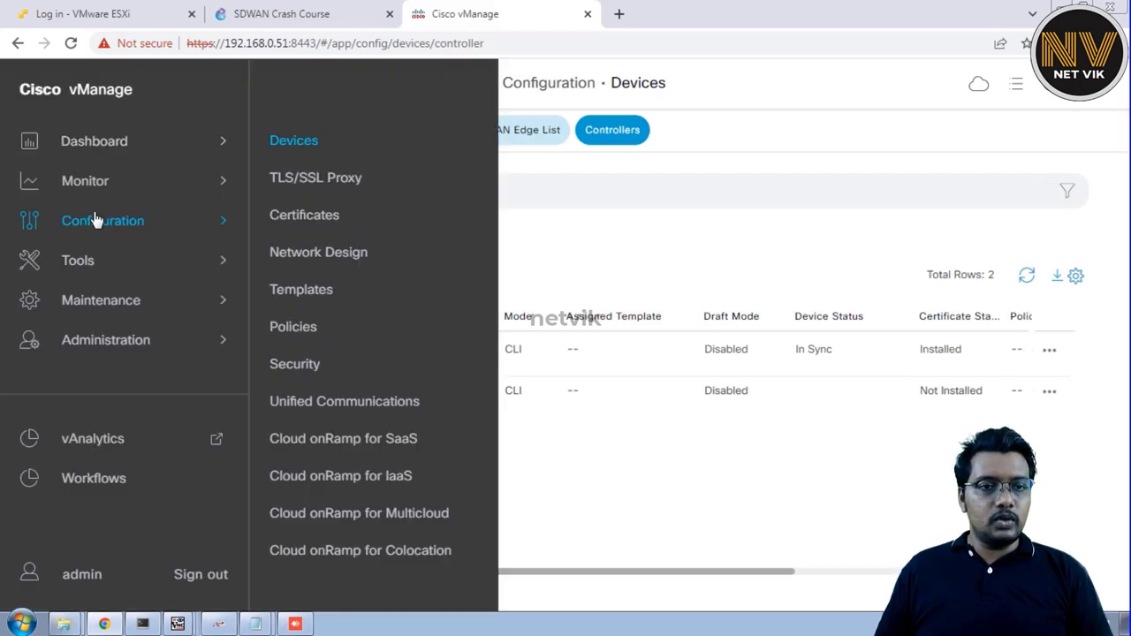
left_click(311, 216)
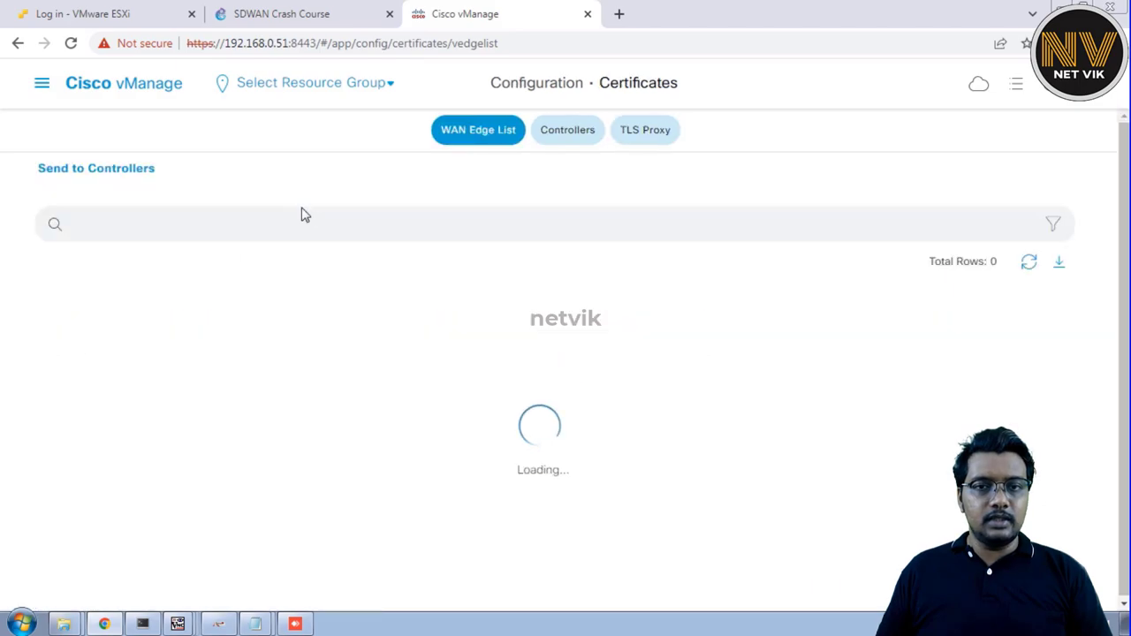
left_click(579, 146)
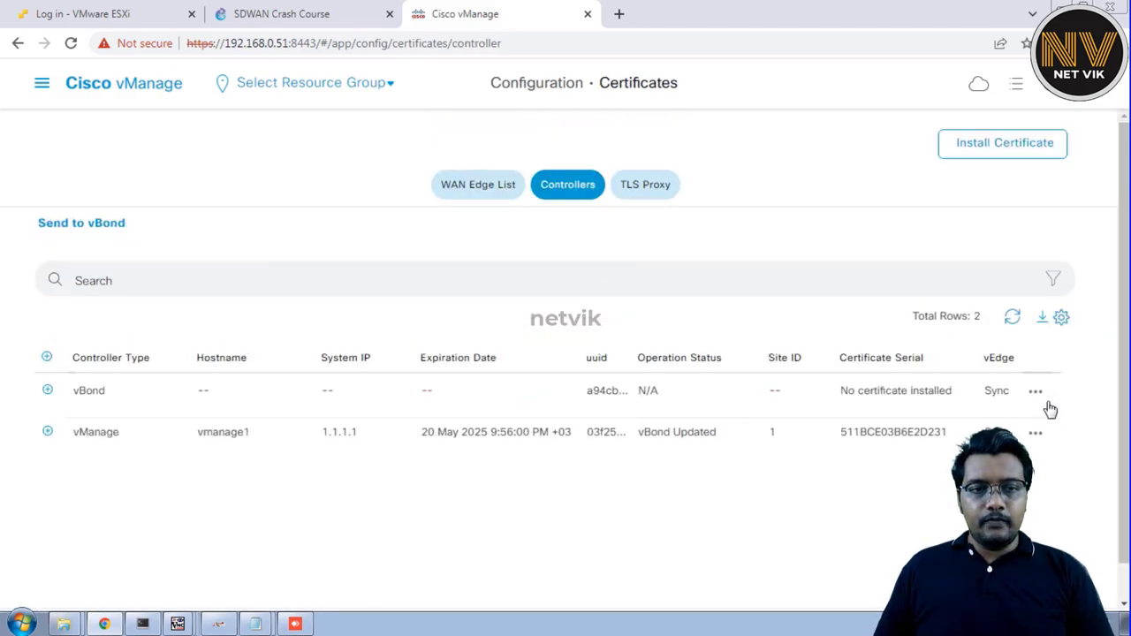
Generate a CSR for the vBond row and download it as undefined.csr
left_click(1036, 394)
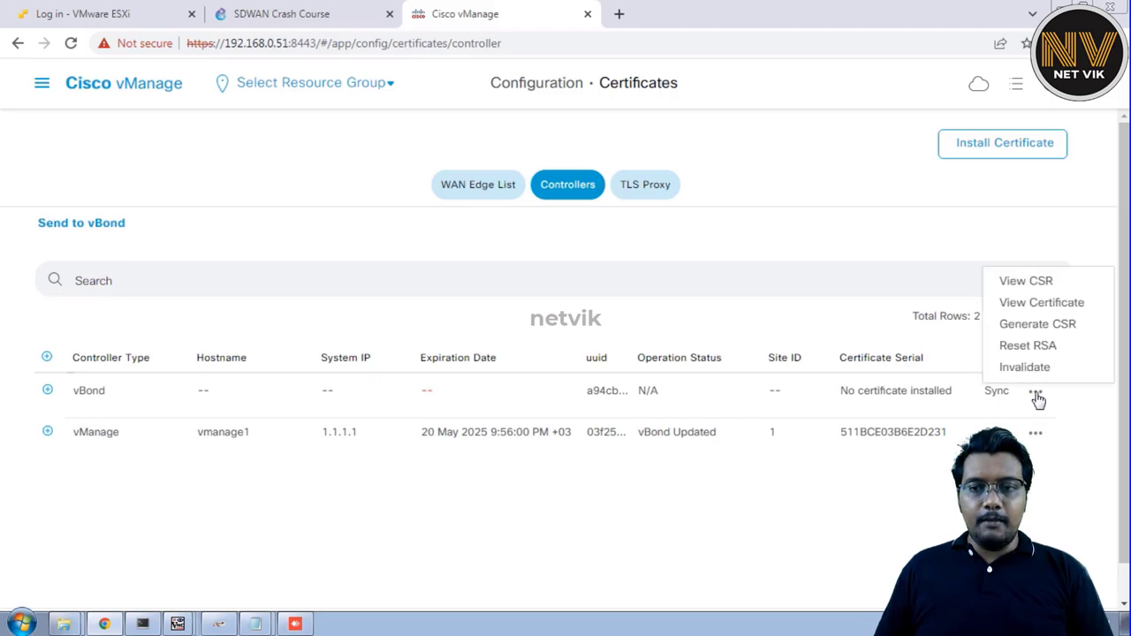
left_click(1037, 324)
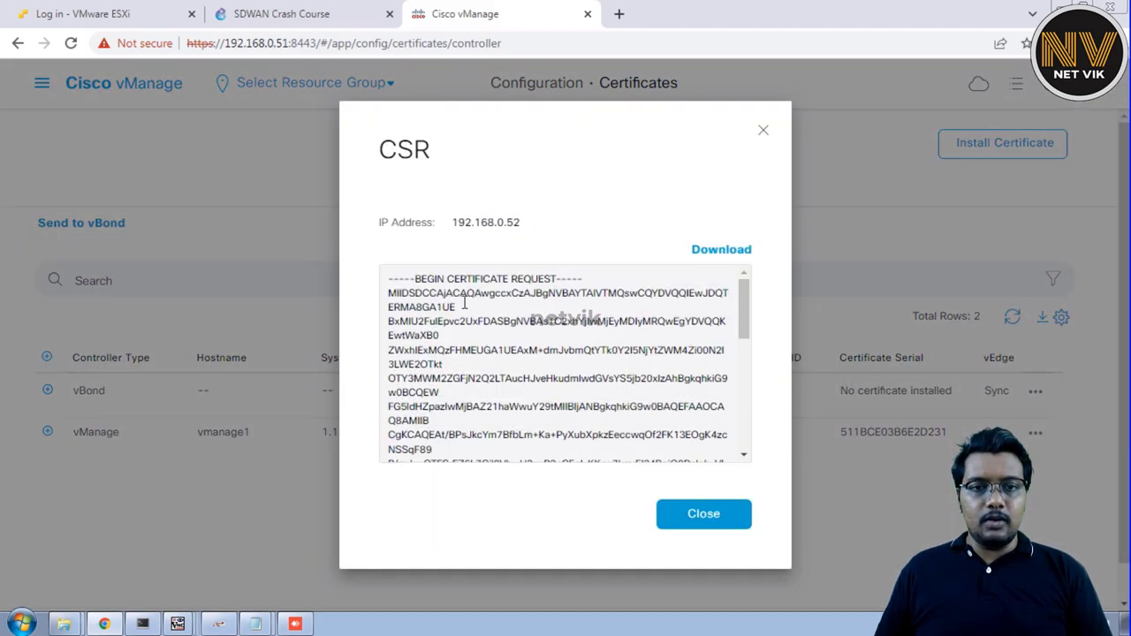
left_click_drag(386, 278, 497, 402)
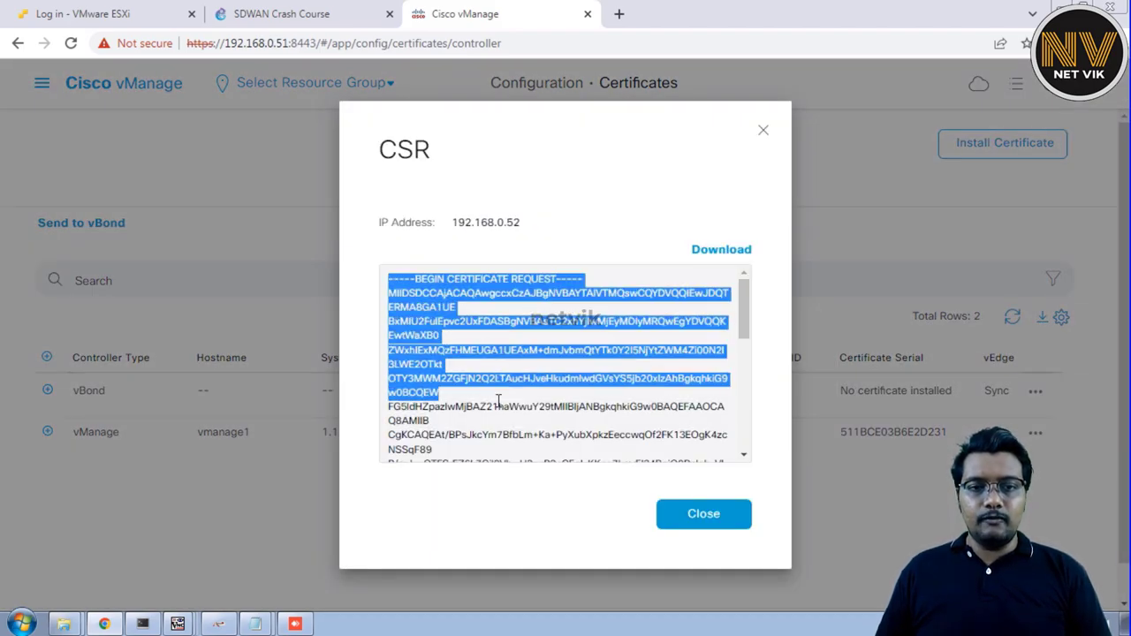
left_click(494, 402)
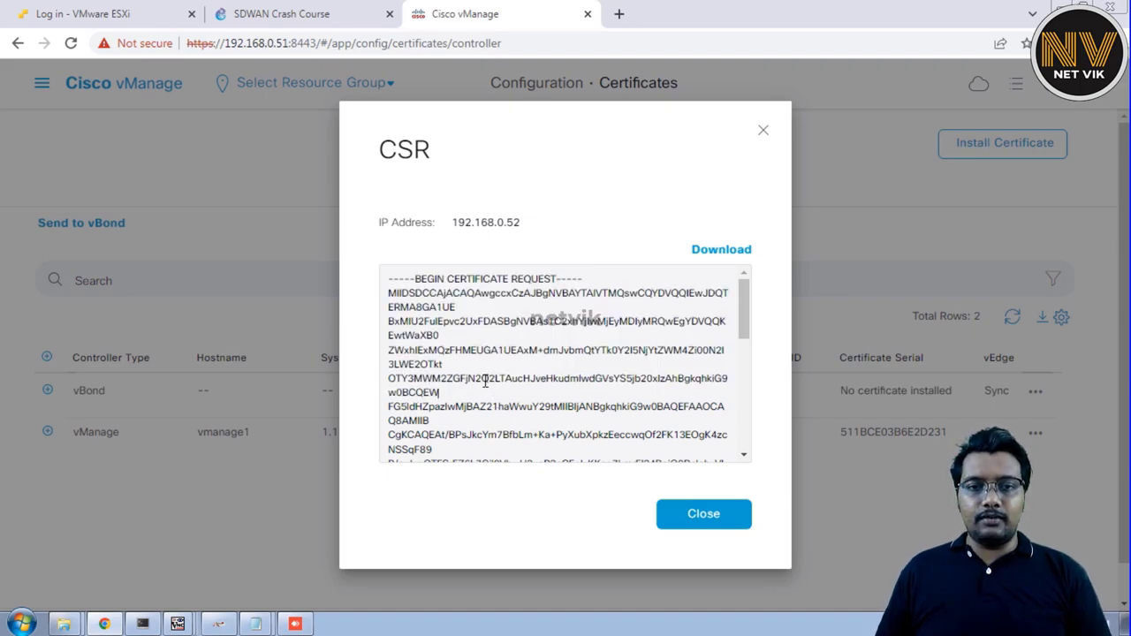
left_click(721, 250)
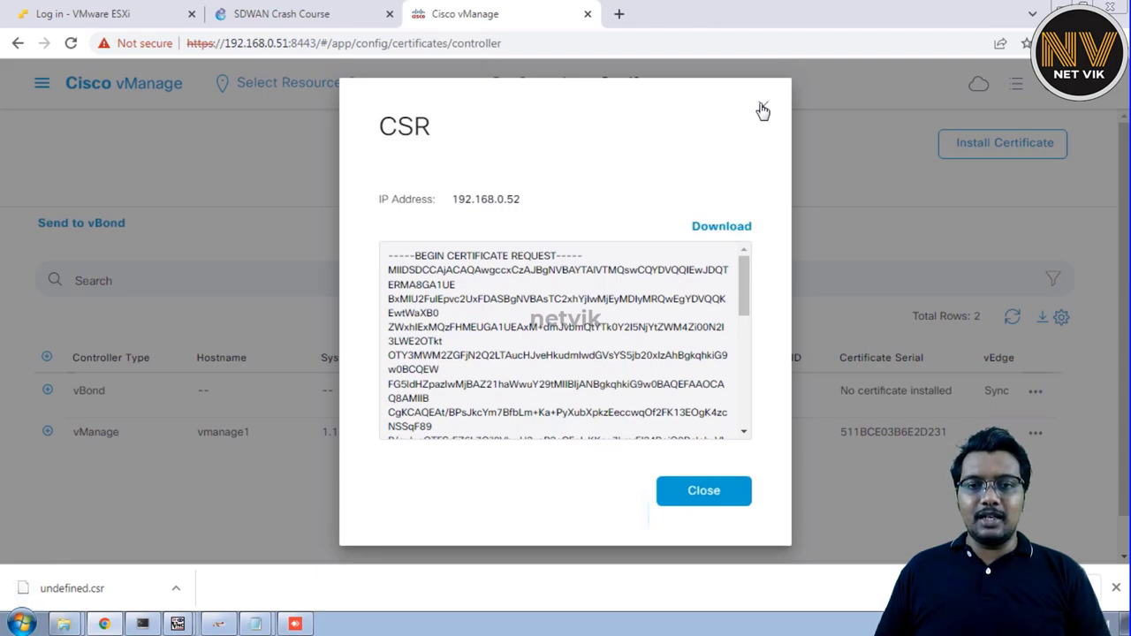
left_click(763, 109)
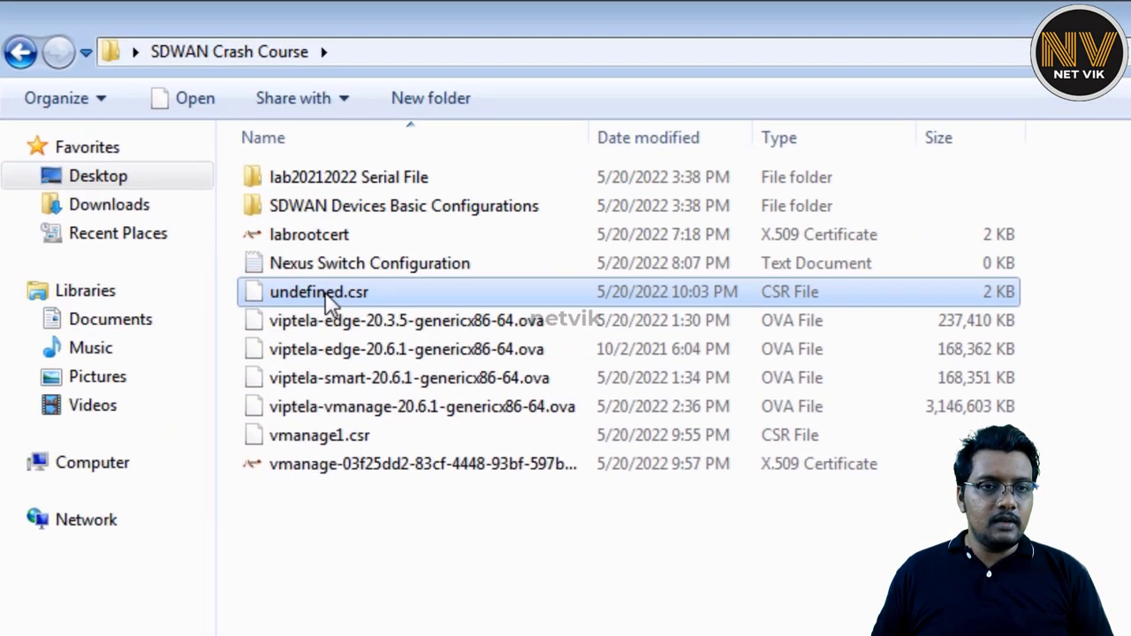
Rename undefined.csr to vbond.csr in the SDWAN Crash Course folder and switch to XCA
left_click(342, 307)
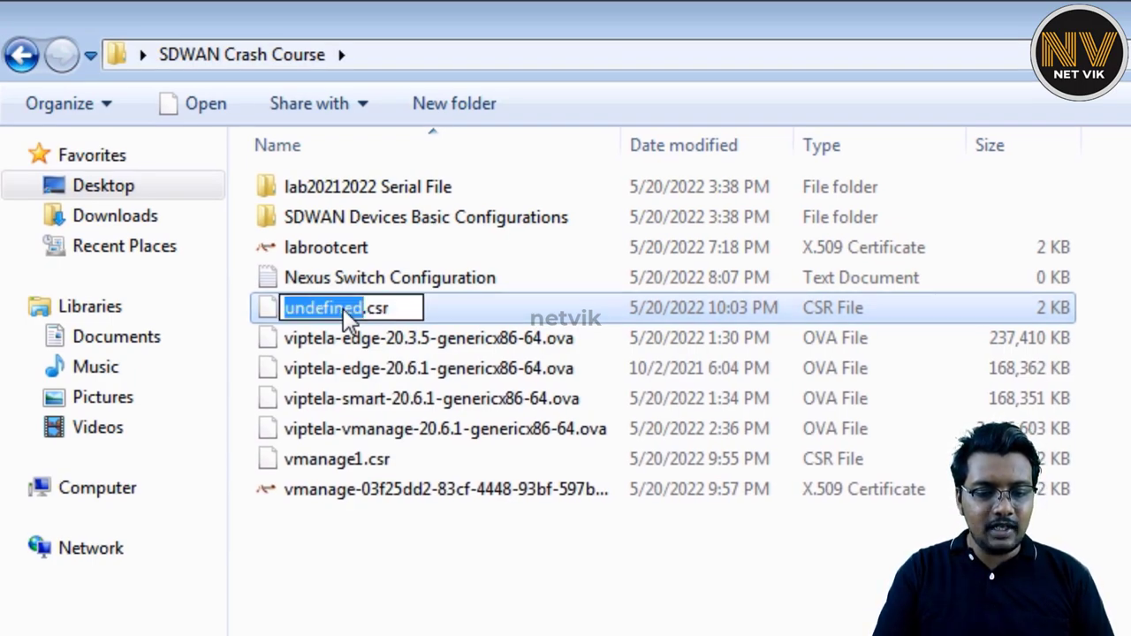
type("vbond")
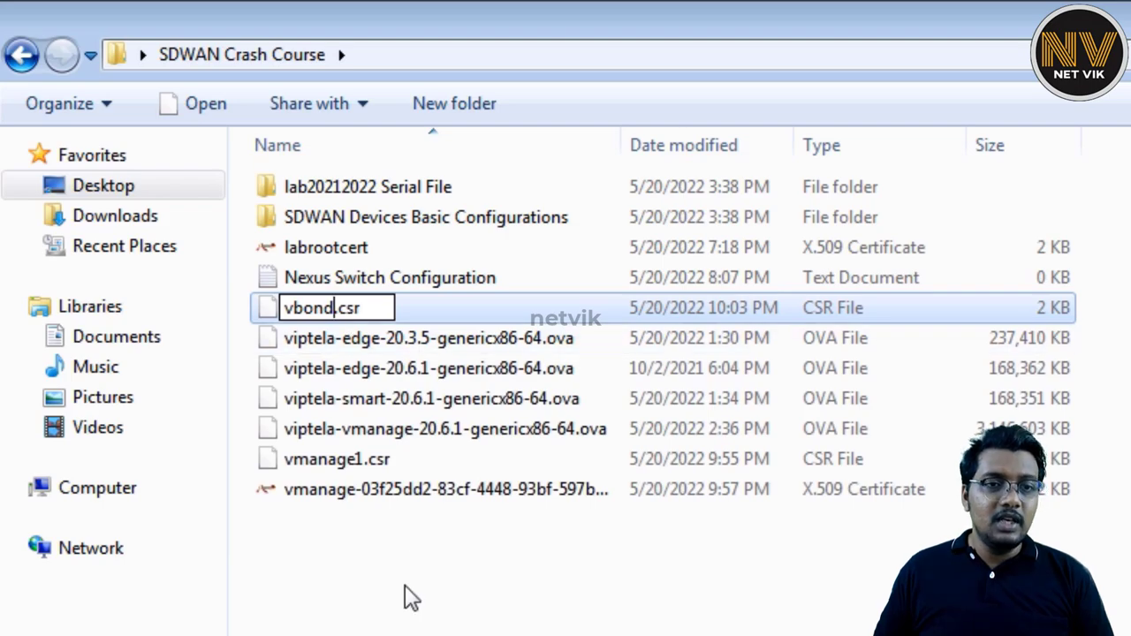
left_click(407, 594)
left_click(389, 297)
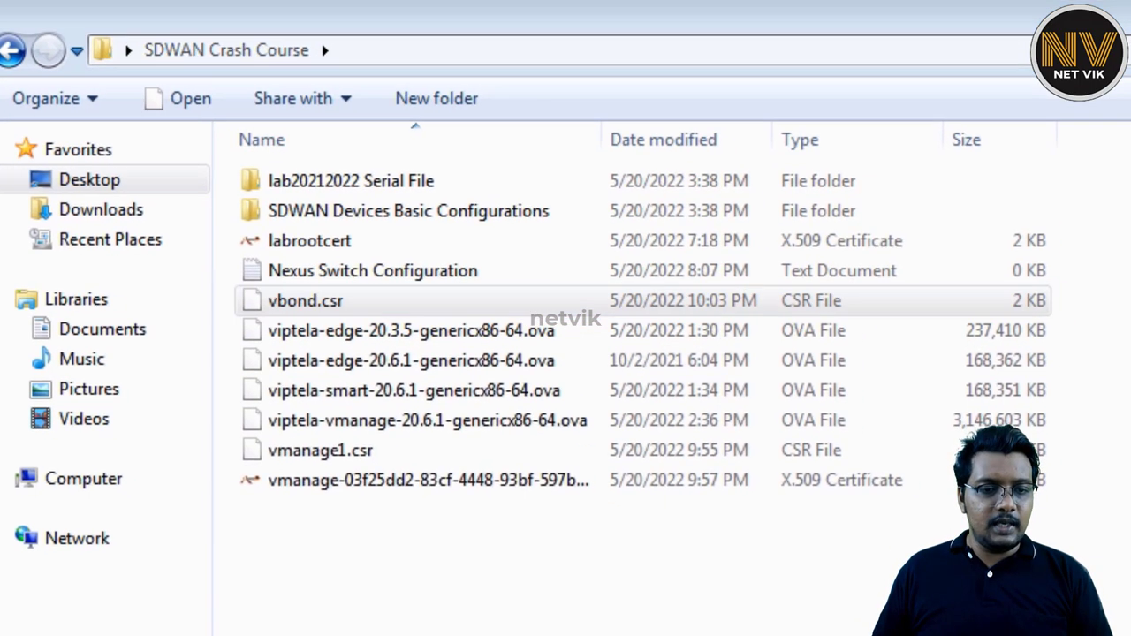
key("alt+Tab")
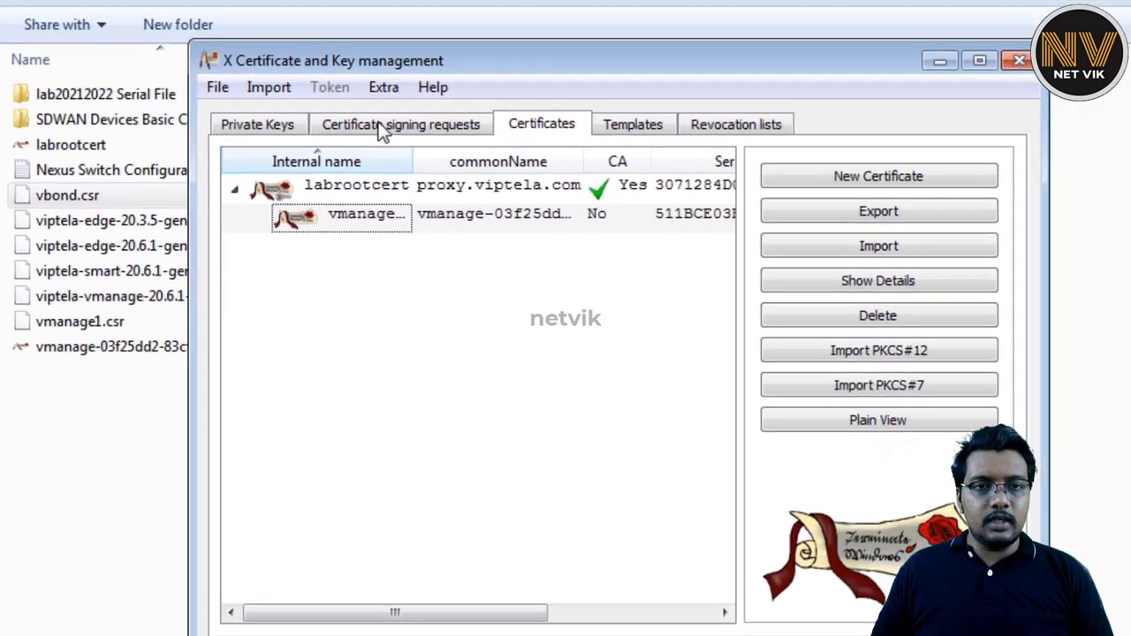
Import vbond.csr into XCA's certificate signing requests
left_click(570, 181)
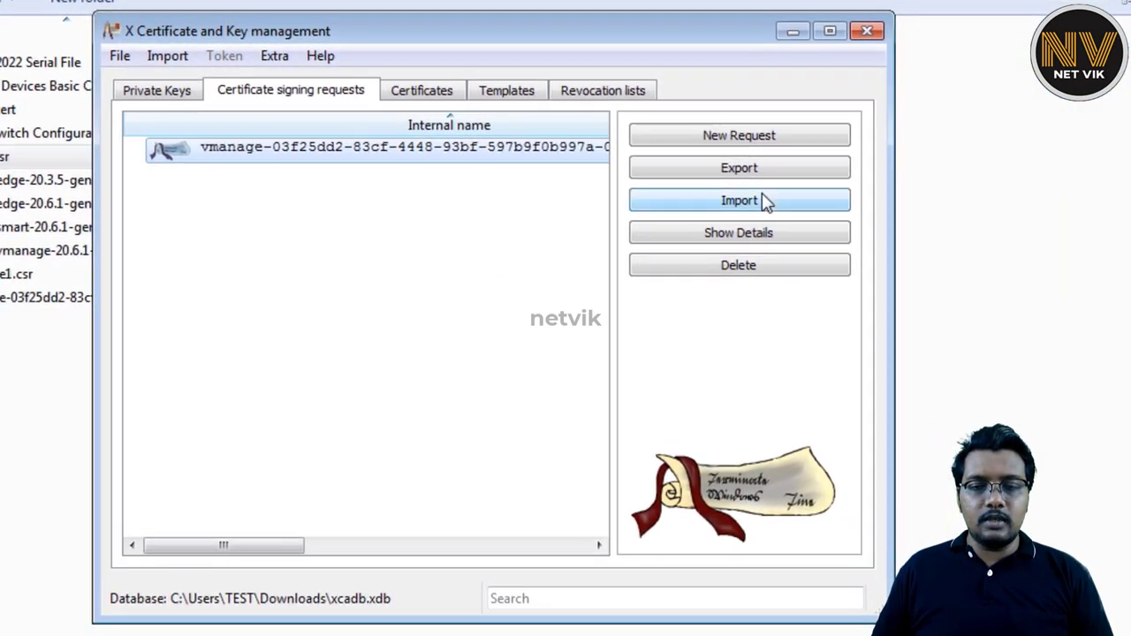
left_click(773, 205)
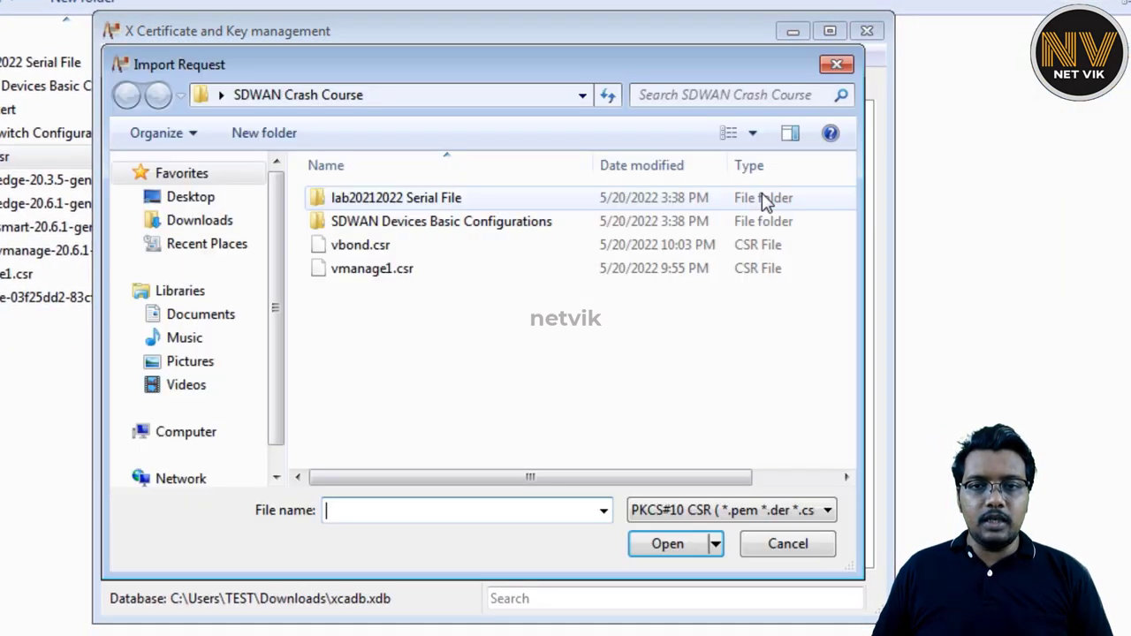
double_click(398, 246)
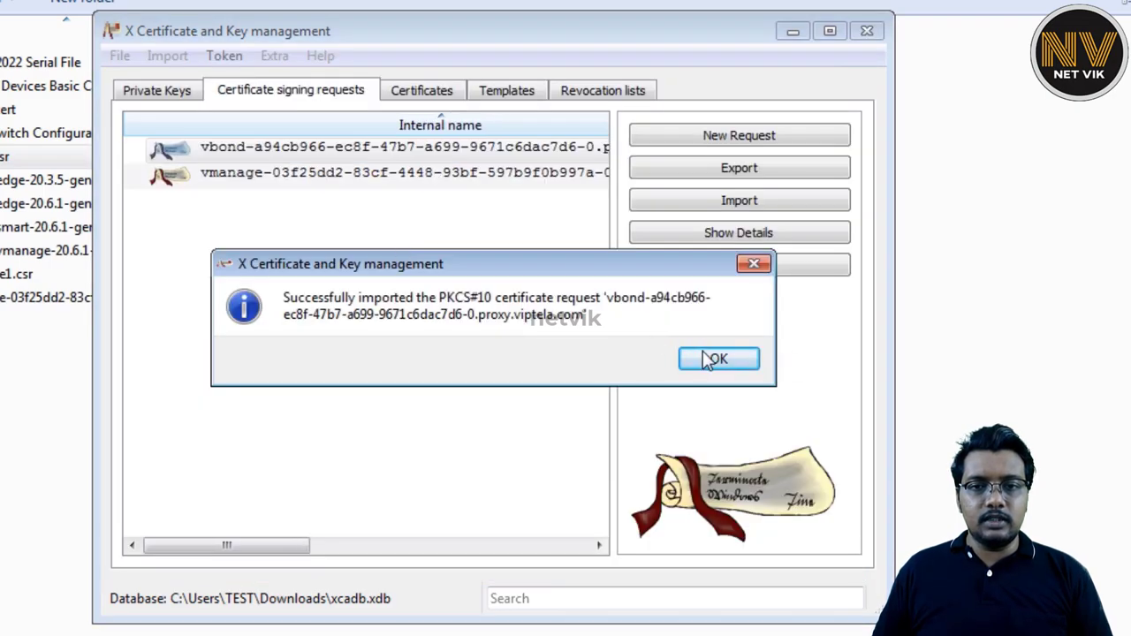
left_click(714, 358)
Sign the vbond request with labrootcert as an End Entity with subject key identifier, valid 3 years
left_click(280, 143)
right_click(280, 143)
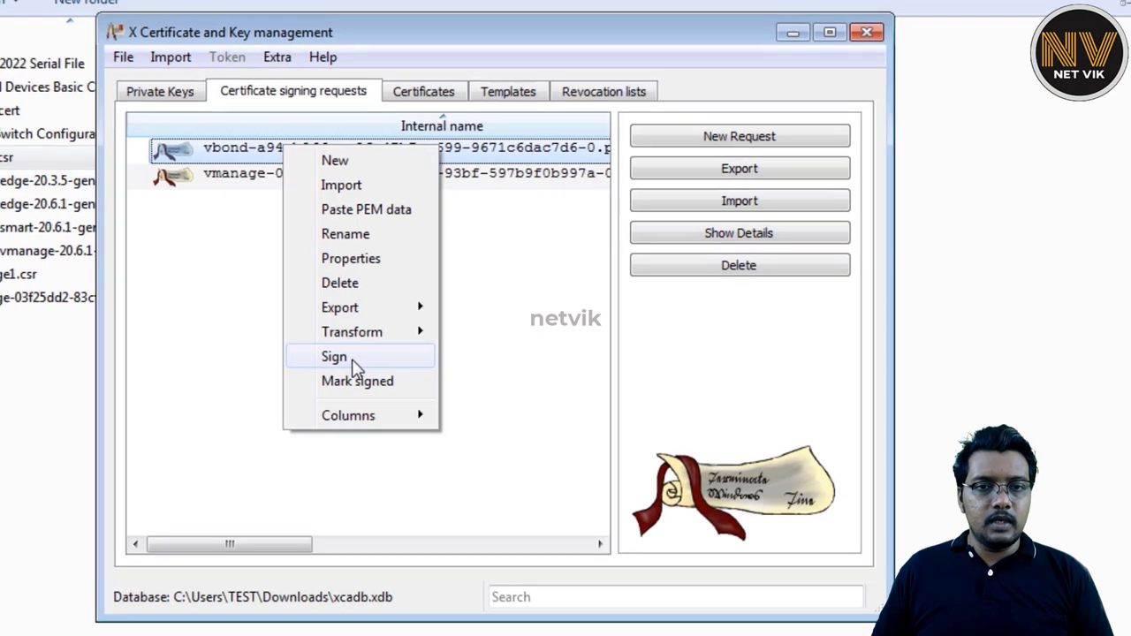
left_click(350, 359)
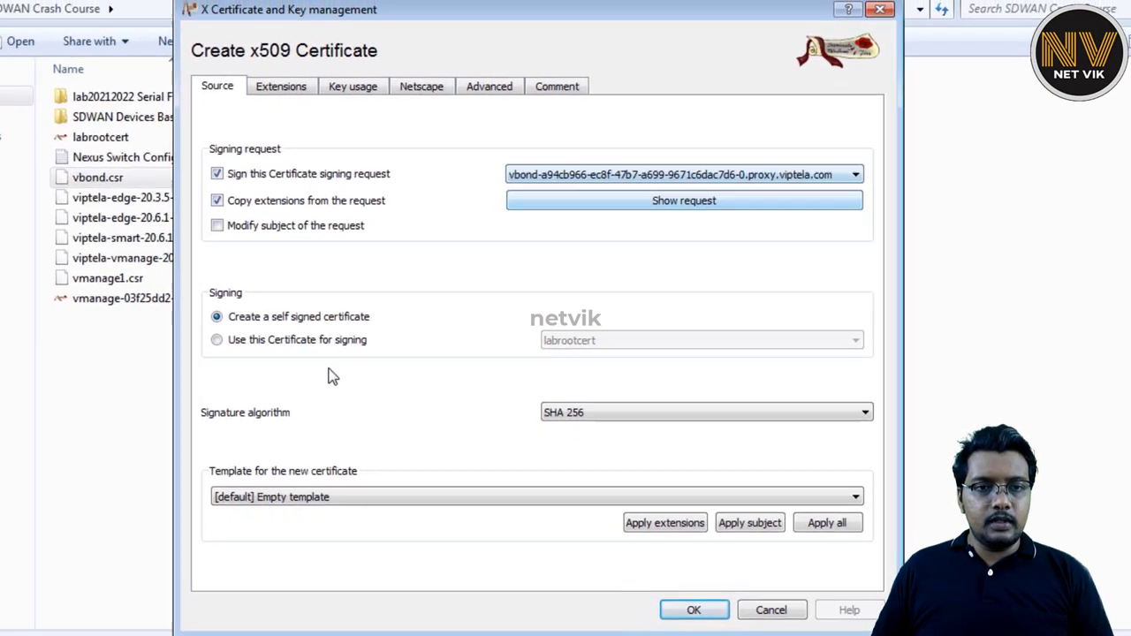
left_click(274, 341)
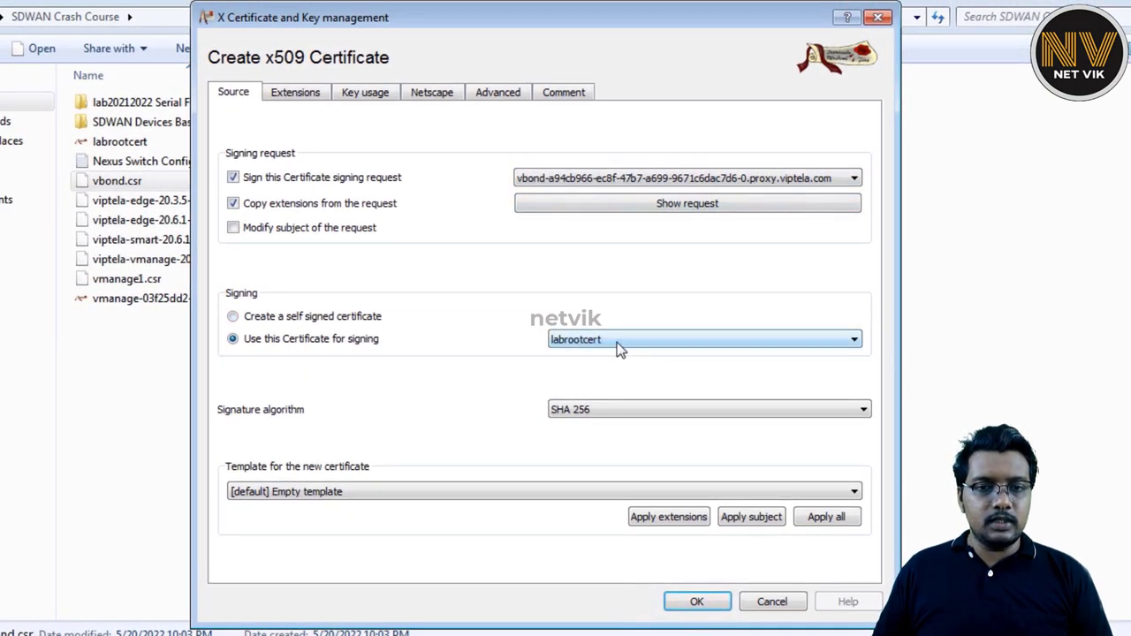
left_click(616, 344)
left_click(291, 93)
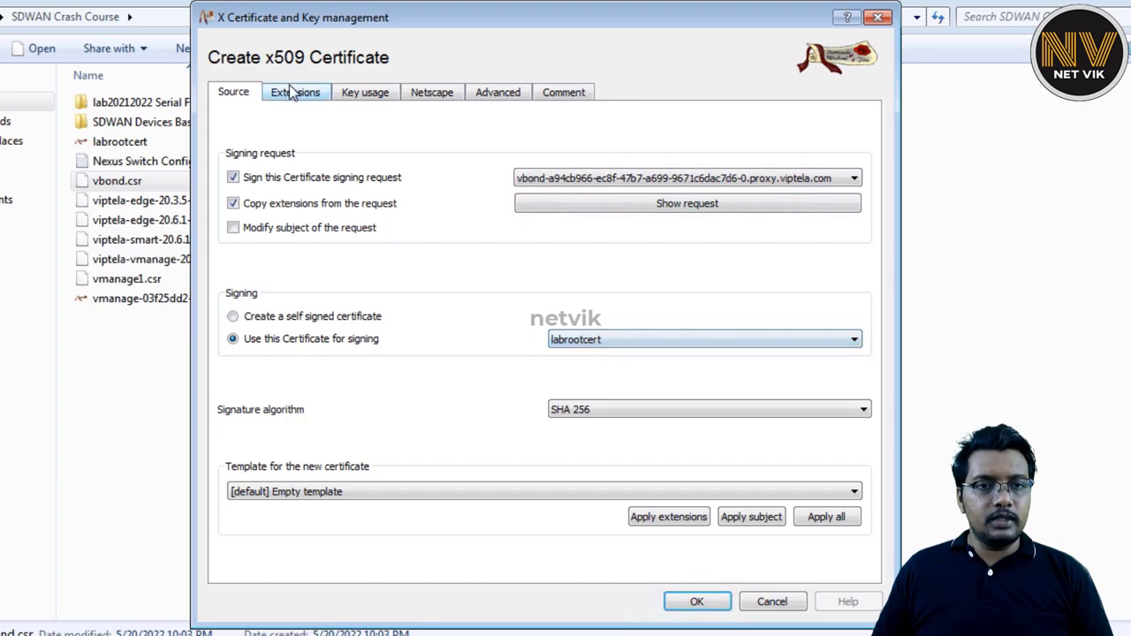
left_click(316, 144)
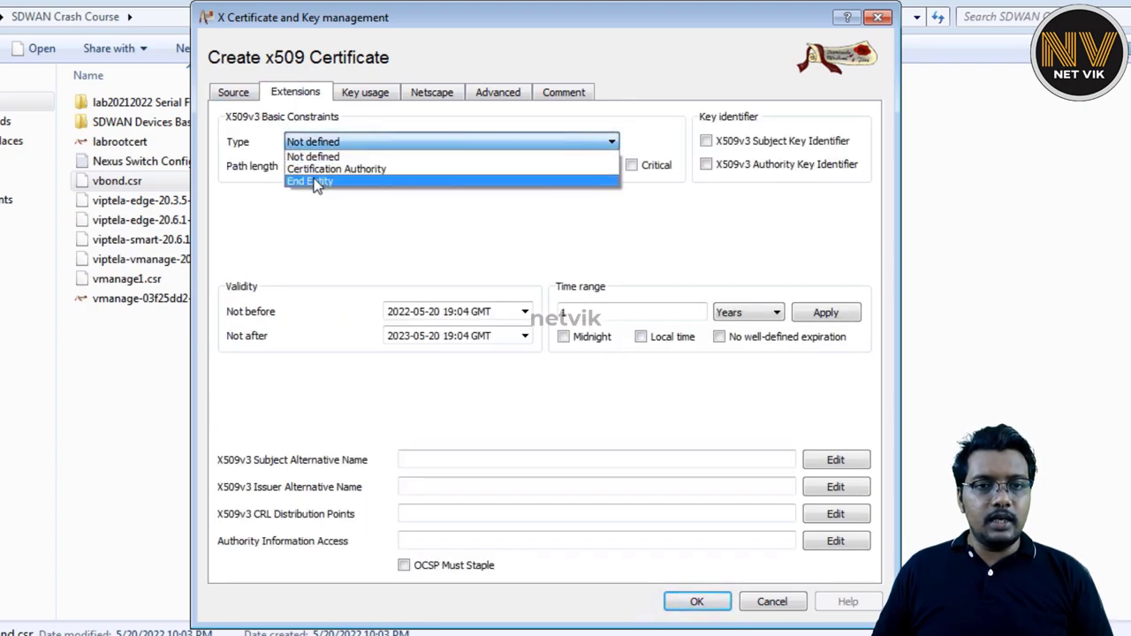
left_click(315, 181)
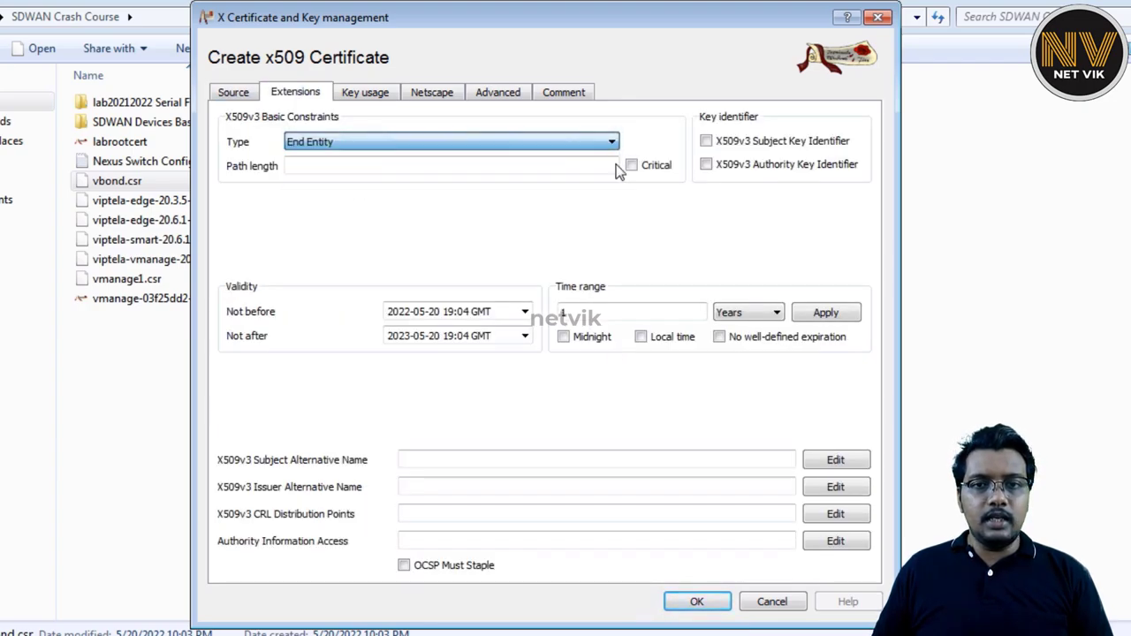
left_click(705, 141)
double_click(566, 316)
type("3")
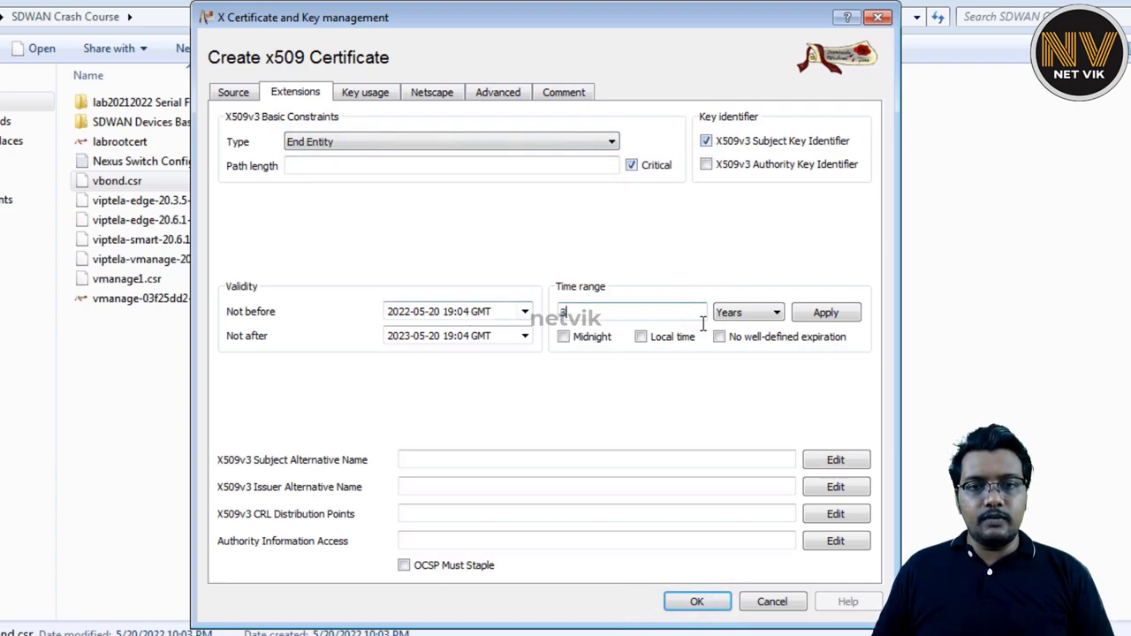
left_click(821, 312)
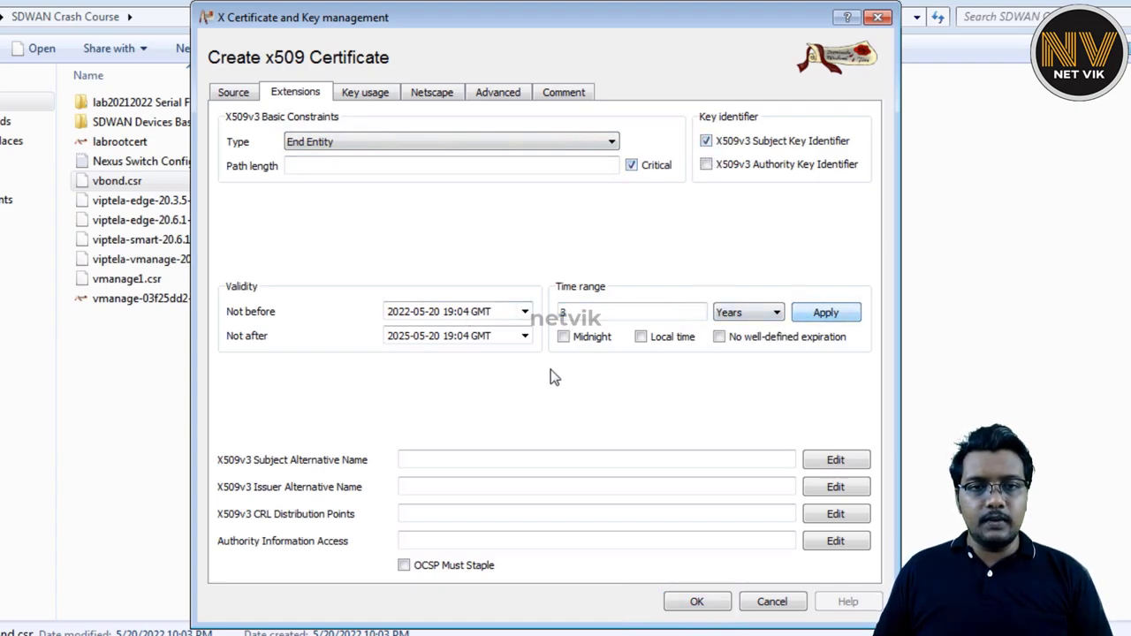
Add Digital Signature and Key Encipherment usage plus SSL CA through Object Signing CA types, then create the certificate
left_click(366, 94)
left_click(299, 164)
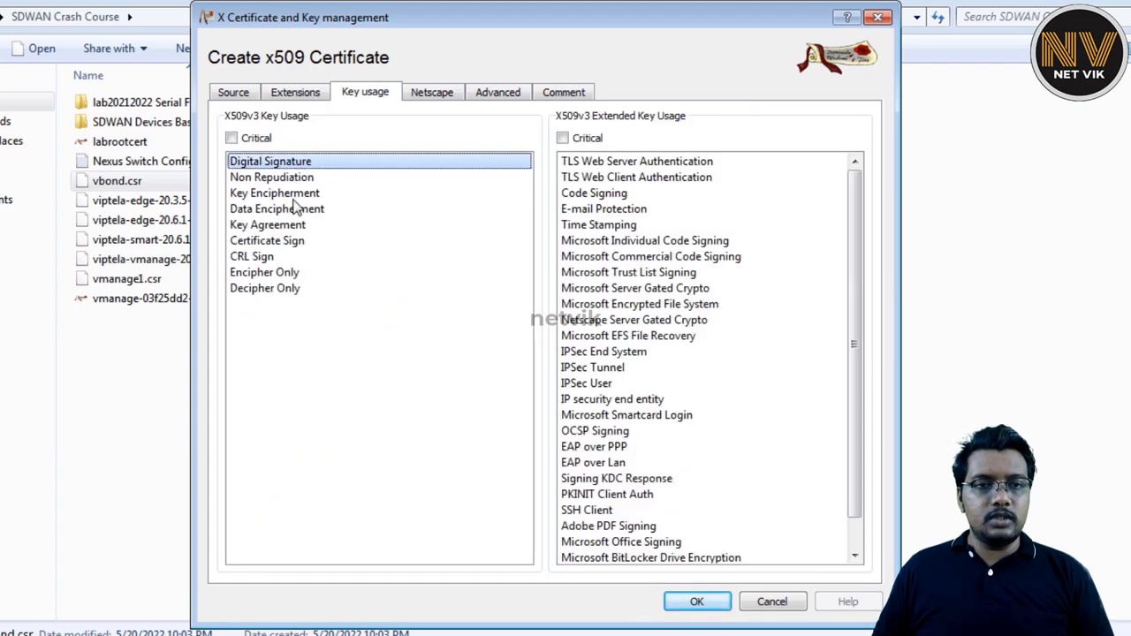
left_click(358, 192)
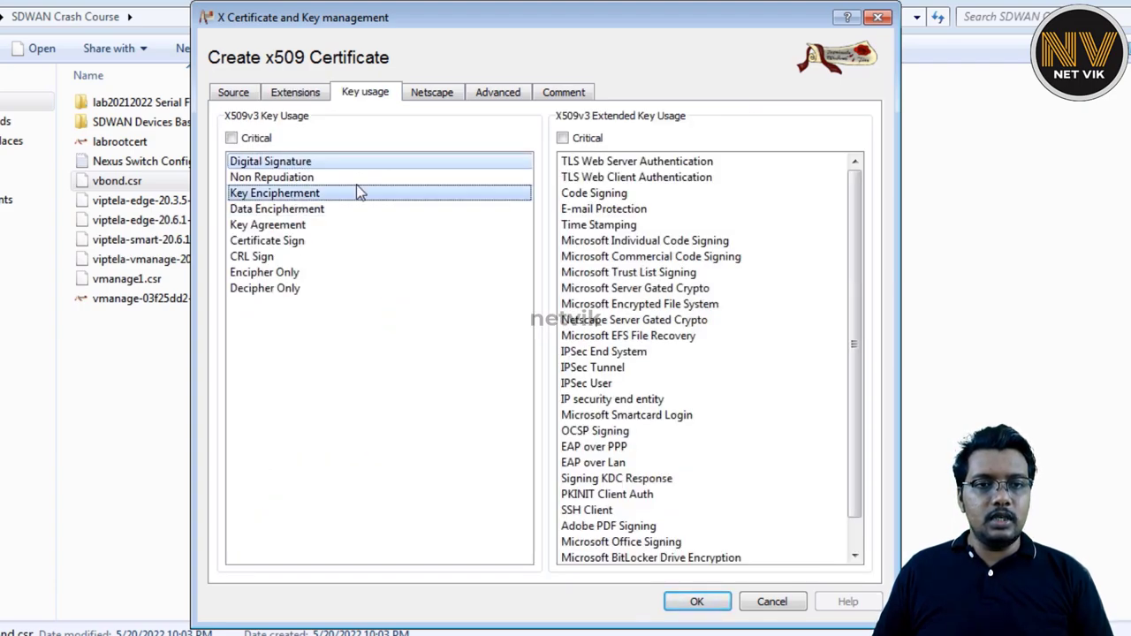
left_click(431, 91)
left_click(280, 206)
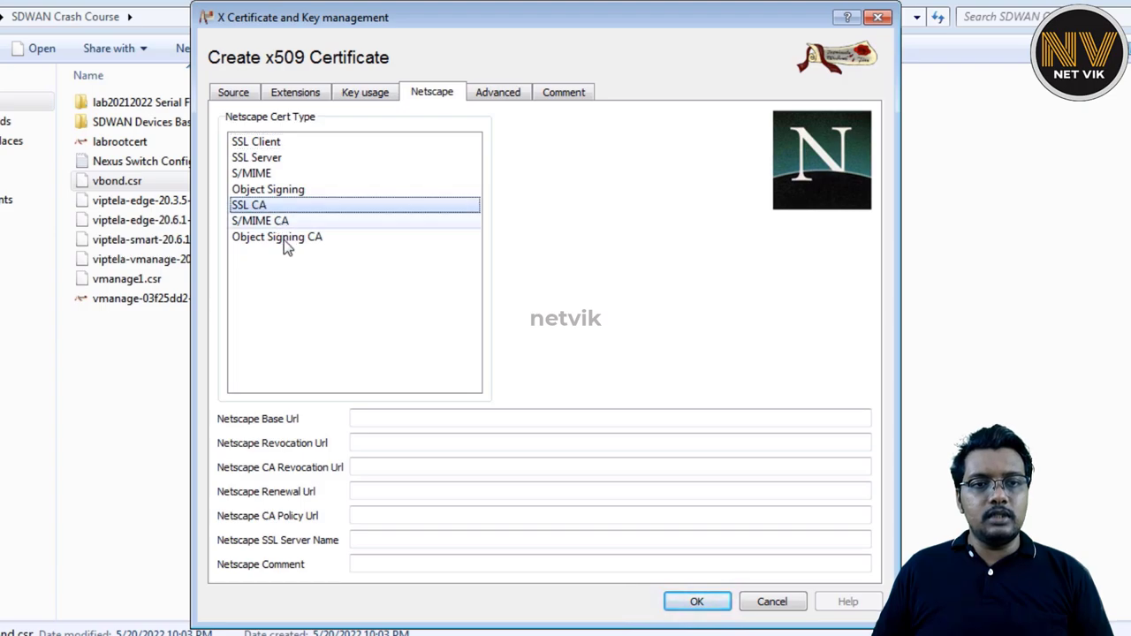
left_click(284, 237, "shift")
left_click(511, 92)
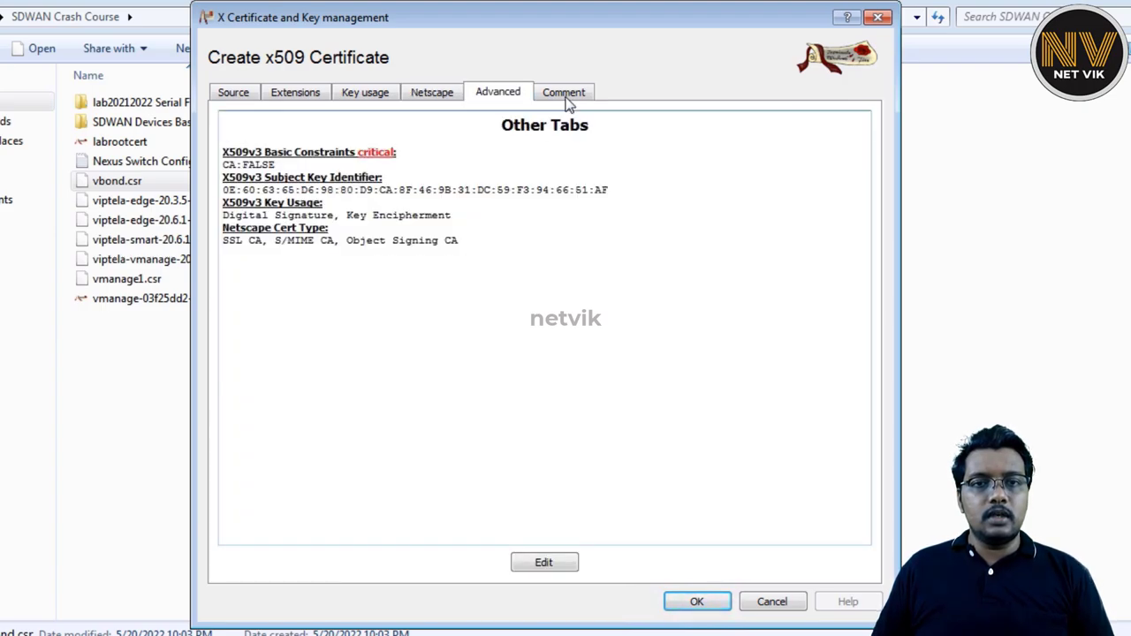
left_click(568, 94)
left_click(696, 603)
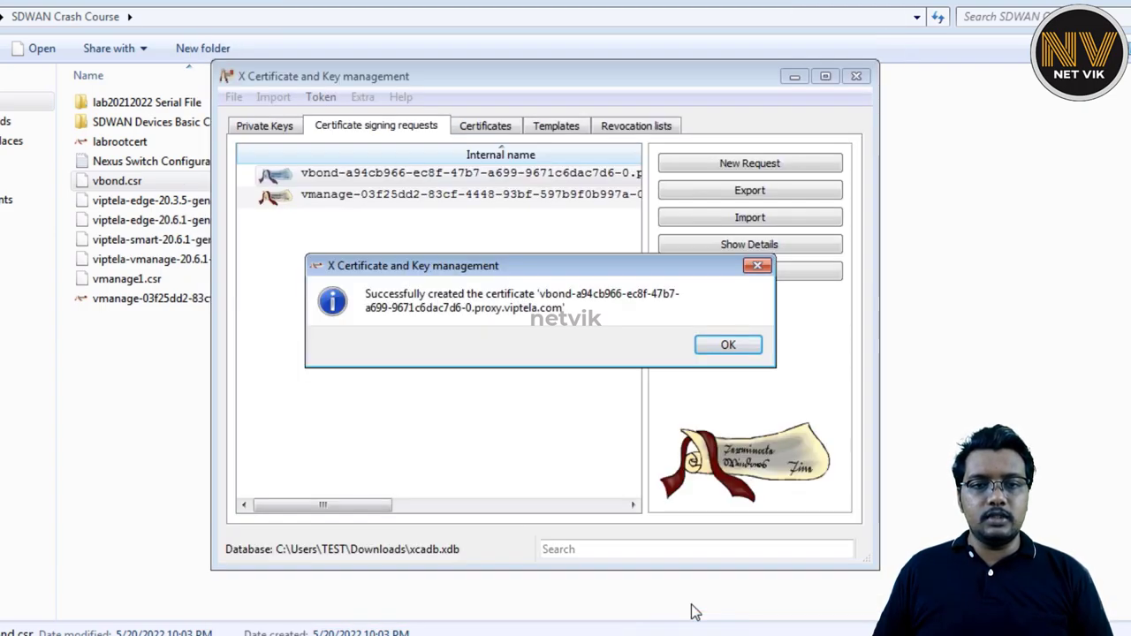
Export the vbond certificate as a PEM .crt file into SDWAN Crash Course and return to vManage
left_click(730, 350)
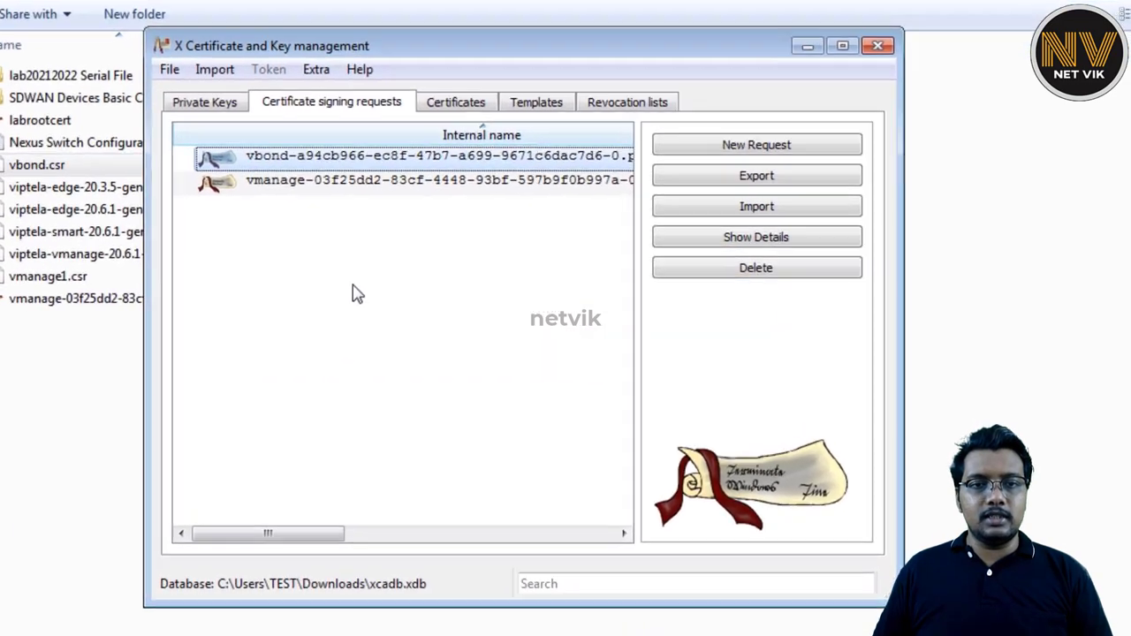
left_click(469, 113)
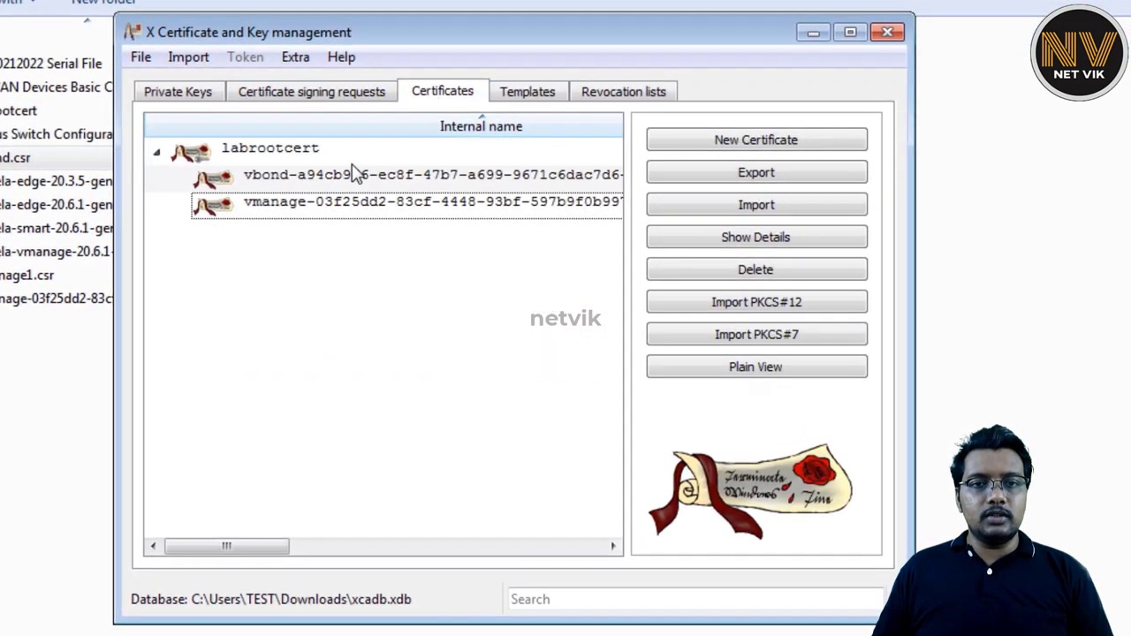
left_click(286, 182)
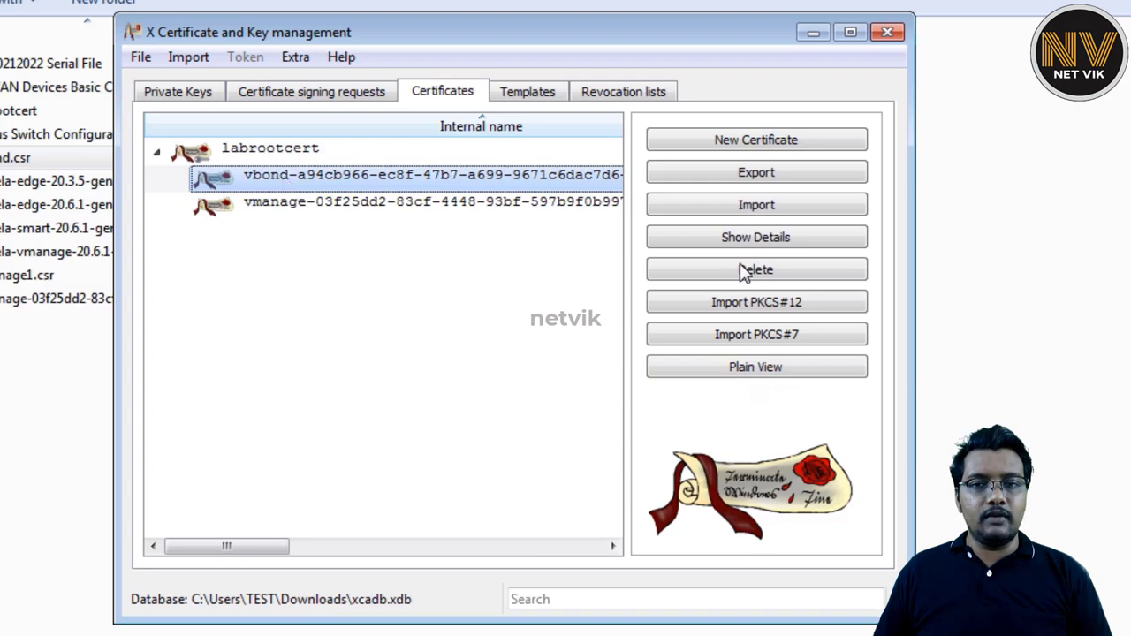
left_click(758, 174)
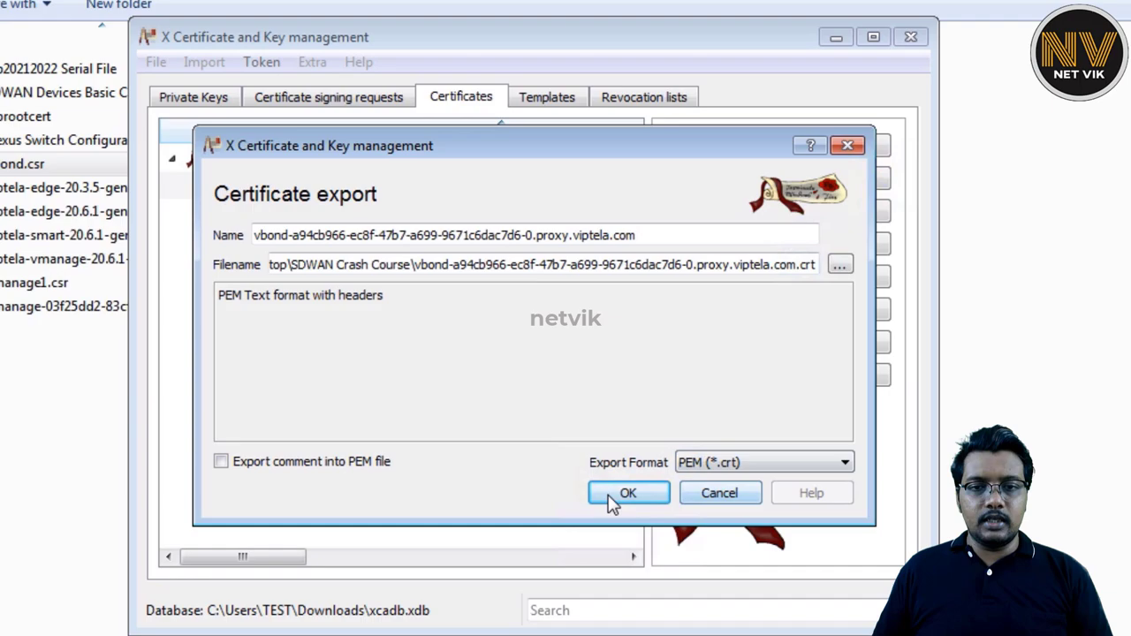
left_click(591, 486)
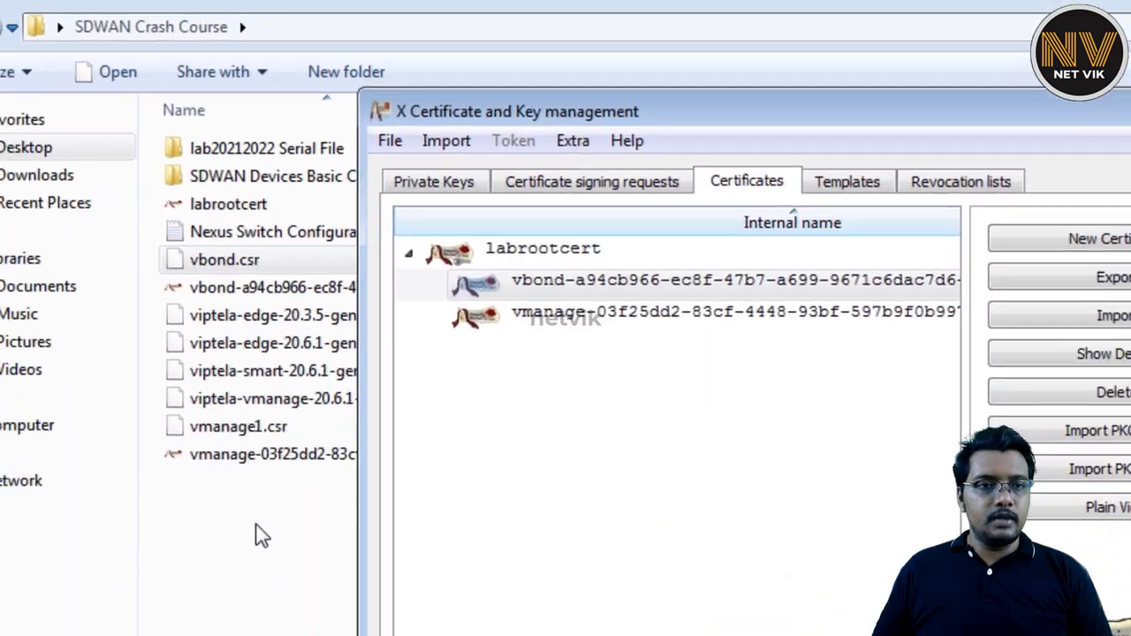
left_click(93, 381)
left_click(383, 333)
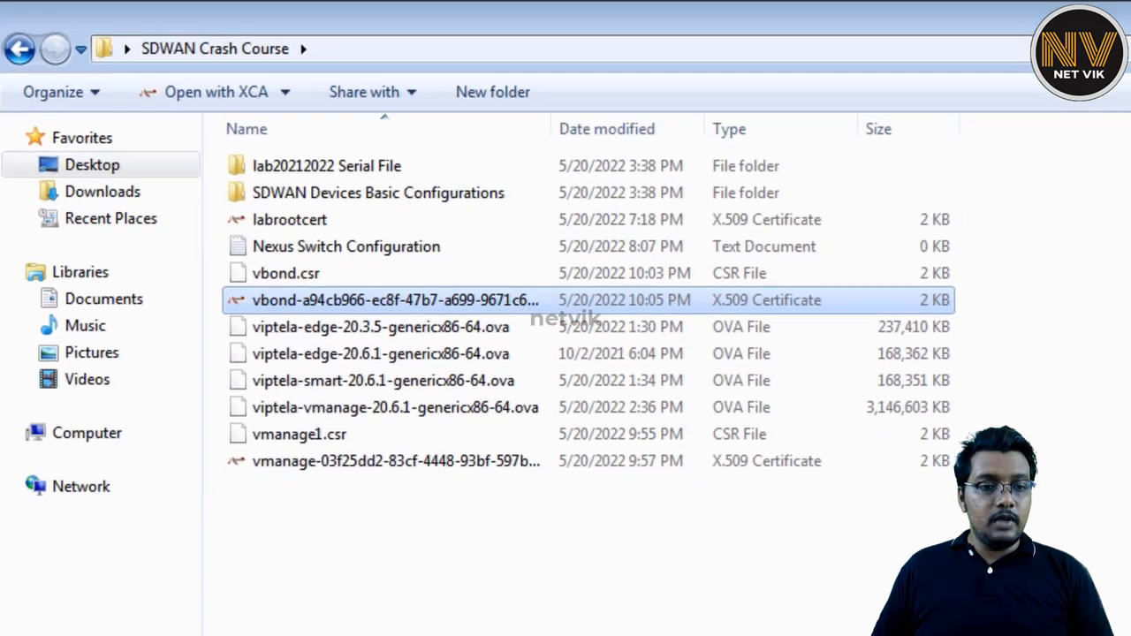
key("alt+Tab")
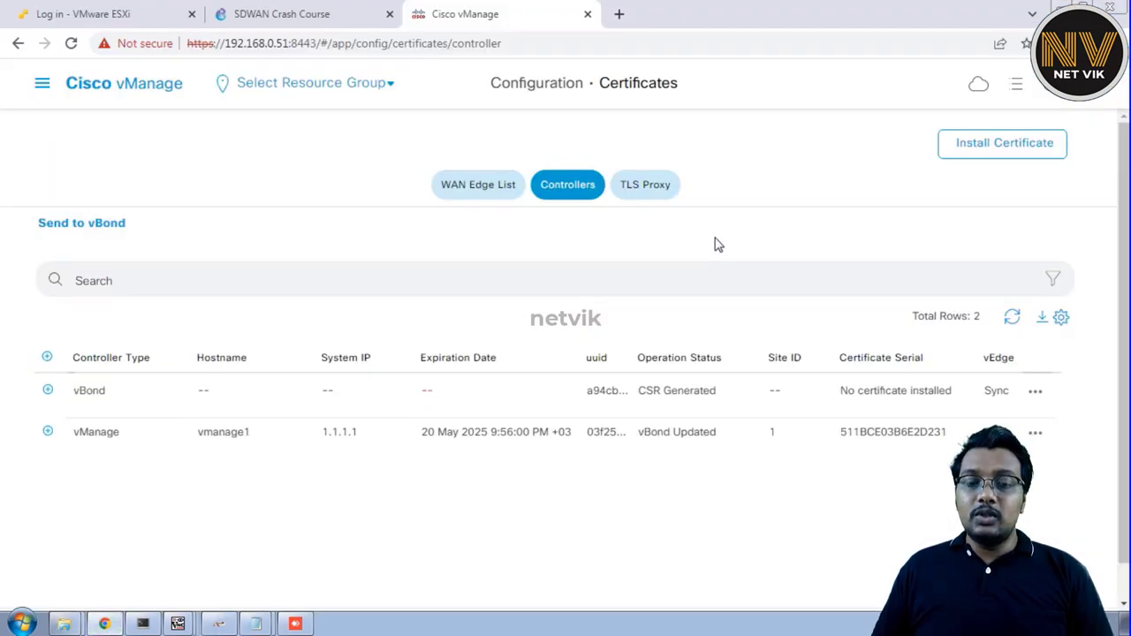
Install the vbond .crt certificate file in vManage, with the task reporting Success
left_click(1007, 152)
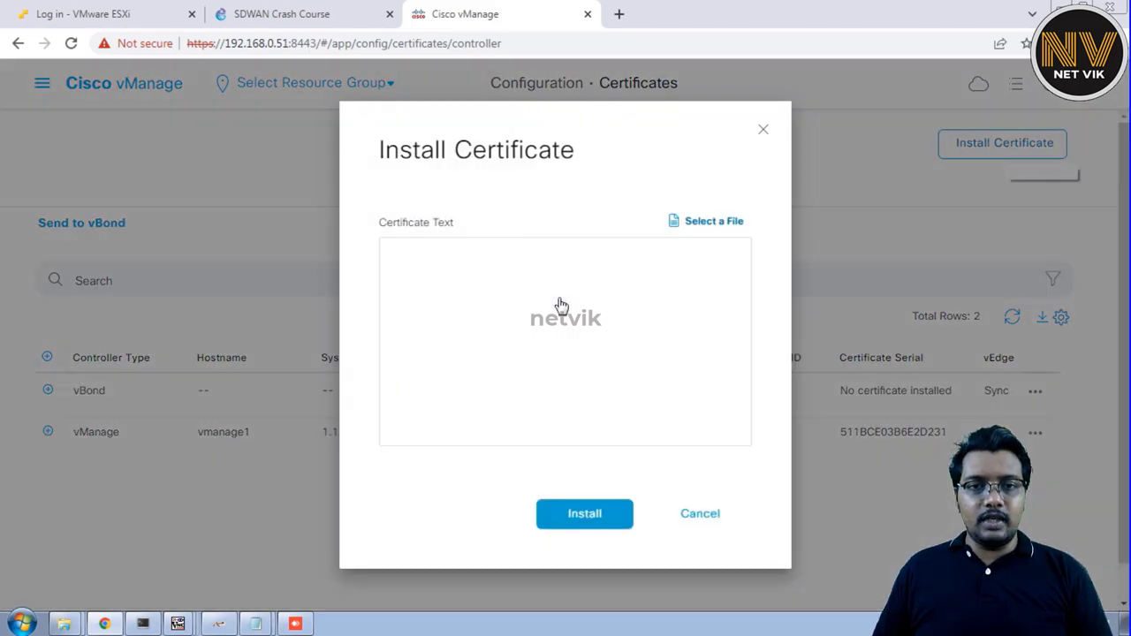
left_click(721, 222)
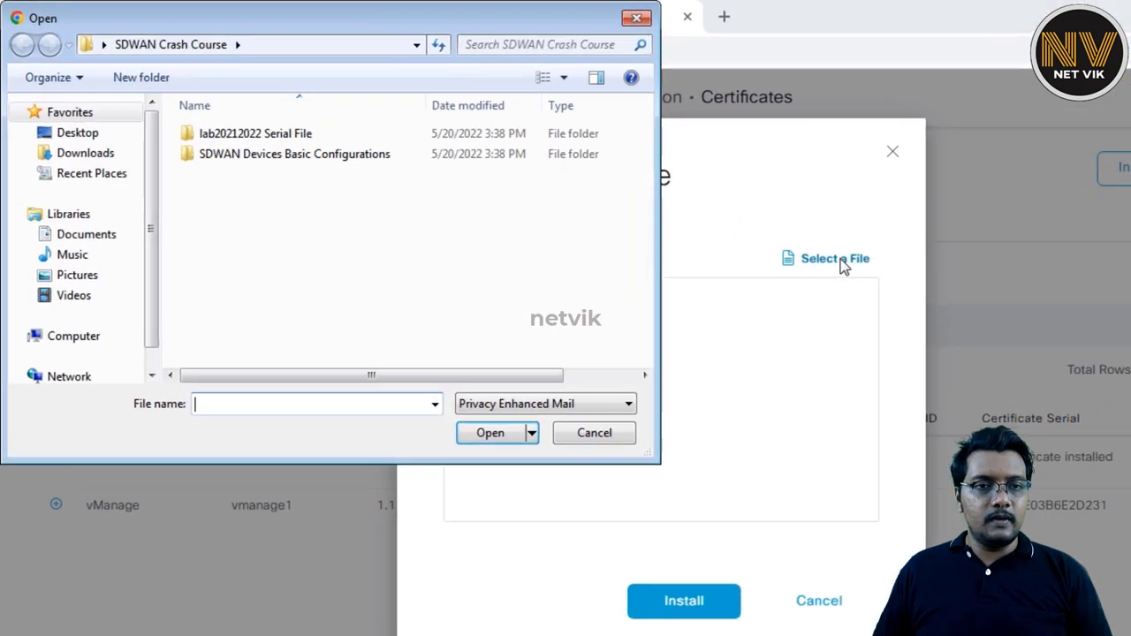
left_click(649, 540)
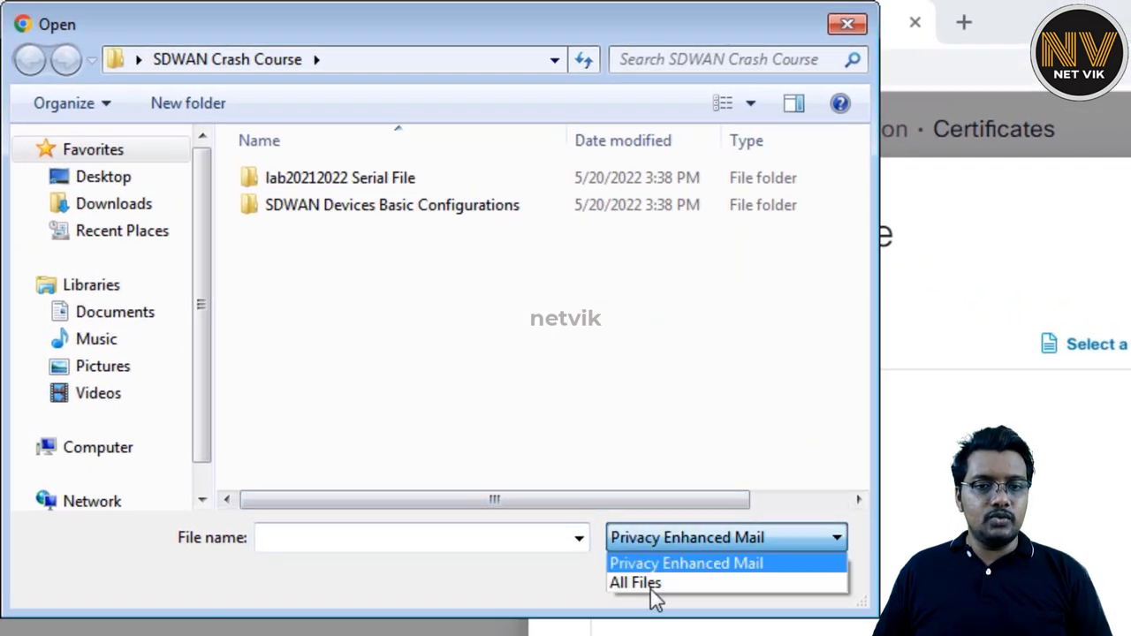
left_click(400, 361)
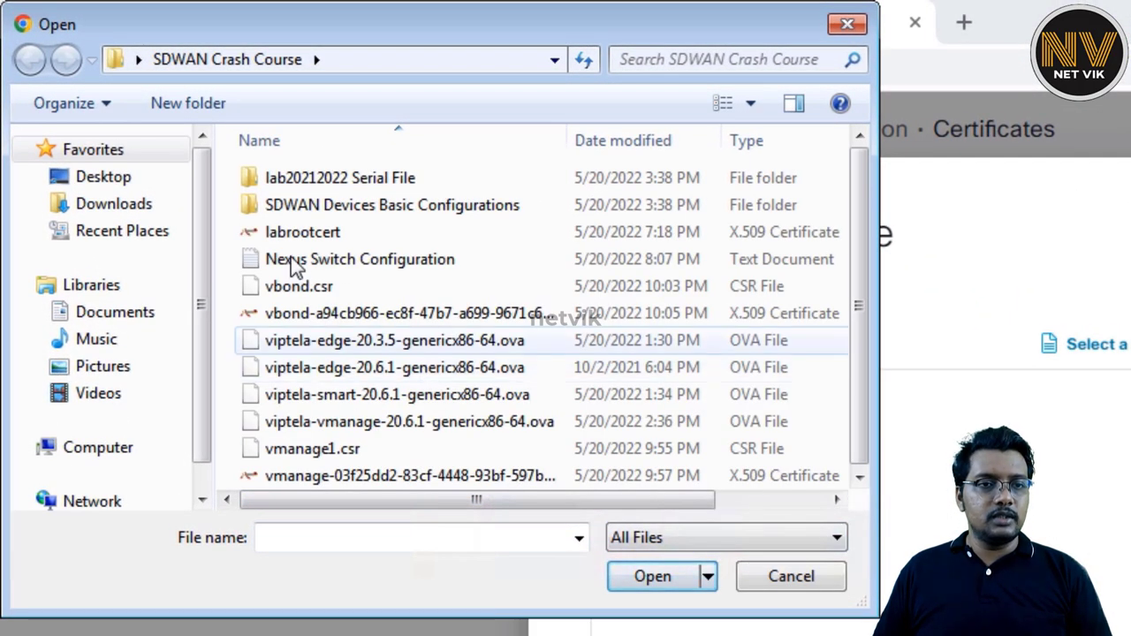
double_click(307, 312)
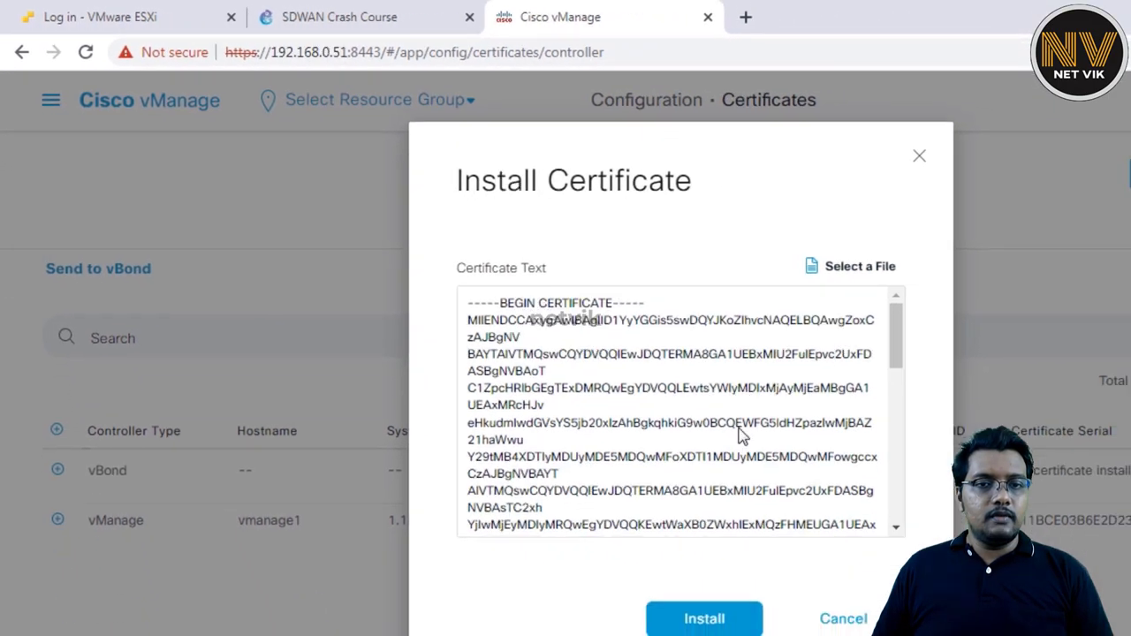
left_click(583, 516)
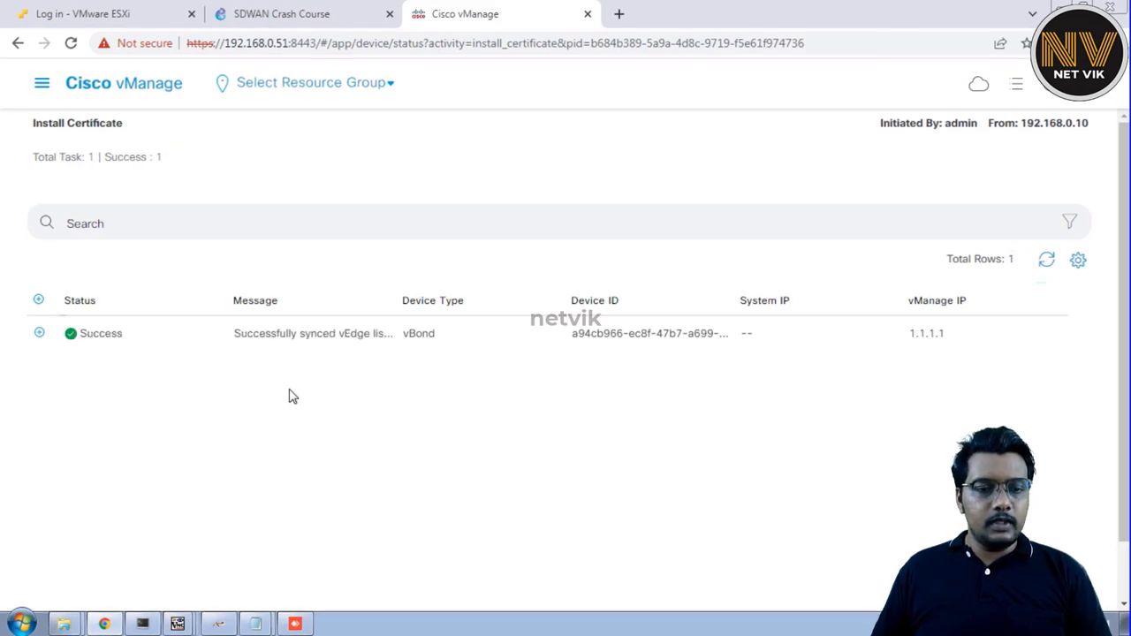
left_click(144, 624)
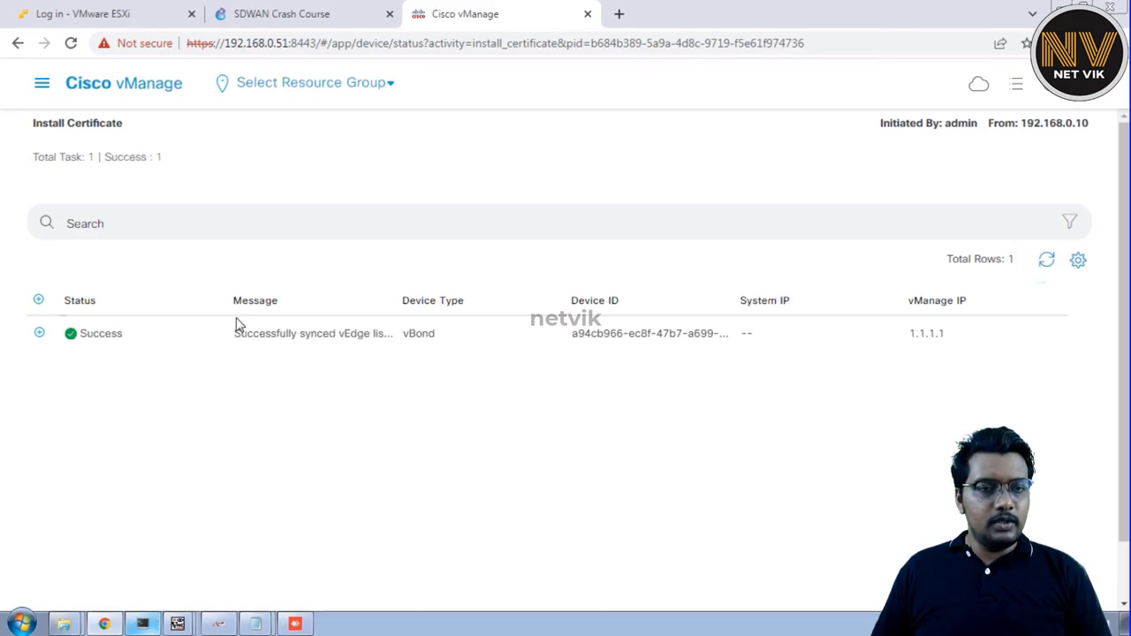
On vBond, run 'show control local-properties' and review the certificate status lines
type("s")
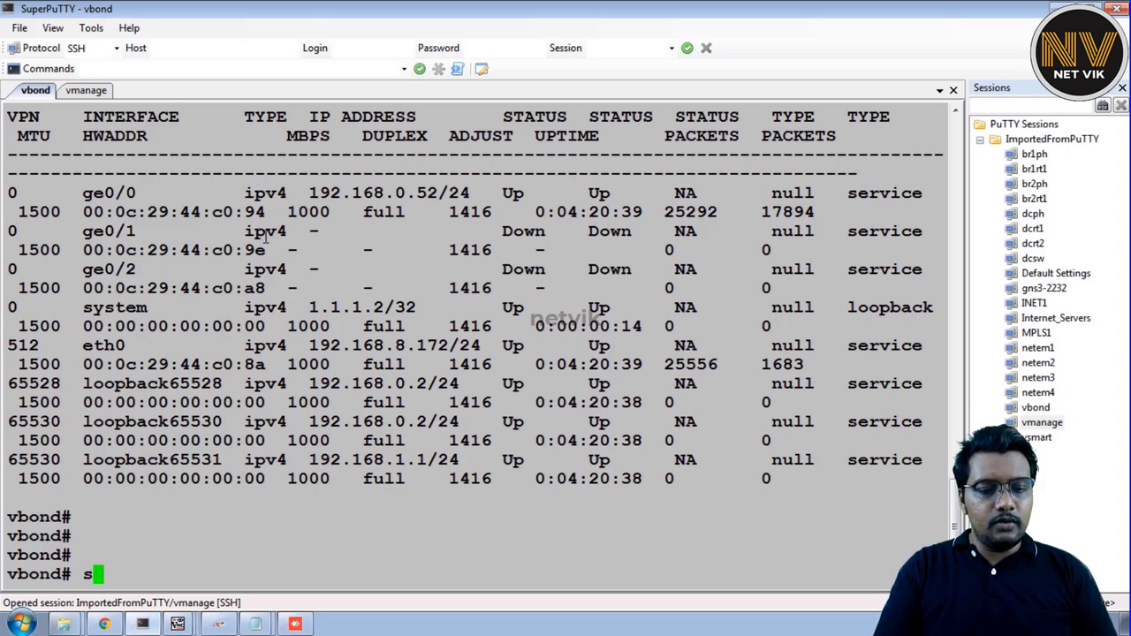
type("how control loca")
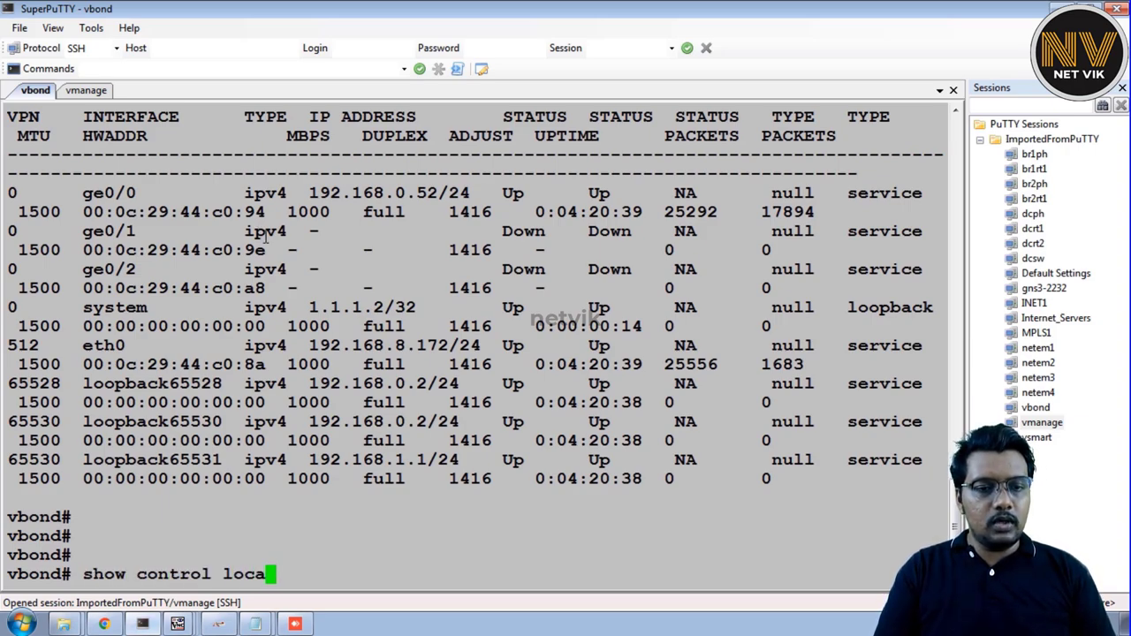
key("Tab")
key("Return")
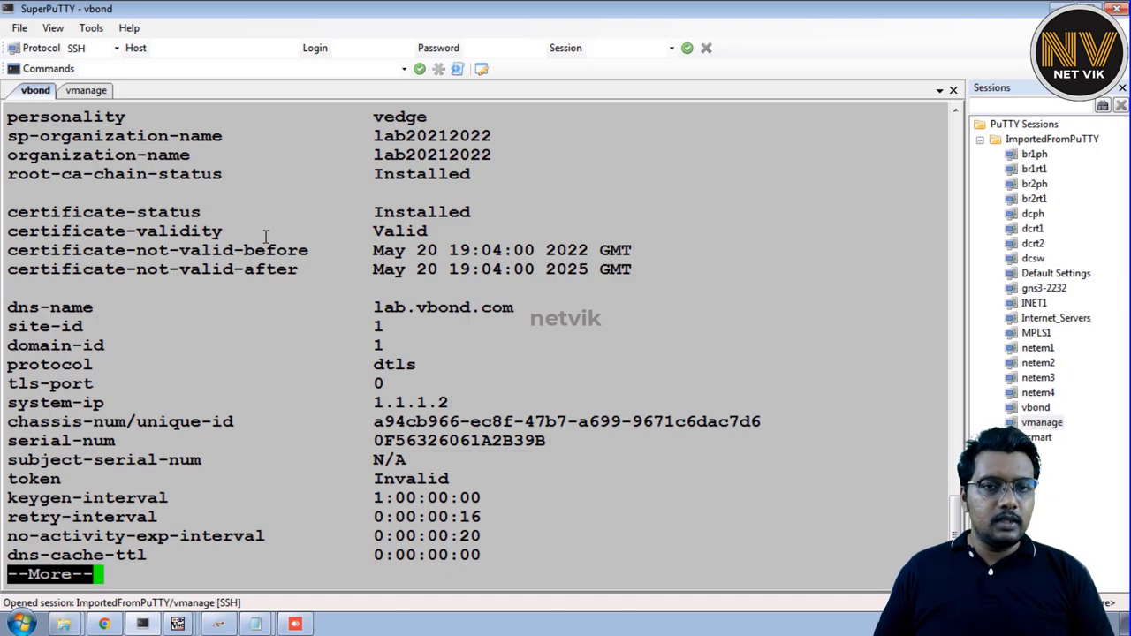
left_click_drag(52, 212, 680, 275)
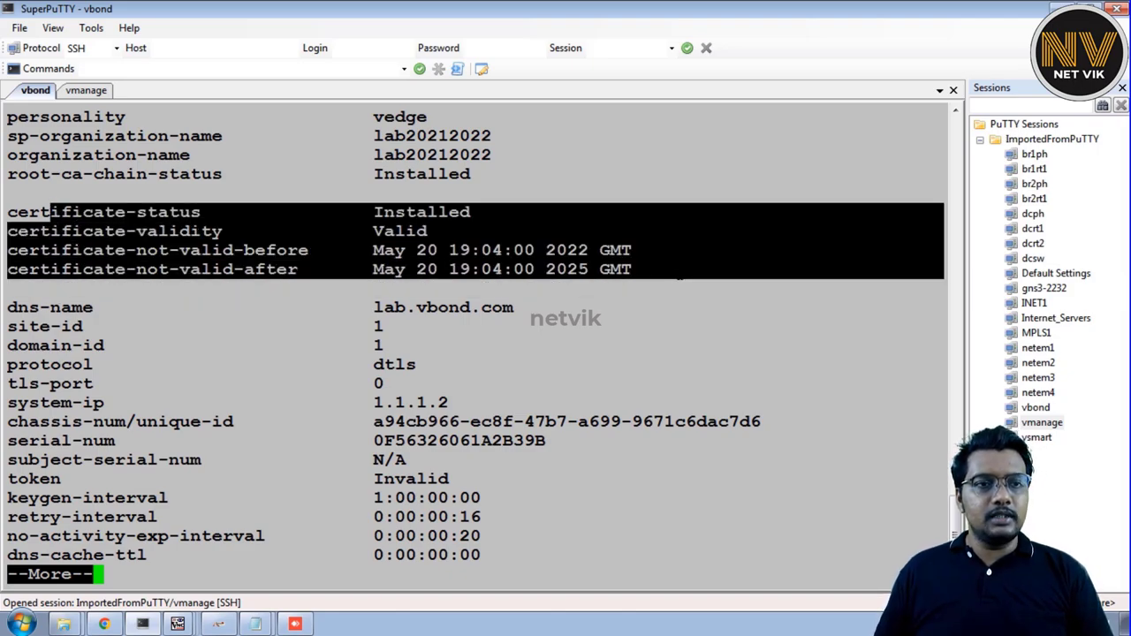
left_click(680, 273)
key("q")
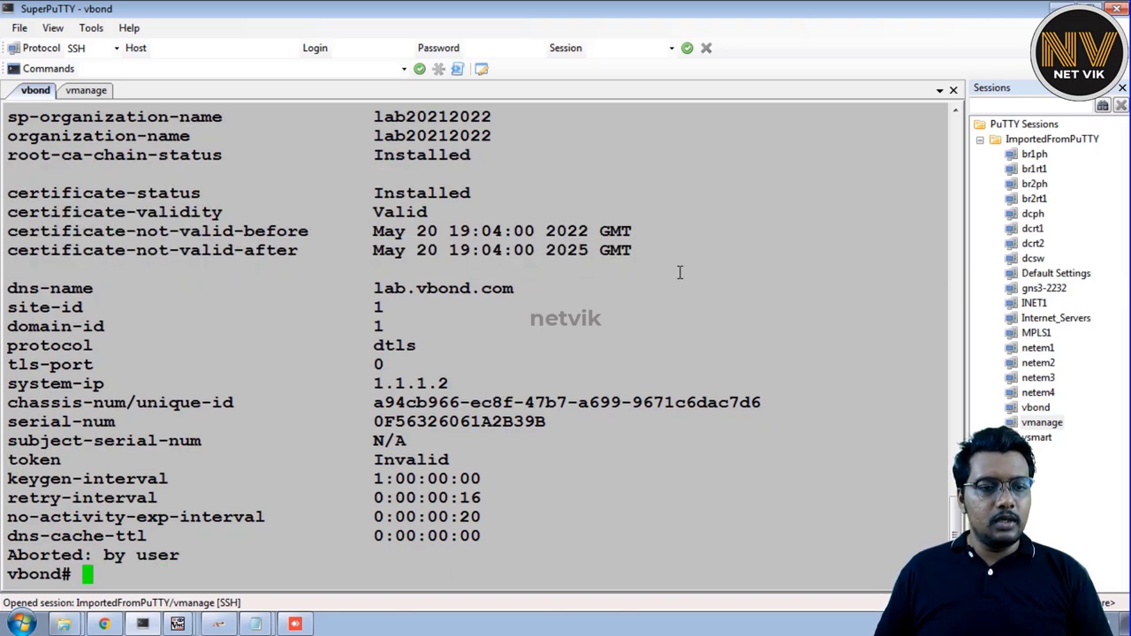
key("Return")
key("Return")
key("Return")
Run 'show orchestrator local-properties' to confirm the certificate is Installed and Valid, with validity dates
type("show orc")
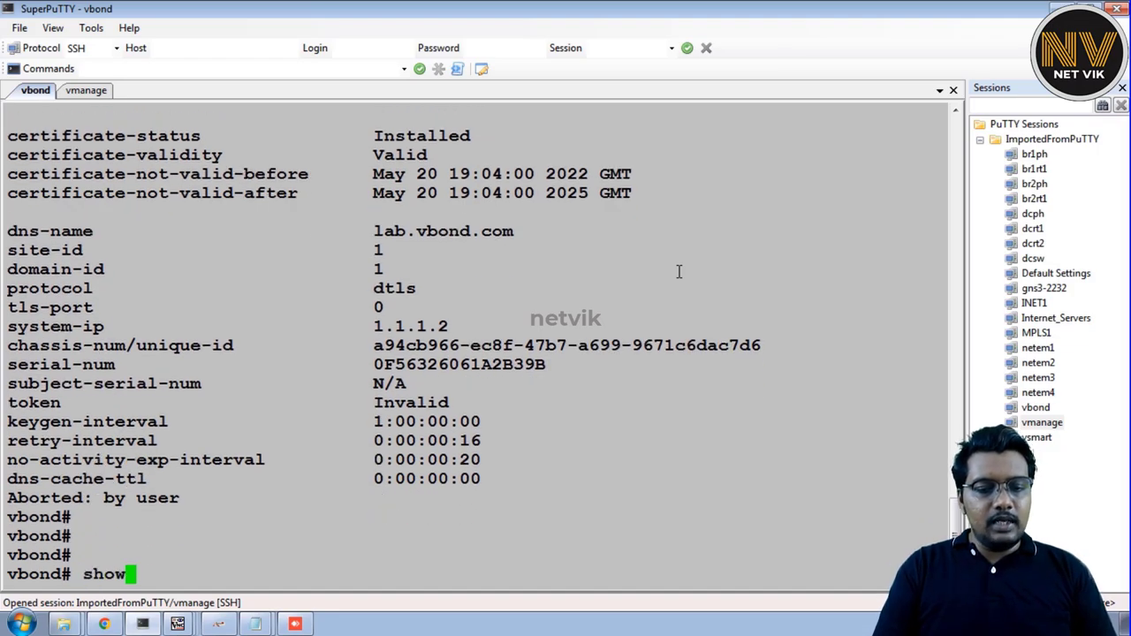
key("Tab")
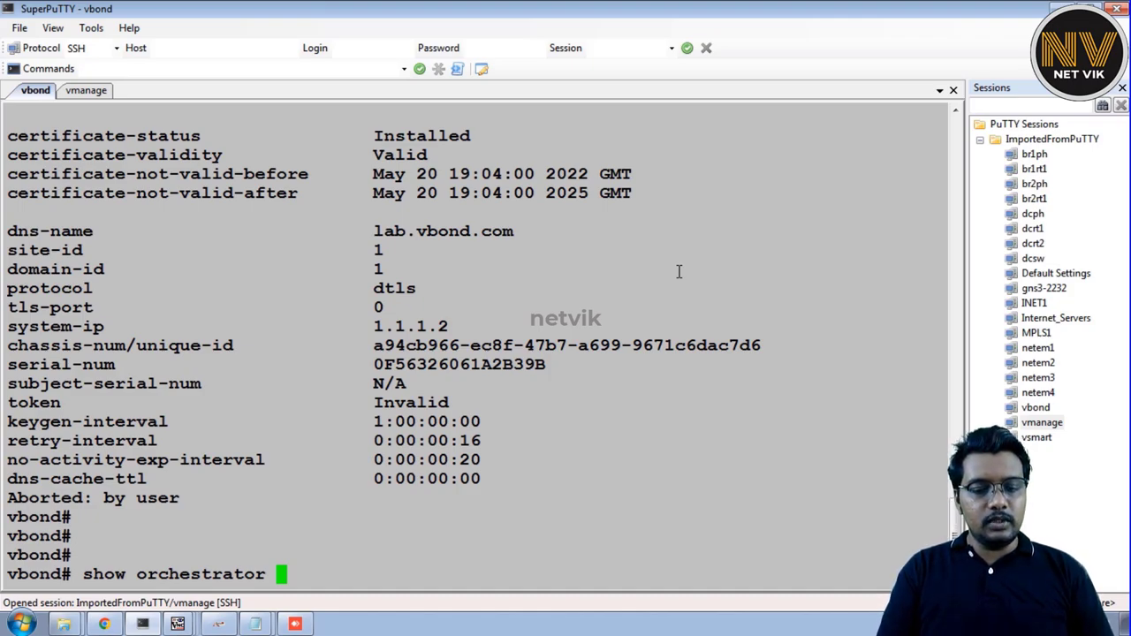
type("local")
key("Tab")
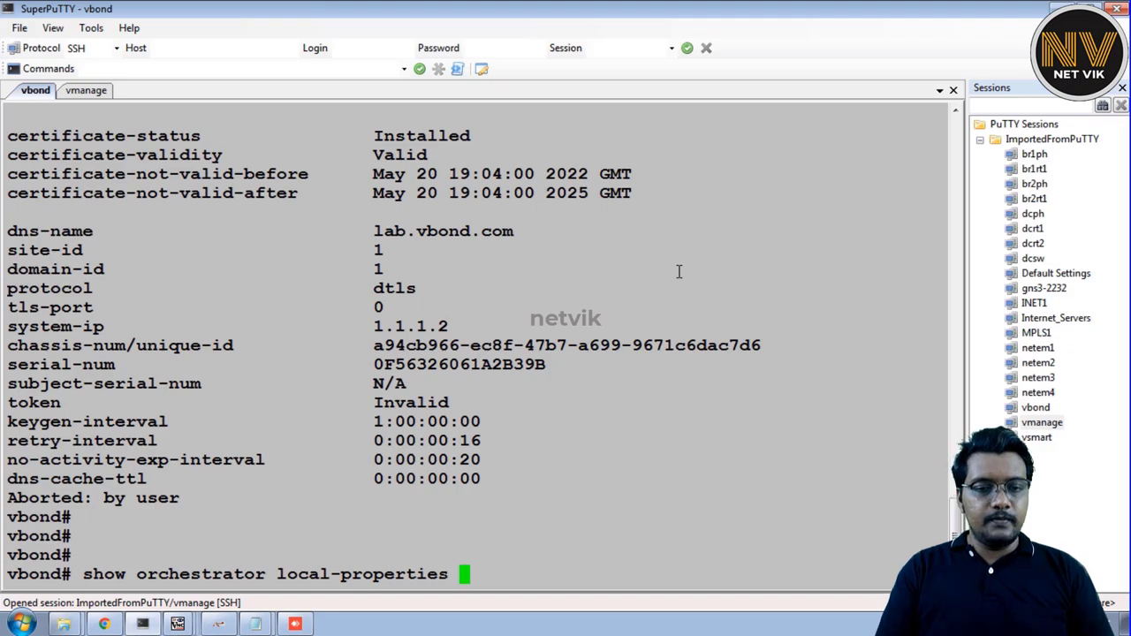
key("Return")
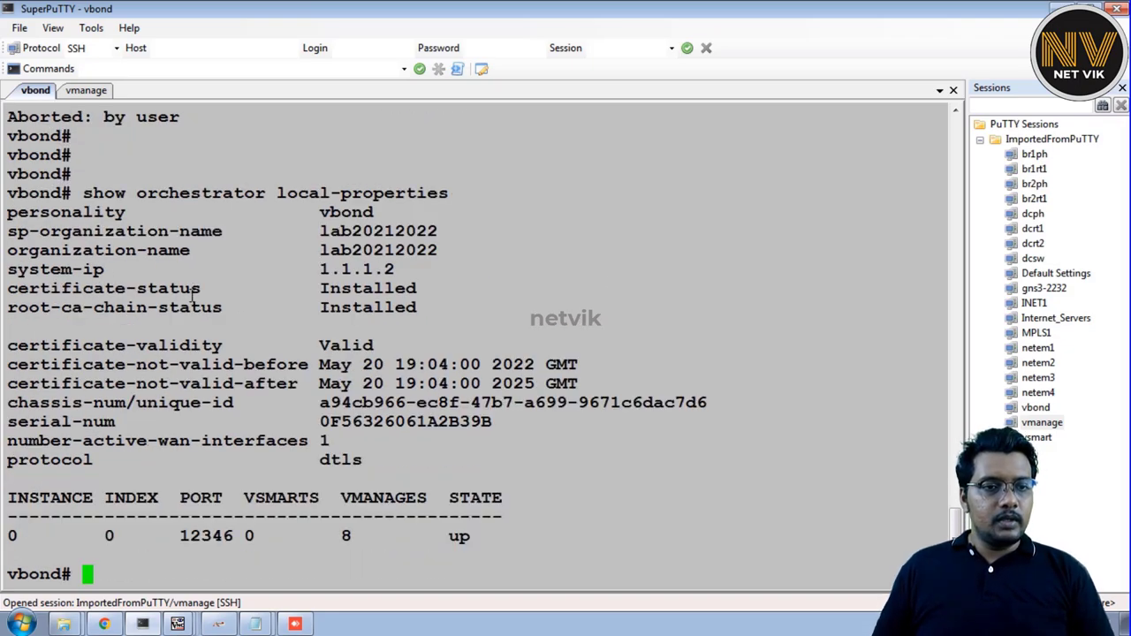
left_click_drag(108, 295, 448, 295)
left_click(446, 377)
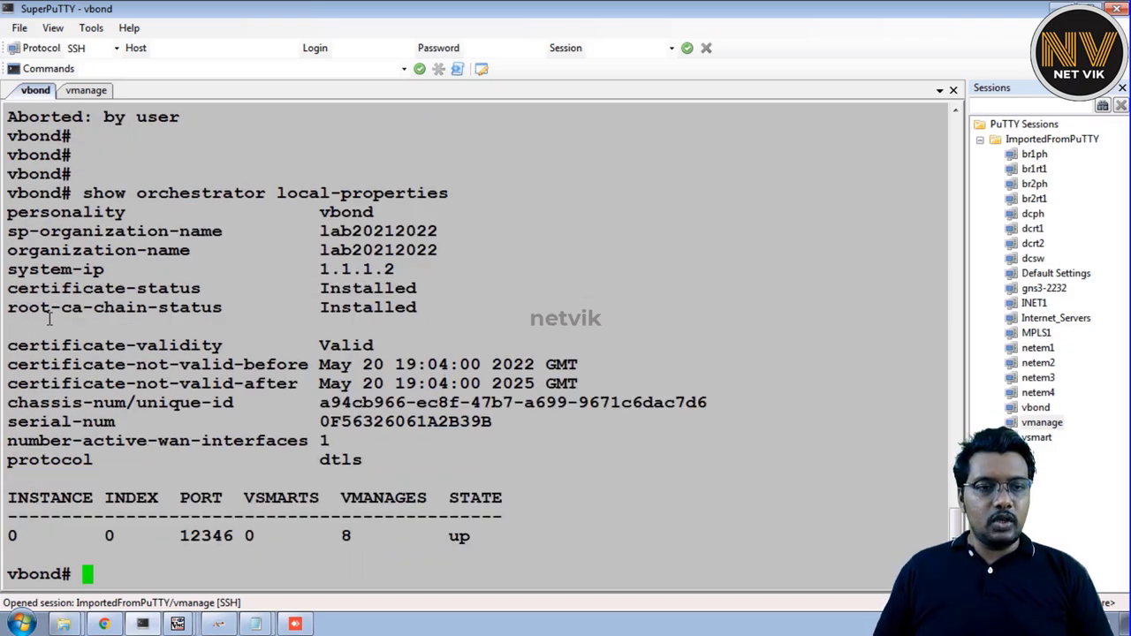
left_click_drag(72, 345, 696, 403)
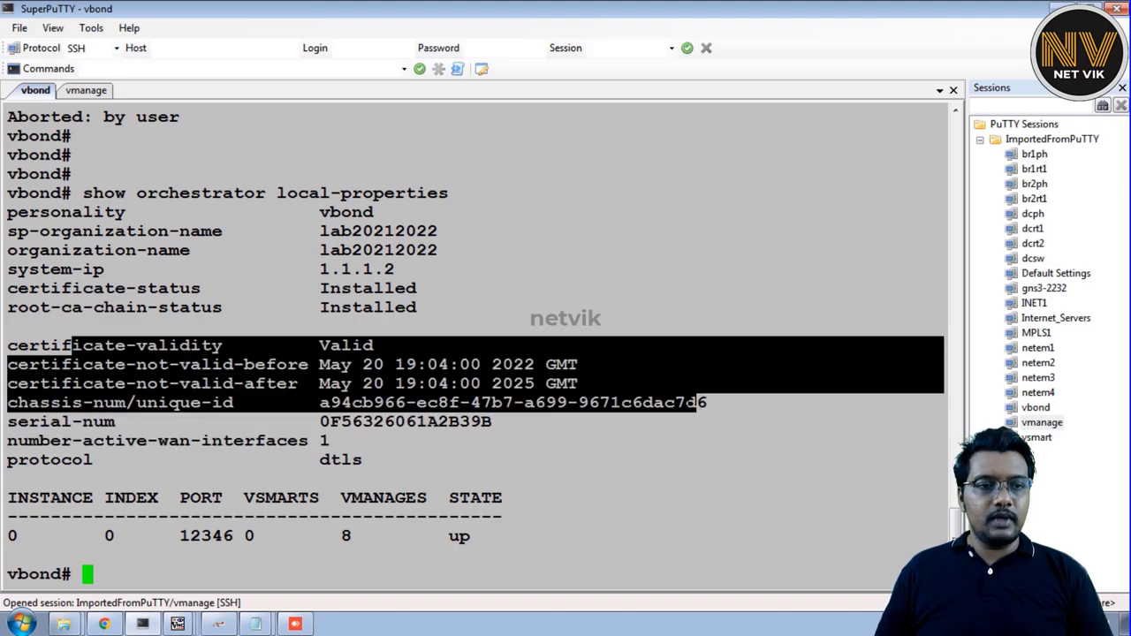
key("Return")
key("Return")
key("Return")
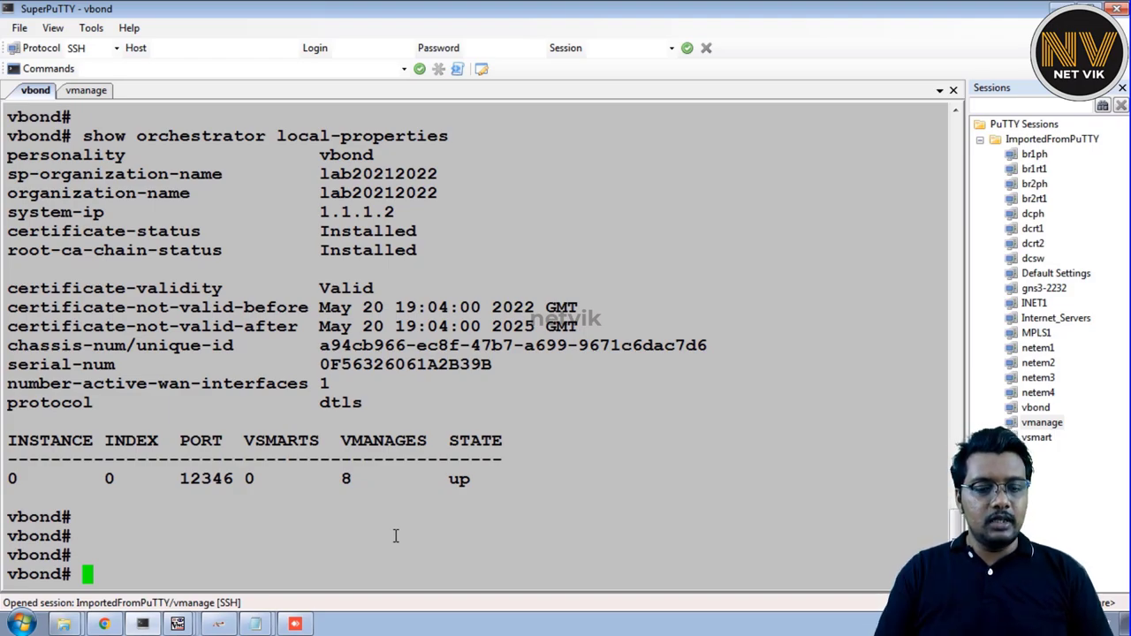
Run 'show orchestrator connections' and confirm the connections to vManage 1.1.1.1 are up
type("show orch")
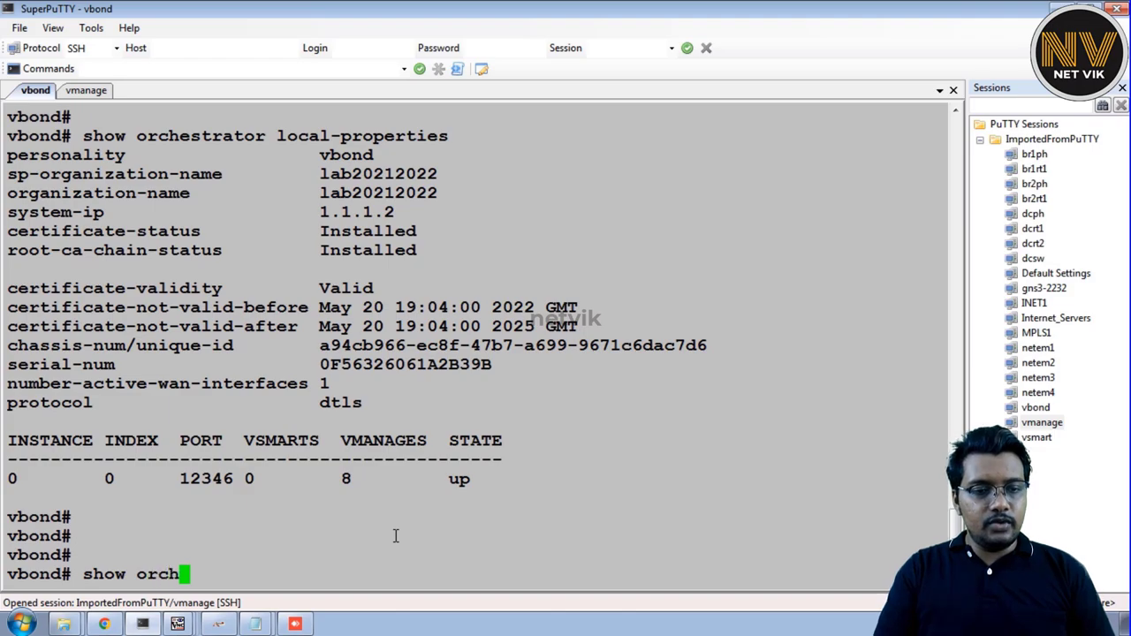
type("estrator connections")
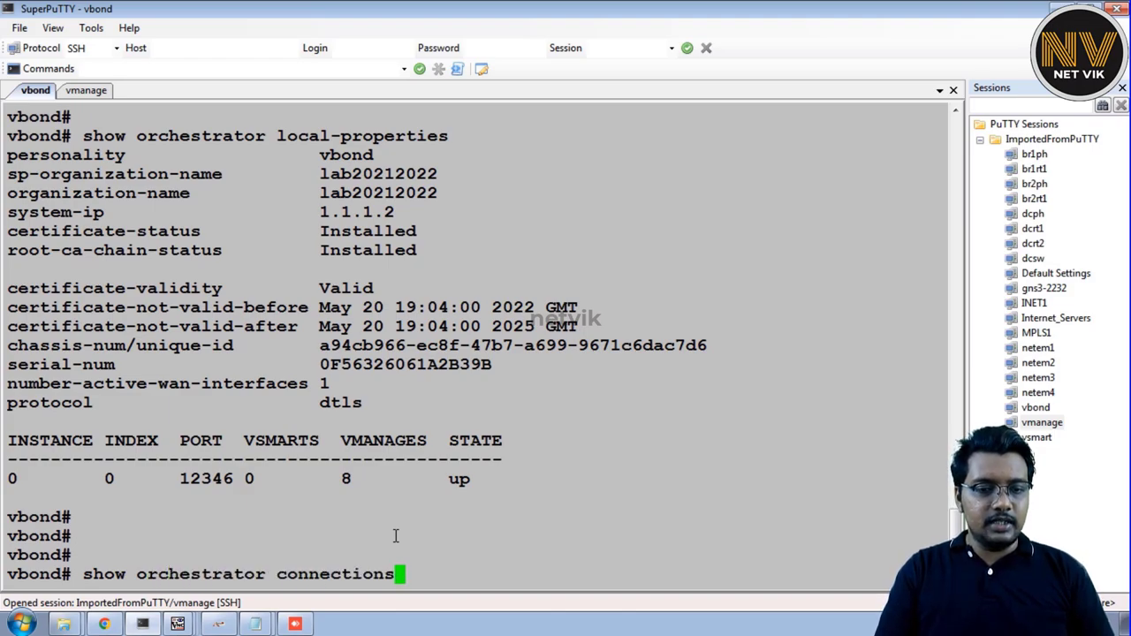
key("Return")
key("space")
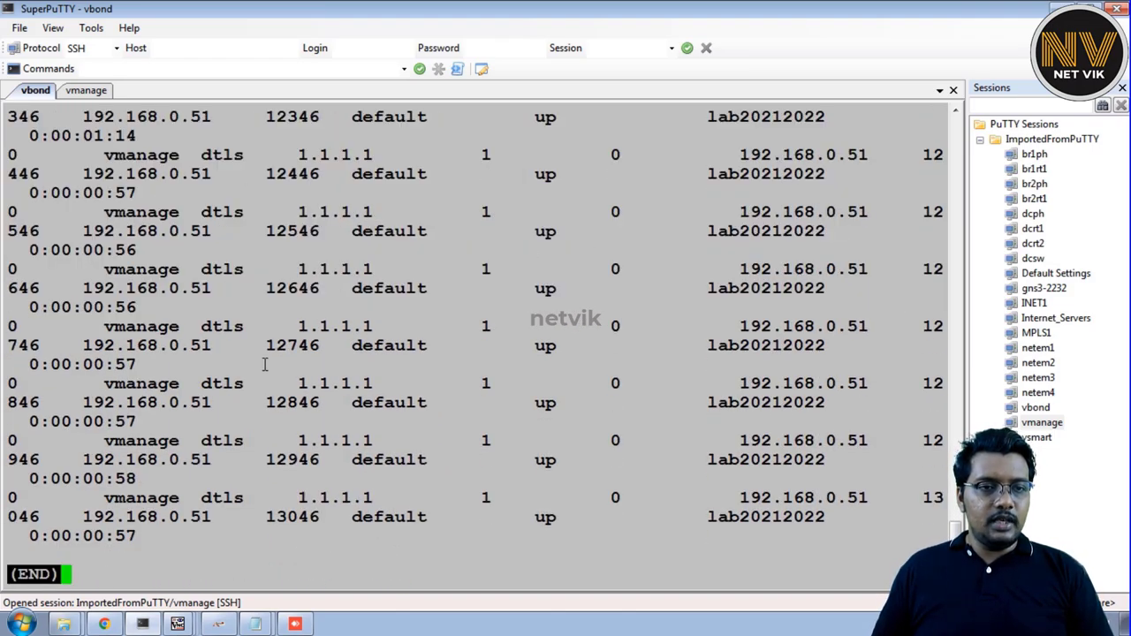
key("q")
scroll(141, 251, "up", 4)
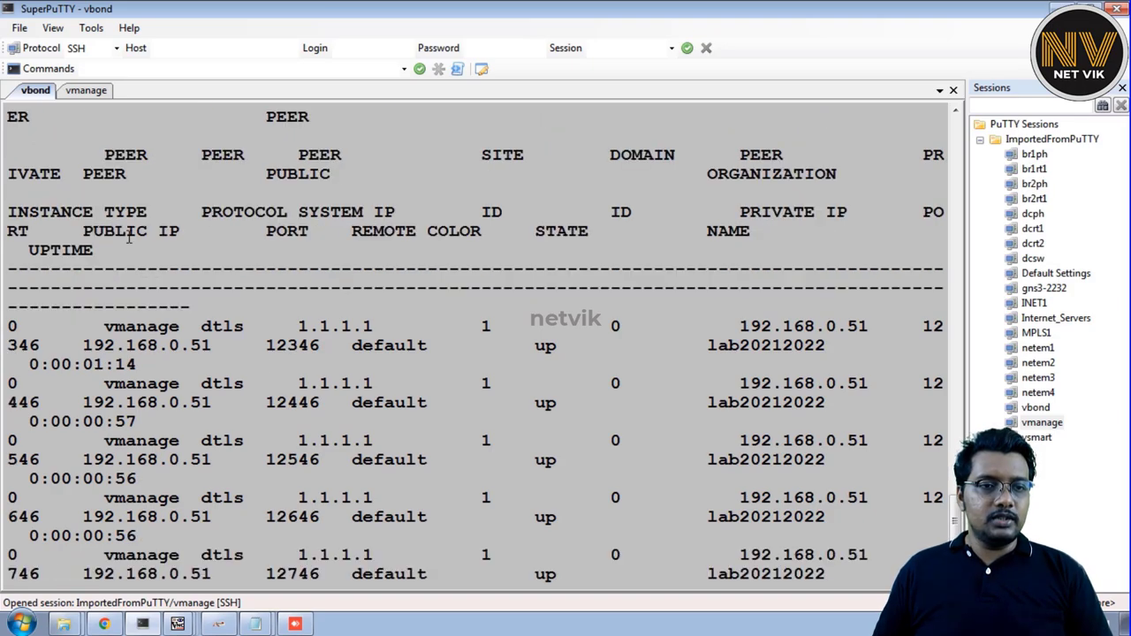
left_click_drag(204, 468, 89, 326)
left_click(203, 469)
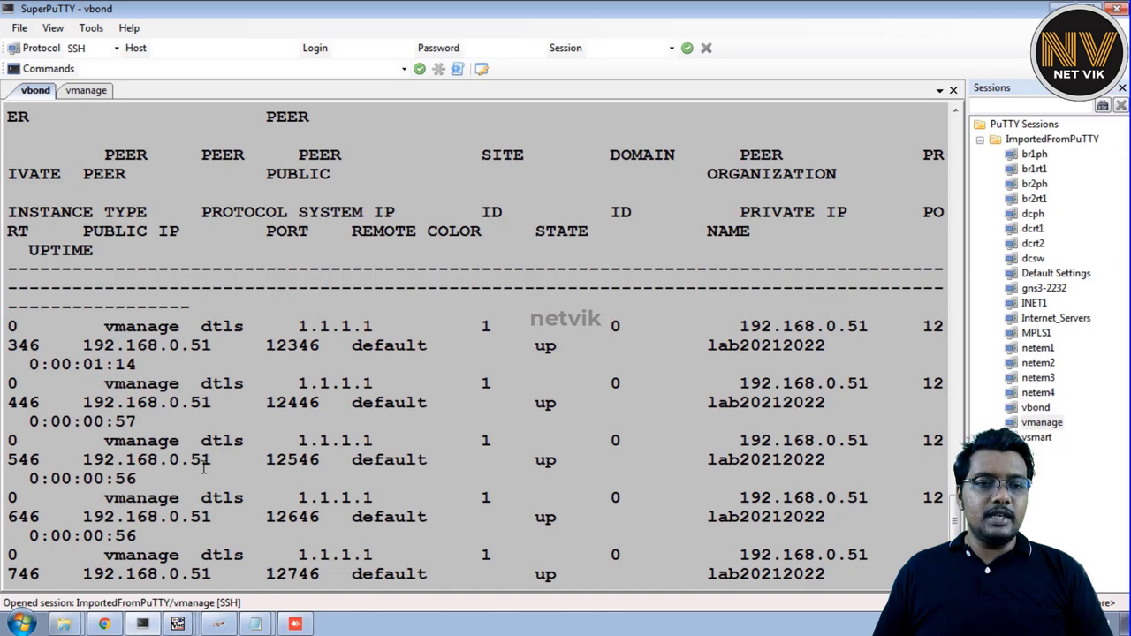
On the vmanage session, run 'show control connections' and page to the end, showing vBond connections up
left_click(86, 92)
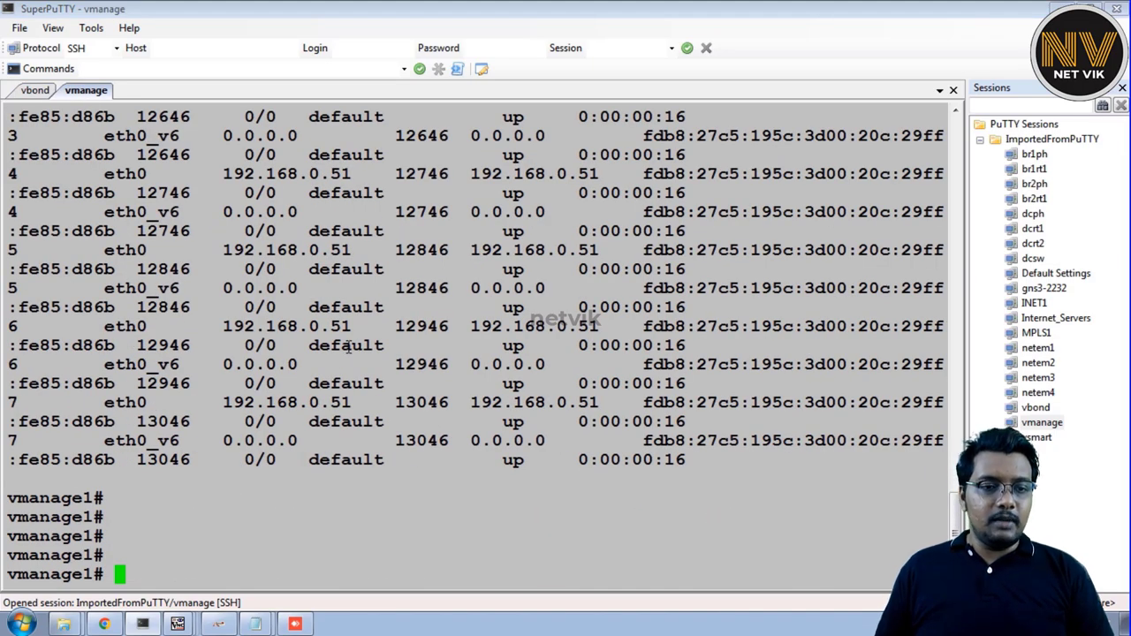
type("show cont")
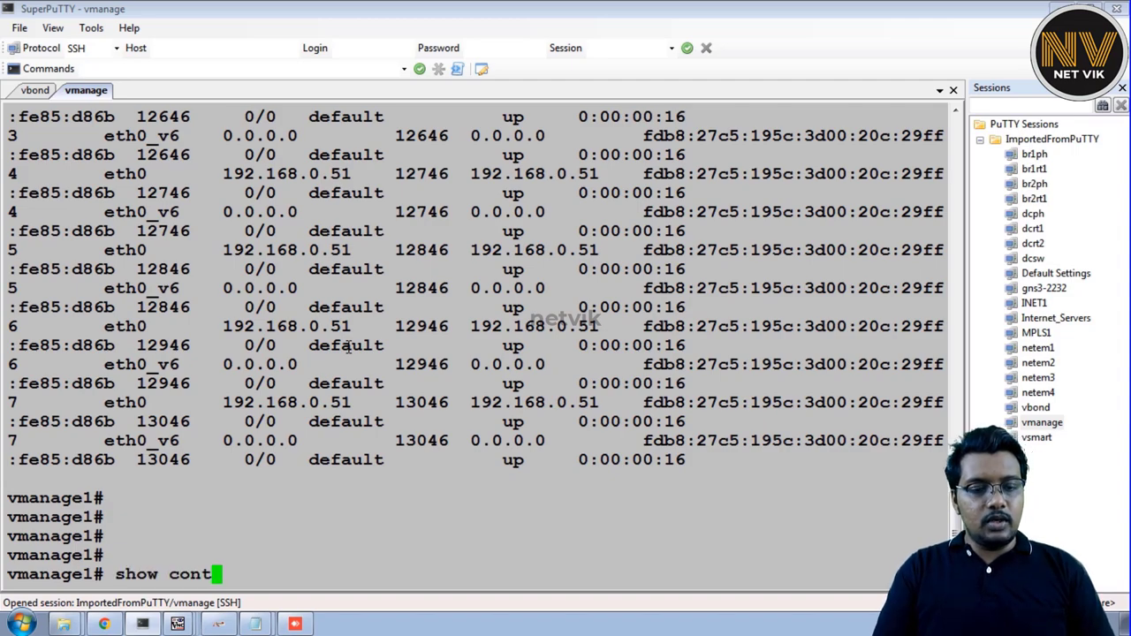
type("rol local-properties")
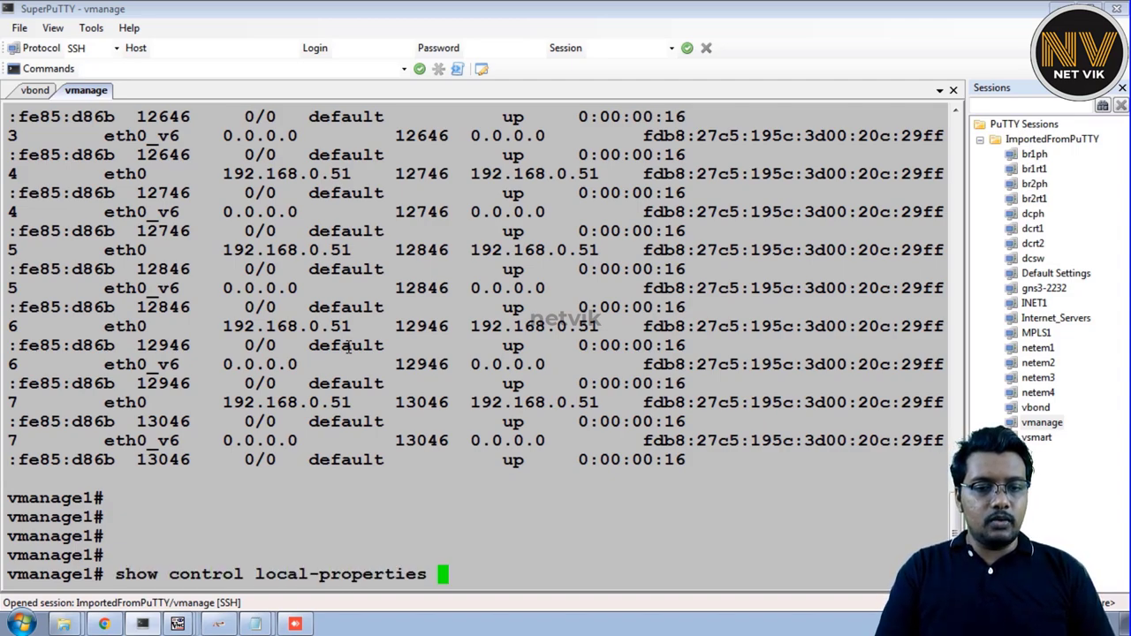
key("BackSpace")
key("BackSpace")
key("BackSpace")
key("BackSpace")
key("BackSpace")
key("BackSpace")
key("BackSpace")
key("BackSpace")
key("BackSpace")
key("BackSpace")
key("BackSpace")
key("BackSpace")
key("BackSpace")
key("BackSpace")
key("BackSpace")
key("BackSpace")
key("BackSpace")
key("BackSpace")
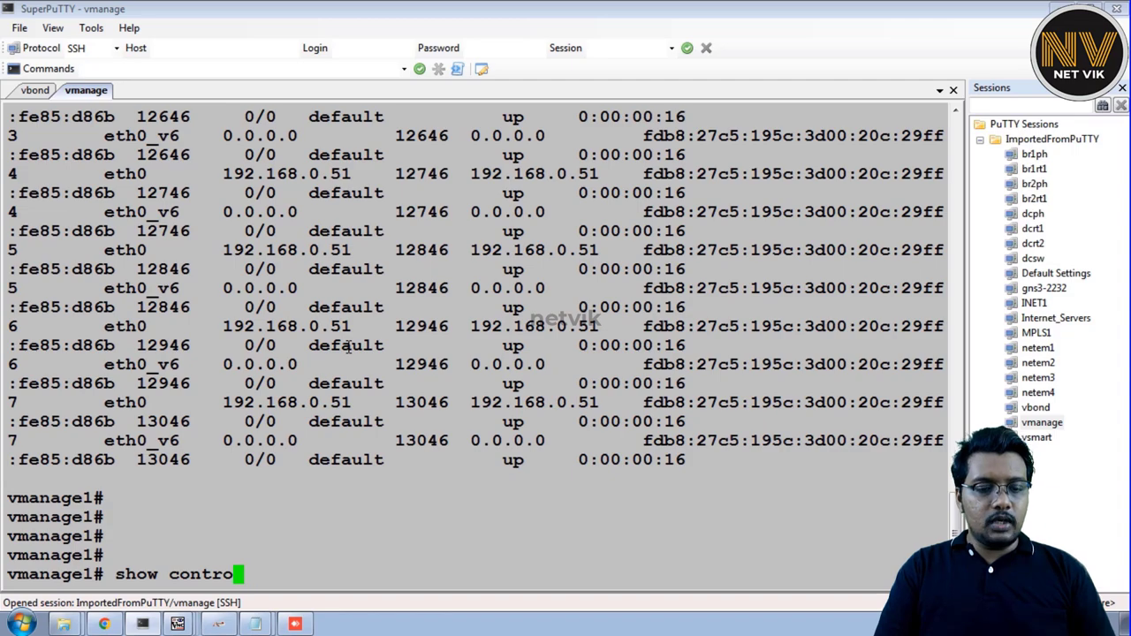
type("l connections")
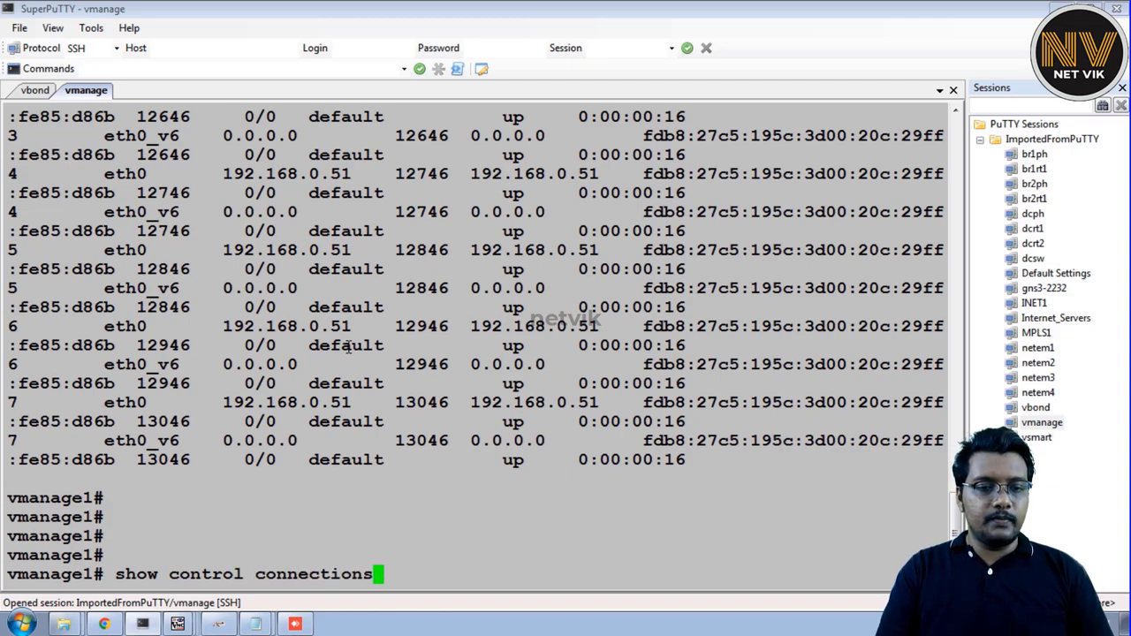
key("Return")
key("space")
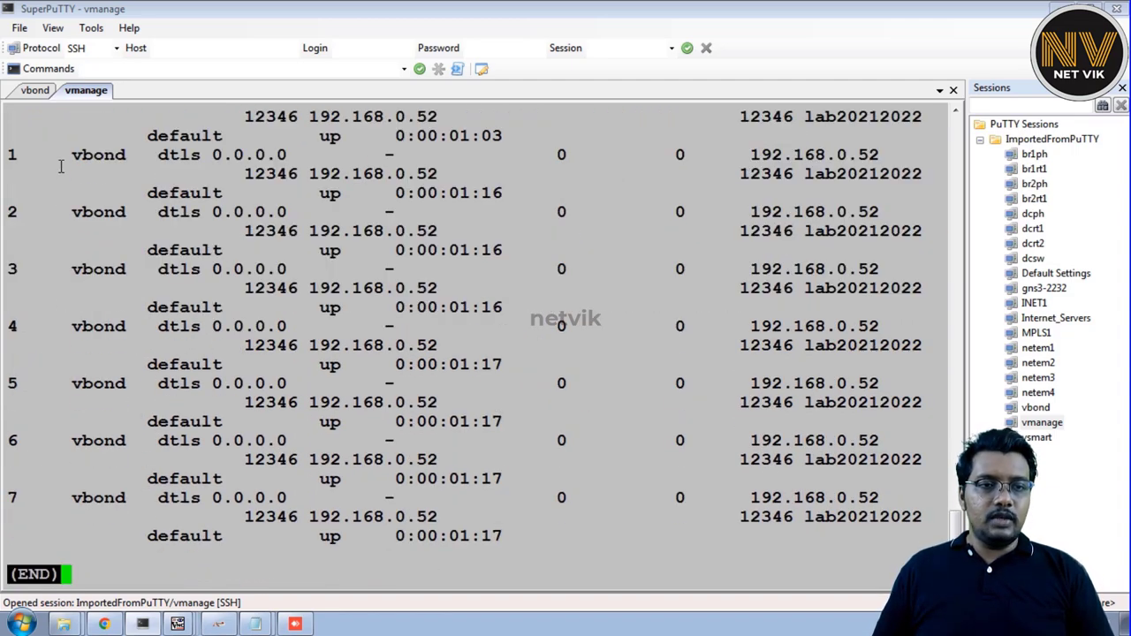
key("q")
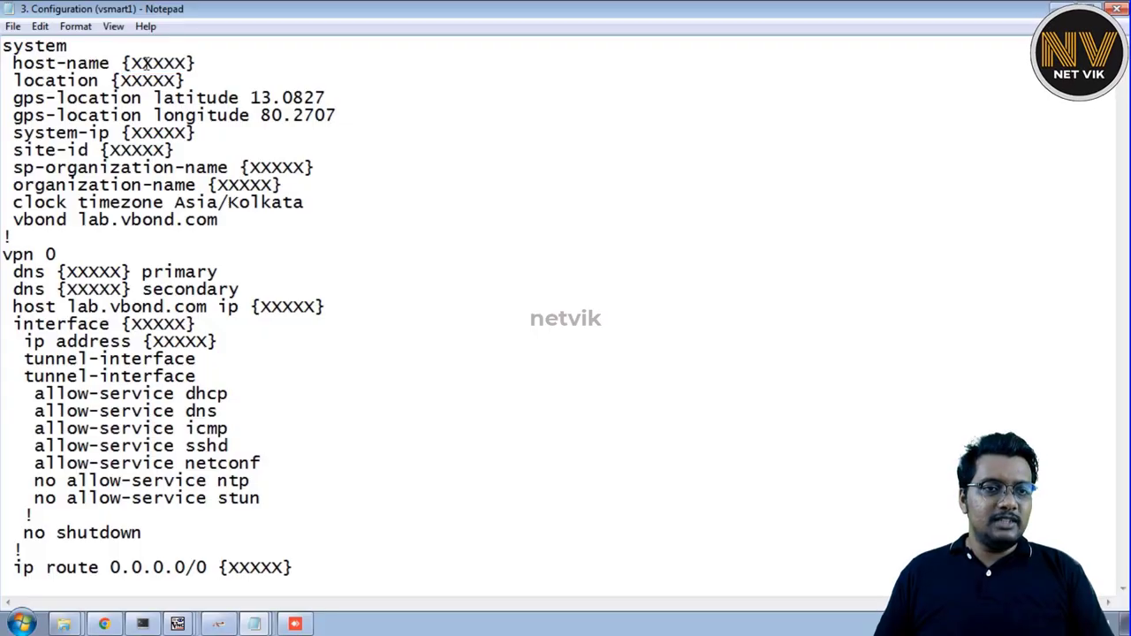
Set host-name vsmart, location chennai, system-ip 1.1.1.3 and site-id 1
left_click_drag(196, 63, 121, 62)
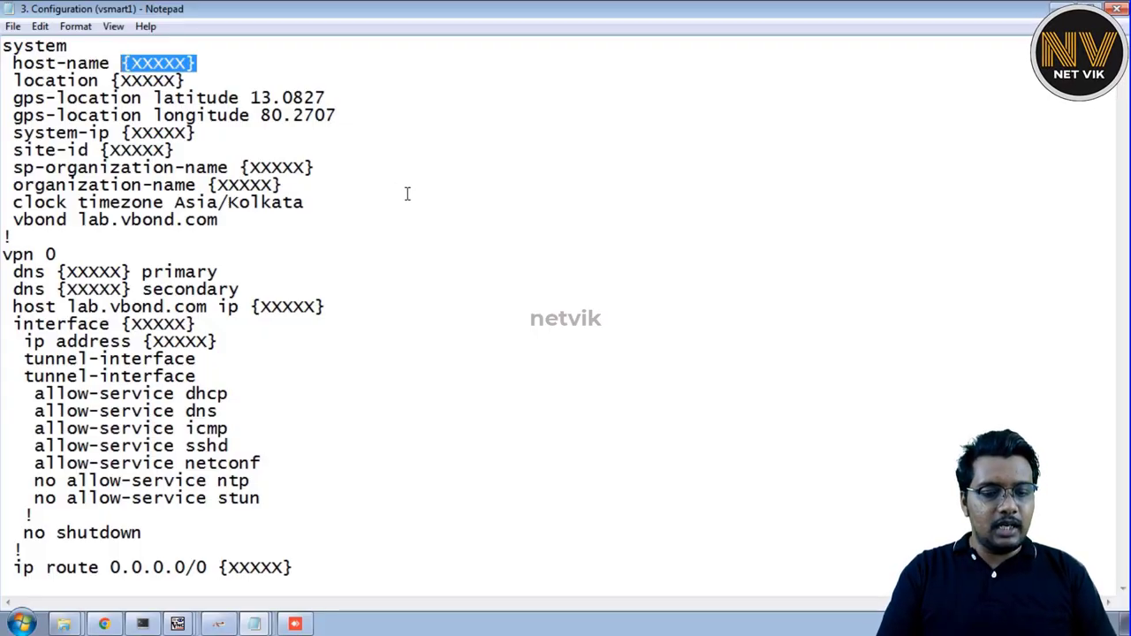
type("vsmart")
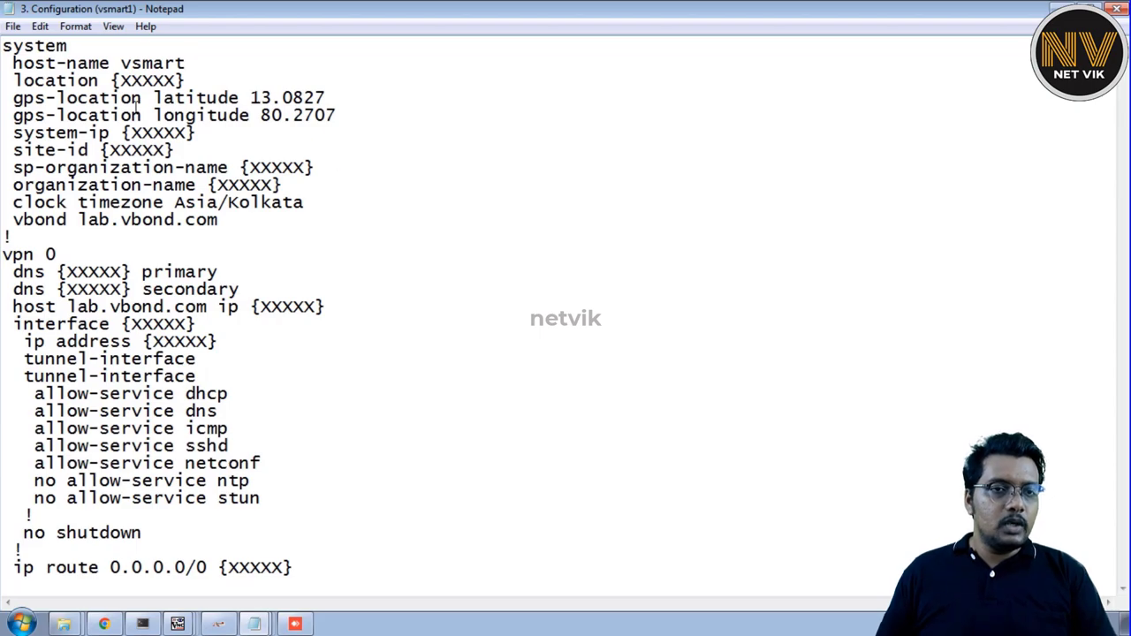
double_click(214, 80)
type("chennia")
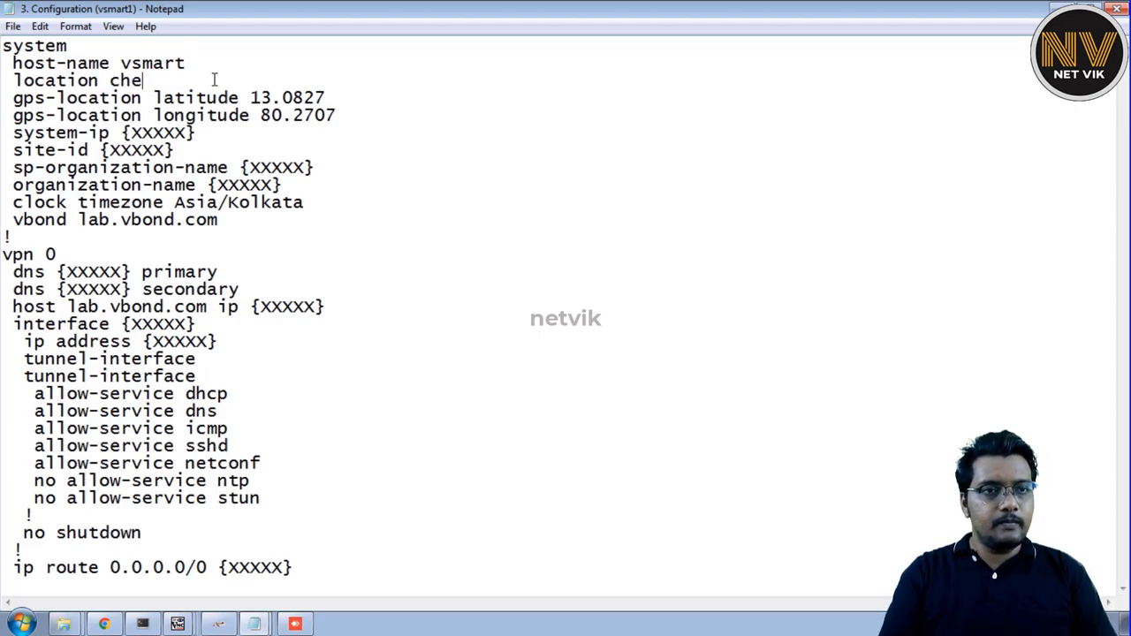
key("BackSpace")
key("BackSpace")
type("ai")
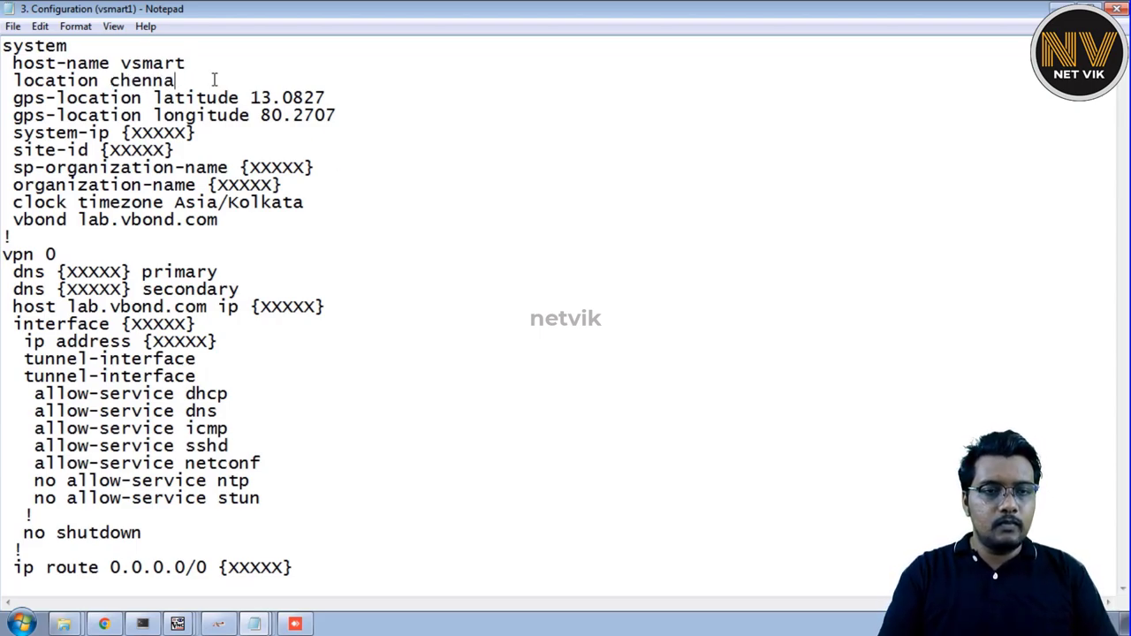
left_click(122, 133)
key("shift+End")
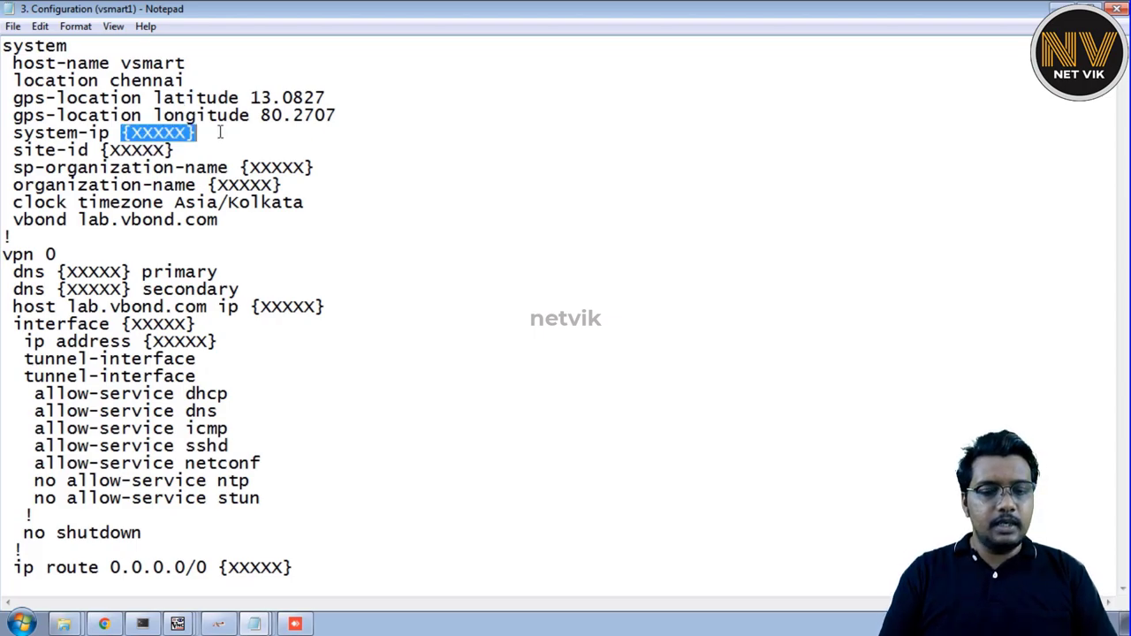
type("1.1.1.")
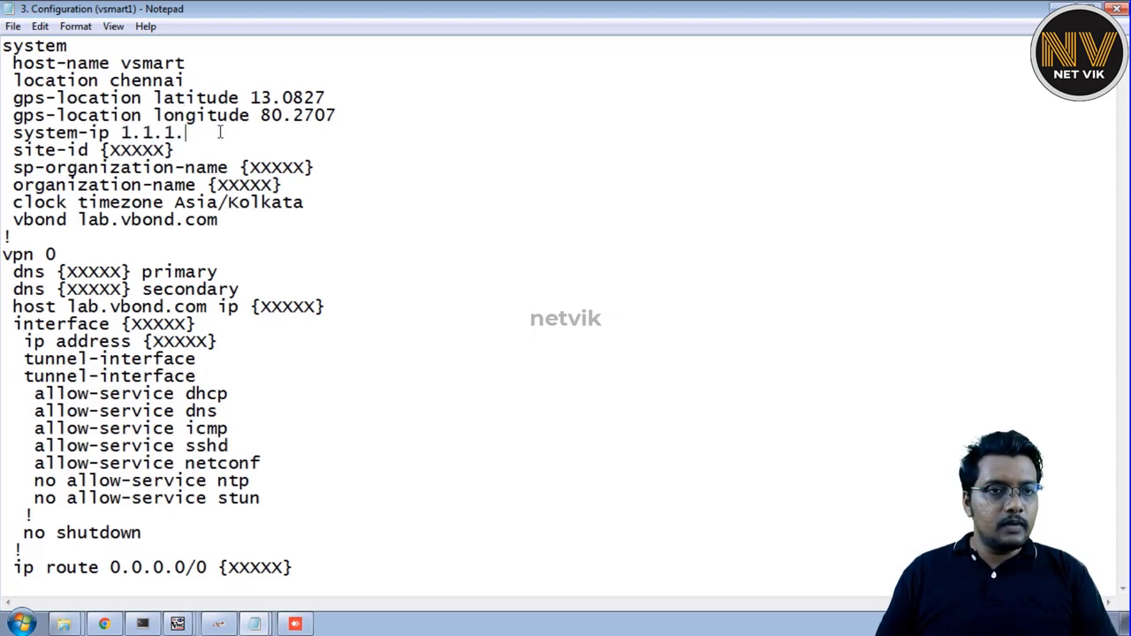
type("3")
double_click(206, 156)
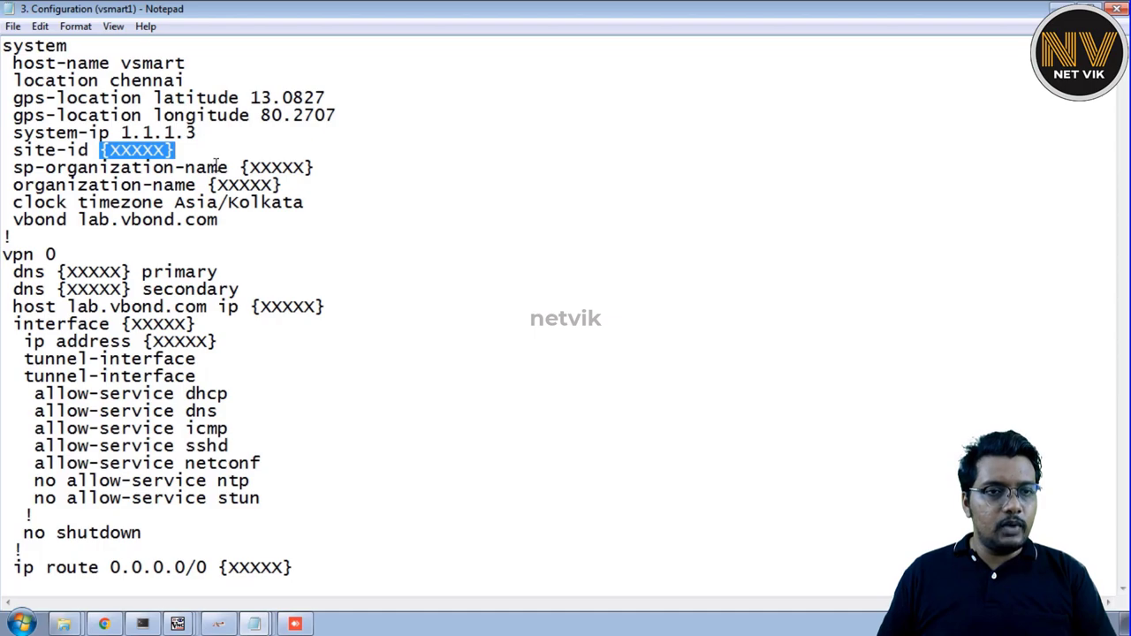
type("1")
Set both sp-organization-name and organization-name to lab20212022
left_click_drag(240, 167, 398, 167)
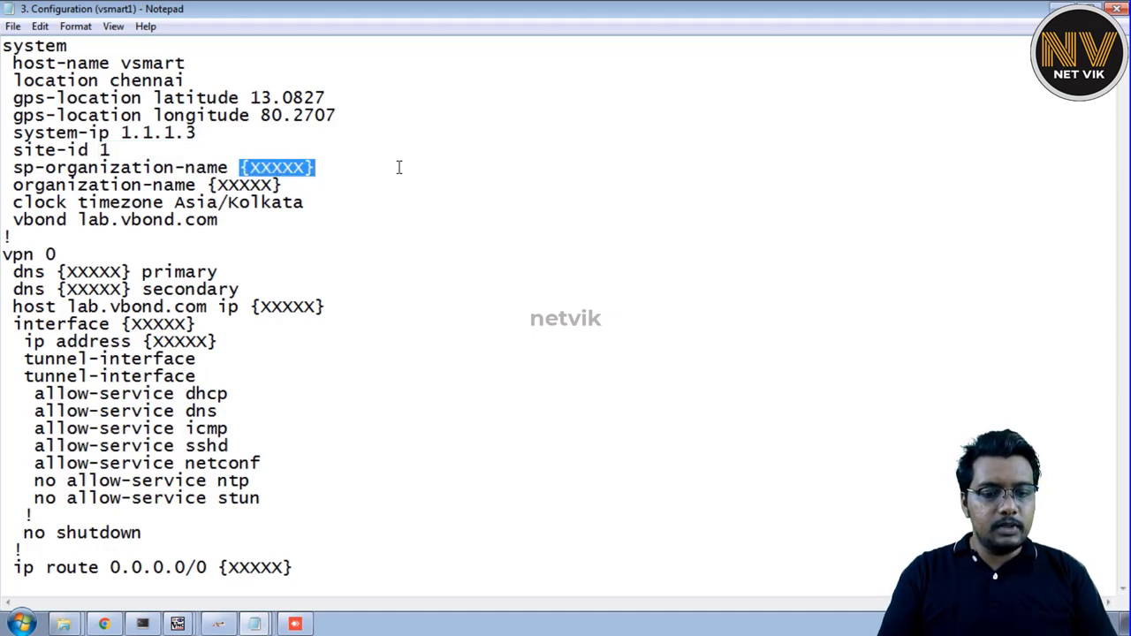
type("lab202")
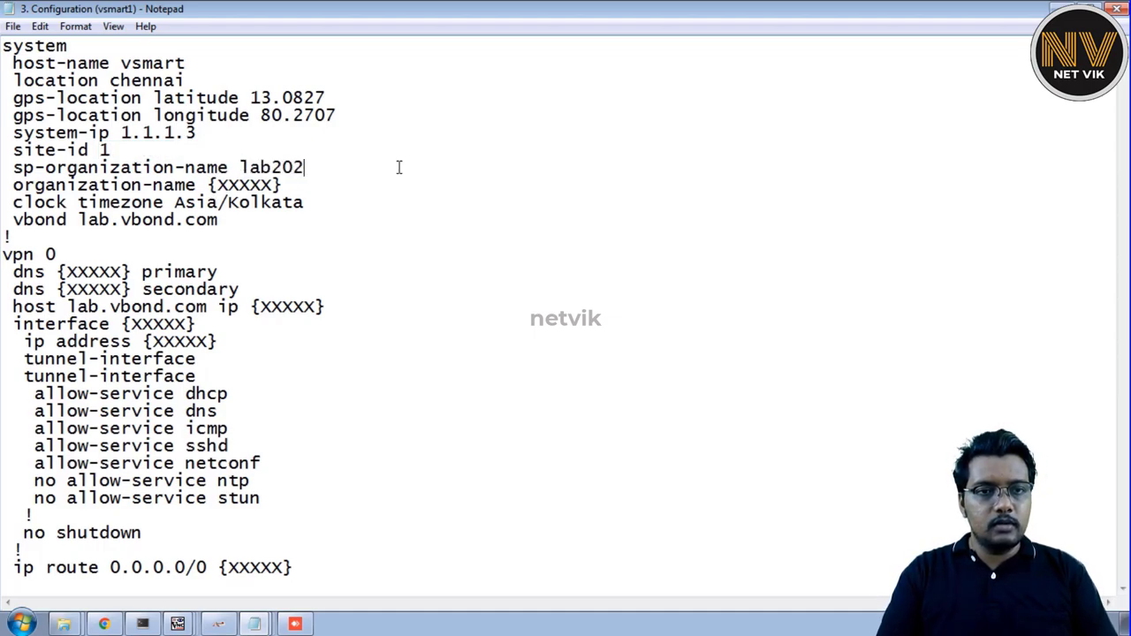
type("12022")
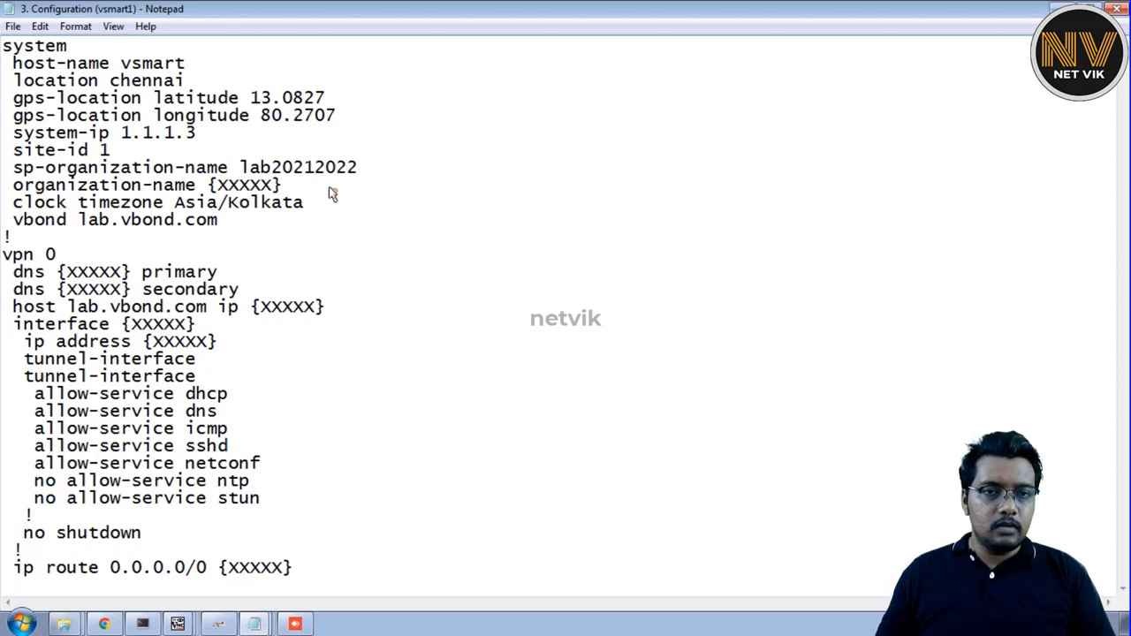
double_click(324, 166)
key("ctrl+c")
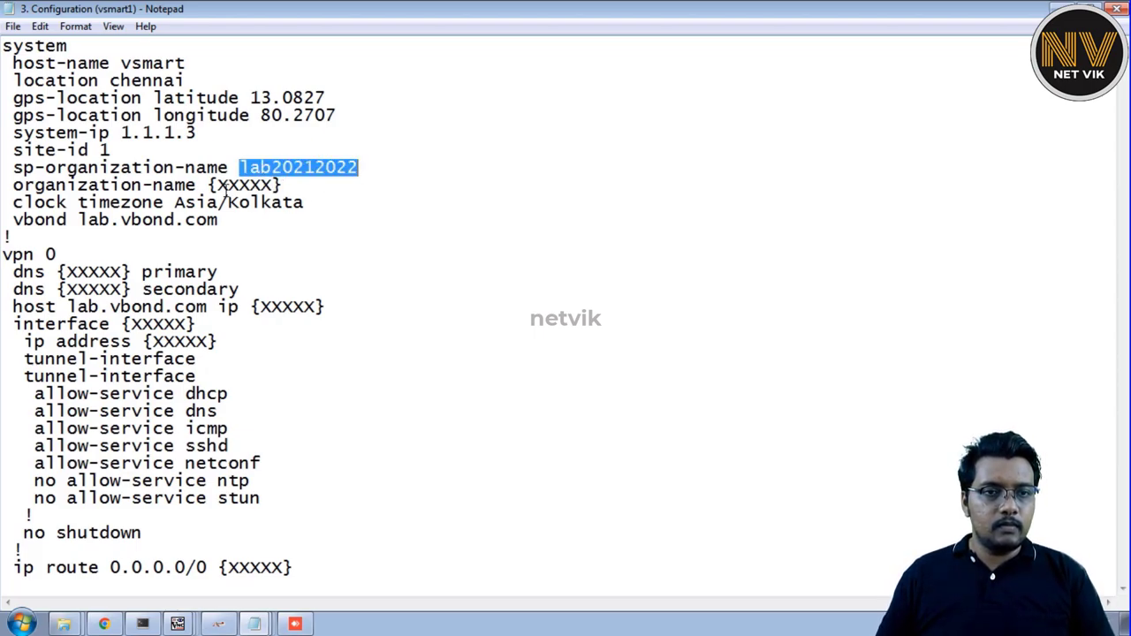
left_click_drag(282, 184, 209, 189)
key("ctrl+v")
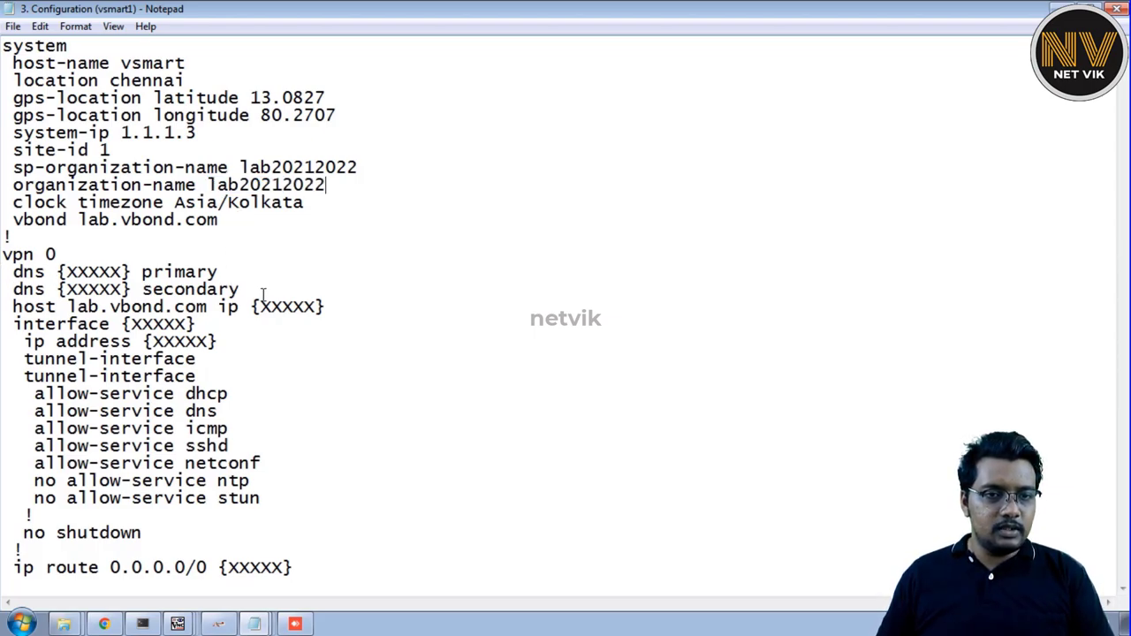
Delete the two dns lines, set vBond host 192.168.0.52 and interface eth0
left_click_drag(262, 294, 2, 272)
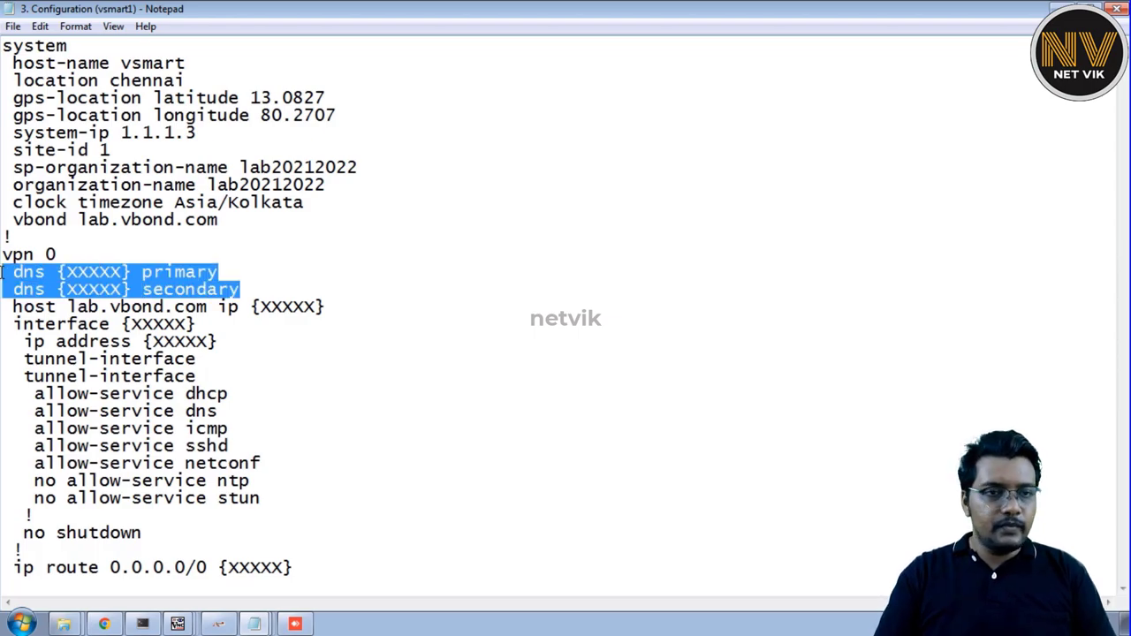
key("Delete")
key("BackSpace")
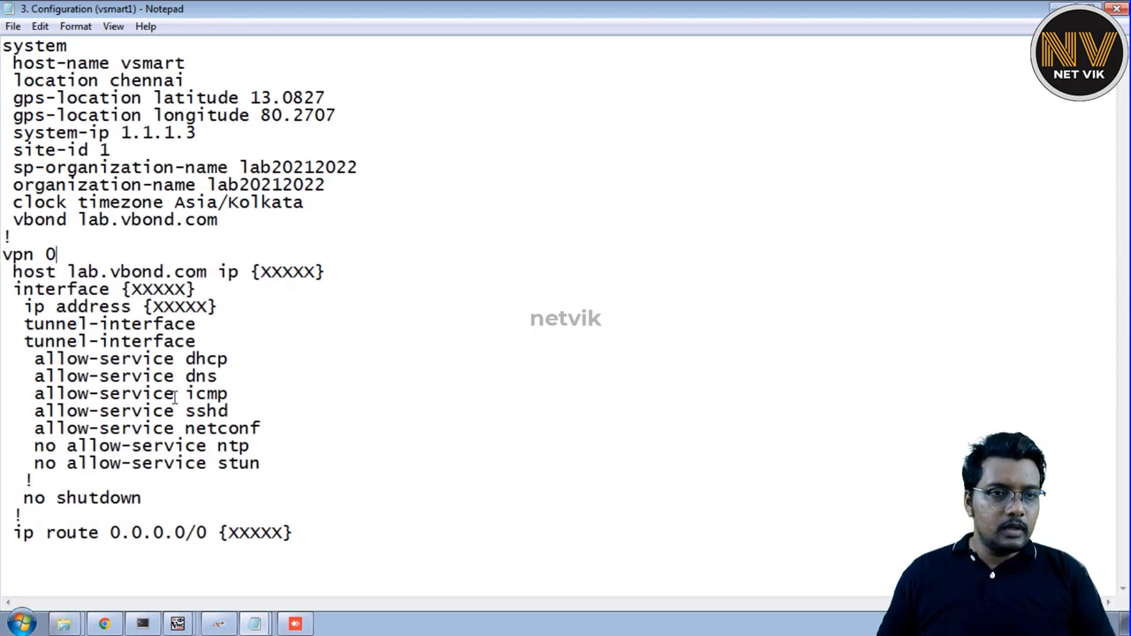
left_click(251, 272)
key("shift+End")
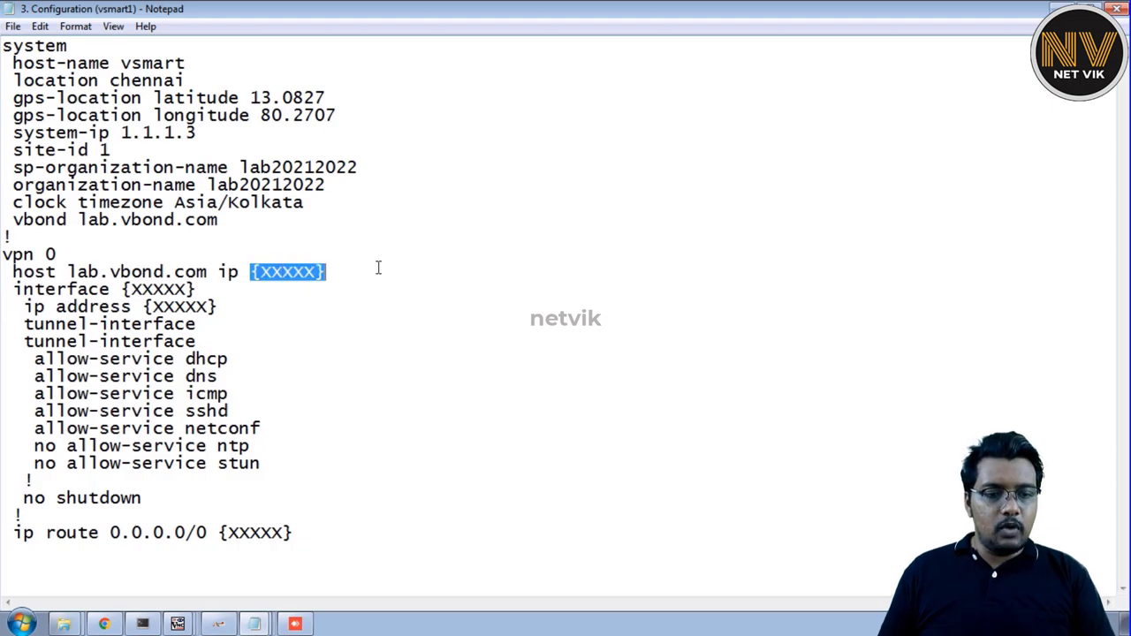
type("192.168.0")
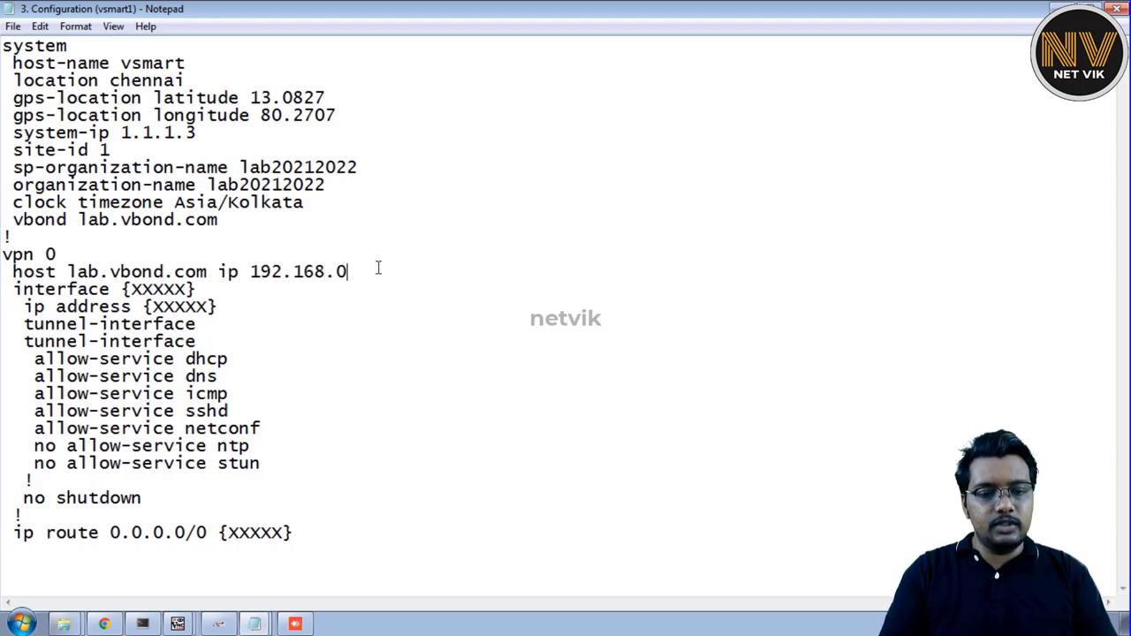
type(".52")
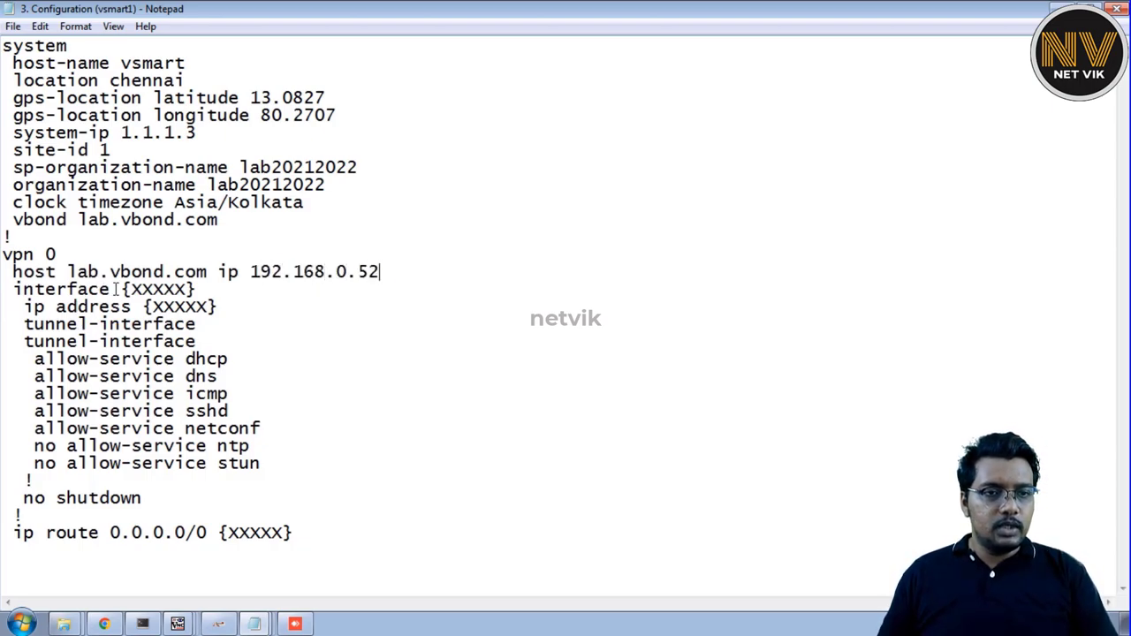
key("shift+End")
type("eth0")
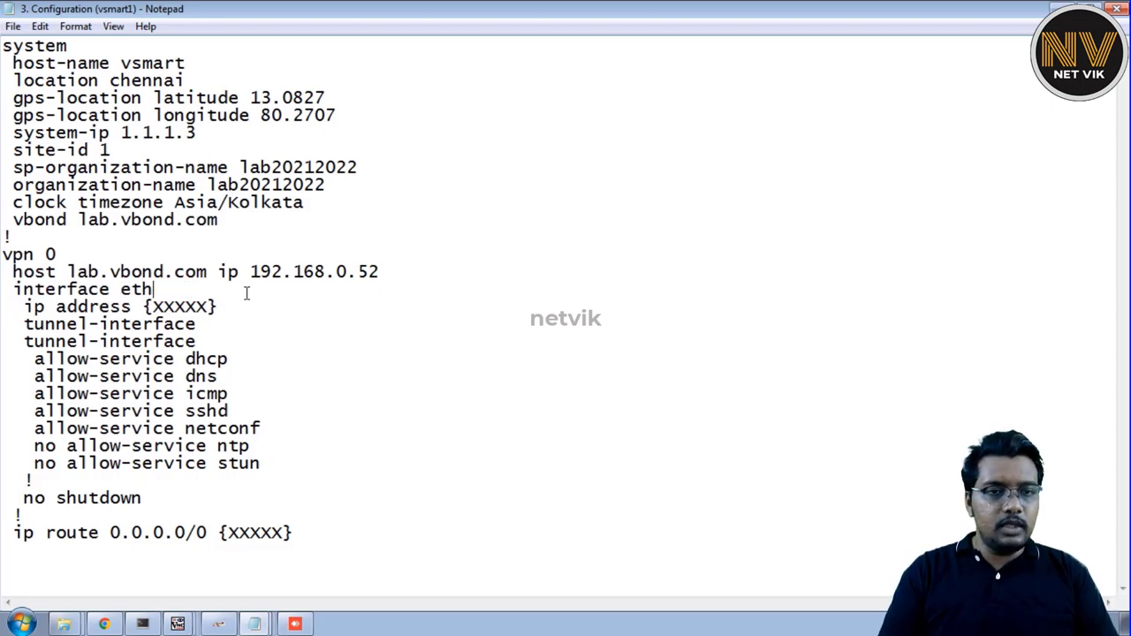
Set eth0's address, remove the duplicate tunnel-interface line, and reduce services to 'allow-service all'
left_click(142, 306)
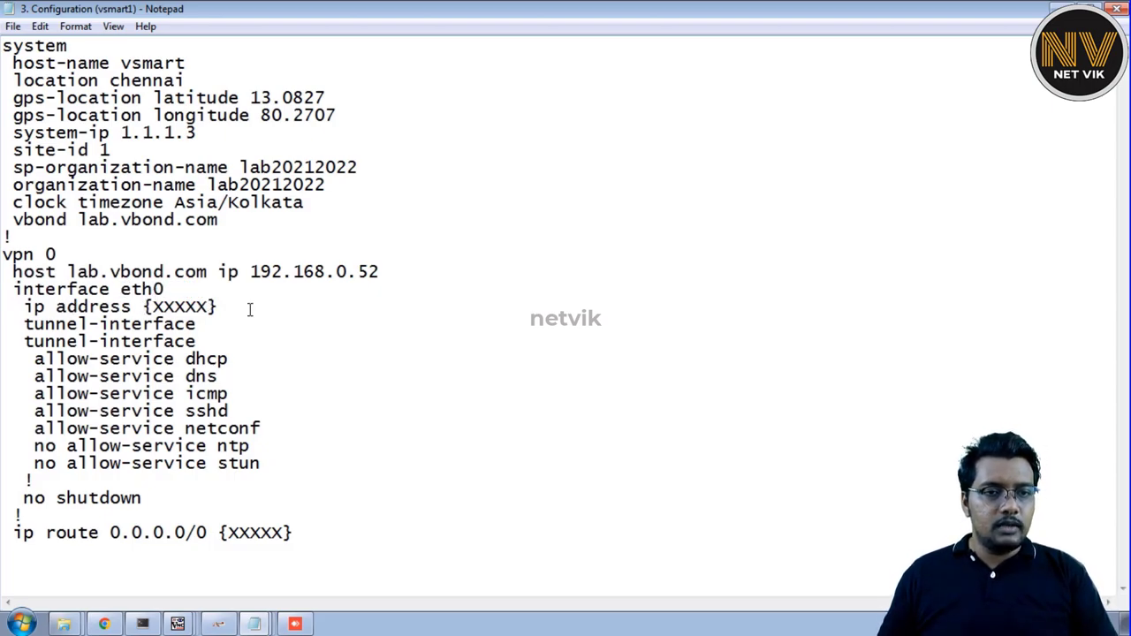
key("shift+End")
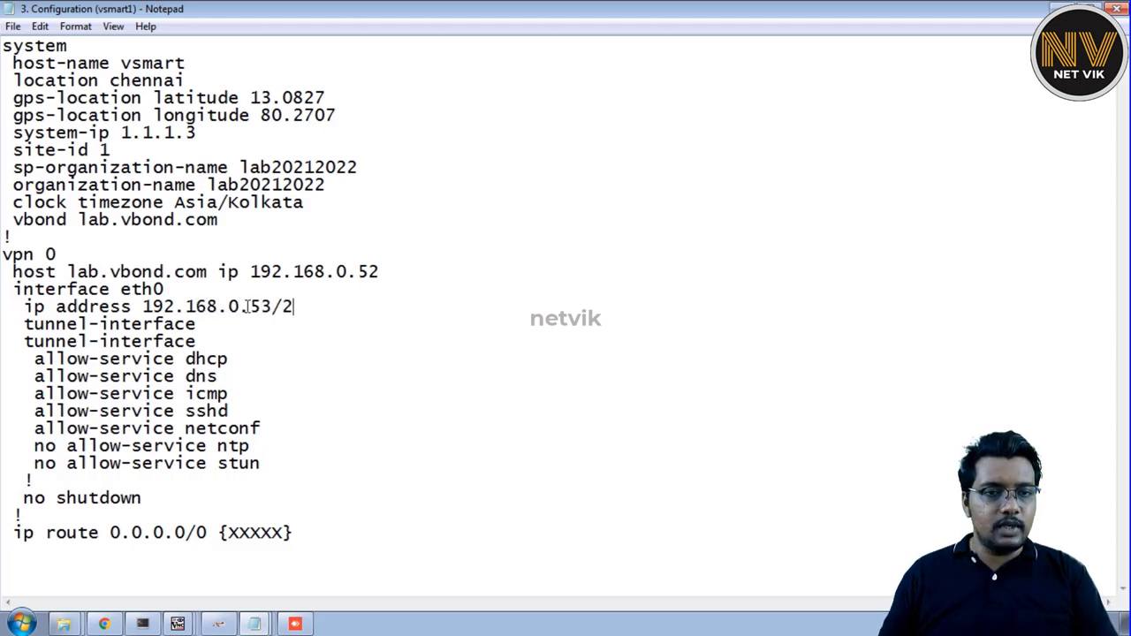
type("4")
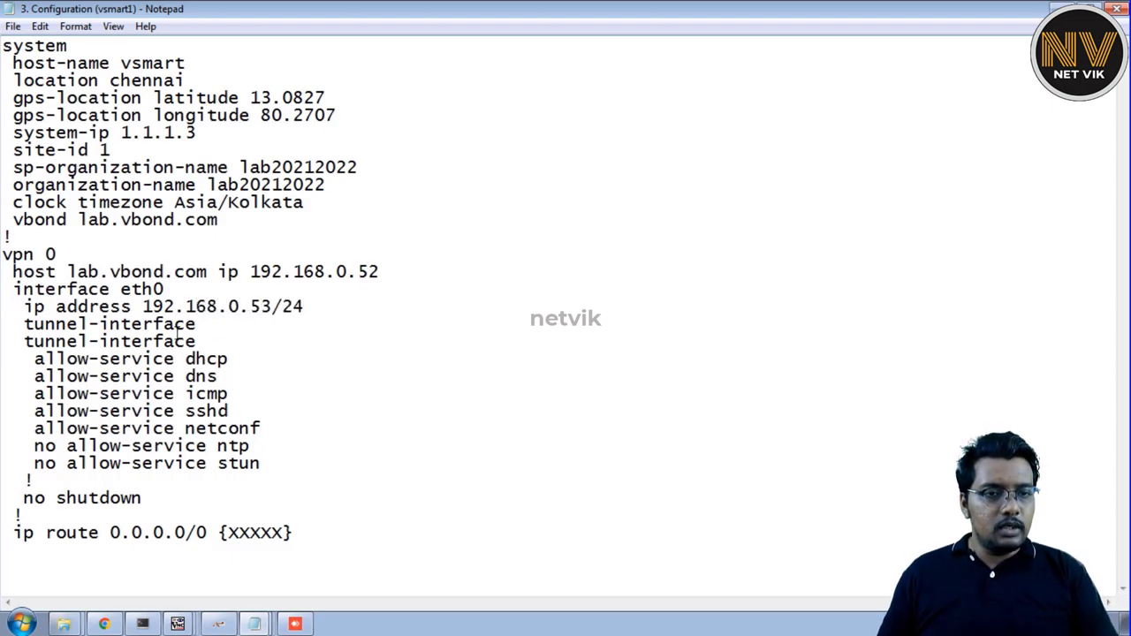
left_click_drag(197, 324, 11, 325)
key("BackSpace")
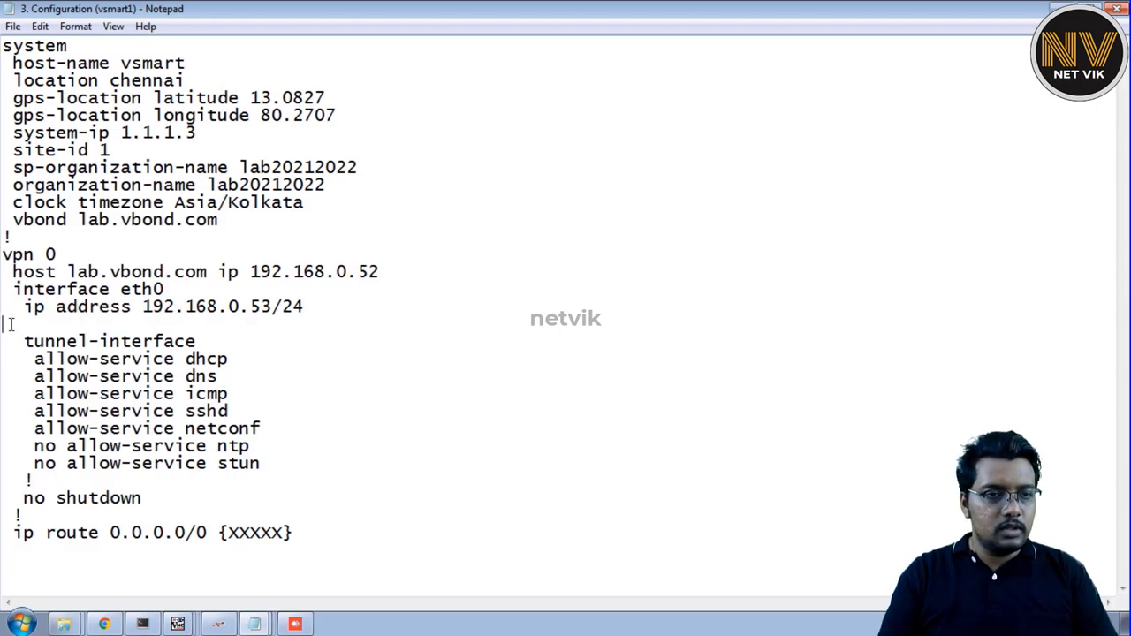
key("BackSpace")
double_click(201, 341)
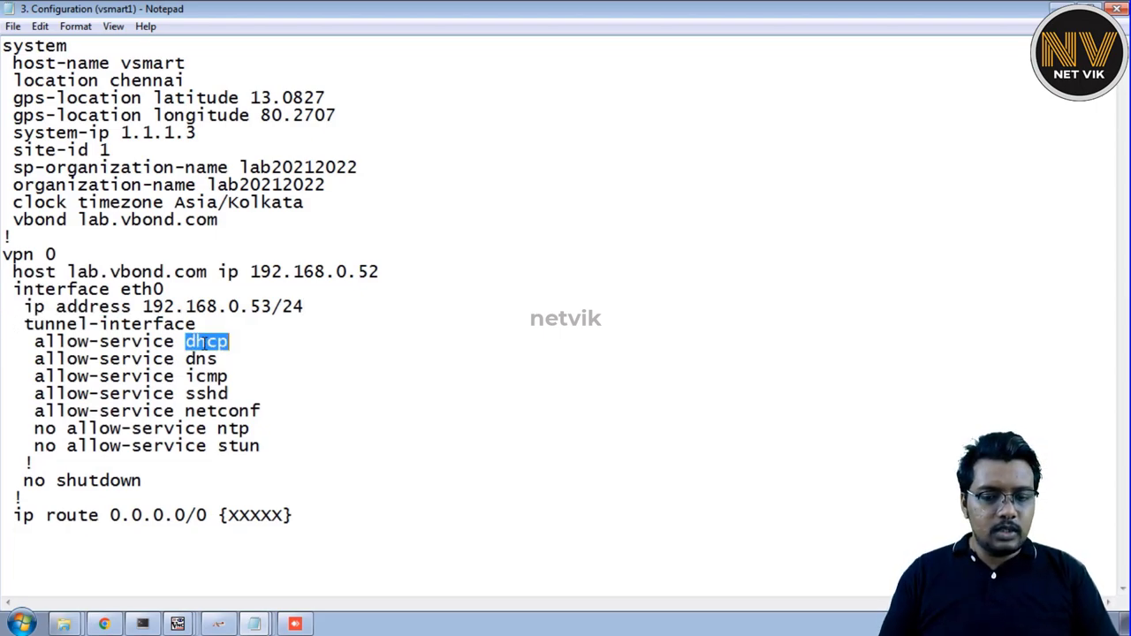
type("all")
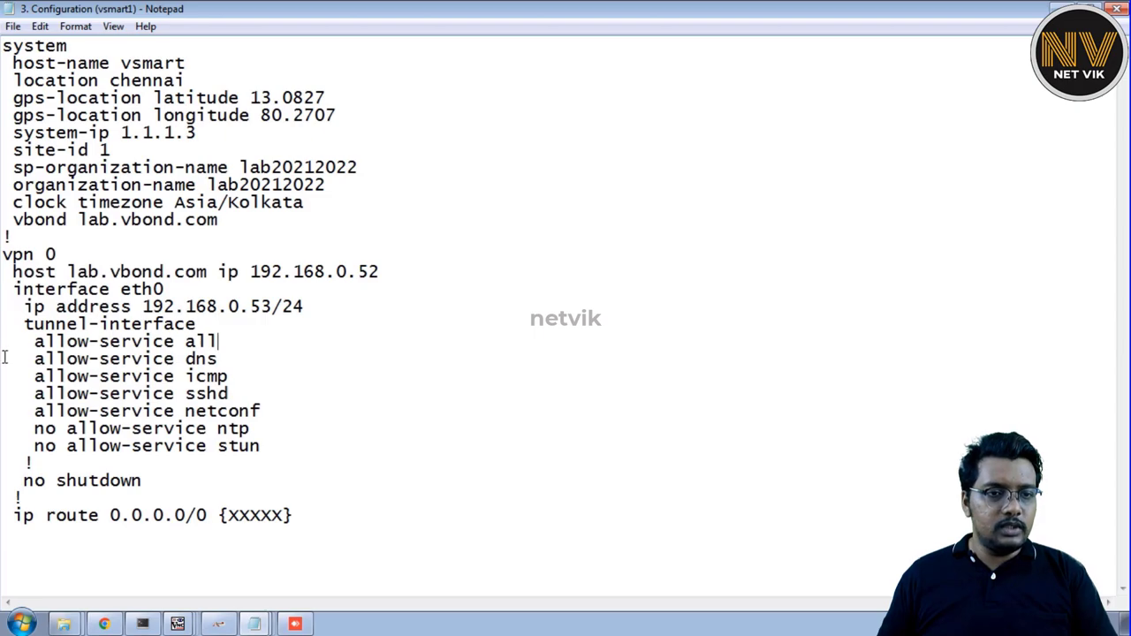
left_click_drag(6, 356, 397, 447)
key("BackSpace")
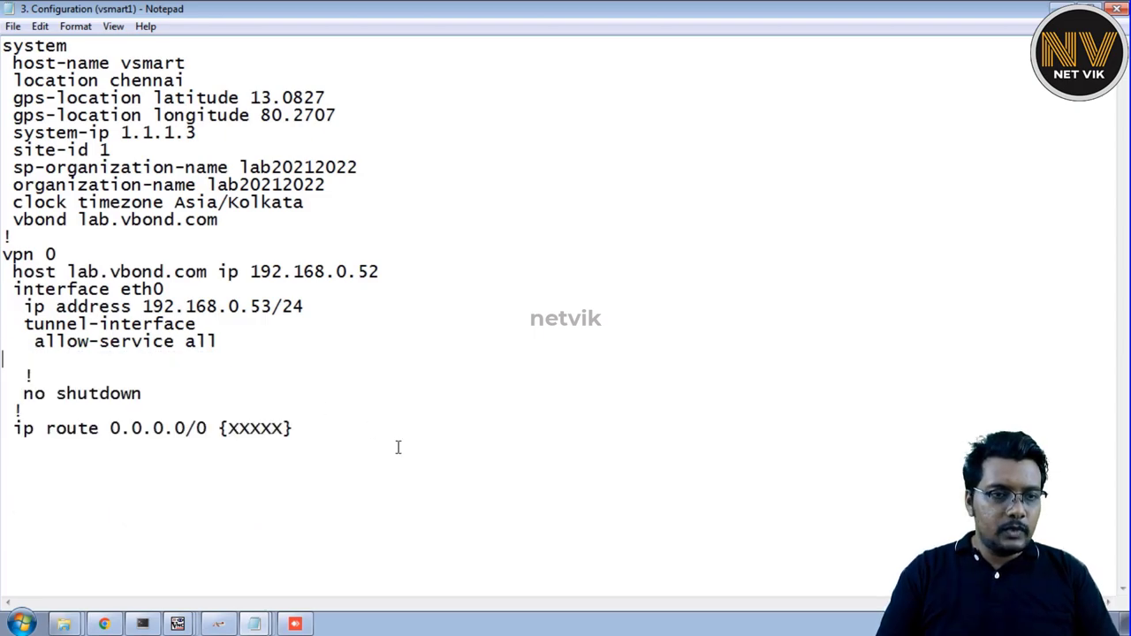
key("BackSpace")
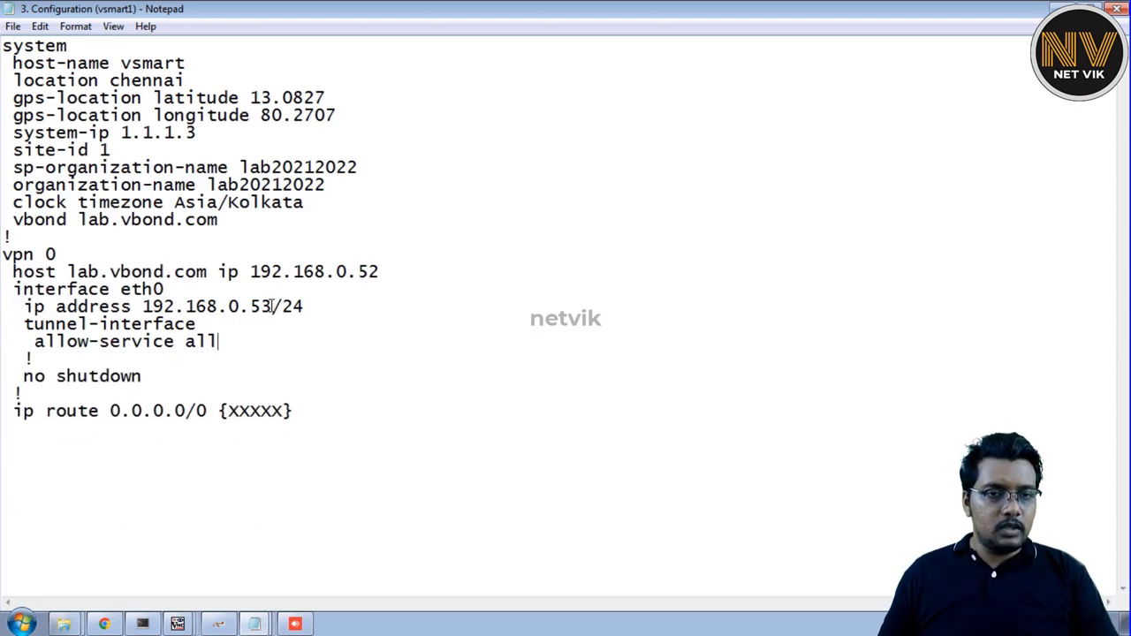
Paste the copied address over the default route gateway placeholder, then select the whole configuration
left_click_drag(272, 306, 144, 306)
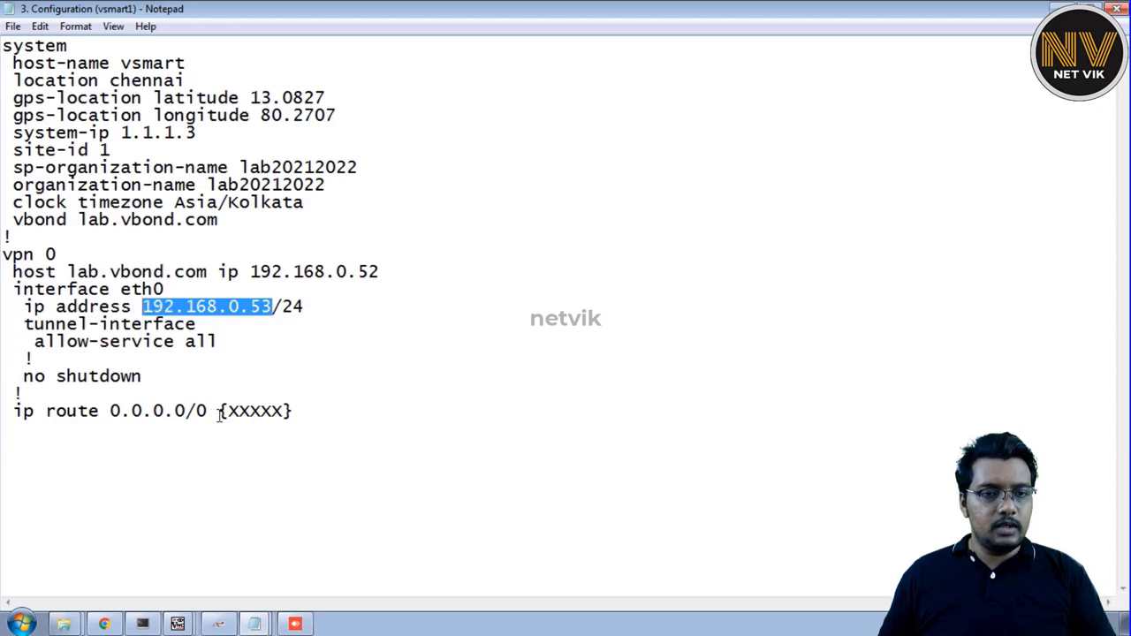
key("ctrl+c")
left_click_drag(322, 415, 218, 411)
key("ctrl+v")
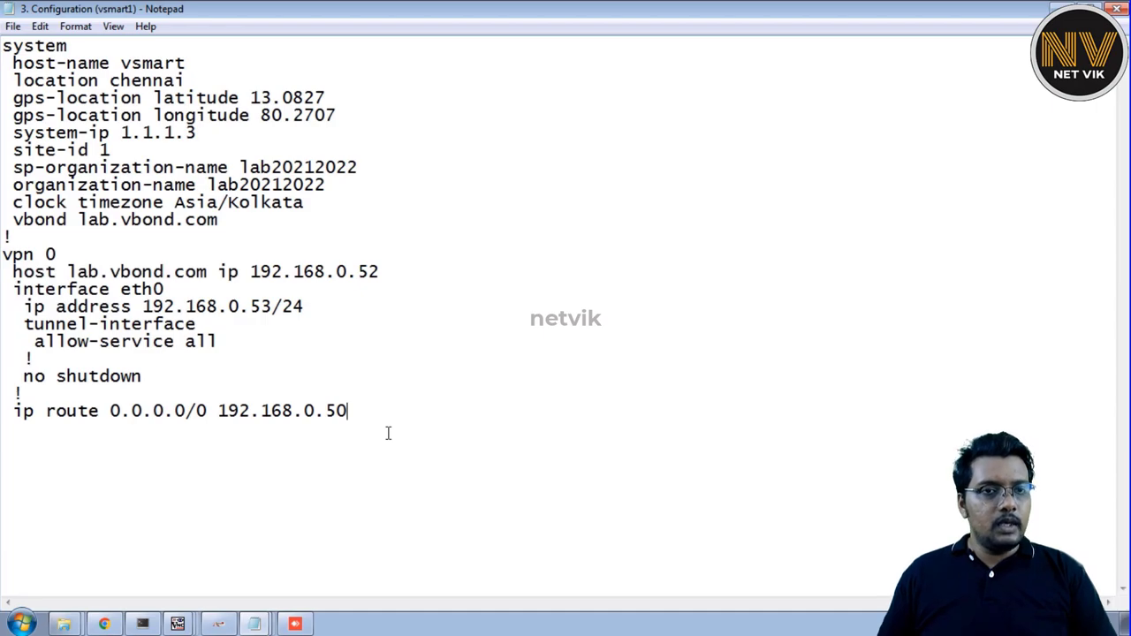
key("ctrl+a")
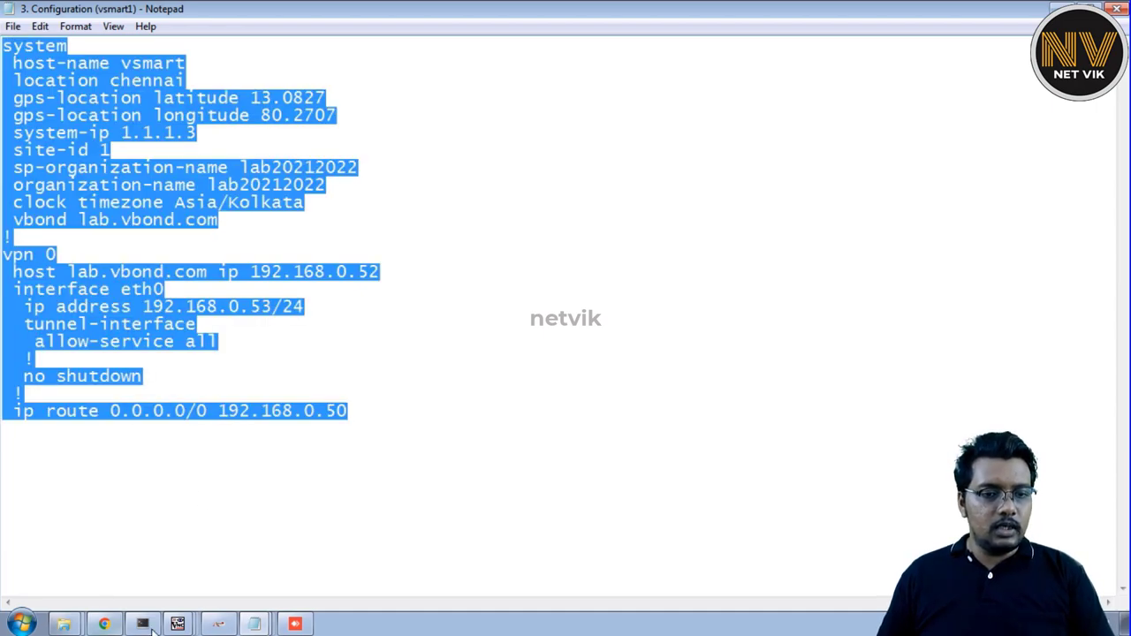
On vsmart, paste the configuration in conf t mode and apply it with commit and-quit
key("alt+Tab")
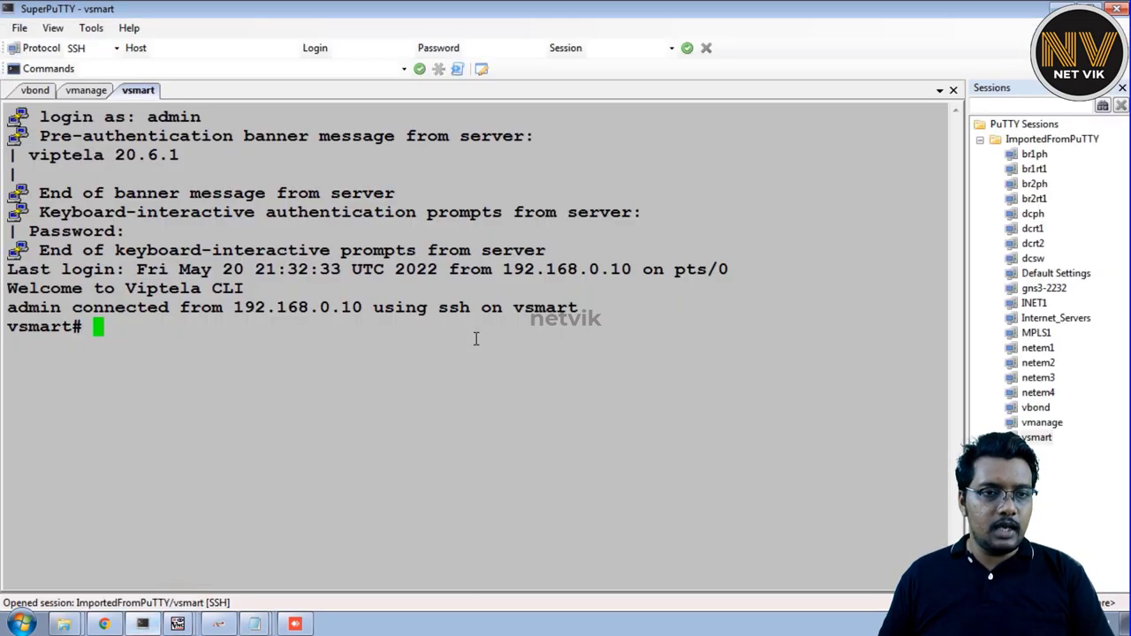
type("conf t")
key("Return")
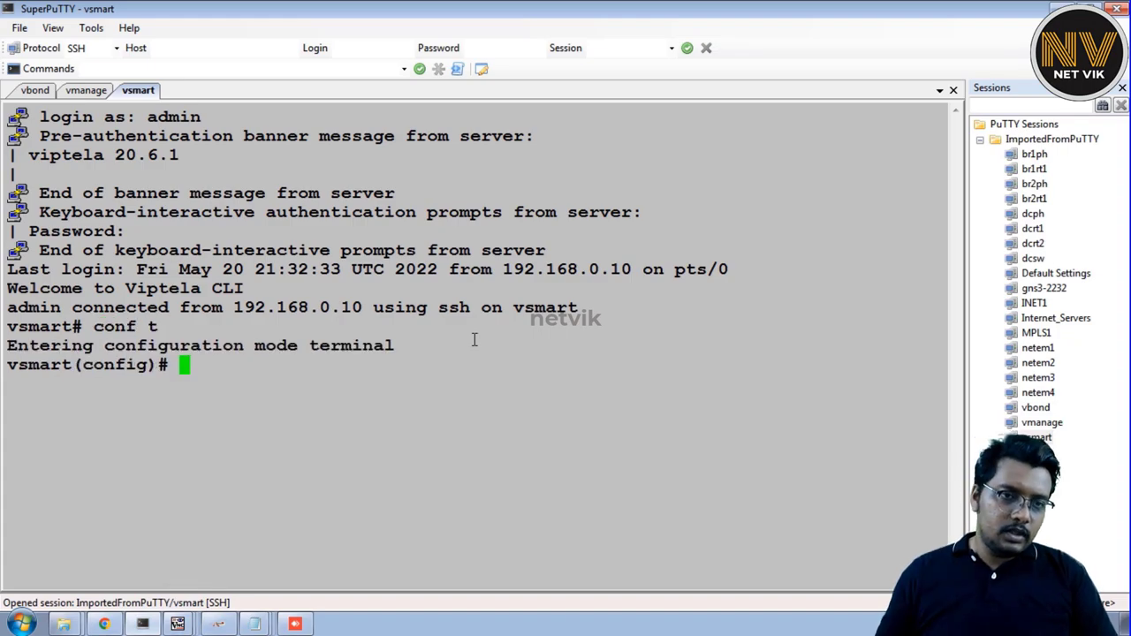
right_click(493, 382)
key("Return")
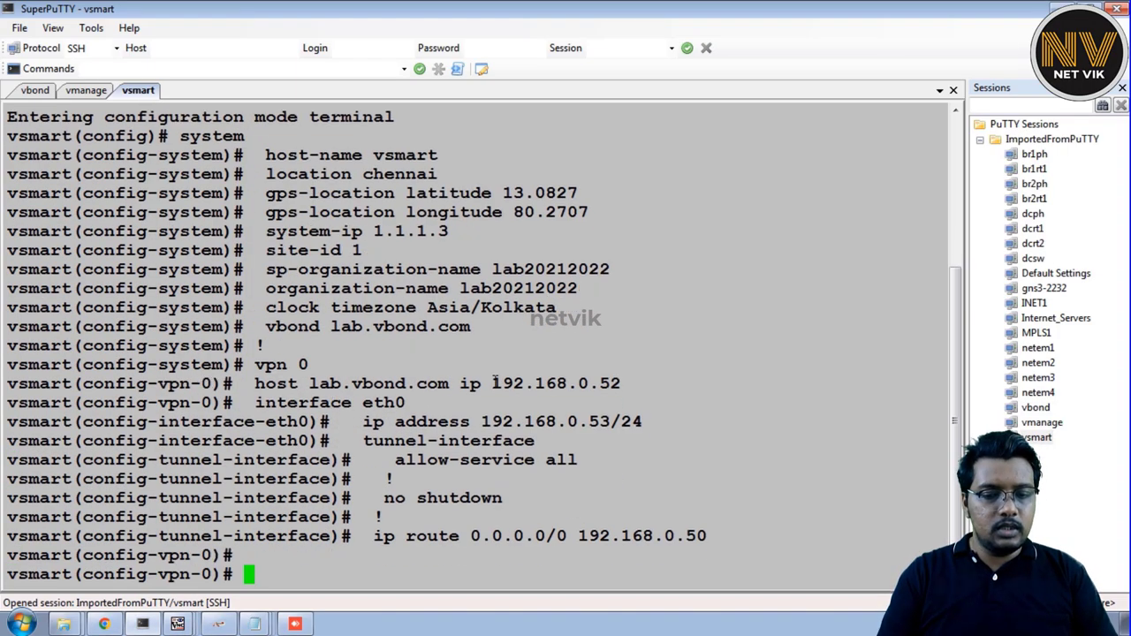
type("commitnan")
key("Return")
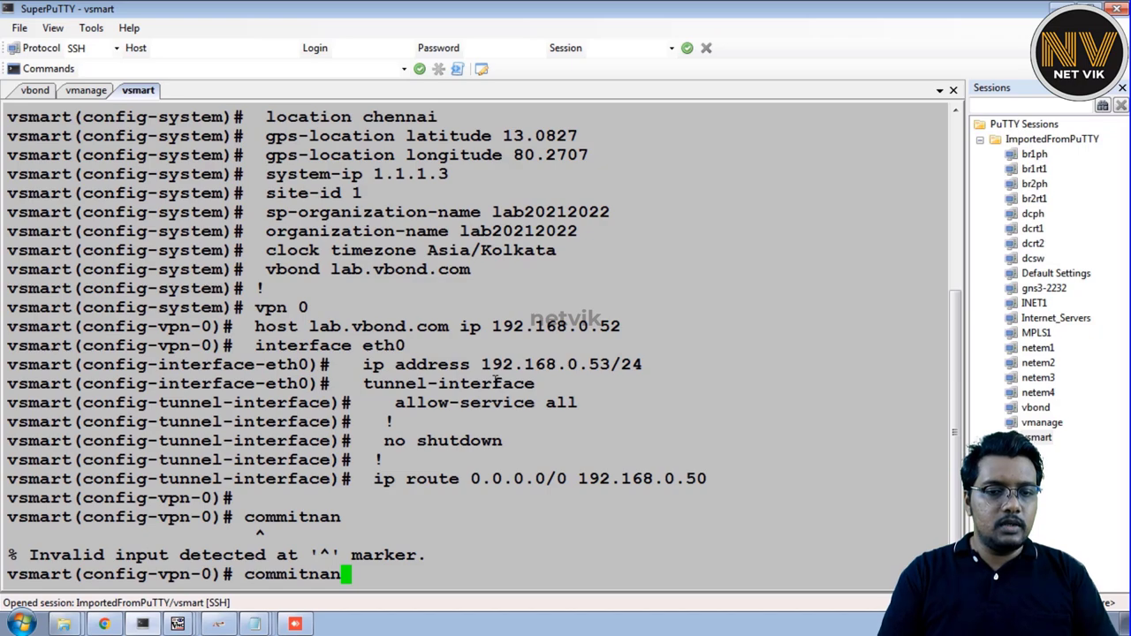
key("BackSpace")
key("BackSpace")
key("BackSpace")
type("and-quit")
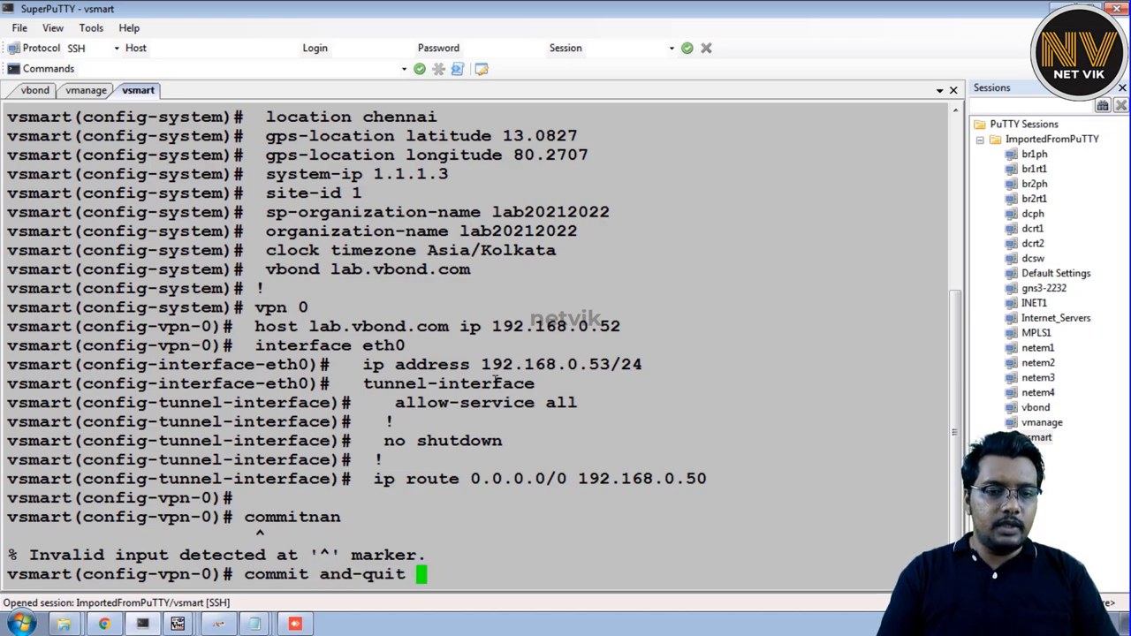
key("Return")
key("Return")
key("Return")
key("Return")
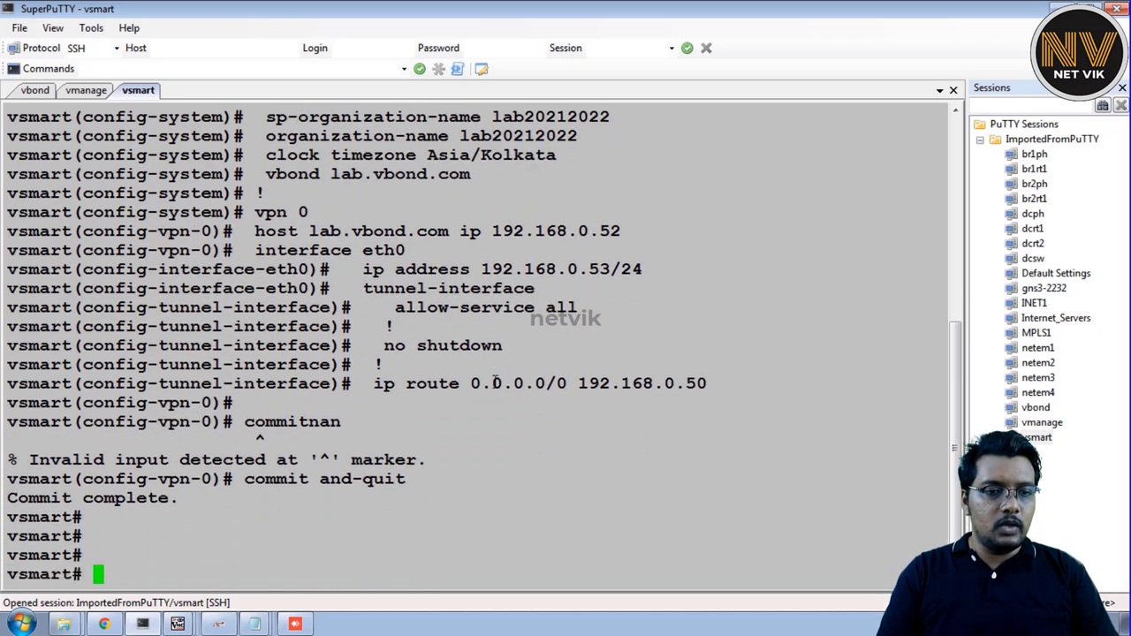
Run show control local-properties on vsmart to see system-ip 1.1.1.3 and certificate Not-Installed
type("show control l")
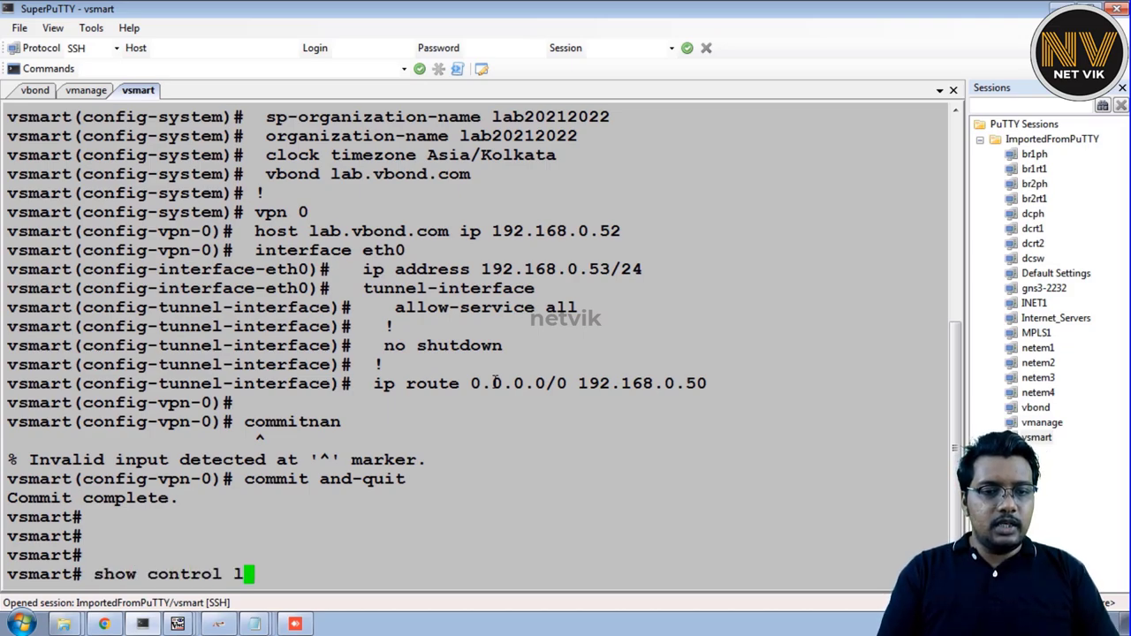
key("Tab")
key("Return")
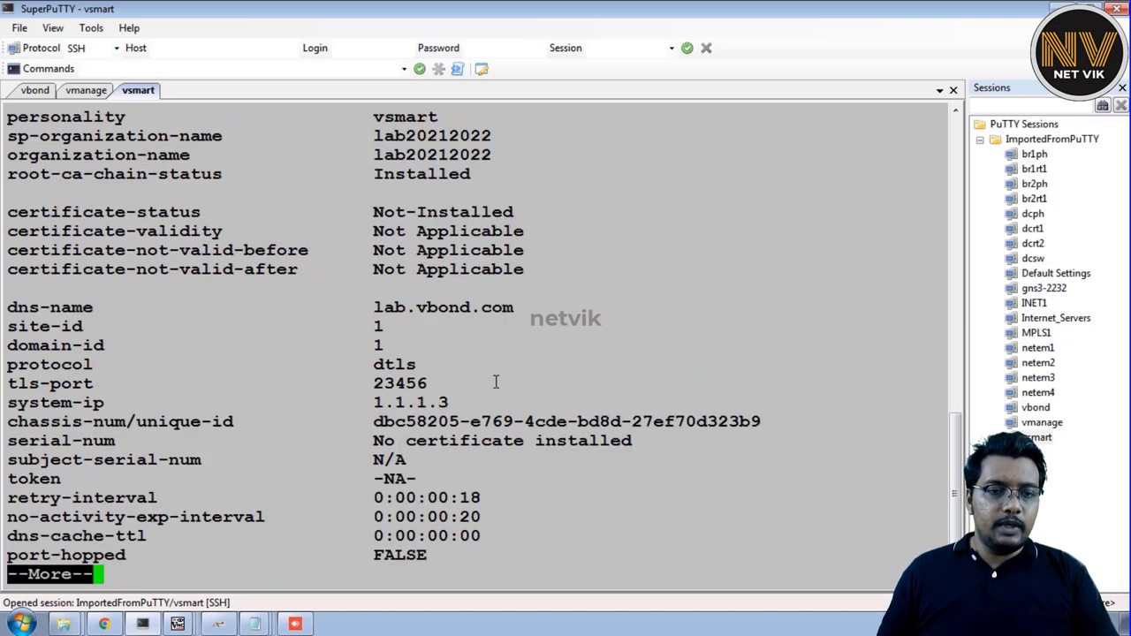
left_click_drag(82, 212, 586, 290)
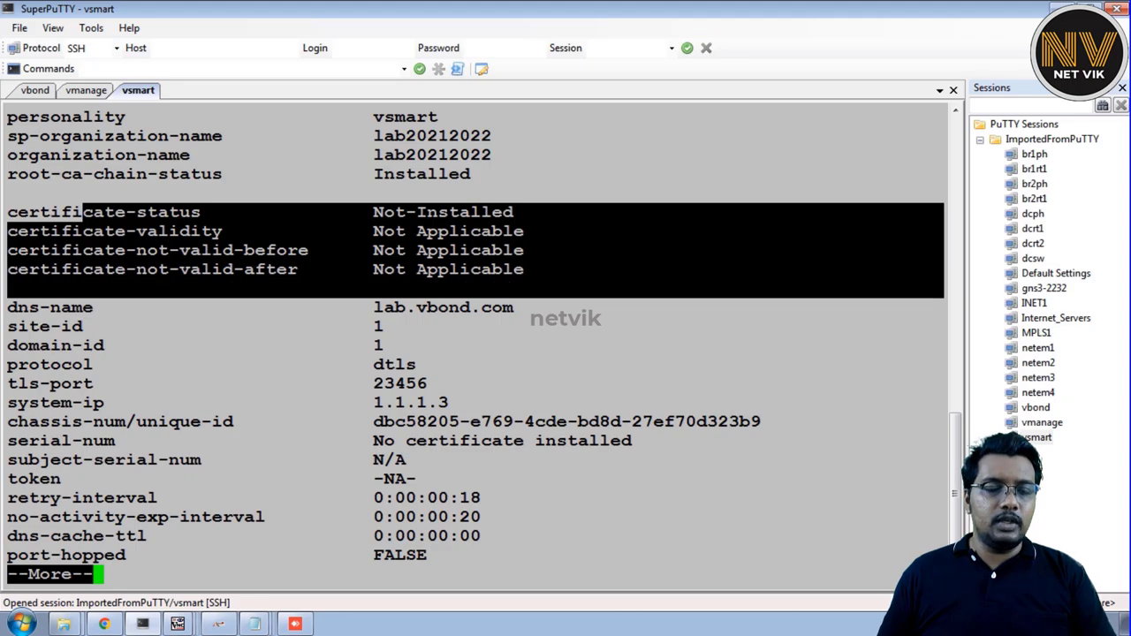
left_click(702, 285)
key("q")
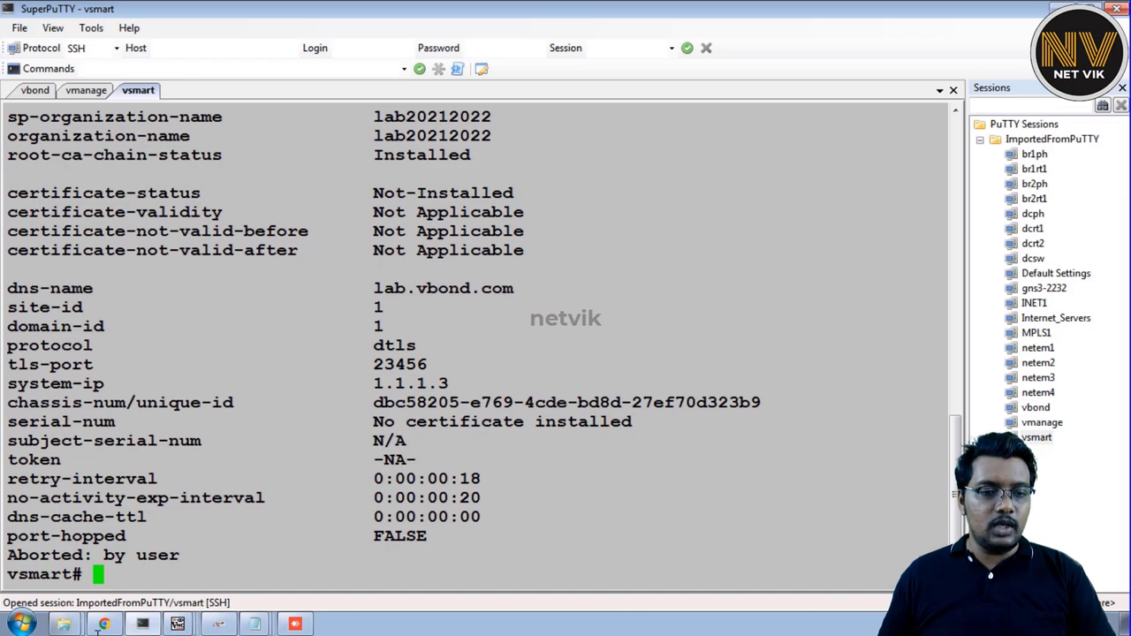
In vManage, list the controllers under Configuration > Devices and open the Add vSmart form
left_click(105, 624)
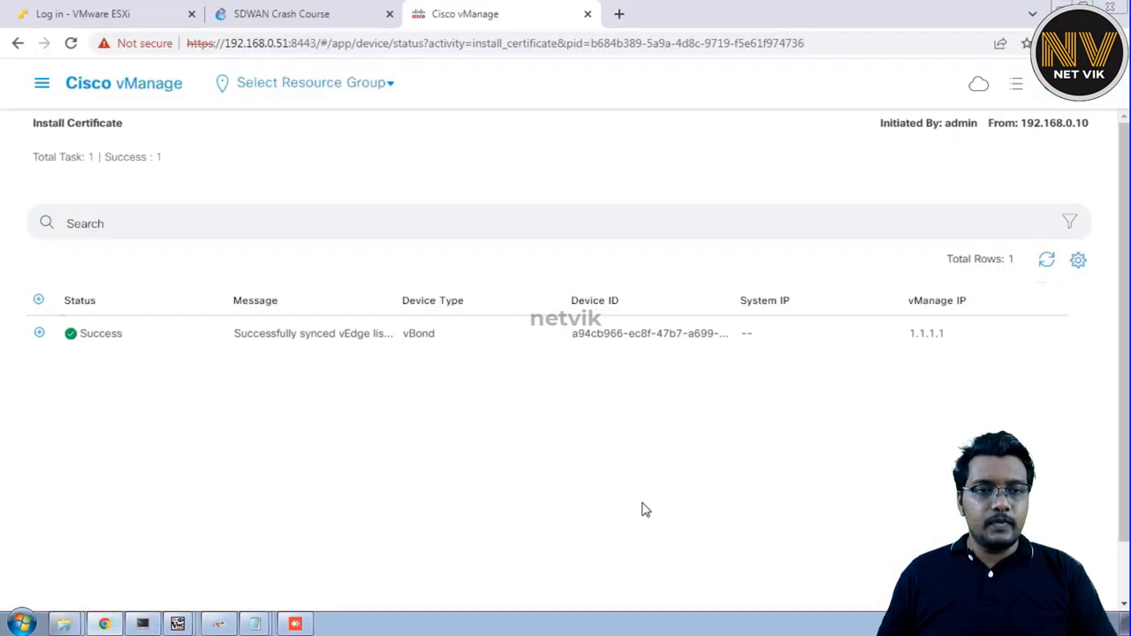
left_click(44, 85)
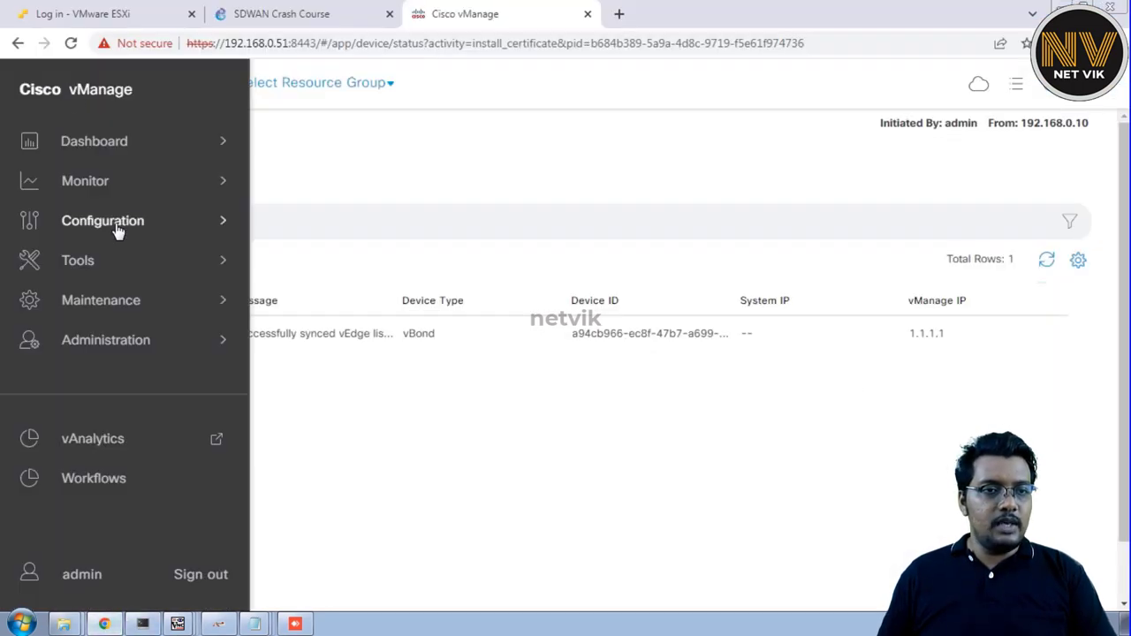
mouse_move(117, 229)
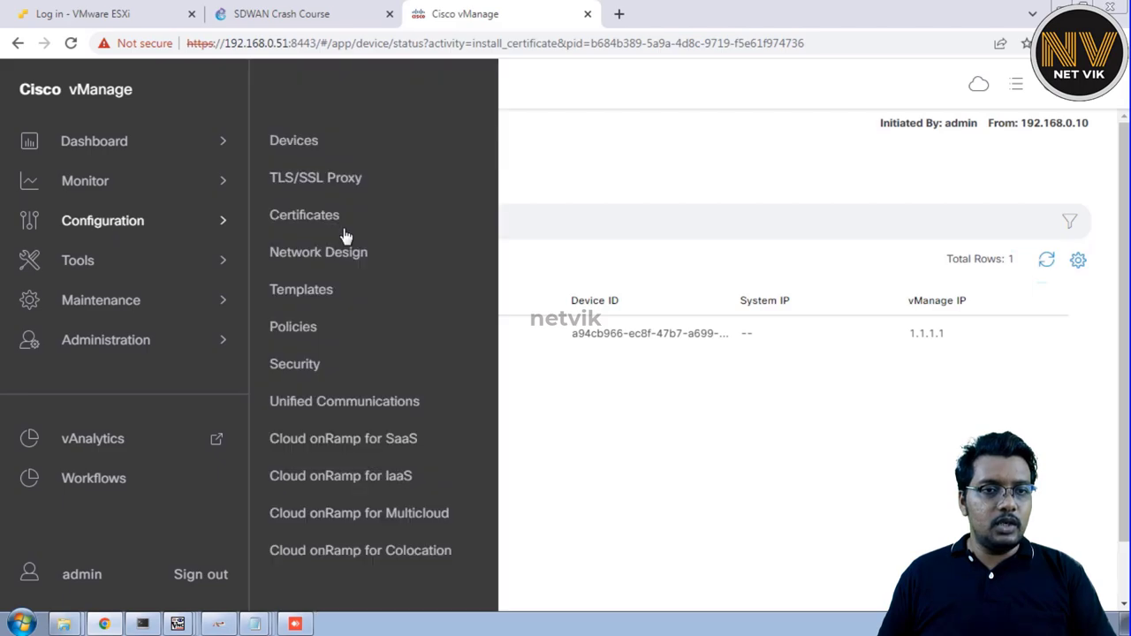
left_click(306, 152)
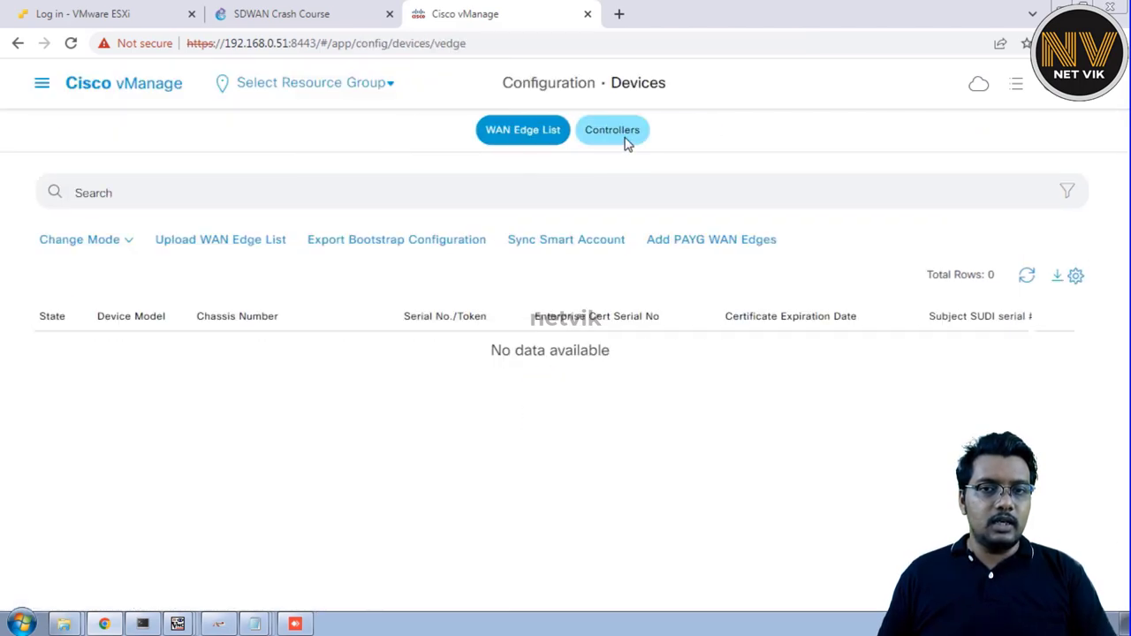
left_click(624, 138)
left_click(111, 241)
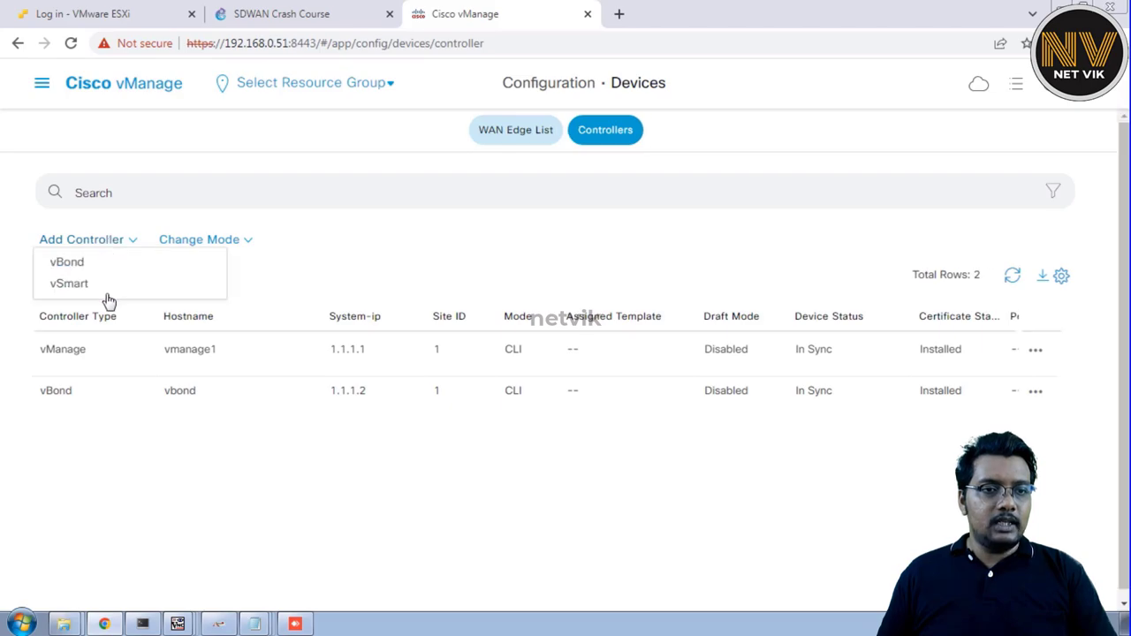
left_click(106, 292)
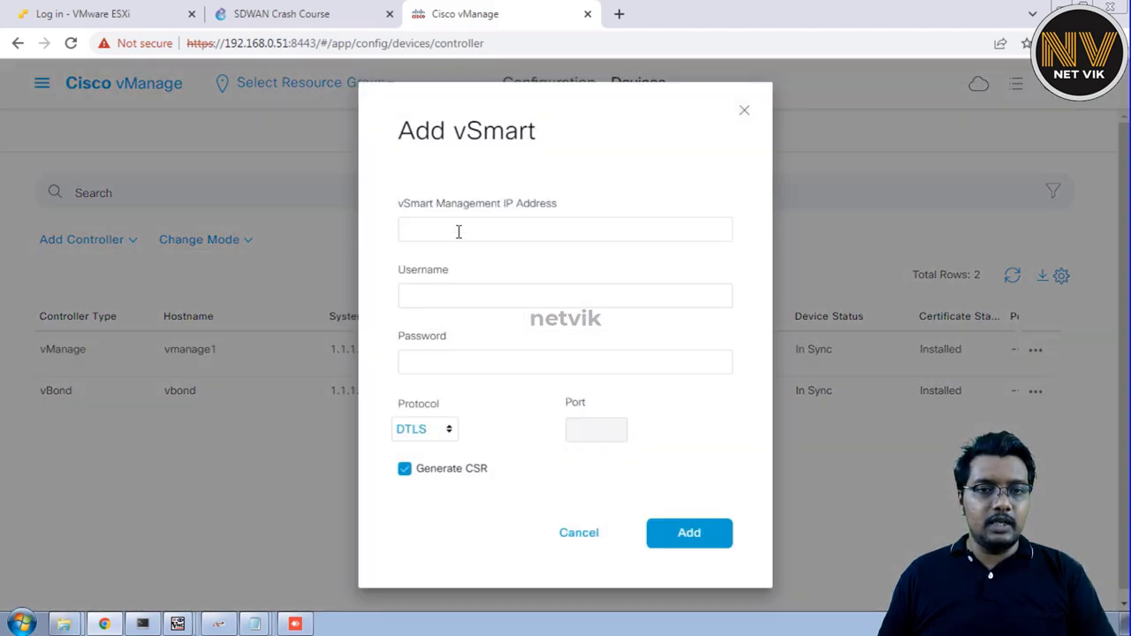
Add the vSmart at 192.168.0.53 with username admin and Generate CSR unchecked
left_click(458, 232)
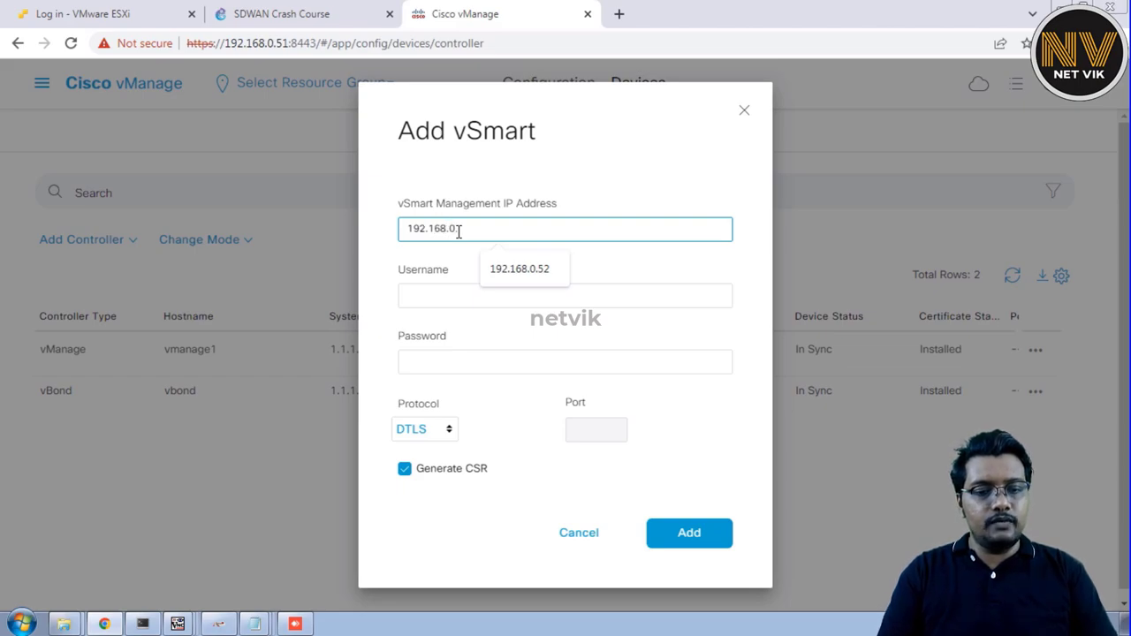
type("192.168.0.53")
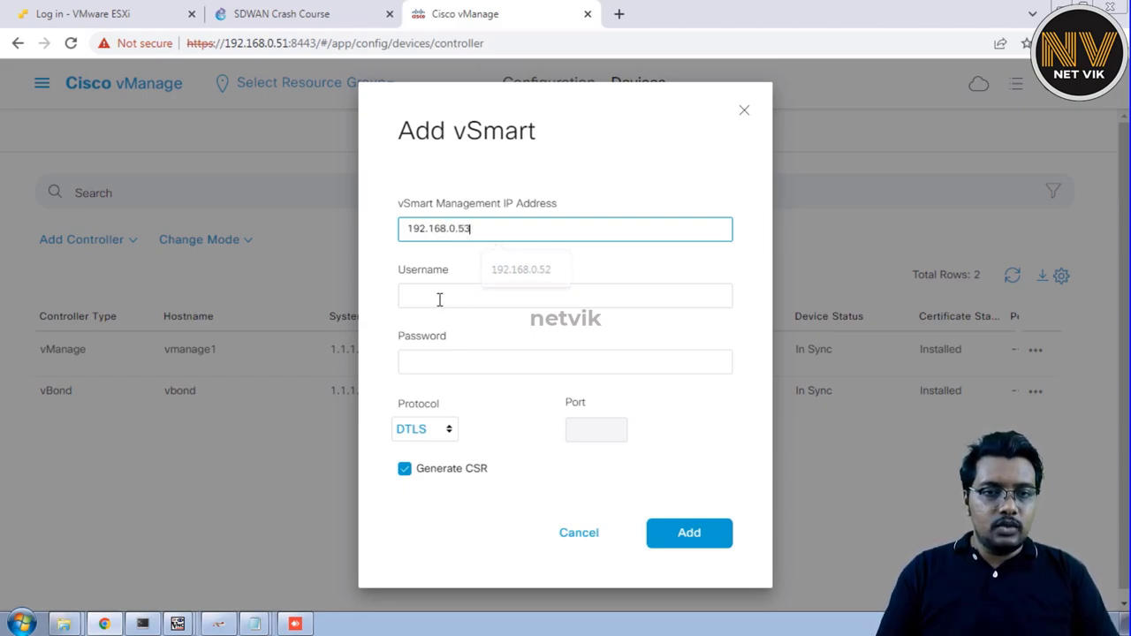
left_click(439, 299)
type("admin")
key("Tab")
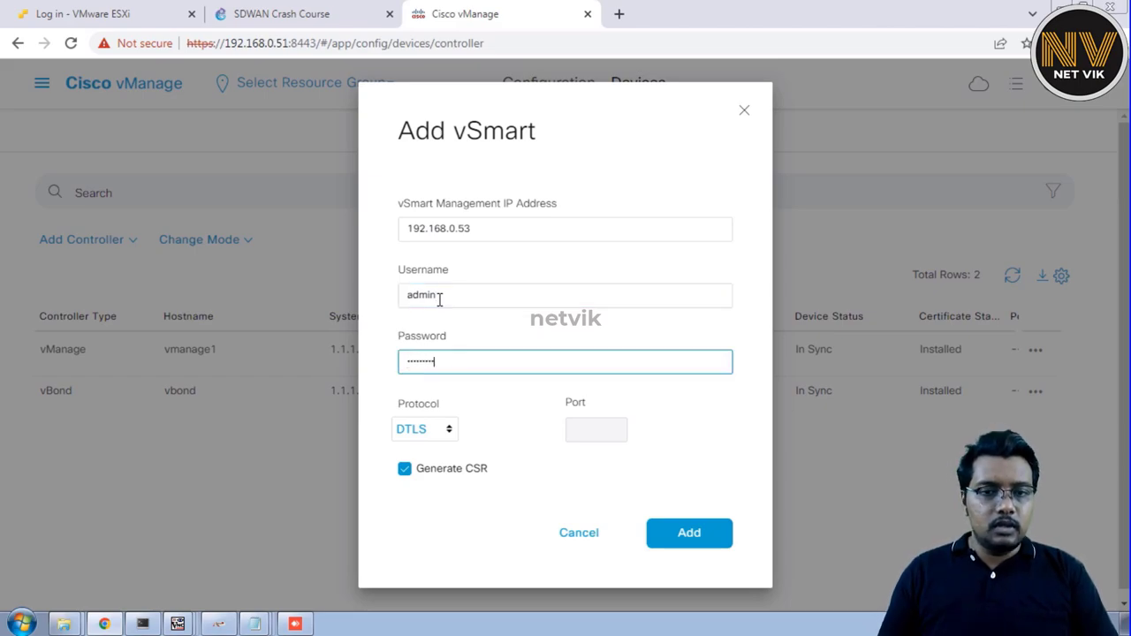
left_click(405, 470)
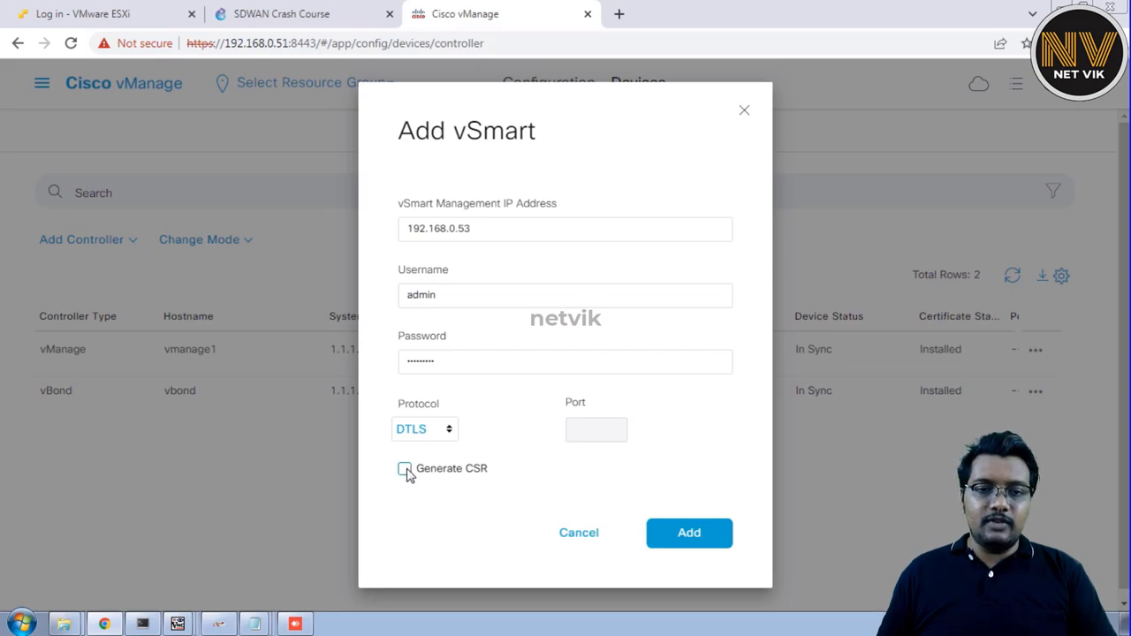
left_click(405, 470)
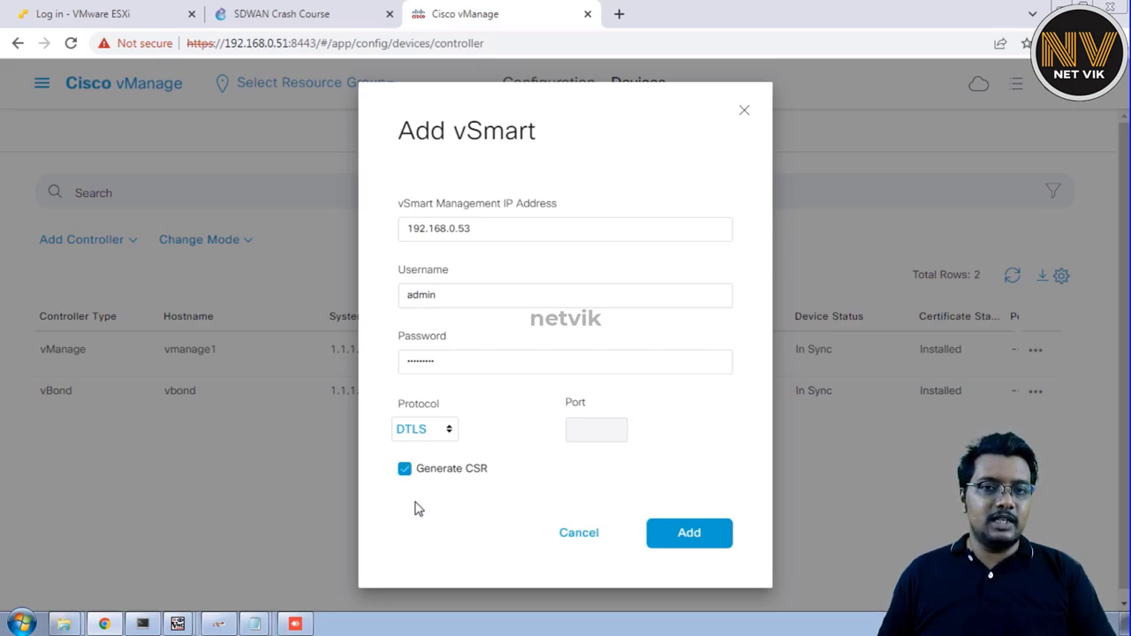
left_click(404, 470)
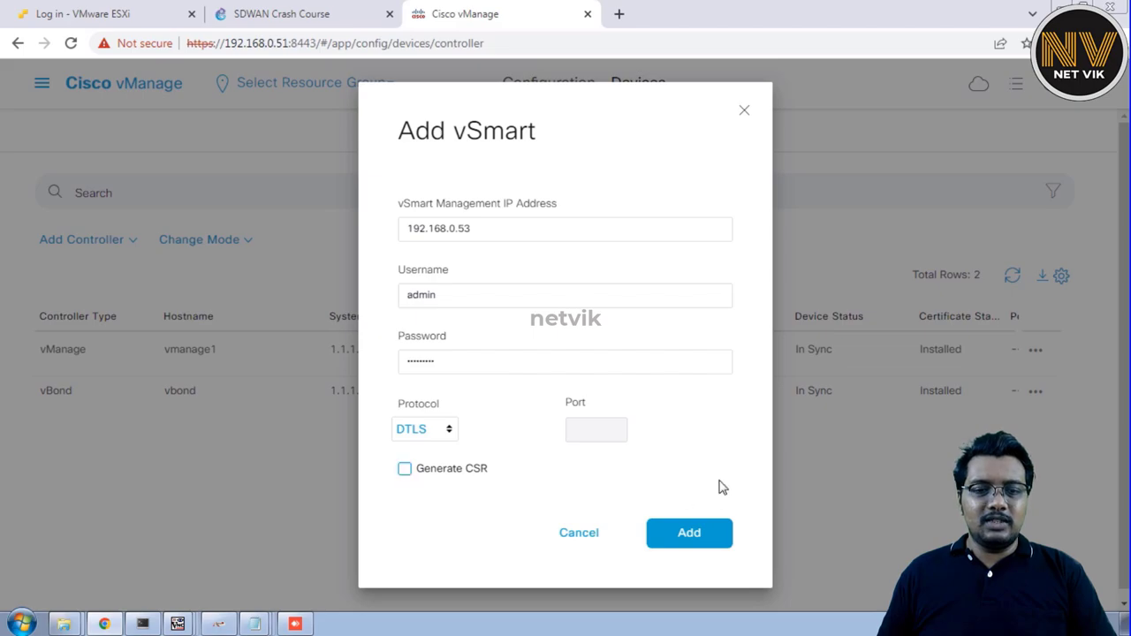
left_click(712, 534)
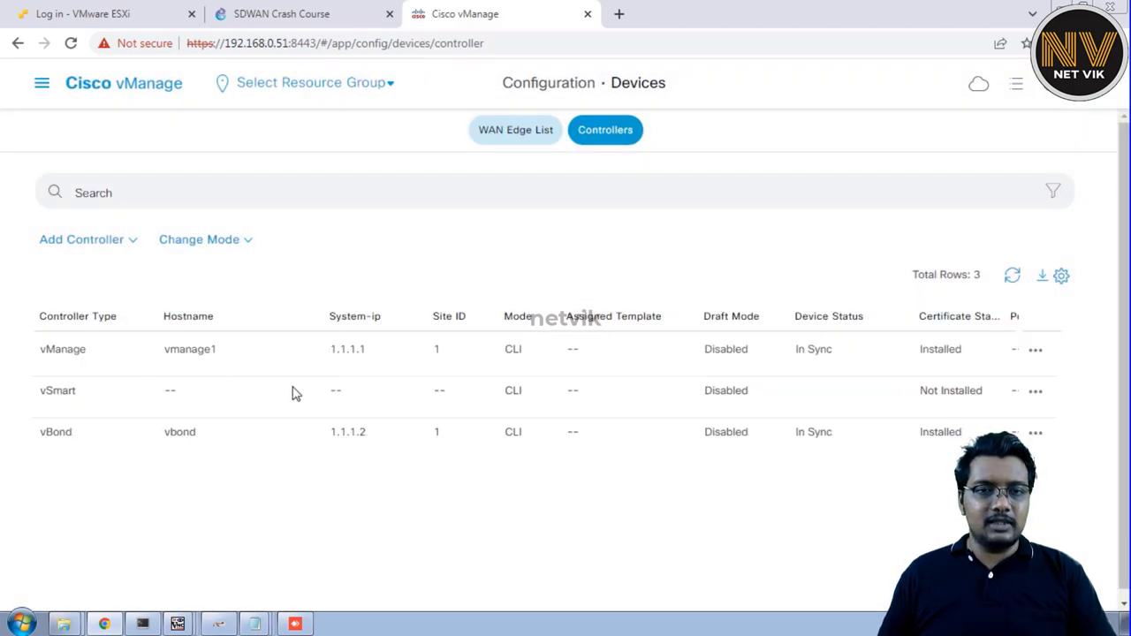
Under Configuration > Certificates > Controllers, generate the vSmart CSR and download it as undefined.csr
left_click(42, 84)
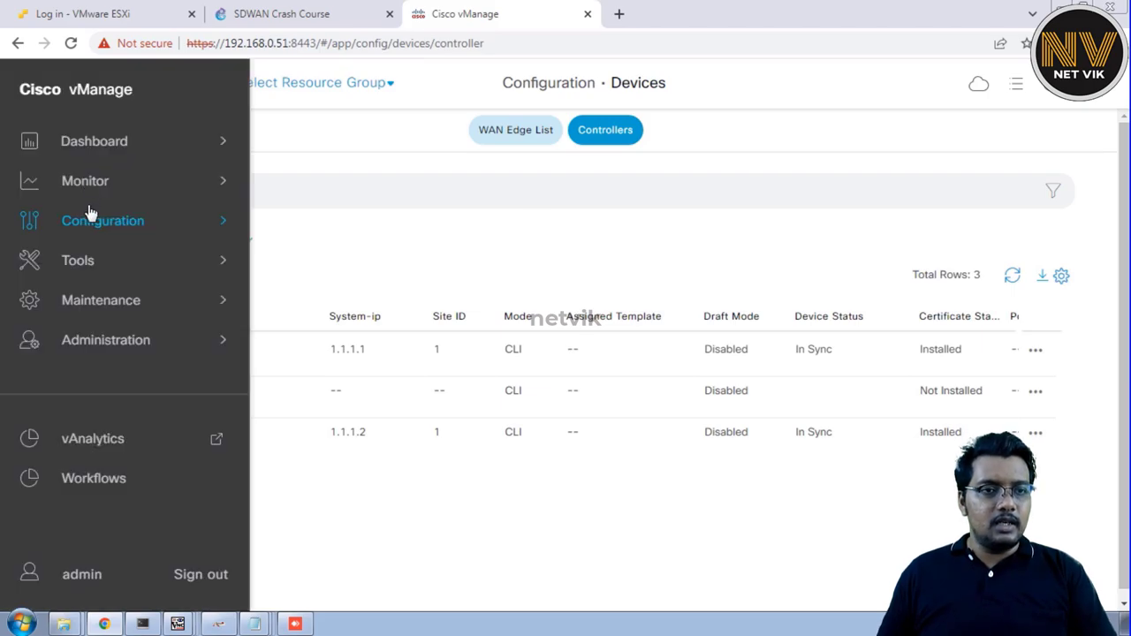
left_click(62, 221)
left_click(314, 234)
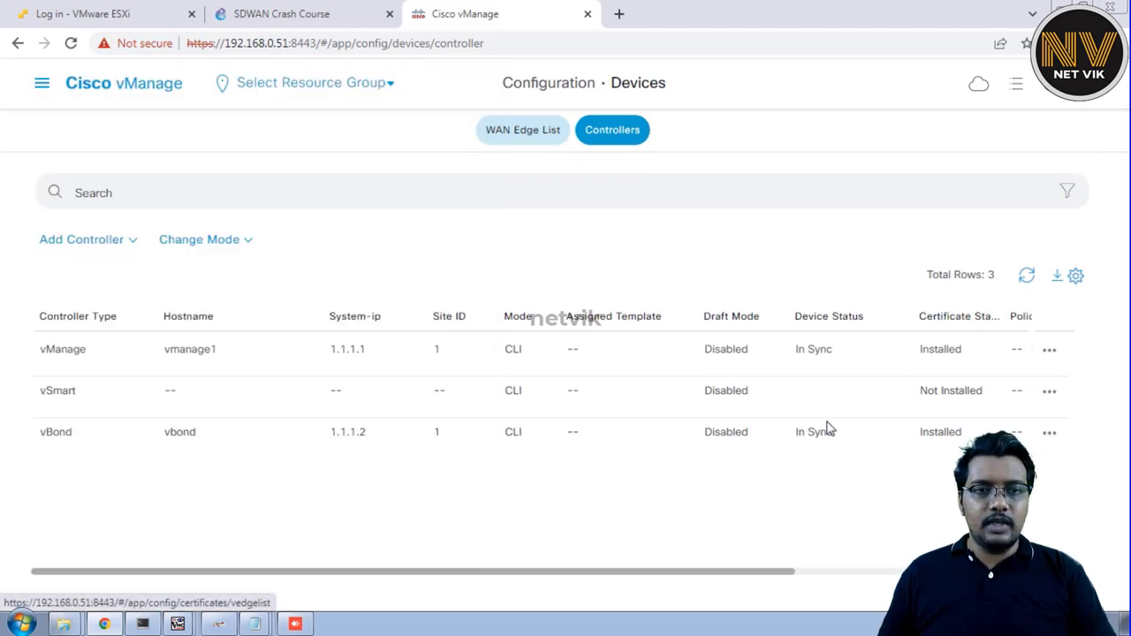
left_click(566, 131)
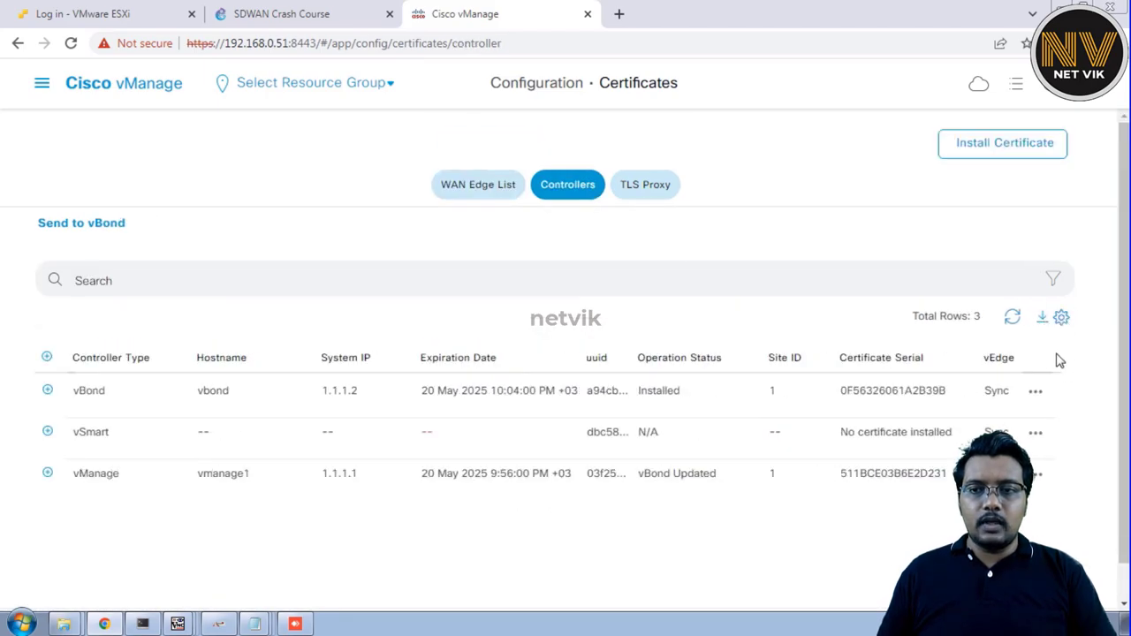
left_click(1034, 433)
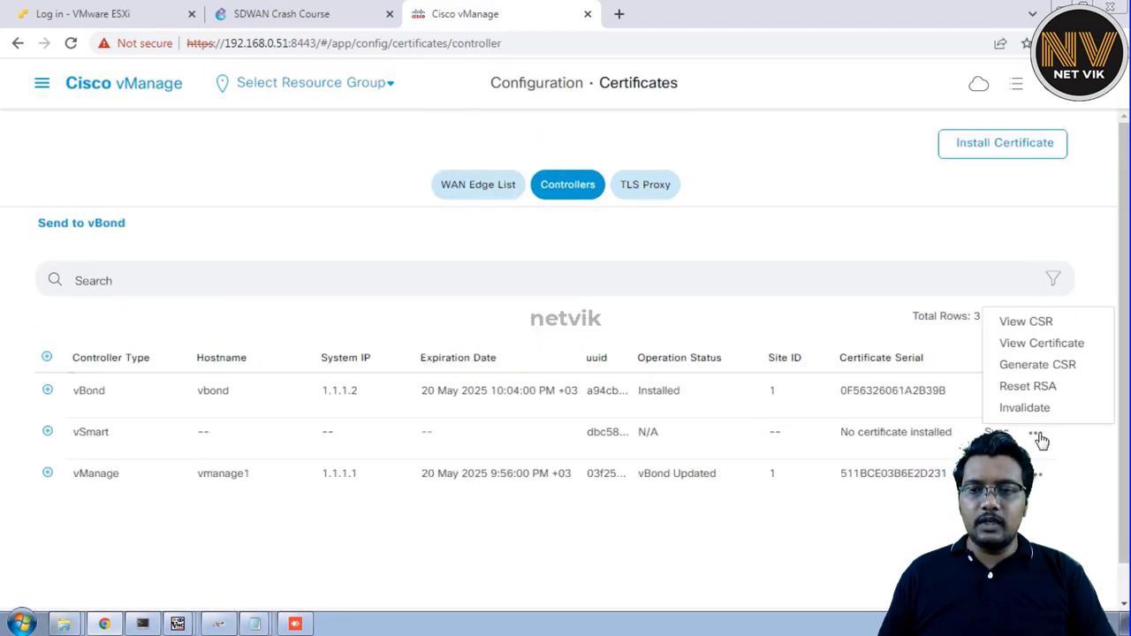
left_click(1049, 369)
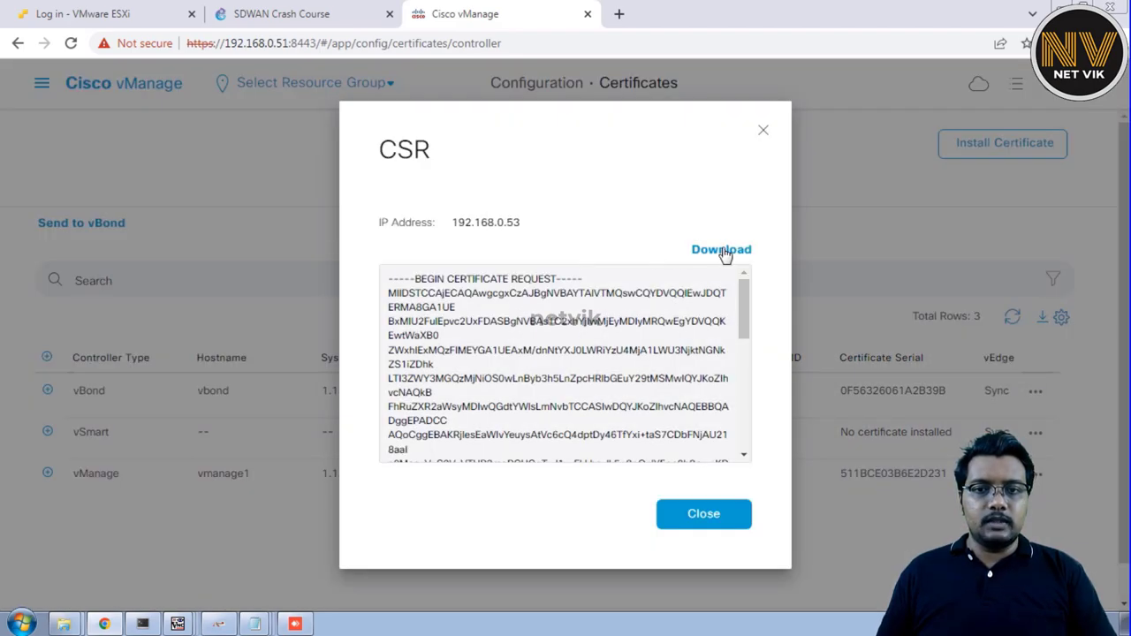
left_click(721, 251)
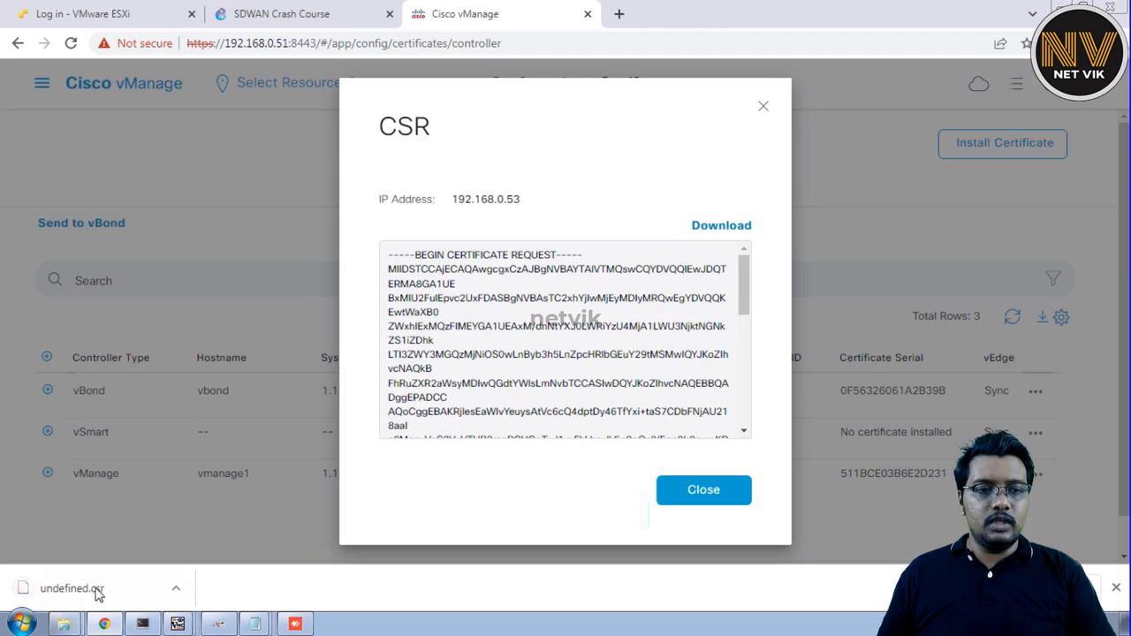
left_click(764, 107)
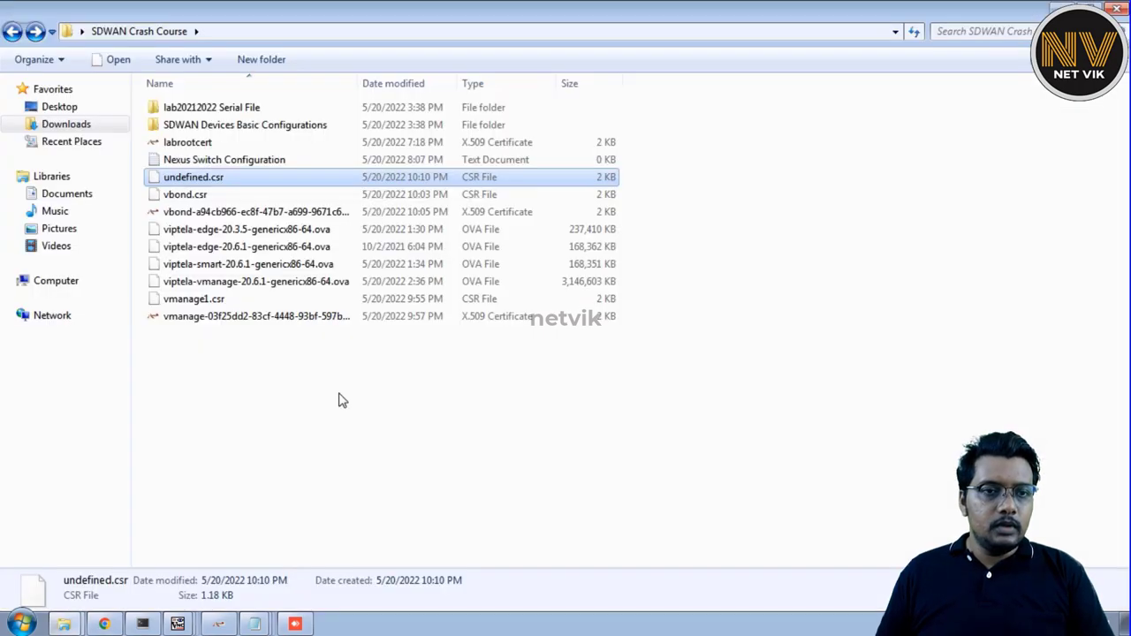
Rename undefined.csr to vsmart.csr in the SDWAN Crash Course folder
left_click(187, 177)
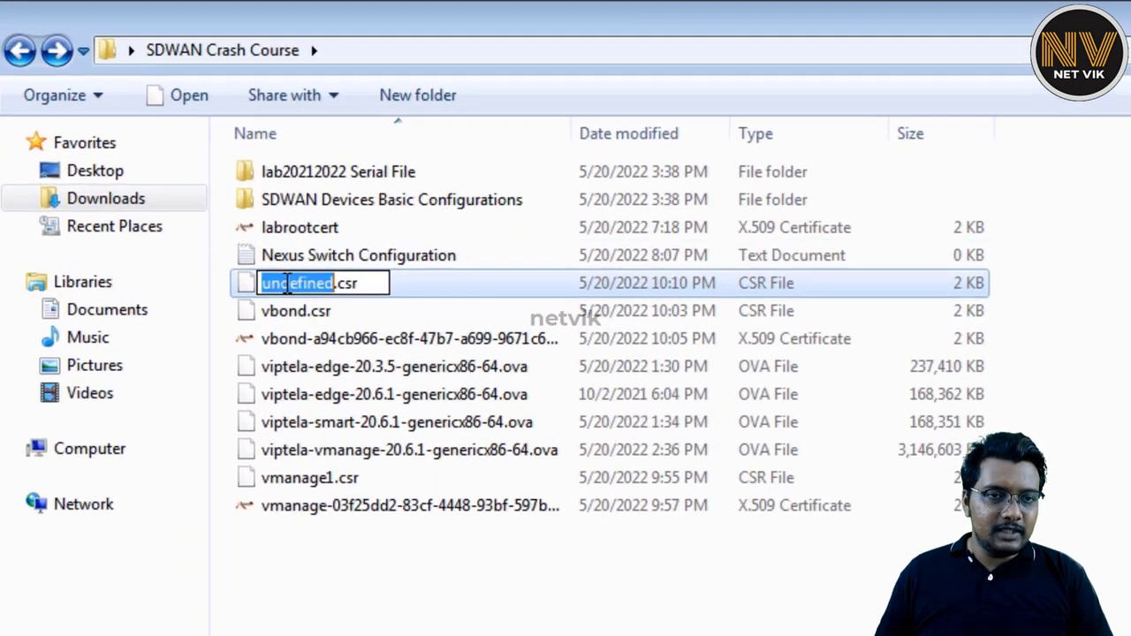
type("vsmart")
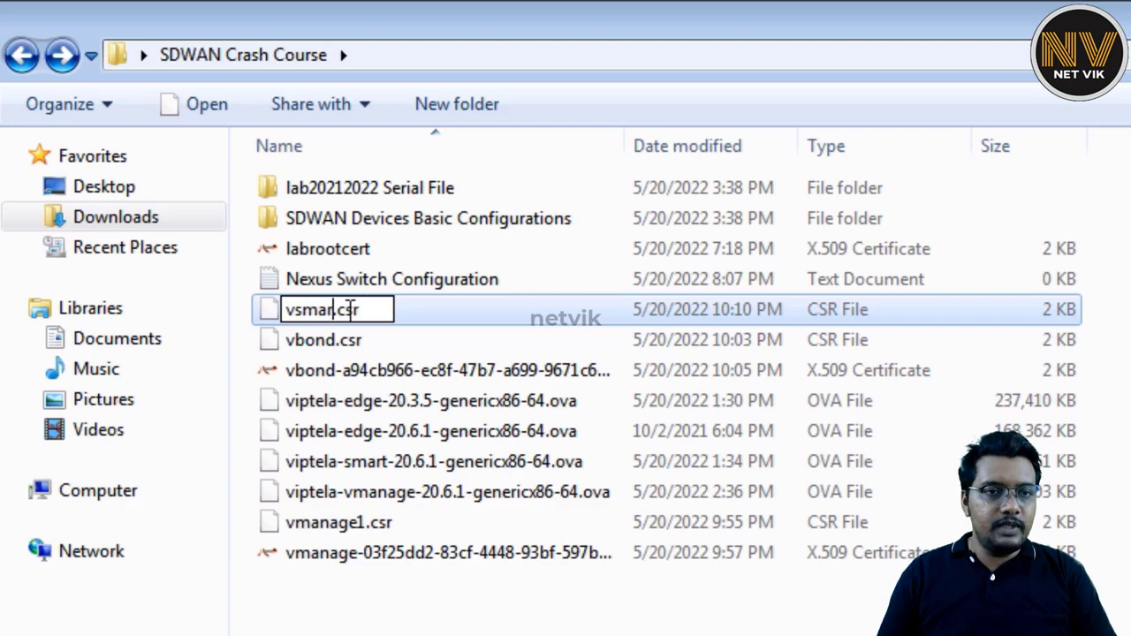
key("Return")
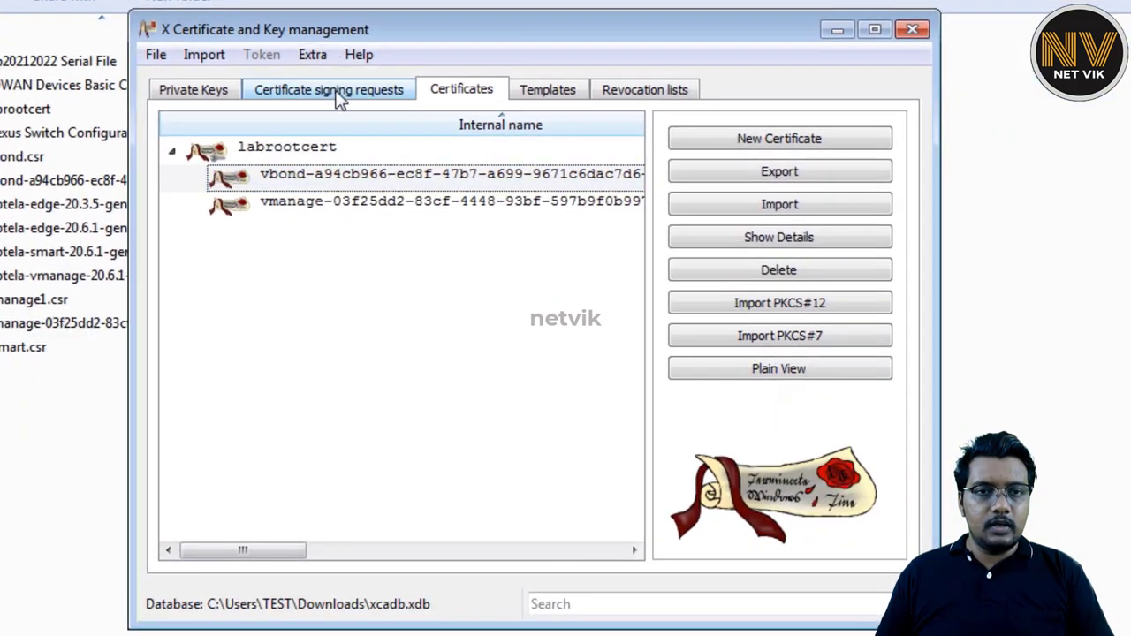
Import the vsmart.csr request into XCA's certificate signing requests list
left_click(336, 94)
left_click(769, 203)
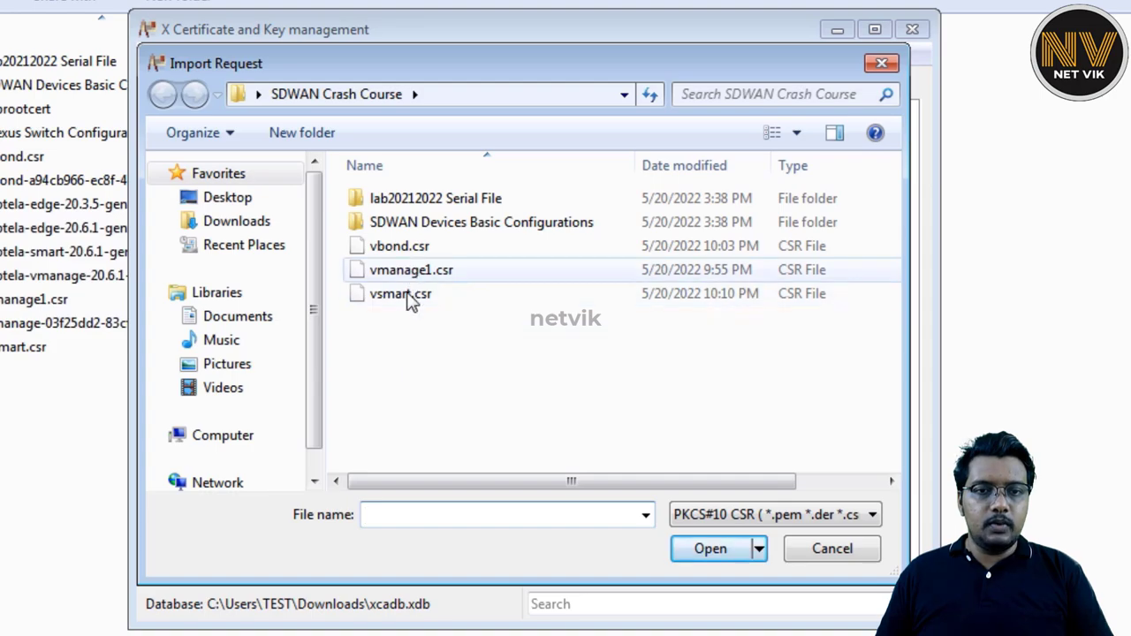
double_click(406, 295)
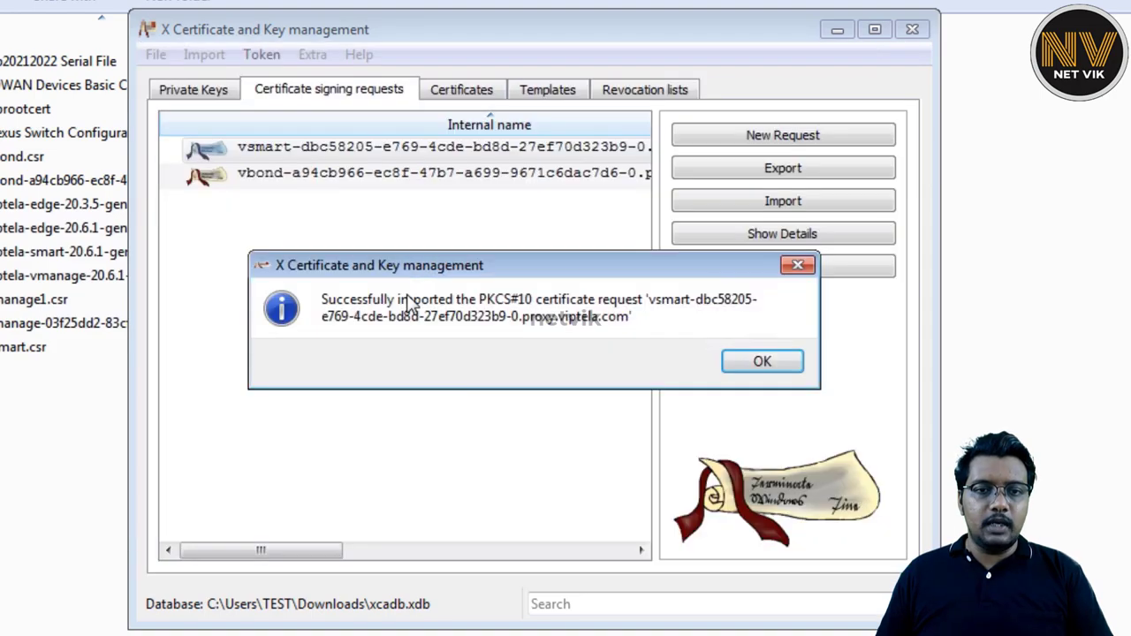
left_click(758, 362)
Start signing the vsmart request using the existing labrootcert CA certificate
right_click(383, 205)
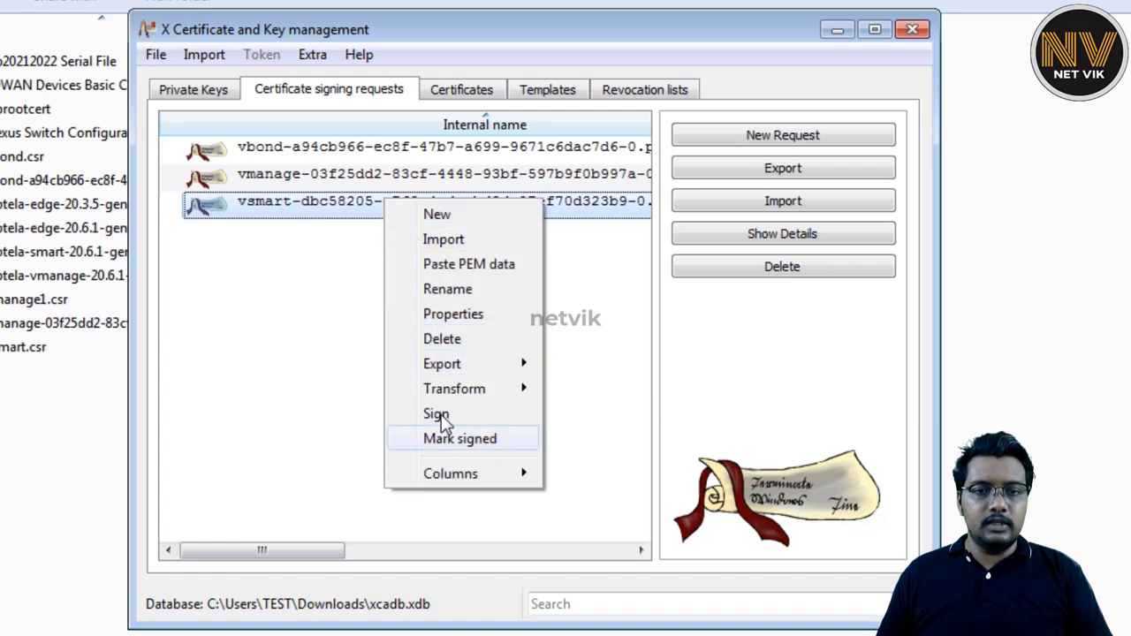
left_click(437, 413)
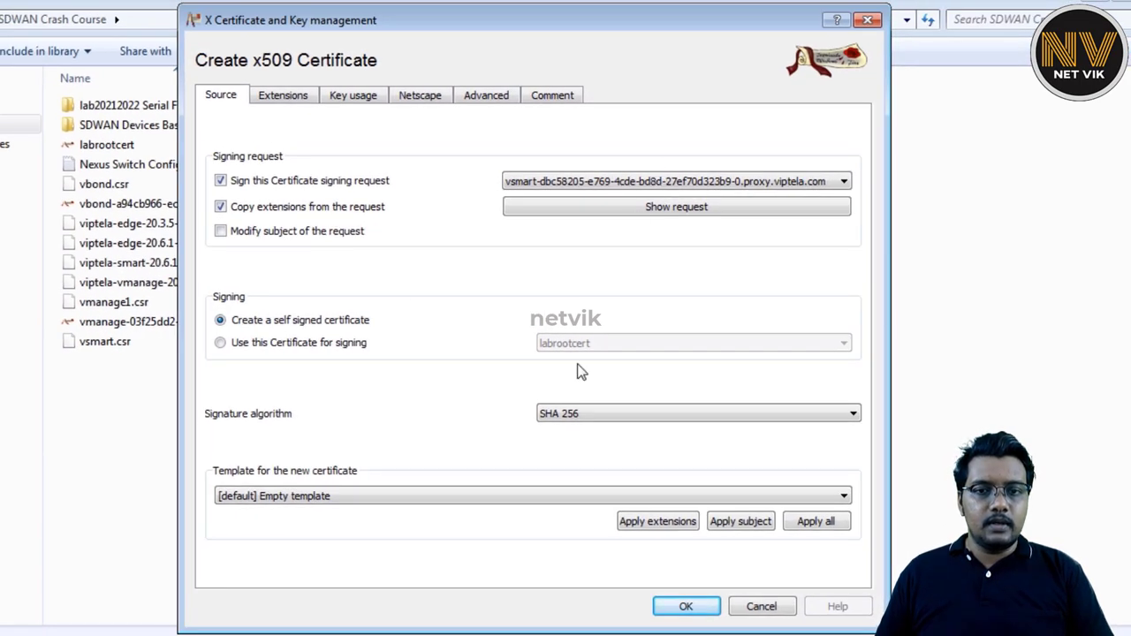
left_click(314, 346)
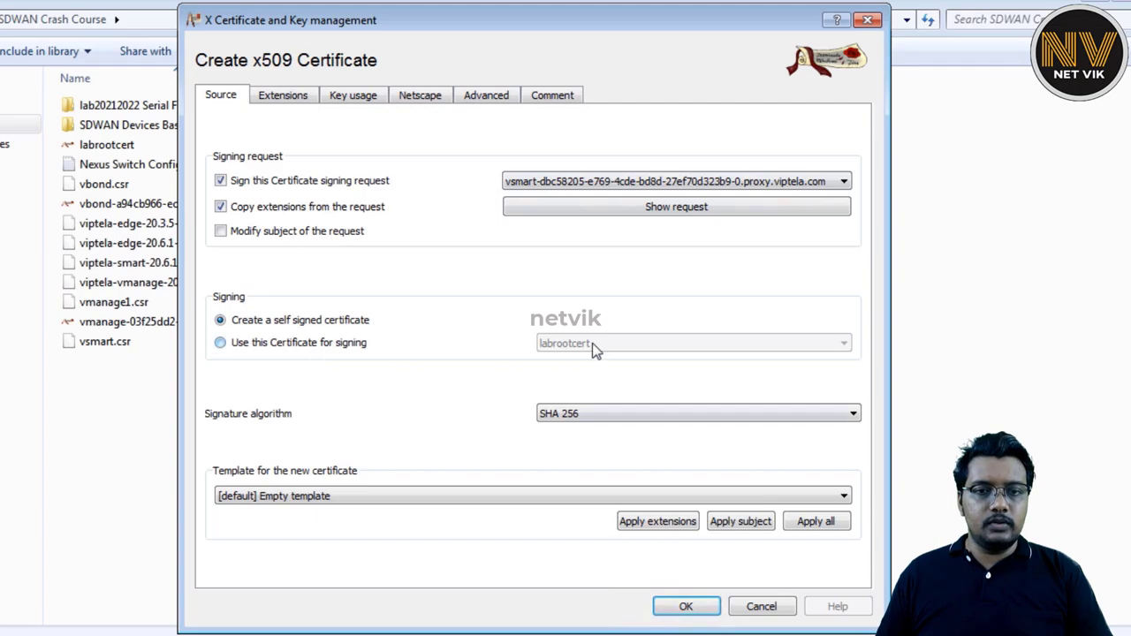
left_click(592, 342)
left_click(477, 295)
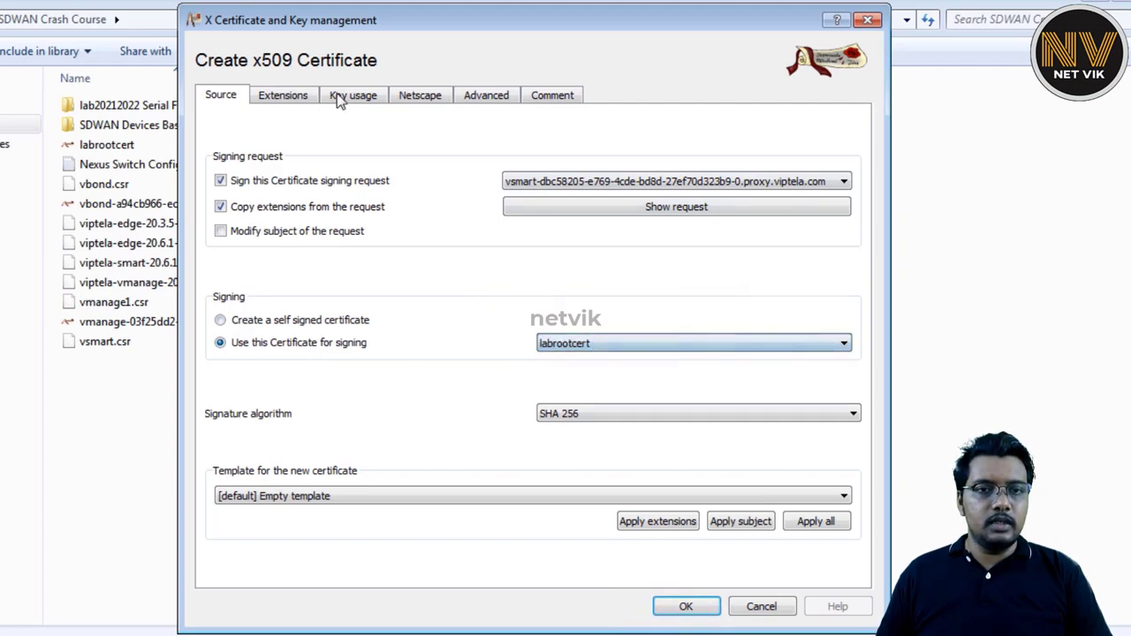
Set critical End Entity basic constraints, a subject key identifier and a 3-year validity
left_click(282, 95)
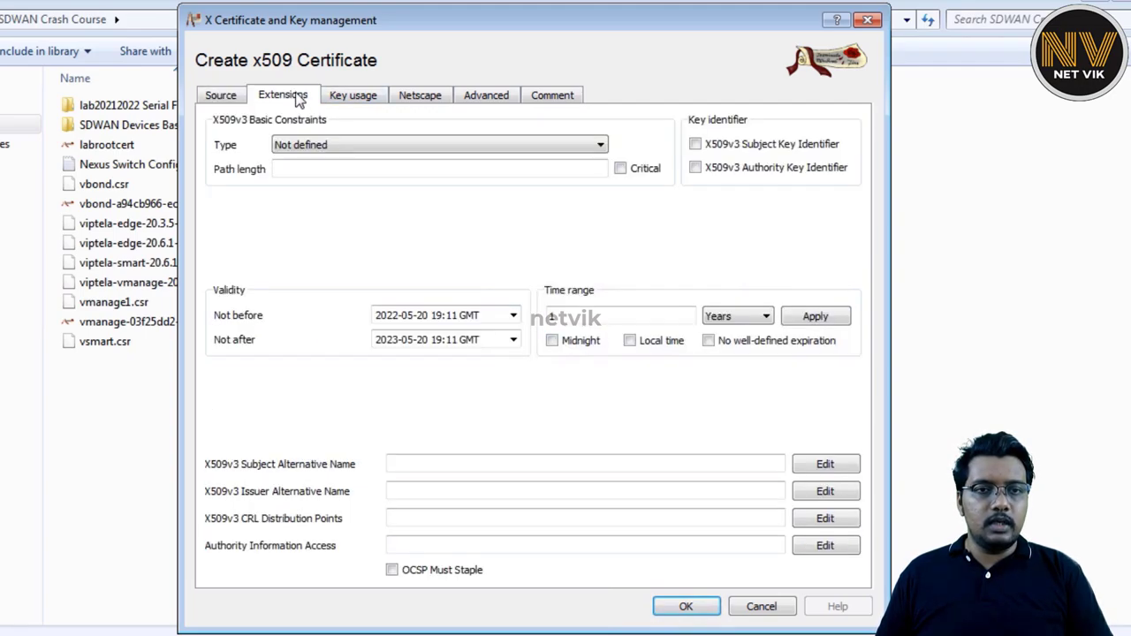
left_click(305, 146)
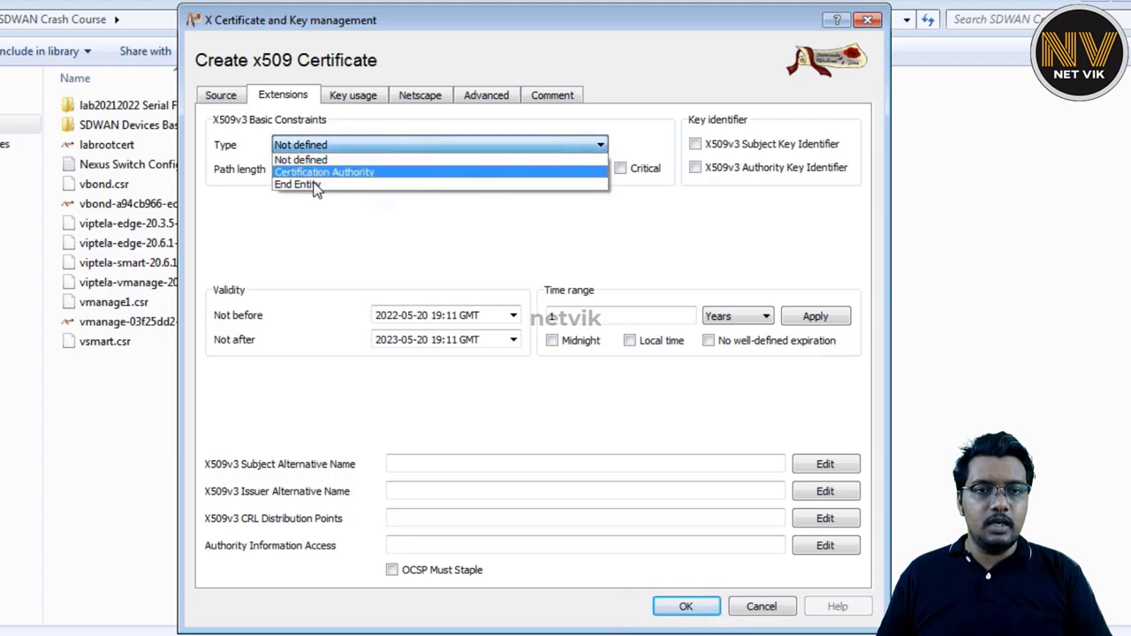
left_click(317, 184)
left_click(648, 170)
left_click(738, 147)
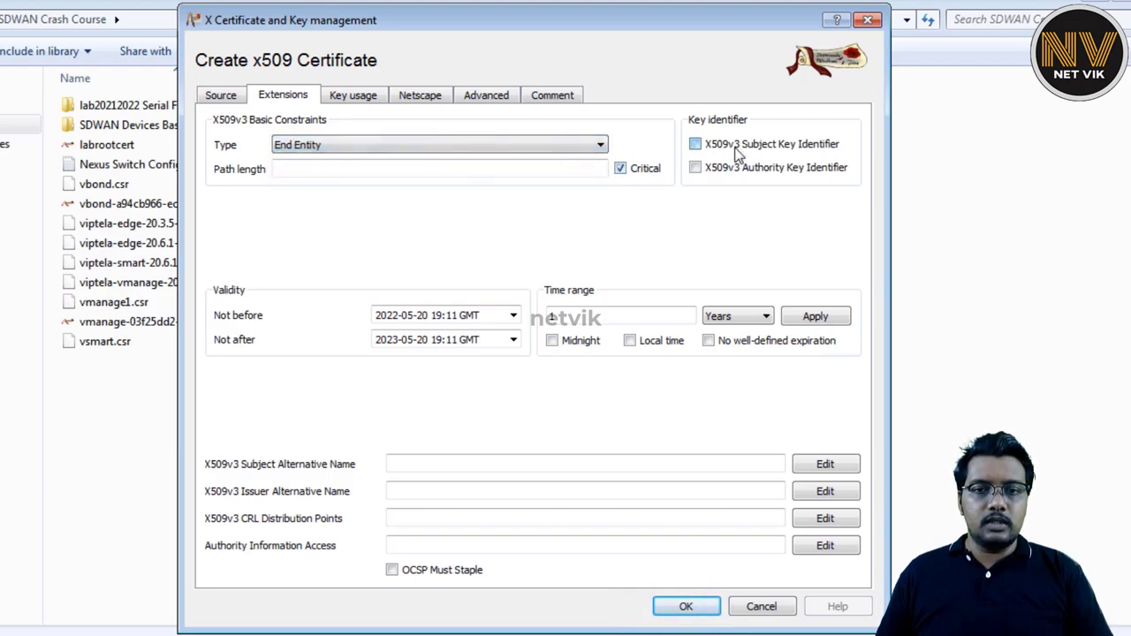
double_click(574, 316)
type("3")
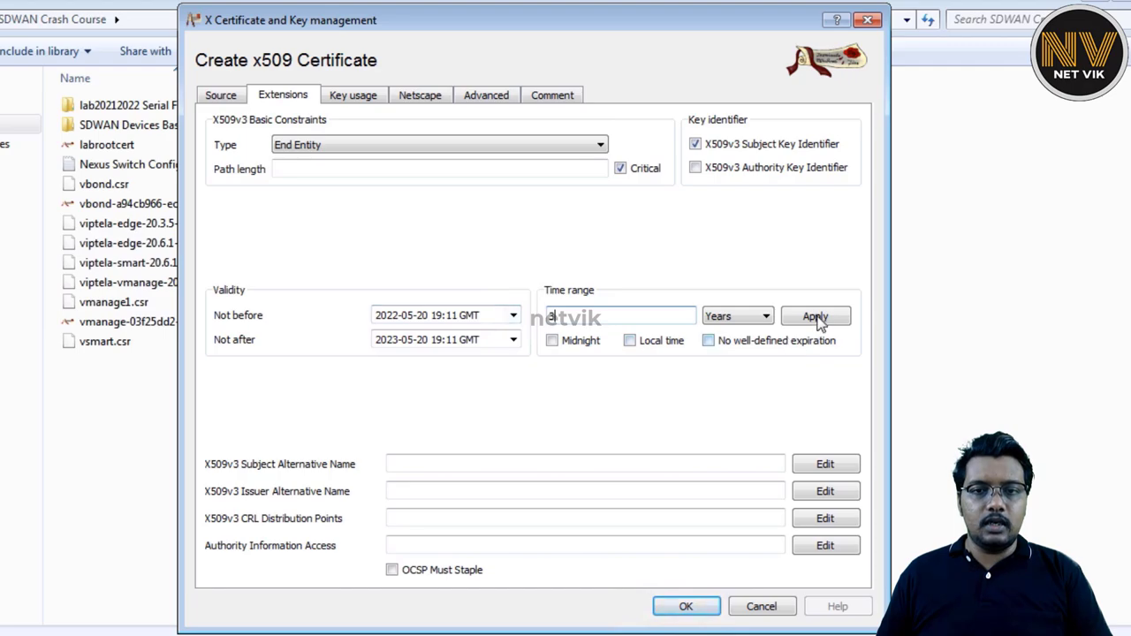
left_click(814, 316)
Add Digital Signature and Key Encipherment key usage
left_click(362, 99)
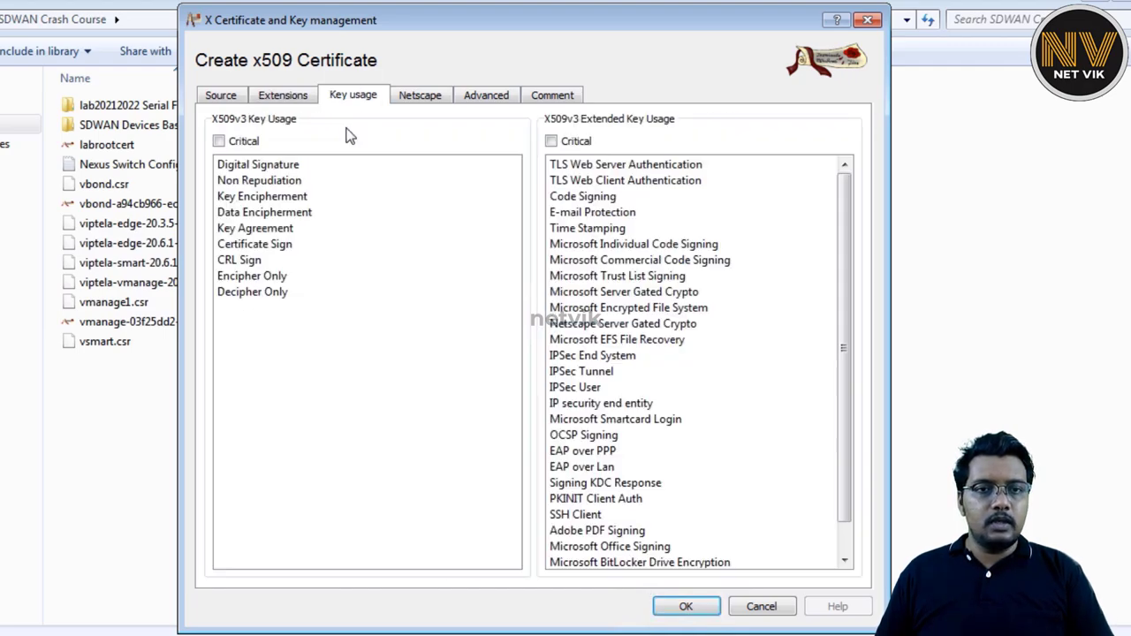
left_click(292, 165)
left_click(295, 197, "ctrl")
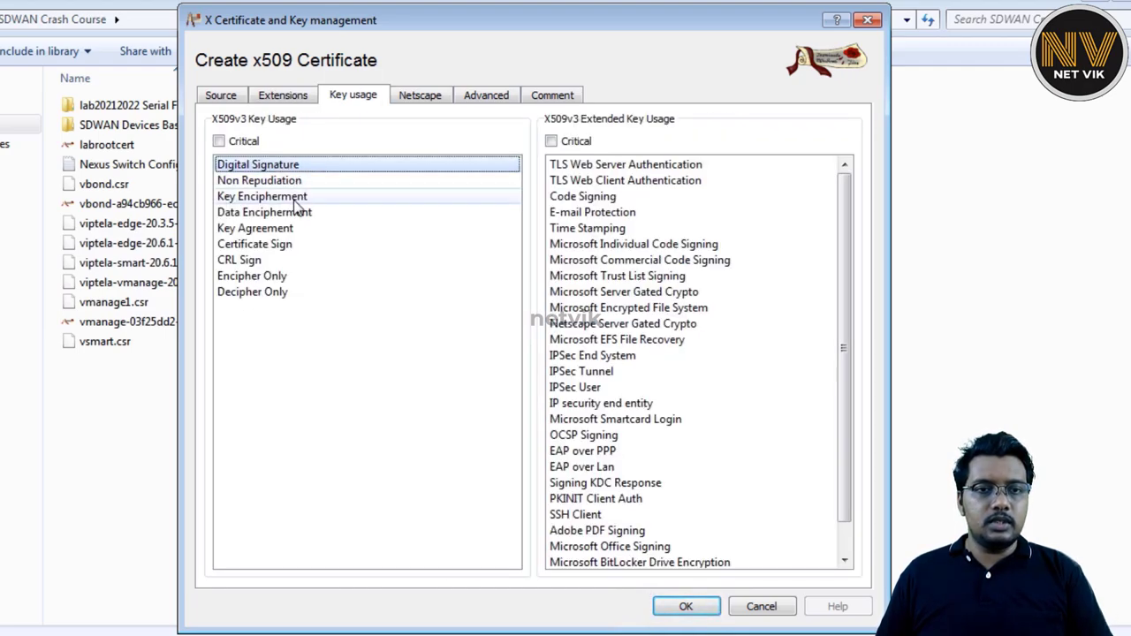
Select SSL CA, S/MIME CA and Object Signing CA Netscape types, review, and create the certificate
left_click(430, 98)
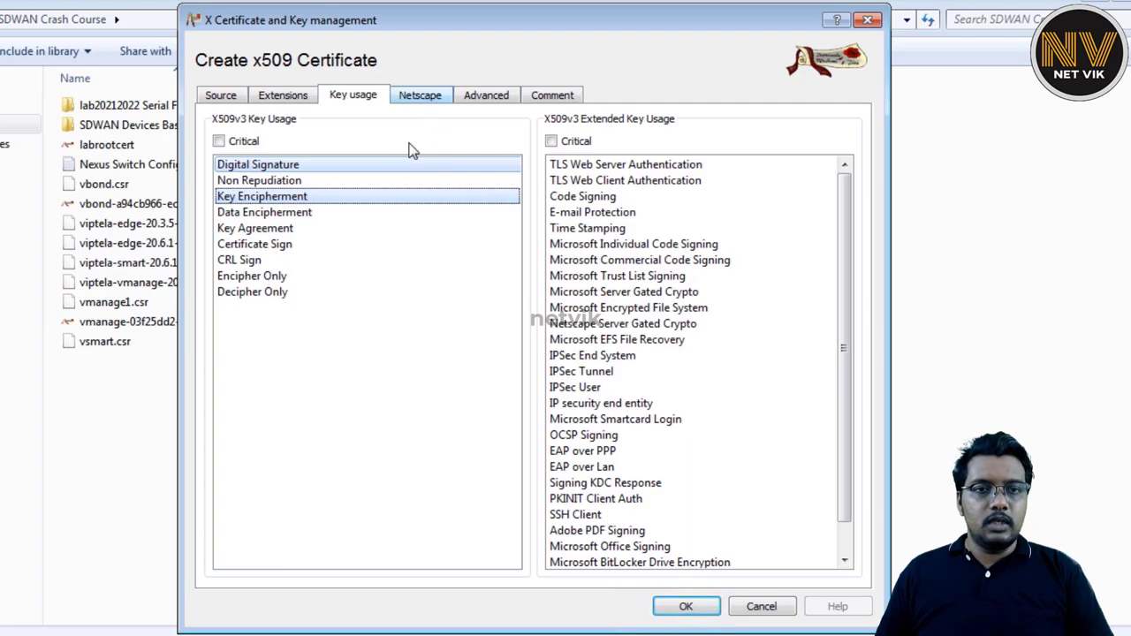
left_click(265, 208)
left_click(281, 226, "ctrl")
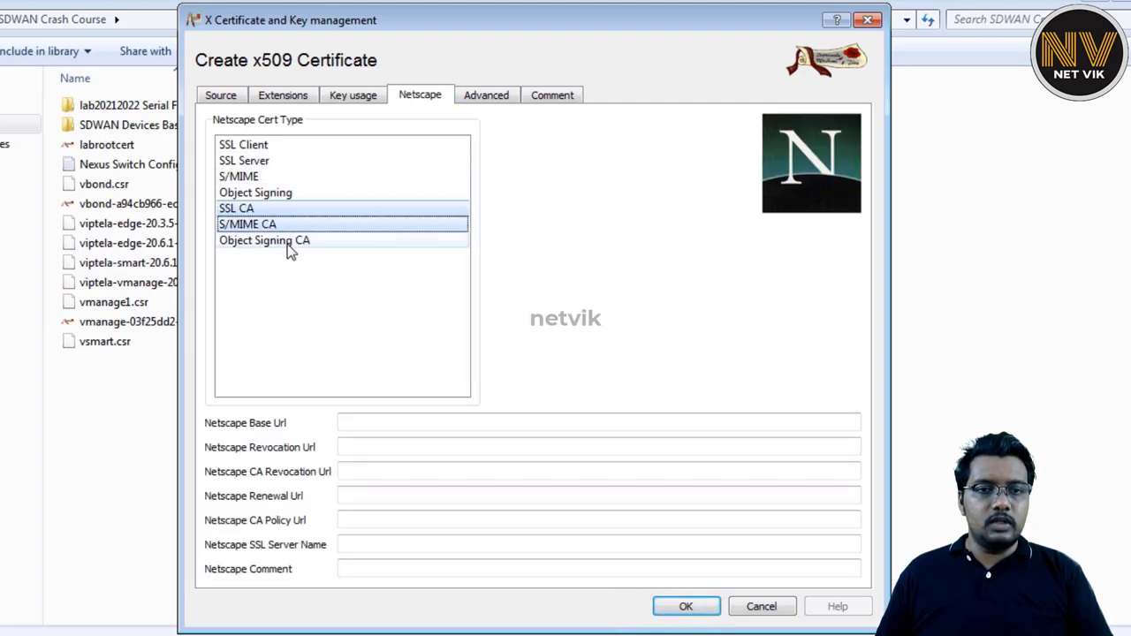
left_click(287, 241, "ctrl")
left_click(489, 96)
left_click(575, 101)
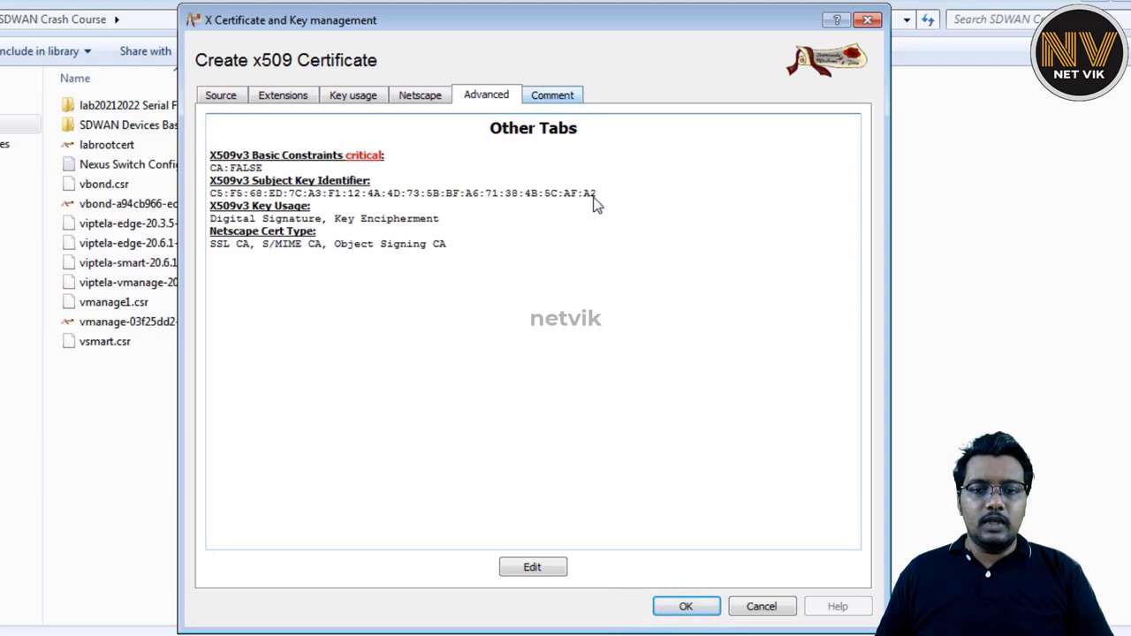
left_click(678, 607)
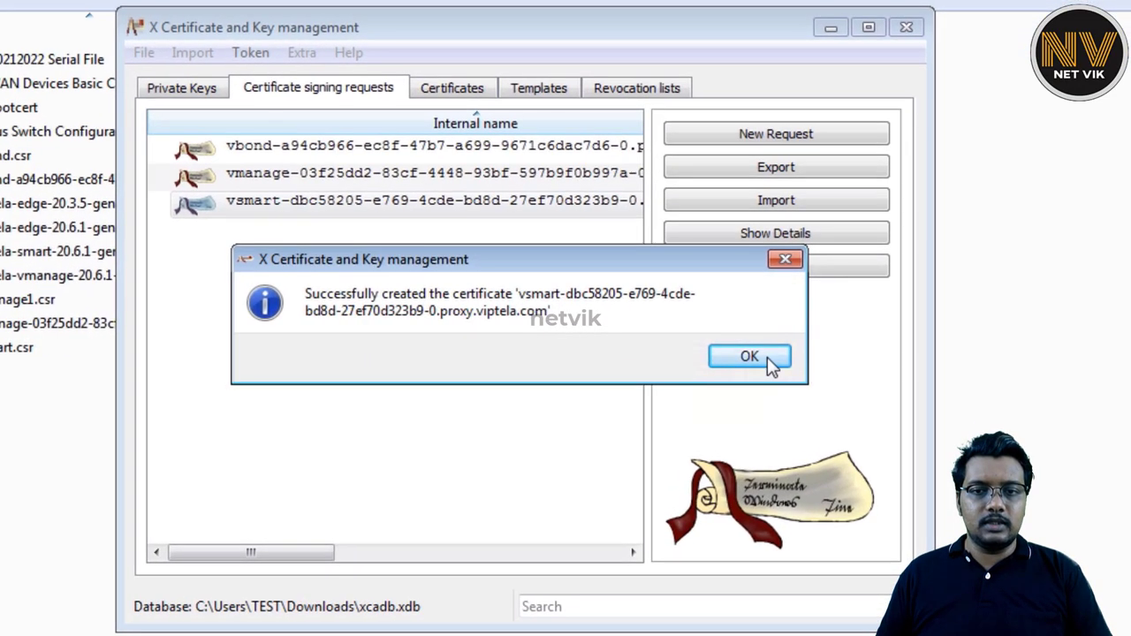
Export the vsmart certificate from XCA's Certificates list as PEM (*.crt) and check the file
left_click(716, 346)
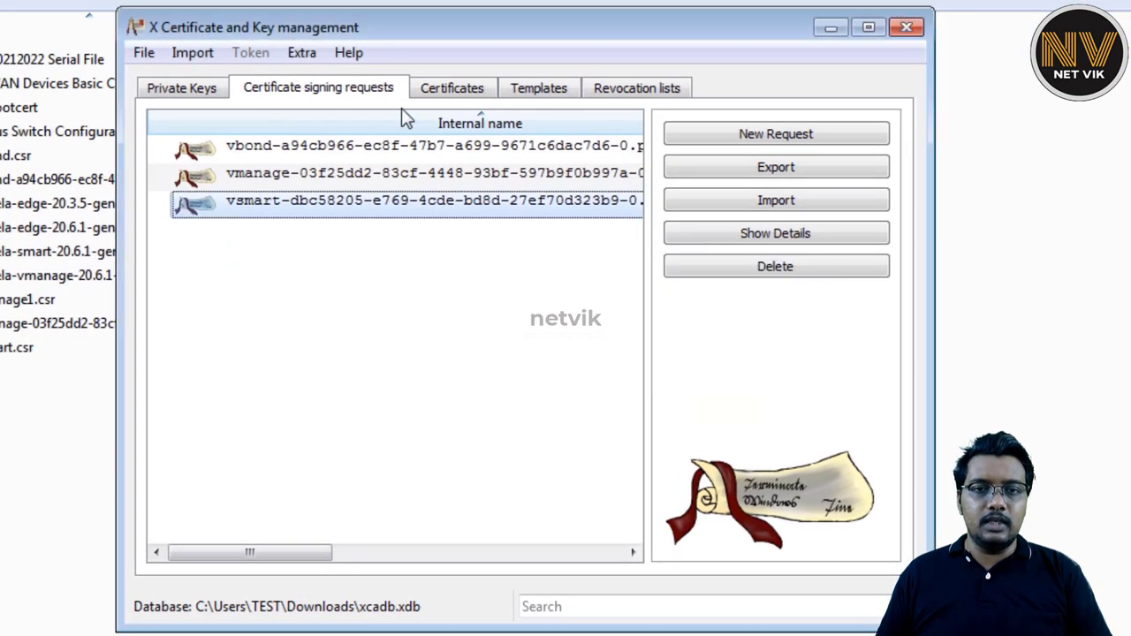
left_click(450, 87)
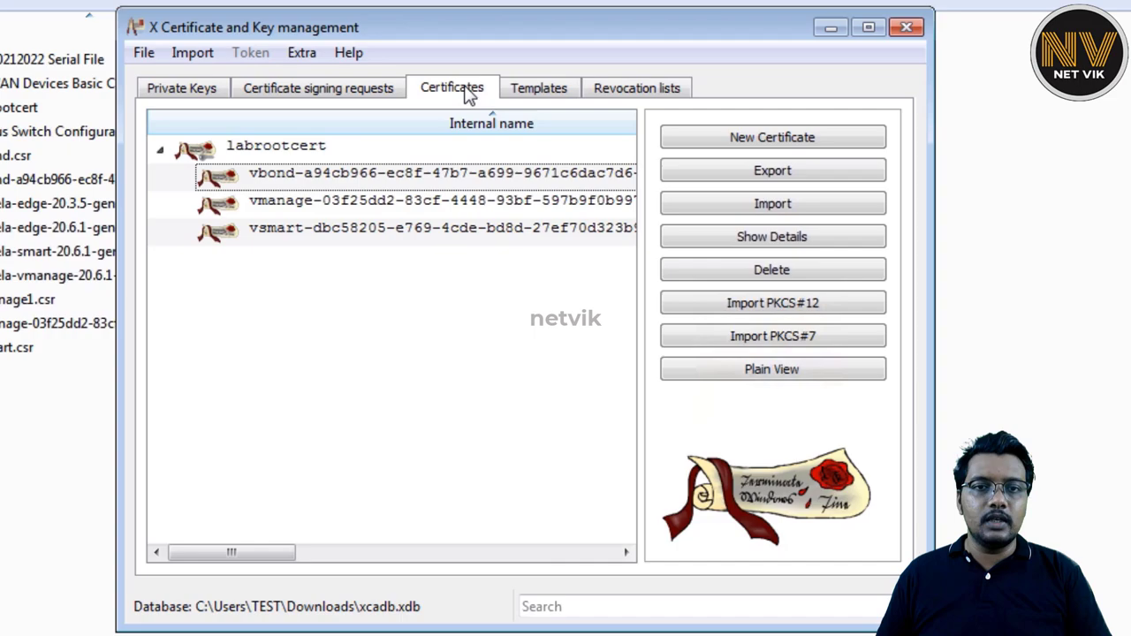
left_click(351, 232)
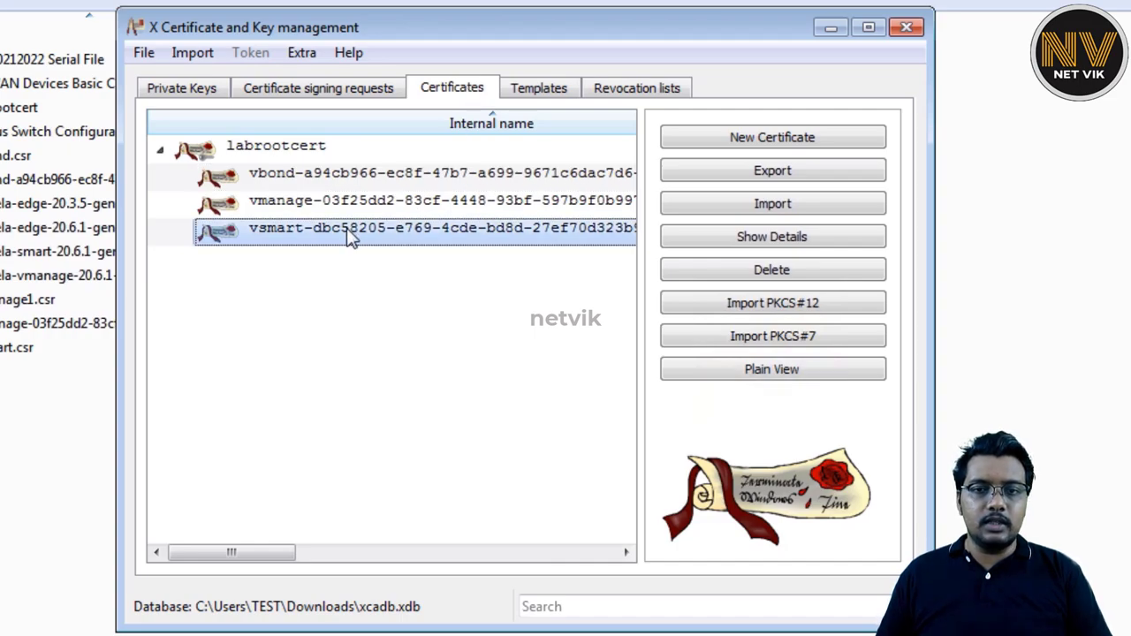
left_click(773, 171)
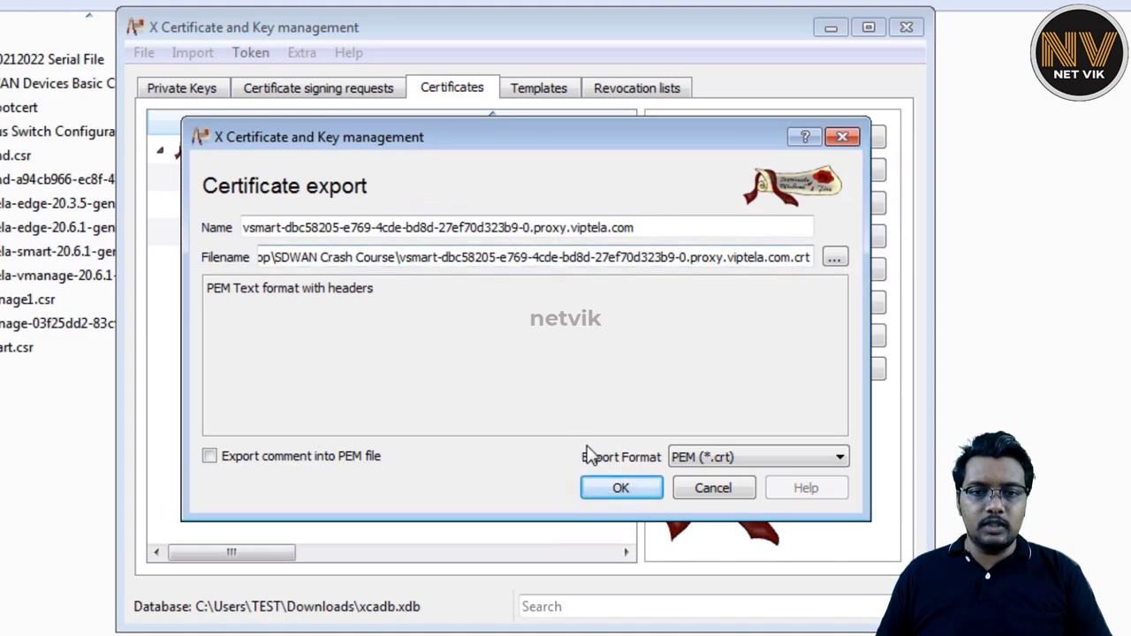
left_click(618, 488)
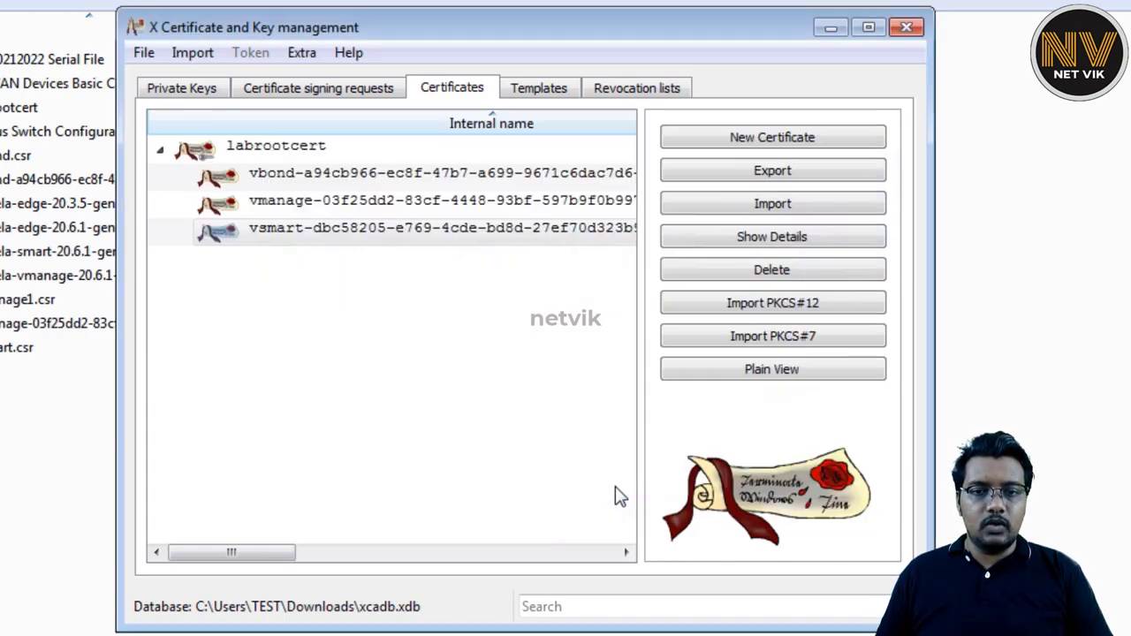
left_click(53, 409)
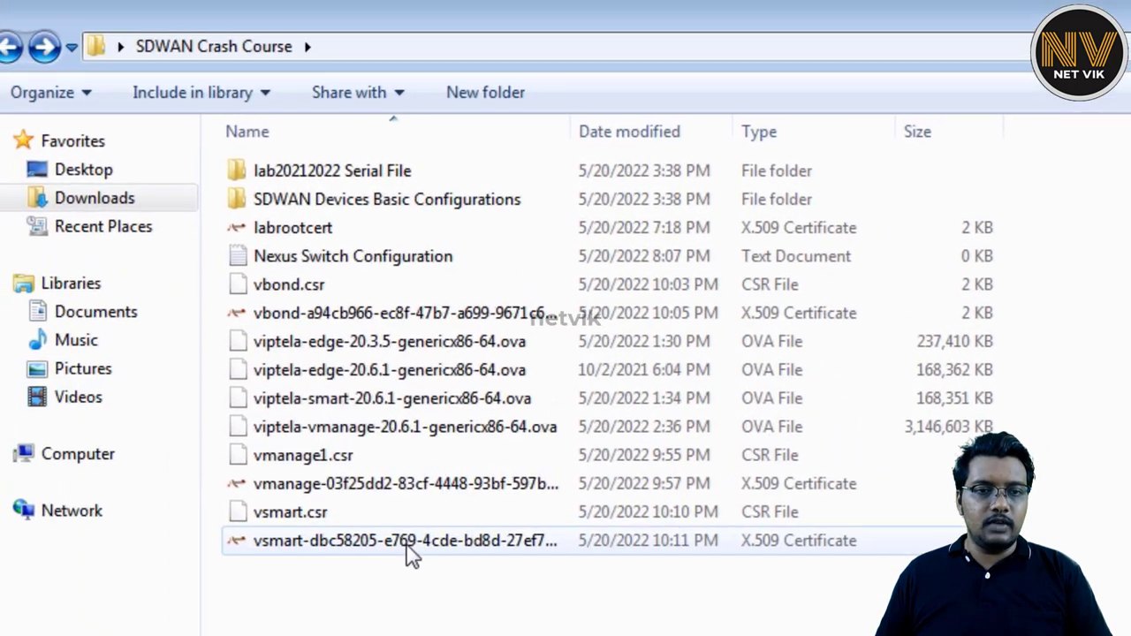
left_click(409, 552)
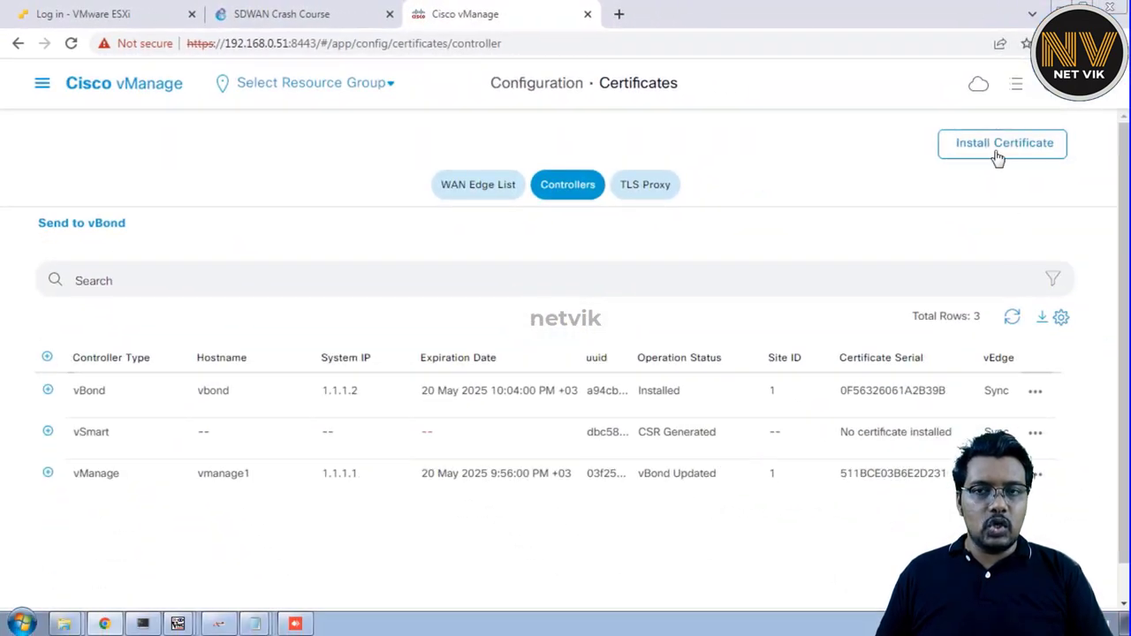
Install the vsmart .crt file through vManage's Install Certificate dialog, using the All Files filter
left_click(998, 156)
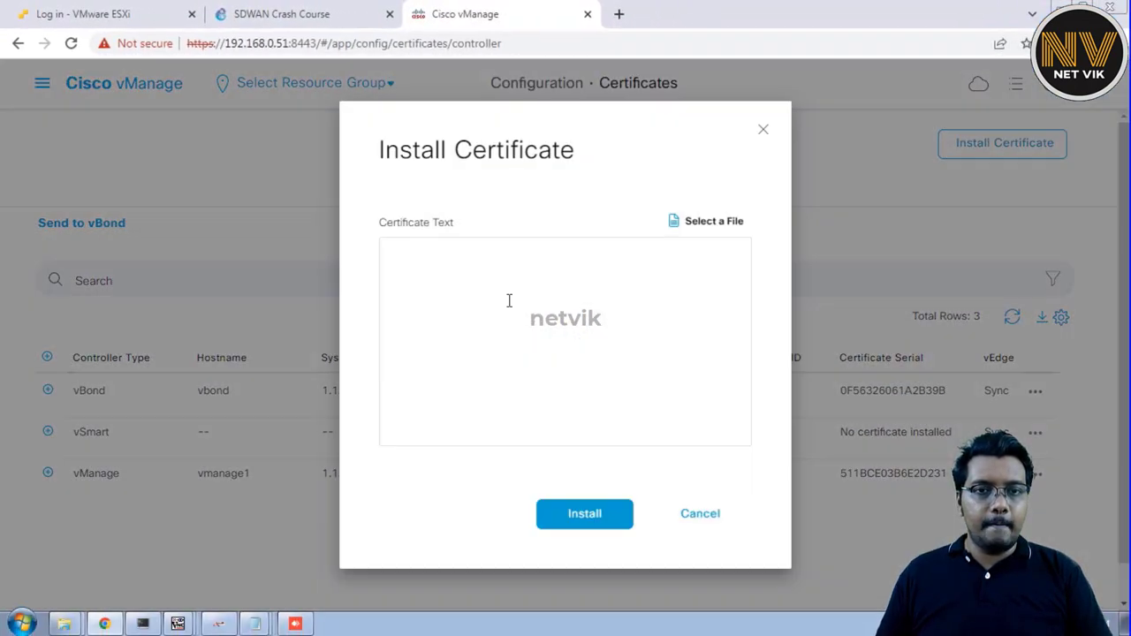
left_click(703, 221)
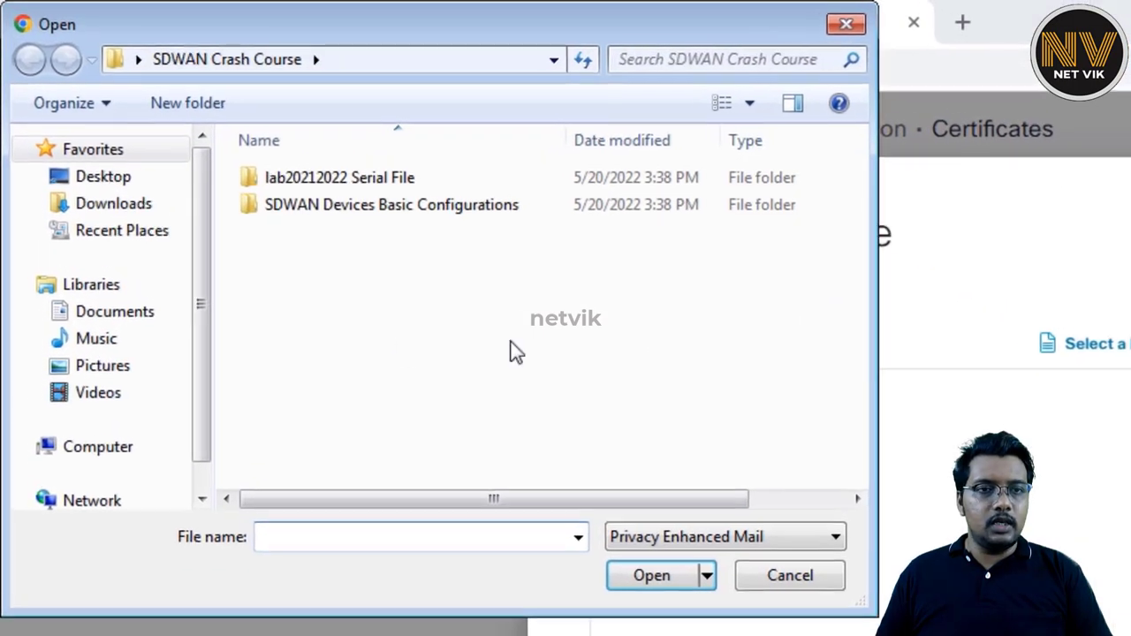
left_click(740, 553)
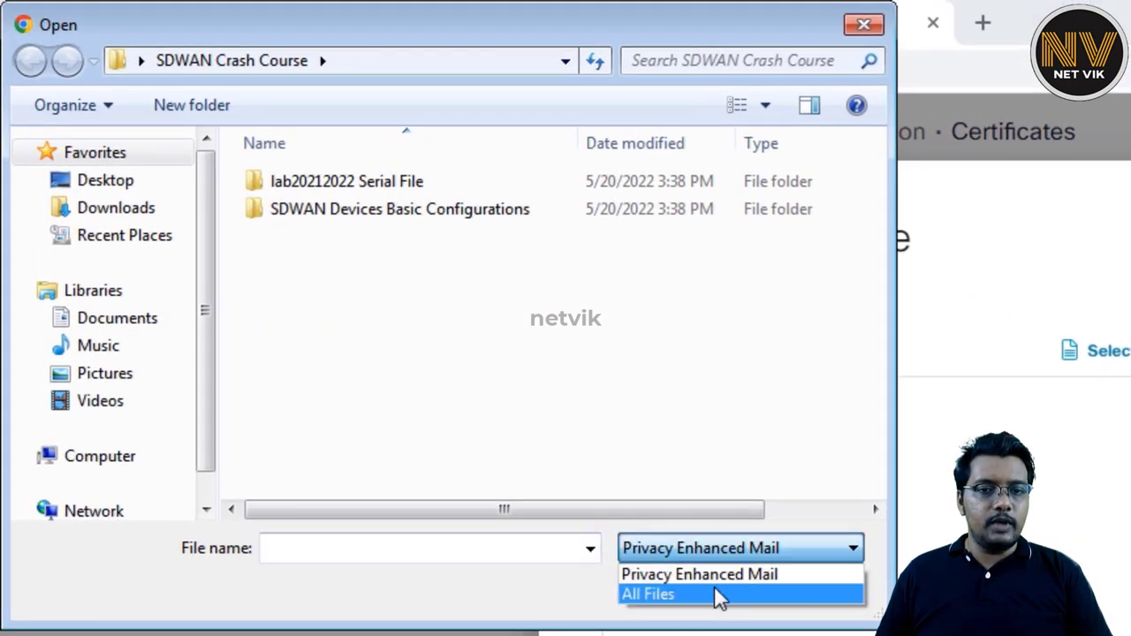
left_click(720, 597)
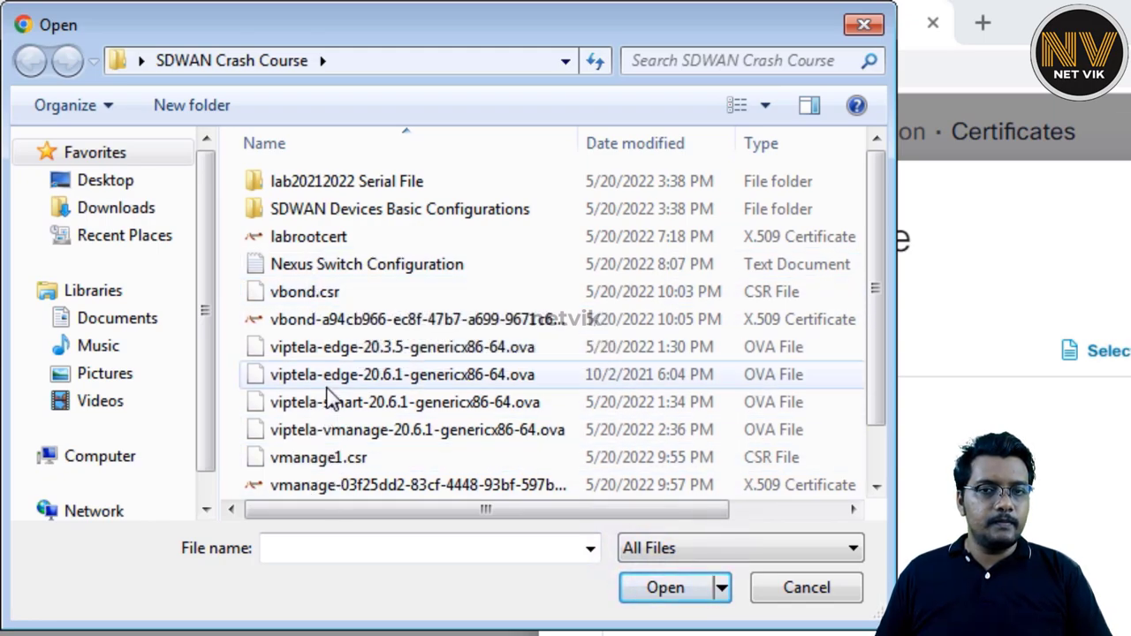
left_click(876, 459)
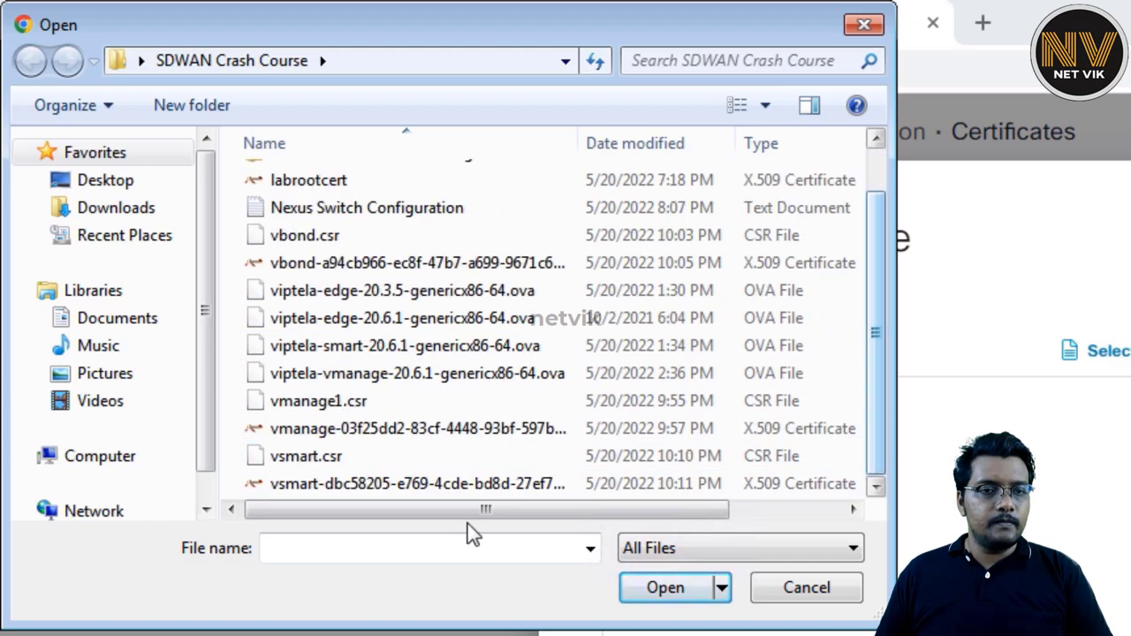
double_click(325, 490)
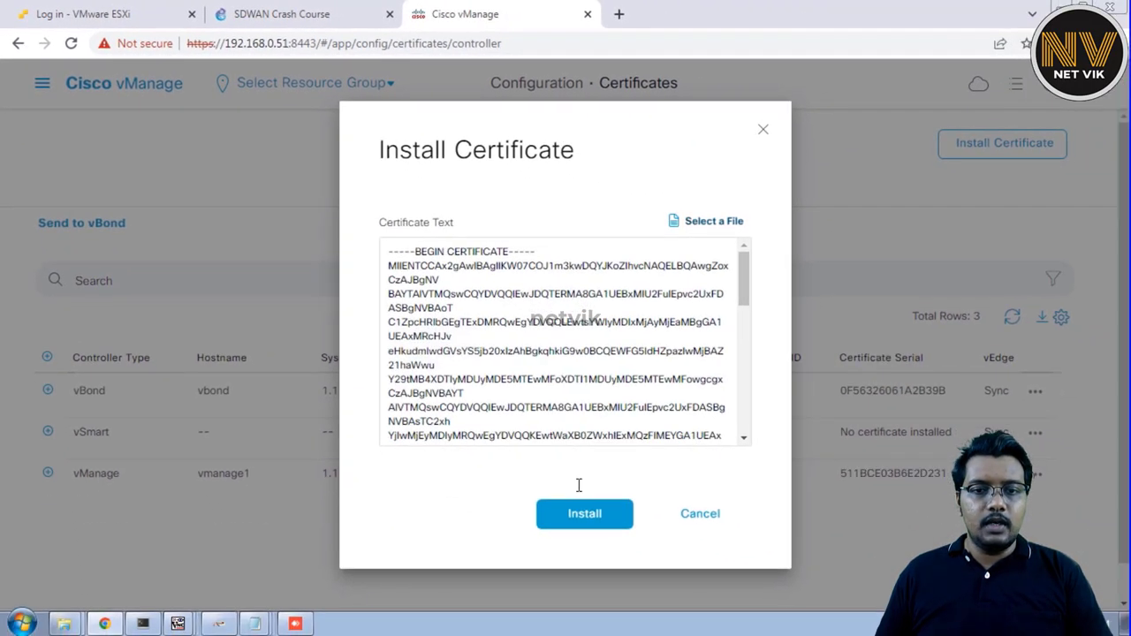
left_click(580, 519)
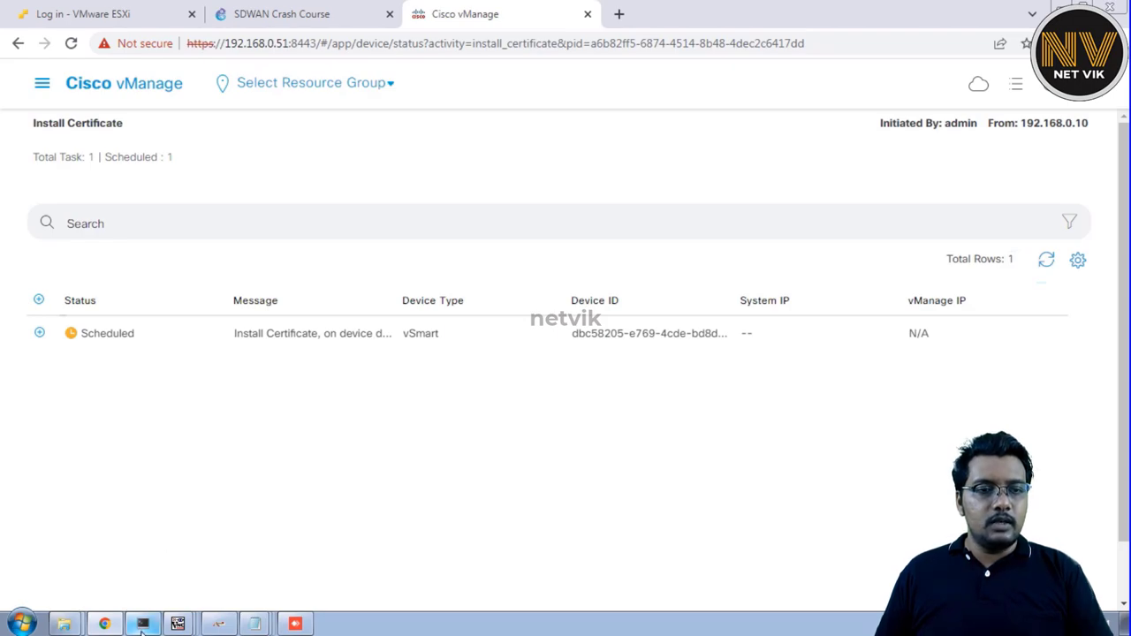
Run show control local-properties on vsmart to confirm certificate Installed and Valid, then return to vManage
left_click(141, 624)
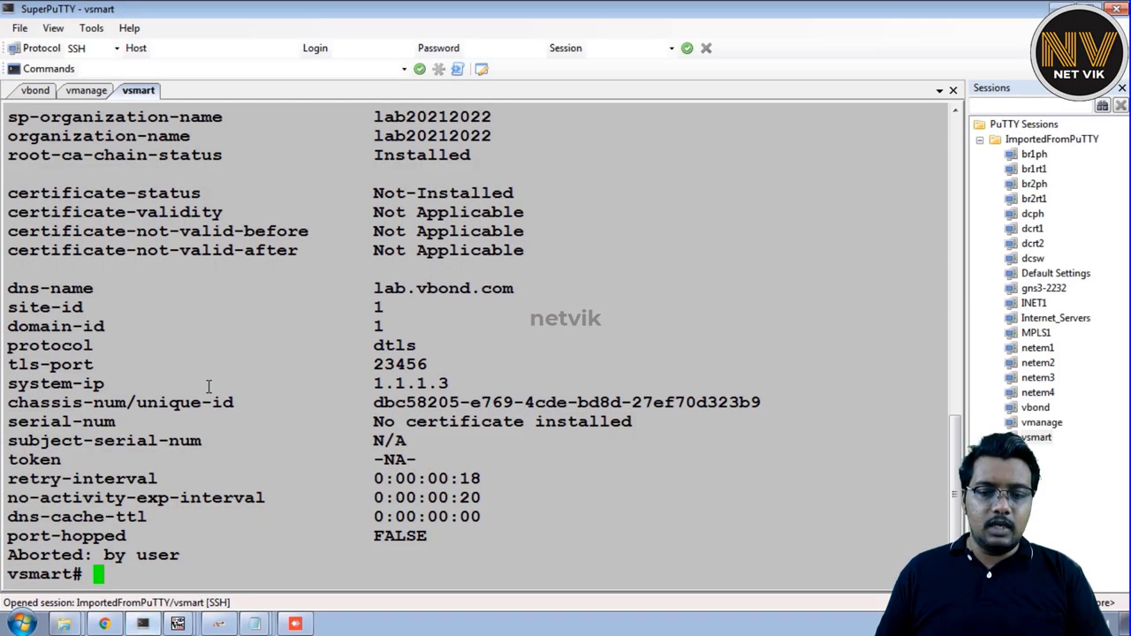
key("Return")
key("Return")
key("Return")
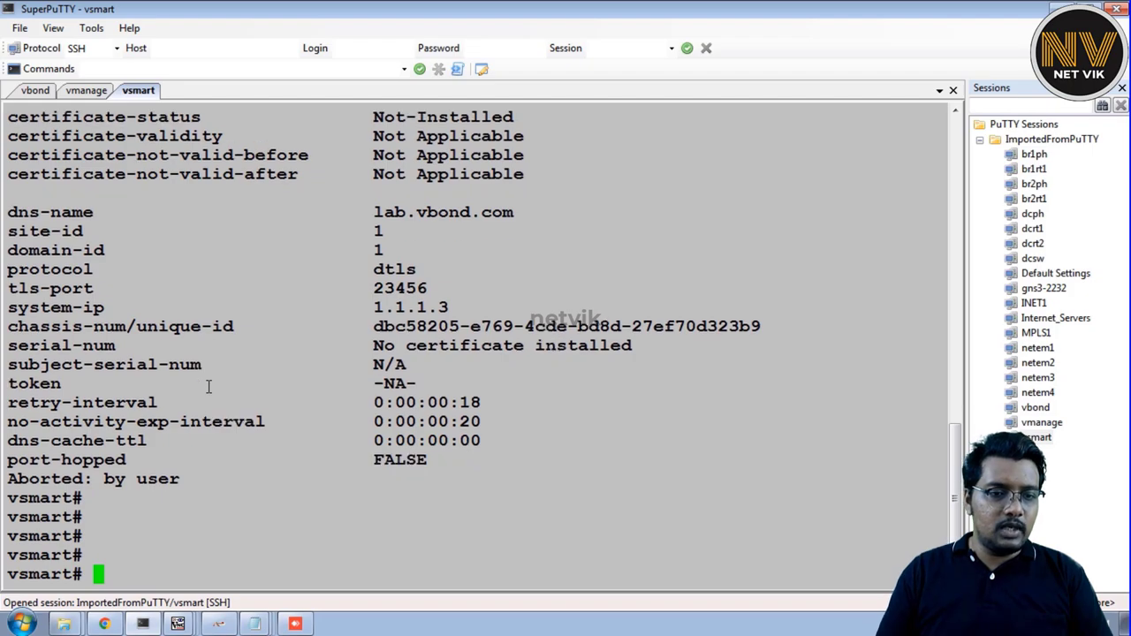
right_click(208, 386)
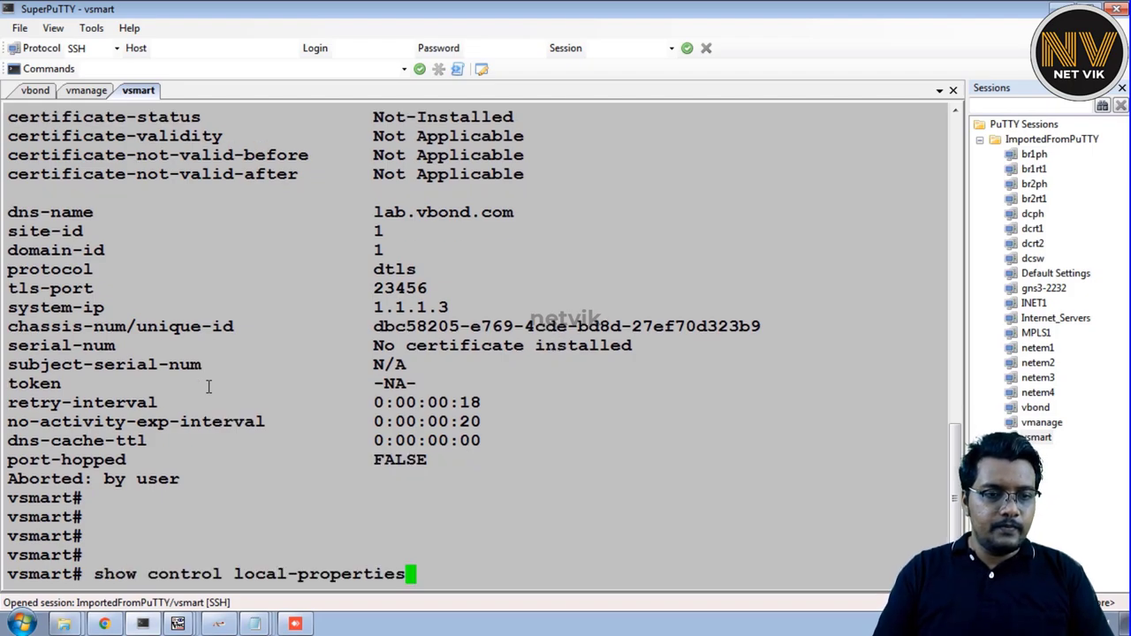
key("Return")
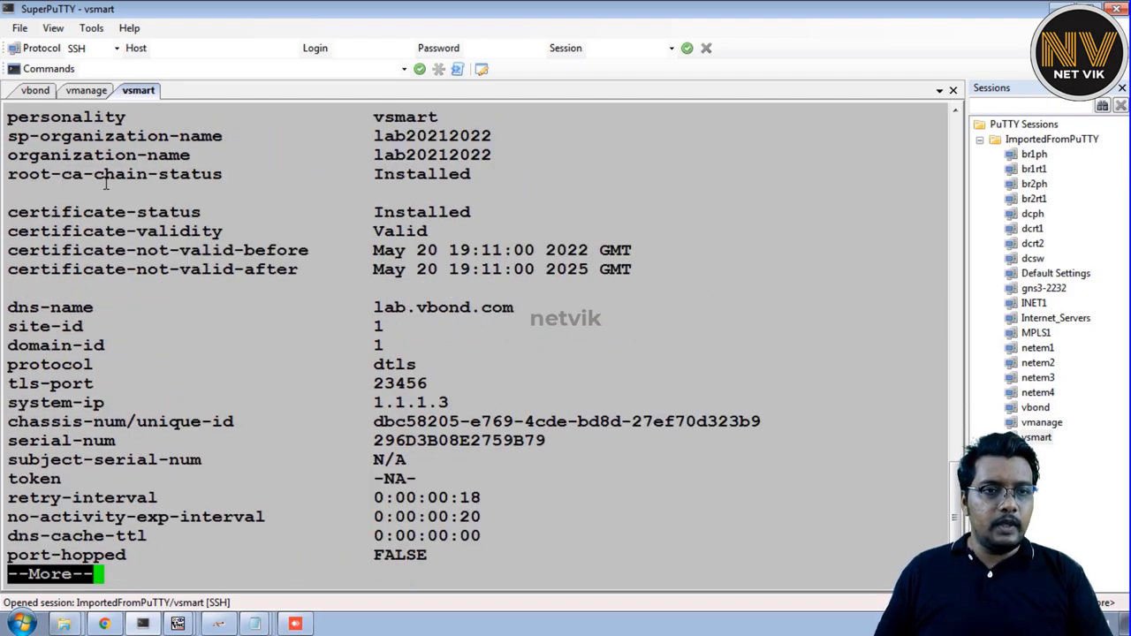
left_click_drag(116, 213, 689, 287)
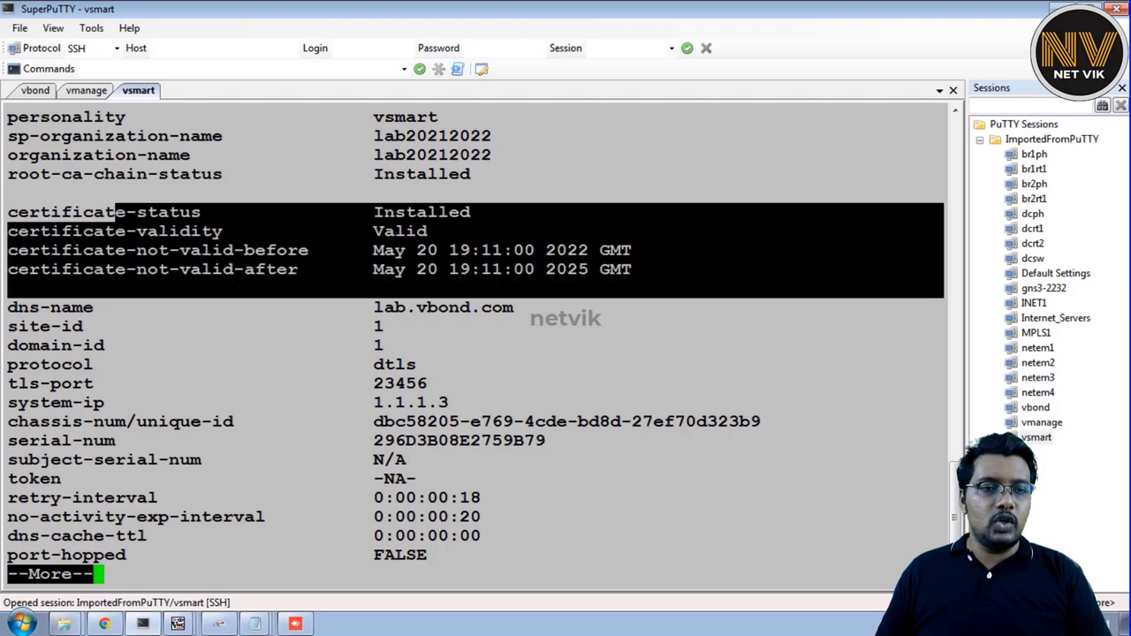
left_click(689, 280)
key("ctrl+c")
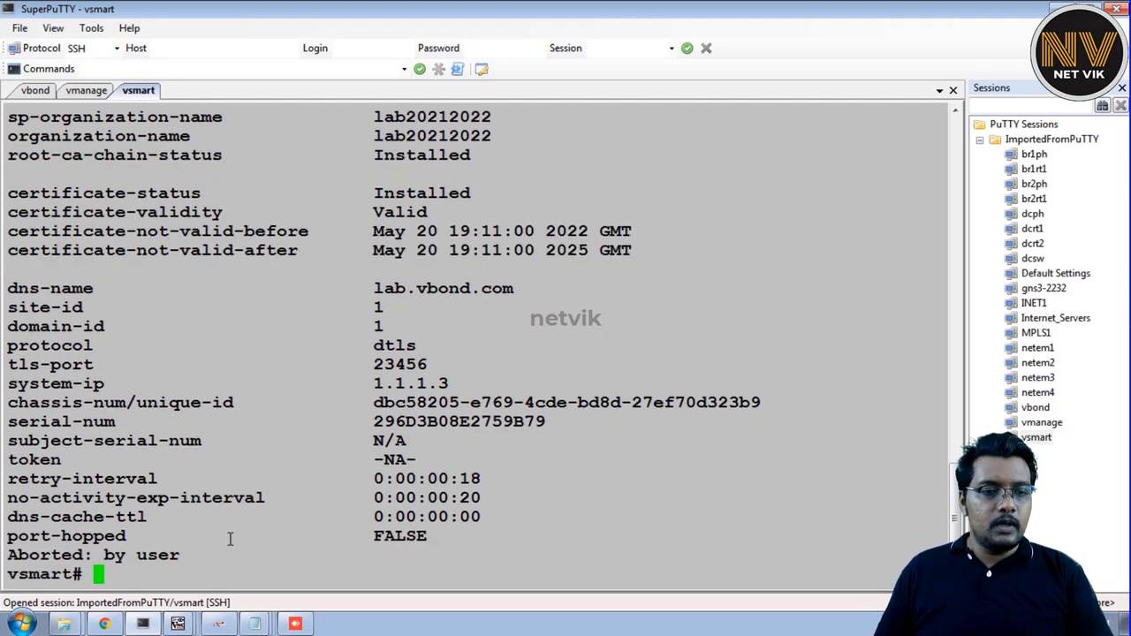
left_click(110, 623)
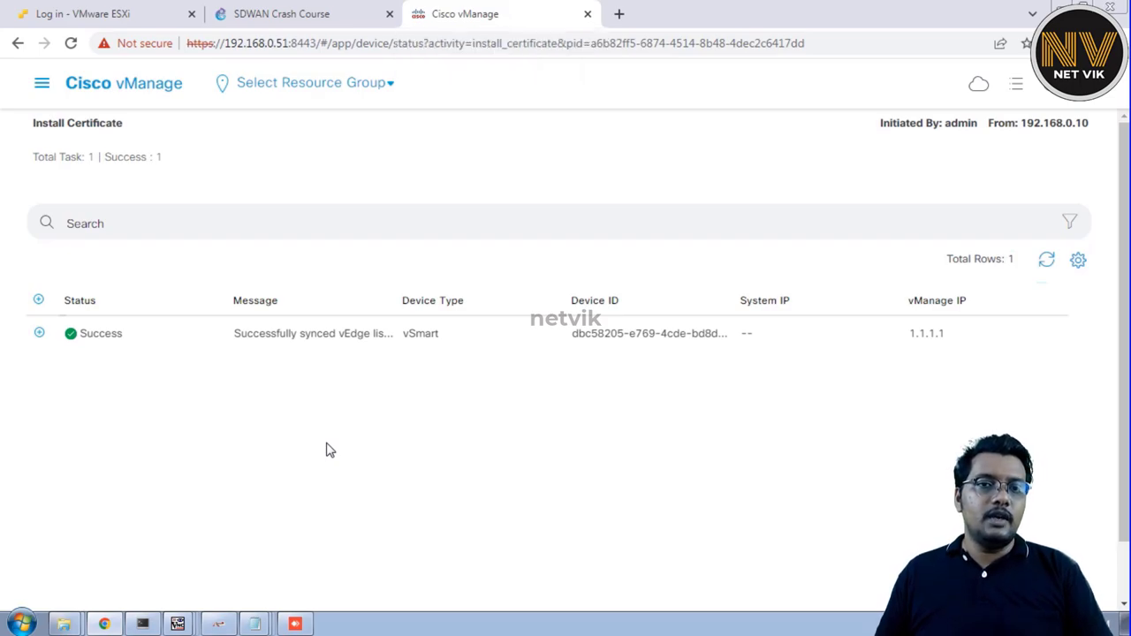
Open Configuration > Devices > Controllers to confirm vmanage1, vsmart and vbond are In Sync
left_click(41, 83)
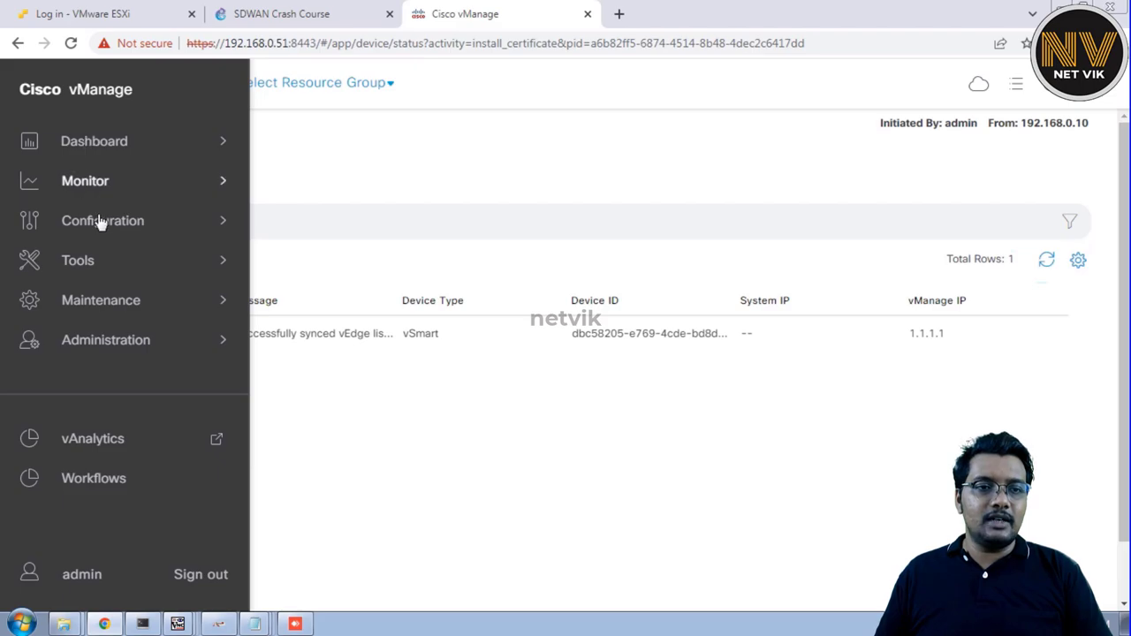
left_click(189, 222)
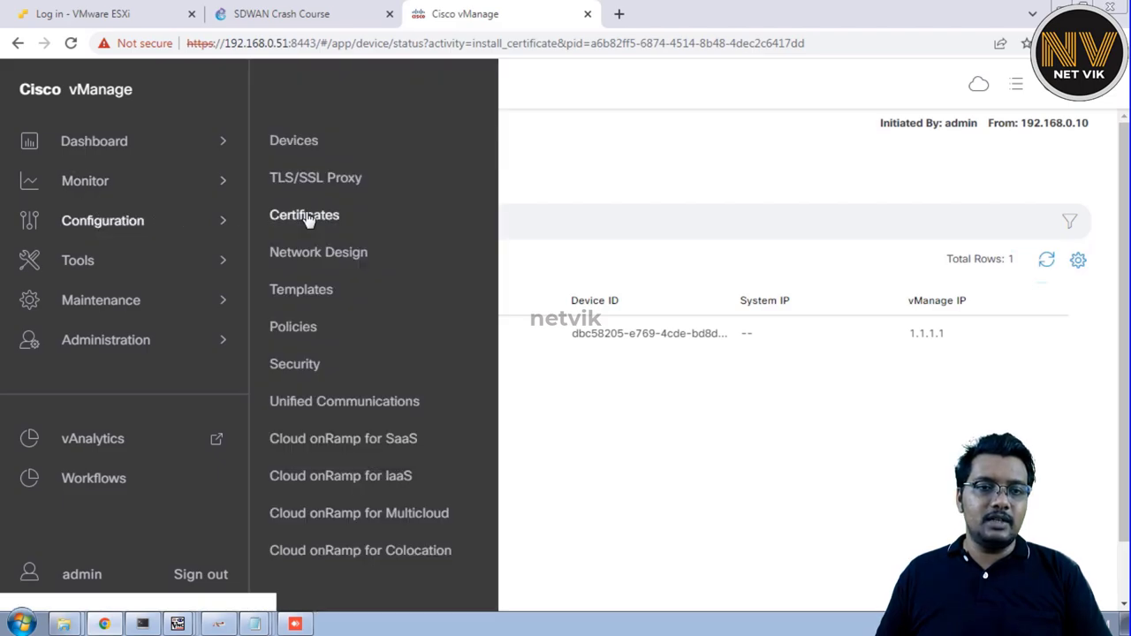
left_click(293, 141)
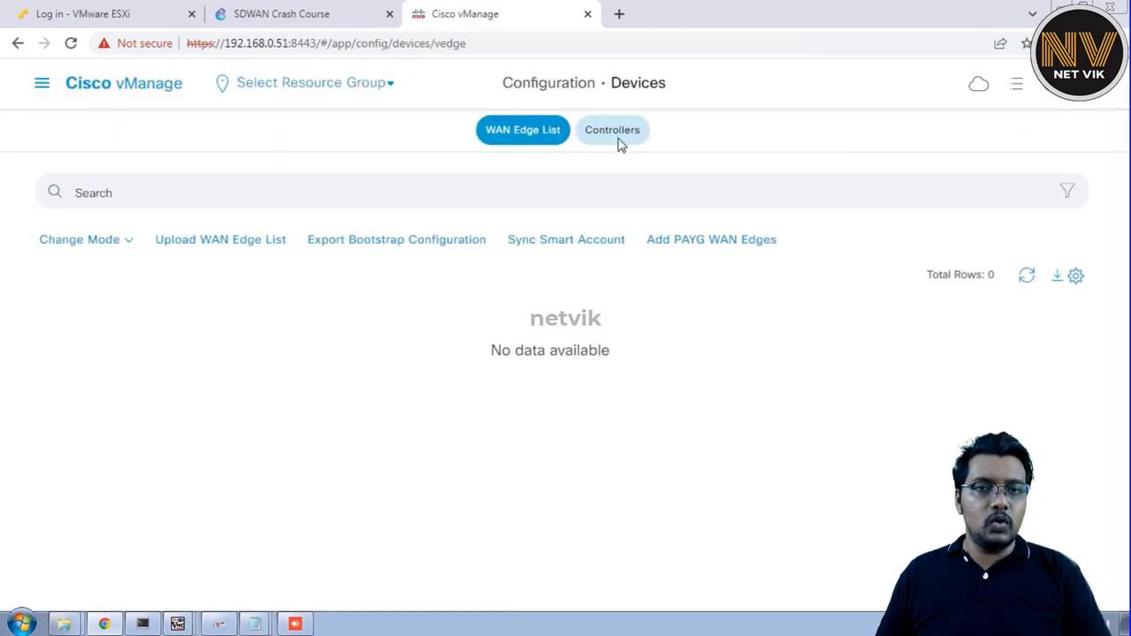
left_click(640, 131)
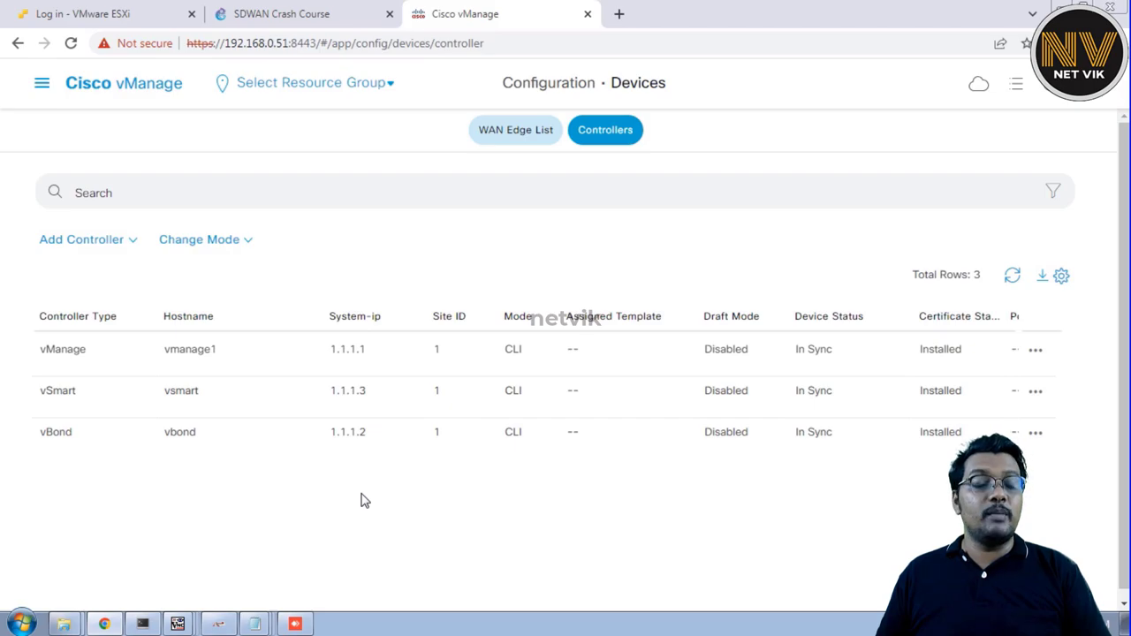
Run 'show control connections' on the vsmart and page through the full connection list
key("alt+Tab")
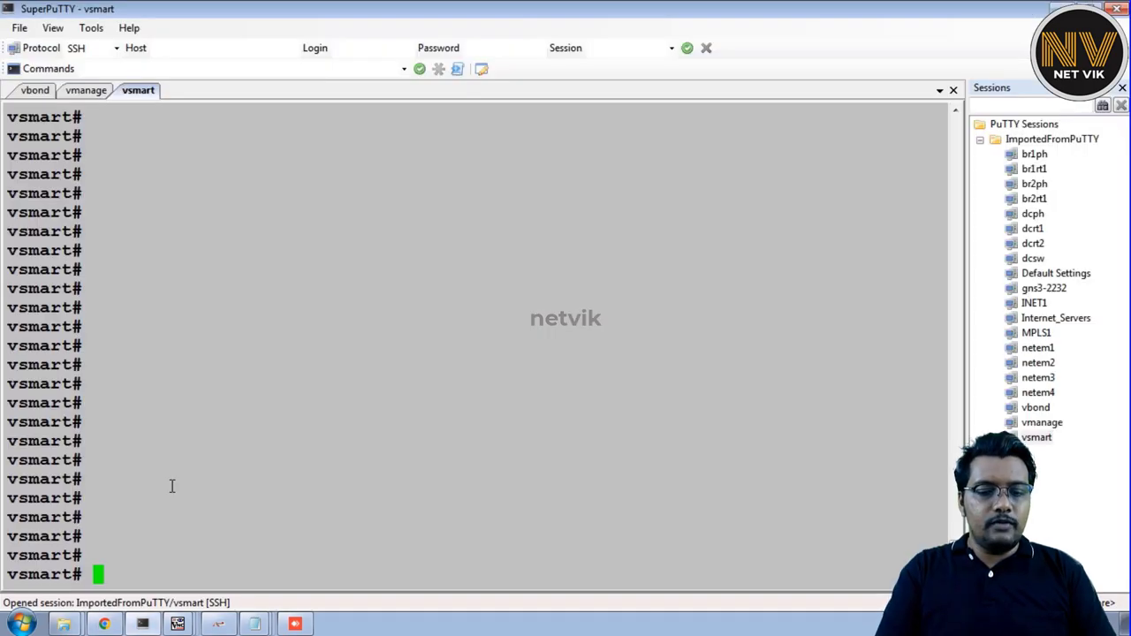
type("show control con")
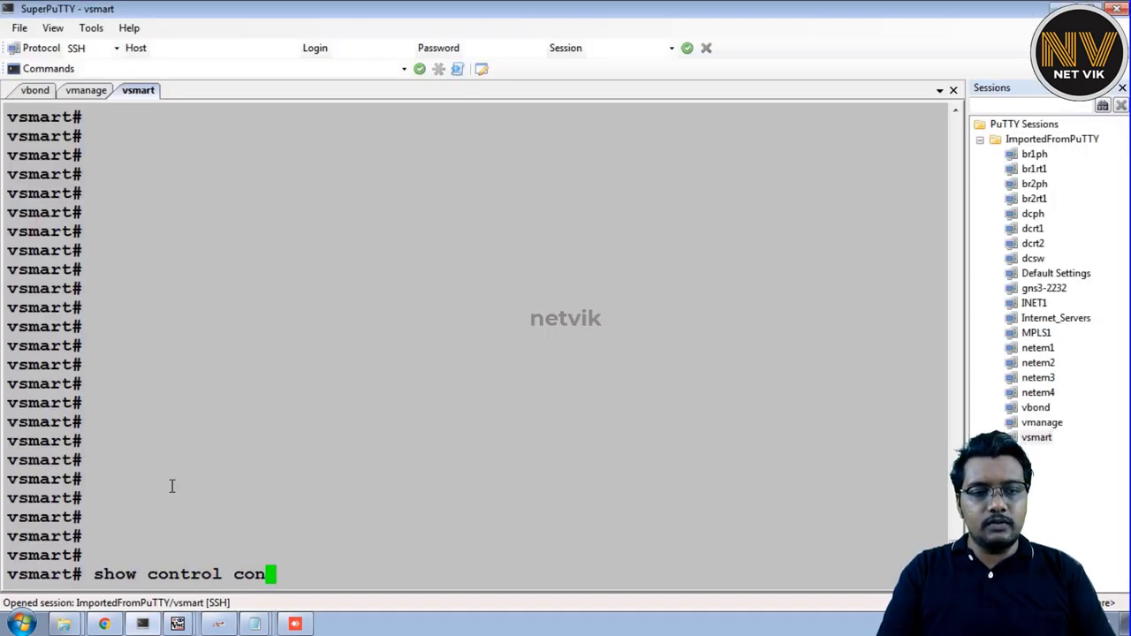
type("nections")
key("Return")
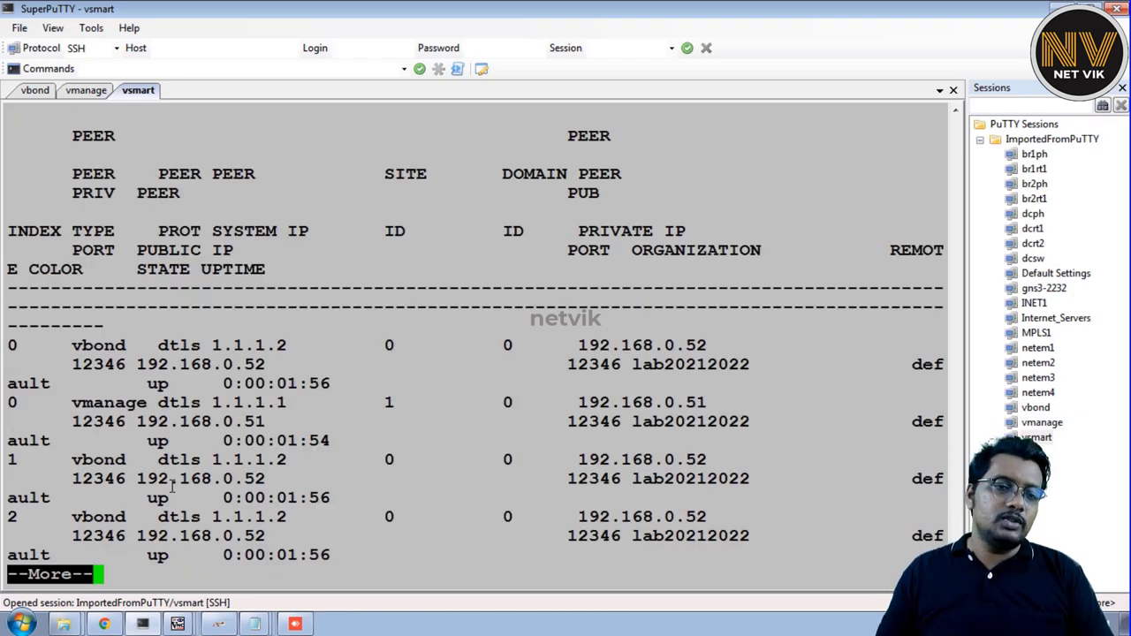
key("space")
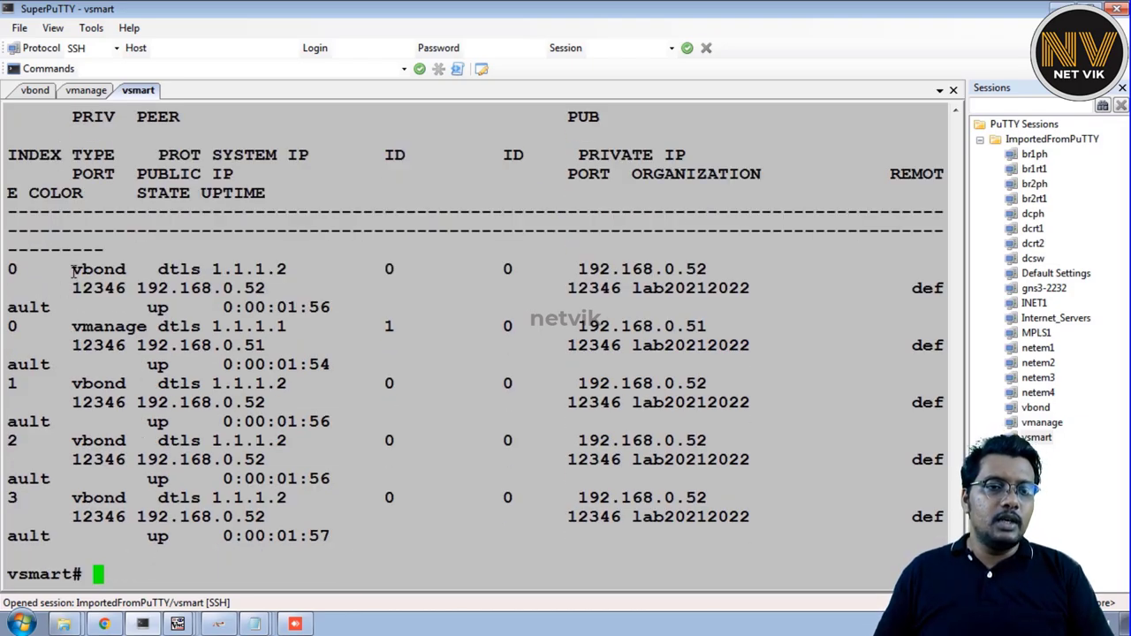
Highlight the vbond entries and the vmanage entry in the output to confirm they are up
triple_click(162, 307)
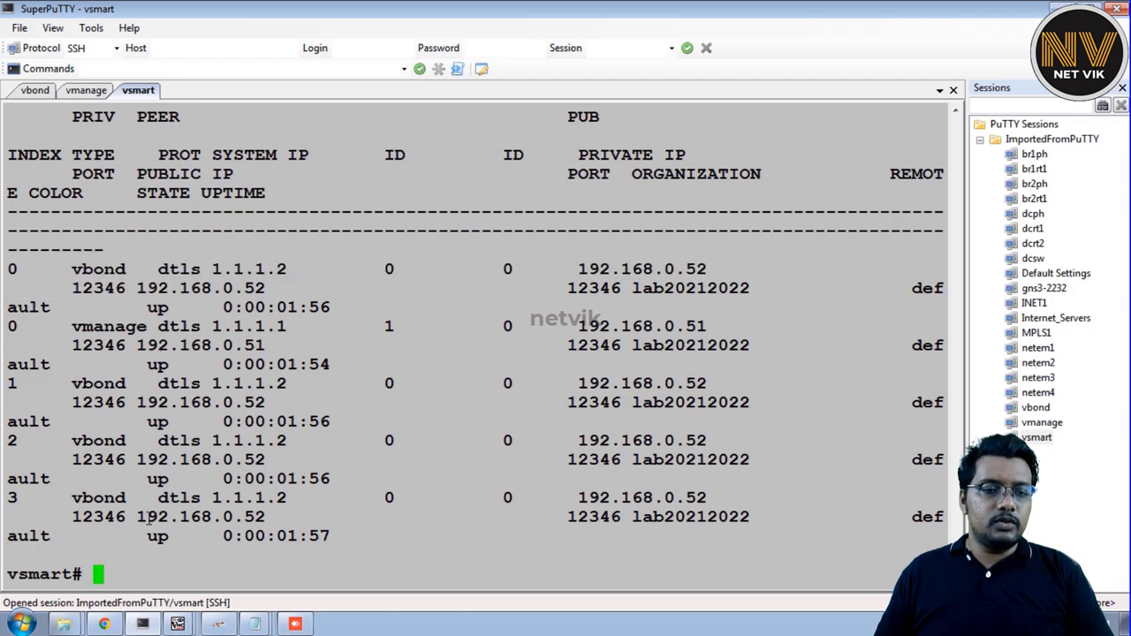
left_click_drag(73, 383, 159, 517)
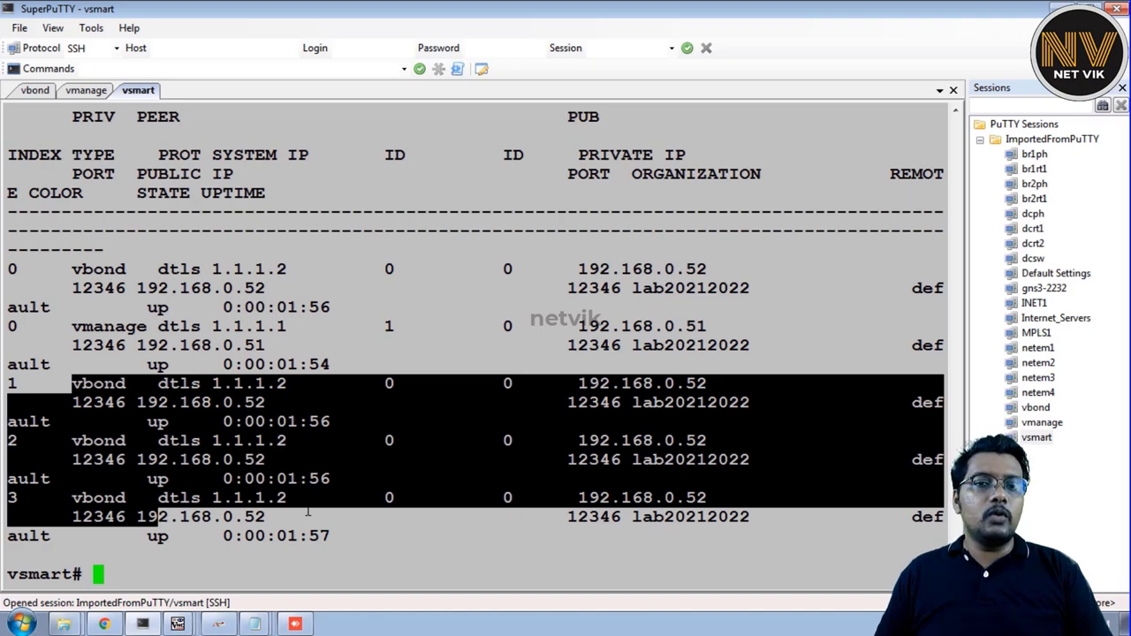
left_click_drag(70, 336, 307, 346)
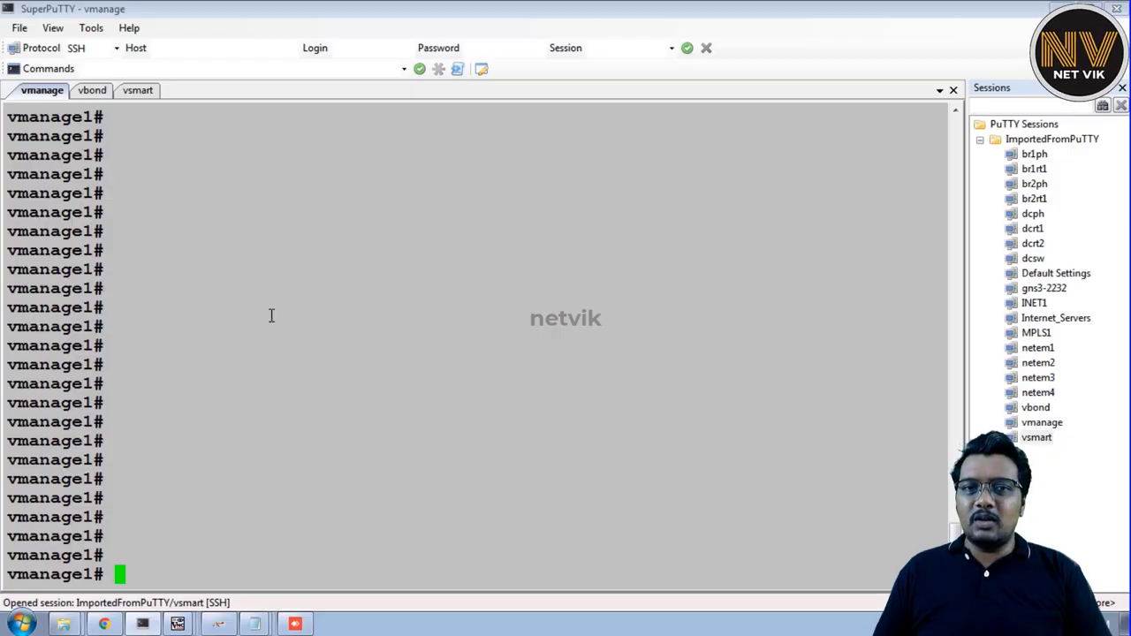
left_click(104, 624)
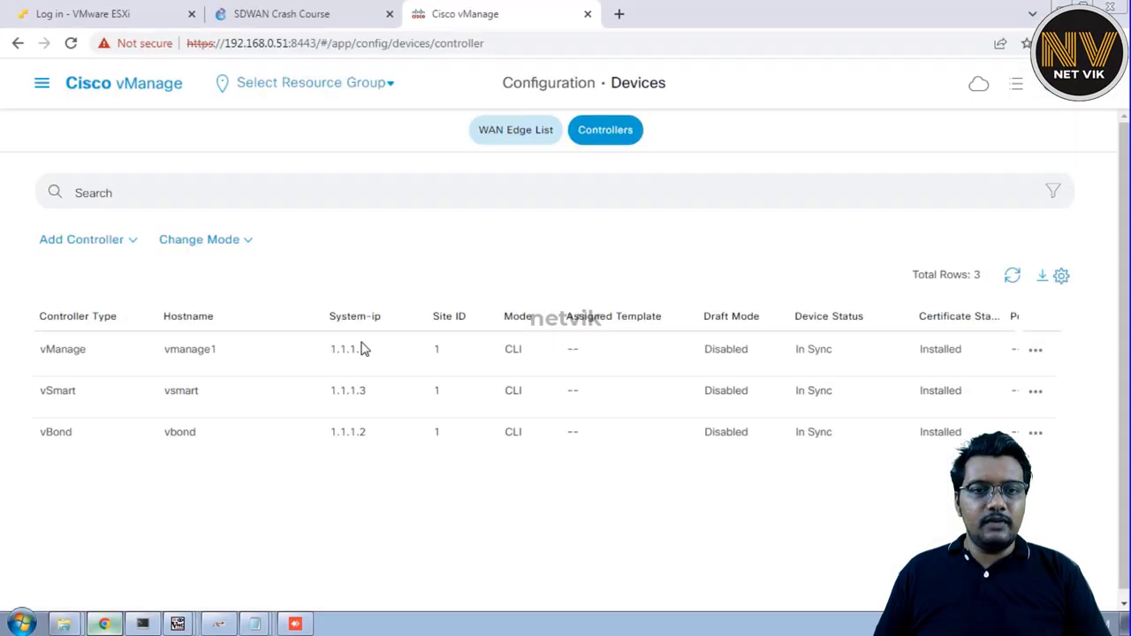
left_click(40, 83)
left_click(154, 230)
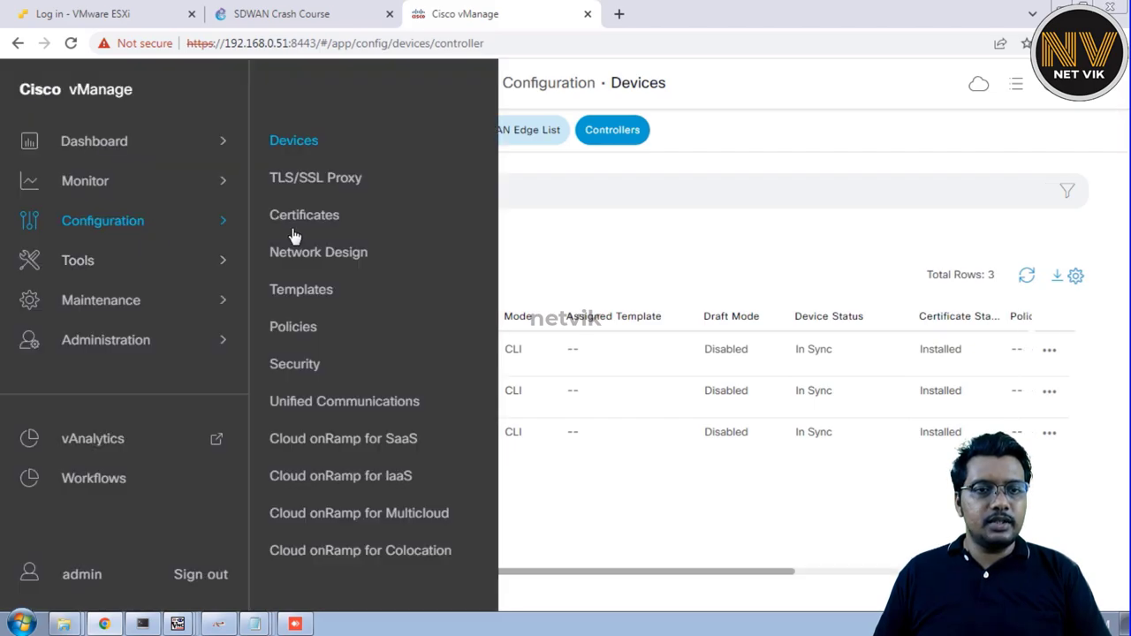
left_click(294, 216)
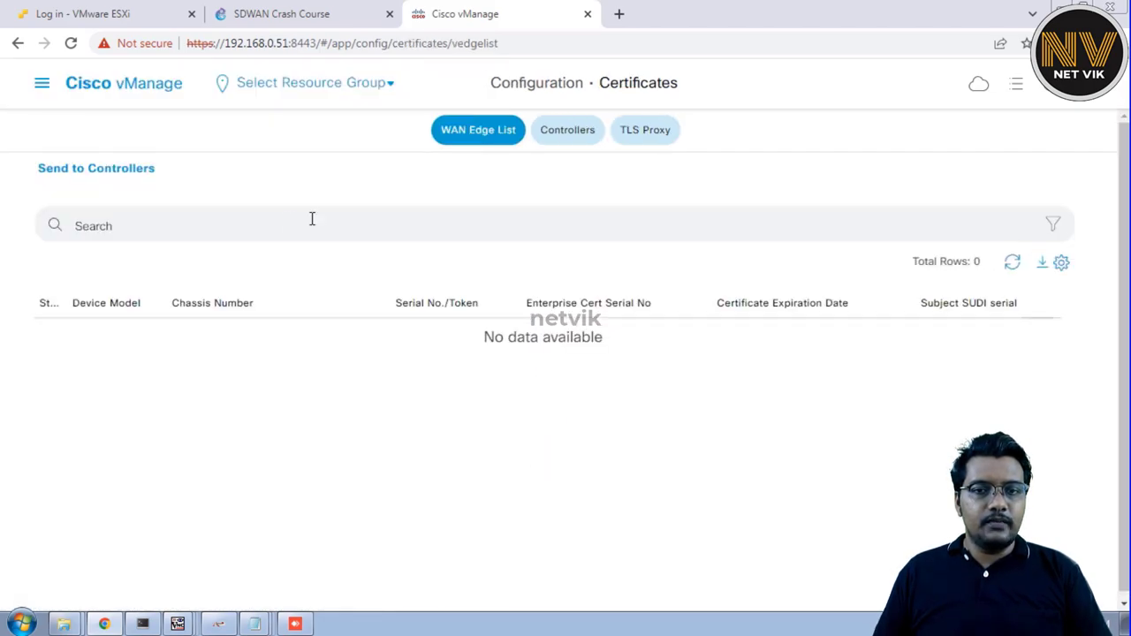
left_click(570, 130)
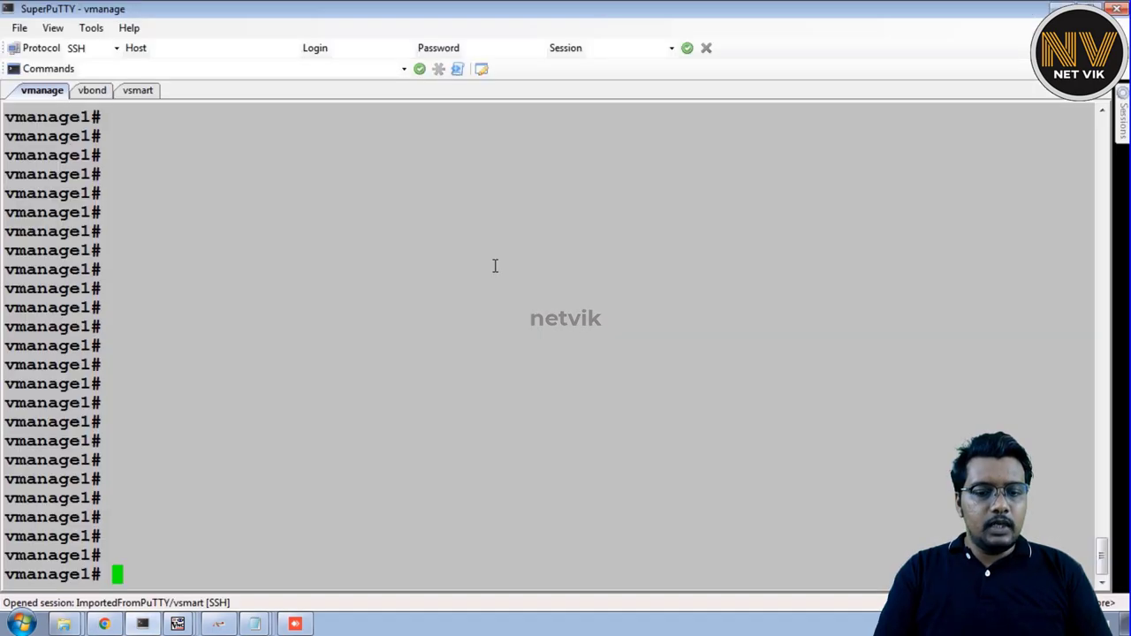
Run 'show control connections' on vmanage and check that the vsmart 1.1.1.3 and vbond peers are up
type("s")
type("how control connections")
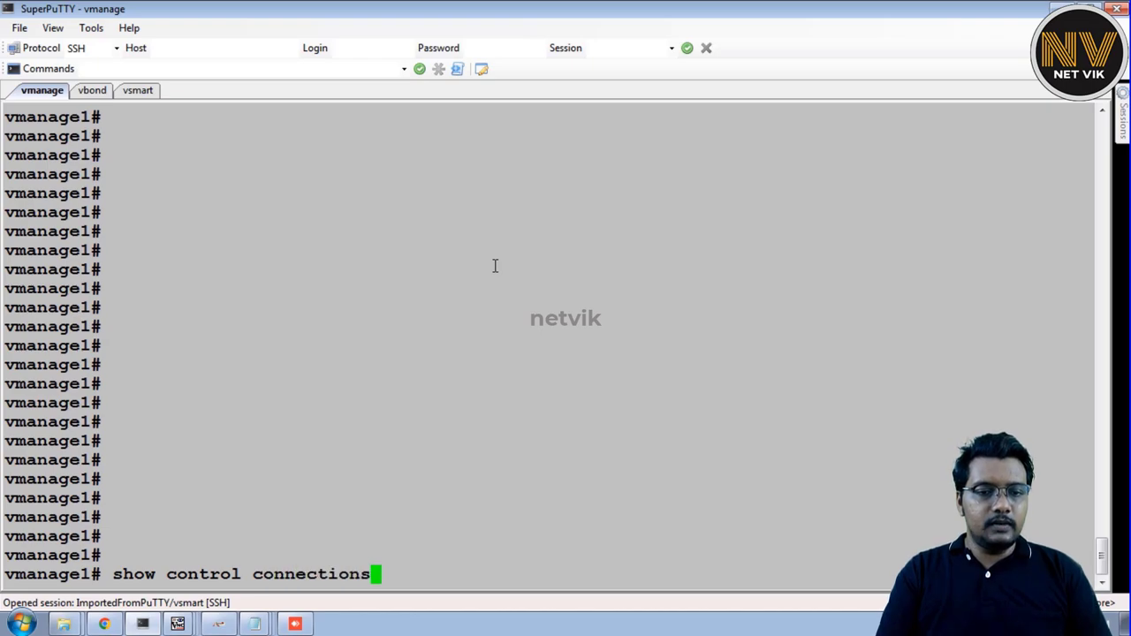
key("Return")
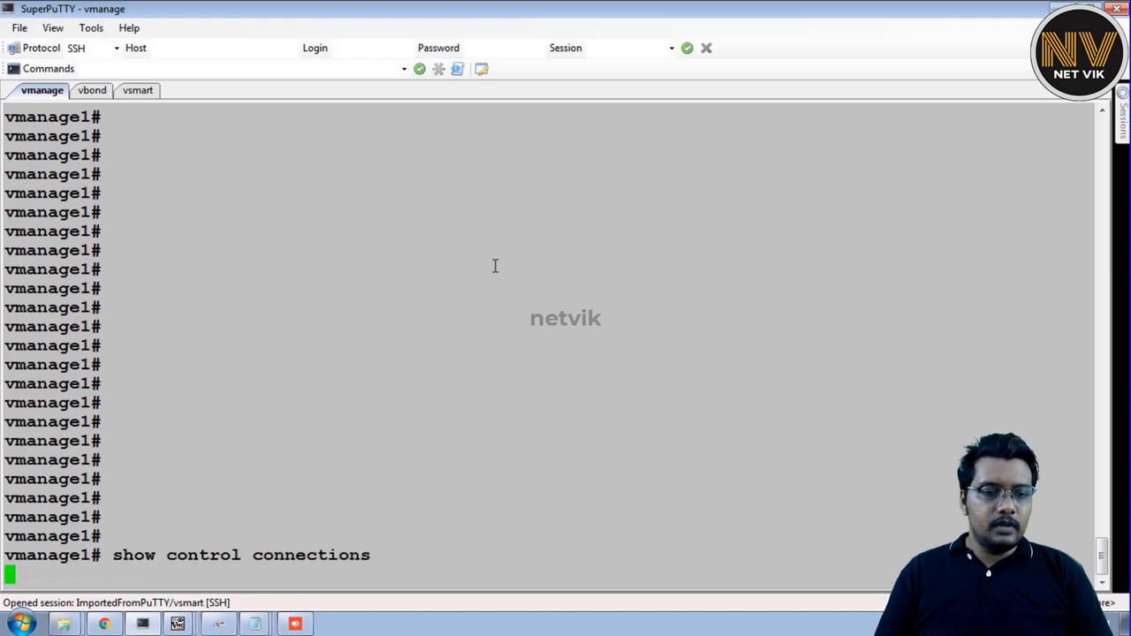
key("space")
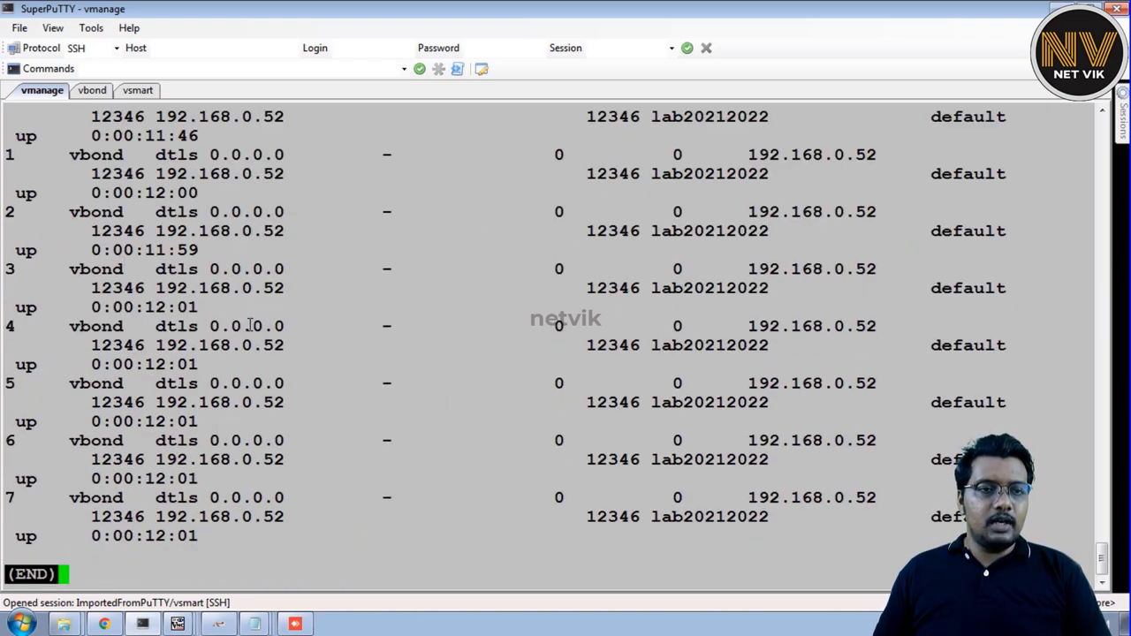
scroll(250, 325, "up", 4)
left_click_drag(71, 262, 135, 298)
left_click_drag(66, 327, 127, 371)
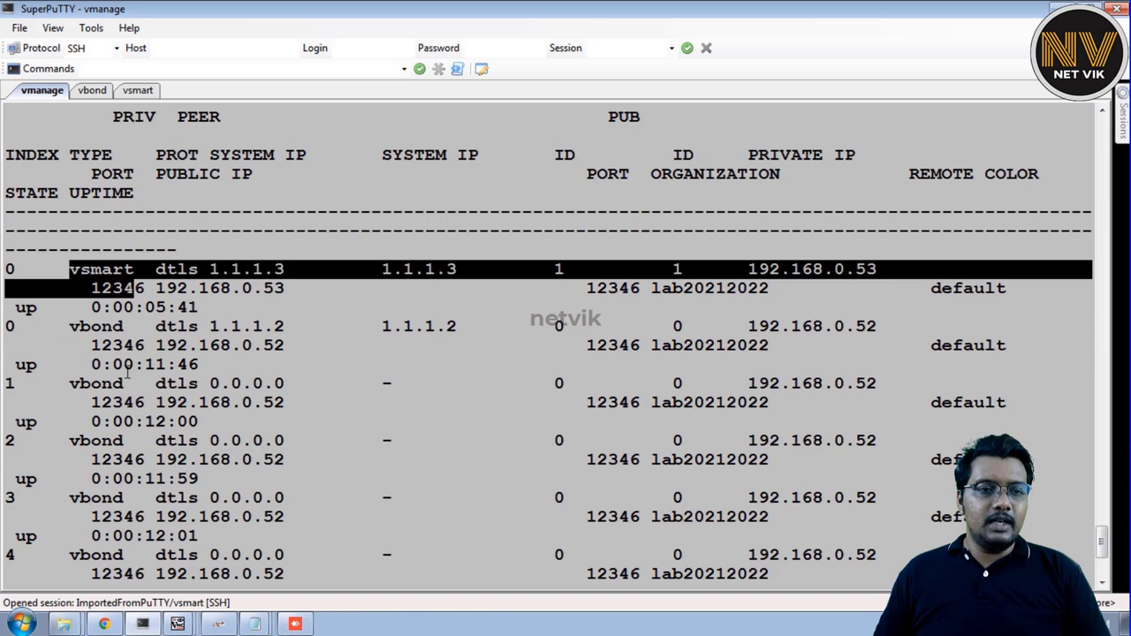
scroll(240, 373, "down", 4)
key("q")
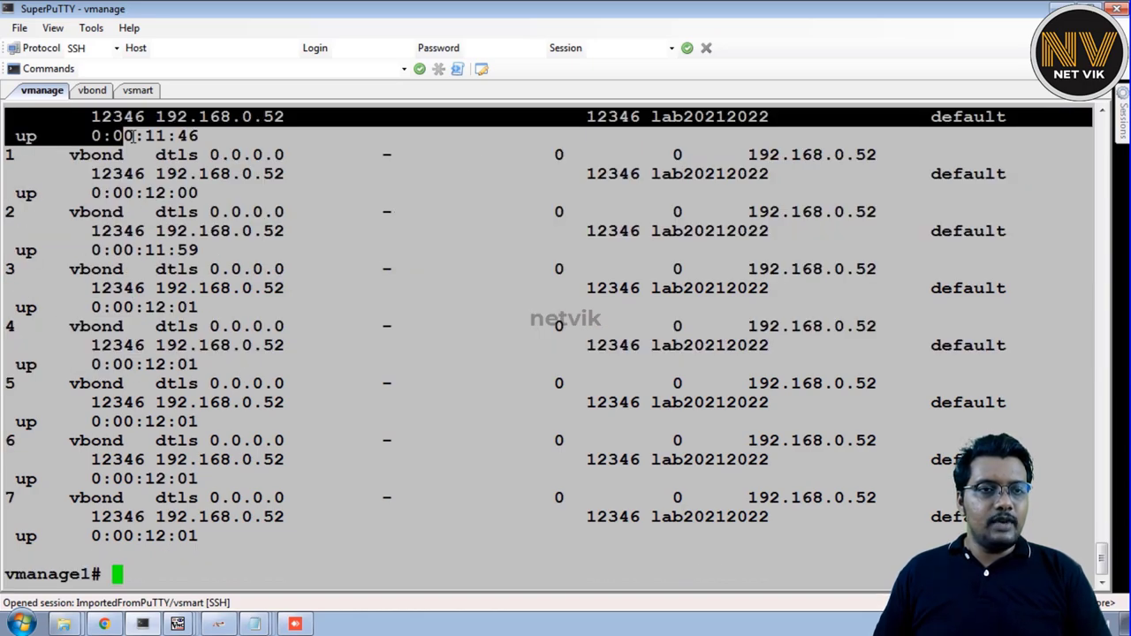
left_click(91, 90)
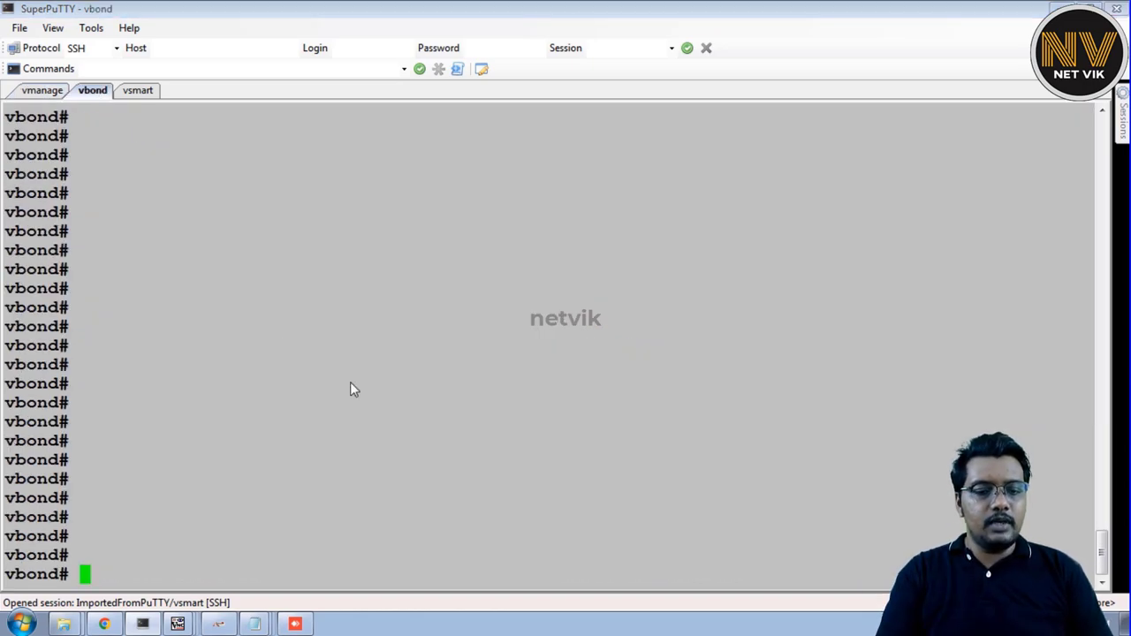
Run 'show control connections' on vbond, correcting the misspelled command first
type("shwo contr")
key("Return")
key("BackSpace")
key("BackSpace")
key("BackSpace")
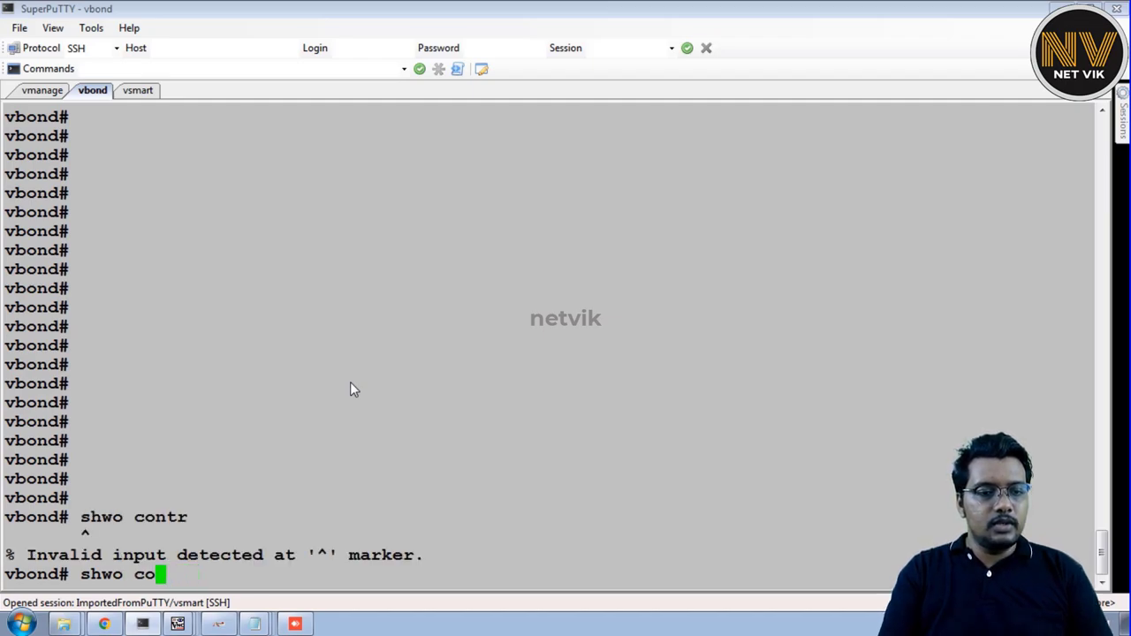
key("BackSpace")
key("BackSpace")
key("BackSpace")
key("BackSpace")
key("BackSpace")
type("o")
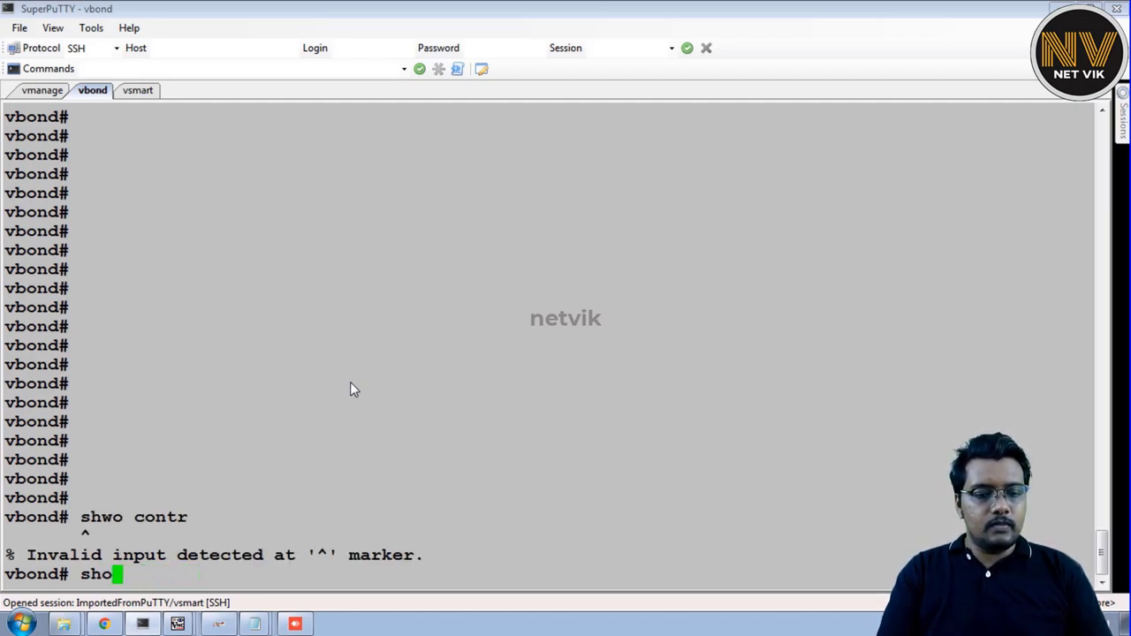
type("e control connections")
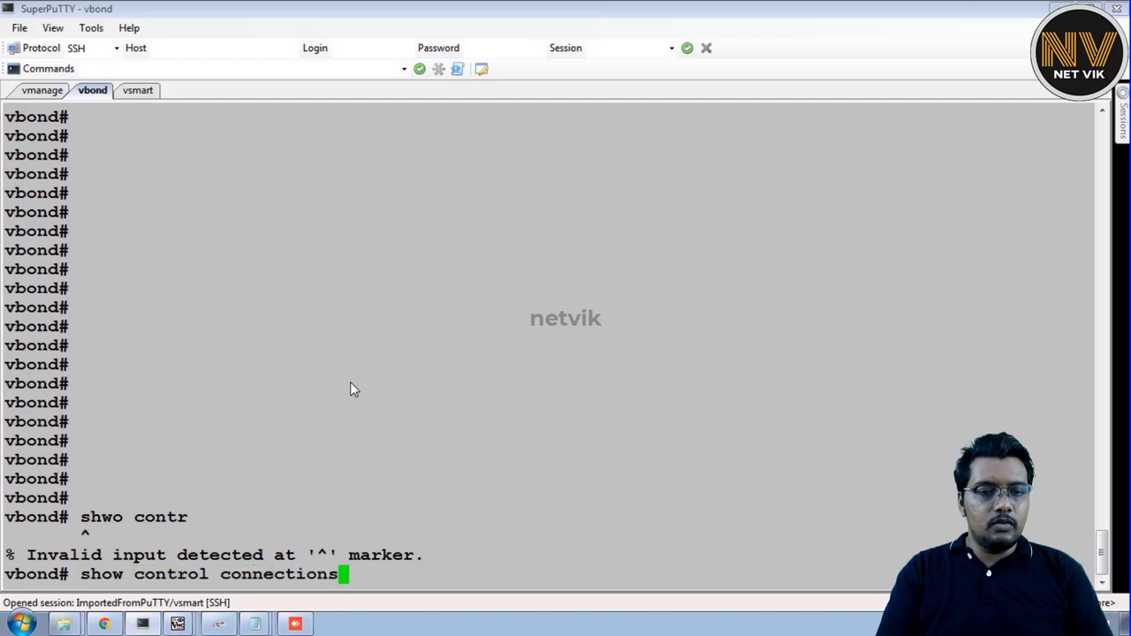
key("Return")
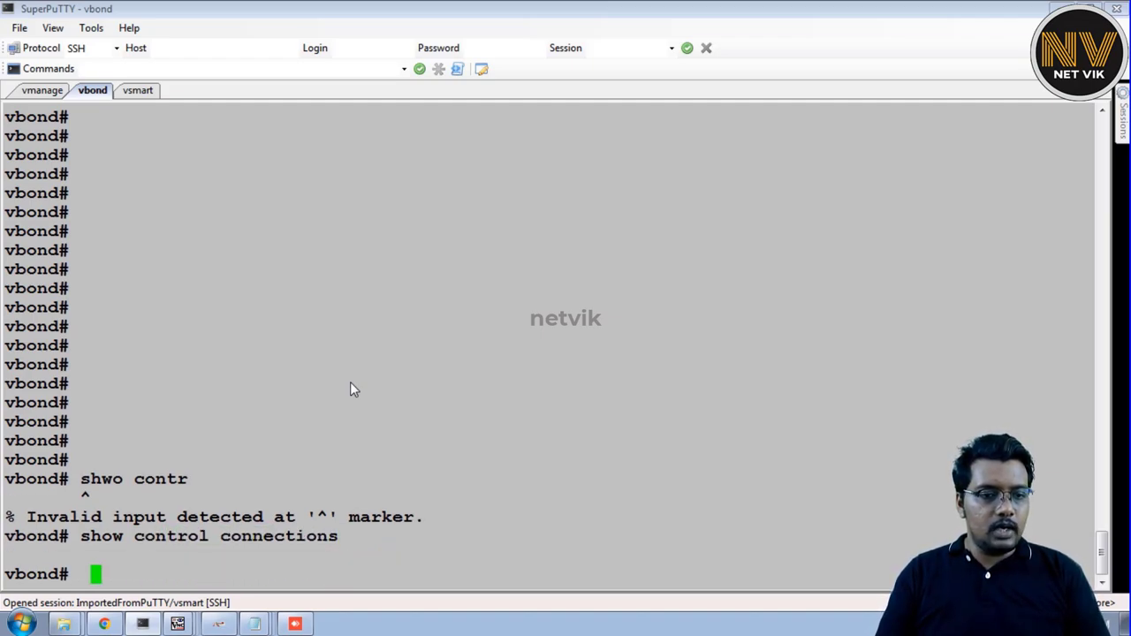
Run 'show orchestrator connections' on vbond and check the vsmart and vmanage peers are up
type("show och")
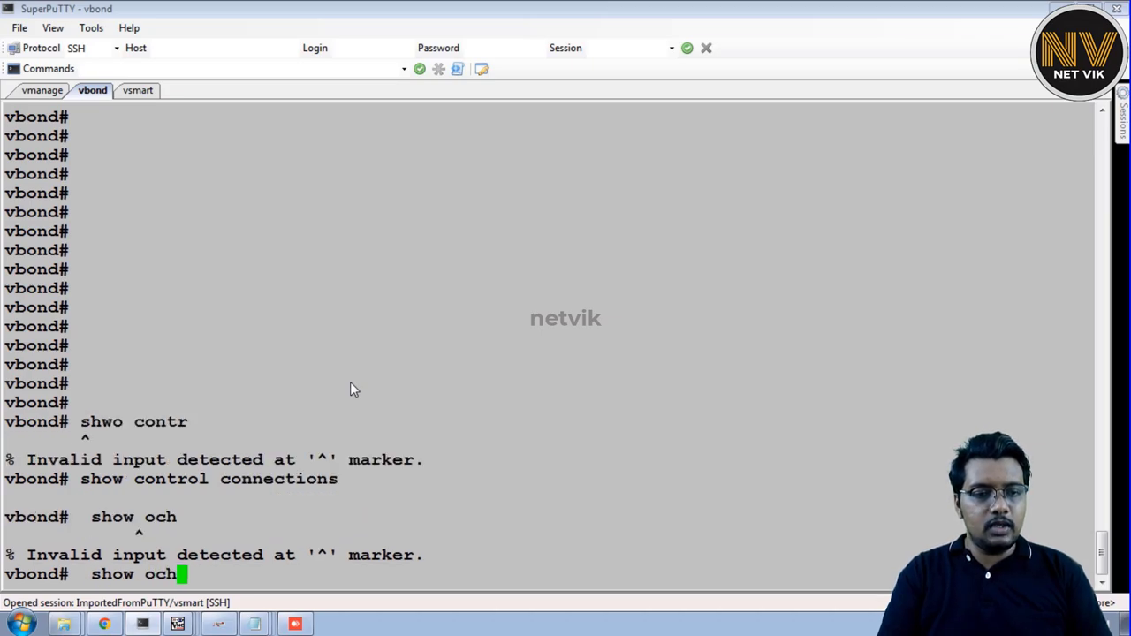
key("BackSpace")
key("BackSpace")
type("rch")
key("Tab")
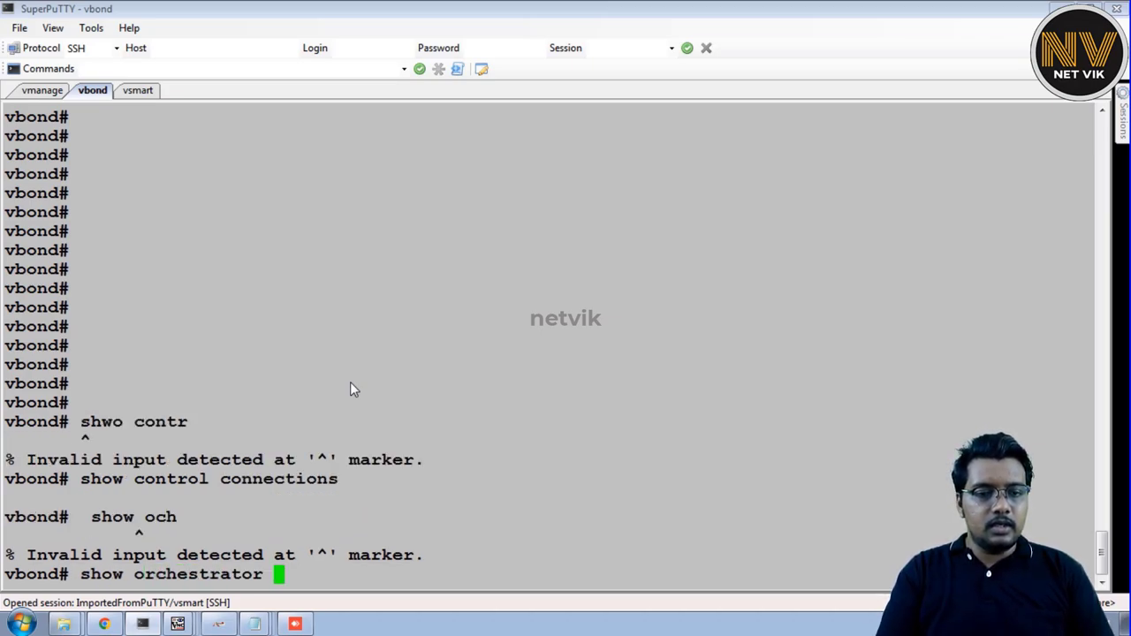
type("conn")
key("Tab")
key("Return")
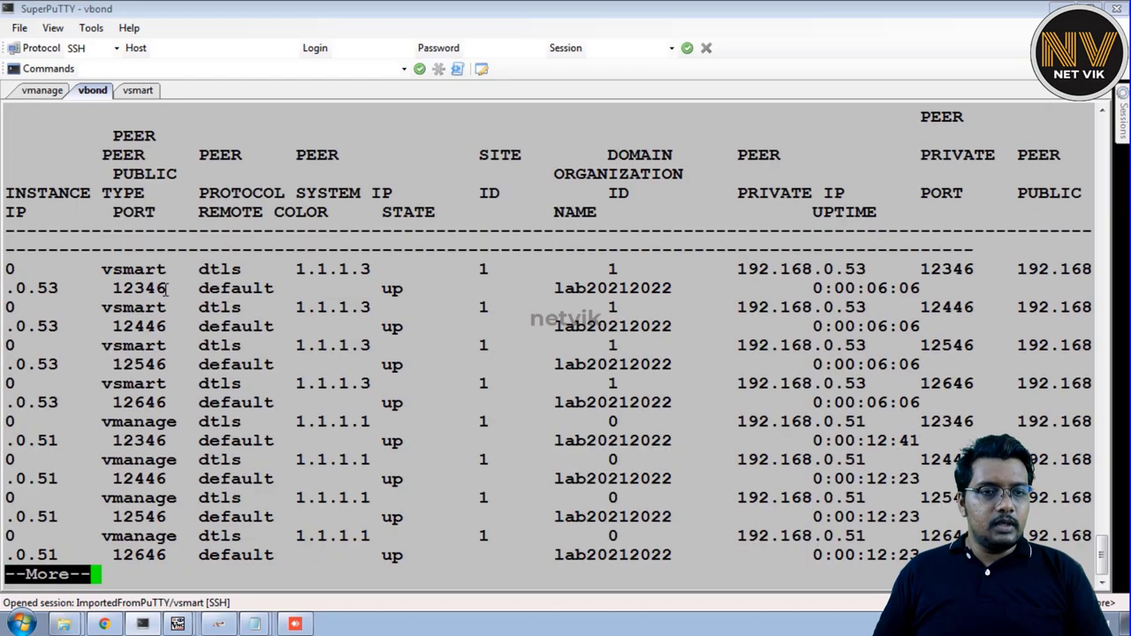
left_click_drag(99, 267, 175, 345)
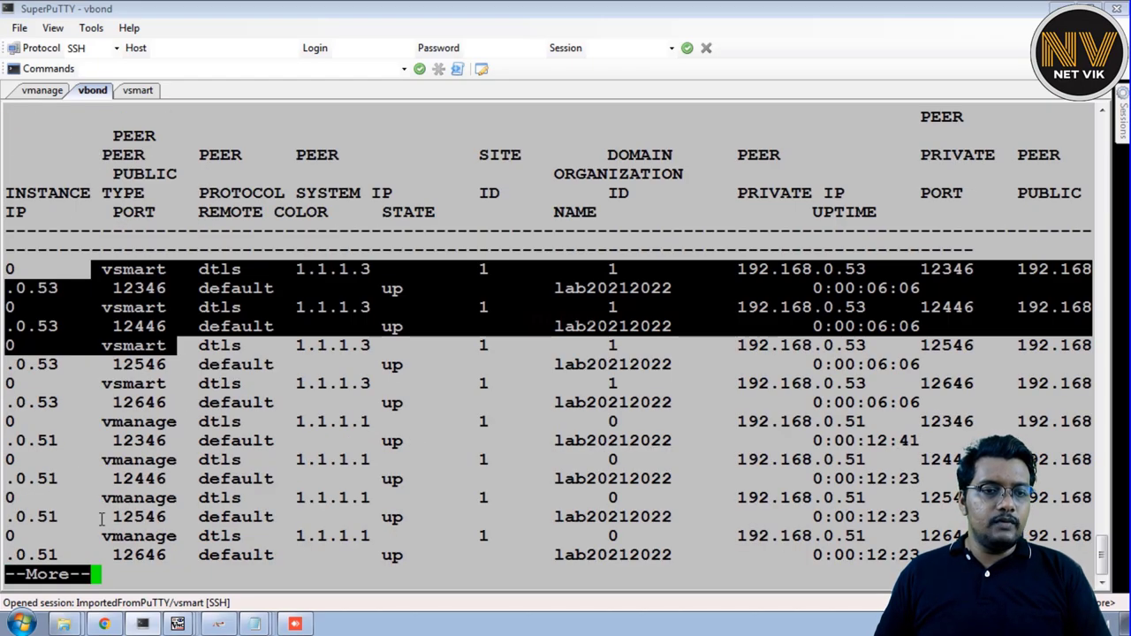
key("space")
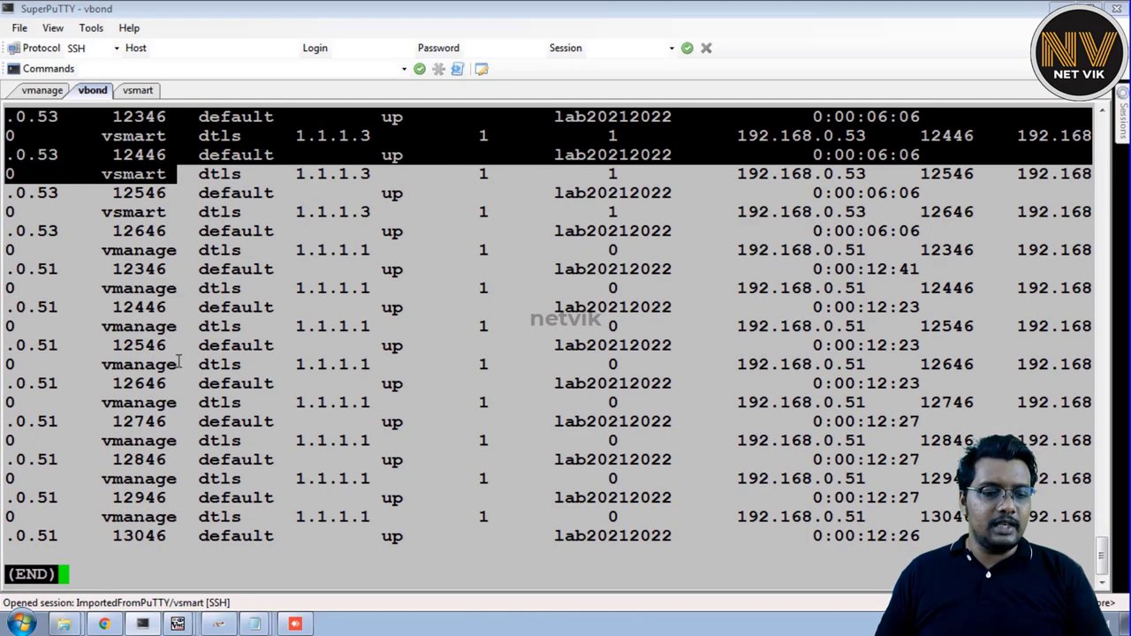
Run 'show control connections' on vsmart, confirming vbond 1.1.1.2 entries 0–3 and vmanage 1.1.1.1 are up
key("q")
left_click(138, 90)
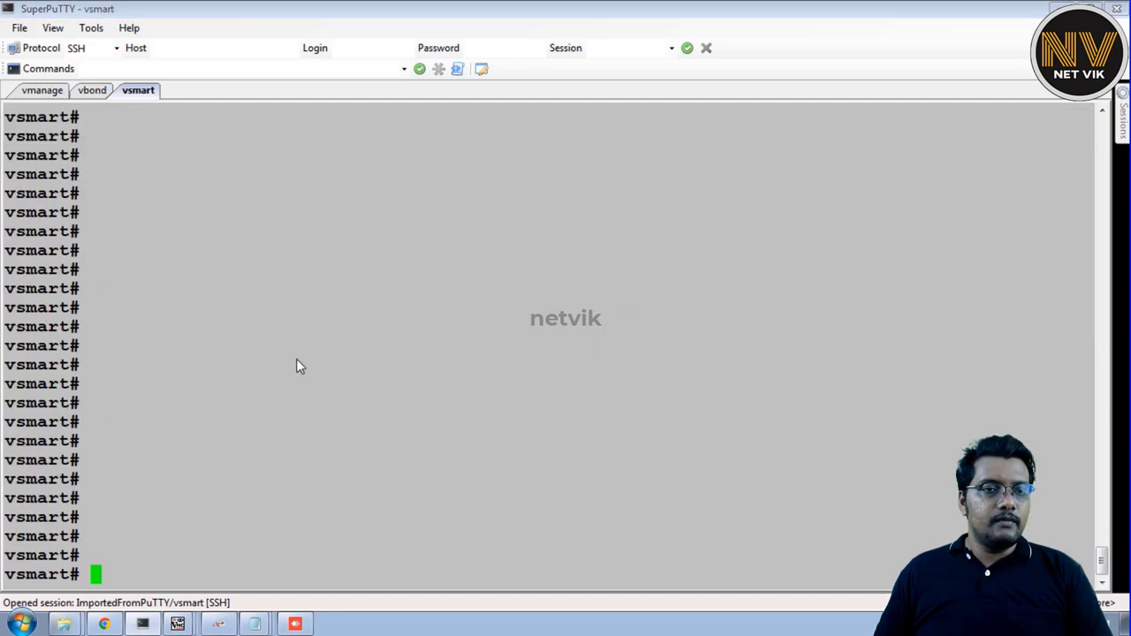
type("shw contr")
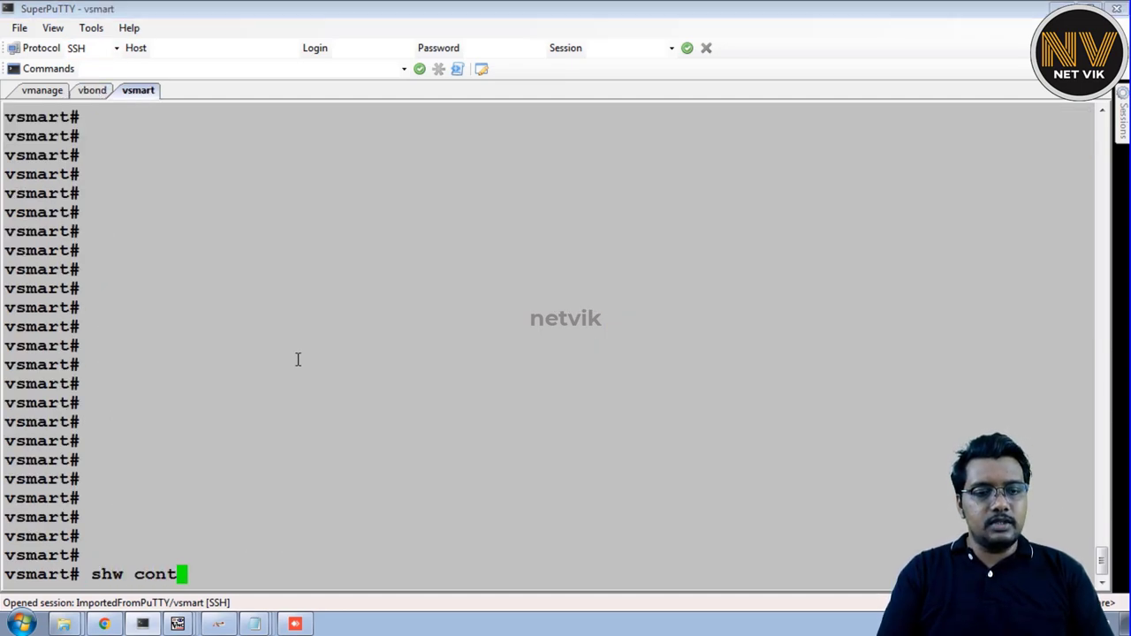
key("Return")
key("BackSpace")
key("BackSpace")
key("BackSpace")
key("BackSpace")
key("BackSpace")
key("BackSpace")
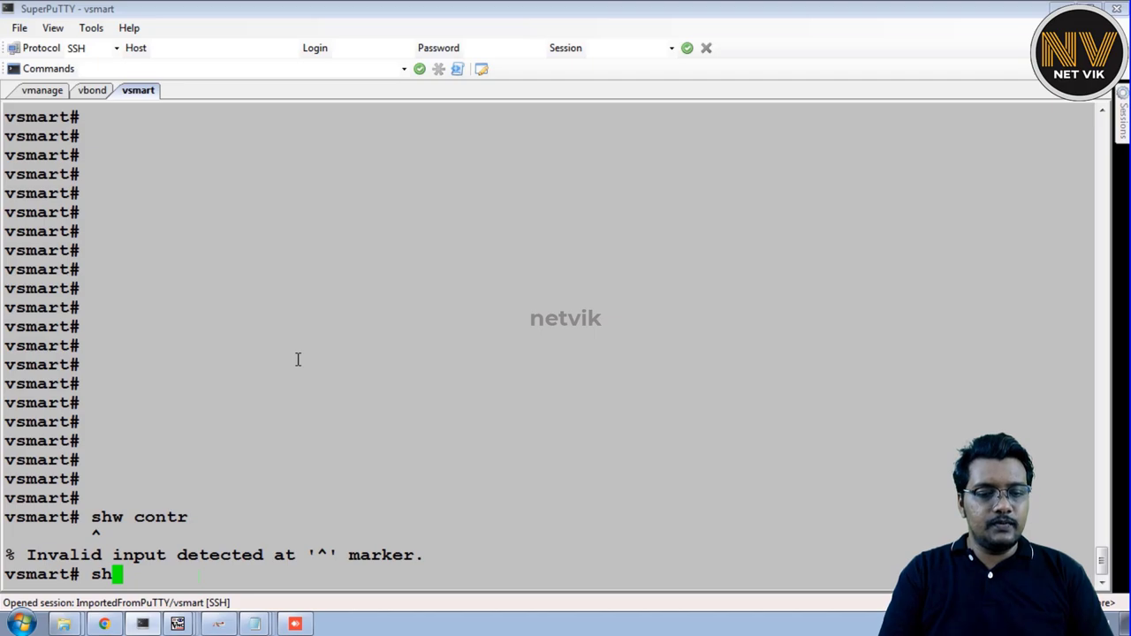
type("ow control connections")
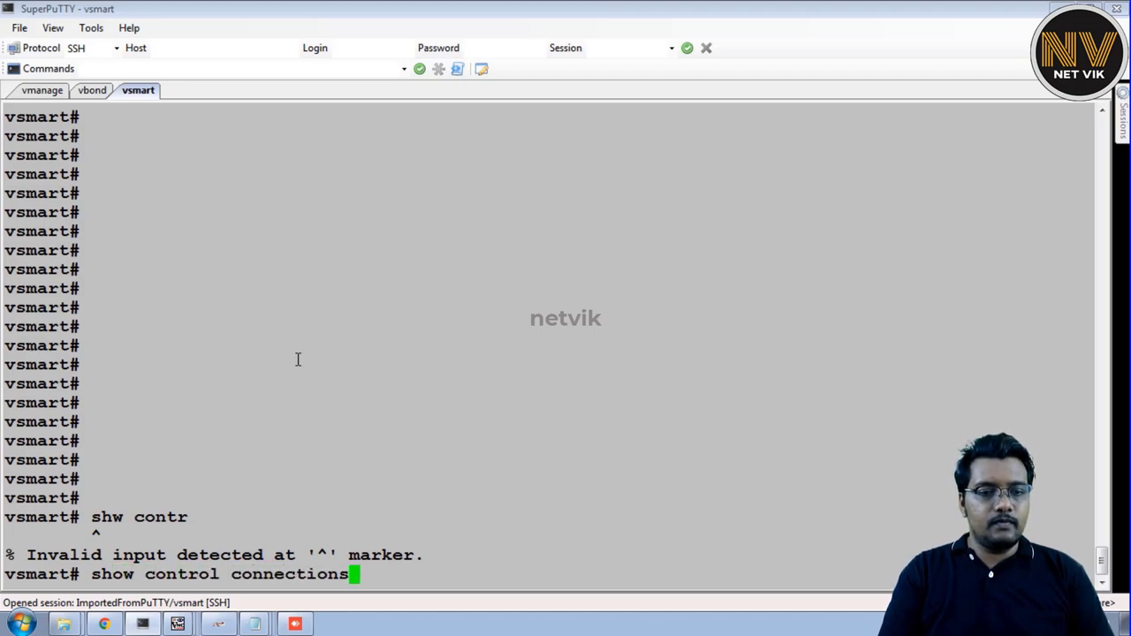
key("Return")
key("space")
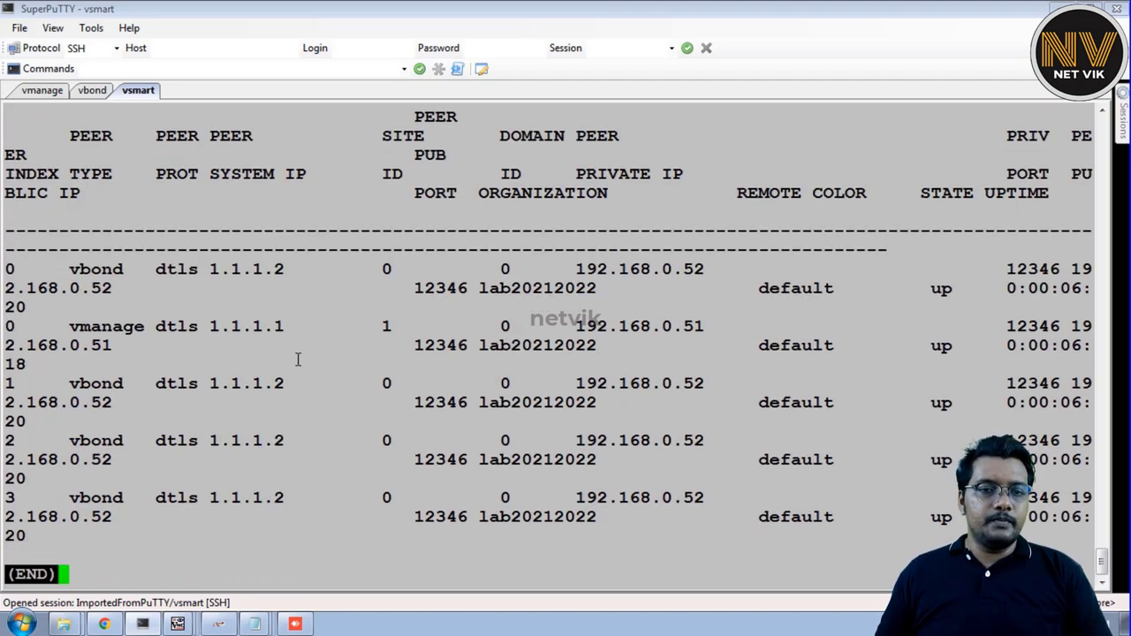
key("q")
key("Return")
key("Return")
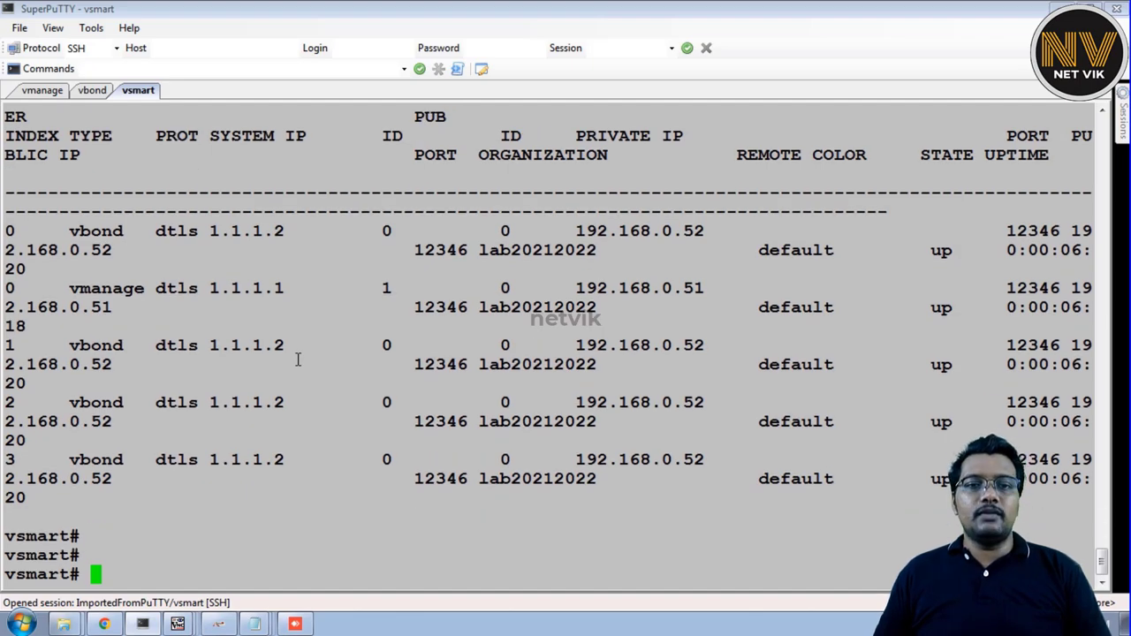
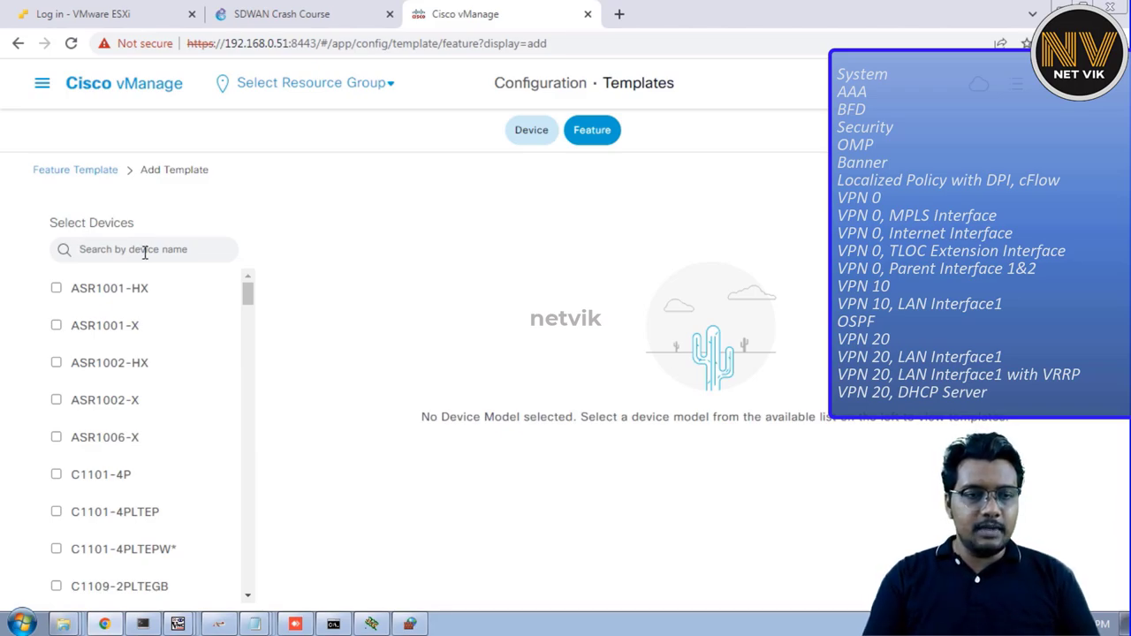
Filter device models by 8000, select C8000v, and start a Cisco System feature template
left_click(145, 251)
type("8000")
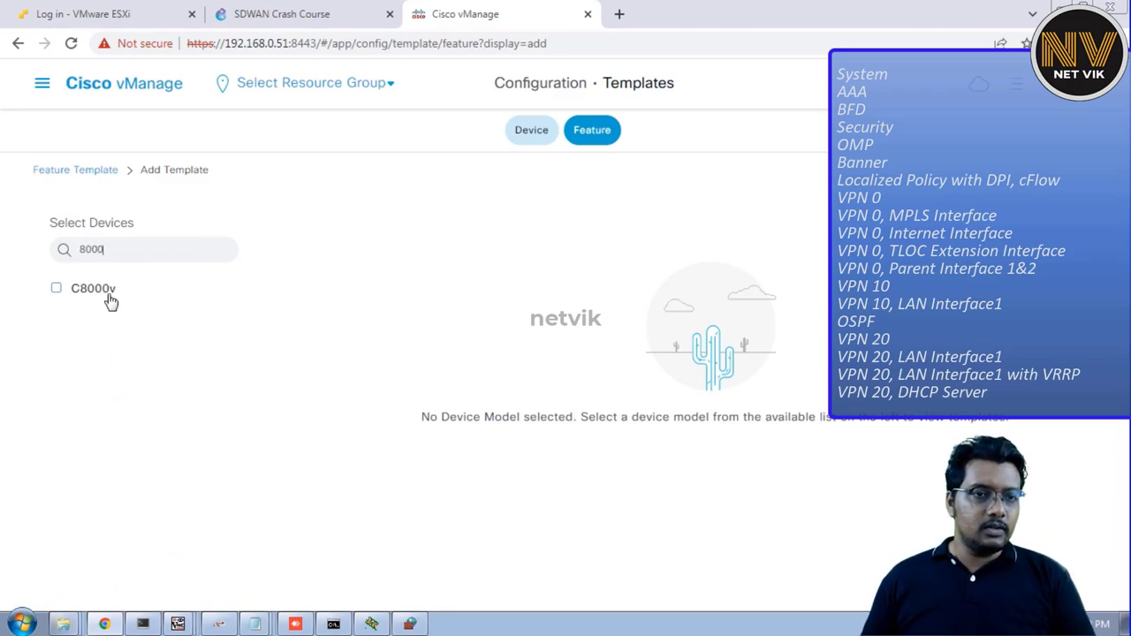
left_click(108, 296)
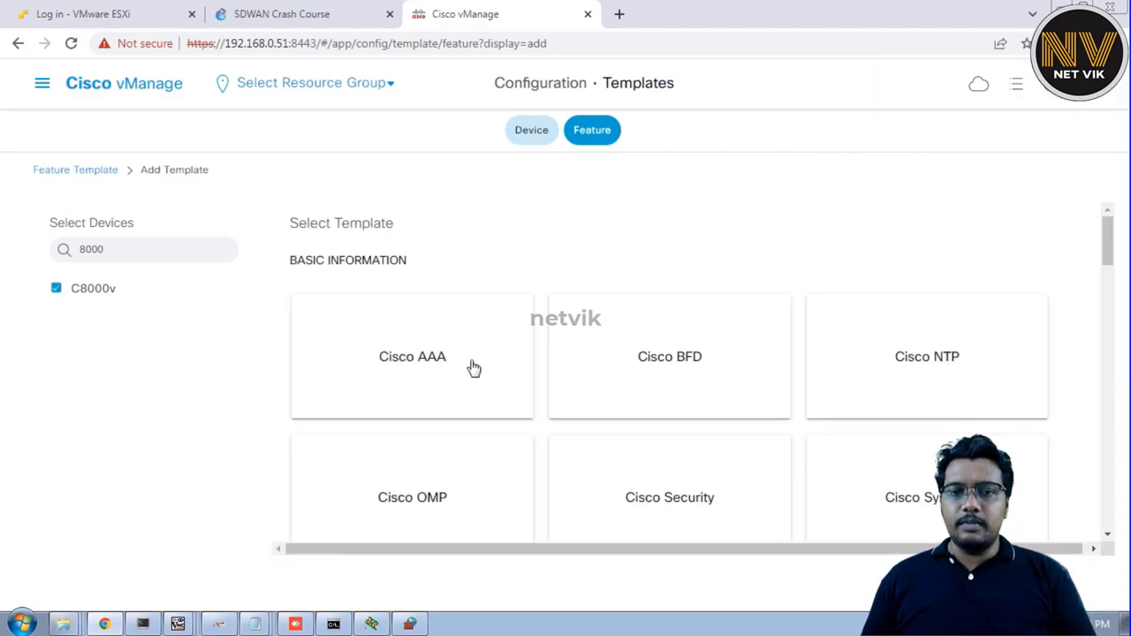
scroll(480, 371, "down", 1)
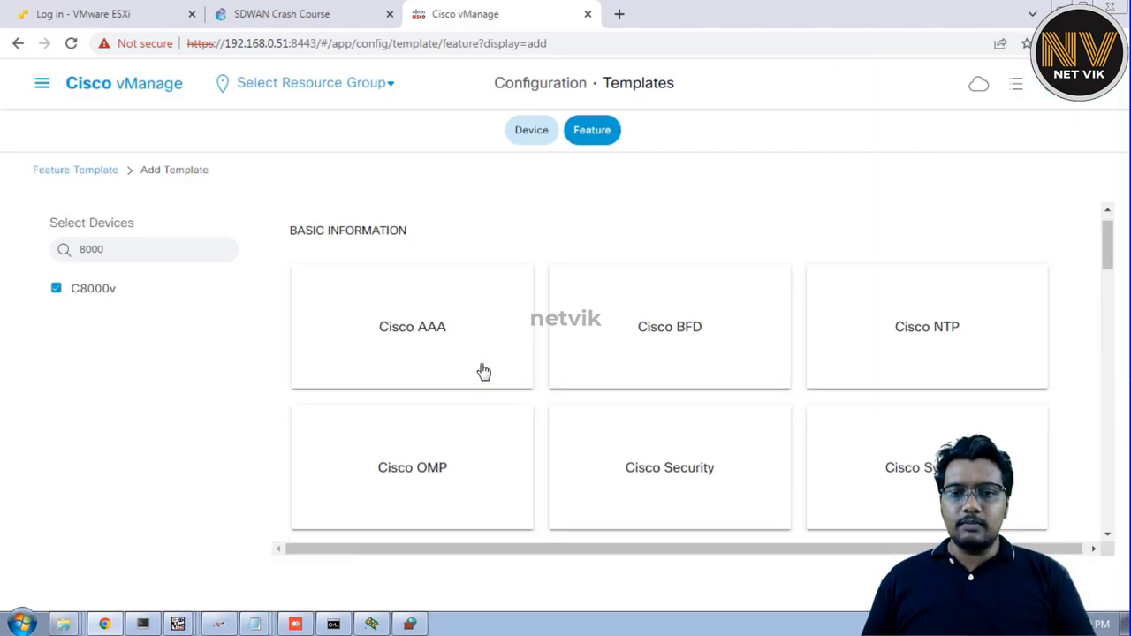
left_click(921, 429)
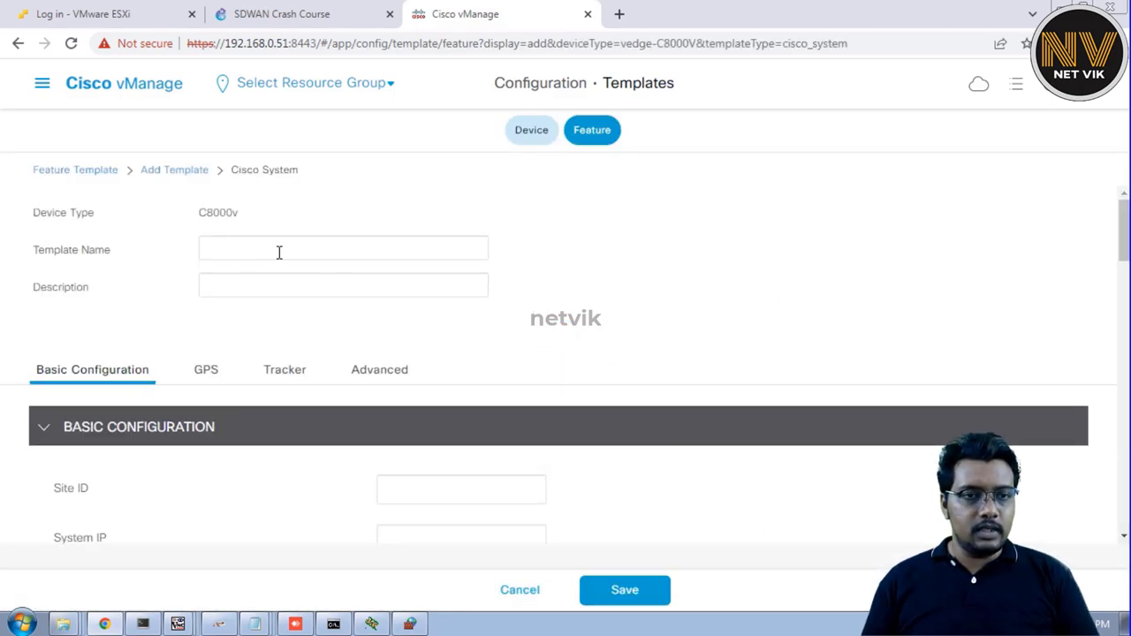
Name the template cisco_system and copy the same text into the description
left_click(279, 253)
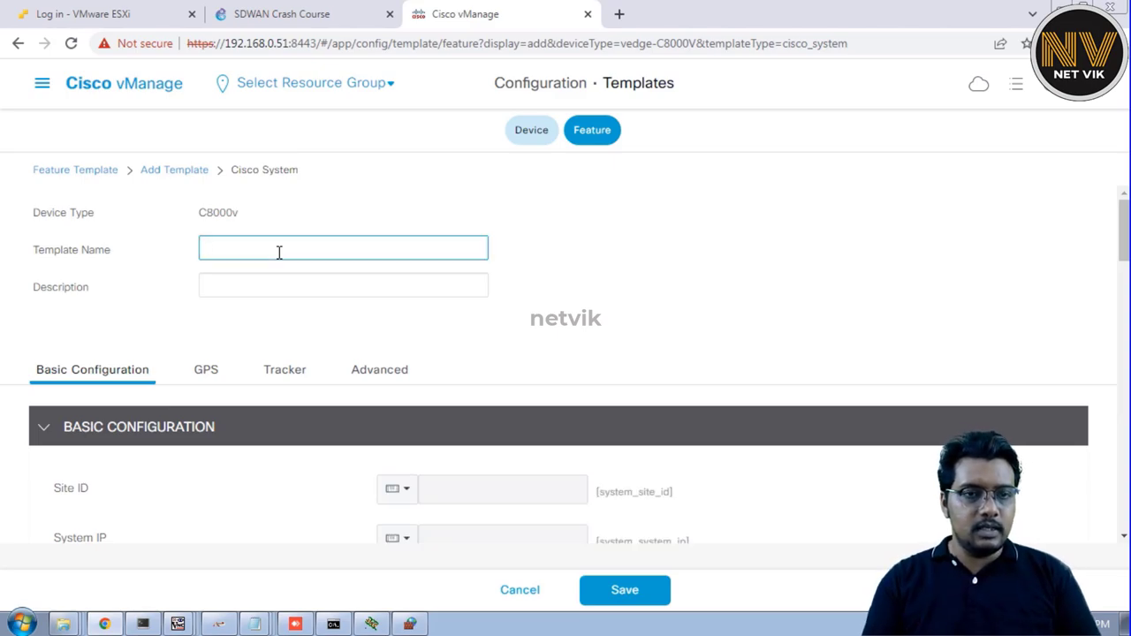
type("Cisco_System")
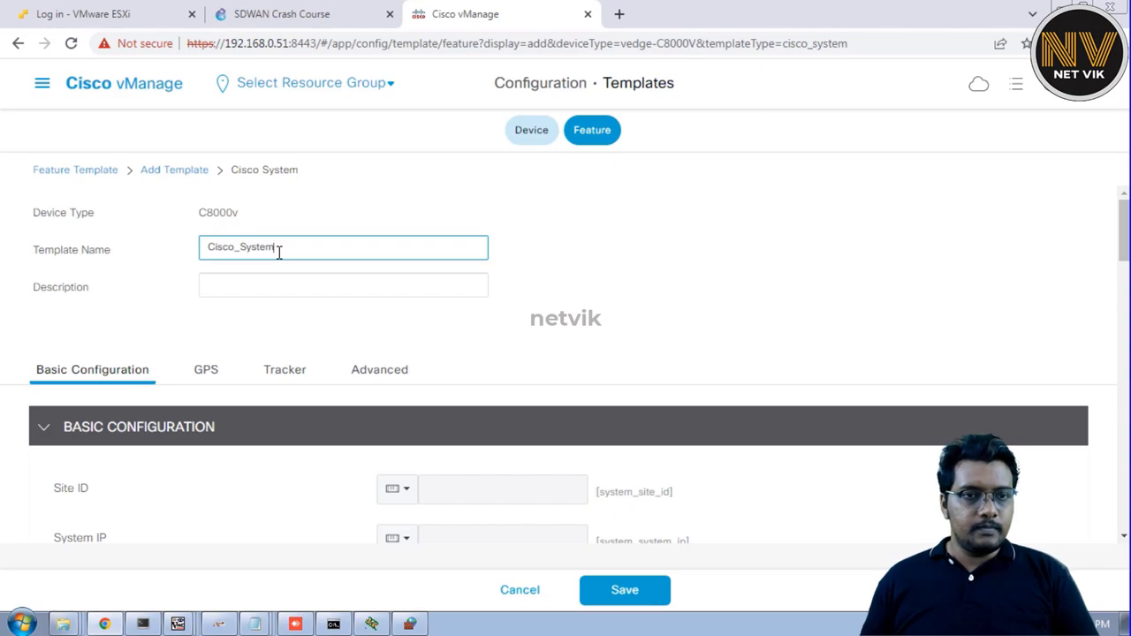
double_click(278, 253)
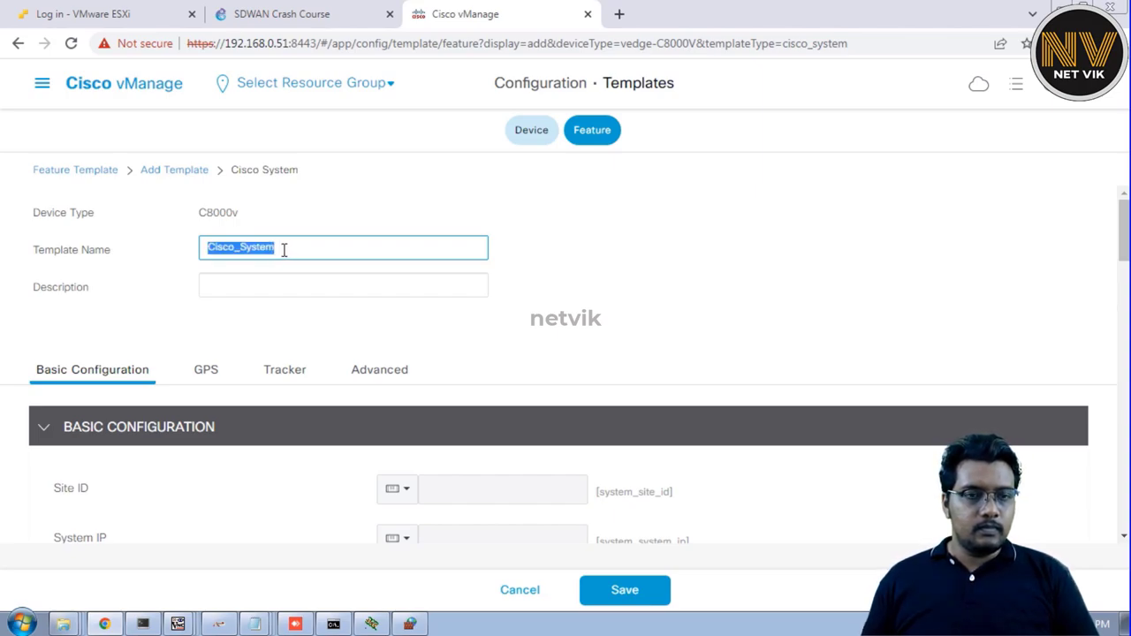
type("cisc")
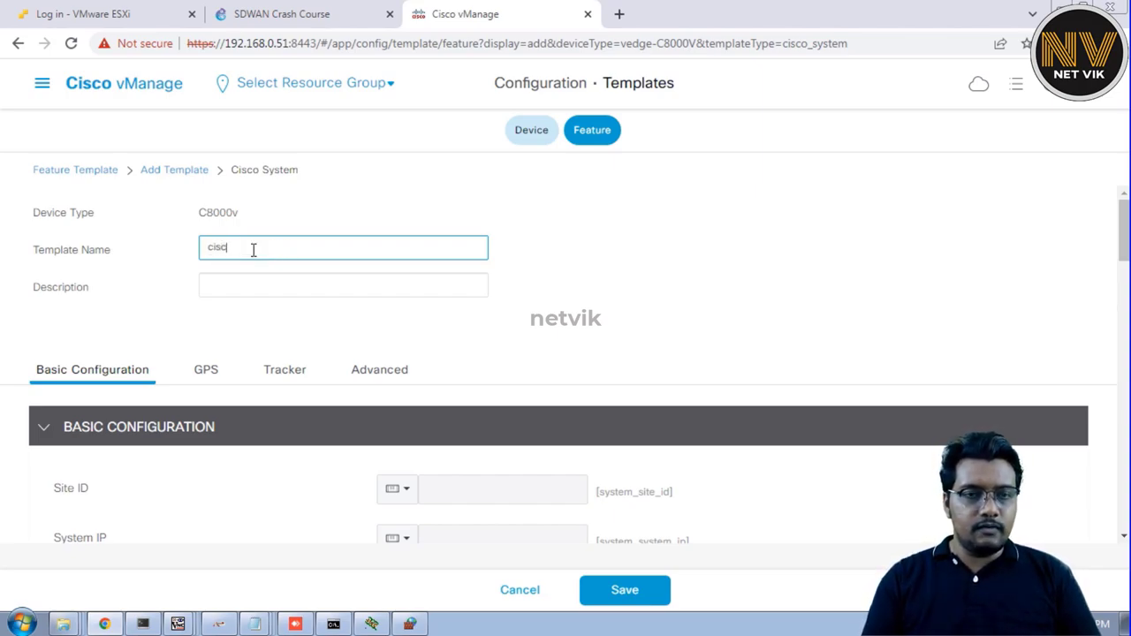
type("o_sys")
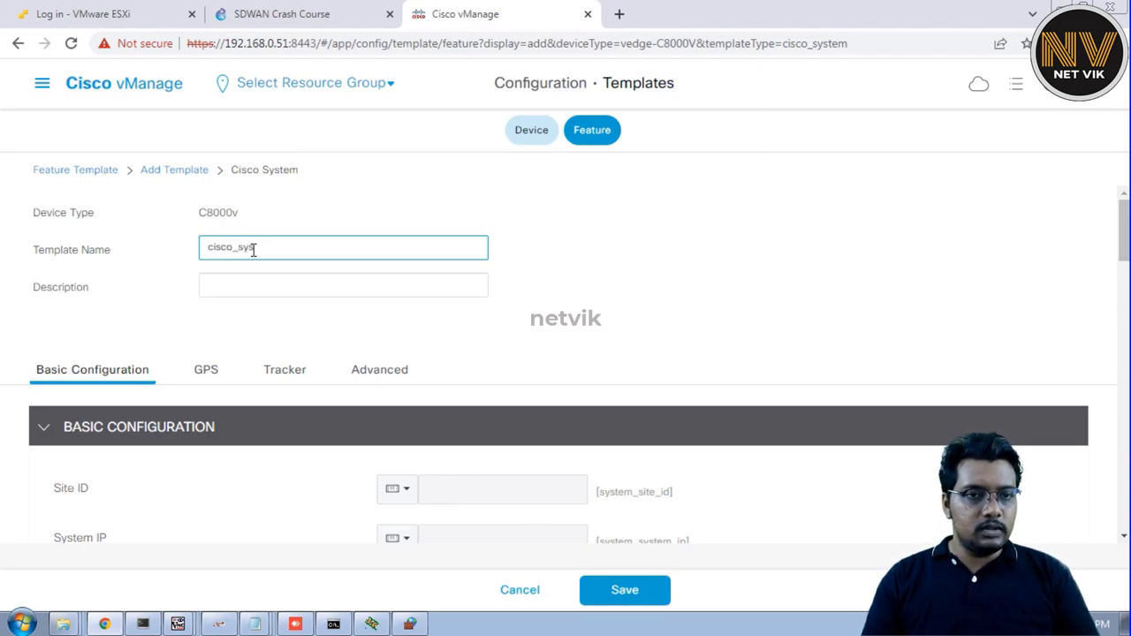
type("tem")
double_click(254, 249)
key("ctrl+c")
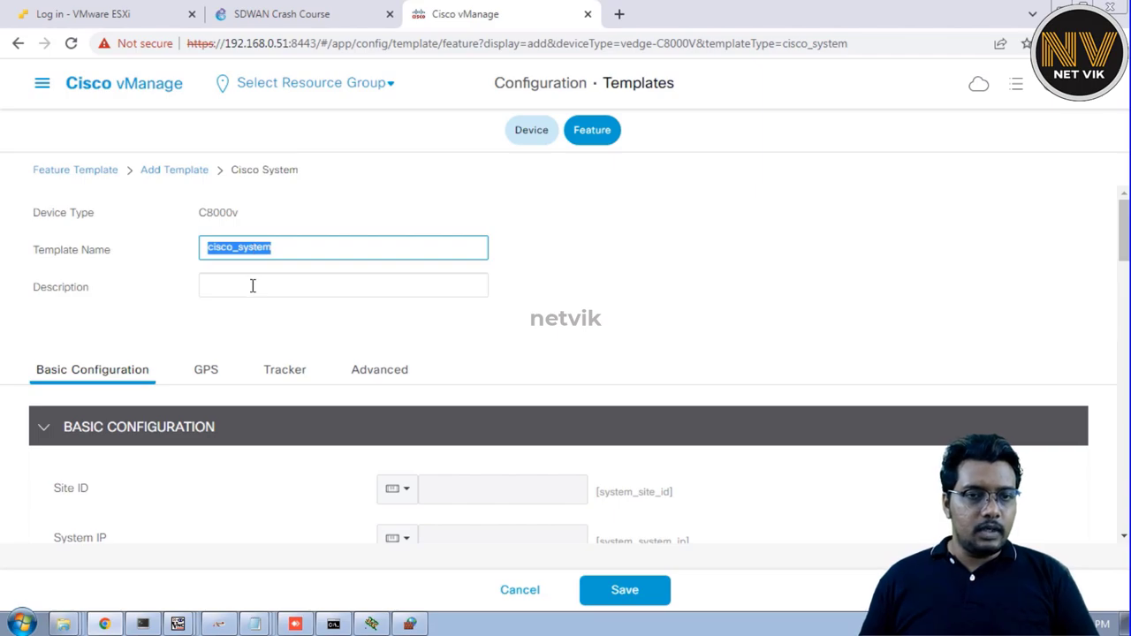
left_click(252, 286)
key("ctrl+v")
scroll(128, 323, "down", 2)
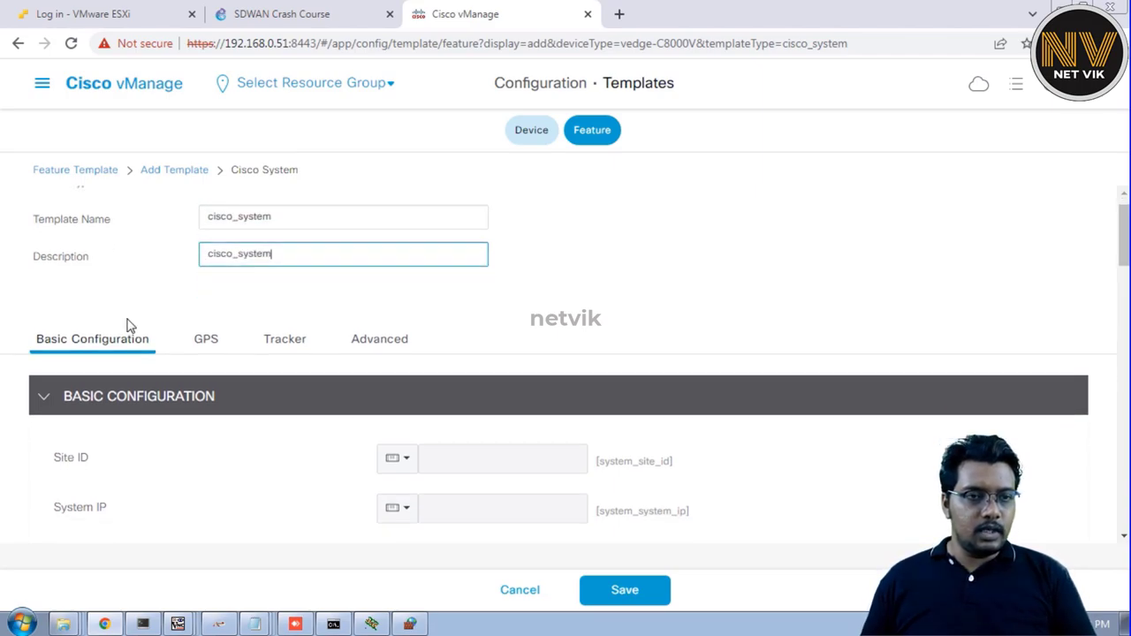
scroll(128, 324, "down", 2)
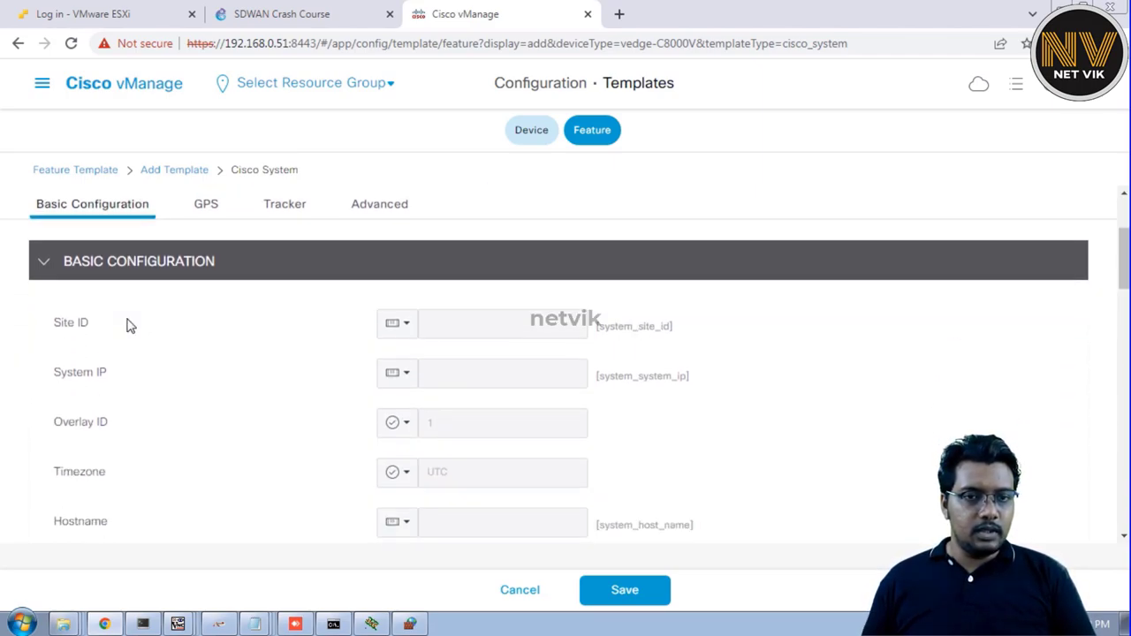
scroll(128, 326, "down", 3)
scroll(127, 326, "up", 3)
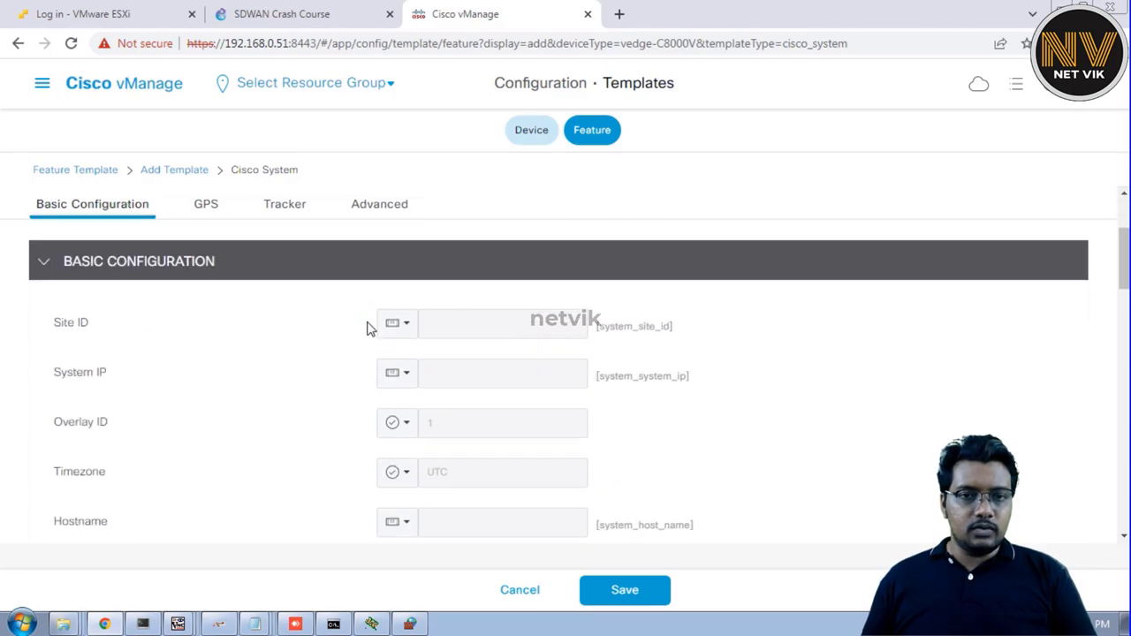
left_click(398, 327)
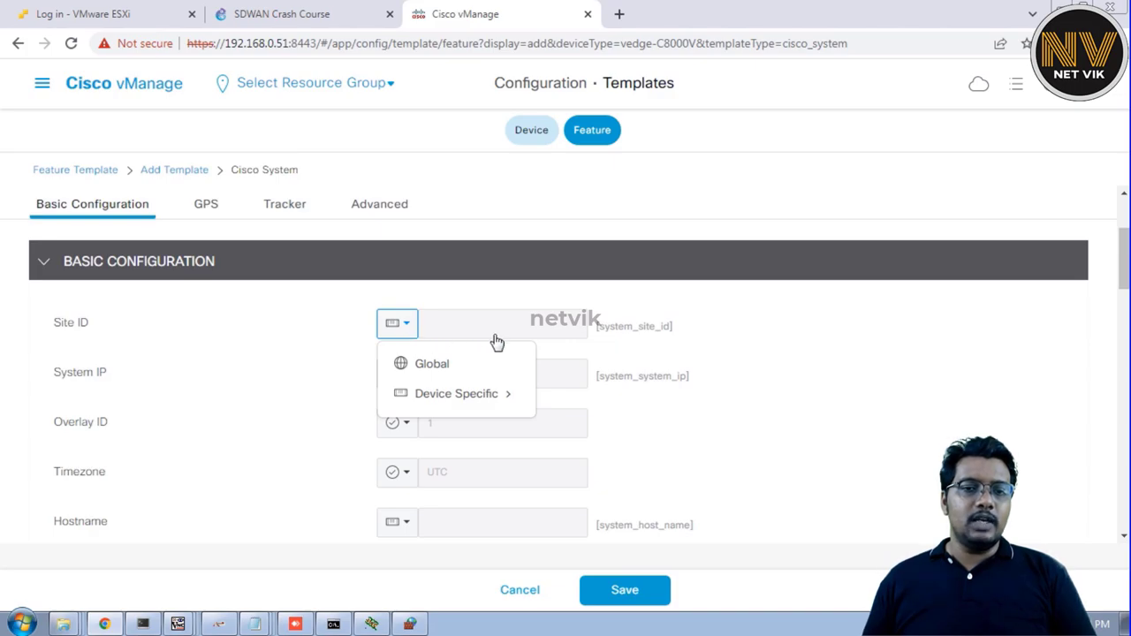
mouse_move(462, 406)
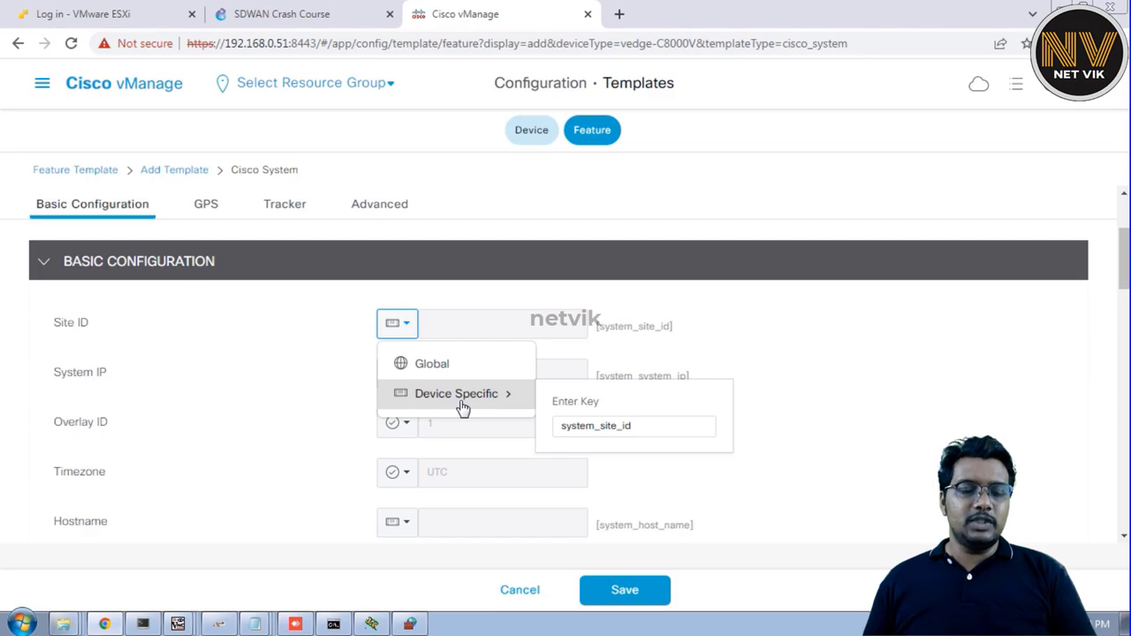
left_click(250, 364)
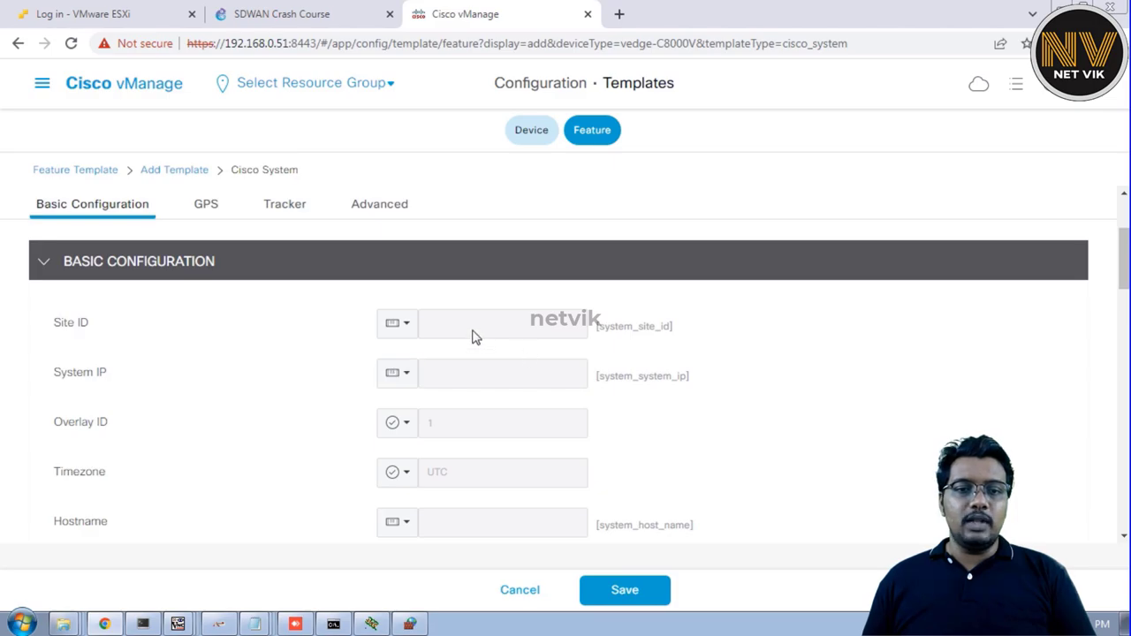
left_click(392, 325)
mouse_move(430, 399)
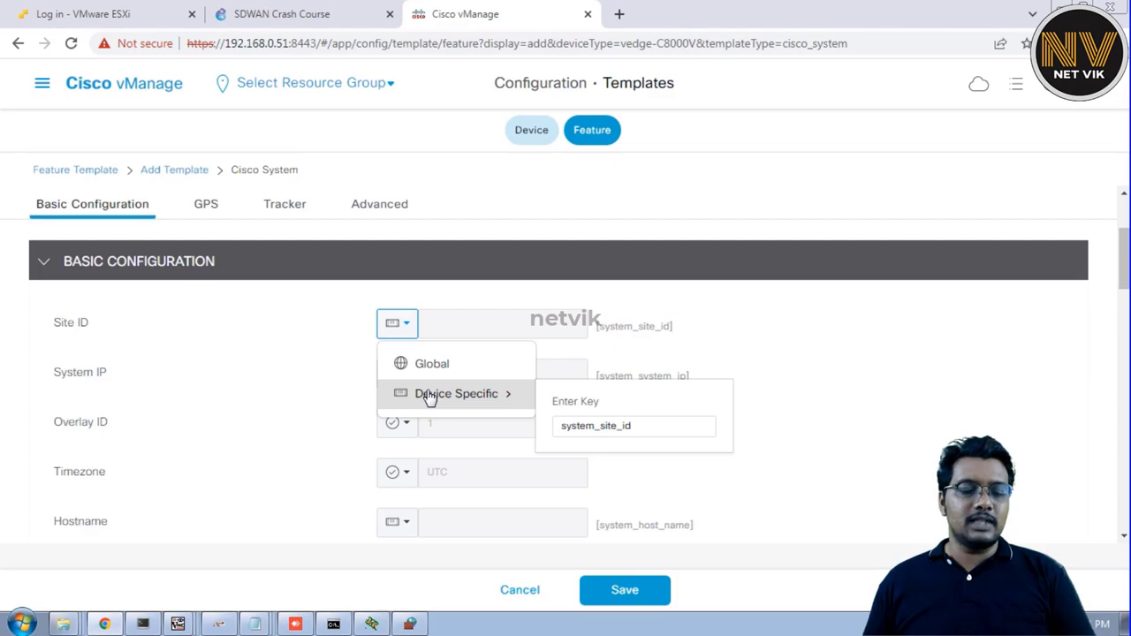
left_click(278, 324)
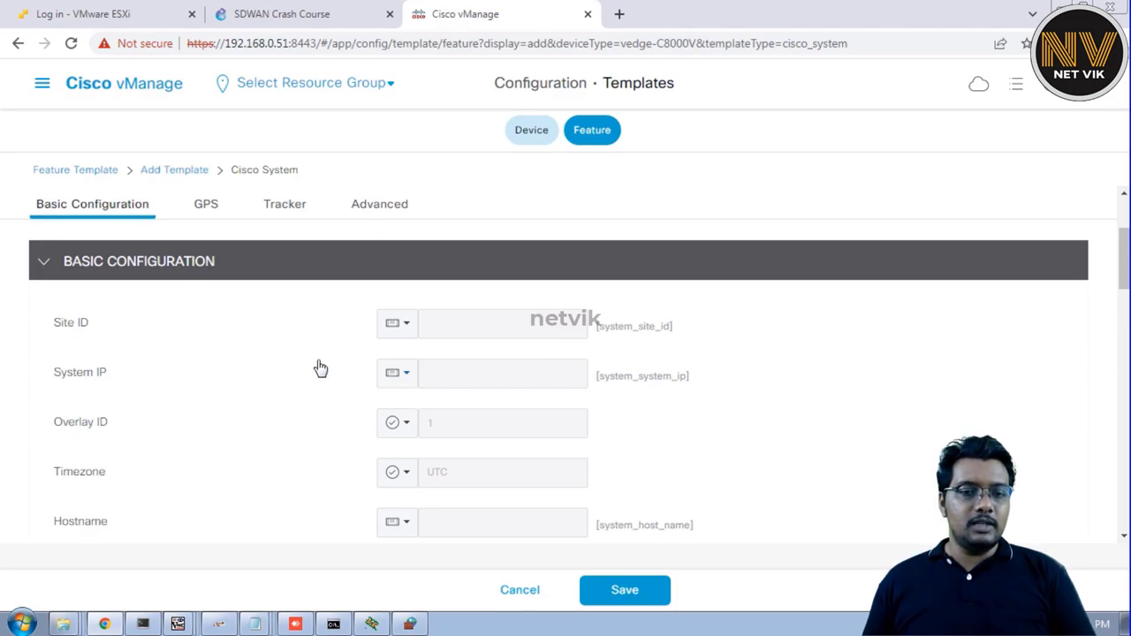
left_click(397, 423)
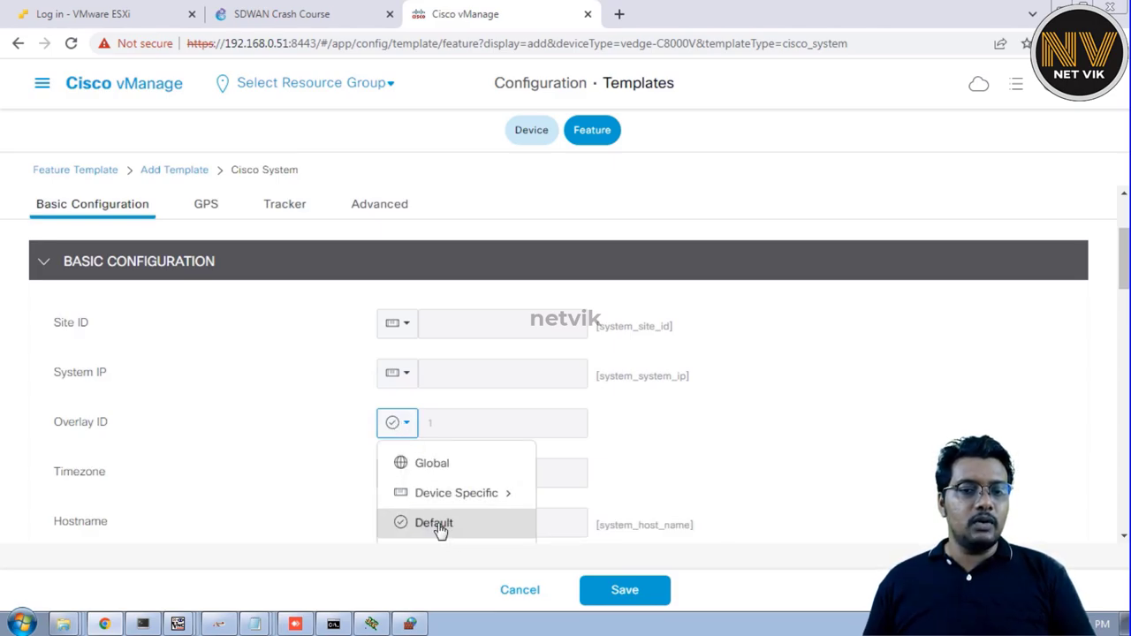
left_click(333, 427)
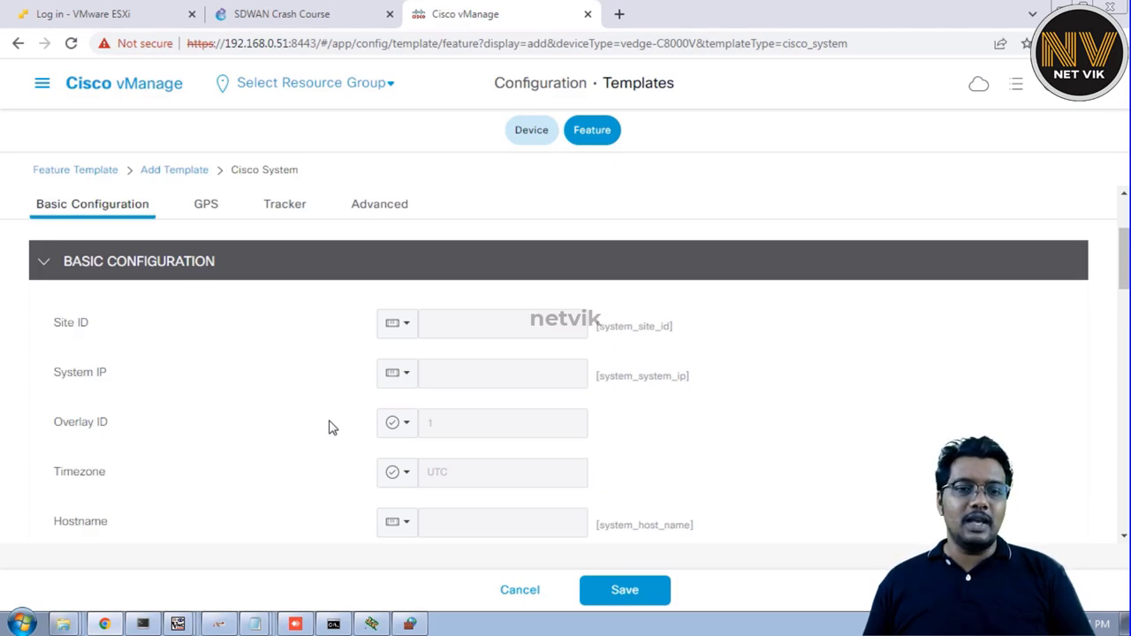
left_click(397, 424)
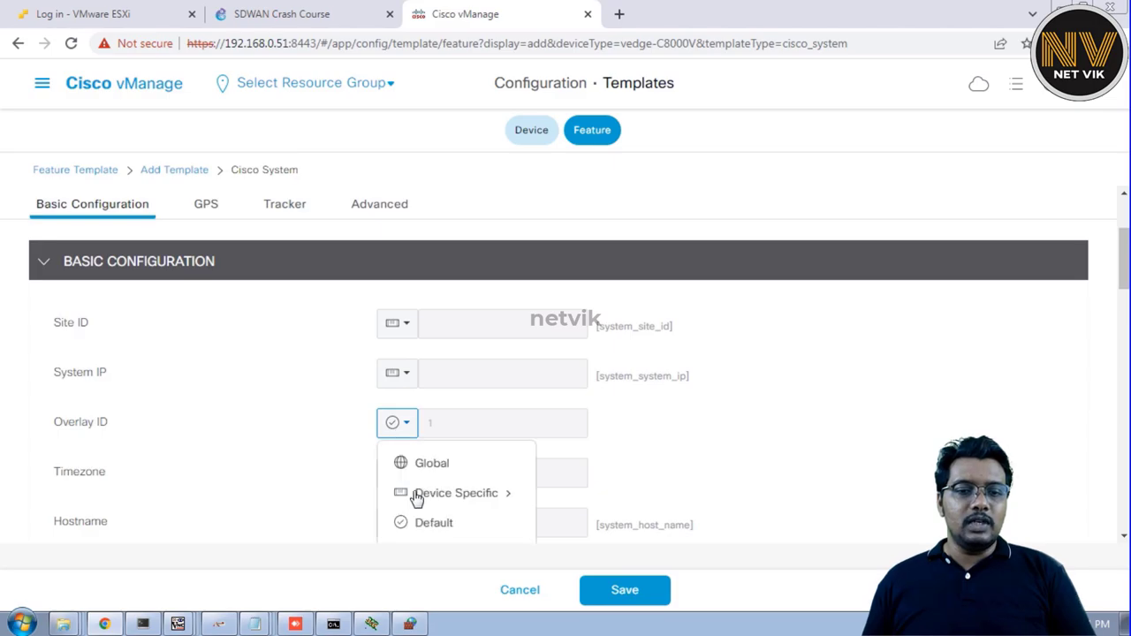
left_click(325, 434)
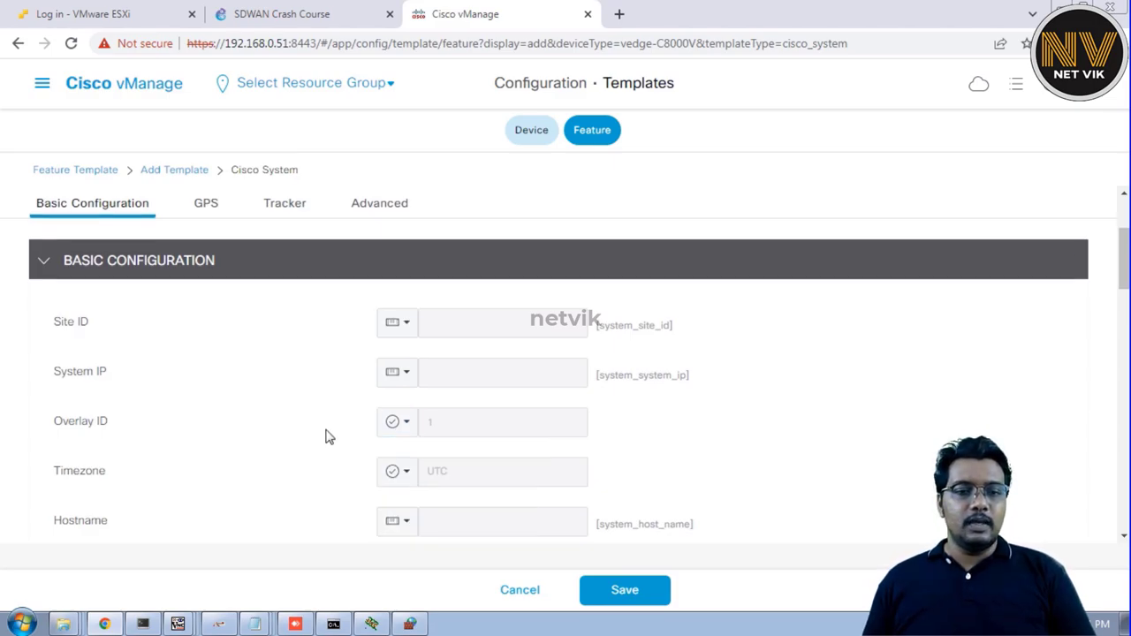
Set the Timezone to a global value of Asia/Kolkata
scroll(325, 434, "down", 1)
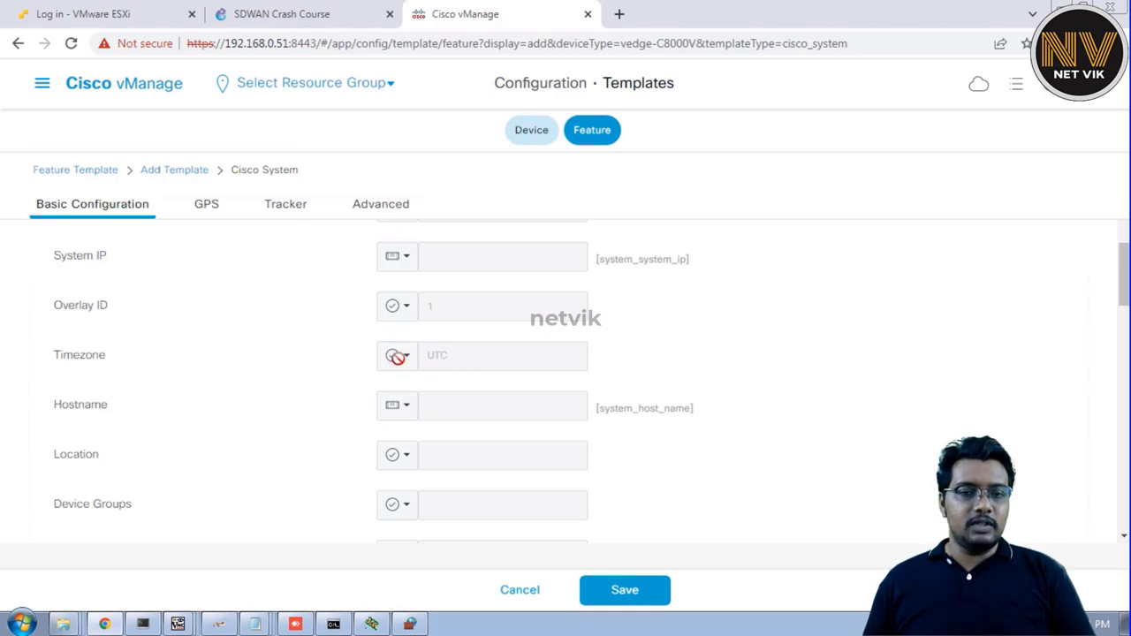
left_click(399, 362)
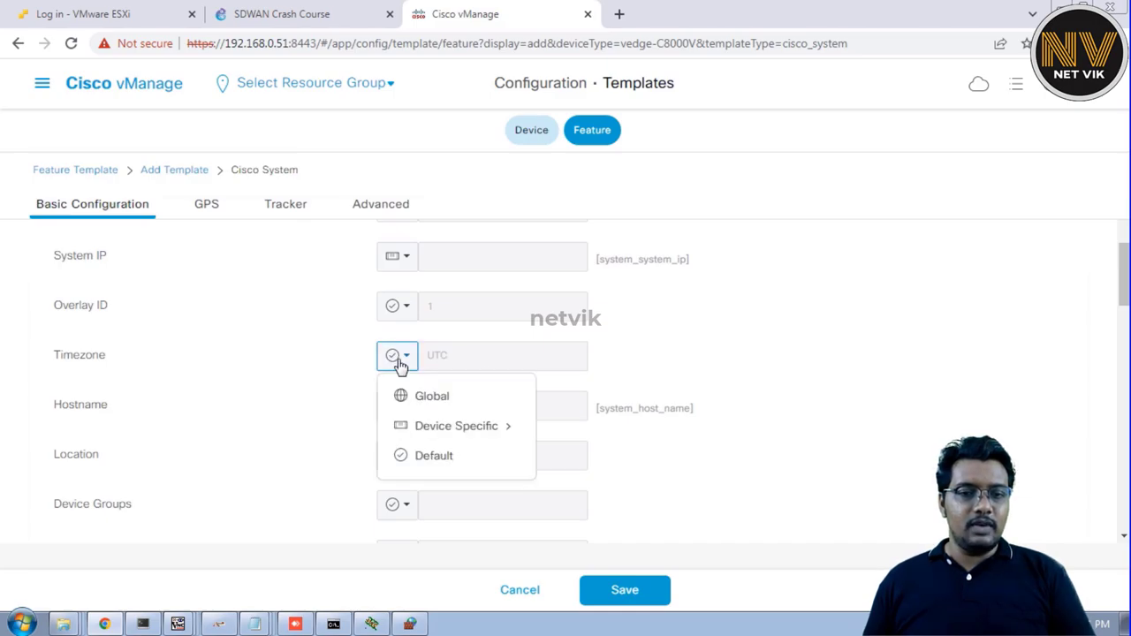
left_click(456, 395)
left_click(485, 357)
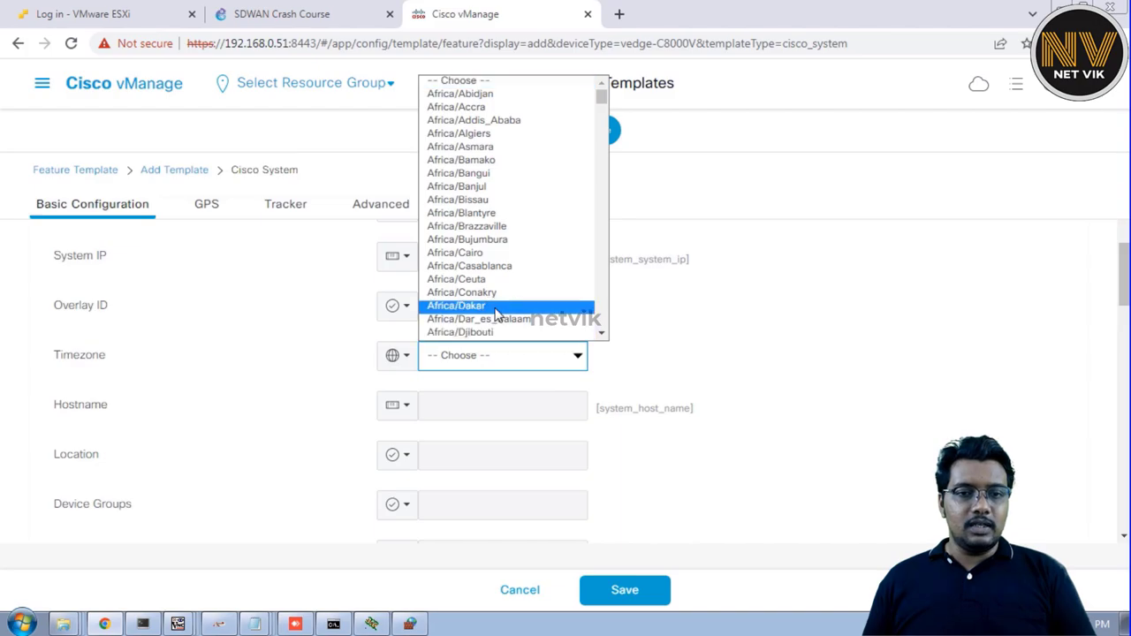
scroll(499, 315, "down", 5)
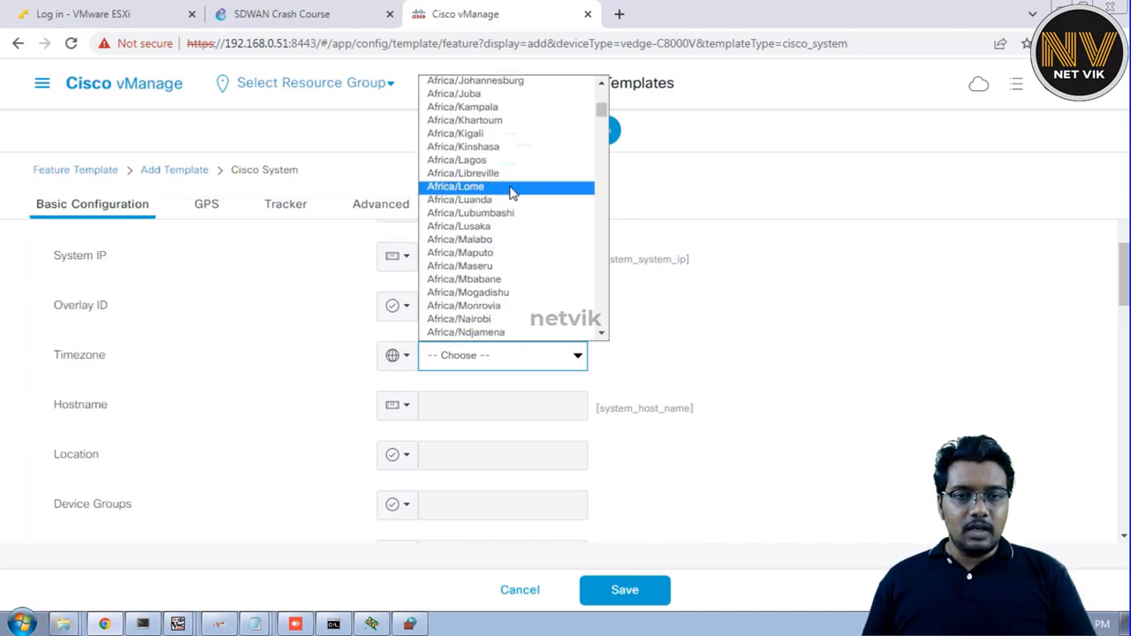
scroll(509, 190, "down", 4)
scroll(511, 193, "down", 5)
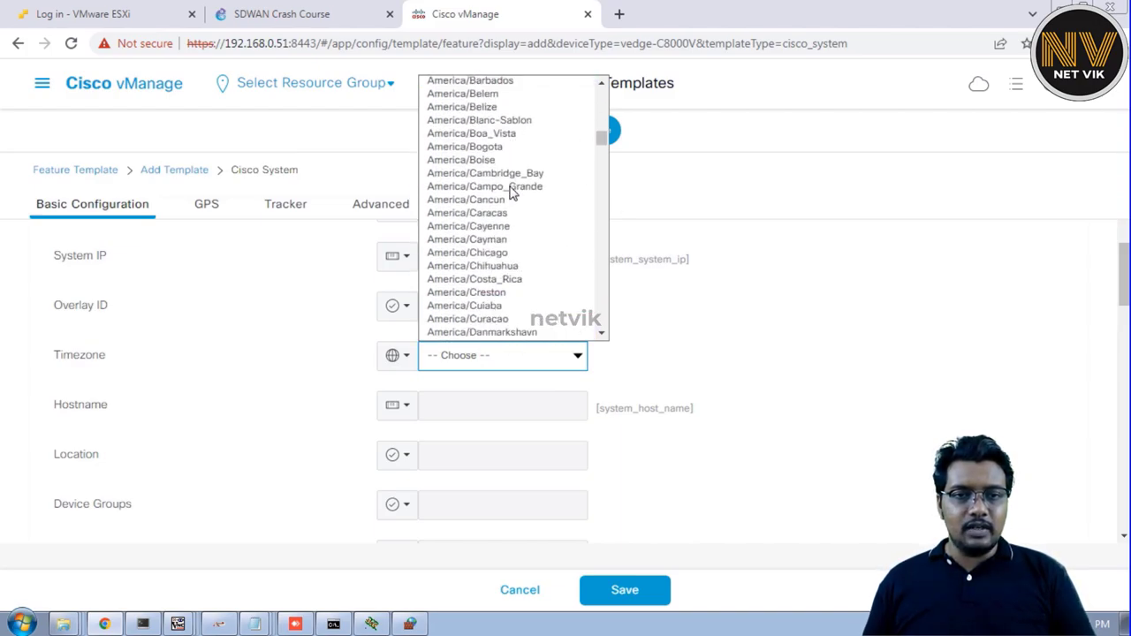
scroll(510, 192, "down", 10)
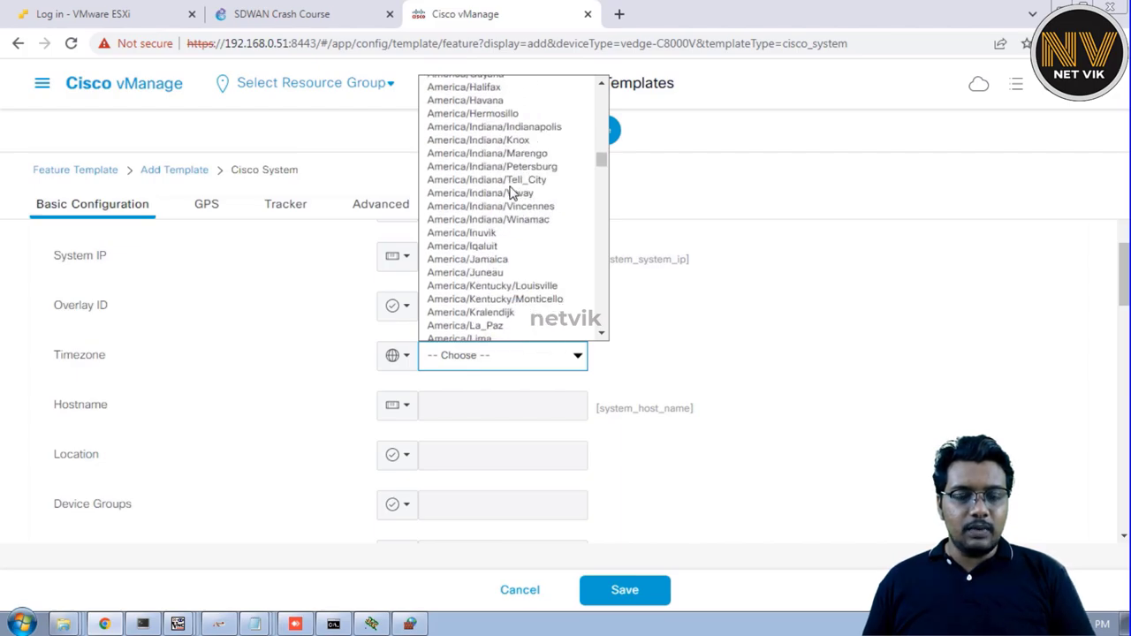
scroll(511, 193, "down", 15)
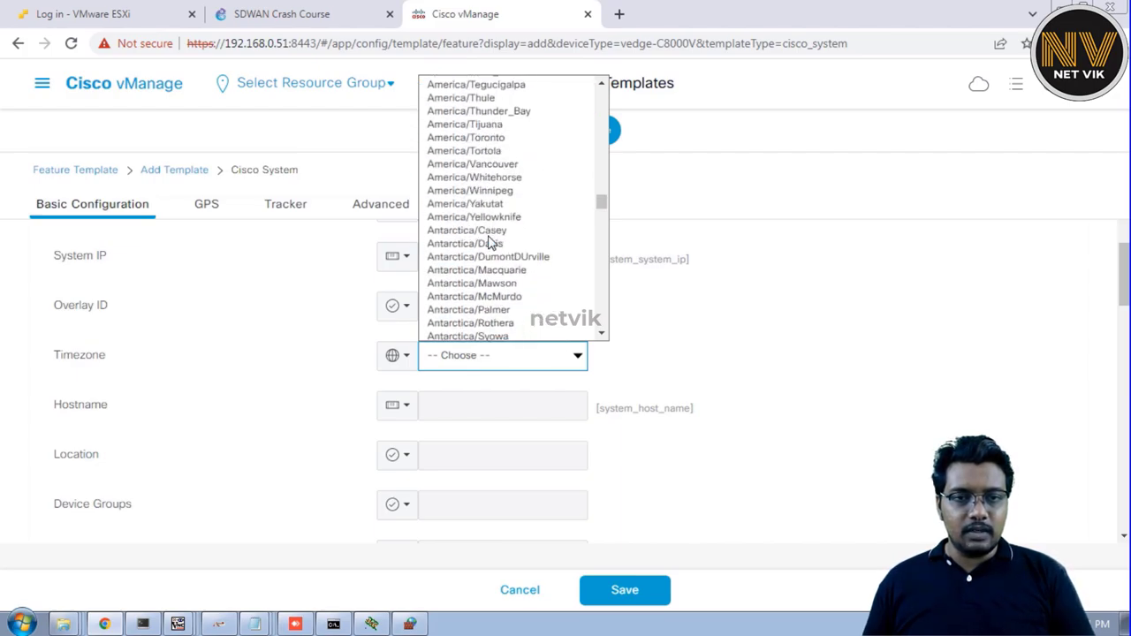
scroll(491, 243, "down", 20)
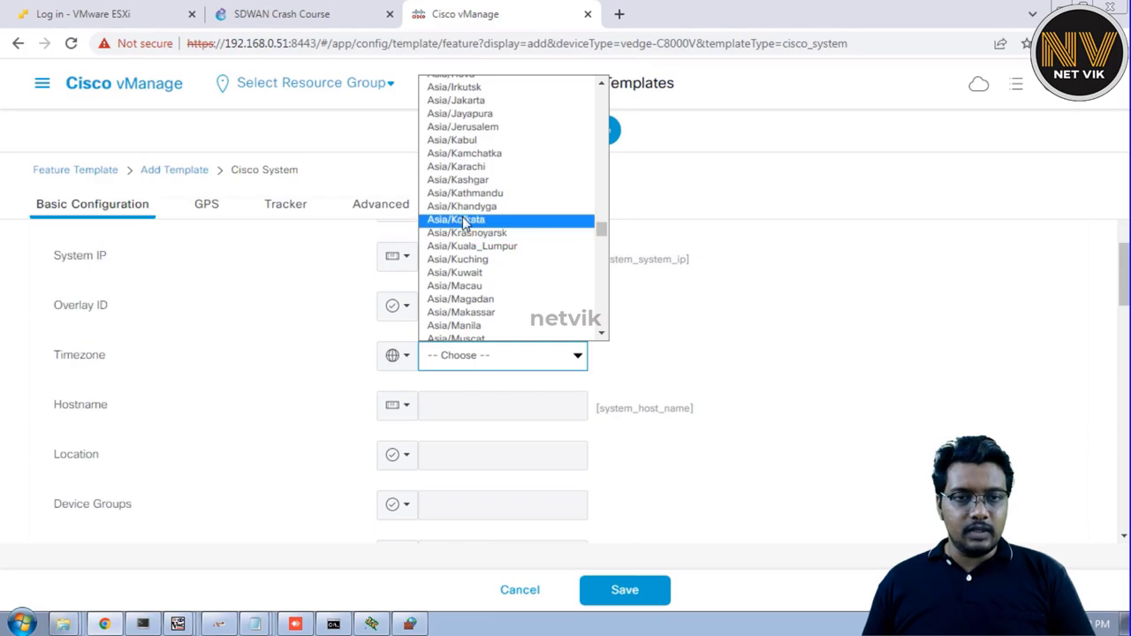
left_click(461, 221)
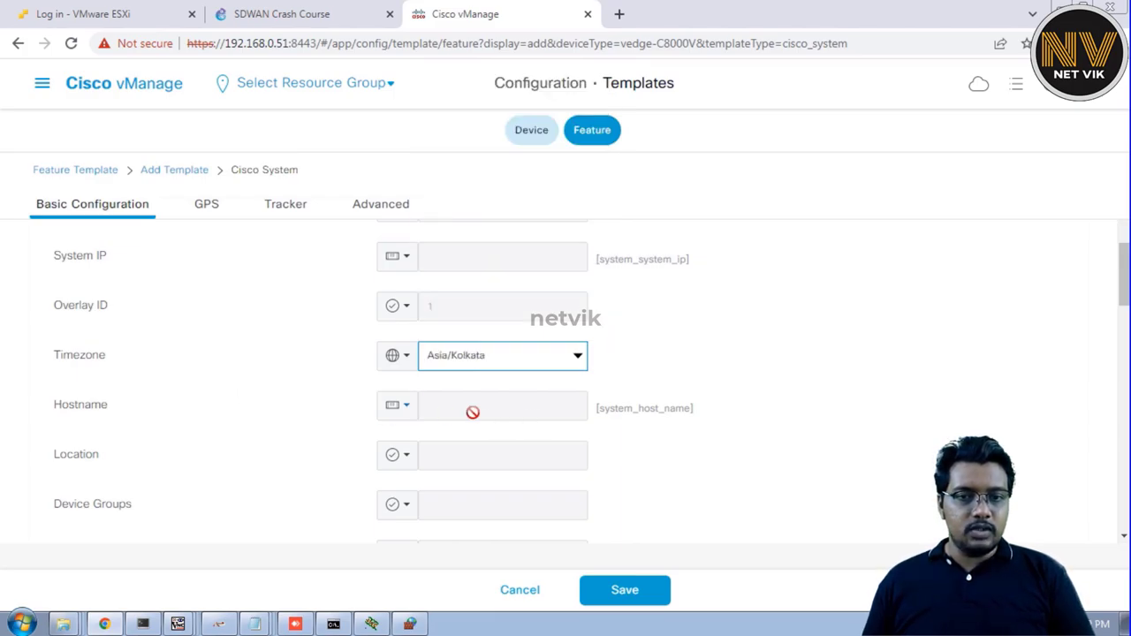
Make Location a device-specific variable (system_location)
scroll(536, 406, "down", 1)
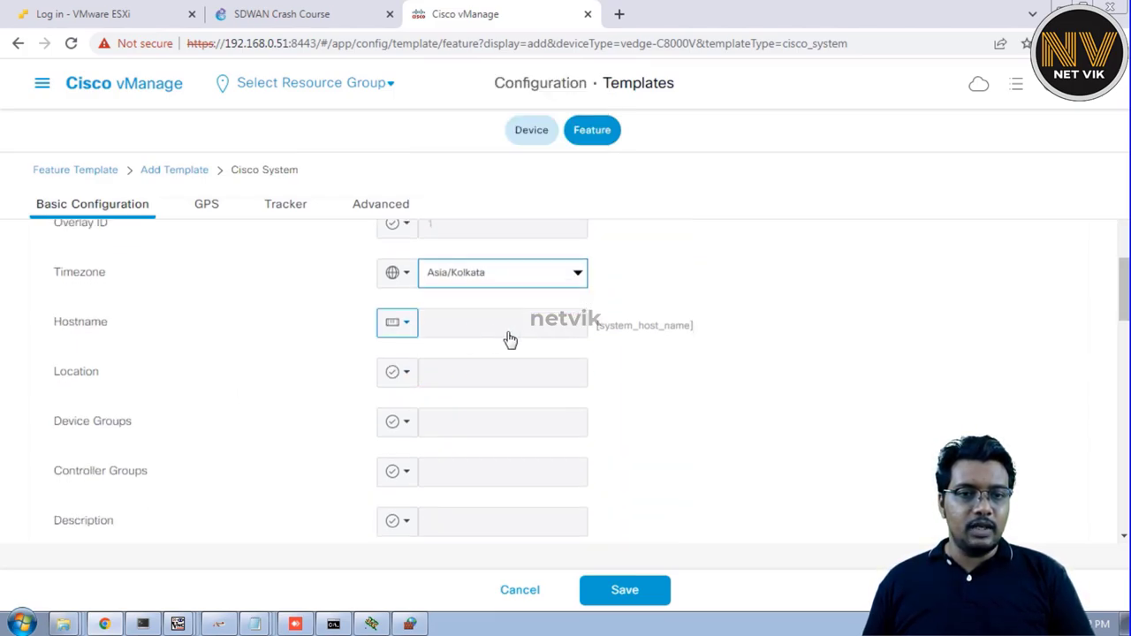
left_click(404, 372)
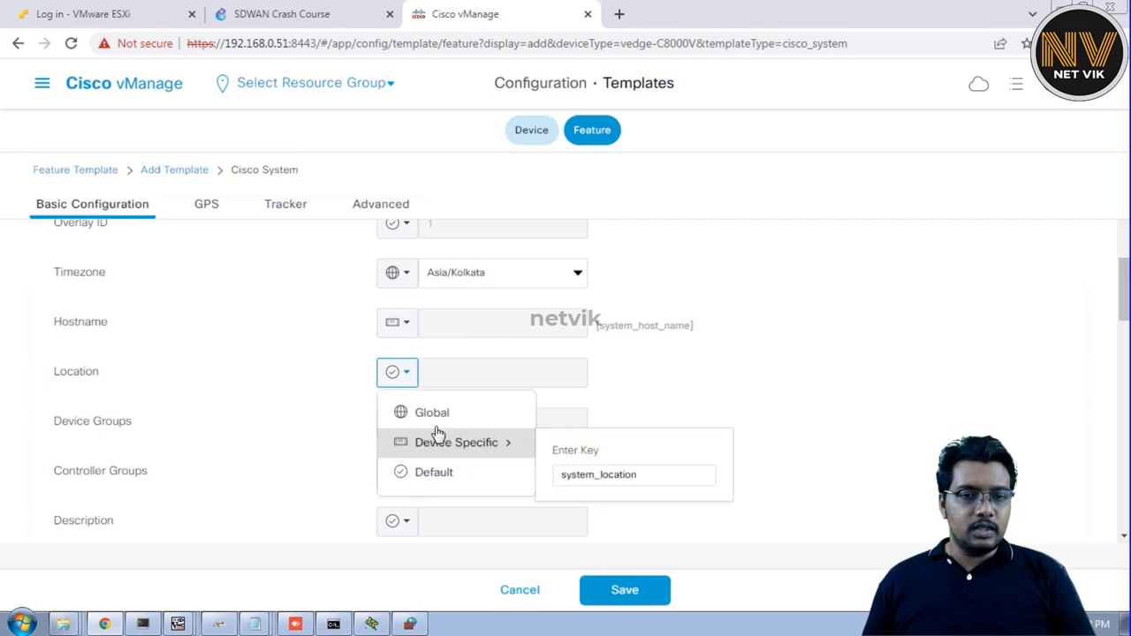
left_click(435, 446)
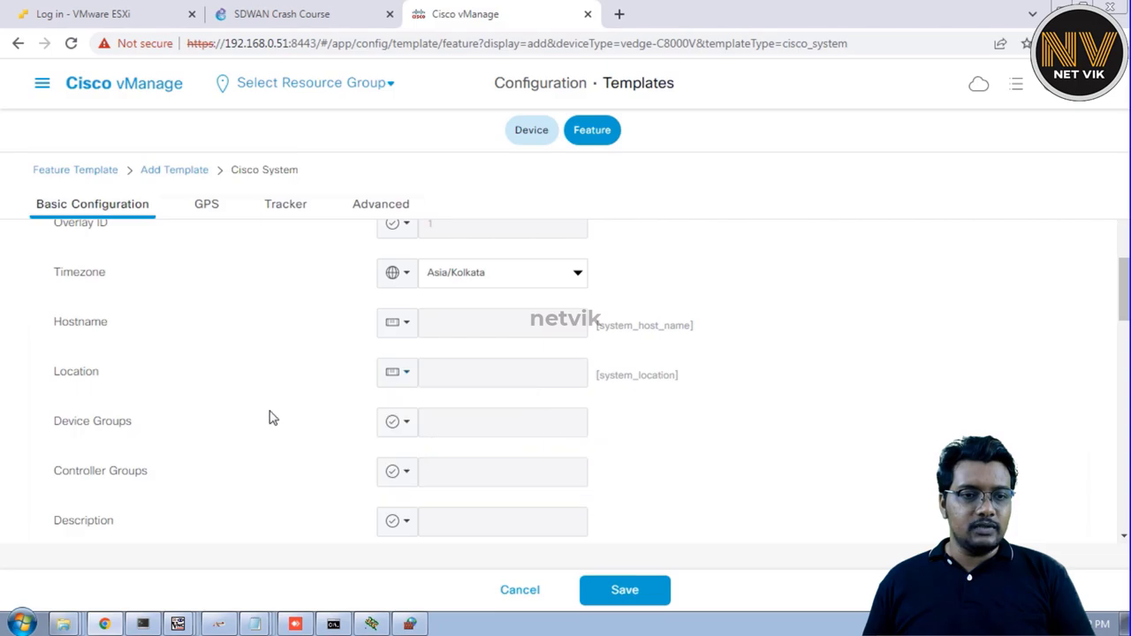
Set the Console Baud Rate to 9600
scroll(270, 417, "down", 2)
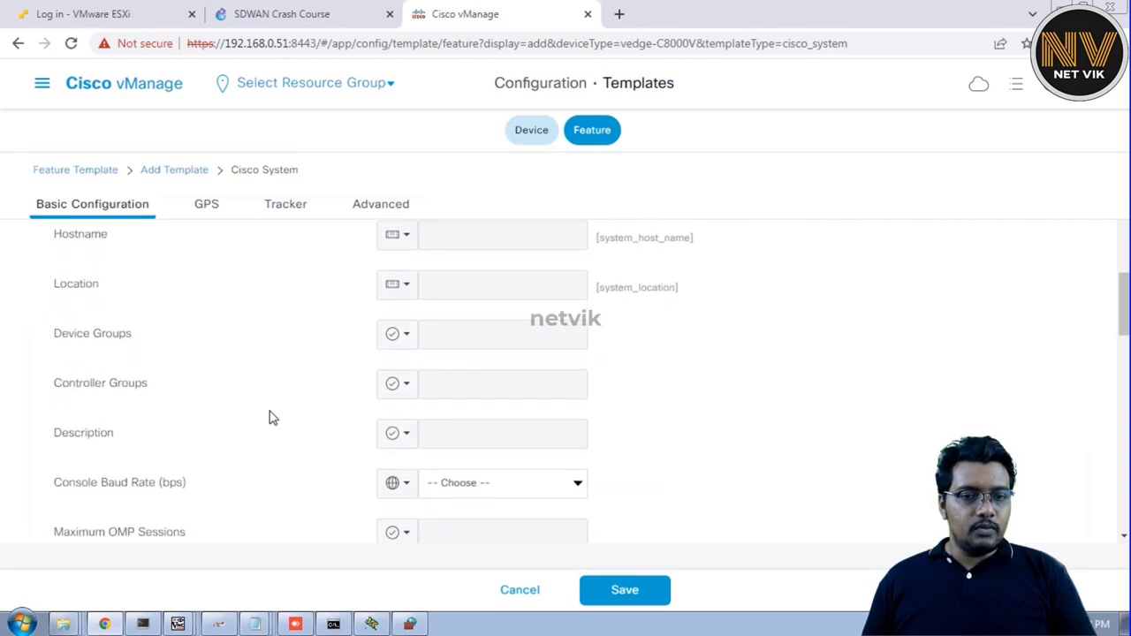
scroll(272, 417, "down", 2)
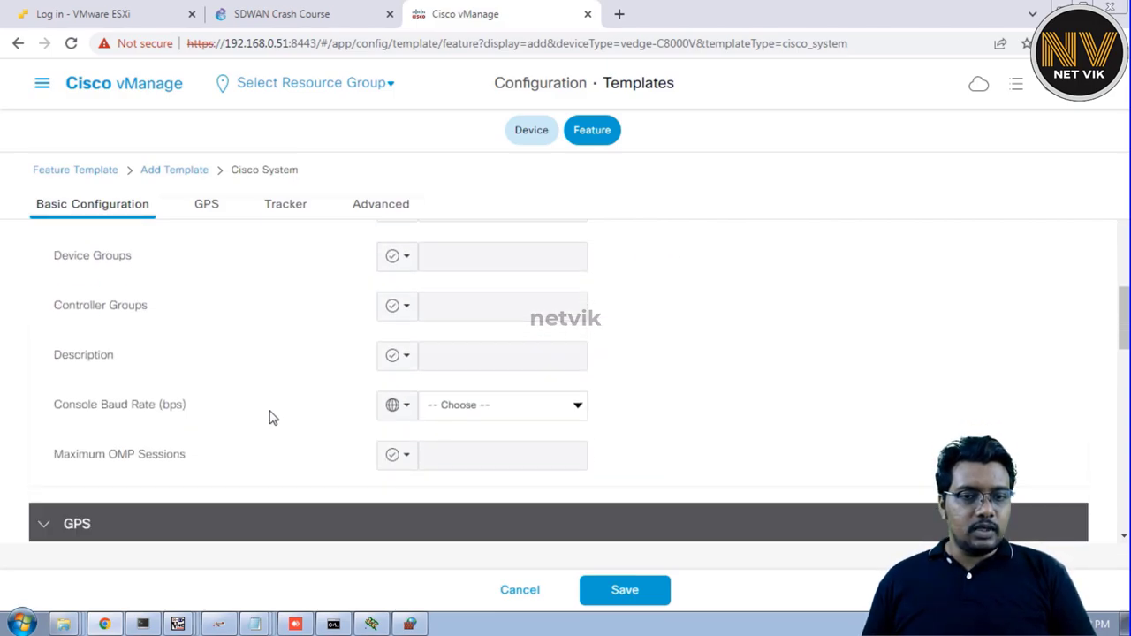
left_click(495, 410)
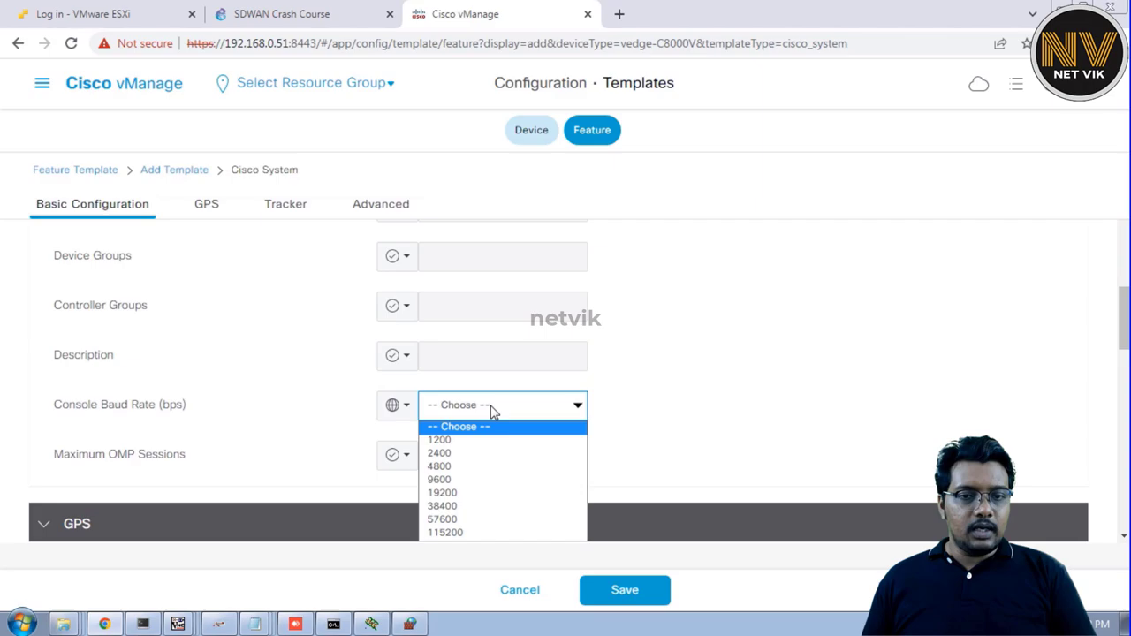
left_click(451, 479)
scroll(285, 398, "down", 2)
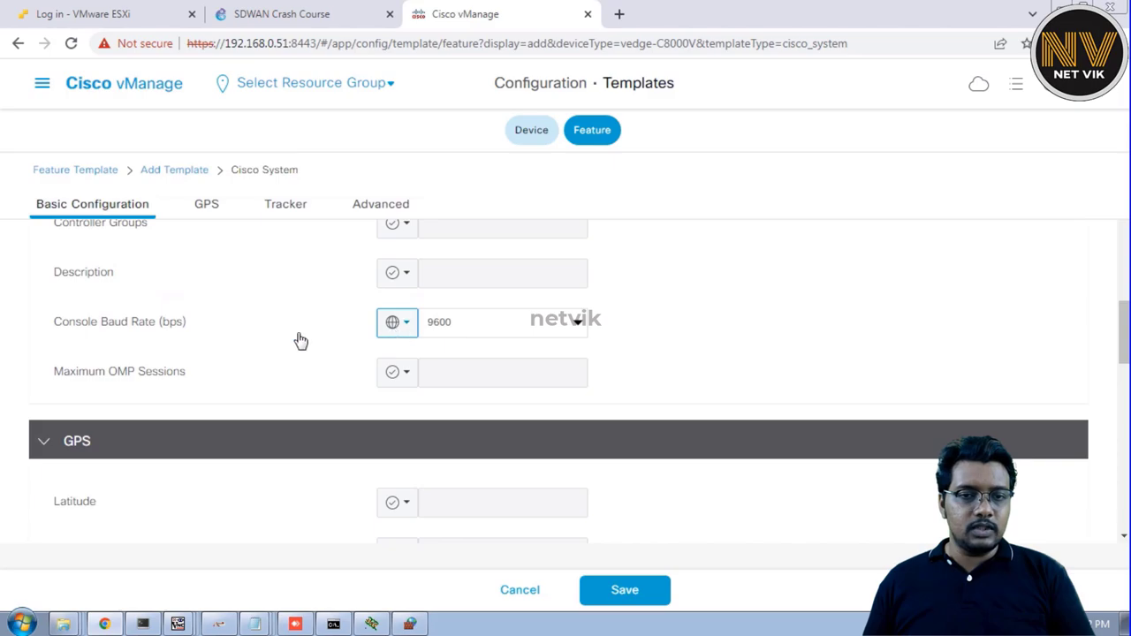
Under Advanced, make Port Hopping a device-specific variable (system_port_hop)
scroll(275, 345, "down", 4)
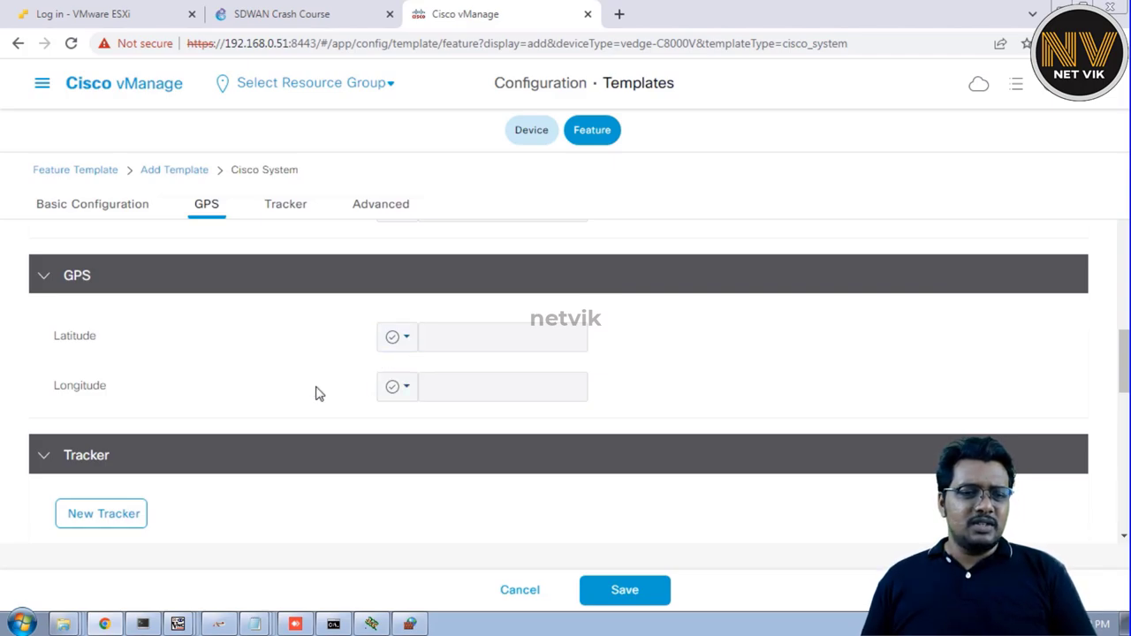
scroll(316, 393, "down", 2)
scroll(316, 392, "down", 4)
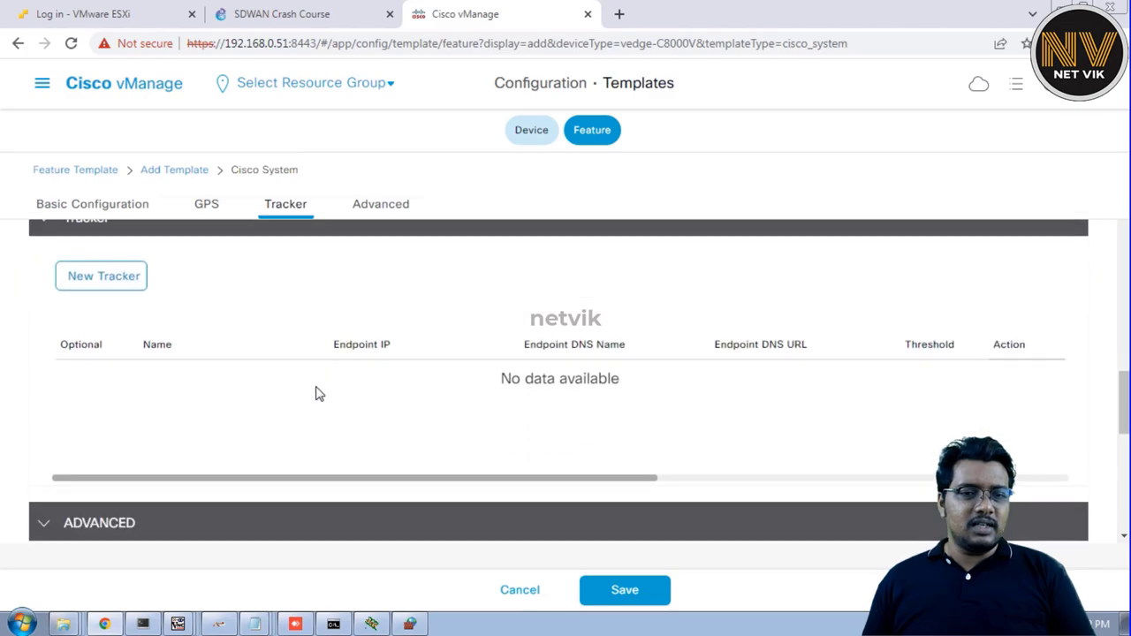
scroll(318, 394, "down", 1)
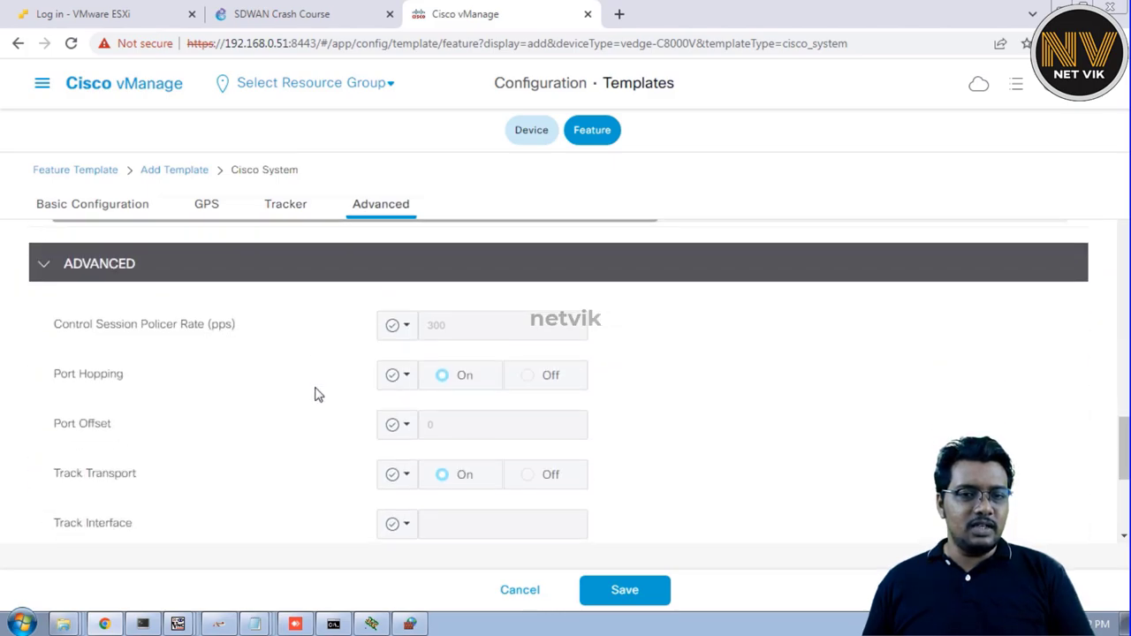
scroll(177, 367, "down", 1)
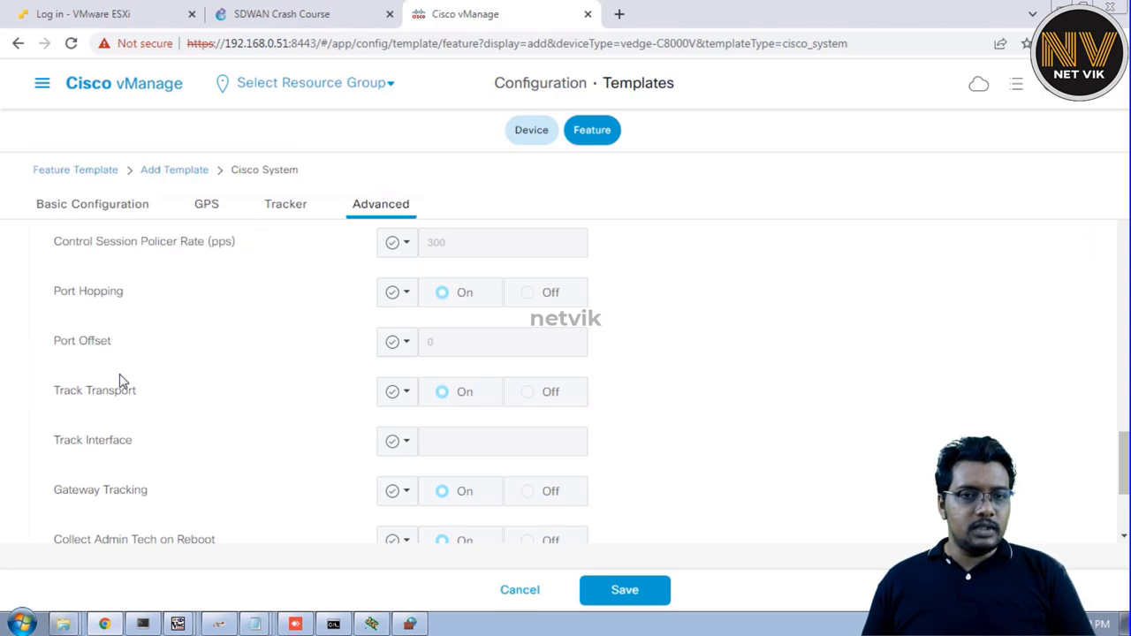
left_click(406, 294)
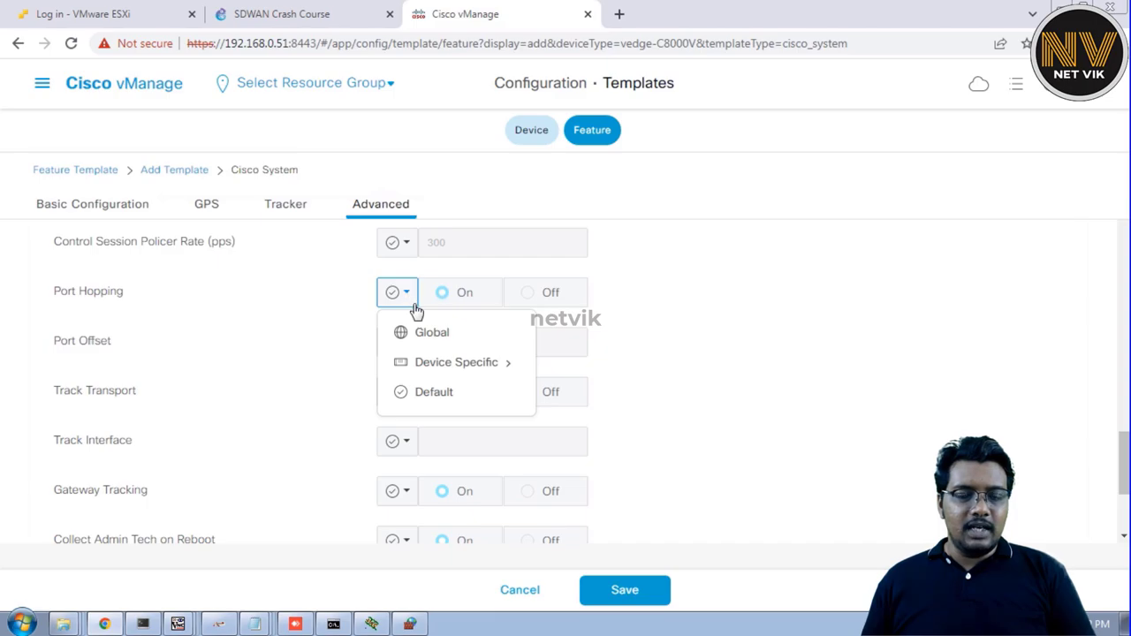
left_click(447, 364)
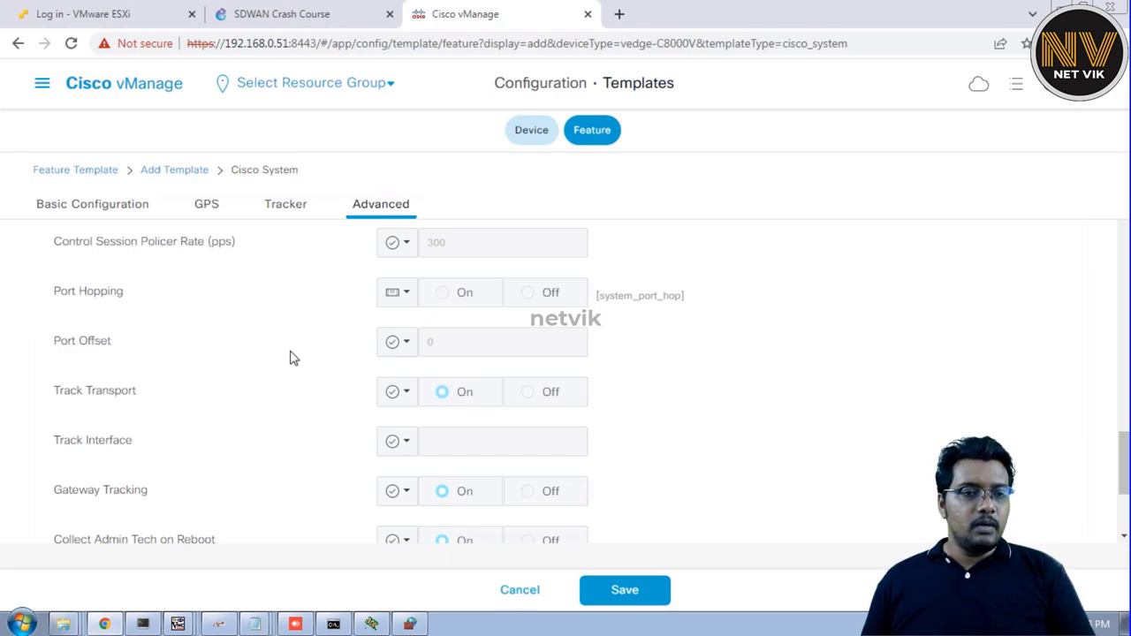
Save the cisco_system template
scroll(293, 358, "down", 1)
scroll(293, 358, "down", 2)
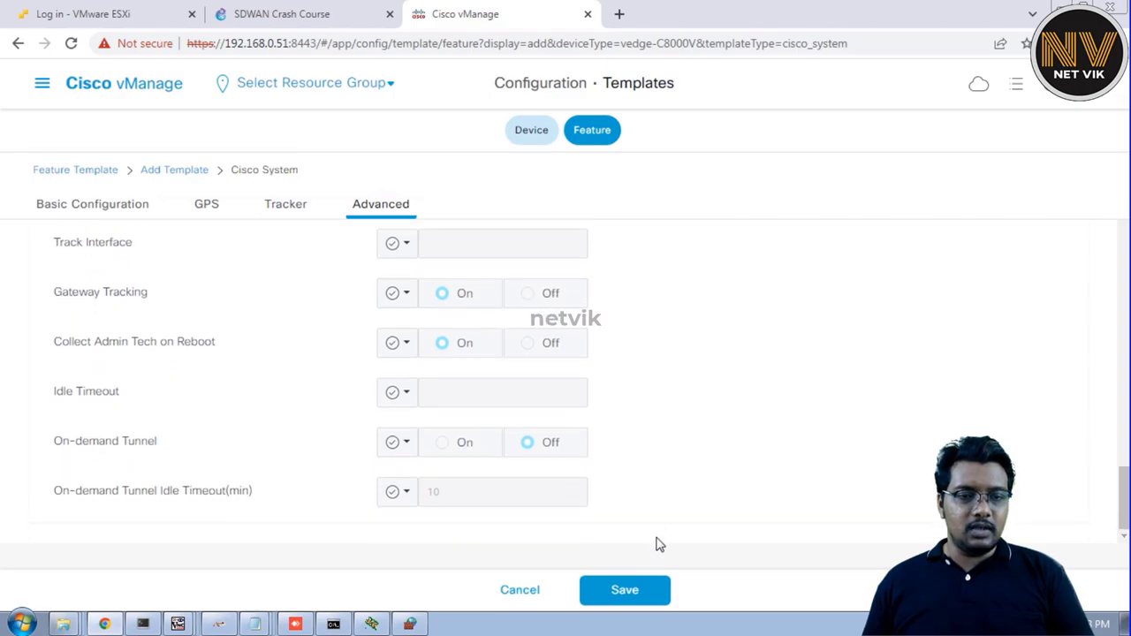
left_click(645, 592)
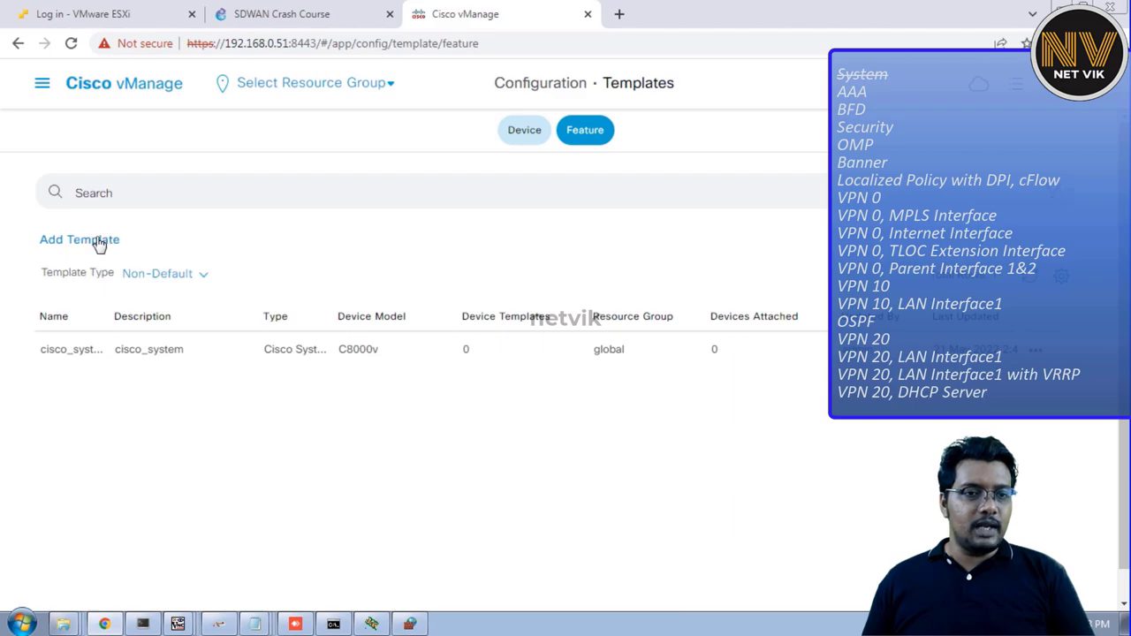
Add another template for the C8000v model, choosing the Cisco AAA type
left_click(95, 240)
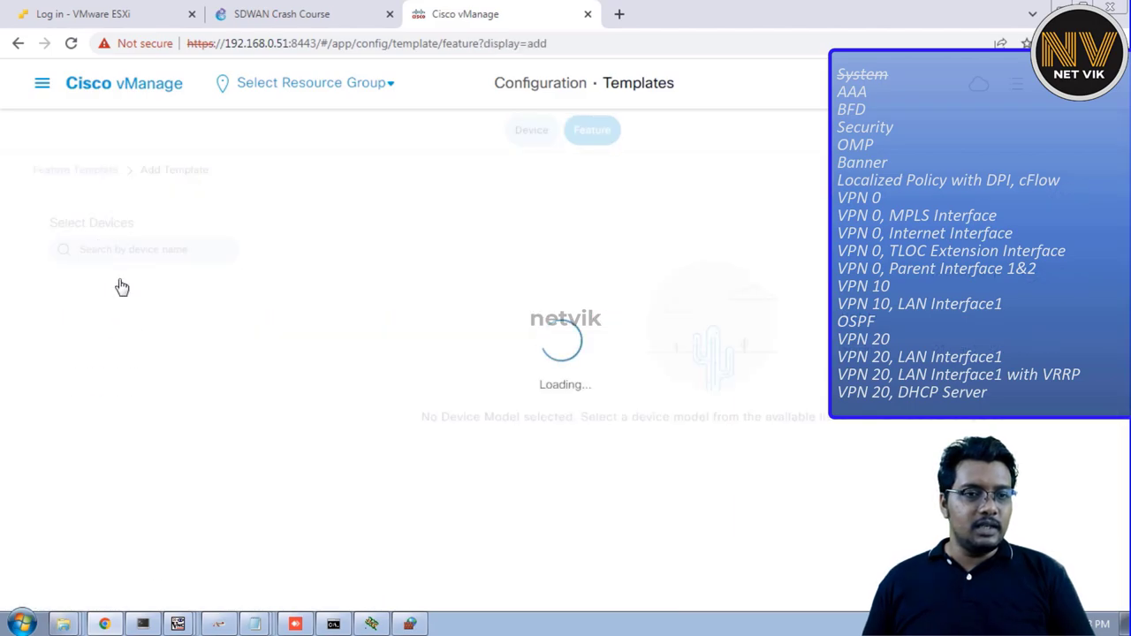
left_click(123, 249)
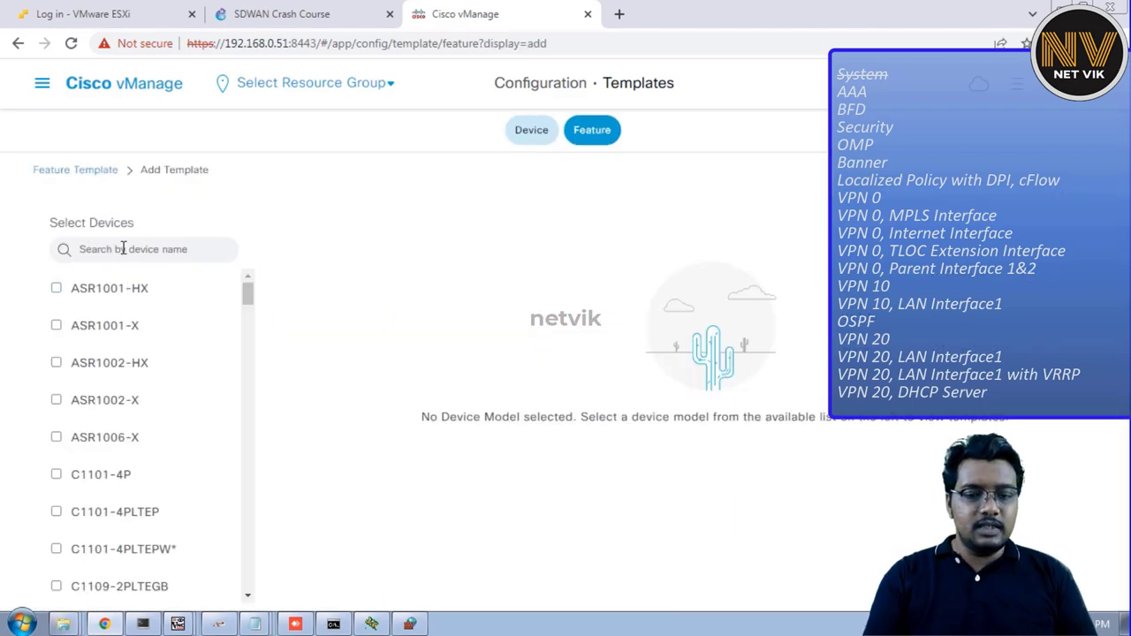
type("8000")
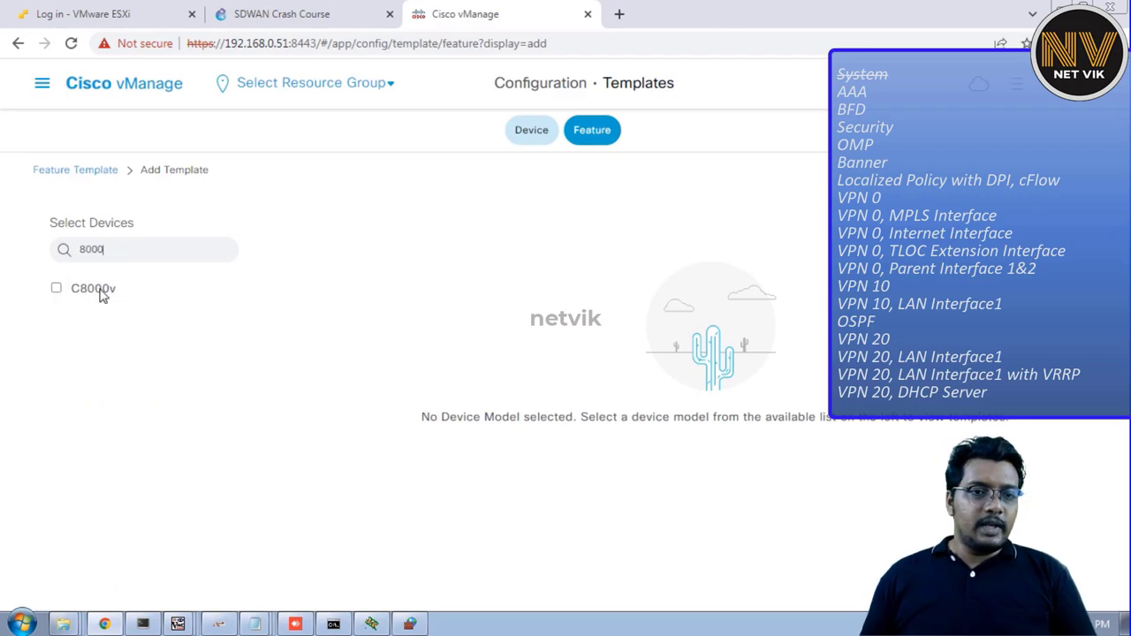
left_click(101, 295)
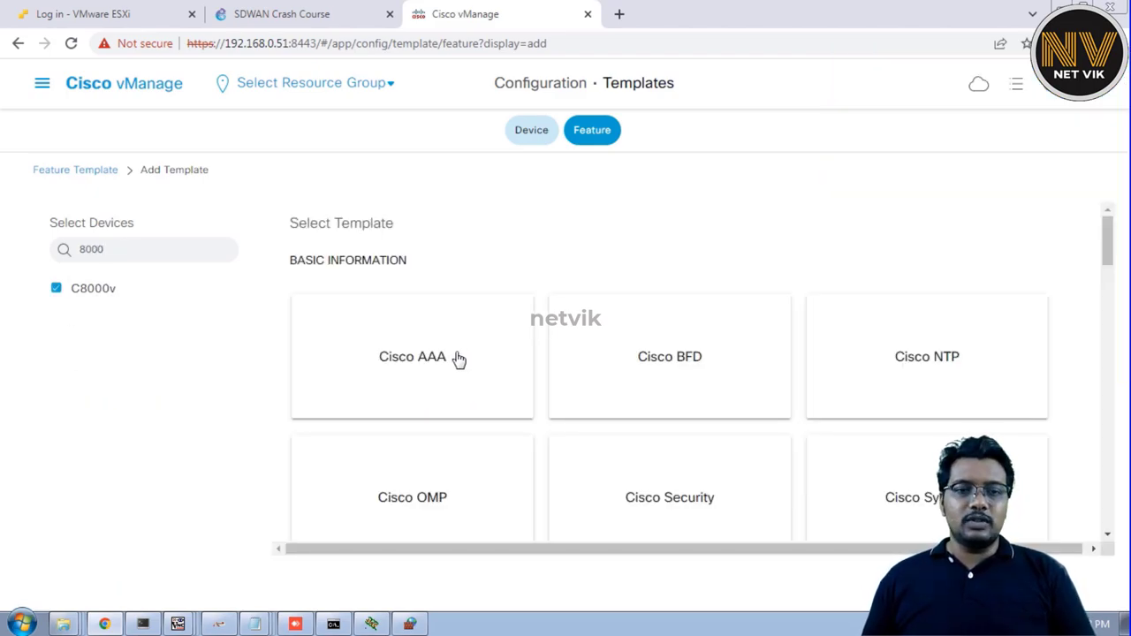
left_click(458, 358)
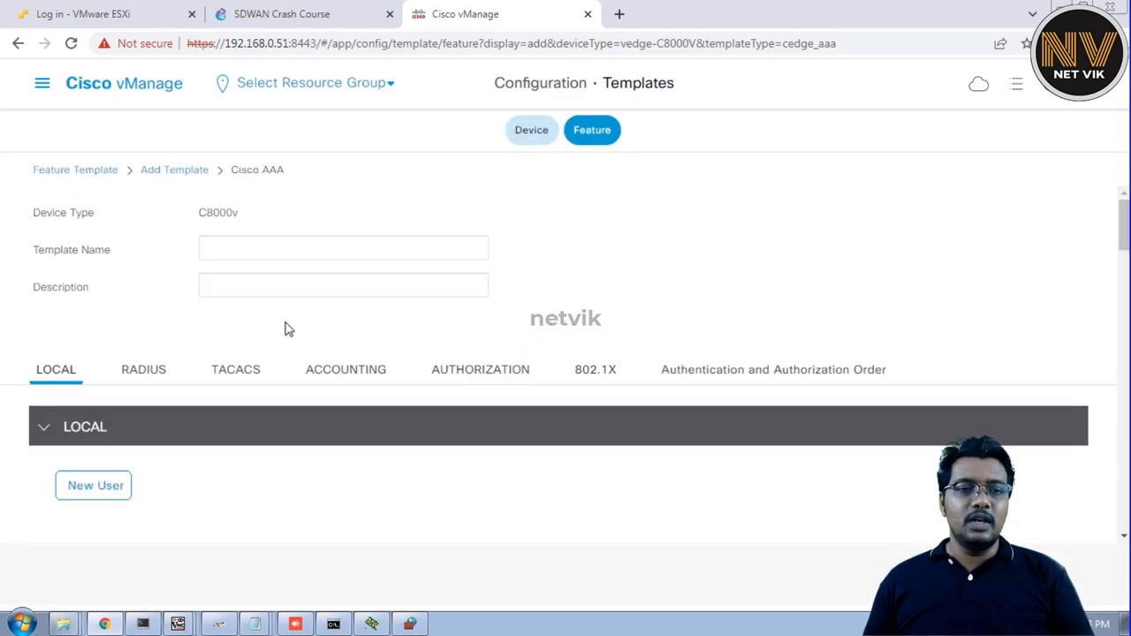
Enter cisco_aaa as the template name and paste it into the description
left_click(275, 248)
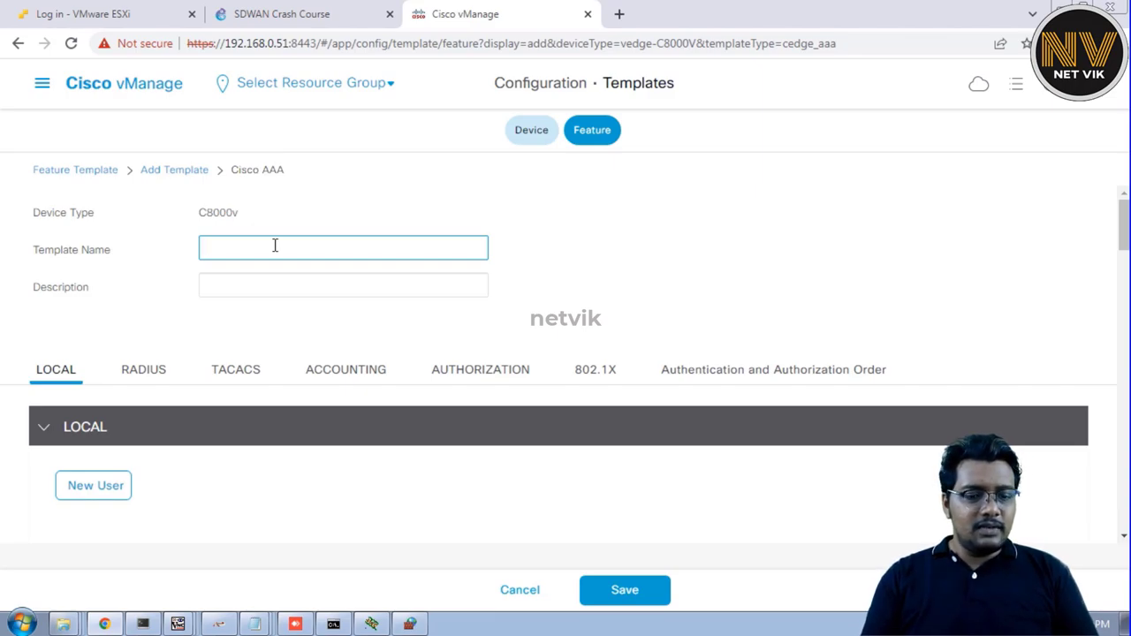
type("c")
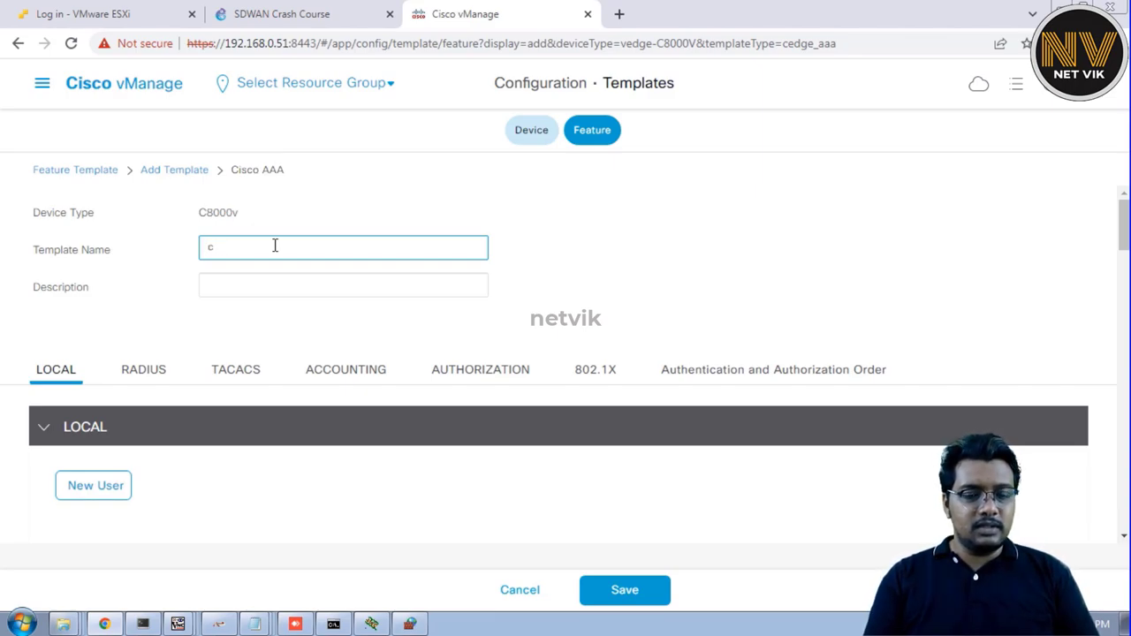
type("uscisco_aaa")
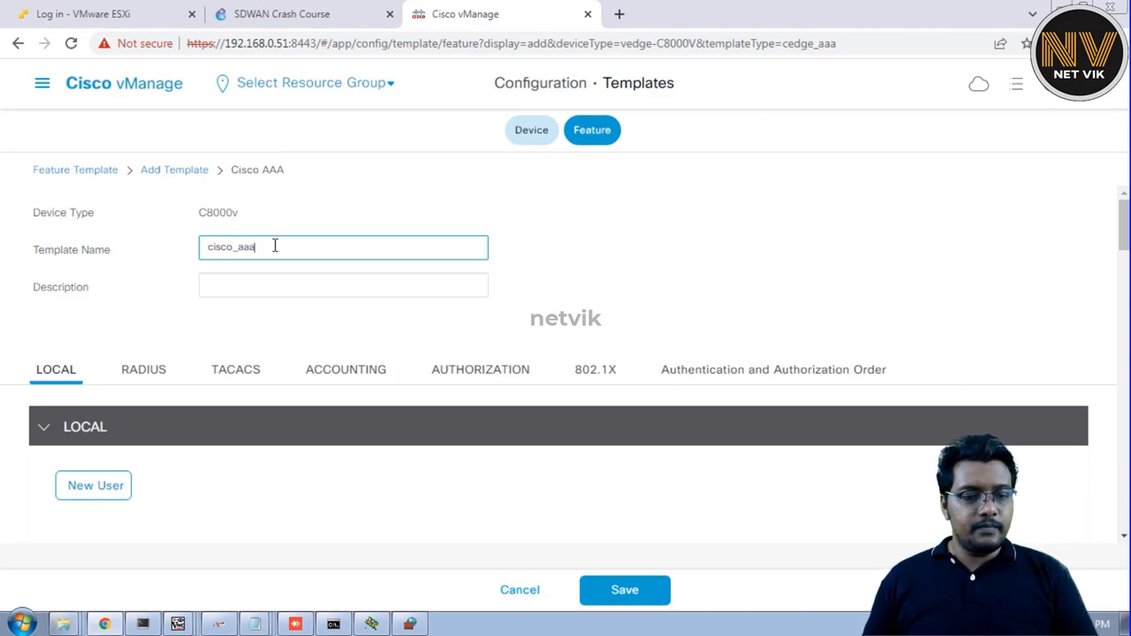
key("ctrl+a")
key("ctrl+c")
left_click(256, 282)
key("ctrl+v")
Give the local admin user a new password, confirm it, and save the user changes
scroll(250, 326, "down", 2)
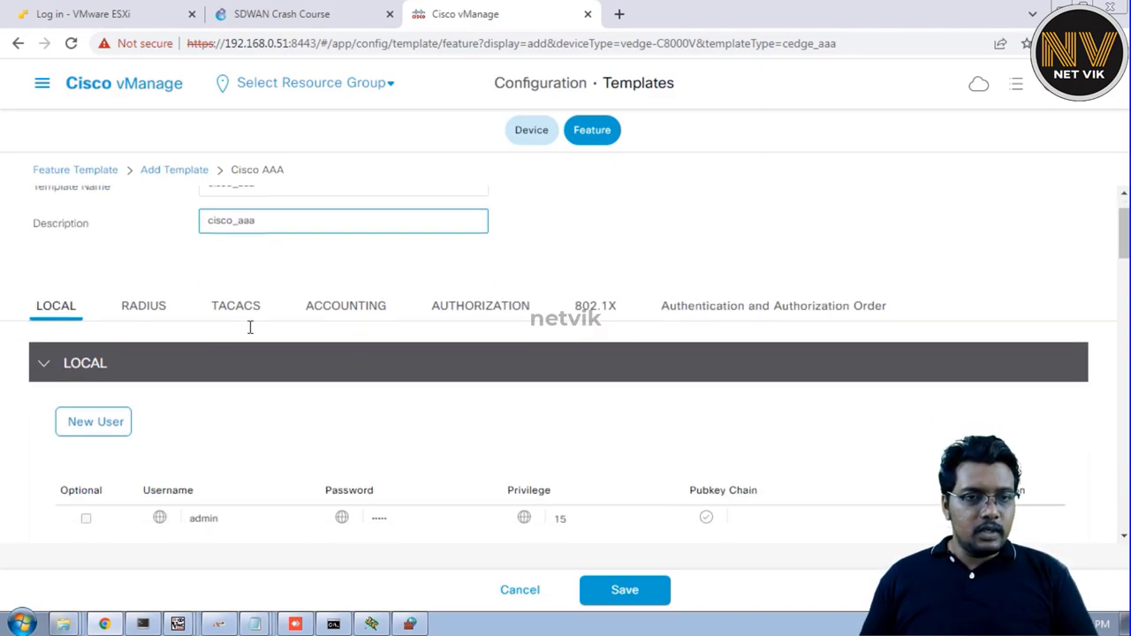
scroll(249, 333, "down", 1)
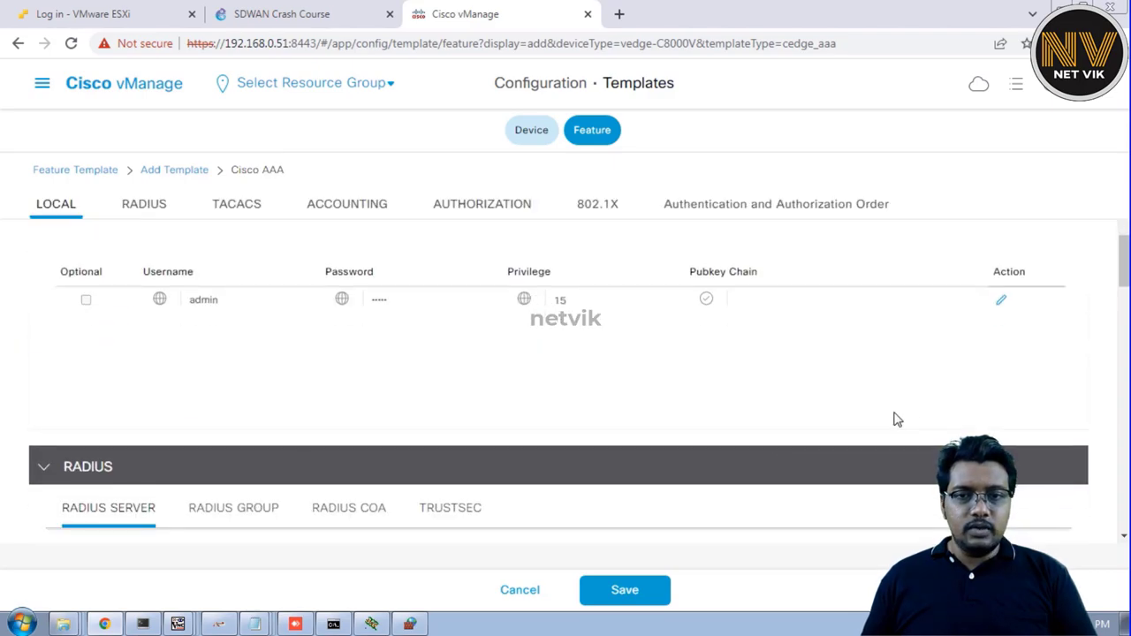
left_click(1003, 302)
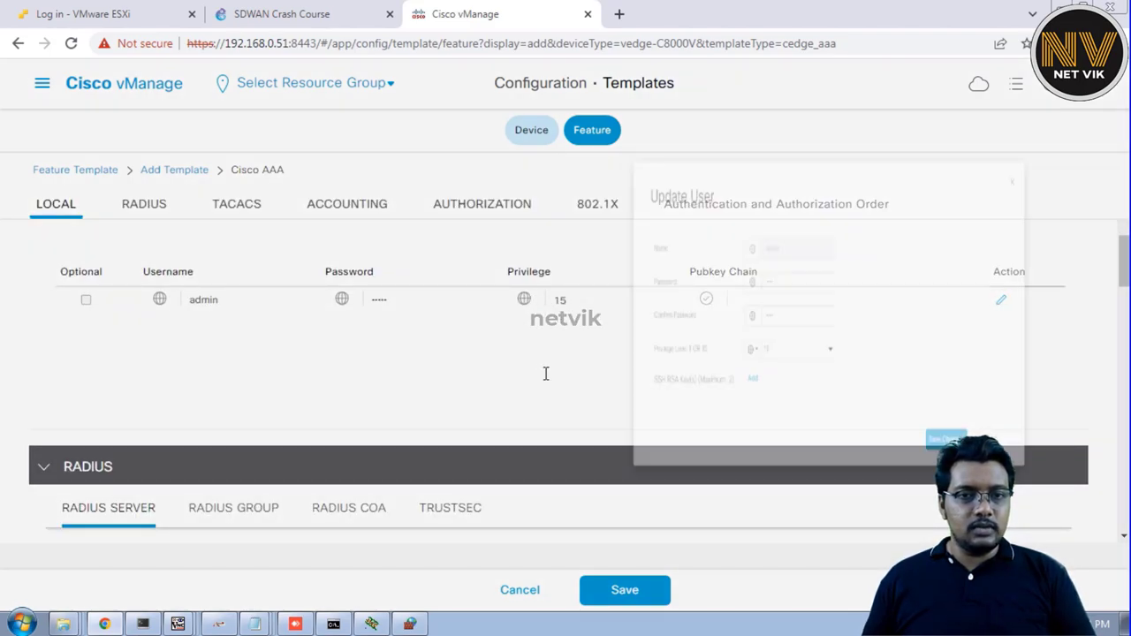
double_click(420, 289)
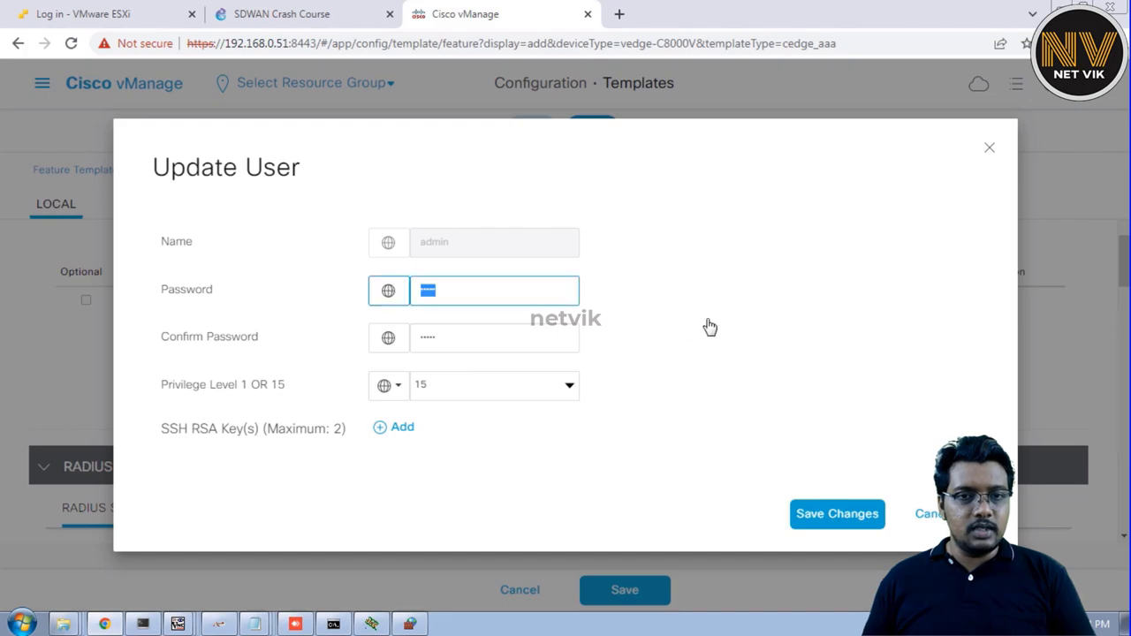
type("admin")
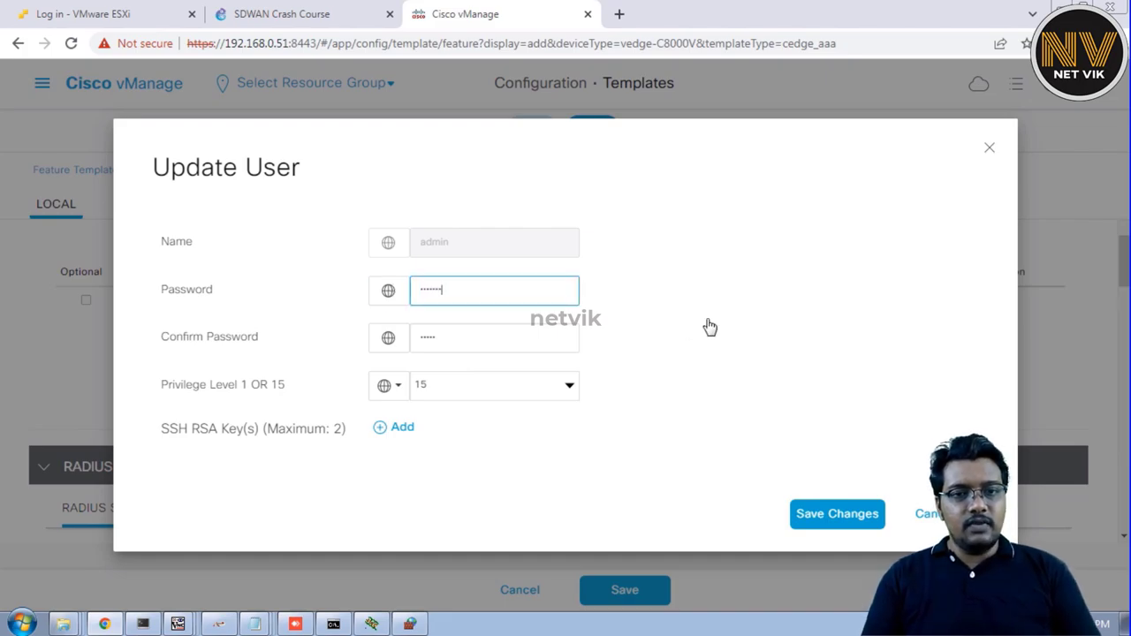
key("Tab")
key("Tab")
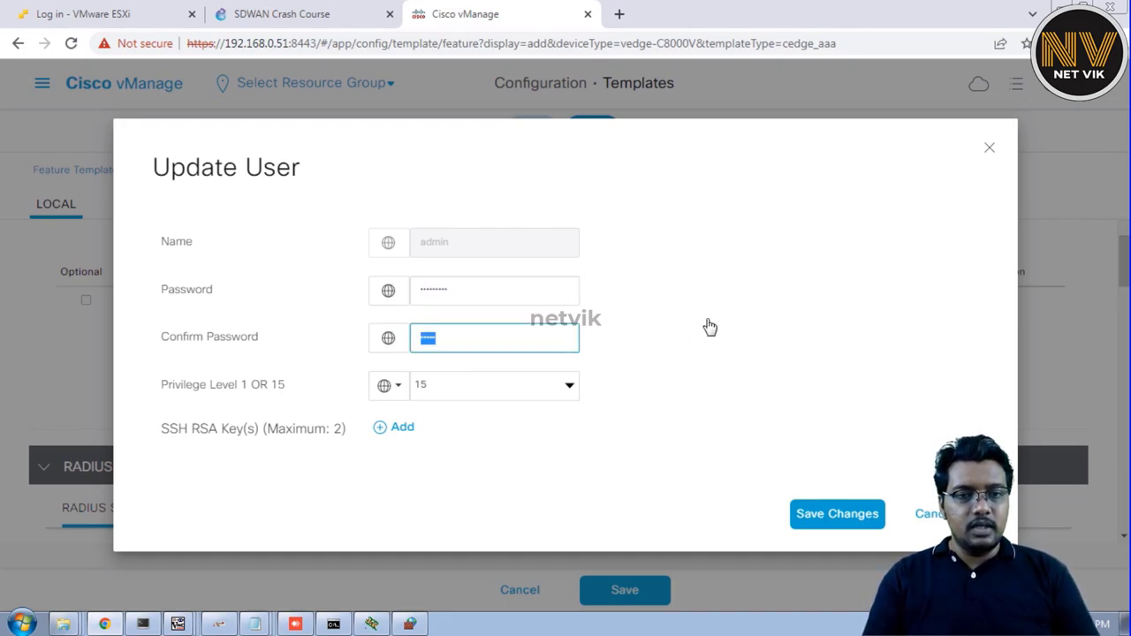
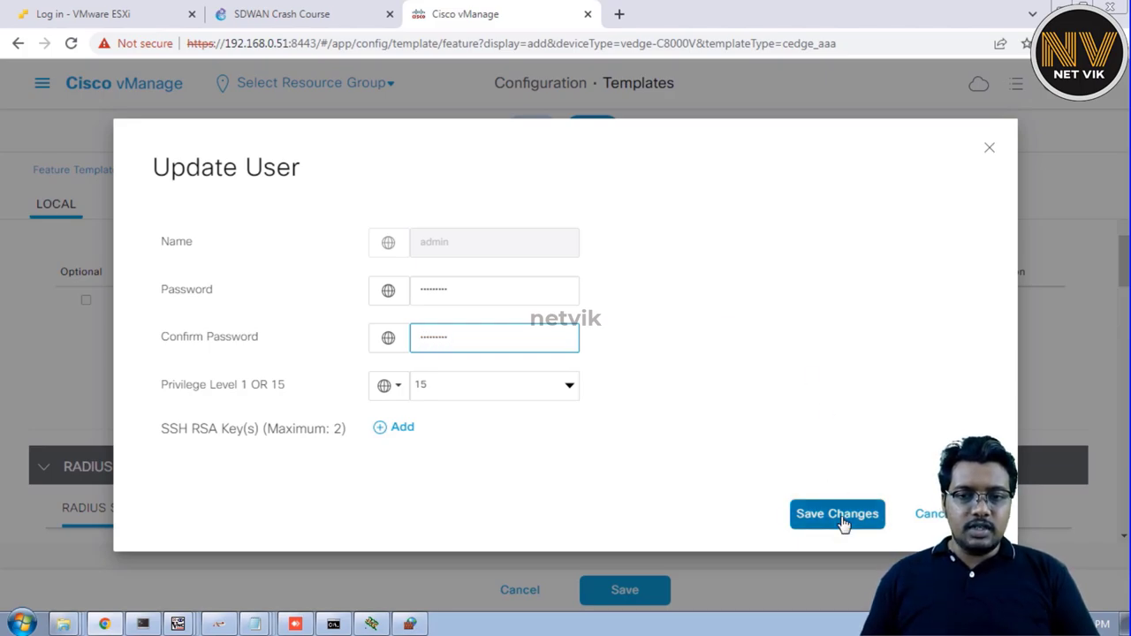
left_click(842, 521)
Set the authentication and authorization server-group priority order to local
scroll(347, 397, "down", 1)
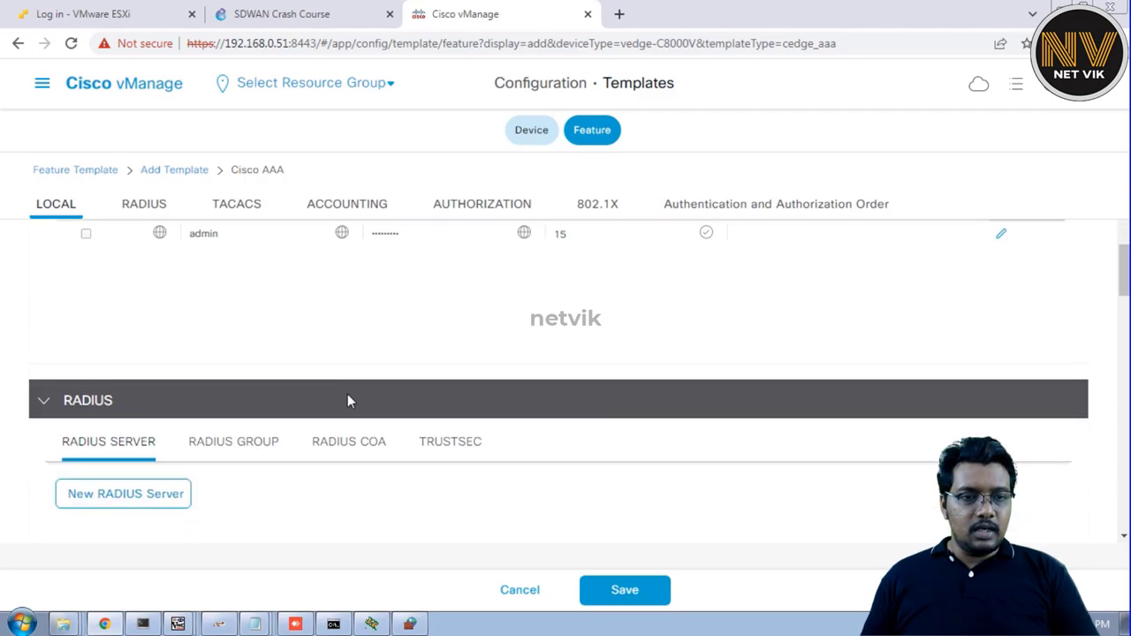
scroll(348, 402, "down", 12)
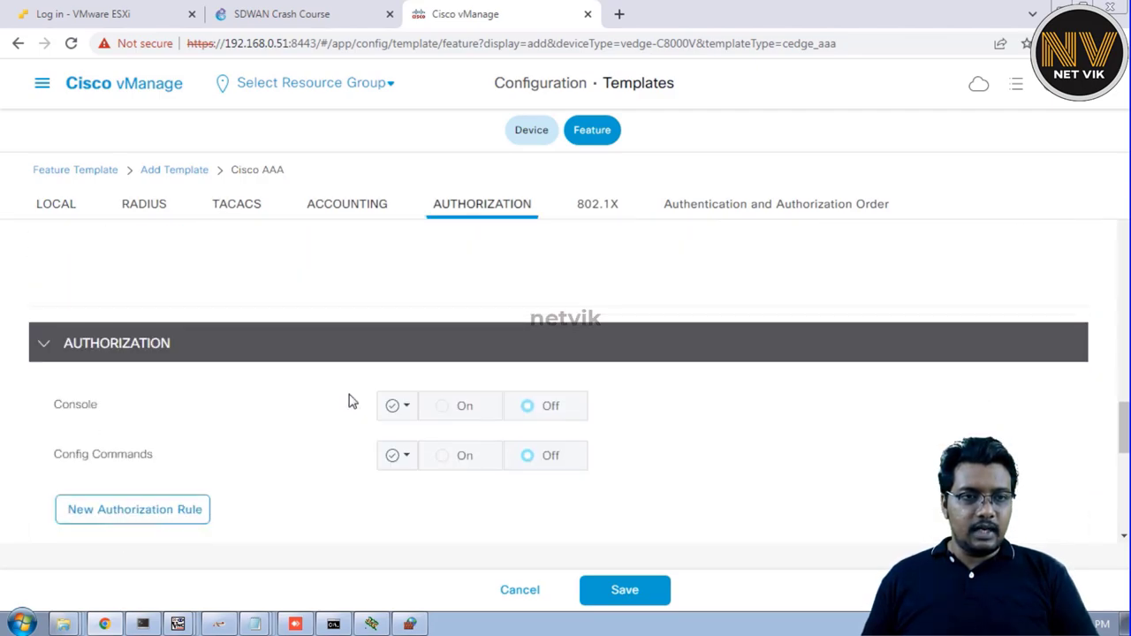
scroll(349, 402, "down", 5)
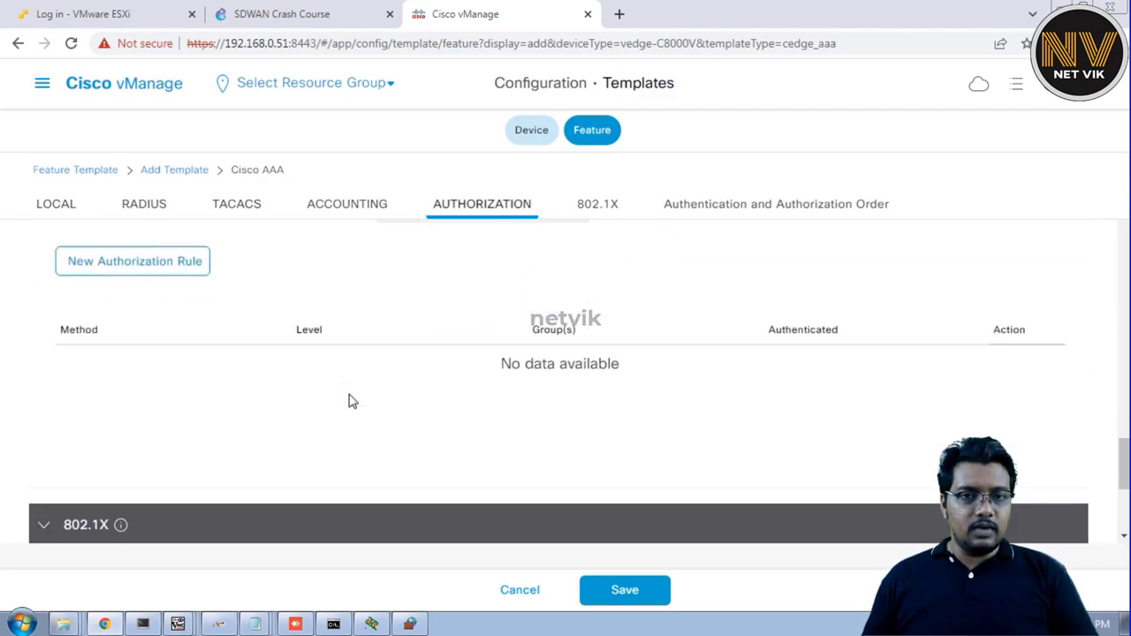
scroll(349, 402, "down", 3)
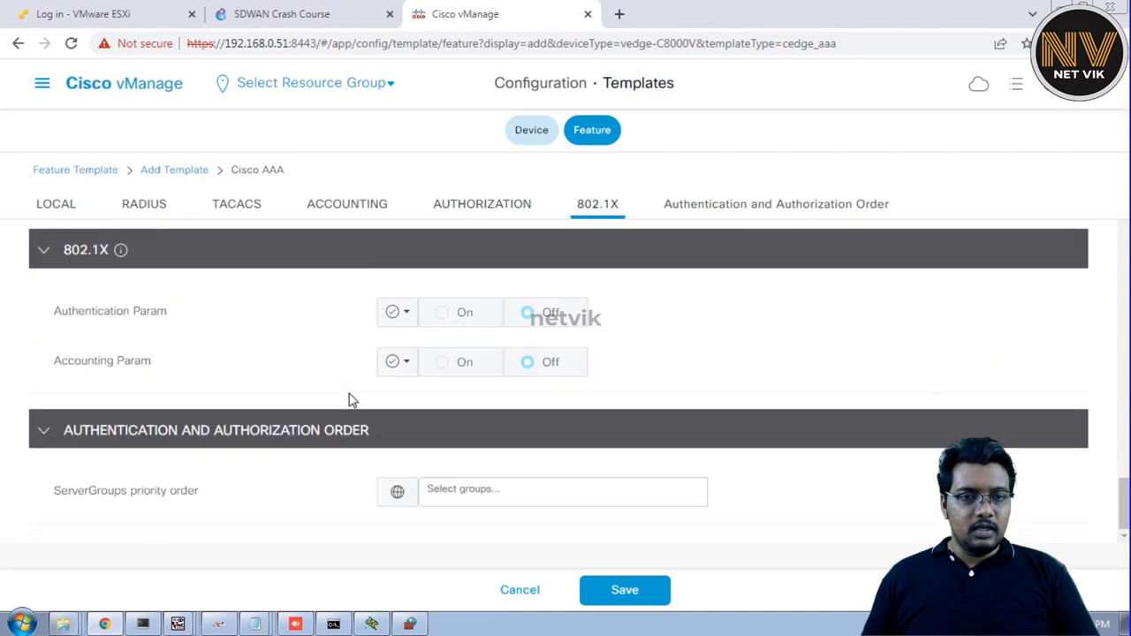
left_click(455, 491)
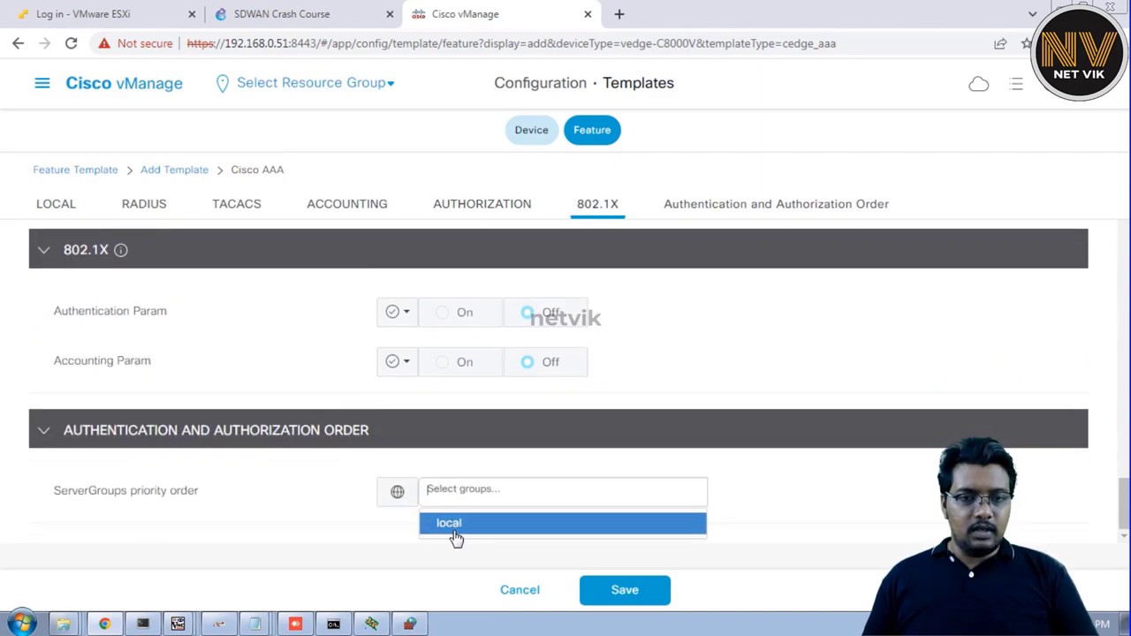
left_click(456, 536)
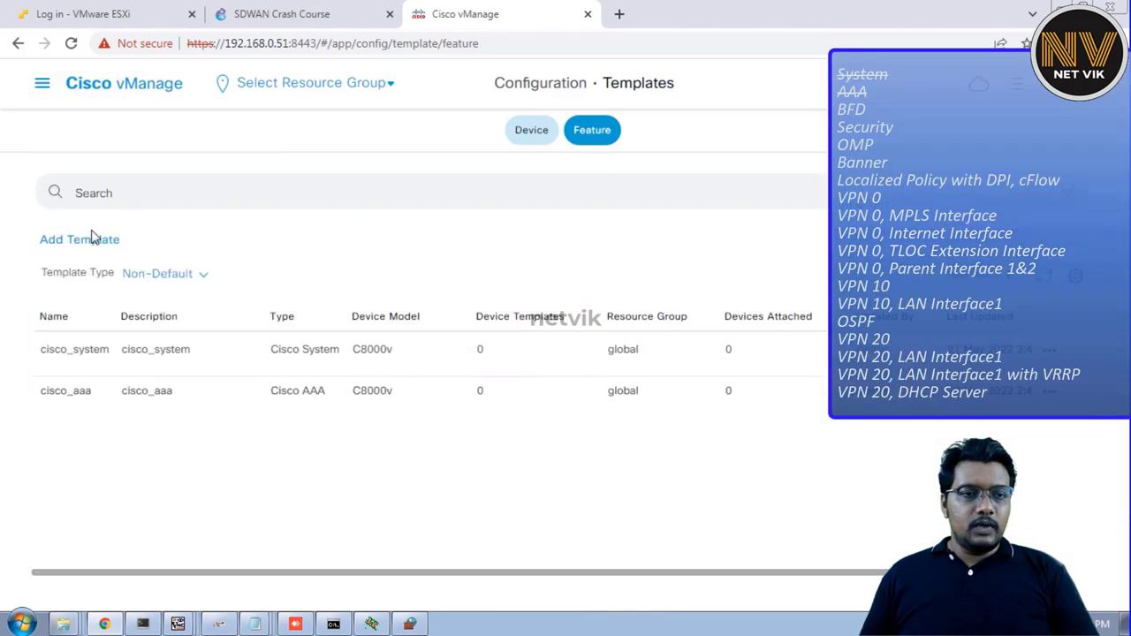
Add a new template for the C8000v model, choosing the Cisco BFD type
left_click(94, 245)
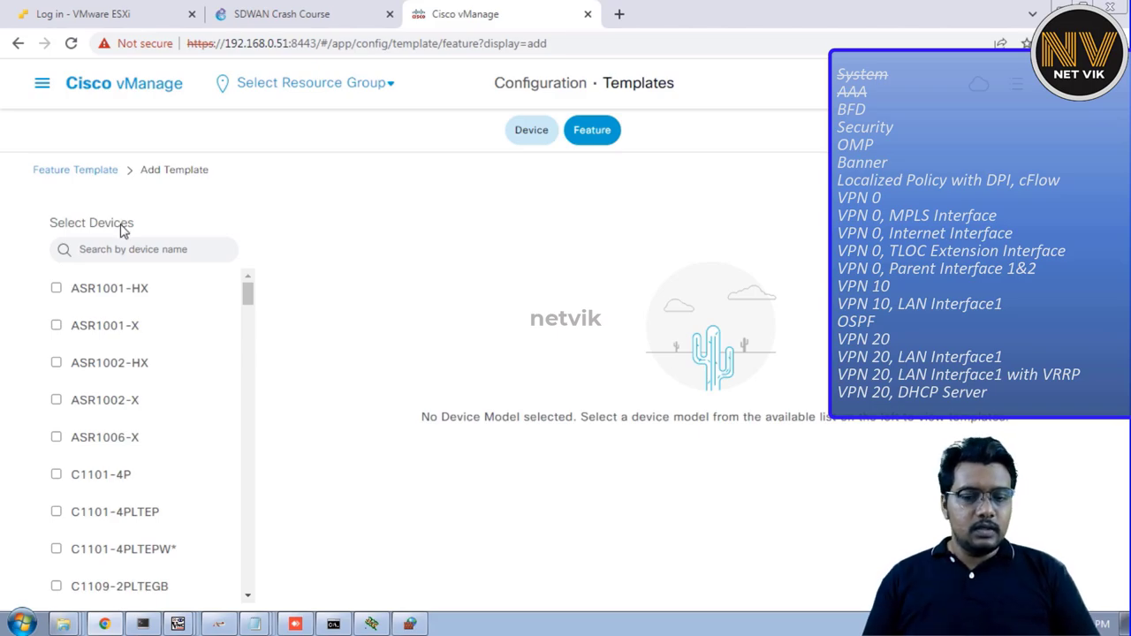
type("8000")
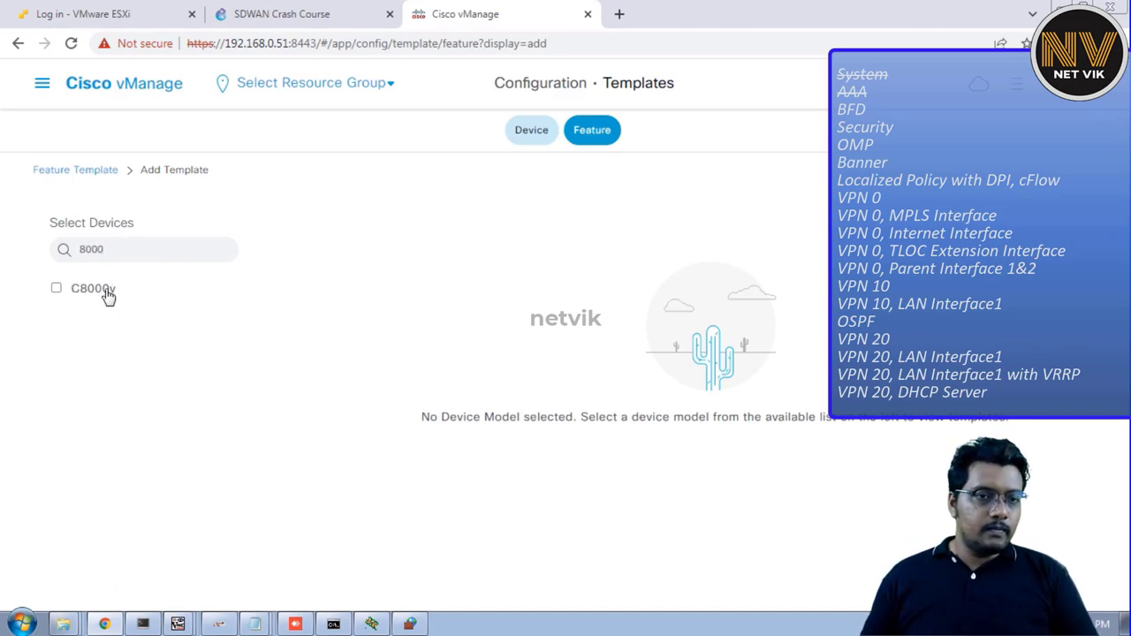
left_click(109, 291)
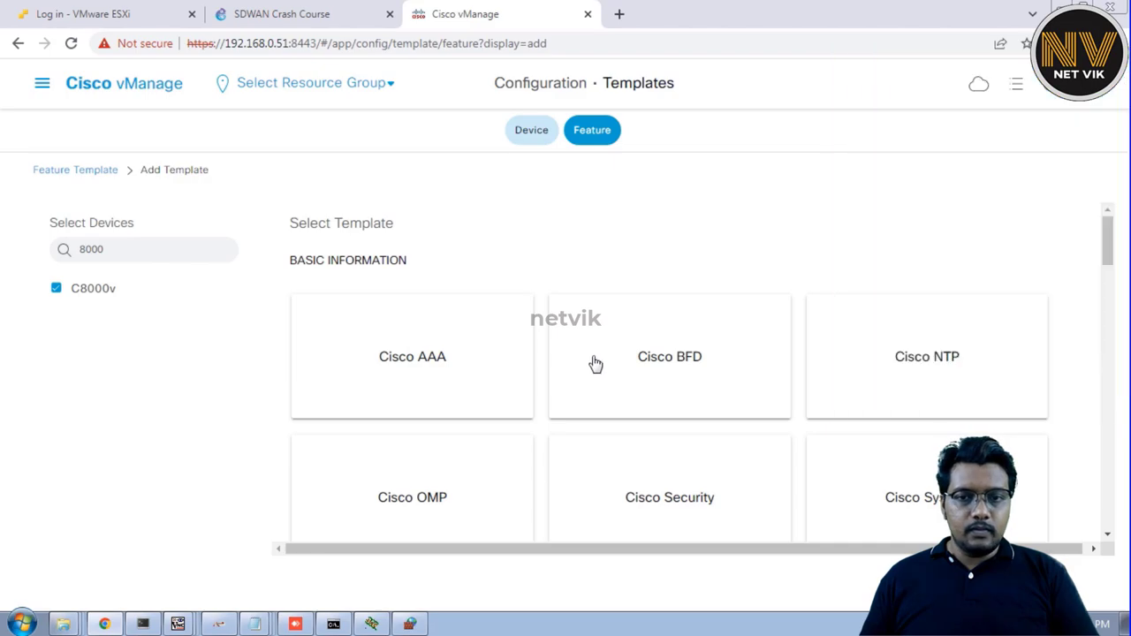
left_click(630, 371)
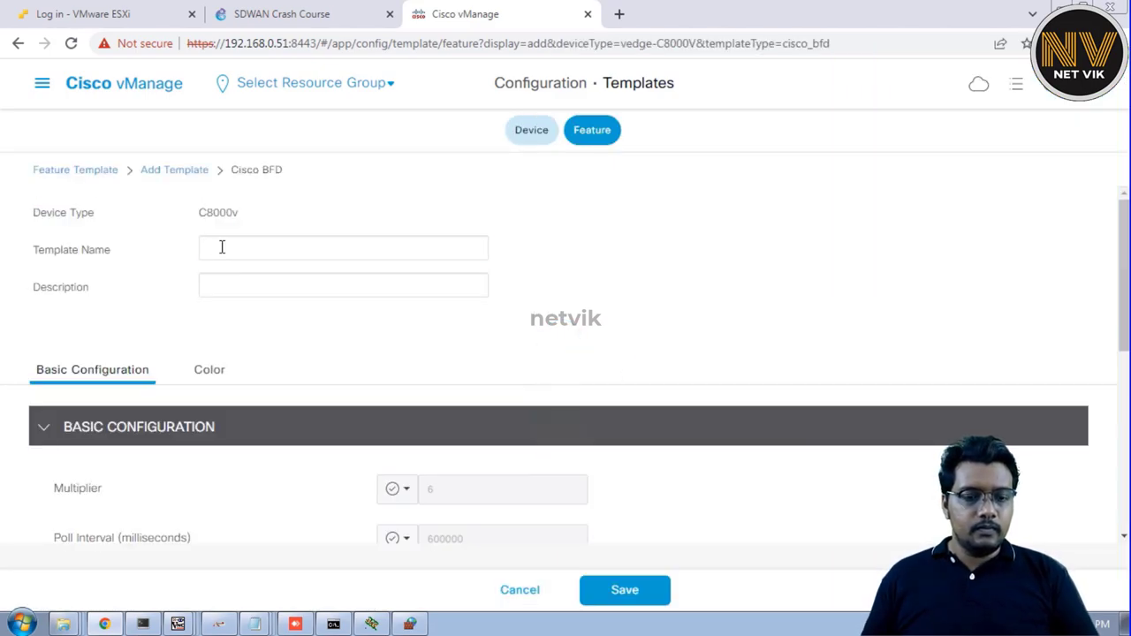
Name the template cisco_bfd and copy it into the description, then scroll to Color
left_click(222, 247)
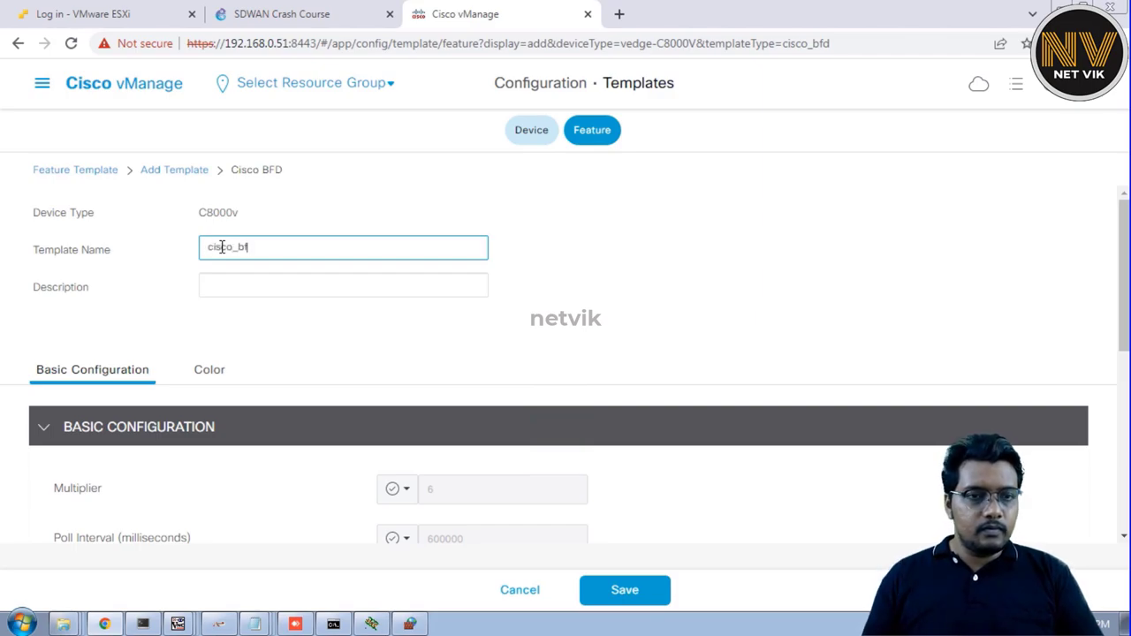
key("ctrl+a")
key("ctrl+c")
left_click(239, 285)
key("ctrl+v")
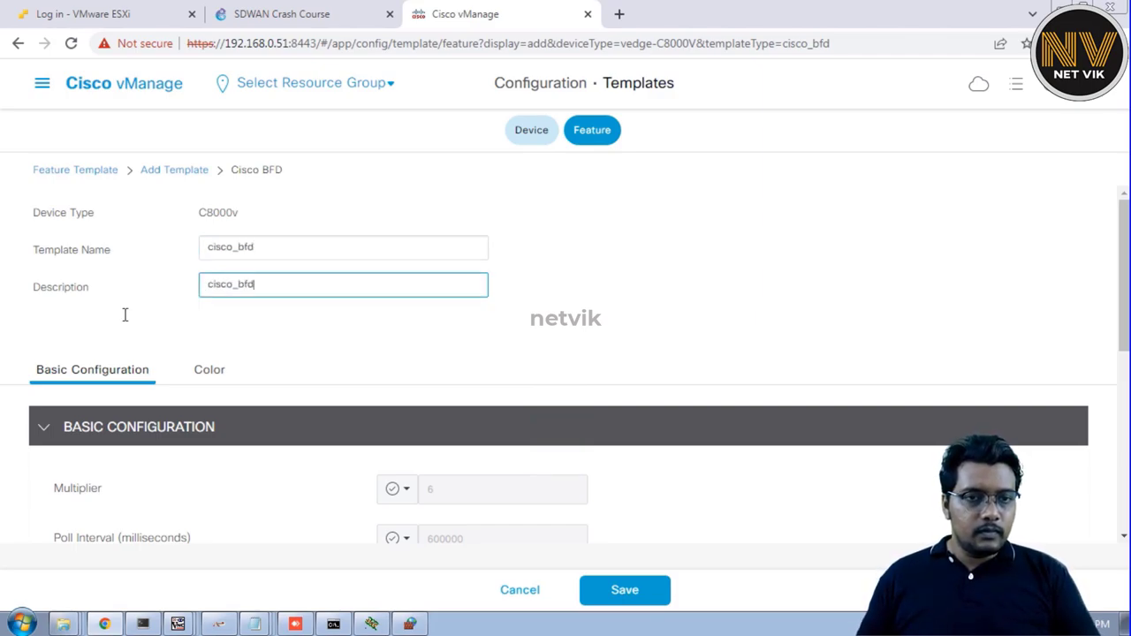
scroll(123, 321, "down", 2)
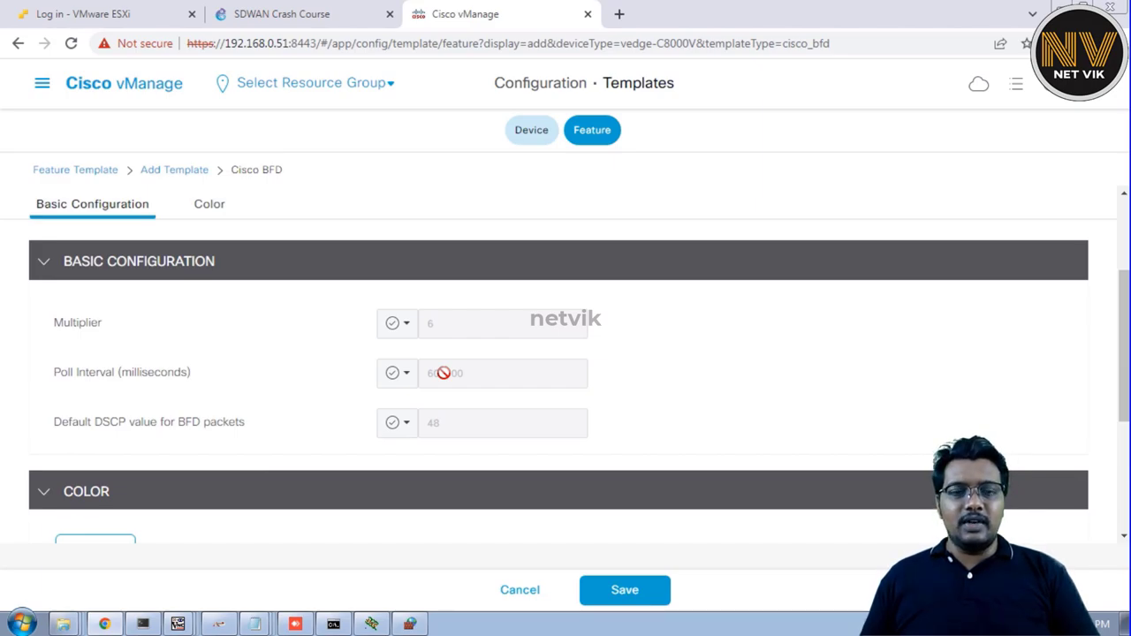
scroll(444, 373, "down", 3)
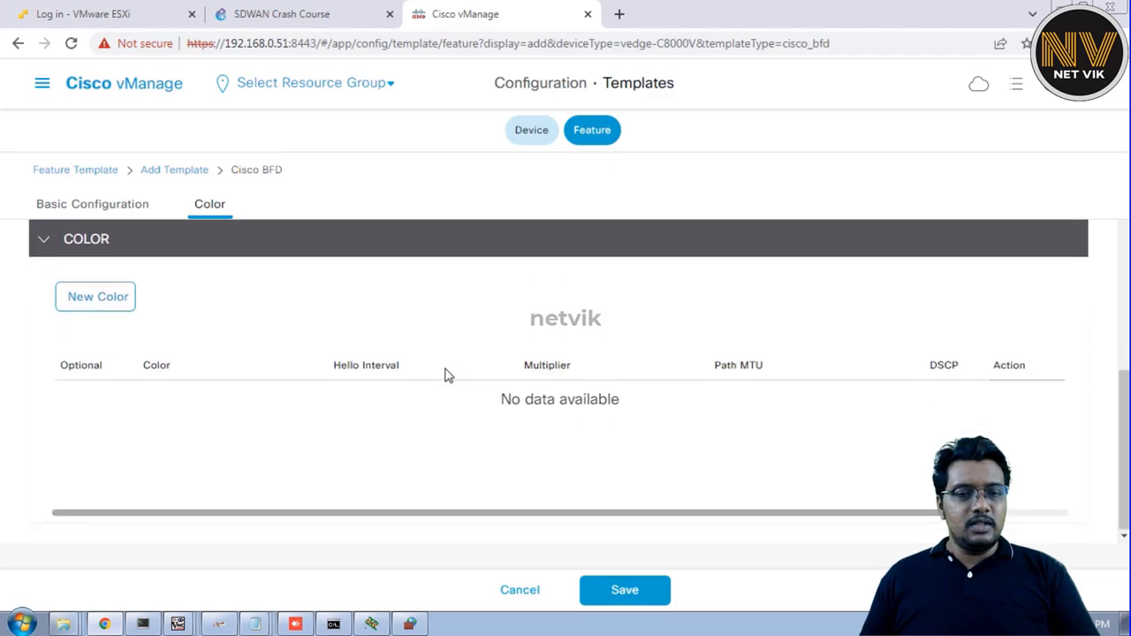
Add an MPLS color entry to the BFD Color table
left_click(94, 295)
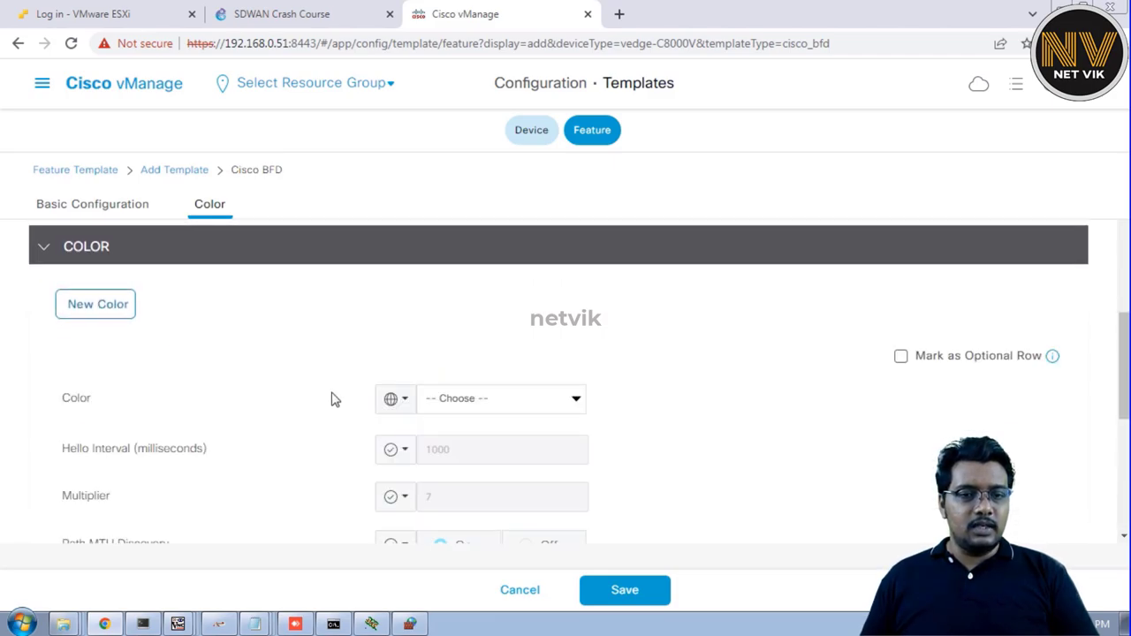
left_click(485, 316)
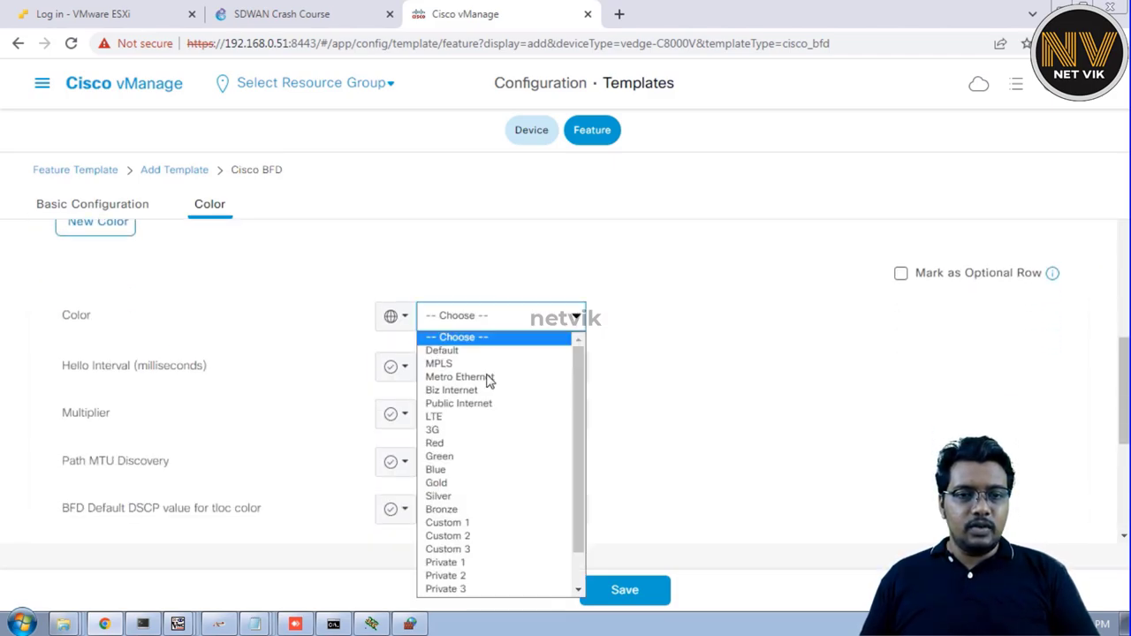
scroll(492, 389, "down", 1)
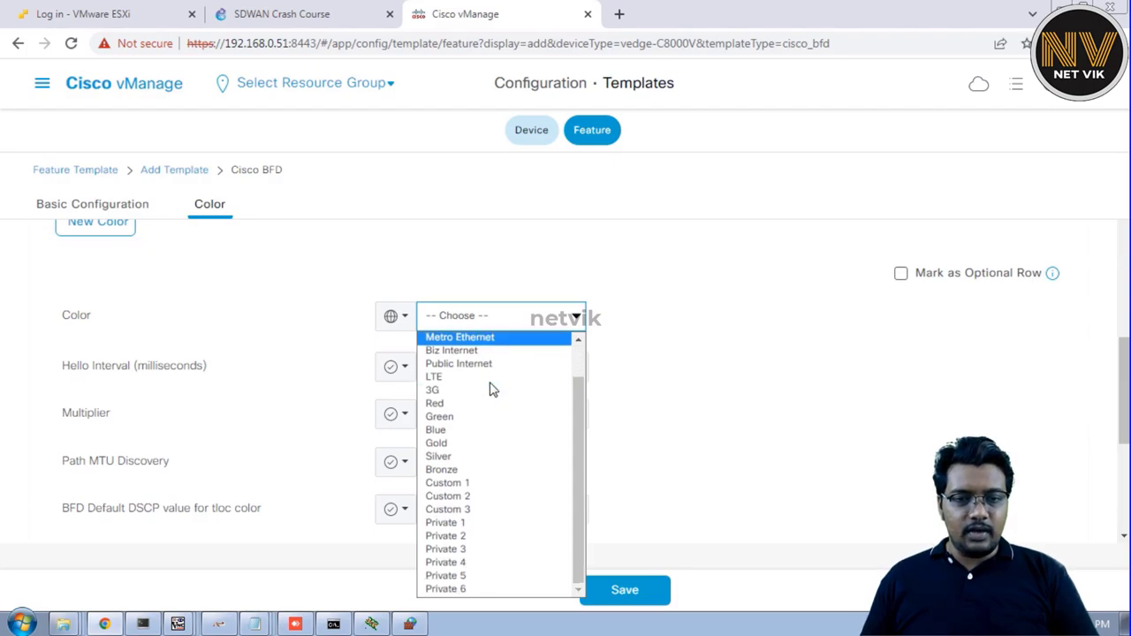
scroll(467, 433, "up", 1)
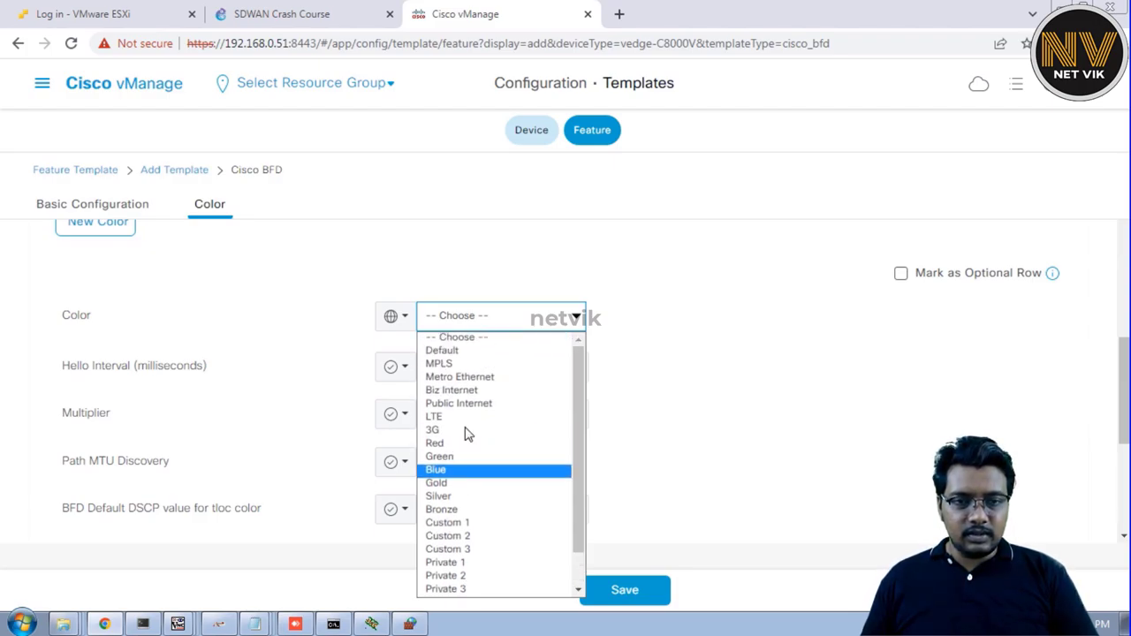
left_click(450, 363)
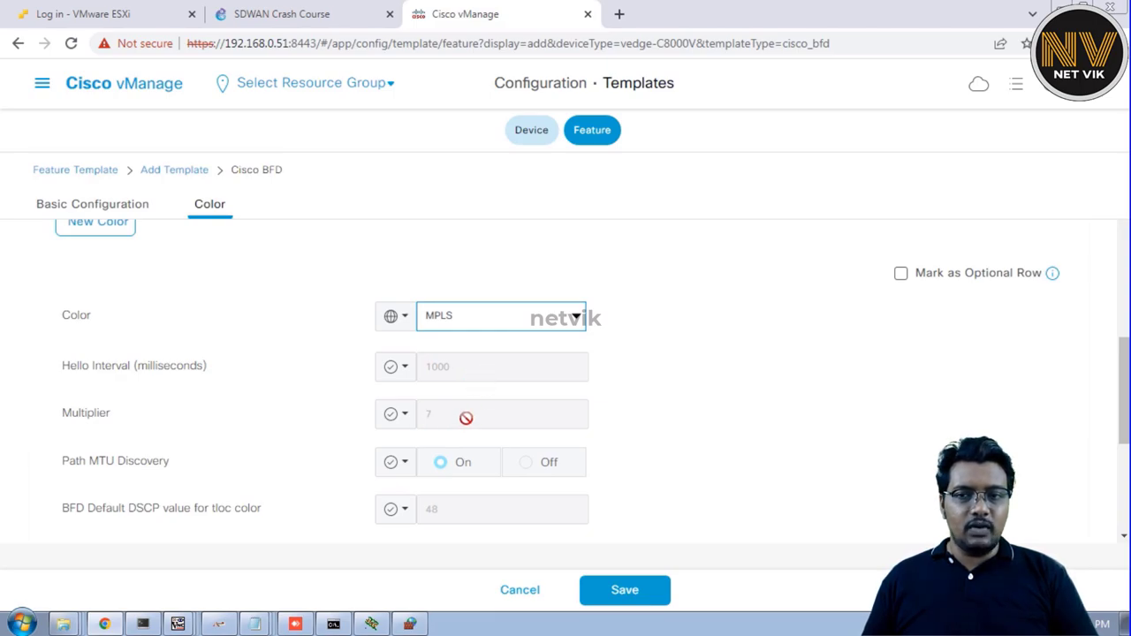
scroll(465, 417, "down", 1)
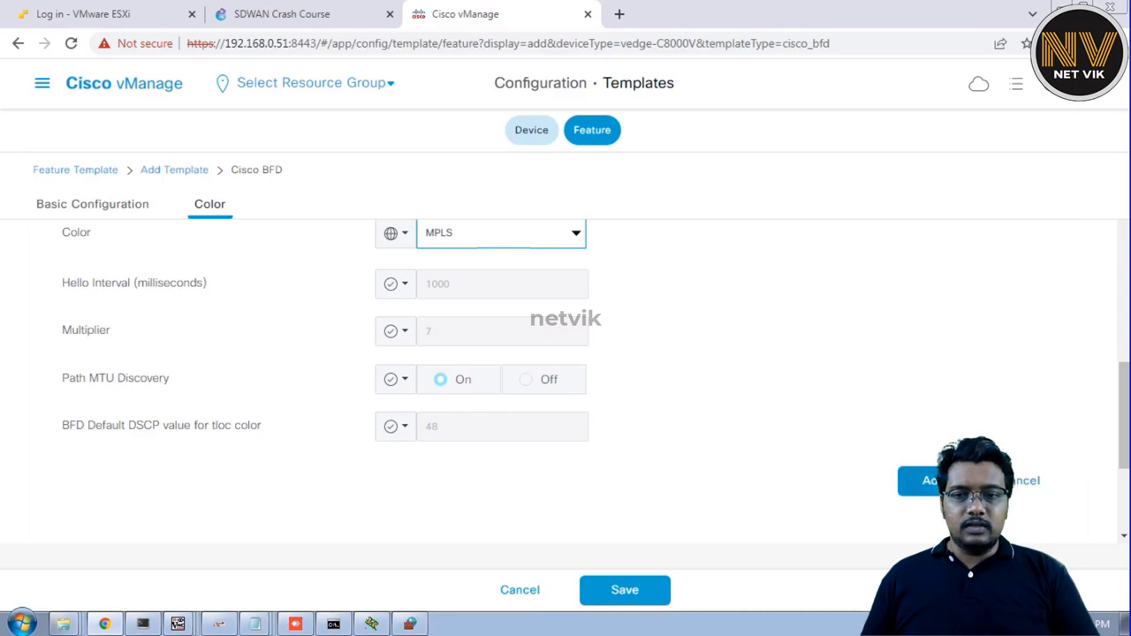
left_click(915, 480)
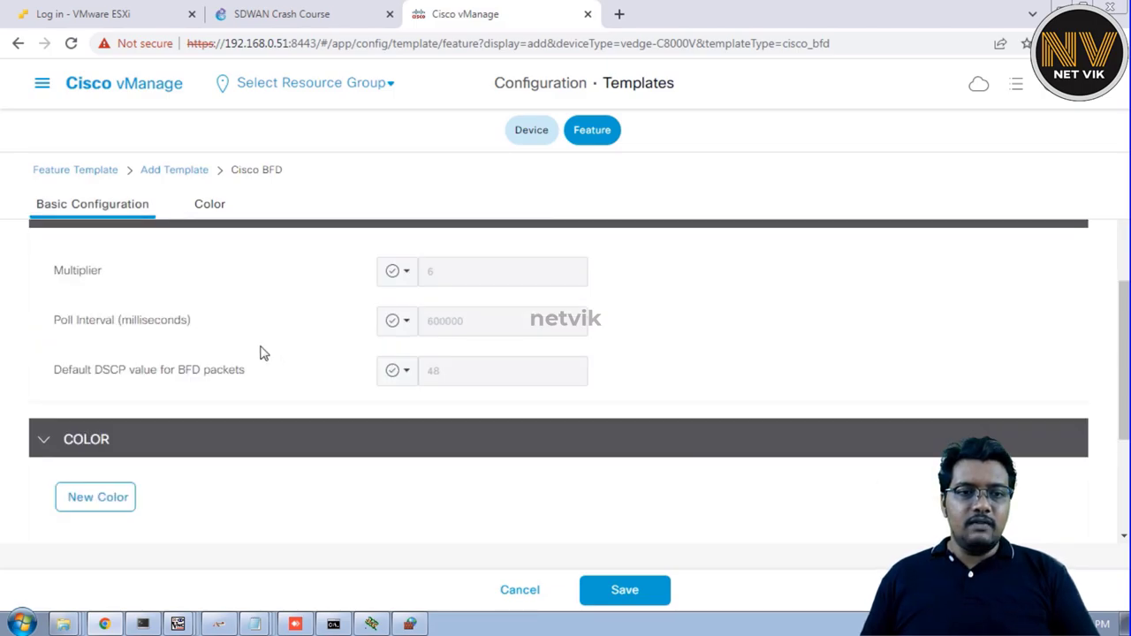
scroll(191, 371, "down", 3)
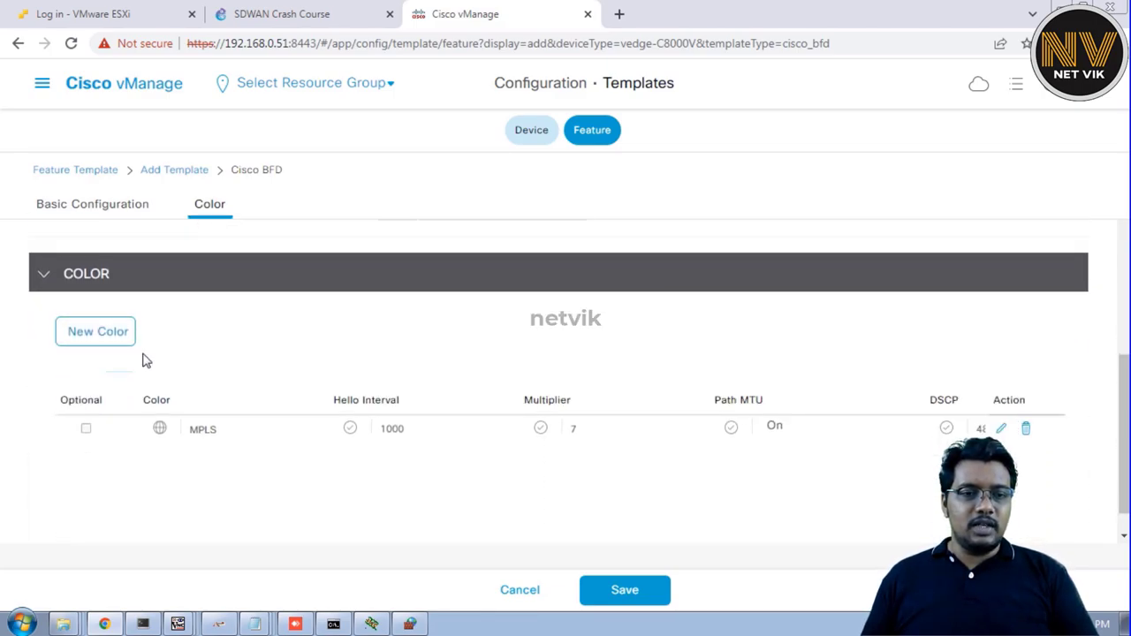
Add a Public Internet color entry and save the cisco_bfd template
left_click(103, 331)
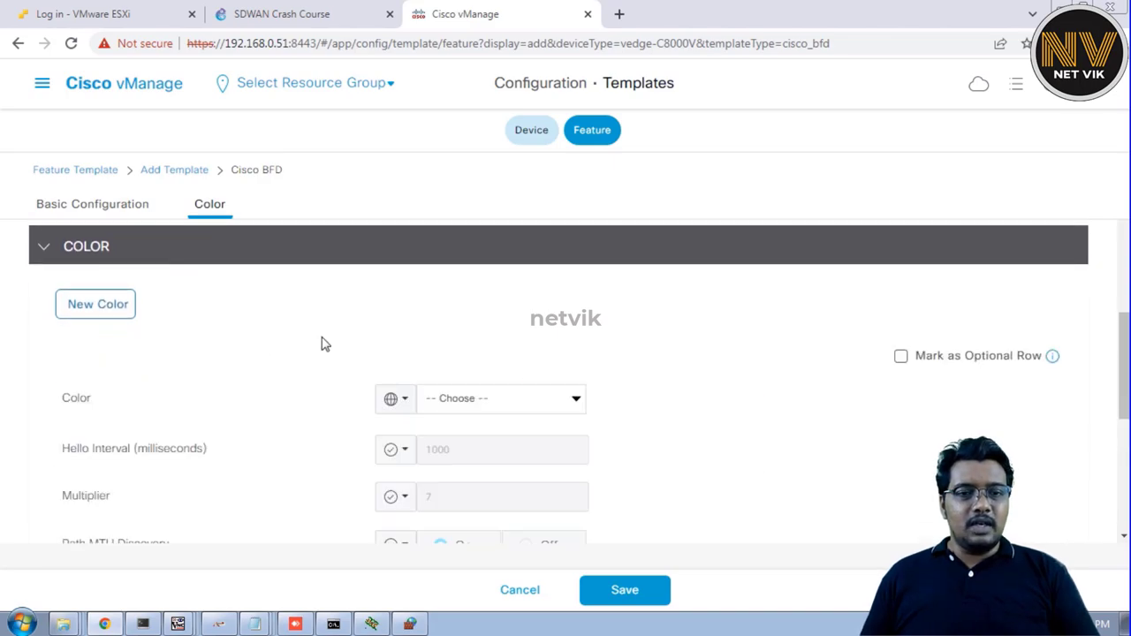
scroll(321, 343, "down", 3)
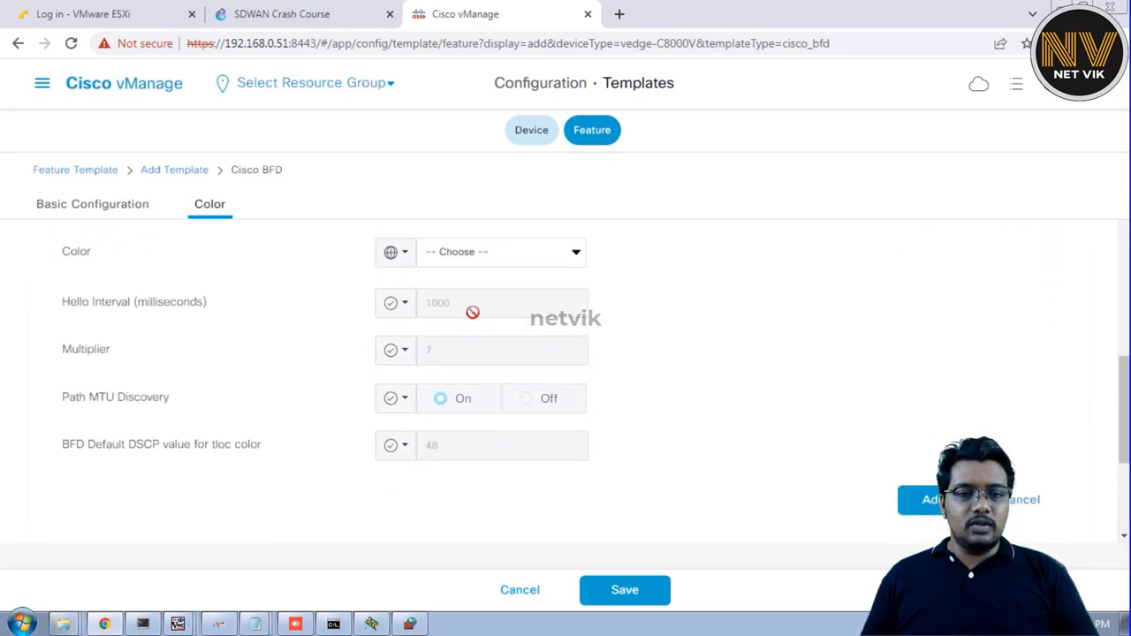
scroll(473, 312, "up", 1)
left_click(472, 320)
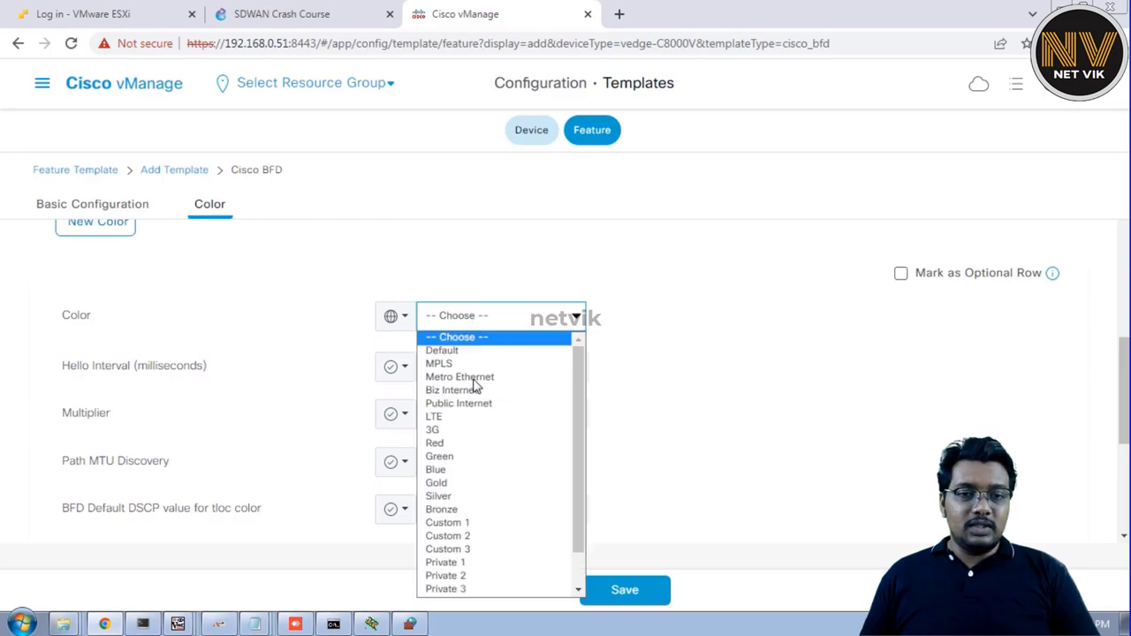
left_click(480, 407)
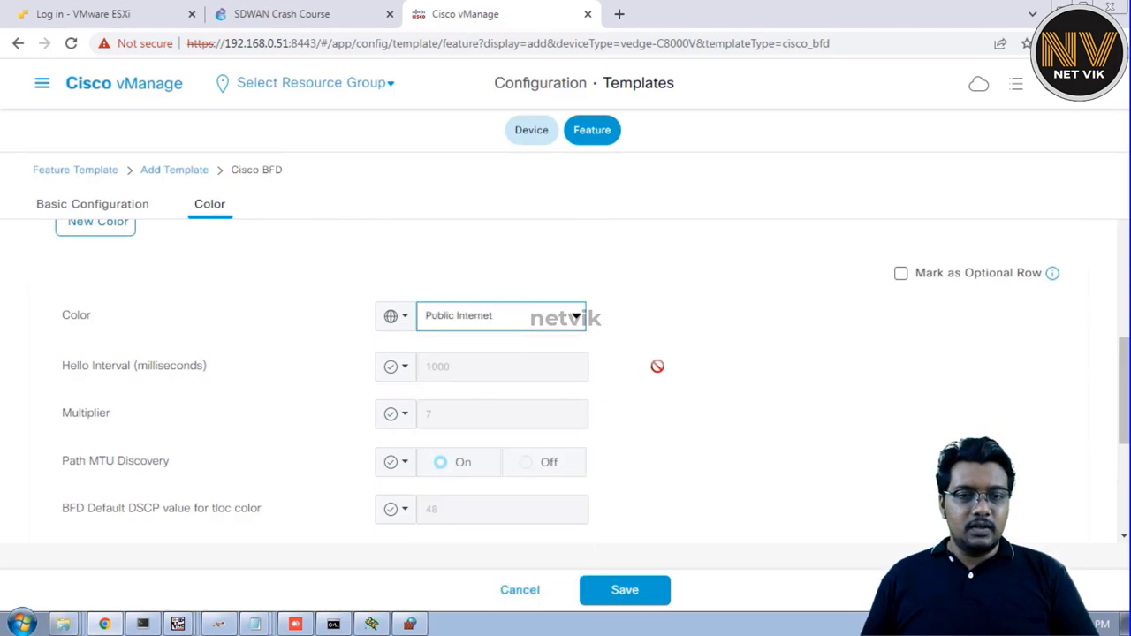
scroll(659, 374, "down", 2)
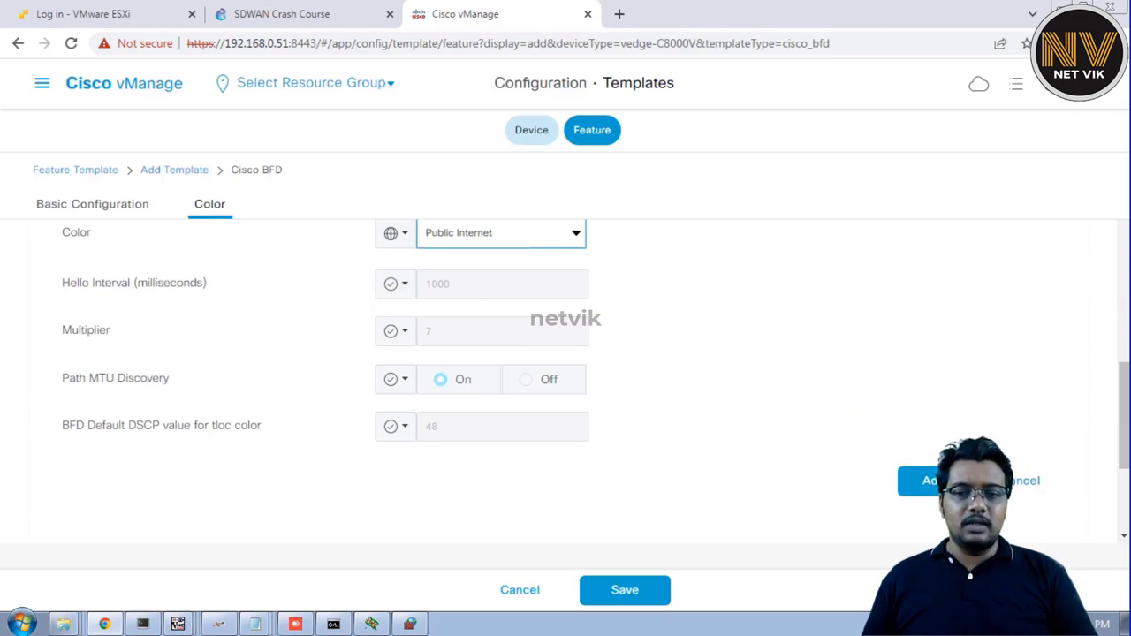
scroll(305, 336, "up", 5)
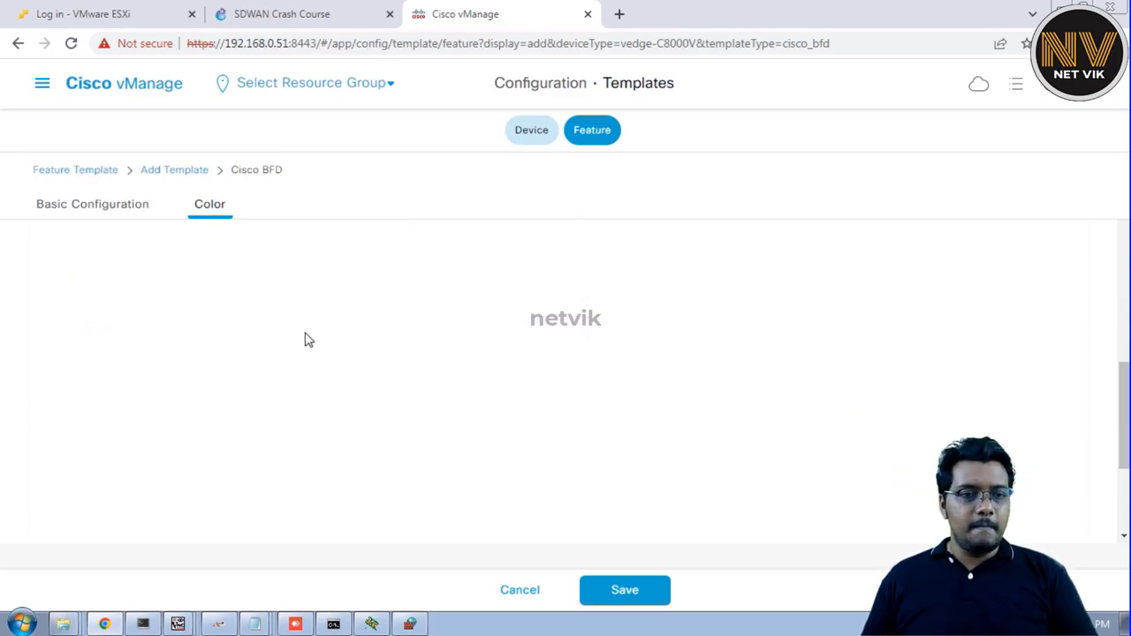
scroll(305, 336, "down", 3)
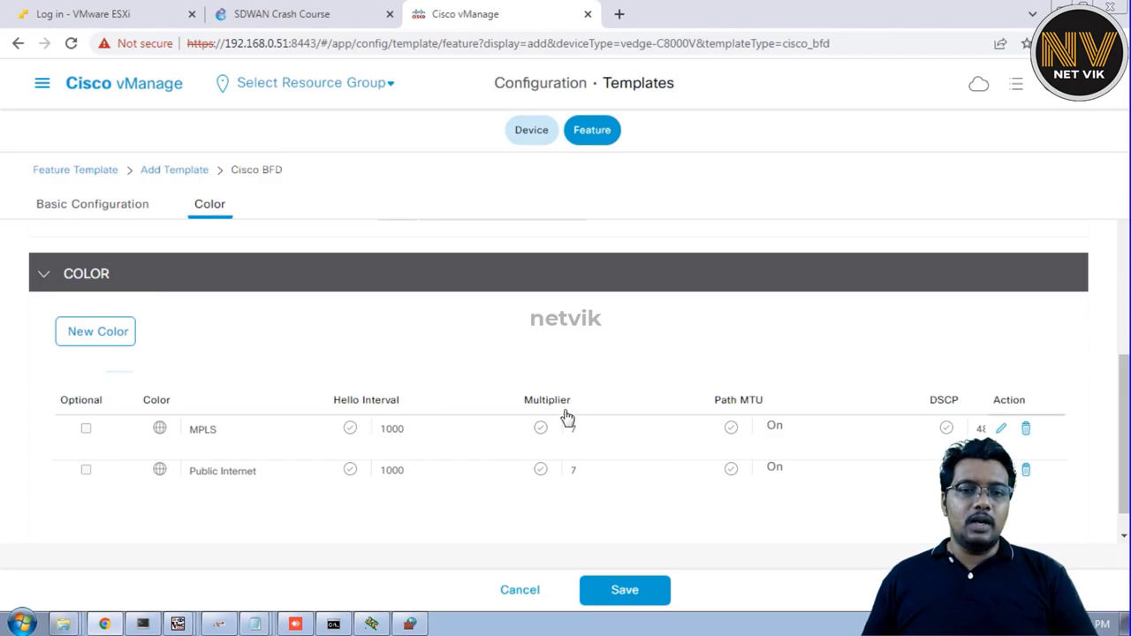
scroll(467, 412, "up", 5)
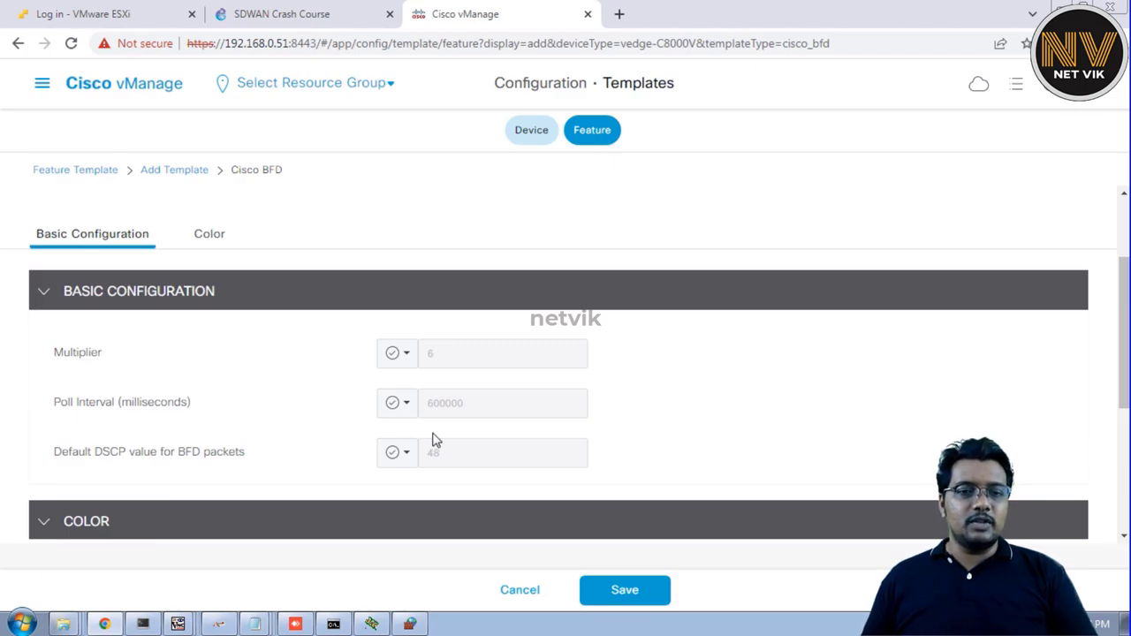
left_click(624, 589)
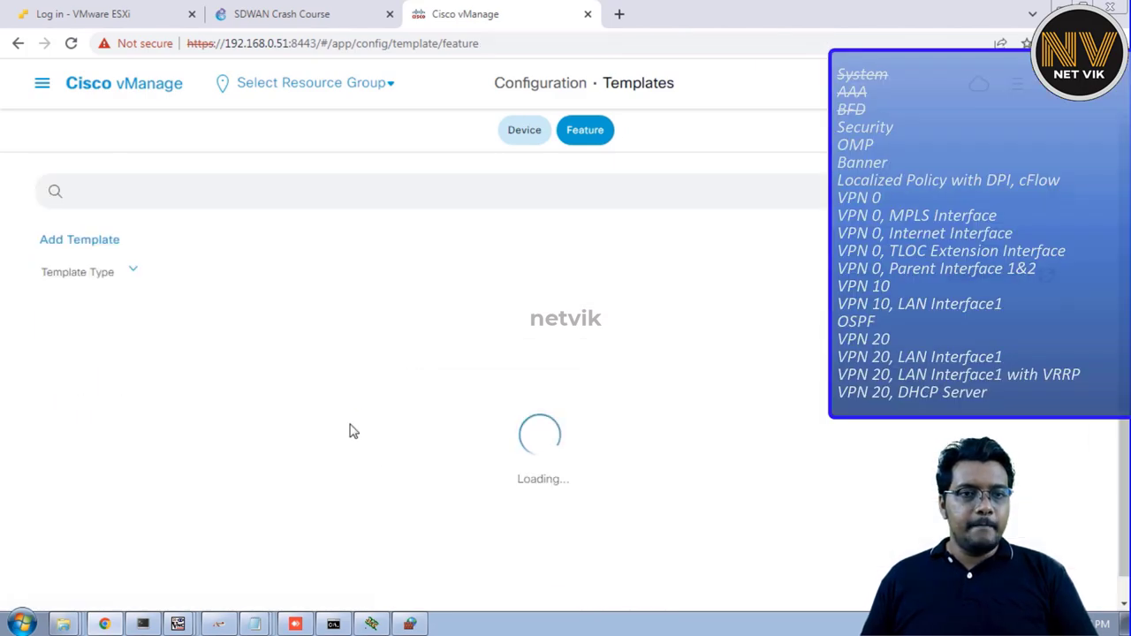
Add a new template for the C8000v model, choosing the Cisco OMP type
left_click(84, 240)
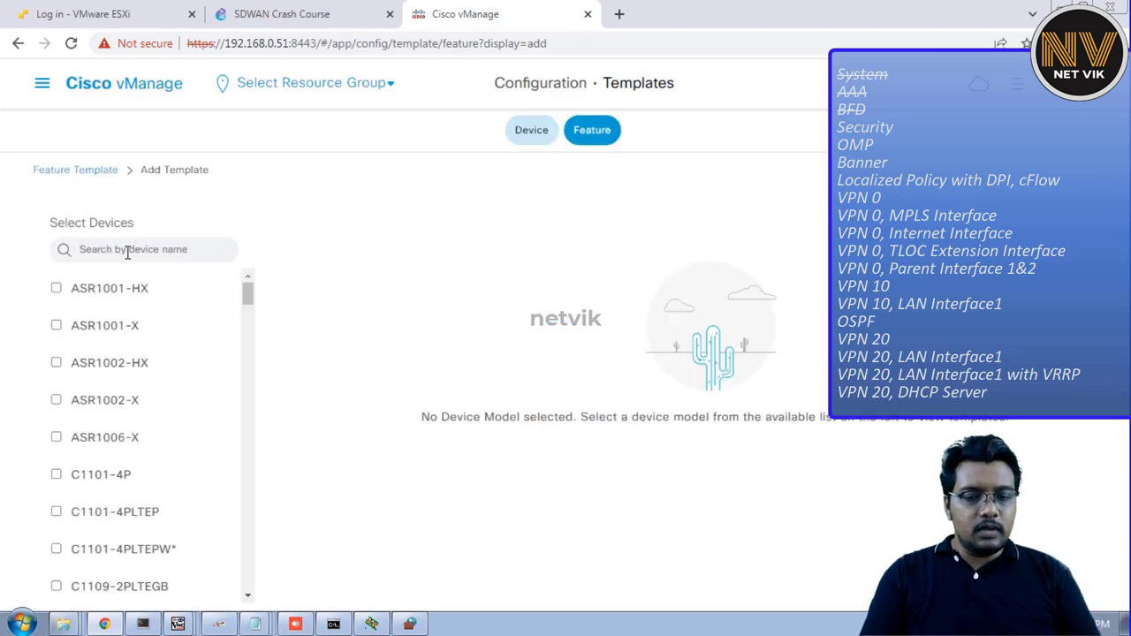
type("8000")
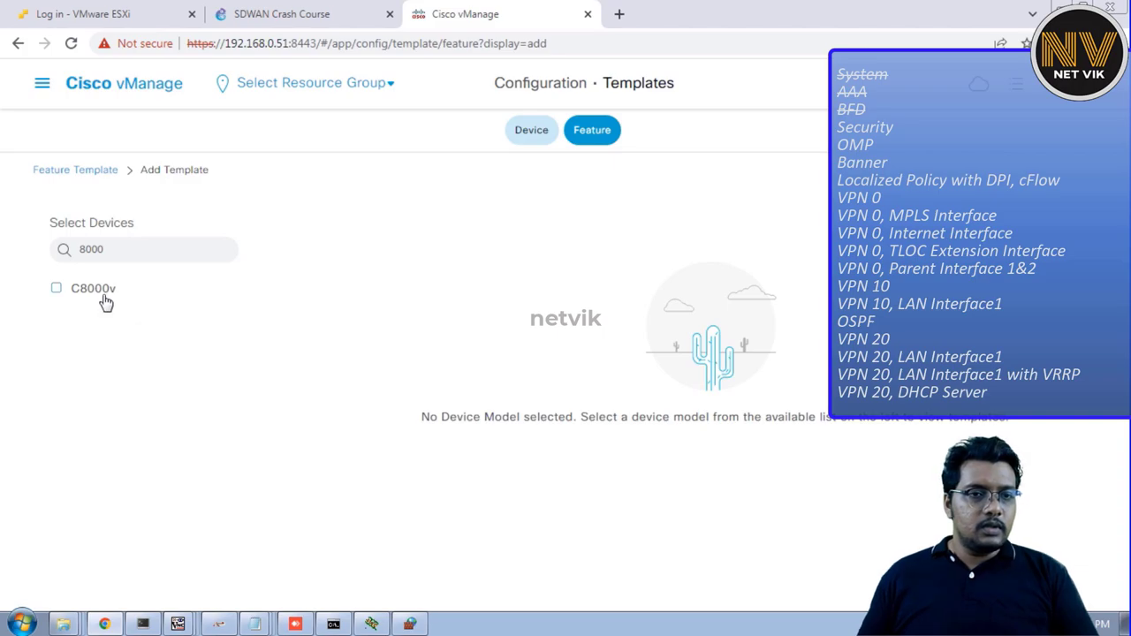
left_click(104, 296)
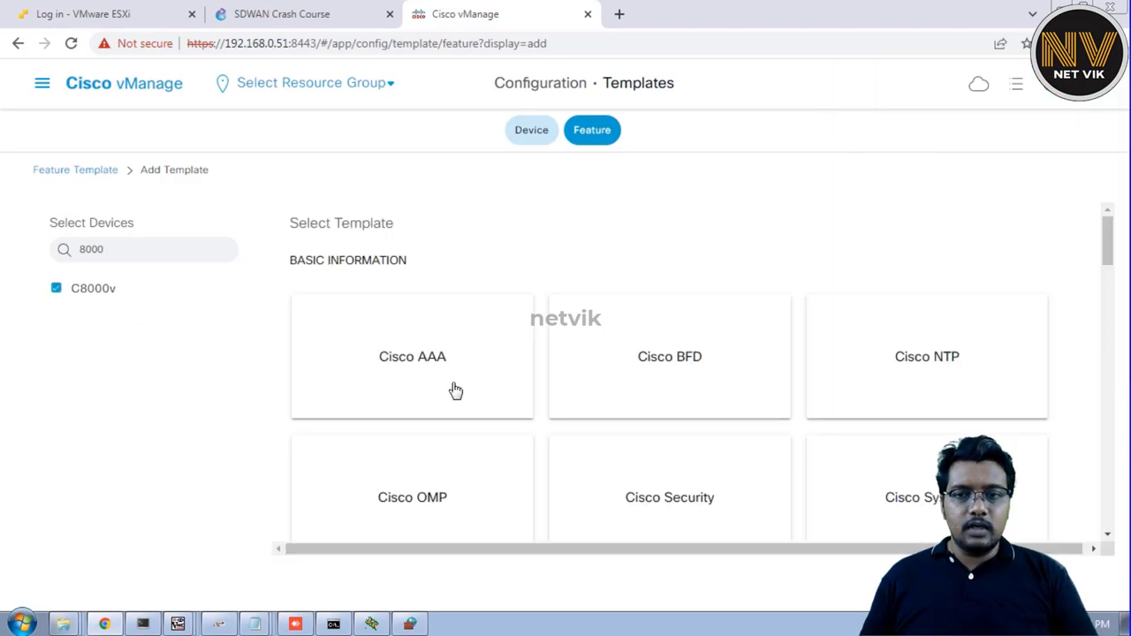
scroll(455, 390, "down", 1)
left_click(432, 421)
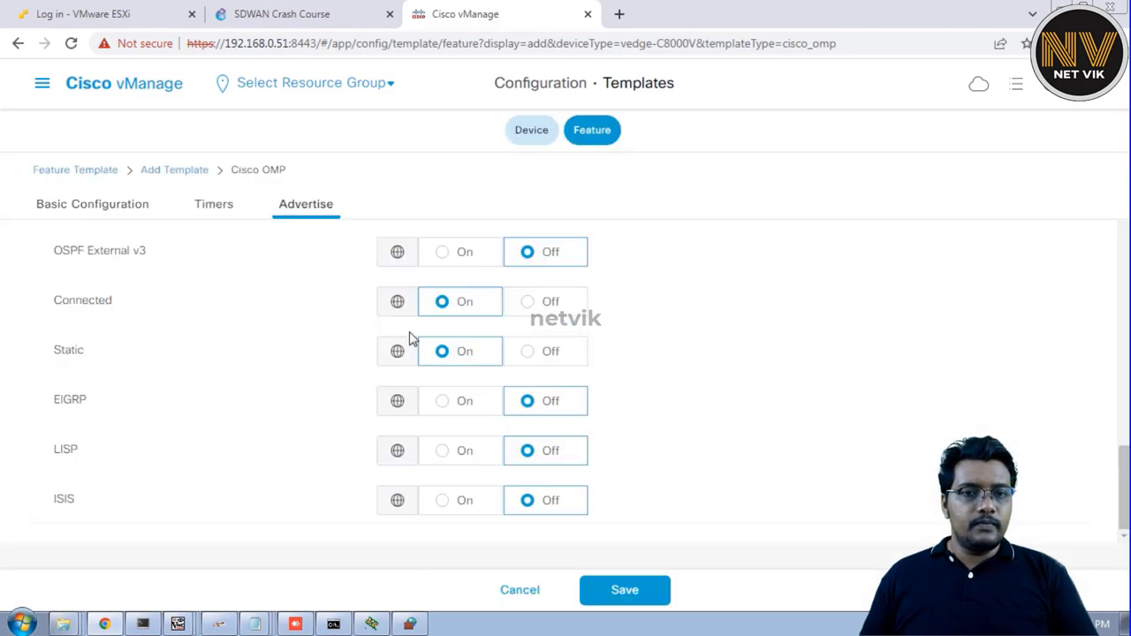
Enter cisco_omp as the template name and paste it into the description
left_click(250, 251)
type("c")
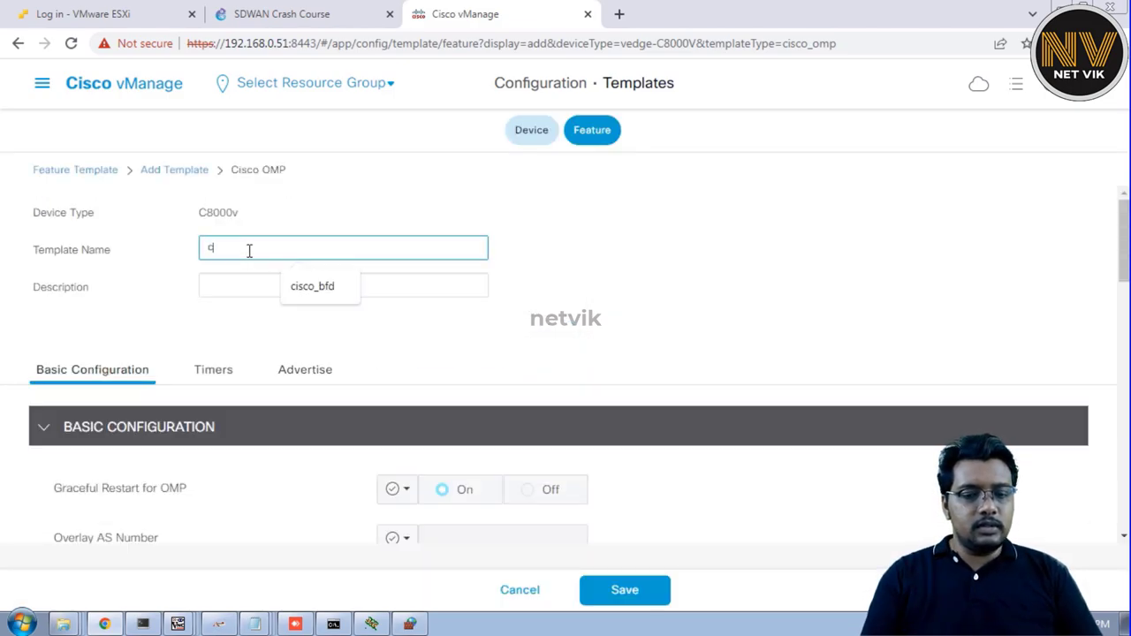
type("isco_omp")
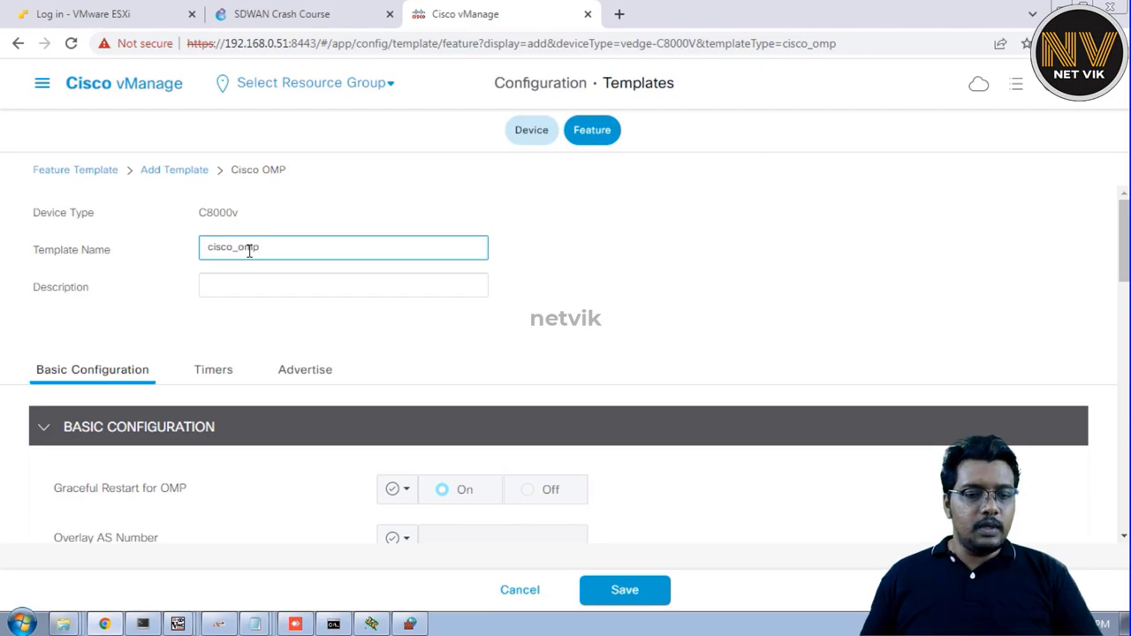
double_click(249, 251)
key("ctrl+c")
left_click(246, 288)
key("ctrl+v")
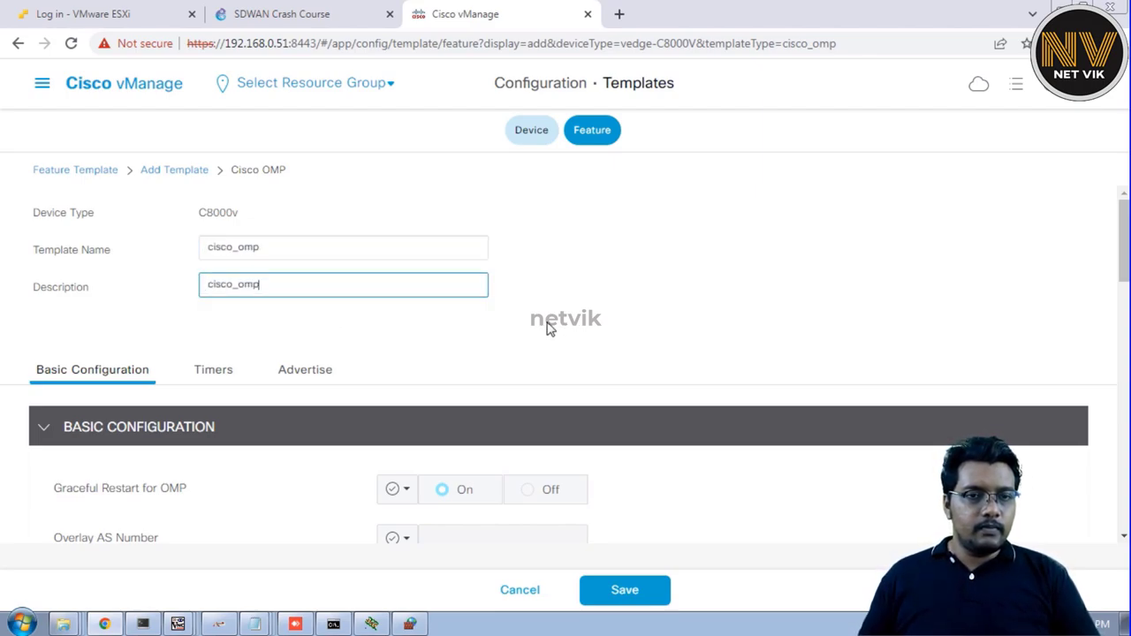
scroll(548, 327, "down", 2)
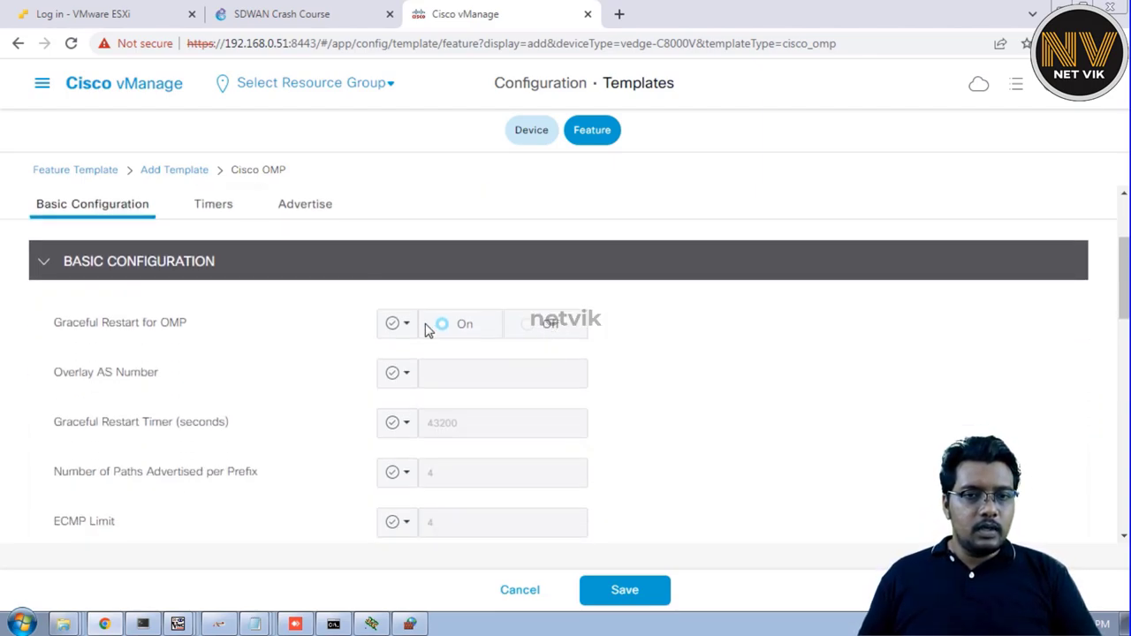
left_click(397, 372)
scroll(398, 404, "down", 1)
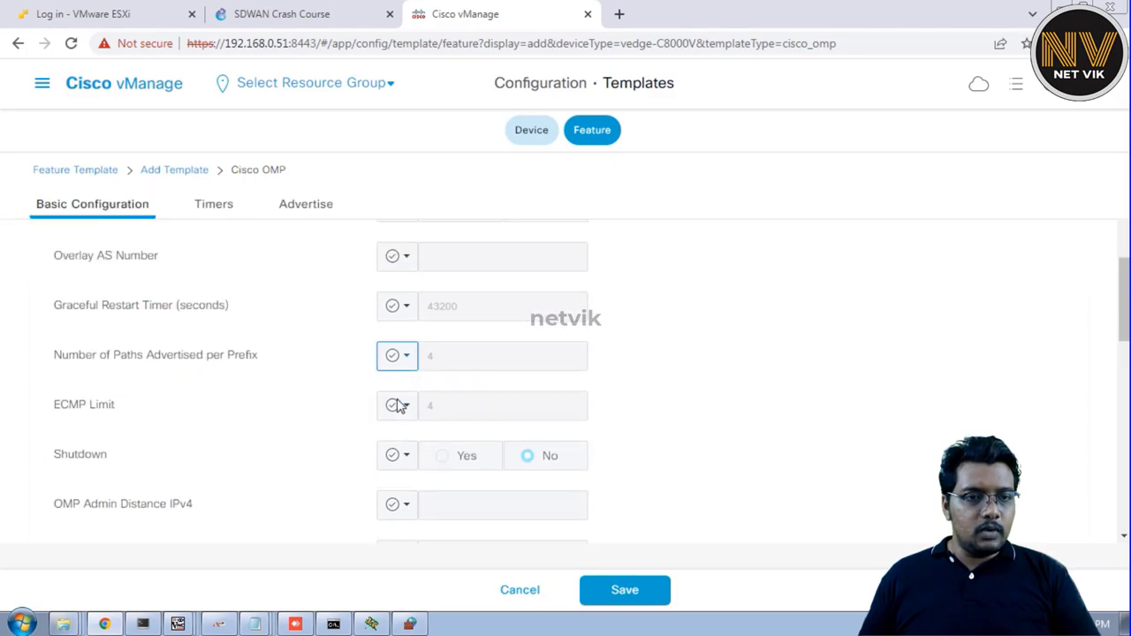
left_click(399, 306)
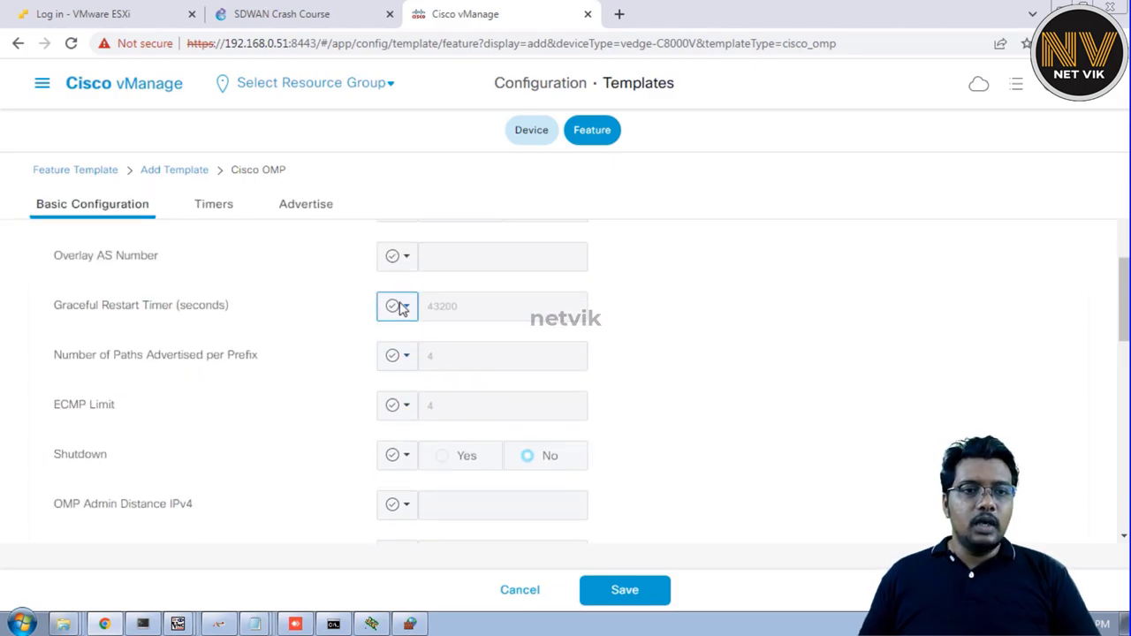
left_click(467, 310)
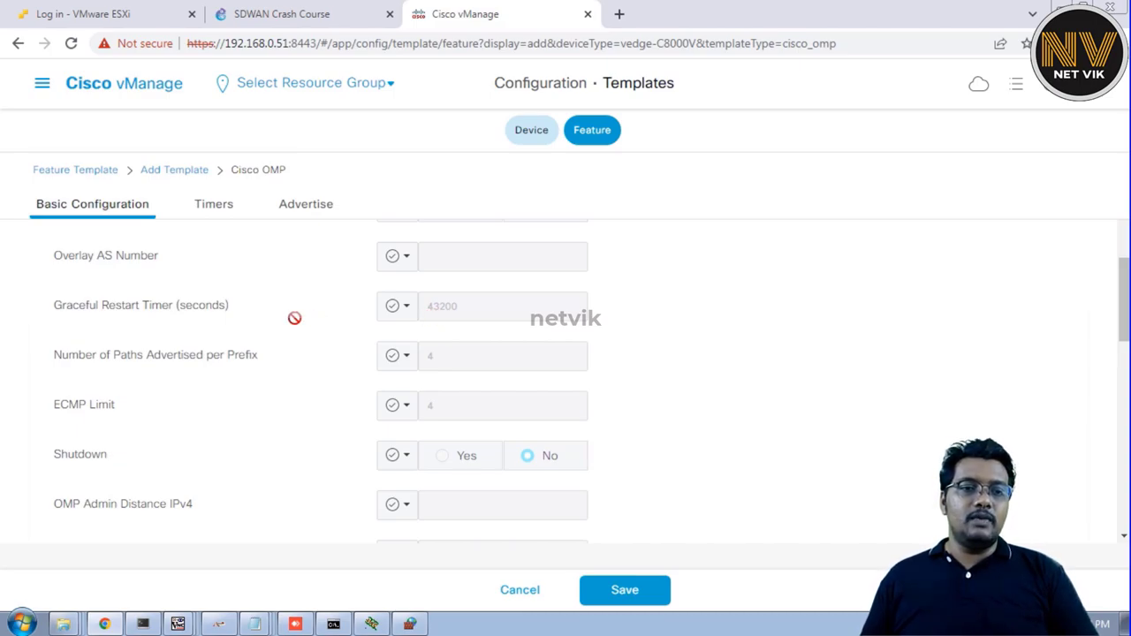
mouse_move(177, 319)
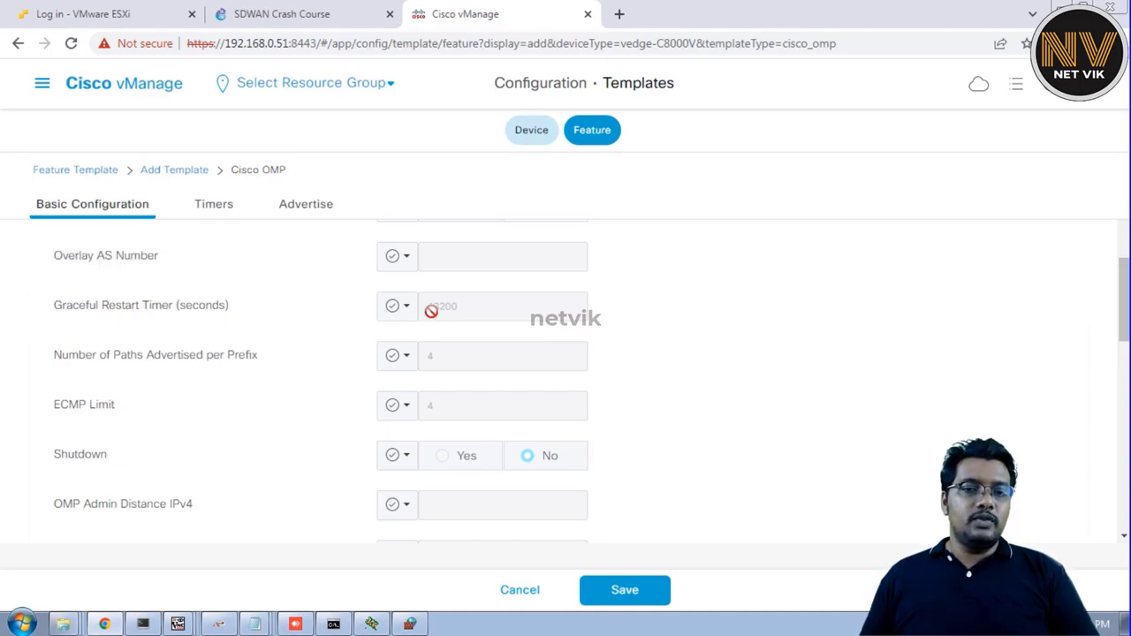
In a new browser tab, search Google for 43200 seconds to hours
left_click(619, 13)
type("43200")
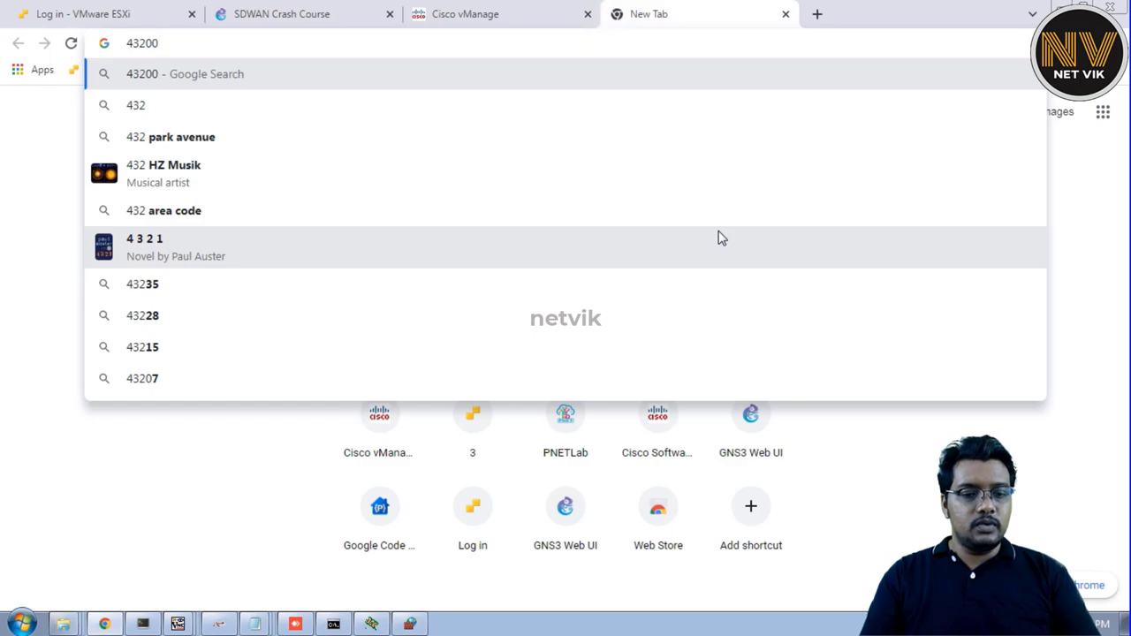
type("seconds")
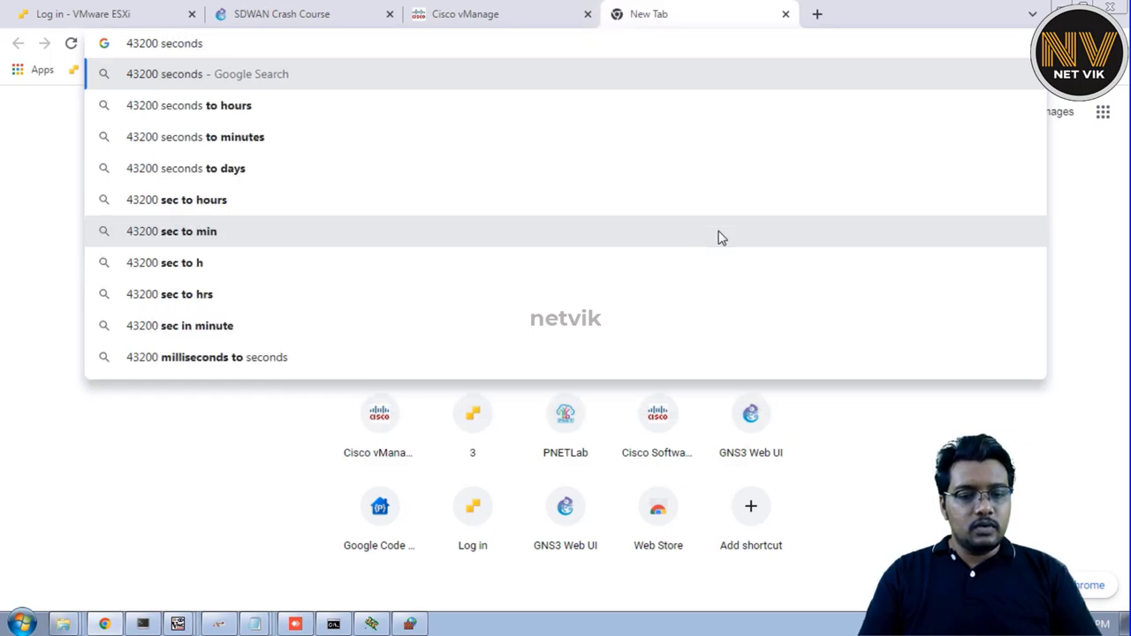
type(" to hours")
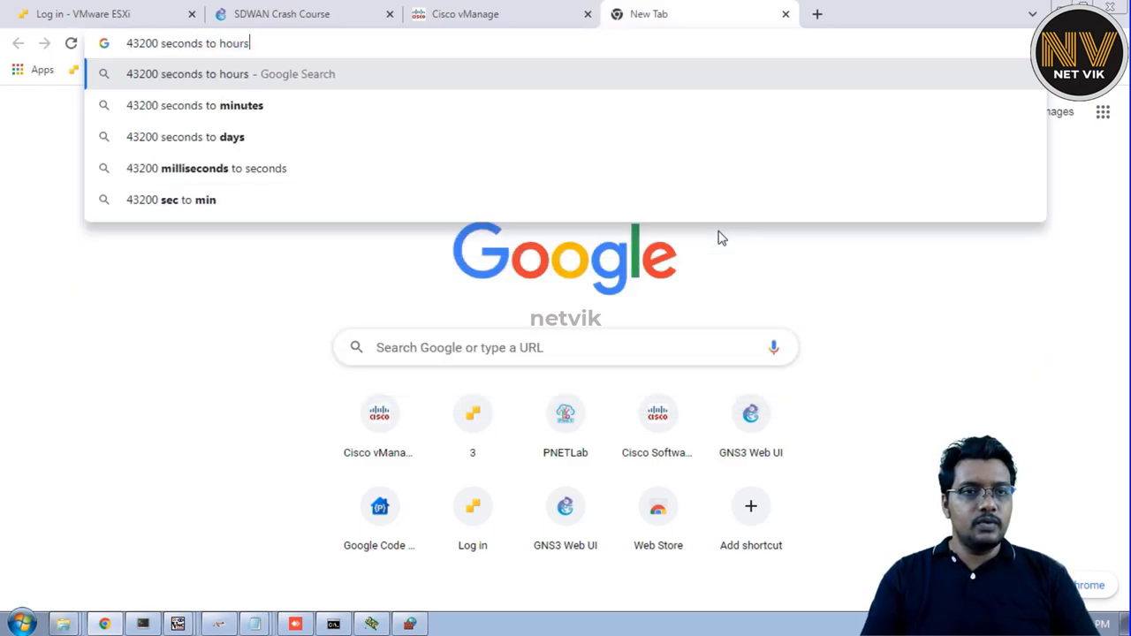
key("Return")
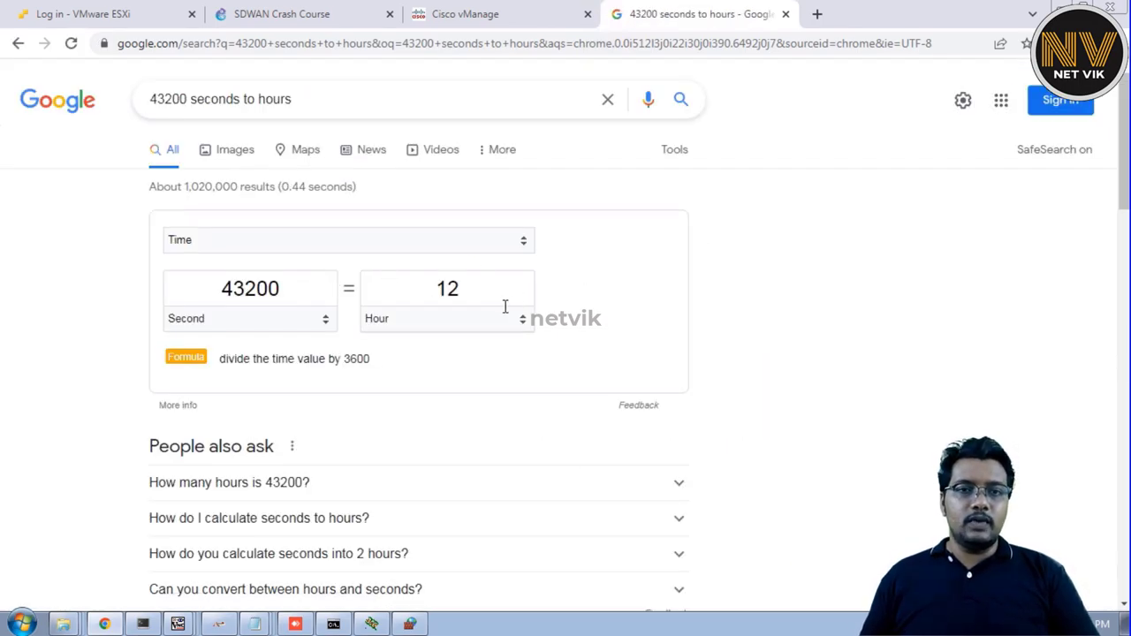
Make the OMP Graceful Restart Timer a global value
left_click(515, 20)
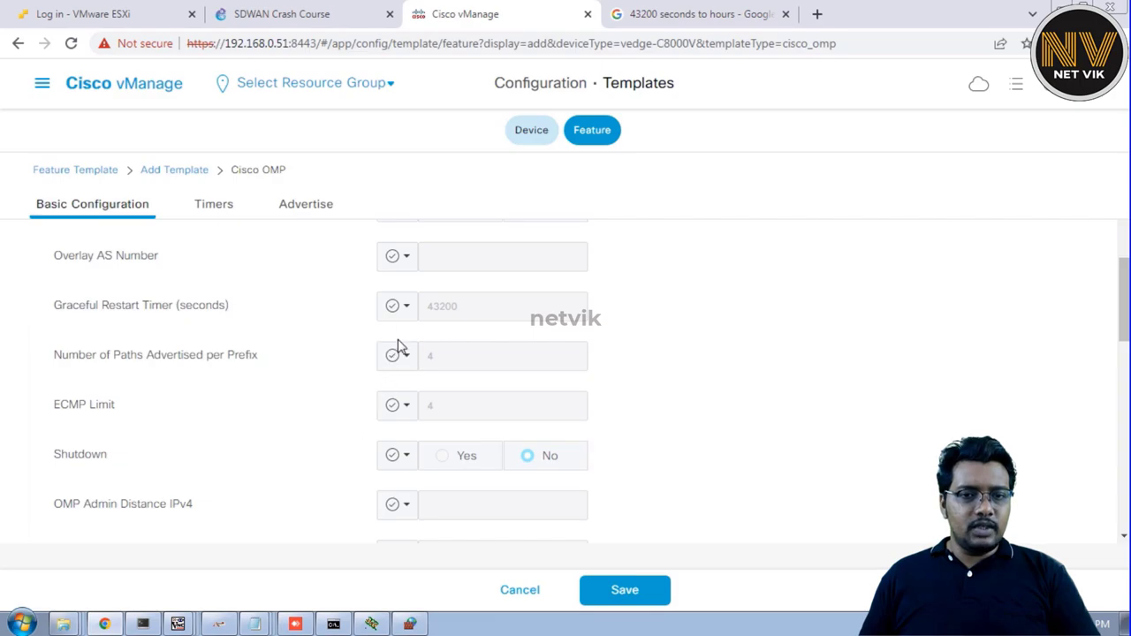
left_click(396, 306)
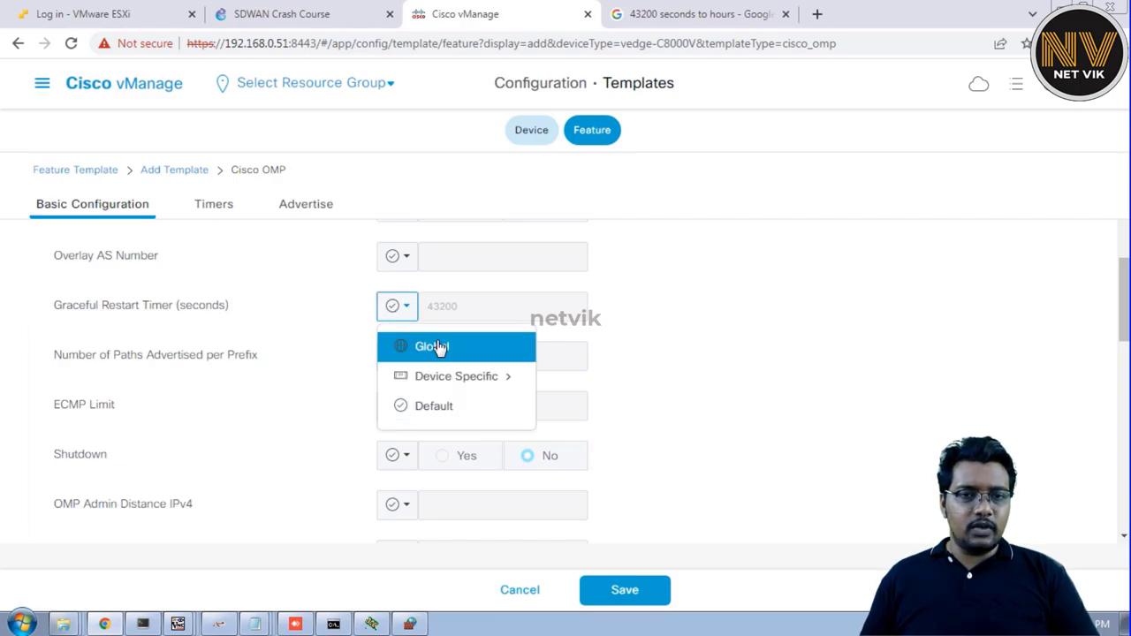
left_click(433, 347)
Use the Google converter to turn 1 hour into 3600 seconds, then return to the template
left_click(704, 16)
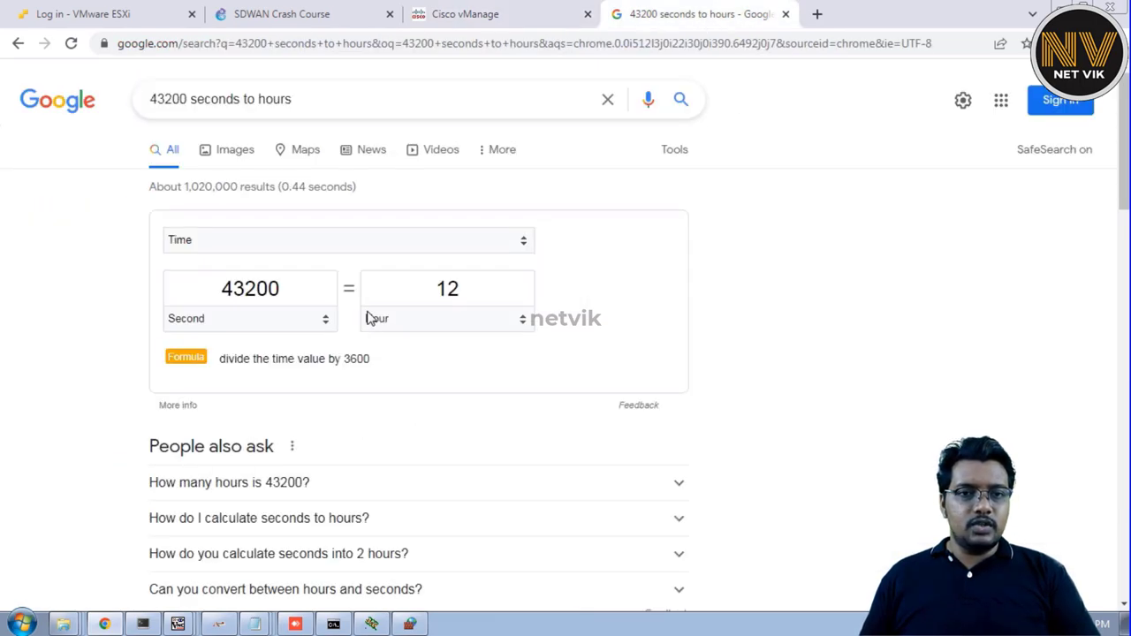
double_click(469, 295)
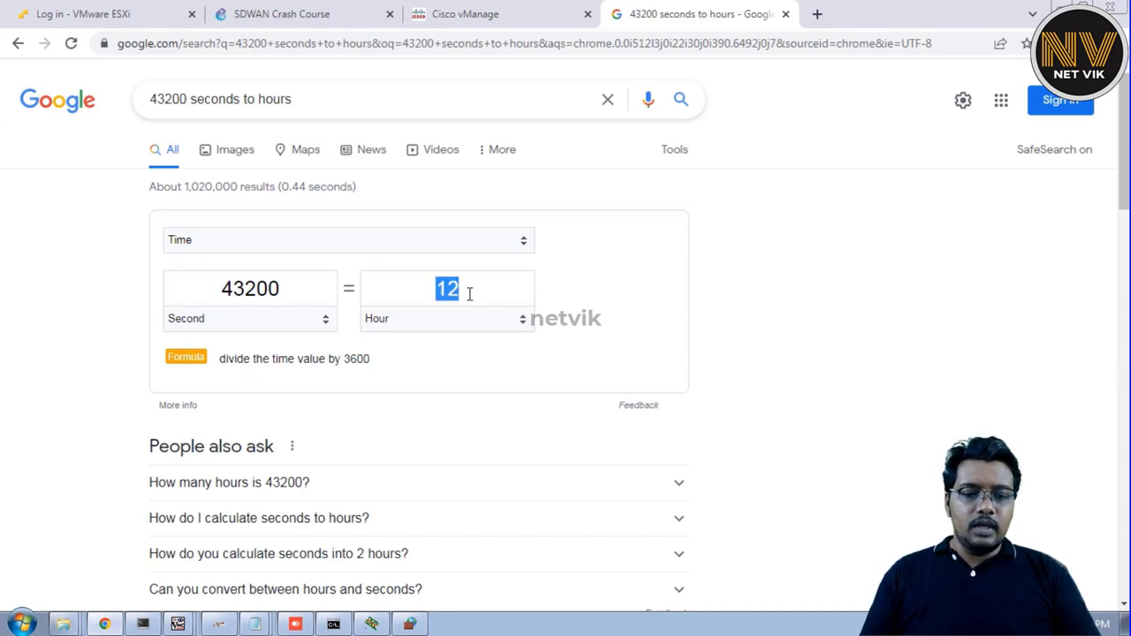
type("1")
double_click(257, 293)
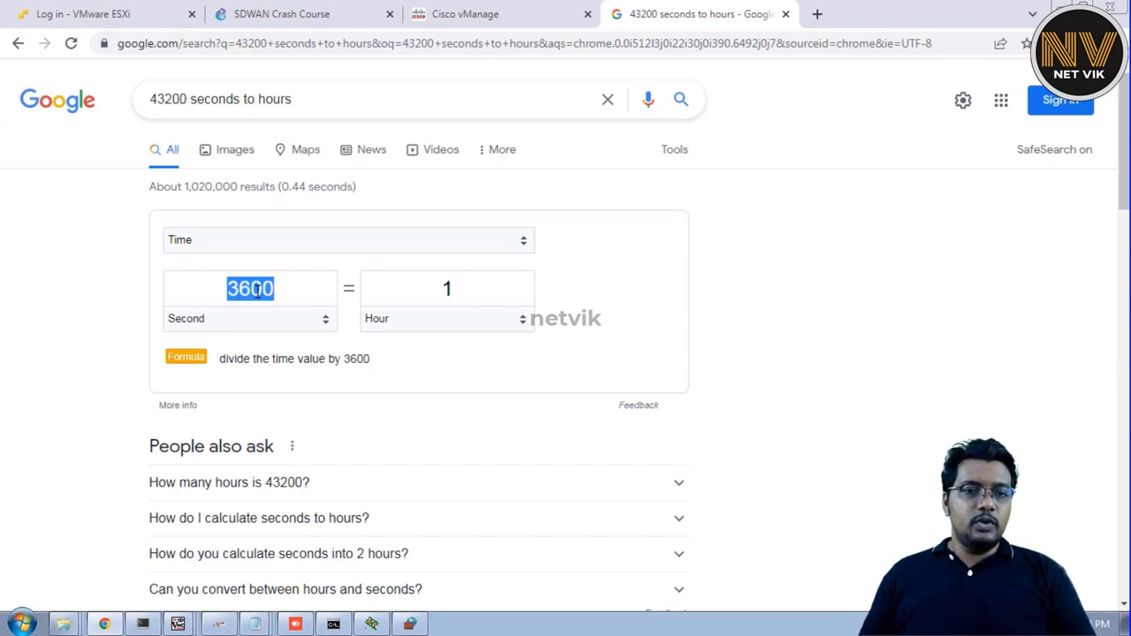
left_click(507, 19)
Set Graceful Restart Timer to 3600 and paths advertised per prefix to a global 16
left_click(457, 312)
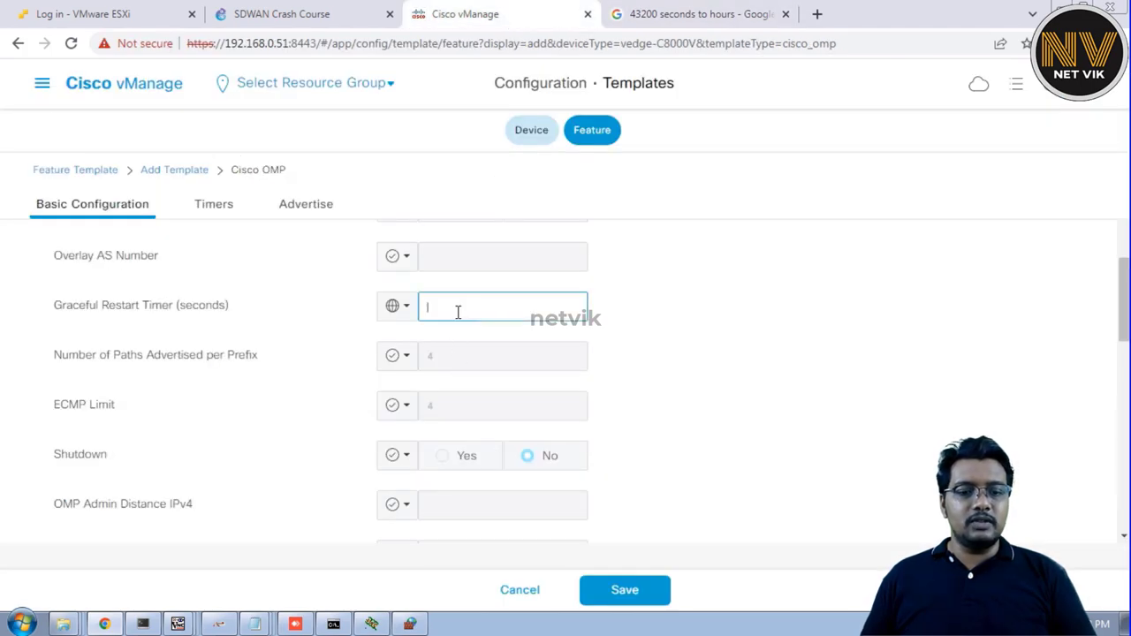
type("3600")
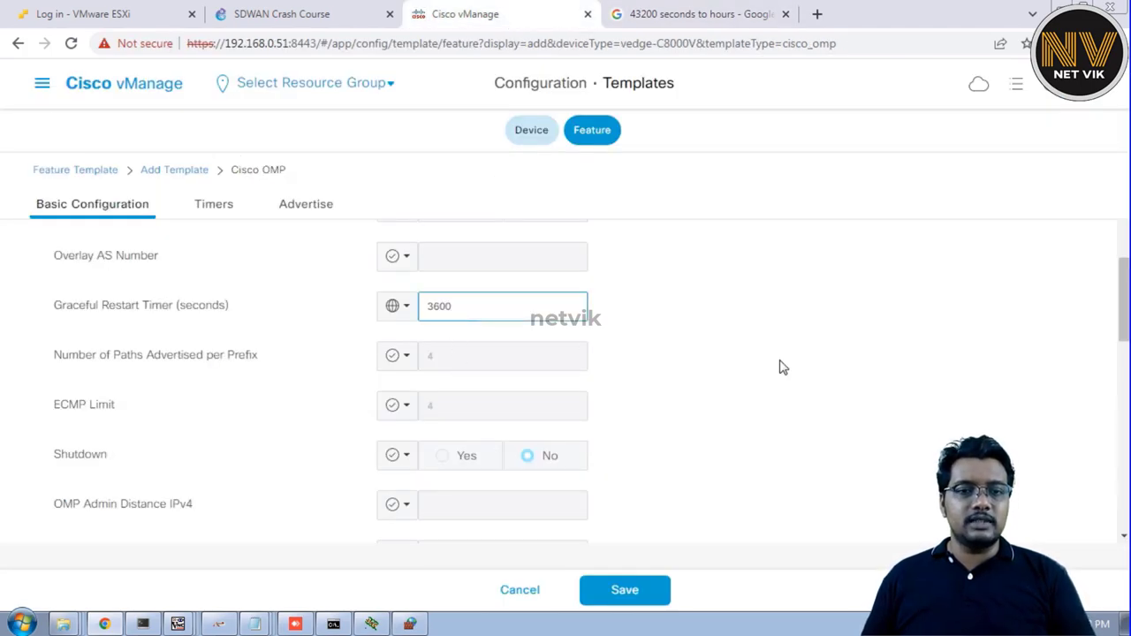
left_click(712, 418)
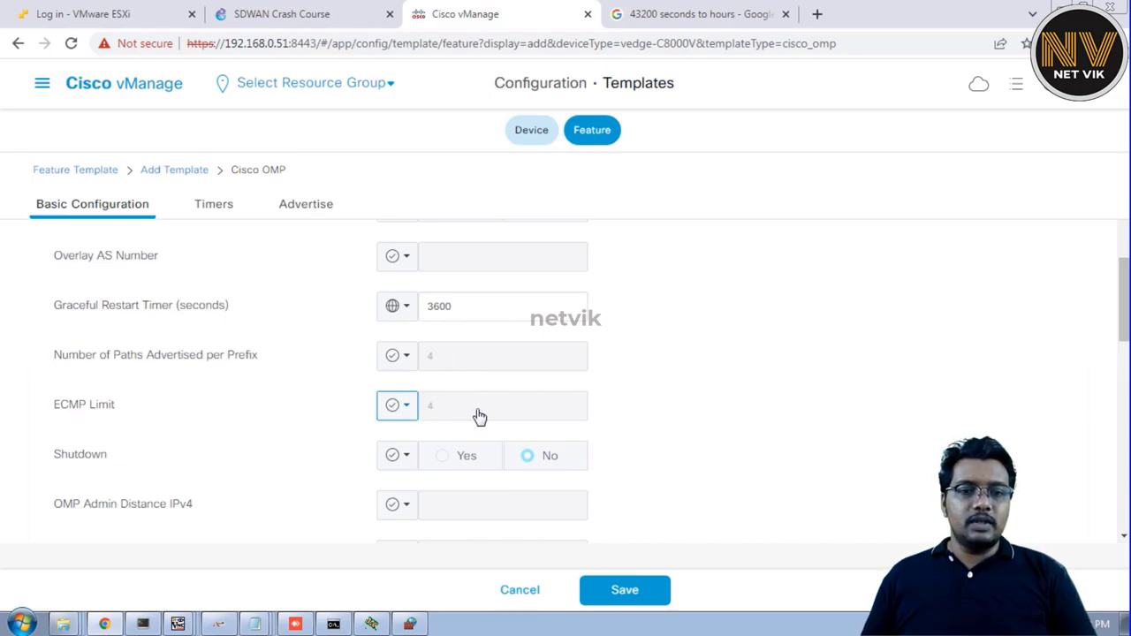
left_click(410, 357)
left_click(430, 395)
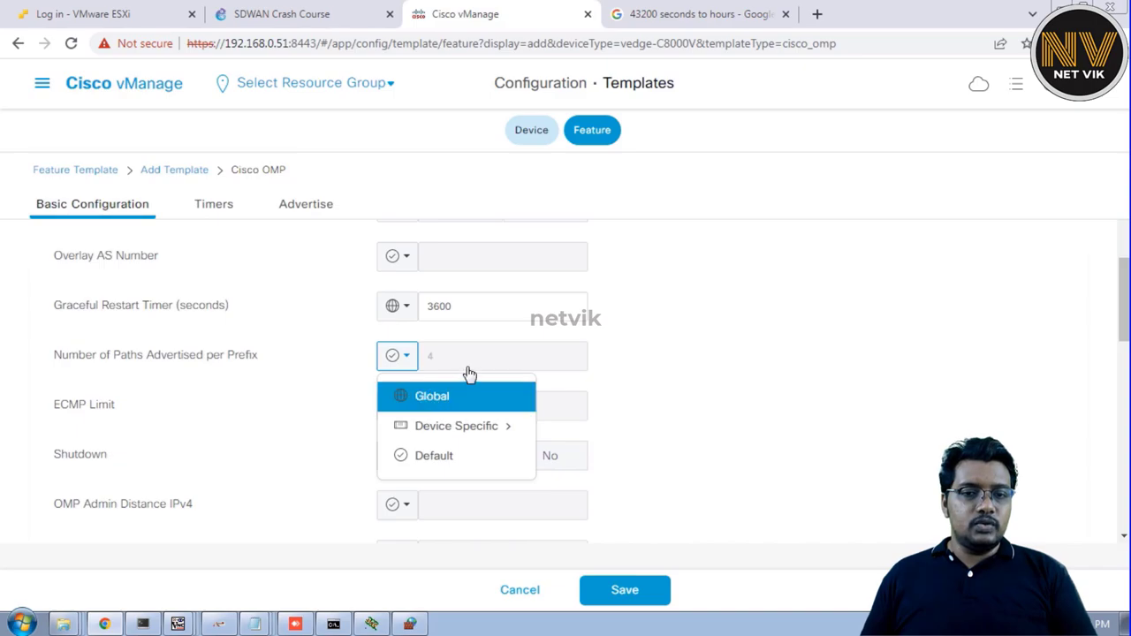
left_click(470, 365)
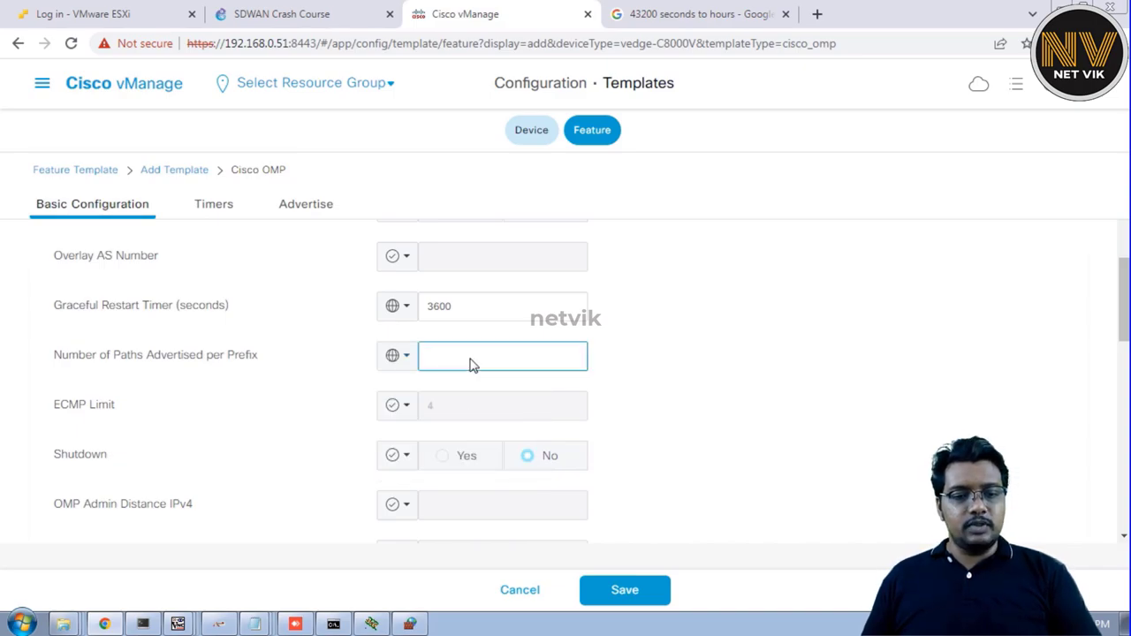
type("16")
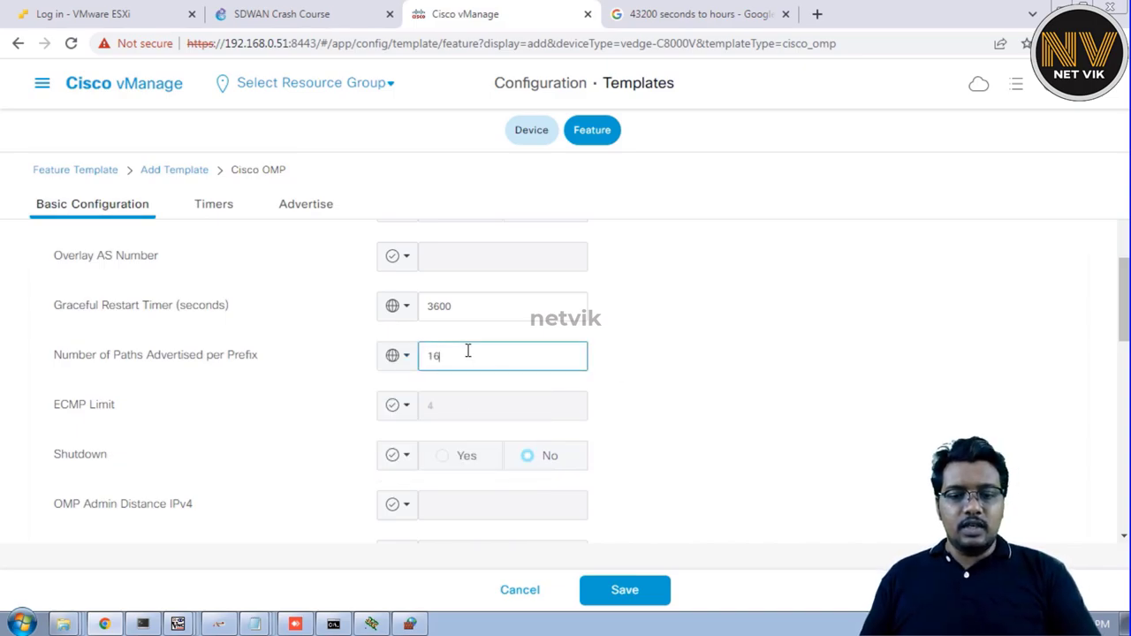
type("7")
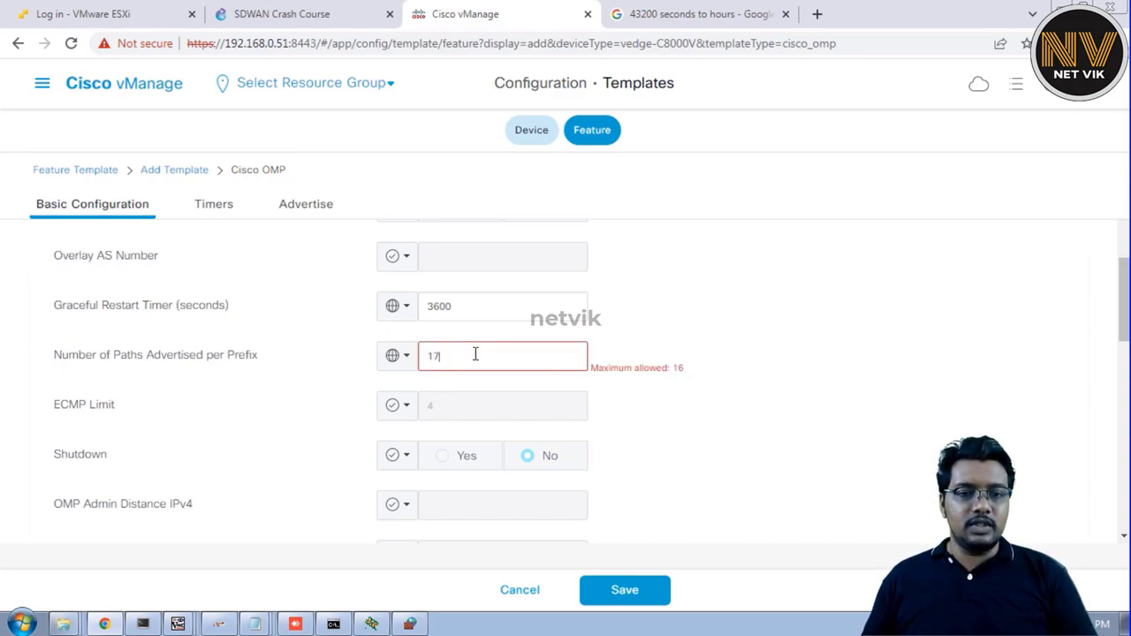
key("BackSpace")
type("6")
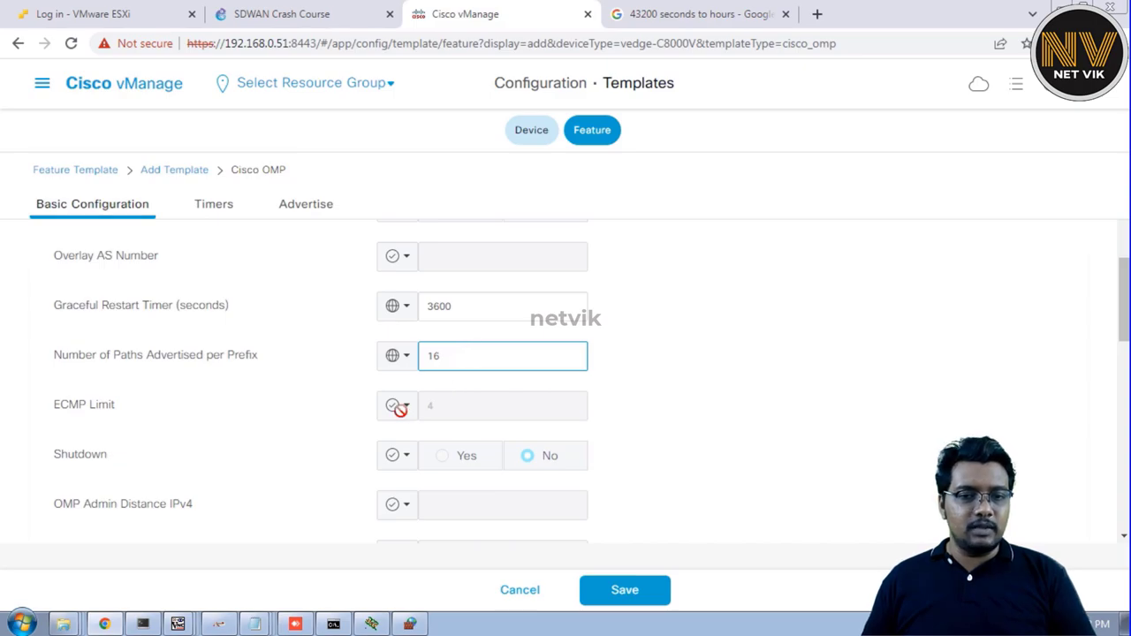
Make the ECMP Limit a global value of 16
left_click(398, 409)
left_click(422, 445)
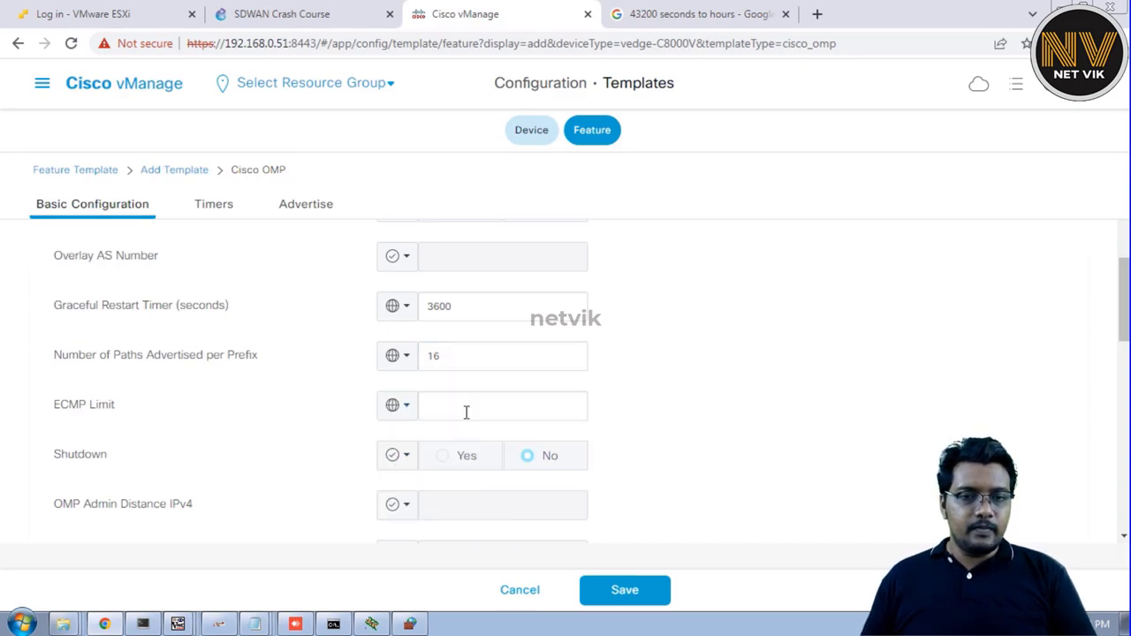
left_click(466, 411)
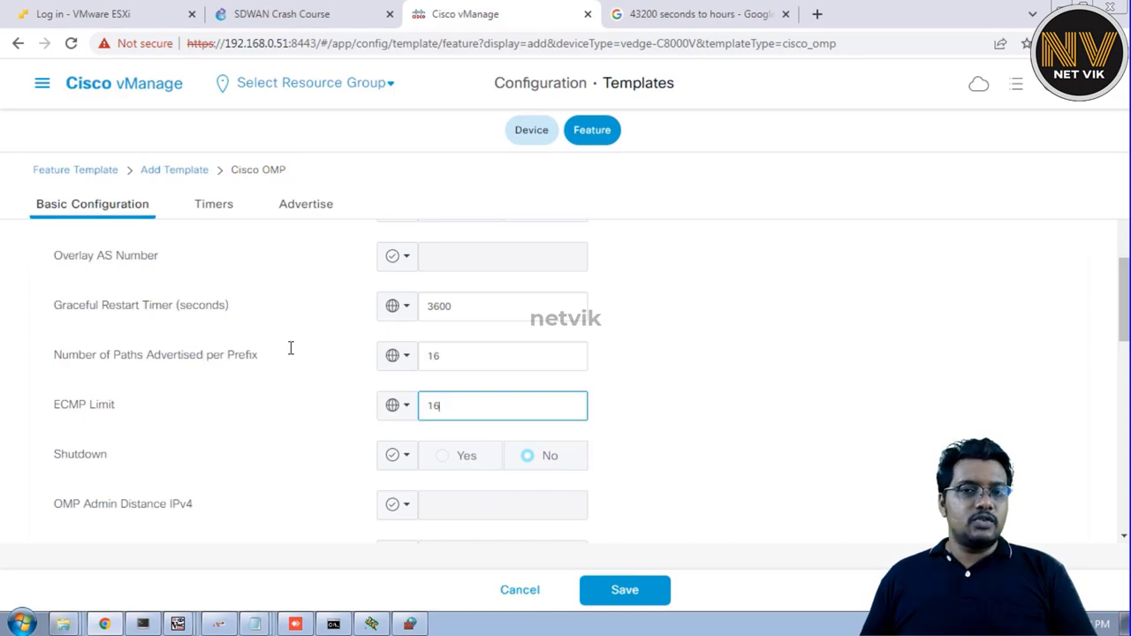
left_click(293, 418)
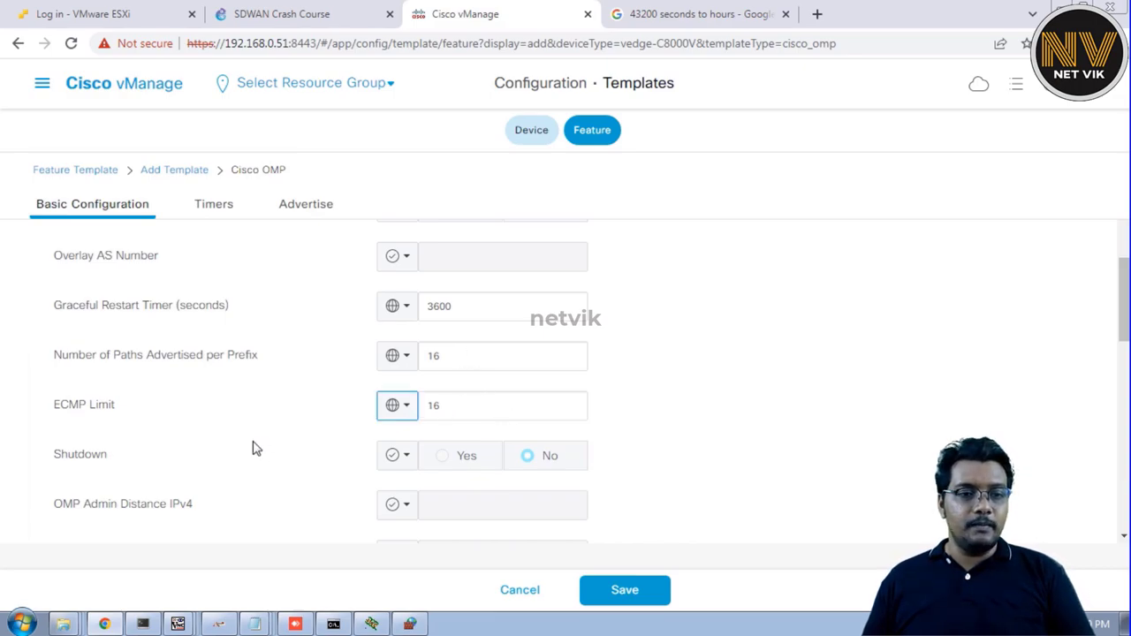
Review the Timers and Advertise sections and save the cisco_omp template
scroll(248, 444, "down", 1)
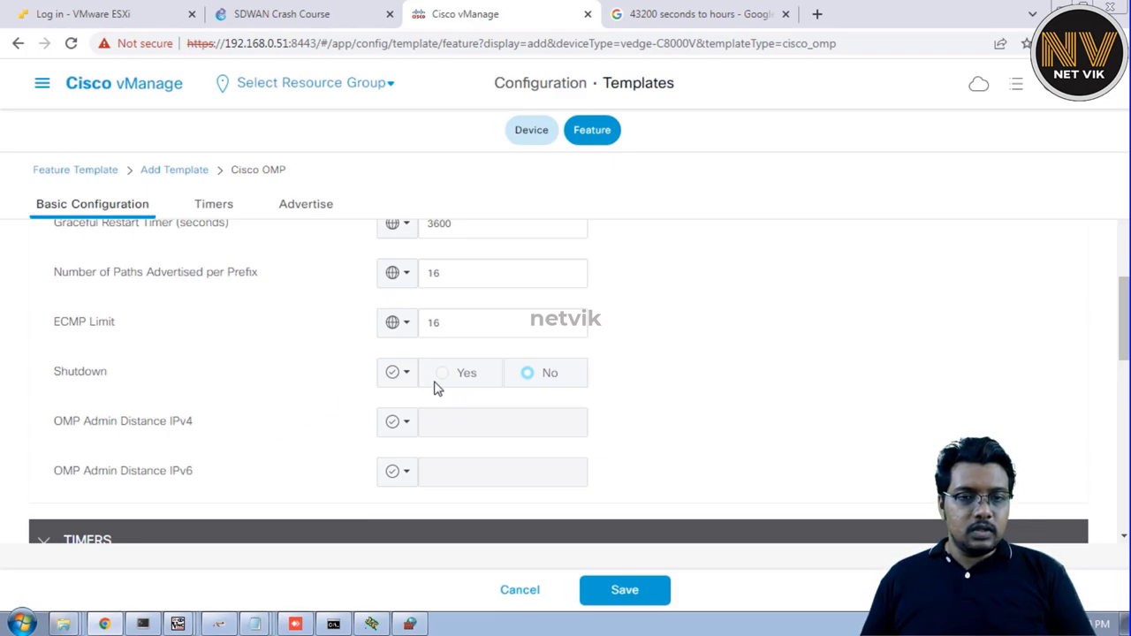
scroll(333, 419, "down", 1)
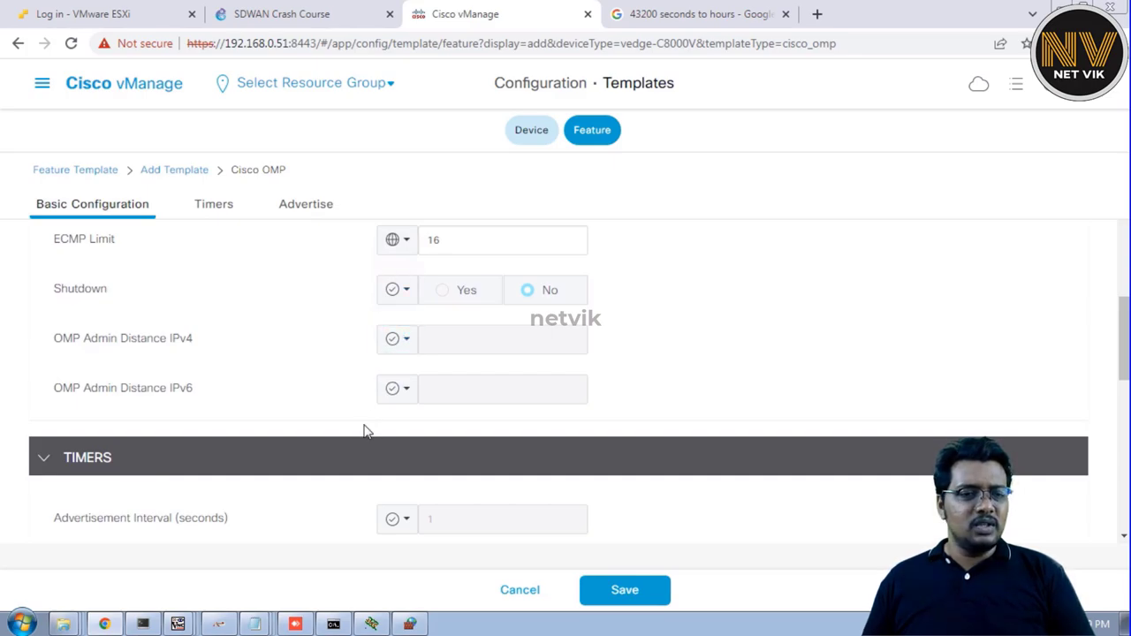
scroll(368, 431, "down", 2)
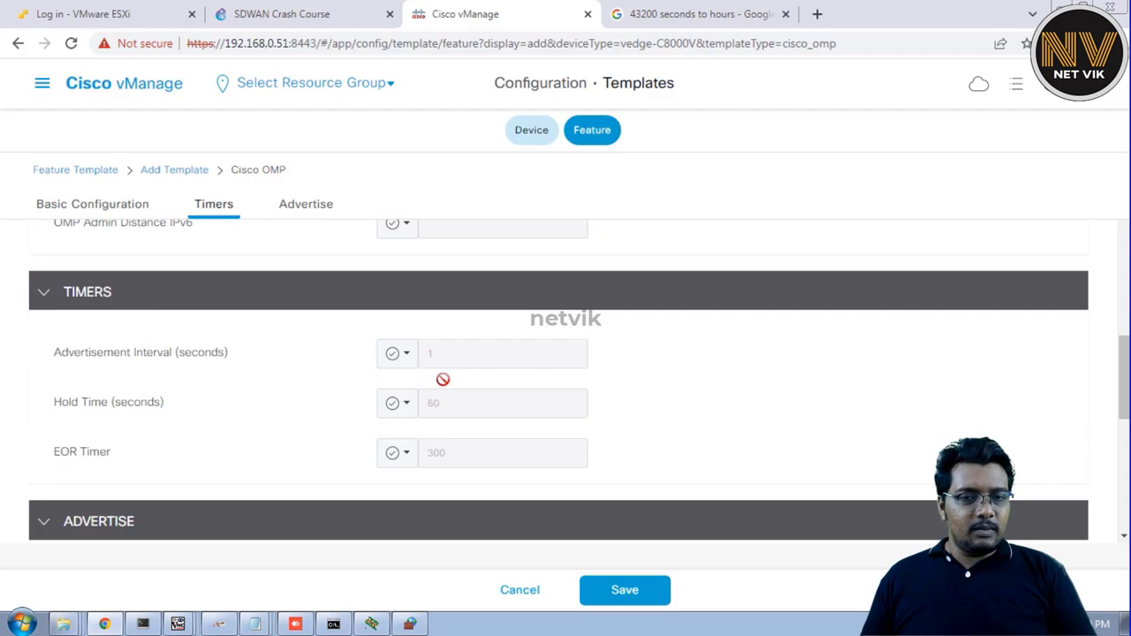
scroll(440, 415, "down", 3)
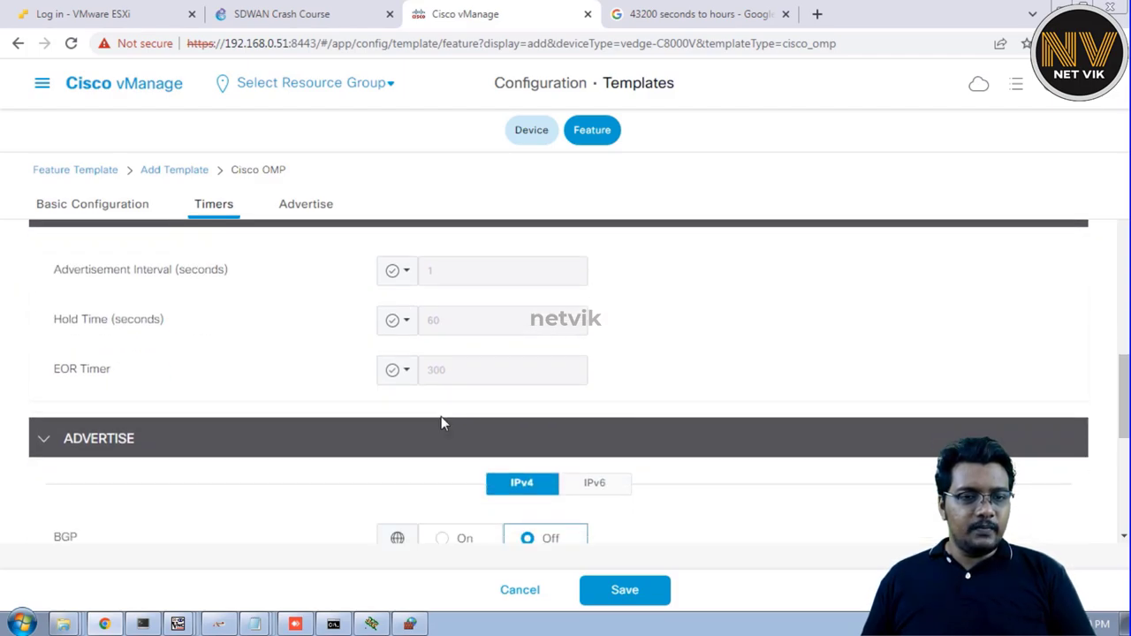
scroll(444, 424, "down", 3)
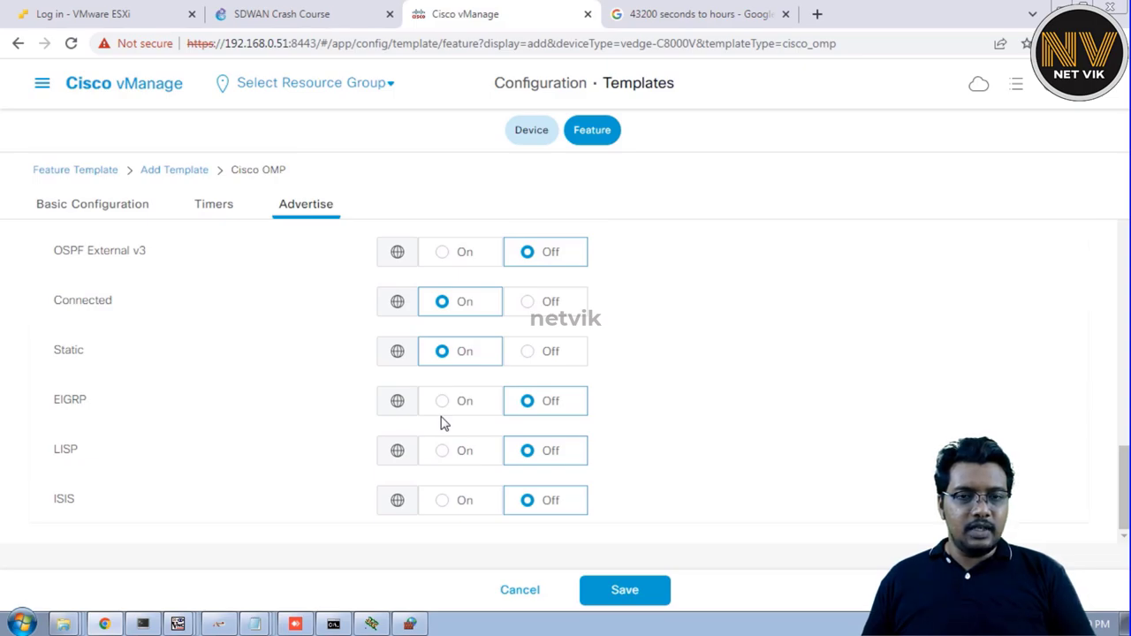
scroll(627, 450, "up", 8)
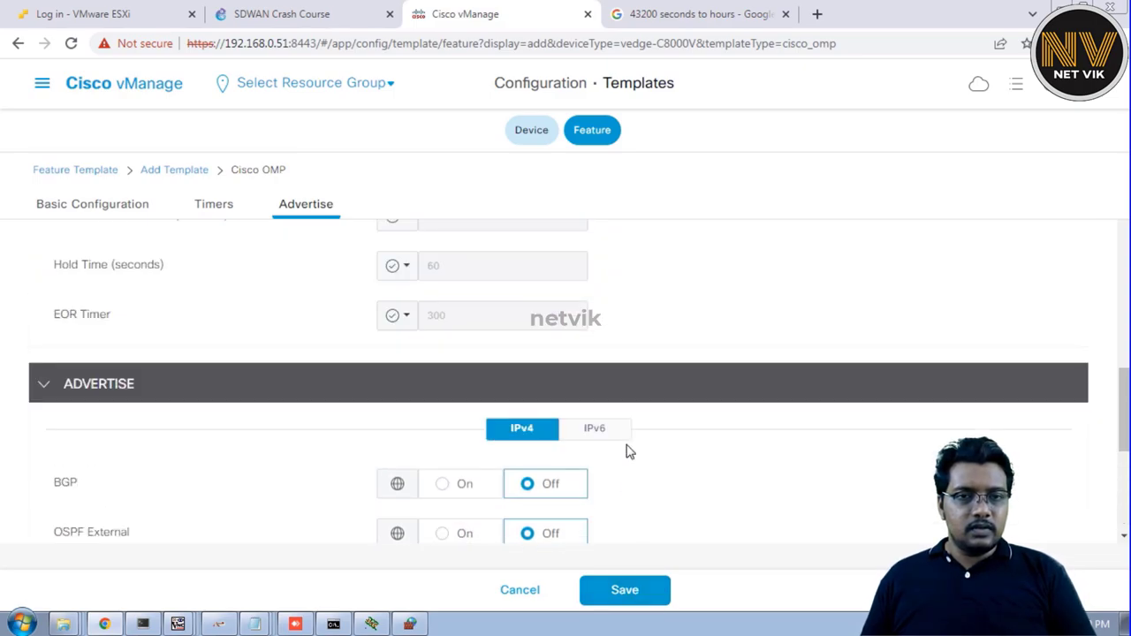
scroll(627, 452, "up", 8)
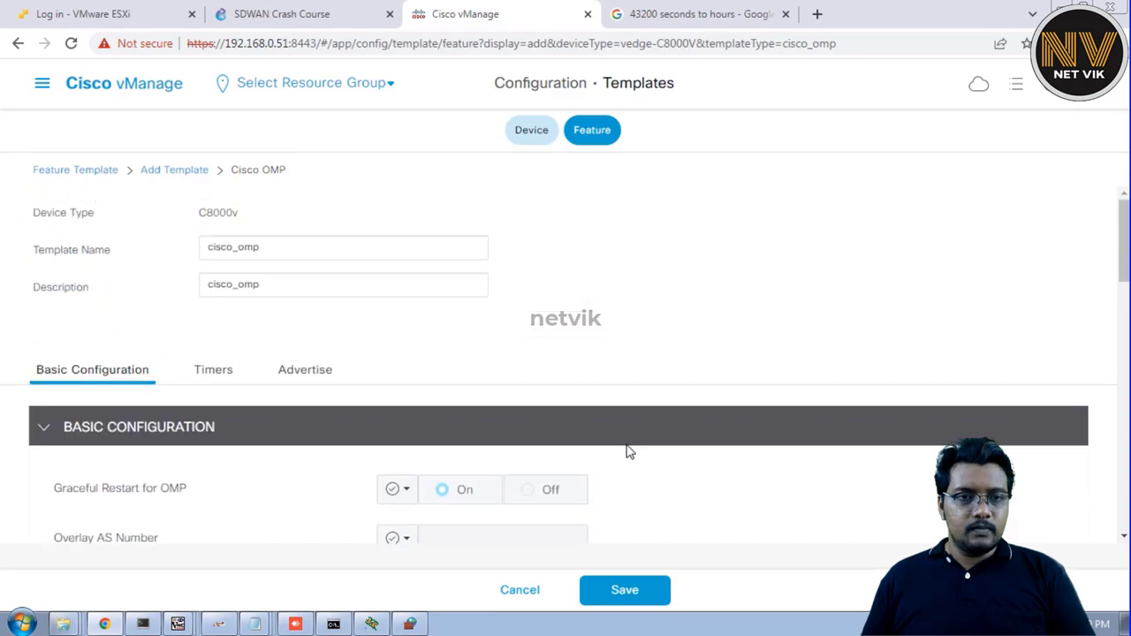
left_click(625, 591)
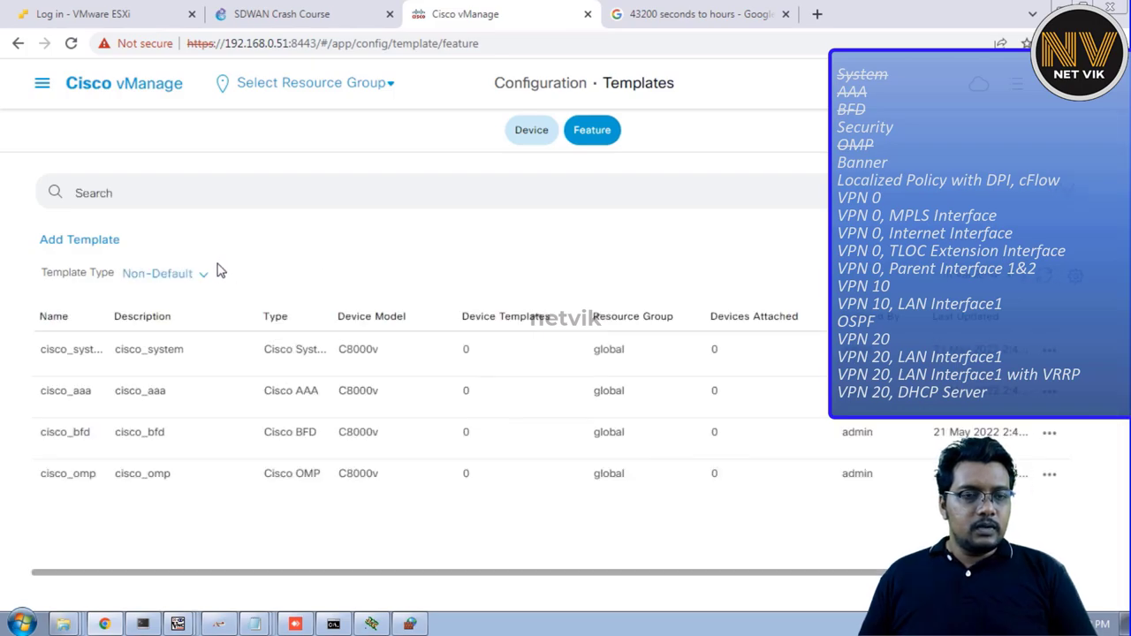
Start a new Cisco Security feature template for the C8000v device model
left_click(85, 245)
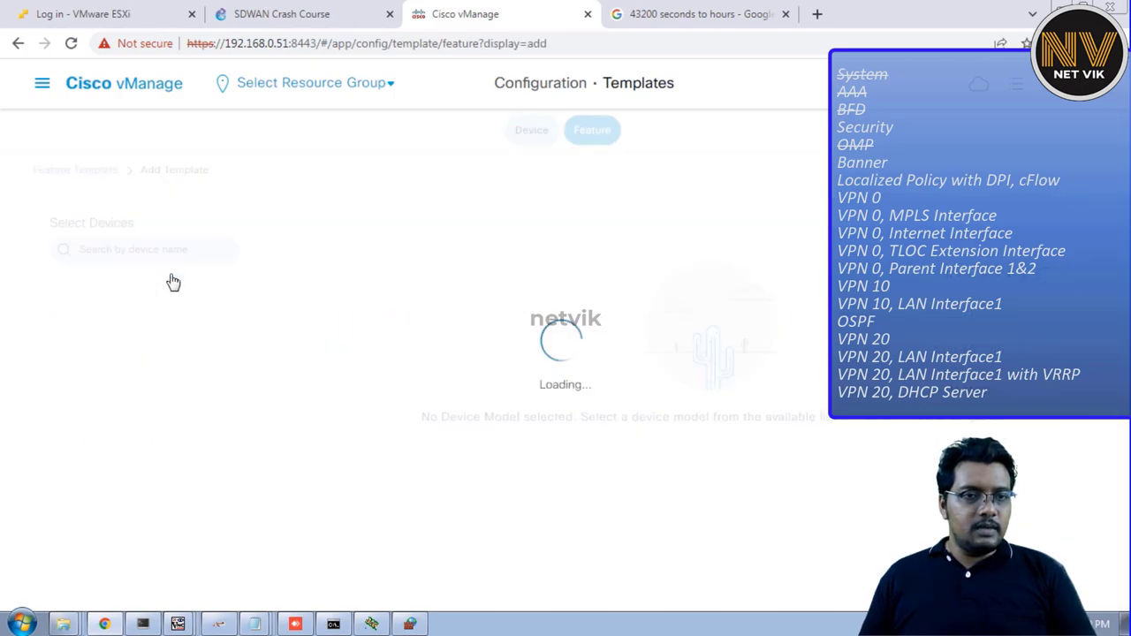
left_click(166, 250)
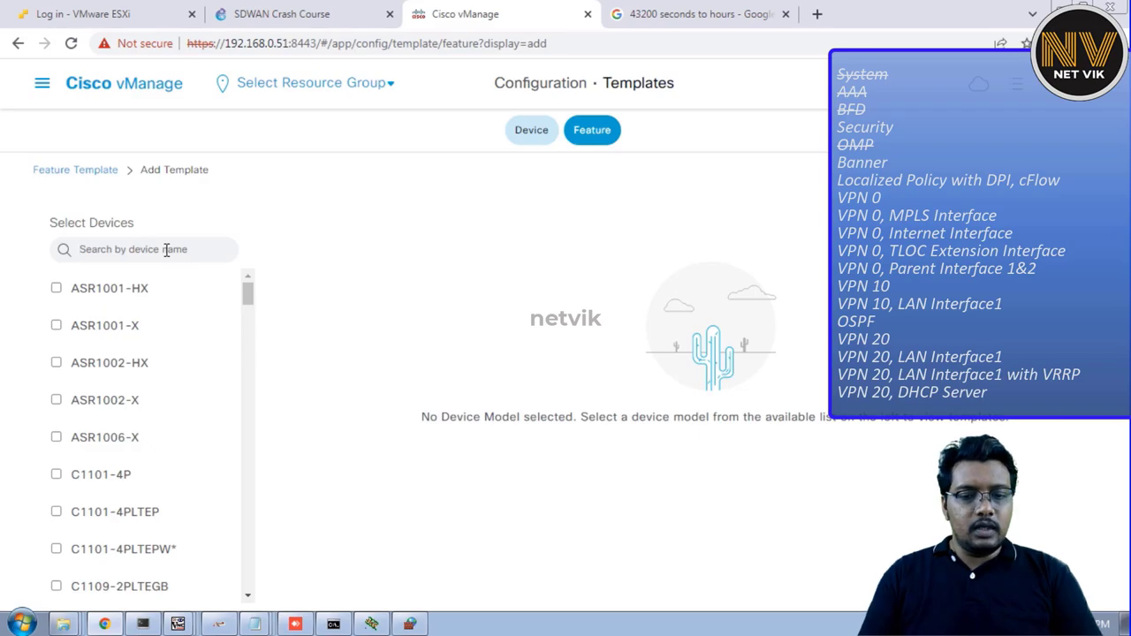
type("8000")
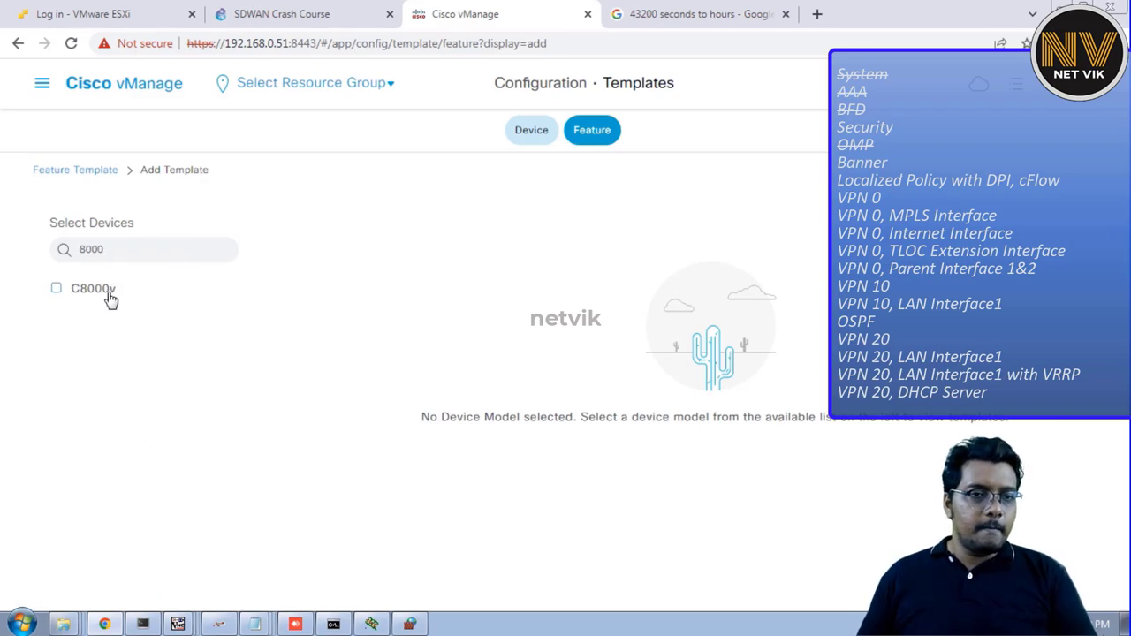
left_click(108, 293)
scroll(649, 458, "down", 1)
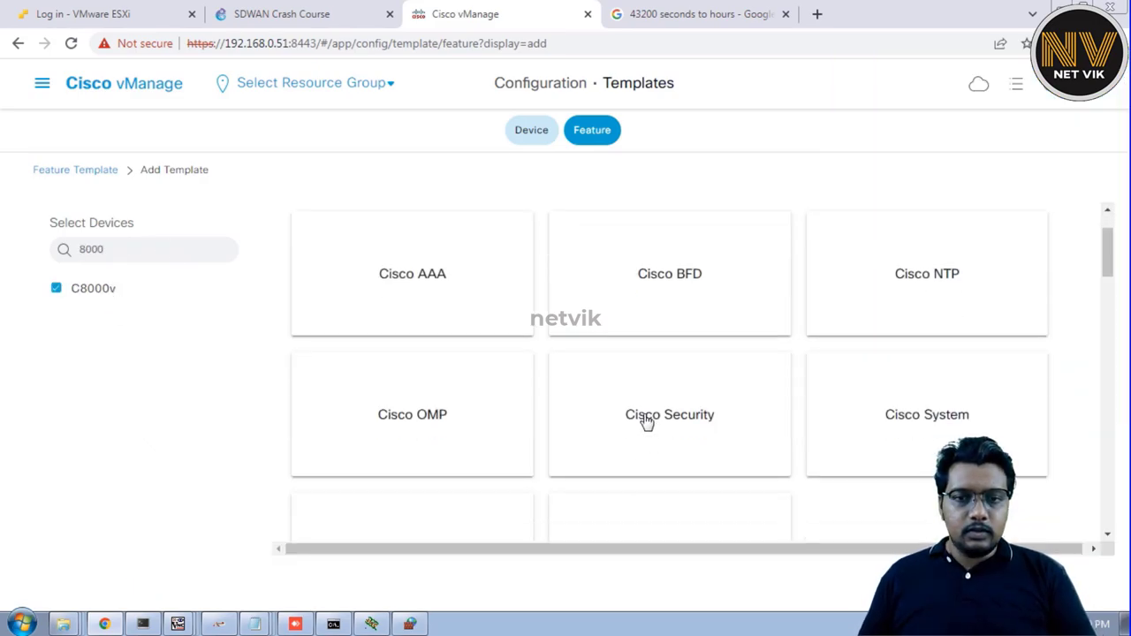
left_click(646, 421)
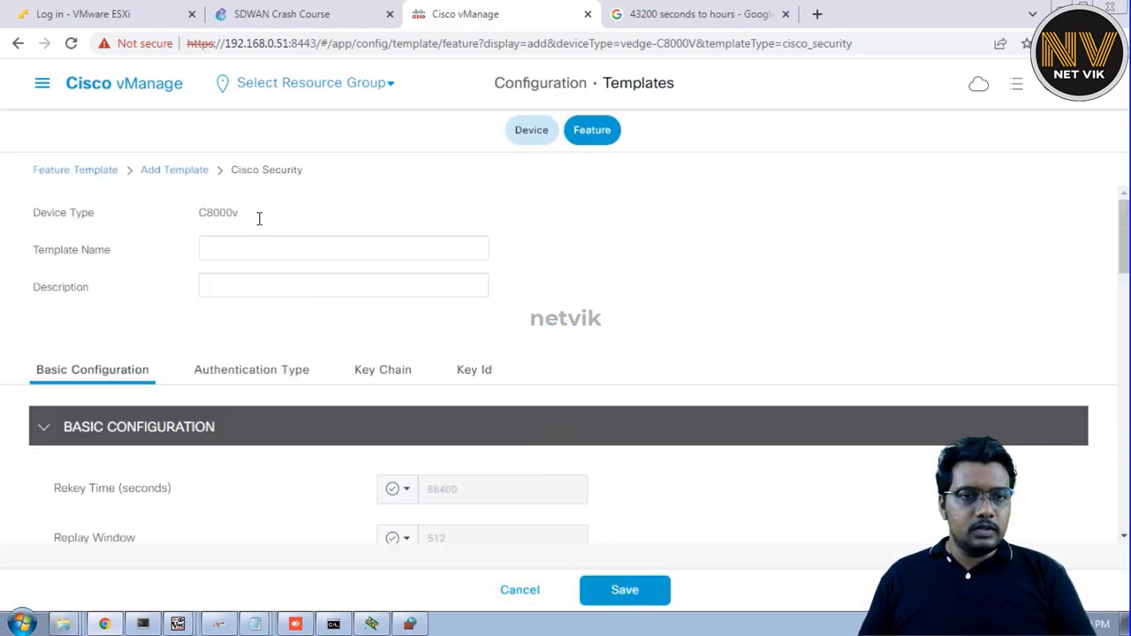
Name the template cisco_security, reuse the name as description, and check the seconds-to-hours converter
left_click(239, 249)
type("cisco")
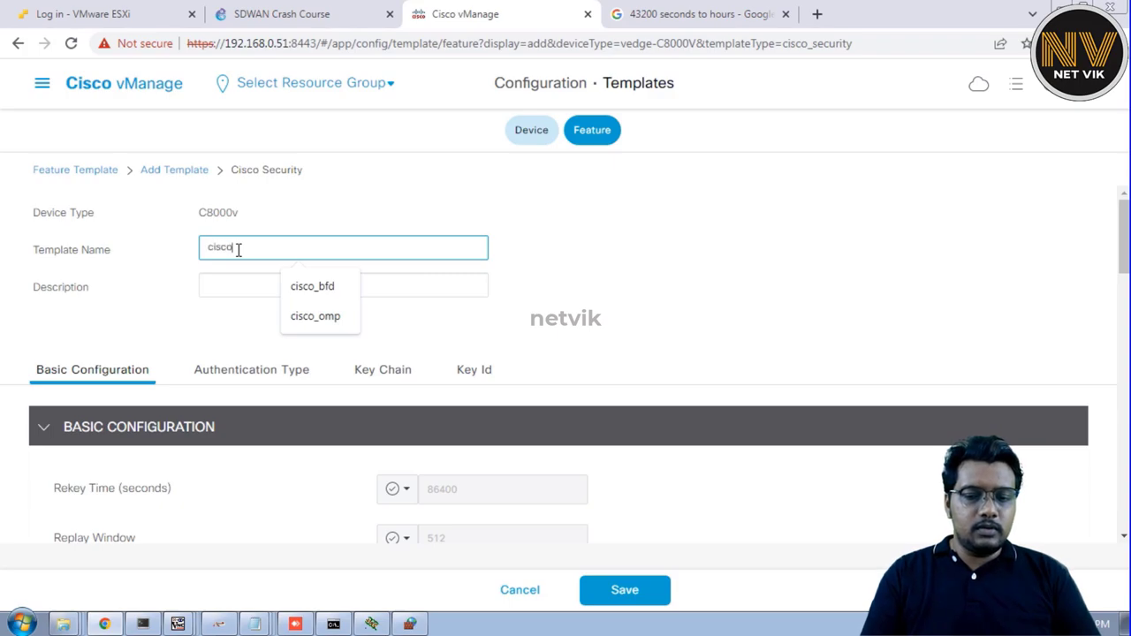
type("_secur")
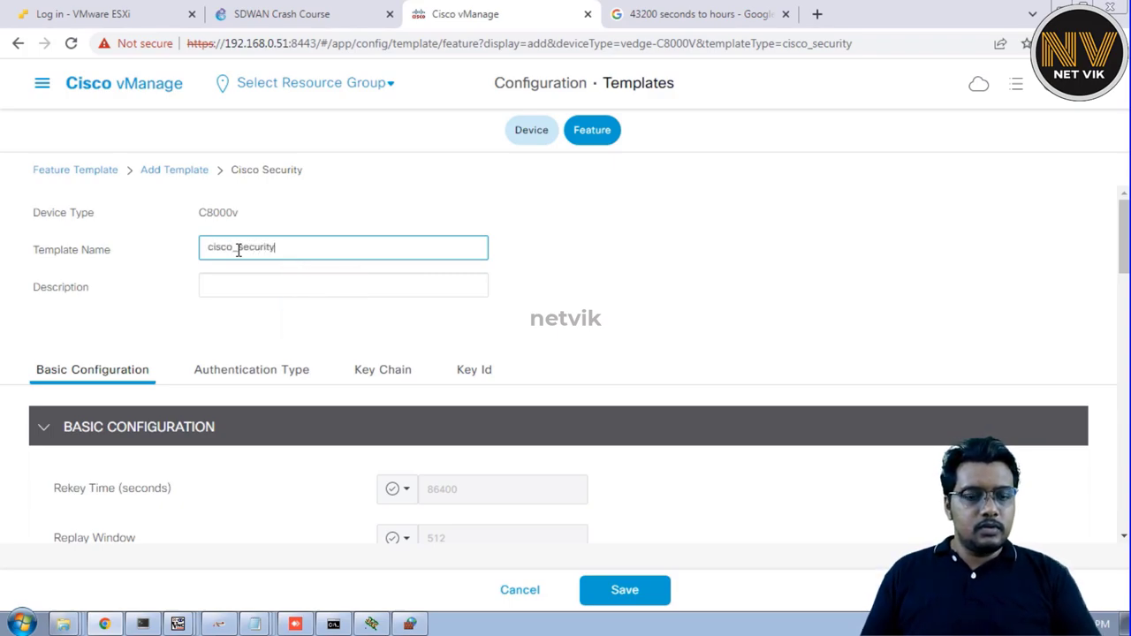
type("ity")
key("ctrl+a")
key("ctrl+c")
left_click(240, 295)
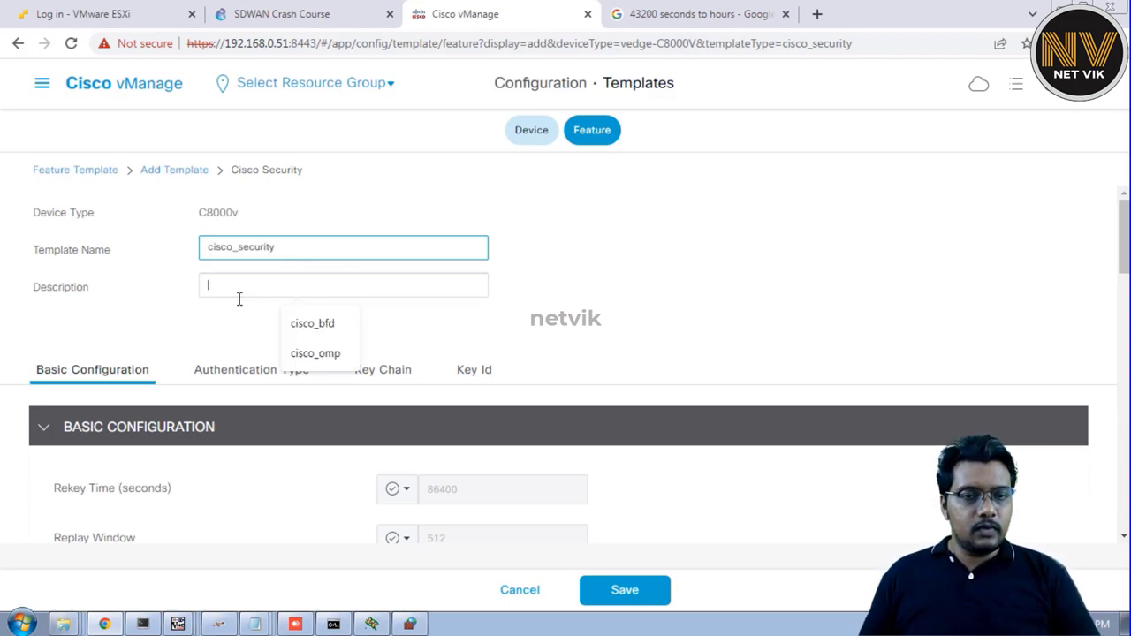
key("ctrl+v")
scroll(153, 309, "down", 2)
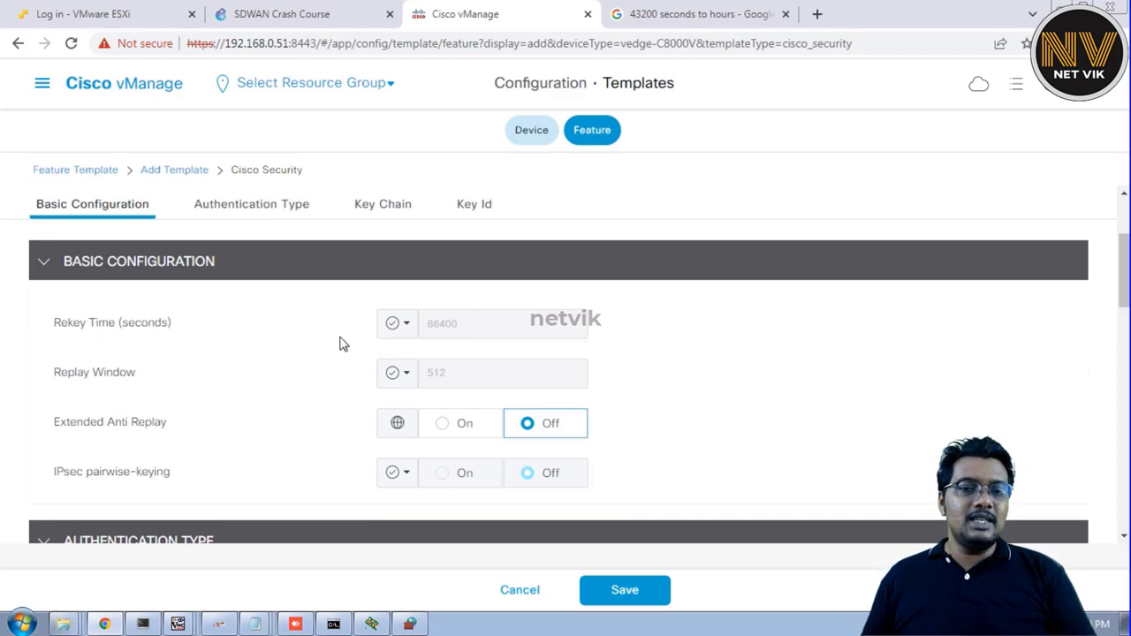
left_click(689, 12)
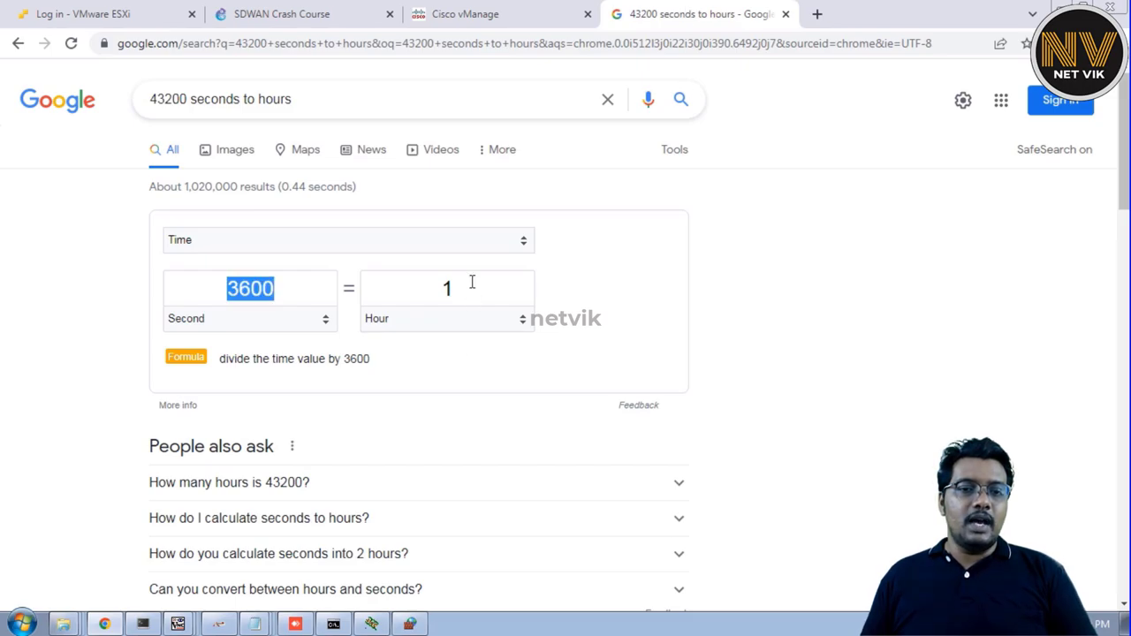
In Google's time converter, change the hours to 2 to get 7200 seconds
double_click(421, 283)
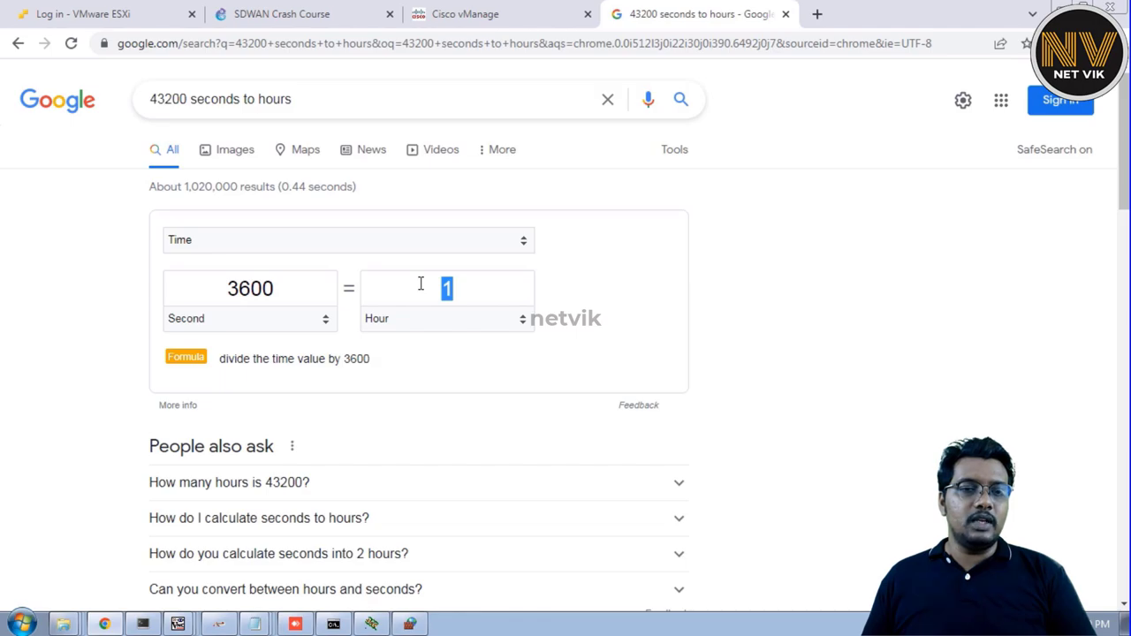
left_click(421, 283)
left_click(444, 19)
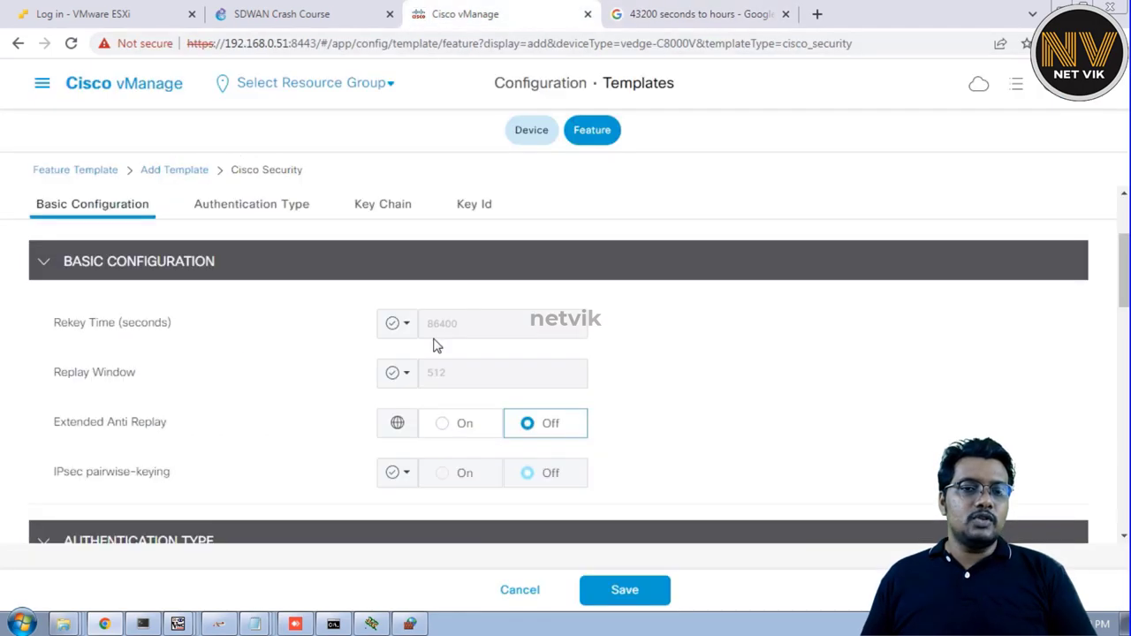
left_click(652, 20)
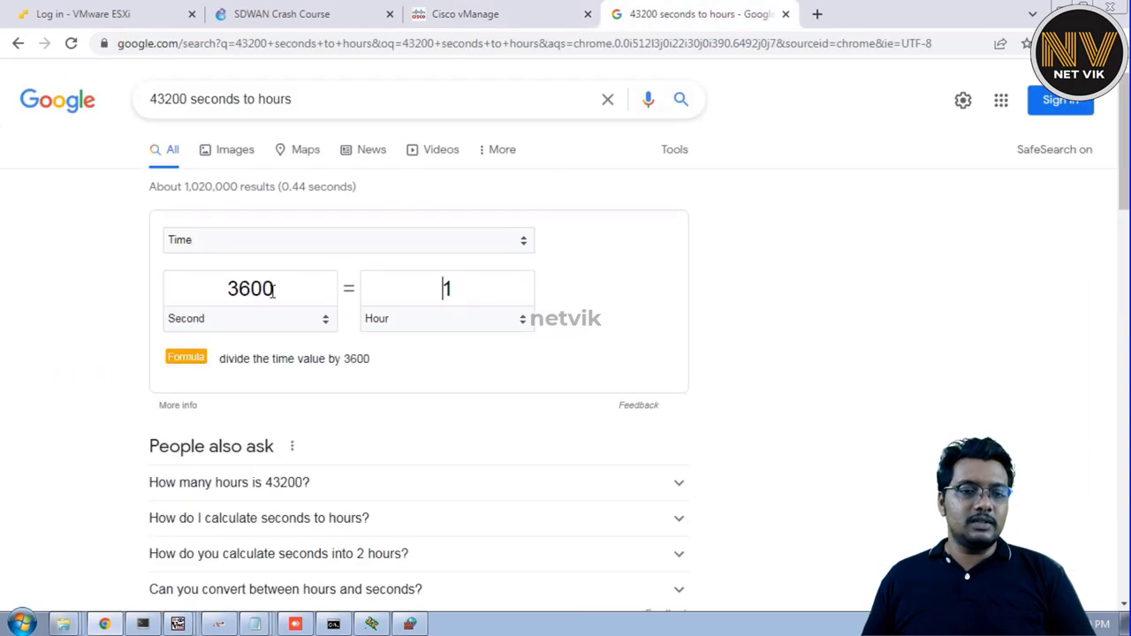
double_click(477, 295)
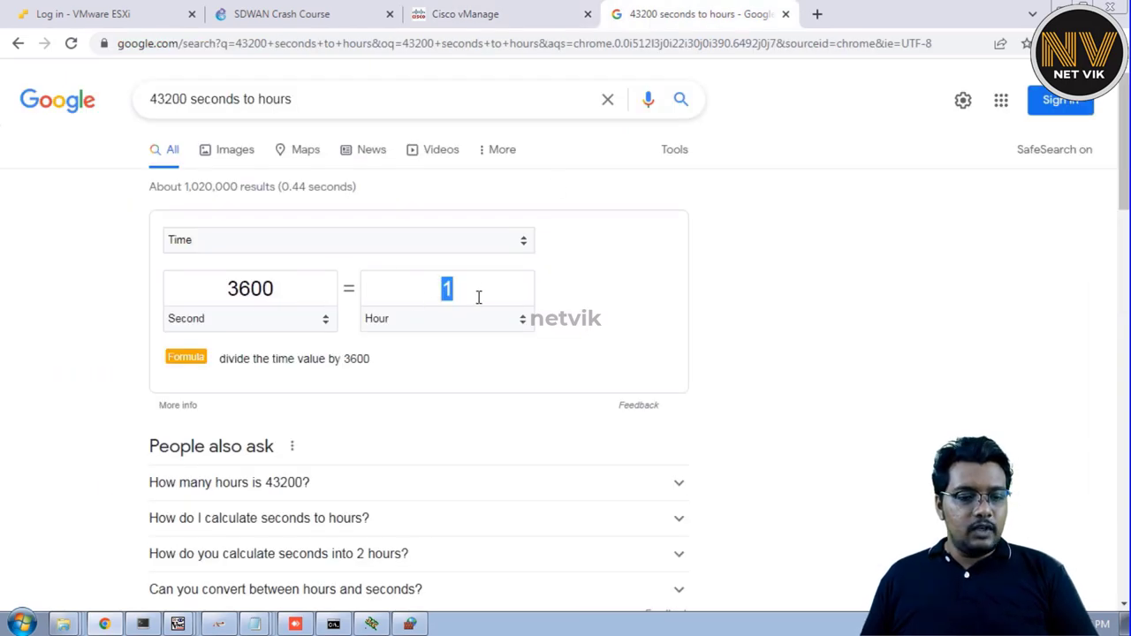
type("2")
double_click(241, 288)
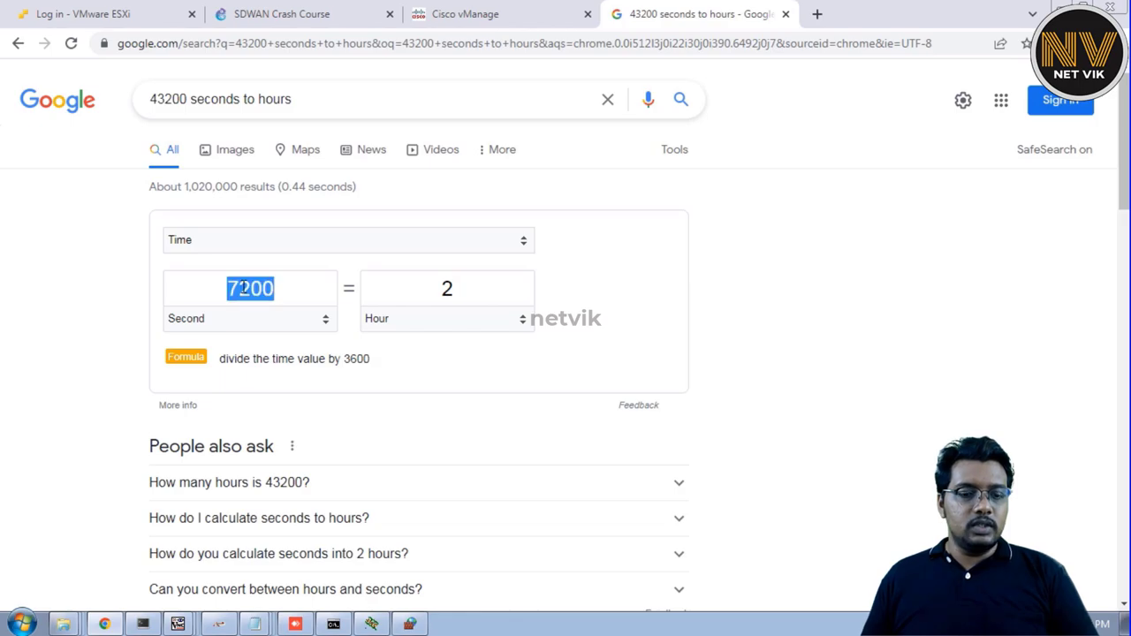
Give the rekey time a global value of 7200 and save the cisco_security template
left_click(468, 15)
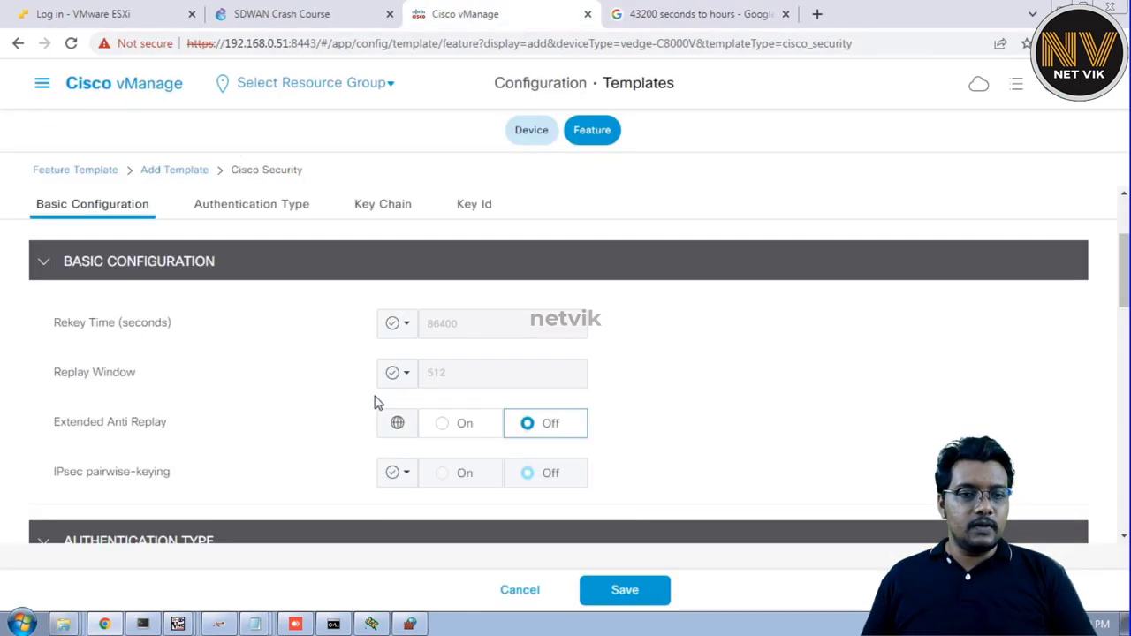
left_click(396, 324)
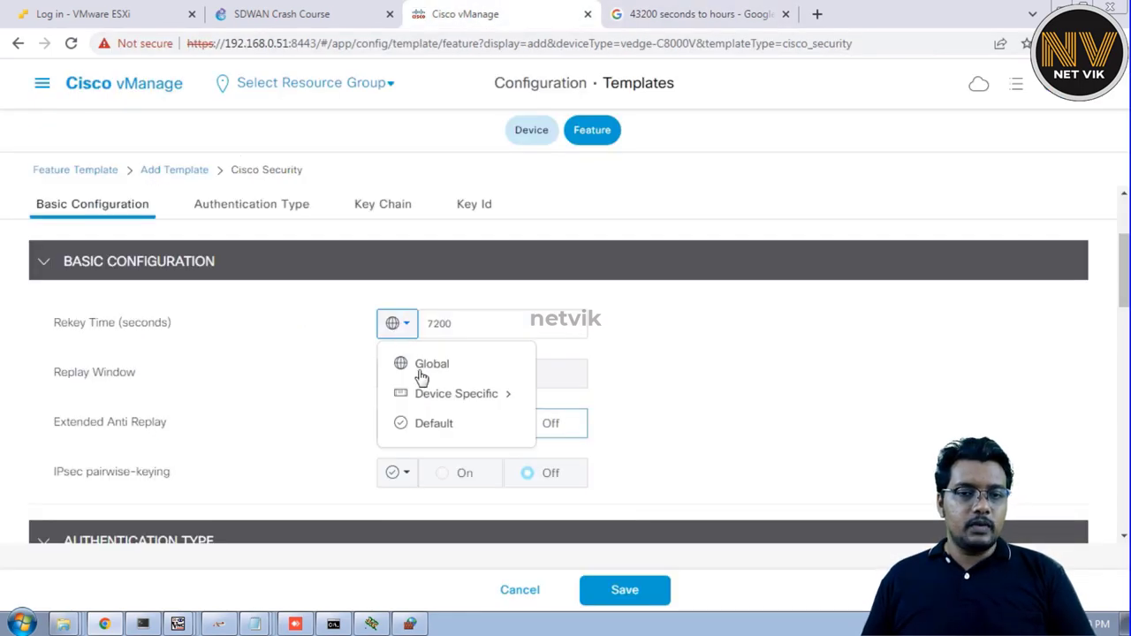
left_click(480, 323)
left_click(750, 337)
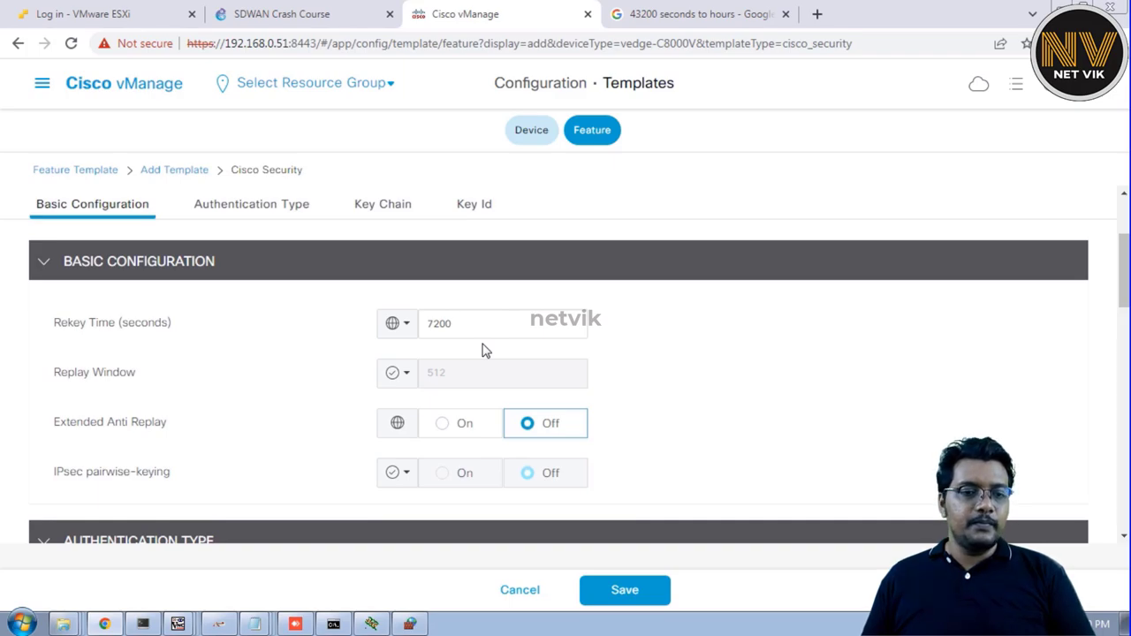
scroll(484, 350, "down", 8)
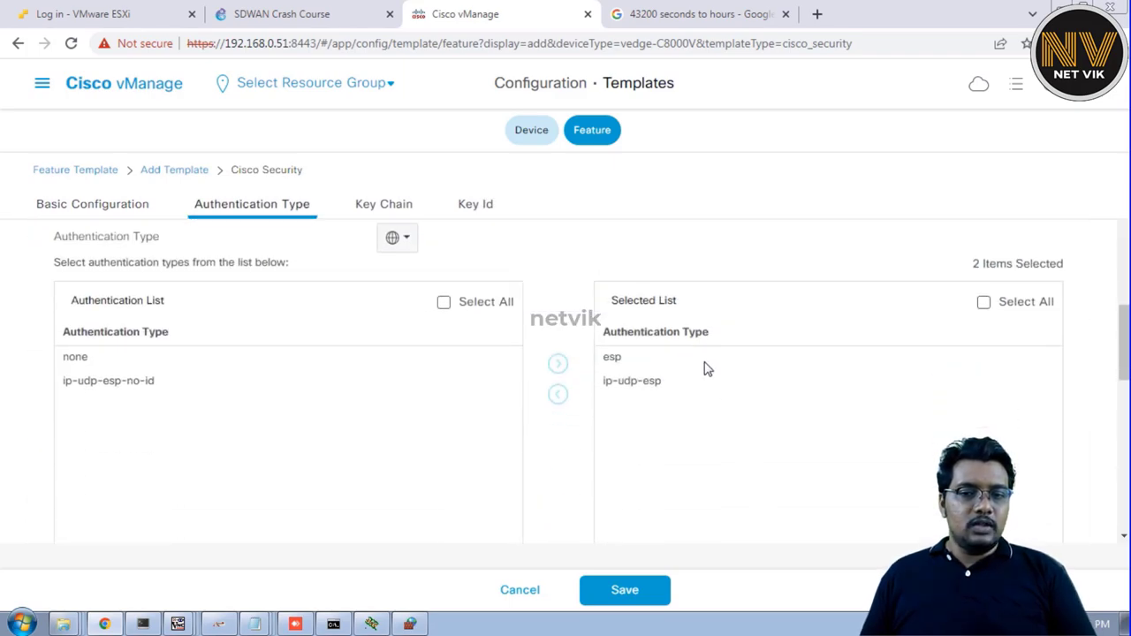
scroll(691, 437, "down", 6)
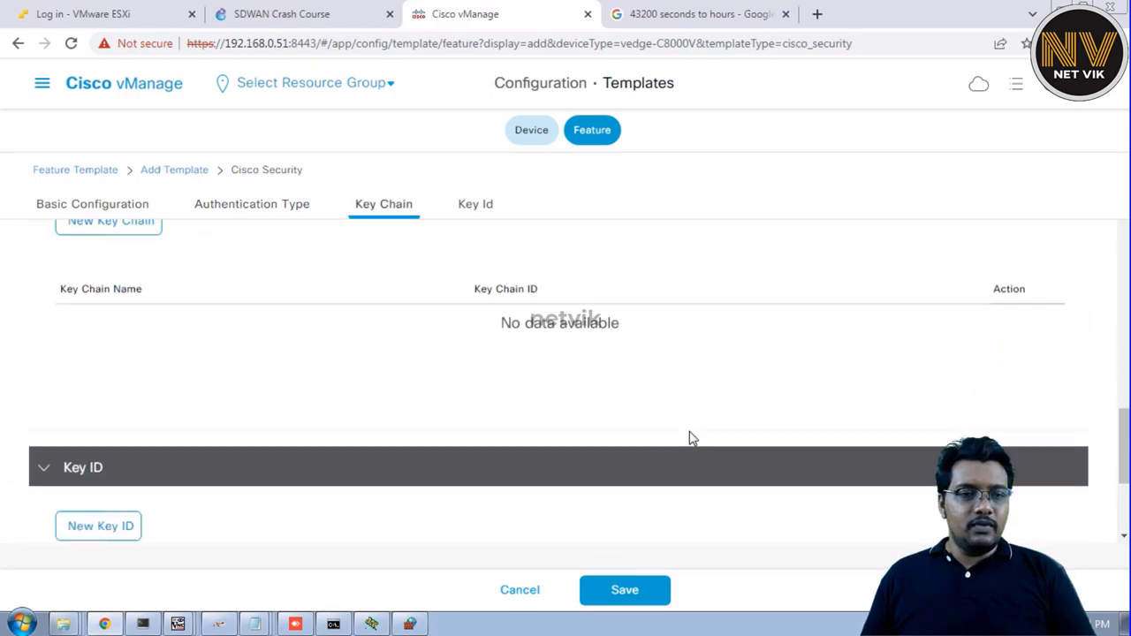
scroll(691, 437, "up", 2)
scroll(691, 437, "down", 4)
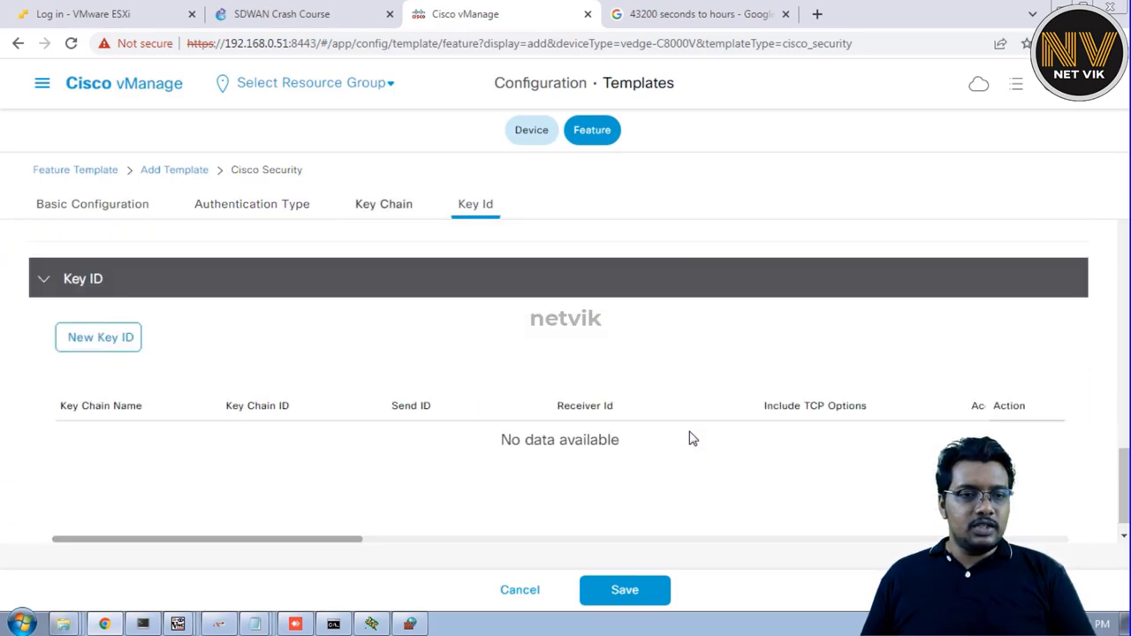
scroll(693, 439, "down", 1)
left_click(626, 589)
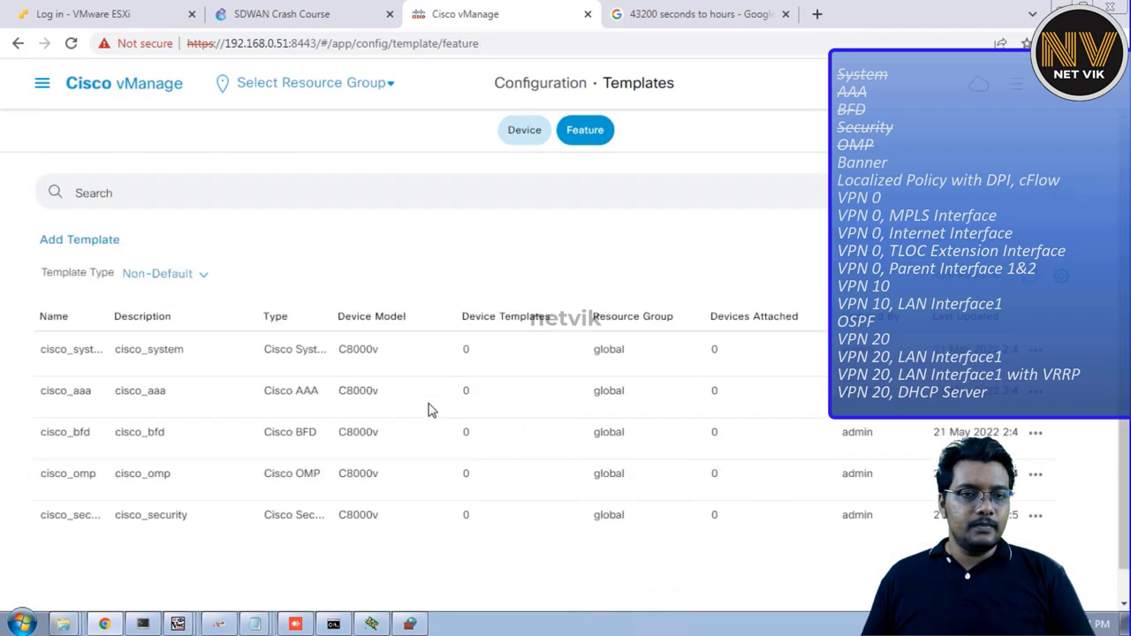
Pick the C8000v device model and start a Cisco Banner feature template
left_click(101, 243)
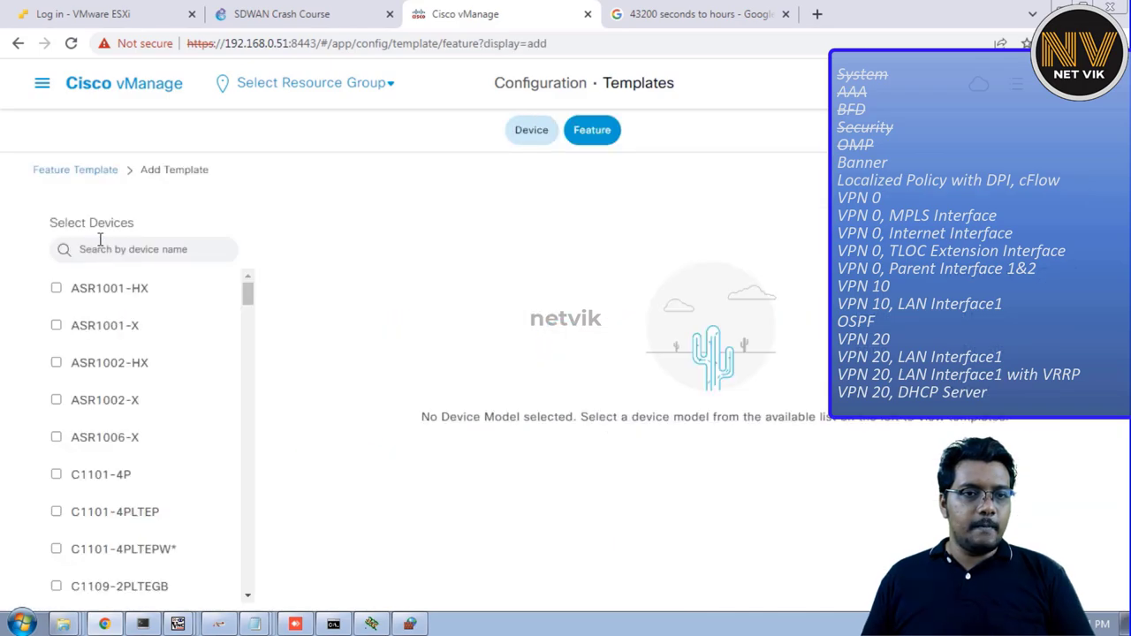
left_click(145, 249)
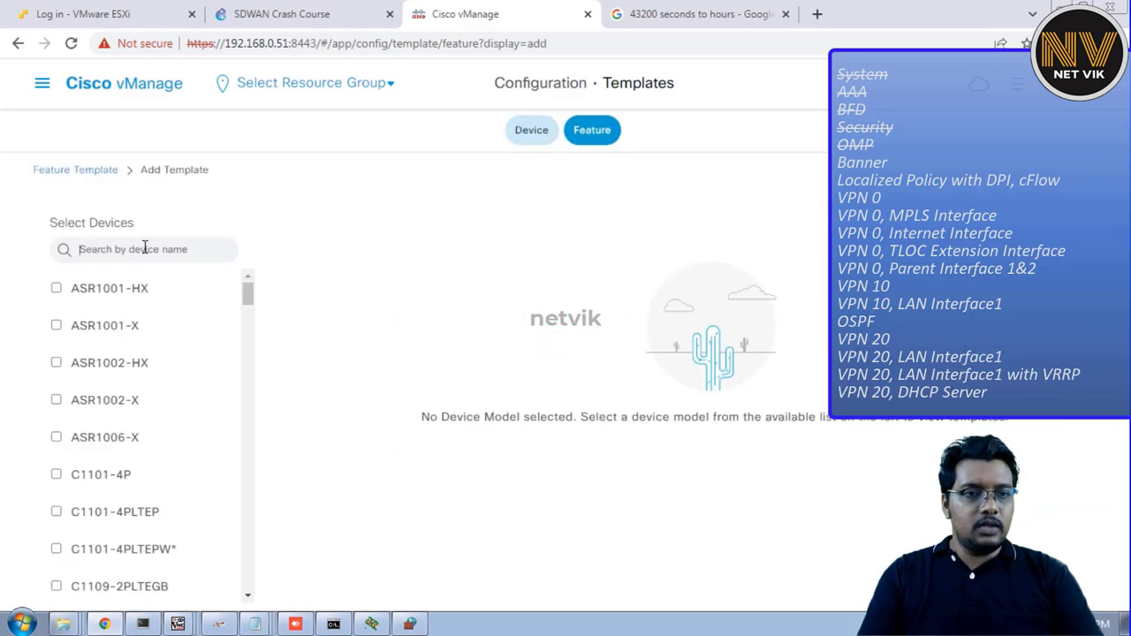
type("8000")
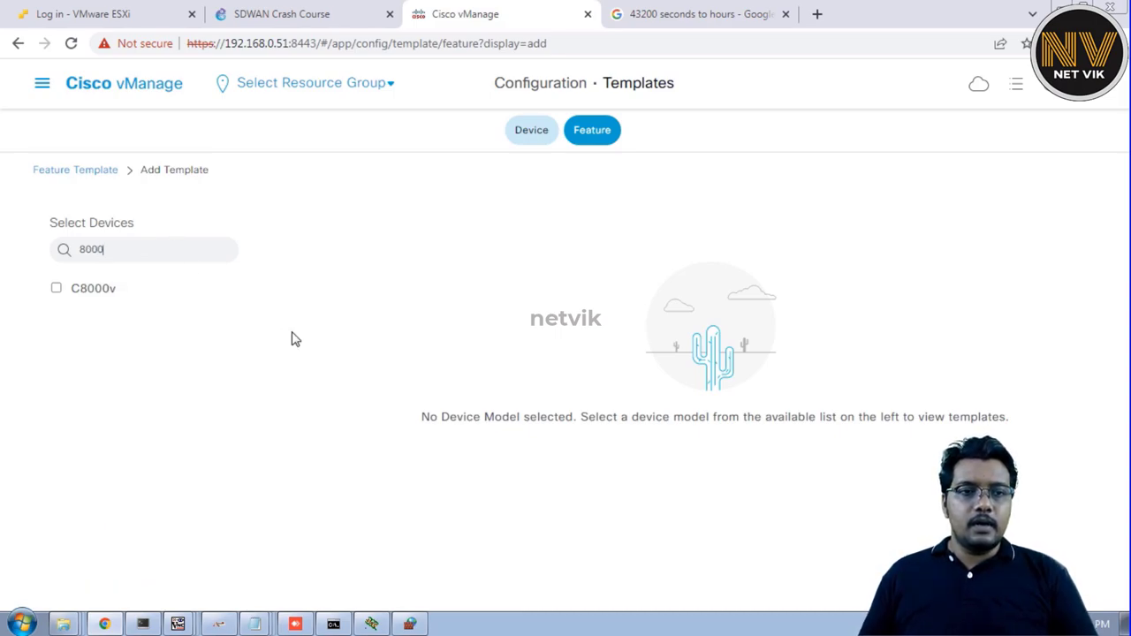
left_click(117, 288)
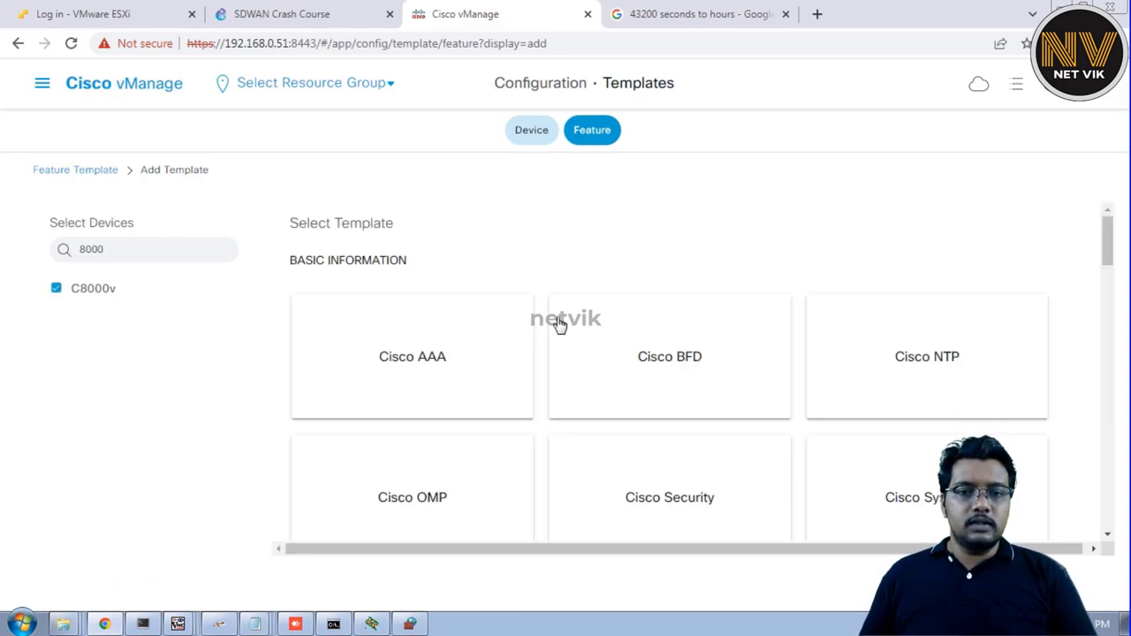
scroll(559, 326, "down", 5)
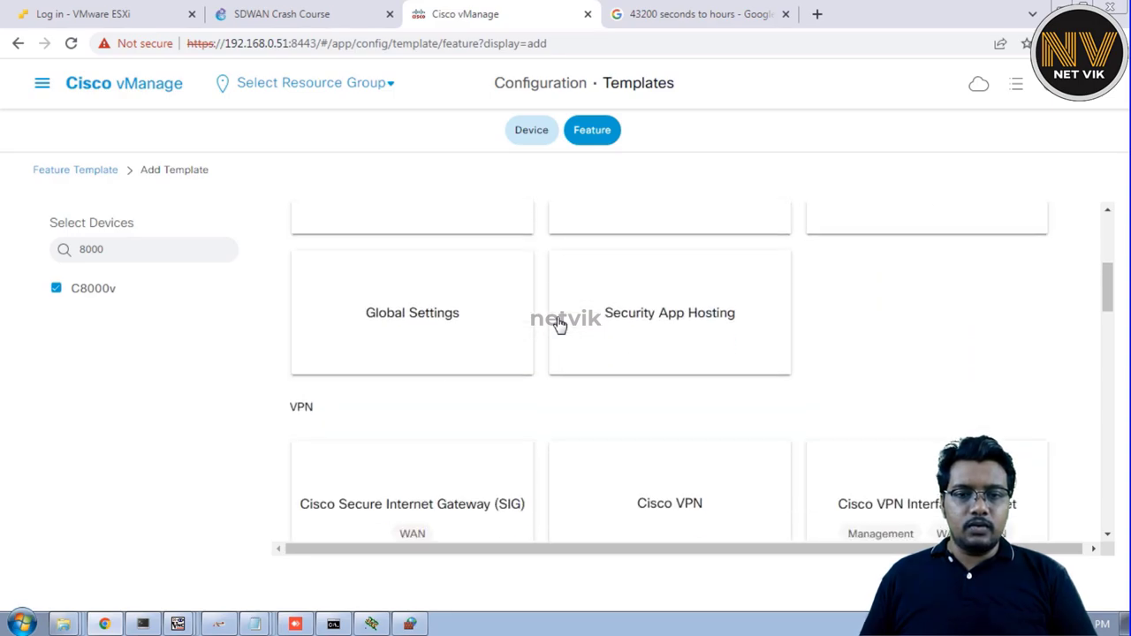
scroll(558, 324, "down", 4)
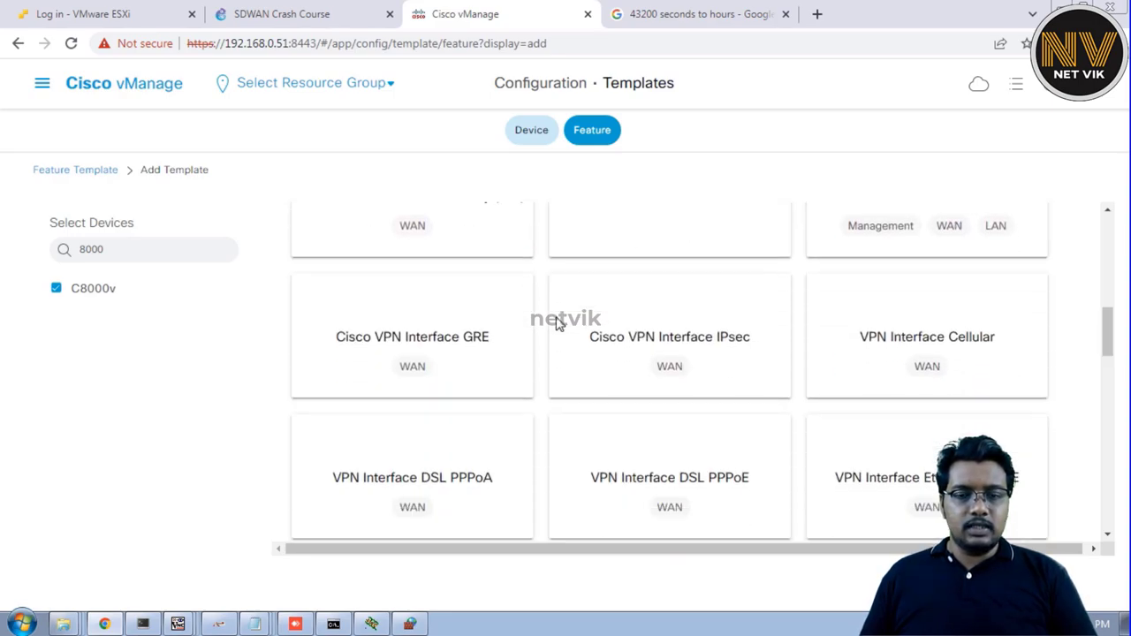
scroll(558, 324, "down", 5)
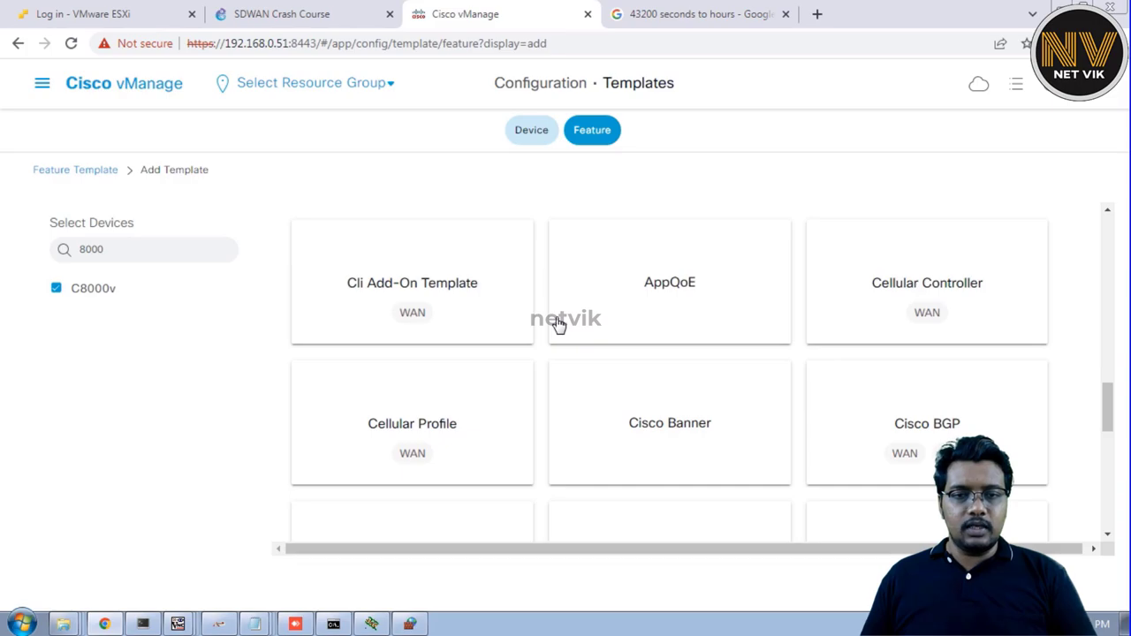
left_click(664, 467)
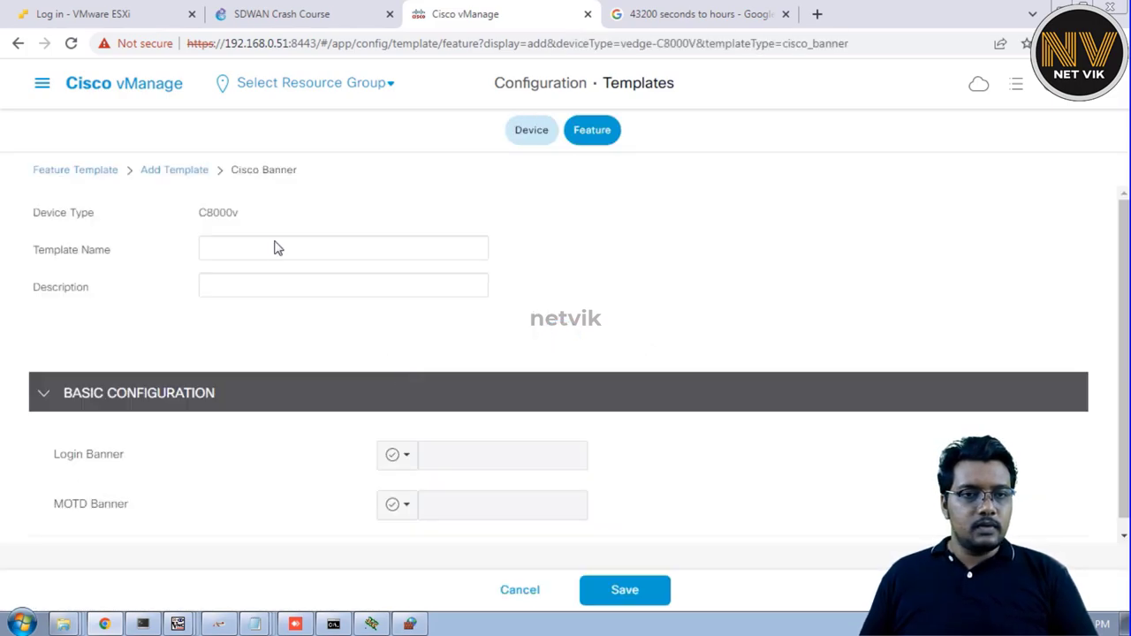
Name the template cisco_banner and reuse the name as its description
left_click(274, 244)
type("cisco_")
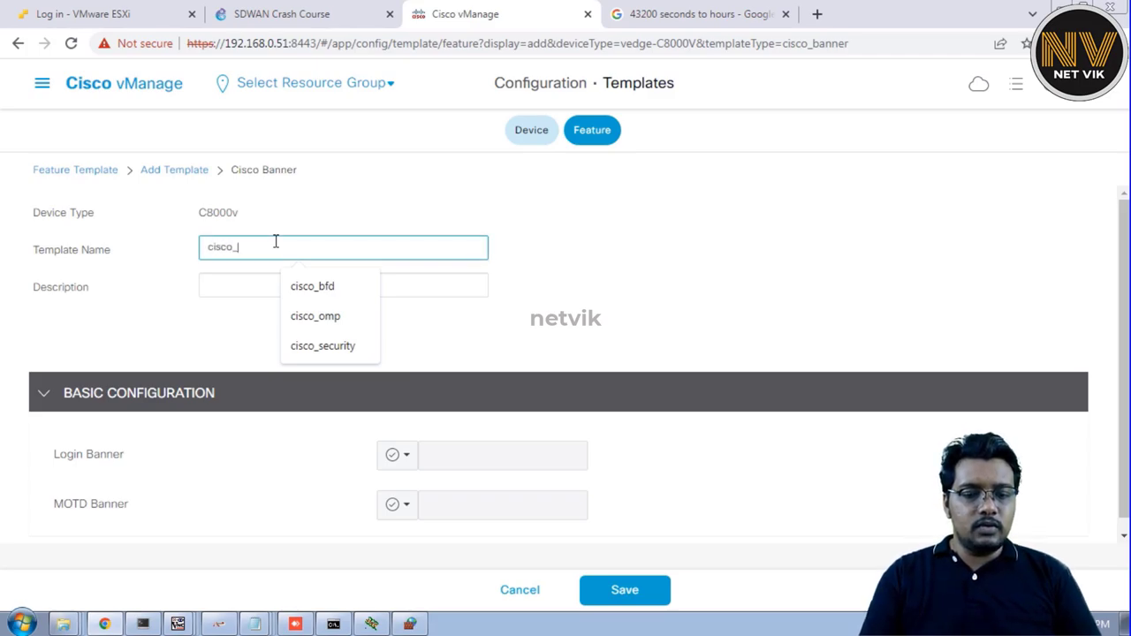
type("banner")
key("ctrl+a")
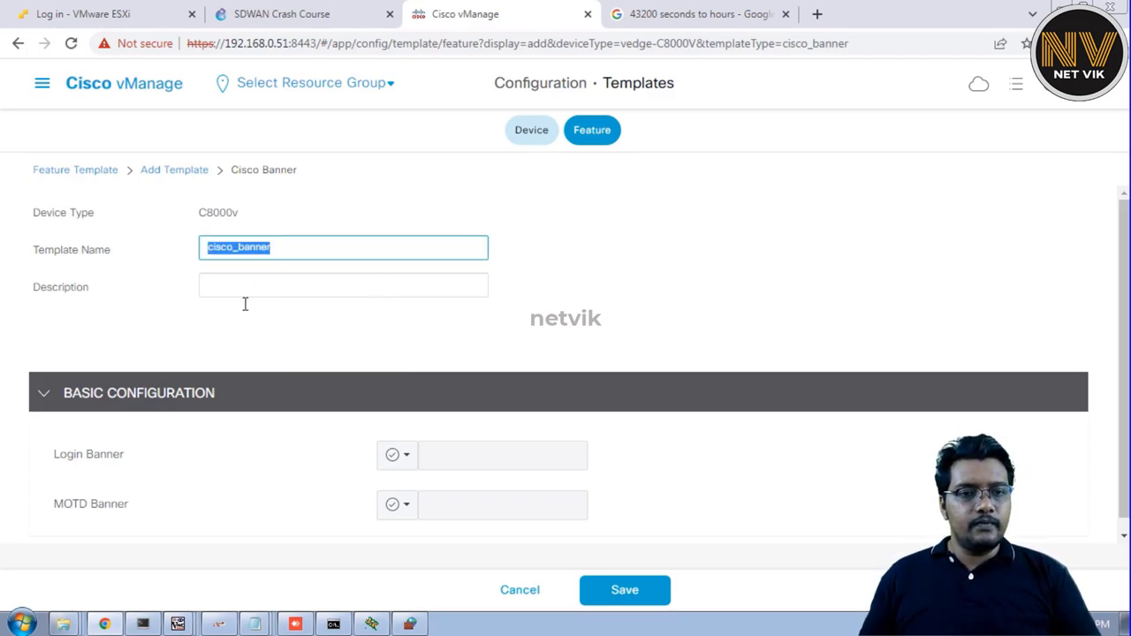
key("ctrl+c")
left_click(252, 290)
key("ctrl+v")
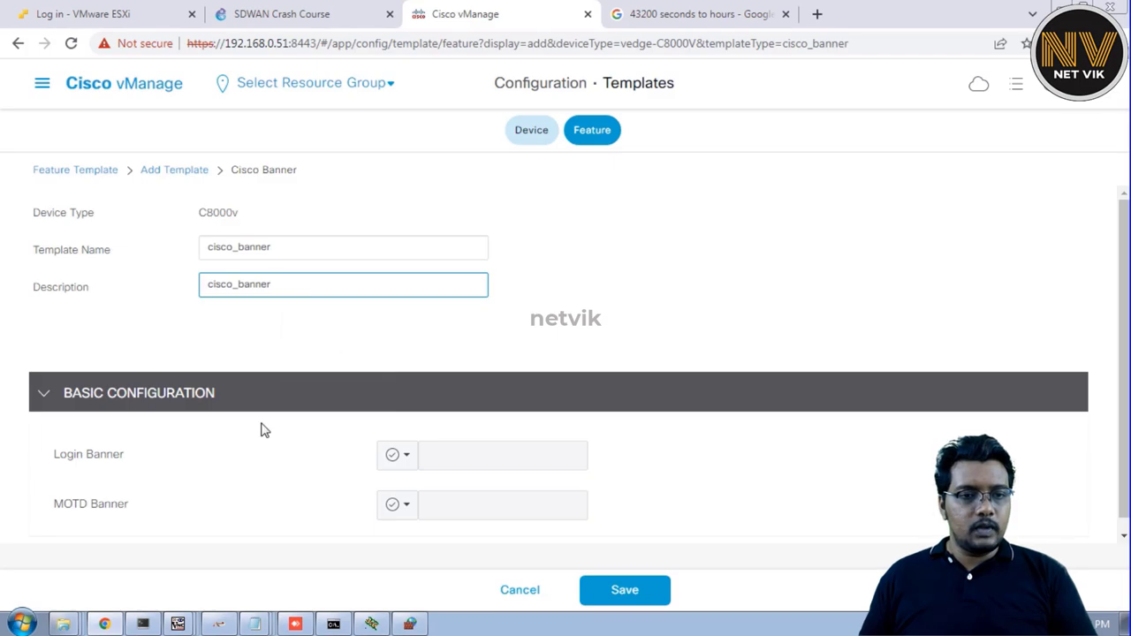
Set identical global login and MOTD banners warning that this box is restricted, then save
scroll(327, 433, "down", 1)
left_click(405, 447)
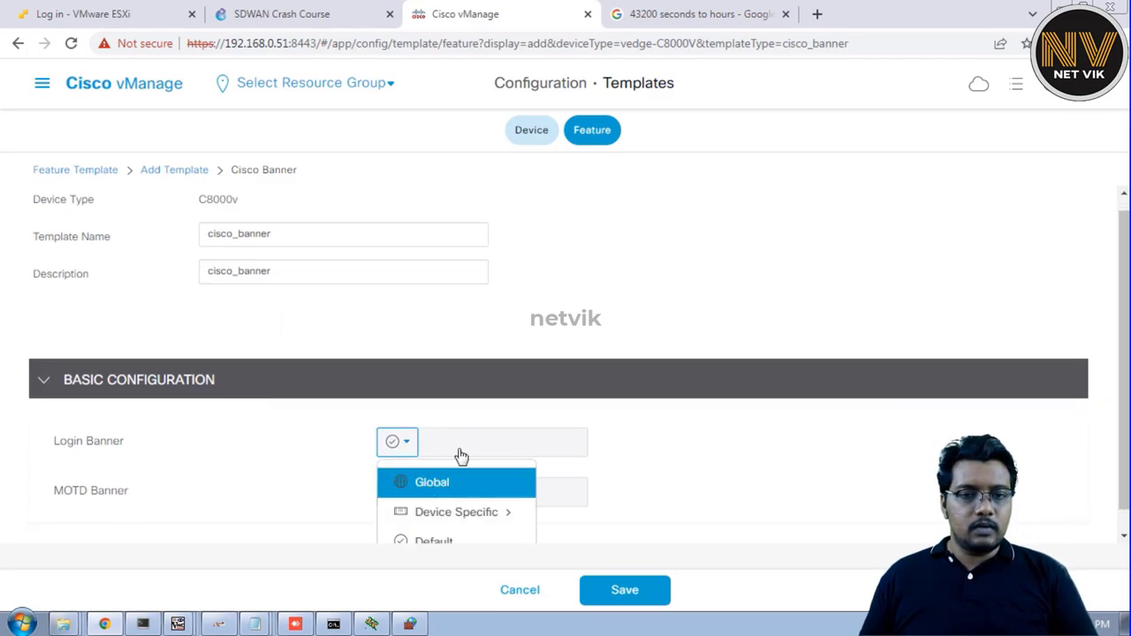
left_click(435, 481)
left_click(461, 446)
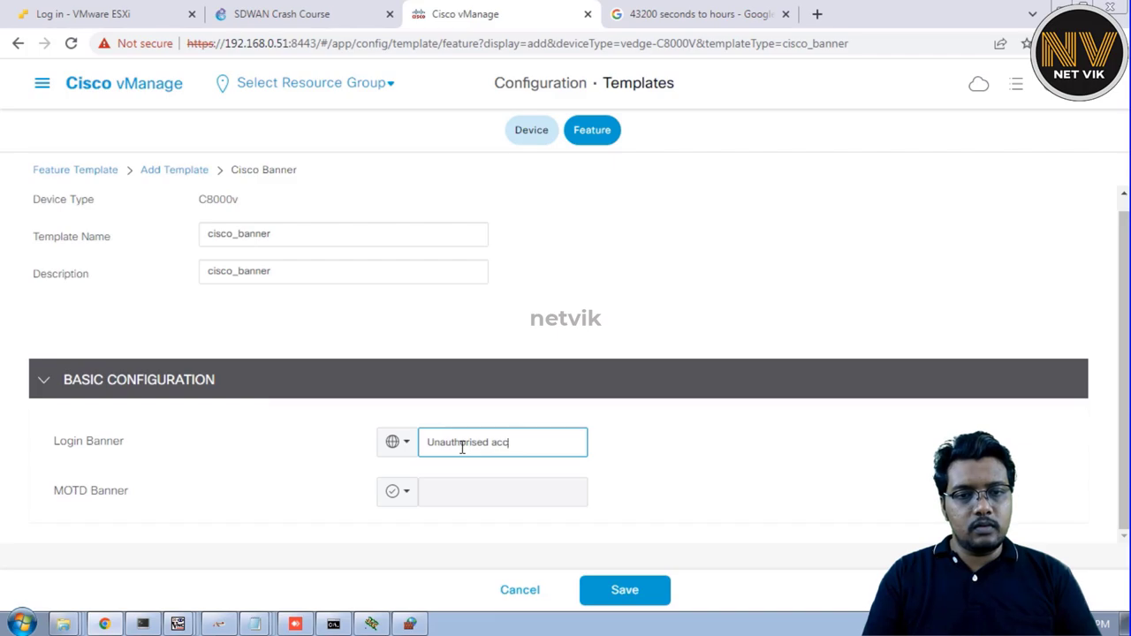
type("o this")
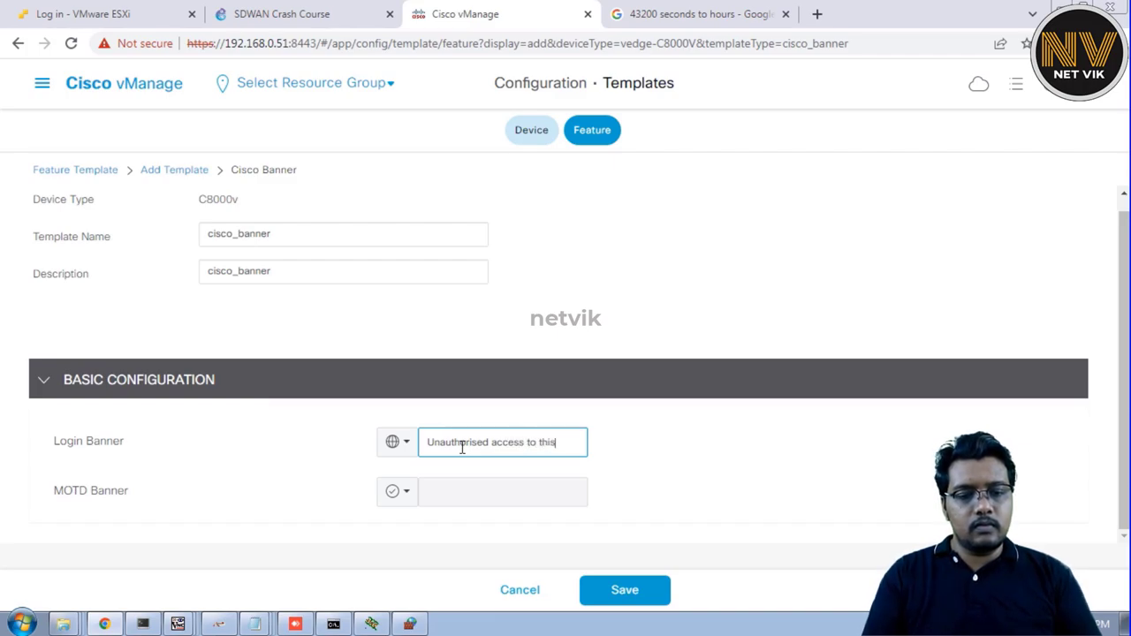
type(" box is rest")
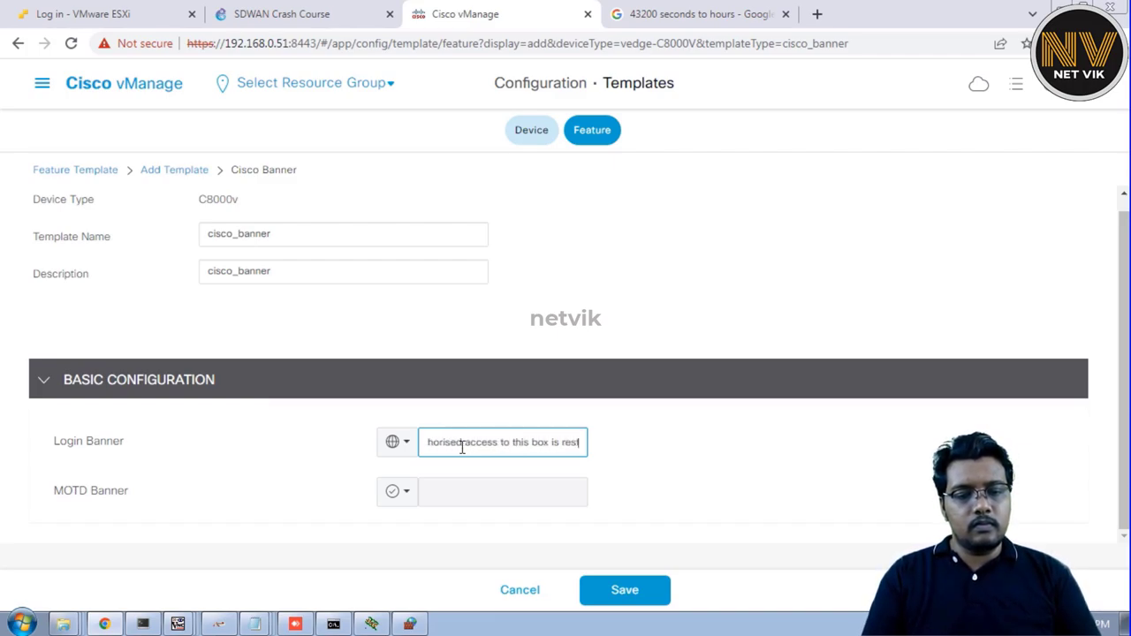
type("ricted")
key("ctrl+a")
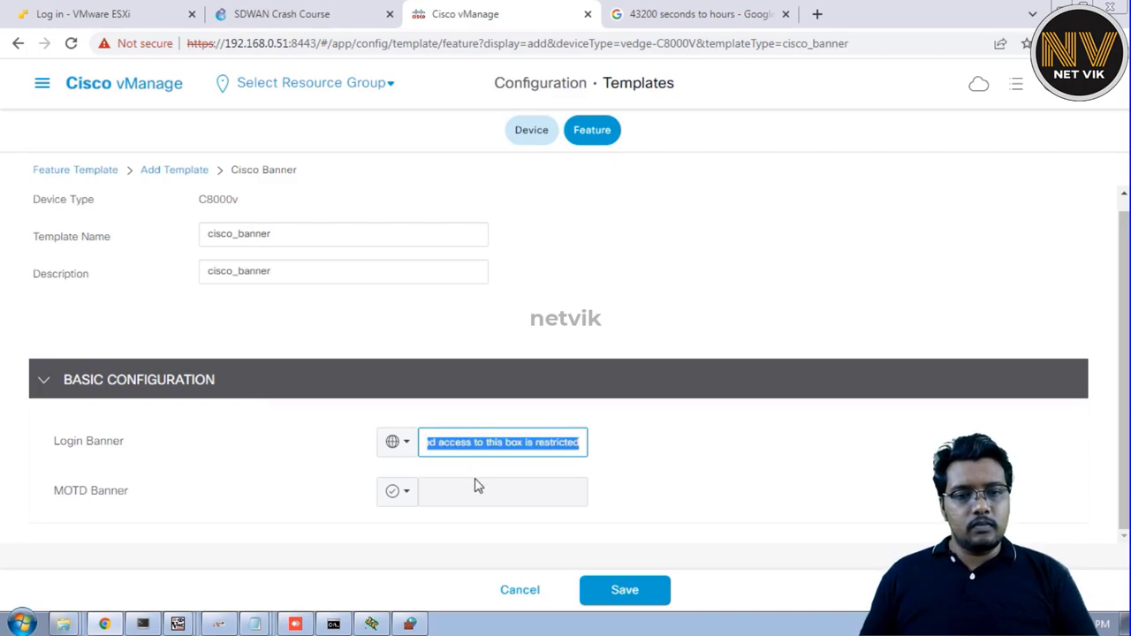
left_click(394, 491)
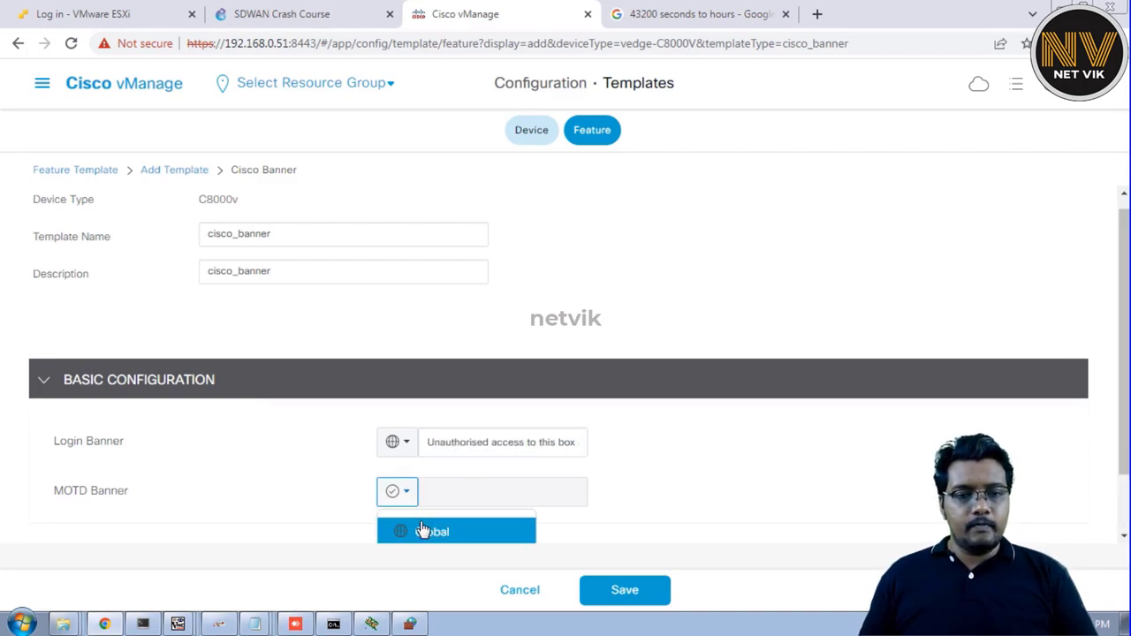
left_click(468, 531)
left_click(480, 492)
key("ctrl+v")
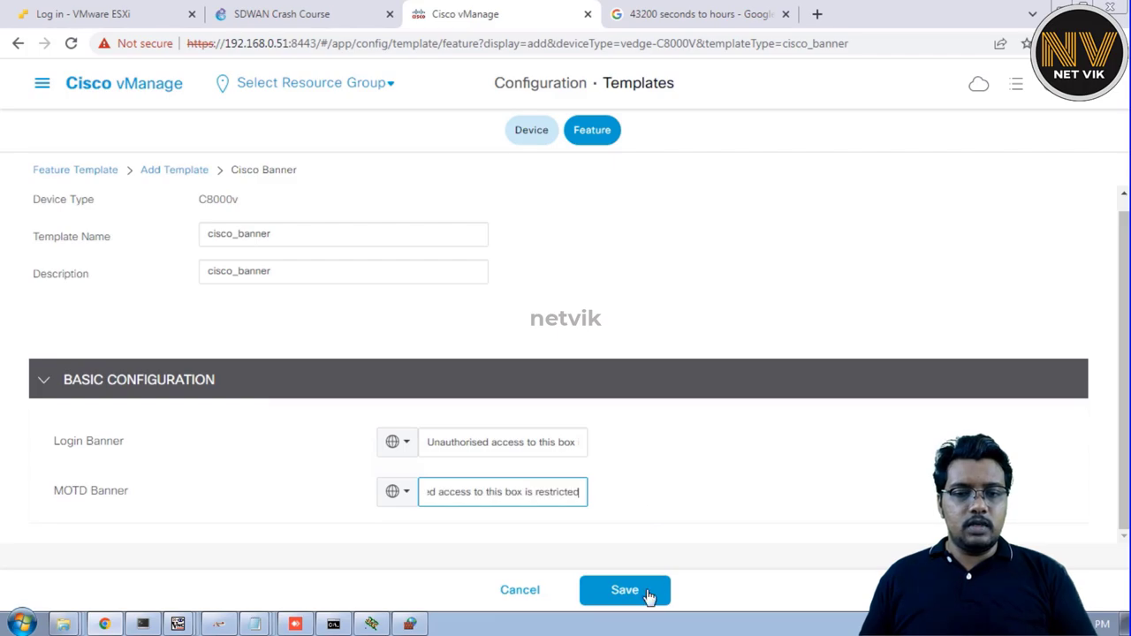
left_click(638, 585)
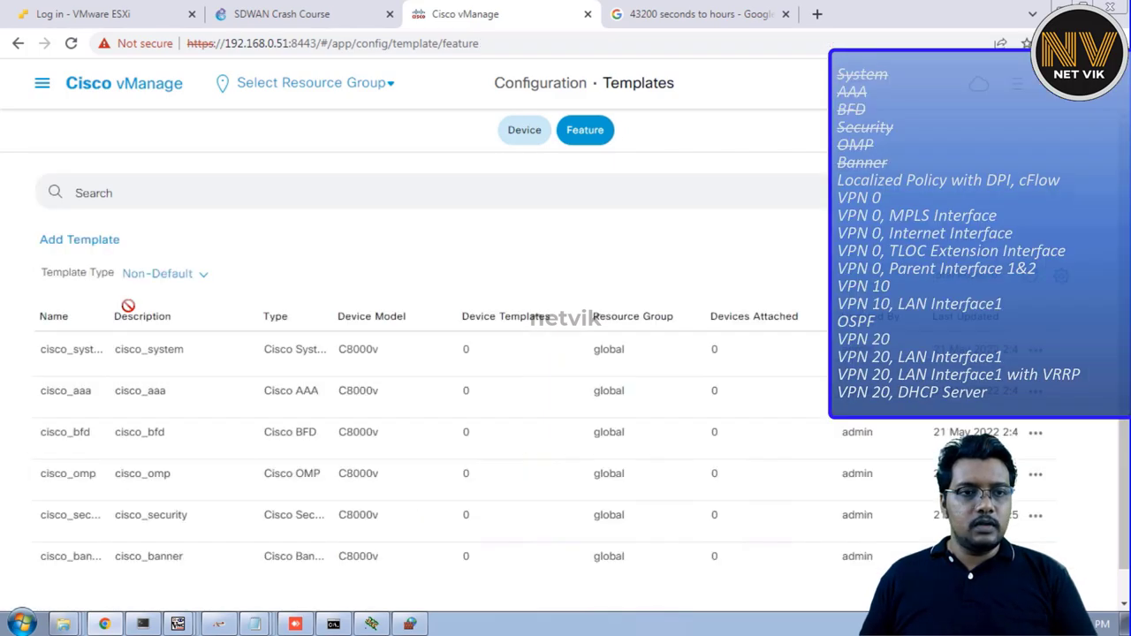
Select only the C8000v model, briefly trying ISR 1100 4G, and start a Cisco VPN template
left_click(84, 242)
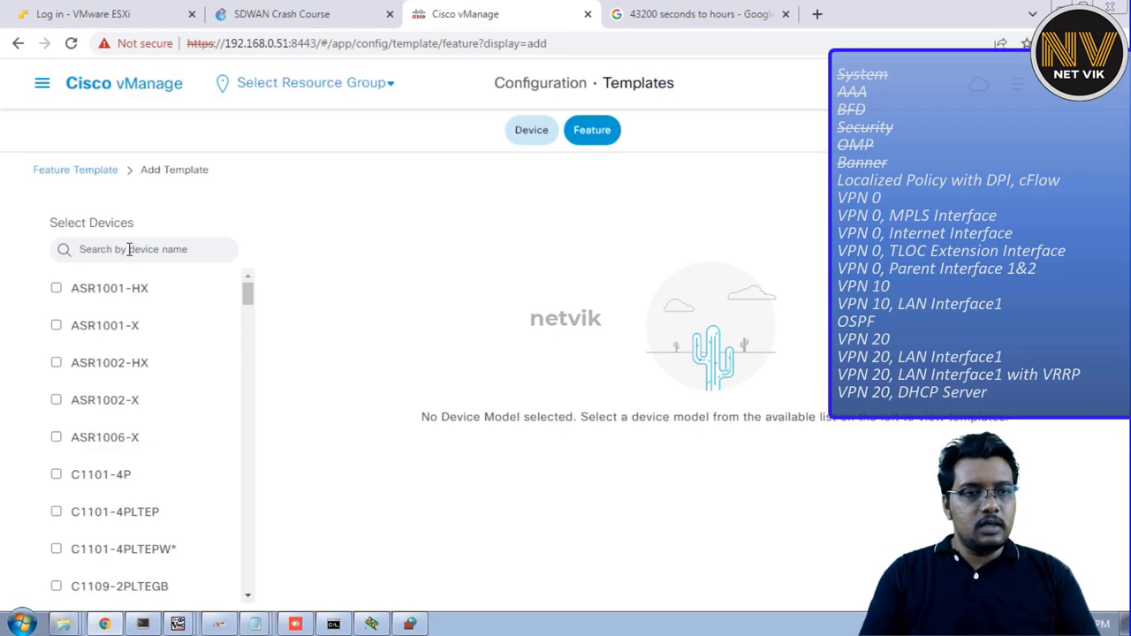
left_click(129, 249)
type("8000")
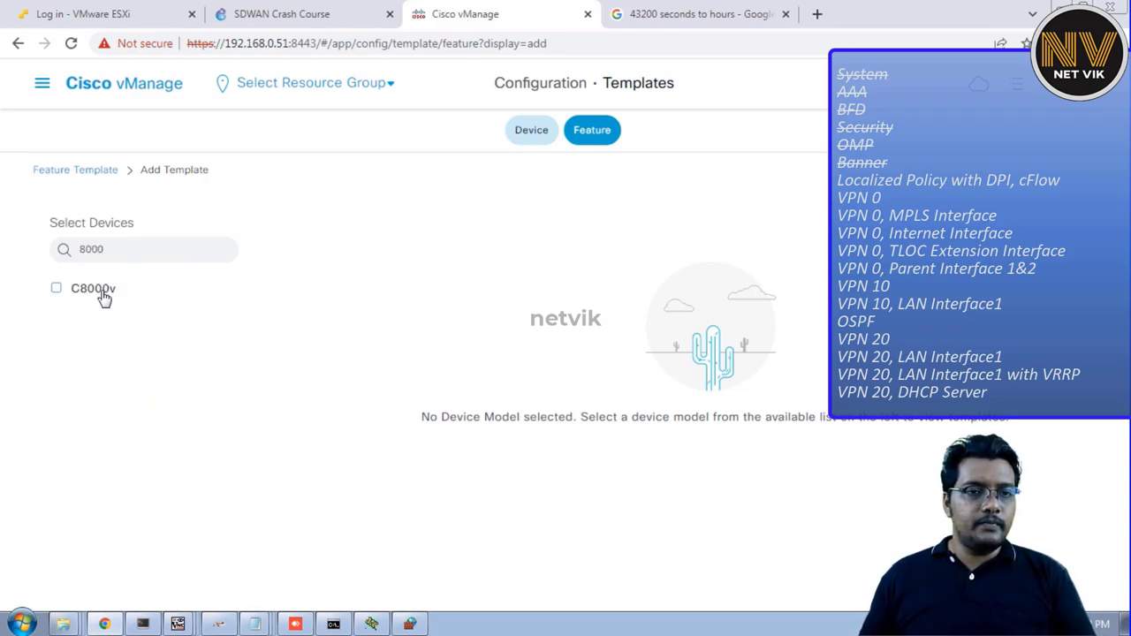
left_click(99, 294)
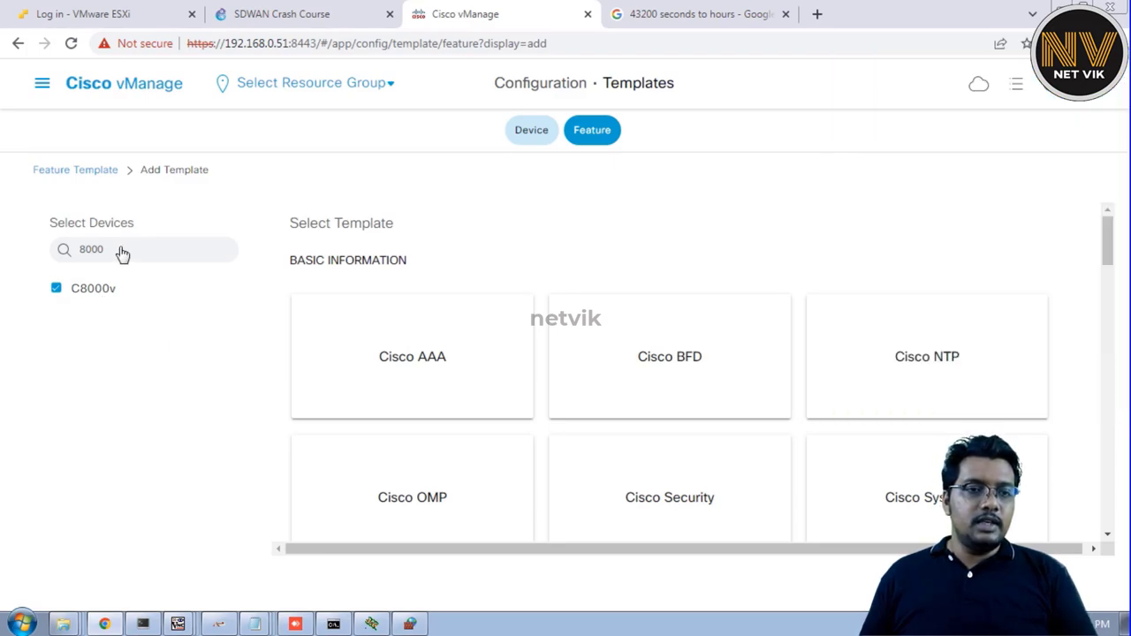
double_click(121, 249)
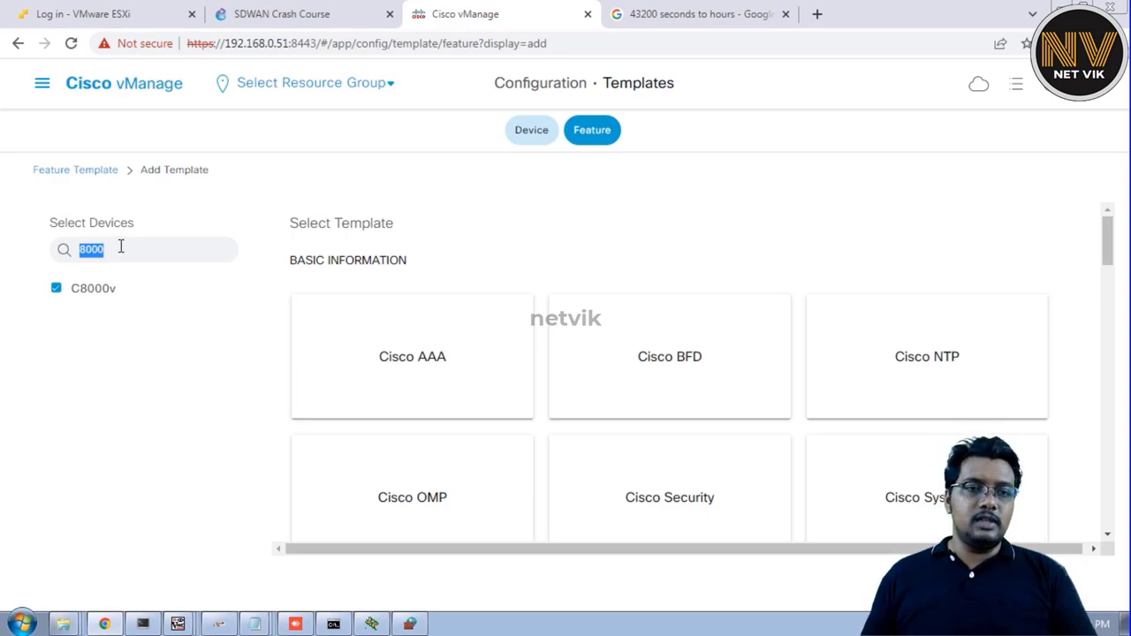
type("ISR")
left_click(118, 295)
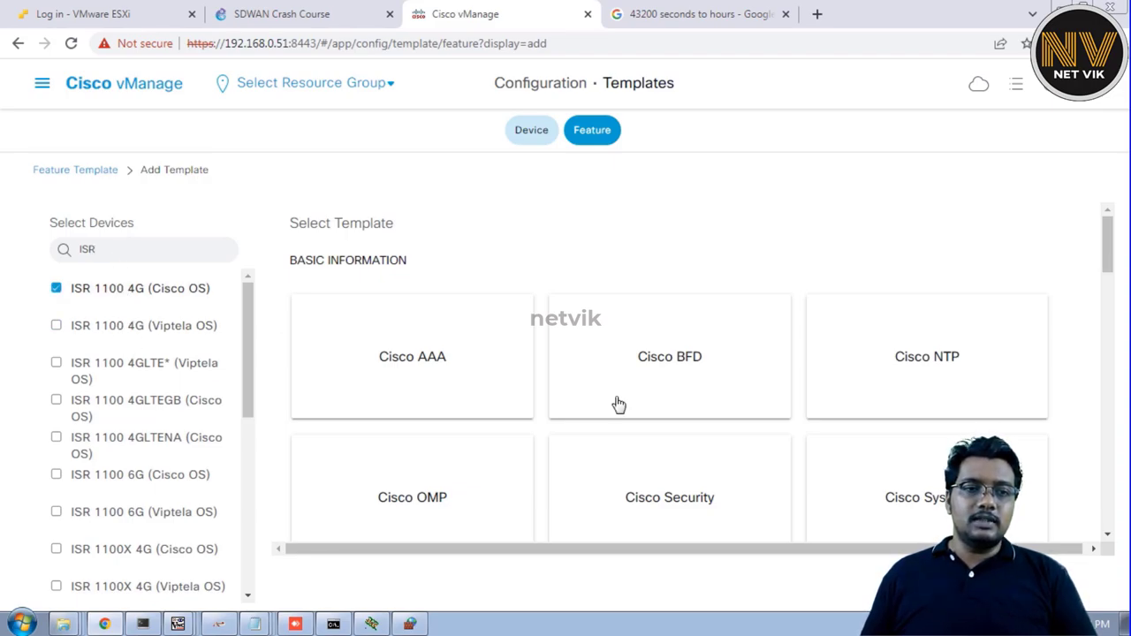
scroll(698, 445, "down", 2)
scroll(603, 420, "up", 2)
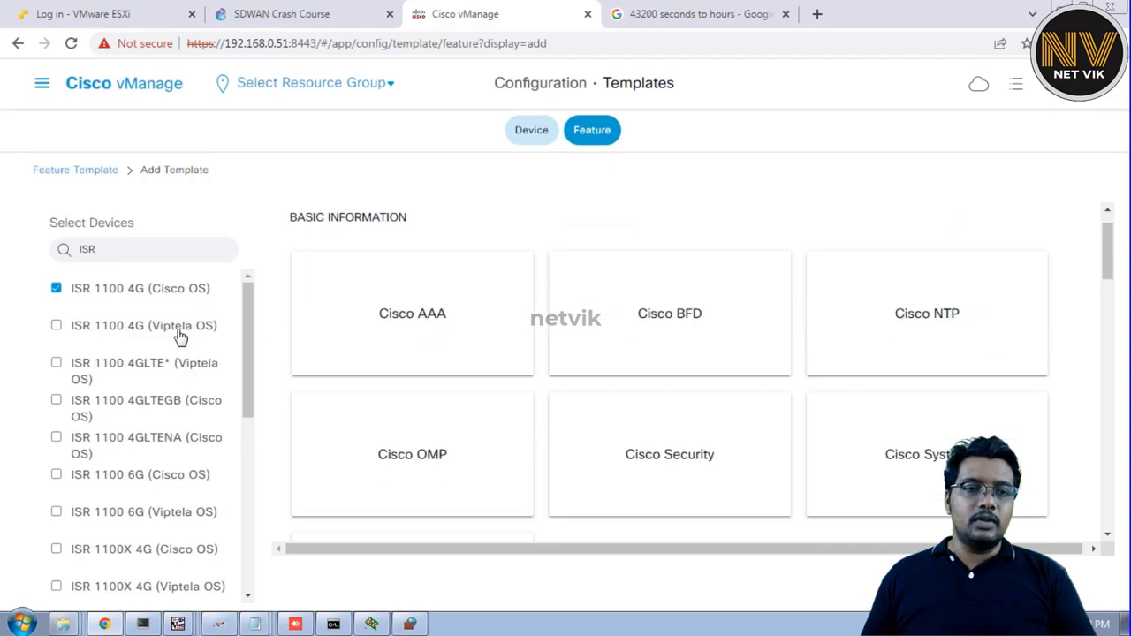
left_click(56, 289)
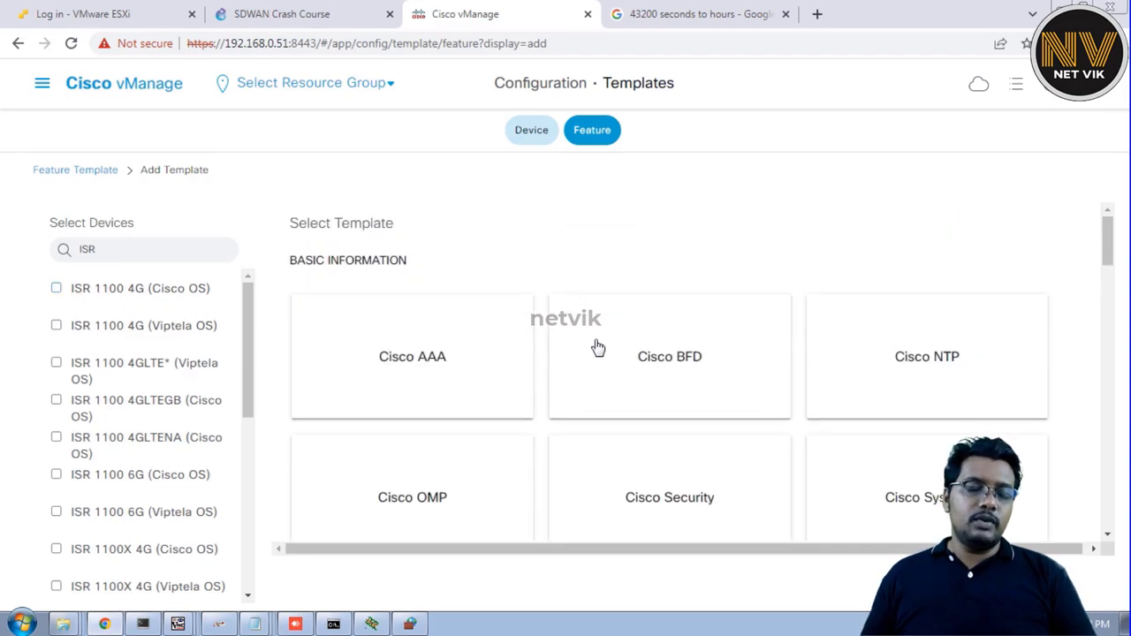
scroll(598, 346, "down", 3)
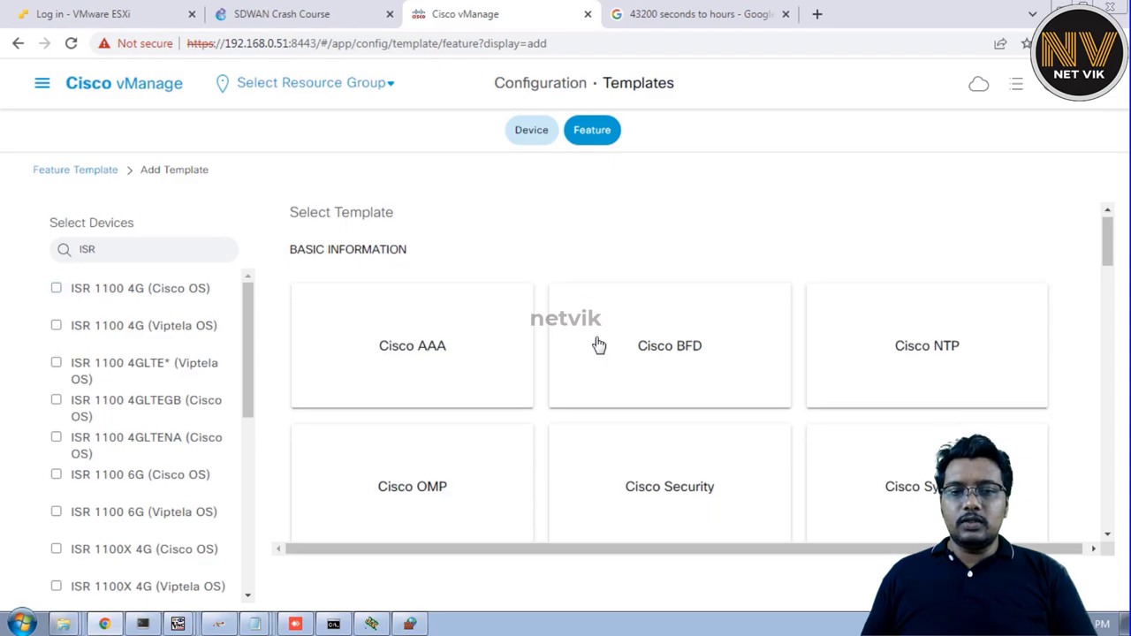
scroll(599, 344, "down", 2)
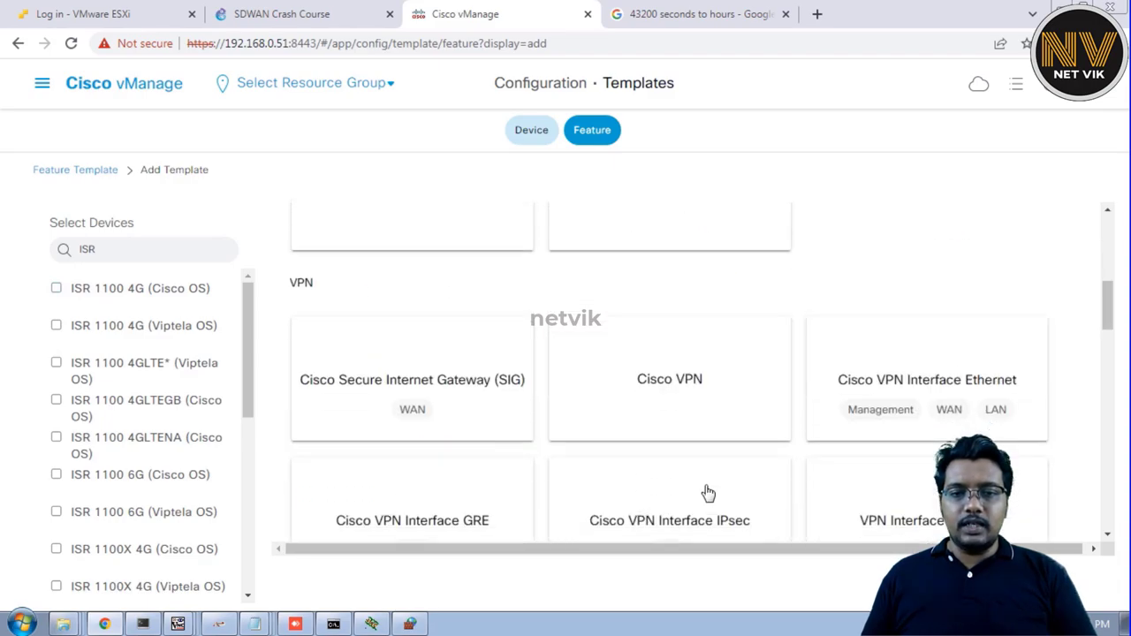
left_click(677, 350)
Name the template cisco_vpn0 and copy the name into Description
left_click(286, 250)
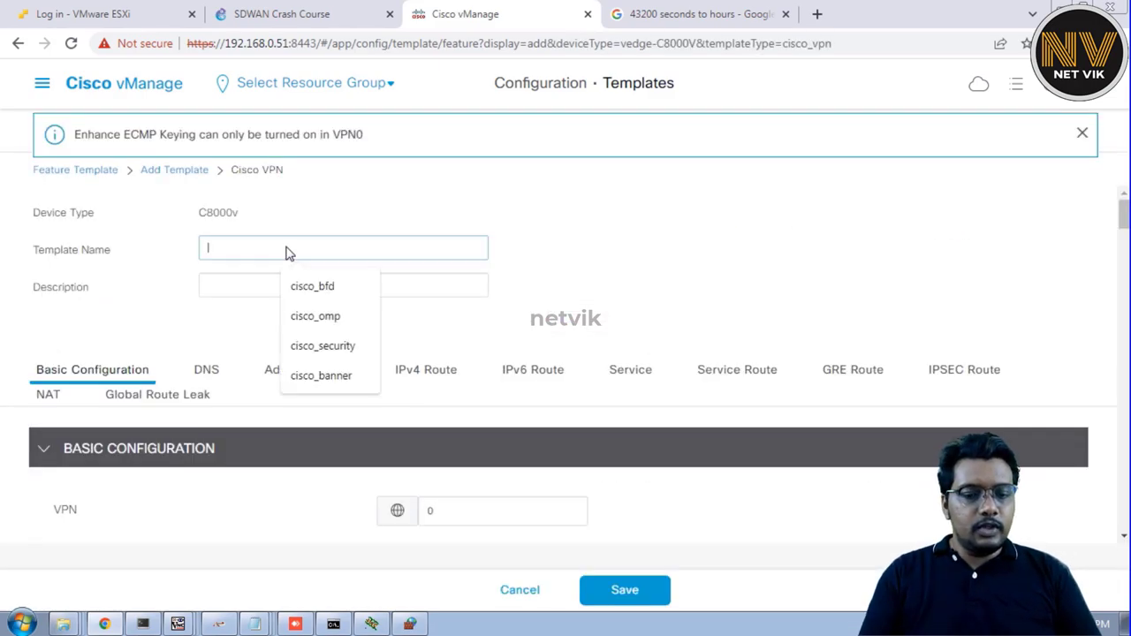
type("cisco_vpn0")
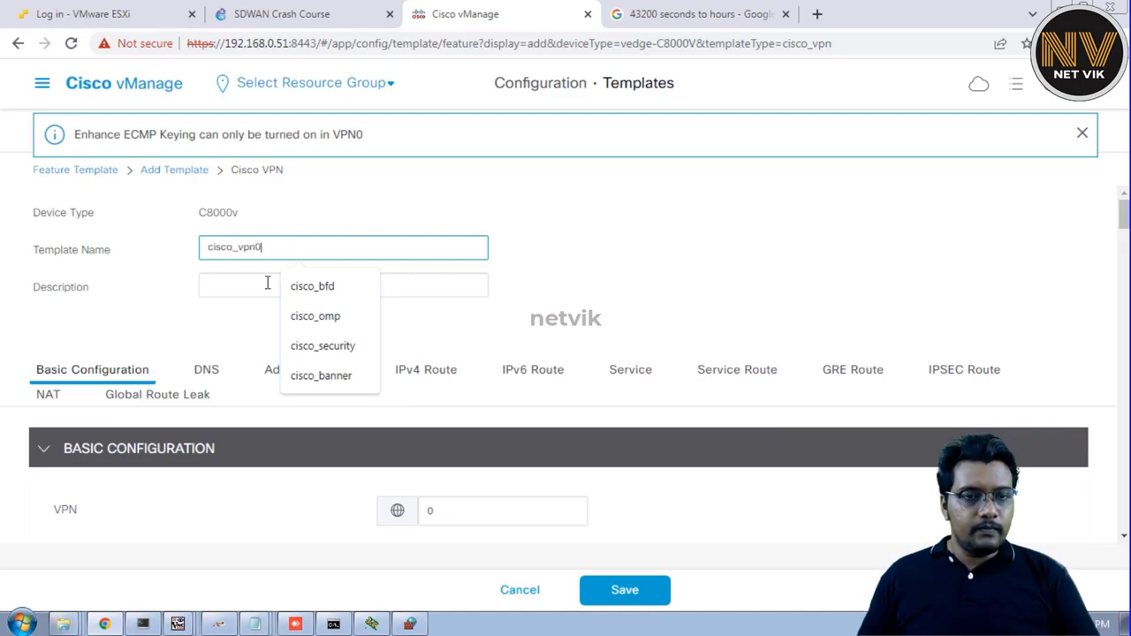
key("ctrl+a")
key("ctrl+c")
left_click(226, 290)
key("ctrl+v")
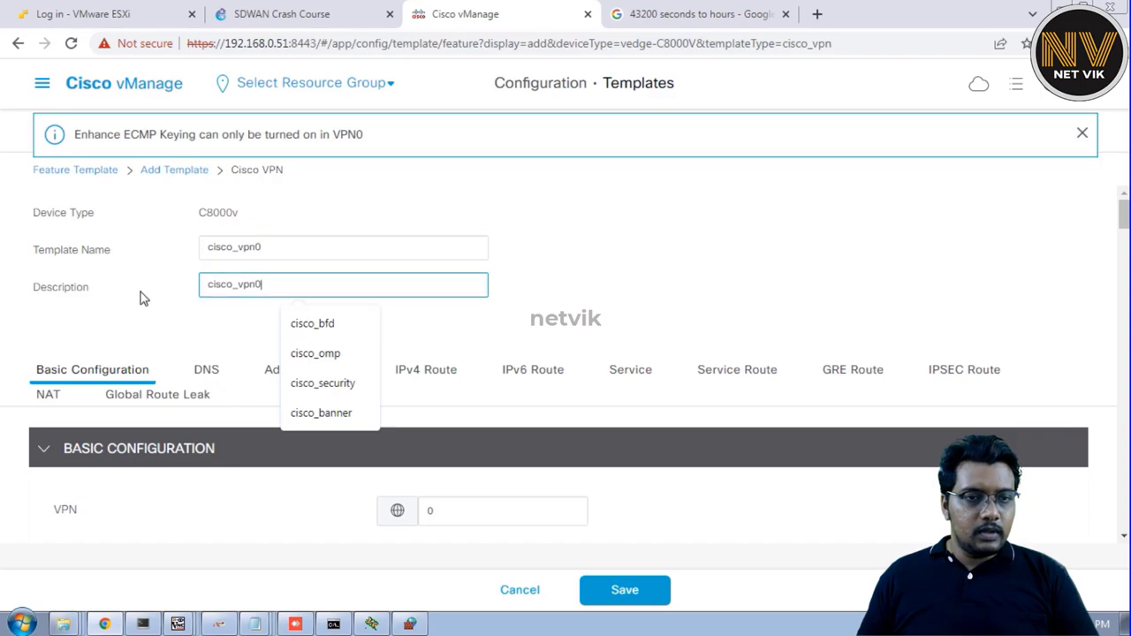
Keep VPN 0 and give the VPN Name a global value of 'transport'
scroll(138, 295, "down", 2)
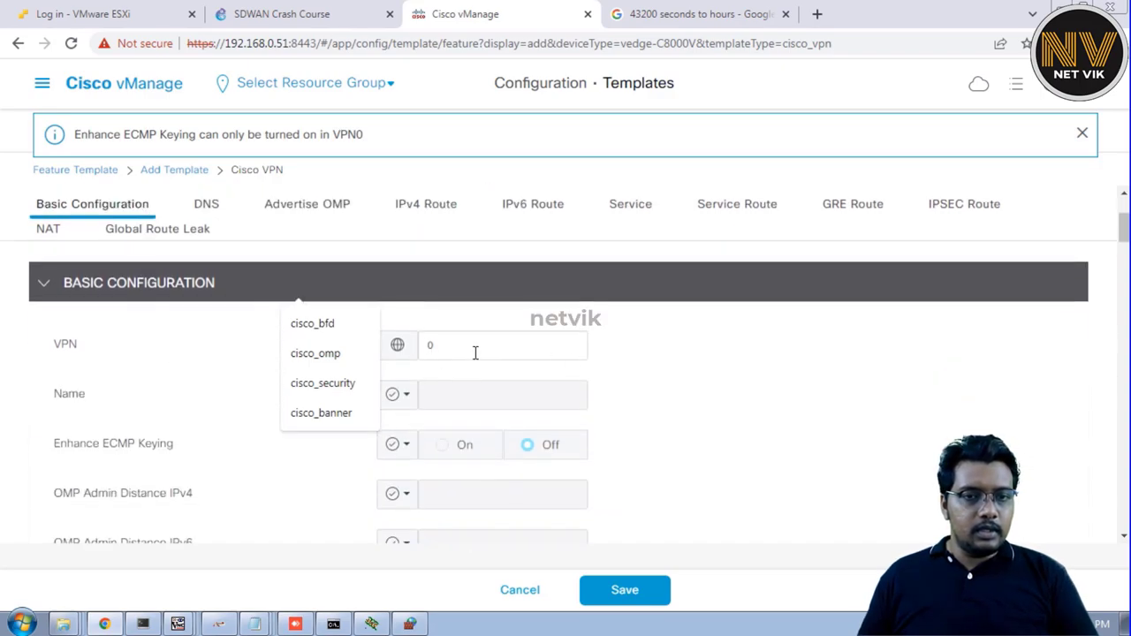
left_click(475, 352)
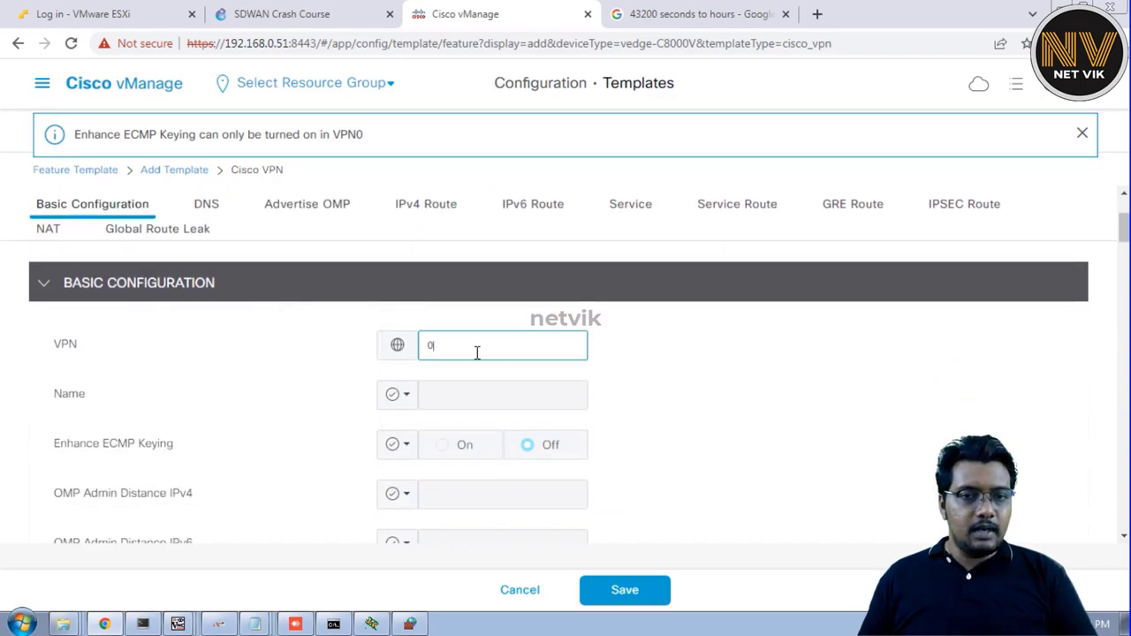
left_click(399, 397)
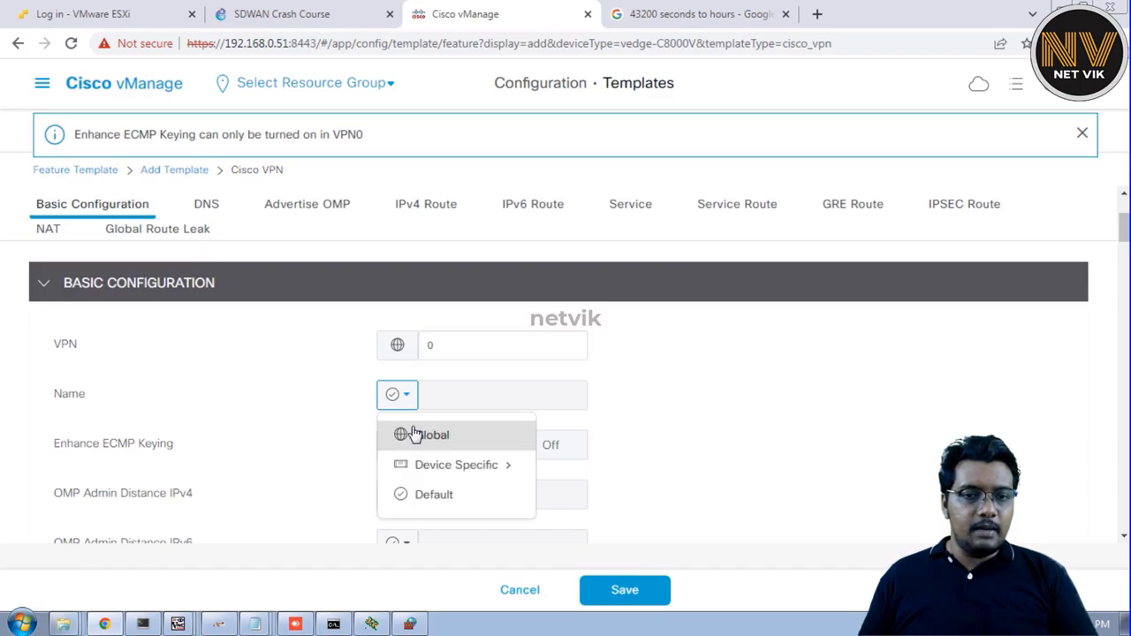
left_click(477, 399)
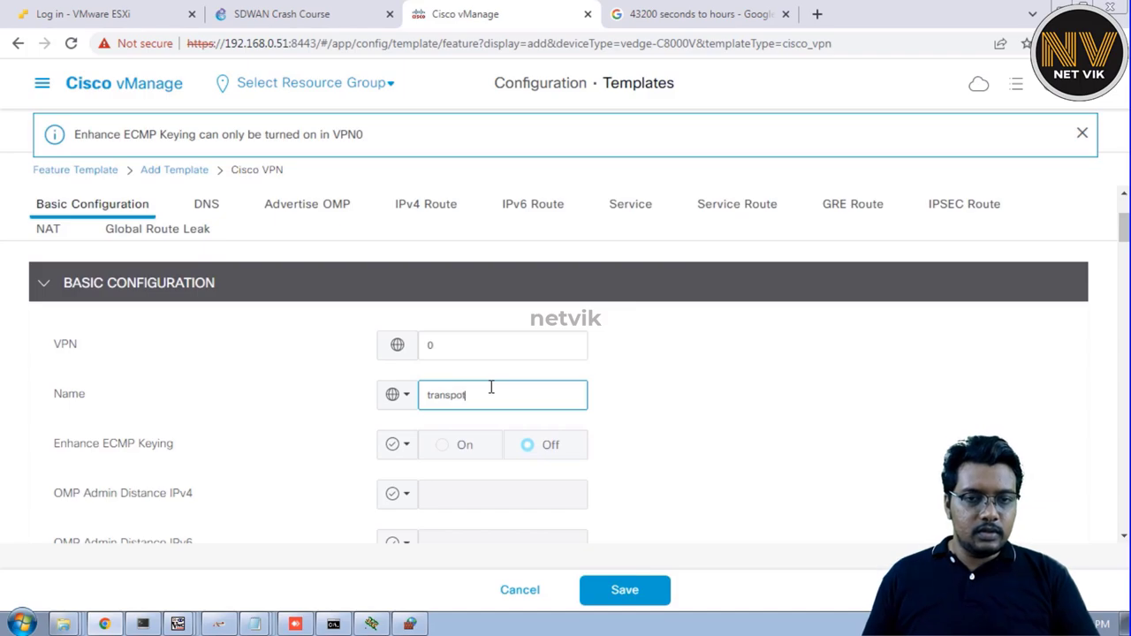
type("transport")
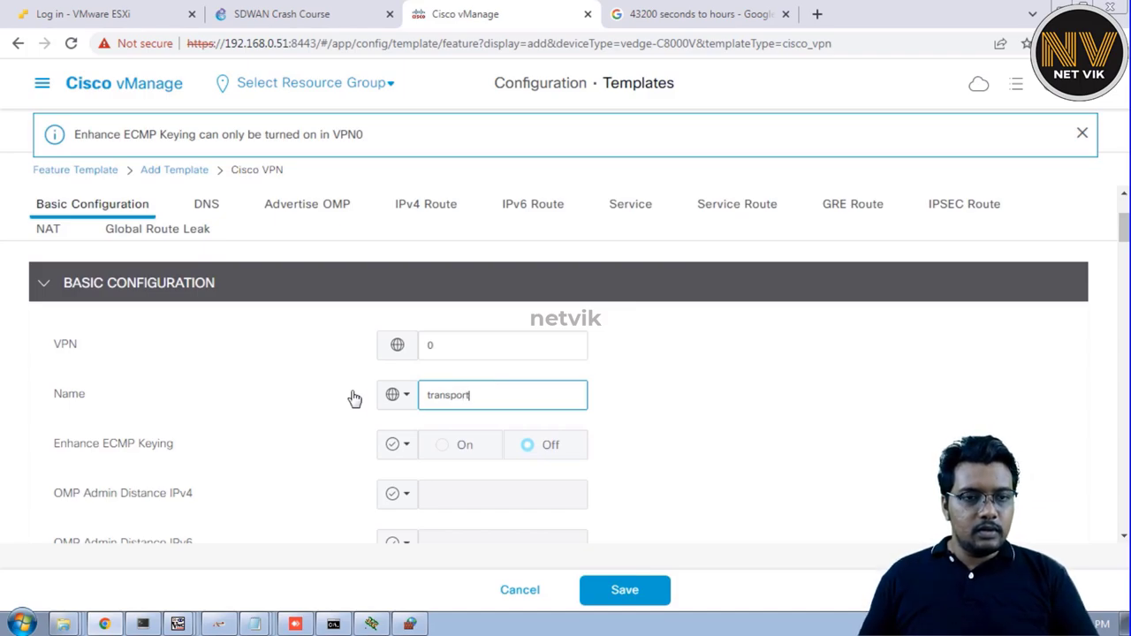
scroll(349, 397, "down", 3)
scroll(347, 404, "down", 2)
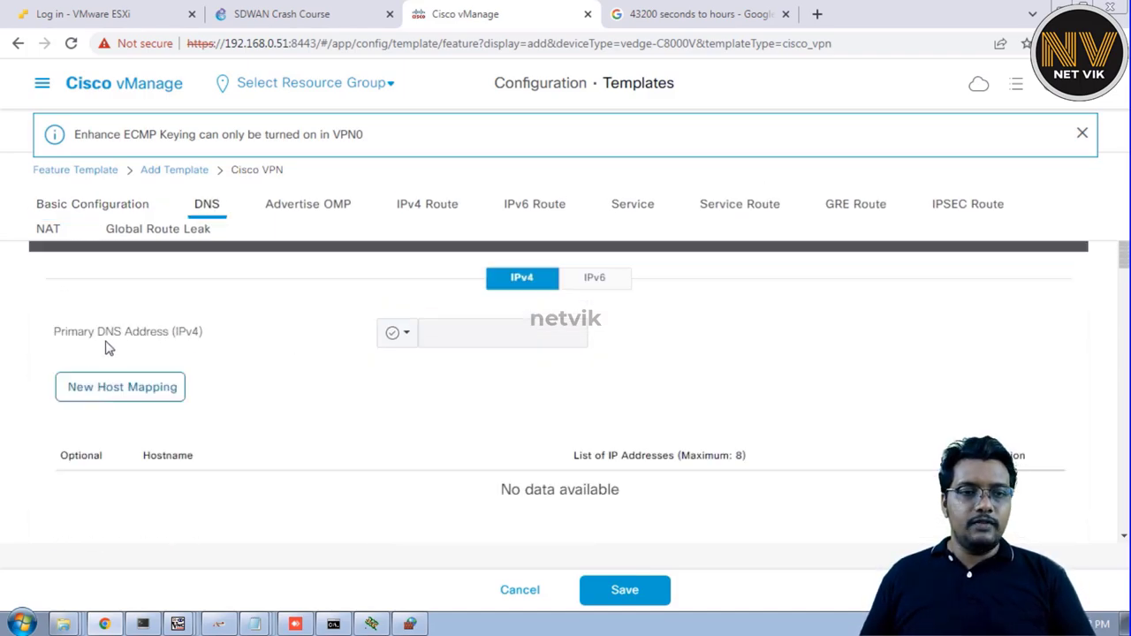
Add a DNS host mapping from lab.vbond.com to 192.168.0.52
left_click(111, 394)
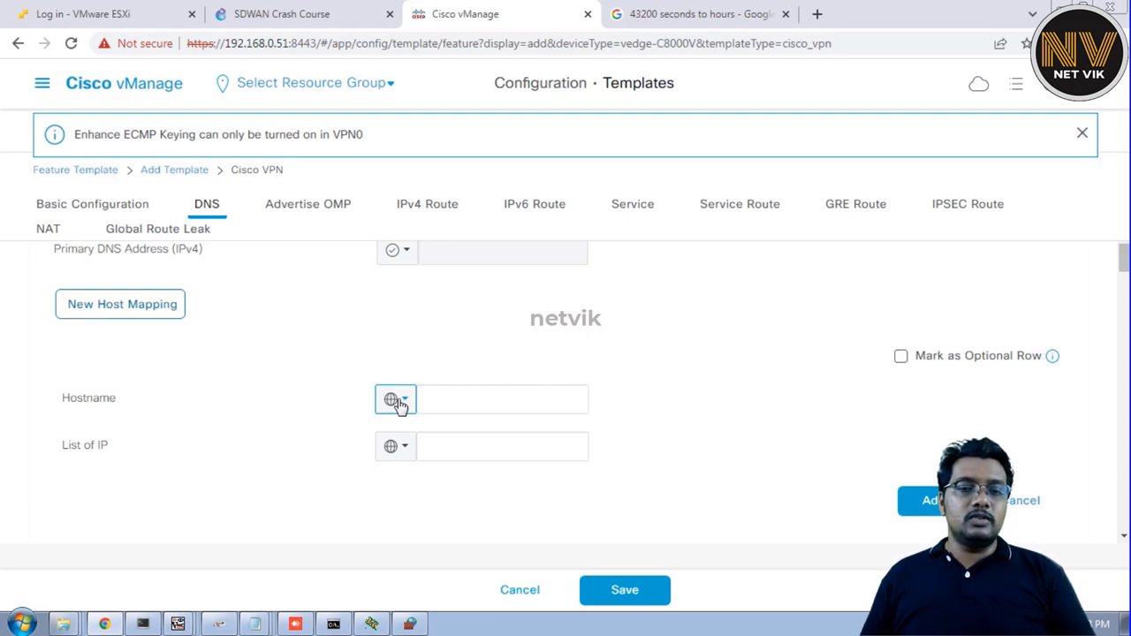
left_click(499, 399)
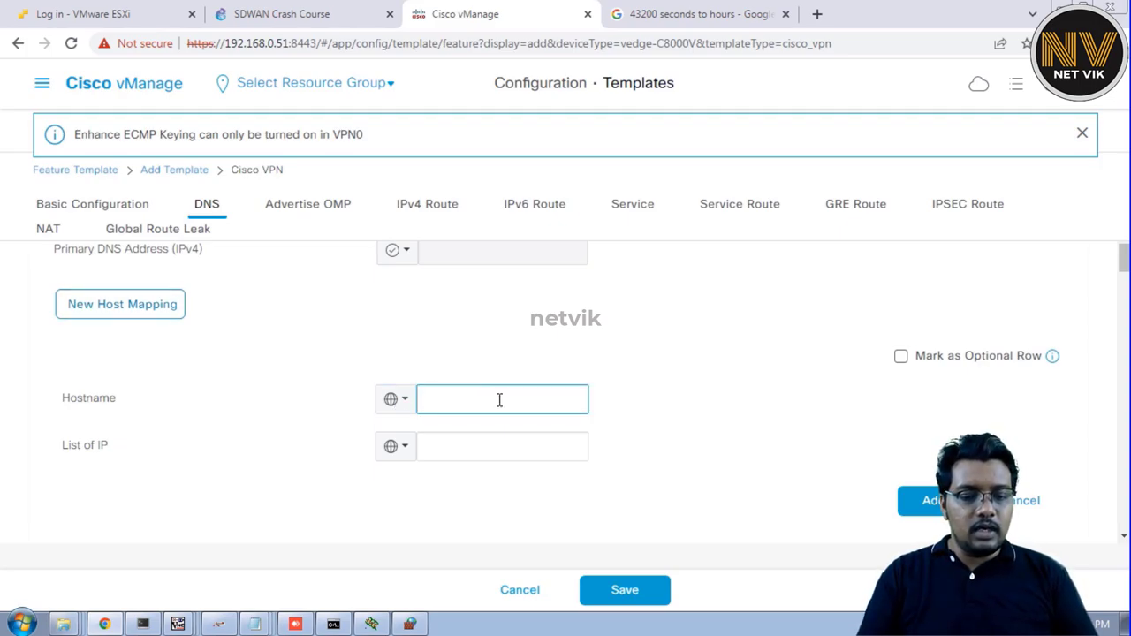
type("lab.vb")
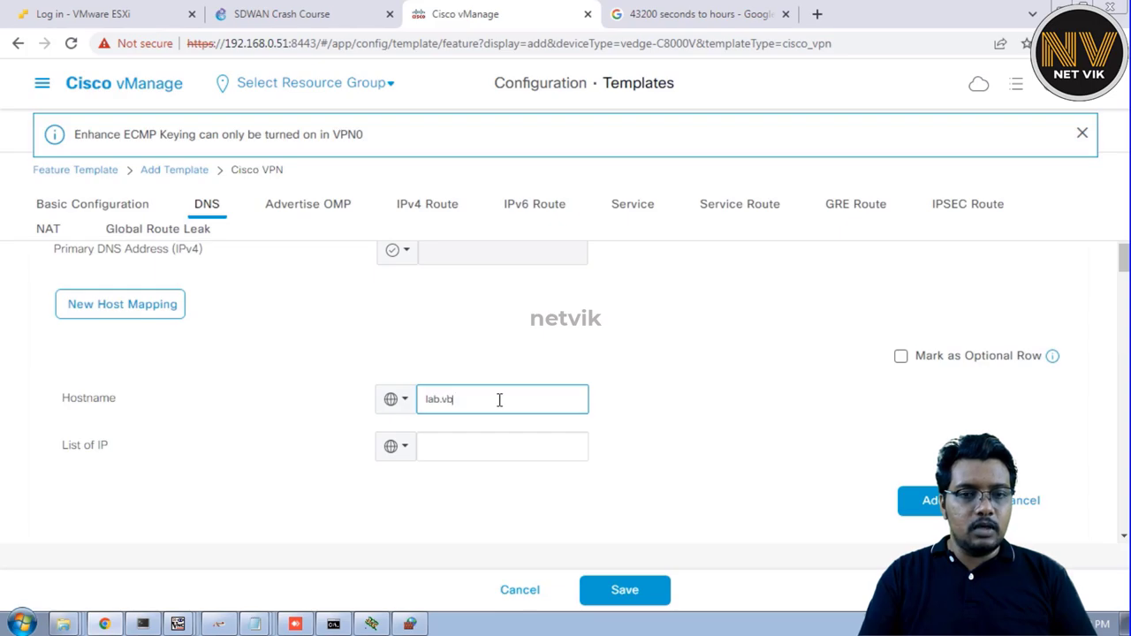
type("ond.com")
key("Tab")
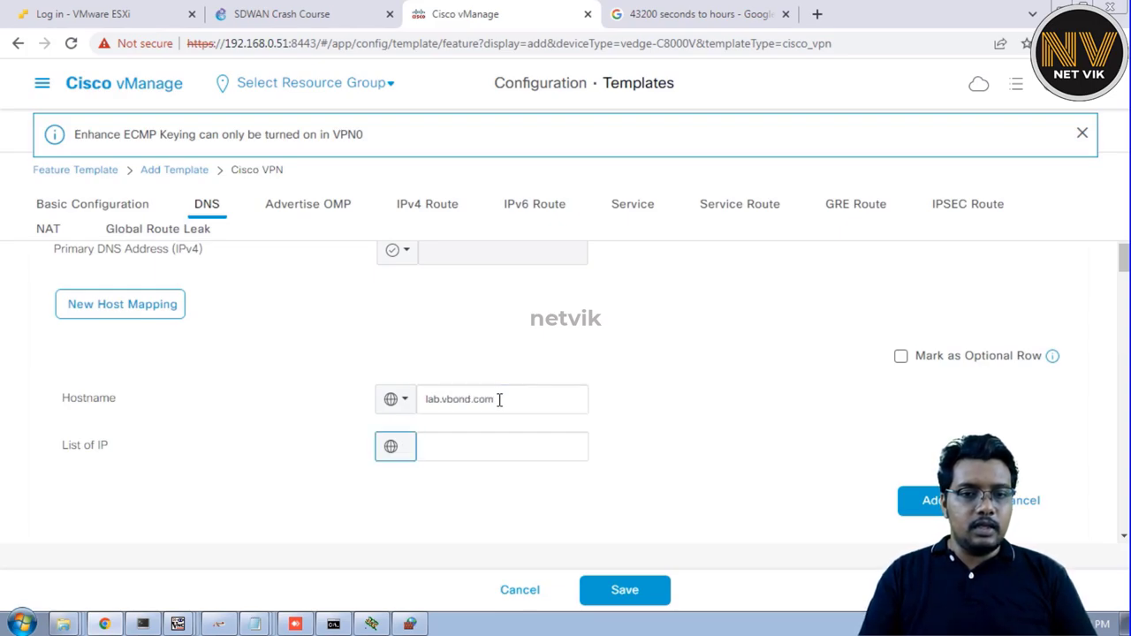
left_click(459, 445)
type("192.168.")
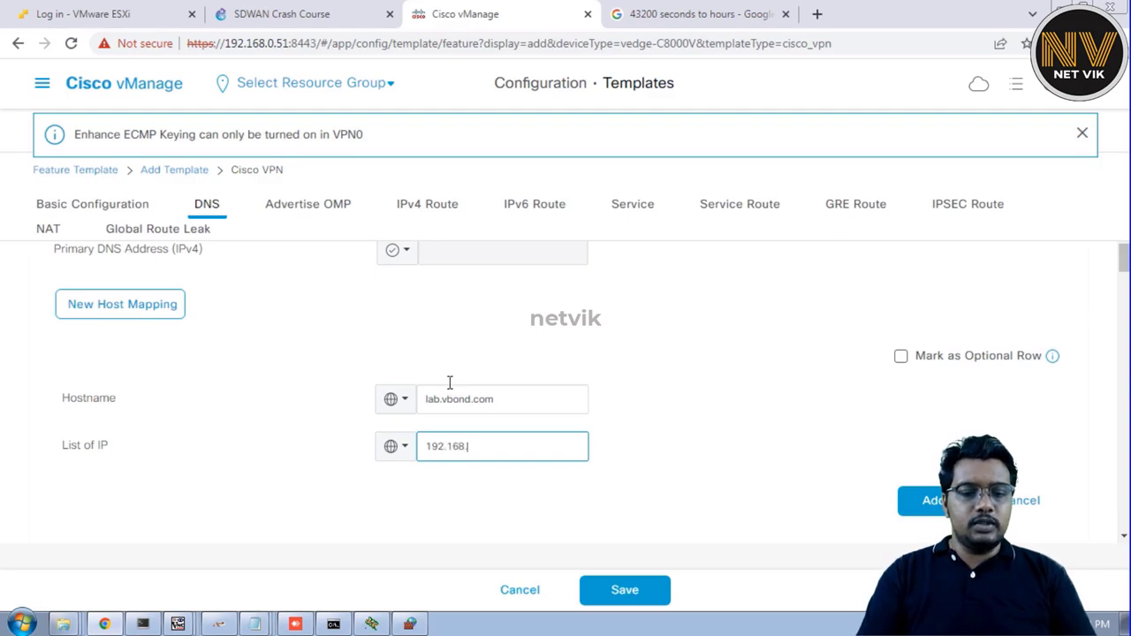
type("0.52")
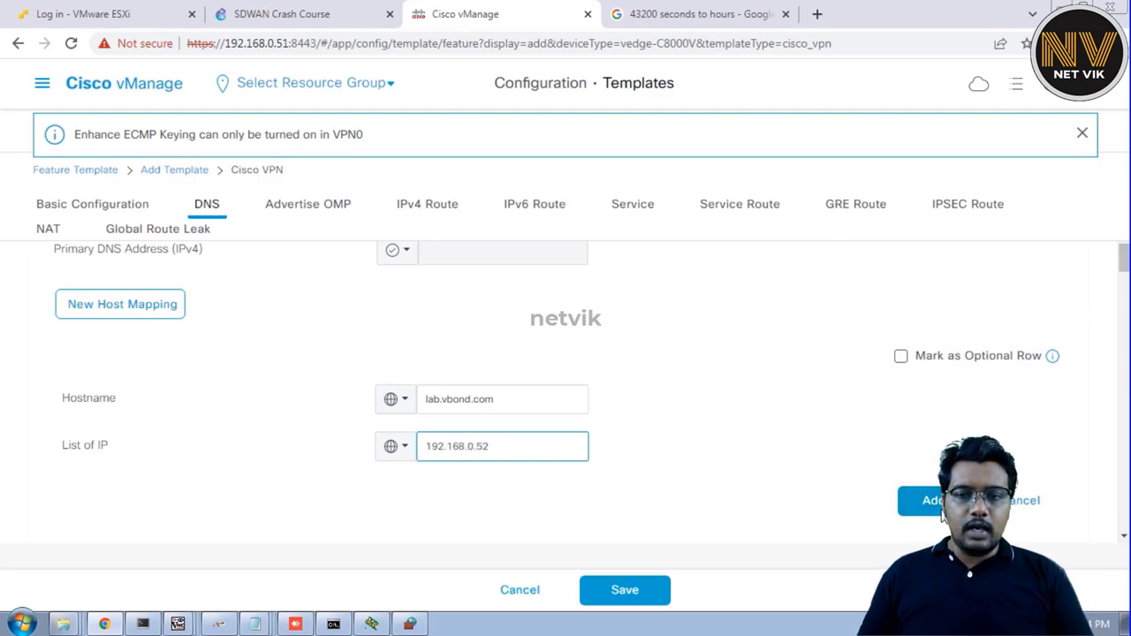
key("Return")
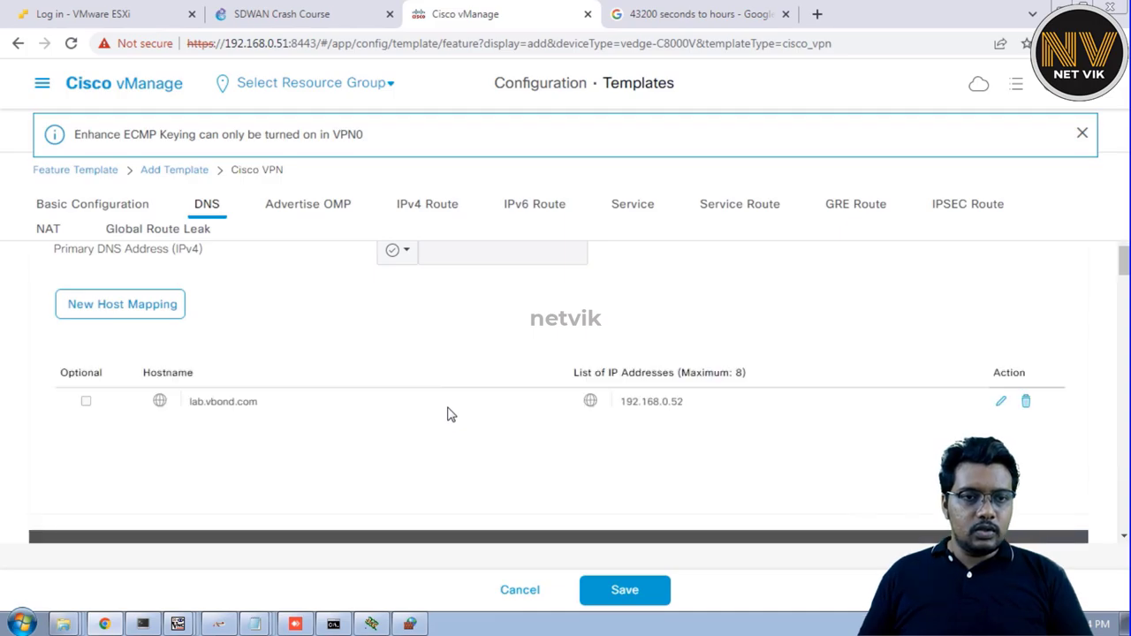
Add a new IPv4 route entry and mark it as an optional row
scroll(448, 414, "down", 4)
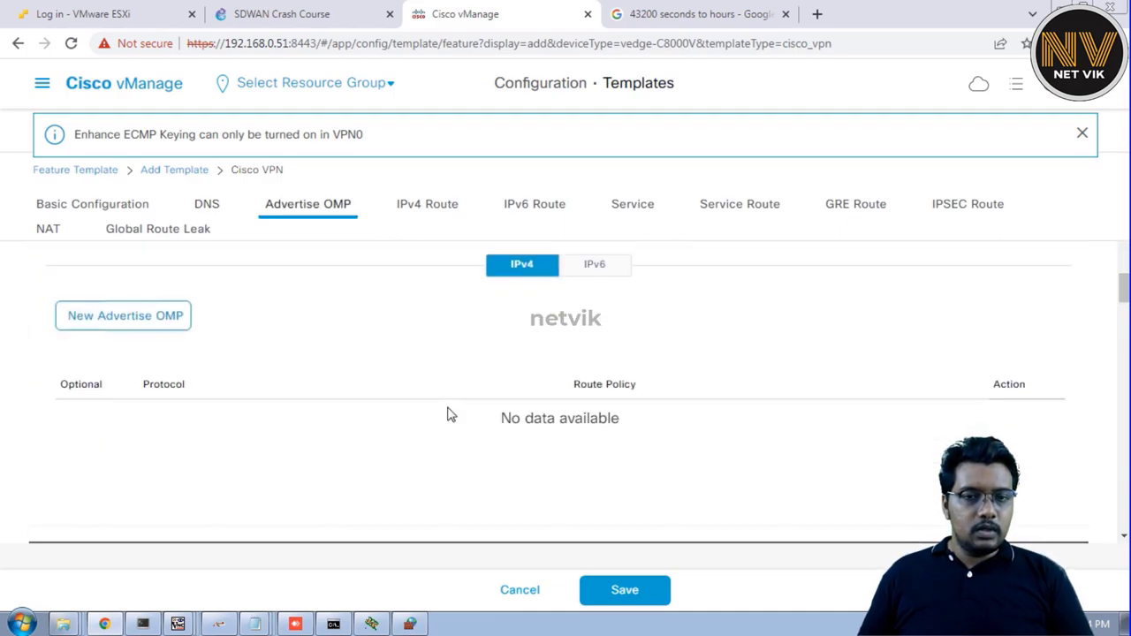
scroll(449, 413, "down", 5)
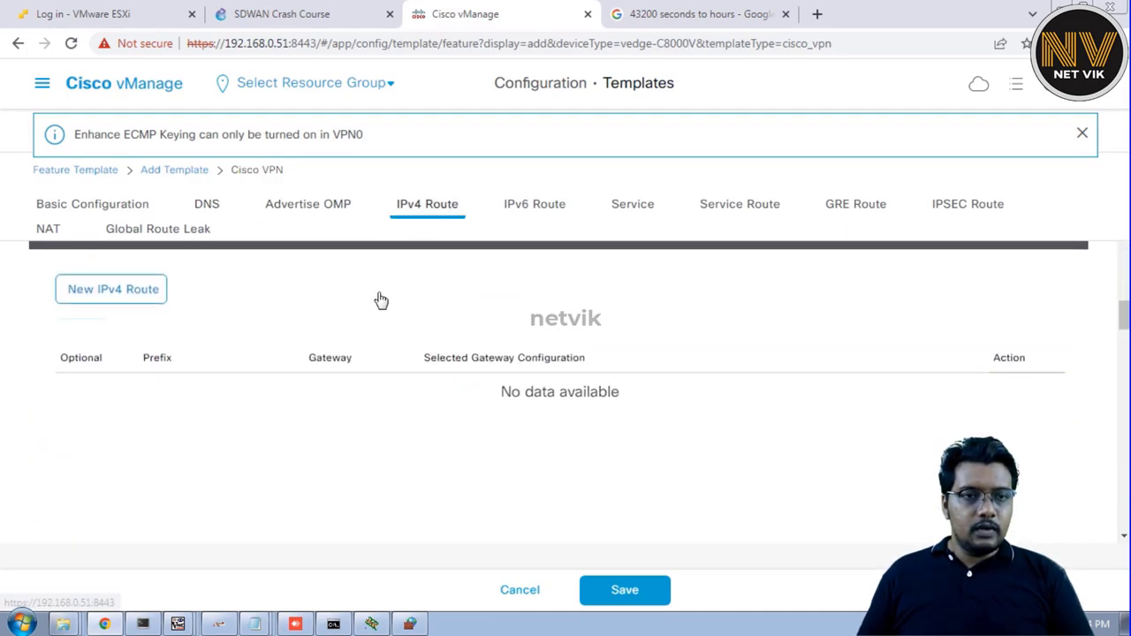
scroll(265, 358, "up", 1)
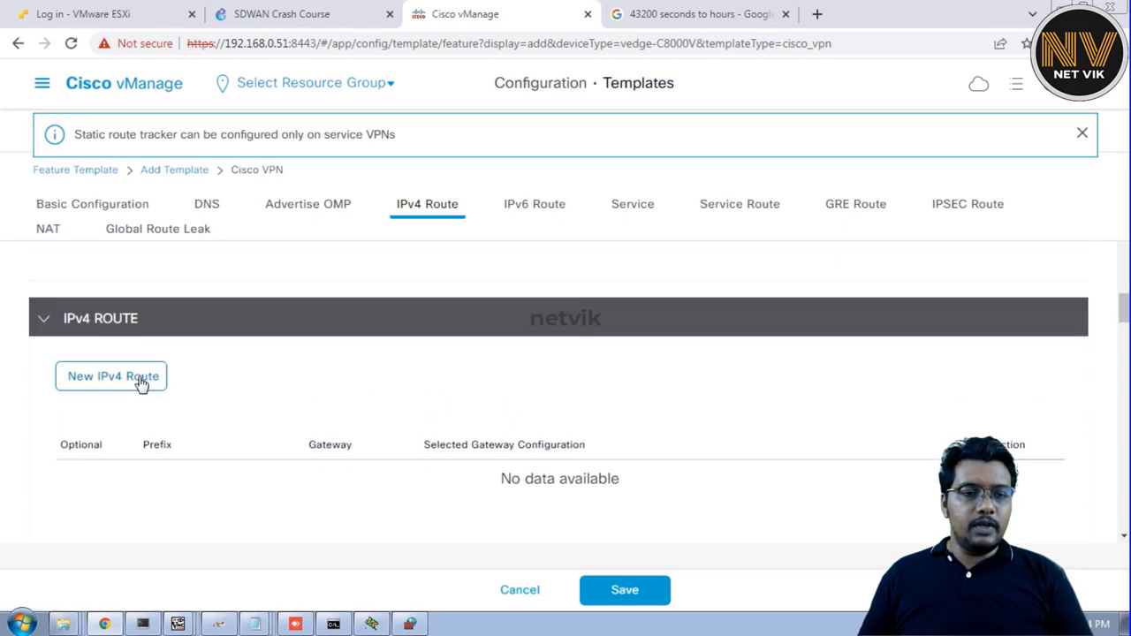
left_click(139, 378)
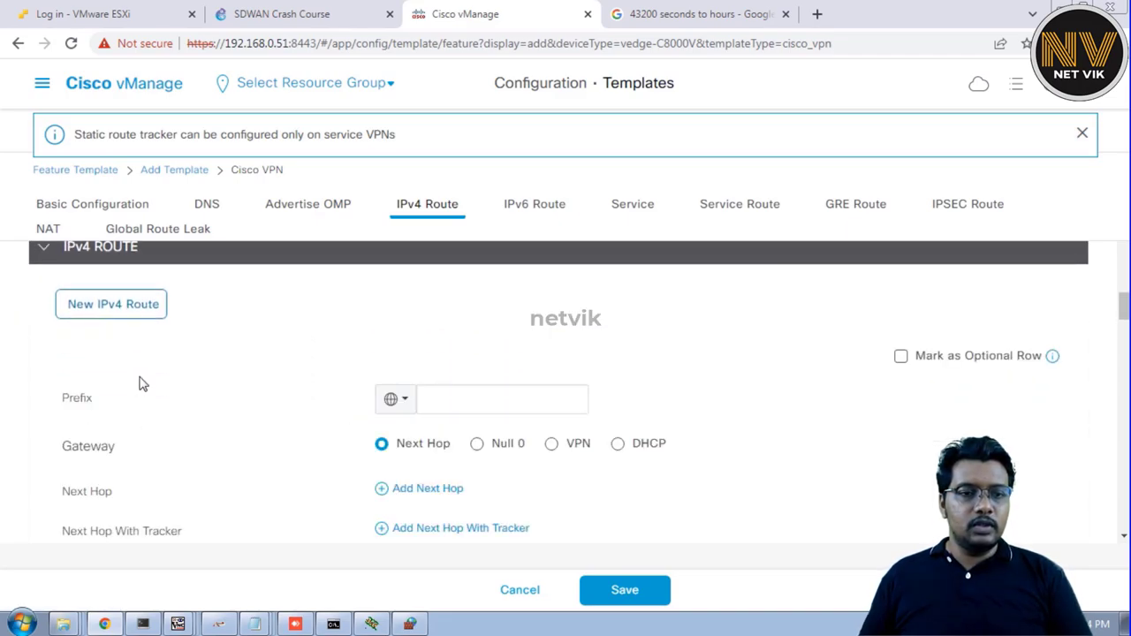
scroll(229, 382, "down", 1)
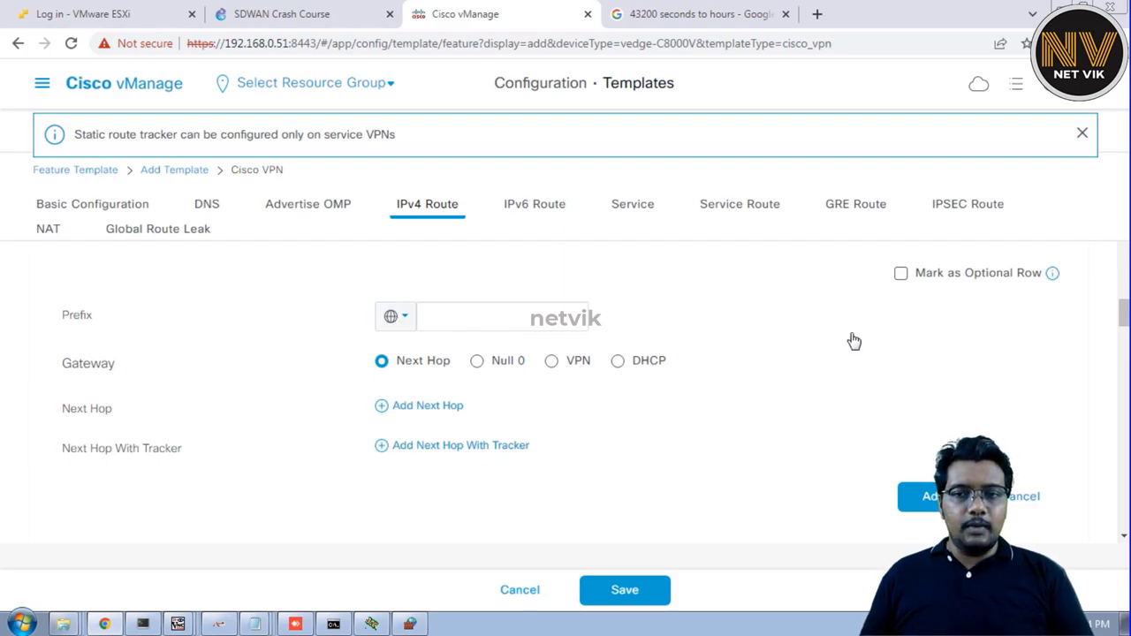
left_click(900, 275)
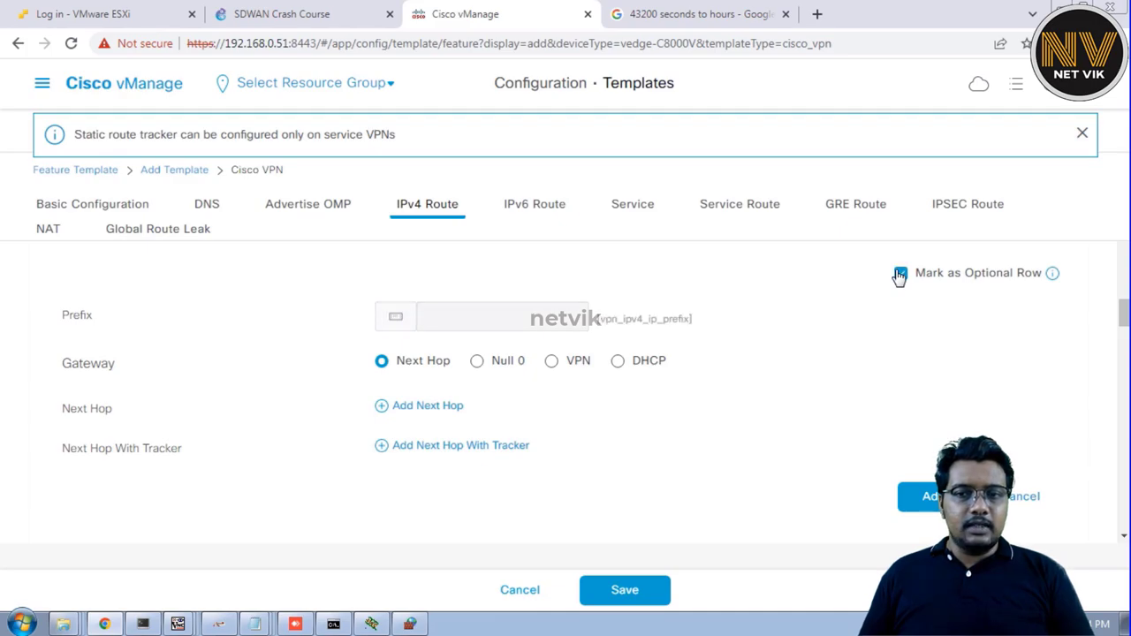
Make the route prefix device-specific with key vpn0_ipv4_ip_prefix1, keeping the row optional
left_click(395, 315)
mouse_move(424, 386)
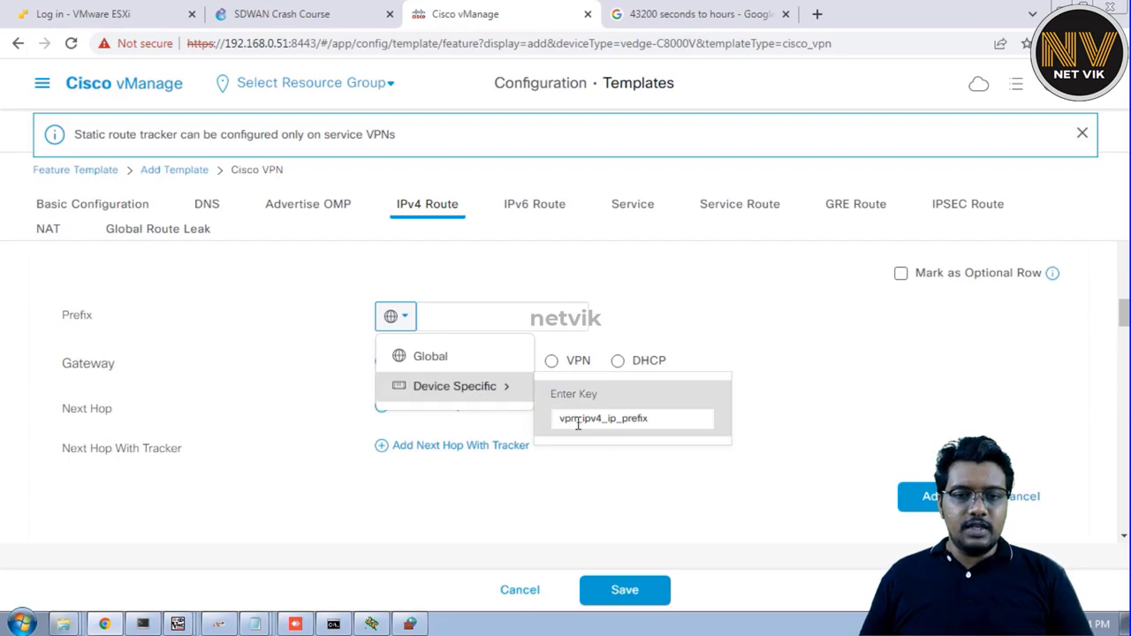
left_click(573, 418)
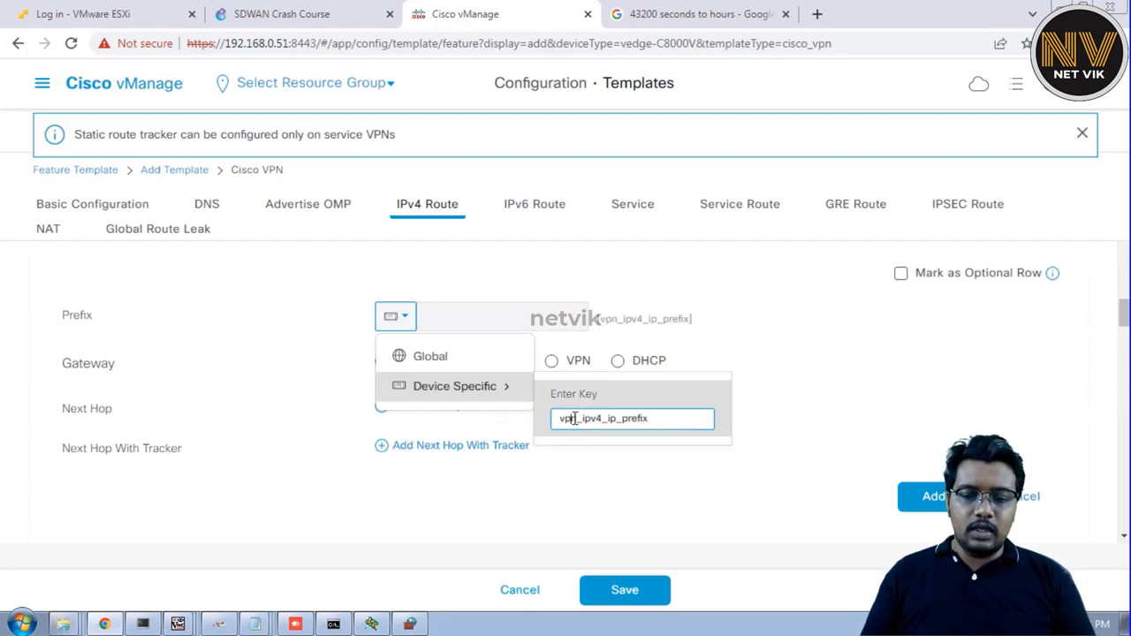
type("0")
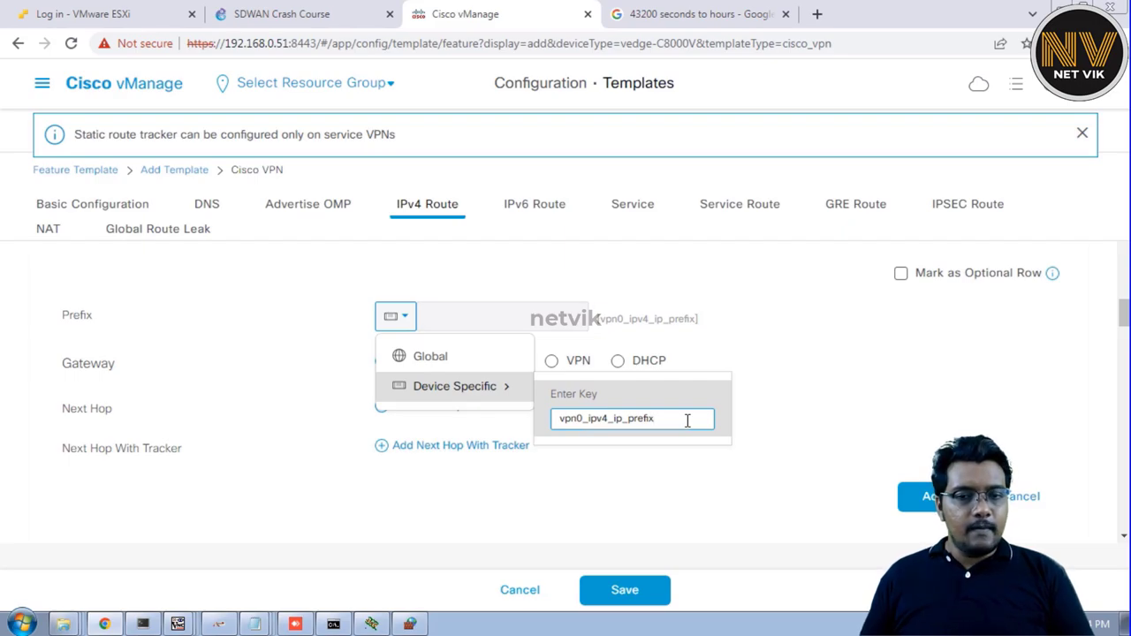
type("1")
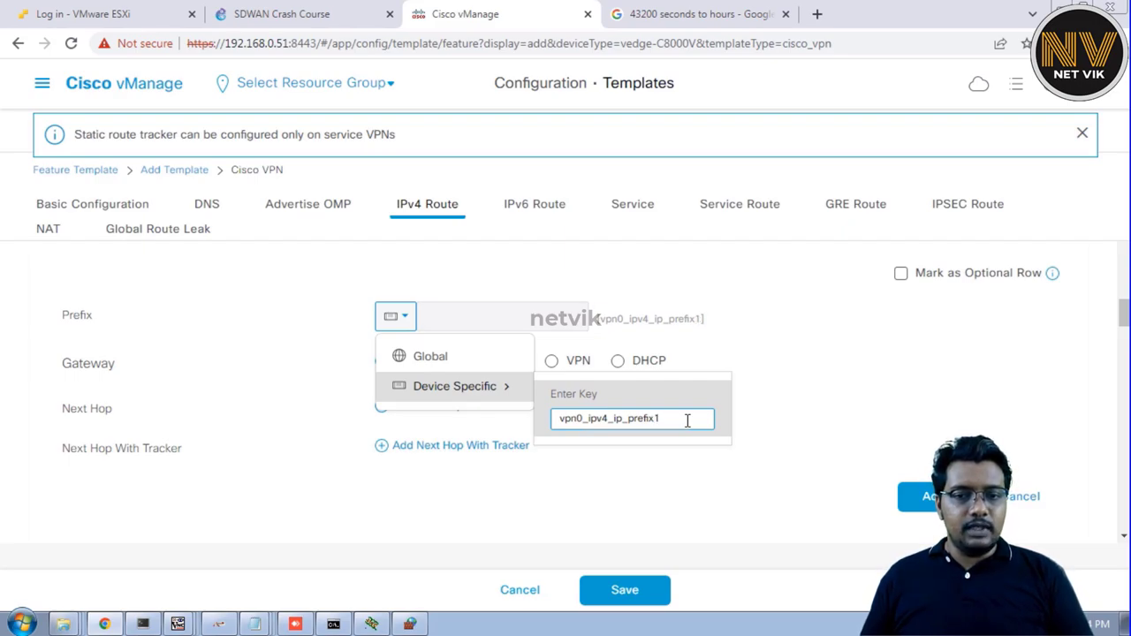
double_click(687, 421)
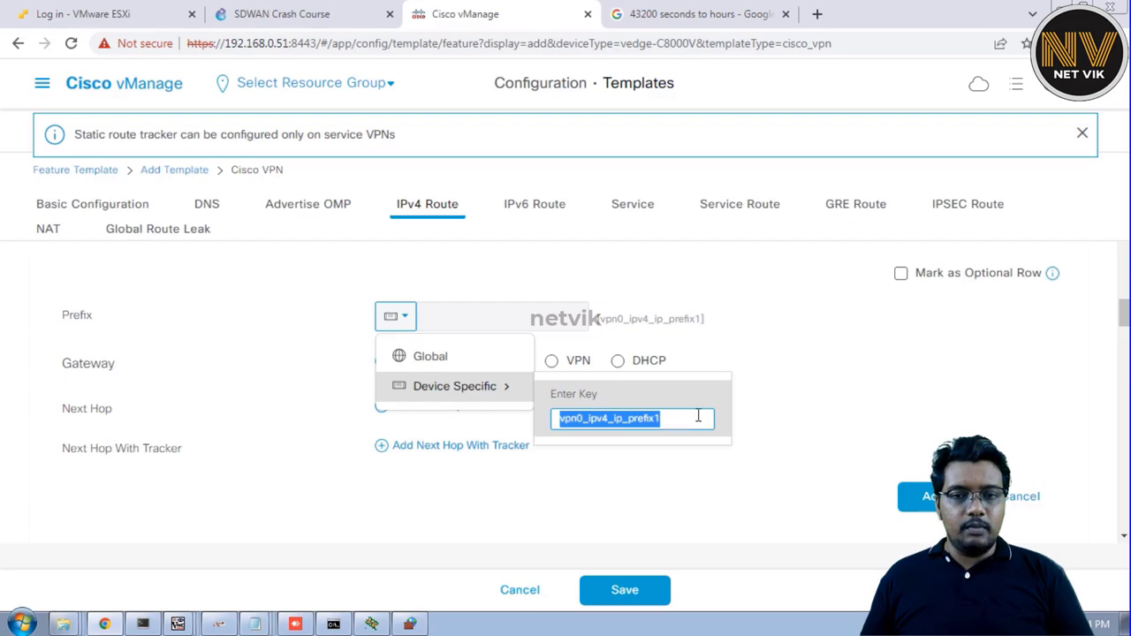
left_click(902, 274)
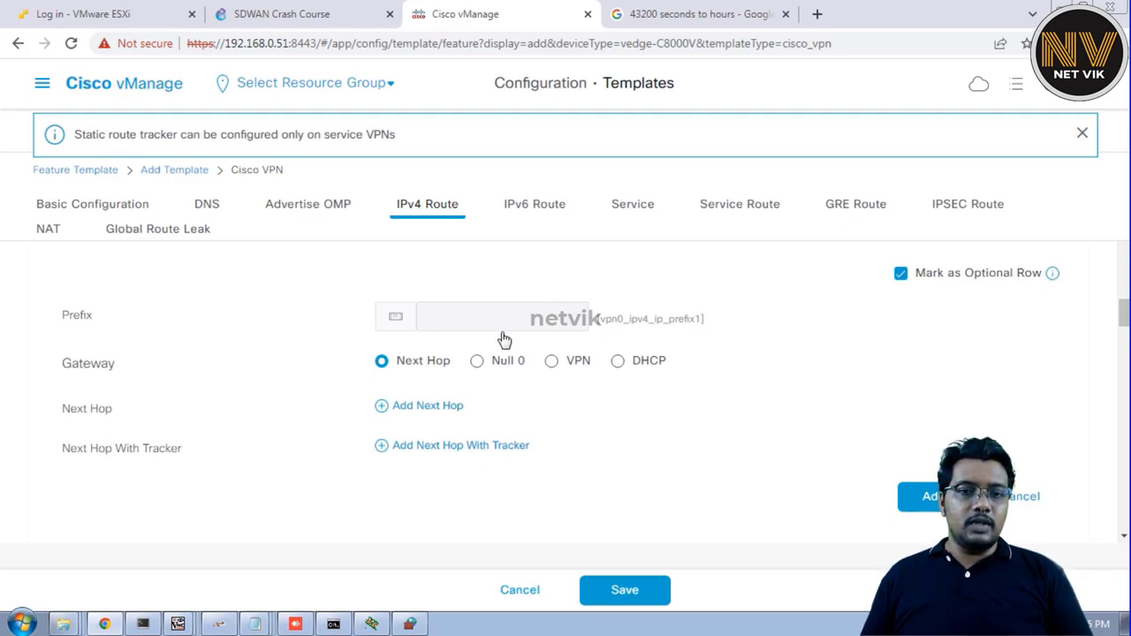
Add one next hop with a device-specific vpn0 address key to the route
left_click(442, 408)
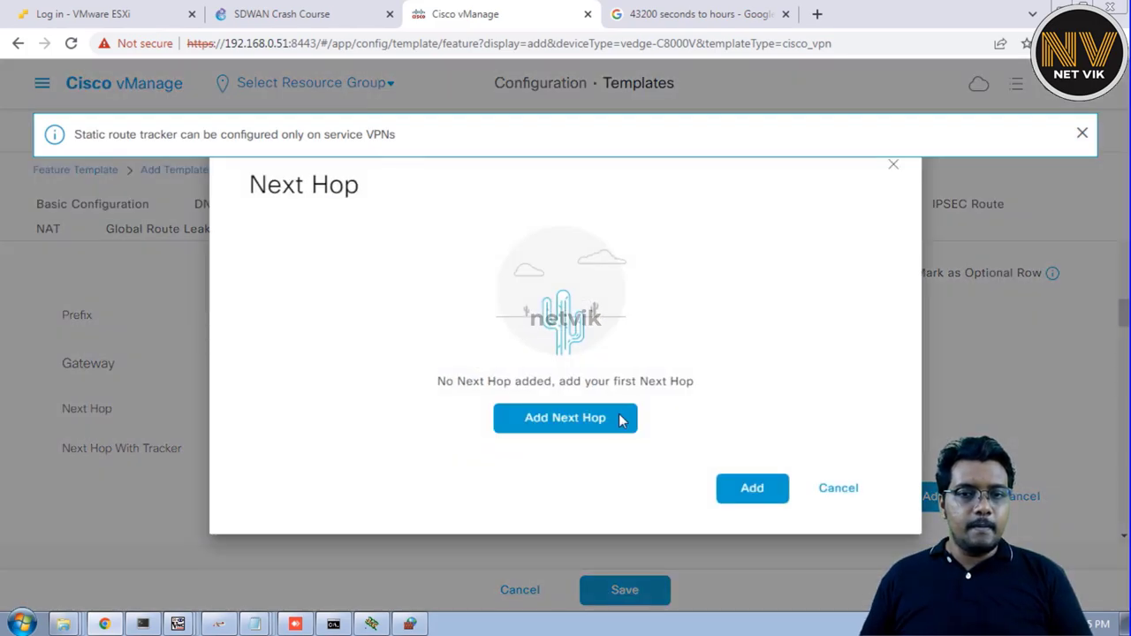
left_click(606, 428)
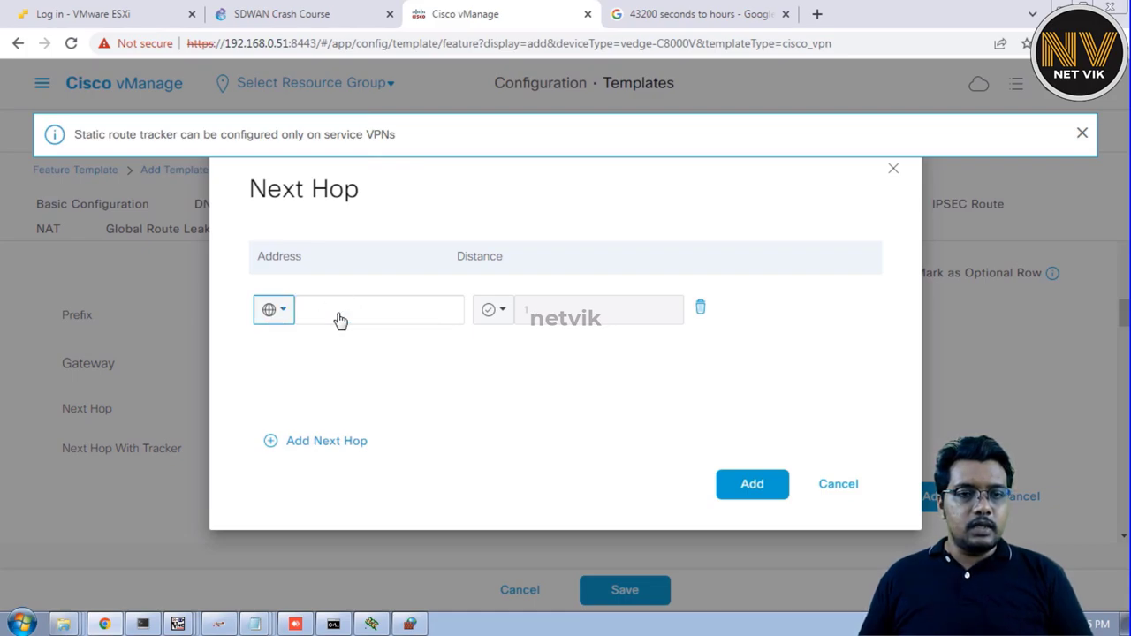
left_click(274, 310)
mouse_move(356, 388)
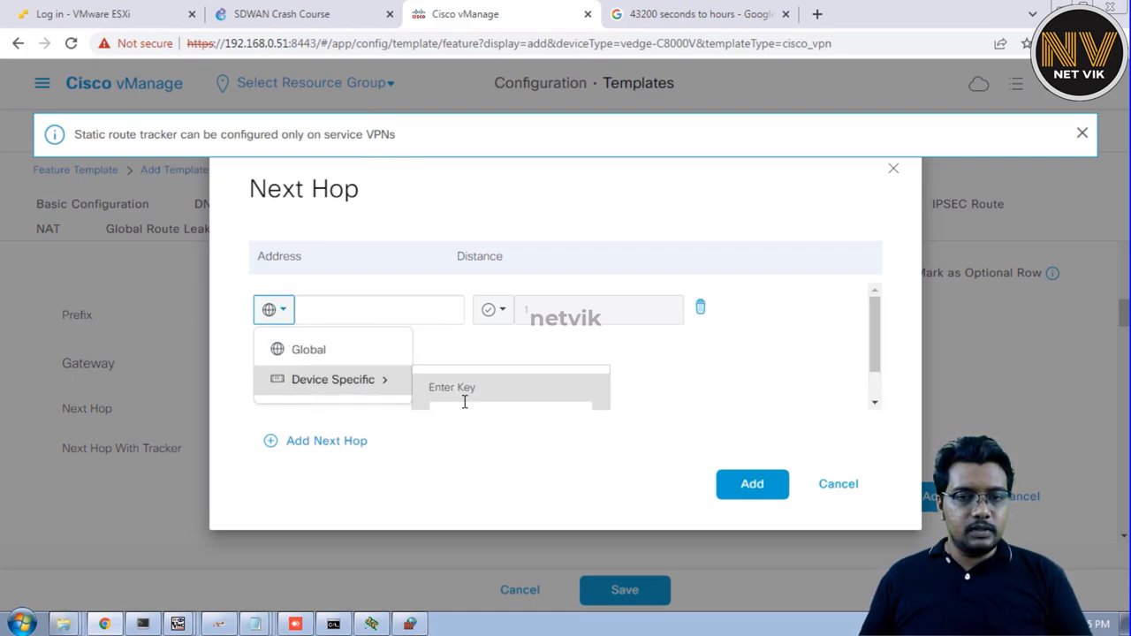
scroll(470, 385, "down", 1)
scroll(470, 384, "down", 1)
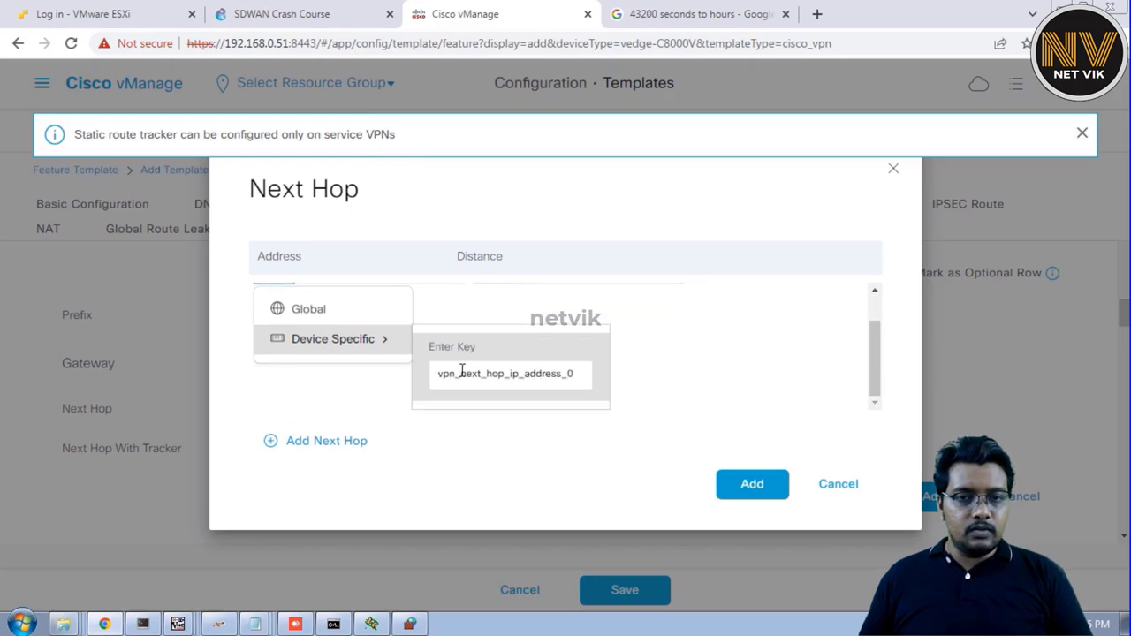
left_click(461, 372)
type("0")
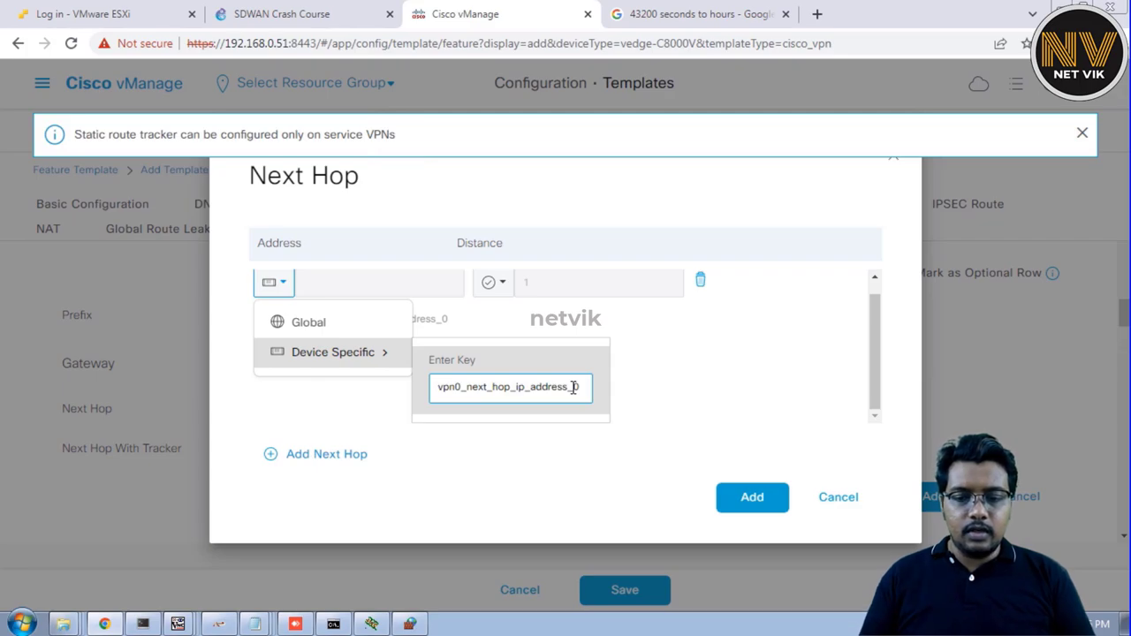
type("prefix1")
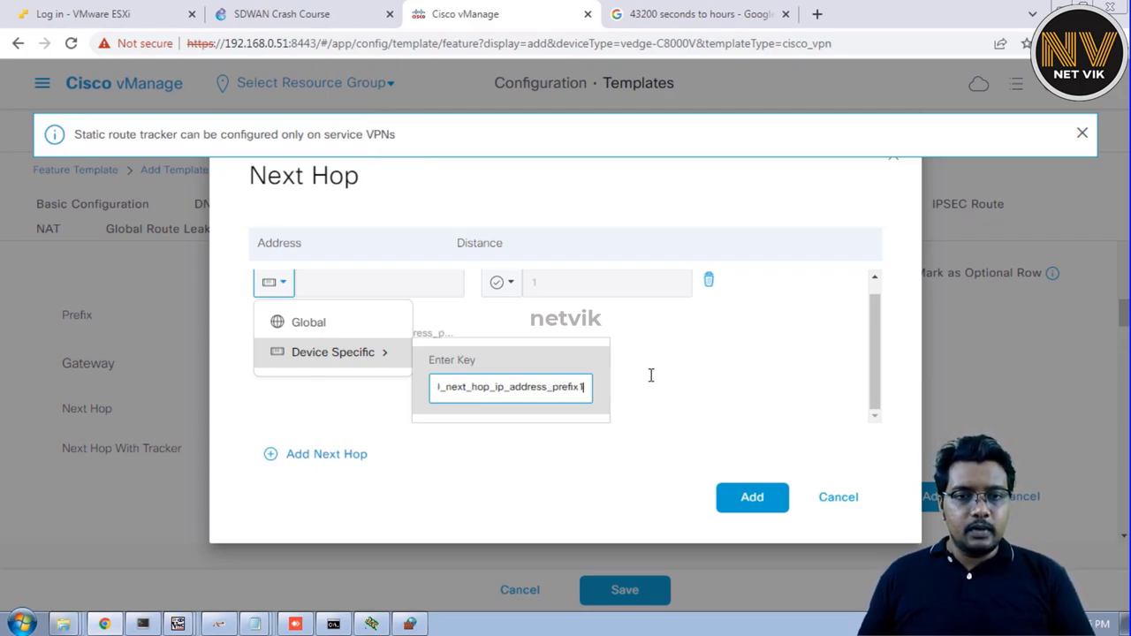
key("Return")
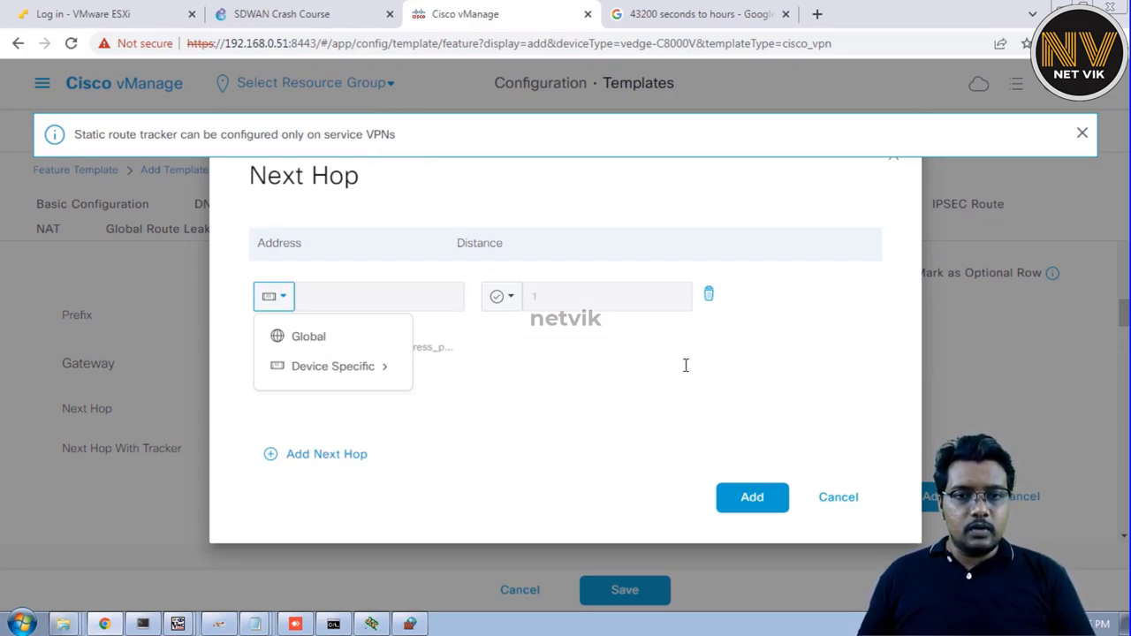
left_click(689, 372)
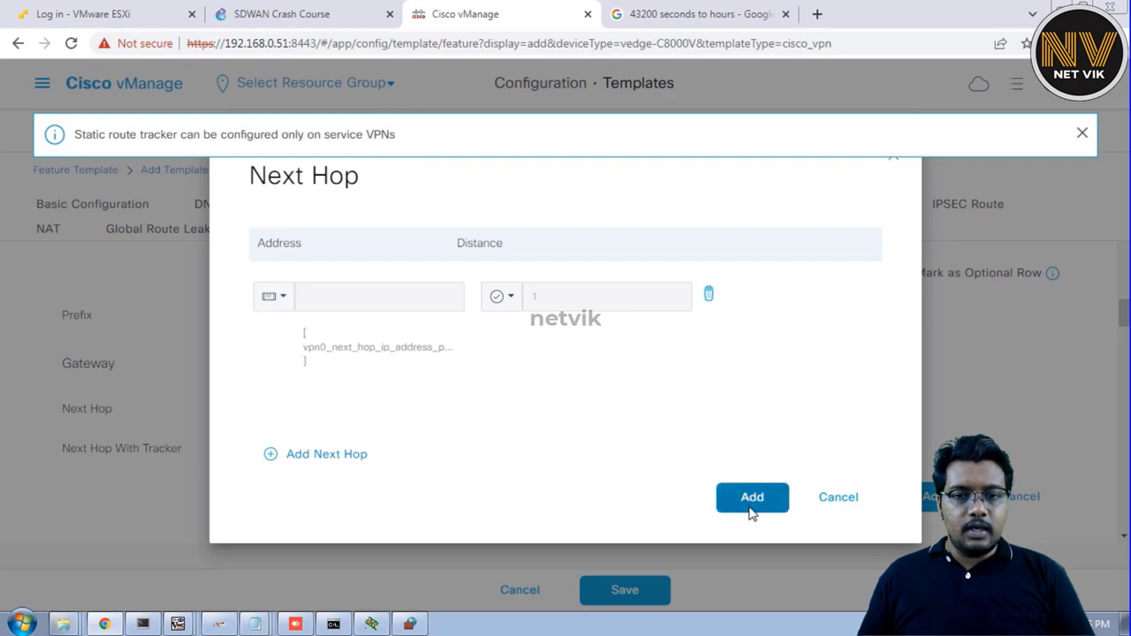
left_click(750, 505)
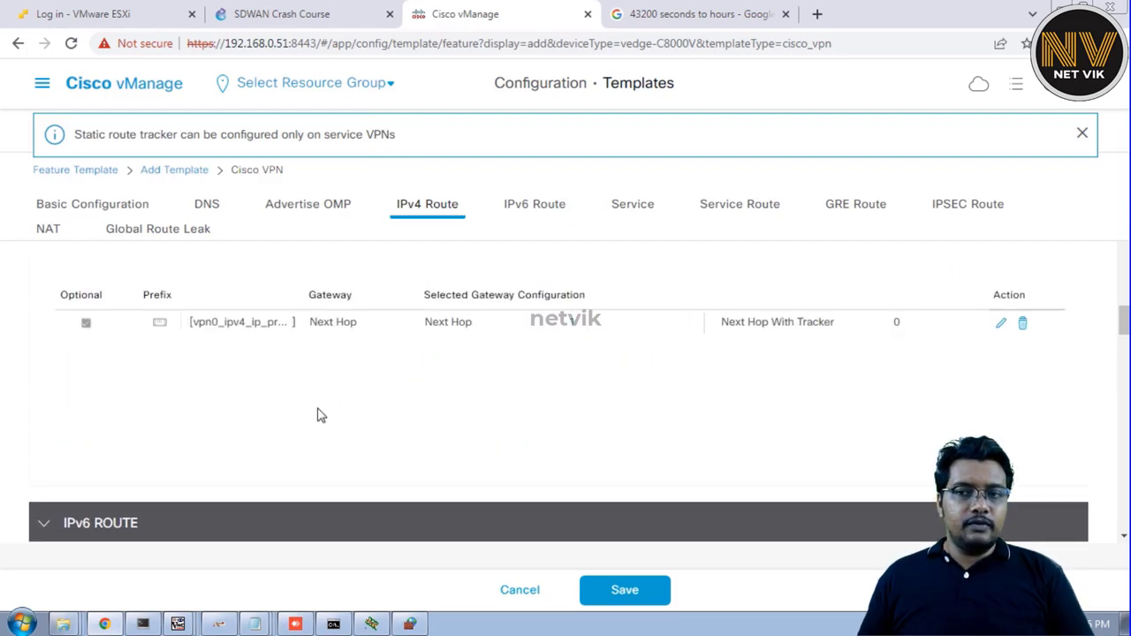
Begin a second, blank IPv4 route entry
scroll(321, 415, "up", 1)
left_click(127, 310)
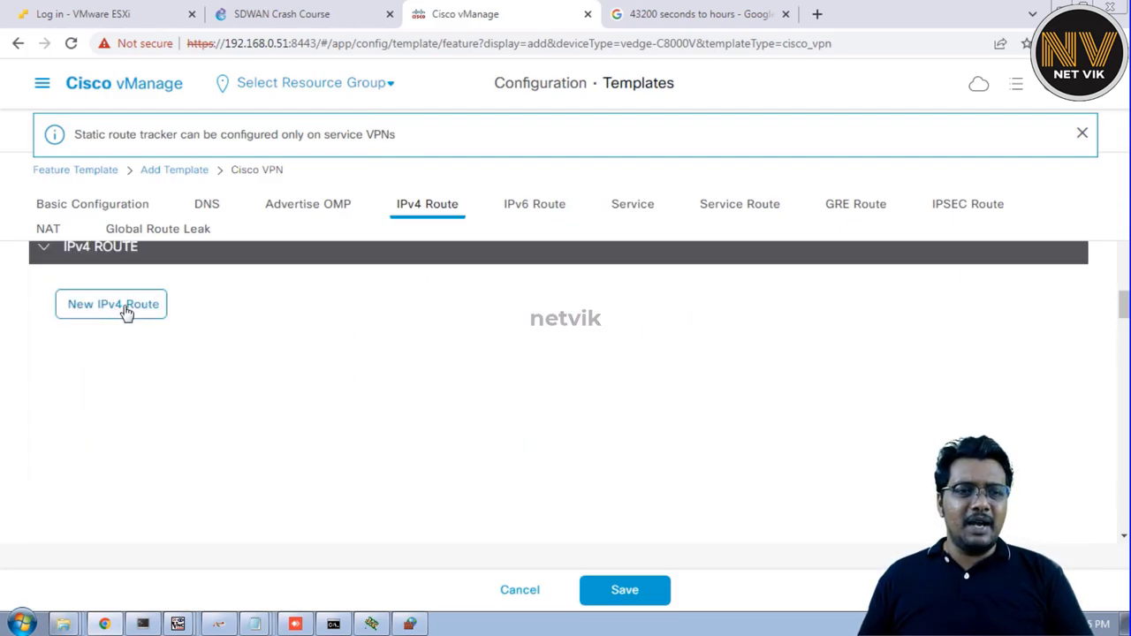
scroll(142, 318, "up", 3)
scroll(304, 399, "up", 3)
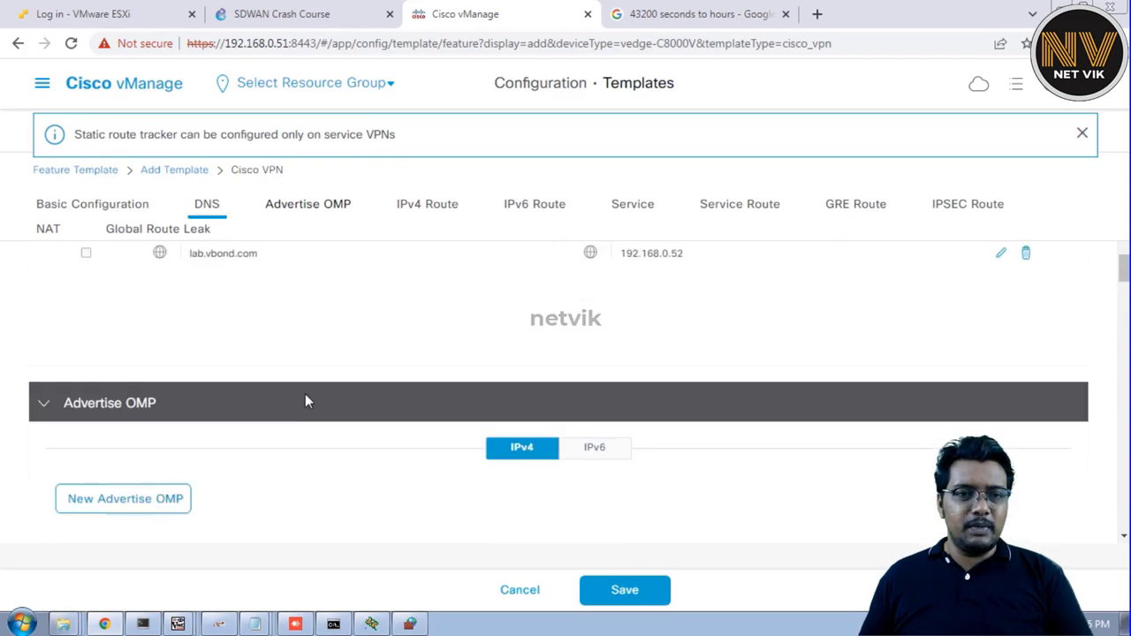
scroll(305, 400, "down", 5)
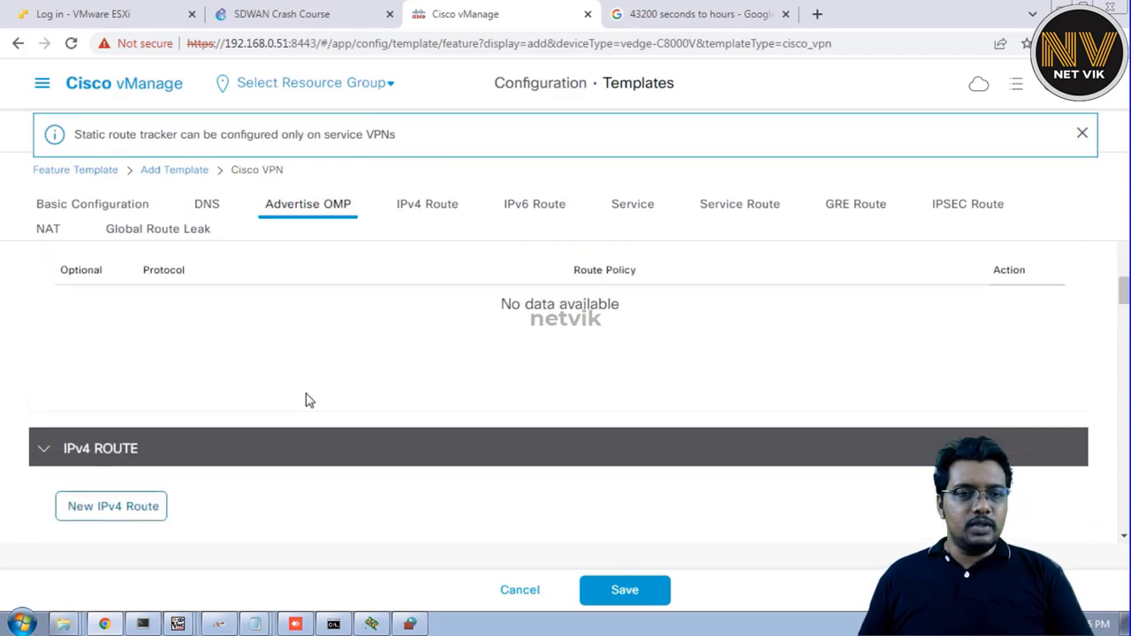
scroll(306, 399, "down", 2)
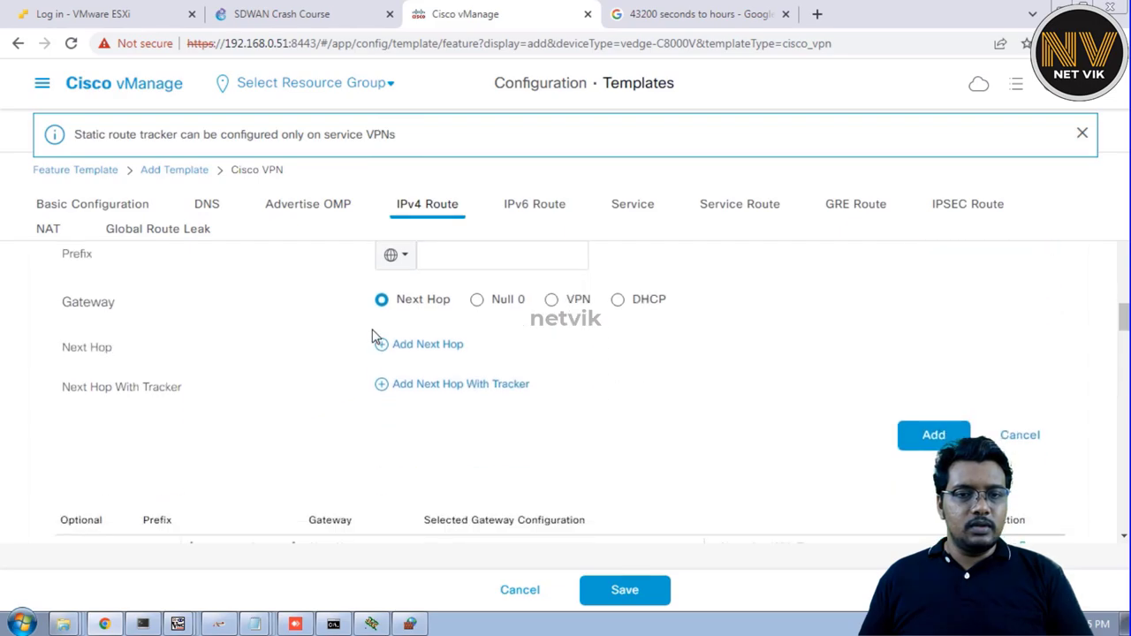
scroll(415, 370, "up", 1)
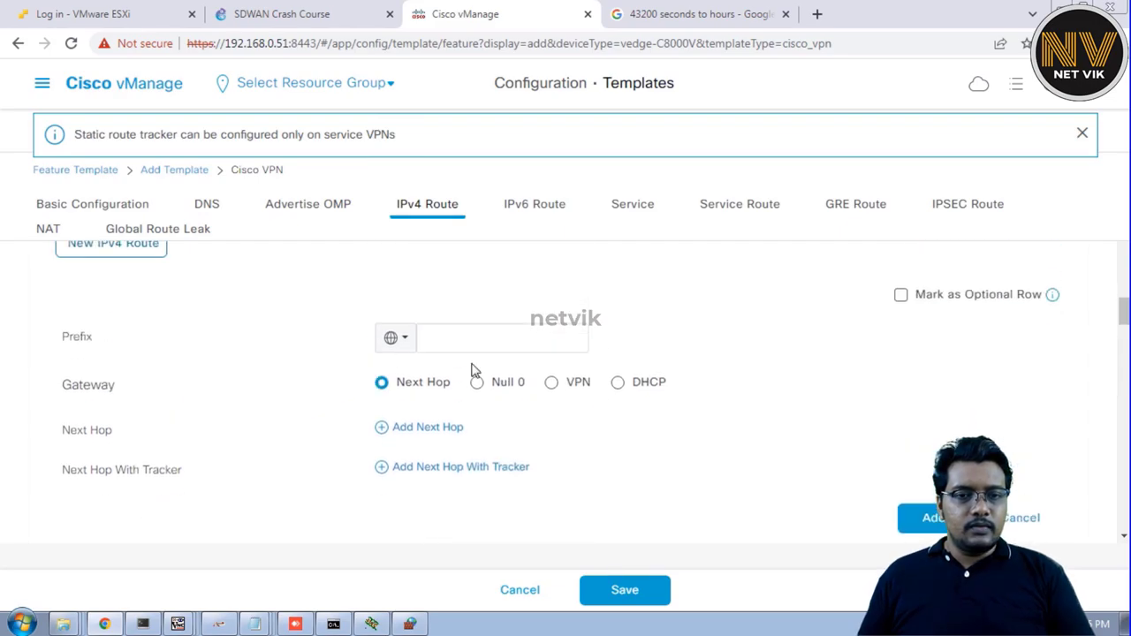
Set the second route's prefix to device-specific key vpn0_ipv4_ip_prefix2 and mark it optional
left_click(393, 336)
mouse_move(437, 415)
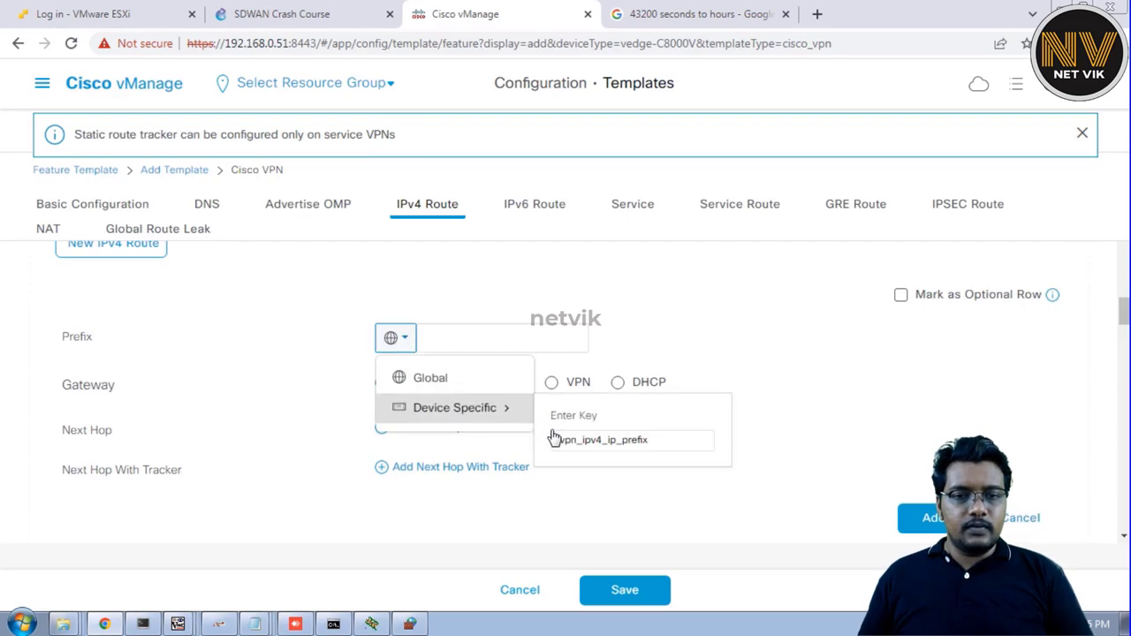
left_click(495, 406)
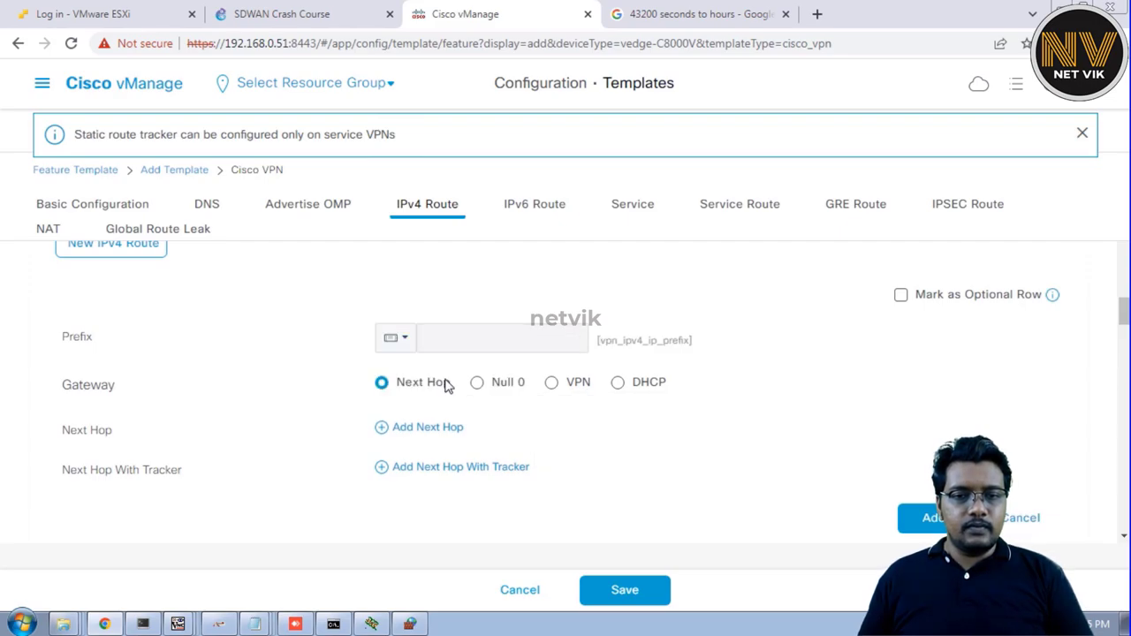
left_click(409, 349)
mouse_move(448, 414)
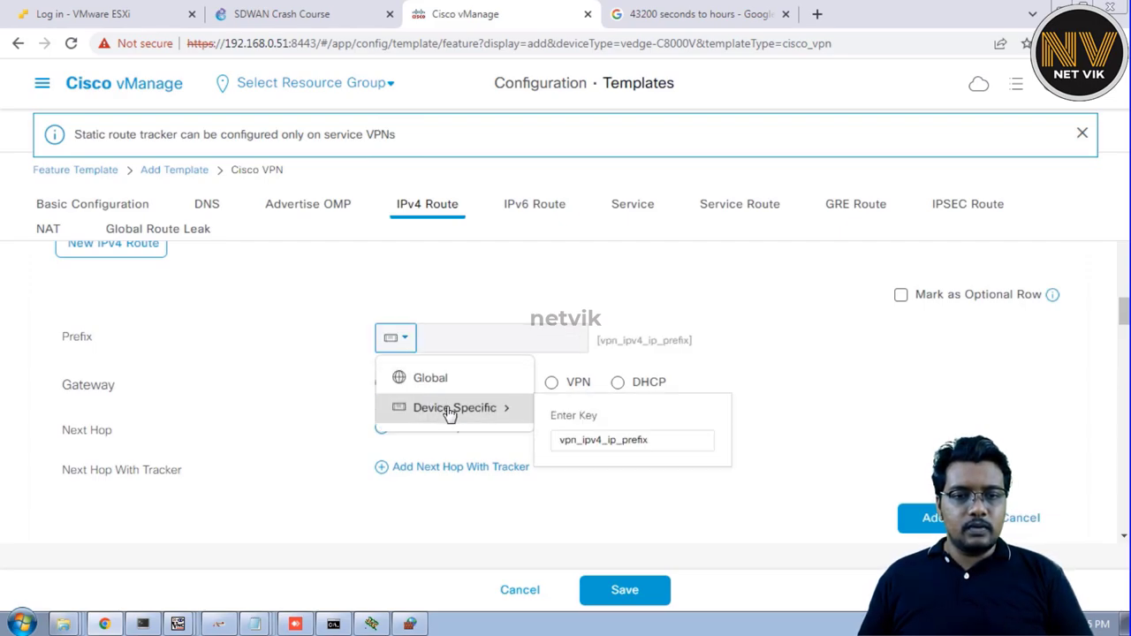
double_click(593, 437)
type("vpn0_ipv4_ip_prefix1")
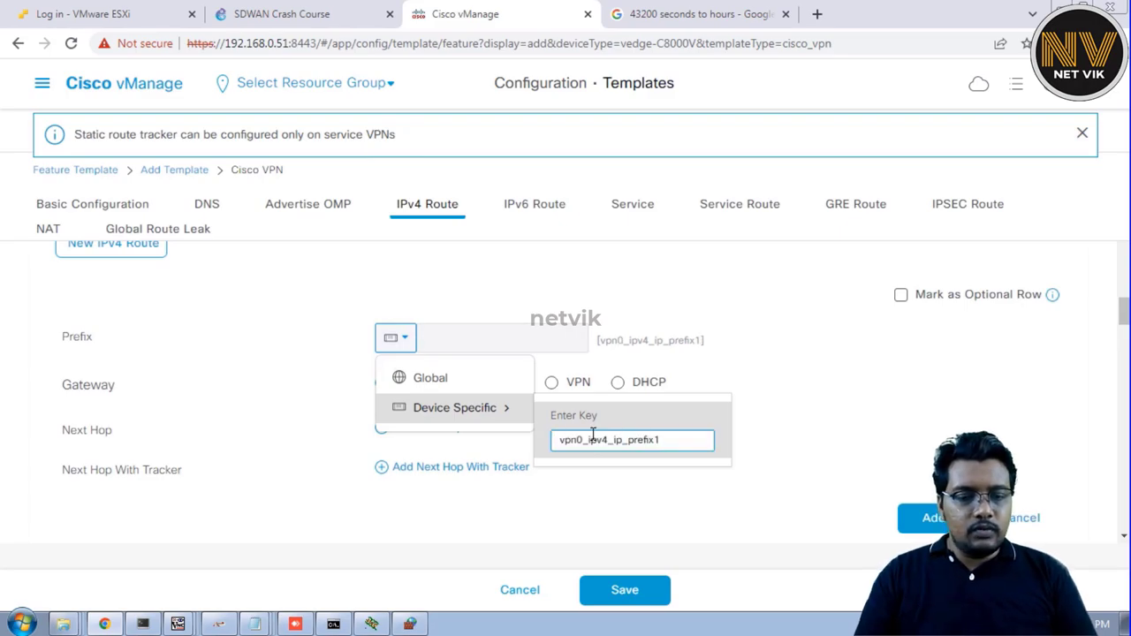
key("BackSpace")
type("2")
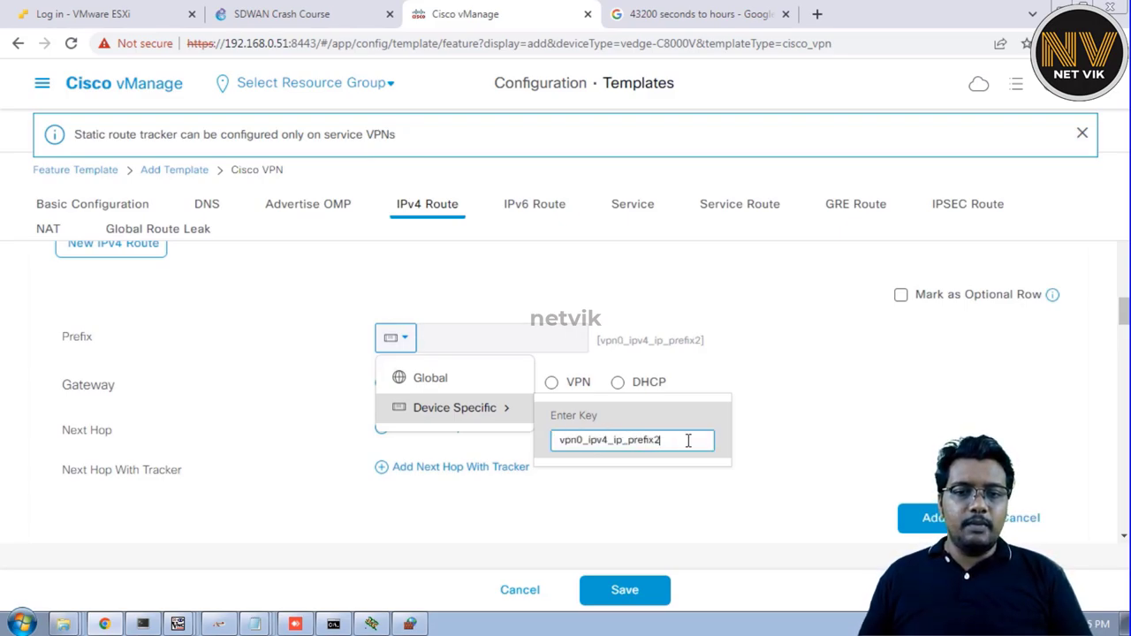
left_click(900, 295)
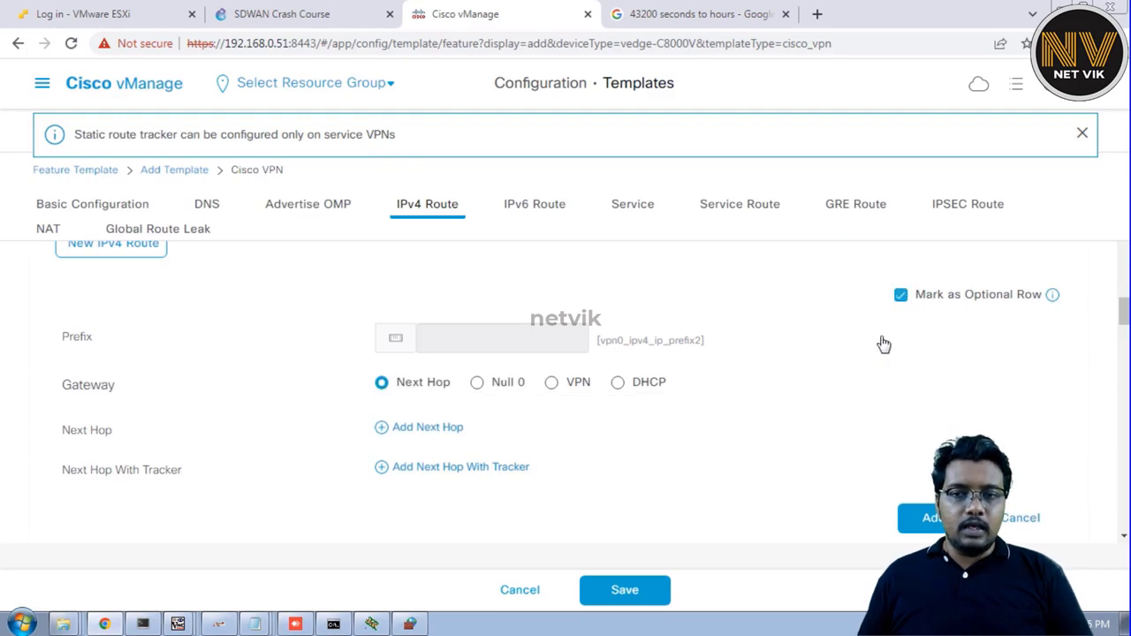
Give the route a device-specific next-hop address and add it to the route table
left_click(449, 429)
left_click(557, 424)
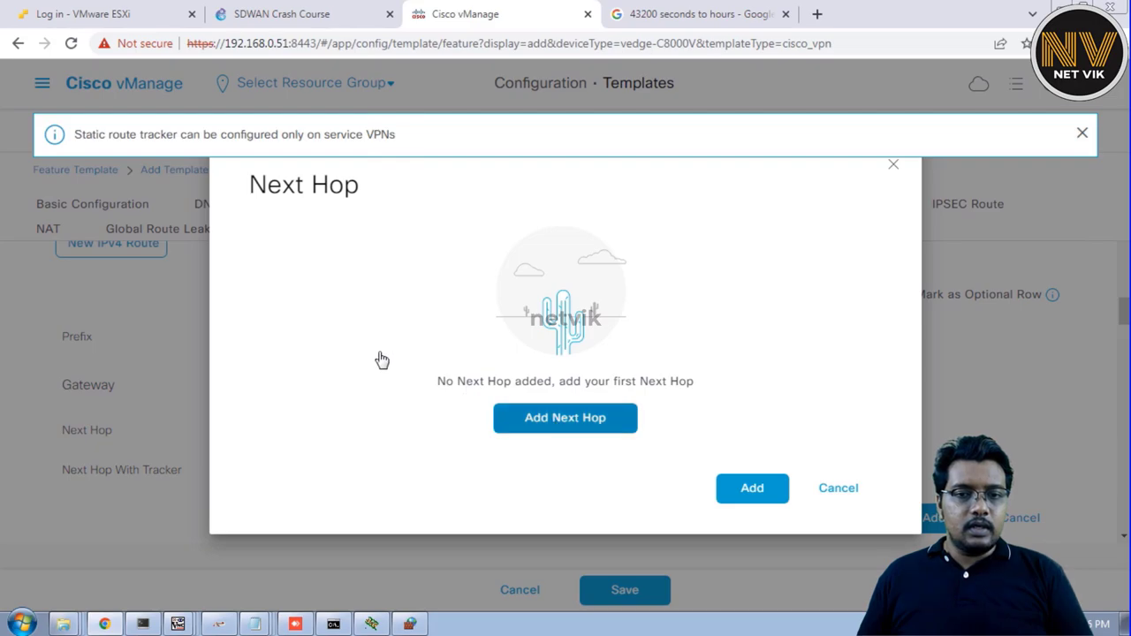
left_click(267, 316)
mouse_move(365, 378)
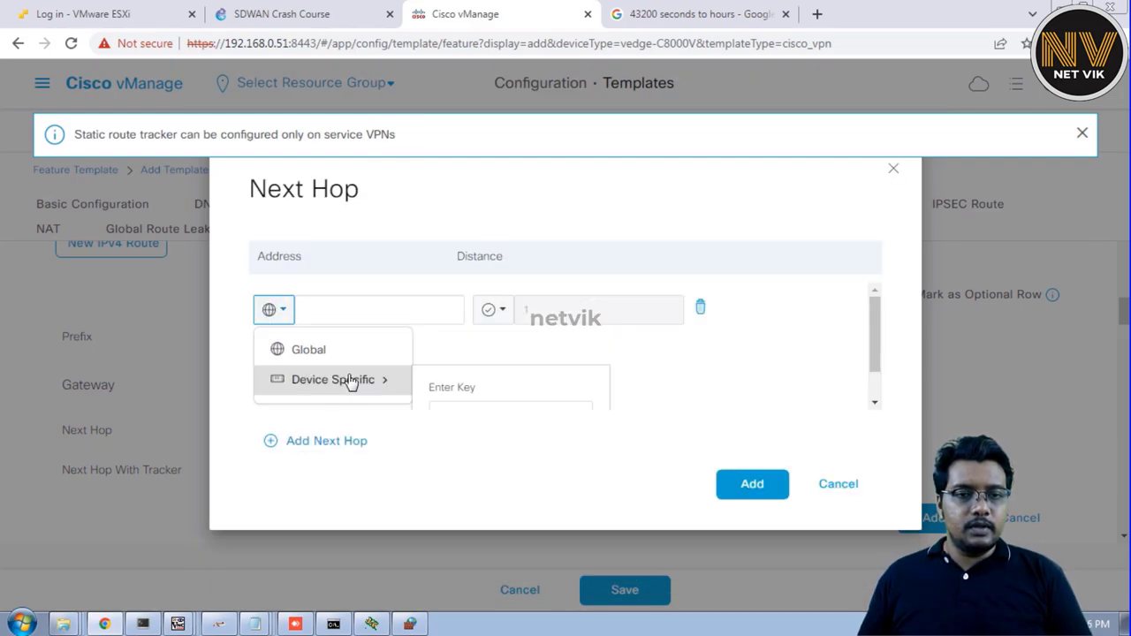
scroll(454, 382, "down", 1)
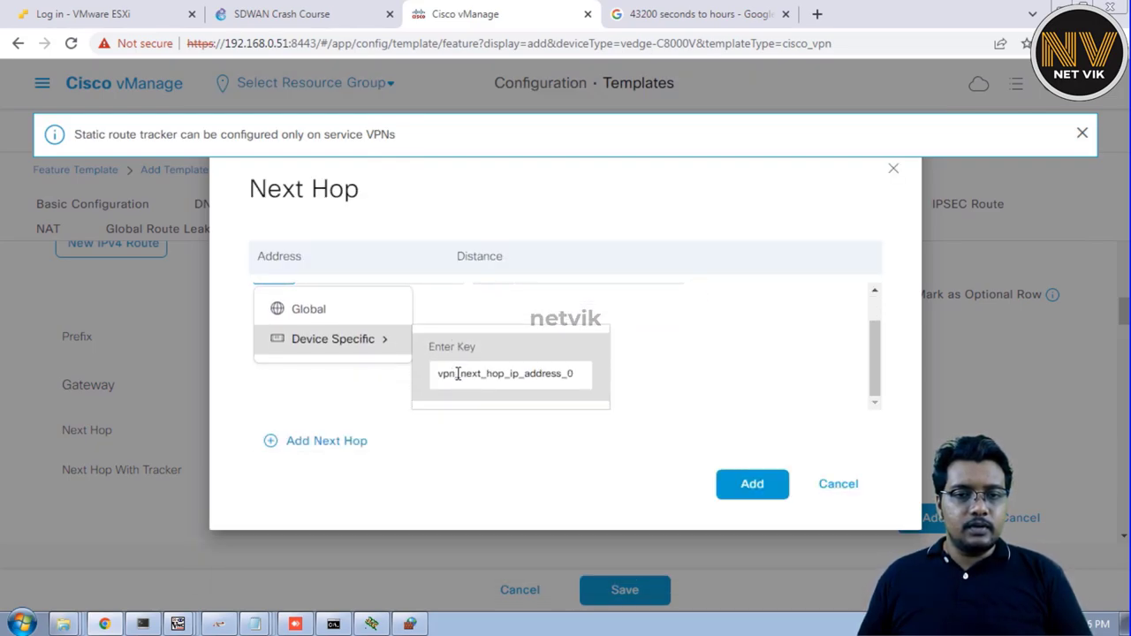
left_click(458, 372)
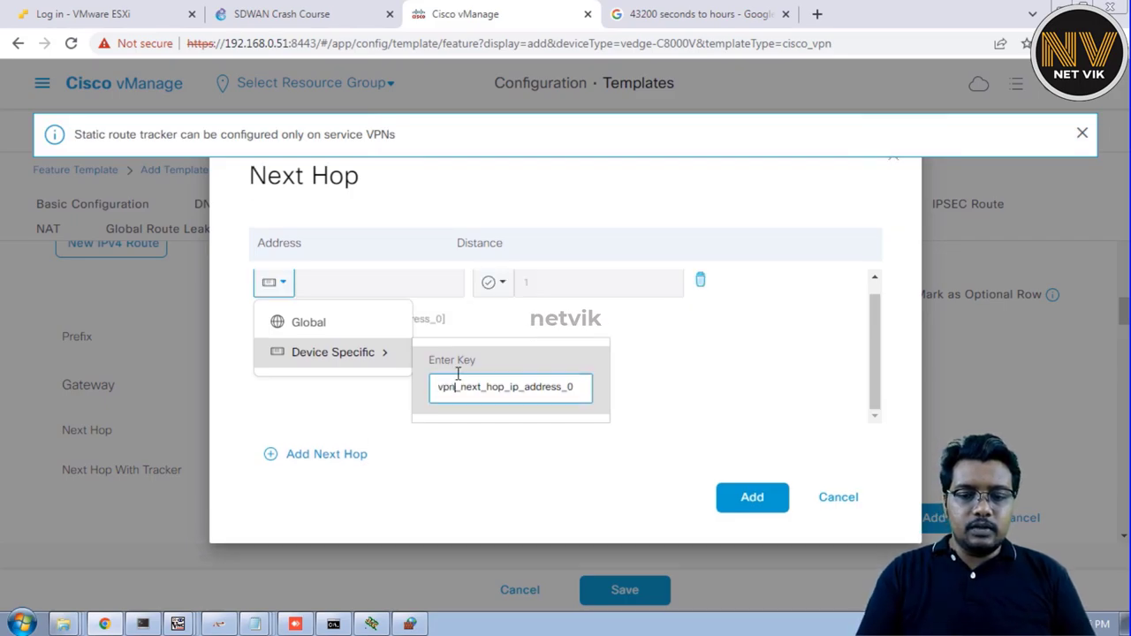
type("0")
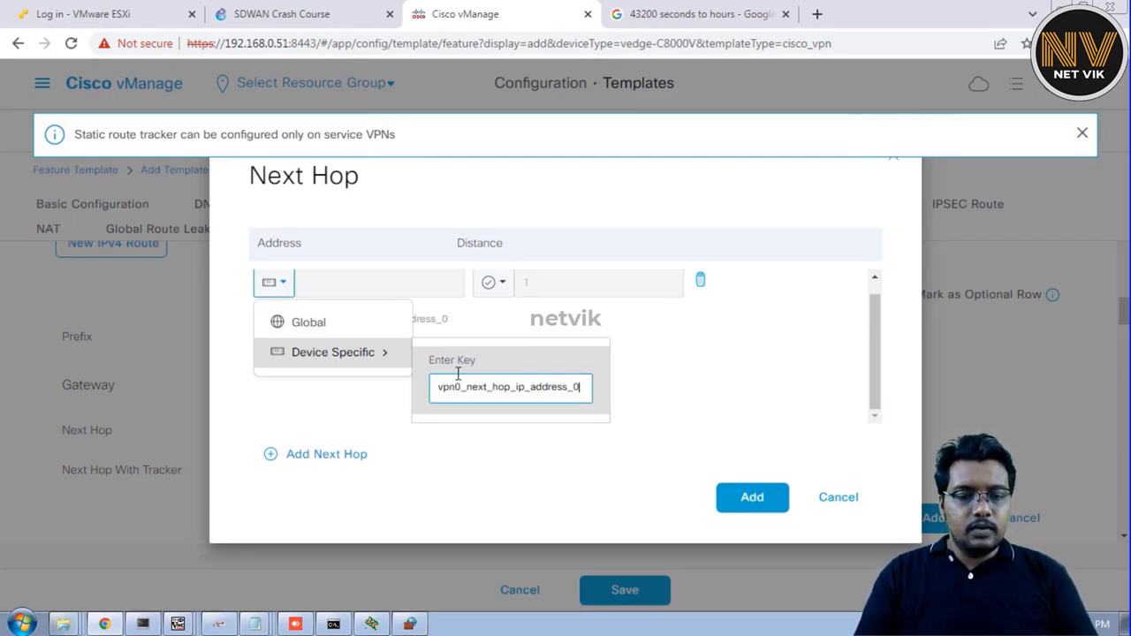
key("BackSpace")
type("prefix")
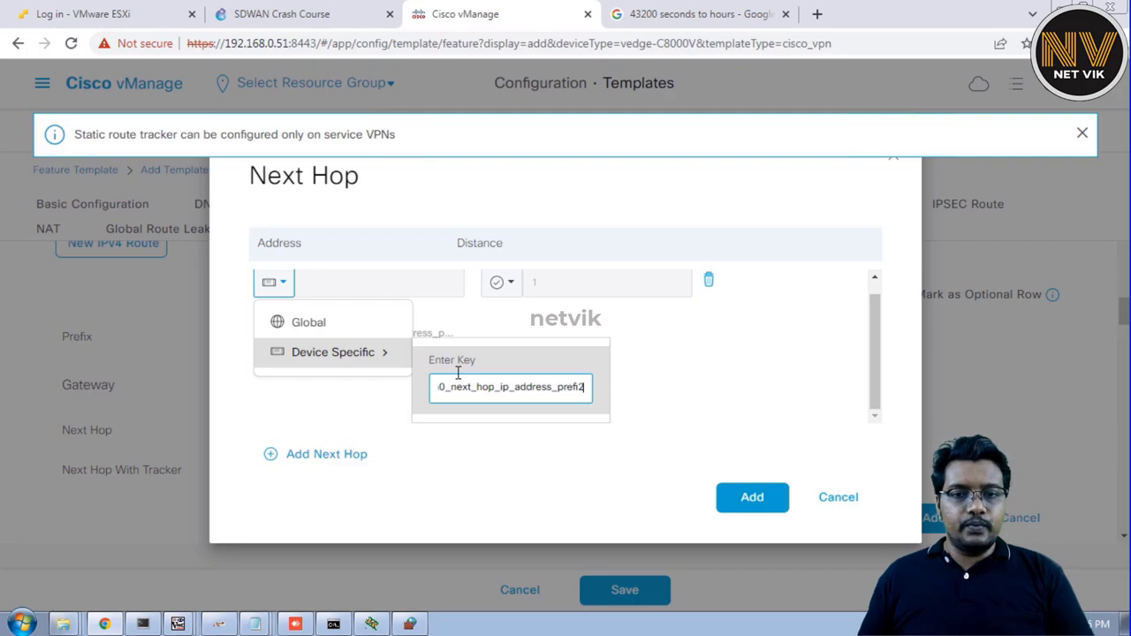
key("Return")
left_click(749, 496)
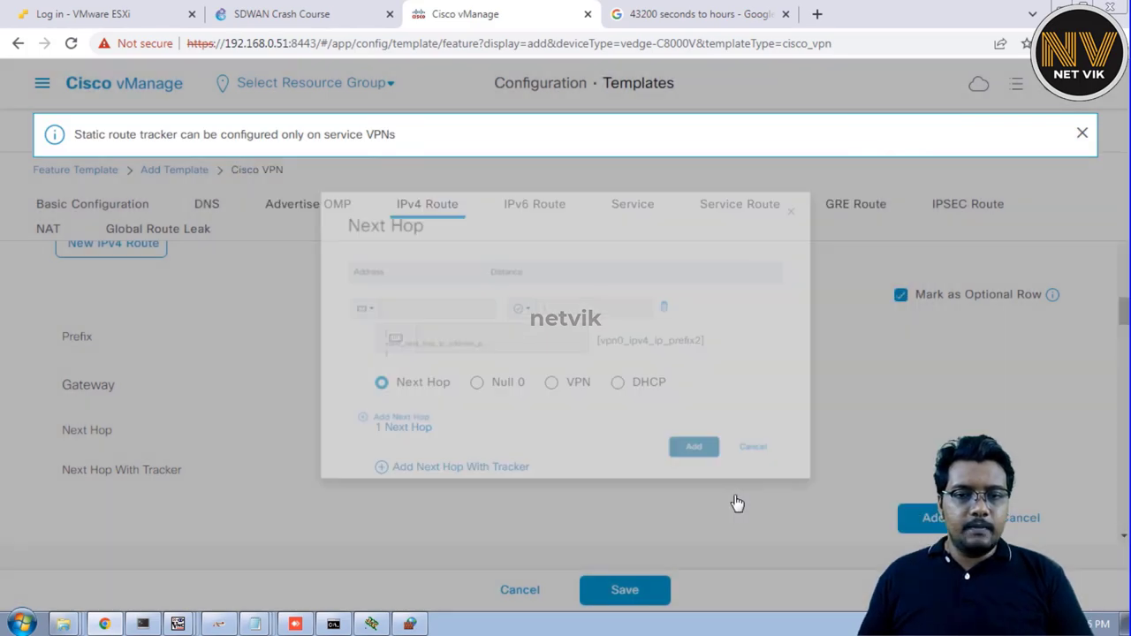
left_click(930, 519)
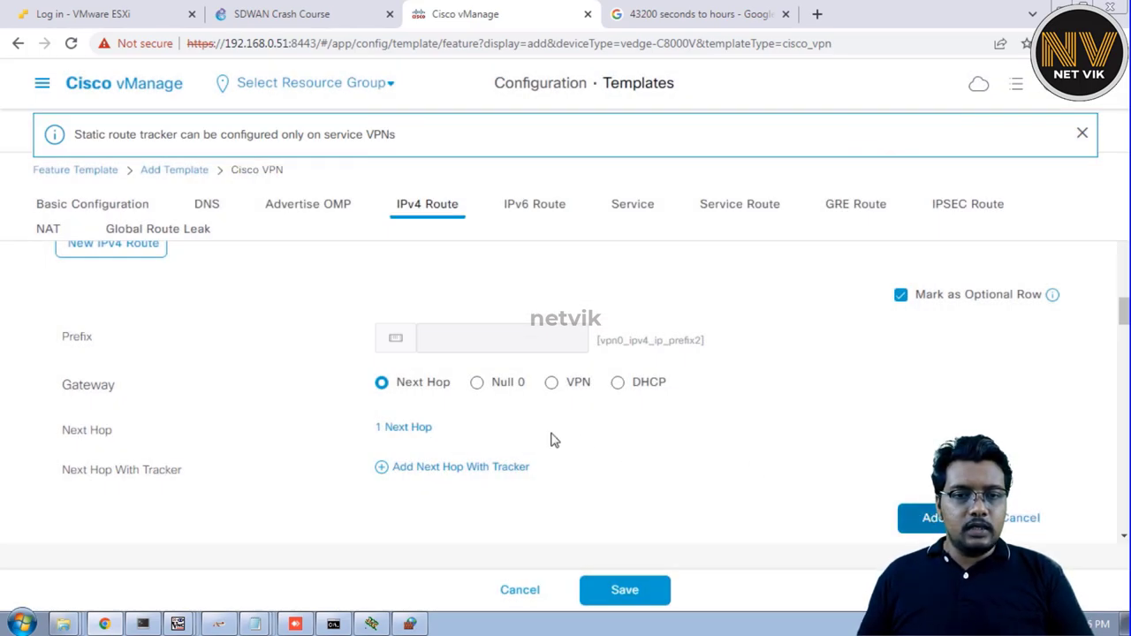
scroll(537, 407, "down", 10)
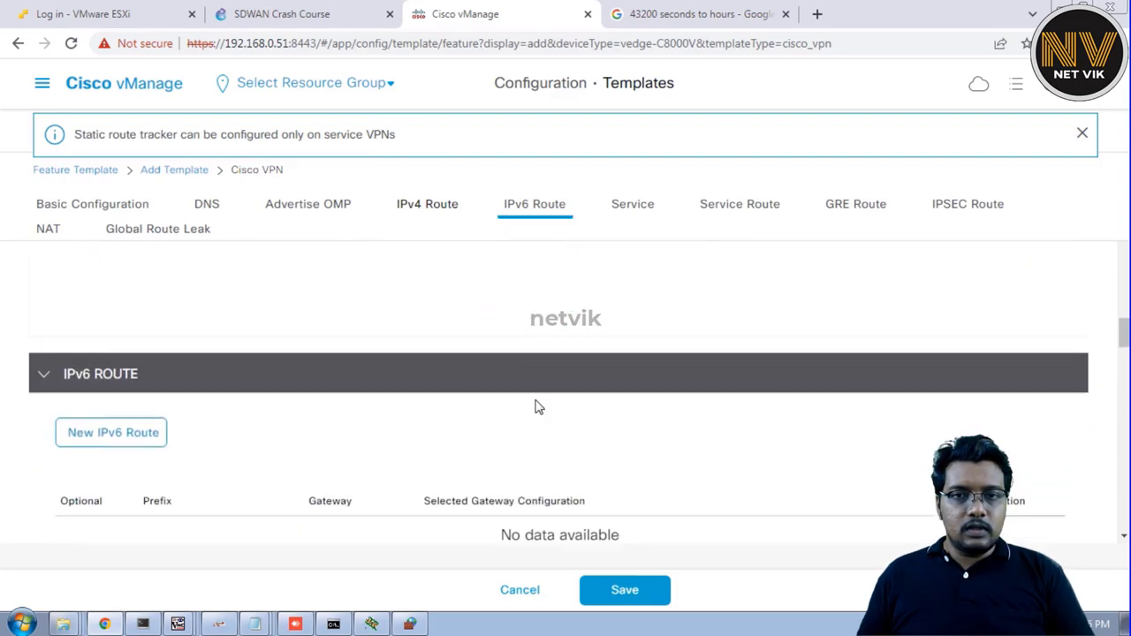
scroll(537, 407, "down", 10)
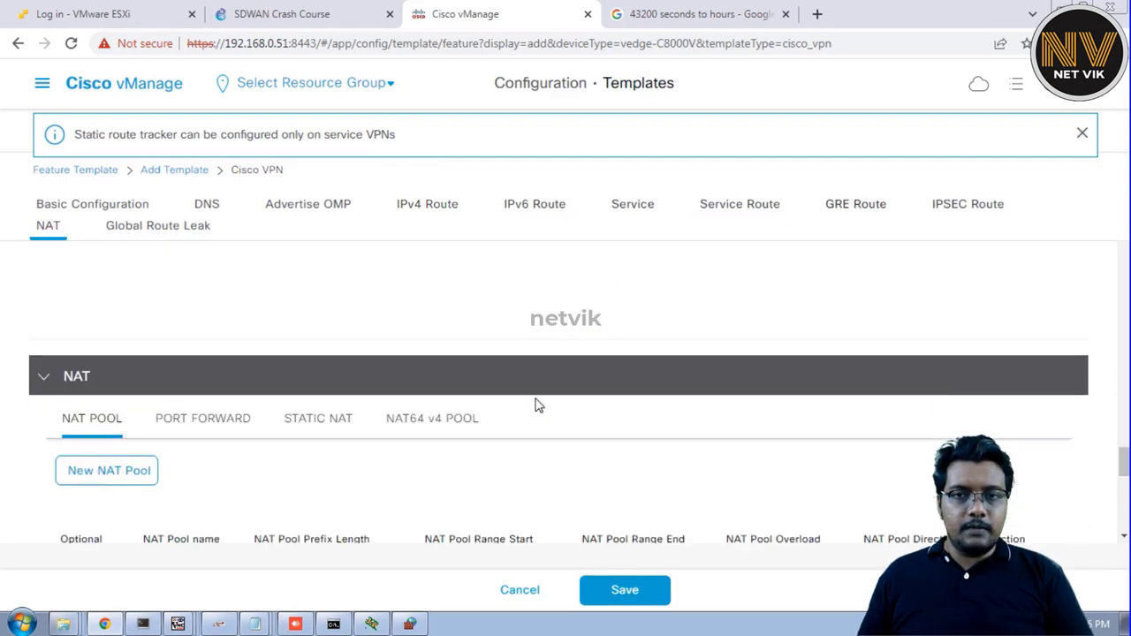
Save the VPN 0 template and start a new Cisco VPN template for the C8000v
left_click(630, 598)
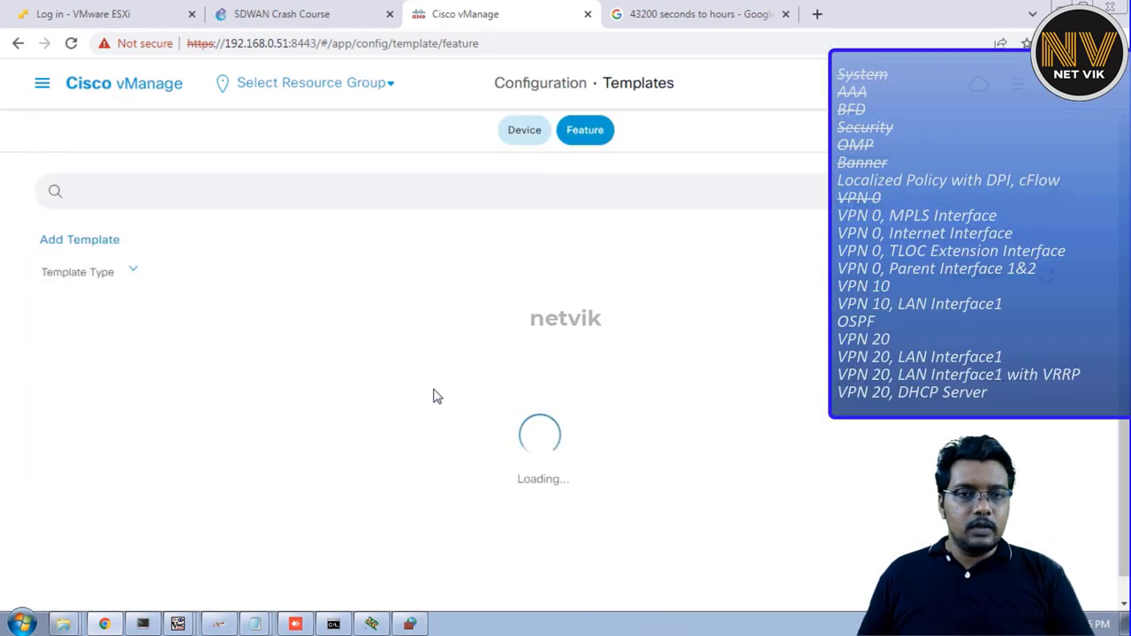
left_click(77, 241)
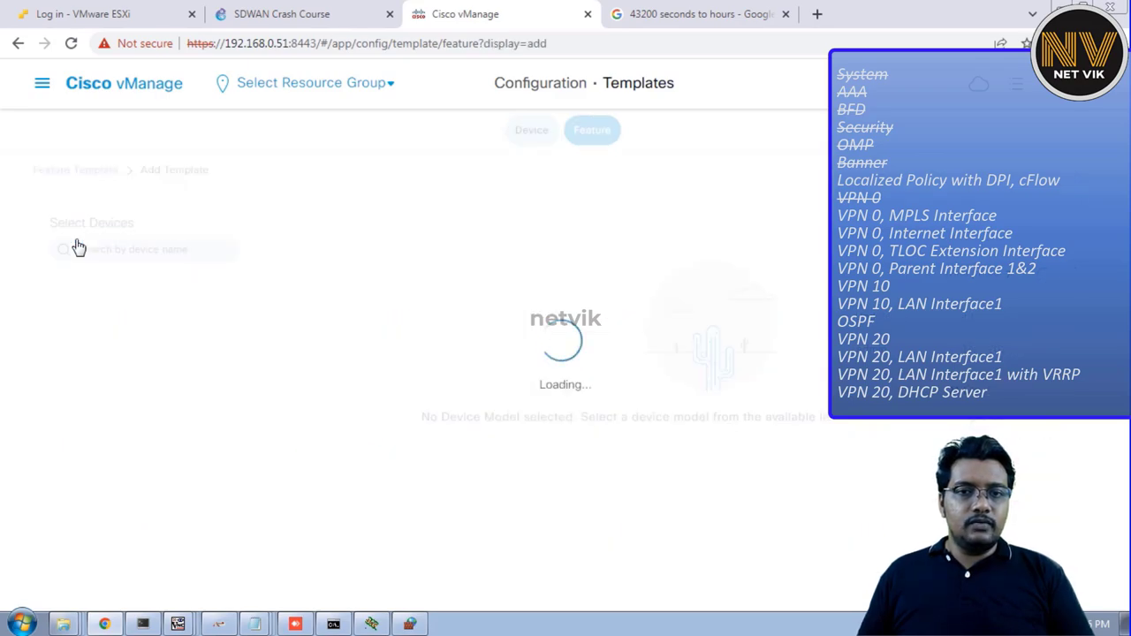
left_click(107, 253)
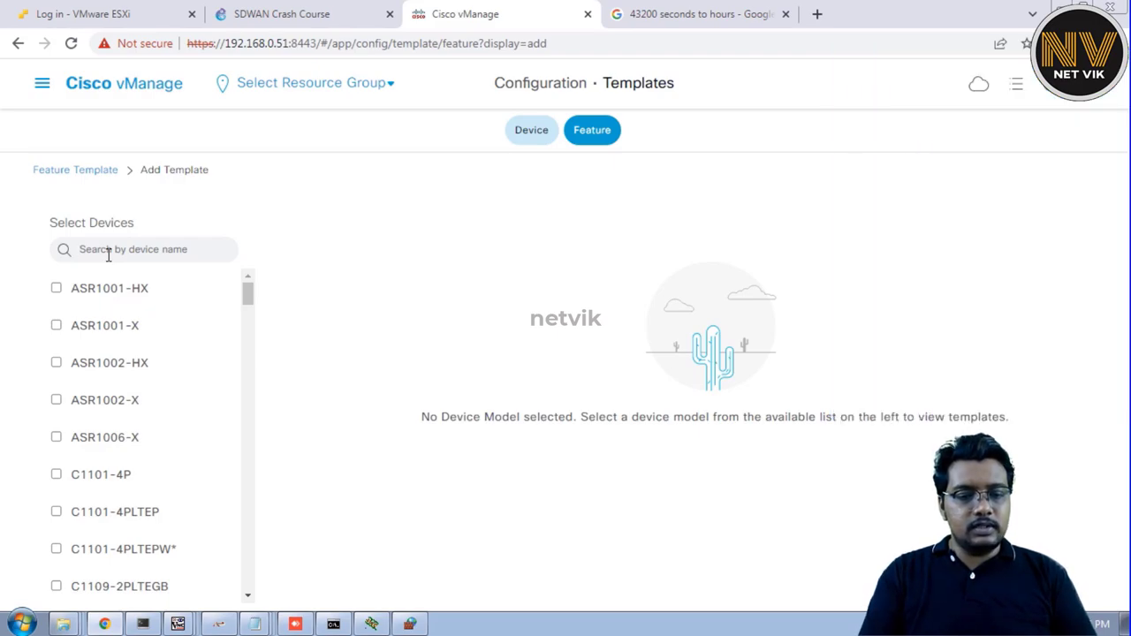
type("8000")
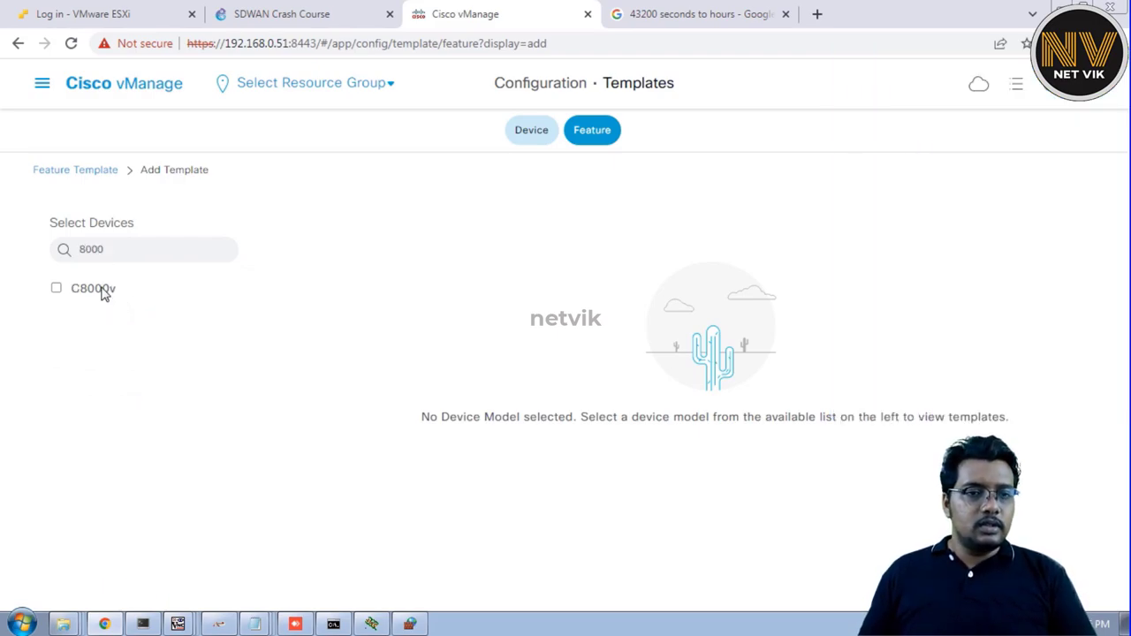
left_click(101, 291)
scroll(618, 419, "down", 6)
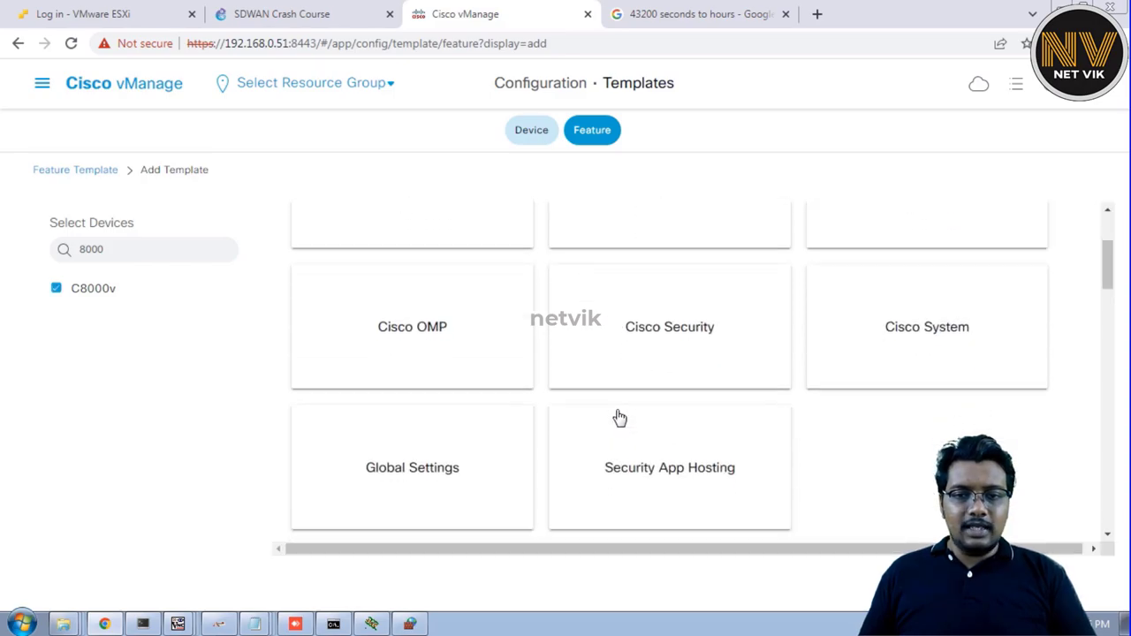
left_click(686, 358)
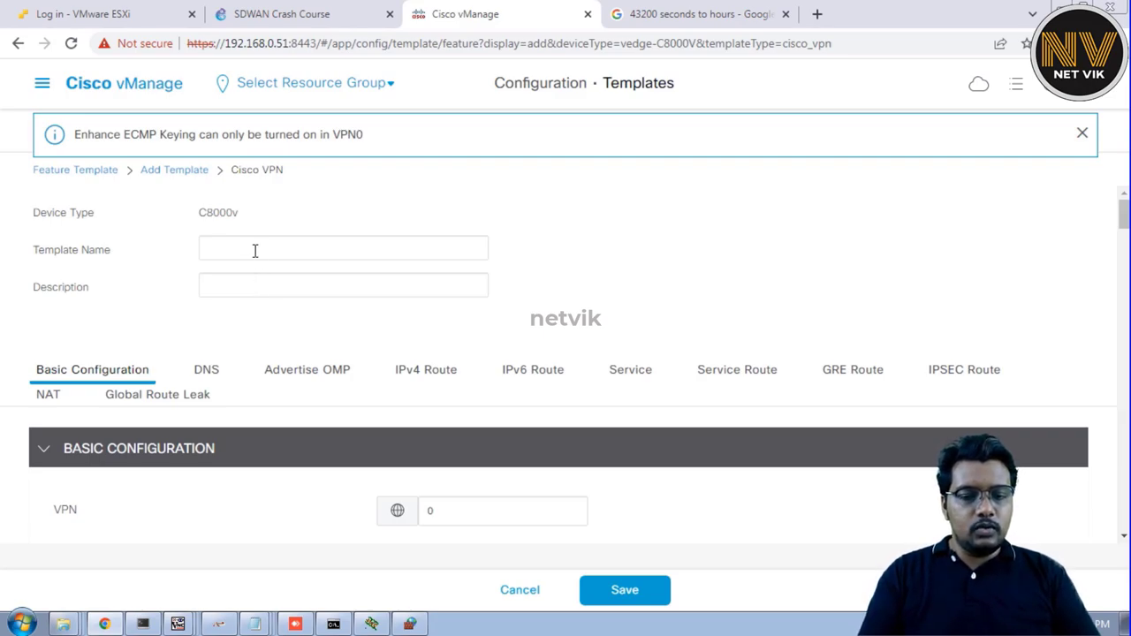
Name the template cisco_vpn10 and use the same text as its description
left_click(254, 250)
type("cisco_vpn0")
double_click(247, 248)
key("ctrl+c")
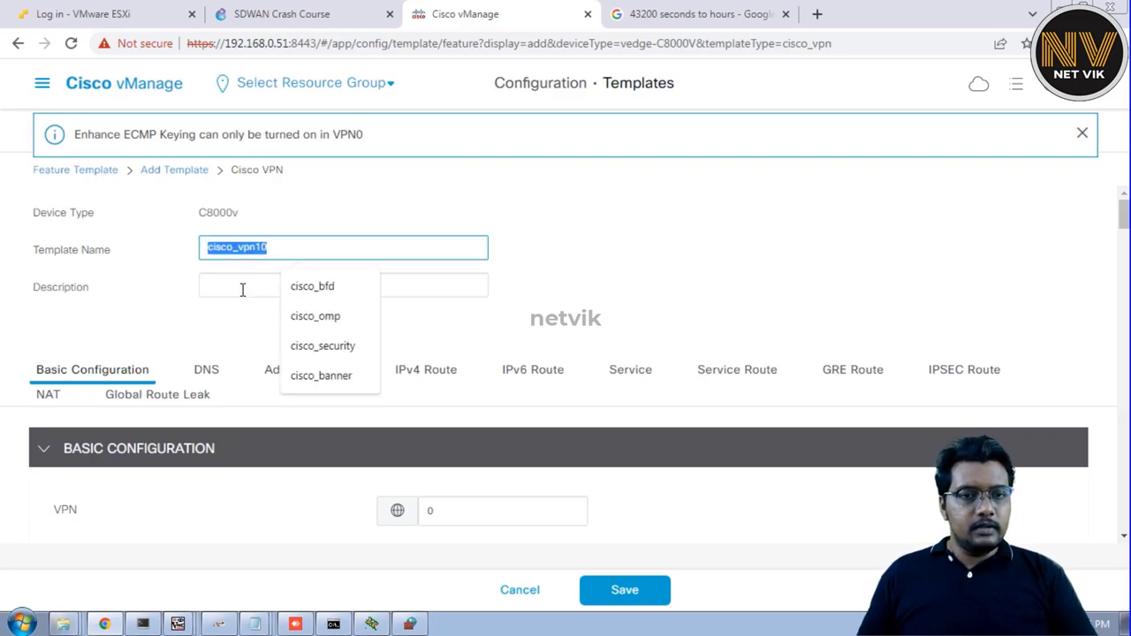
left_click(230, 280)
key("ctrl+v")
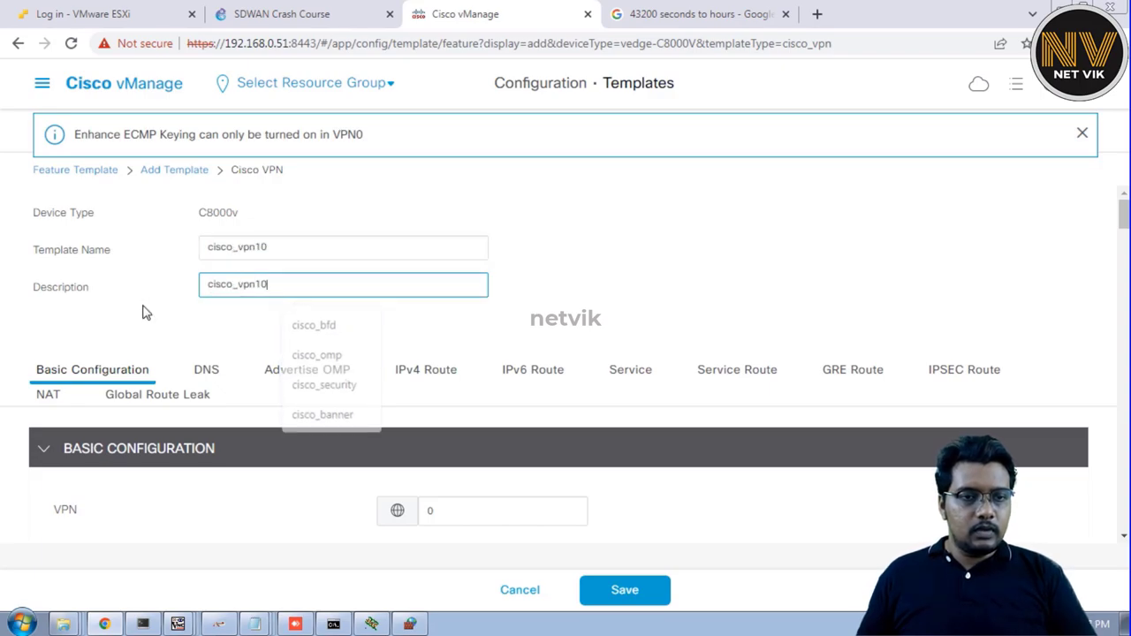
scroll(144, 314, "down", 1)
scroll(144, 314, "down", 4)
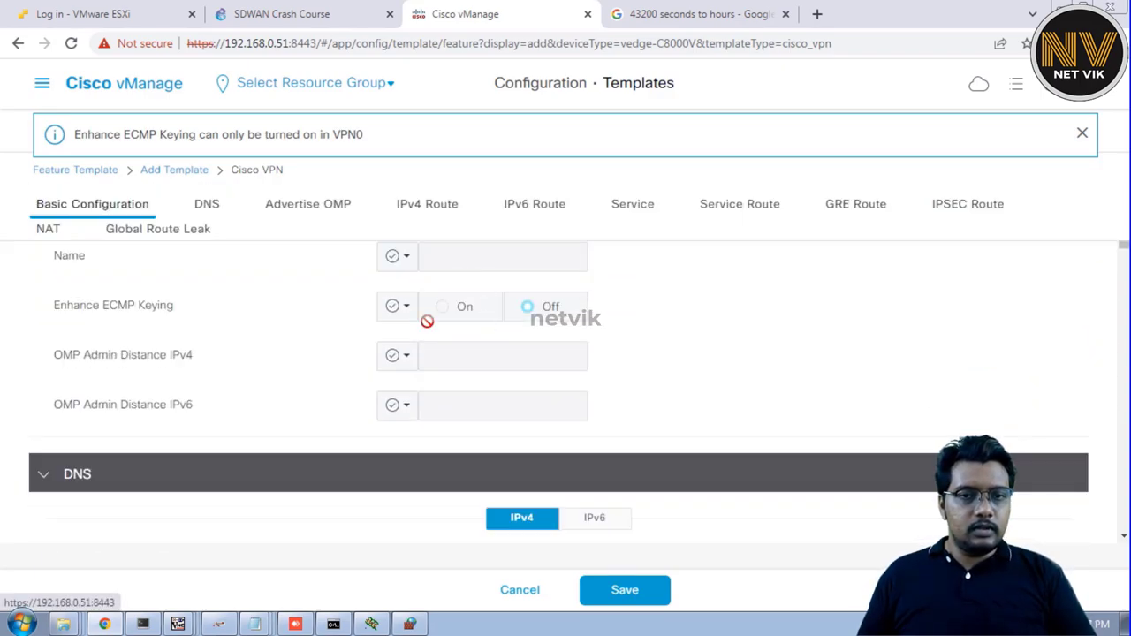
scroll(425, 319, "up", 2)
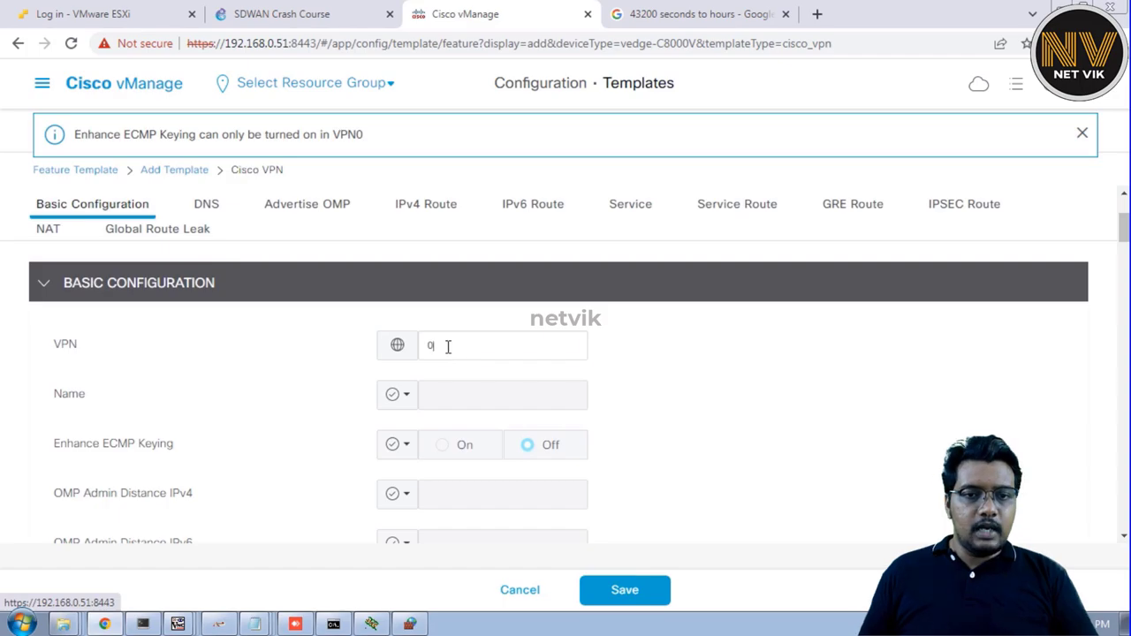
Set the VPN number to 10 and a global VPN name of datavpn
left_click(448, 347)
type("10")
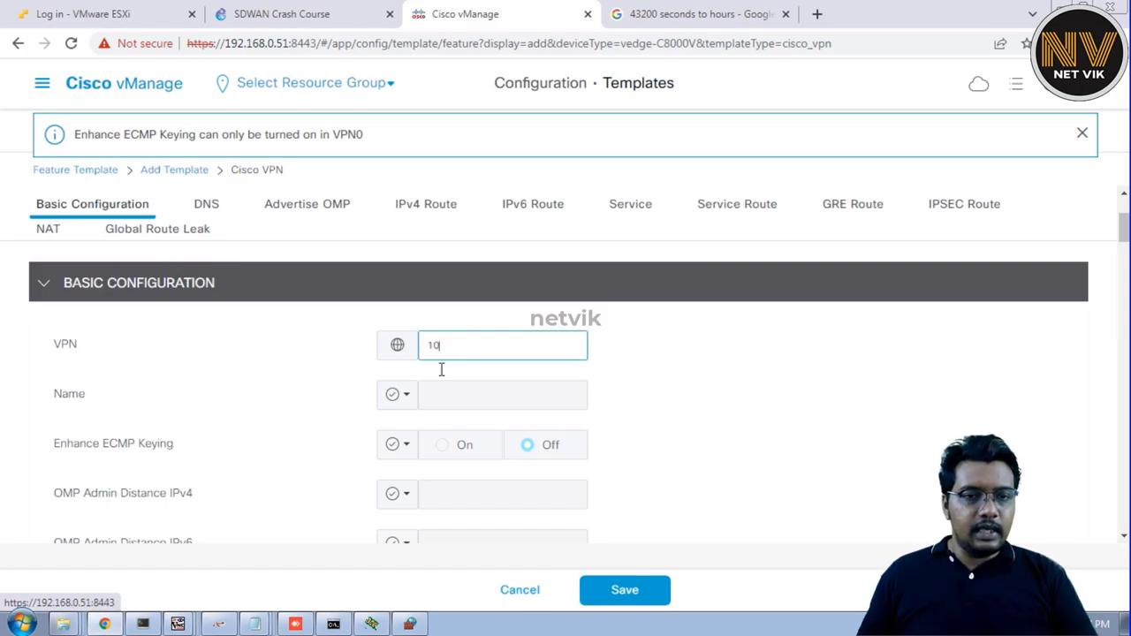
left_click(399, 395)
left_click(424, 434)
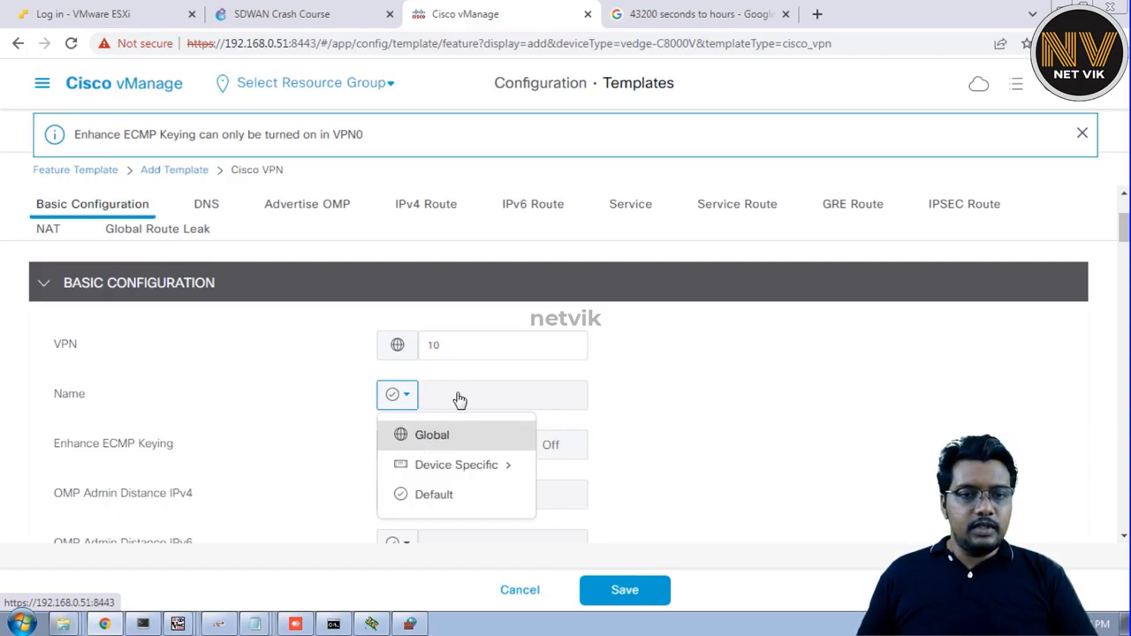
left_click(459, 393)
type("dat")
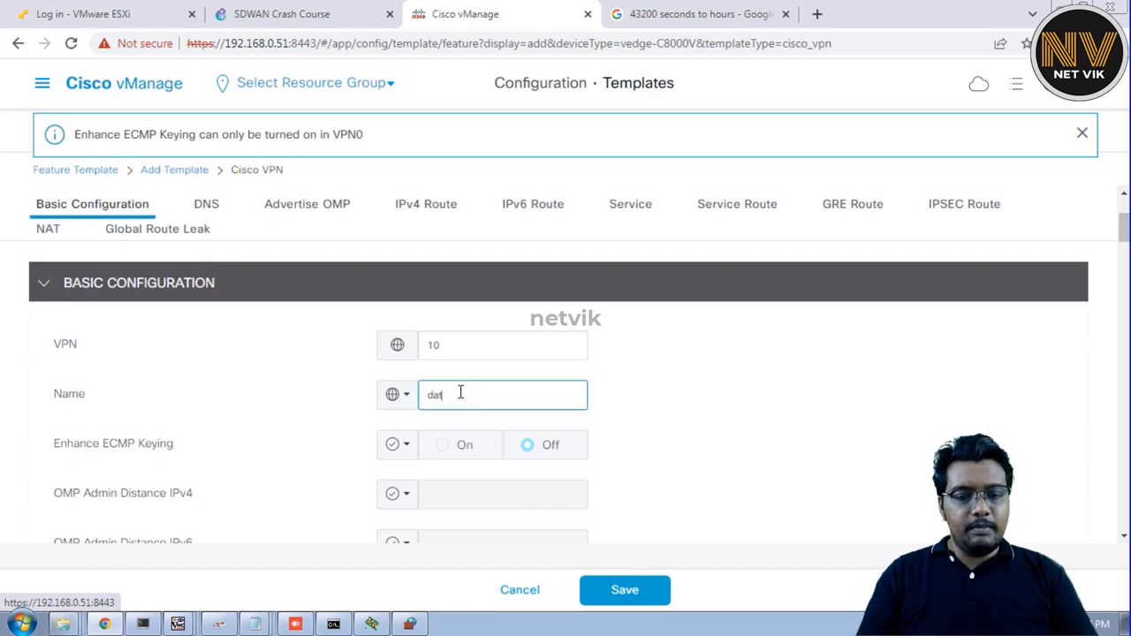
type("avpn")
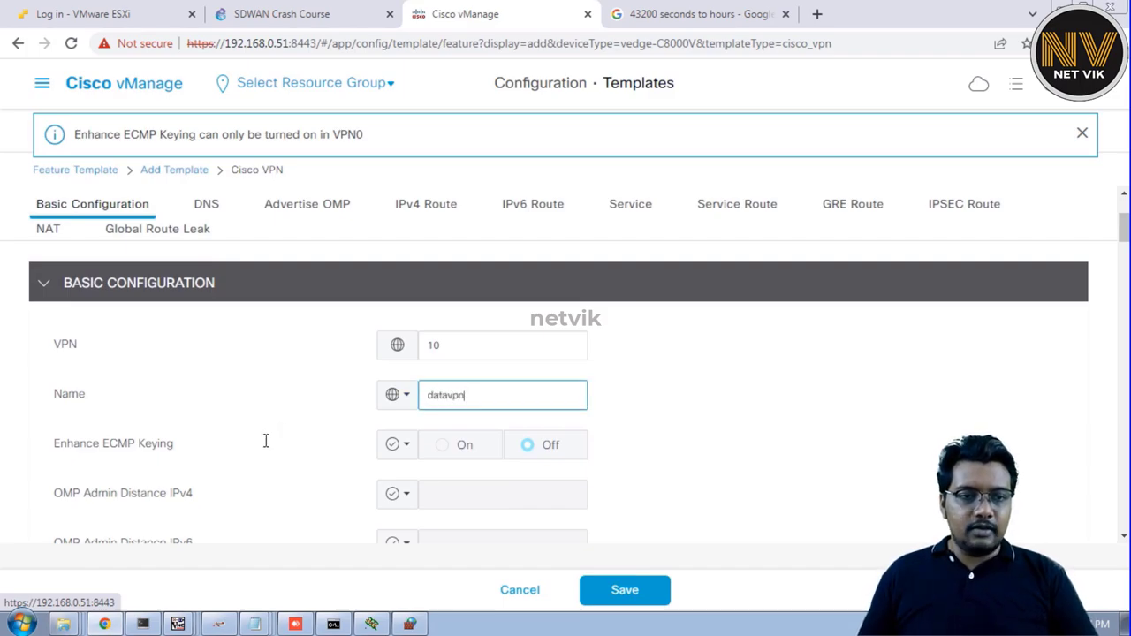
scroll(268, 446, "down", 2)
scroll(268, 446, "down", 2)
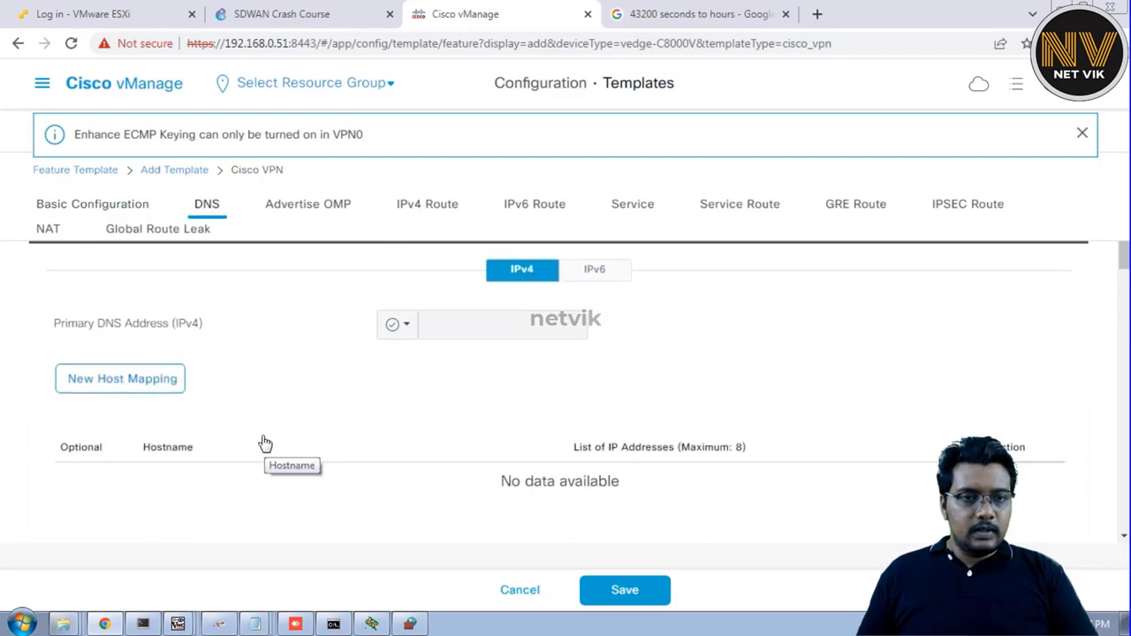
scroll(346, 395, "down", 3)
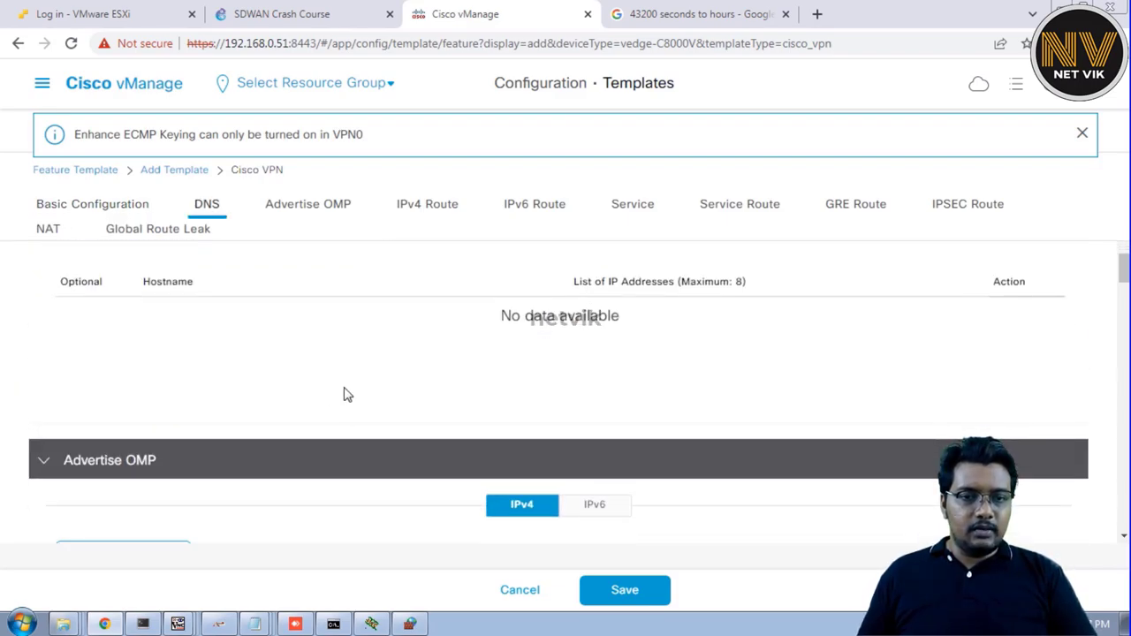
scroll(346, 395, "down", 1)
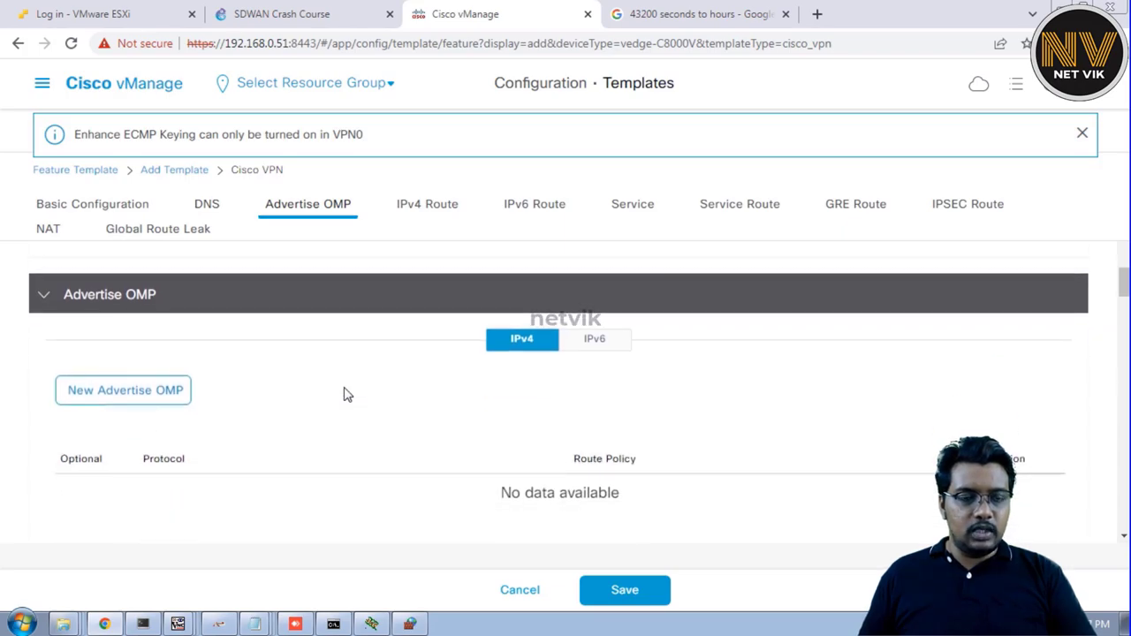
scroll(347, 395, "down", 4)
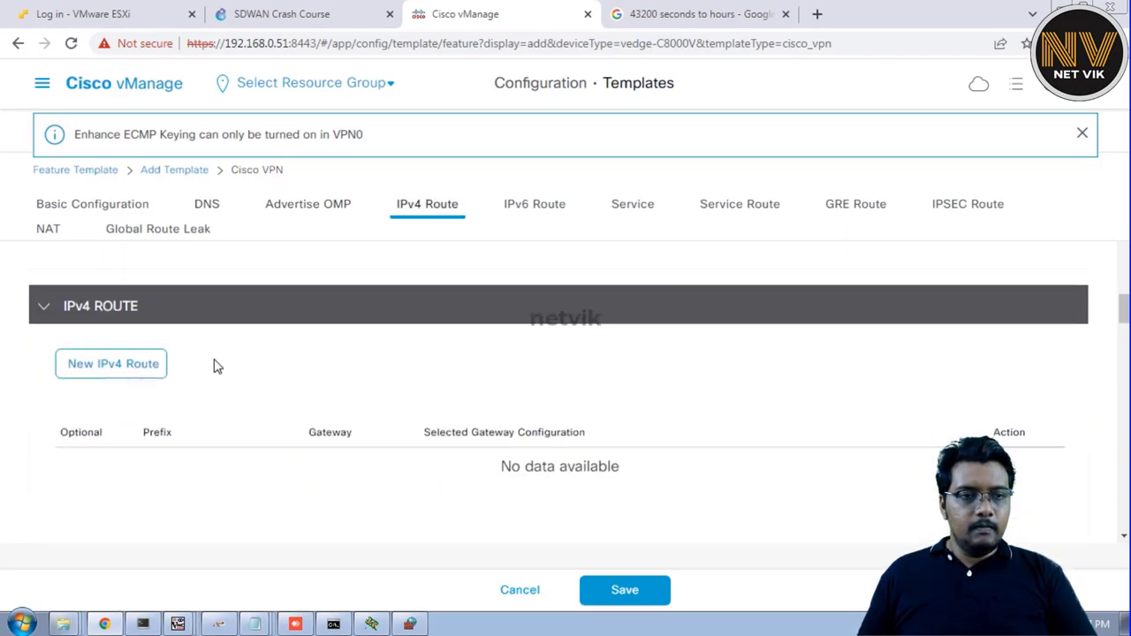
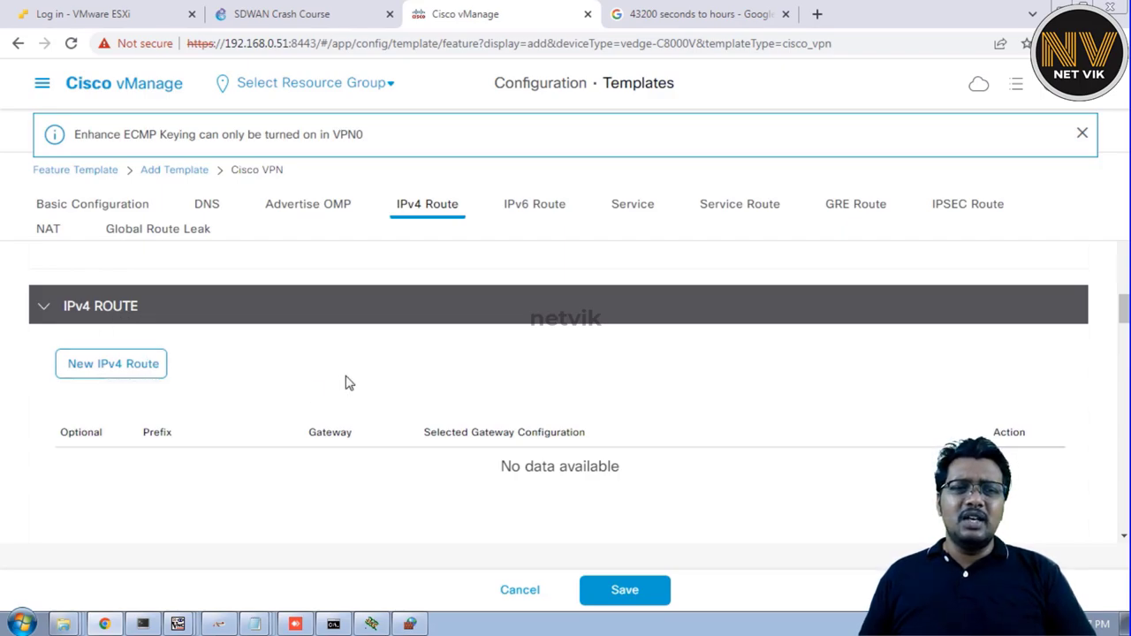
Save the previous VPN0 TLOC extension interface template
scroll(347, 382, "down", 8)
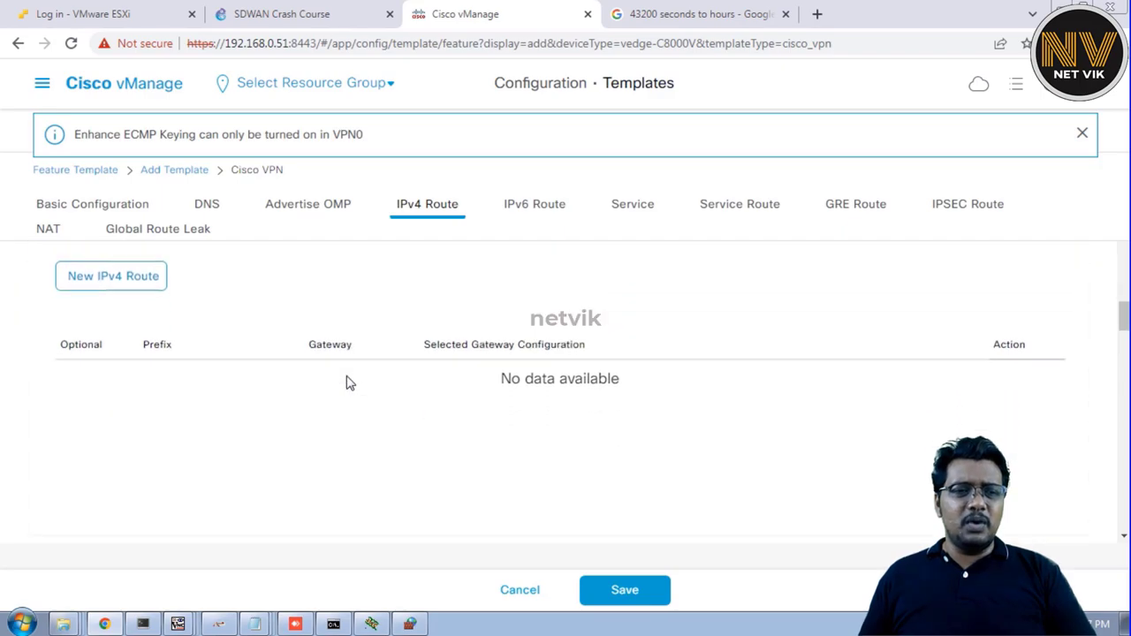
scroll(346, 382, "down", 10)
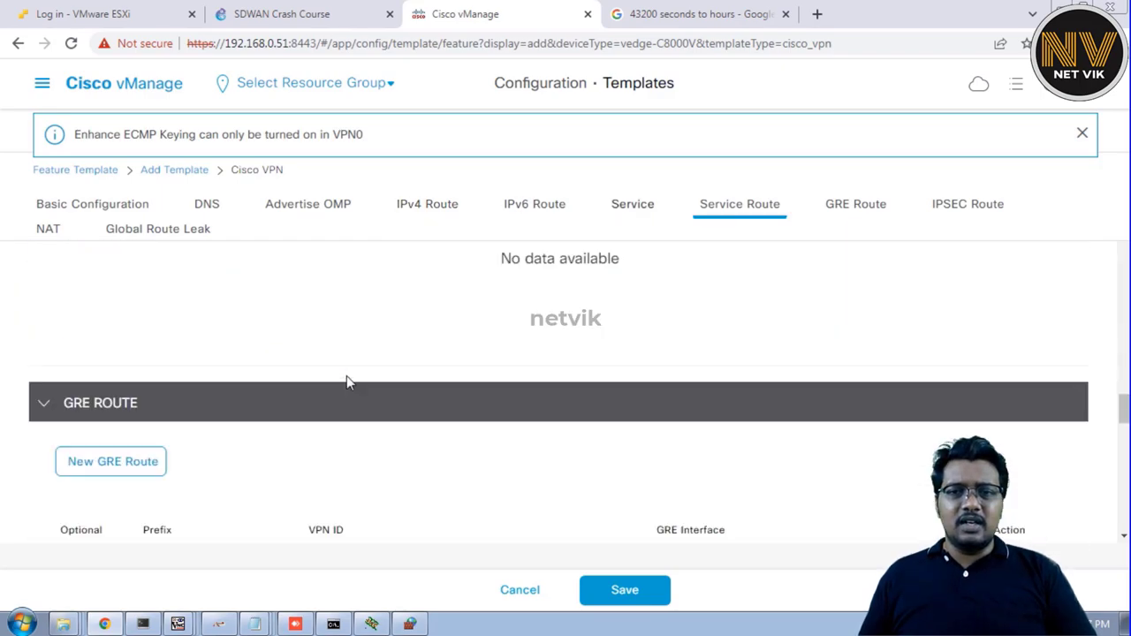
left_click(632, 591)
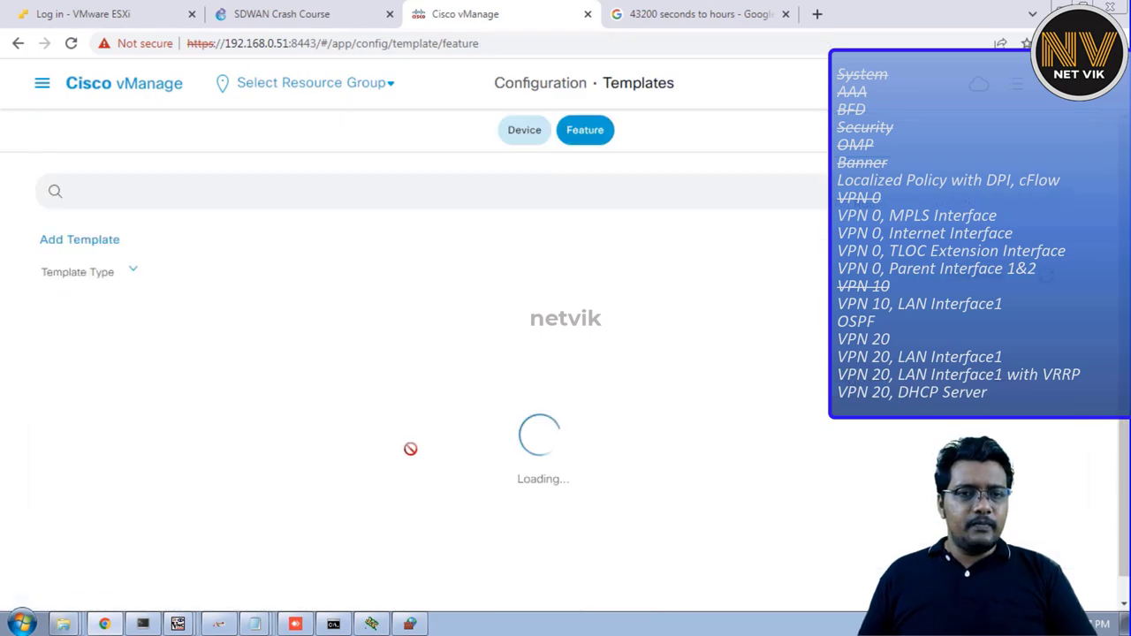
Start a new Cisco VPN feature template for the C8000v device model
left_click(100, 247)
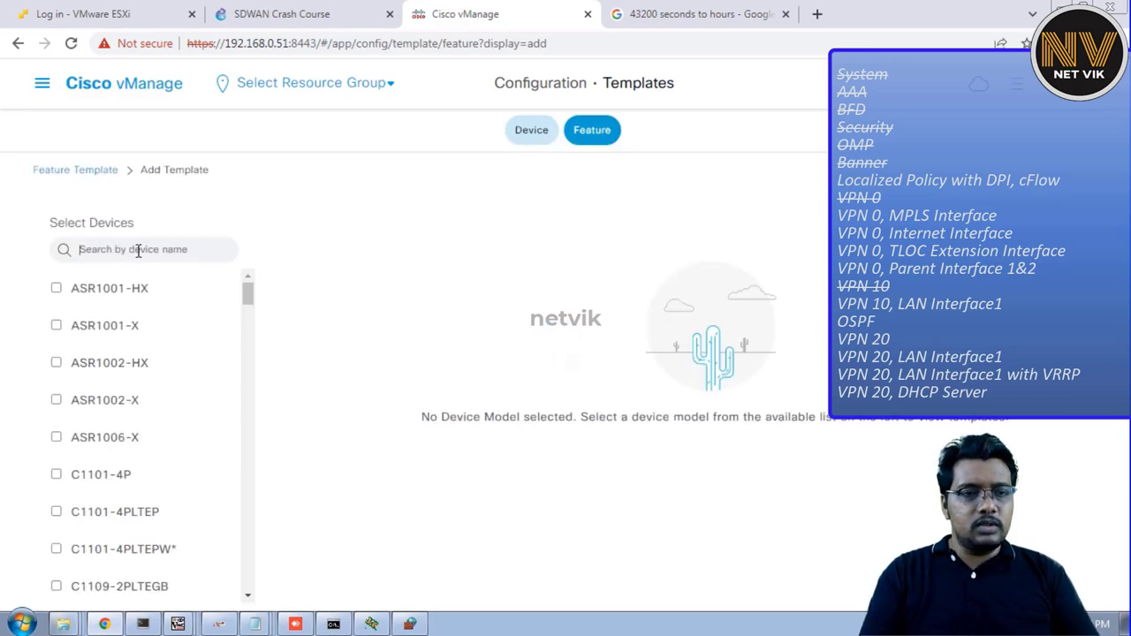
type("8000")
left_click(103, 291)
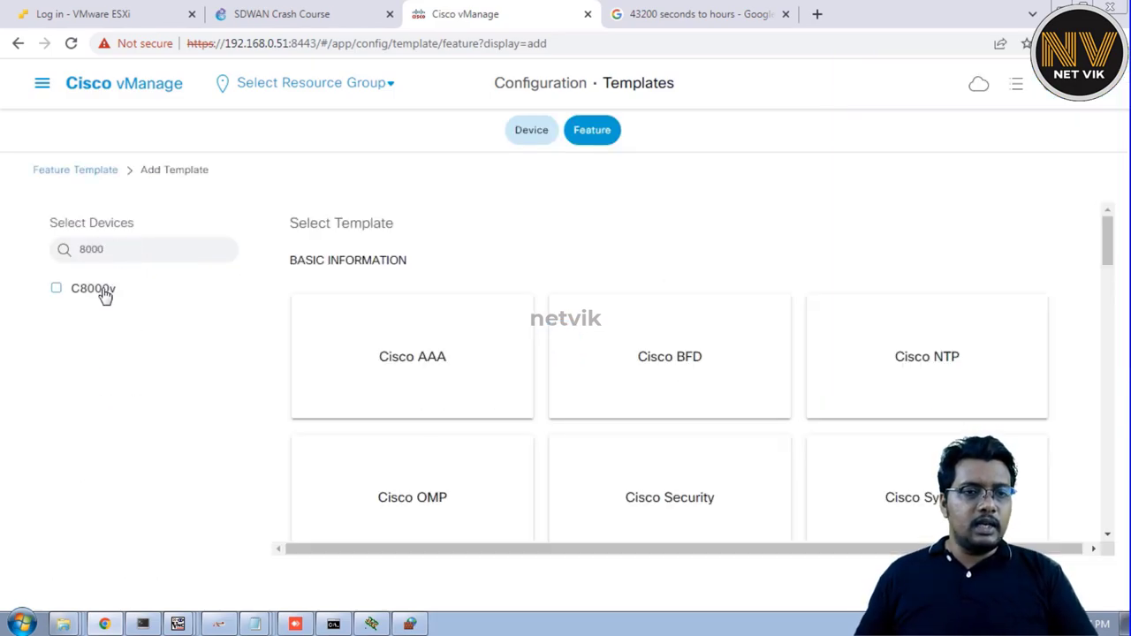
scroll(588, 398, "down", 3)
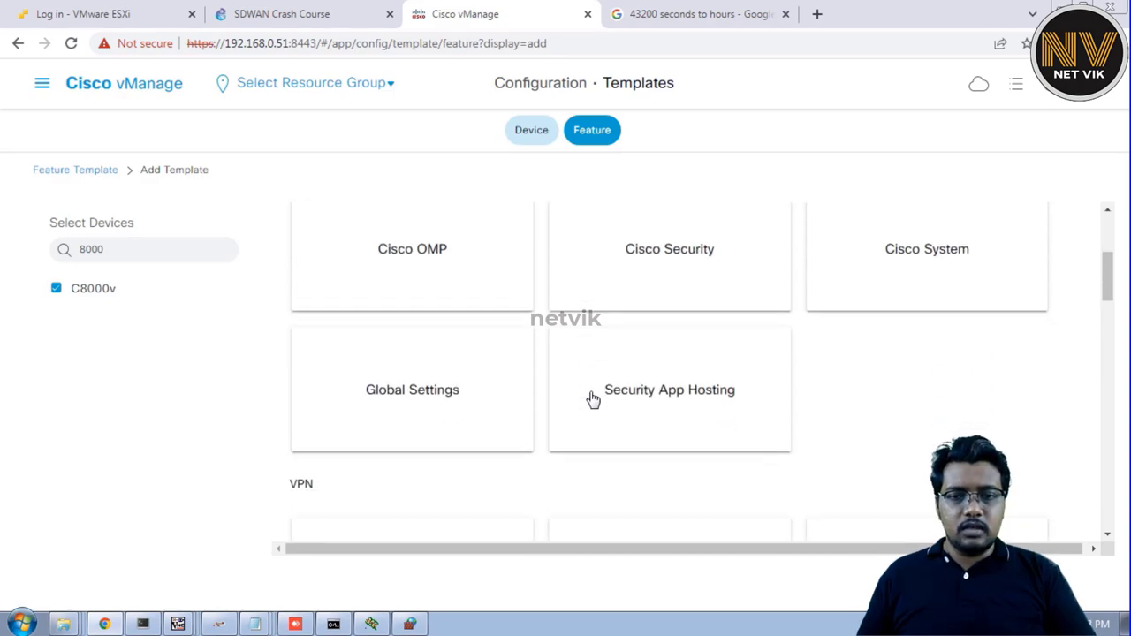
scroll(591, 398, "down", 5)
left_click(698, 360)
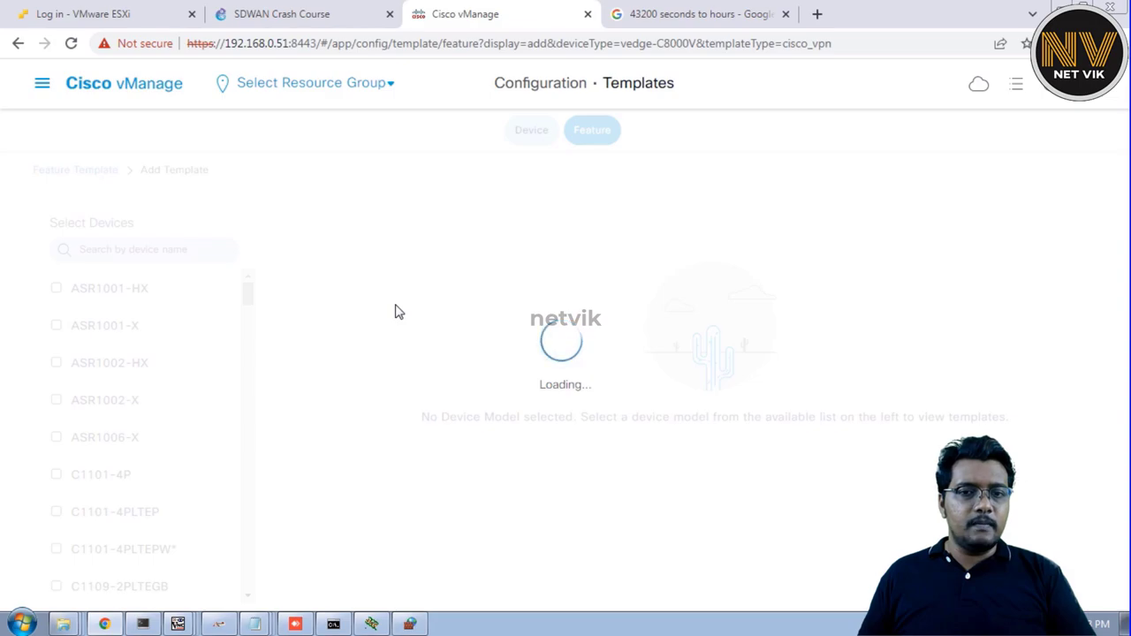
Name the template cisco_vpn20 and reuse that name as its description
left_click(358, 250)
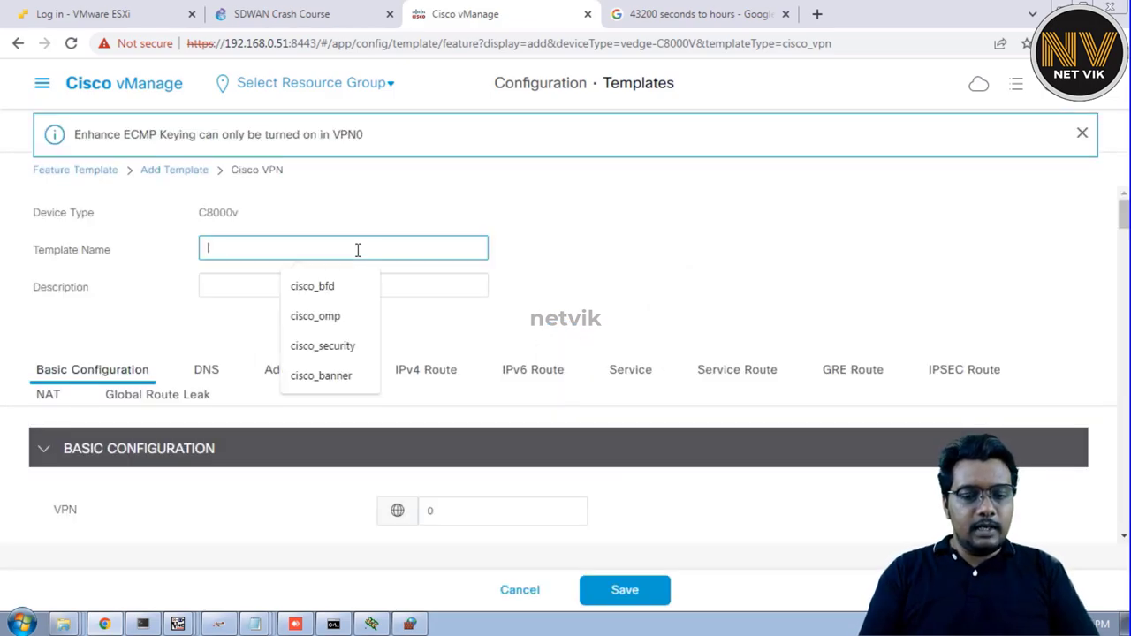
type("cisco_vpn20")
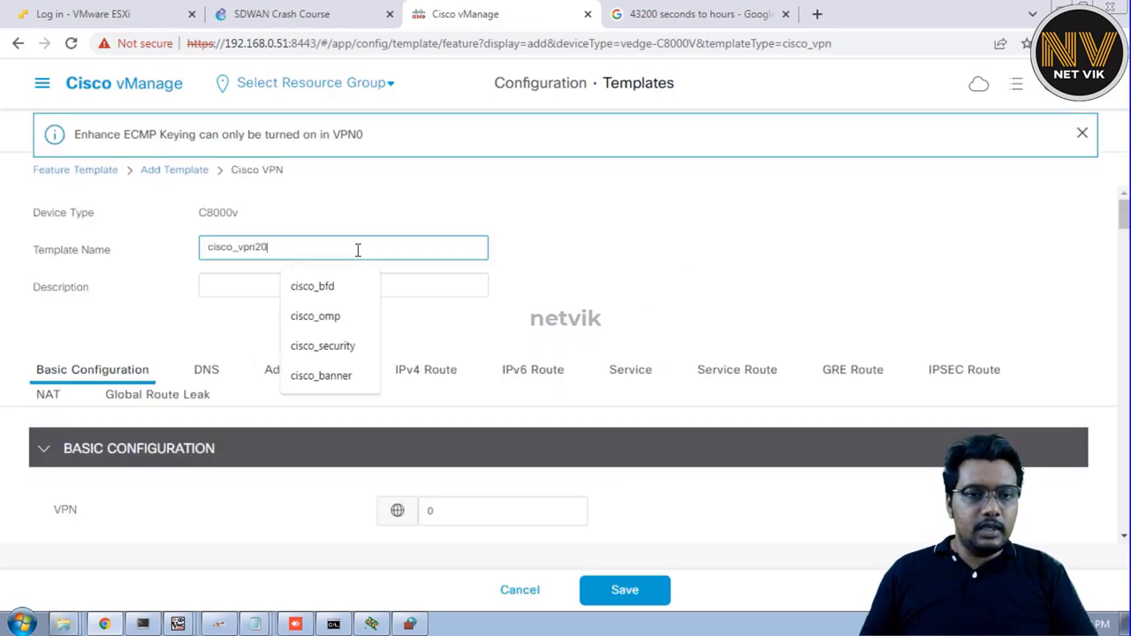
key("ctrl+a")
key("ctrl+c")
left_click(242, 291)
key("ctrl+v")
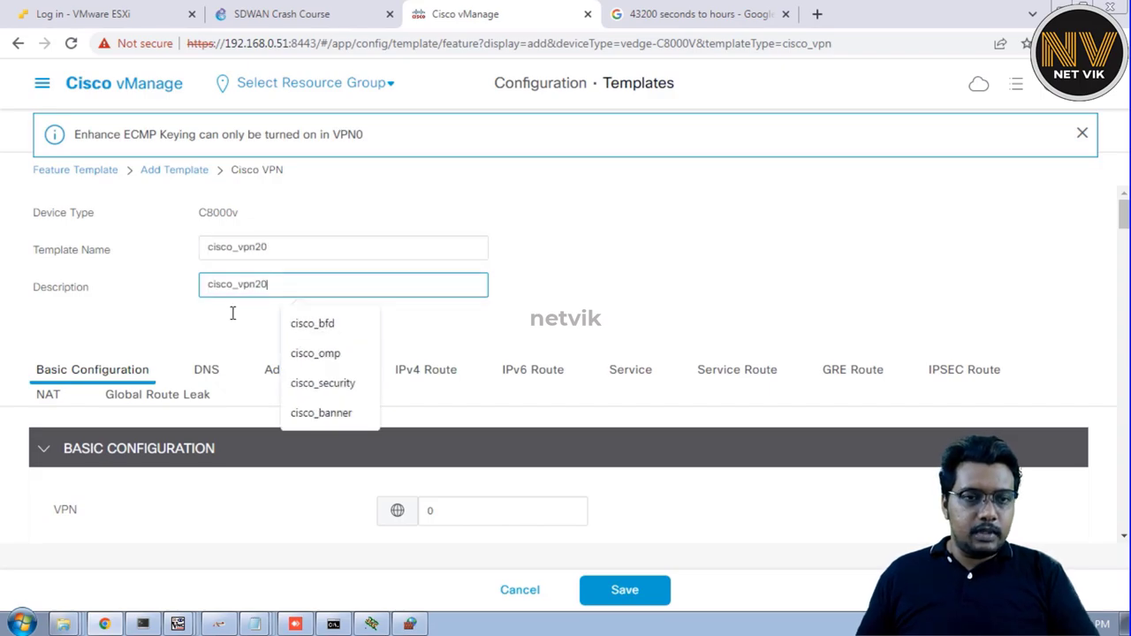
left_click(216, 336)
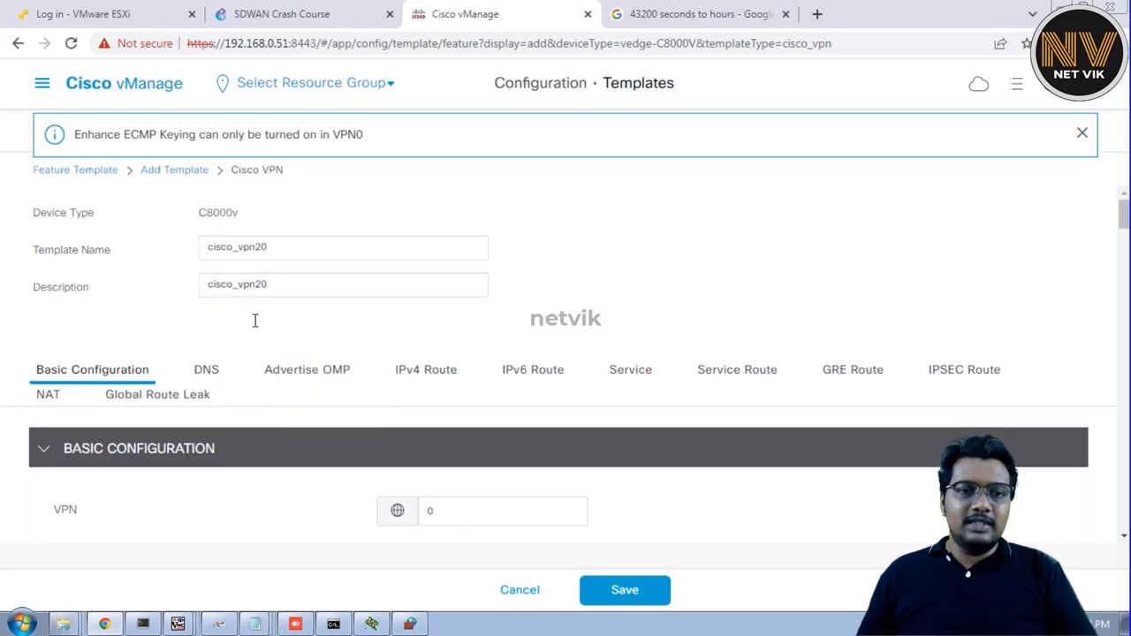
Set the VPN ID to 20 and make the VPN name a global value
scroll(250, 354, "down", 2)
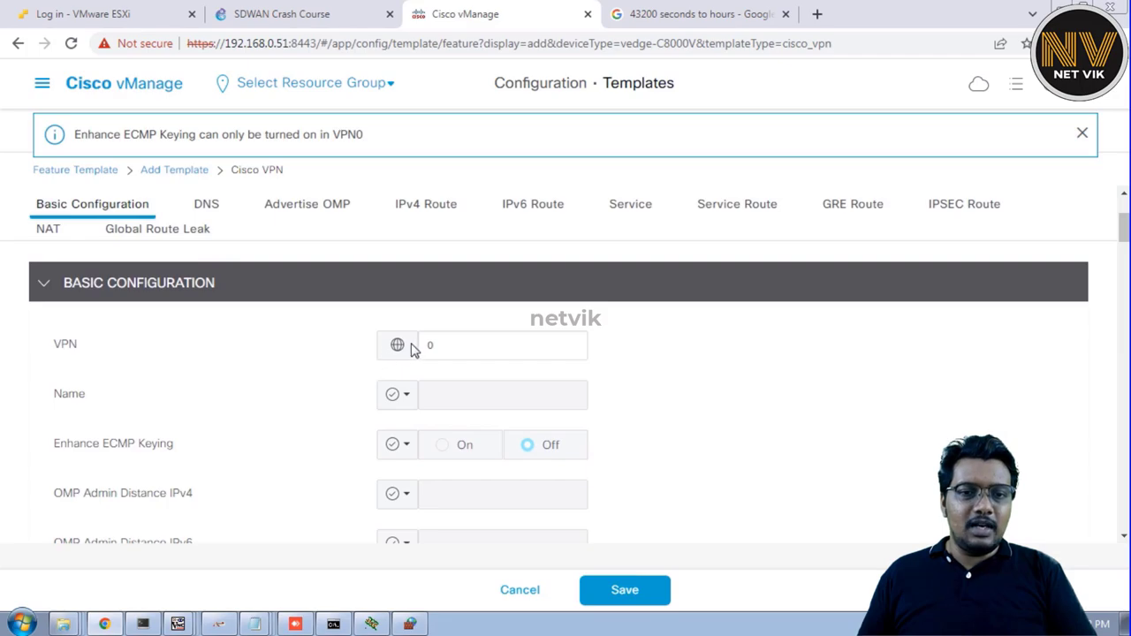
left_click(481, 348)
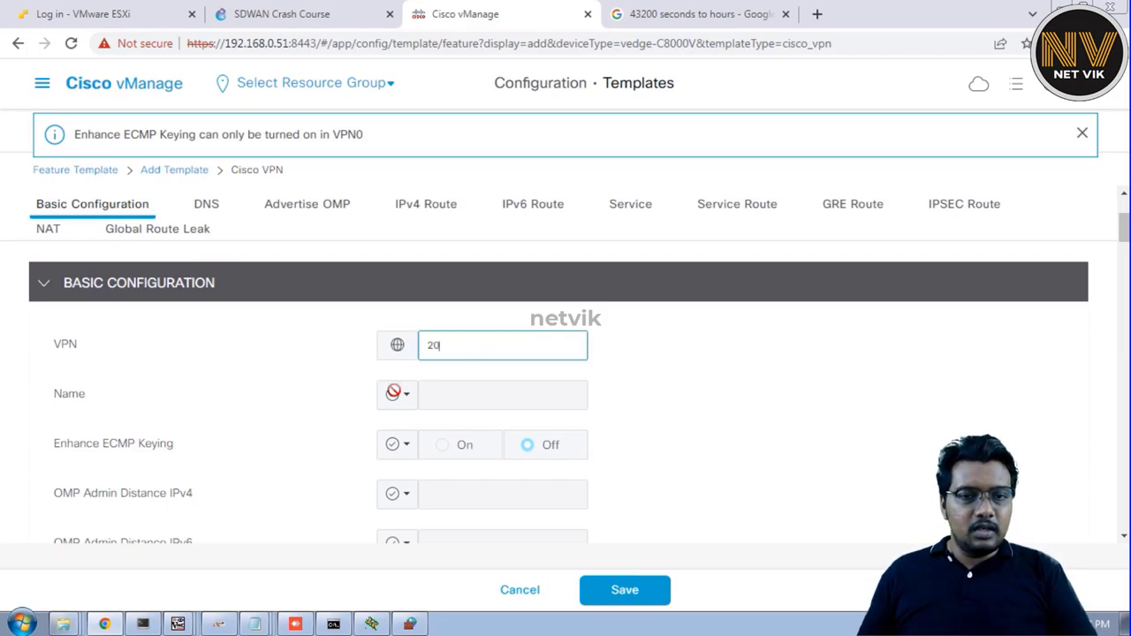
left_click(396, 394)
left_click(417, 433)
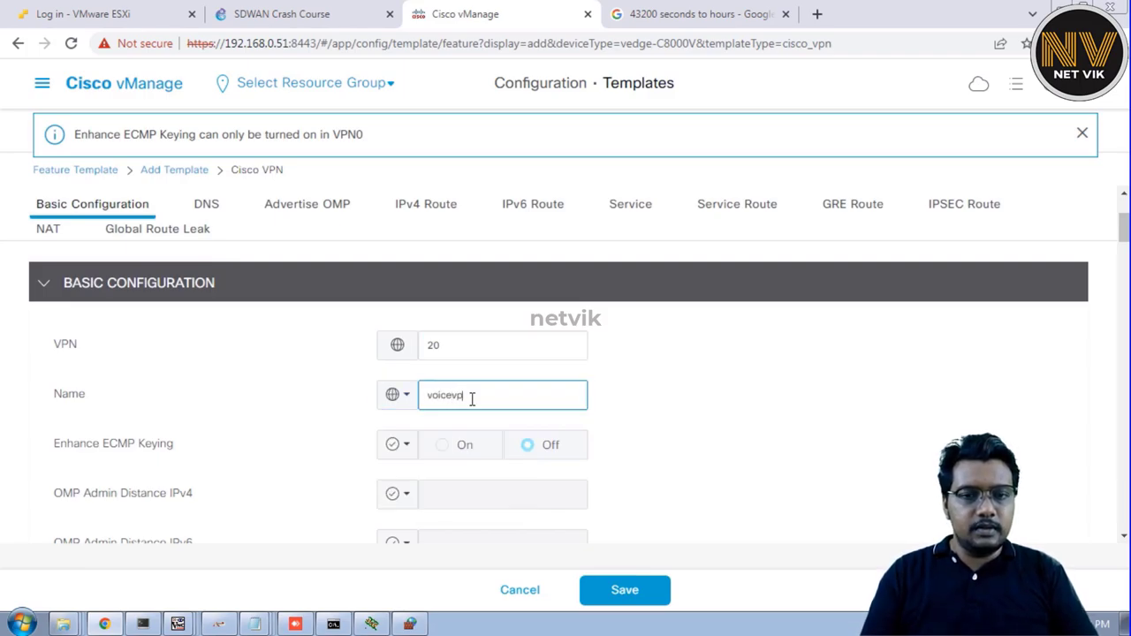
scroll(697, 385, "down", 4)
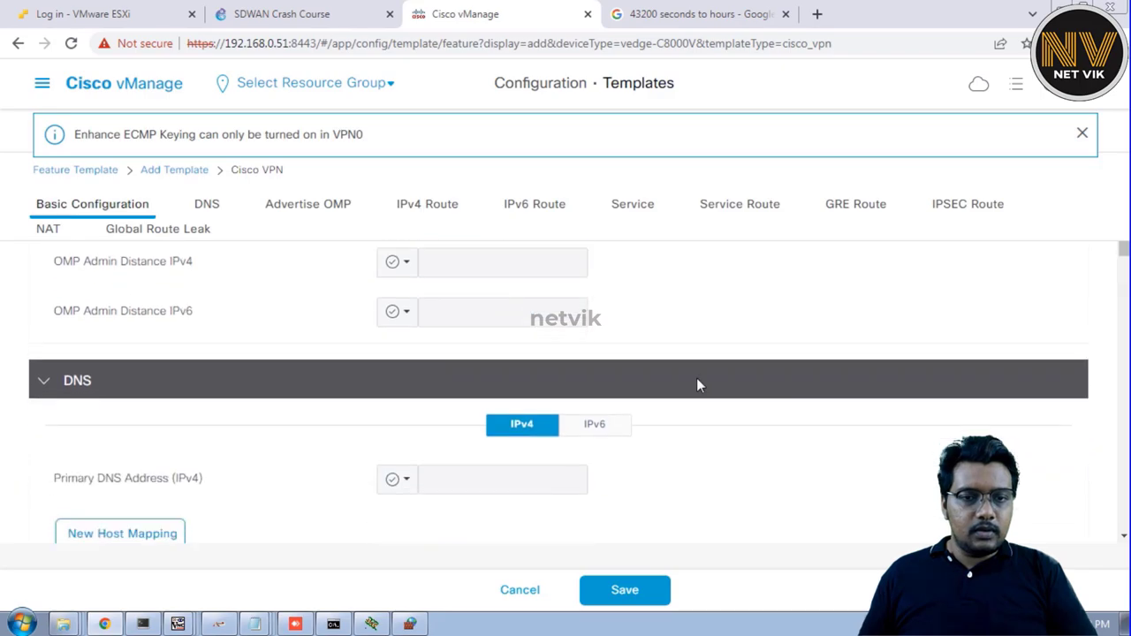
scroll(698, 384, "down", 4)
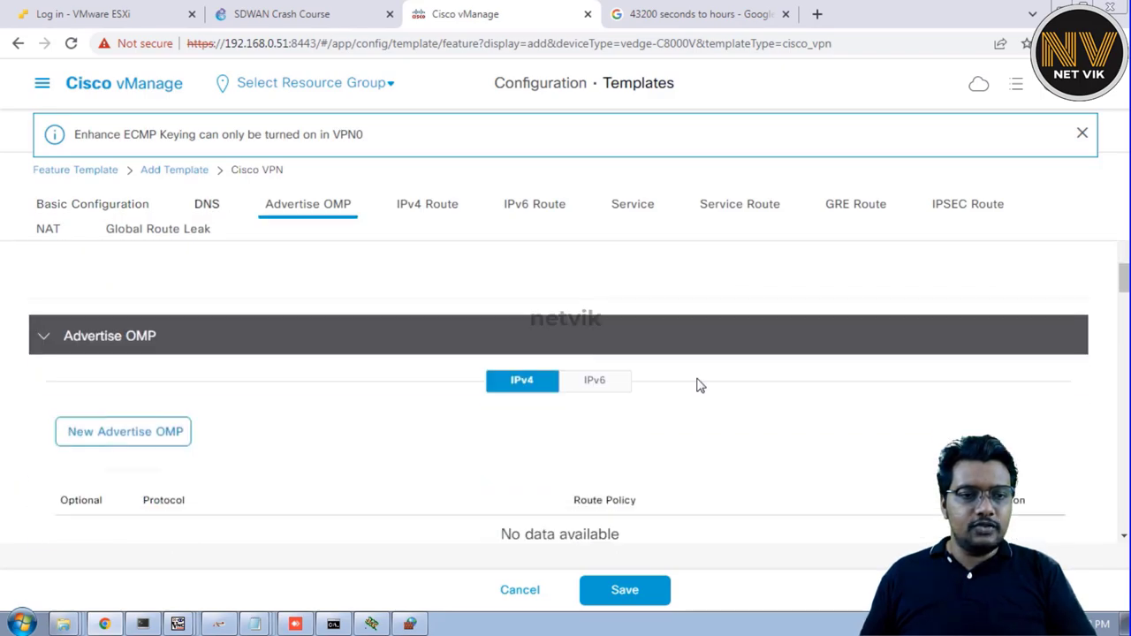
scroll(698, 385, "down", 3)
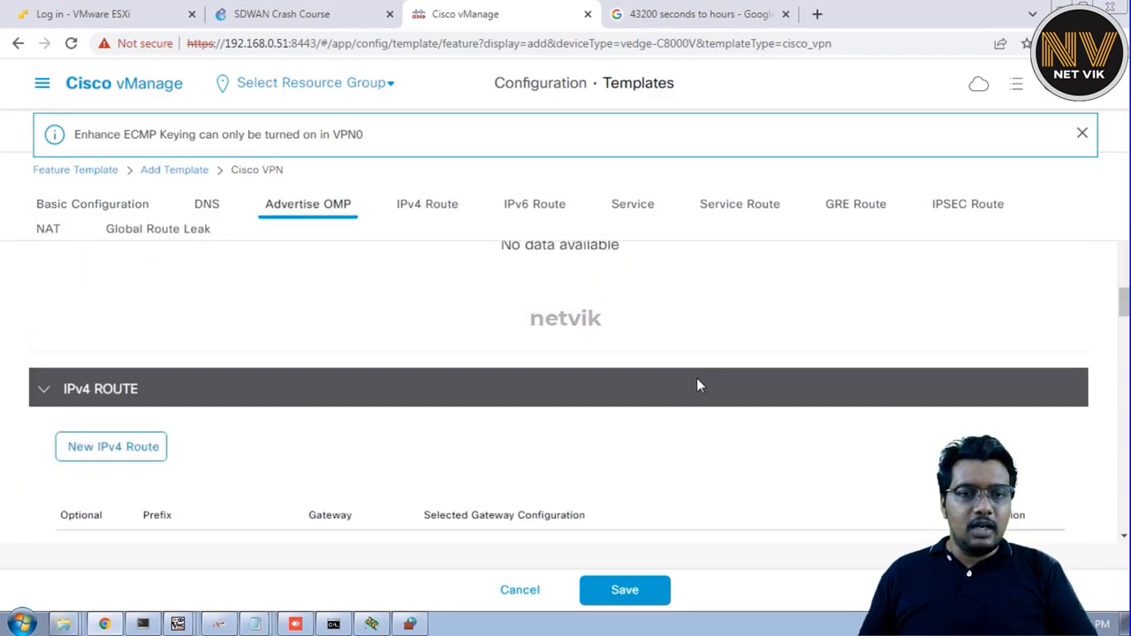
left_click(427, 207)
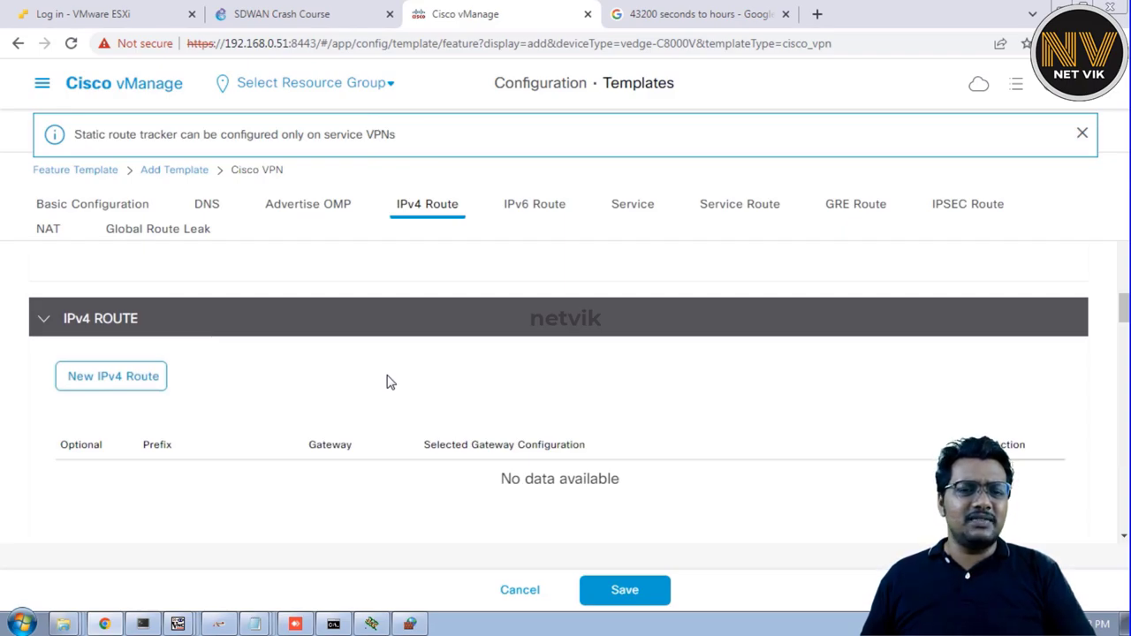
scroll(430, 424, "down", 6)
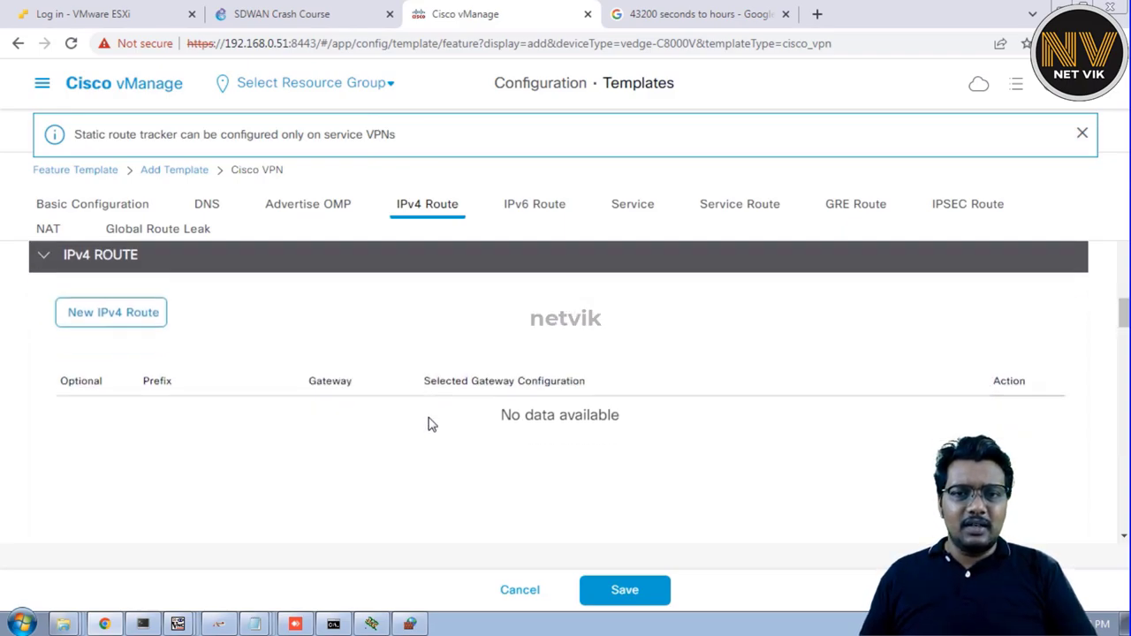
scroll(429, 424, "down", 8)
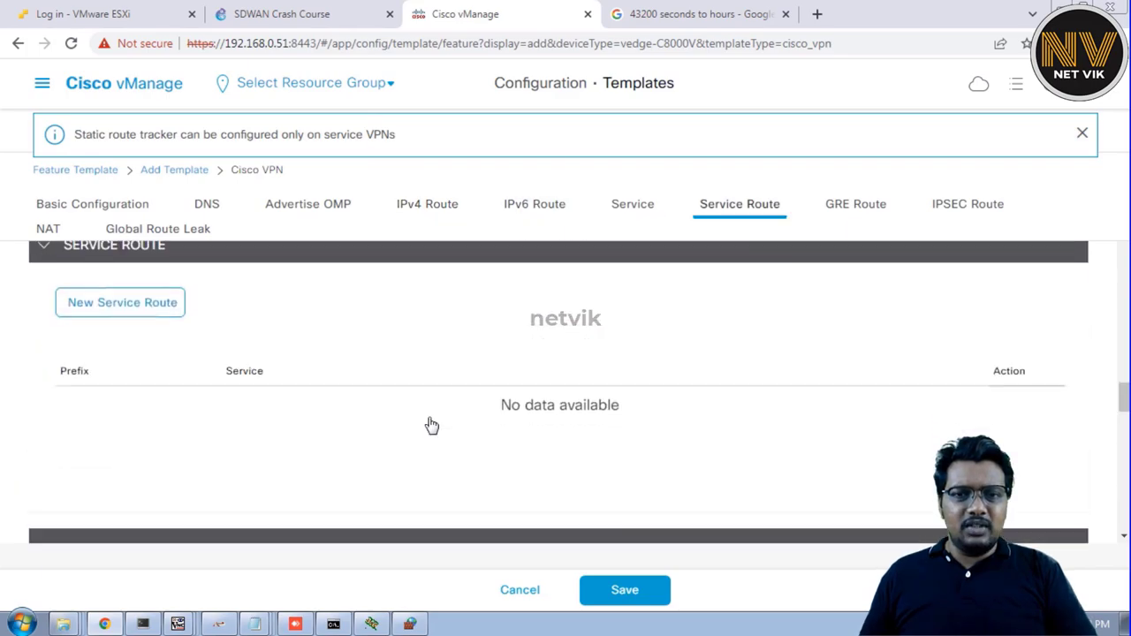
Save cisco_vpn20 and start a Cisco VPN Interface Ethernet template for the C8000v
left_click(650, 600)
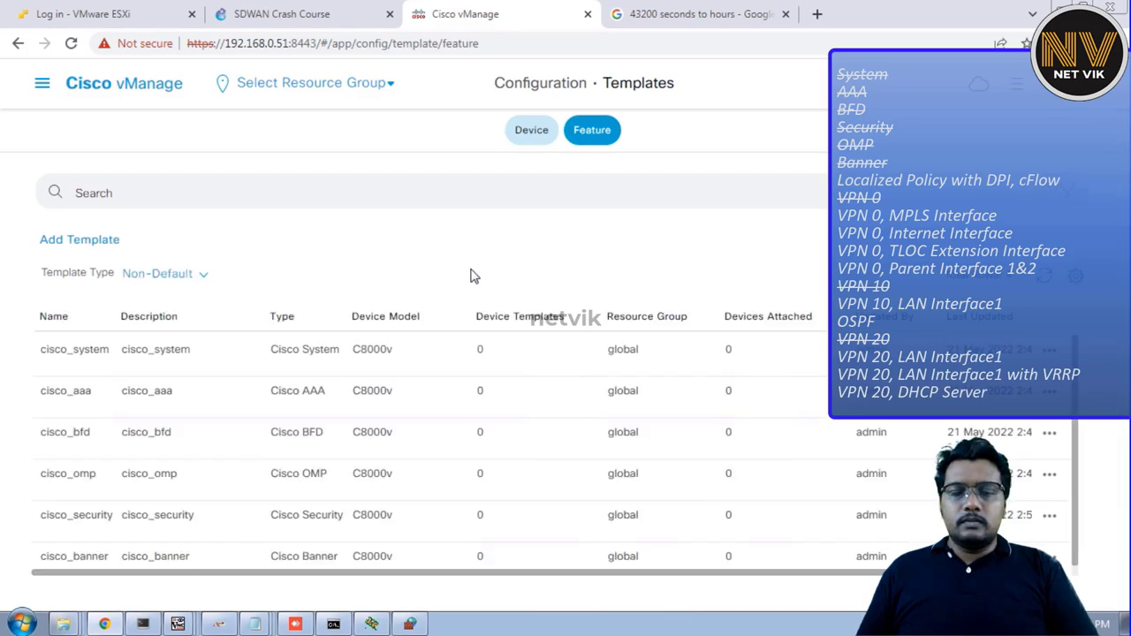
left_click(71, 240)
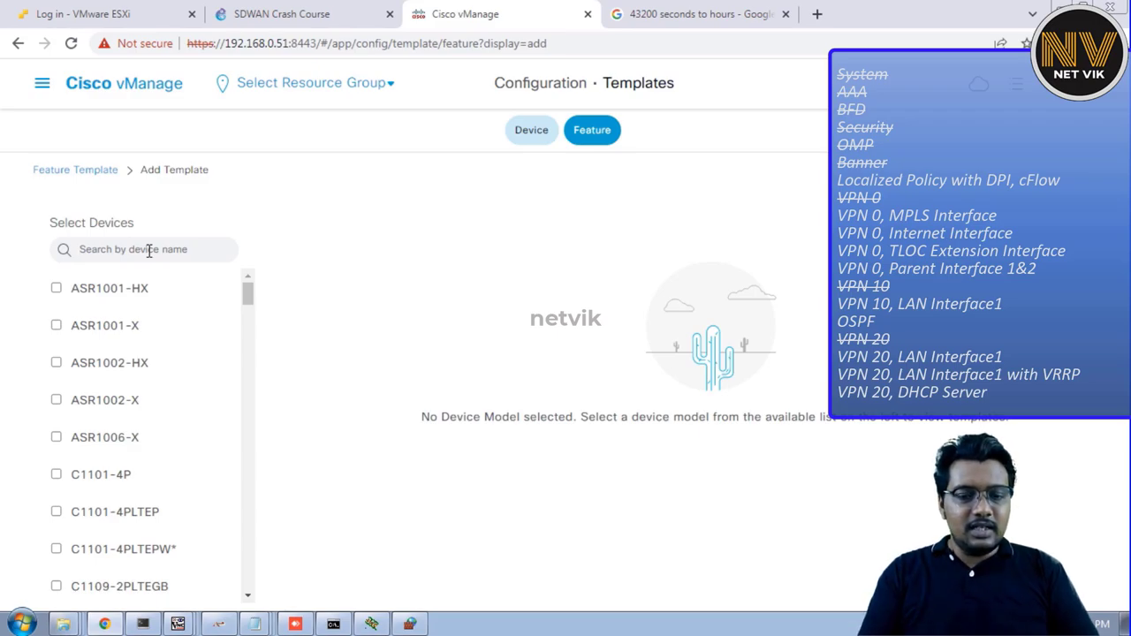
type("8000")
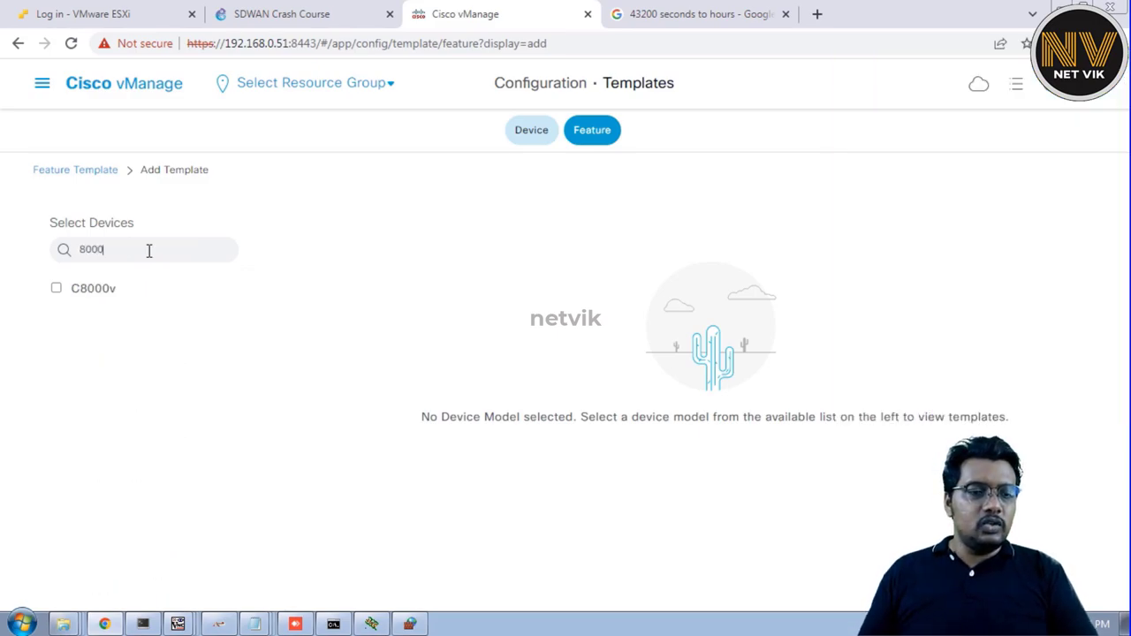
left_click(107, 295)
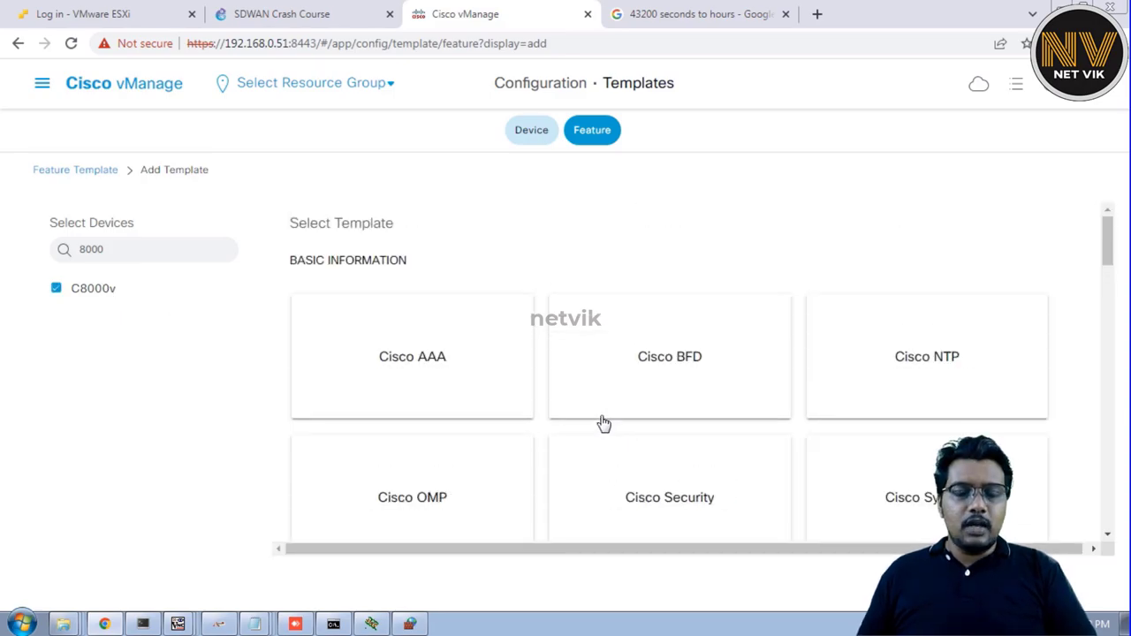
scroll(604, 425, "down", 10)
scroll(604, 424, "down", 1)
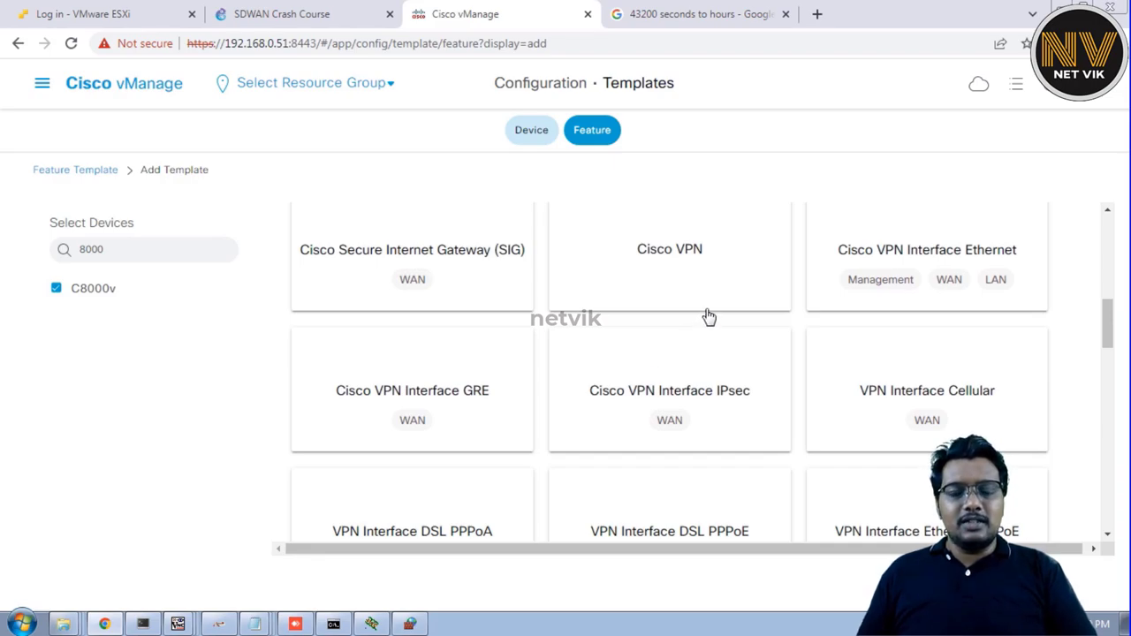
left_click(898, 258)
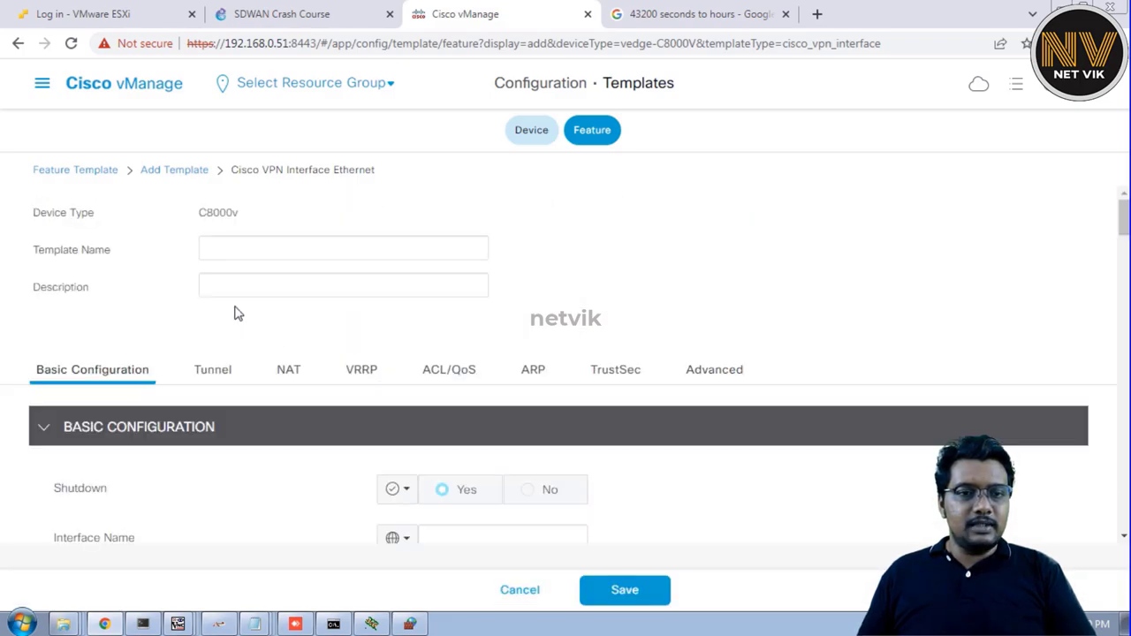
Name the template cisco_vpn0_mpls_int1 and reuse that name as its description
left_click(234, 244)
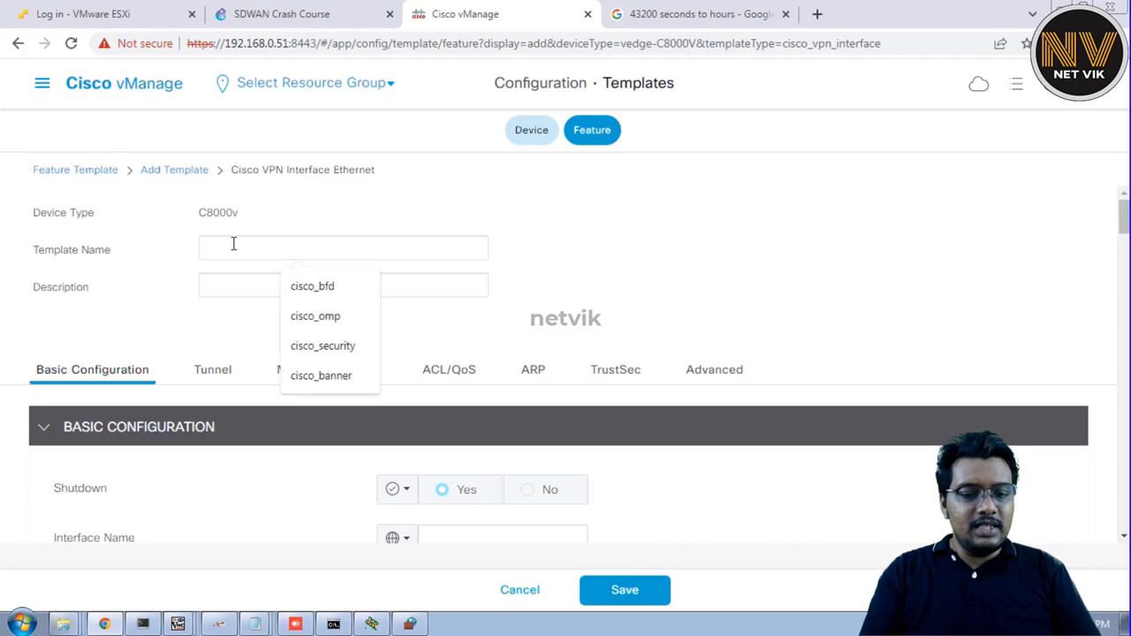
type("cisco")
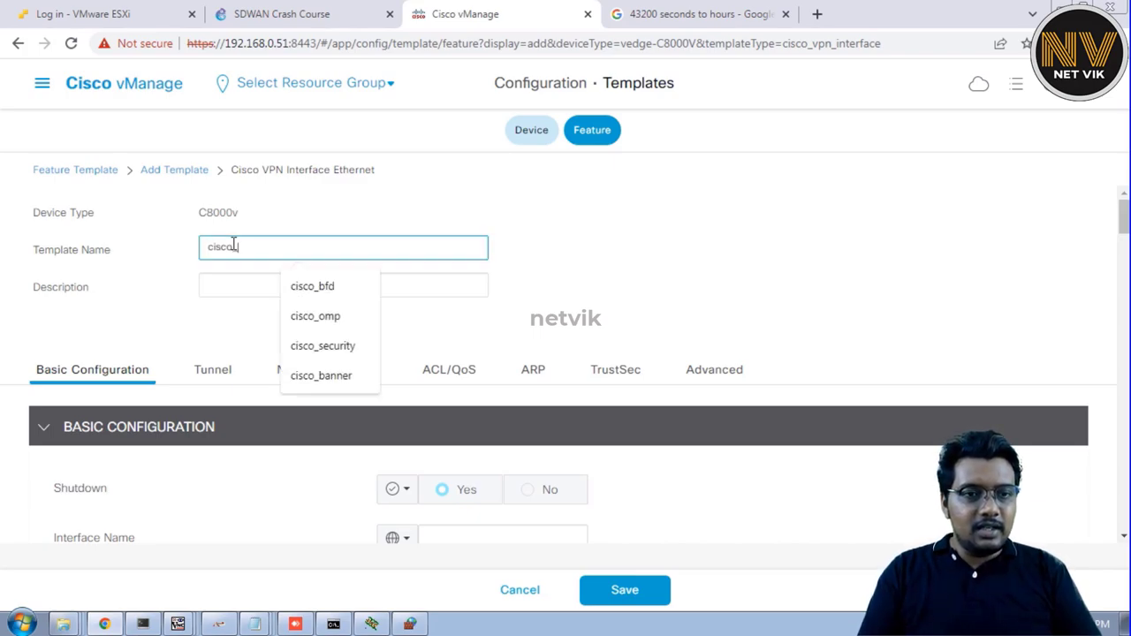
type("_")
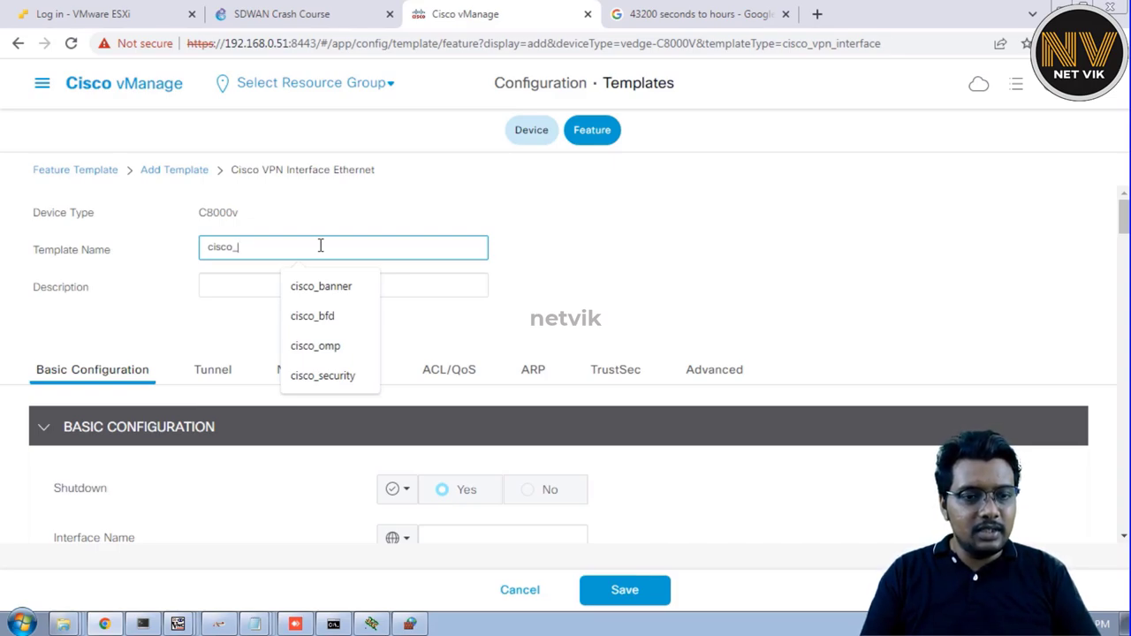
type("vpn0_mpls_int1")
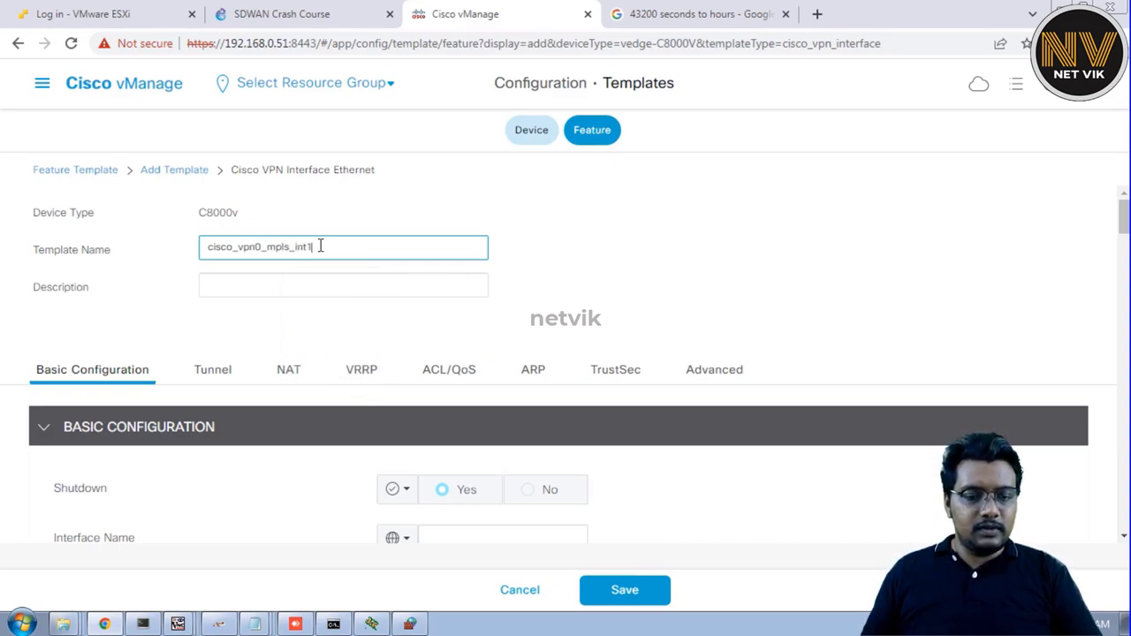
key("ctrl+a")
key("ctrl+c")
left_click(295, 282)
key("ctrl+v")
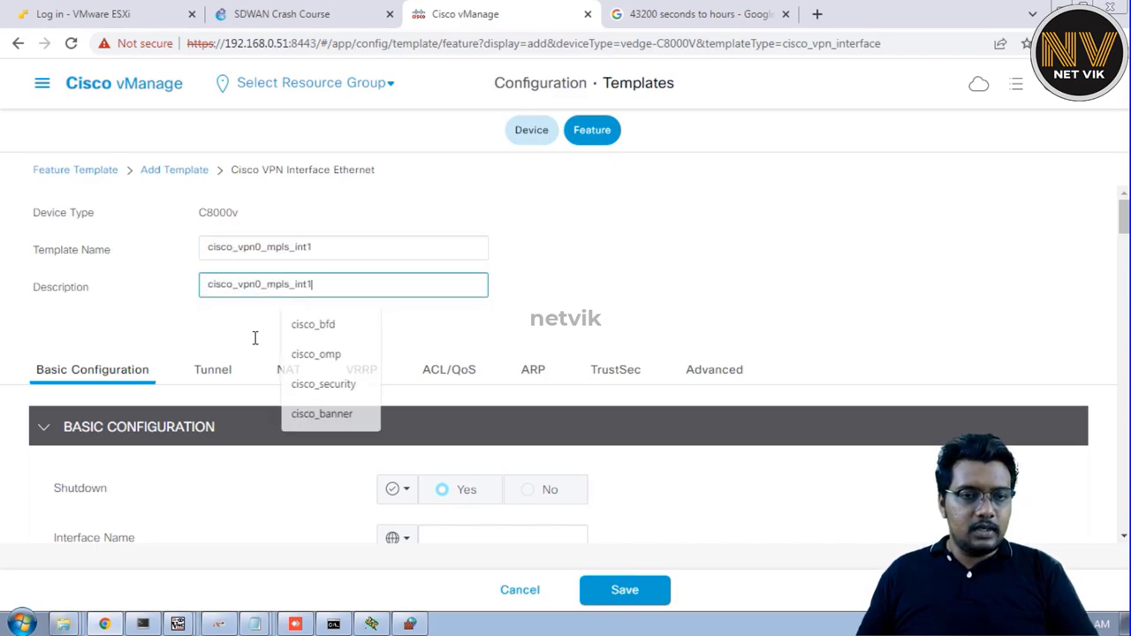
left_click(254, 338)
Make Shutdown device-specific with a vpn0_mpls_ key
scroll(252, 340, "down", 2)
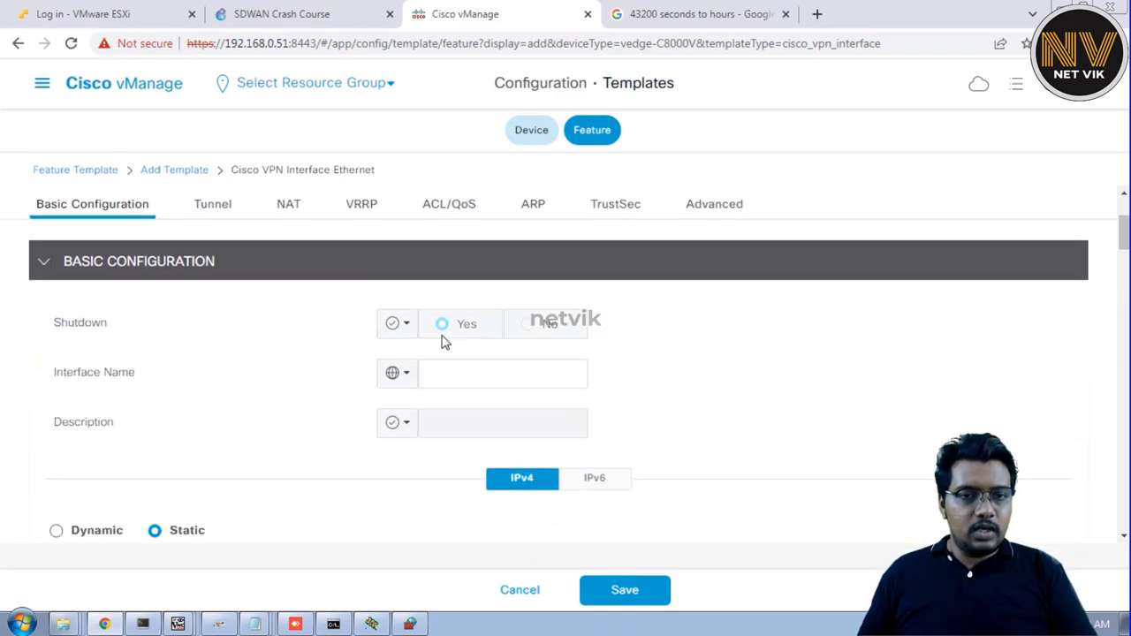
left_click(405, 327)
mouse_move(452, 397)
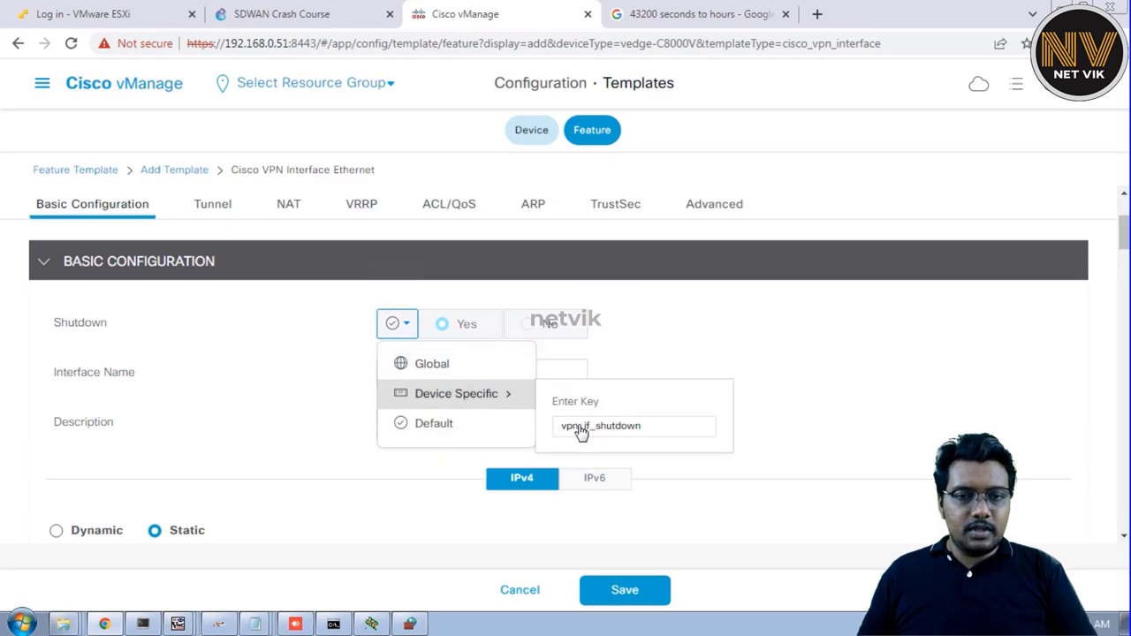
left_click(579, 426)
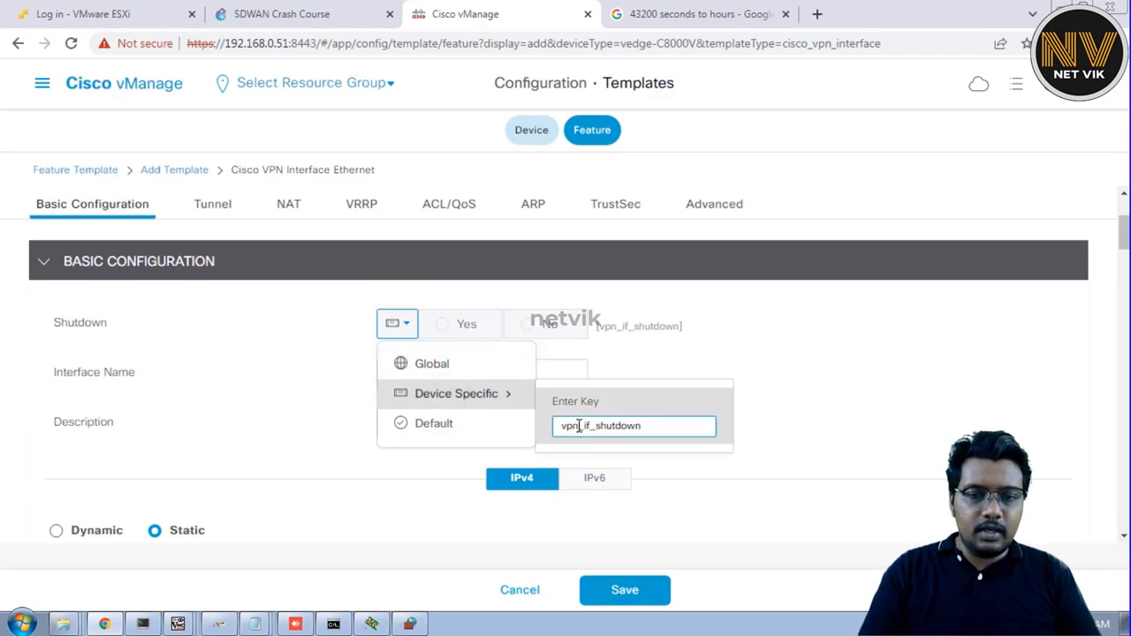
type("0_")
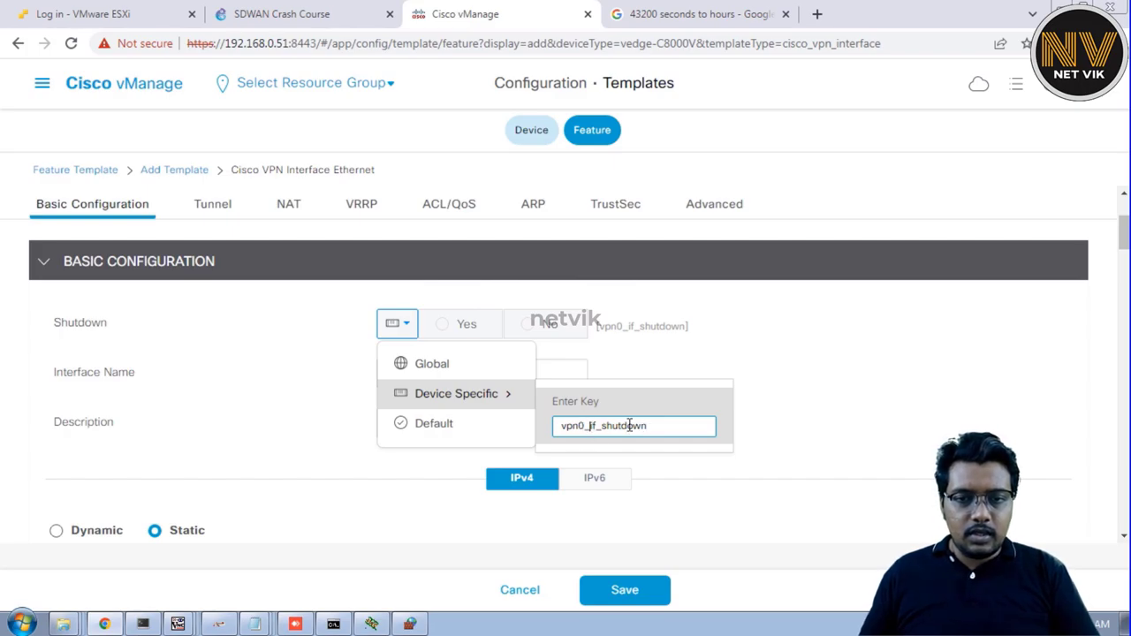
type("mpls")
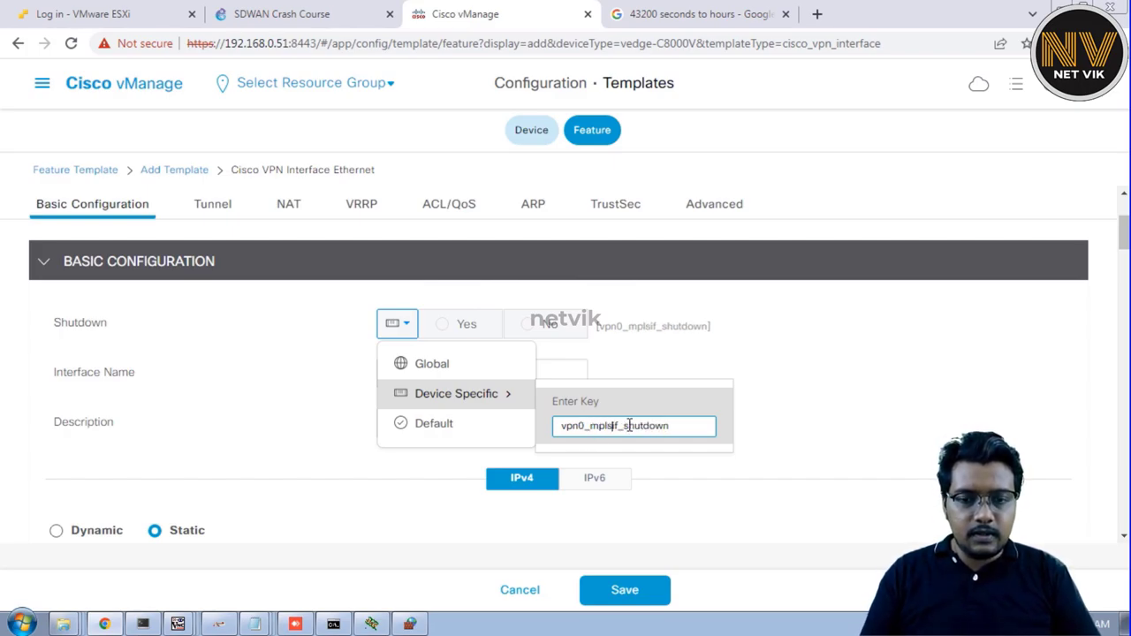
type("_")
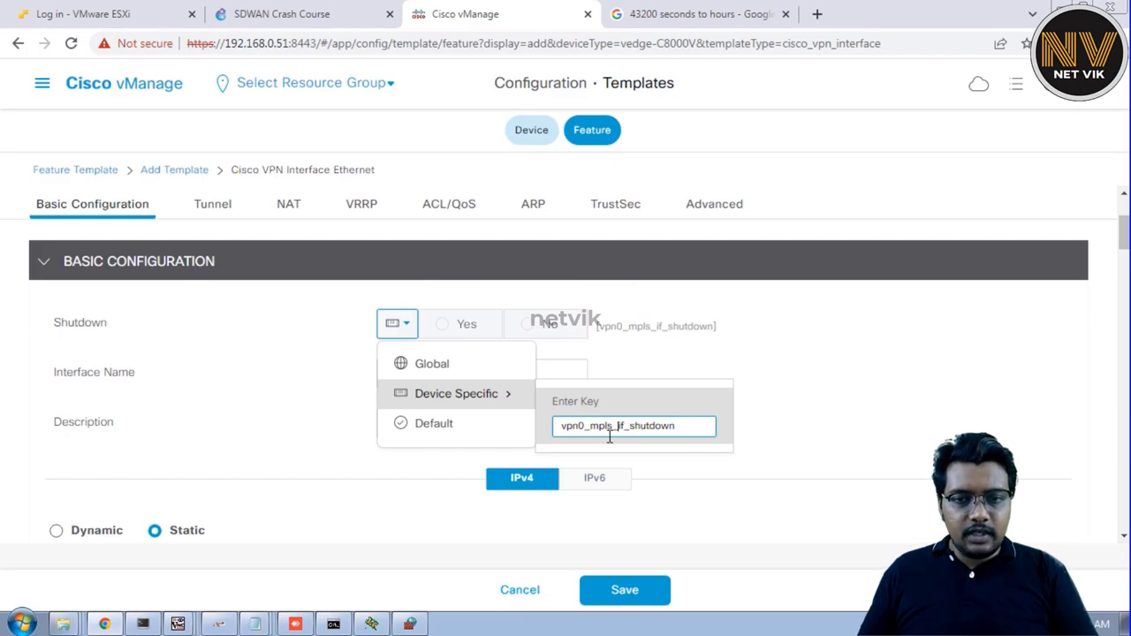
left_click_drag(618, 426, 560, 428)
key("ctrl+c")
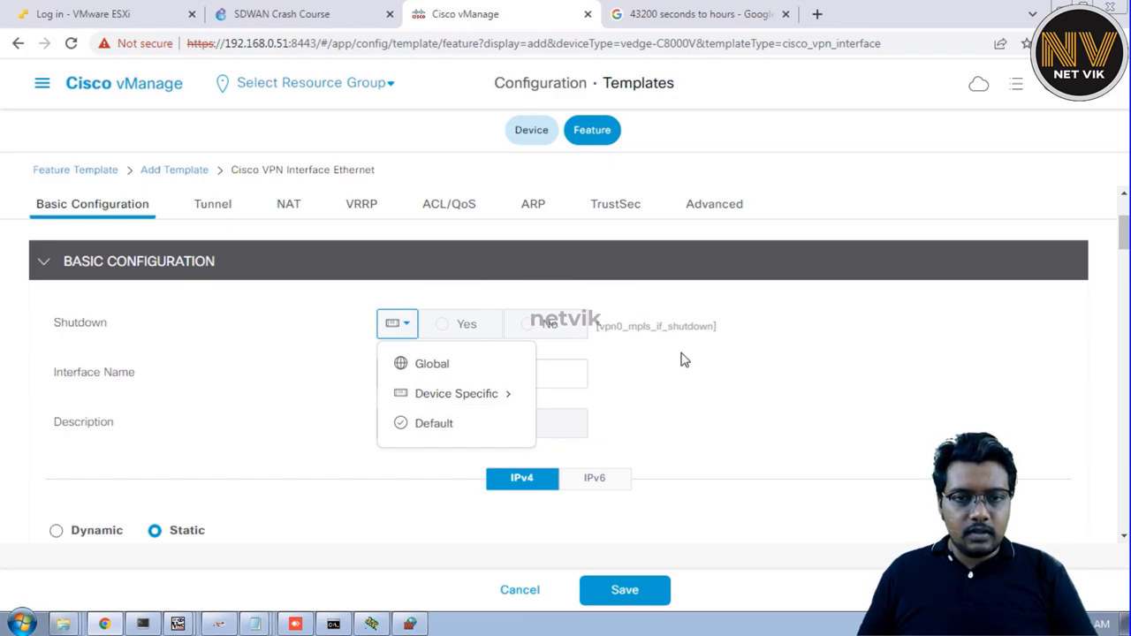
left_click(681, 358)
Make Interface Name device-specific with a vpn0_mpls_ prefixed key
left_click(407, 376)
mouse_move(432, 451)
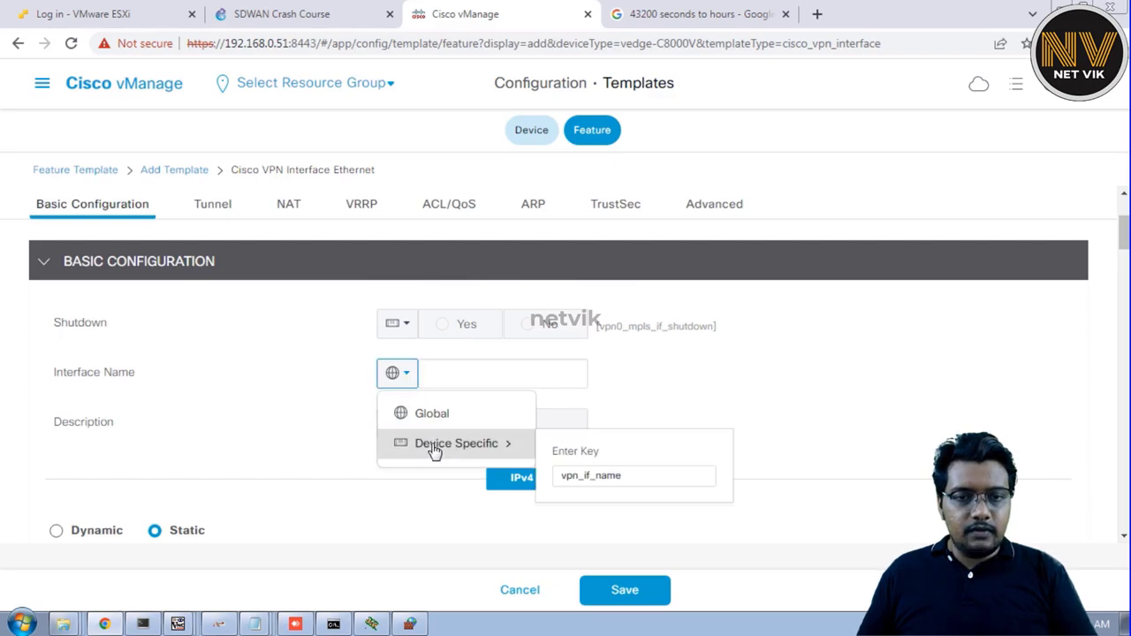
left_click(589, 475)
key("BackSpace")
key("BackSpace")
key("BackSpace")
key("BackSpace")
key("BackSpace")
key("BackSpace")
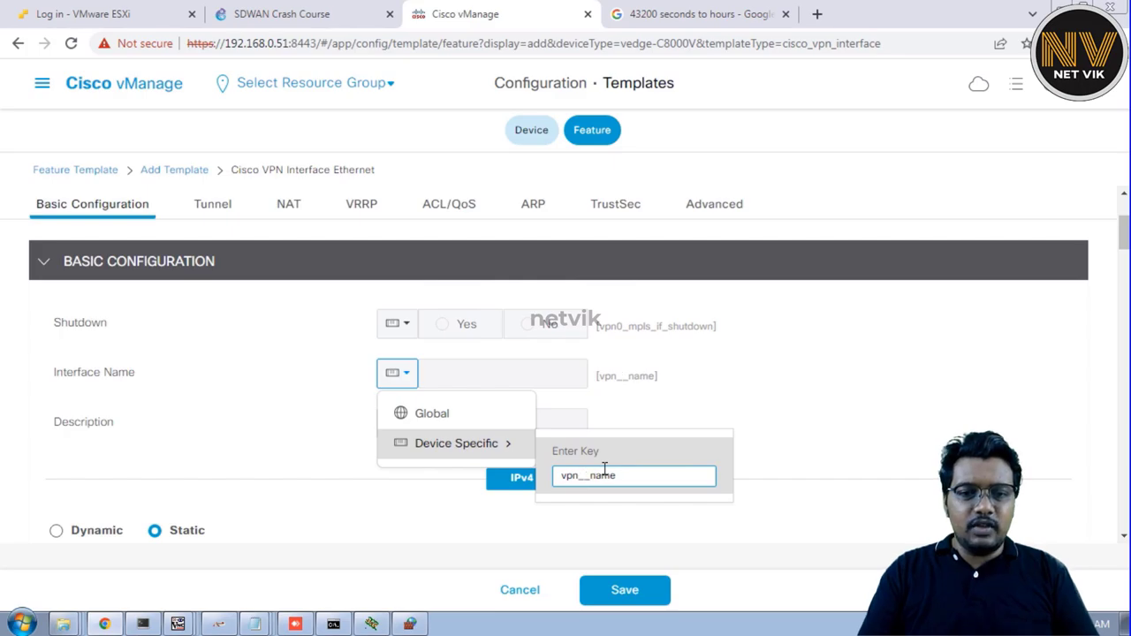
key("ctrl+v")
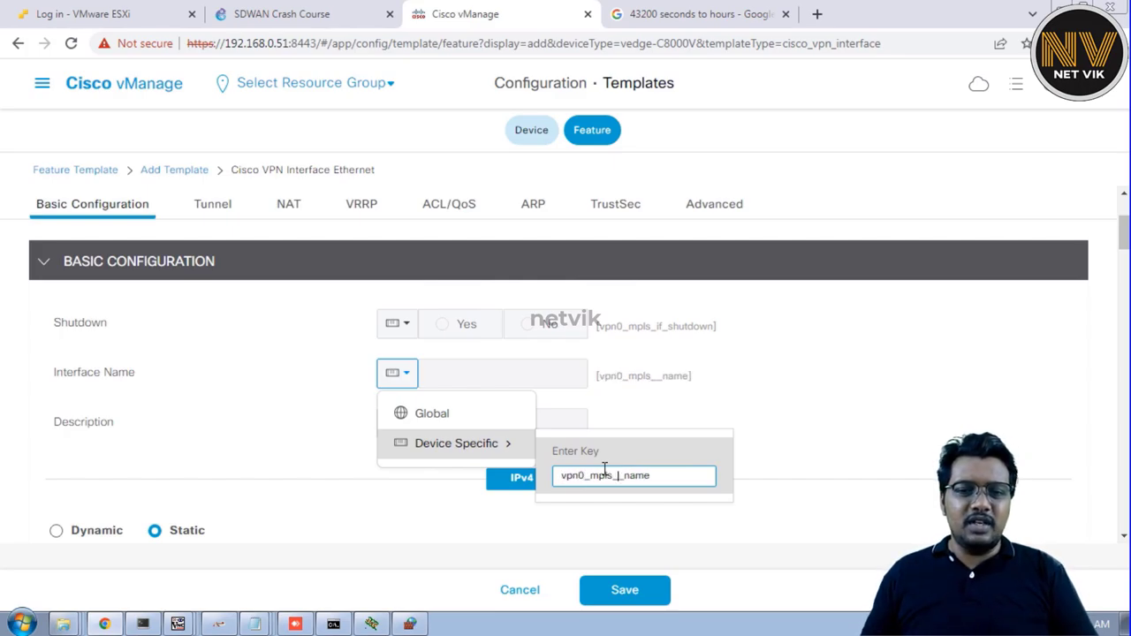
left_click(699, 388)
left_click(699, 393)
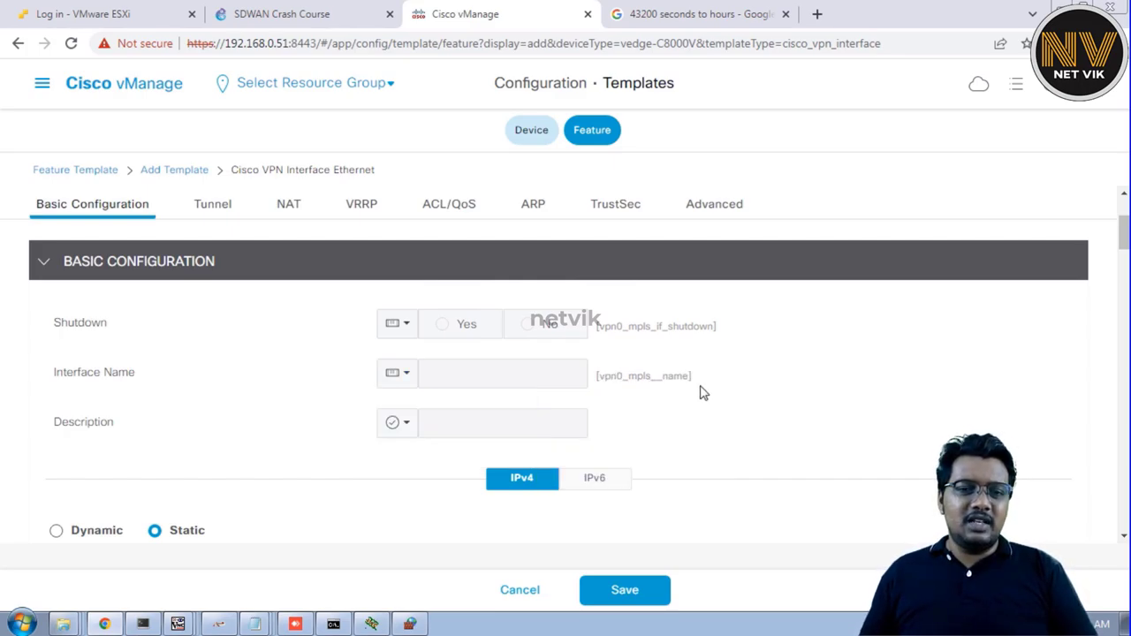
scroll(699, 392, "down", 2)
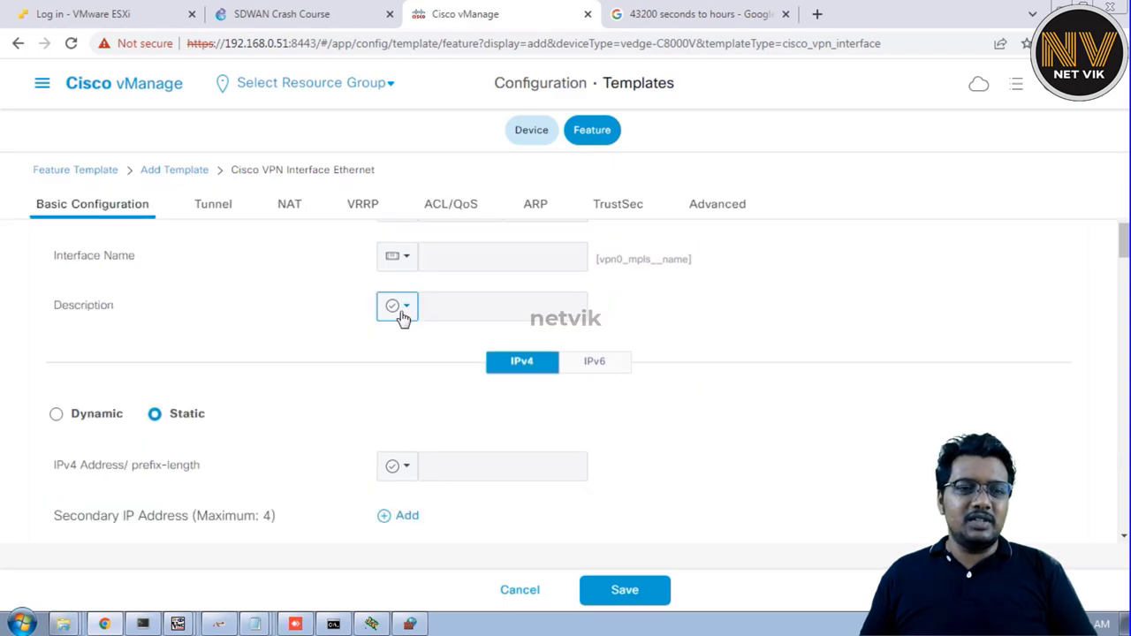
Make the interface Description device-specific with key vpn0_mpls_description
left_click(400, 316)
mouse_move(459, 376)
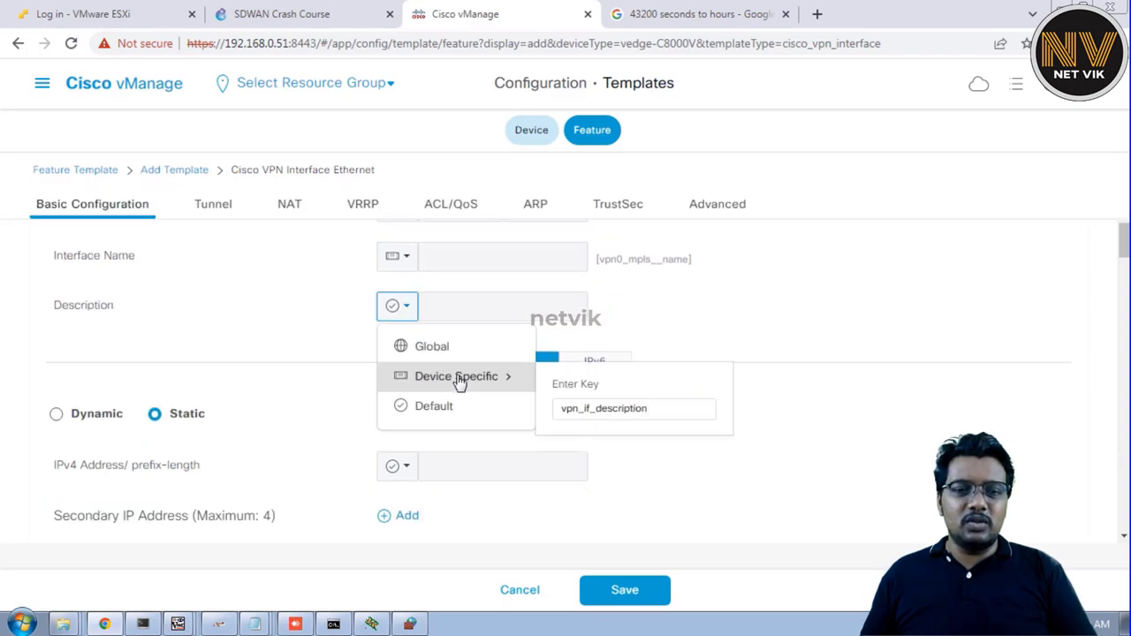
left_click(591, 406)
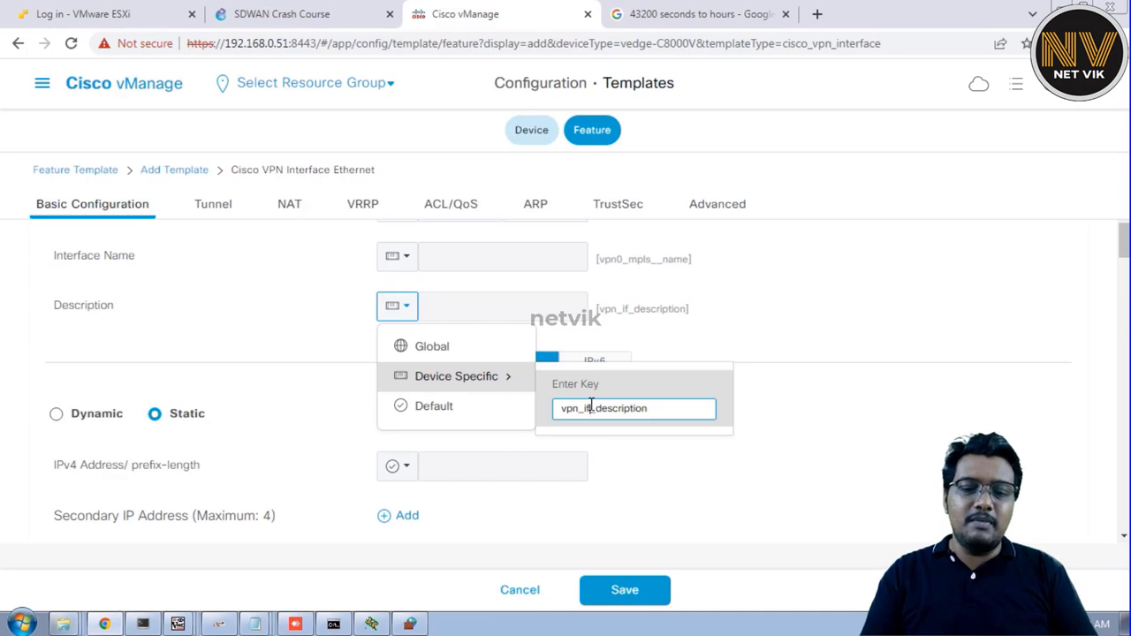
key("BackSpace")
key("BackSpace")
key("BackSpace")
key("BackSpace")
key("BackSpace")
key("BackSpace")
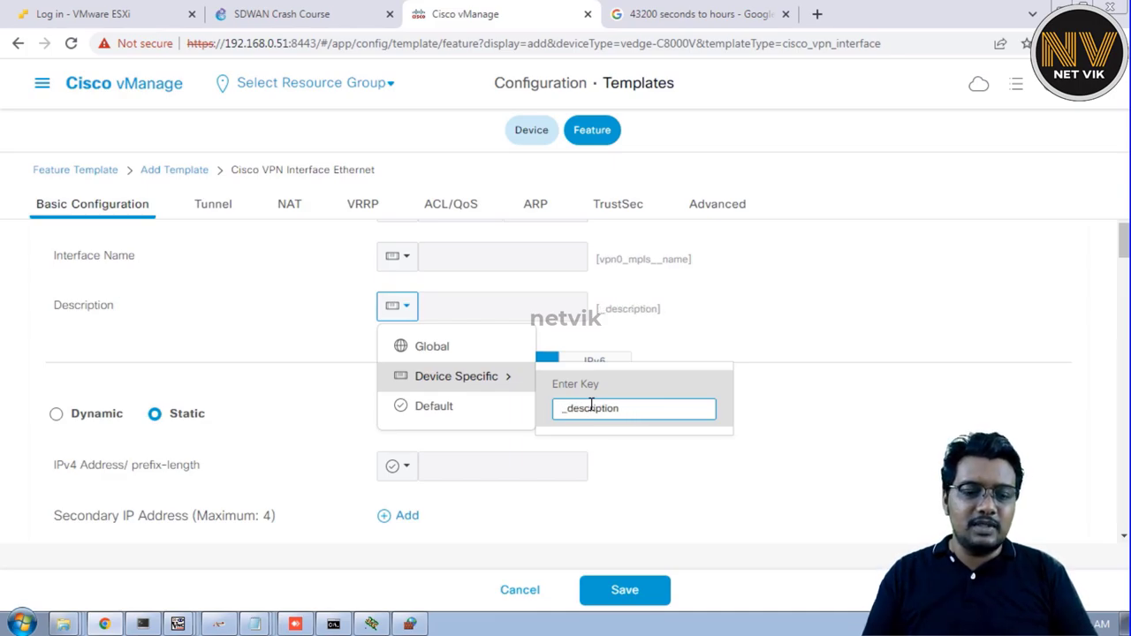
key("ctrl+v")
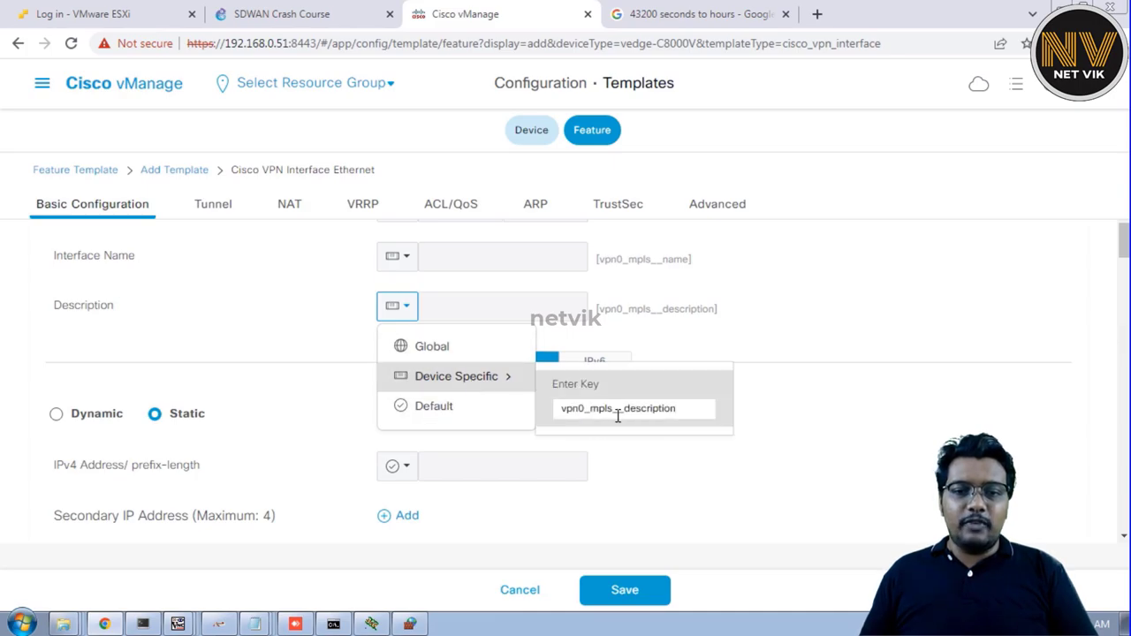
left_click(621, 412)
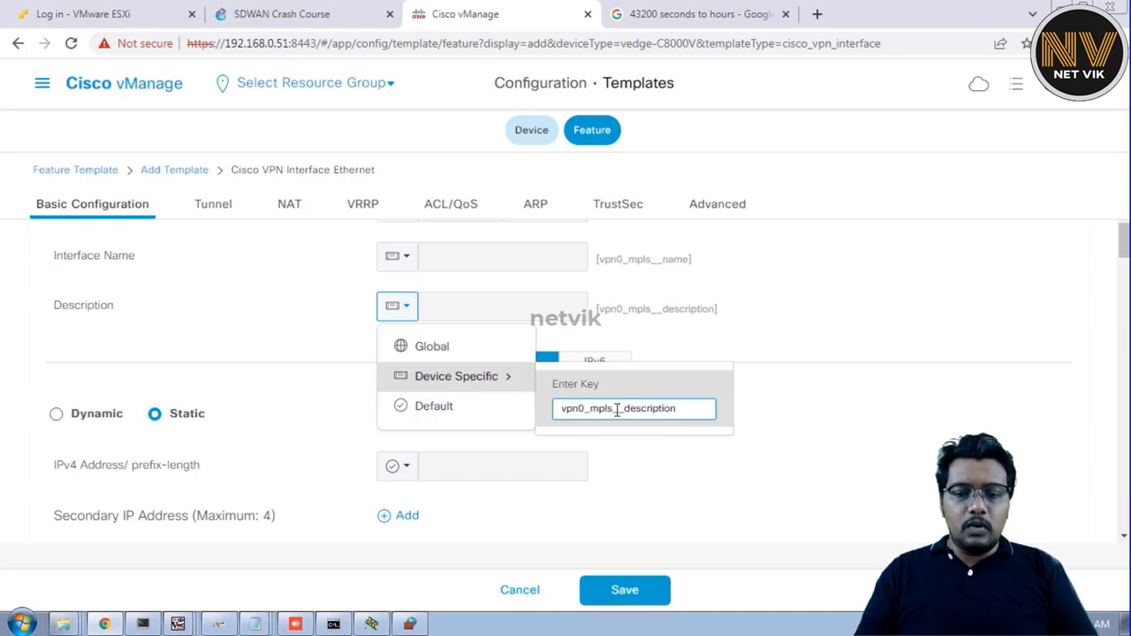
key("BackSpace")
left_click(725, 323)
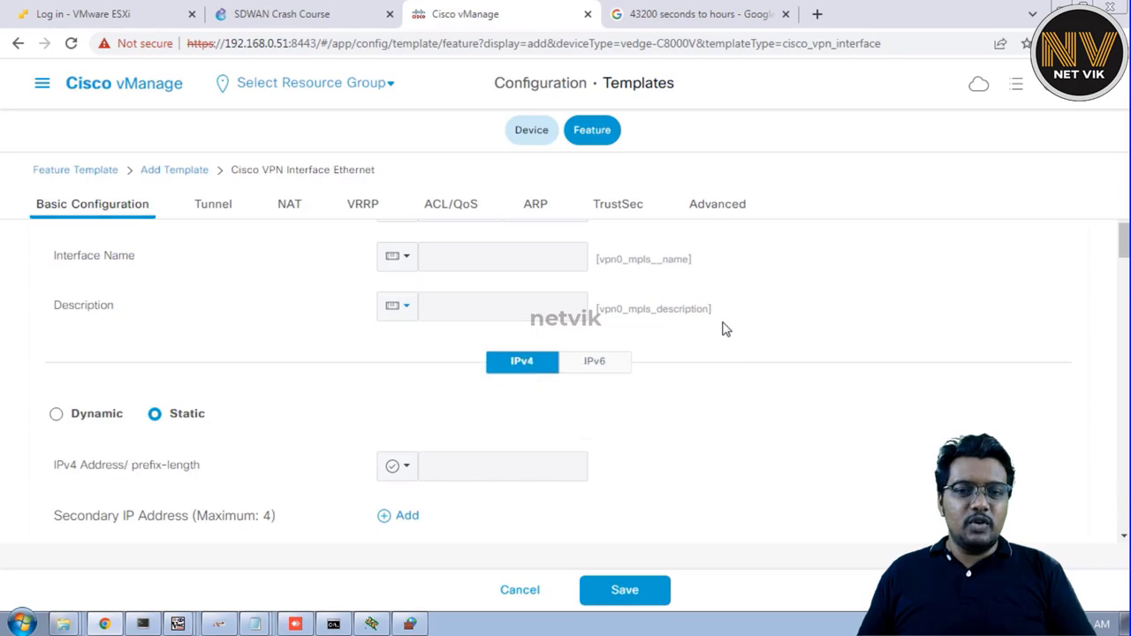
scroll(382, 409, "down", 1)
Make the static IPv4 address device-specific with key vpn0_mpls_ipv4_address
left_click(396, 382)
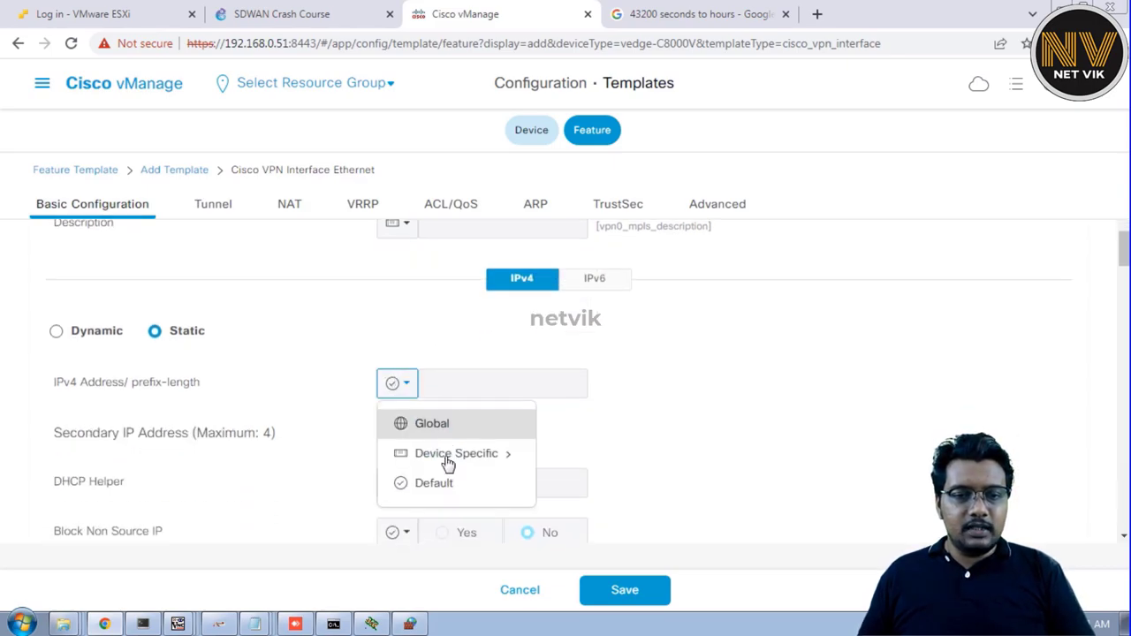
mouse_move(447, 454)
left_click(590, 485)
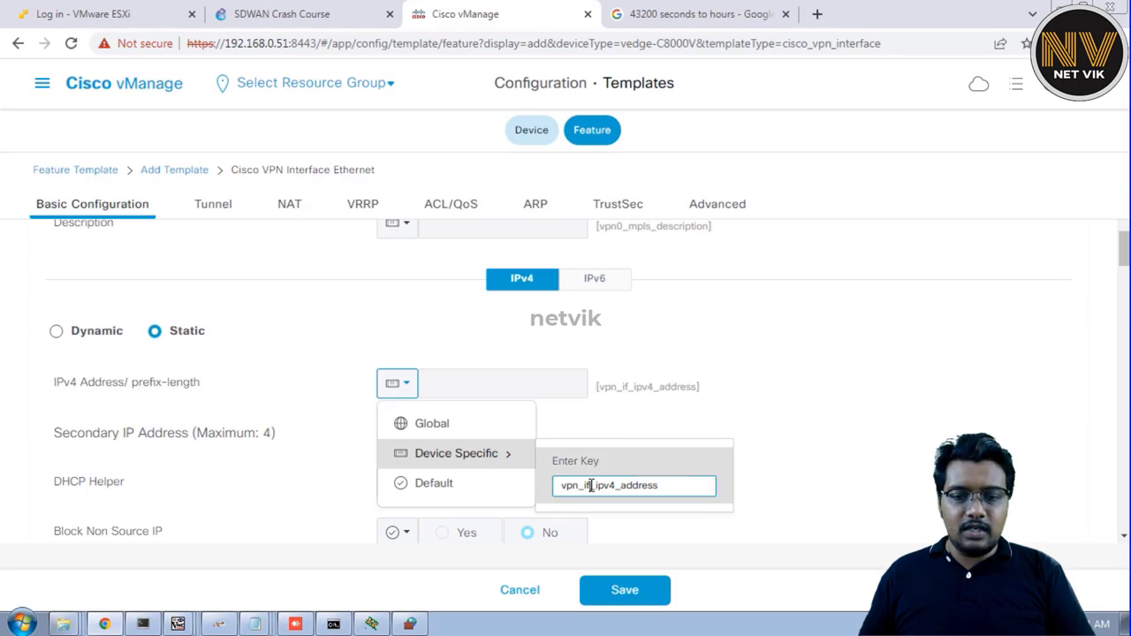
key("BackSpace")
key("BackSpace")
key("BackSpace")
key("BackSpace")
key("BackSpace")
key("BackSpace")
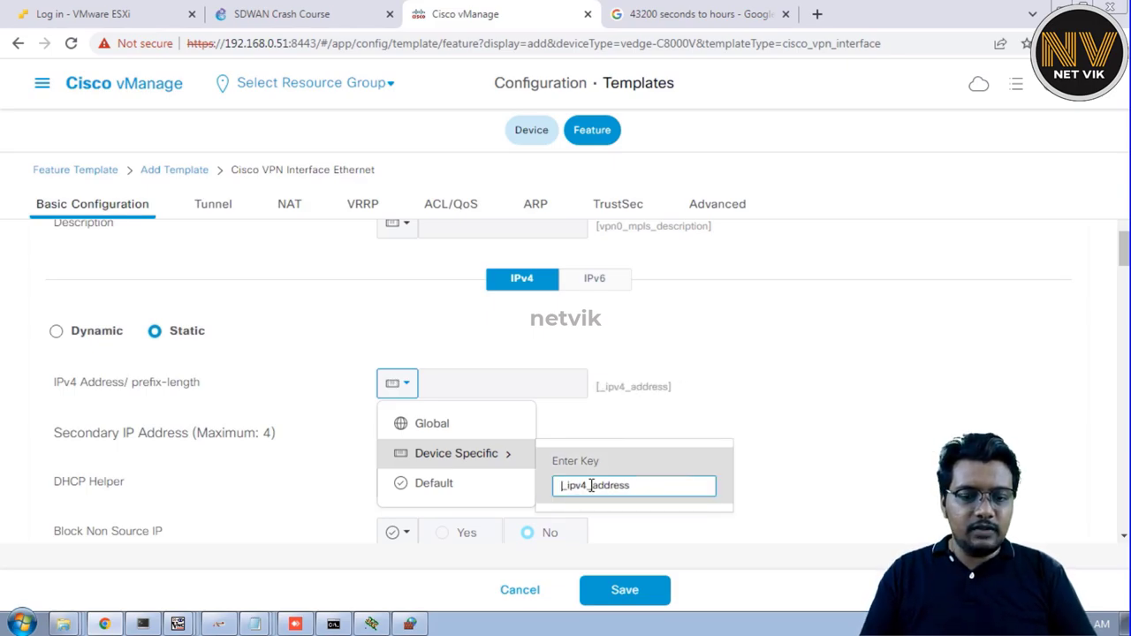
key("ctrl+v")
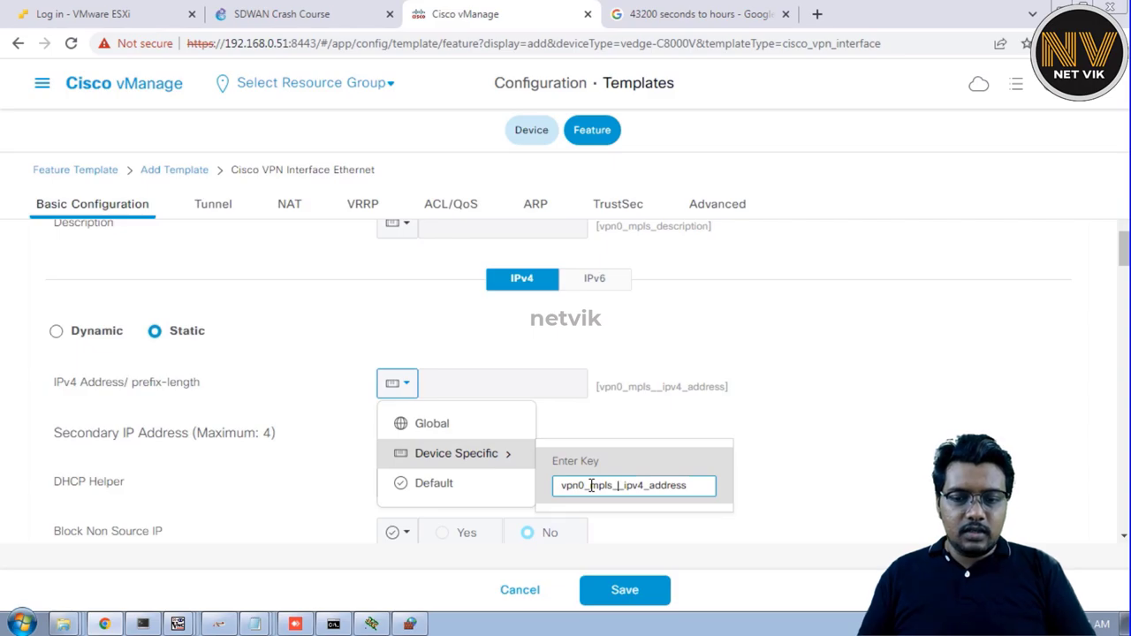
key("BackSpace")
left_click(760, 324)
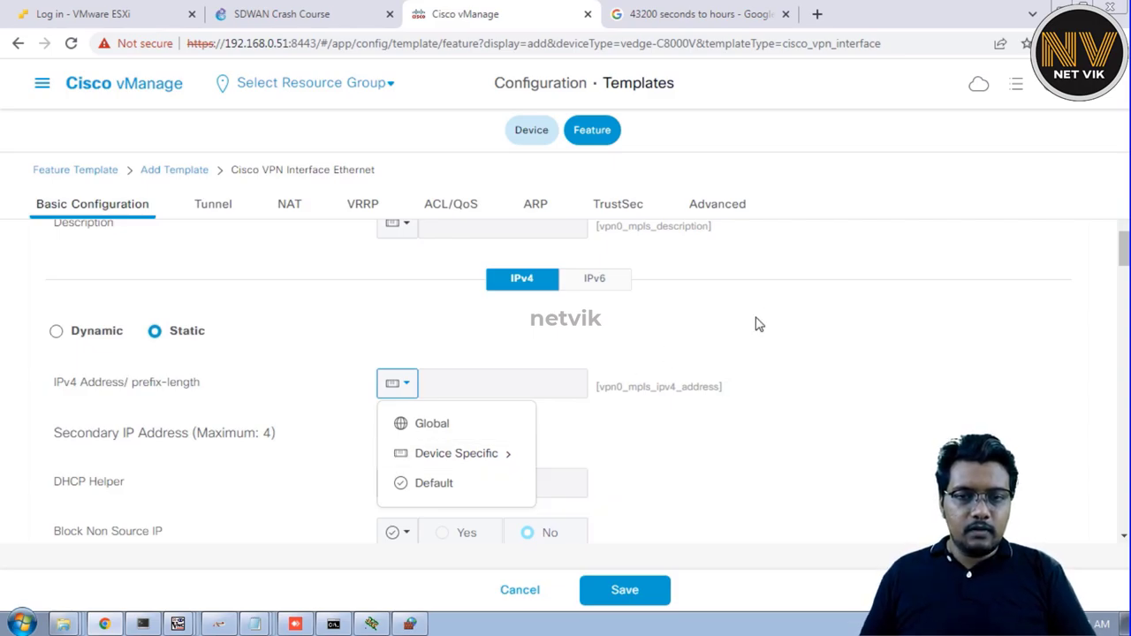
scroll(707, 417, "down", 2)
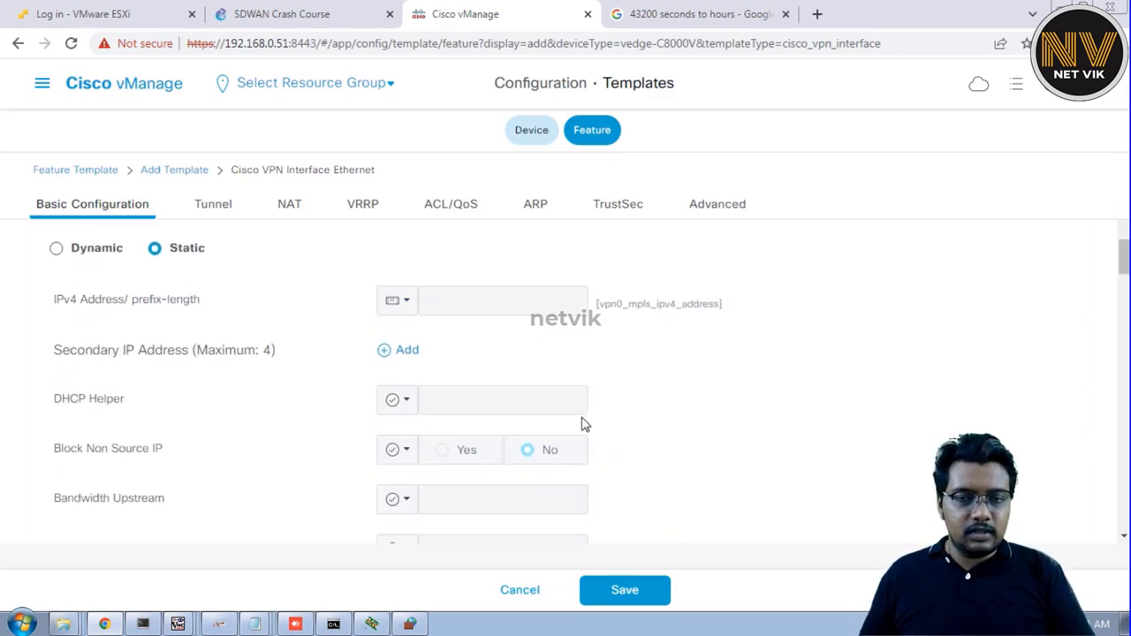
scroll(581, 422, "down", 6)
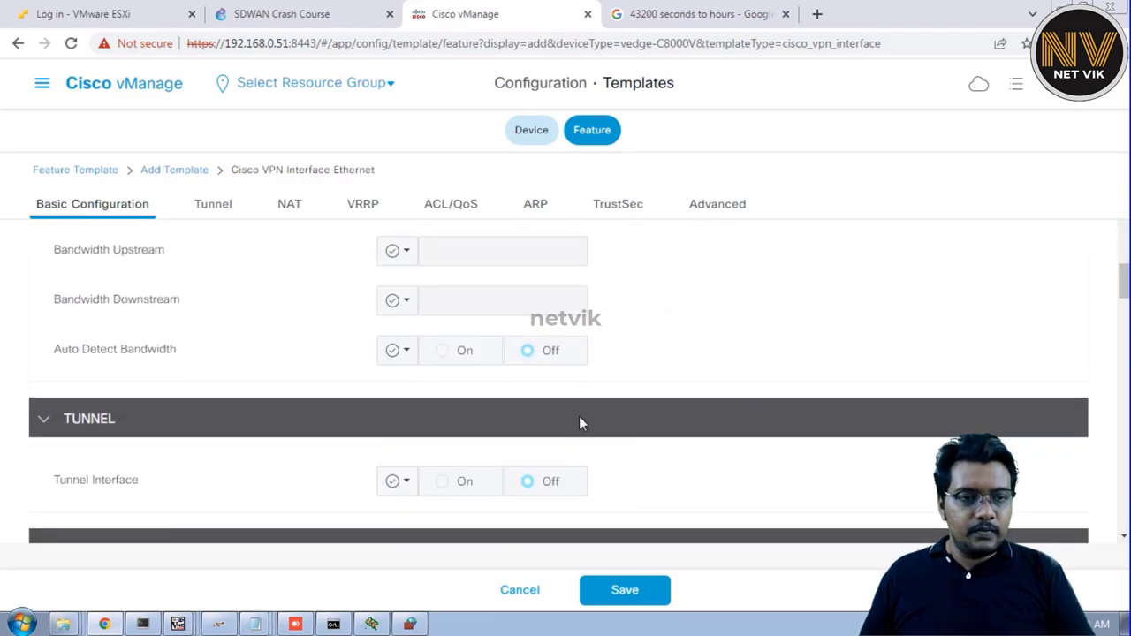
Turn Tunnel Interface On globally and set the tunnel color to mpls as a global value
scroll(579, 423, "down", 2)
left_click(397, 398)
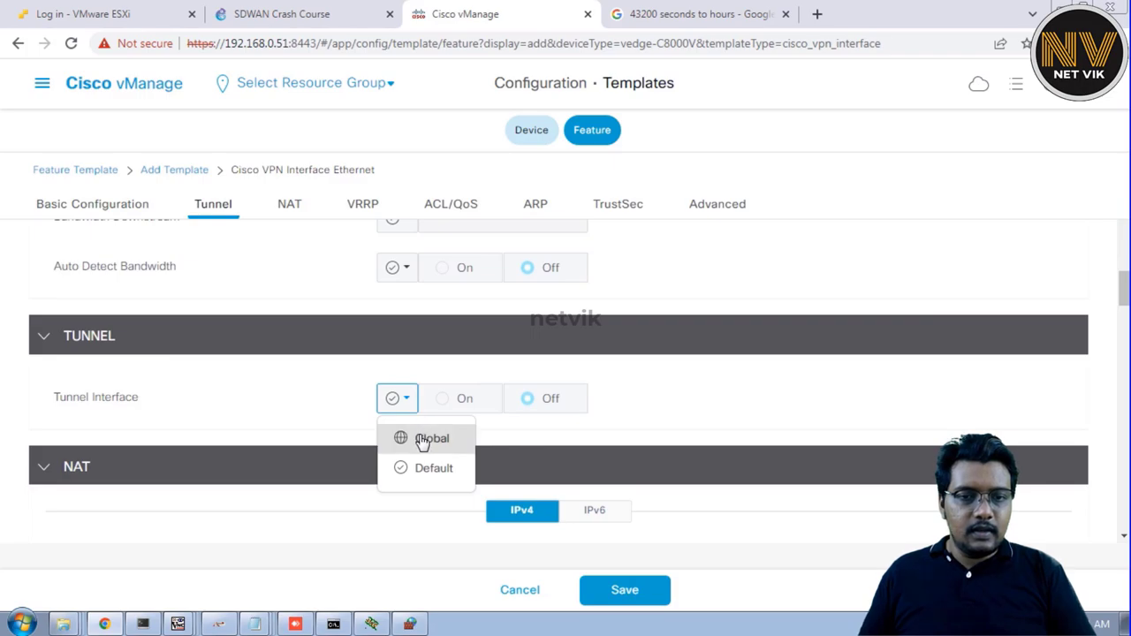
left_click(425, 439)
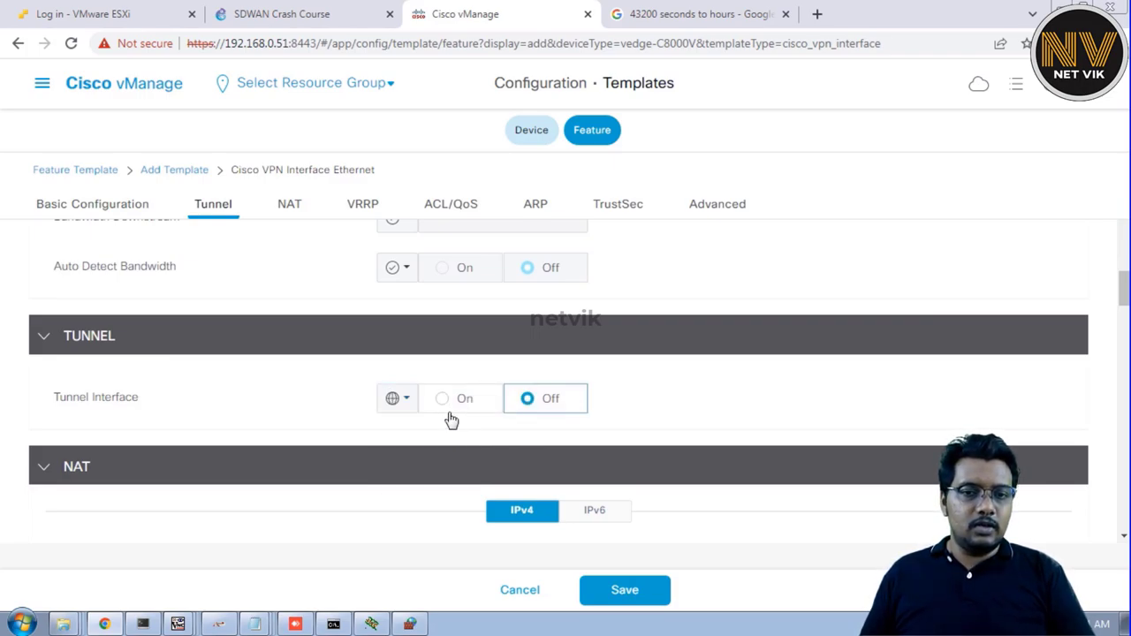
left_click(443, 398)
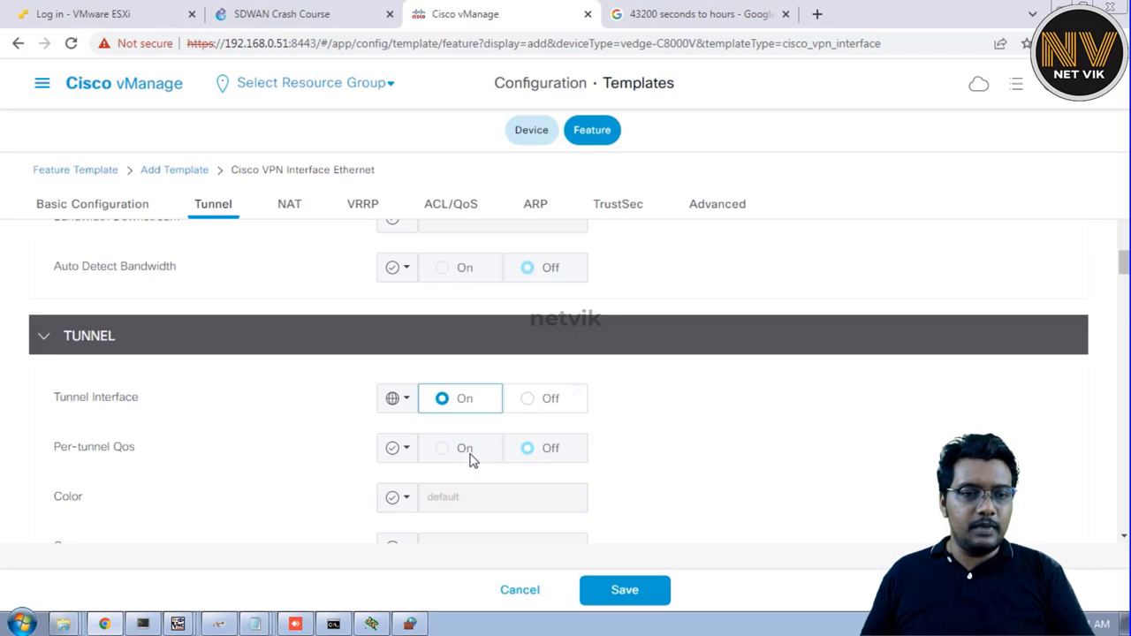
scroll(468, 455, "down", 2)
left_click(425, 433)
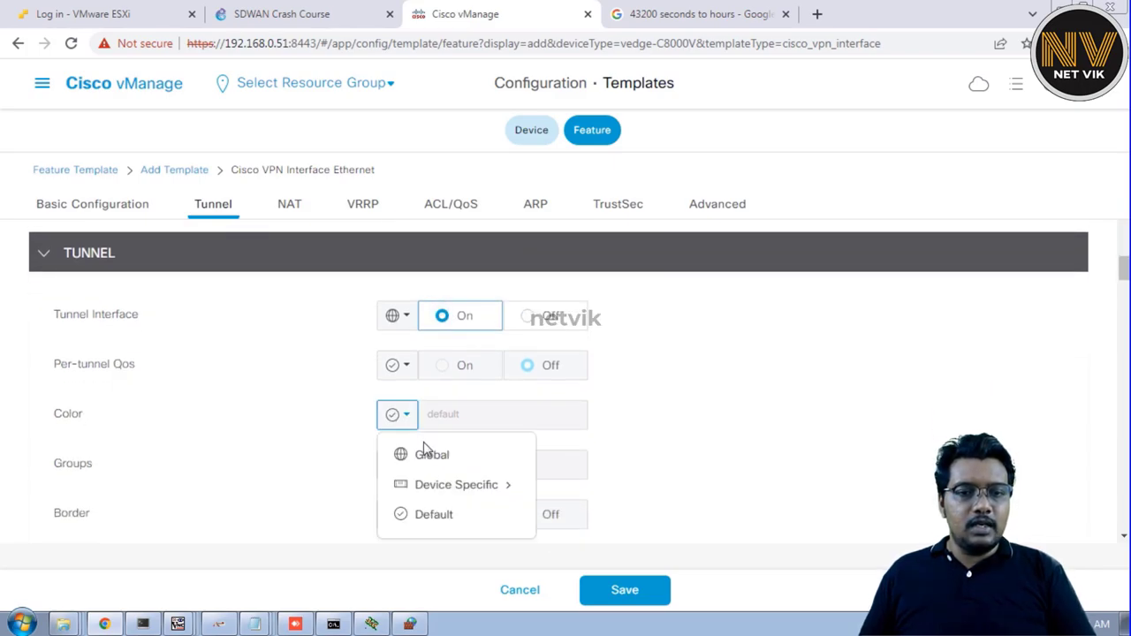
left_click(423, 447)
left_click(483, 415)
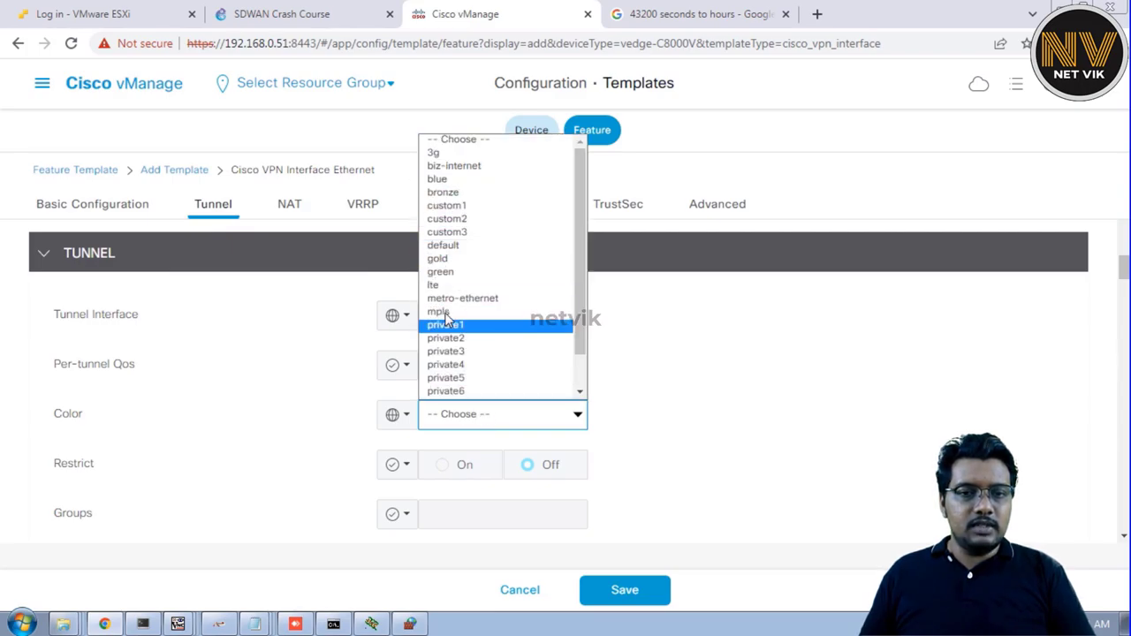
key("Return")
Change Restrict's scope to Global
scroll(336, 446, "down", 2)
scroll(335, 446, "down", 1)
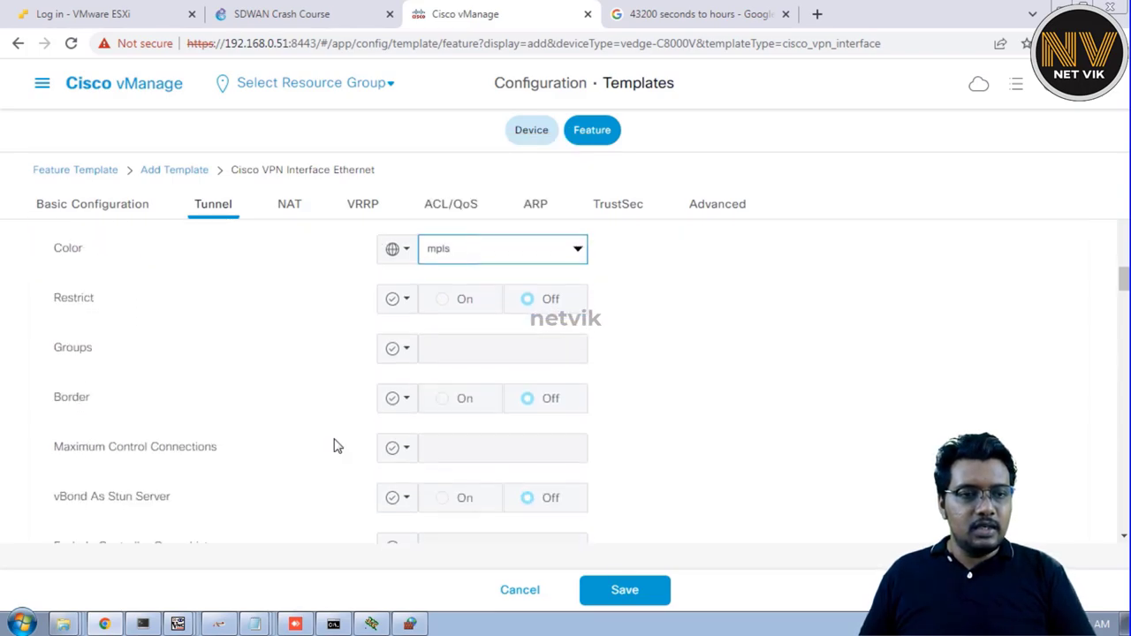
left_click(395, 300)
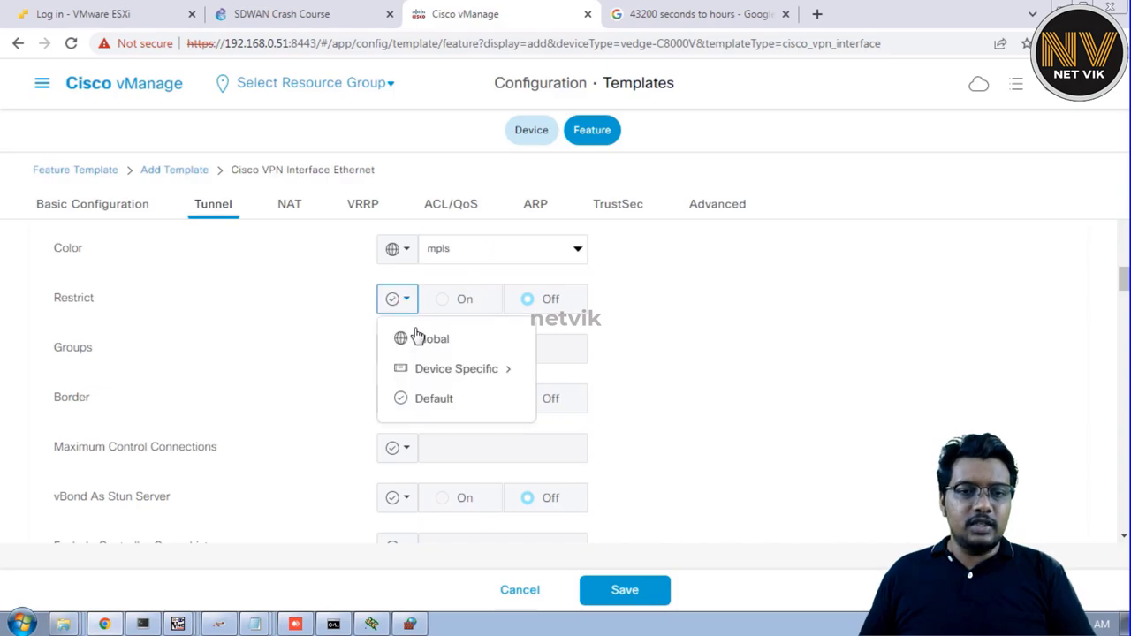
left_click(415, 336)
Set Restrict to On and review the surrounding tunnel settings
left_click(446, 302)
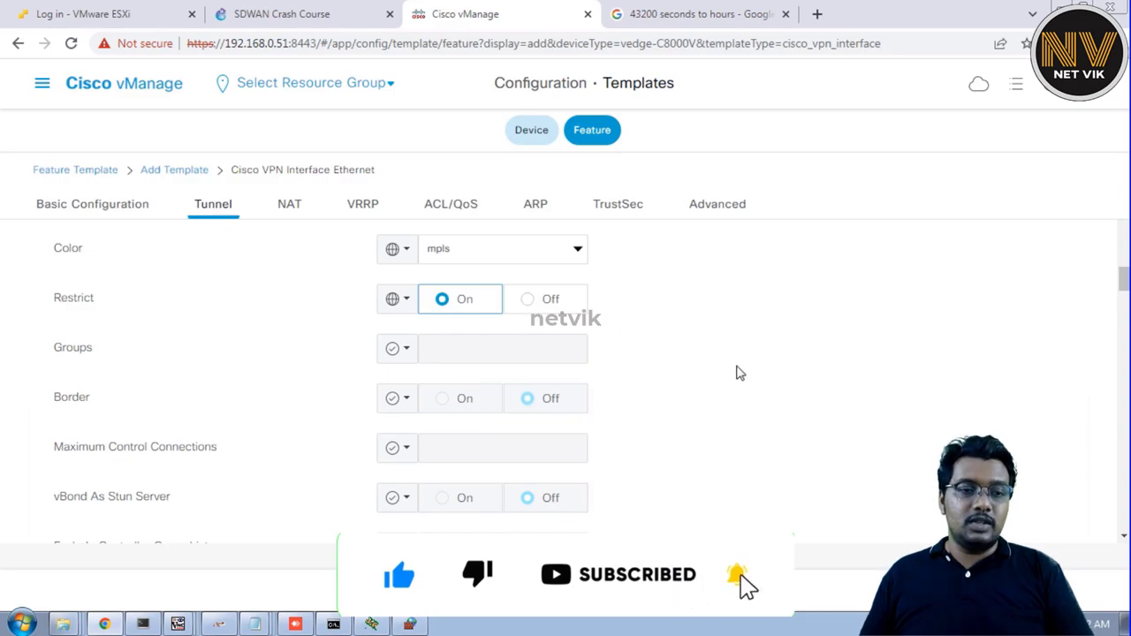
scroll(739, 377, "down", 1)
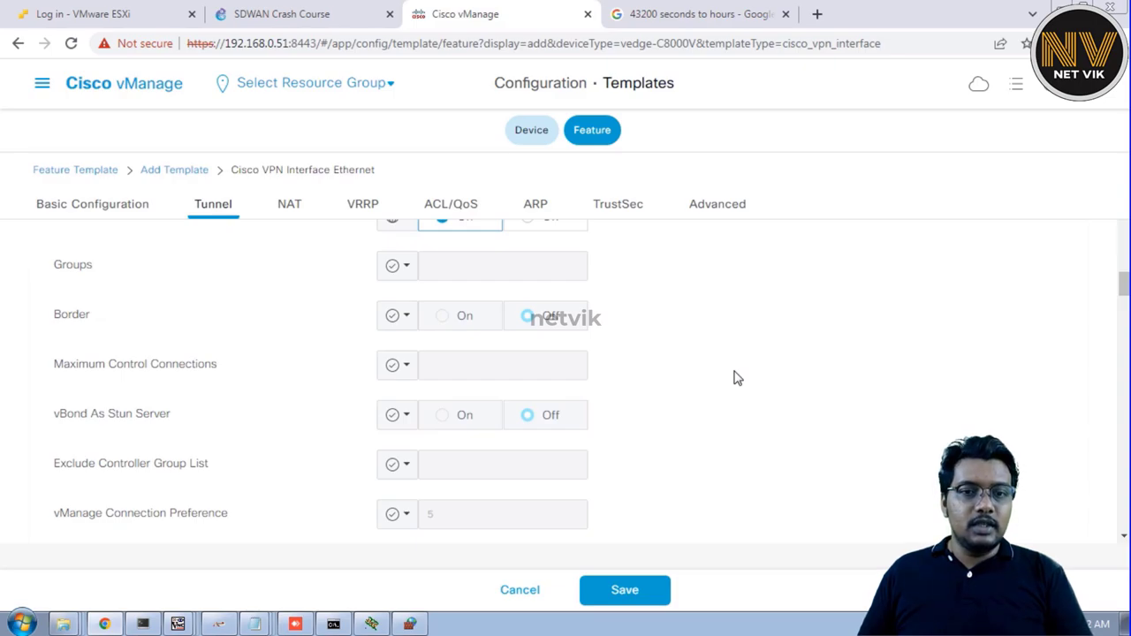
scroll(736, 377, "up", 2)
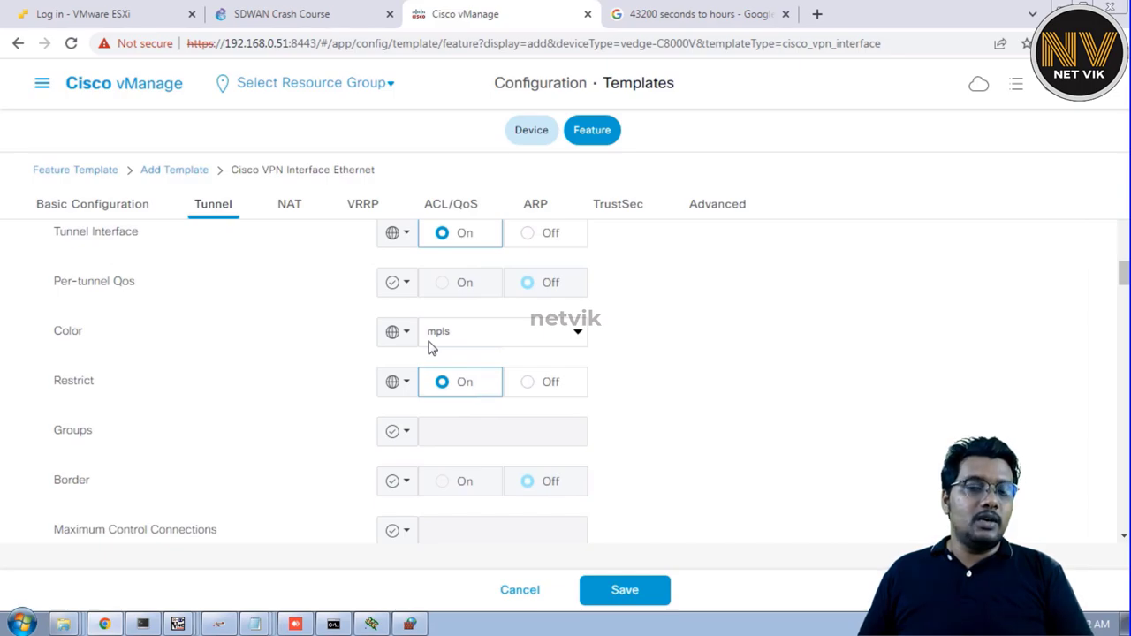
scroll(765, 370, "down", 1)
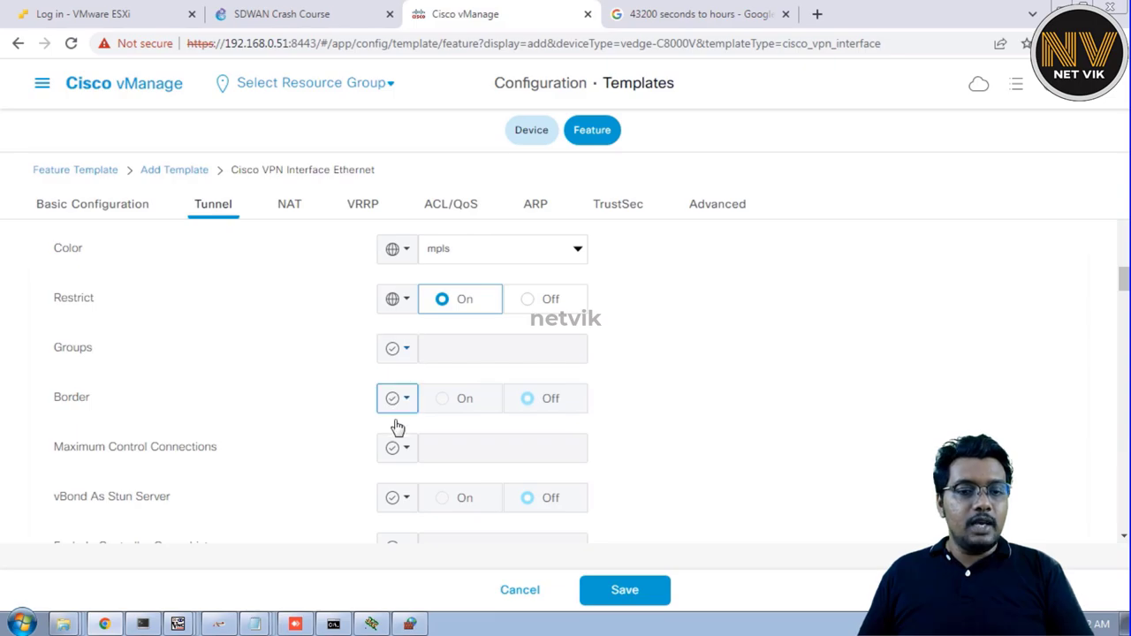
Set Maximum Control Connections to a global value of 0
left_click(397, 458)
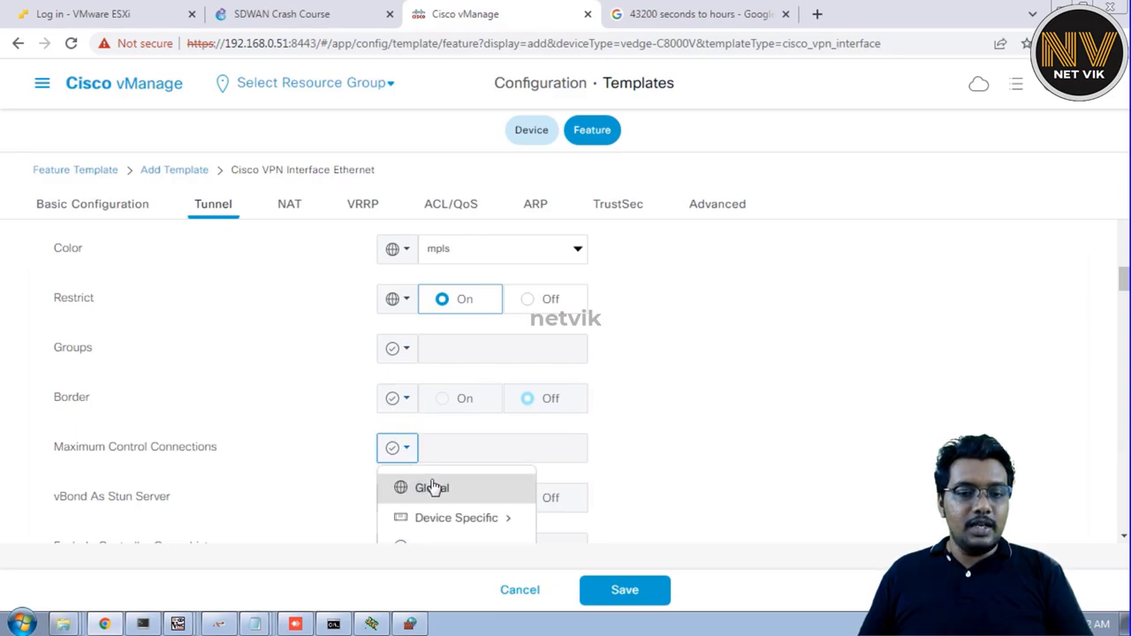
left_click(433, 487)
left_click(467, 451)
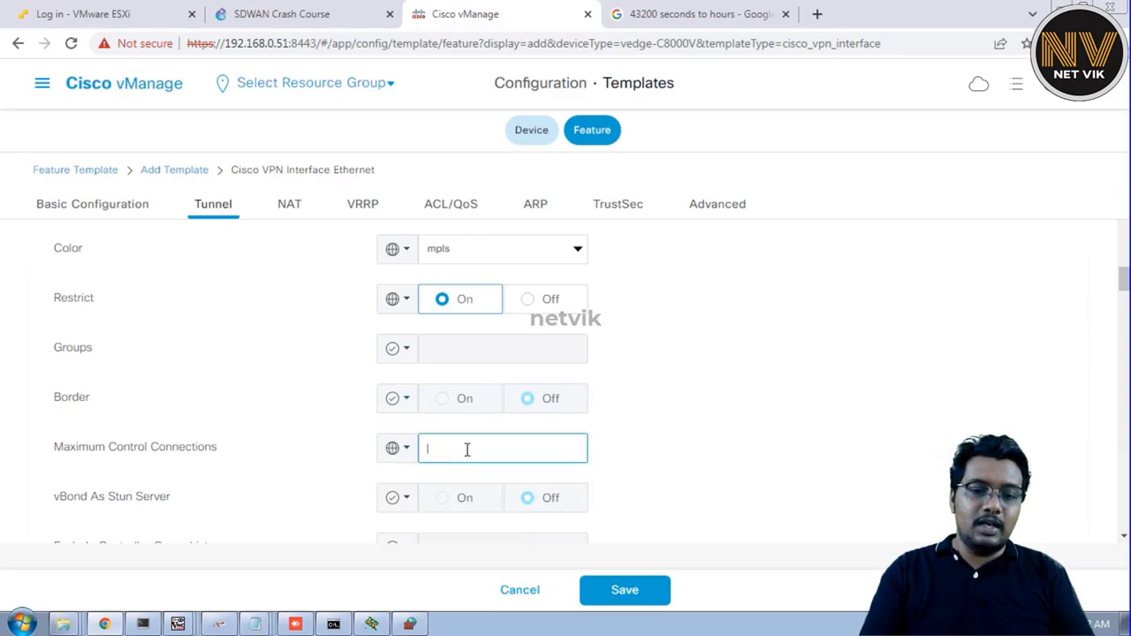
type("0")
left_click(669, 458)
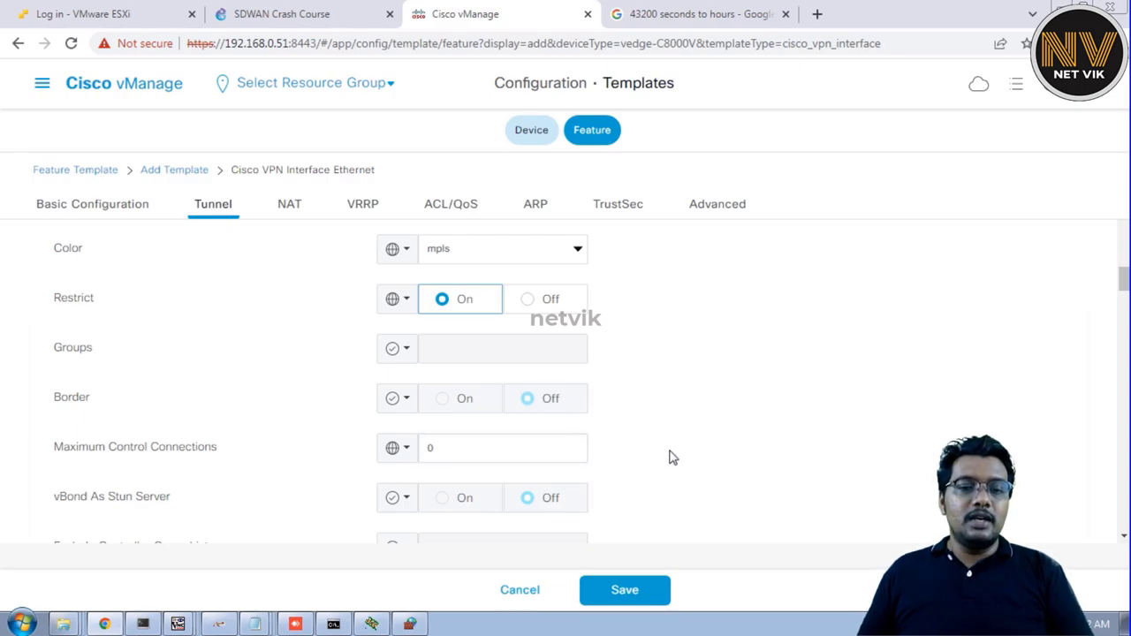
scroll(672, 458, "down", 1)
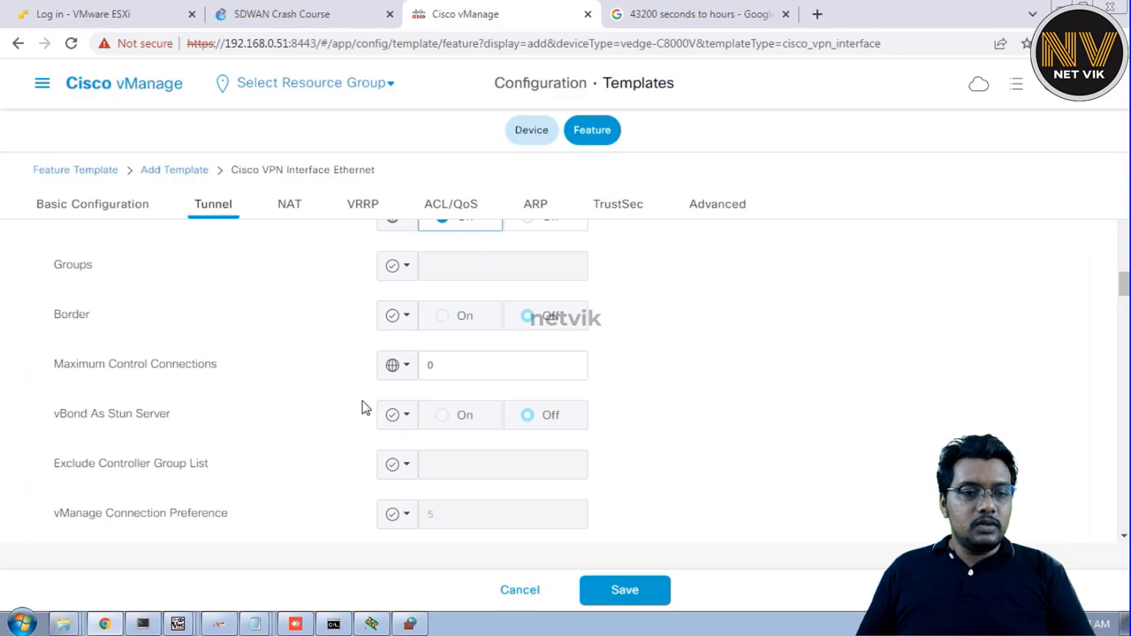
Turn Port Hop On and review the Allow Service defaults down to the NAT section
scroll(446, 402, "down", 3)
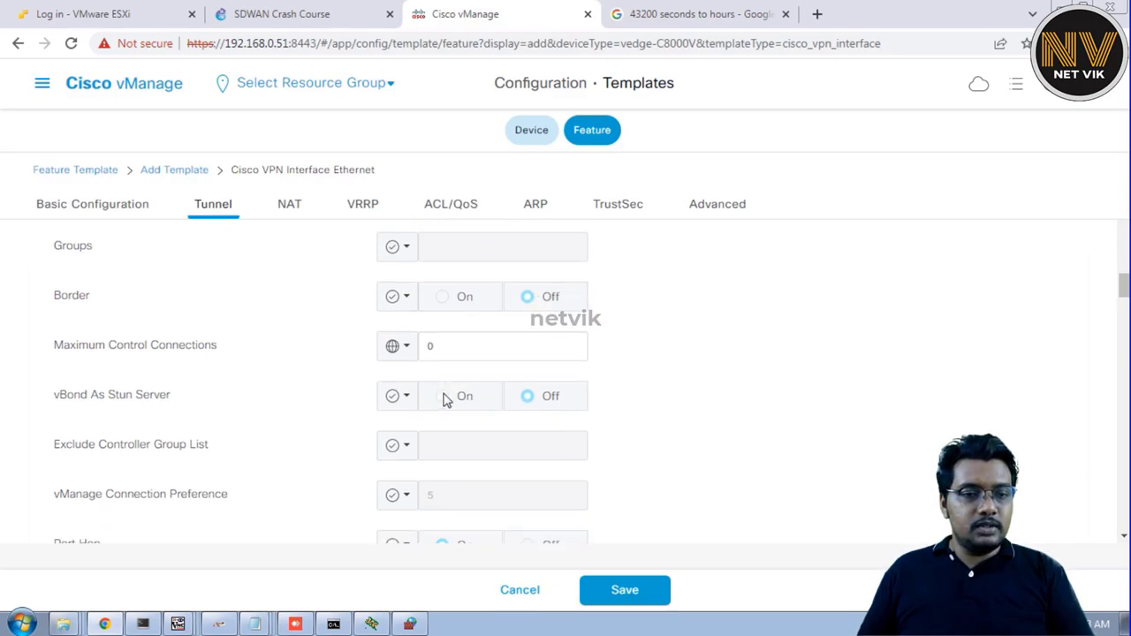
left_click(442, 399)
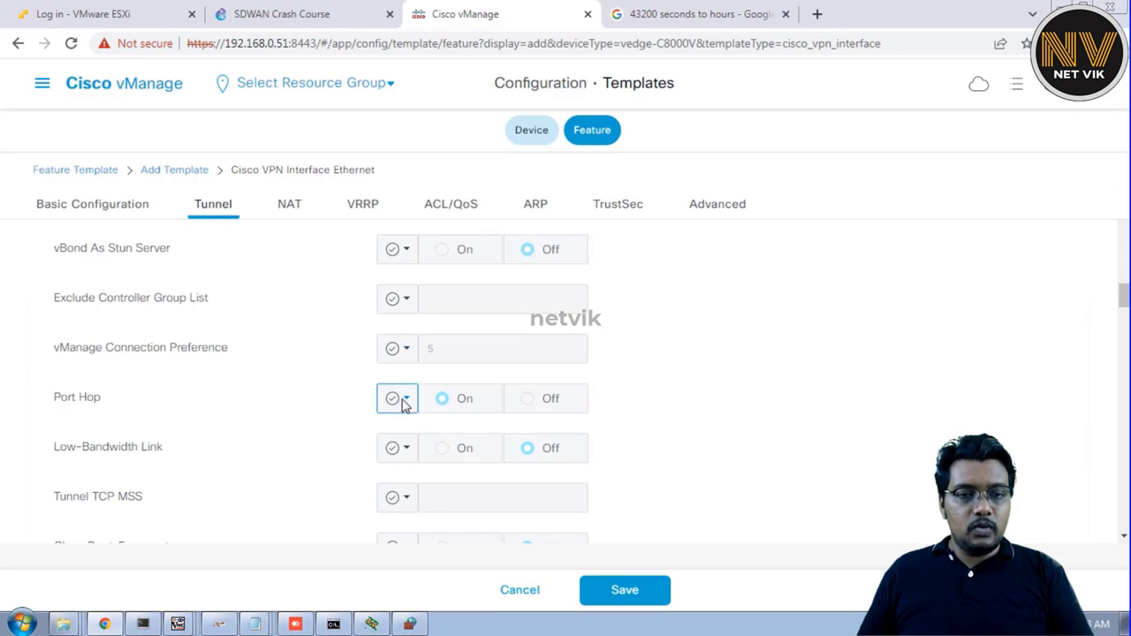
scroll(402, 405, "down", 1)
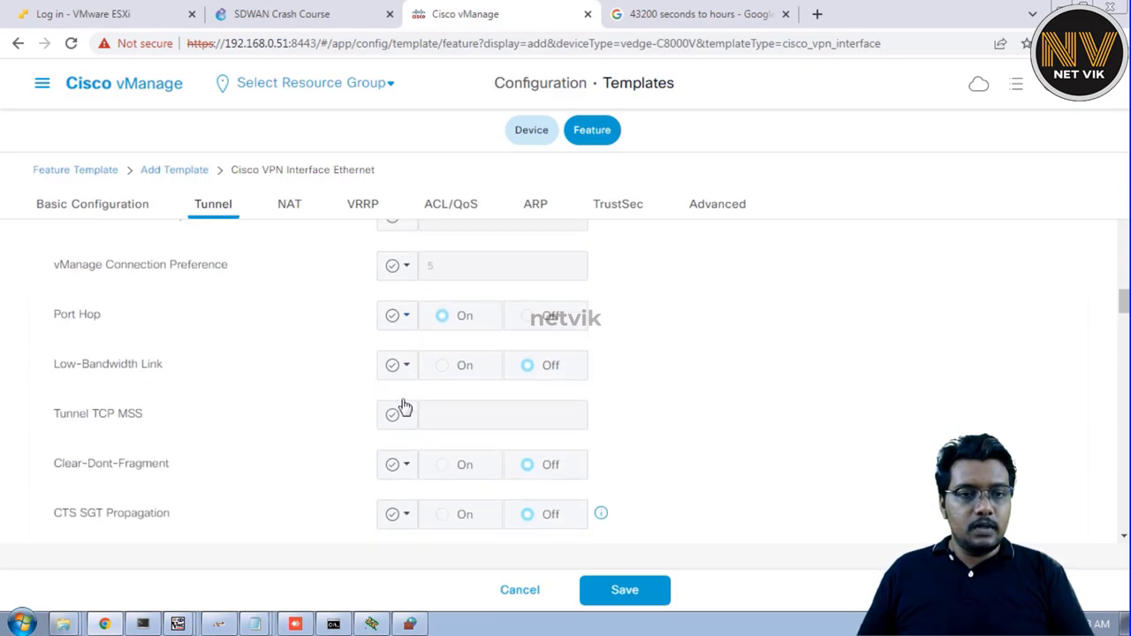
scroll(403, 405, "down", 1)
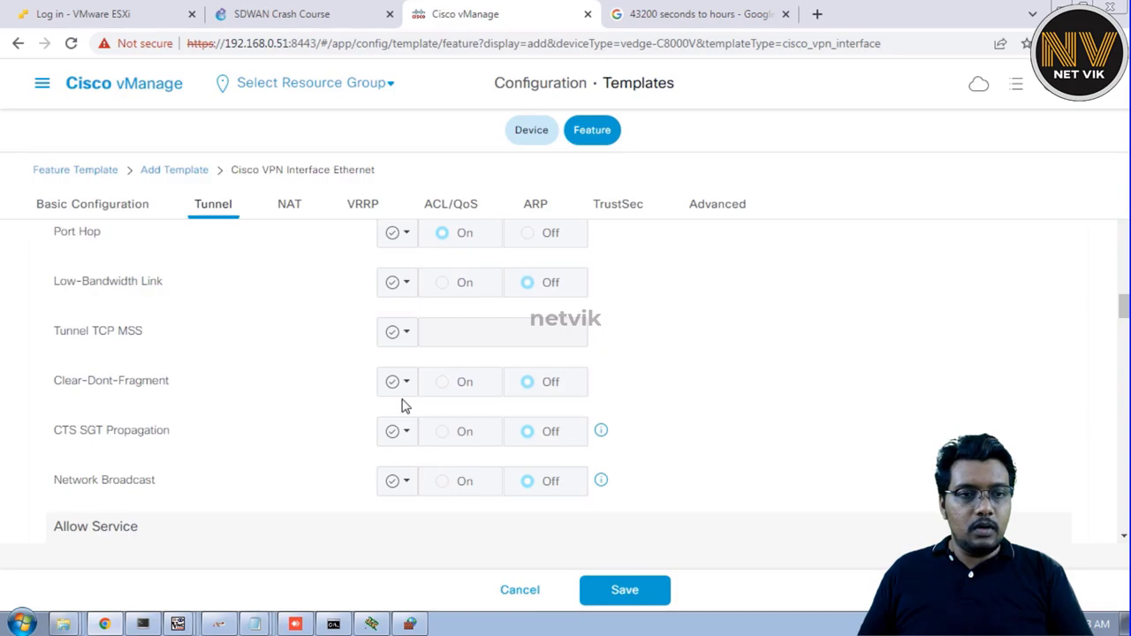
scroll(402, 404, "down", 1)
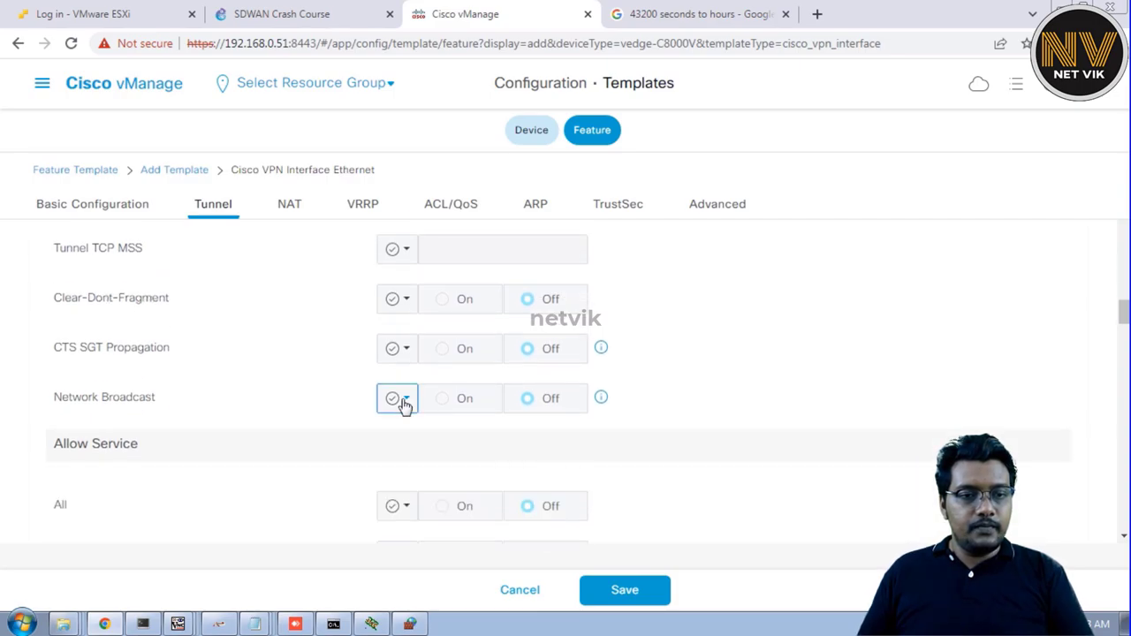
scroll(402, 405, "down", 1)
scroll(403, 404, "down", 1)
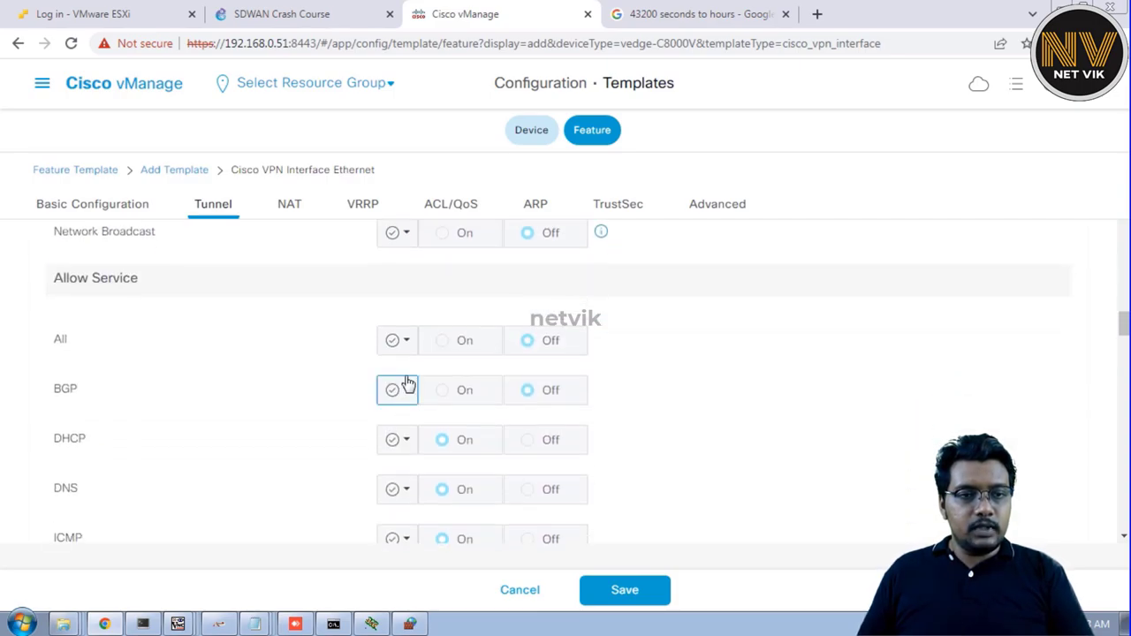
scroll(402, 407, "down", 1)
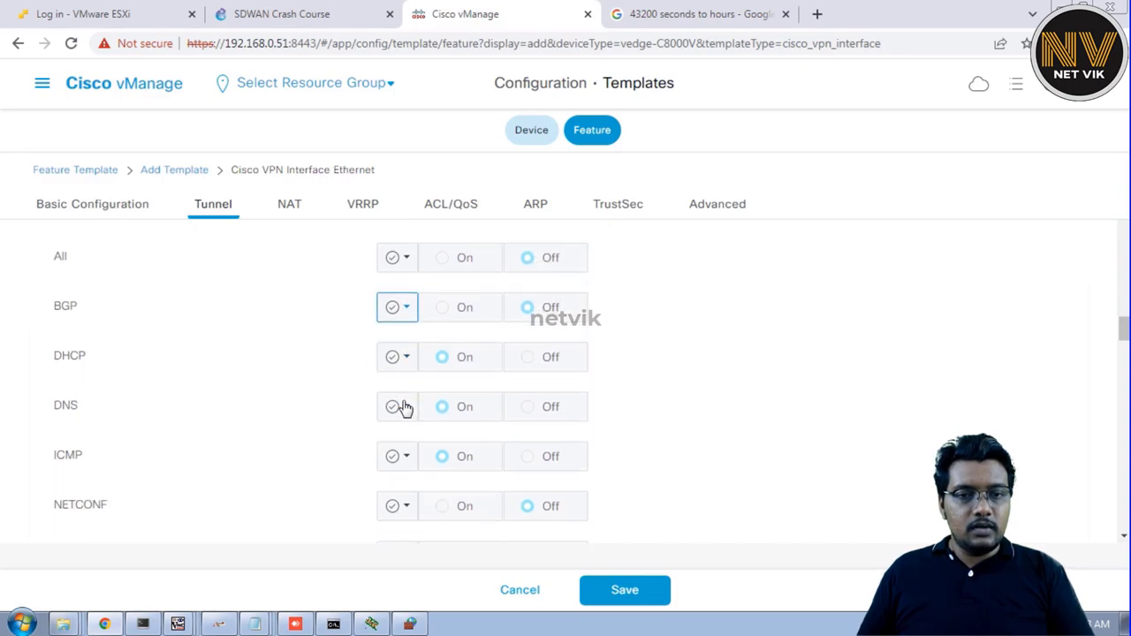
scroll(402, 406, "down", 1)
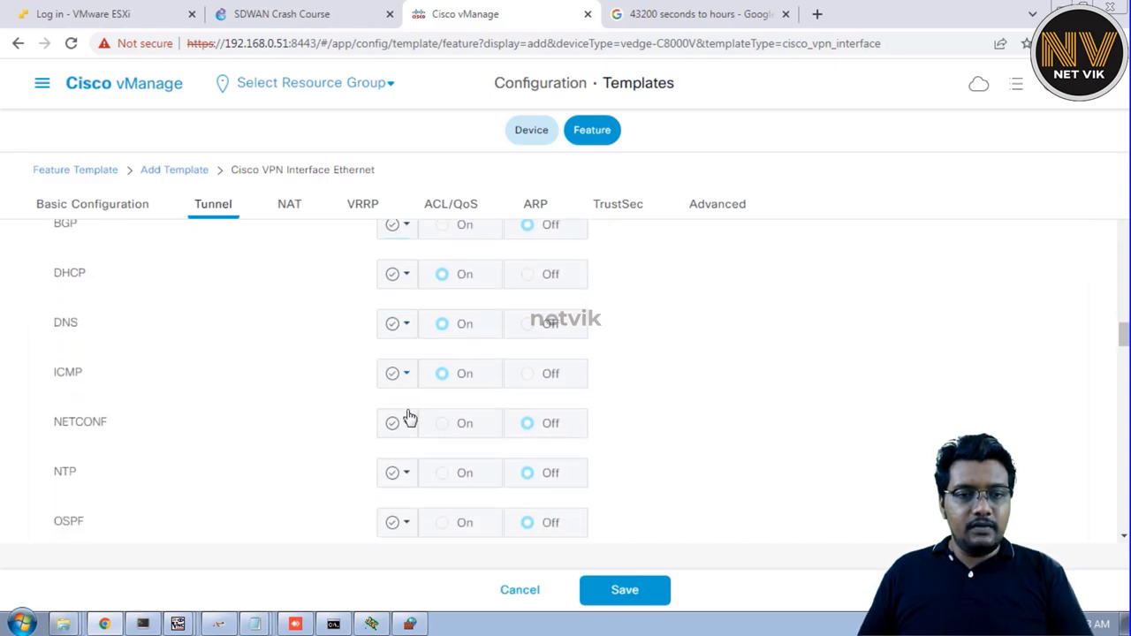
scroll(407, 417, "up", 2)
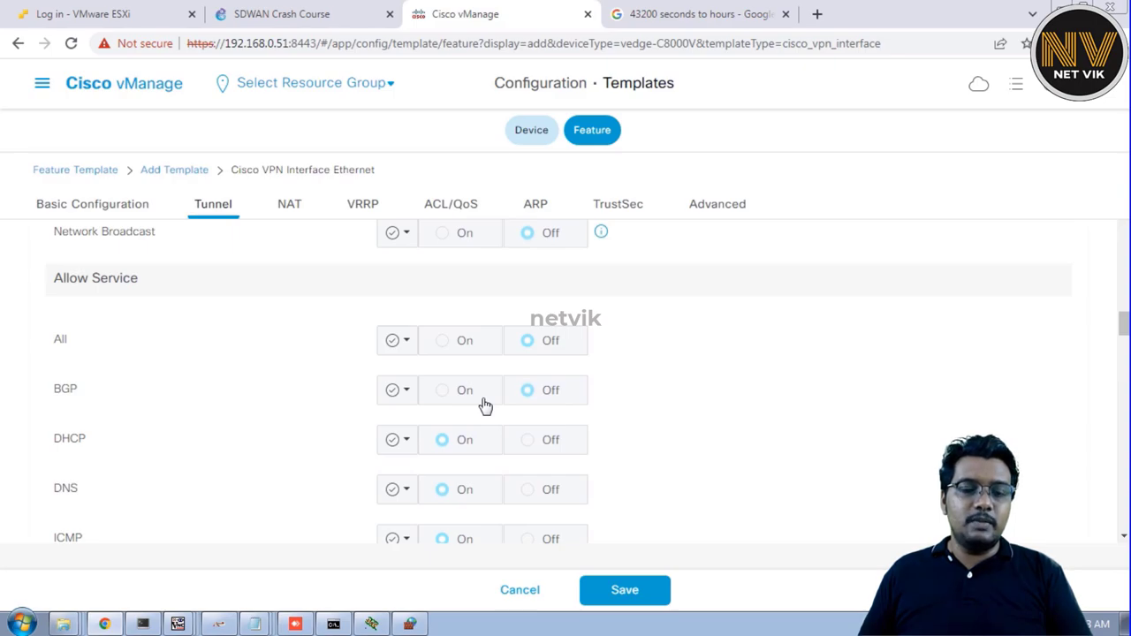
scroll(484, 405, "down", 3)
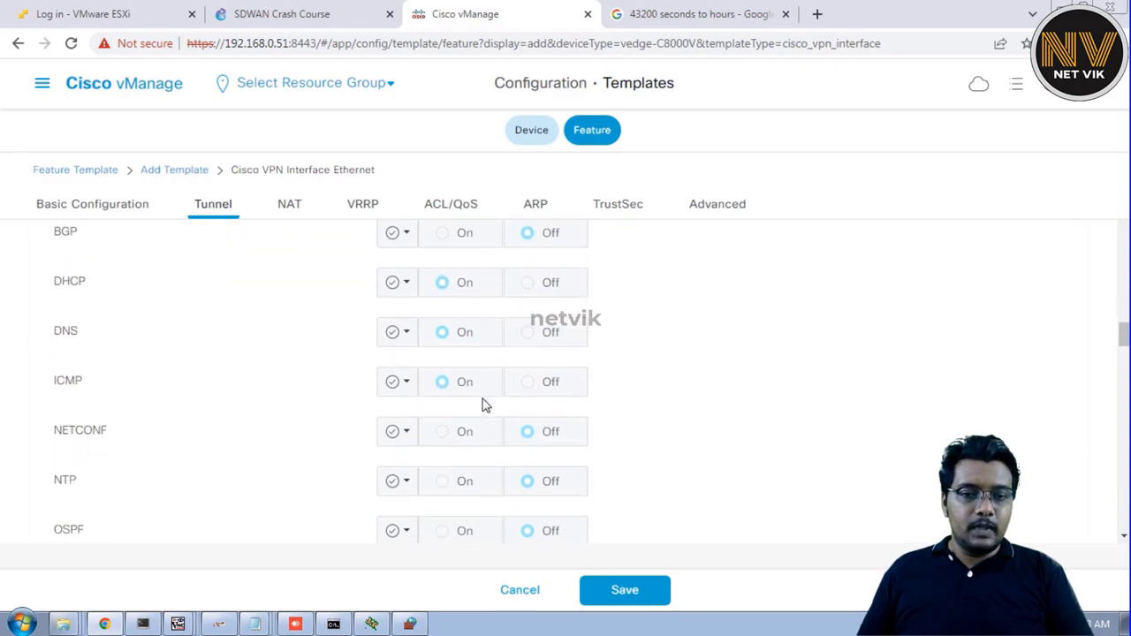
scroll(484, 405, "down", 1)
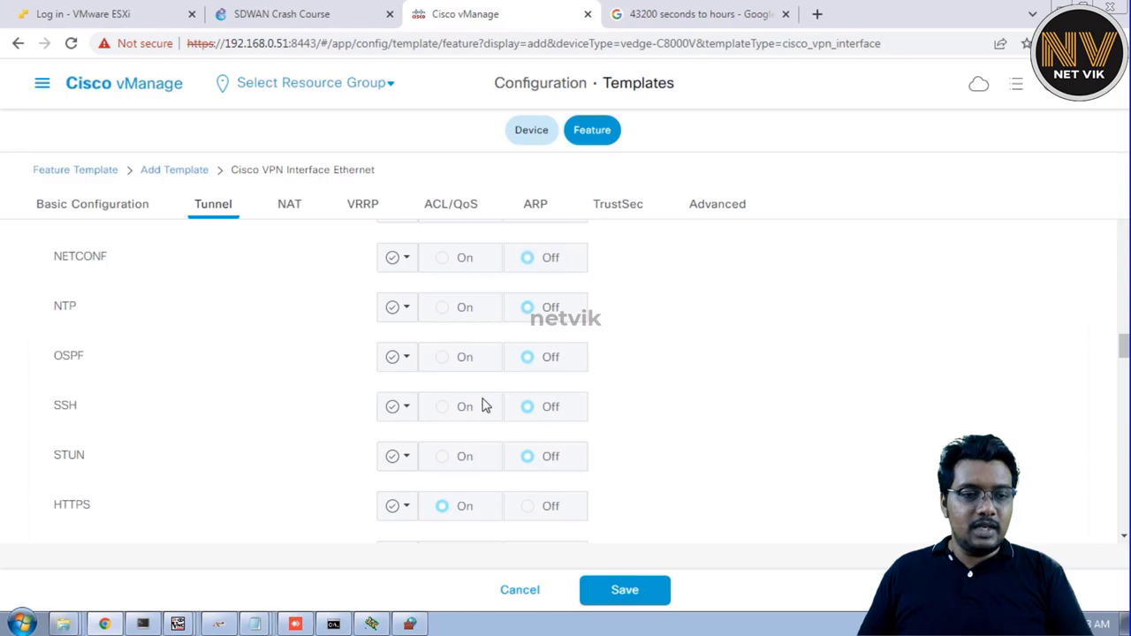
scroll(484, 404, "down", 2)
scroll(484, 404, "down", 1)
scroll(154, 368, "down", 1)
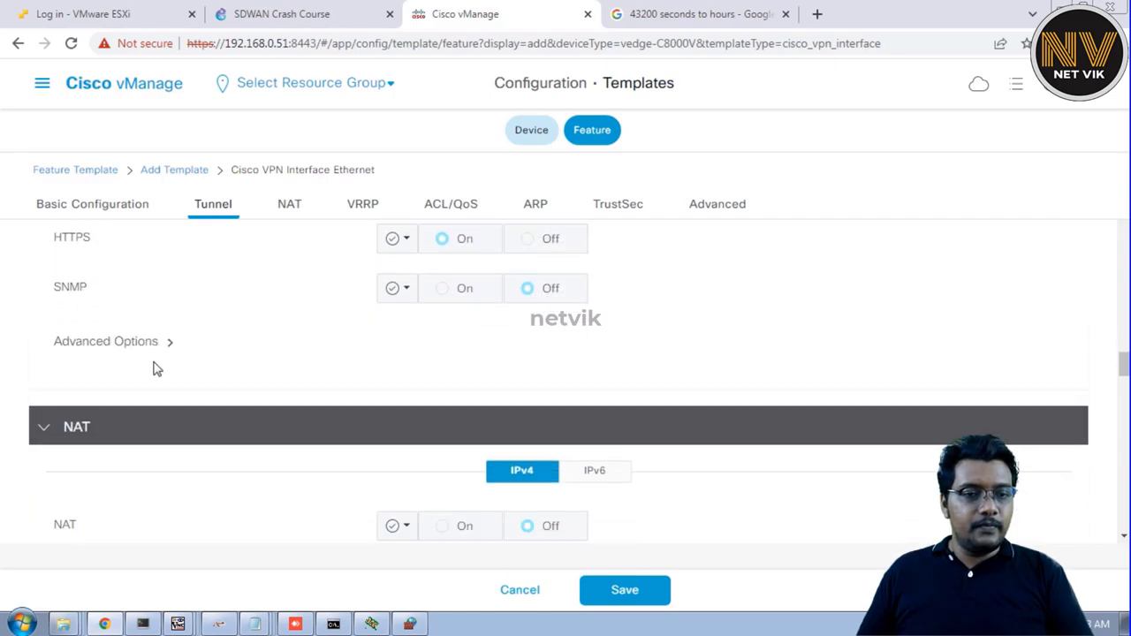
Review the advanced tunnel, NAT, VRRP, ACL/QoS, ARP and Advanced sections, then save cisco_vpn0_mpls_int1
left_click(144, 285)
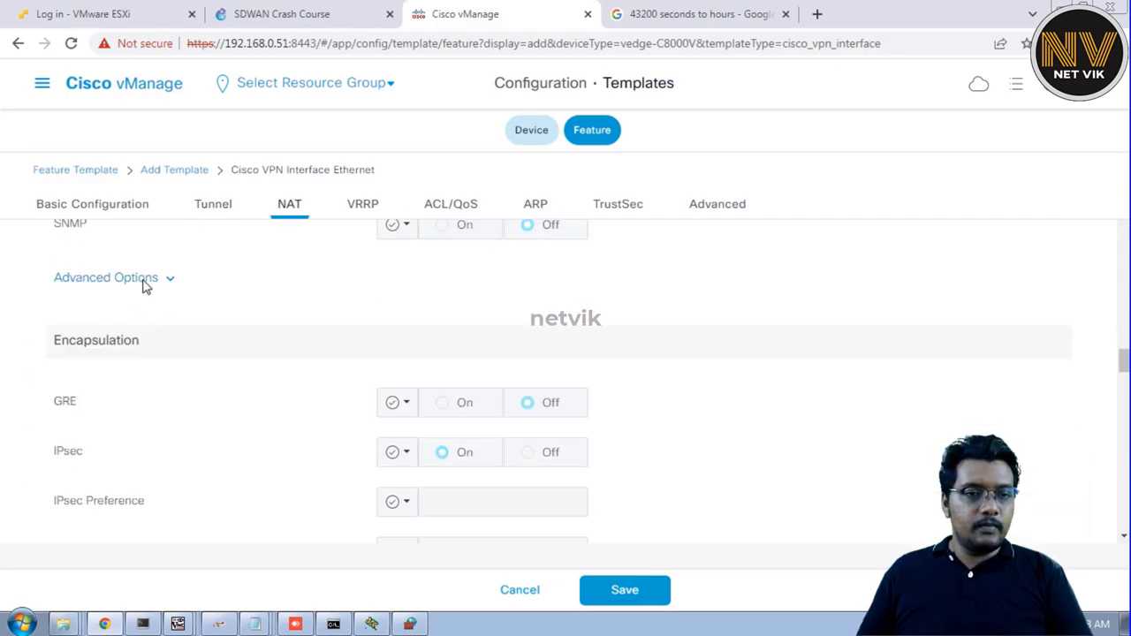
scroll(144, 285, "down", 5)
scroll(226, 342, "up", 3)
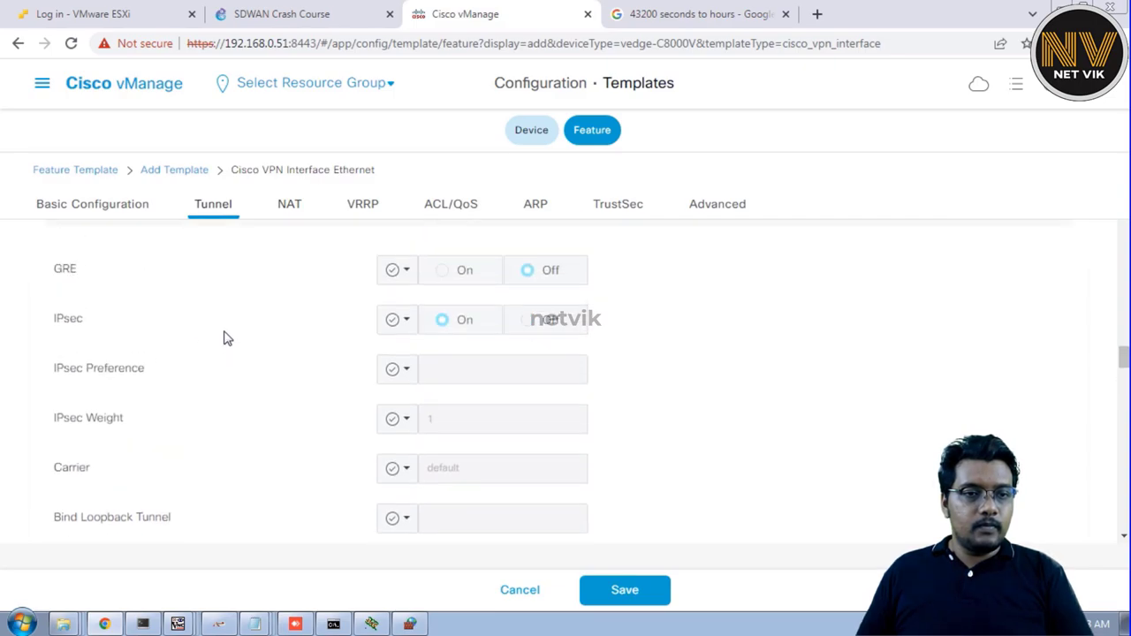
scroll(226, 337, "up", 1)
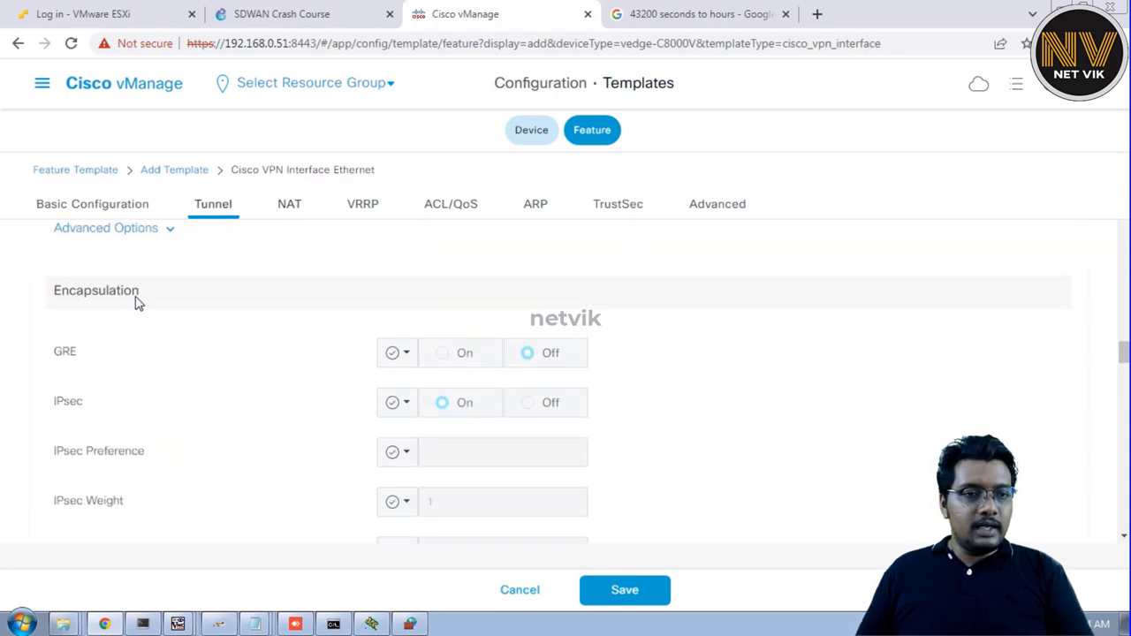
scroll(226, 356, "down", 1)
scroll(224, 356, "down", 1)
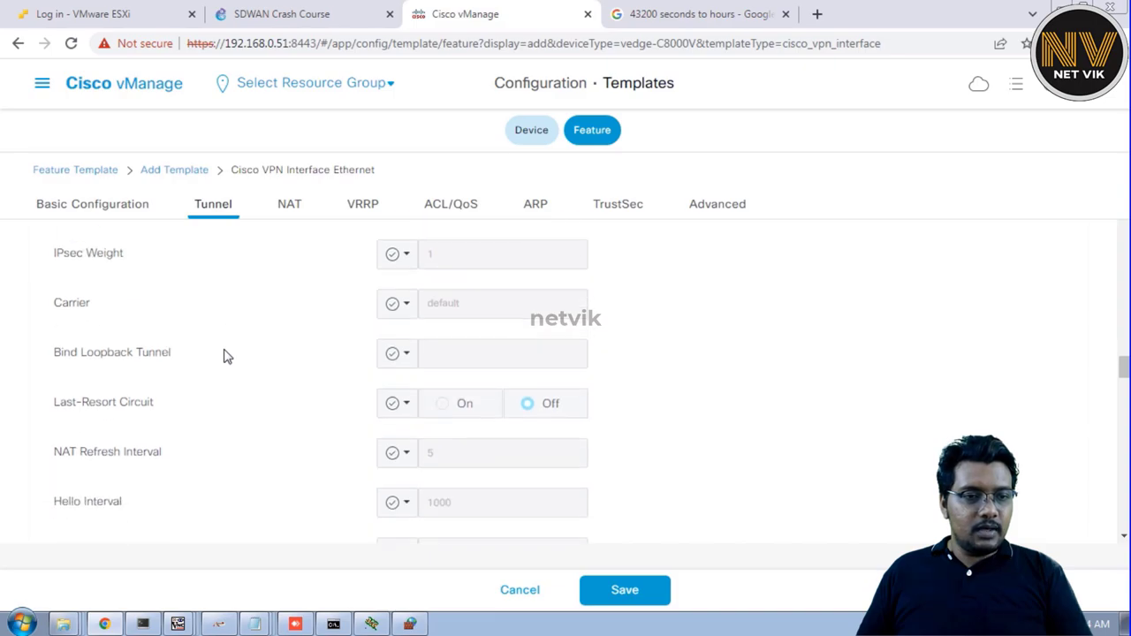
scroll(223, 356, "down", 2)
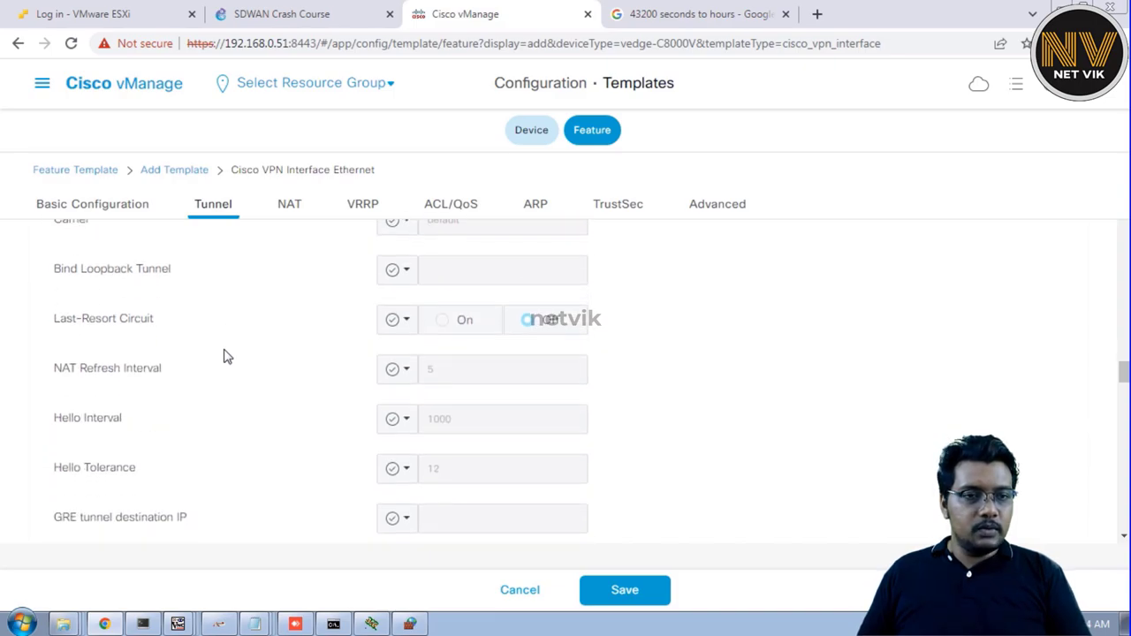
scroll(223, 356, "down", 2)
scroll(217, 364, "up", 1)
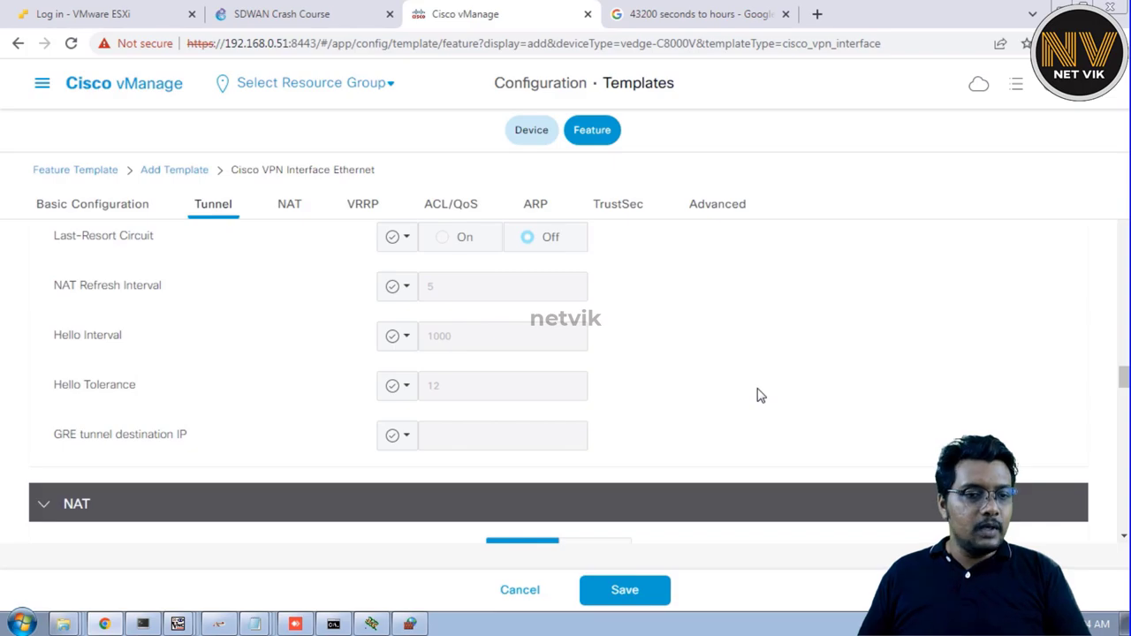
scroll(760, 395, "down", 3)
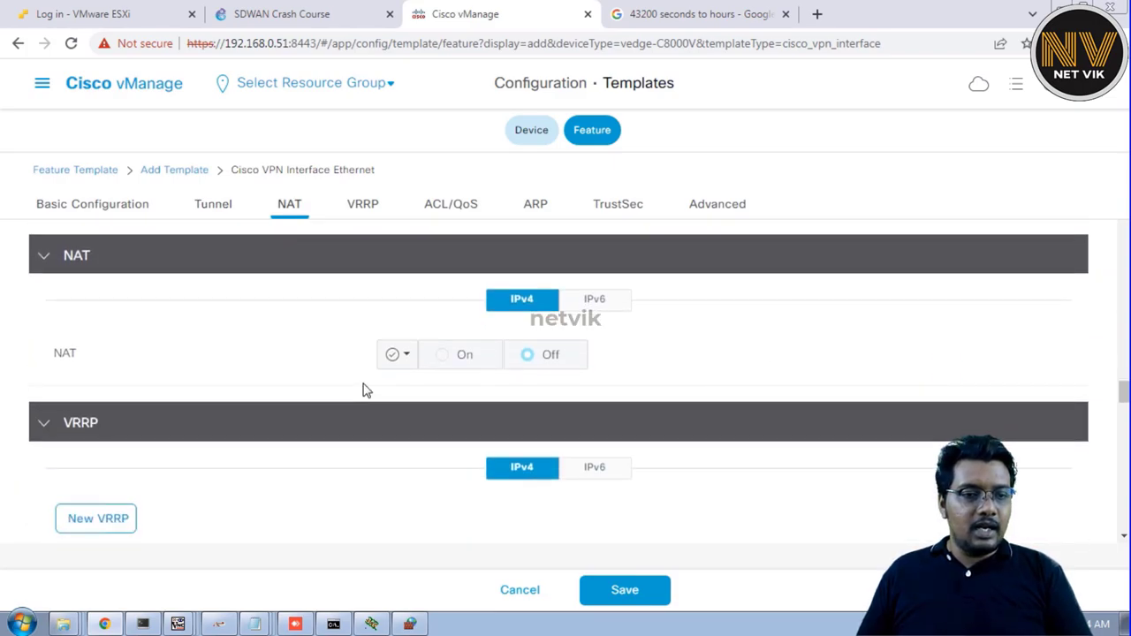
scroll(366, 390, "down", 2)
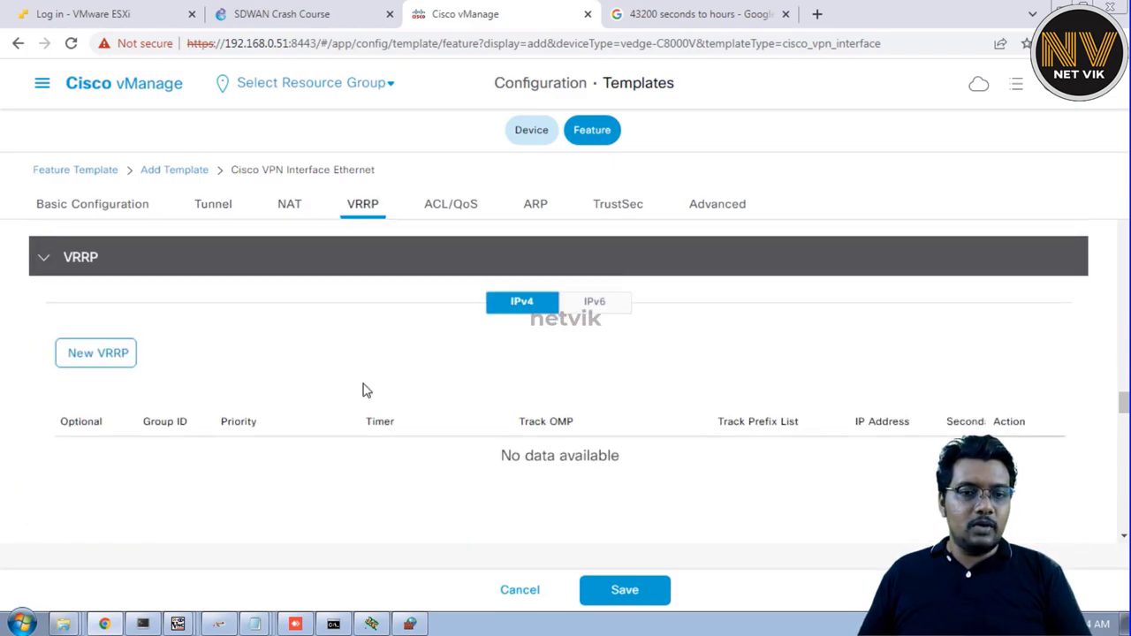
scroll(366, 391, "down", 4)
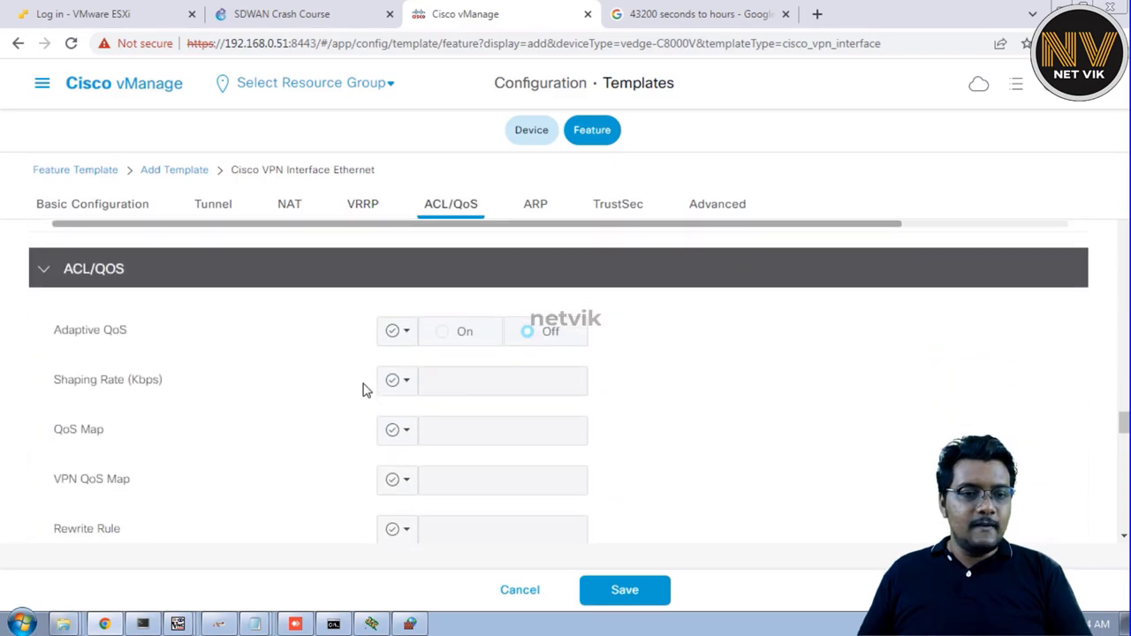
scroll(366, 390, "down", 7)
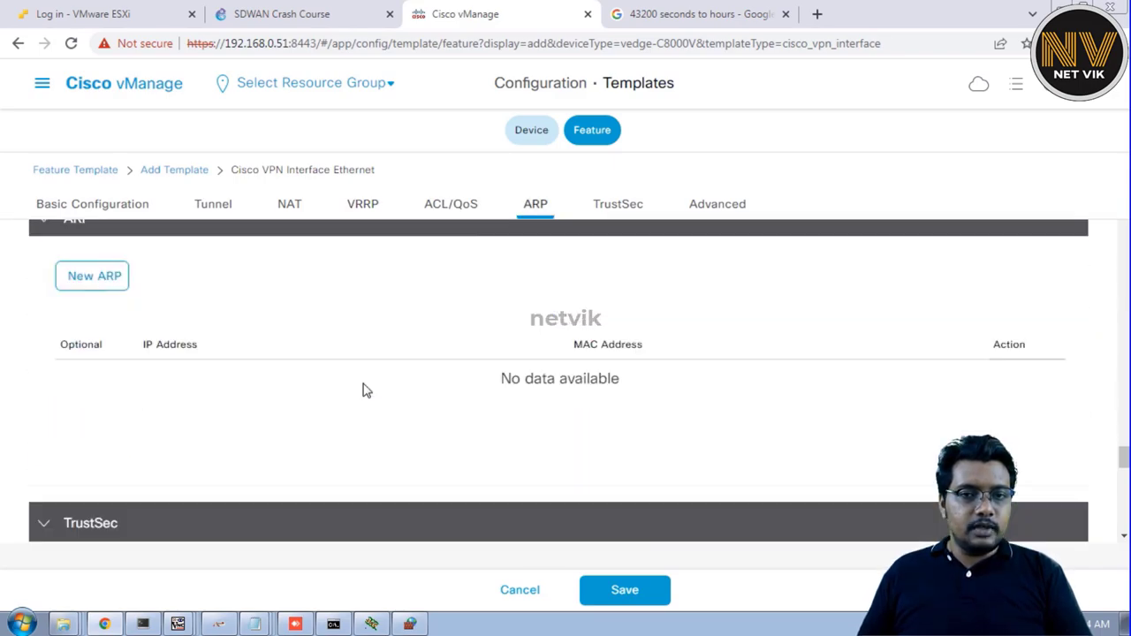
scroll(367, 391, "down", 6)
scroll(367, 390, "down", 1)
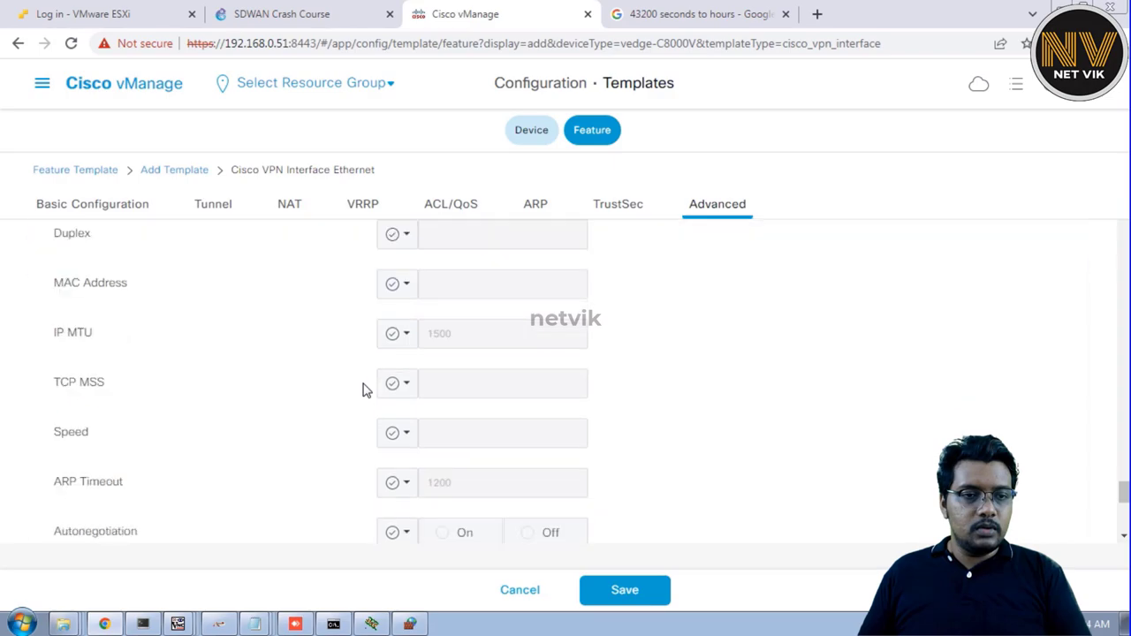
scroll(366, 390, "down", 5)
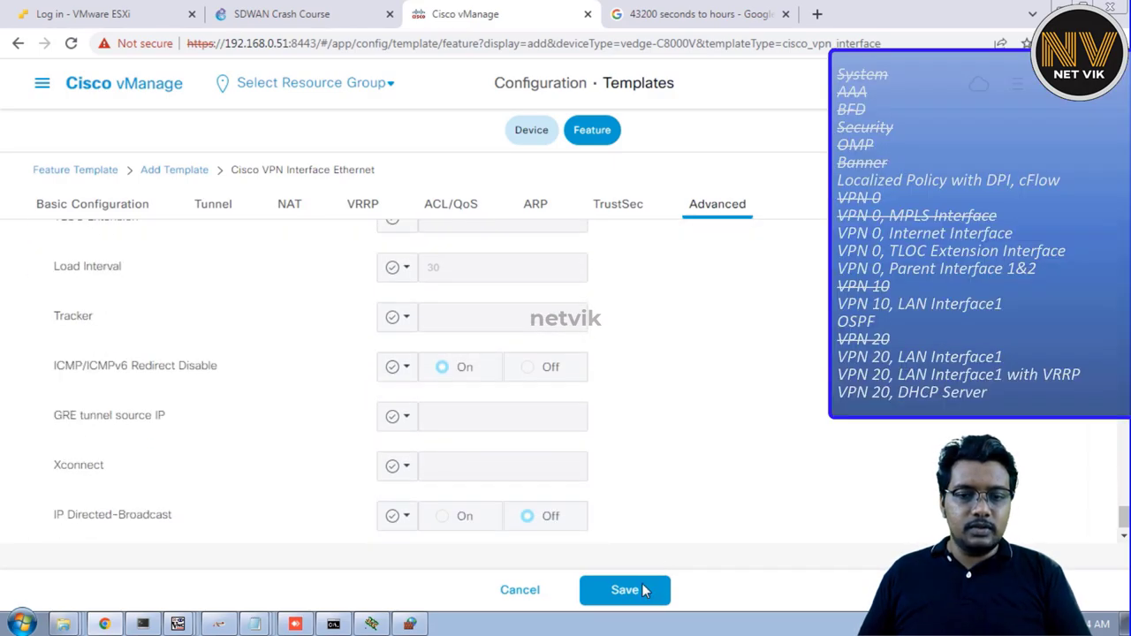
left_click(641, 589)
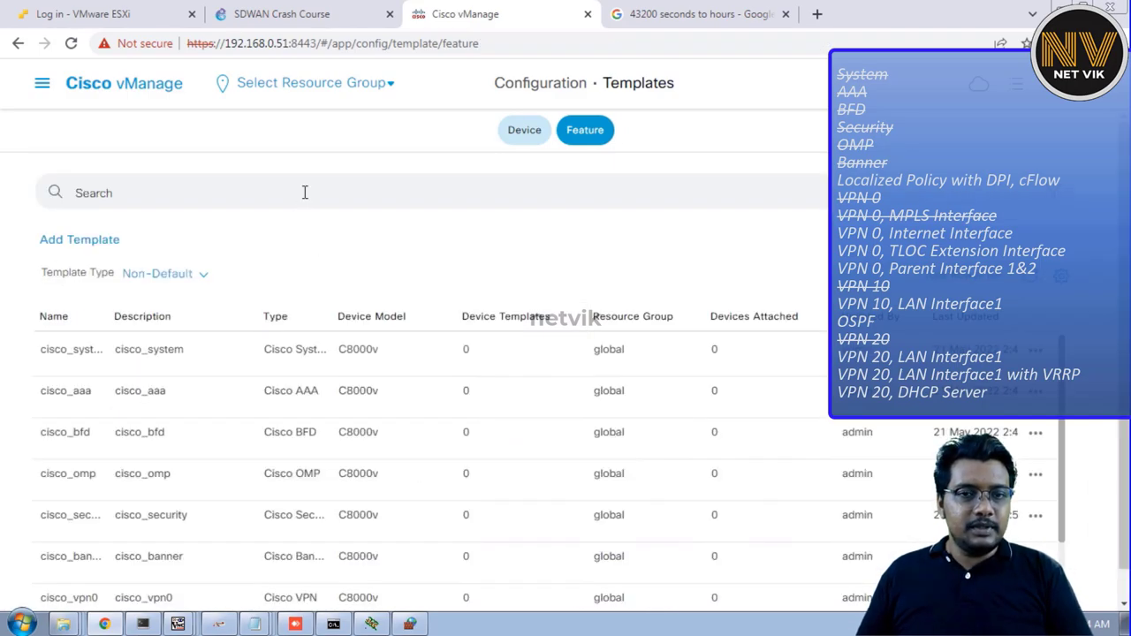
Filter the feature templates by 'mpls' and copy the cisco_vpn0_mpls_int1 template
left_click(303, 191)
type("m")
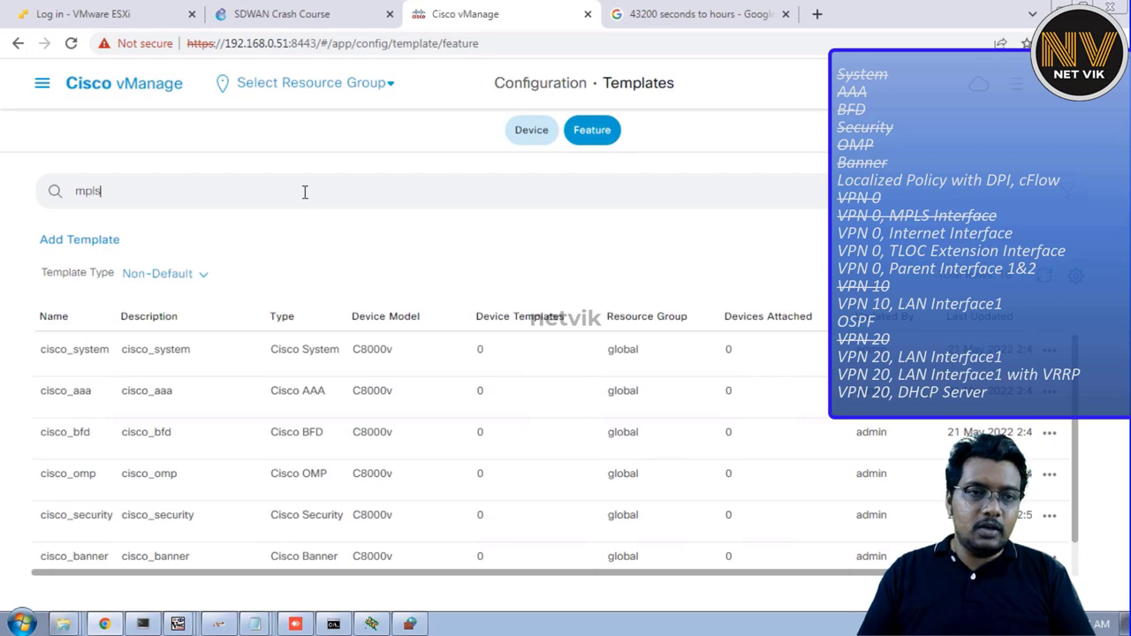
type("pls")
key("Return")
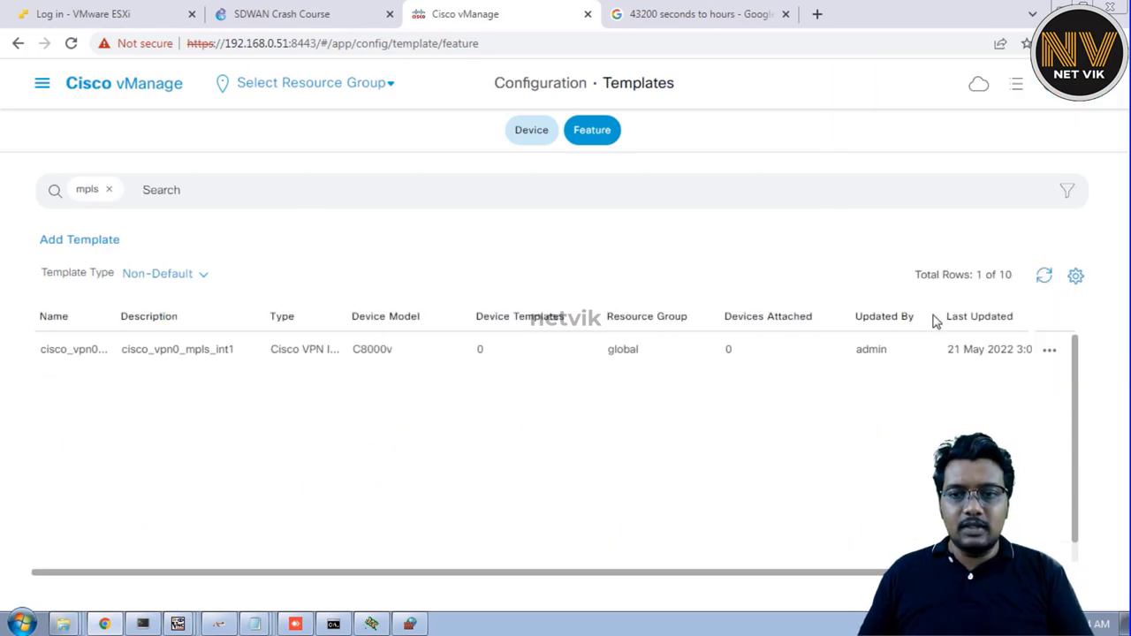
left_click(1050, 351)
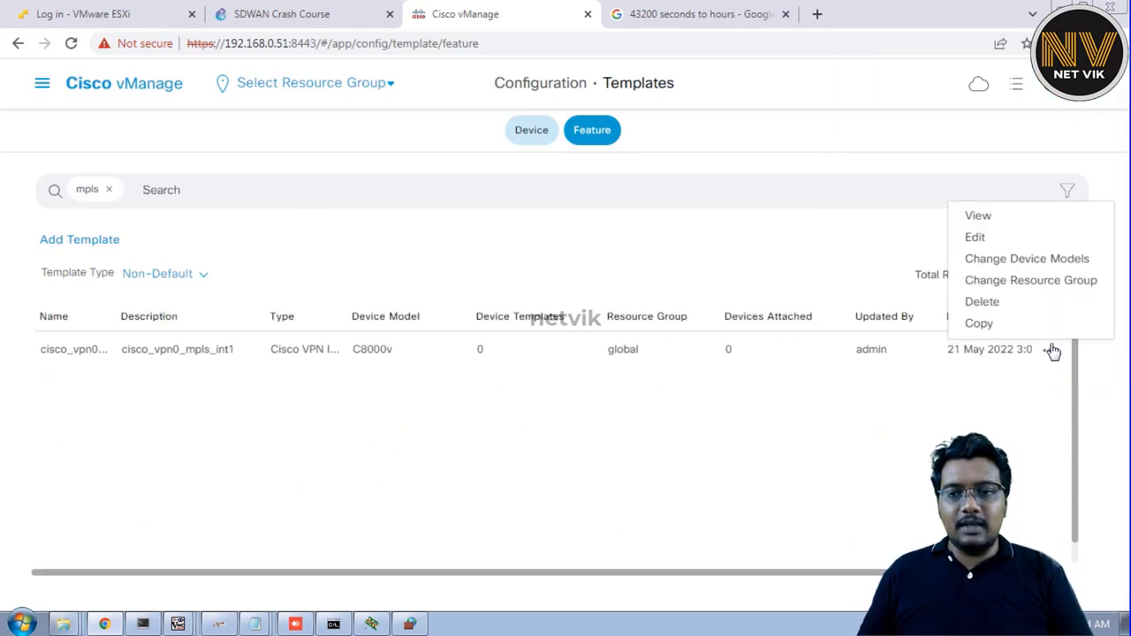
left_click(980, 324)
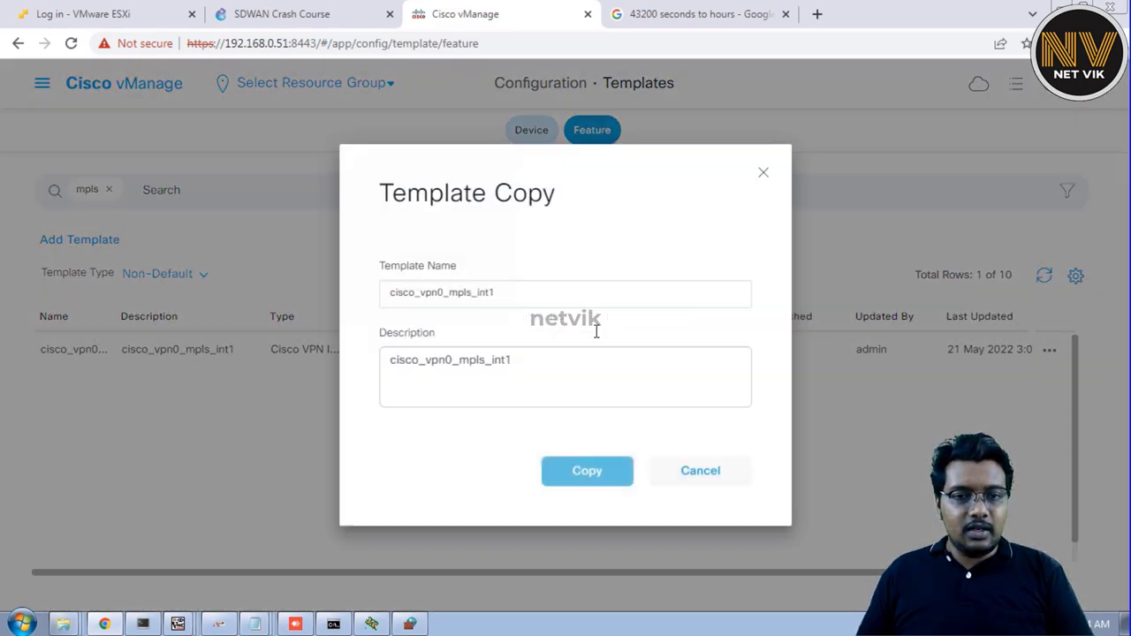
Name the copy cisco_vpn0_int_int1, reuse that name as its description, and create it
left_click(471, 293)
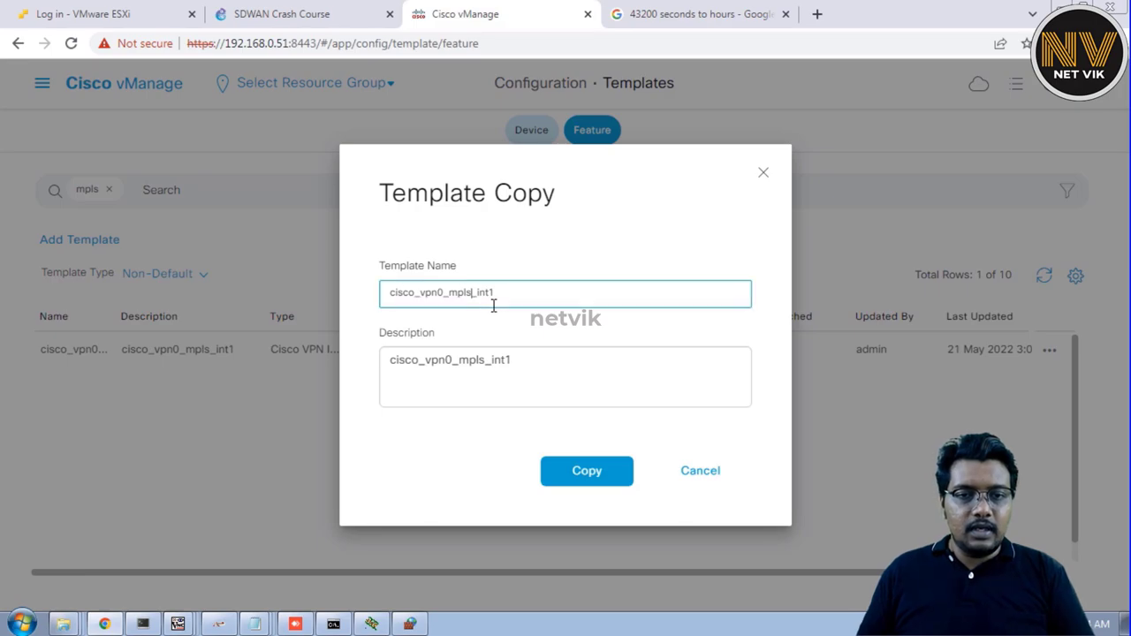
key("BackSpace")
key("BackSpace")
key("BackSpace")
key("BackSpace")
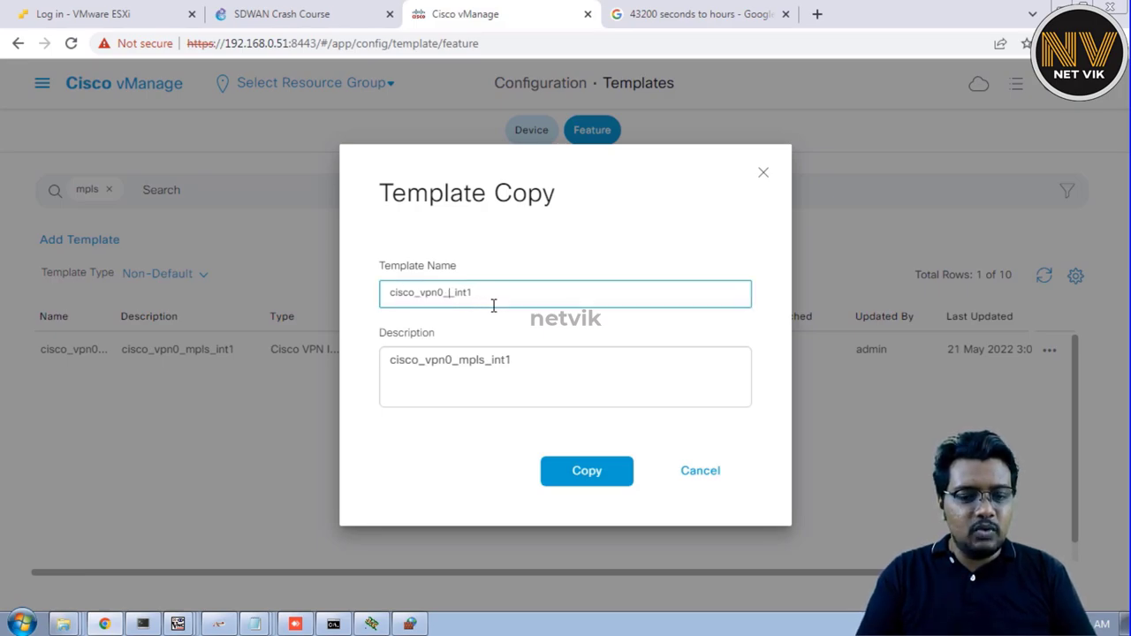
type("int")
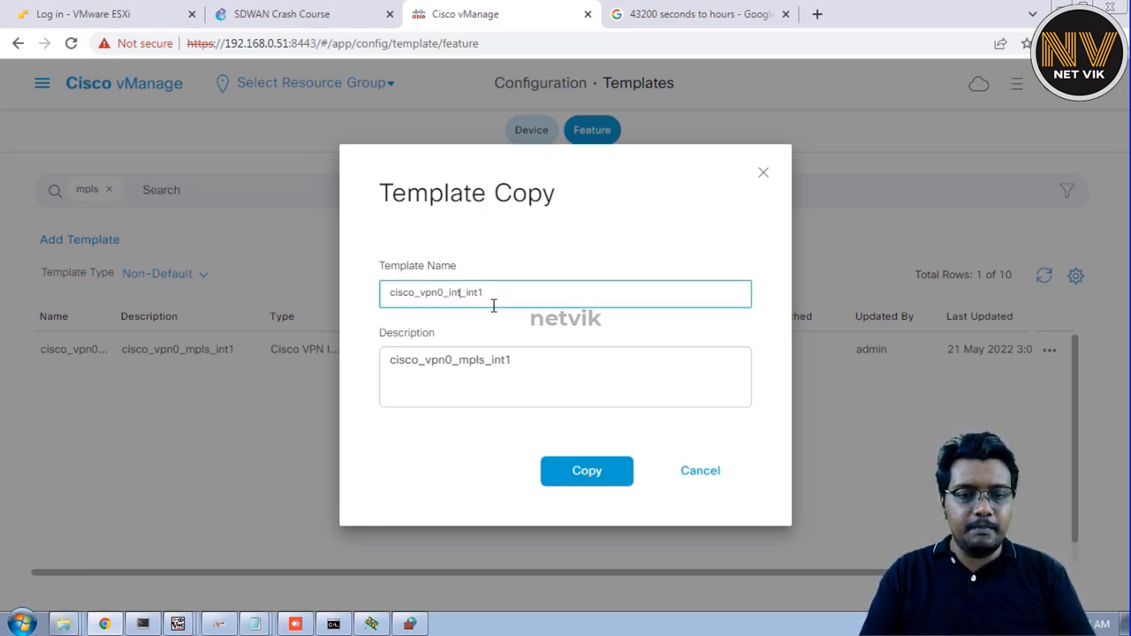
key("ctrl+a")
key("ctrl+c")
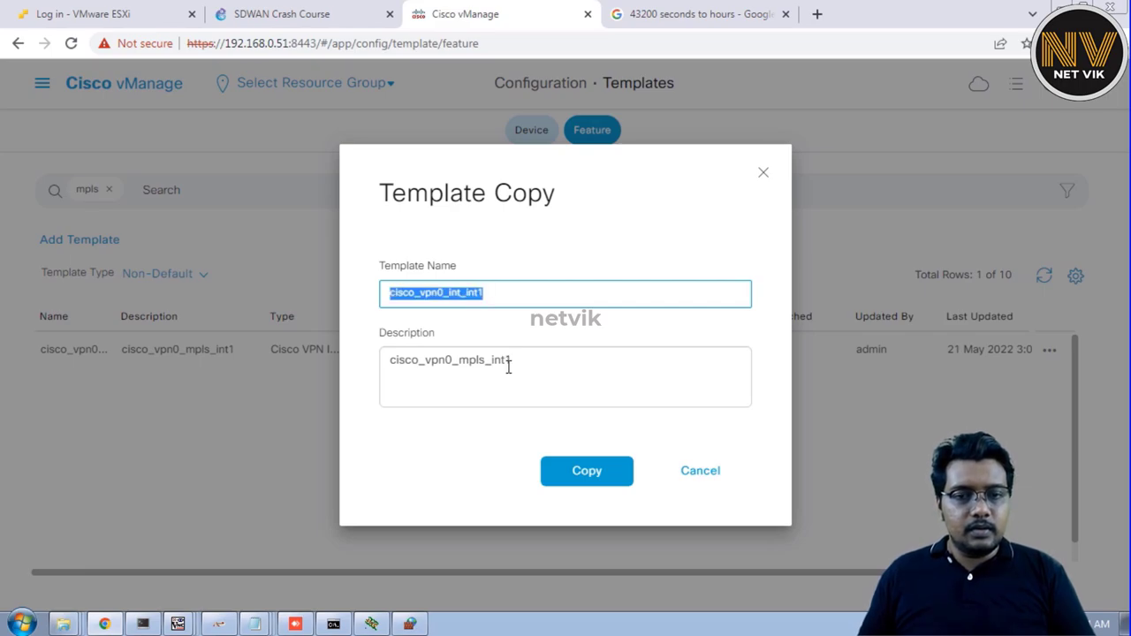
left_click(507, 361)
key("ctrl+a")
key("ctrl+v")
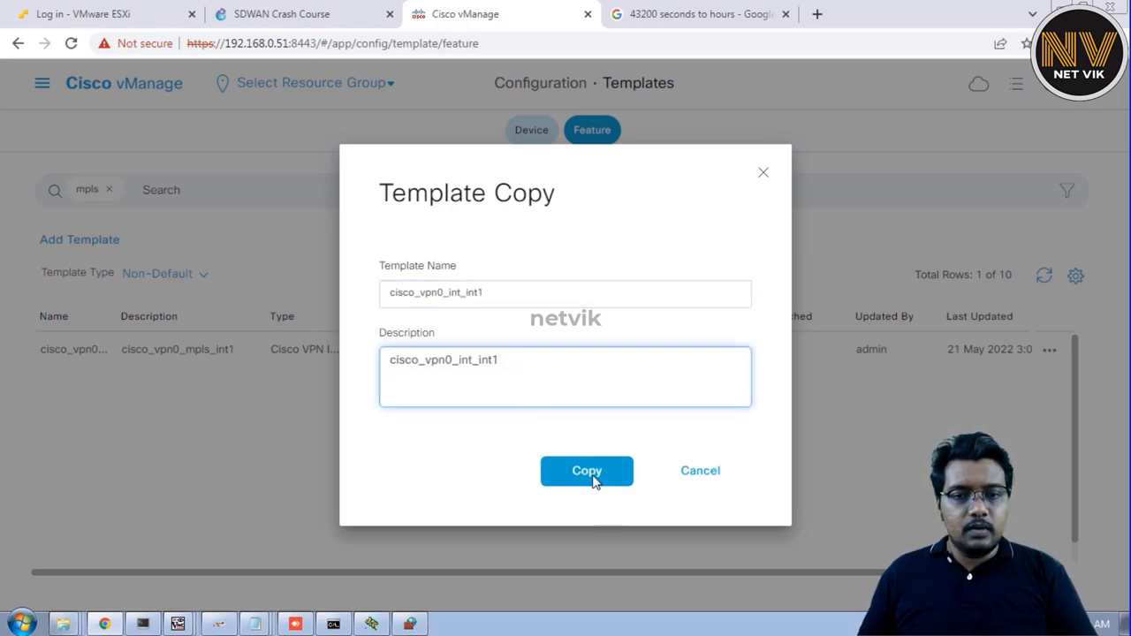
left_click(593, 477)
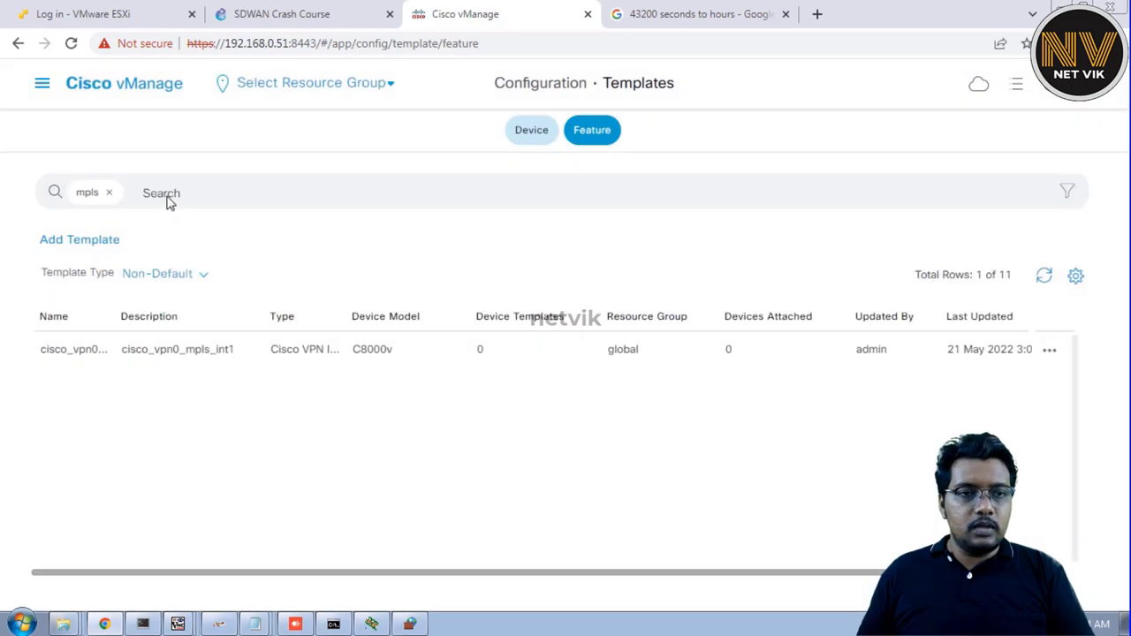
Filter the template list by 'inte' and open cisco_vpn0_int_int1 for editing
left_click(109, 193)
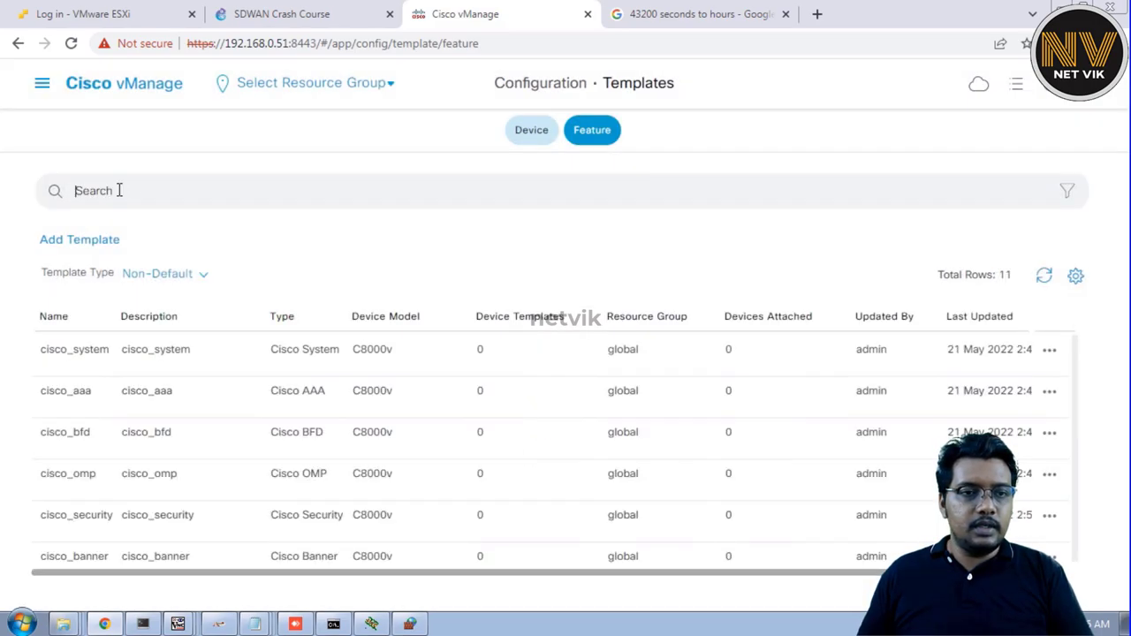
type("inte")
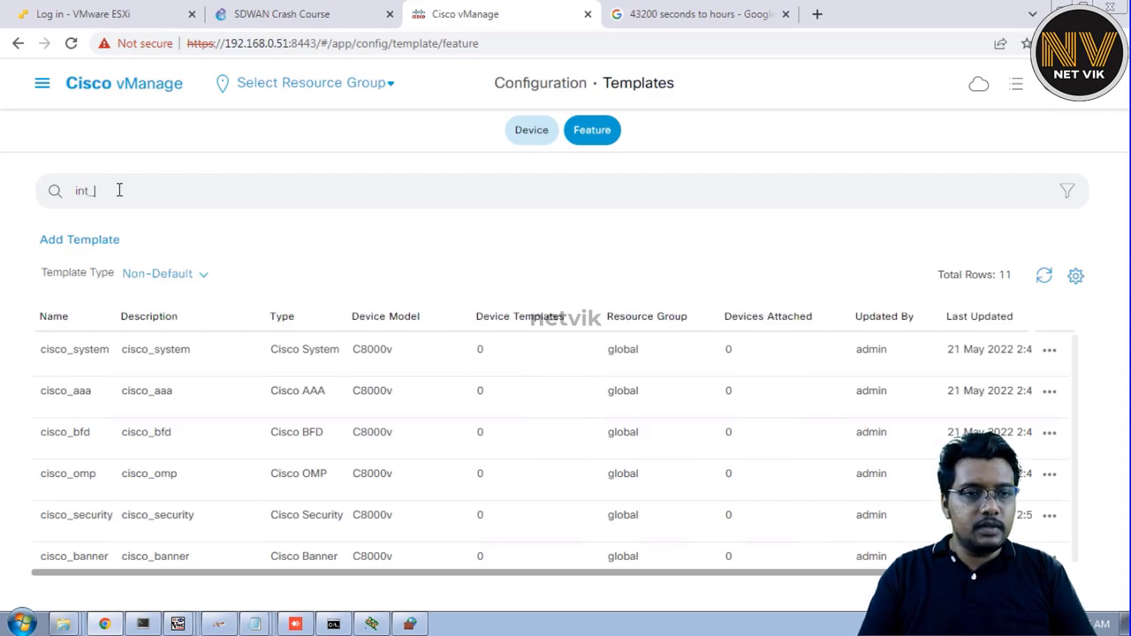
key("Return")
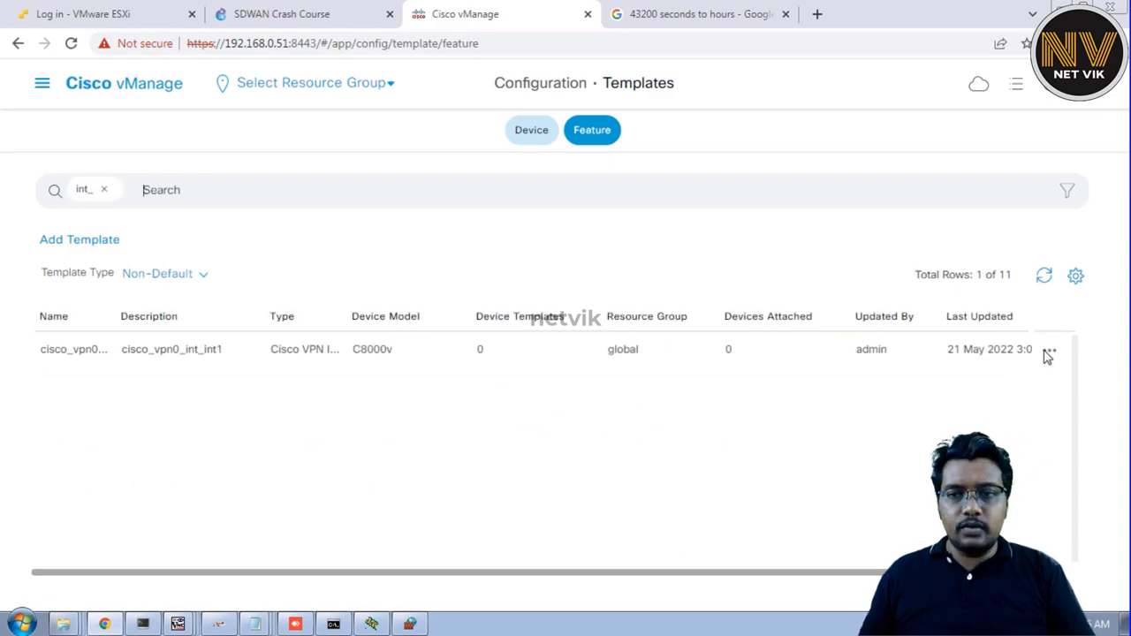
left_click(1049, 351)
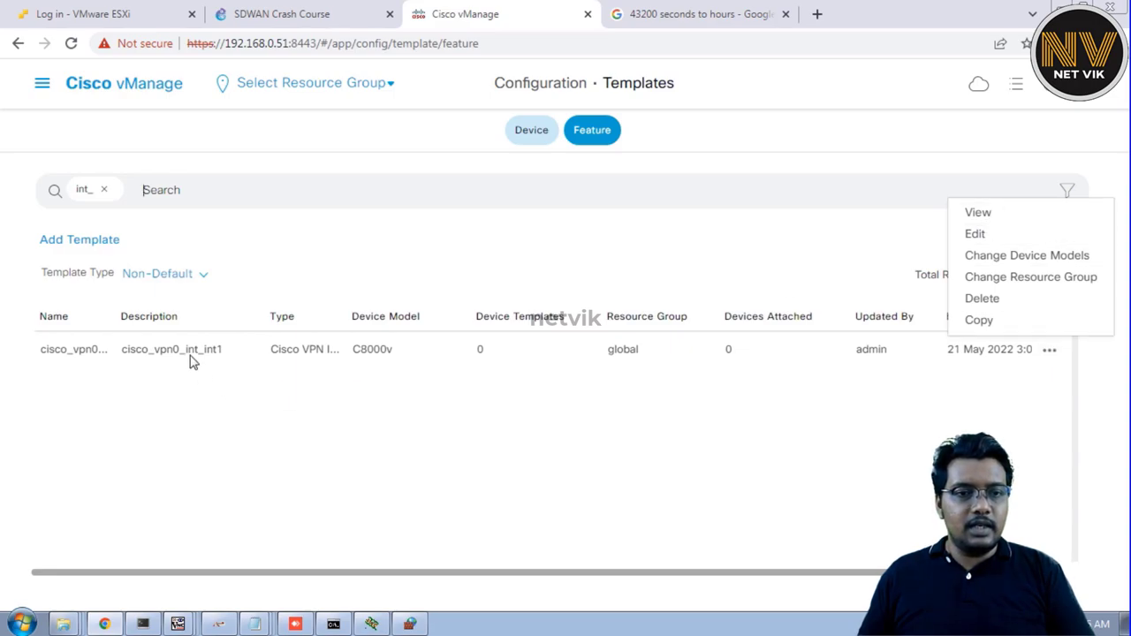
left_click(977, 235)
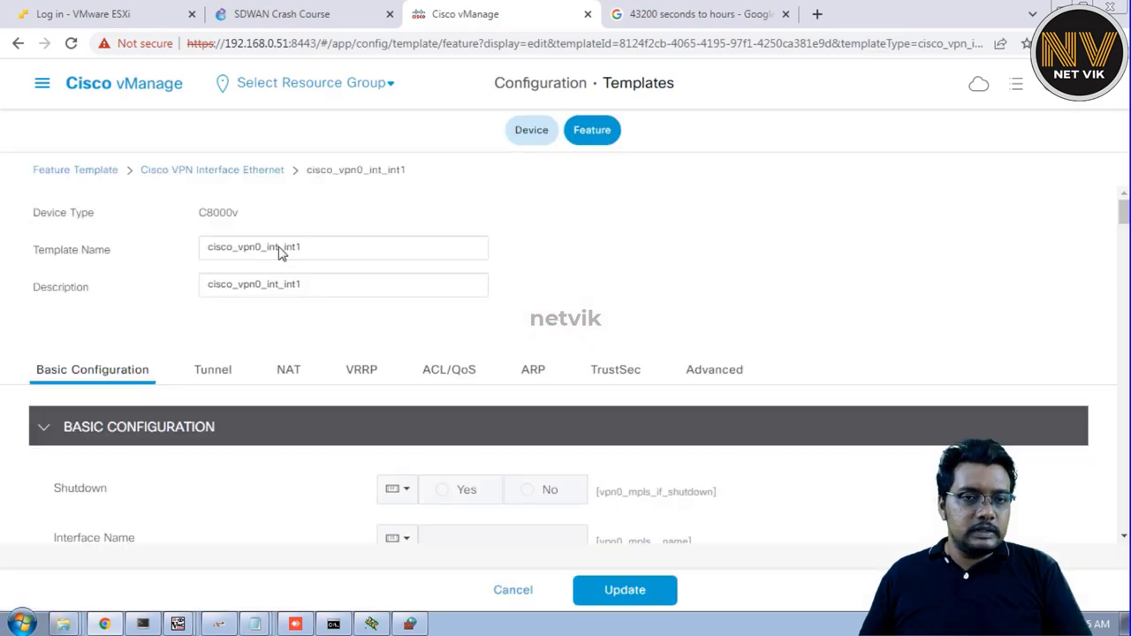
Rename the template to cisco_vpn0_internet_int1 and use that name as its description
left_click(279, 246)
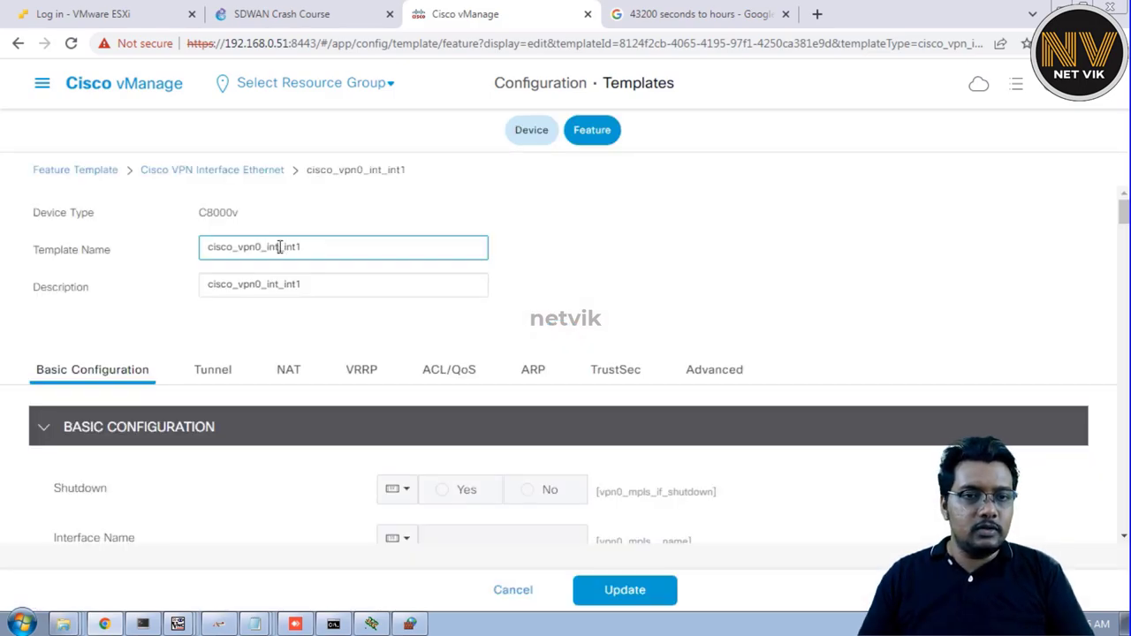
type("ernet")
key("ctrl+a")
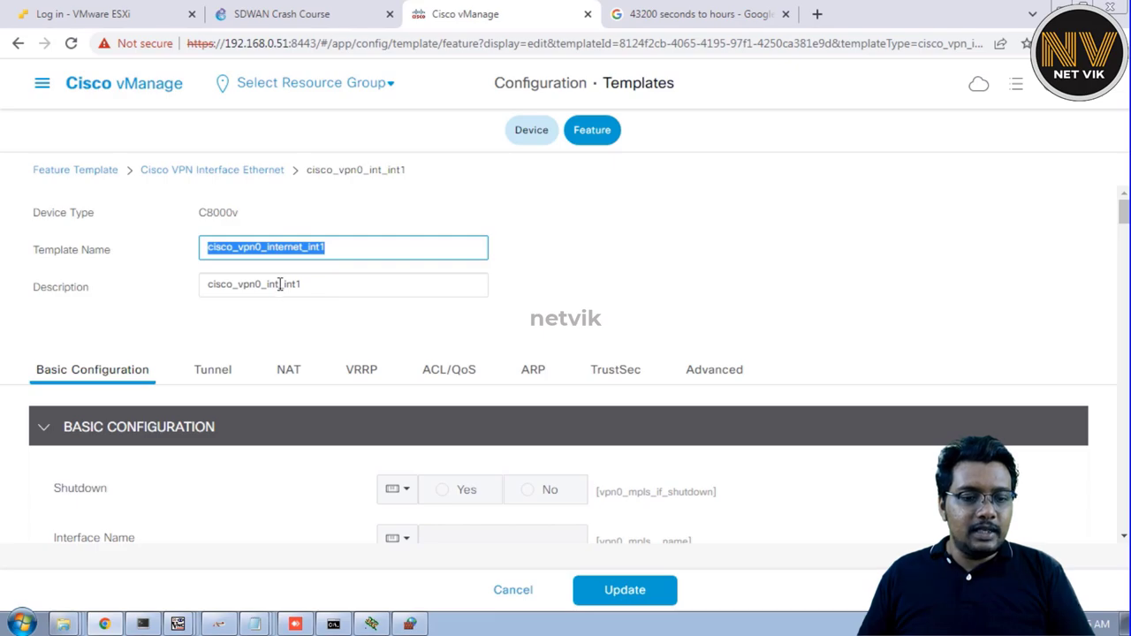
left_click(279, 283)
key("ctrl+a")
key("ctrl+v")
left_click(299, 337)
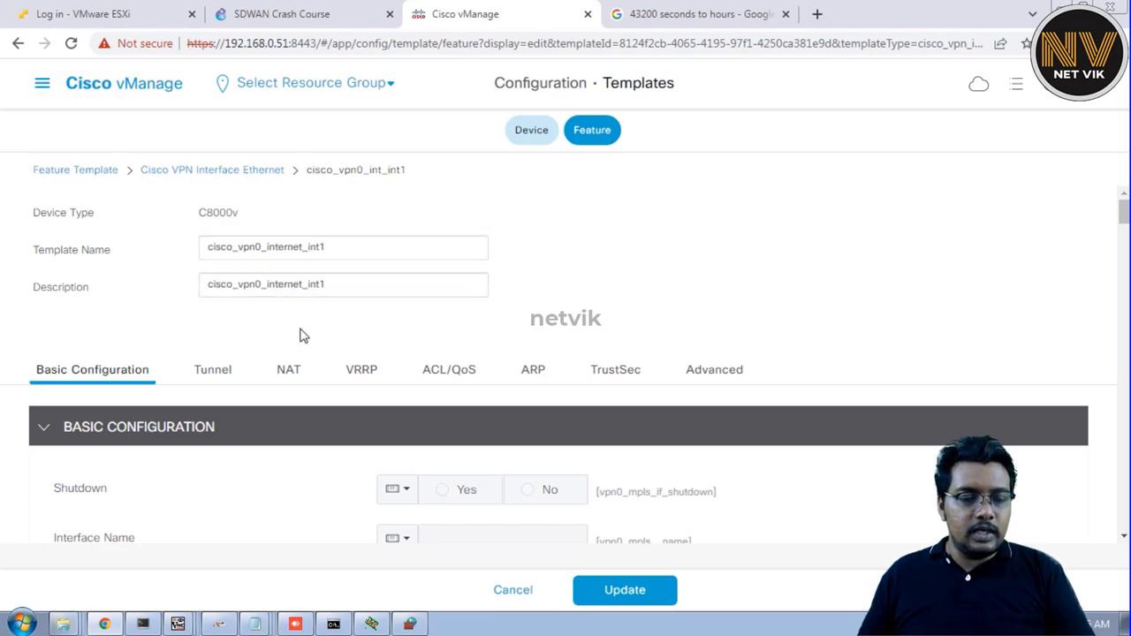
scroll(301, 336, "down", 1)
Make Shutdown and Interface Name device specific, replacing mpls with internet in their keys
scroll(301, 336, "down", 2)
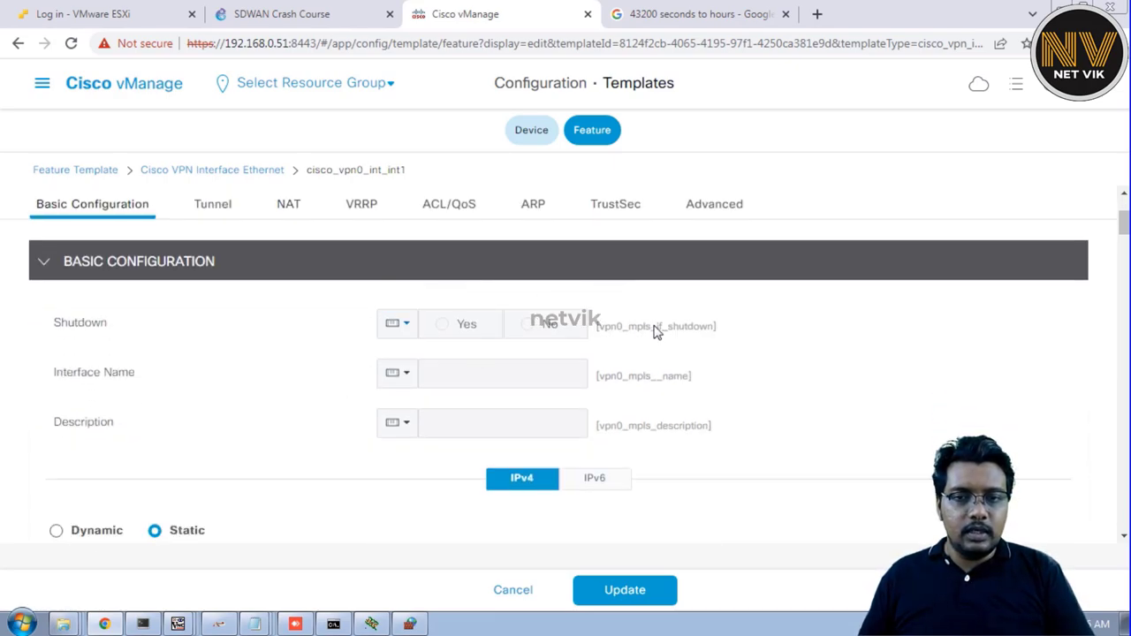
left_click(399, 324)
mouse_move(441, 393)
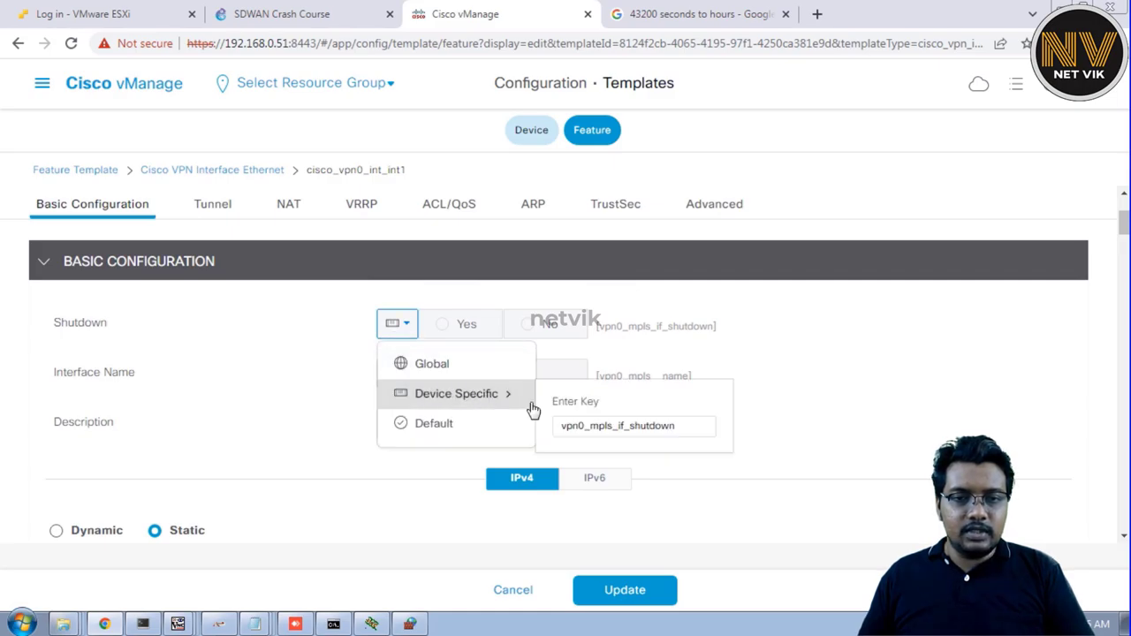
left_click(613, 425)
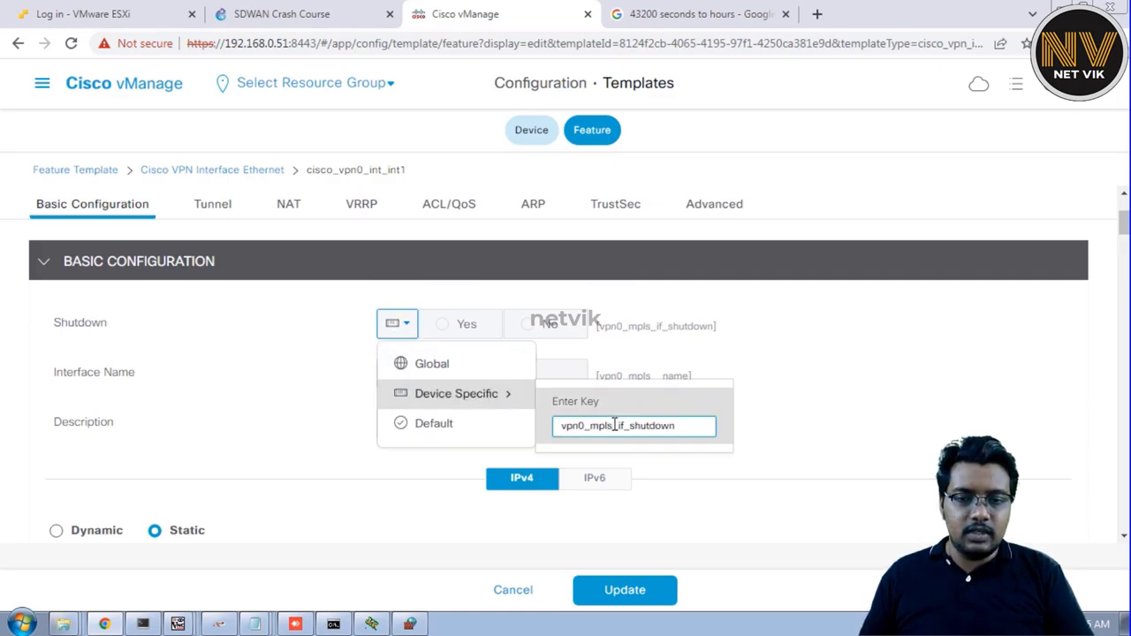
key("BackSpace")
key("BackSpace")
key("BackSpace")
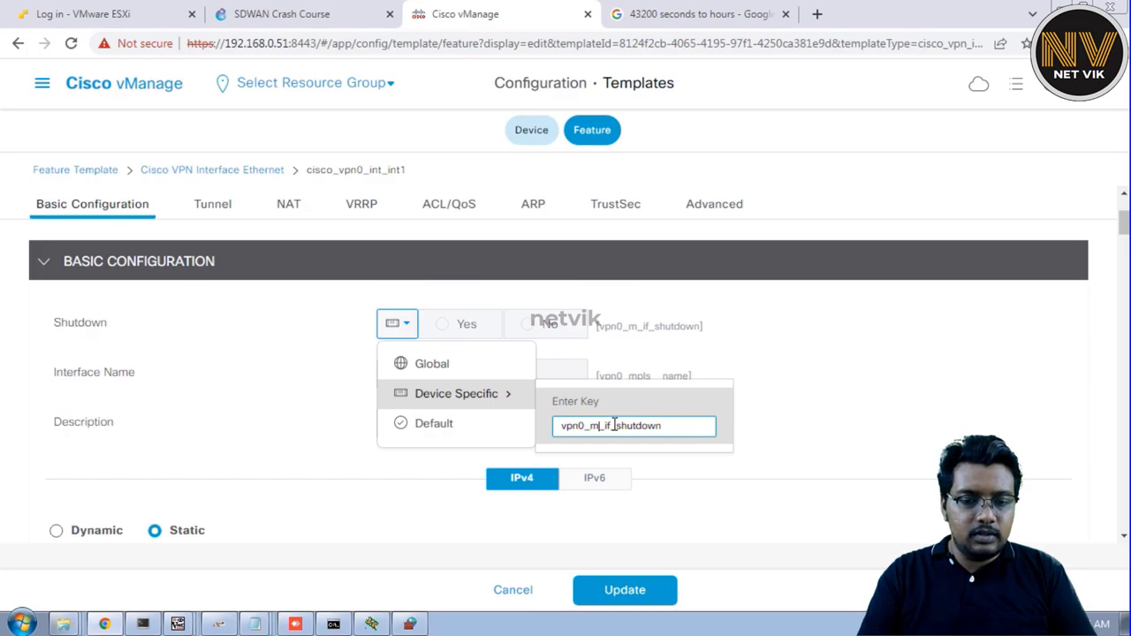
key("BackSpace")
type("iternet")
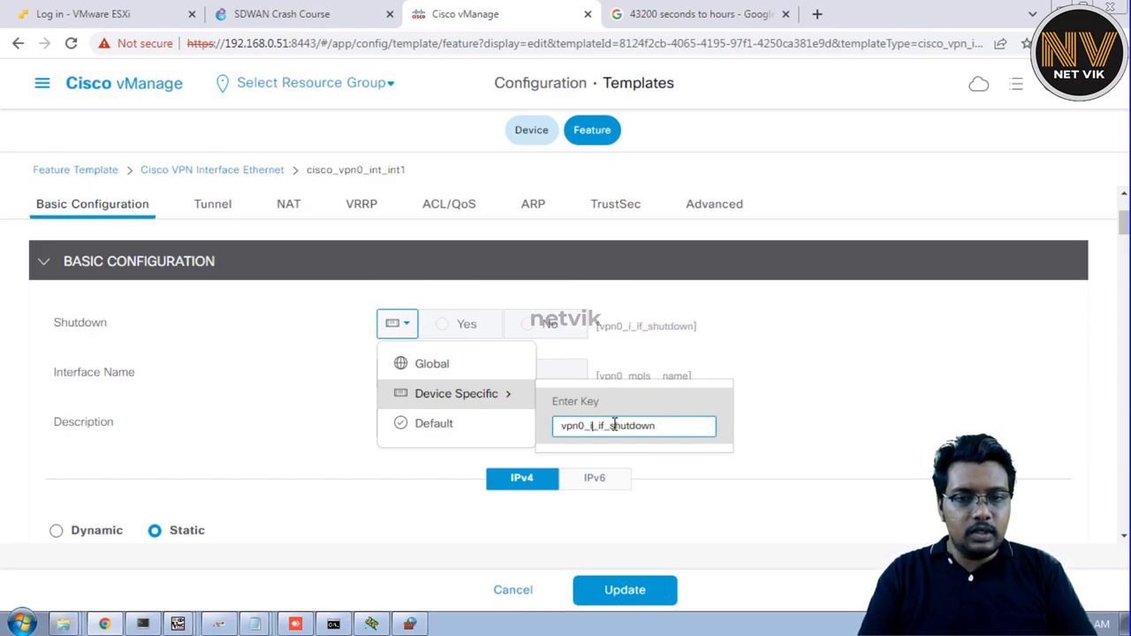
key("shift+Home")
key("ctrl+c")
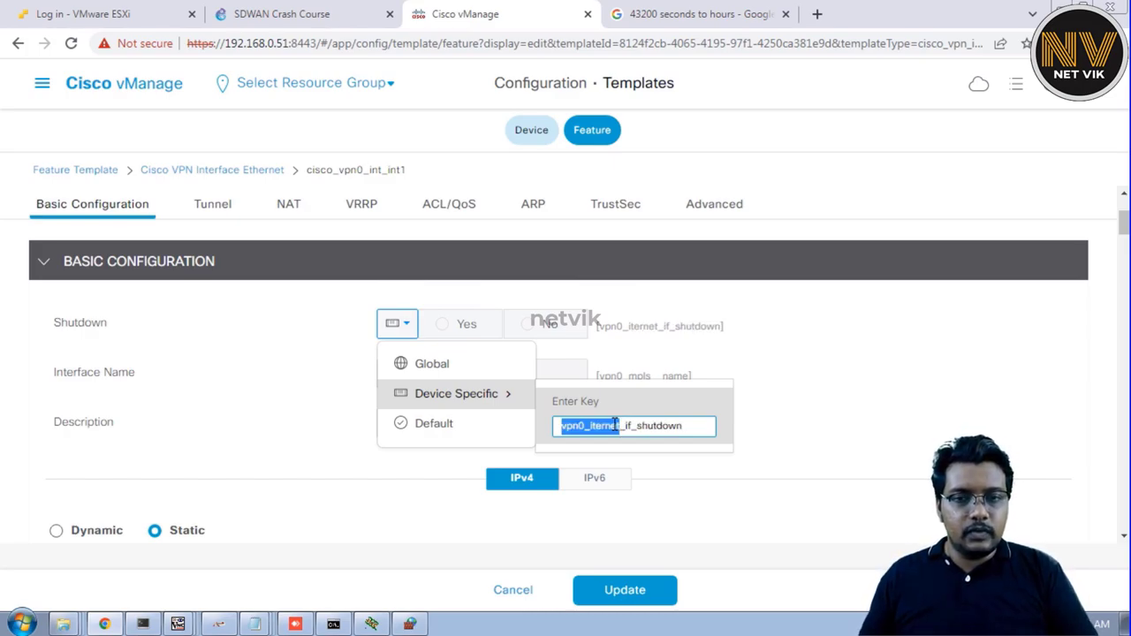
left_click(390, 374)
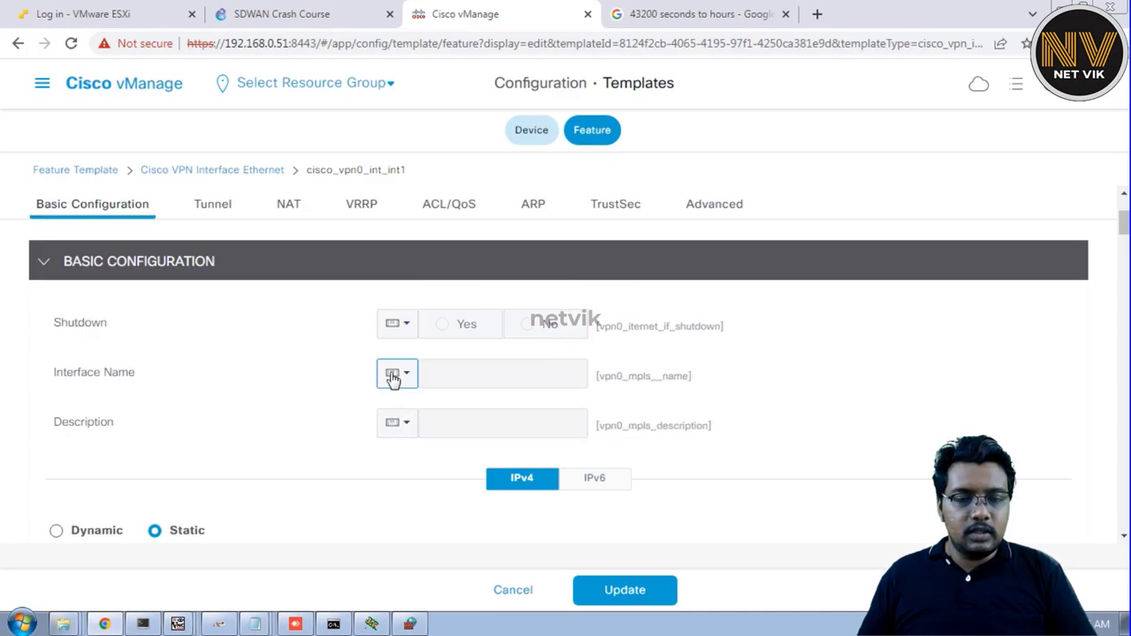
mouse_move(456, 442)
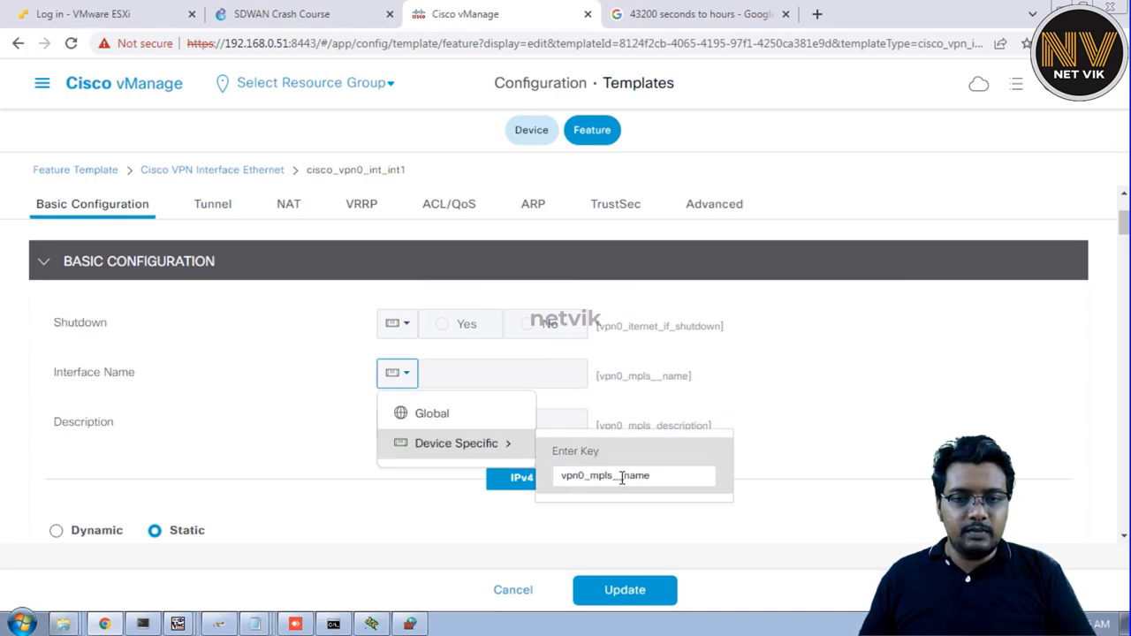
left_click_drag(618, 476, 574, 476)
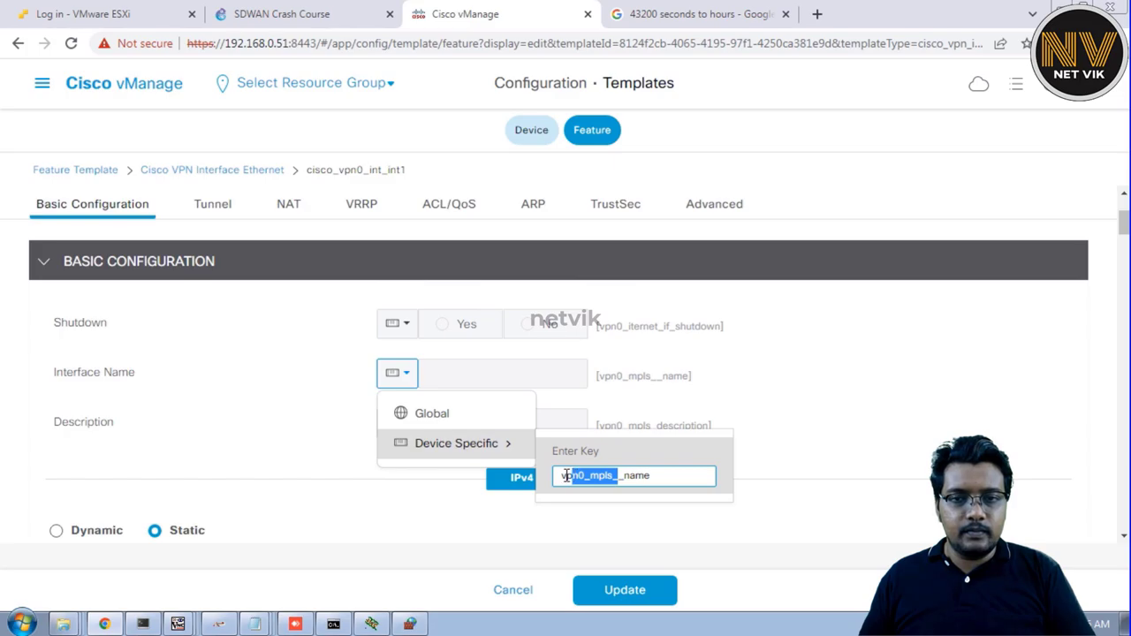
key("ctrl+v")
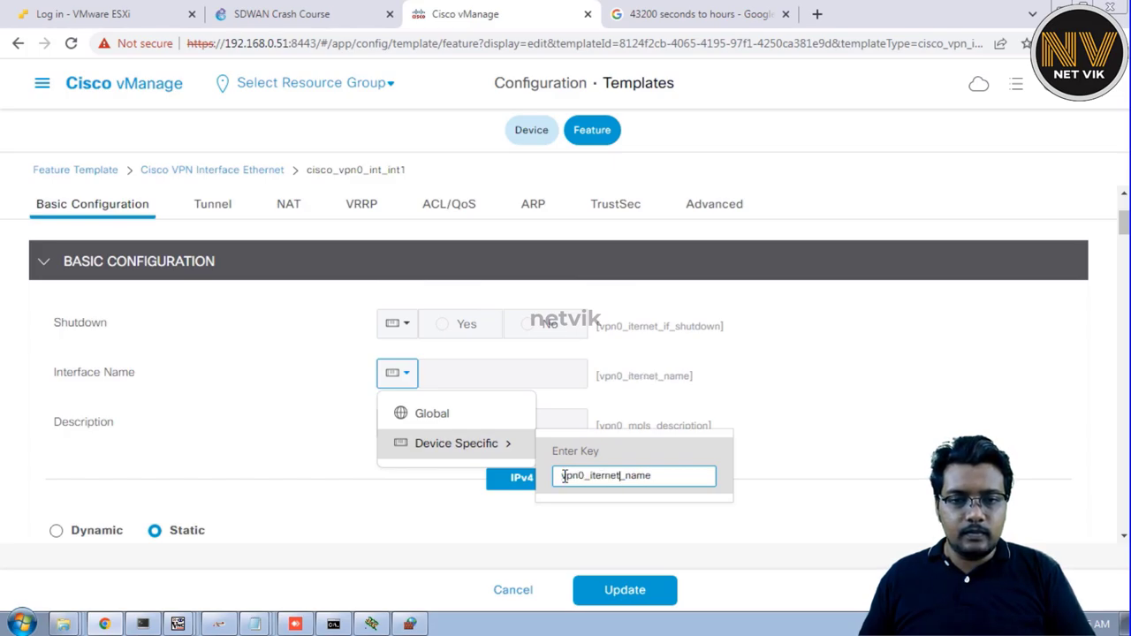
left_click(825, 369)
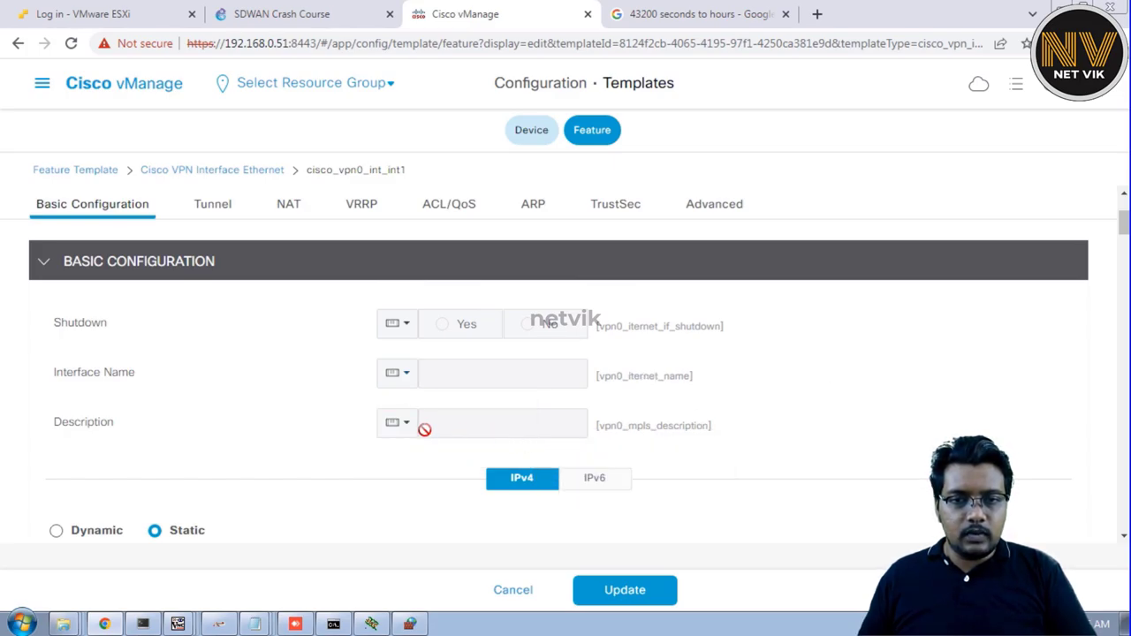
Fix the misspelled 'iternet' prefix in the Shutdown and Interface Name keys
left_click(399, 325)
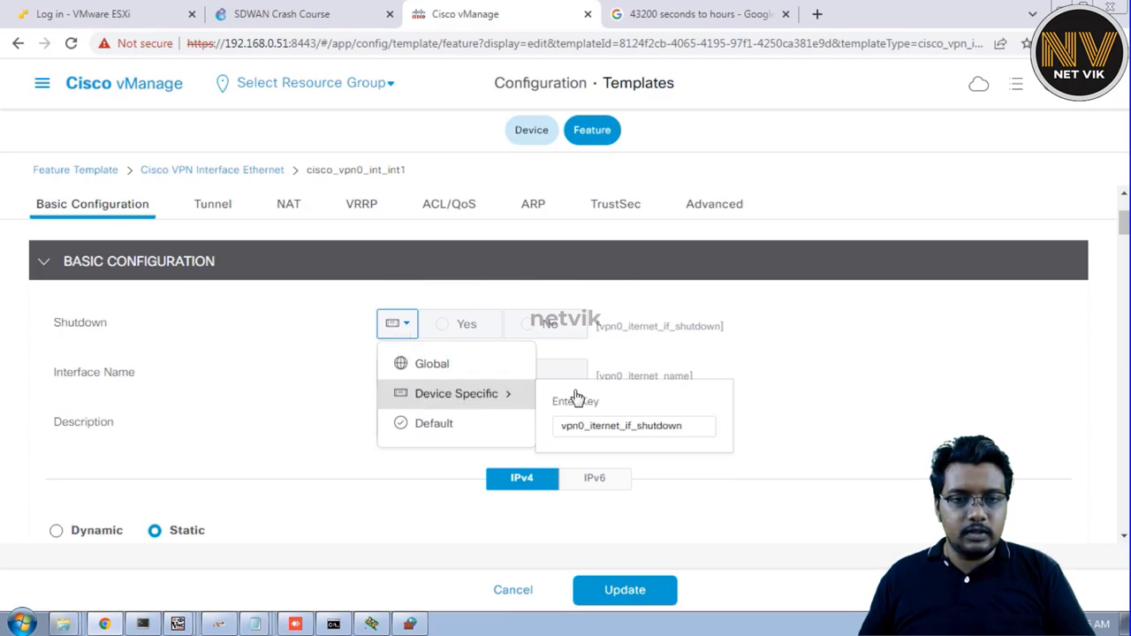
left_click(592, 427)
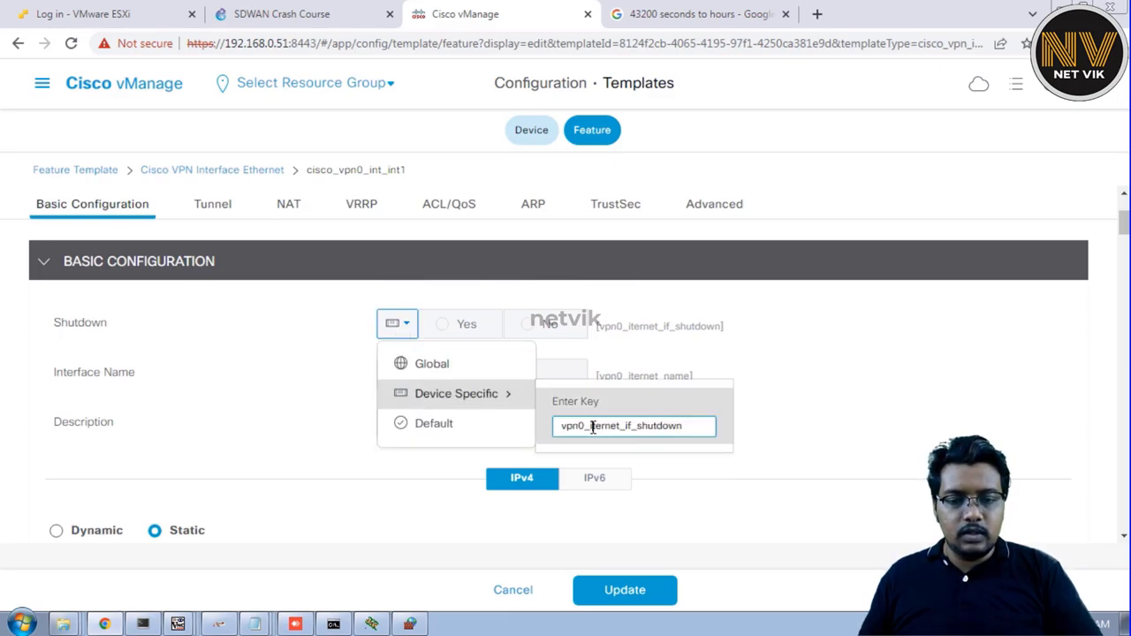
type("n")
left_click_drag(622, 425, 558, 425)
key("ctrl+c")
left_click(433, 395)
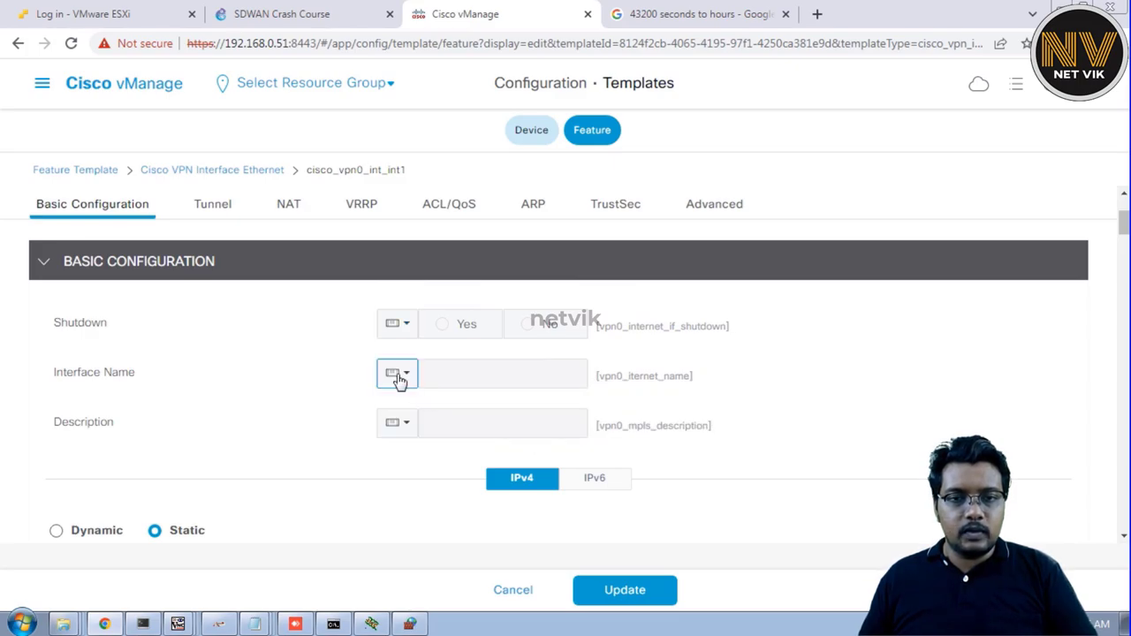
left_click(397, 372)
mouse_move(497, 454)
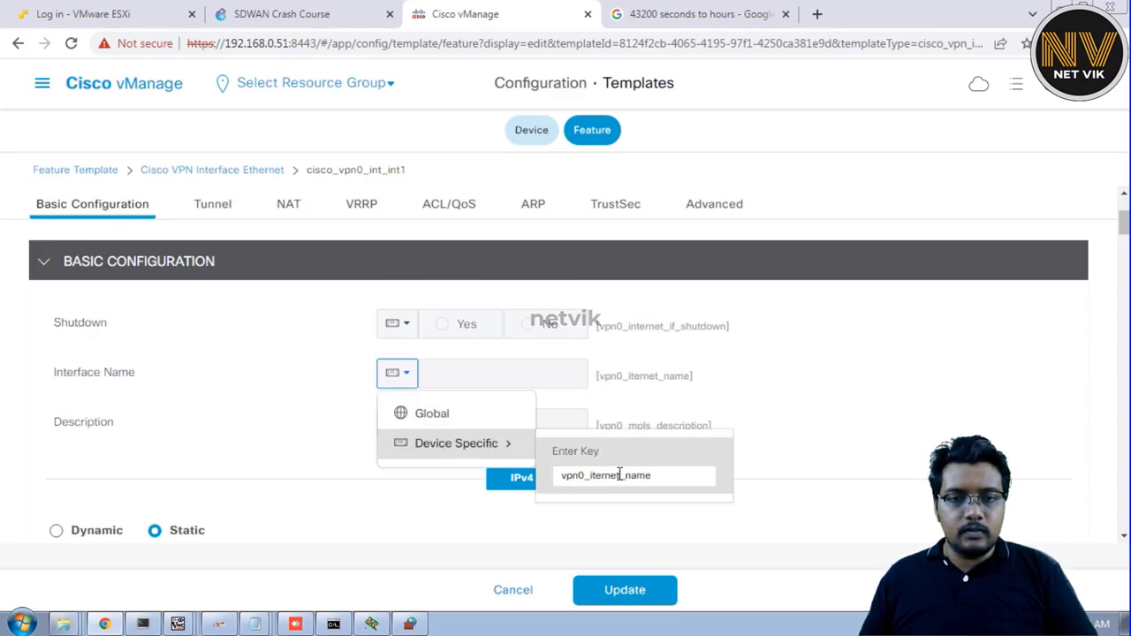
left_click_drag(620, 475, 560, 476)
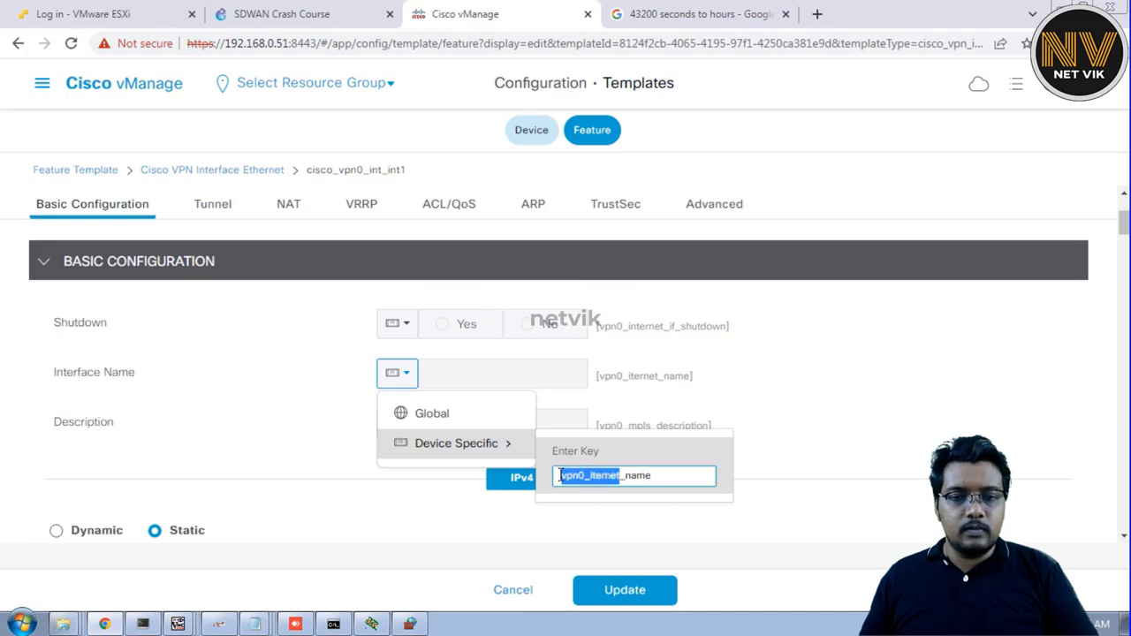
left_click(757, 361)
Make Description device specific with key vpn0_internet_description
scroll(530, 353, "down", 1)
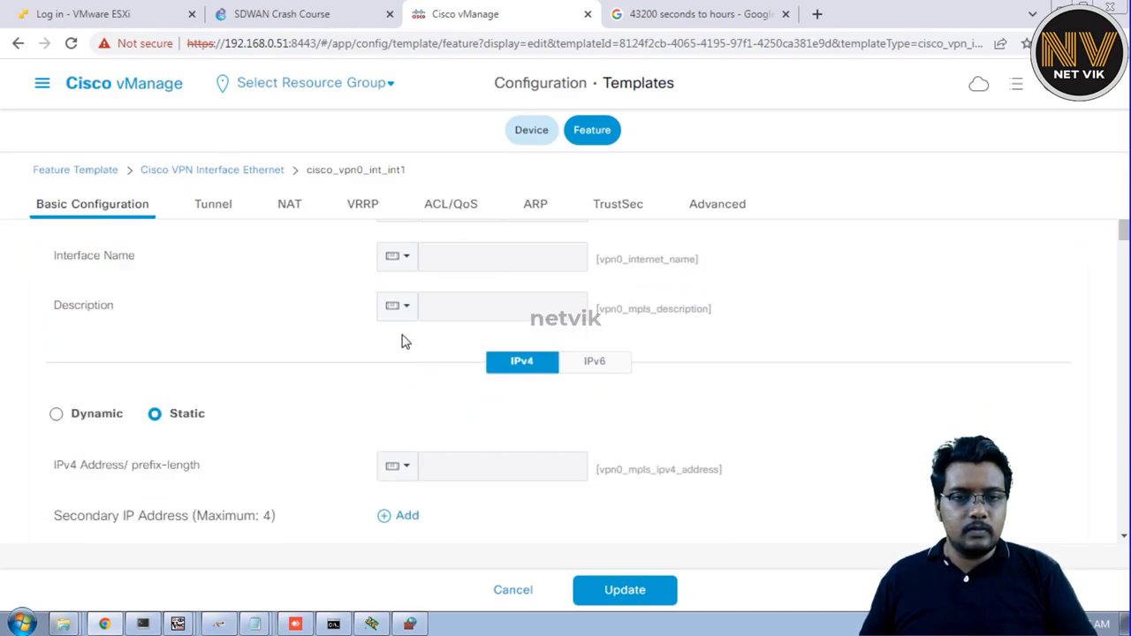
left_click(399, 311)
mouse_move(454, 379)
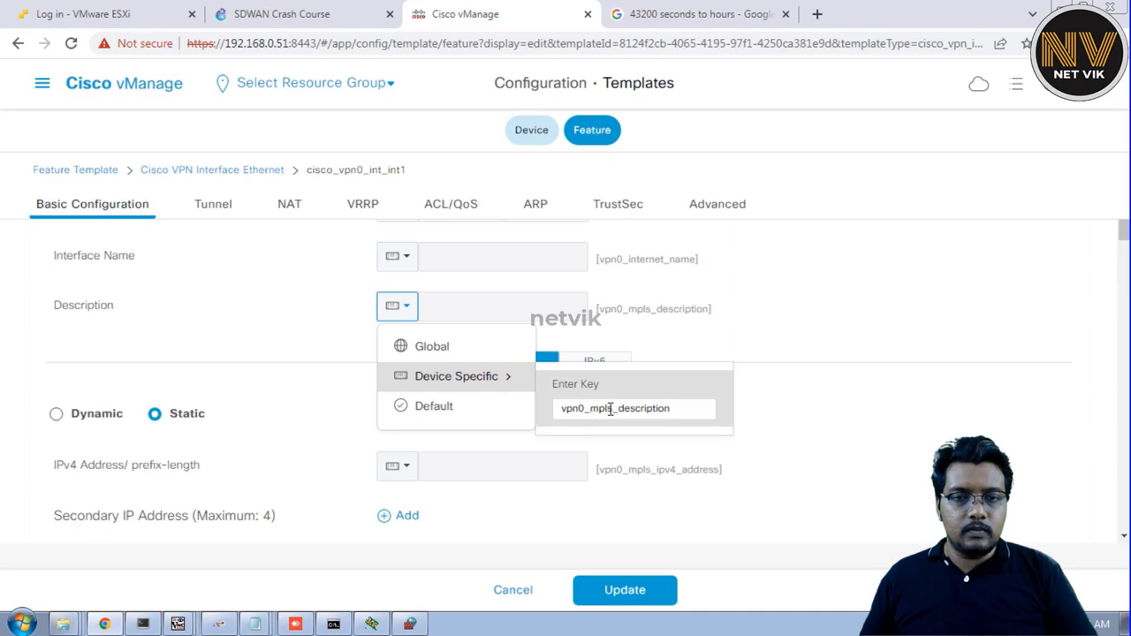
left_click_drag(613, 408, 558, 408)
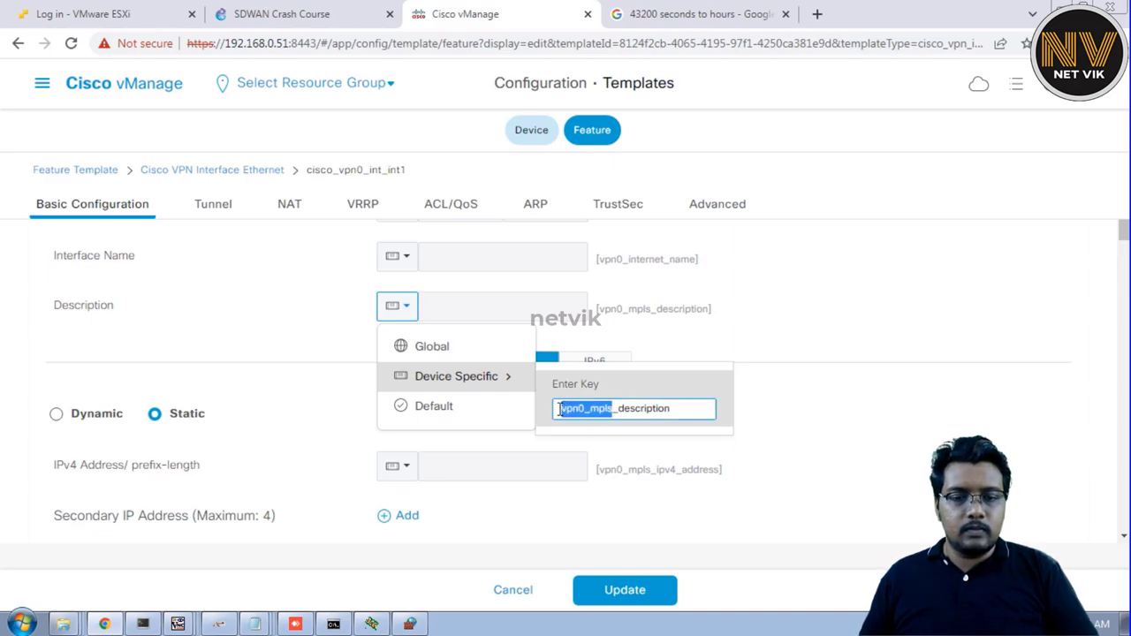
key("ctrl+v")
left_click(733, 313)
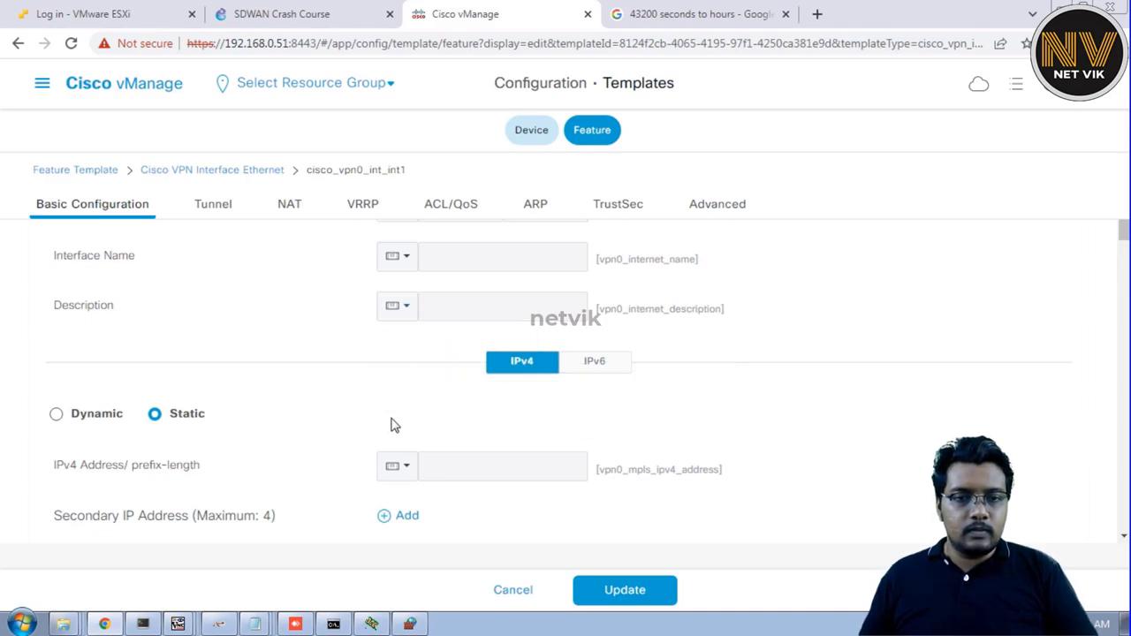
Make IPv4 Address device specific with key vpn0_internet_ipv4_address
scroll(394, 425, "down", 1)
left_click(397, 384)
mouse_move(448, 451)
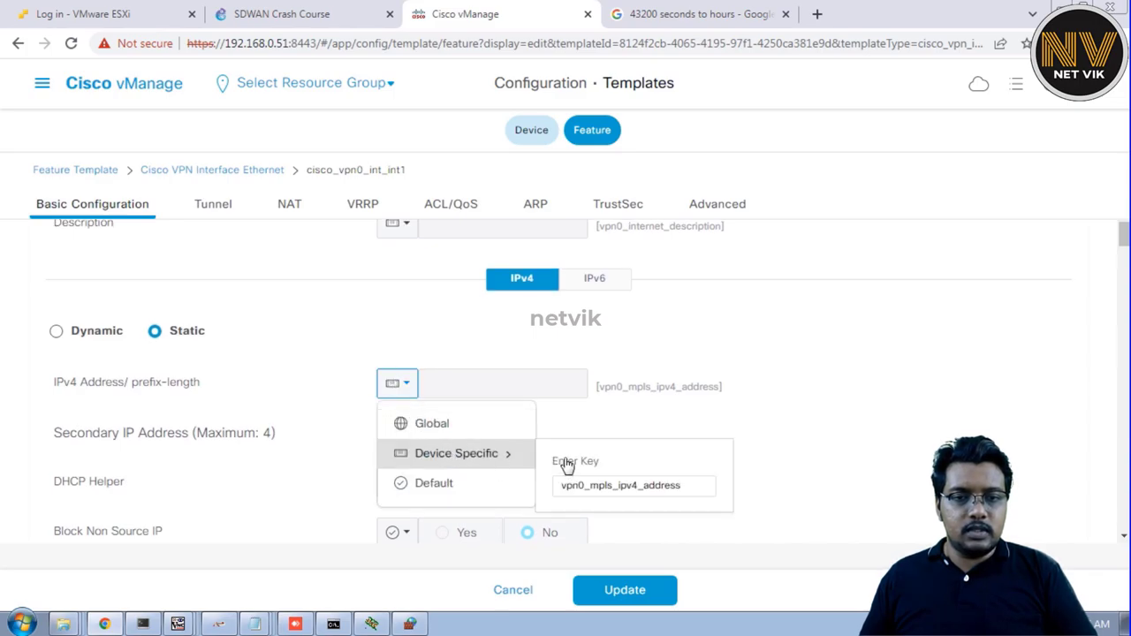
left_click_drag(563, 485, 612, 485)
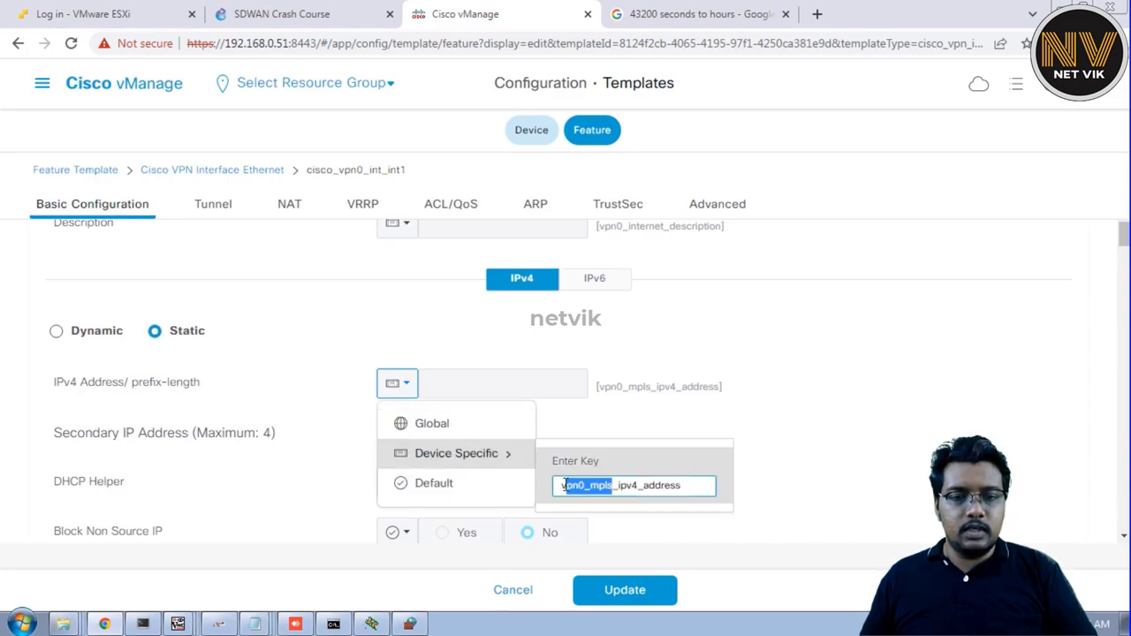
type("vpn0_internet")
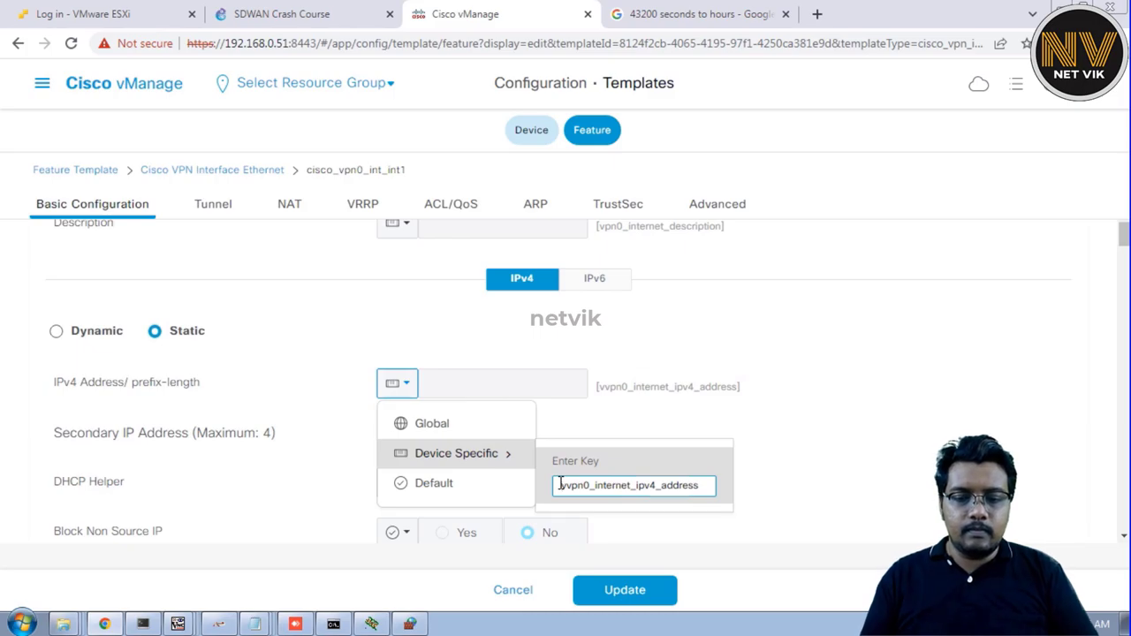
left_click(562, 485)
key("BackSpace")
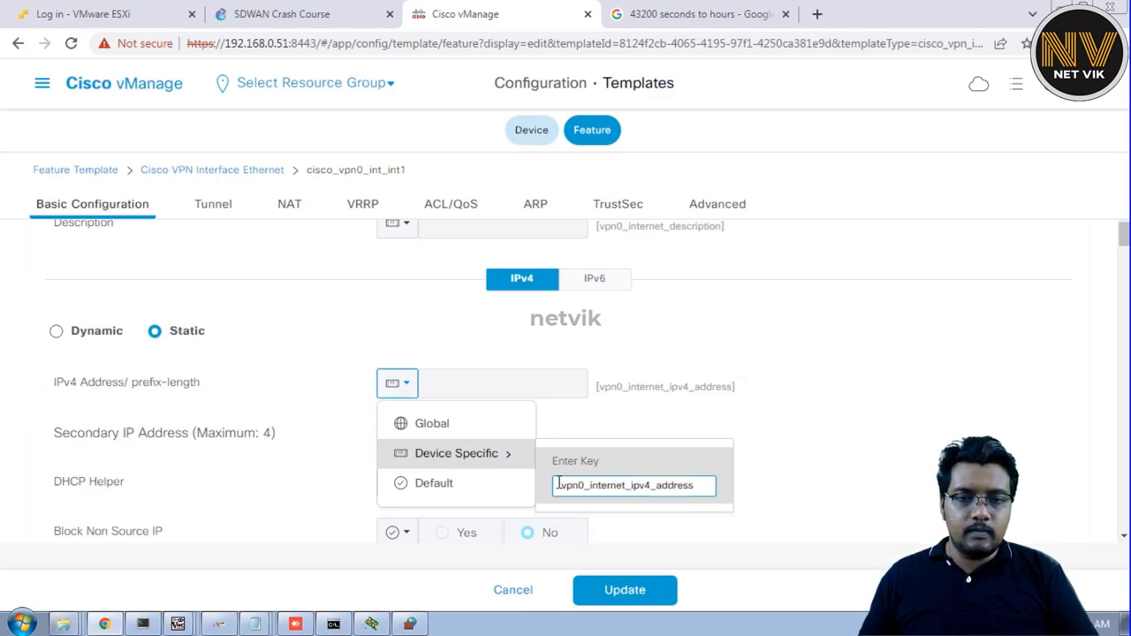
left_click(748, 368)
scroll(747, 367, "down", 1)
scroll(748, 368, "down", 4)
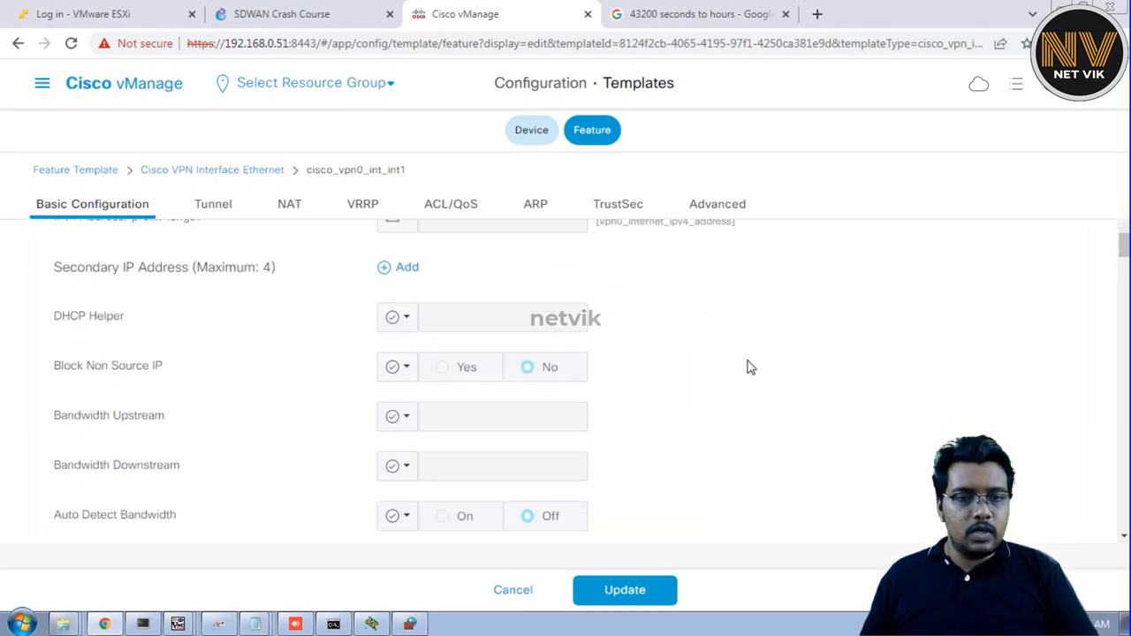
scroll(747, 368, "down", 1)
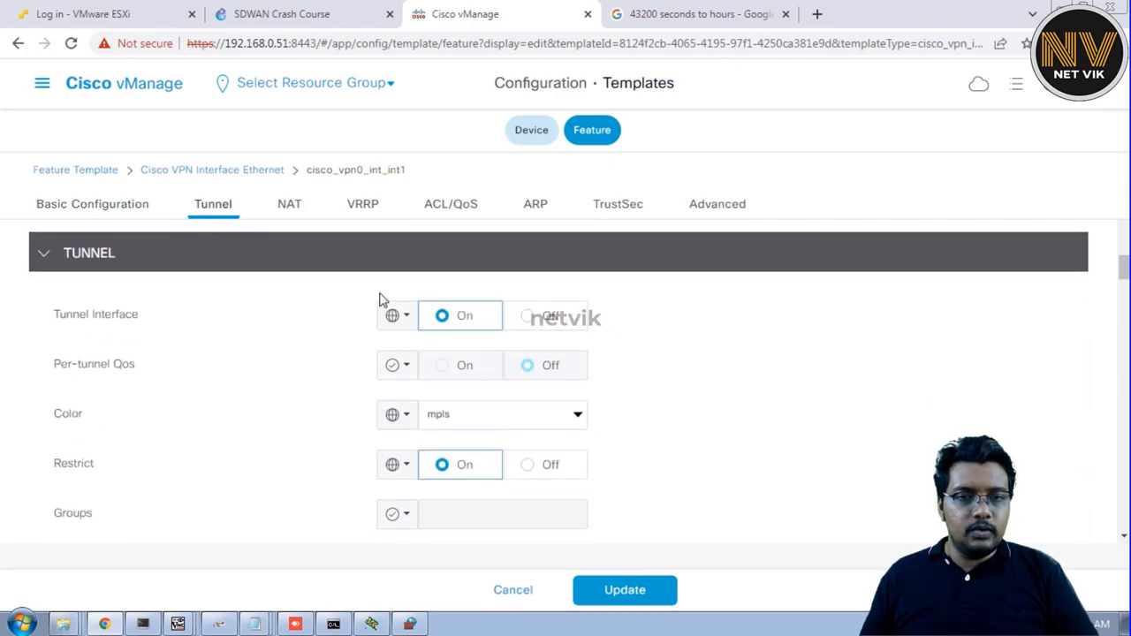
Set the tunnel colour to public-internet and reset Maximum Control Connections to default
left_click(479, 422)
scroll(475, 381, "down", 1)
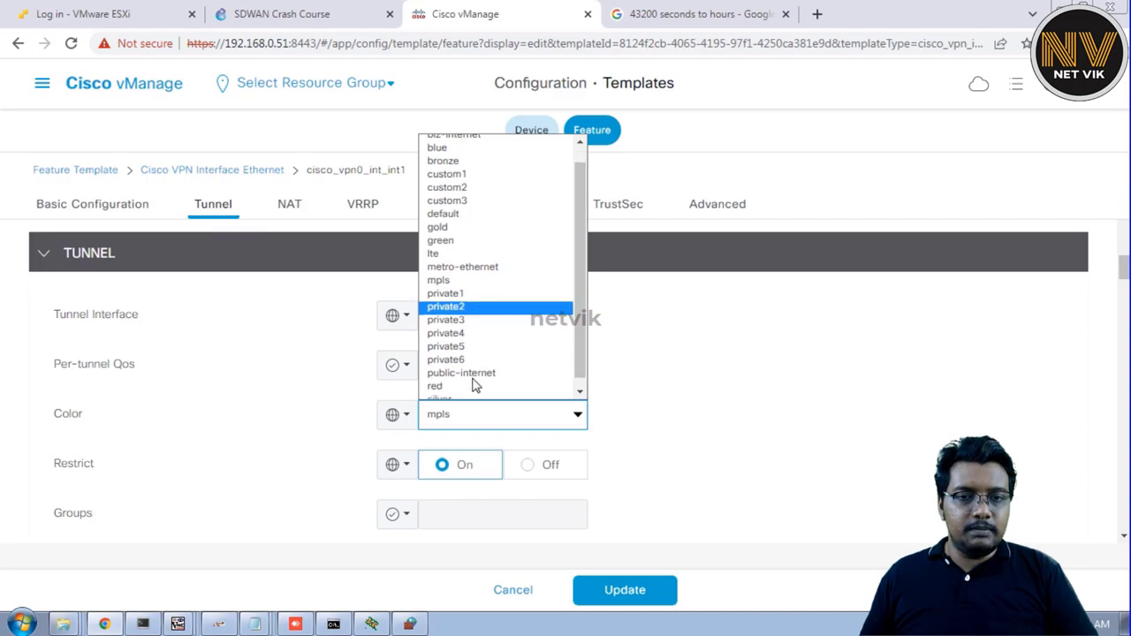
left_click(502, 365)
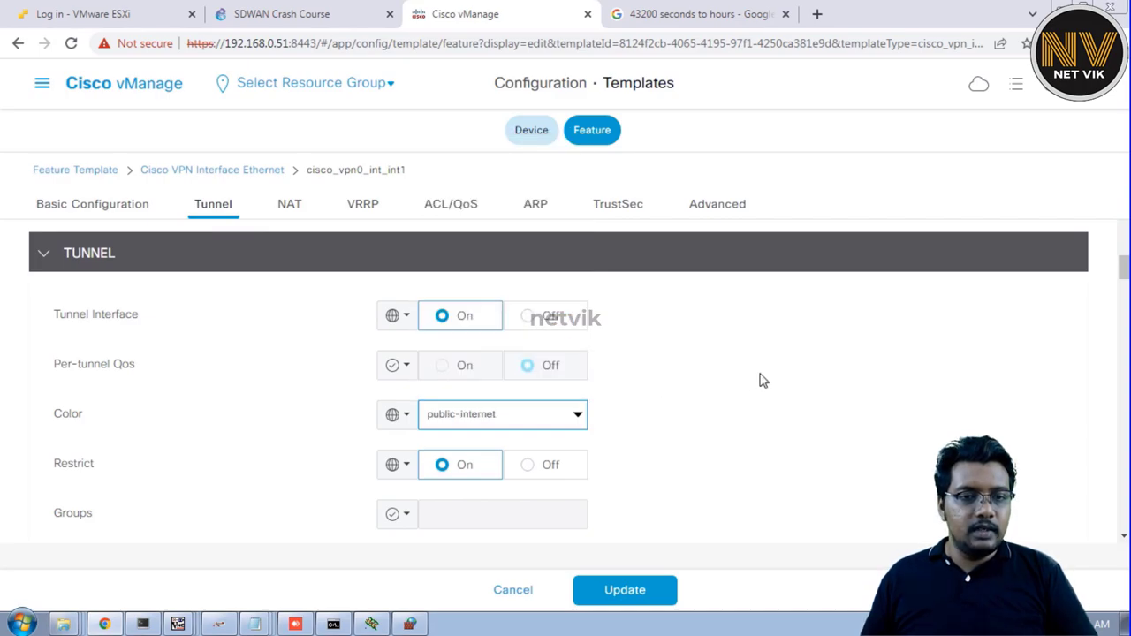
scroll(761, 380, "down", 5)
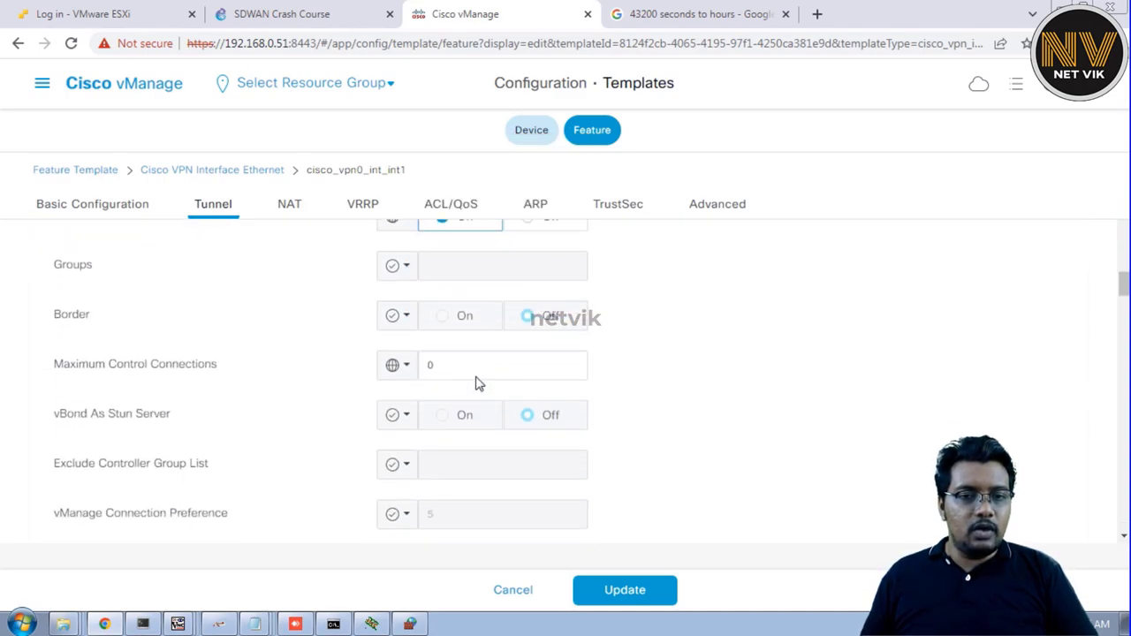
left_click(396, 364)
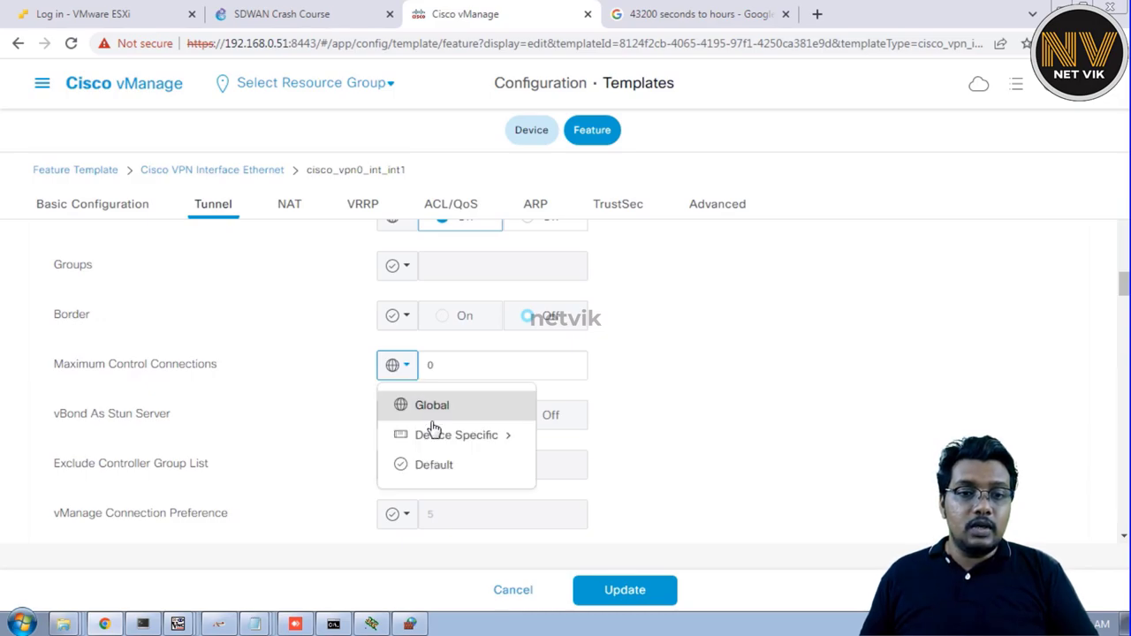
left_click(435, 466)
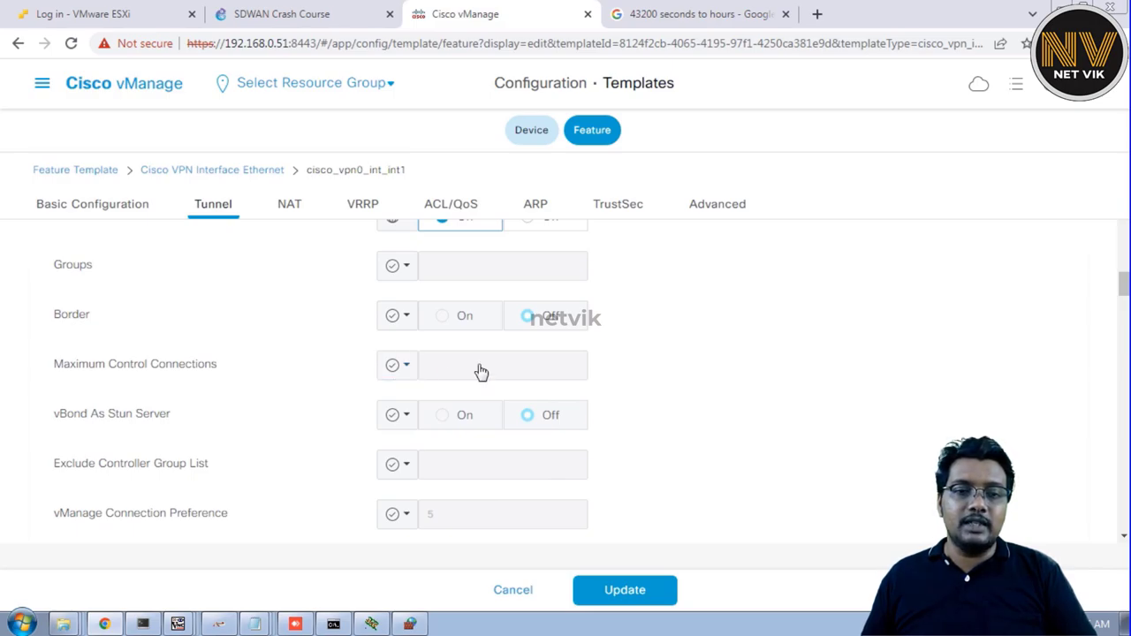
Review the NAT and ACL/QoS sections and update the template
scroll(479, 366, "down", 3)
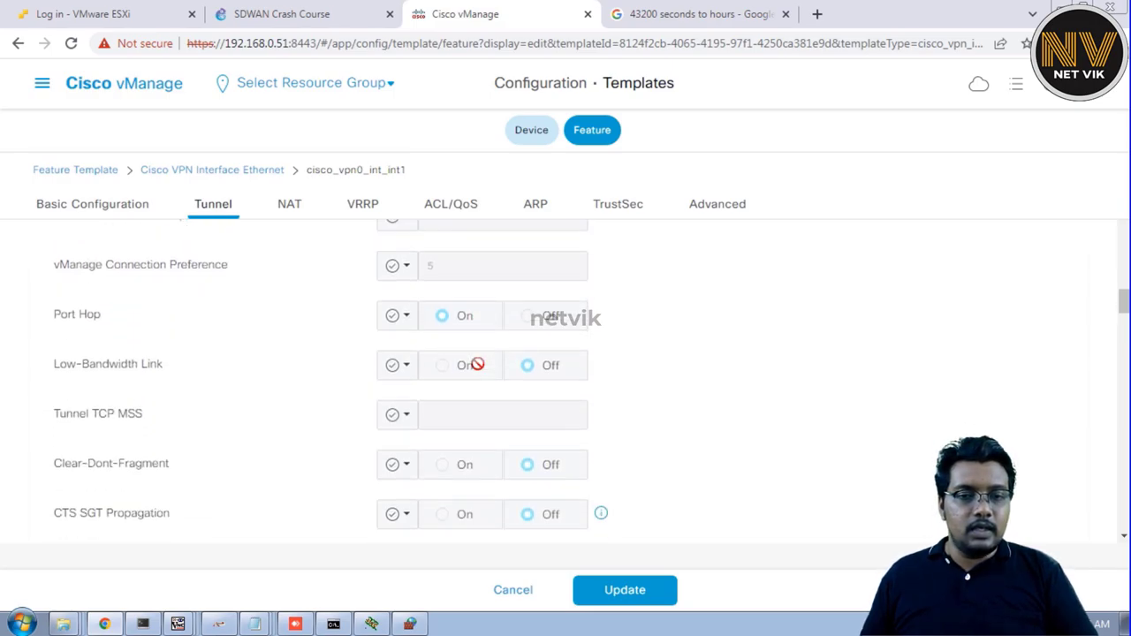
scroll(477, 367, "down", 1)
scroll(477, 367, "up", 1)
scroll(479, 370, "down", 2)
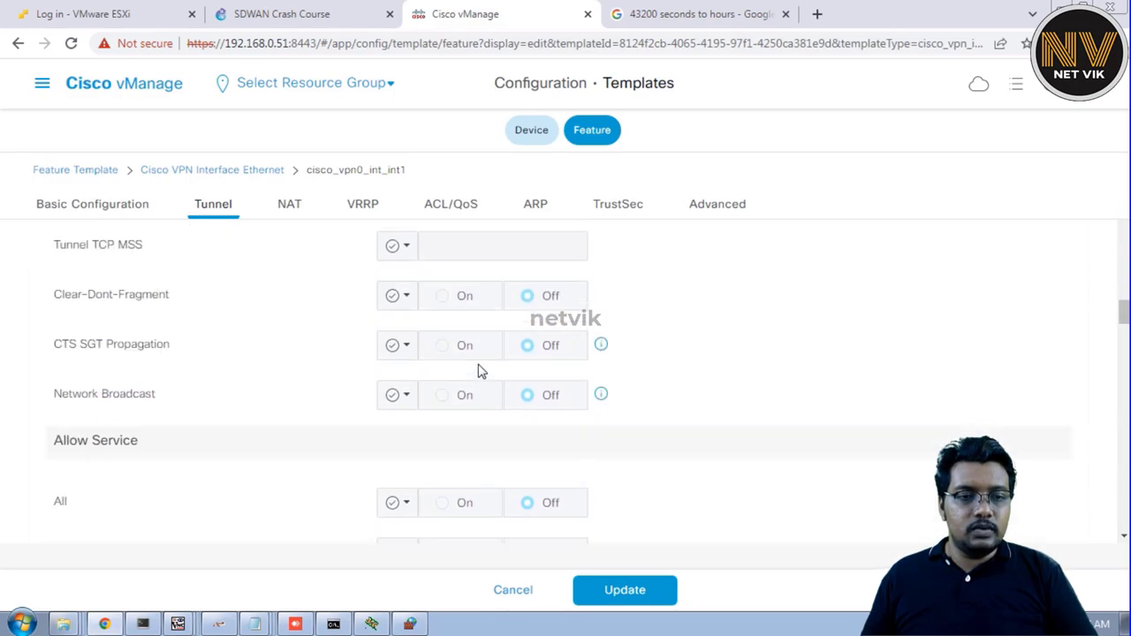
scroll(477, 371, "down", 3)
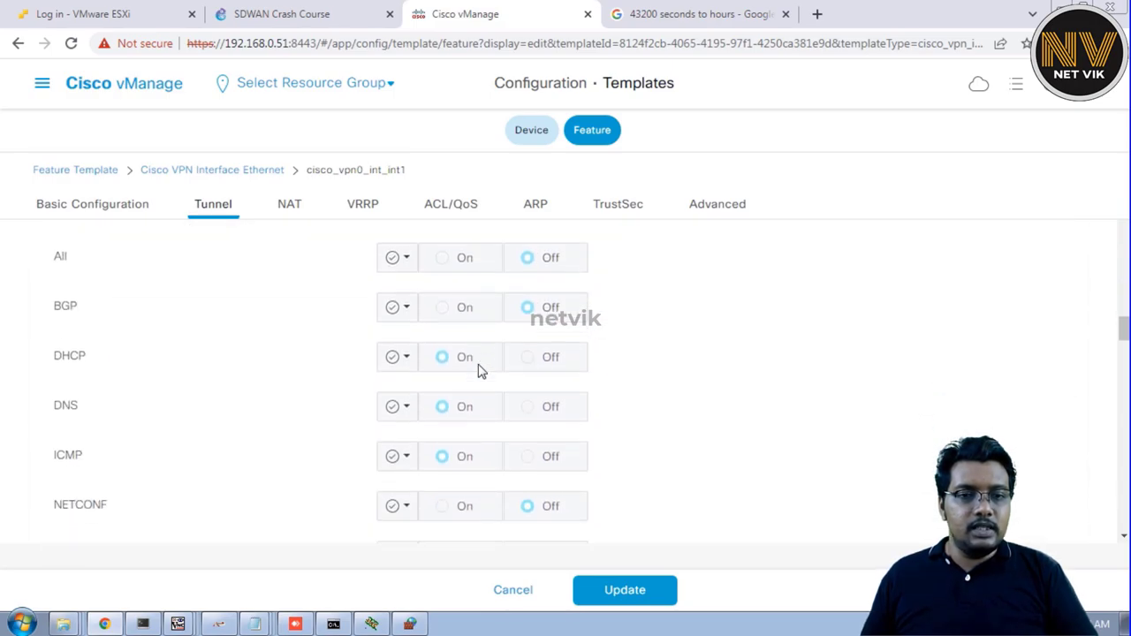
scroll(479, 369, "down", 6)
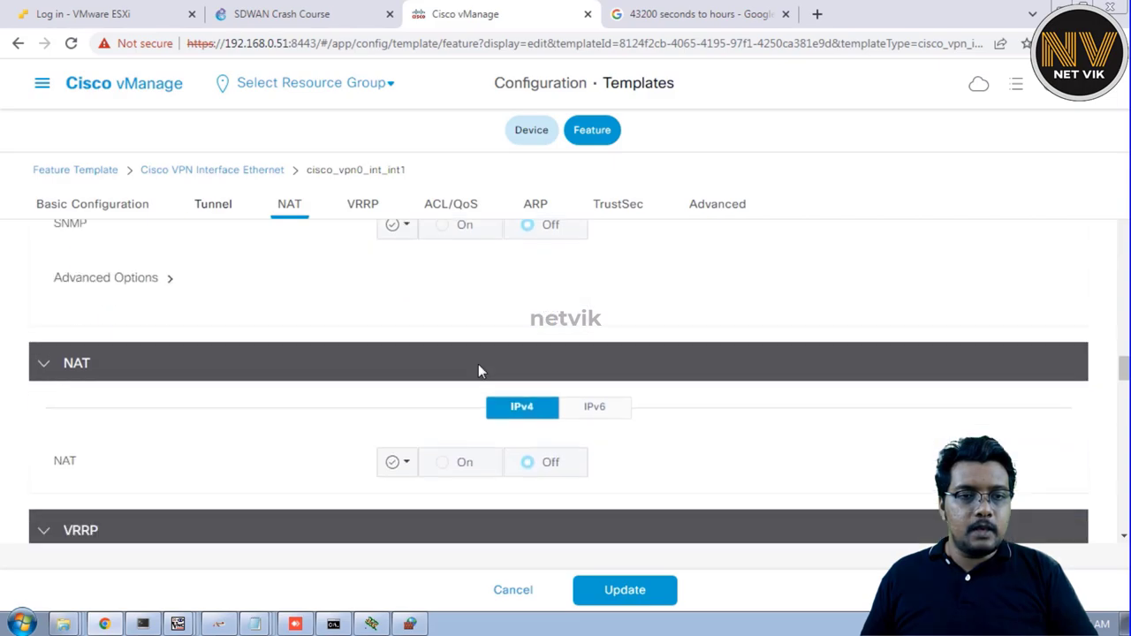
scroll(478, 364, "down", 7)
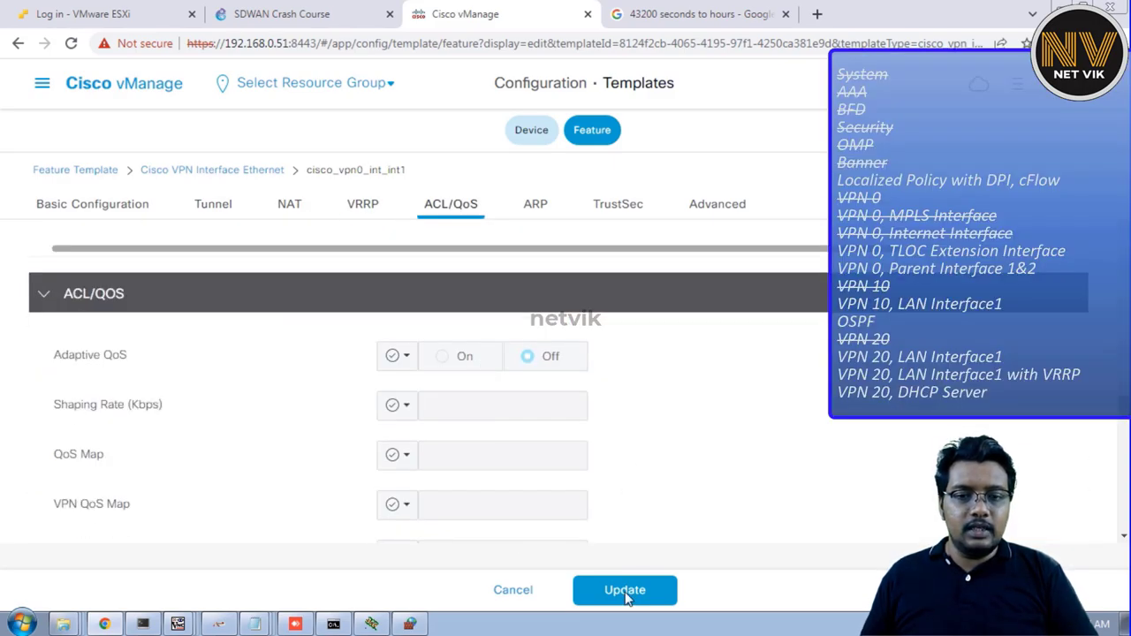
left_click(627, 592)
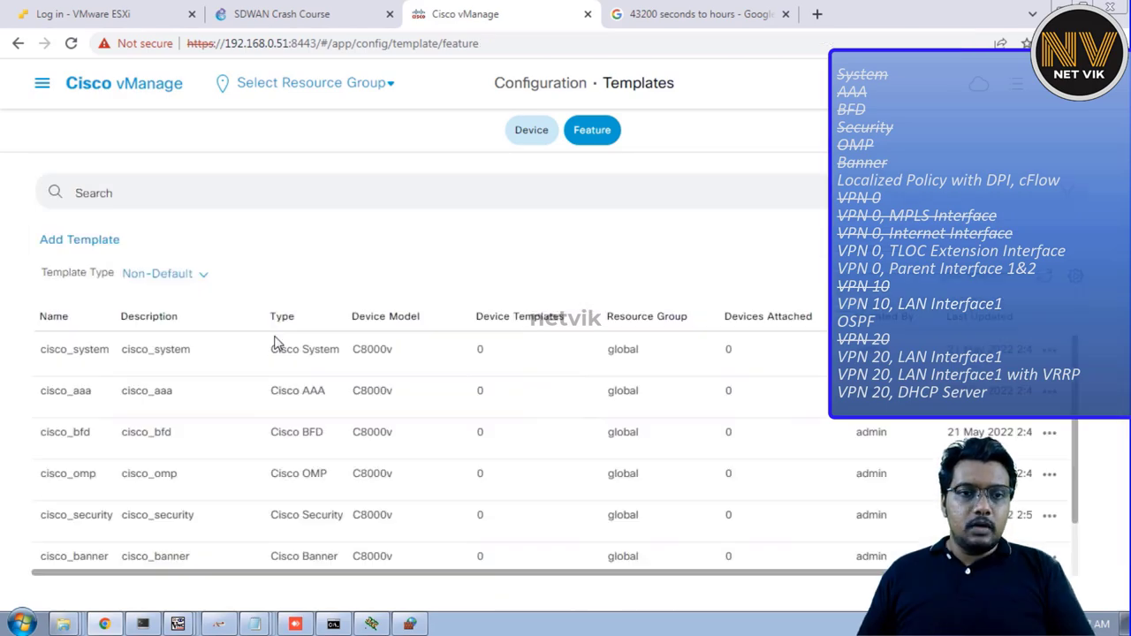
Start a new Cisco VPN Interface Ethernet template for the C8000v device model
left_click(82, 241)
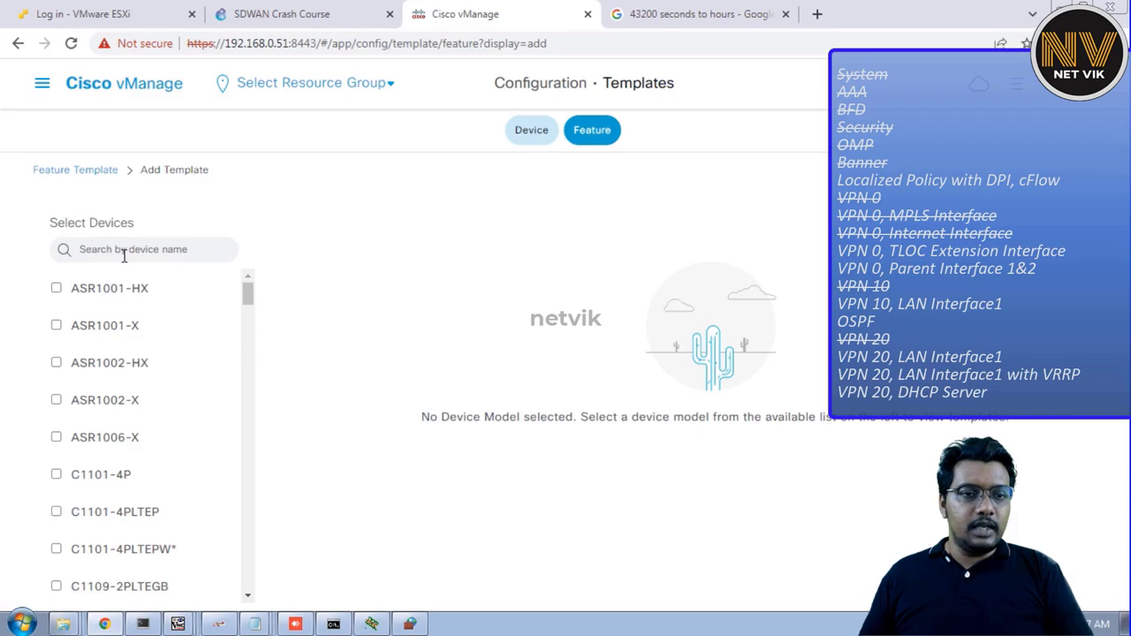
left_click(123, 251)
type("8000")
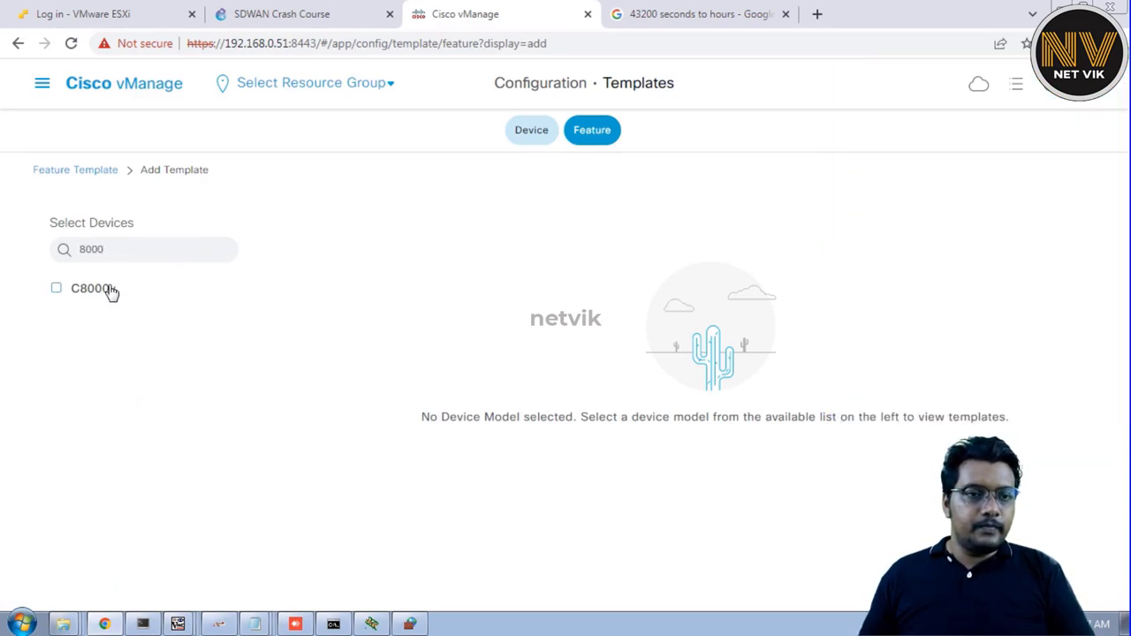
left_click(111, 292)
scroll(569, 357, "down", 2)
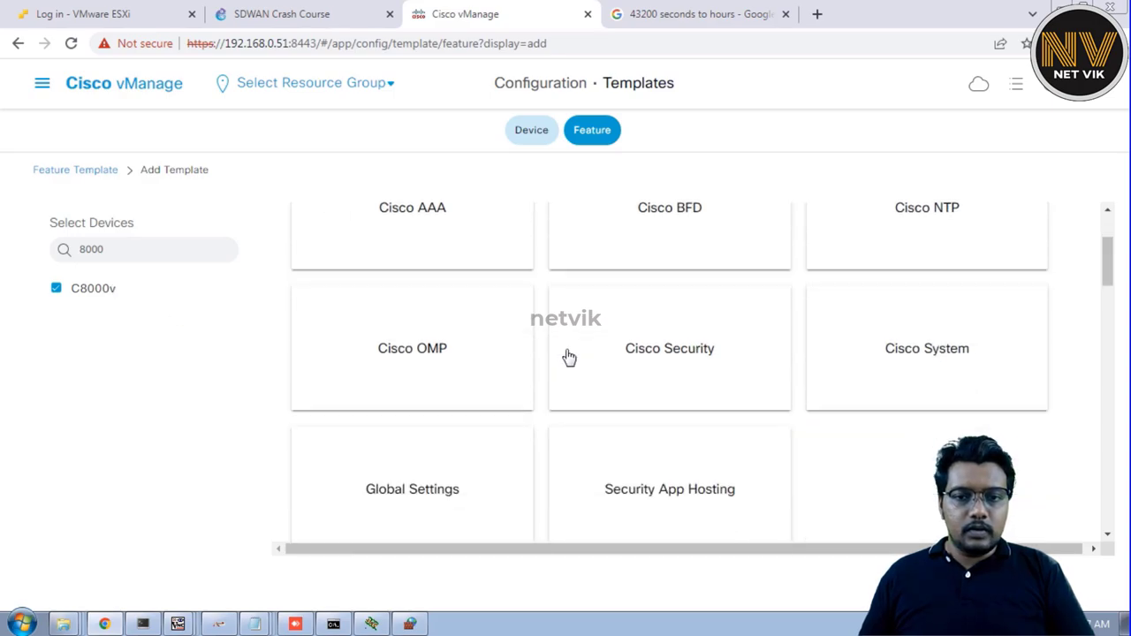
scroll(569, 357, "down", 5)
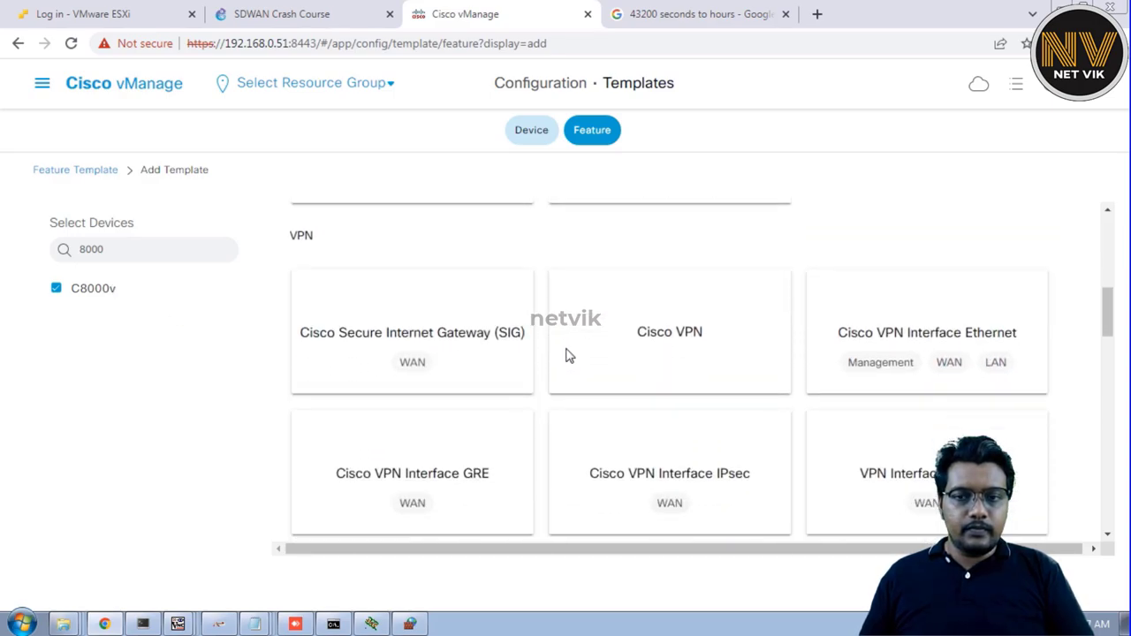
left_click(939, 329)
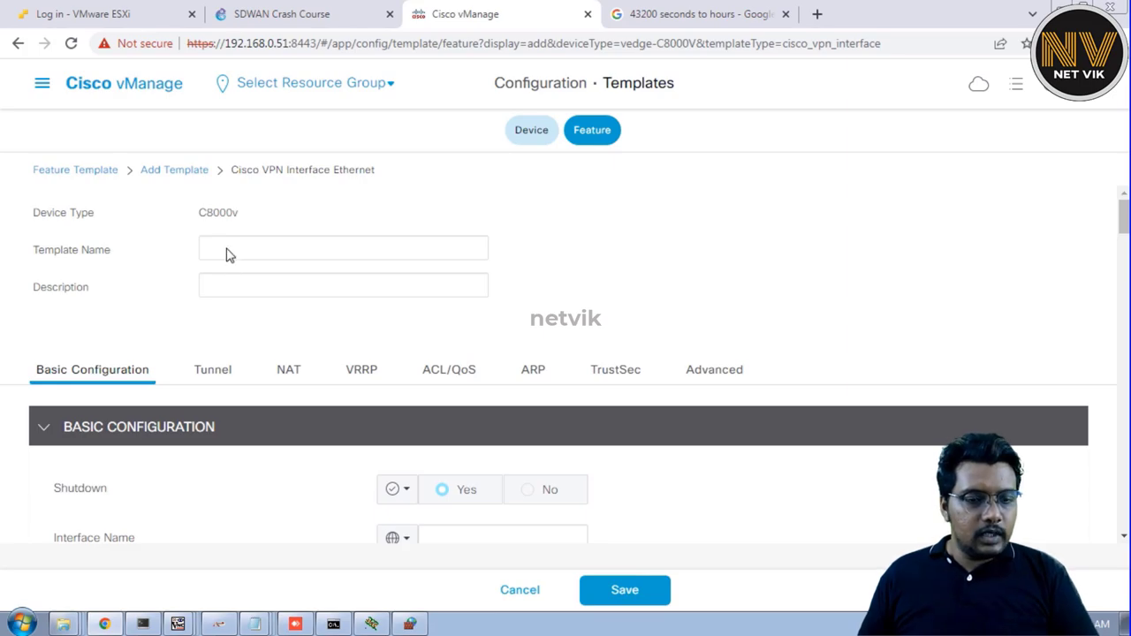
Name the template cisco_vpn0_tloc_ext_int and paste the same text as its description
left_click(231, 253)
type("cisco")
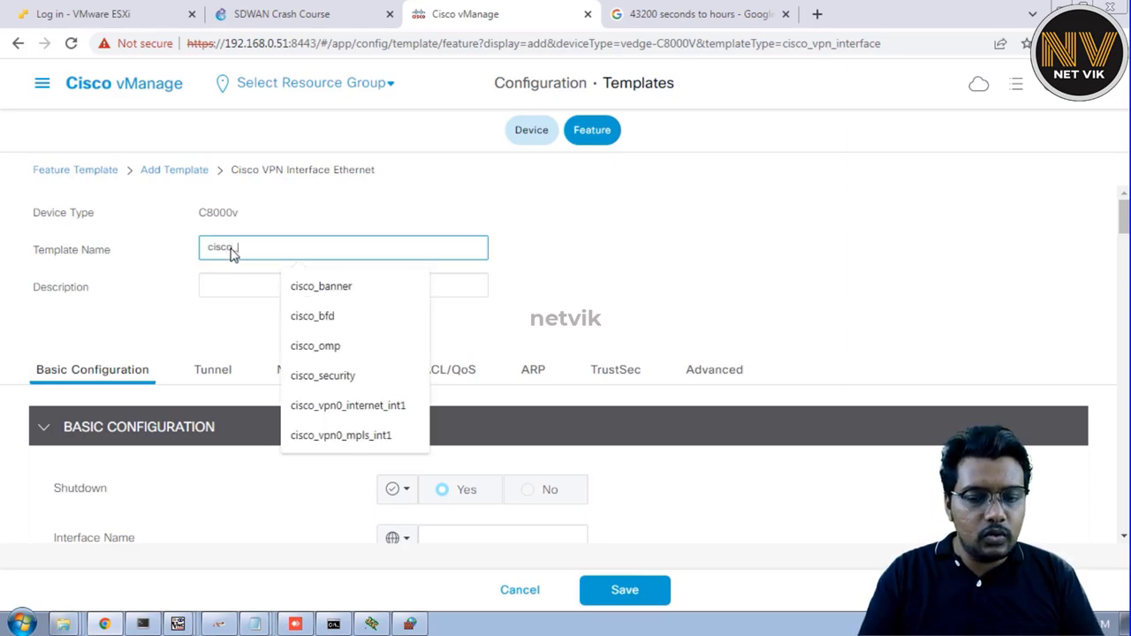
type("_vpn")
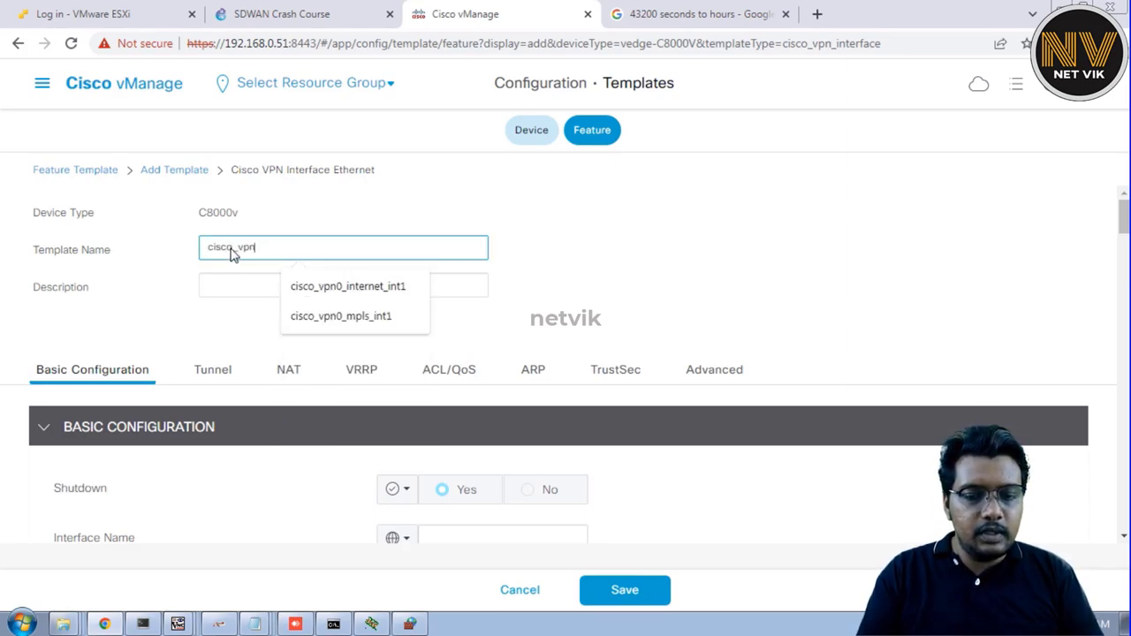
type("0_tloc_ext_int")
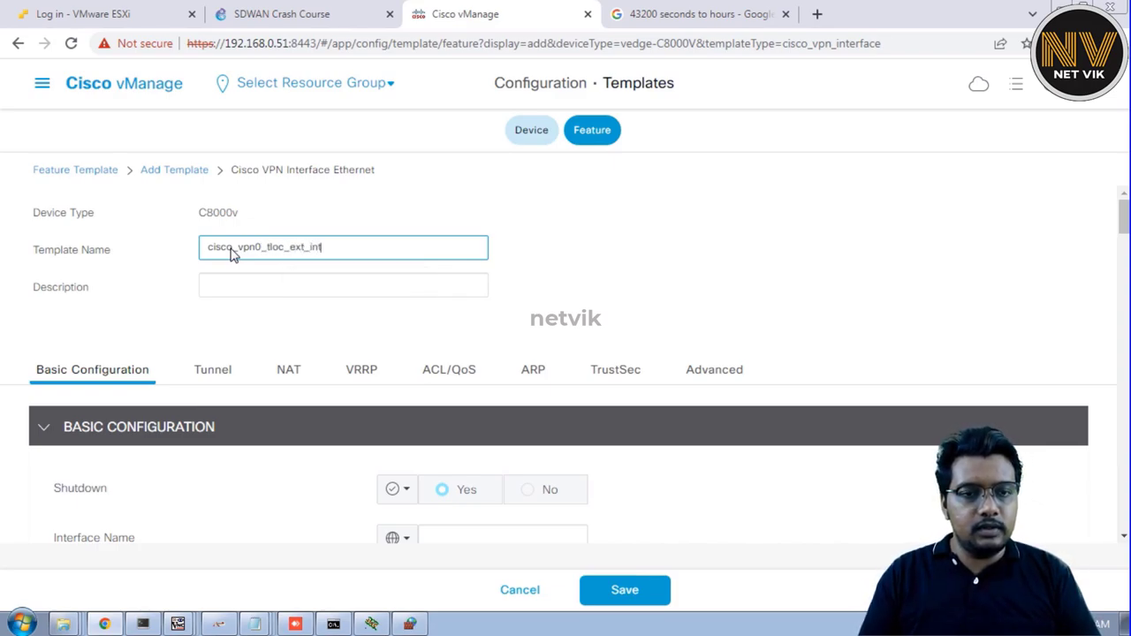
double_click(231, 255)
key("ctrl+c")
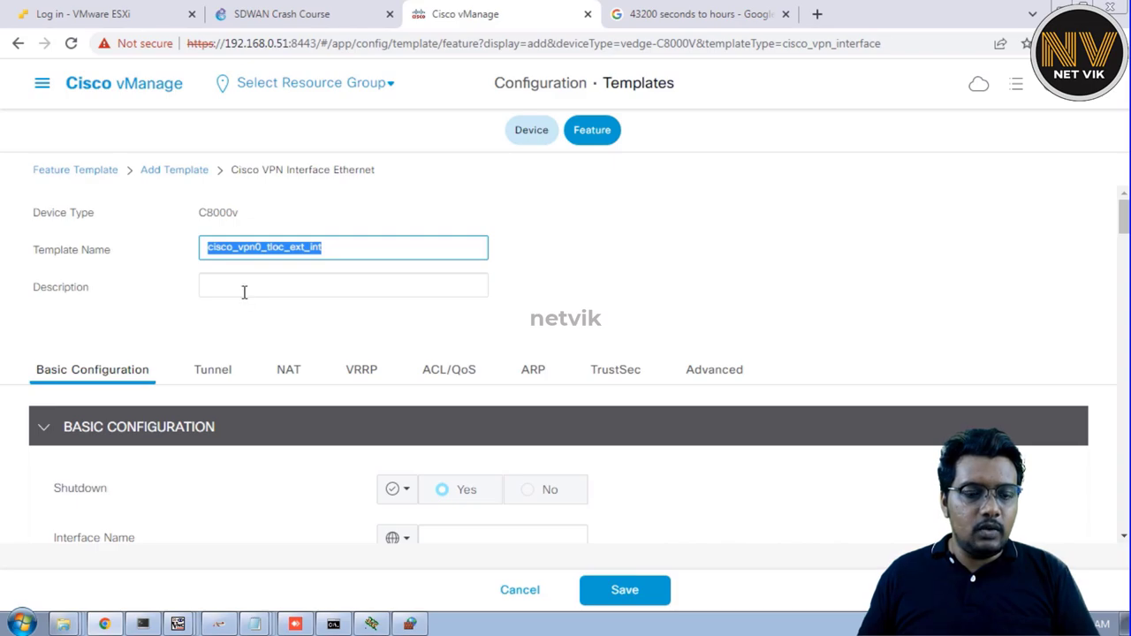
left_click(244, 292)
key("ctrl+v")
Make Shutdown device specific with a vpn0_tloc_ext key
scroll(227, 326, "down", 1)
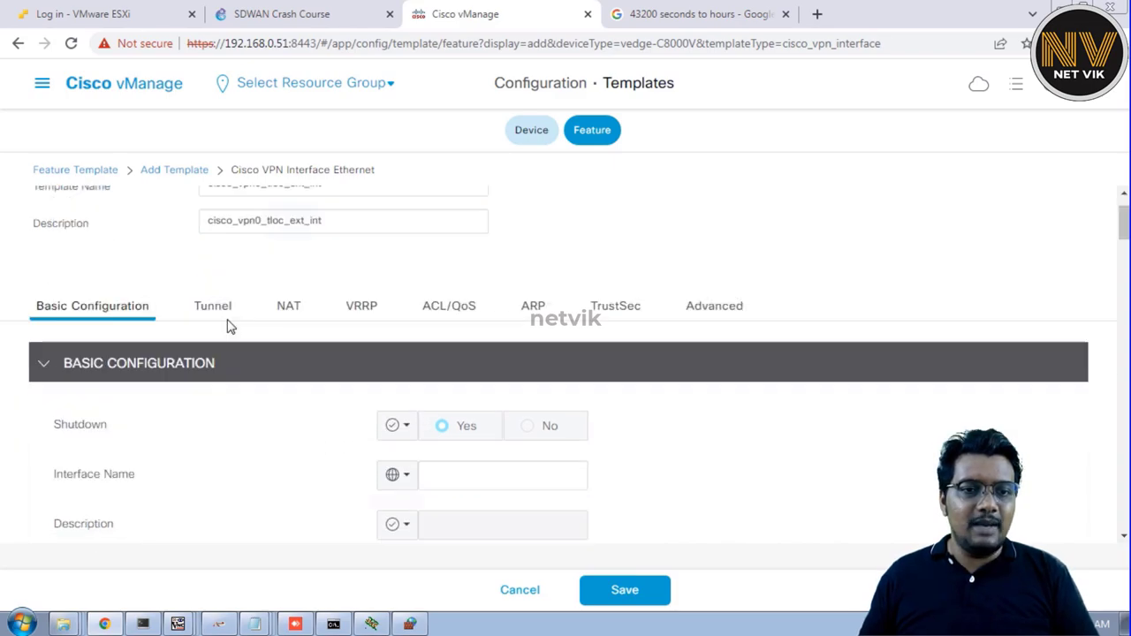
scroll(298, 421, "down", 1)
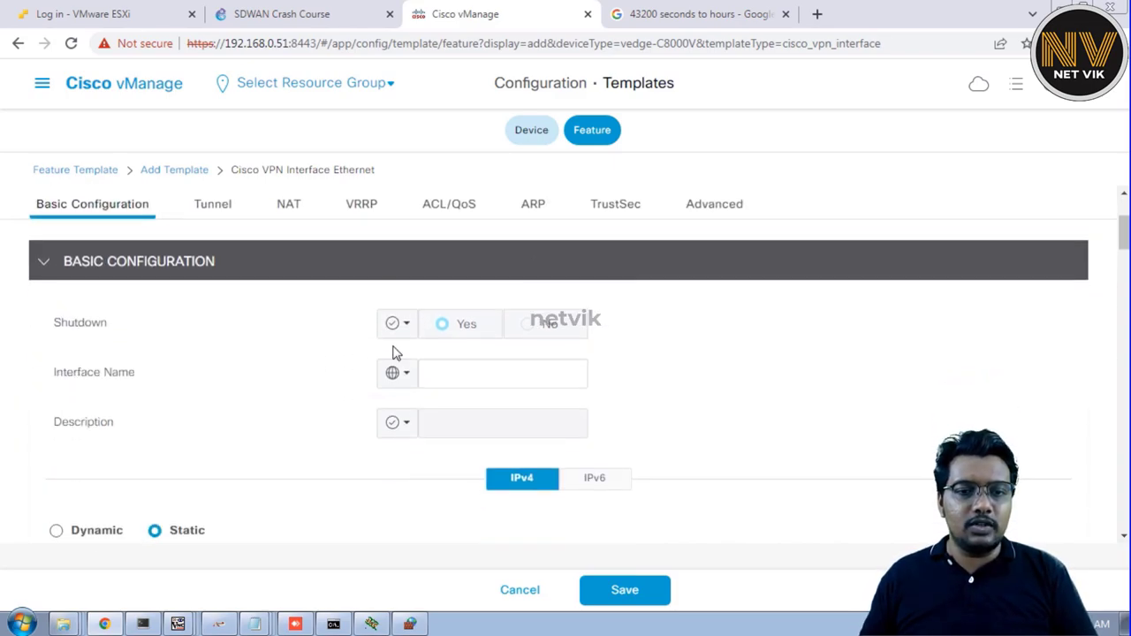
left_click(398, 323)
mouse_move(423, 393)
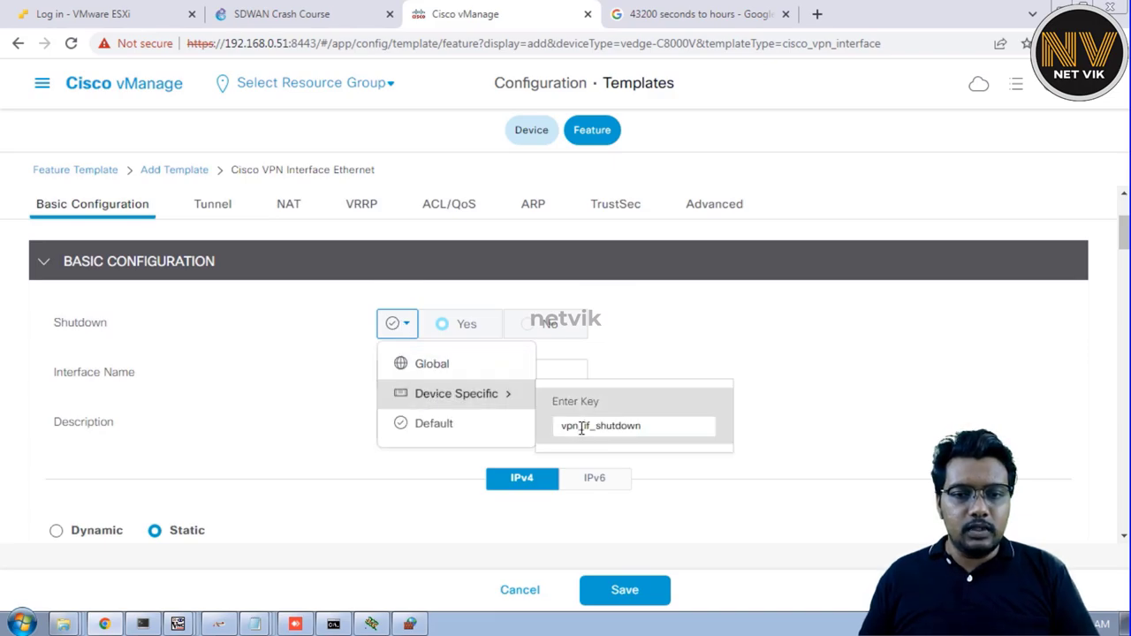
left_click(579, 426)
type("0_")
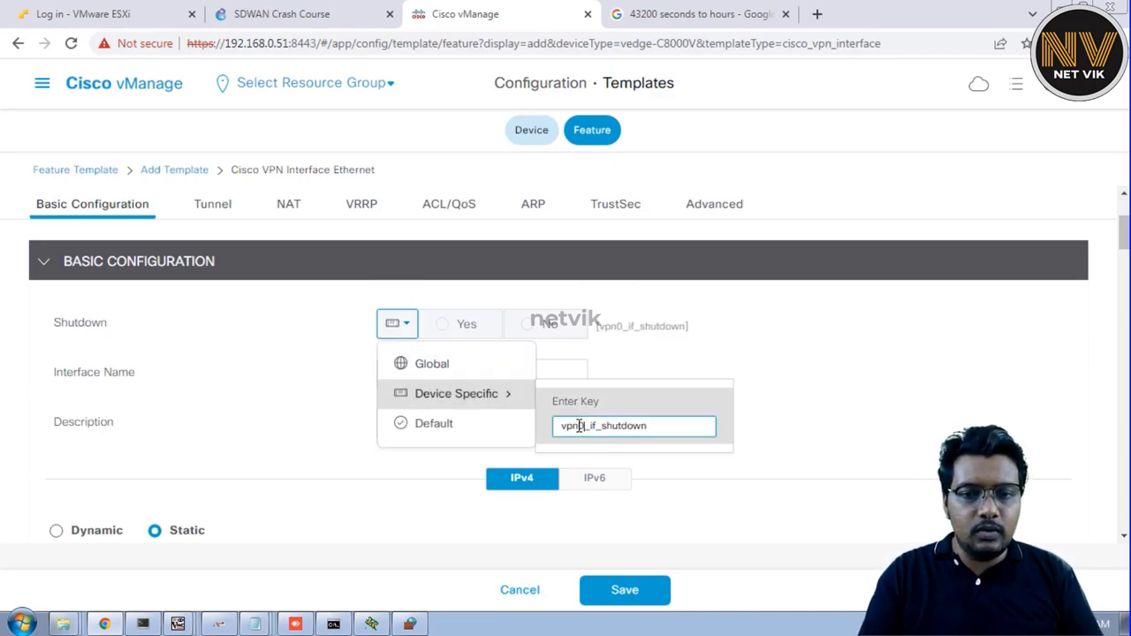
type("tloc_e")
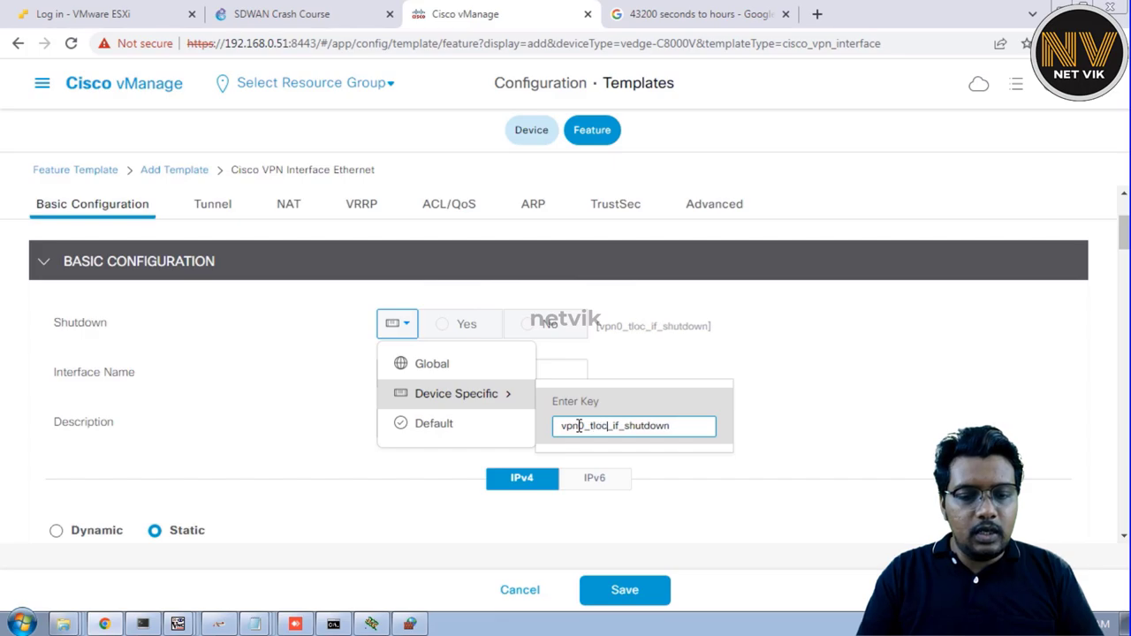
type("xt")
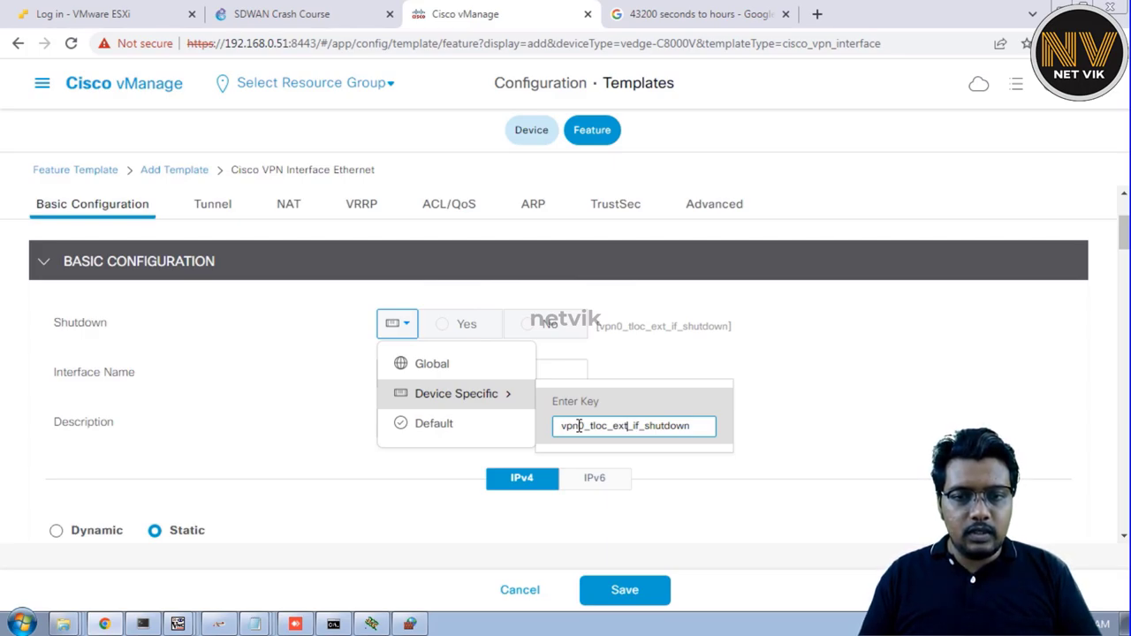
key("shift+Home")
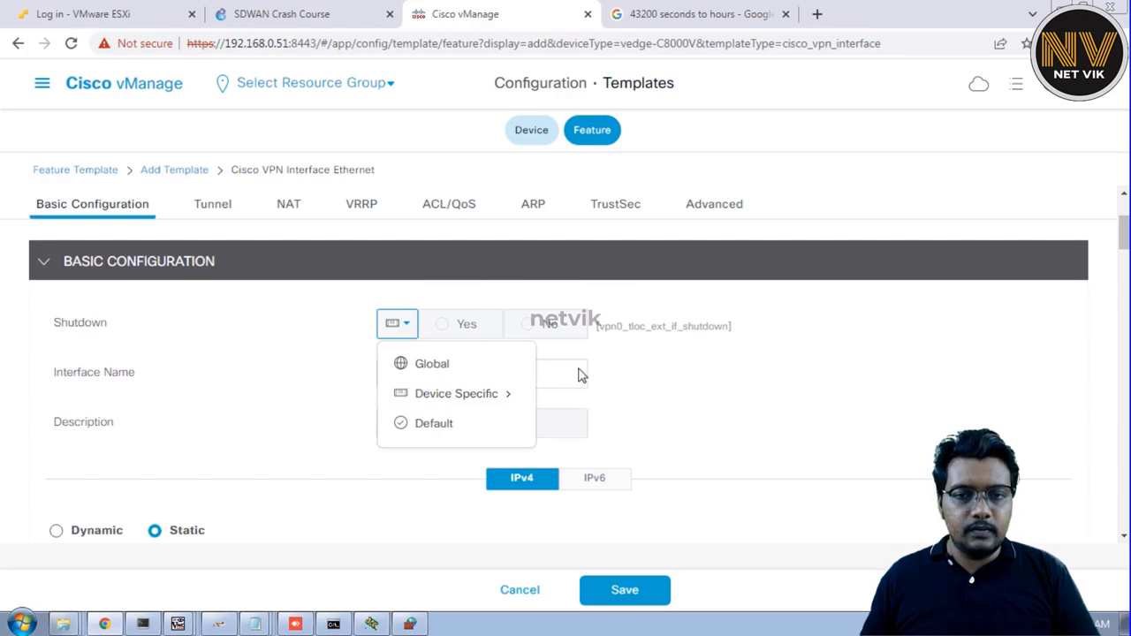
Make Interface Name device specific with key vpn0_tloc_ext_if_name
left_click(397, 372)
mouse_move(482, 444)
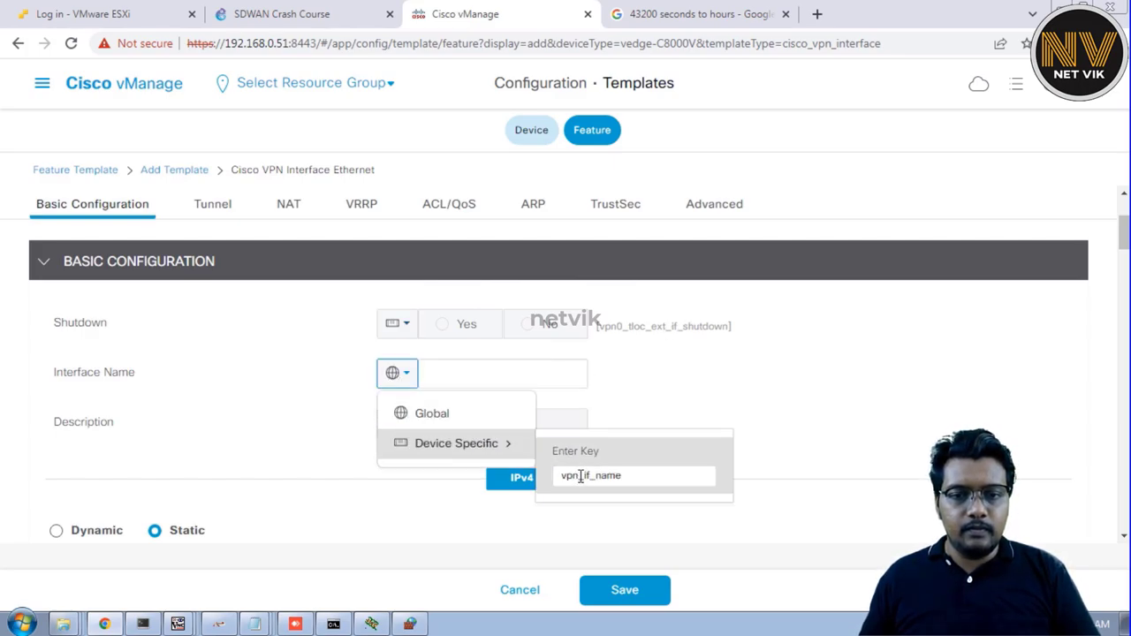
left_click(580, 477)
key("BackSpace")
key("BackSpace")
key("BackSpace")
type("vpn0_tloc_ext")
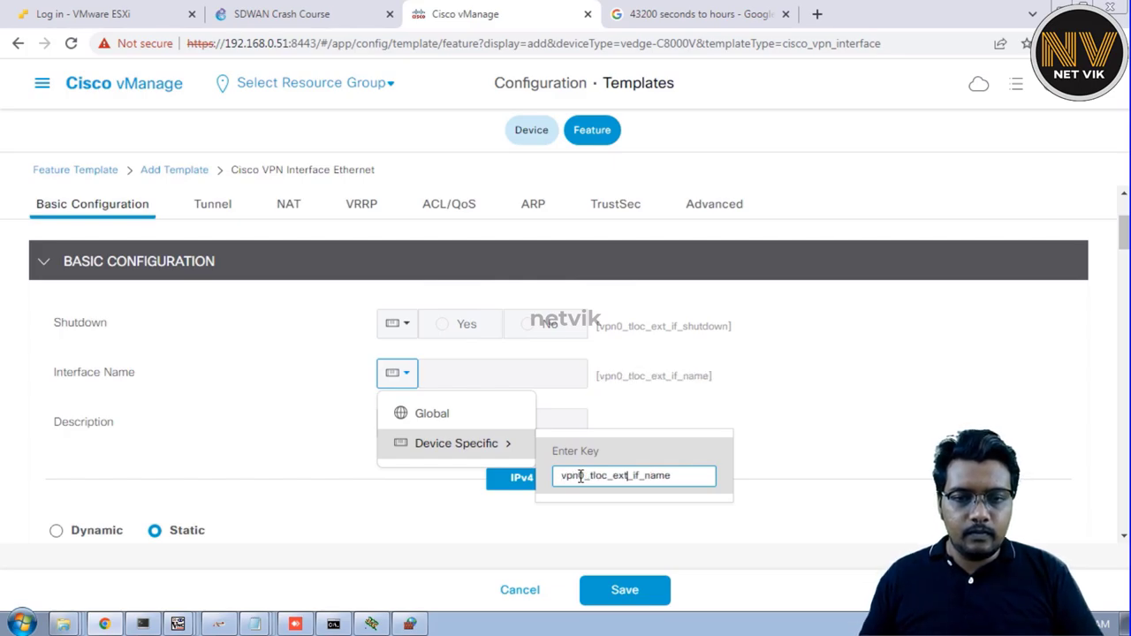
left_click(843, 397)
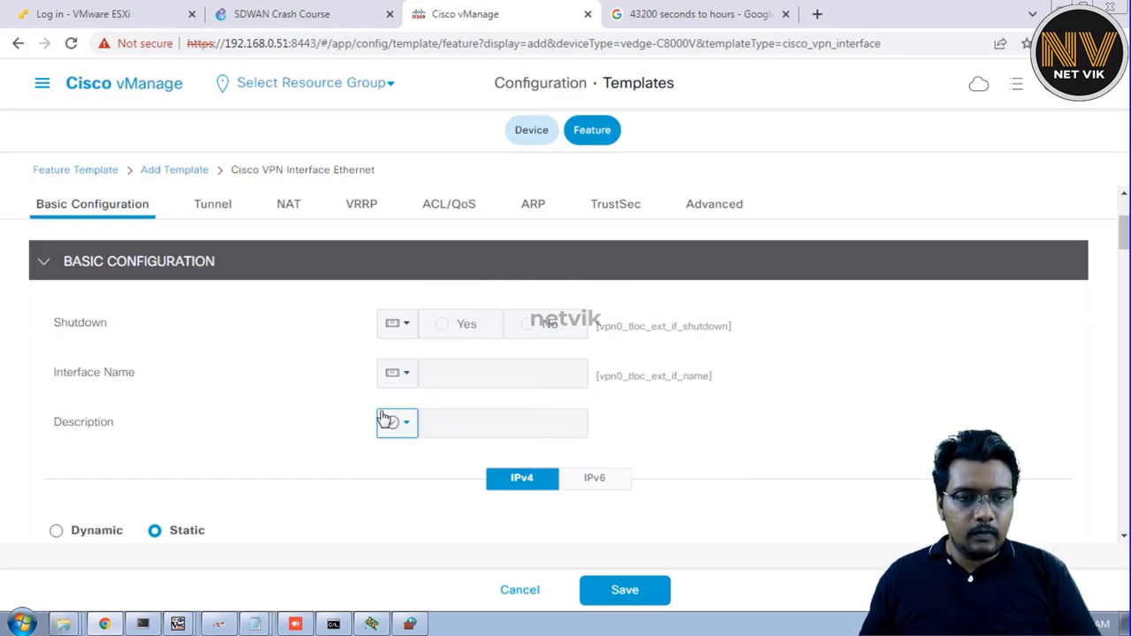
Make Description device specific with key vpn0_tloc_ext_if_description
scroll(354, 389, "down", 2)
left_click(393, 307)
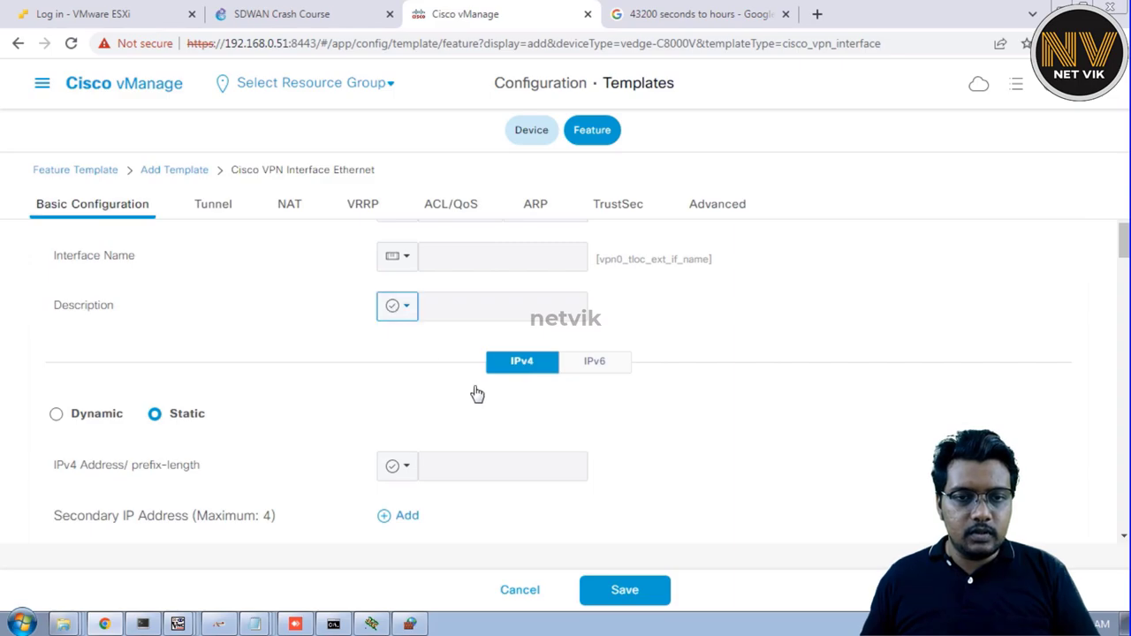
mouse_move(477, 382)
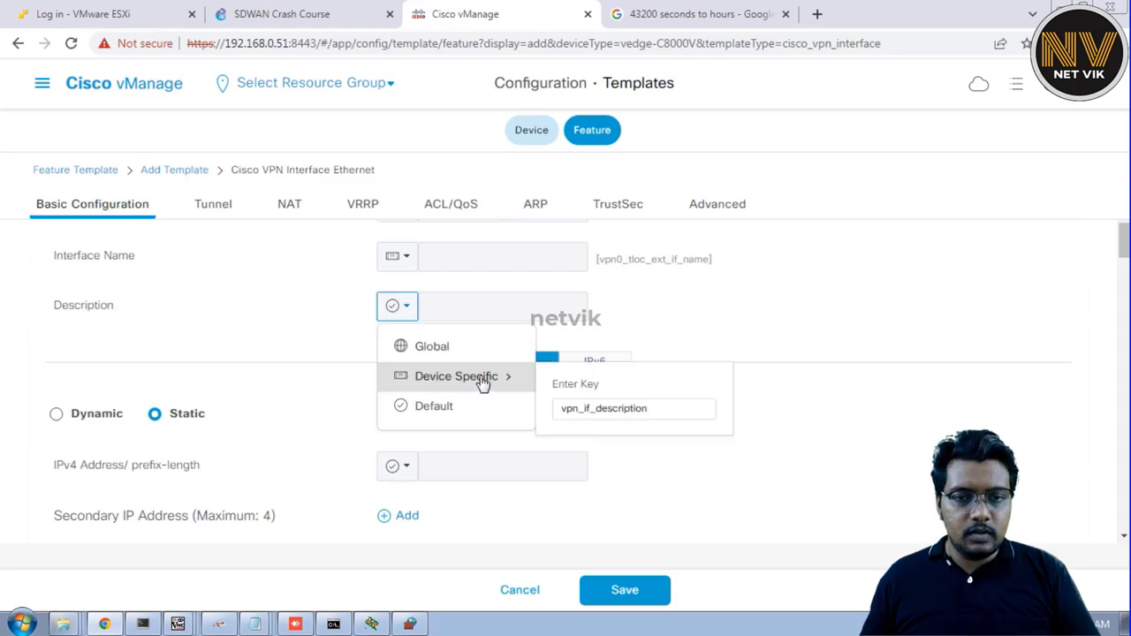
left_click(580, 407)
key("BackSpace")
key("BackSpace")
type("pn0_tloc_ext")
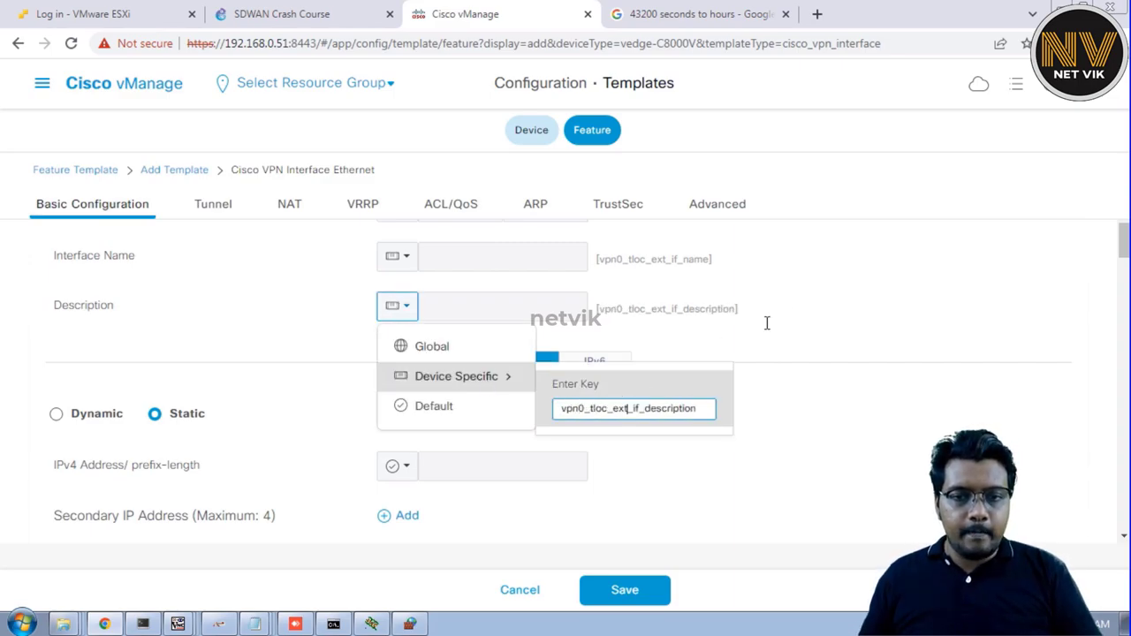
left_click(782, 320)
Make IPv4 Address device specific with key vpn0_tloc_ext_if_ipv4_address
scroll(375, 413, "down", 2)
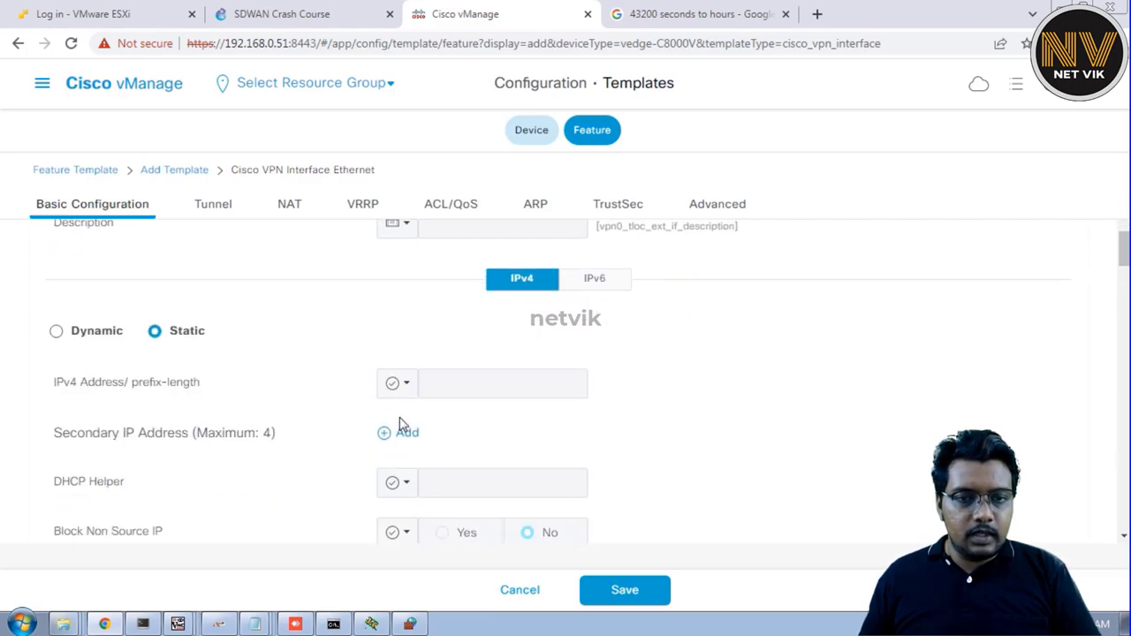
left_click(396, 383)
mouse_move(457, 454)
left_click(580, 485)
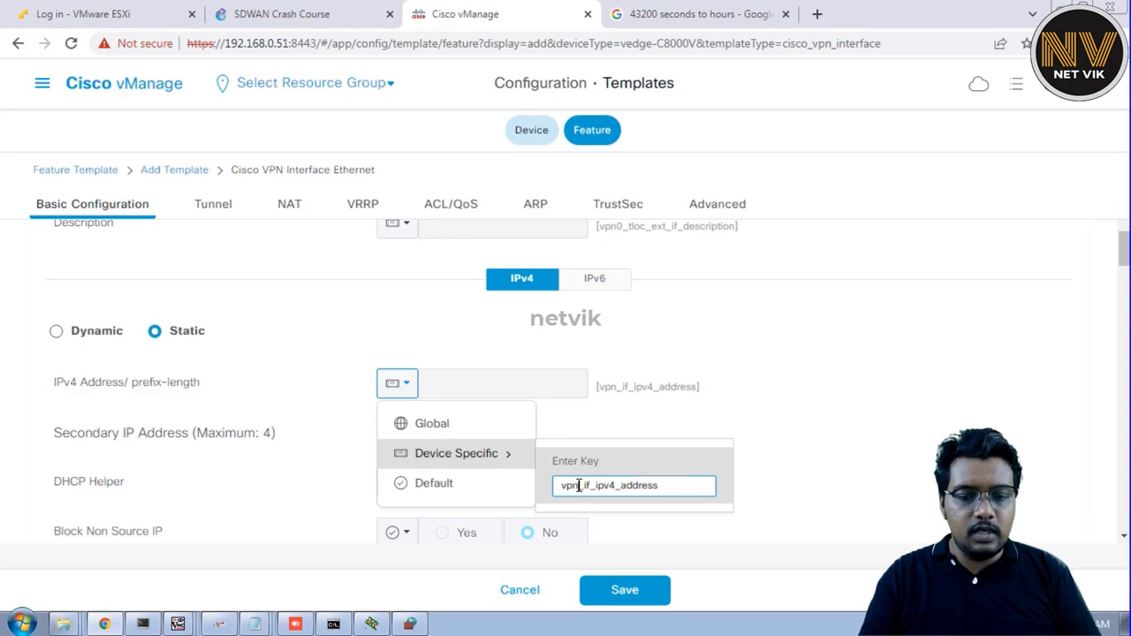
type("0_tloc_ext")
left_click(841, 372)
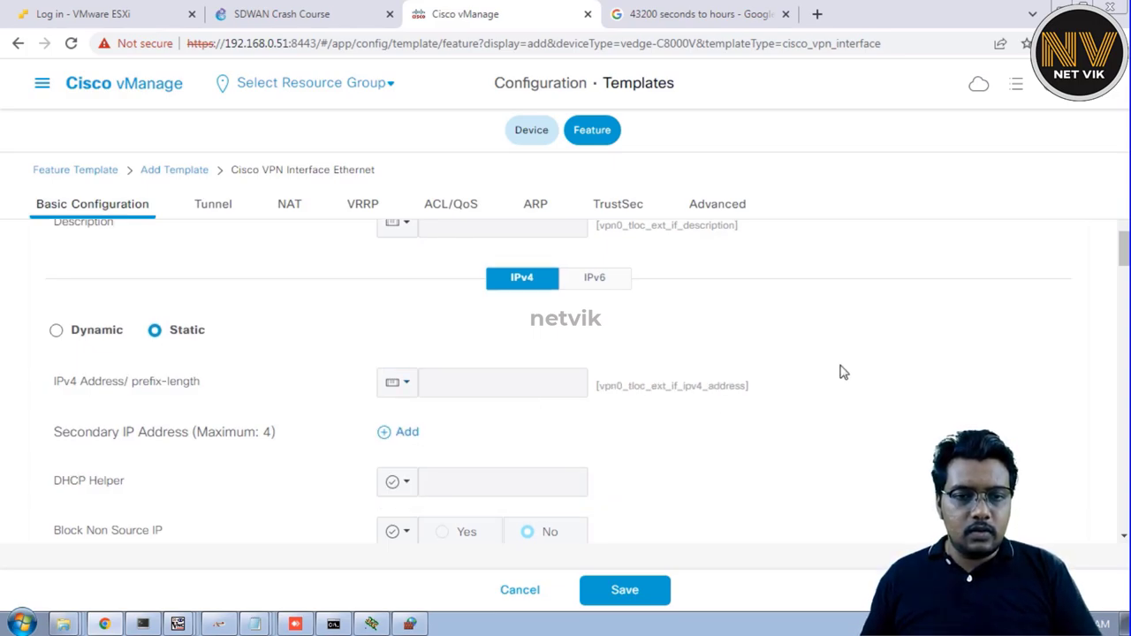
scroll(840, 374, "down", 6)
Give TLOC Extension the device-specific key vpn0_tloc_ext_if_tloc_extension and save the template
scroll(373, 425, "down", 6)
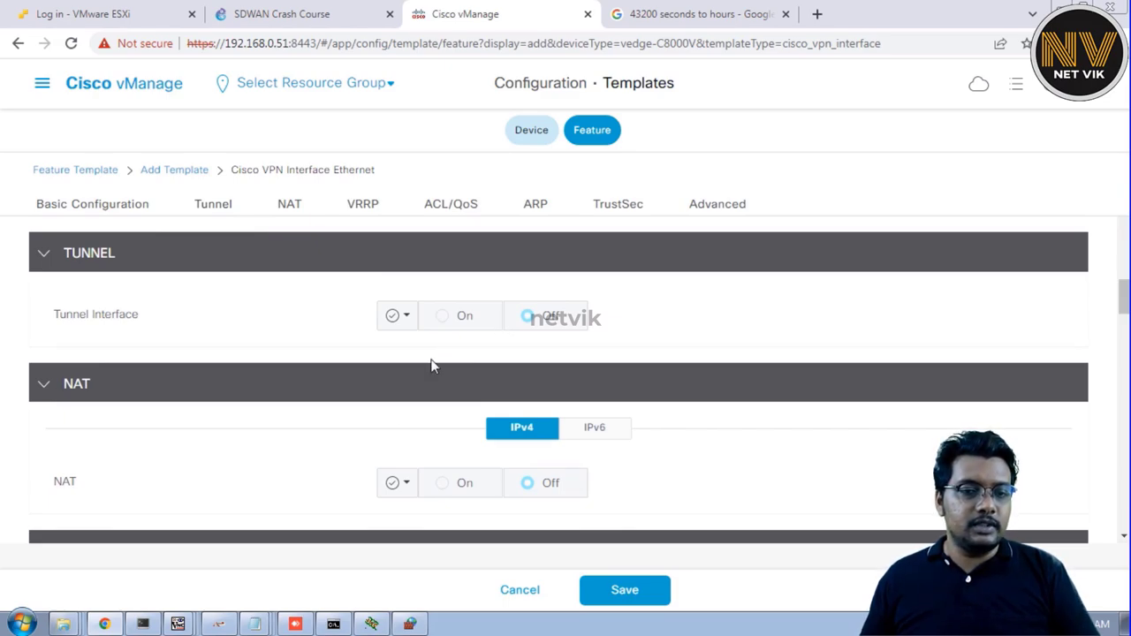
scroll(325, 430, "down", 12)
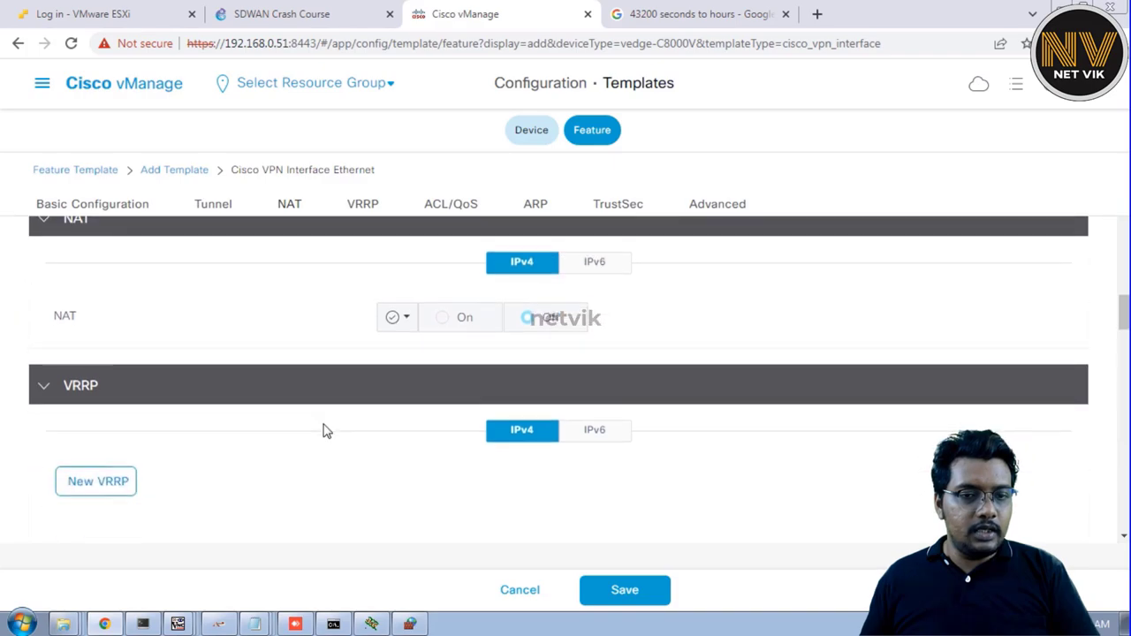
scroll(325, 431, "down", 15)
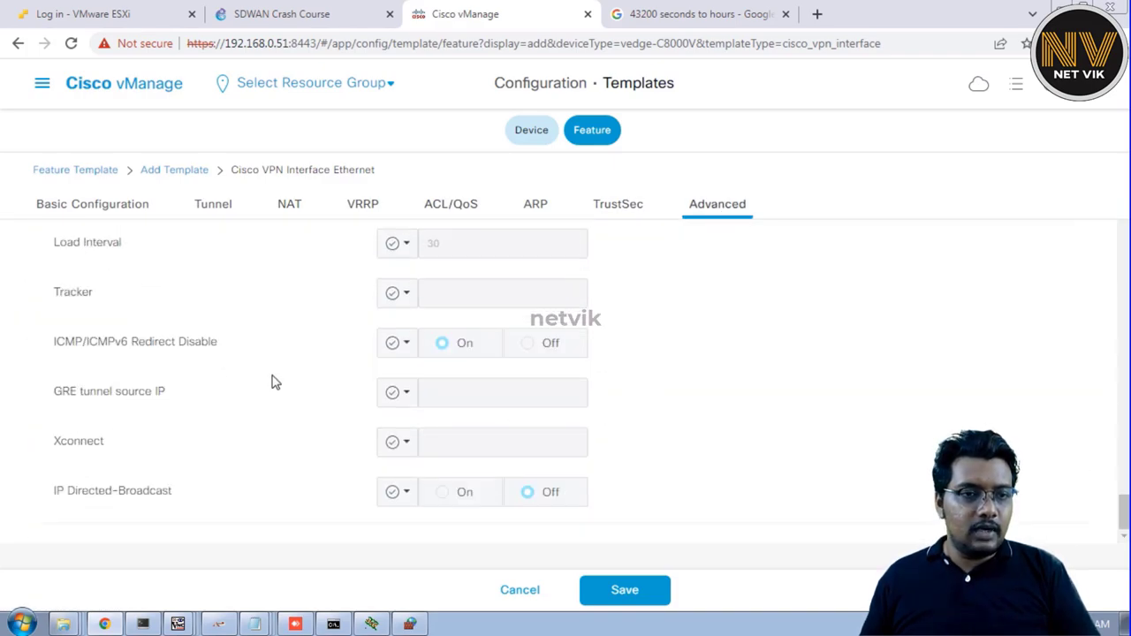
scroll(272, 381, "up", 1)
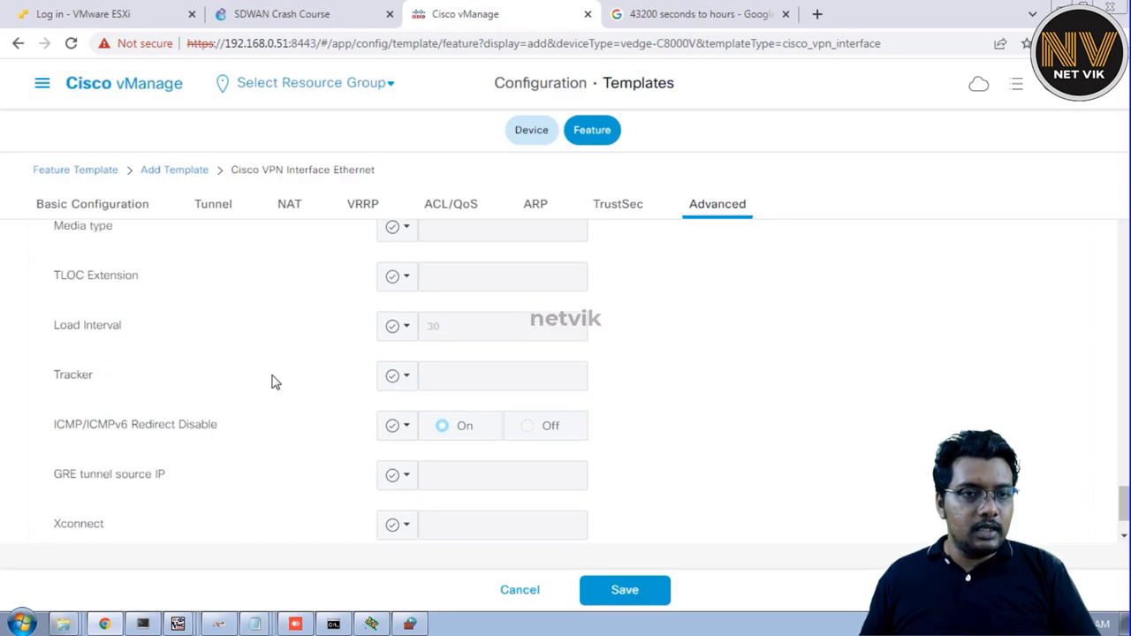
scroll(272, 382, "up", 1)
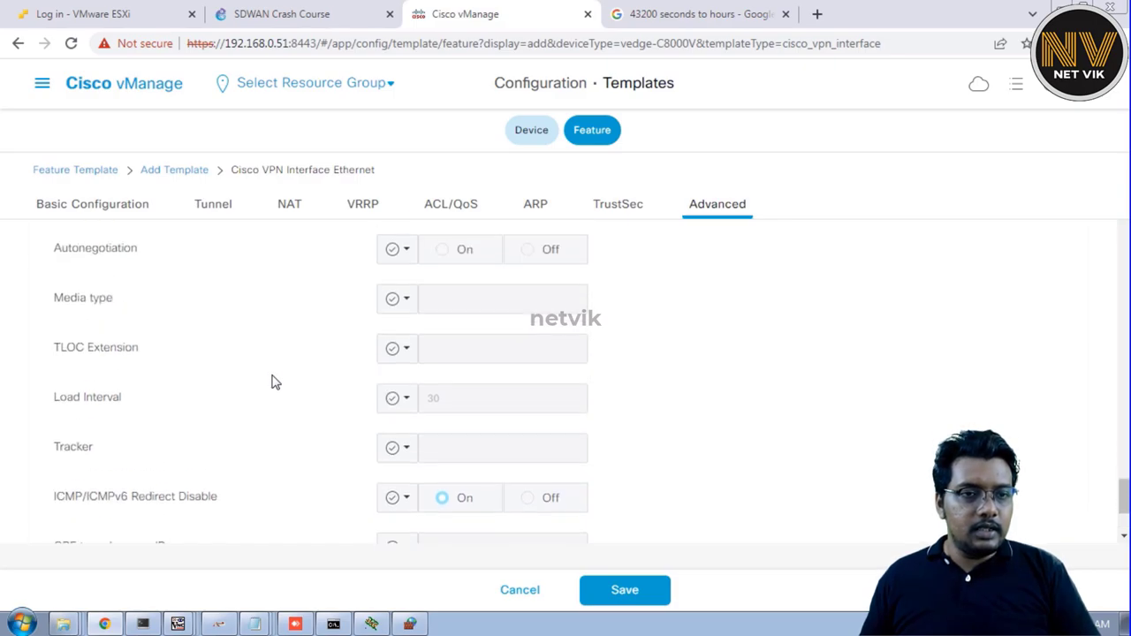
left_click(400, 363)
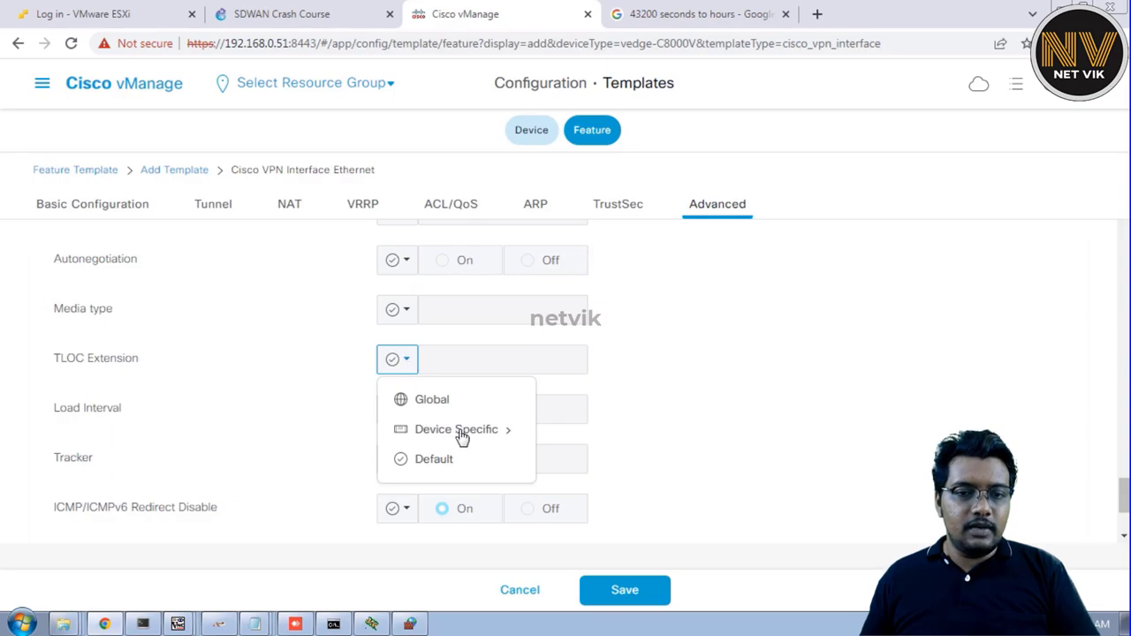
mouse_move(462, 438)
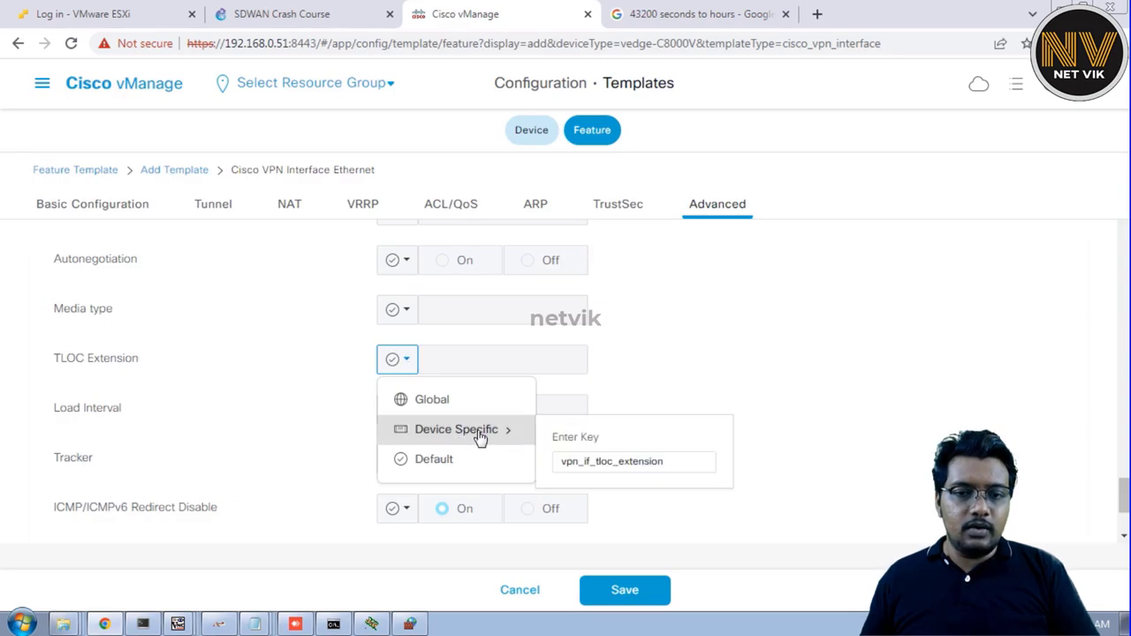
left_click(579, 460)
key("BackSpace")
key("BackSpace")
key("BackSpace")
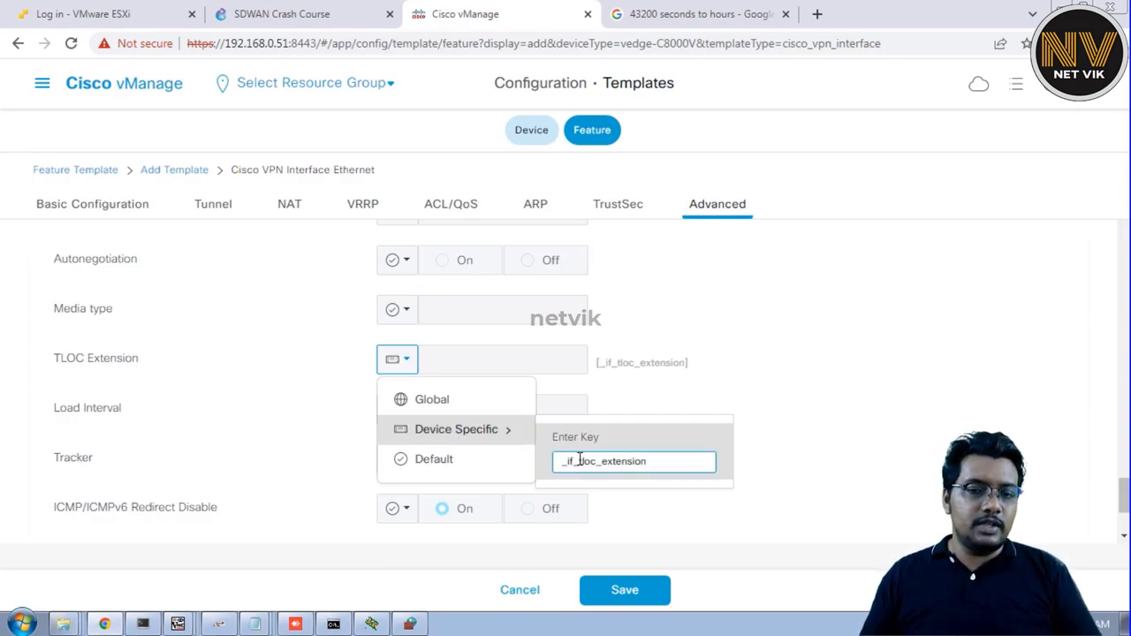
type("vpn0_tloc_ext")
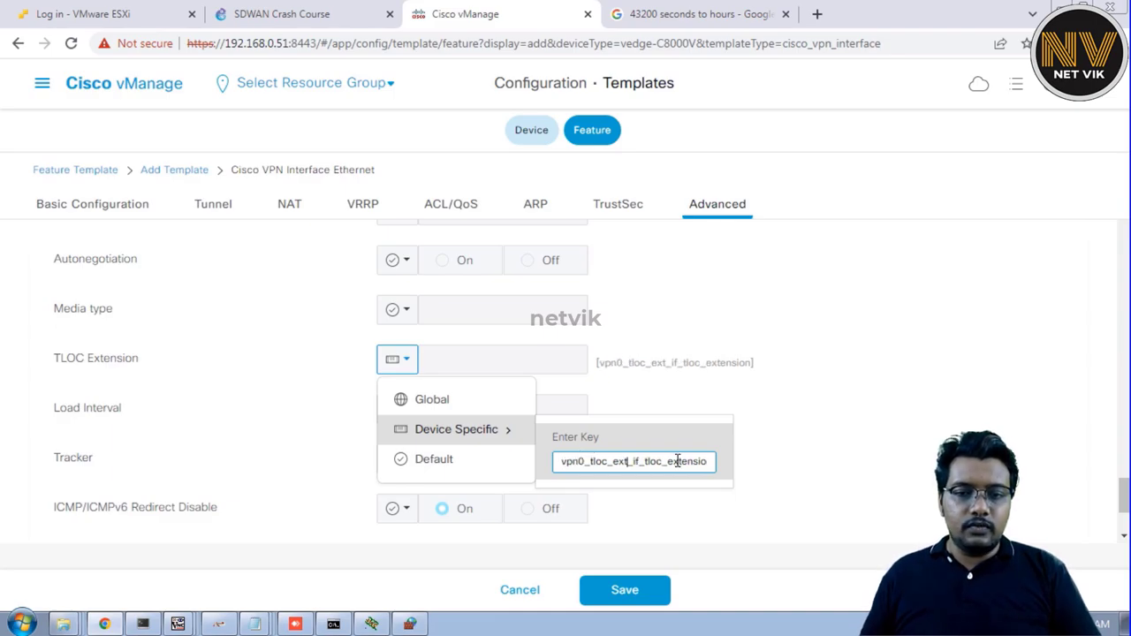
left_click(824, 364)
left_click(823, 371)
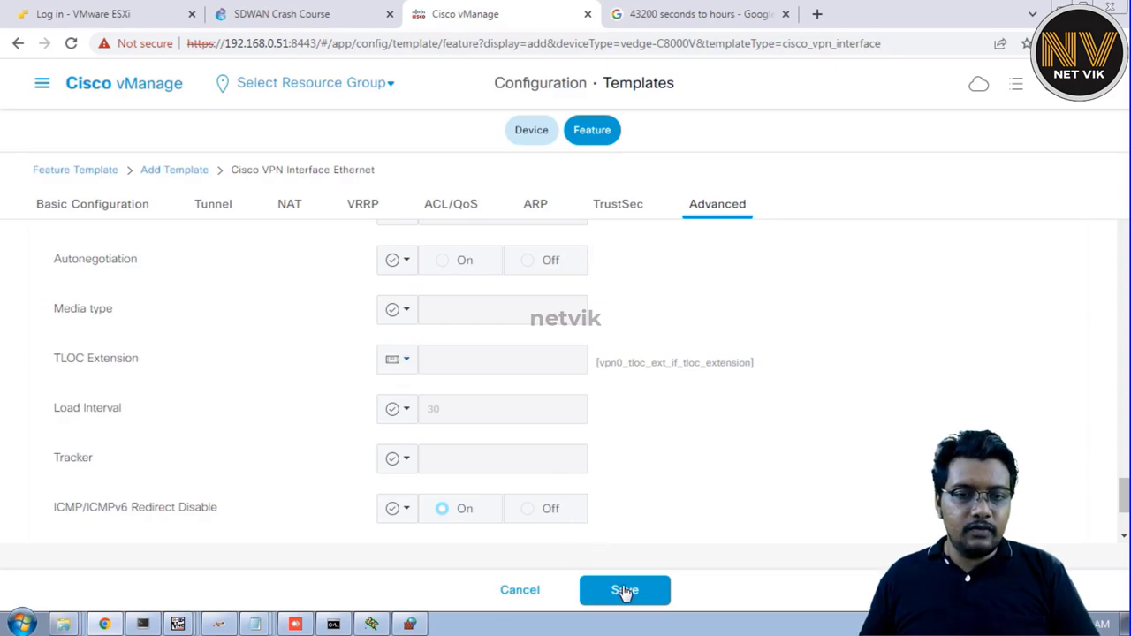
scroll(639, 535, "down", 2)
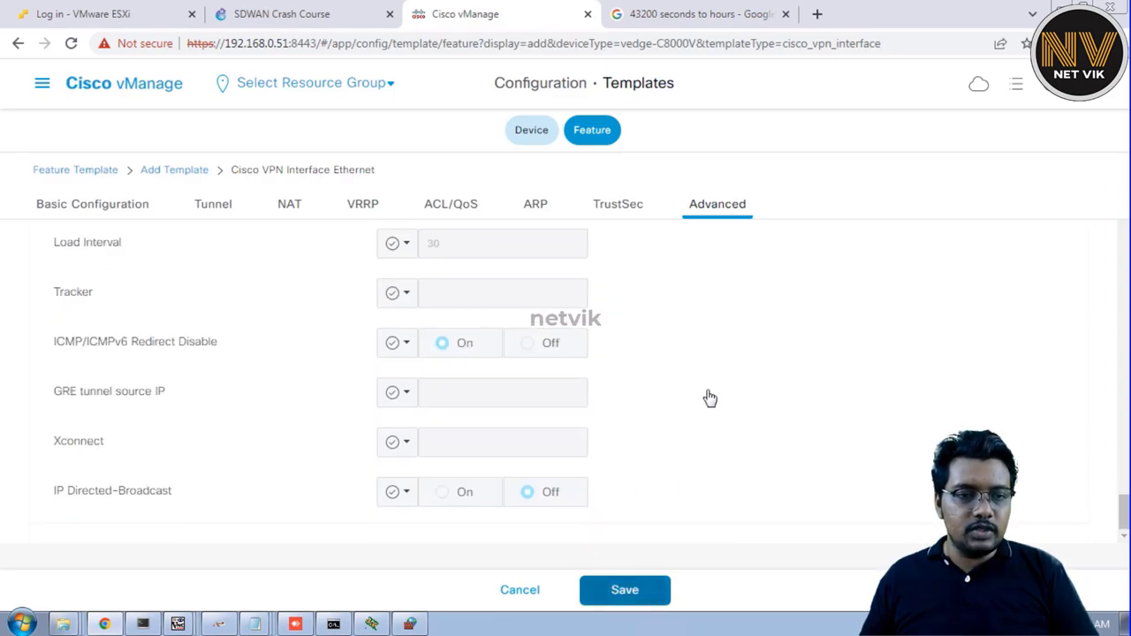
left_click(639, 591)
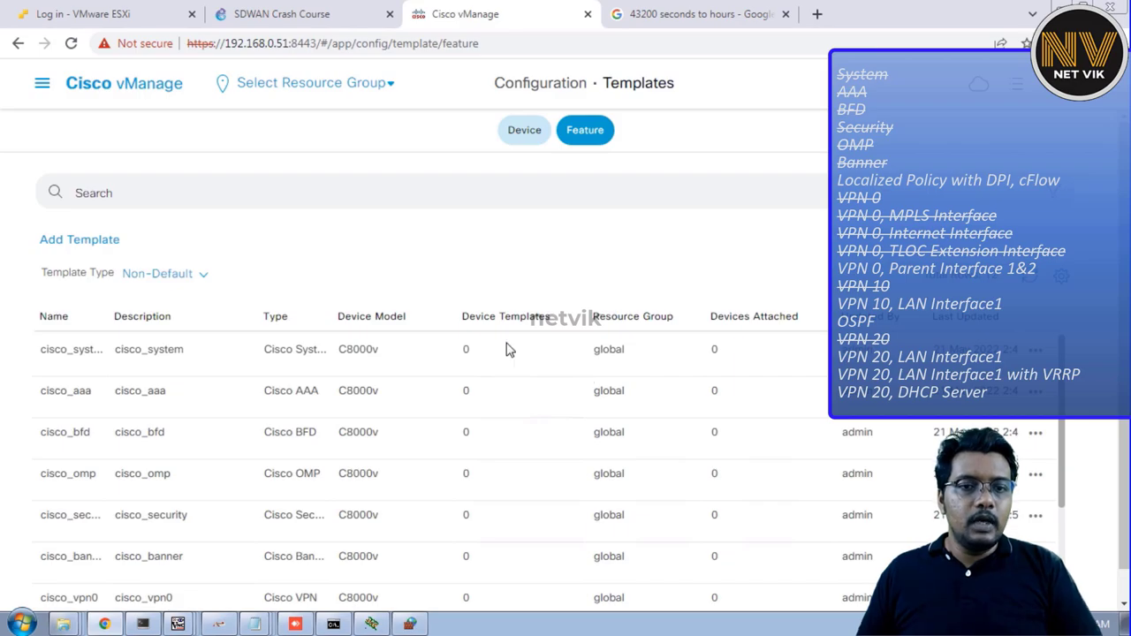
Start a new feature template for the C8000v using the Cisco VPN Interface Ethernet type
left_click(99, 241)
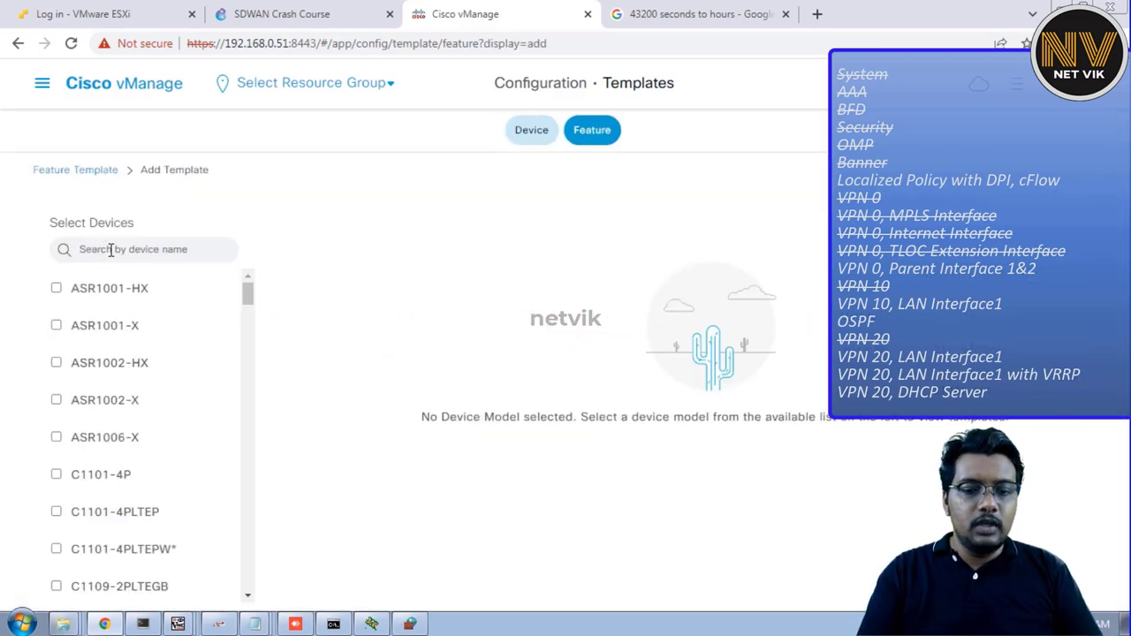
left_click(111, 249)
type("8000")
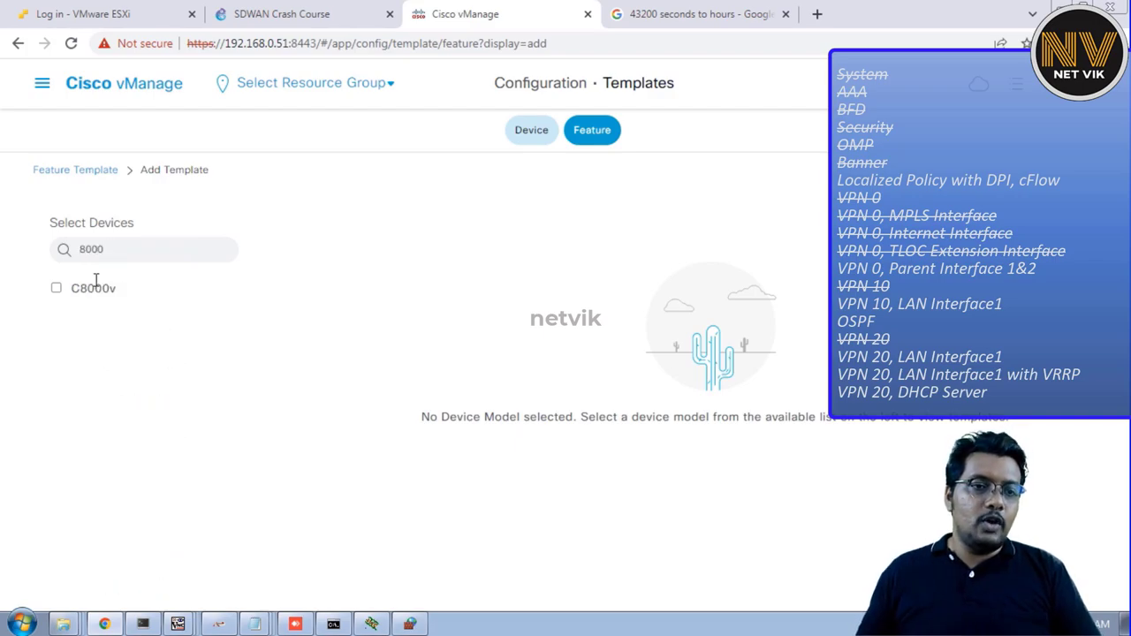
left_click(96, 293)
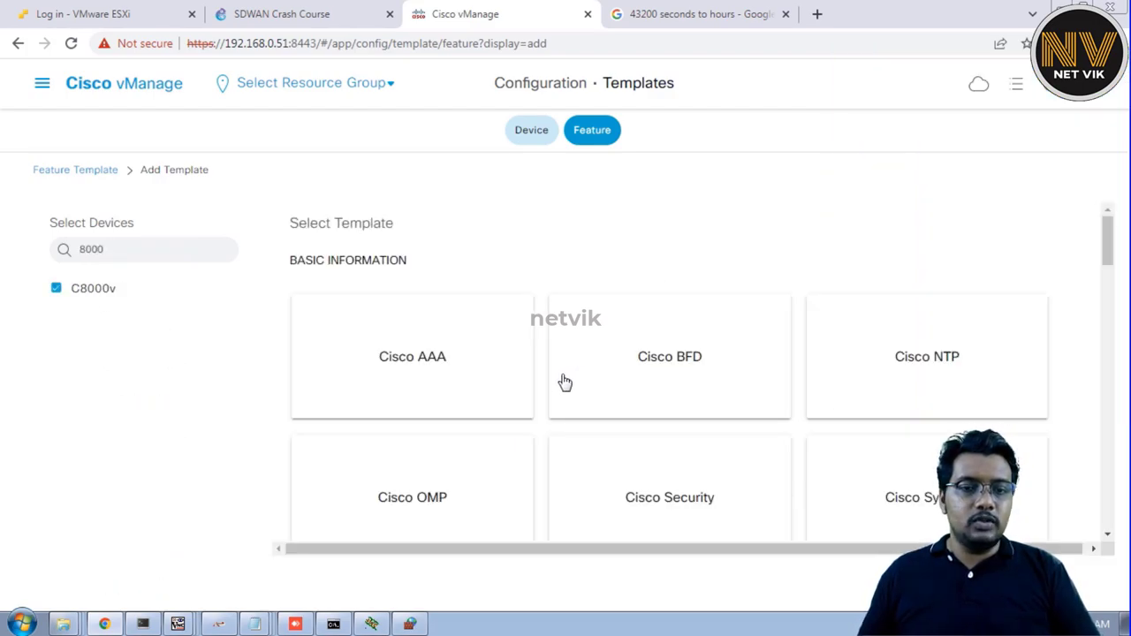
scroll(564, 382, "down", 3)
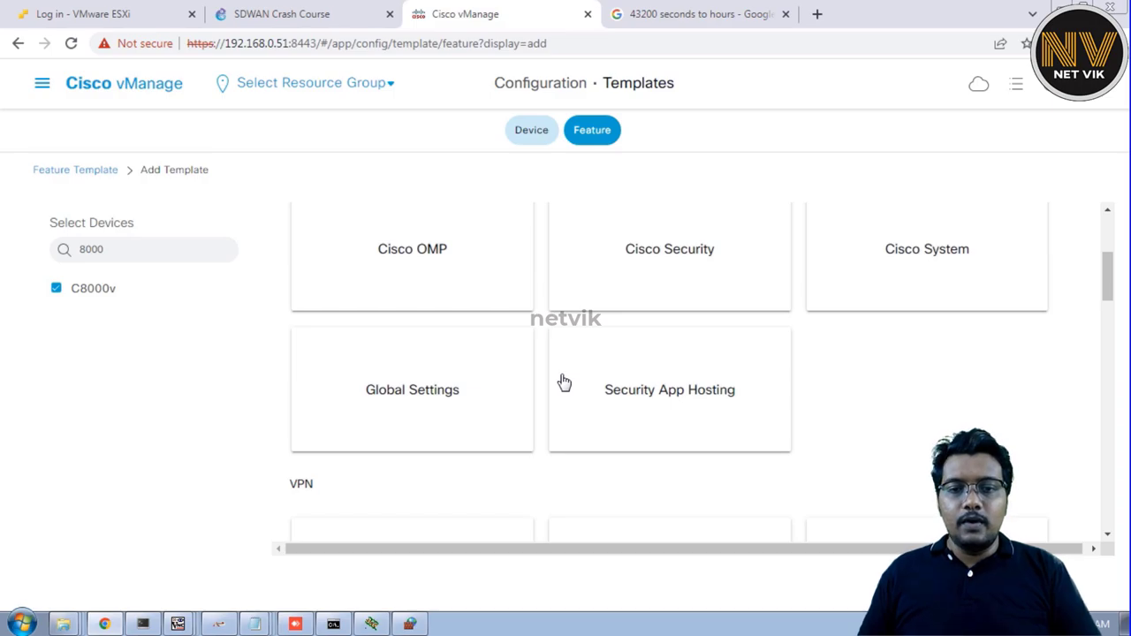
scroll(564, 381, "down", 2)
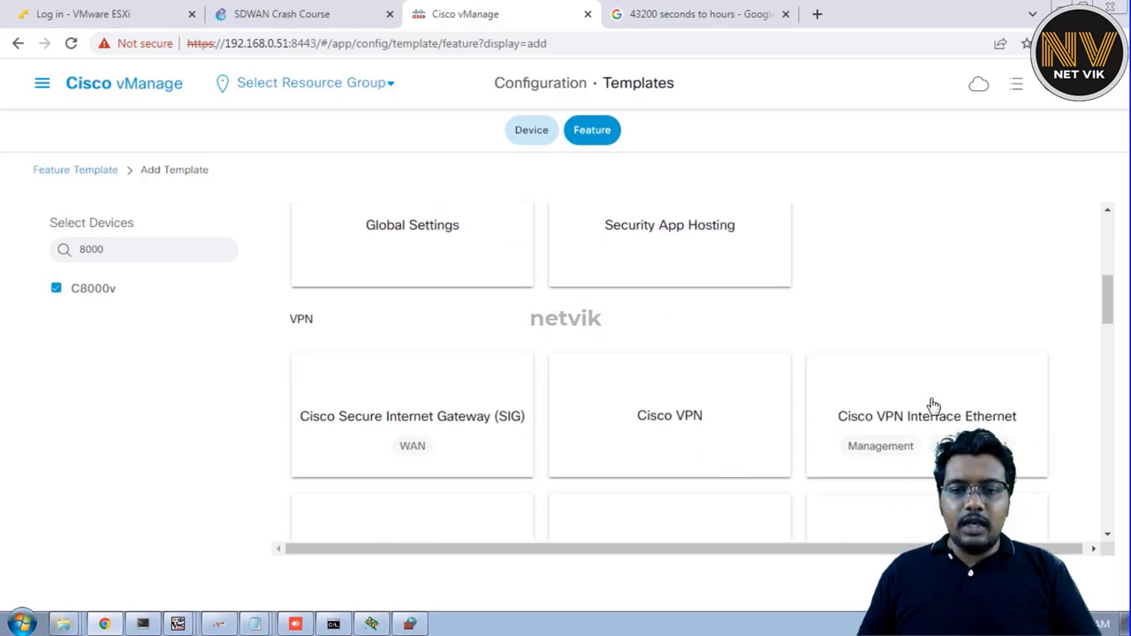
left_click(927, 424)
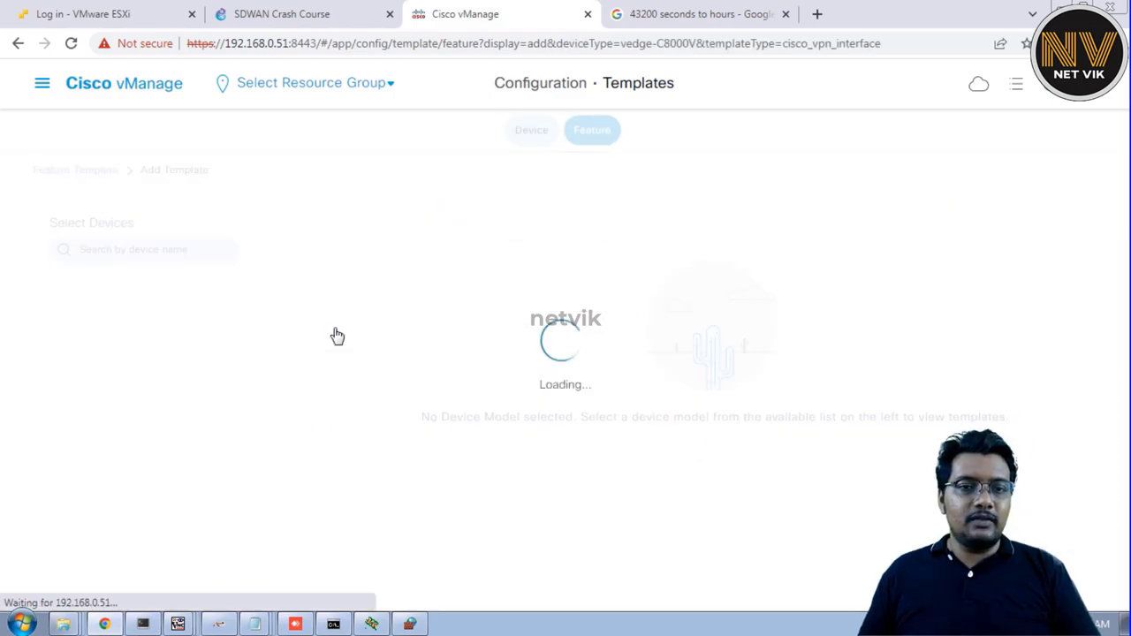
Name the template cisco_vpn0_parent_int1 and paste the same text as its description
left_click(233, 249)
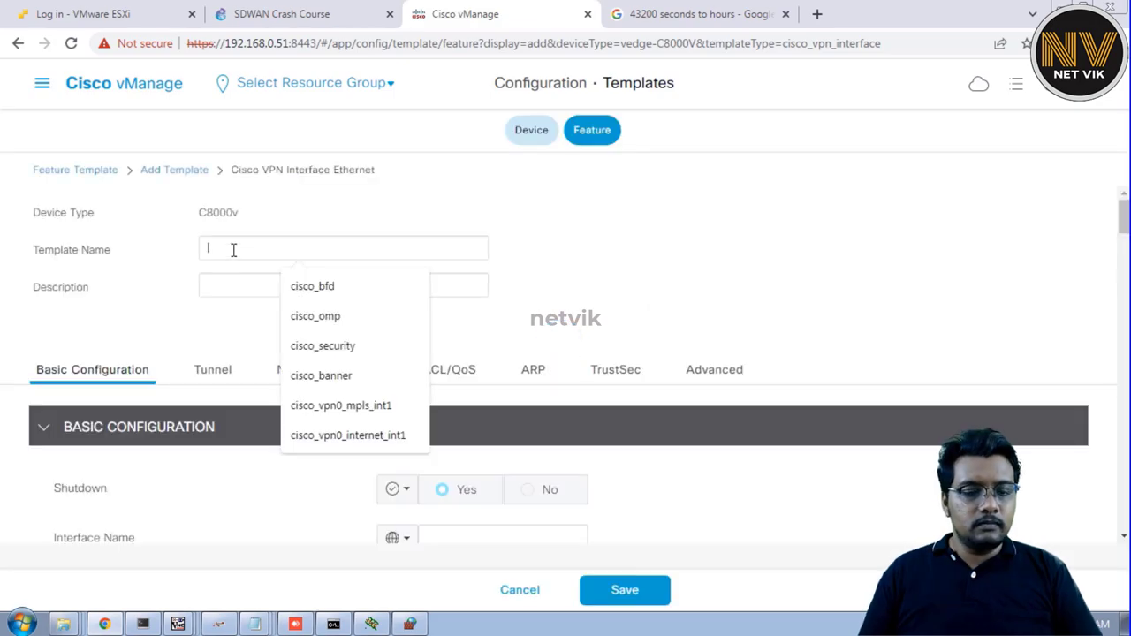
type("cisco_")
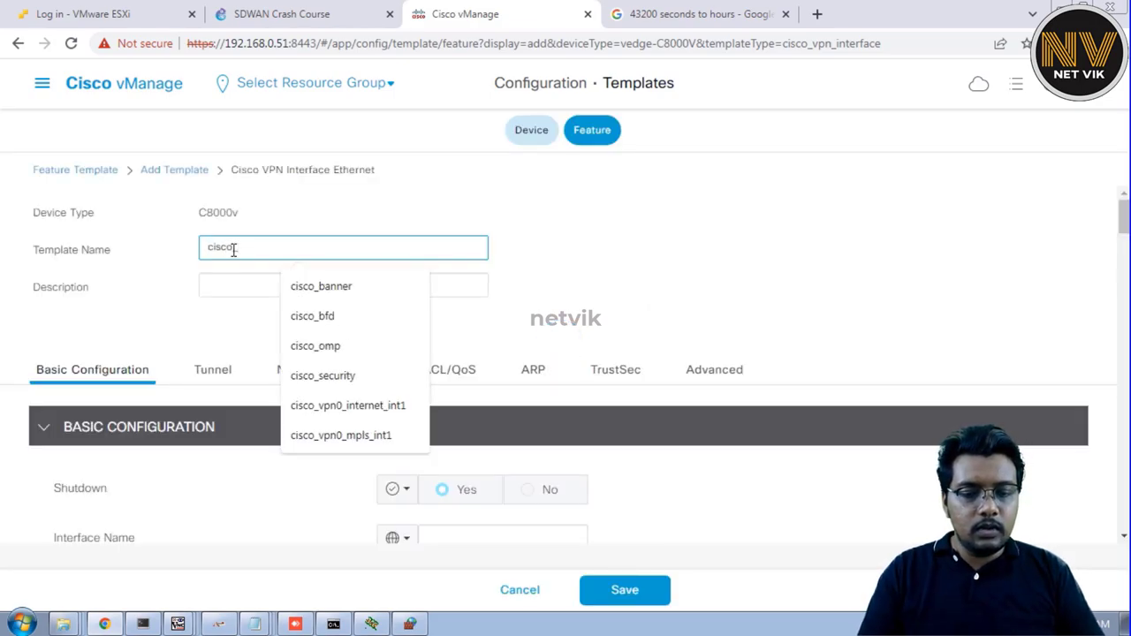
type("vpn0_")
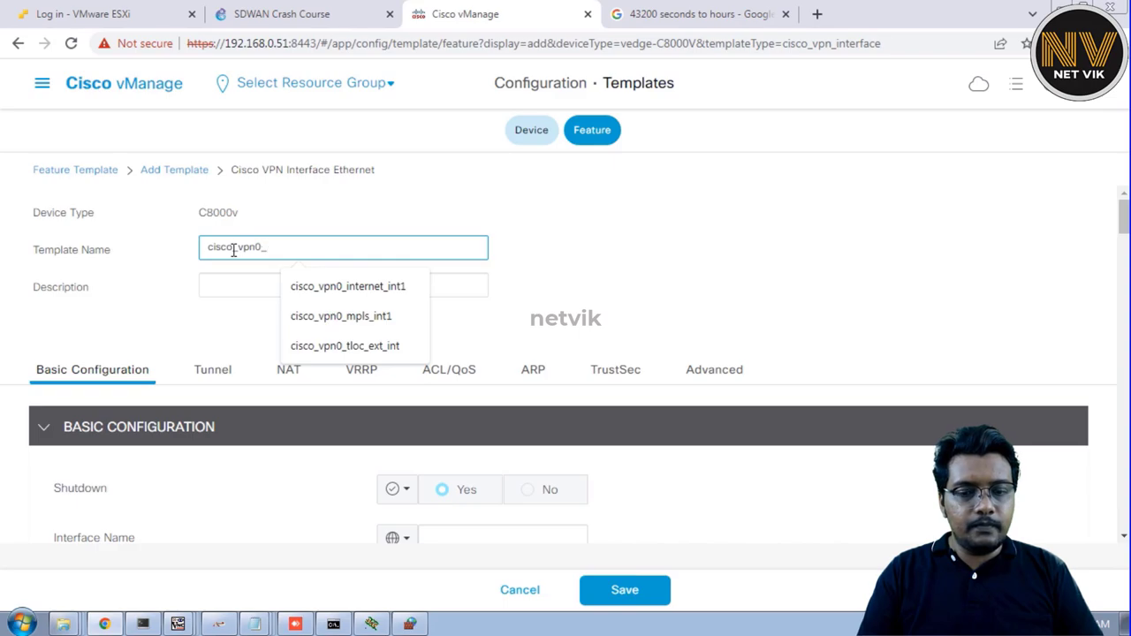
type("parent_int1")
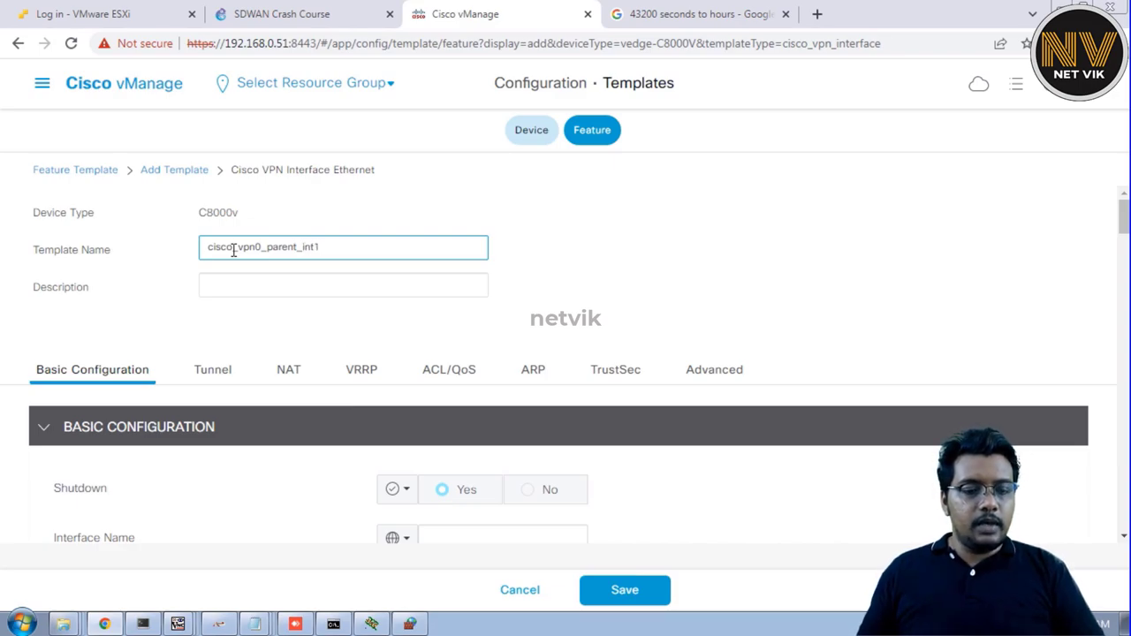
double_click(233, 250)
key("ctrl+c")
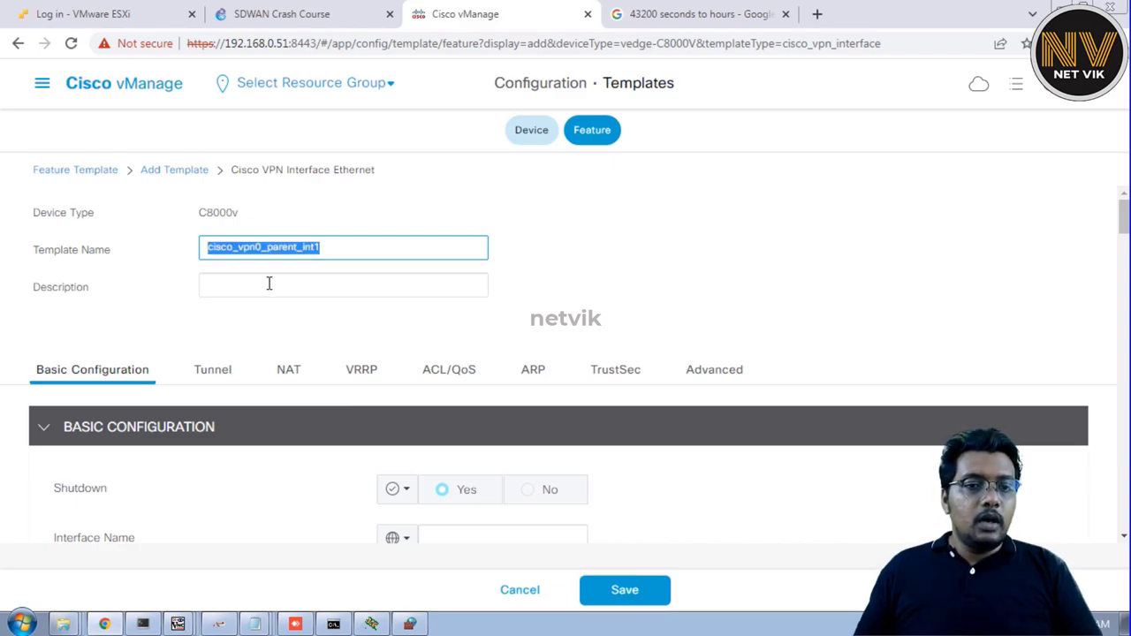
left_click(269, 289)
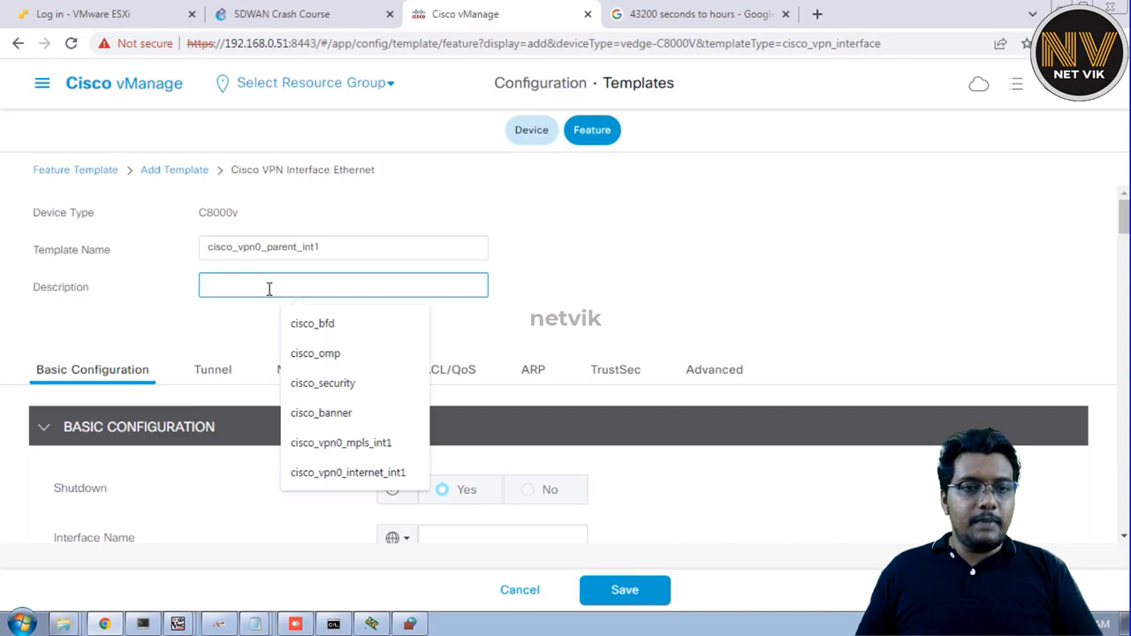
key("ctrl+v")
left_click(677, 274)
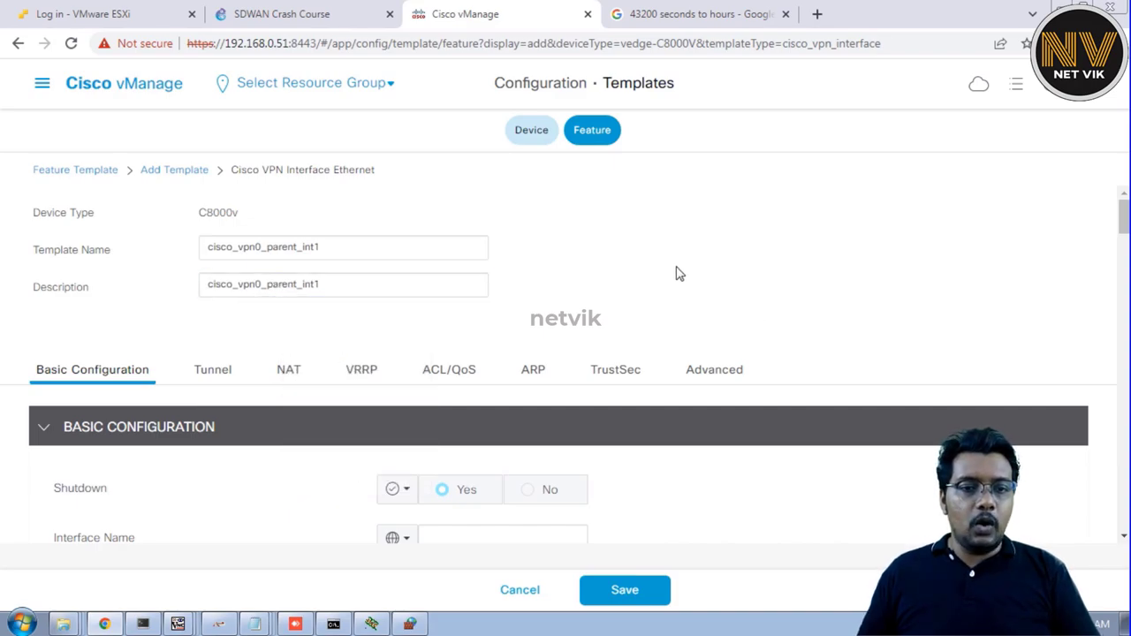
Make Shutdown device-specific with the key vpn0_prnt_if_shutdown
scroll(677, 273, "down", 2)
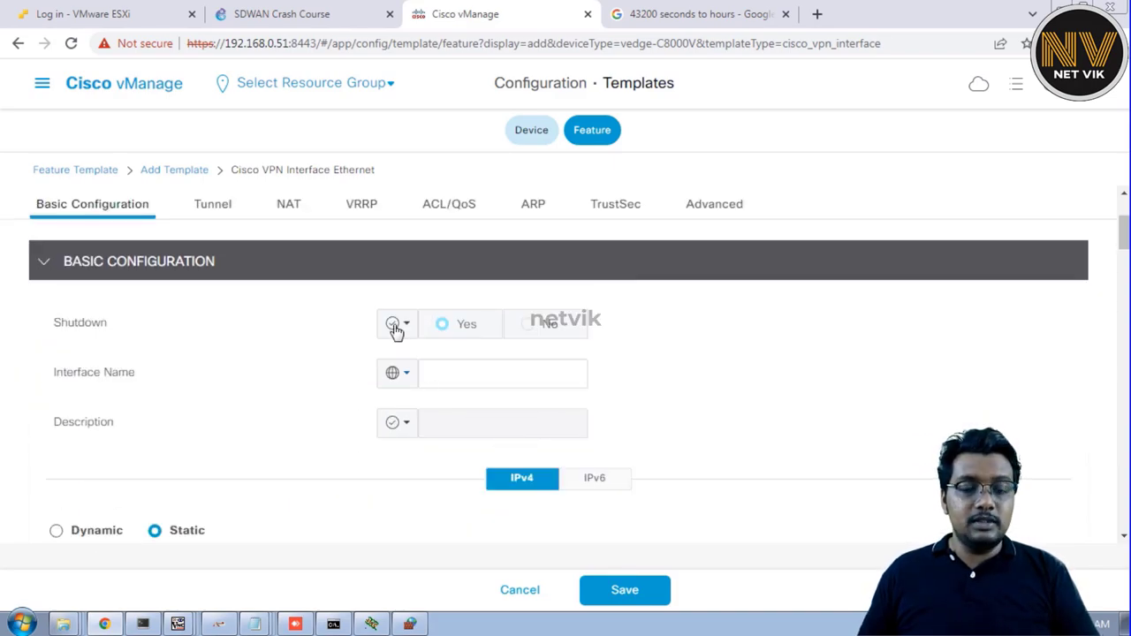
left_click(396, 327)
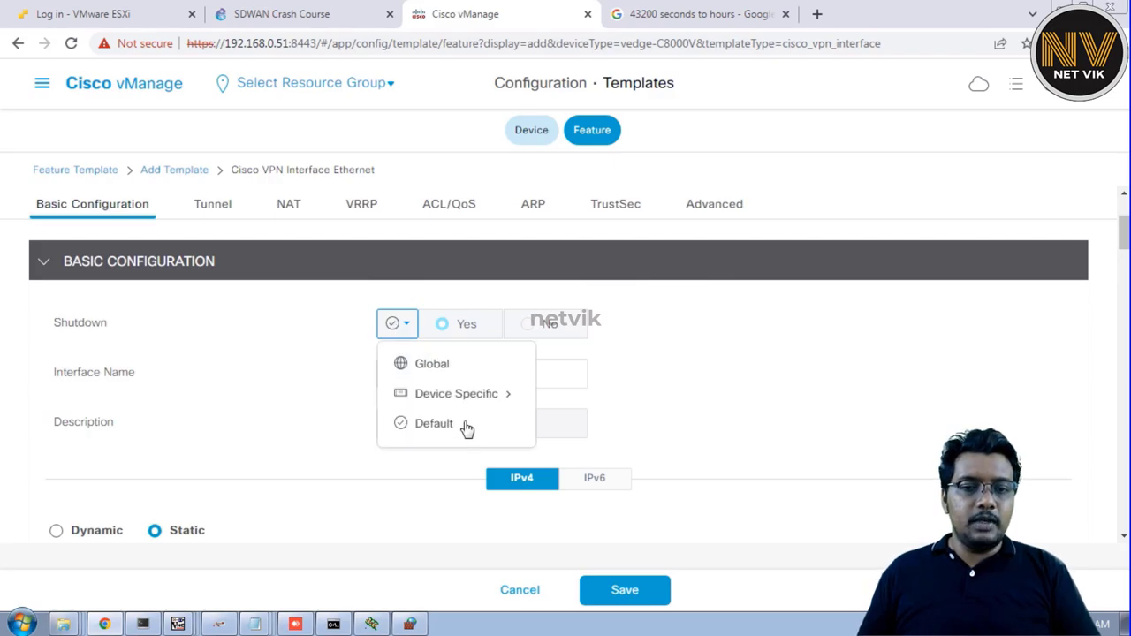
mouse_move(474, 403)
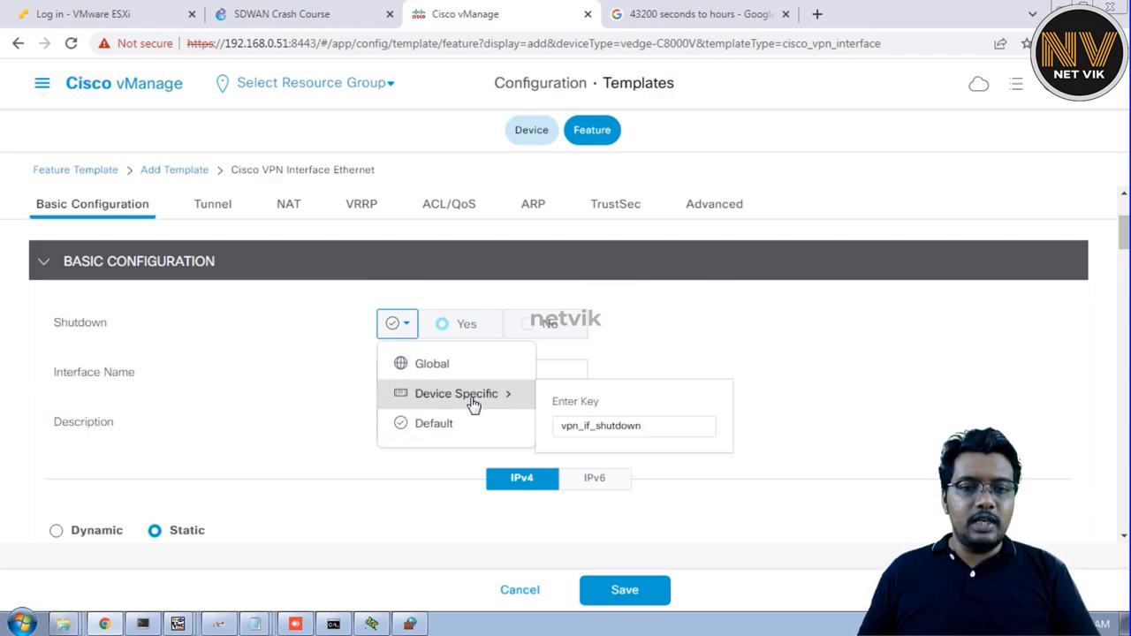
left_click(578, 425)
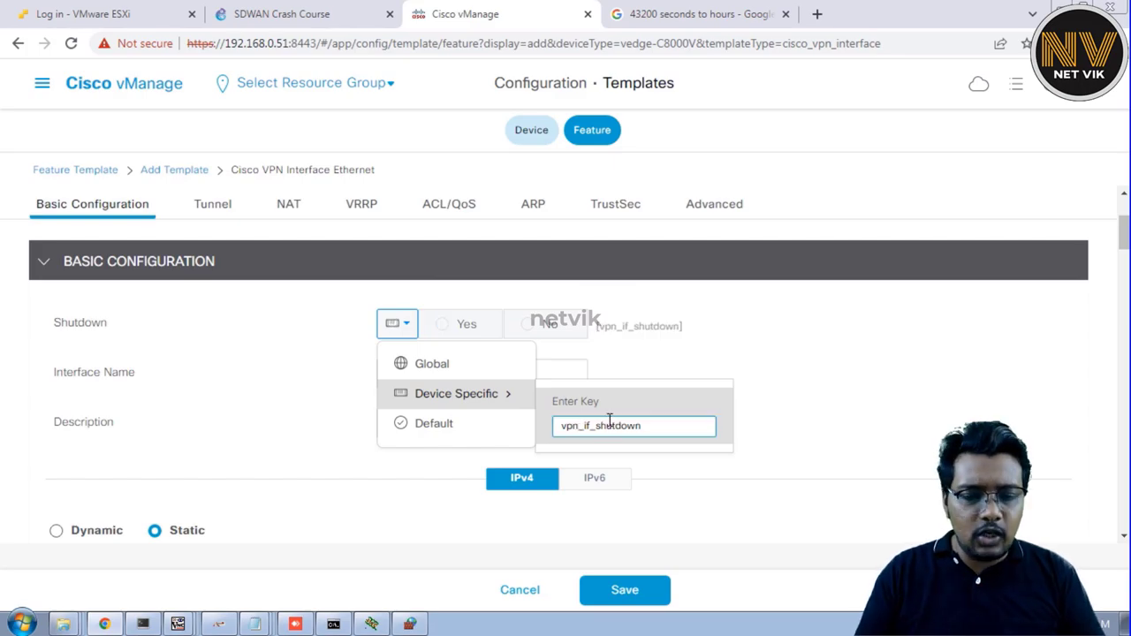
type("0")
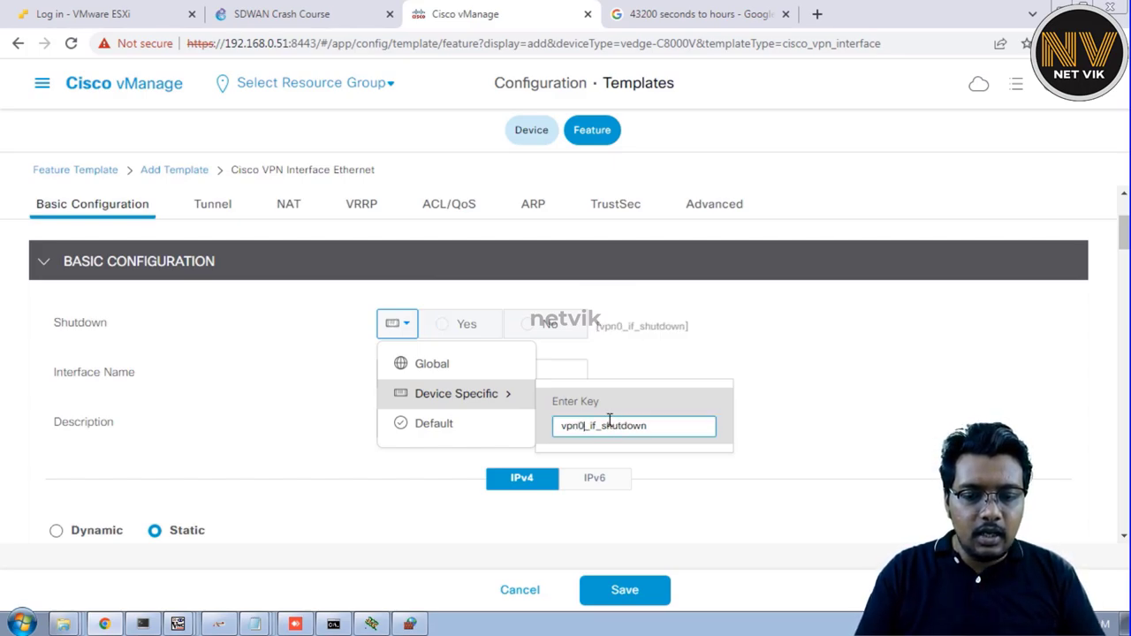
type("_prnt")
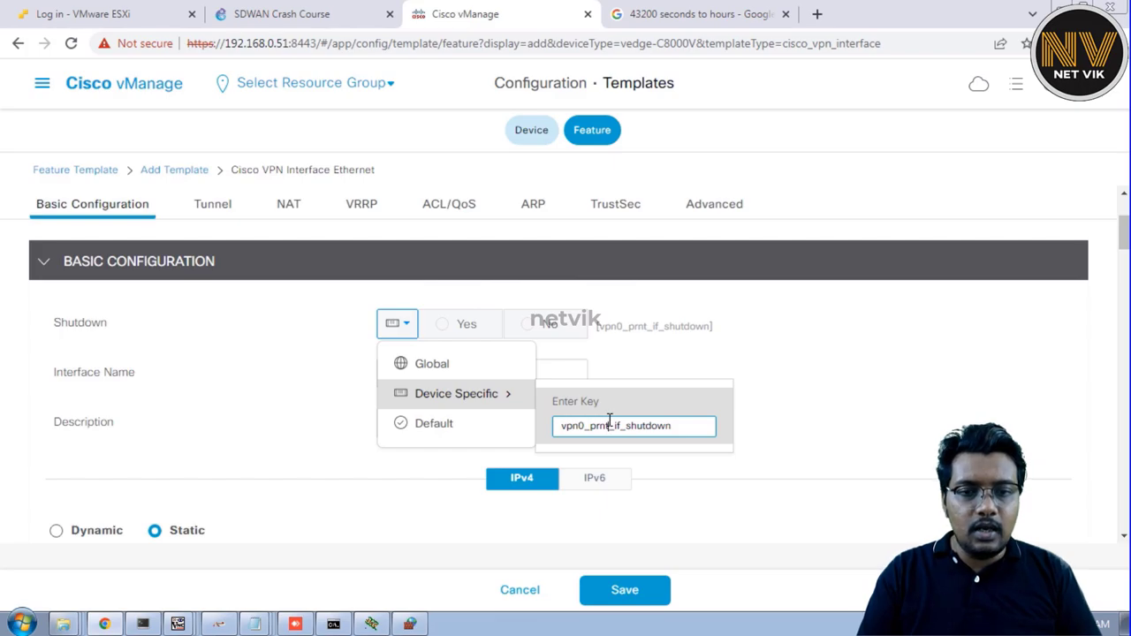
type("_")
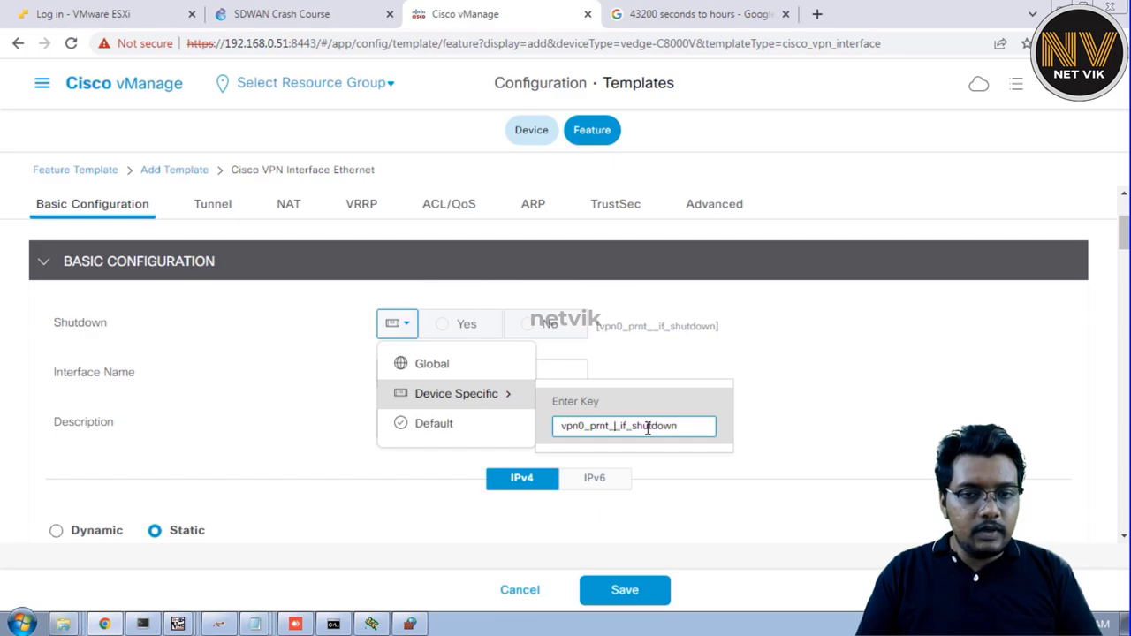
key("BackSpace")
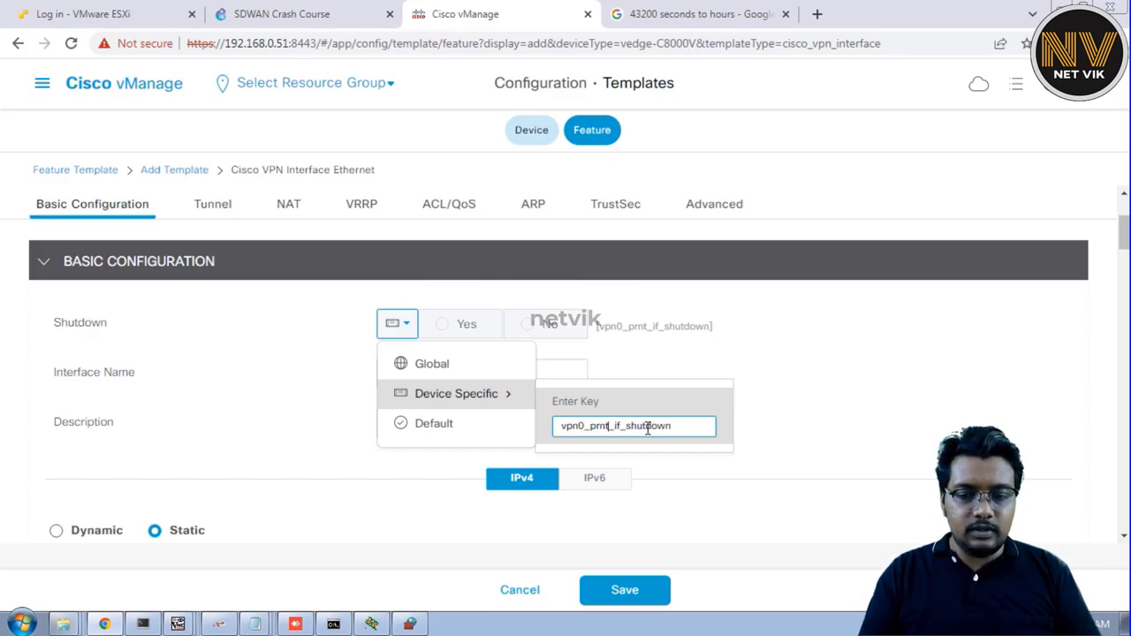
key("shift+Home")
key("ctrl+c")
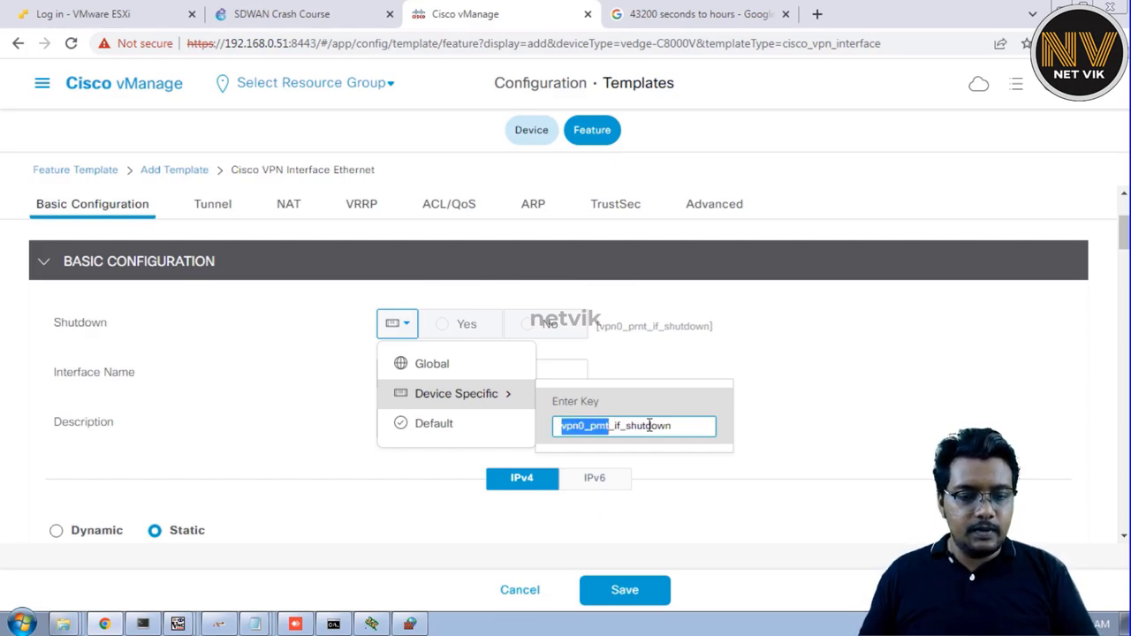
left_click(496, 399)
Make Interface Name device-specific with the key vpn0_prnt_if_name
left_click(397, 372)
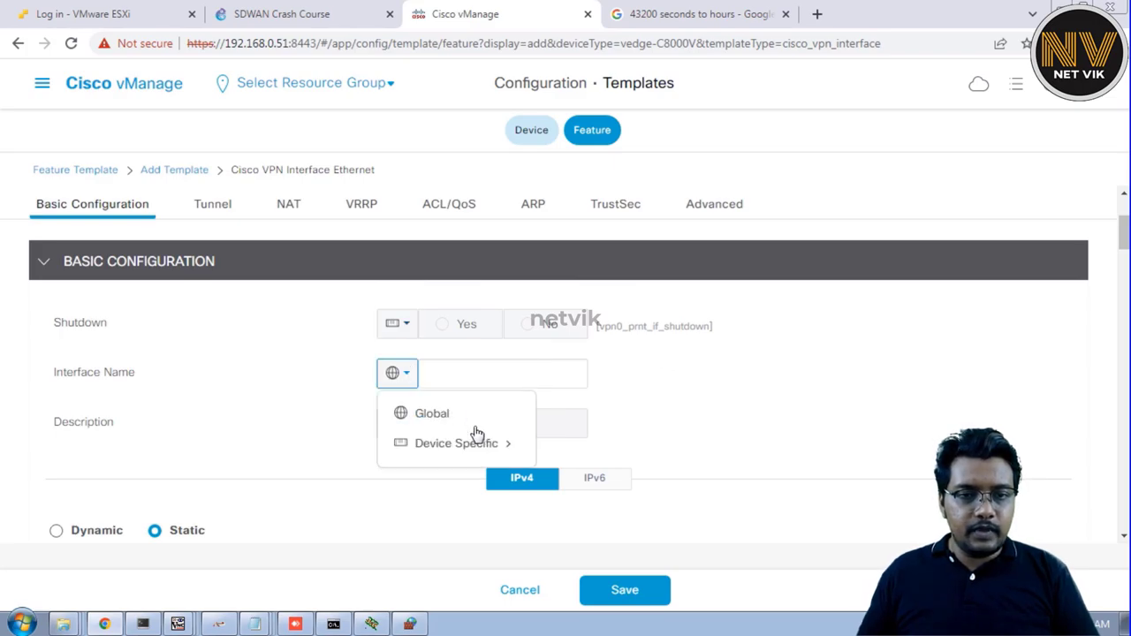
mouse_move(481, 444)
left_click(579, 478)
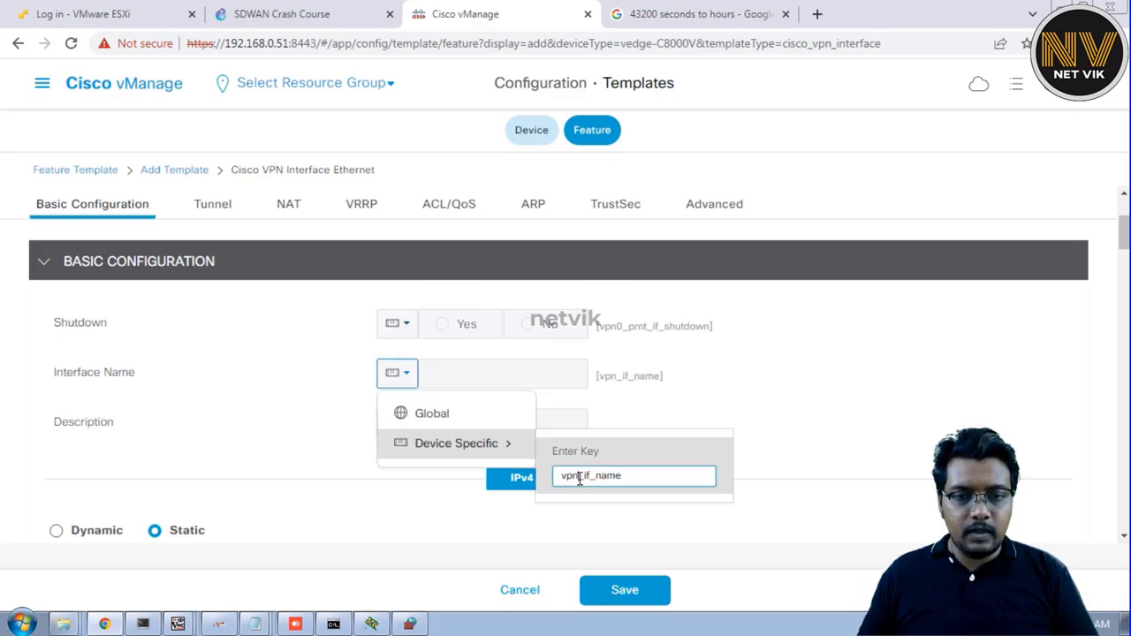
key("BackSpace")
key("BackSpace")
key("BackSpace")
key("ctrl+v")
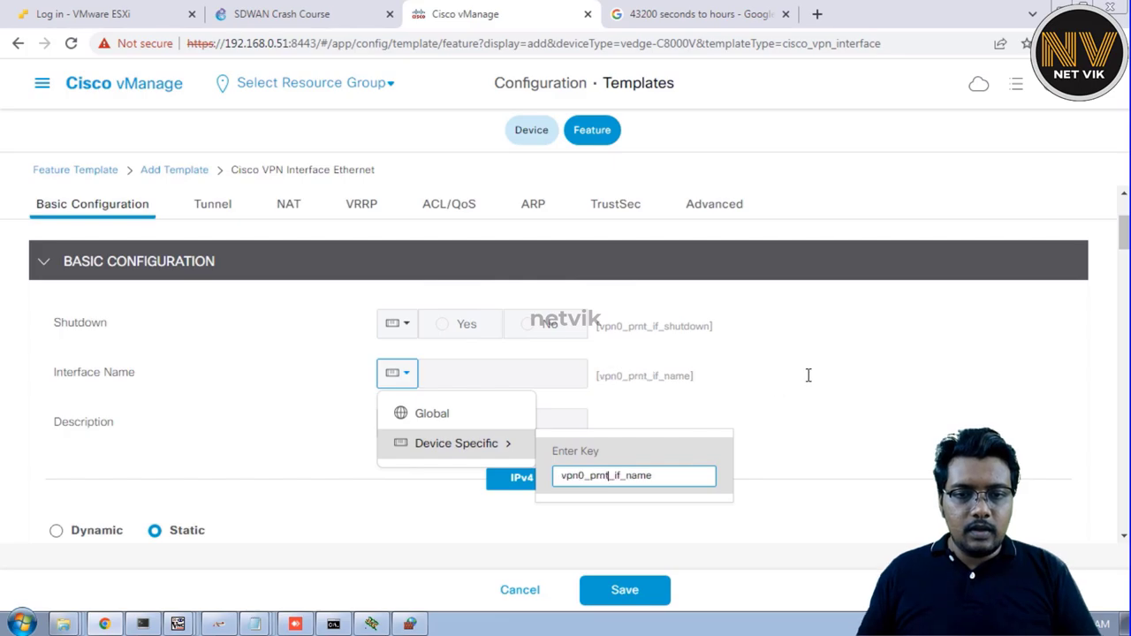
Make Description device-specific with key vpn0_prnt_if_description, then save the template
scroll(398, 333, "down", 2)
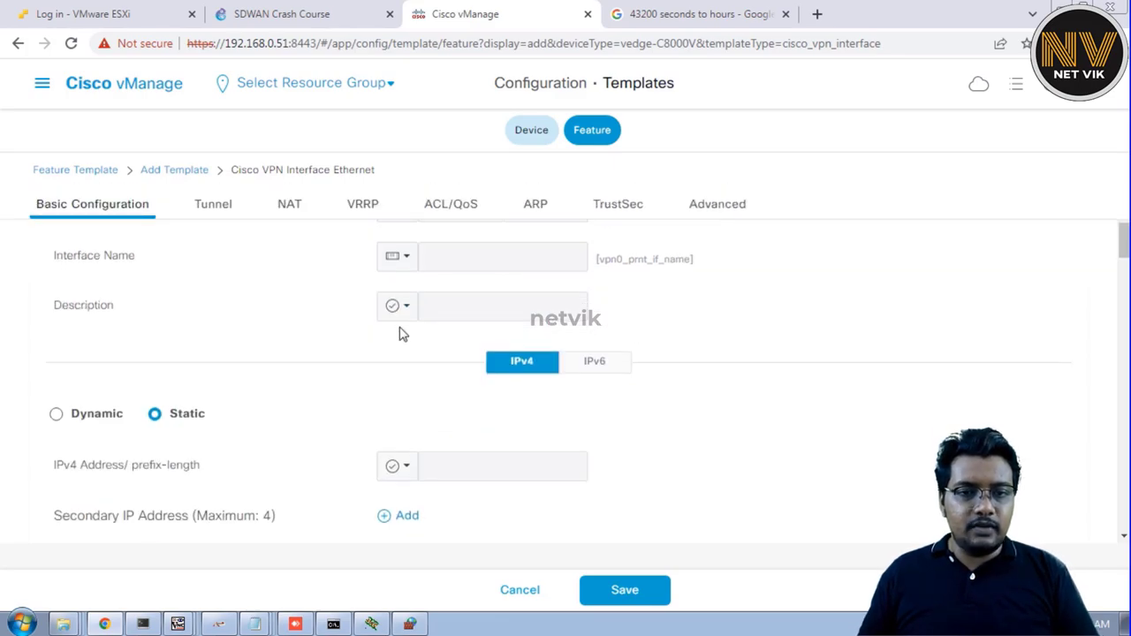
left_click(394, 317)
mouse_move(449, 385)
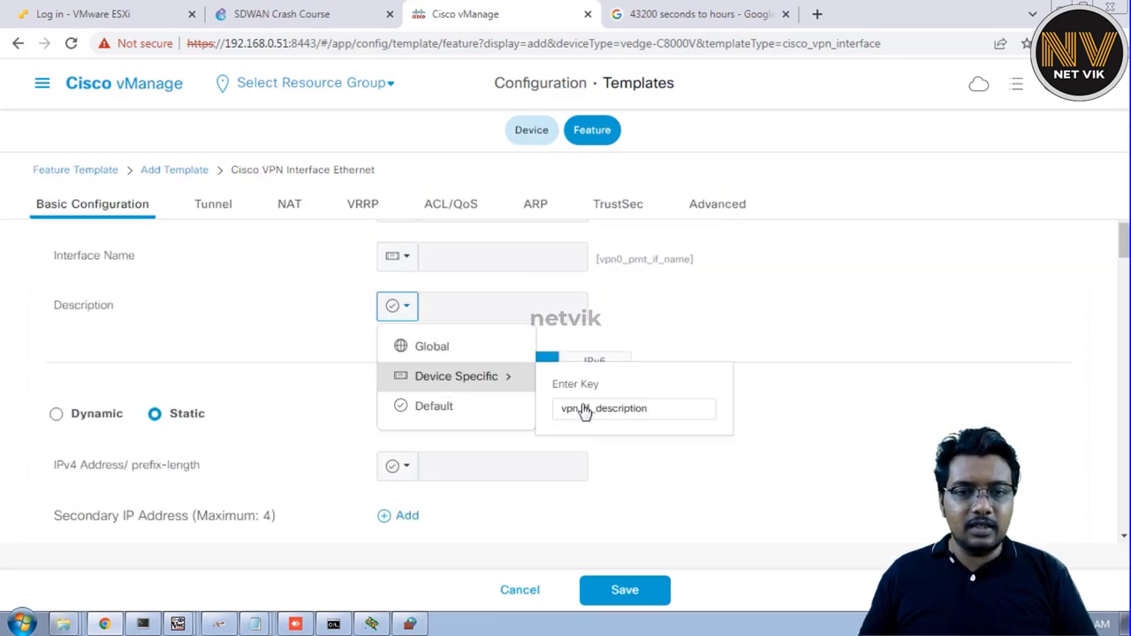
left_click(580, 409)
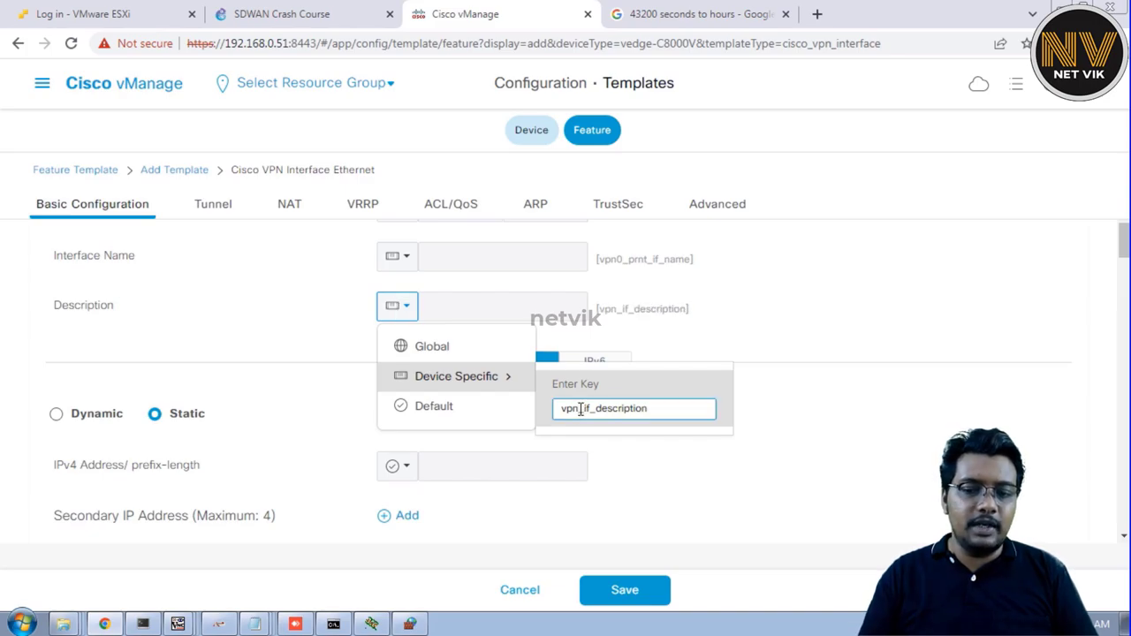
key("BackSpace")
key("BackSpace")
key("BackSpace")
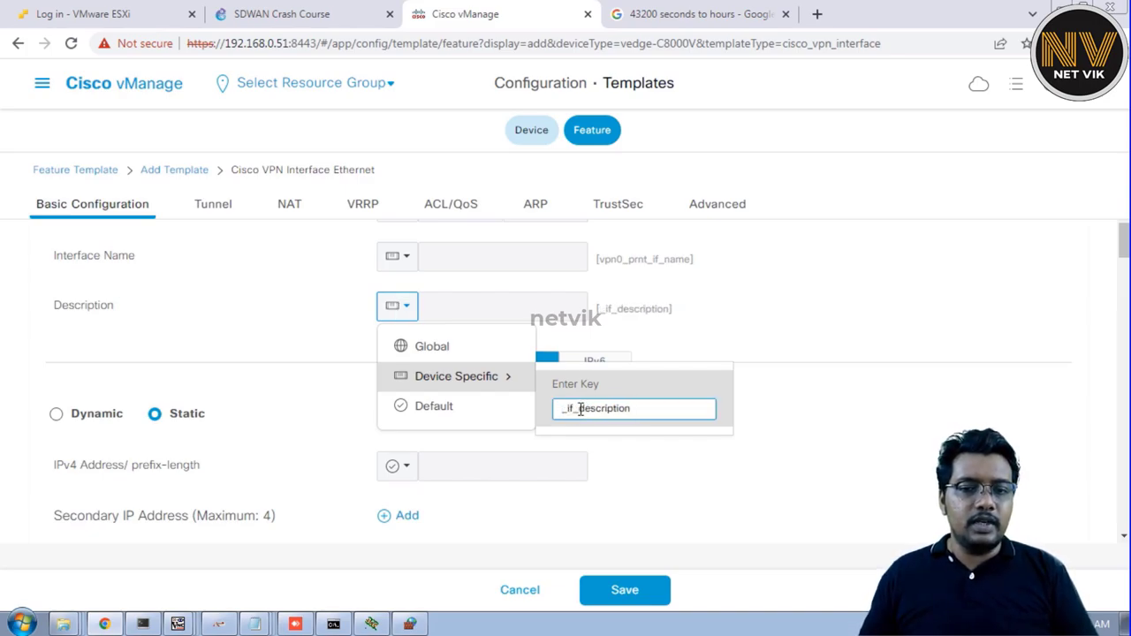
type("vpn0_prnt")
left_click(818, 297)
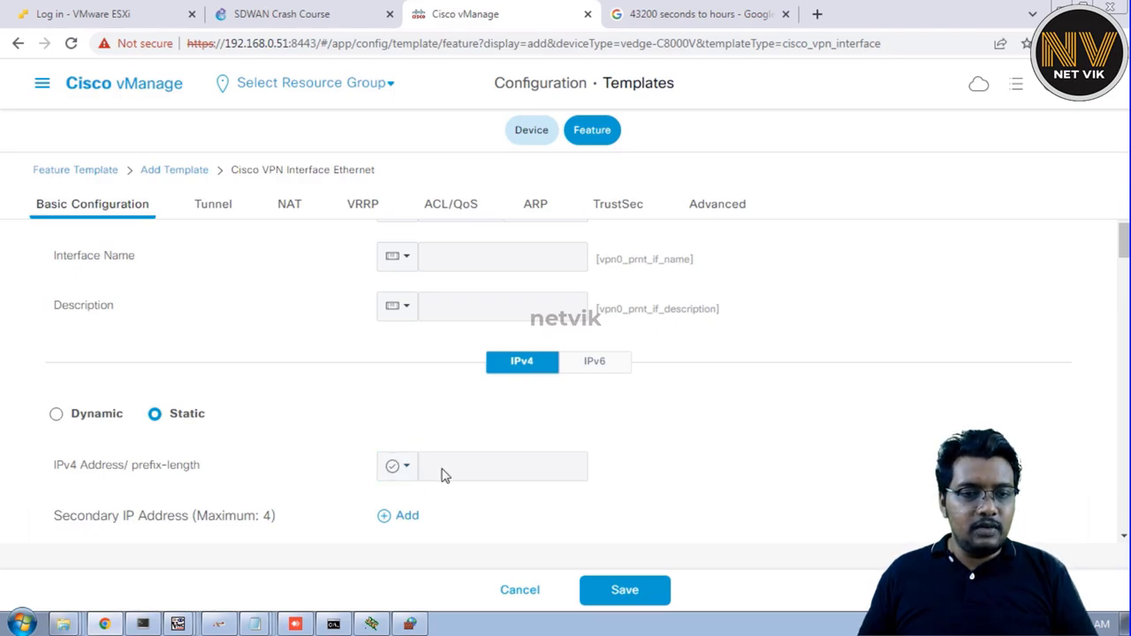
scroll(481, 460, "up", 1)
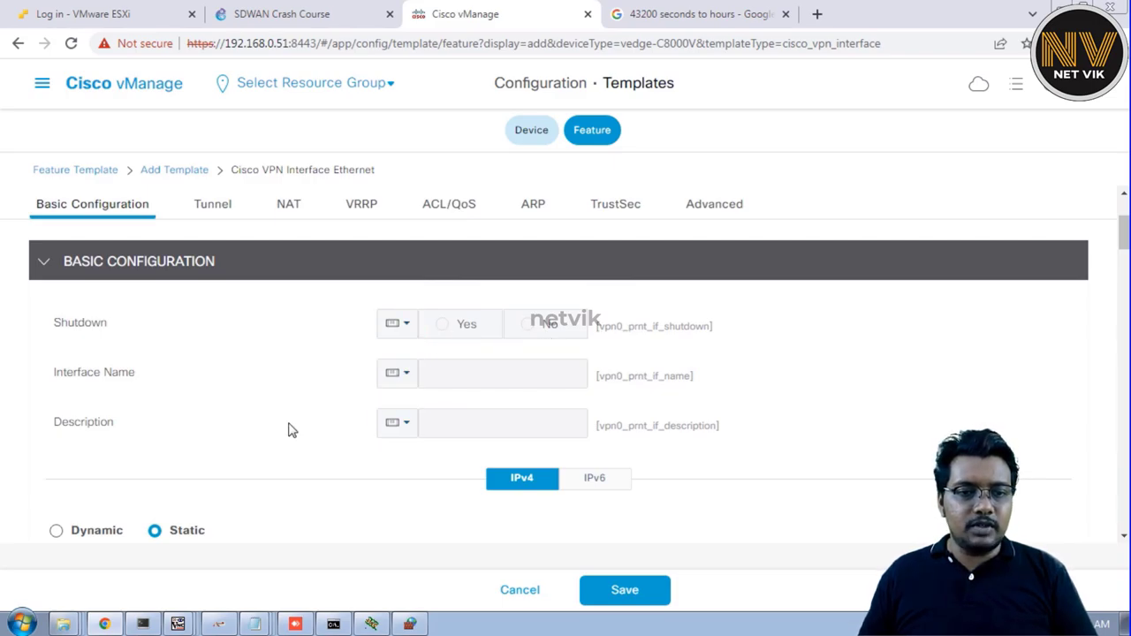
scroll(292, 429, "down", 20)
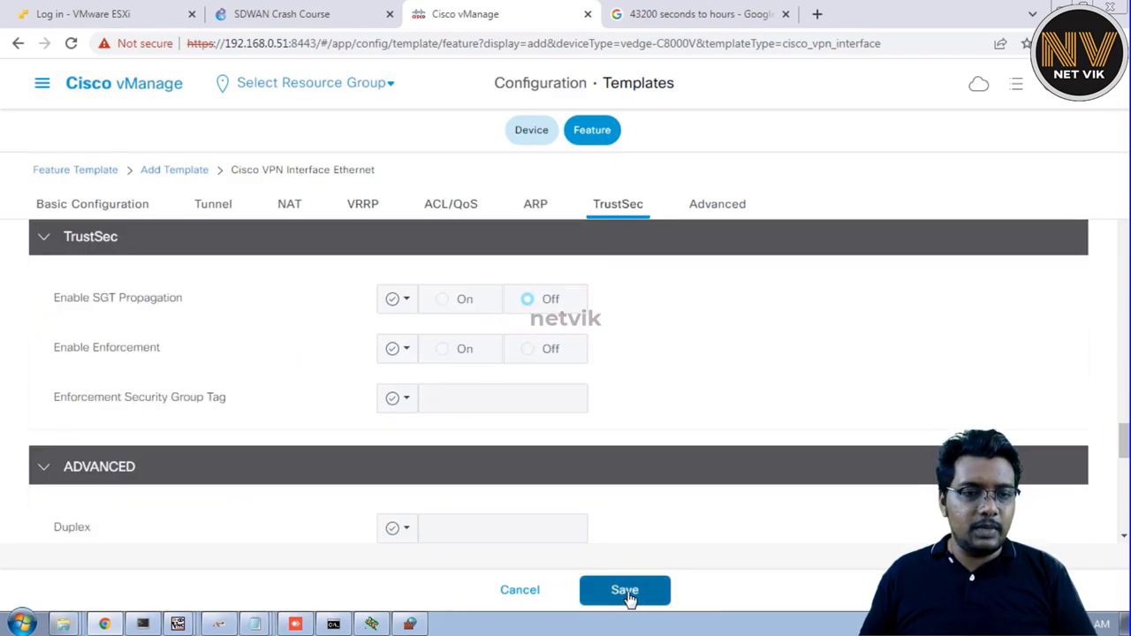
left_click(625, 590)
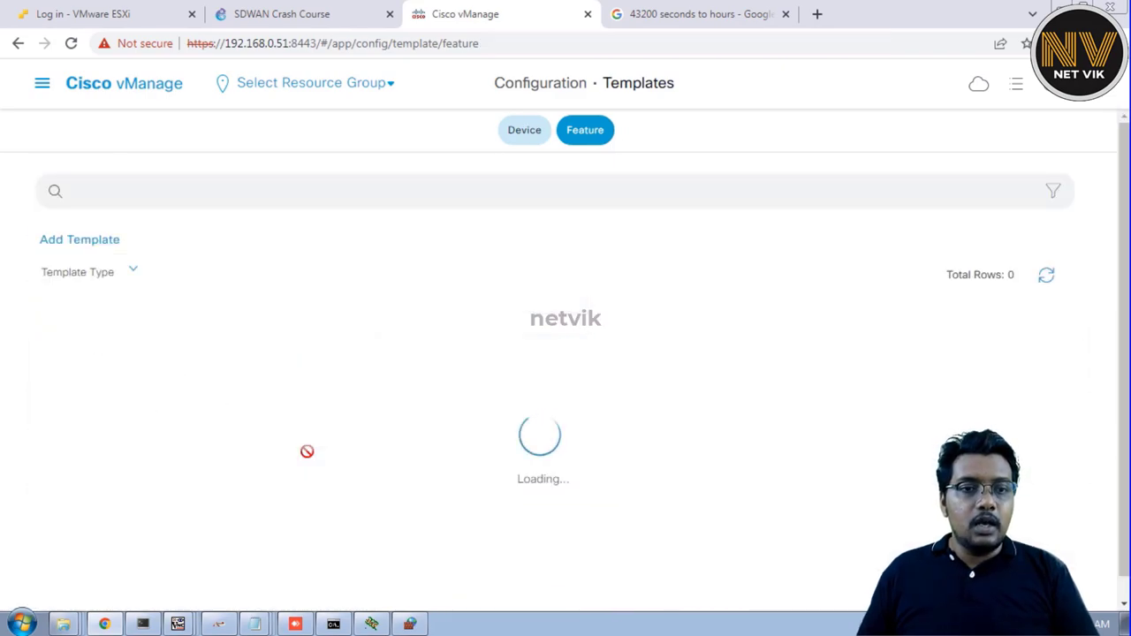
Filter the feature templates by 'par', edit cisco_vpn0_parent_int1, and show its Advanced settings
left_click(262, 192)
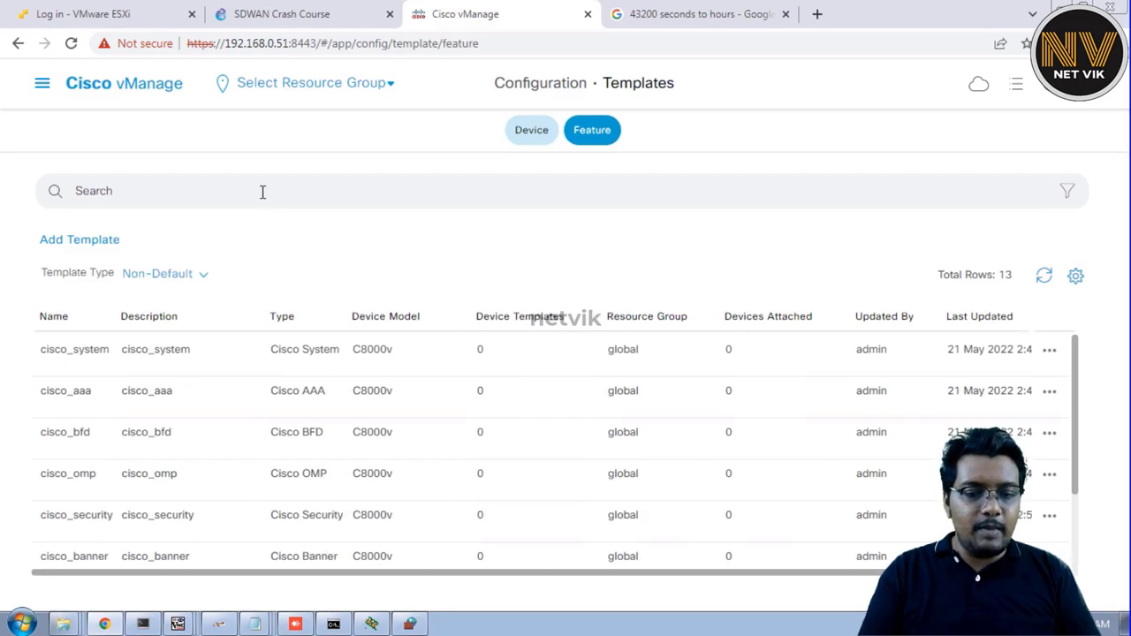
type("parent")
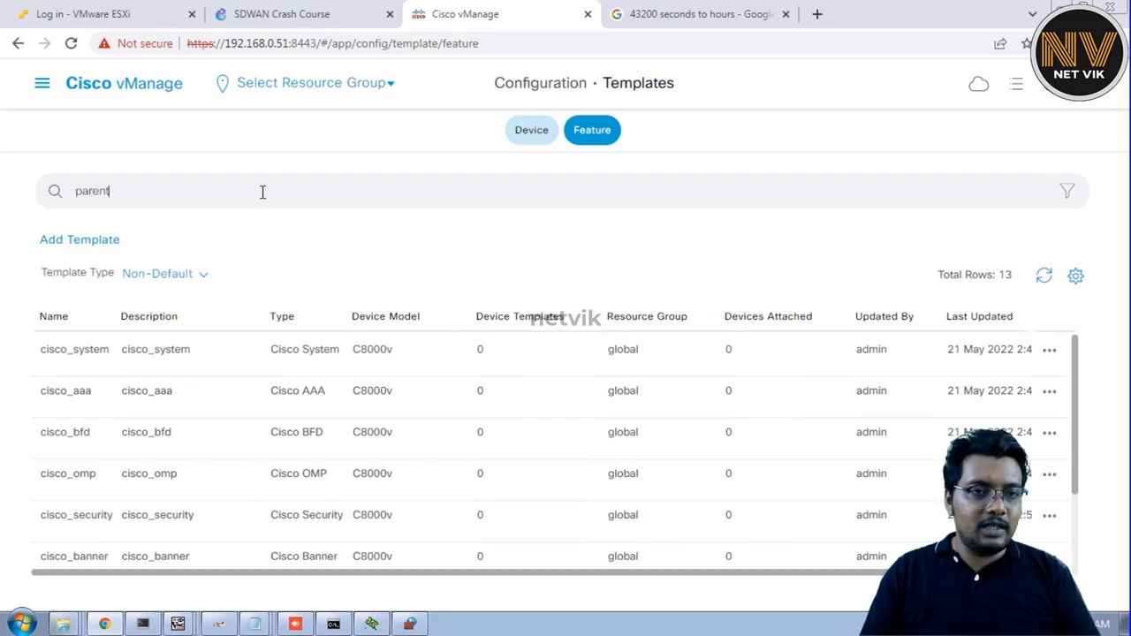
key("Return")
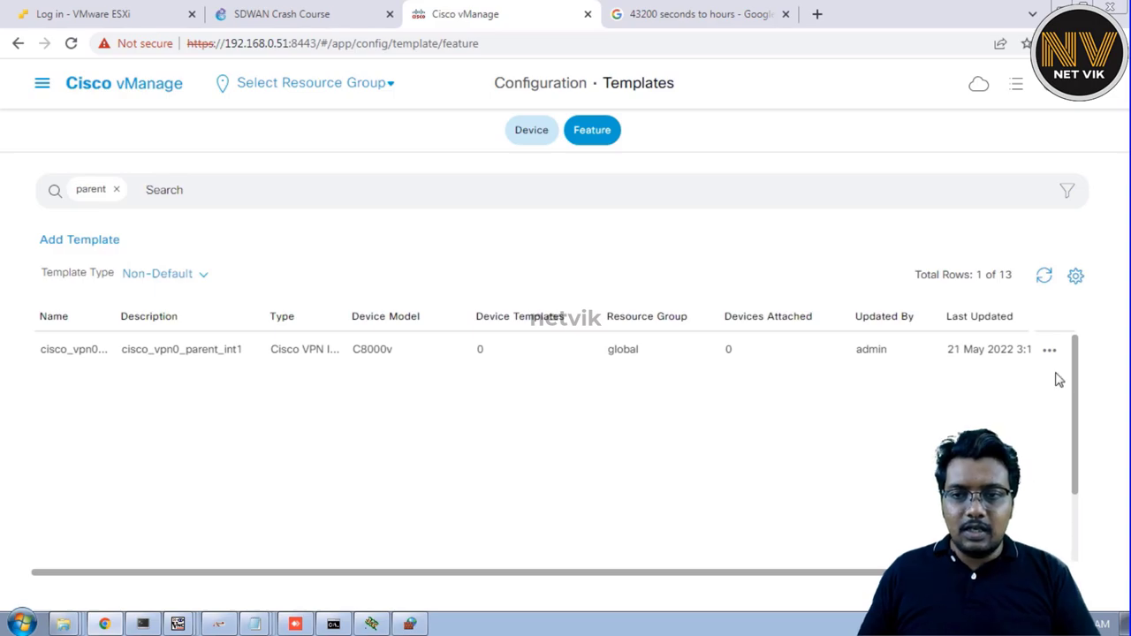
left_click(1050, 350)
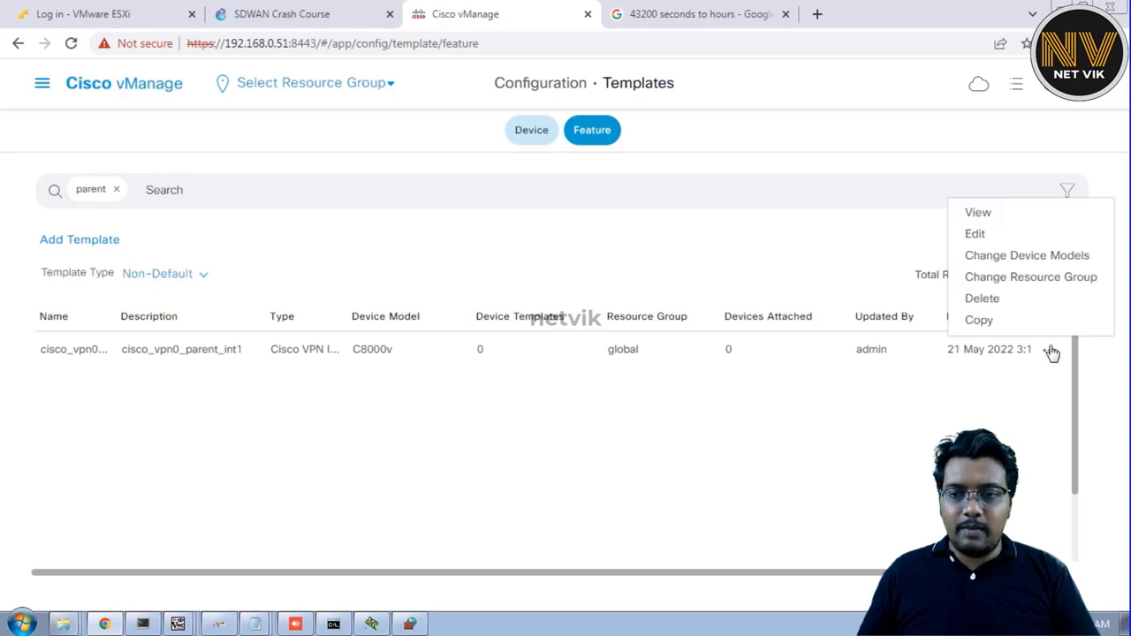
left_click(977, 236)
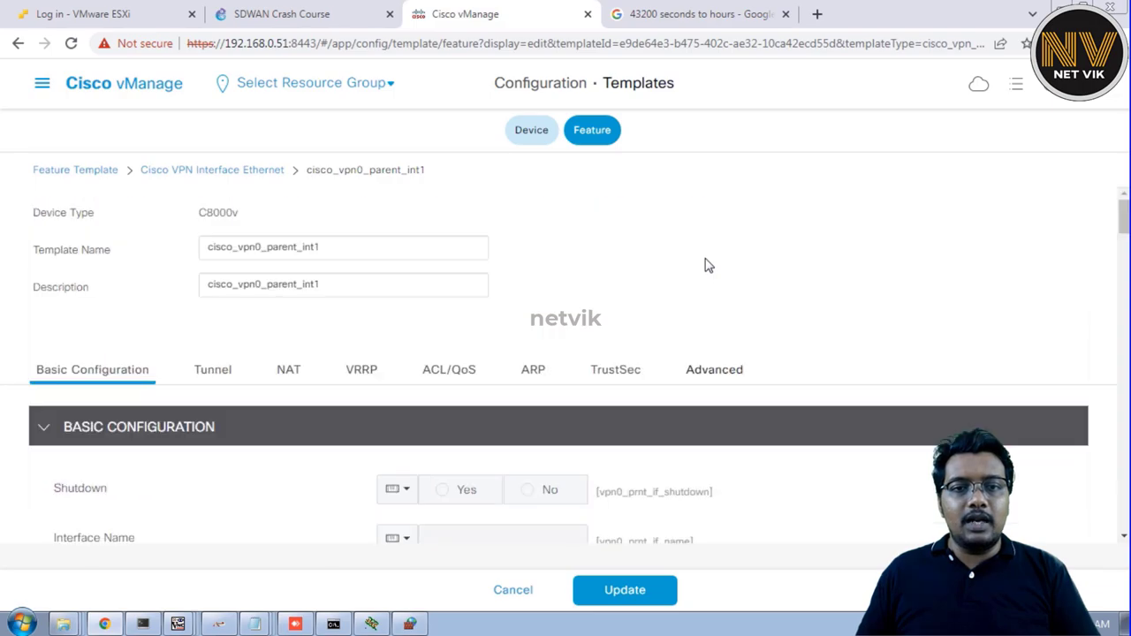
left_click(702, 373)
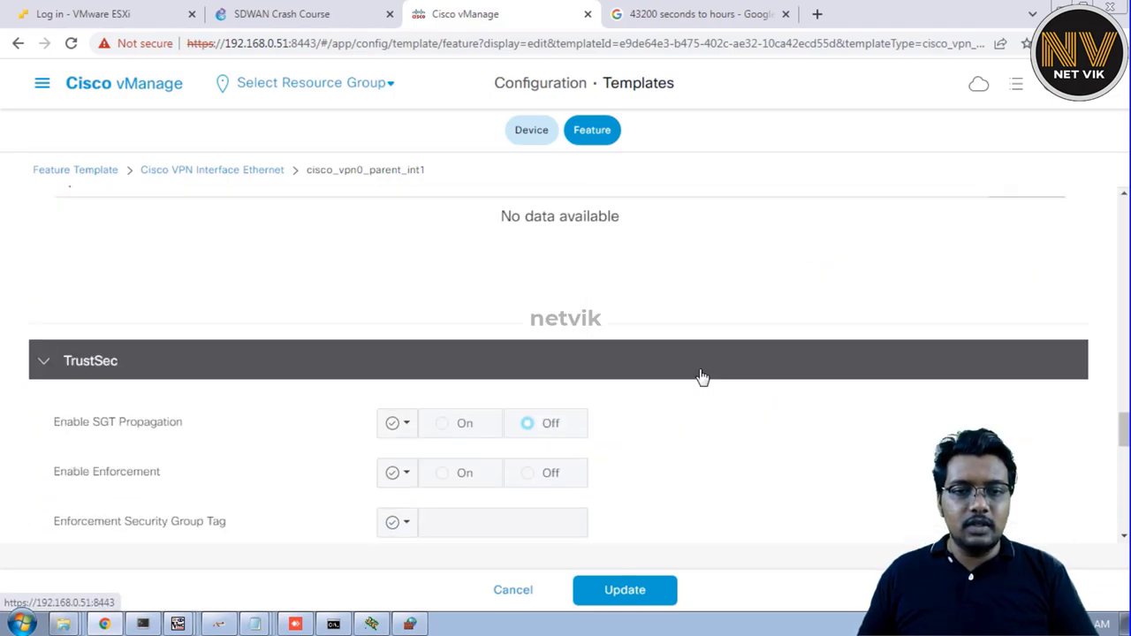
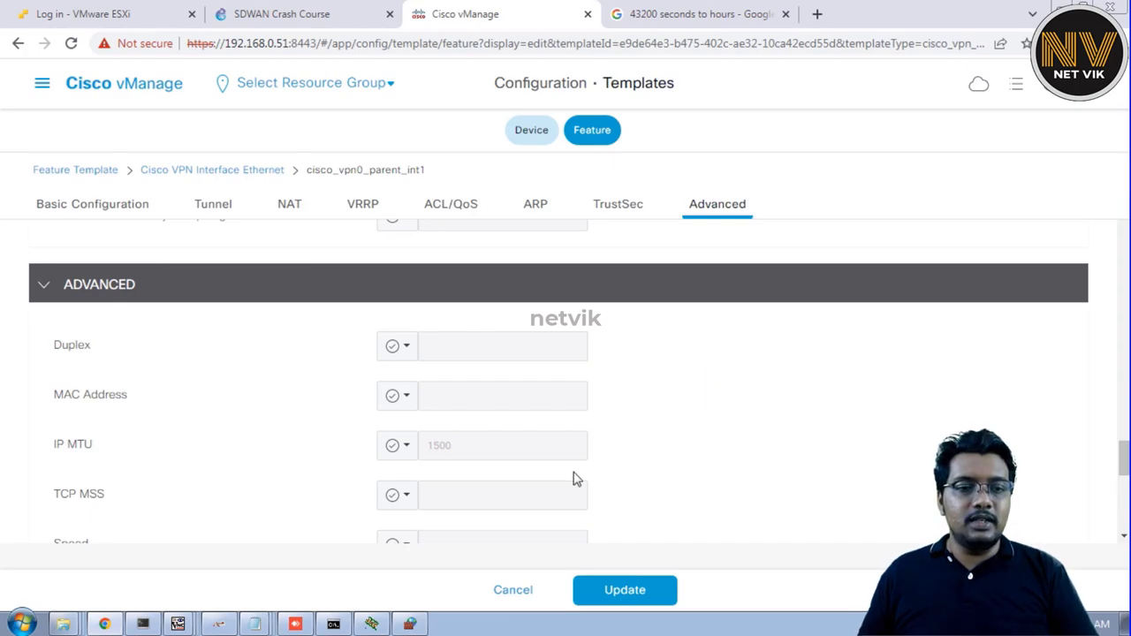
Set the parent interface IP MTU to a global value of 1504 and save the template
scroll(380, 434, "down", 1)
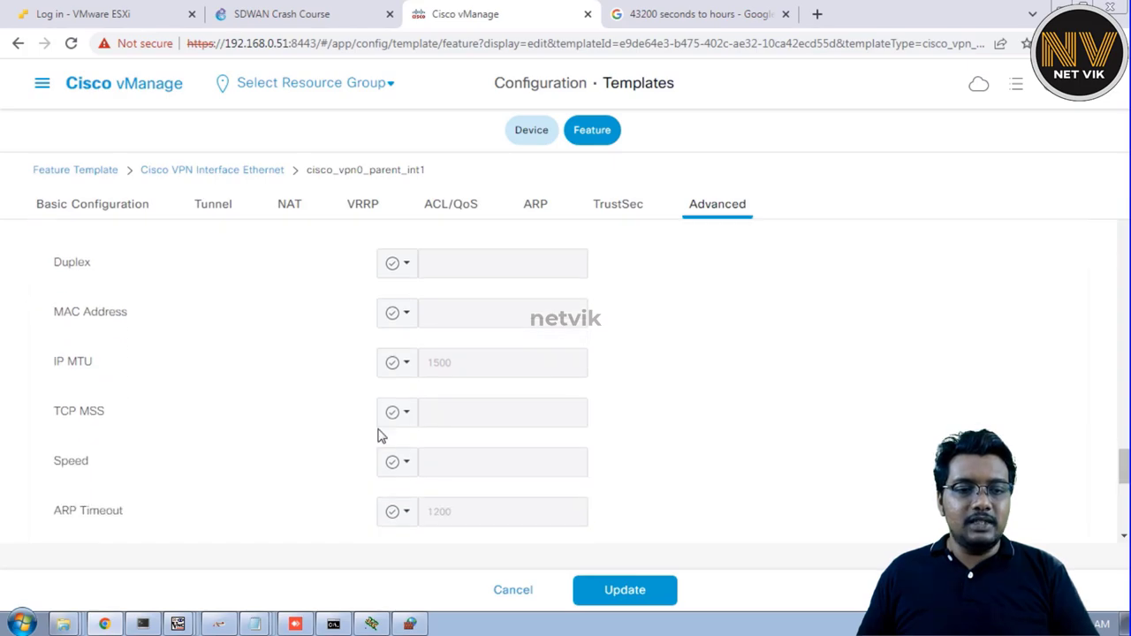
left_click(396, 364)
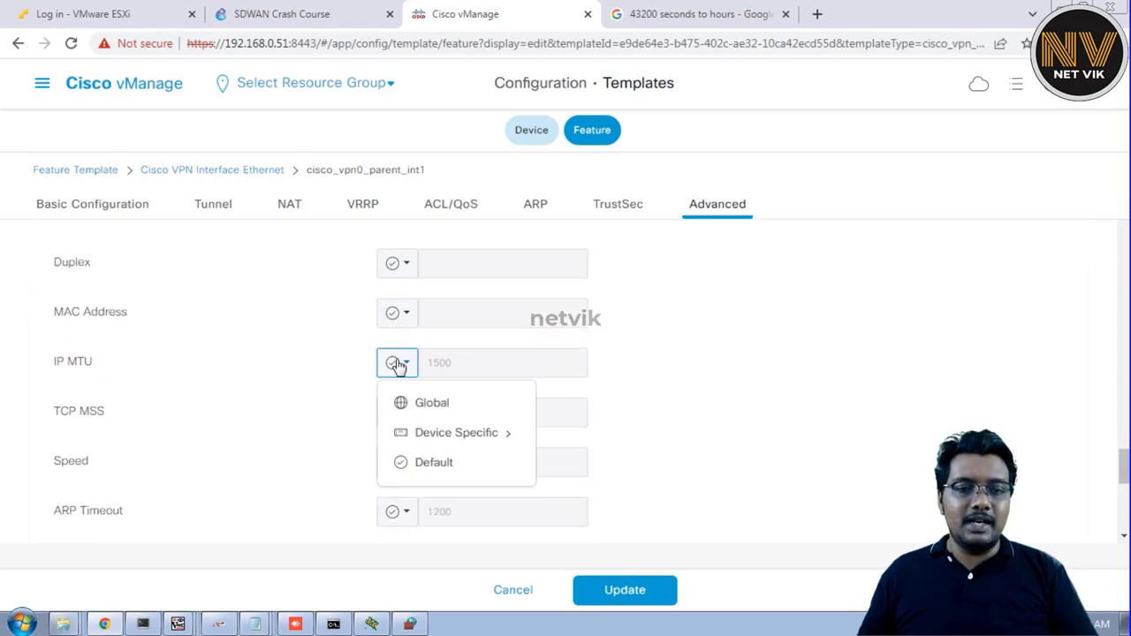
left_click(433, 402)
left_click(461, 365)
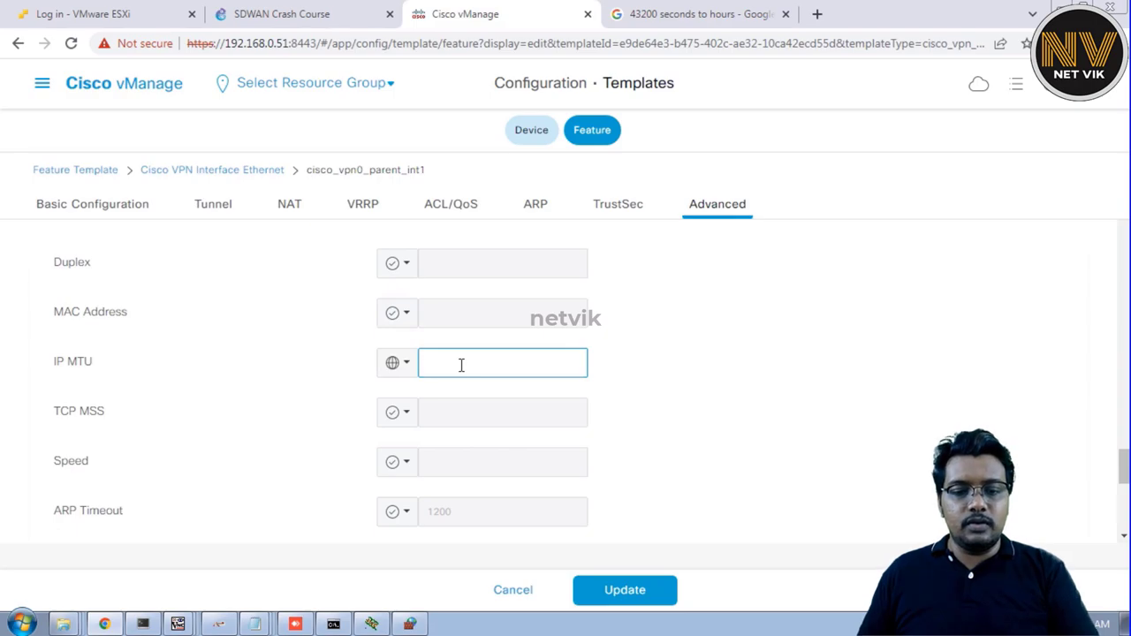
type("1504")
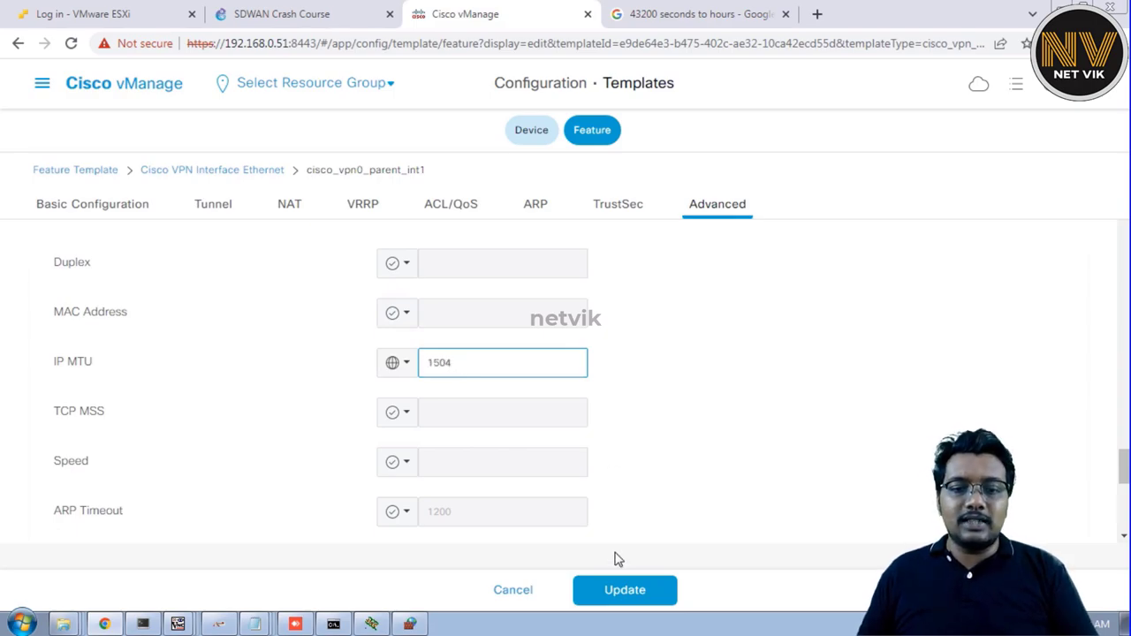
left_click(616, 590)
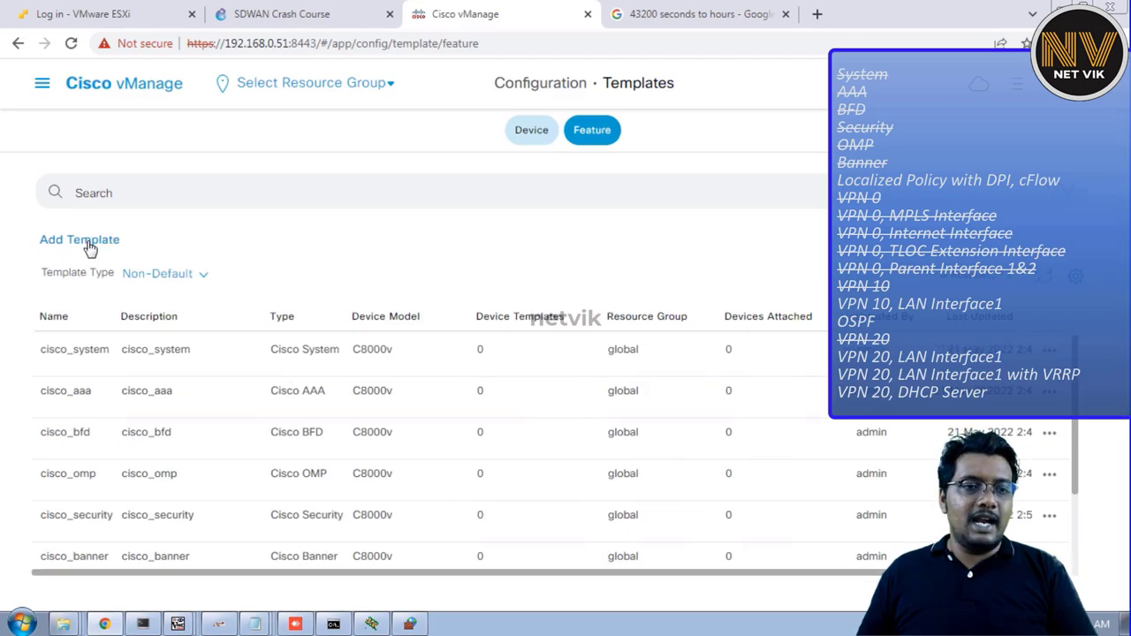
Start a new Cisco VPN Interface Ethernet feature template for the C8000v device model
left_click(89, 248)
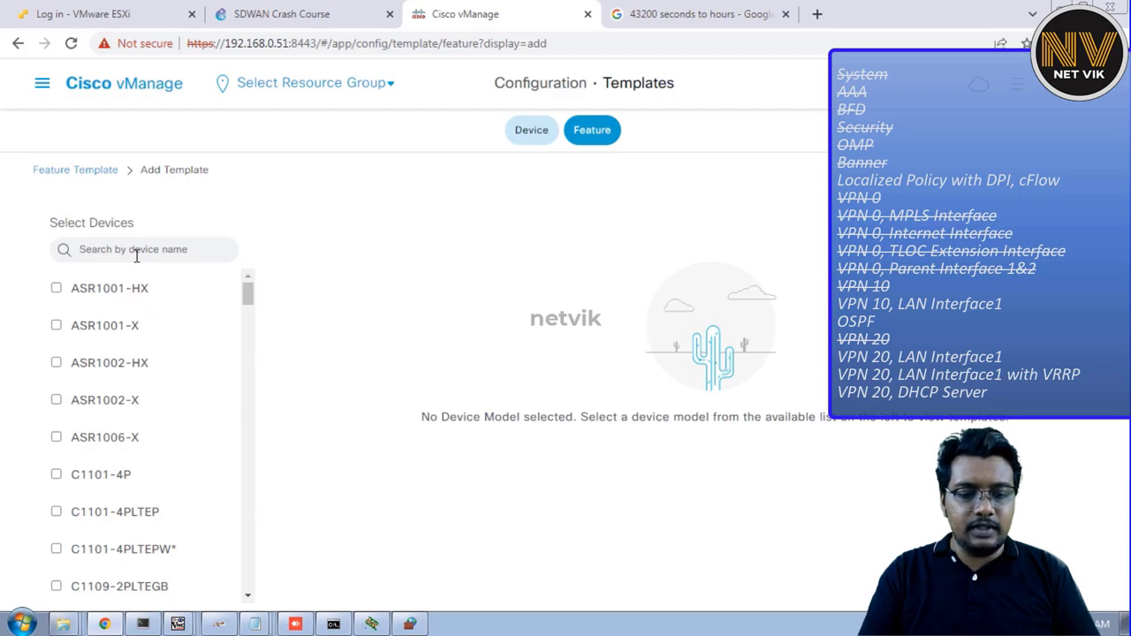
type("8000")
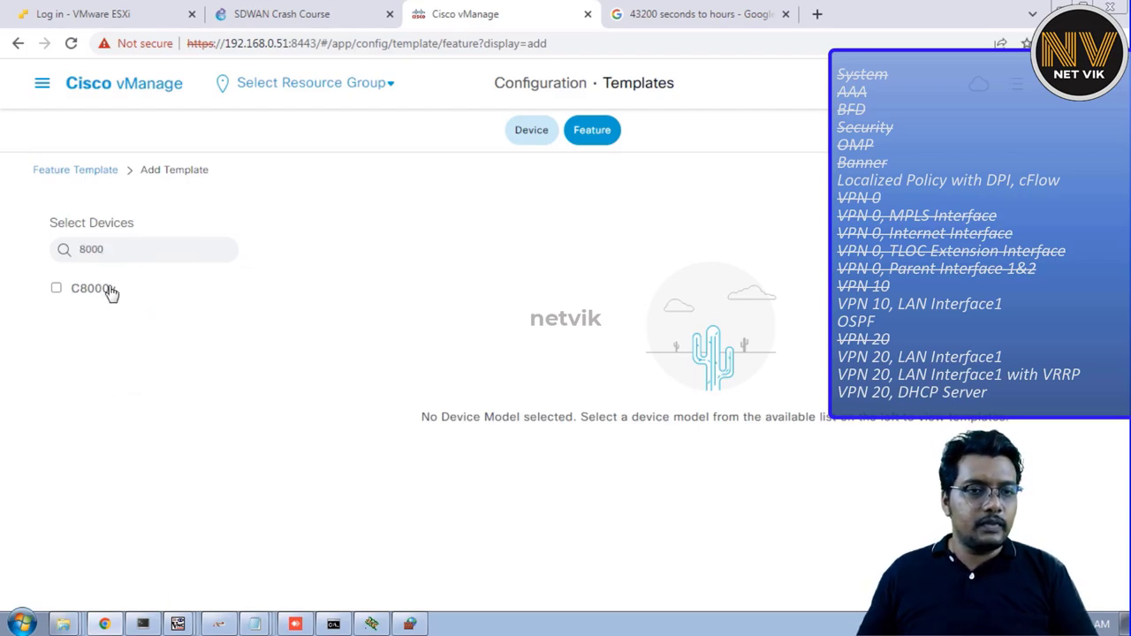
left_click(109, 292)
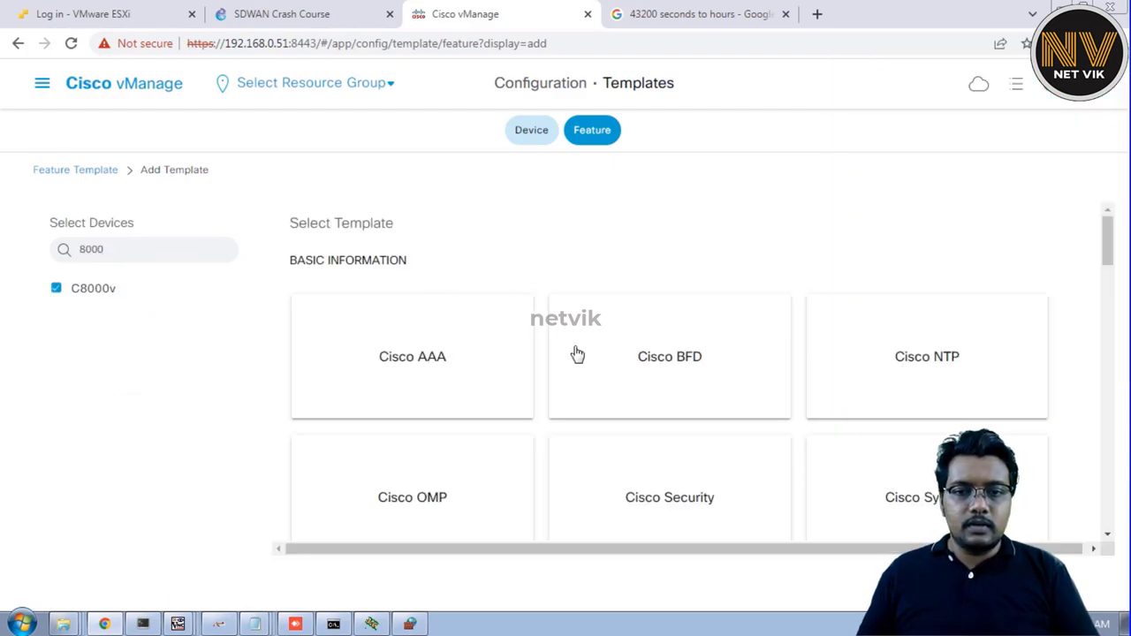
scroll(577, 354, "down", 3)
scroll(578, 354, "down", 1)
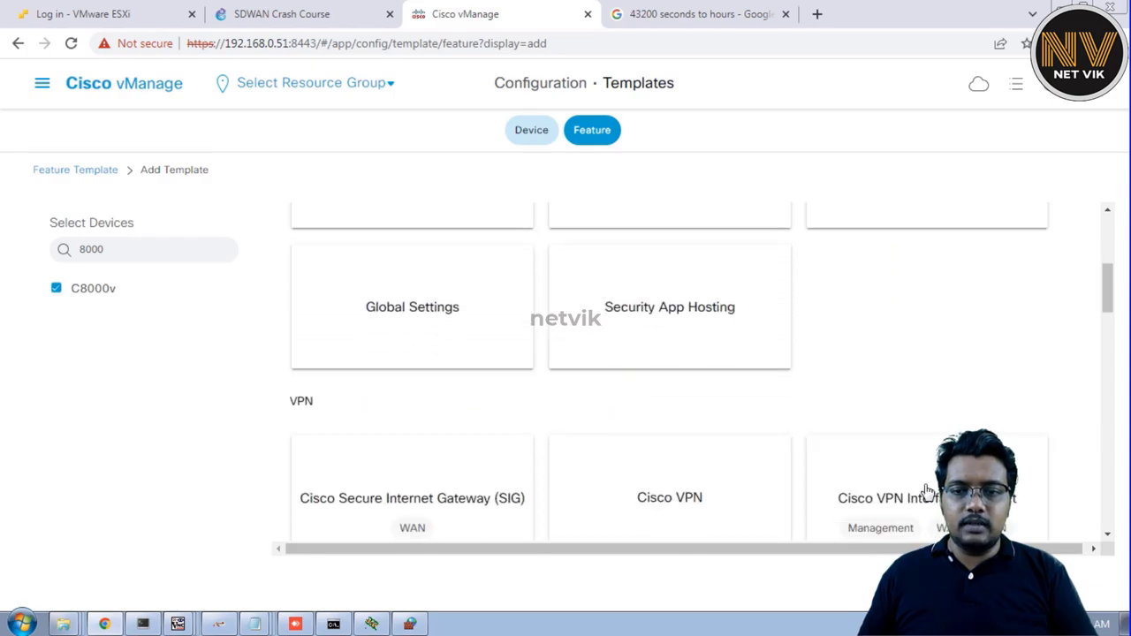
left_click(926, 491)
Name the template cisco_vpn10_lan_int1 and copy that name into the description
left_click(298, 250)
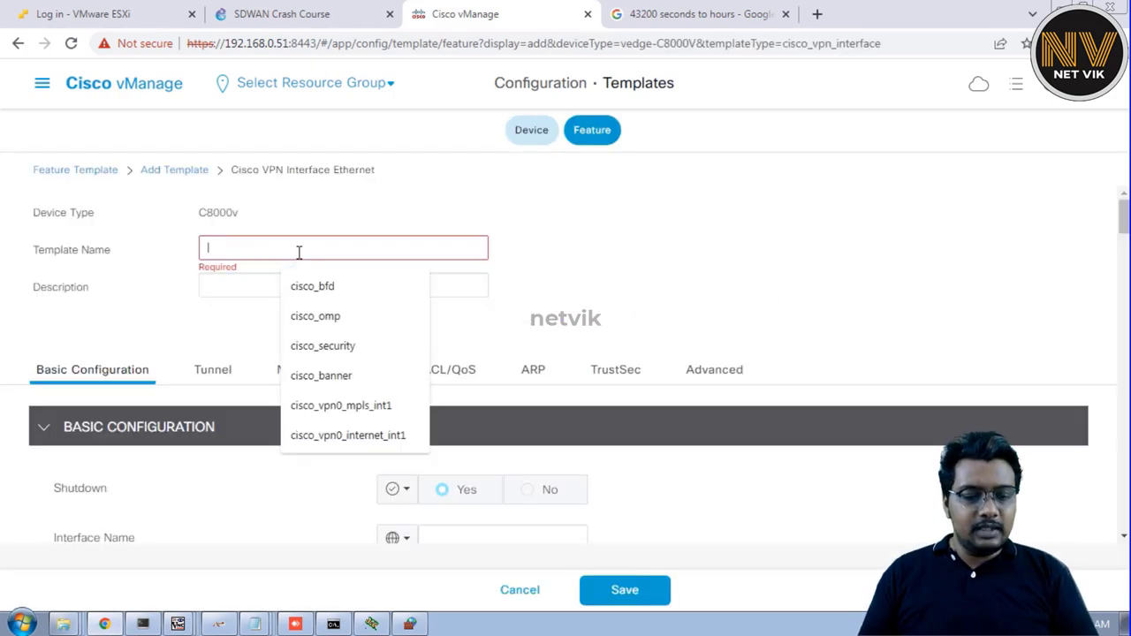
type("cisco_")
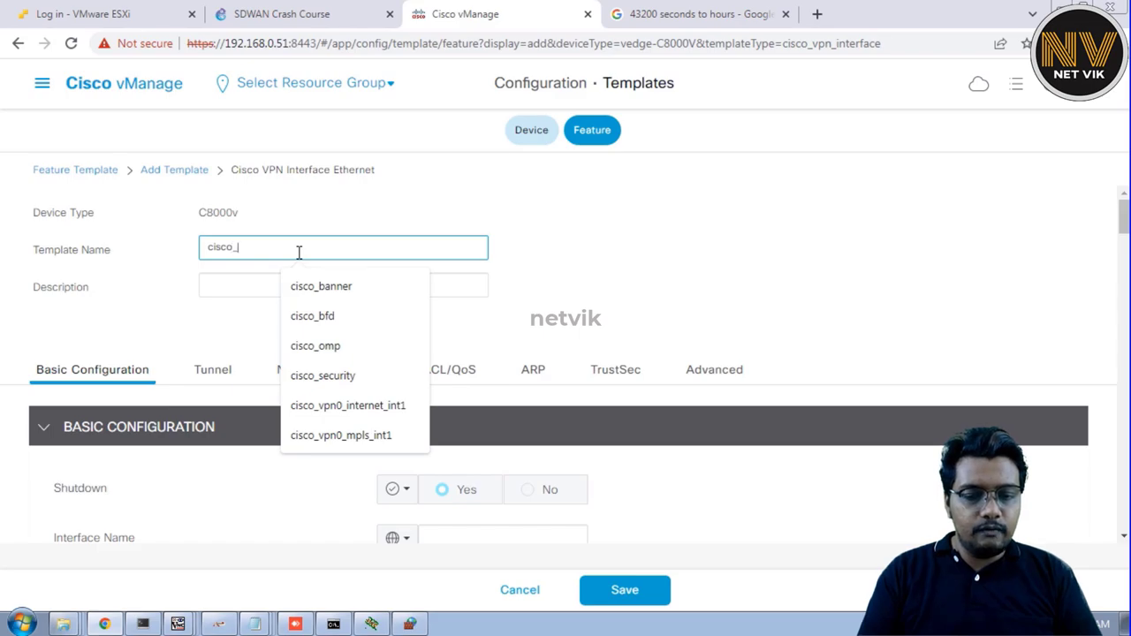
type("vpn10_lan_int1")
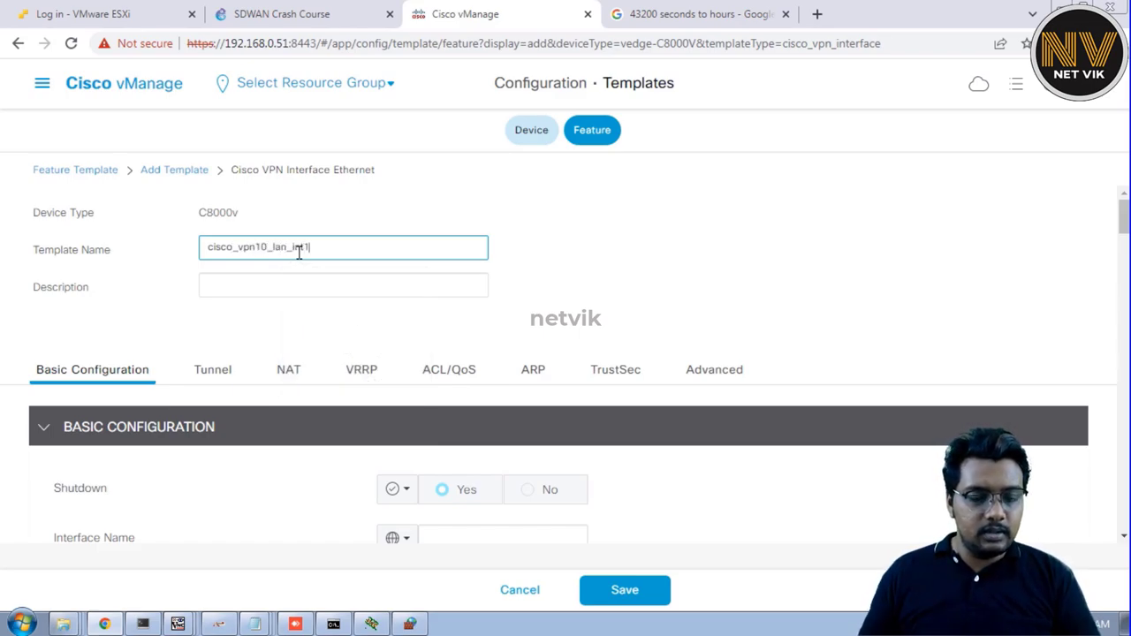
key("ctrl+a")
key("ctrl+c")
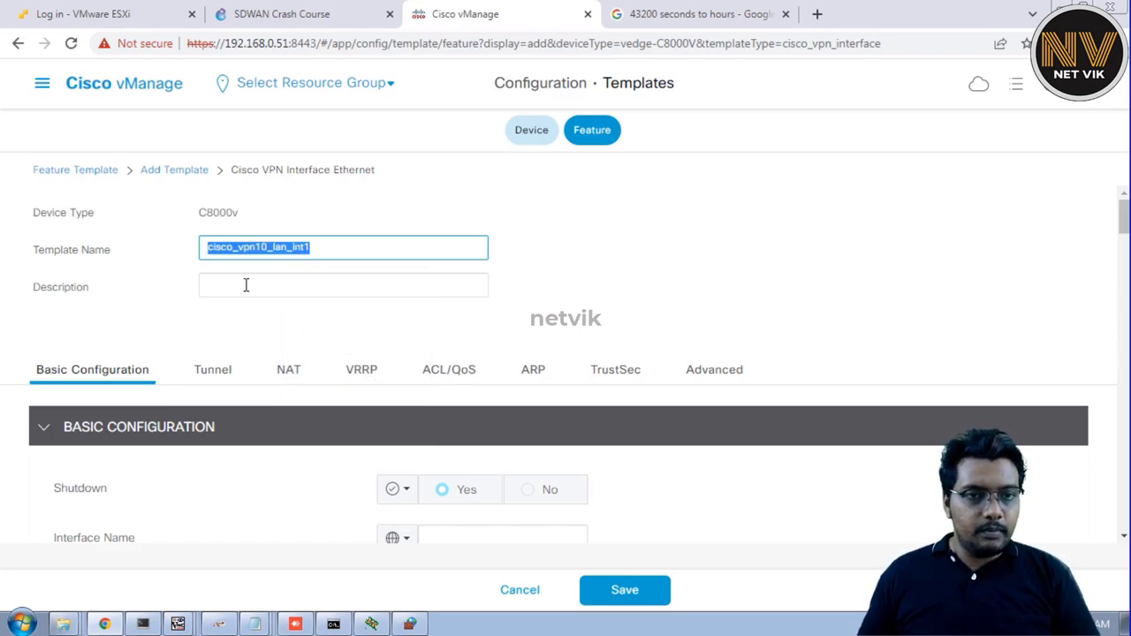
left_click(245, 285)
key("ctrl+v")
Make Shutdown and Interface Name device-specific with keys vpn10_lan_if_shutdown and vpn10_lan_if_name
scroll(256, 354, "down", 2)
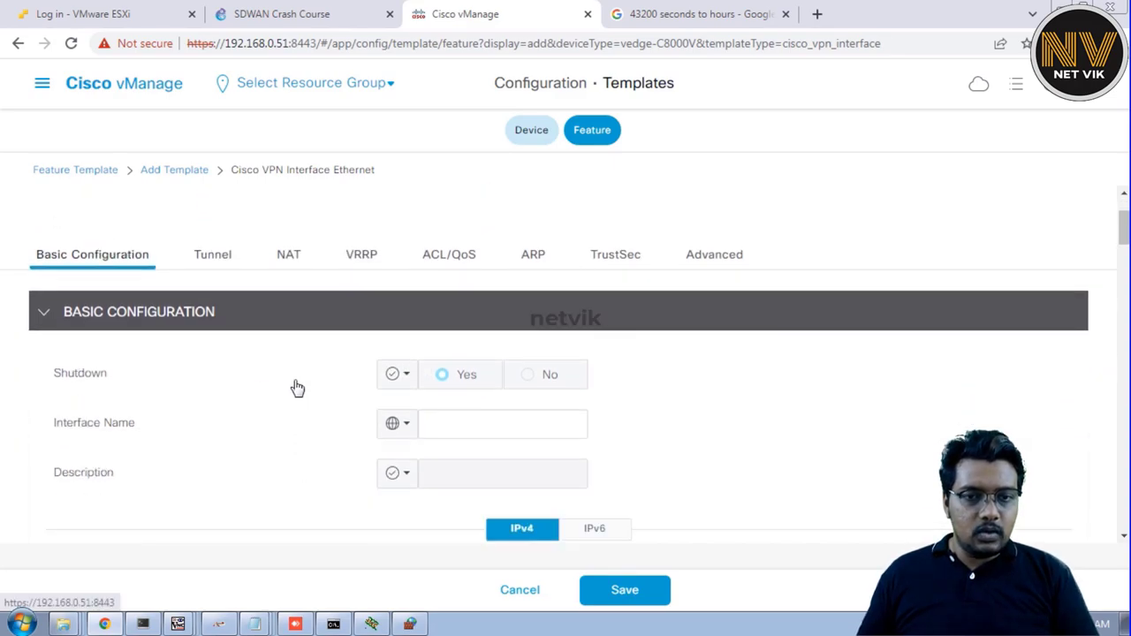
scroll(297, 389, "down", 1)
left_click(399, 324)
mouse_move(433, 397)
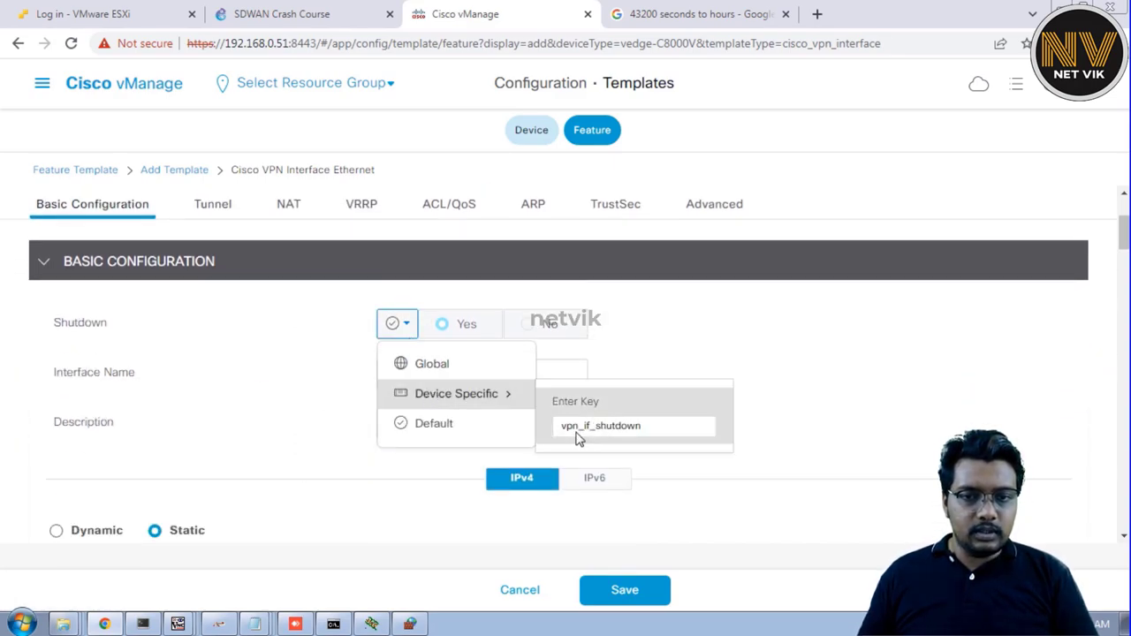
left_click(577, 425)
type("10_la")
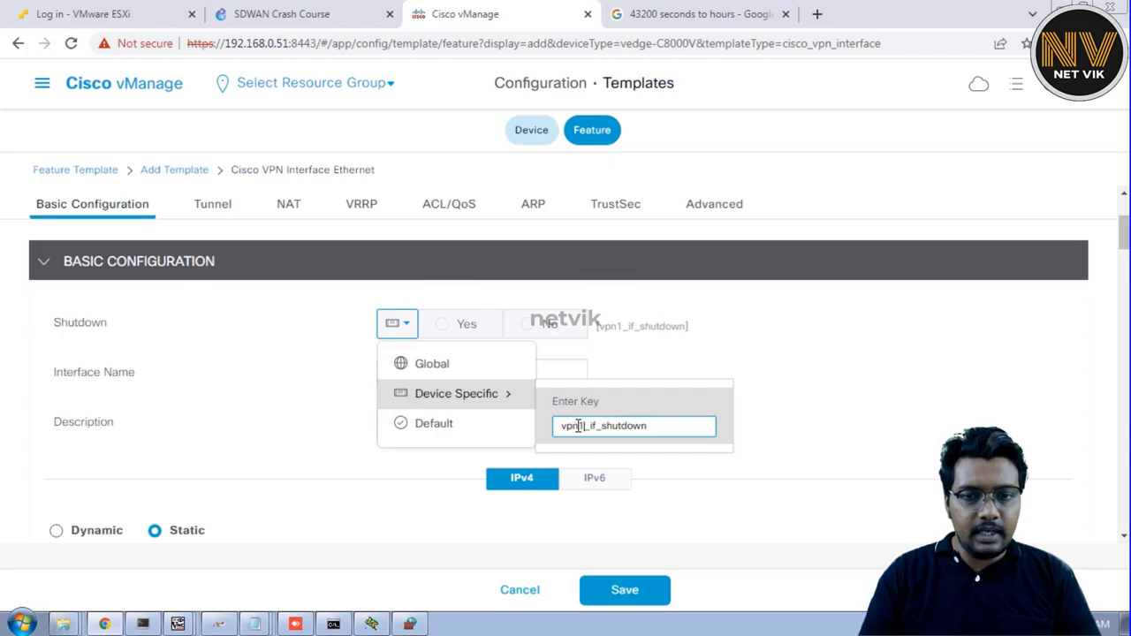
type("n")
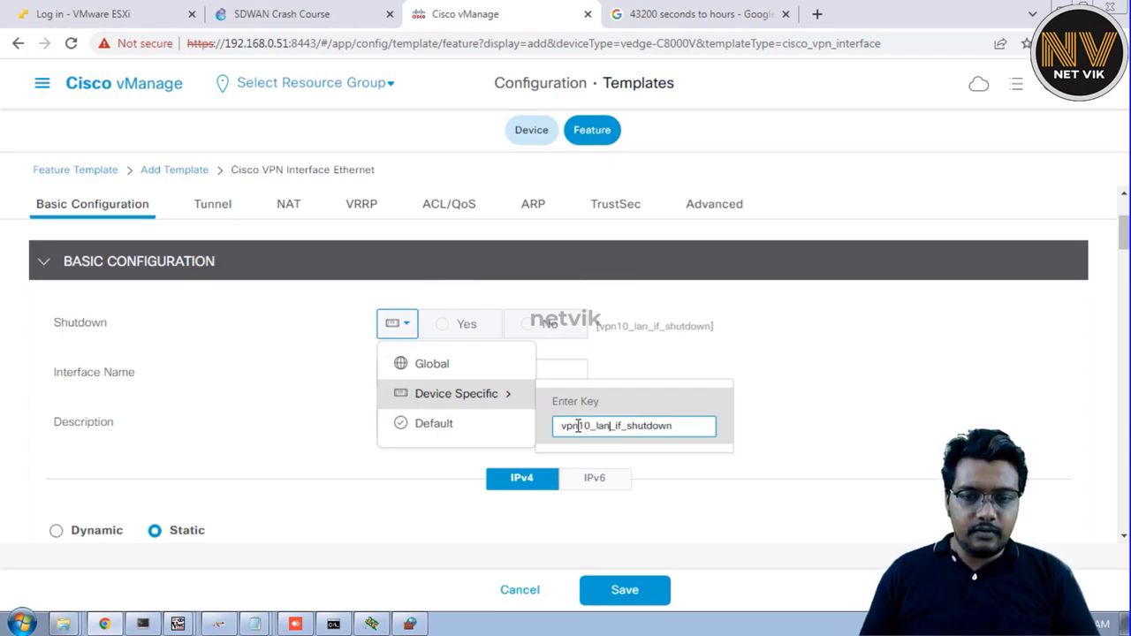
left_click(816, 335)
left_click(397, 374)
mouse_move(450, 443)
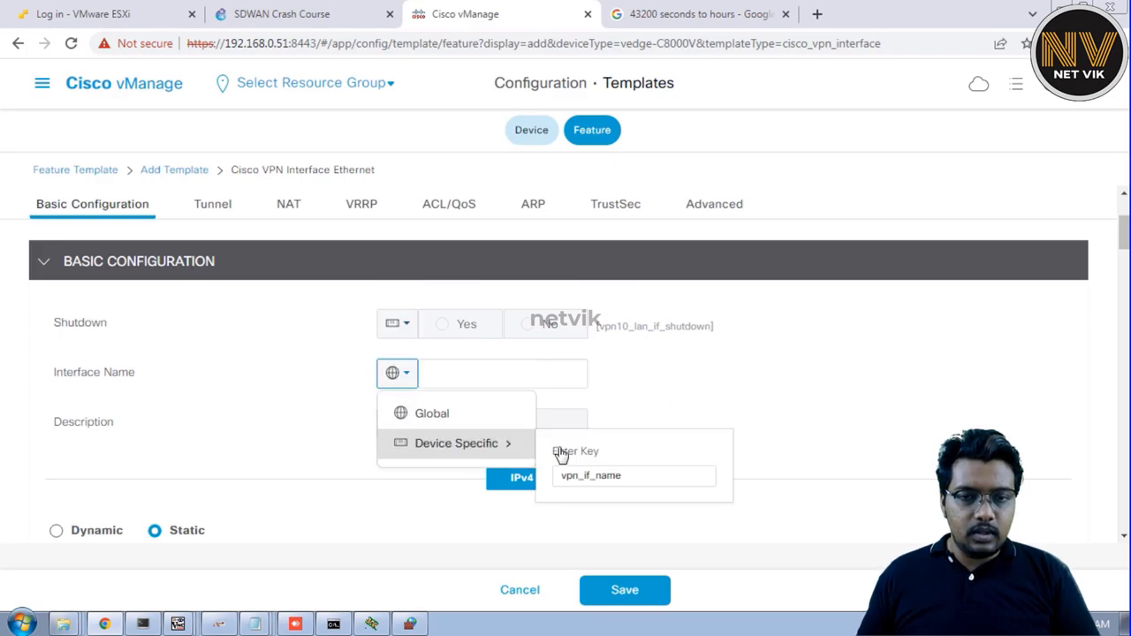
left_click(581, 475)
type("10_lan")
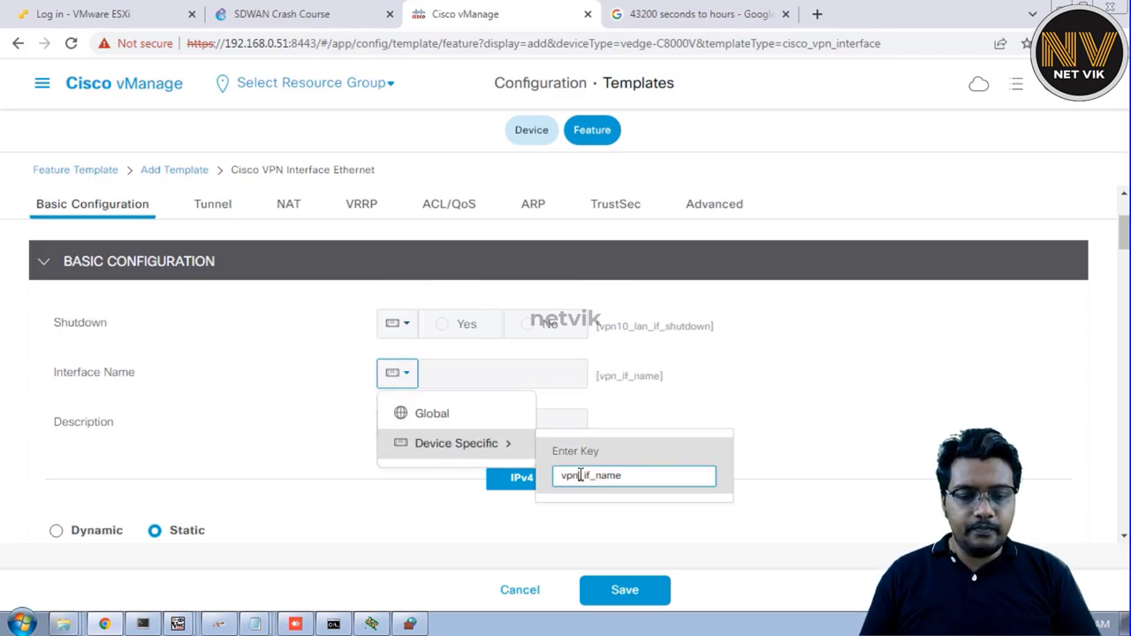
left_click(775, 399)
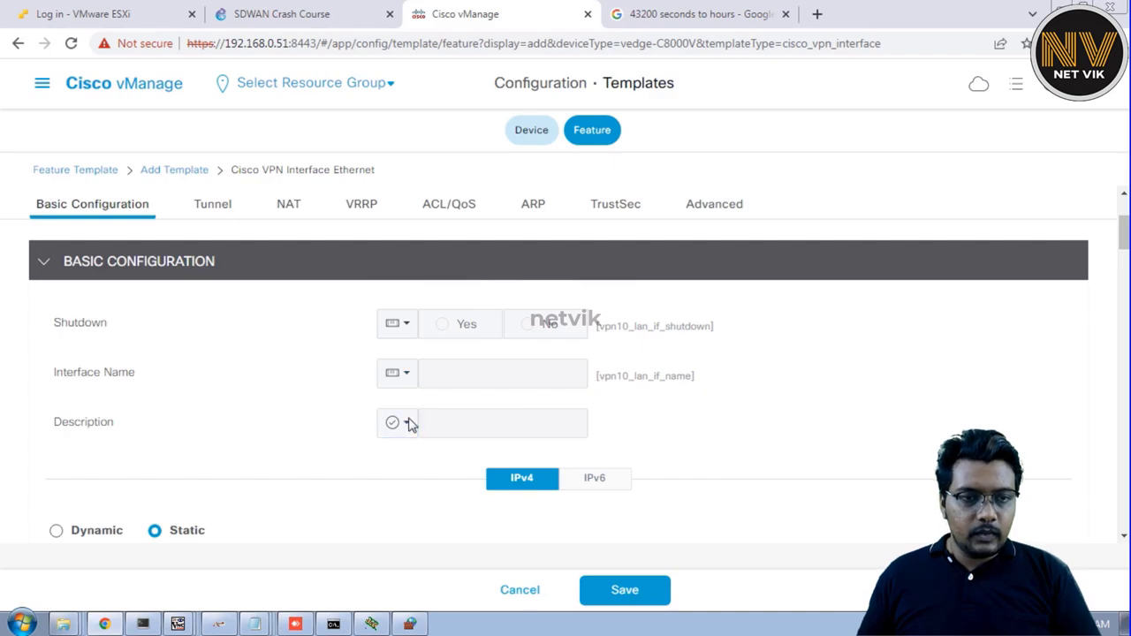
Make Description and IPv4 Address device-specific with keys vpn10_lan_if_description and vpn10_lan_if_ipv4_address
left_click(398, 423)
mouse_move(468, 495)
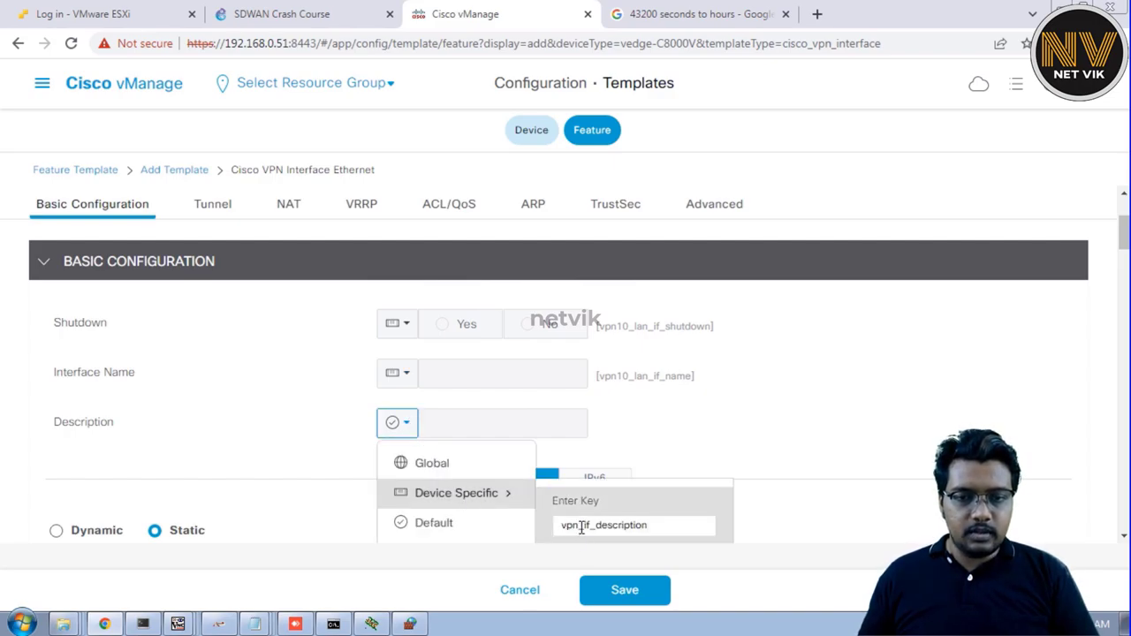
left_click(581, 525)
type("10_lan")
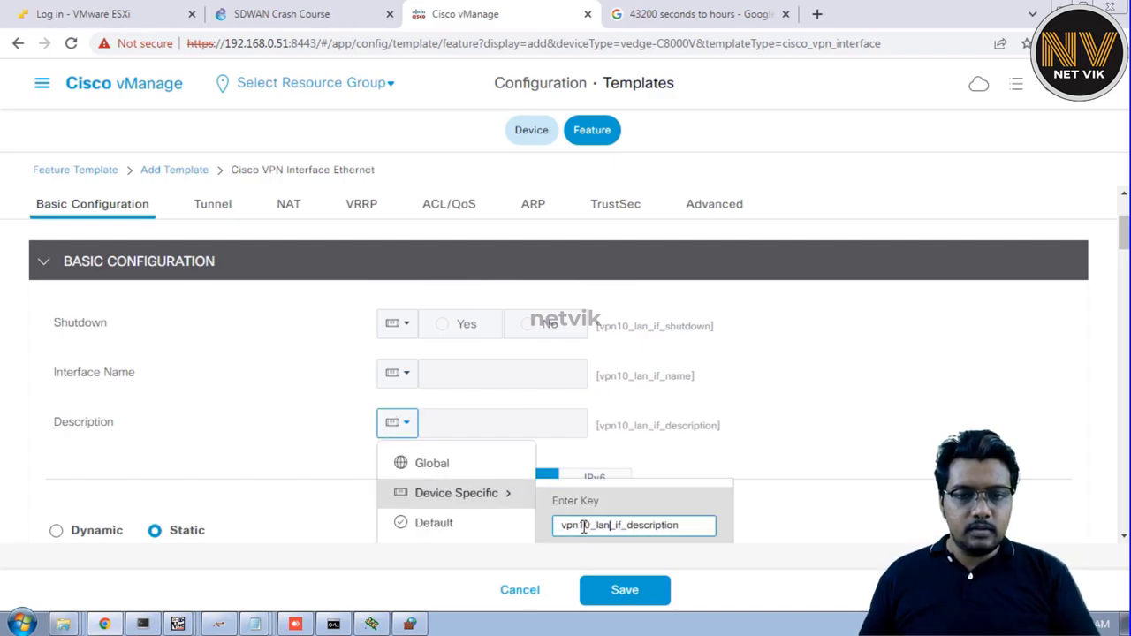
left_click(828, 397)
scroll(828, 397, "down", 3)
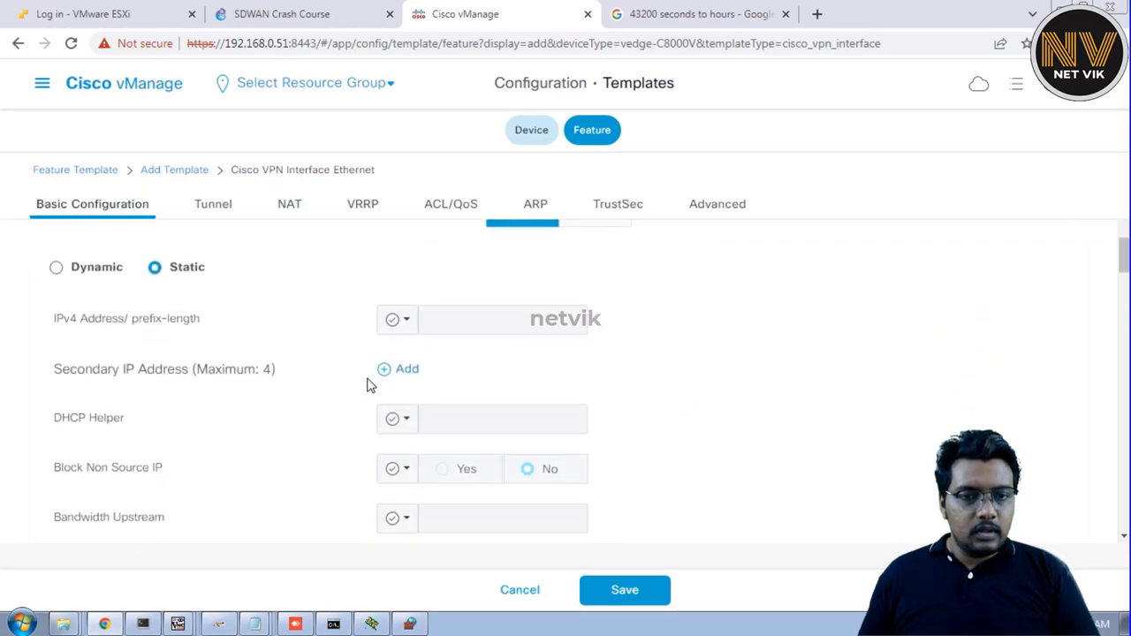
mouse_move(441, 386)
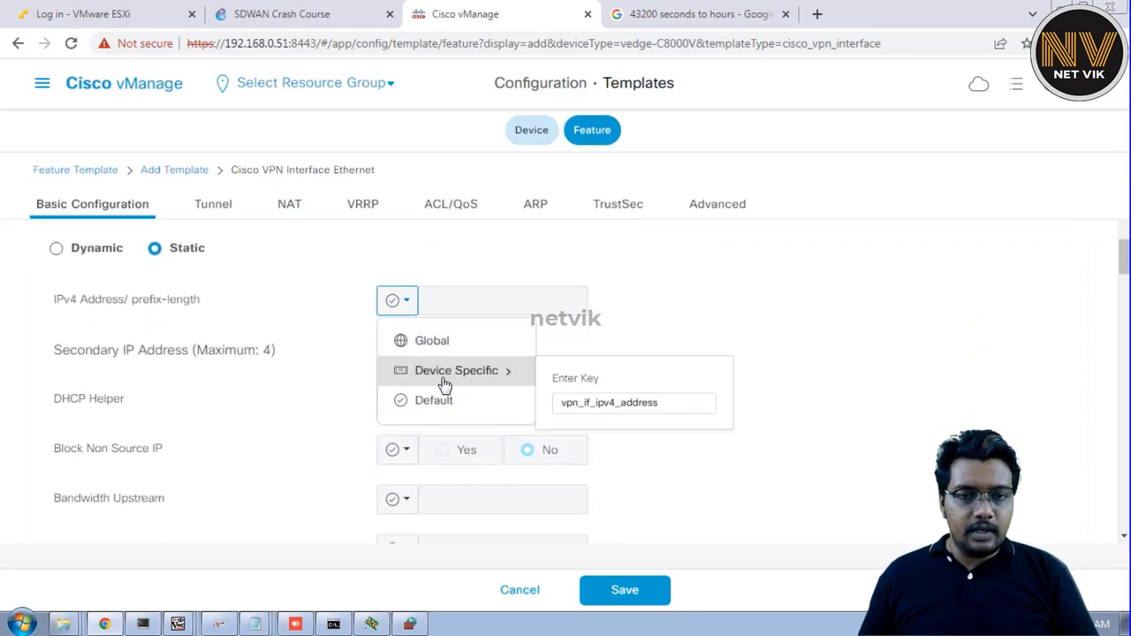
left_click(579, 403)
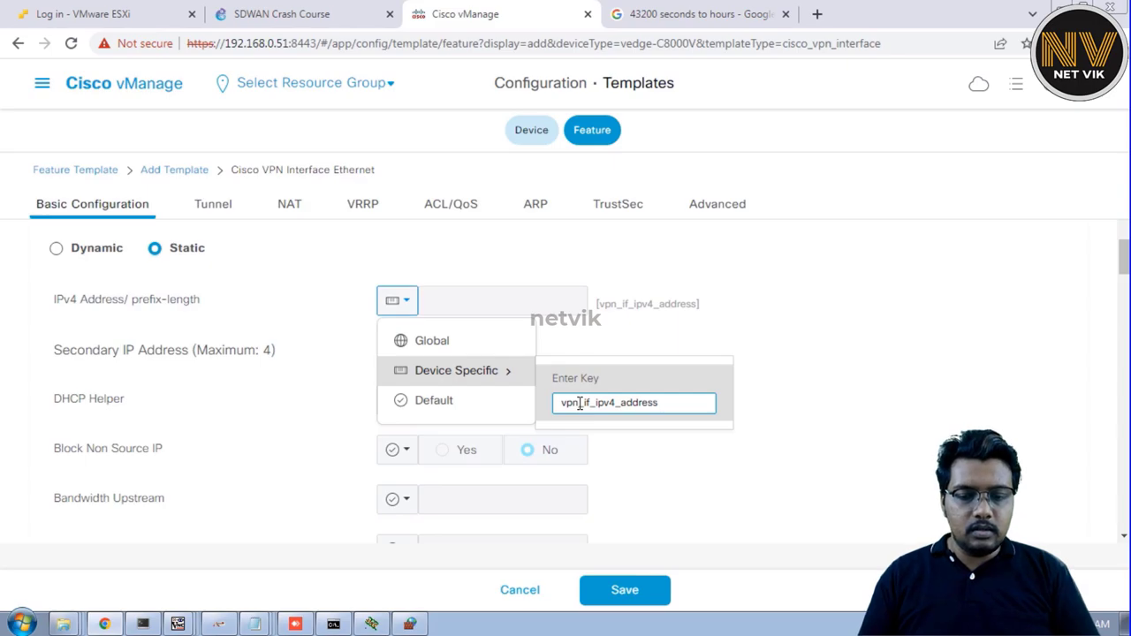
left_click_drag(580, 403, 560, 403)
type("vpn10_lan")
left_click(822, 294)
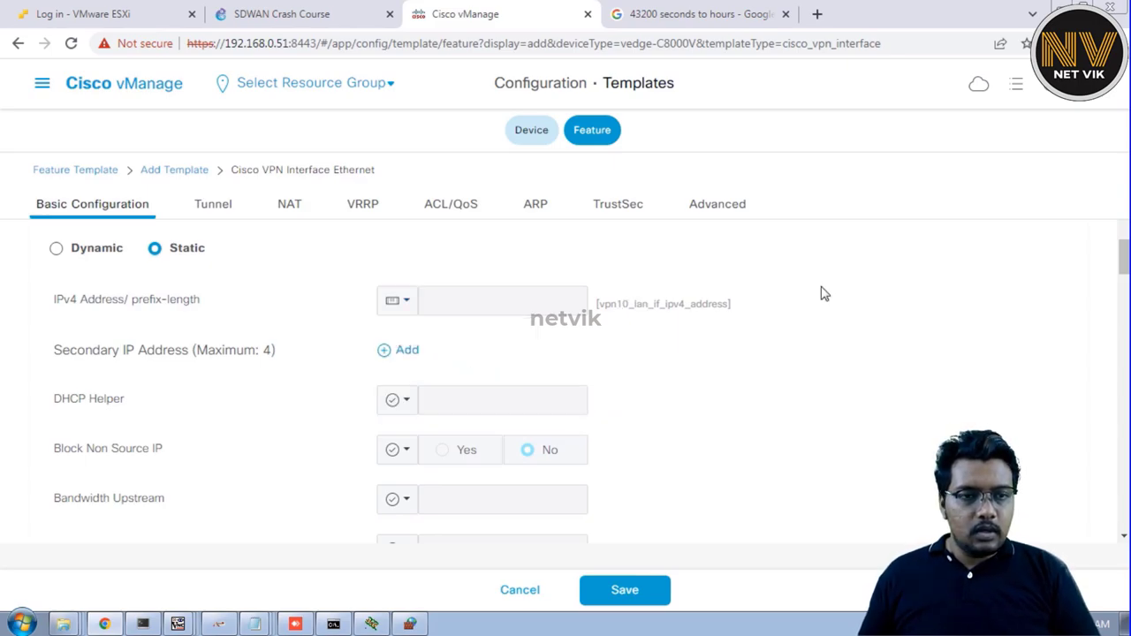
scroll(822, 294, "down", 10)
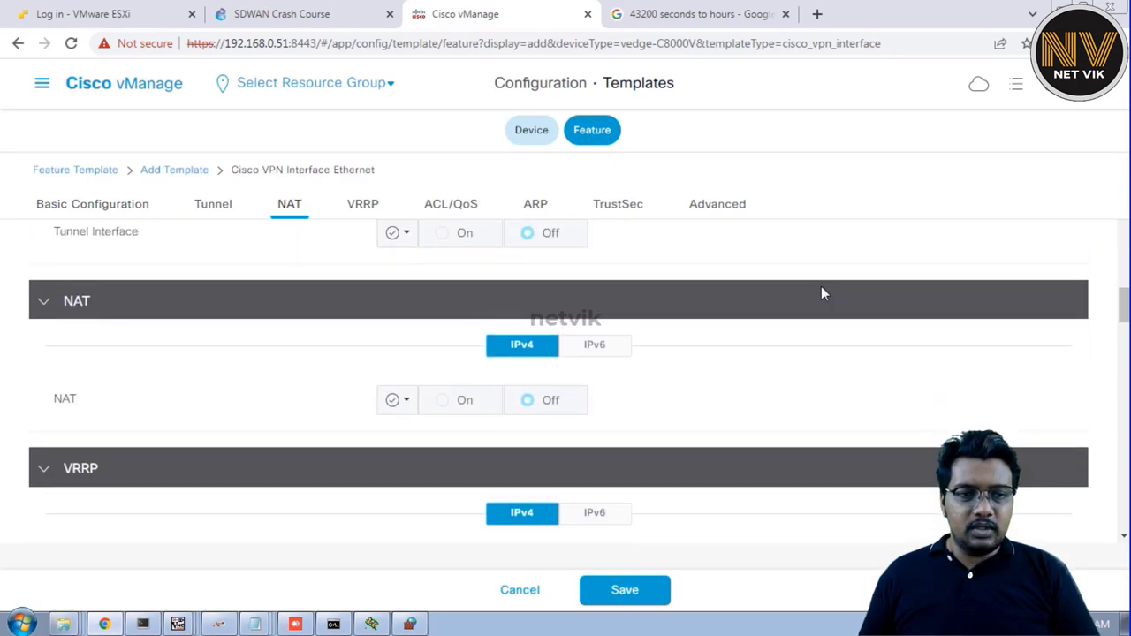
scroll(318, 372, "down", 15)
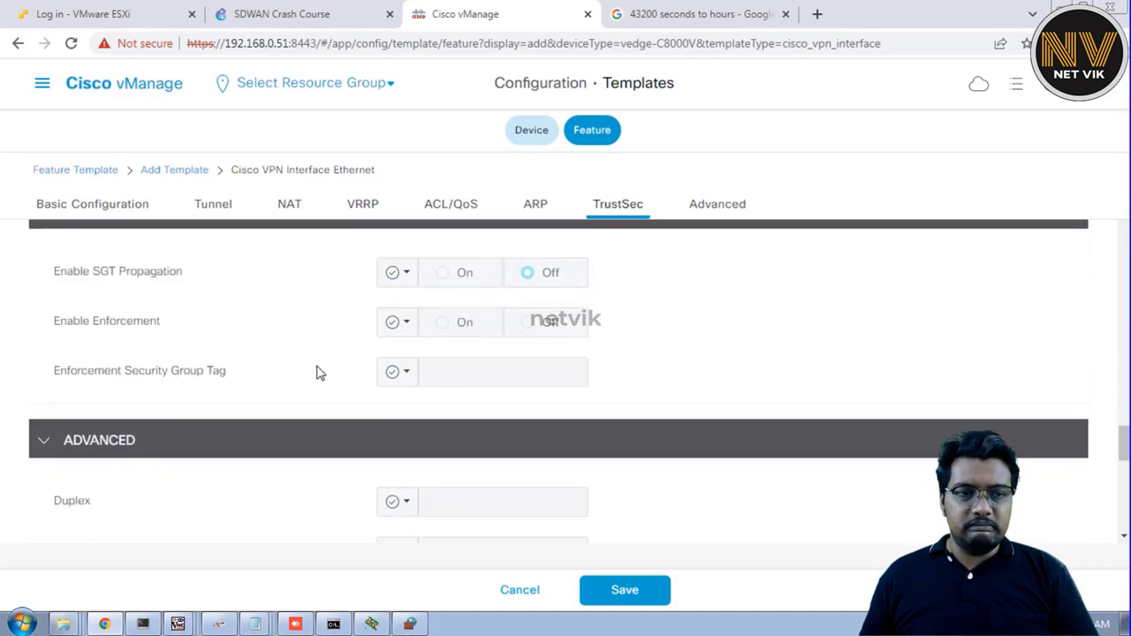
scroll(319, 372, "down", 10)
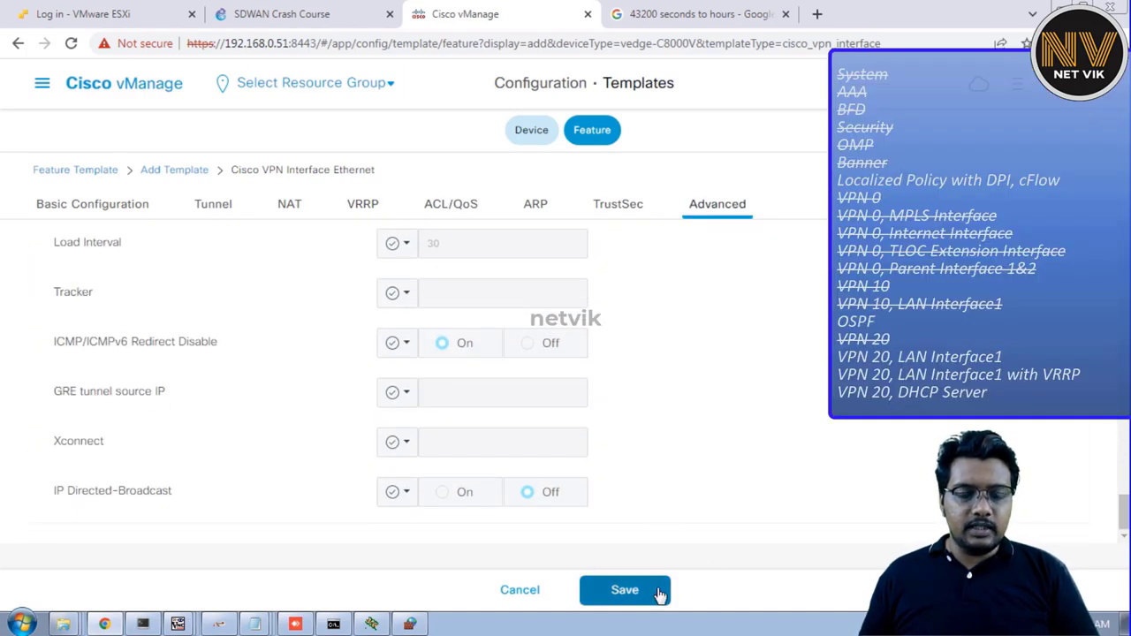
Save the cisco_vpn10_lan_int1 template, filter the list by 'lan', and open its actions menu
left_click(658, 592)
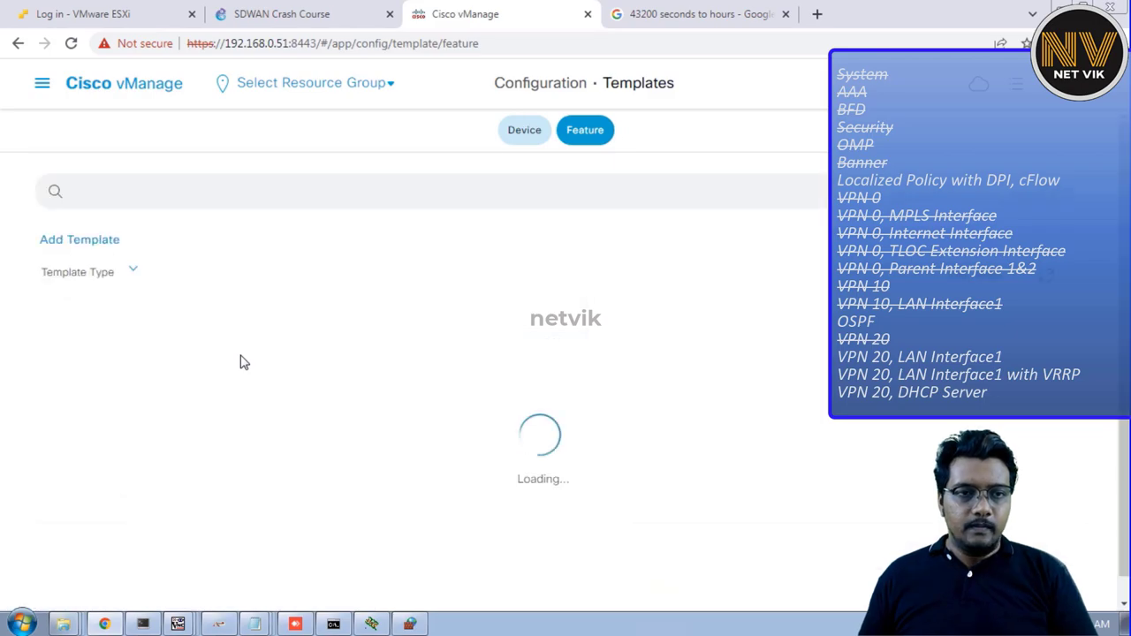
left_click(234, 192)
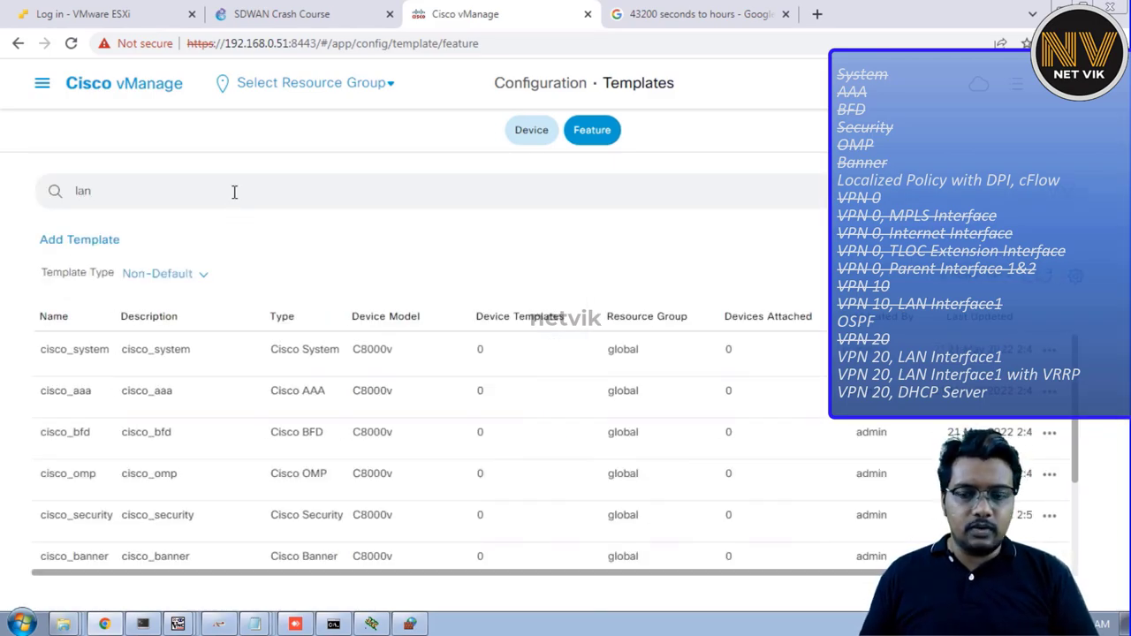
type("lan")
key("Return")
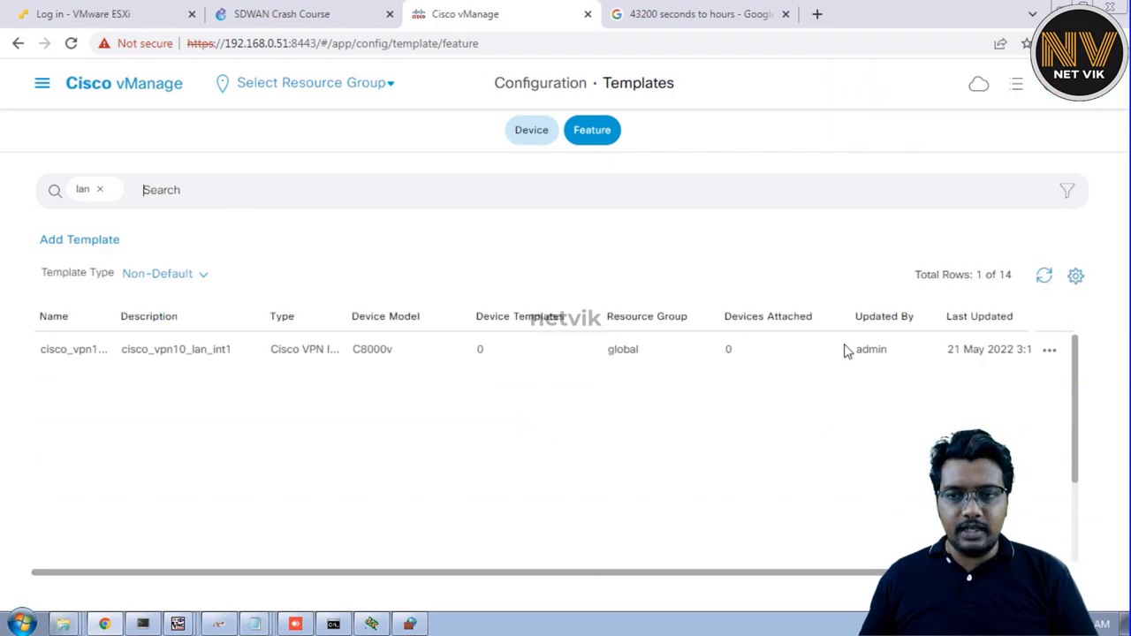
left_click(1049, 350)
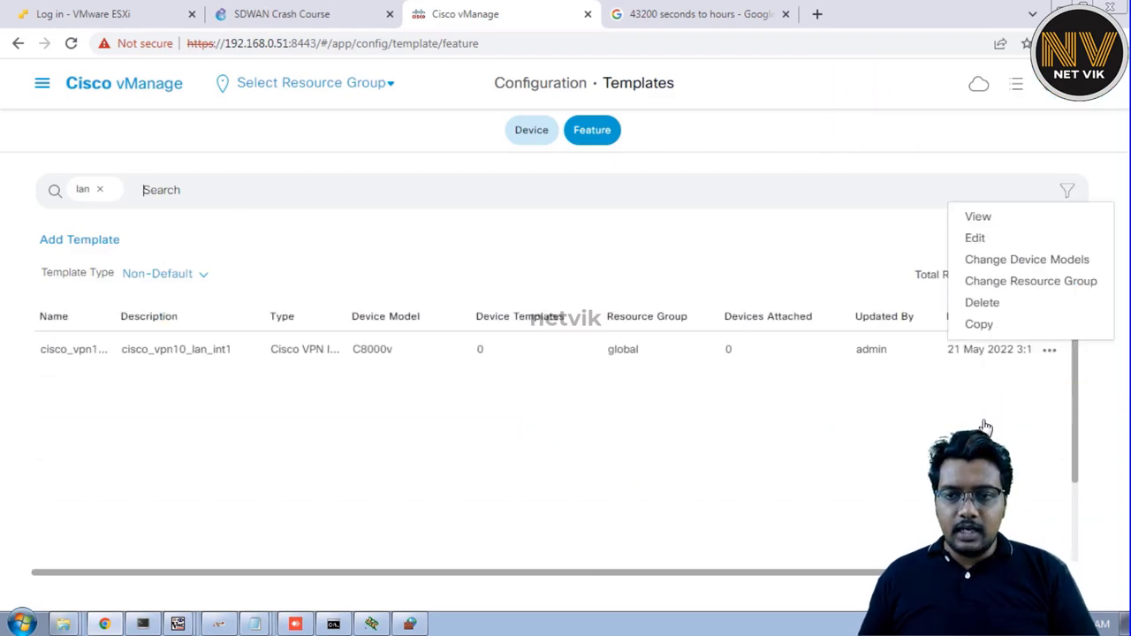
Copy the template as cisco_vpn20_lan_int1, using the same text as its description
left_click(983, 323)
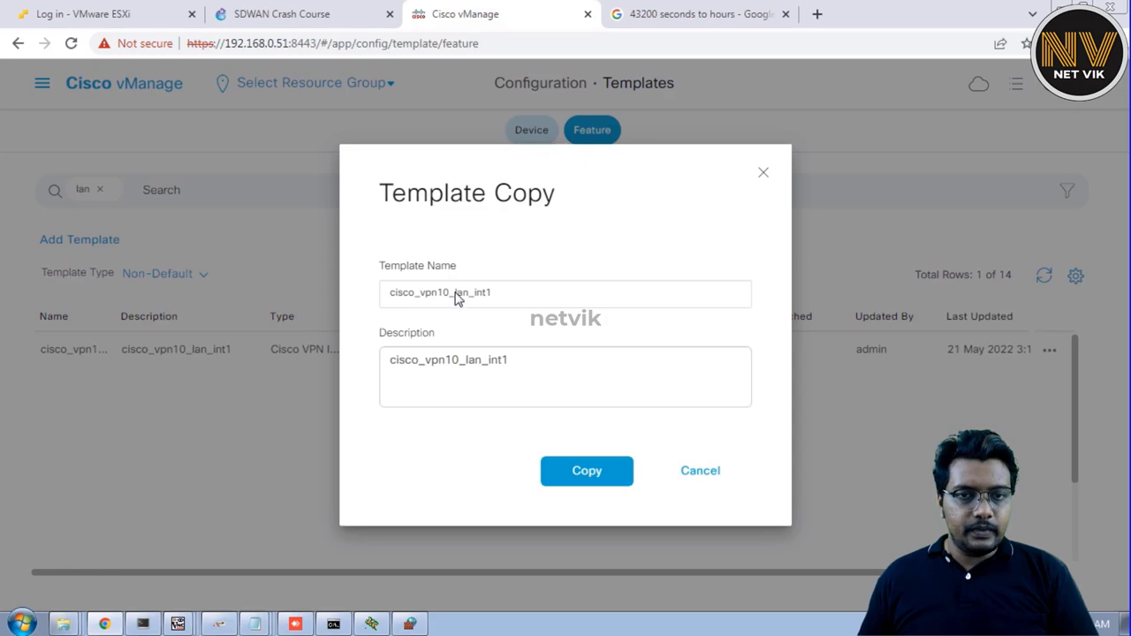
left_click(448, 292)
key("BackSpace")
key("BackSpace")
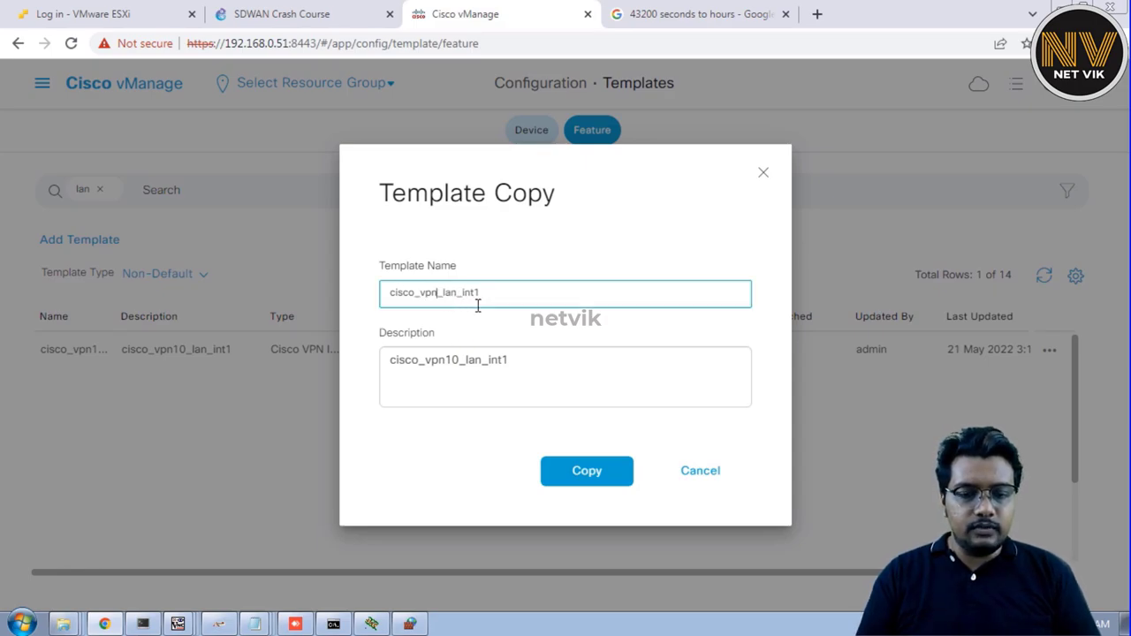
type("20")
key("ctrl+a")
key("ctrl+c")
left_click(459, 372)
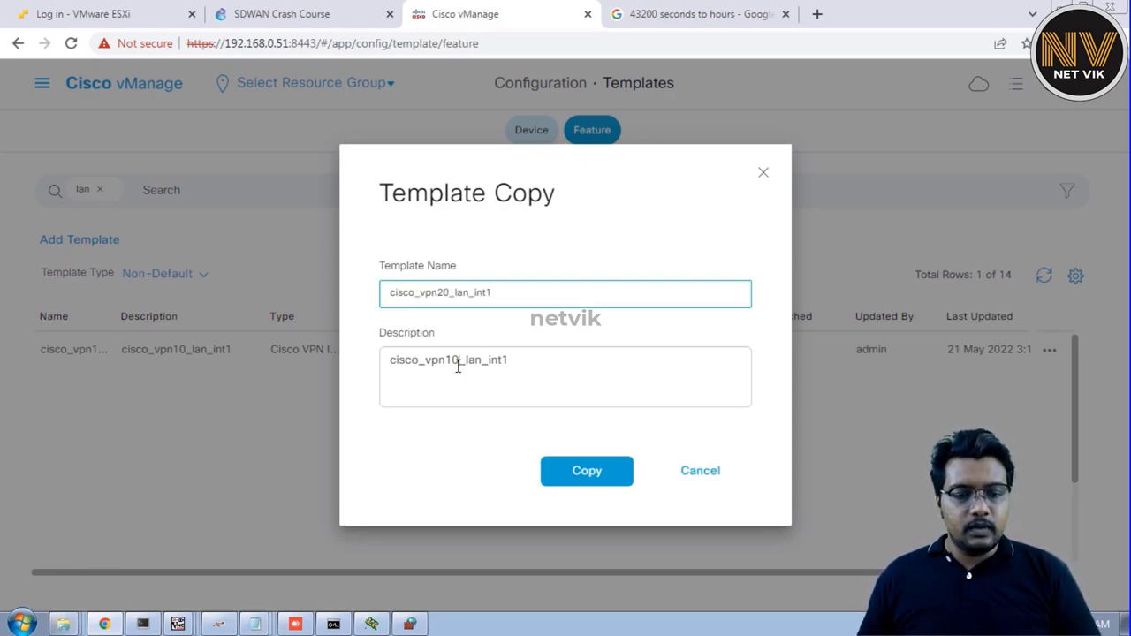
key("ctrl+a")
key("ctrl+v")
left_click(583, 474)
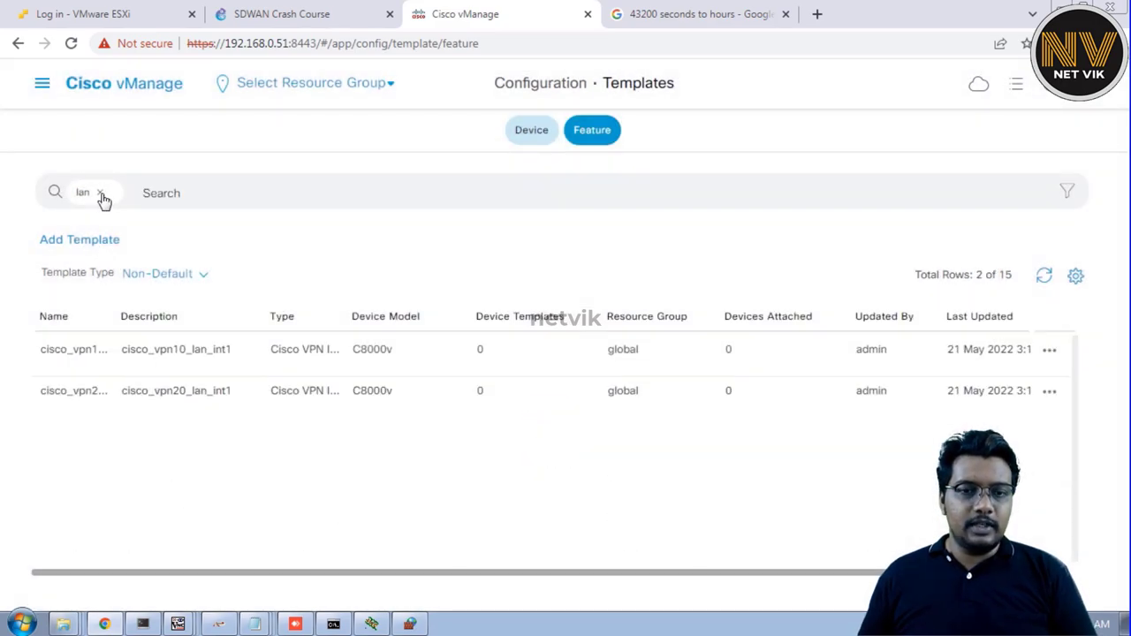
left_click(1050, 390)
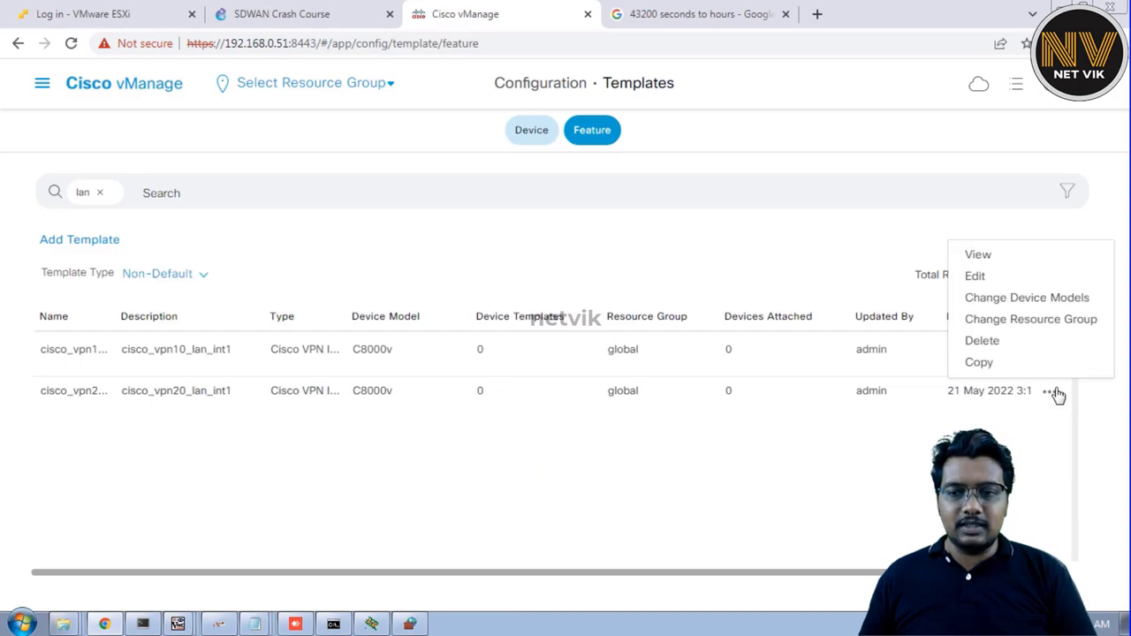
Edit cisco_vpn20_lan_int1, changing the Shutdown and Interface Name key prefixes to vpn20
left_click(975, 277)
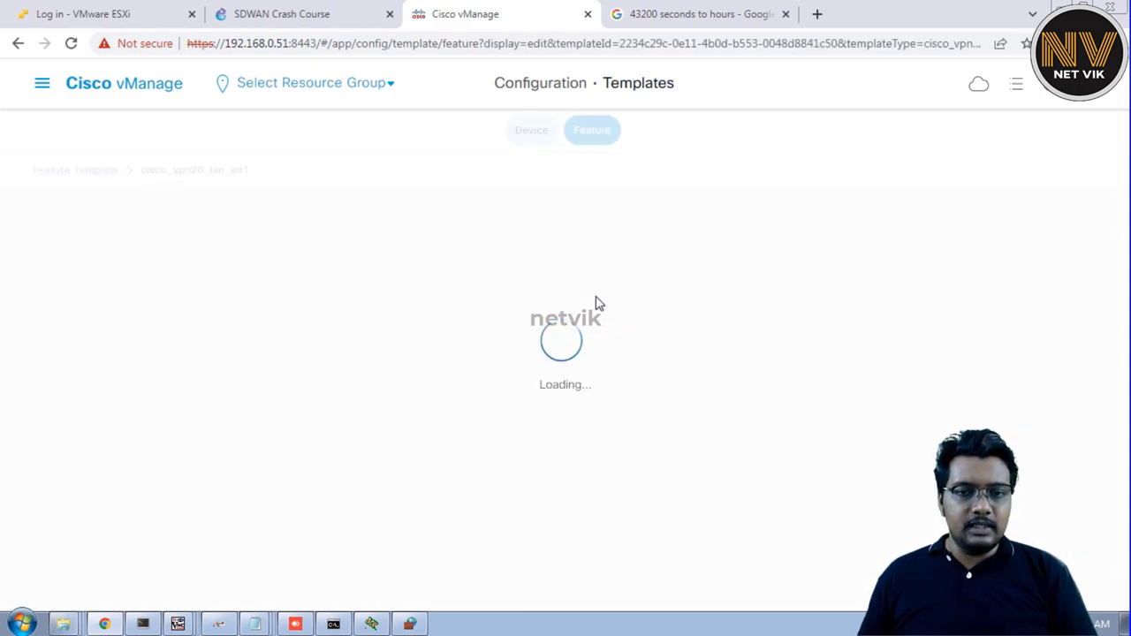
scroll(353, 363, "down", 2)
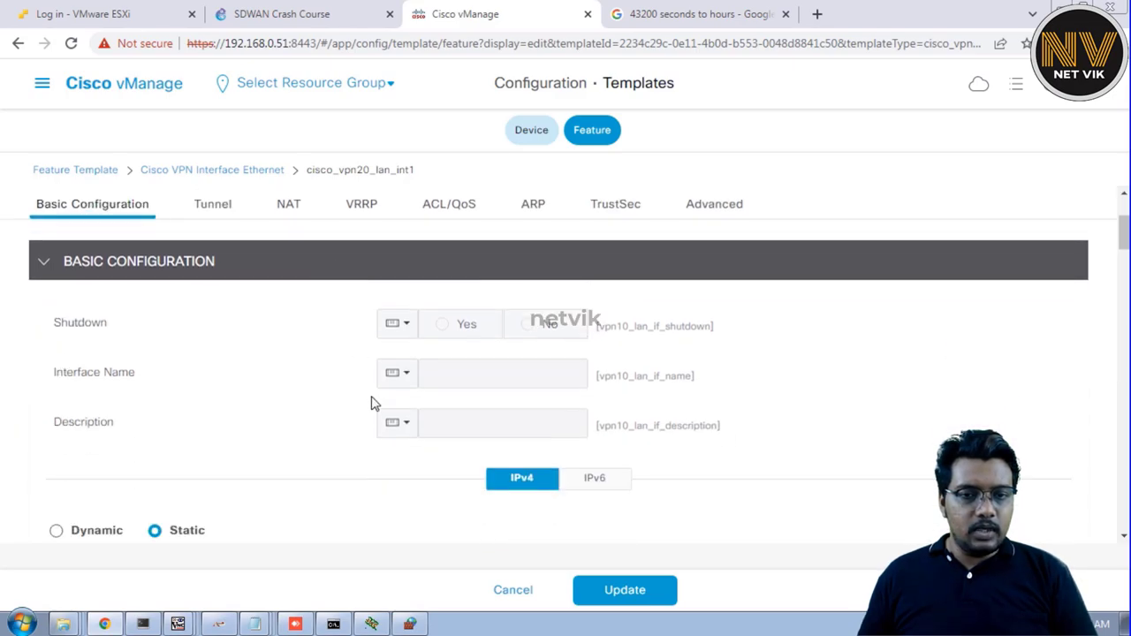
left_click(394, 323)
mouse_move(503, 402)
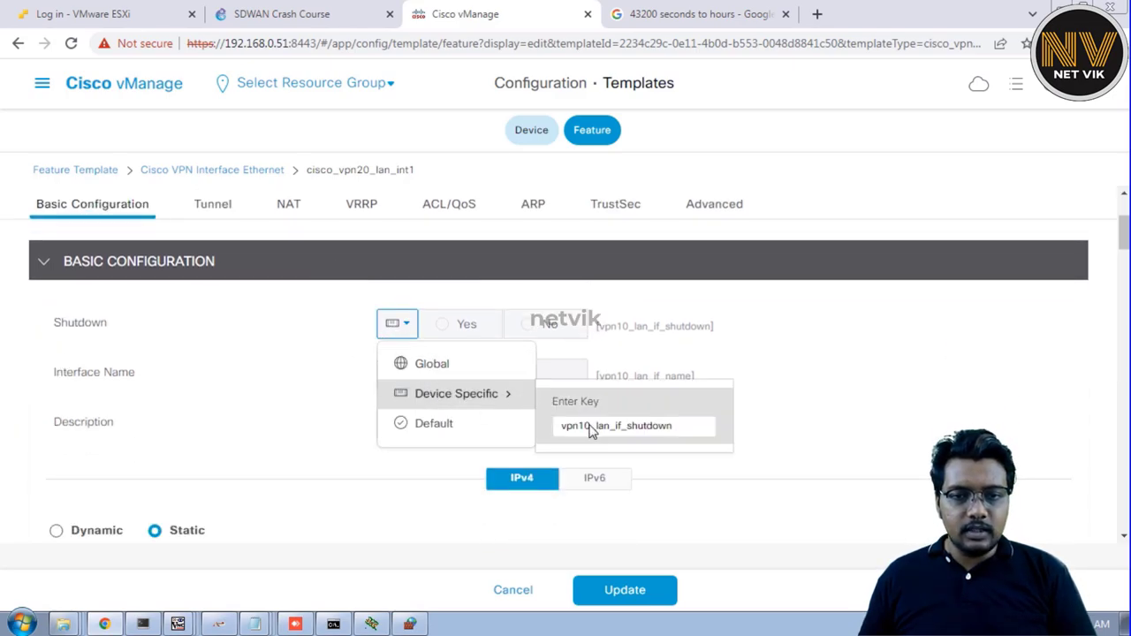
left_click(586, 425)
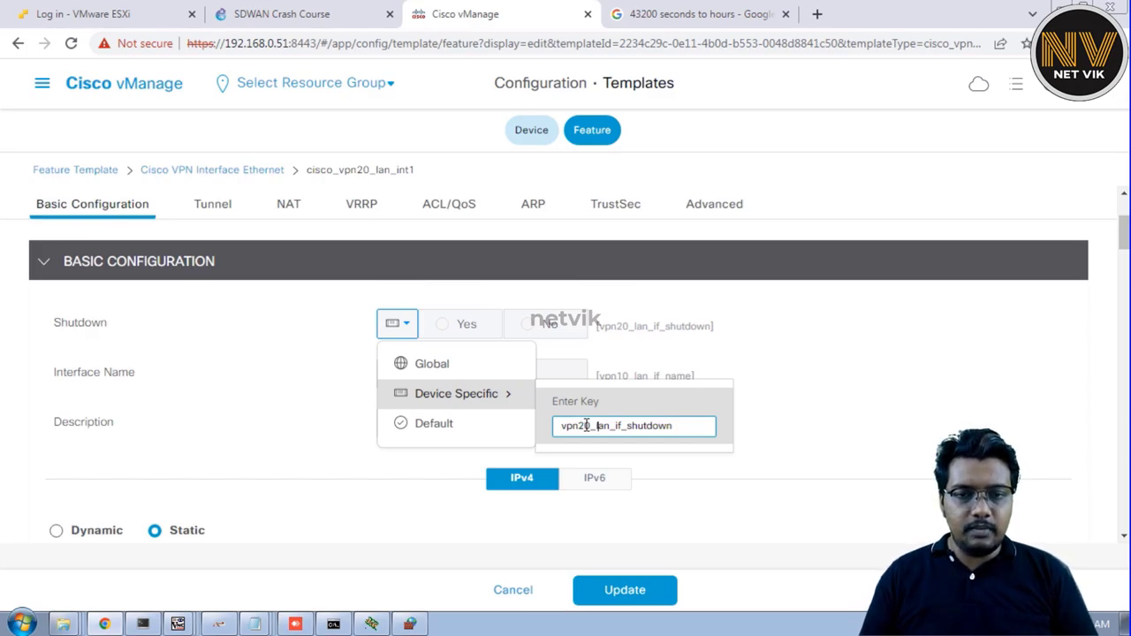
key("shift+Home")
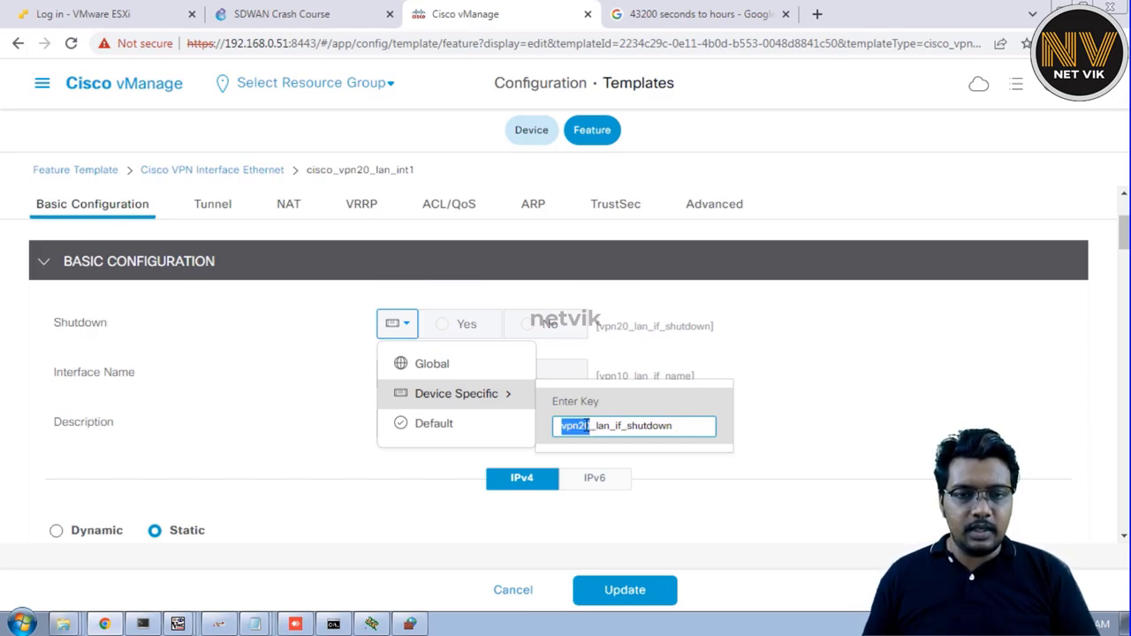
left_click(391, 381)
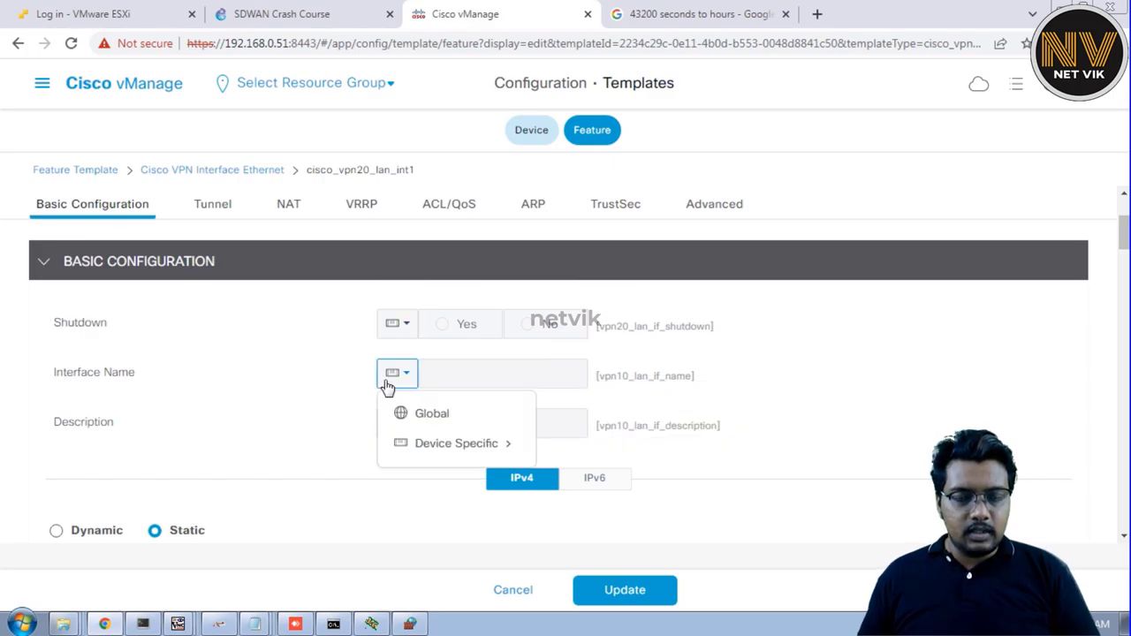
mouse_move(528, 454)
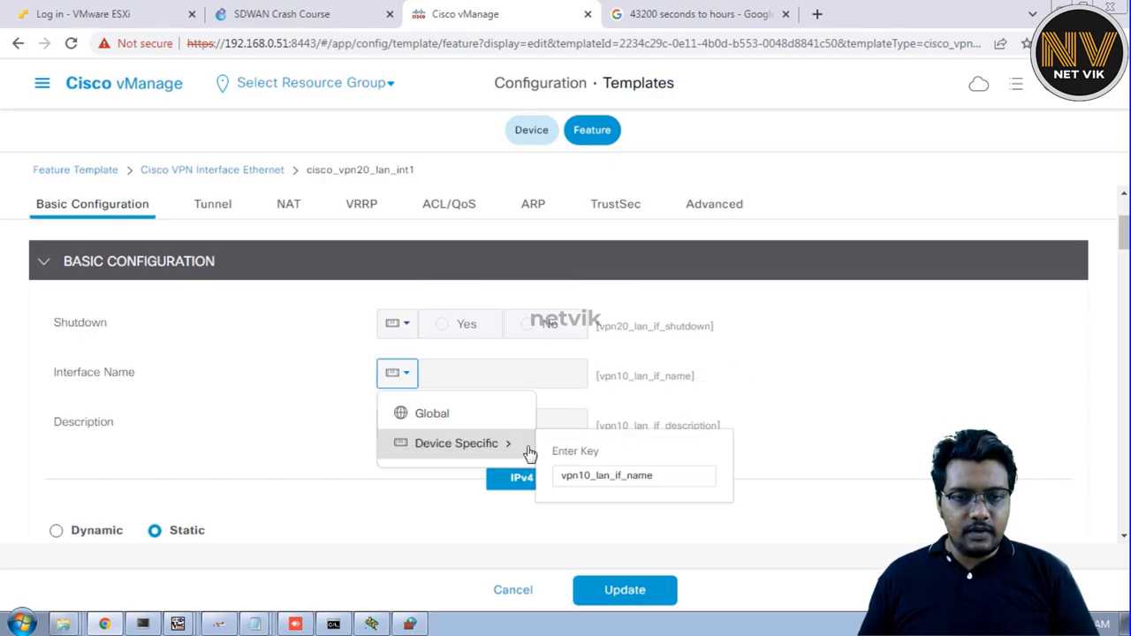
left_click(590, 475)
key("shift+Home")
type("vpn20")
key("Return")
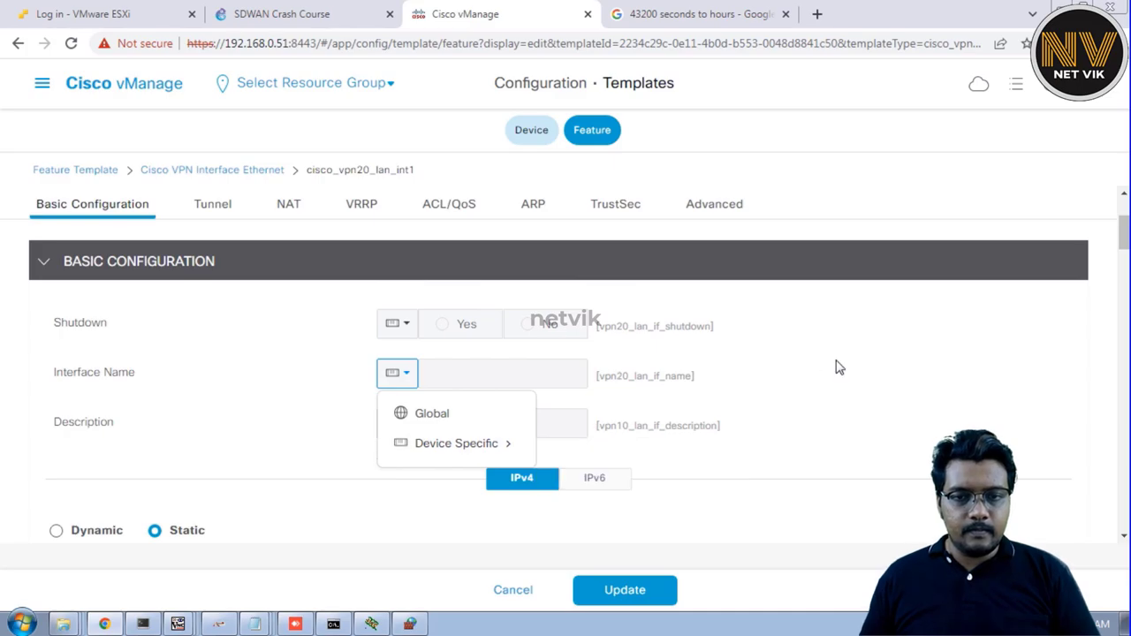
Change the Description and IPv4 address key prefixes to vpn20 and update the template
scroll(836, 366, "down", 1)
left_click(386, 305)
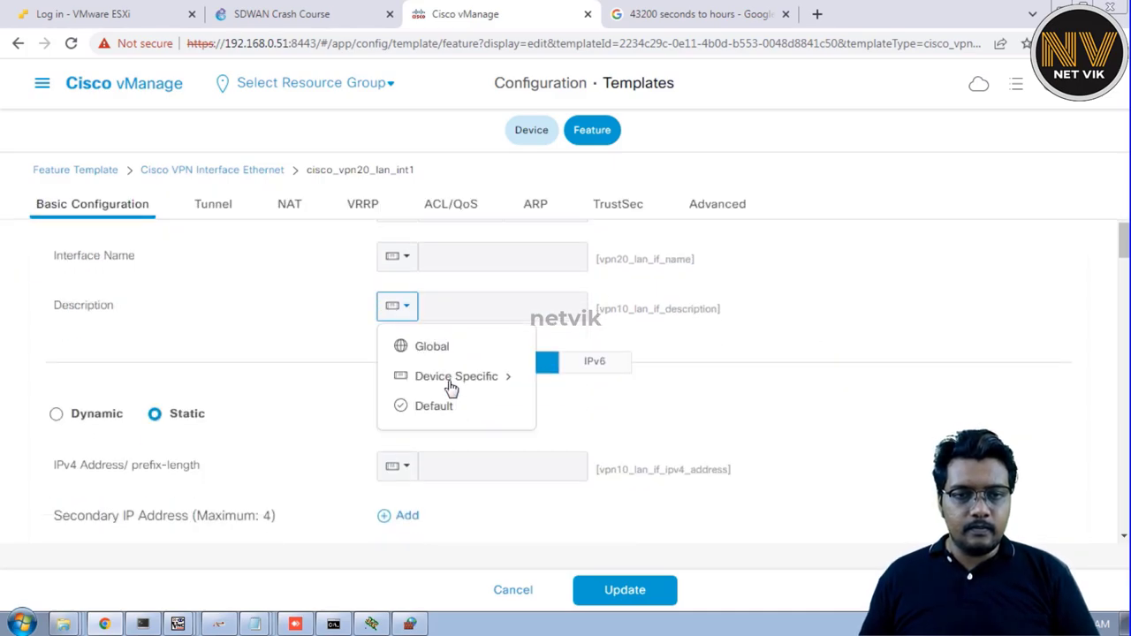
mouse_move(447, 380)
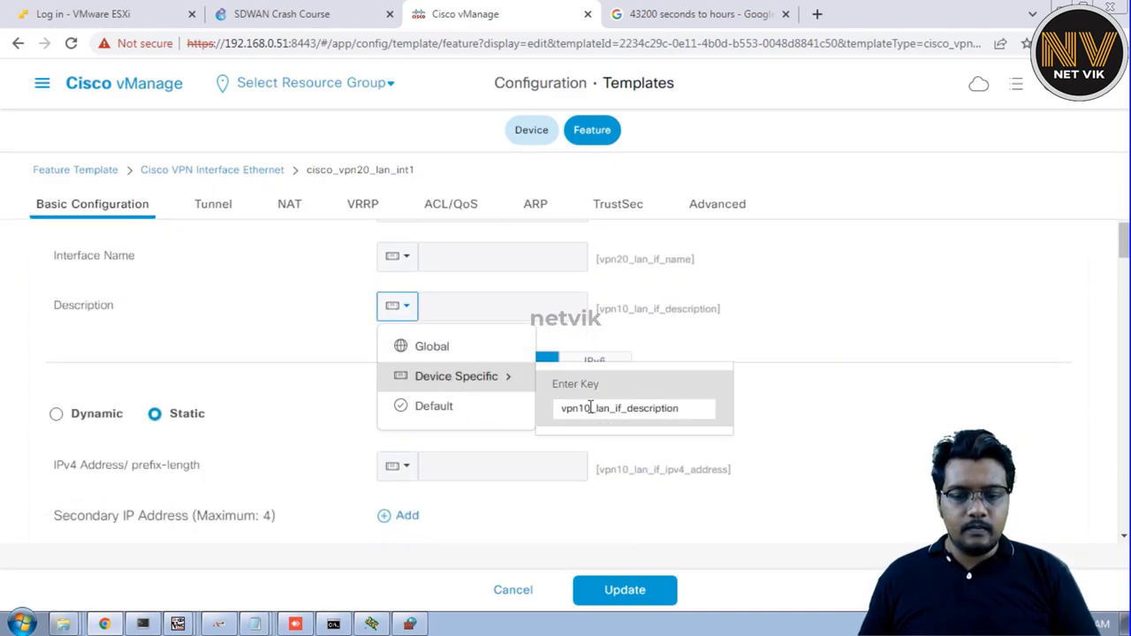
left_click(590, 407)
key("shift+Home")
type("vpn20")
key("Return")
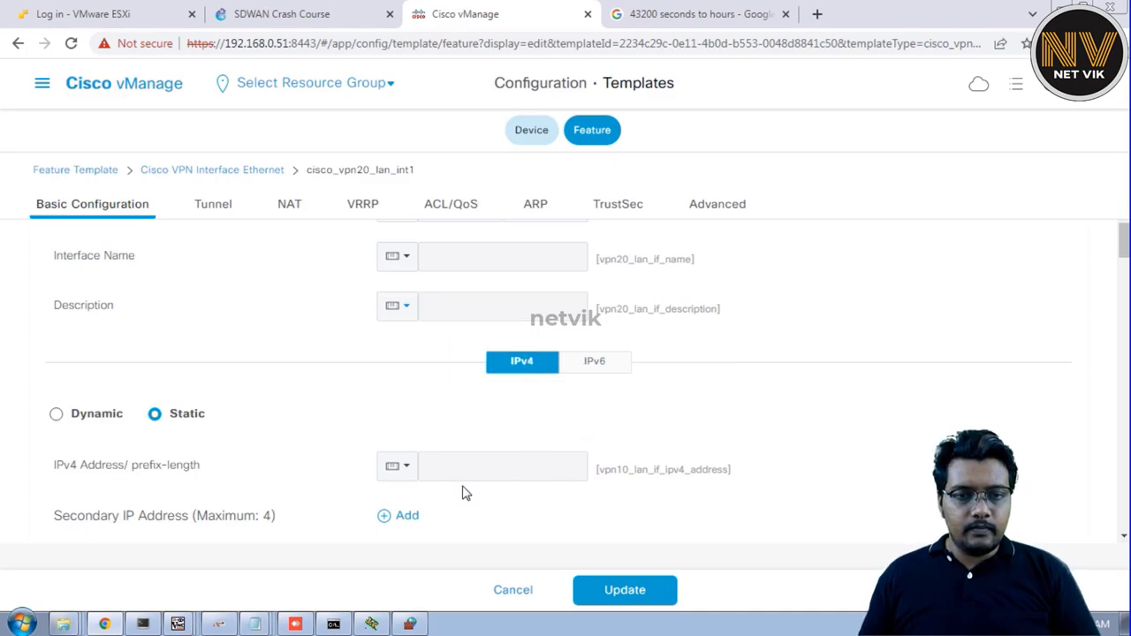
left_click(397, 466)
mouse_move(466, 532)
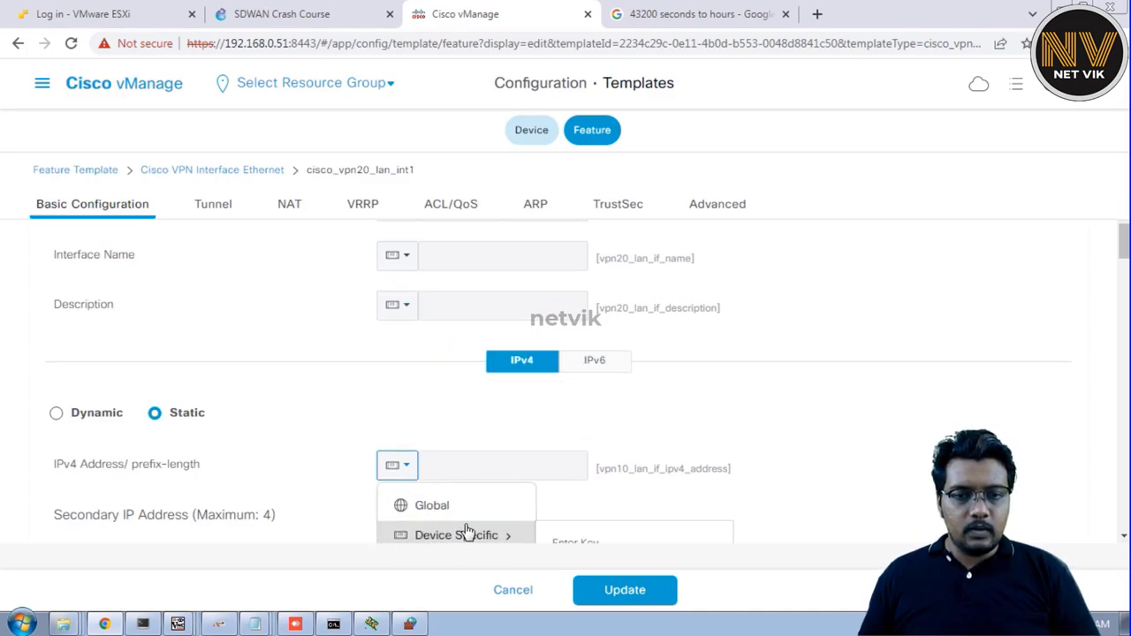
scroll(466, 533, "down", 2)
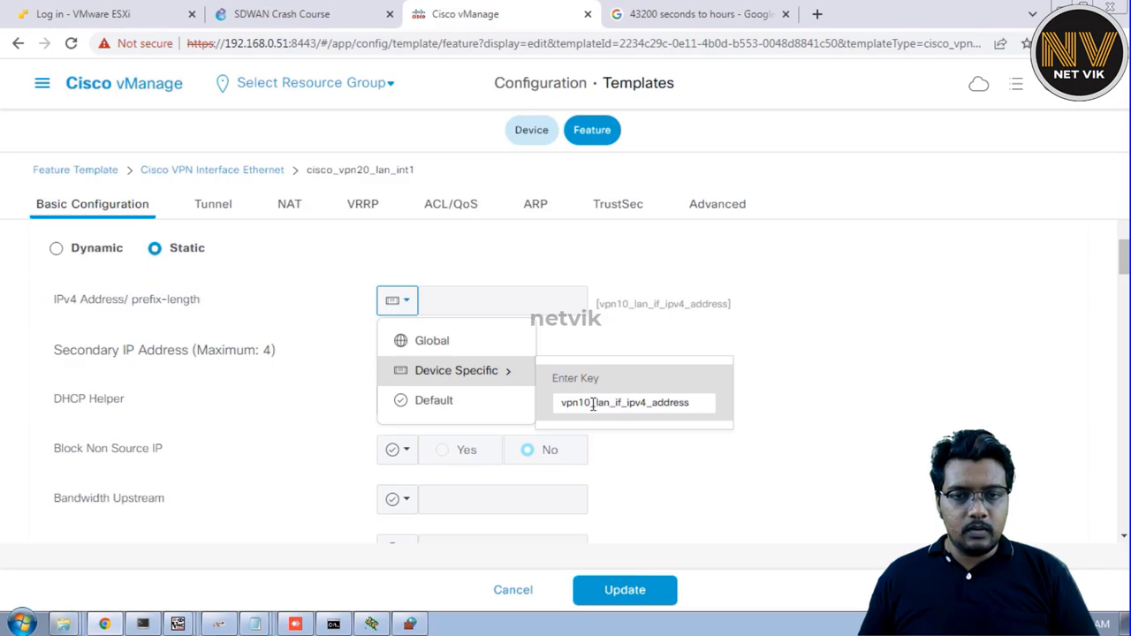
left_click(592, 404)
key("BackSpace")
key("BackSpace")
type("20")
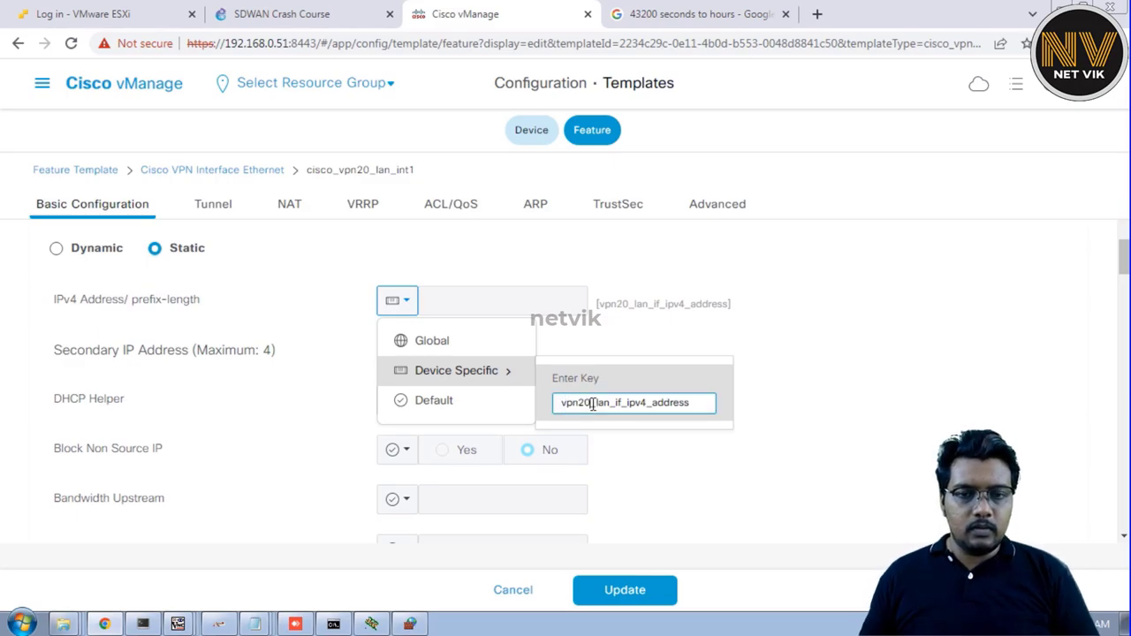
left_click(847, 333)
scroll(846, 335, "down", 5)
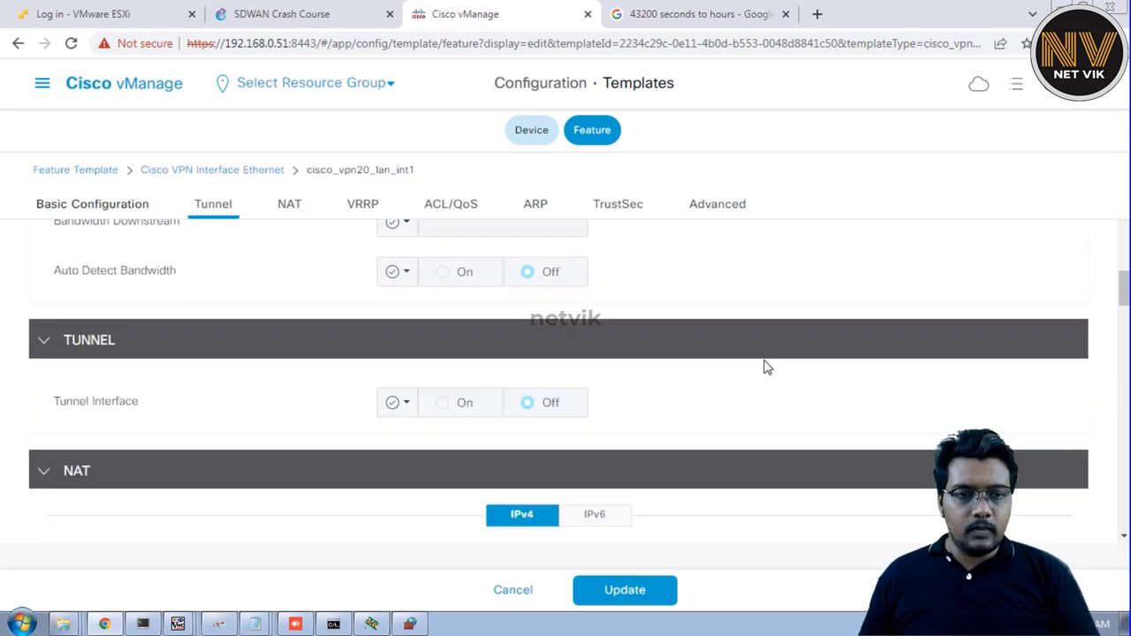
scroll(765, 368, "down", 10)
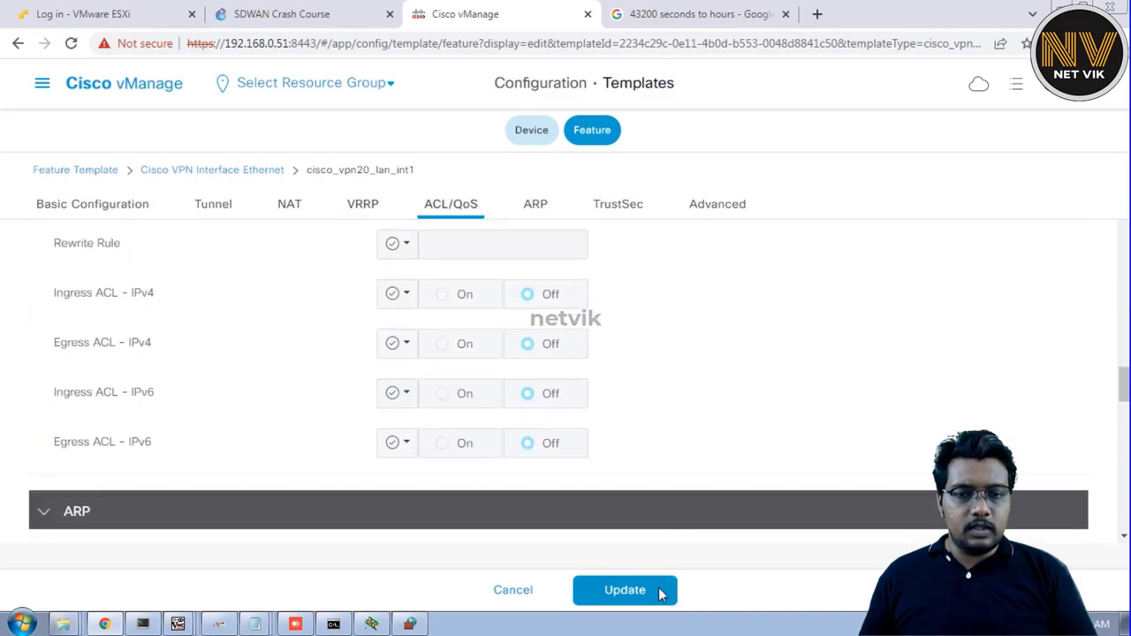
left_click(661, 595)
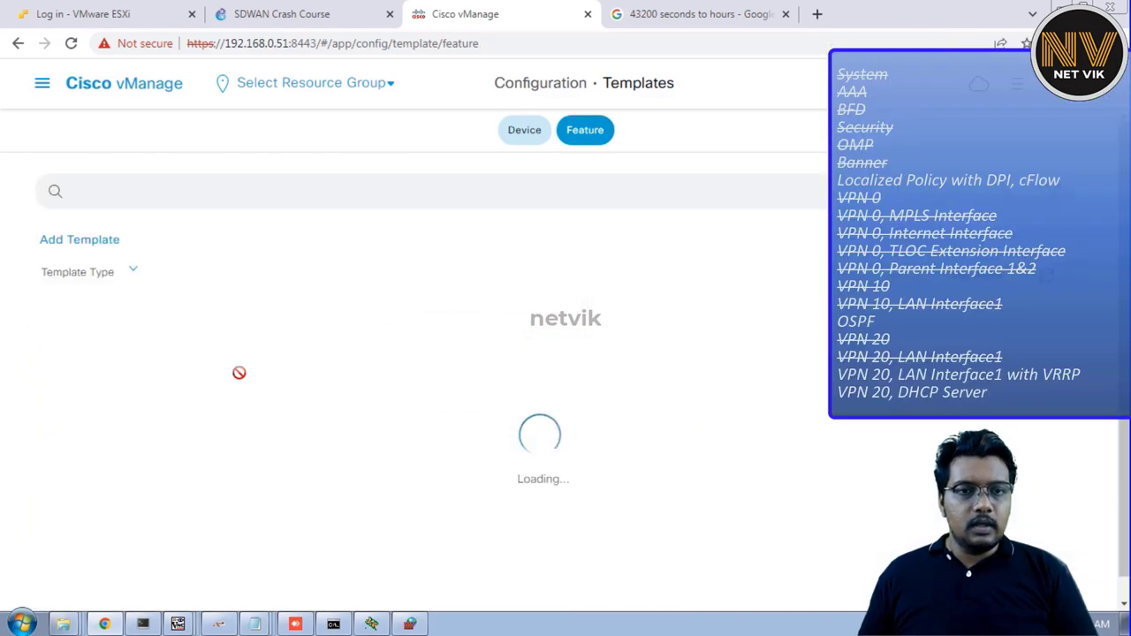
Copy cisco_vpn20_lan_int1 as cisco_vpn20_lan_int1_vrrp with matching description and open it for editing
left_click(215, 188)
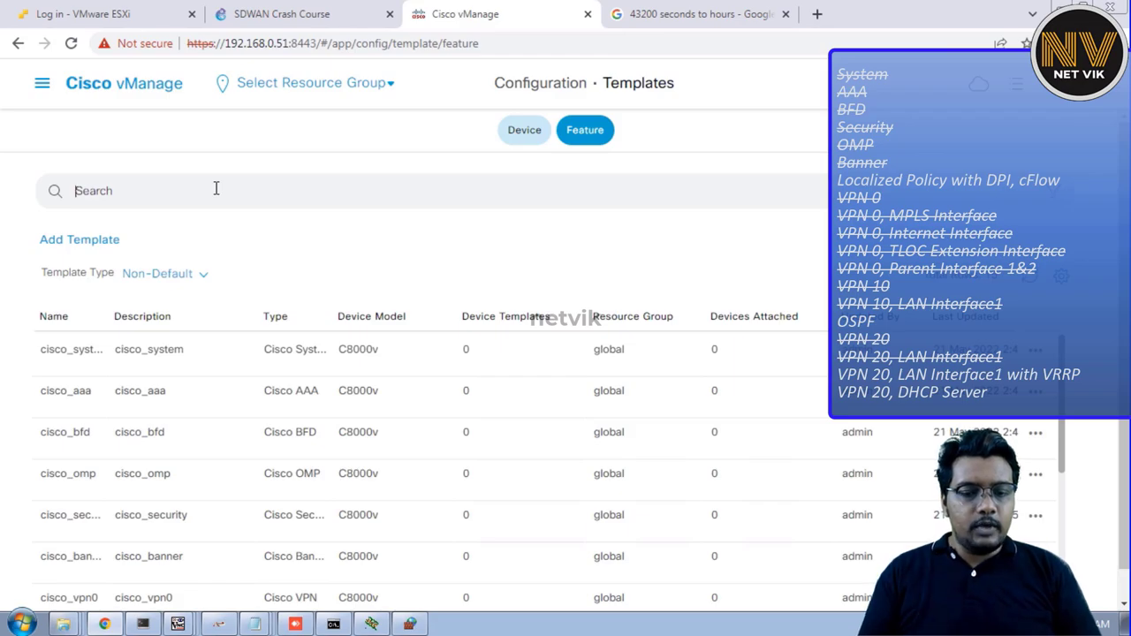
type("lan")
key("Return")
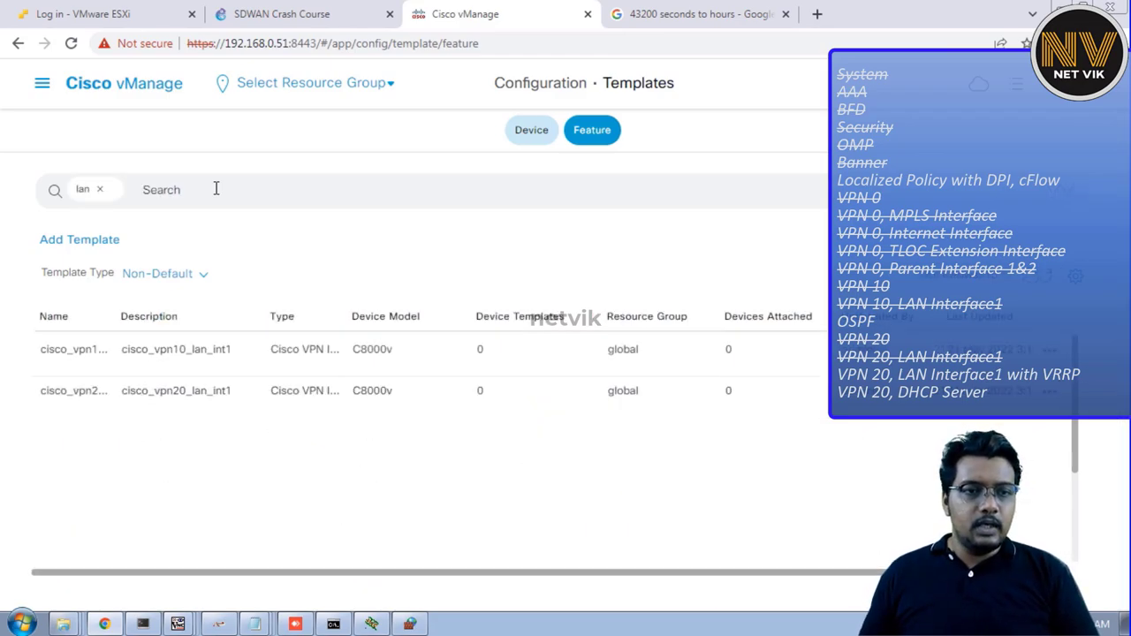
left_click(1051, 392)
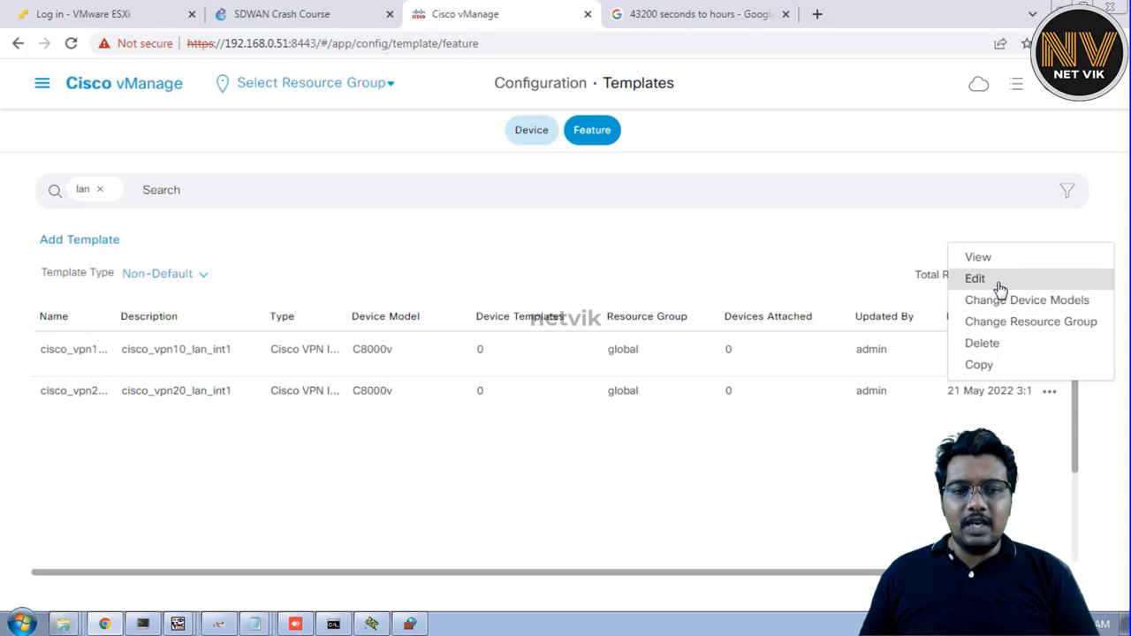
left_click(987, 363)
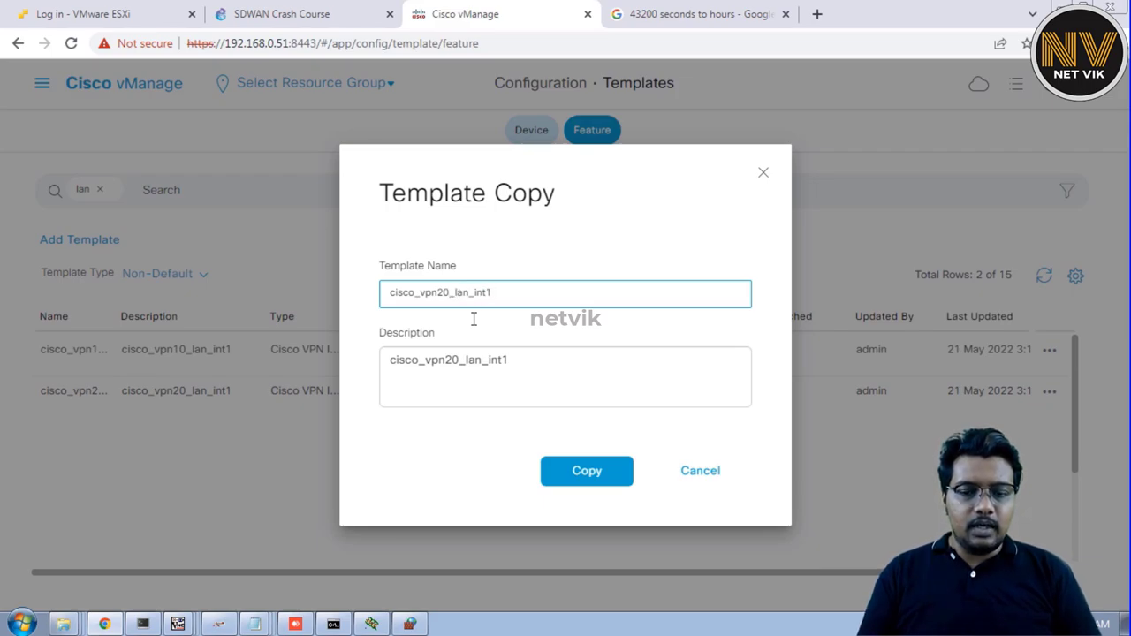
key("ctrl+a")
left_click(485, 362)
key("ctrl+a")
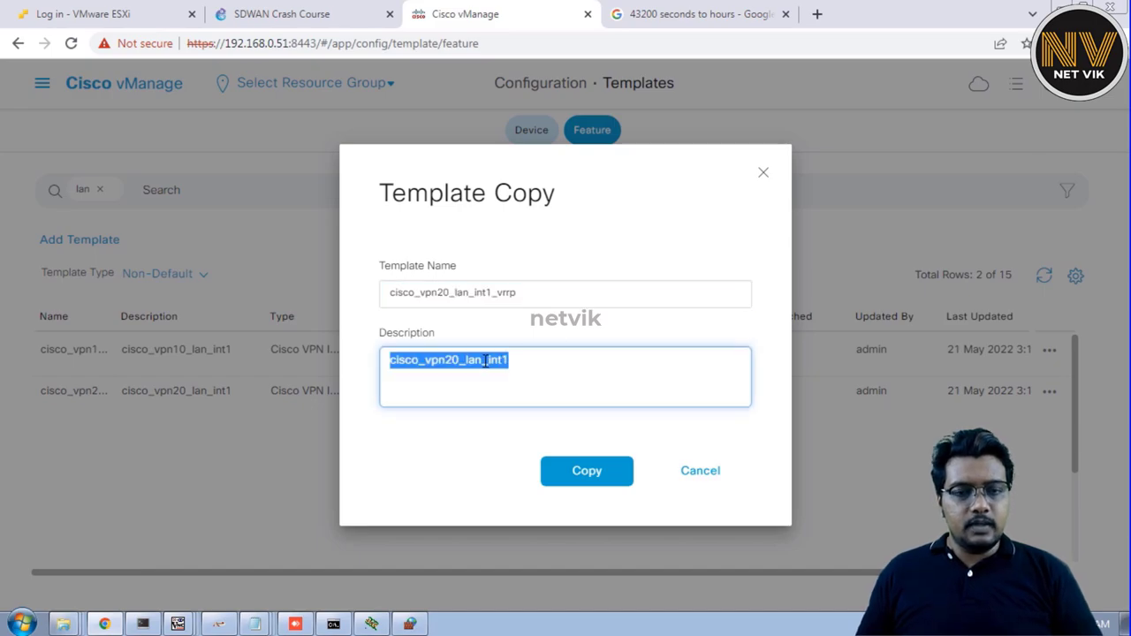
key("ctrl+v")
left_click(588, 471)
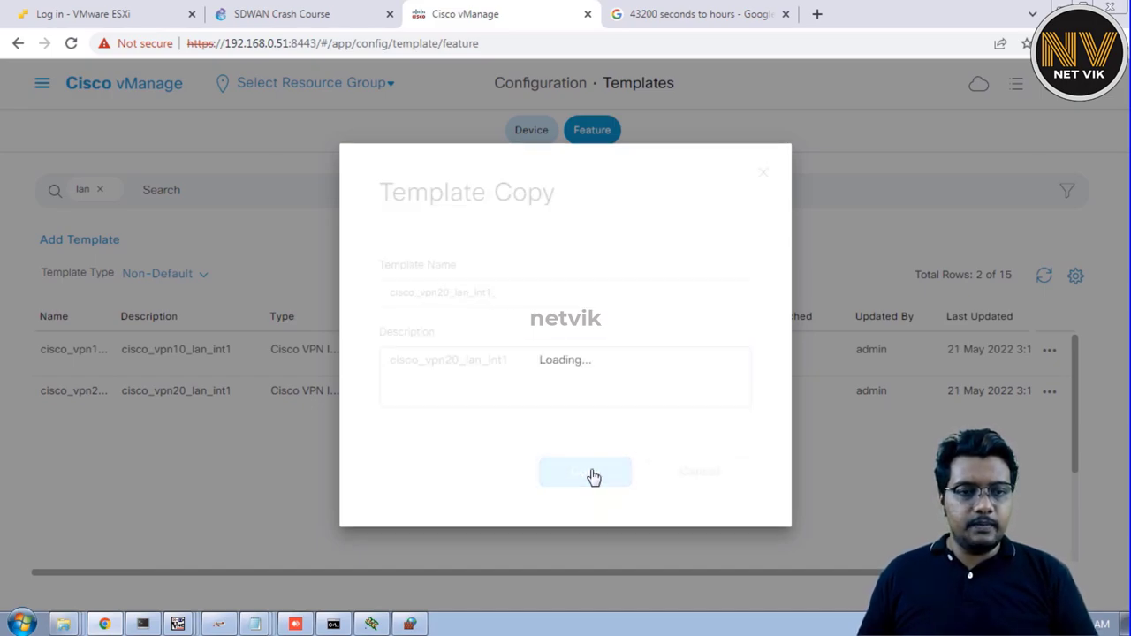
left_click(1049, 432)
left_click(976, 324)
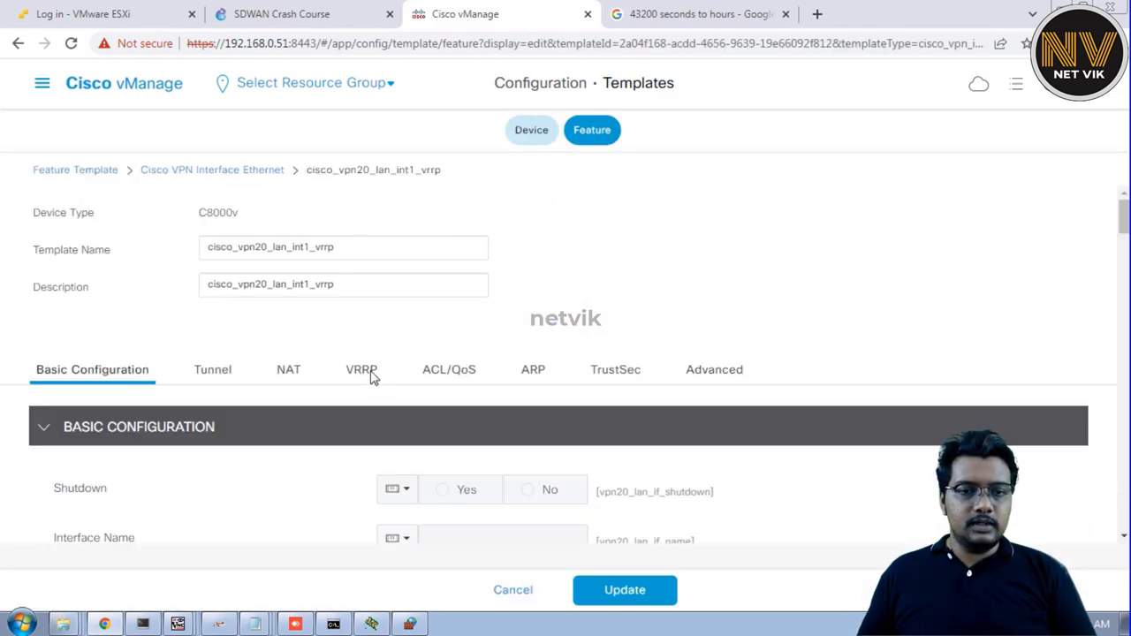
Start VRRP group 10 and make its priority a device-specific value
left_click(361, 370)
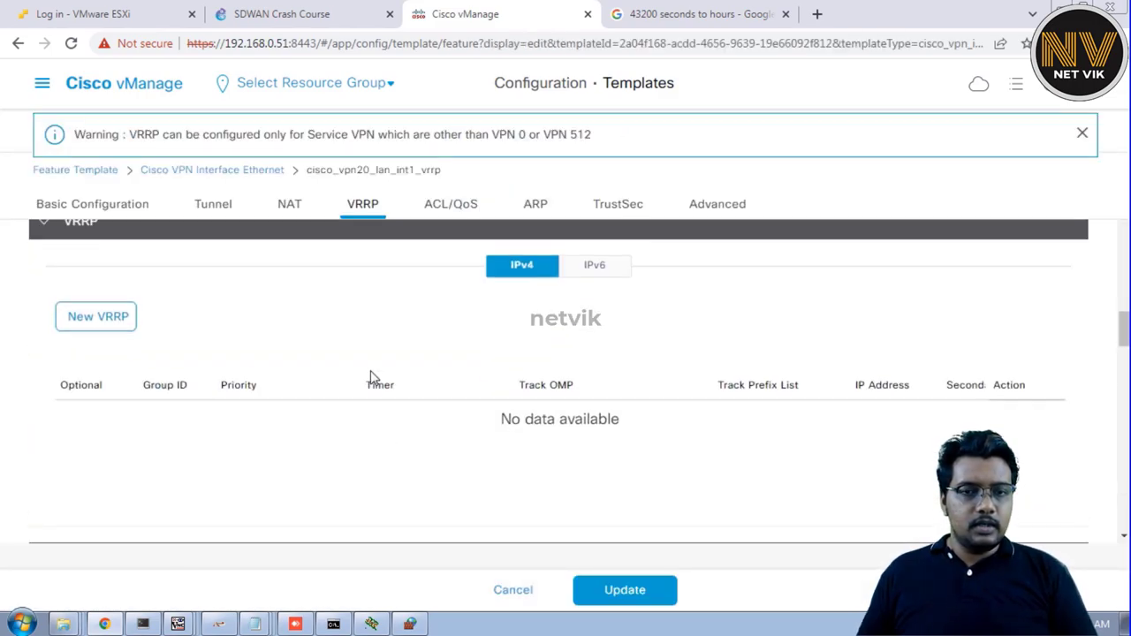
left_click(97, 318)
left_click(480, 319)
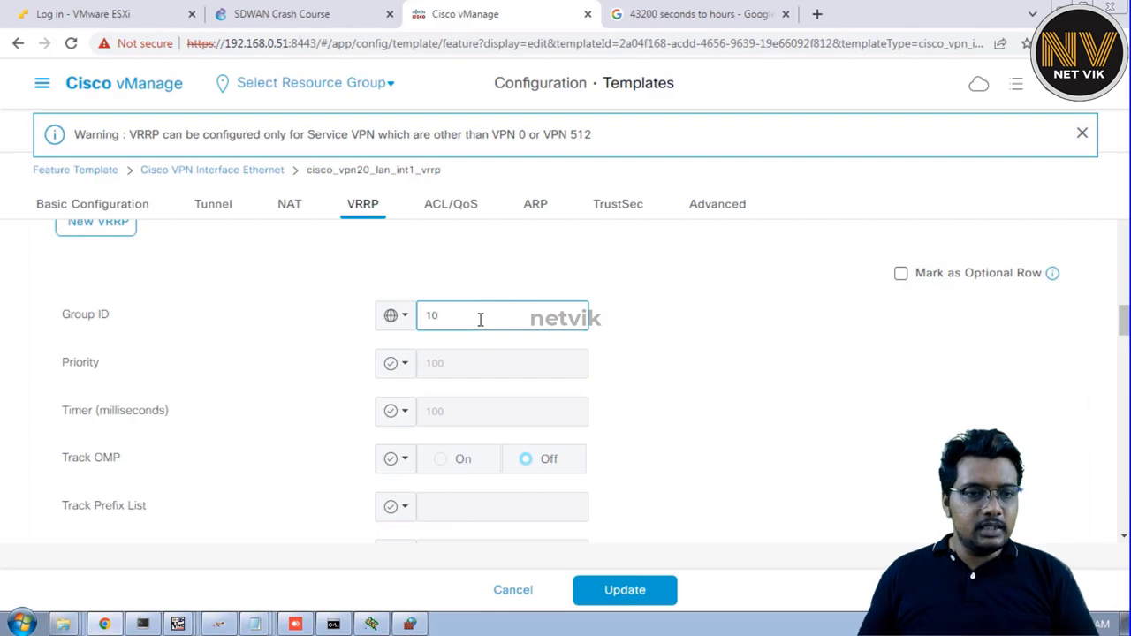
left_click(393, 364)
mouse_move(431, 442)
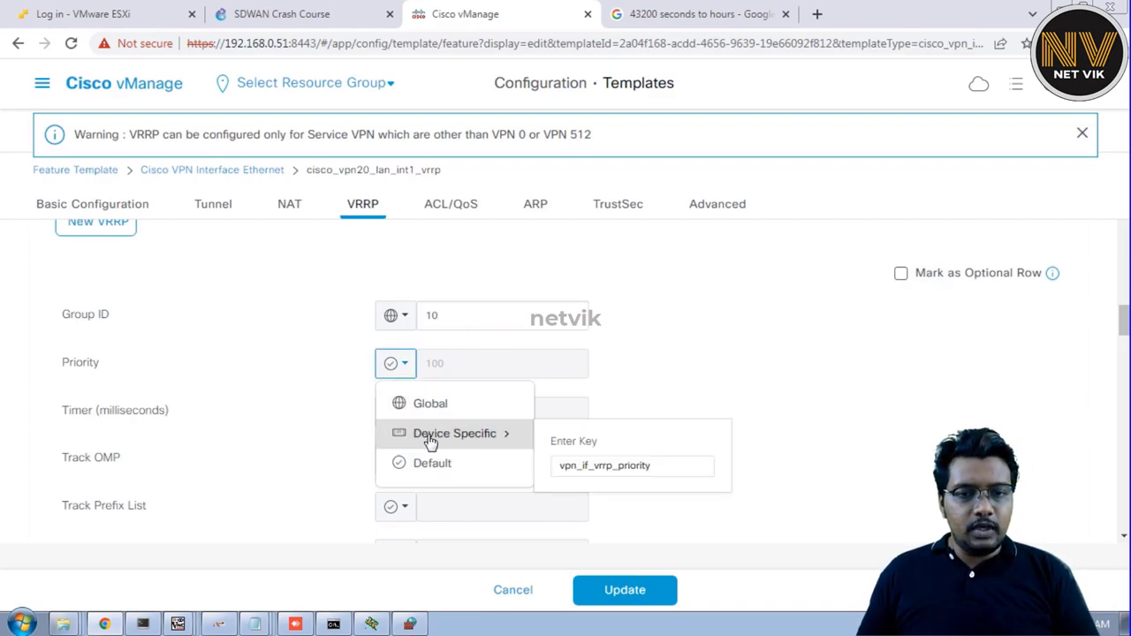
left_click(577, 465)
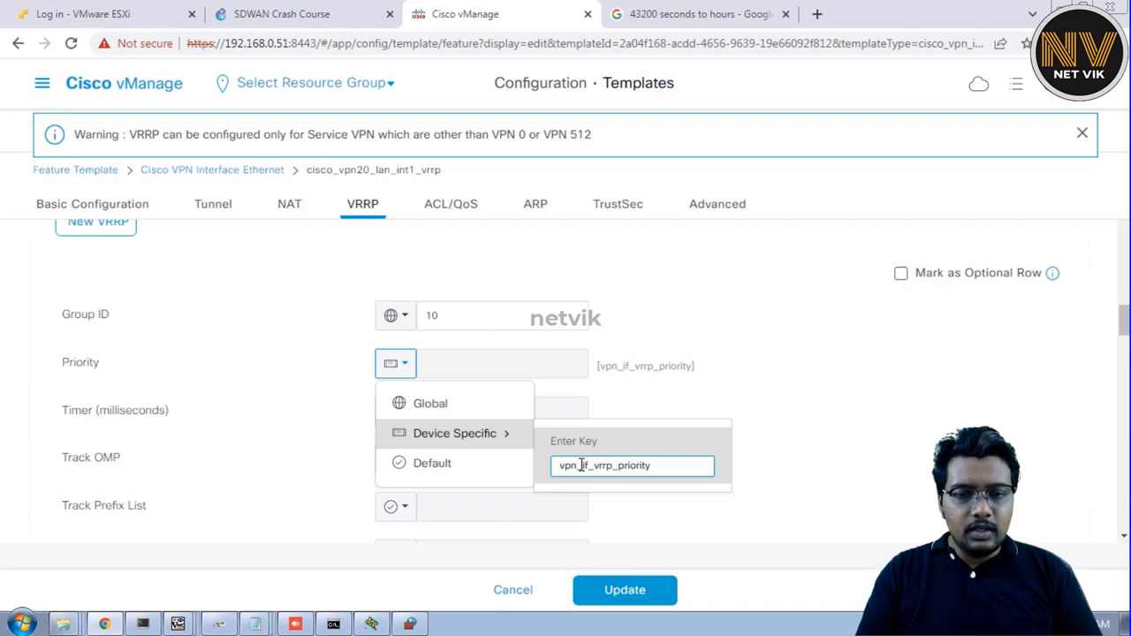
type("10")
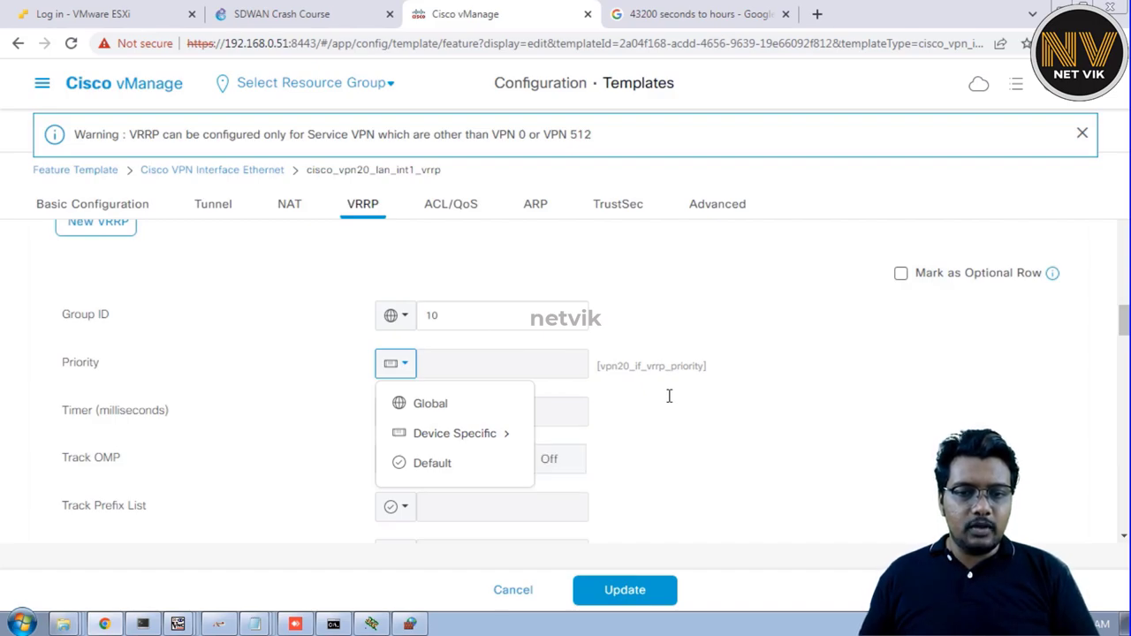
left_click(188, 418)
scroll(313, 420, "down", 1)
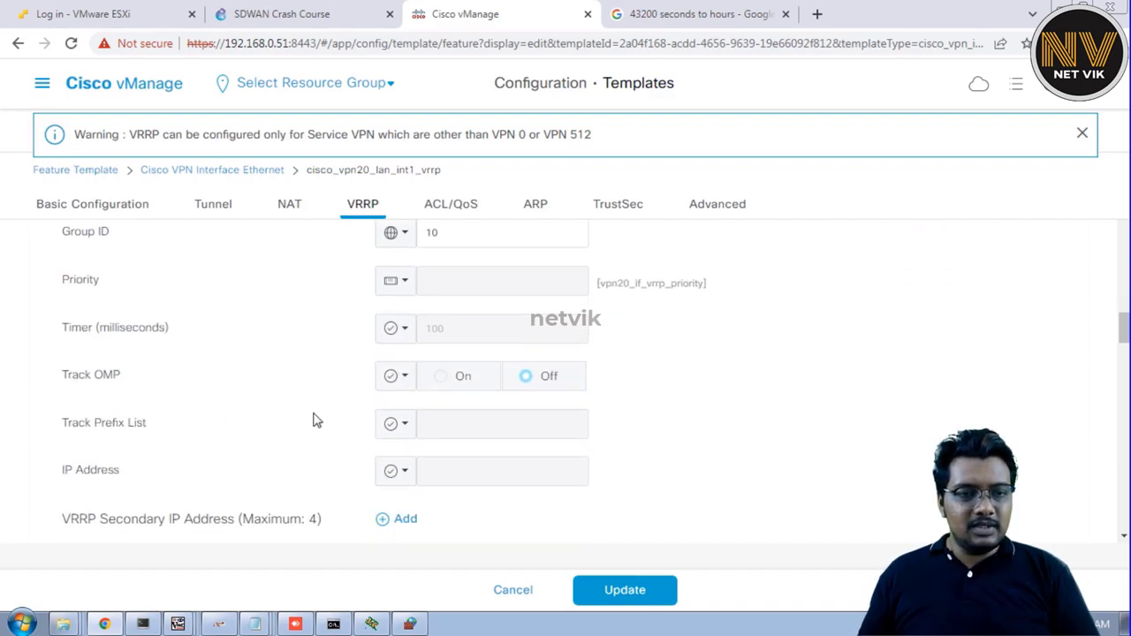
Turn Track OMP on globally, make the VRRP IP address device-specific, add the group and save
left_click(395, 380)
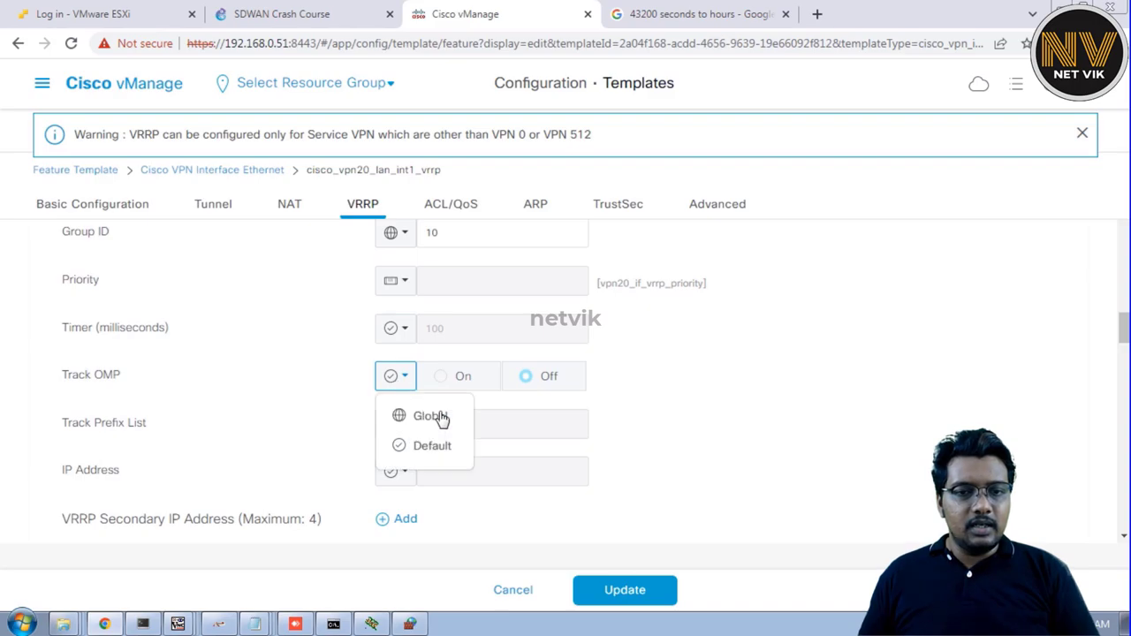
left_click(442, 417)
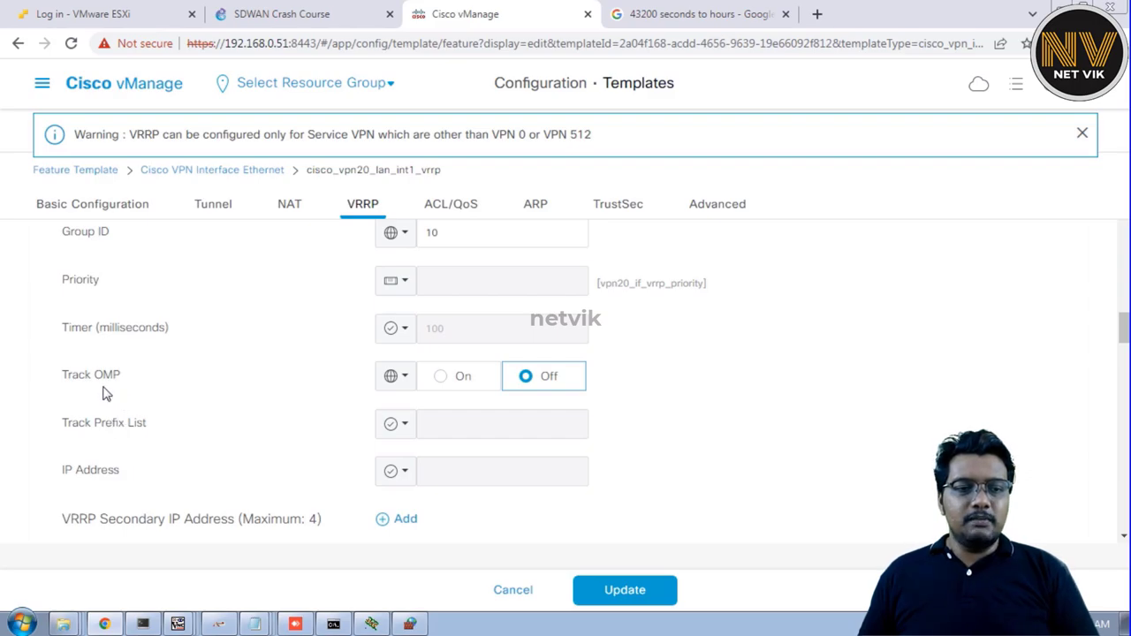
left_click(461, 380)
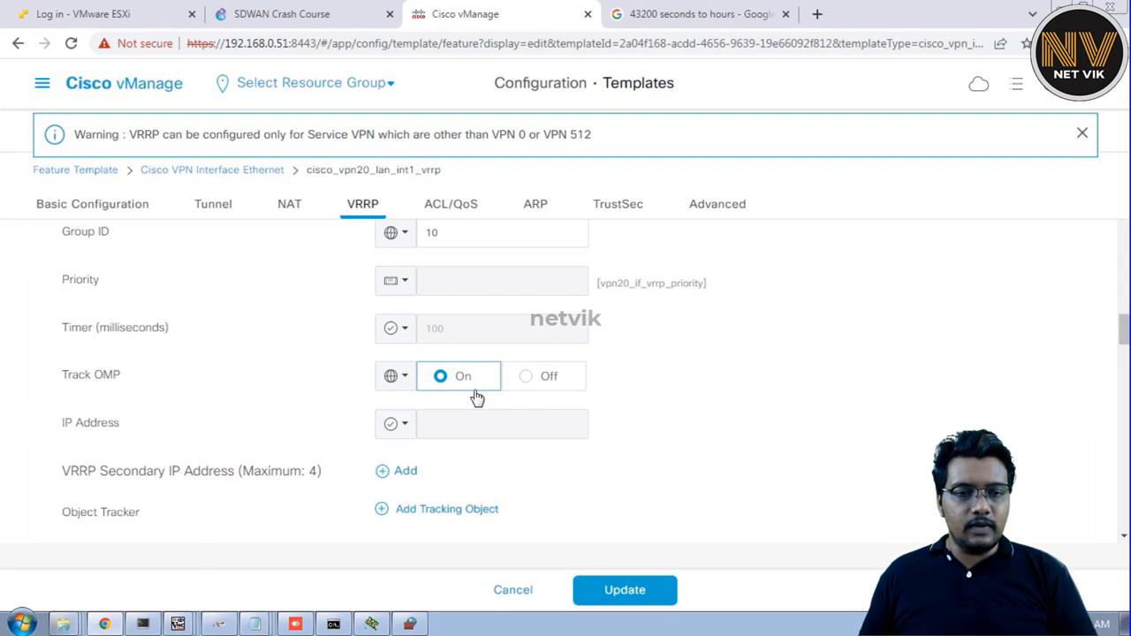
left_click(404, 424)
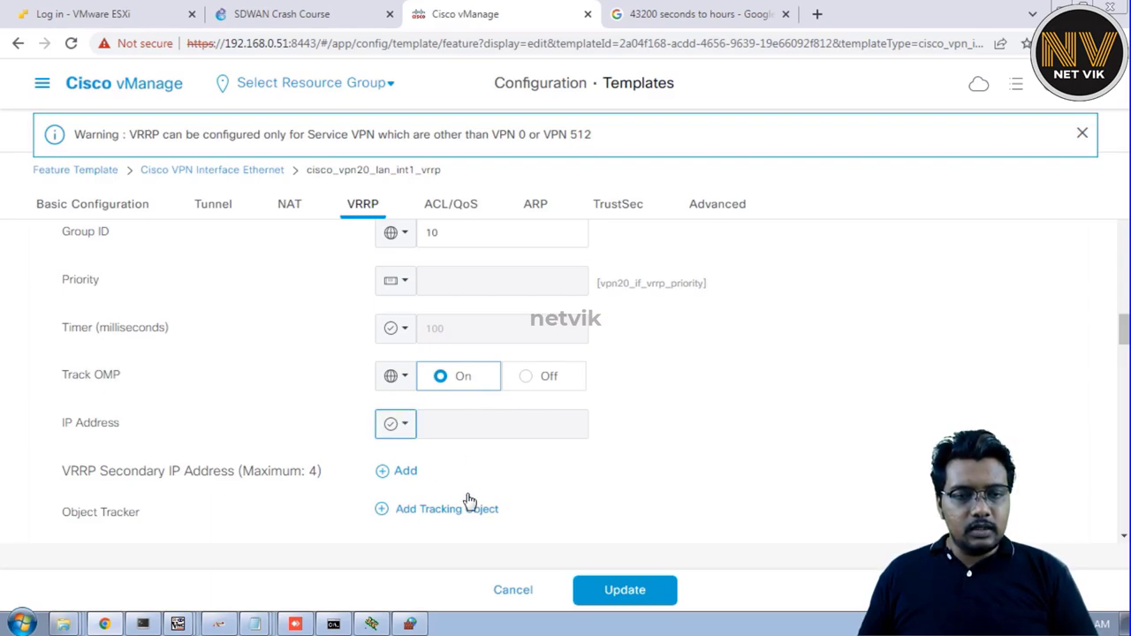
mouse_move(468, 497)
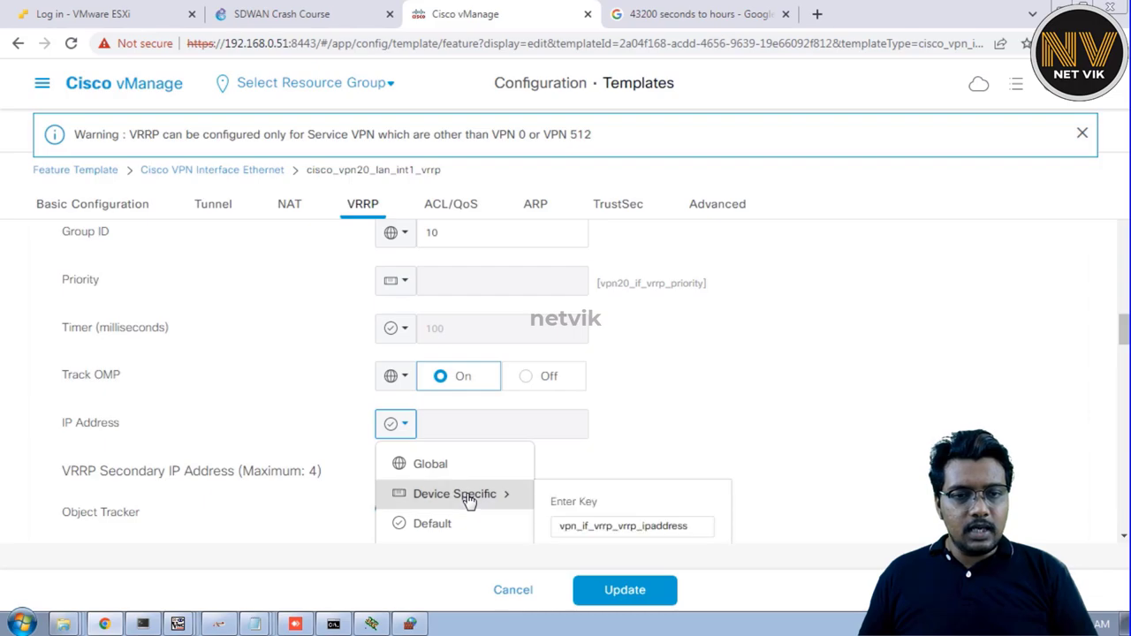
left_click(588, 526)
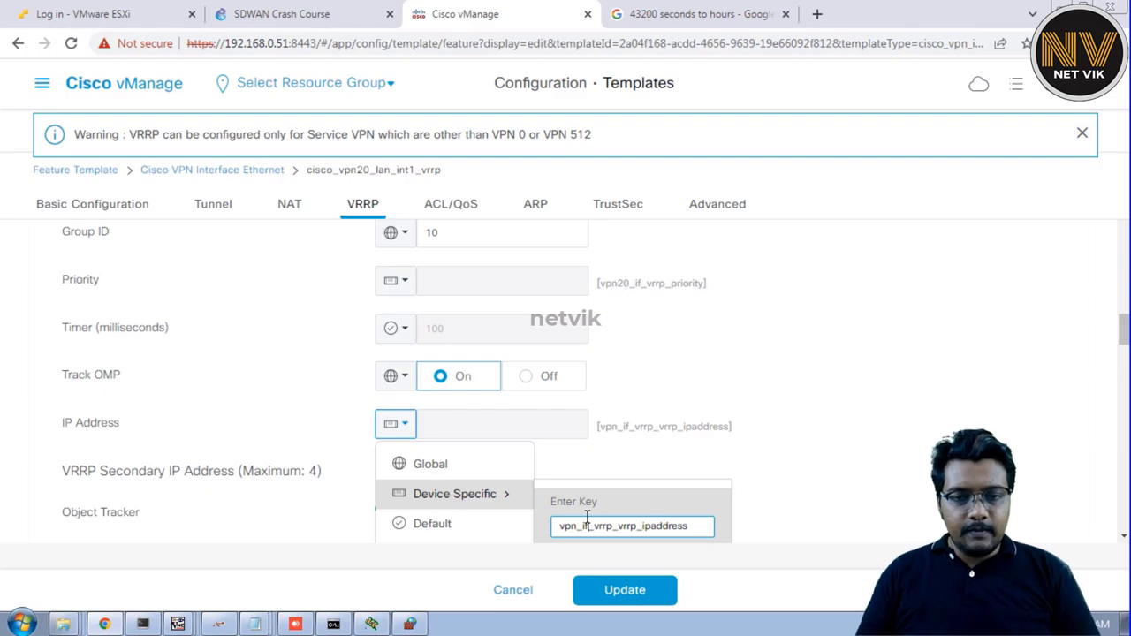
type("20")
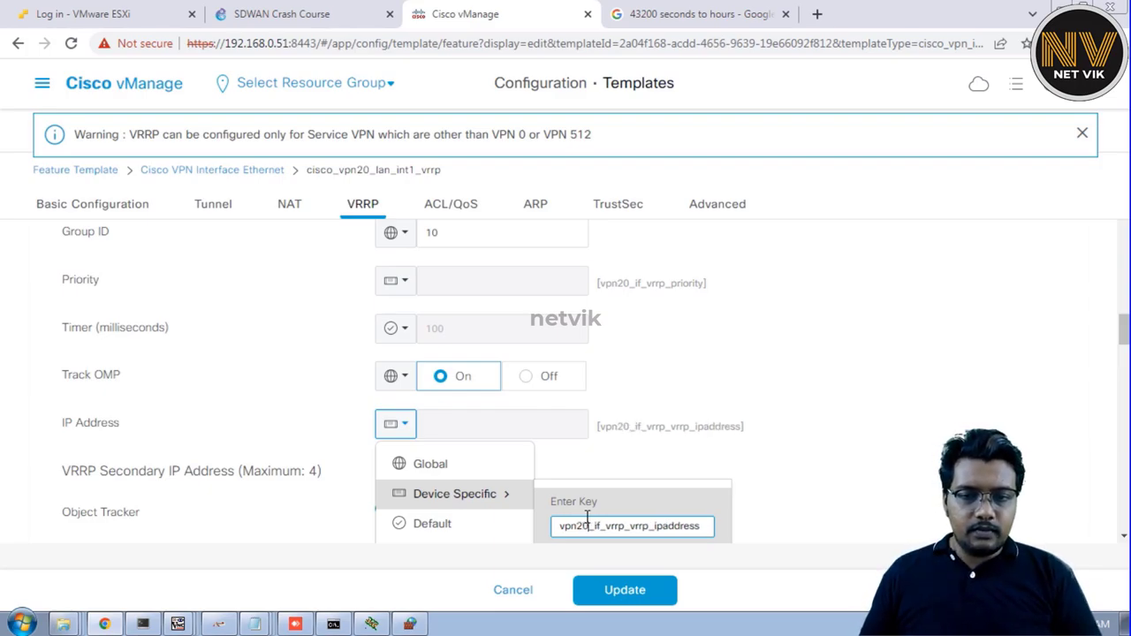
left_click(650, 398)
scroll(647, 402, "down", 2)
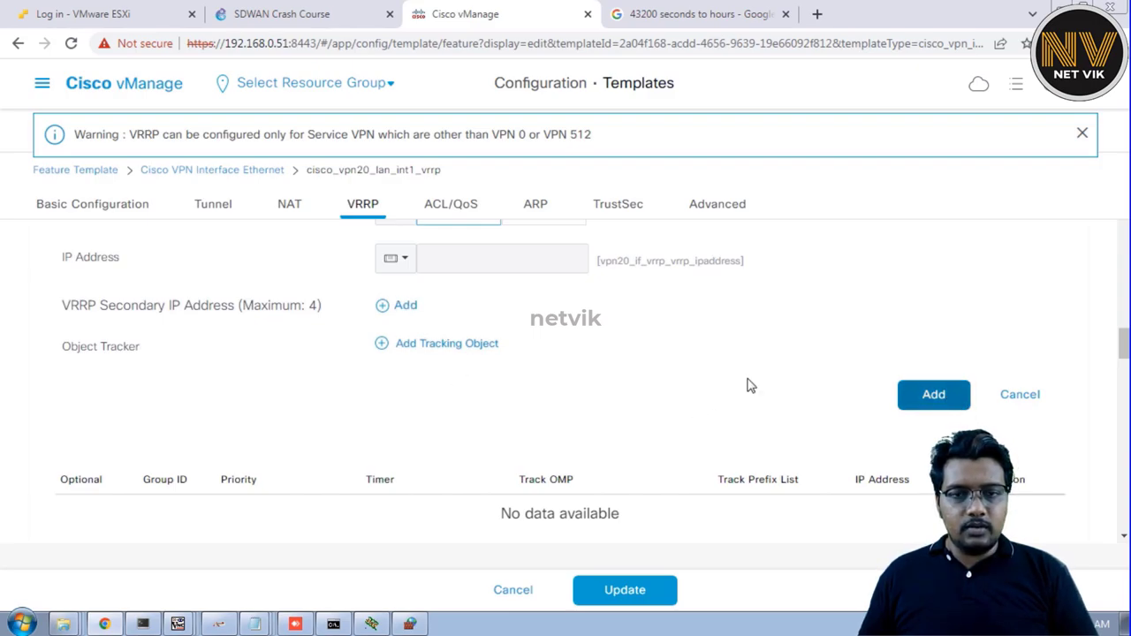
scroll(750, 386, "up", 1)
scroll(749, 386, "up", 5)
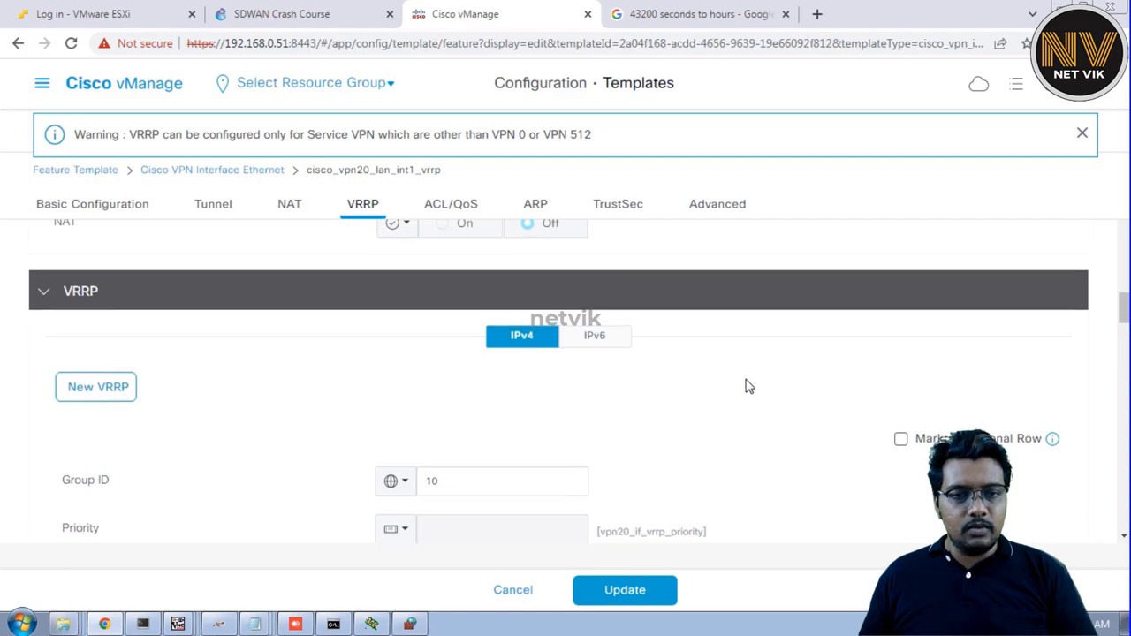
scroll(749, 386, "down", 3)
scroll(749, 386, "down", 4)
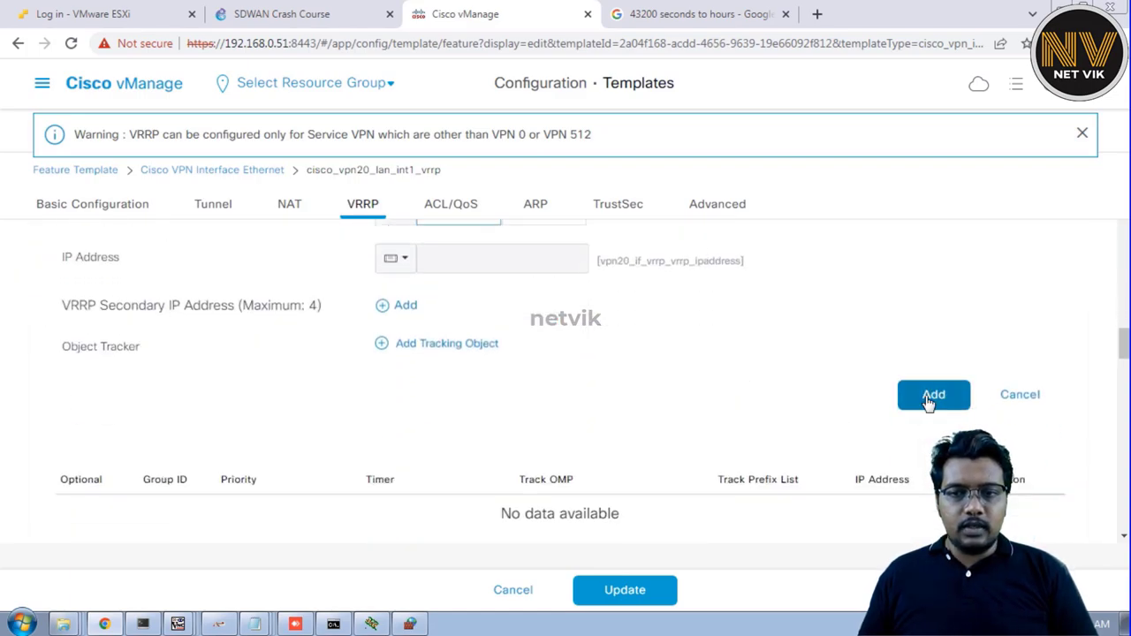
left_click(894, 395)
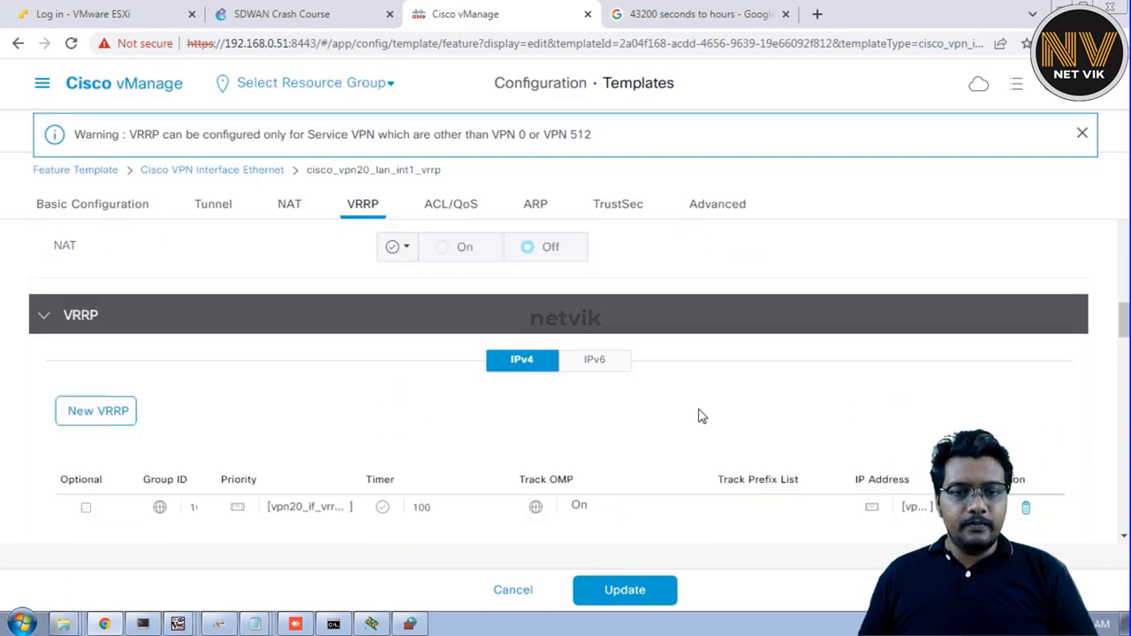
left_click(625, 590)
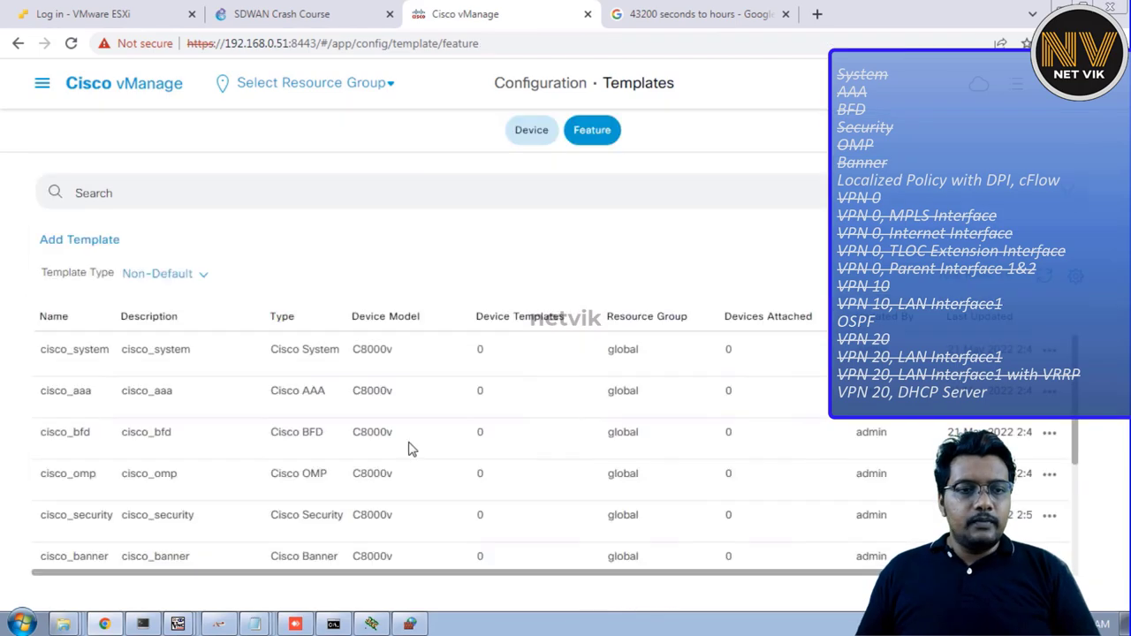
Start a Cisco DHCP Server feature template for the C8000v device model
left_click(81, 240)
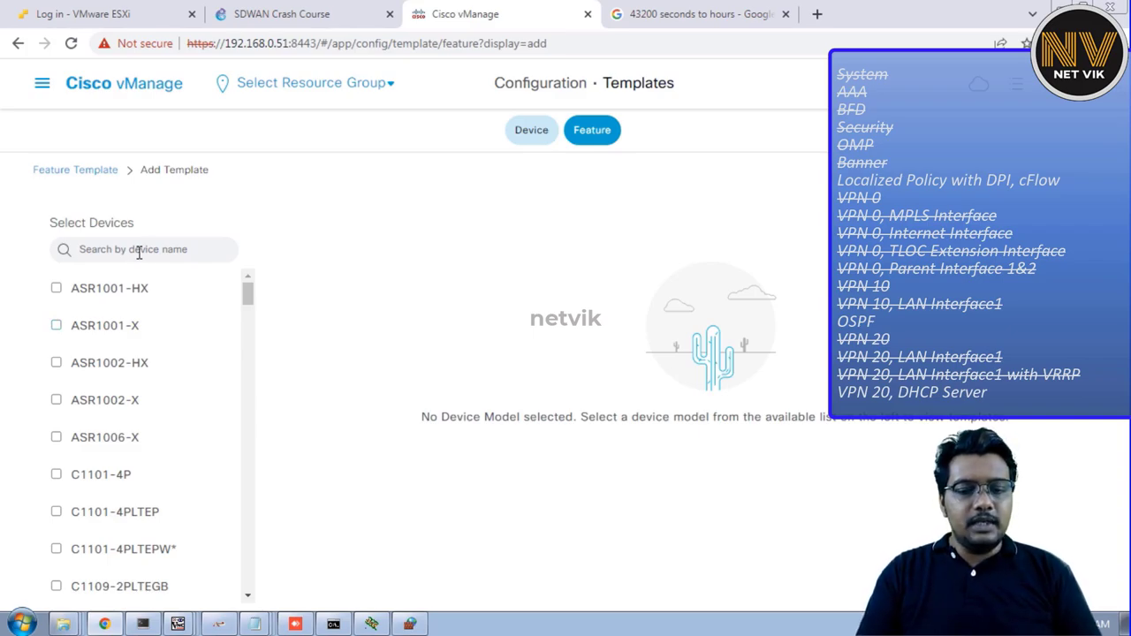
left_click(138, 250)
type("dhcp")
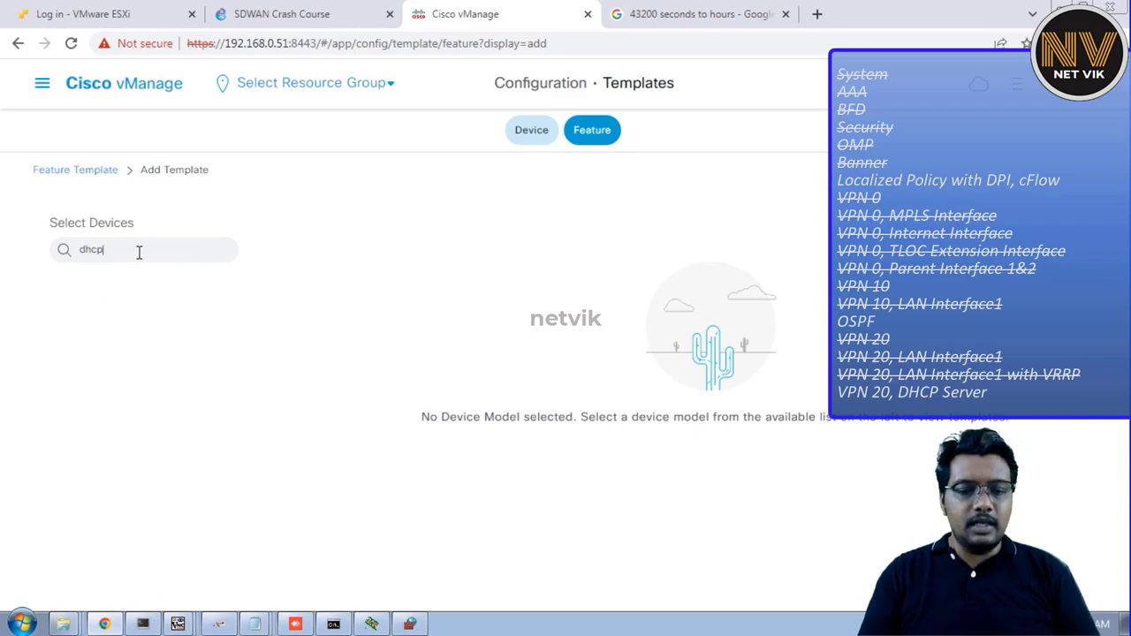
key("BackSpace")
key("BackSpace")
type("8000")
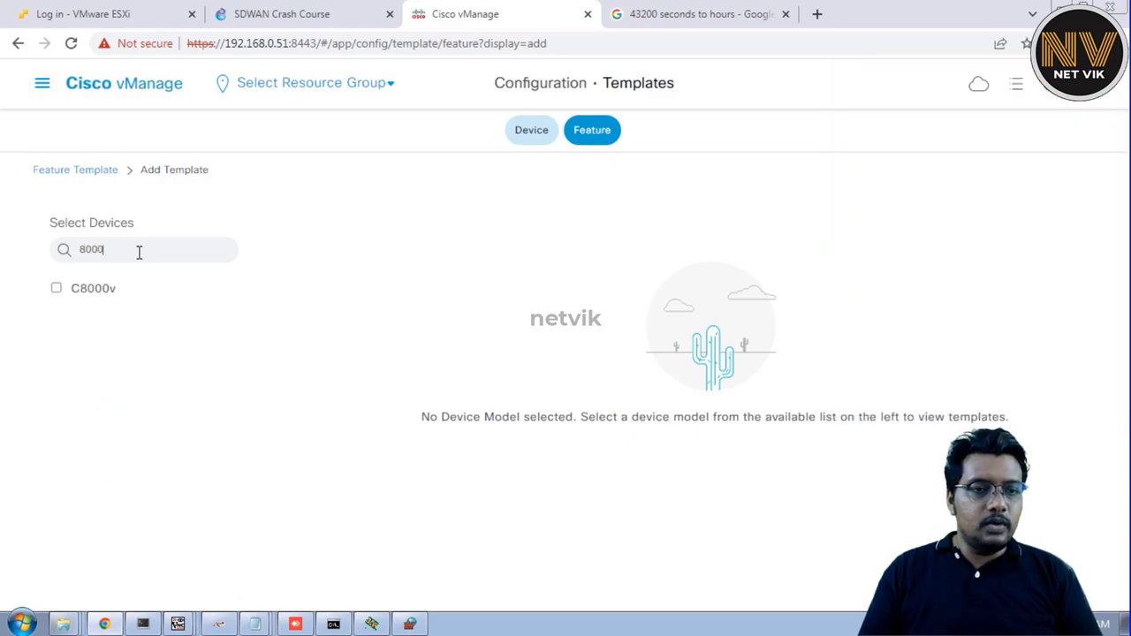
left_click(91, 293)
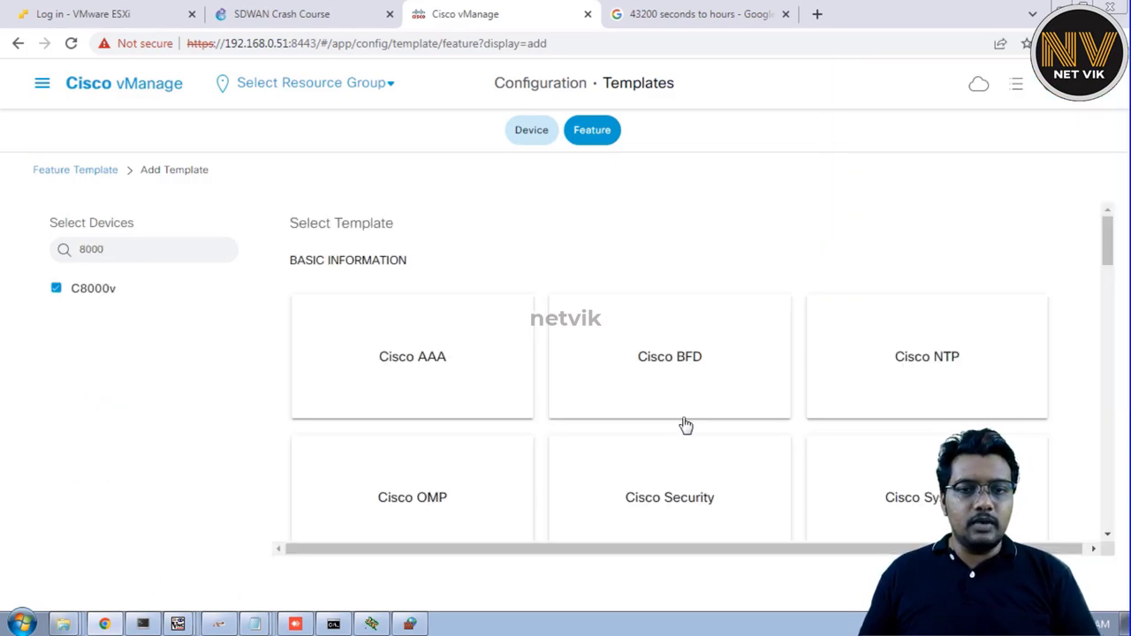
scroll(685, 430, "down", 5)
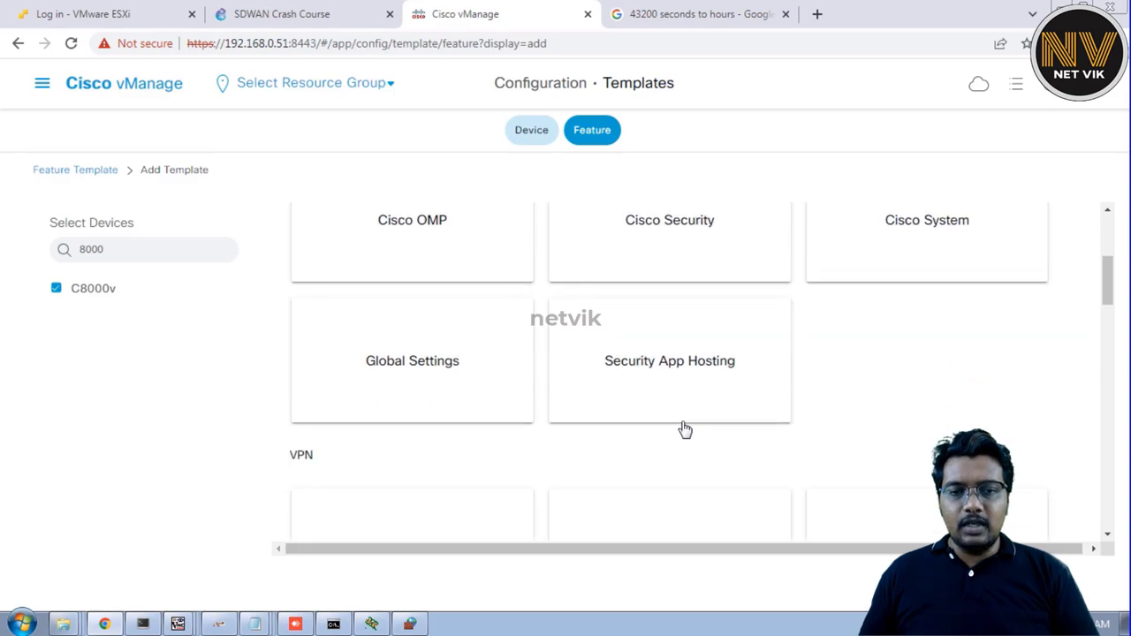
scroll(685, 430, "down", 5)
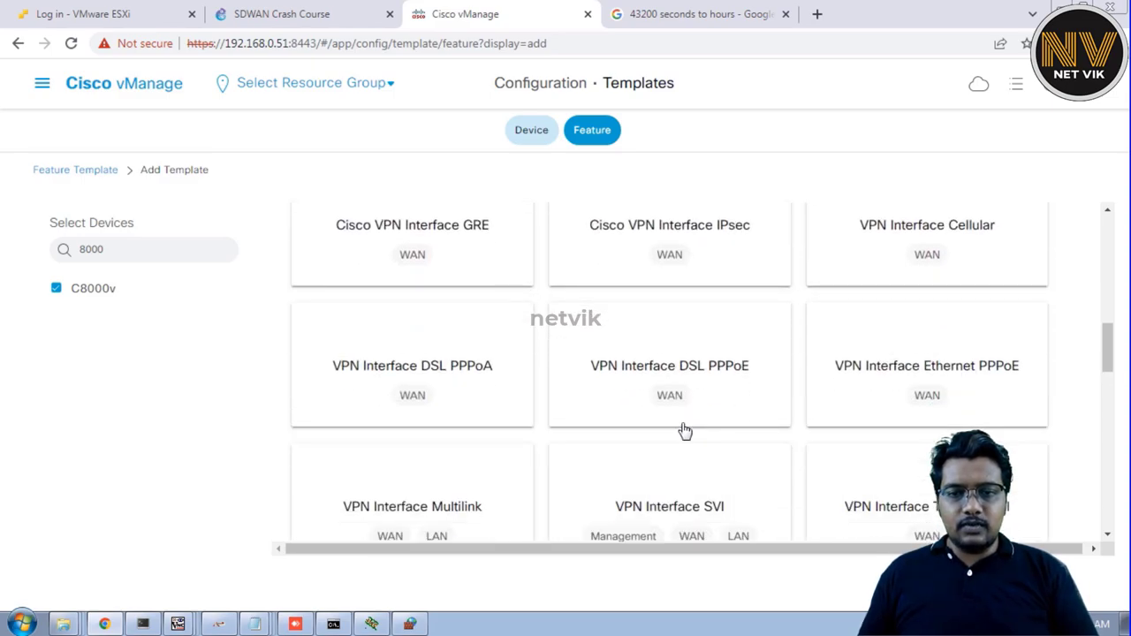
scroll(684, 429, "down", 8)
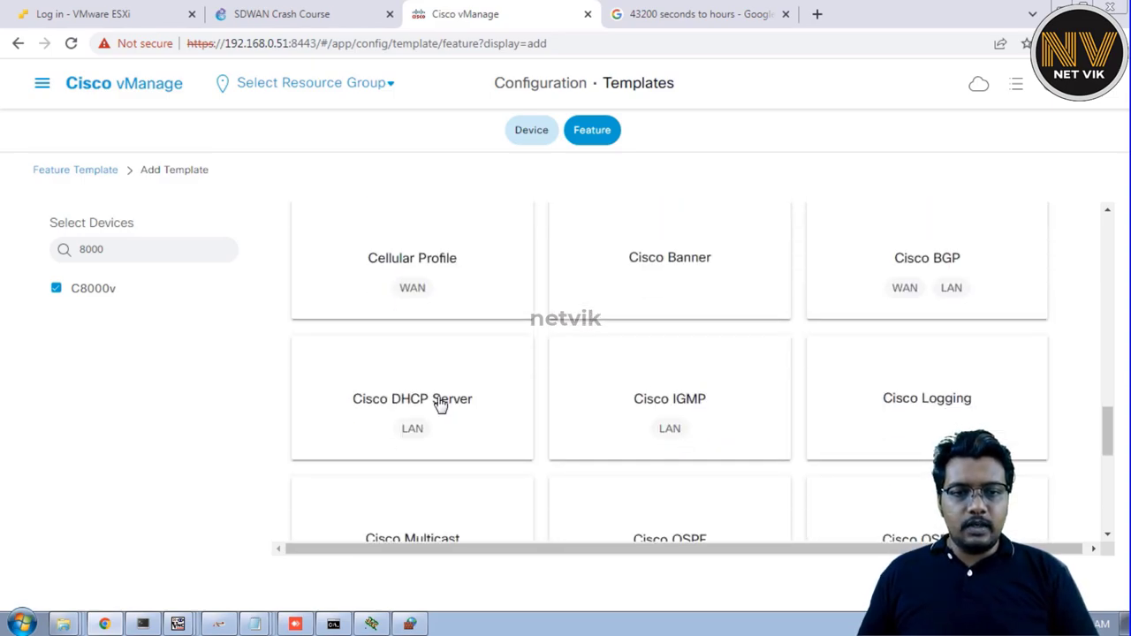
left_click(440, 402)
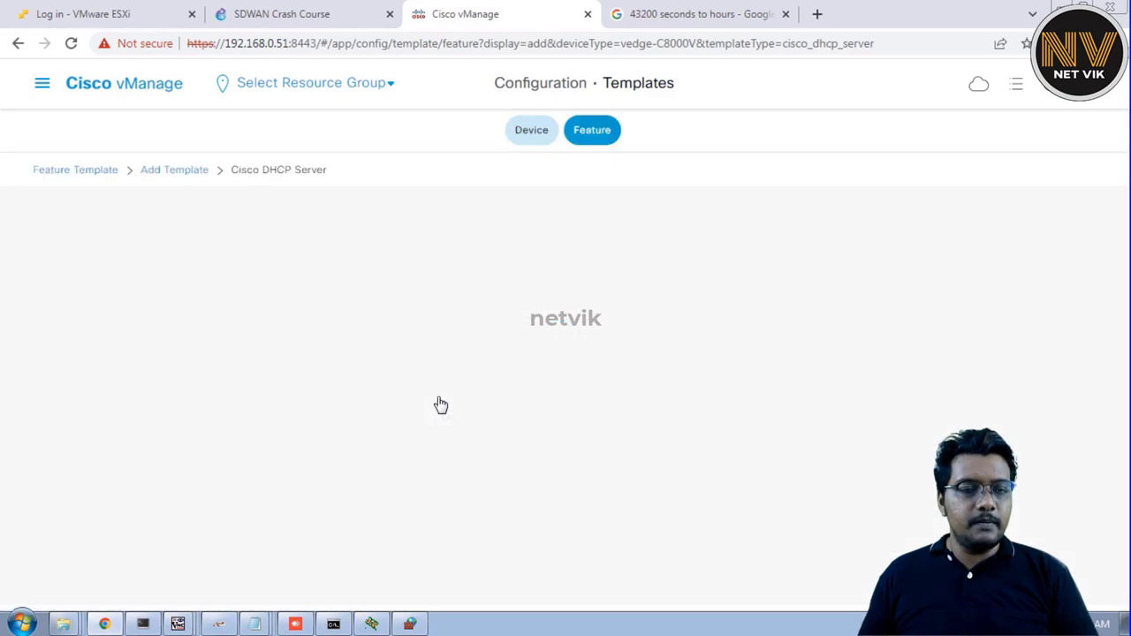
Name the new DHCP server template cisco_dhcp and reuse that name as its description
left_click(251, 239)
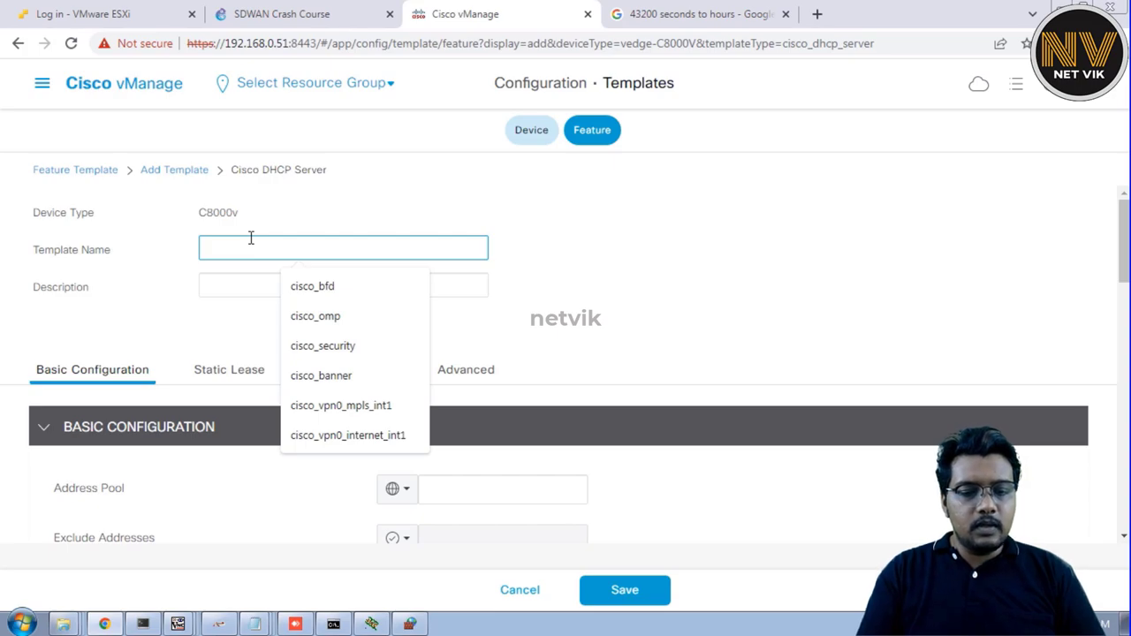
type("cisco_dhcp")
double_click(251, 240)
key("ctrl+c")
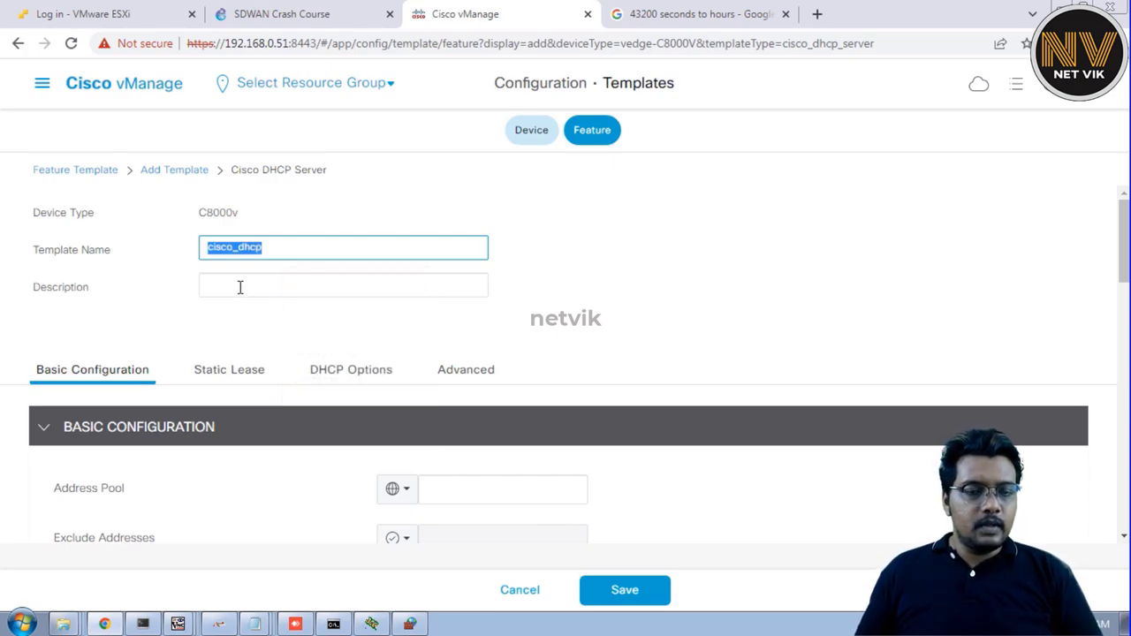
left_click(239, 287)
key("ctrl+v")
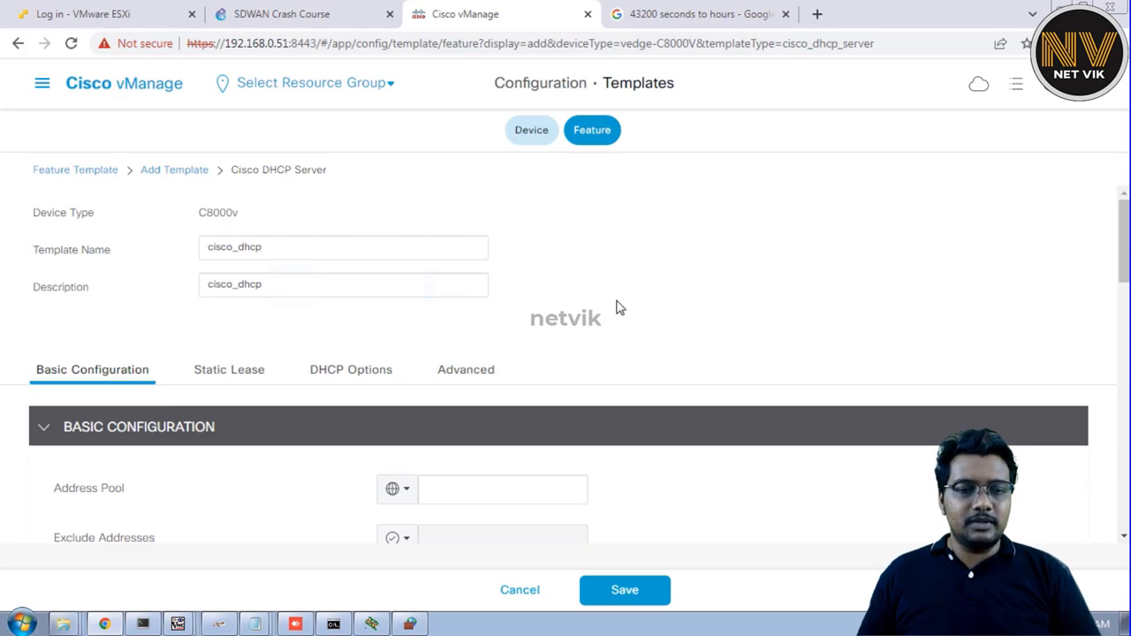
Make the DHCP address pool device-specific, leaving Exclude Addresses at its default
scroll(619, 307, "down", 2)
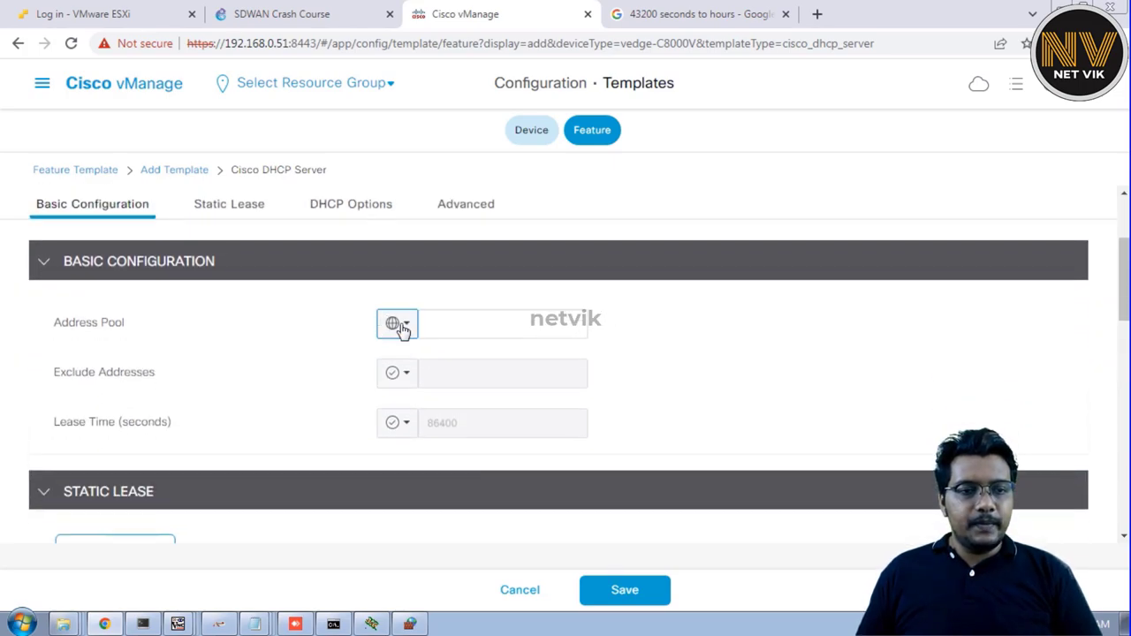
left_click(399, 327)
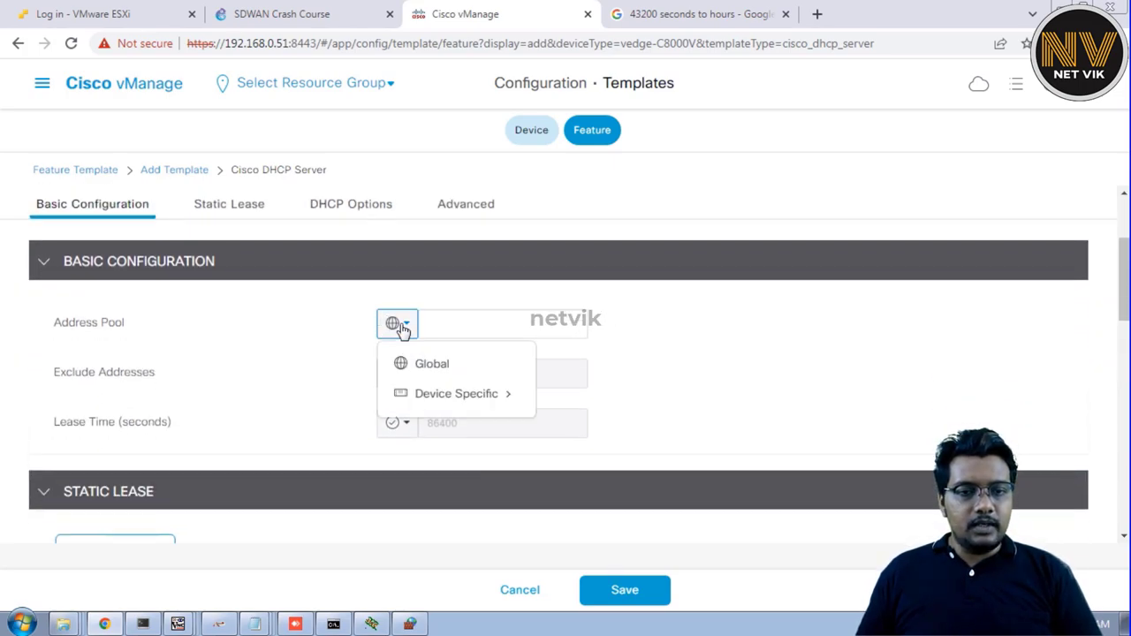
left_click(473, 403)
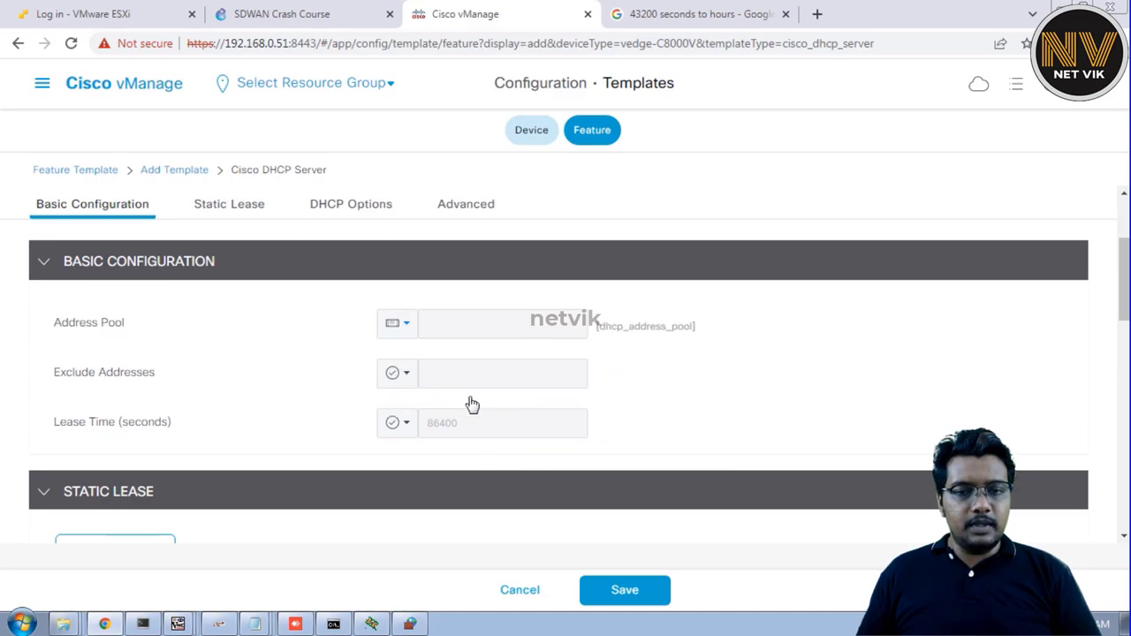
left_click(395, 375)
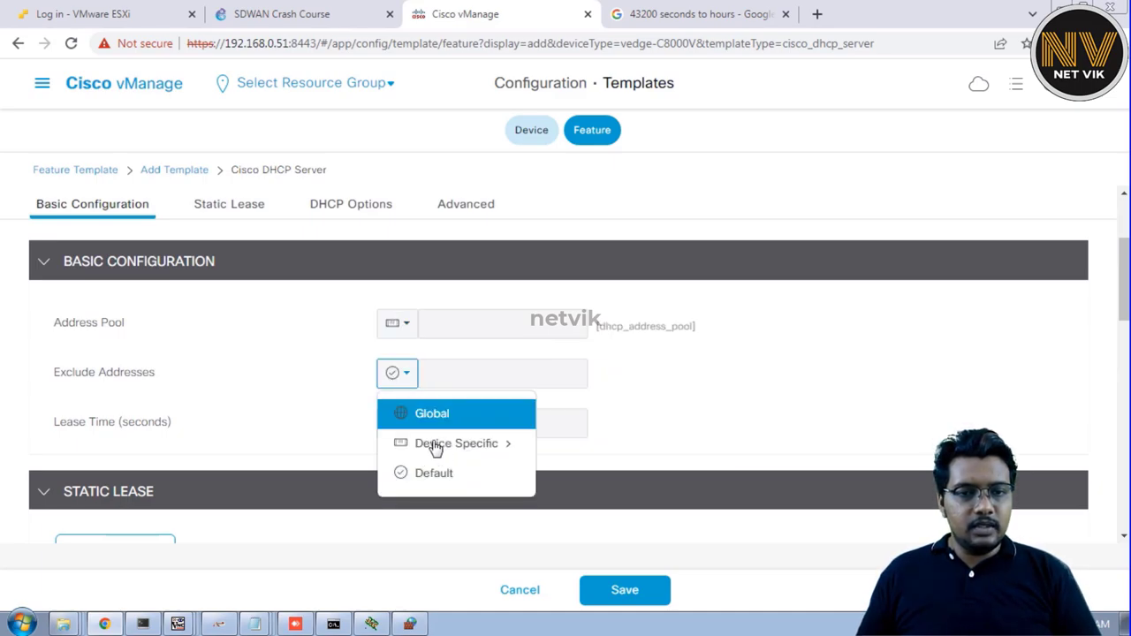
left_click(261, 391)
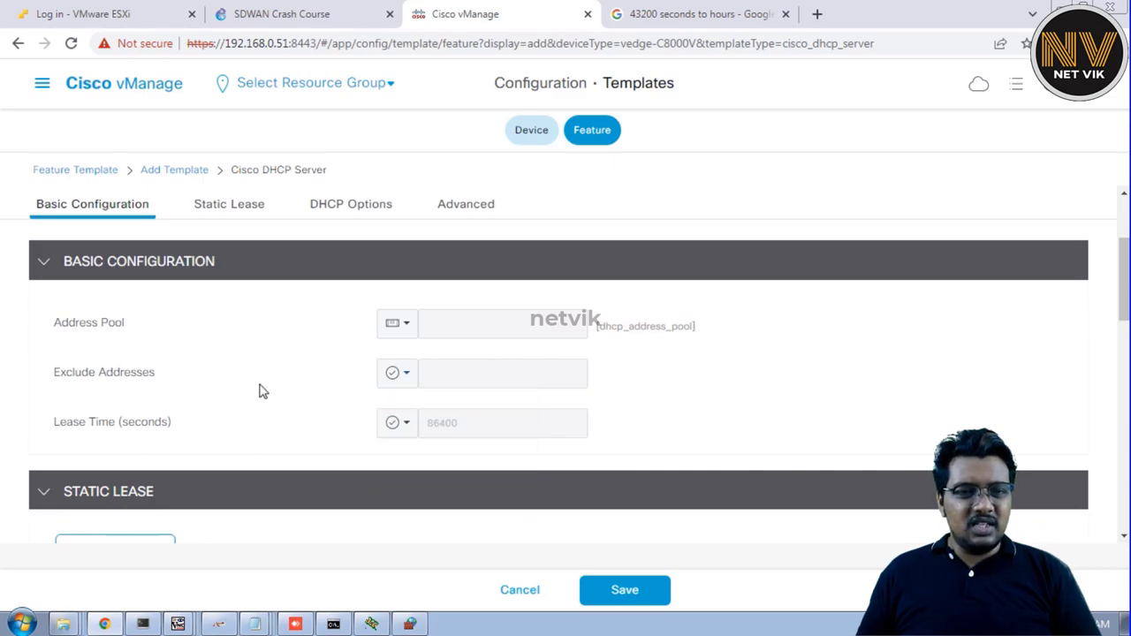
Set Default Gateway to a device-specific value keyed dhcp_default_gateway
scroll(261, 391, "down", 2)
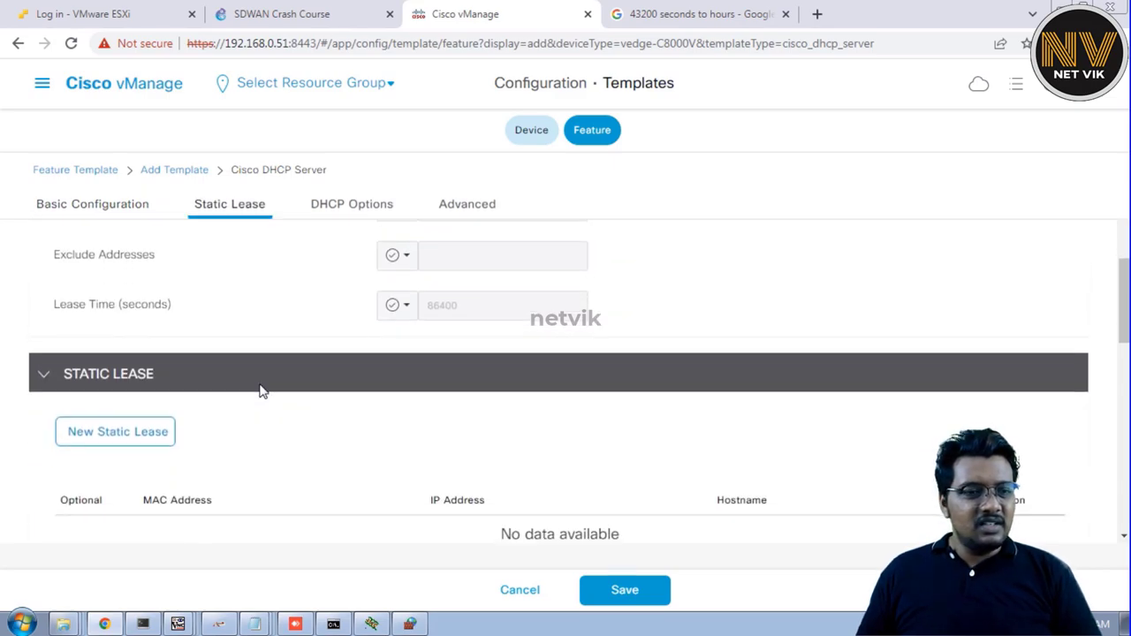
scroll(261, 391, "down", 1)
scroll(261, 392, "down", 4)
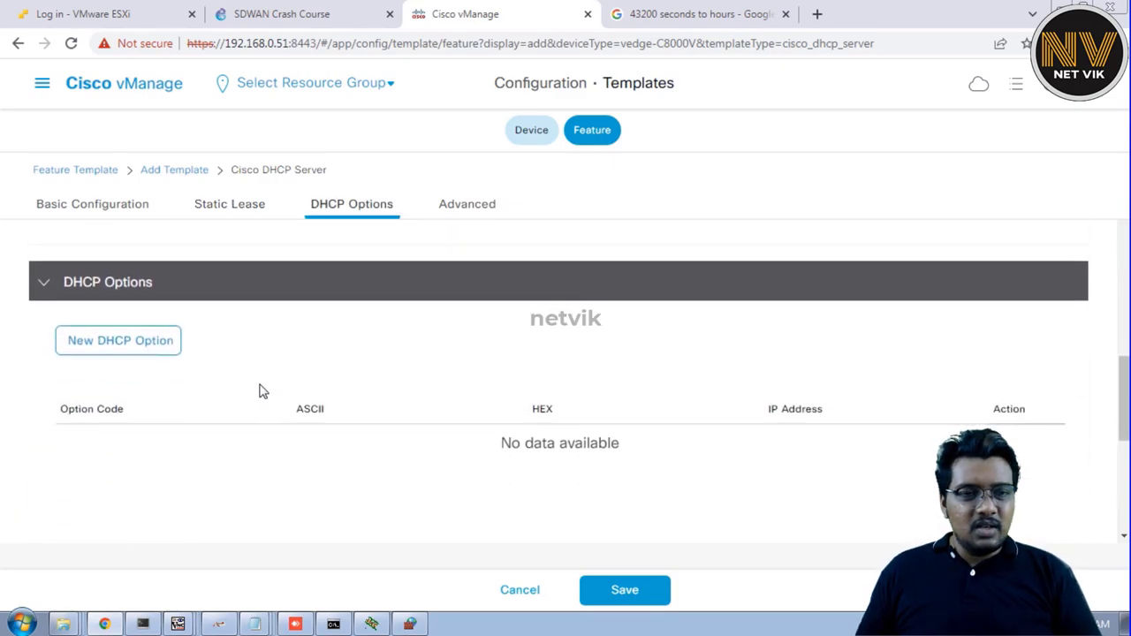
scroll(260, 392, "down", 4)
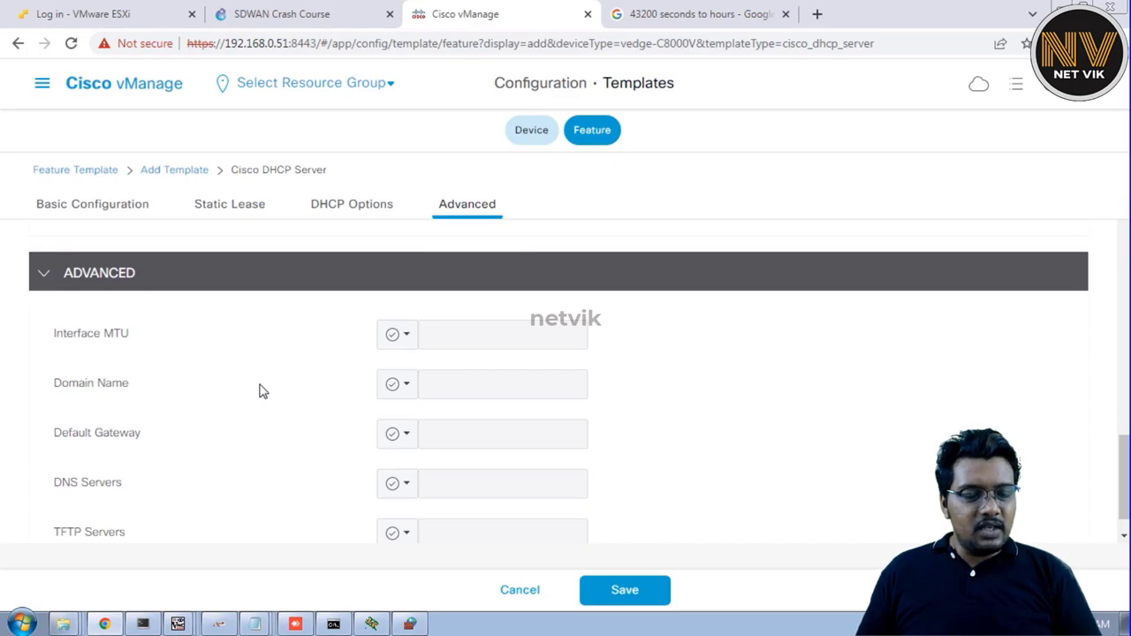
scroll(261, 391, "down", 1)
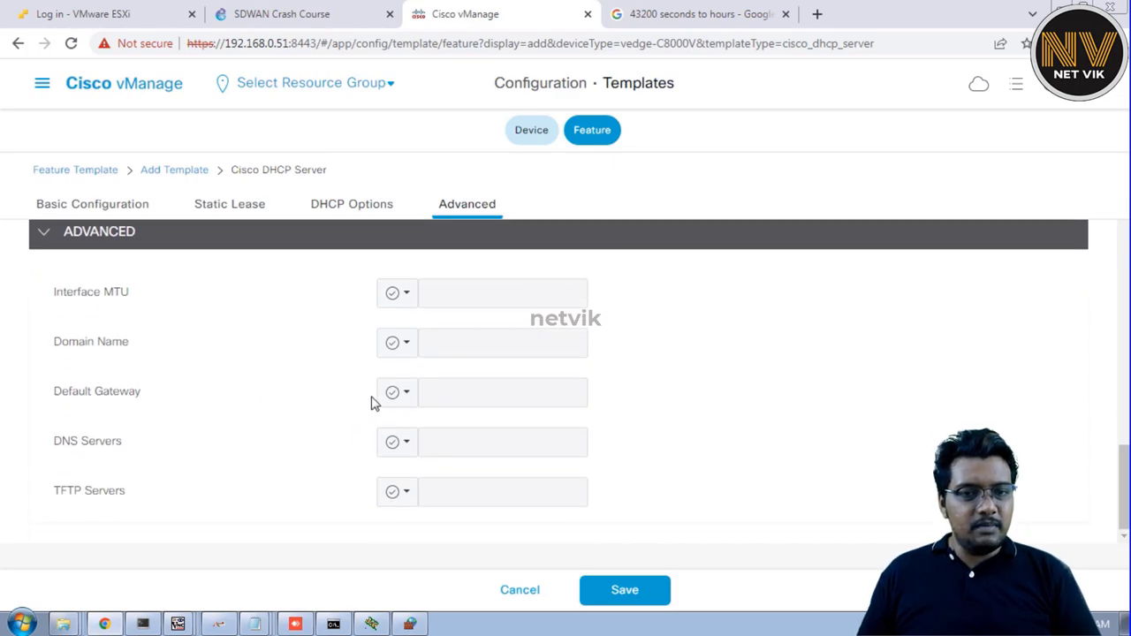
left_click(392, 392)
mouse_move(439, 473)
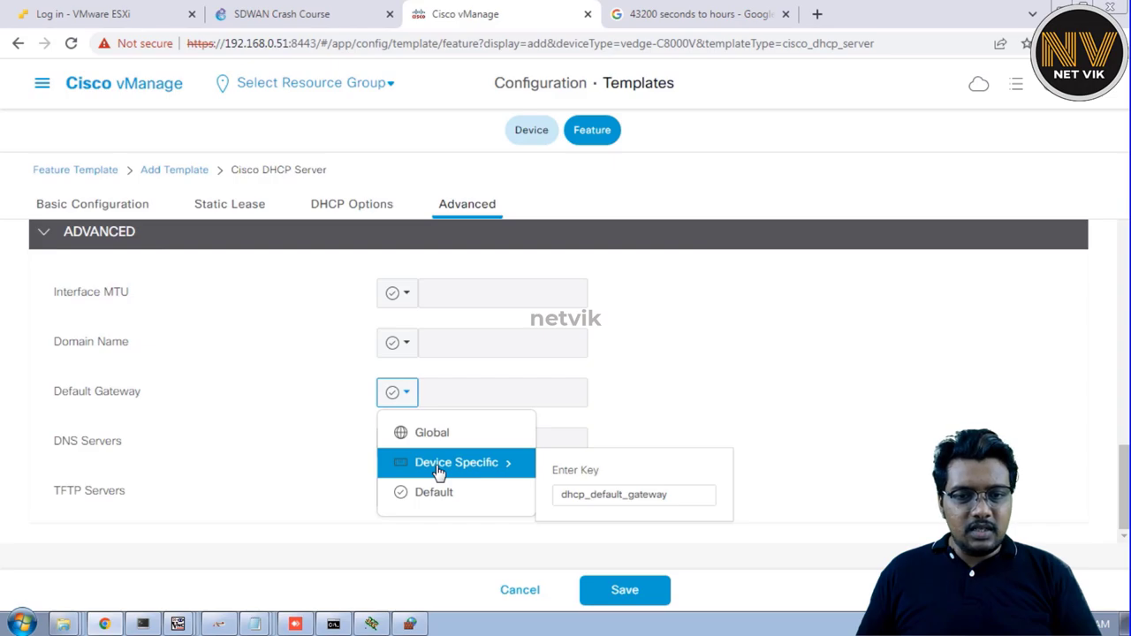
left_click(439, 473)
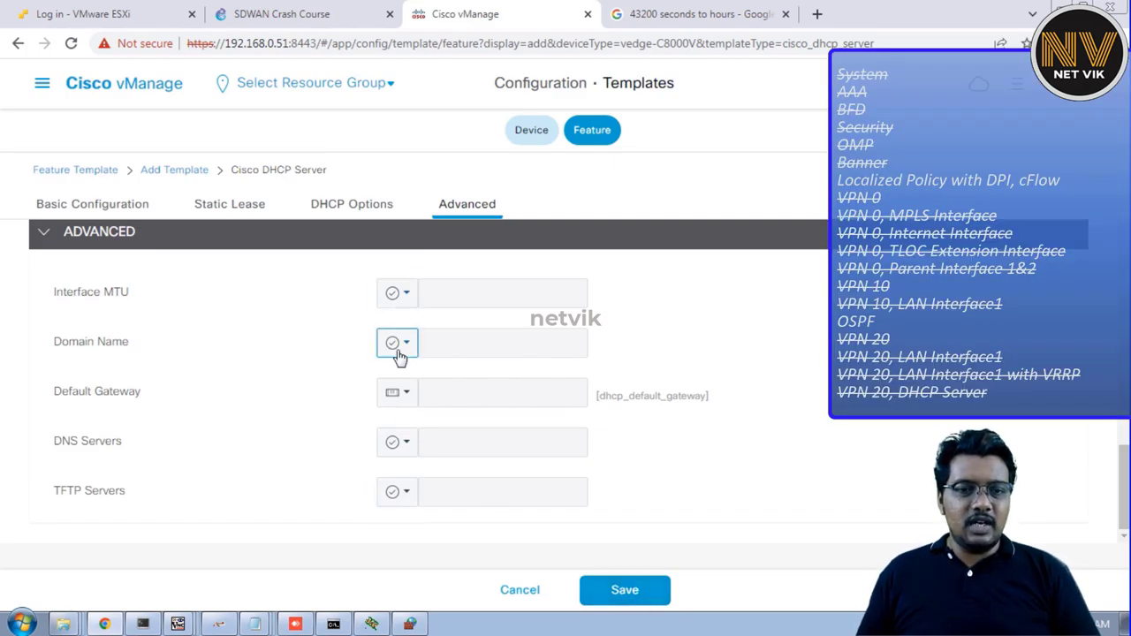
Save the DHCP template and start a new Cisco OSPF feature template for the C8000v
left_click(629, 594)
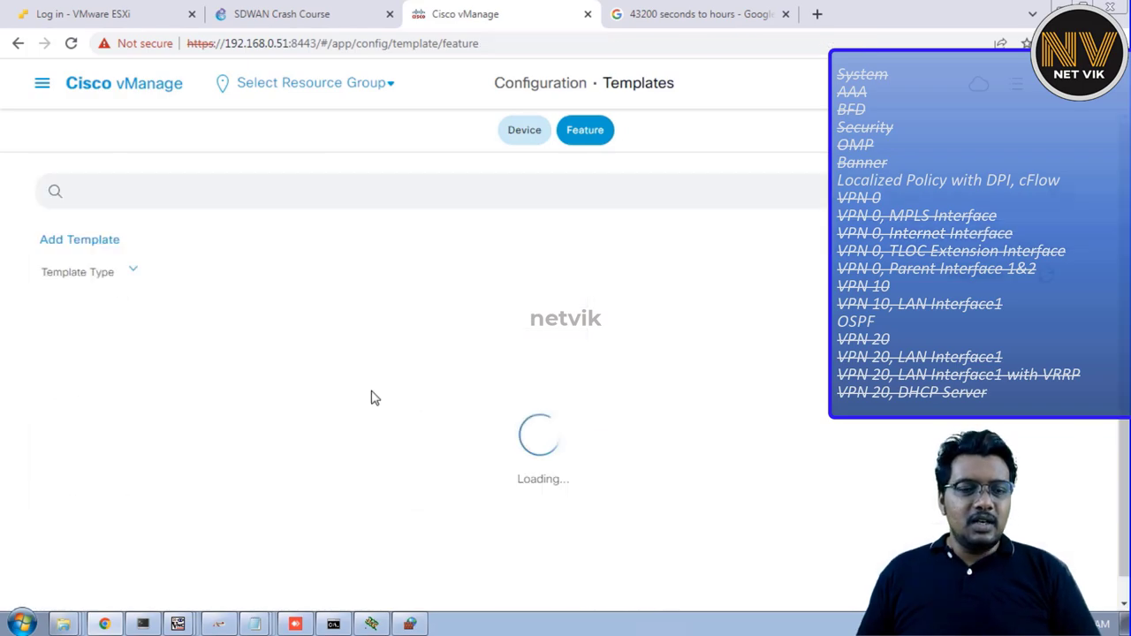
left_click(93, 241)
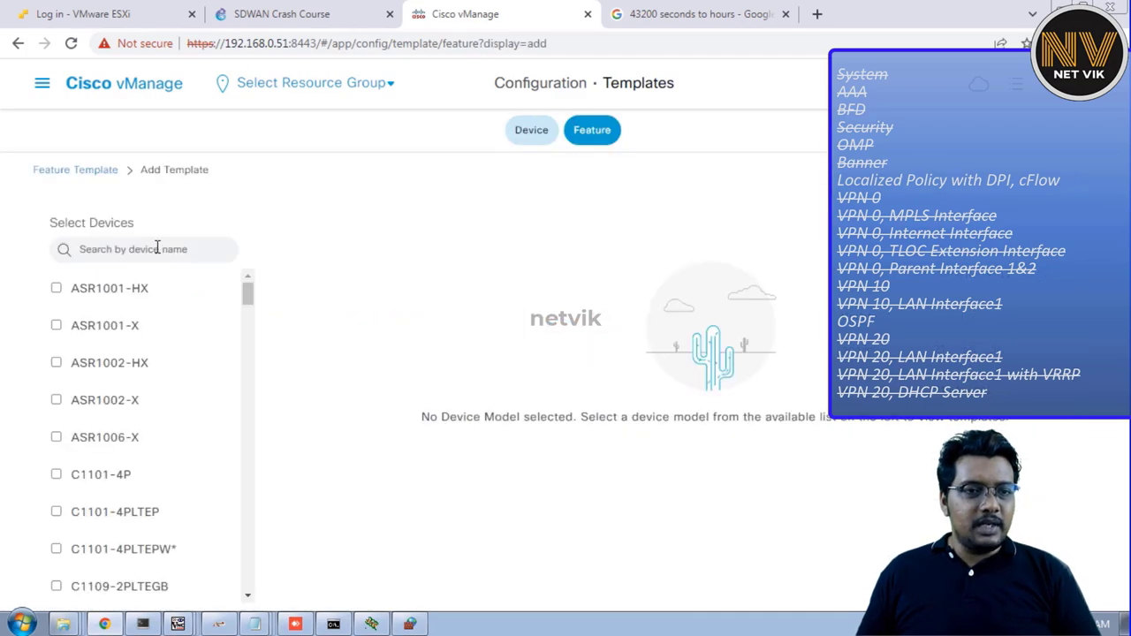
left_click(128, 250)
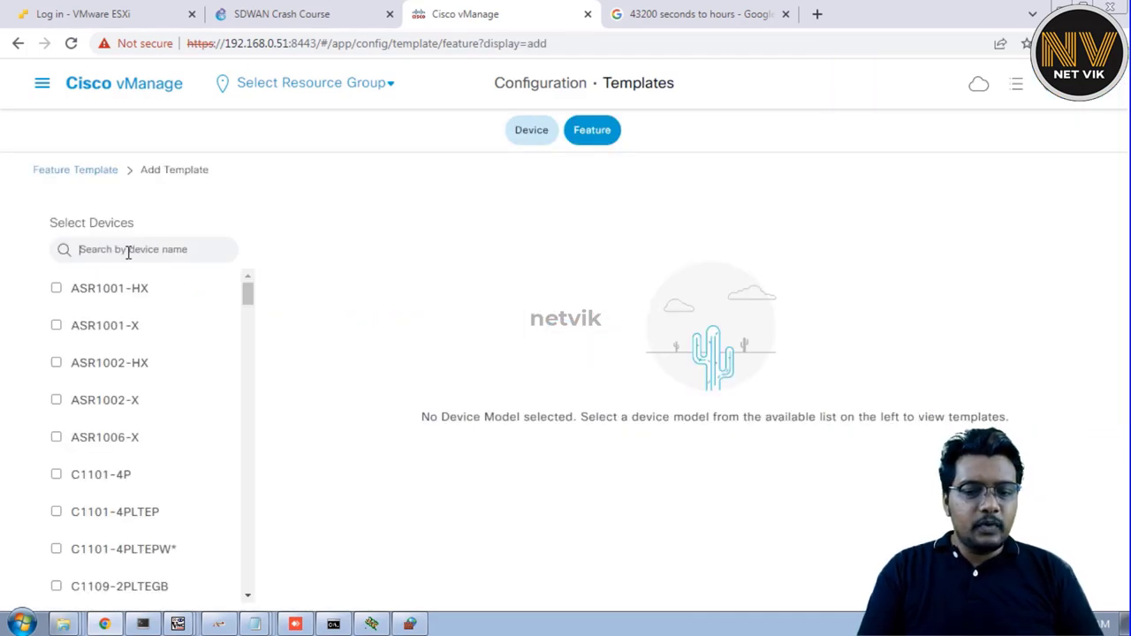
type("8000")
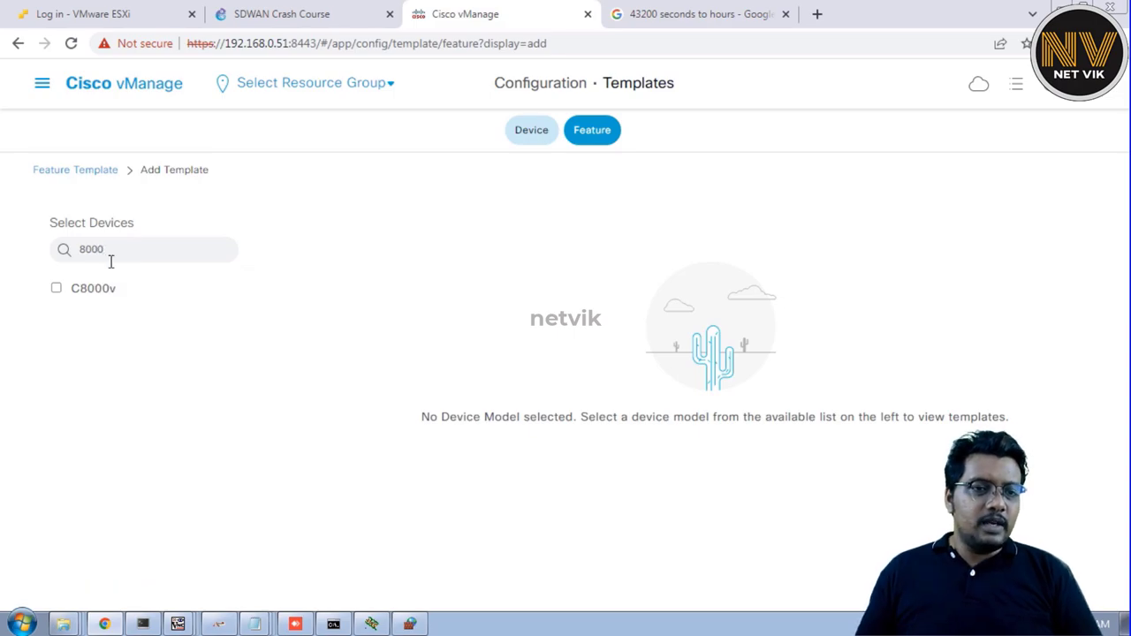
left_click(98, 291)
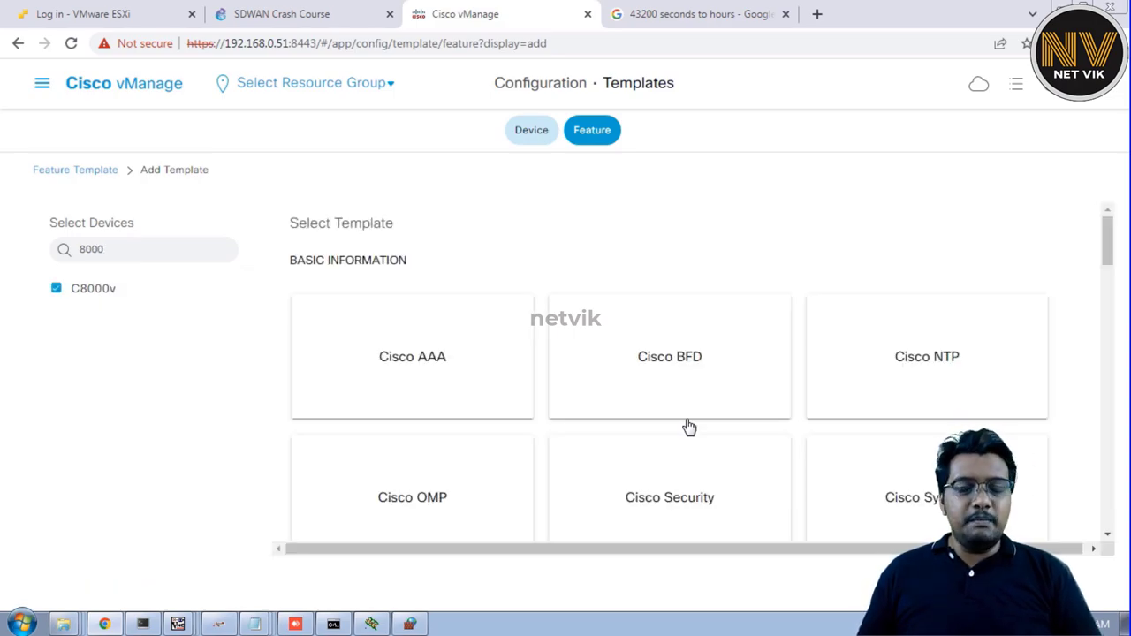
scroll(689, 426, "down", 5)
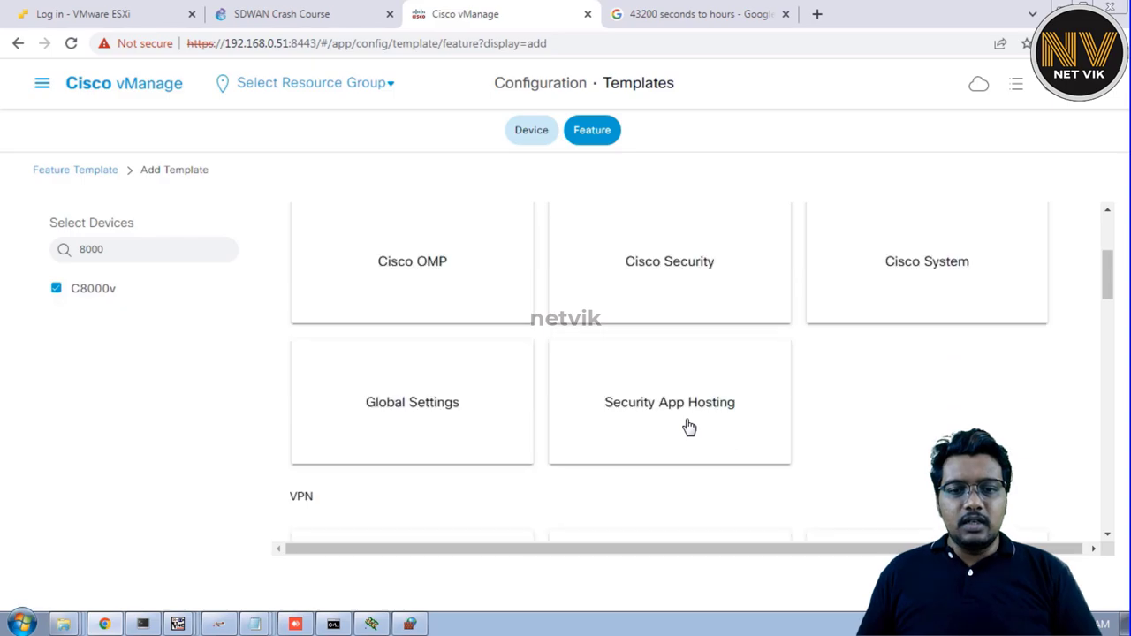
scroll(689, 426, "down", 8)
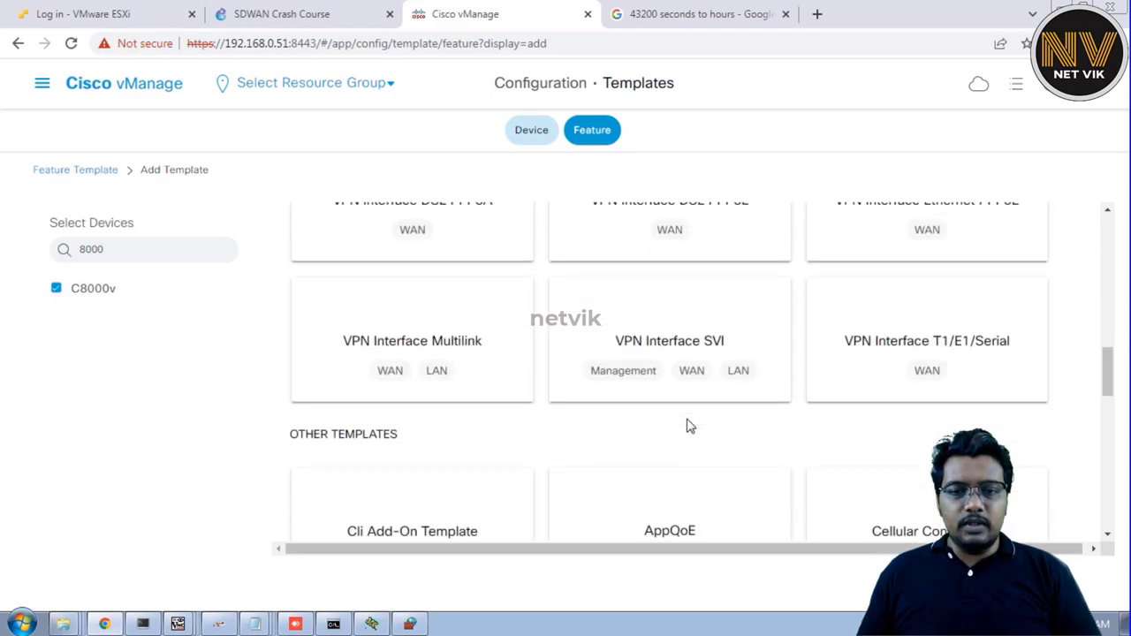
scroll(689, 426, "down", 2)
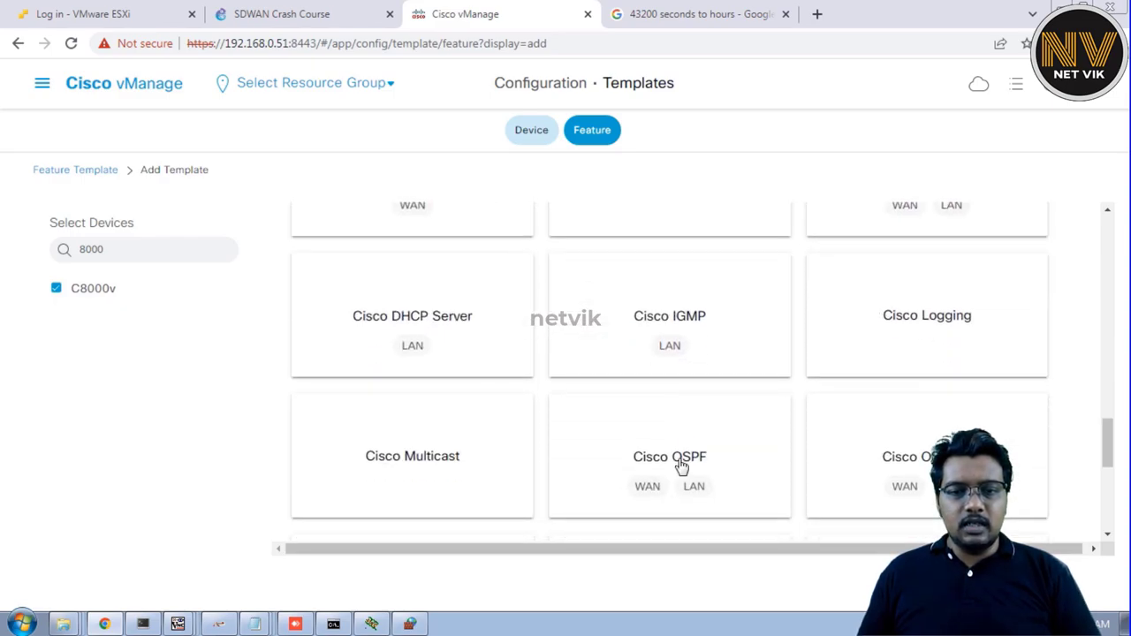
left_click(681, 466)
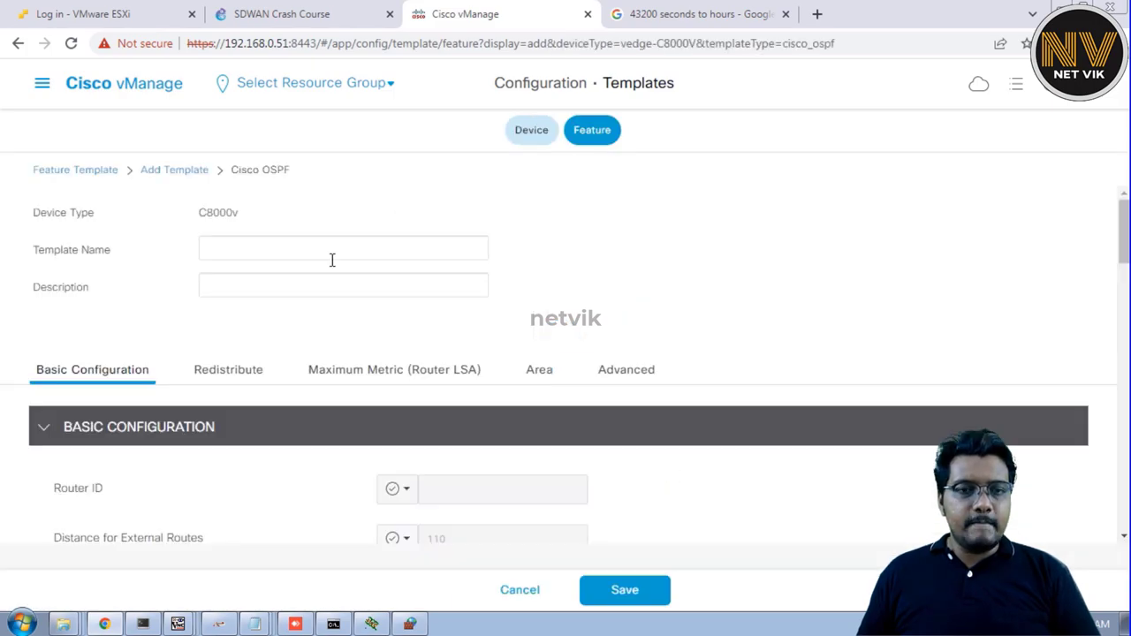
Name the OSPF template cisco_ospf and use the same text as its description
left_click(334, 252)
type("cisco")
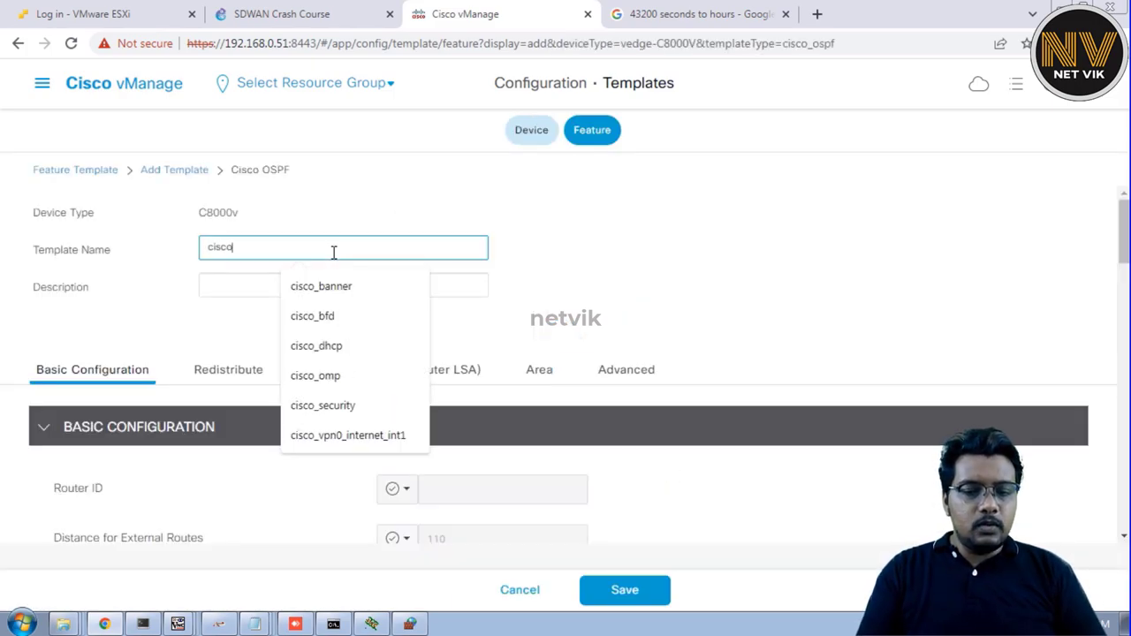
type("_ospf")
key("ctrl+a")
key("ctrl+c")
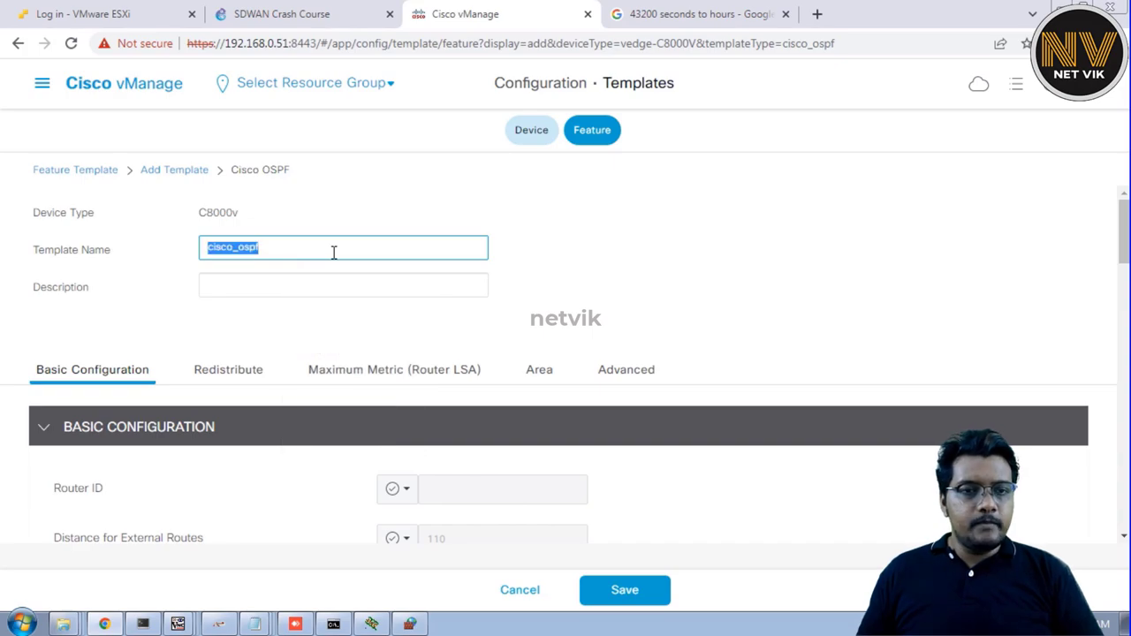
left_click(247, 290)
key("ctrl+v")
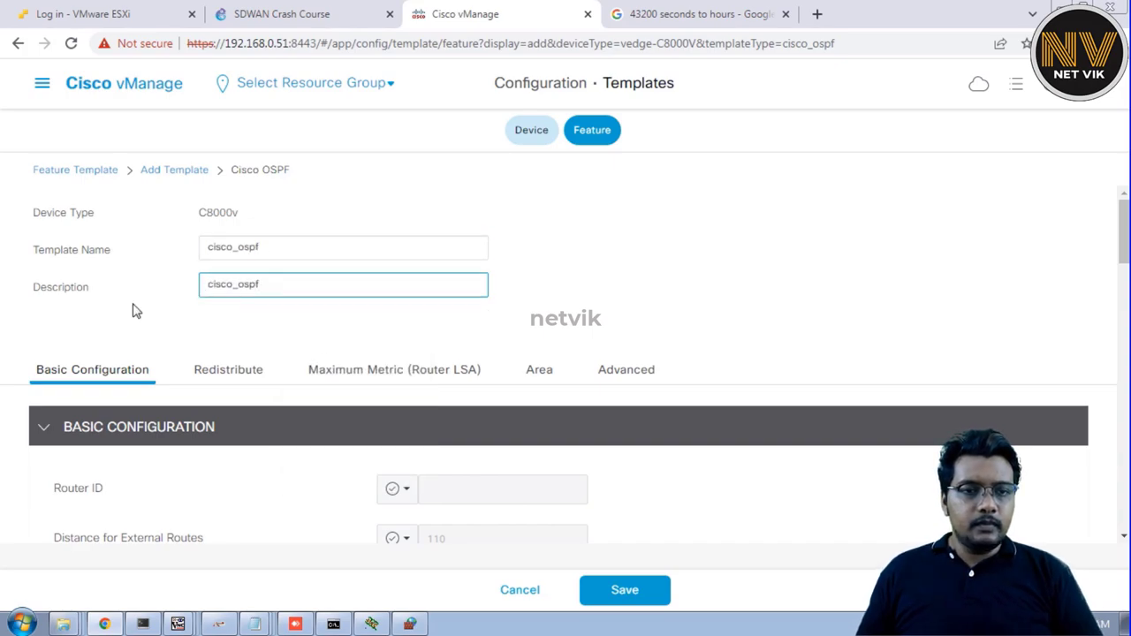
left_click(133, 309)
scroll(132, 309, "down", 2)
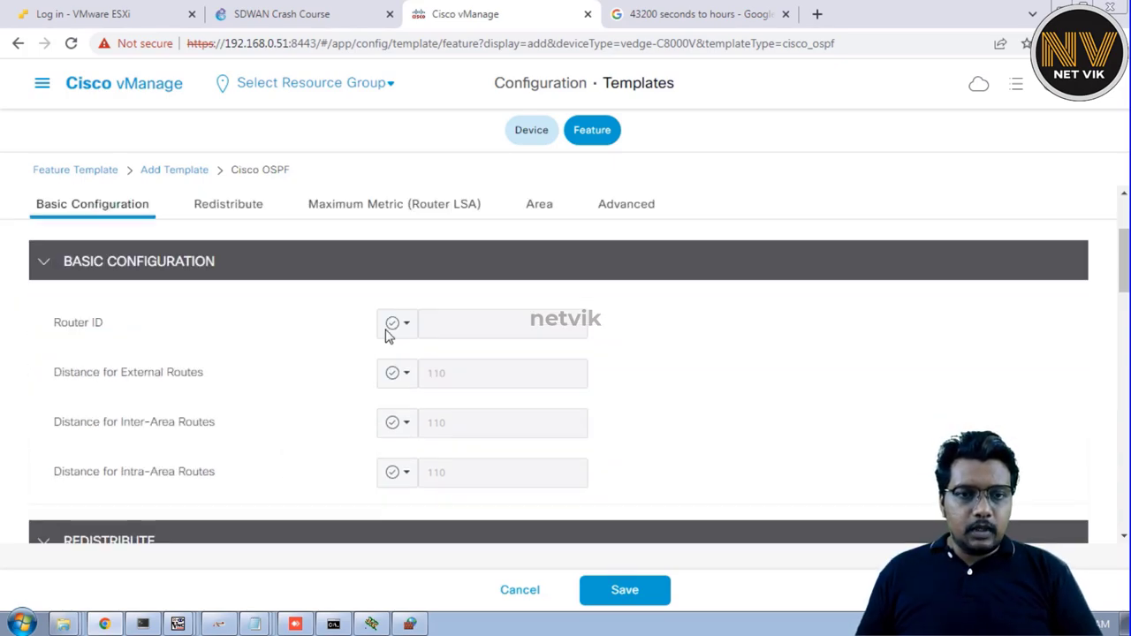
Create a new redistribute entry with protocol omp and add it to the OSPF template
left_click(395, 327)
left_click(327, 333)
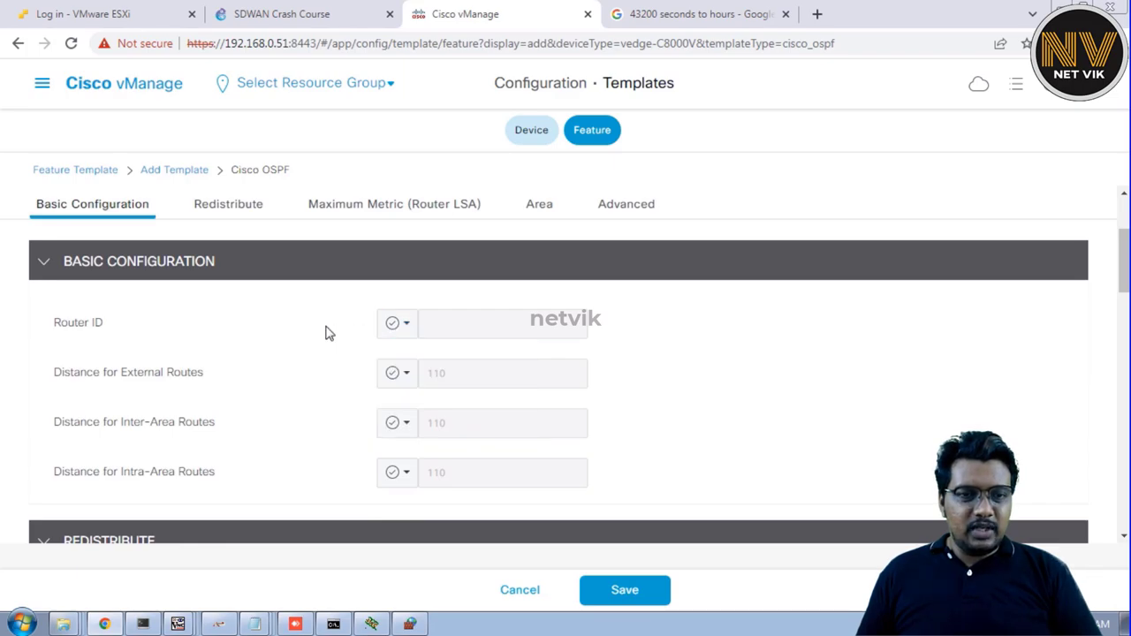
scroll(327, 333, "down", 2)
scroll(327, 333, "down", 2)
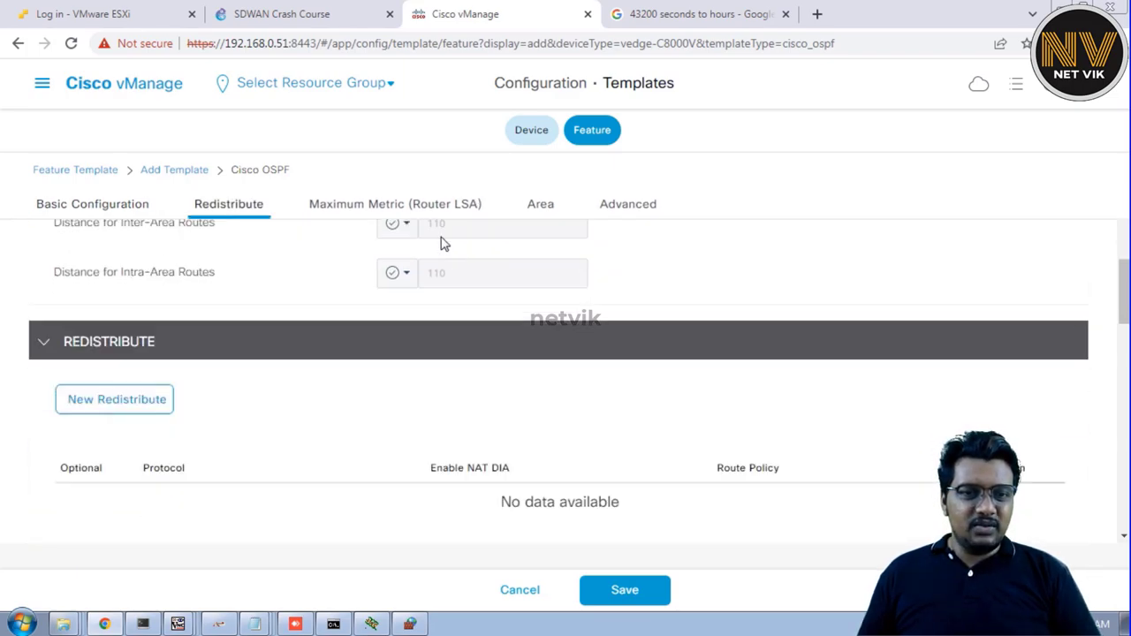
scroll(383, 468, "down", 1)
scroll(383, 468, "down", 1)
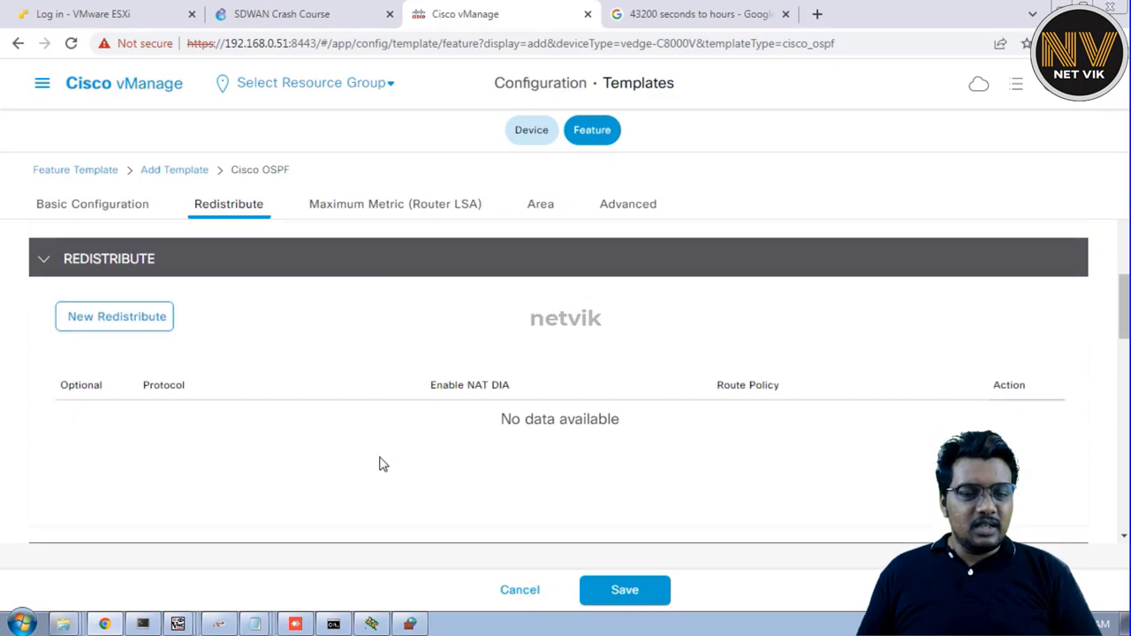
left_click(152, 327)
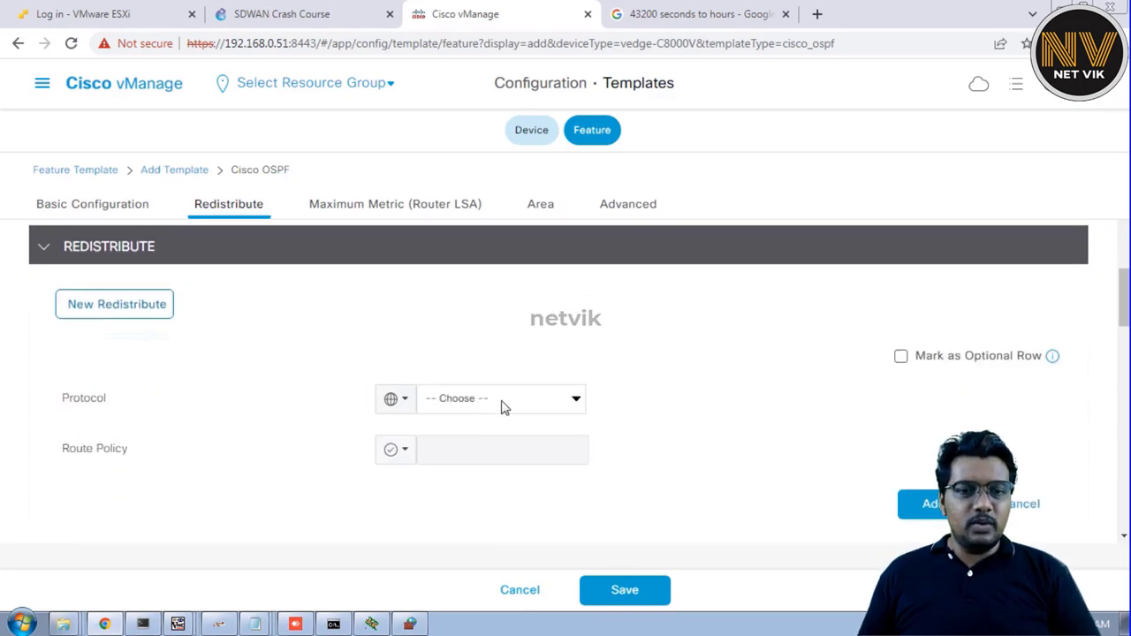
left_click(500, 402)
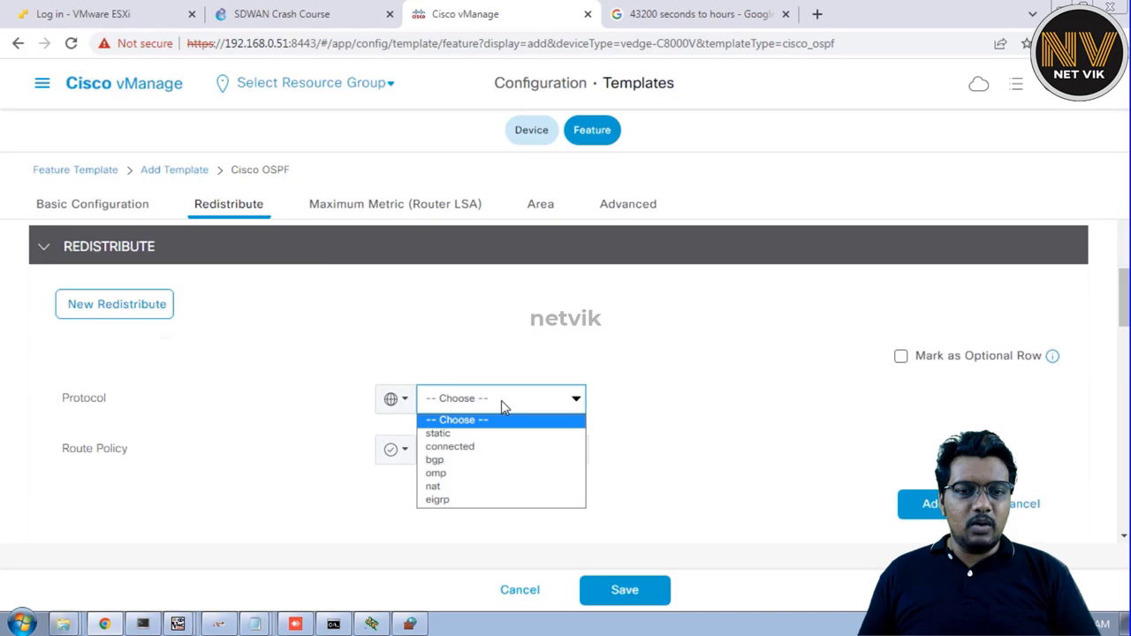
left_click(453, 477)
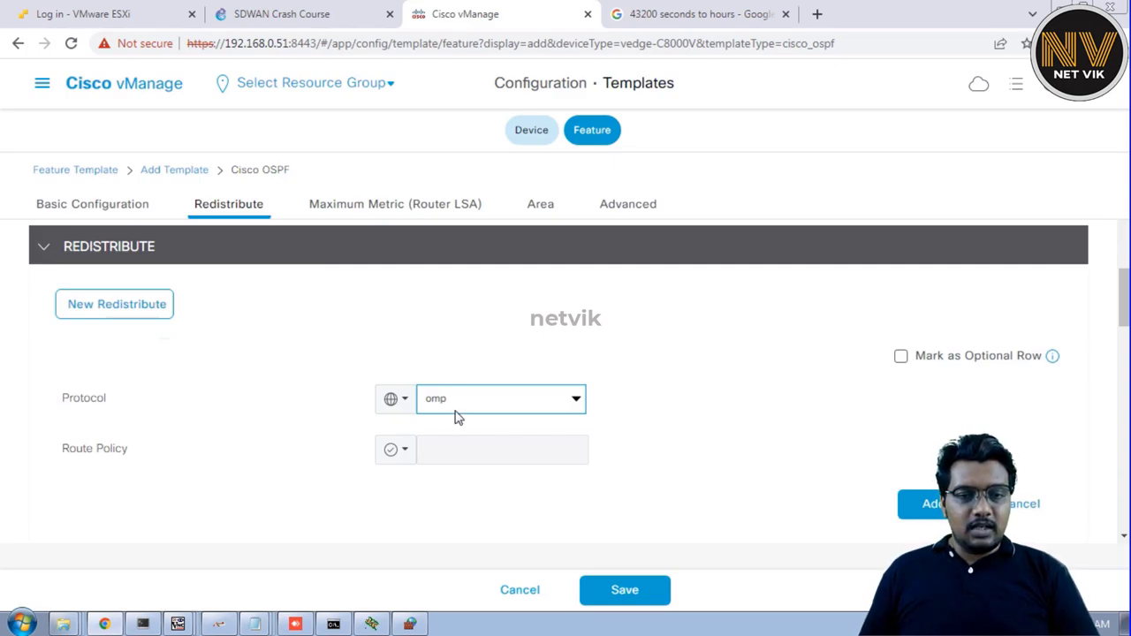
scroll(903, 473, "down", 1)
left_click(926, 422)
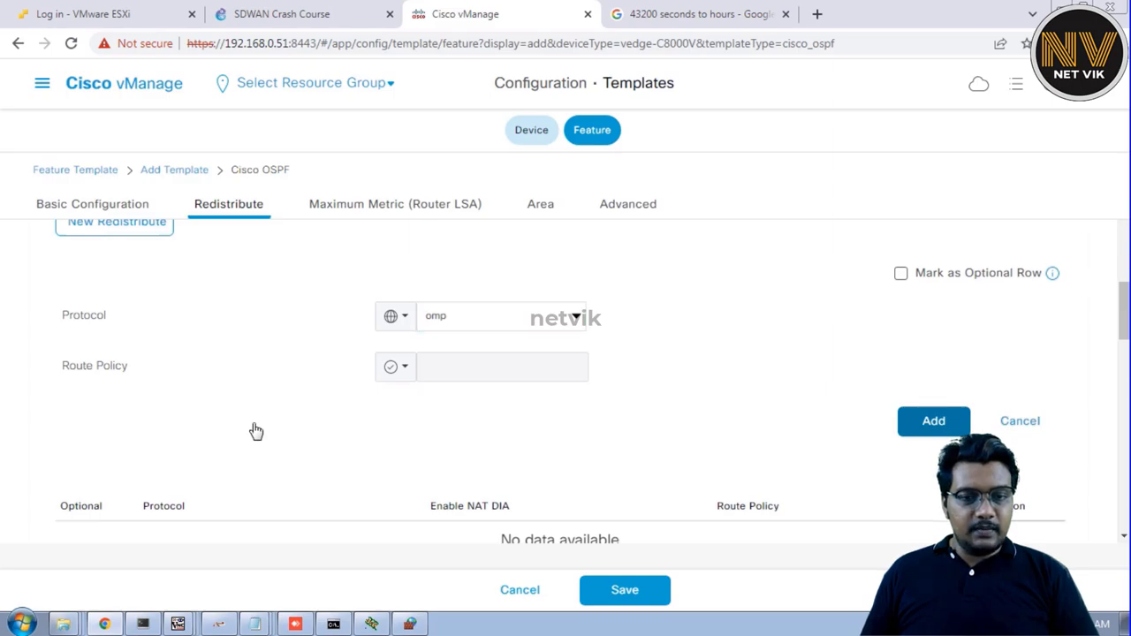
scroll(254, 430, "down", 5)
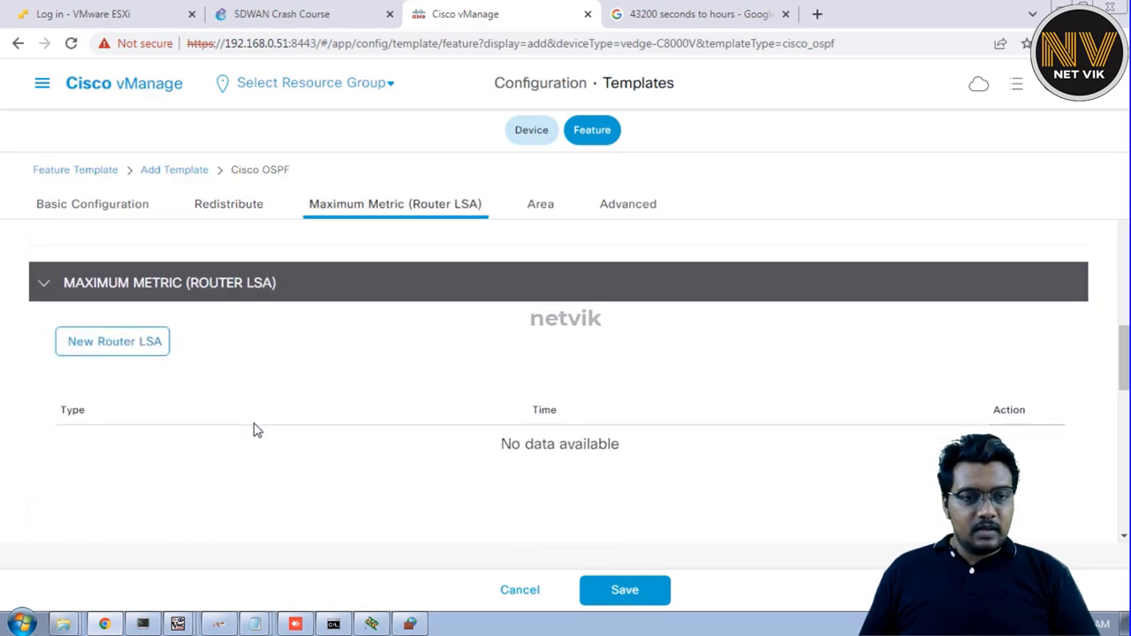
Start a new OSPF area with global Area Number 0 and open its empty Interface window
scroll(253, 430, "down", 2)
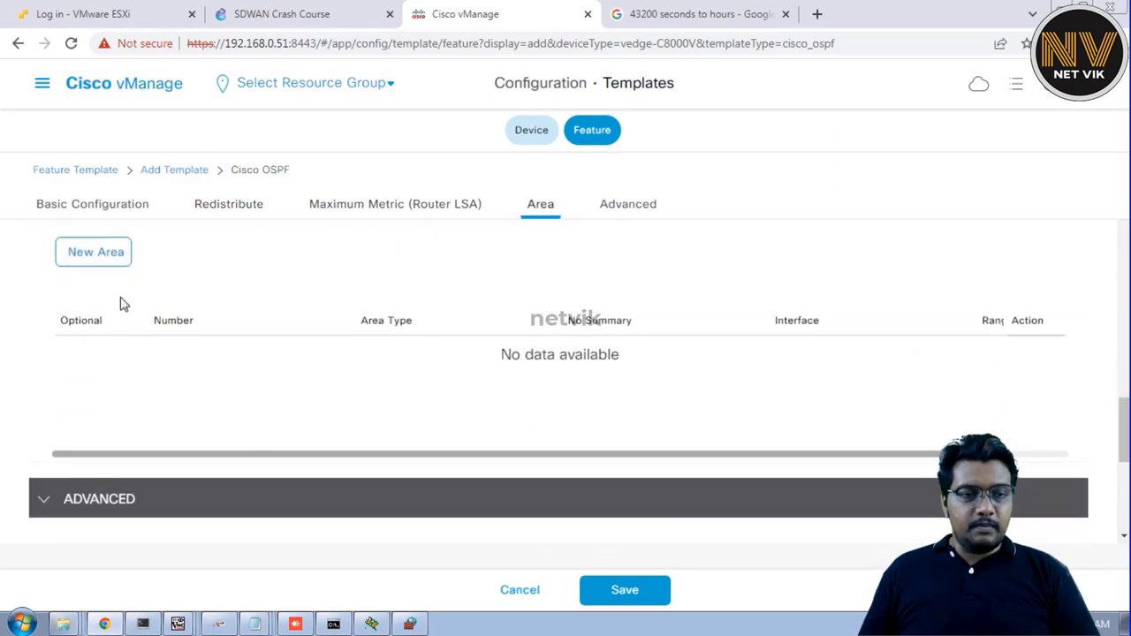
left_click(115, 265)
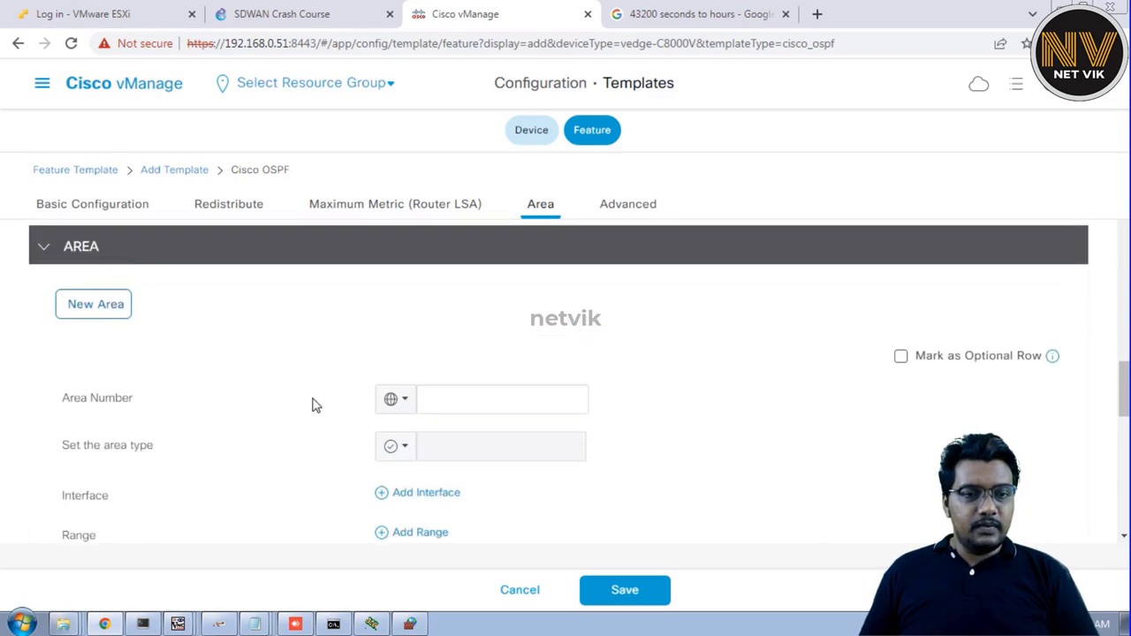
scroll(311, 404, "down", 1)
left_click(410, 316)
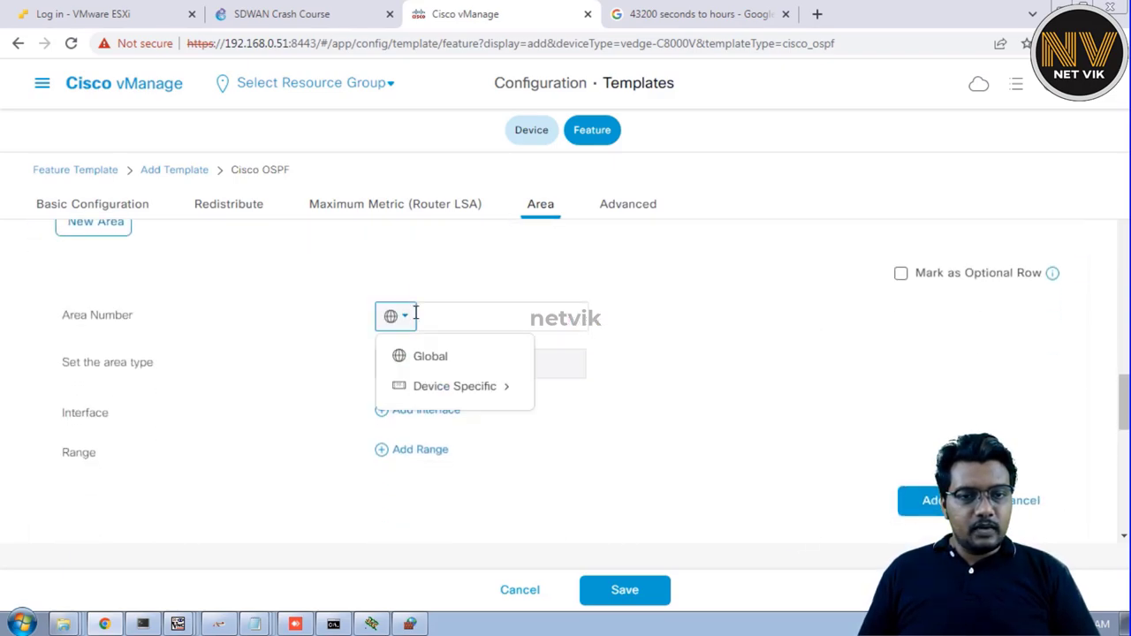
left_click(428, 358)
left_click(496, 313)
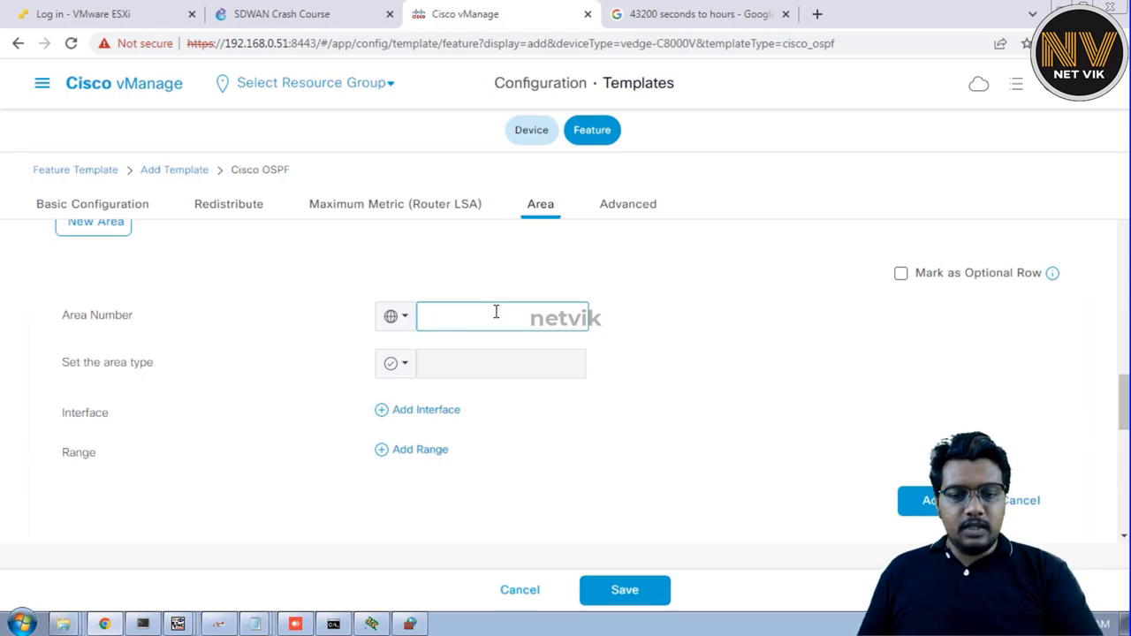
left_click(397, 374)
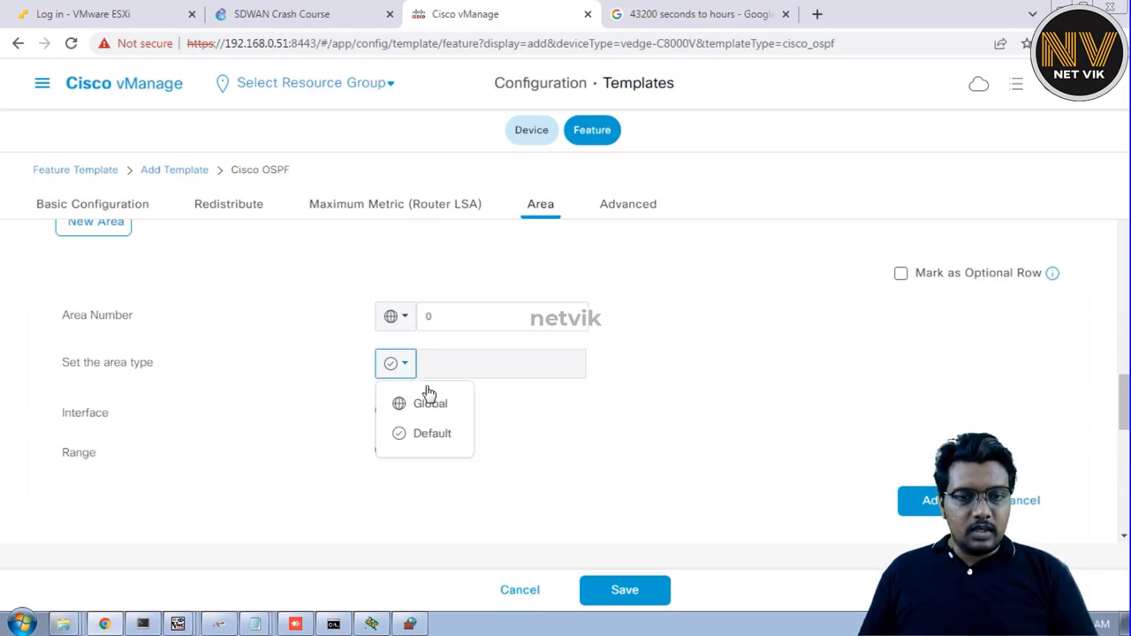
left_click(290, 383)
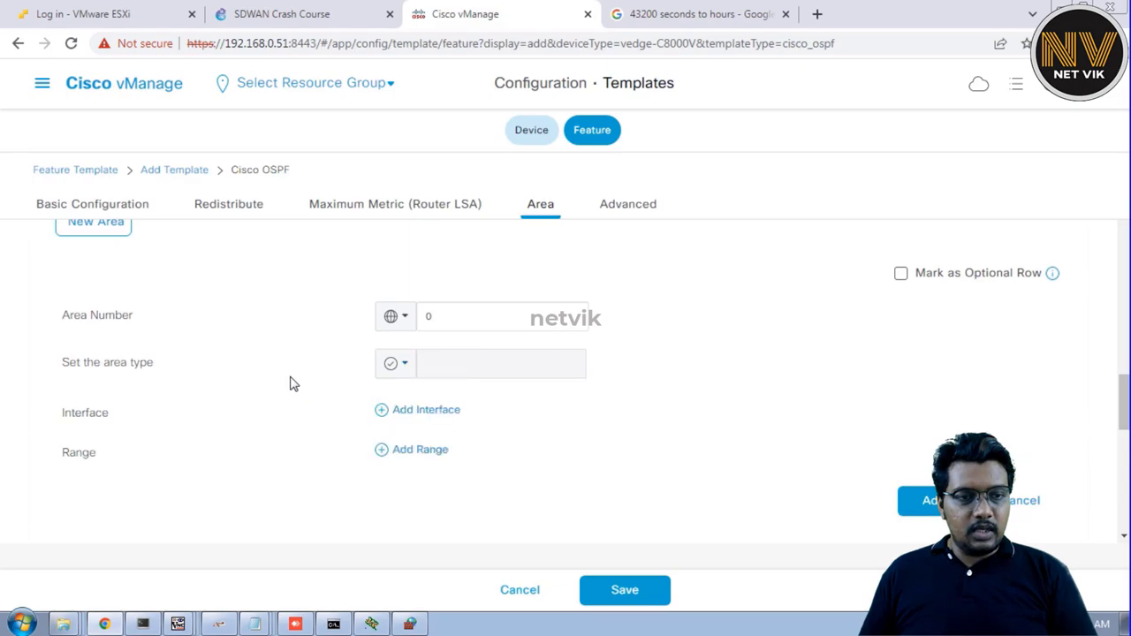
left_click(447, 410)
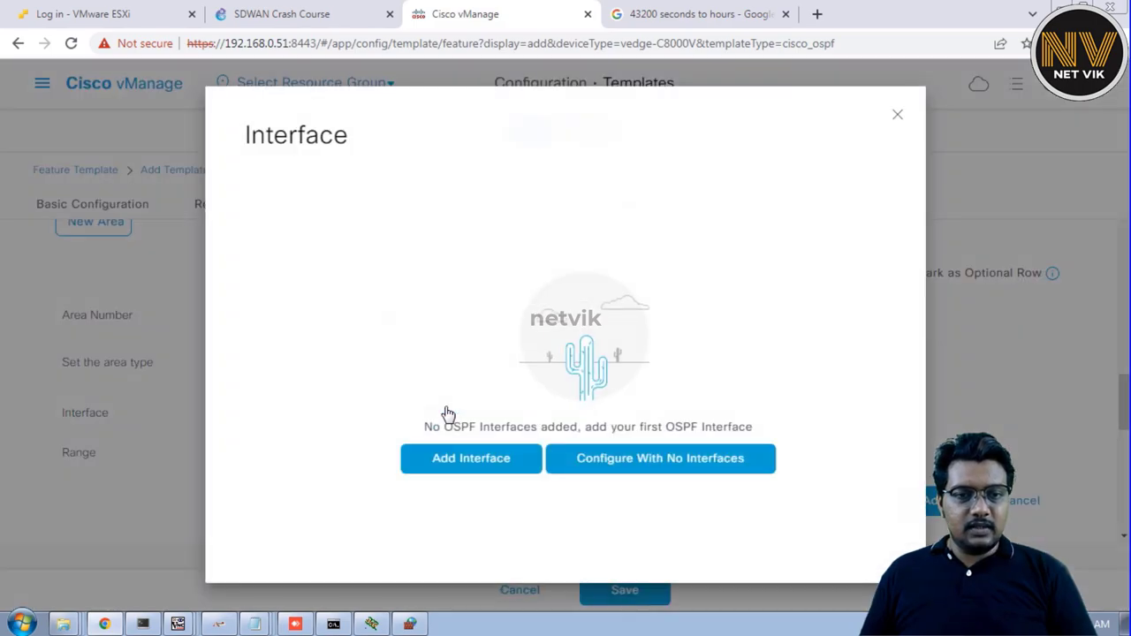
Create an OSPF interface whose name is a device-specific key ospf_int_name
left_click(460, 478)
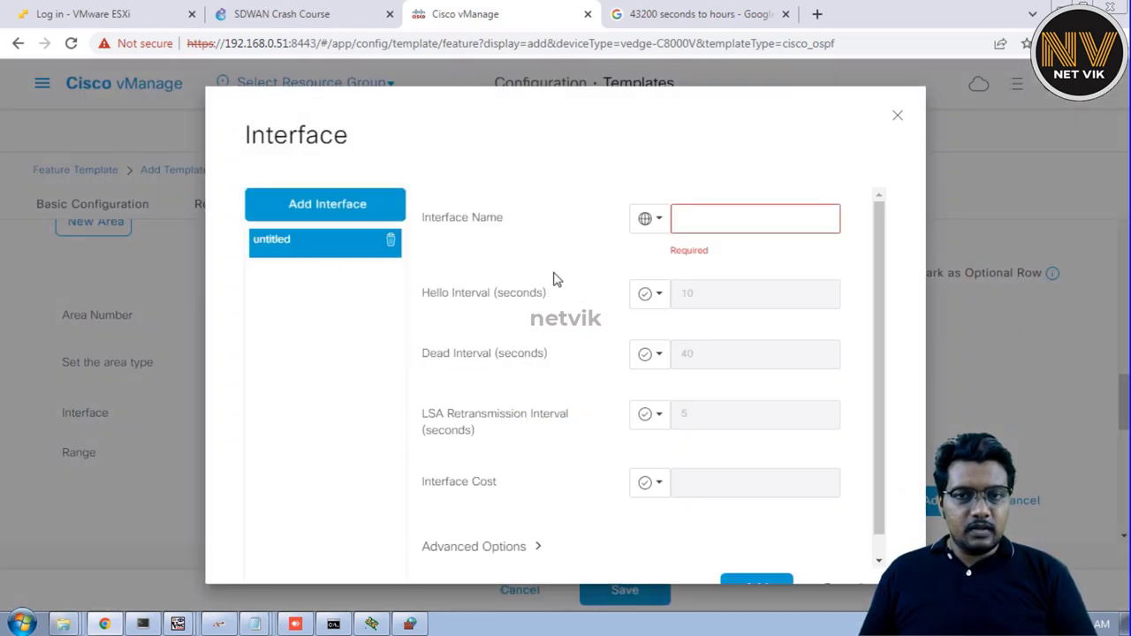
left_click(646, 219)
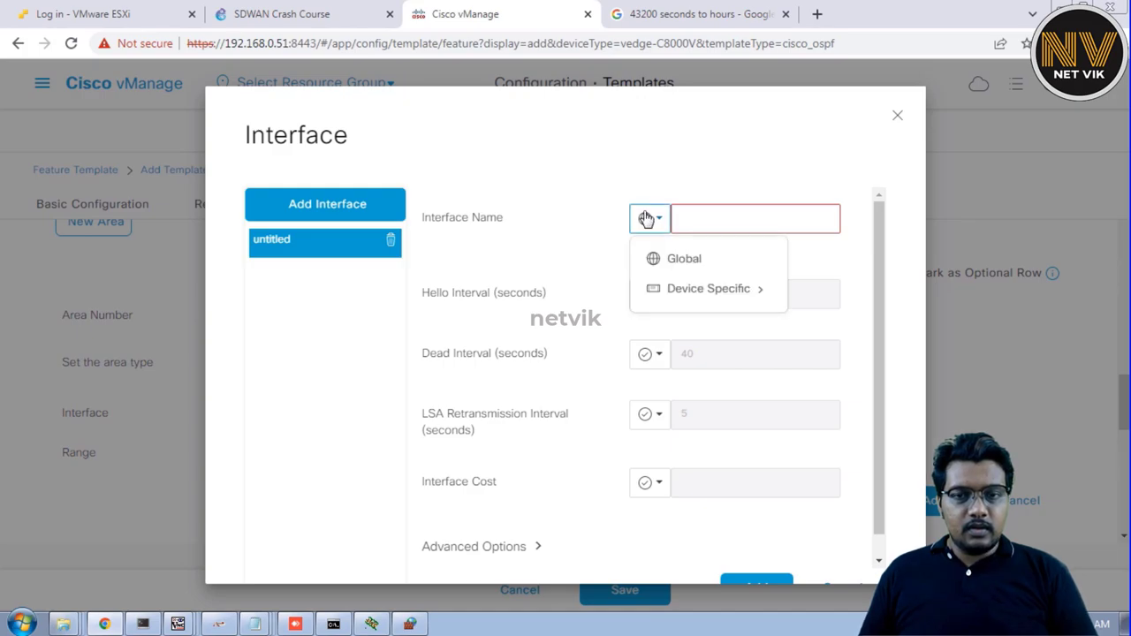
mouse_move(687, 297)
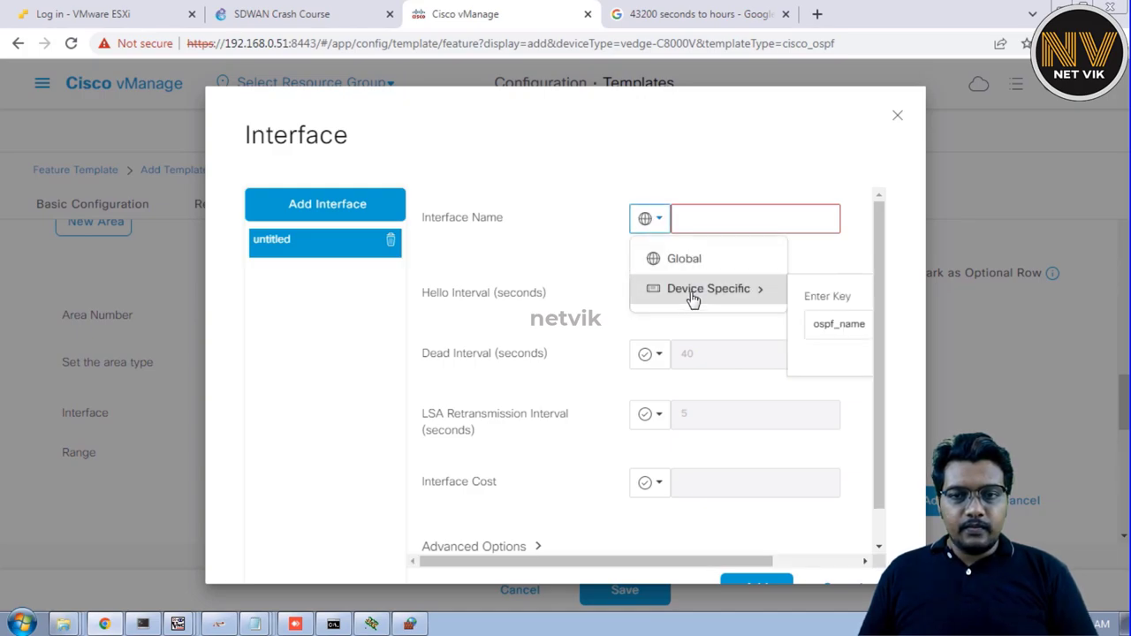
left_click(834, 327)
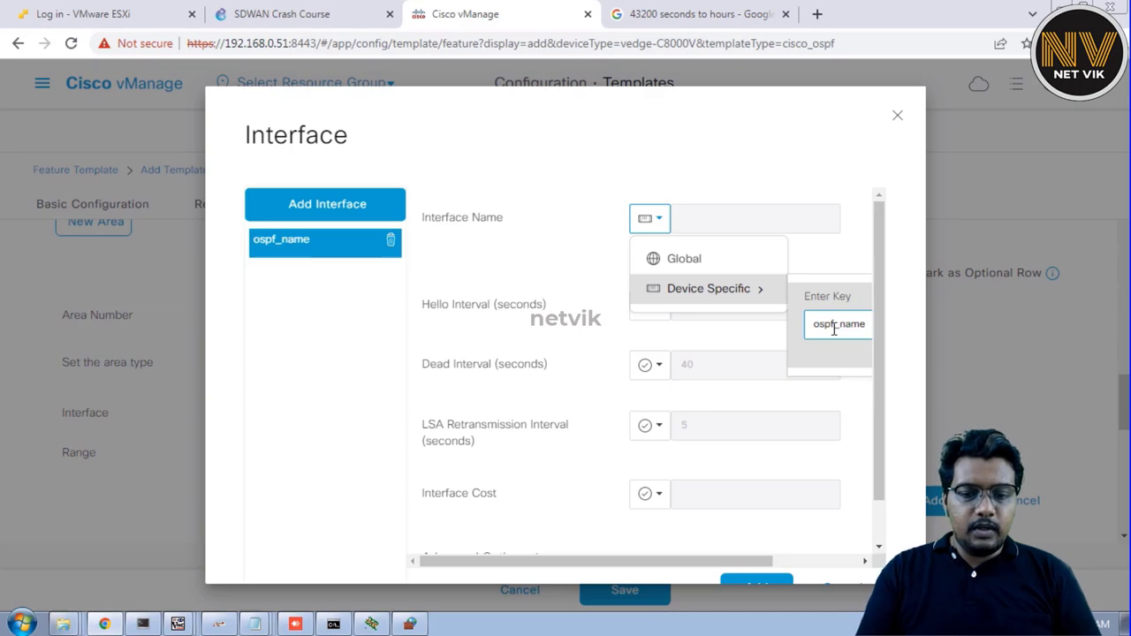
type("int_")
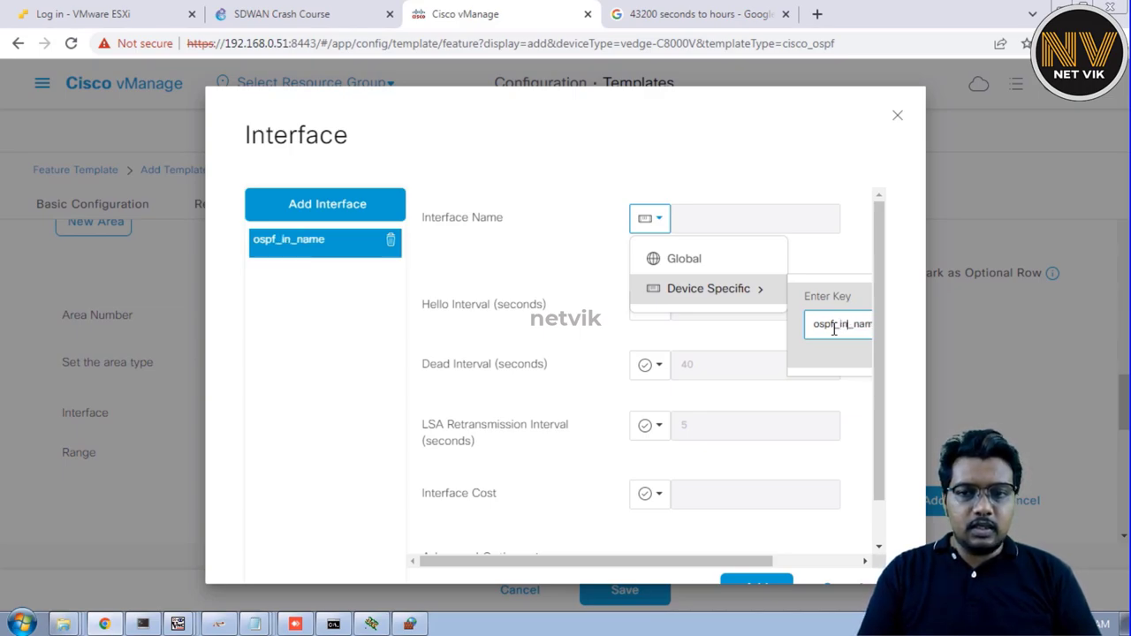
key("shift+Home")
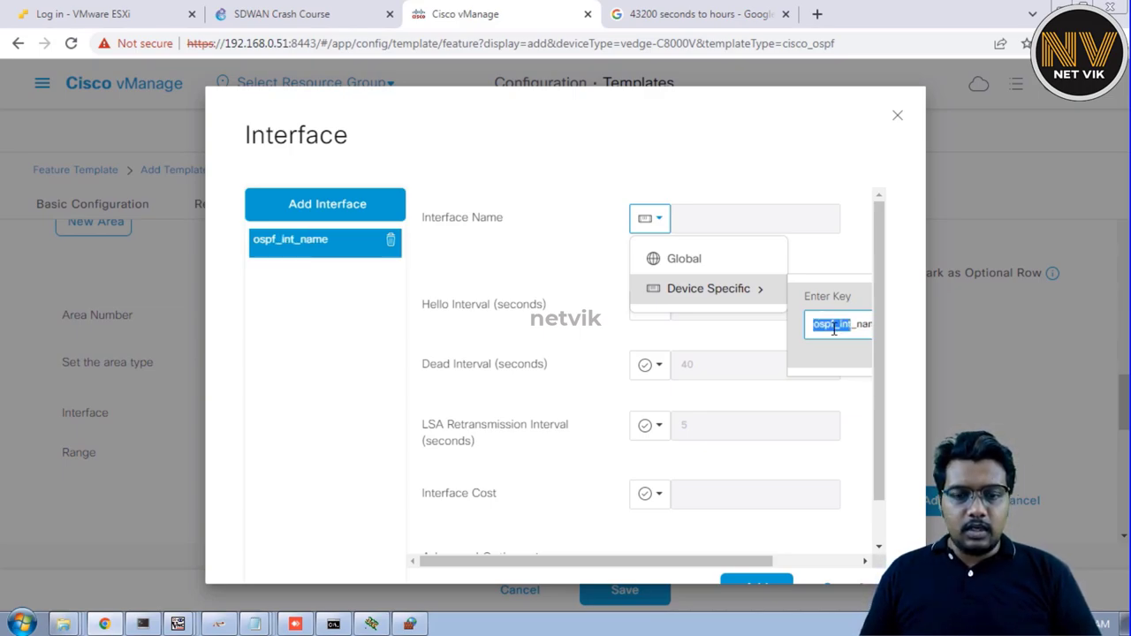
left_click(513, 235)
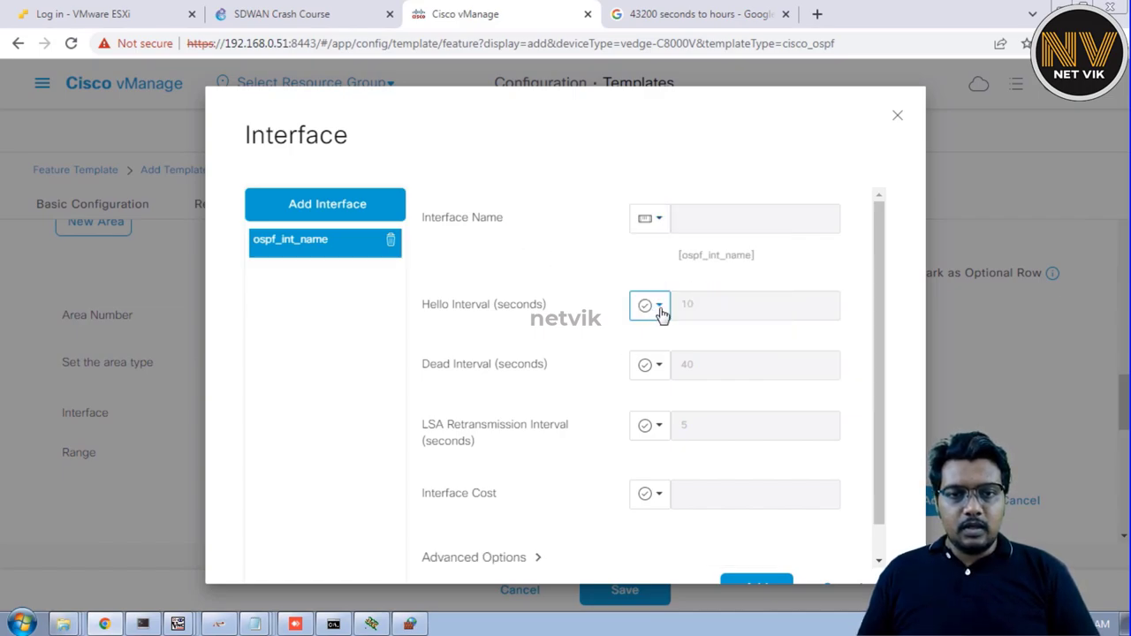
Make the interface cost a device-specific key ospf_int_cost
scroll(544, 366, "down", 1)
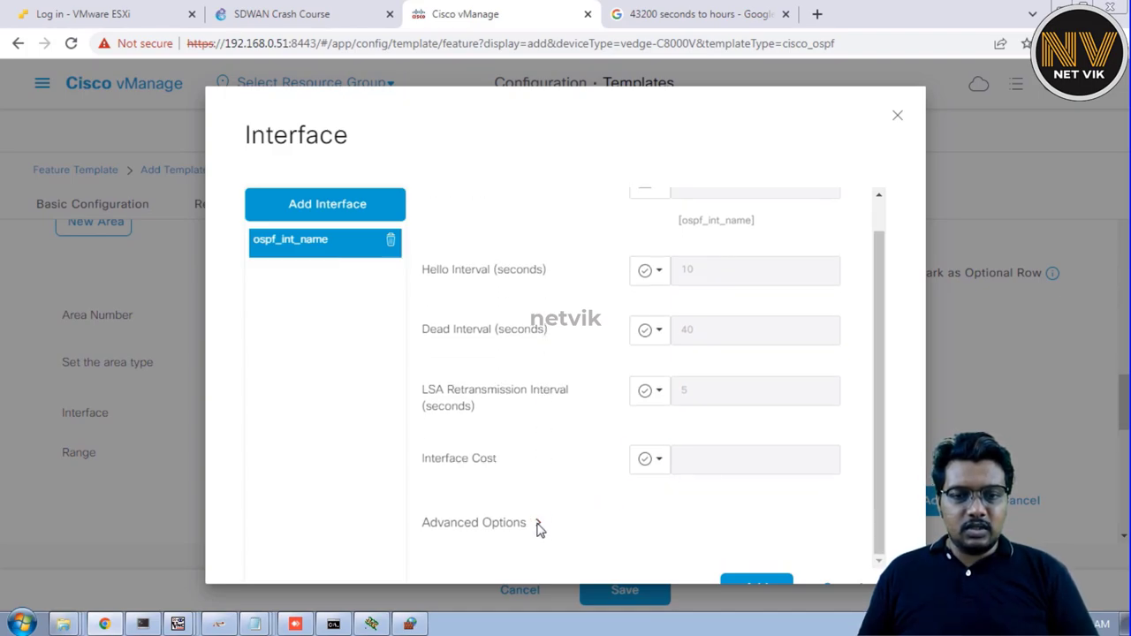
scroll(544, 444, "down", 3)
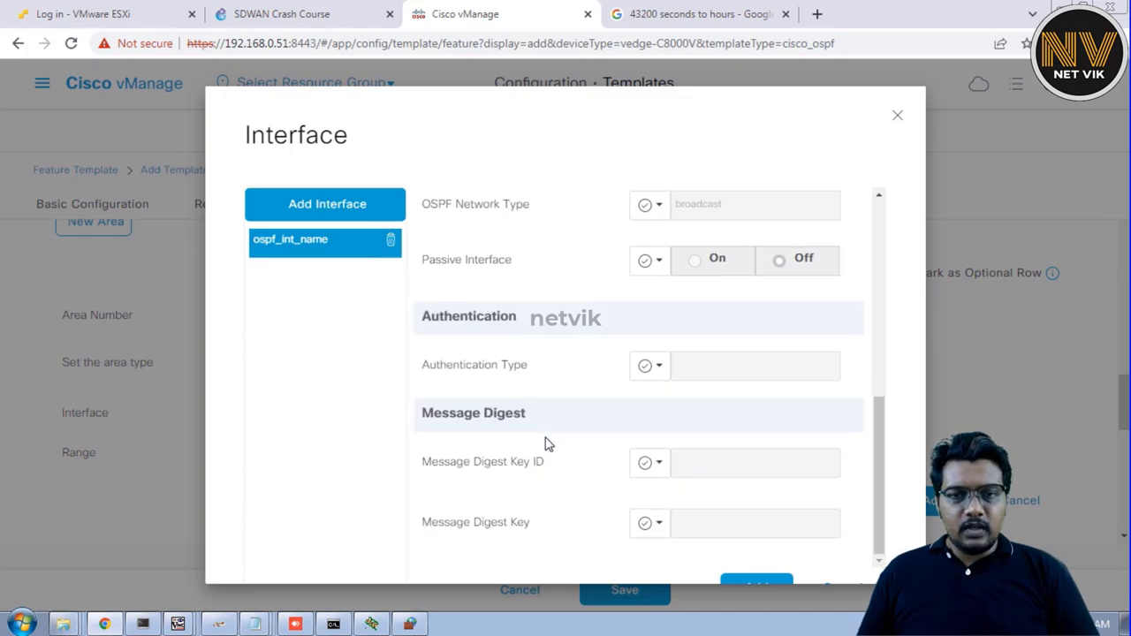
scroll(546, 445, "up", 1)
scroll(546, 444, "up", 3)
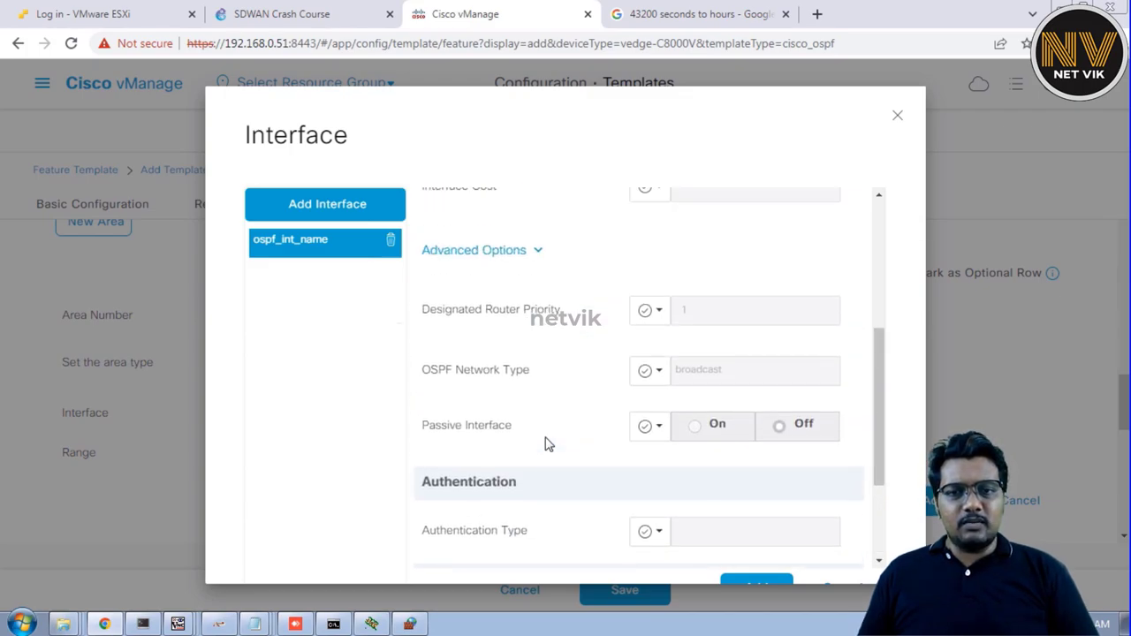
scroll(545, 443, "up", 1)
scroll(545, 444, "up", 1)
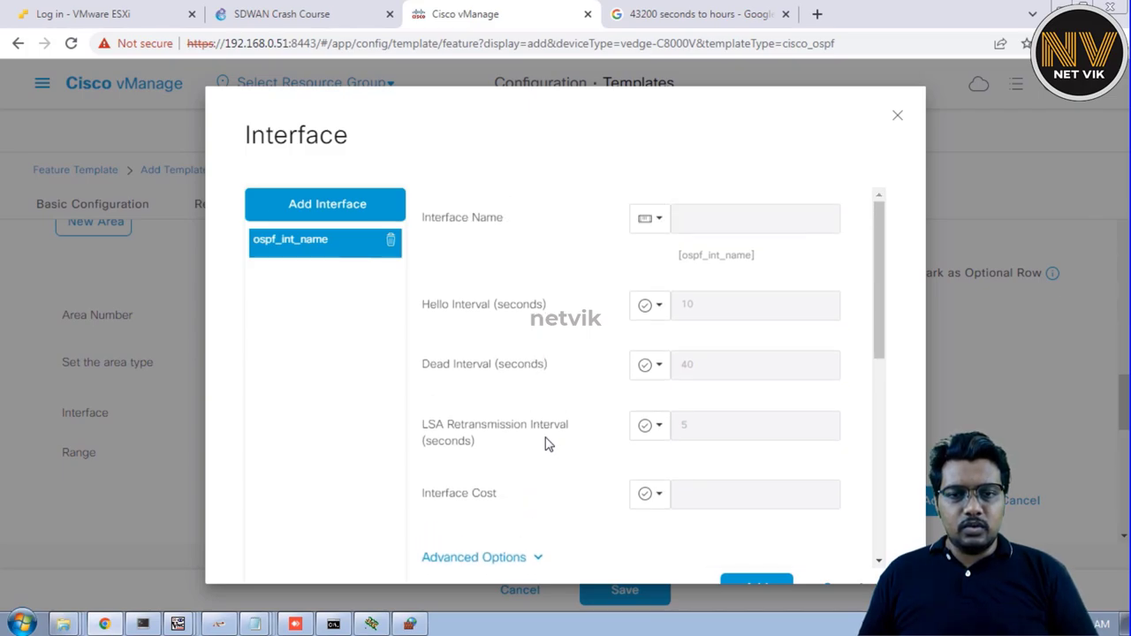
scroll(545, 444, "down", 1)
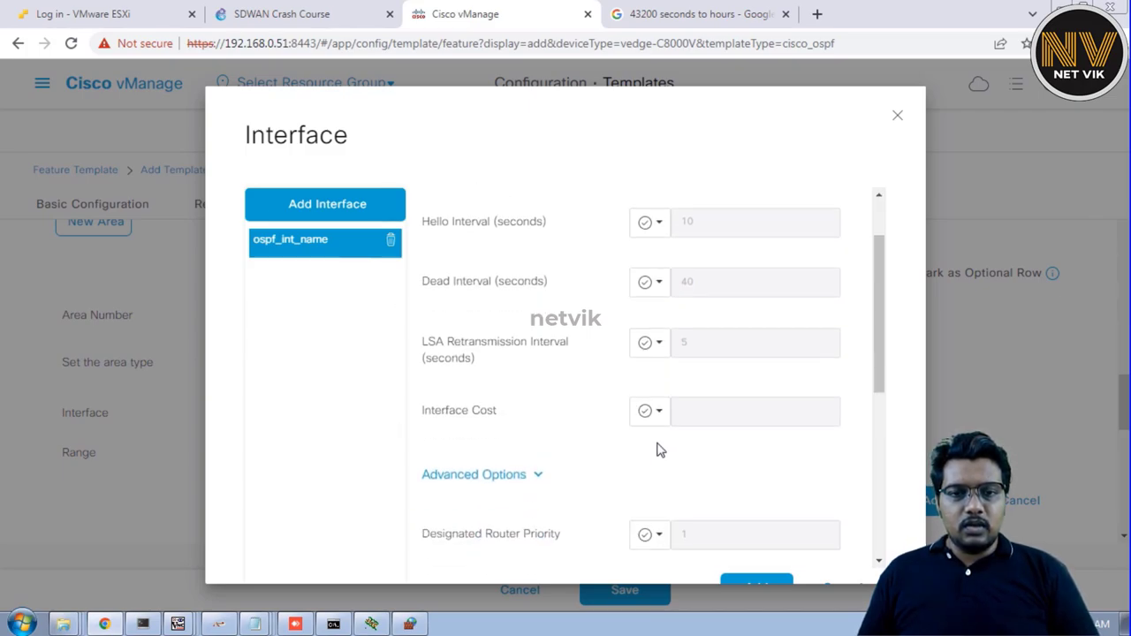
left_click(649, 414)
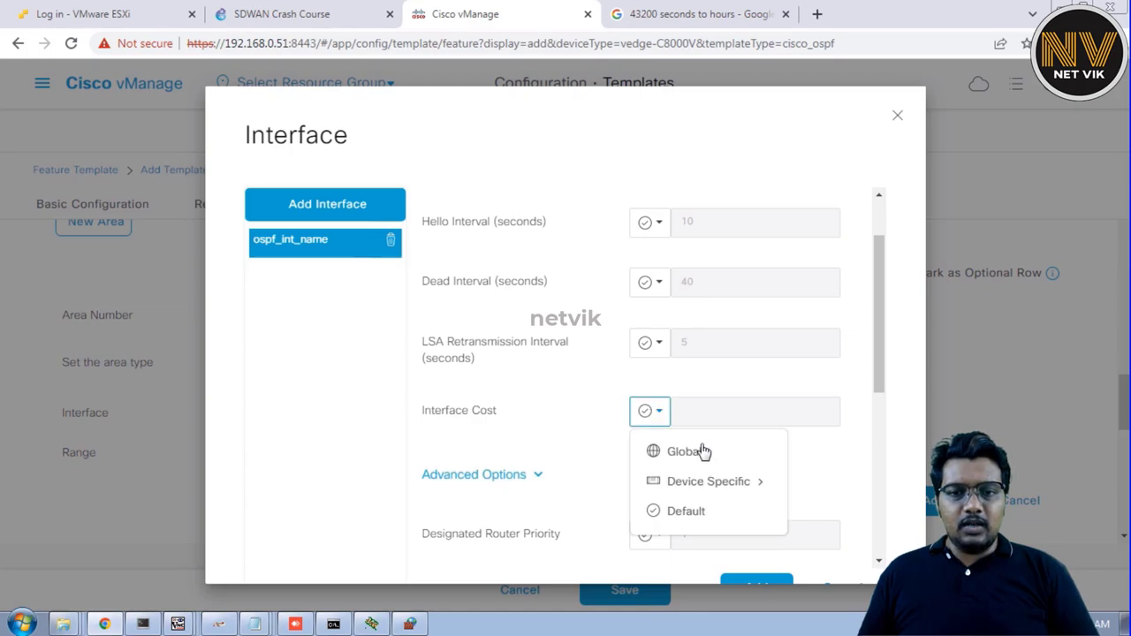
left_click(707, 446)
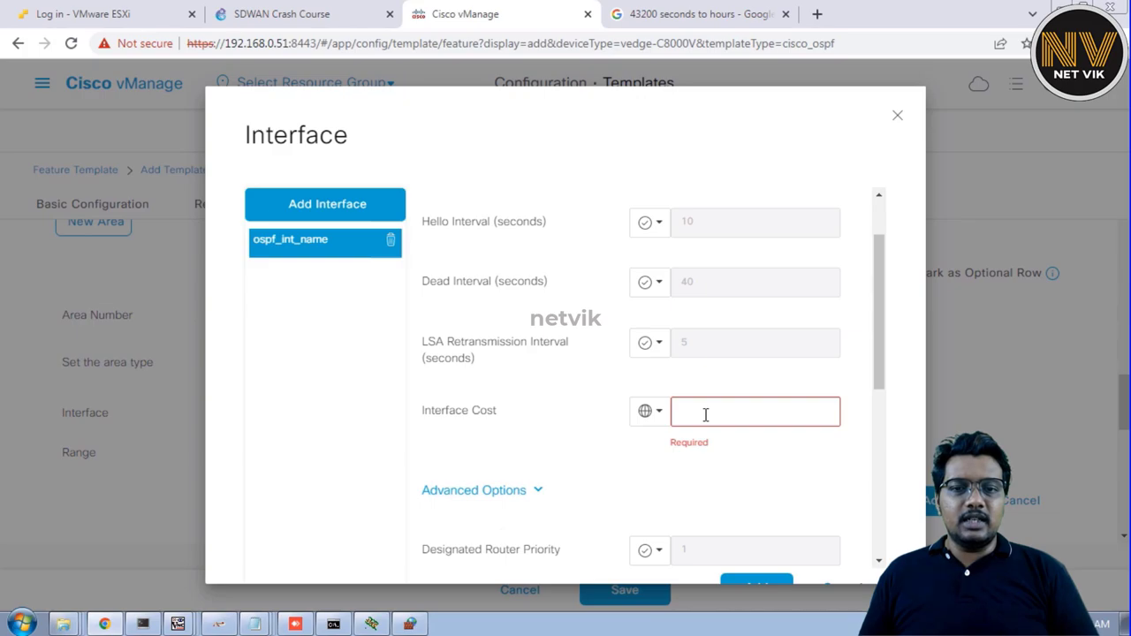
left_click(650, 417)
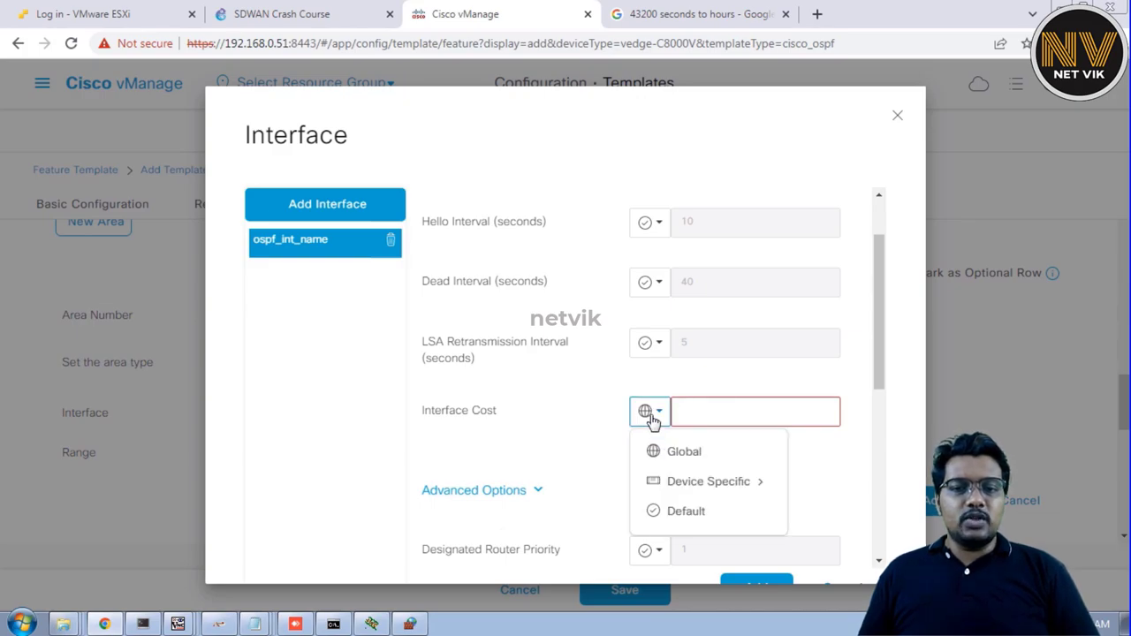
mouse_move(727, 479)
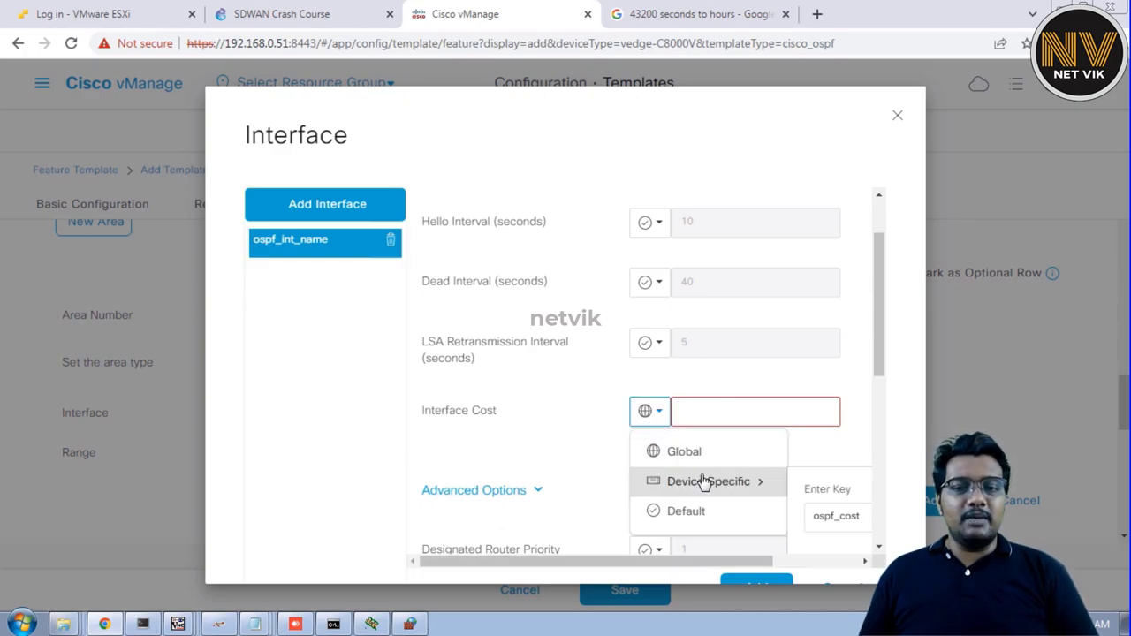
left_click(834, 518)
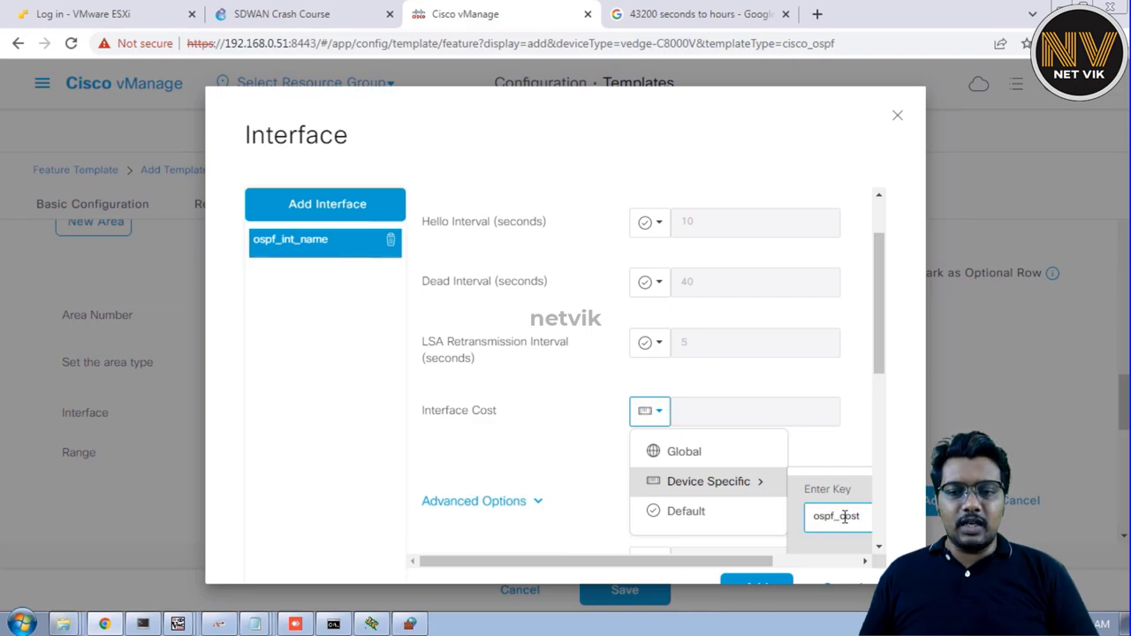
key("shift+Home")
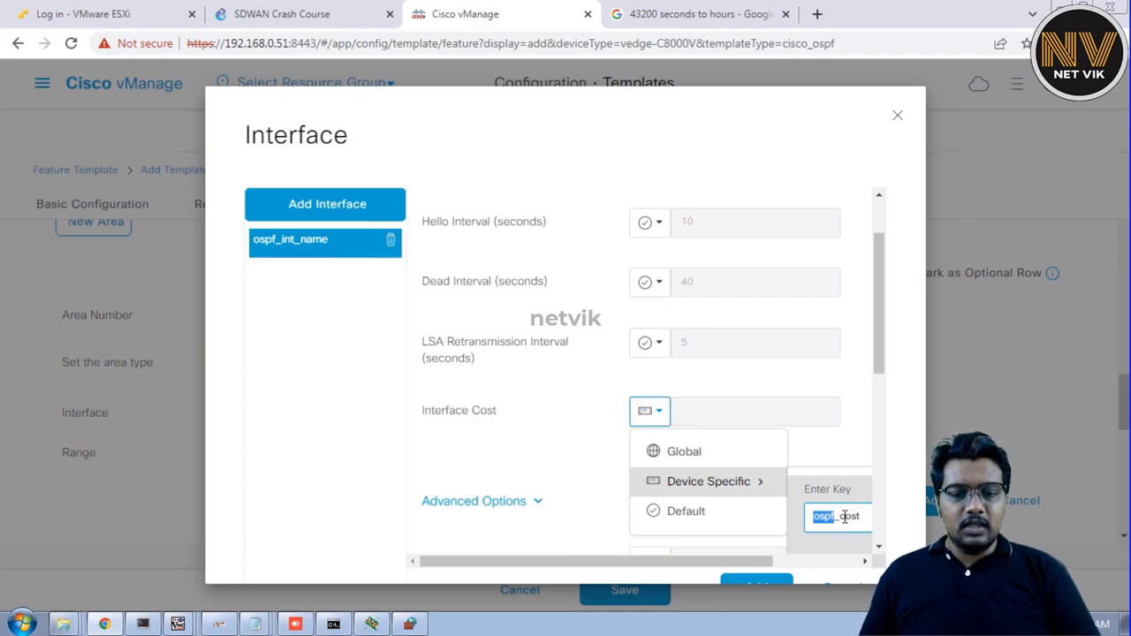
type("ospf_int")
left_click(457, 444)
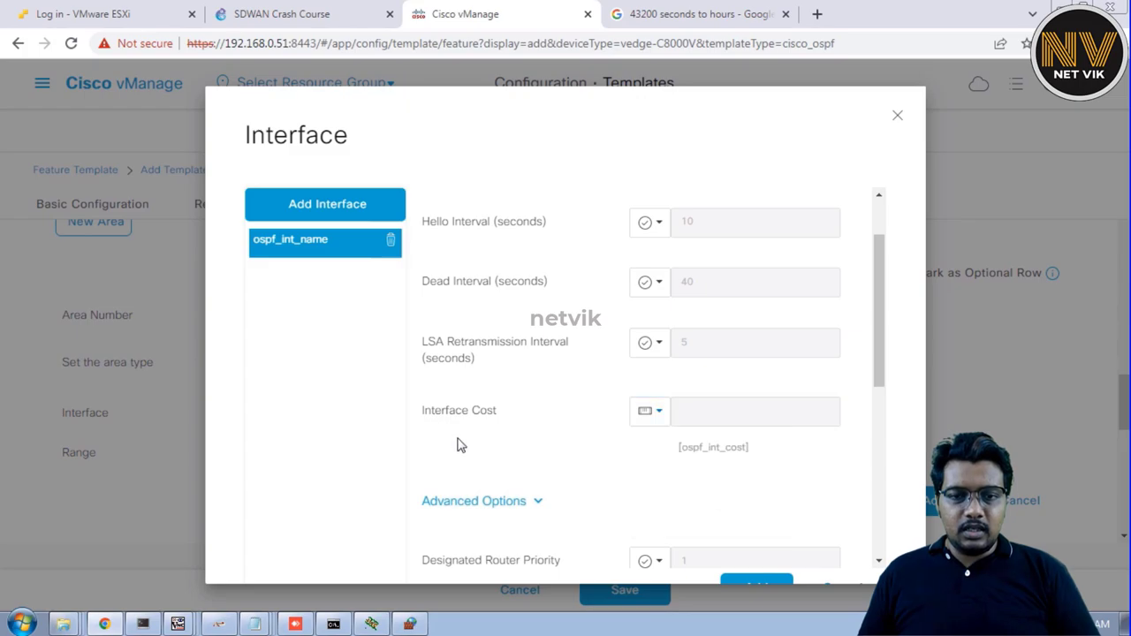
Set the OSPF Network Type to a global point-to-point value
scroll(457, 444, "down", 5)
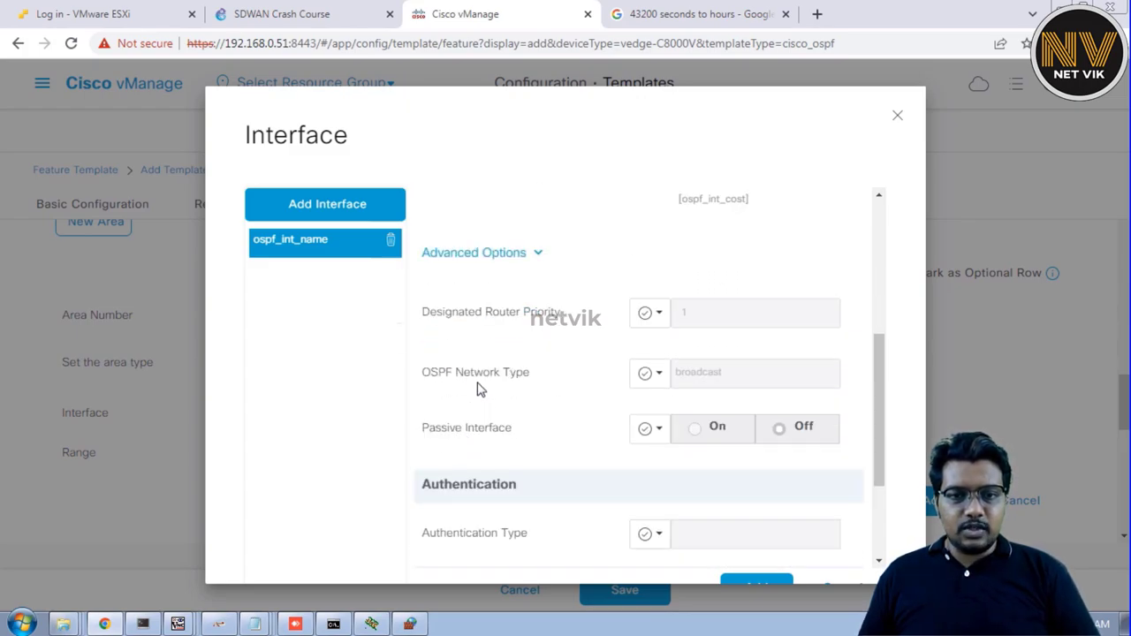
mouse_move(659, 410)
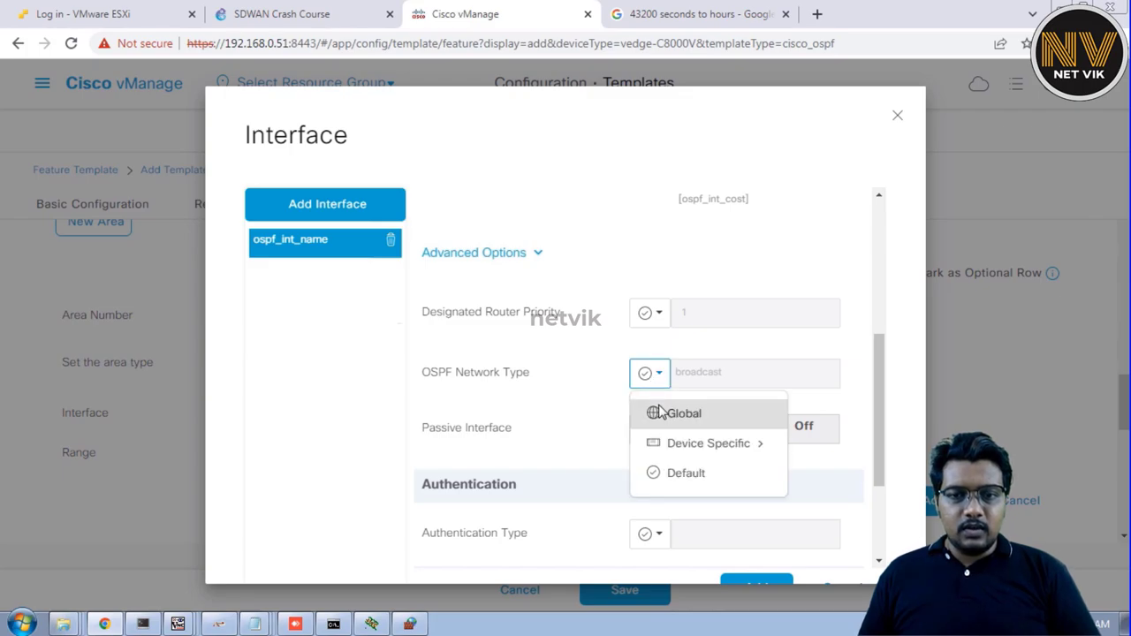
left_click(697, 412)
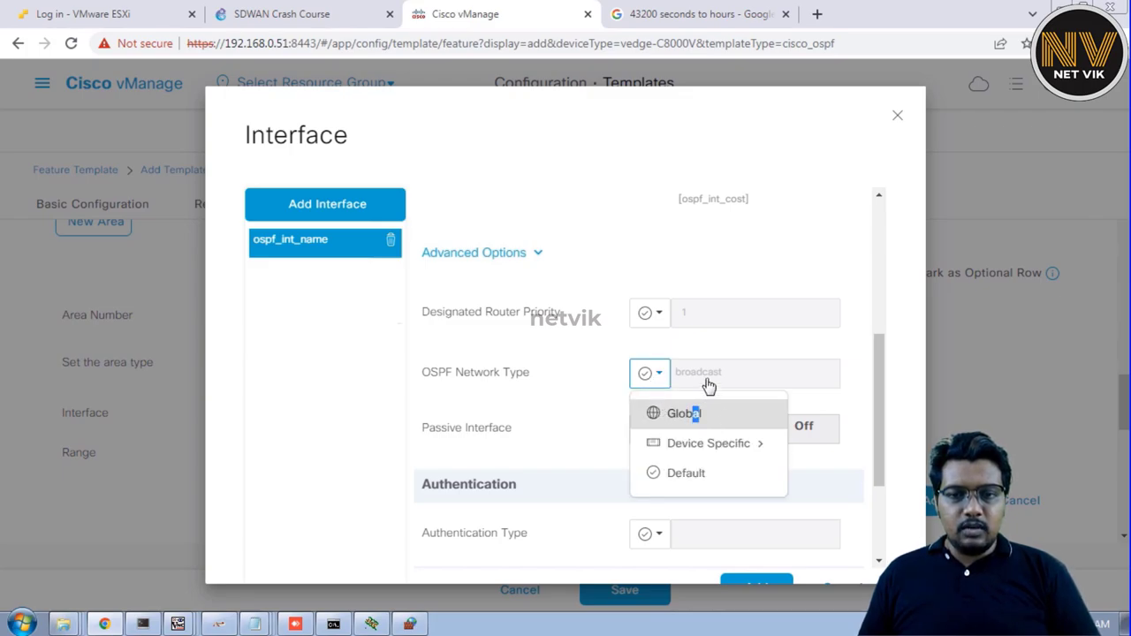
left_click(706, 385)
left_click(719, 421)
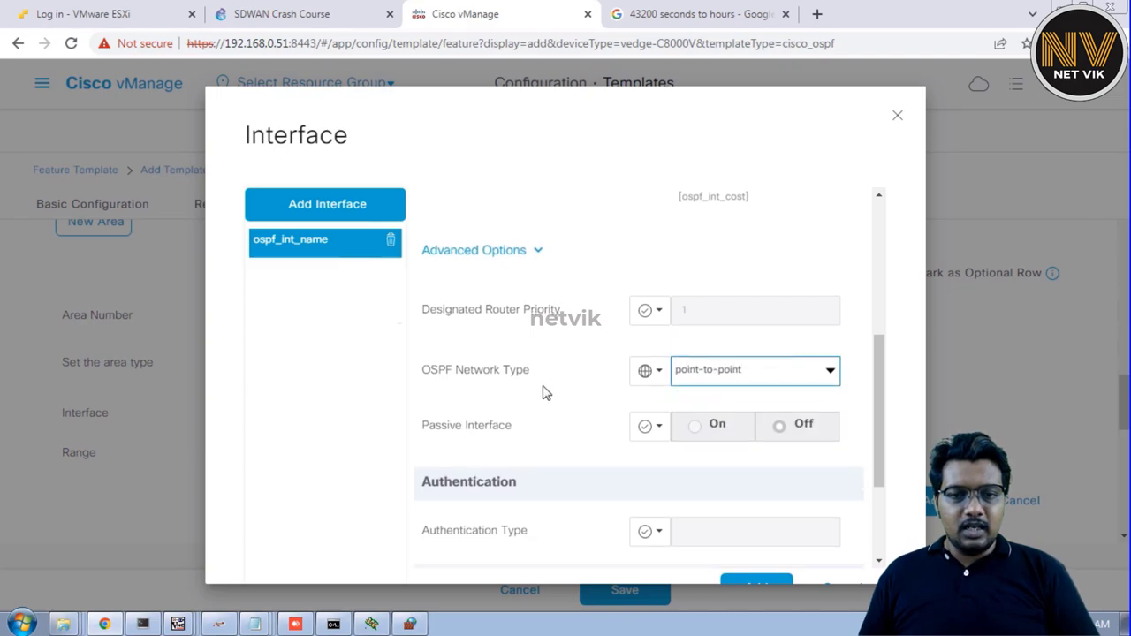
scroll(545, 393, "down", 2)
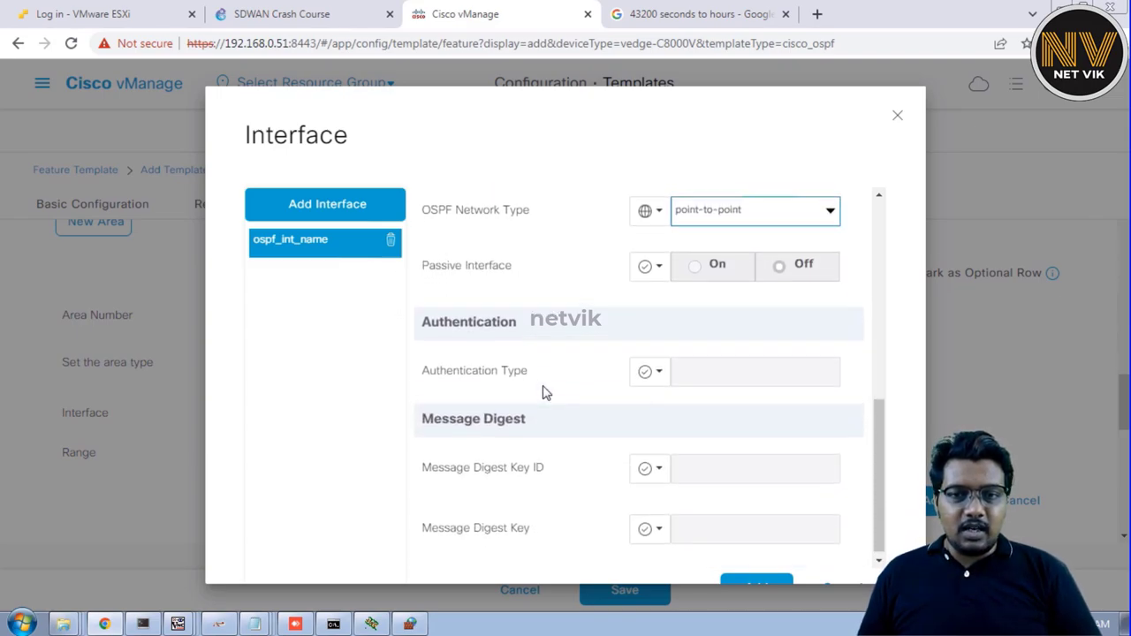
scroll(546, 392, "up", 5)
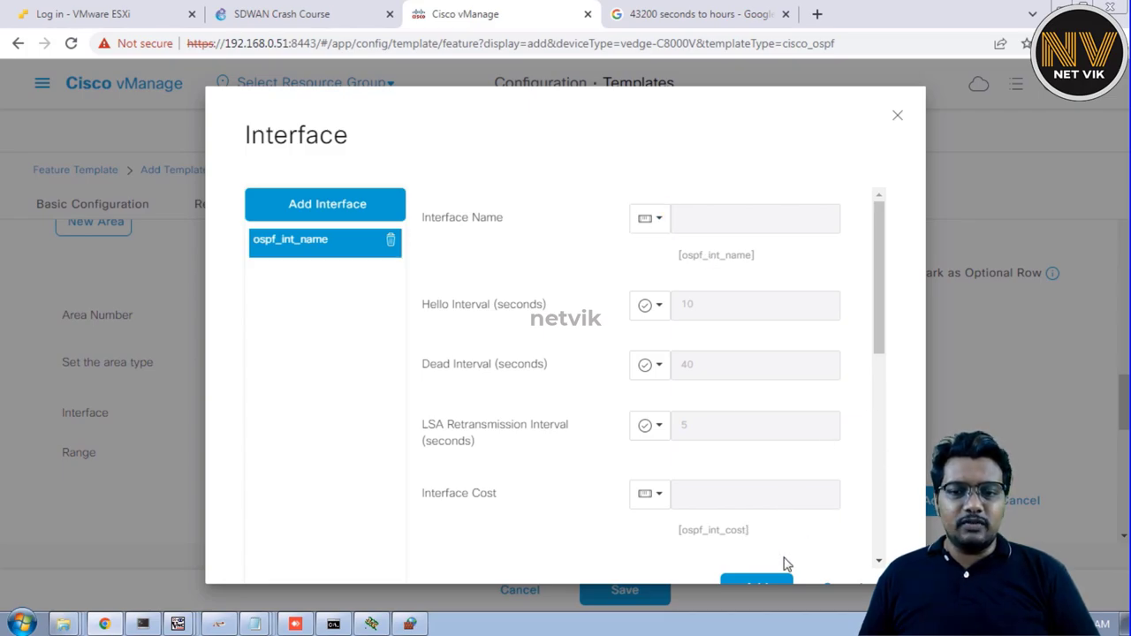
scroll(345, 422, "down", 10)
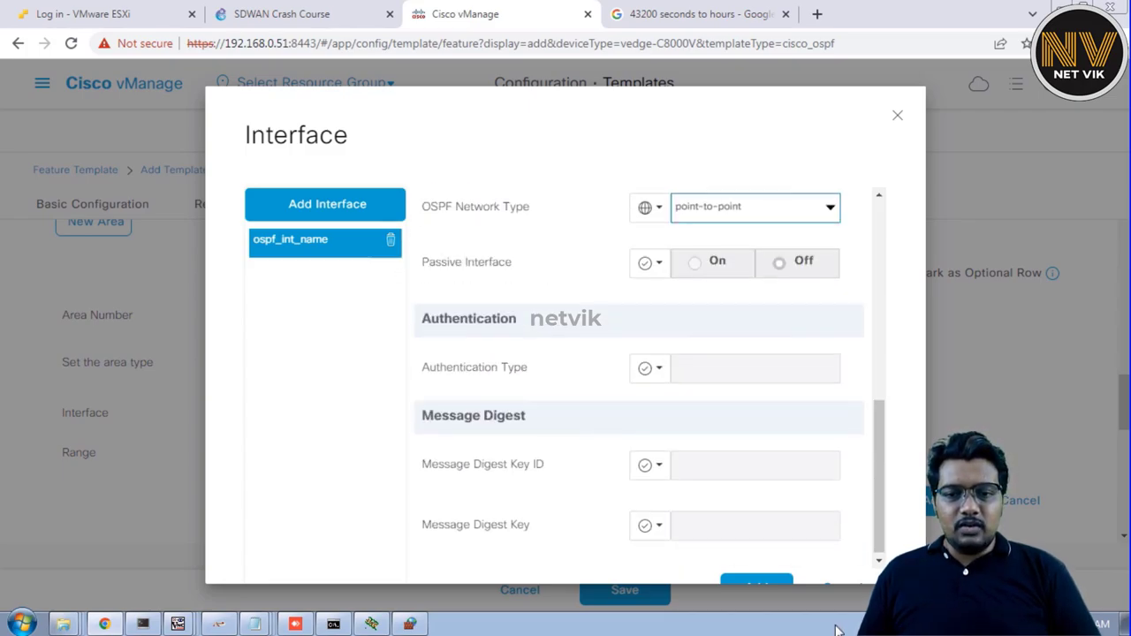
Add the interface and area 0, then set a global Reference Bandwidth of 10000 Mbps
left_click(757, 580)
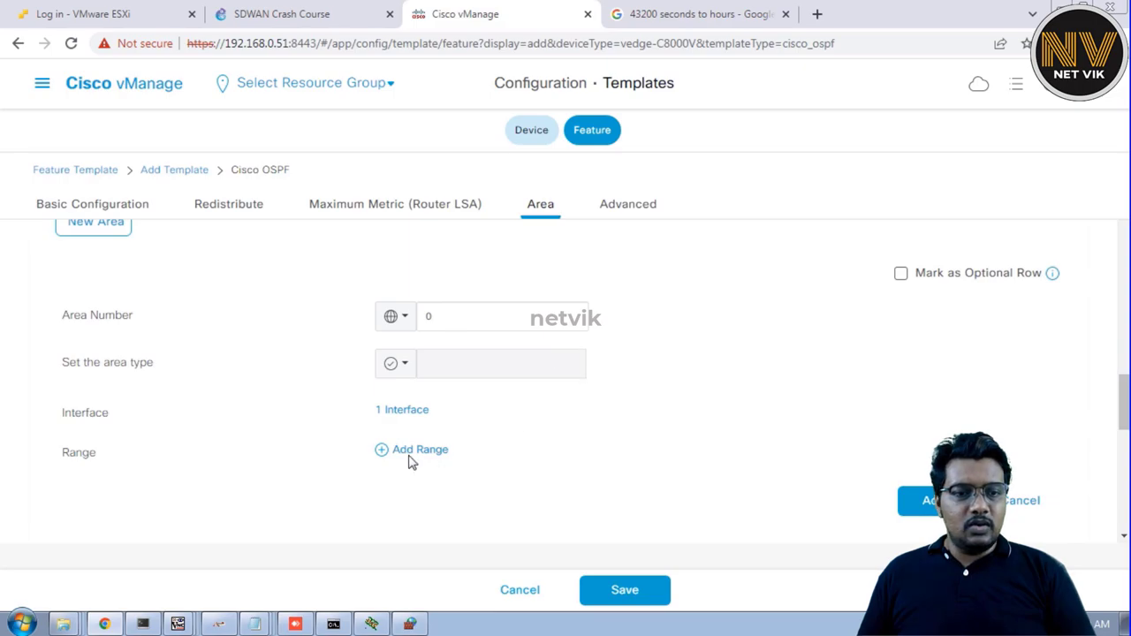
left_click(925, 502)
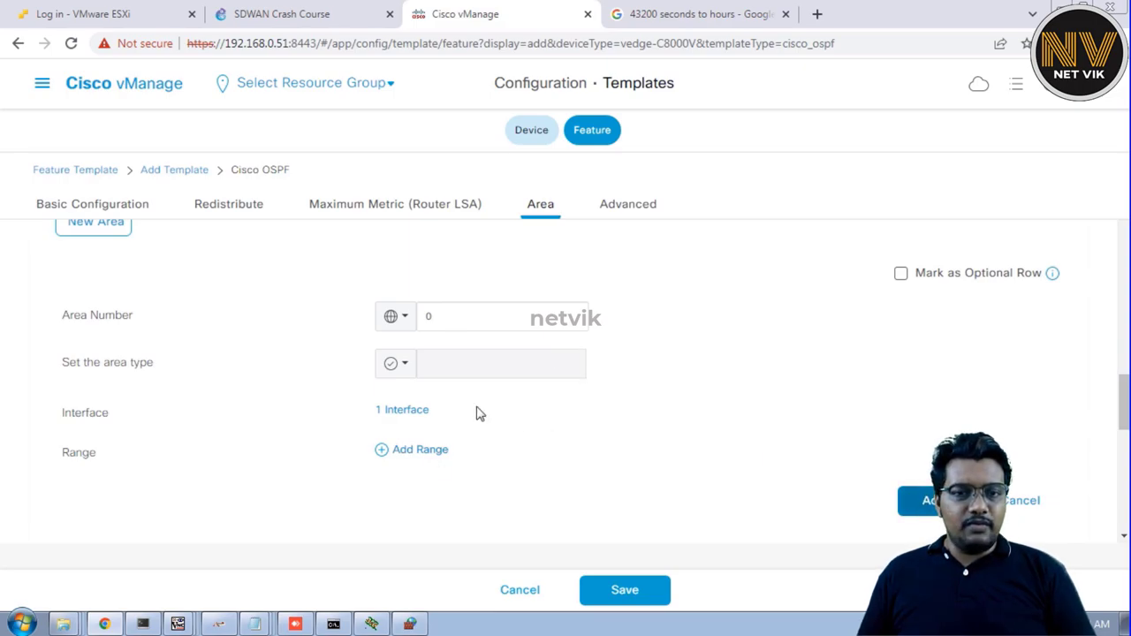
scroll(315, 395, "down", 5)
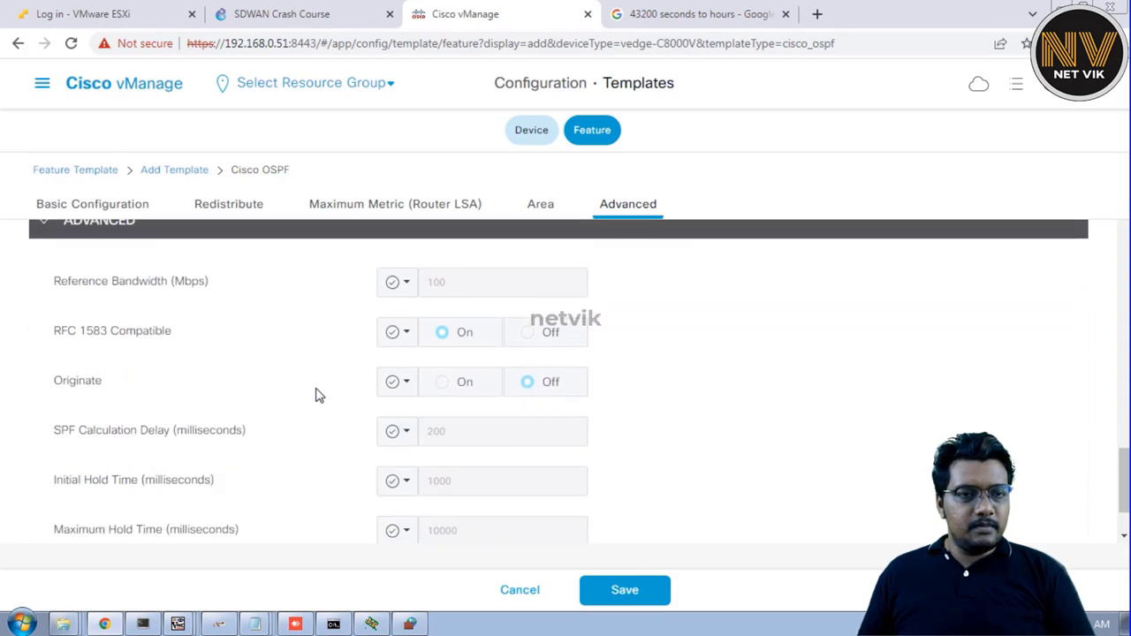
left_click(407, 283)
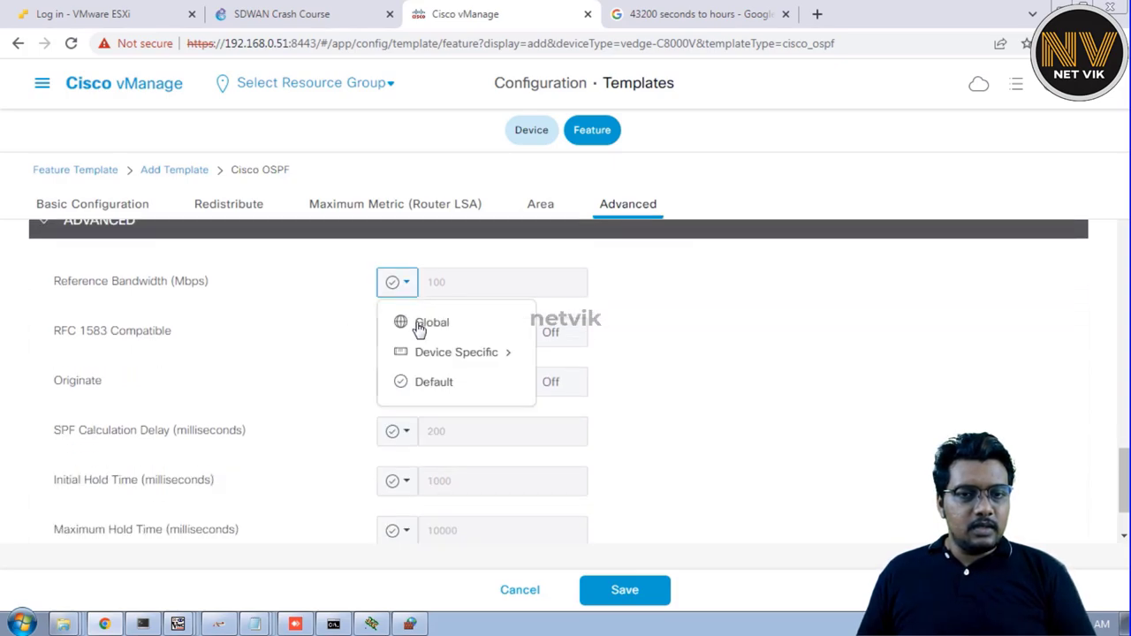
left_click(419, 326)
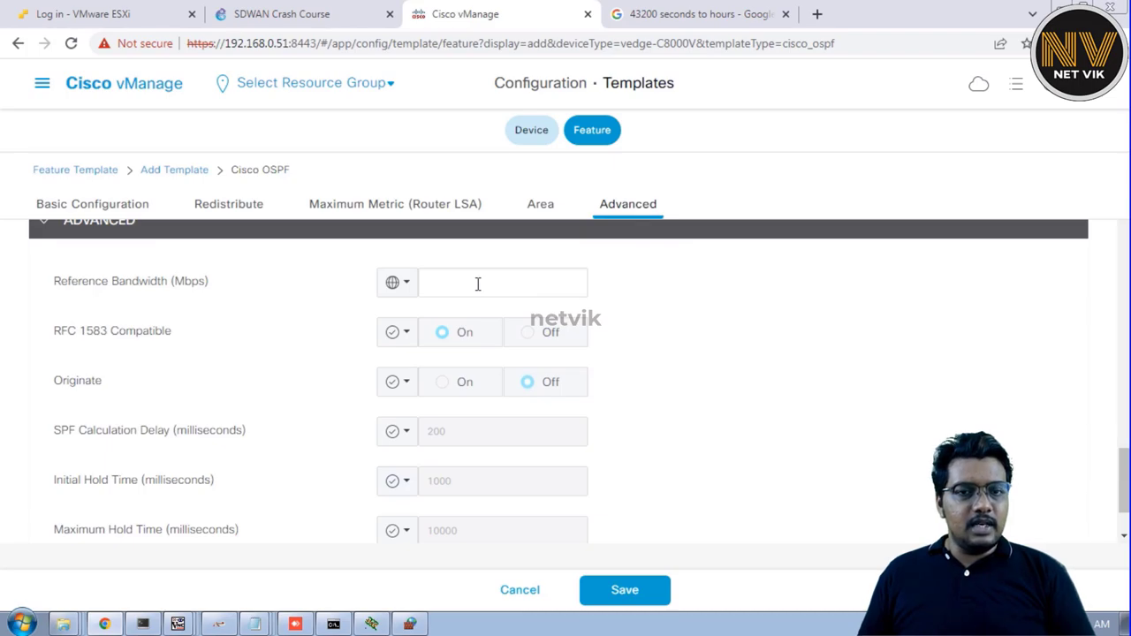
left_click(478, 283)
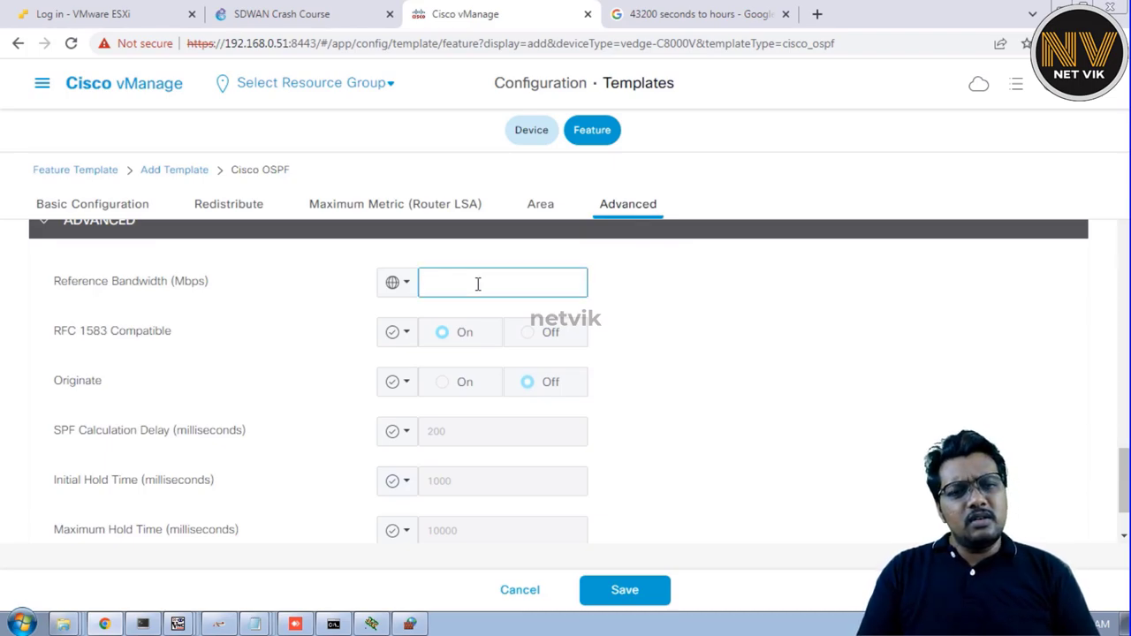
type("1000")
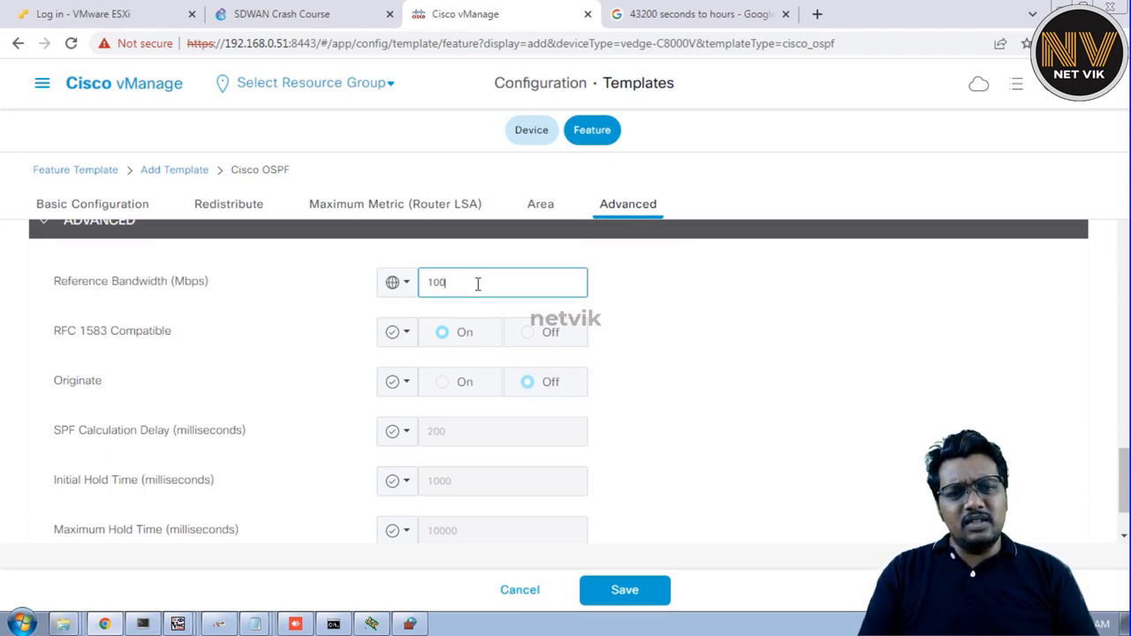
type("0")
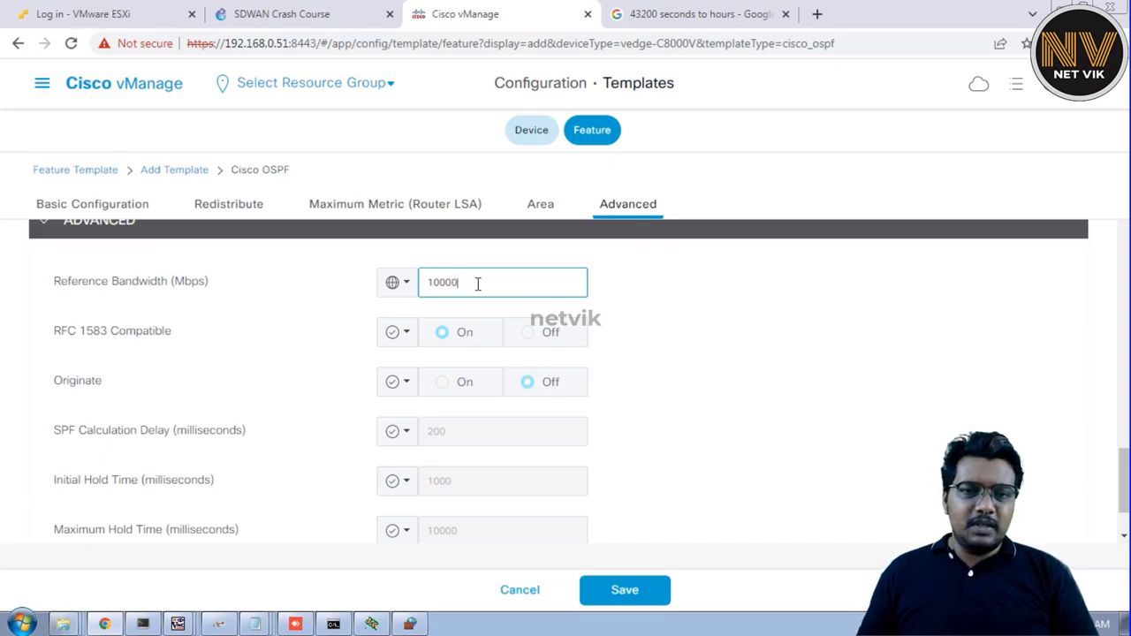
left_click(775, 350)
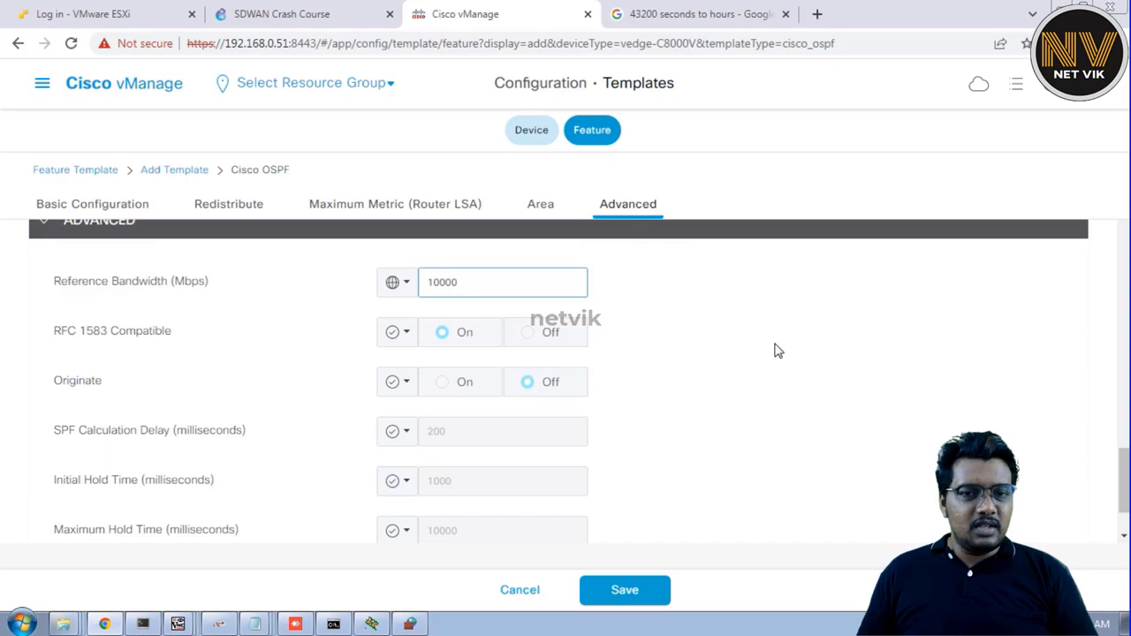
scroll(745, 363, "down", 1)
left_click(396, 299)
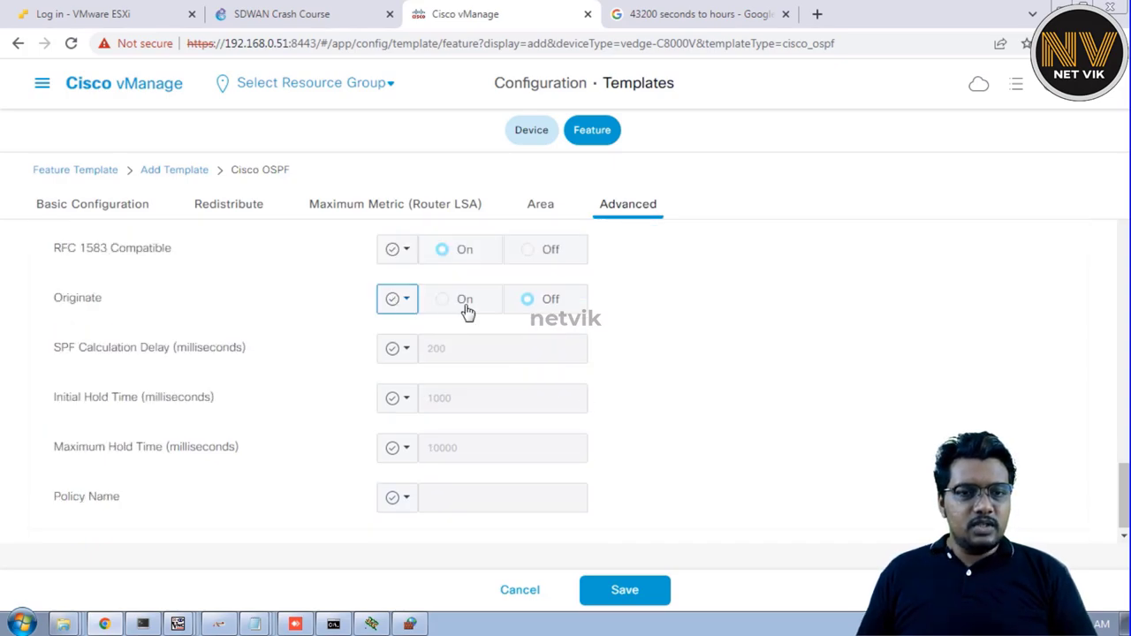
scroll(619, 407, "down", 1)
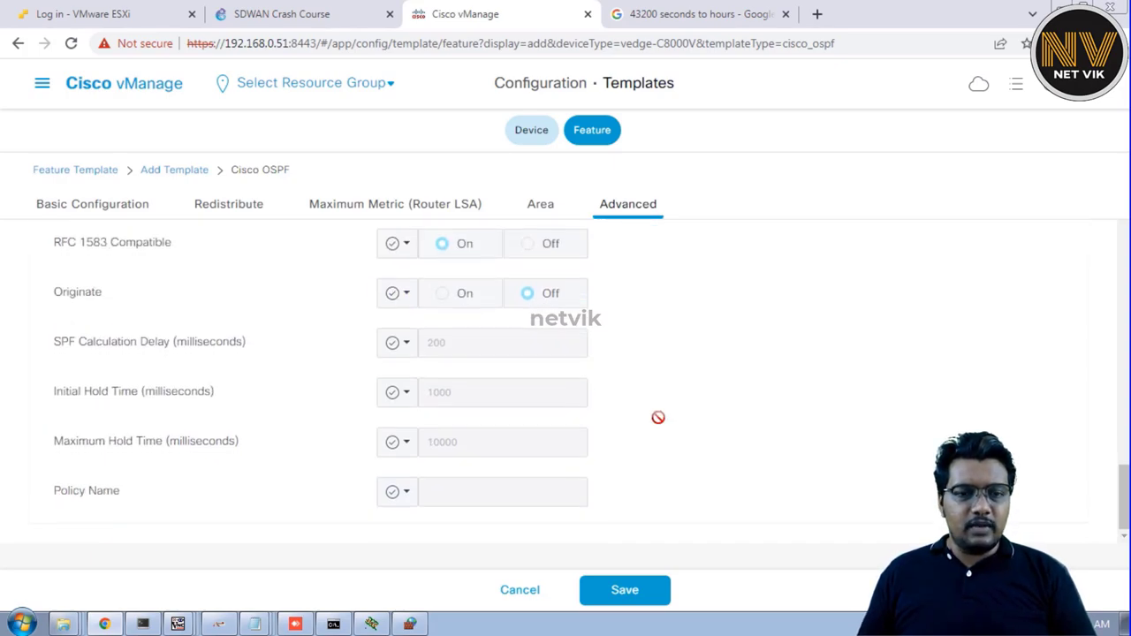
Make Router ID device-specific with key ospf_router_id and save the cisco_ospf template
scroll(660, 418, "up", 5)
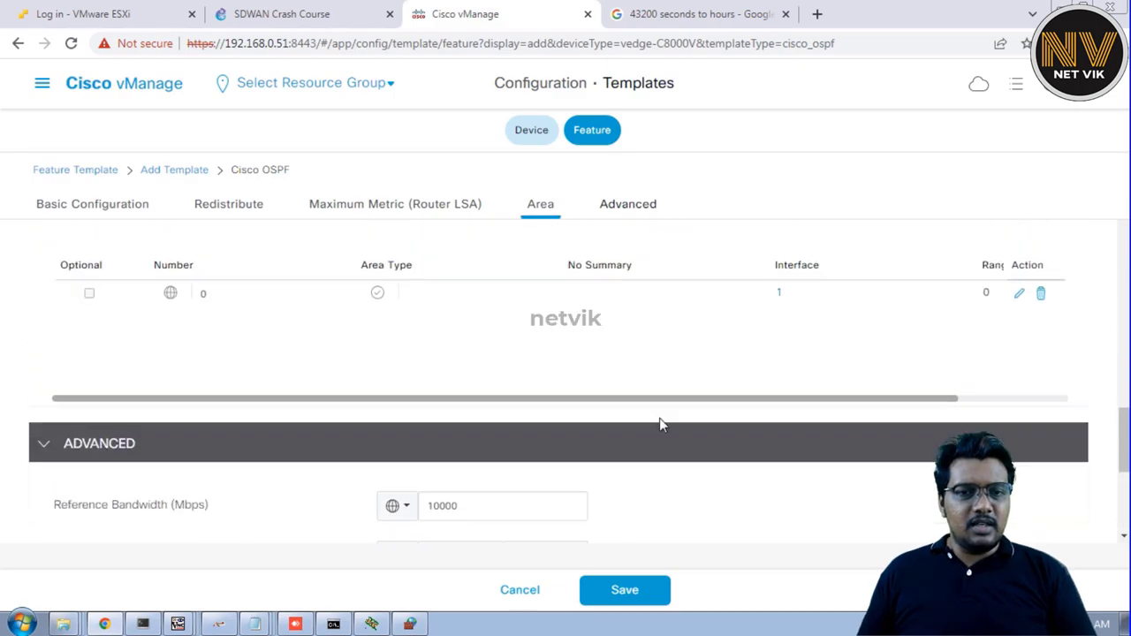
scroll(659, 425, "up", 10)
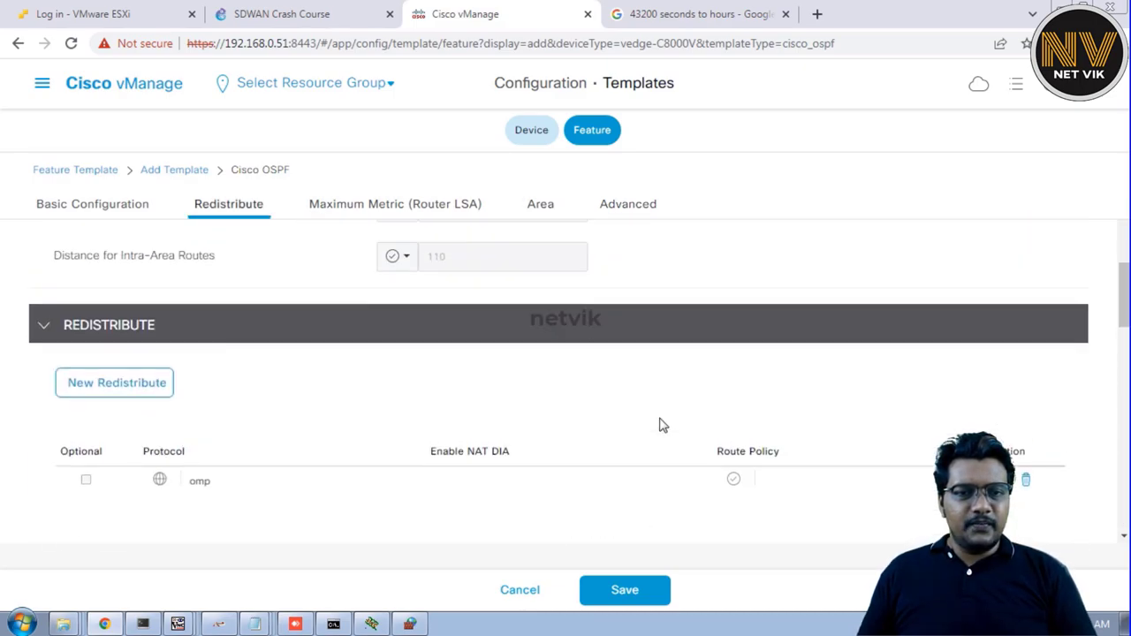
scroll(659, 422, "up", 2)
scroll(659, 417, "down", 1)
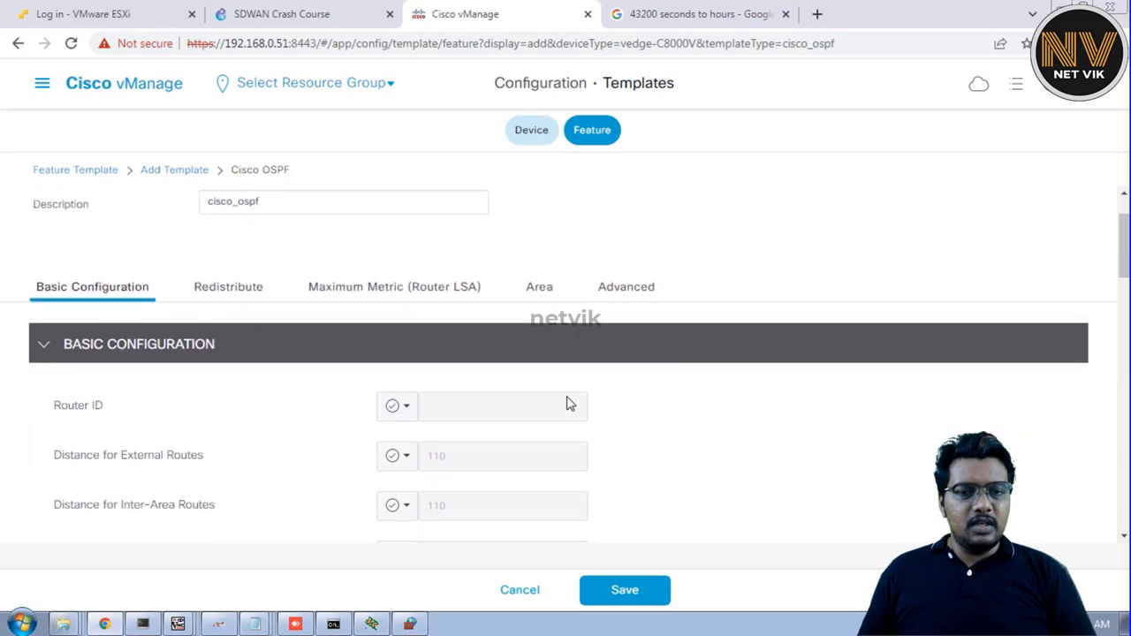
left_click(406, 407)
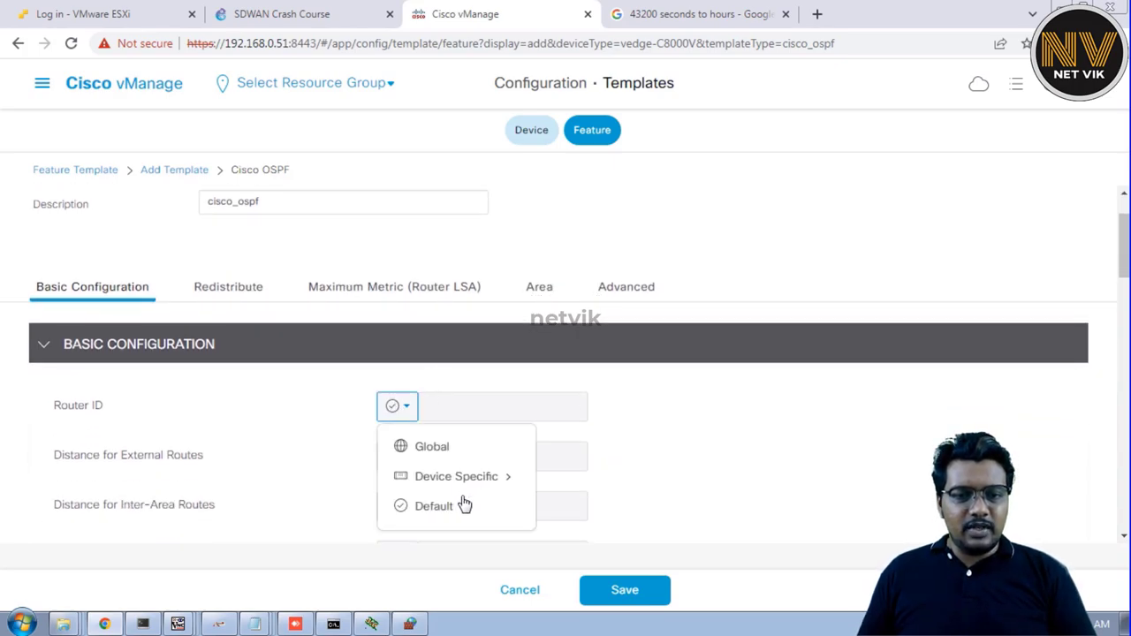
mouse_move(464, 481)
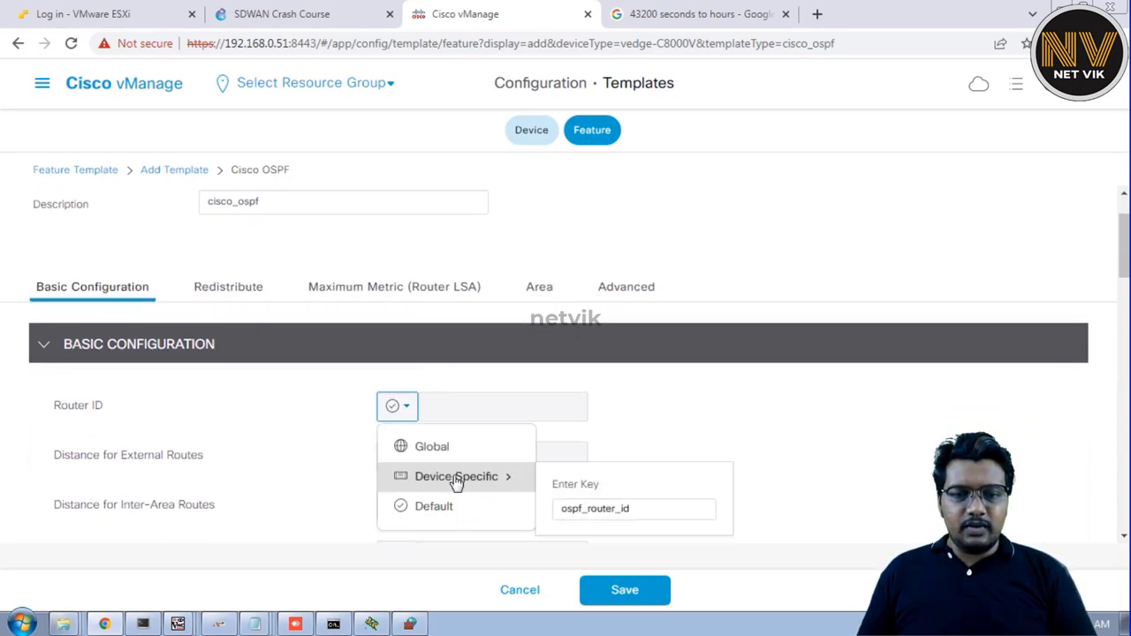
left_click(456, 480)
scroll(662, 436, "down", 1)
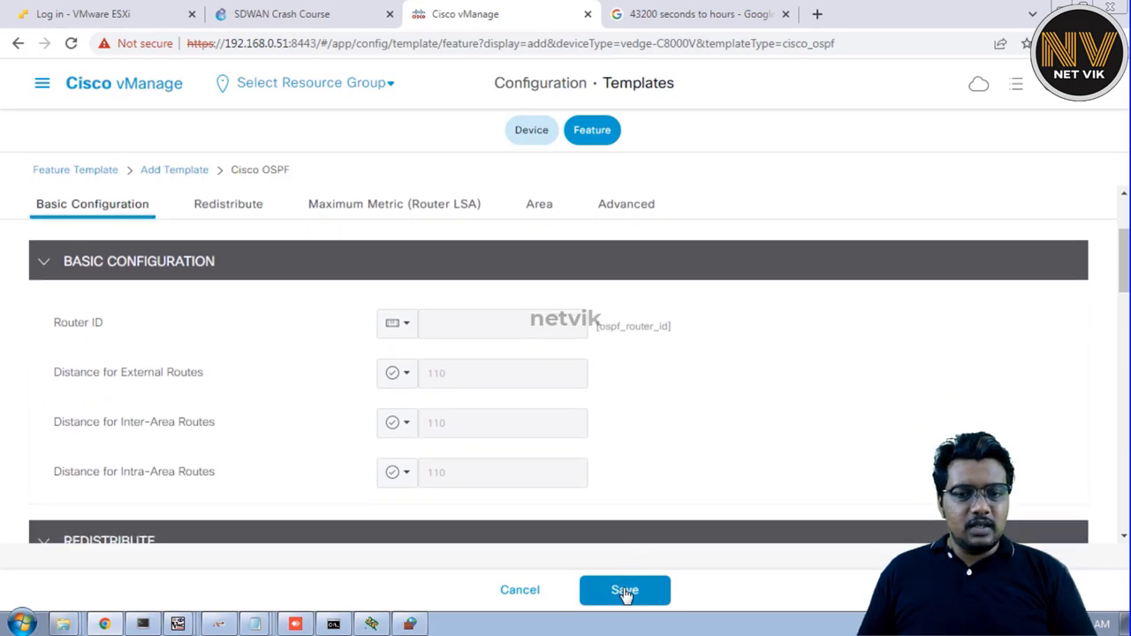
left_click(625, 590)
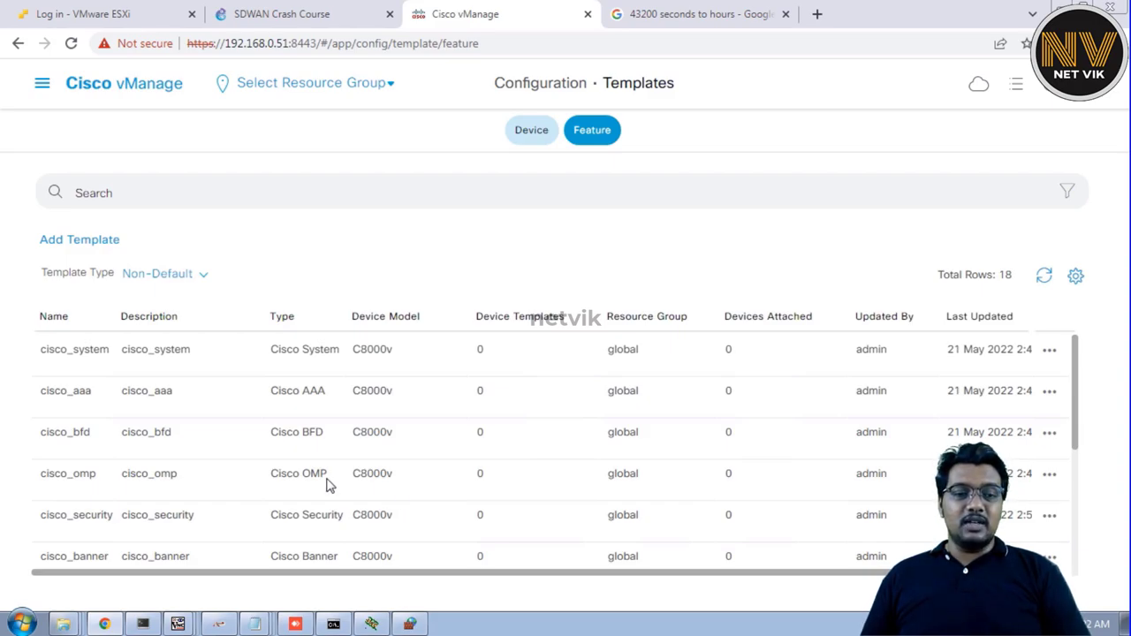
Open a new SuperPuTTY session to vsmart and log in as admin
left_click(149, 627)
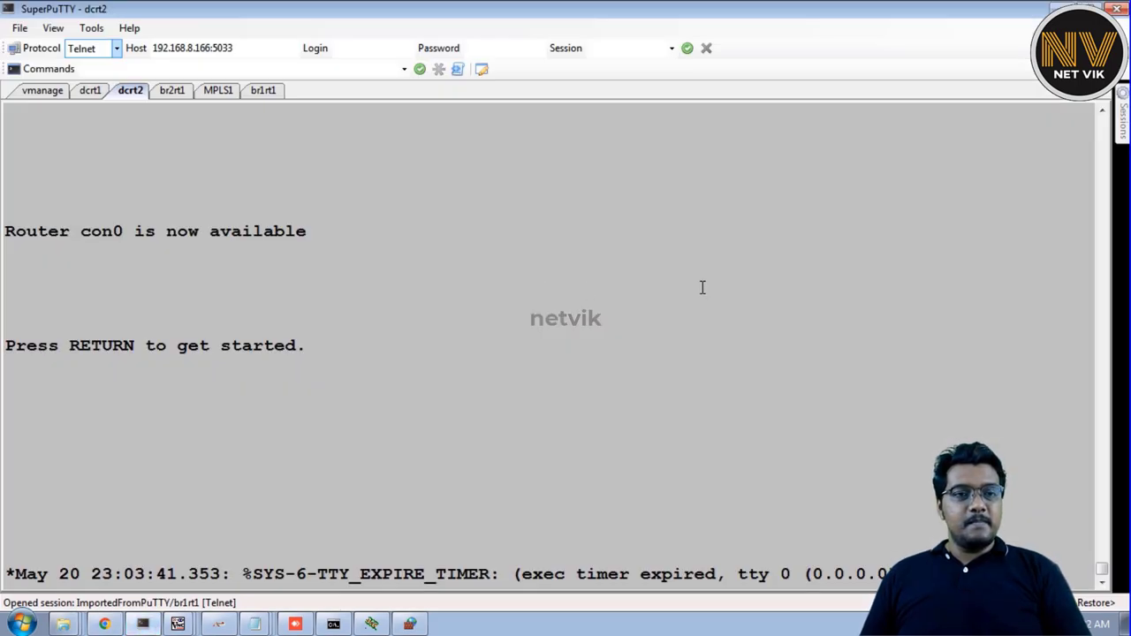
mouse_move(1124, 132)
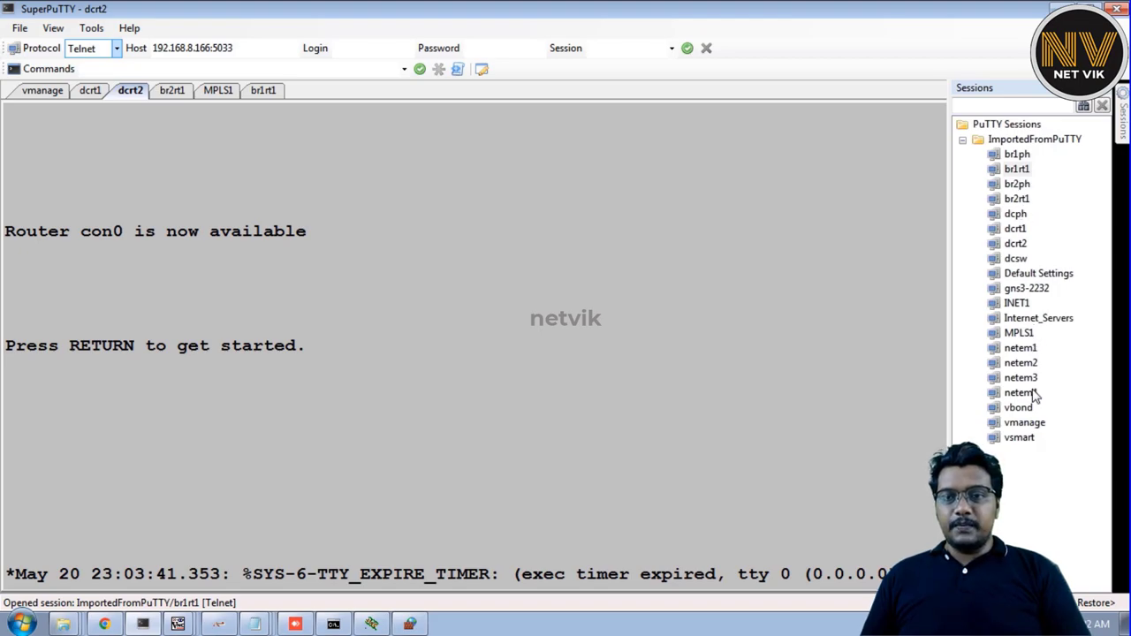
double_click(1027, 439)
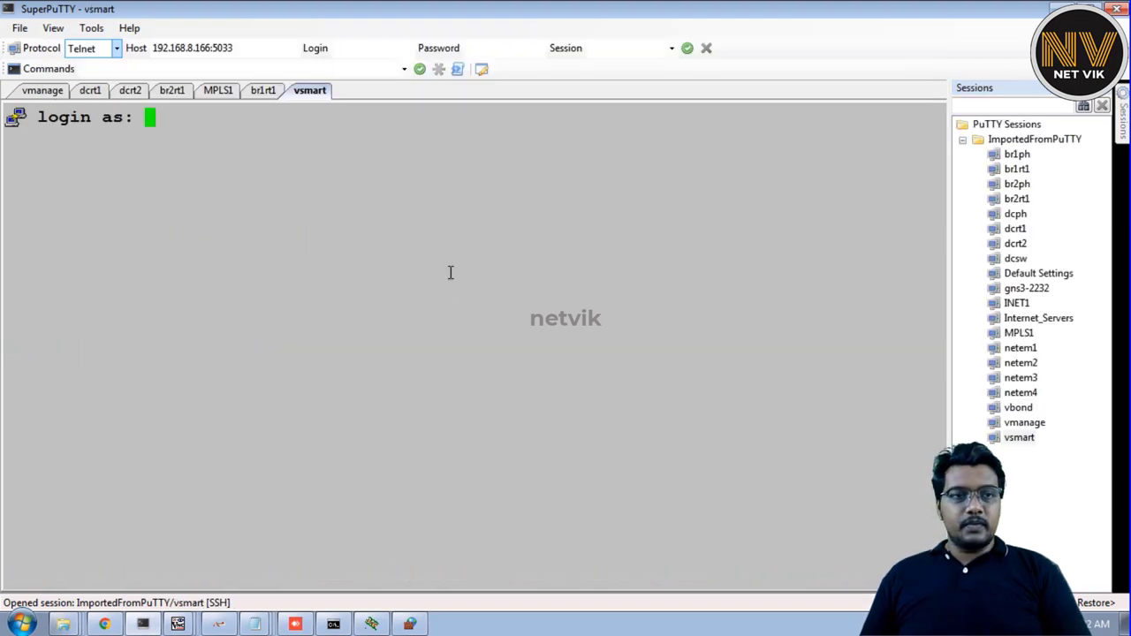
type("admin")
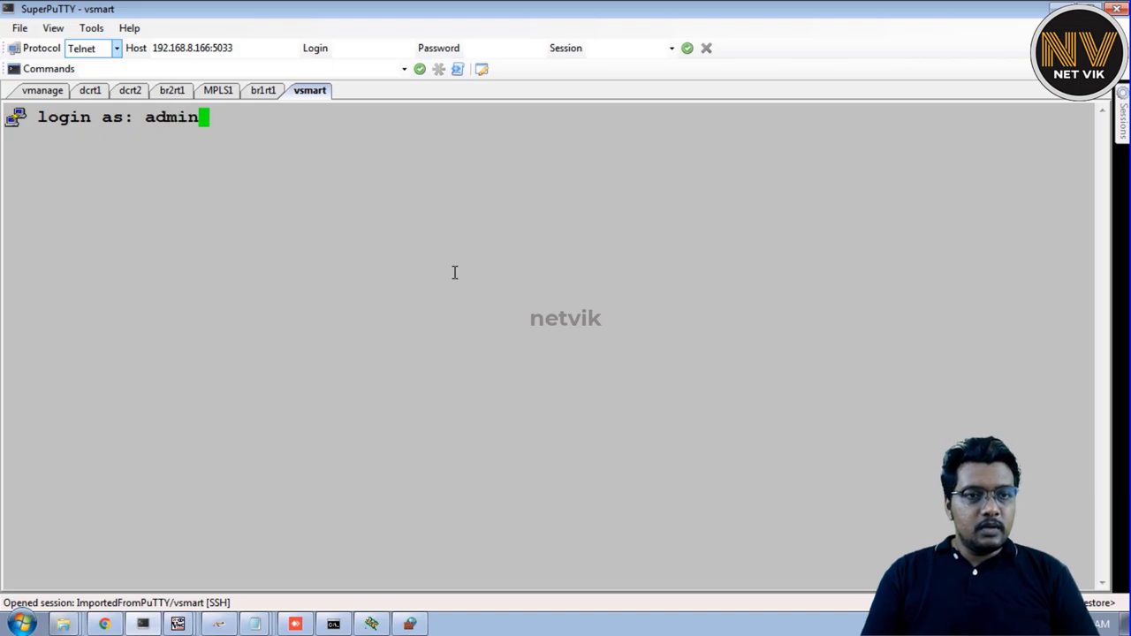
key("Return")
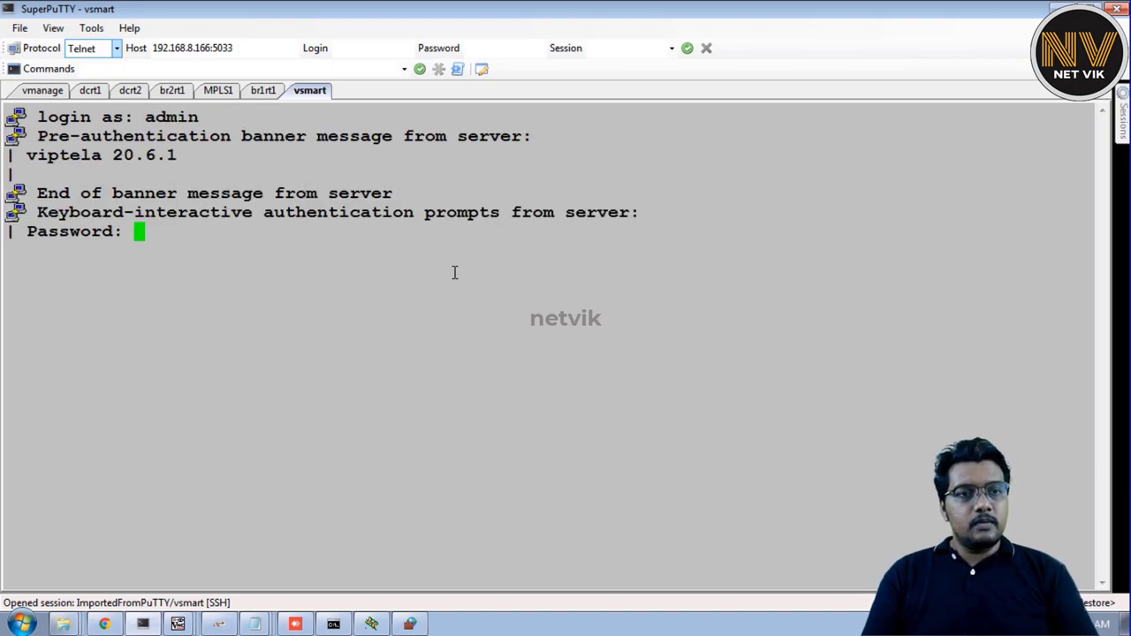
key("Return")
key("Return")
key("Return")
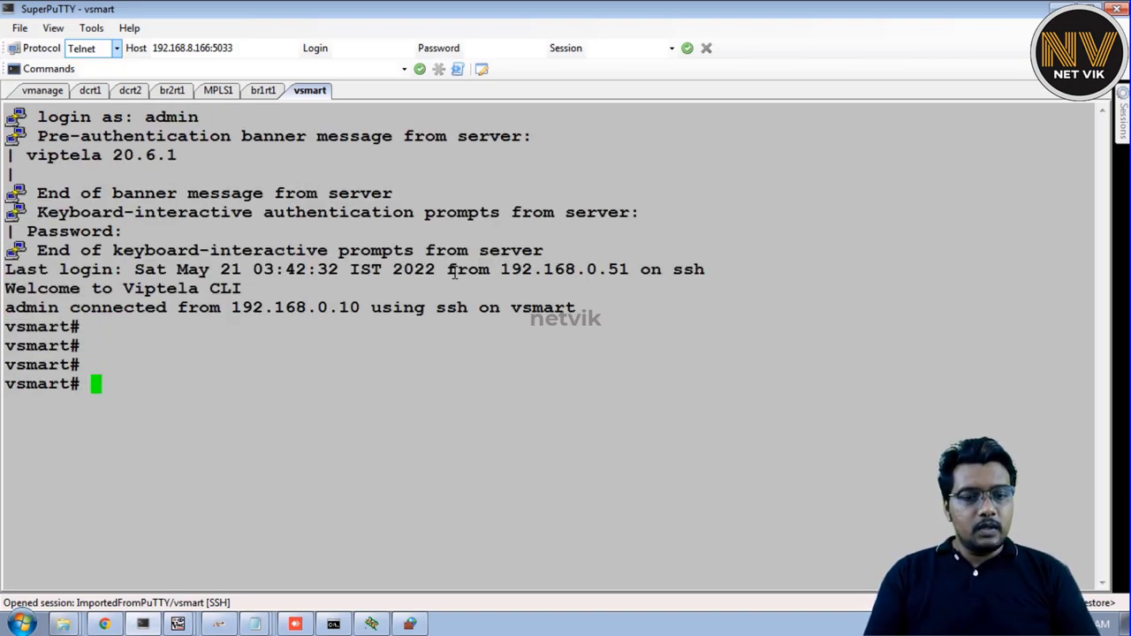
In config mode under omp, set send-path-limit to 16
type("con t")
key("BackSpace")
key("BackSpace")
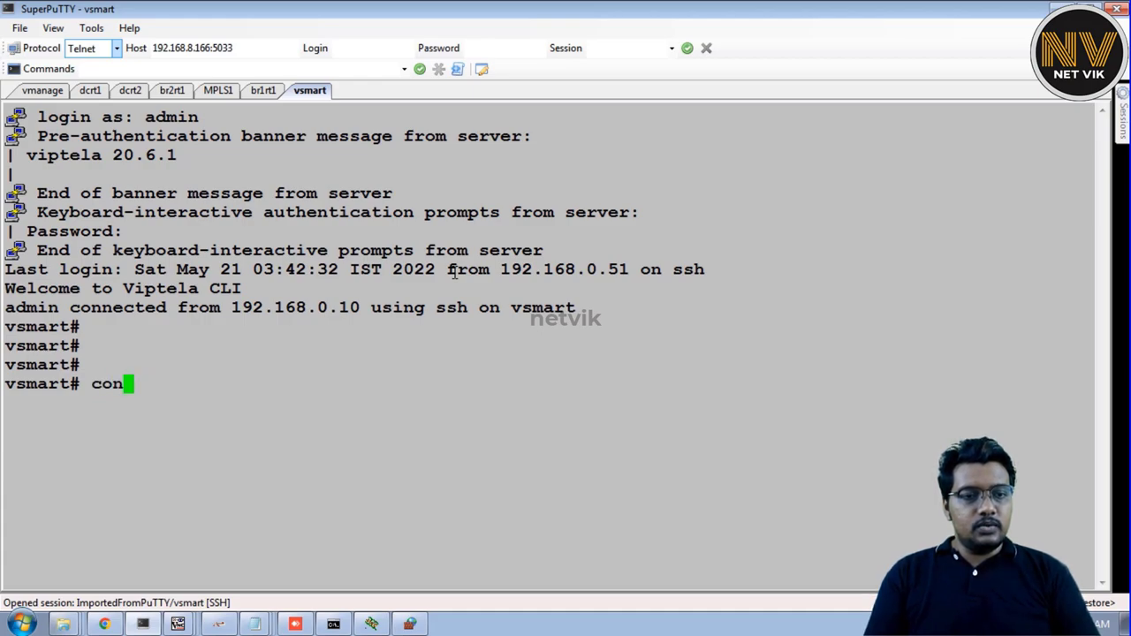
type("f t")
key("Return")
type("omp")
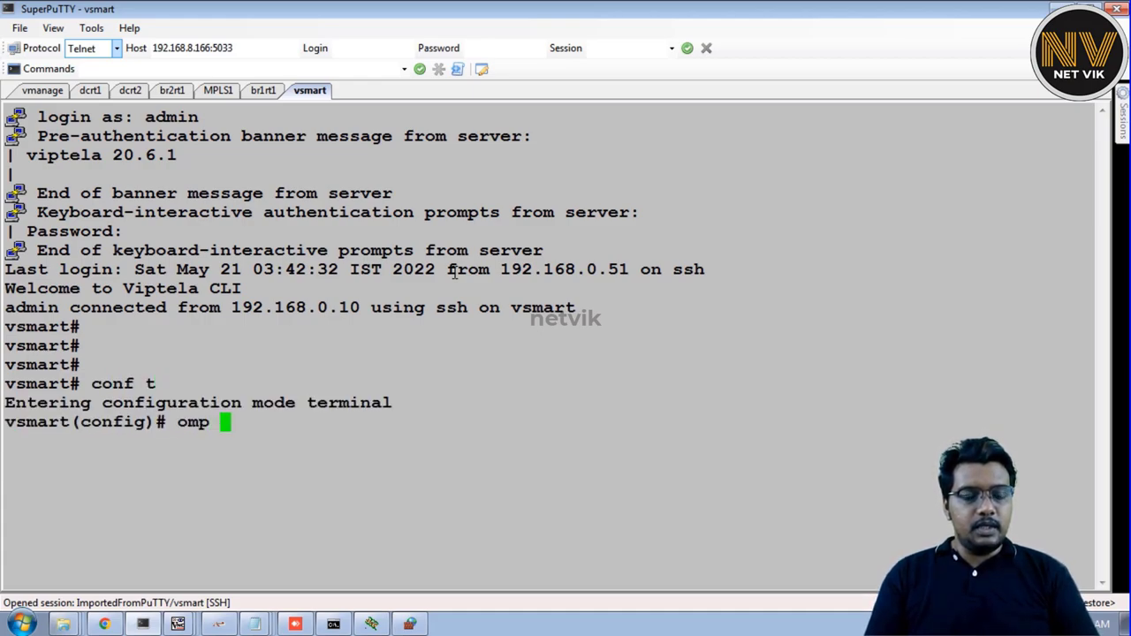
key("Return")
key("question")
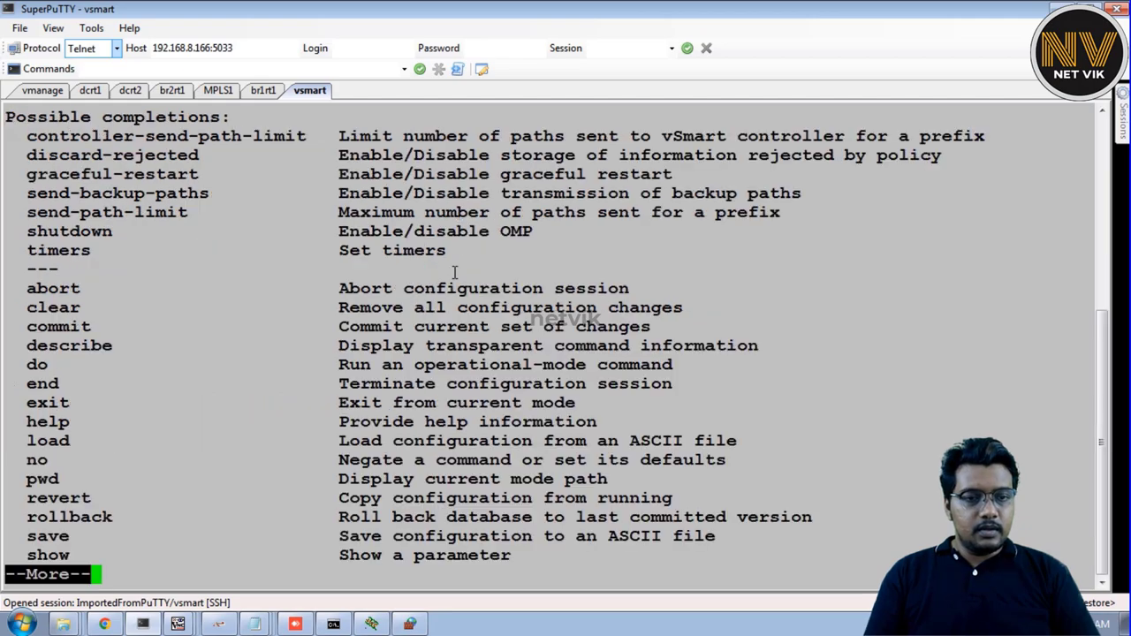
type("q")
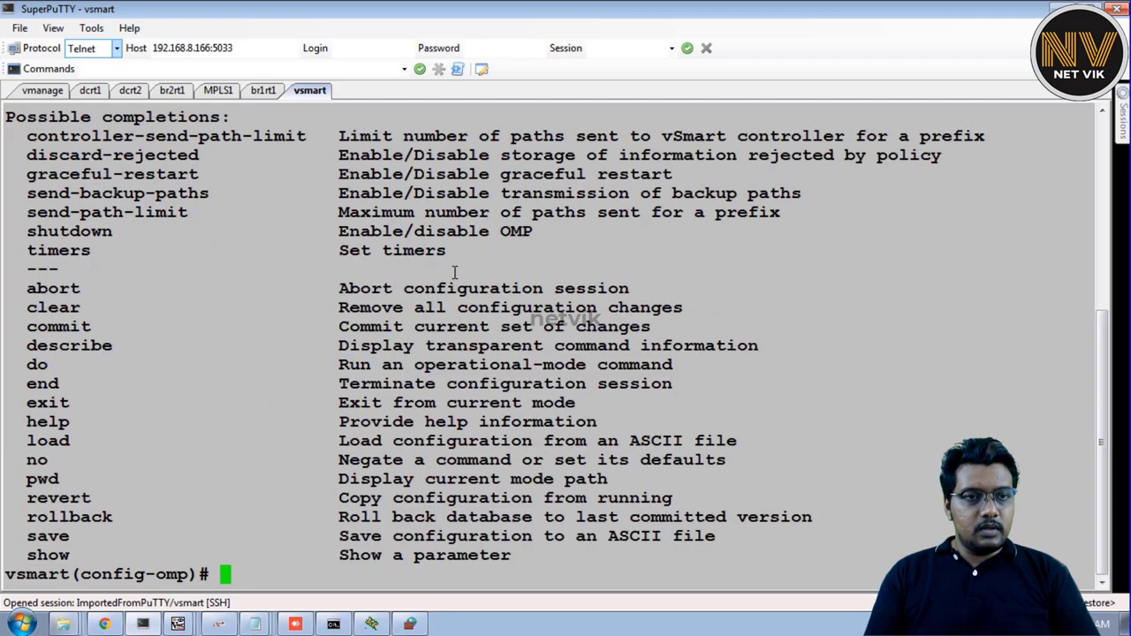
type("send-")
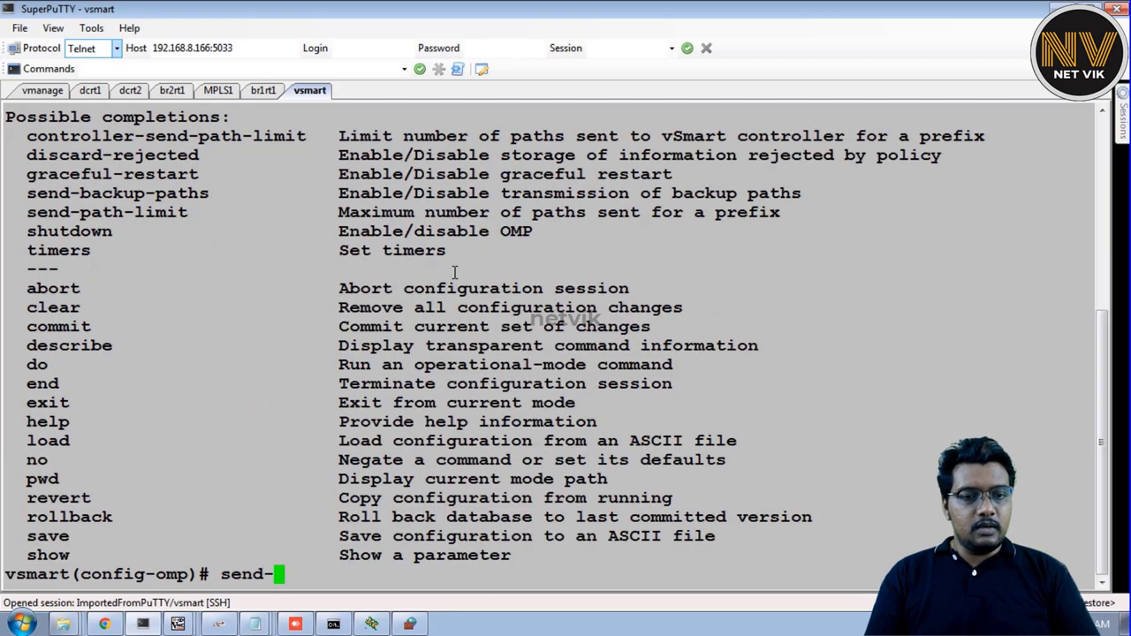
type("p")
key("Tab")
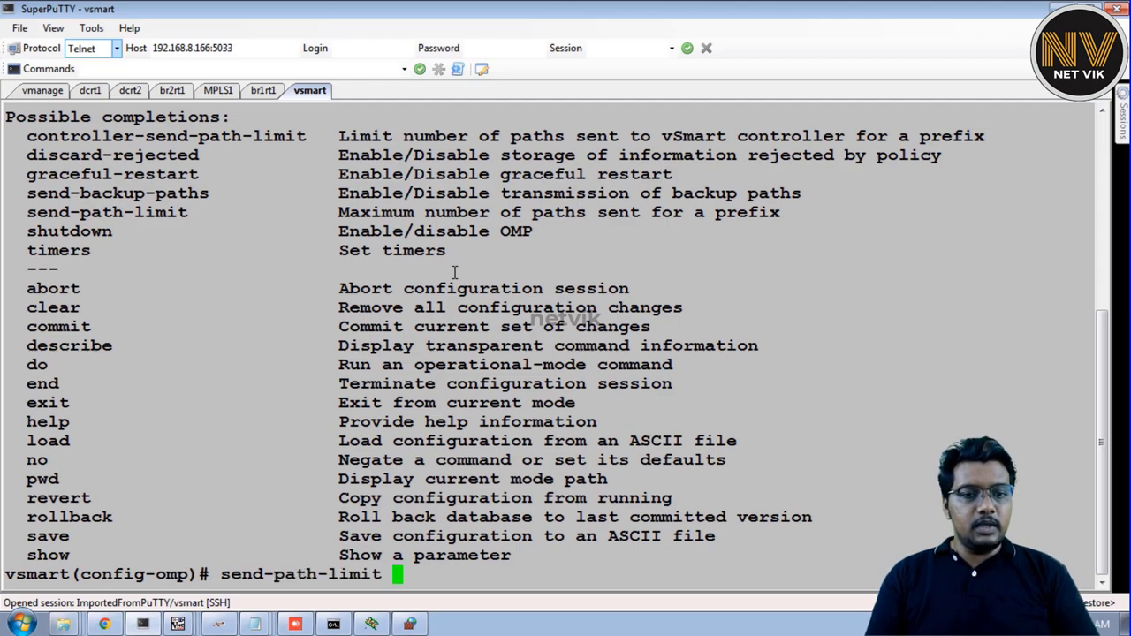
type("?")
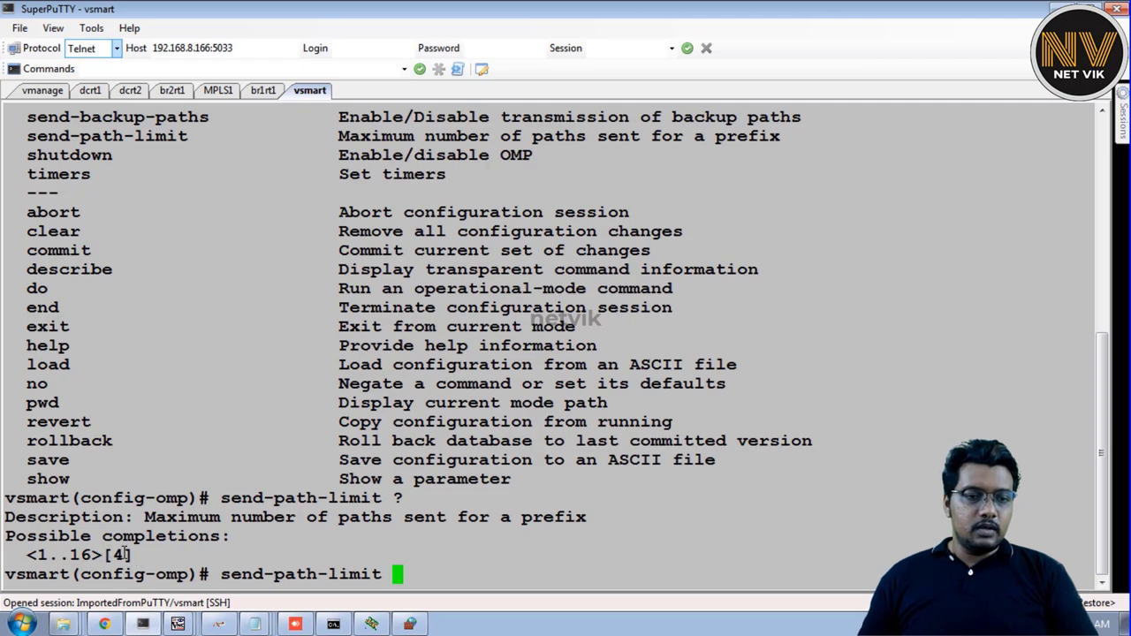
left_click_drag(129, 555, 27, 555)
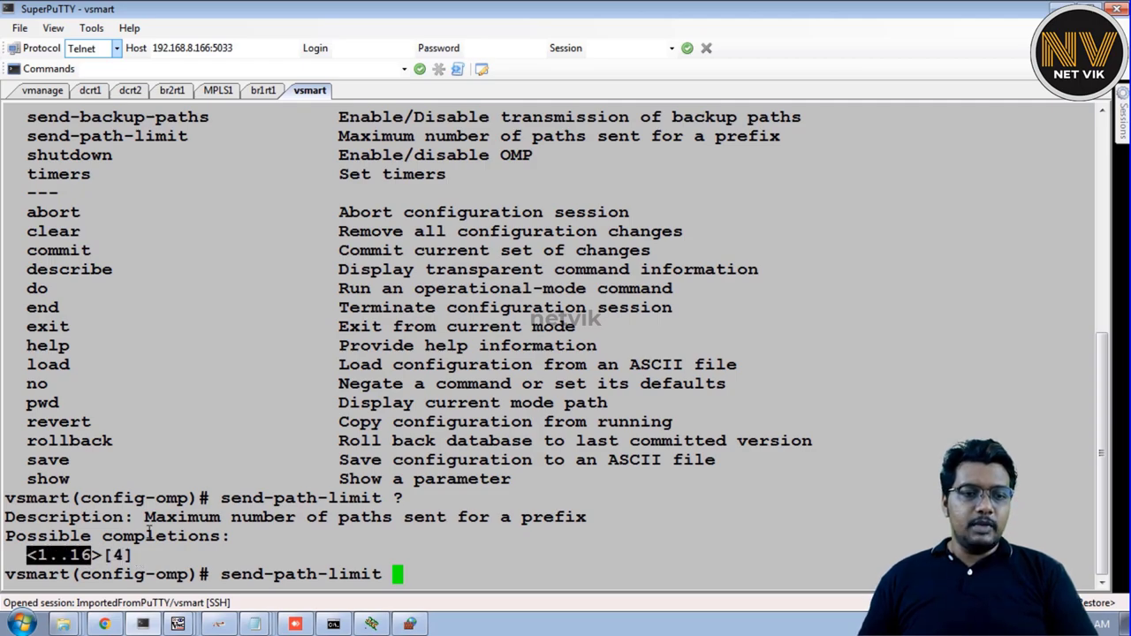
left_click(515, 432)
type("16")
key("Return")
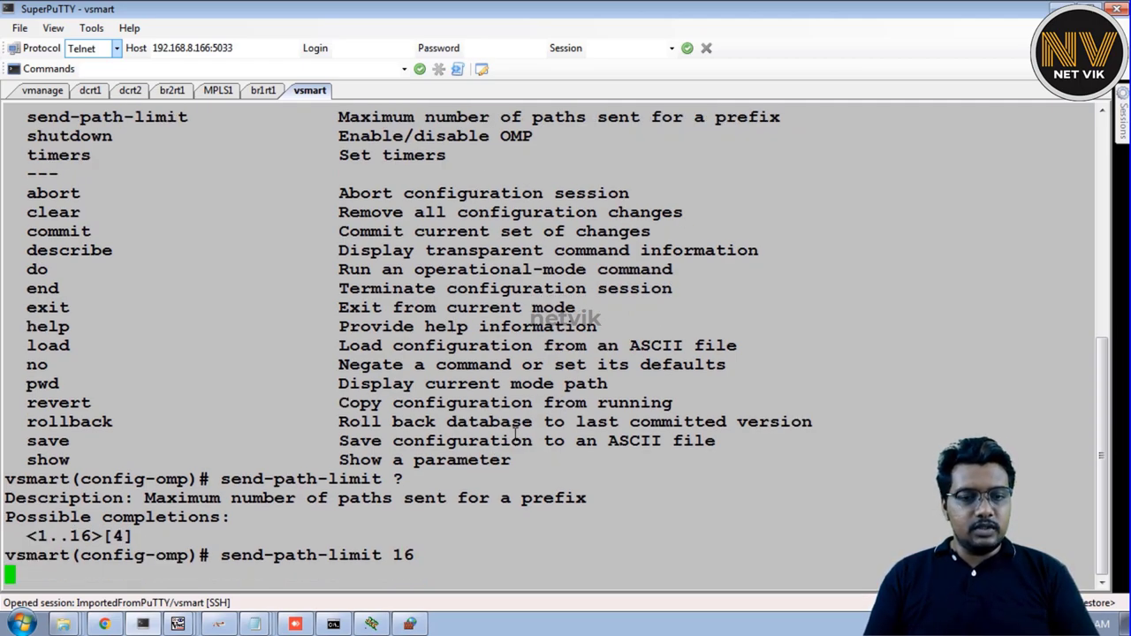
Enable send-backup-paths and apply the changes with commit and-quit
type("send")
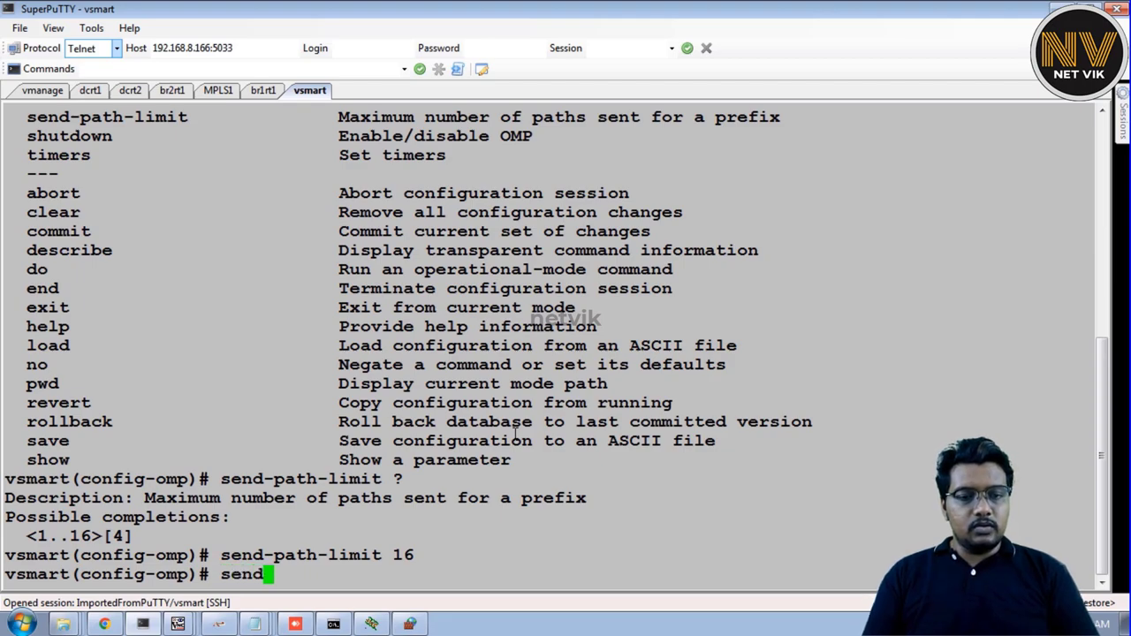
type("-ba")
key("Tab")
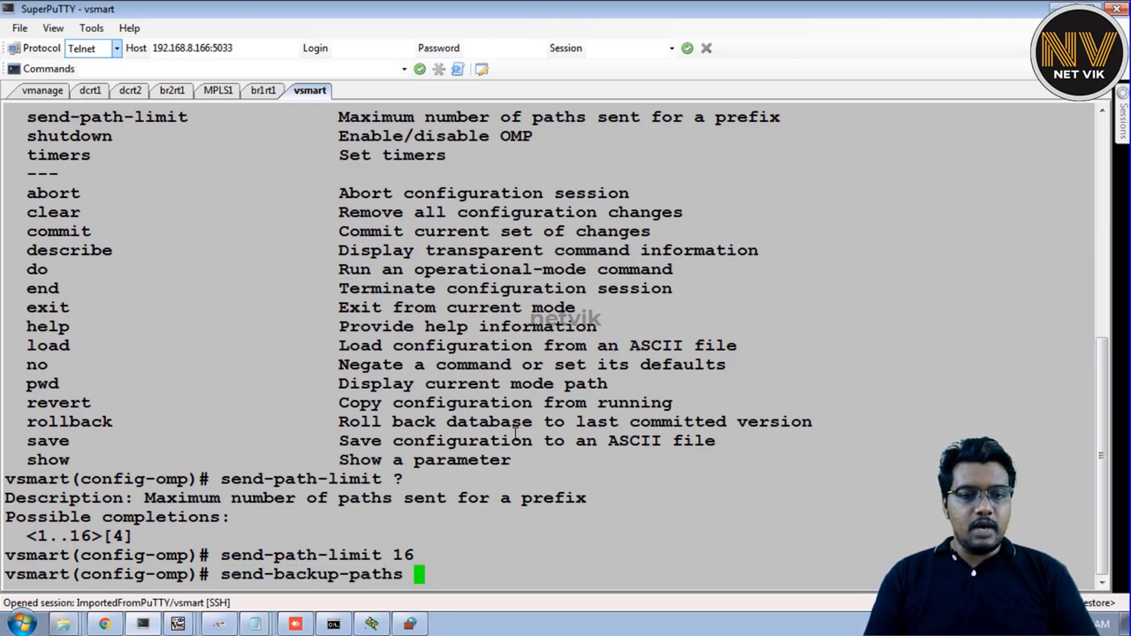
key("Return")
type("commit an")
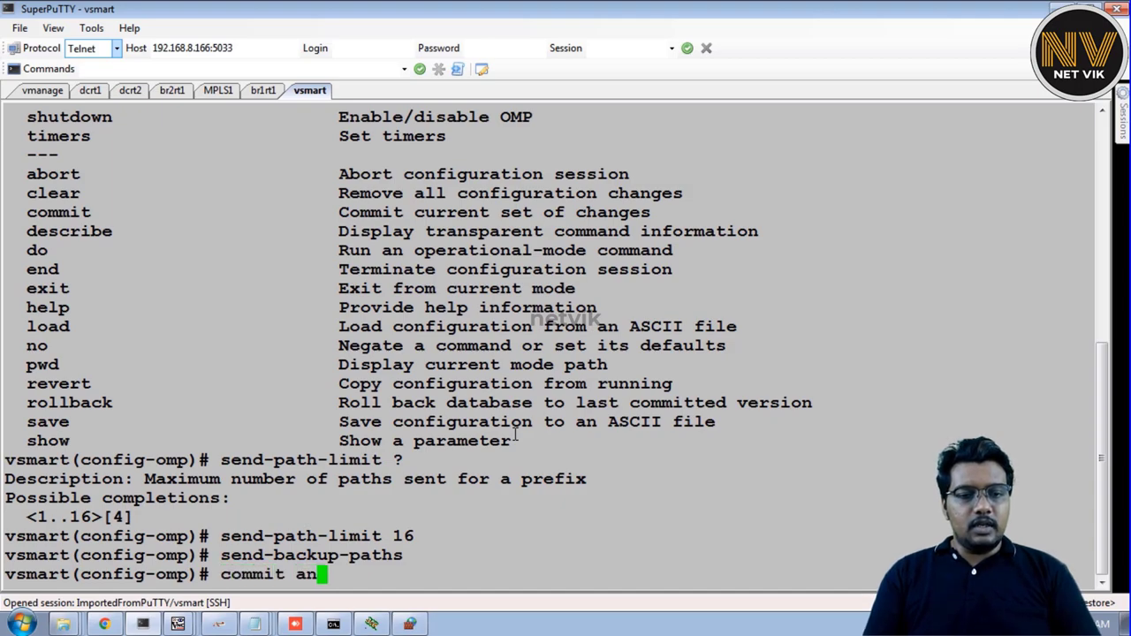
key("Tab")
key("Return")
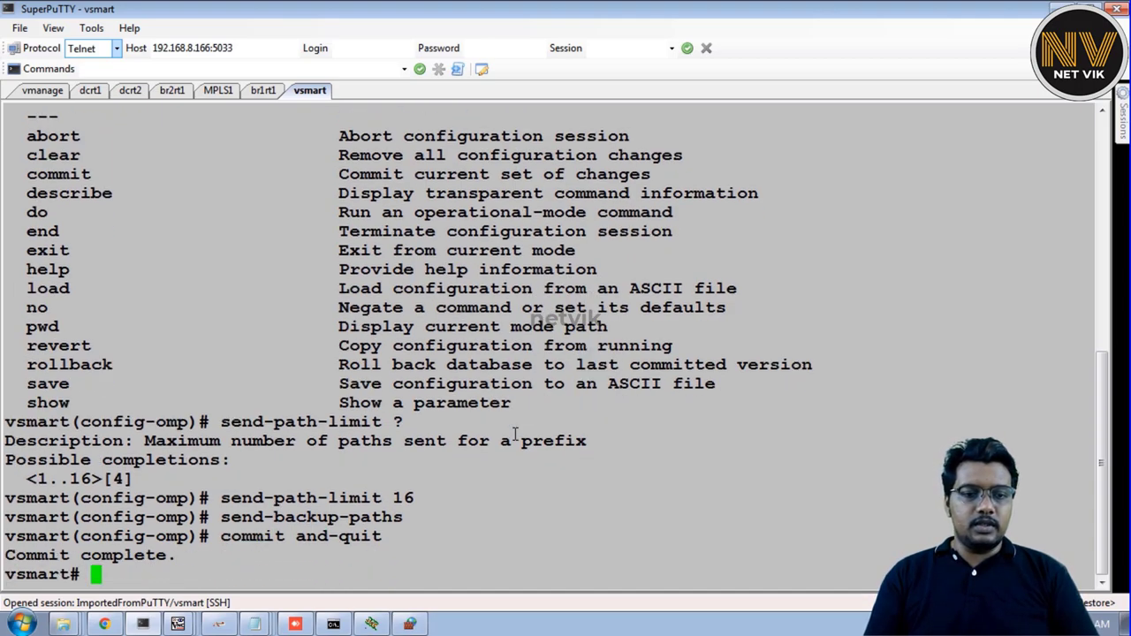
key("Return")
key("Return")
key("Return")
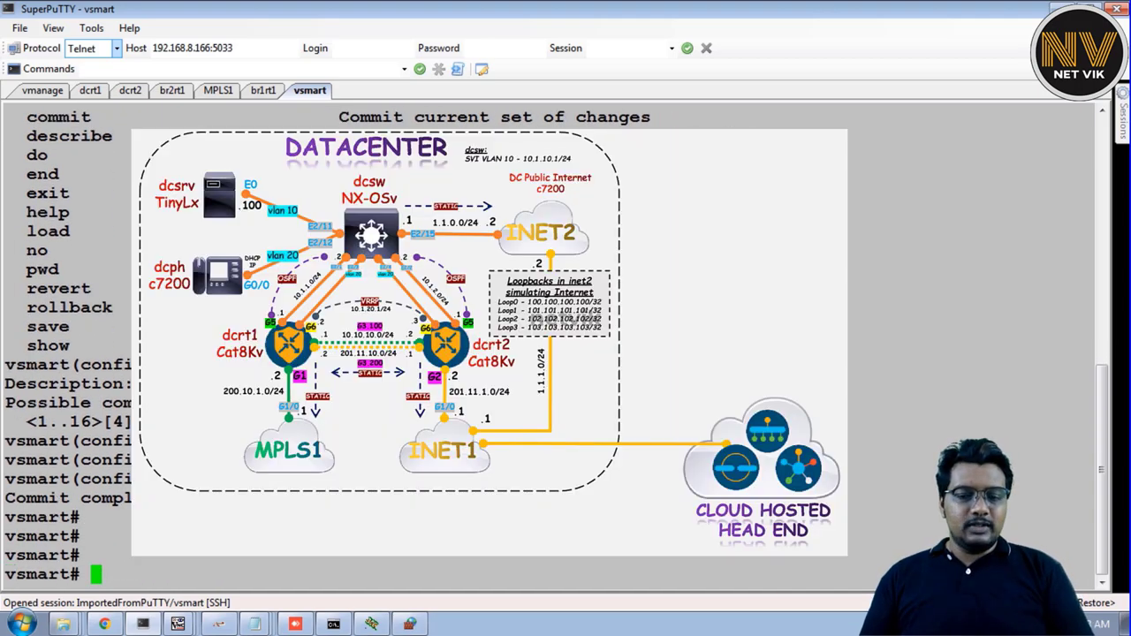
Add a few more blank lines at the vsmart# prompt
key("Return")
key("Return")
key("Return")
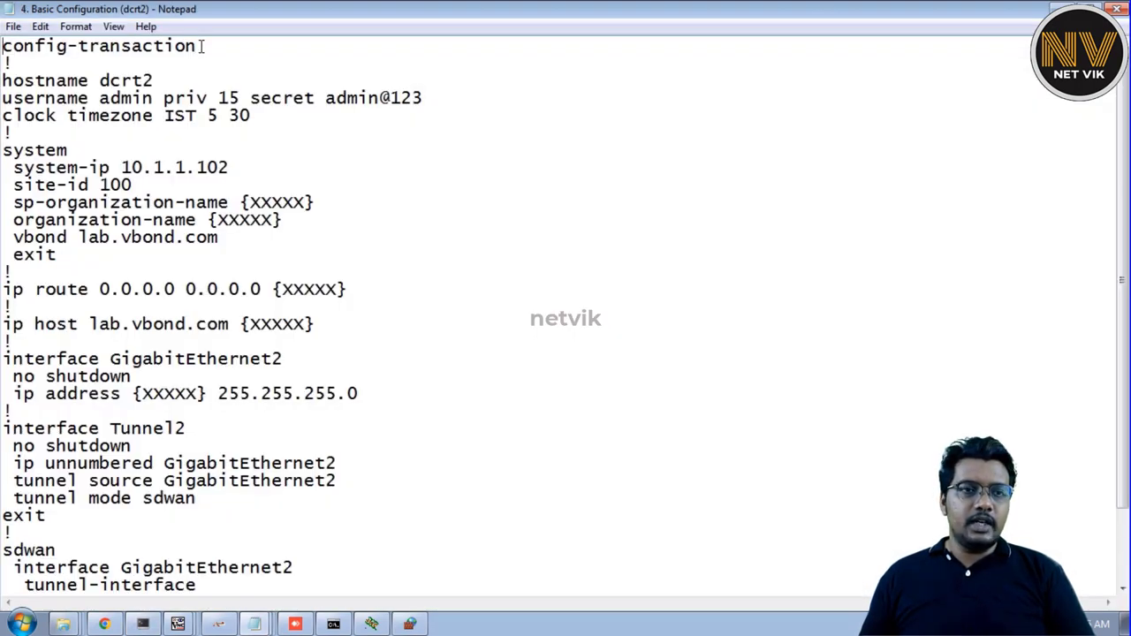
Review the config-transaction line, system-ip 10.1.1.102 and site-id 100 in the dcrt2 template
left_click_drag(196, 46, 2, 47)
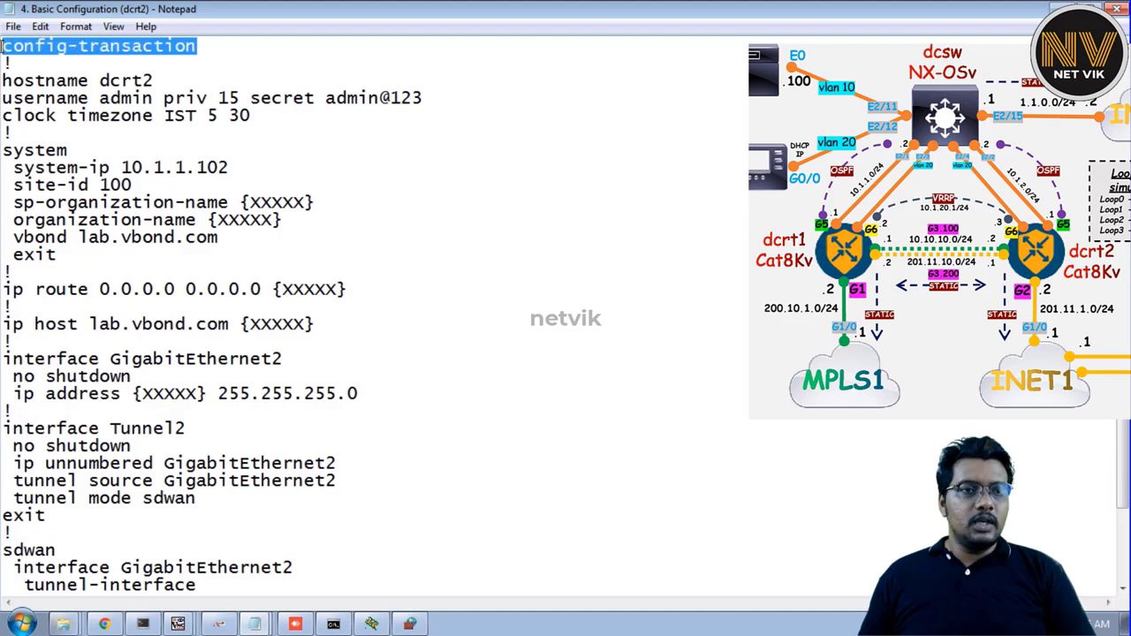
left_click(148, 80)
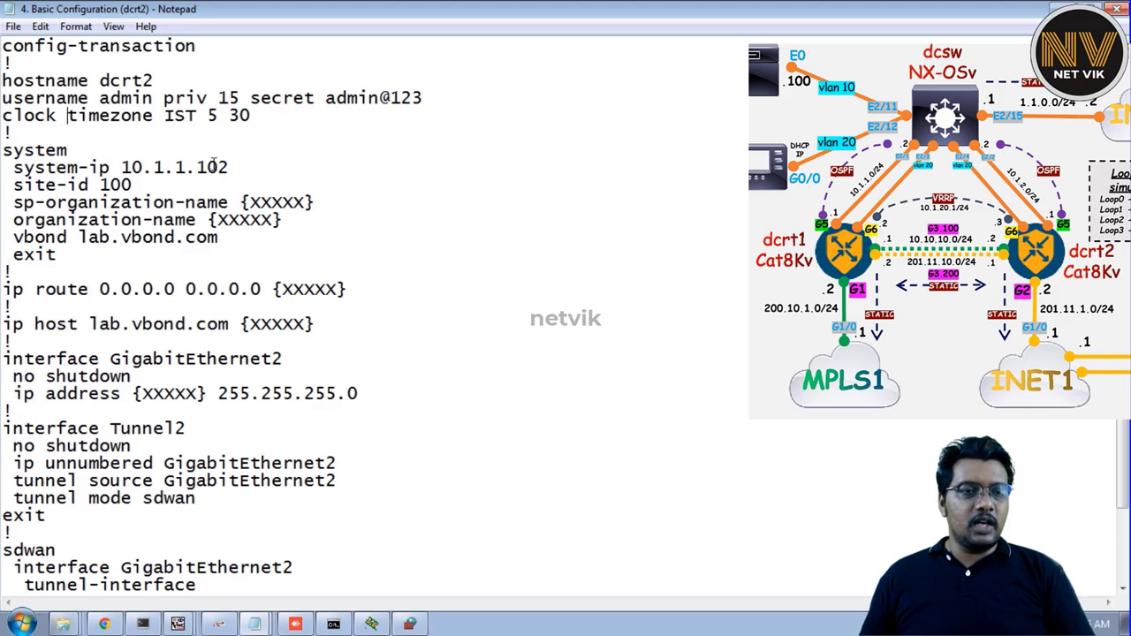
left_click_drag(121, 167, 312, 167)
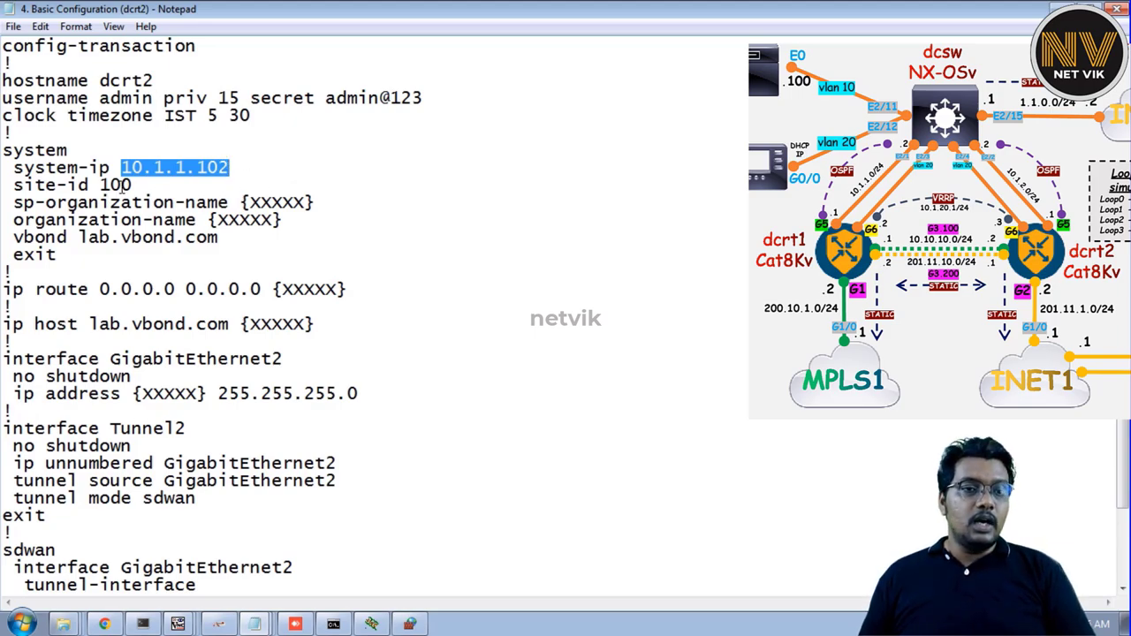
double_click(118, 186)
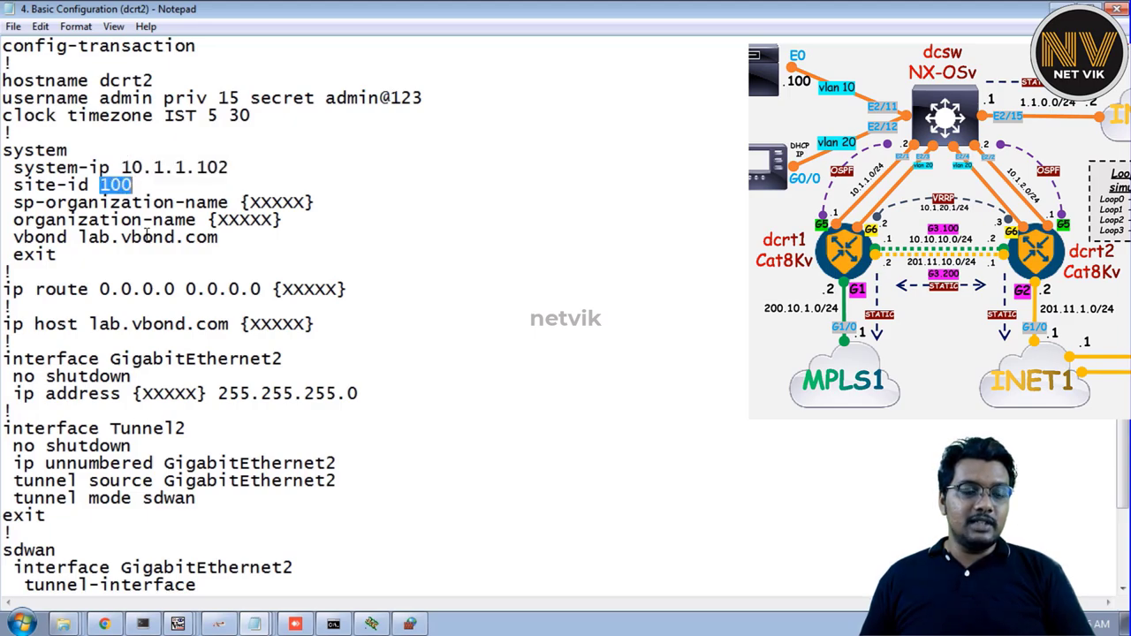
Set both sp-organization-name and organization-name to lab20212022
double_click(402, 203)
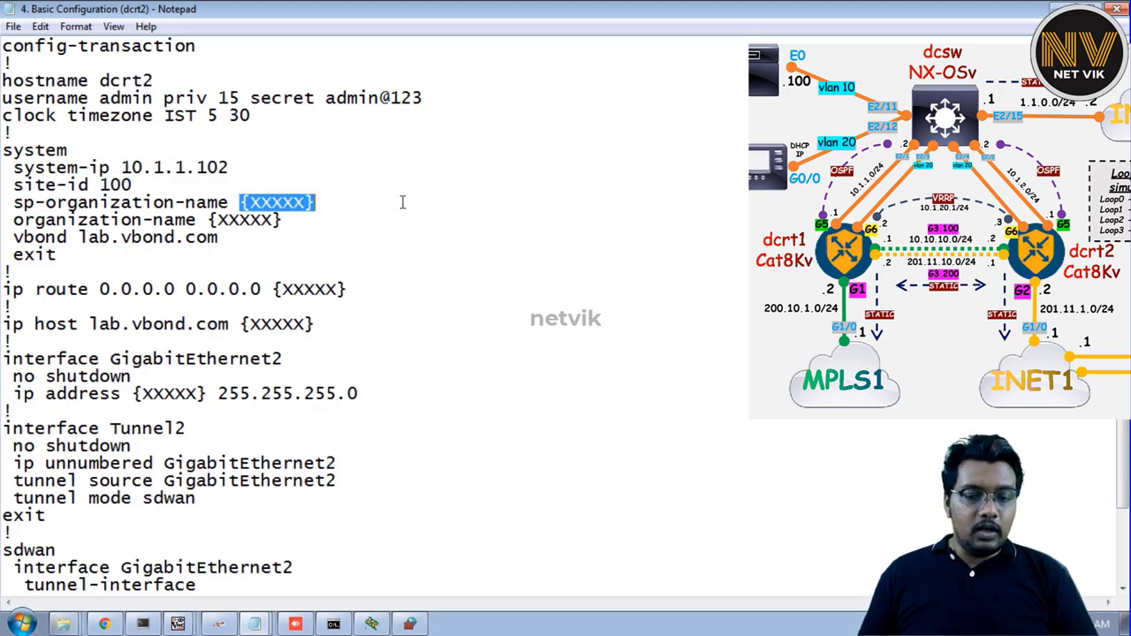
type("lab20221")
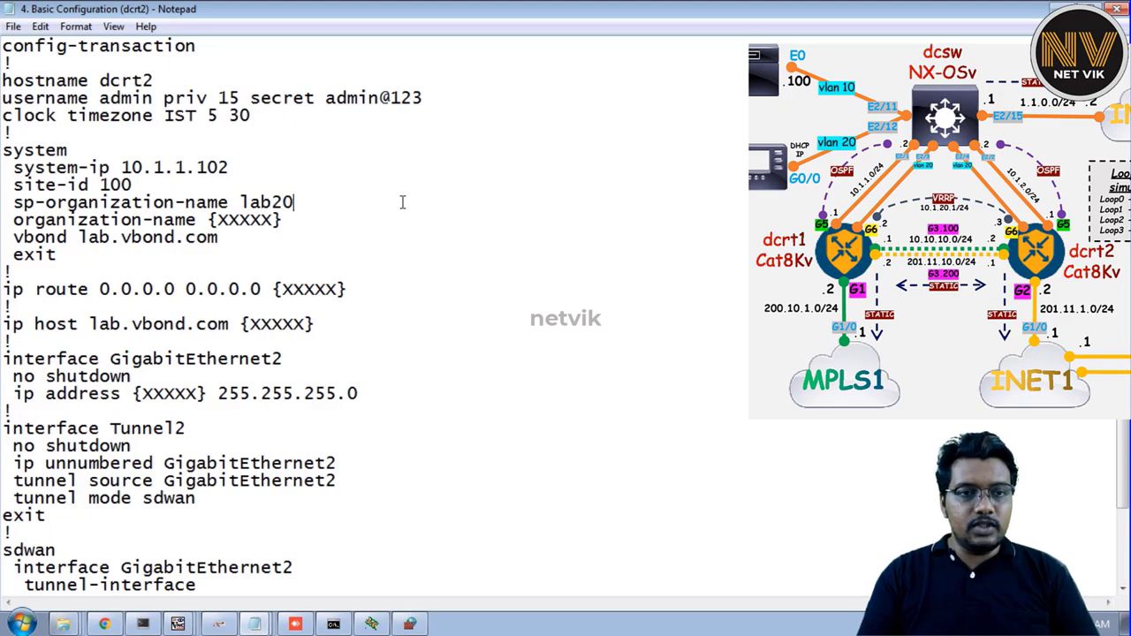
key("BackSpace")
key("BackSpace")
type("12022")
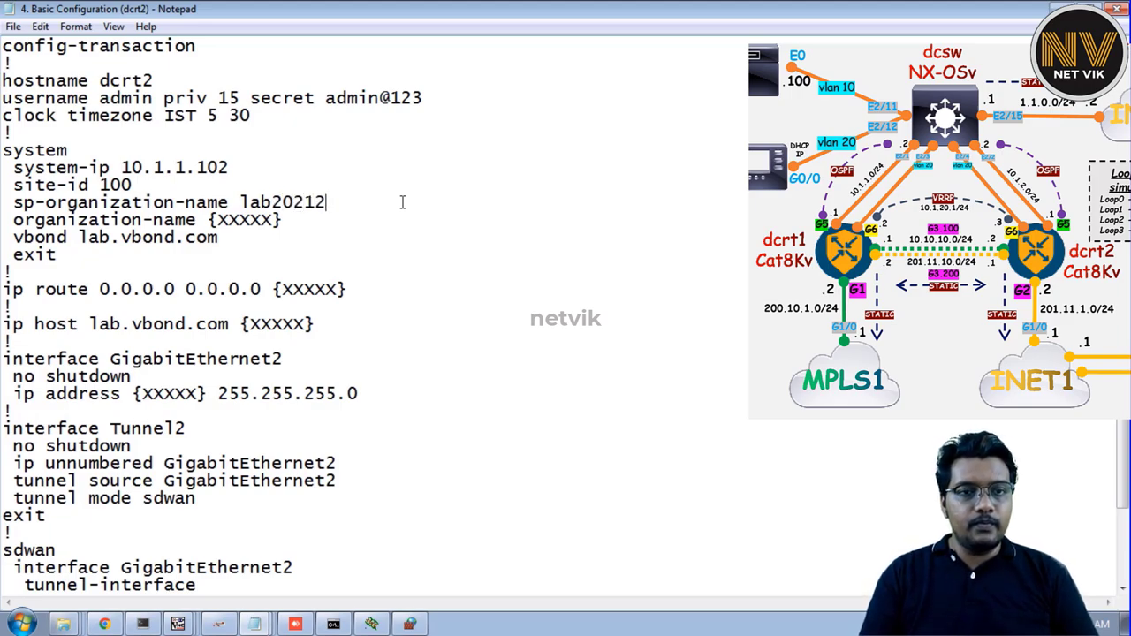
double_click(325, 203)
key("ctrl+c")
left_click_drag(281, 219, 208, 220)
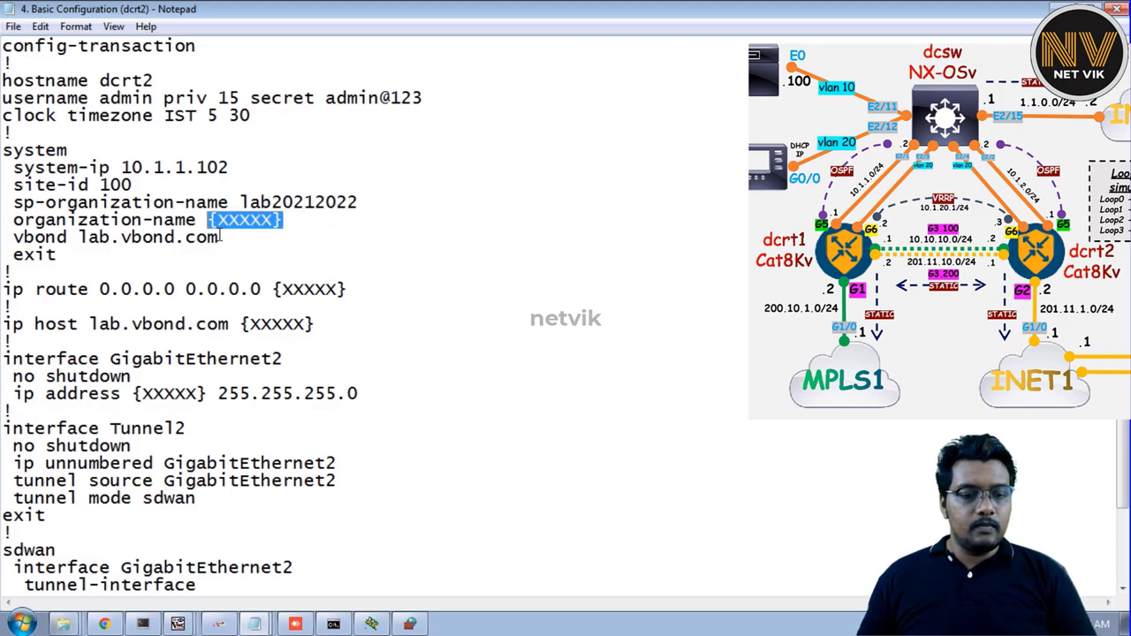
key("ctrl+v")
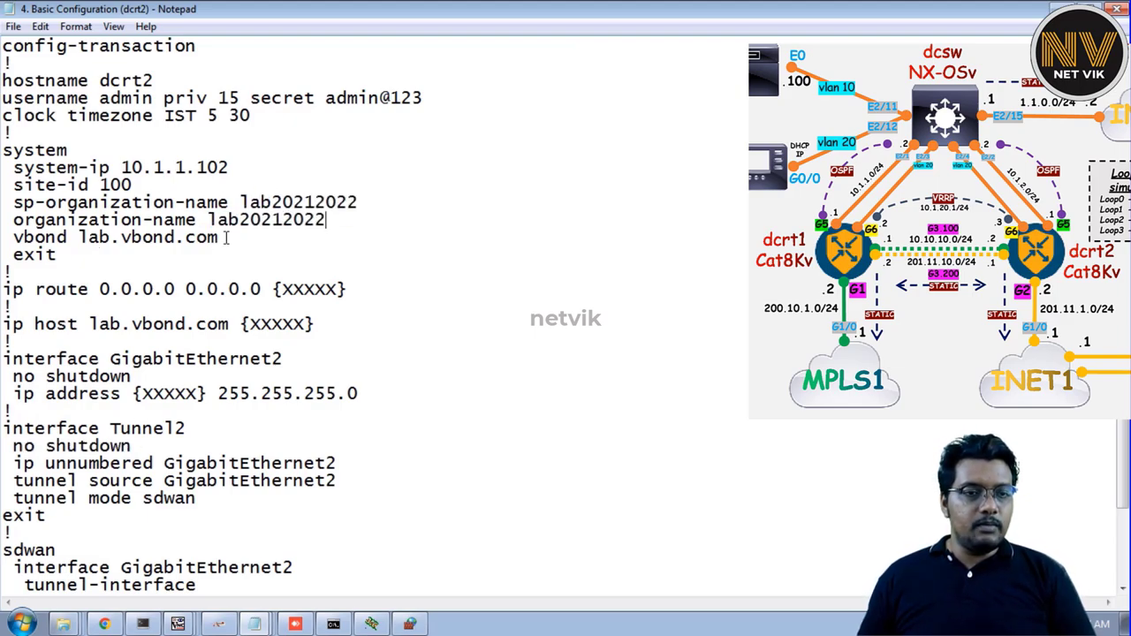
Set the default ip route next hop to 201.11.1.1
left_click(271, 288)
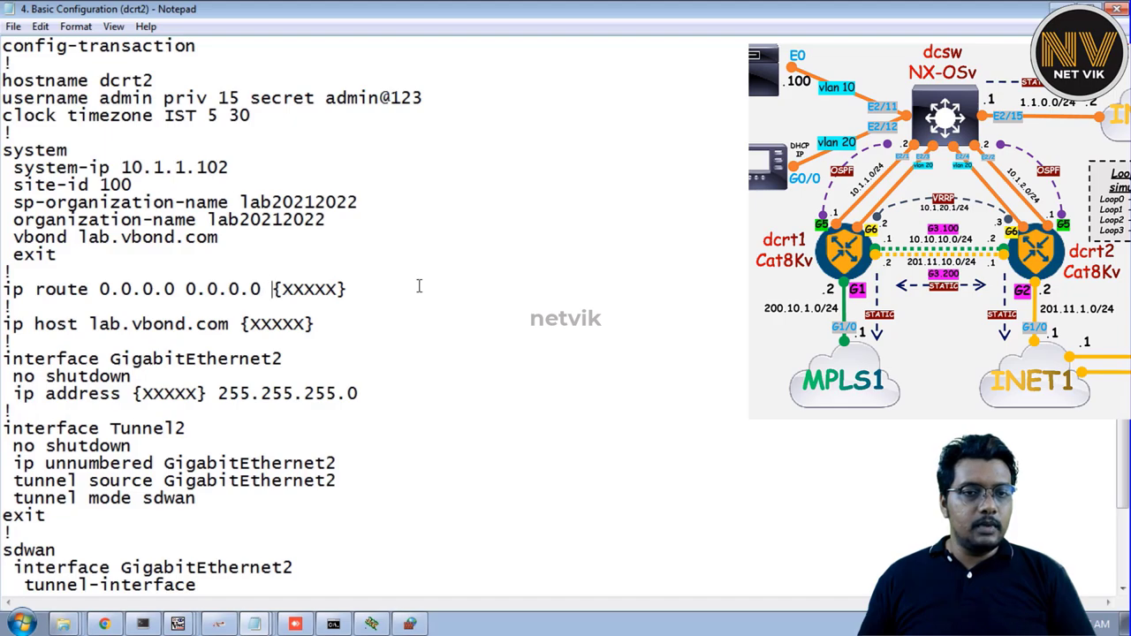
left_click(419, 284, "shift")
type("202")
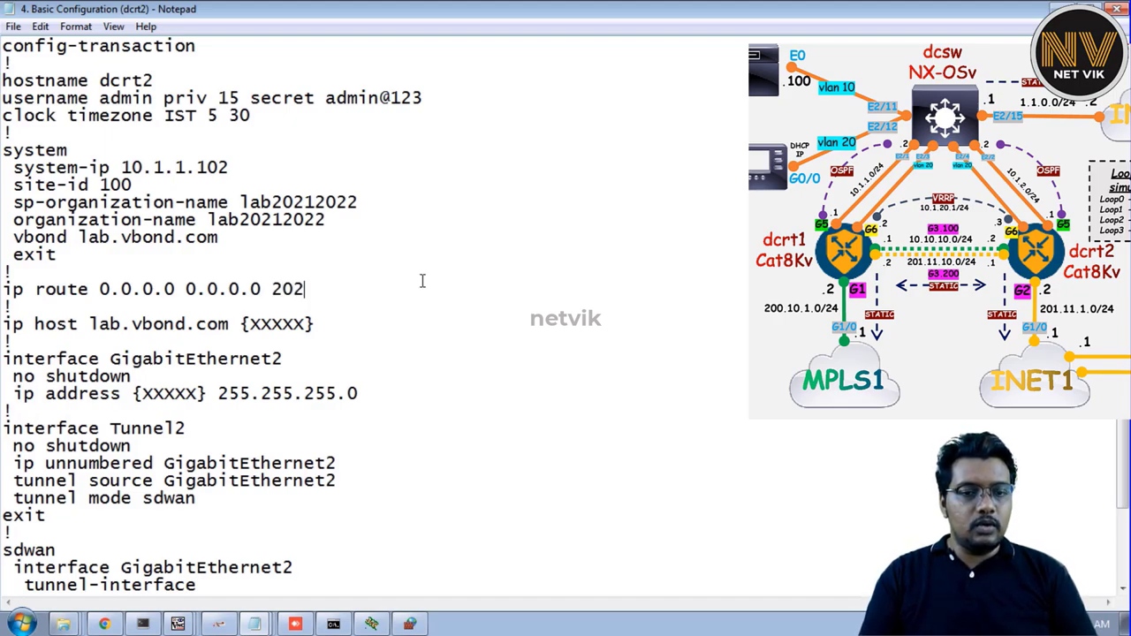
key("BackSpace")
type("1.11")
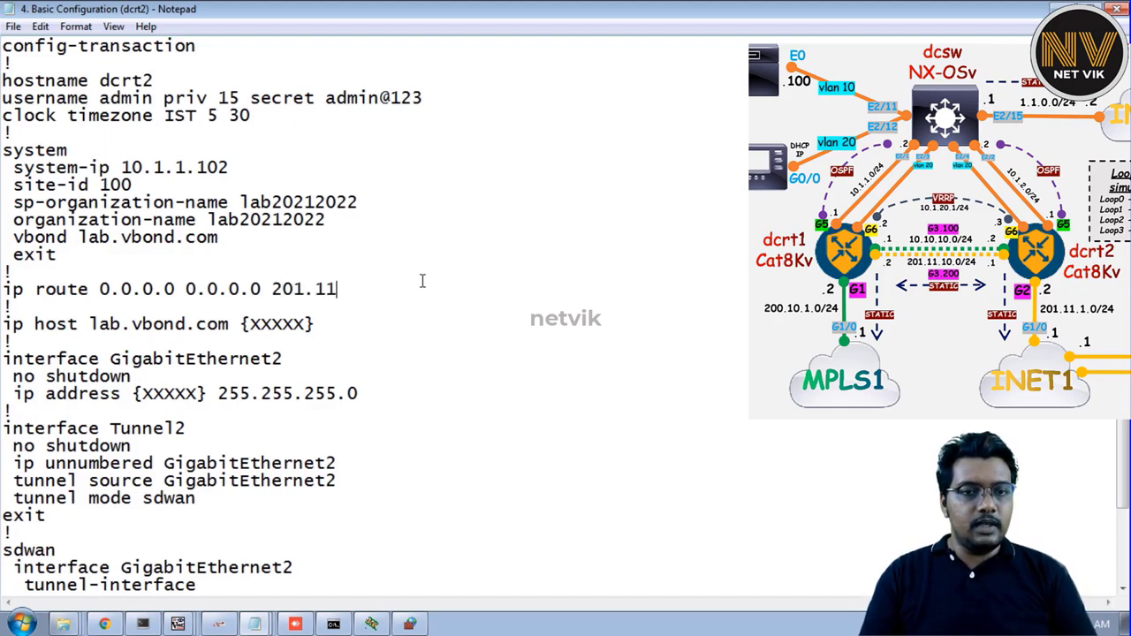
type(".1.1")
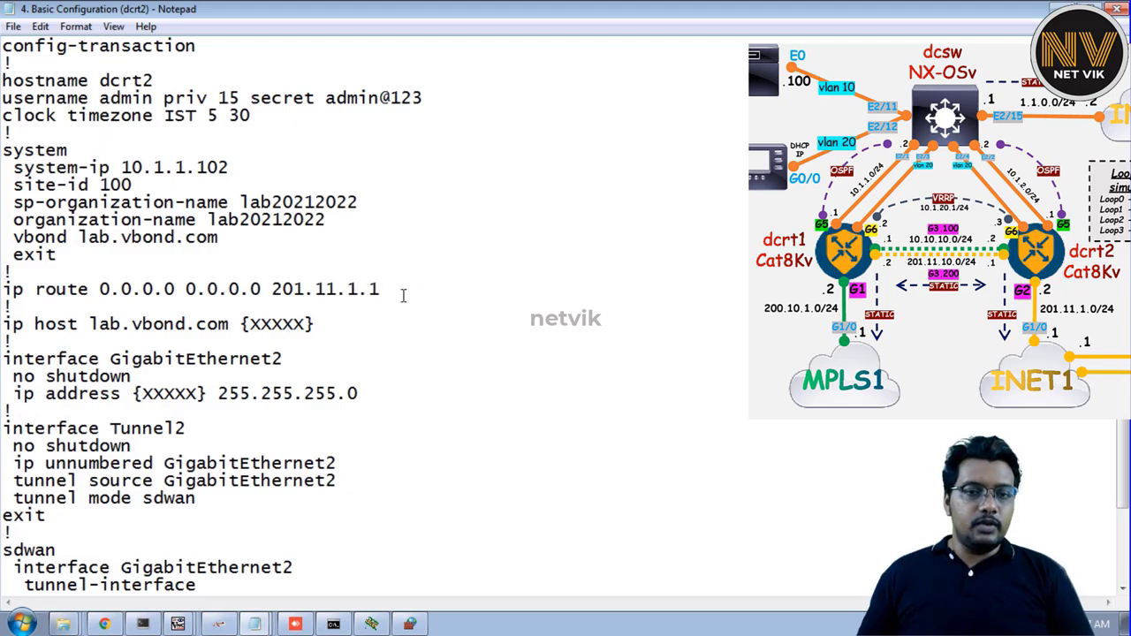
left_click(272, 289, "shift")
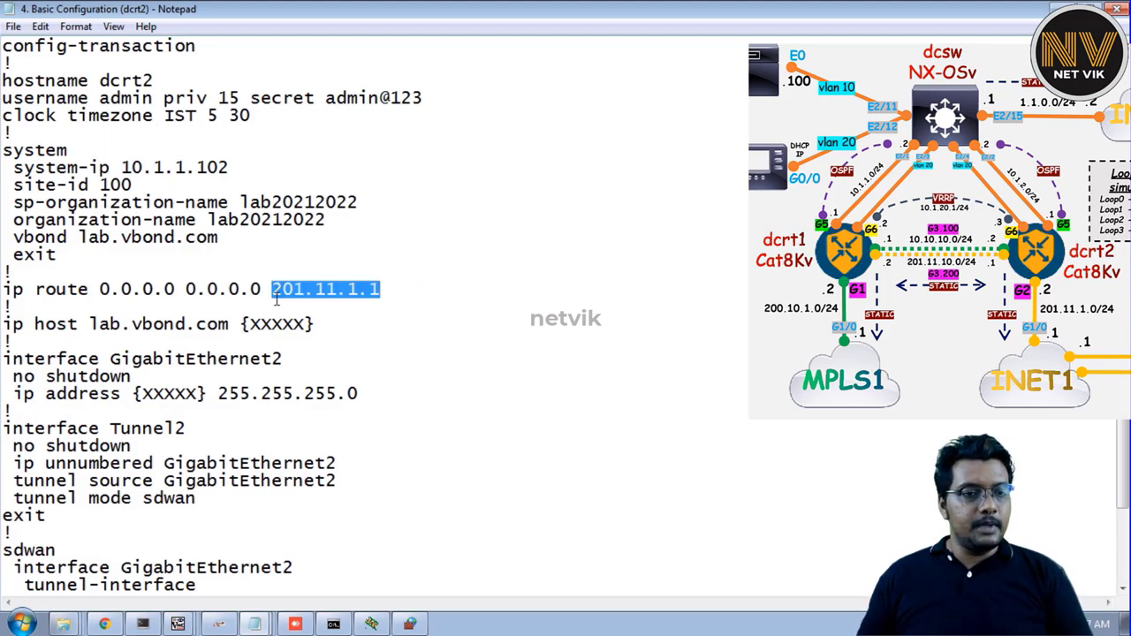
Map lab.vbond.com to 192.168.0.52 on the ip host line
left_click_drag(240, 325, 348, 325)
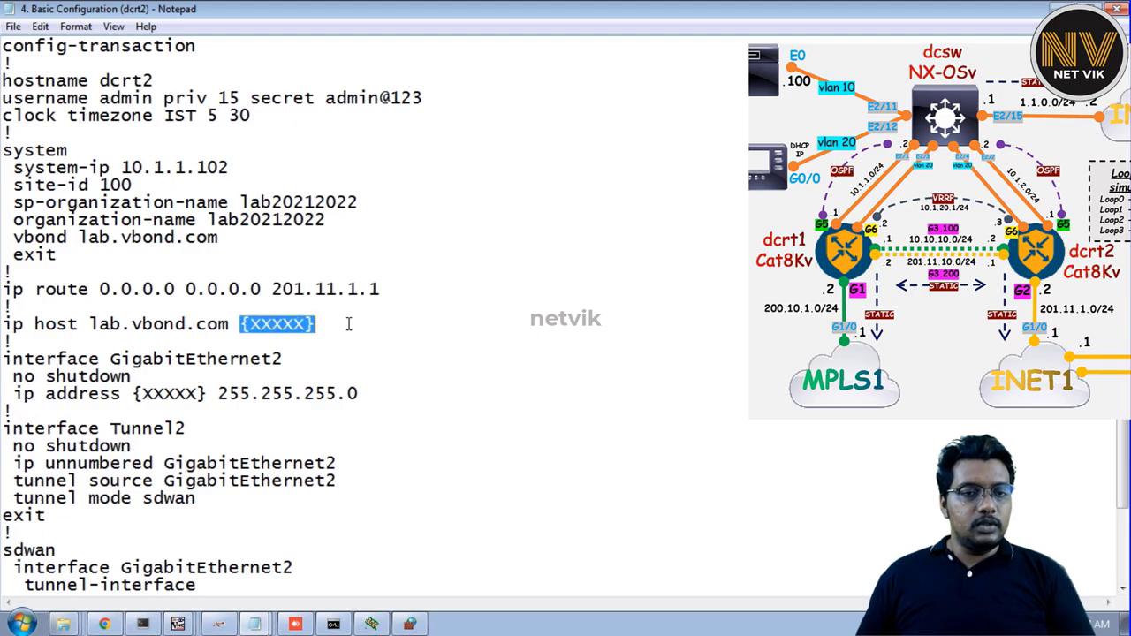
type("192")
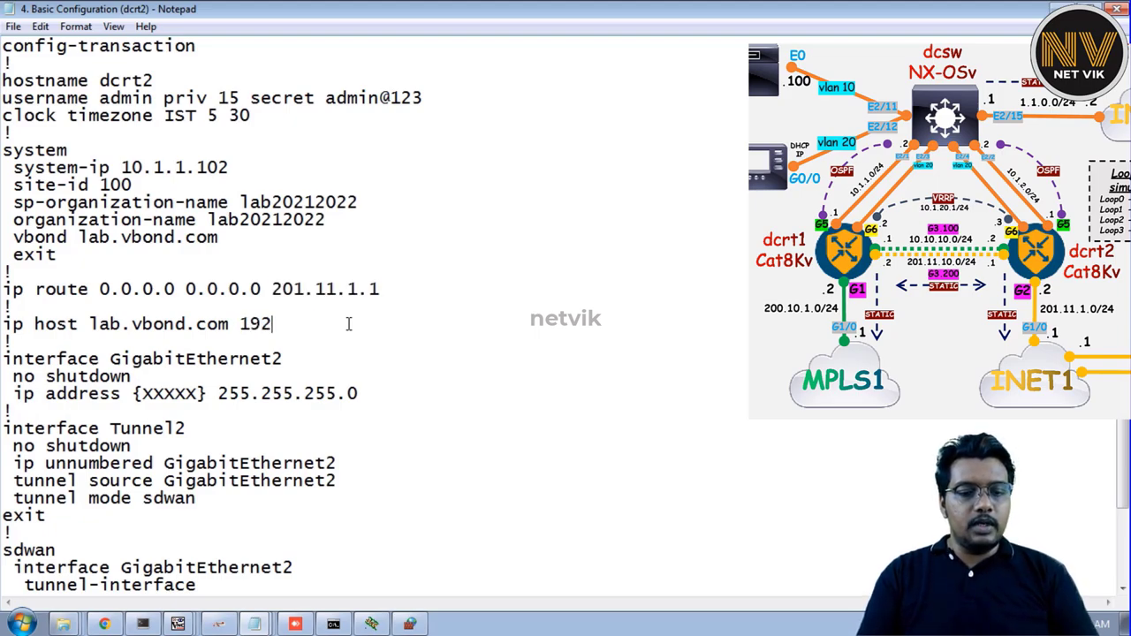
type(".168.0.52")
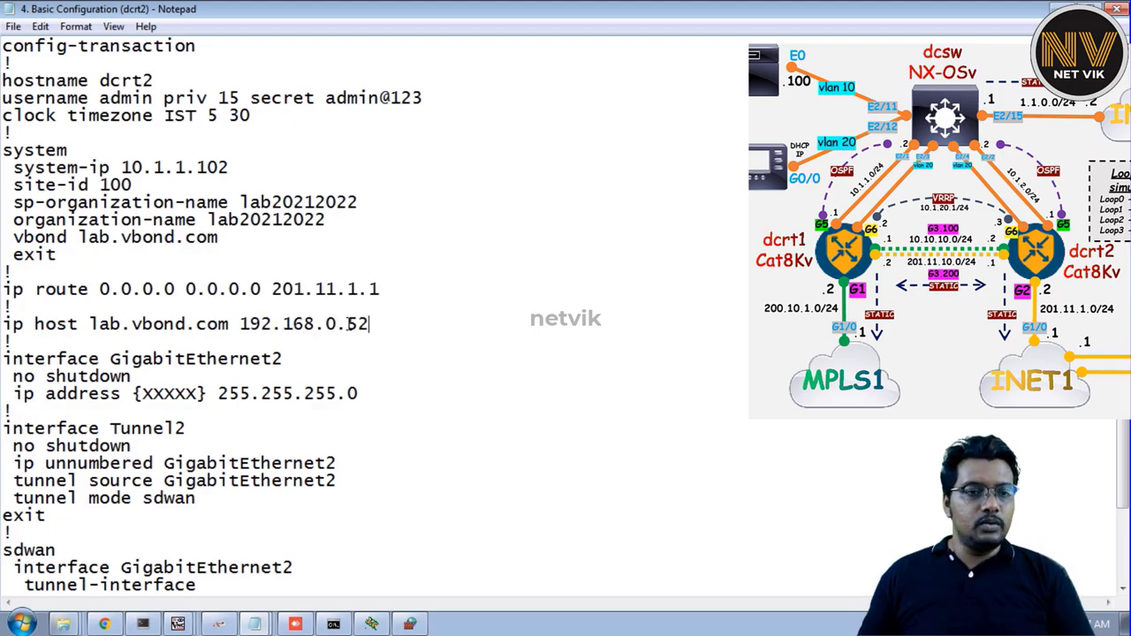
scroll(353, 328, "down", 1)
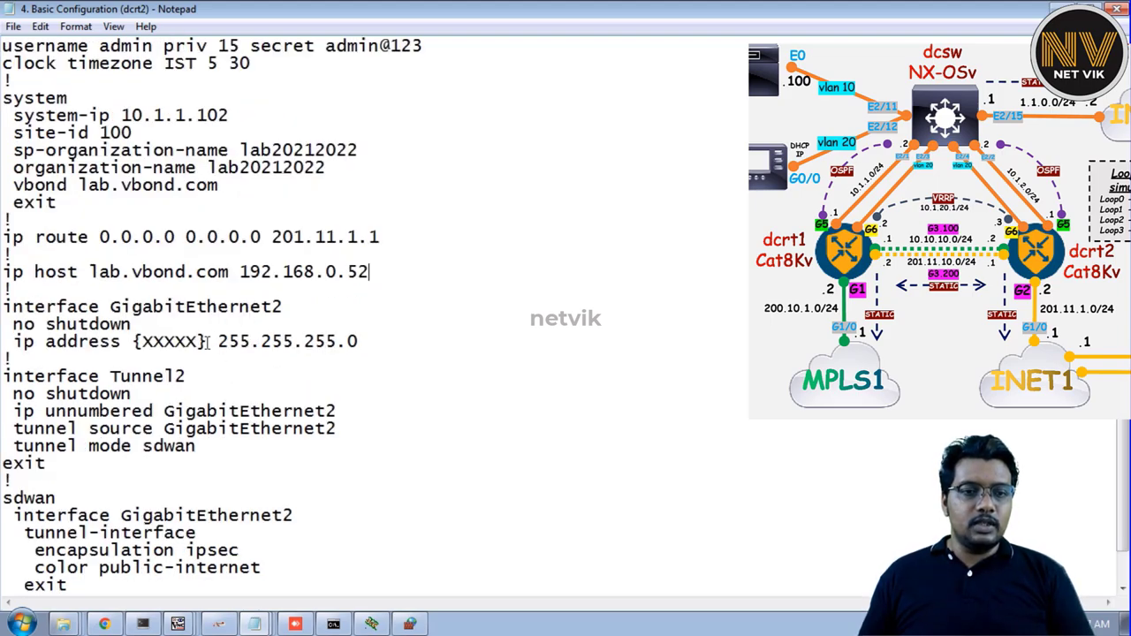
Give GigabitEthernet2 the address 201.11.1.2 255.255.255.0 in the dcrt2 template
left_click_drag(208, 341, 131, 341)
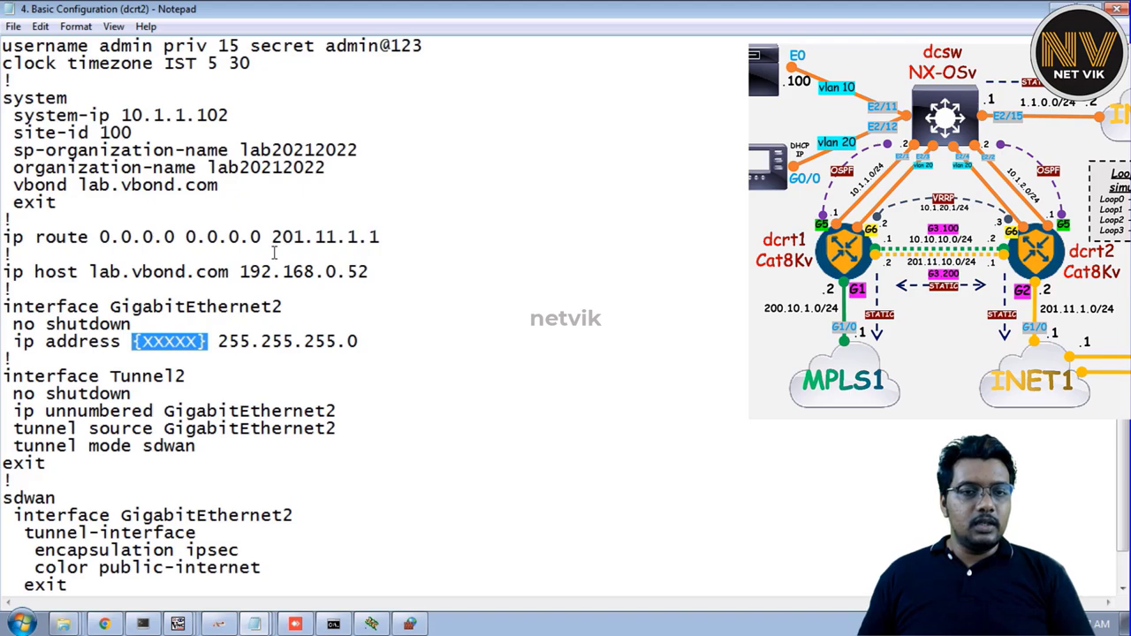
left_click_drag(272, 237, 400, 237)
key("ctrl+c")
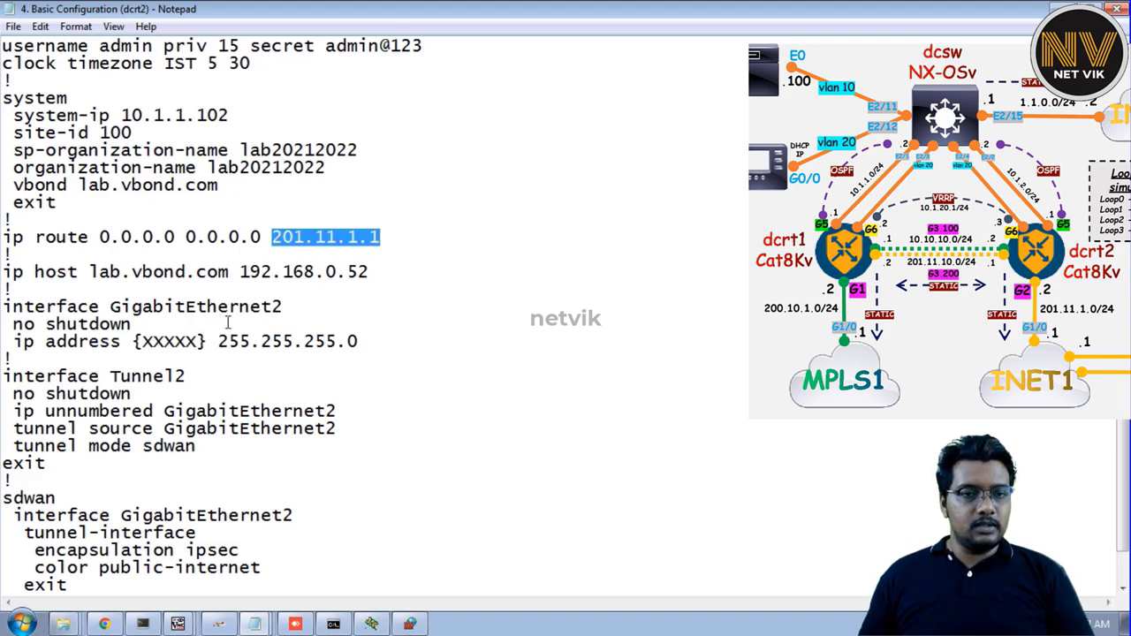
double_click(129, 341)
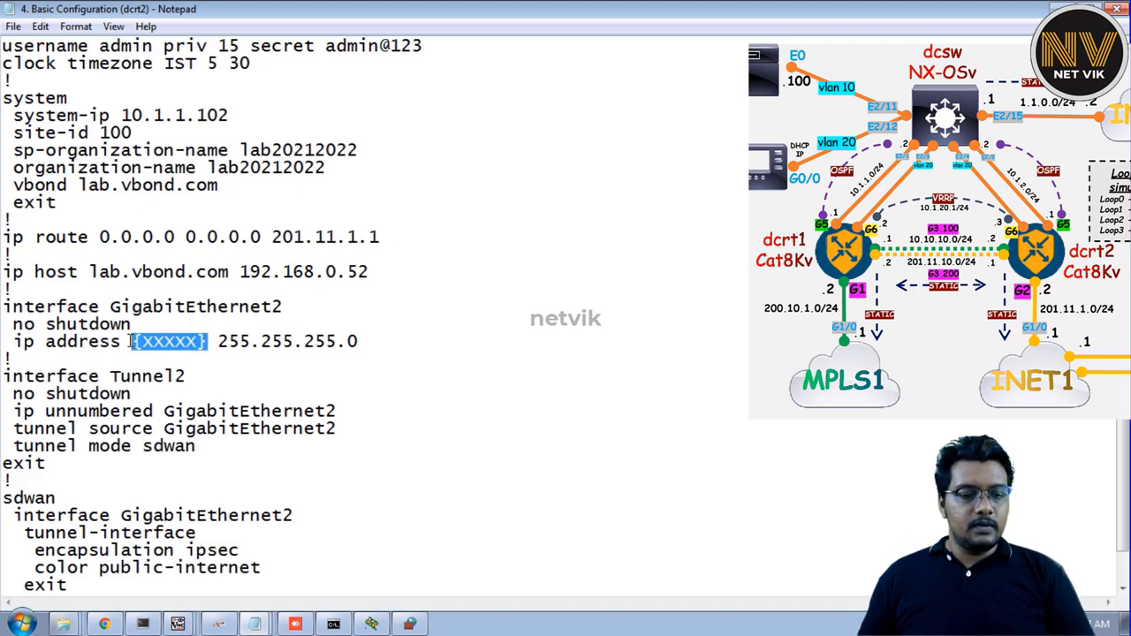
key("ctrl+v")
key("BackSpace")
type("2")
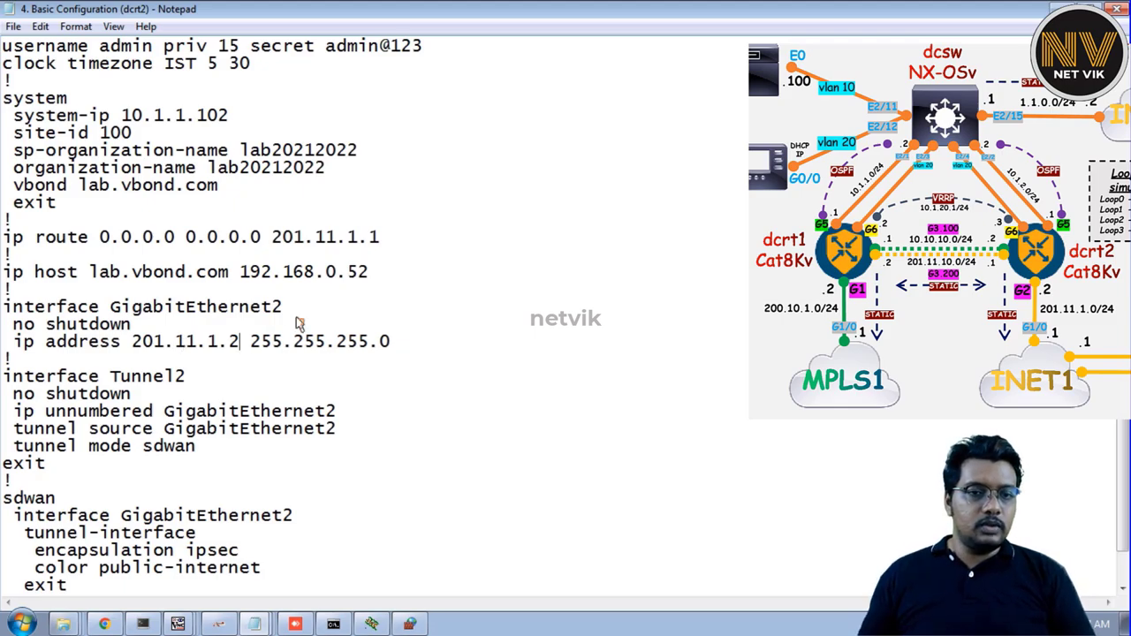
left_click_drag(393, 341, 347, 341)
key("shift+Left")
key("shift+Left")
key("shift+Left")
key("shift+Left")
key("shift+Left")
Review the Tunnel2 block: mode sdwan, encapsulation ipsec and color public-internet
scroll(348, 374, "down", 1)
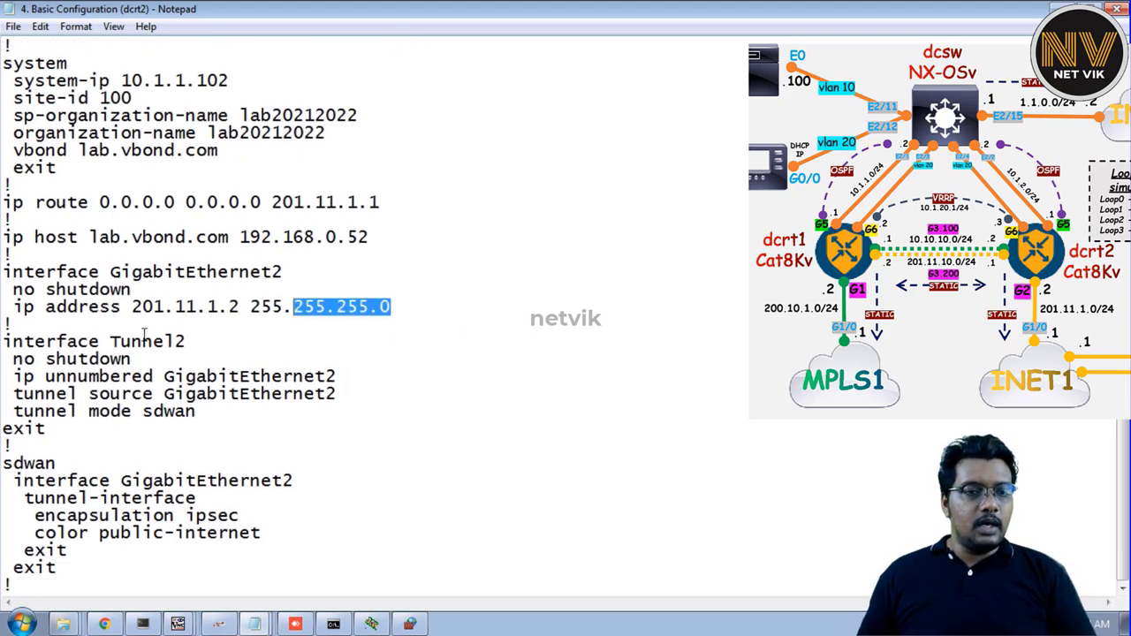
left_click_drag(109, 341, 208, 410)
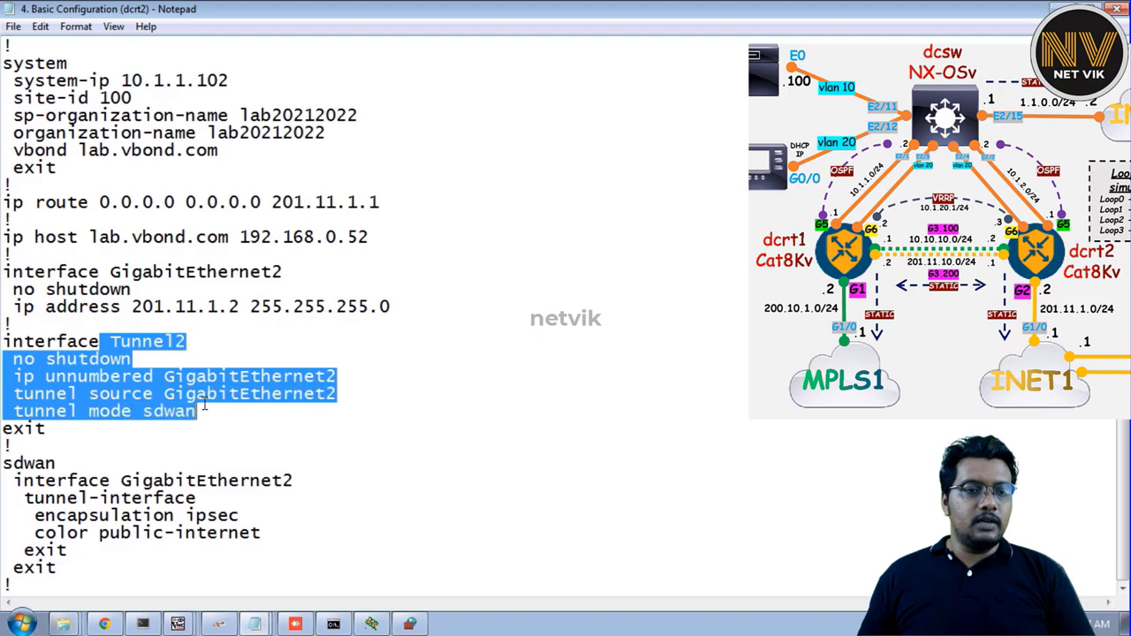
left_click(208, 411)
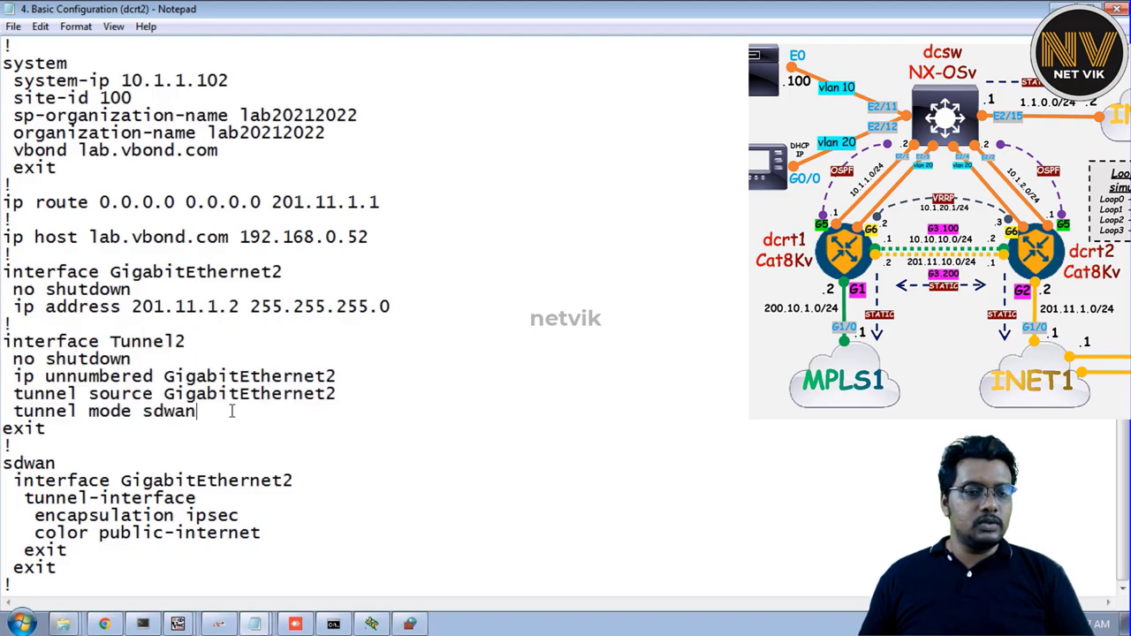
left_click(89, 411, "shift")
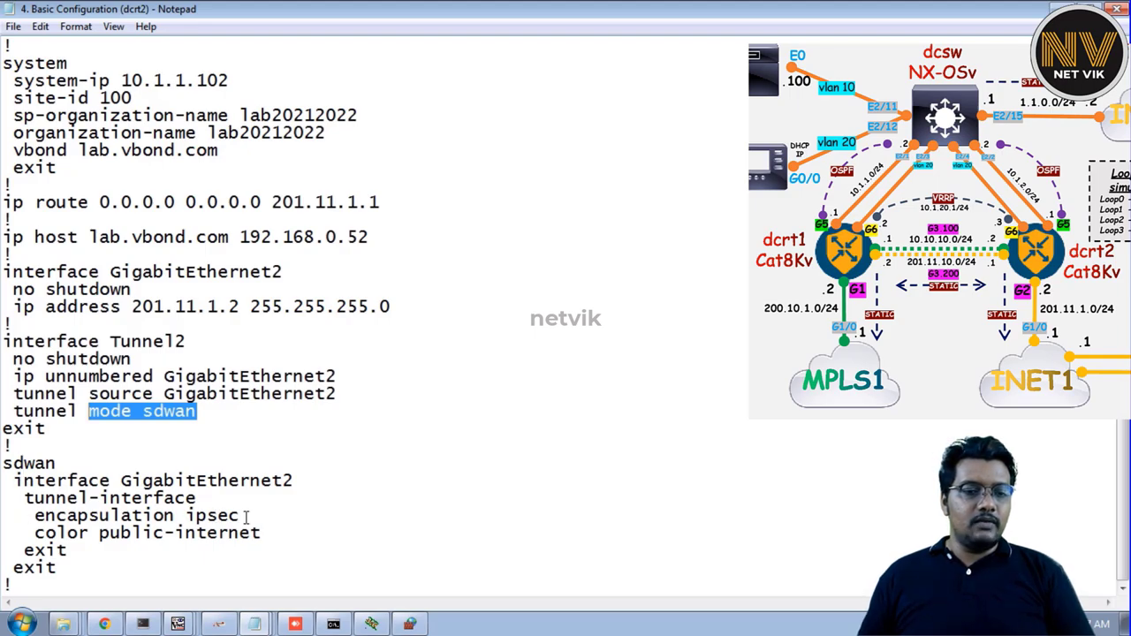
left_click_drag(274, 534, 58, 532)
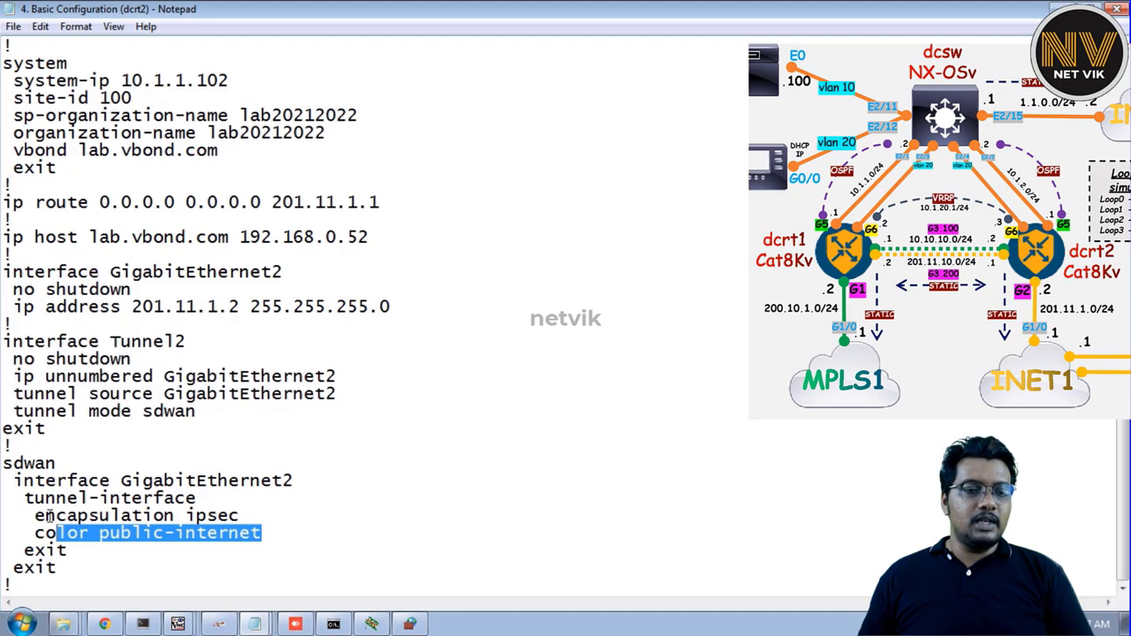
left_click_drag(55, 515, 267, 520)
left_click(267, 520)
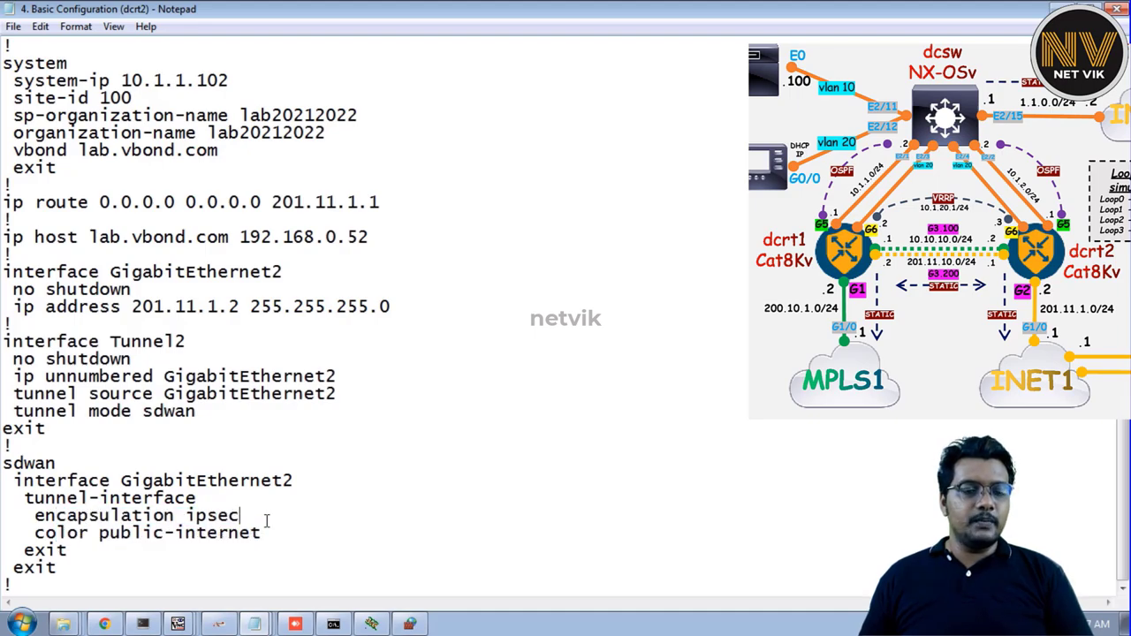
scroll(230, 397, "up", 2)
scroll(204, 310, "down", 2)
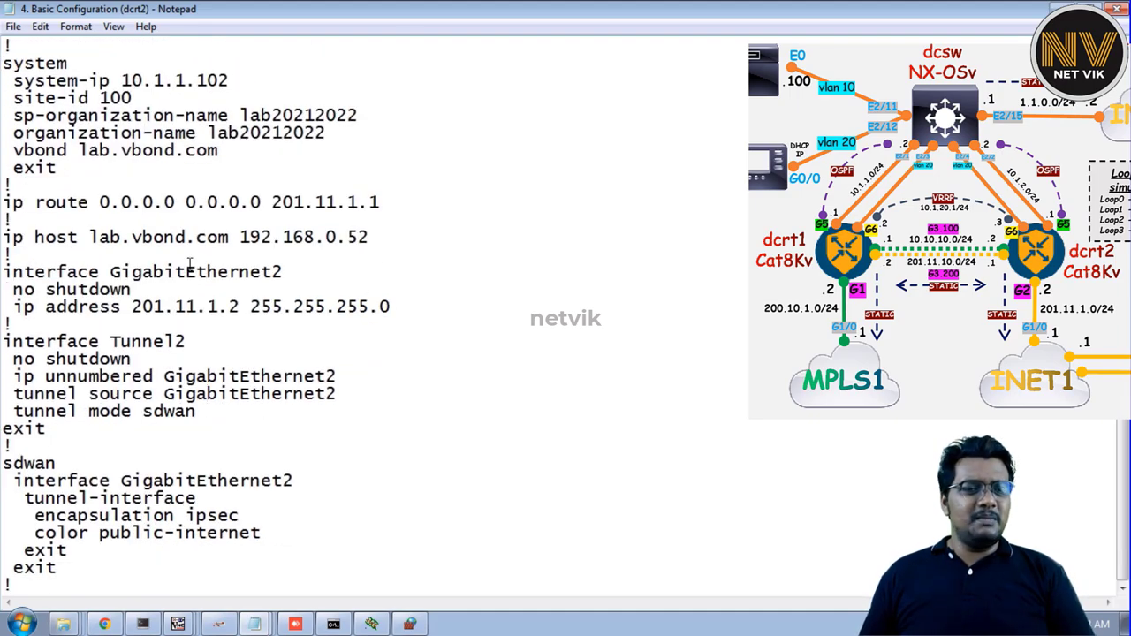
scroll(189, 262, "up", 2)
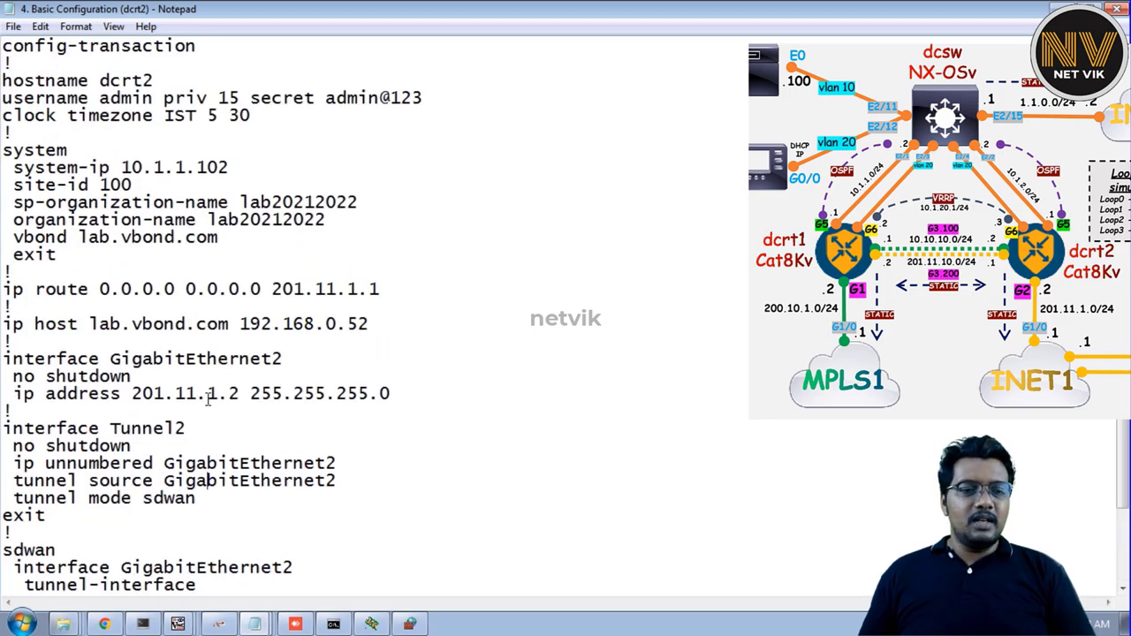
Run 'show version | i mode' on dcrt2 and confirm the operating mode is Autonomous
left_click(142, 624)
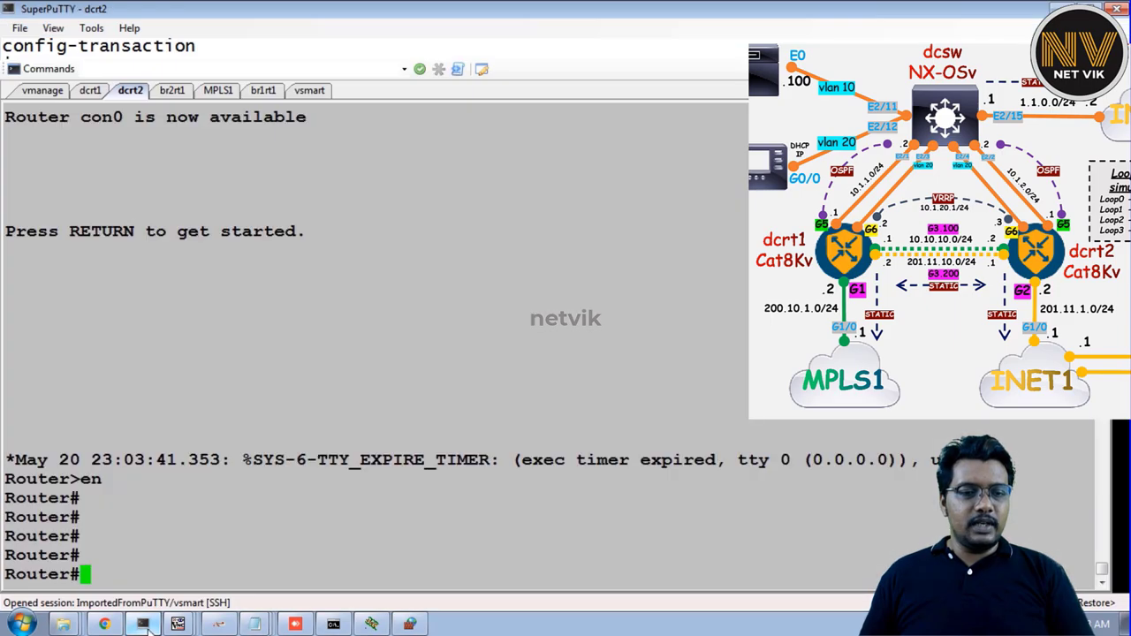
key("Return")
key("Return")
key("Return")
key("Return")
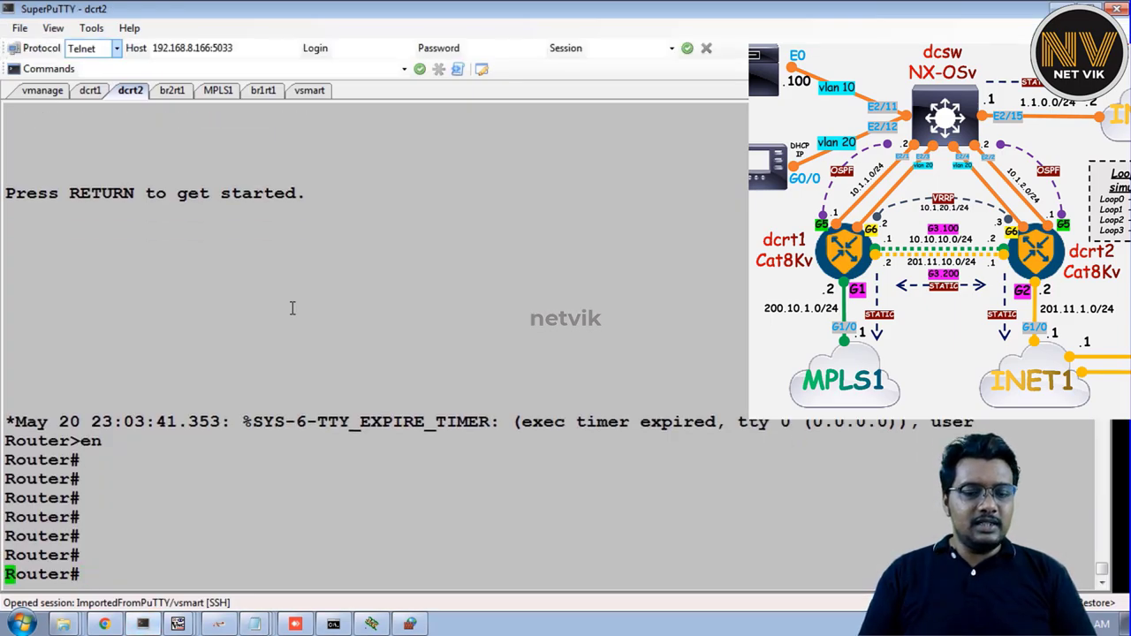
type("show ")
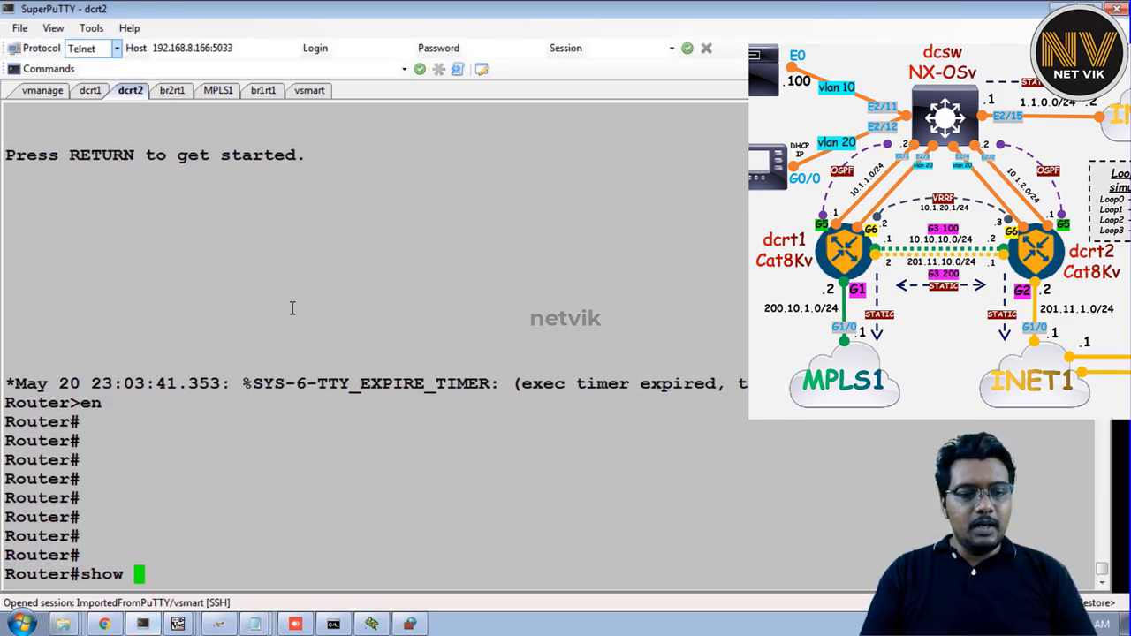
type("ver")
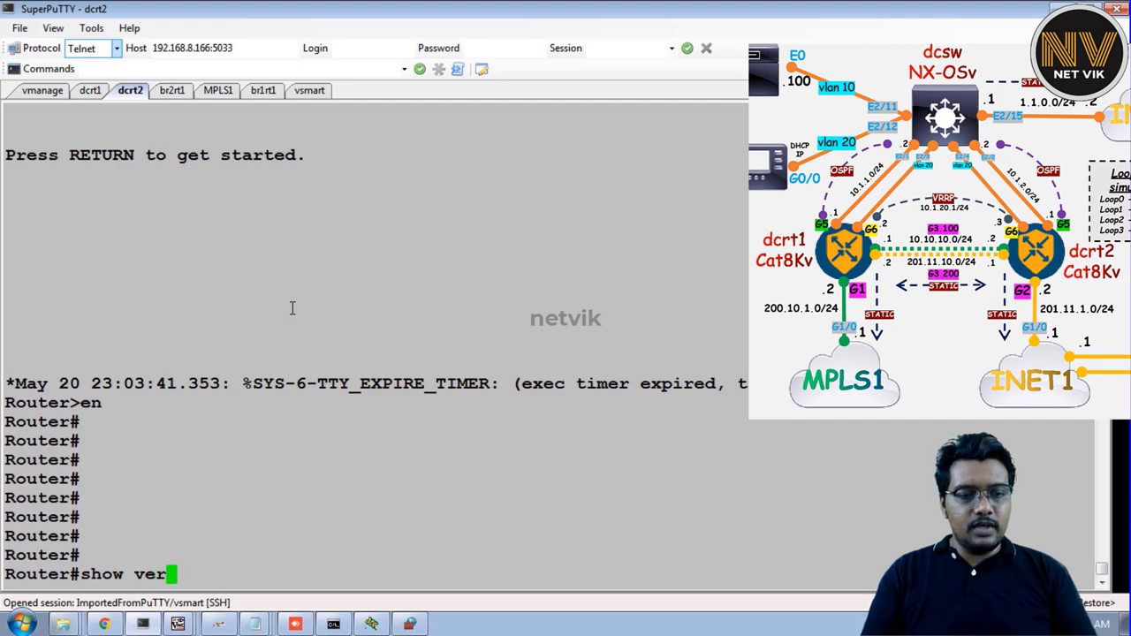
key("Tab")
type("| i ")
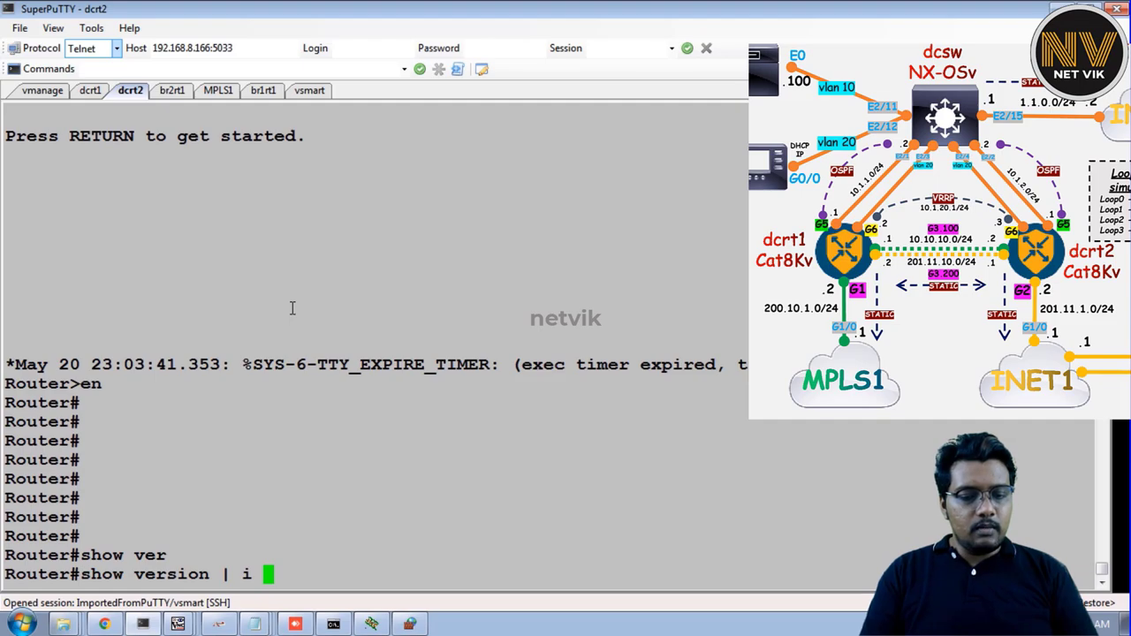
type("mde")
key("Return")
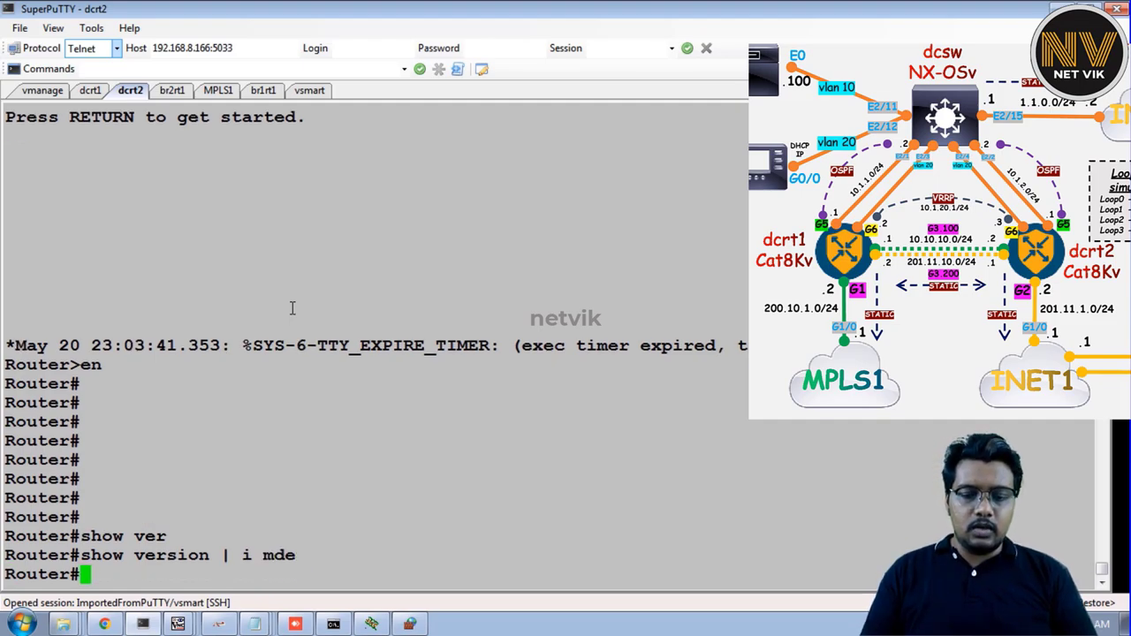
key("Up")
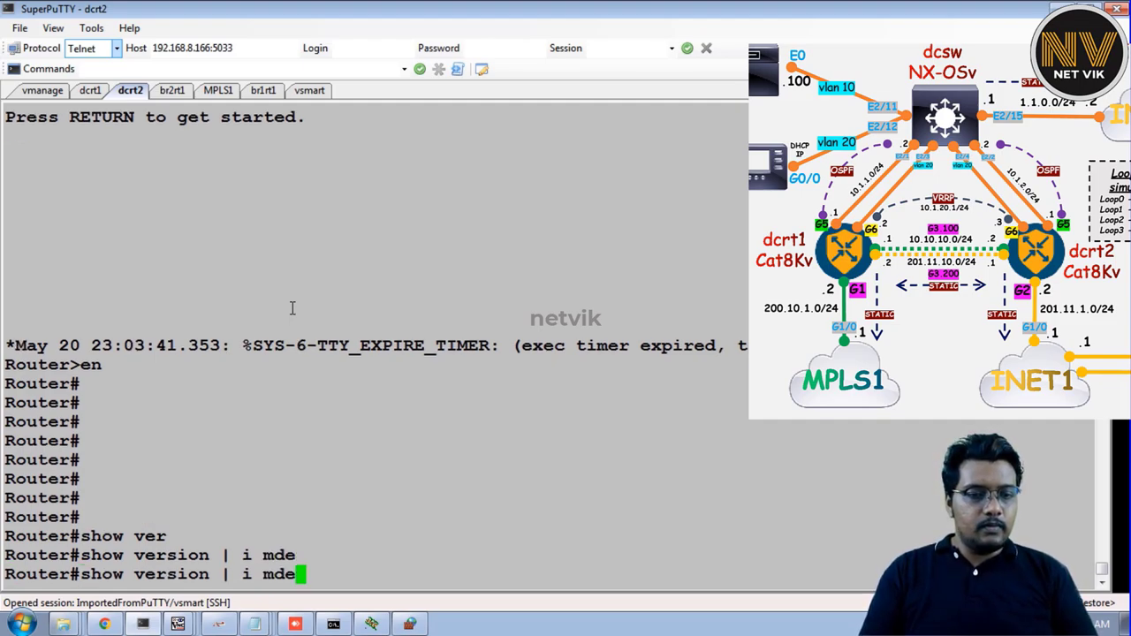
key("BackSpace")
key("BackSpace")
type("ode")
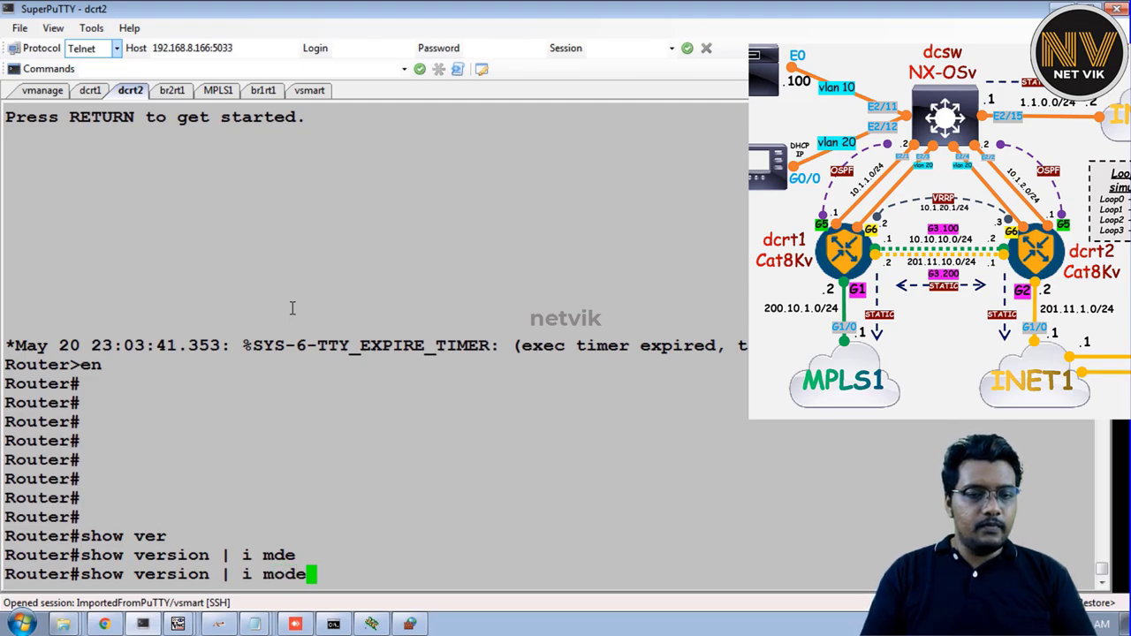
key("Return")
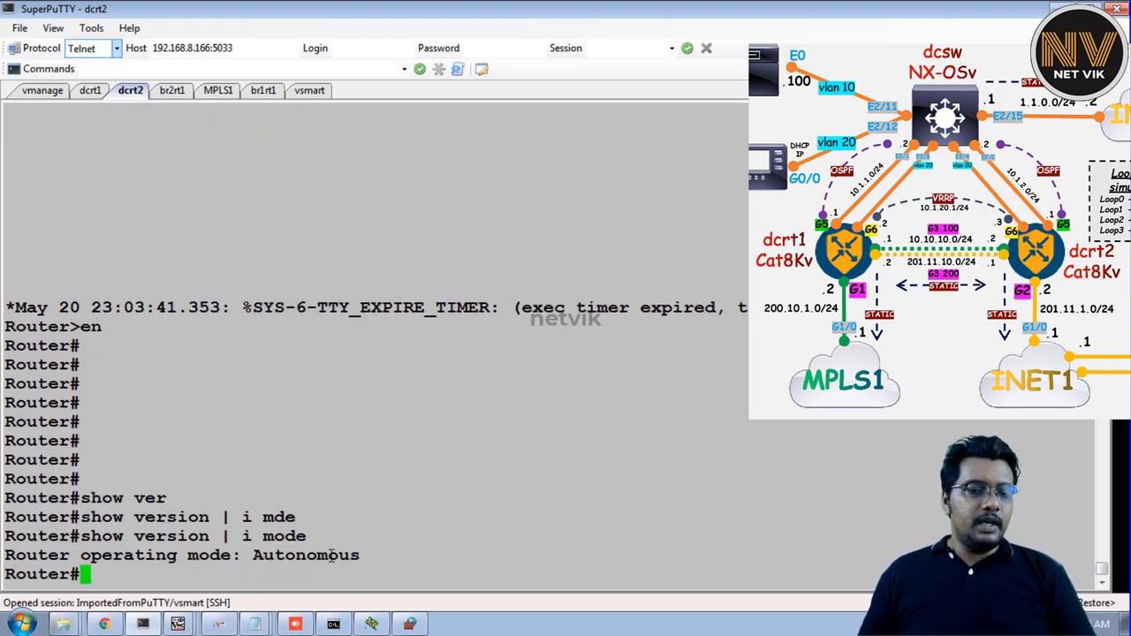
double_click(331, 555)
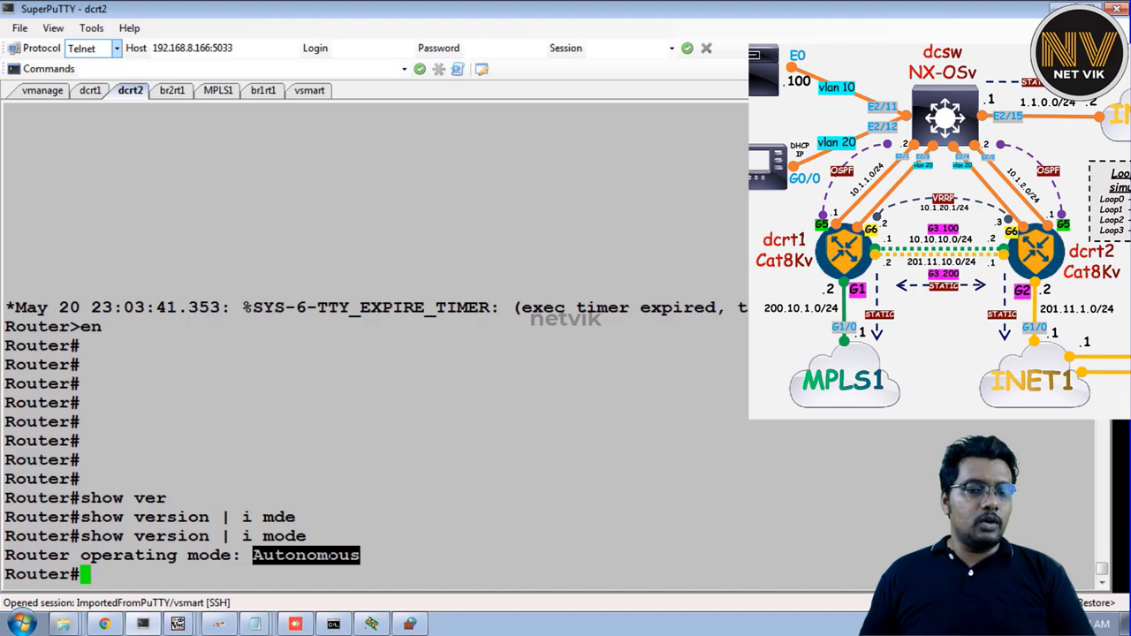
left_click(430, 391)
key("Return")
key("Return")
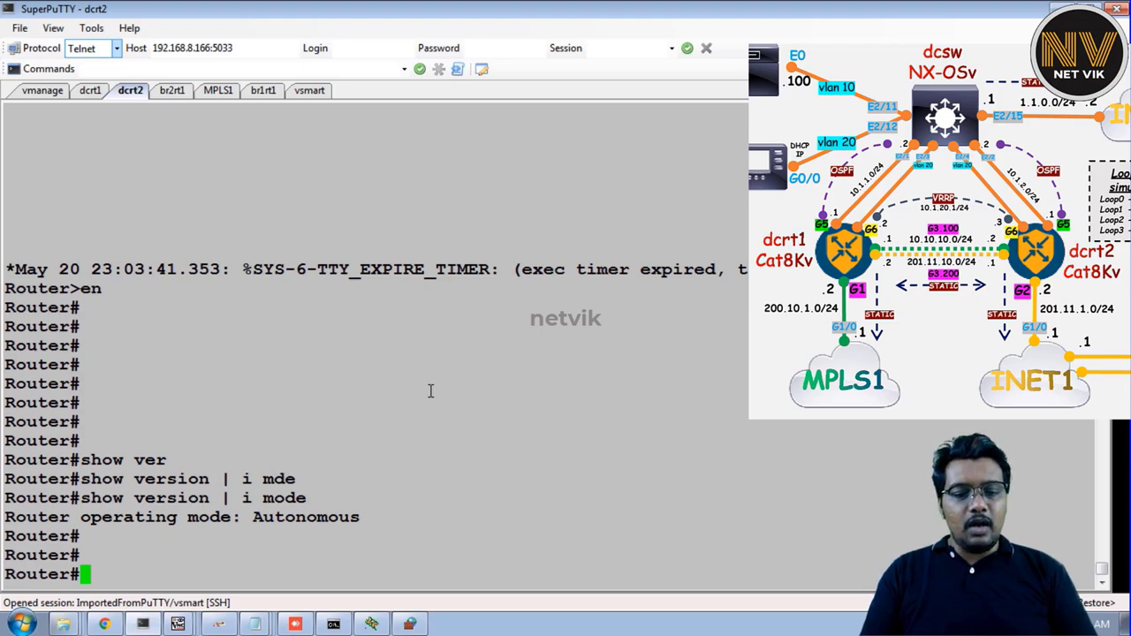
Draft controller-mode enable and show sdwan ? on dcrt2, clearing both without running them
type("contr")
key("Tab")
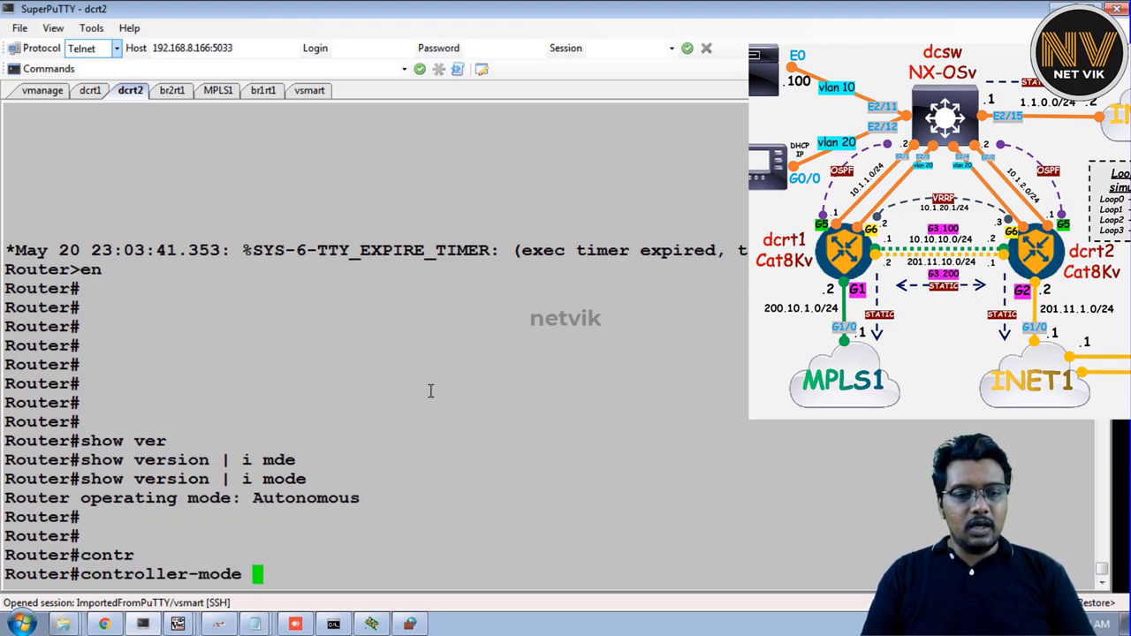
type("en")
key("Tab")
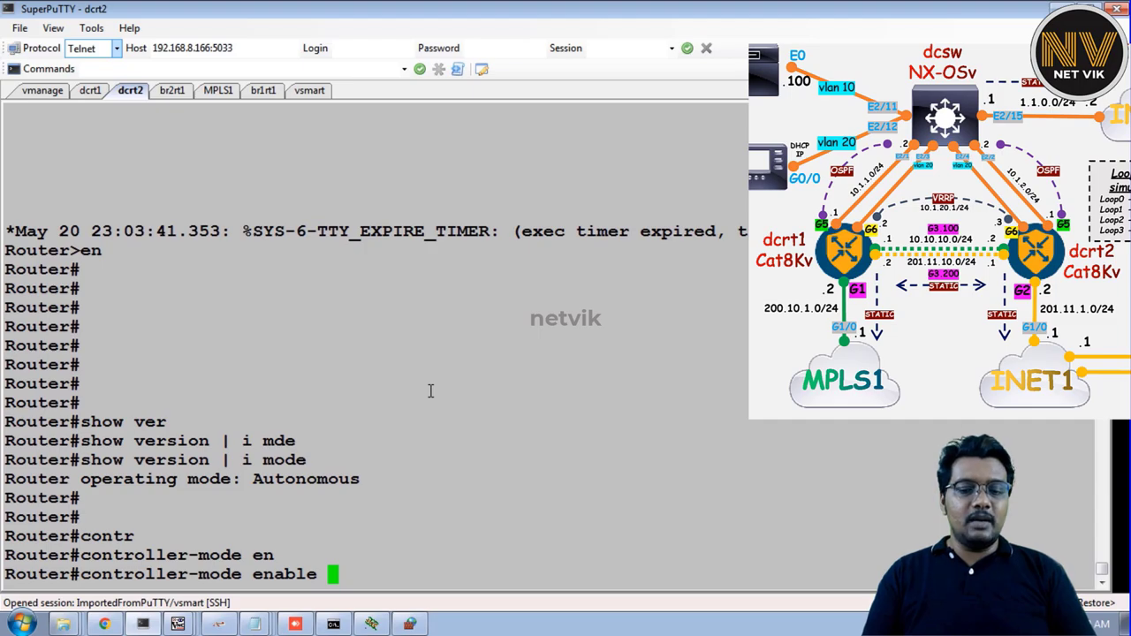
key("BackSpace")
key("BackSpace")
key("BackSpace")
key("BackSpace")
key("BackSpace")
key("BackSpace")
key("BackSpace")
key("BackSpace")
key("BackSpace")
key("BackSpace")
key("BackSpace")
key("BackSpace")
key("BackSpace")
key("BackSpace")
key("BackSpace")
key("BackSpace")
key("BackSpace")
key("BackSpace")
key("BackSpace")
key("BackSpace")
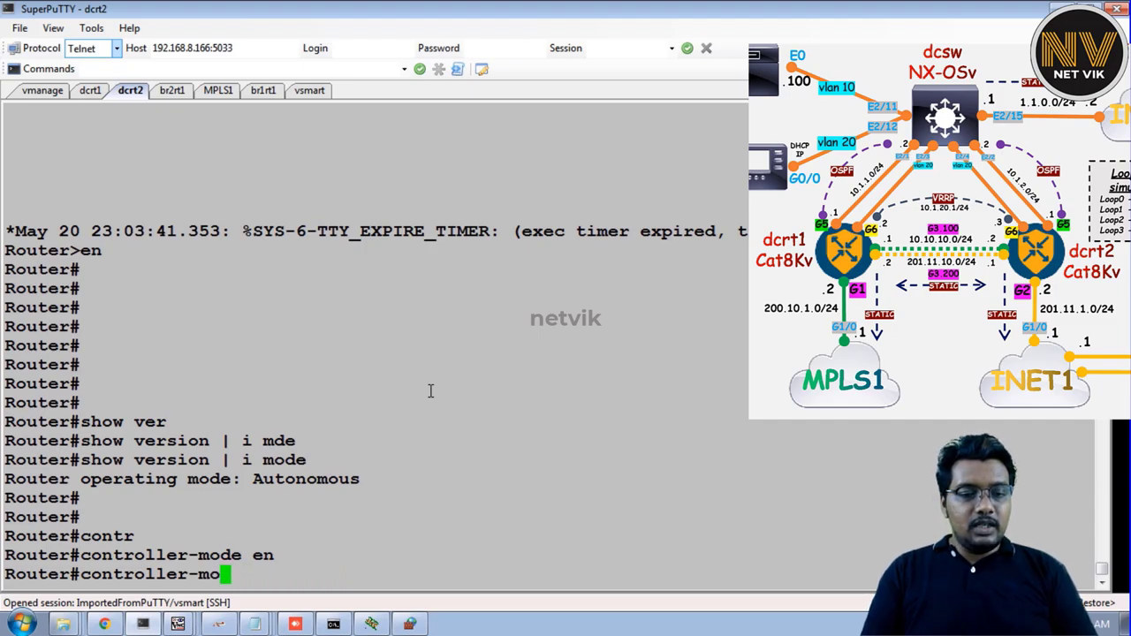
key("Return")
type("show sdwan ")
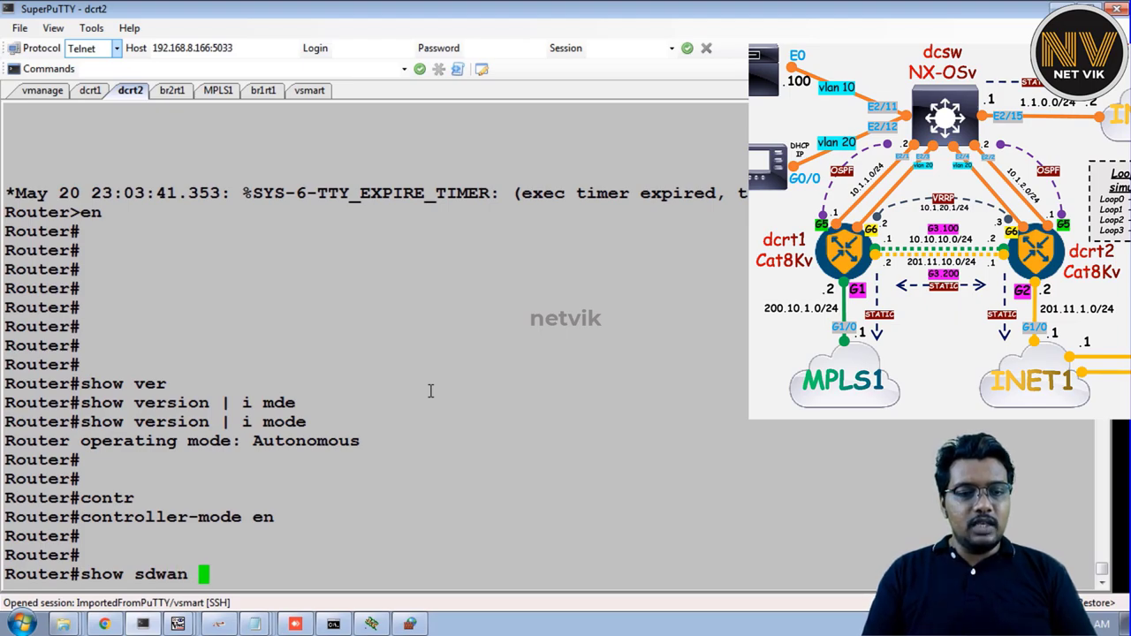
type("?")
key("BackSpace")
key("BackSpace")
key("BackSpace")
key("BackSpace")
key("BackSpace")
key("BackSpace")
key("BackSpace")
key("BackSpace")
key("BackSpace")
key("BackSpace")
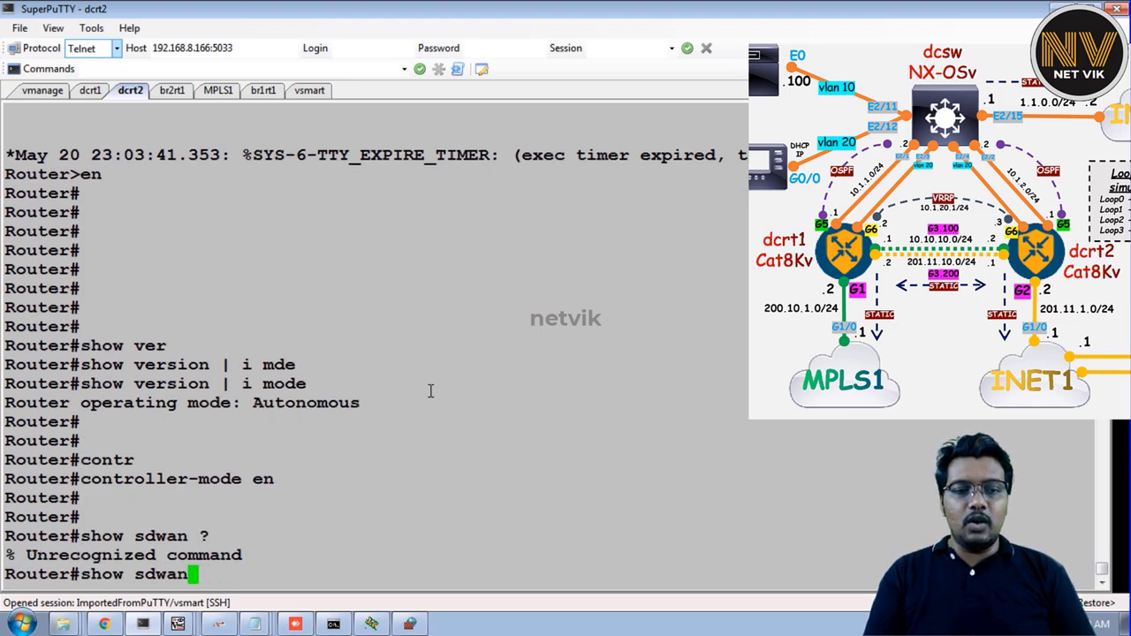
key("BackSpace")
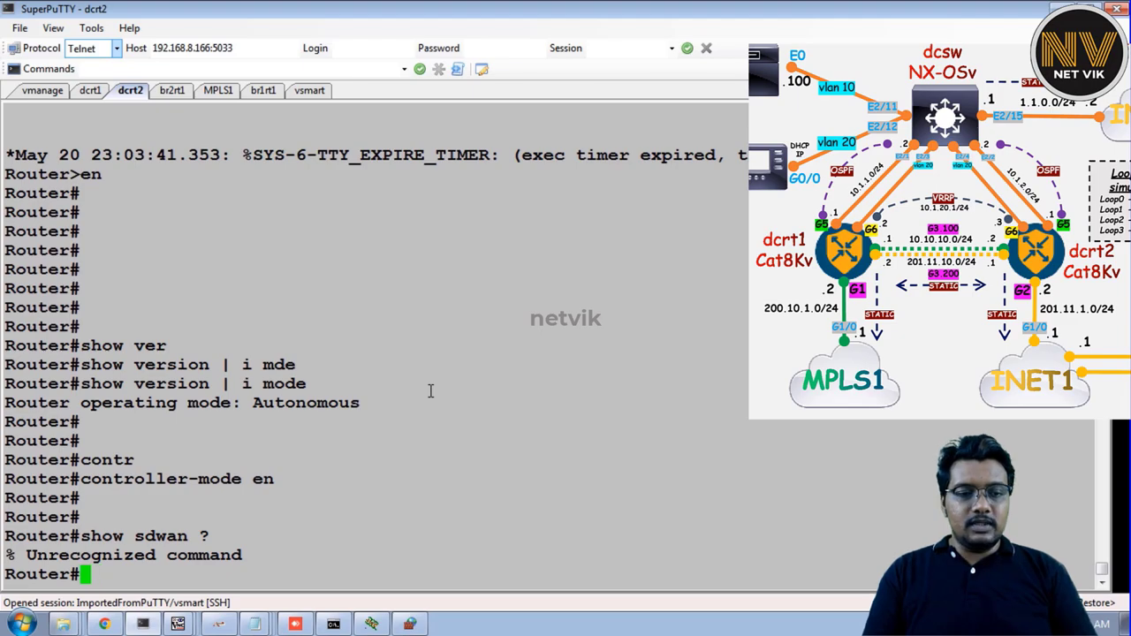
key("Return")
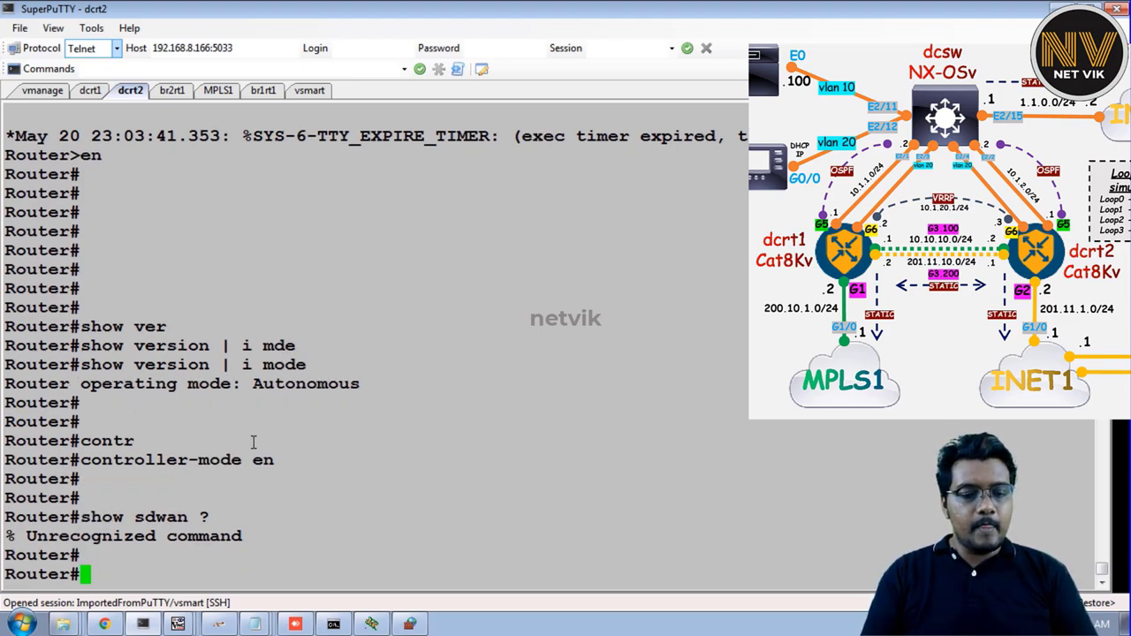
Run controller-mode enable on dcrt2, accept the erase warning, then abort the switch
type("cotr")
key("Tab")
type("oll")
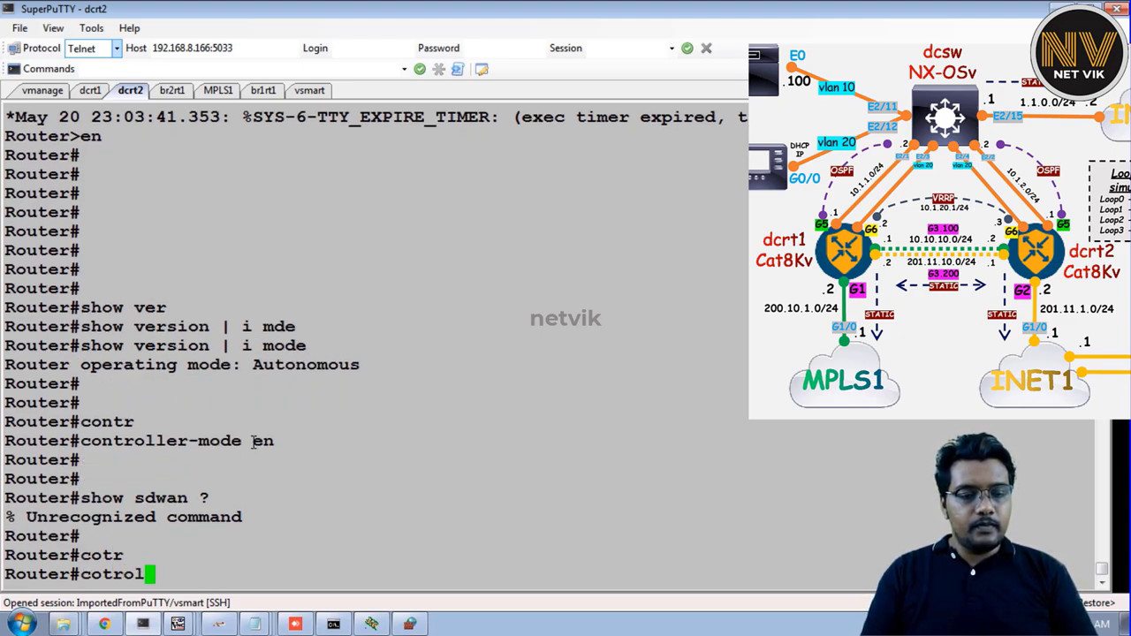
key("Tab")
type("er")
key("Tab")
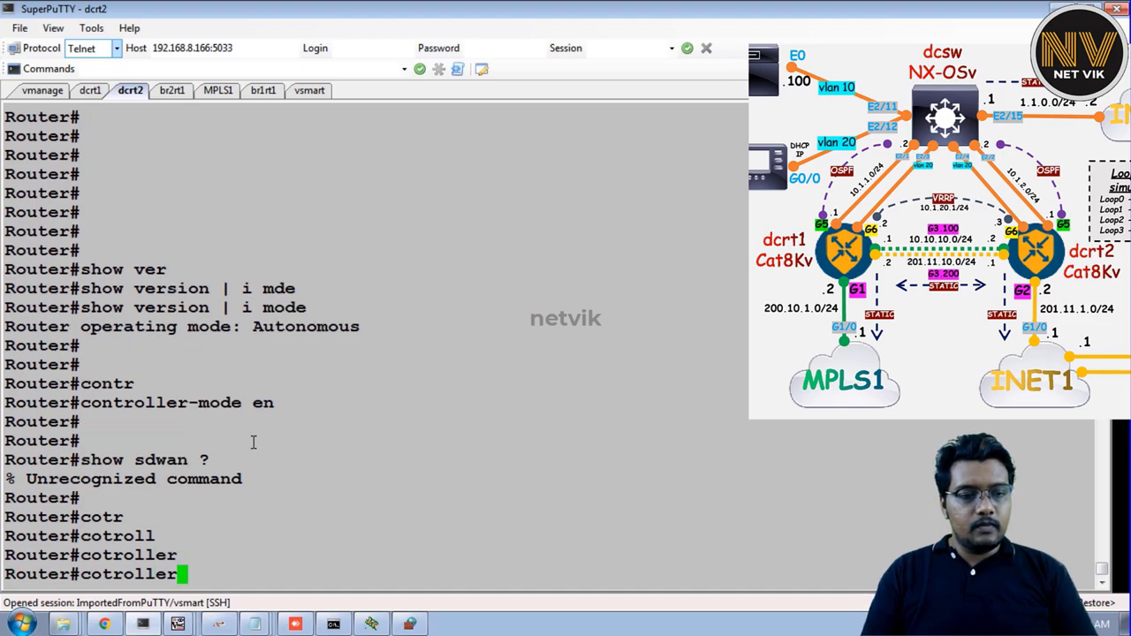
key("BackSpace")
key("BackSpace")
key("BackSpace")
key("BackSpace")
key("BackSpace")
key("BackSpace")
key("BackSpace")
key("BackSpace")
key("BackSpace")
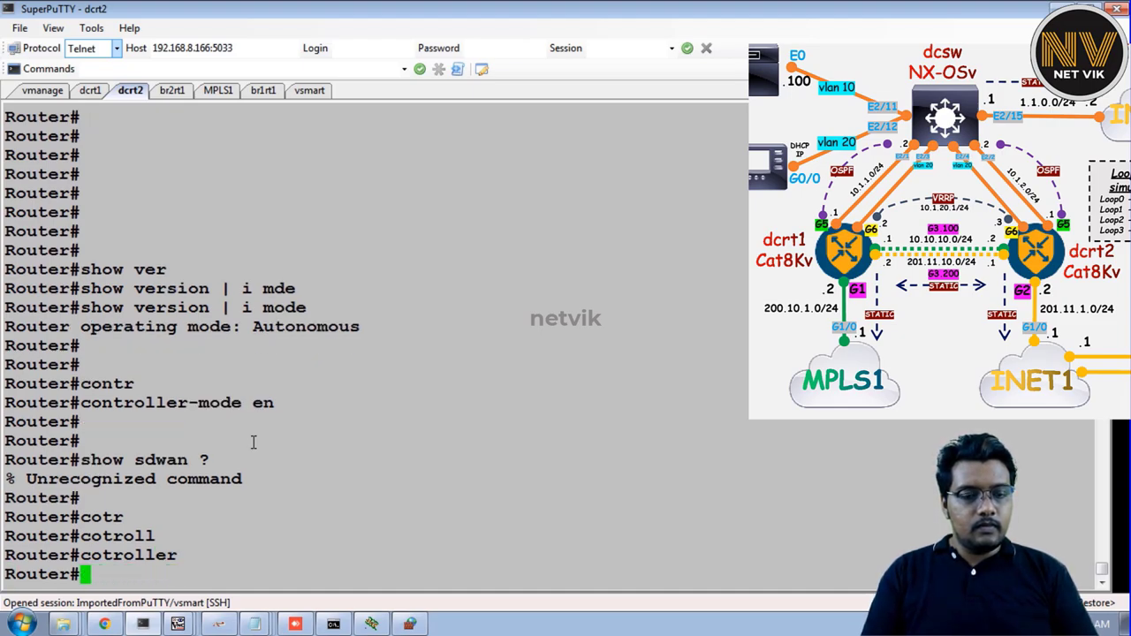
type("controll")
key("Tab")
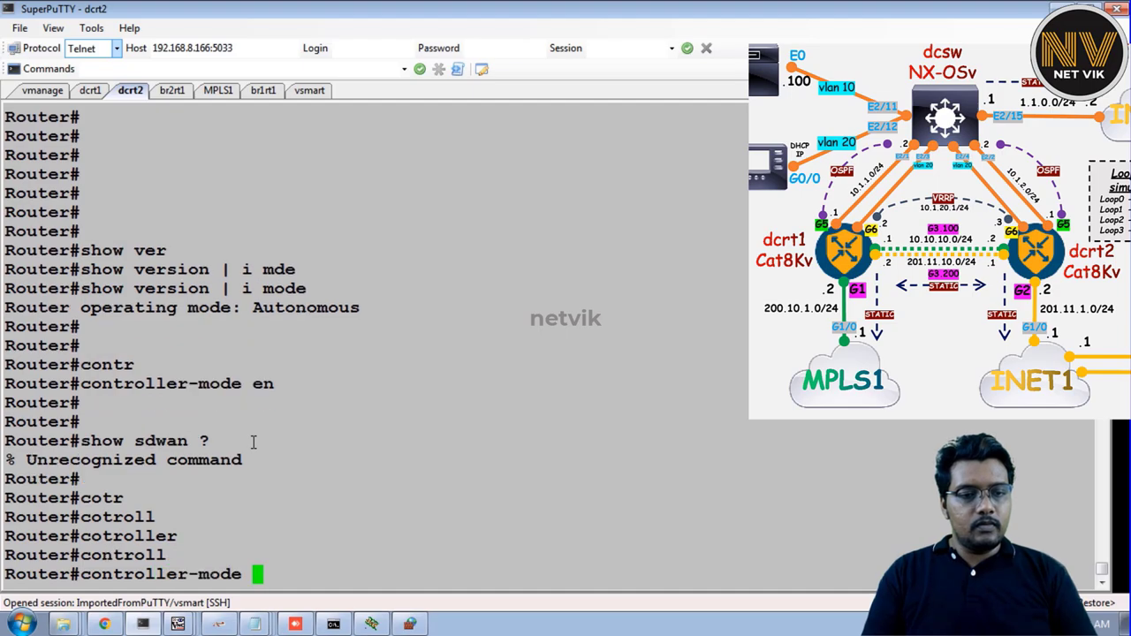
type("en")
key("Tab")
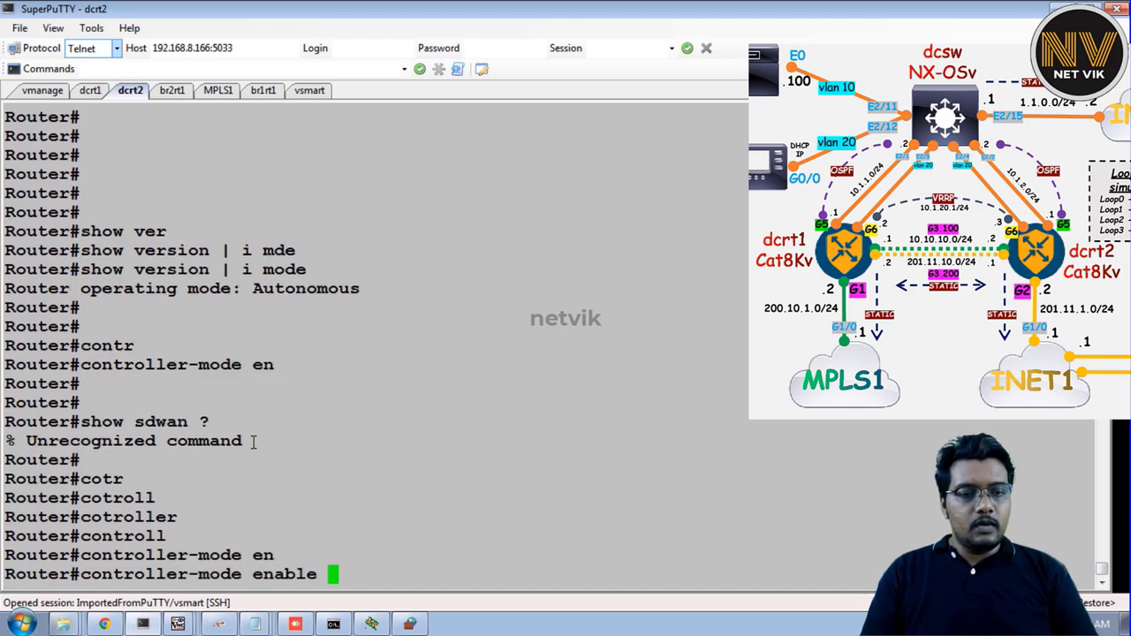
key("Return")
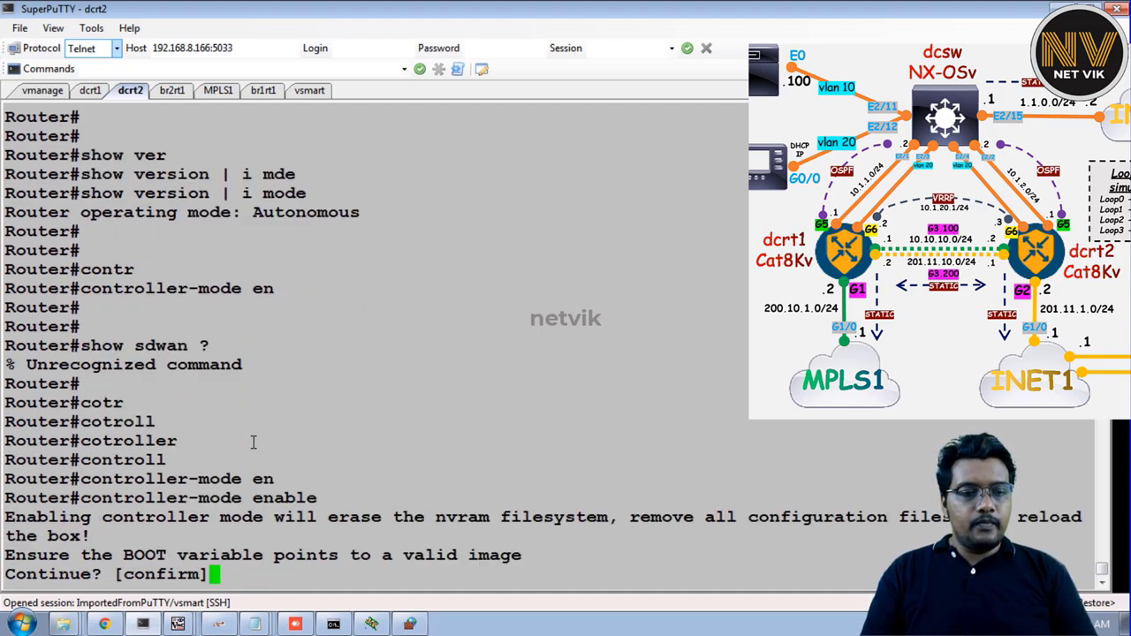
key("Return")
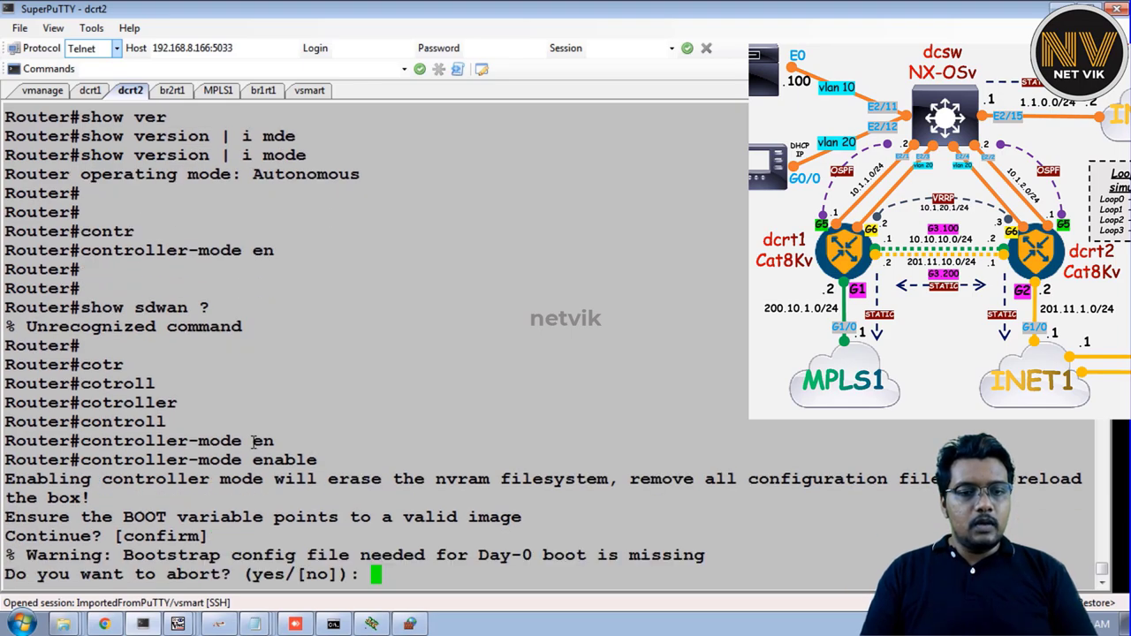
type("yes")
key("Return")
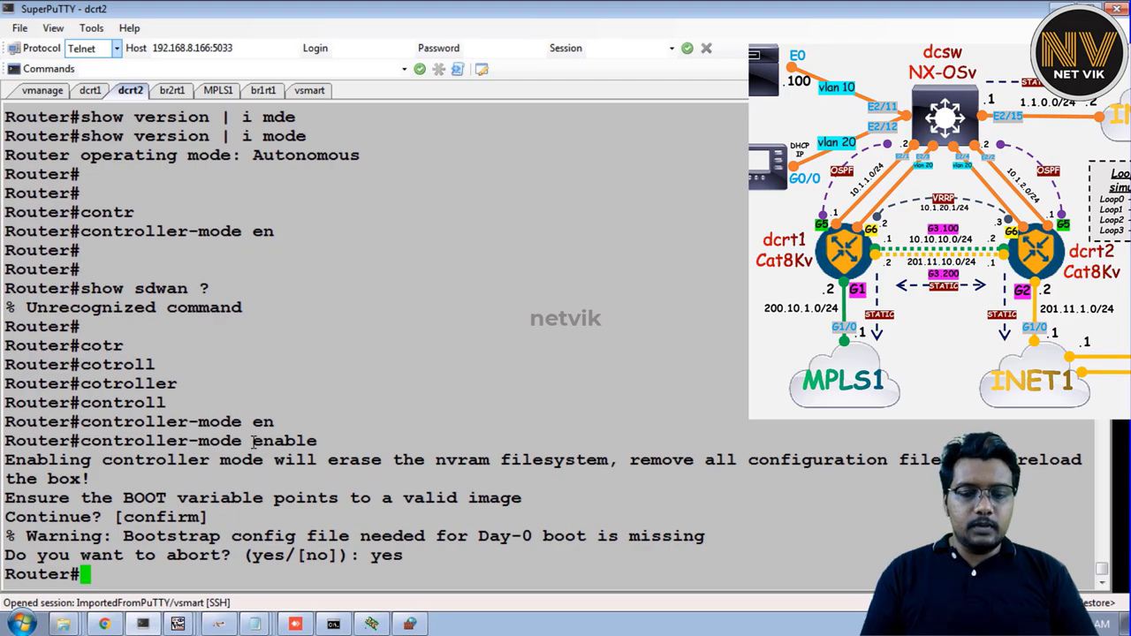
Rerun controller-mode enable and confirm so dcrt2 reloads into controller mode
key("Return")
key("Return")
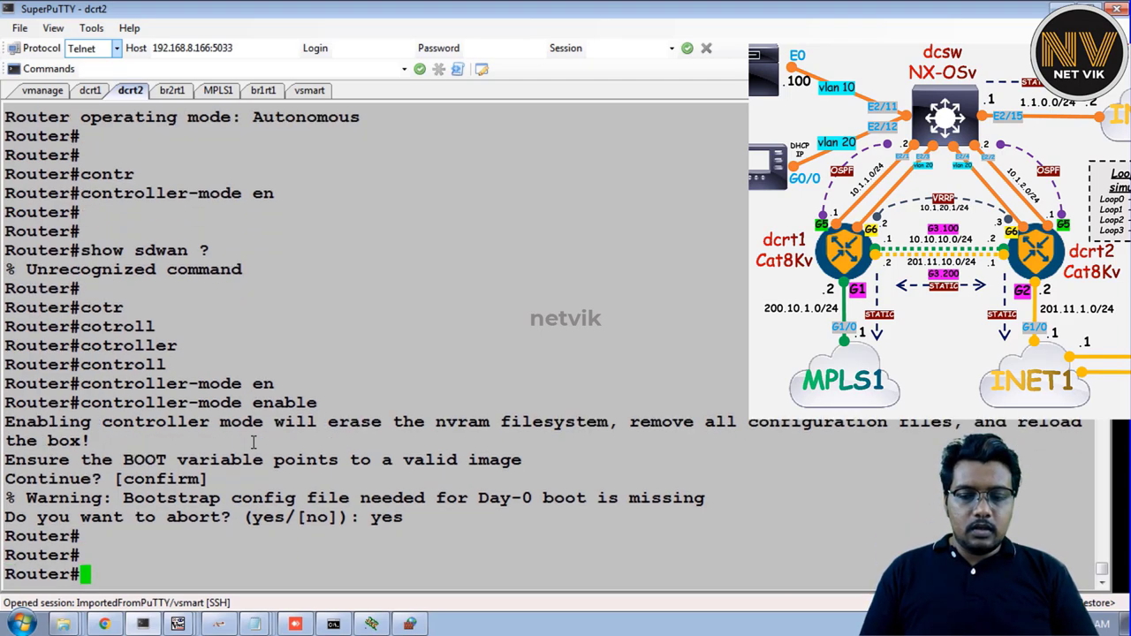
type("yes")
key("BackSpace")
key("BackSpace")
key("BackSpace")
key("Up")
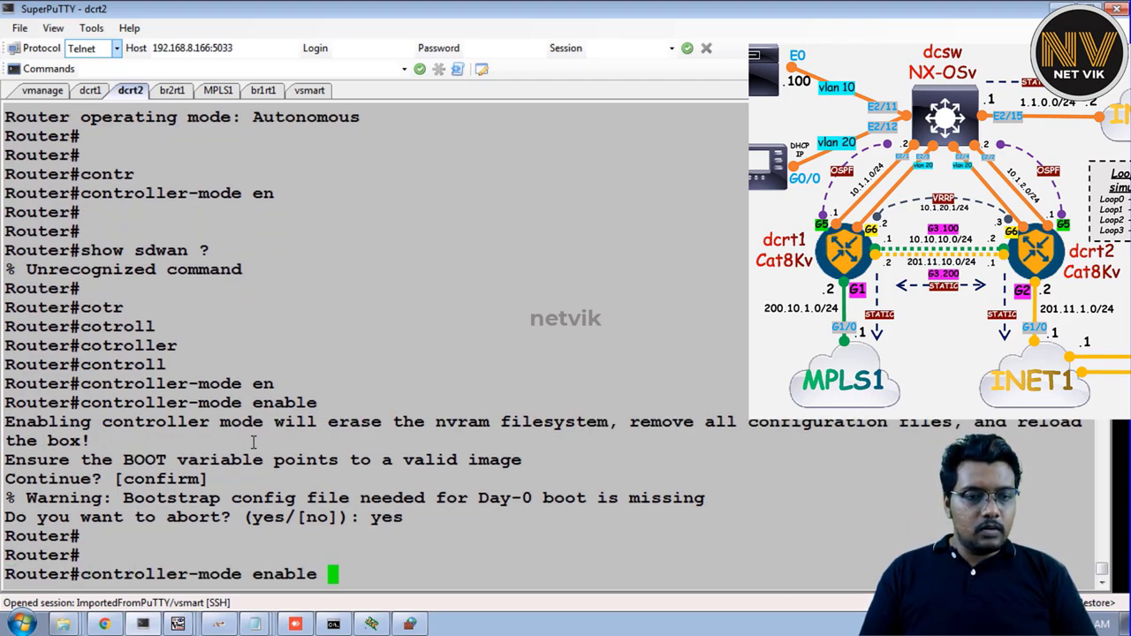
key("Return")
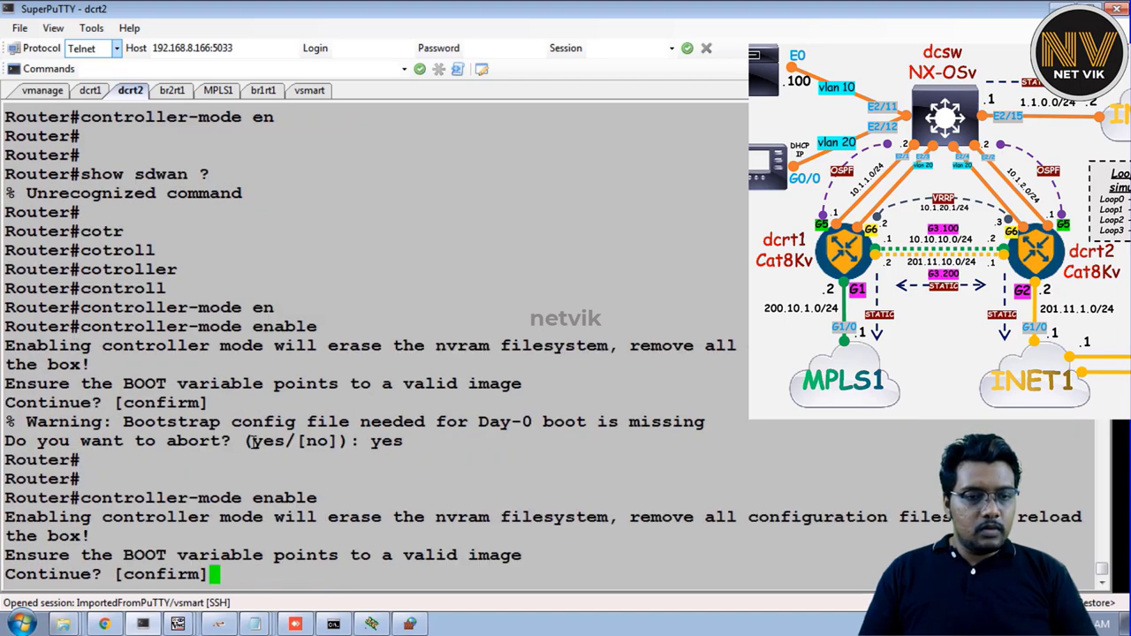
key("Return")
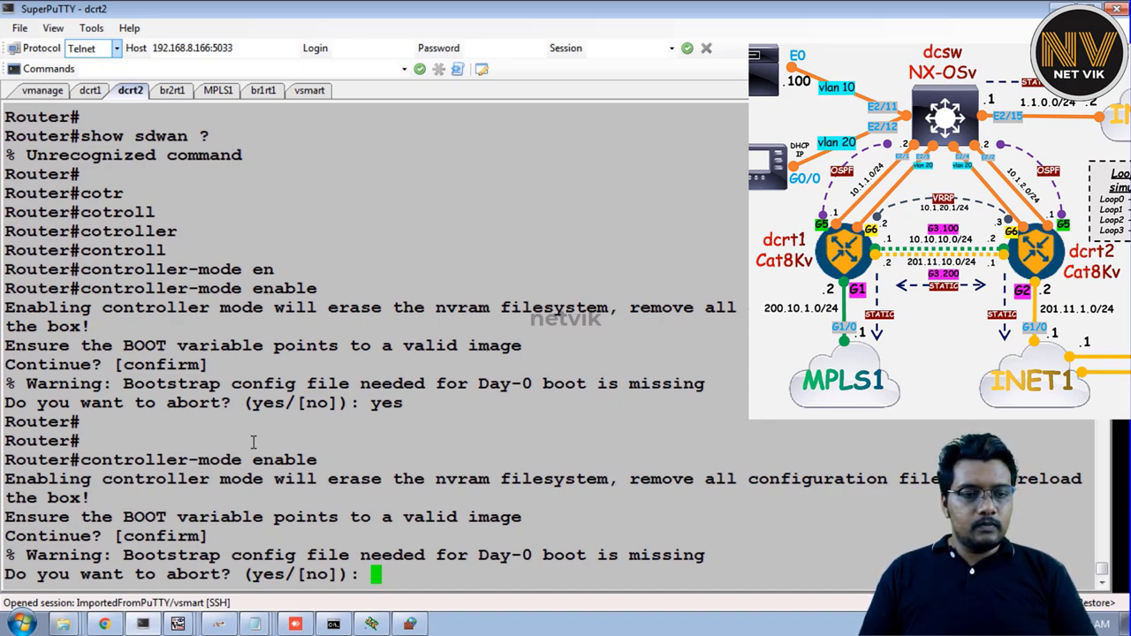
key("Return")
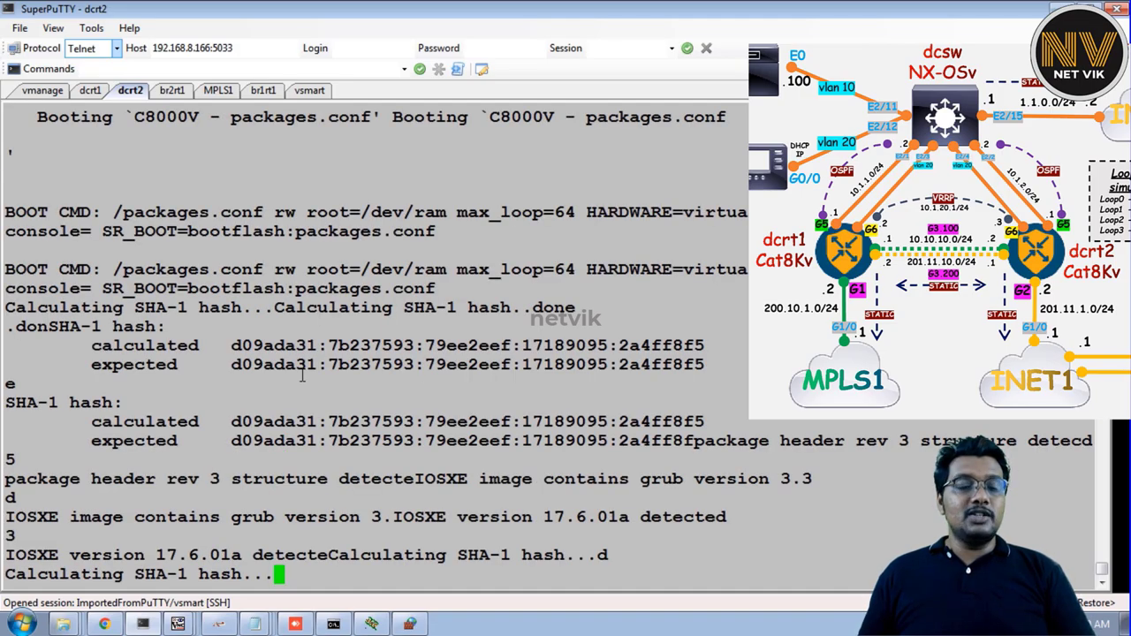
On dcrt1, enter privileged mode and run controller-mode enable, confirming the reload
left_click(89, 90)
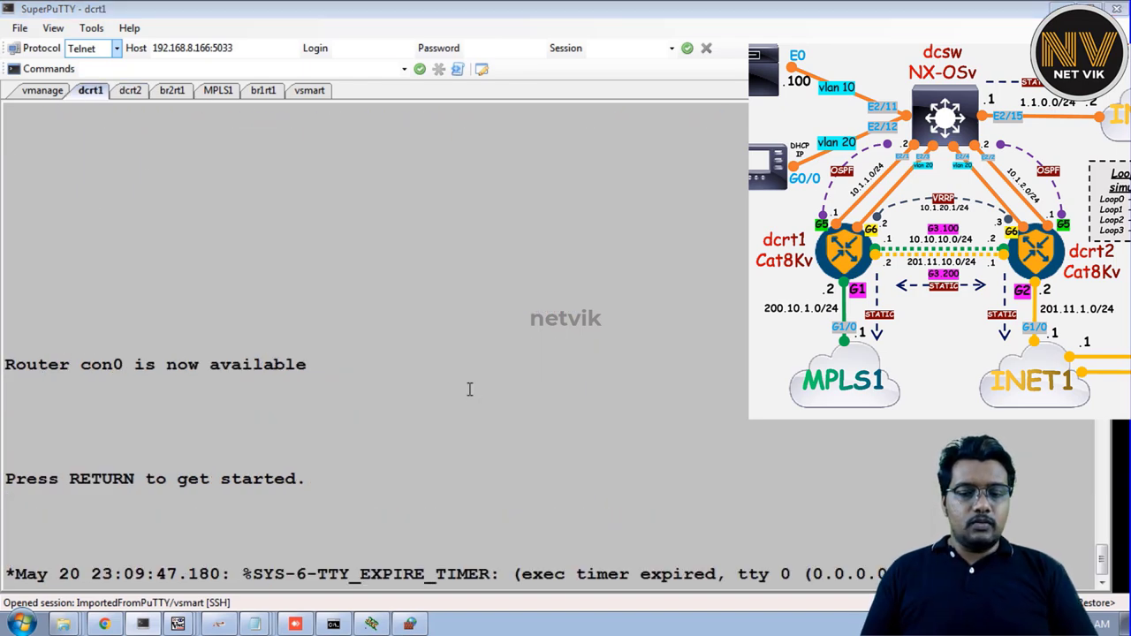
key("Return")
type("en")
key("Return")
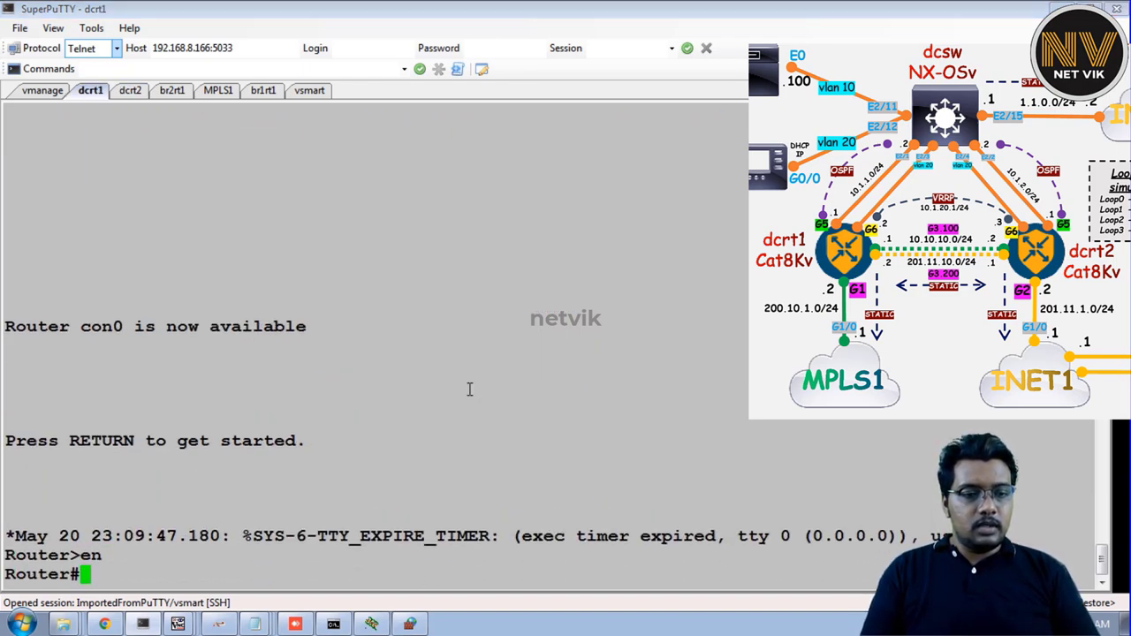
type("control")
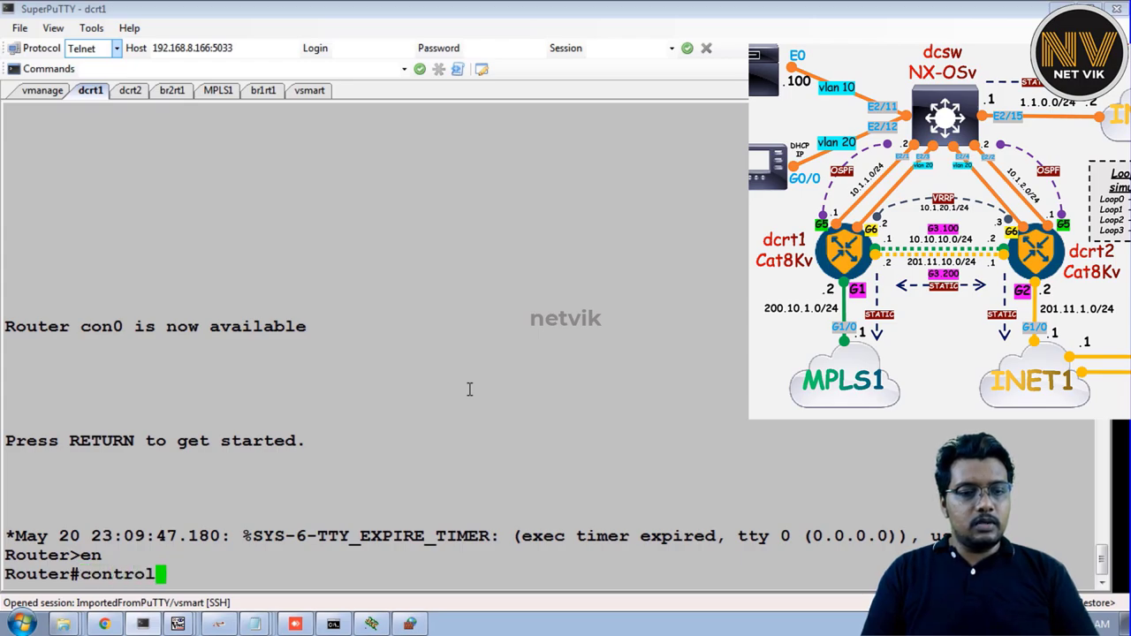
key("Tab")
type("en")
key("Tab")
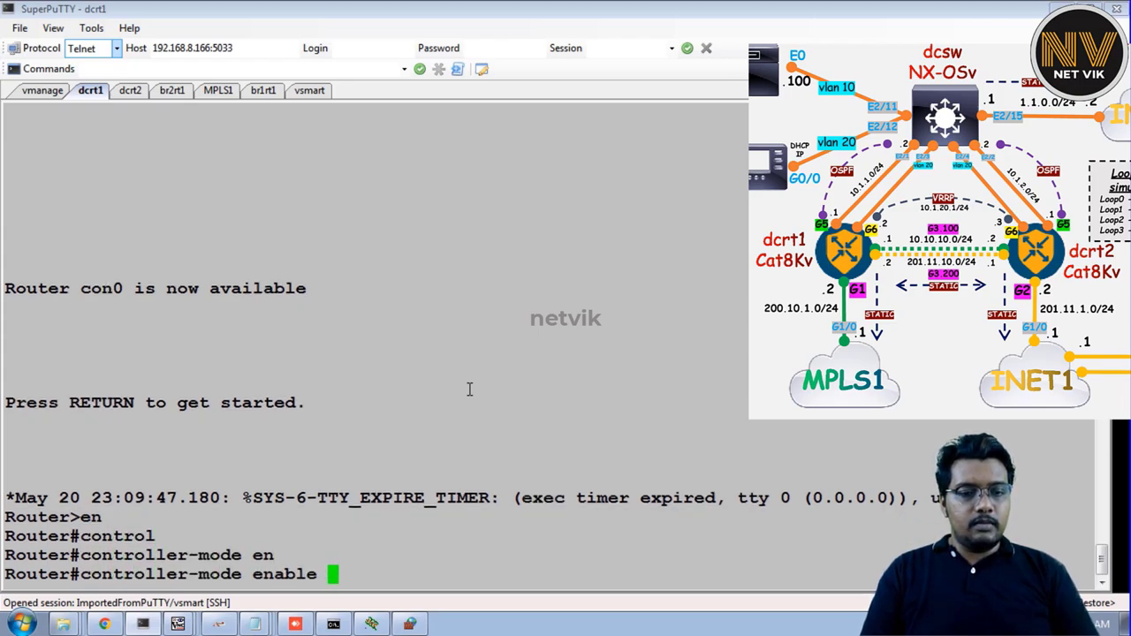
key("Return")
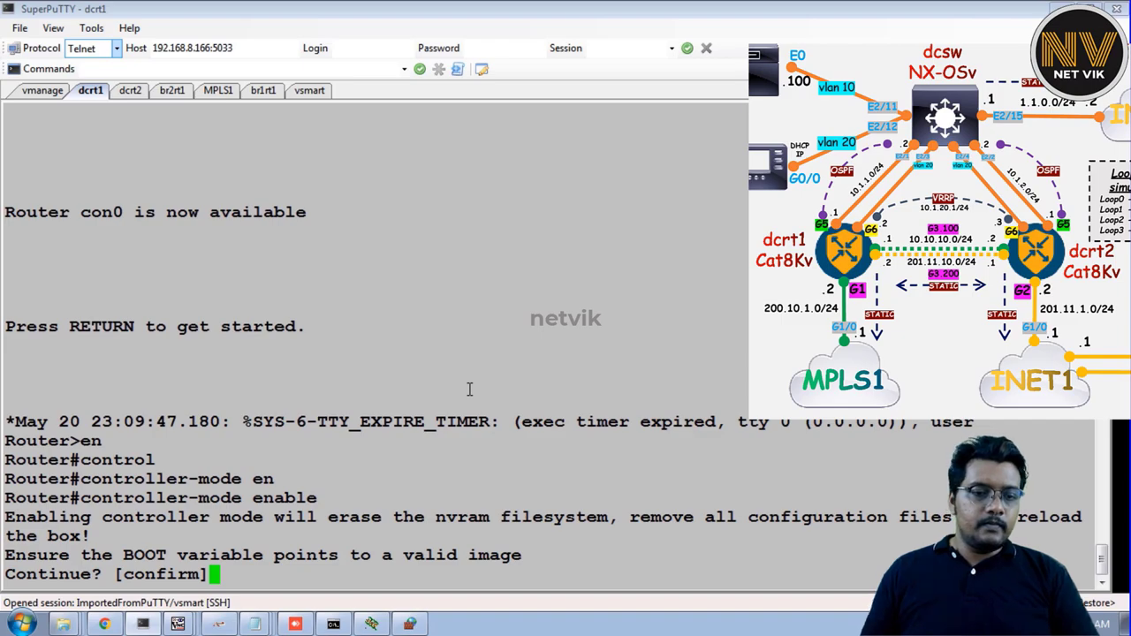
key("Return")
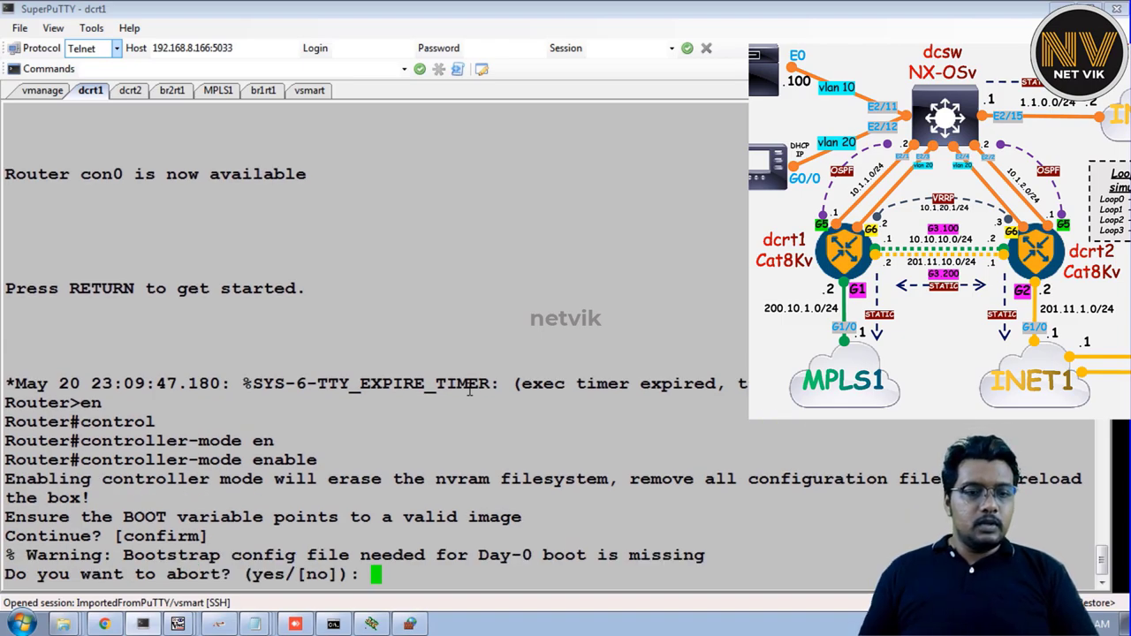
key("Return")
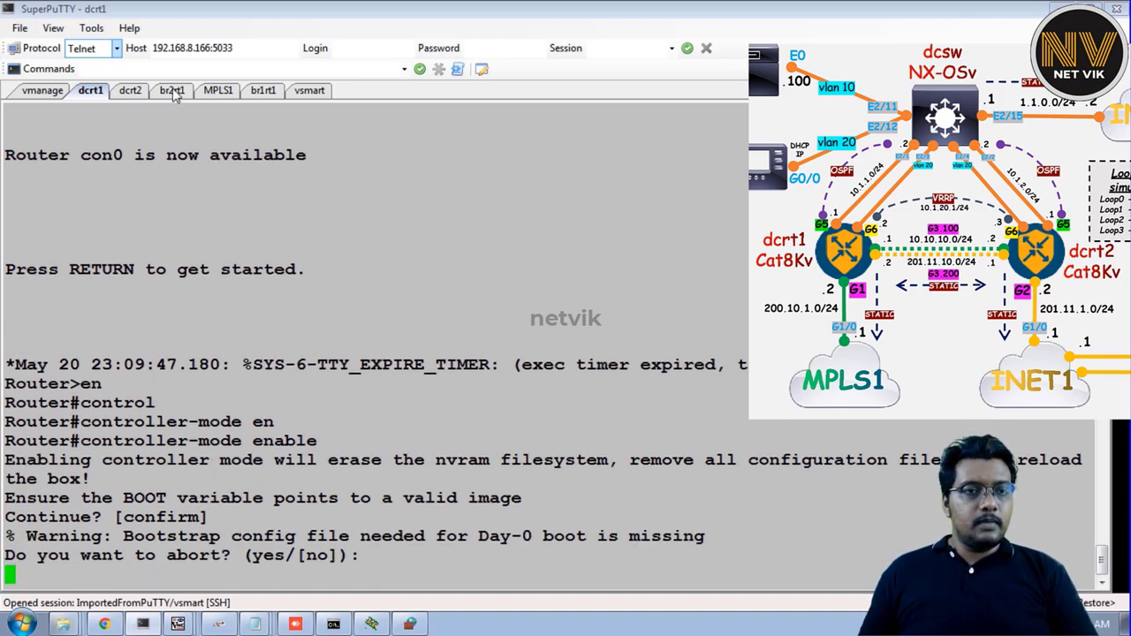
Run and confirm controller-mode enable on br2rt1, then return to the dcrt2 console
left_click(172, 90)
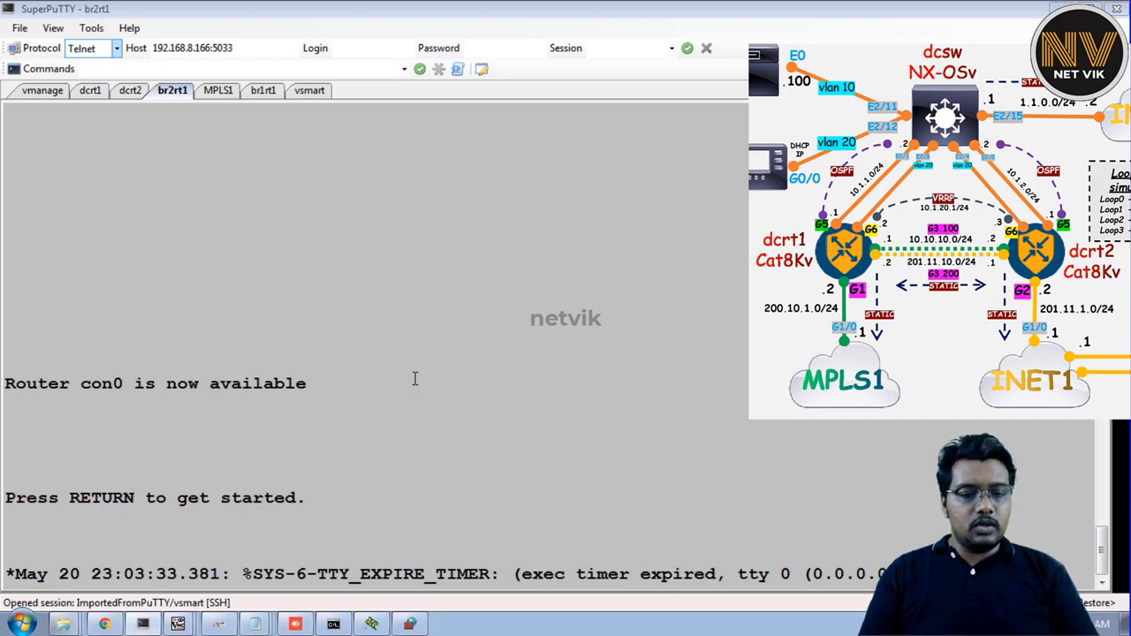
key("Return")
type("en")
key("Return")
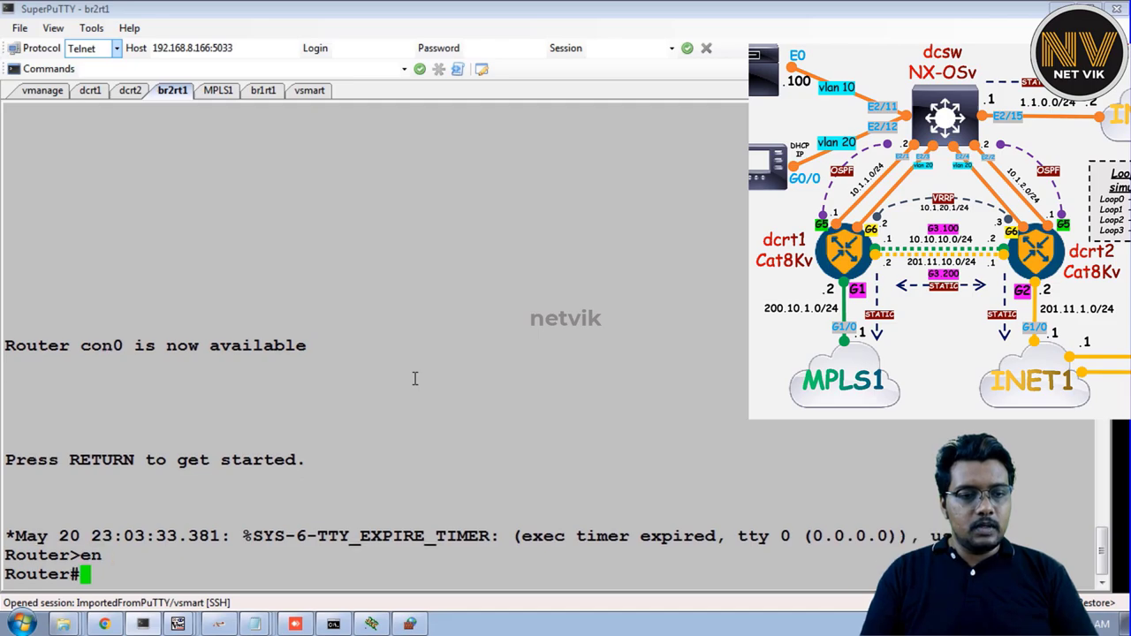
type("contr")
key("Tab")
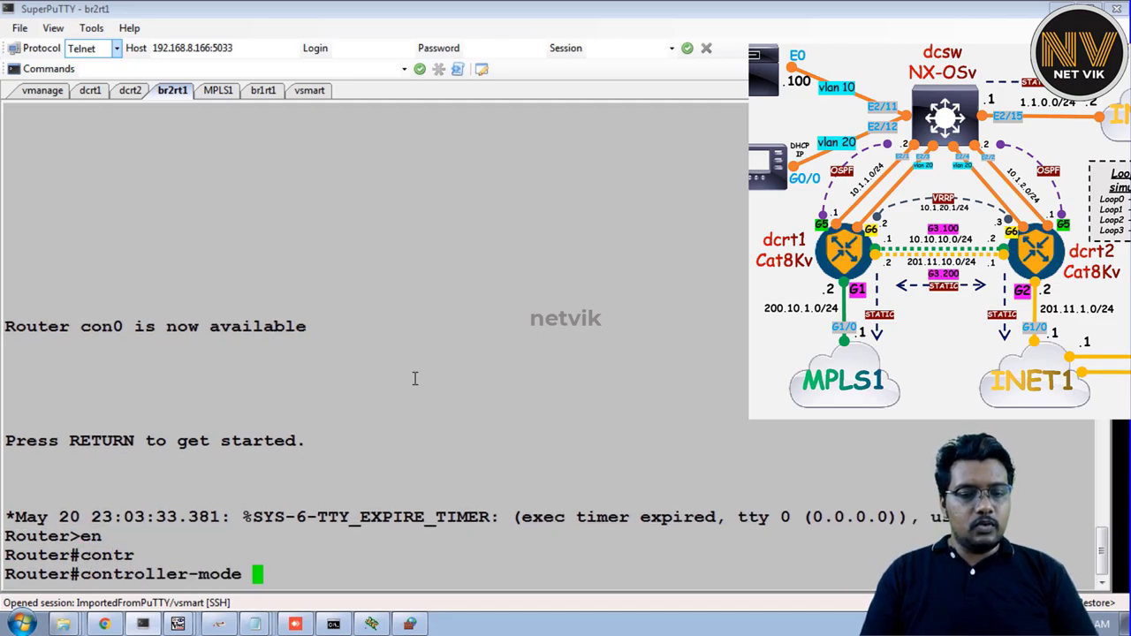
type("en")
key("Tab")
key("Return")
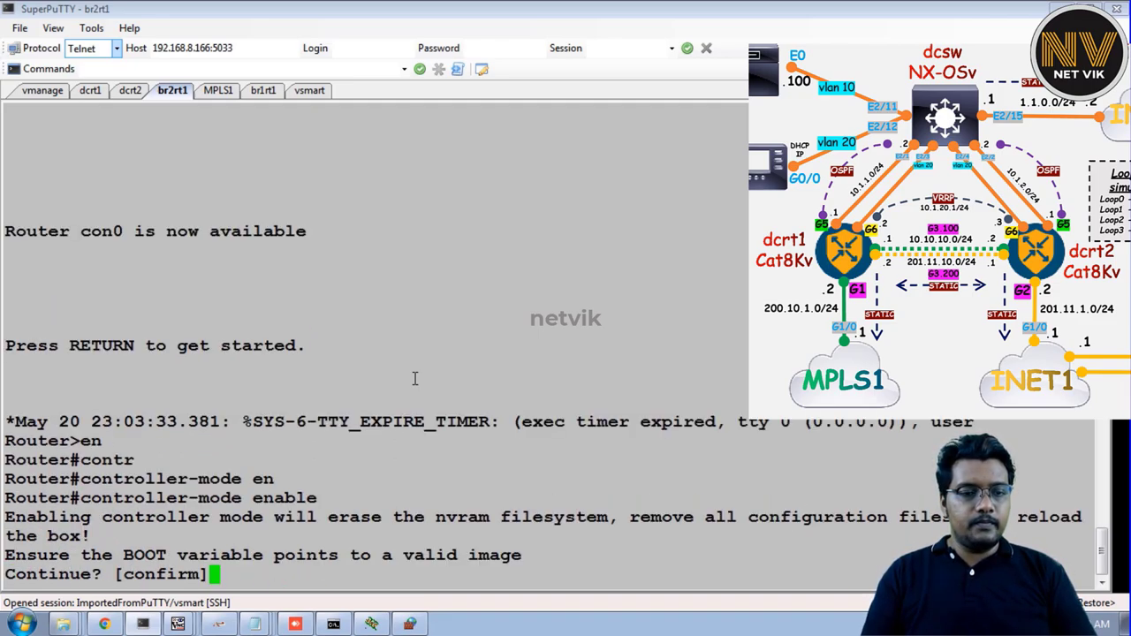
key("Return")
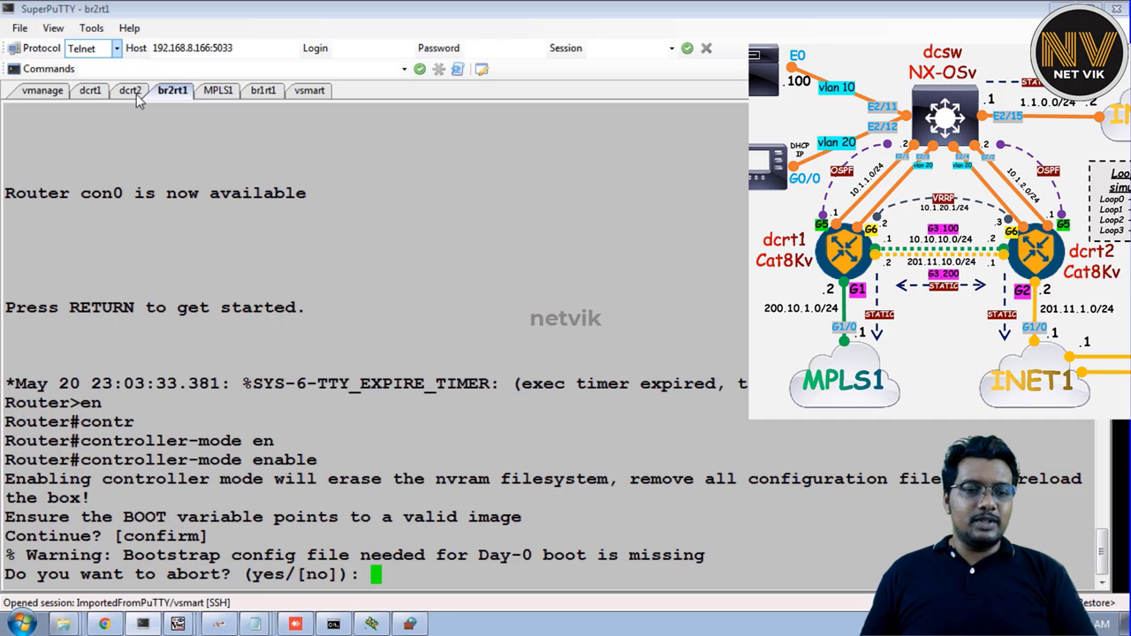
left_click(135, 94)
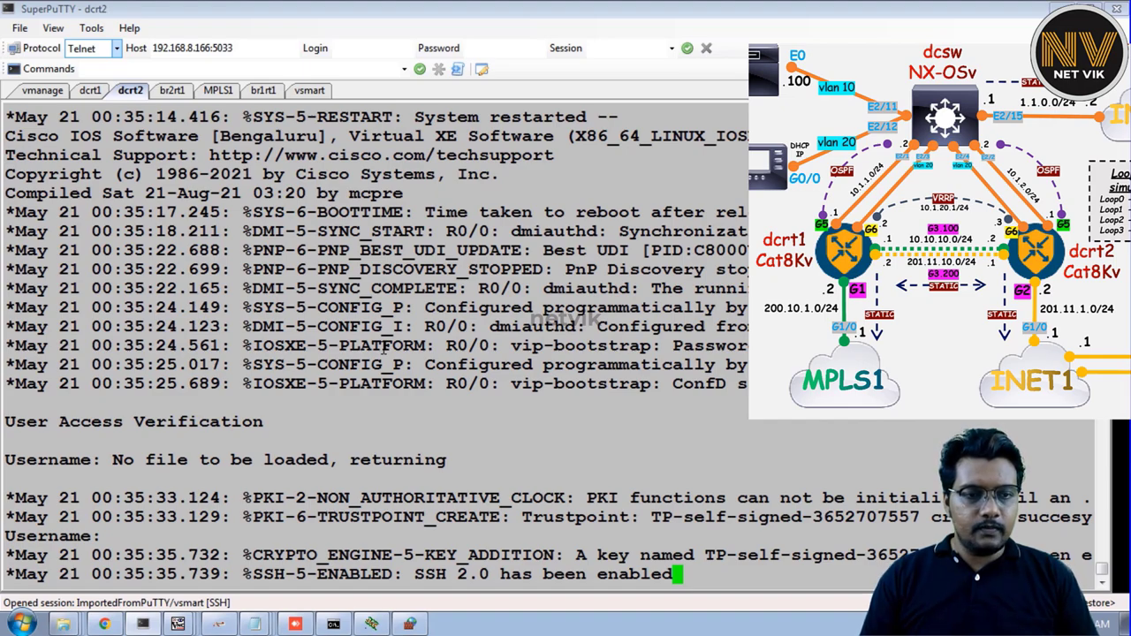
Log in to dcrt2 as admin with the current password and set a new admin password
key("Return")
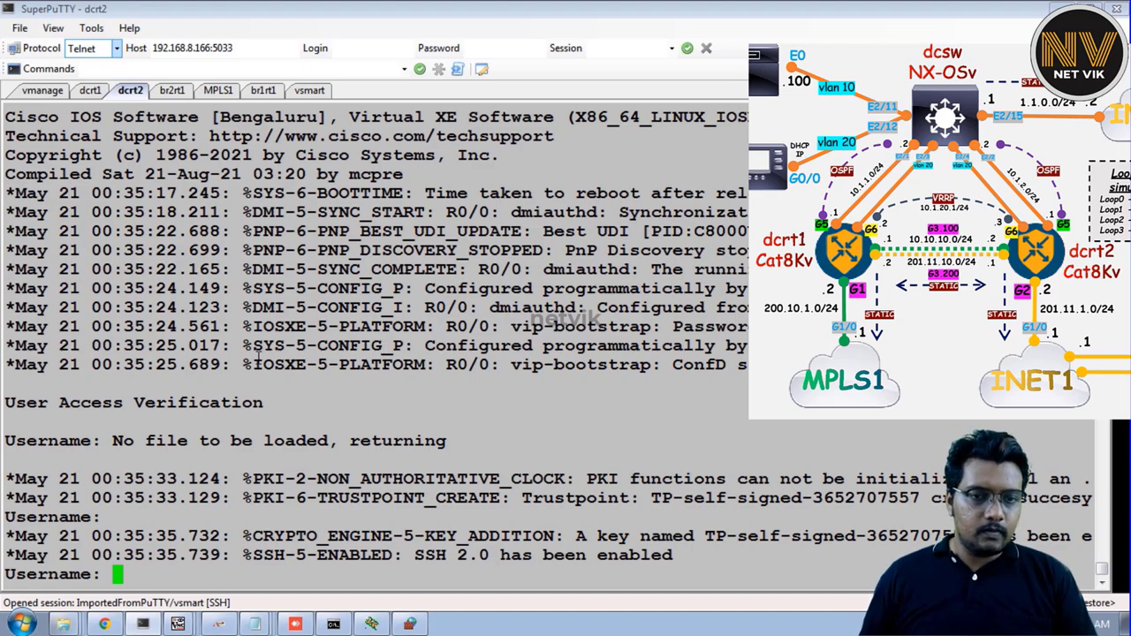
type("admin")
key("Return")
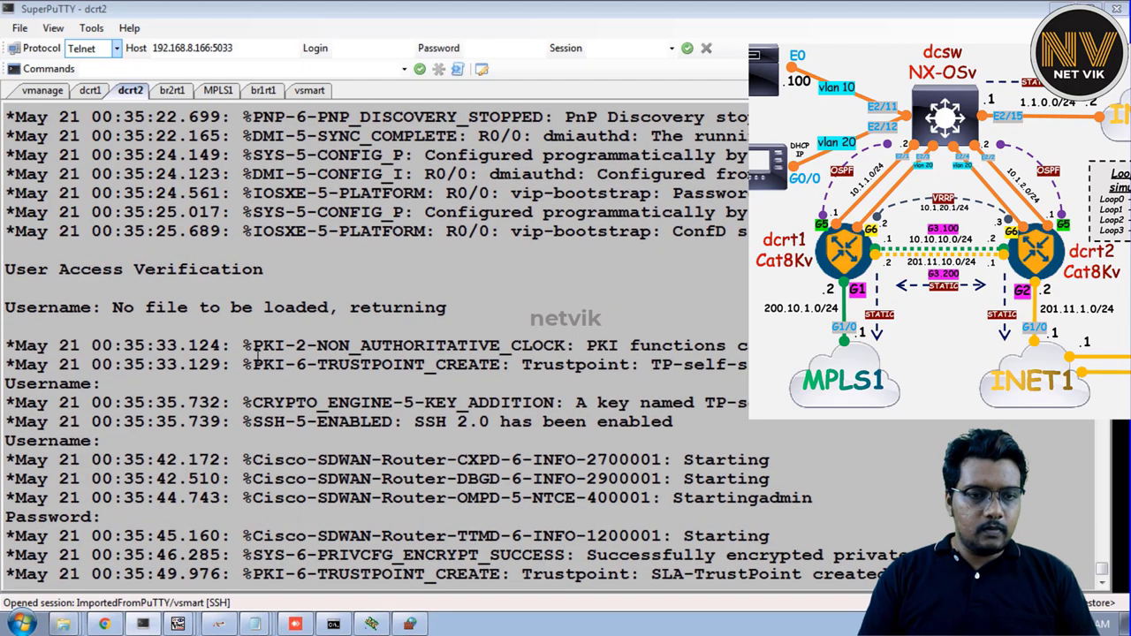
key("Return")
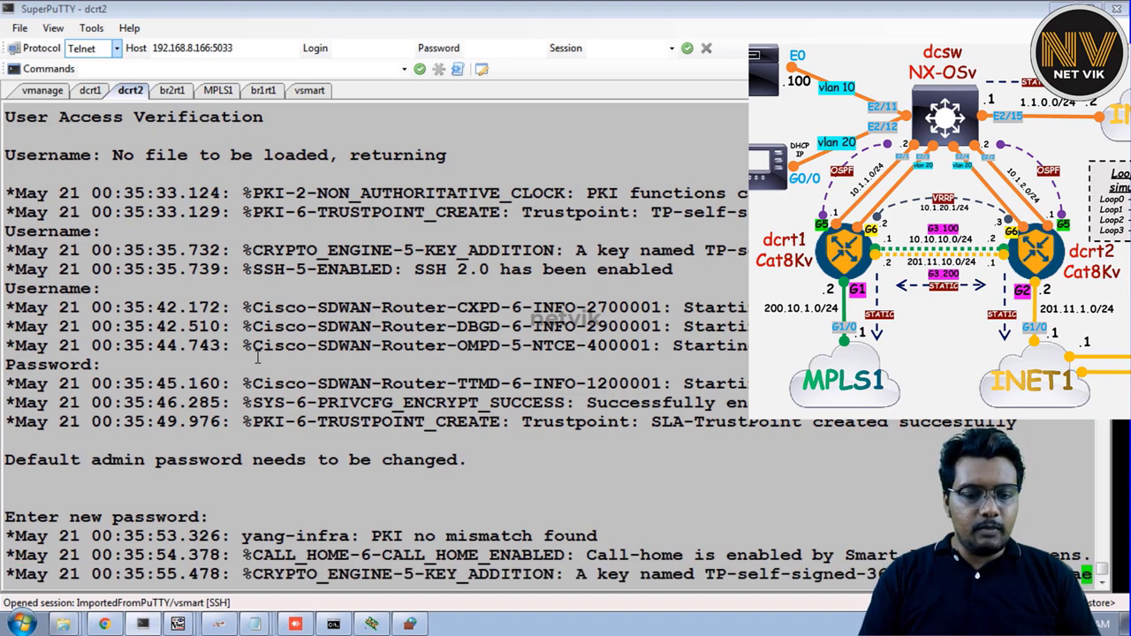
key("Return")
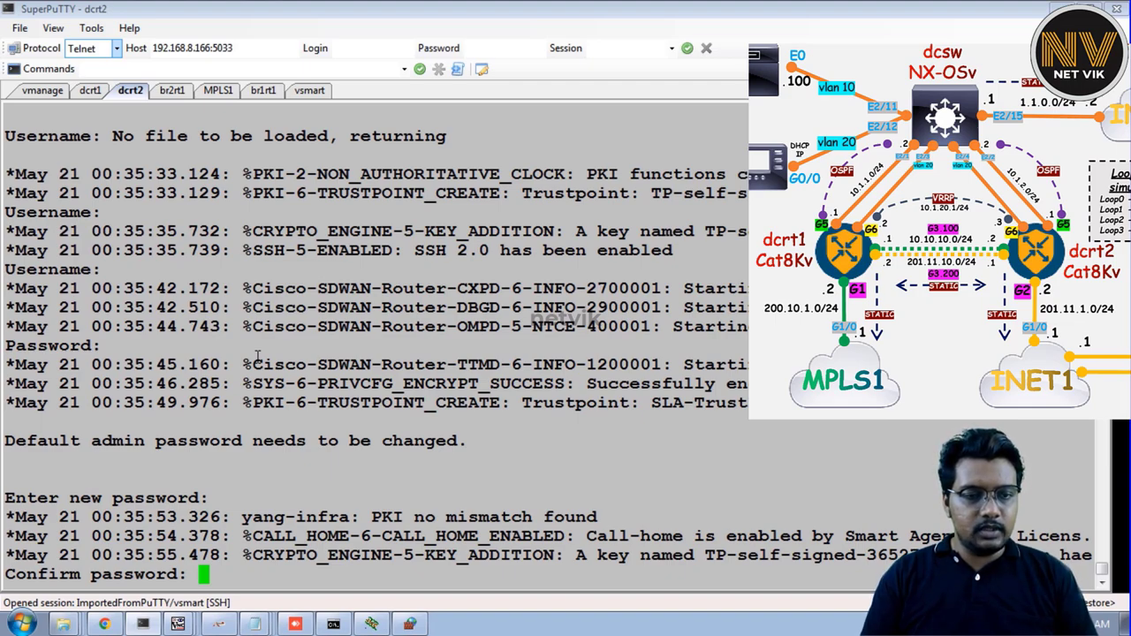
key("Return")
key("Return")
key("Return")
key("Return")
key("Return")
key("Return")
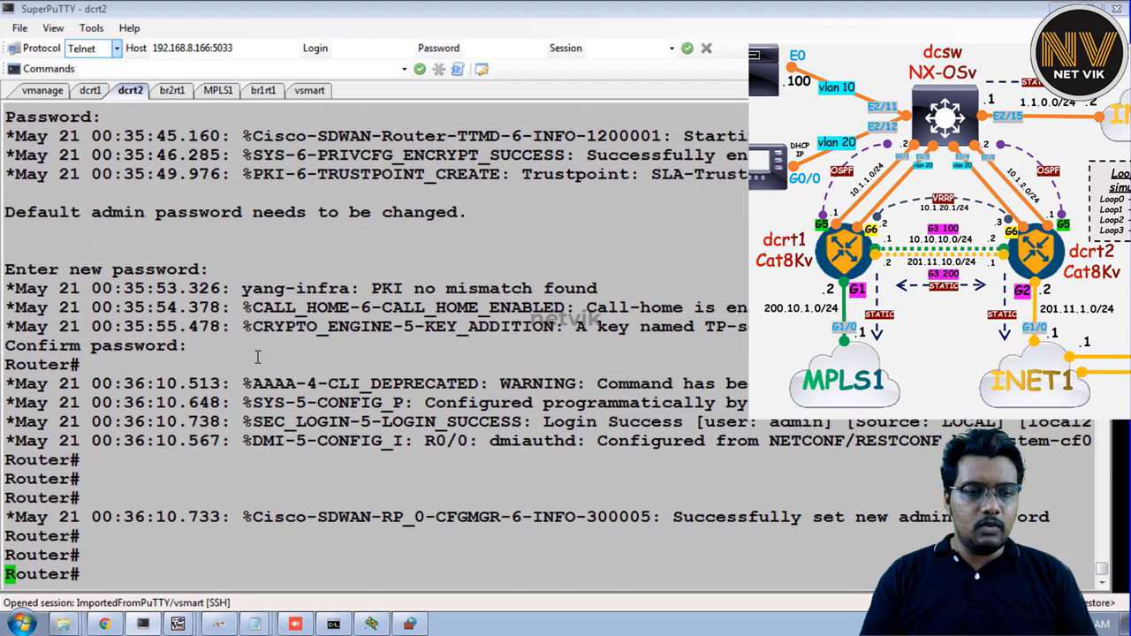
key("Return")
key("Return")
key("Return")
Run 'show version | i mode' on dcrt2 to confirm Controller-Managed operating mode
type("show sd")
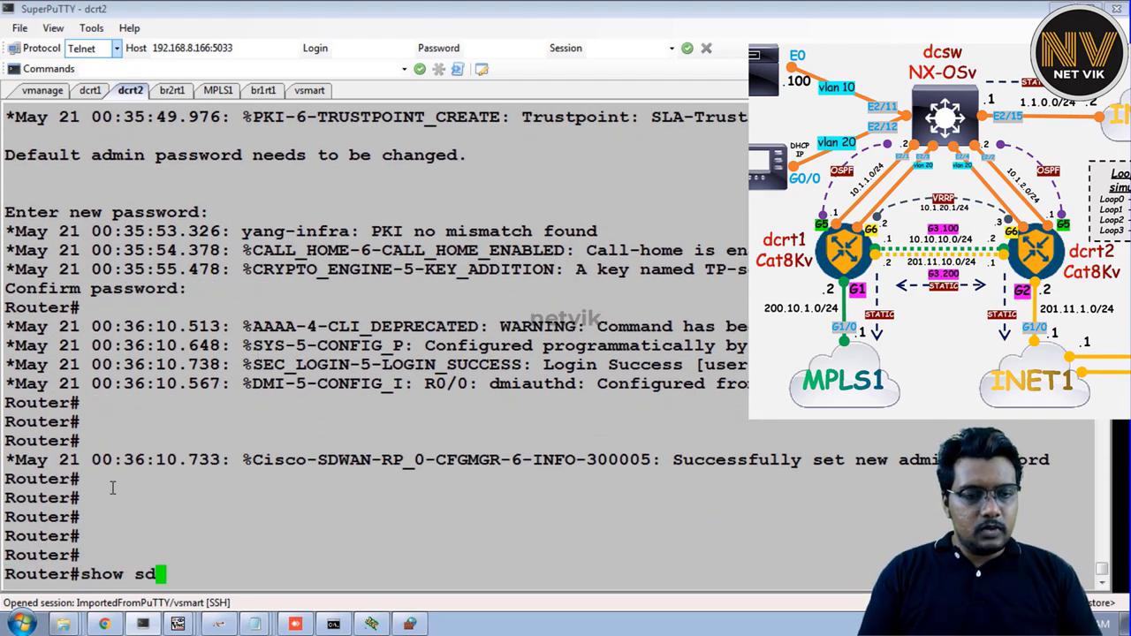
type("wan")
key("Tab")
type("?")
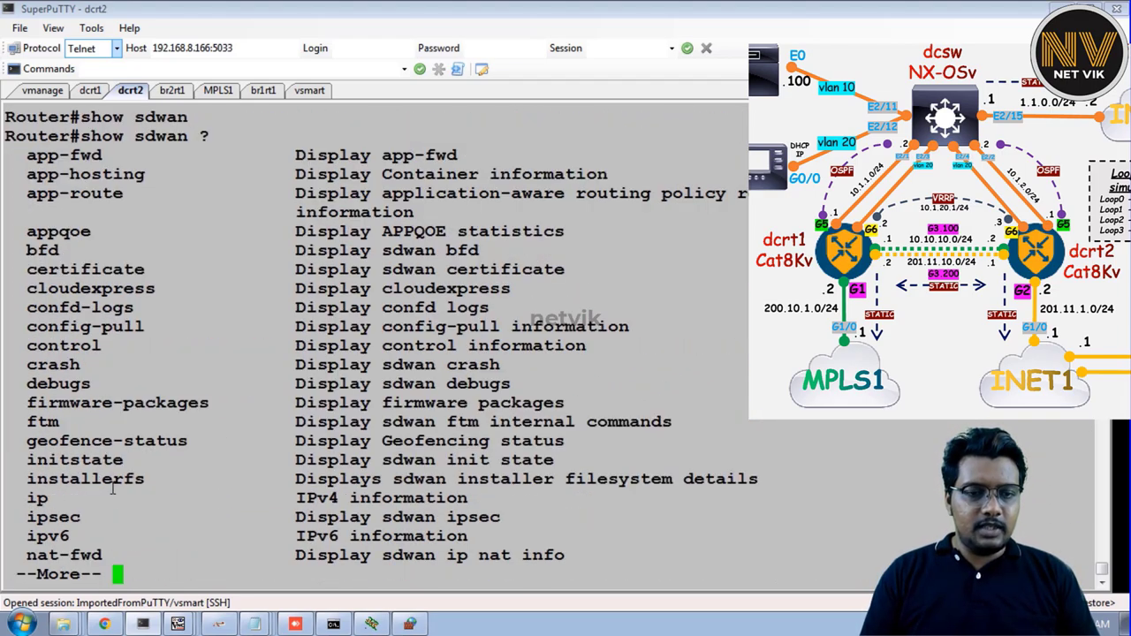
type("q")
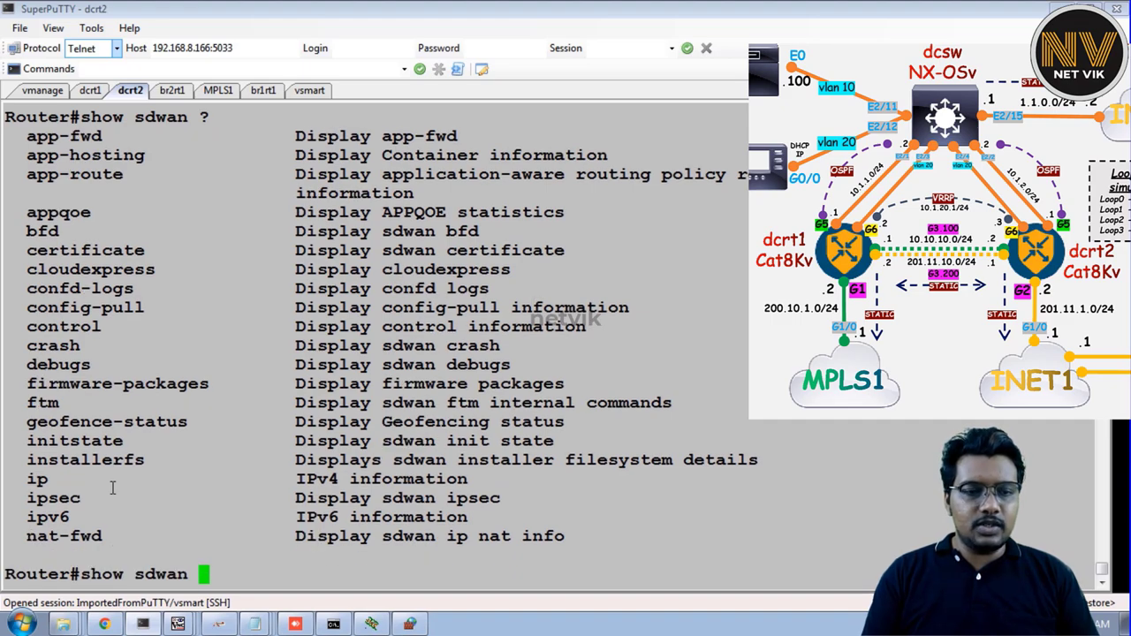
key("BackSpace")
key("BackSpace")
key("BackSpace")
key("BackSpace")
key("BackSpace")
key("BackSpace")
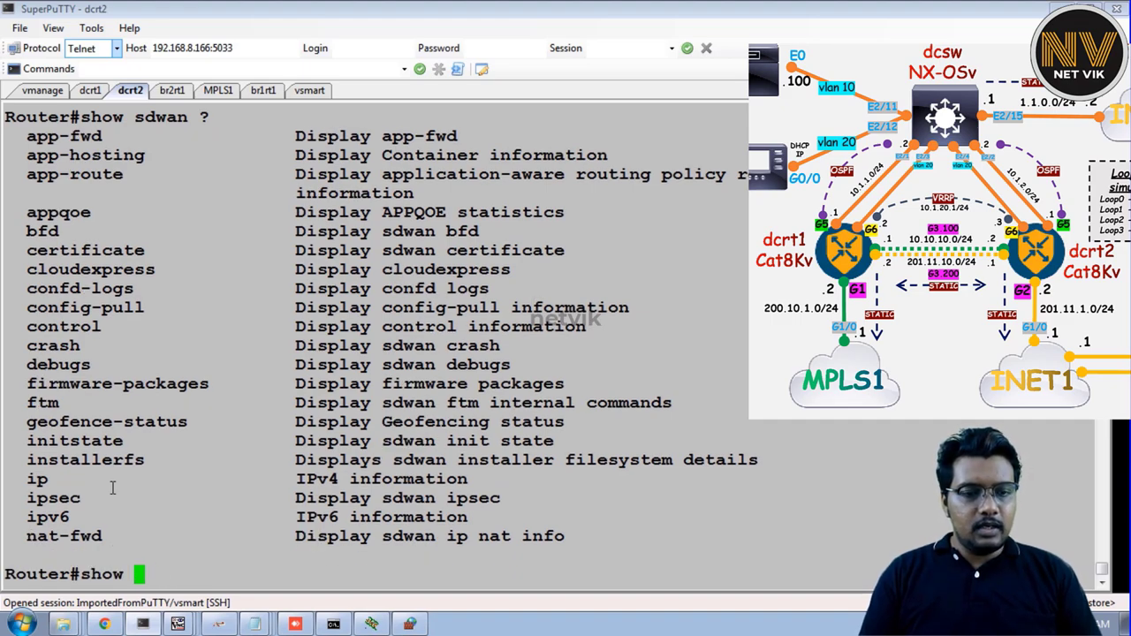
type("ver")
key("Tab")
type("| i mode")
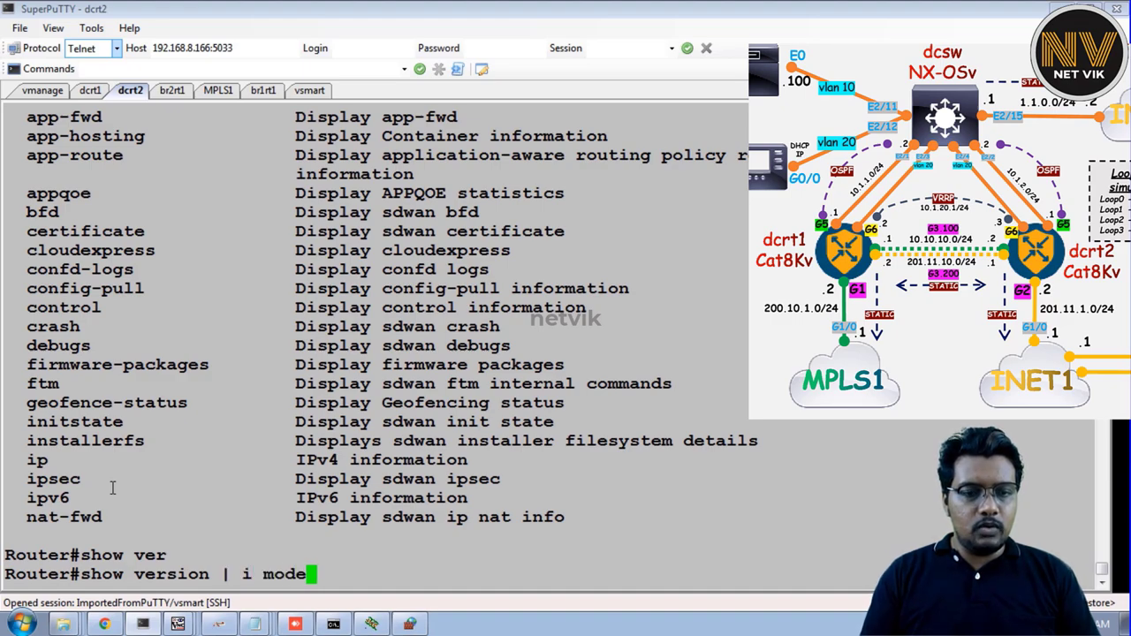
key("Return")
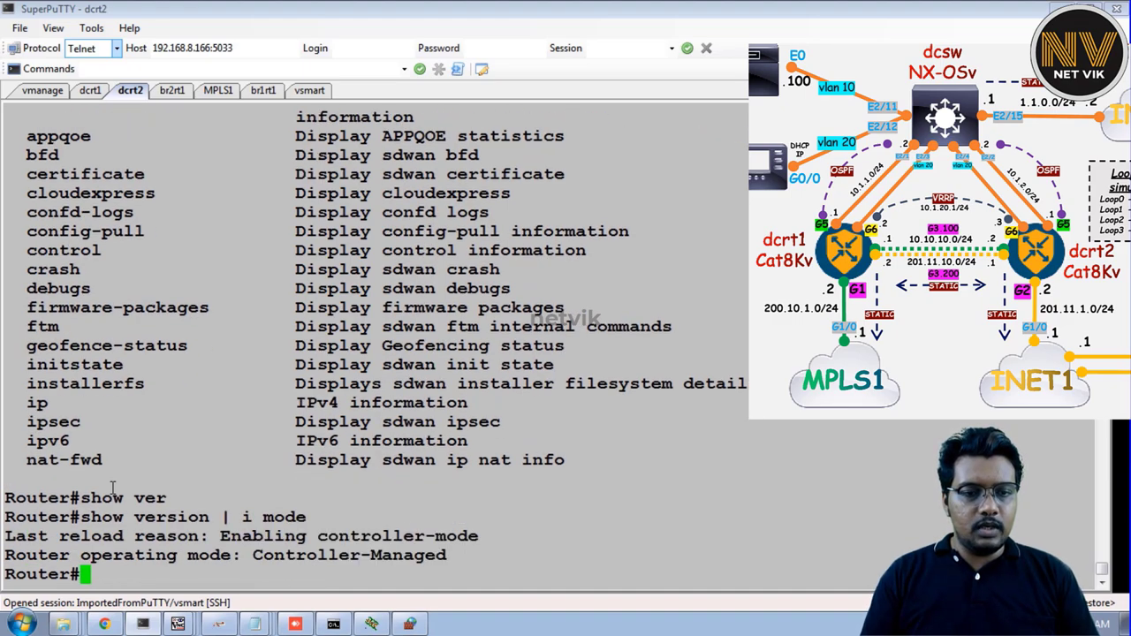
key("Return")
key("Return")
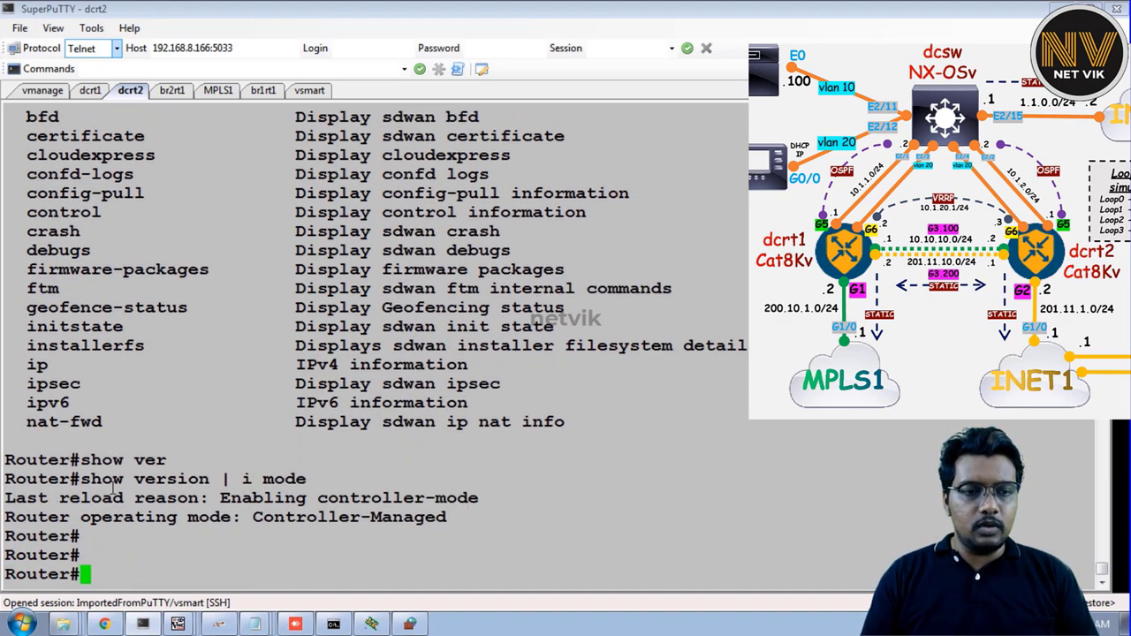
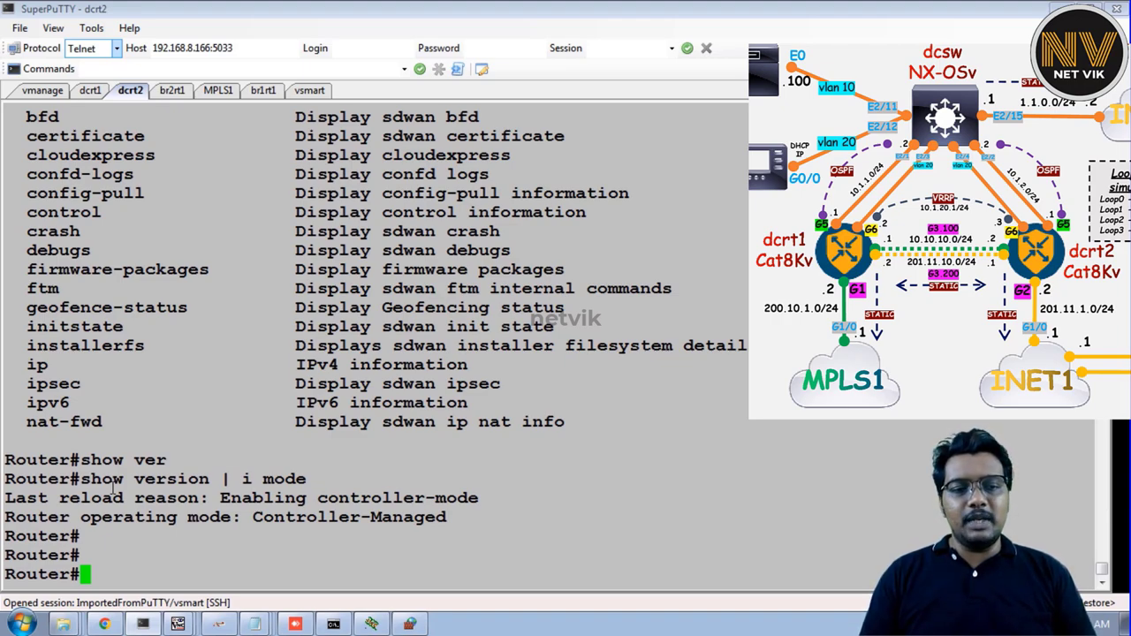
Run 'show sdwan control local-properties' on dcrt2 and check the certificate status lines
type("show contr")
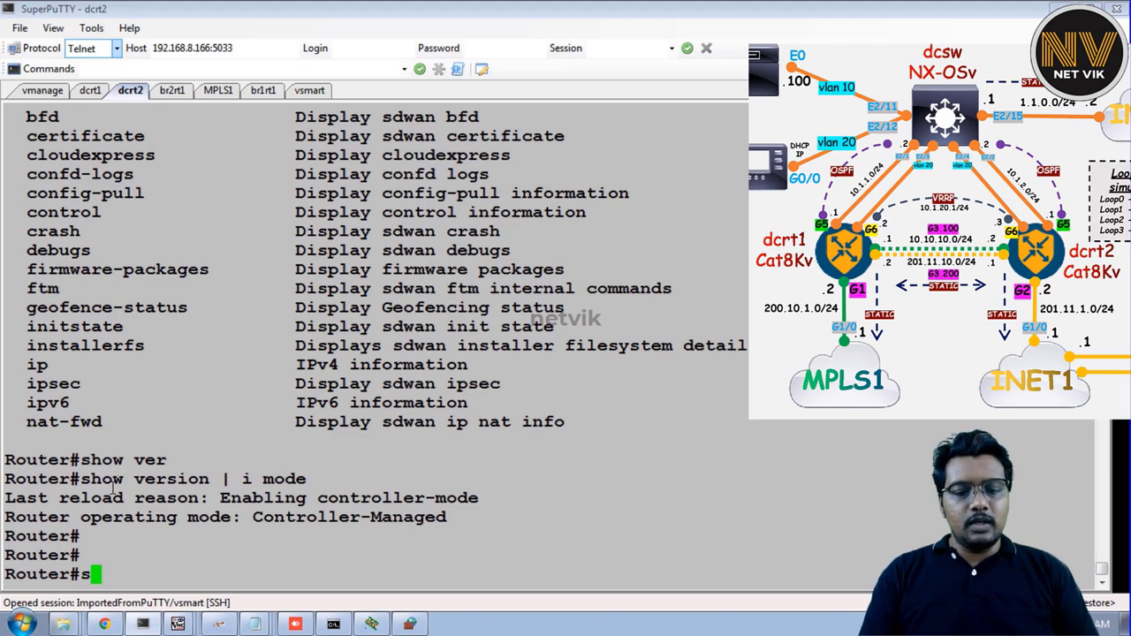
key("Return")
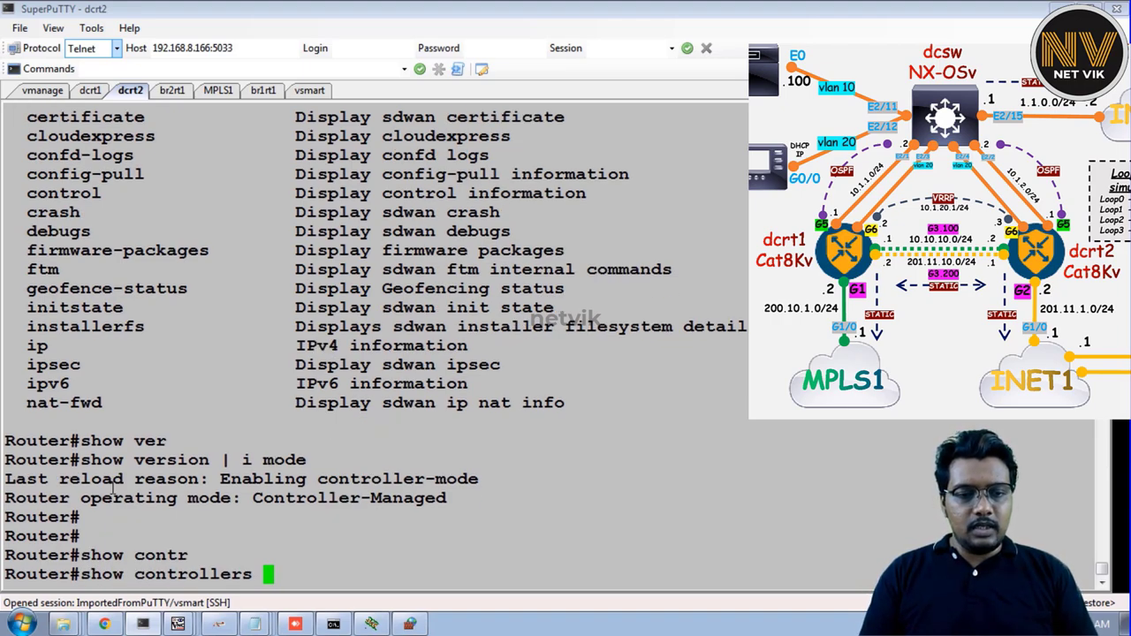
key("BackSpace")
key("BackSpace")
key("BackSpace")
key("BackSpace")
key("BackSpace")
key("BackSpace")
key("BackSpace")
key("BackSpace")
key("BackSpace")
key("BackSpace")
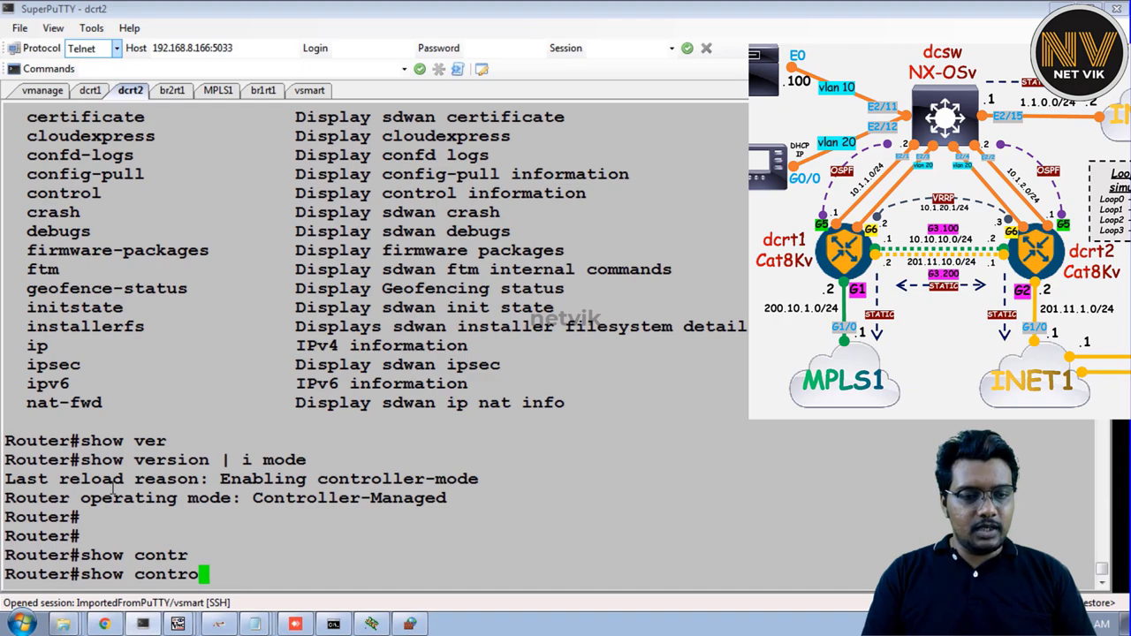
key("BackSpace")
key("BackSpace")
type("sdwan contr")
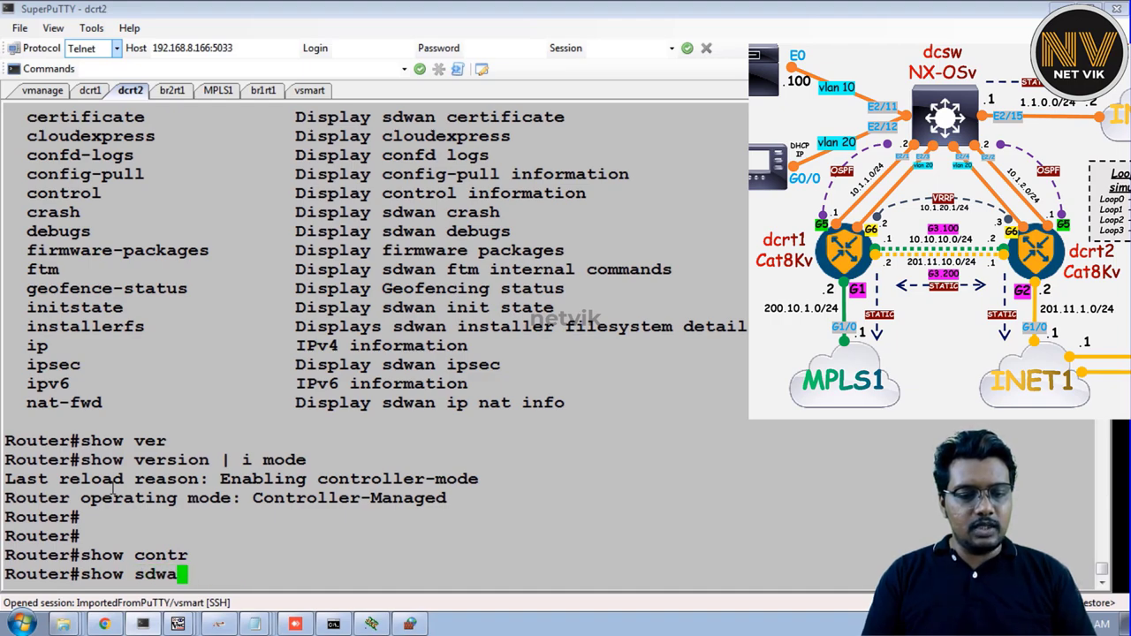
key("Tab")
type("loca")
key("Tab")
key("Return")
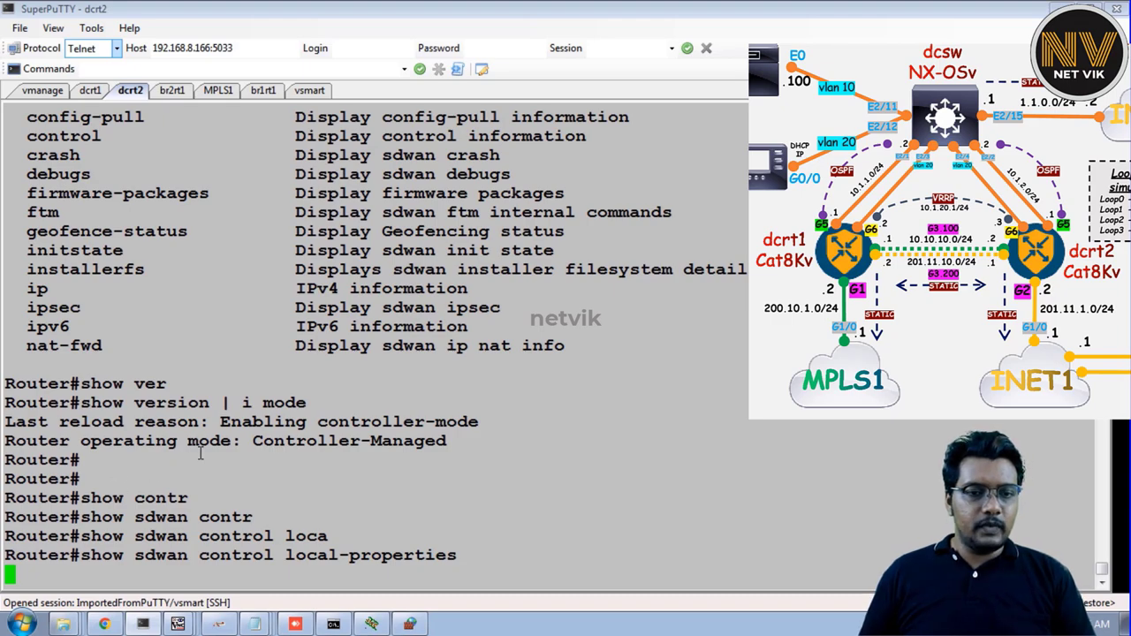
key("space")
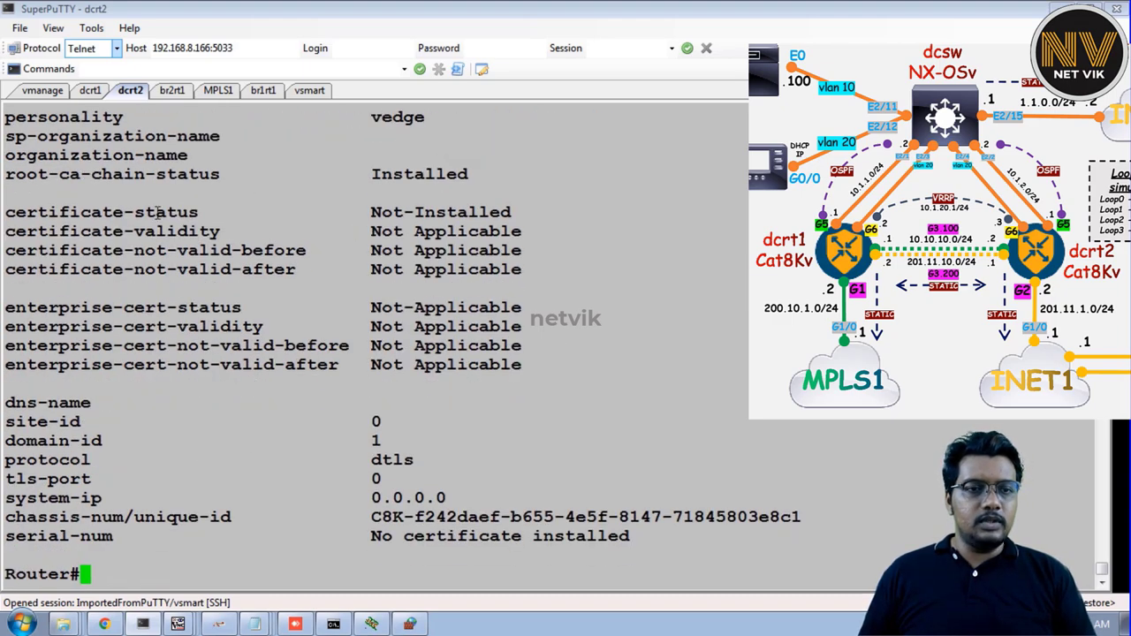
left_click_drag(134, 212, 594, 291)
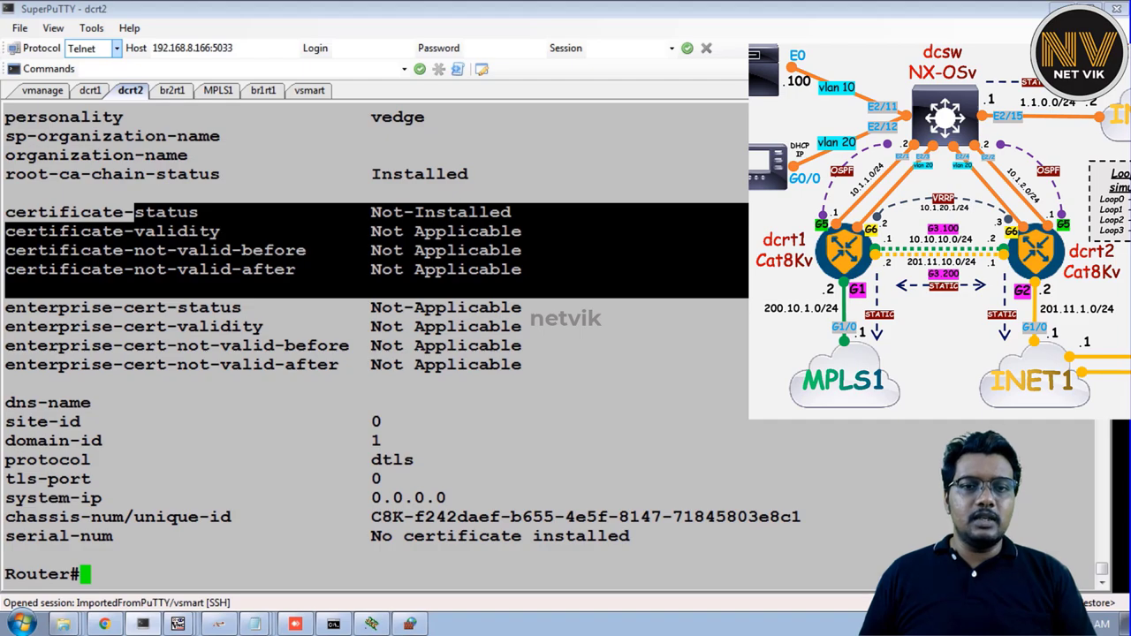
left_click(593, 291)
key("Return")
key("Return")
key("Return")
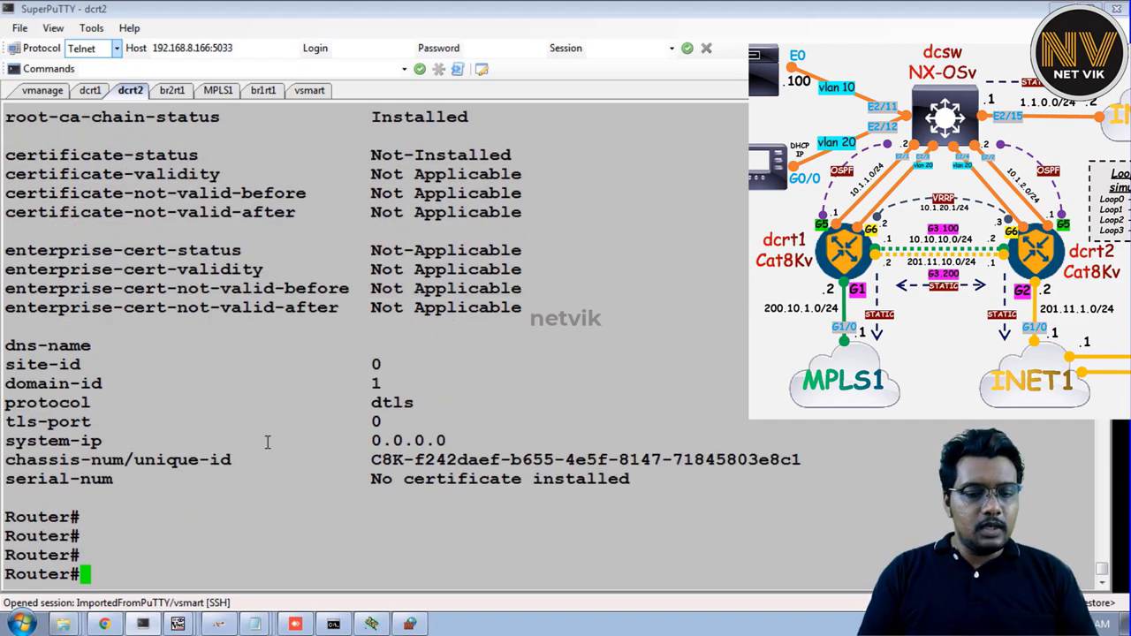
Run 'show sdwan certificate serial' and mark the chassis number line
type("show ")
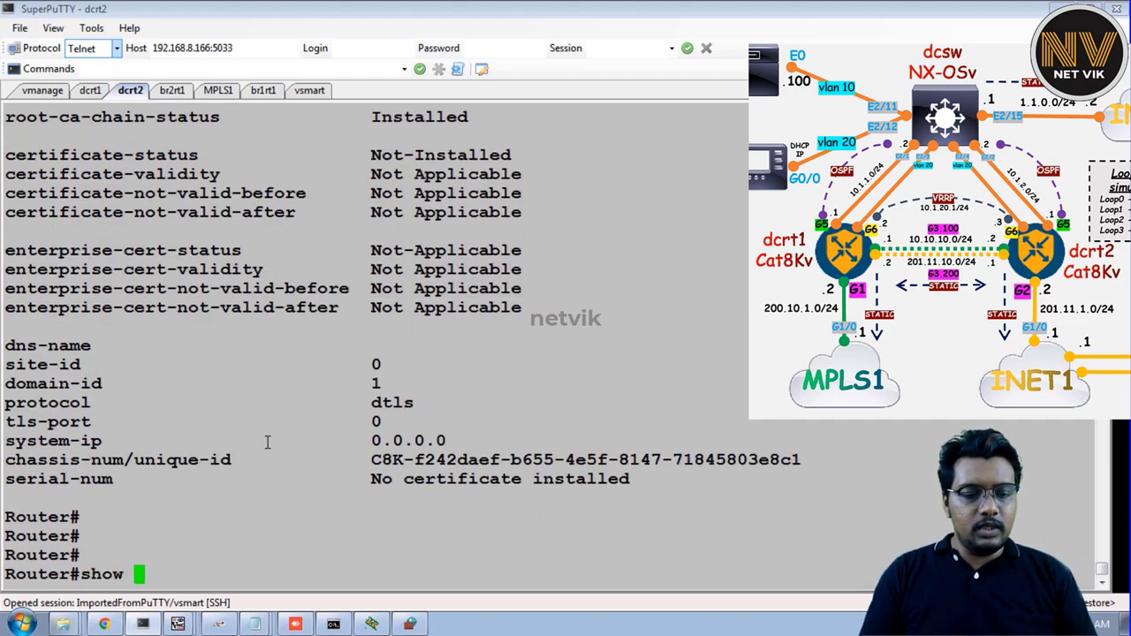
type("sdwan cert")
key("Tab")
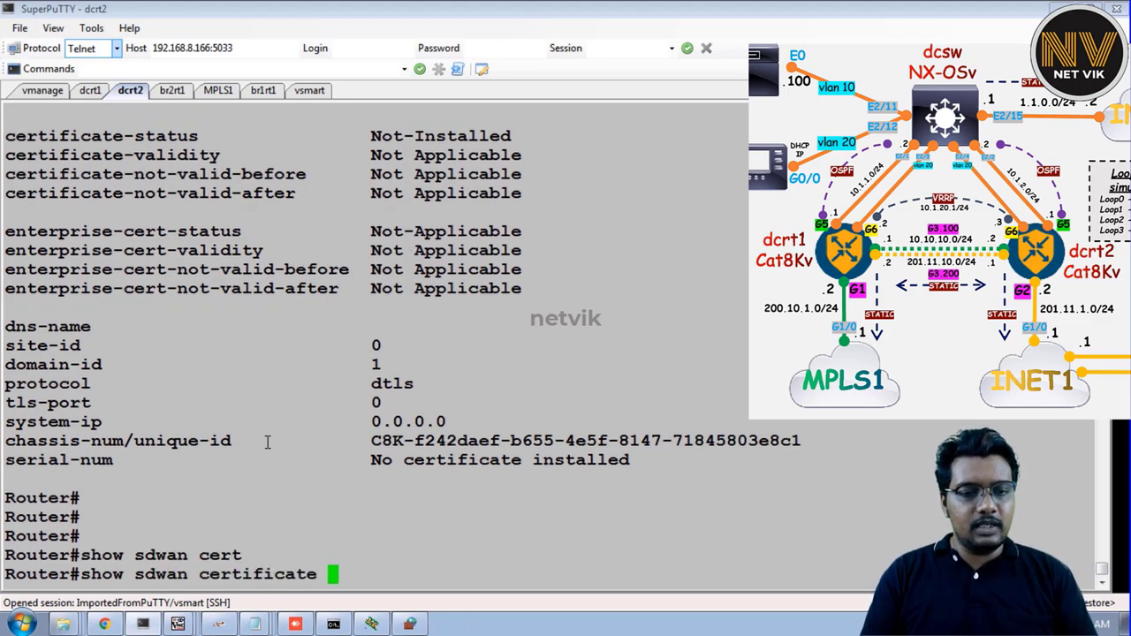
type("ser")
key("Tab")
key("Return")
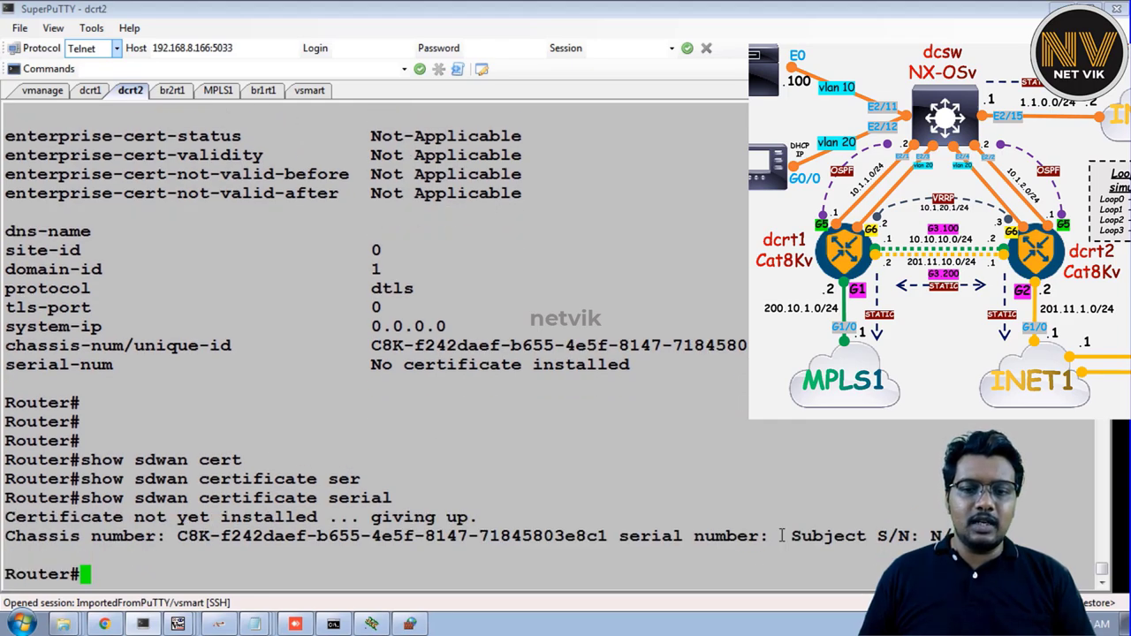
left_click_drag(785, 536, 740, 535)
left_click_drag(189, 535, 316, 536)
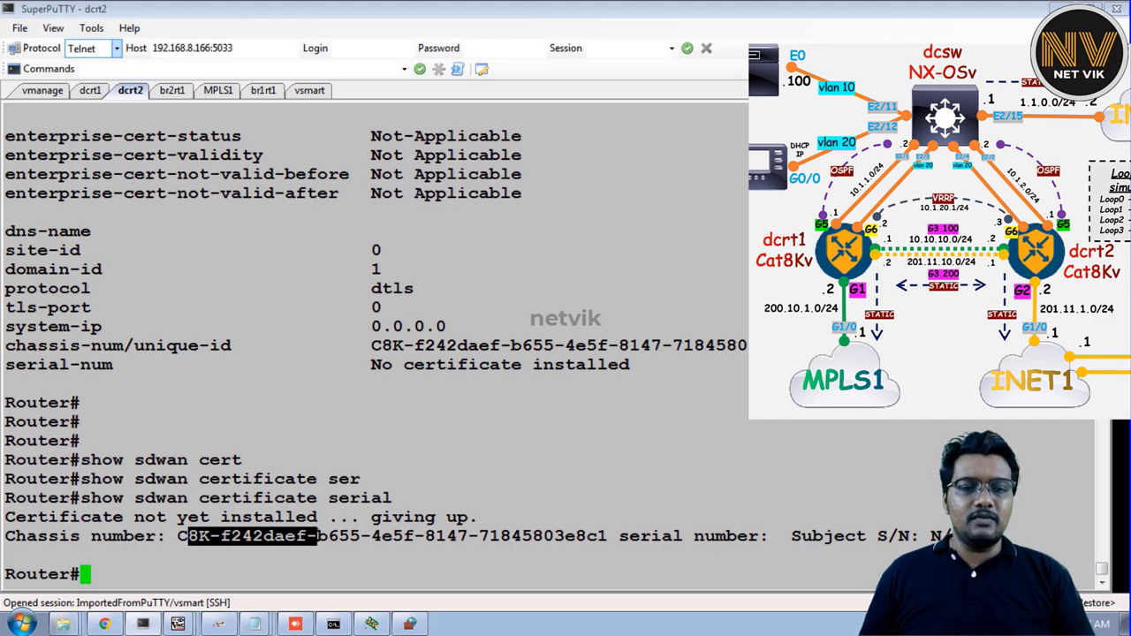
left_click(316, 536)
left_click_drag(316, 536, 177, 535)
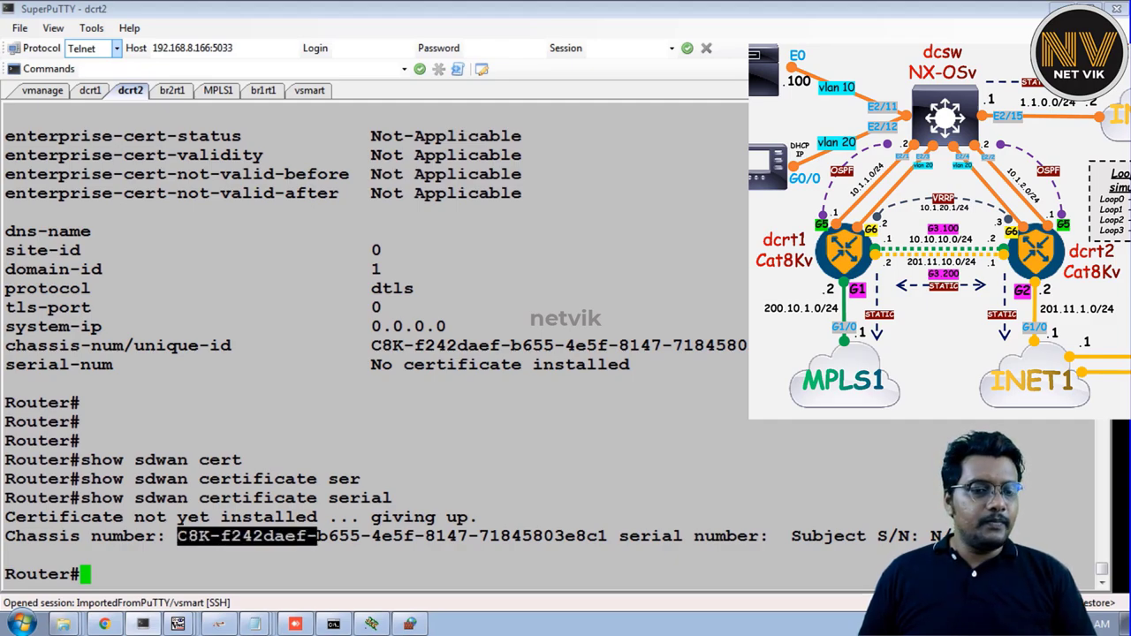
key("Return")
key("Return")
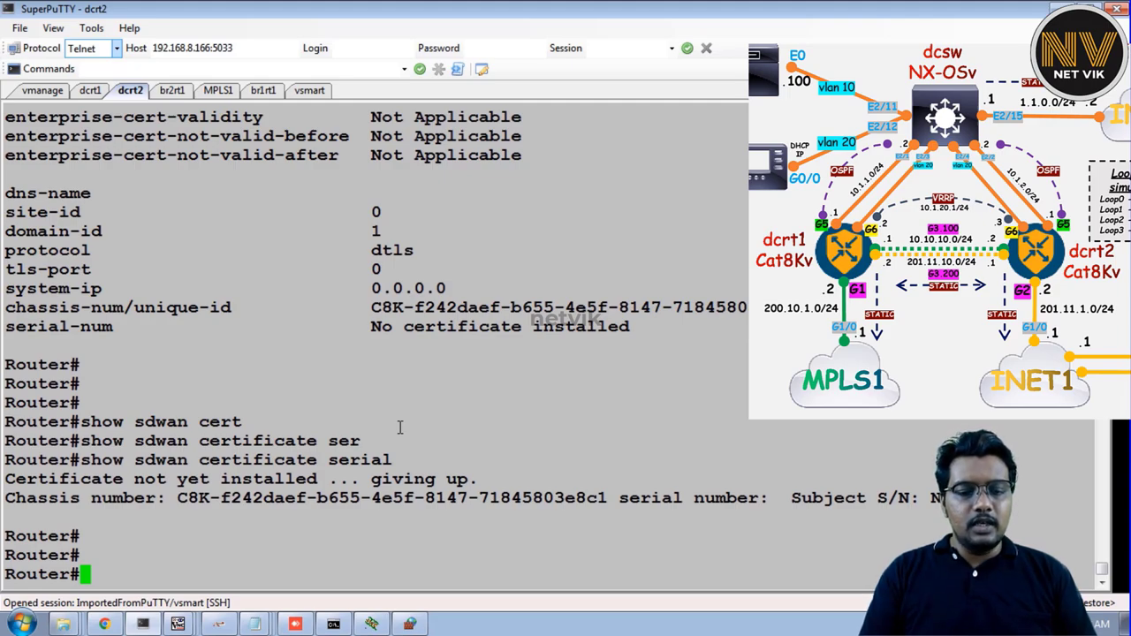
Run 'show sdwan certificate root-ca-cert | i netvik' to check the installed root CA
type("show s")
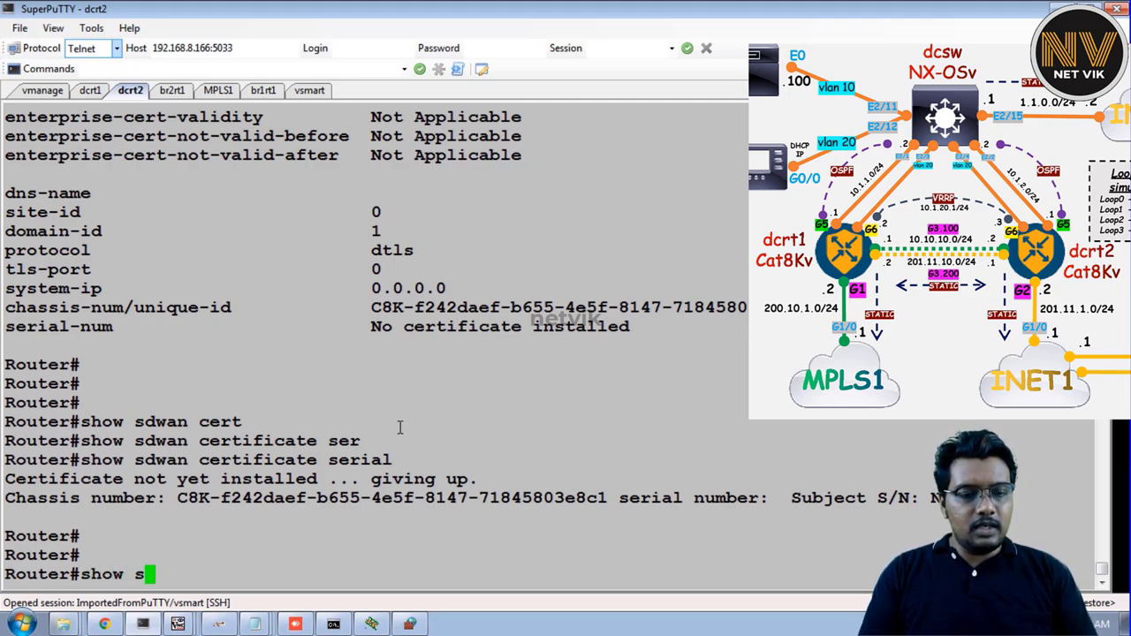
type("dwan ")
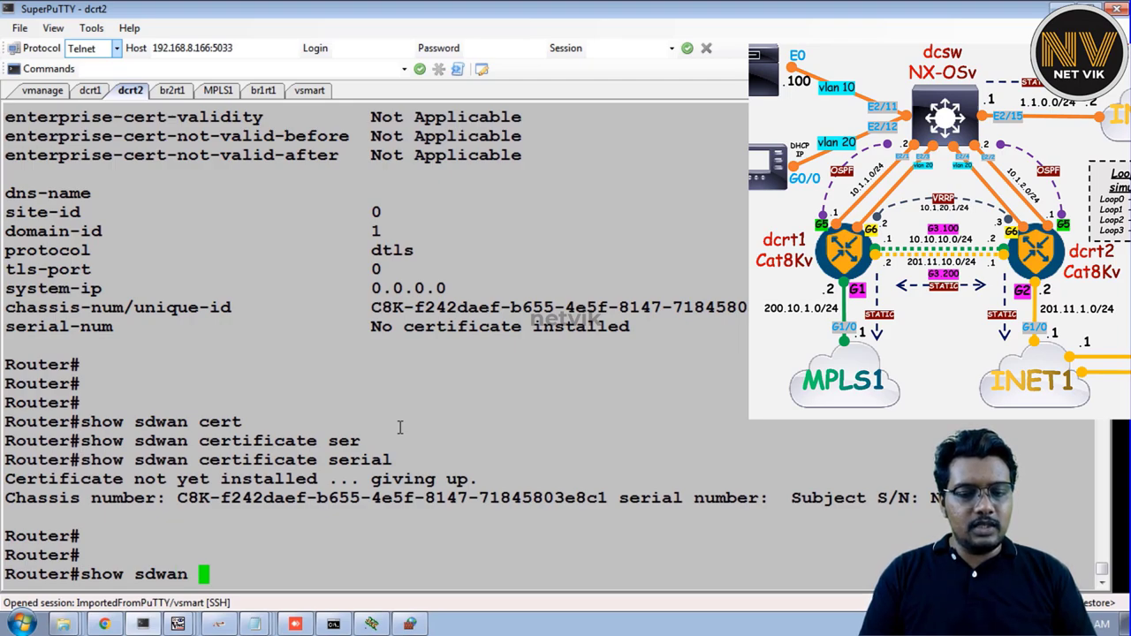
type("roo")
key("Tab")
key("BackSpace")
key("BackSpace")
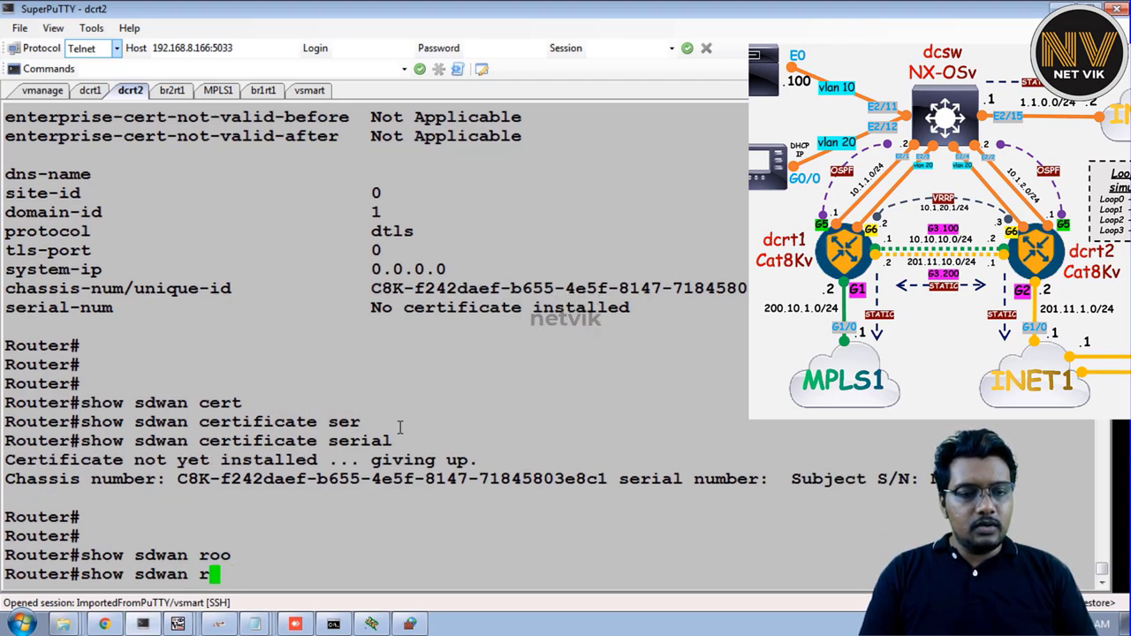
key("BackSpace")
key("BackSpace")
type("cer")
key("Tab")
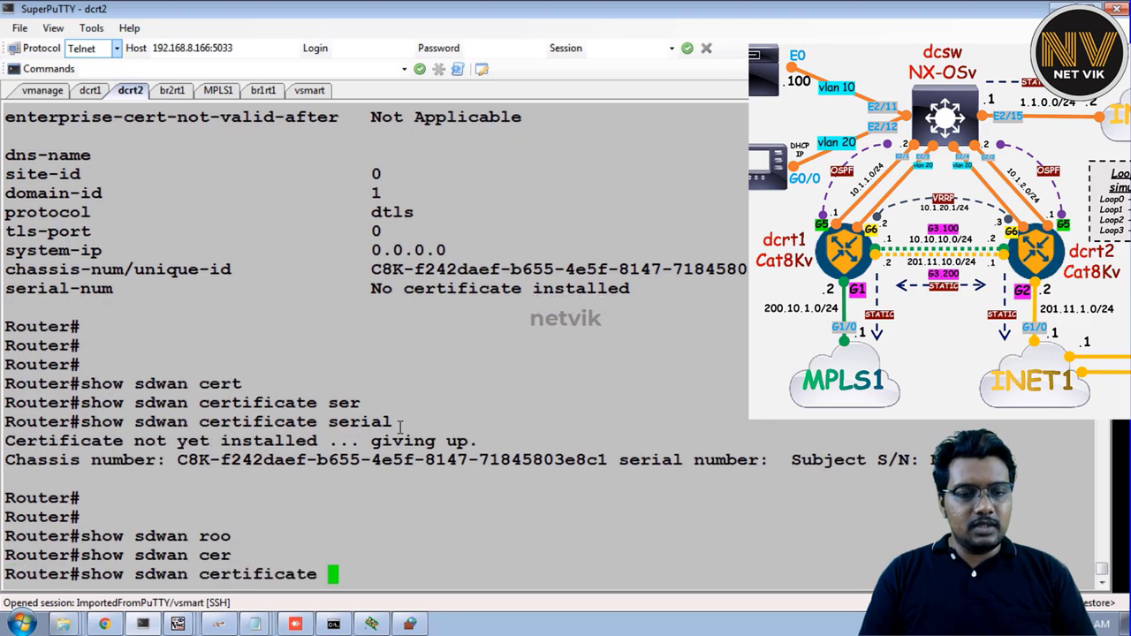
type("roo")
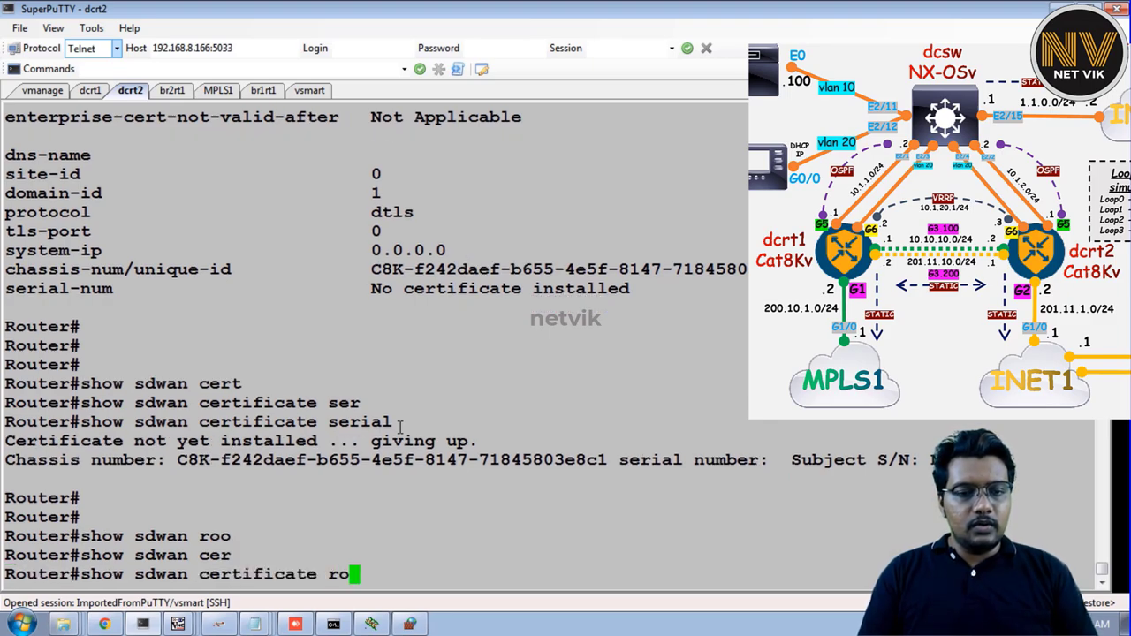
key("Tab")
type("| i ")
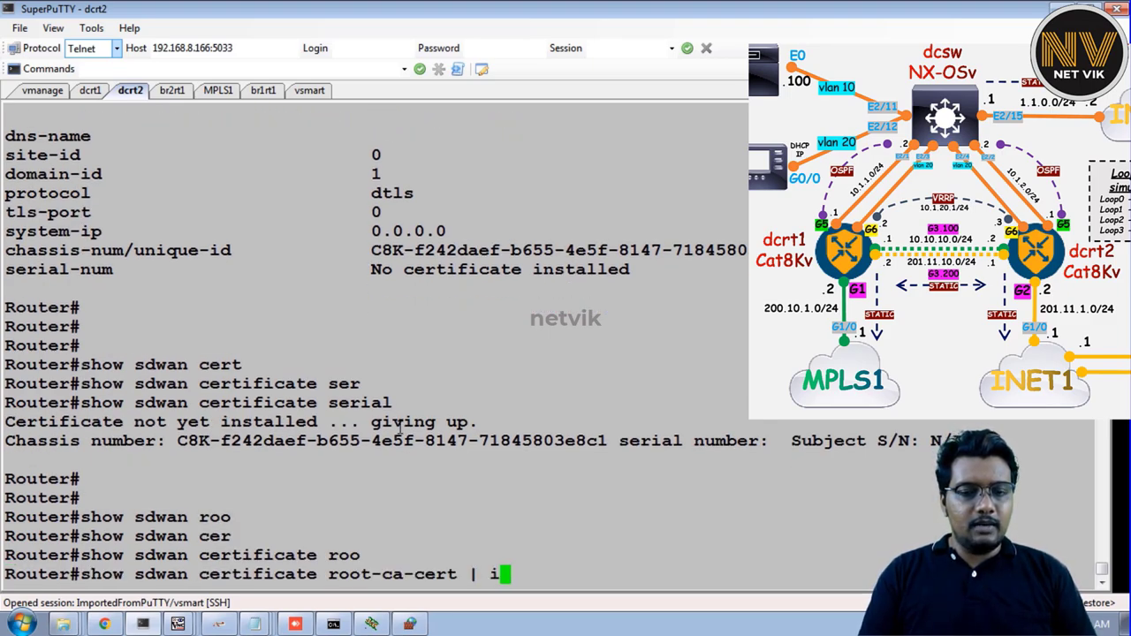
type("net")
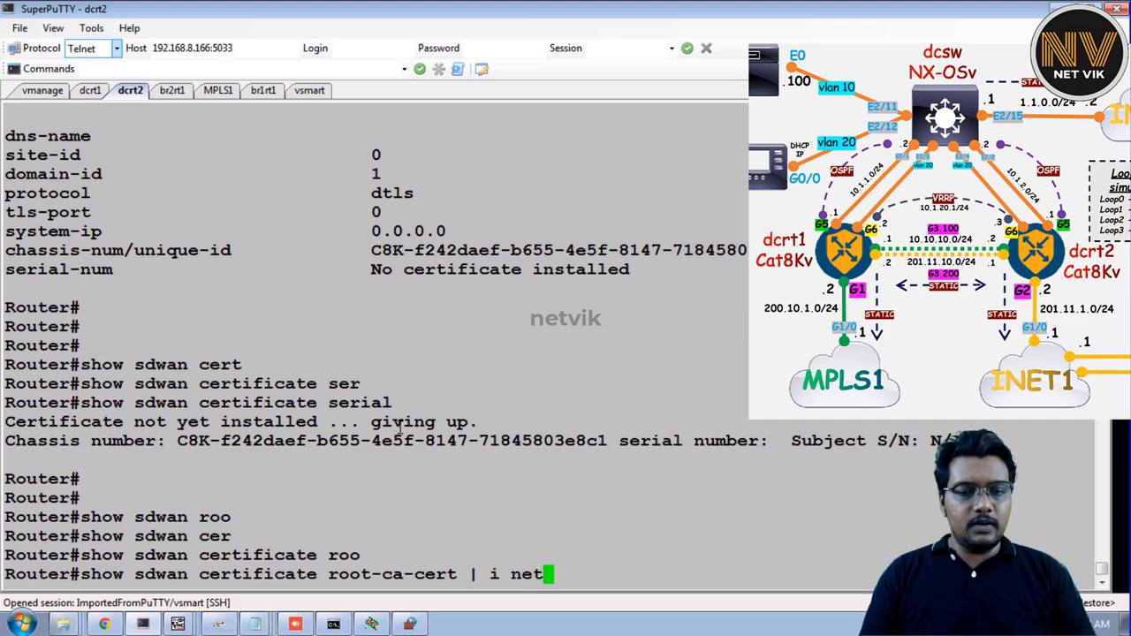
type("vik")
key("Return")
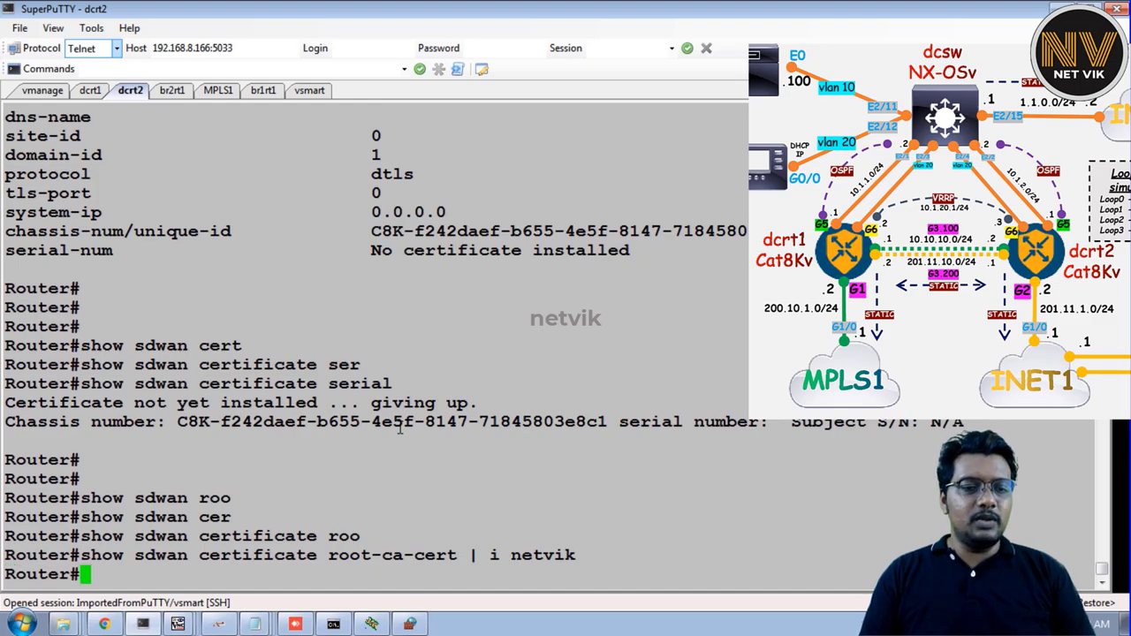
key("Return")
key("Return")
key("Return")
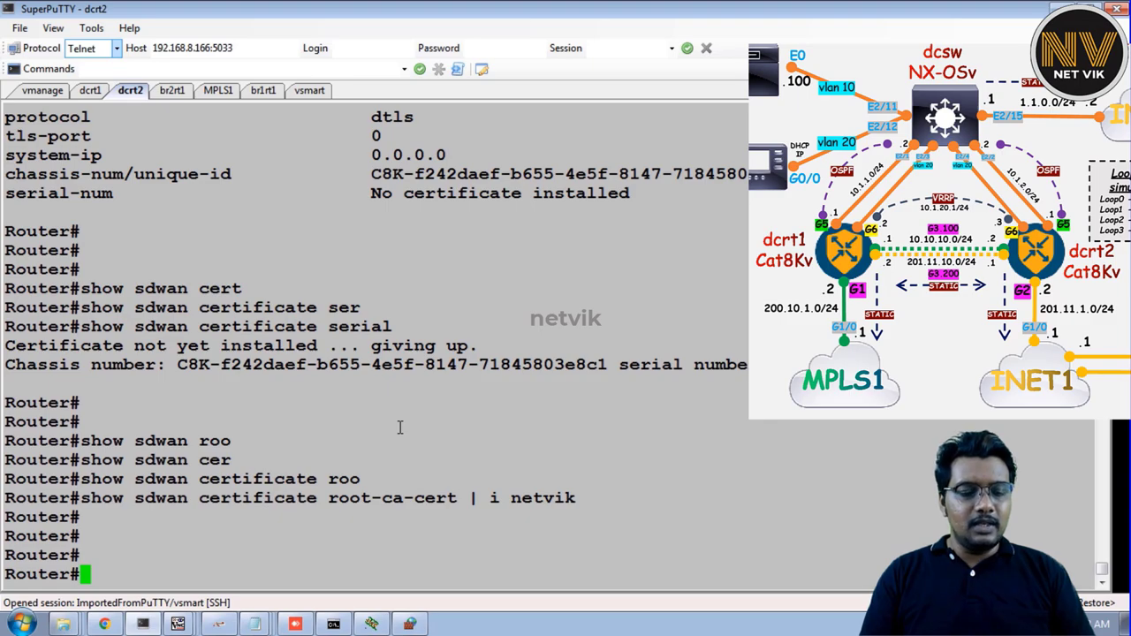
List bootflash filtered for 'lab' and mark the labrootcert.crt file name
type("show ")
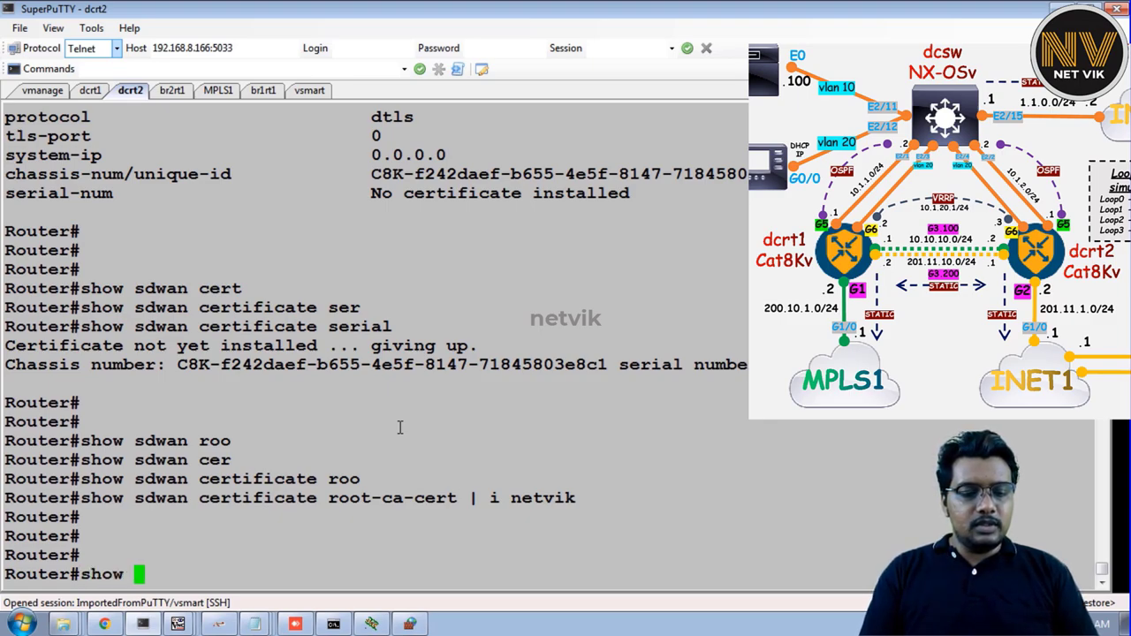
type("s")
key("BackSpace")
type("boot")
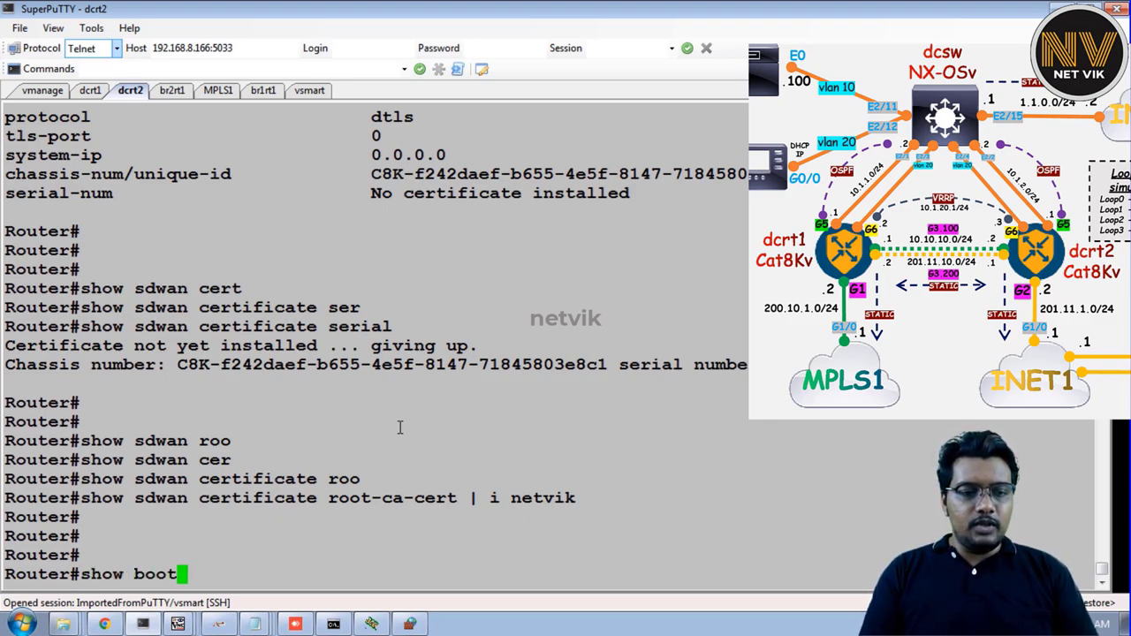
type("fl")
key("Tab")
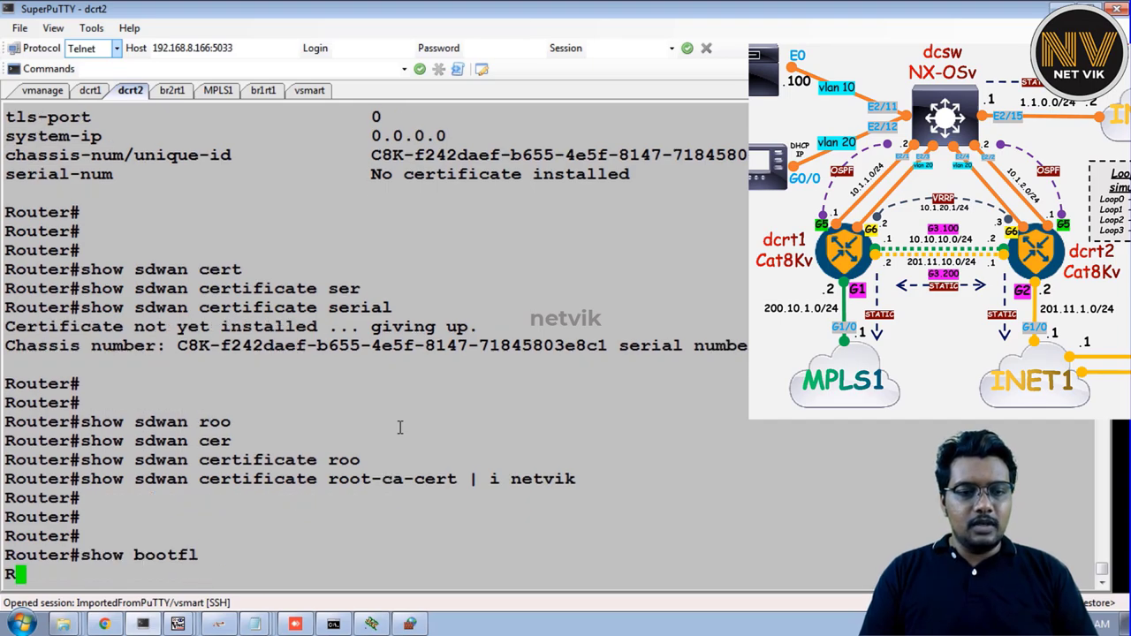
type("| i ")
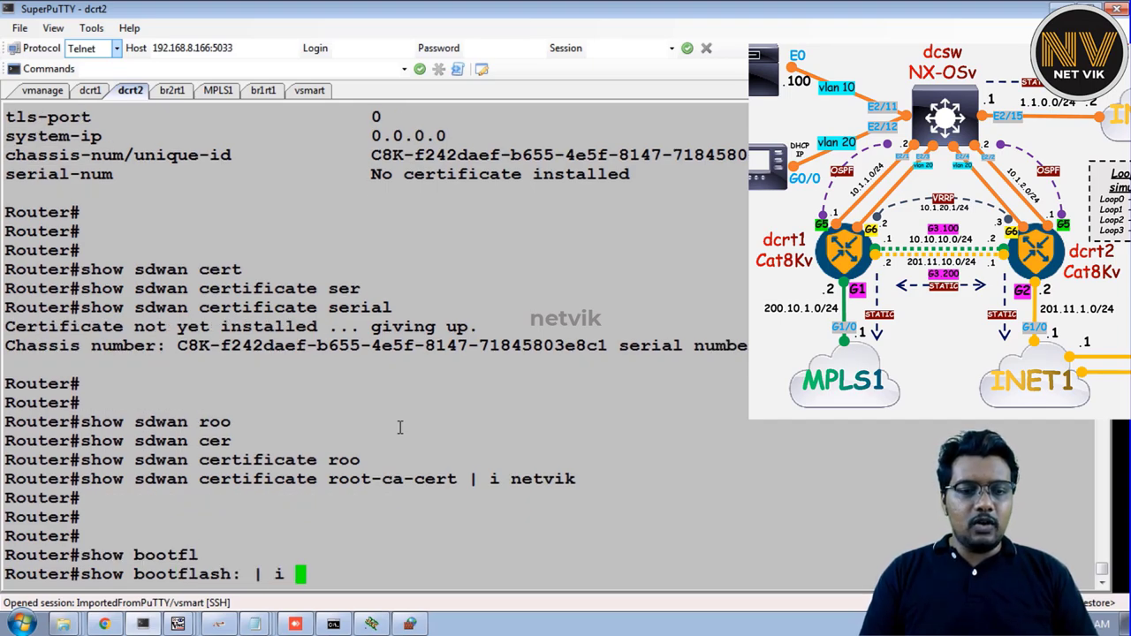
type("b")
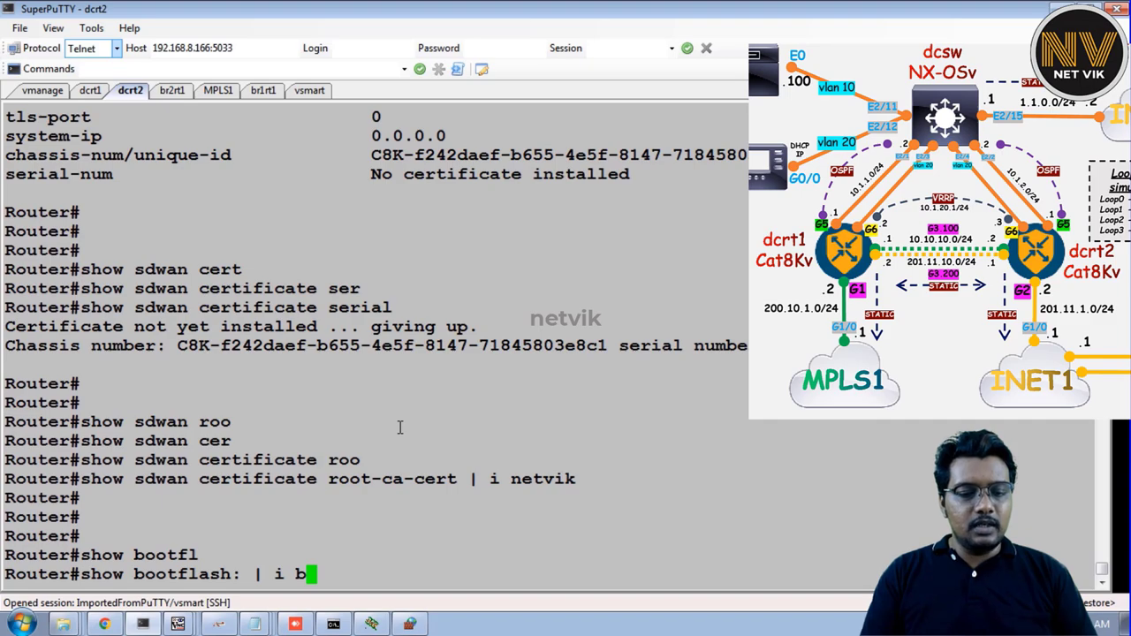
key("BackSpace")
type("lab")
key("Return")
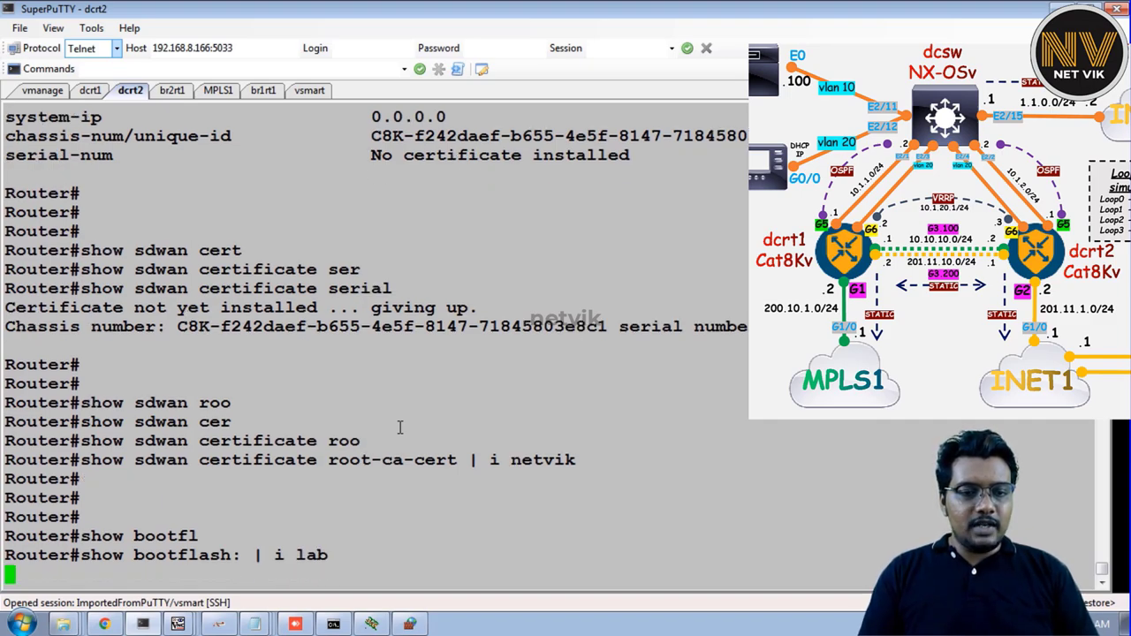
key("Return")
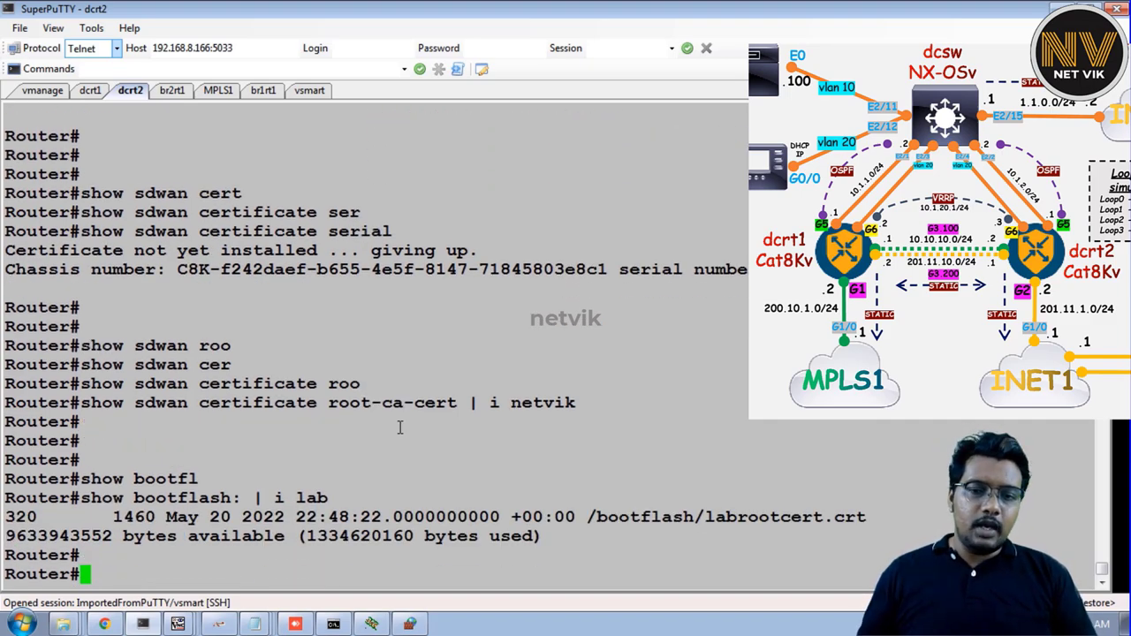
left_click_drag(706, 518, 865, 519)
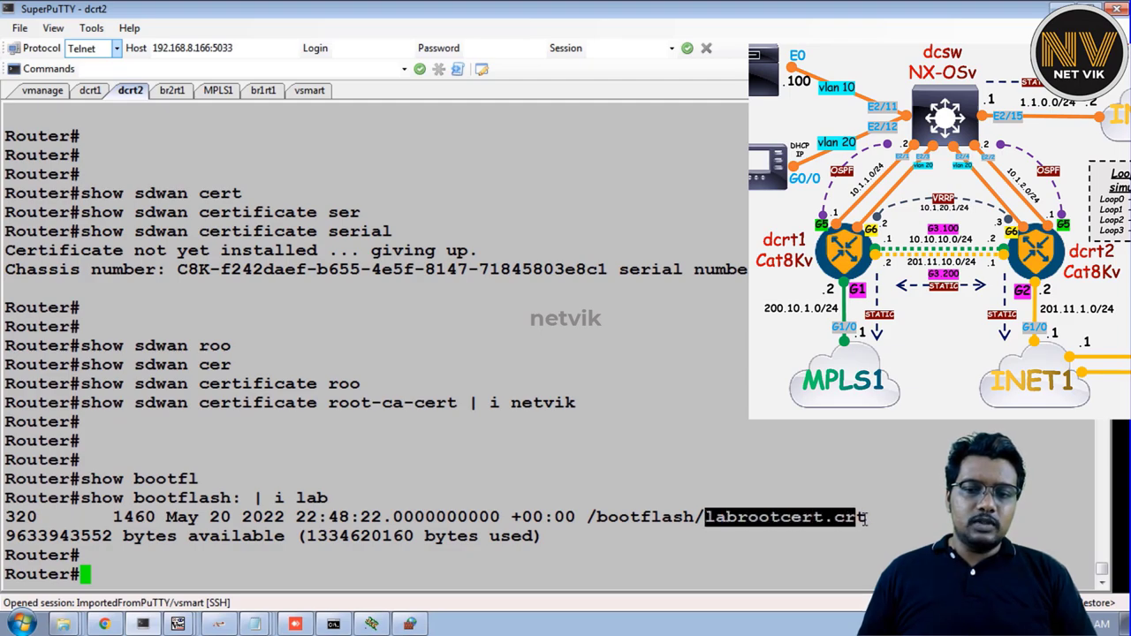
left_click(748, 457)
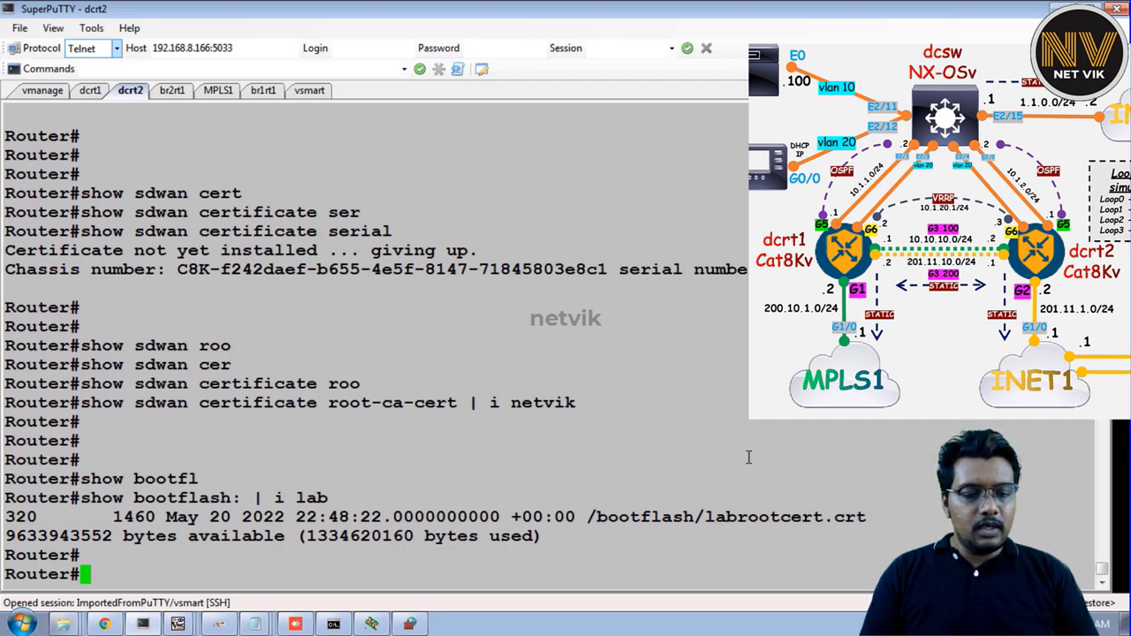
Start typing 'request platform software sdwan', backing out a wrong certificate keyword
type("requ")
key("Tab")
type("platf")
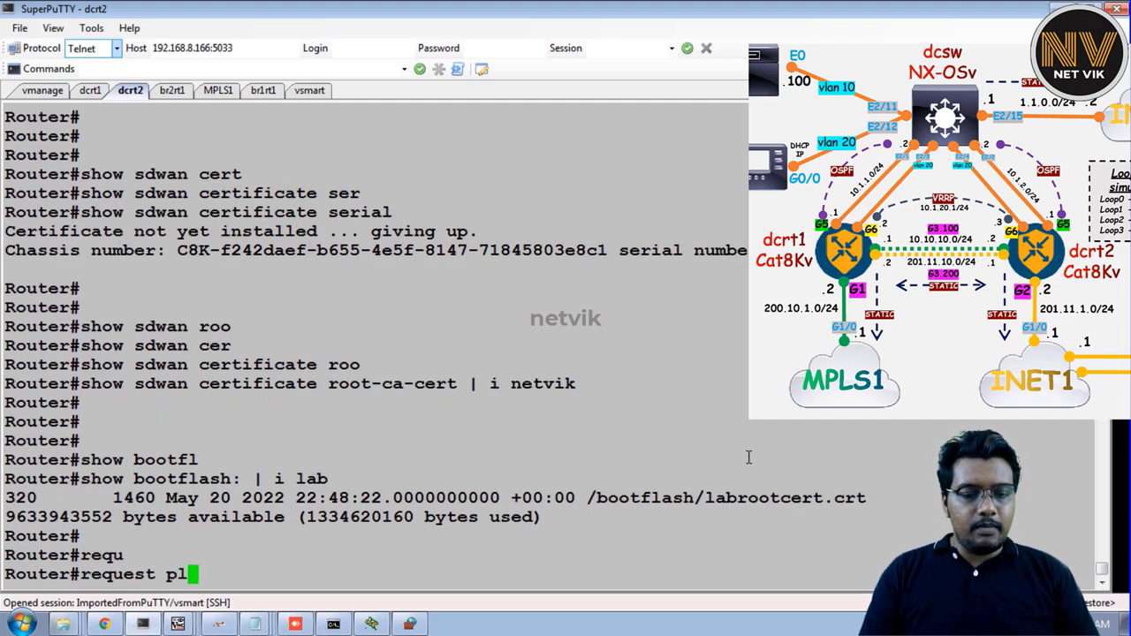
key("Tab")
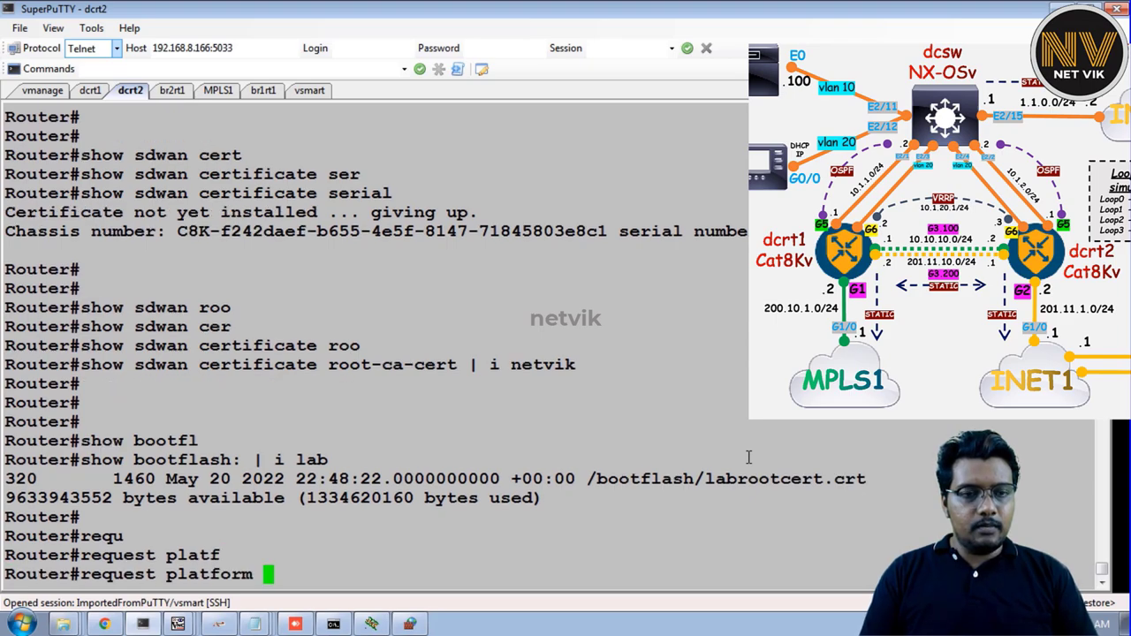
type("so")
key("Tab")
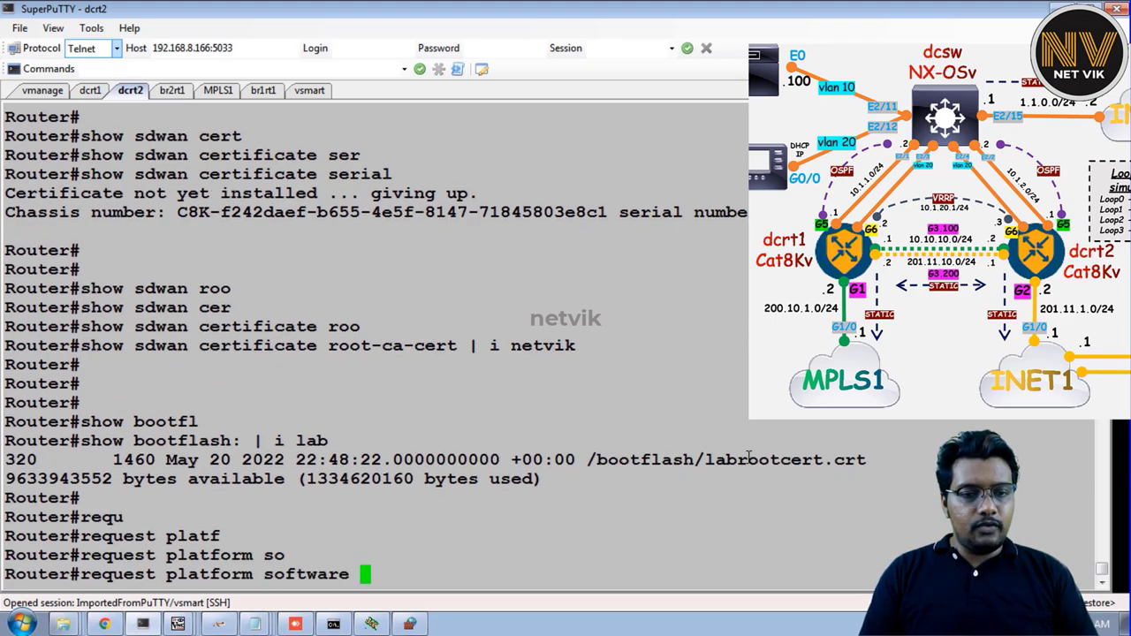
type("sdq")
key("Tab")
key("BackSpace")
key("Tab")
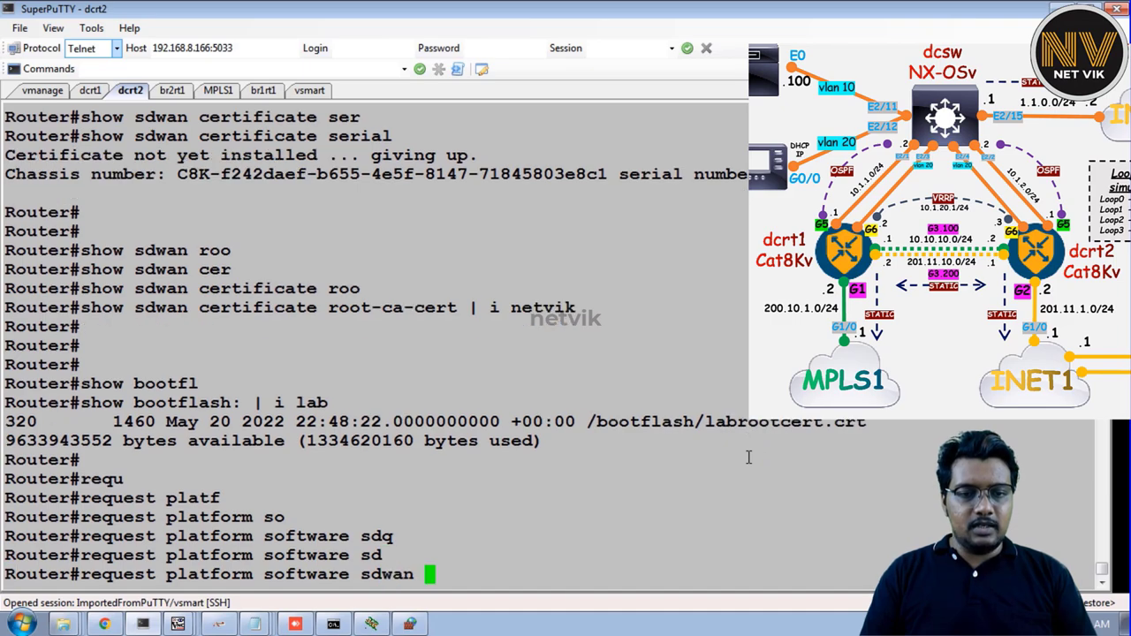
type("cer")
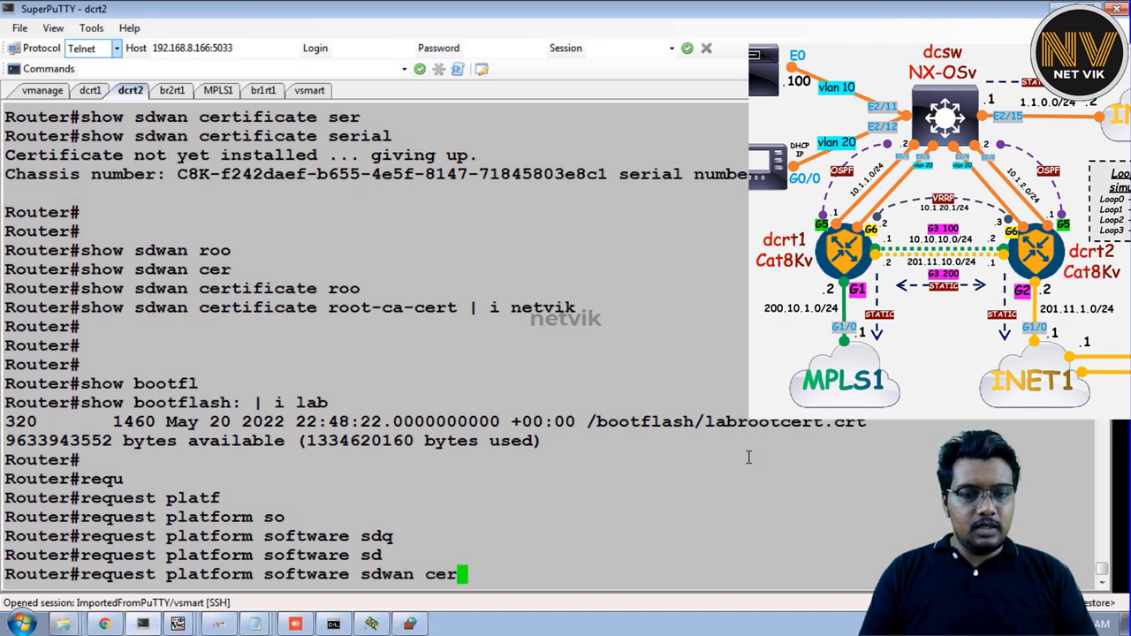
key("Tab")
type("?")
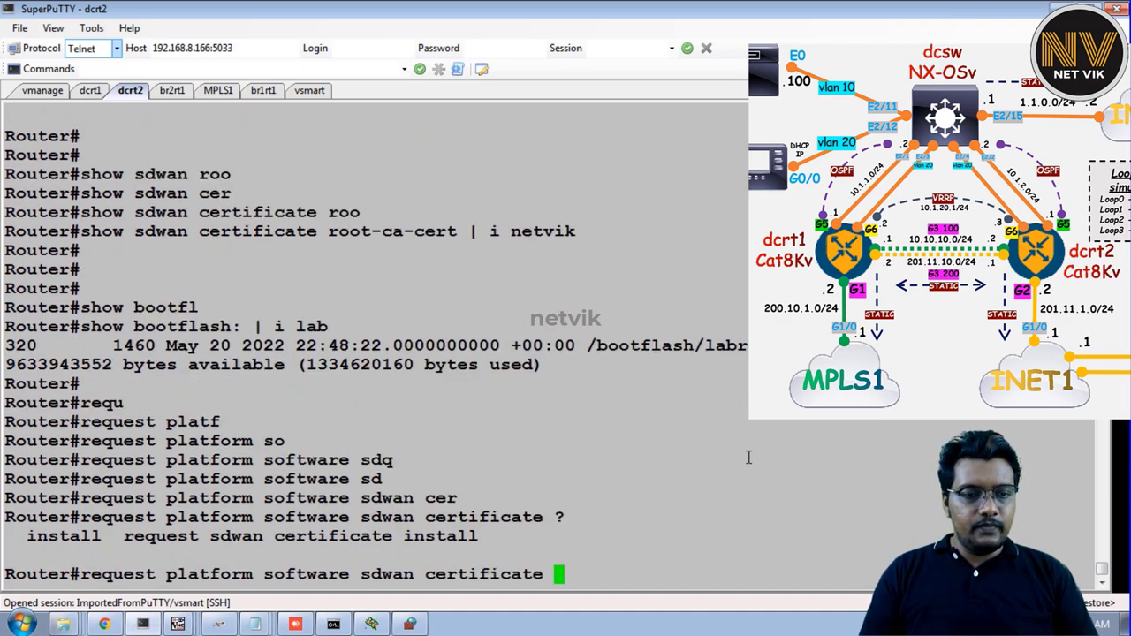
type("in")
key("Tab")
key("BackSpace")
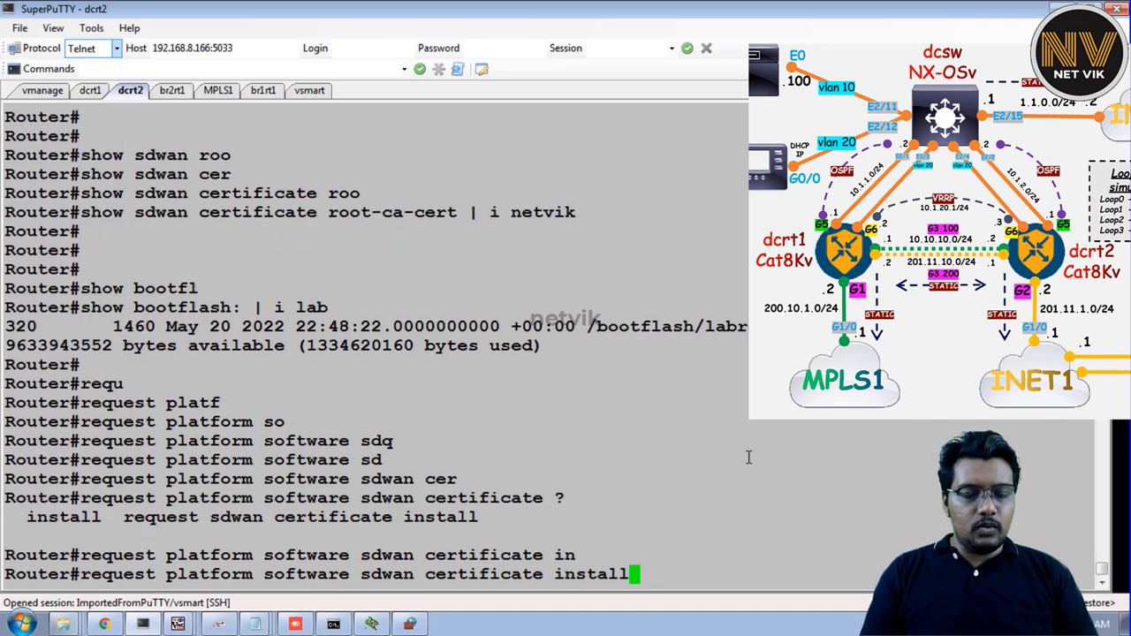
key("Left")
key("BackSpace")
key("BackSpace")
key("BackSpace")
key("BackSpace")
key("BackSpace")
key("BackSpace")
key("BackSpace")
key("BackSpace")
key("BackSpace")
key("BackSpace")
key("BackSpace")
key("BackSpace")
key("BackSpace")
key("BackSpace")
key("BackSpace")
key("BackSpace")
key("BackSpace")
key("BackSpace")
key("BackSpace")
key("BackSpace")
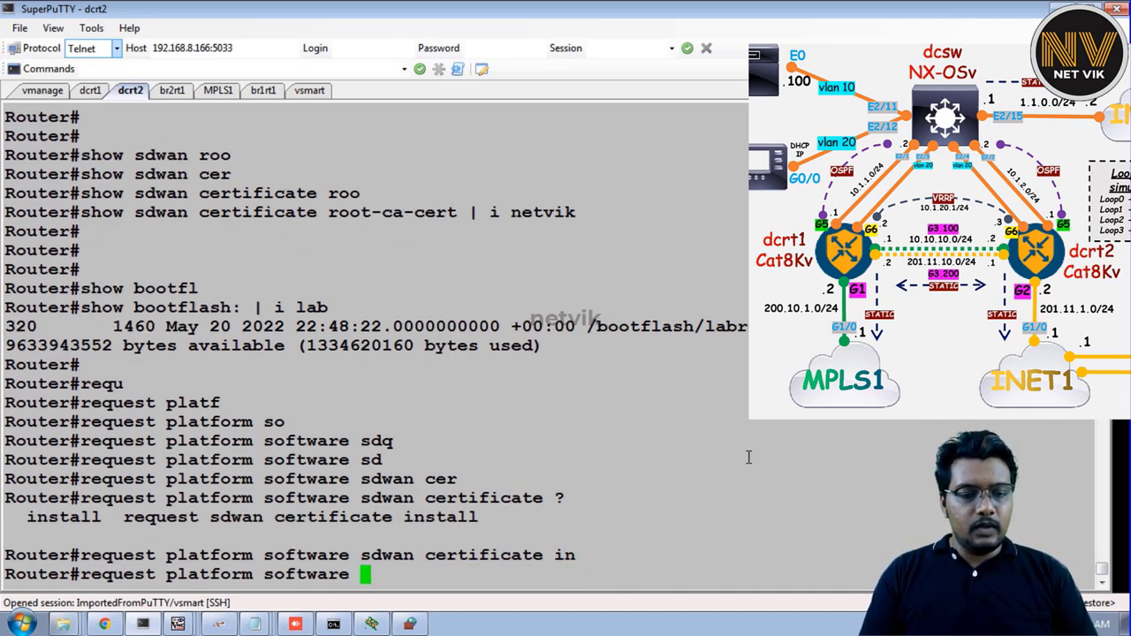
Complete the command with 'root-cert-chain install bootflash:labrootcert.crt' without running it
type("sdwan roo")
key("Tab")
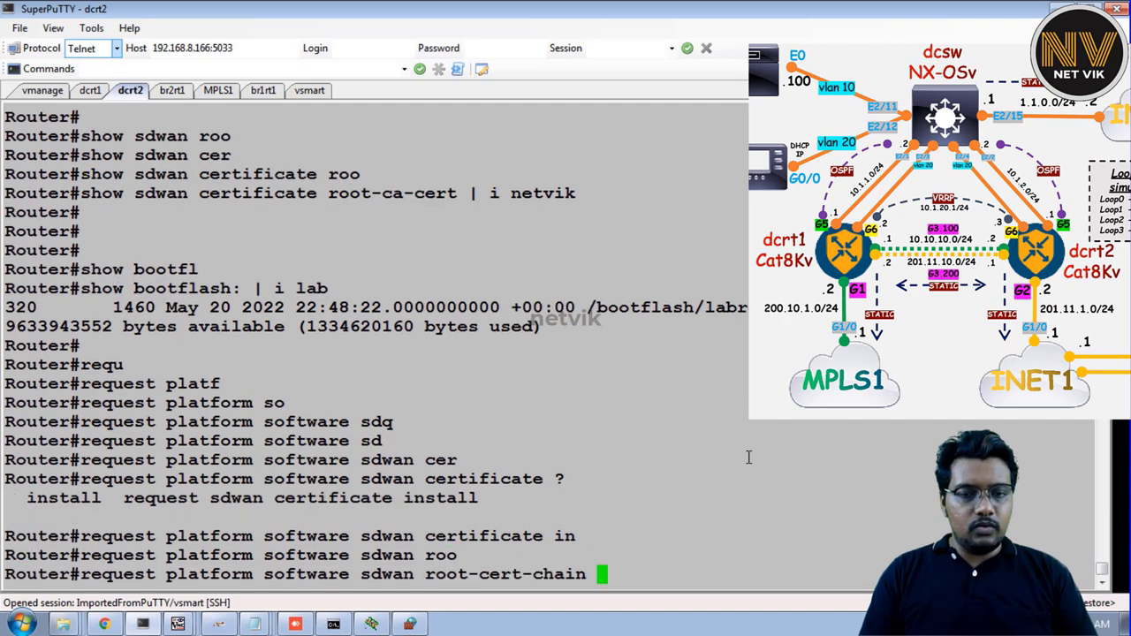
type("in")
key("Tab")
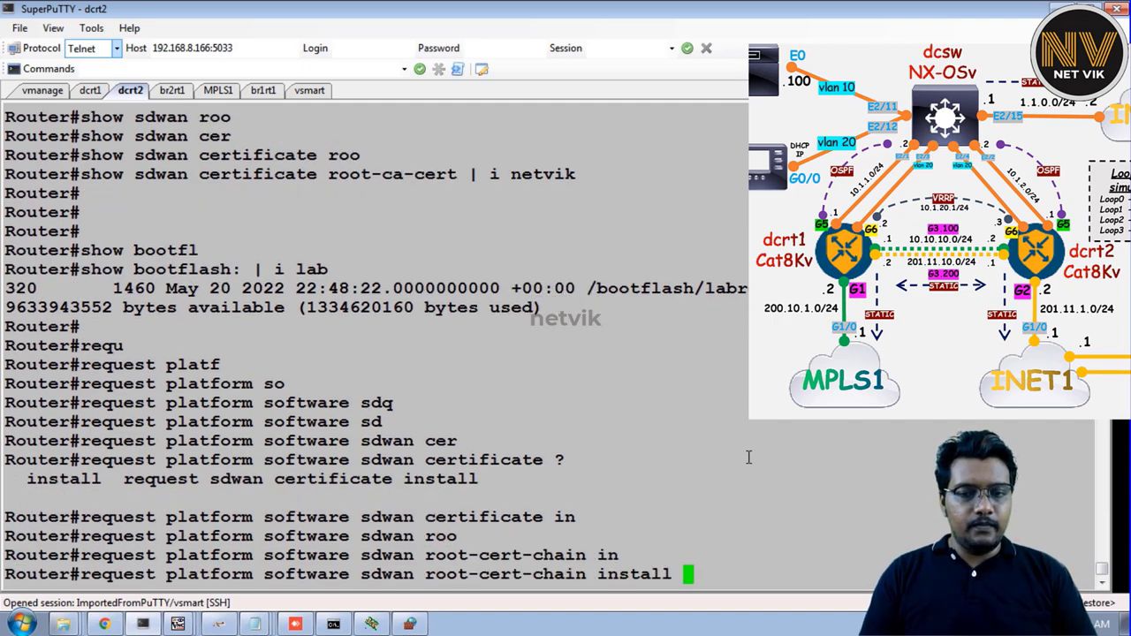
type("?")
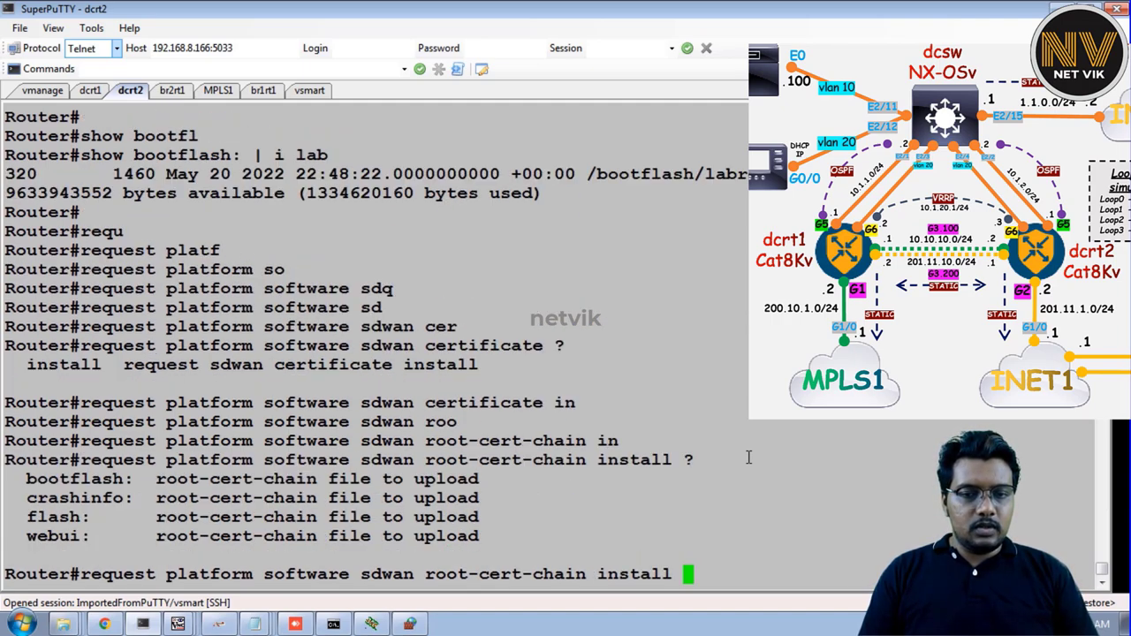
type("boot")
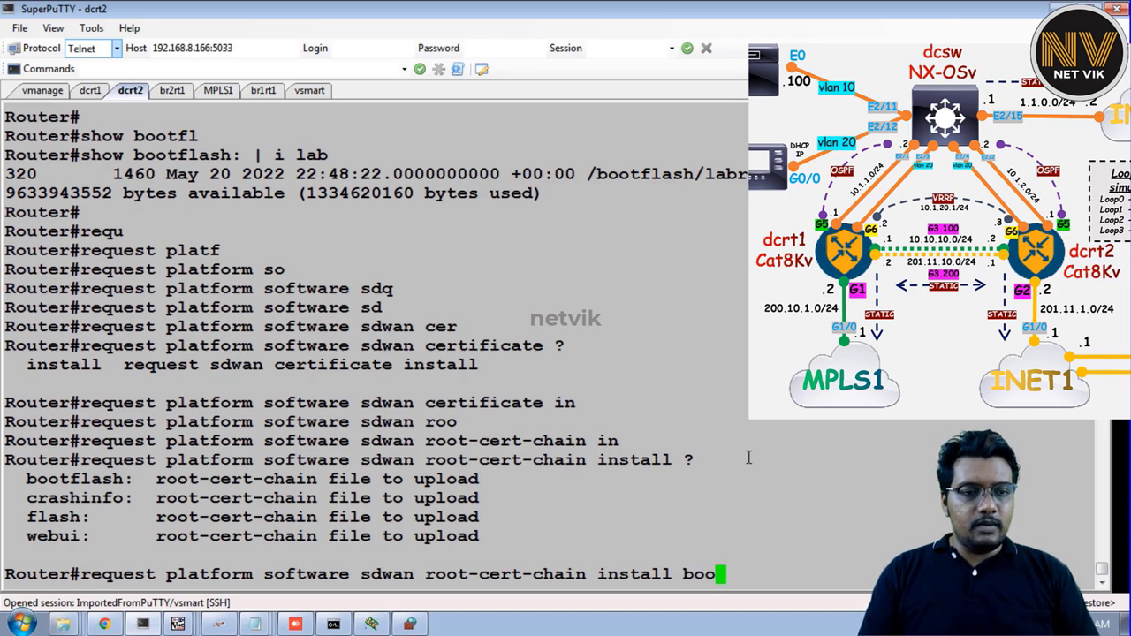
key("Tab")
type("la")
key("Tab")
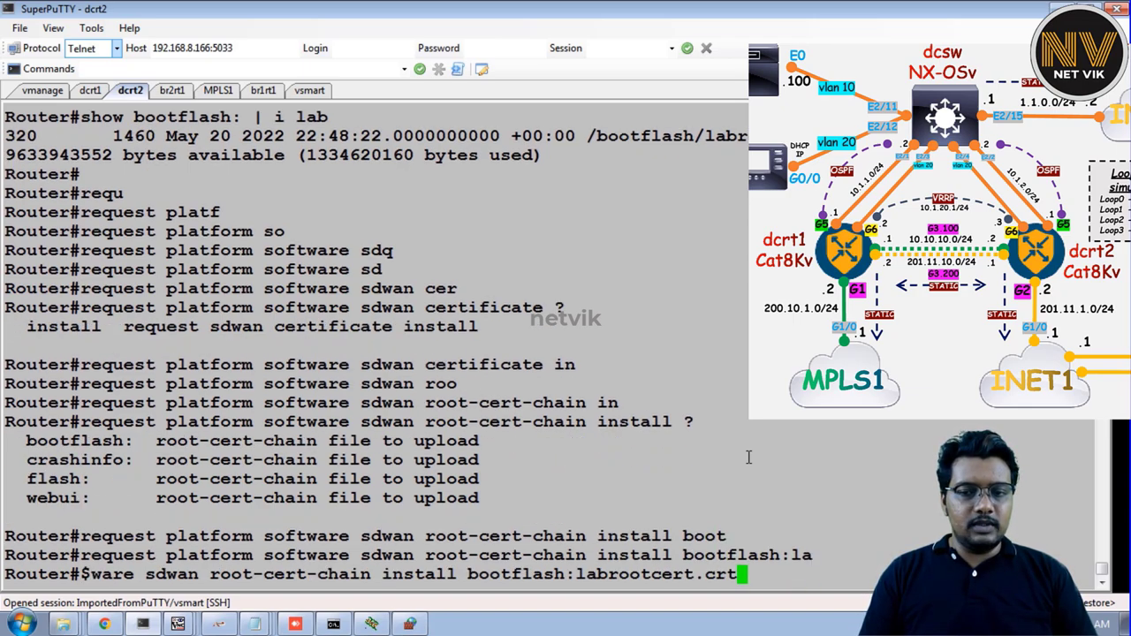
Install the root certificate chain, then rerun the root-ca-cert check showing lab20212022
key("Return")
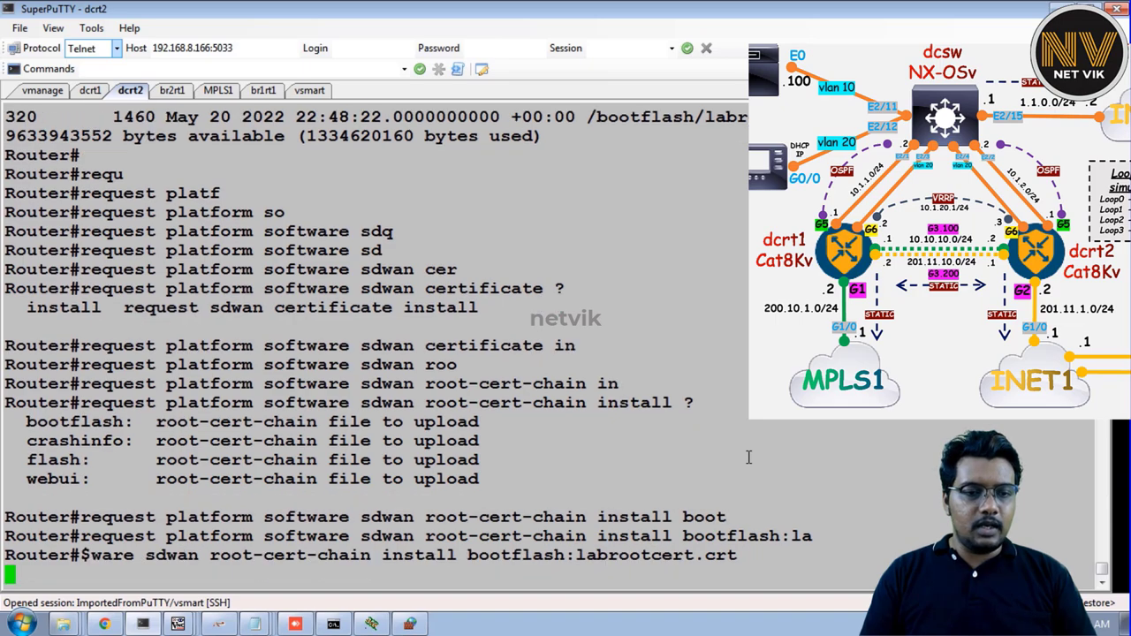
key("Return")
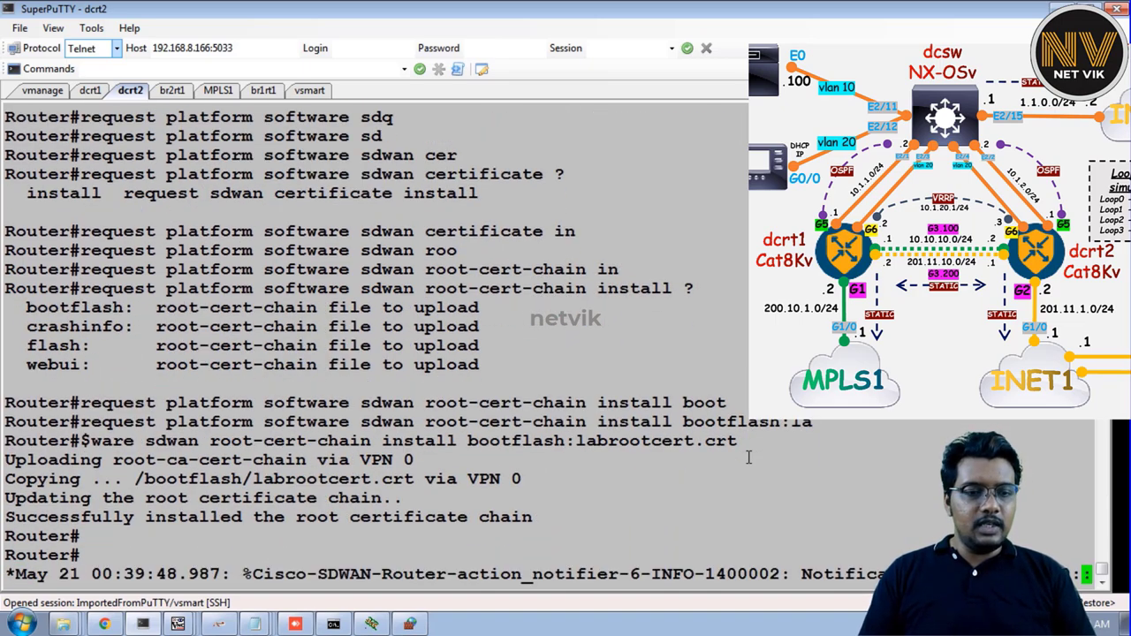
key("Return")
key("Return")
key("Return")
key("Up")
key("Up")
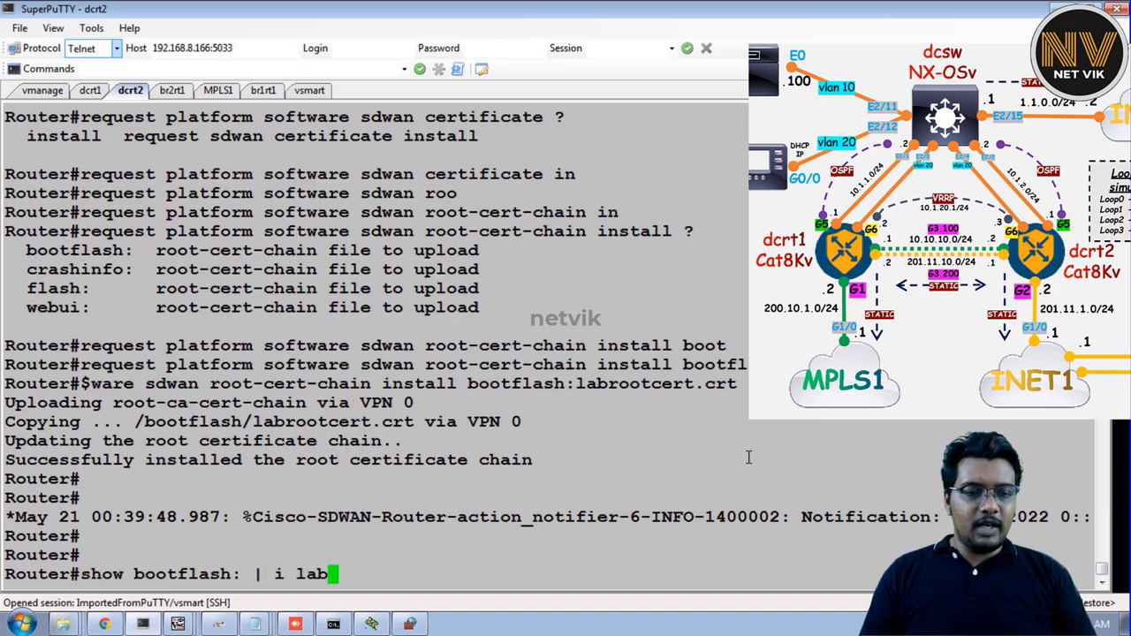
key("Up")
key("Return")
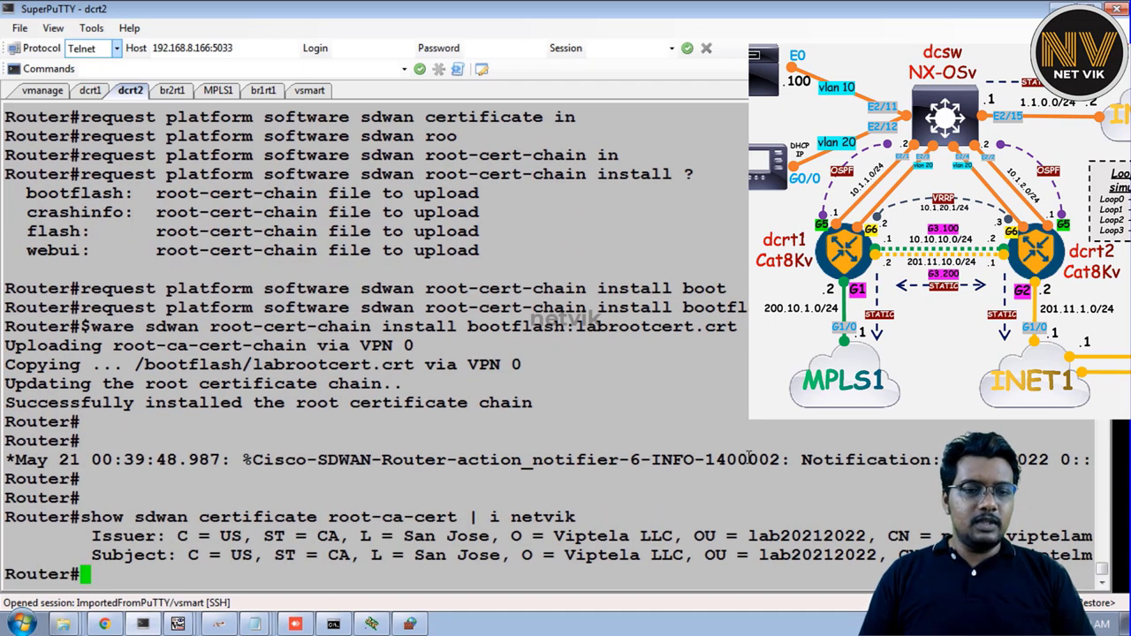
key("Return")
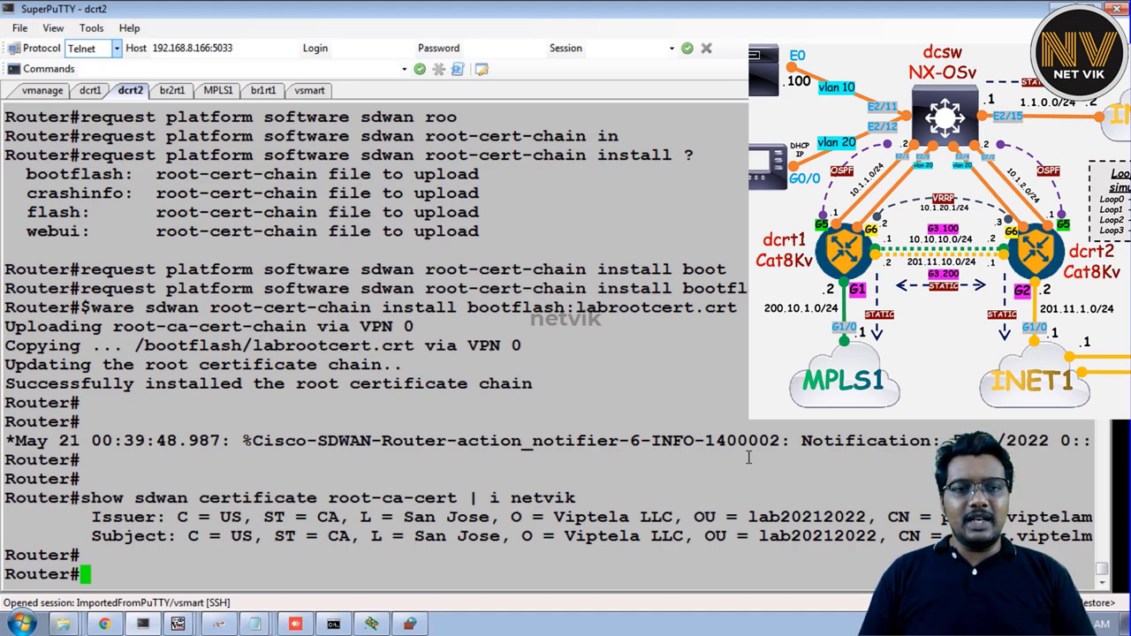
key("Return")
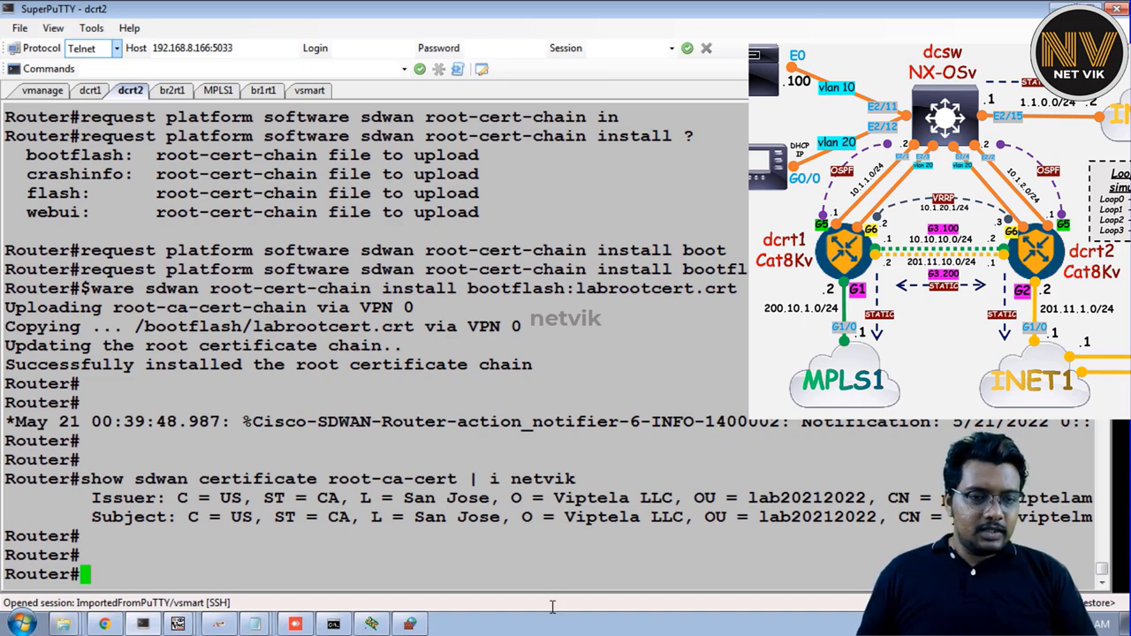
Copy all of the Basic Configuration (dcrt2) notes and paste them into the dcrt2 console
mouse_move(255, 626)
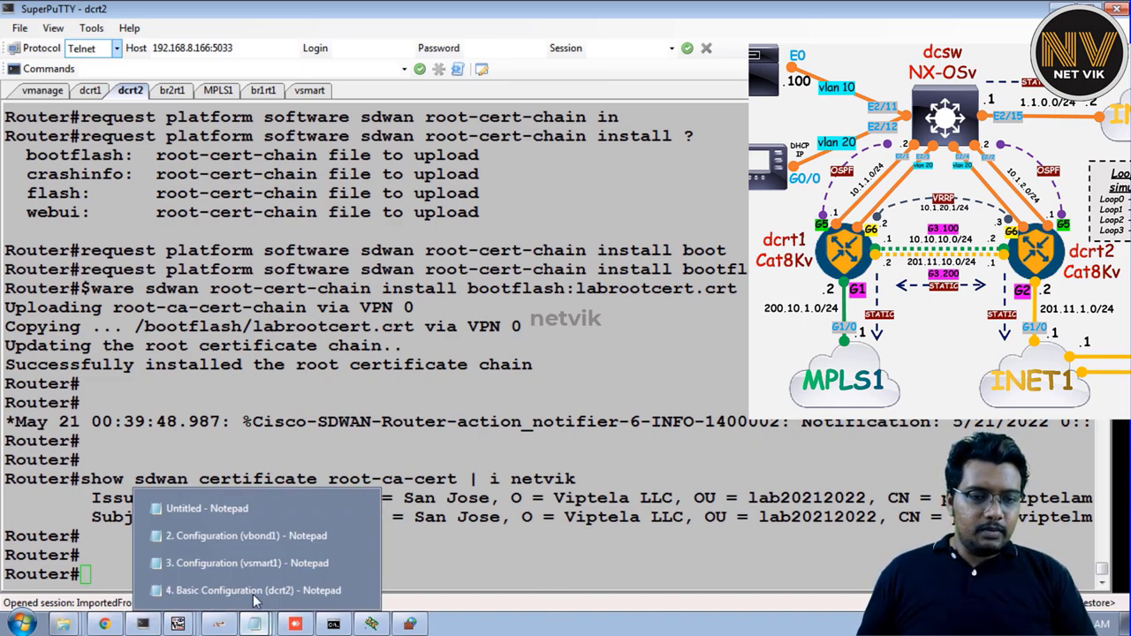
left_click(291, 584)
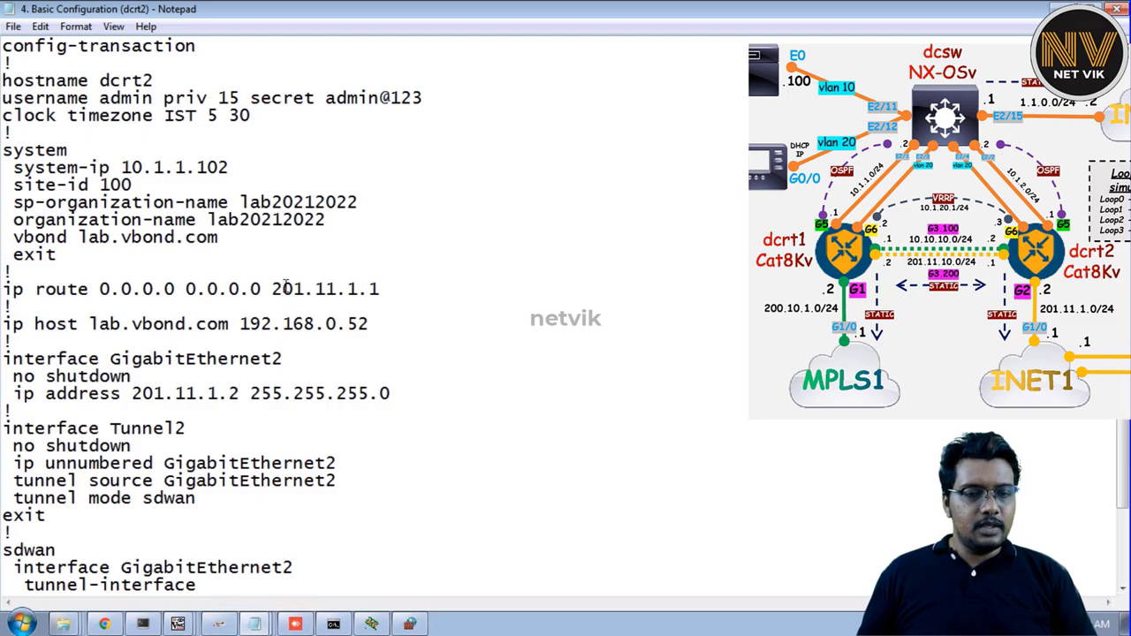
key("ctrl+a")
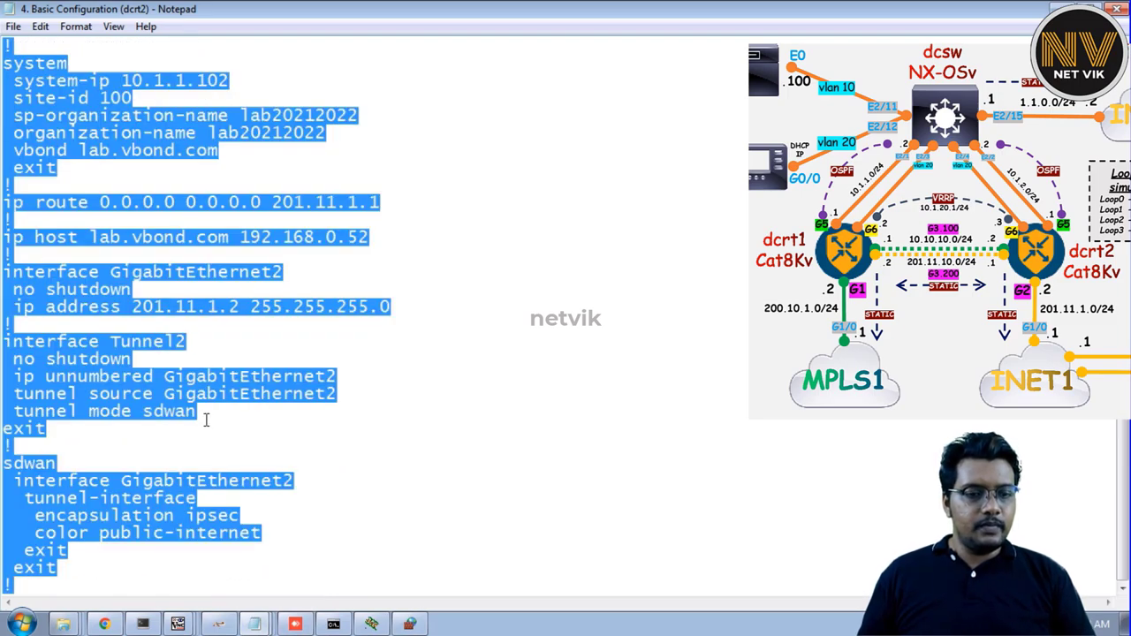
left_click(141, 626)
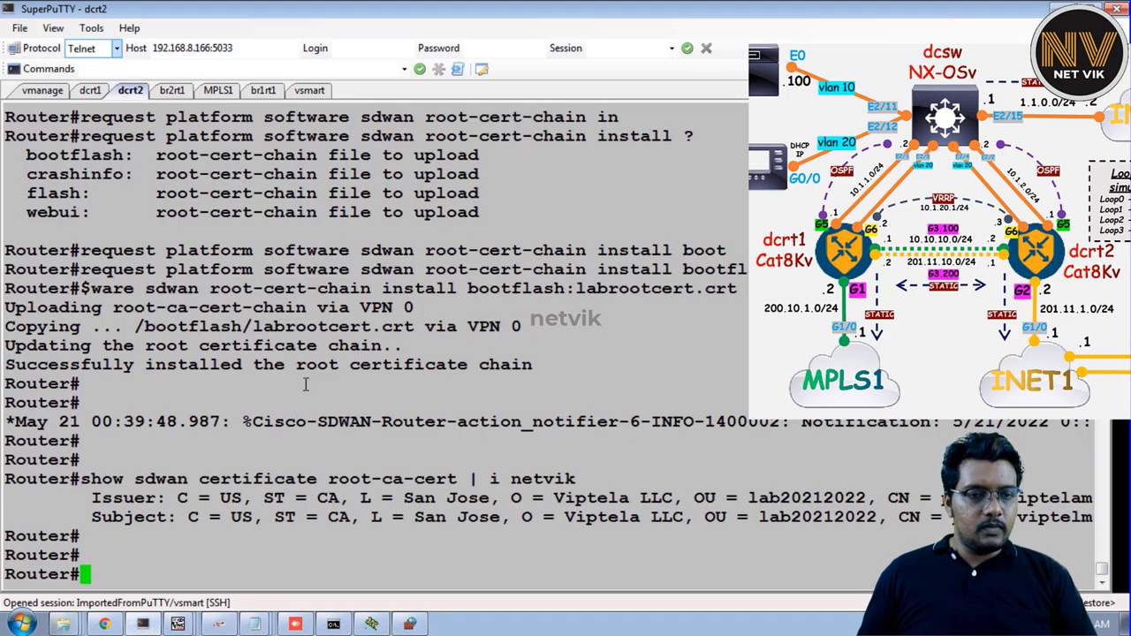
right_click(305, 389)
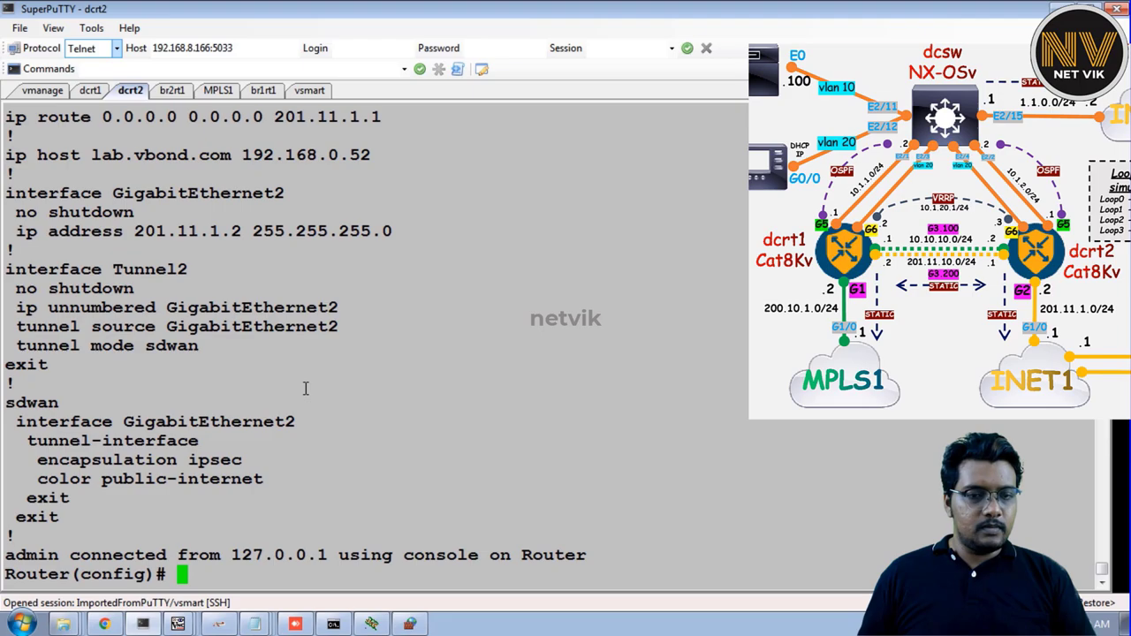
scroll(305, 389, "up", 4)
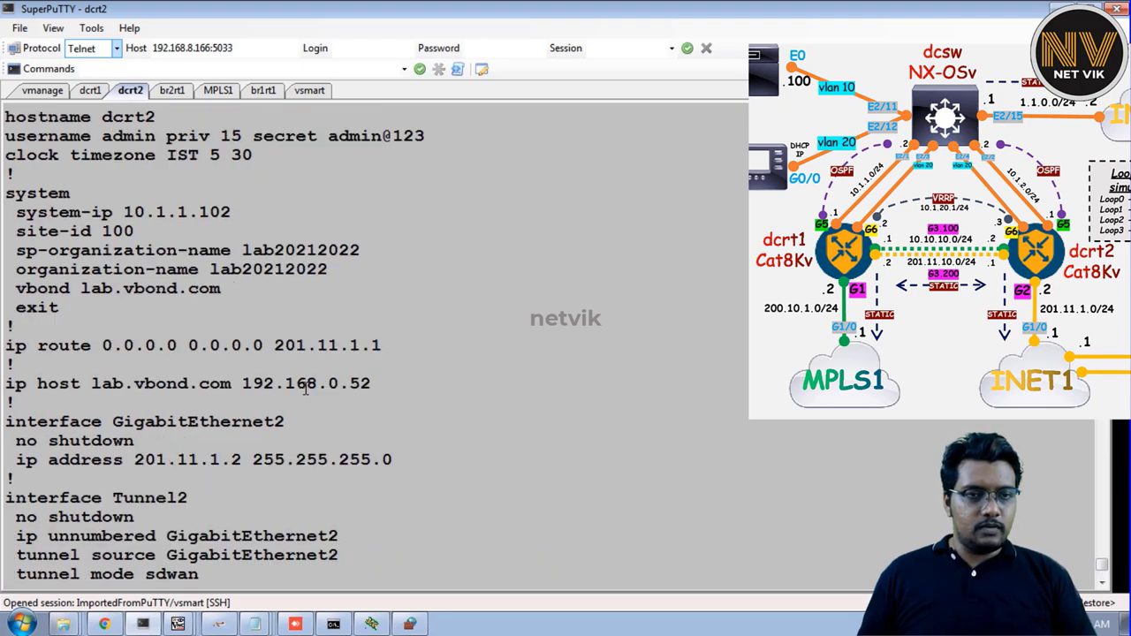
scroll(305, 389, "up", 9)
scroll(305, 389, "down", 5)
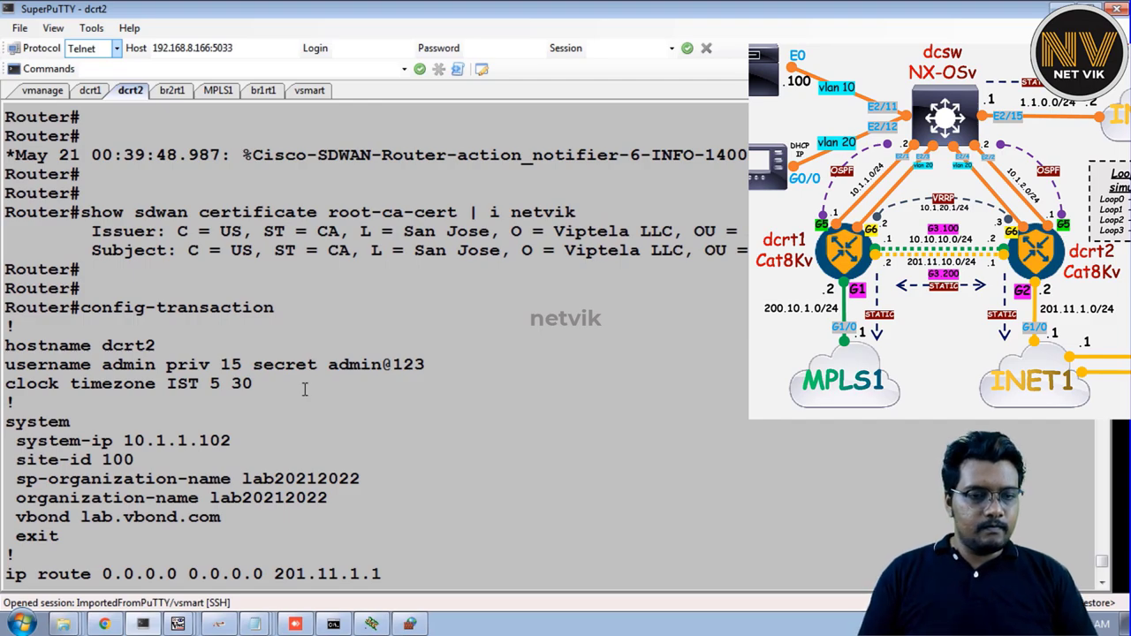
key("Return")
key("Return")
key("Return")
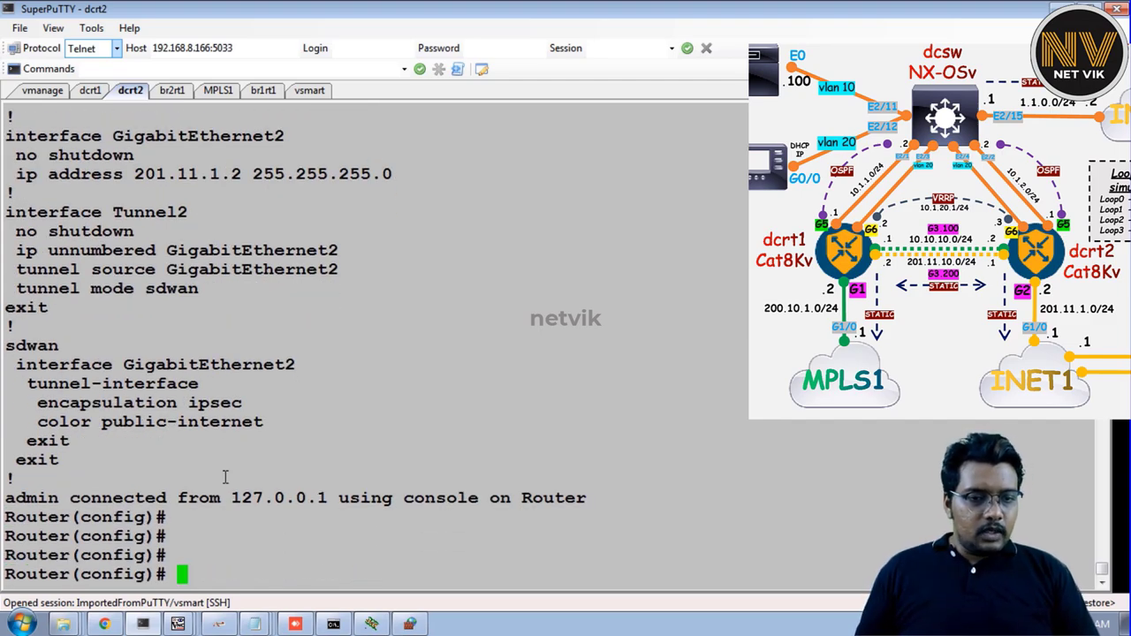
mouse_move(259, 627)
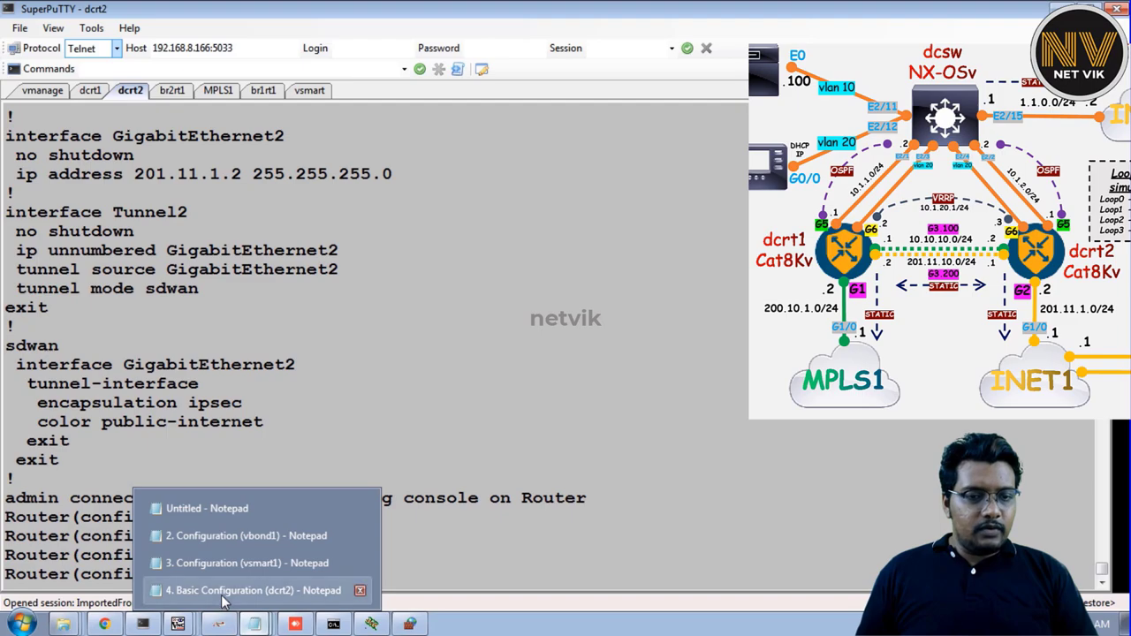
left_click(223, 597)
Paste the system settings through ip host lines from the notes into dcrt2
left_click(261, 285)
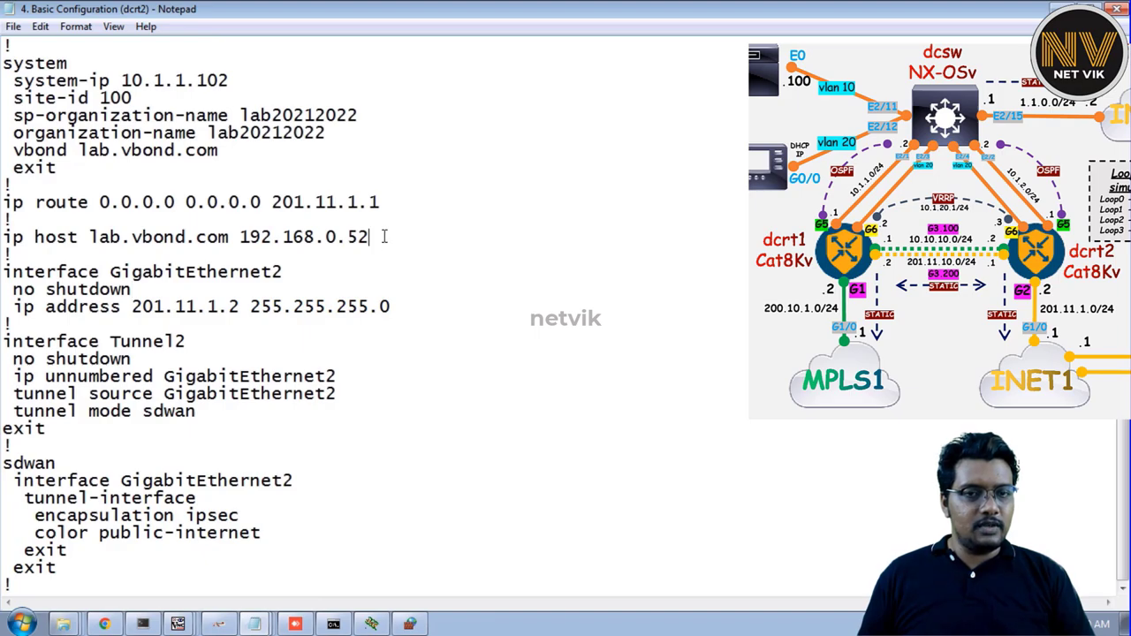
left_click_drag(381, 237, 3, 64)
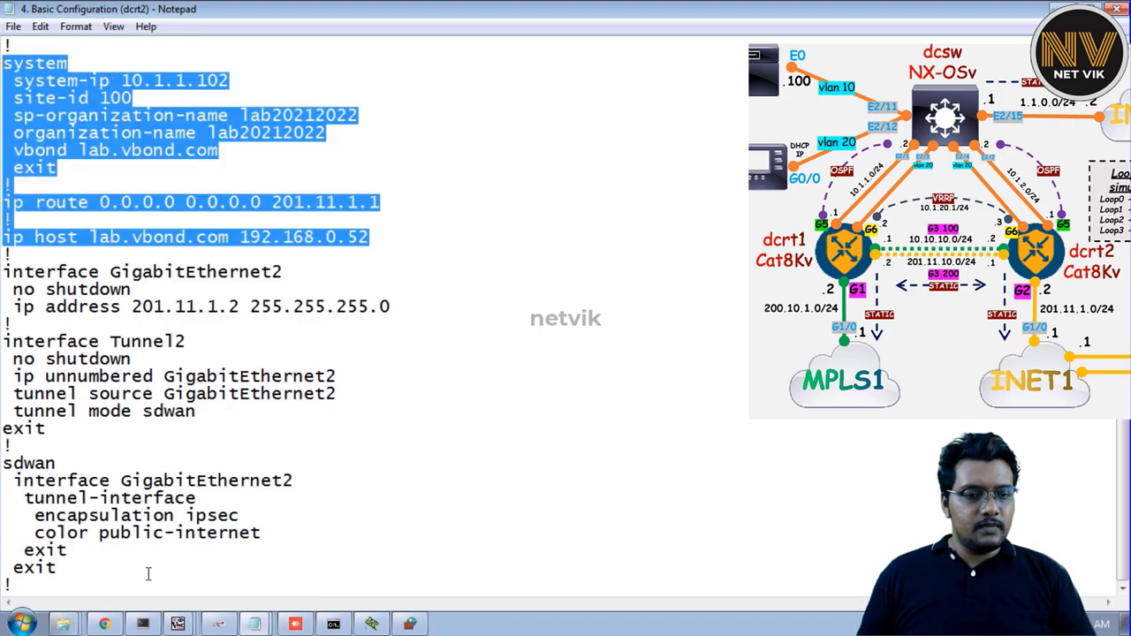
left_click(142, 623)
right_click(500, 362)
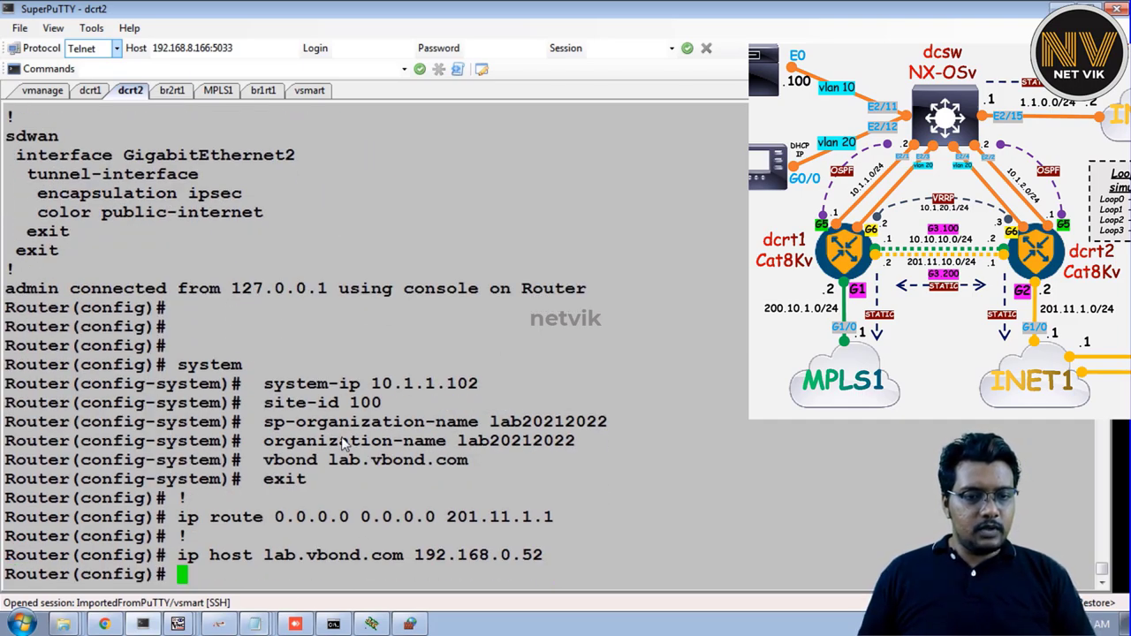
Paste the interface, Tunnel2 and sdwan configuration block into dcrt2
left_click(254, 623)
left_click(265, 590)
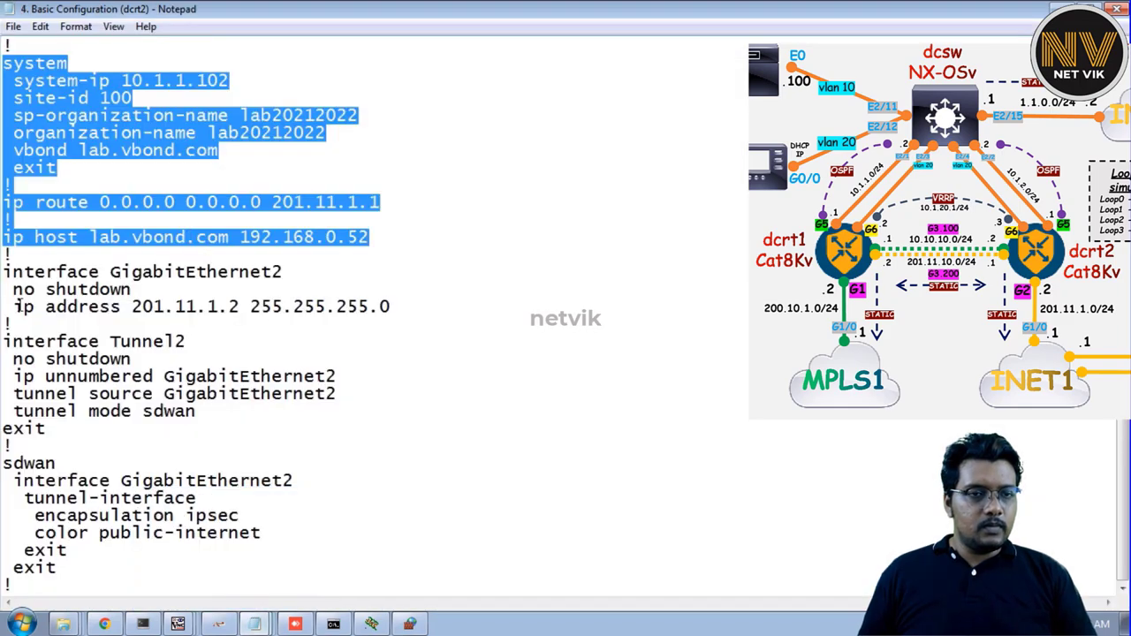
left_click_drag(5, 271, 76, 568)
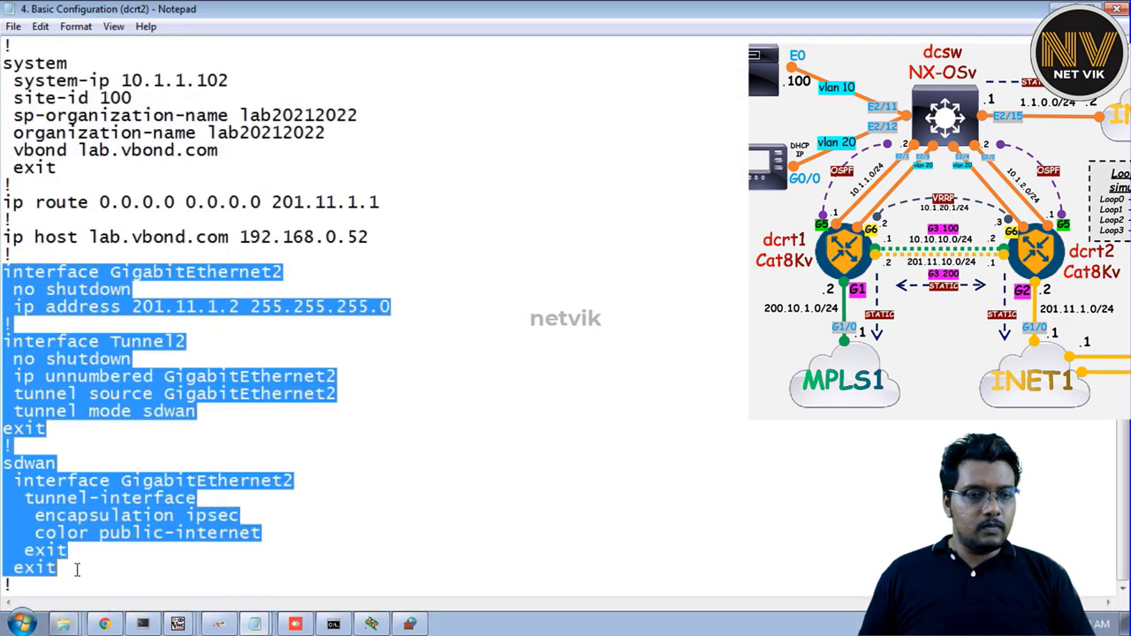
left_click(143, 624)
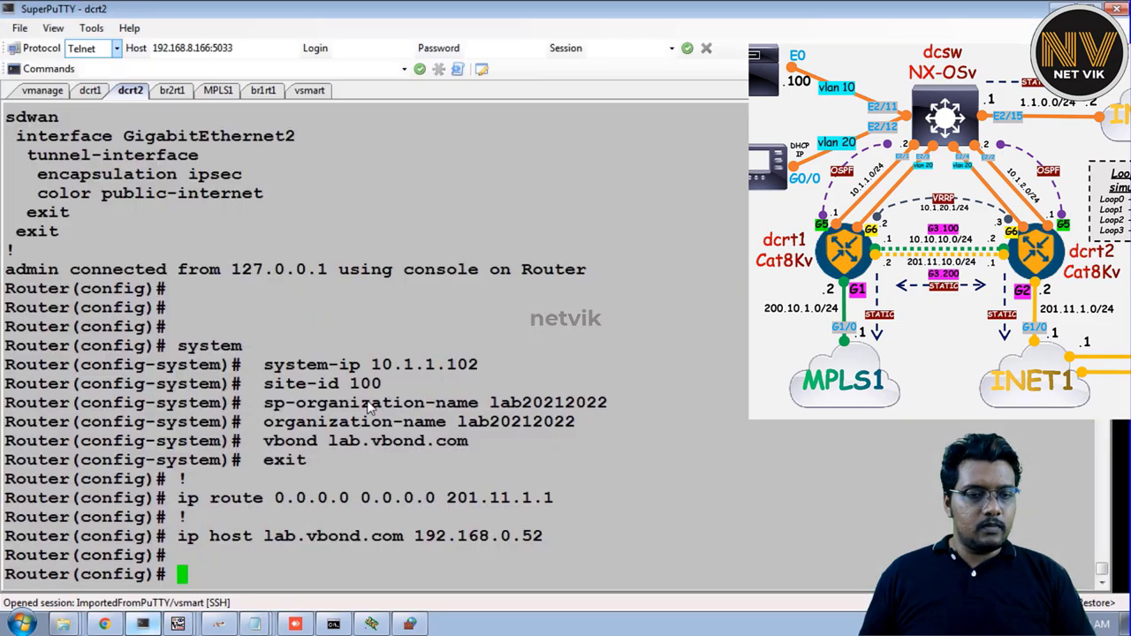
right_click(451, 326)
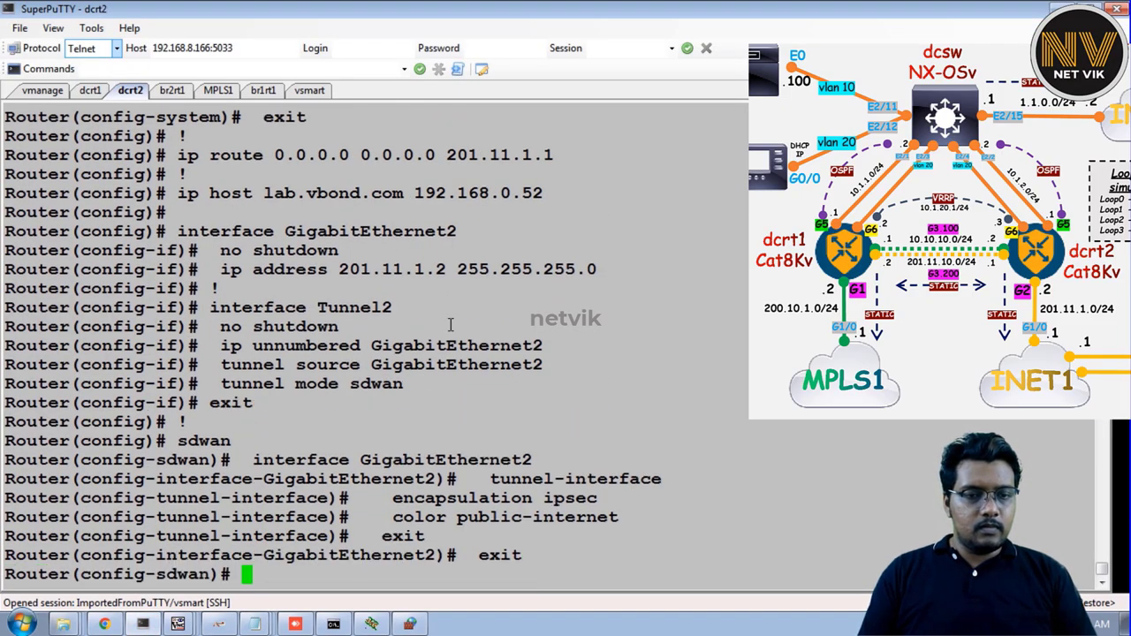
Commit the dcrt2 configuration, correcting the 'comit' typo, and exit with end
type("comit")
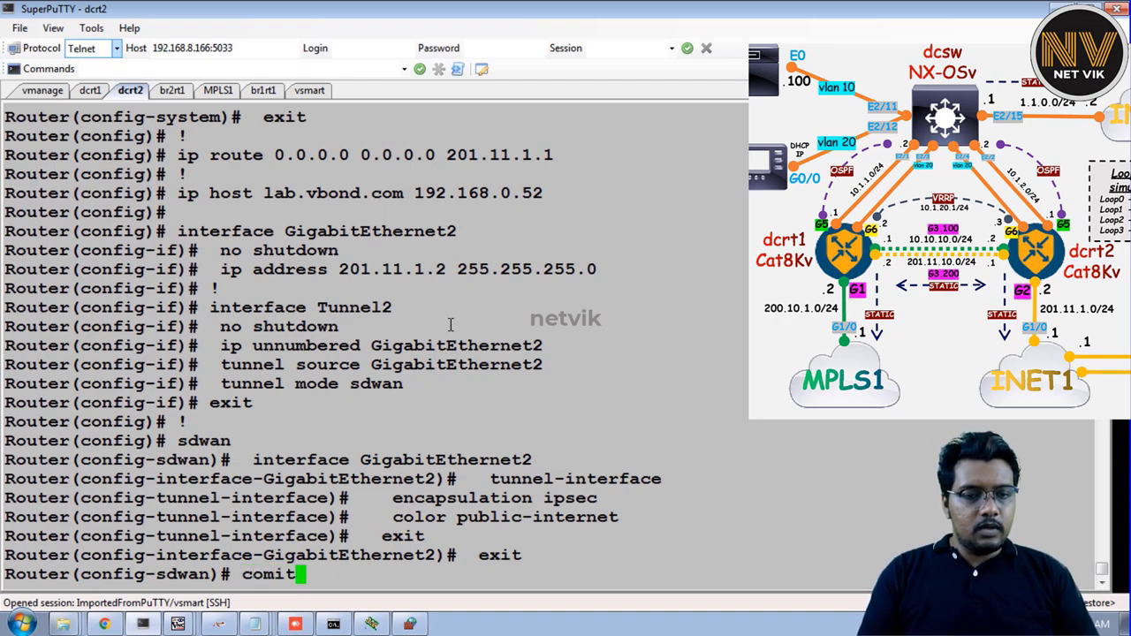
key("Return")
type("commit")
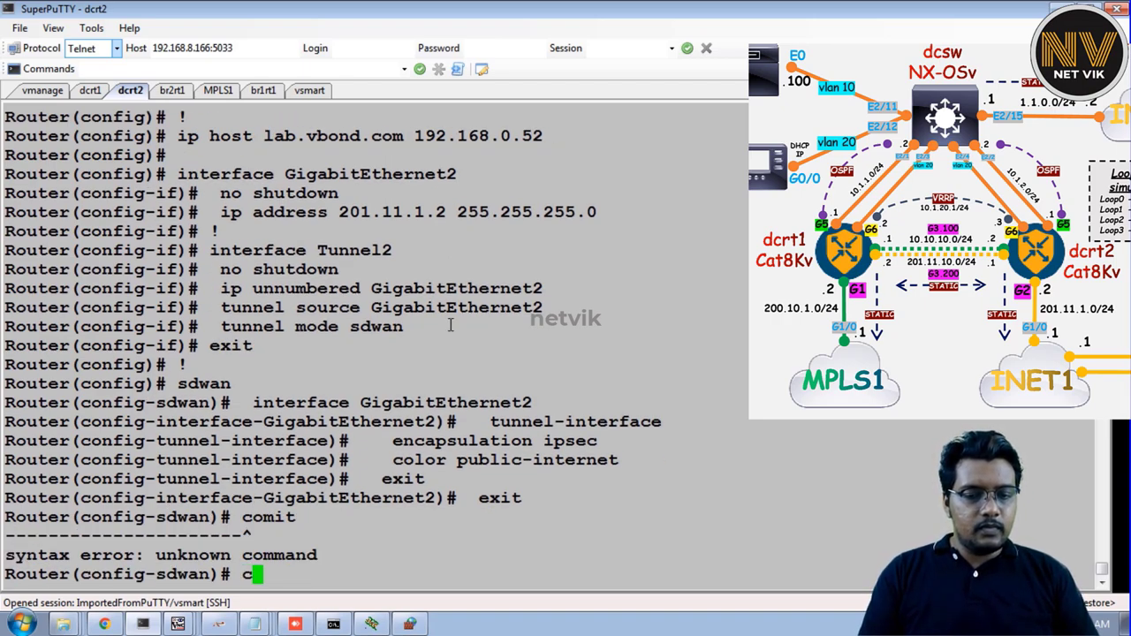
key("Return")
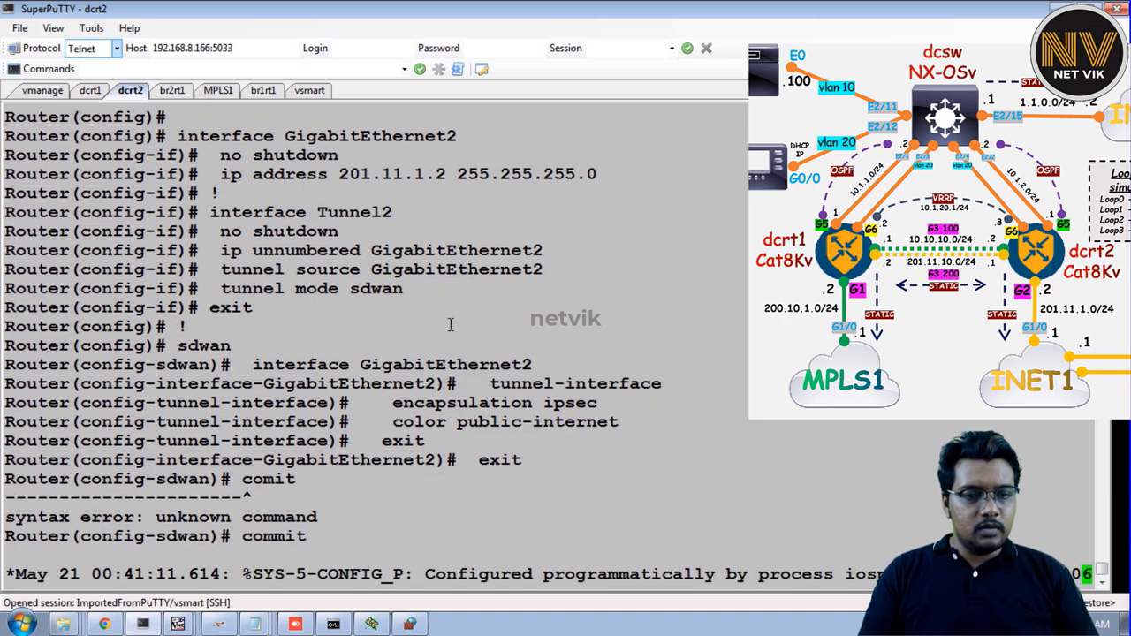
key("Return")
key("Return")
key("Return")
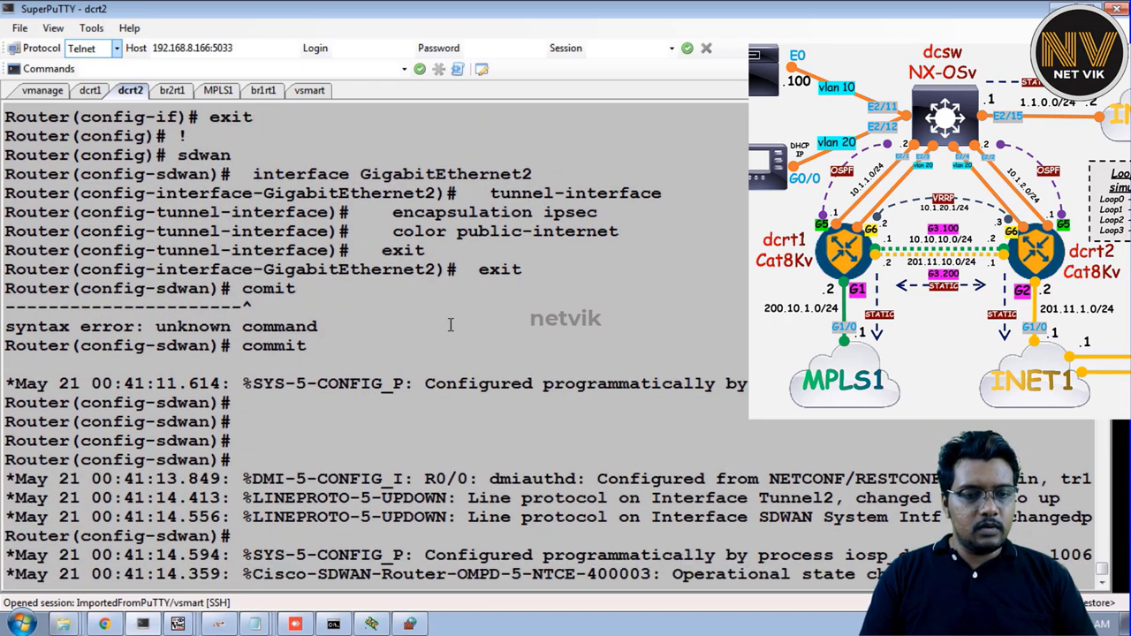
type("end")
key("Return")
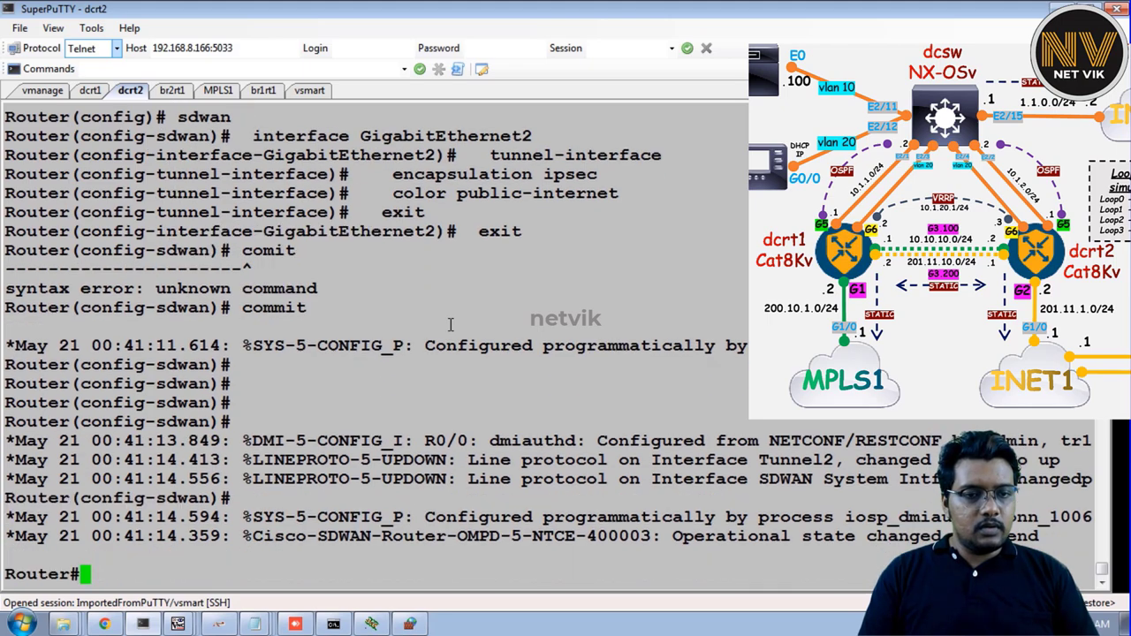
key("Return")
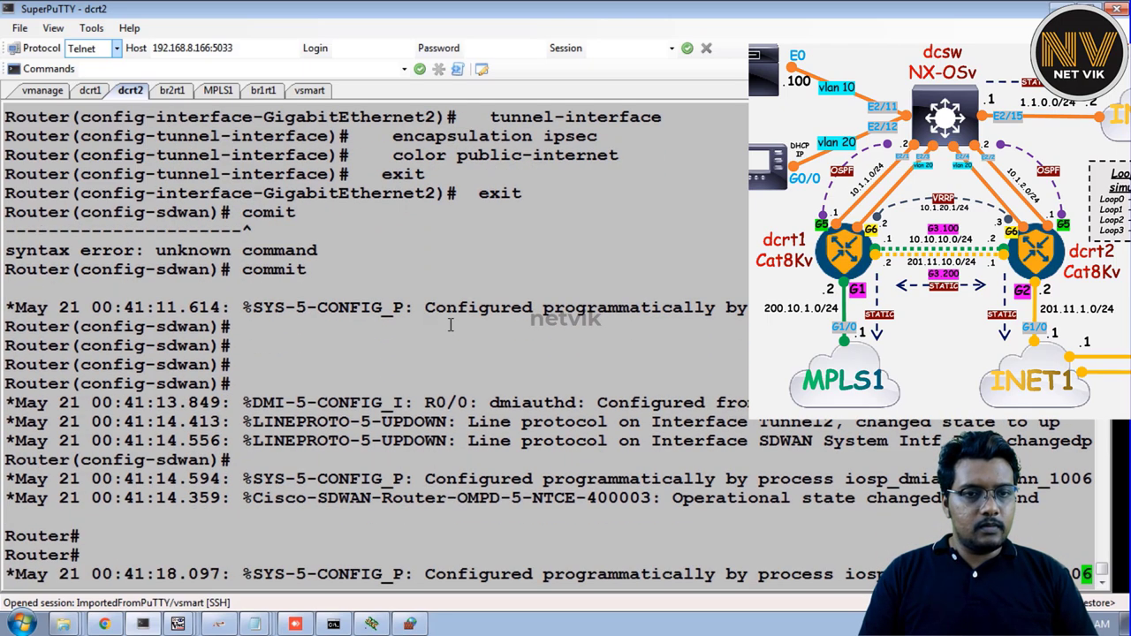
key("Return")
key("Return")
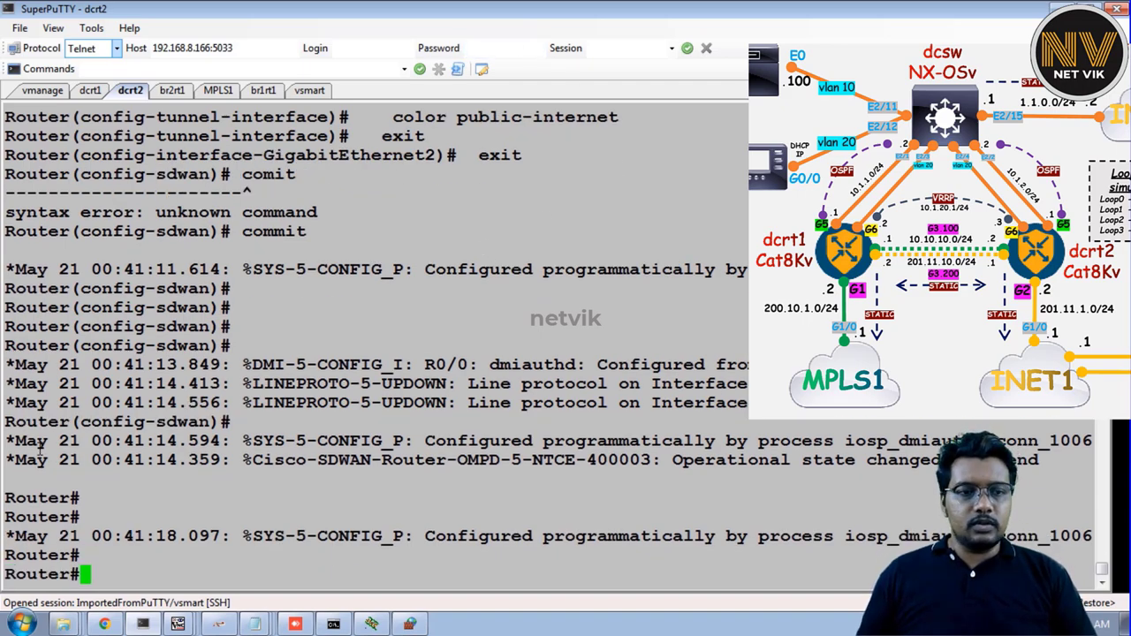
Scroll back through the terminal to review the pasted system settings lines
mouse_move(1124, 442)
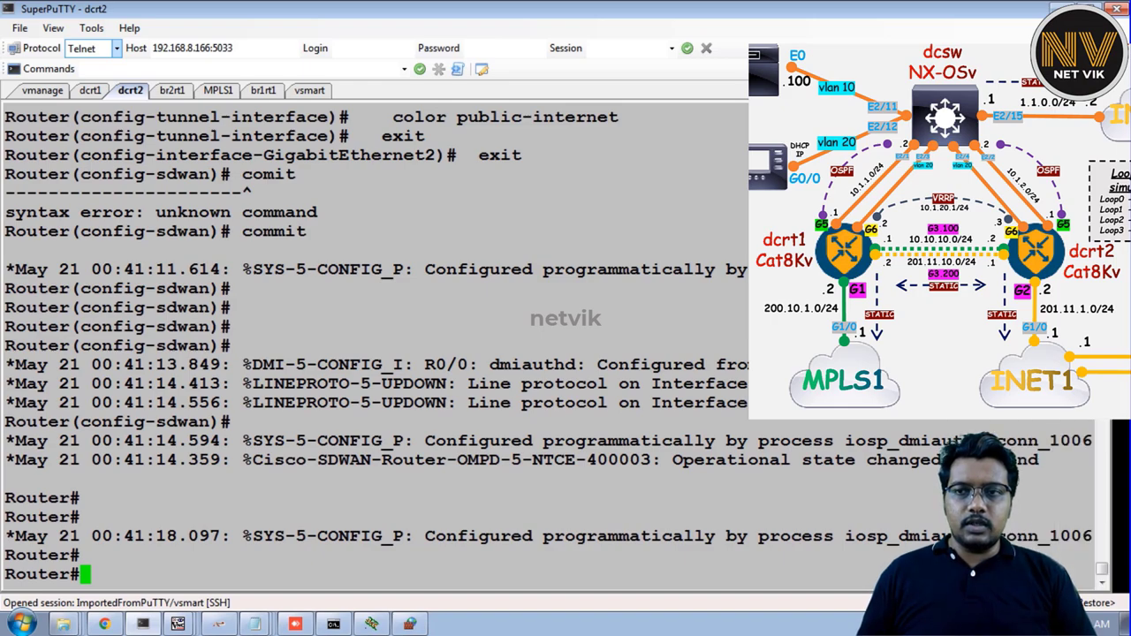
scroll(371, 344, "up", 3)
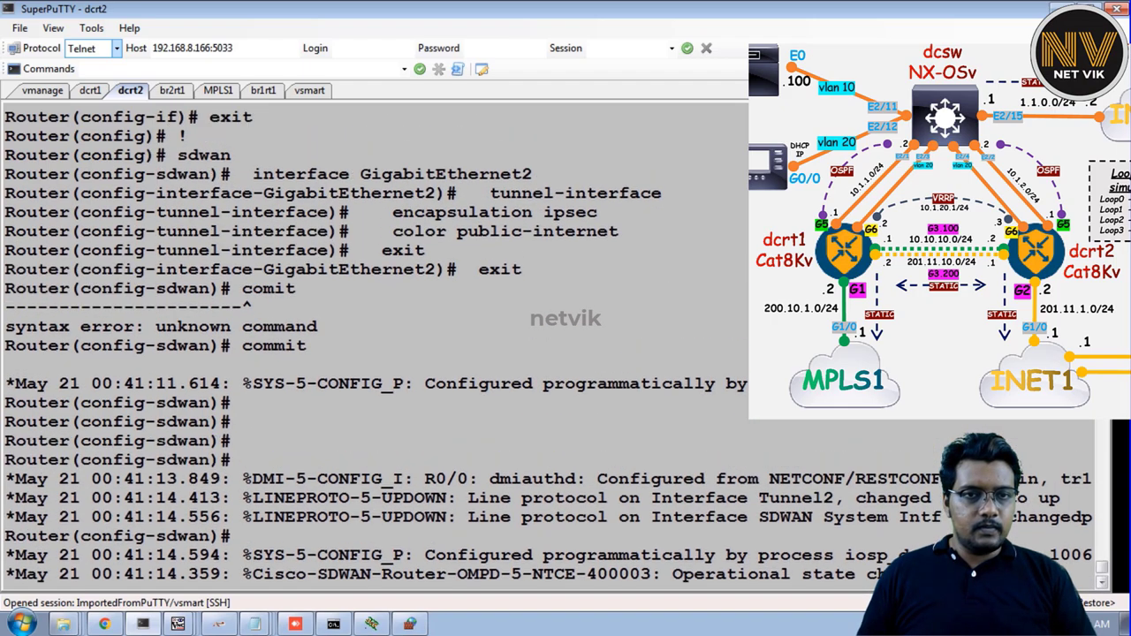
scroll(372, 344, "up", 5)
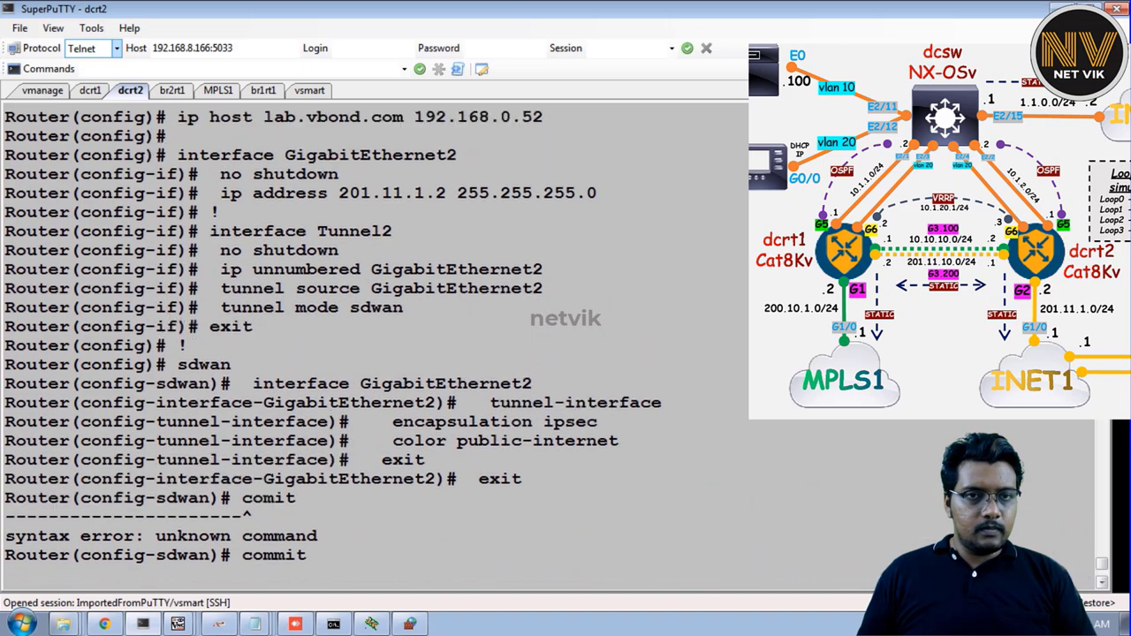
scroll(371, 345, "up", 4)
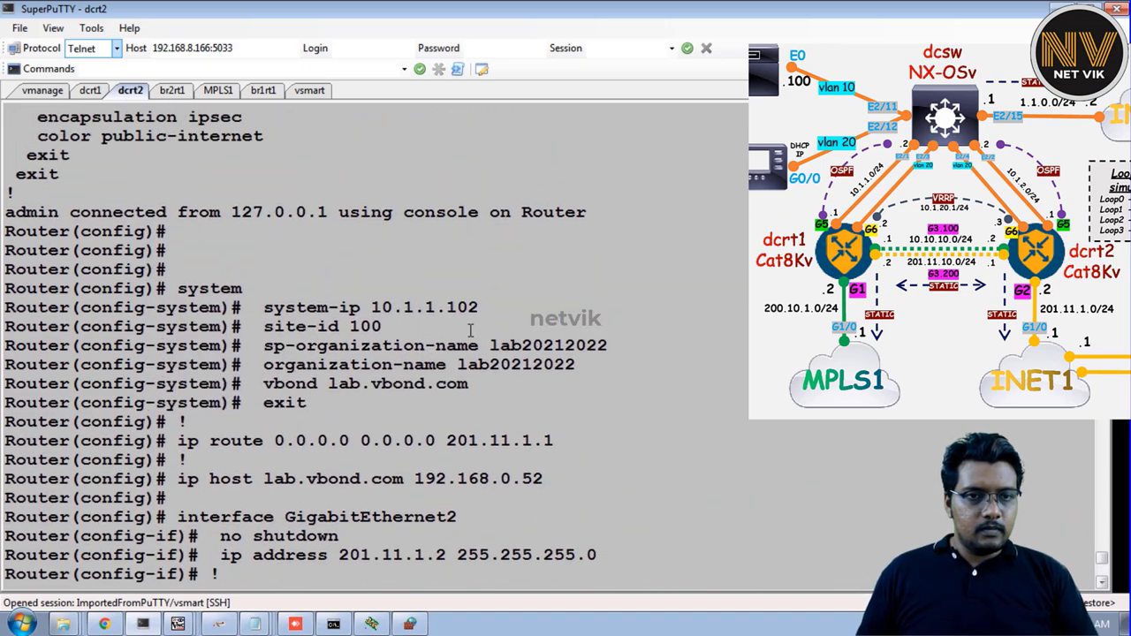
left_click_drag(336, 419, 168, 265)
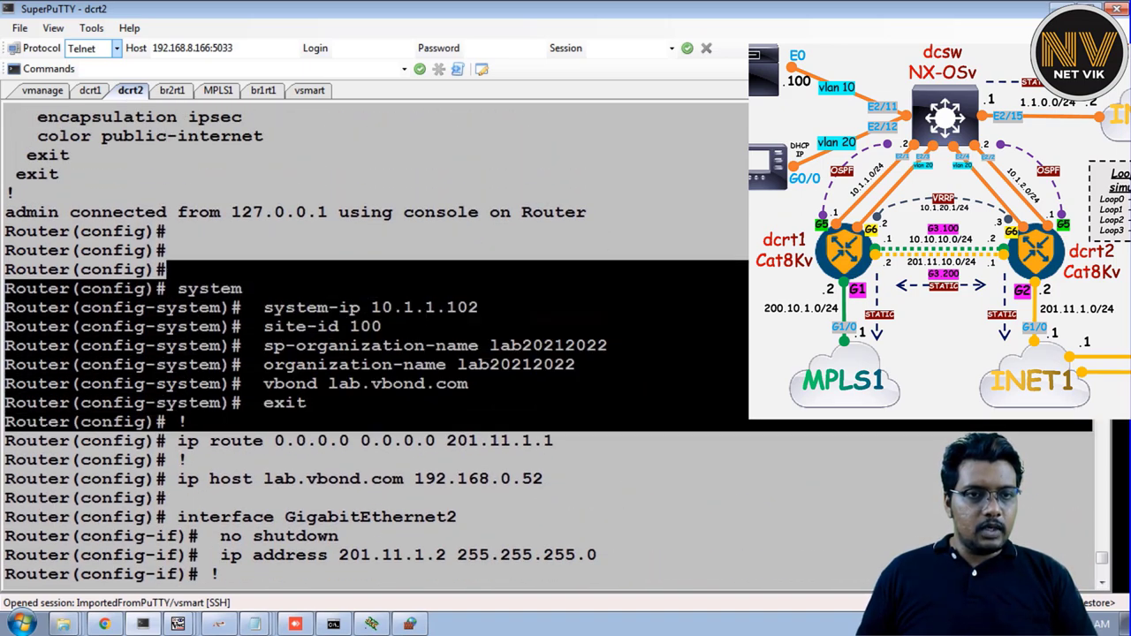
left_click(239, 288)
Enter config-transaction mode on dcrt2 again
key("Return")
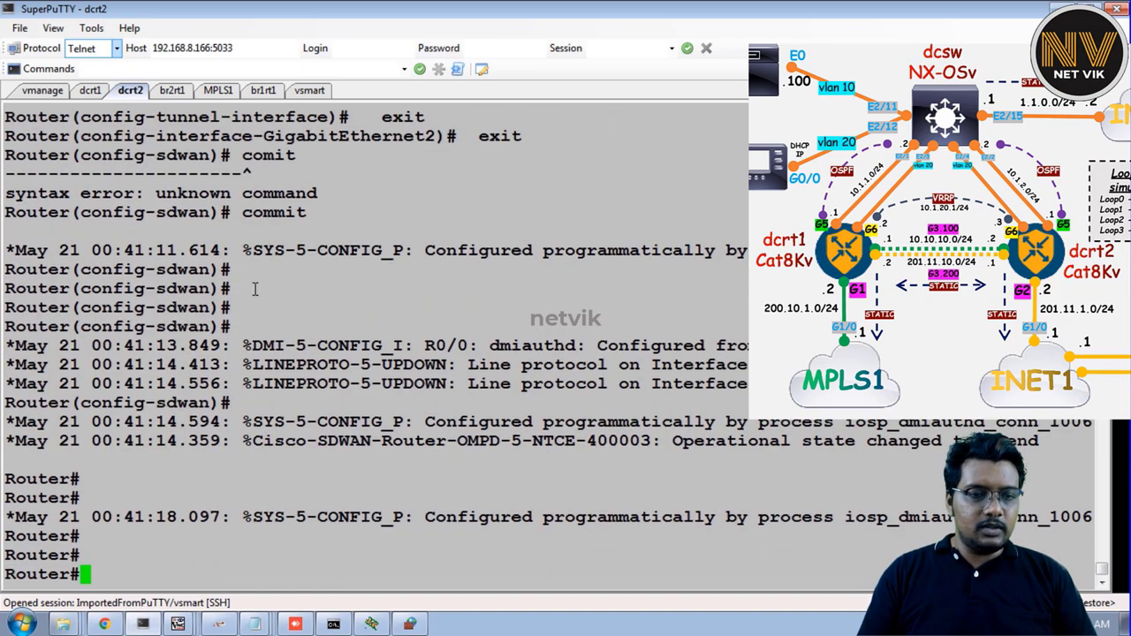
key("Return")
key("Return")
type("conf")
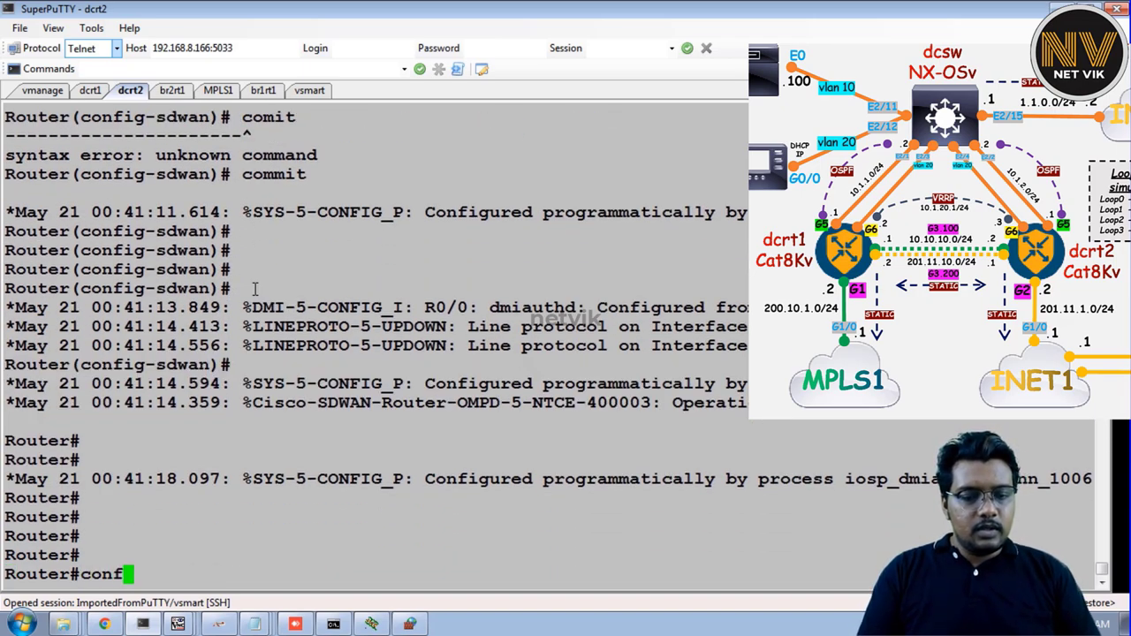
type("ig-tra")
key("Tab")
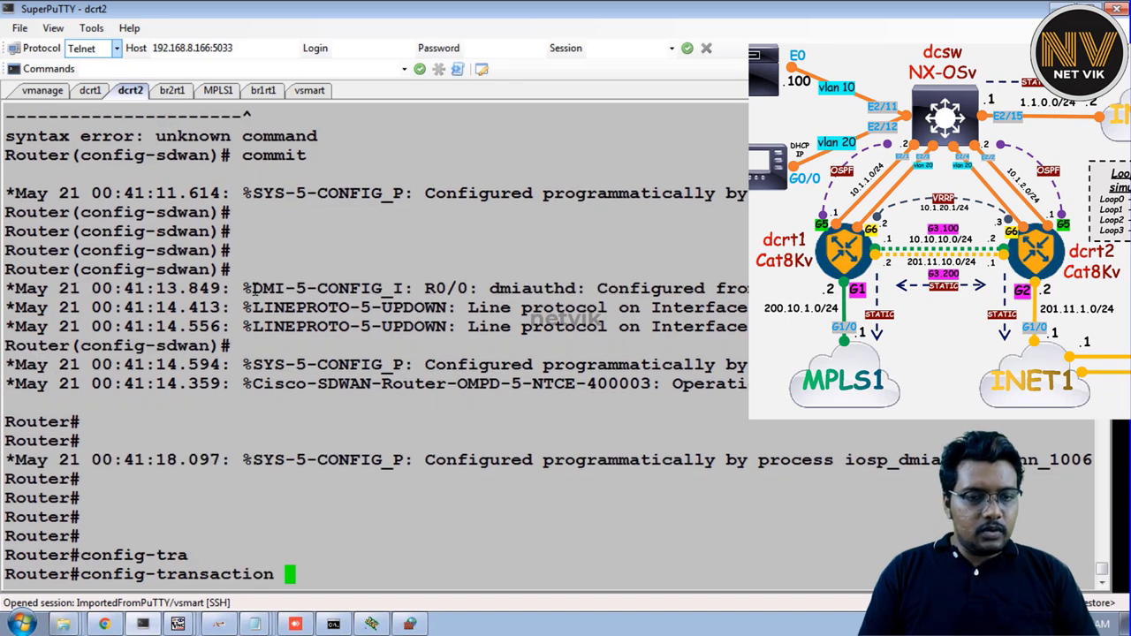
key("Return")
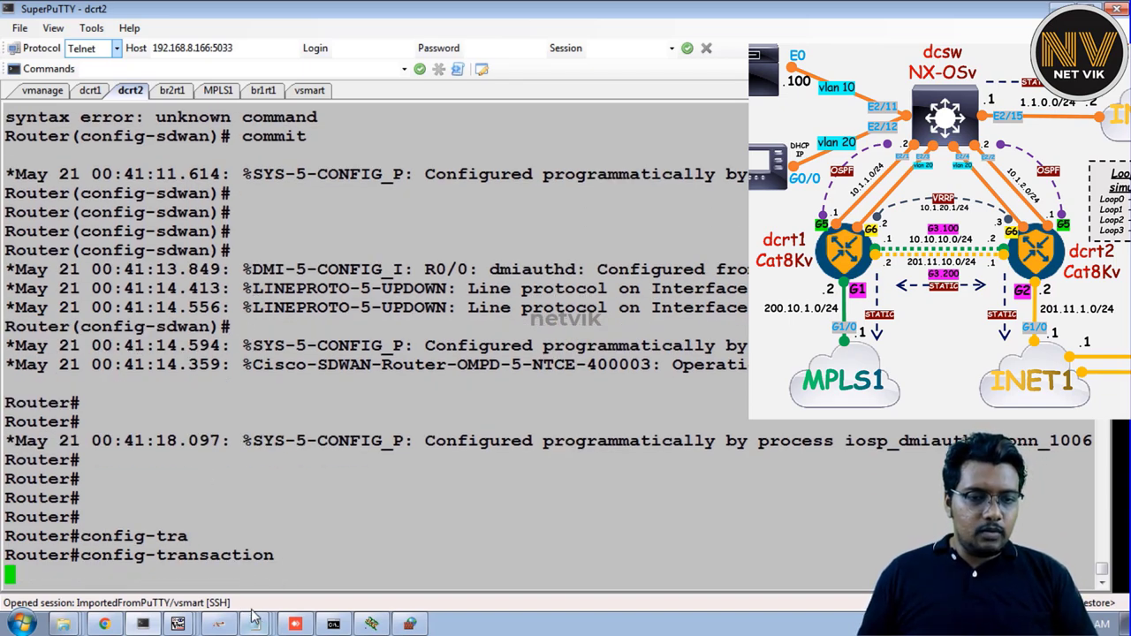
Paste the hostname, username and clock timezone lines from the notes into dcrt2
mouse_move(255, 624)
left_click(254, 590)
scroll(39, 174, "up", 3)
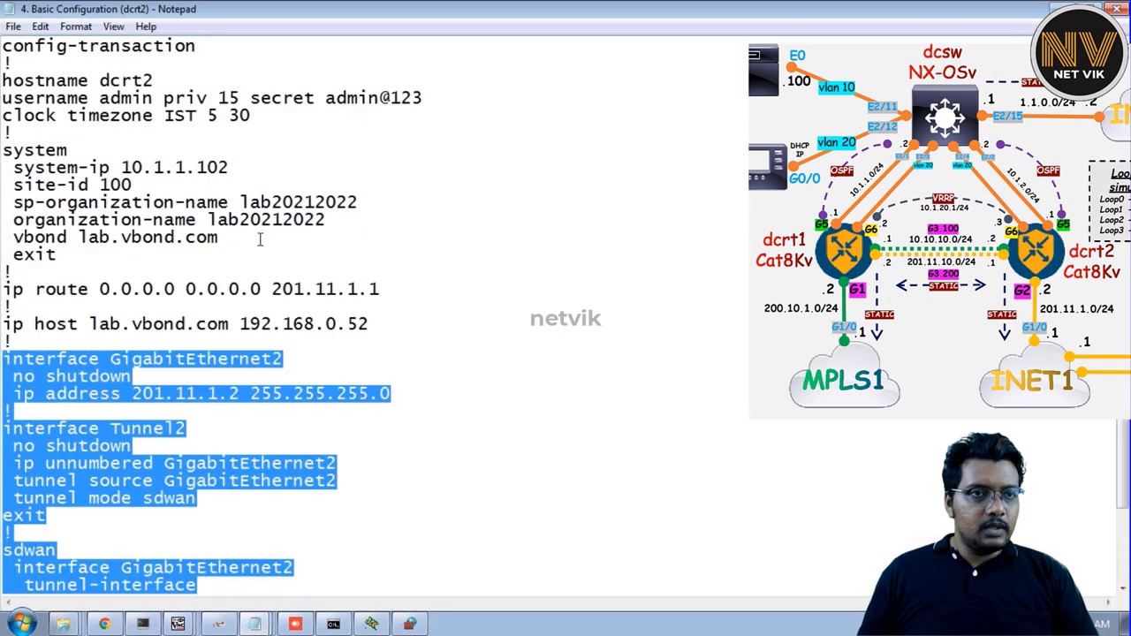
left_click_drag(6, 152, 108, 256)
left_click(108, 256)
left_click_drag(260, 115, 1, 80)
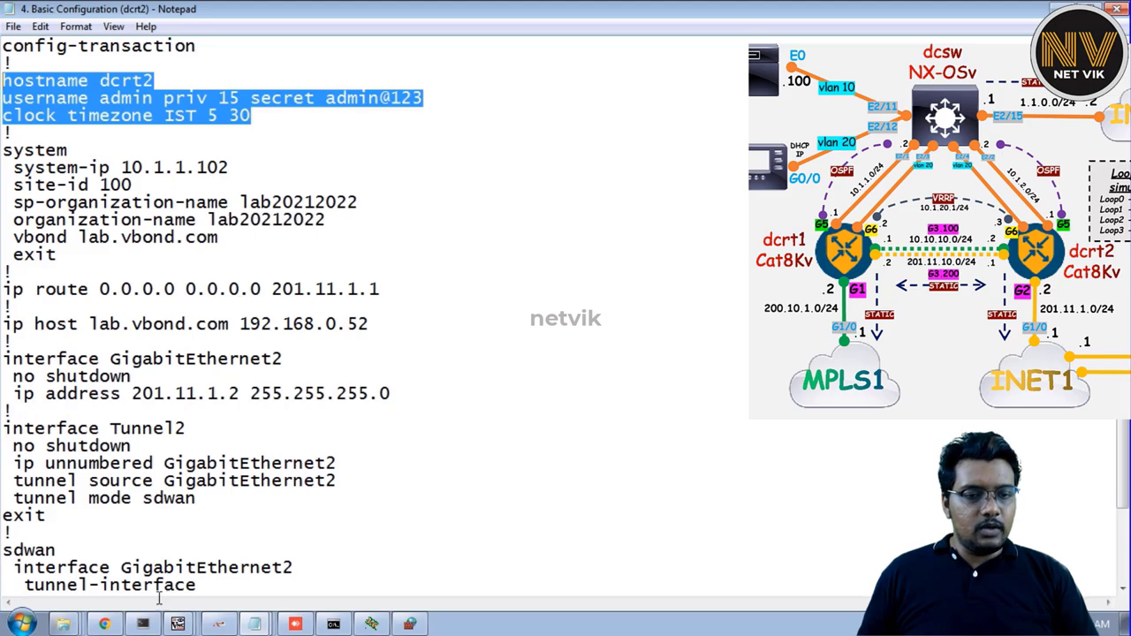
left_click(141, 623)
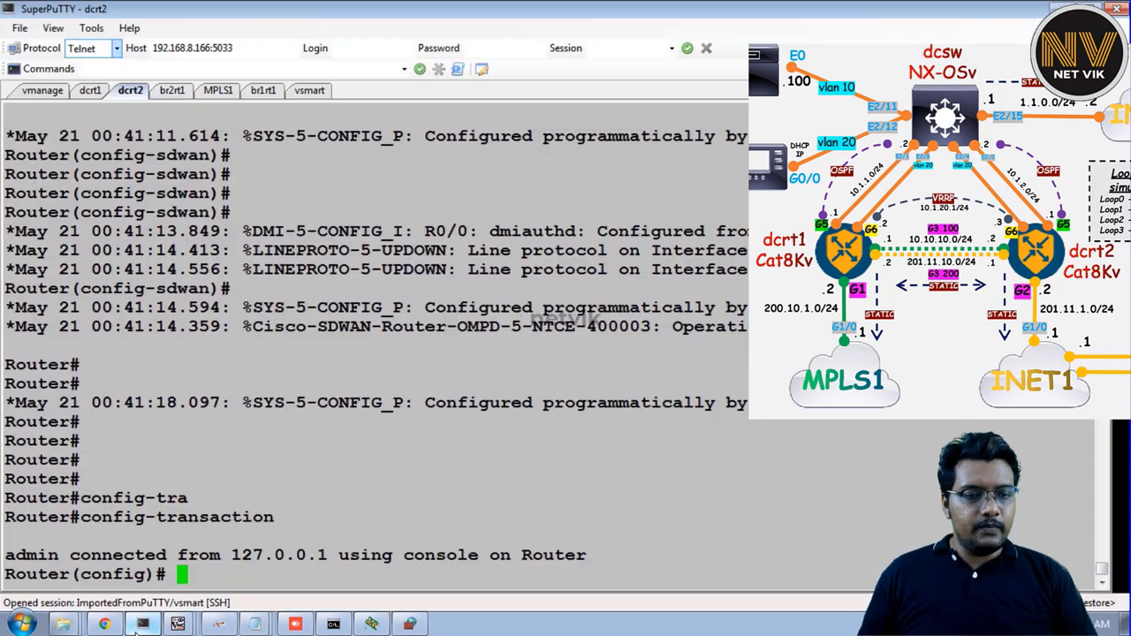
right_click(440, 430)
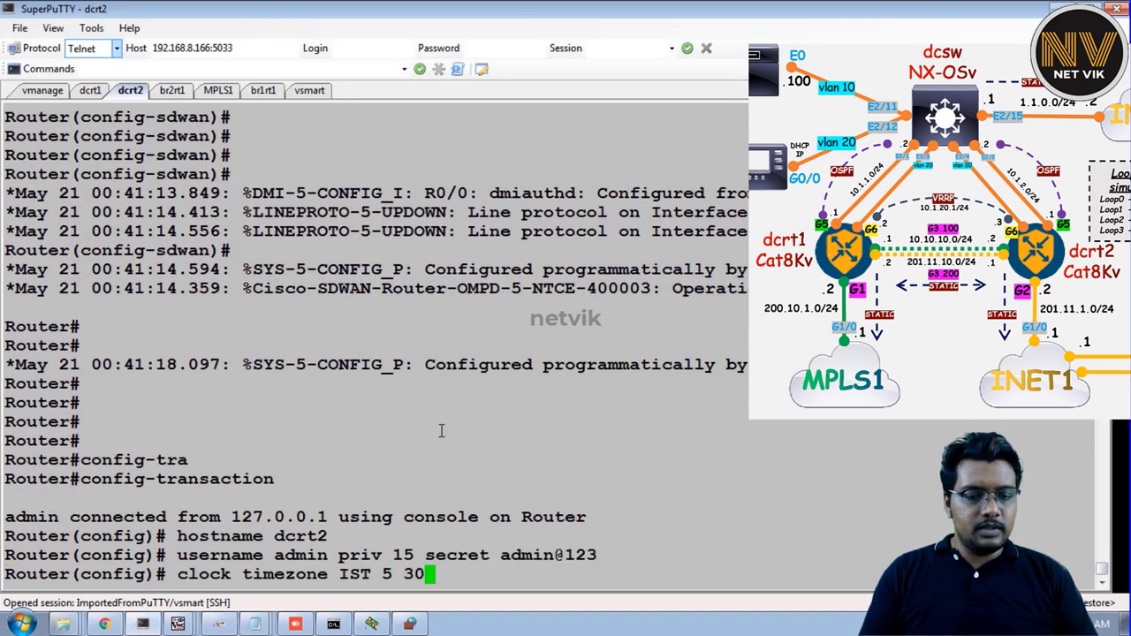
Commit the hostname, user and timezone changes and return to the dcrt2# prompt
type("comit")
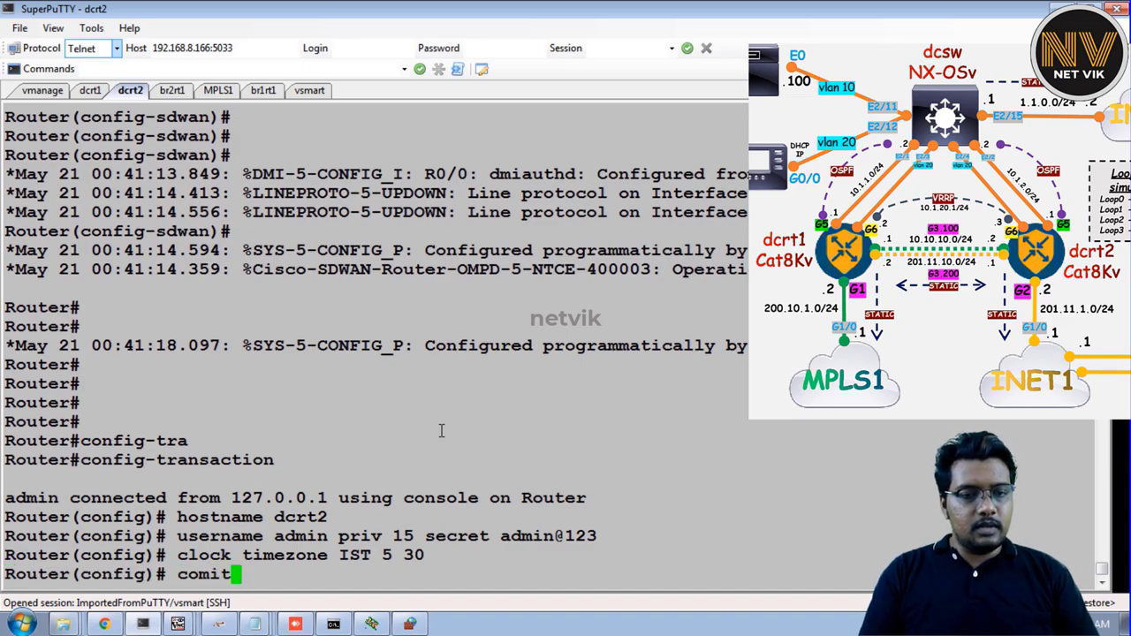
key("Return")
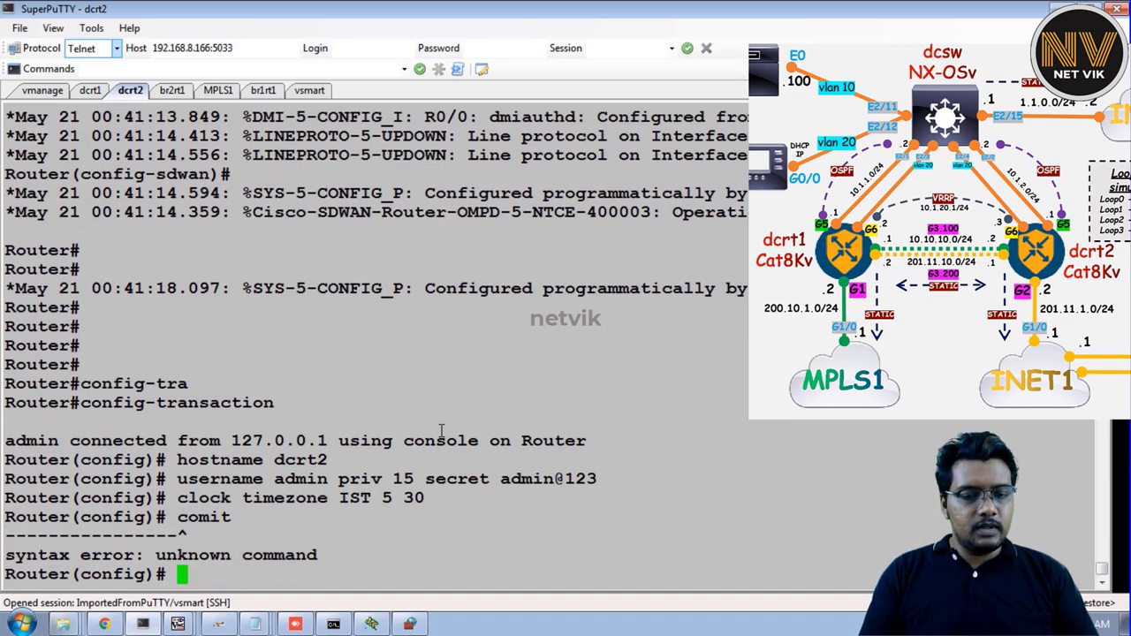
type("commit")
key("Return")
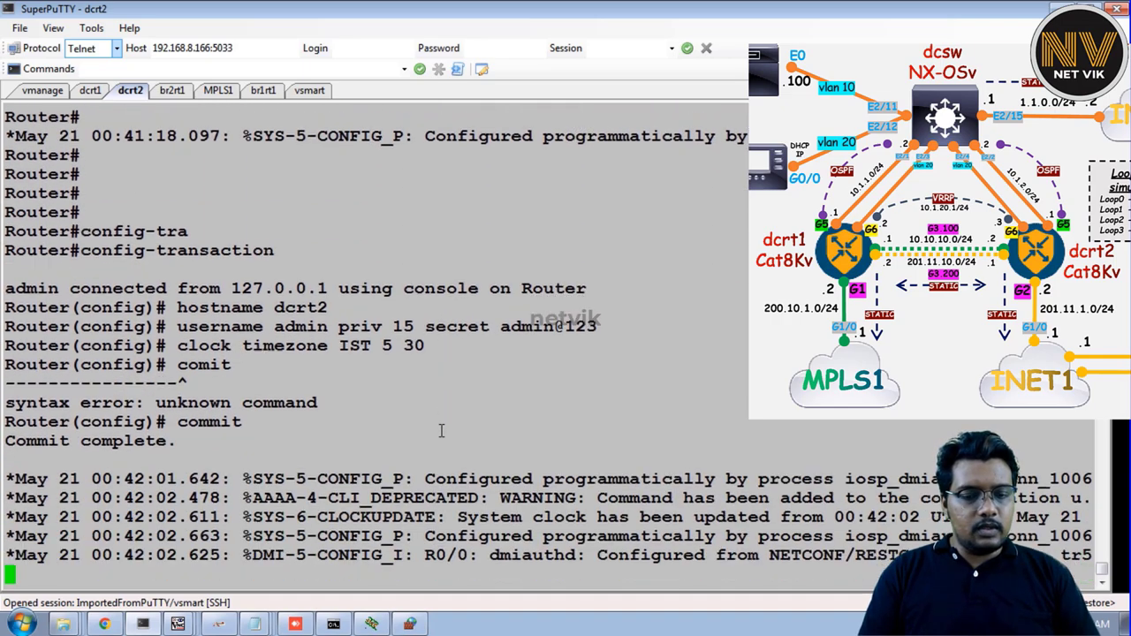
key("Return")
key("Return")
type("end")
key("Return")
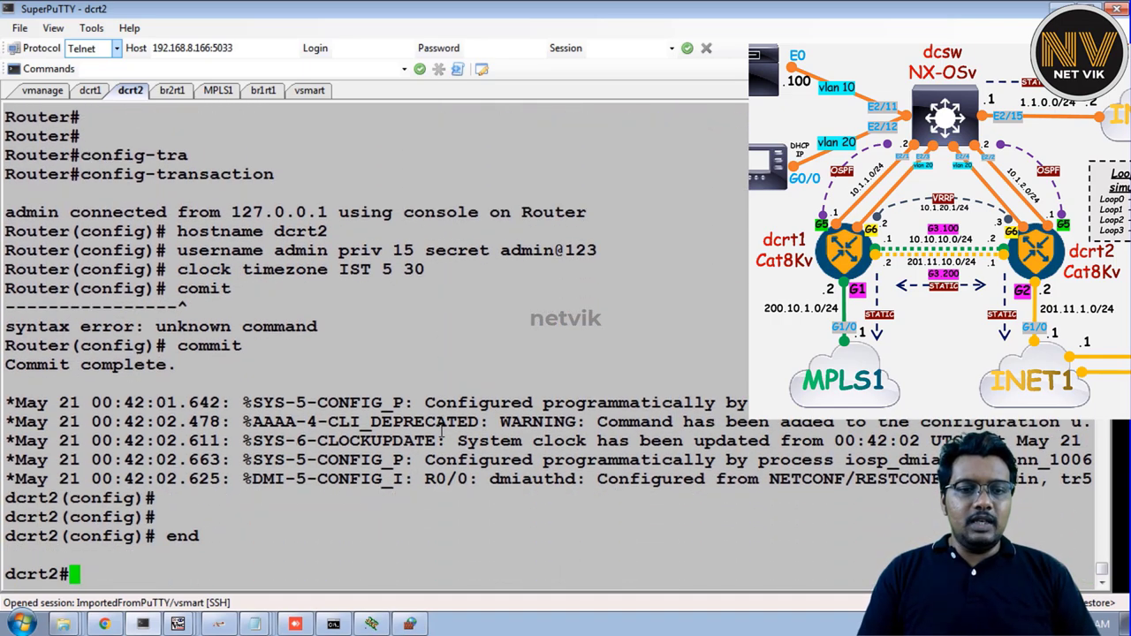
key("Return")
key("Return")
key("Return")
key("Return")
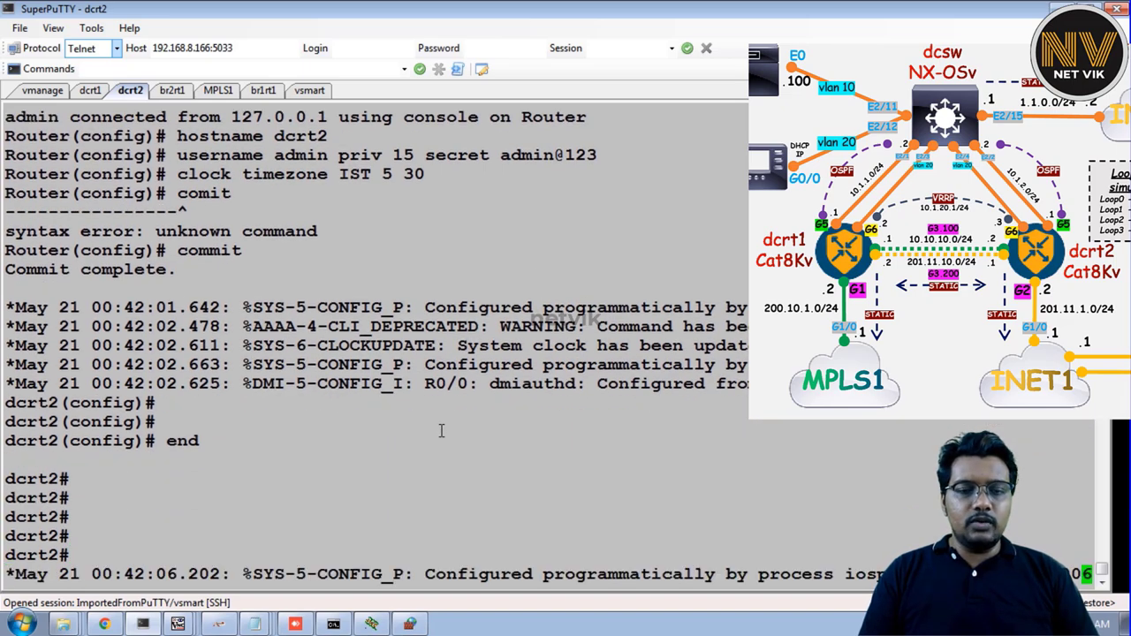
key("Return")
key("Return")
key("Return")
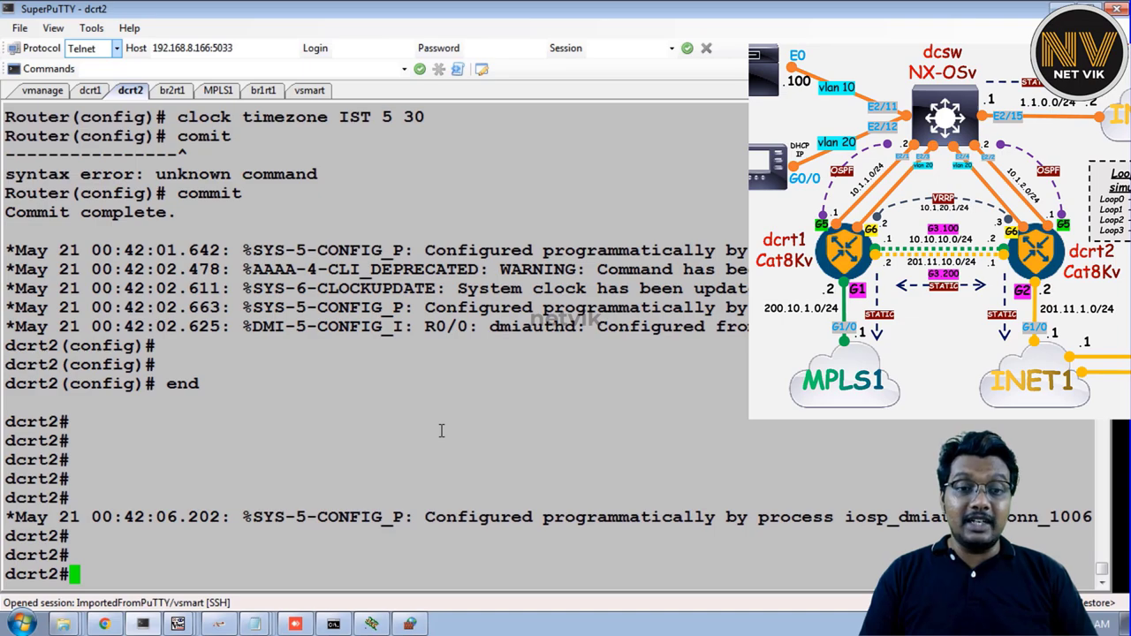
key("Return")
key("Return")
key("Return")
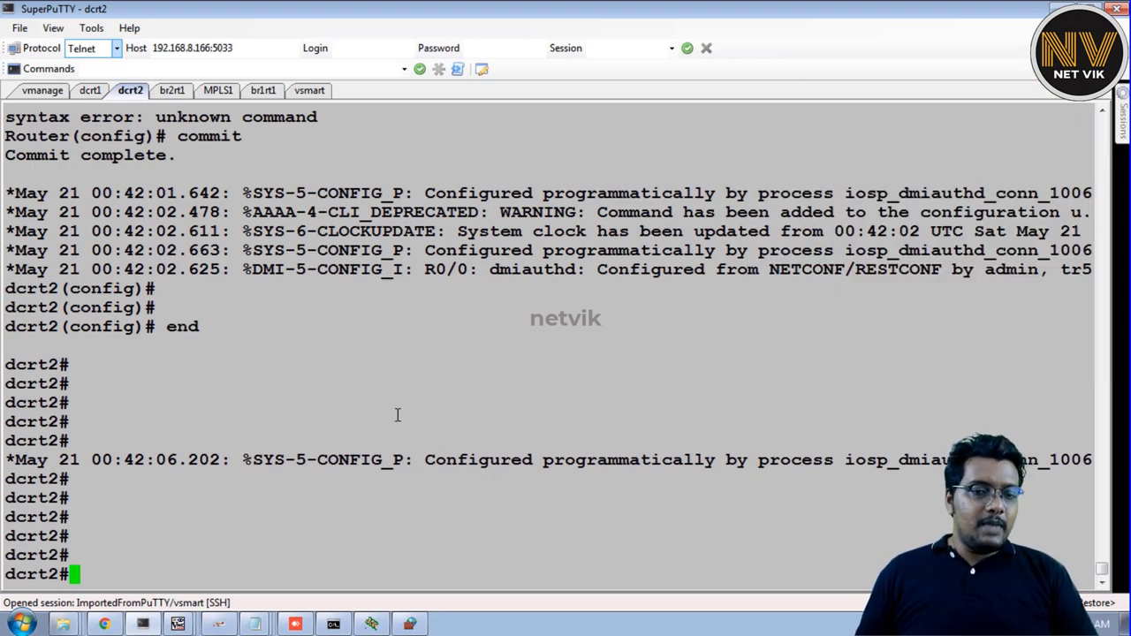
In vManage, navigate to Configuration › Devices from the main menu
left_click(104, 623)
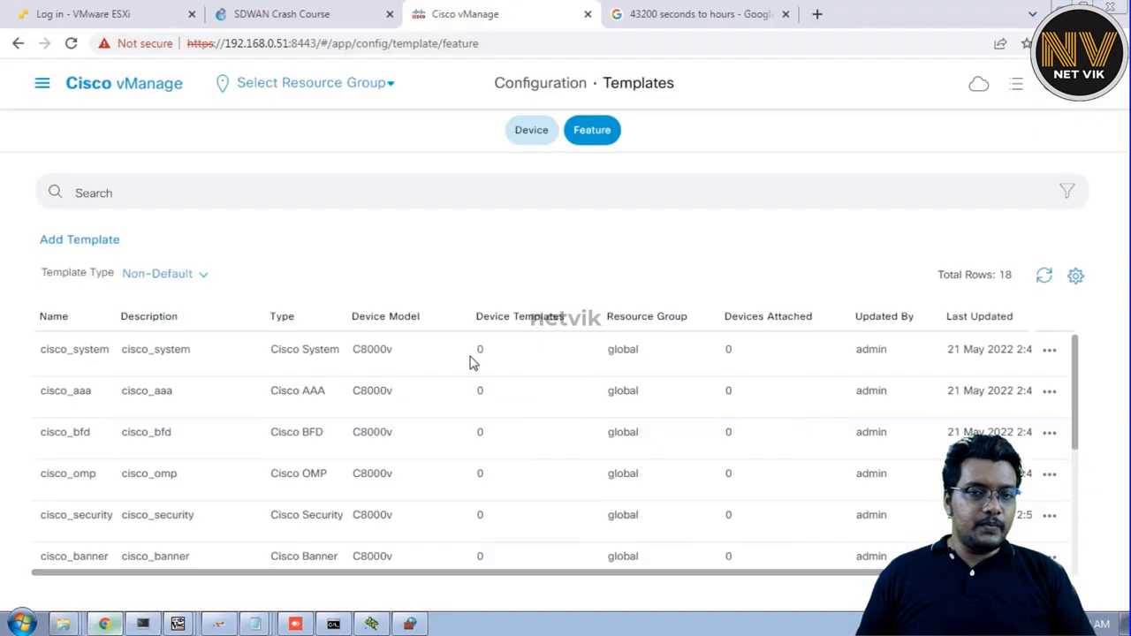
left_click(42, 90)
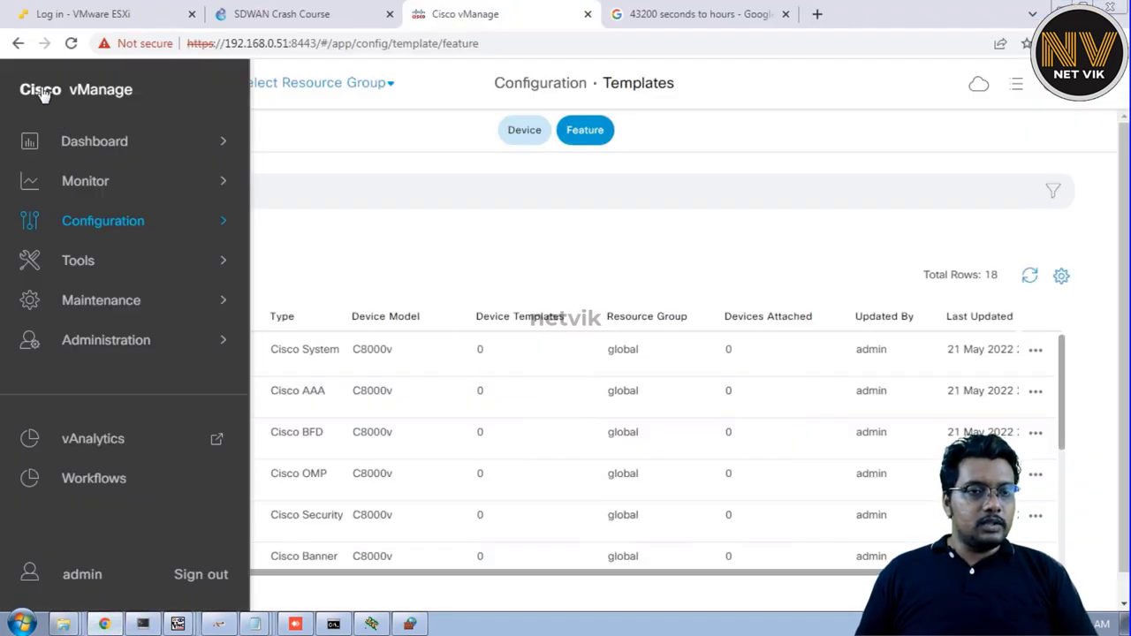
mouse_move(68, 222)
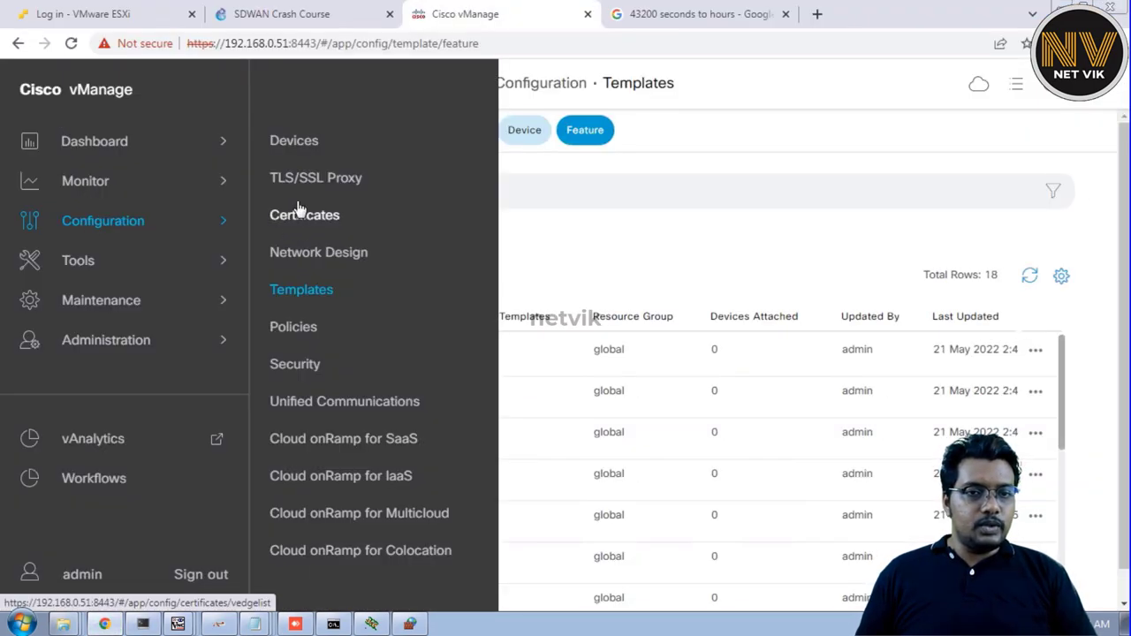
left_click(299, 153)
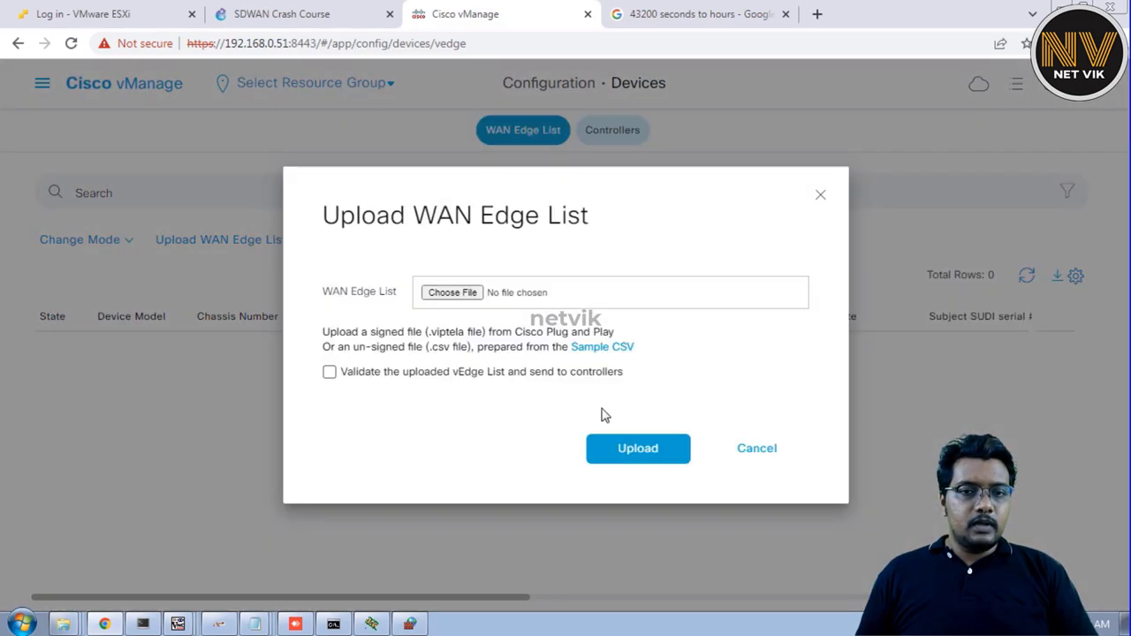
Select serialFile.viptela from the lab serial file folder under SDWAN Crash Course
left_click(455, 294)
double_click(228, 290)
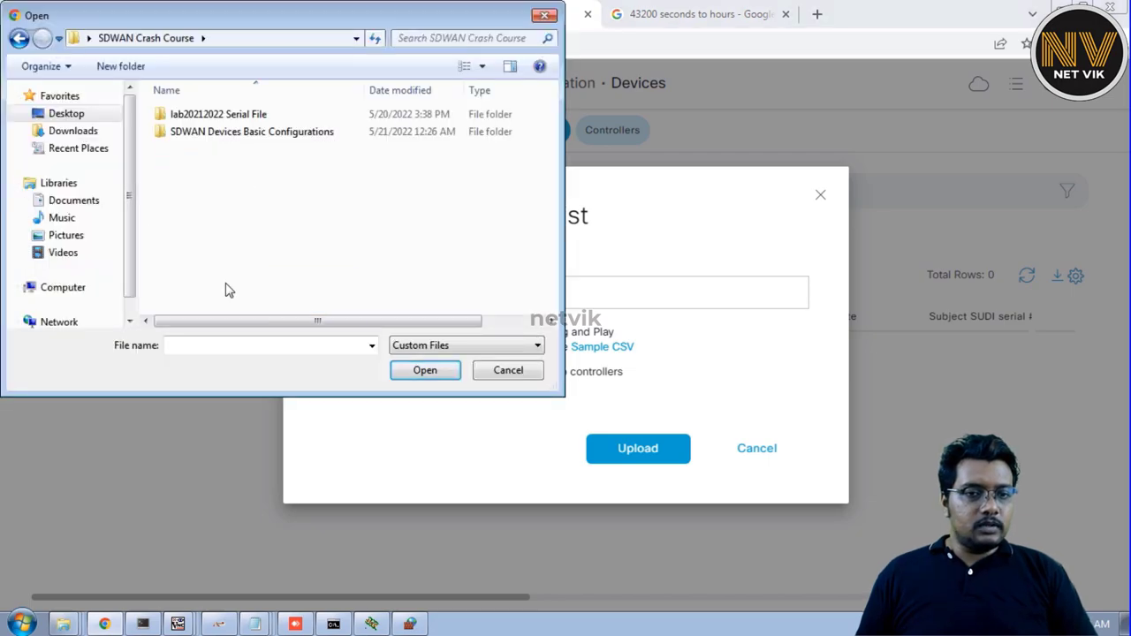
double_click(216, 118)
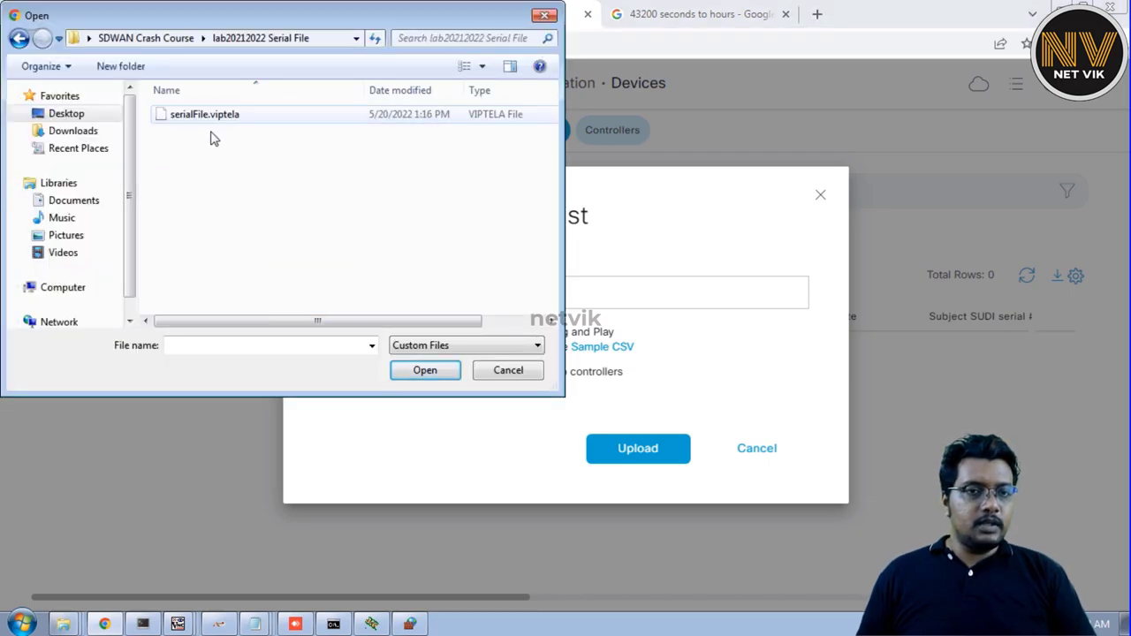
double_click(212, 118)
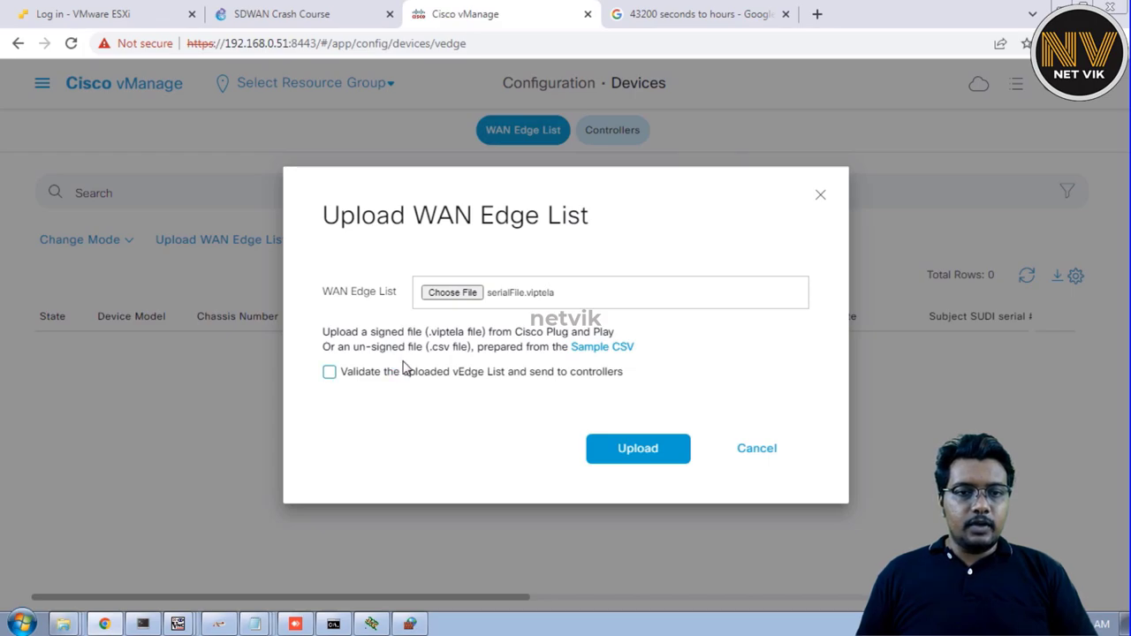
Upload the file with validation, accept the six vEdges, and refresh the push status to Success
left_click(329, 372)
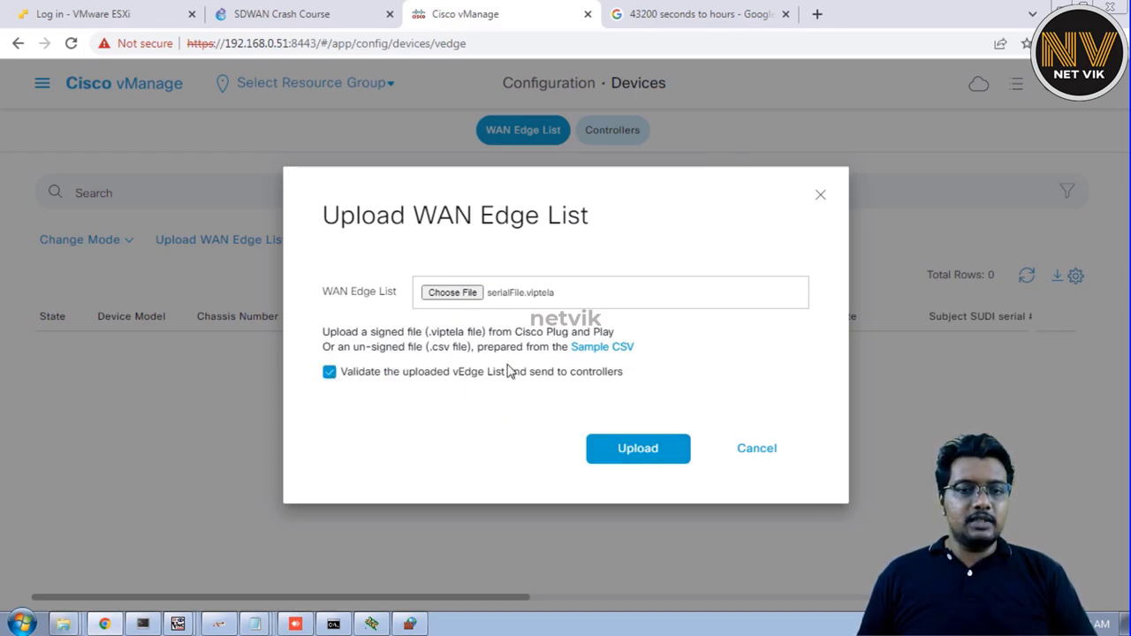
left_click(637, 463)
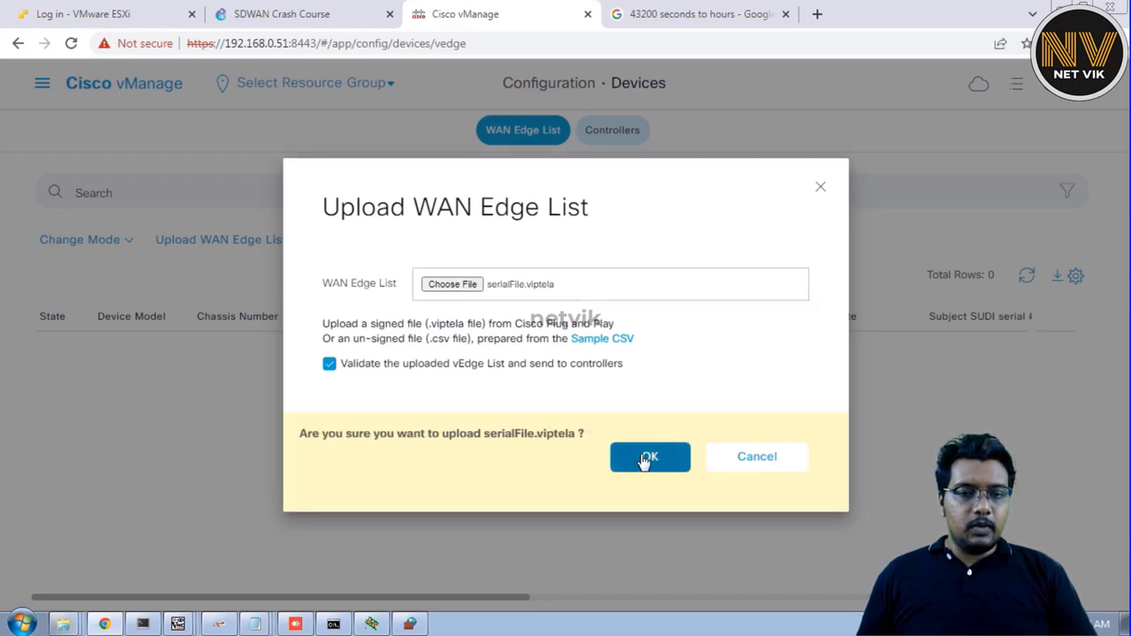
left_click(651, 459)
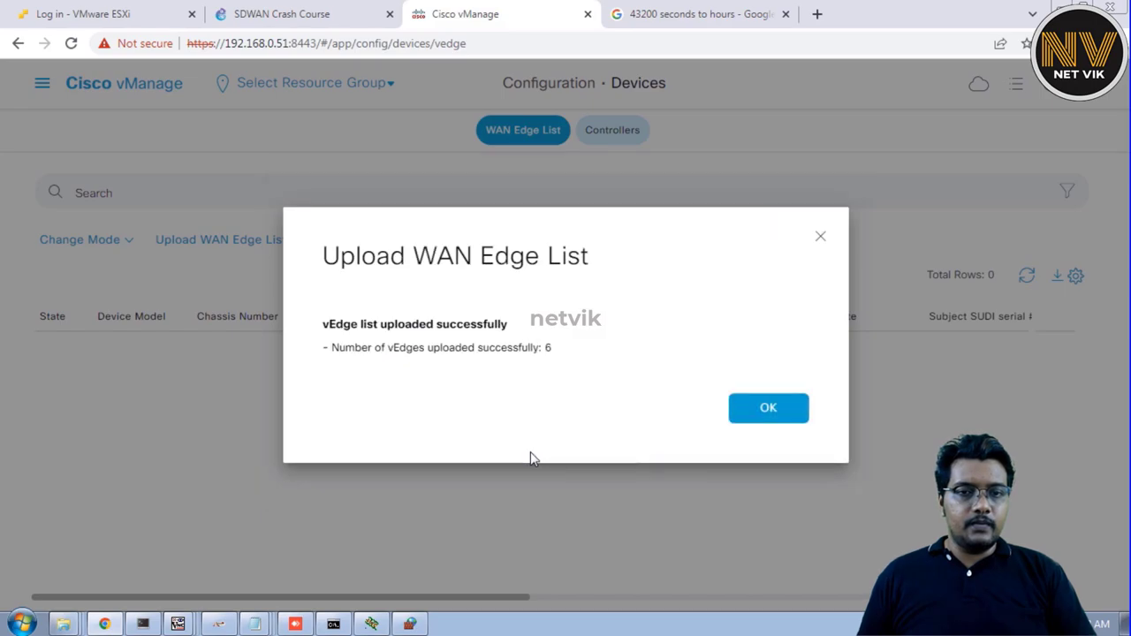
left_click(779, 413)
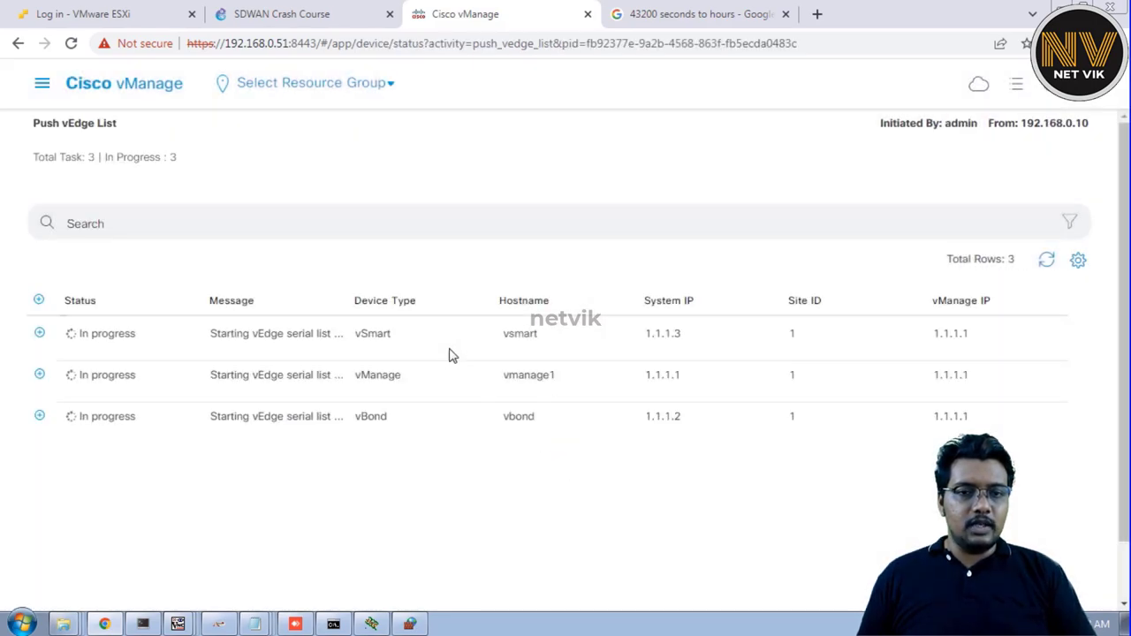
left_click(1046, 265)
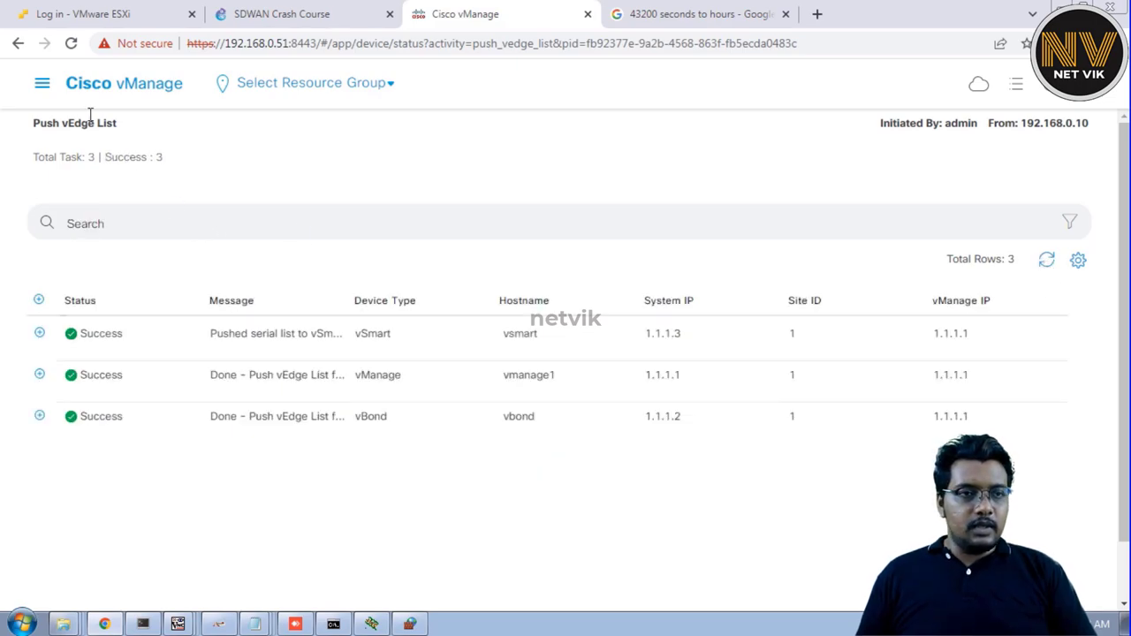
Go to the WAN Edge List under Configuration > Devices
left_click(42, 83)
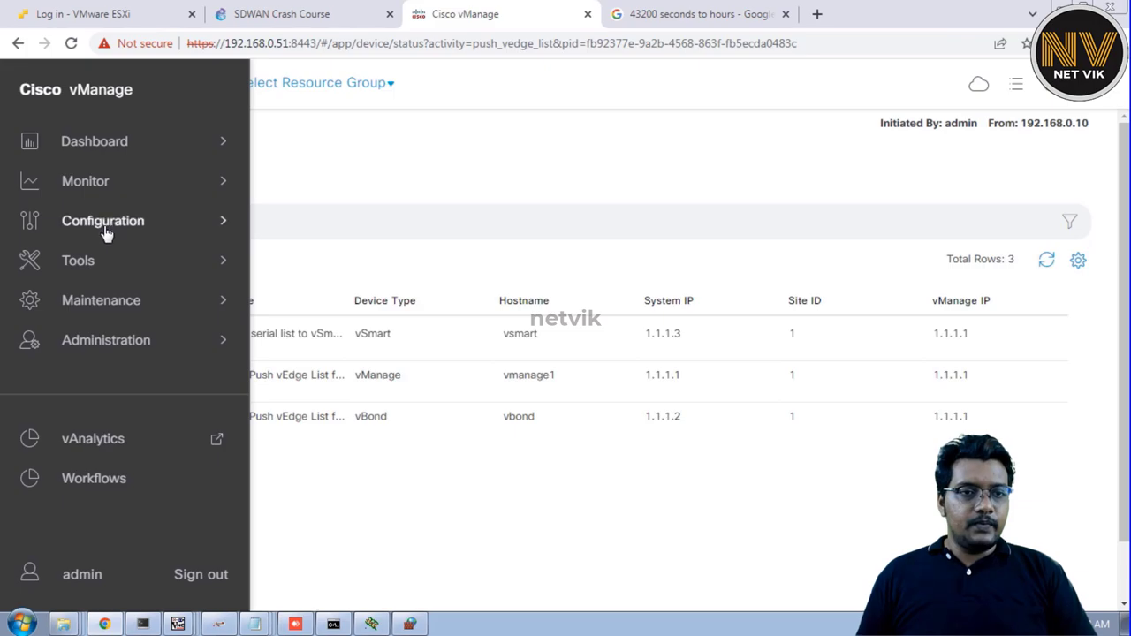
mouse_move(106, 232)
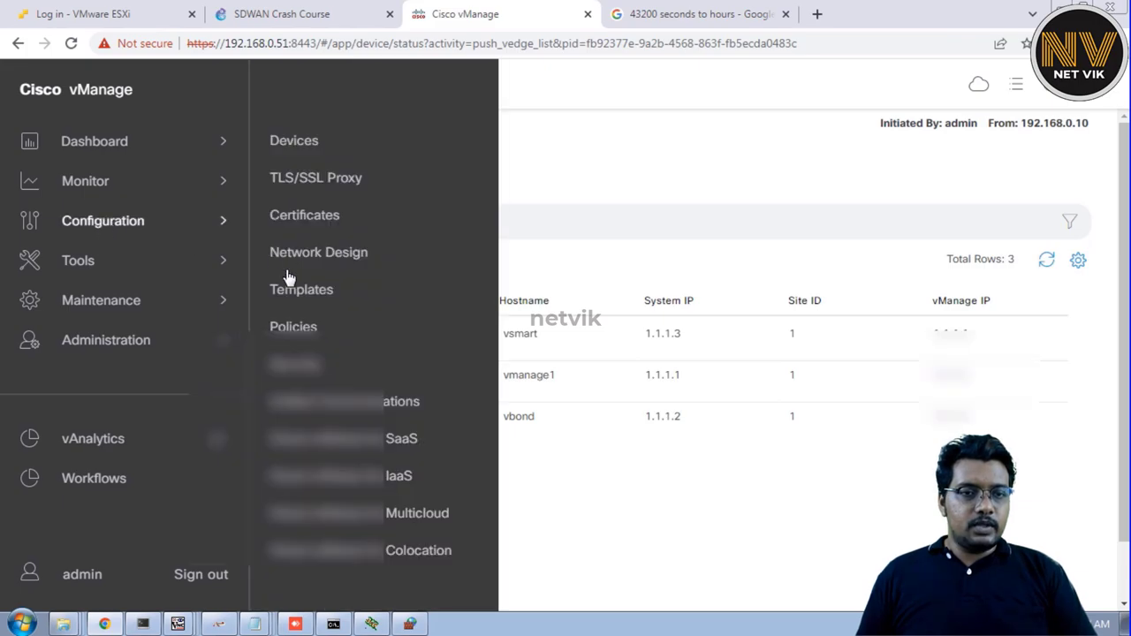
left_click(303, 152)
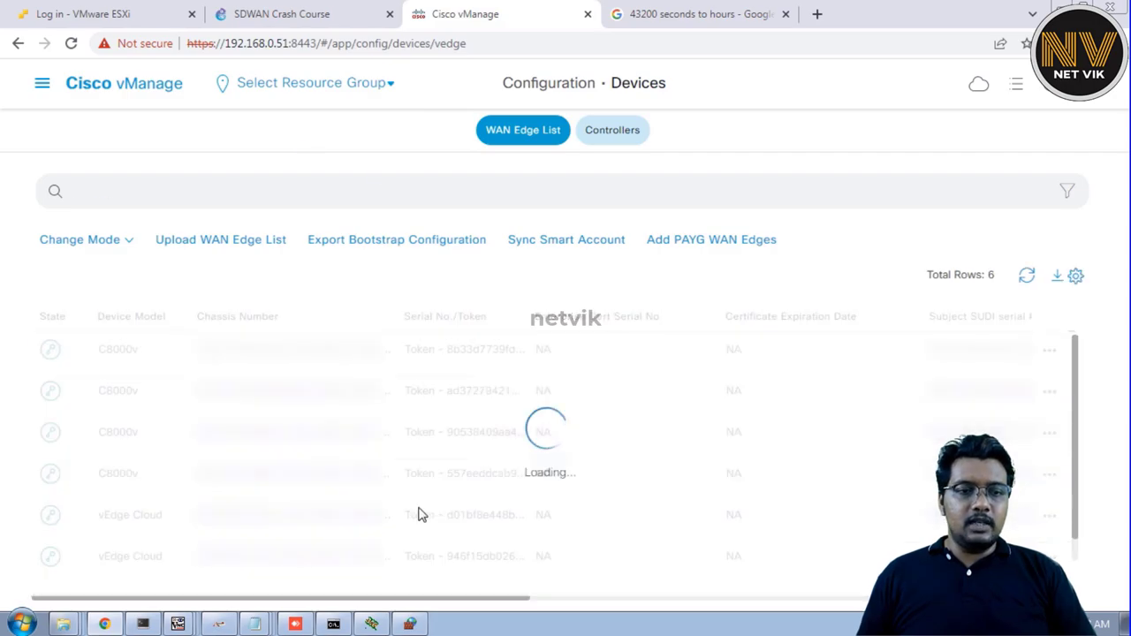
Generate a Cloud-Init bootstrap configuration for the first C8000v and highlight its OTP and UUID
left_click(1056, 353)
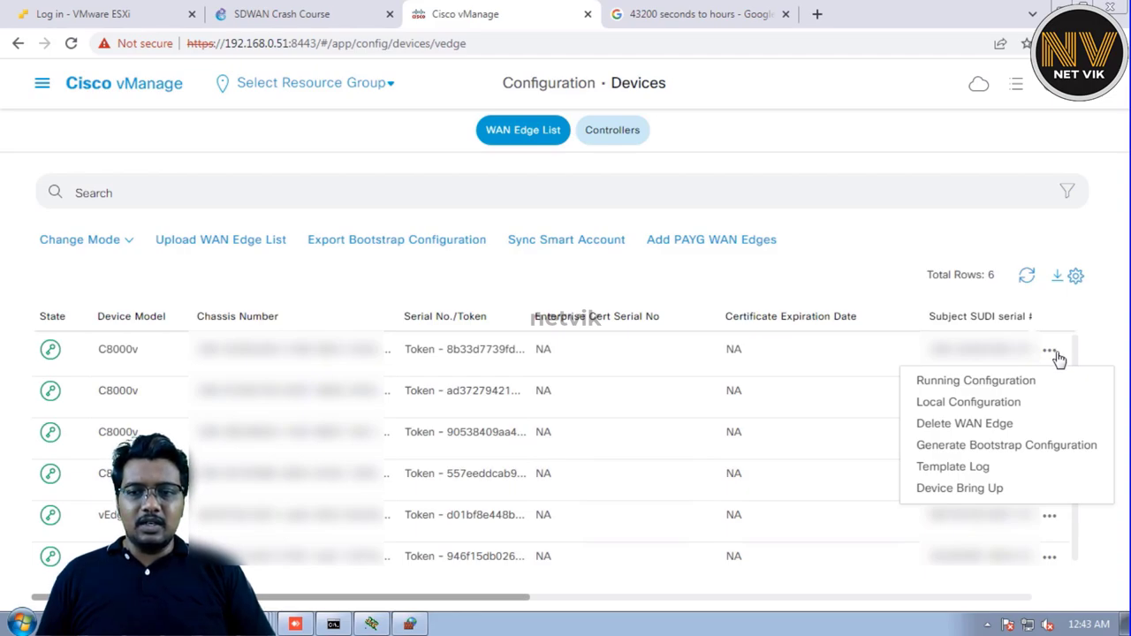
left_click(1054, 447)
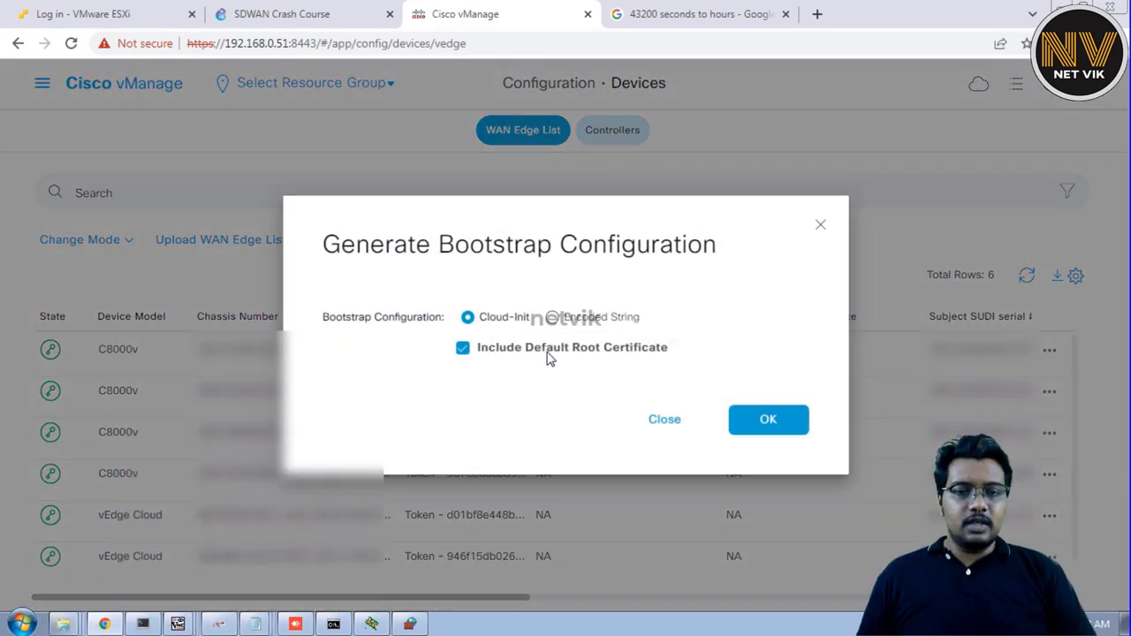
left_click(791, 422)
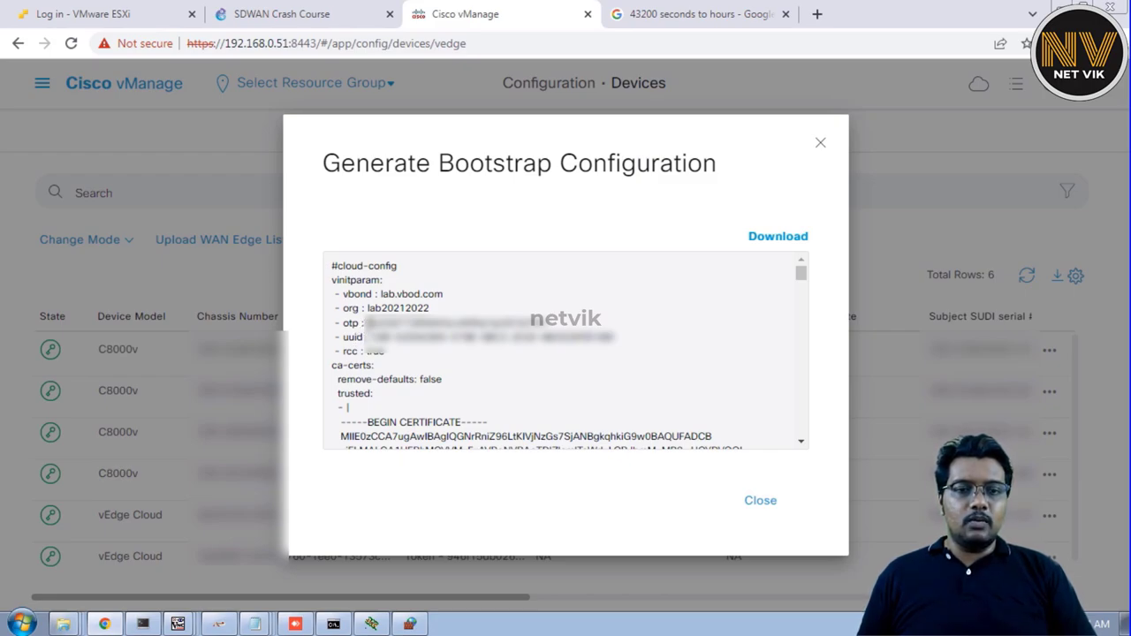
left_click_drag(366, 324, 548, 323)
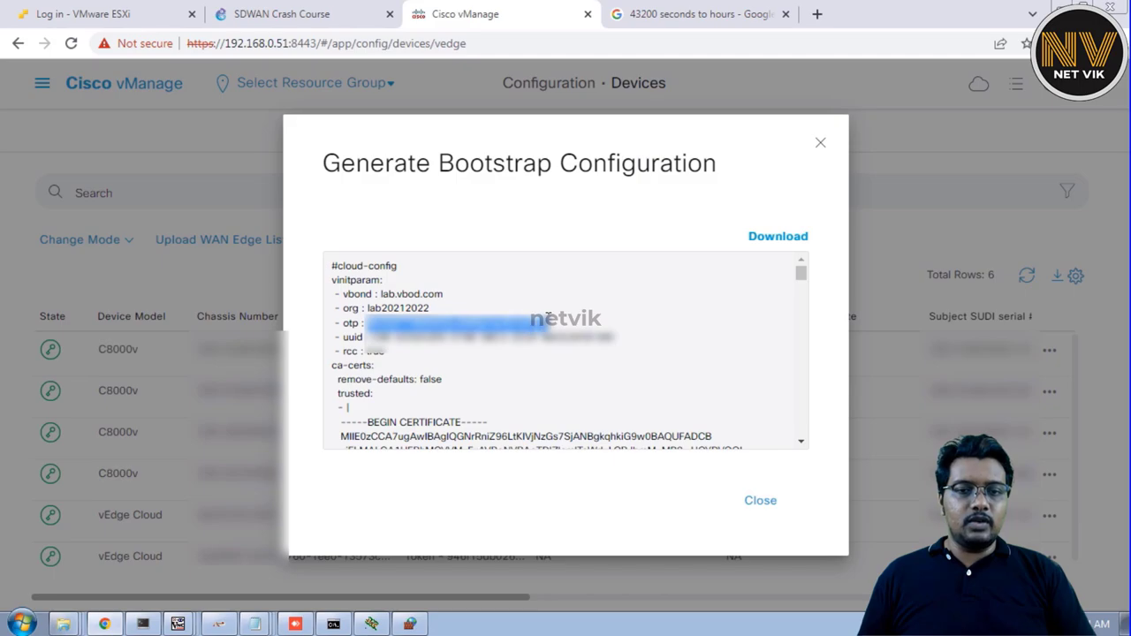
left_click_drag(369, 337, 651, 337)
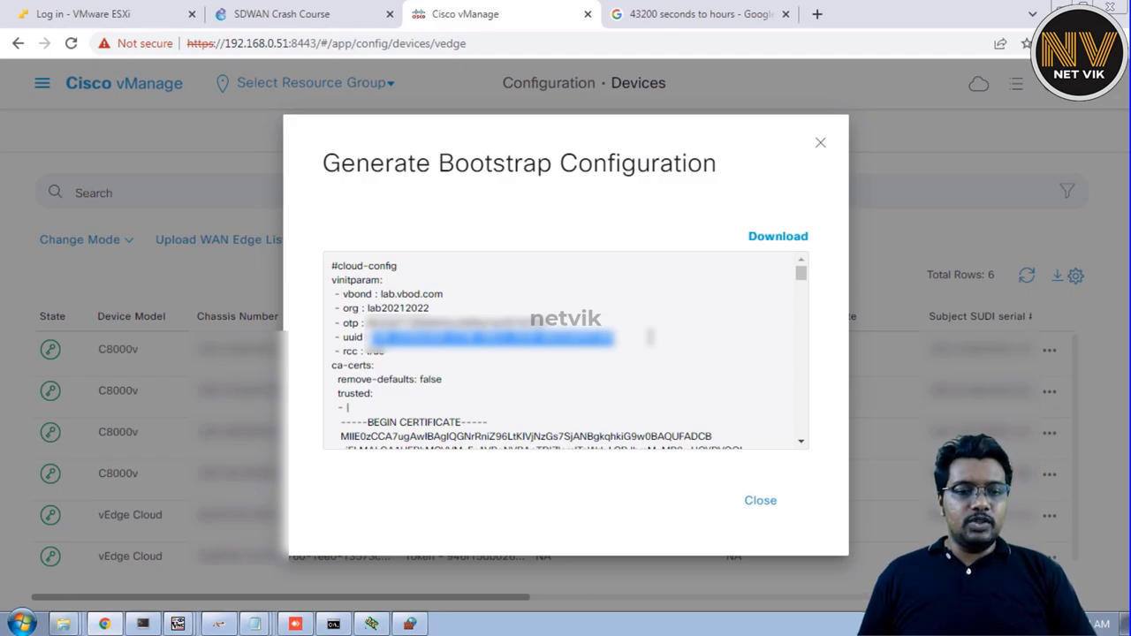
From the dcrt2 console, ping the controllers at 192.168.0.52, 192.168.0.51 and 192.168.0.53
left_click(144, 623)
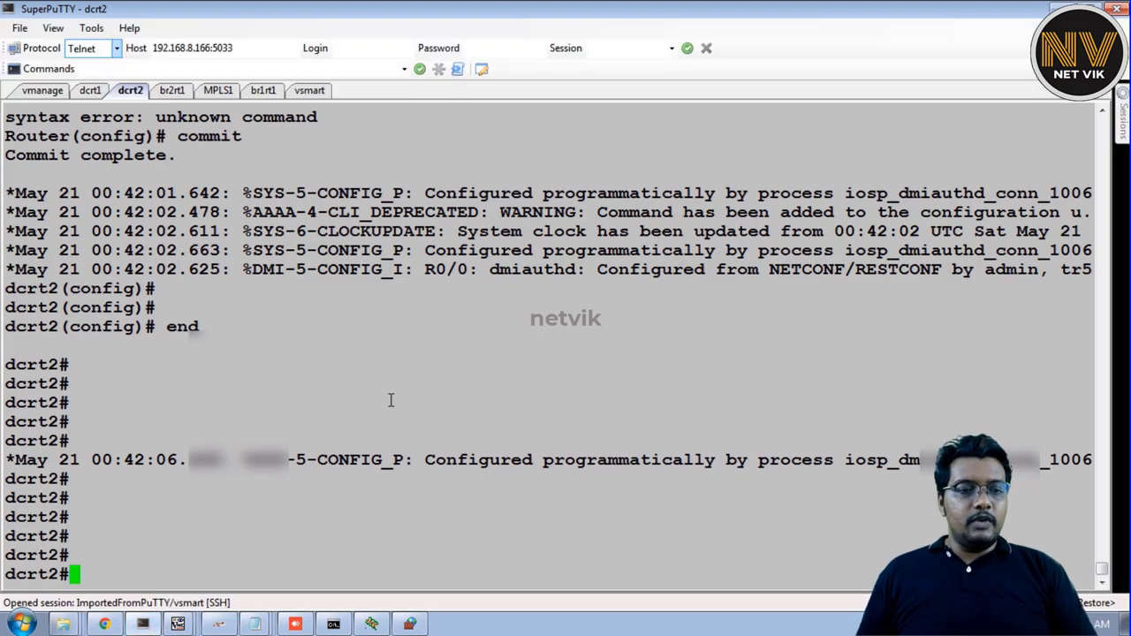
type("ping ")
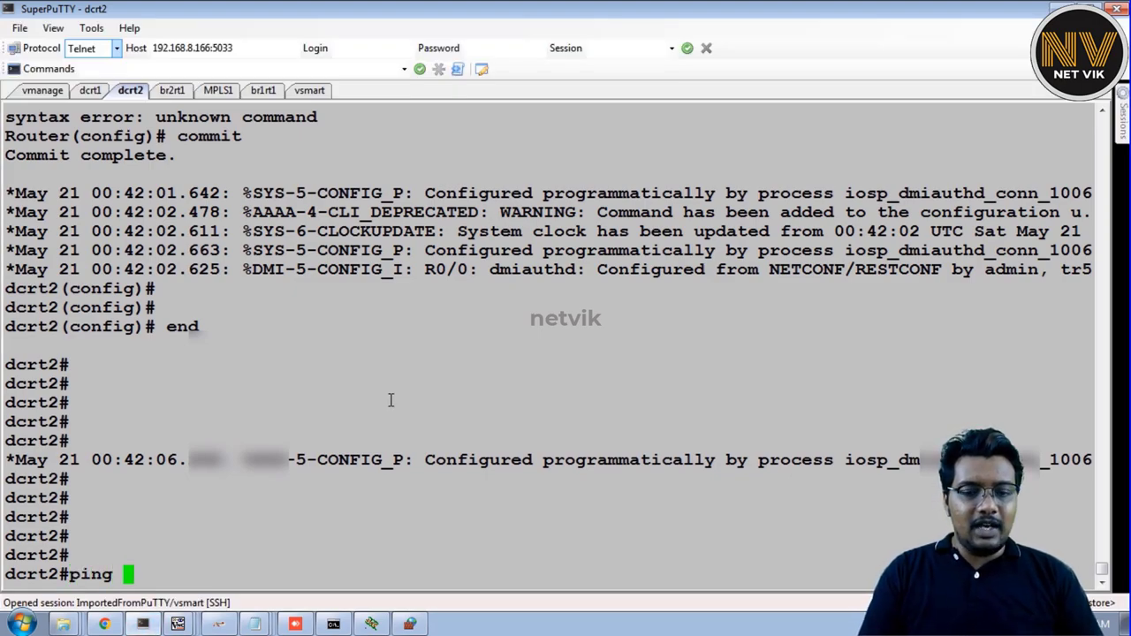
type("192.168.0.")
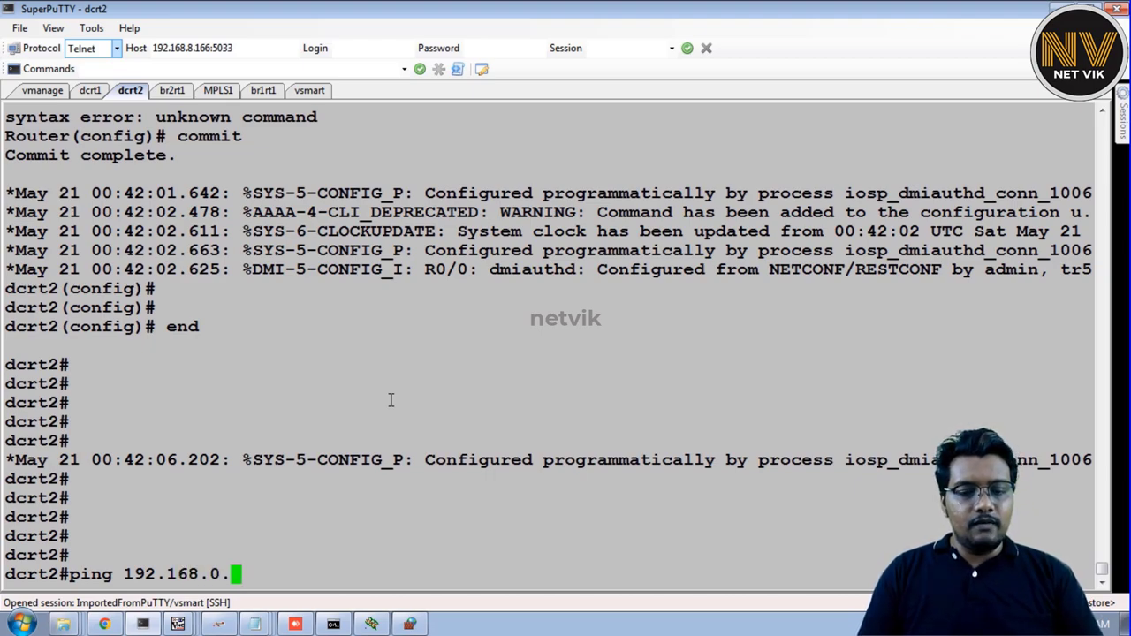
type("52")
key("Return")
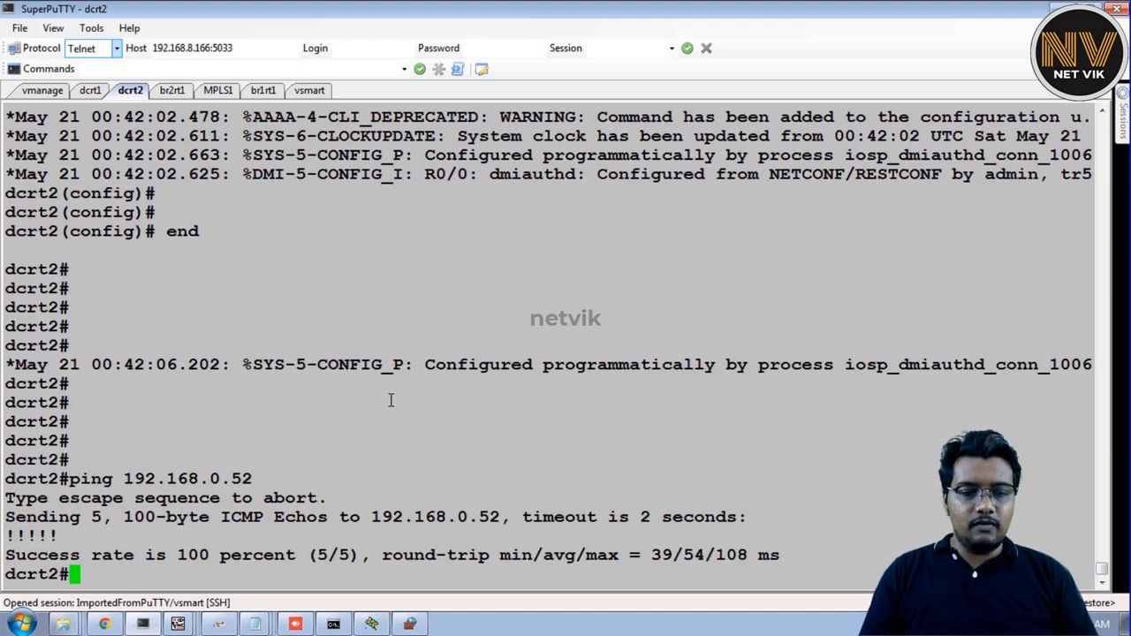
key("Up")
key("BackSpace")
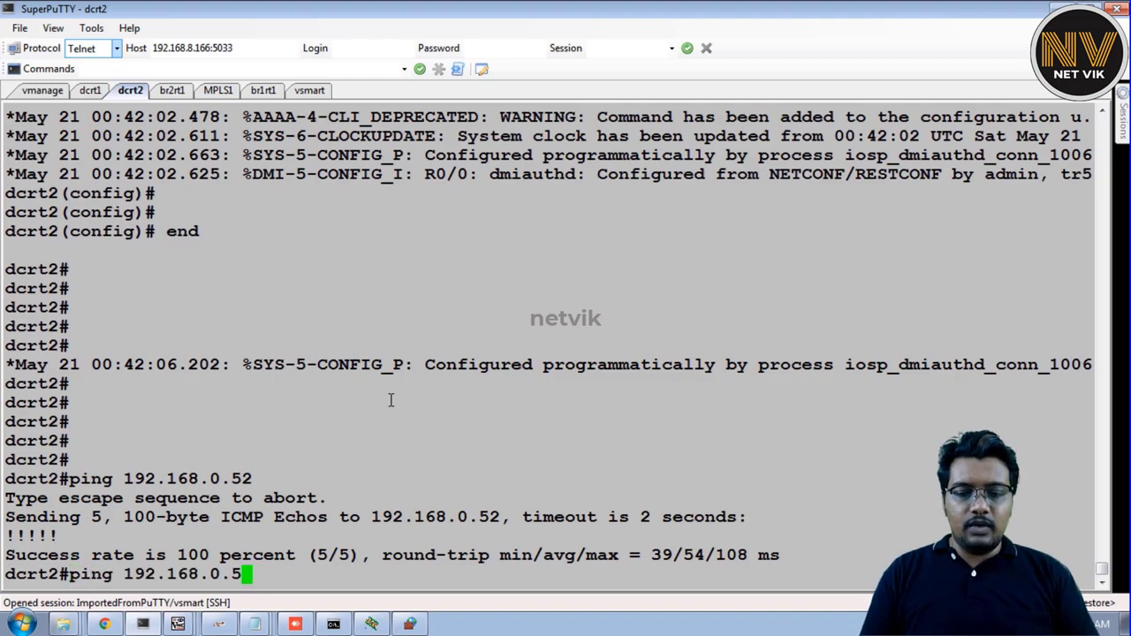
type("1")
key("Return")
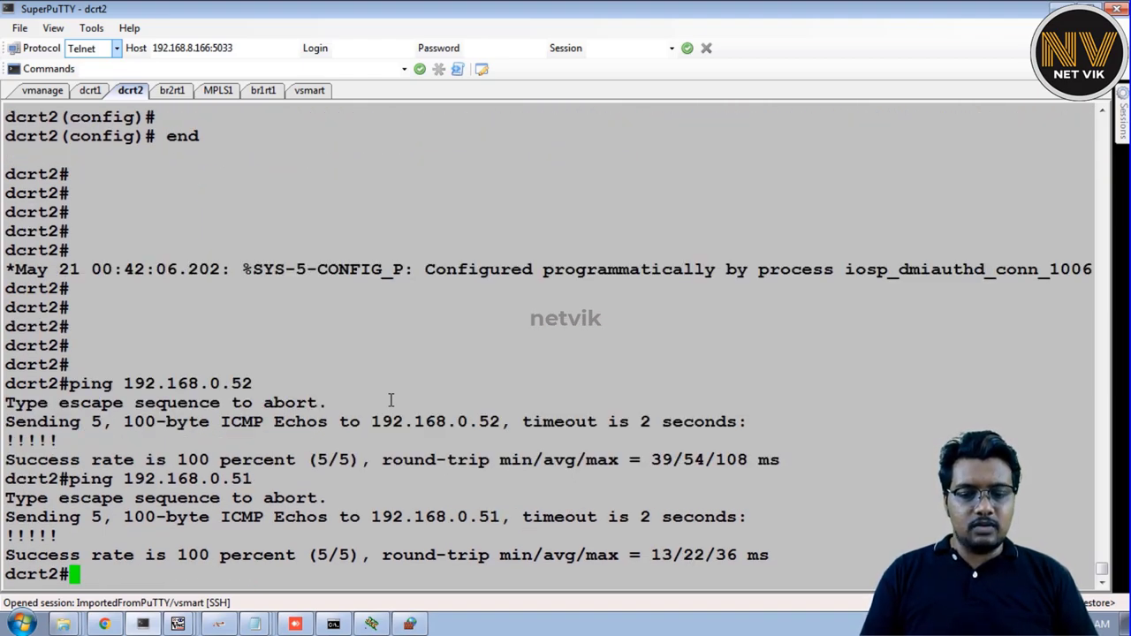
key("Up")
key("BackSpace")
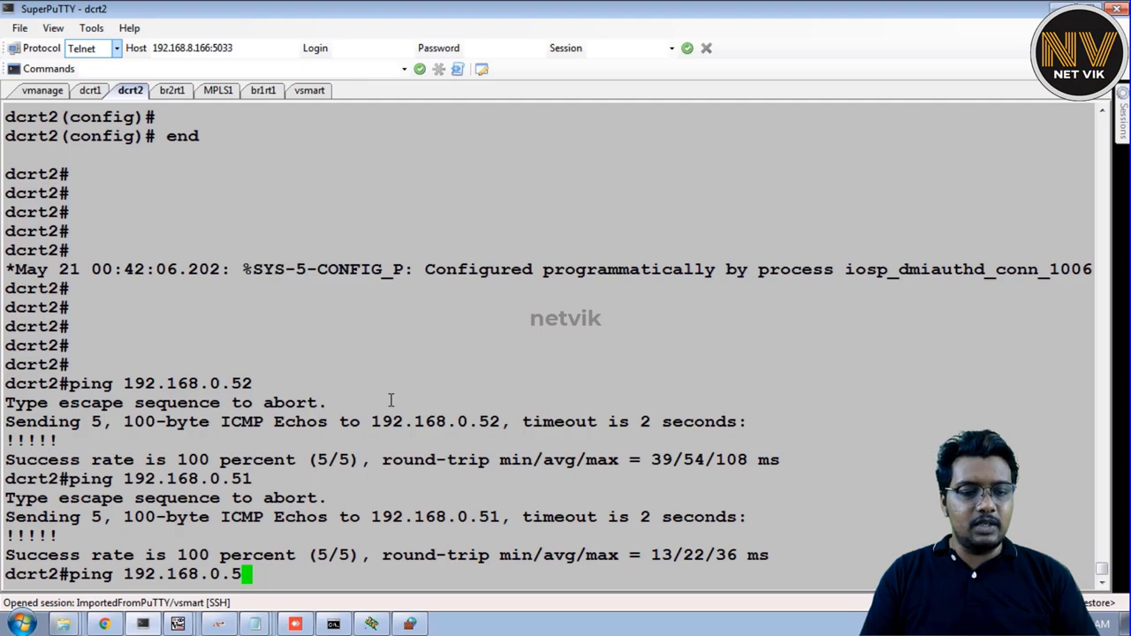
type("3")
key("Return")
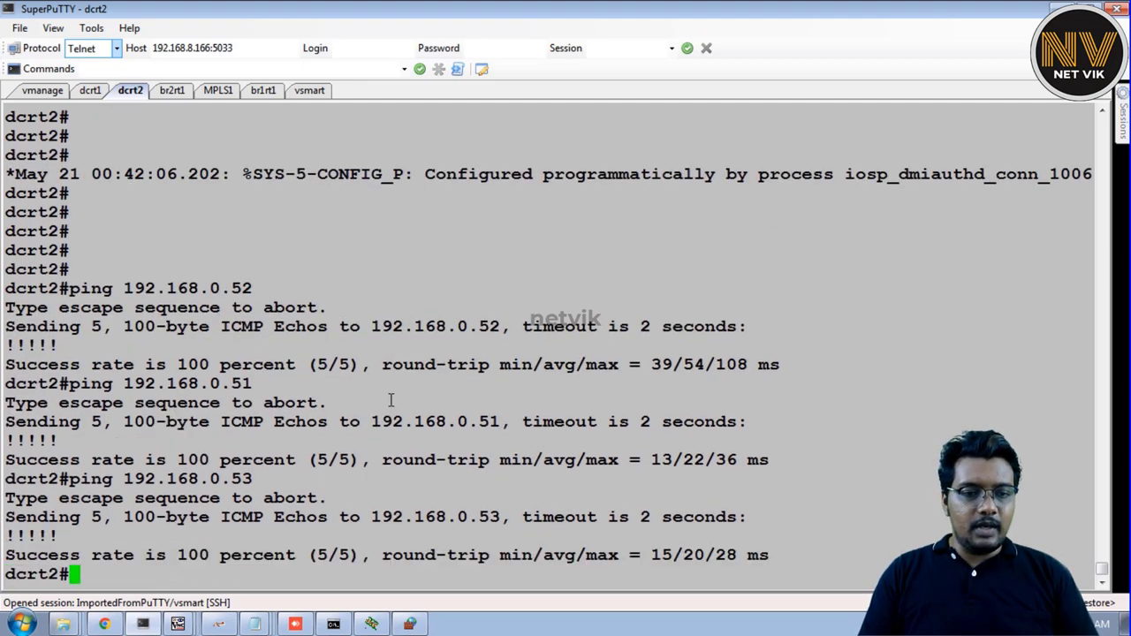
key("Return")
key("Return")
key("Return")
key("Return")
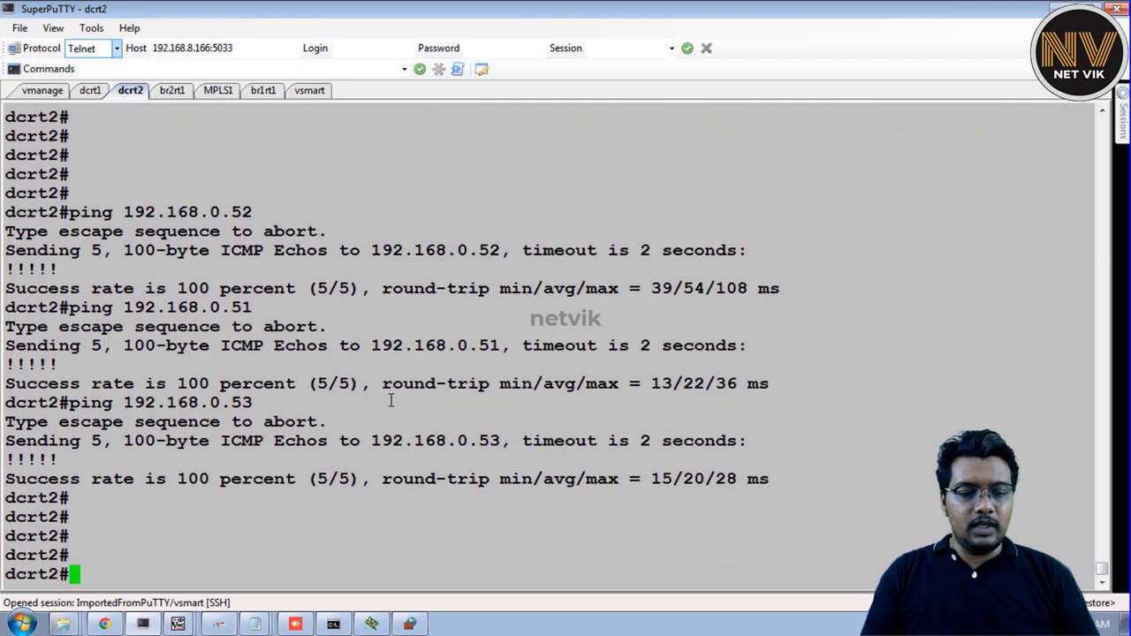
Enter 'request platform software sdwan vedge_cloud activate chassis-number' followed by the pasted chassis number
type("requ")
key("Tab")
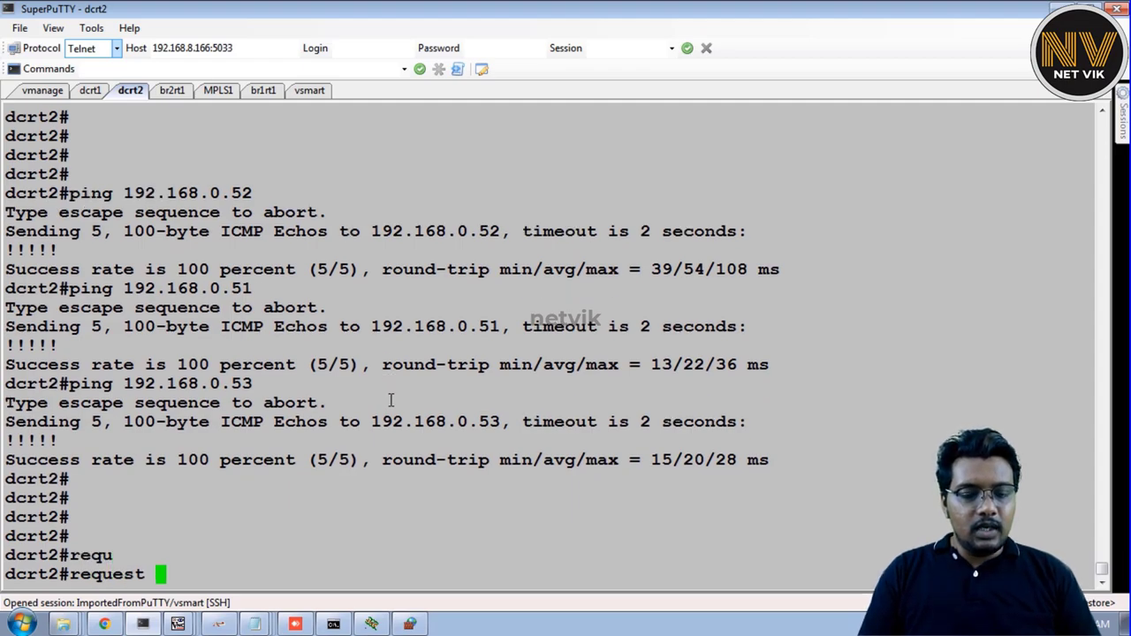
type("platf")
key("Tab")
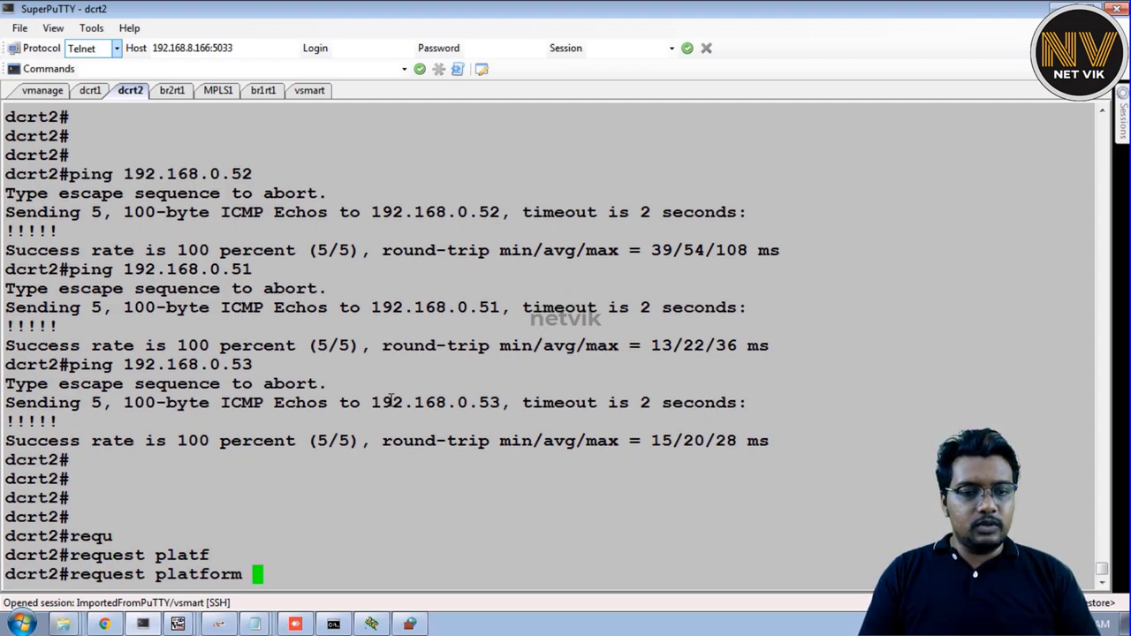
type("so")
key("Tab")
type("sd")
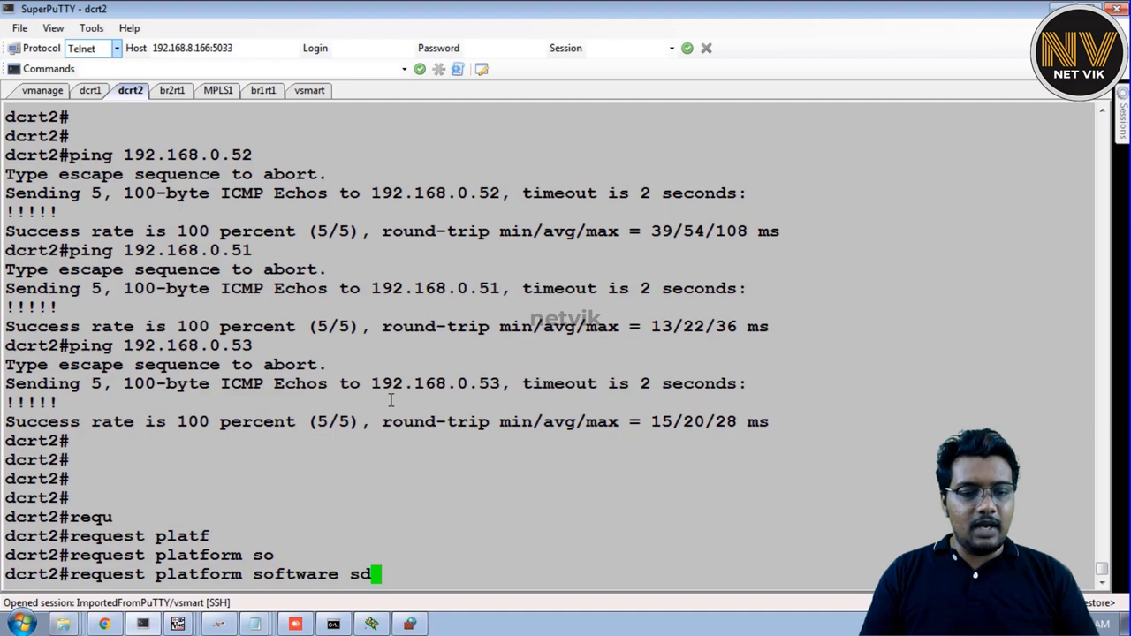
type("wa")
key("Tab")
type("ved")
key("Tab")
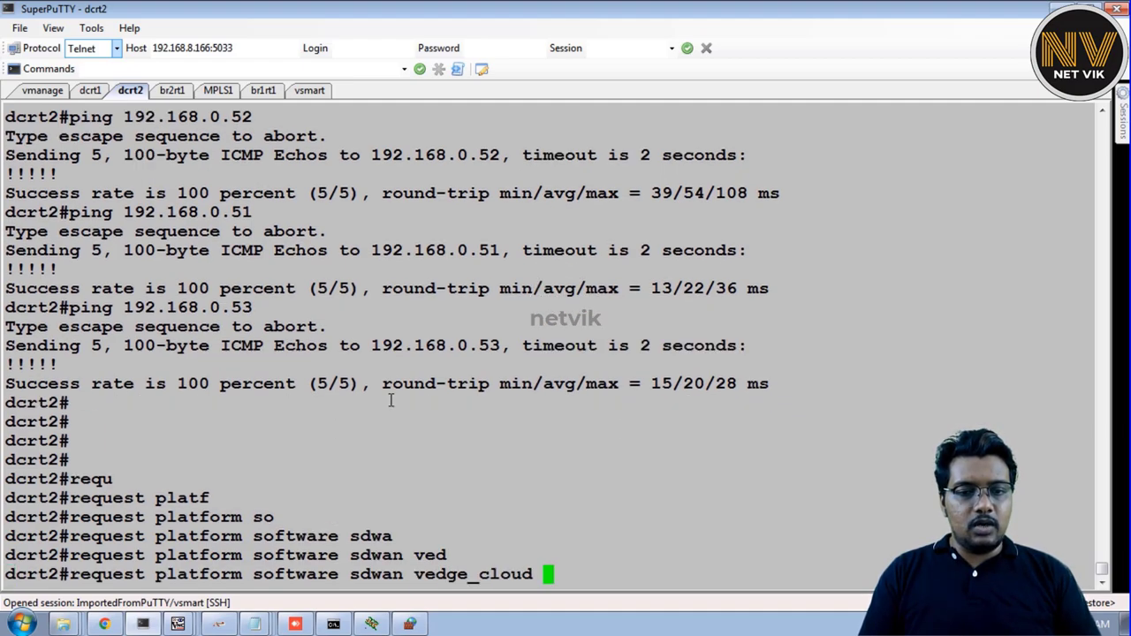
type("ac")
key("Tab")
type("chas")
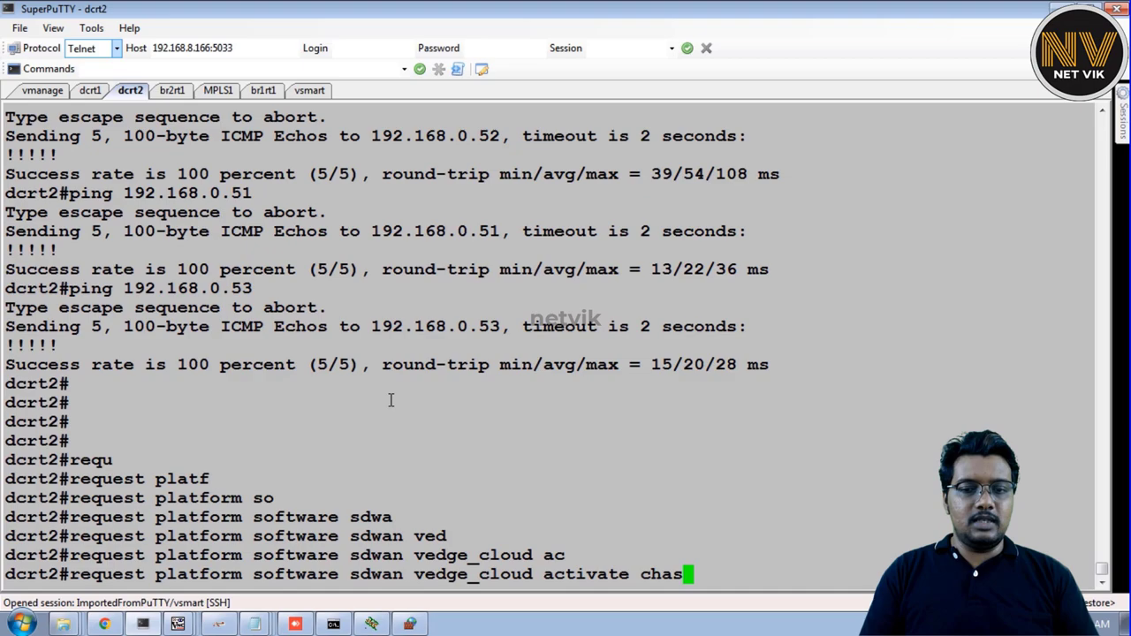
key("Tab")
right_click(390, 400)
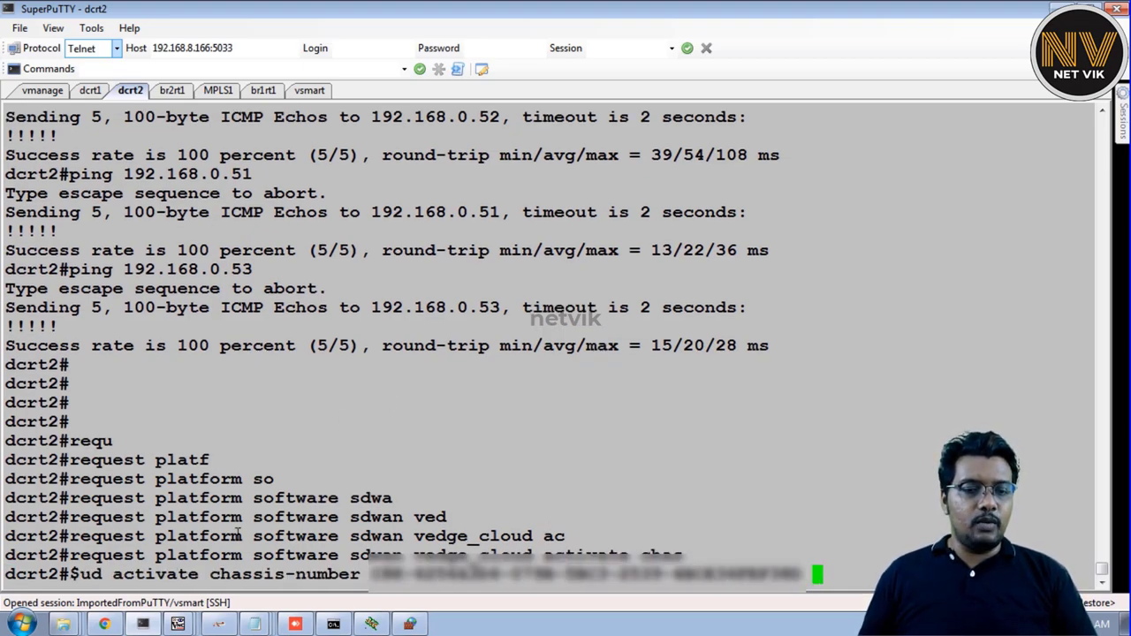
Append the activation token copied from vManage and run the activate command
left_click(104, 624)
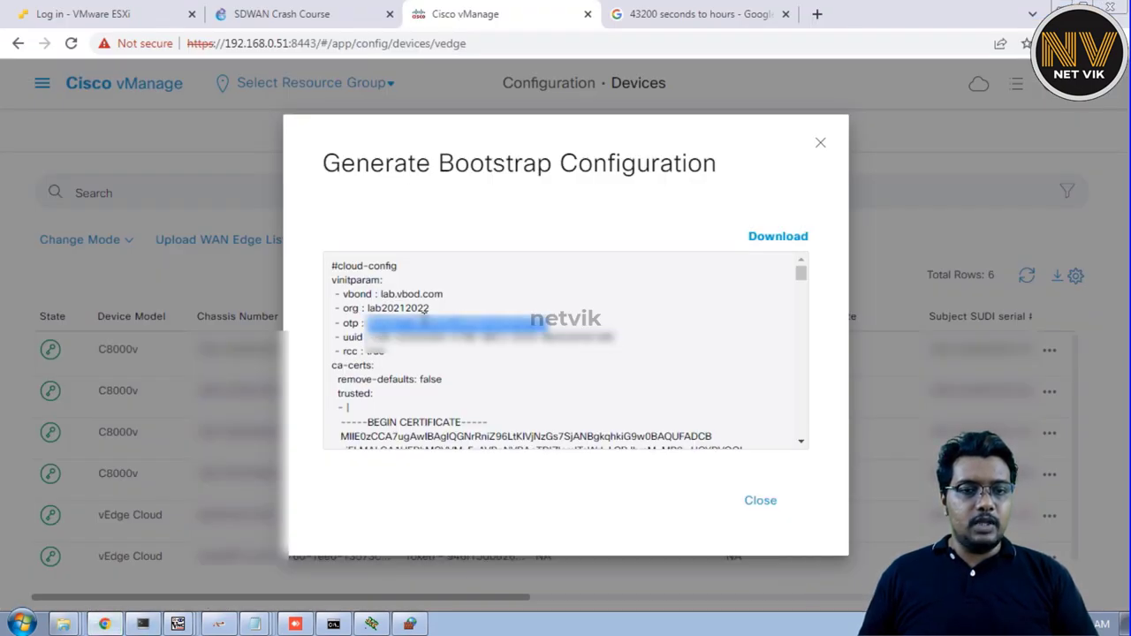
left_click(142, 624)
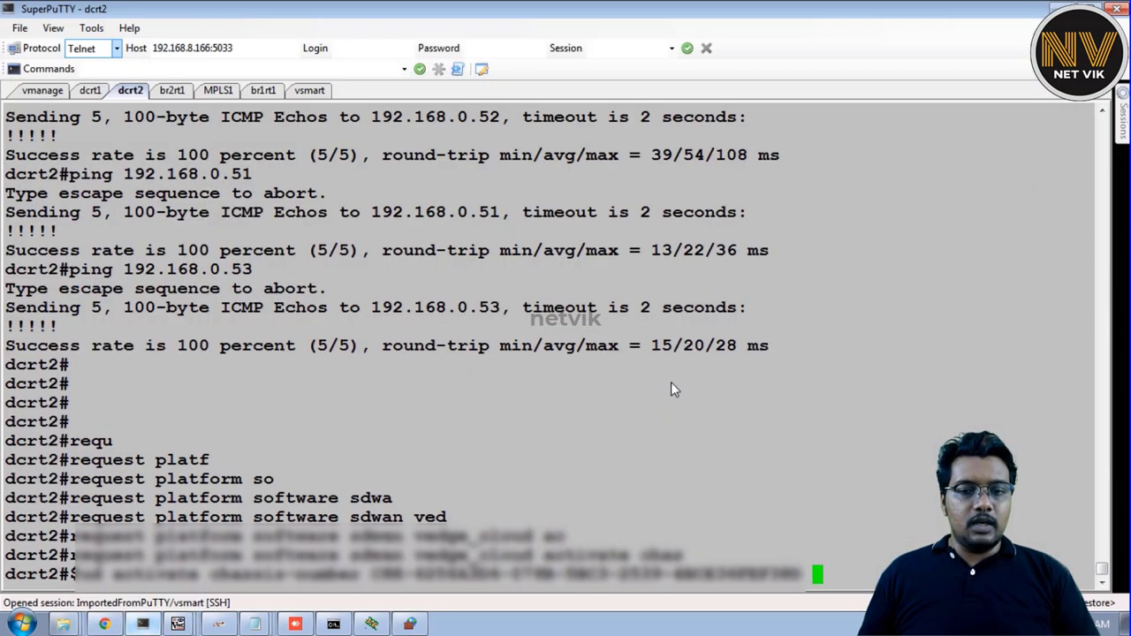
type("token")
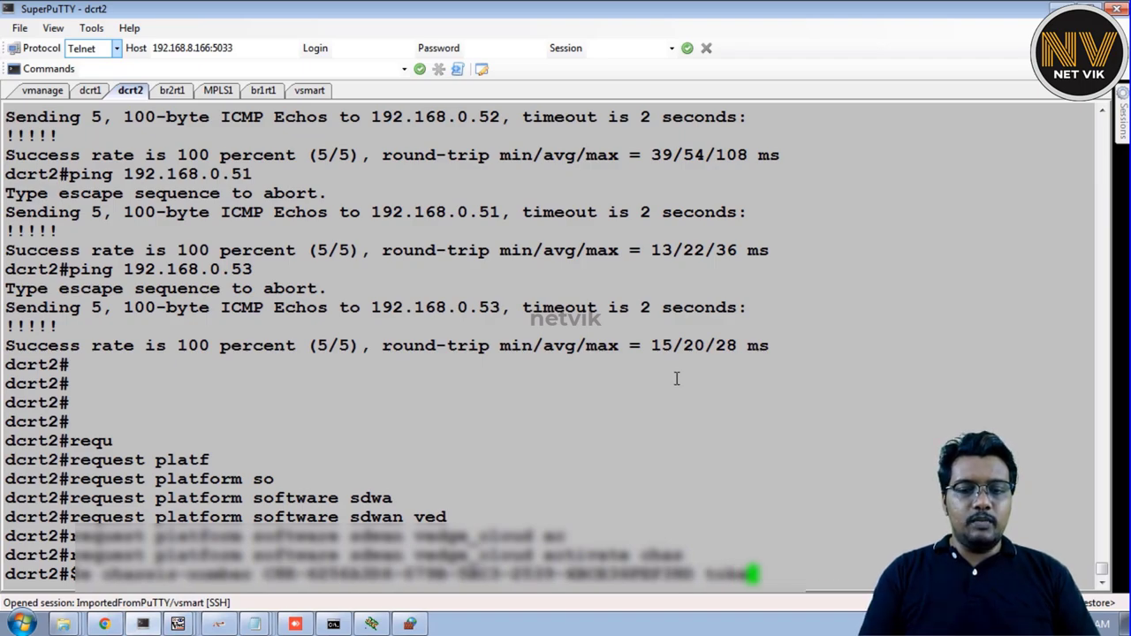
right_click(676, 378)
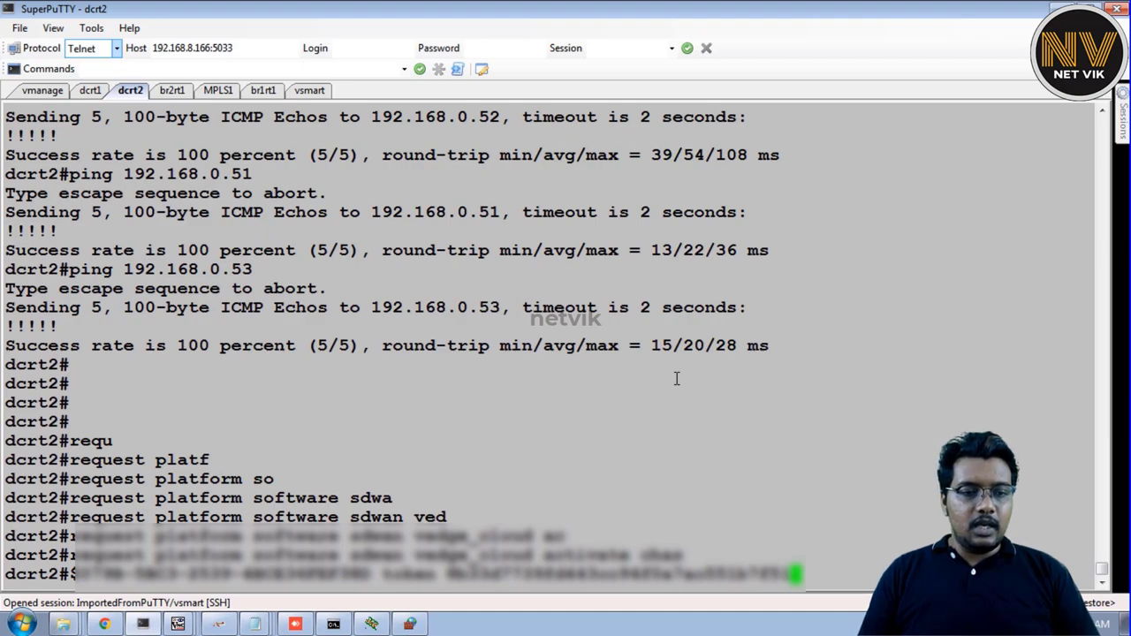
key("Return")
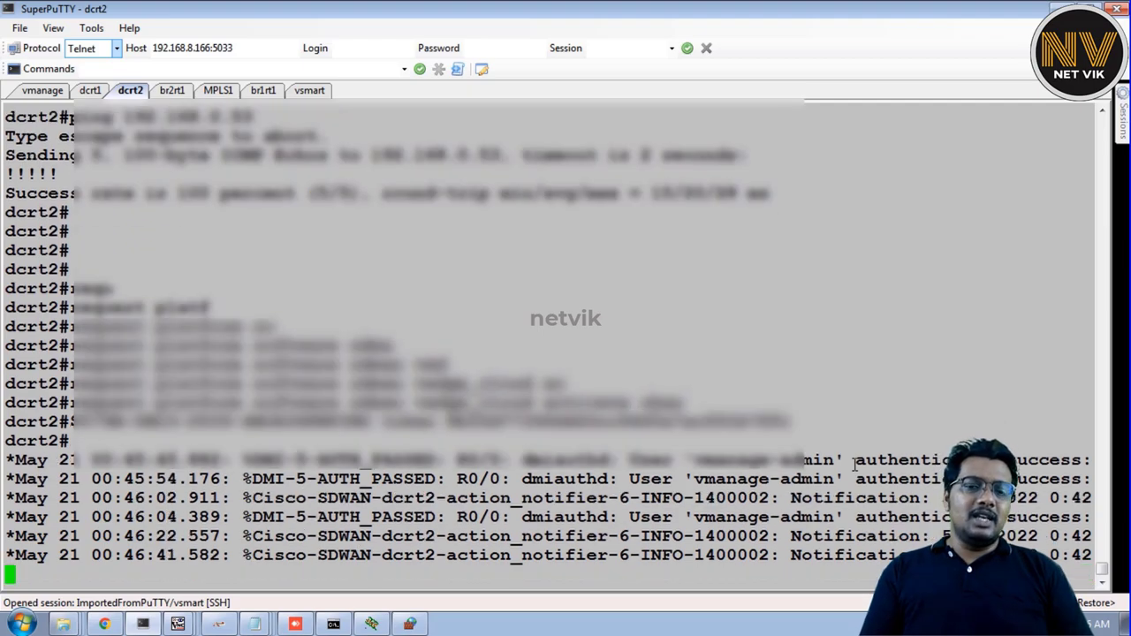
Run 'show sdwan control connections' on dcrt2, fixing the mistyped command first
key("Return")
key("Return")
key("Return")
type("shw sdwan")
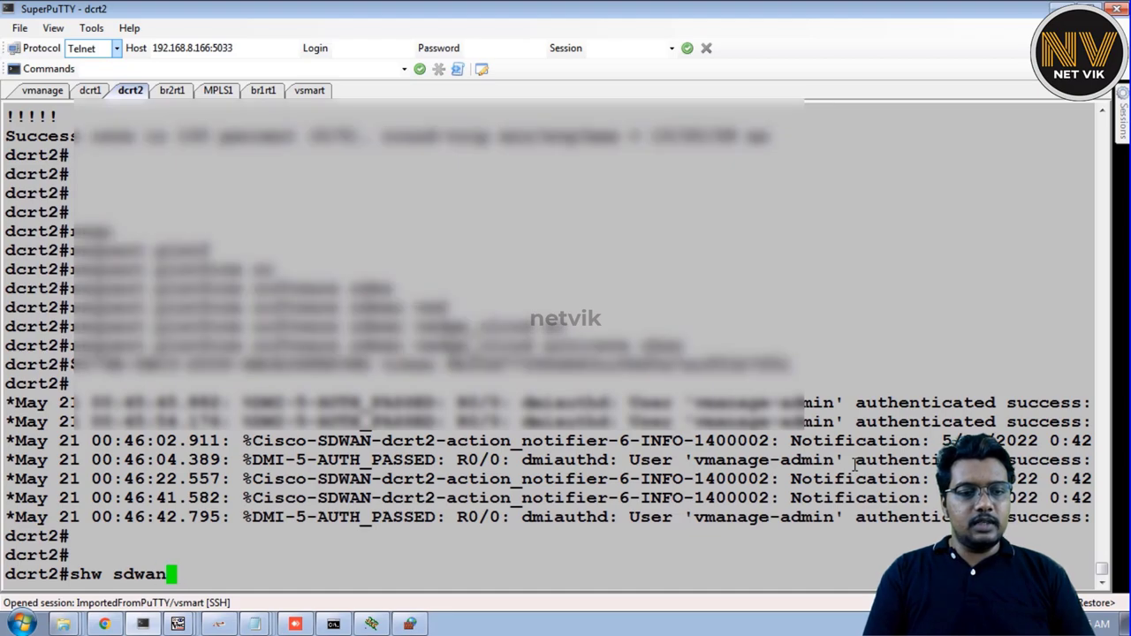
key("BackSpace")
key("BackSpace")
key("BackSpace")
key("BackSpace")
key("BackSpace")
key("BackSpace")
key("BackSpace")
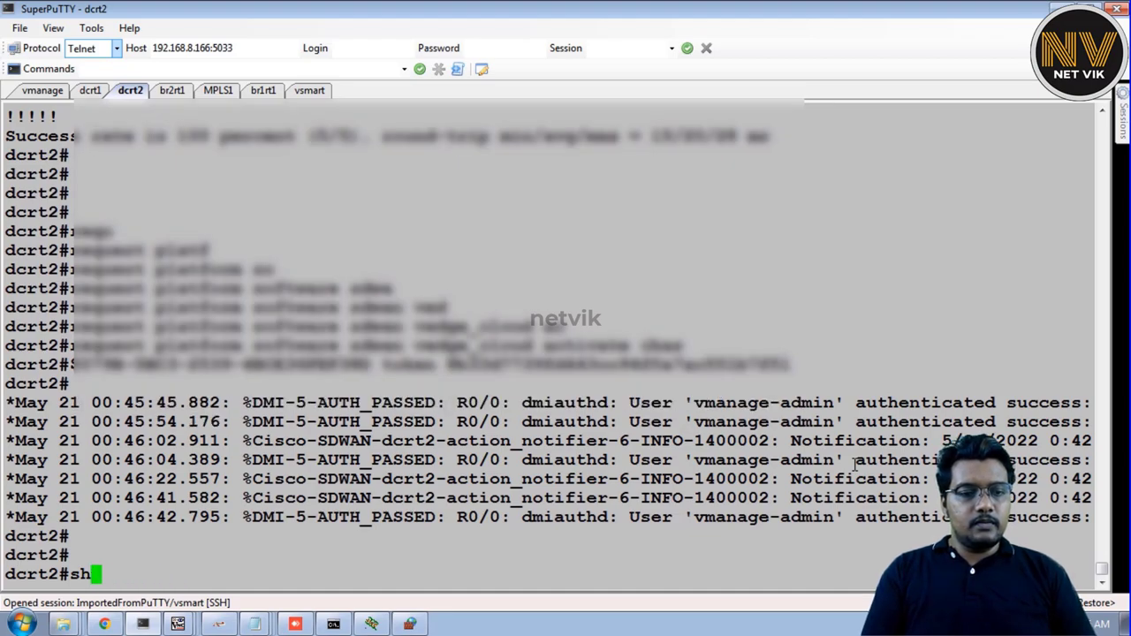
type("o sdwan")
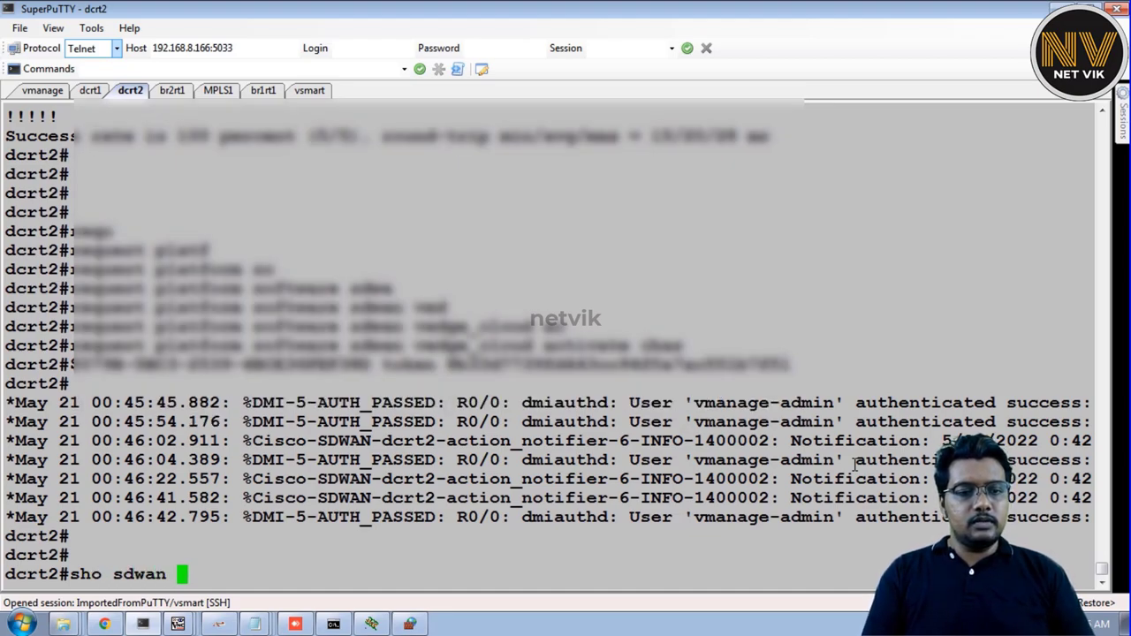
key("BackSpace")
key("BackSpace")
key("BackSpace")
key("BackSpace")
key("BackSpace")
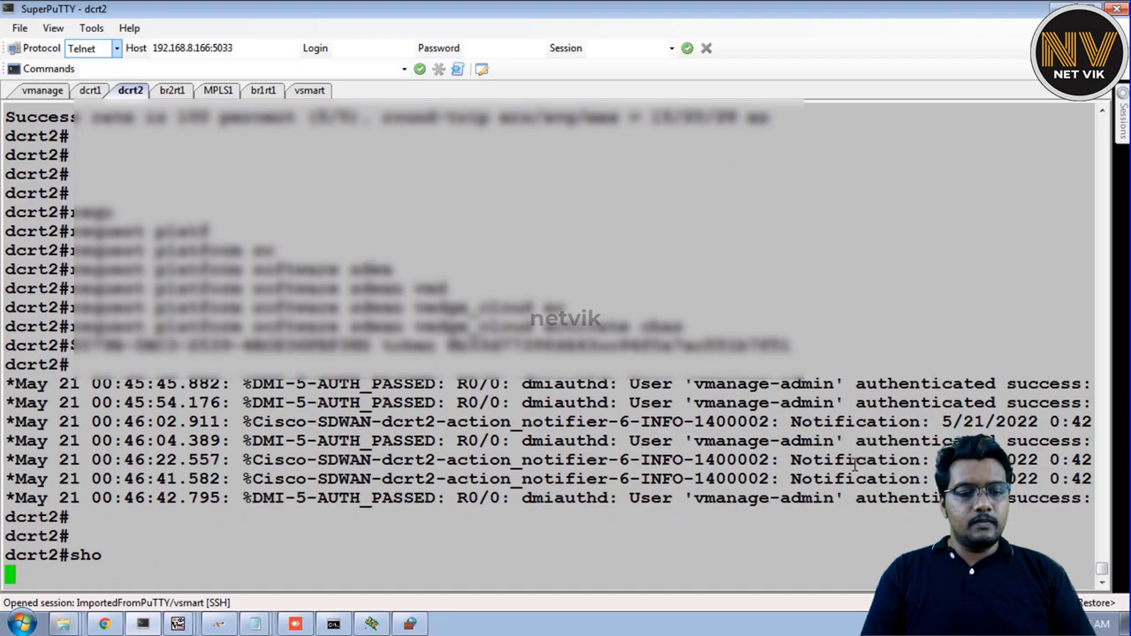
type("w sdwan control conn")
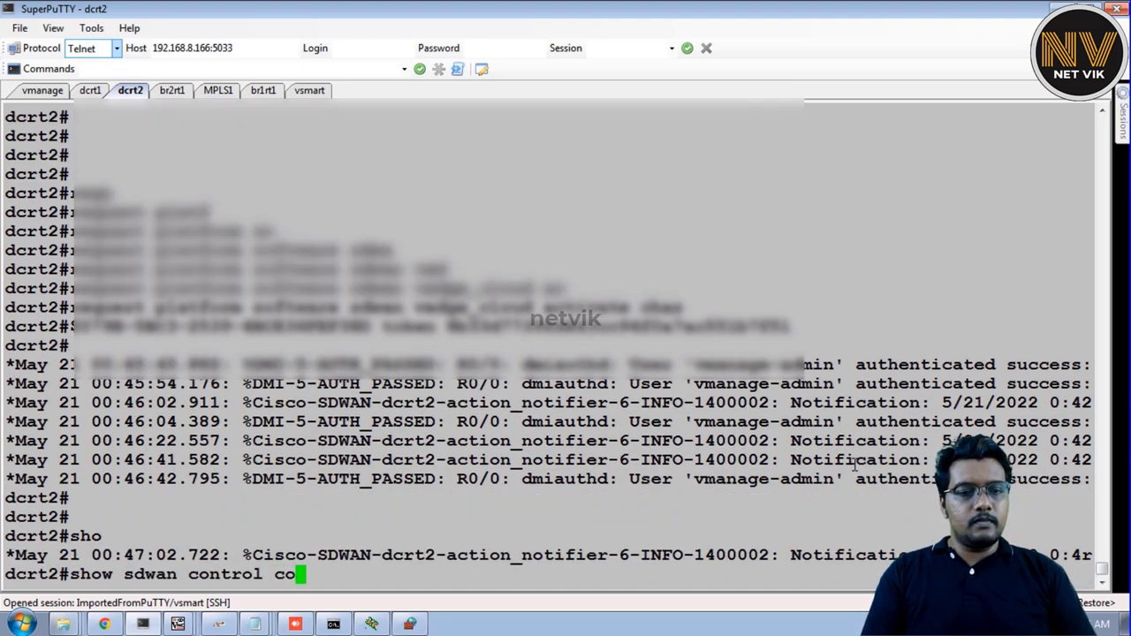
key("Tab")
type("s")
key("Return")
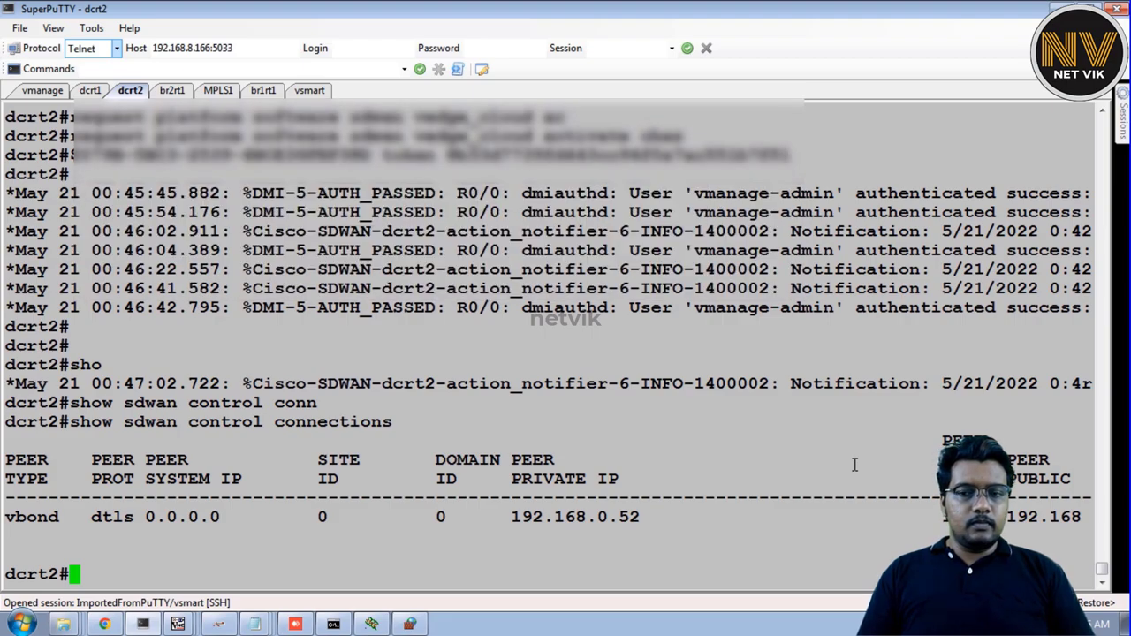
Rerun the control connections check to see the vbond DTLS peer at 192.168.0.52, then return to vManage
key("Up")
key("Return")
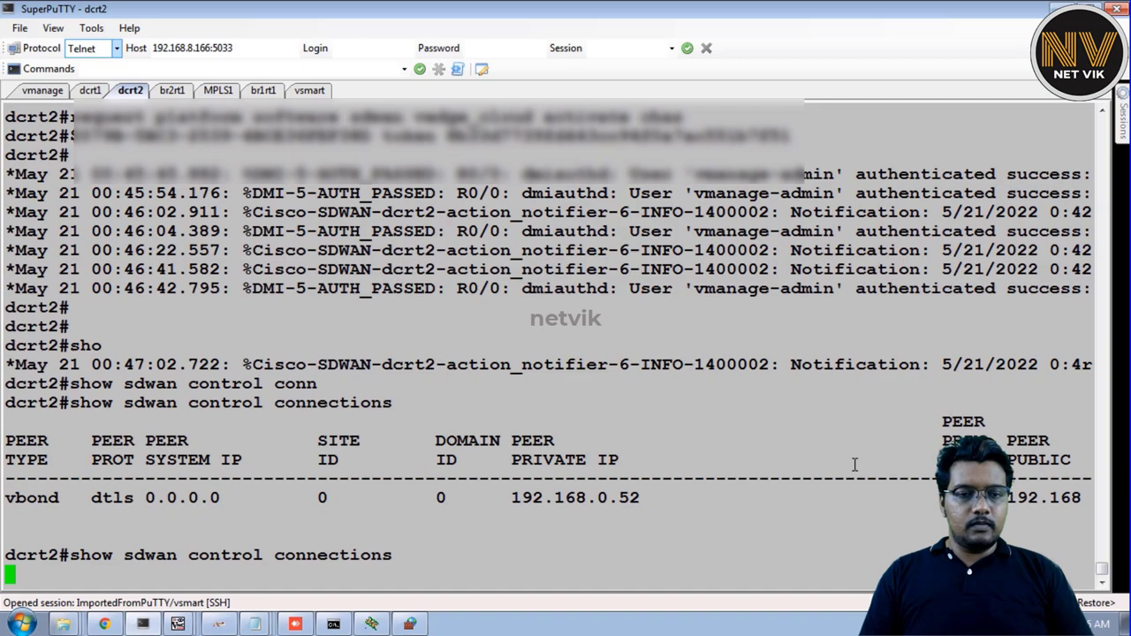
key("Return")
key("Return")
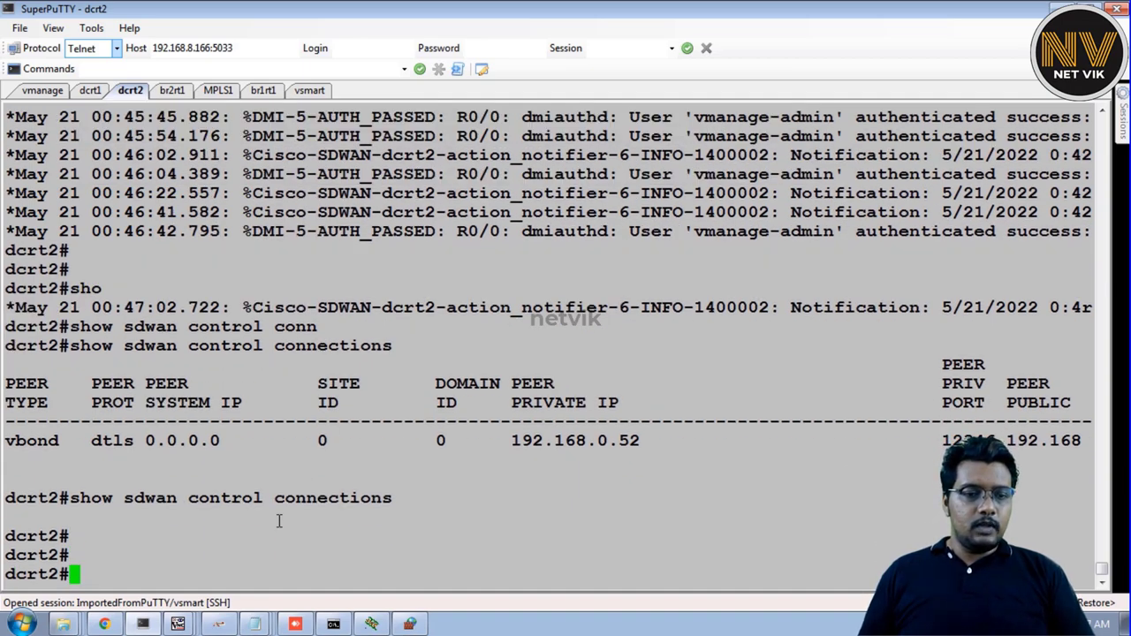
left_click(105, 624)
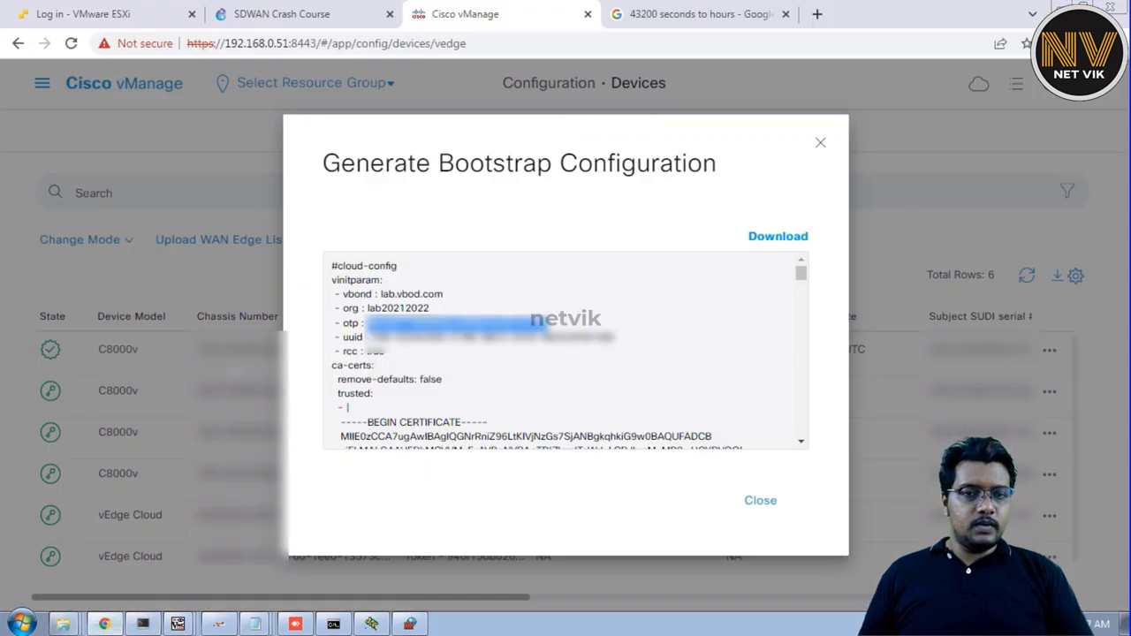
Close the bootstrap dialog, check the first C8000v's certificate expiring May 18 2032, and return to dcrt2
left_click(822, 148)
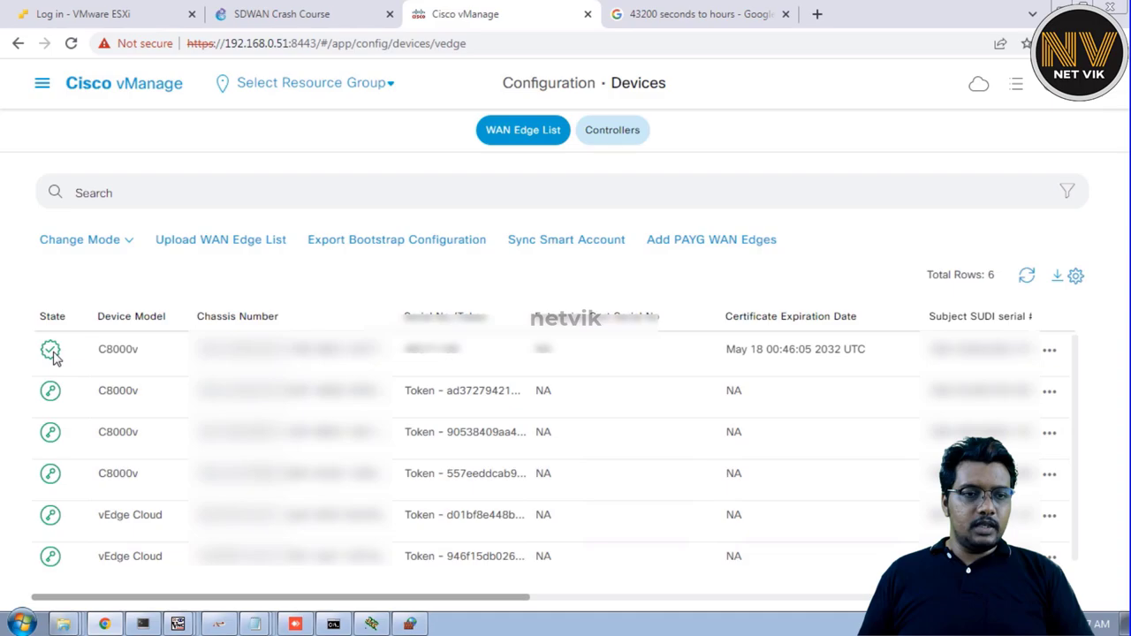
mouse_move(53, 355)
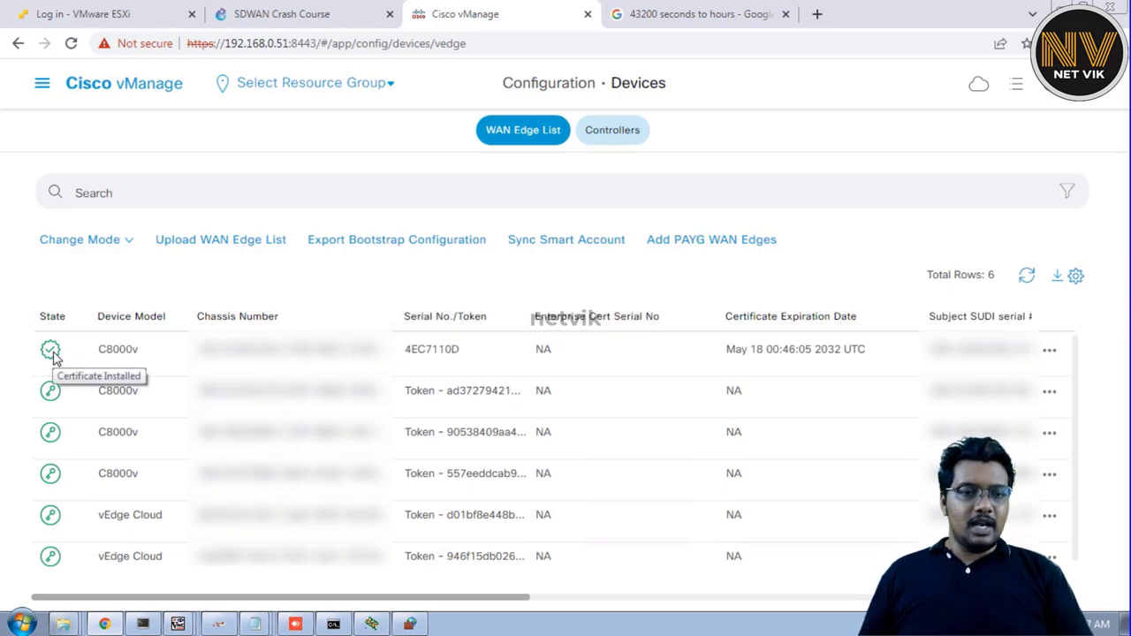
left_click(143, 625)
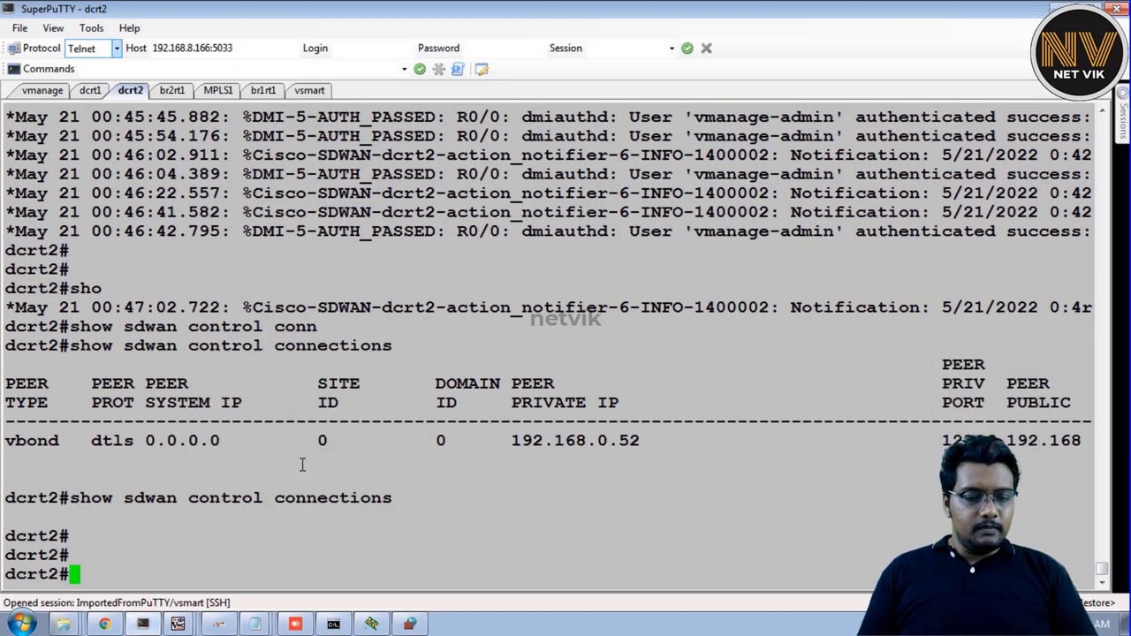
Run 'show sdwan control local-properties' and review the Installed, Valid certificate status
type("sh")
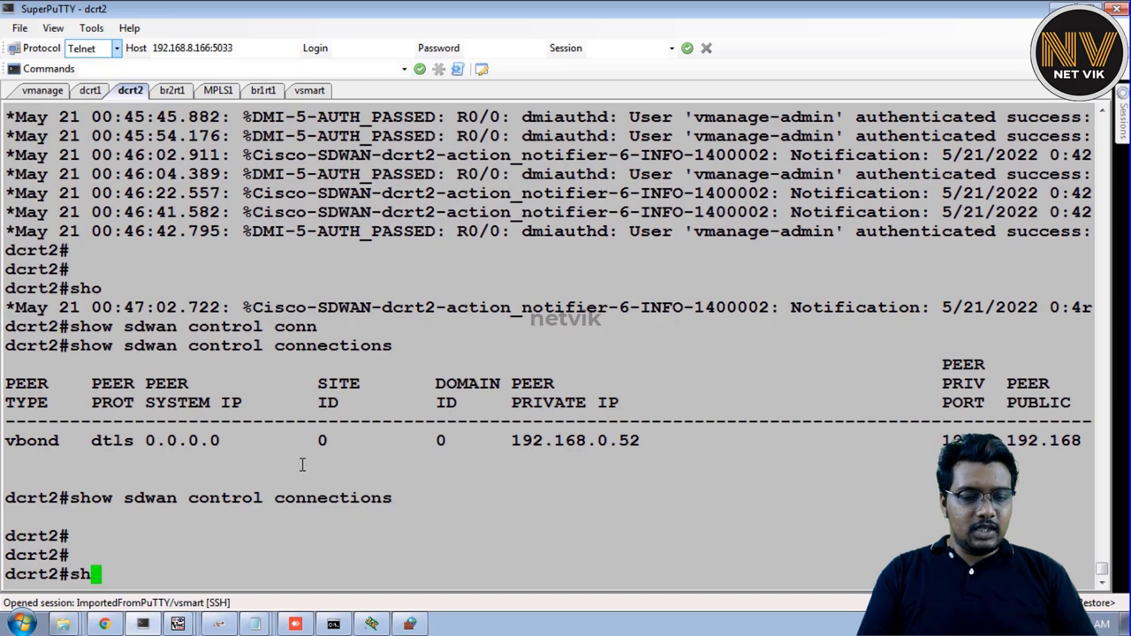
type("ow sdwan cont")
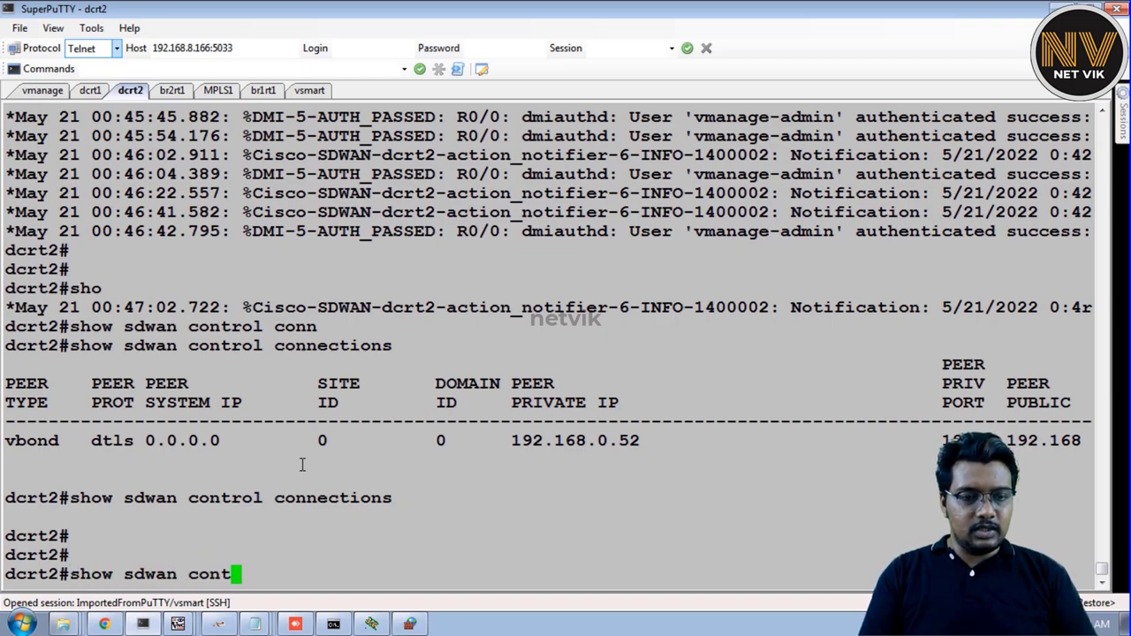
type("rol")
key("Tab")
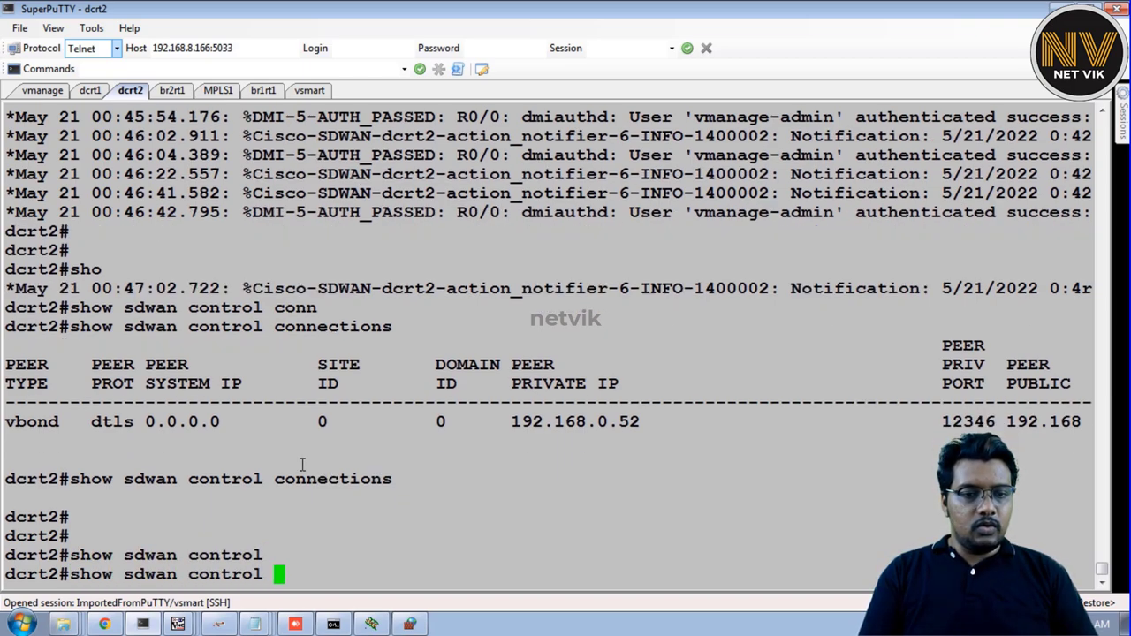
type("loca")
key("Tab")
key("Return")
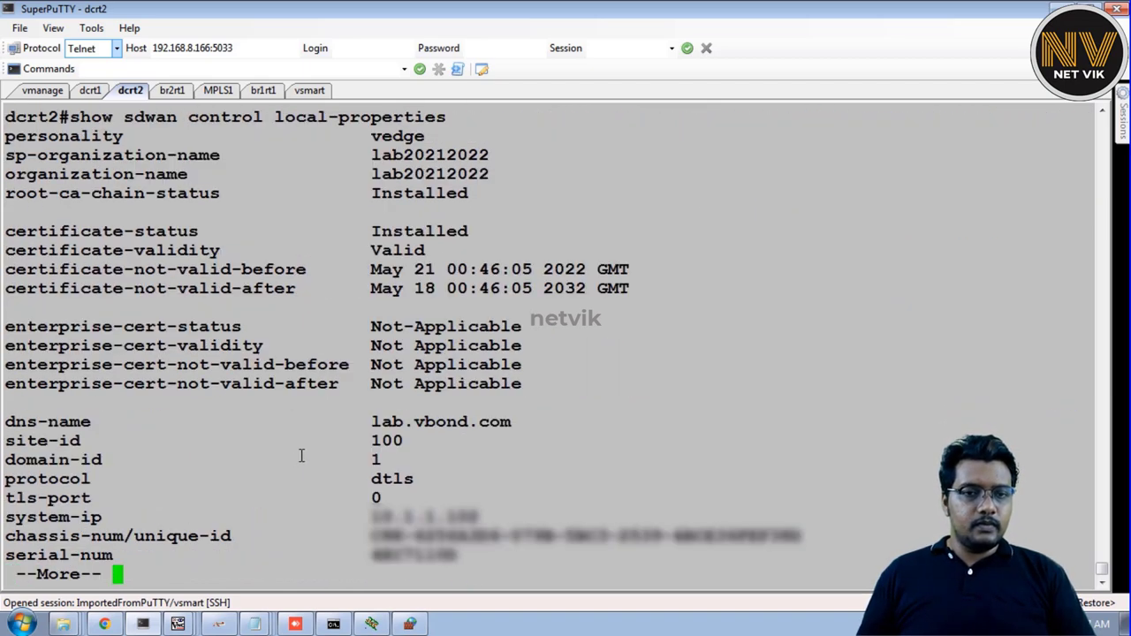
left_click_drag(115, 228, 719, 327)
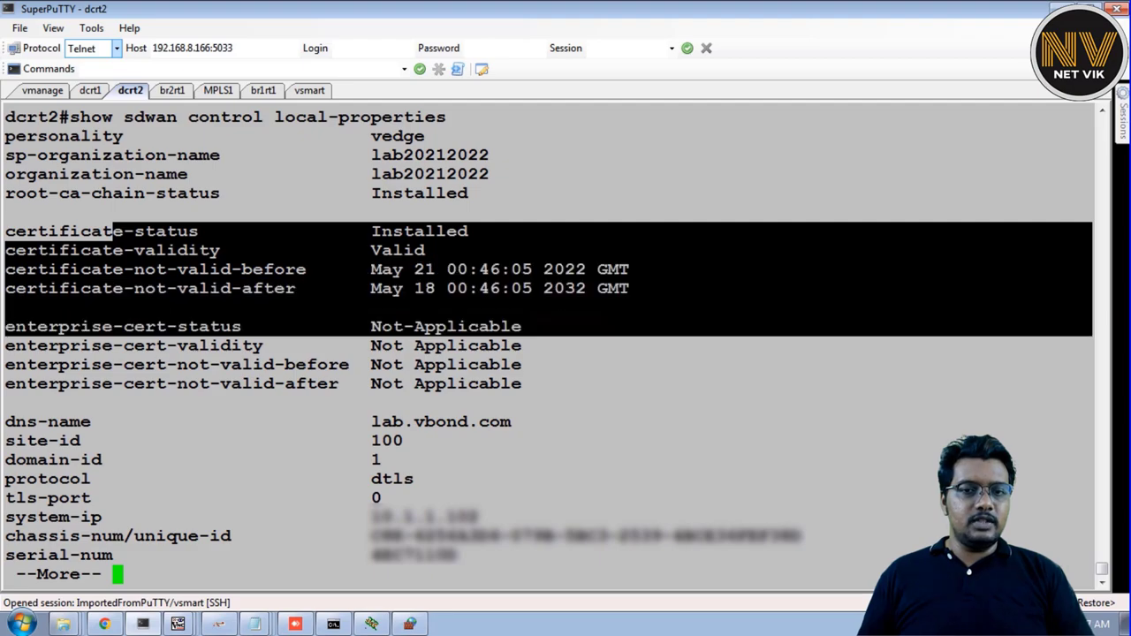
left_click(720, 325)
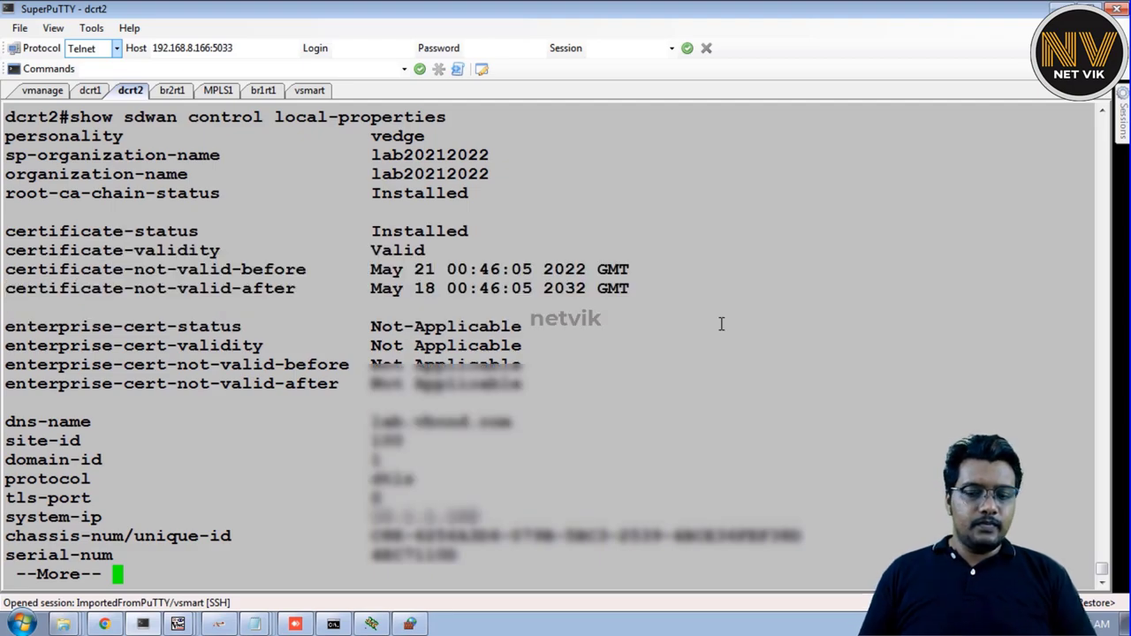
key("space")
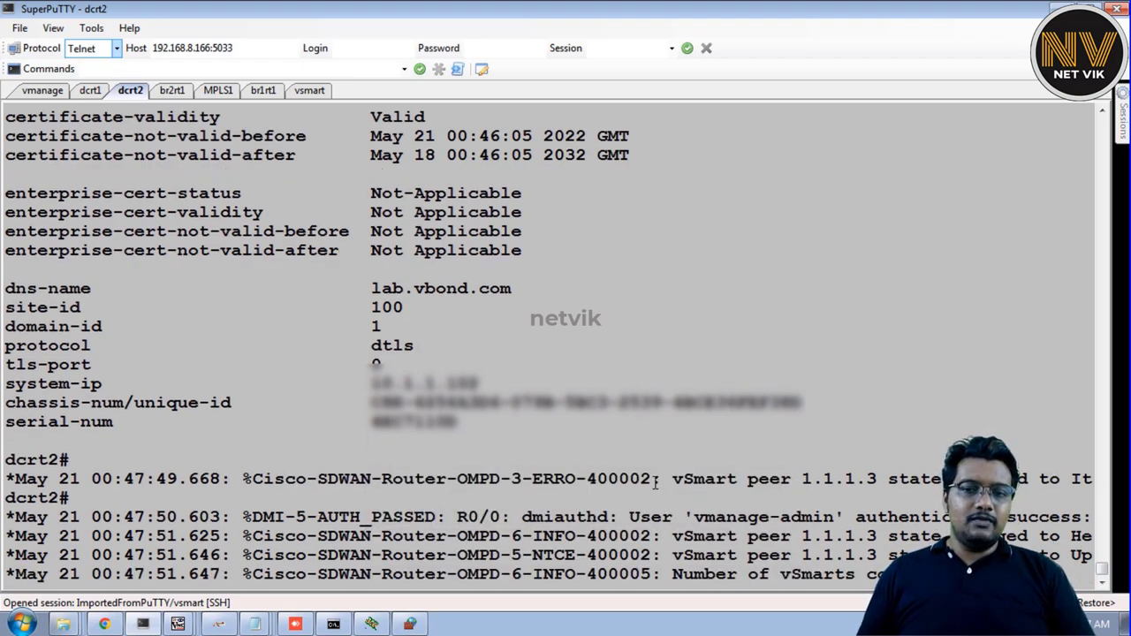
Note the OMPD vSmart peer log message, then enter 'show sdwan control connection' at the prompt
left_click_drag(654, 482, 725, 499)
left_click_drag(460, 478, 447, 478)
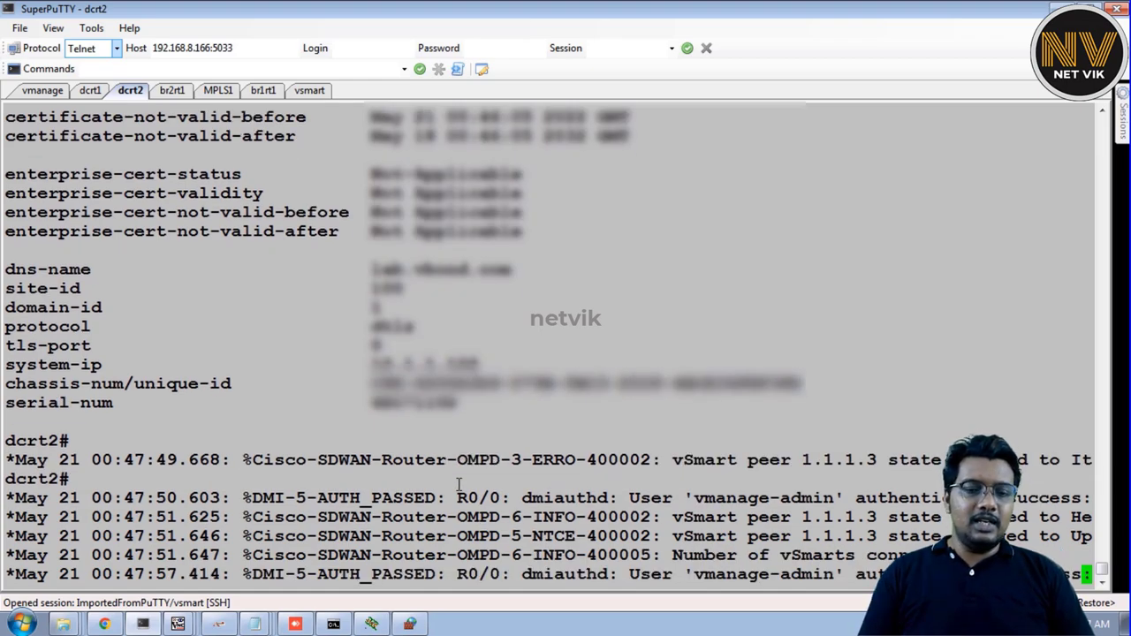
key("Return")
key("Return")
key("Return")
type("show sdwan ")
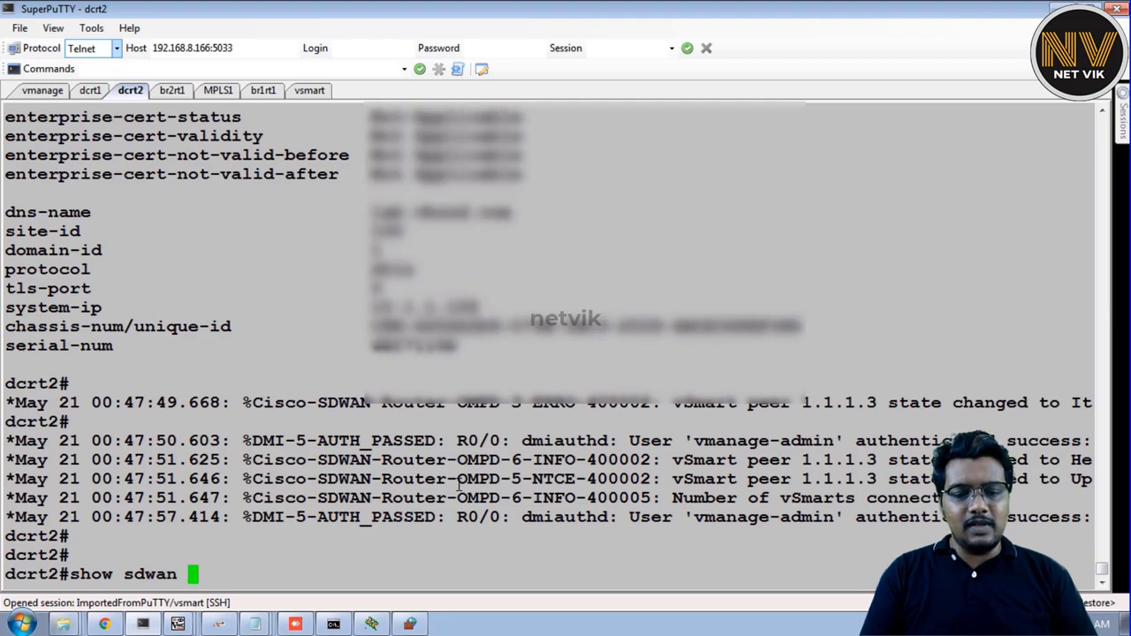
type("contr")
key("Tab")
type("conn")
key("Tab")
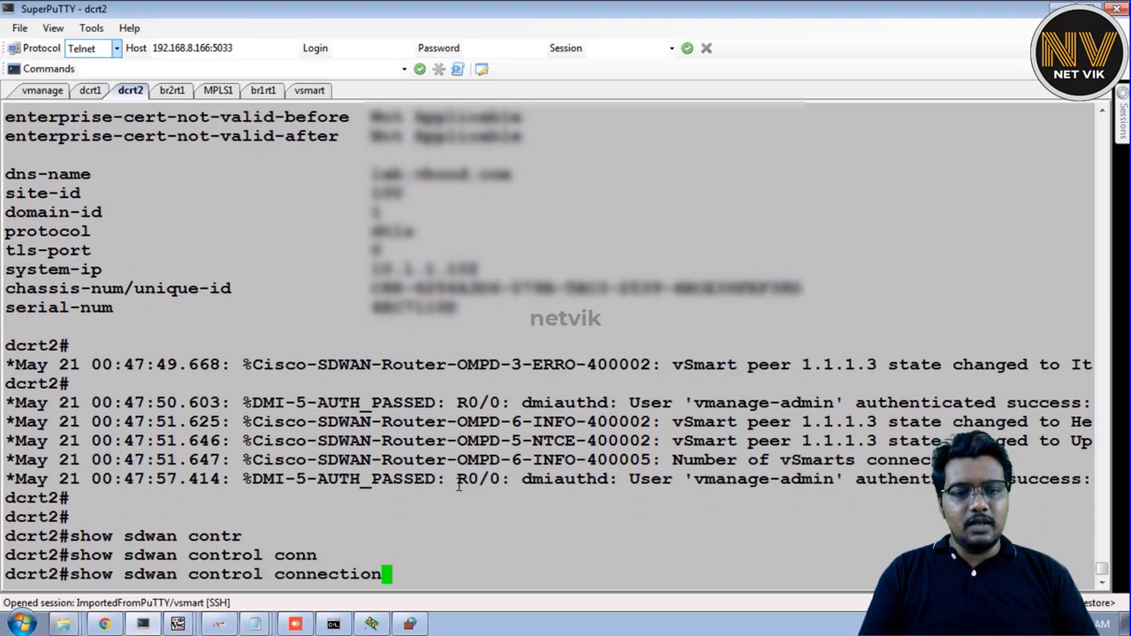
Run show sdwan control connections to list the vsmart, vbond and vmanage peers
type("s")
key("Return")
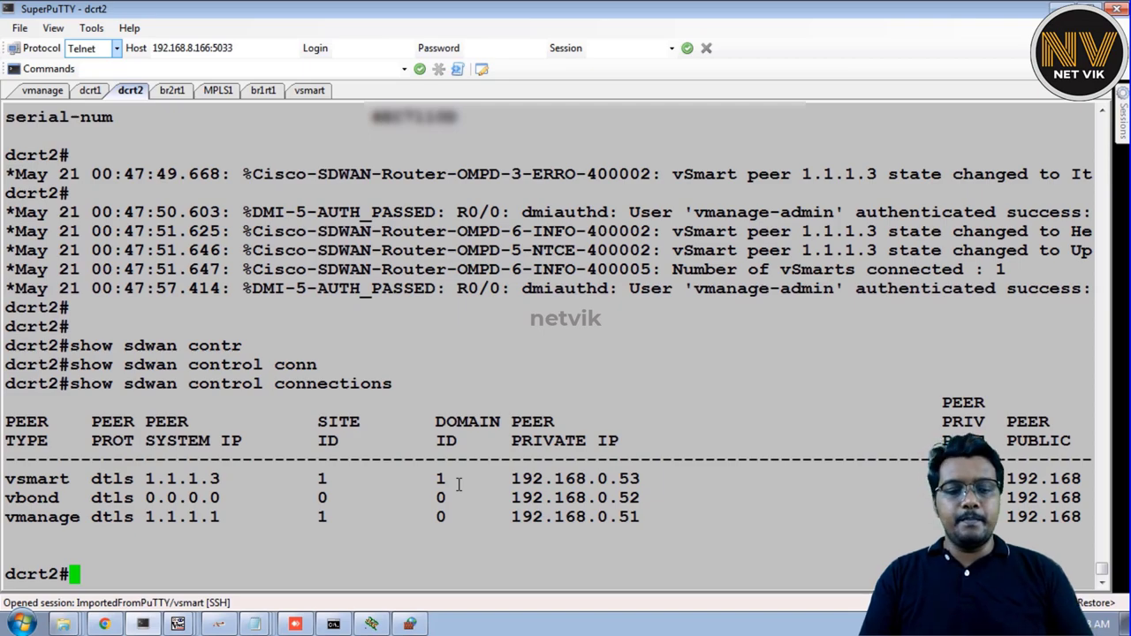
key("Return")
key("Return")
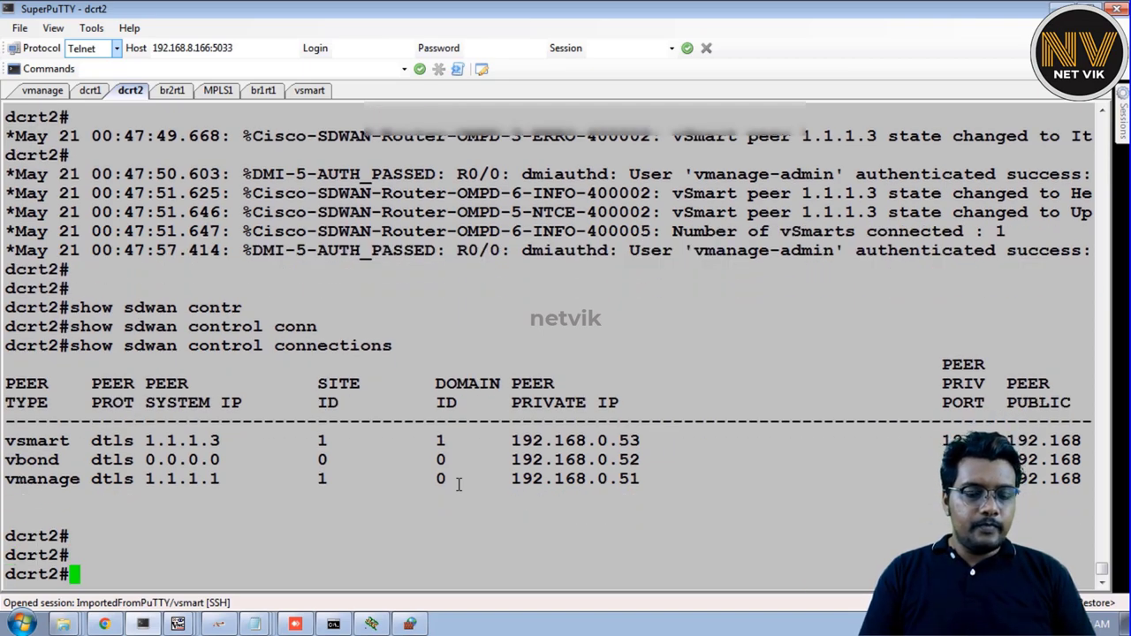
Run 'show sdwan omp peers' to confirm vSmart 1.1.1.3 is up
type("show sdw")
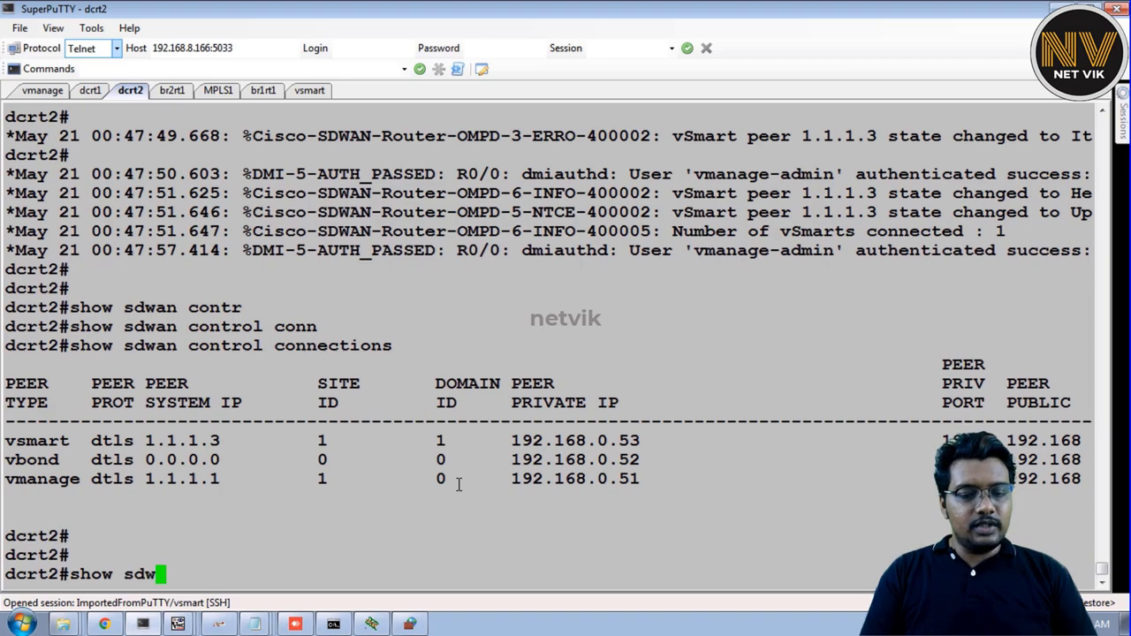
type("an omp")
key("Tab")
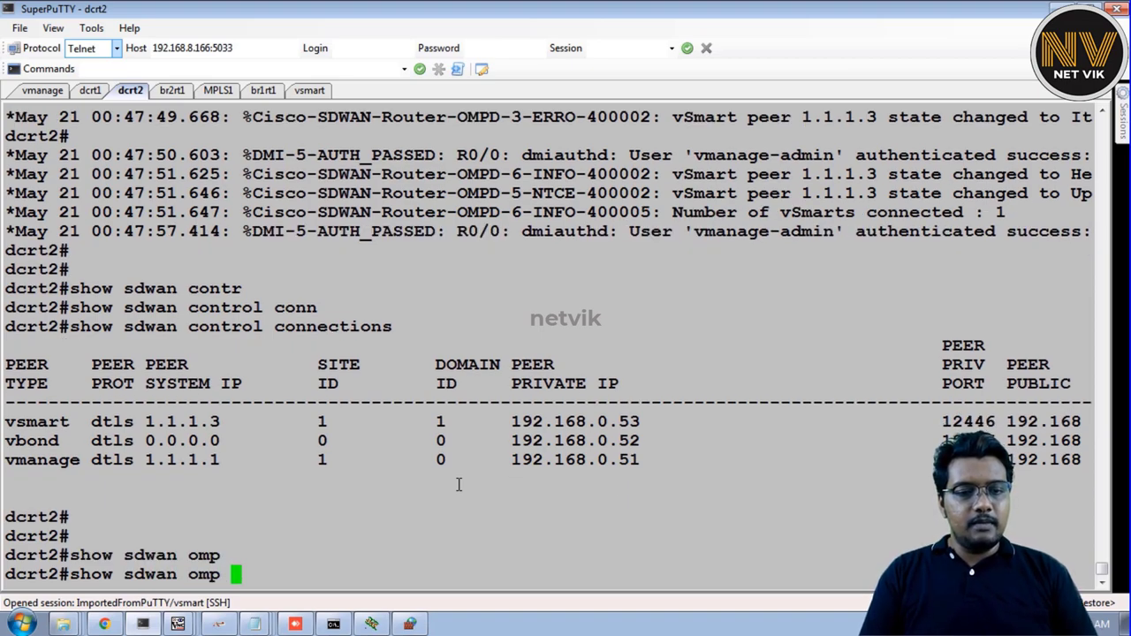
type("peer")
key("Tab")
key("Return")
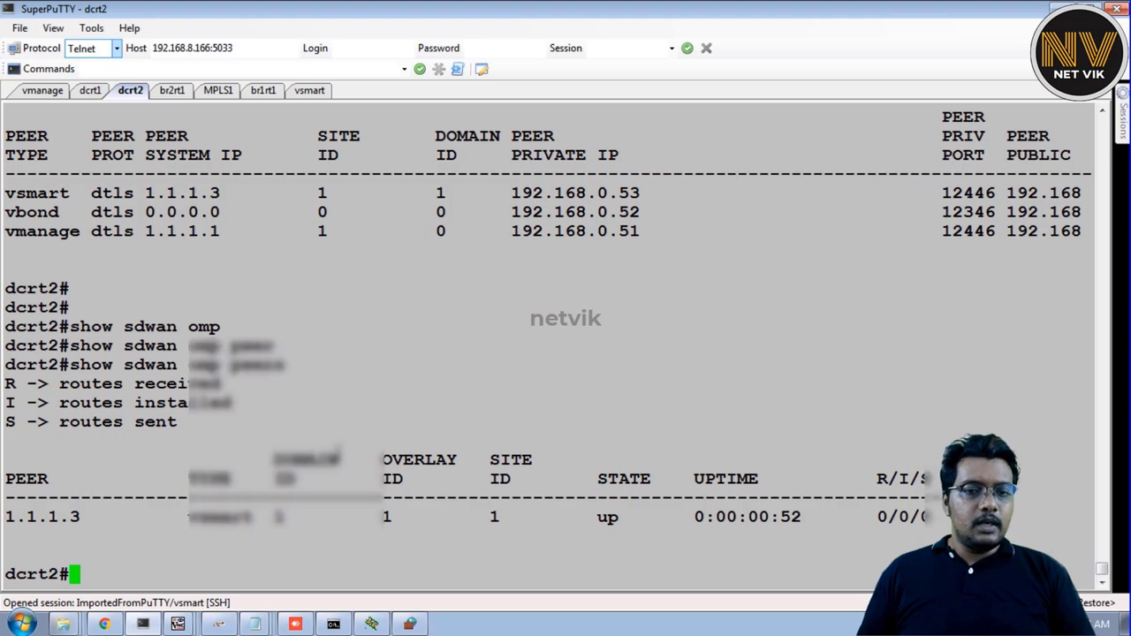
In vManage Configuration > Templates, create a device template From Feature Template
left_click(104, 624)
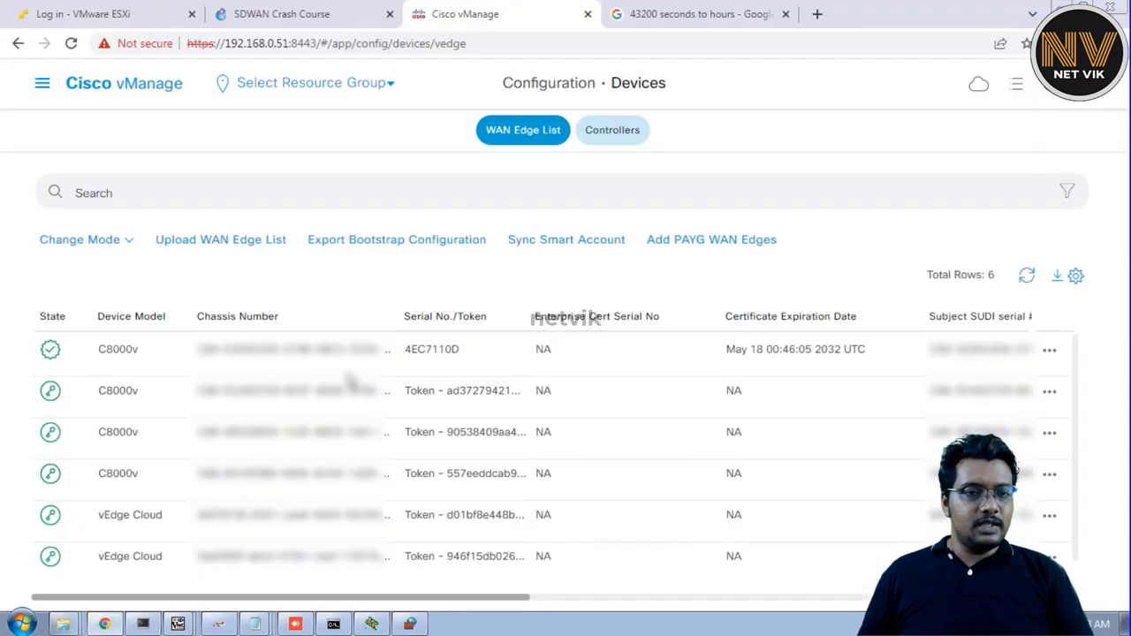
left_click(42, 83)
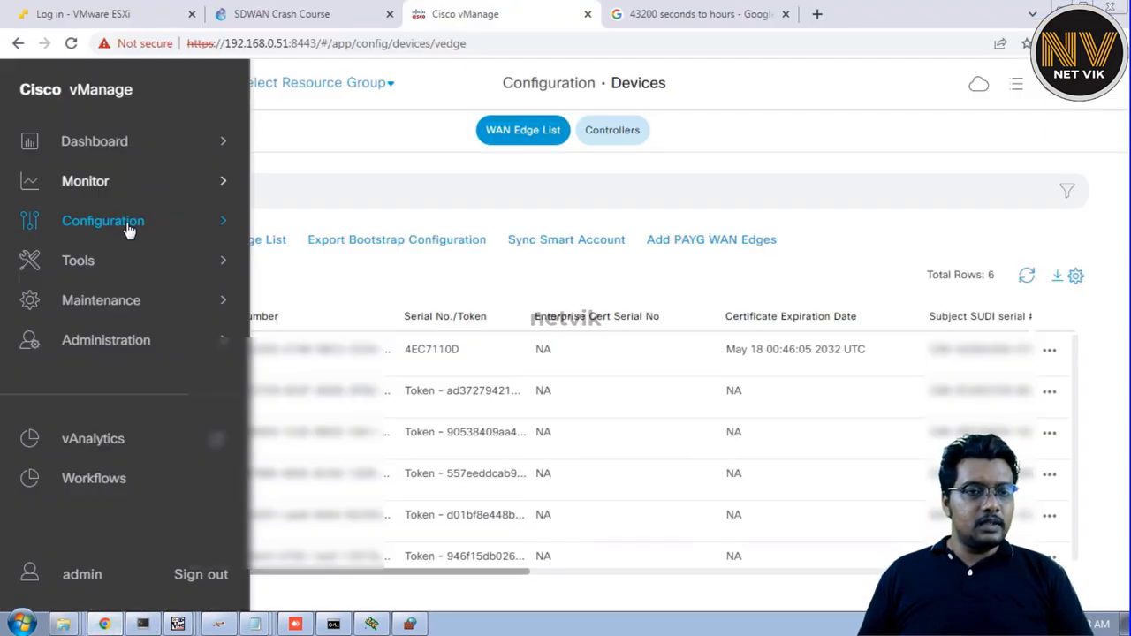
mouse_move(127, 222)
left_click(305, 291)
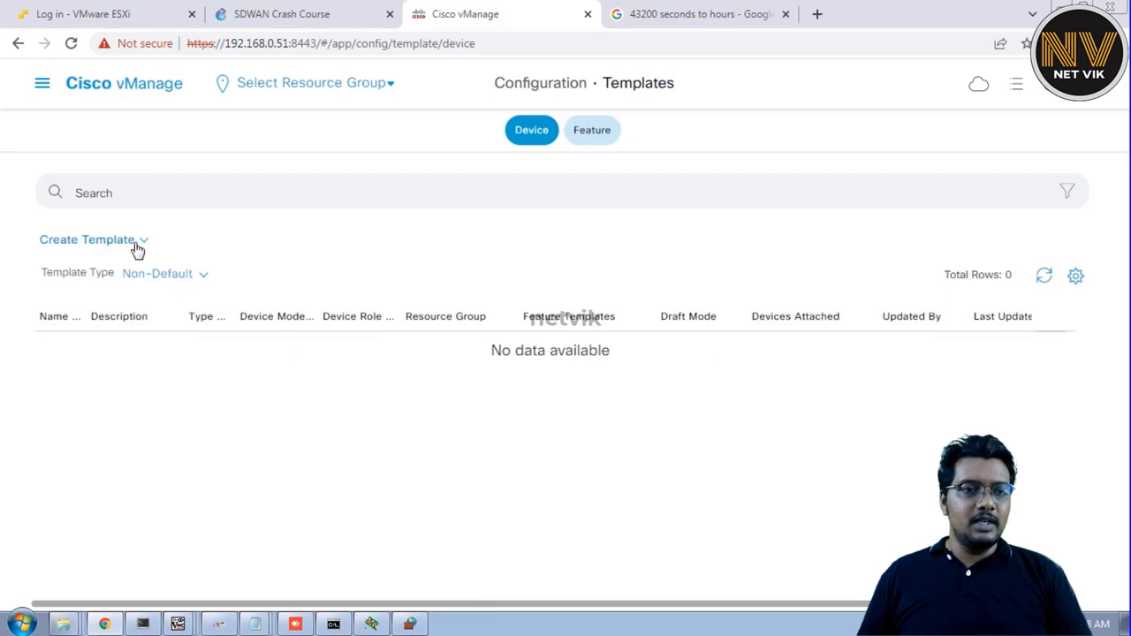
left_click(136, 249)
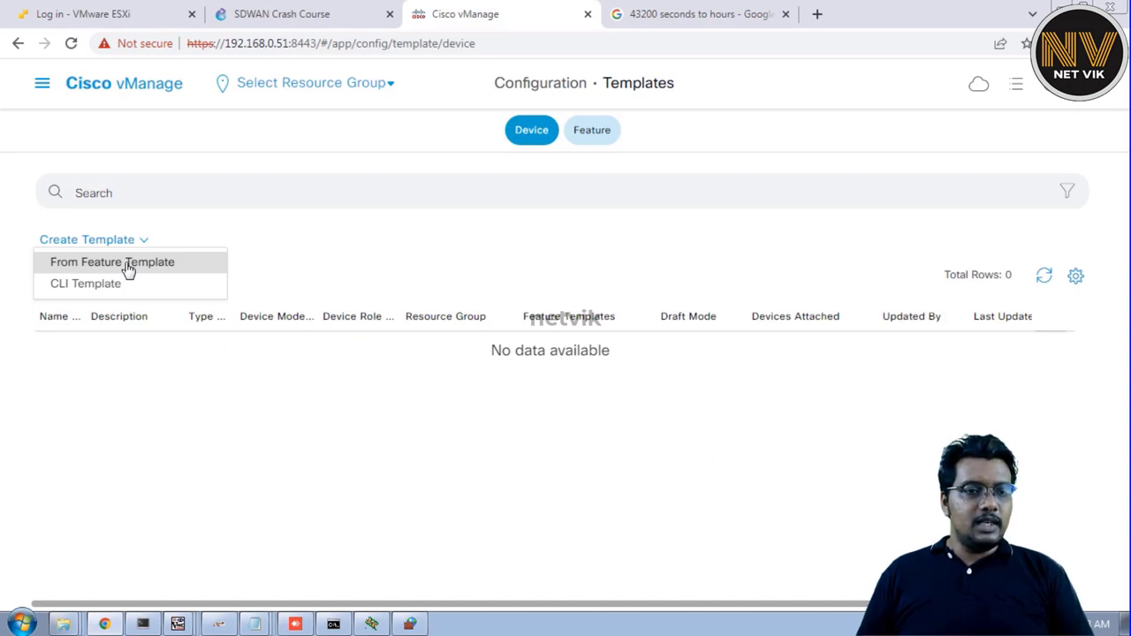
left_click(128, 268)
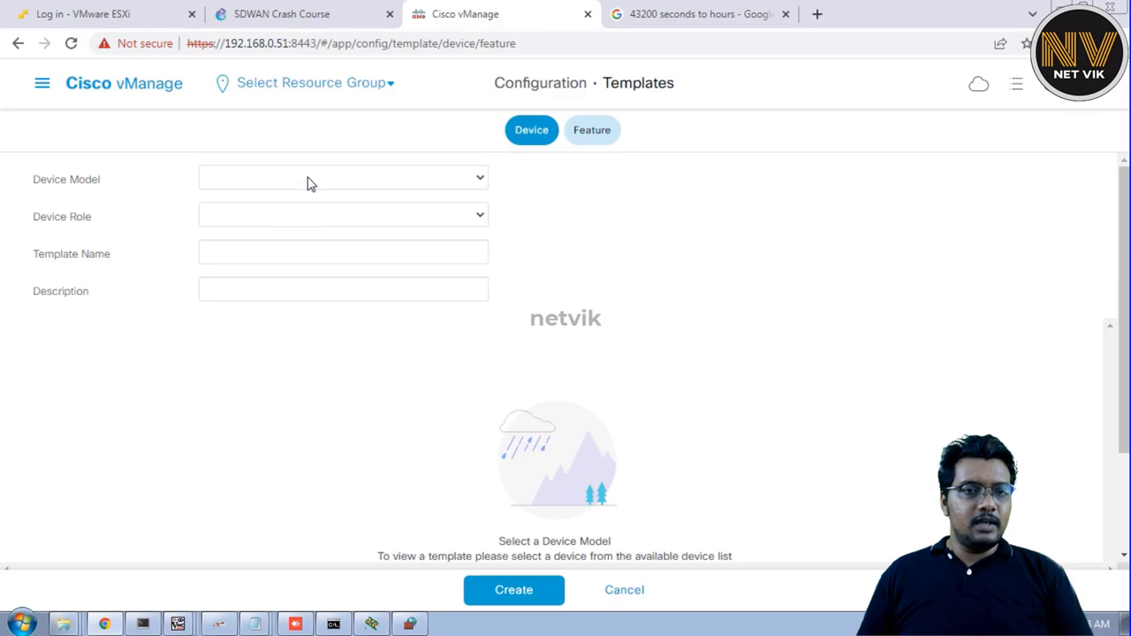
Set device model C8000v, role SDWAN Edge, and the dcrt2 template name and description
left_click(308, 182)
scroll(313, 278, "down", 5)
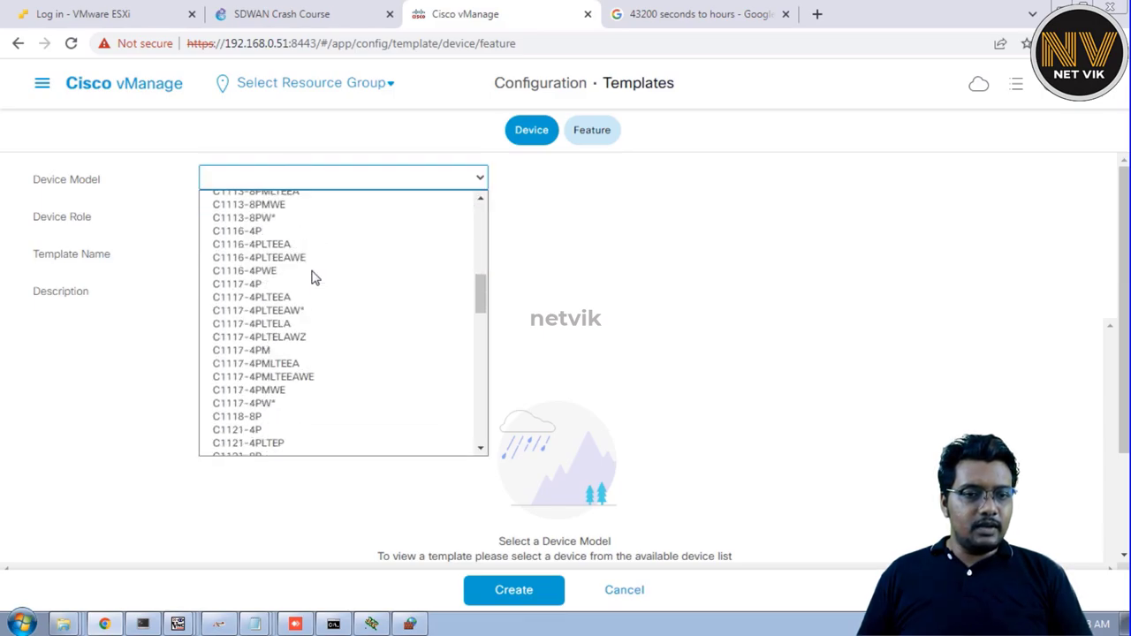
scroll(312, 277, "down", 10)
scroll(313, 277, "up", 3)
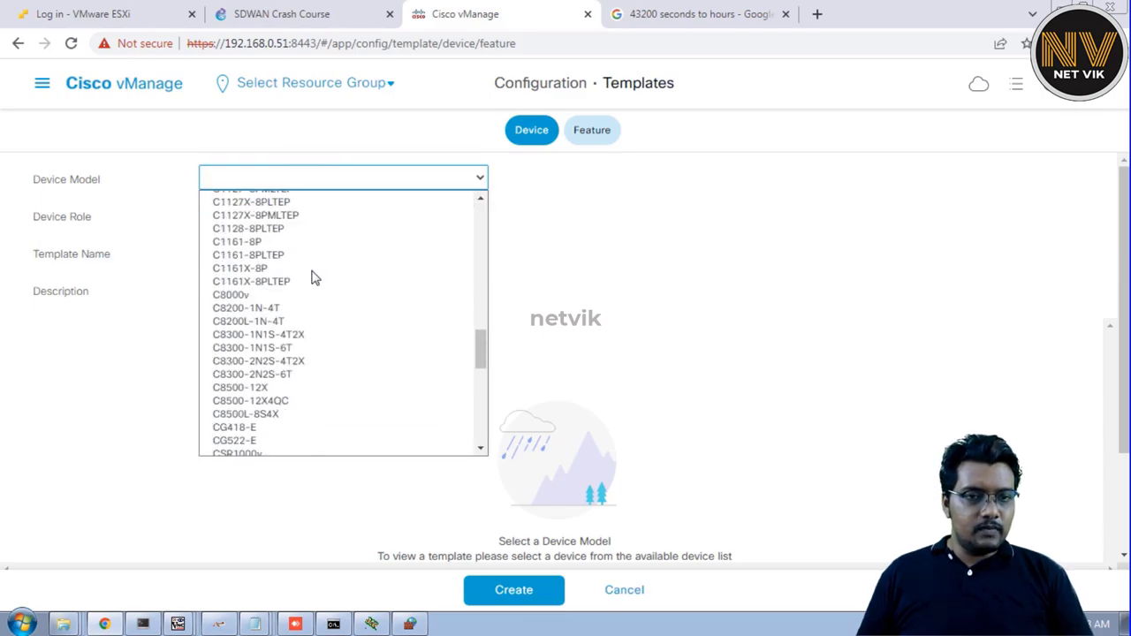
left_click(263, 297)
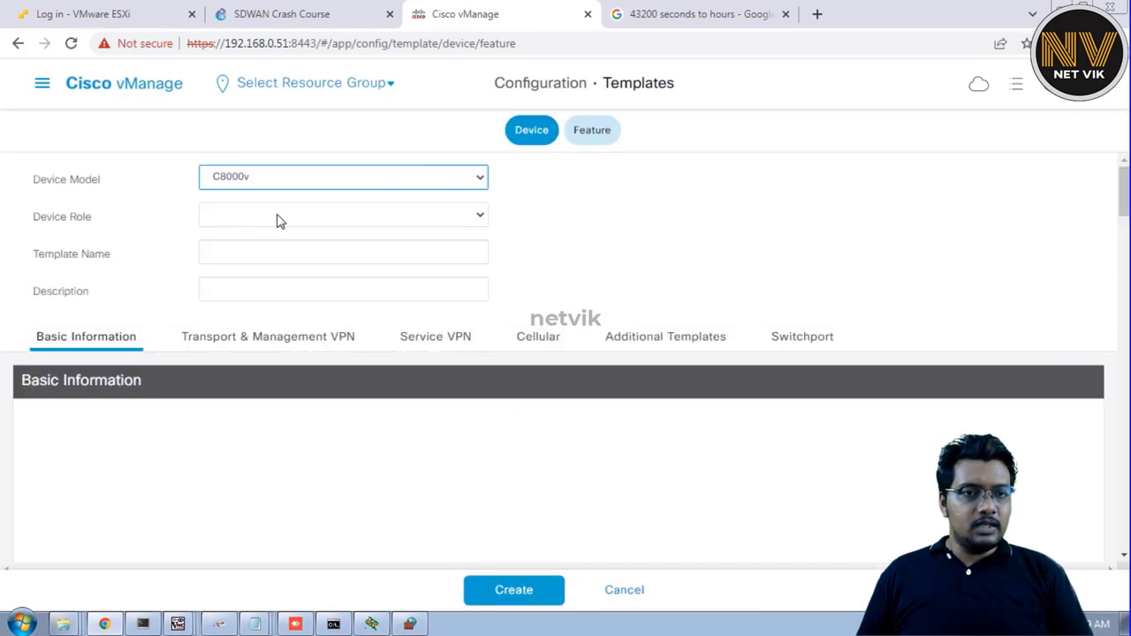
left_click(481, 216)
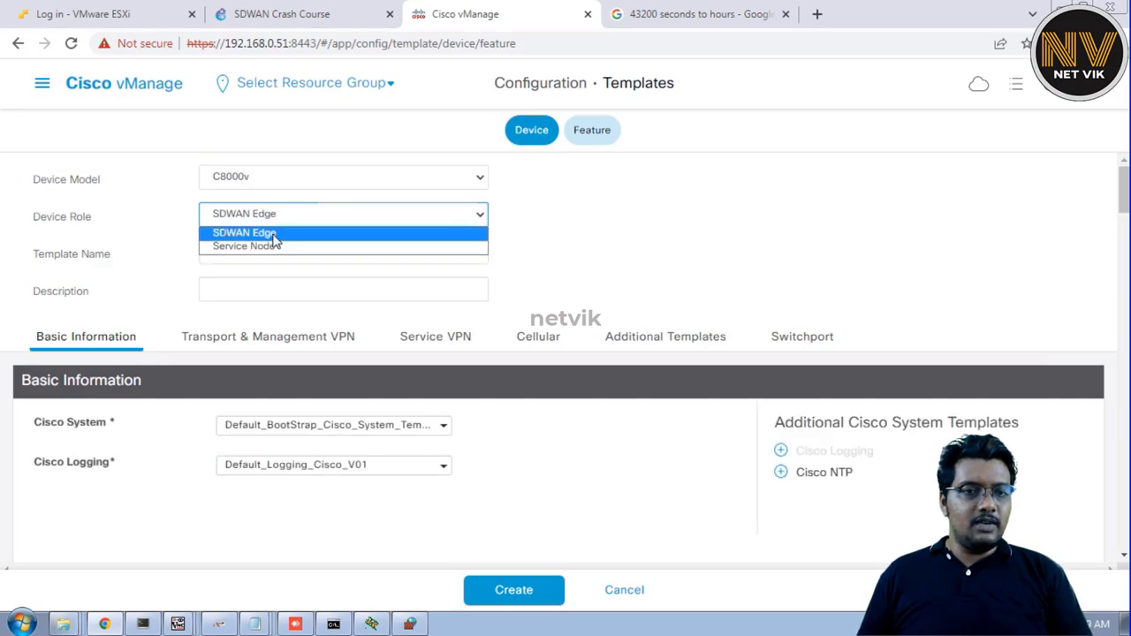
left_click(273, 235)
left_click(261, 246)
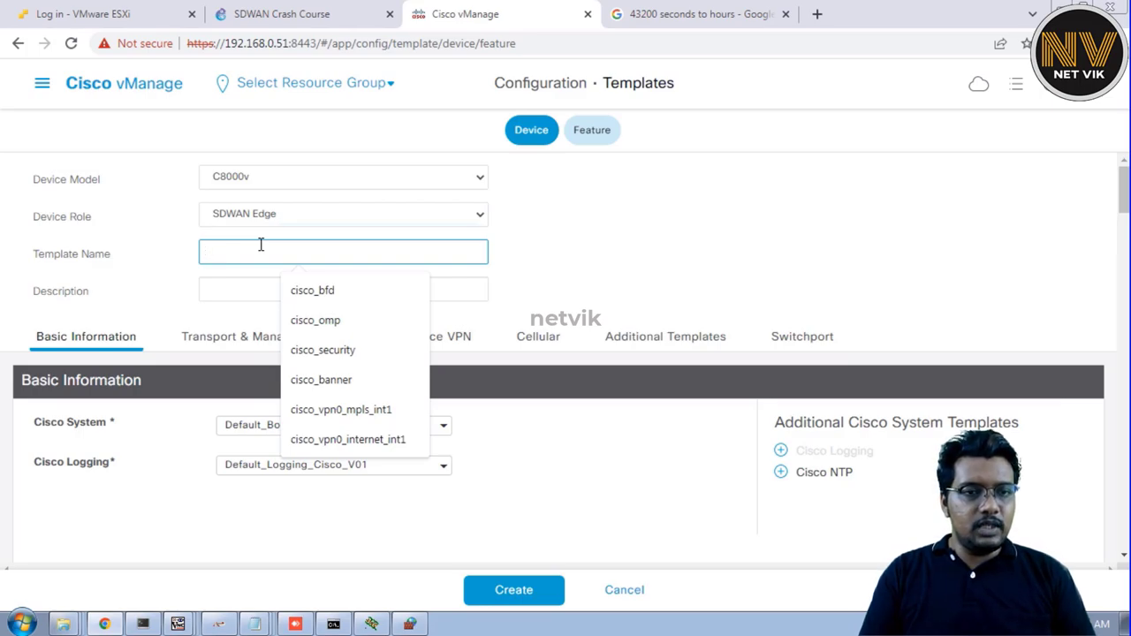
type("dcr")
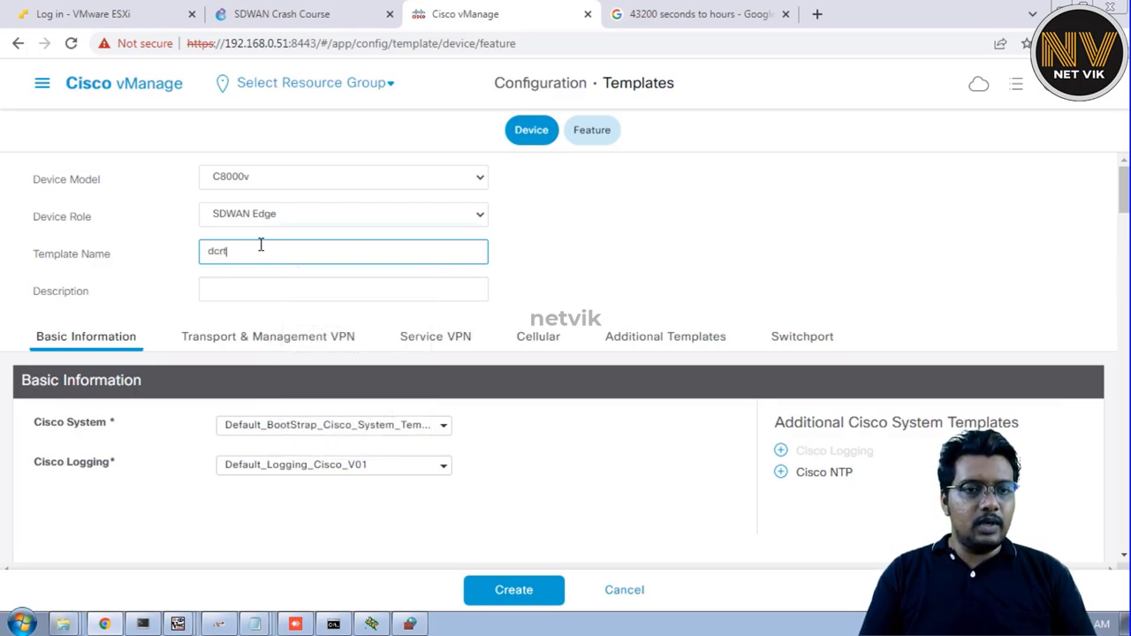
type("t1")
key("Tab")
type("dcrt1")
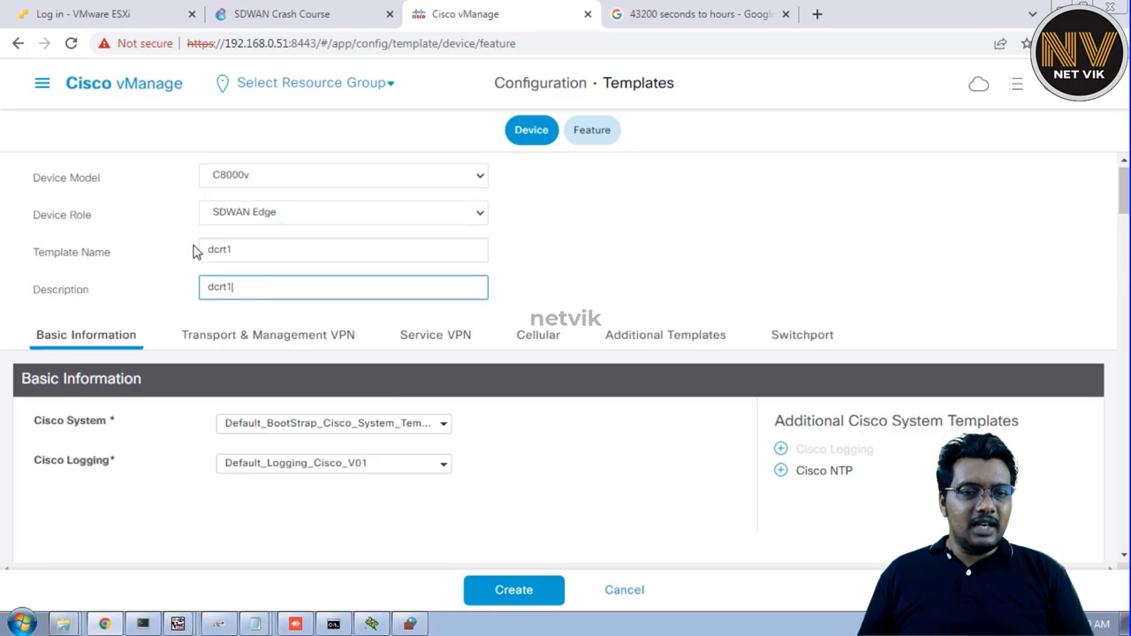
scroll(254, 221, "down", 1)
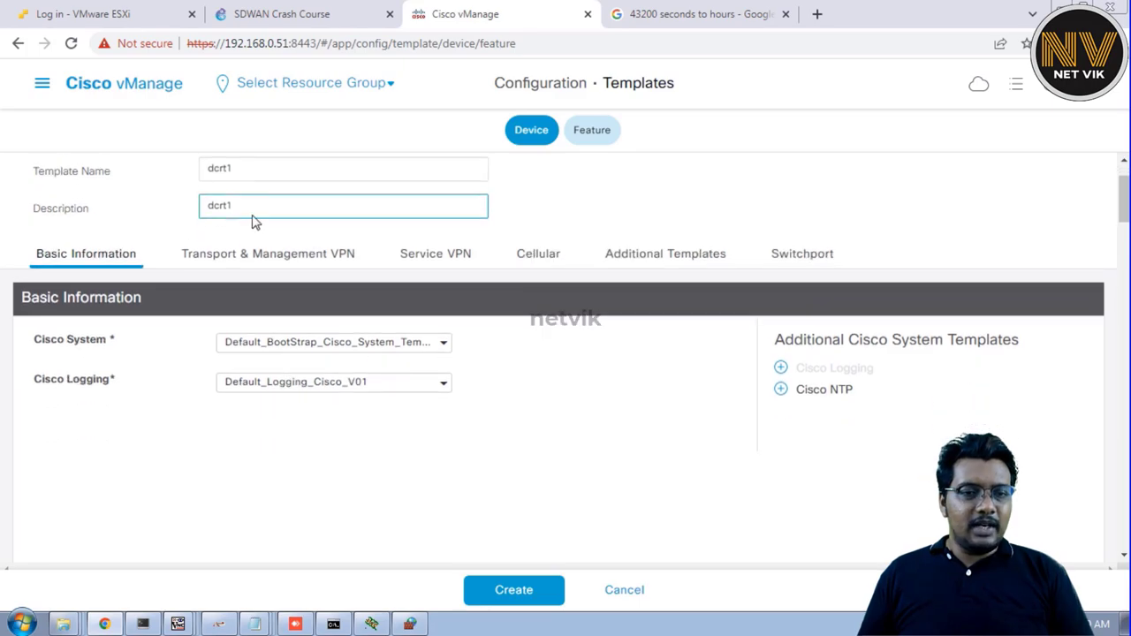
left_click(248, 169)
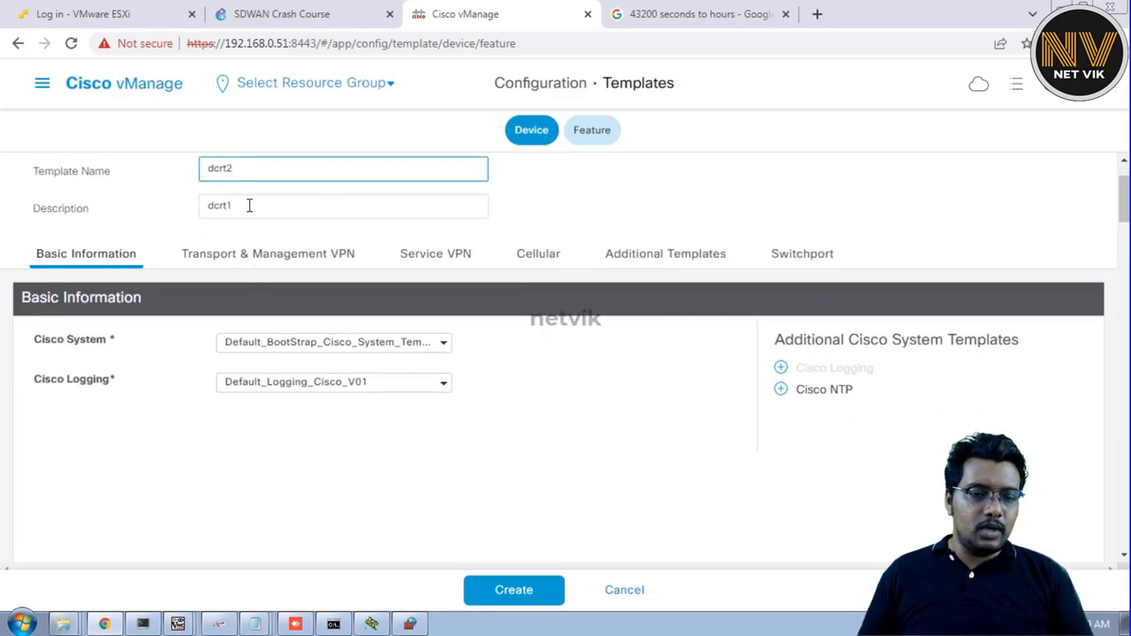
left_click(249, 205)
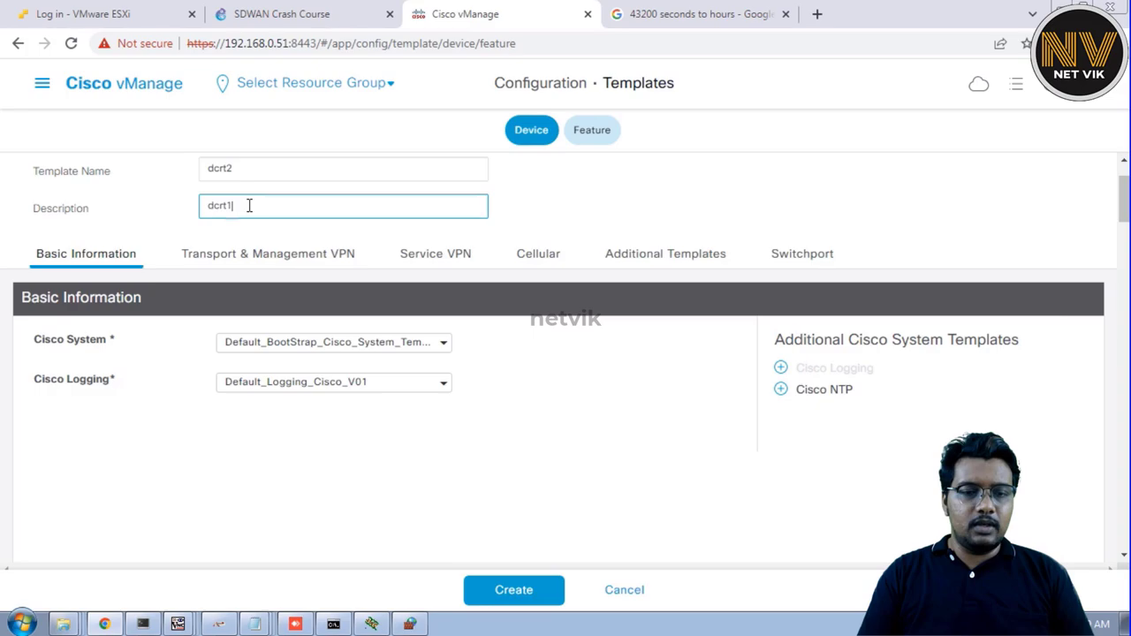
Choose cisco_system as the System template and keep the default Logging template
left_click(284, 345)
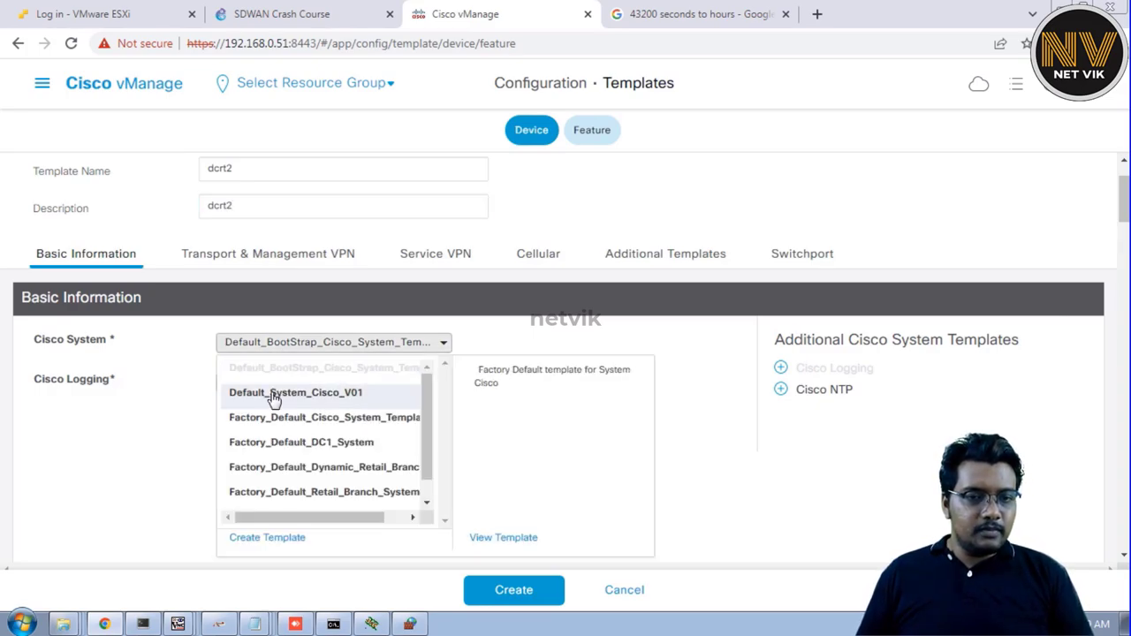
scroll(296, 431, "down", 1)
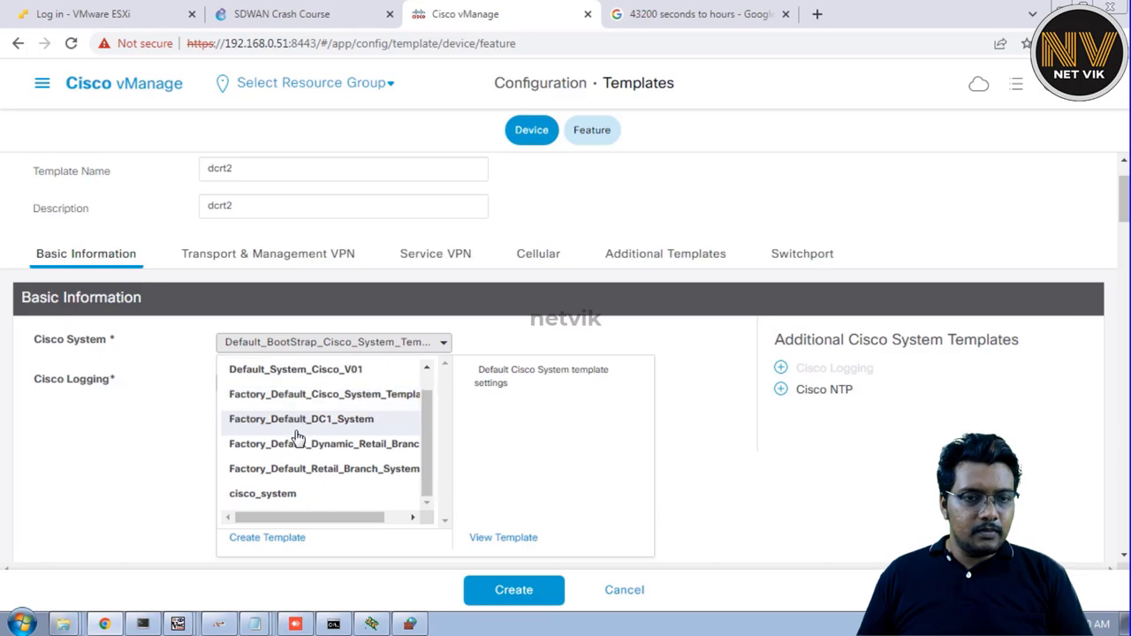
scroll(296, 435, "down", 2)
left_click(292, 295)
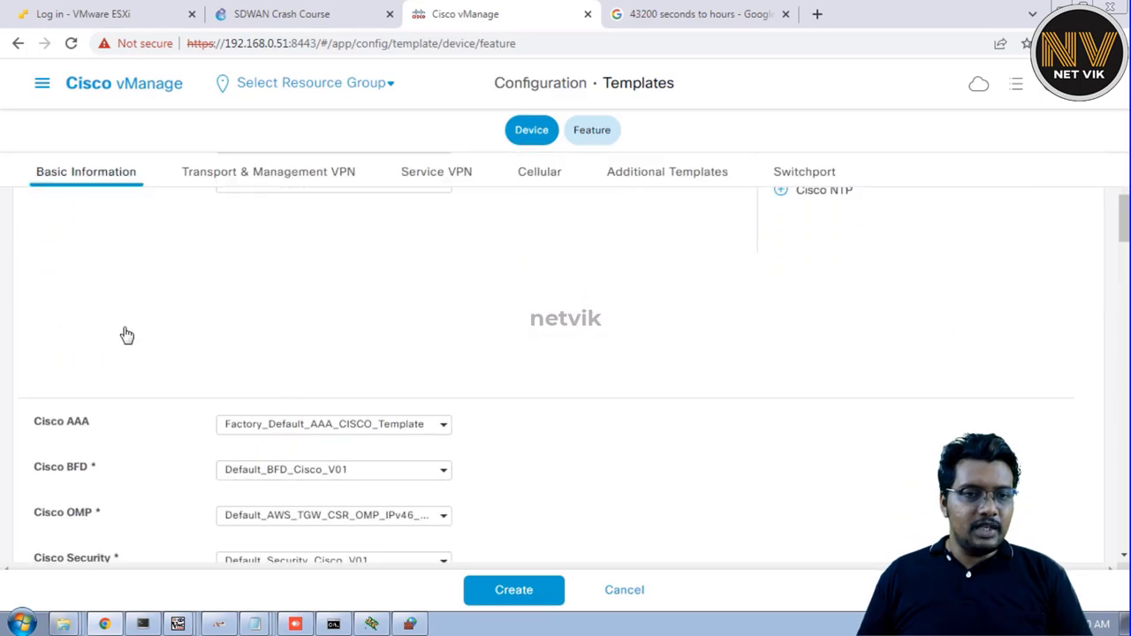
scroll(125, 333, "up", 2)
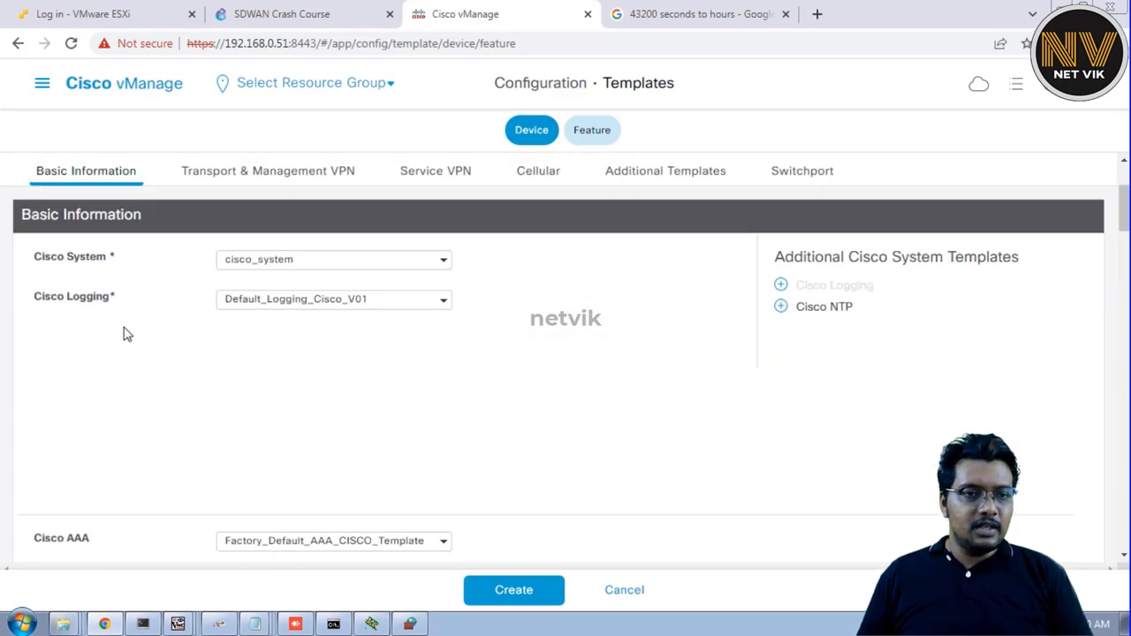
left_click(284, 301)
left_click(109, 374)
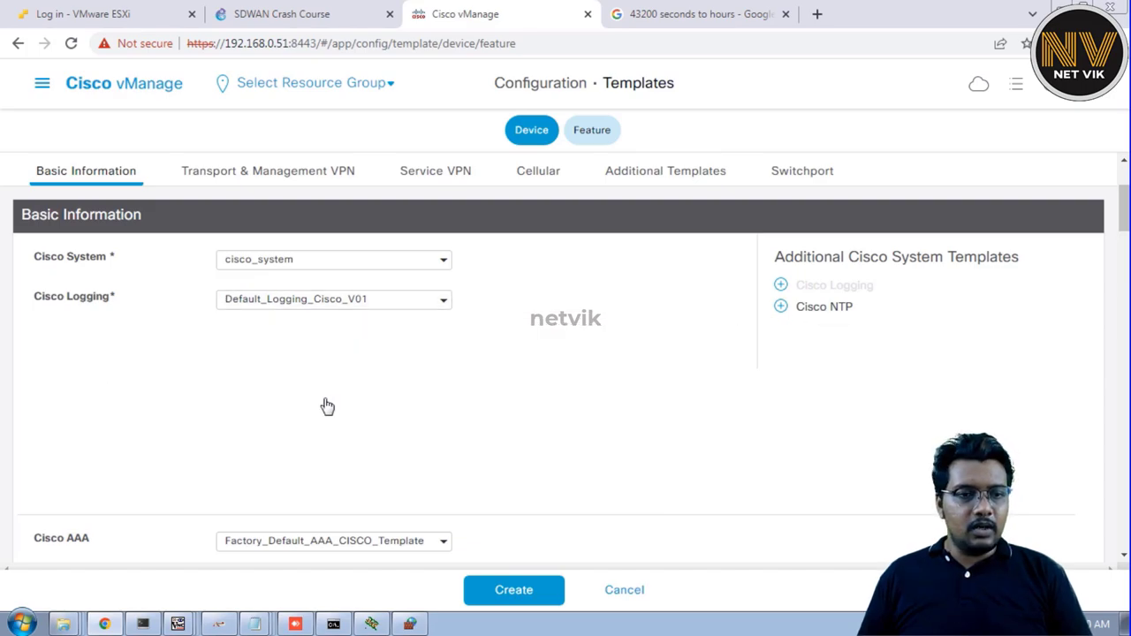
scroll(327, 406, "down", 2)
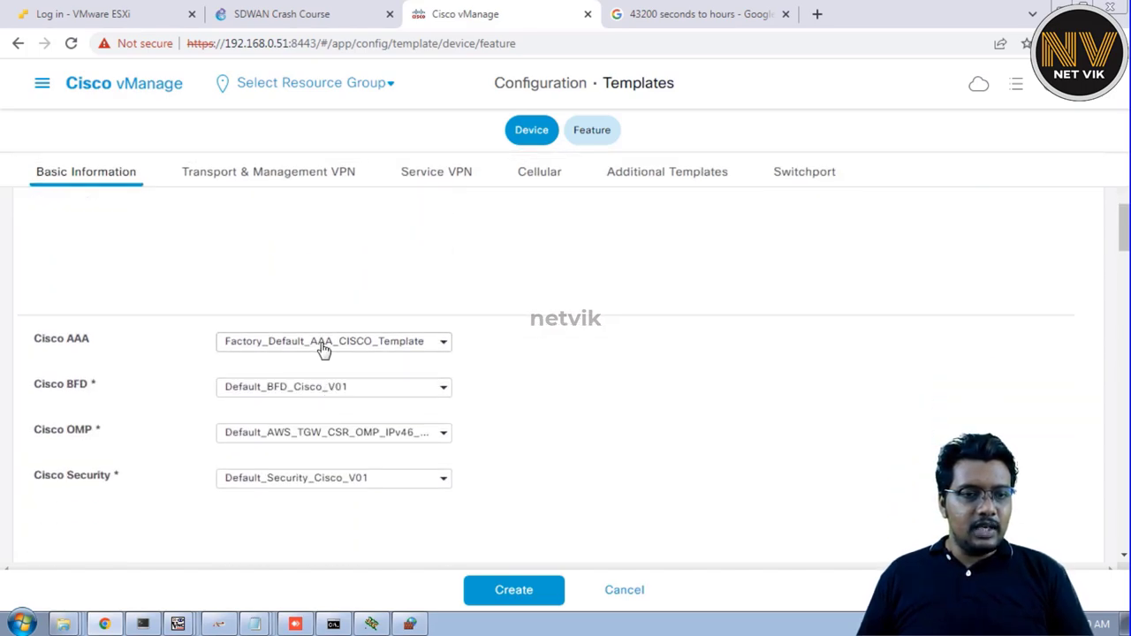
Assign the cisco_aaa and cisco_bfd feature templates
left_click(323, 349)
left_click(263, 418)
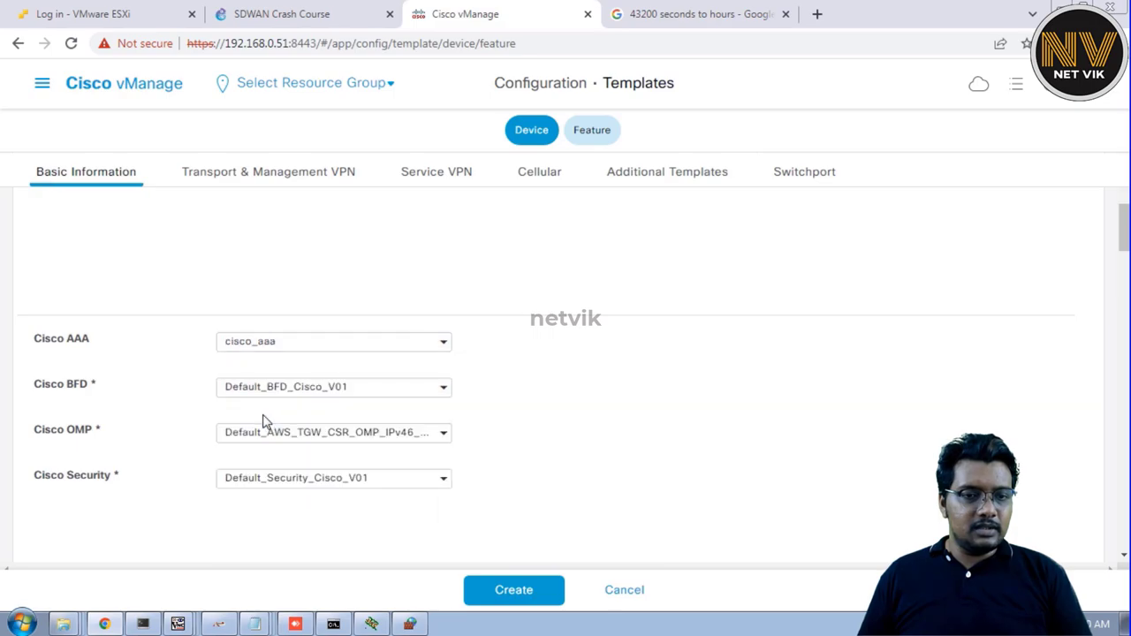
left_click(270, 393)
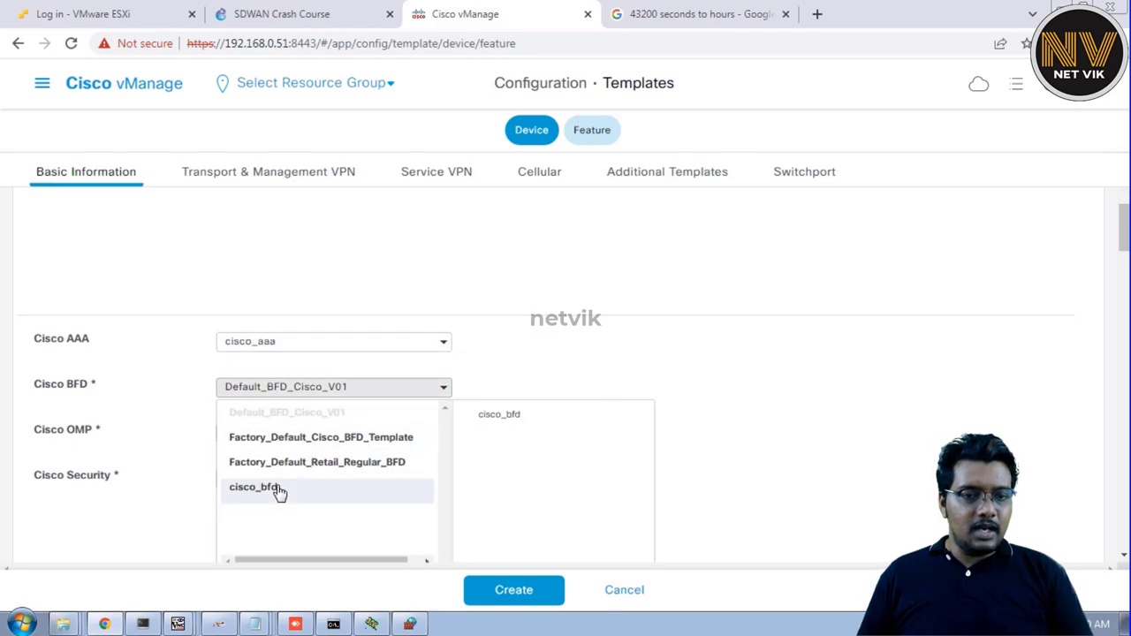
left_click(276, 489)
Assign cisco_omp as the OMP template and cisco_security as the Security template
left_click(268, 436)
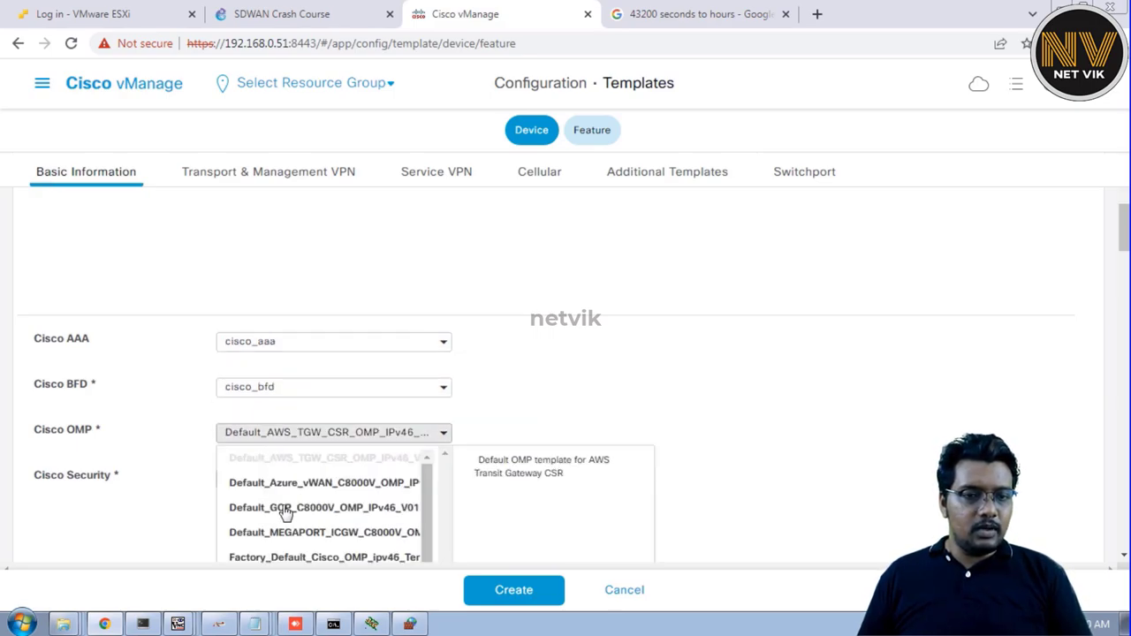
scroll(286, 513, "down", 5)
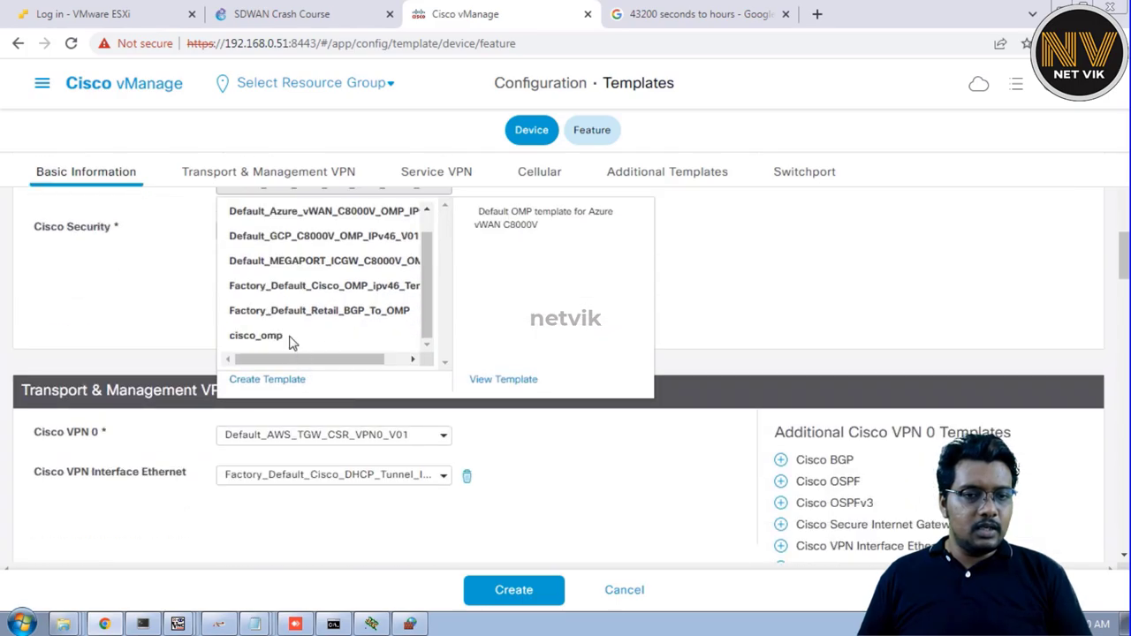
left_click(291, 342)
scroll(183, 339, "up", 1)
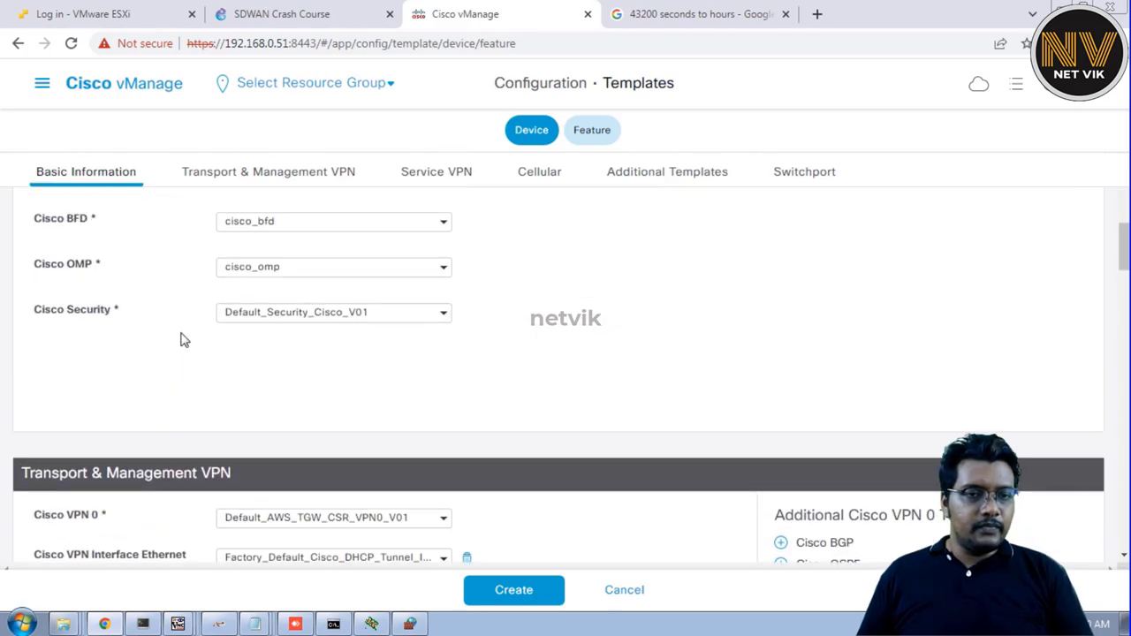
left_click(270, 315)
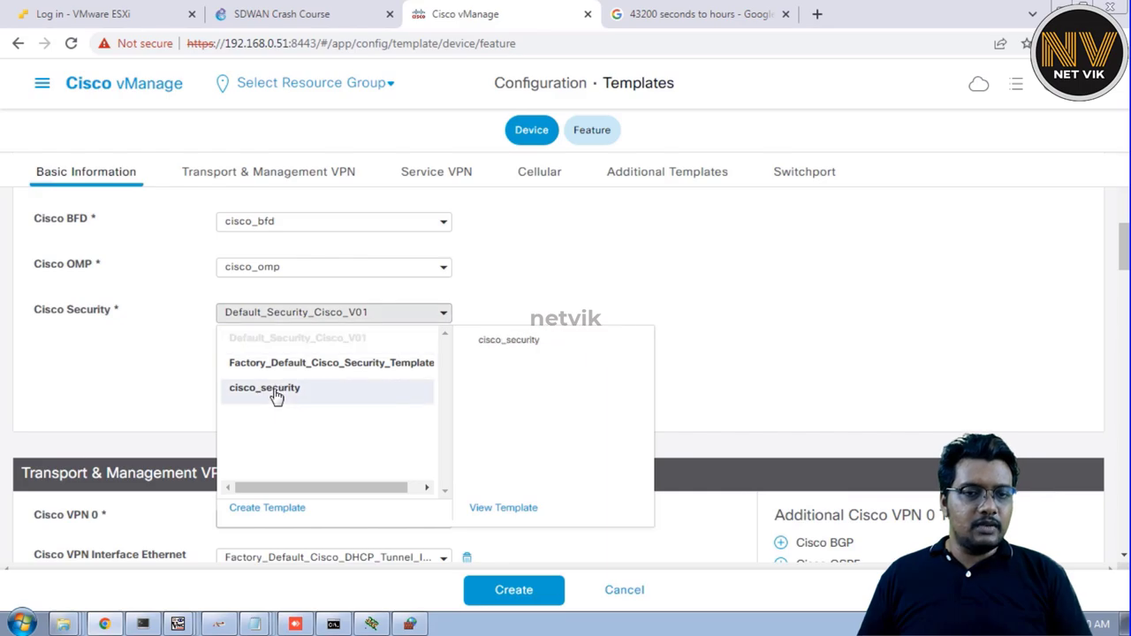
left_click(274, 390)
scroll(526, 406, "up", 1)
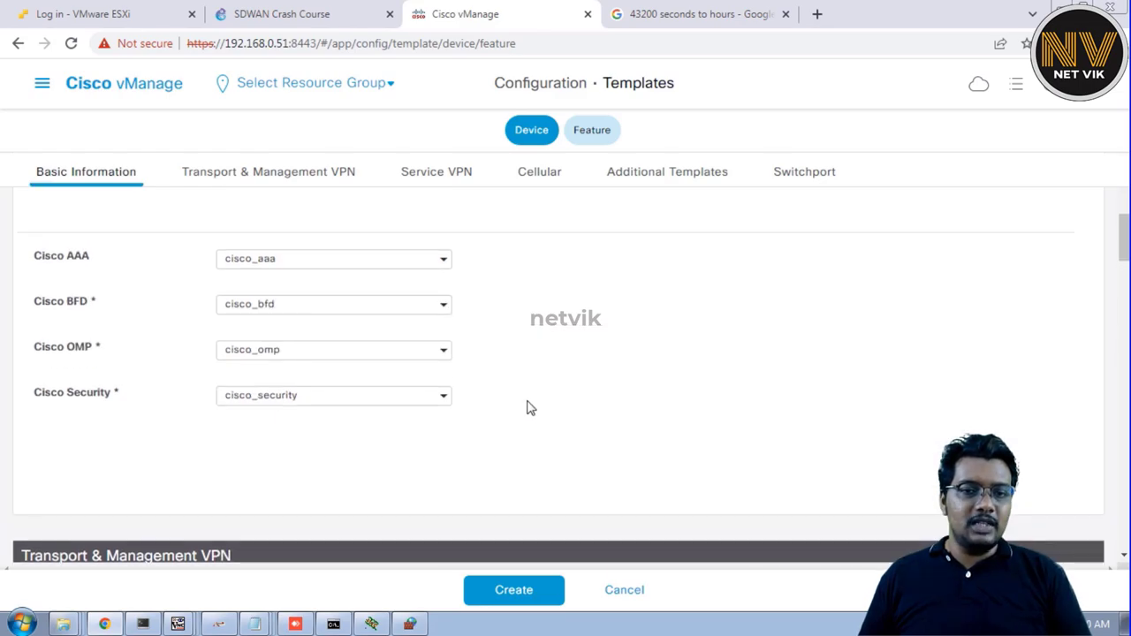
scroll(527, 406, "up", 2)
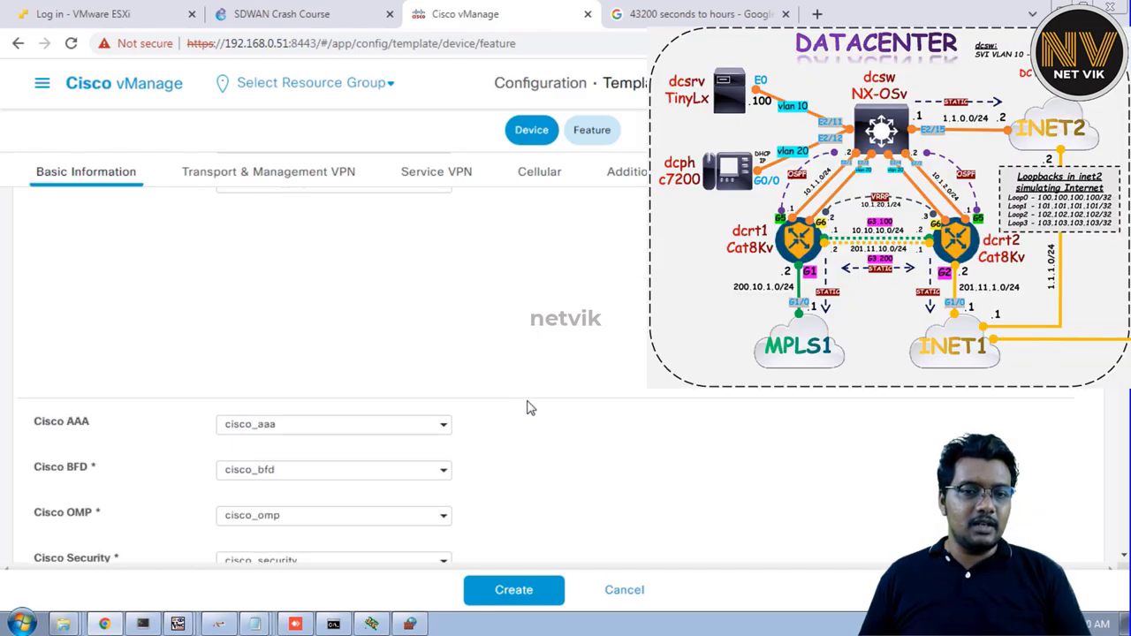
scroll(527, 407, "down", 5)
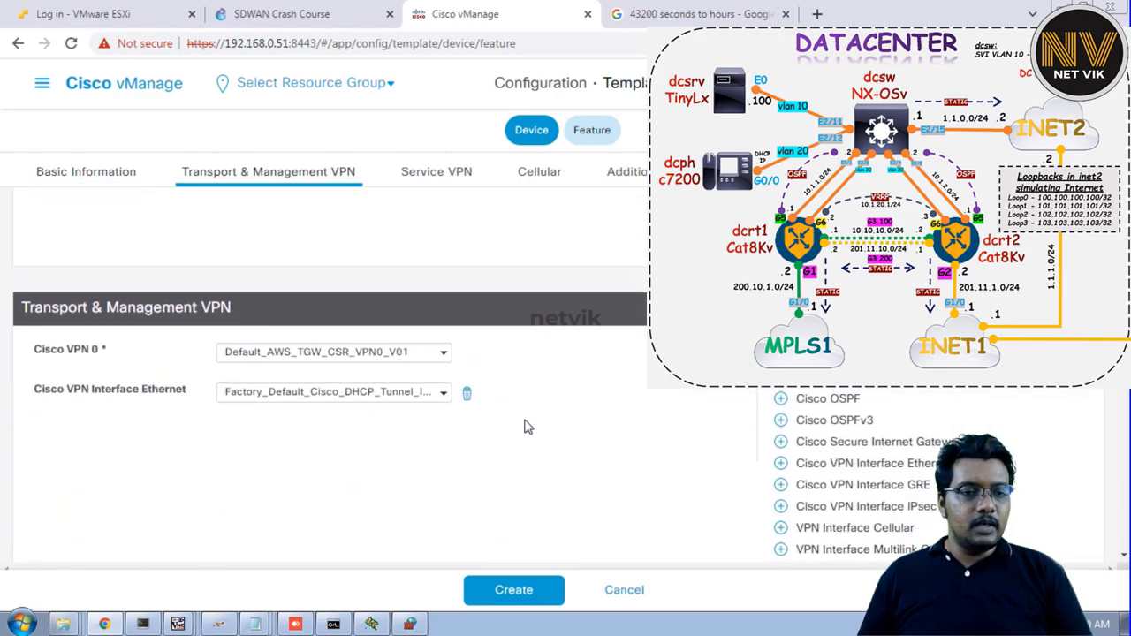
Set the Cisco VPN 0 template to cisco_vpn0
left_click(346, 356)
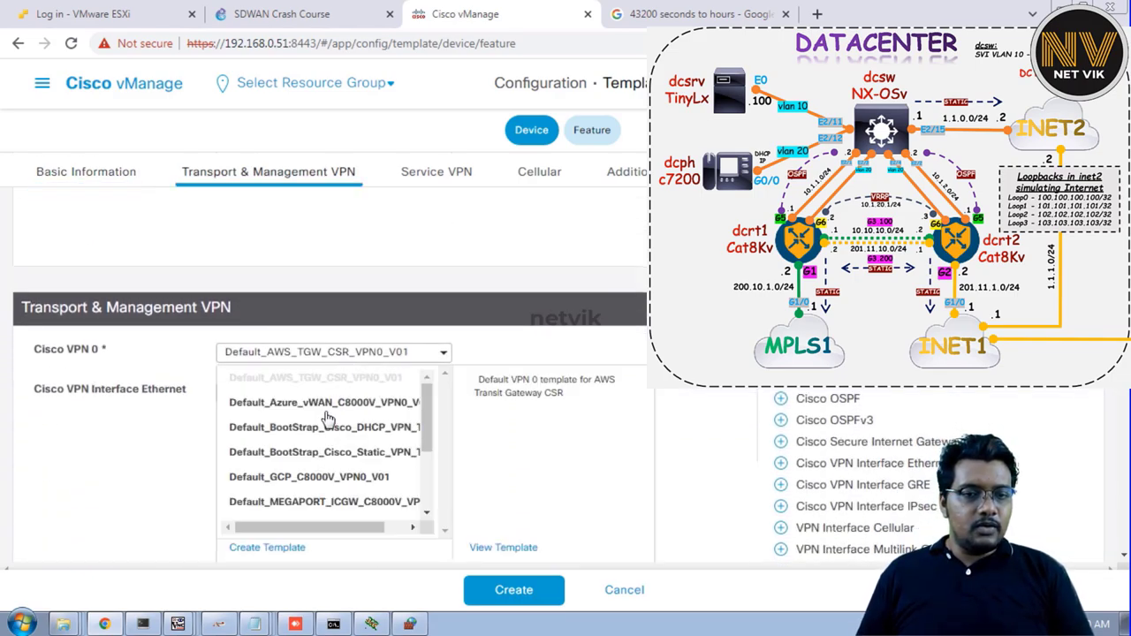
scroll(325, 424, "down", 3)
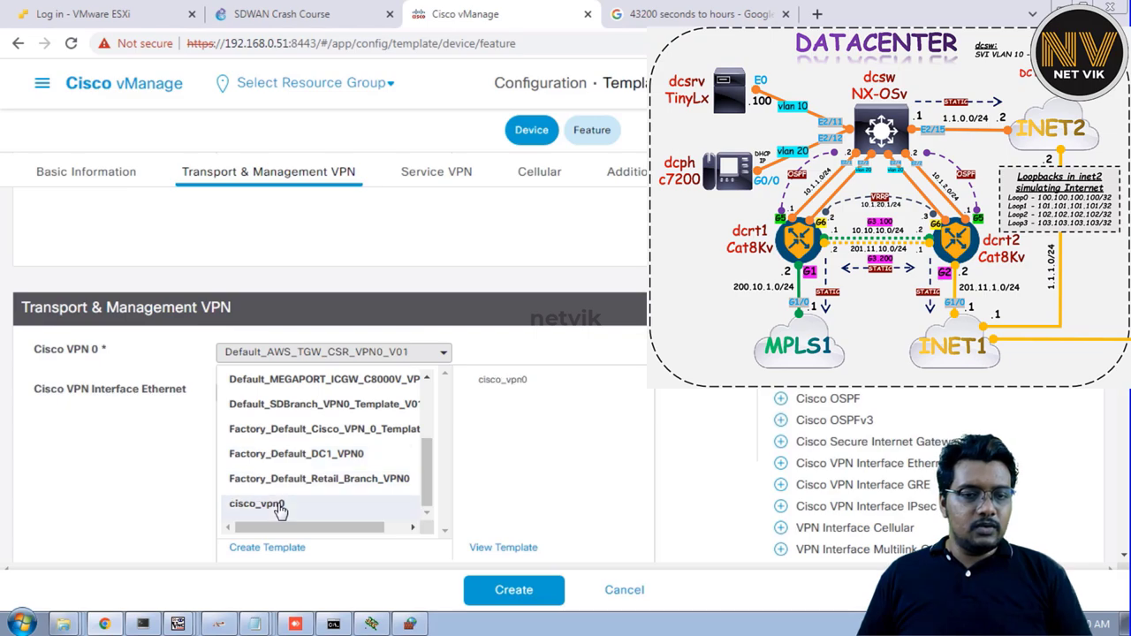
left_click(280, 505)
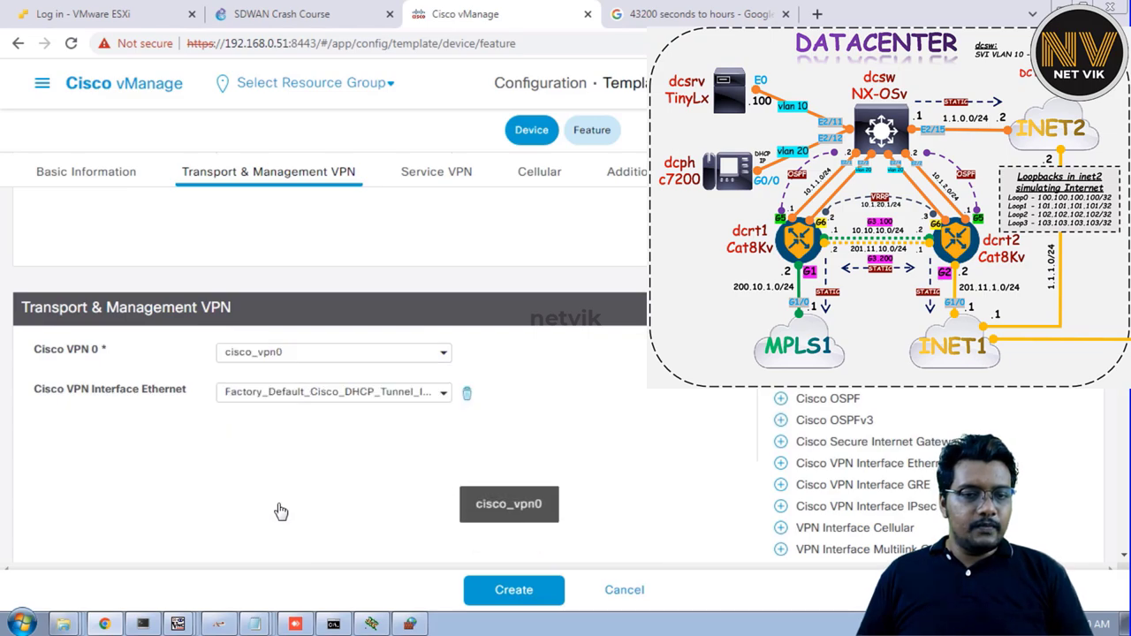
Choose cisco_vpn0_mpls_int1 for the first VPN 0 interface
left_click(292, 395)
scroll(307, 435, "down", 5)
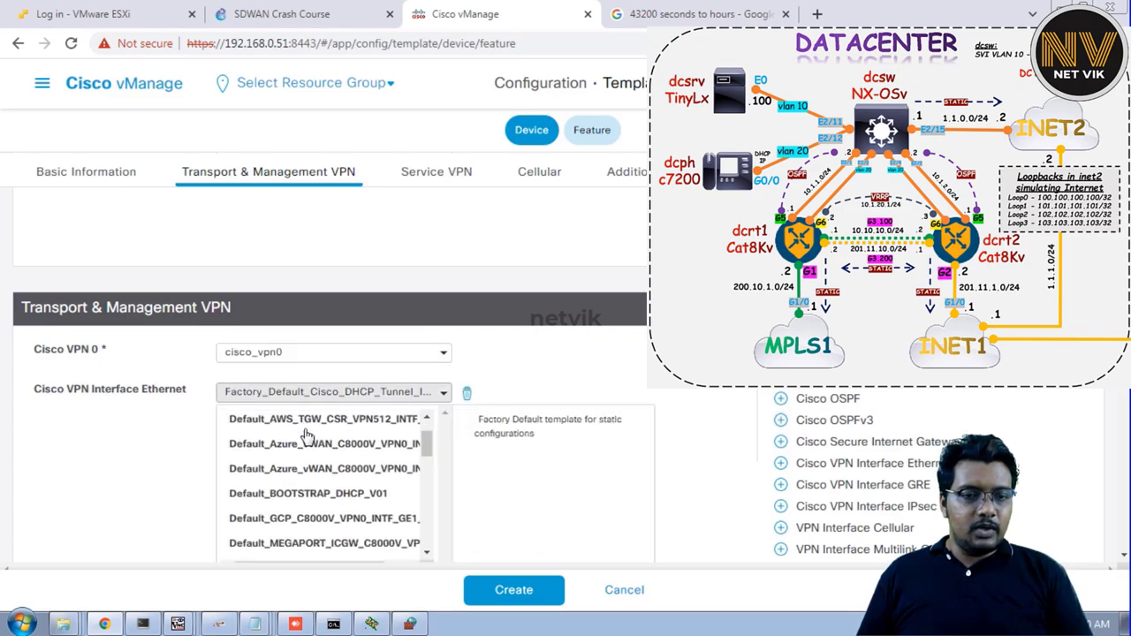
scroll(306, 435, "down", 5)
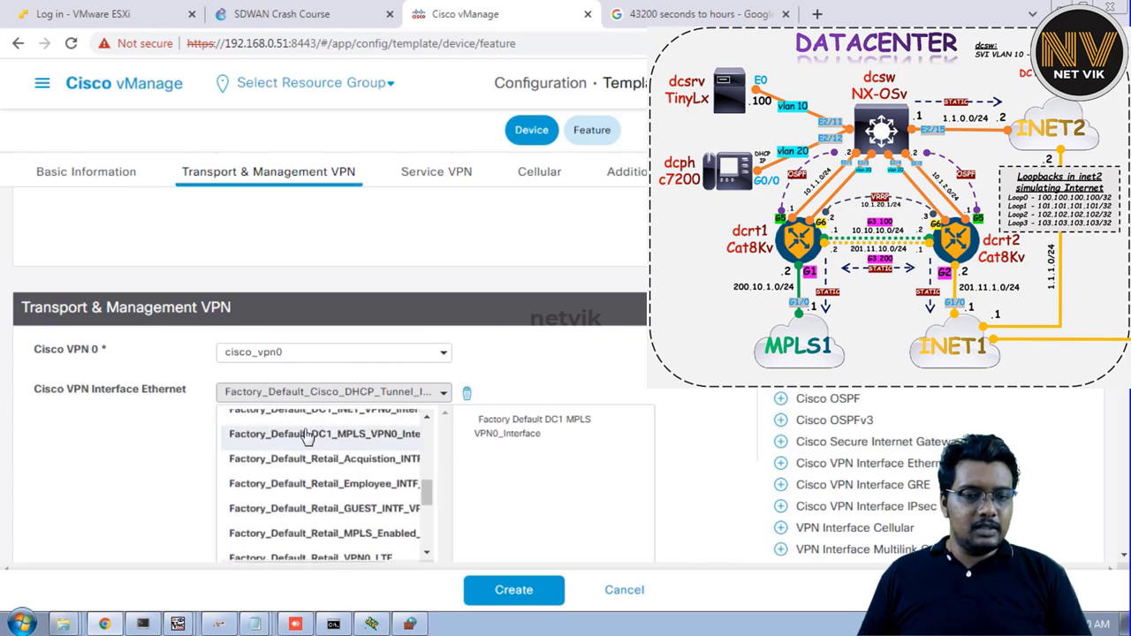
scroll(307, 435, "up", 5)
scroll(307, 434, "up", 5)
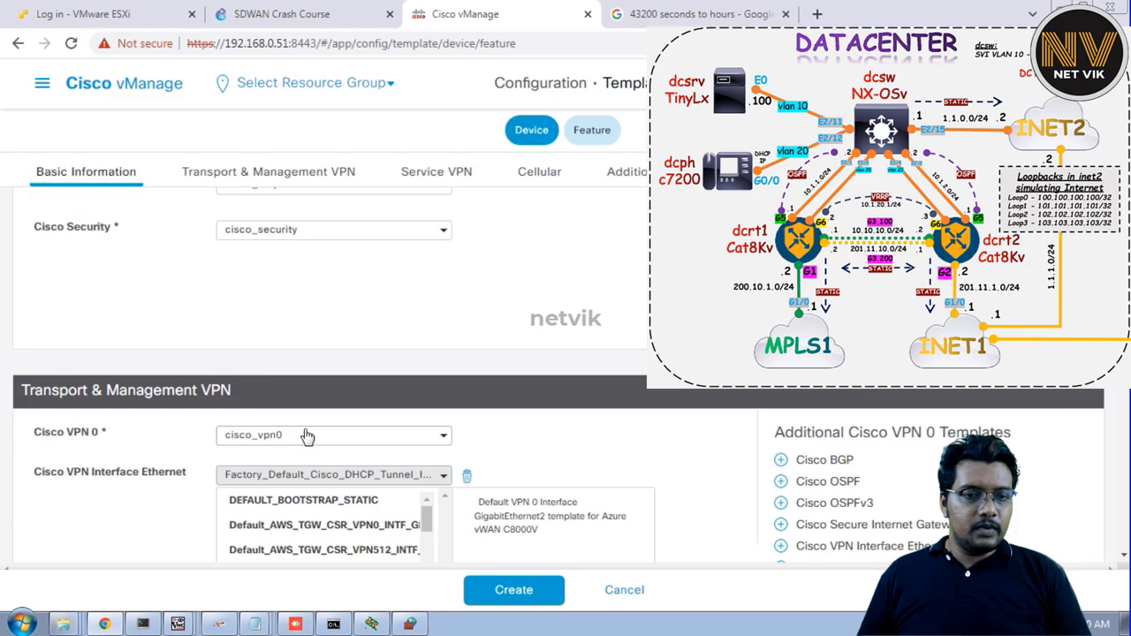
scroll(93, 434, "down", 4)
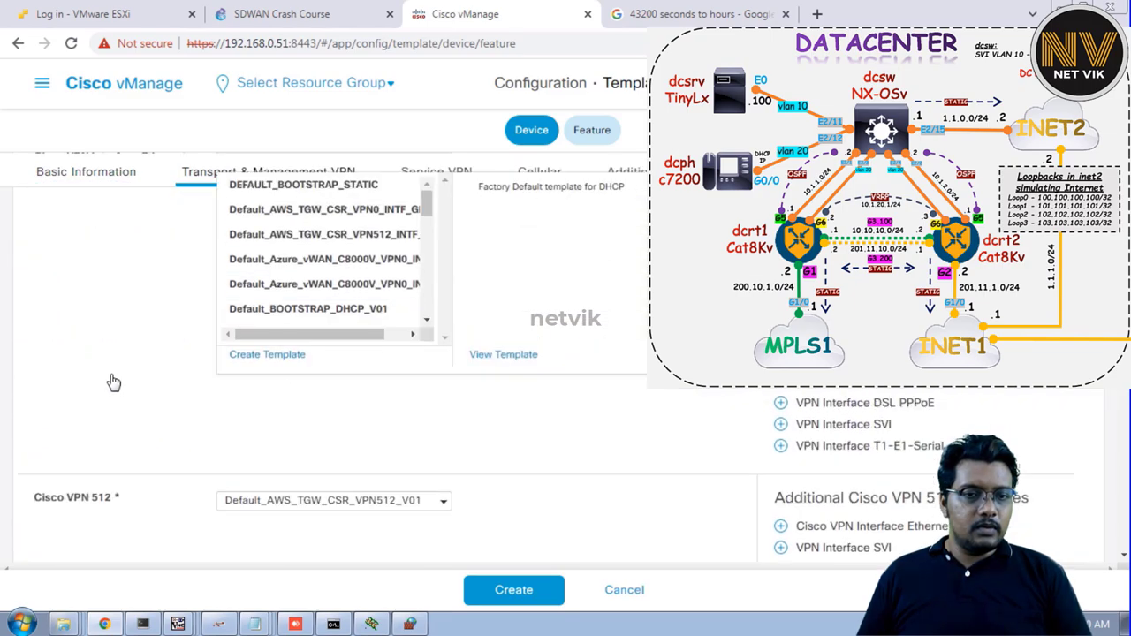
scroll(113, 382, "up", 1)
scroll(274, 328, "down", 5)
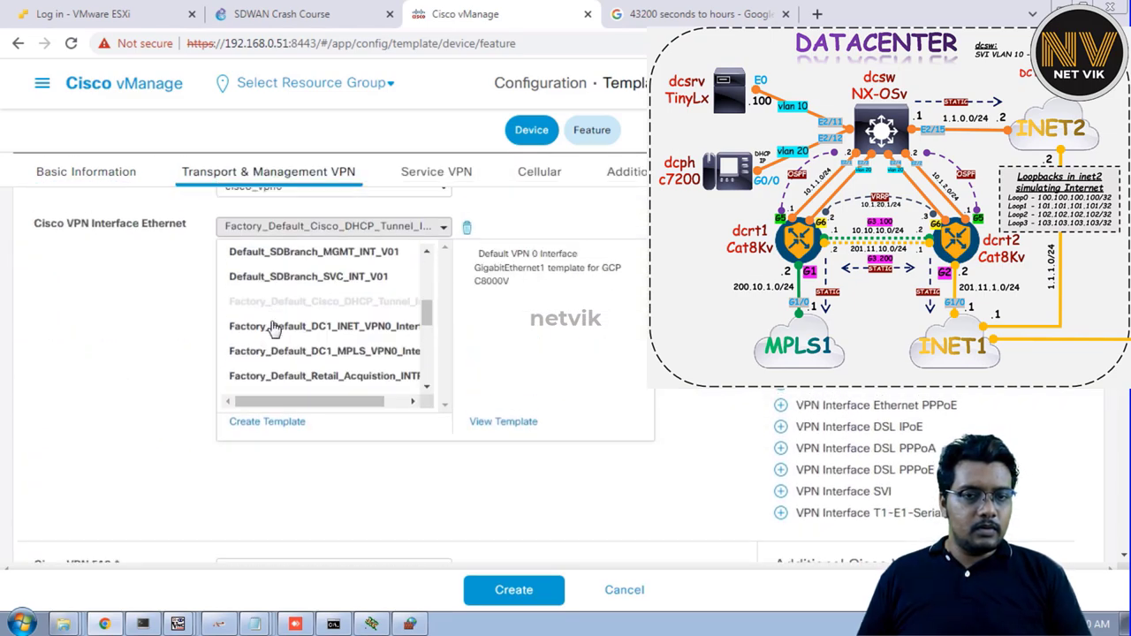
scroll(274, 327, "down", 5)
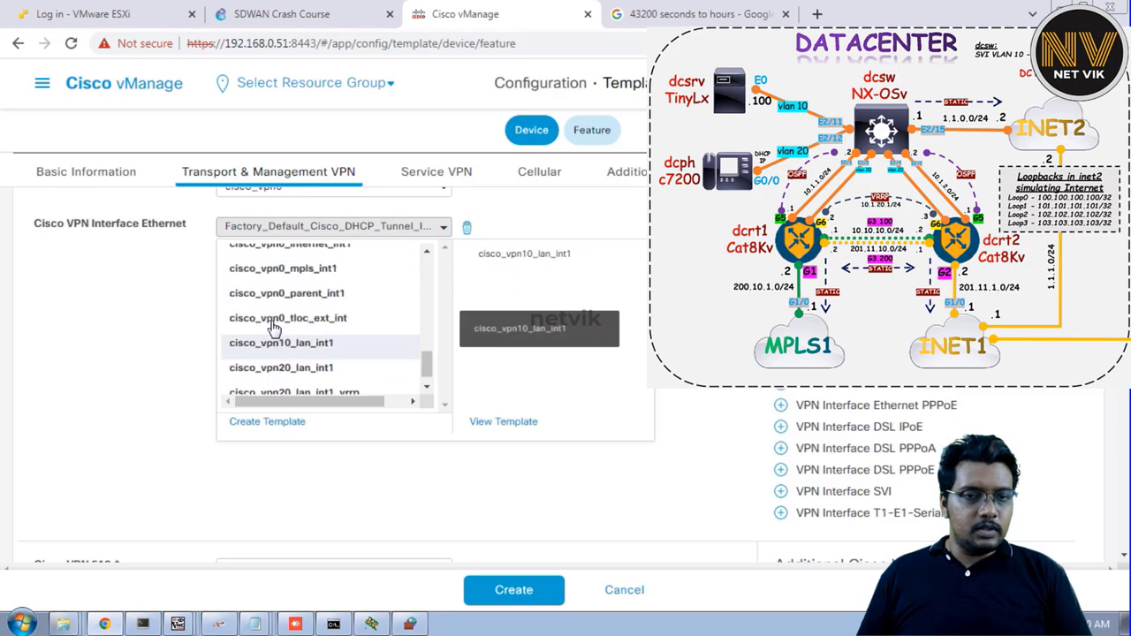
scroll(274, 328, "up", 2)
left_click(308, 336)
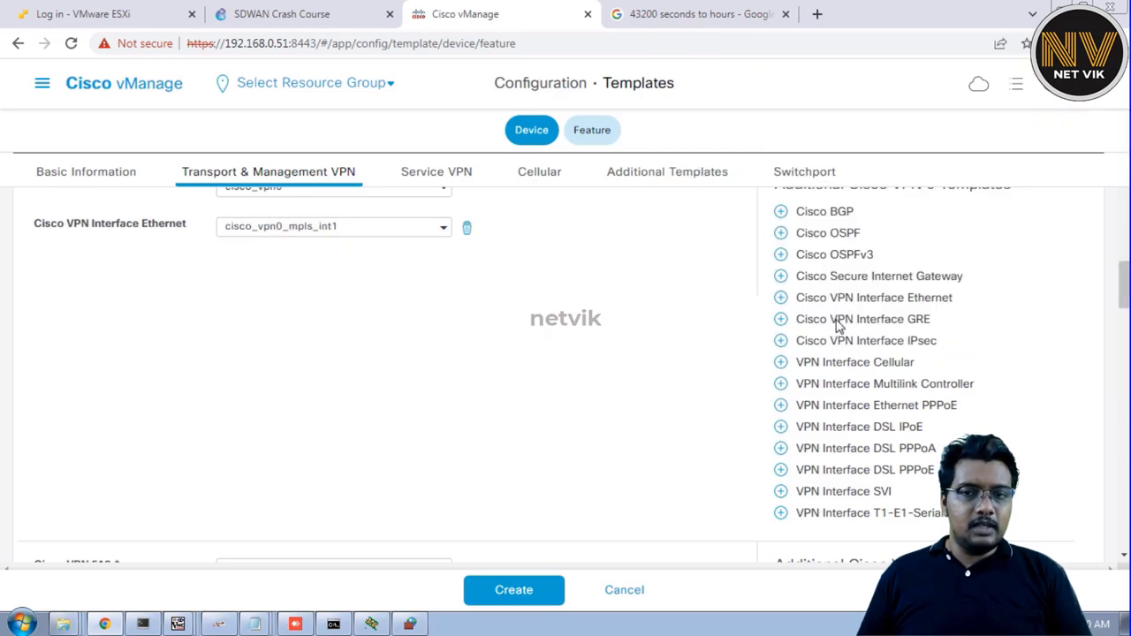
Add second and third VPN 0 interfaces using cisco_vpn0_internet_int1 and cisco_vpn0_parent_int1
left_click(881, 305)
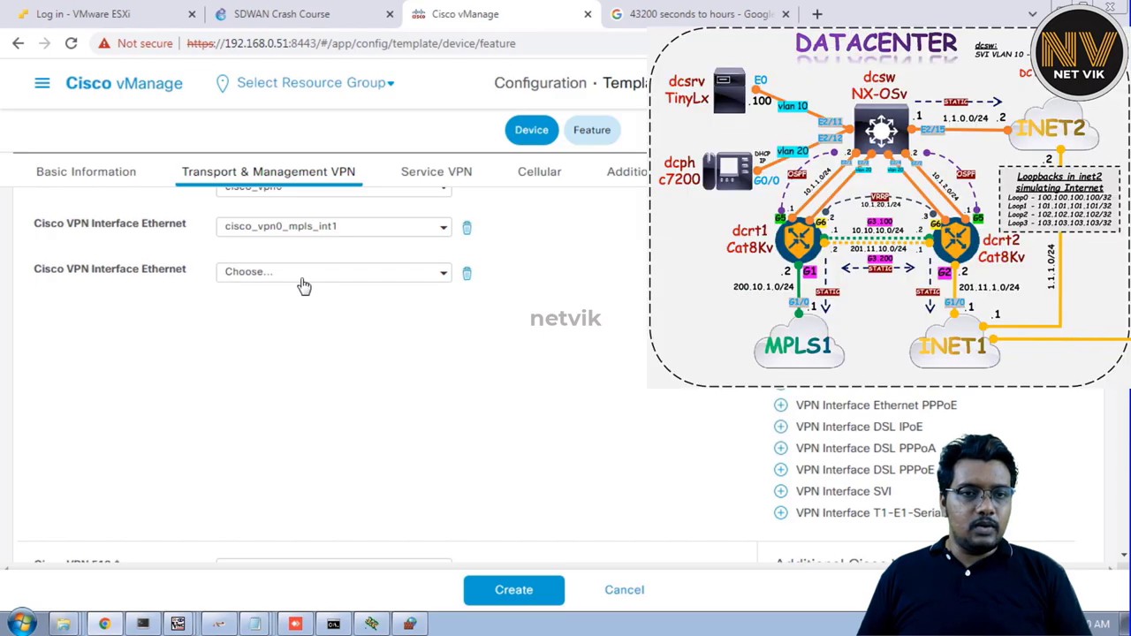
left_click(295, 274)
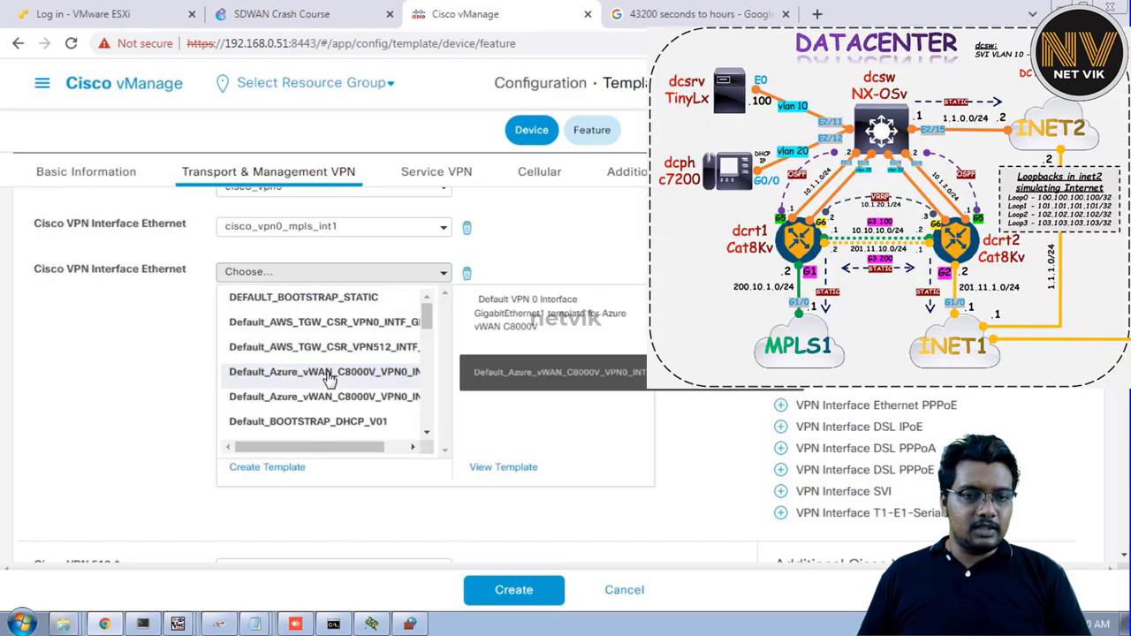
scroll(327, 378, "down", 10)
scroll(327, 378, "down", 5)
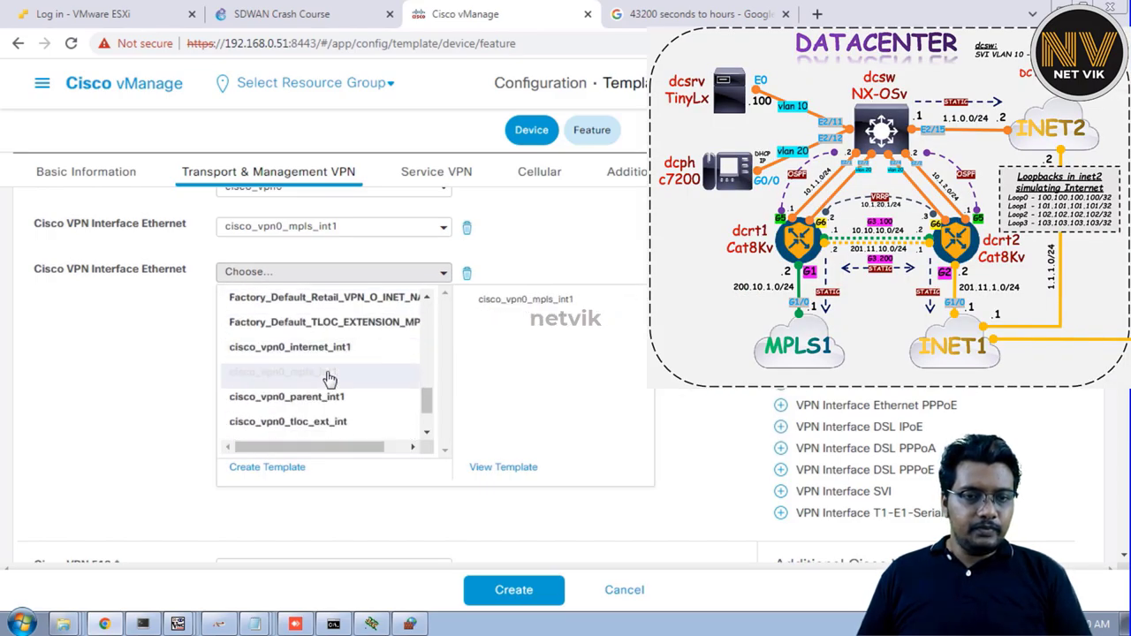
scroll(327, 378, "up", 2)
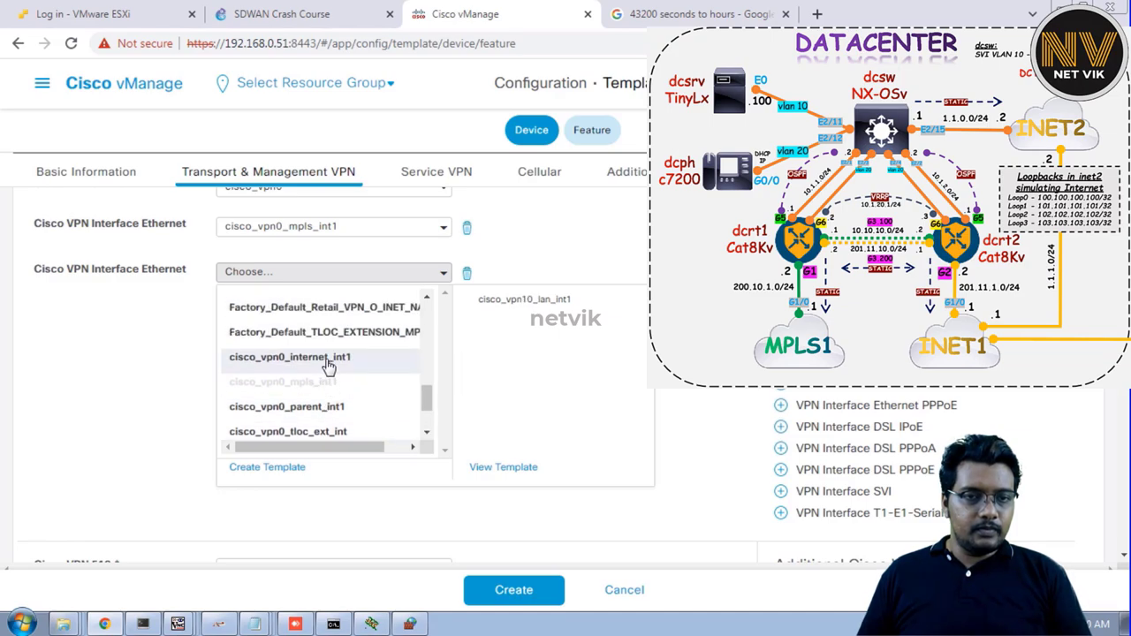
left_click(325, 358)
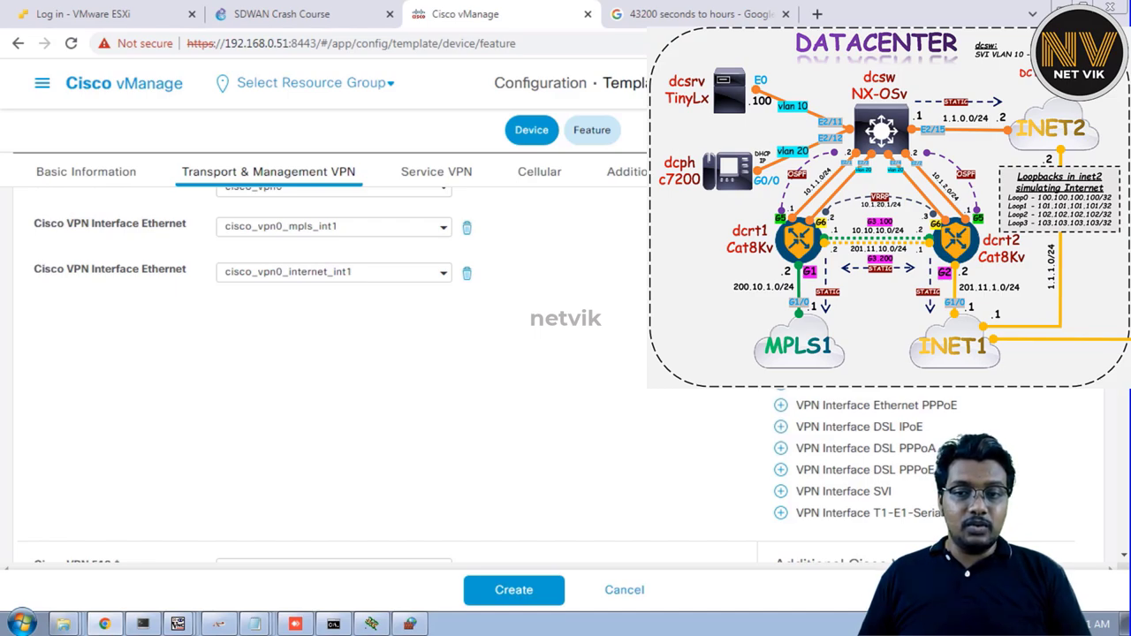
left_click(881, 305)
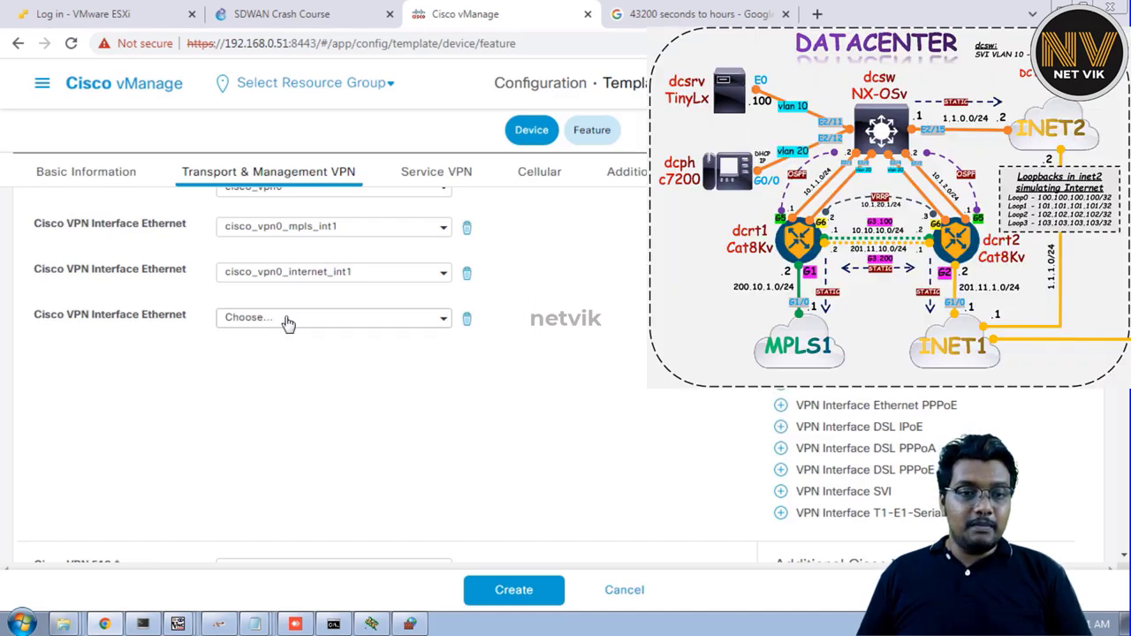
left_click(286, 319)
scroll(329, 404, "down", 15)
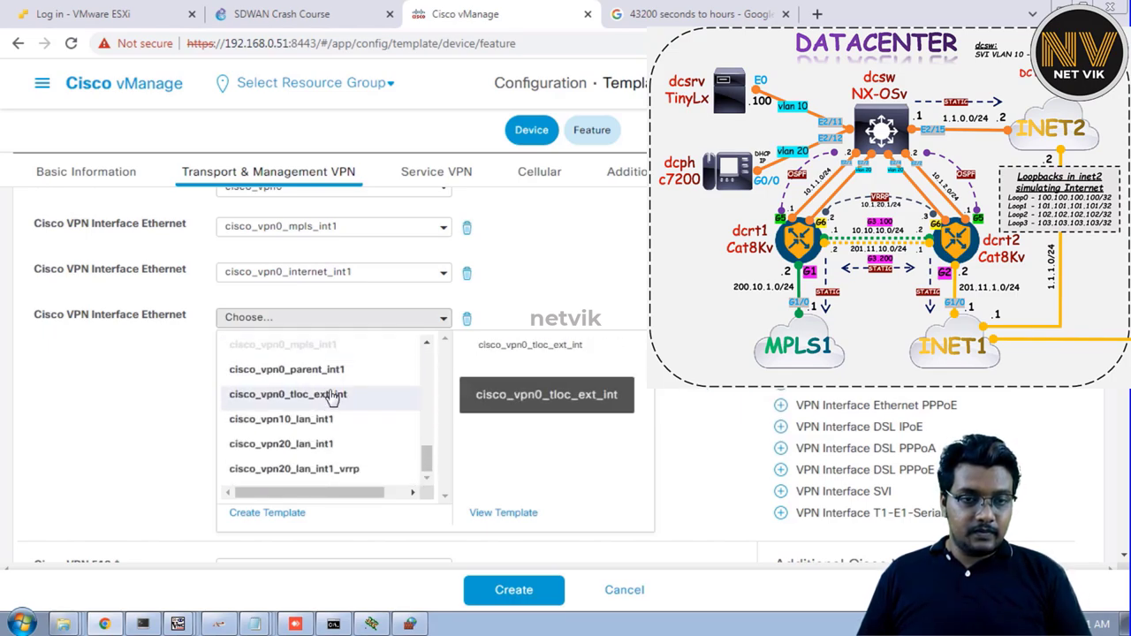
left_click(335, 376)
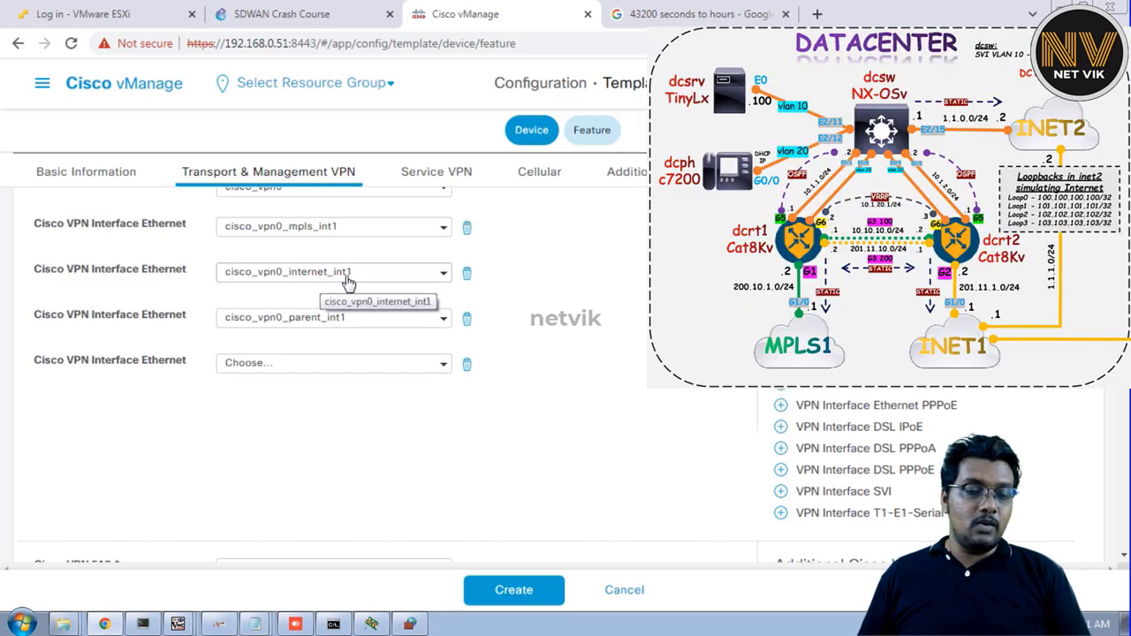
Set the fourth VPN 0 interface to cisco_vpn0_tloc_ext_int
left_click(292, 365)
scroll(336, 456, "down", 3)
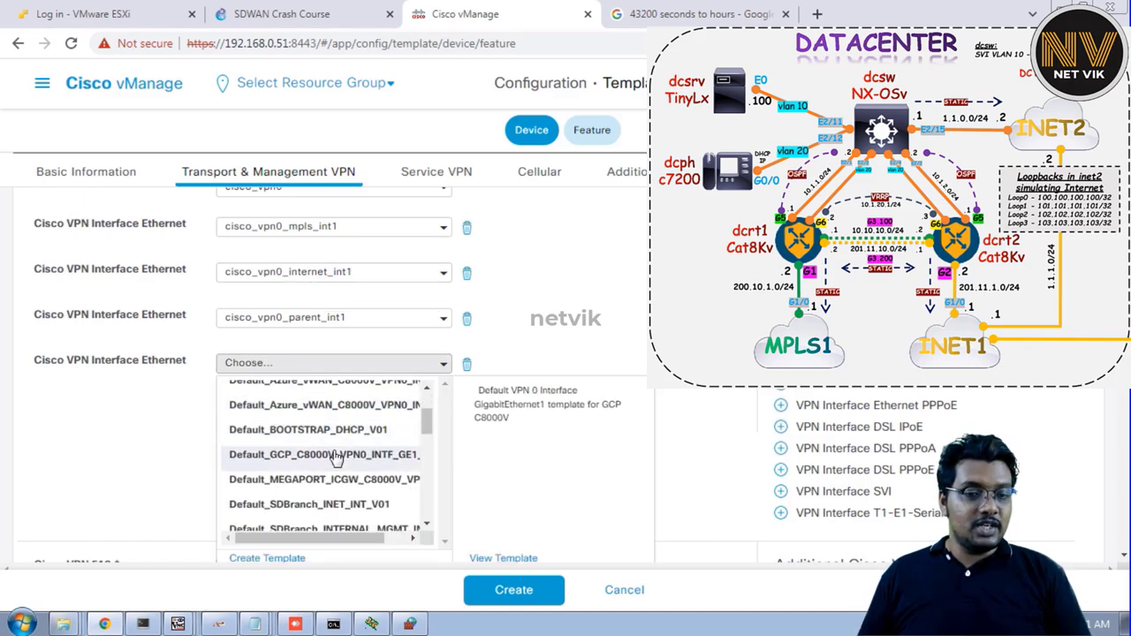
scroll(336, 456, "down", 1)
scroll(335, 456, "down", 8)
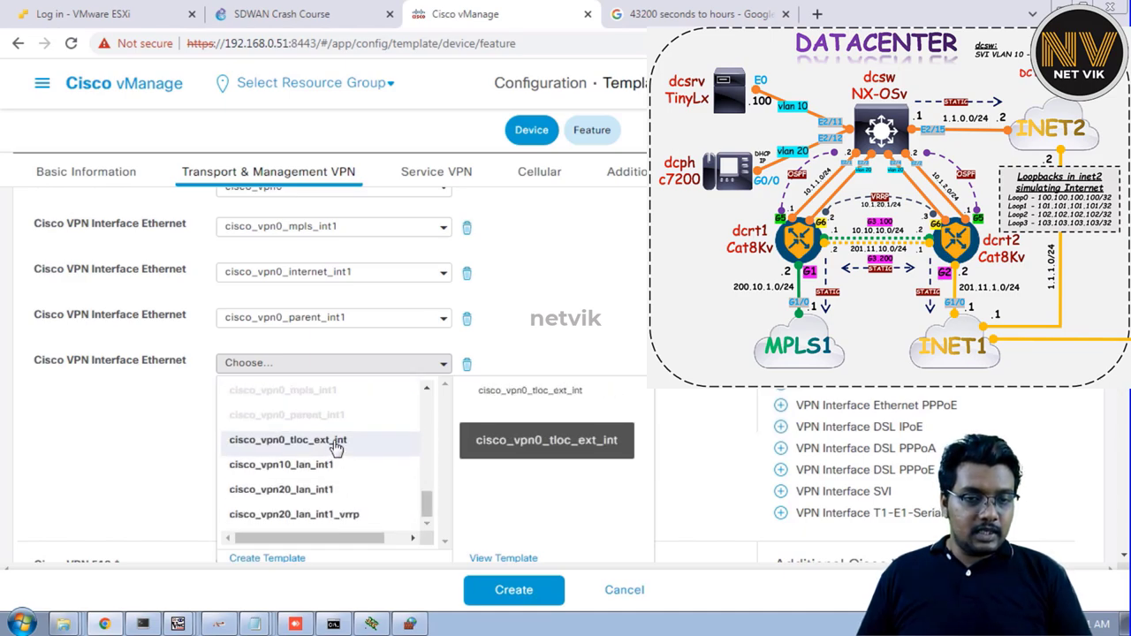
left_click(334, 445)
scroll(336, 447, "up", 2)
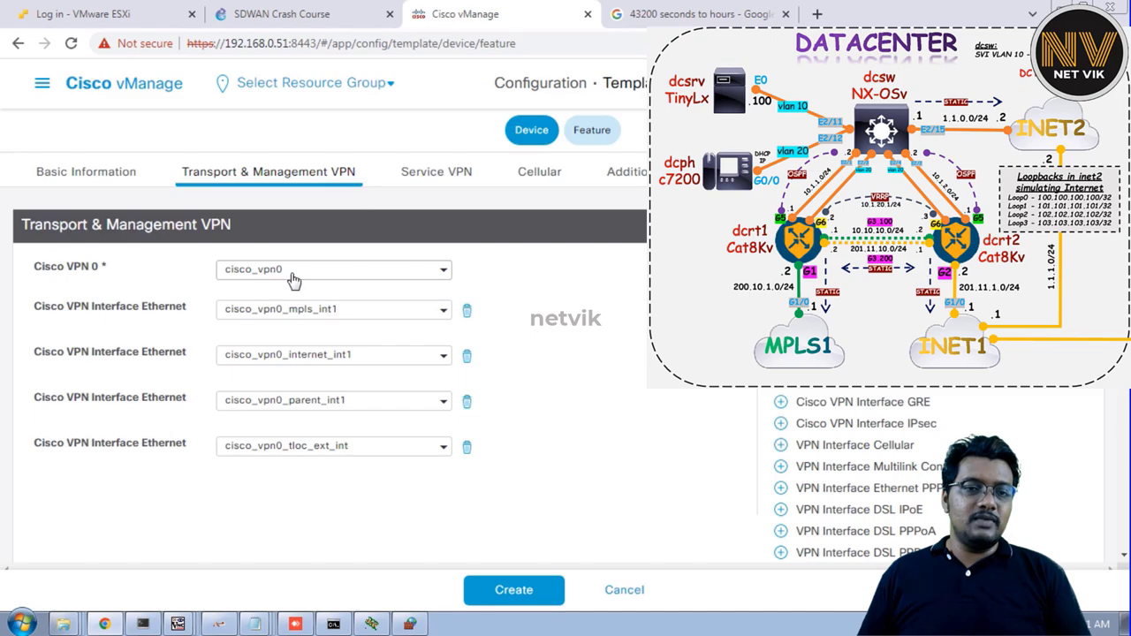
scroll(548, 418, "down", 1)
Open the Add VPN panel from the template's Service VPN section
scroll(547, 417, "down", 3)
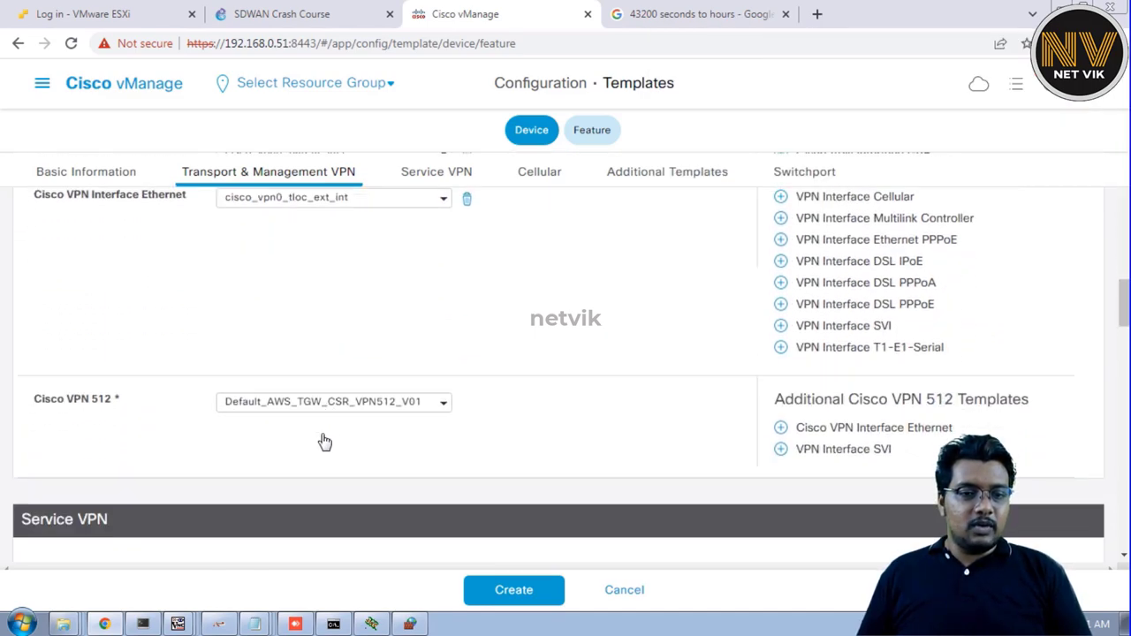
scroll(323, 441, "down", 1)
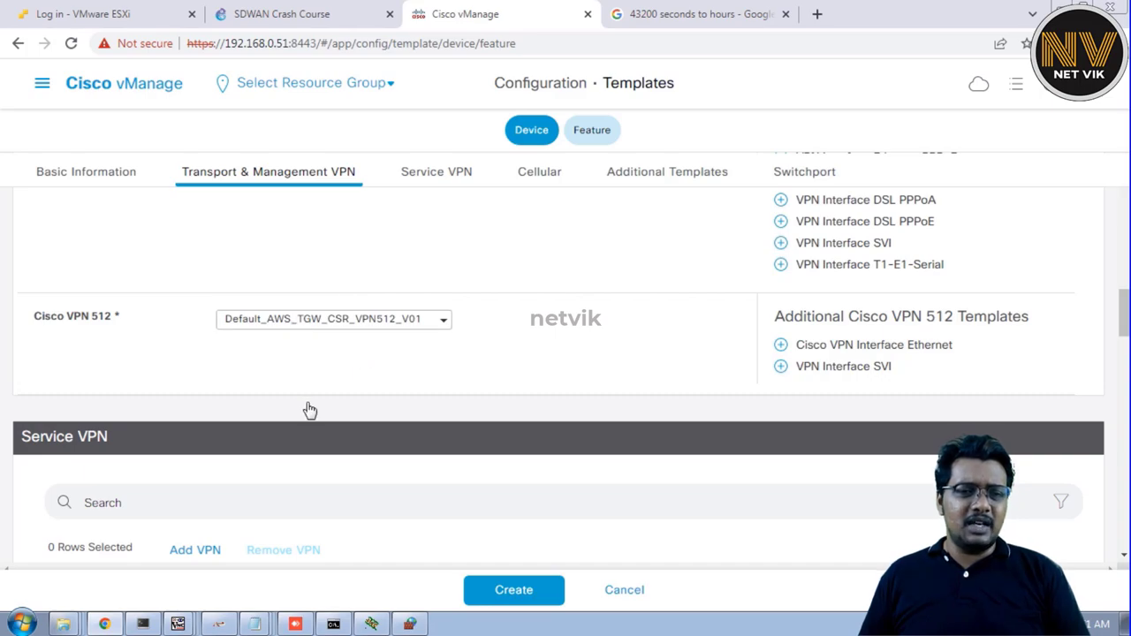
scroll(309, 409, "down", 1)
scroll(308, 409, "down", 1)
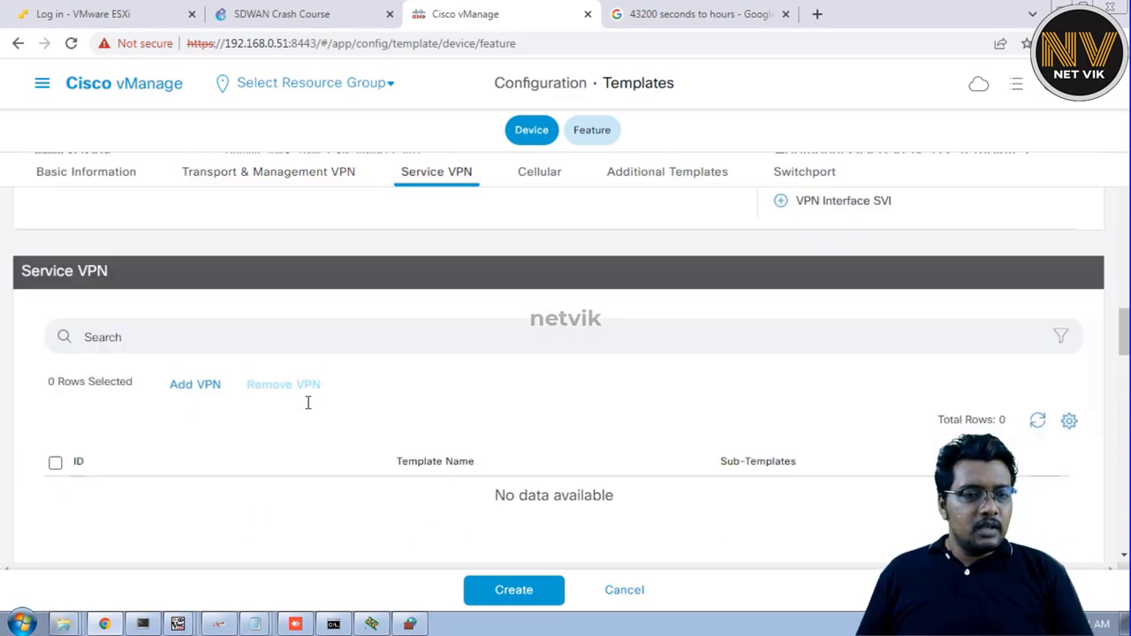
scroll(308, 409, "down", 1)
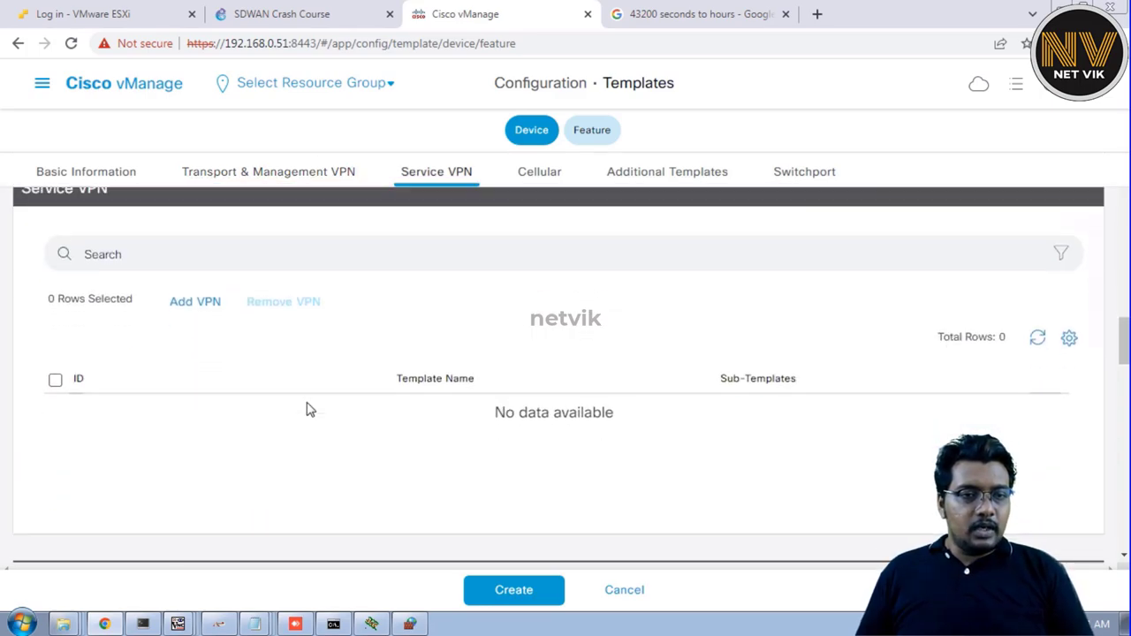
left_click(196, 301)
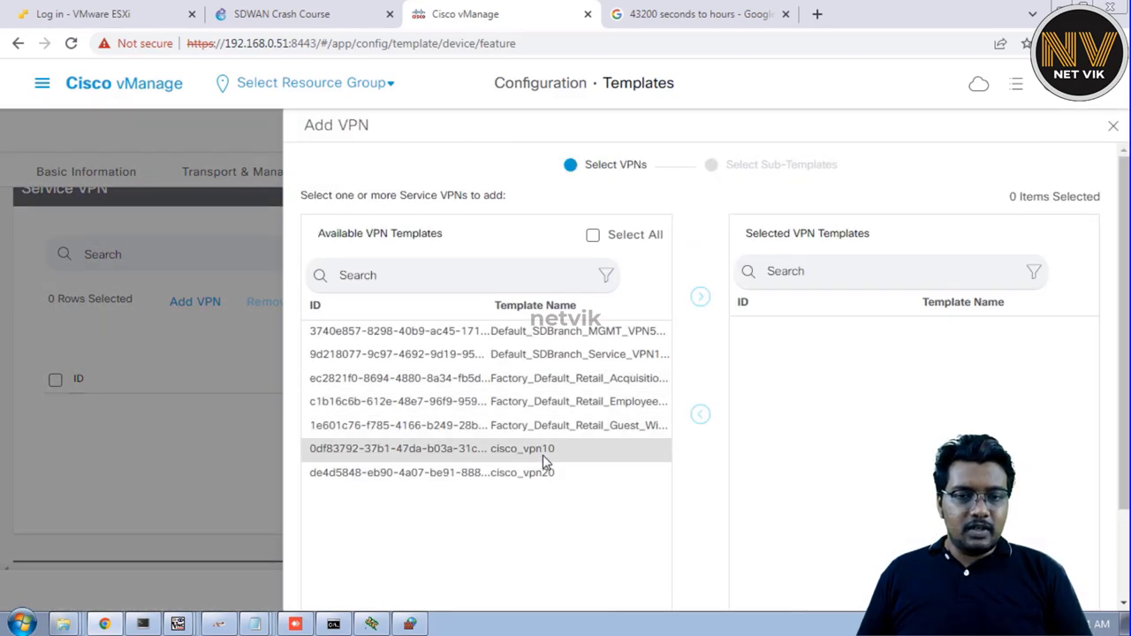
Select cisco_vpn10 as the service VPN and advance to its sub-templates
left_click(542, 455)
scroll(801, 457, "down", 2)
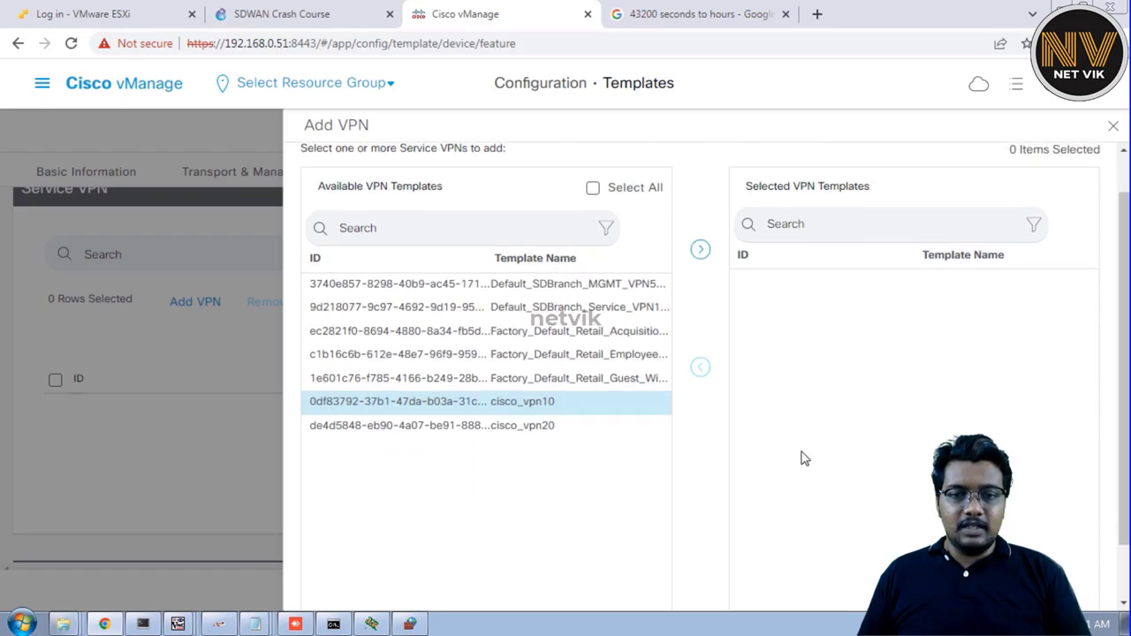
left_click(745, 587)
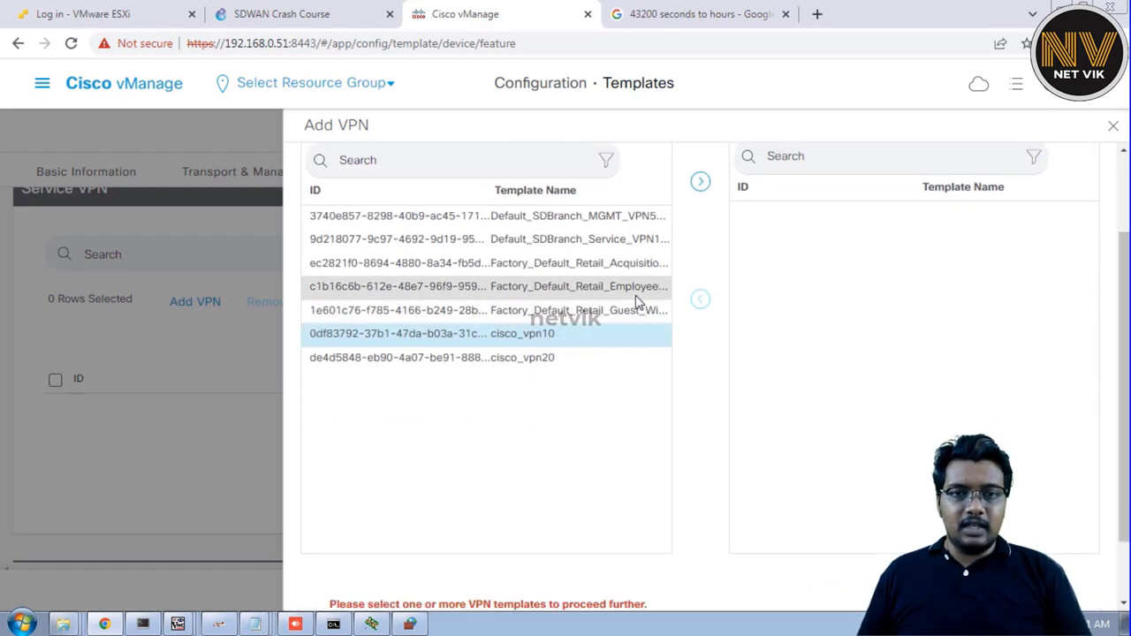
scroll(694, 447, "down", 2)
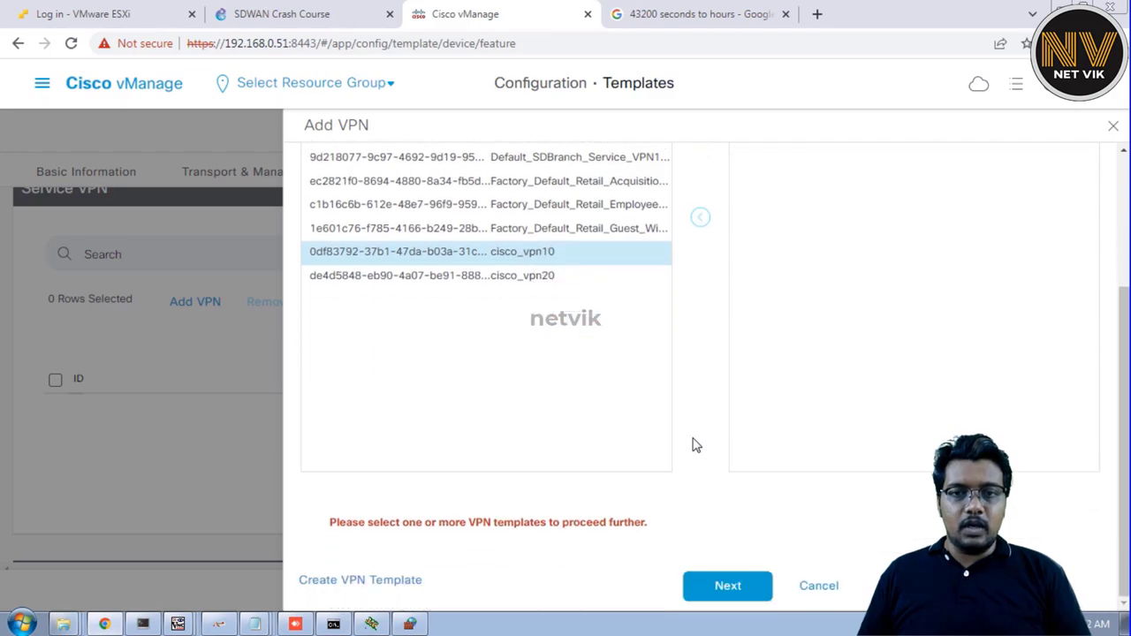
scroll(700, 371, "up", 2)
scroll(703, 284, "up", 1)
left_click(699, 265)
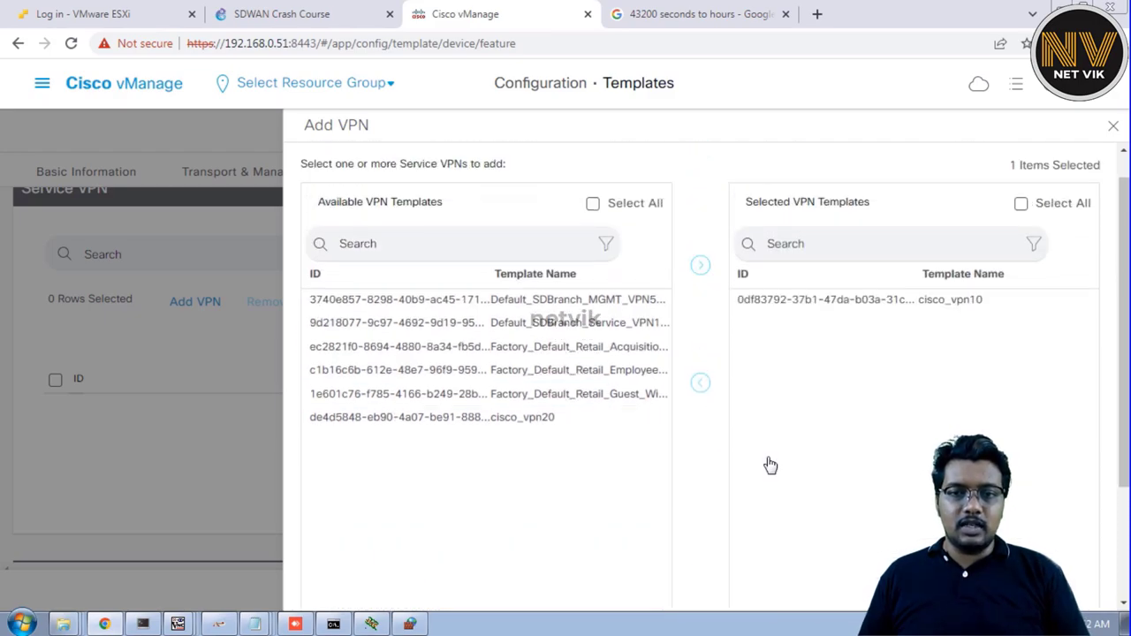
scroll(769, 464, "down", 2)
left_click(742, 583)
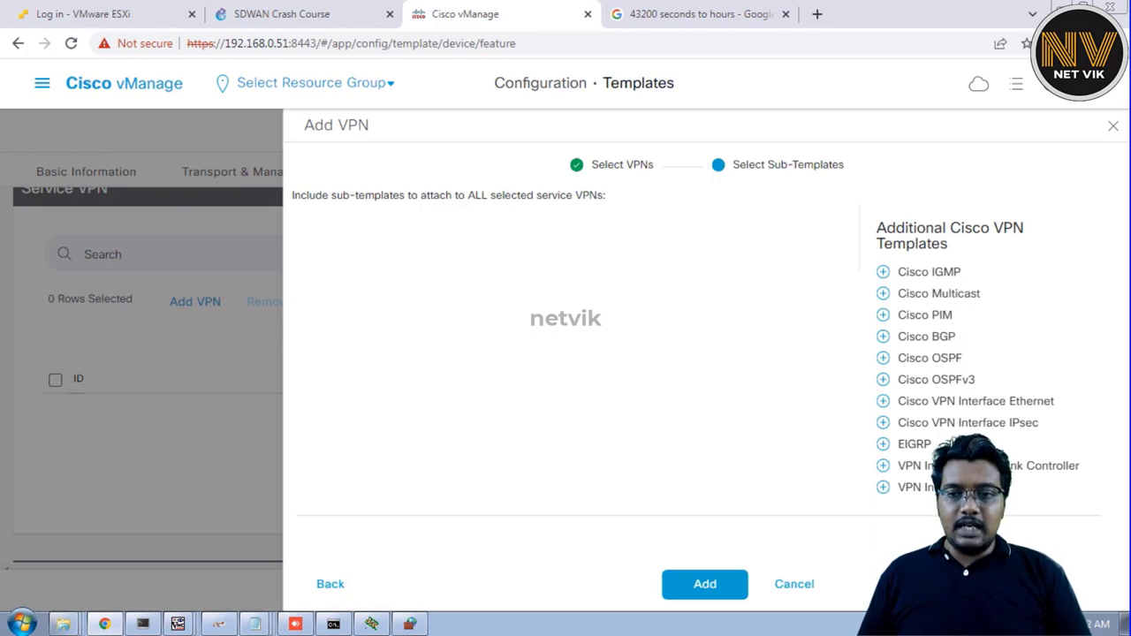
Assign cisco_vpn10_lan_int1 as the Ethernet interface and cisco_ospf as the OSPF sub-template
left_click(967, 407)
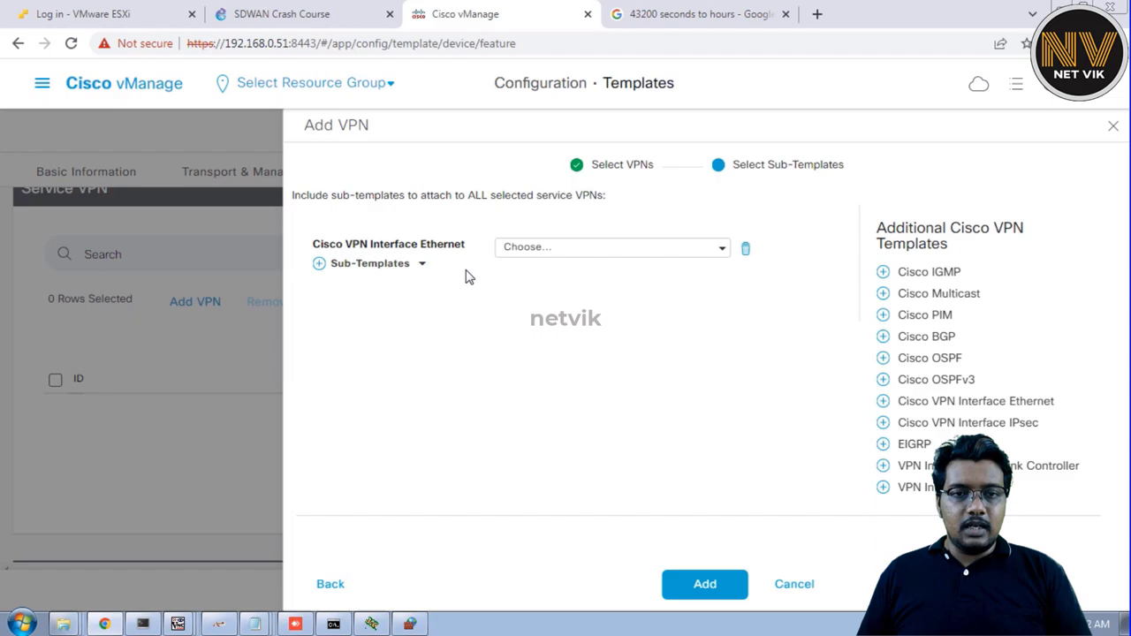
left_click(554, 252)
scroll(602, 331, "down", 10)
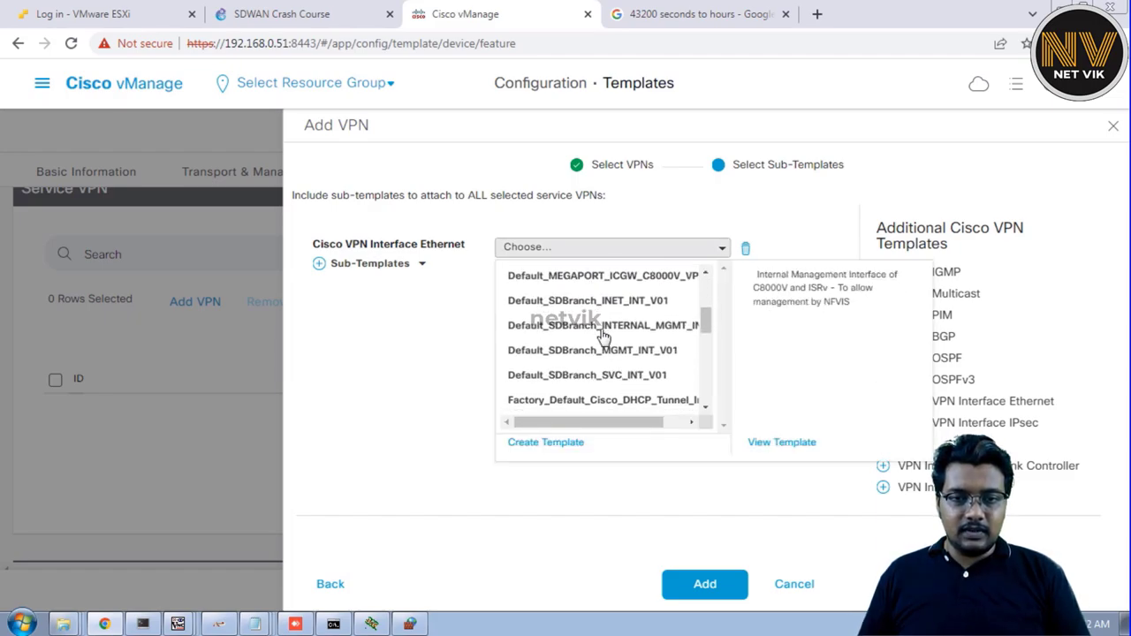
scroll(602, 334, "down", 1)
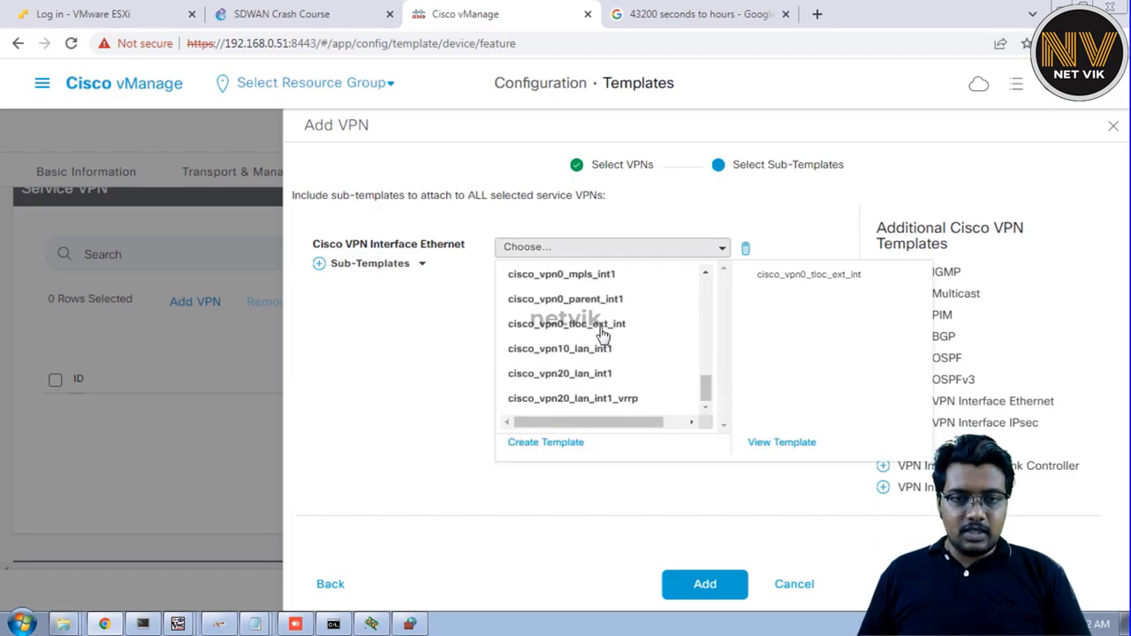
left_click(588, 350)
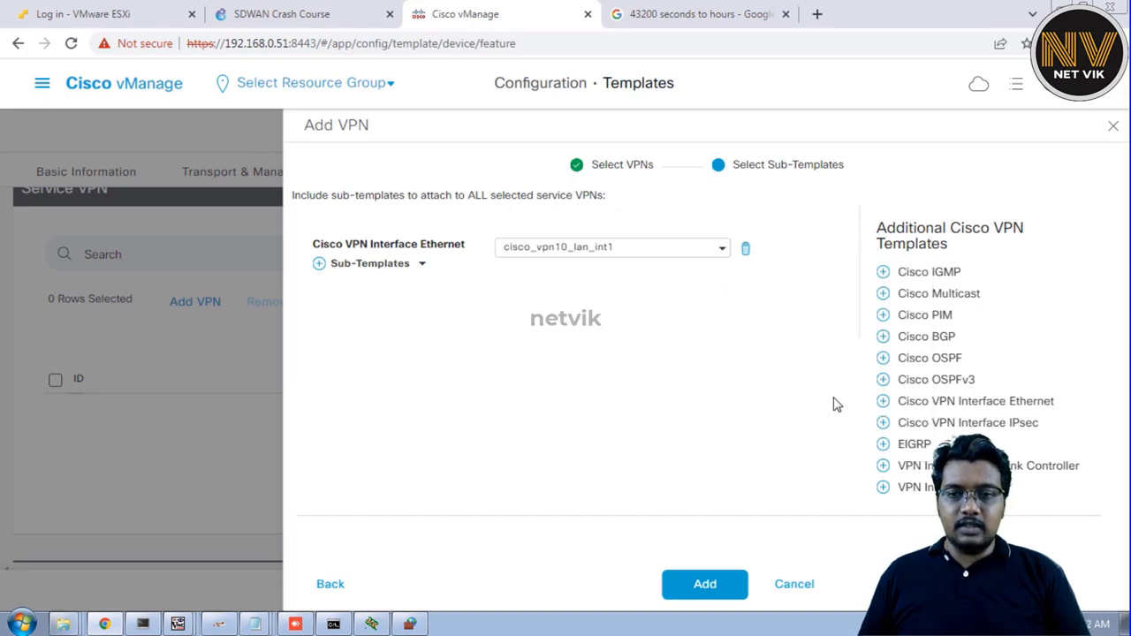
left_click(944, 365)
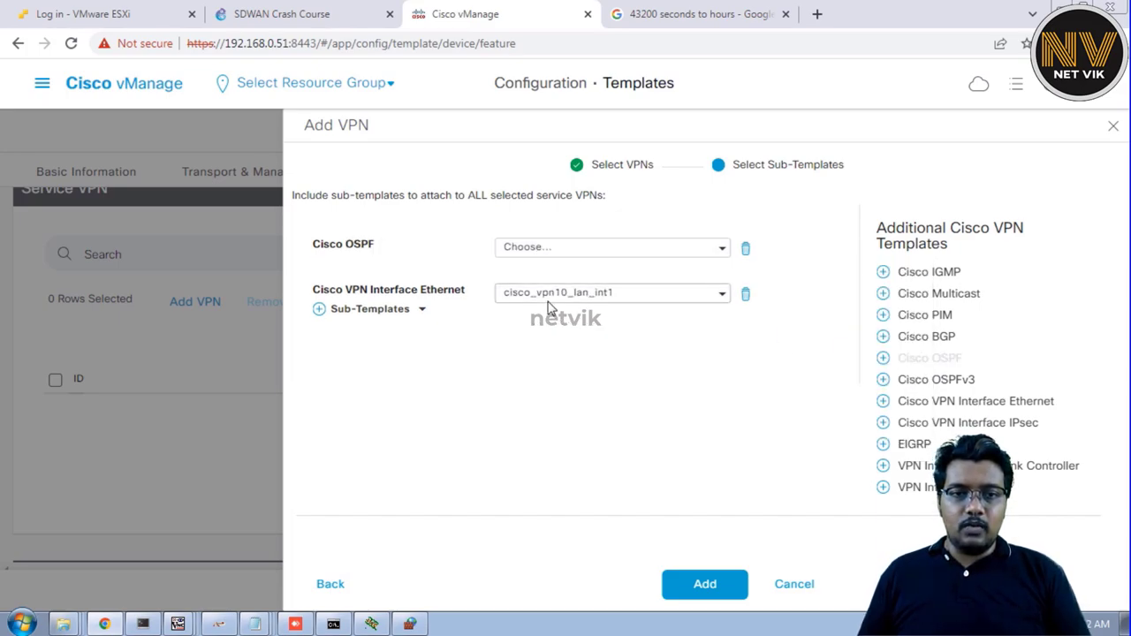
left_click(575, 294)
left_click(530, 250)
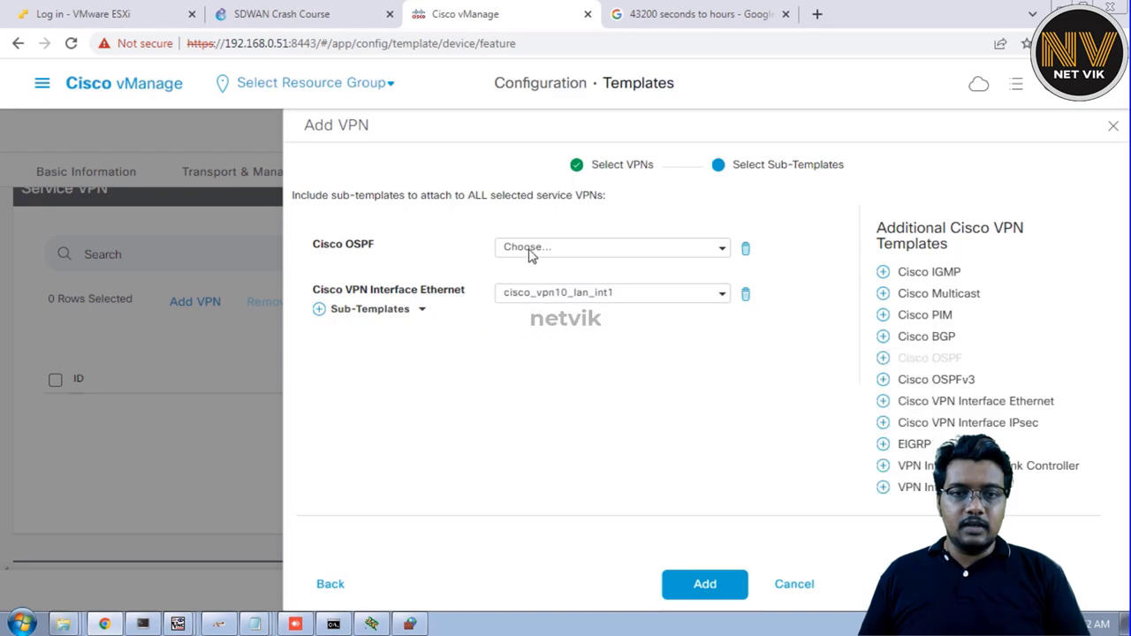
left_click(549, 277)
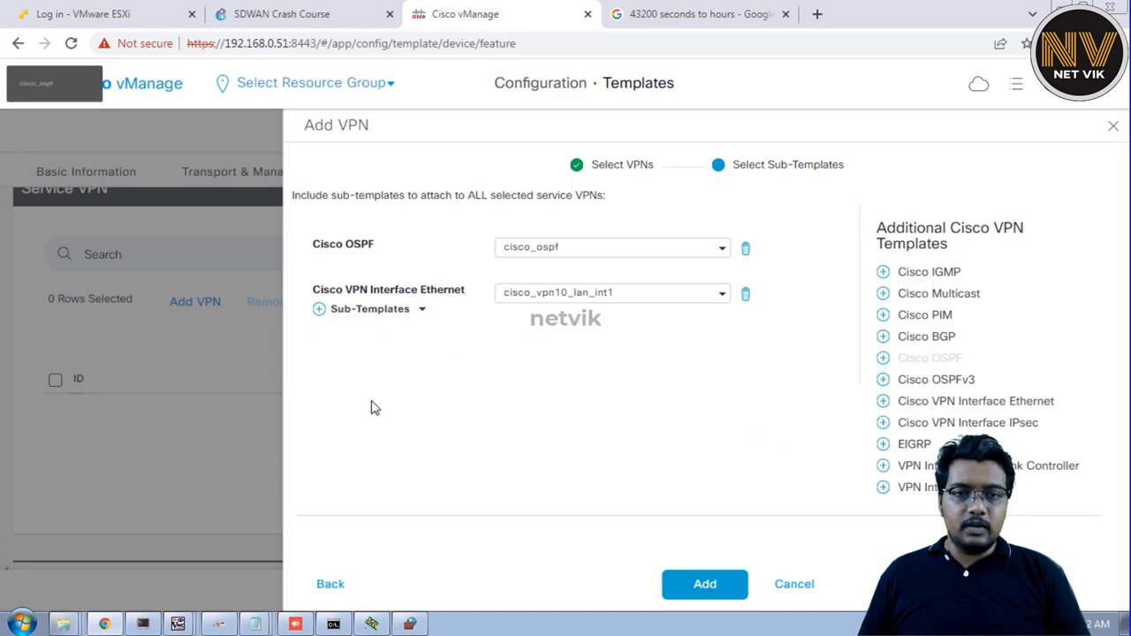
Add VPN 10 to the template and select cisco_vpn20 as the next service VPN
left_click(712, 585)
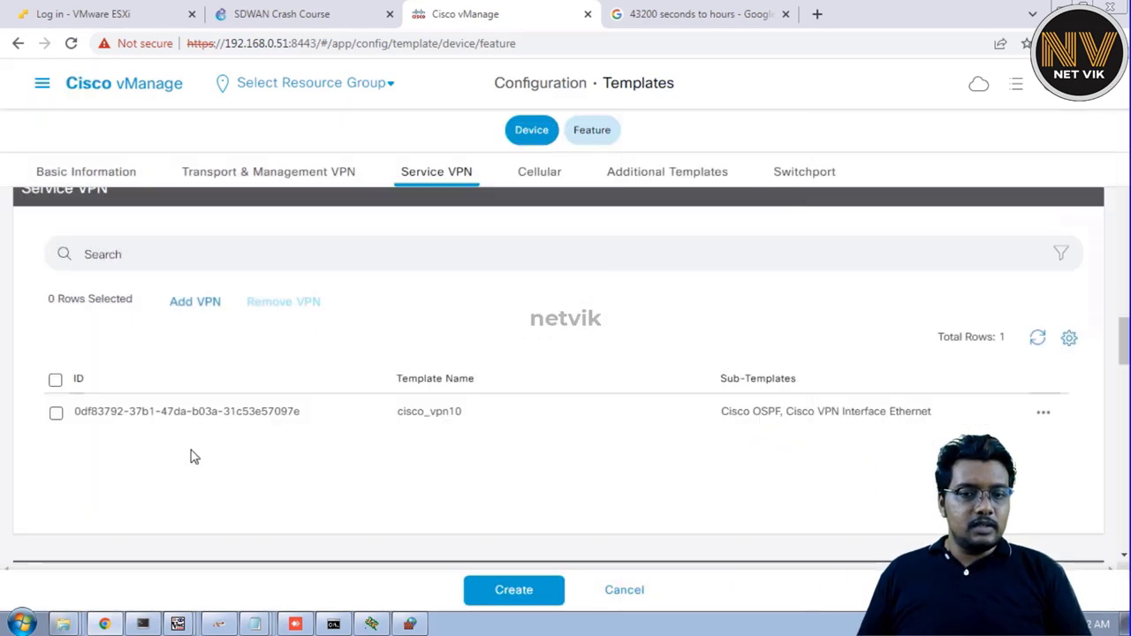
left_click(187, 303)
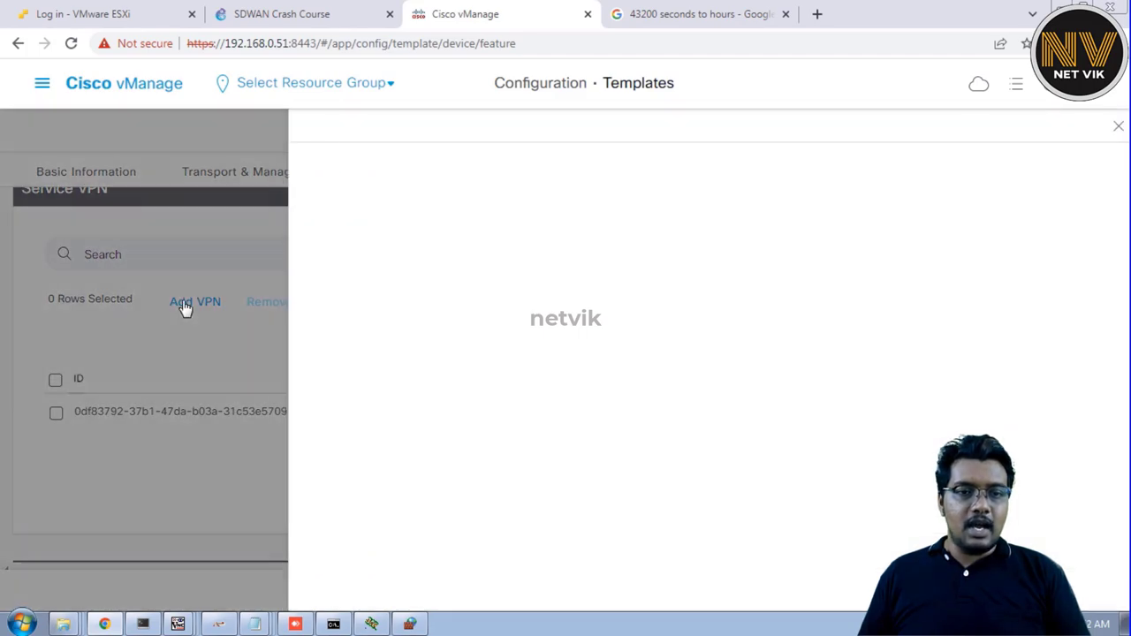
left_click(556, 453)
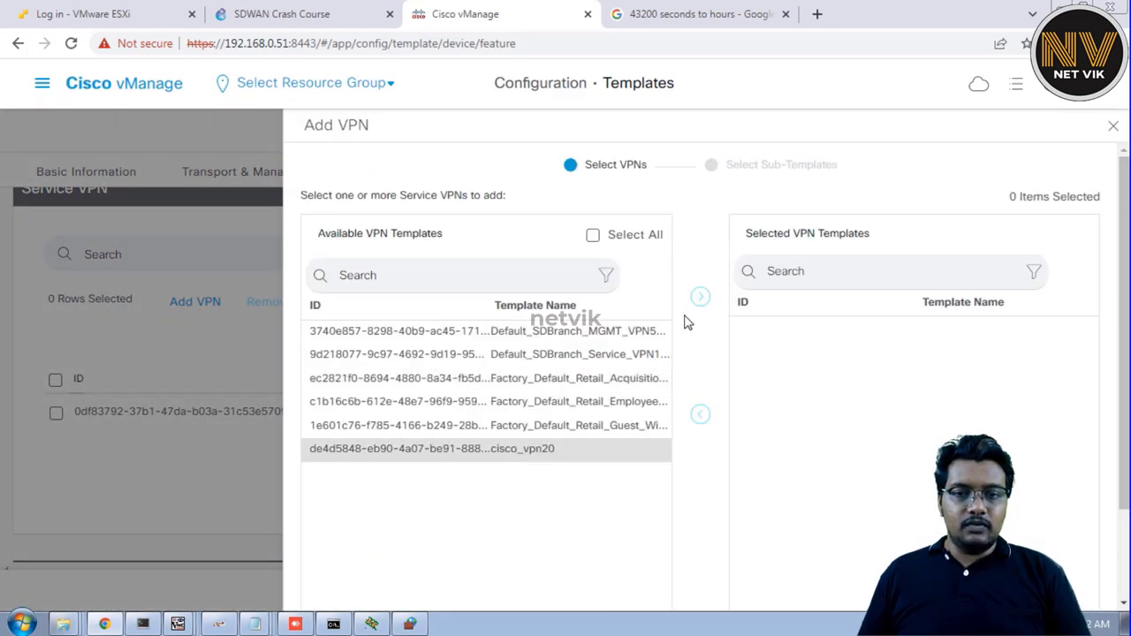
left_click(701, 298)
scroll(707, 542, "down", 2)
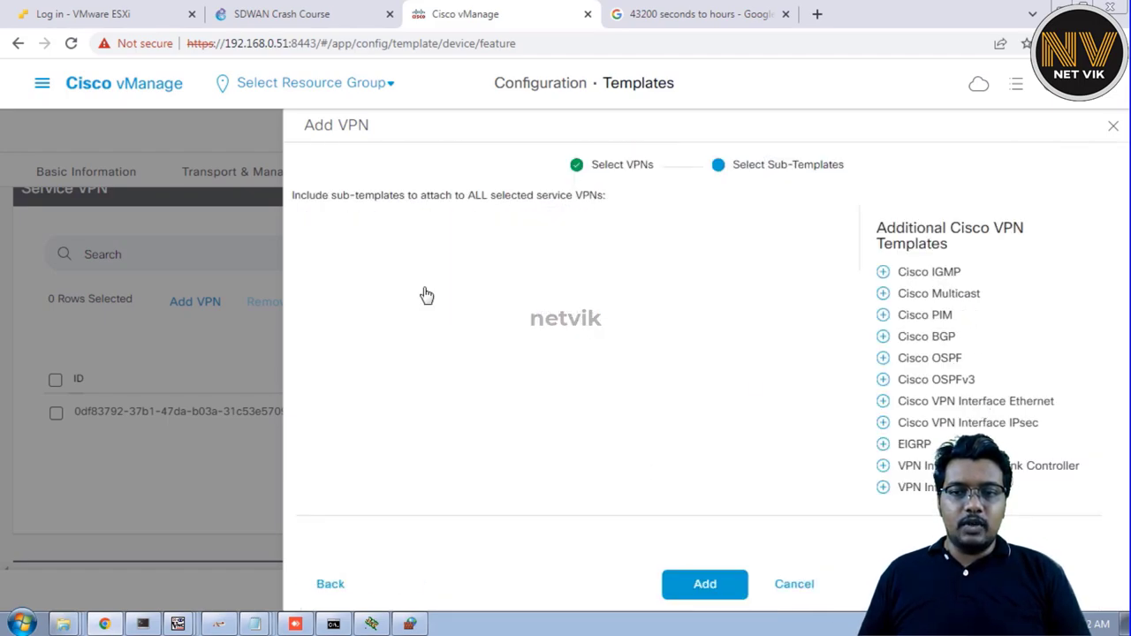
Give VPN 20 the cisco_vpn20_lan_int1_vrrp Ethernet interface and add it
left_click(557, 250)
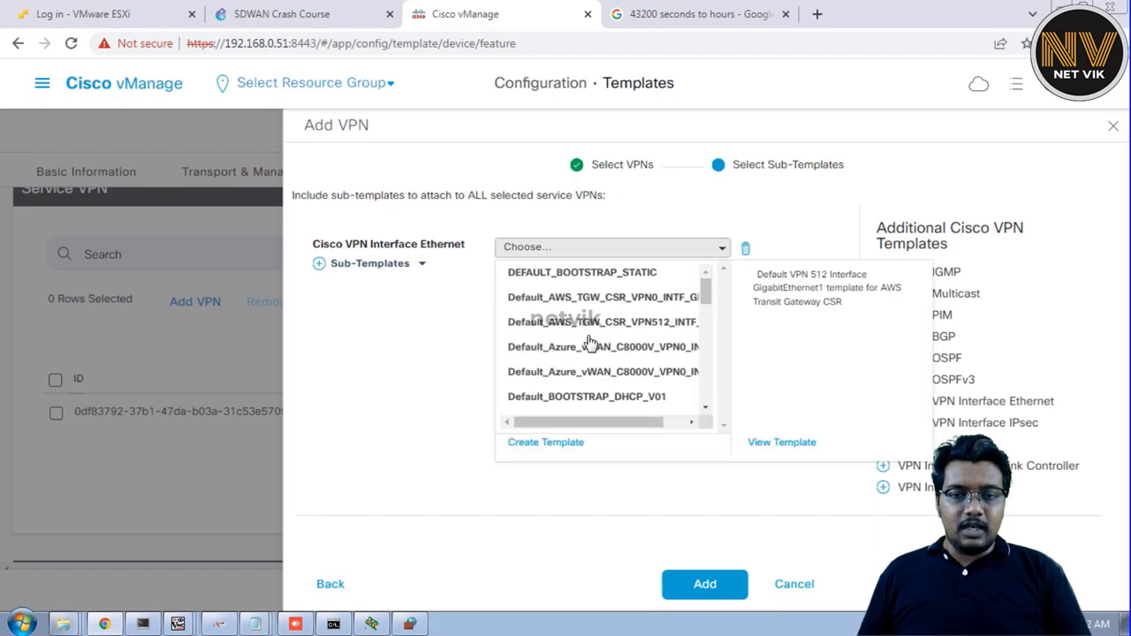
scroll(589, 341, "down", 10)
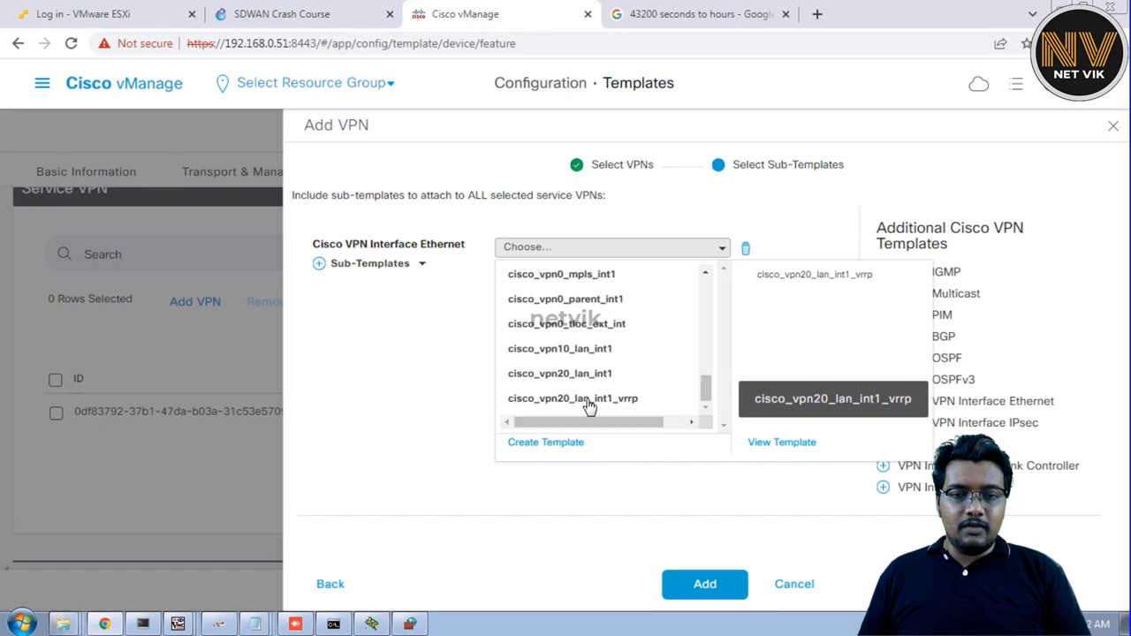
left_click(589, 404)
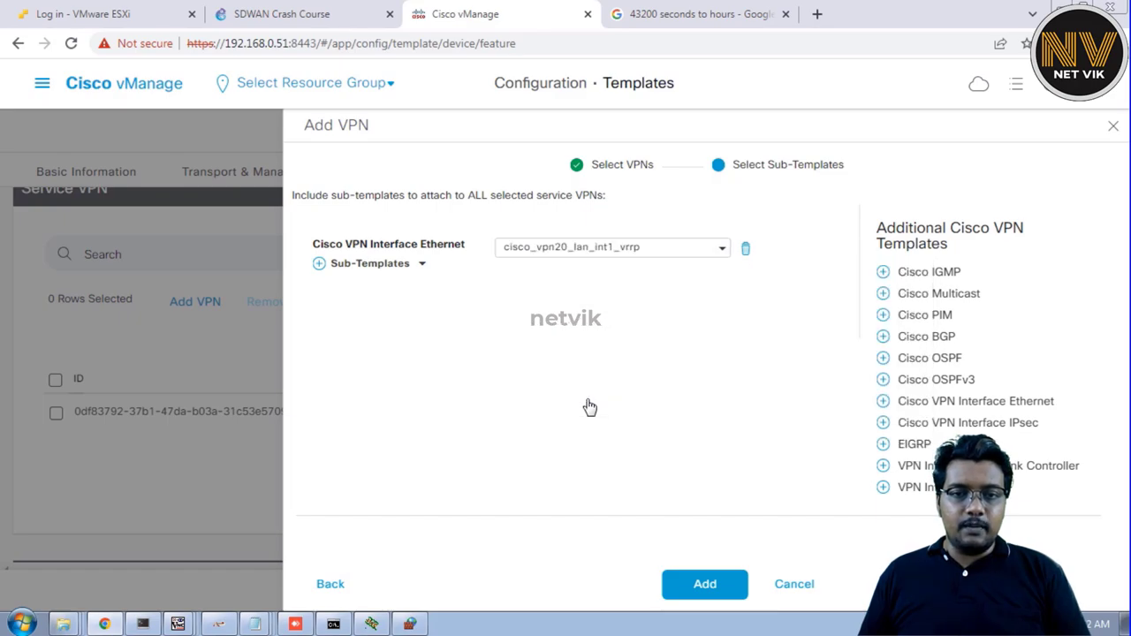
left_click(695, 590)
scroll(326, 465, "down", 3)
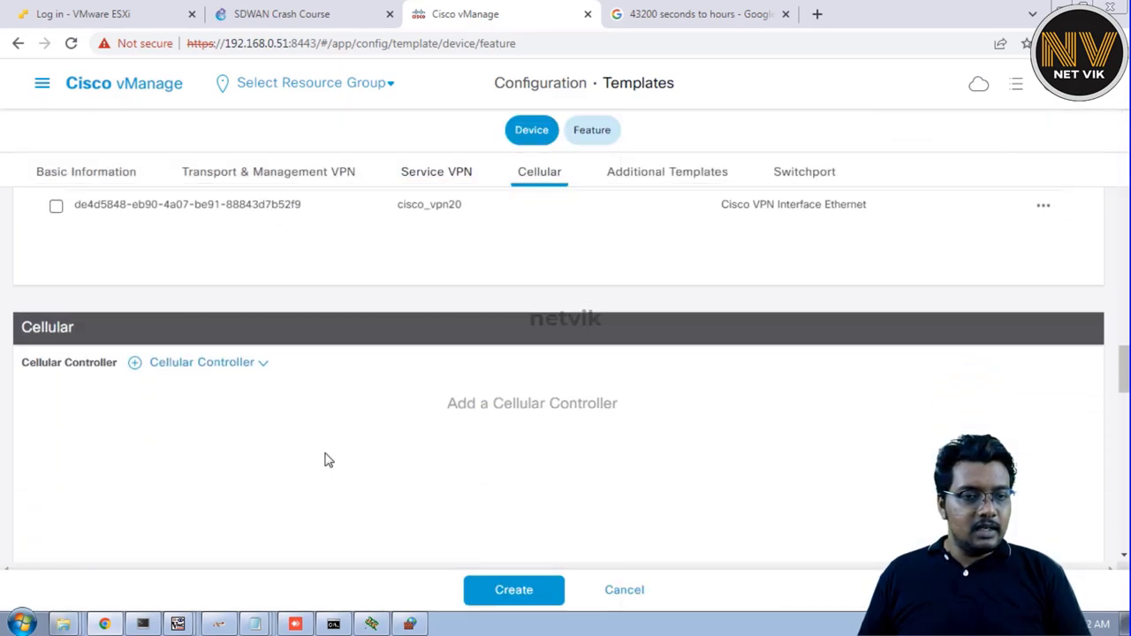
Set the Cisco Banner additional template to cisco_banner
scroll(327, 460, "down", 5)
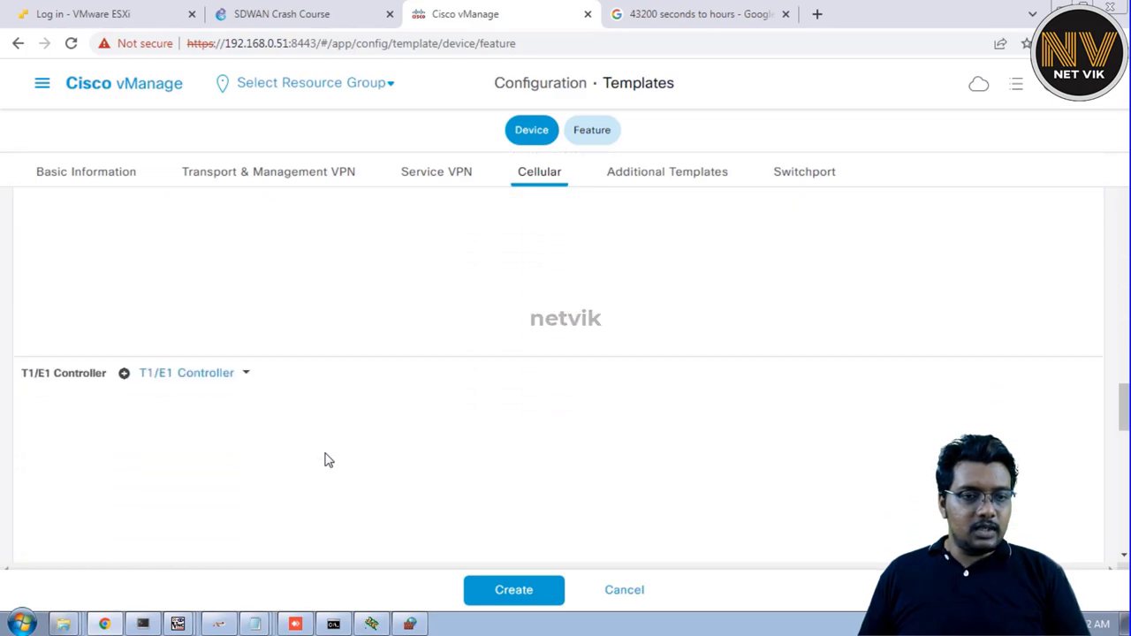
scroll(327, 460, "down", 5)
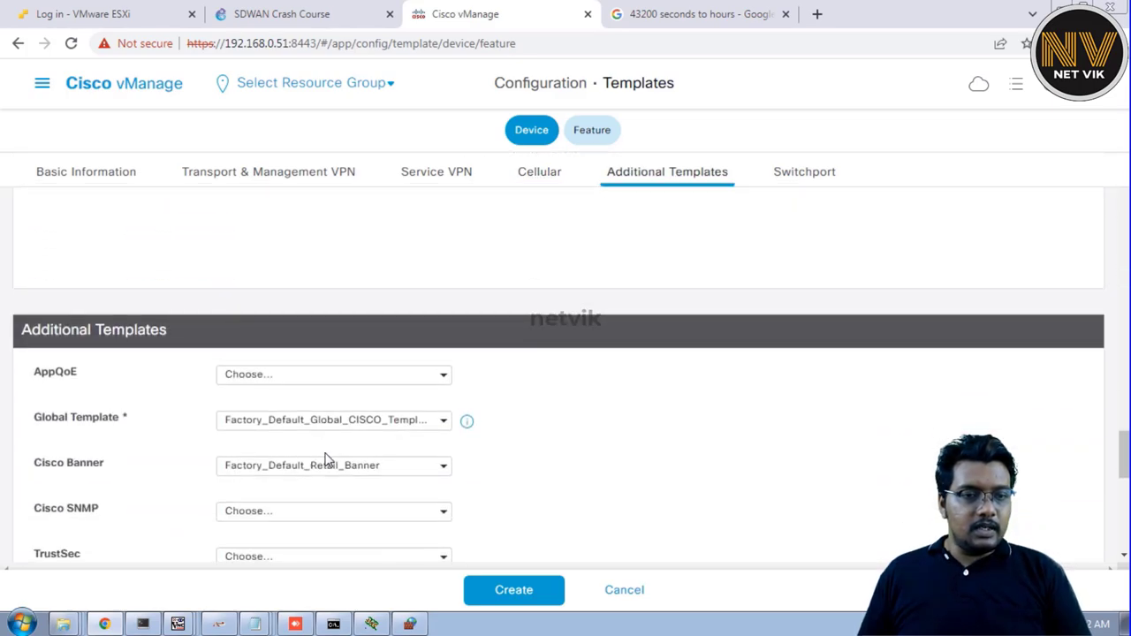
scroll(326, 460, "down", 1)
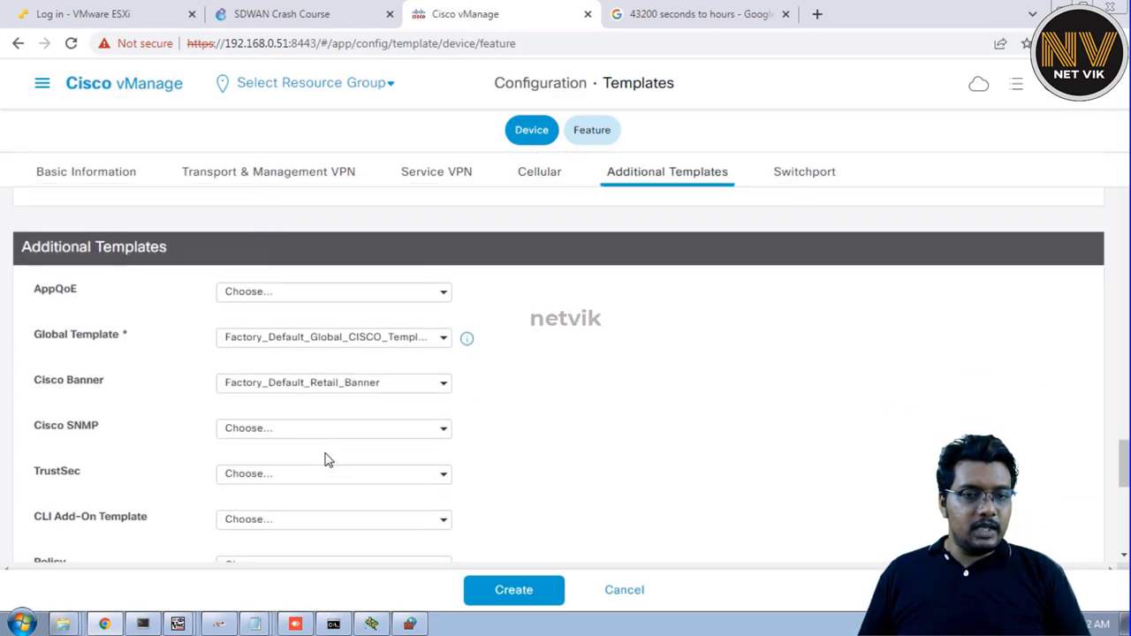
left_click(303, 389)
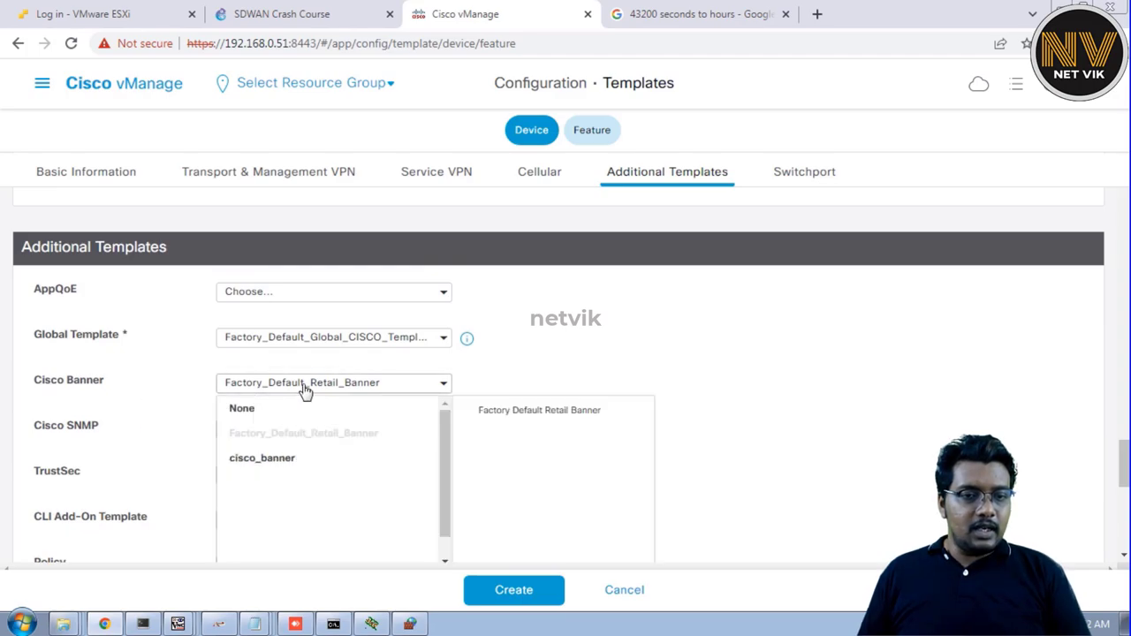
left_click(289, 462)
Check the Policy list (no localized policy available) and create the dcrt2 template
scroll(174, 451, "down", 2)
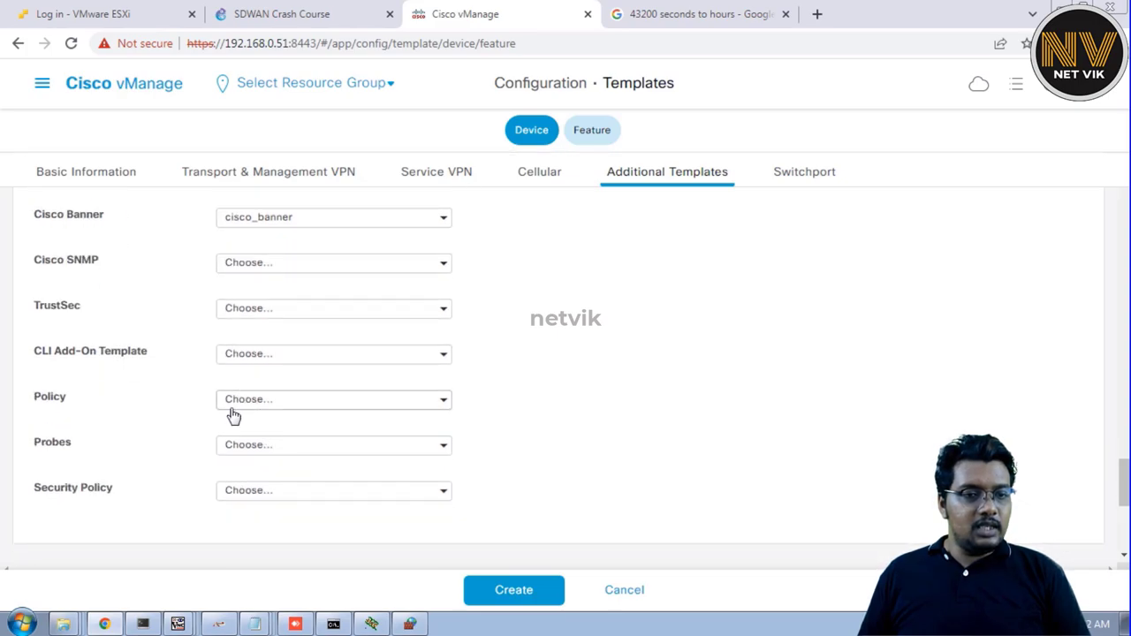
left_click(252, 404)
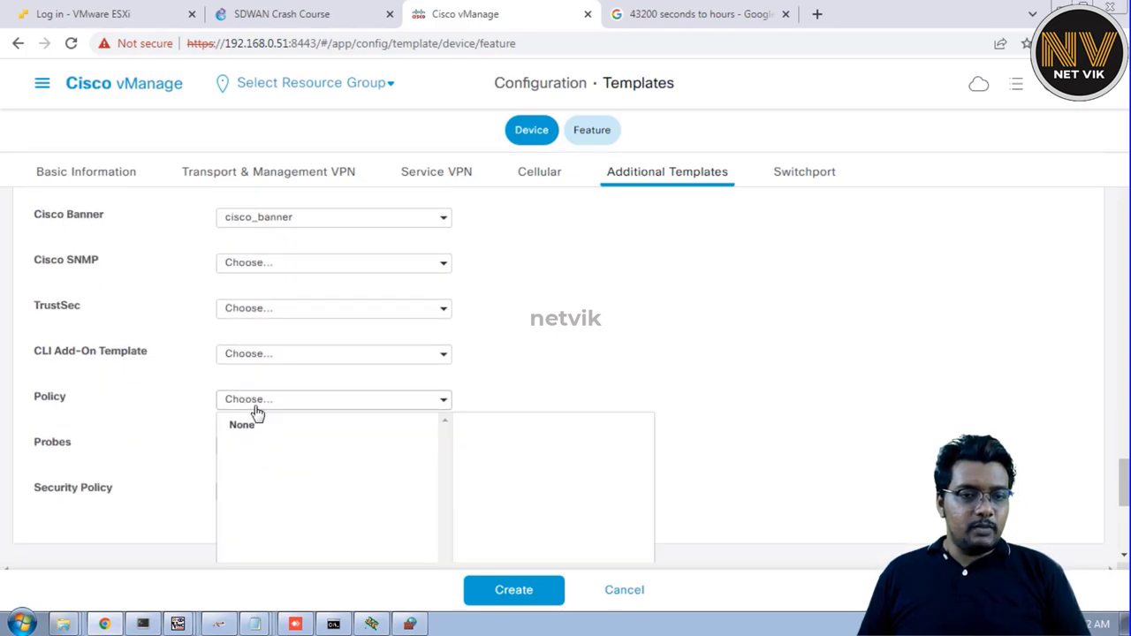
scroll(154, 415, "down", 2)
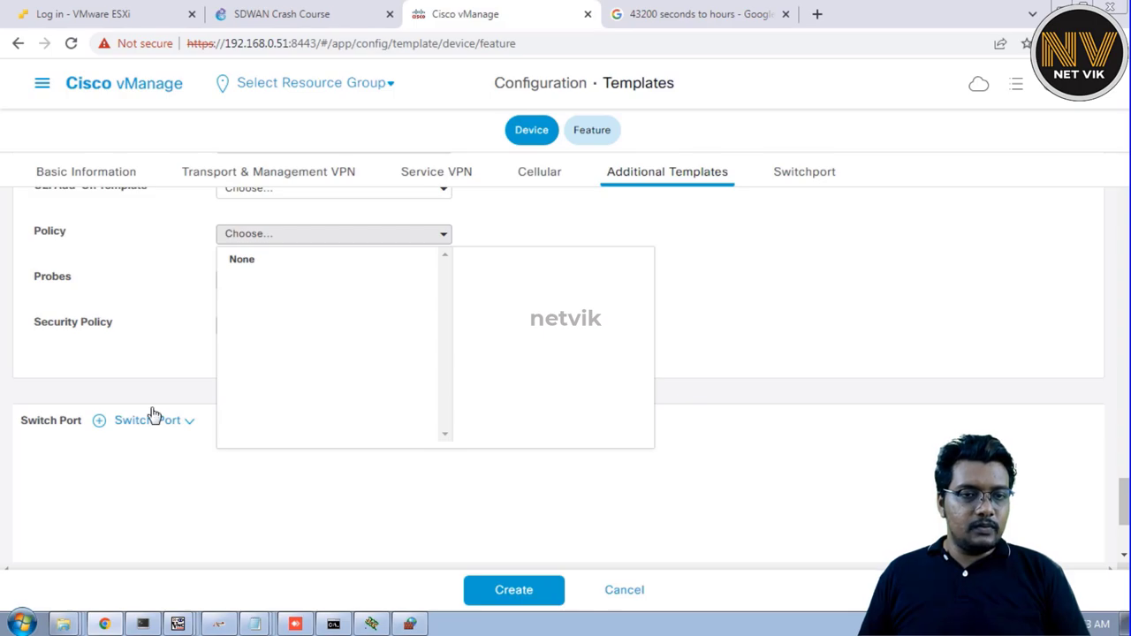
left_click(71, 240)
scroll(72, 240, "down", 1)
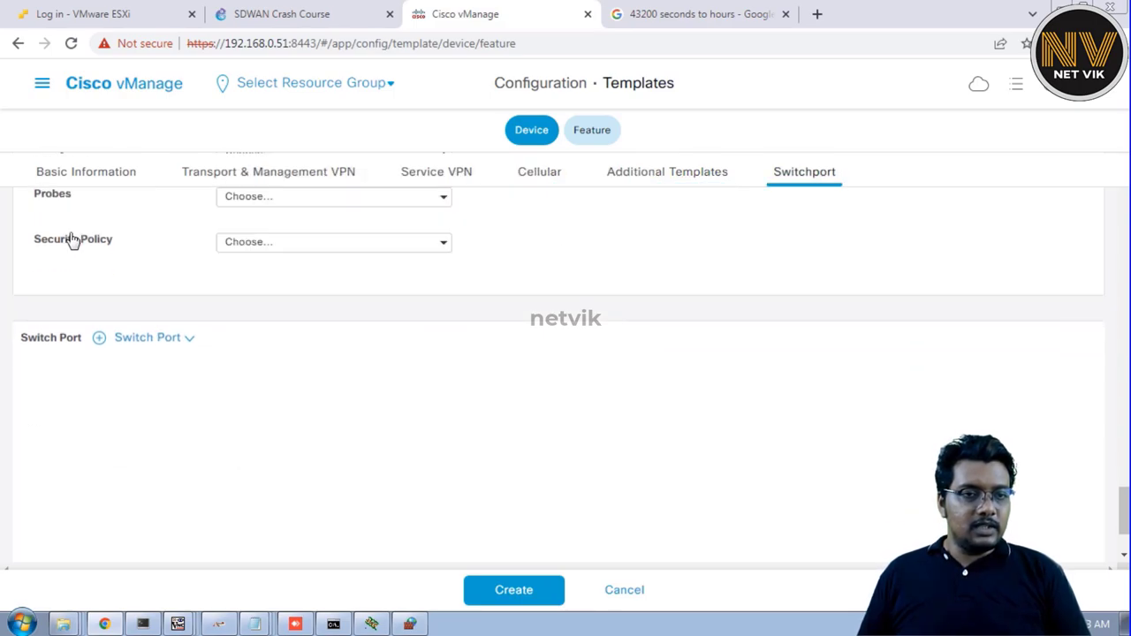
scroll(405, 437, "down", 2)
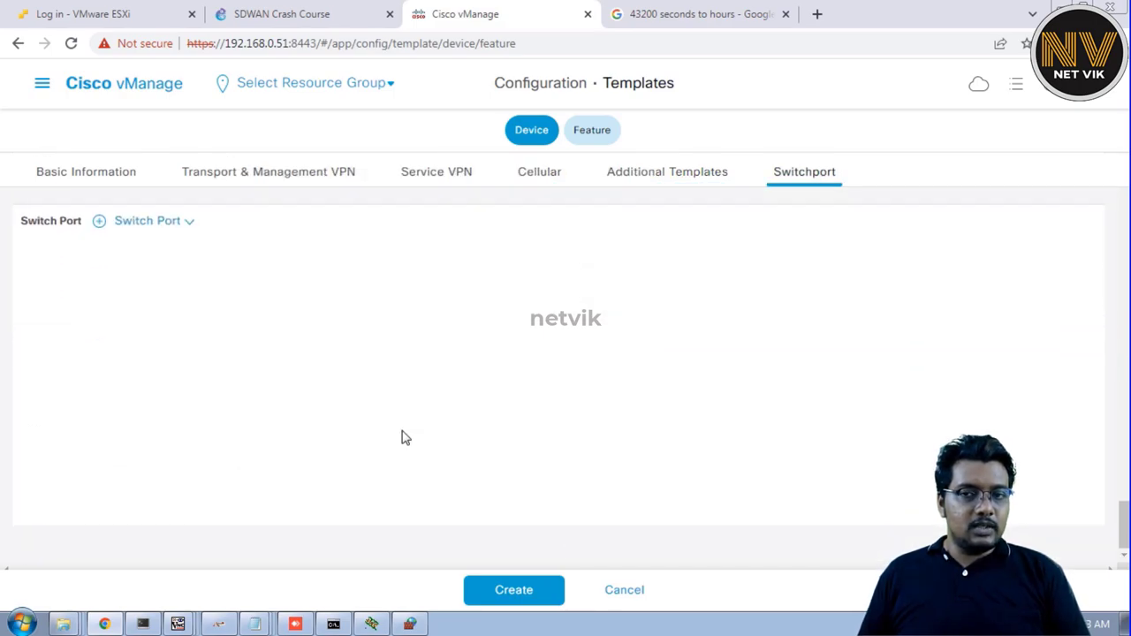
left_click(536, 590)
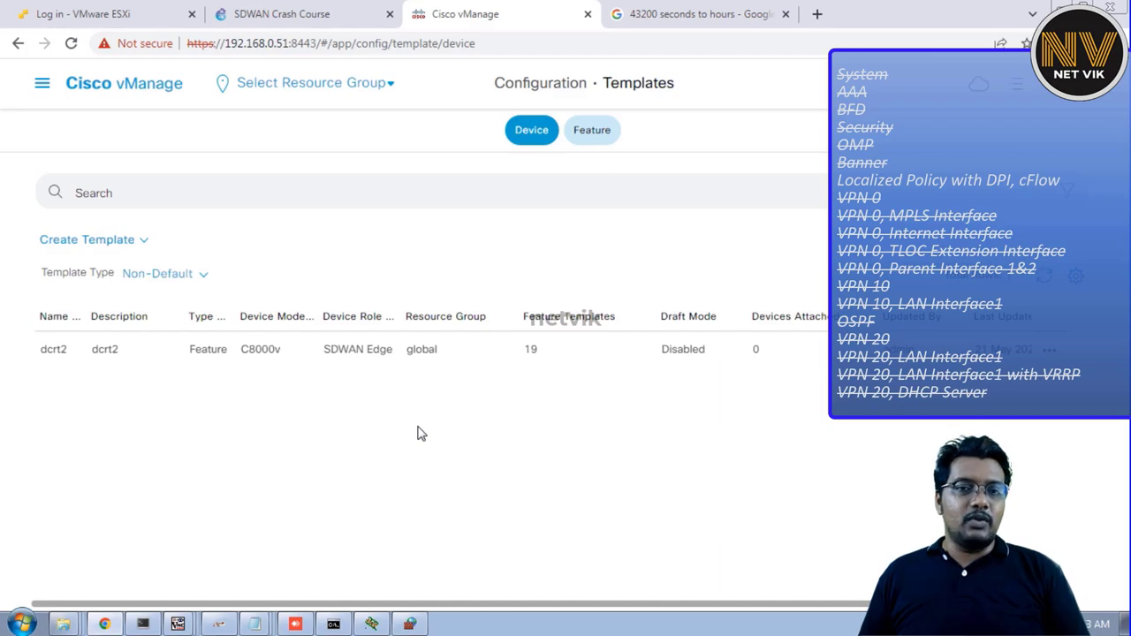
Start a new localized policy, skipping the groups, QoS, ACL and route policy steps
left_click(41, 83)
mouse_move(160, 226)
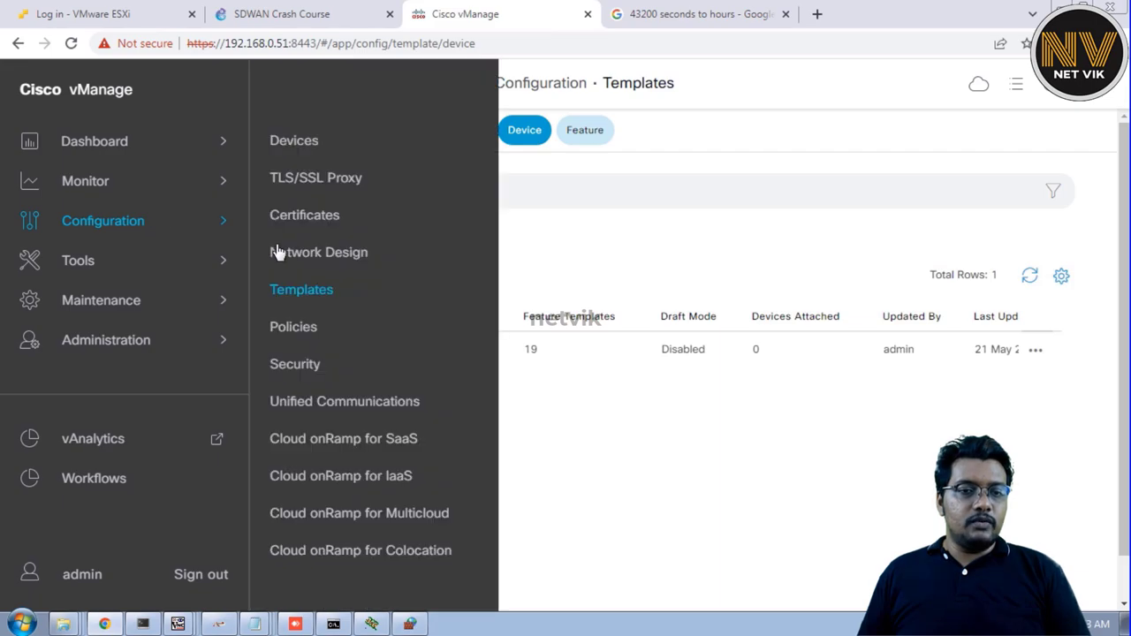
left_click(299, 325)
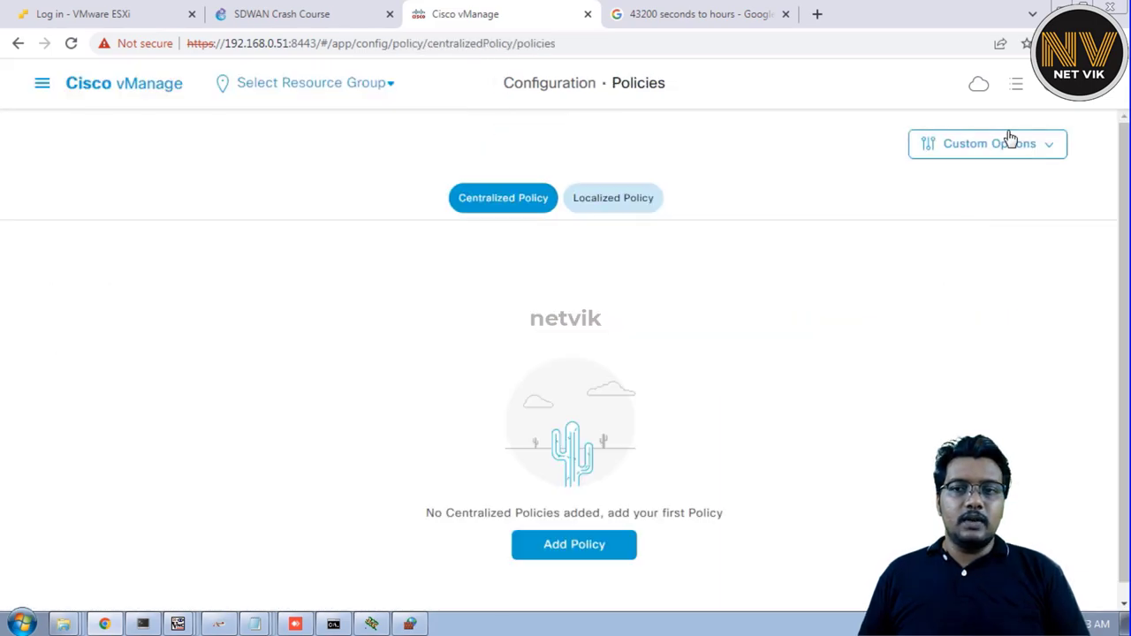
left_click(644, 200)
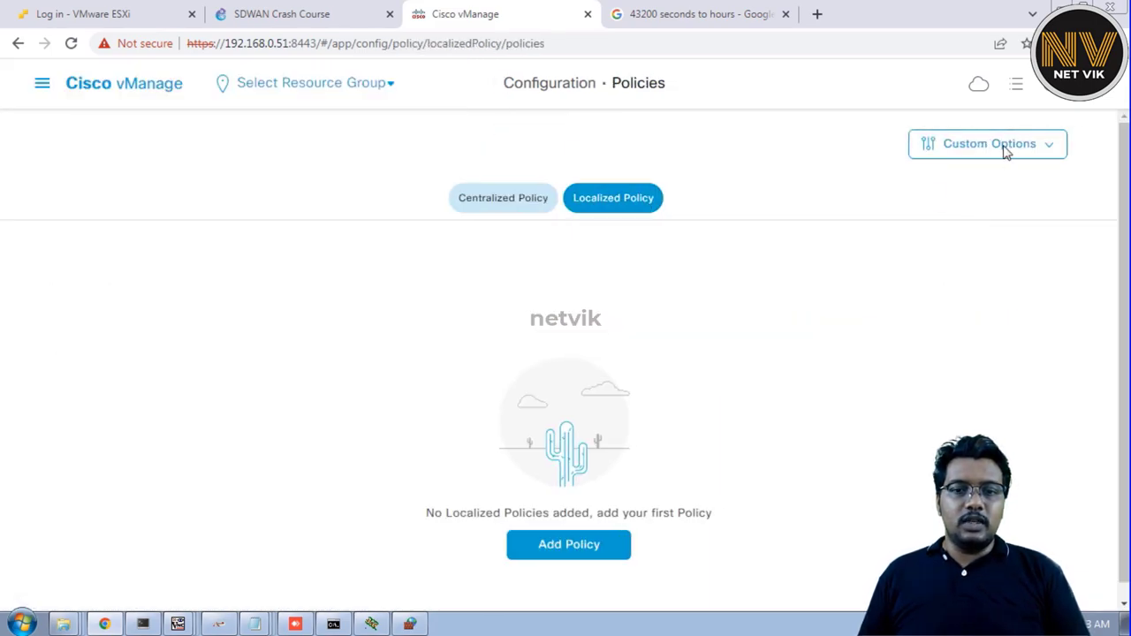
left_click(567, 542)
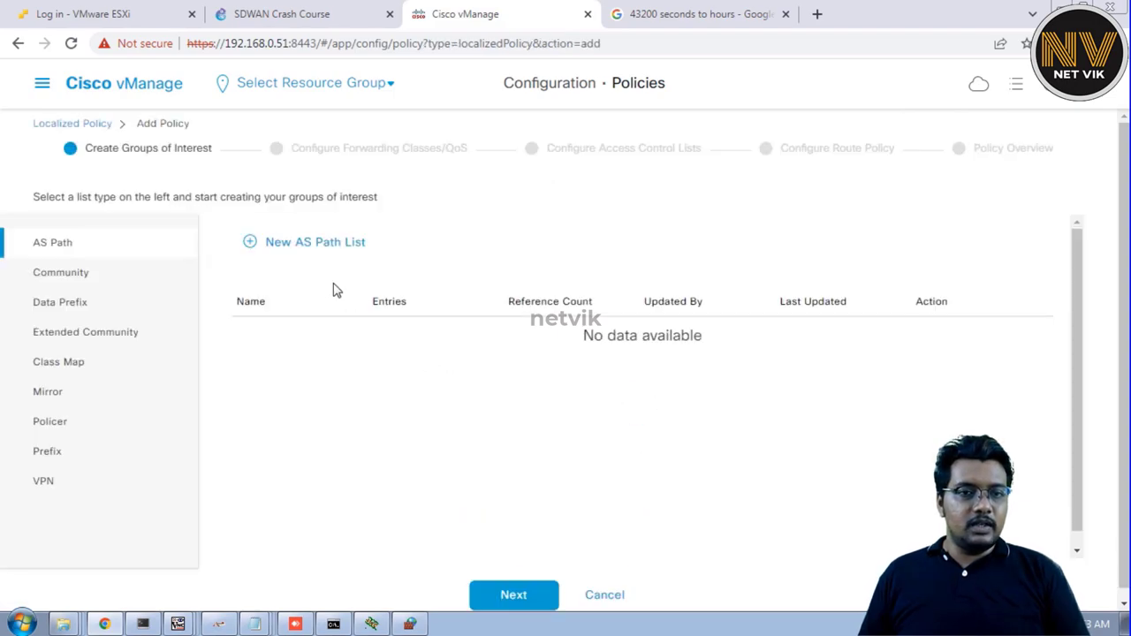
left_click(515, 598)
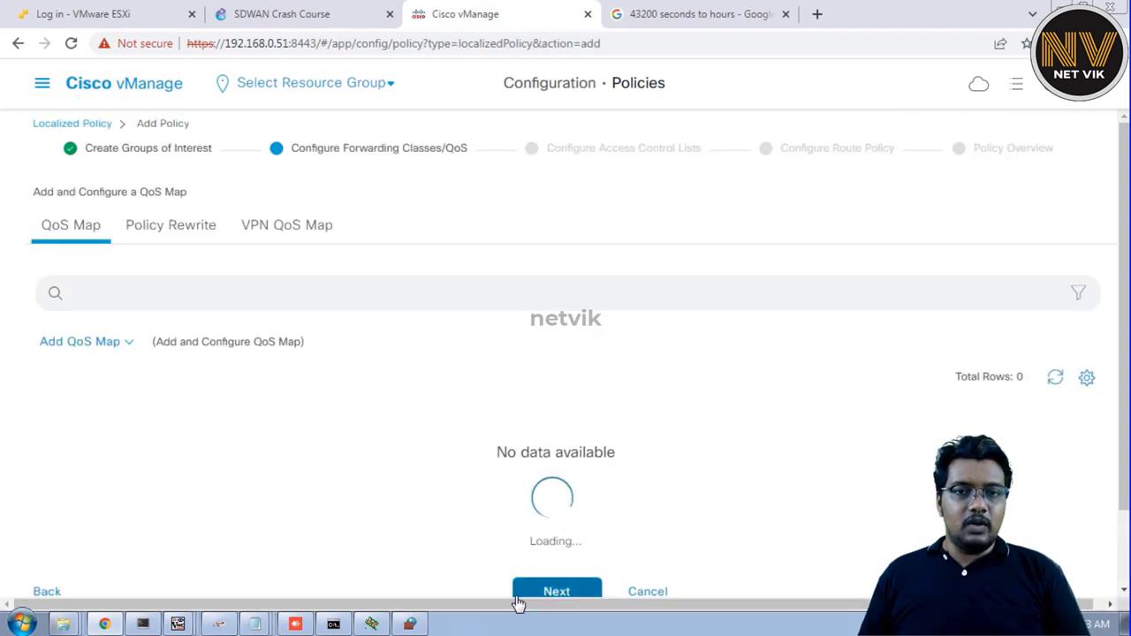
left_click(516, 599)
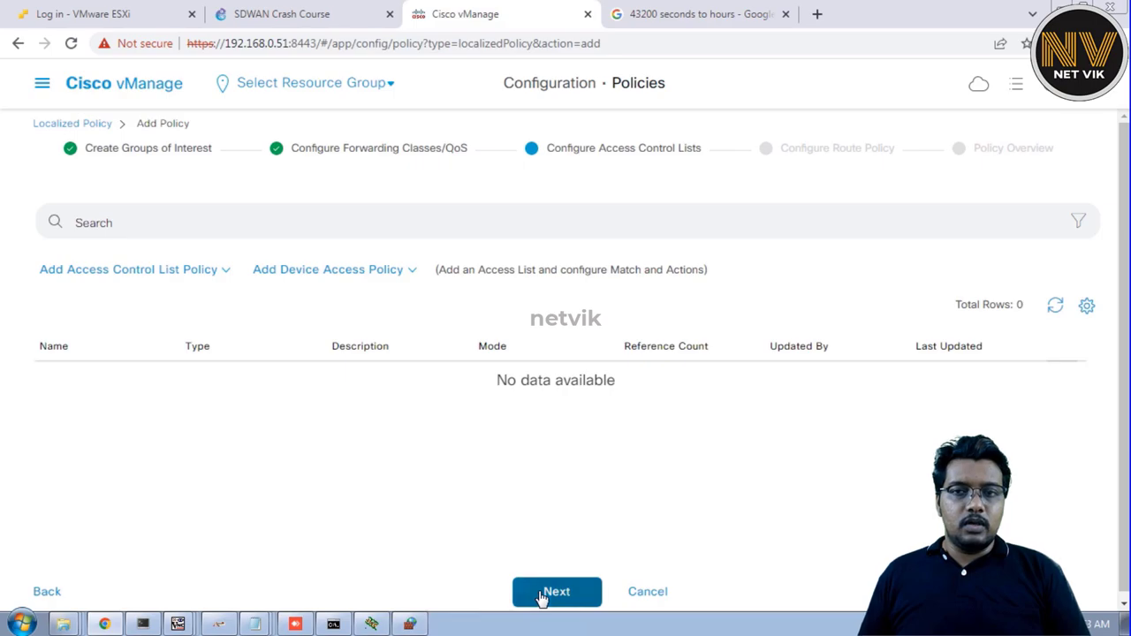
left_click(541, 598)
left_click(539, 596)
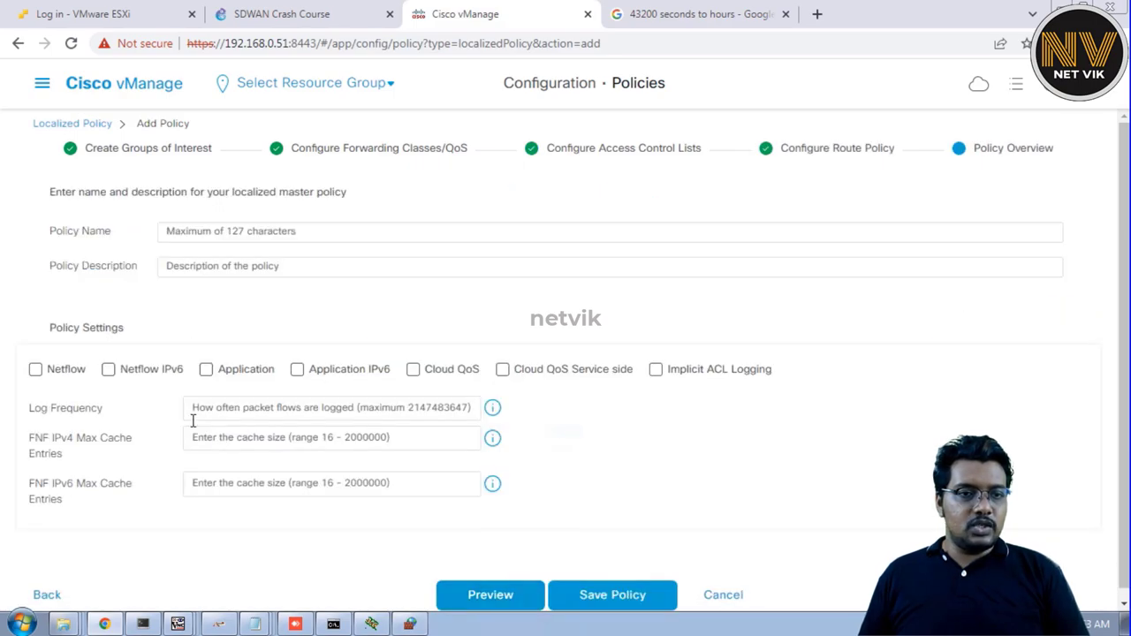
Enable Netflow and Application, name and describe the policy localised_policy, and save it
left_click(35, 369)
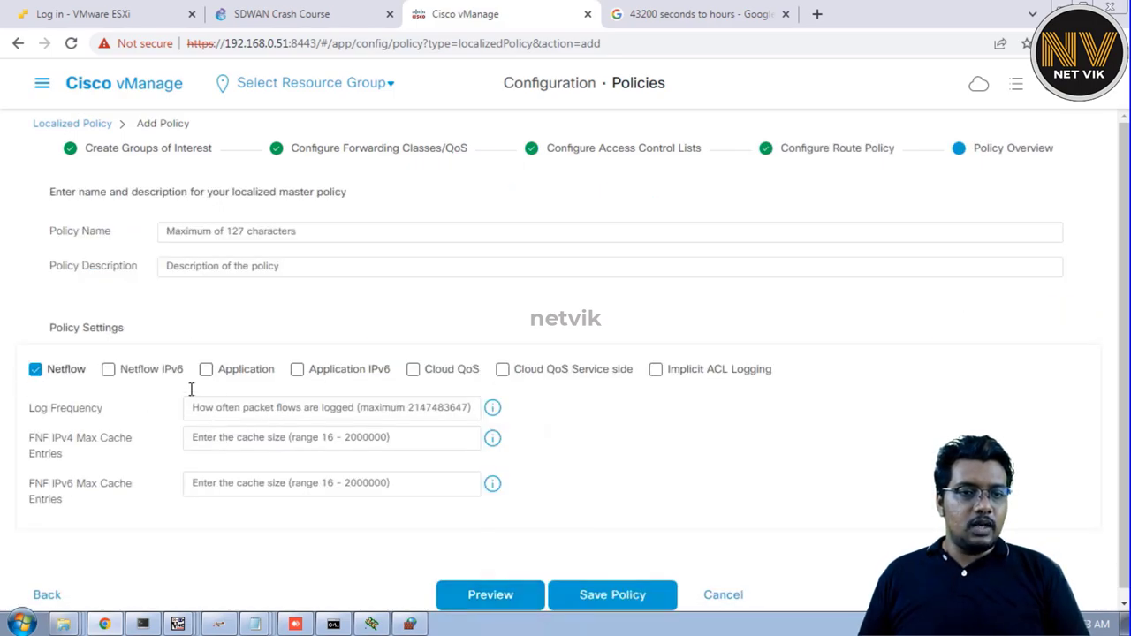
left_click(233, 232)
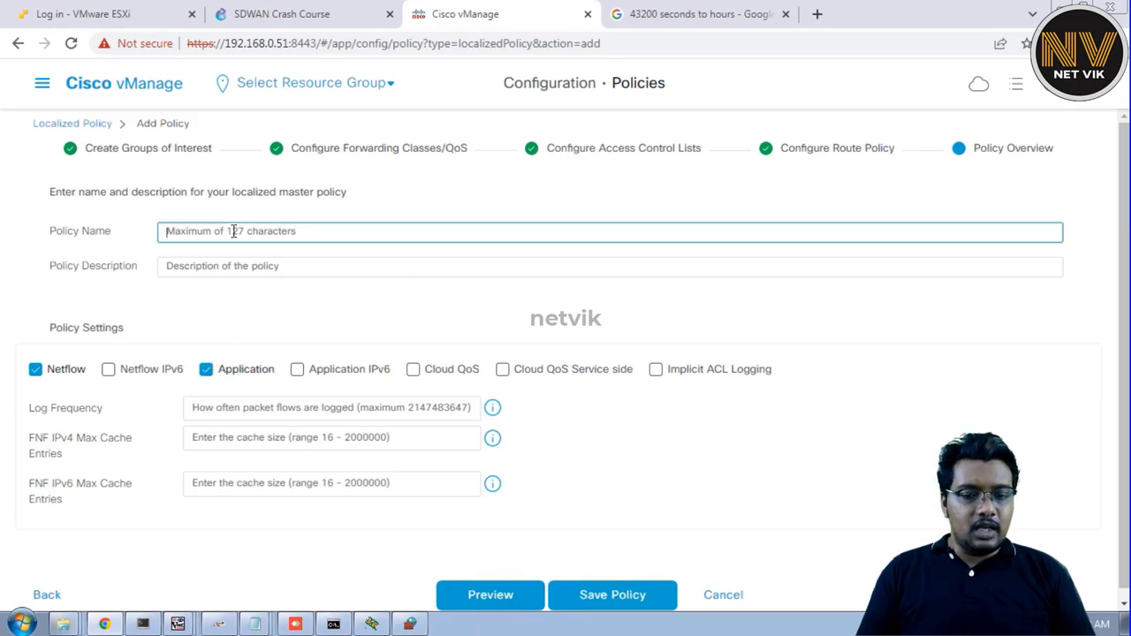
type("localised_")
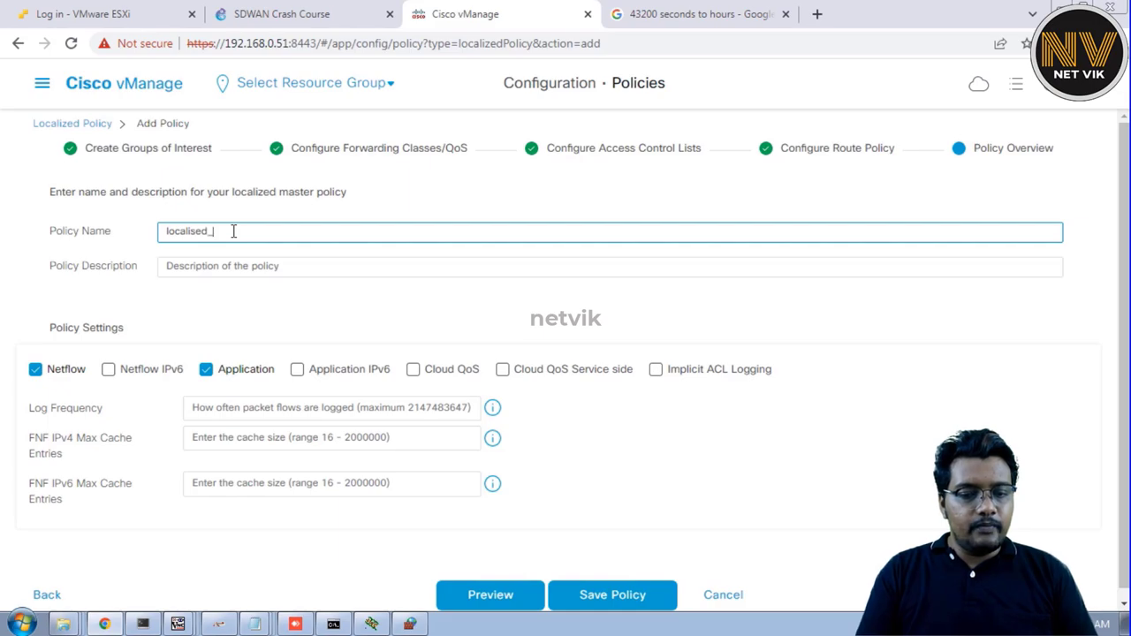
type("policy")
key("ctrl+a")
key("ctrl+c")
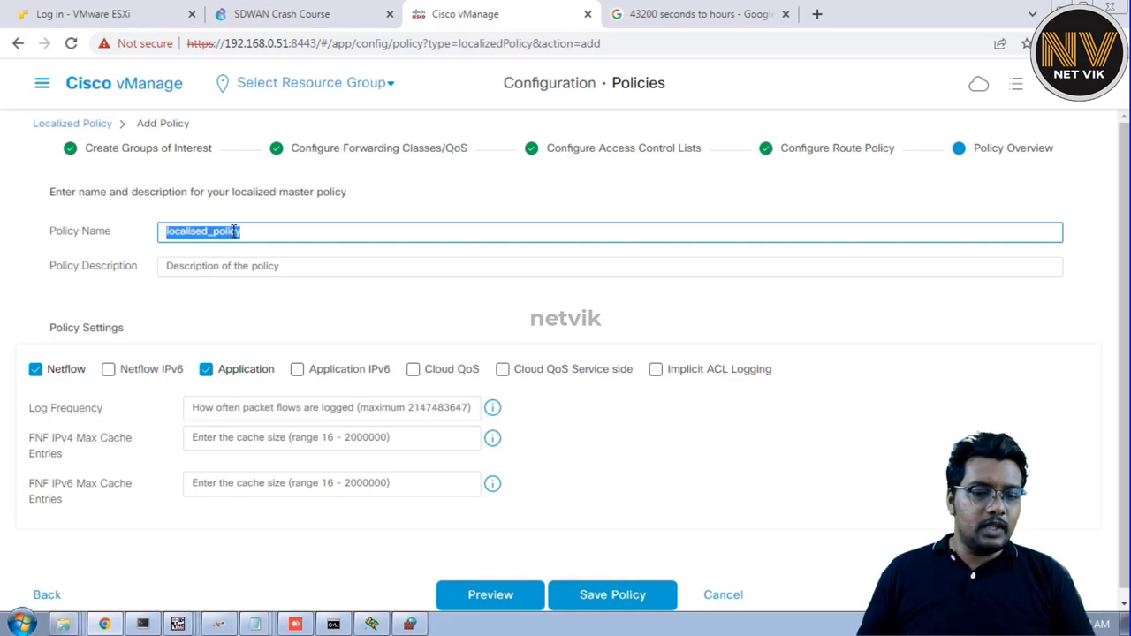
left_click(212, 267)
key("ctrl+v")
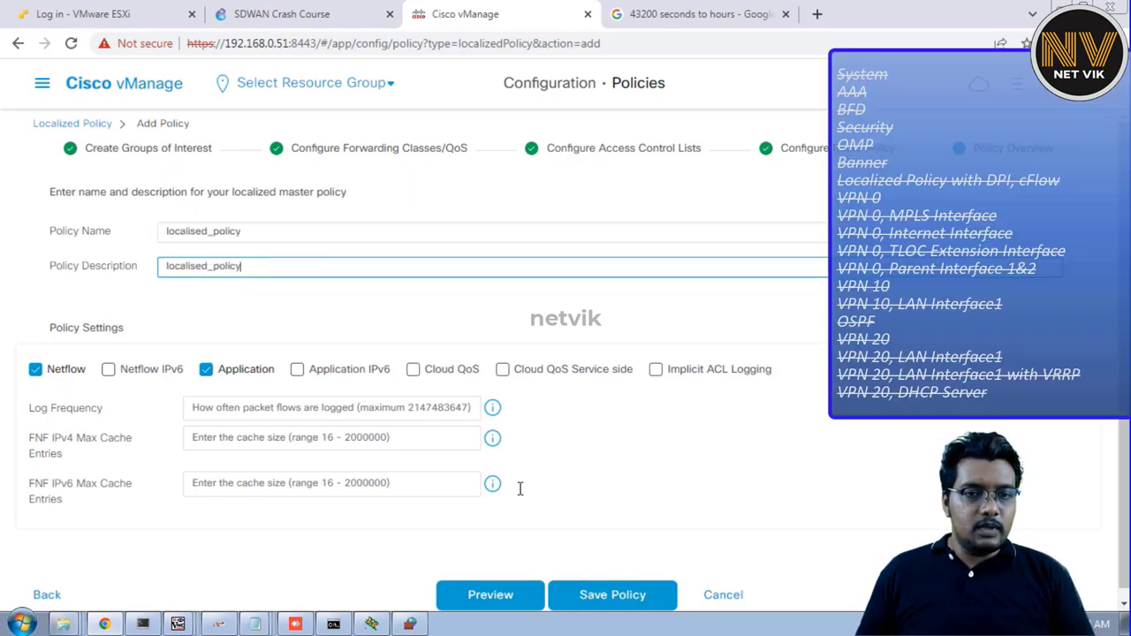
left_click(598, 606)
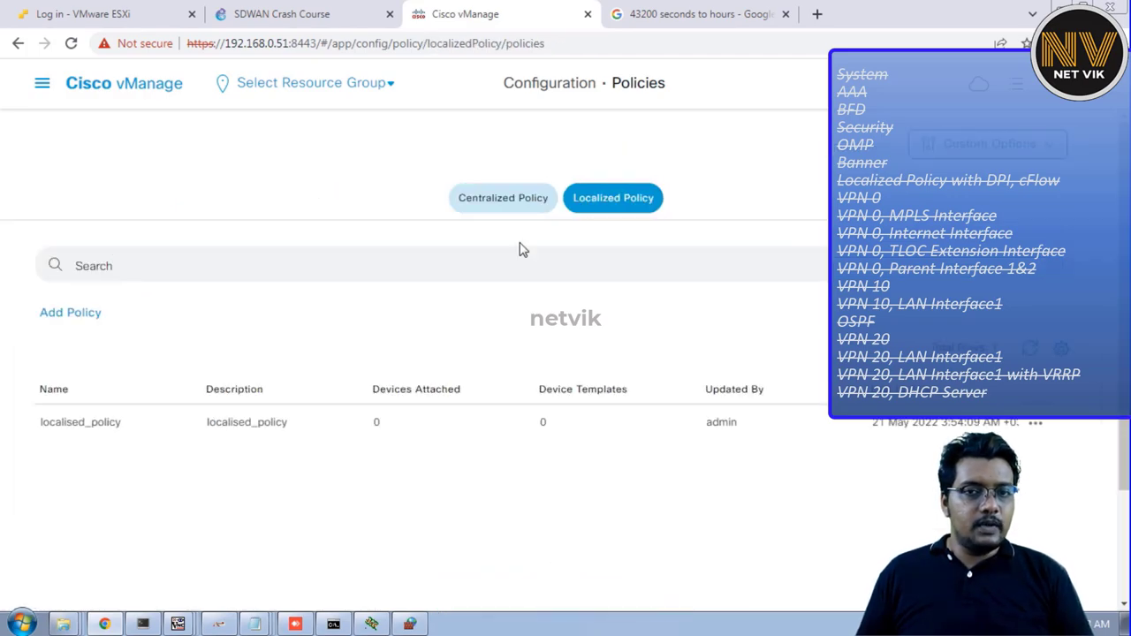
Edit dcrt2 to use localised_policy as its Policy and update the template
left_click(42, 82)
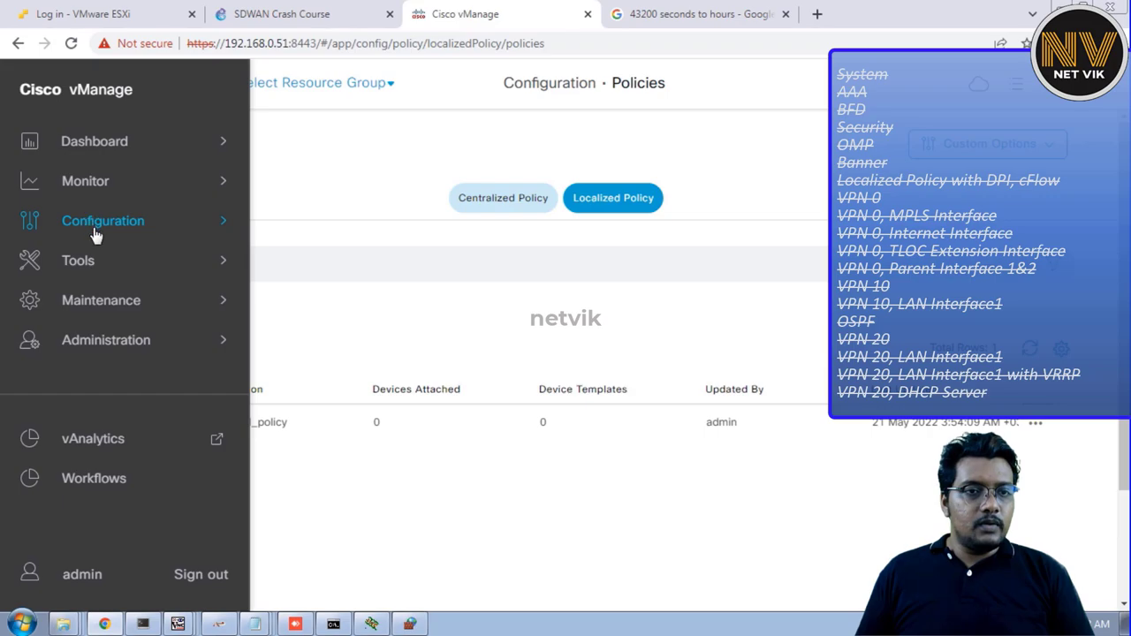
mouse_move(91, 232)
left_click(304, 290)
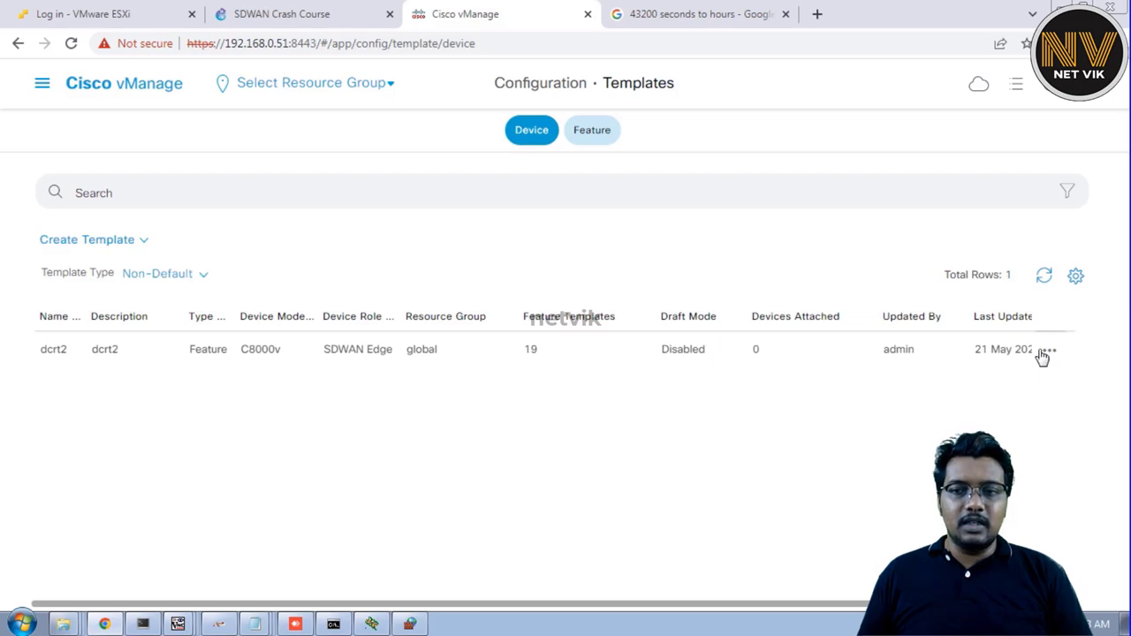
left_click(1045, 351)
left_click(995, 175)
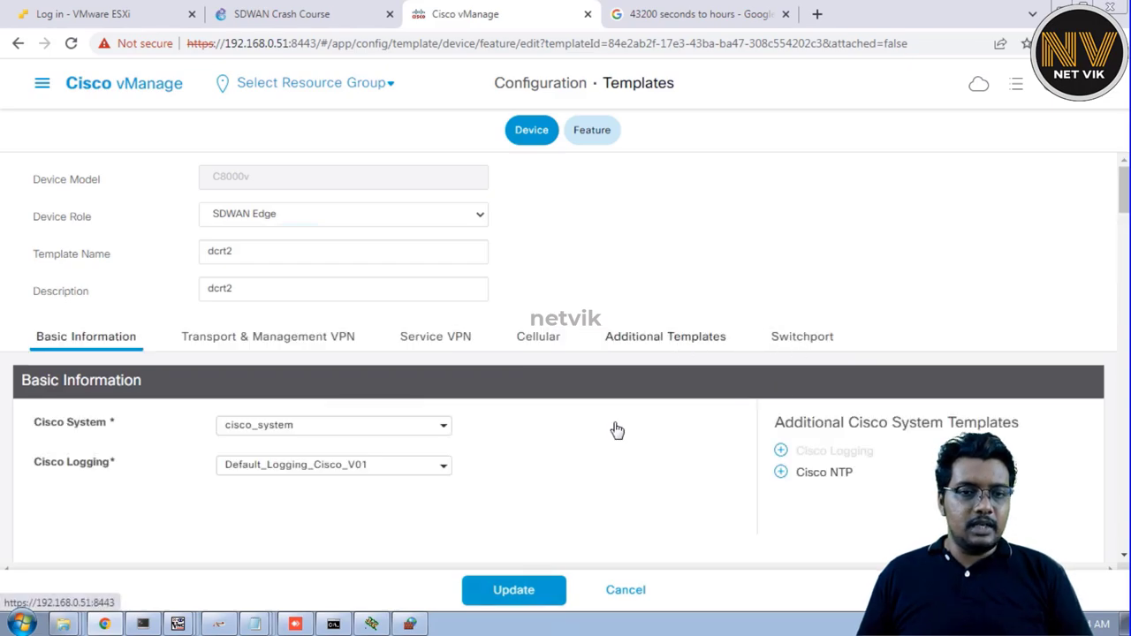
scroll(616, 430, "down", 10)
scroll(147, 452, "down", 1)
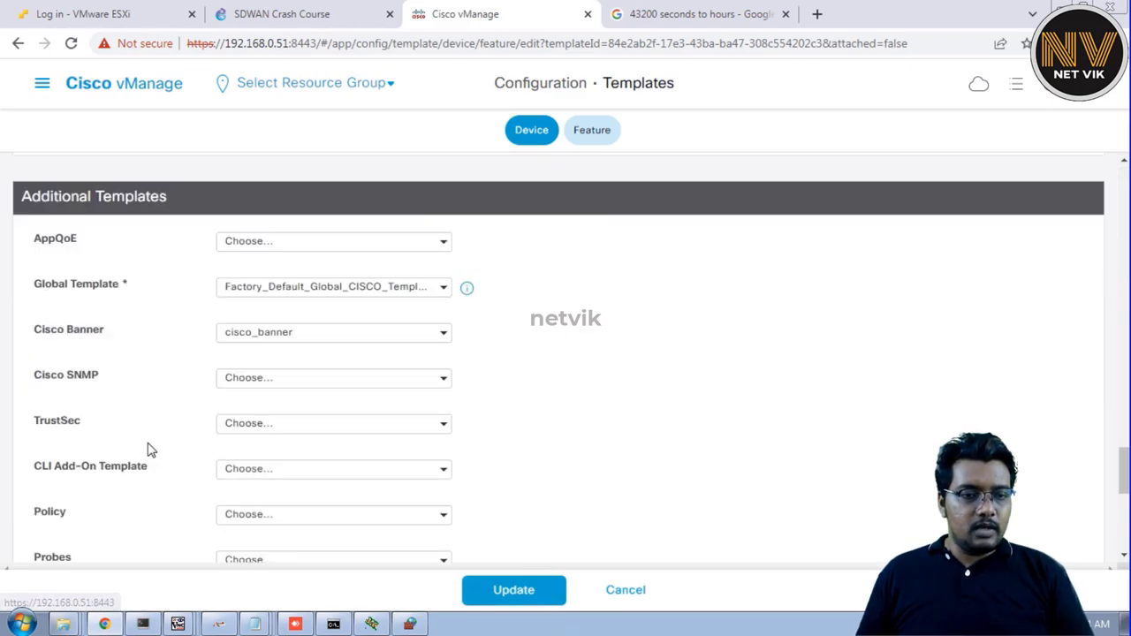
scroll(147, 449, "down", 3)
left_click(239, 311)
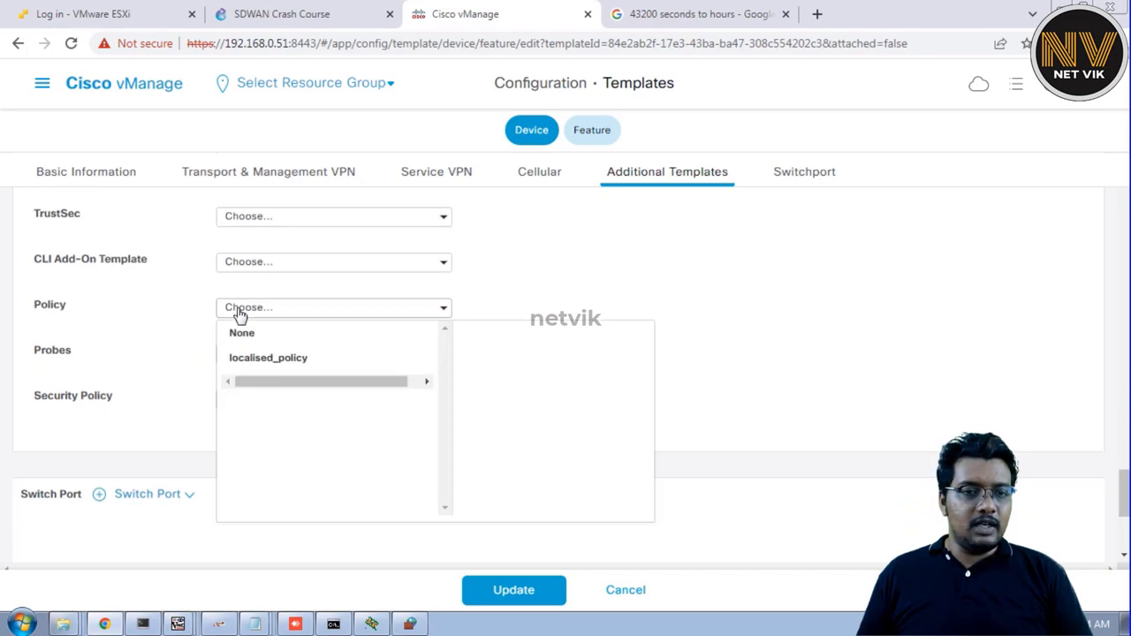
left_click(267, 360)
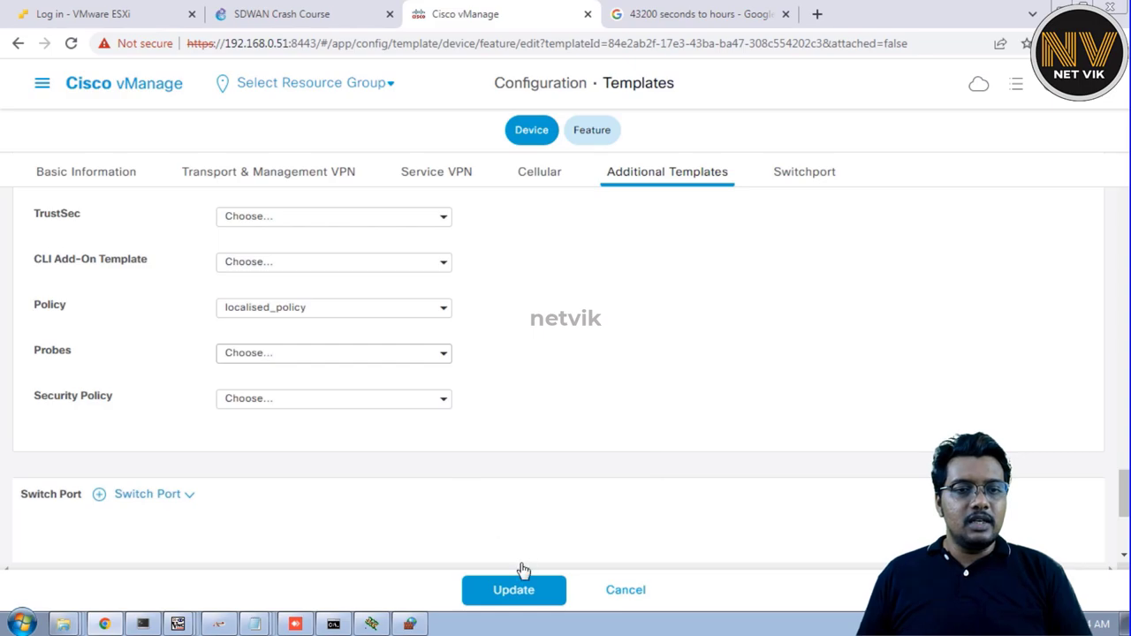
left_click(518, 593)
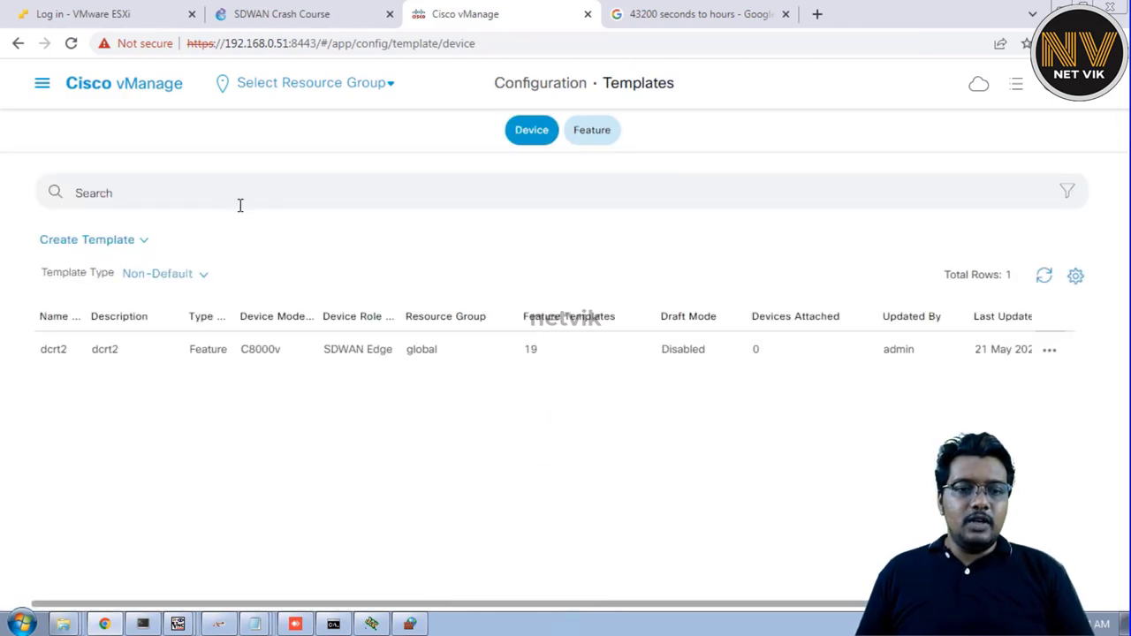
left_click(178, 624)
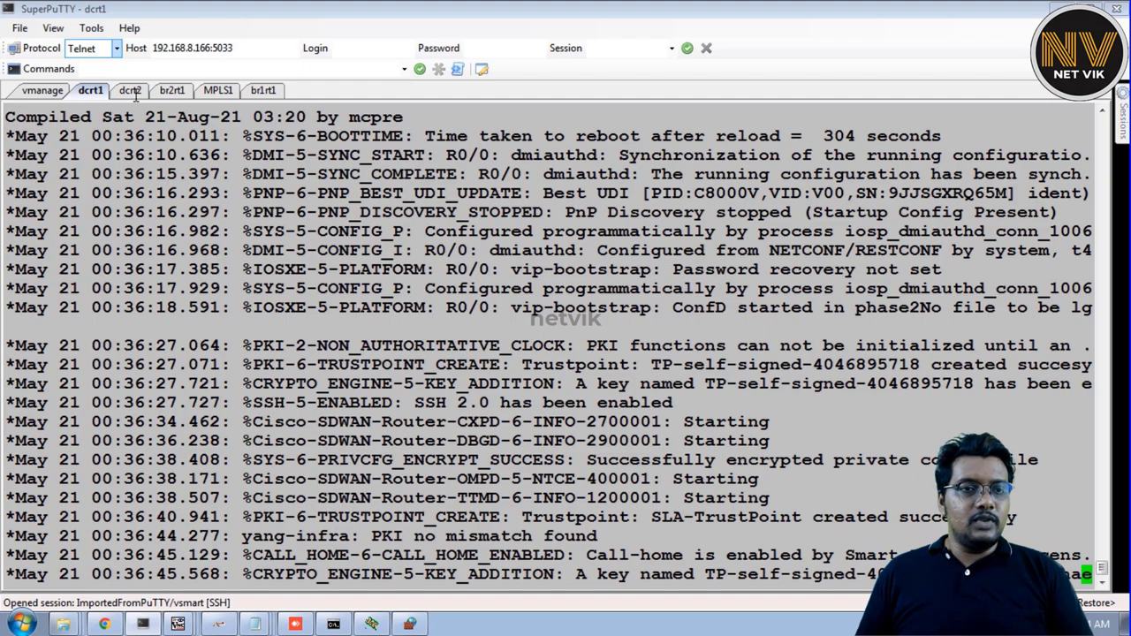
left_click(132, 91)
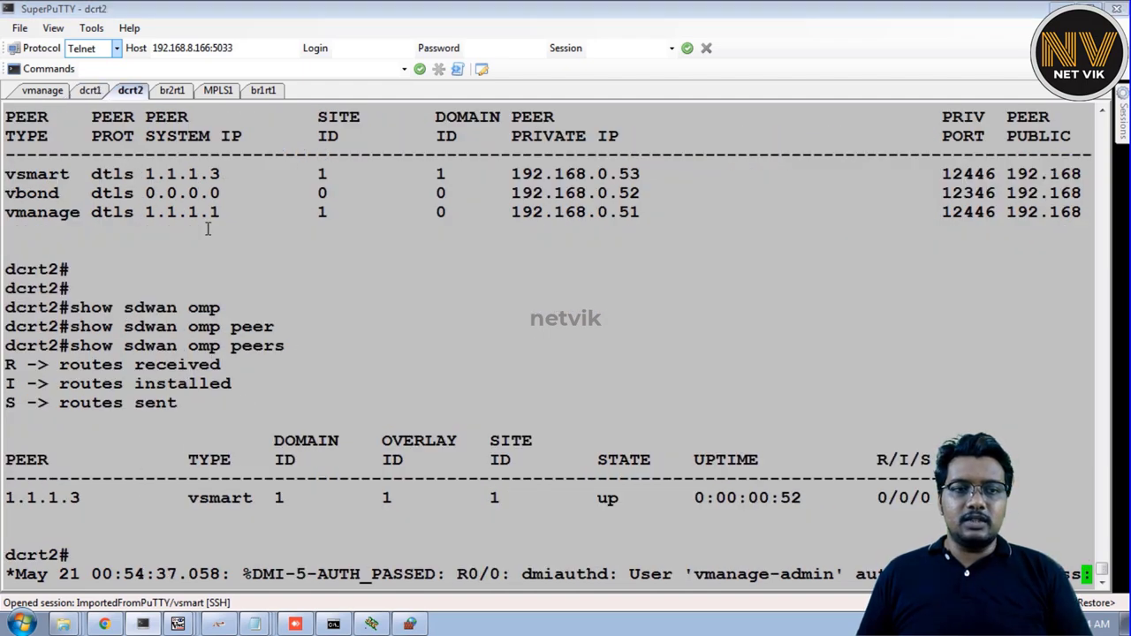
left_click_drag(135, 155, 212, 231)
left_click(141, 538)
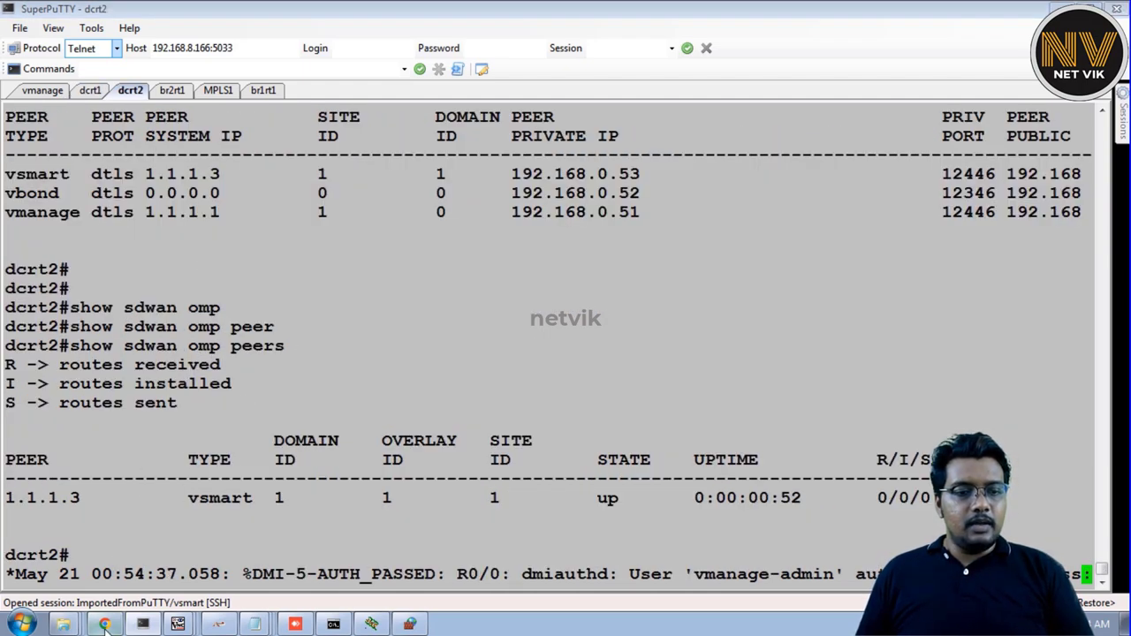
left_click(104, 623)
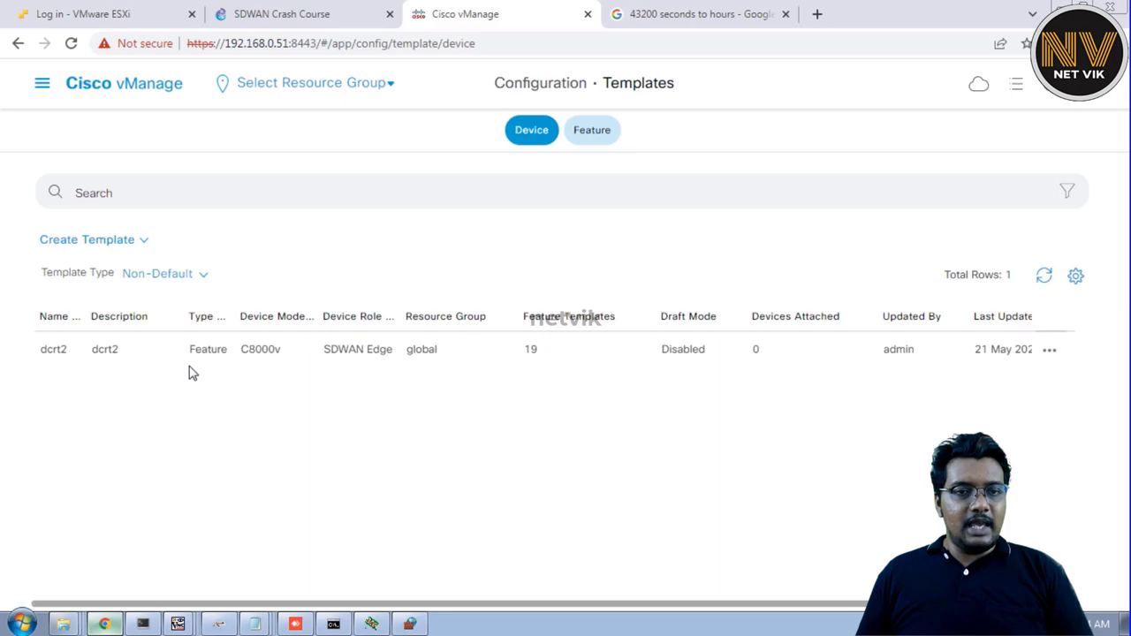
left_click(49, 92)
mouse_move(139, 187)
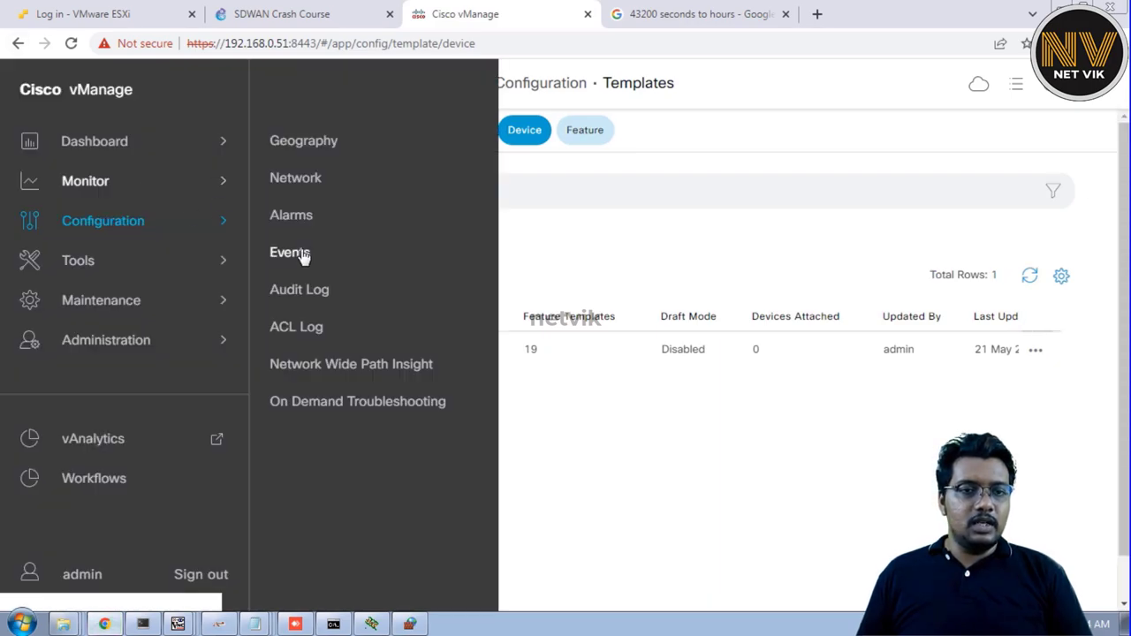
left_click(296, 179)
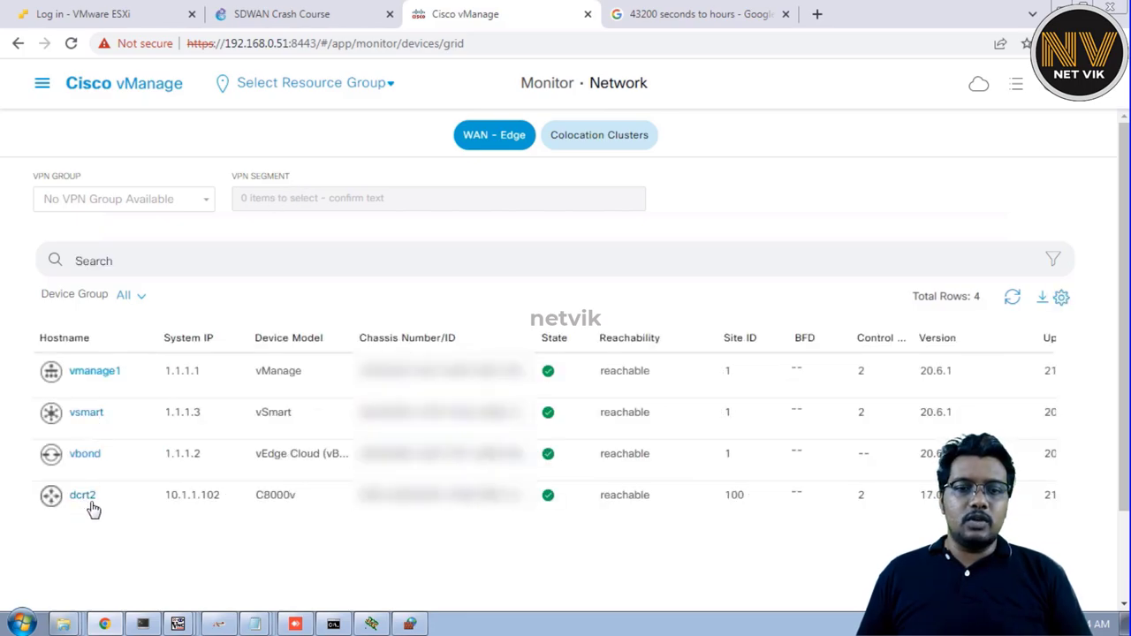
left_click(43, 86)
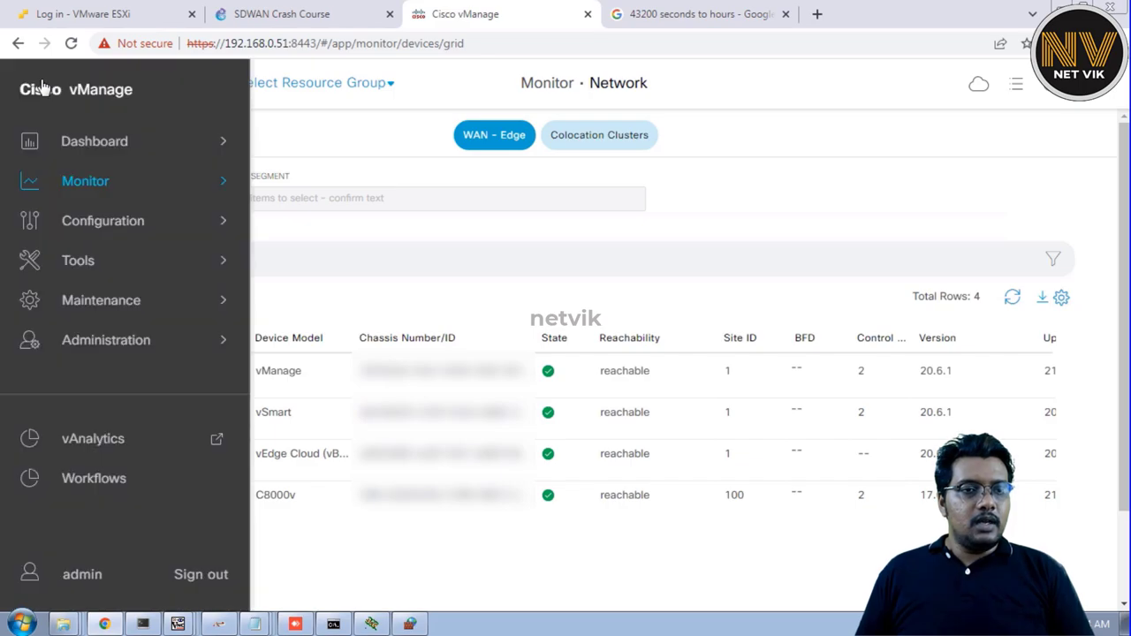
left_click(126, 227)
left_click(311, 289)
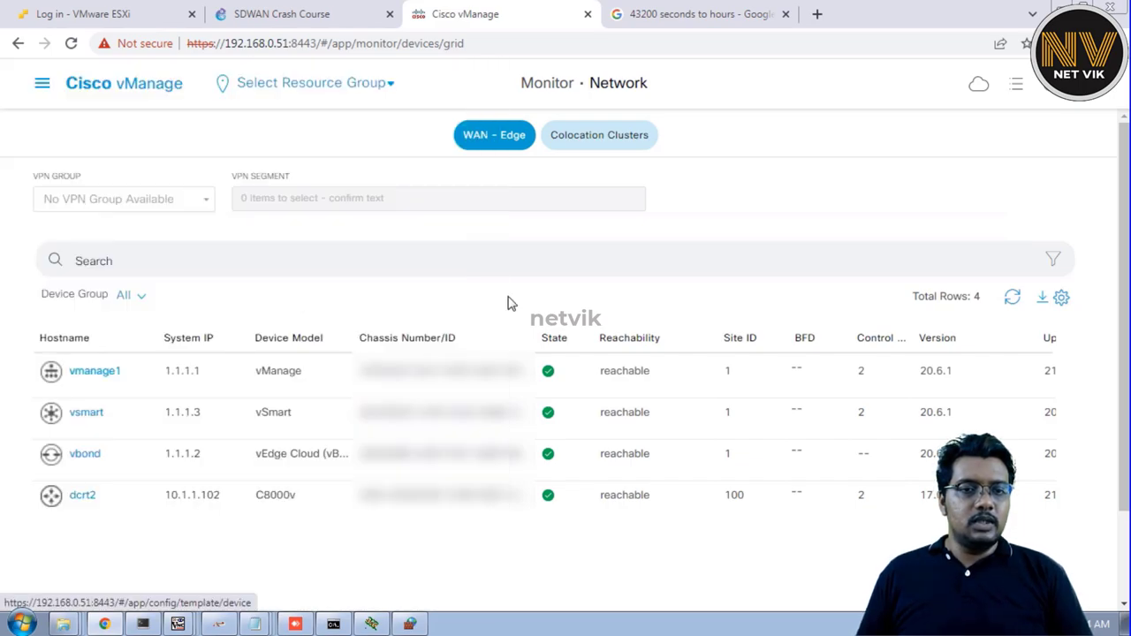
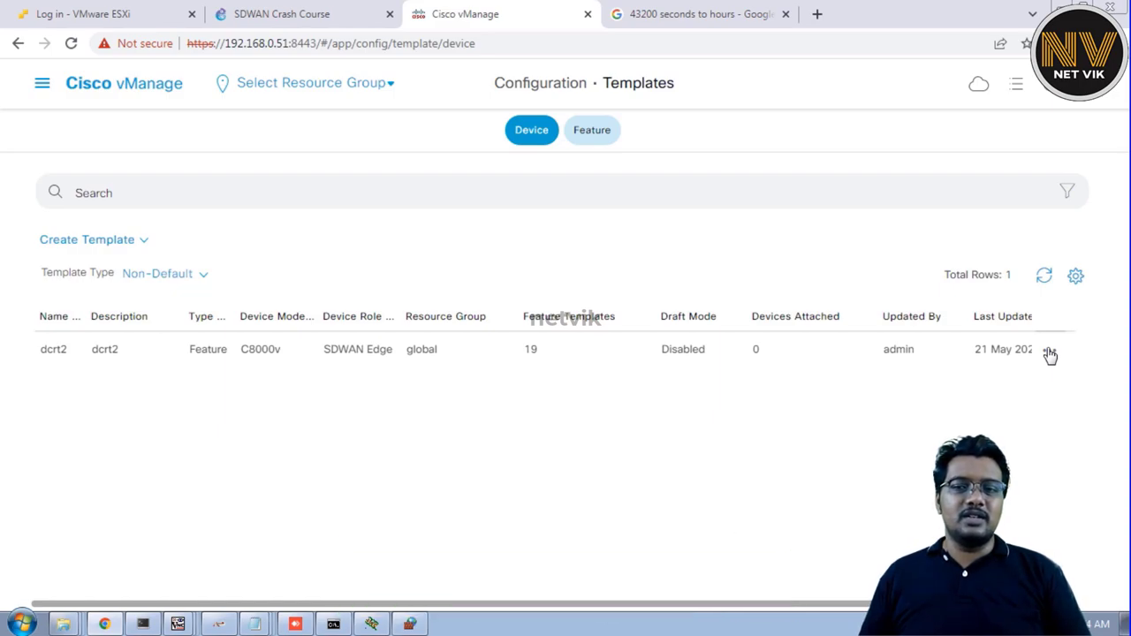
Attach device dcrt2 (10.1.1.102) to the dcrt2 template through Attach Devices
left_click(1049, 353)
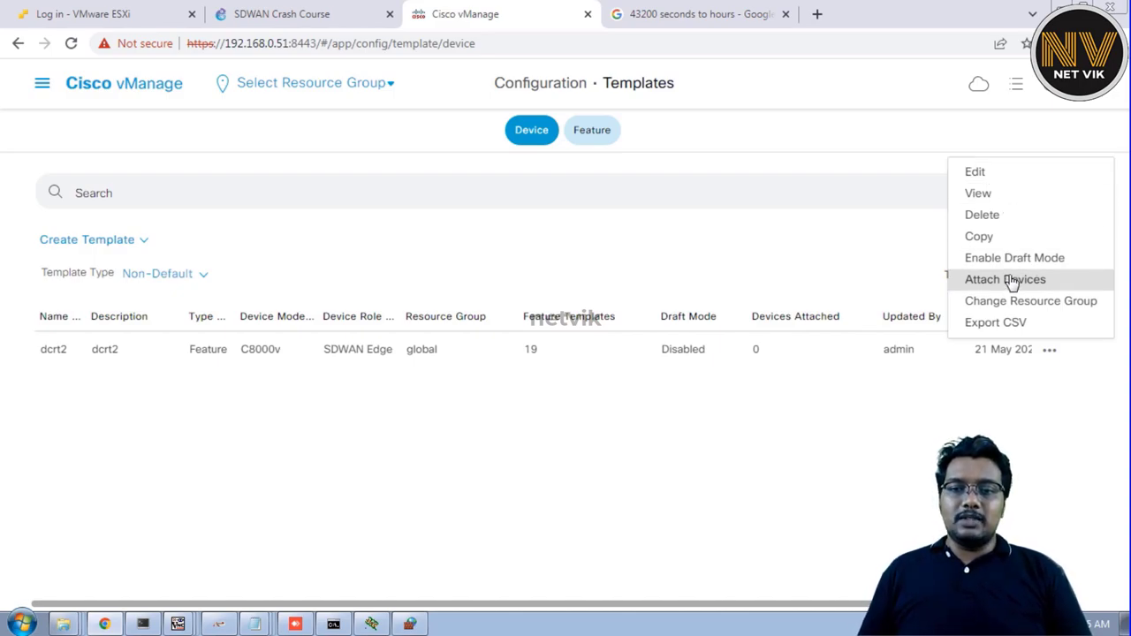
left_click(592, 401)
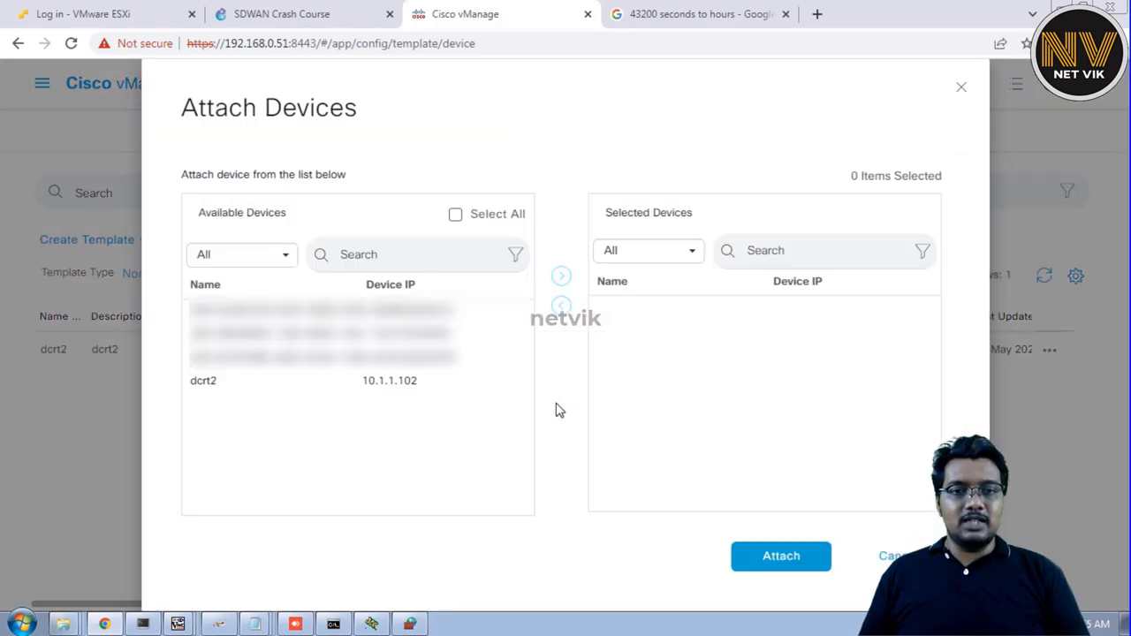
left_click(329, 381)
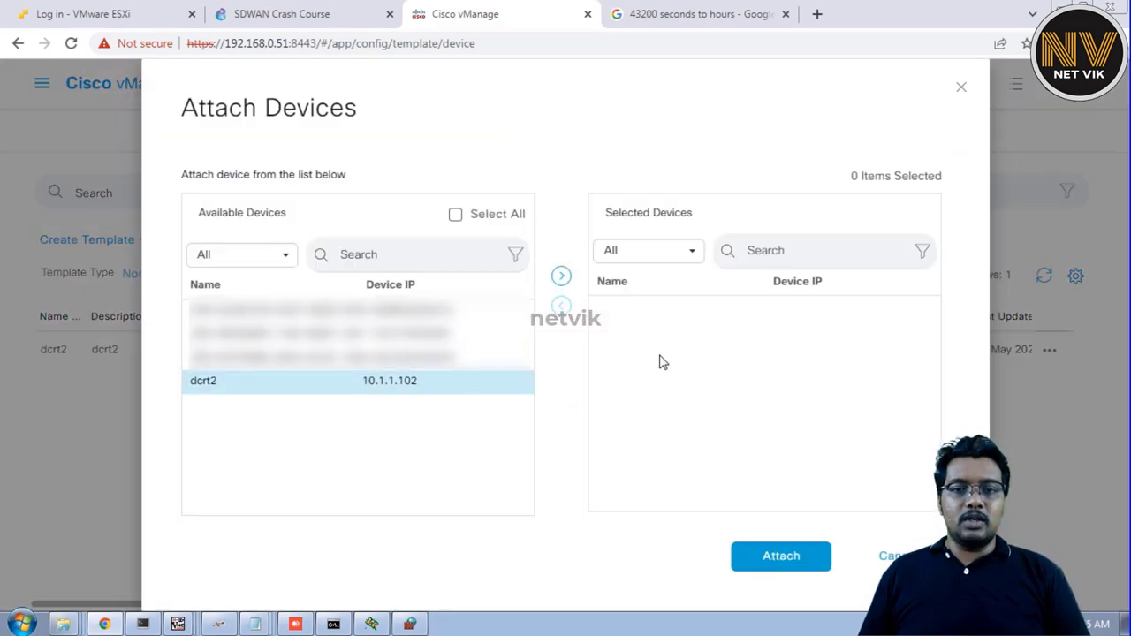
left_click(561, 276)
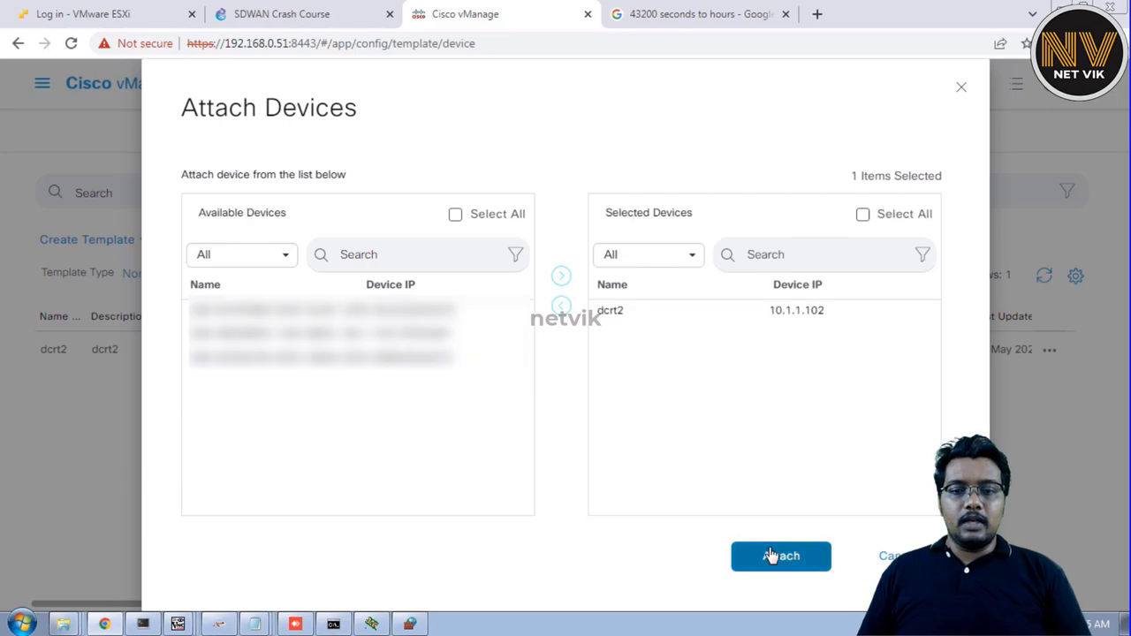
left_click(771, 555)
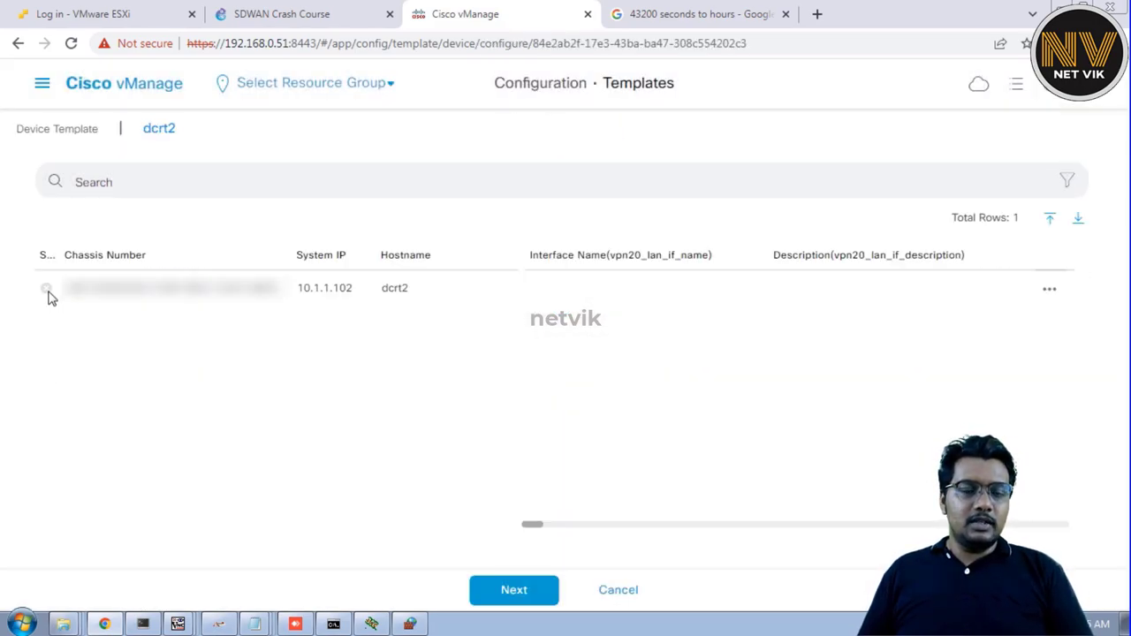
Open the Edit Device Template variable form for the dcrt2 device row
left_click(499, 601)
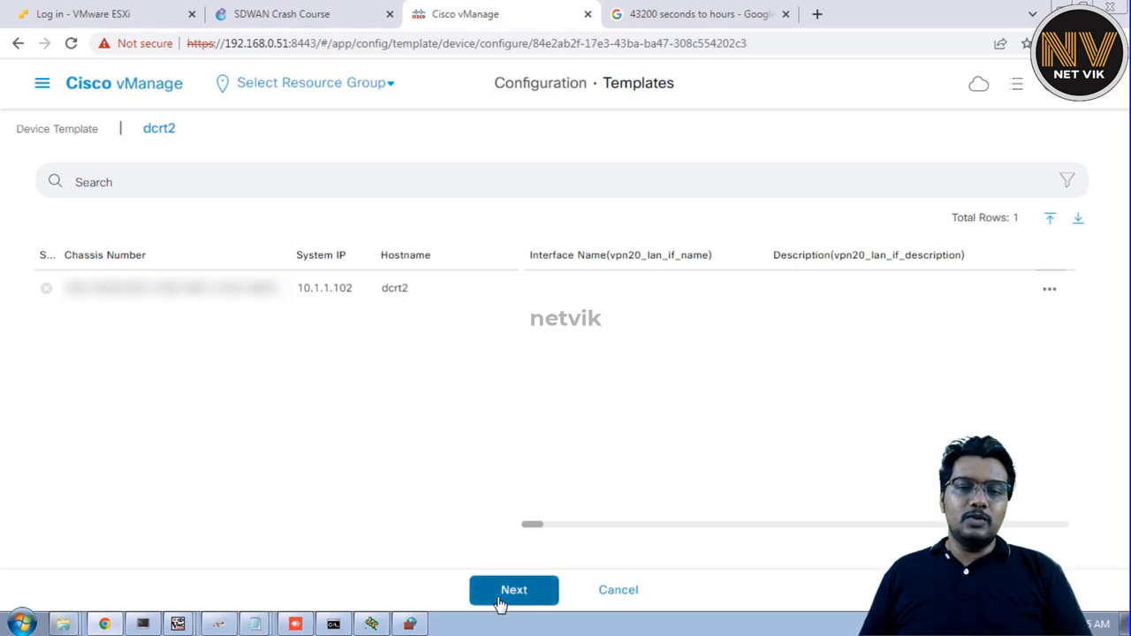
left_click(1049, 291)
left_click(1048, 326)
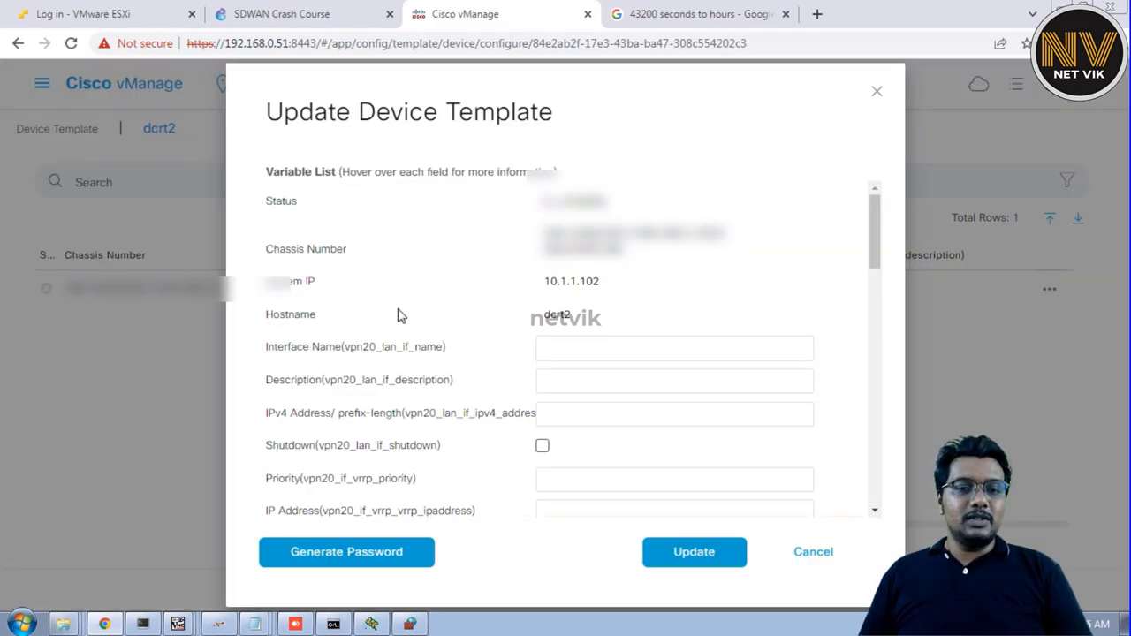
scroll(397, 316, "down", 3)
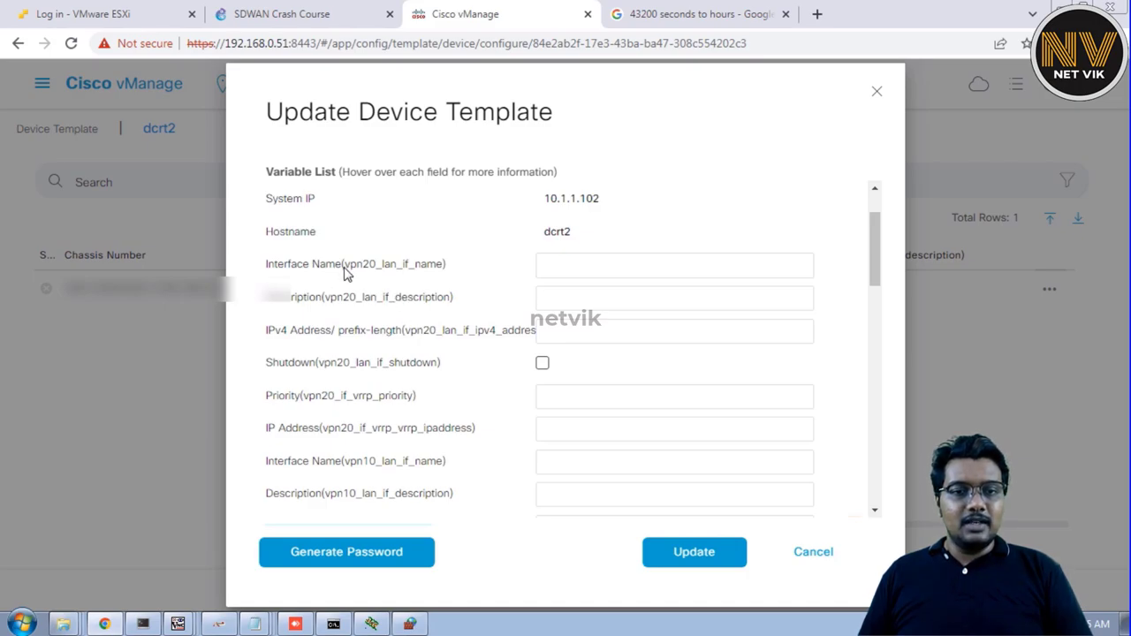
Check the help for the vpn20_lan_if_name variable, then bring the dcrt2 SuperPuTTY session forward
double_click(422, 268)
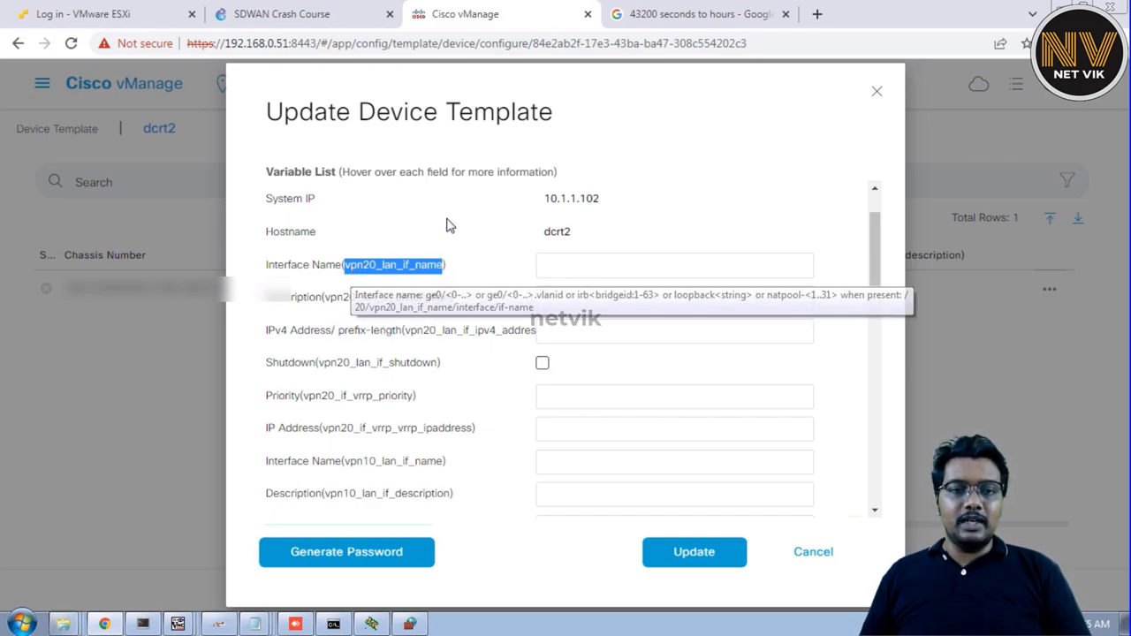
left_click(583, 266)
left_click(583, 266)
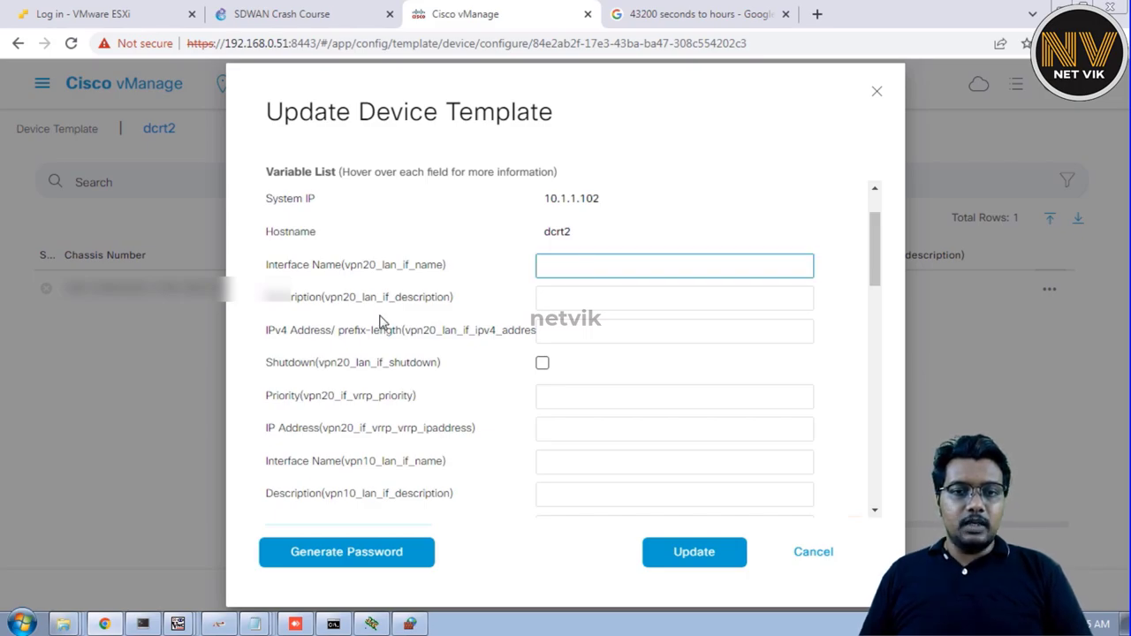
left_click(144, 624)
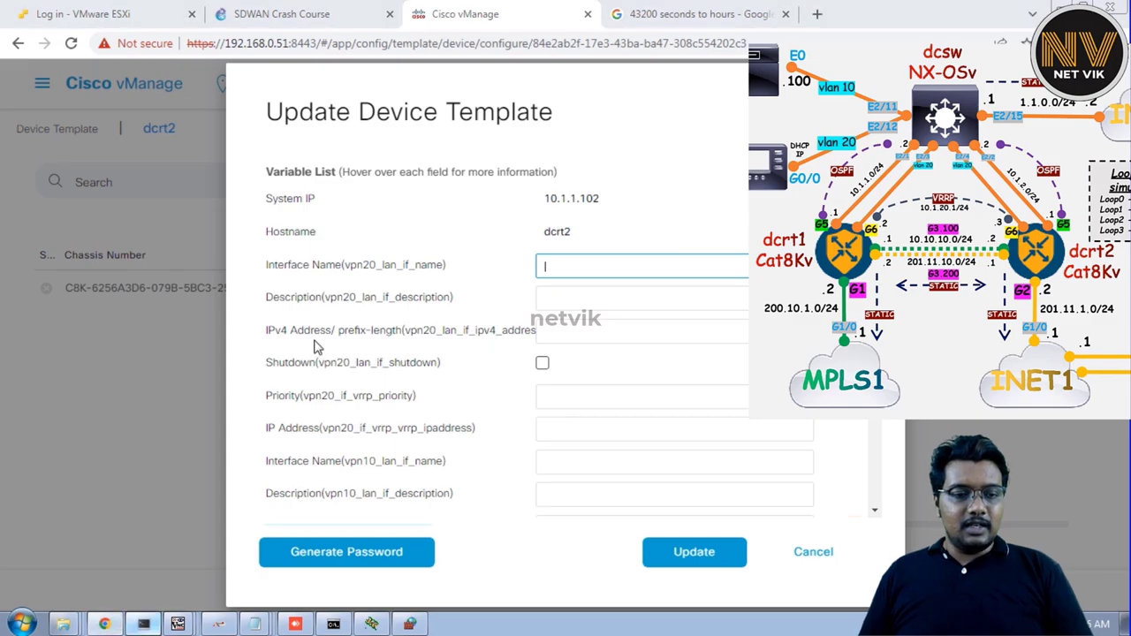
Run 'show ip int bri' on dcrt2, copy GigabitEthernet6, and return to vManage
key("Return")
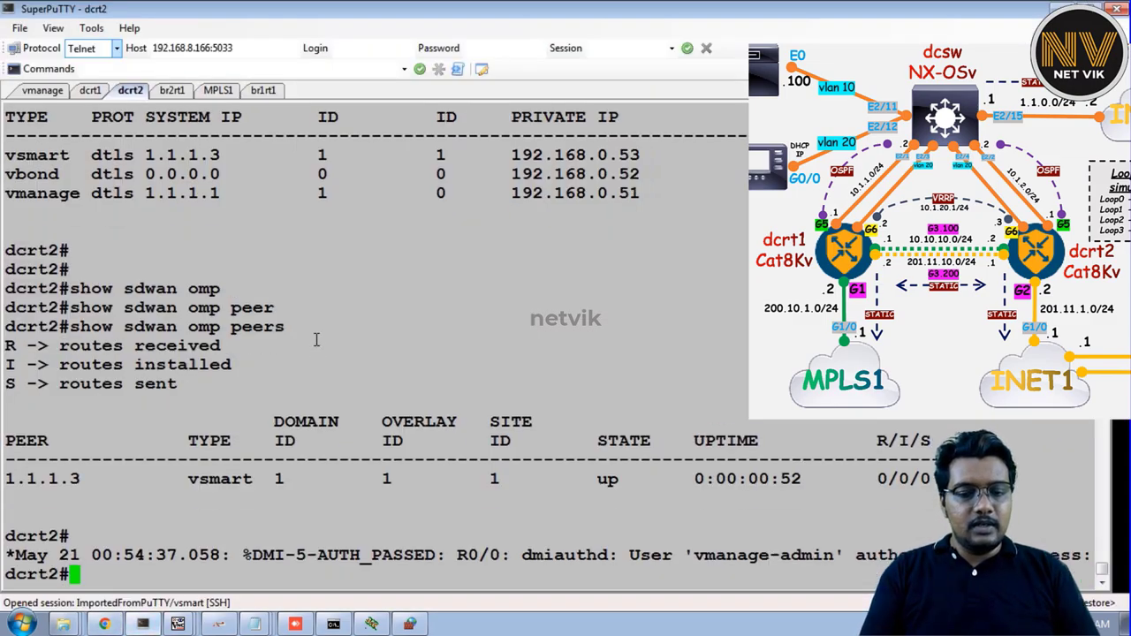
type("show ip intb")
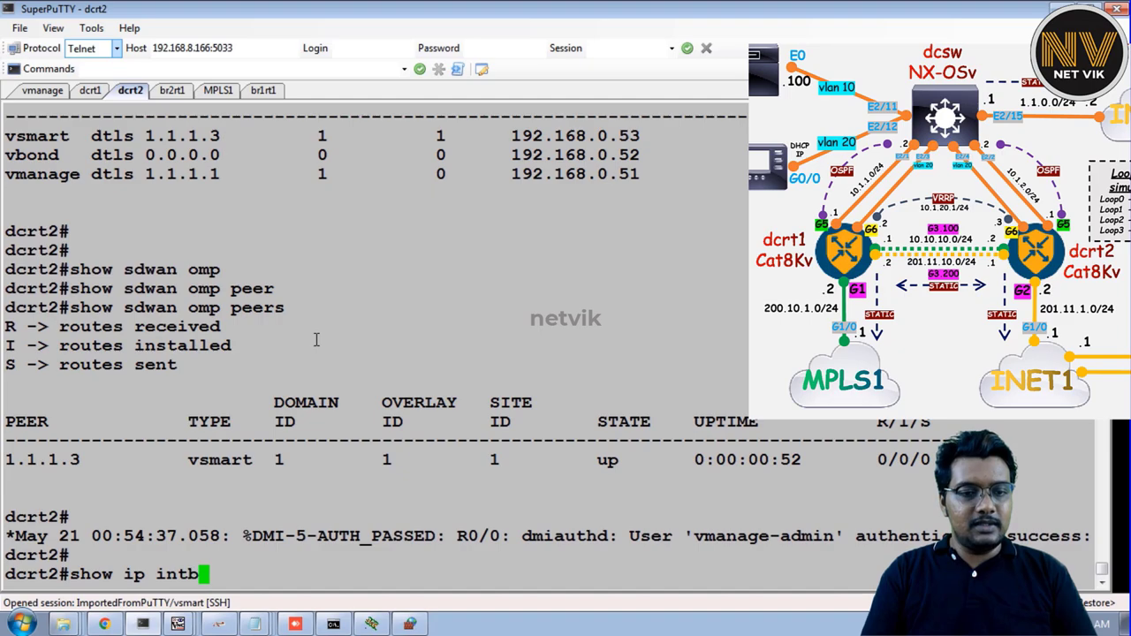
key("BackSpace")
type("bri")
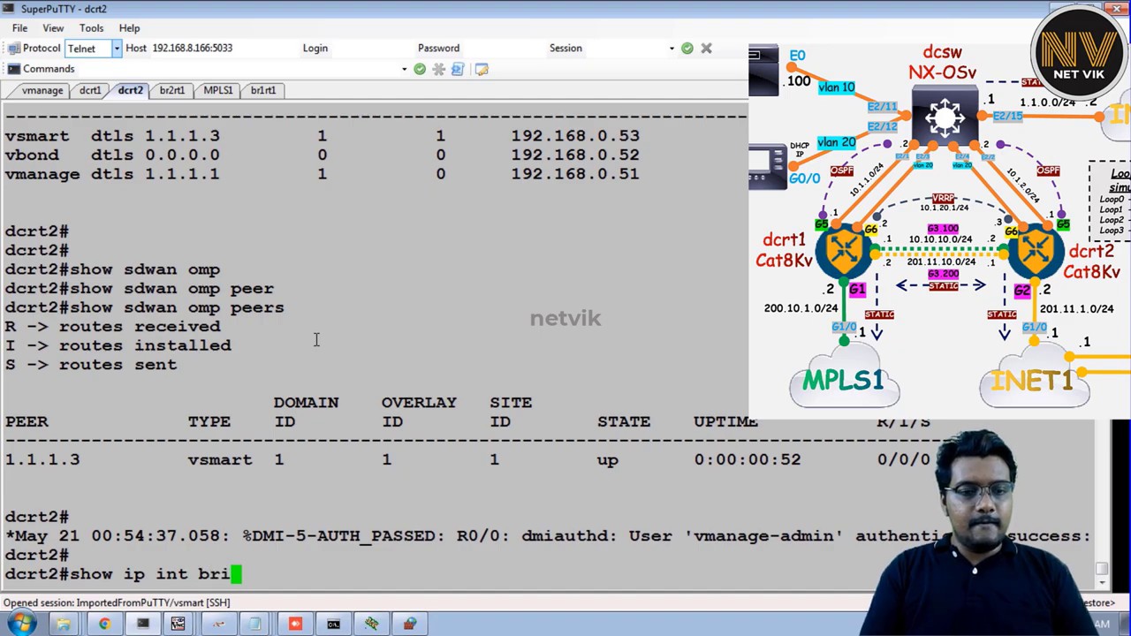
key("Return")
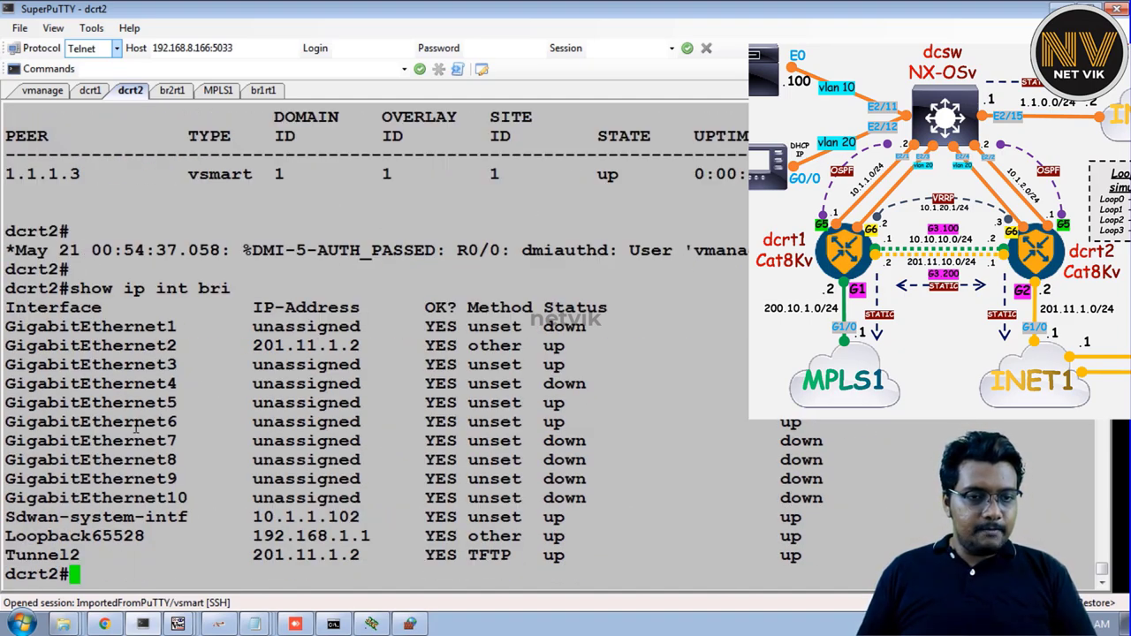
double_click(132, 421)
key("ctrl+c")
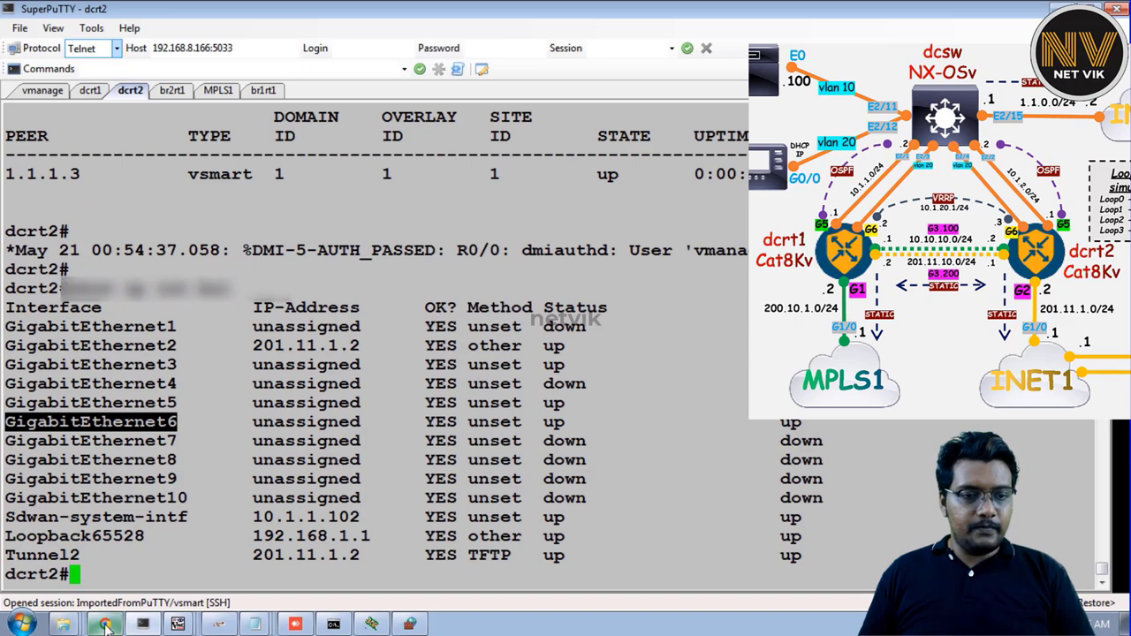
left_click(104, 624)
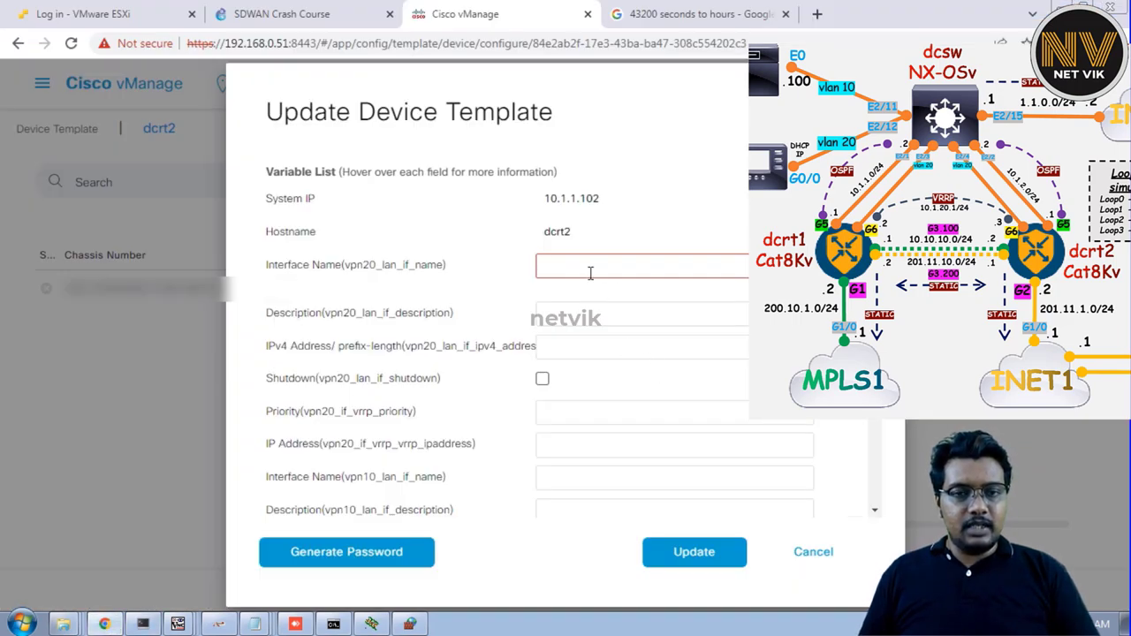
Fill the vpn20 LAN fields: GigabitEthernet6, vpn20_lan, 10.1.20.2/24, and VRRP priority 90
key("ctrl+v")
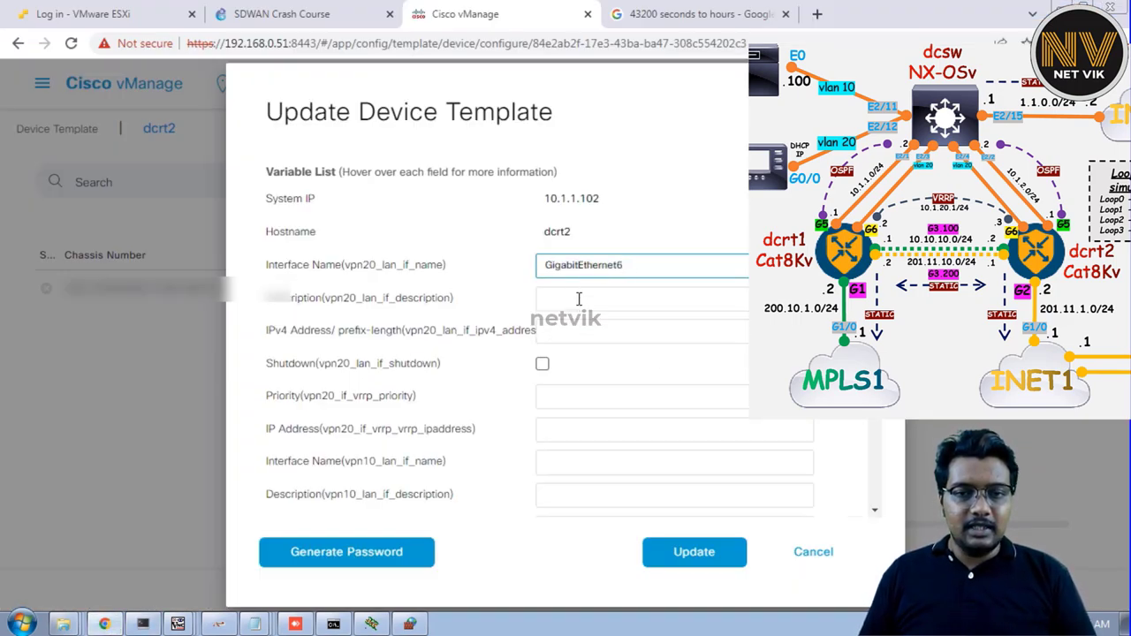
left_click(579, 299)
type("vpn20_lan")
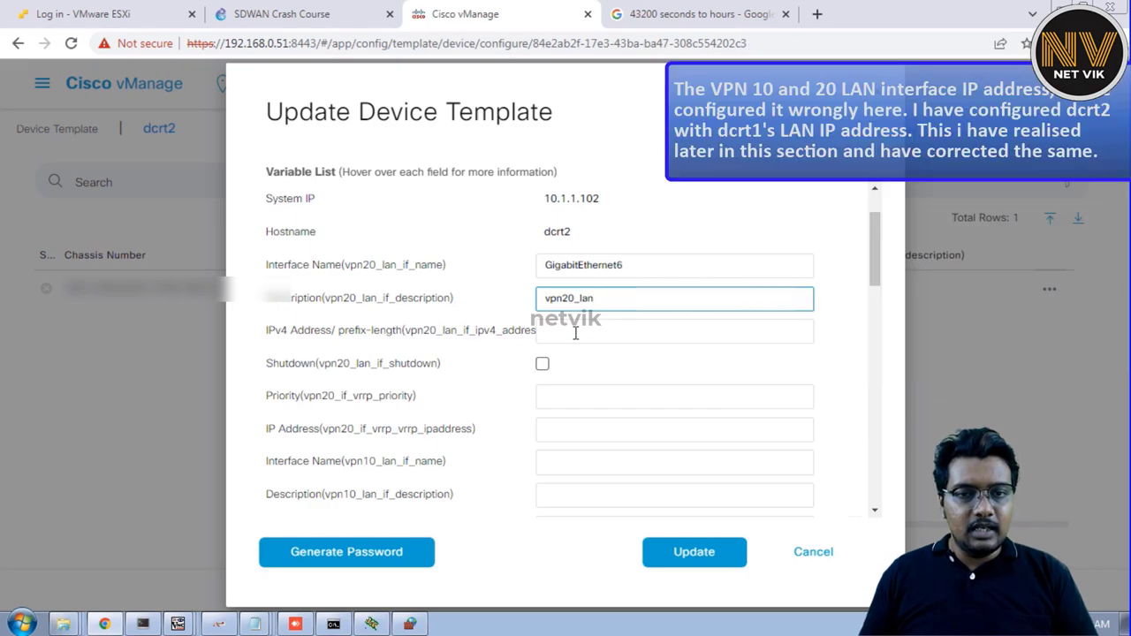
left_click(576, 333)
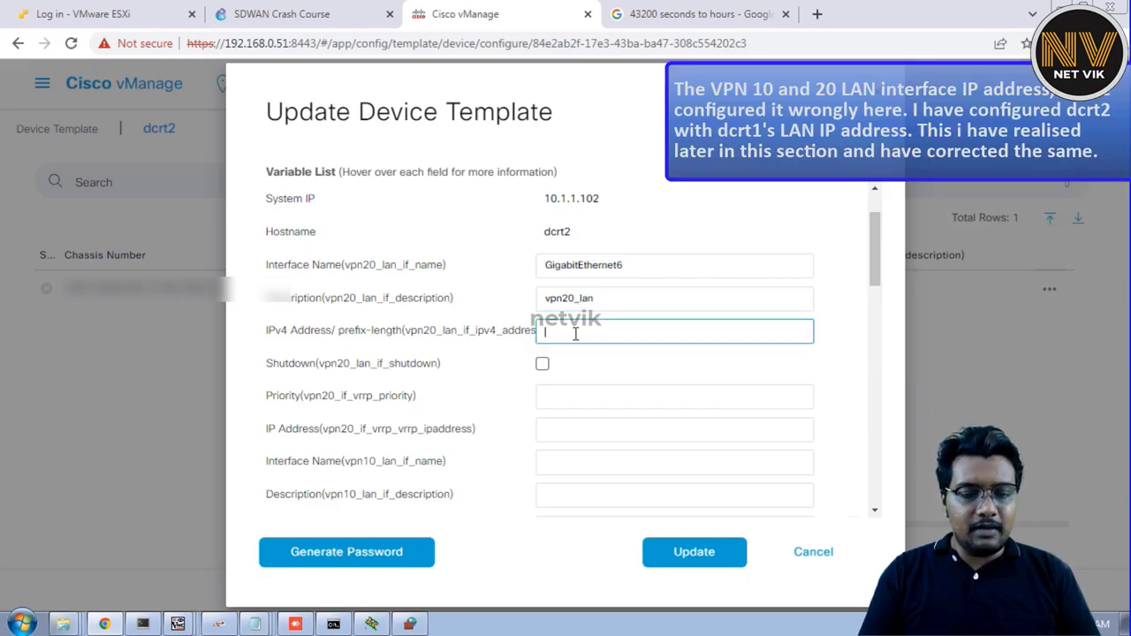
type("10.")
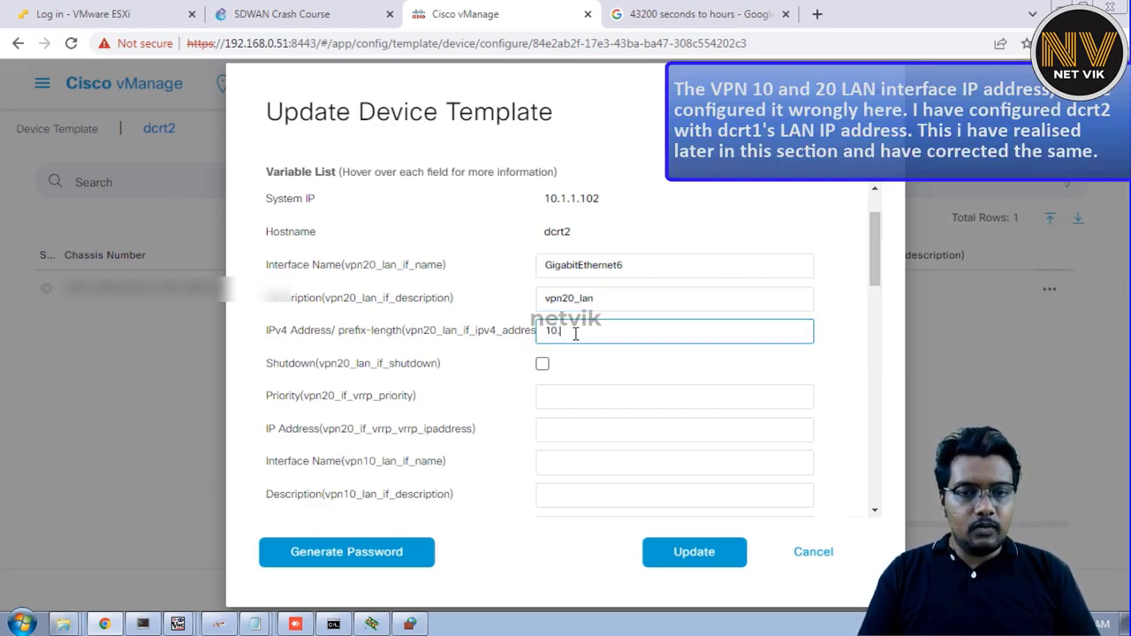
type("1.20.2")
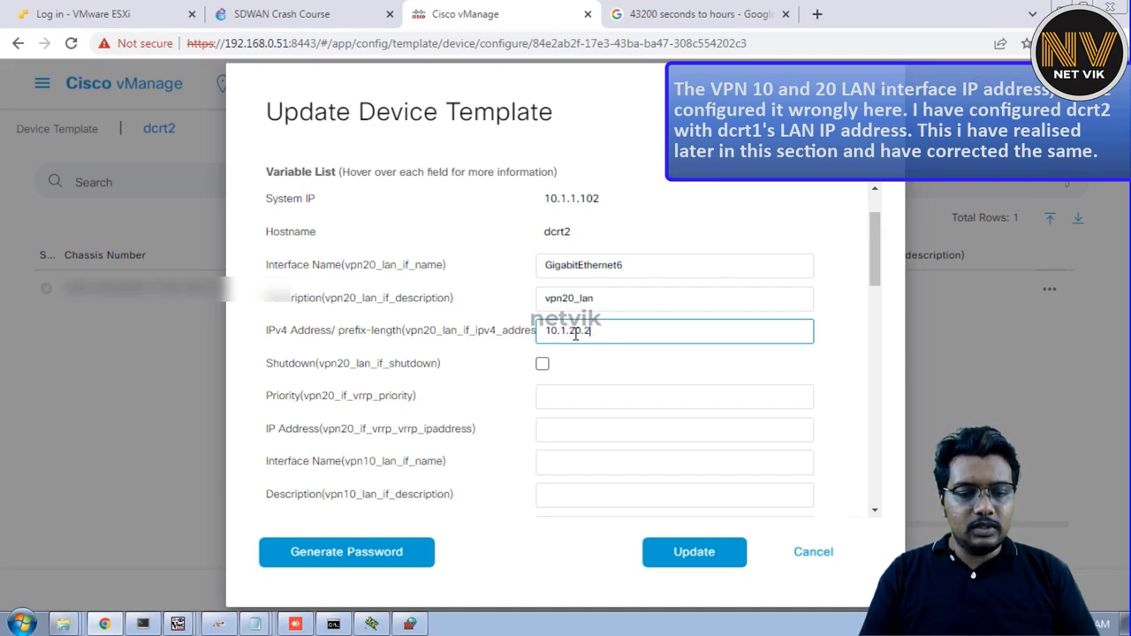
type("/24")
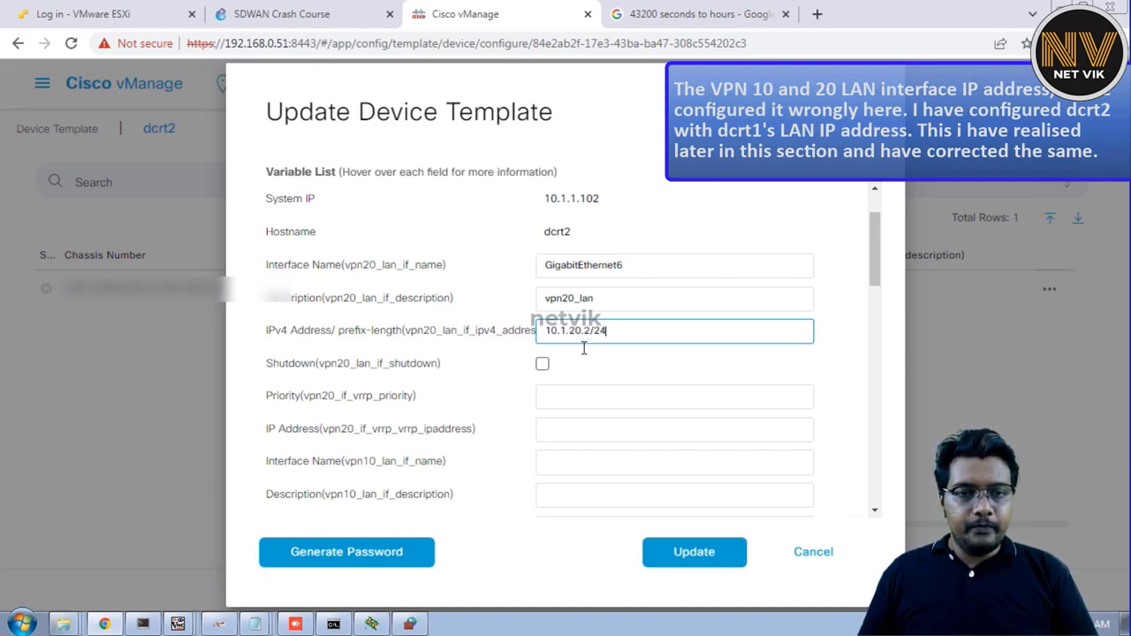
left_click(562, 398)
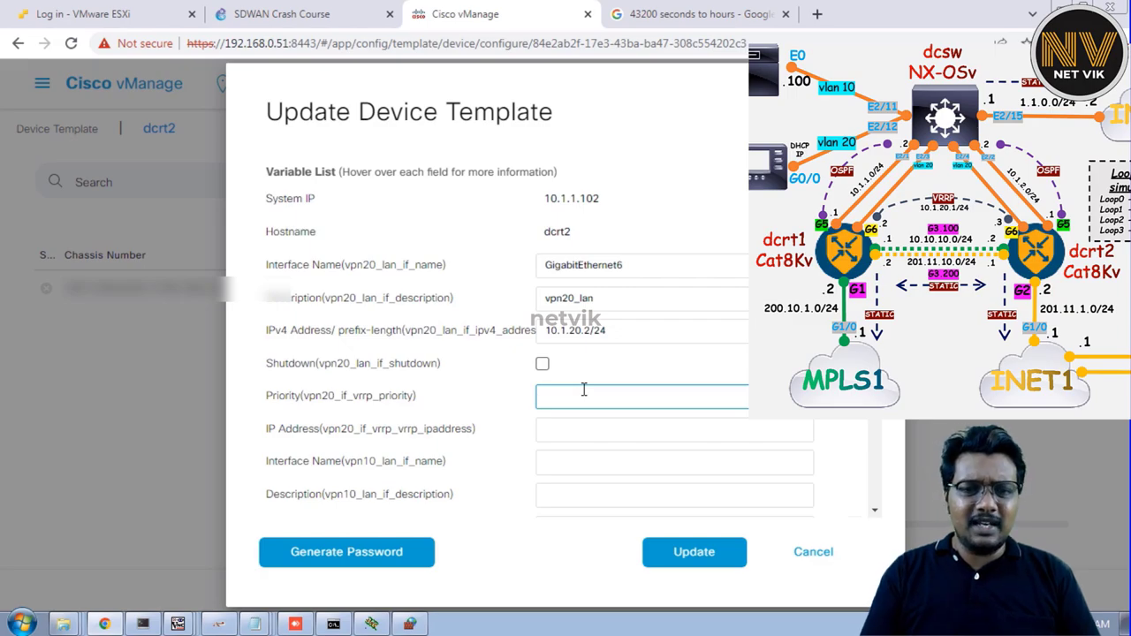
type("90")
Set the vpn20 VRRP address to 10.1.20.1 and copy GigabitEthernet6 for reuse
scroll(583, 390, "down", 1)
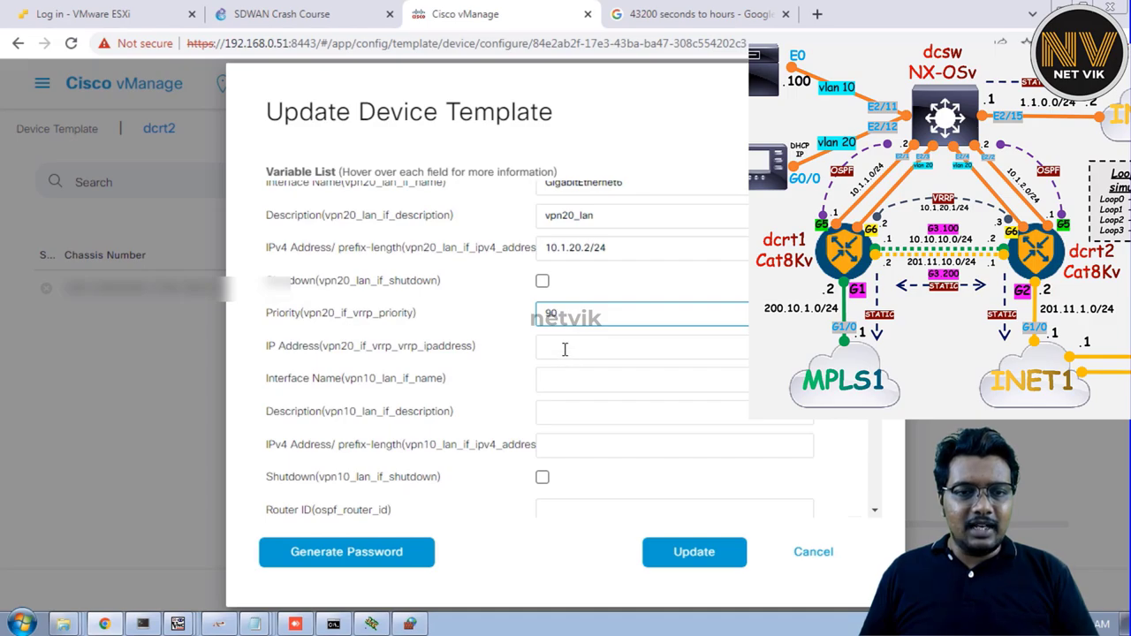
left_click(563, 345)
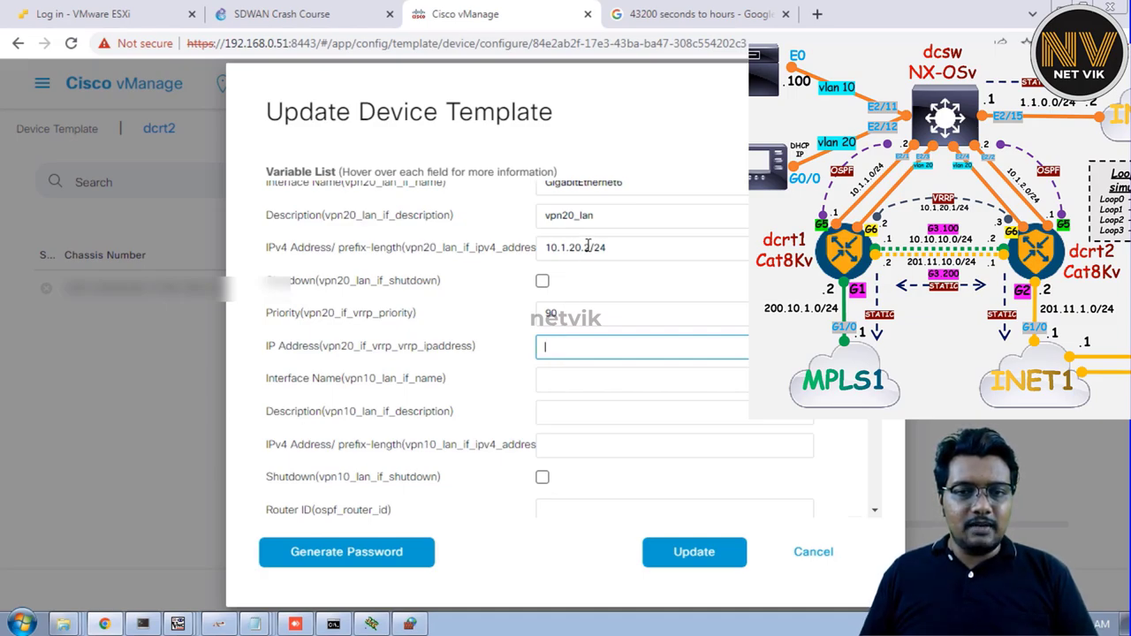
left_click_drag(590, 247, 530, 248)
key("ctrl+c")
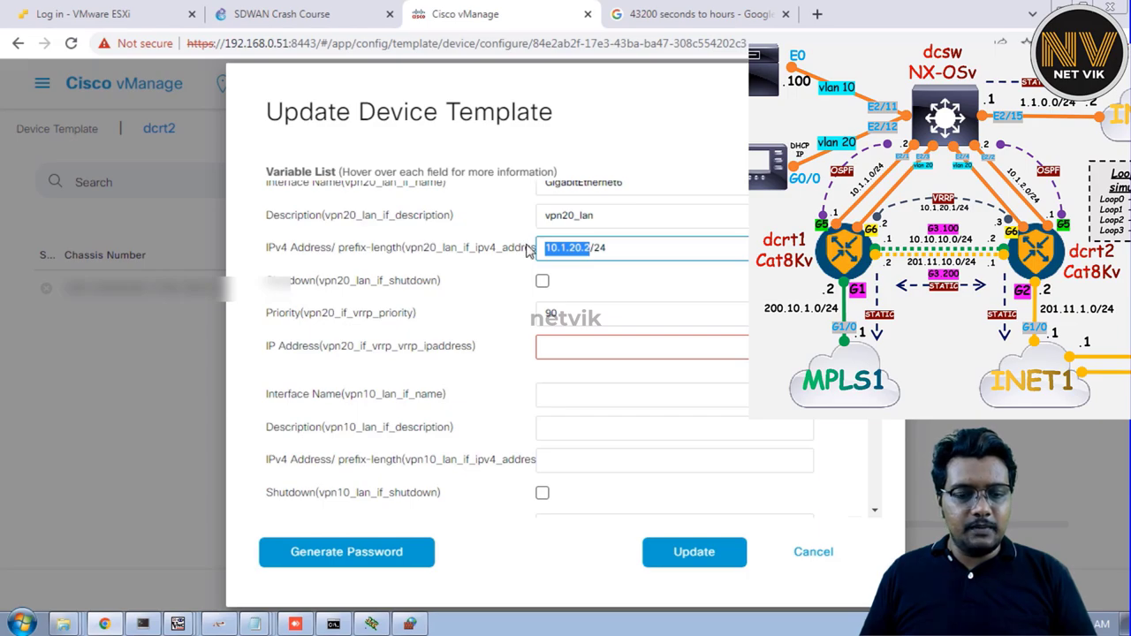
left_click(570, 346)
key("ctrl+v")
key("BackSpace")
type("1")
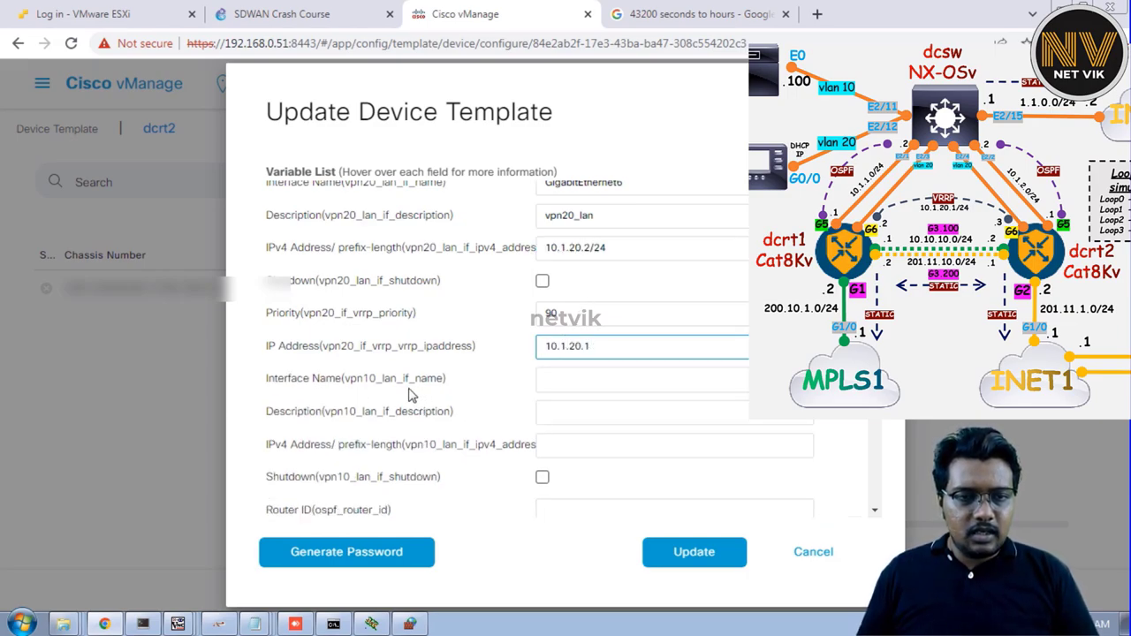
scroll(619, 279, "up", 2)
left_click(605, 265)
double_click(605, 265)
key("ctrl+c")
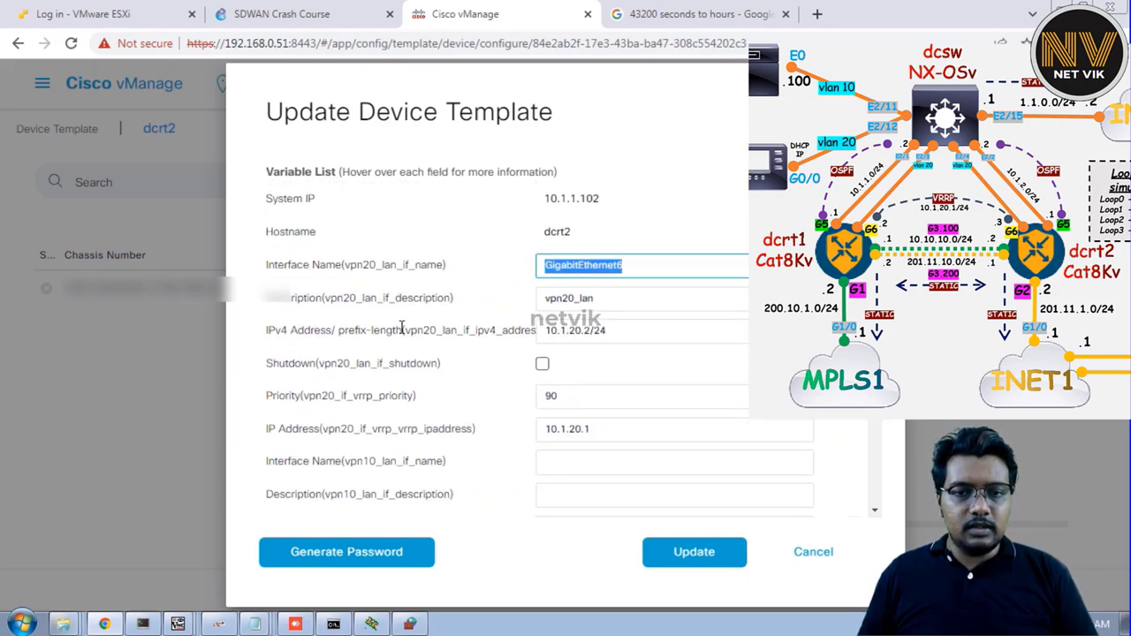
scroll(402, 328, "down", 2)
Fill the vpn10 LAN fields: GigabitEthernet5, vpn10_lan, and 10.1.1.1/2
left_click(572, 299)
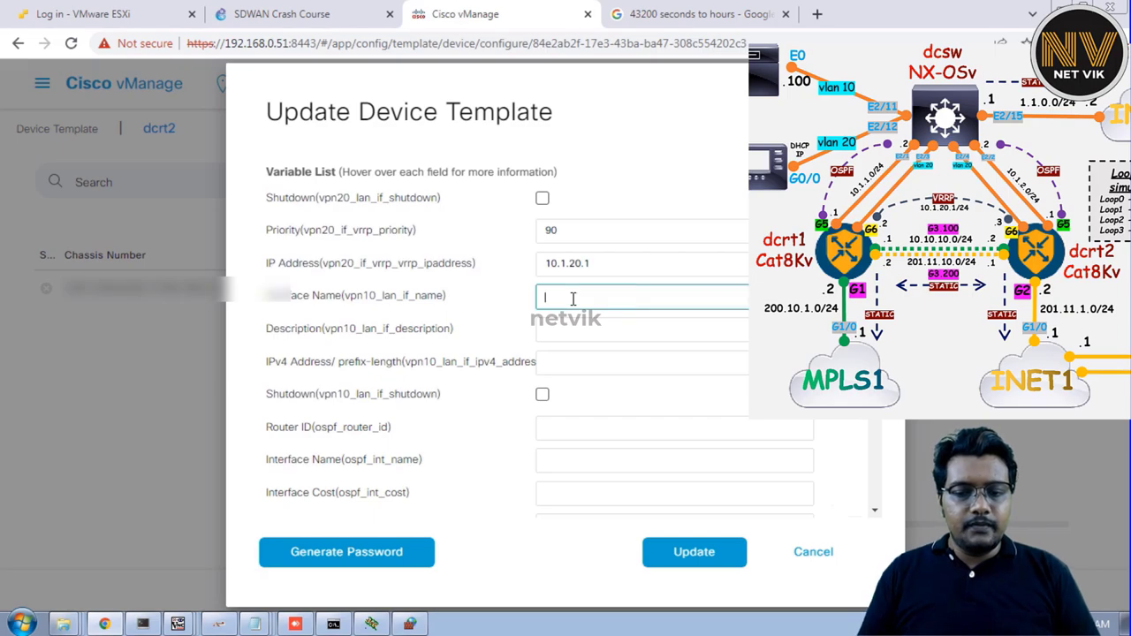
key("ctrl+v")
type("5")
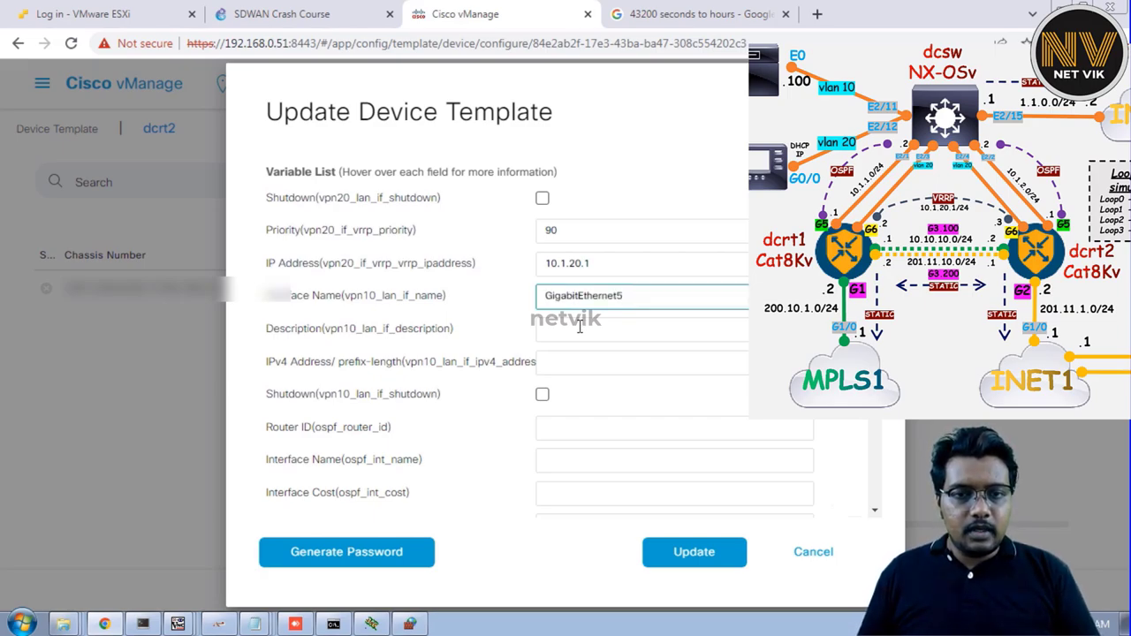
left_click(579, 326)
type("vpn1")
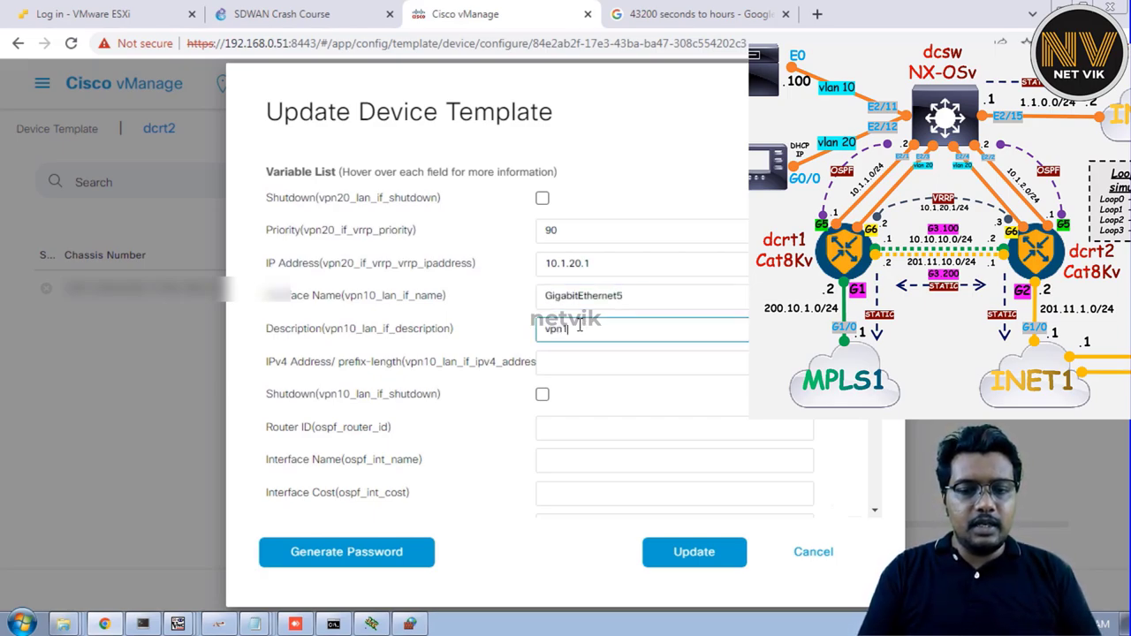
type("0_lan")
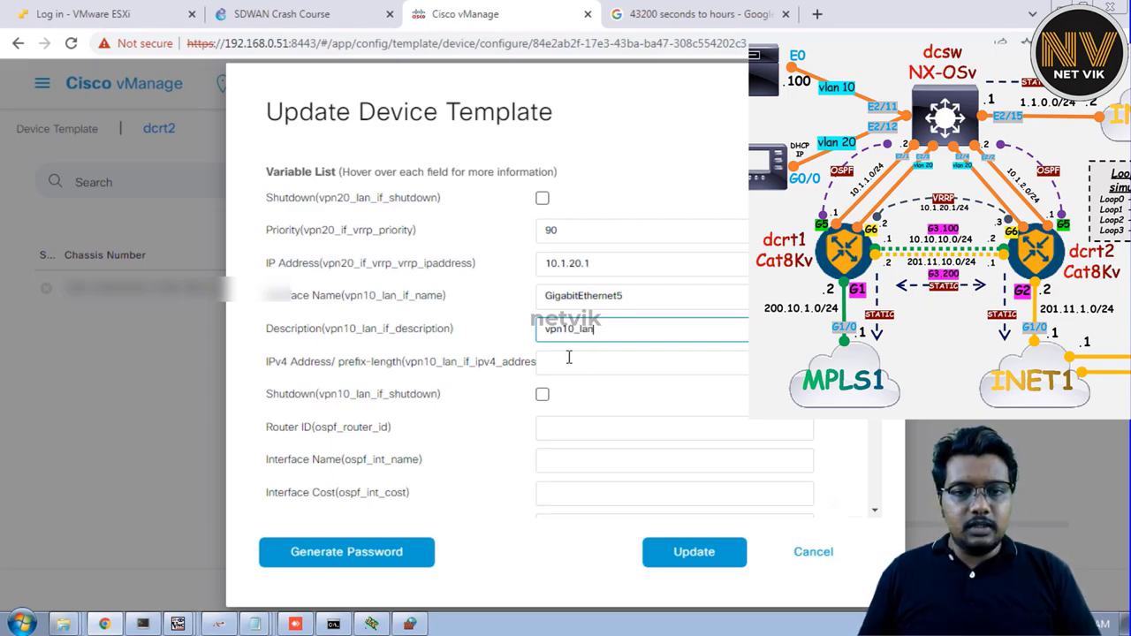
left_click(563, 357)
type("10.")
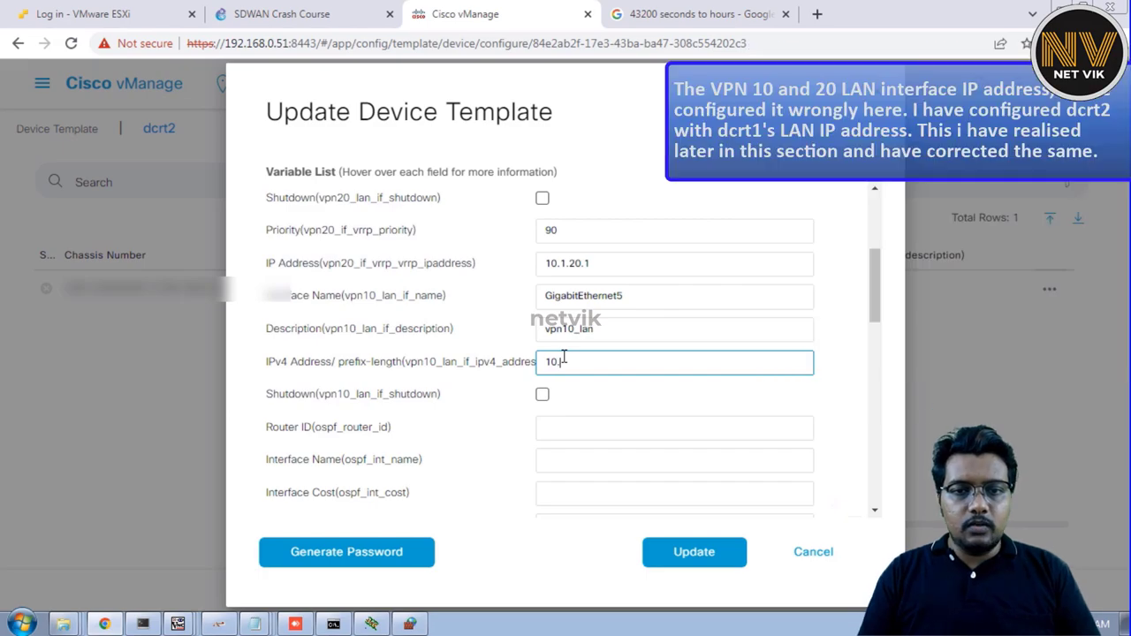
type("1.1")
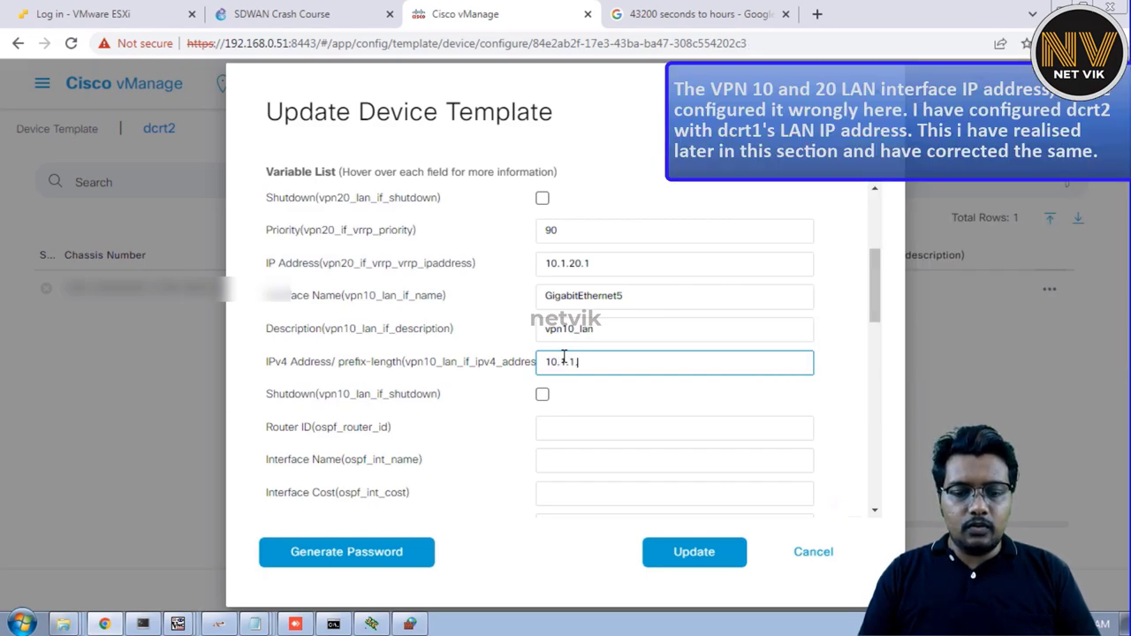
type(".1/2")
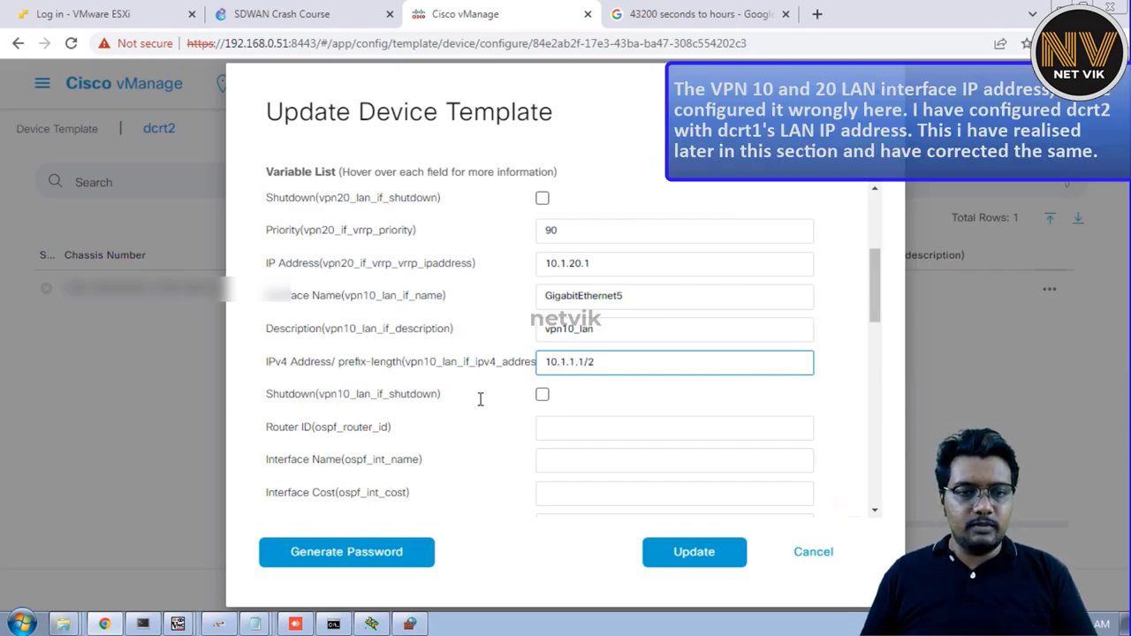
scroll(471, 423, "down", 1)
scroll(471, 422, "down", 1)
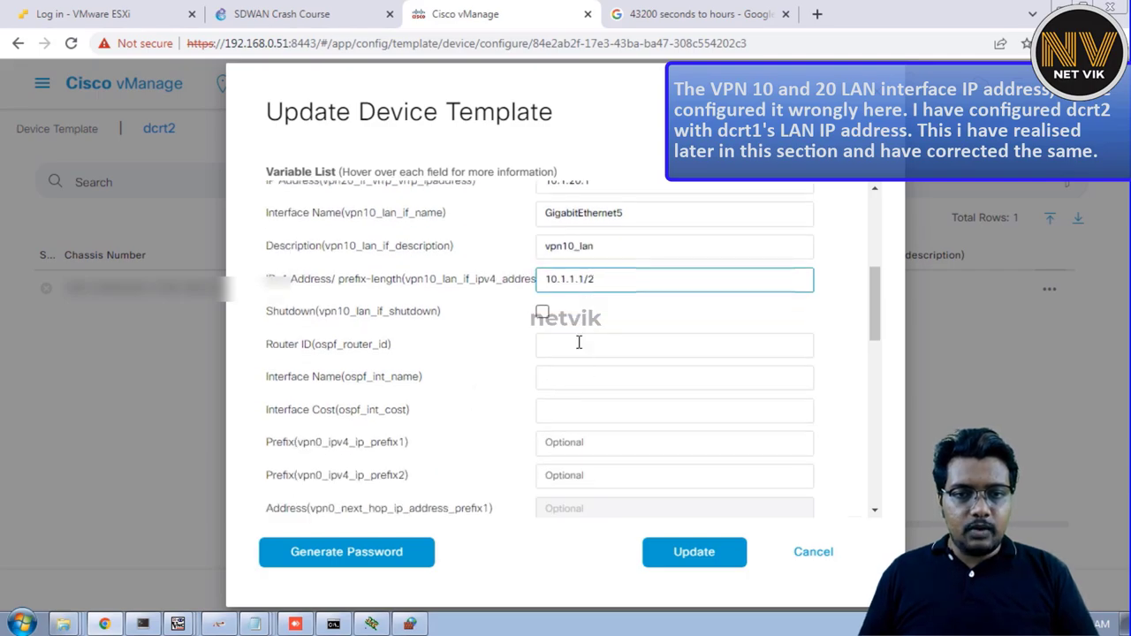
Set OSPF router ID 10.1.1.1, OSPF interface GigabitEthernet5, and interface cost 10
left_click(584, 278)
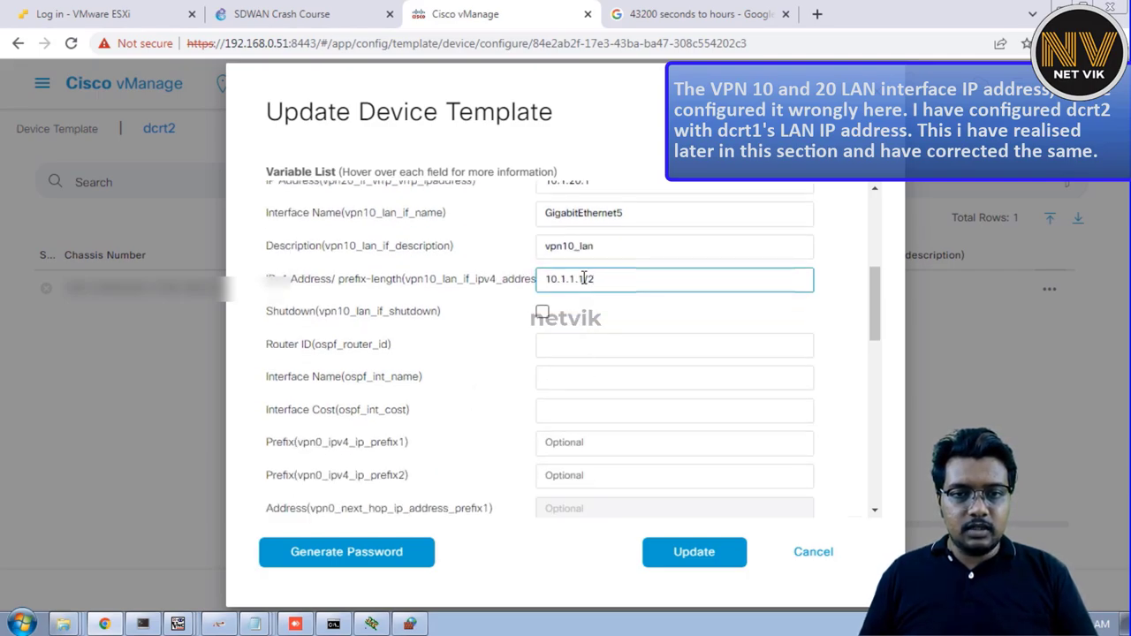
left_click(541, 278, "shift")
key("ctrl+c")
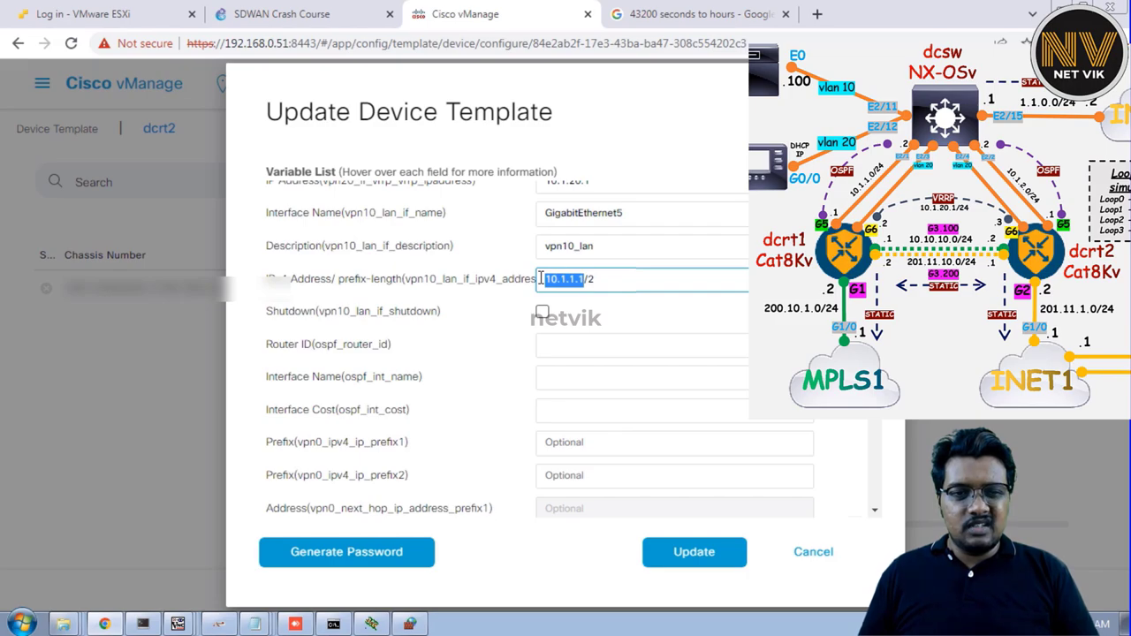
left_click(566, 343)
key("ctrl+v")
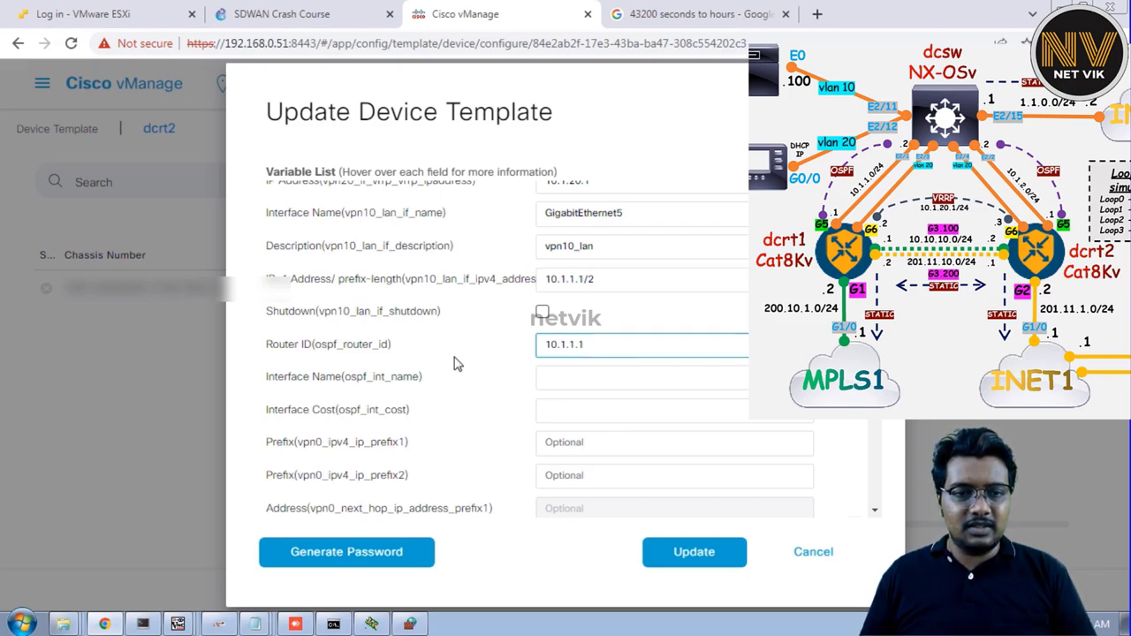
scroll(456, 363, "down", 1)
left_click(571, 294)
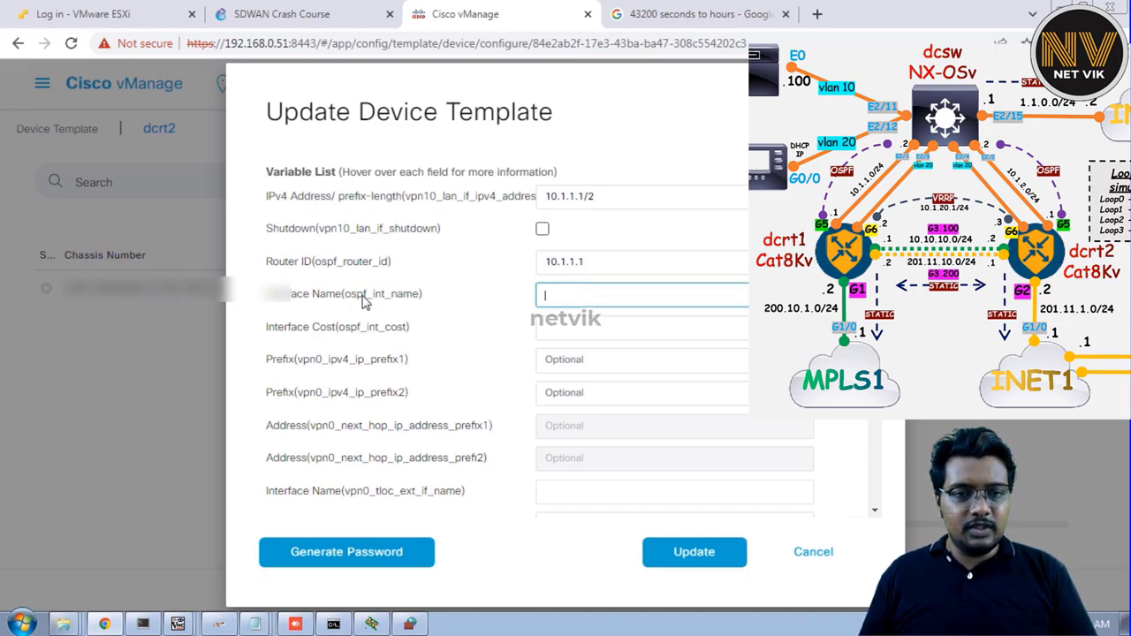
scroll(465, 326, "up", 1)
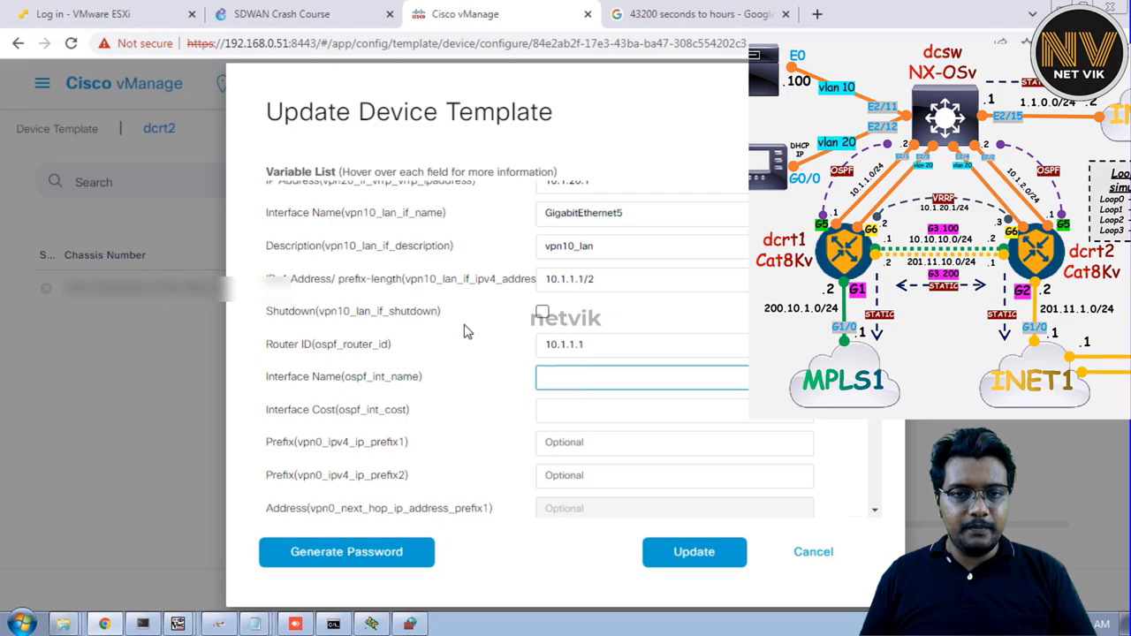
double_click(589, 215)
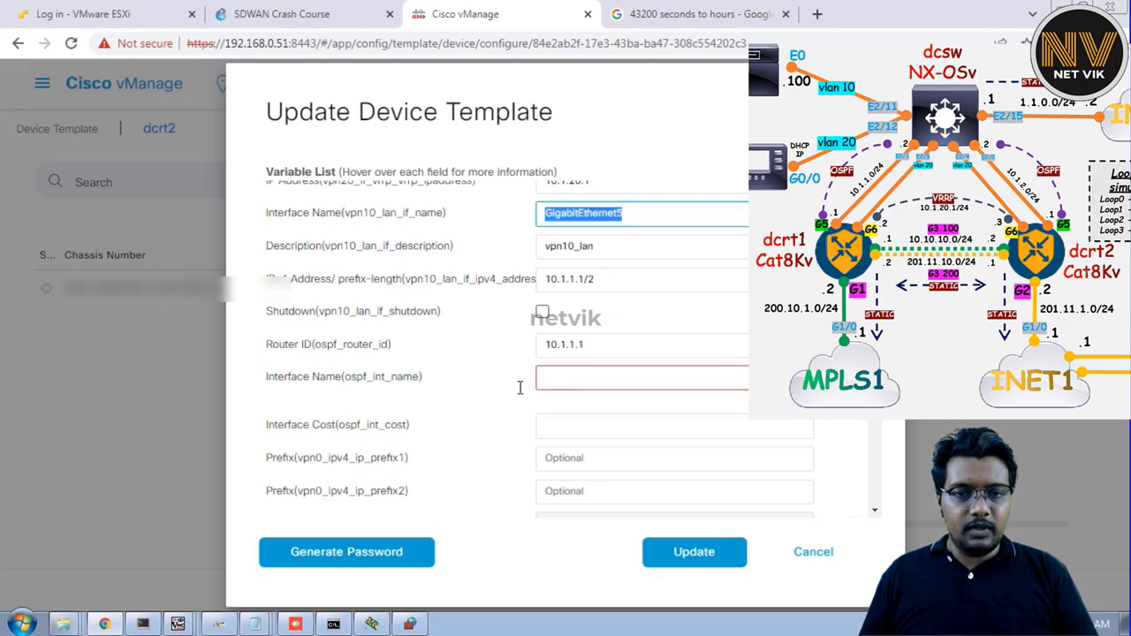
key("ctrl+c")
left_click(548, 378)
key("ctrl+v")
scroll(590, 351, "down", 1)
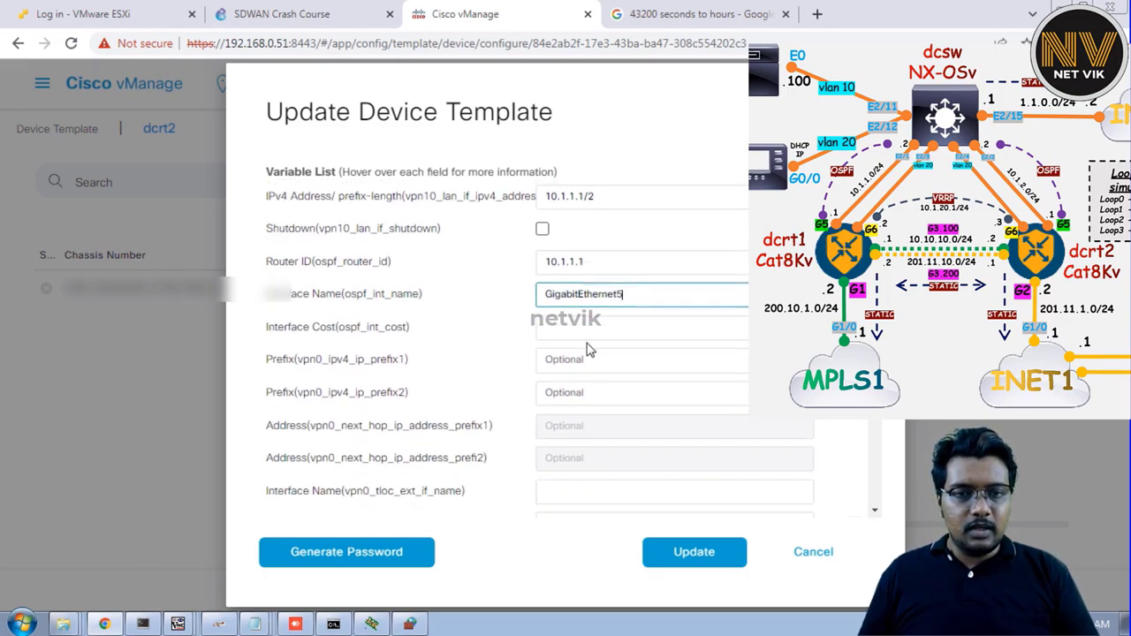
left_click(589, 328)
type("10")
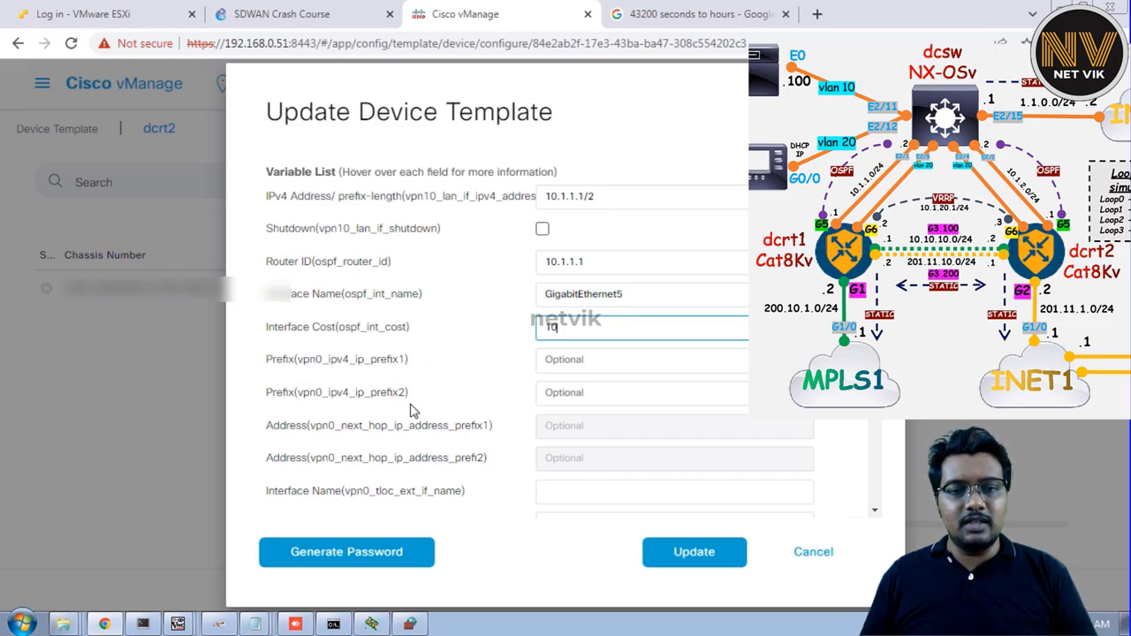
Set both vpn0 static-route prefixes to 0.0.0.0/0
left_click(574, 358)
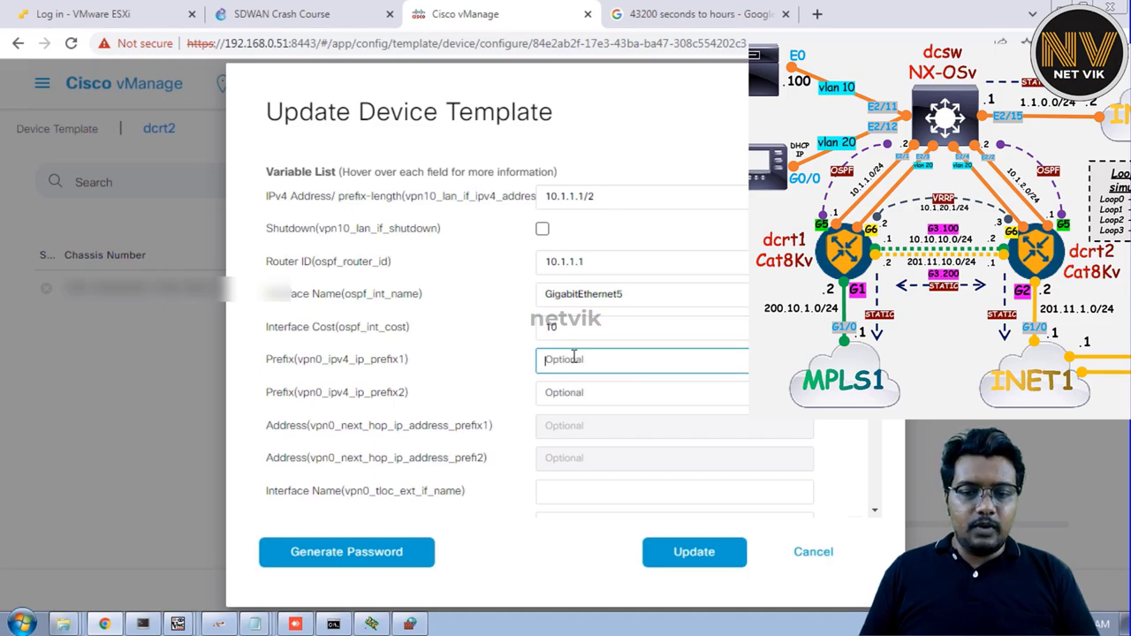
type("0.0.0.0")
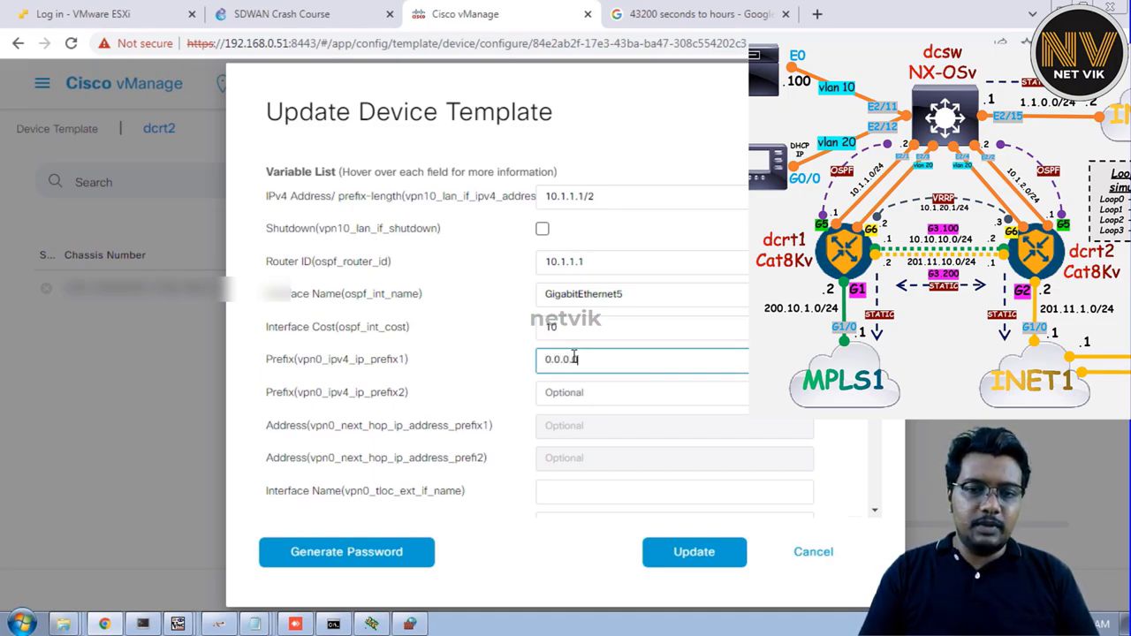
type("/0")
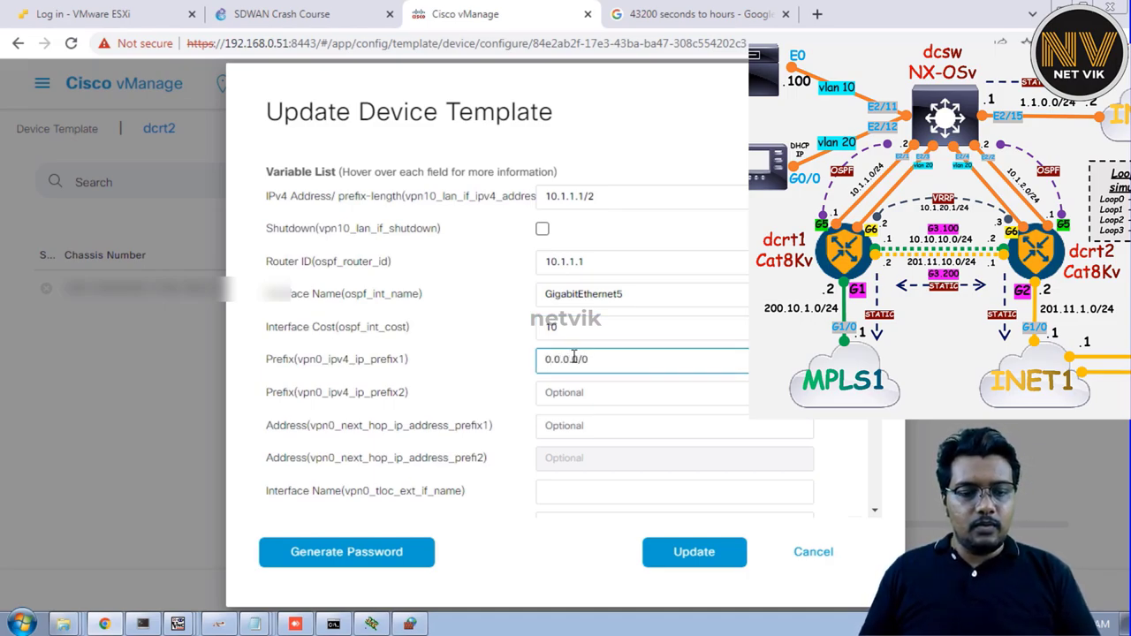
key("ctrl+a")
left_click(584, 393)
key("ctrl+v")
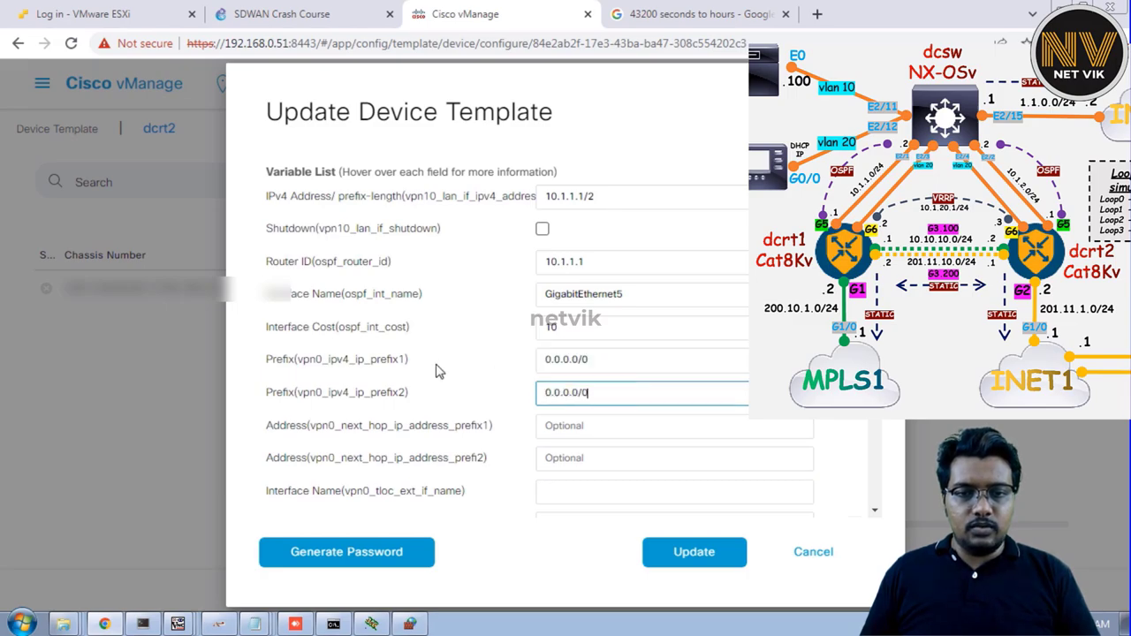
scroll(437, 367, "down", 1)
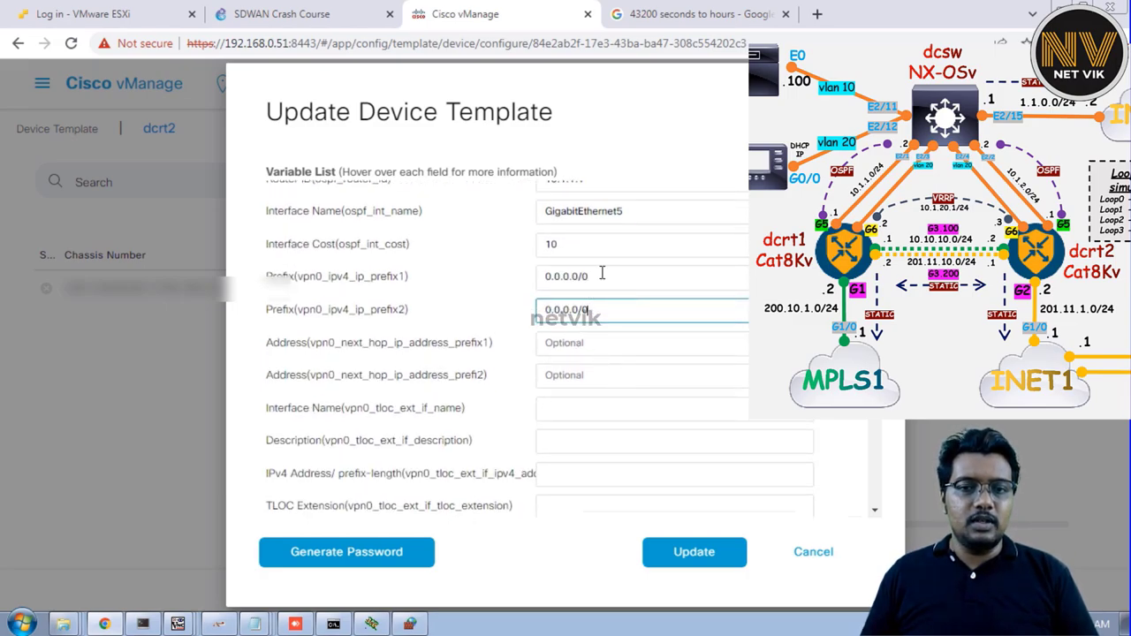
left_click(602, 274)
key("ctrl+a")
key("BackSpace")
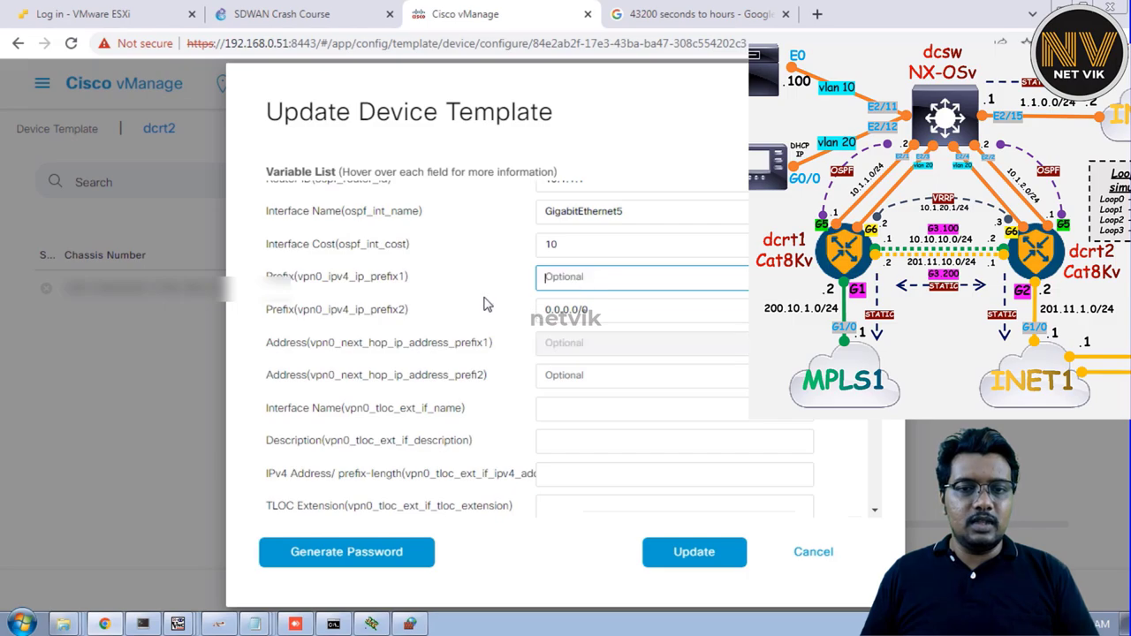
key("ctrl+a")
left_click(579, 281)
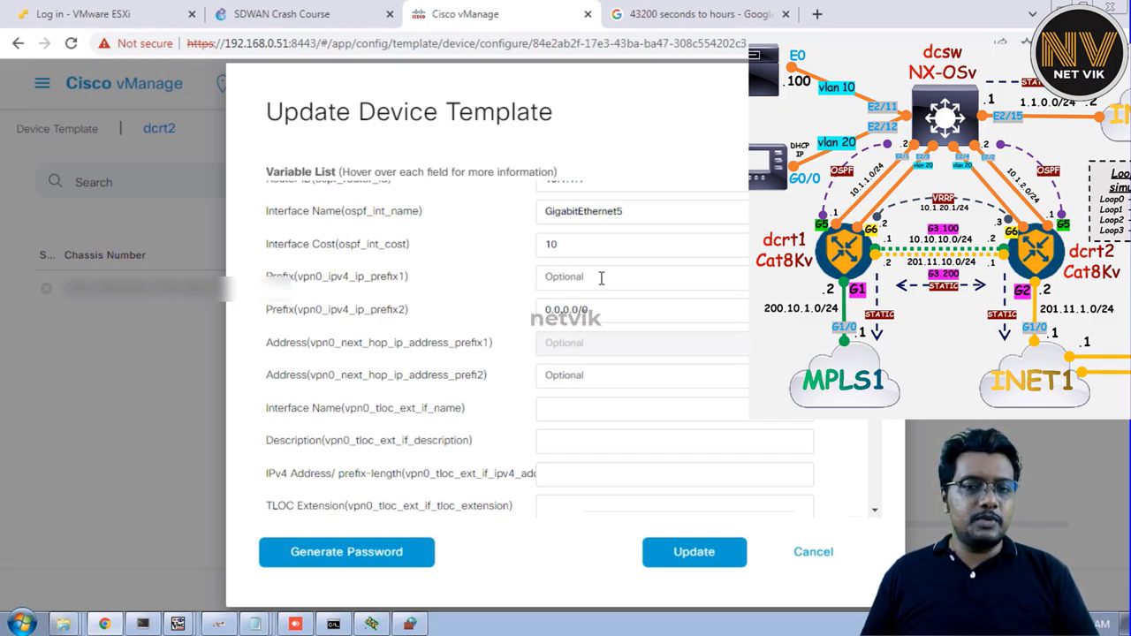
left_click(601, 277)
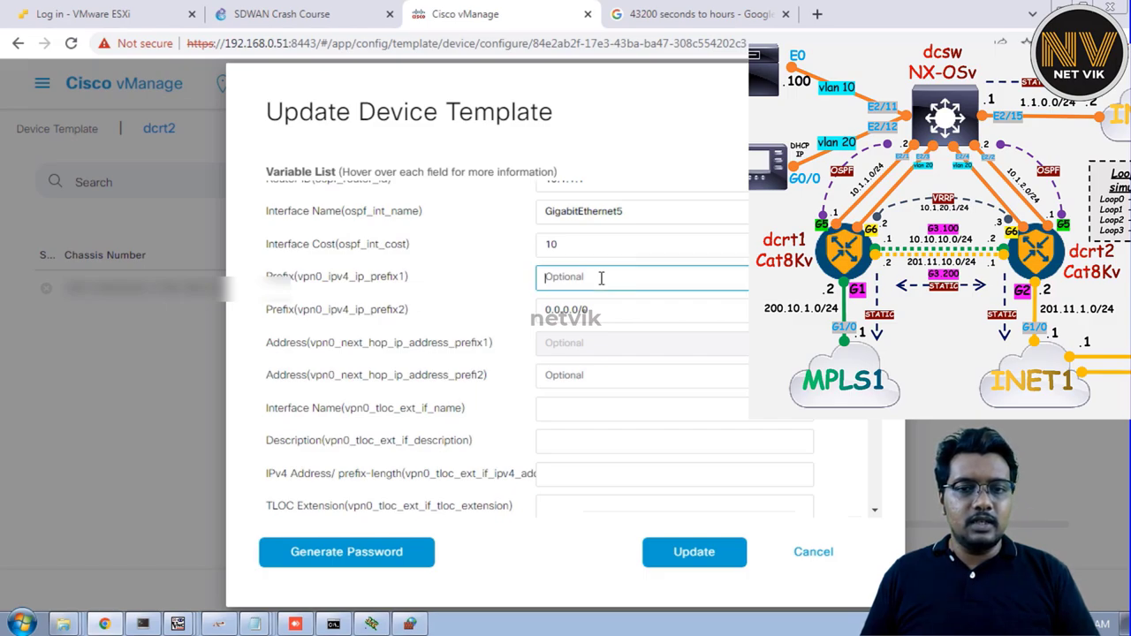
key("ctrl+v")
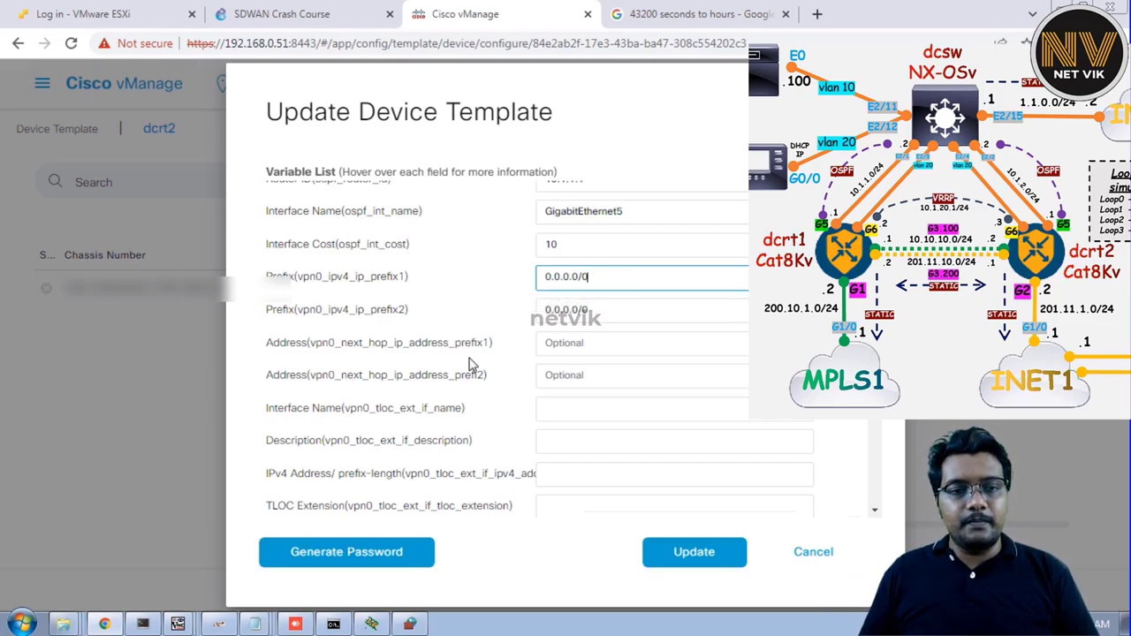
Enter 201.11.1.1 as the next-hop address for prefix1
left_click(575, 345)
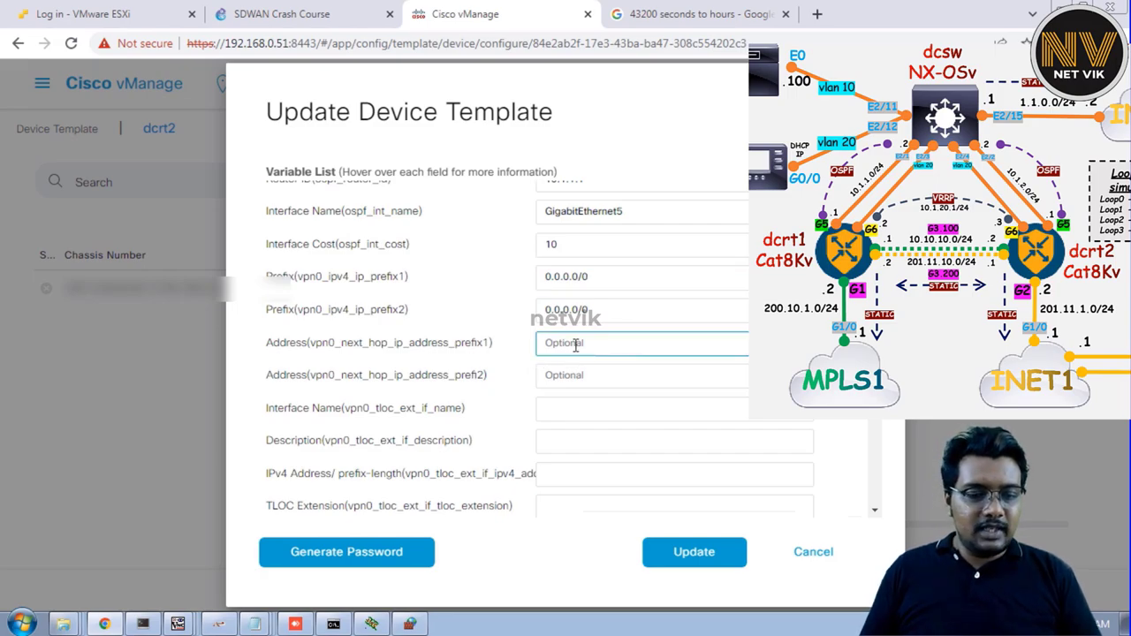
type("20")
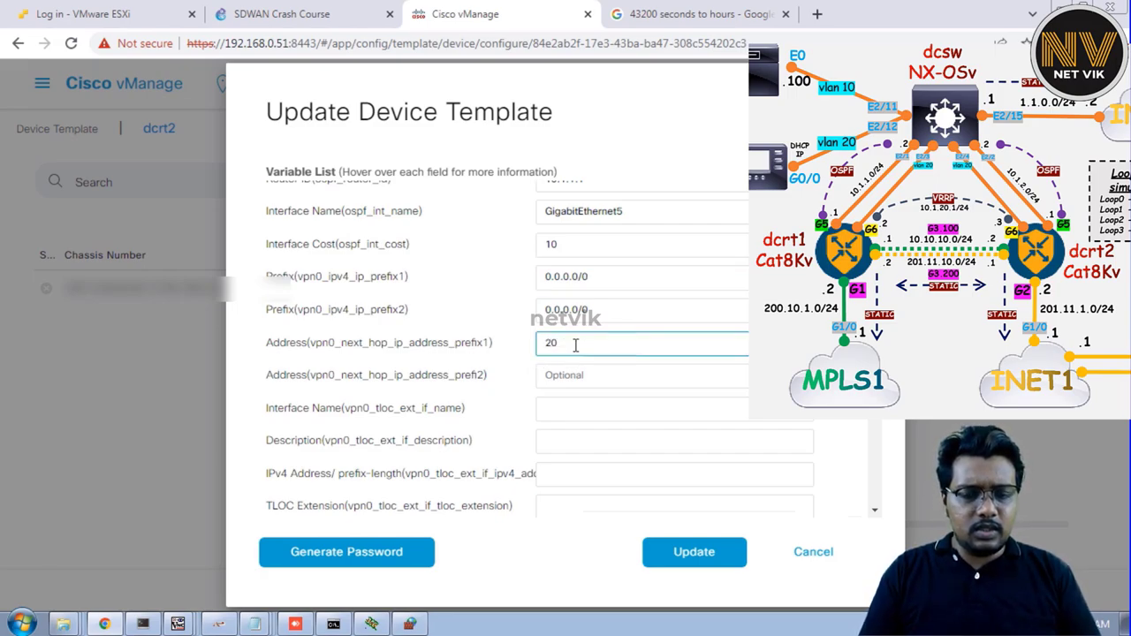
type("0.")
type("1")
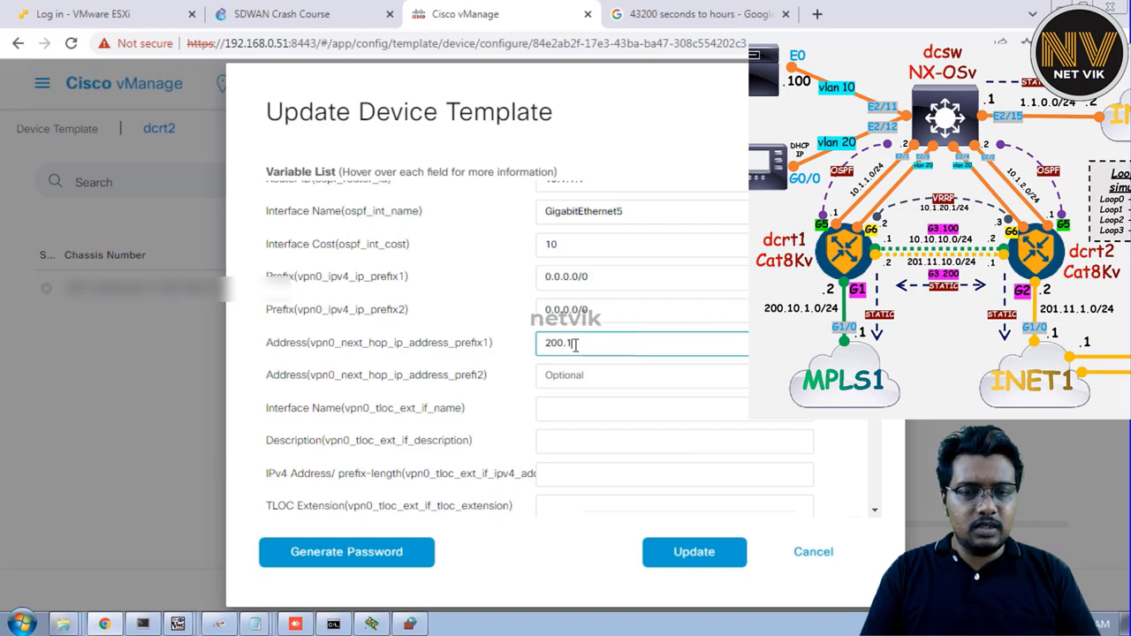
key("BackSpace")
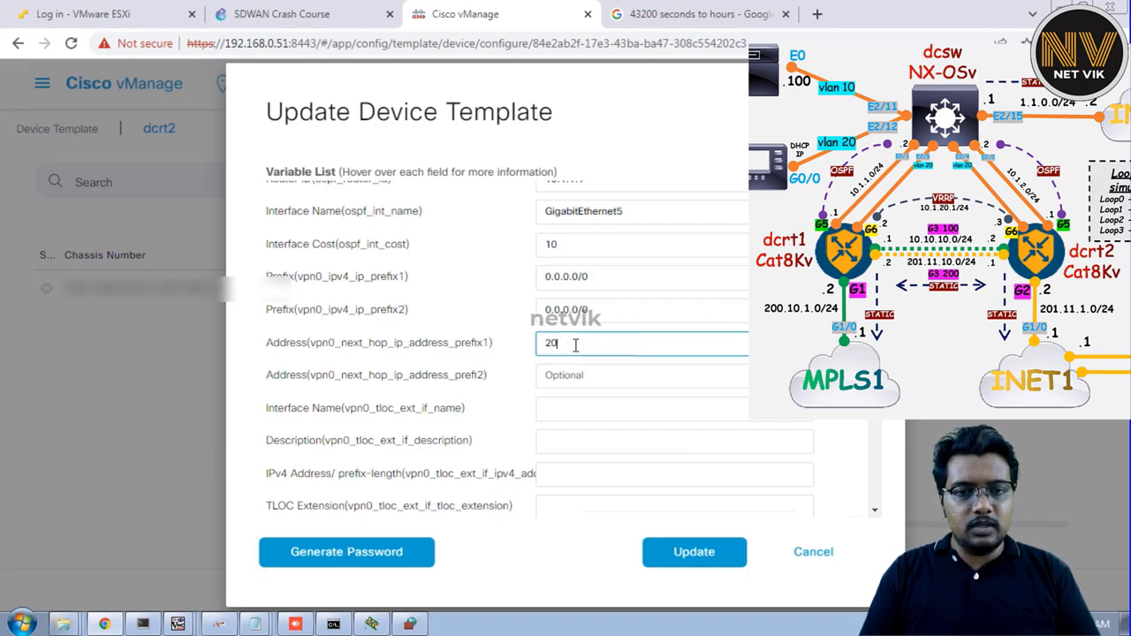
type("1.11.")
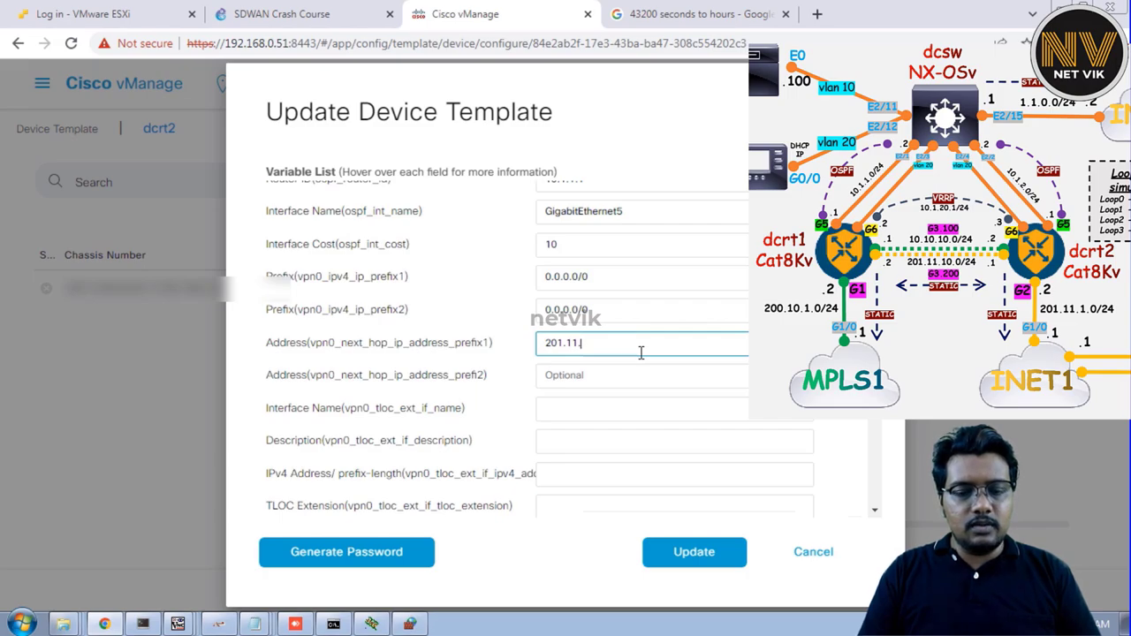
type("1.1")
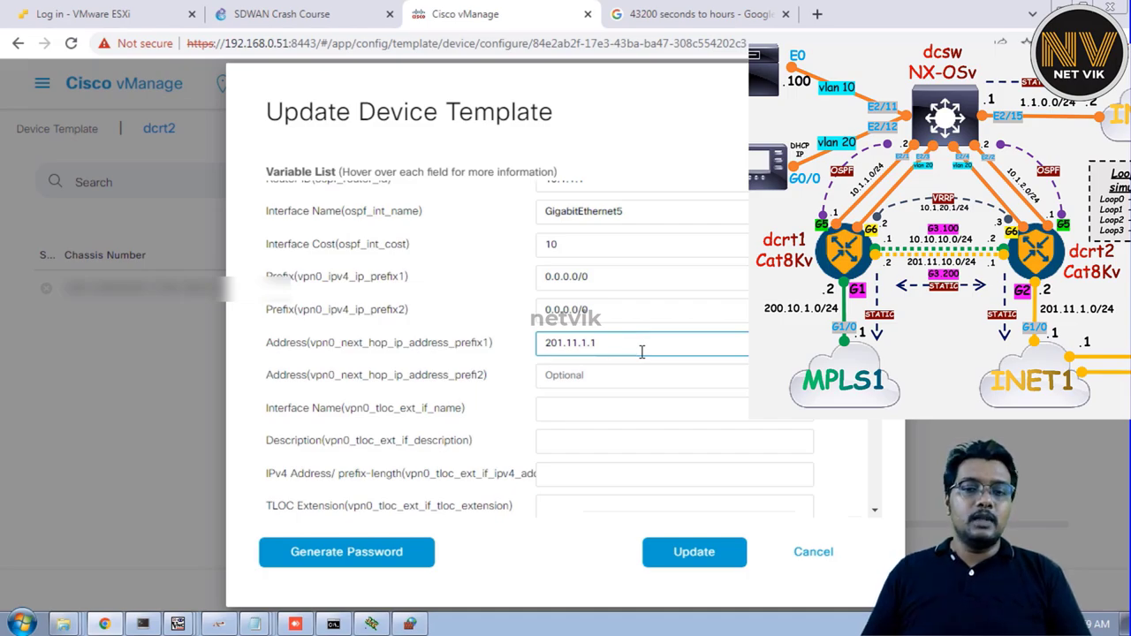
Enter 10.10.10.1 as the prefix2 next-hop and copy GigabitEthernet5 from the OSPF interface field
left_click(594, 377)
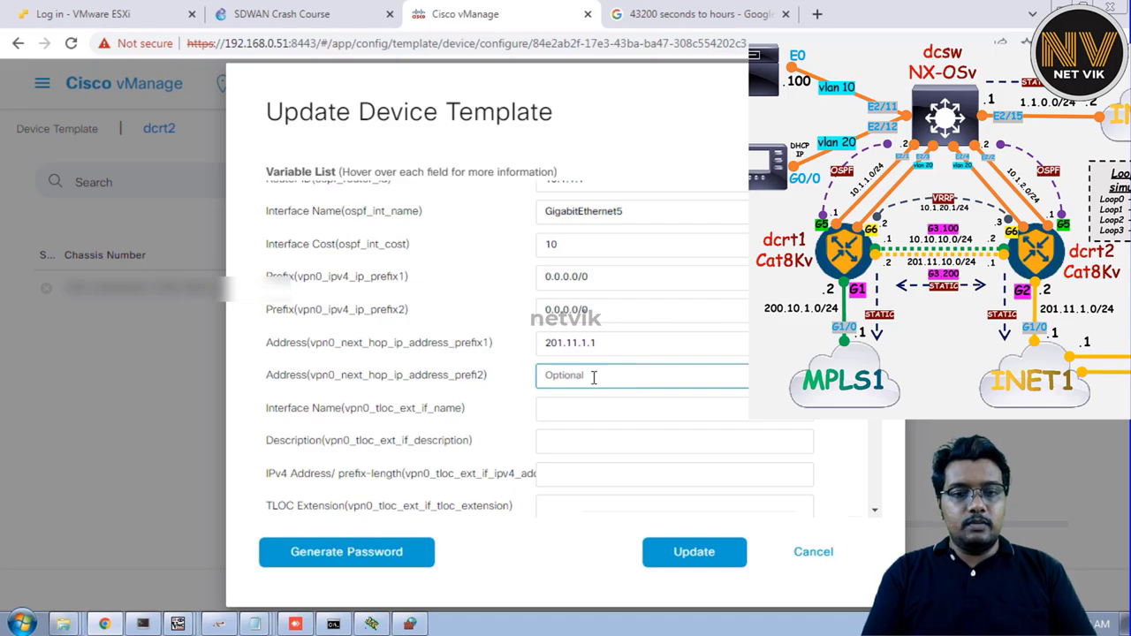
type("10.10.10")
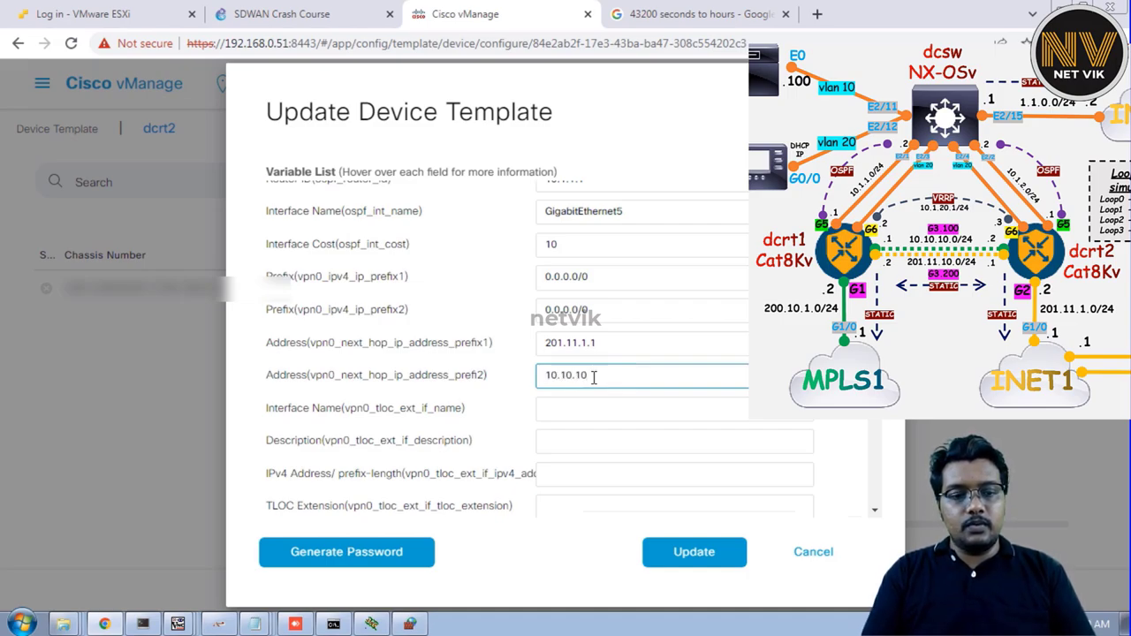
type(".1")
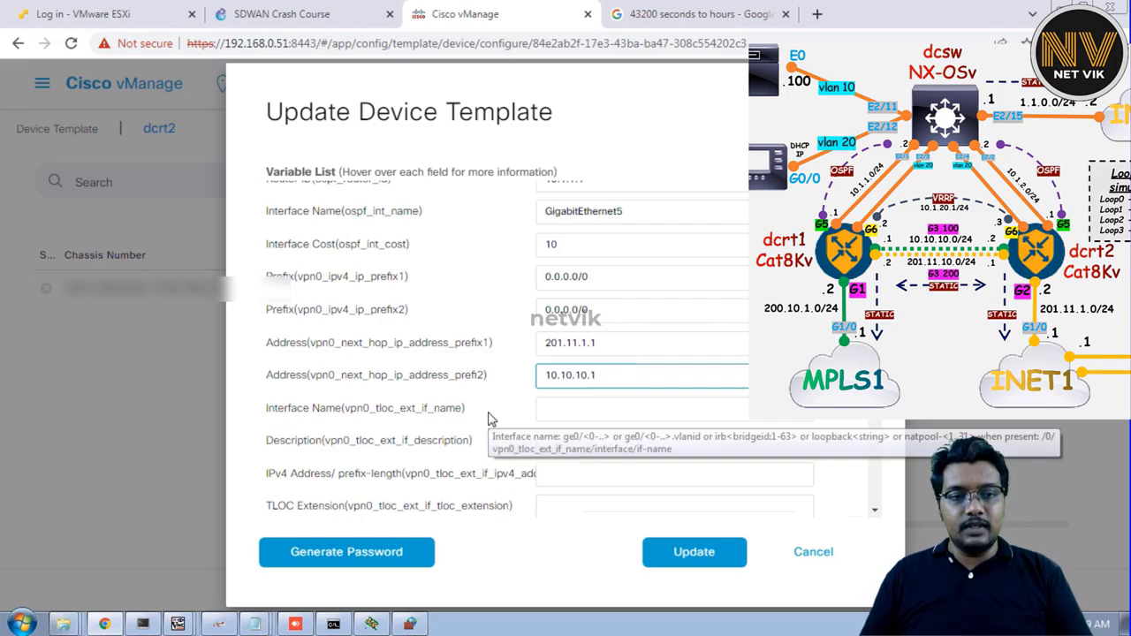
scroll(491, 419, "down", 1)
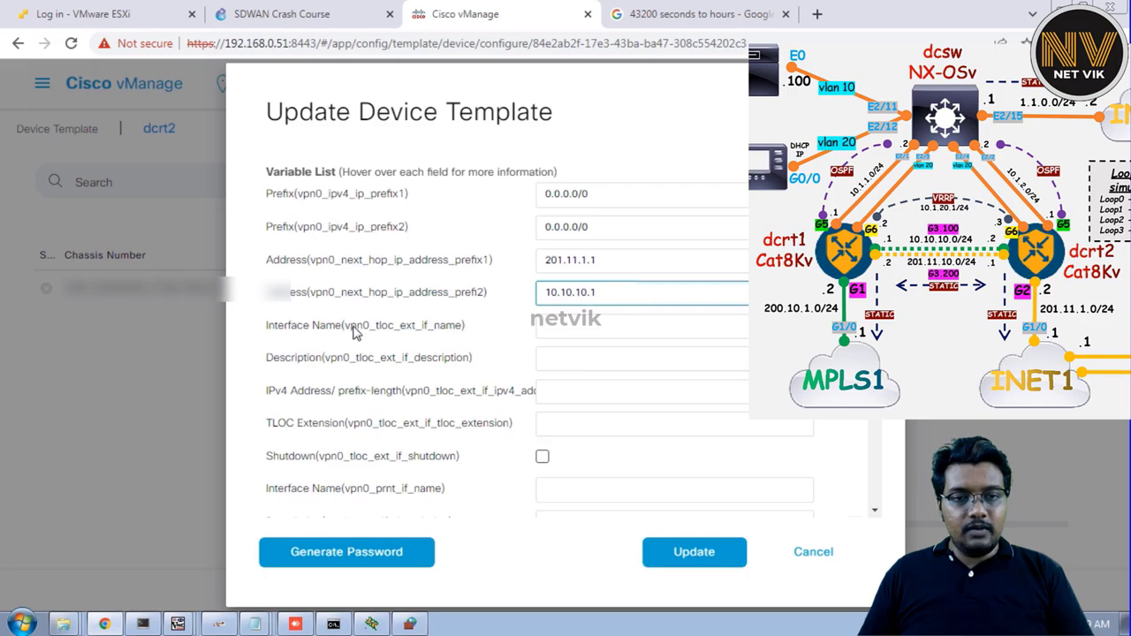
mouse_move(568, 334)
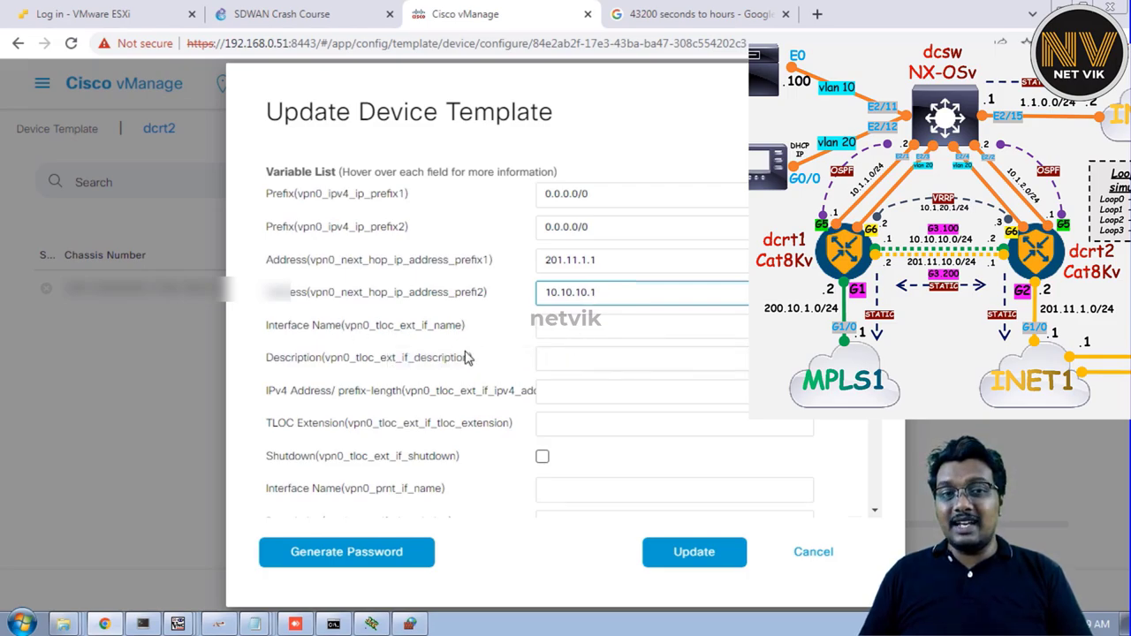
scroll(466, 355, "up", 1)
scroll(467, 355, "up", 1)
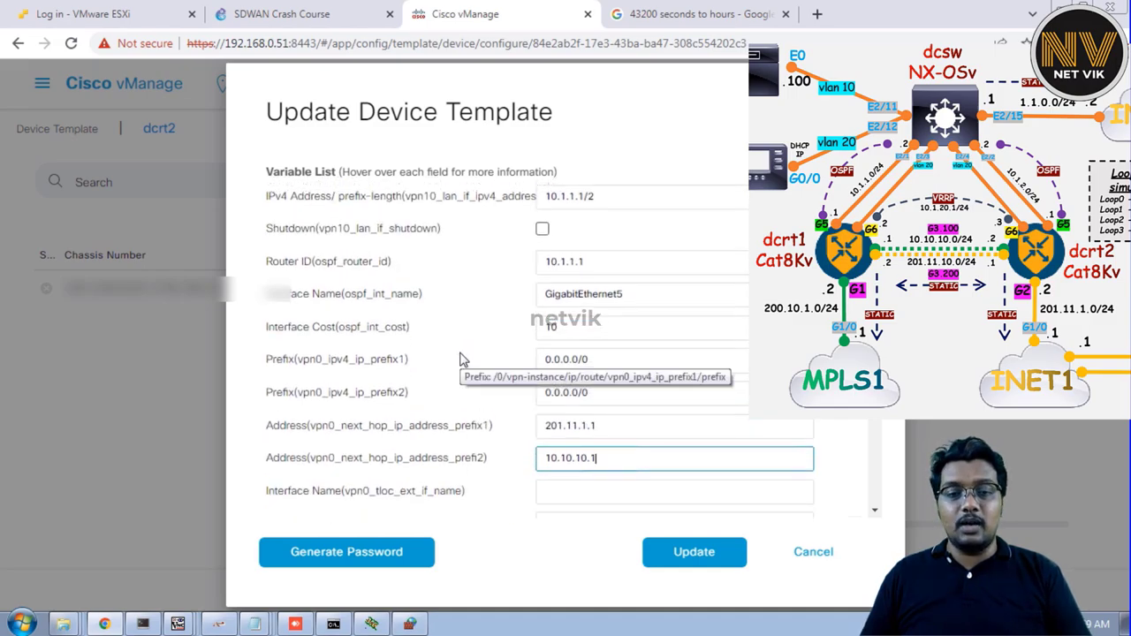
double_click(579, 296)
key("ctrl+c")
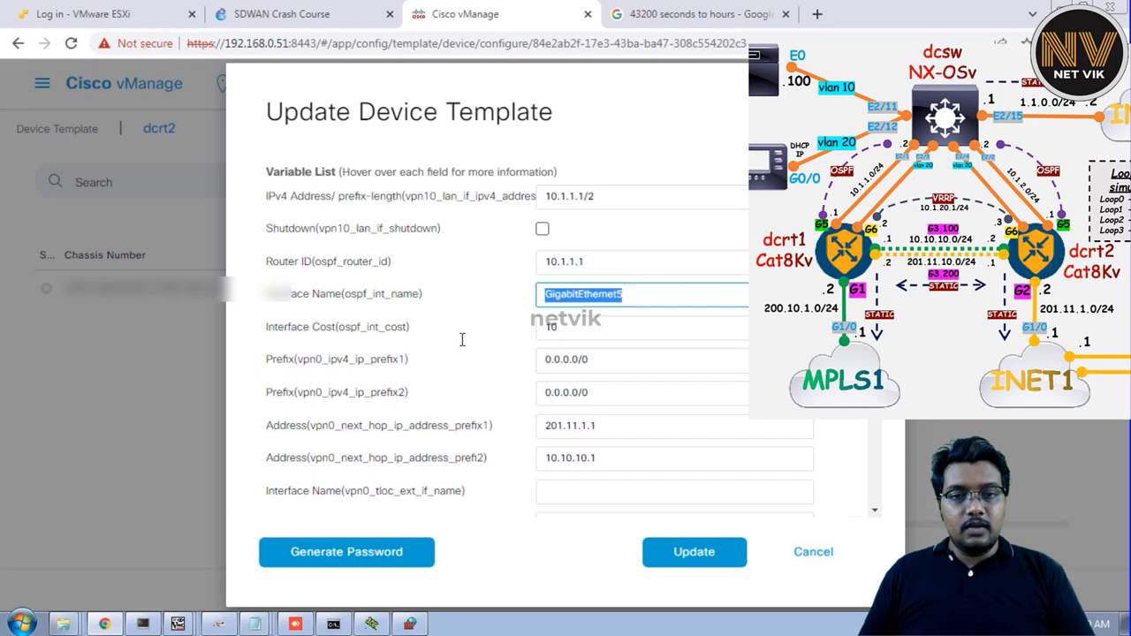
scroll(521, 397, "down", 1)
Fill the TLOC extension interface: GigabitEthernet3.200, description vpn0_int_tloc_ext, IPv4 201.11.10.1/24
left_click(607, 420)
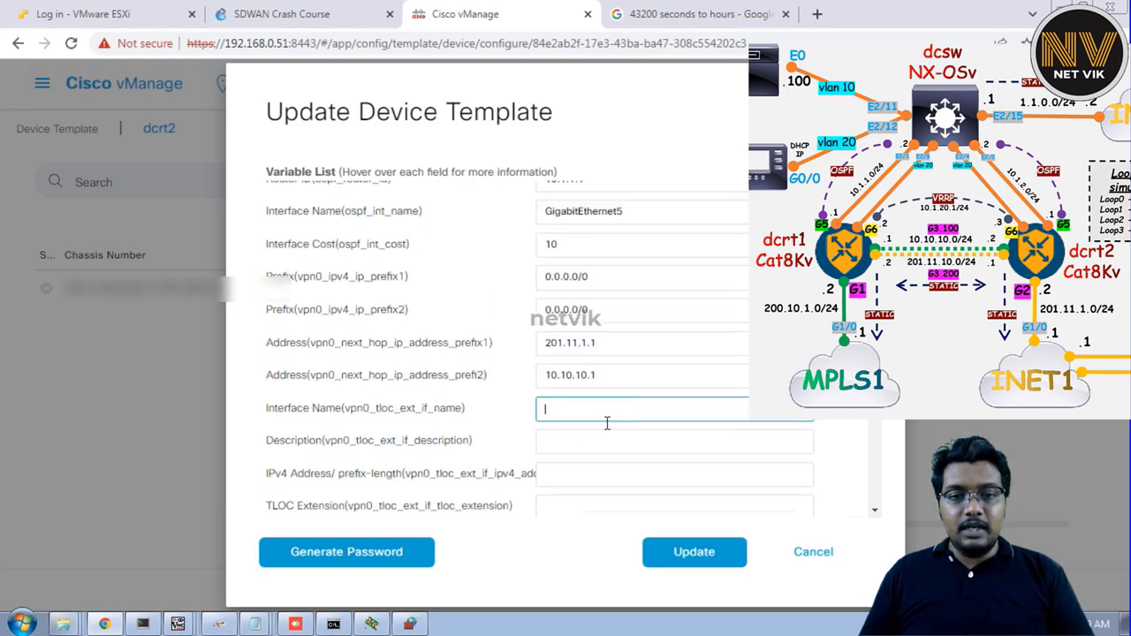
key("ctrl+v")
key("BackSpace")
type("3.200")
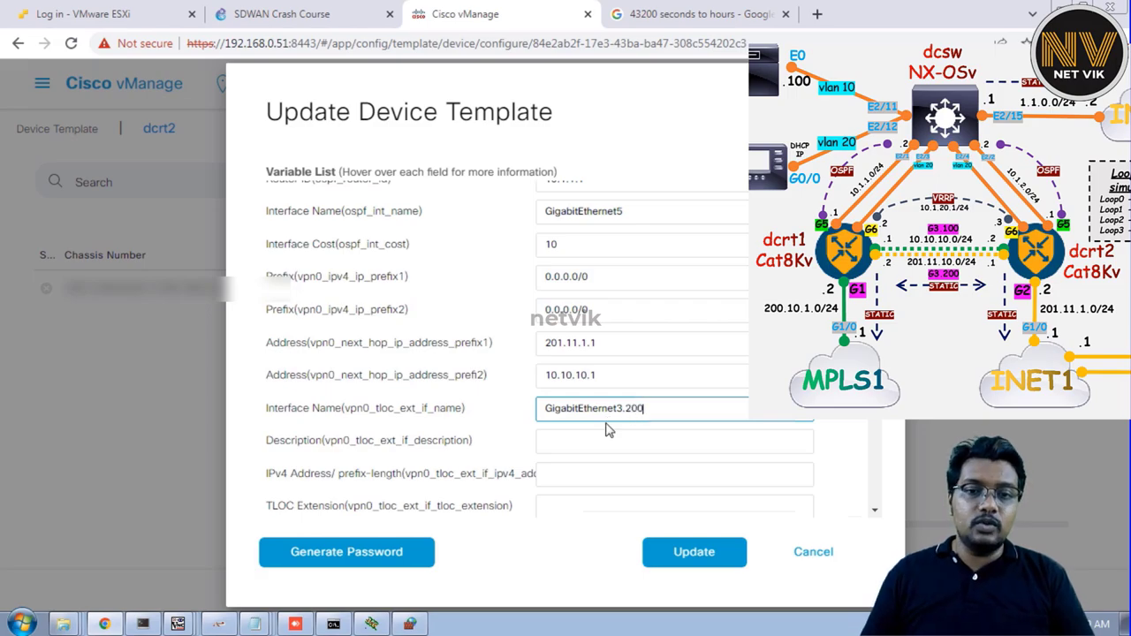
scroll(351, 377, "down", 1)
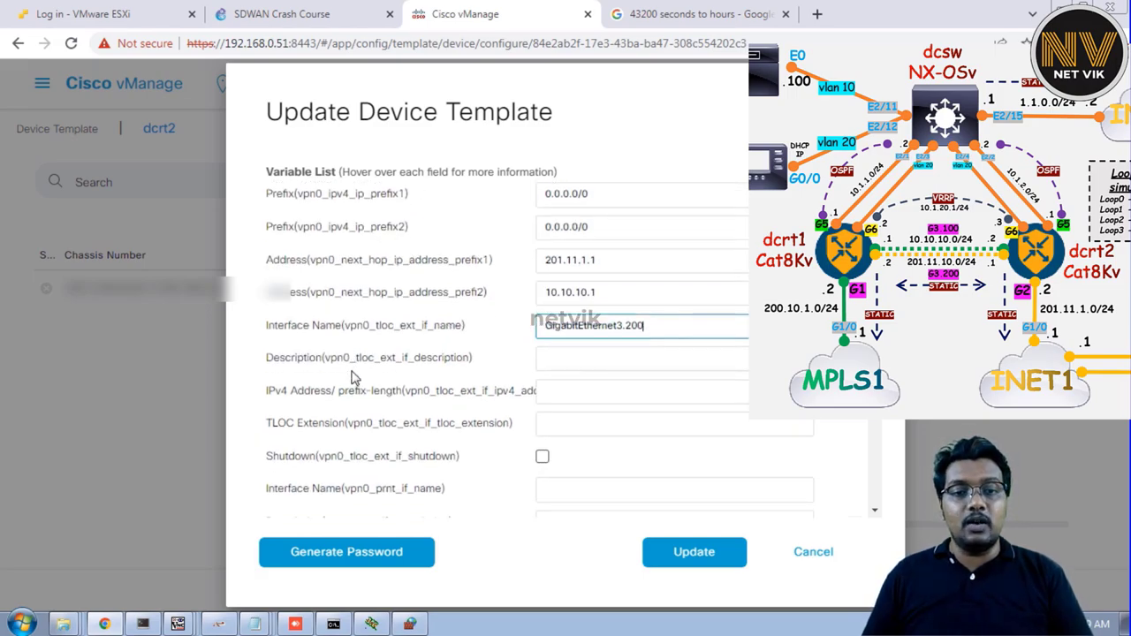
left_click(602, 359)
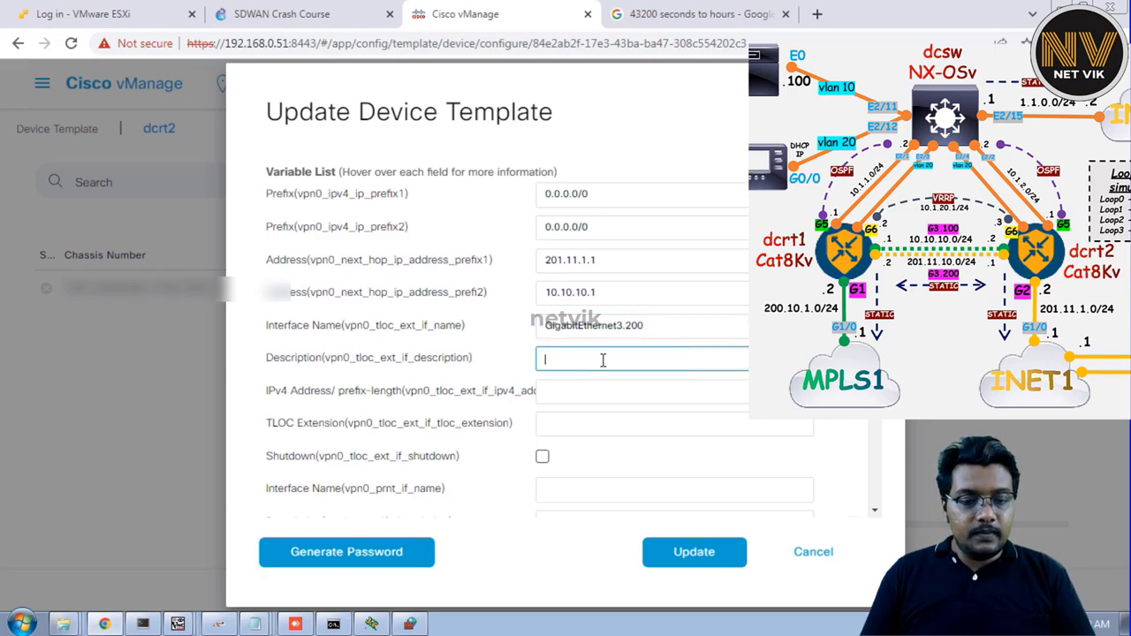
type("vpn")
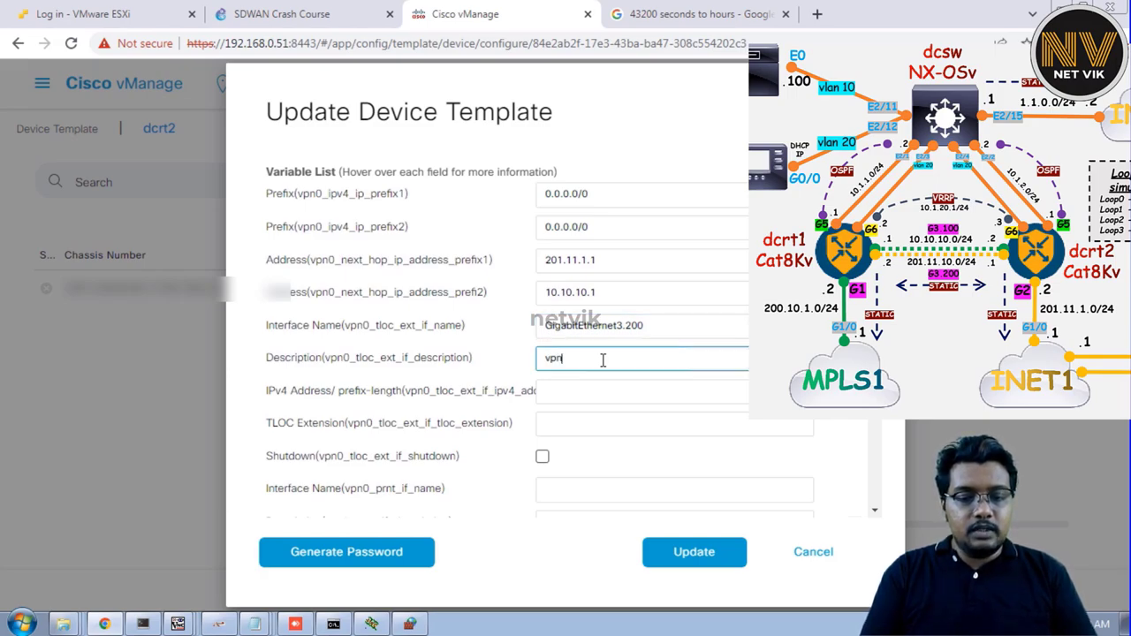
type("0_int_")
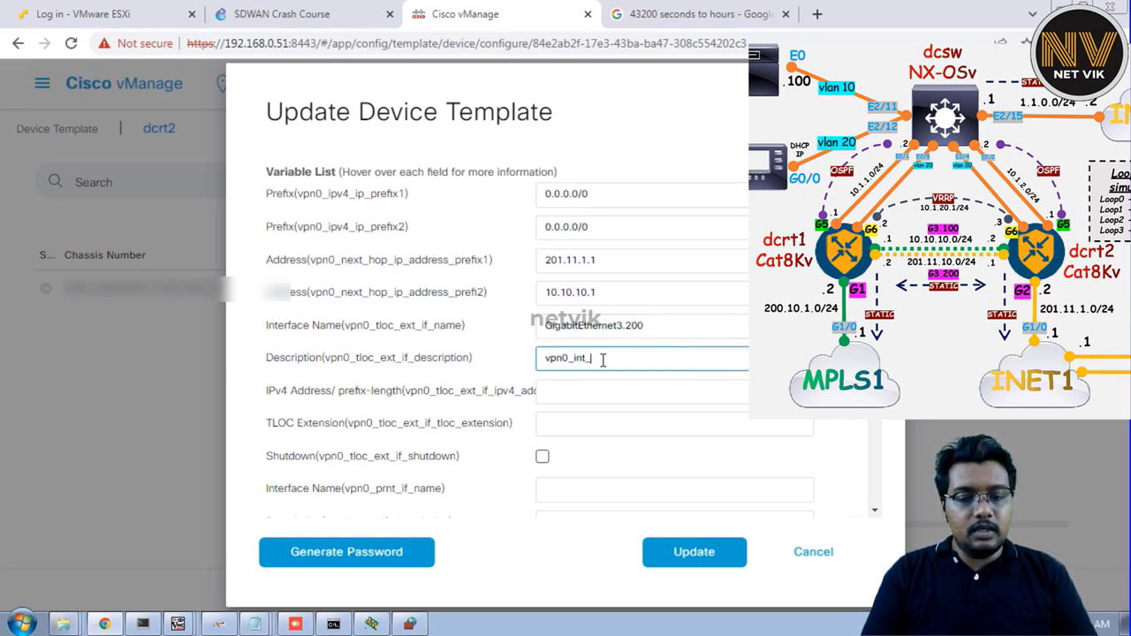
type("tloc_ext")
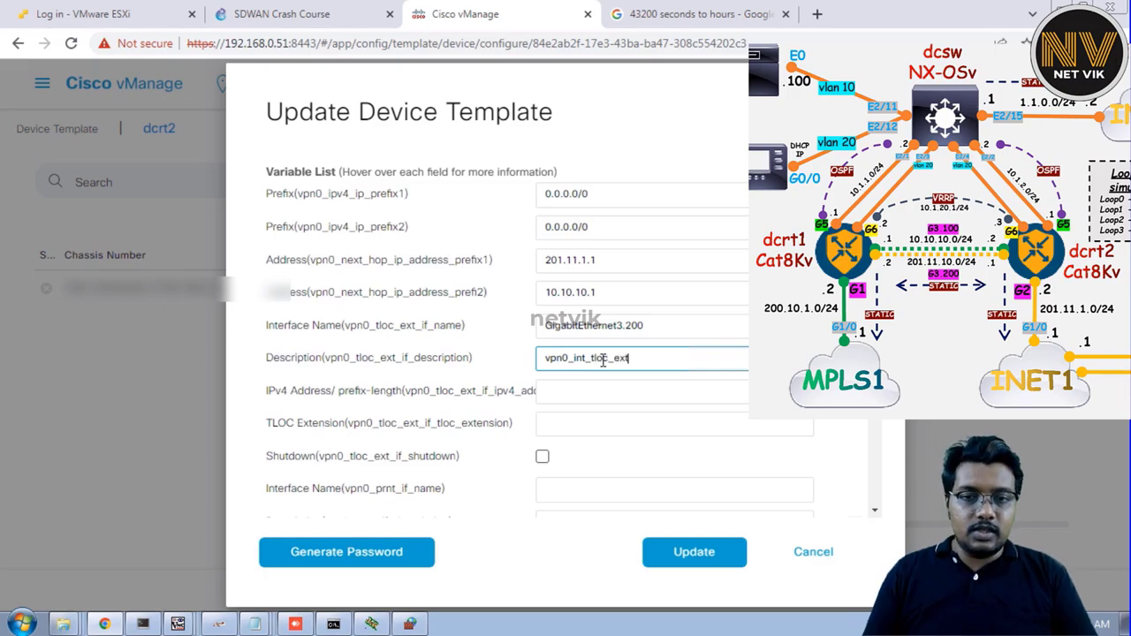
scroll(417, 346, "down", 1)
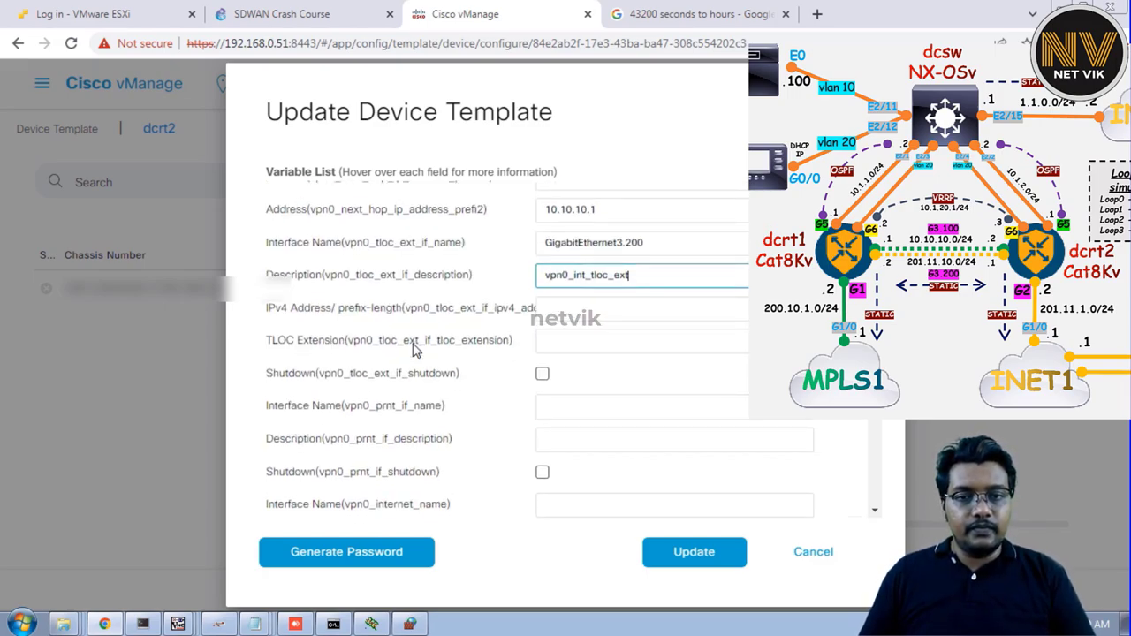
left_click(583, 310)
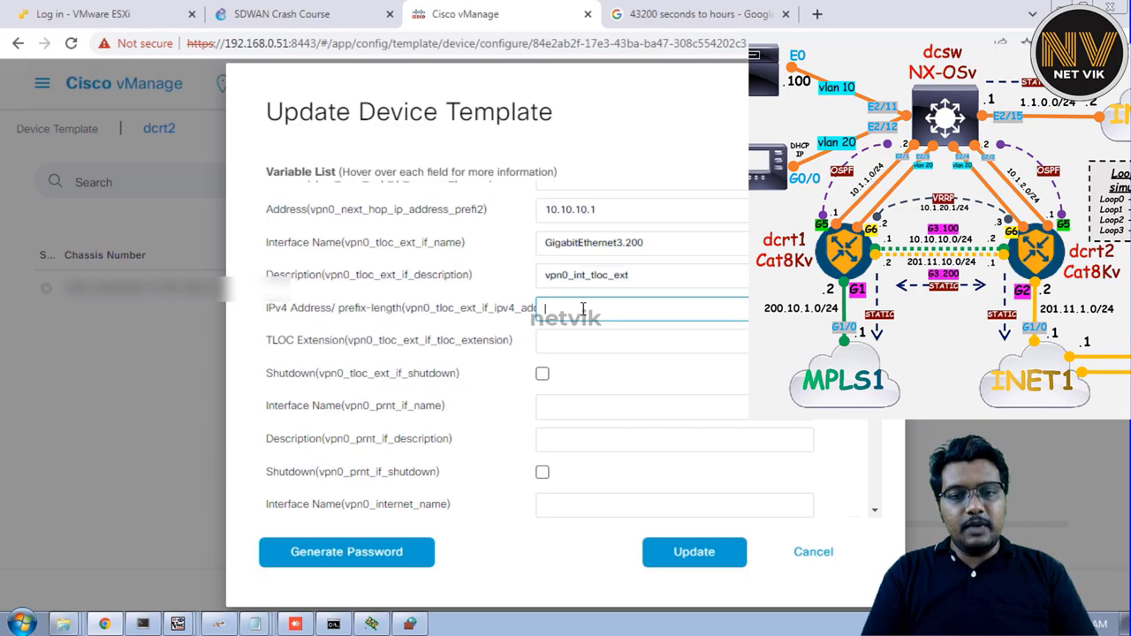
type("201.11.10")
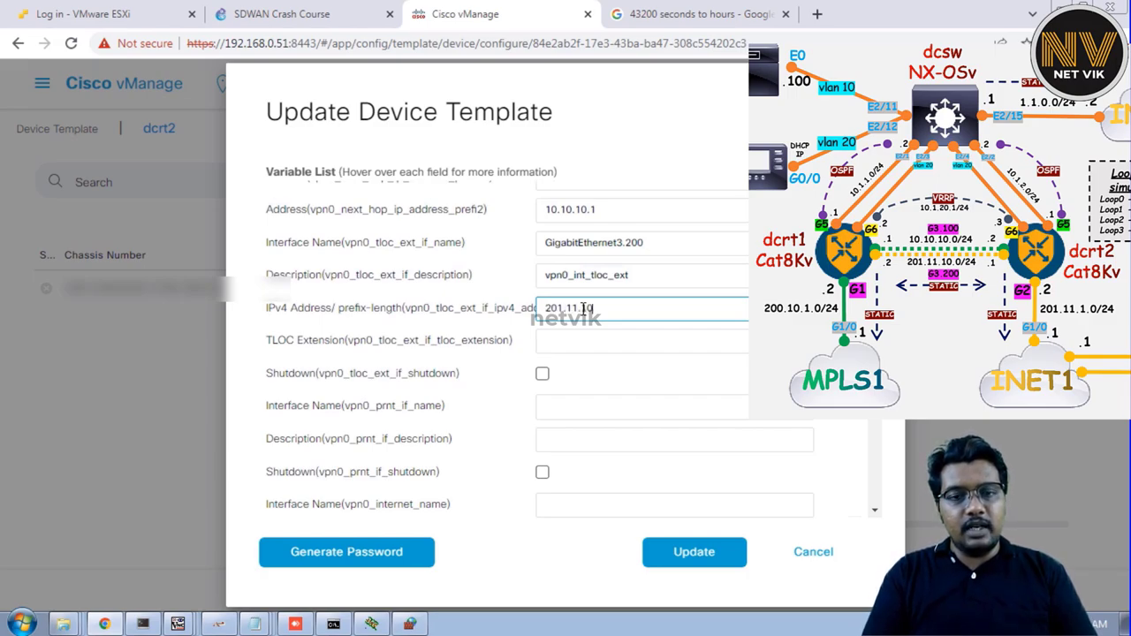
type(".1/24")
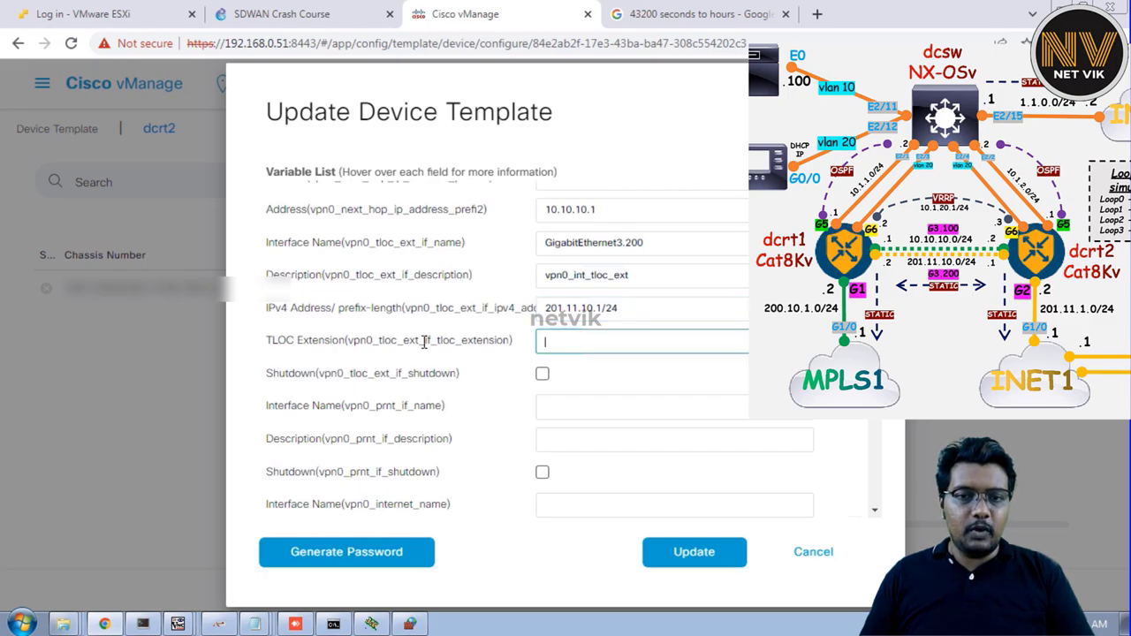
Set the TLOC Extension value to GigabitEthernet2
left_click(573, 341)
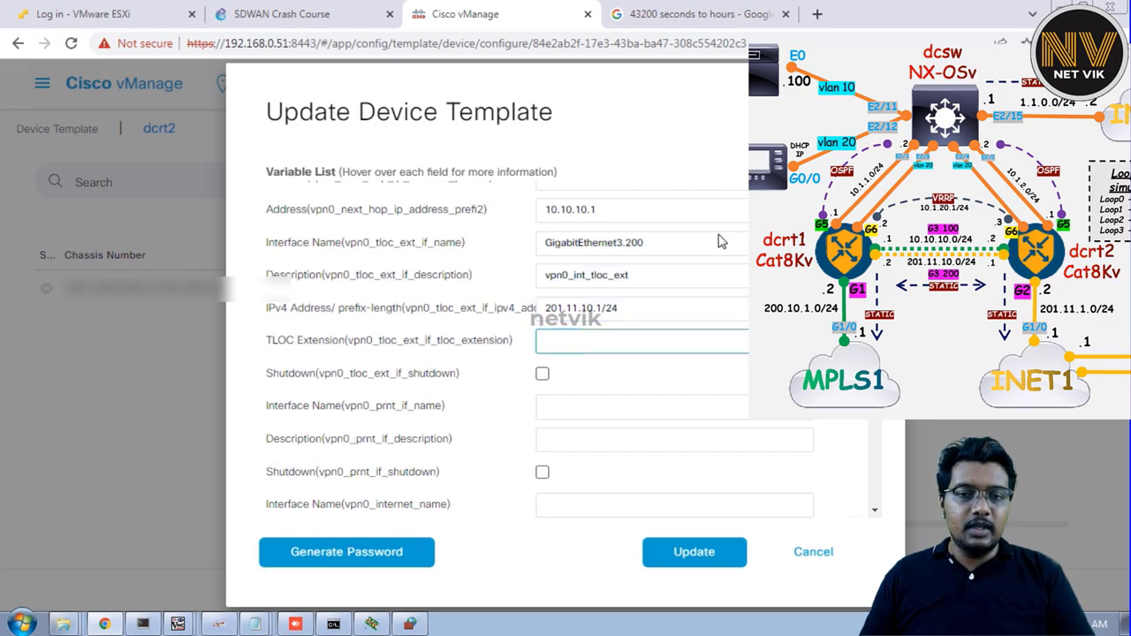
double_click(668, 244)
key("ctrl+c")
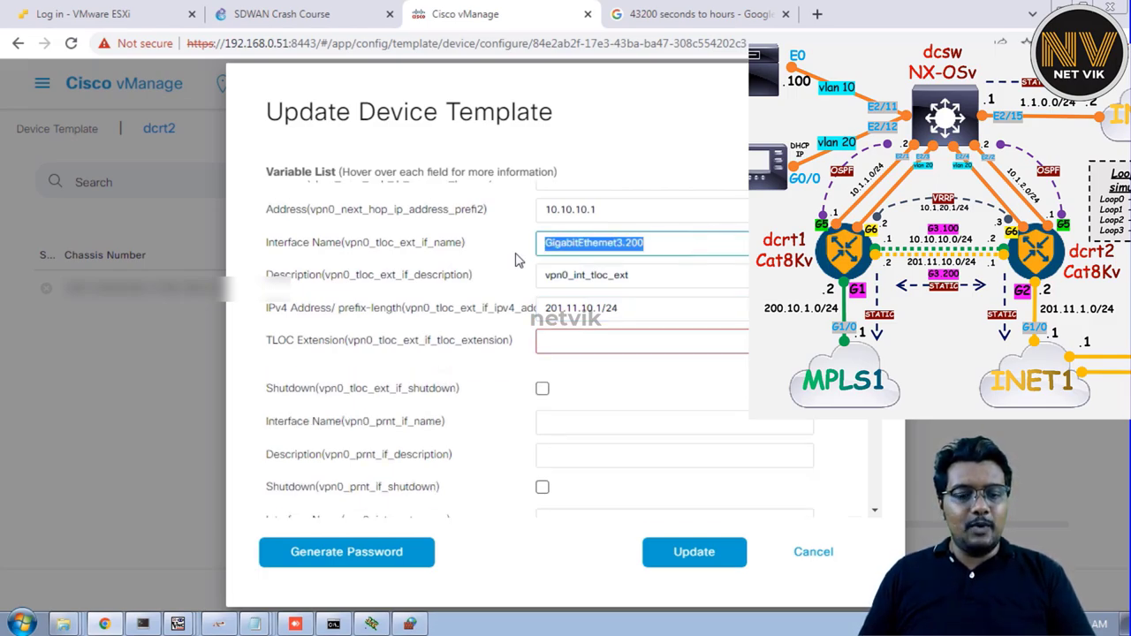
left_click(636, 348)
key("ctrl+v")
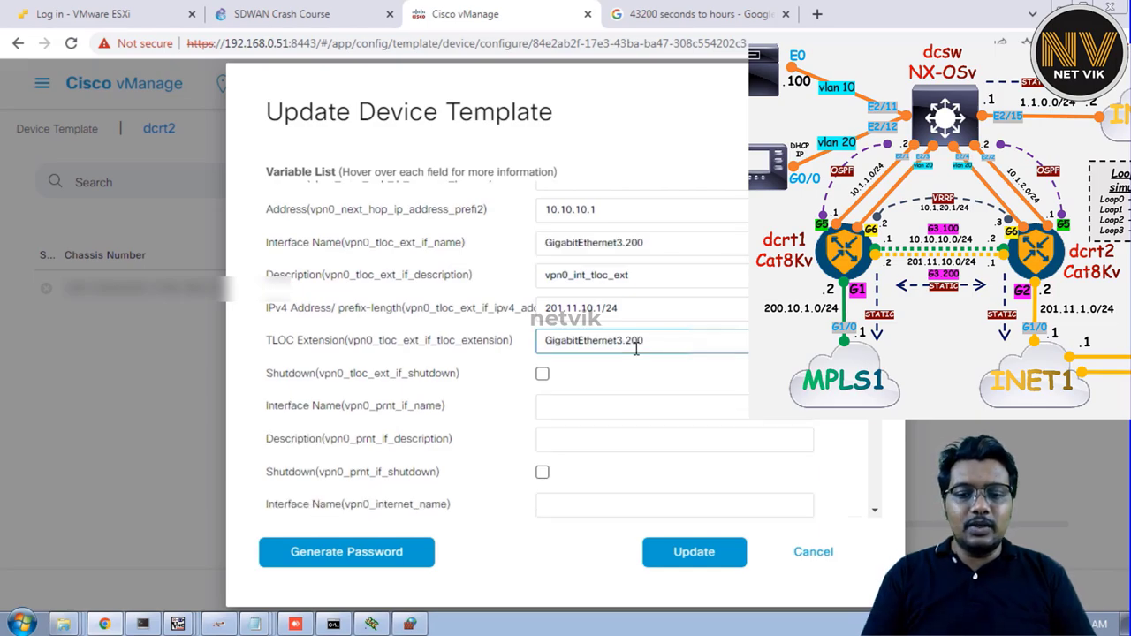
key("BackSpace")
key("BackSpace")
key("BackSpace")
key("BackSpace")
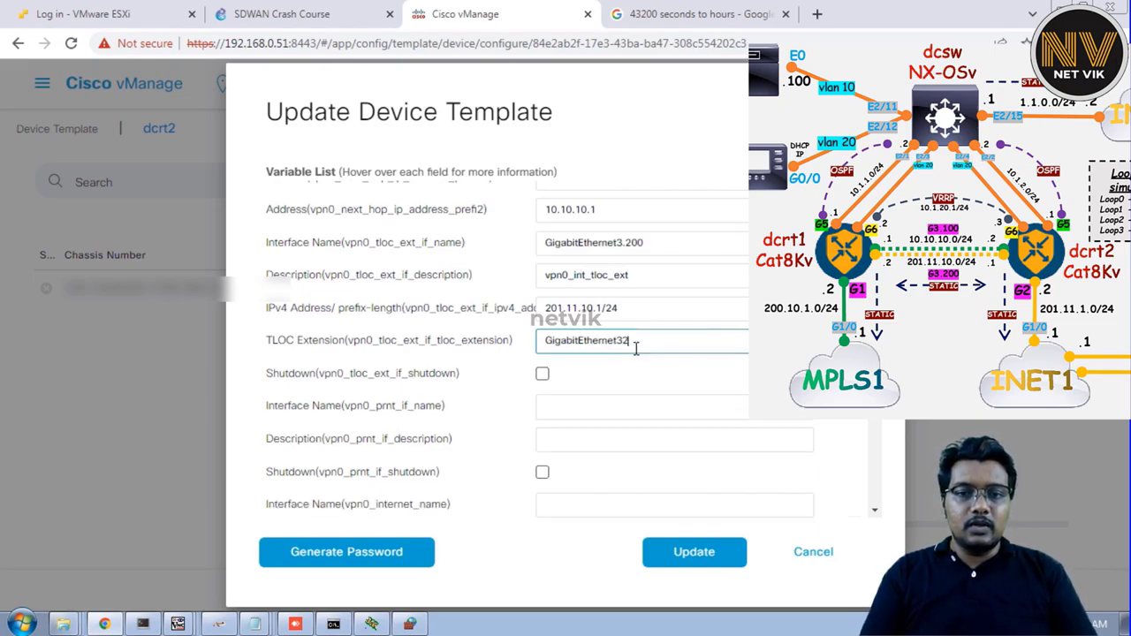
key("BackSpace")
mouse_move(402, 344)
type("2")
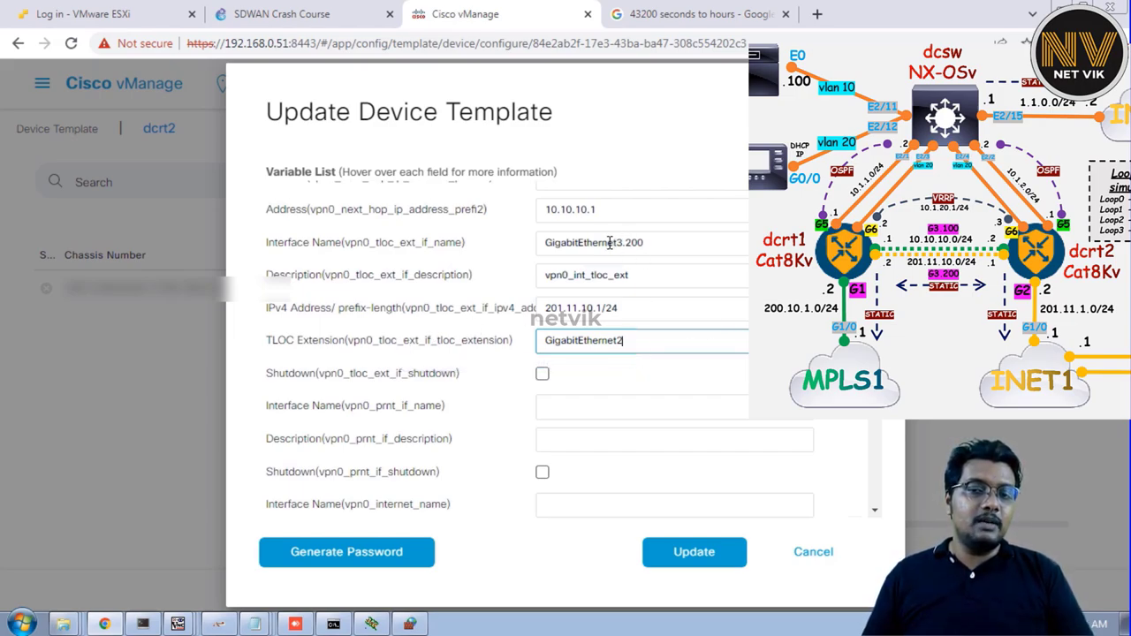
scroll(444, 305, "down", 1)
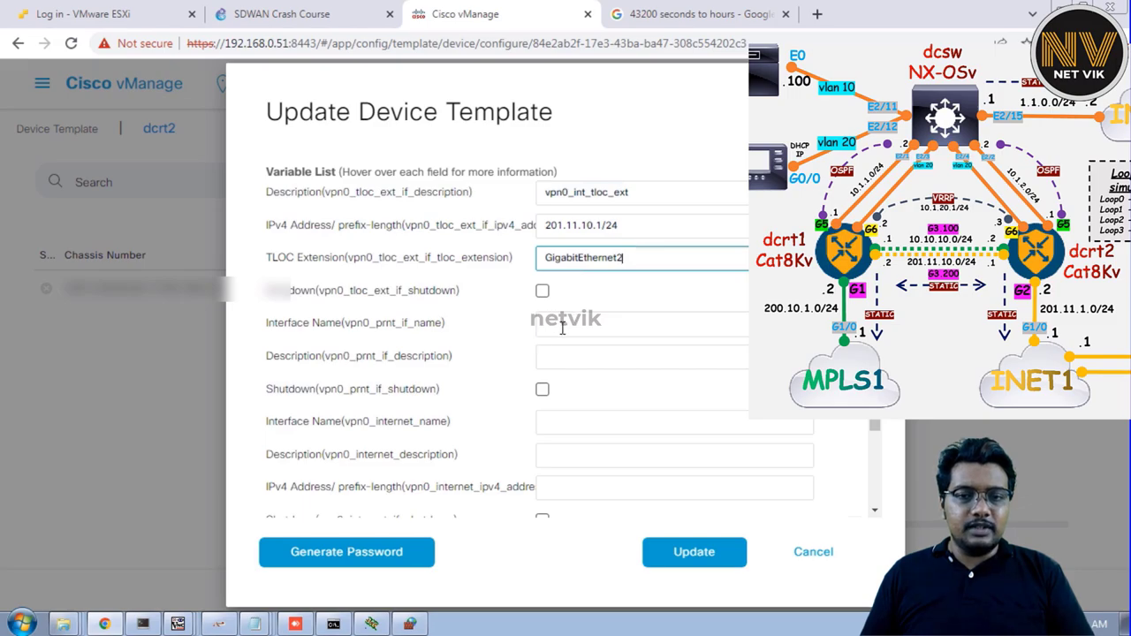
Set the parent interface to GigabitEthernet3 with description parent_int
double_click(636, 258)
key("ctrl+c")
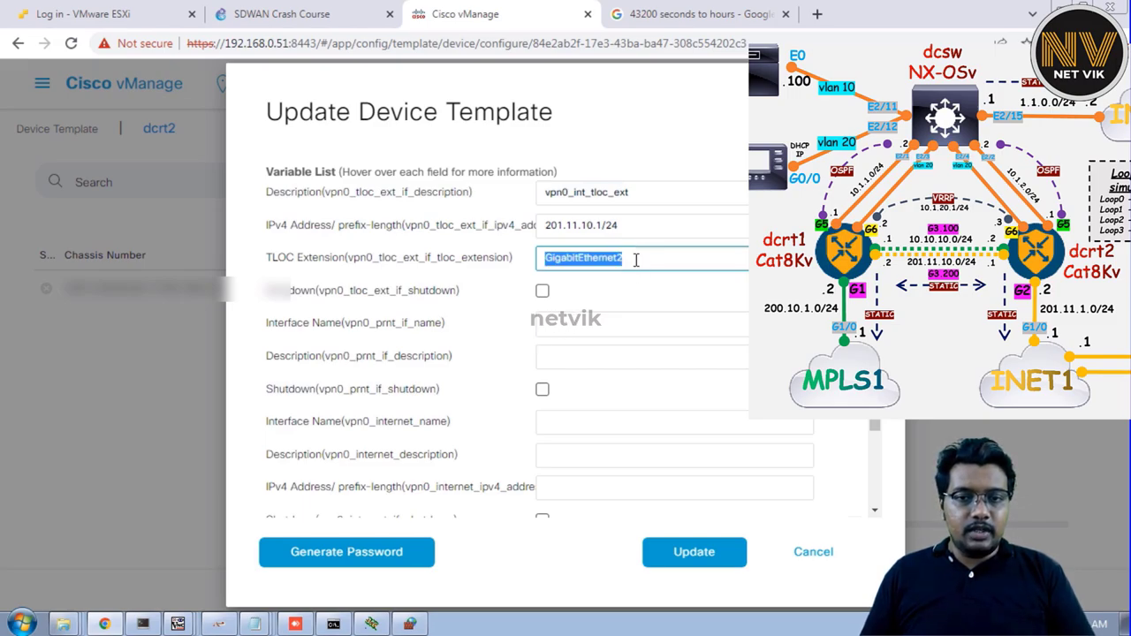
left_click(604, 325)
key("ctrl+v")
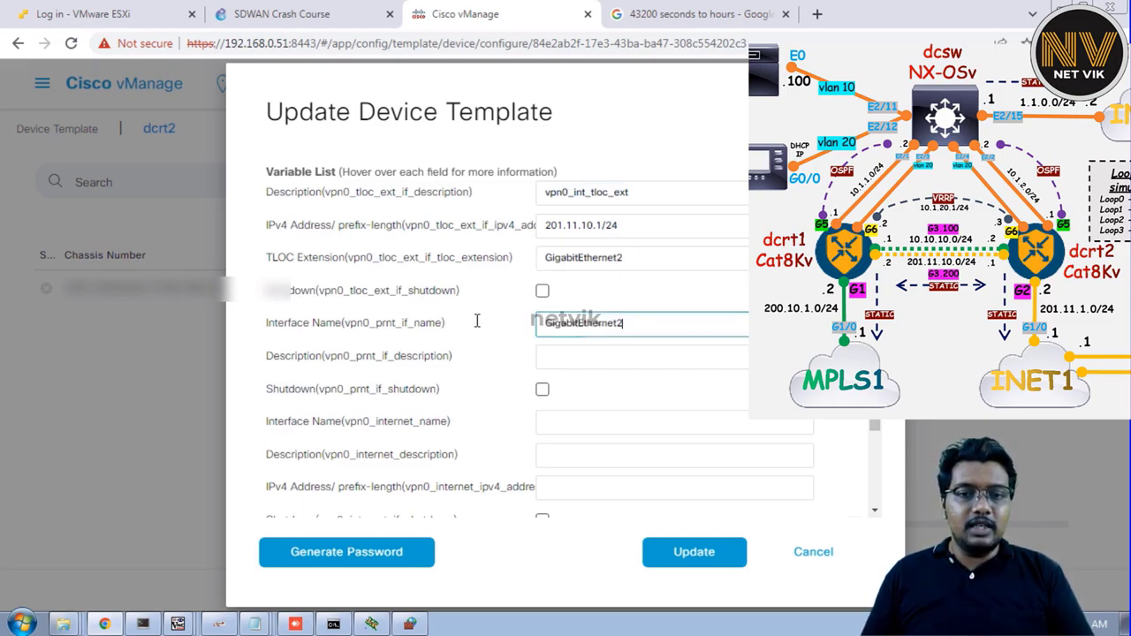
scroll(583, 329, "up", 1)
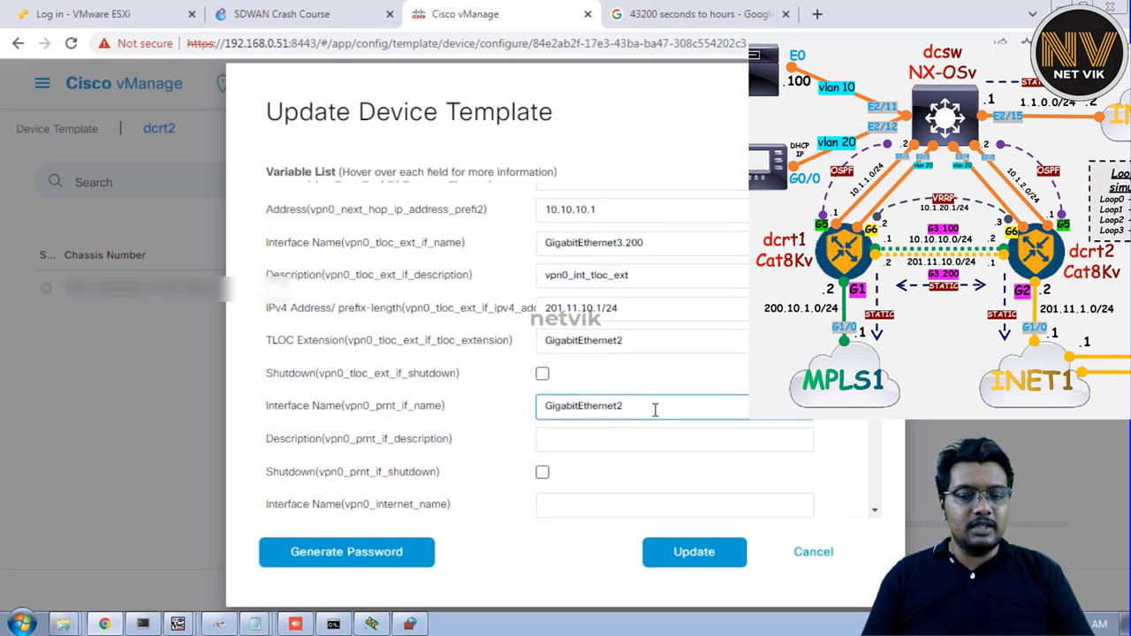
key("BackSpace")
type("3")
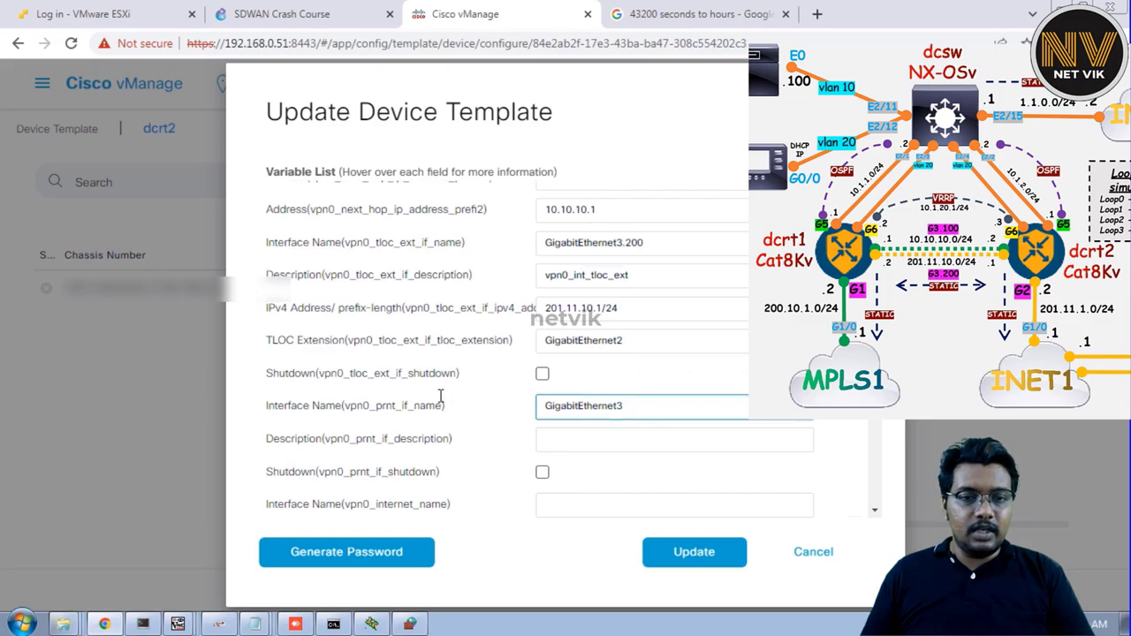
scroll(439, 396, "down", 2)
left_click(570, 368)
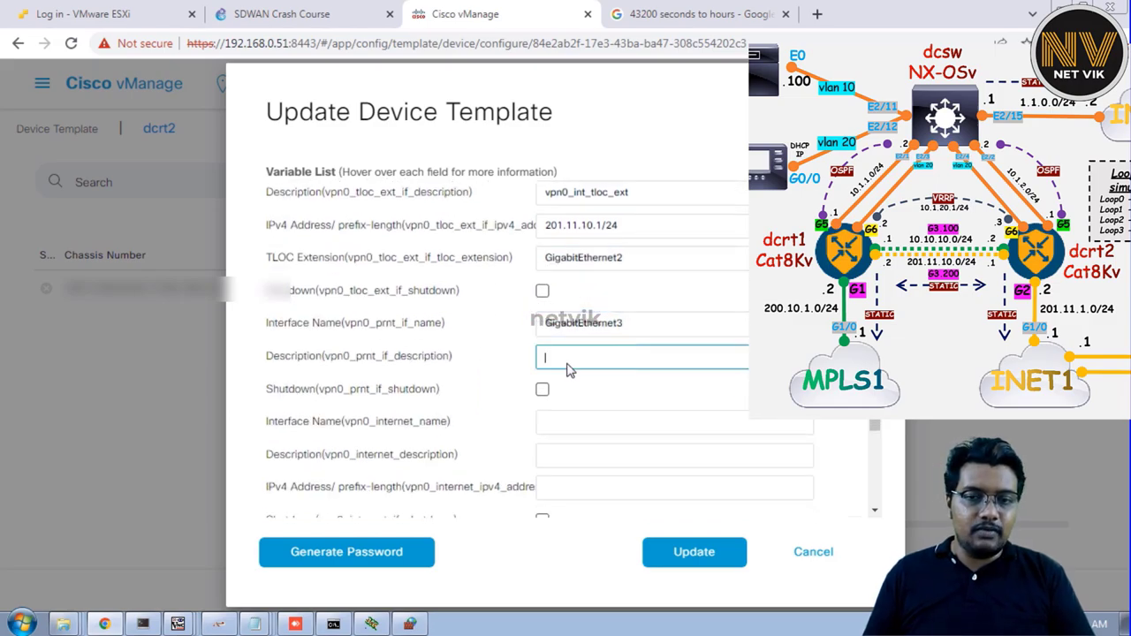
type("parent_int")
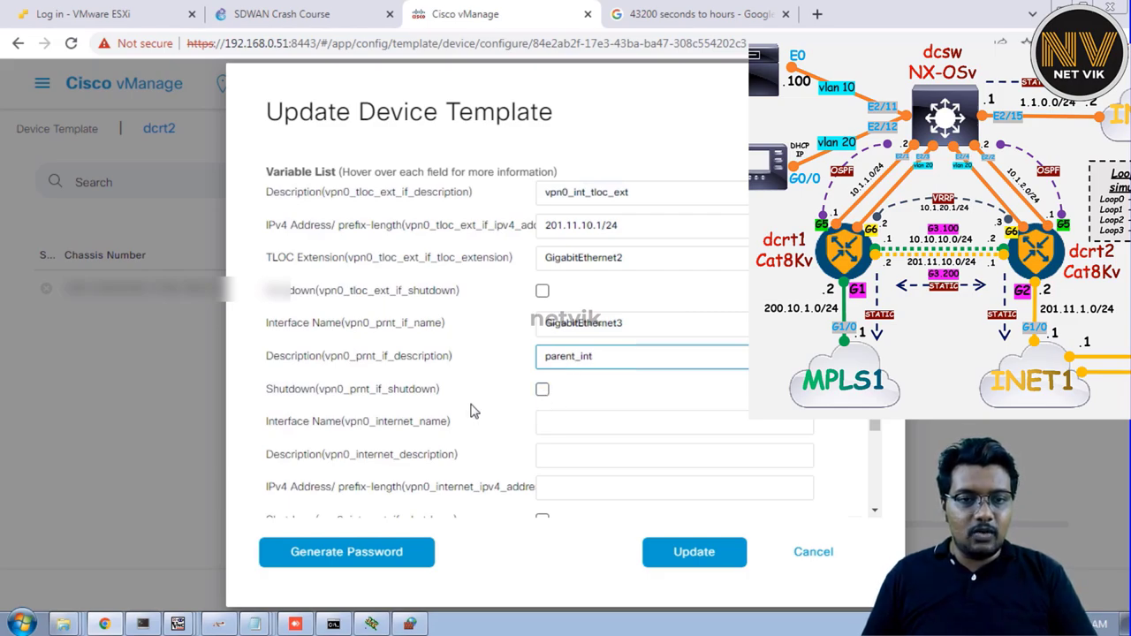
scroll(471, 410, "down", 2)
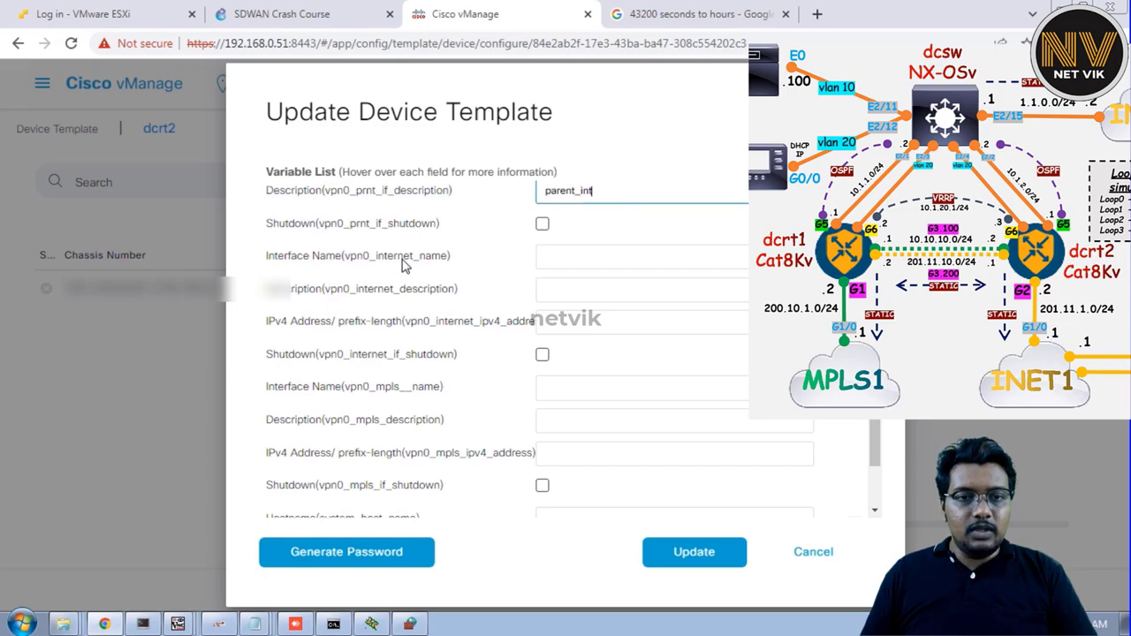
Fill the internet interface: GigabitEthernet2, description vpn0_internet_int, IPv4 201.11.1.2/24
left_click(565, 256)
scroll(478, 317, "up", 1)
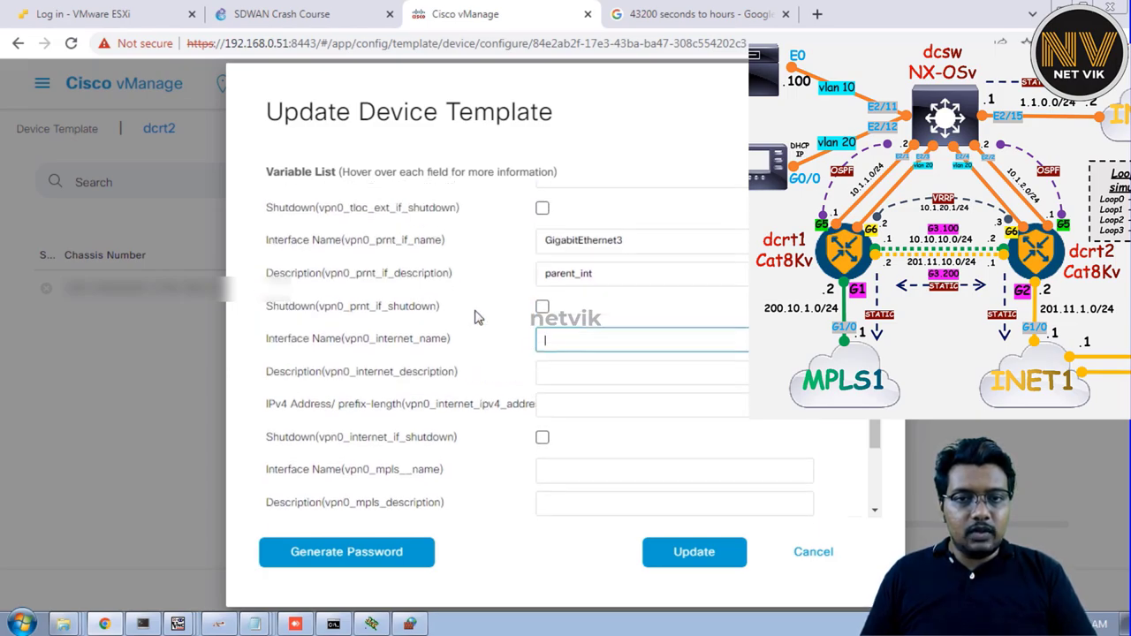
scroll(474, 316, "up", 3)
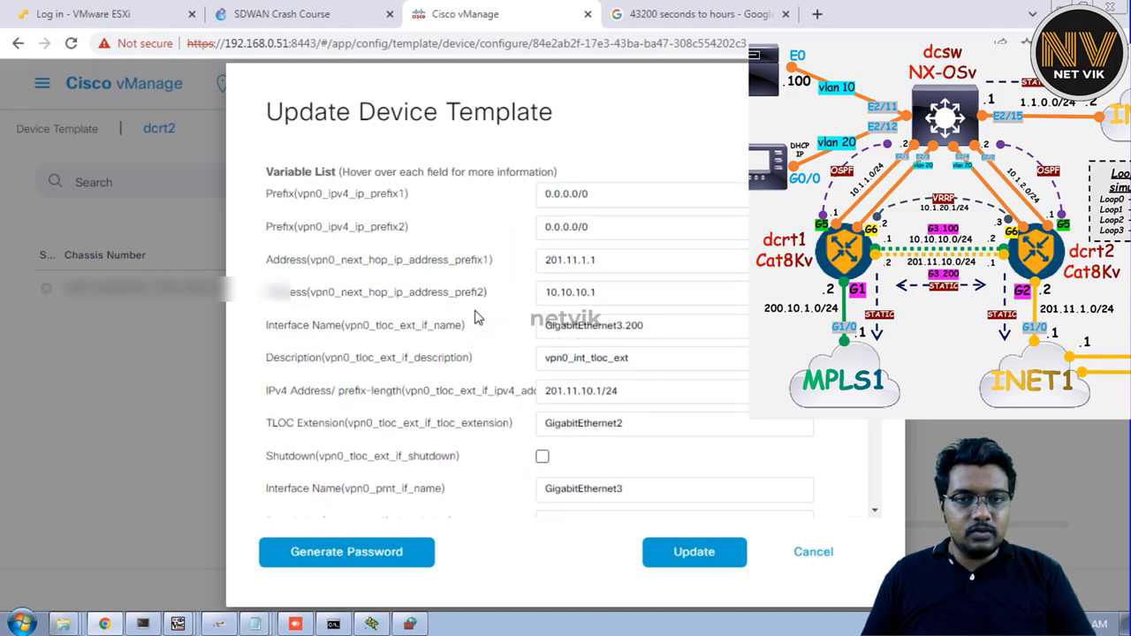
scroll(475, 317, "up", 3)
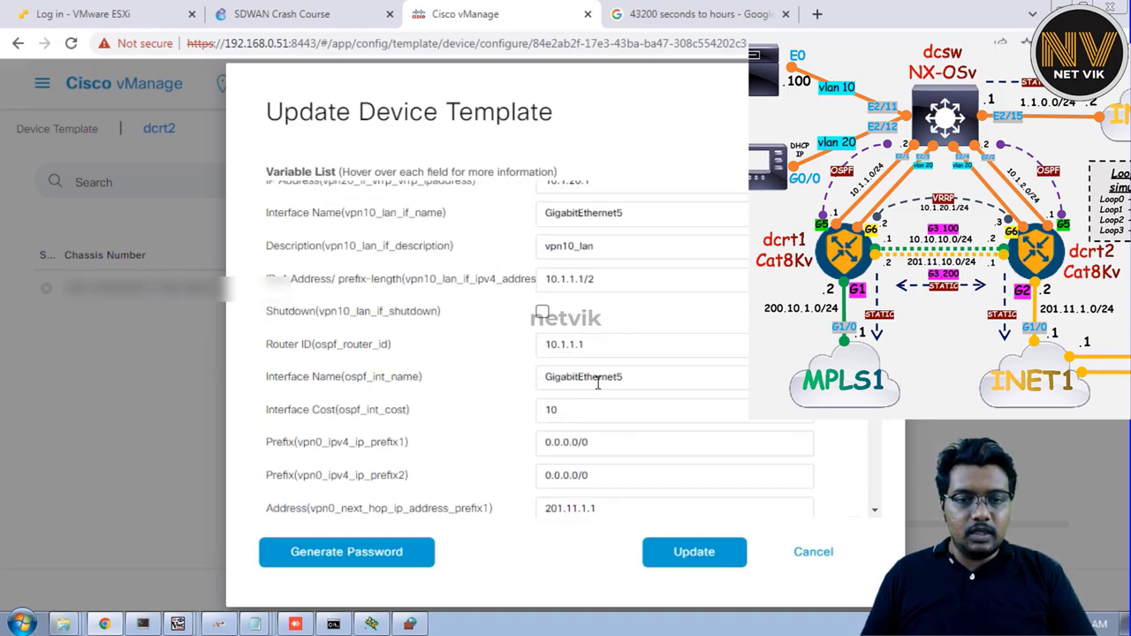
double_click(597, 382)
key("ctrl+c")
scroll(462, 385, "down", 5)
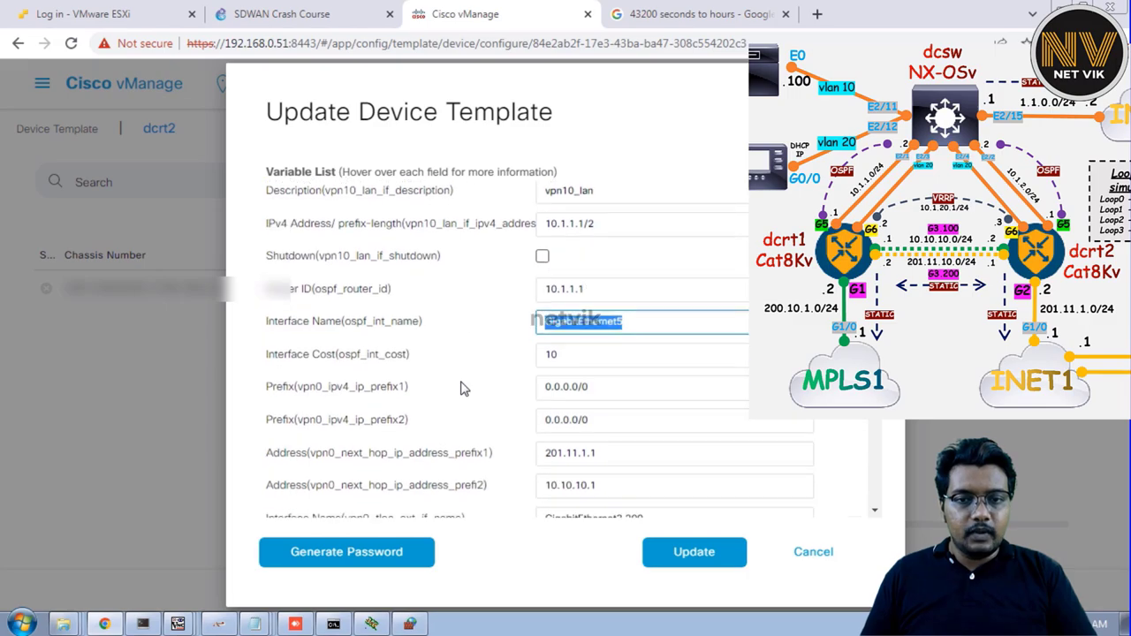
scroll(460, 387, "down", 2)
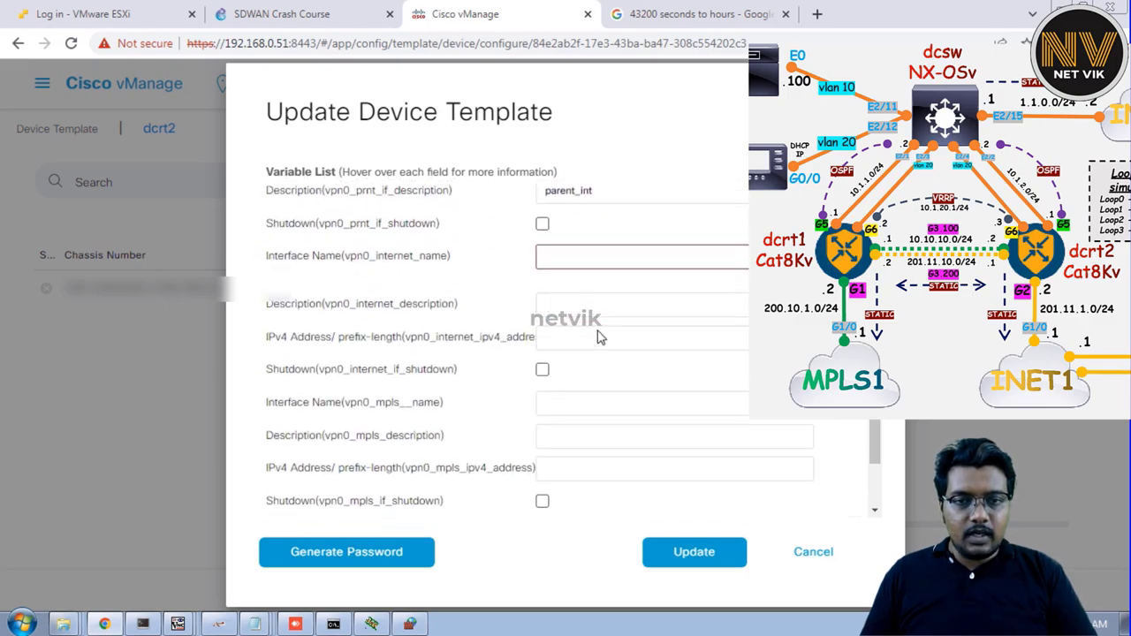
left_click(587, 256)
key("ctrl+v")
key("BackSpace")
type("2")
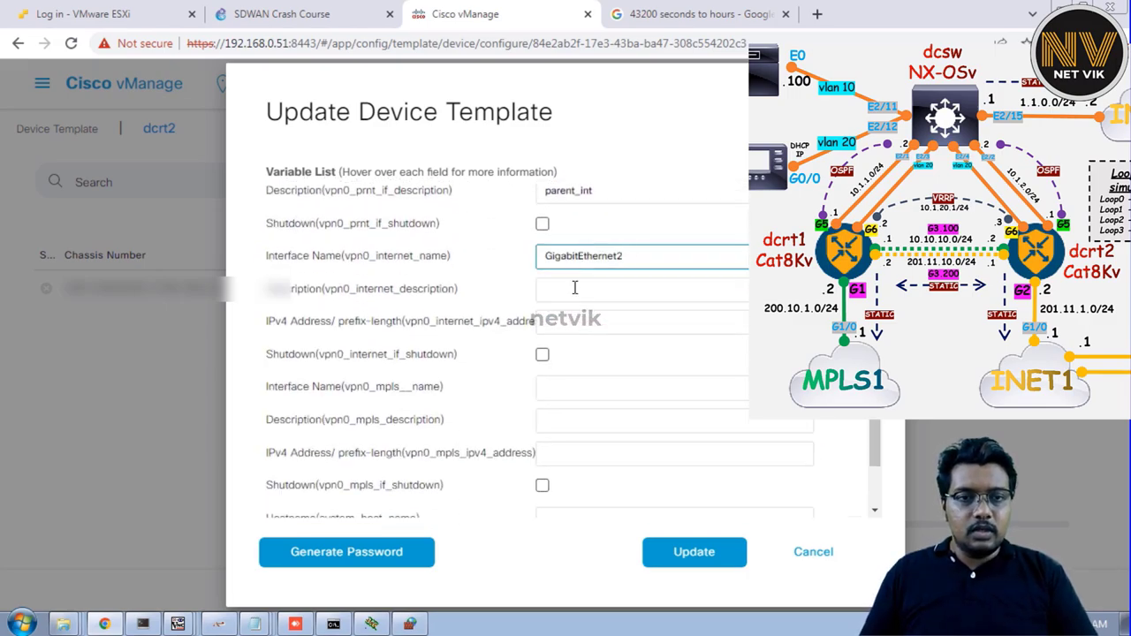
left_click(569, 284)
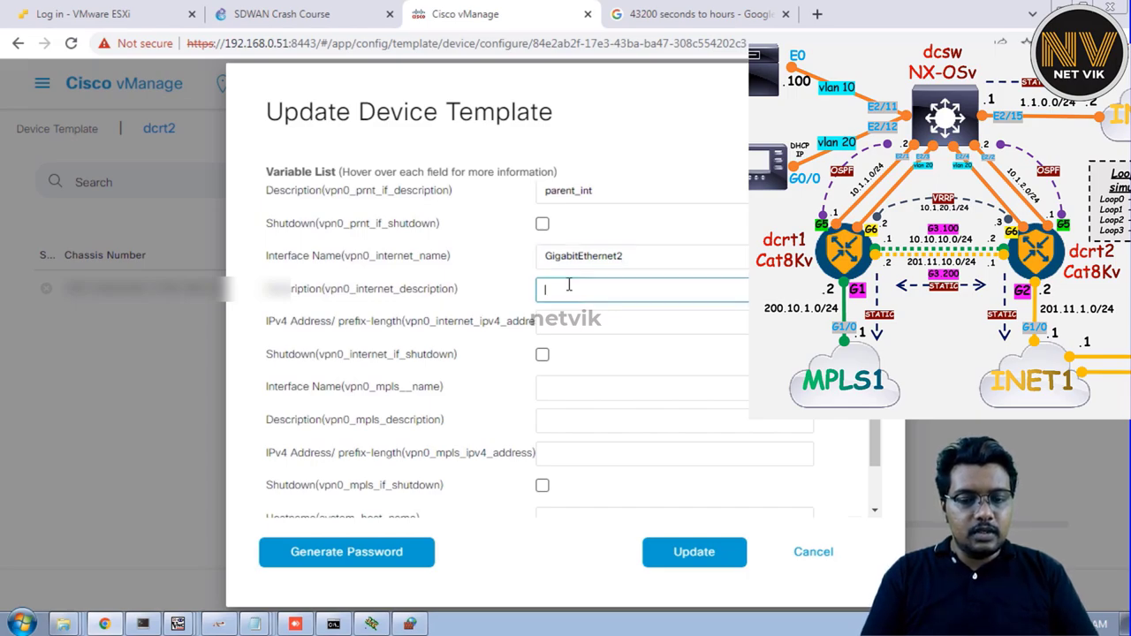
type("v")
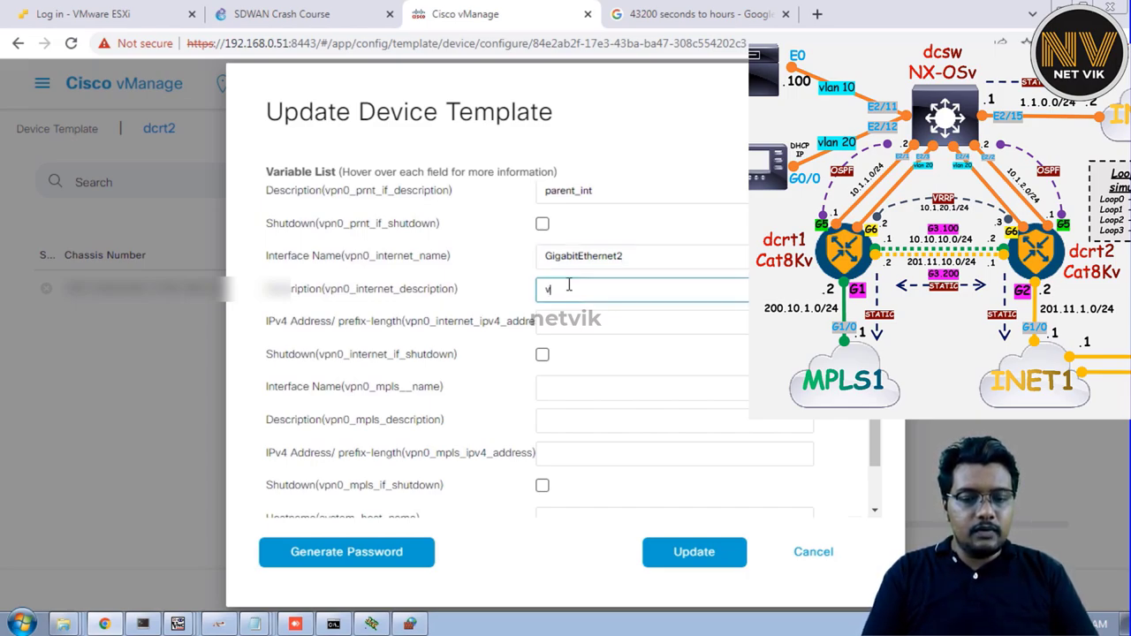
type("pn0")
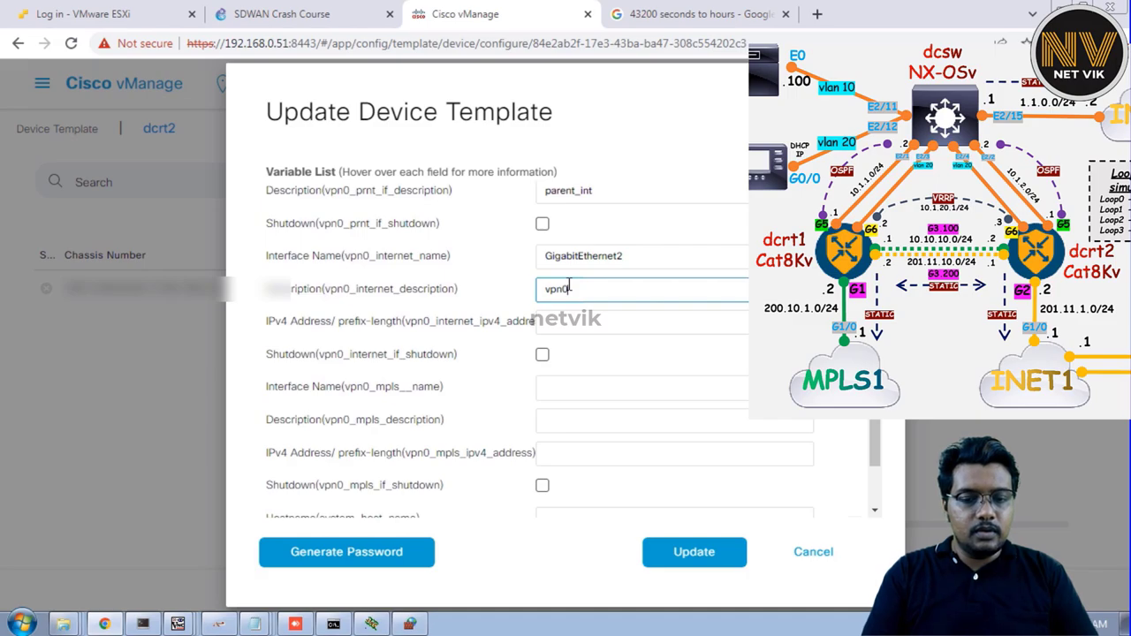
type("_int")
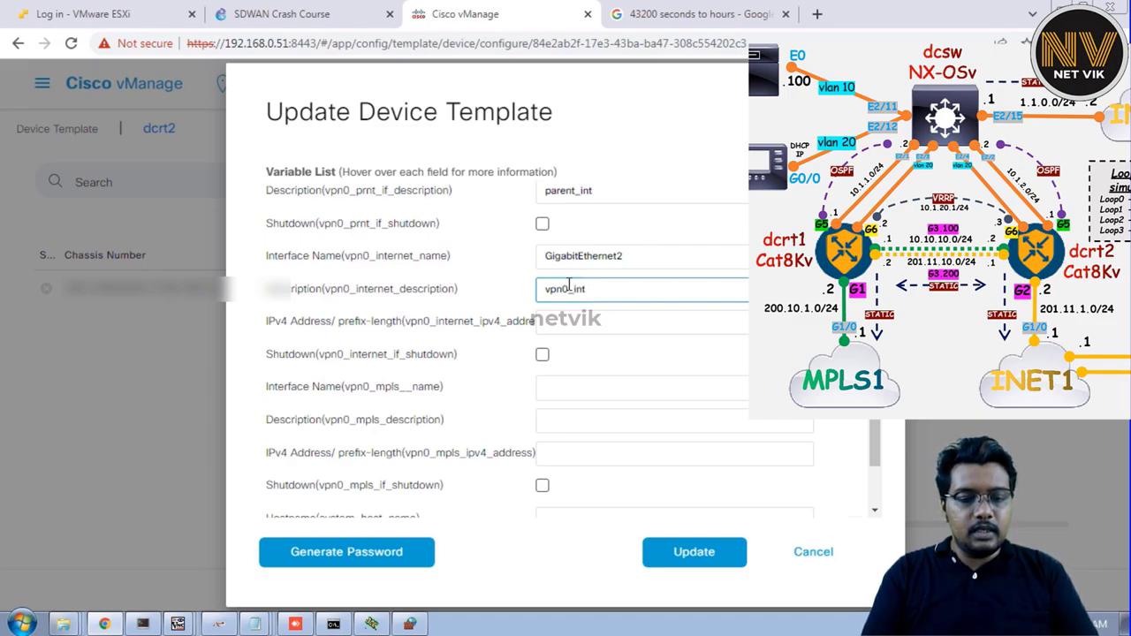
type("ernet_int")
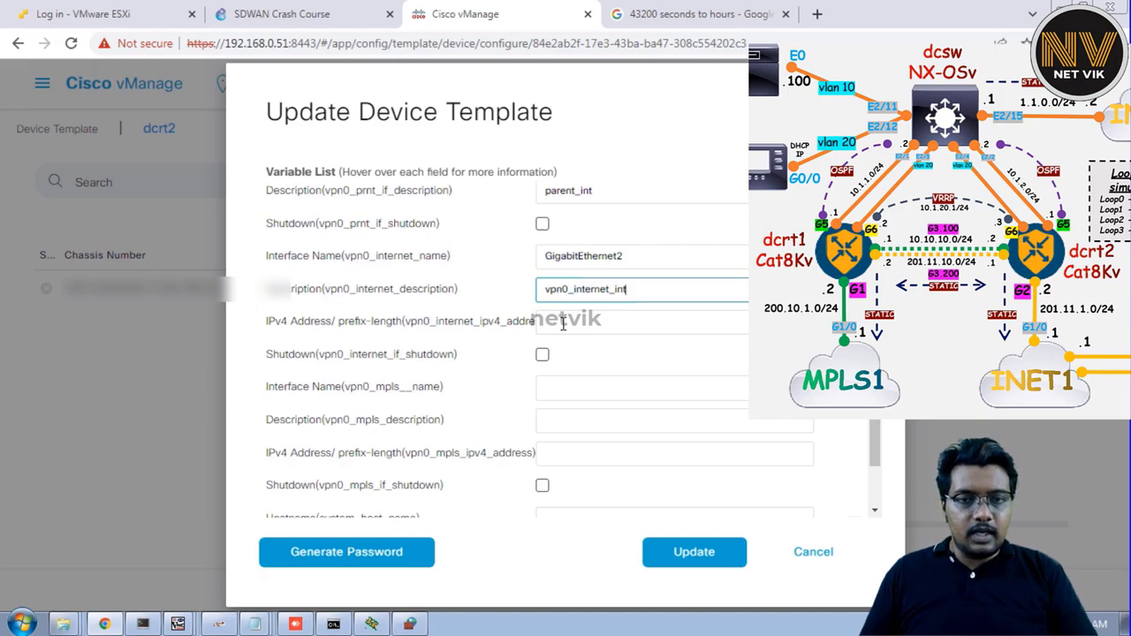
left_click(562, 324)
type("201")
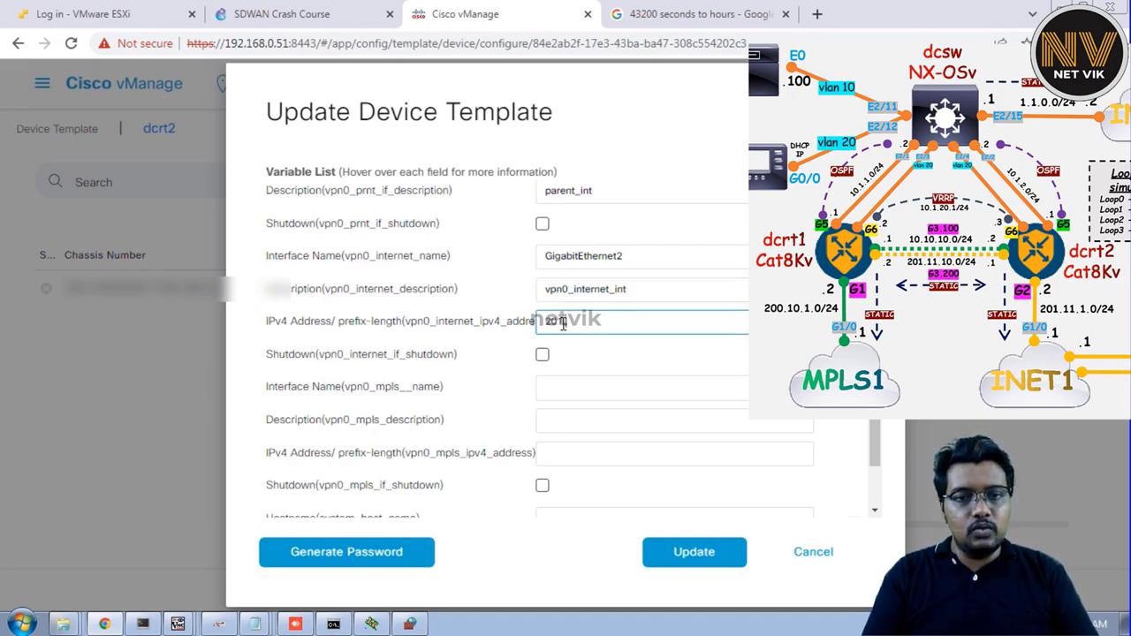
type(".11.1.2")
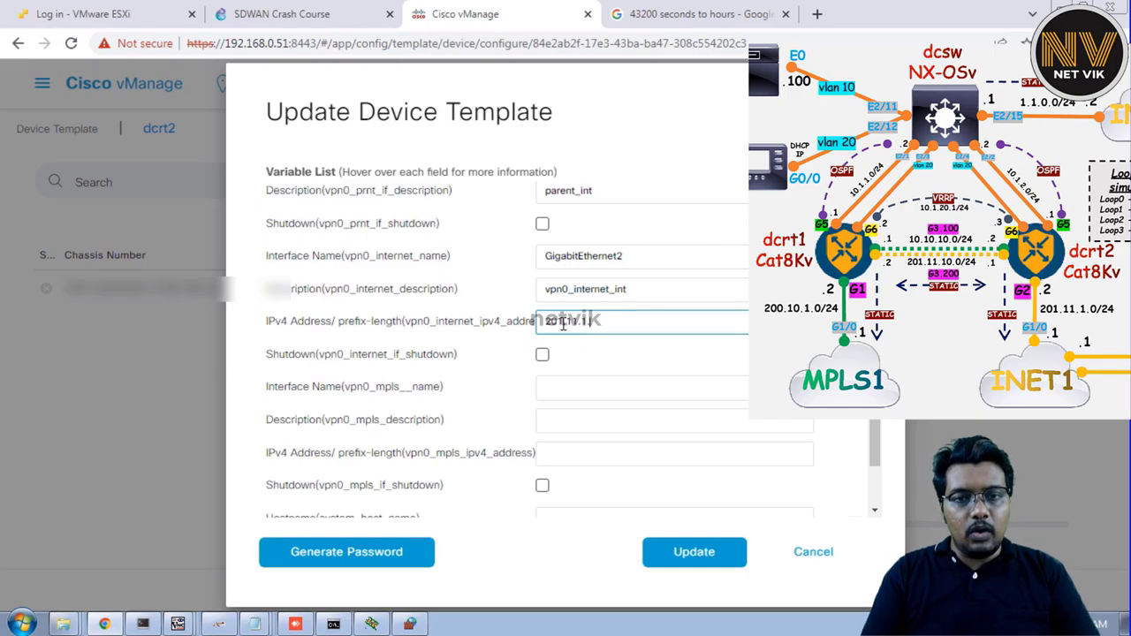
type("/24")
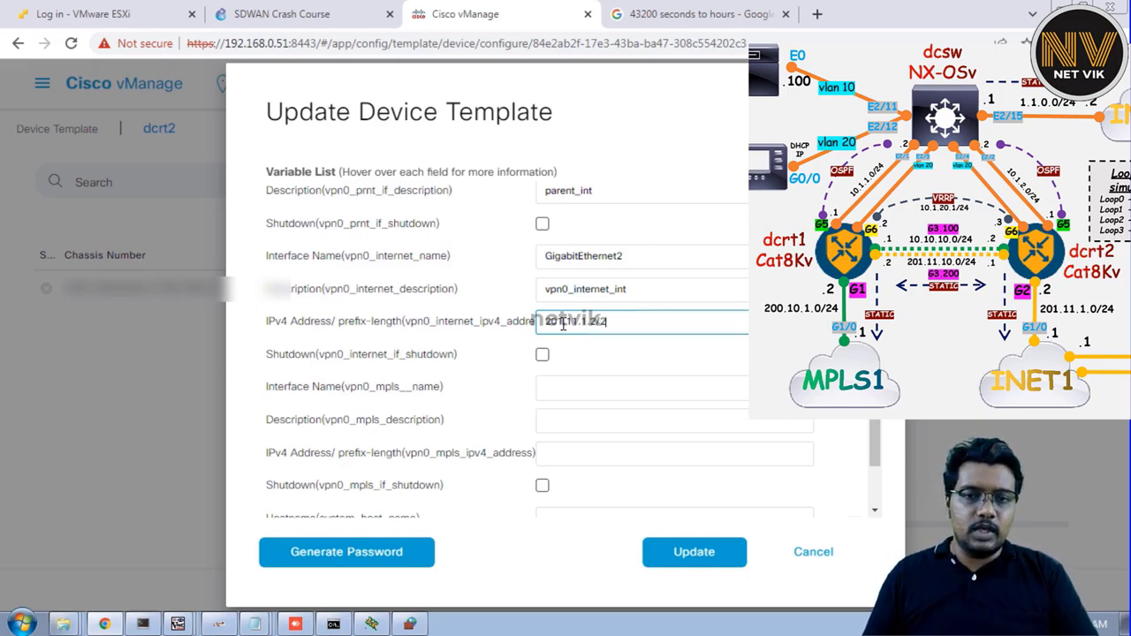
Set the MPLS interface name to GigabitEthernet3.100
left_click(564, 389)
left_click_drag(636, 255, 539, 255)
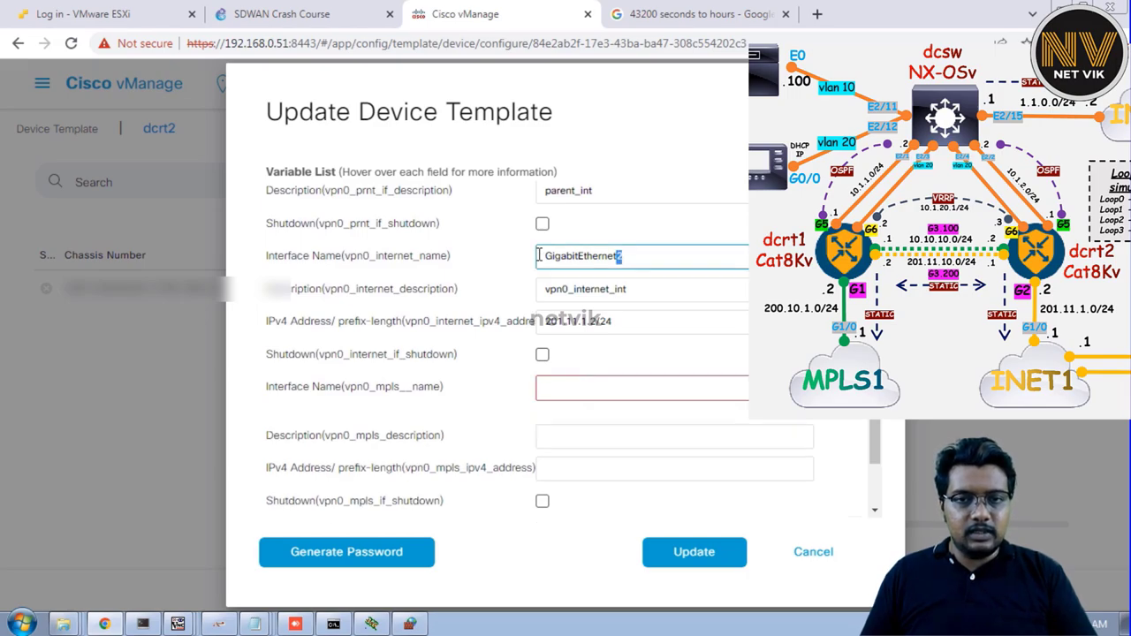
left_click(607, 393)
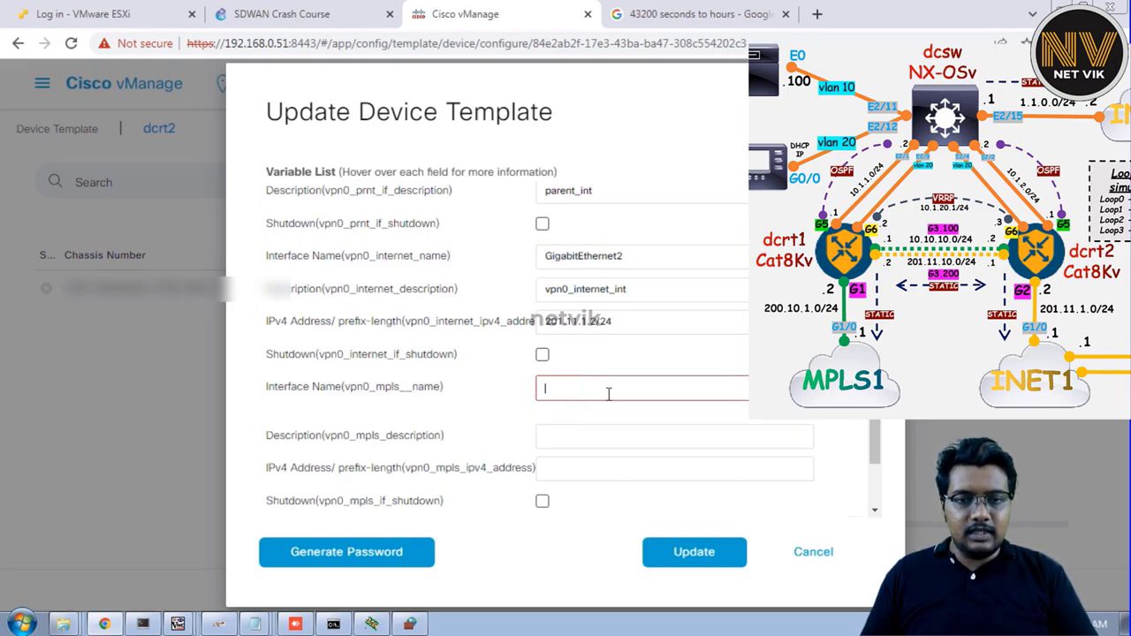
type("GigabitEthernet2")
key("BackSpace")
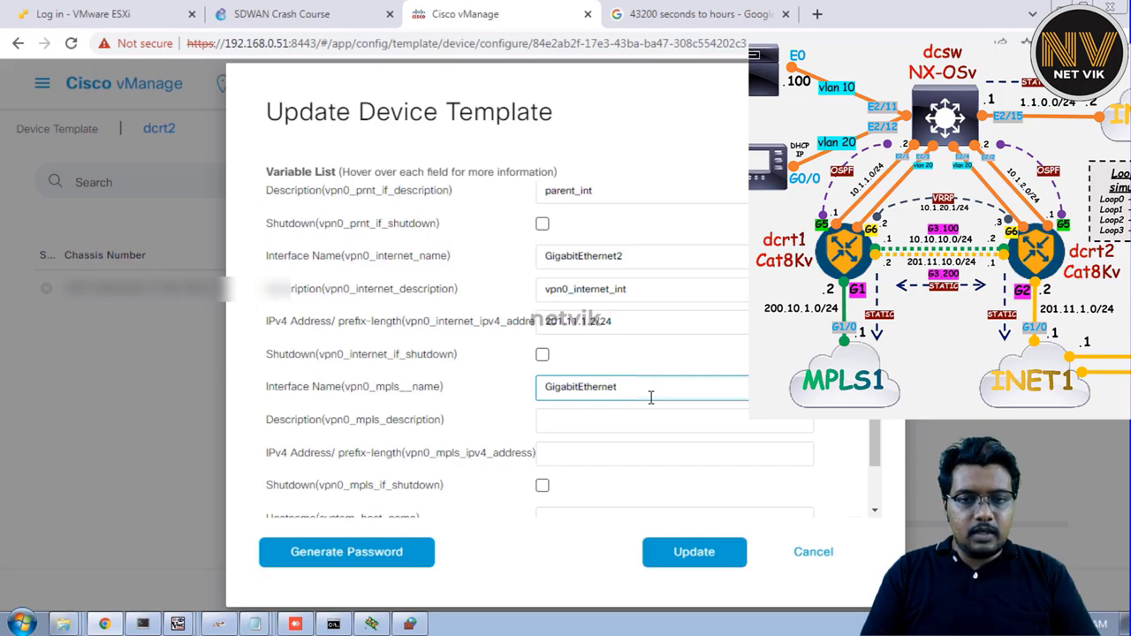
type("3.100")
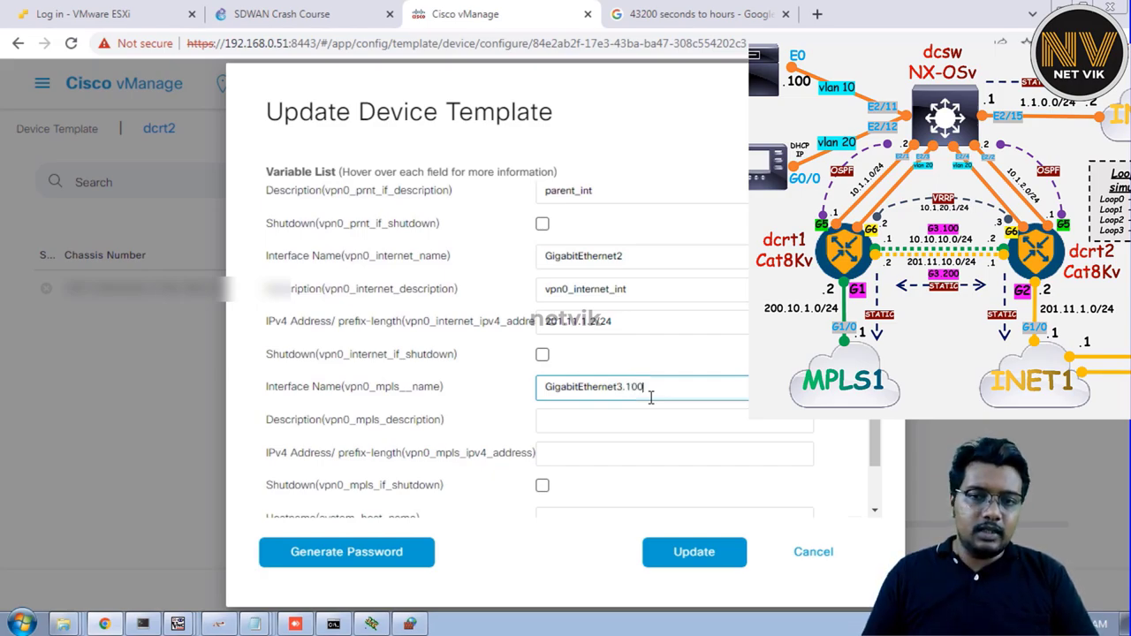
scroll(446, 417, "down", 1)
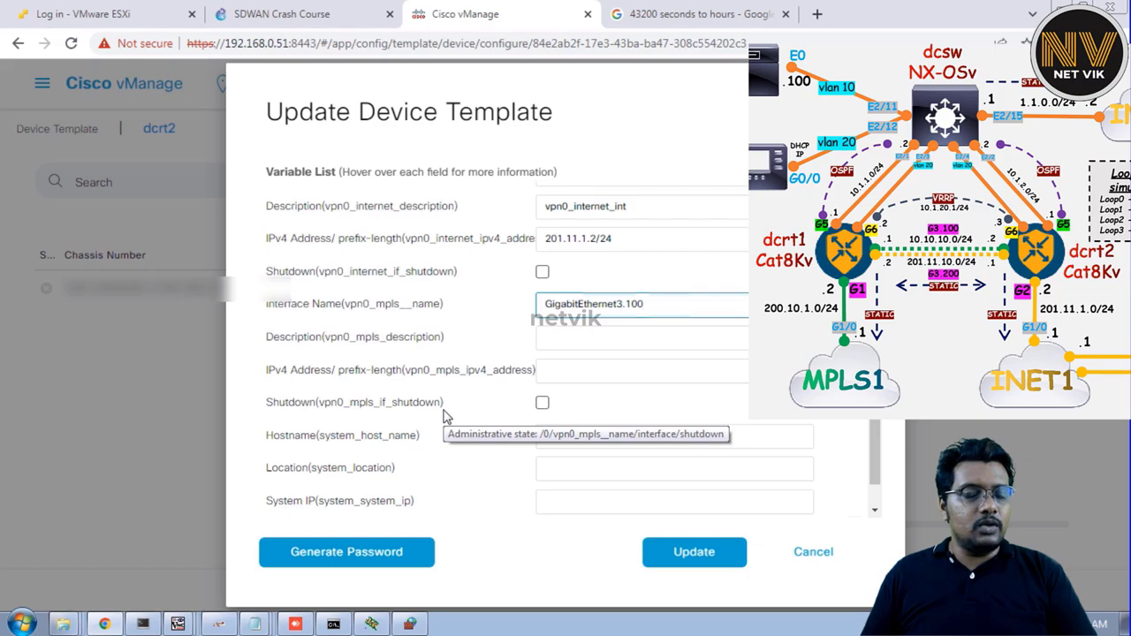
Set the MPLS interface description to vpn0_mpls_int, adapted from the internet description
left_click(611, 339)
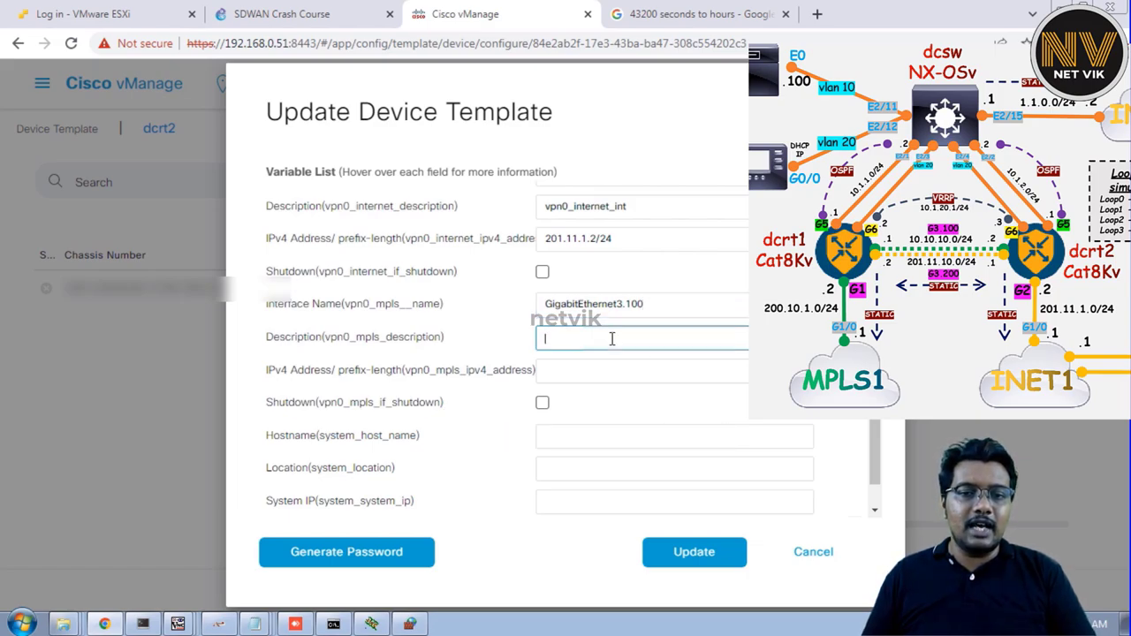
double_click(638, 206)
key("ctrl+c")
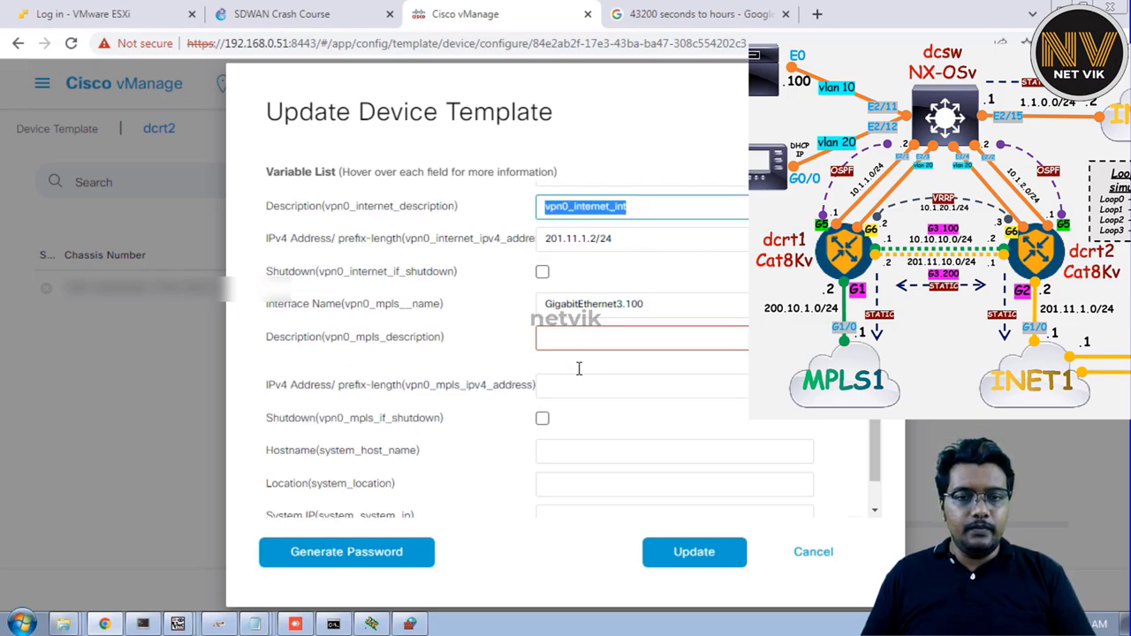
left_click(580, 341)
key("ctrl+v")
left_click(607, 337)
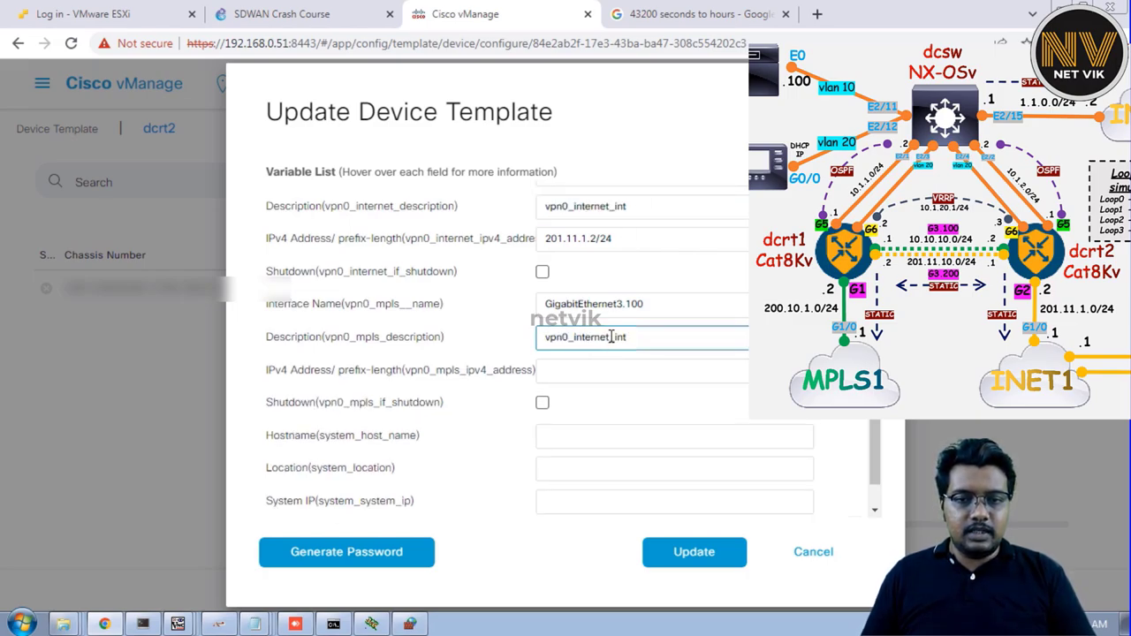
key("shift+Left")
key("shift+Left")
key("shift+Left")
key("shift+Left")
key("shift+Left")
key("shift+Left")
key("shift+Left")
key("shift+Left")
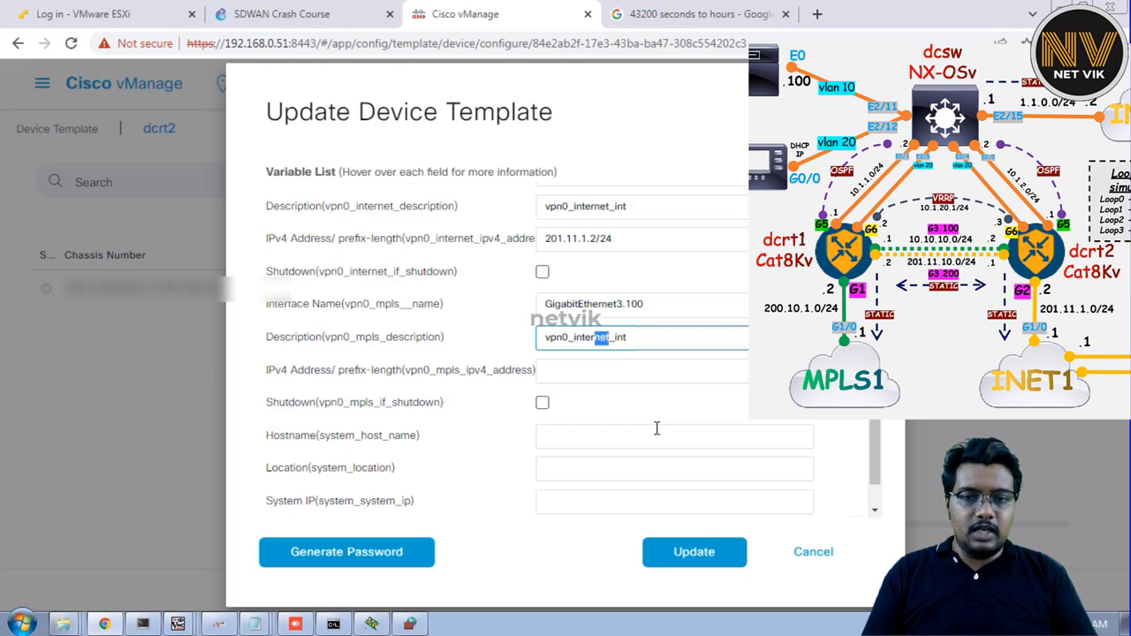
type("mpls")
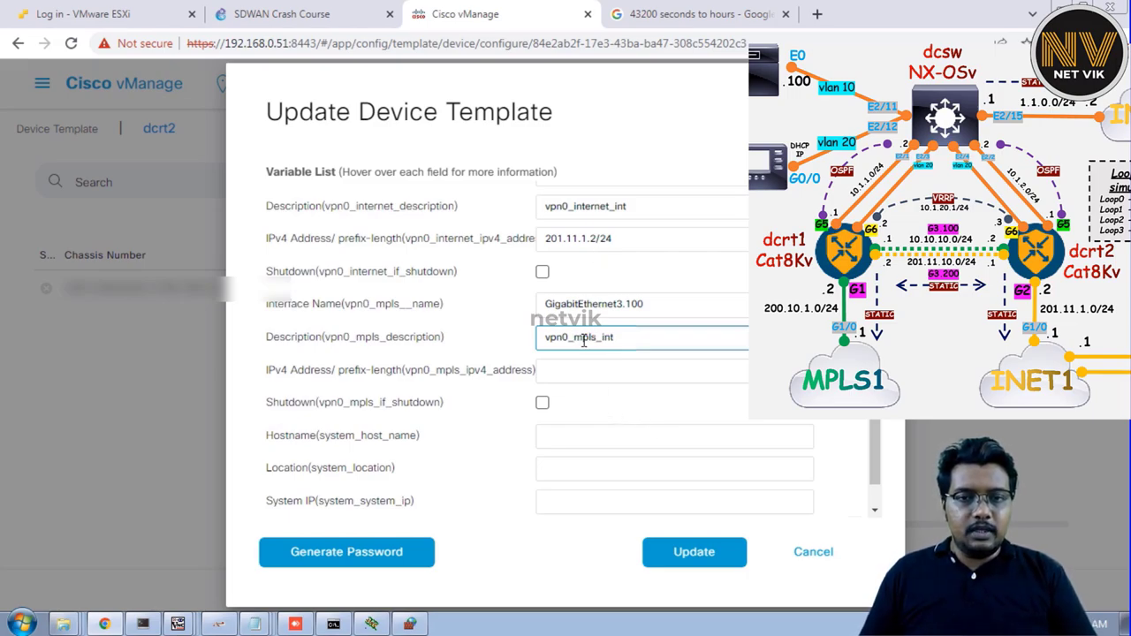
Enter 10.10.10.2/24 as the MPLS interface IPv4 address
left_click(579, 374)
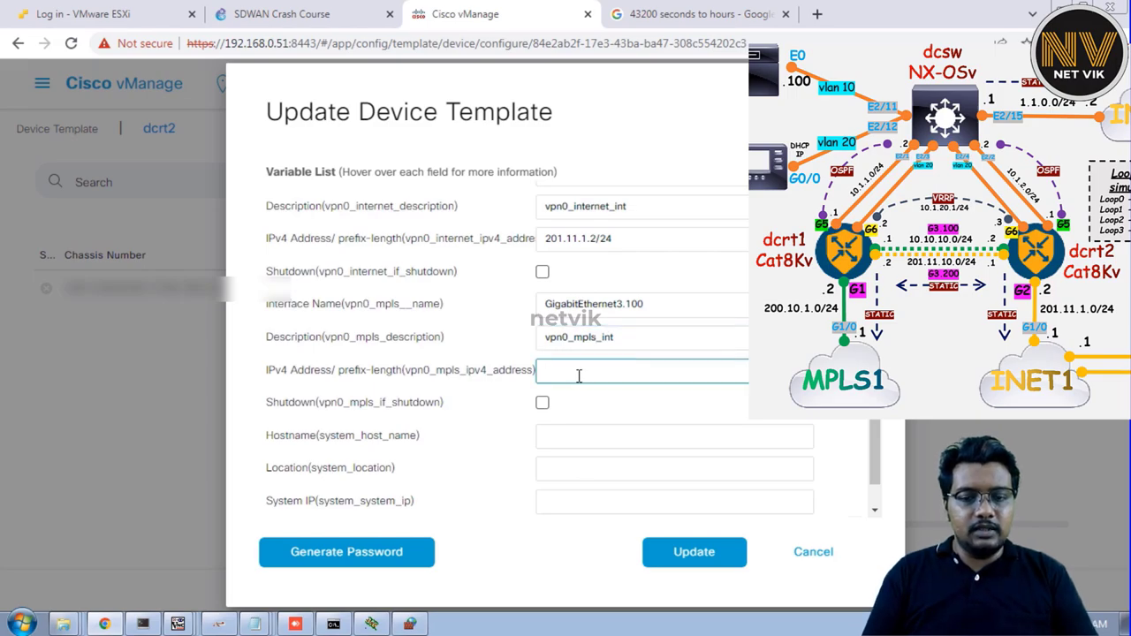
type("10.0")
key("BackSpace")
type("10.")
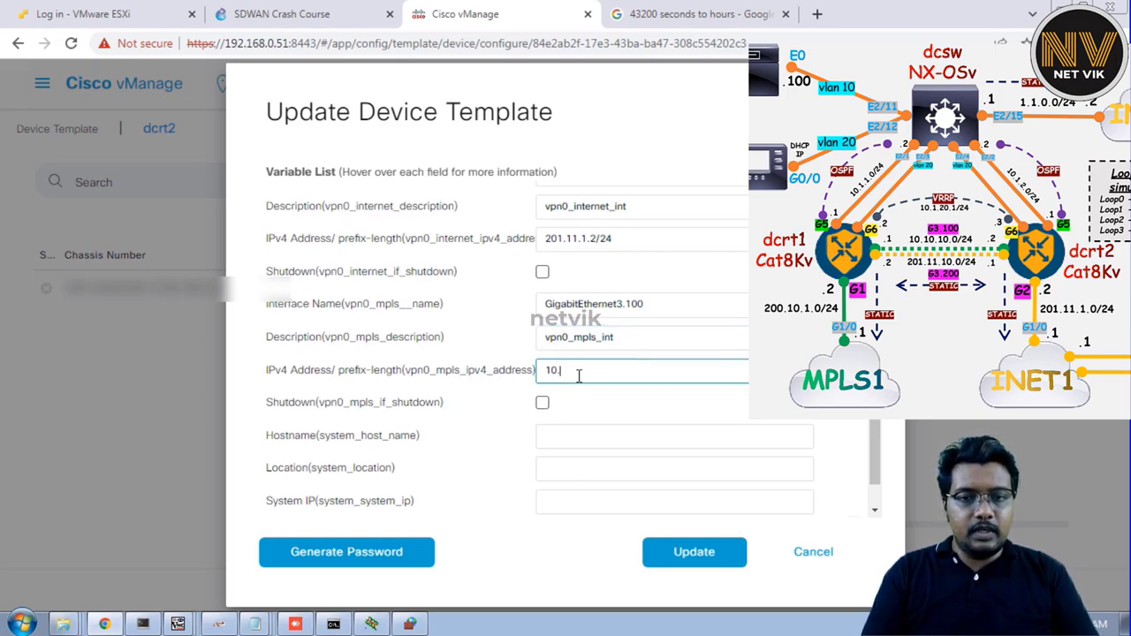
type("10.2/24")
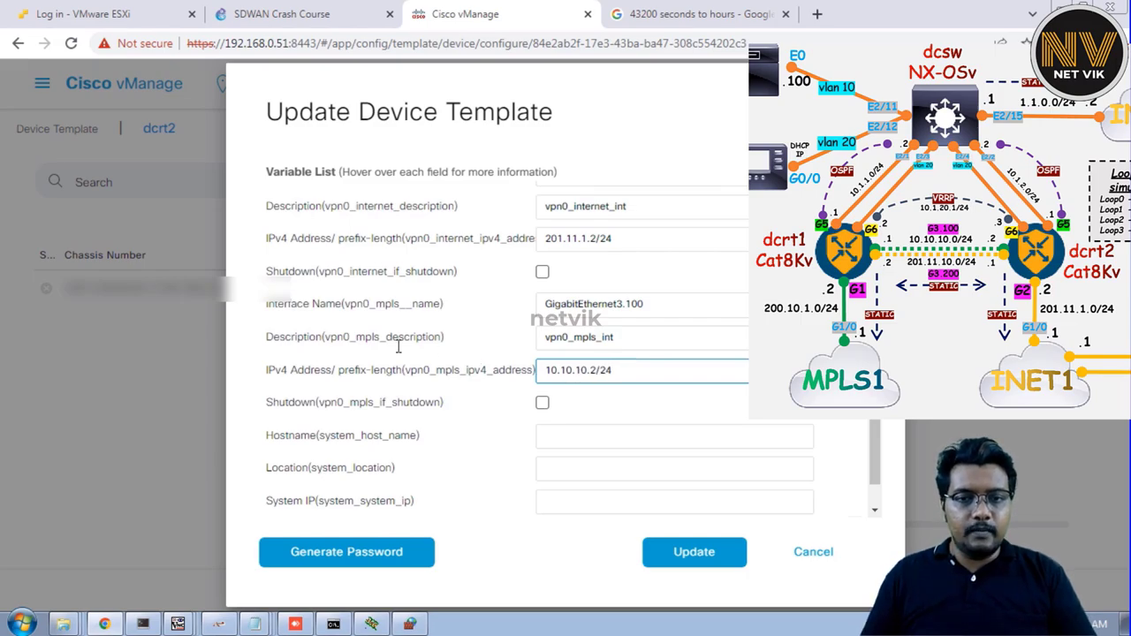
scroll(466, 470, "down", 1)
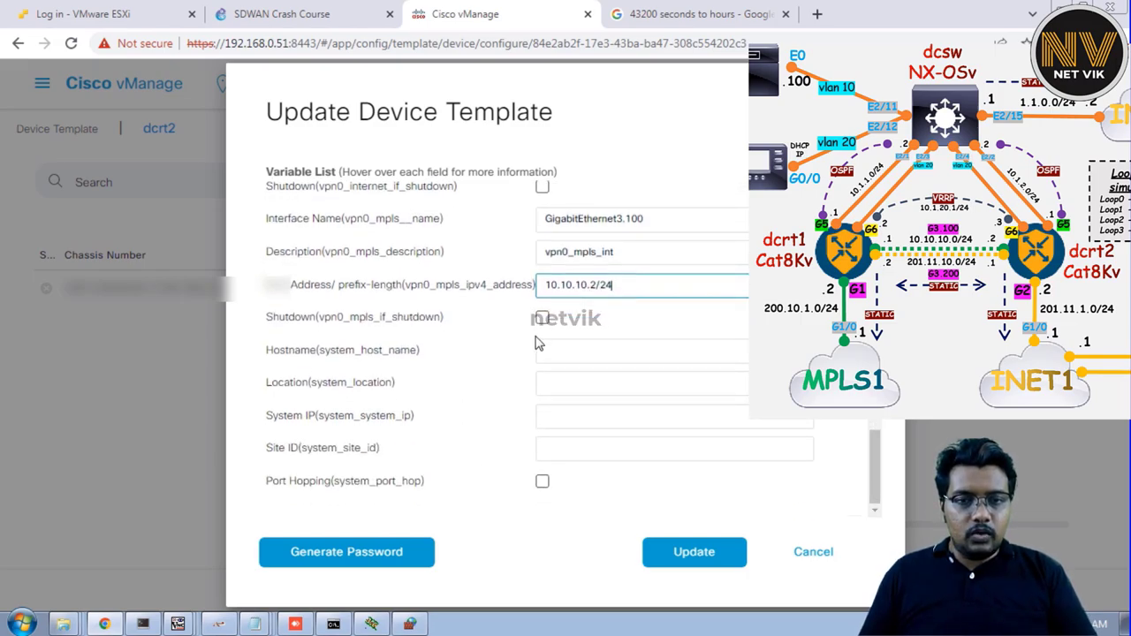
Enter hostname dcrt2, location chennai, system IP 10.1.1.102 and site ID 100
left_click(571, 349)
type("dcrt2")
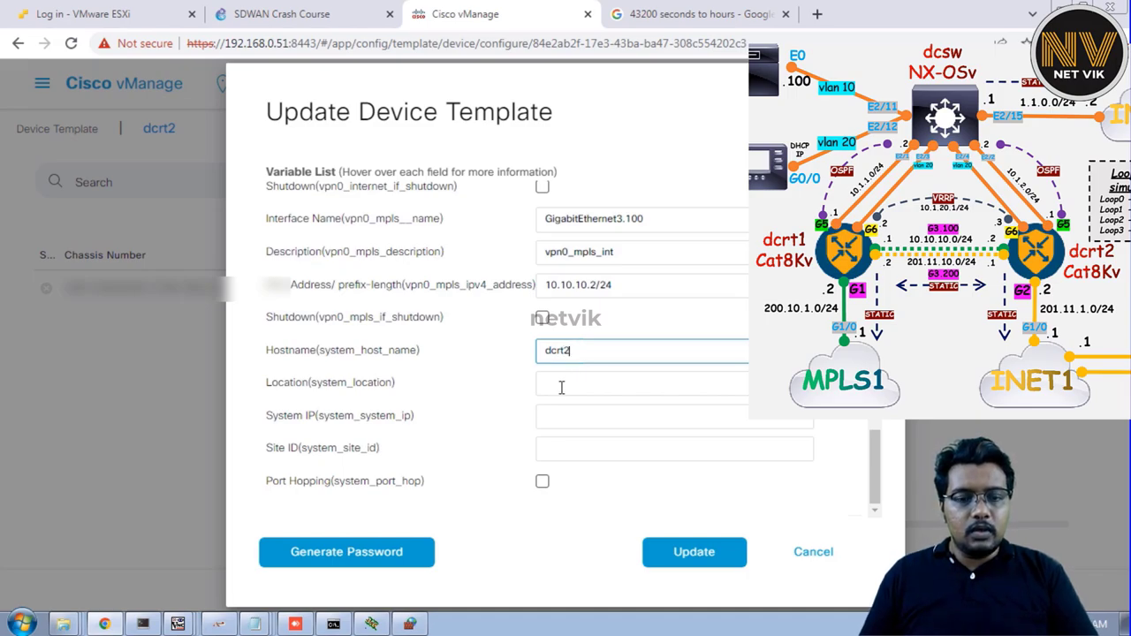
left_click(561, 384)
type("chennai")
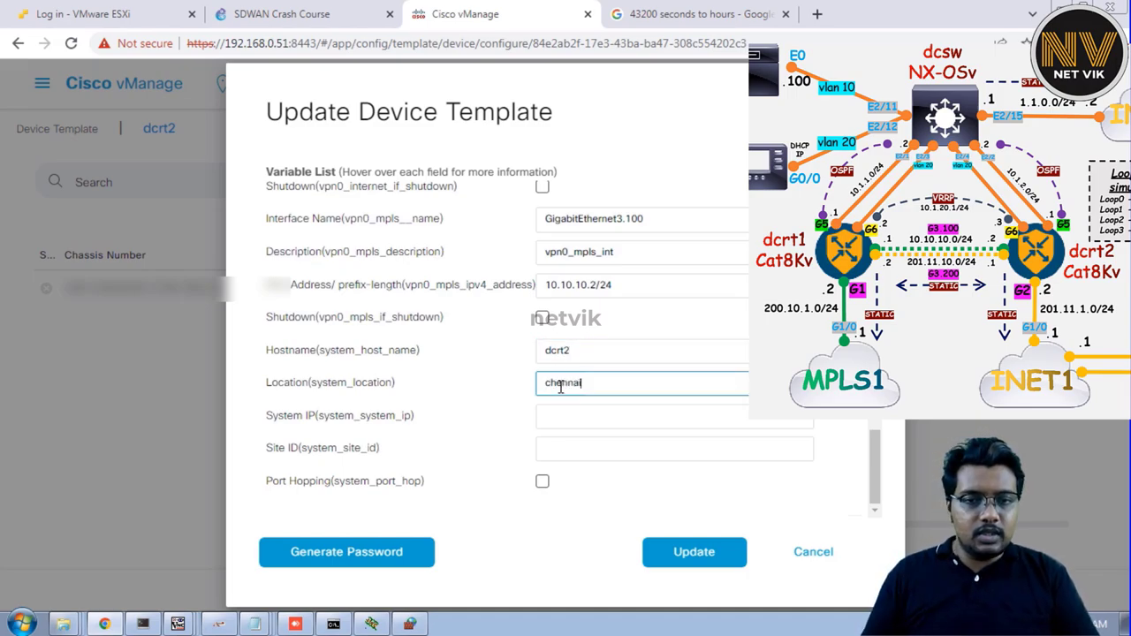
left_click(553, 416)
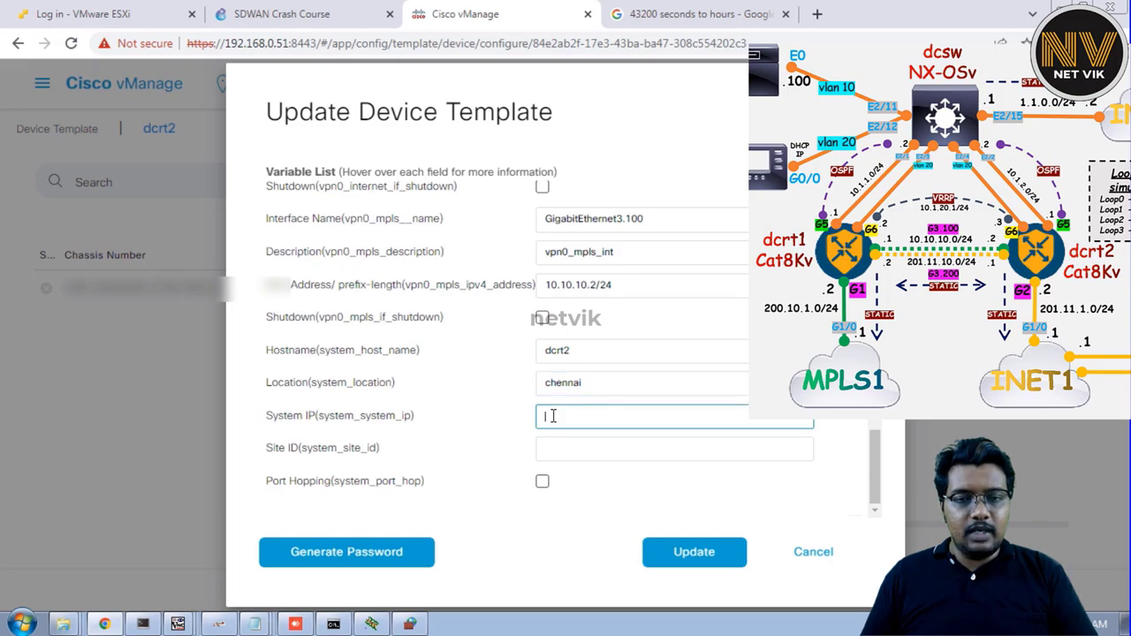
type("10.1")
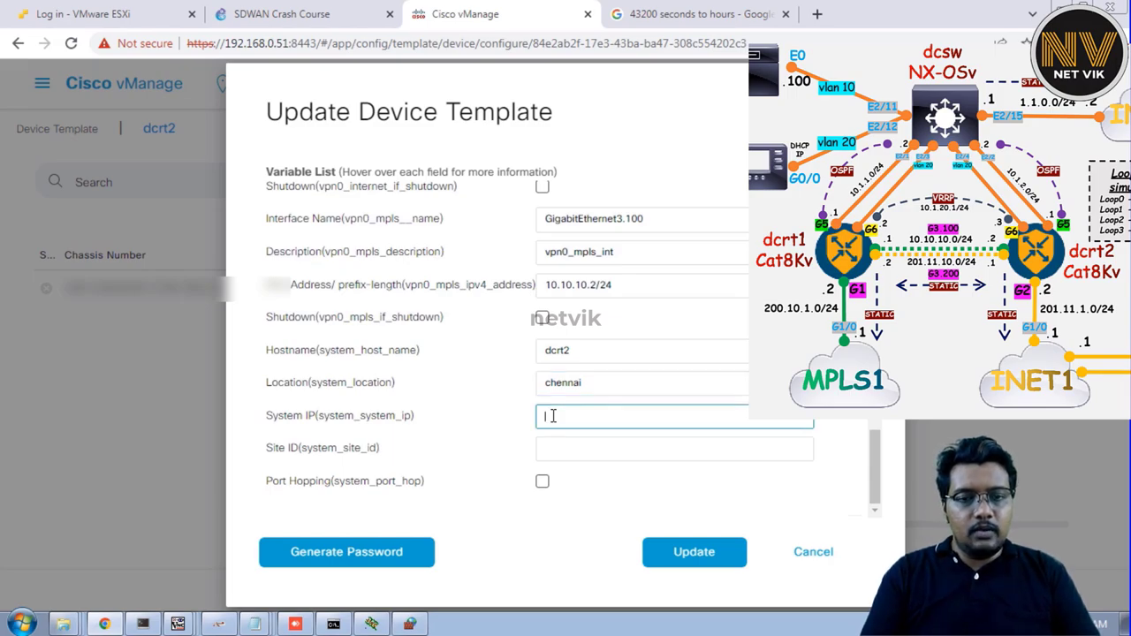
type(".1.102")
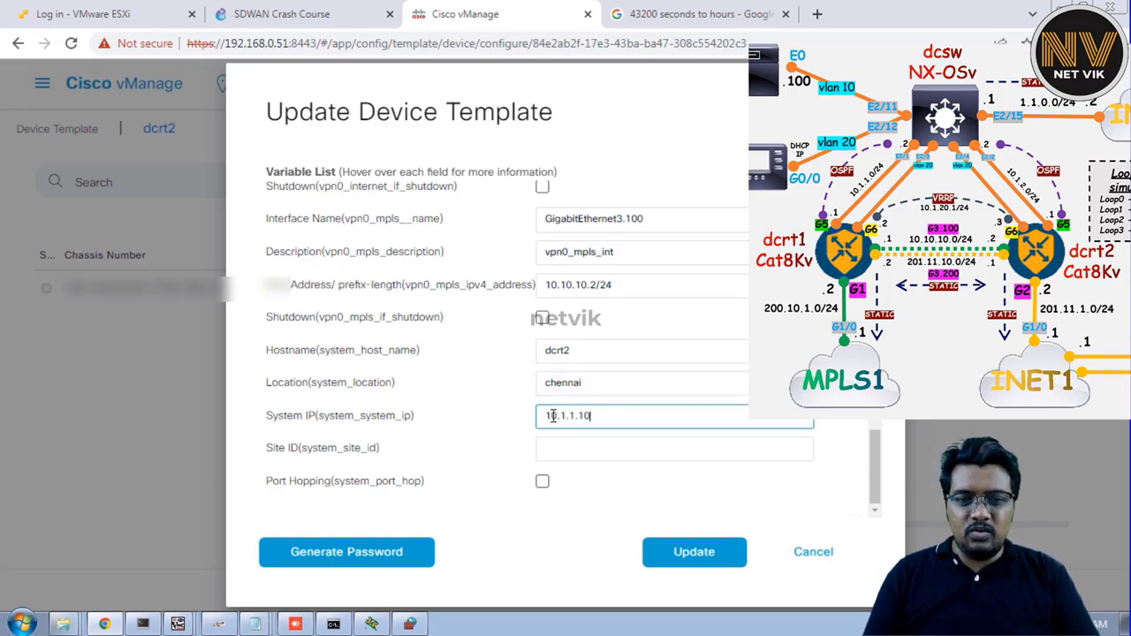
left_click(567, 449)
type("1000")
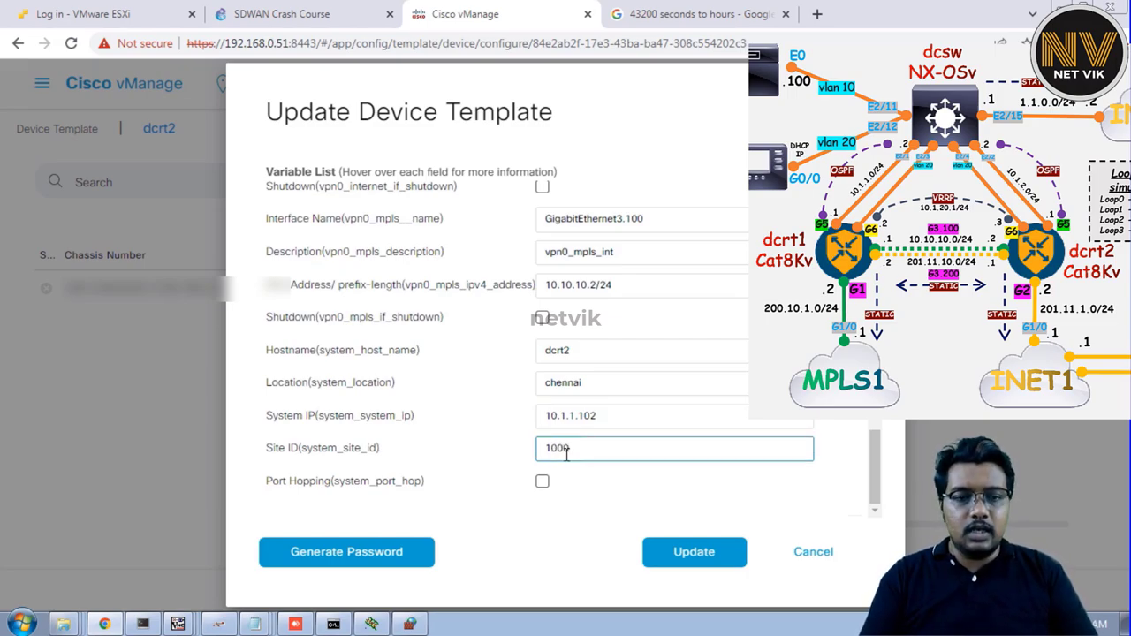
key("BackSpace")
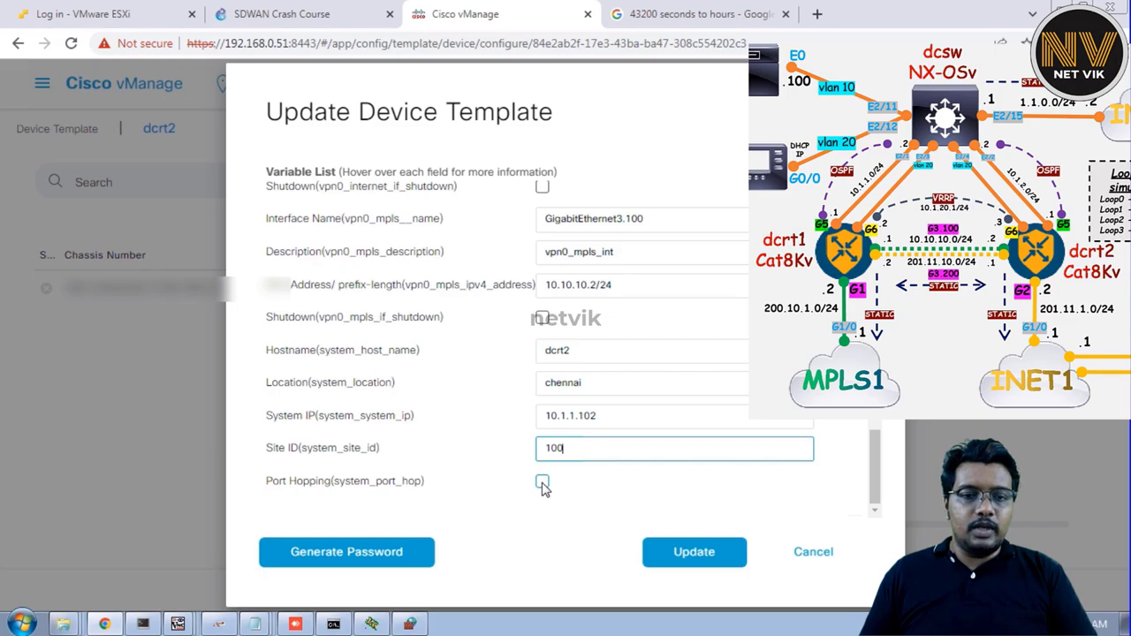
Save dcrt2's variable values and download them as Template.csv
left_click_drag(872, 484, 875, 229)
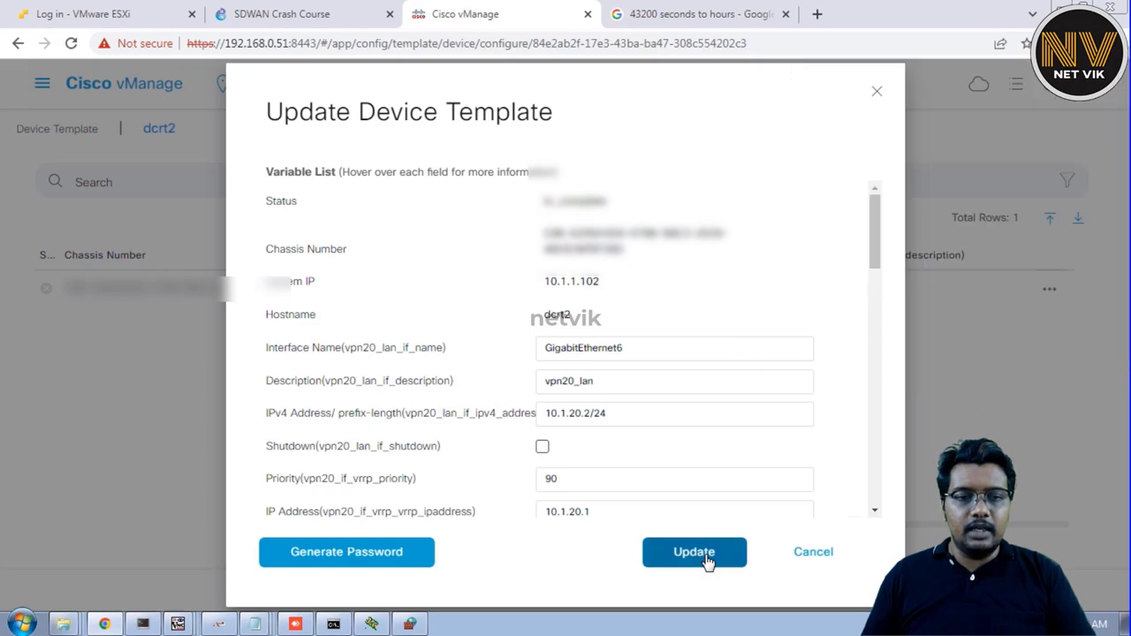
left_click(707, 553)
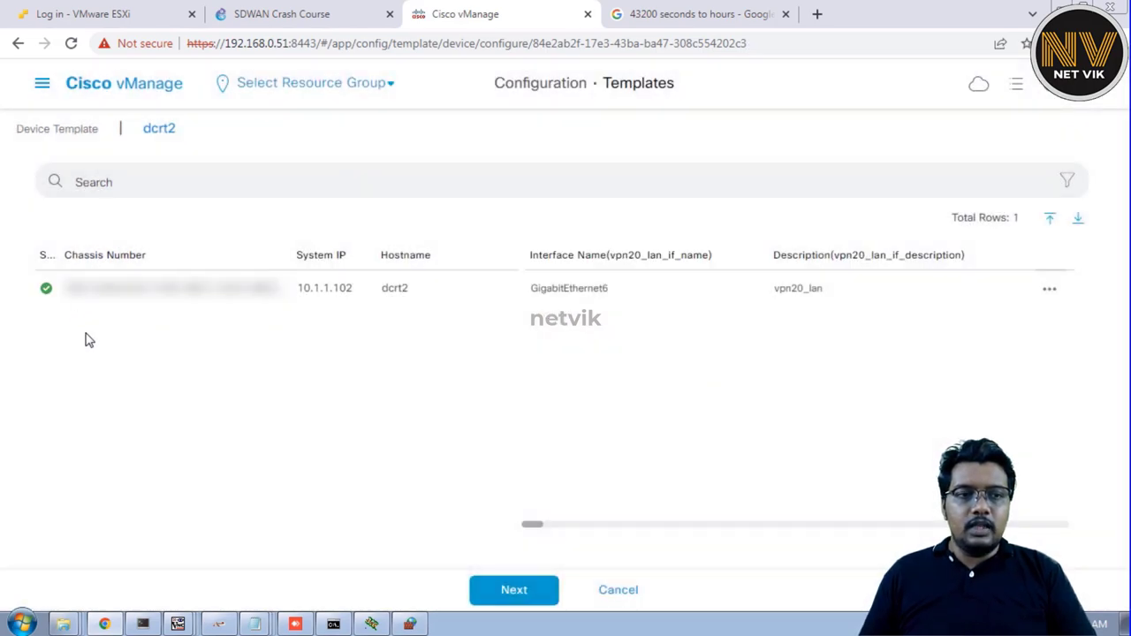
left_click(1079, 220)
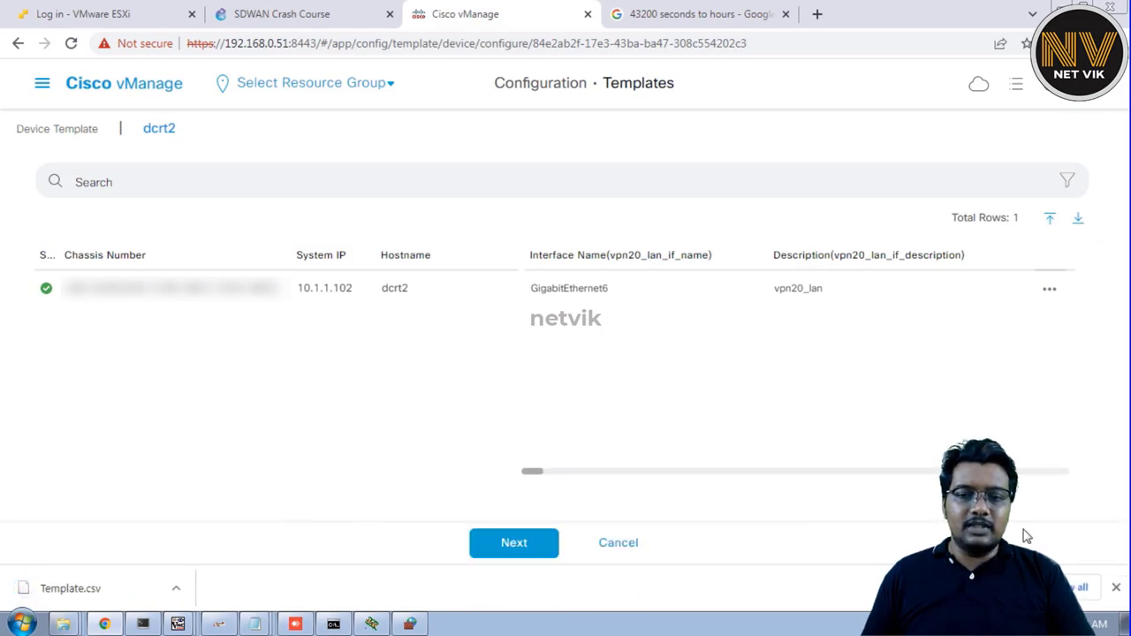
Dismiss the download notice and continue to the dcrt2 device preview page
left_click(1117, 589)
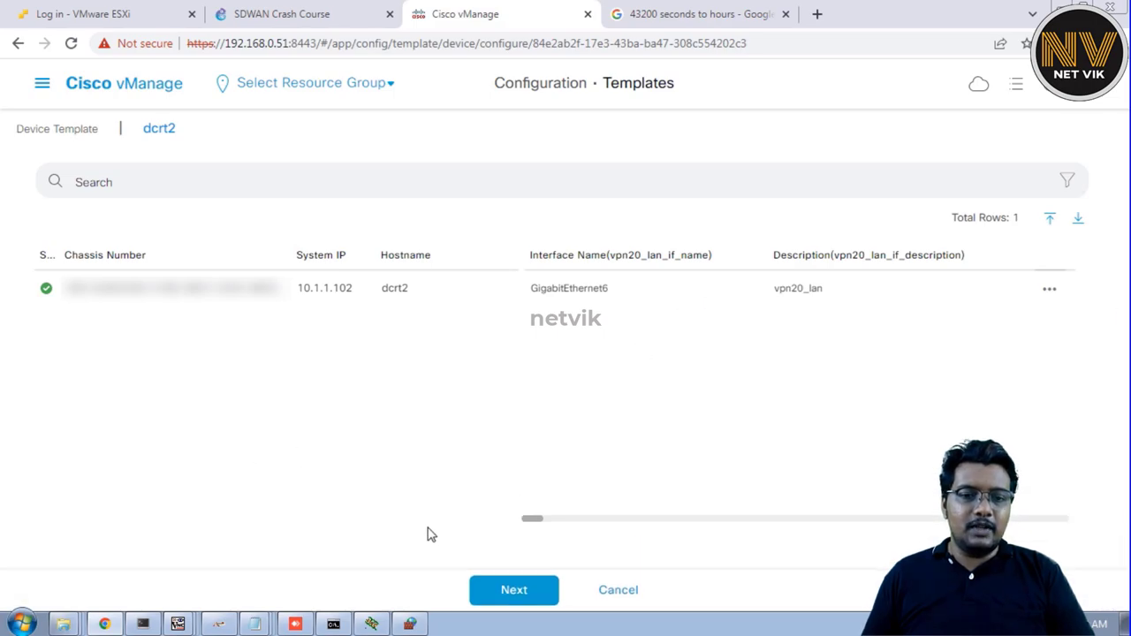
left_click(513, 590)
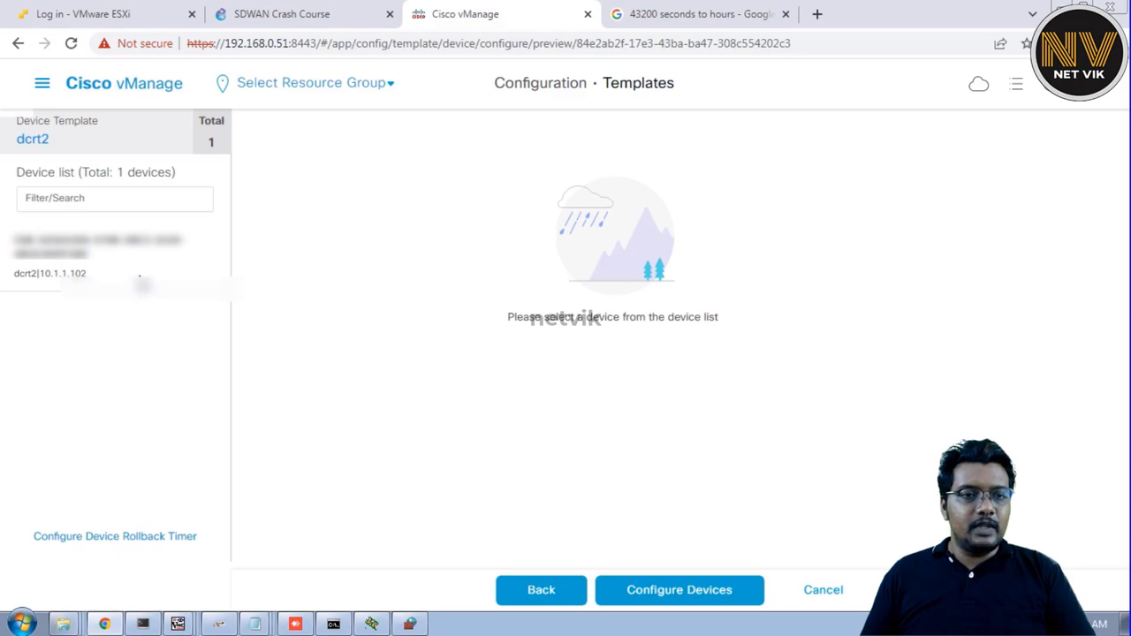
Preview the generated configuration for dcrt2
left_click(142, 281)
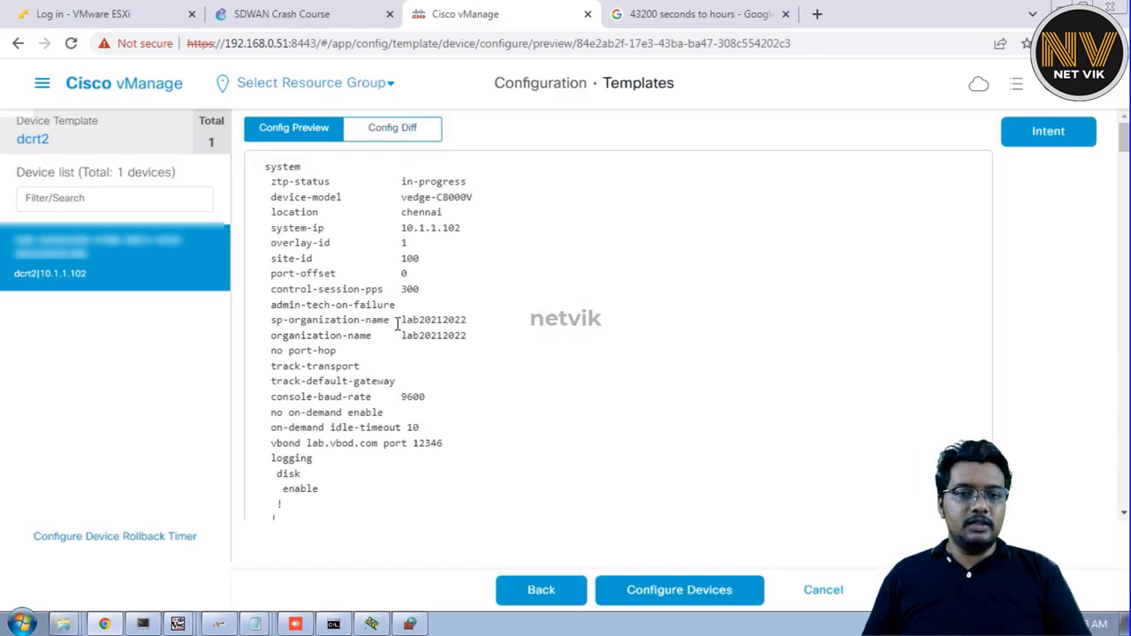
scroll(396, 329, "down", 10)
scroll(396, 330, "up", 10)
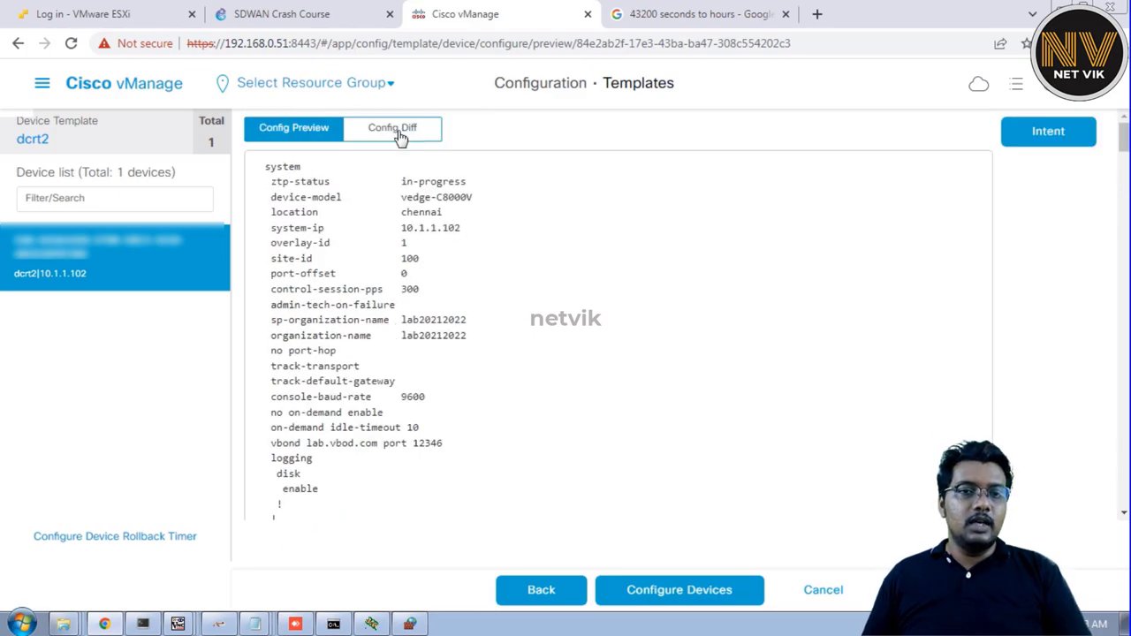
Compare dcrt2's current and new configurations in a side-by-side diff
left_click(398, 134)
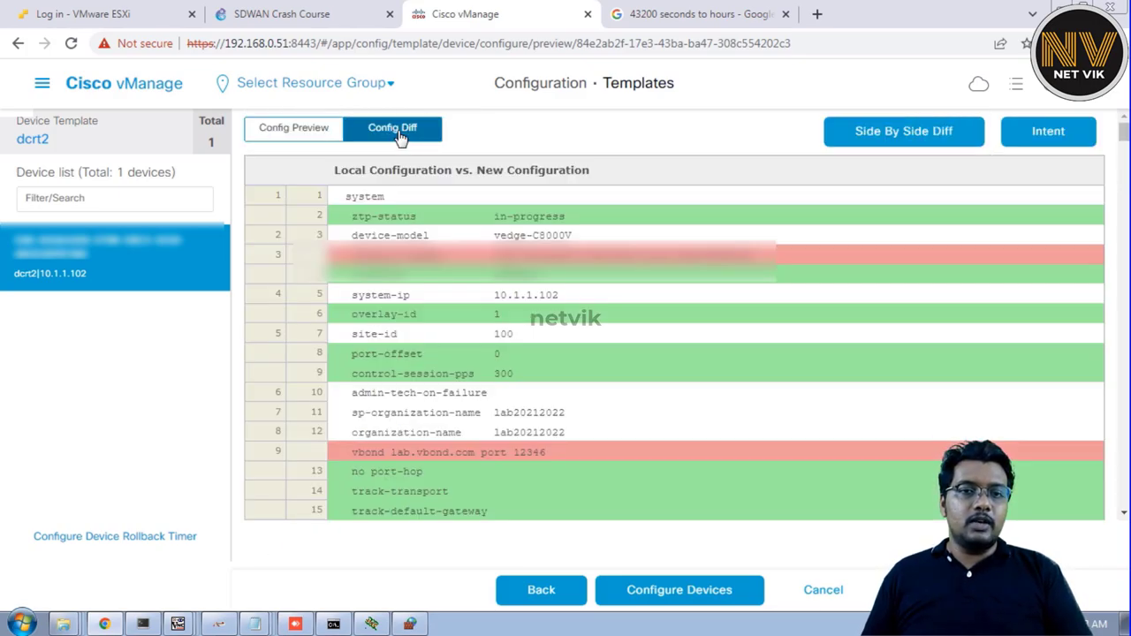
left_click(883, 143)
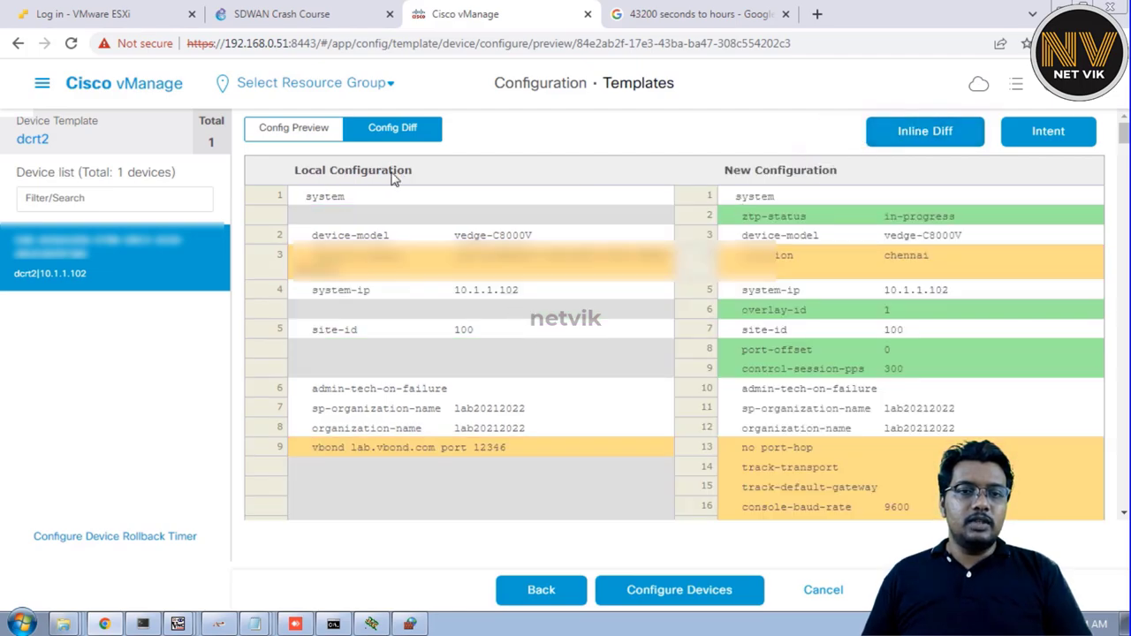
scroll(926, 212, "down", 3)
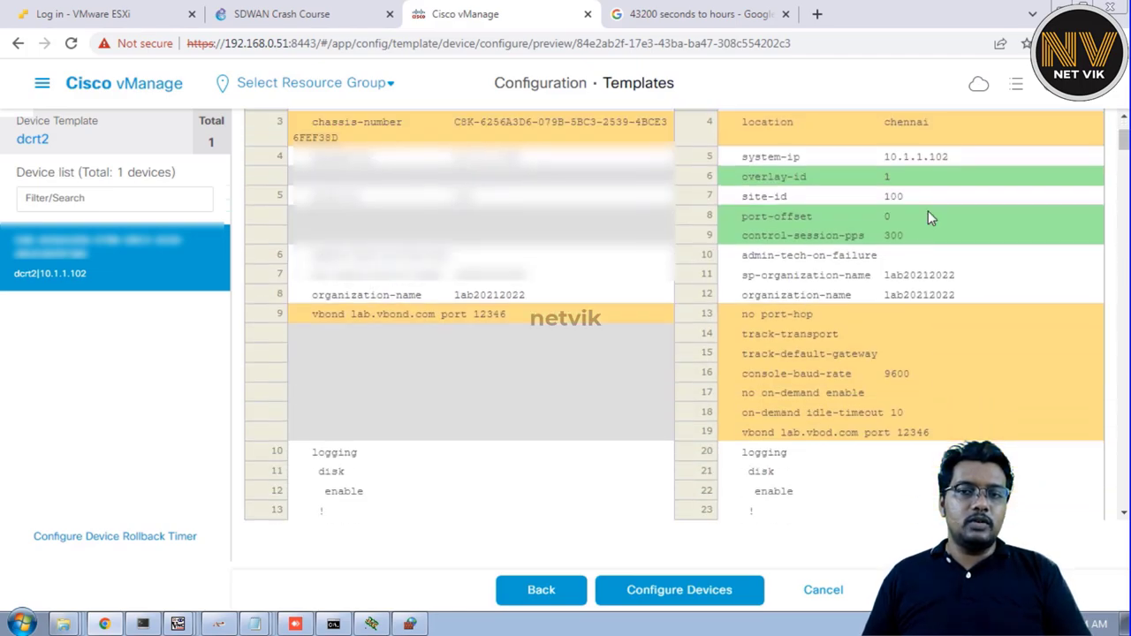
scroll(919, 253, "down", 10)
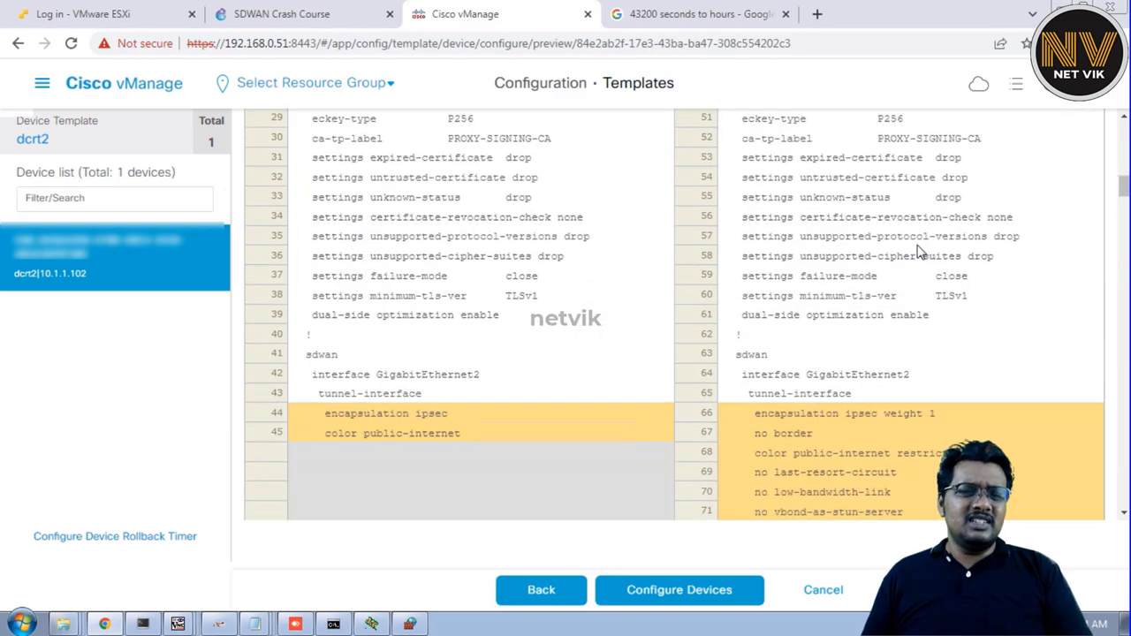
scroll(917, 248, "down", 10)
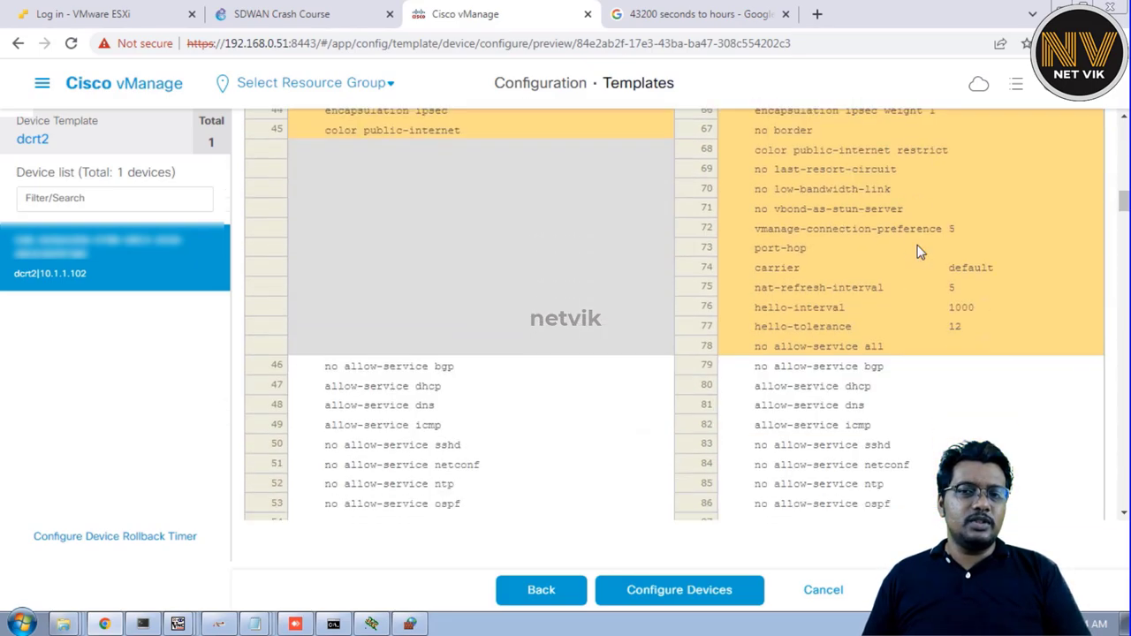
scroll(917, 252, "down", 15)
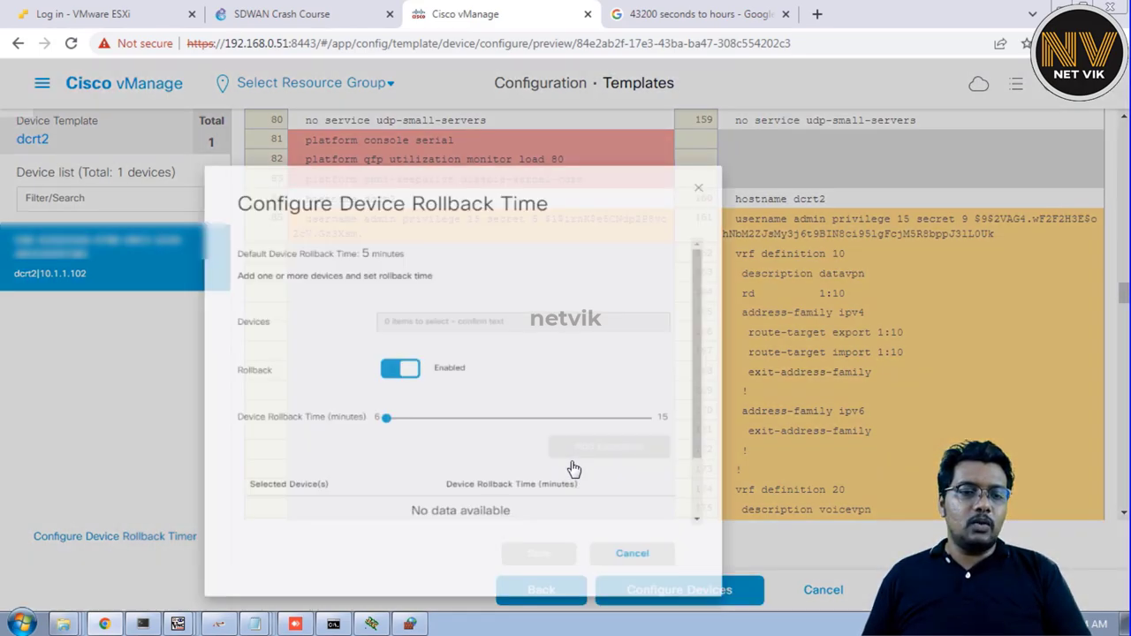
Review the rollback time settings, then close the dialog without changes
scroll(755, 262, "down", 2)
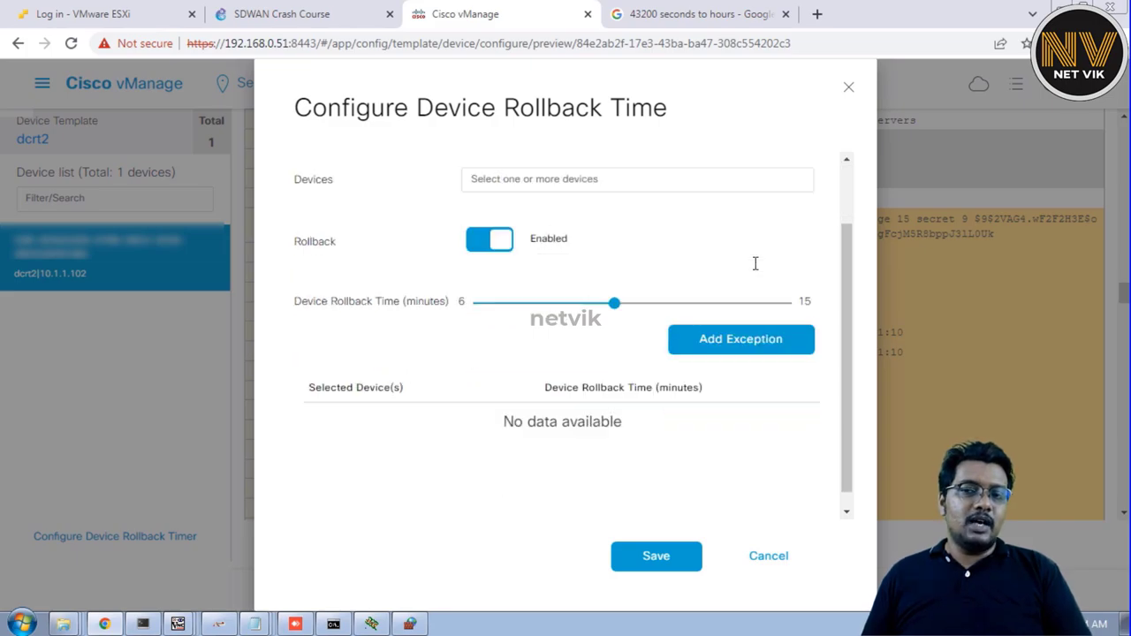
scroll(755, 263, "up", 2)
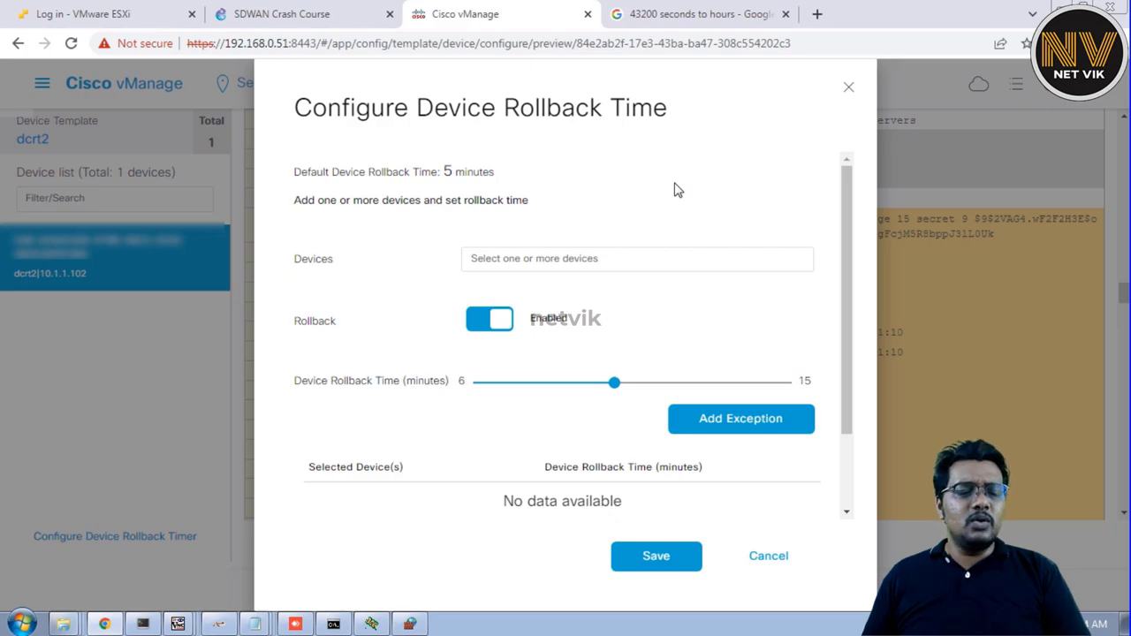
left_click(849, 91)
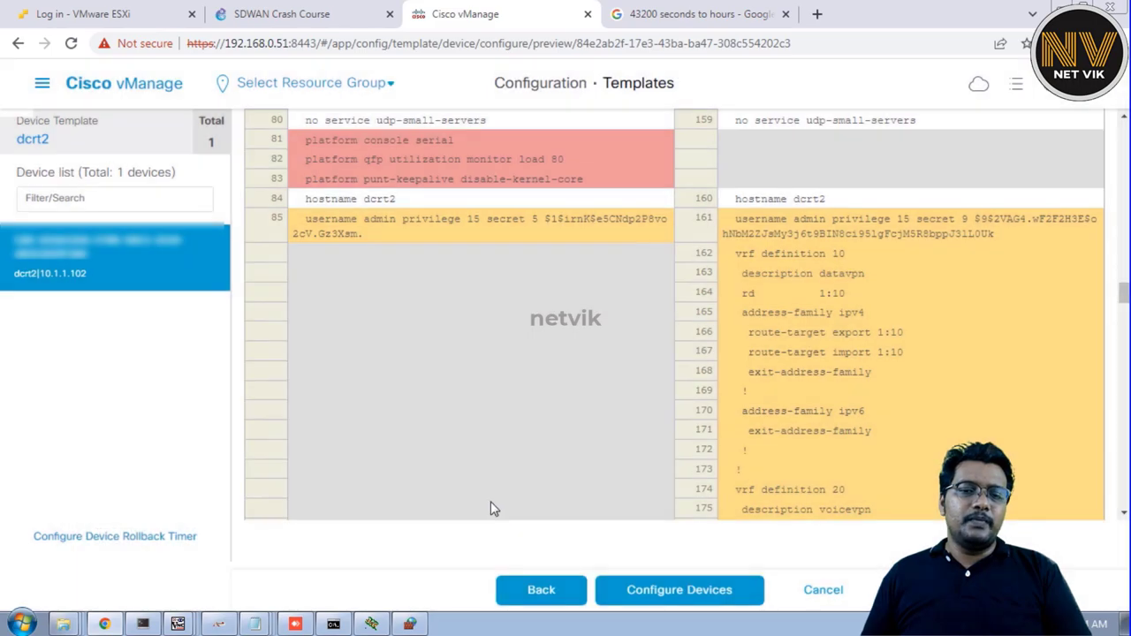
Push the dcrt2 template configuration and open the main navigation menu
left_click(671, 595)
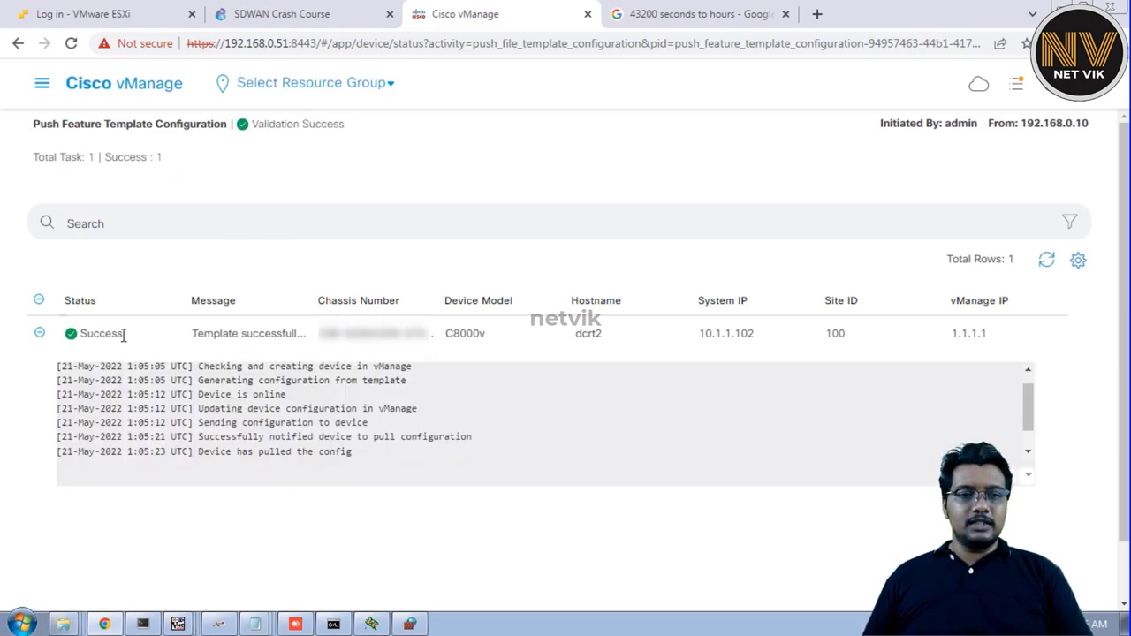
left_click(42, 83)
Check dcrt2's WAN Edge row: 10.1.1.102, site 100, template dcrt2, In Sync
mouse_move(119, 223)
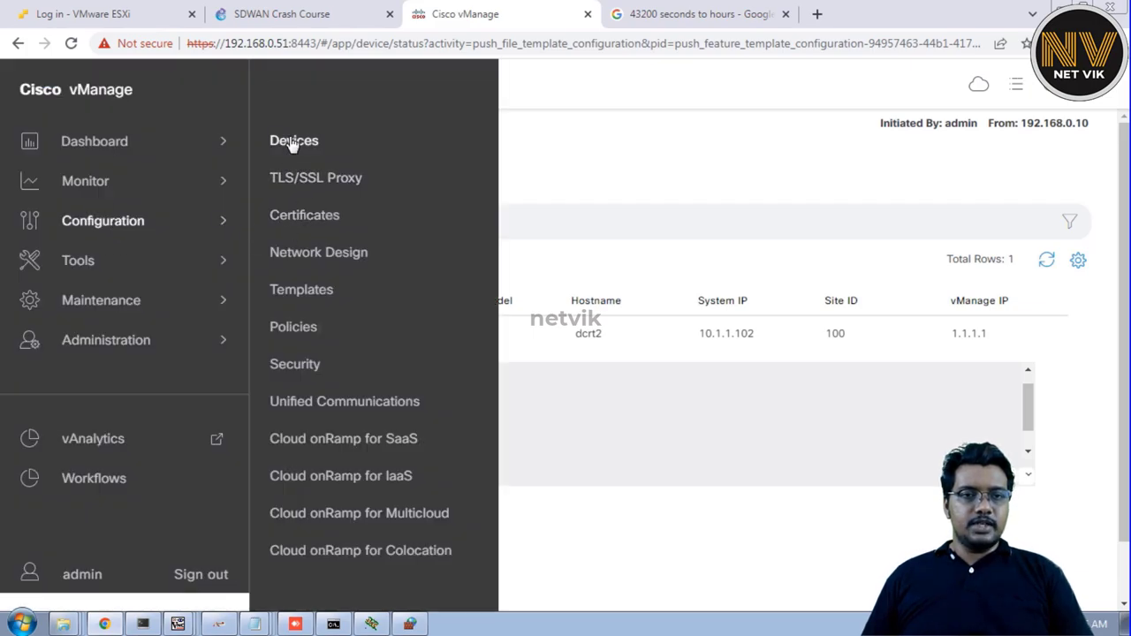
left_click(290, 144)
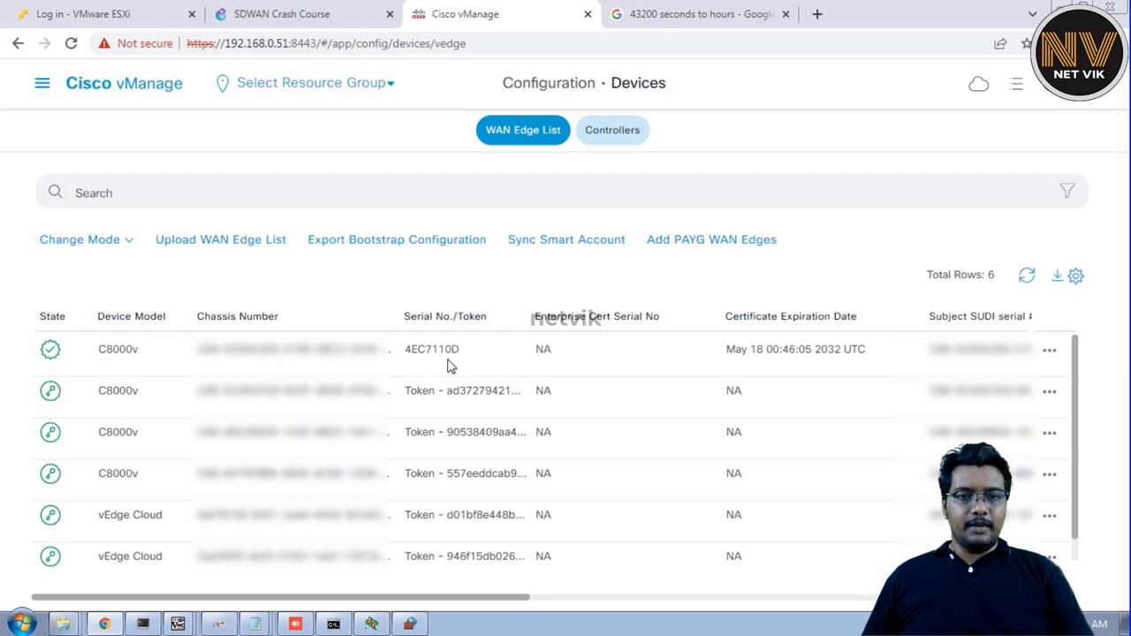
left_click_drag(526, 598, 717, 598)
scroll(303, 374, "right", 6)
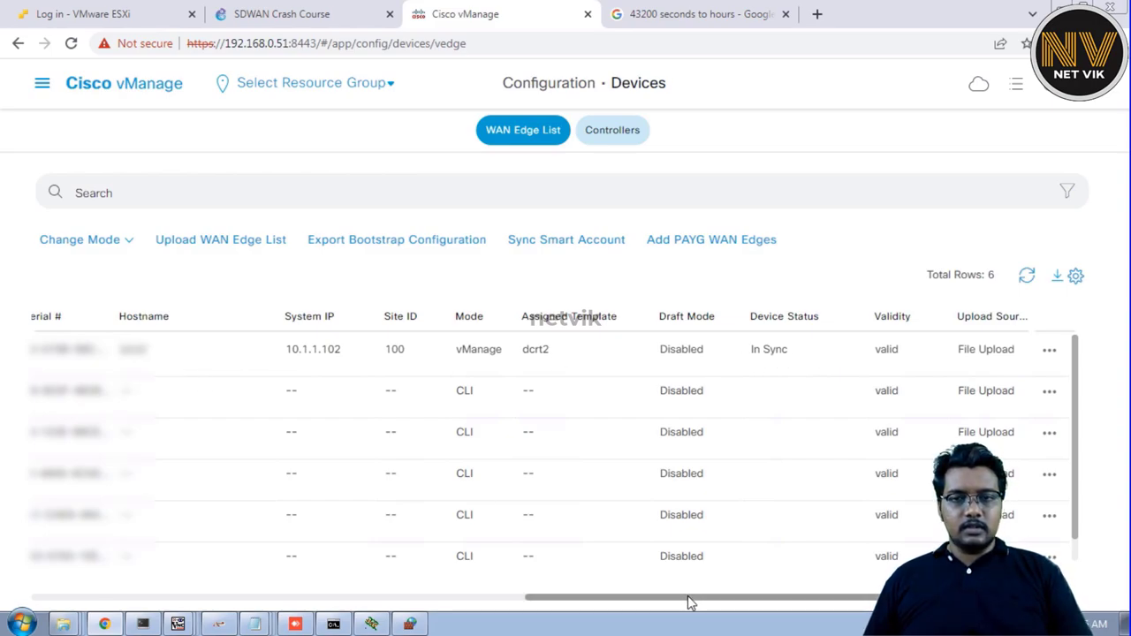
scroll(681, 599, "left", 2)
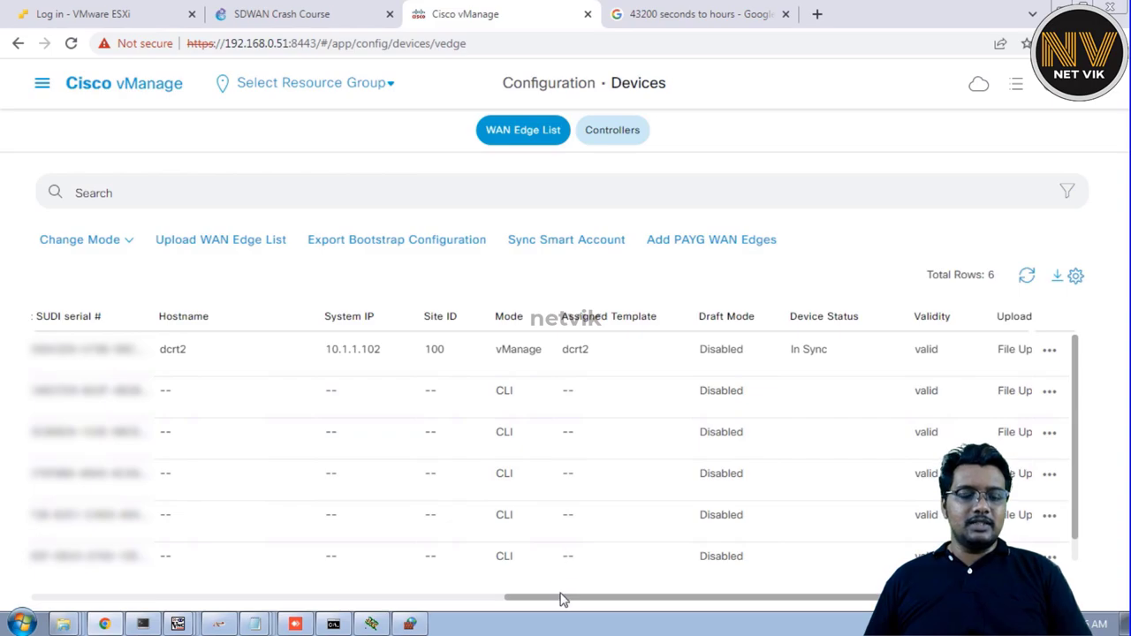
left_click(41, 88)
Go to Configuration > Templates and view, then close, dcrt2's attached devices
mouse_move(139, 221)
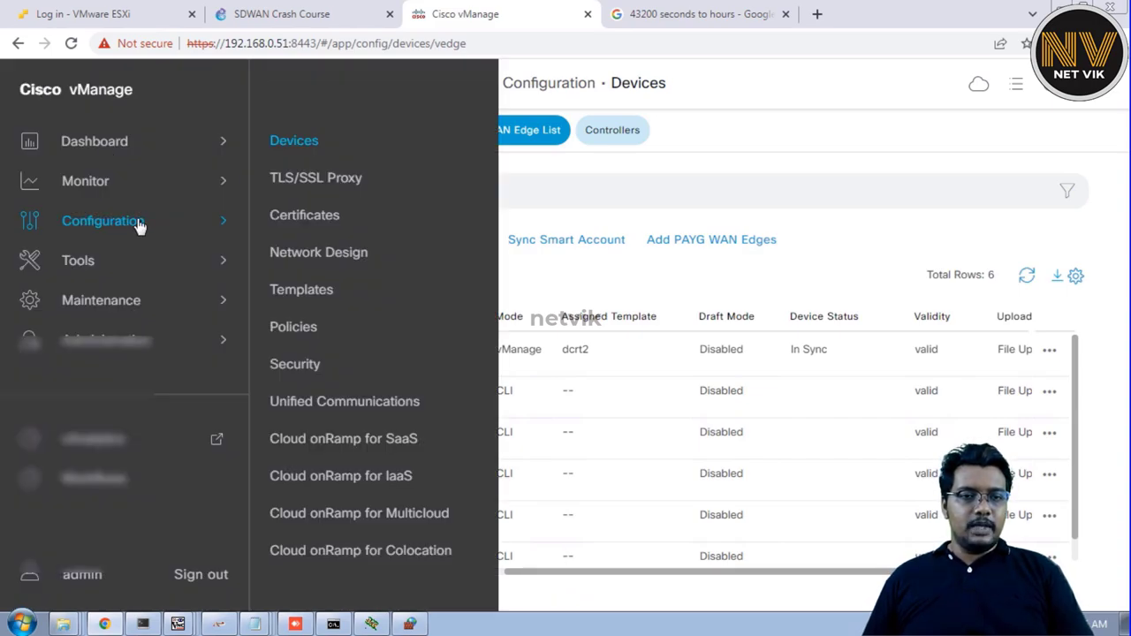
left_click(305, 292)
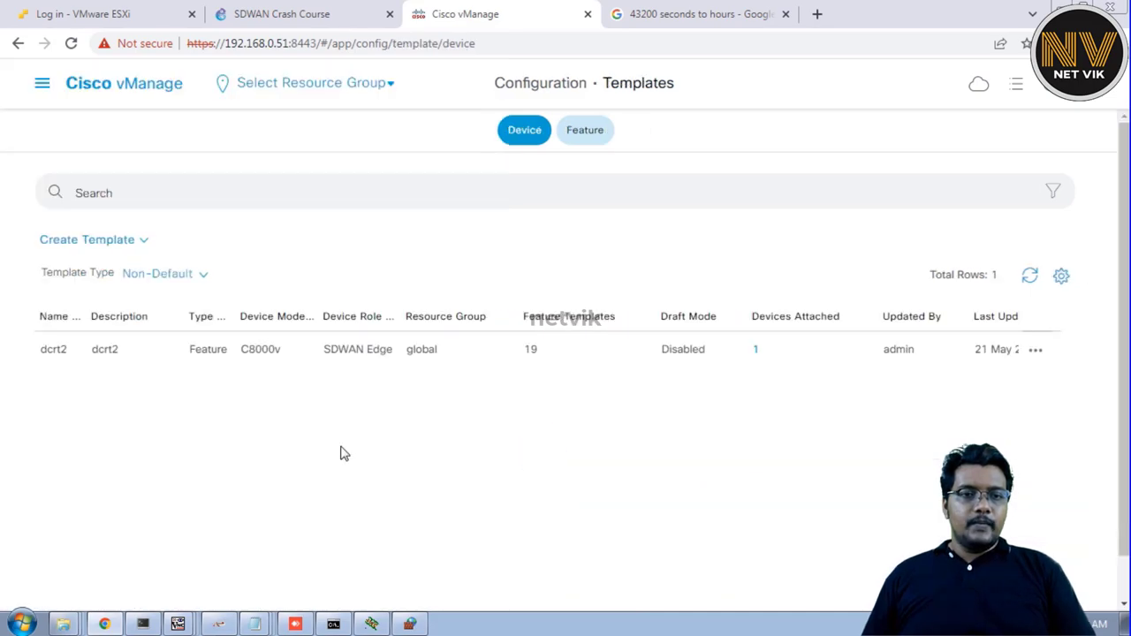
left_click(757, 354)
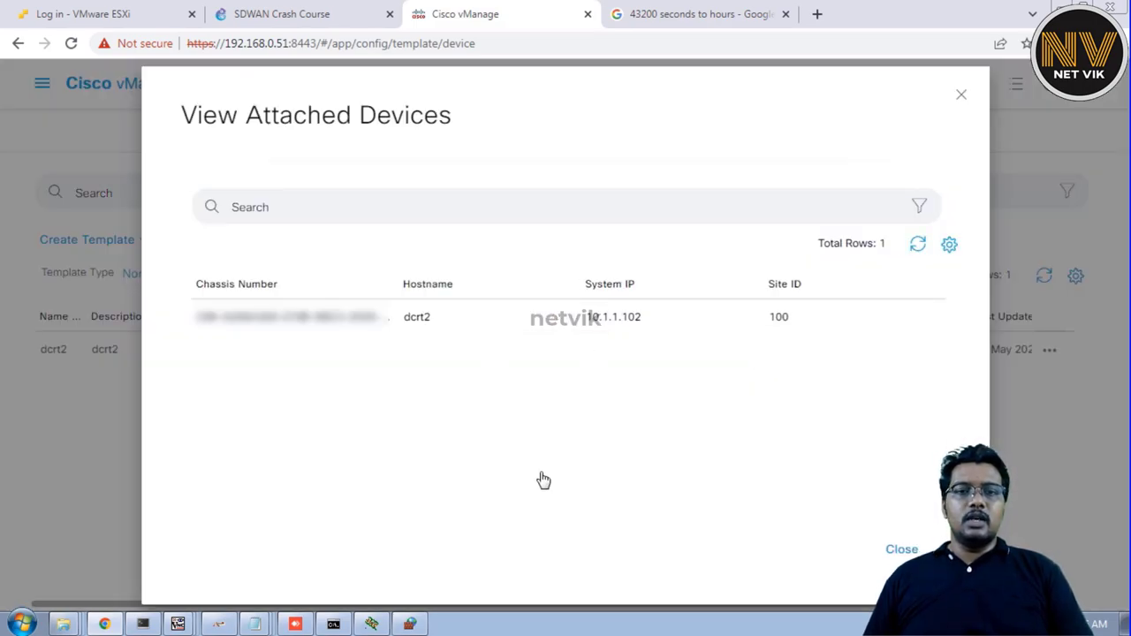
key("Escape")
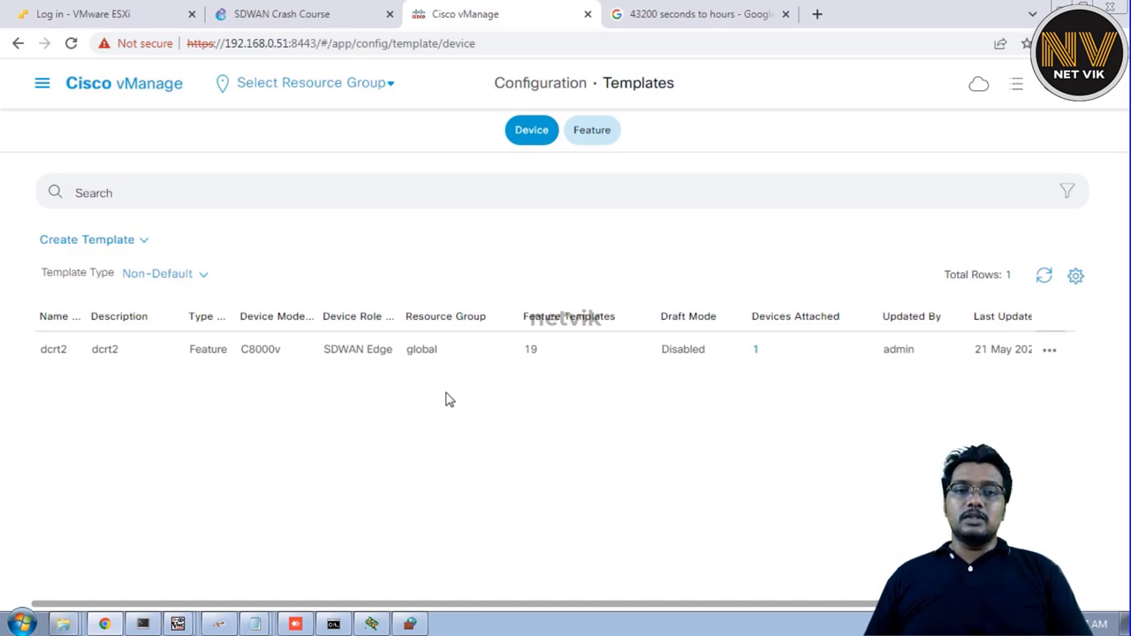
Start a feature-based device template with model C8000v and role SDWAN Edge
left_click(124, 242)
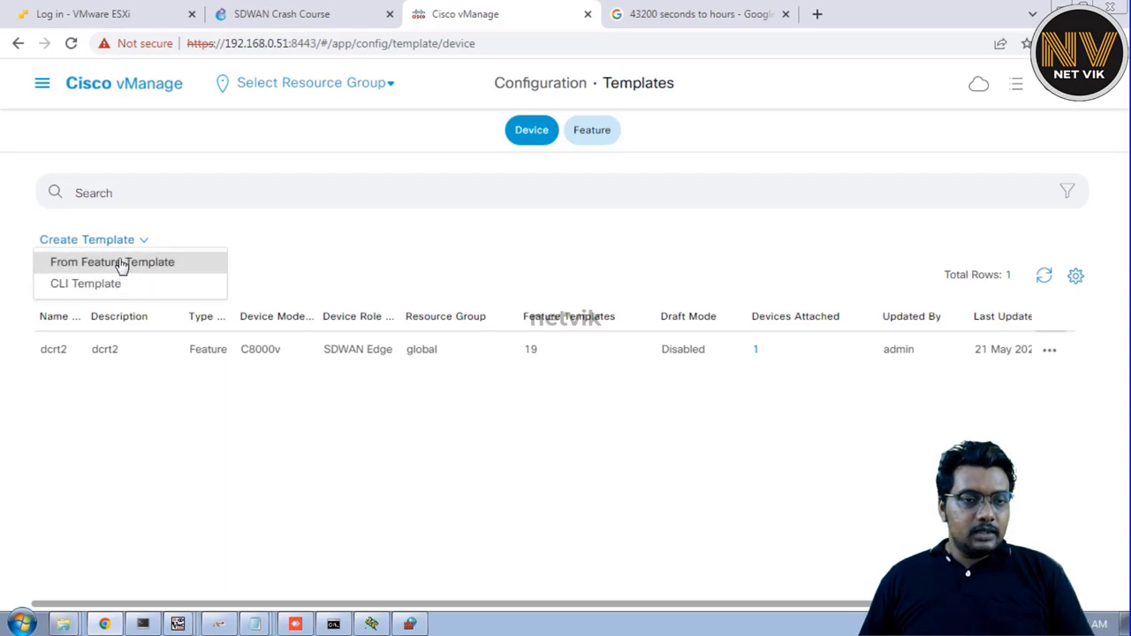
left_click(122, 264)
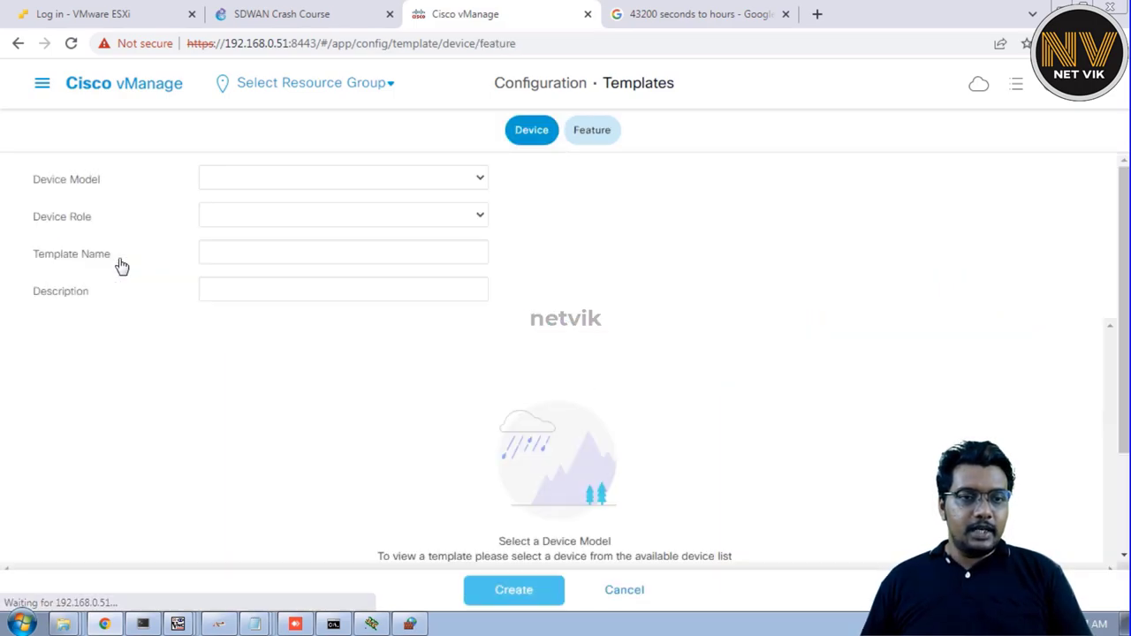
left_click(298, 187)
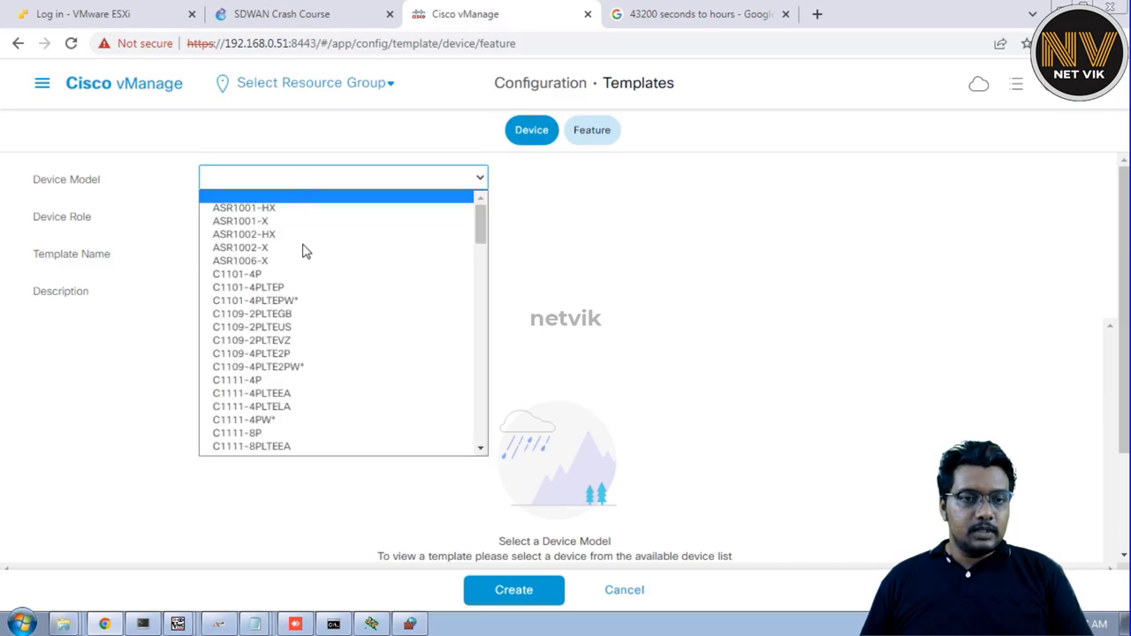
scroll(303, 252, "down", 5)
scroll(303, 249, "down", 8)
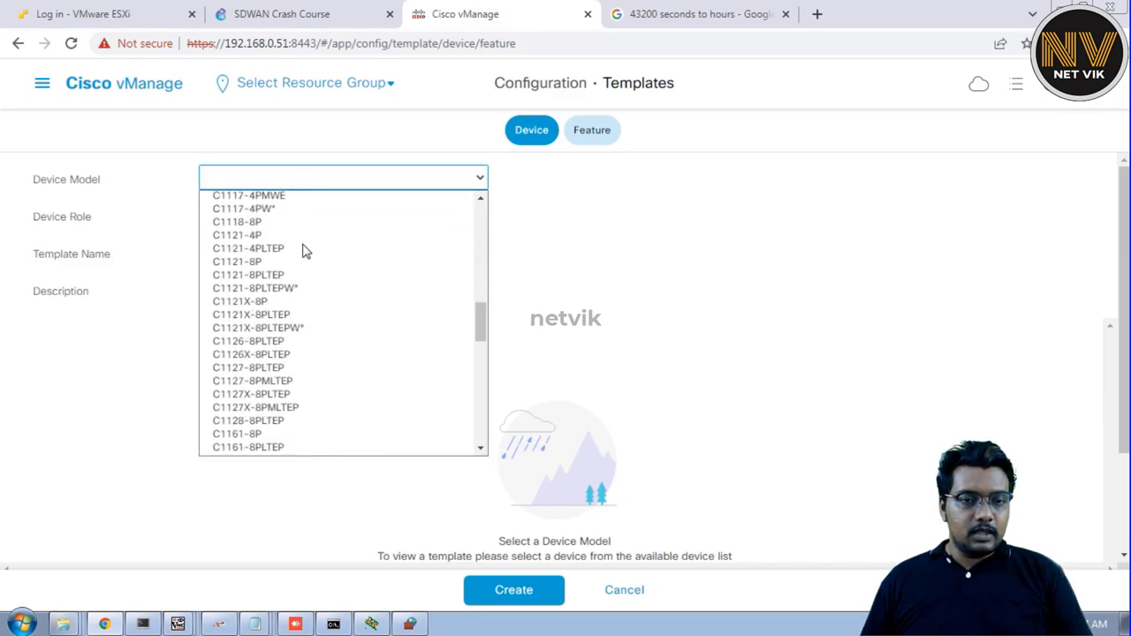
left_click(265, 334)
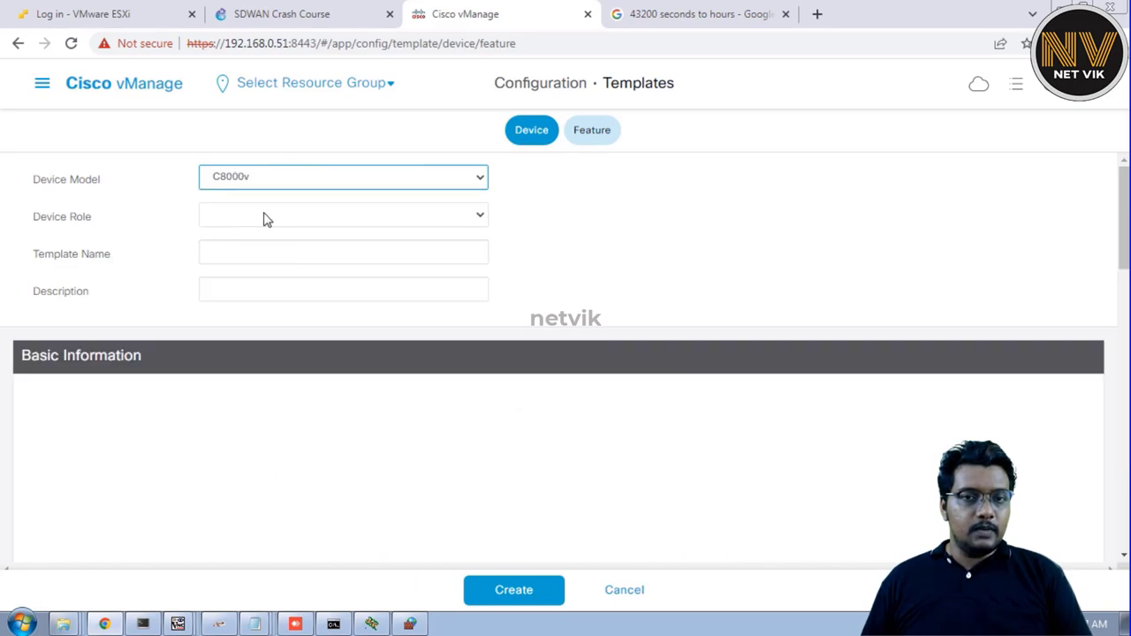
left_click(481, 219)
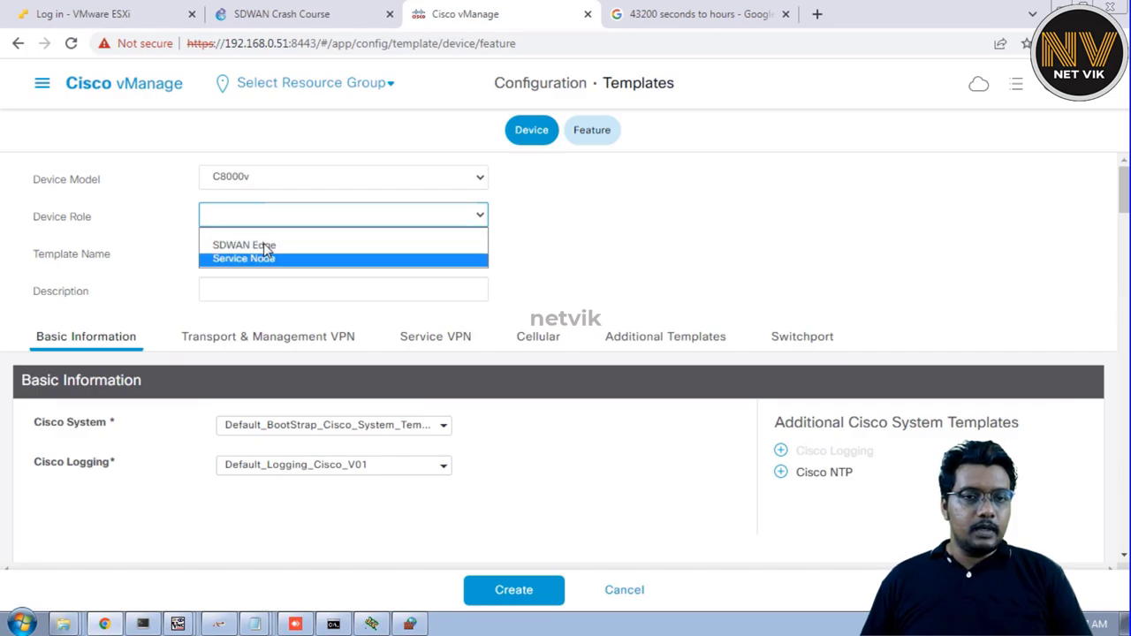
left_click(264, 245)
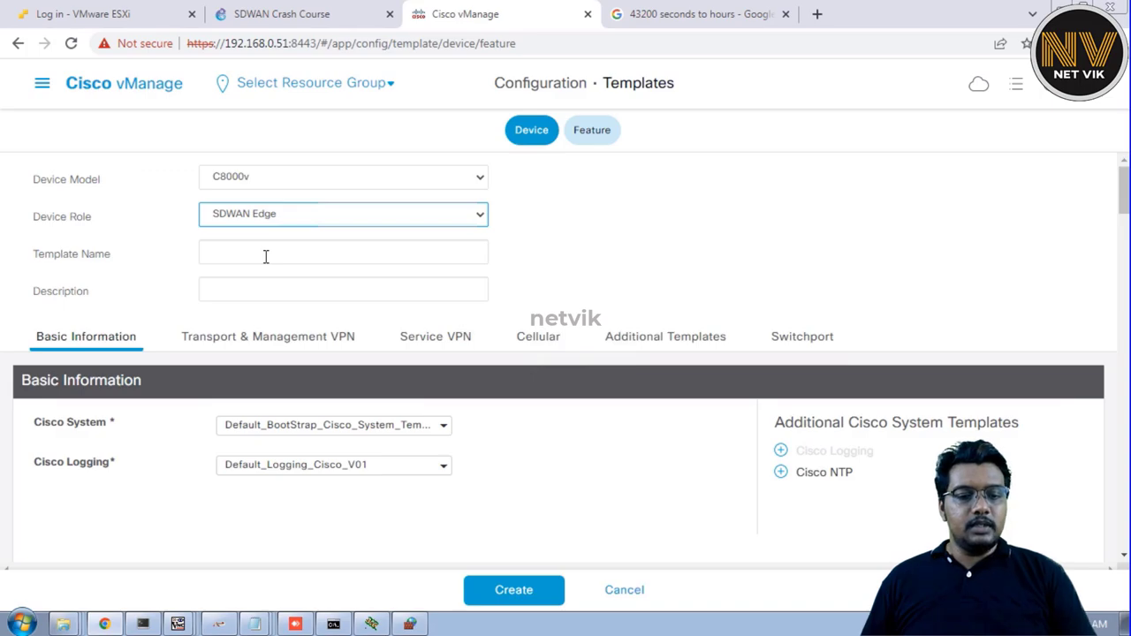
Enter dcrt1 as both the template name and description
left_click(265, 257)
type("dcrt1")
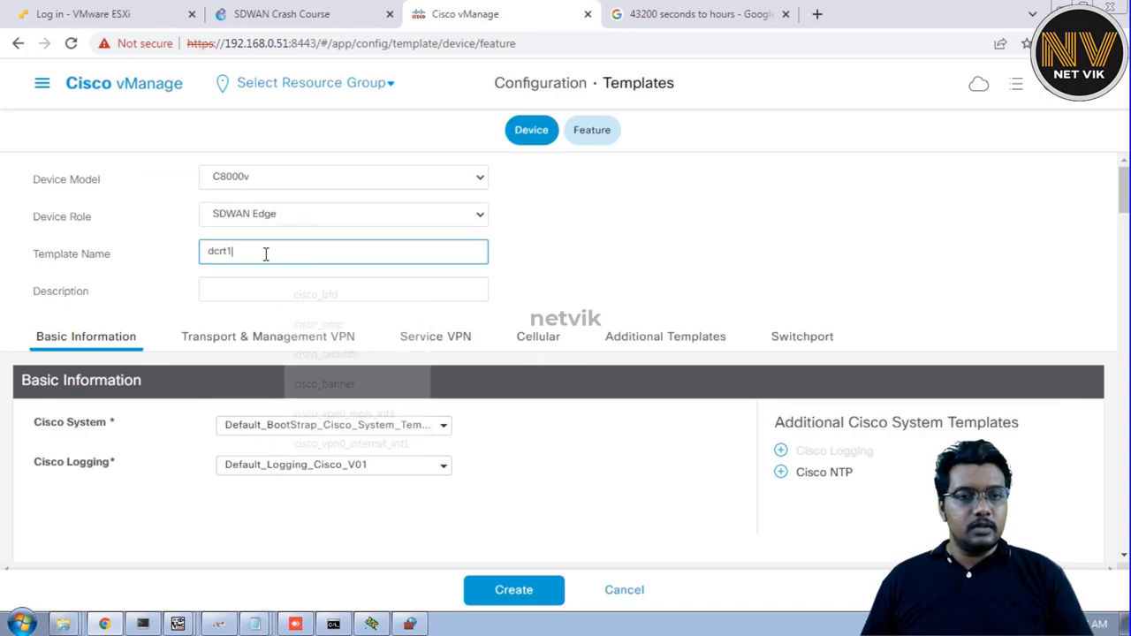
key("ctrl+a")
key("ctrl+c")
left_click(246, 283)
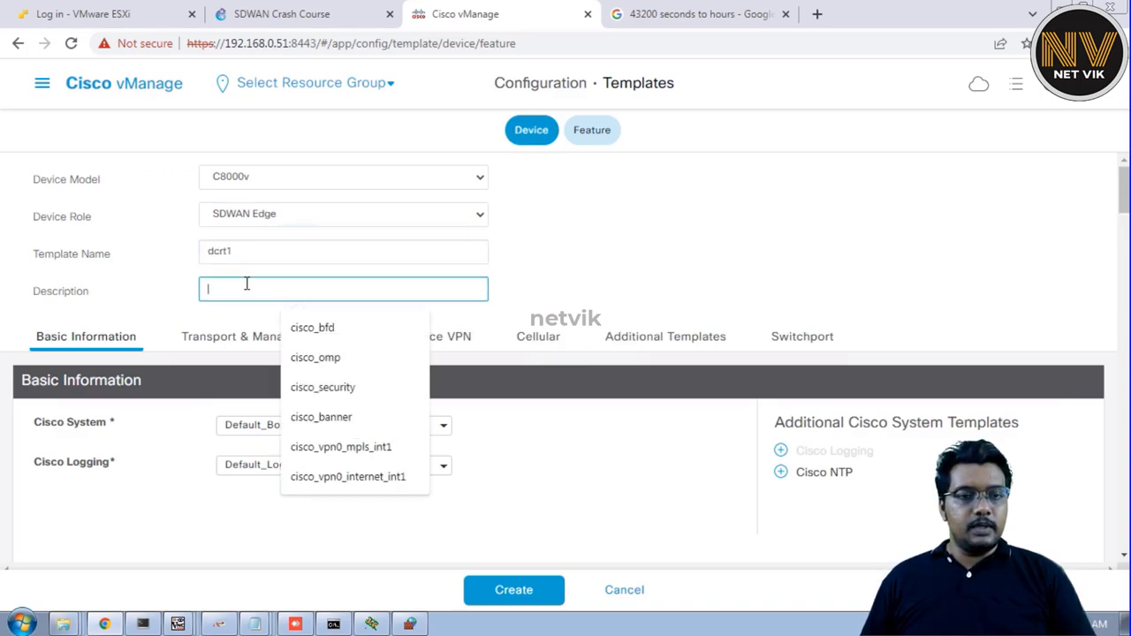
key("ctrl+v")
Choose cisco_system as the Cisco System template
scroll(237, 311, "down", 2)
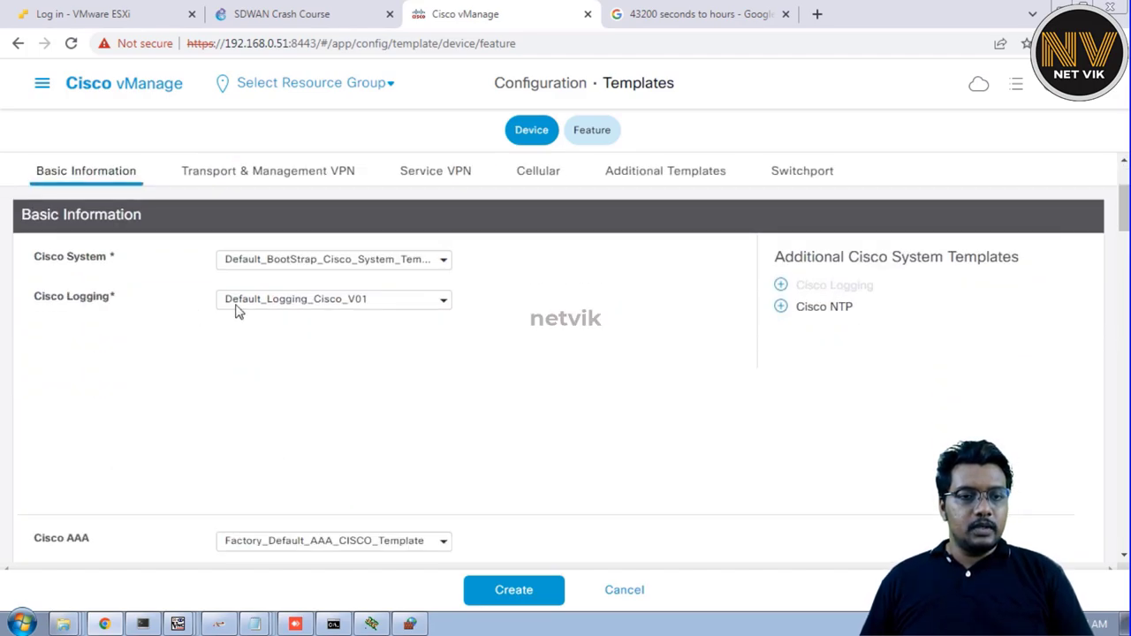
left_click(253, 265)
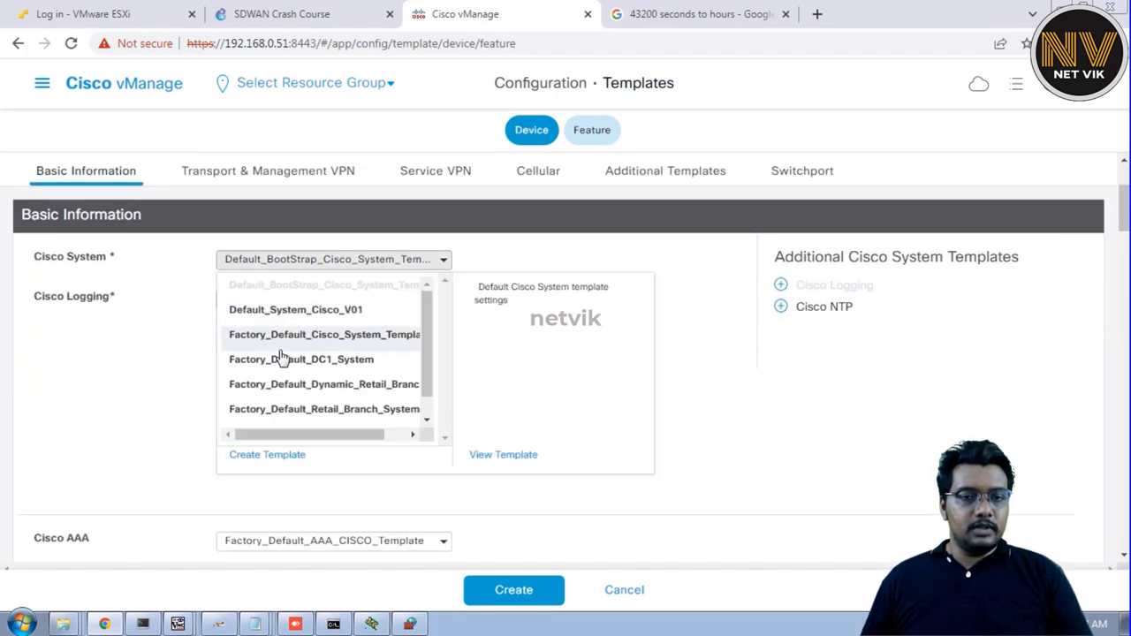
scroll(280, 356, "down", 1)
left_click(269, 412)
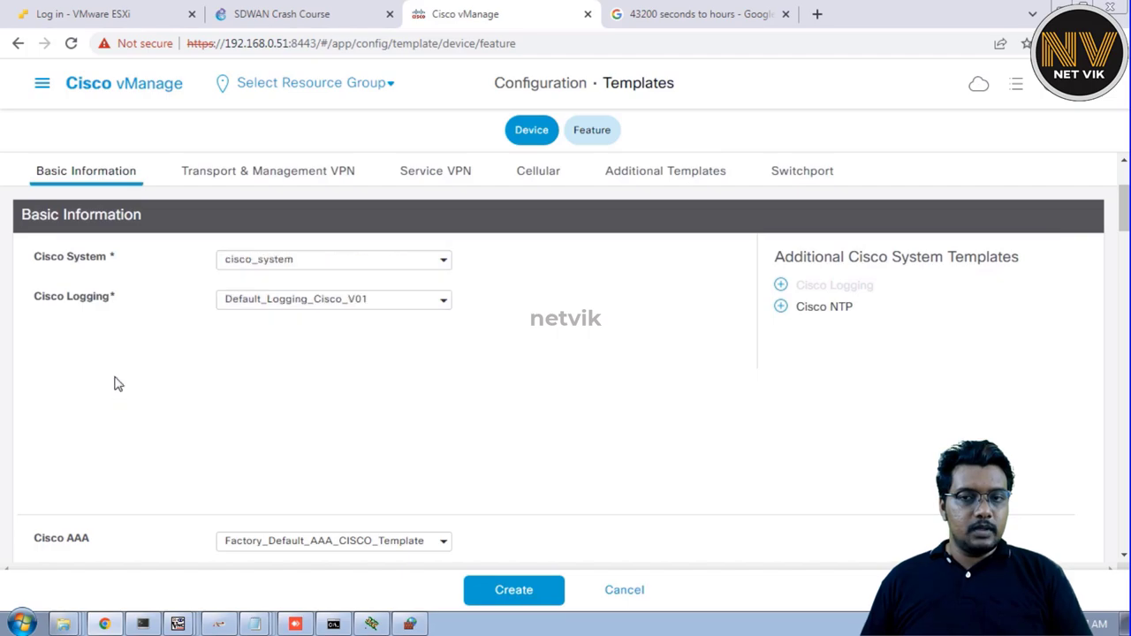
scroll(115, 384, "down", 1)
scroll(118, 384, "down", 1)
scroll(119, 384, "up", 2)
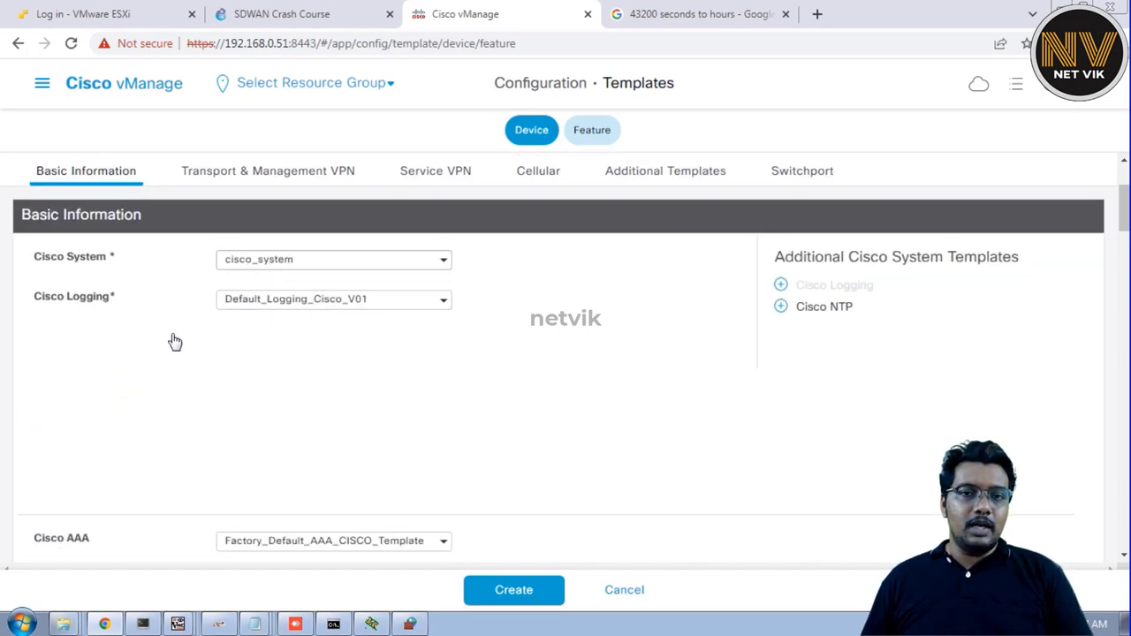
scroll(174, 341, "down", 3)
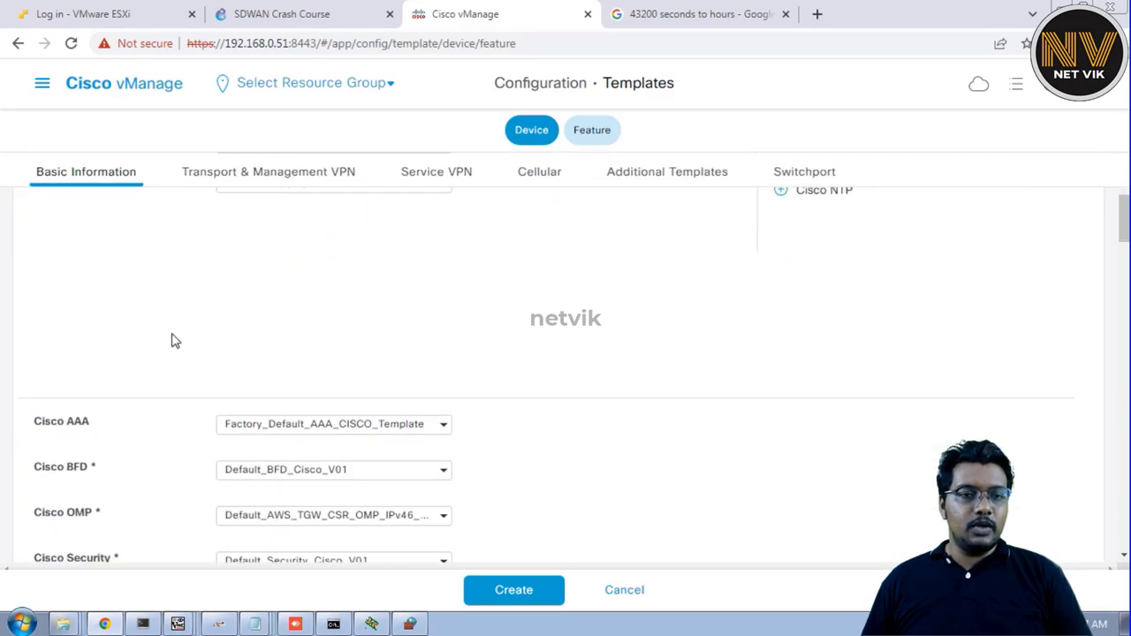
scroll(174, 341, "down", 4)
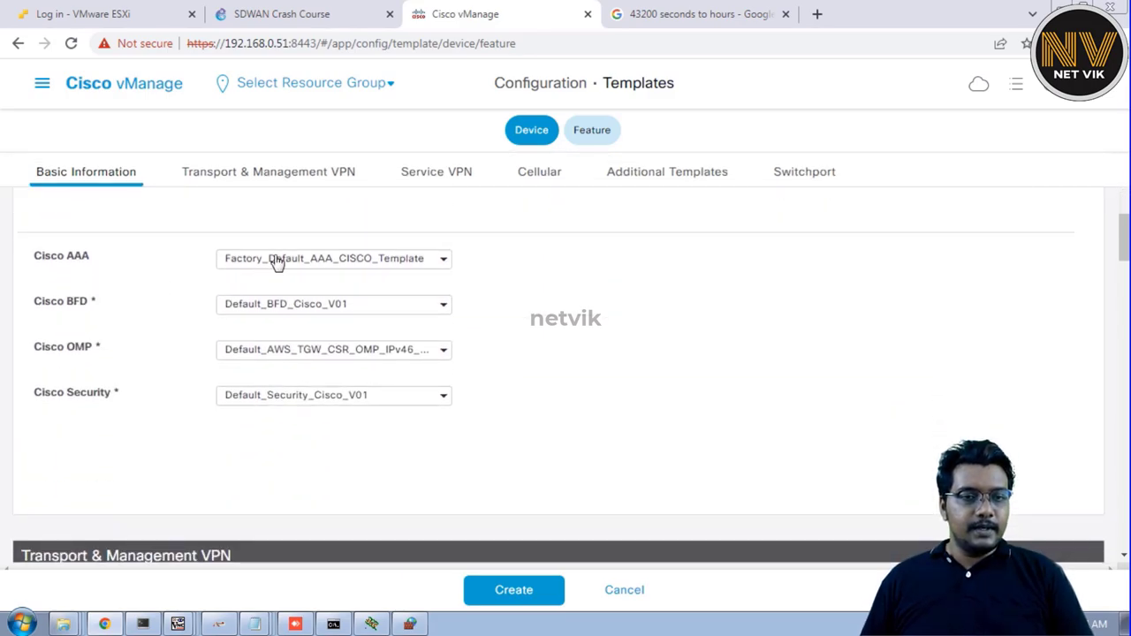
Choose cisco_aaa, cisco_bfd and cisco_omp as the AAA, BFD and OMP templates
left_click(275, 258)
left_click(262, 335)
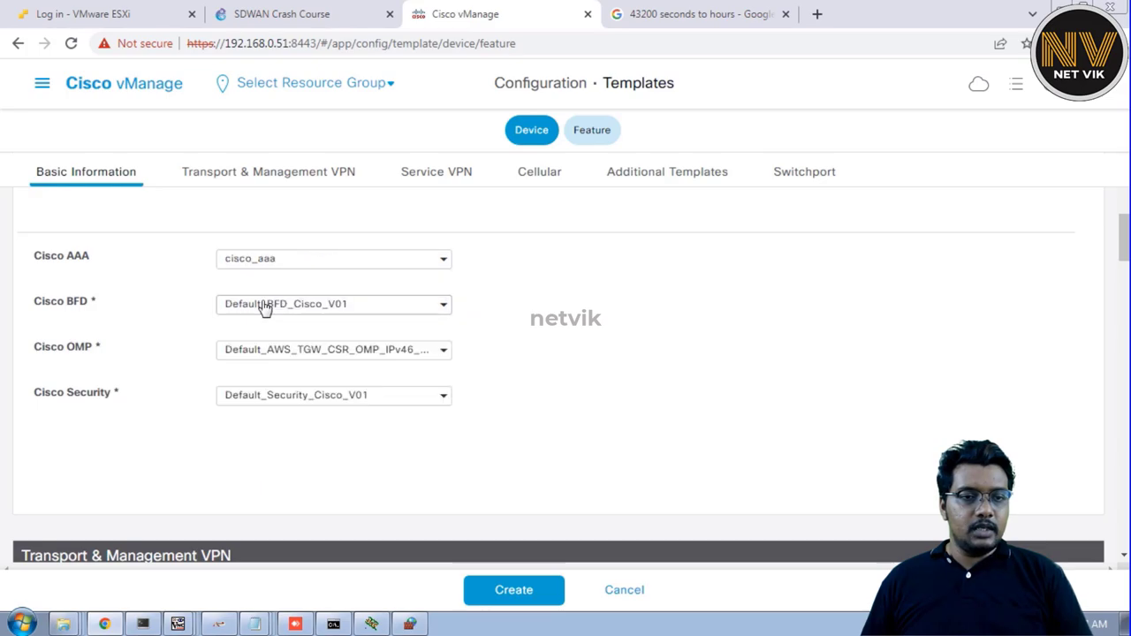
left_click(264, 304)
left_click(258, 404)
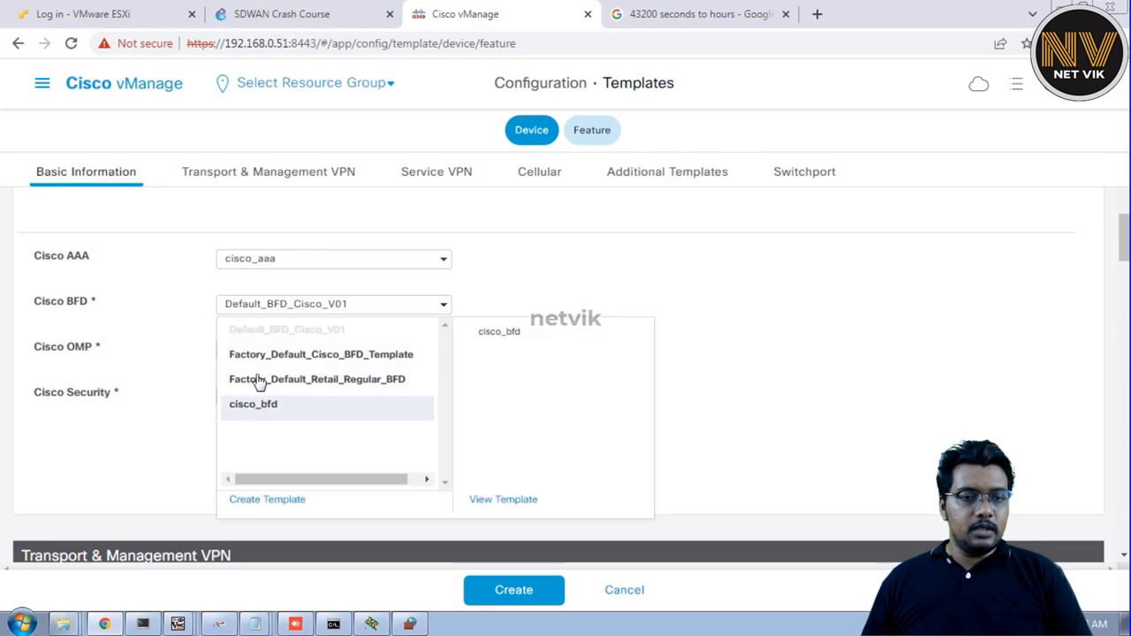
left_click(254, 351)
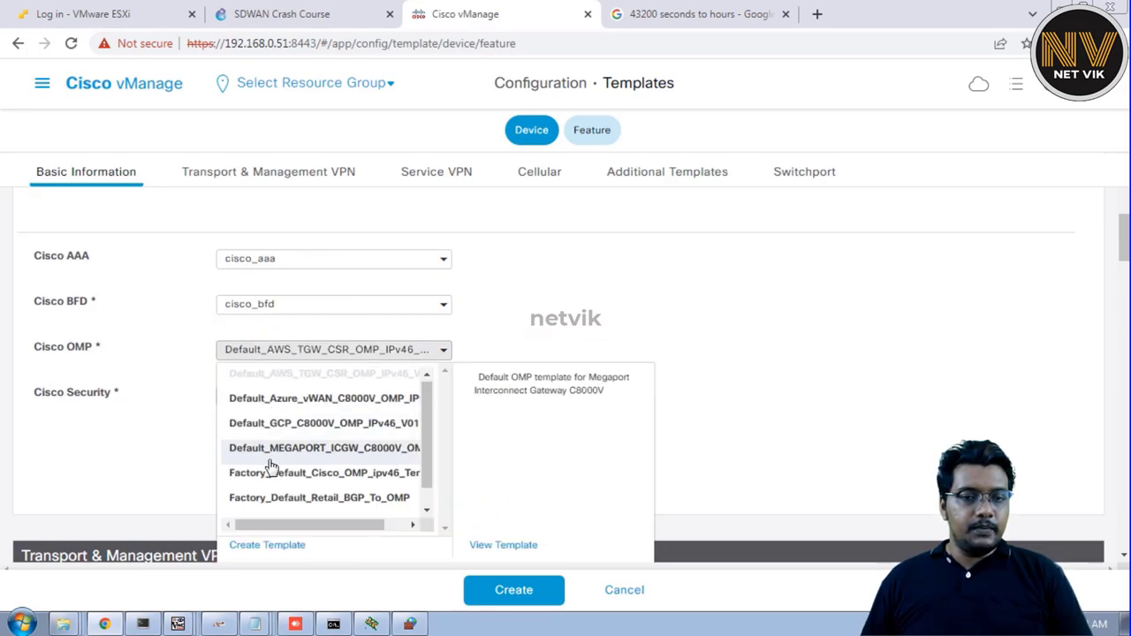
scroll(268, 481, "down", 1)
left_click(262, 502)
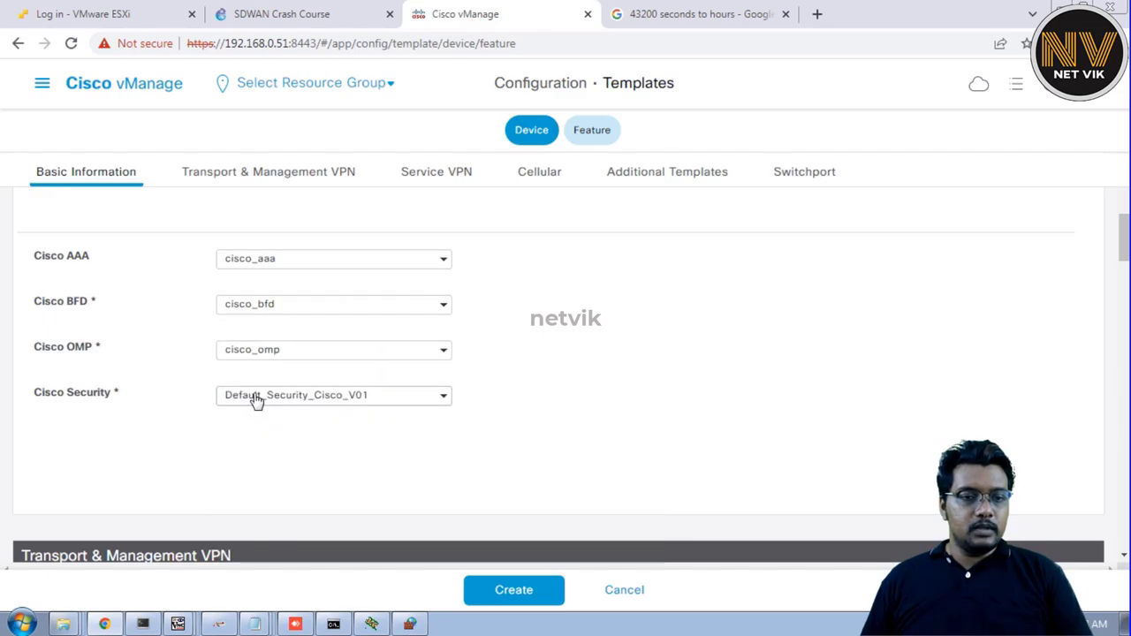
left_click(253, 397)
scroll(292, 442, "down", 2)
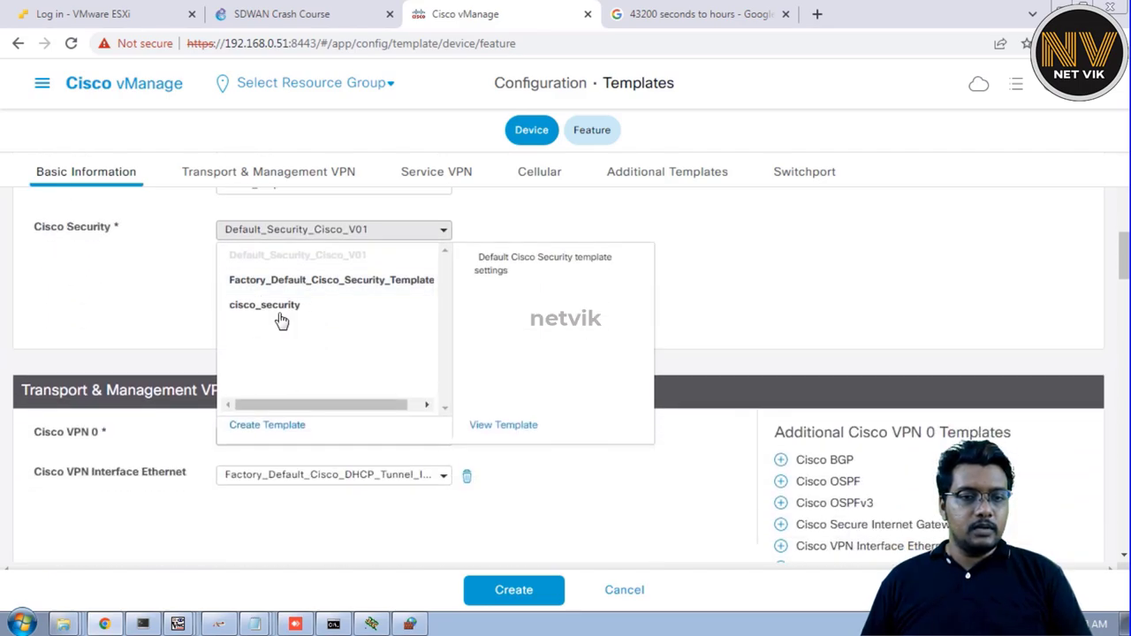
Choose cisco_security as the security template and cisco_vpn0 as the VPN 0 template
left_click(282, 309)
scroll(303, 275, "down", 2)
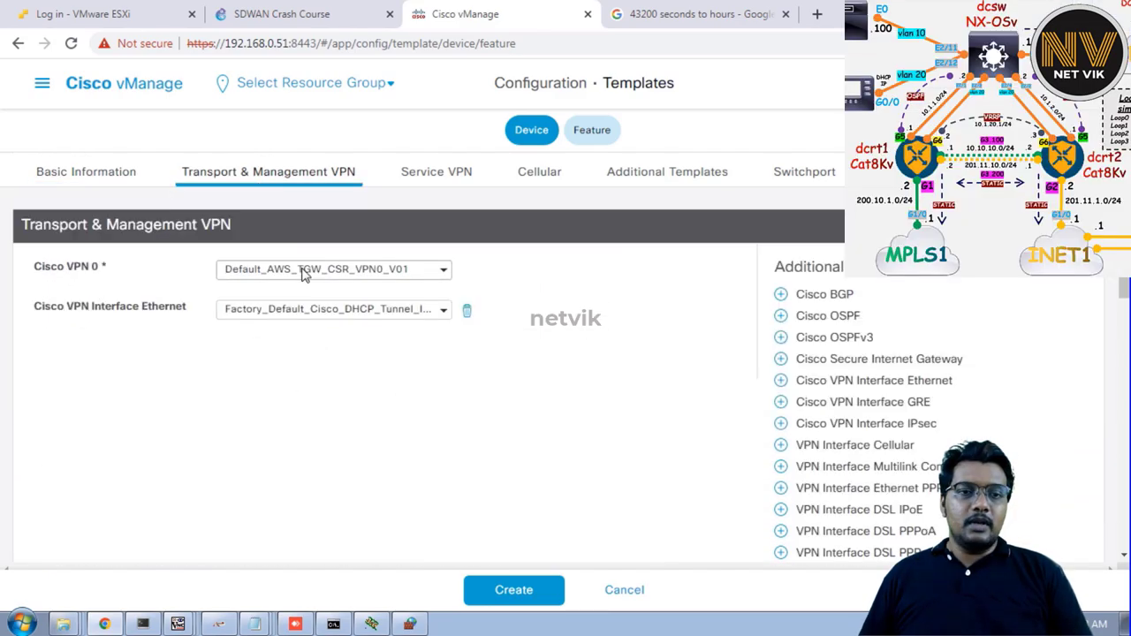
left_click(347, 277)
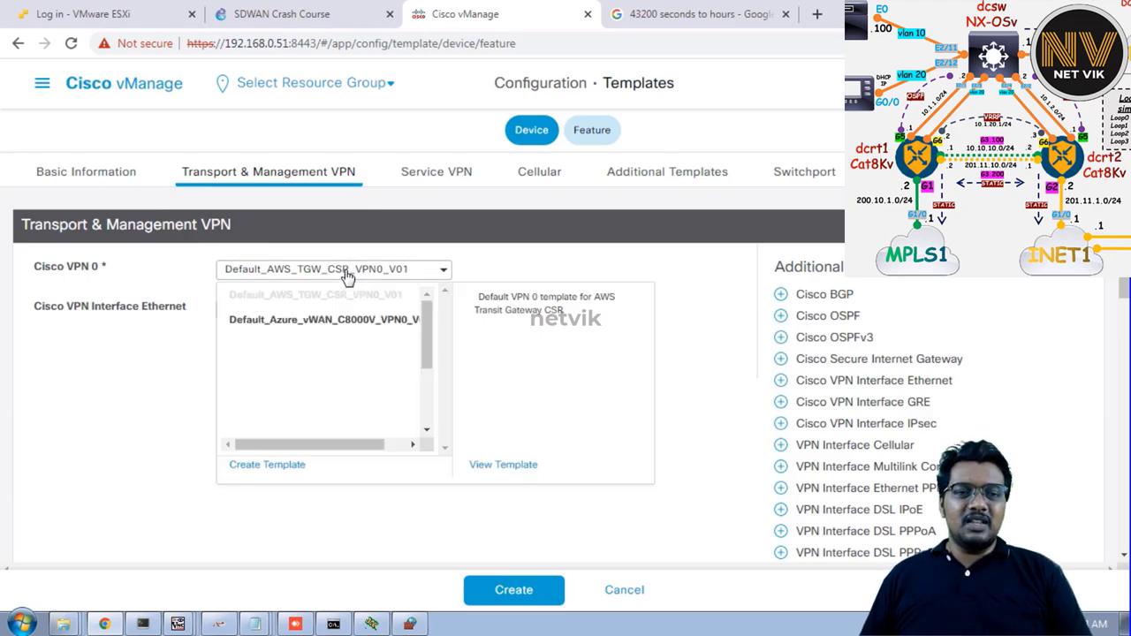
scroll(329, 351, "down", 2)
scroll(329, 351, "down", 1)
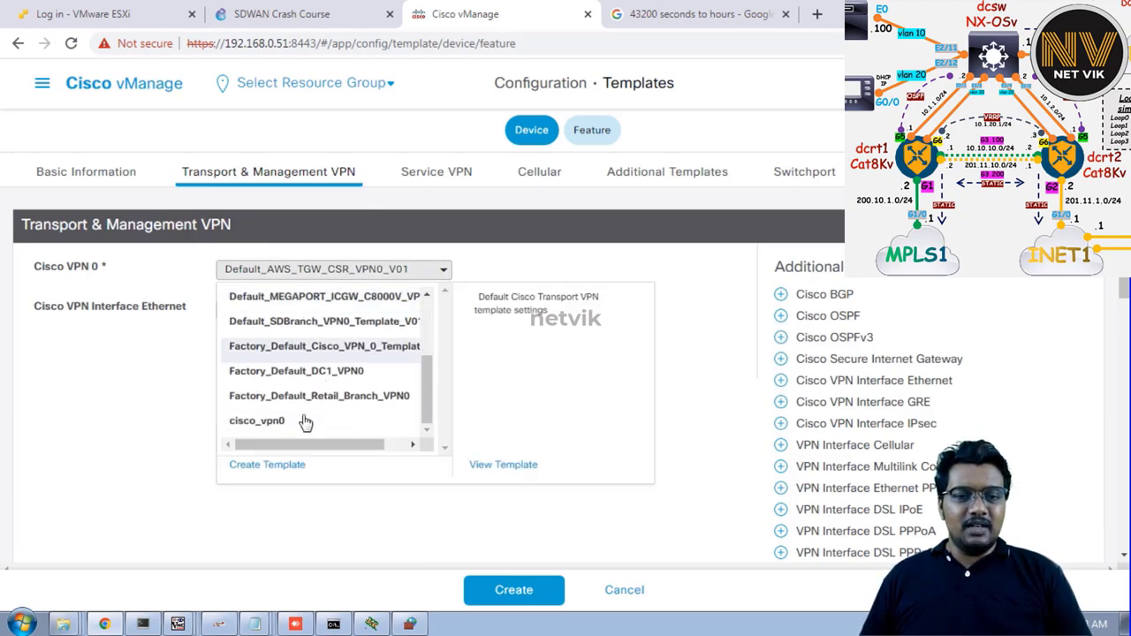
left_click(300, 422)
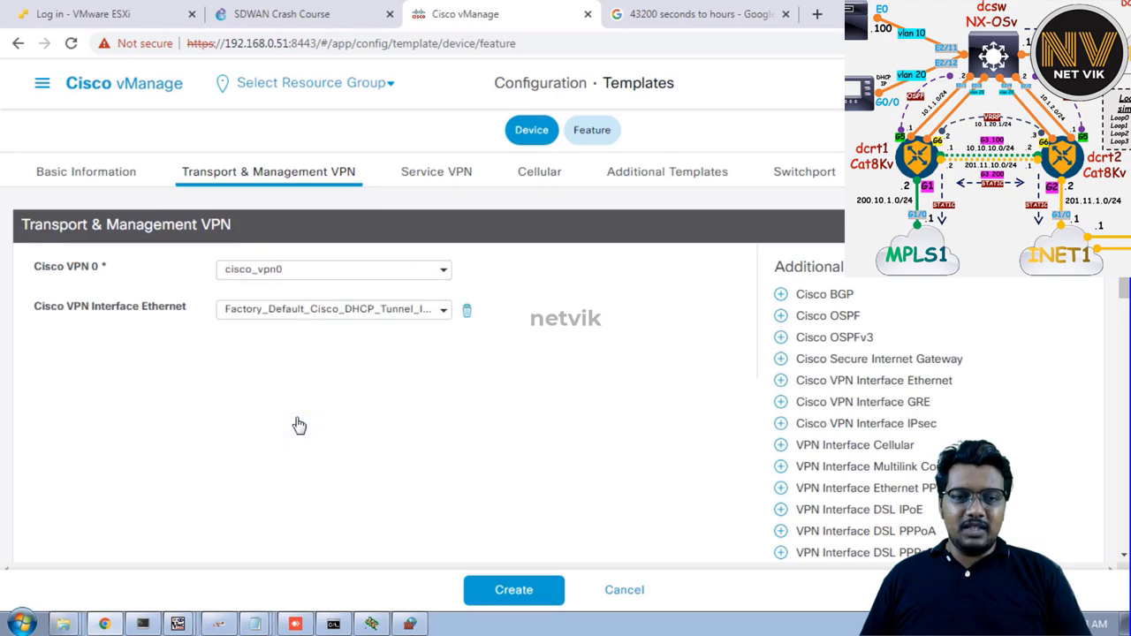
Add cisco_vpn0_mpls_int1 and cisco_vpn0_internet_int1 as VPN 0 Ethernet interface templates
left_click(298, 308)
scroll(318, 371, "down", 1)
scroll(319, 371, "down", 8)
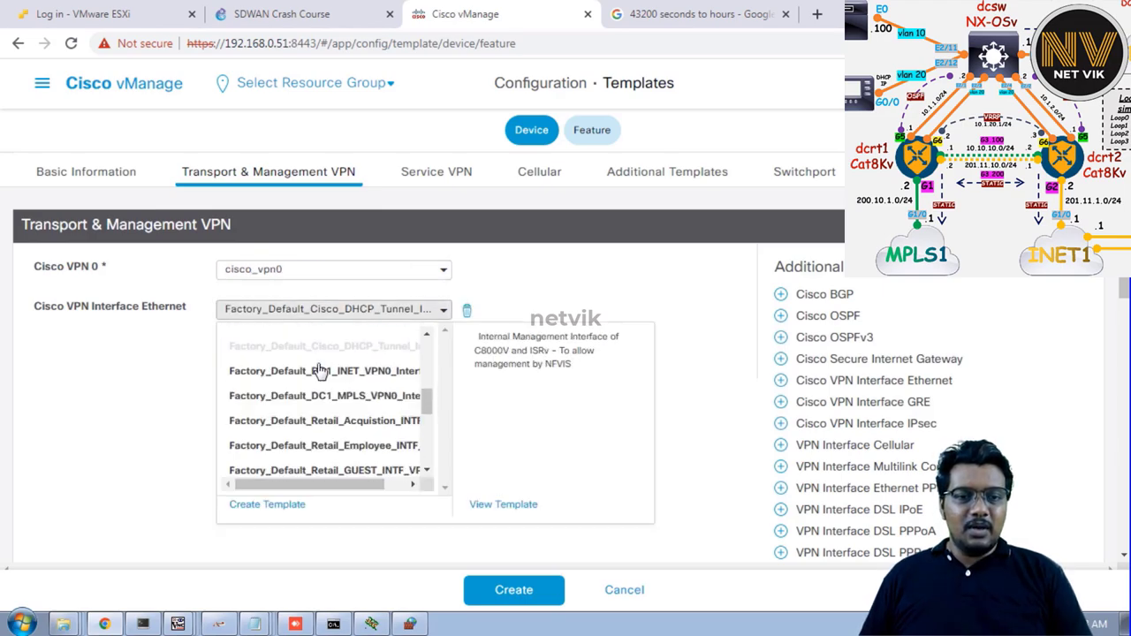
scroll(319, 367, "up", 3)
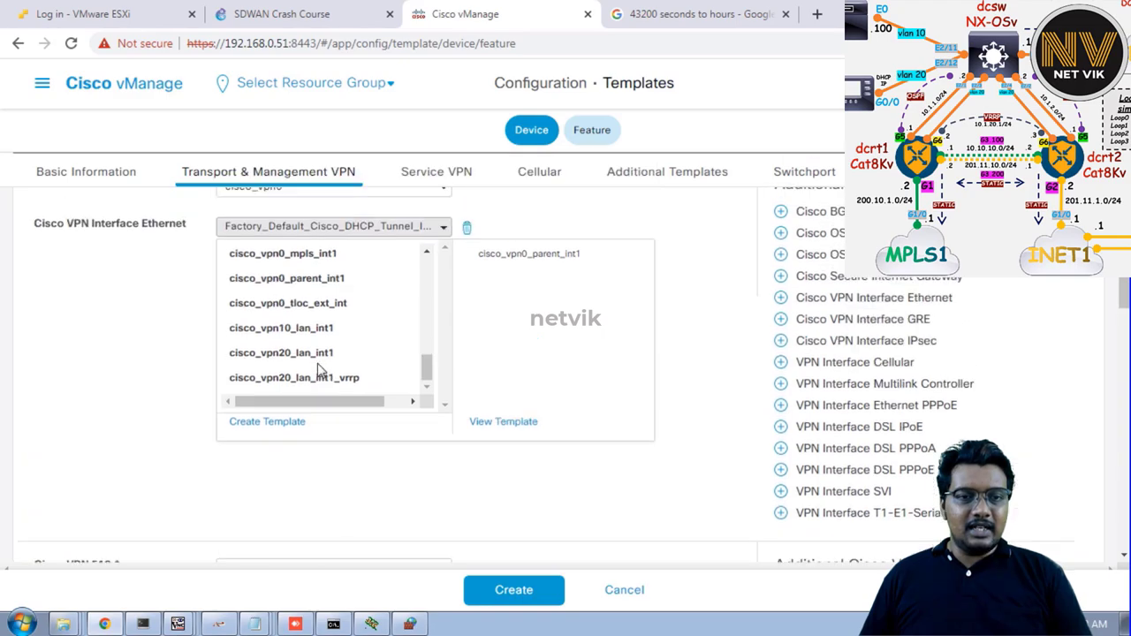
left_click(326, 426)
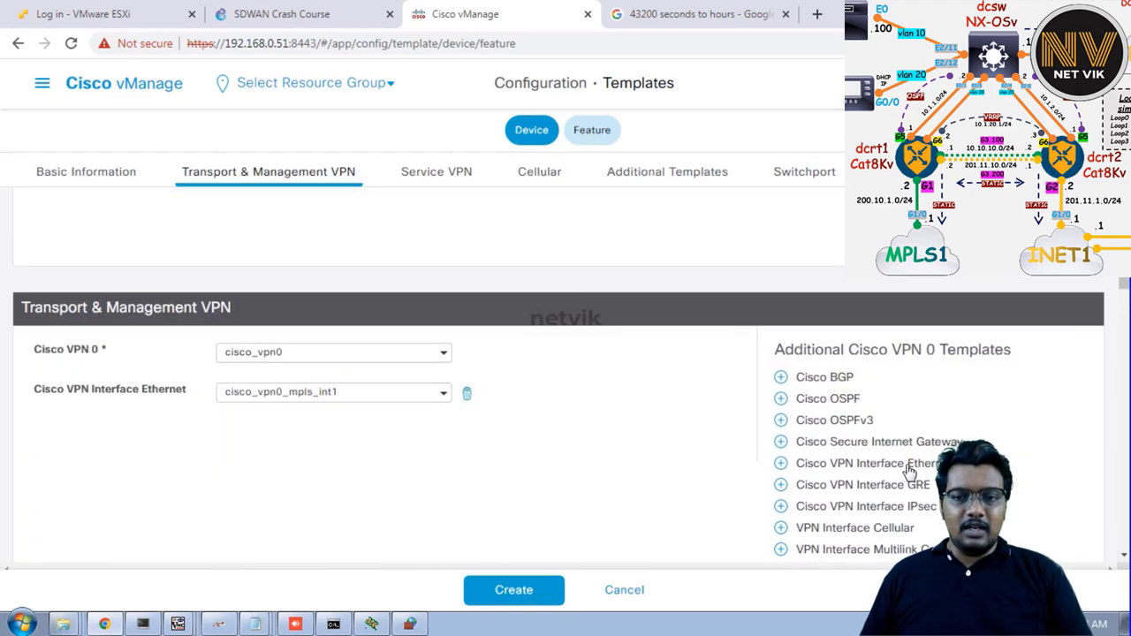
left_click(910, 470)
left_click(292, 440)
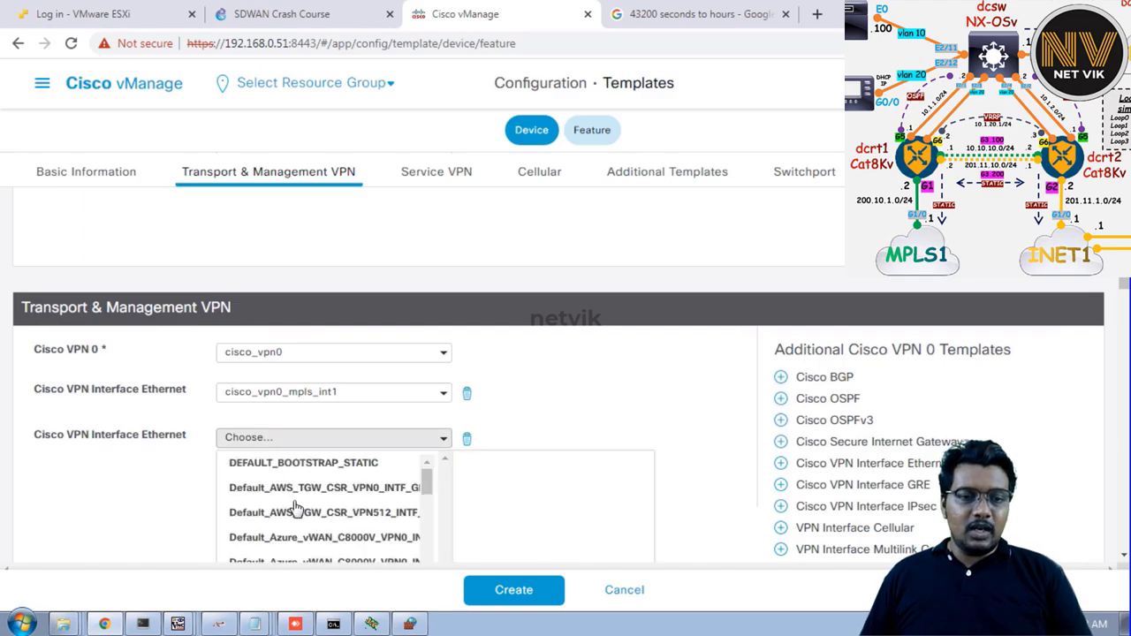
scroll(296, 508, "down", 5)
scroll(624, 371, "down", 2)
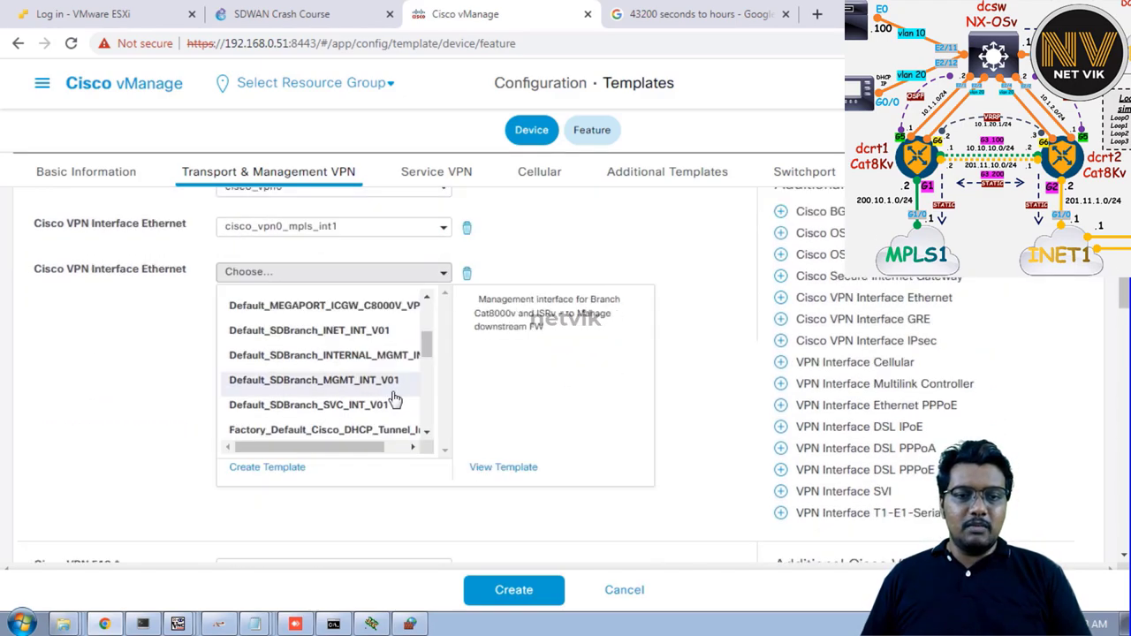
scroll(371, 393, "down", 6)
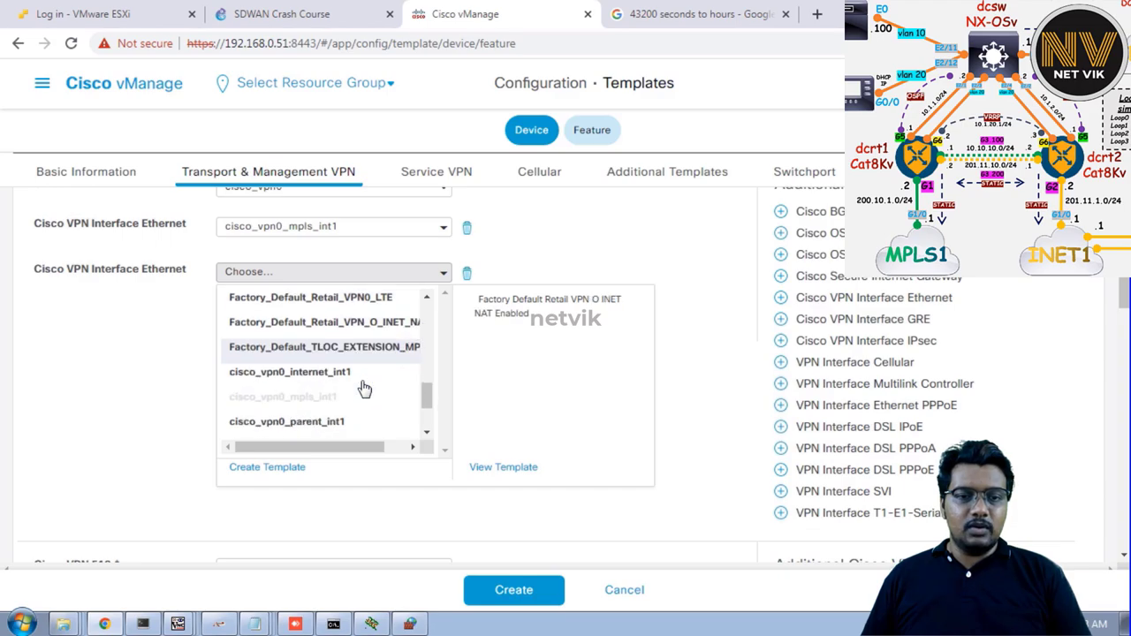
left_click(329, 355)
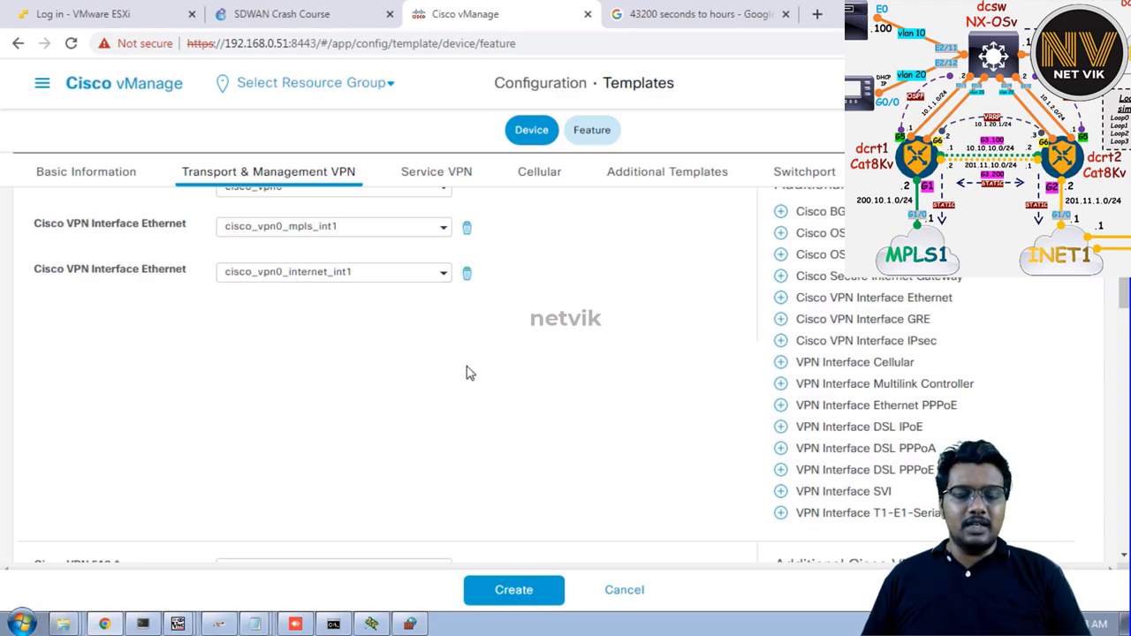
Add cisco_vpn0_tloc_ext_int and cisco_vpn0_parent_int1 as the third and fourth interface templates
left_click(921, 305)
left_click(348, 322)
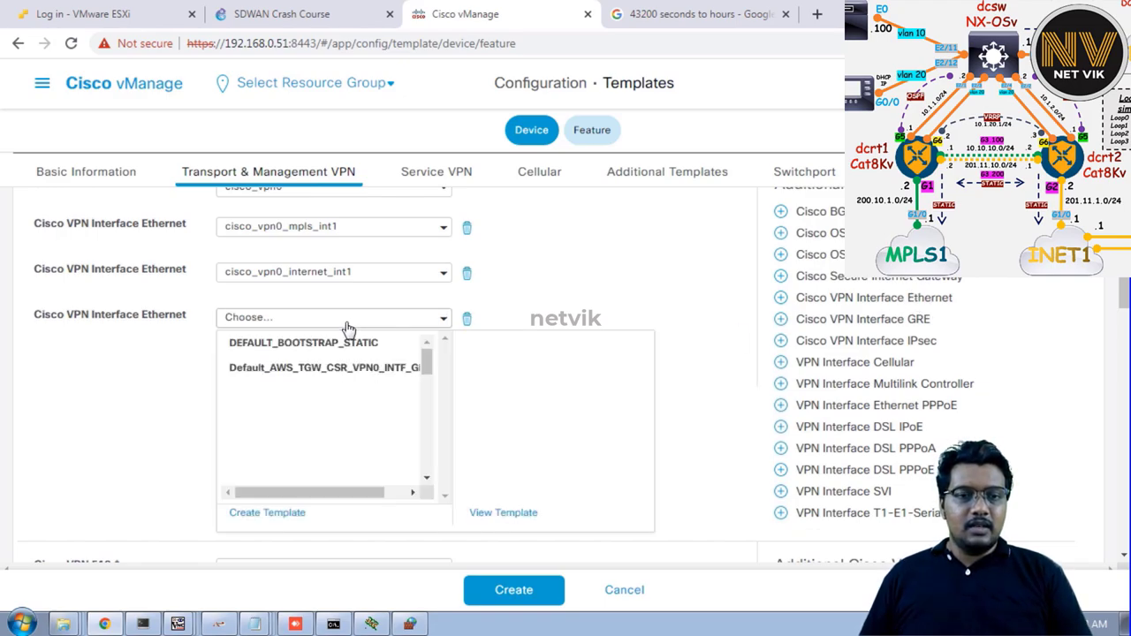
scroll(358, 410, "down", 15)
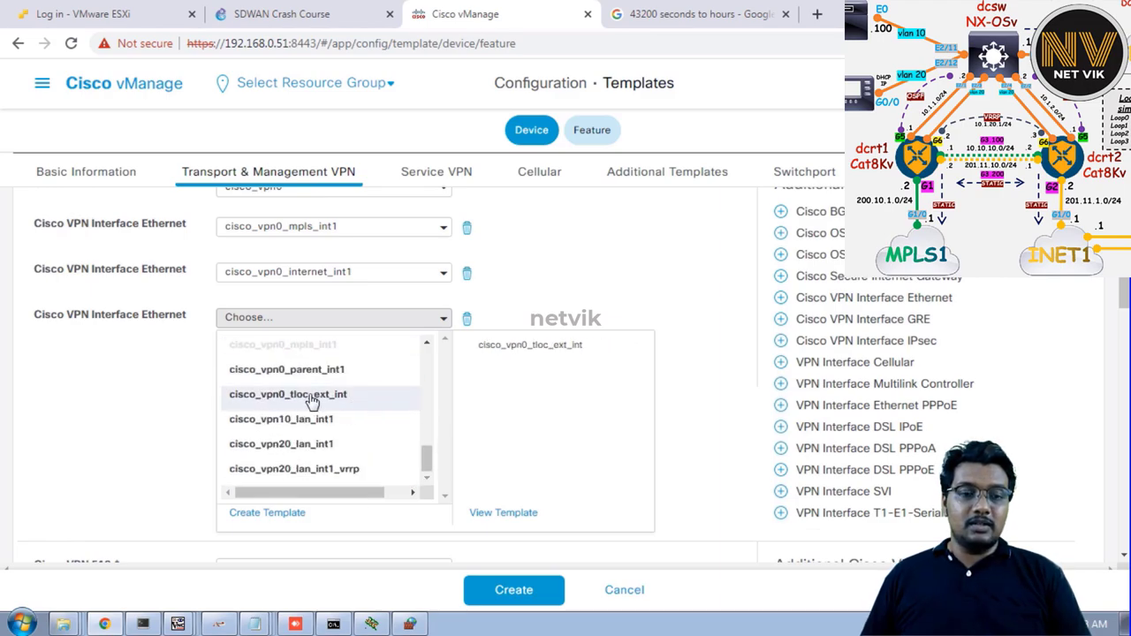
left_click(303, 402)
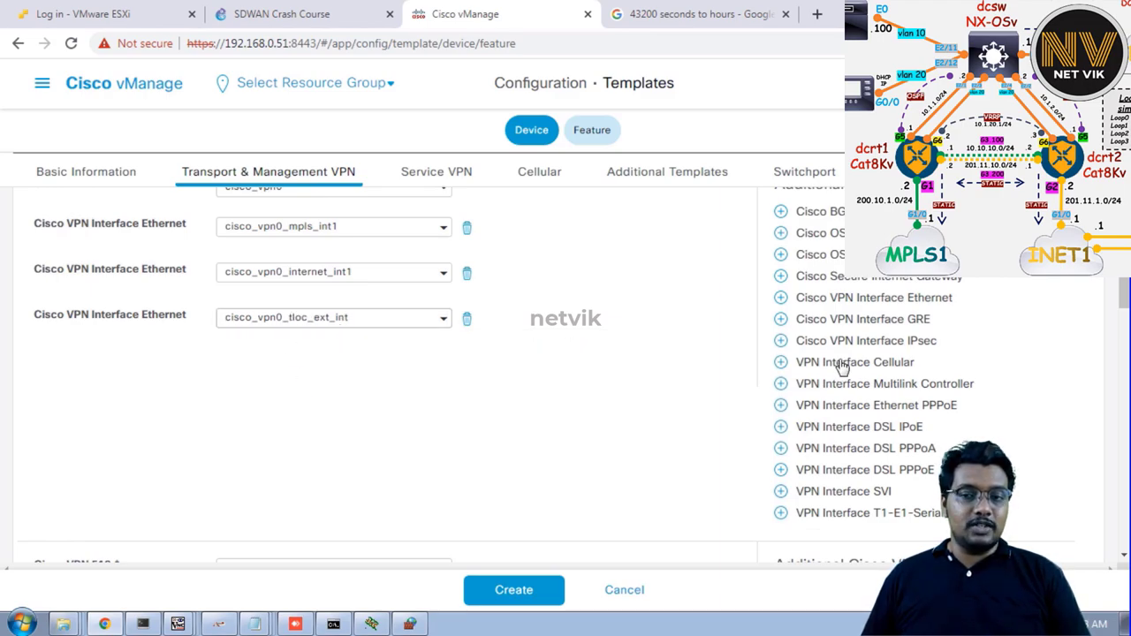
left_click(872, 299)
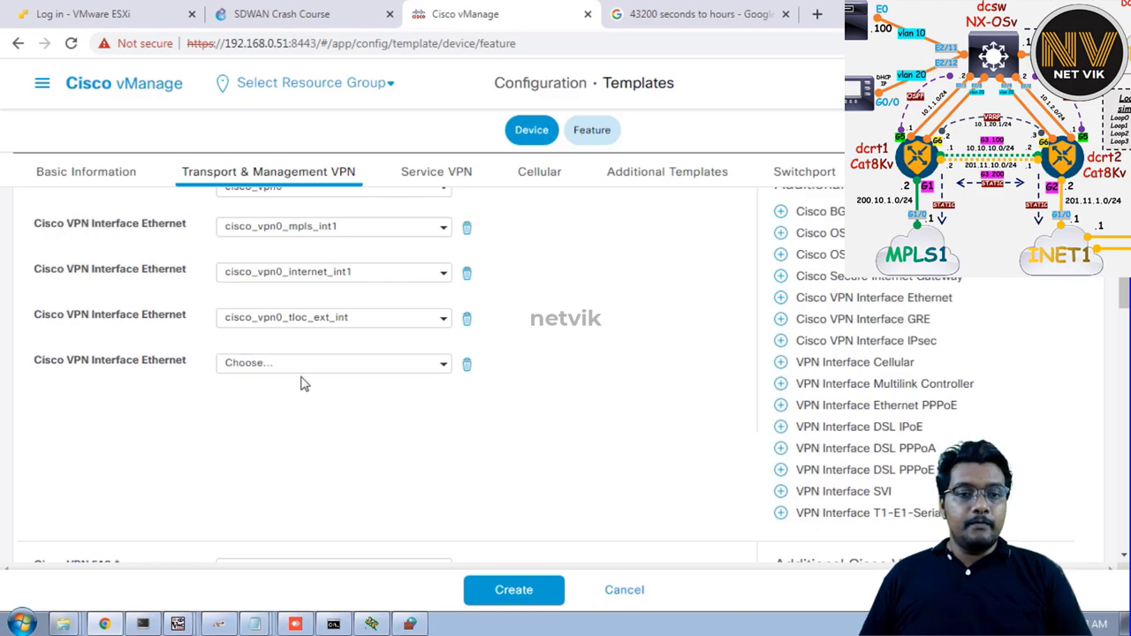
left_click(298, 371)
scroll(316, 432, "down", 5)
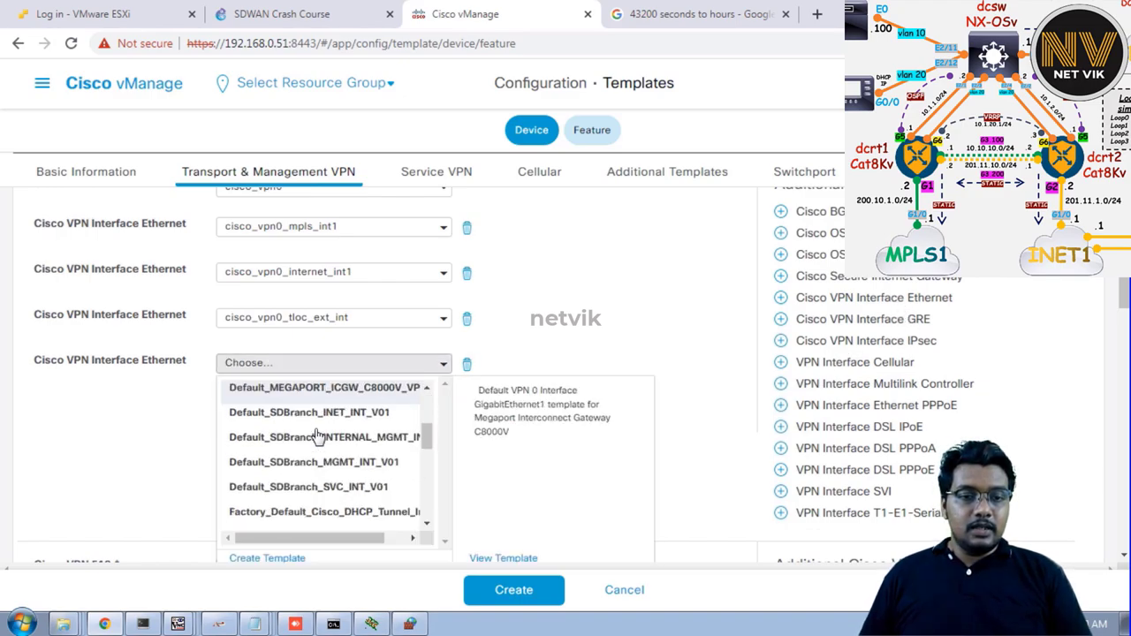
scroll(318, 435, "down", 5)
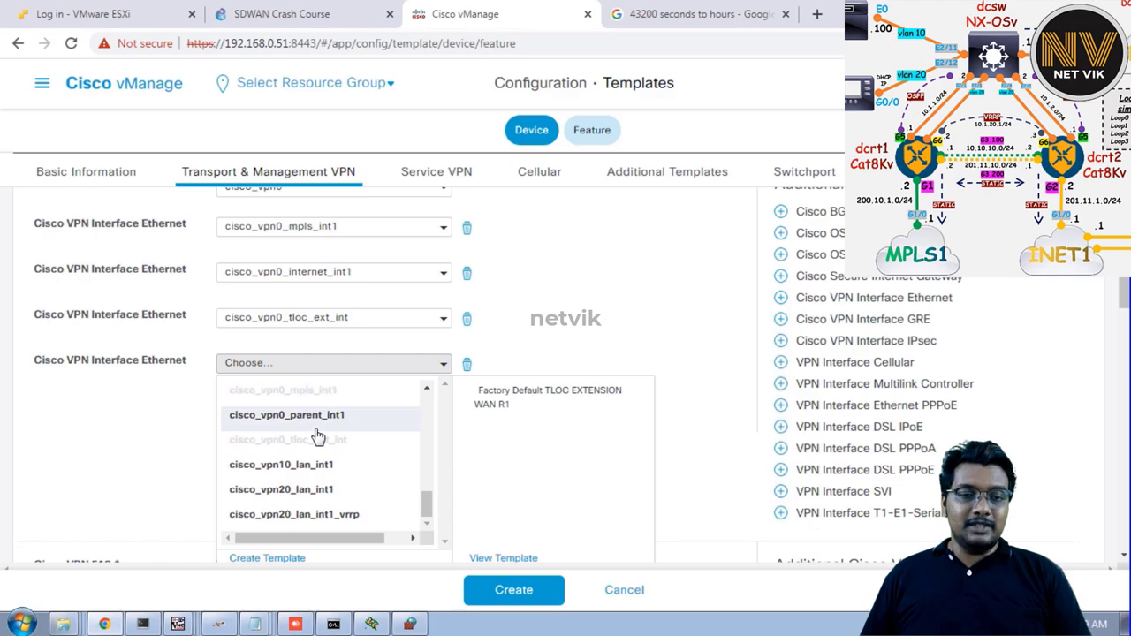
left_click(318, 417)
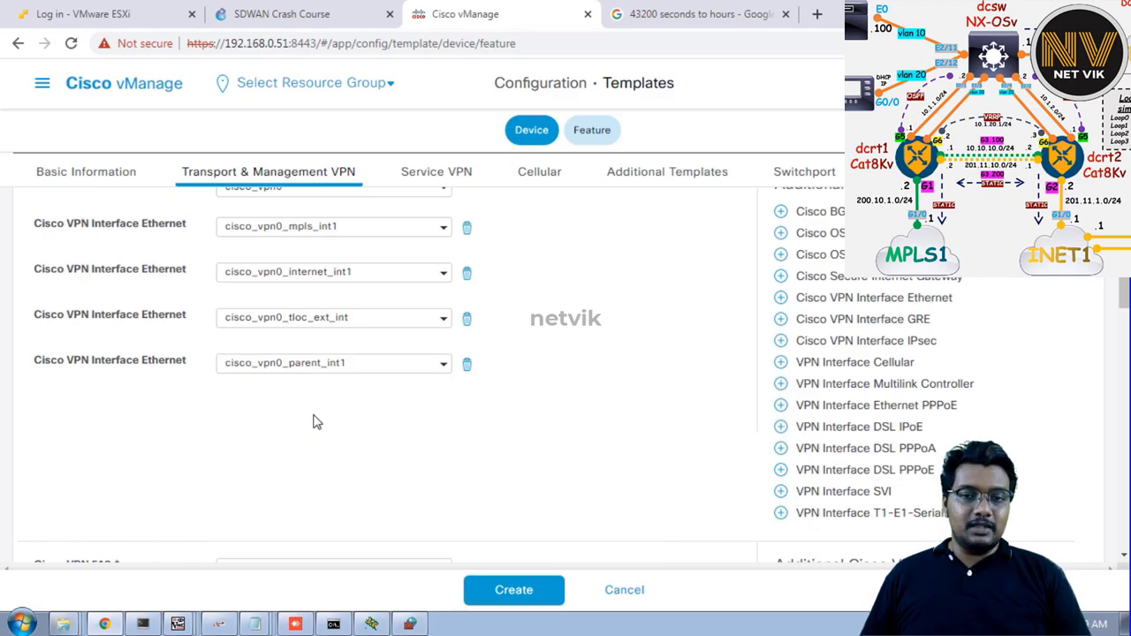
scroll(314, 422, "down", 3)
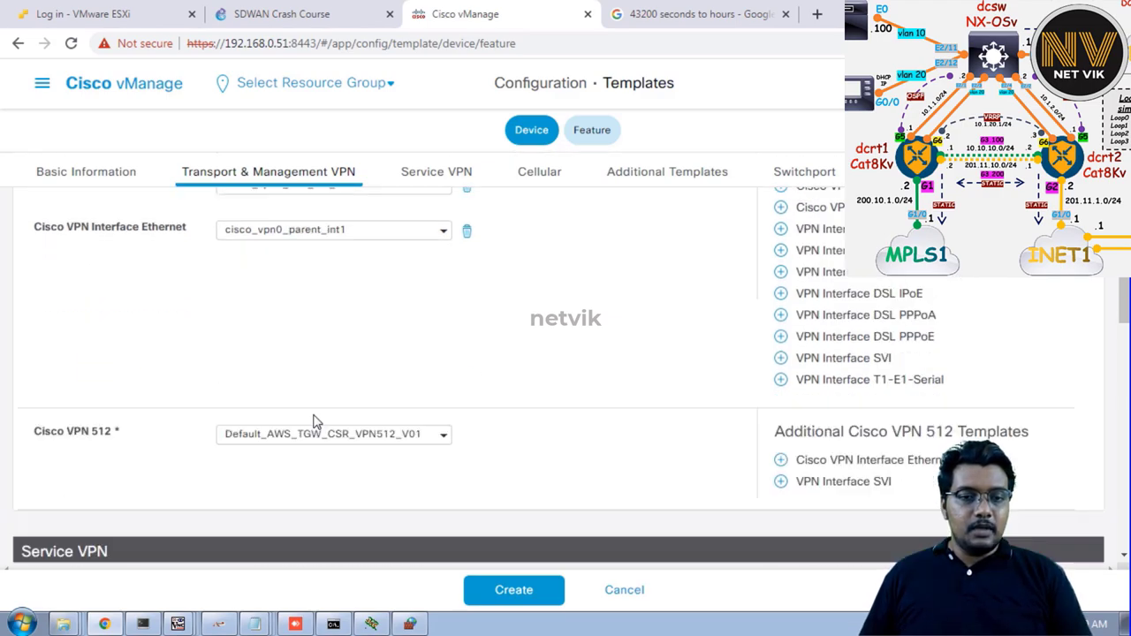
scroll(353, 429, "up", 3)
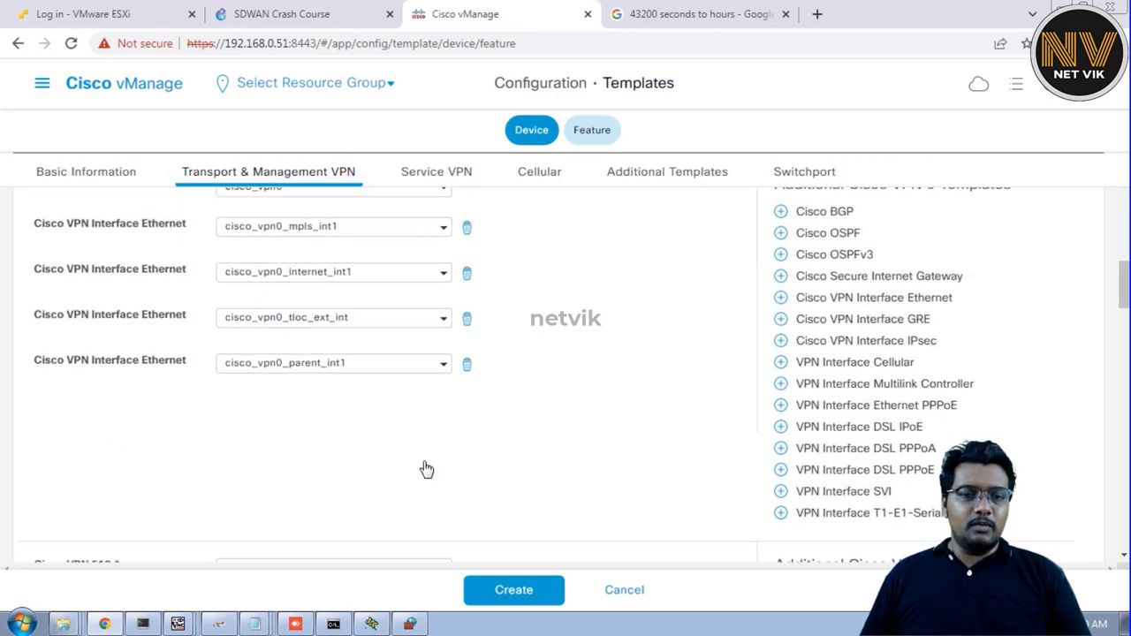
Add service VPN cisco_vpn10 with cisco_vpn10_lan_int1 interface and cisco_ospf OSPF sub-templates
scroll(425, 468, "down", 1)
scroll(424, 468, "down", 7)
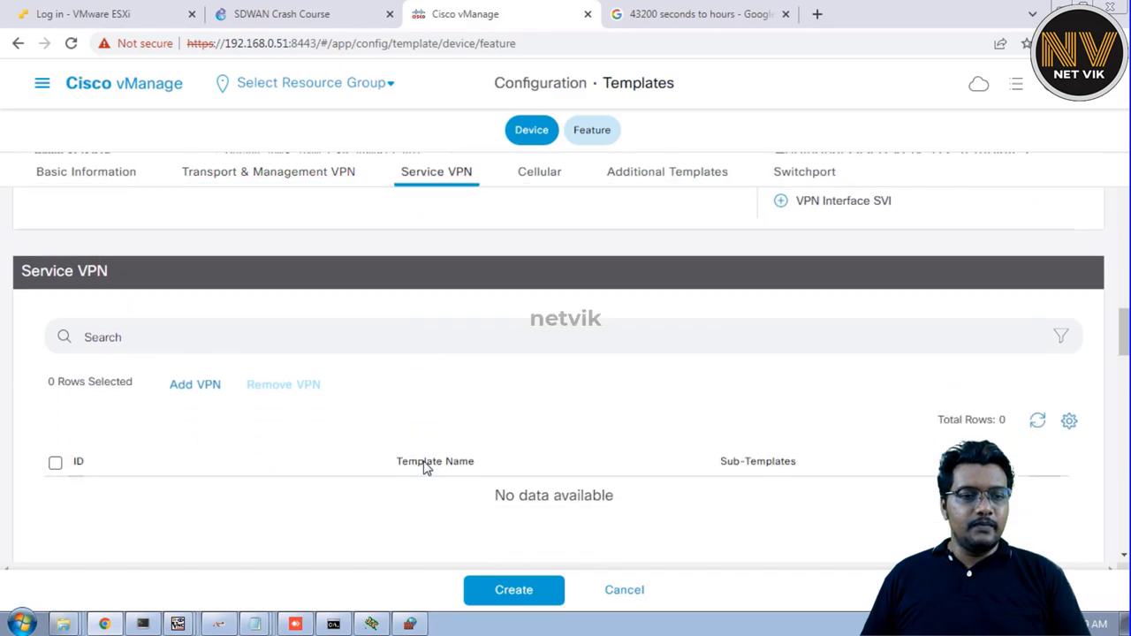
scroll(425, 469, "down", 2)
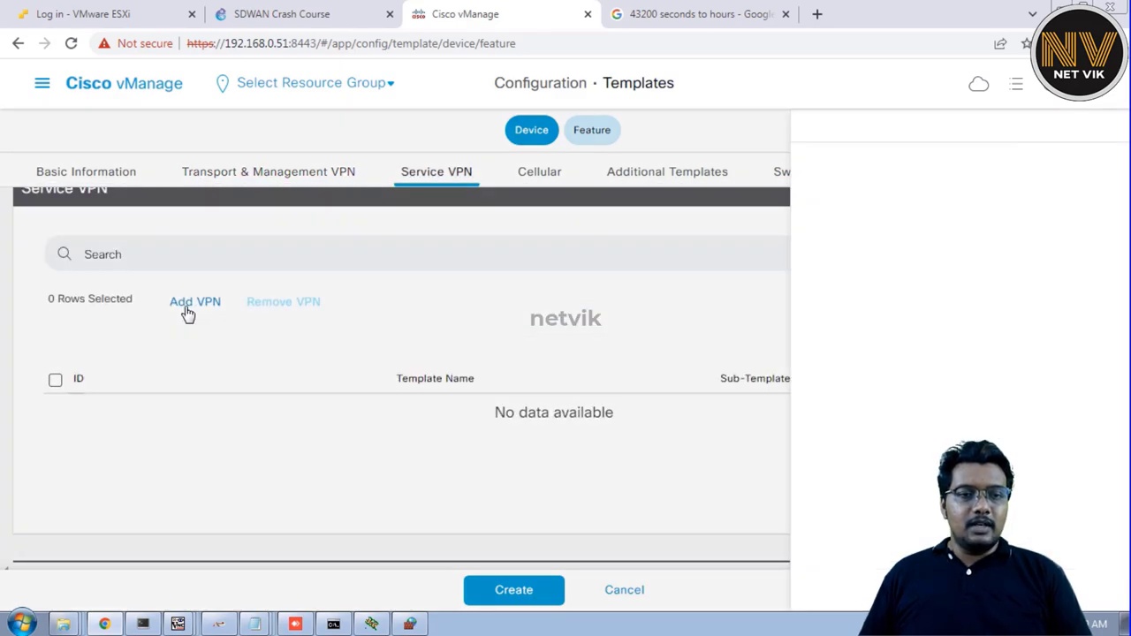
left_click(188, 305)
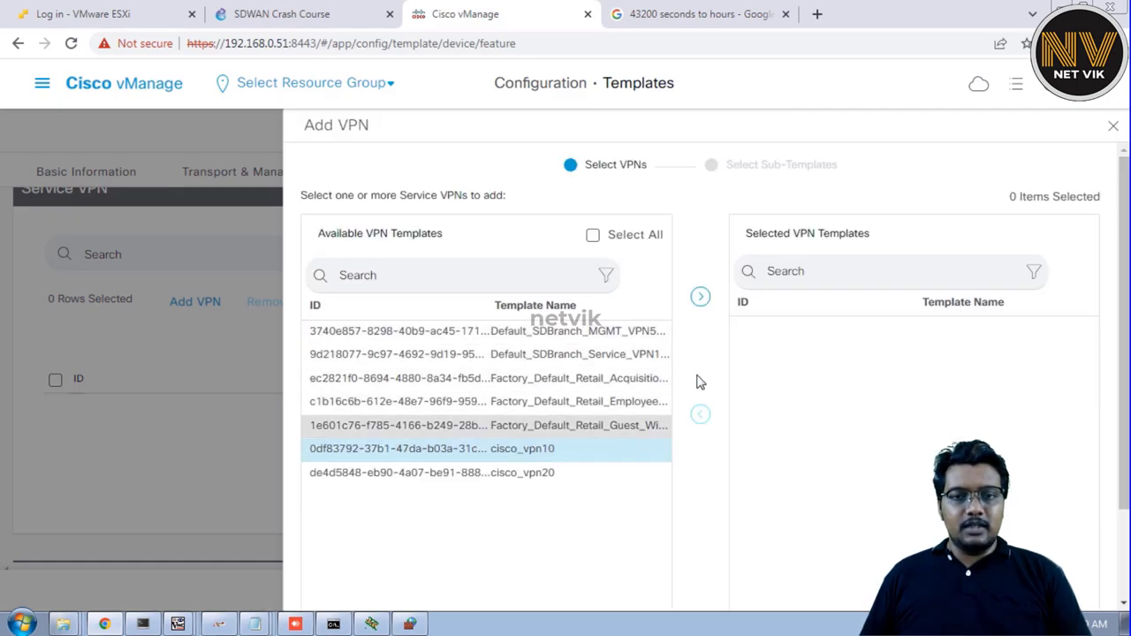
scroll(689, 407, "down", 2)
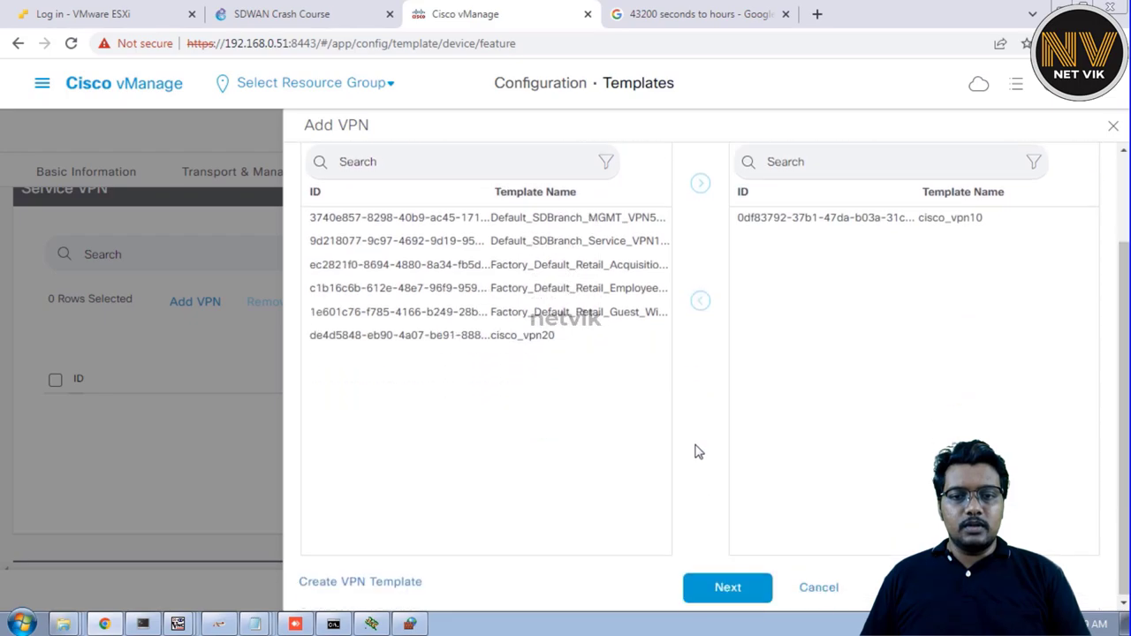
left_click(724, 585)
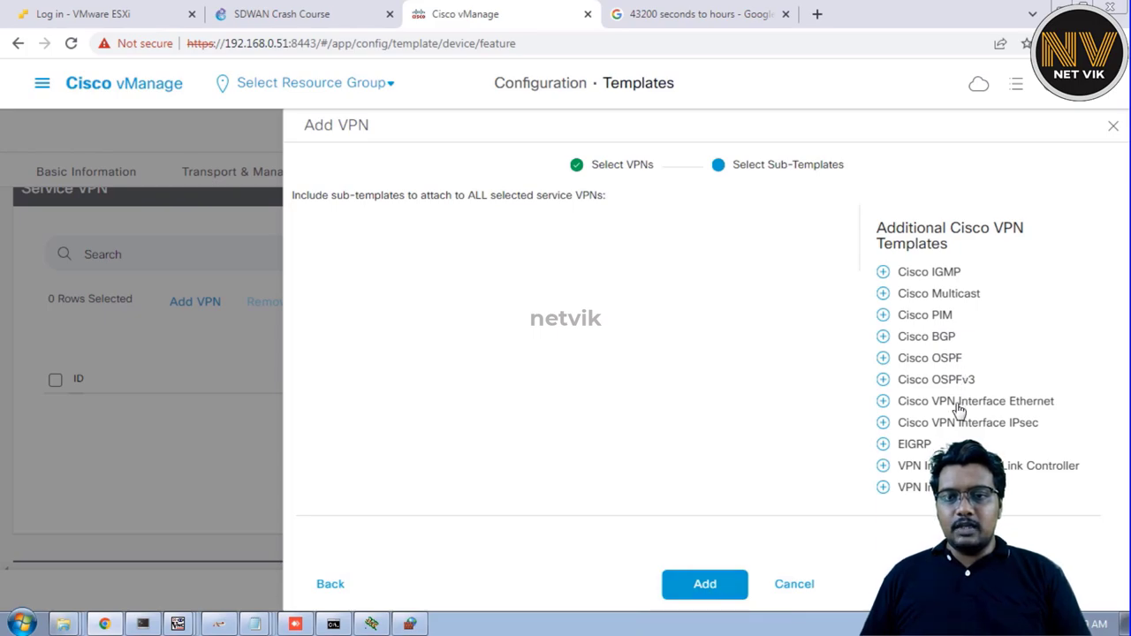
left_click(566, 250)
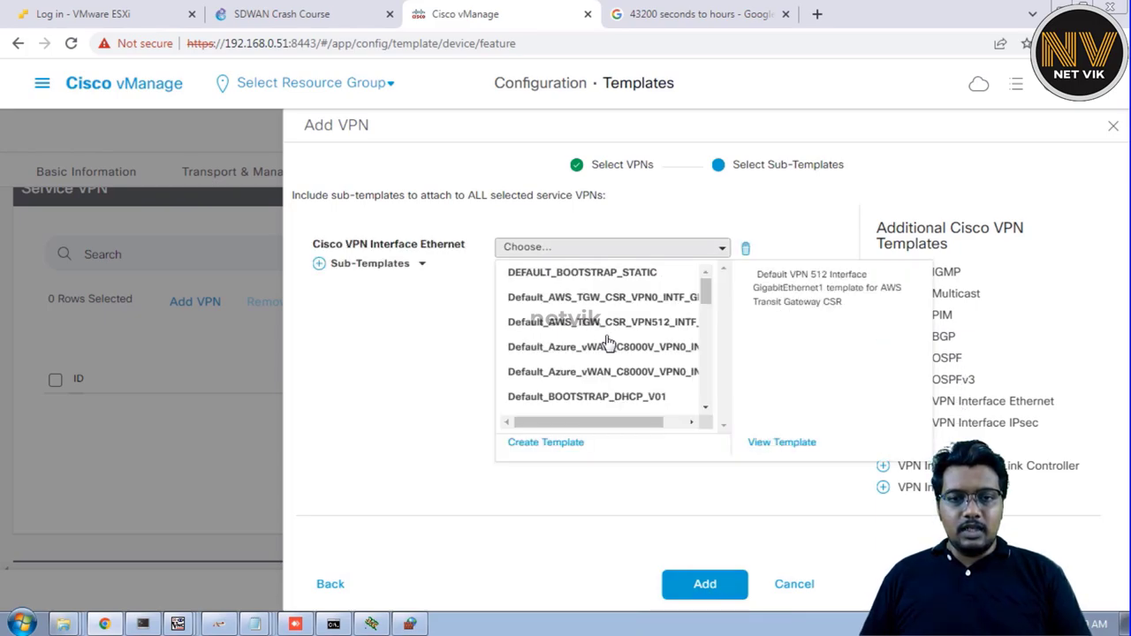
scroll(607, 342, "down", 3)
scroll(607, 342, "down", 5)
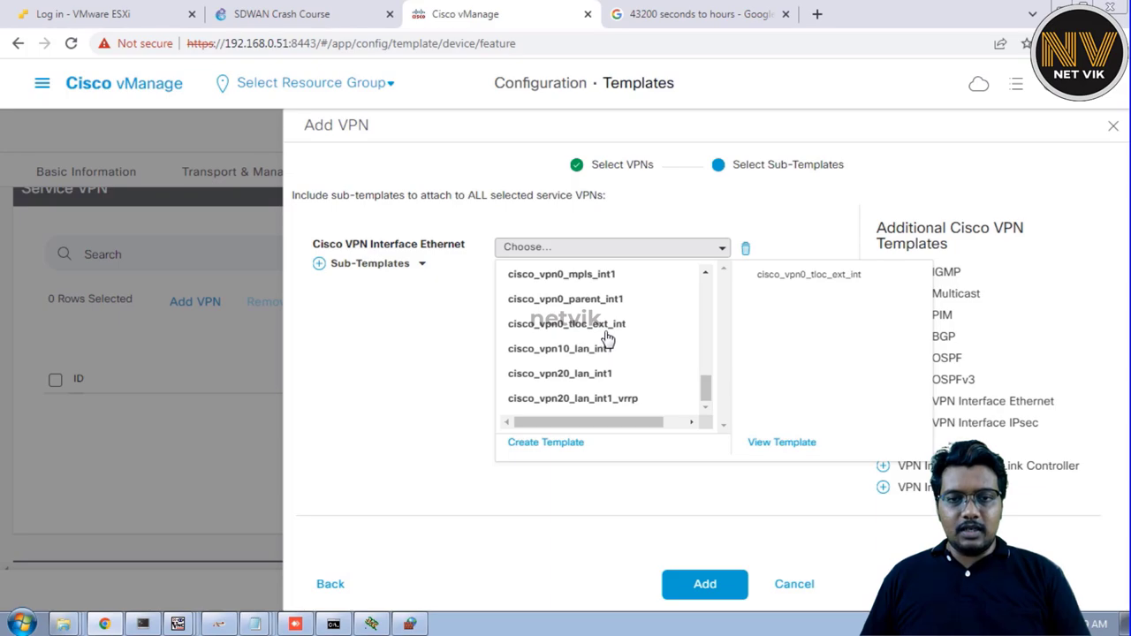
left_click(599, 350)
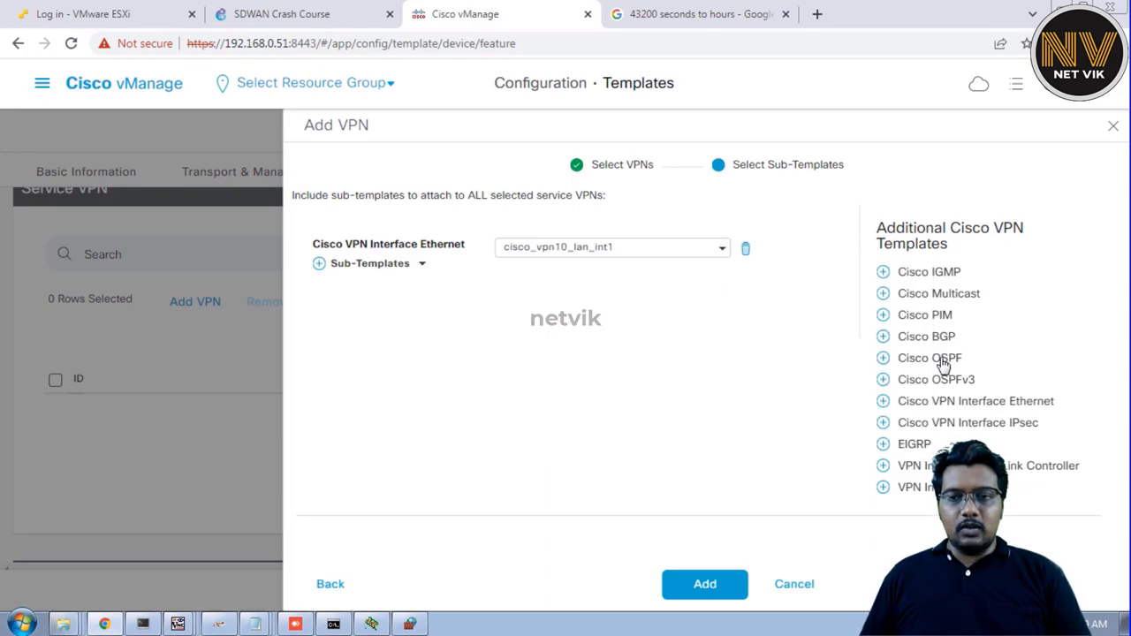
left_click(943, 363)
left_click(564, 254)
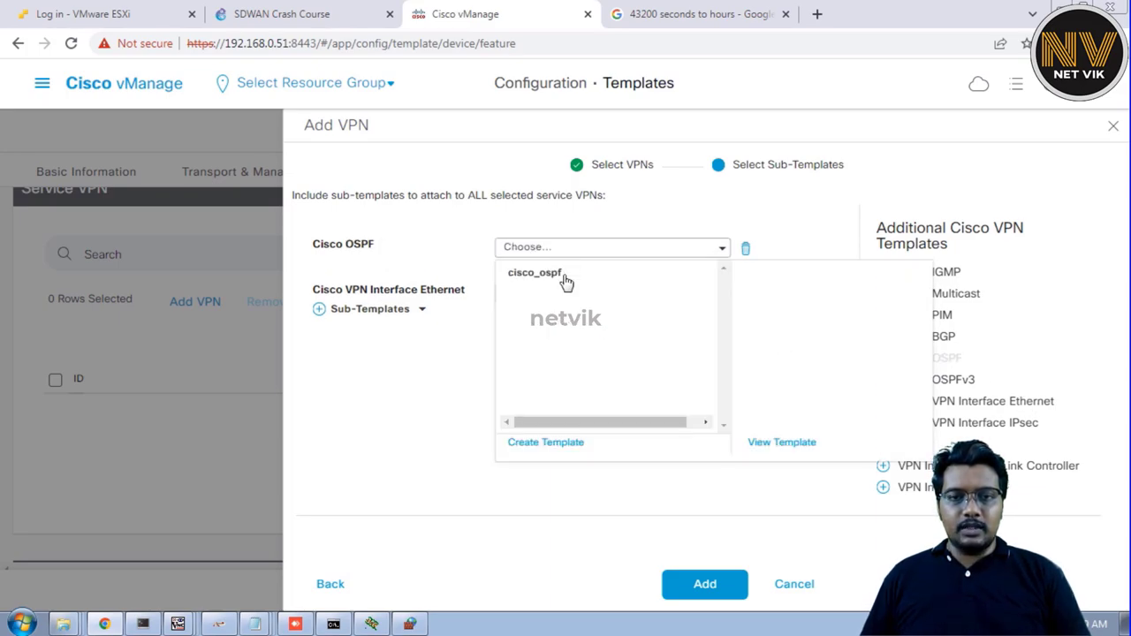
left_click(565, 281)
left_click(680, 598)
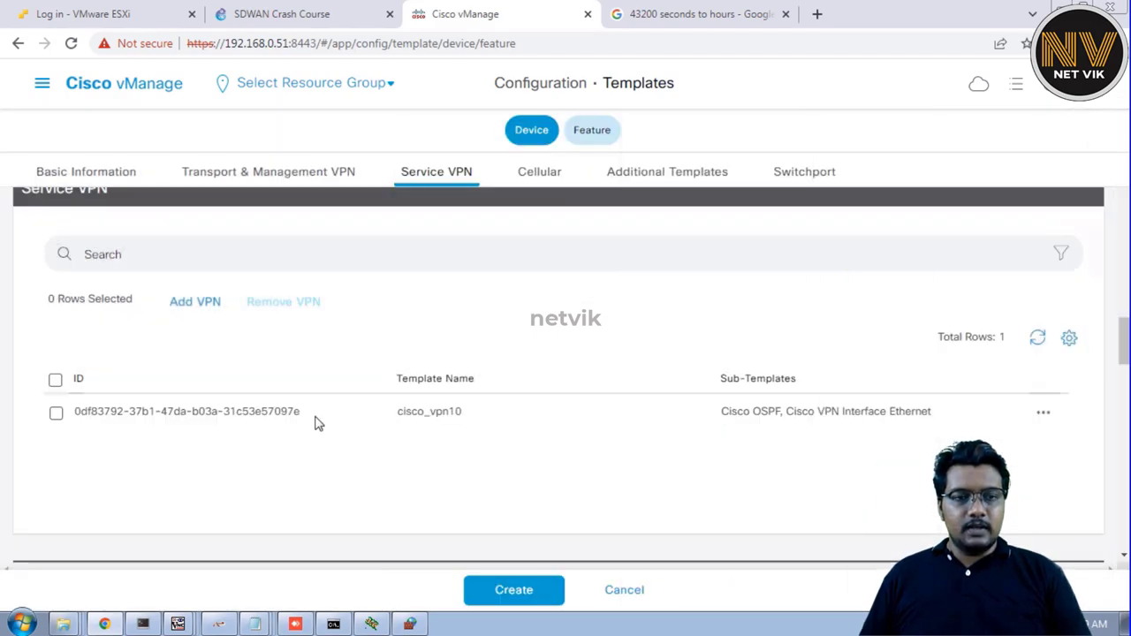
Add service VPN cisco_vpn20 with the cisco_vpn20_lan_int1_vrrp interface sub-template
left_click(196, 302)
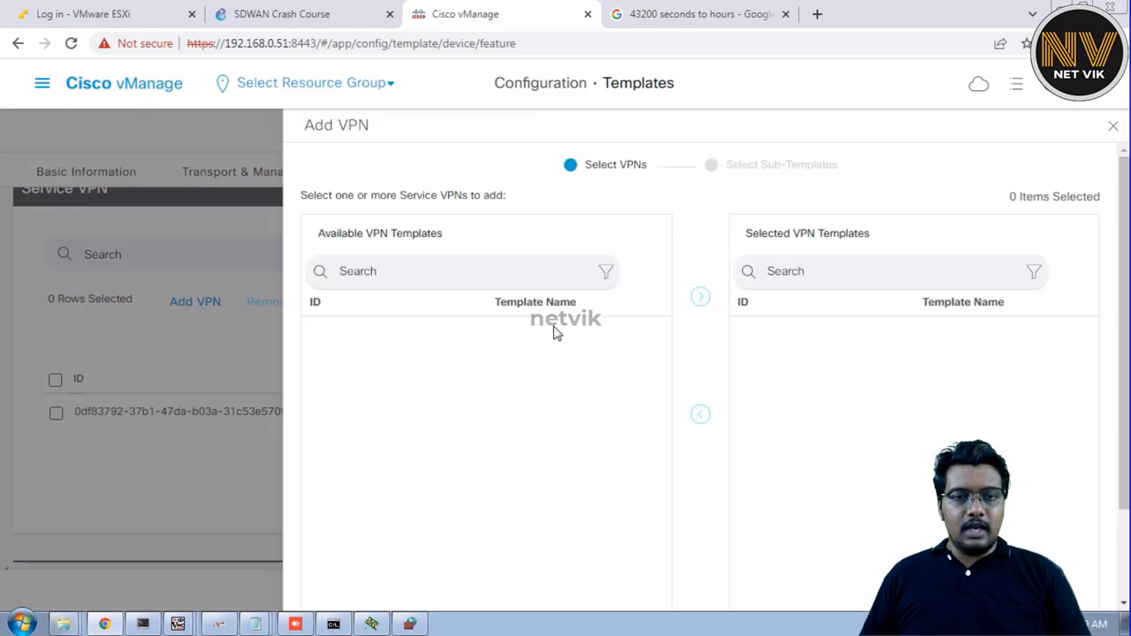
left_click(555, 452)
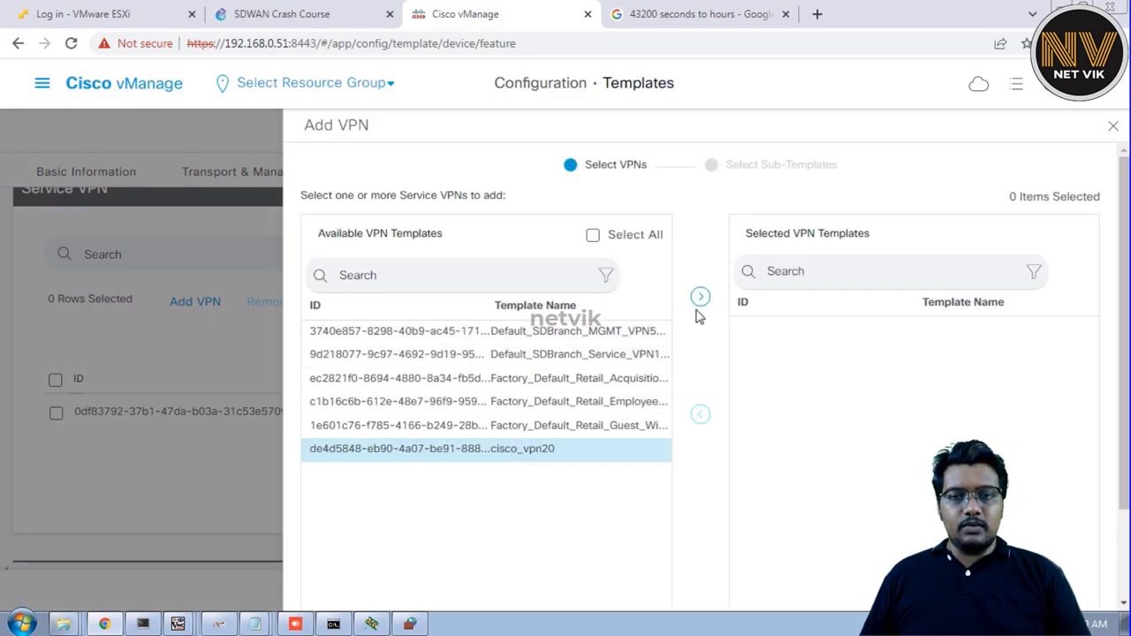
left_click(699, 389)
scroll(703, 523, "down", 2)
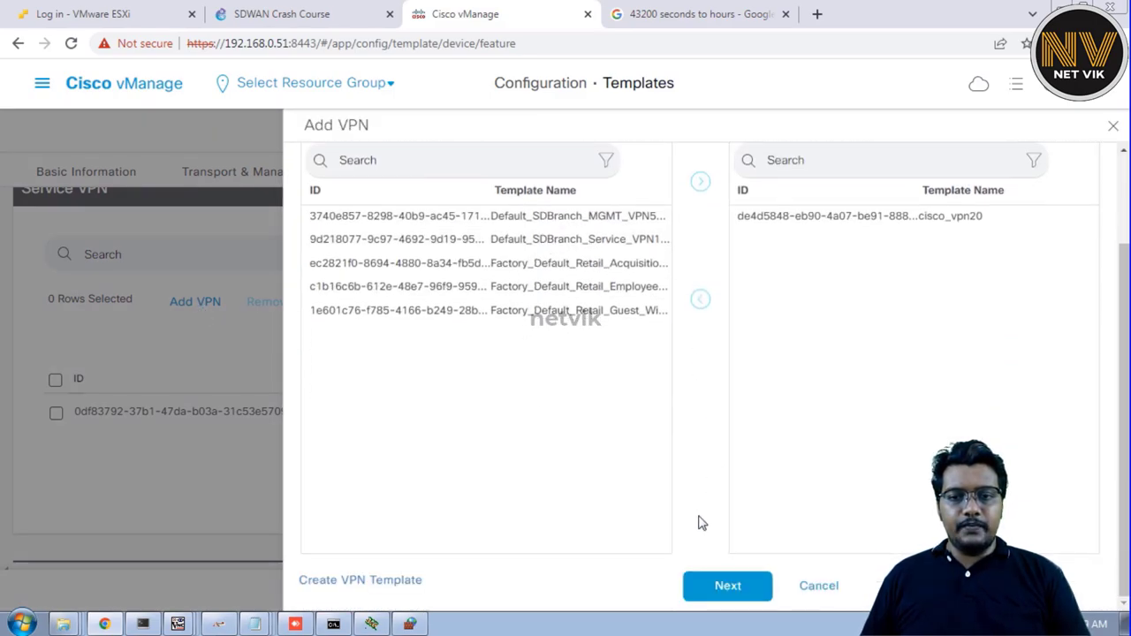
left_click(717, 583)
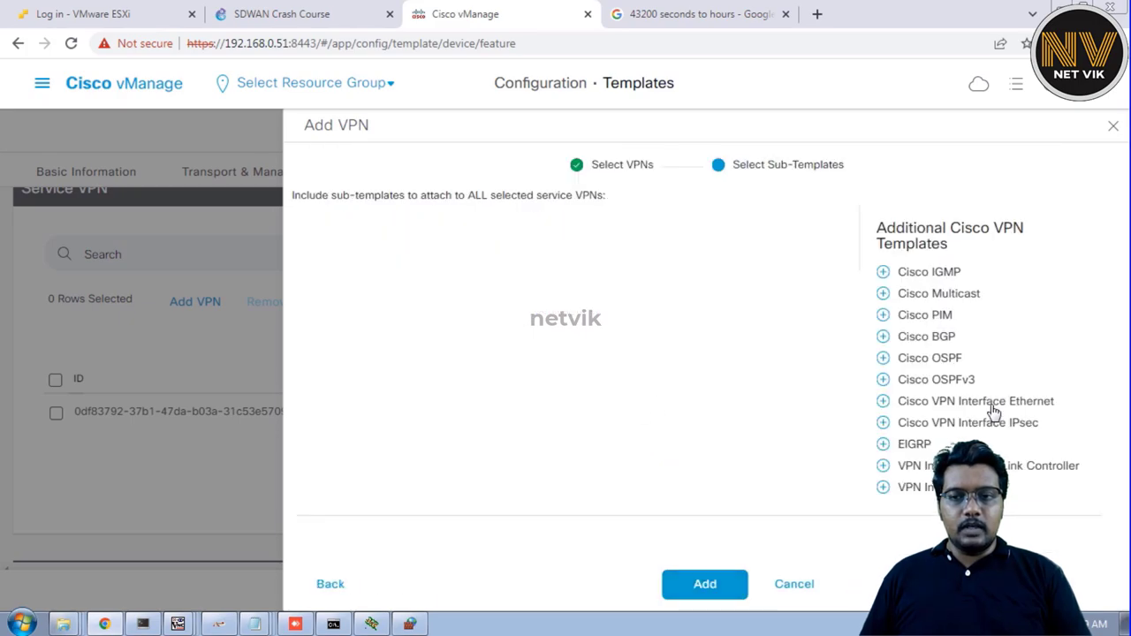
left_click(976, 401)
left_click(598, 250)
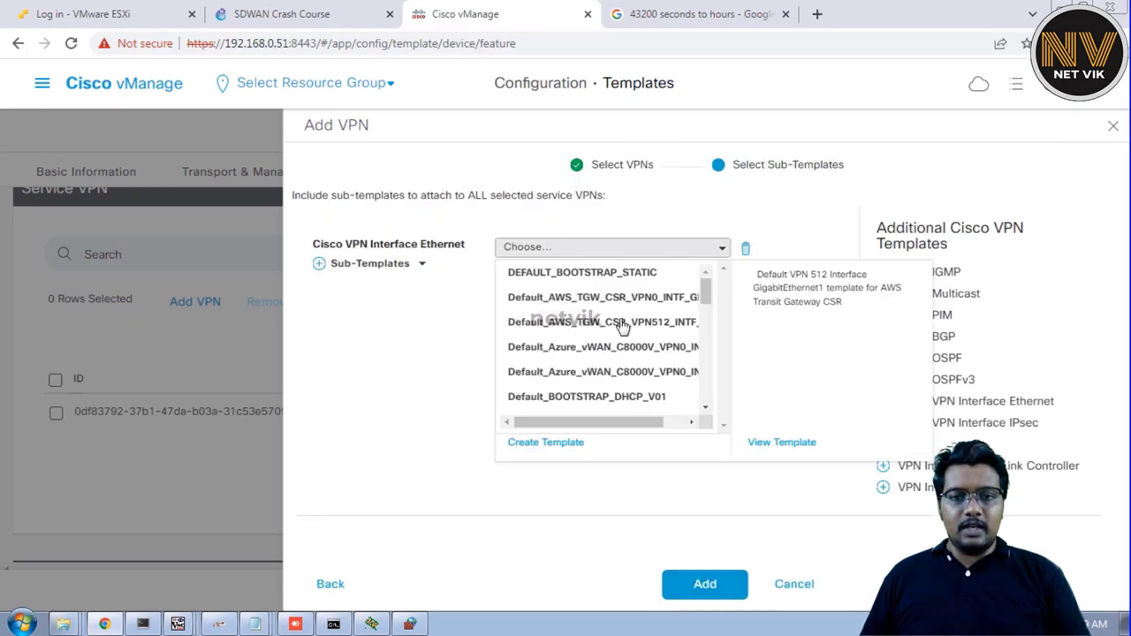
scroll(619, 327, "down", 5)
scroll(623, 326, "down", 3)
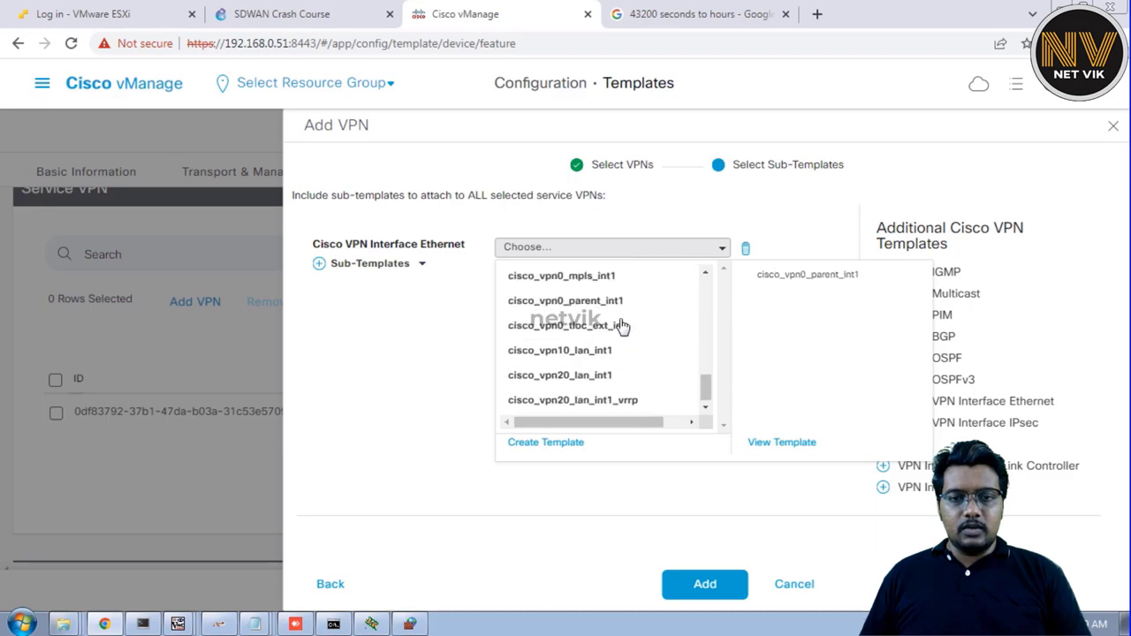
left_click(612, 400)
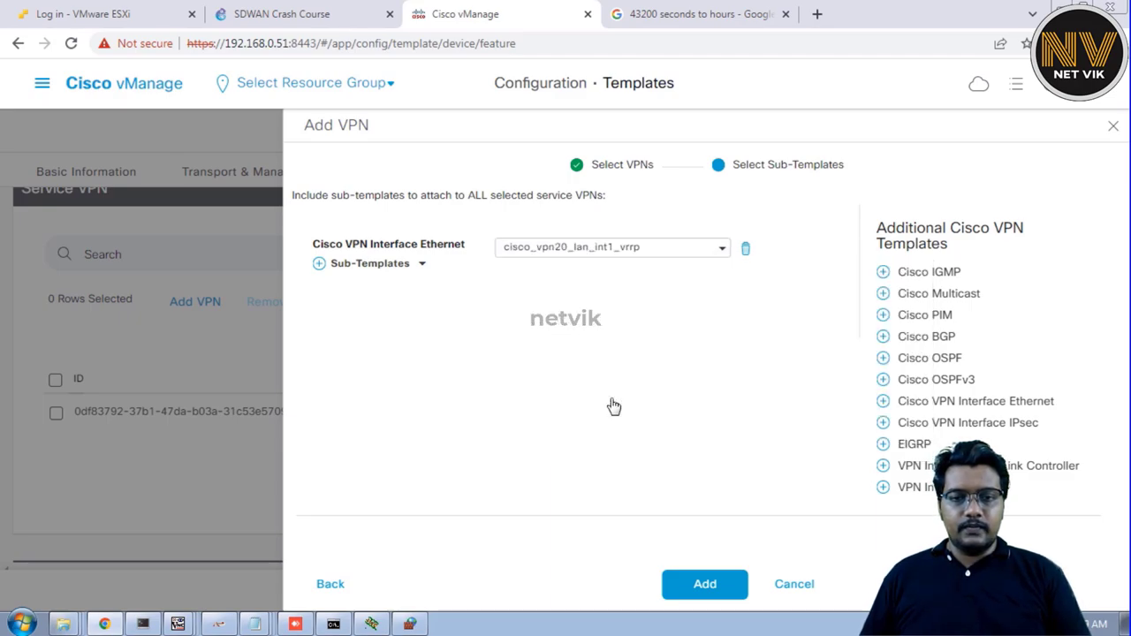
left_click(710, 589)
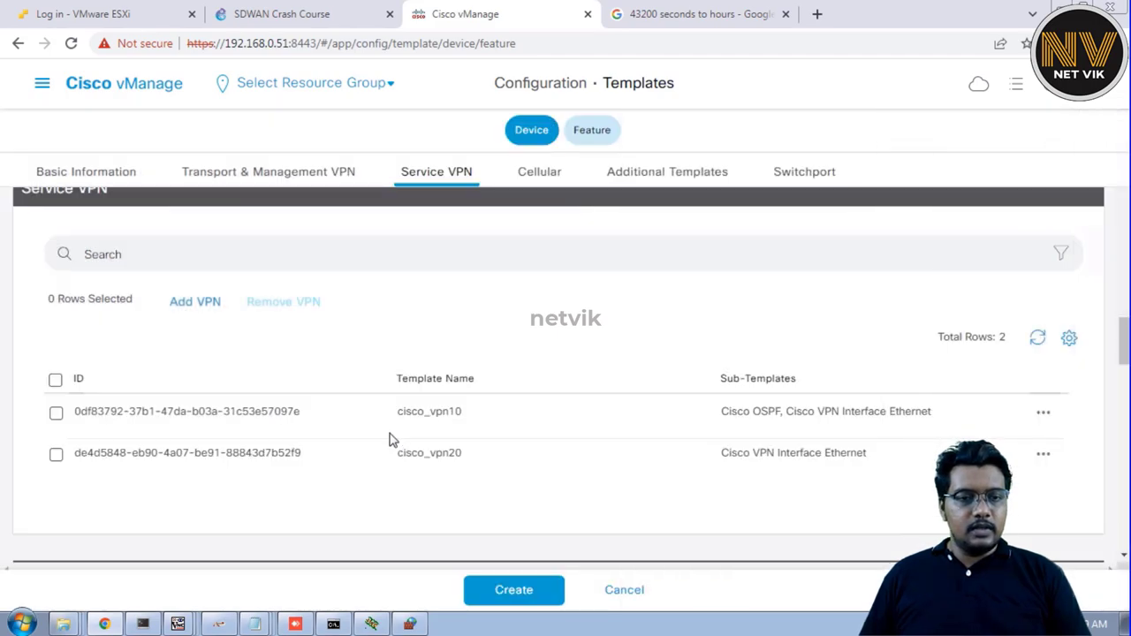
scroll(392, 439, "down", 5)
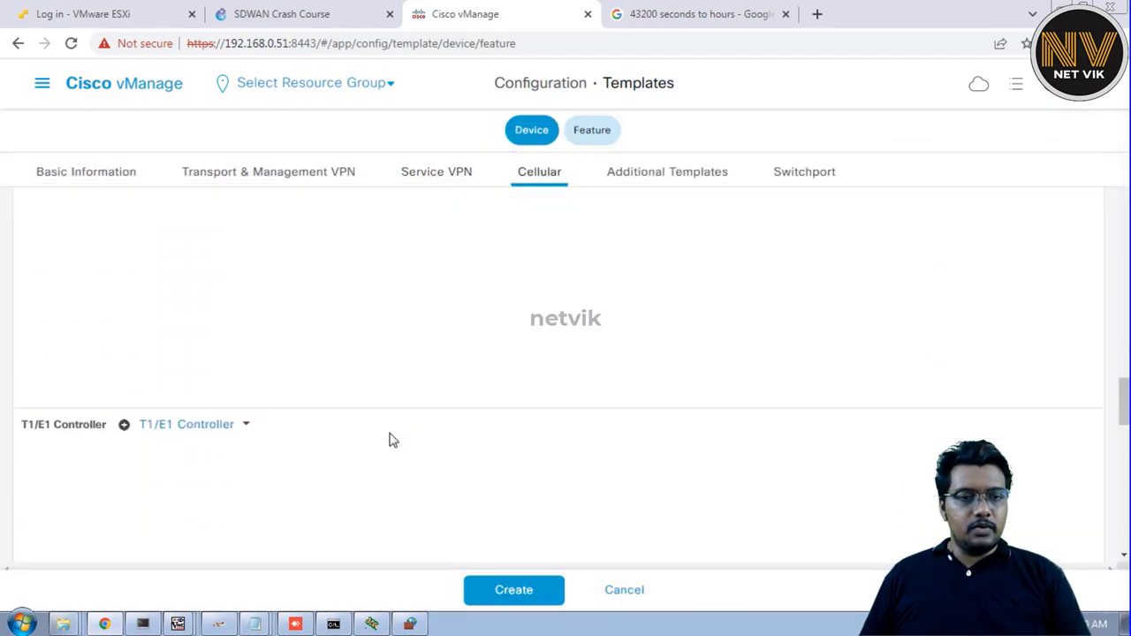
Set the banner to cisco_banner and the policy to localised_policy, then create dcrt1
scroll(392, 440, "down", 5)
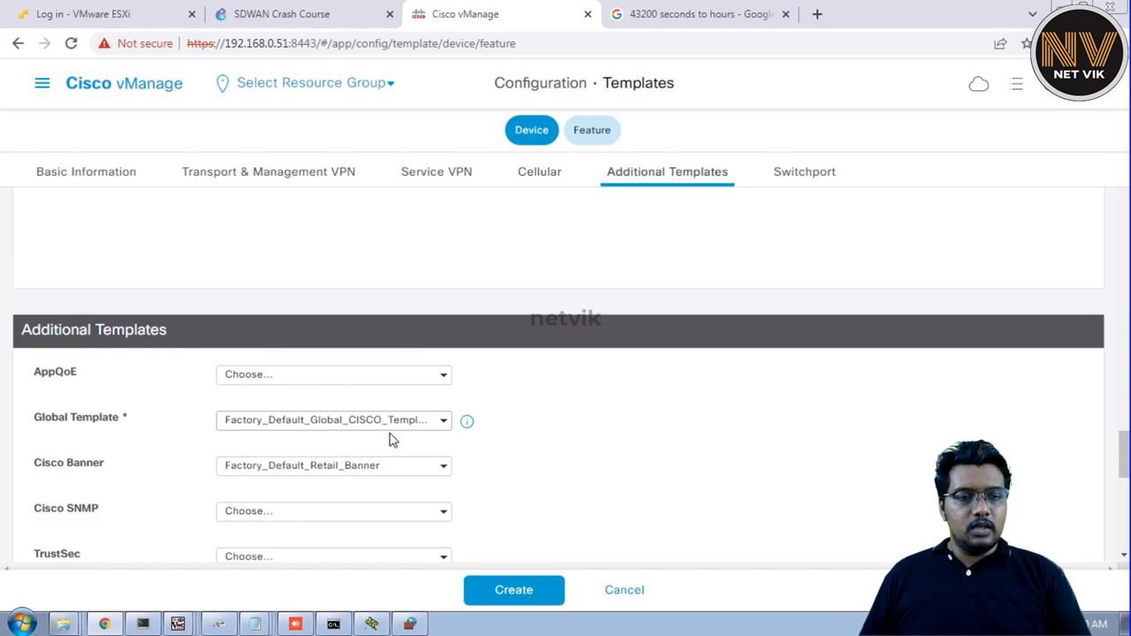
scroll(393, 440, "down", 3)
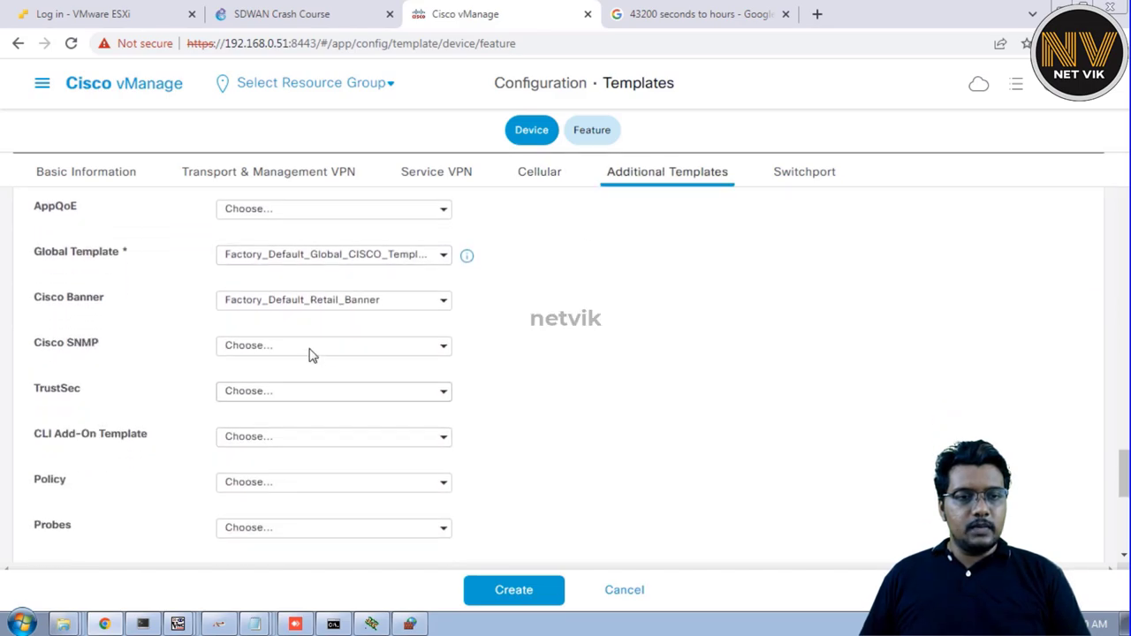
left_click(305, 304)
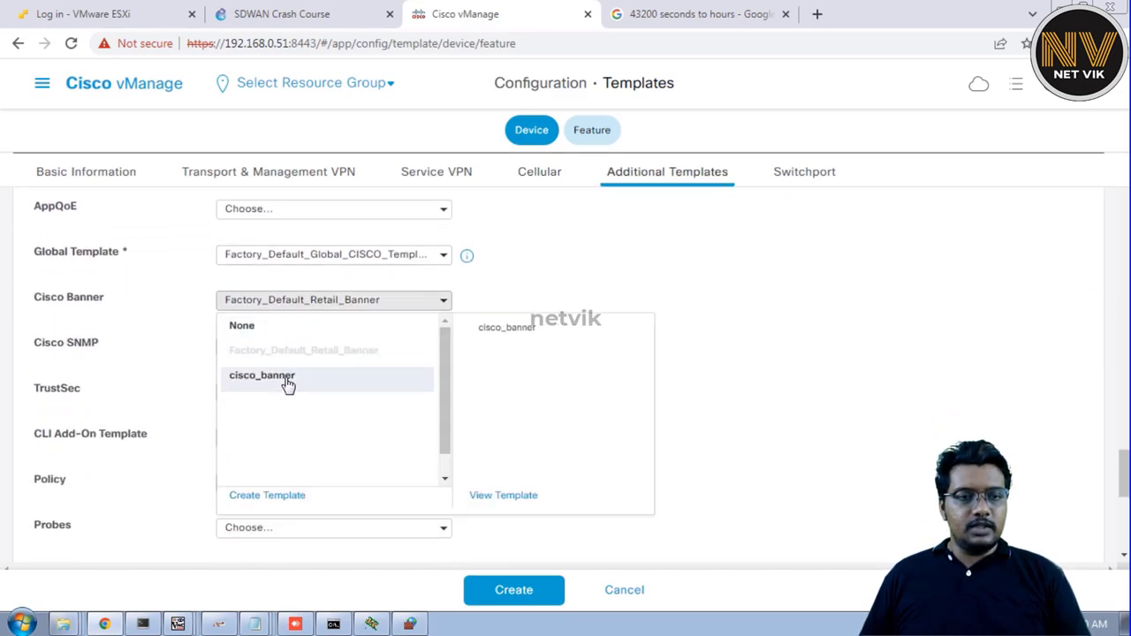
left_click(287, 385)
left_click(250, 486)
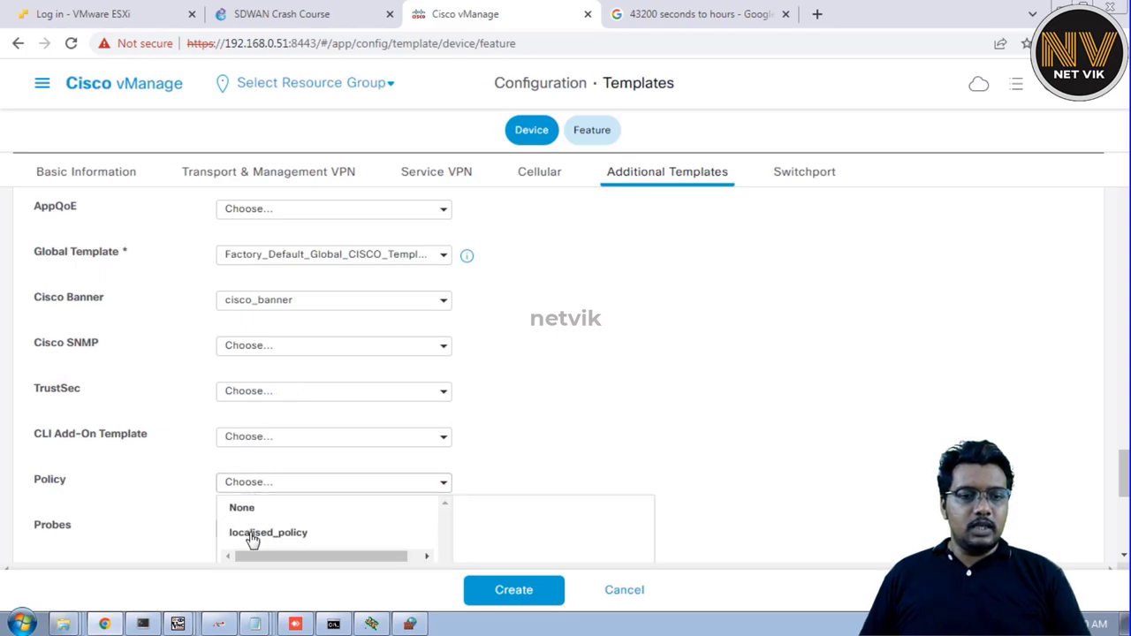
left_click(258, 533)
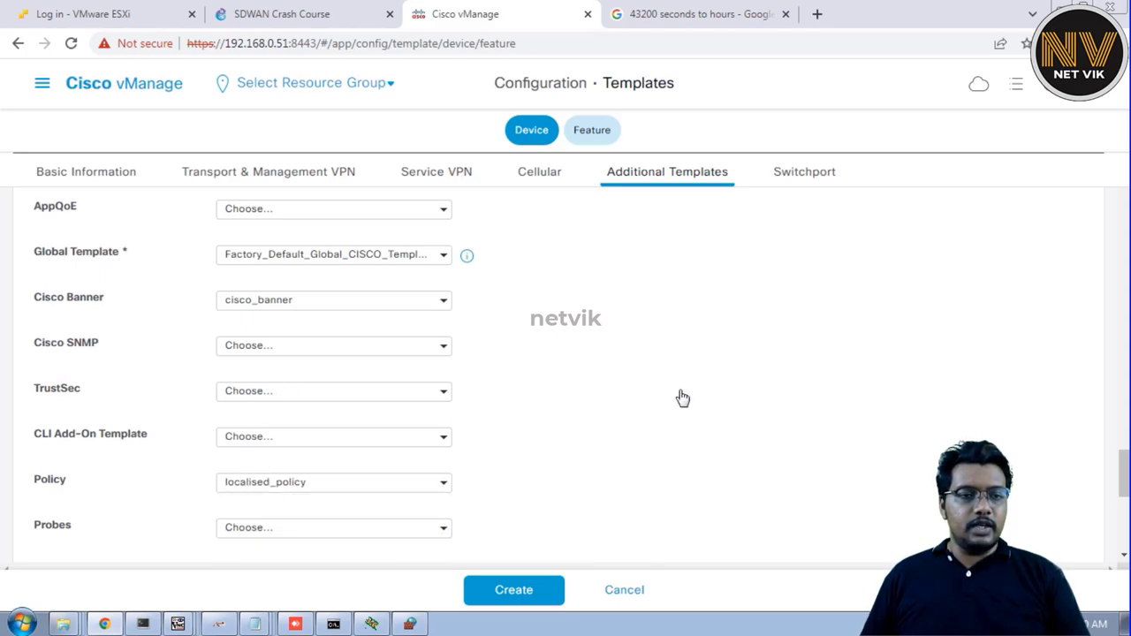
scroll(680, 396, "down", 5)
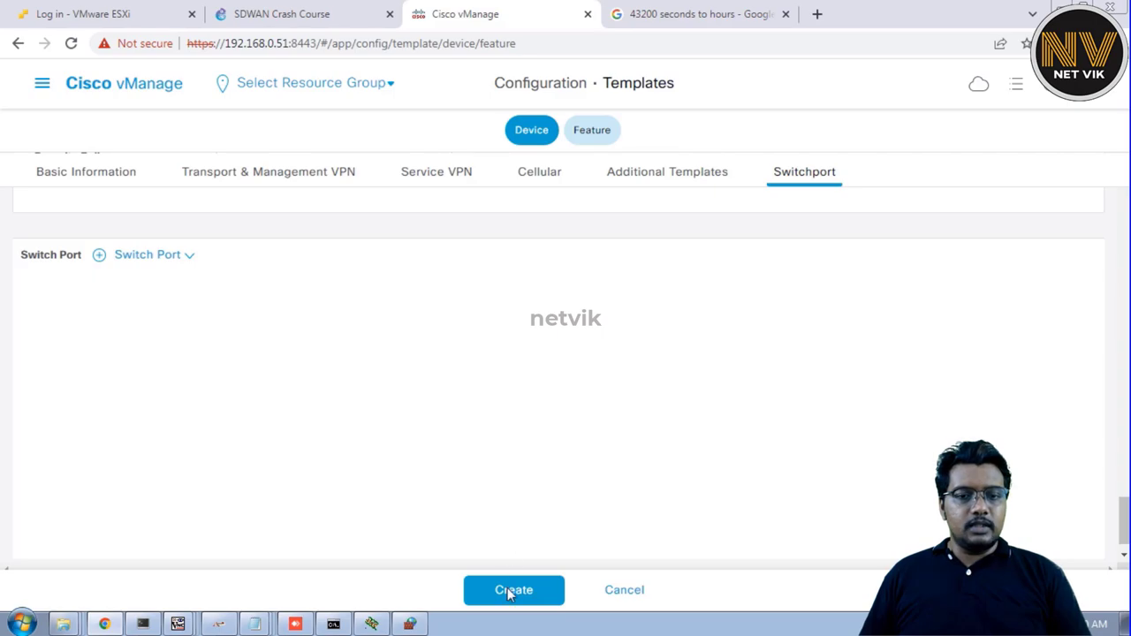
left_click(511, 591)
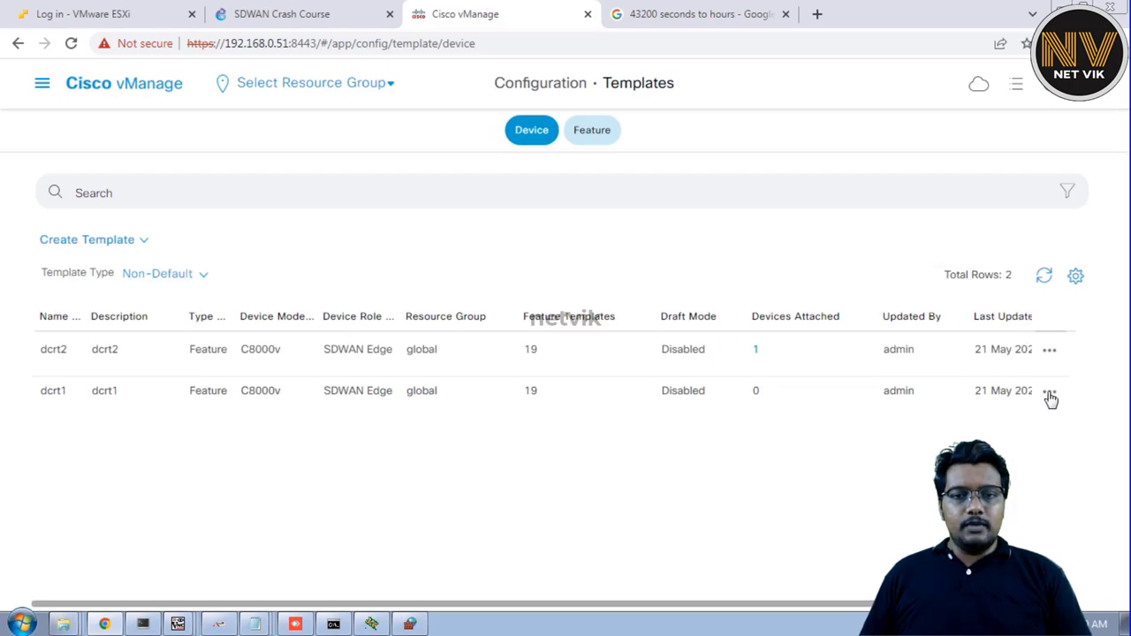
Attach the first available device to the dcrt1 template via Attach Devices
left_click(1050, 393)
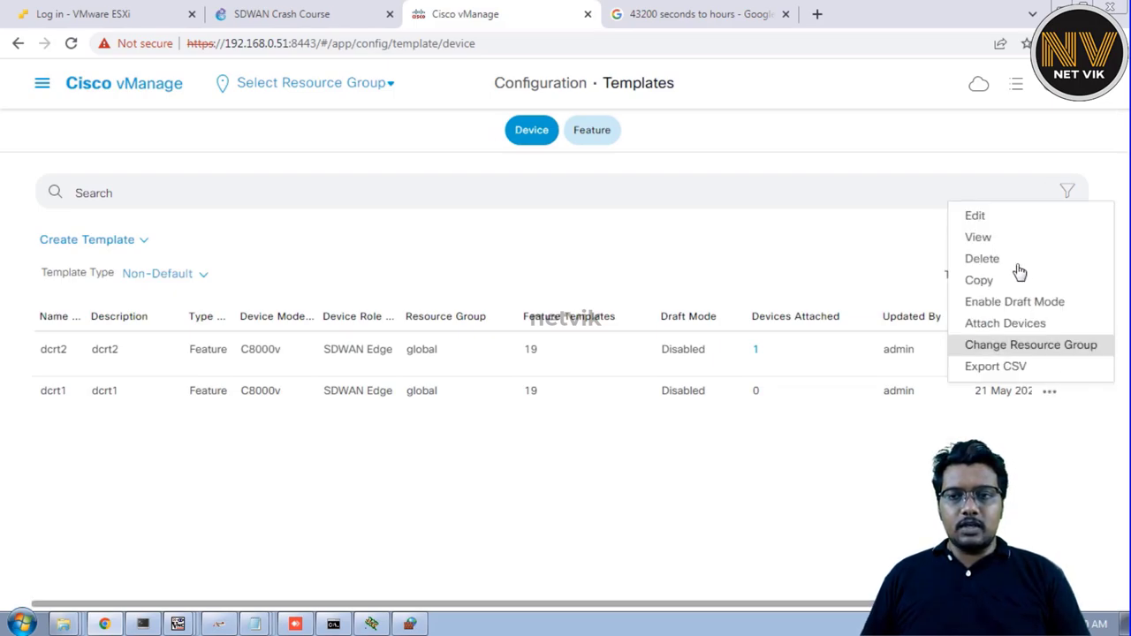
left_click(1016, 324)
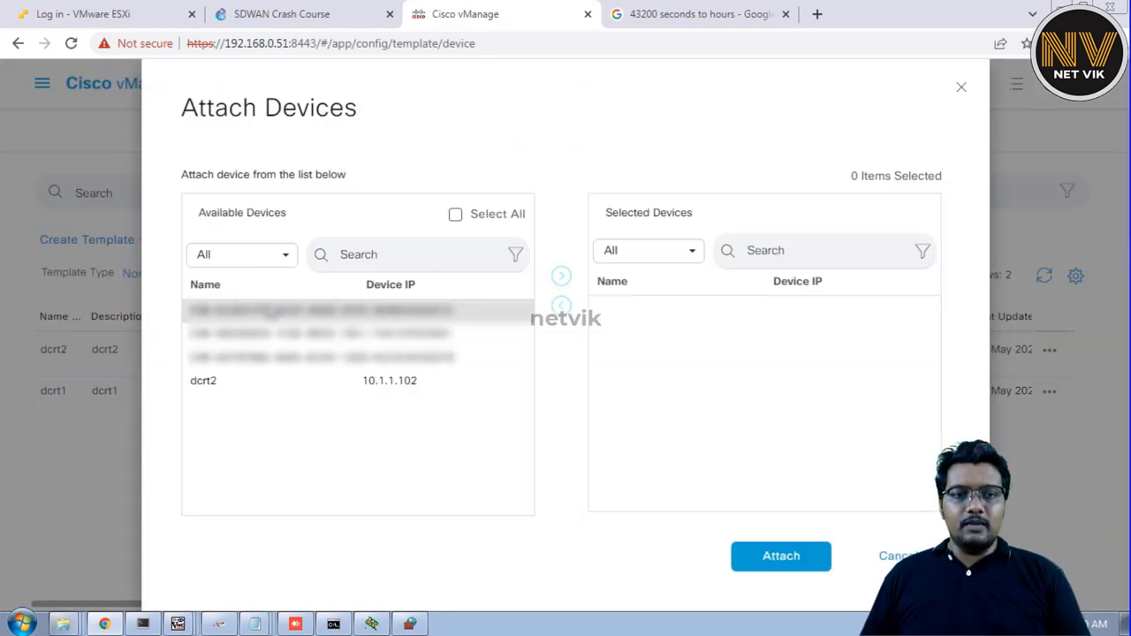
left_click(273, 311)
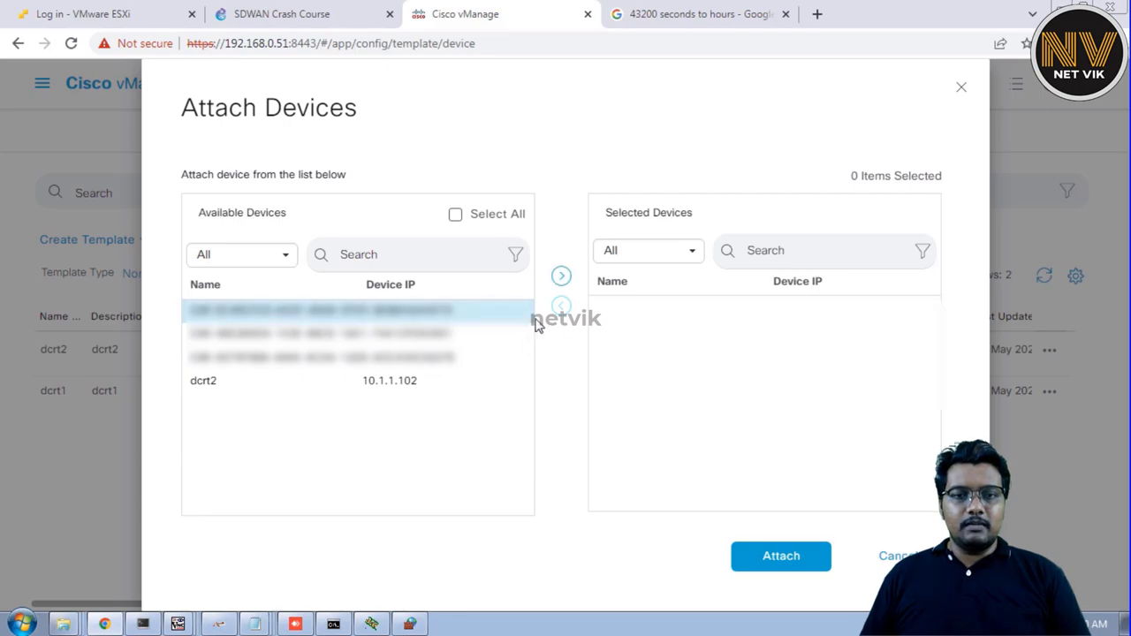
left_click(565, 279)
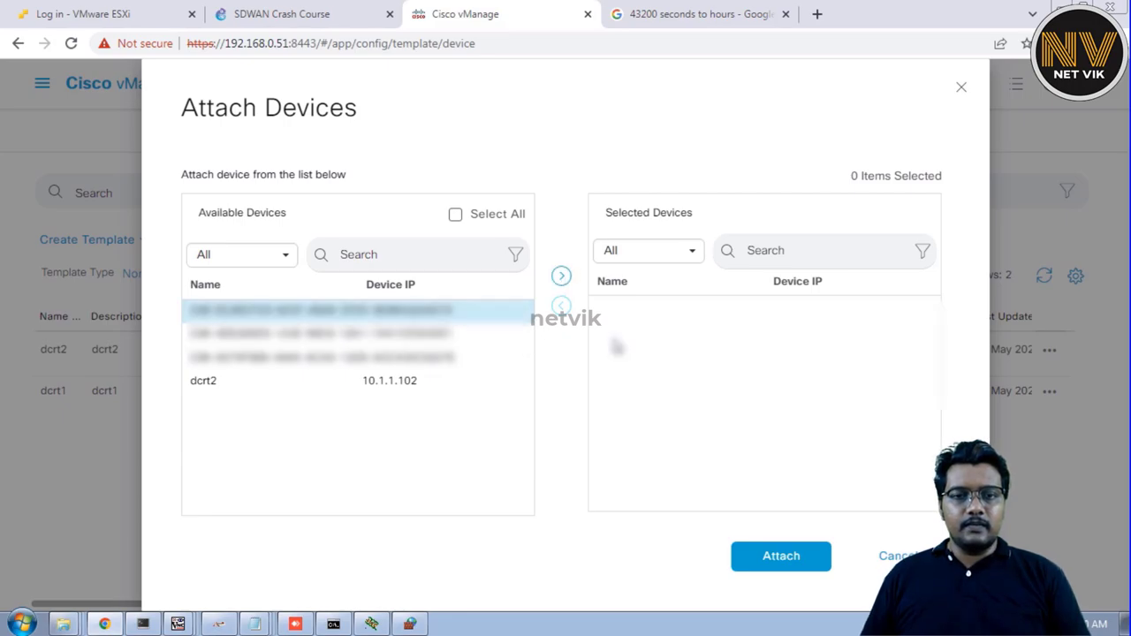
left_click(765, 556)
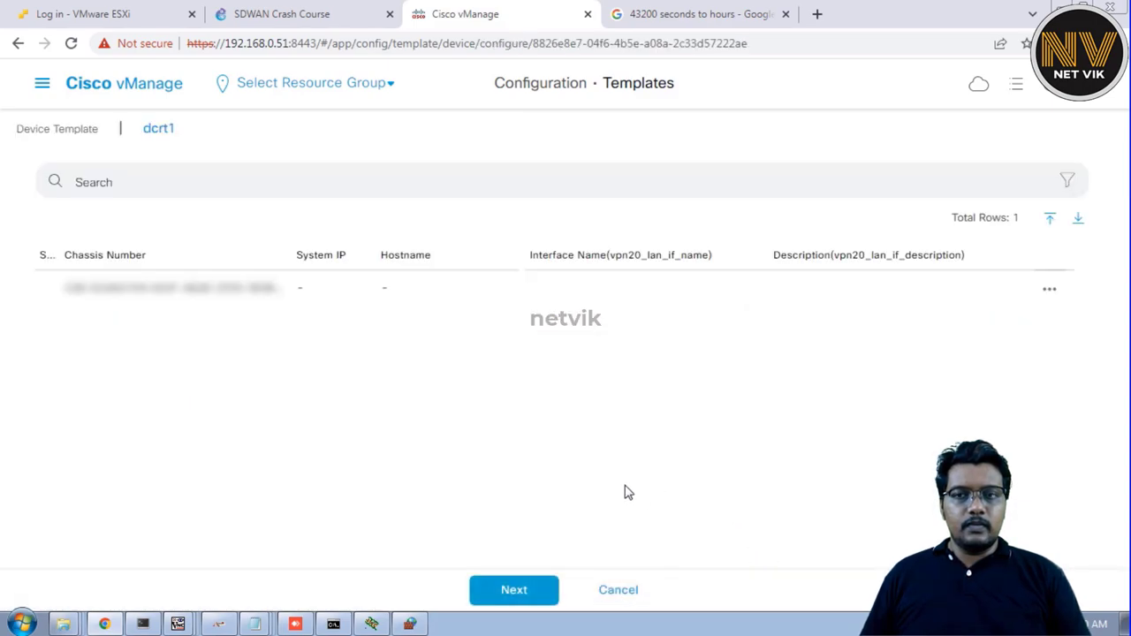
Enter VPN 20 LAN values: GigabitEthernet6, vpn20_lan, 10.1.20.3/24, priority 110, VRRP 10.1.20.1
left_click(1051, 298)
left_click(1043, 336)
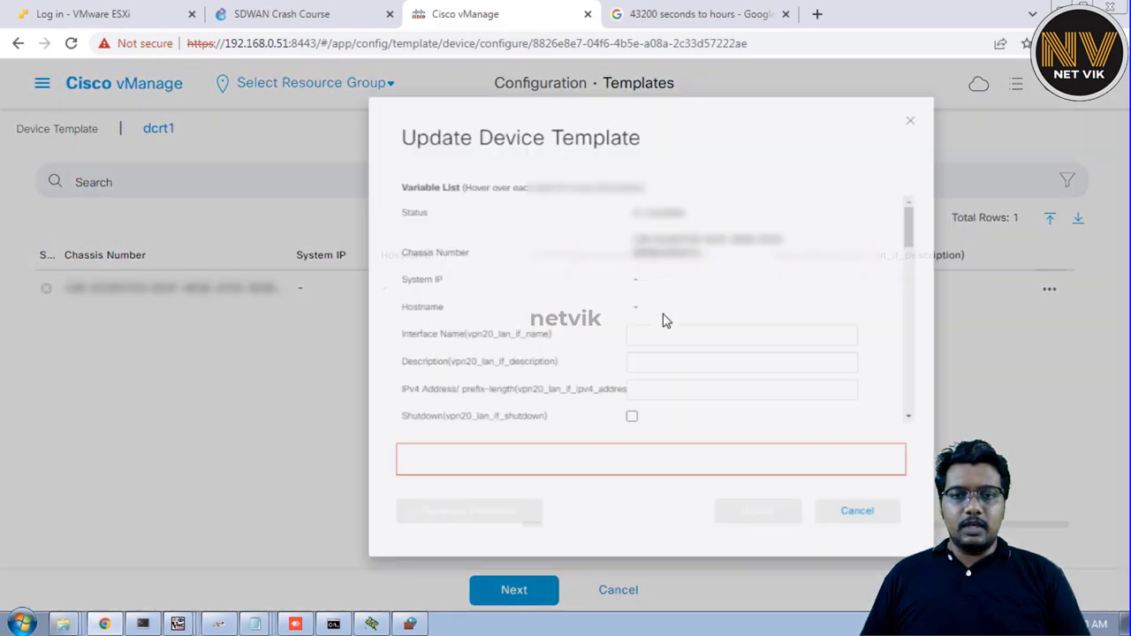
scroll(535, 299, "down", 1)
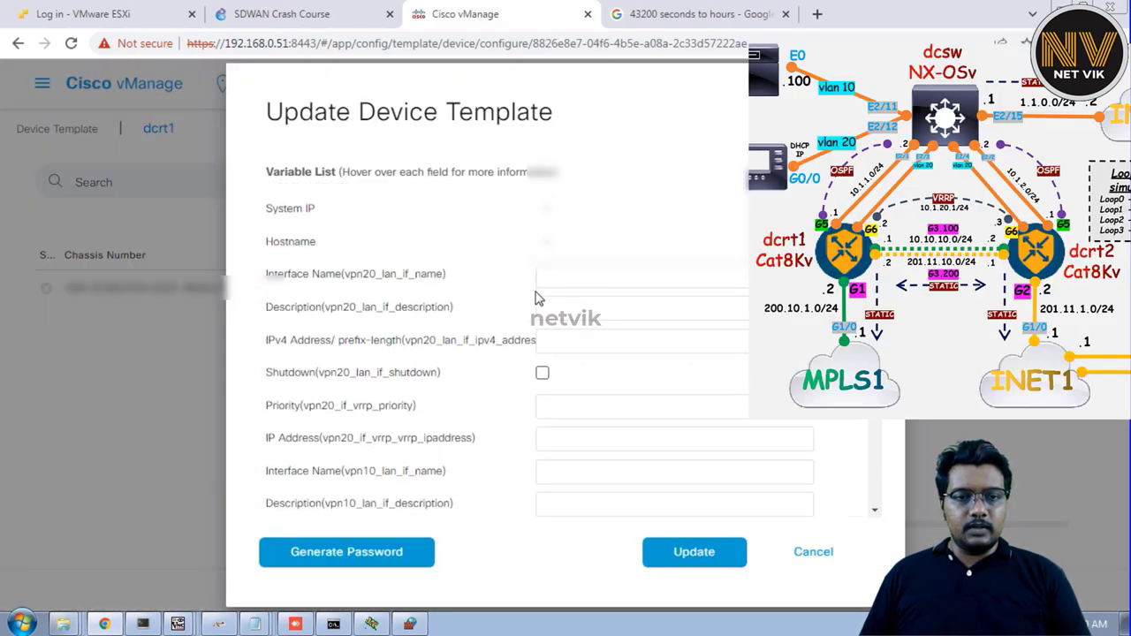
left_click(572, 265)
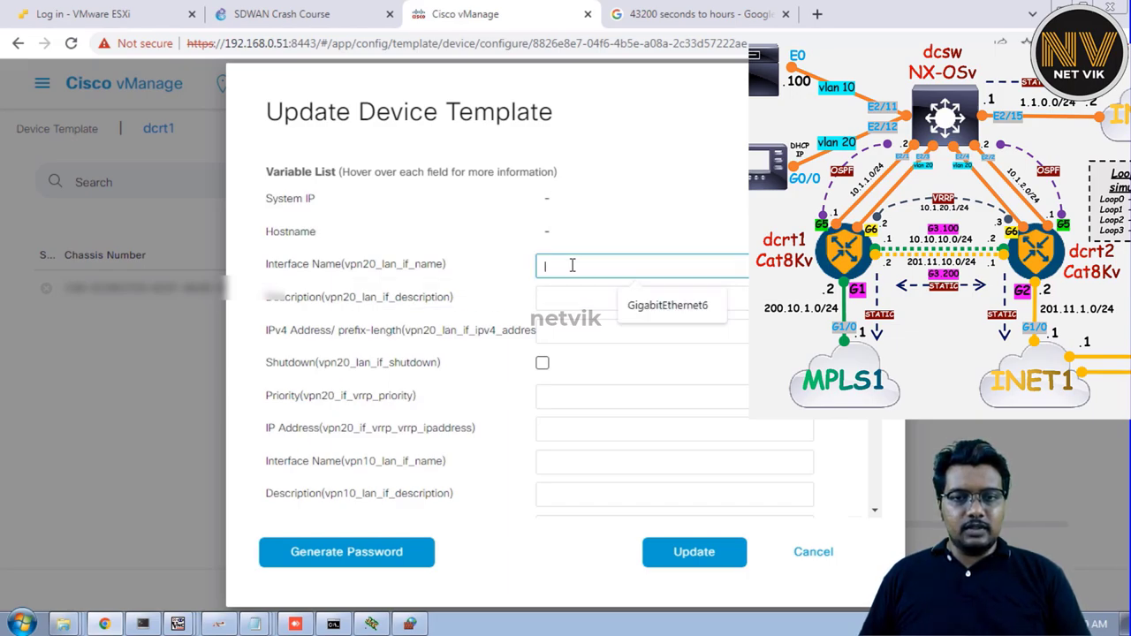
left_click(693, 309)
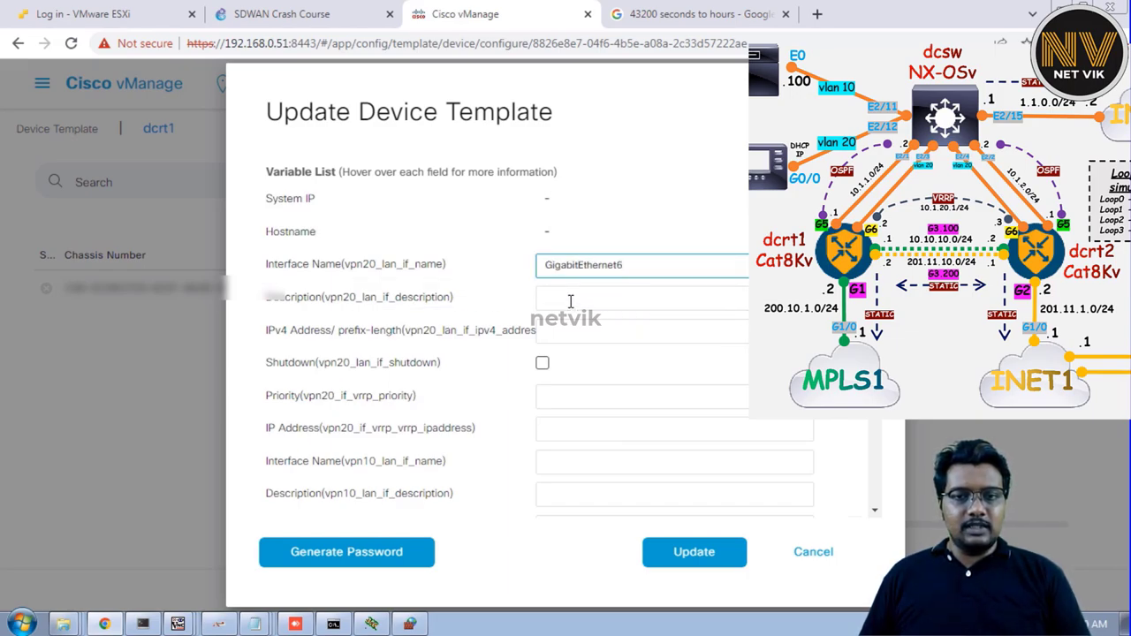
left_click(570, 302)
left_click(671, 339)
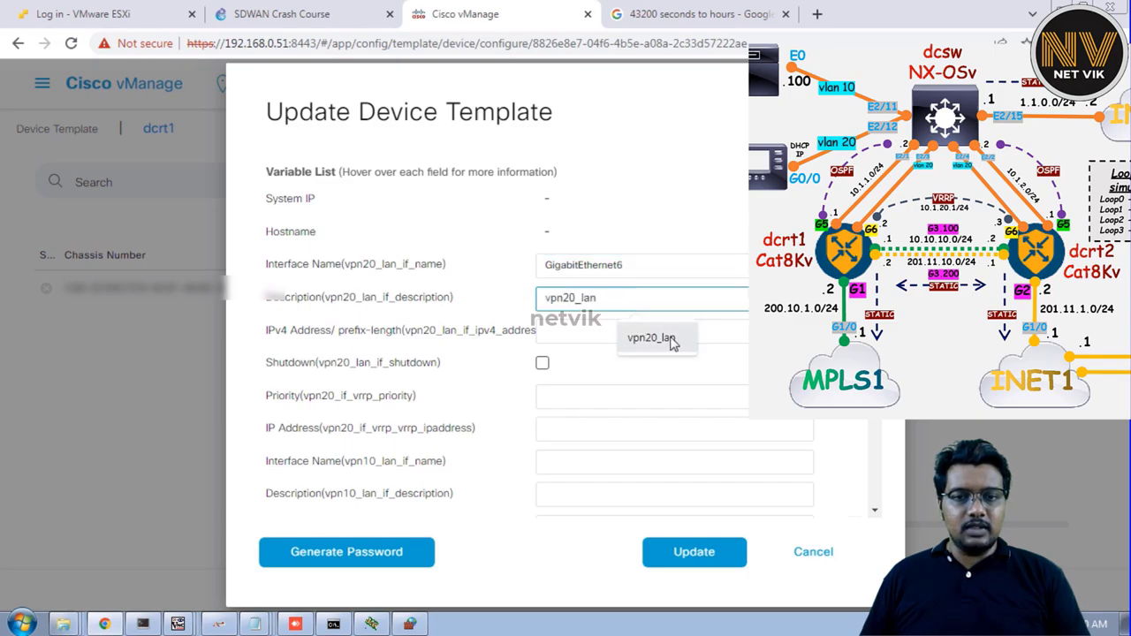
left_click(582, 330)
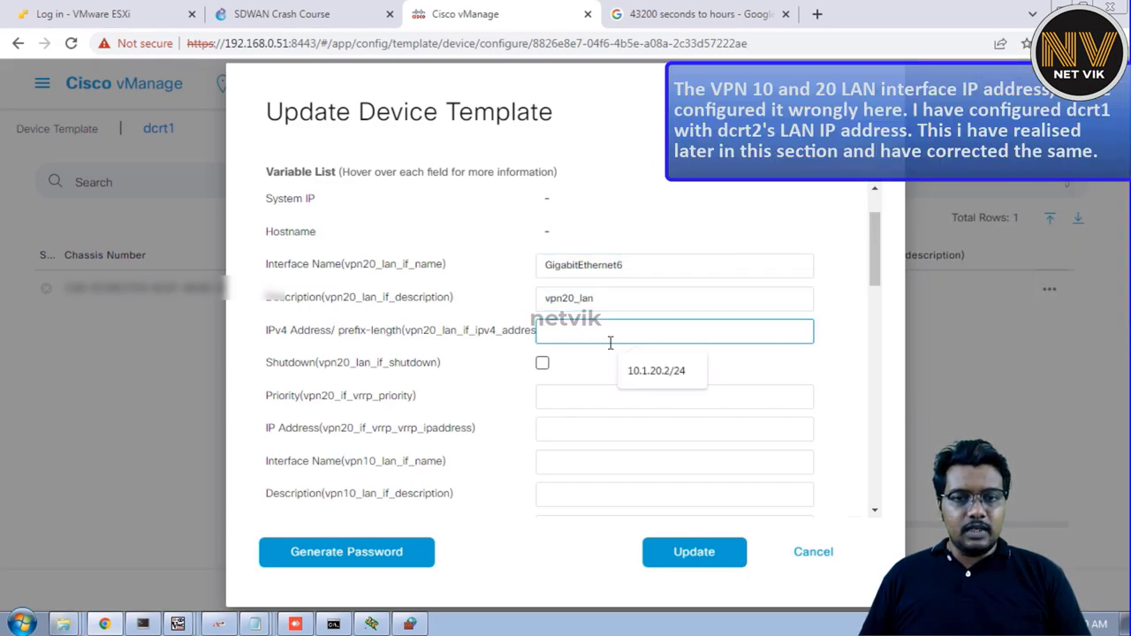
left_click(587, 331)
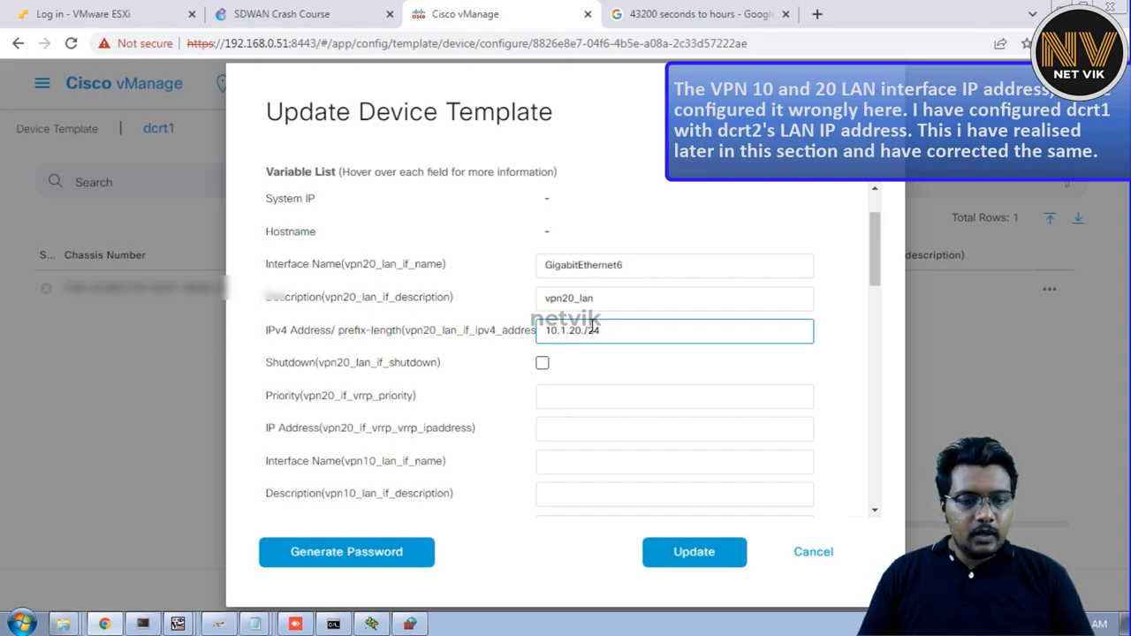
type("3")
scroll(537, 354, "down", 2)
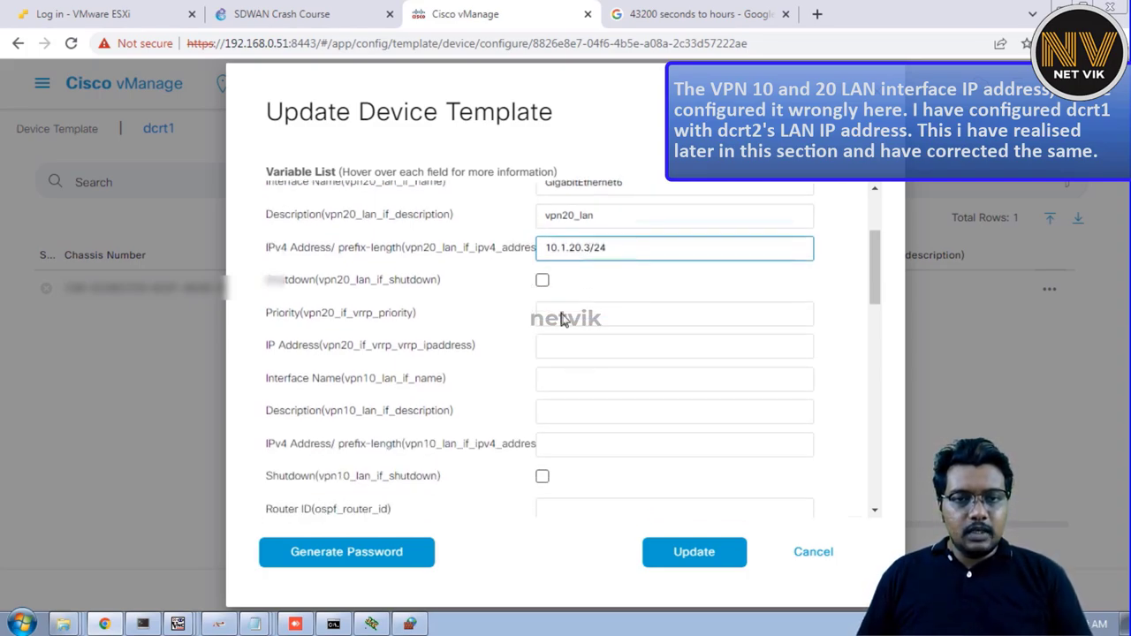
left_click(560, 314)
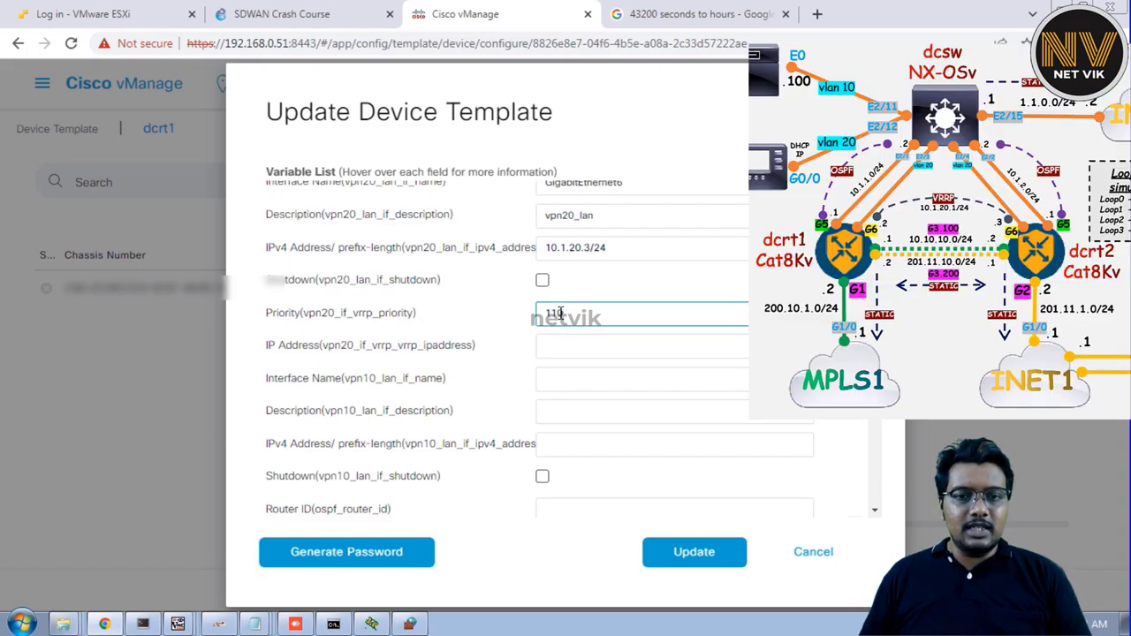
left_click(558, 344)
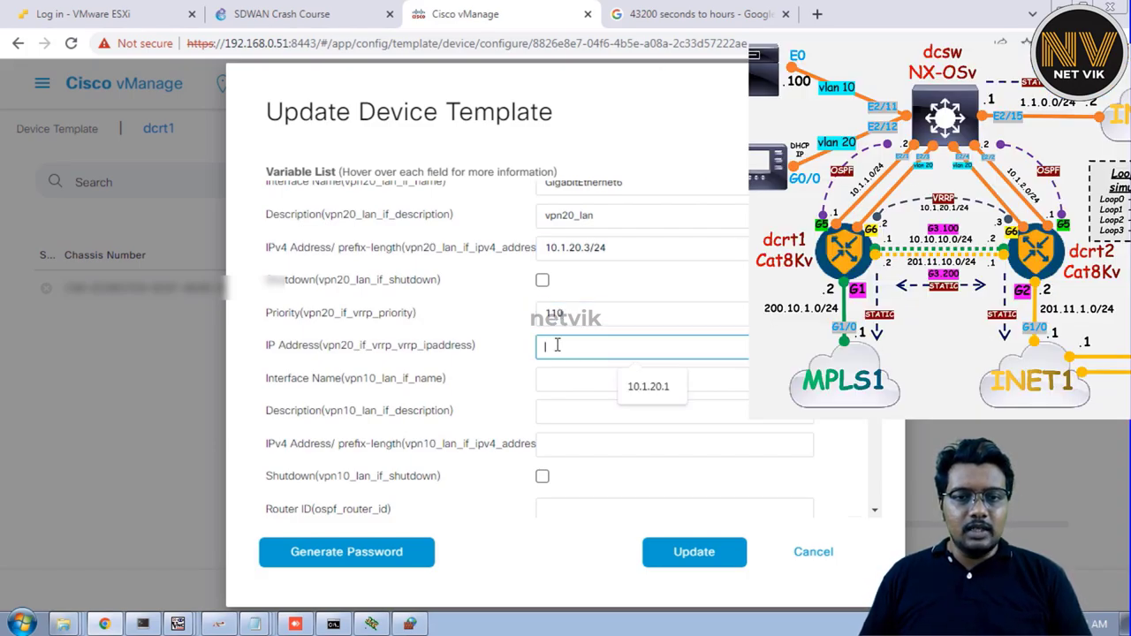
left_click(649, 390)
Enter VPN 10 LAN values: GigabitEthernet5, description vpn10_lan, address 10.1.2.1/2
left_click(554, 378)
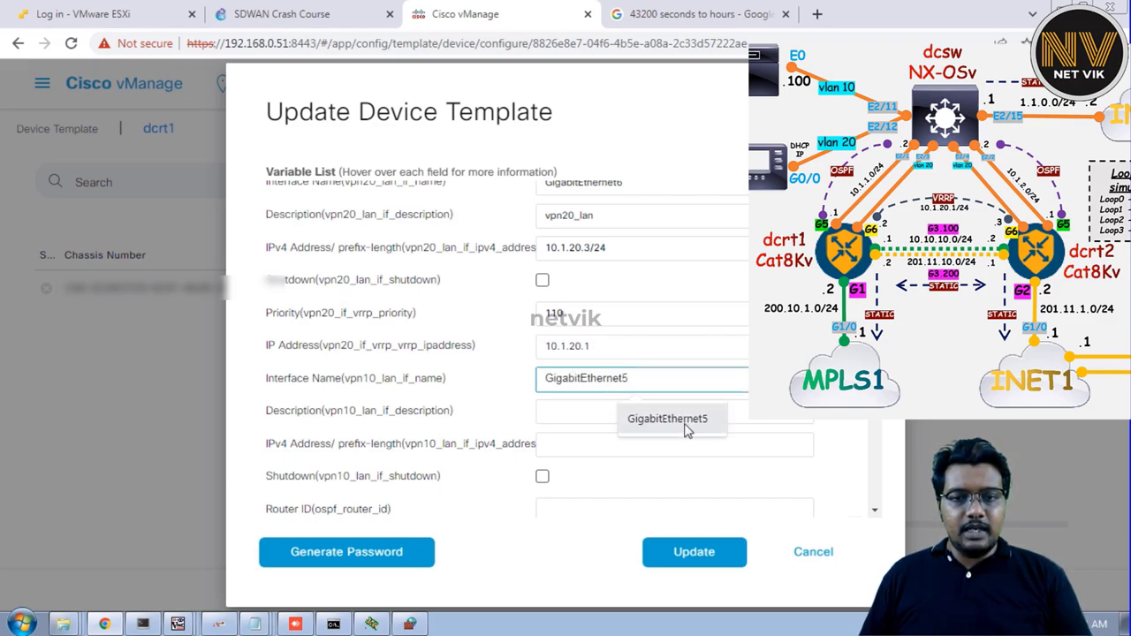
left_click(687, 427)
left_click(586, 405)
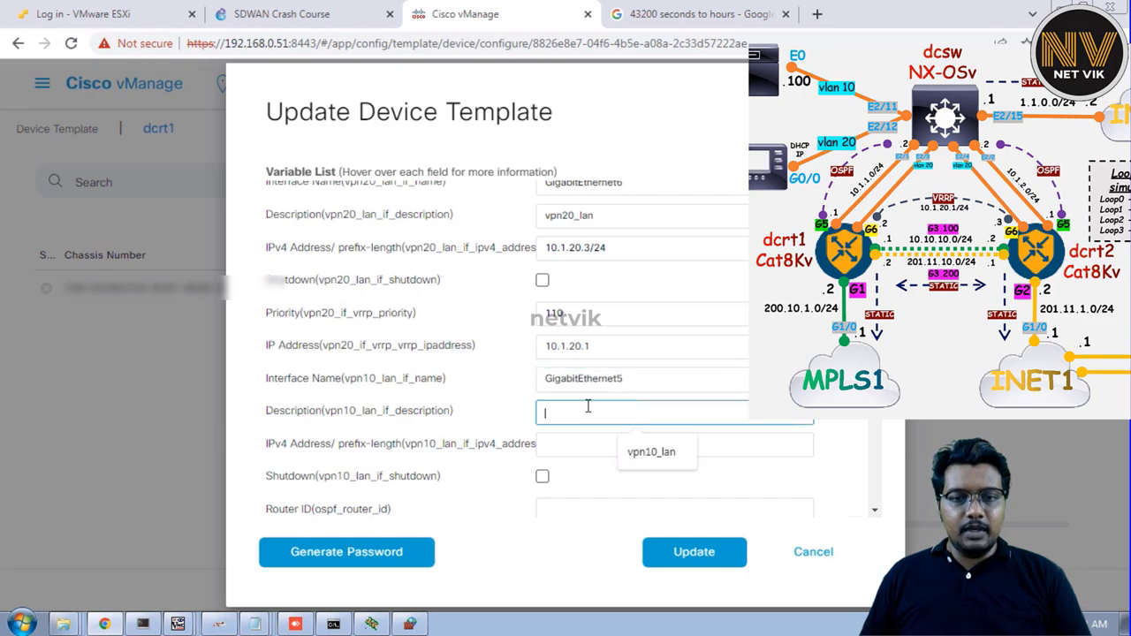
left_click(661, 451)
scroll(384, 392, "down", 1)
scroll(383, 392, "down", 1)
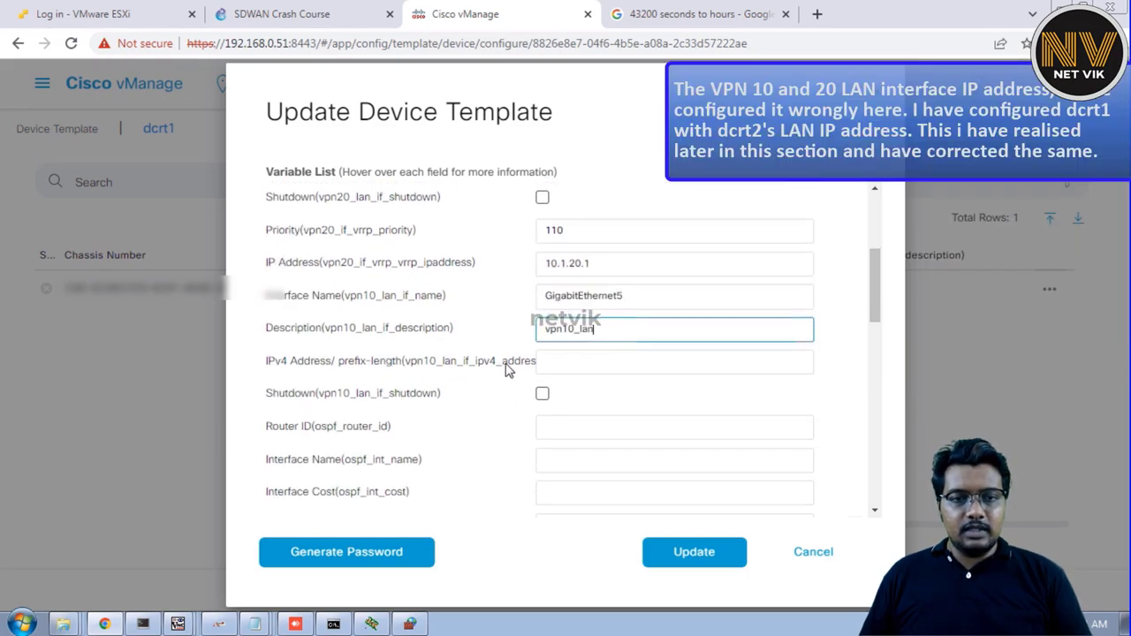
left_click(570, 359)
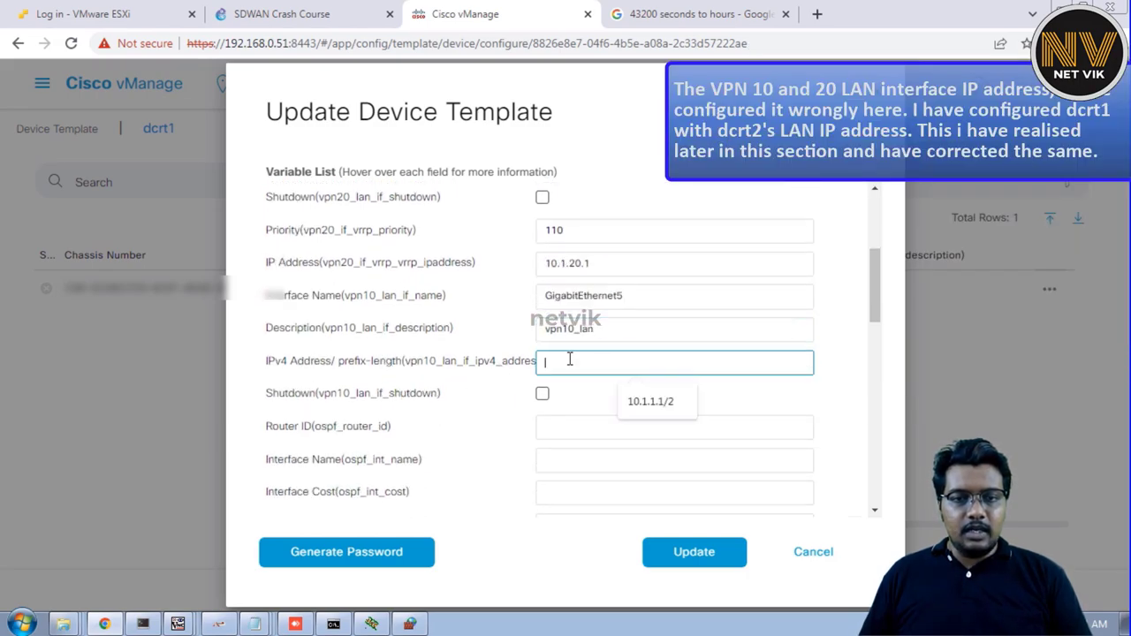
left_click(648, 406)
key("Left")
key("Left")
key("Left")
key("Left")
key("Left")
key("Left")
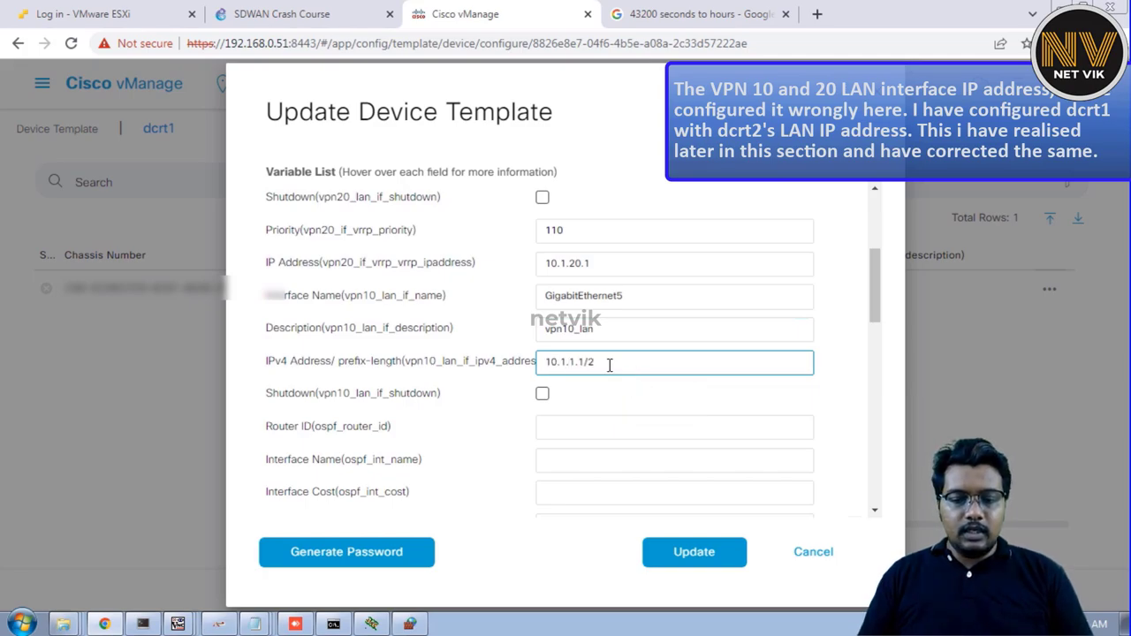
key("Delete")
type("2")
scroll(369, 363, "down", 1)
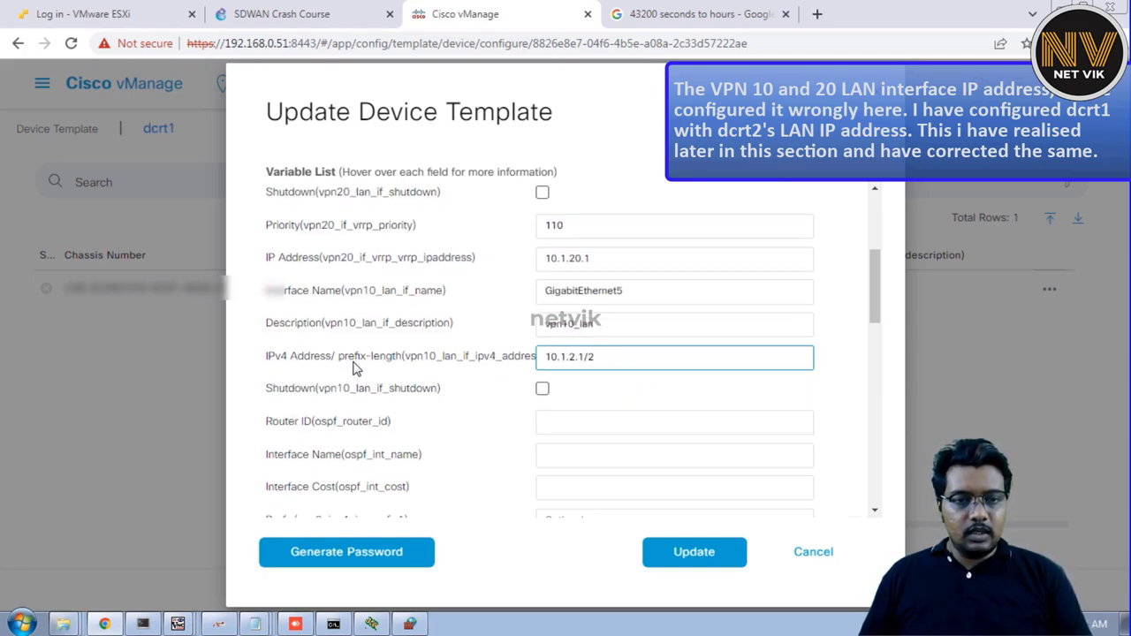
Enter 10.1.2.1 as the OSPF router ID
left_click(566, 347)
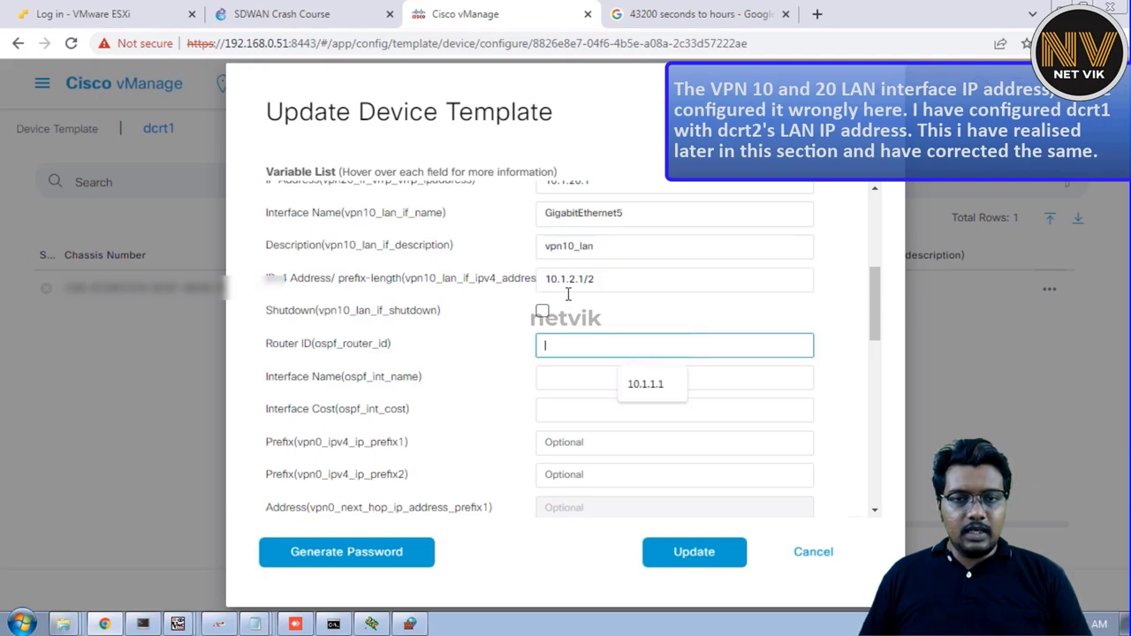
double_click(506, 277)
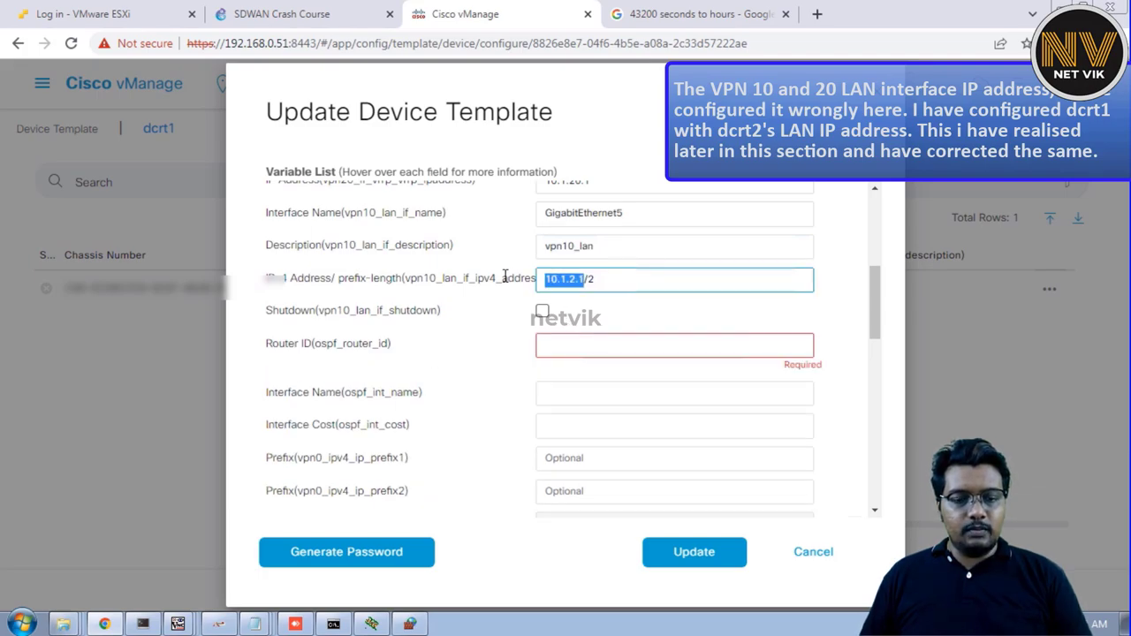
left_click(566, 345)
type("10.1.2.1")
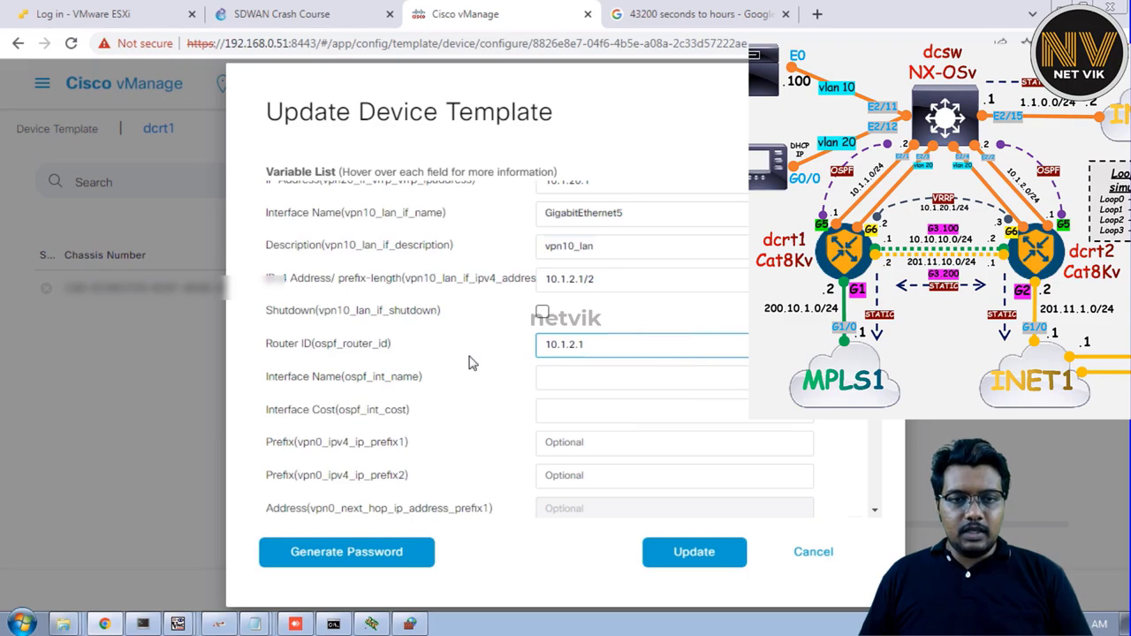
Set the OSPF interface name to GigabitEthernet5 with cost 20
scroll(498, 369, "down", 1)
left_click(562, 296)
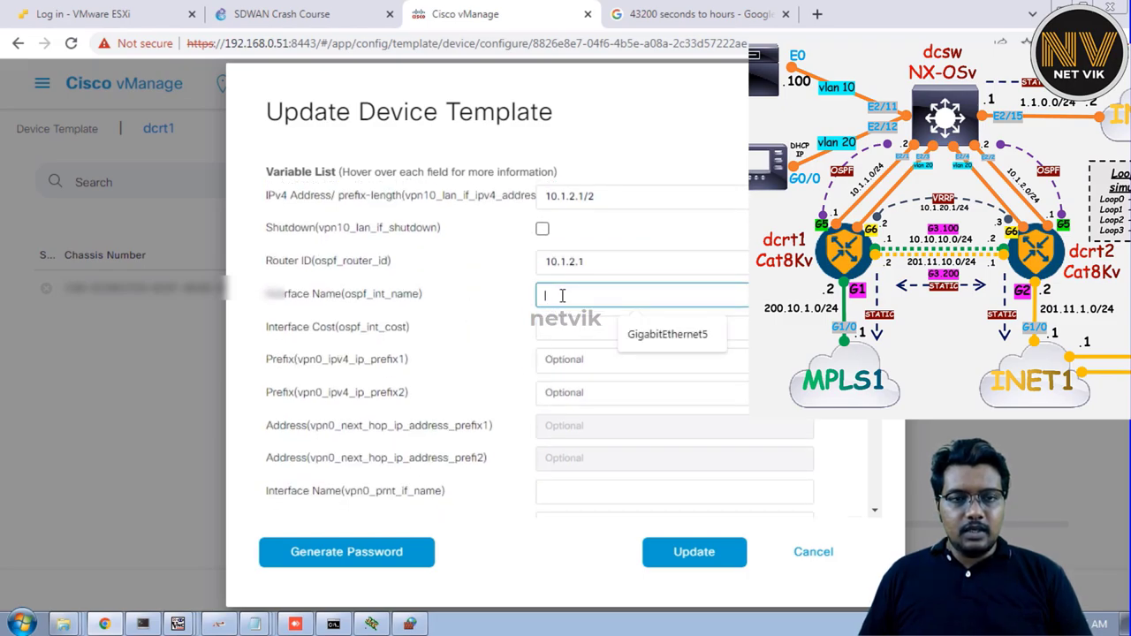
left_click(667, 334)
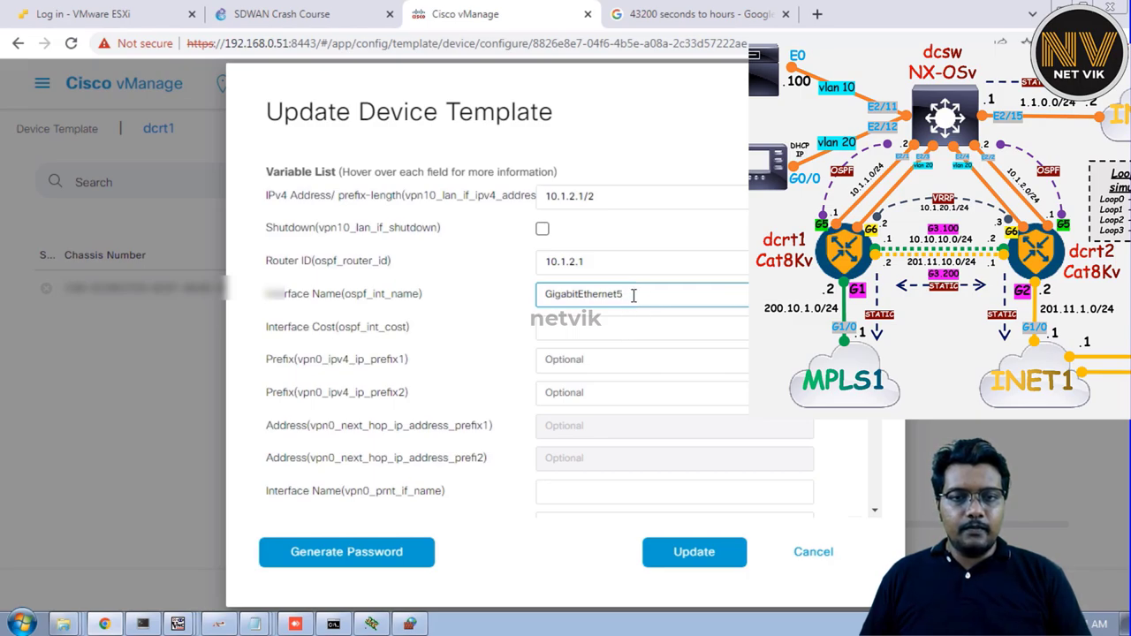
double_click(579, 294)
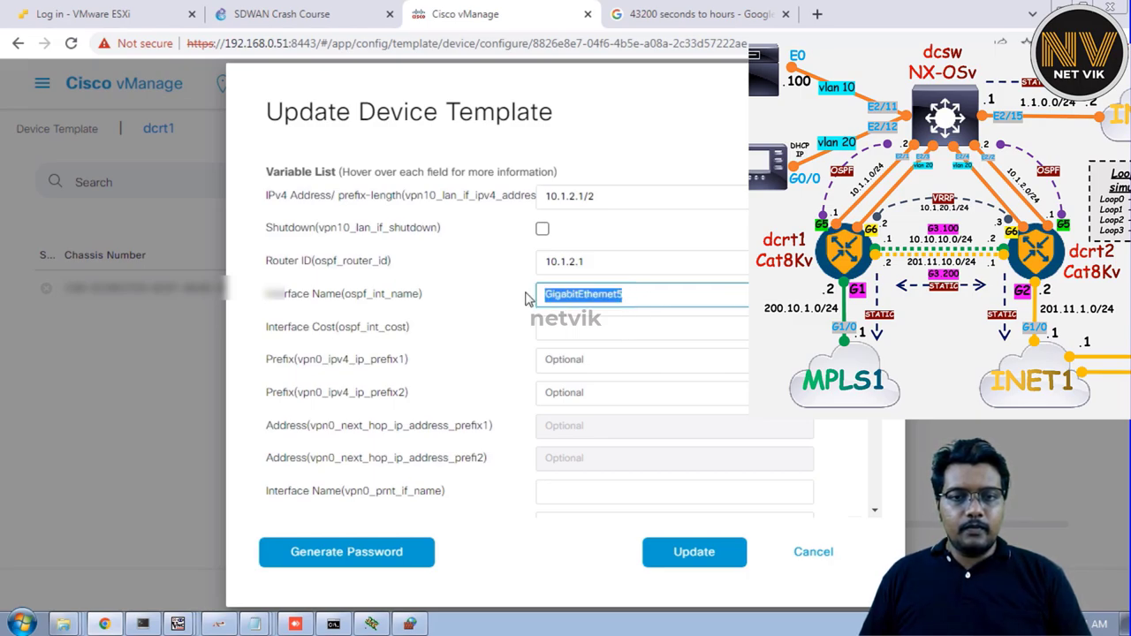
left_click(530, 299)
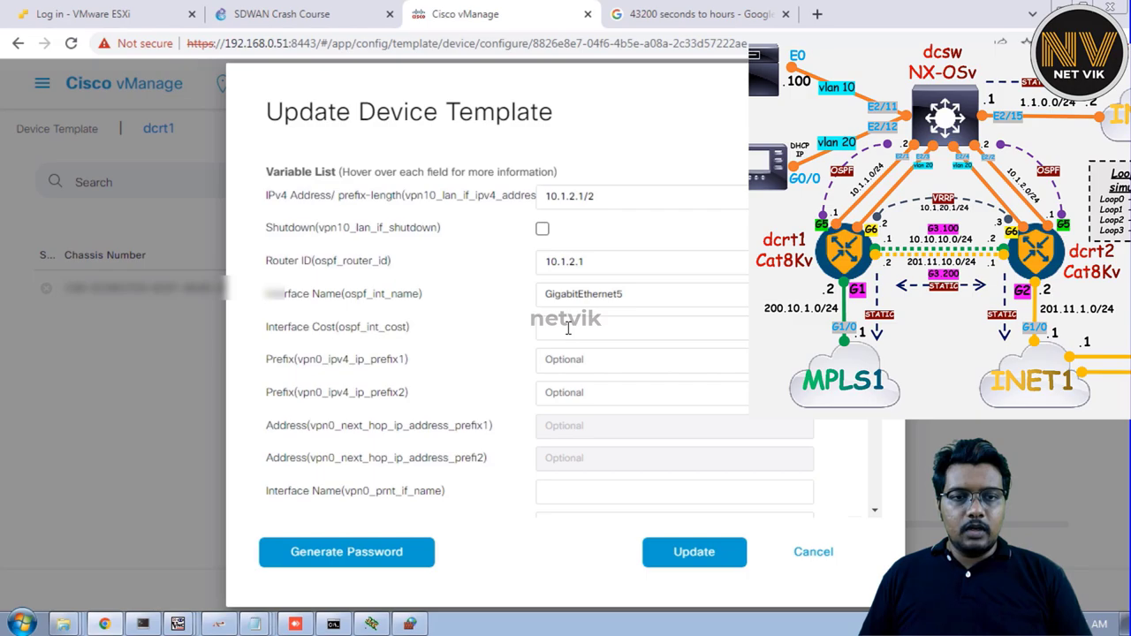
left_click(569, 328)
type("20")
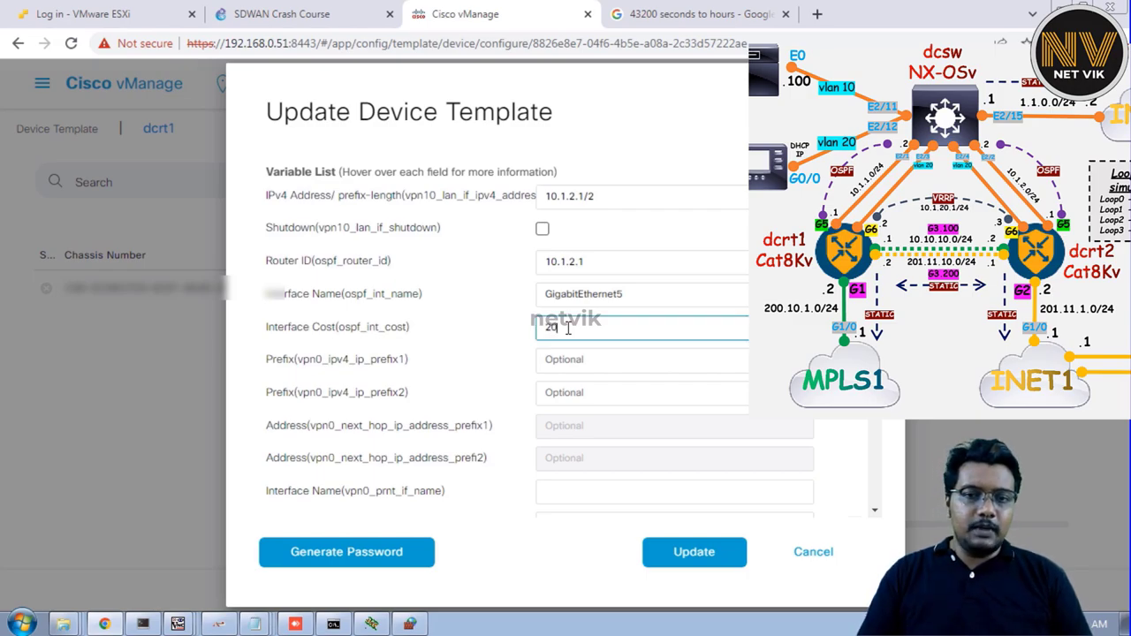
Fill both vpn0 route prefixes with 0.0.0.0/0 and next-hop values 200 and 201
scroll(513, 340, "down", 2)
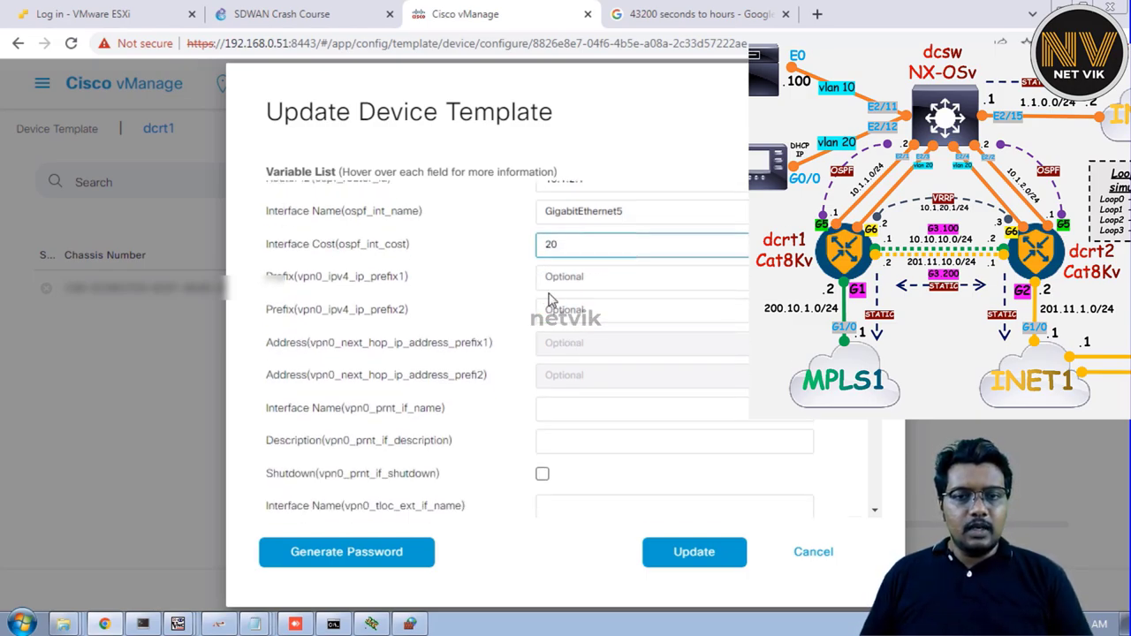
left_click(558, 277)
type("0.0.0.0/0")
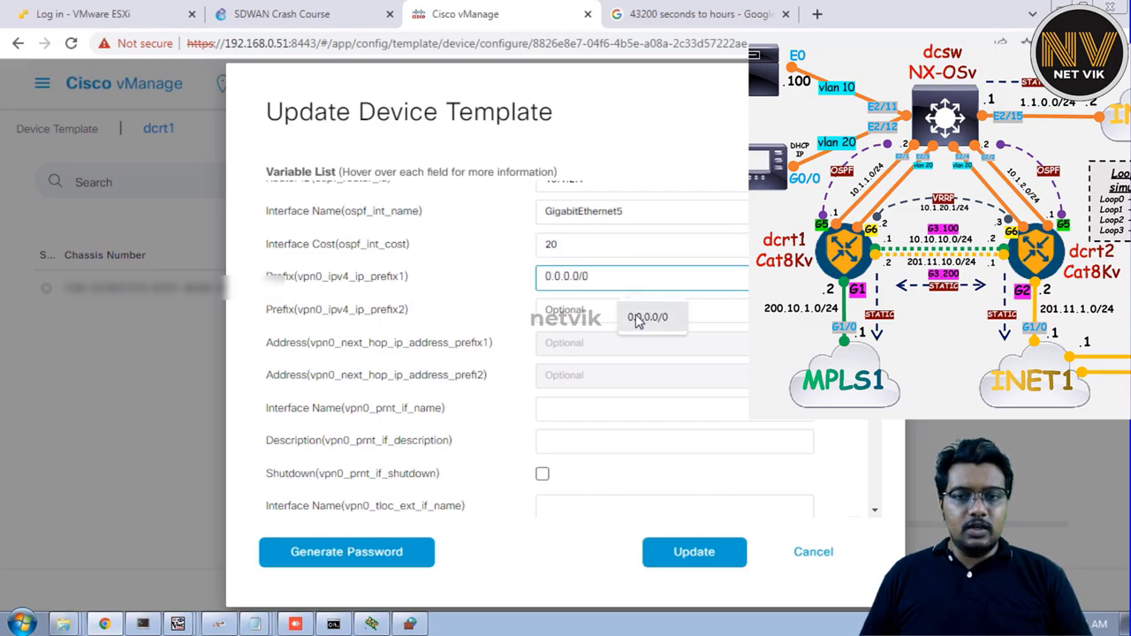
left_click(614, 311)
type("0.0.0.0/0")
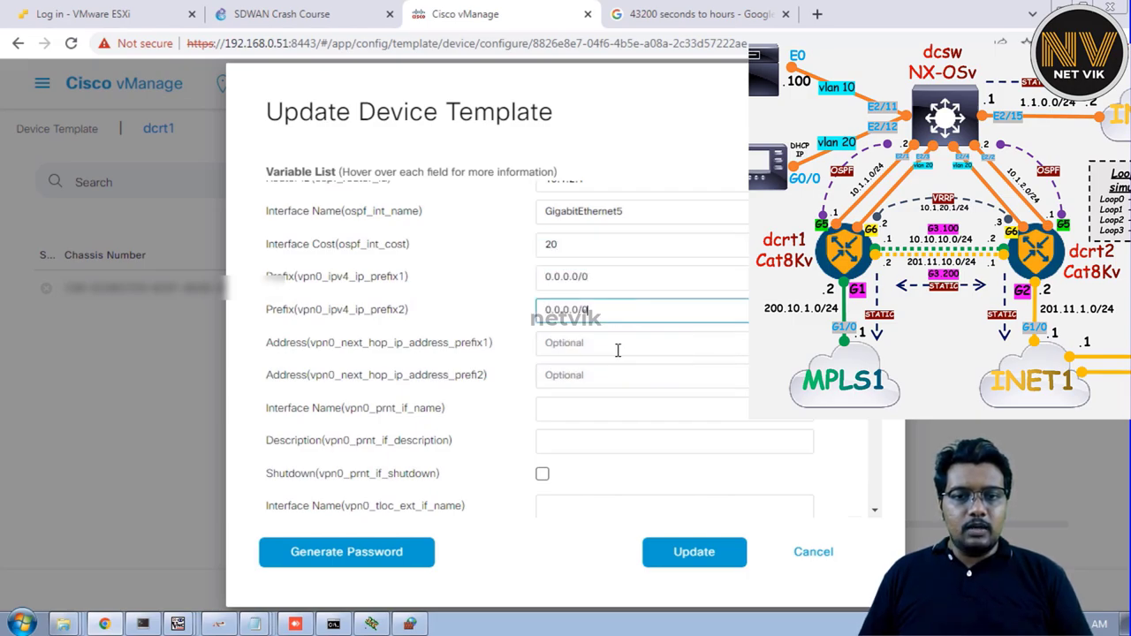
left_click(581, 343)
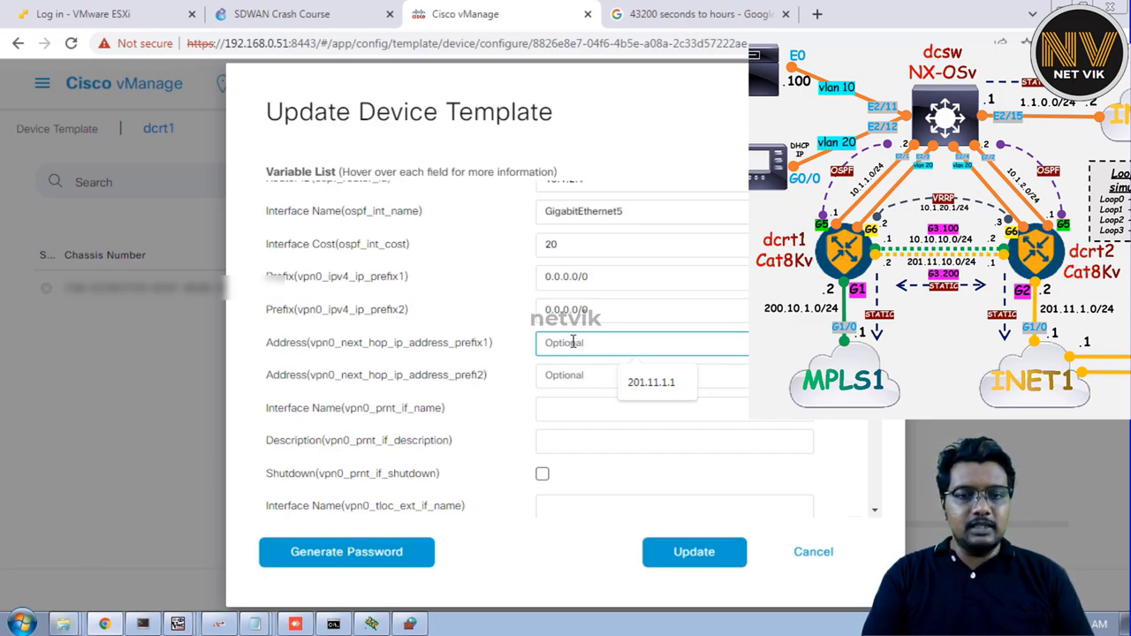
type("200.10.1.1")
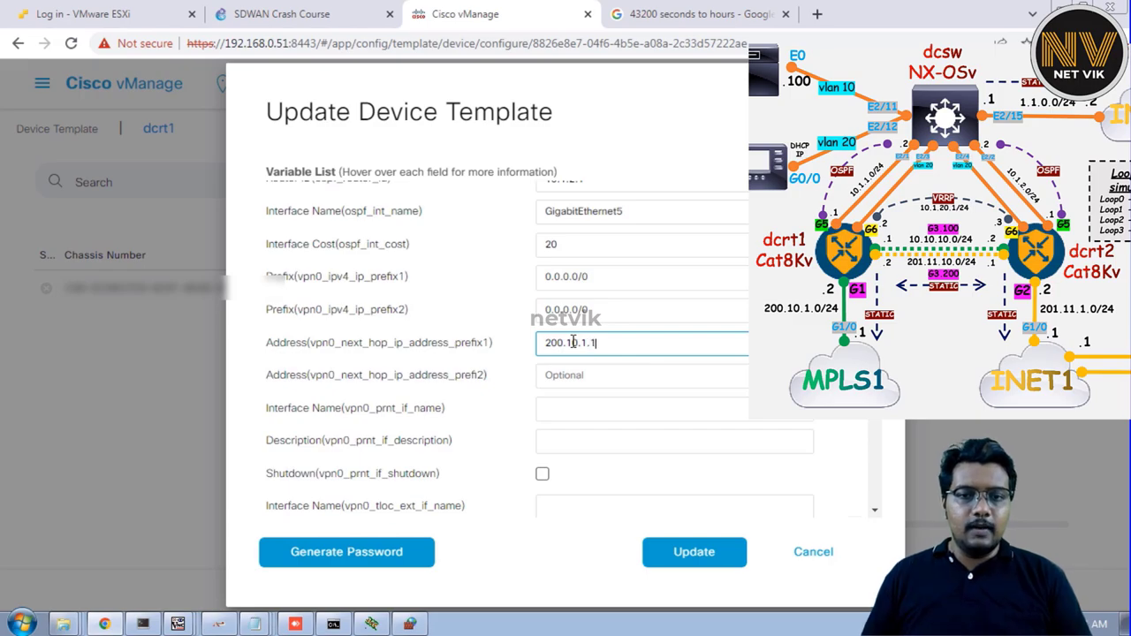
left_click(569, 374)
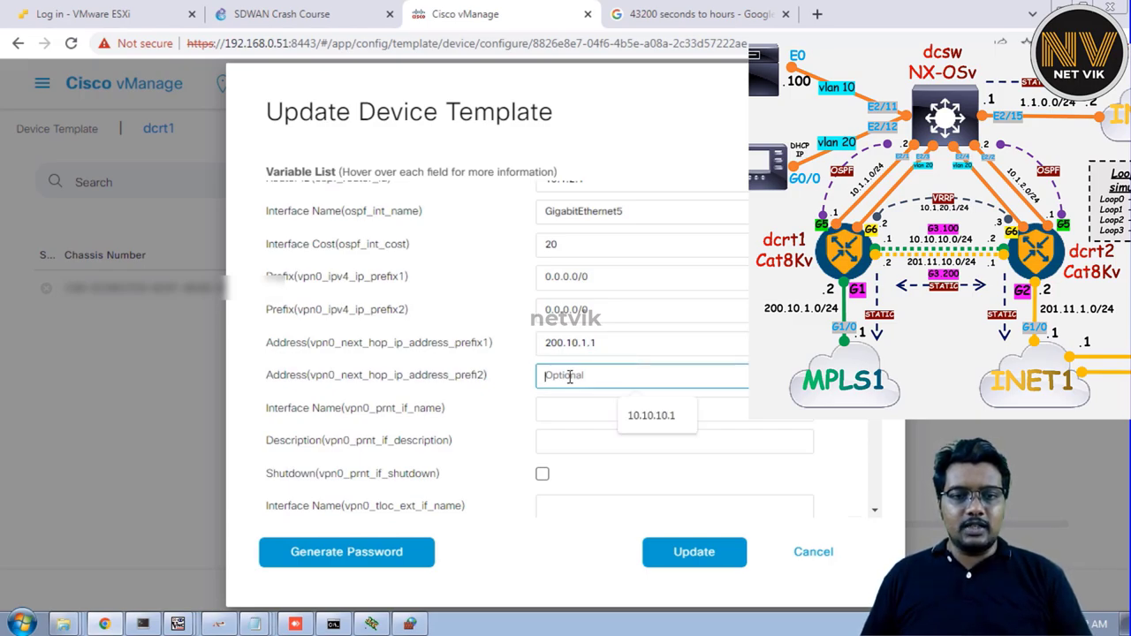
type("201.11.10.1")
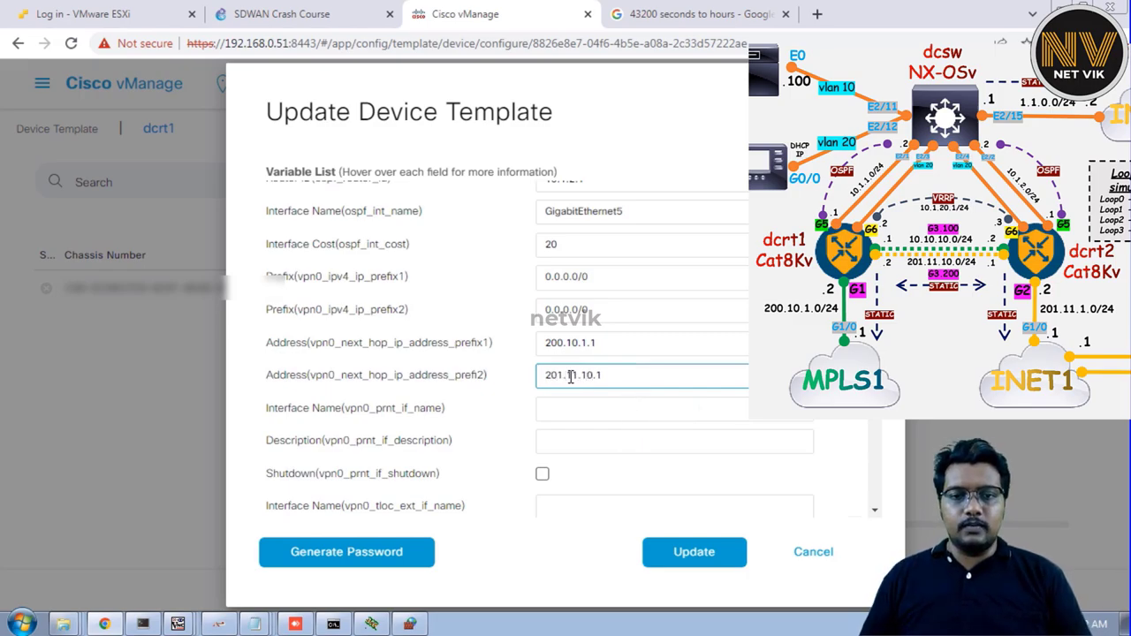
Set the vpn0 parent interface to GigabitEthernet3 with description parent_int
scroll(562, 320, "down", 1)
left_click(562, 320)
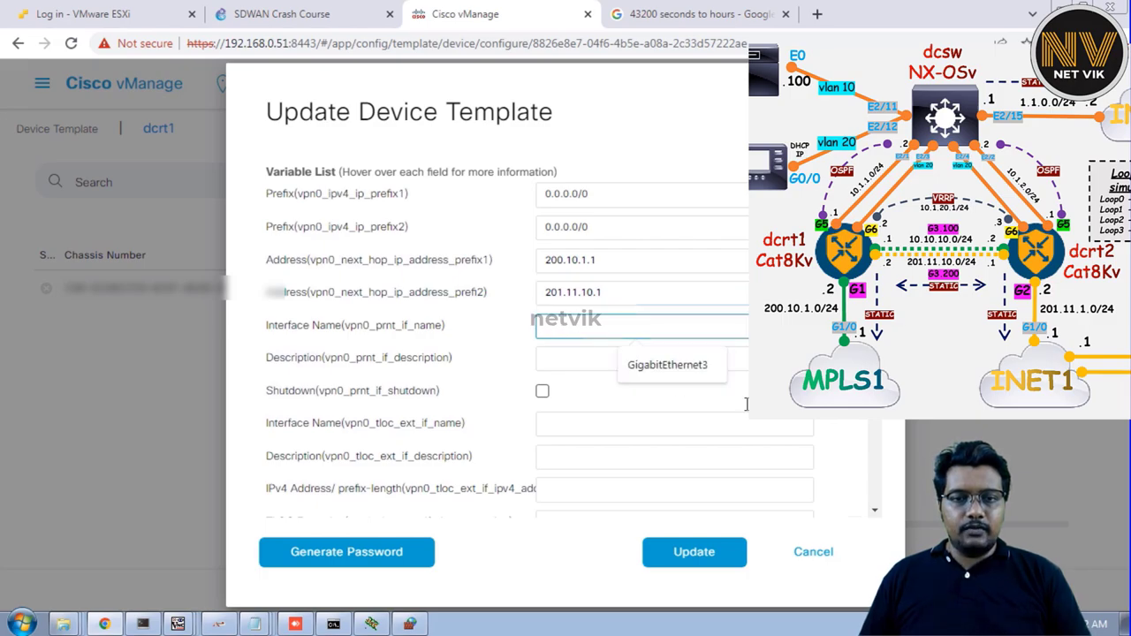
left_click(695, 372)
left_click(596, 358)
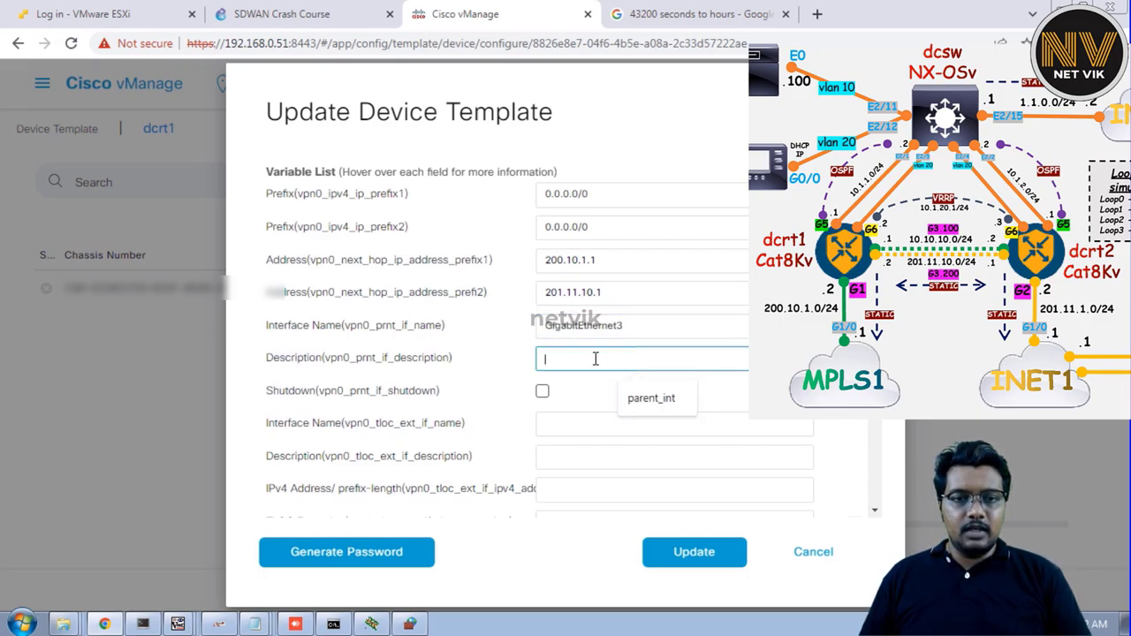
left_click(665, 406)
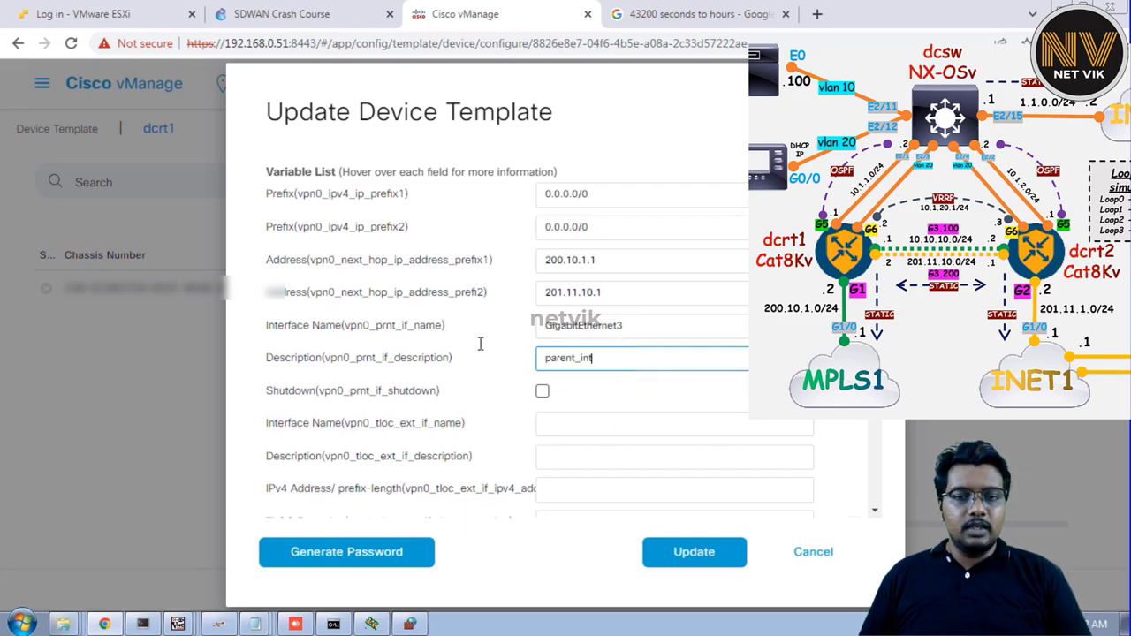
scroll(480, 345, "down", 1)
scroll(479, 348, "up", 3)
scroll(482, 351, "down", 4)
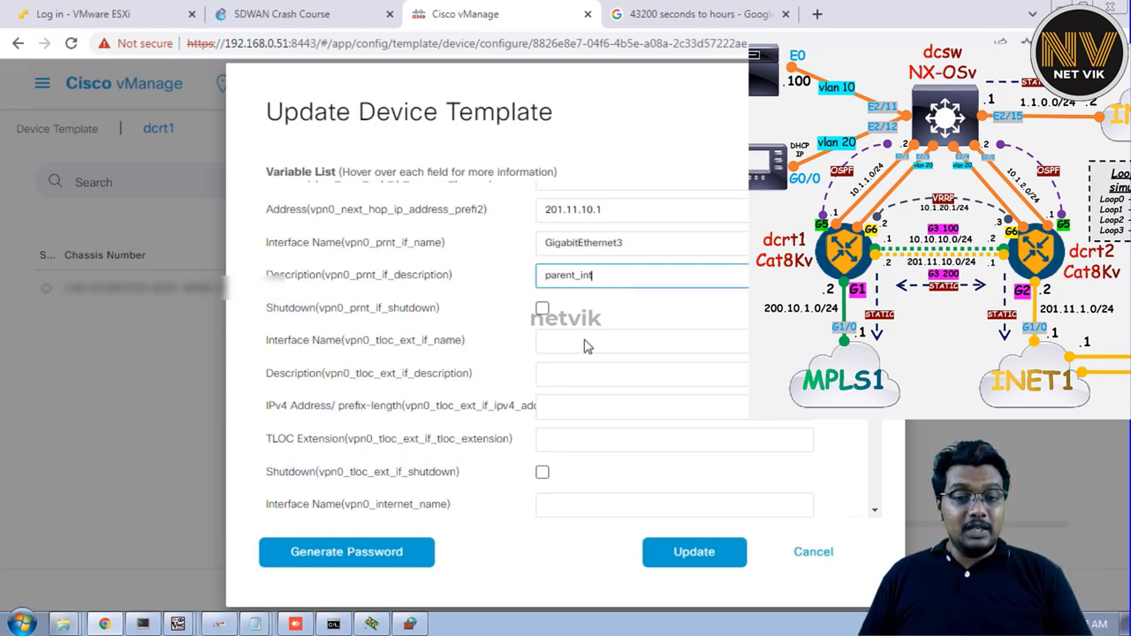
Set the TLOC-extension interface to GigabitEthernet3.100, description vpn0_mpls_tloc_ext, address 10.10.10.1/24
left_click(586, 340)
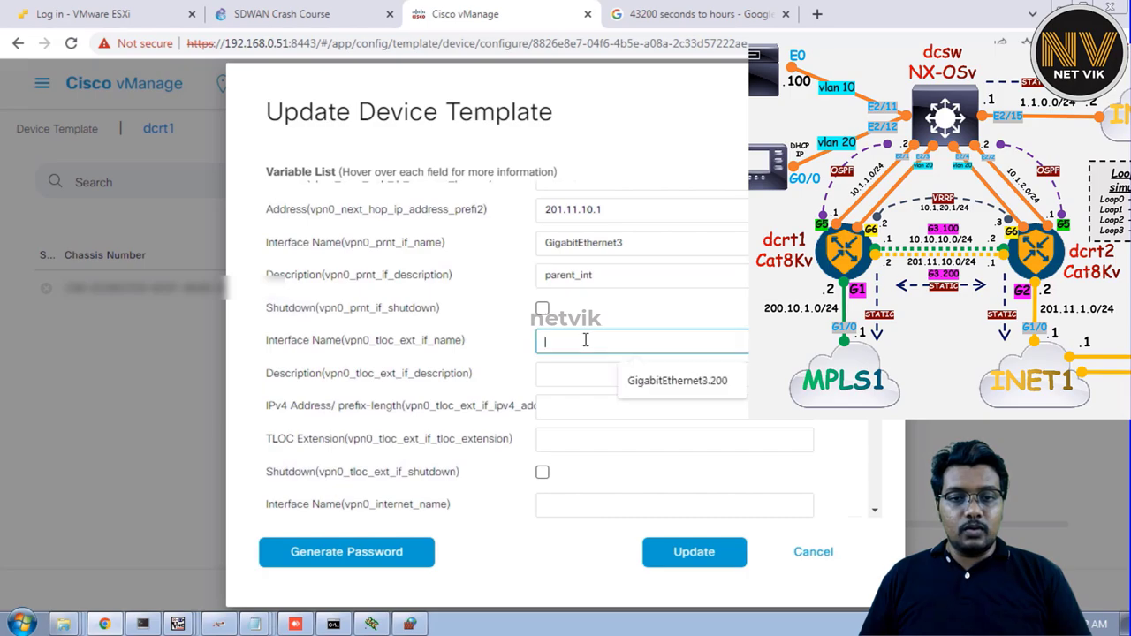
left_click(712, 385)
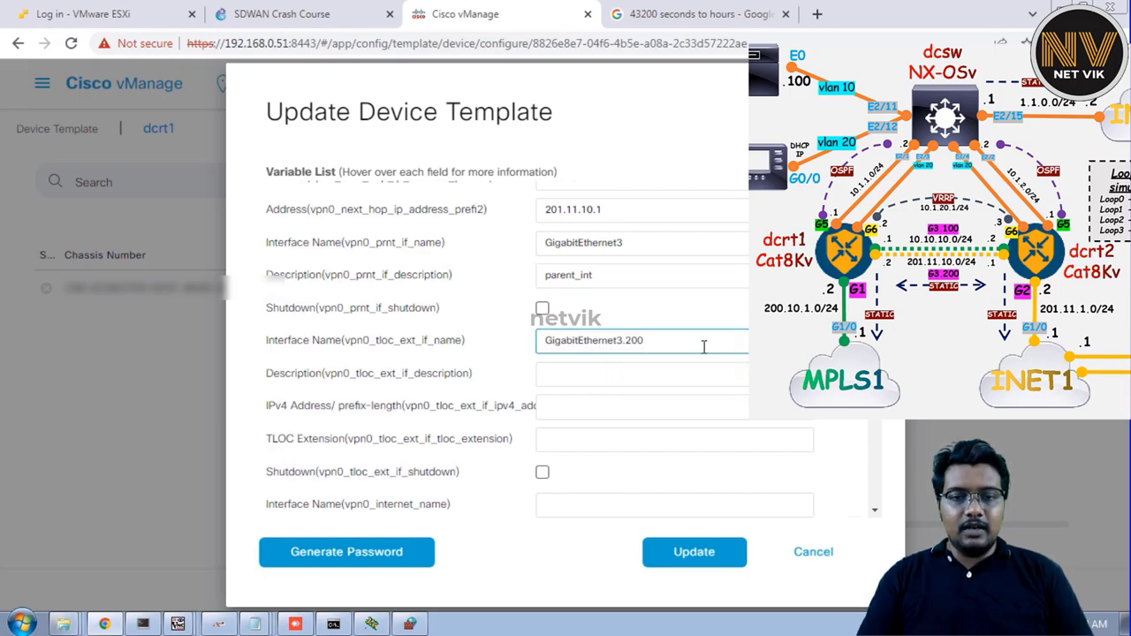
key("BackSpace")
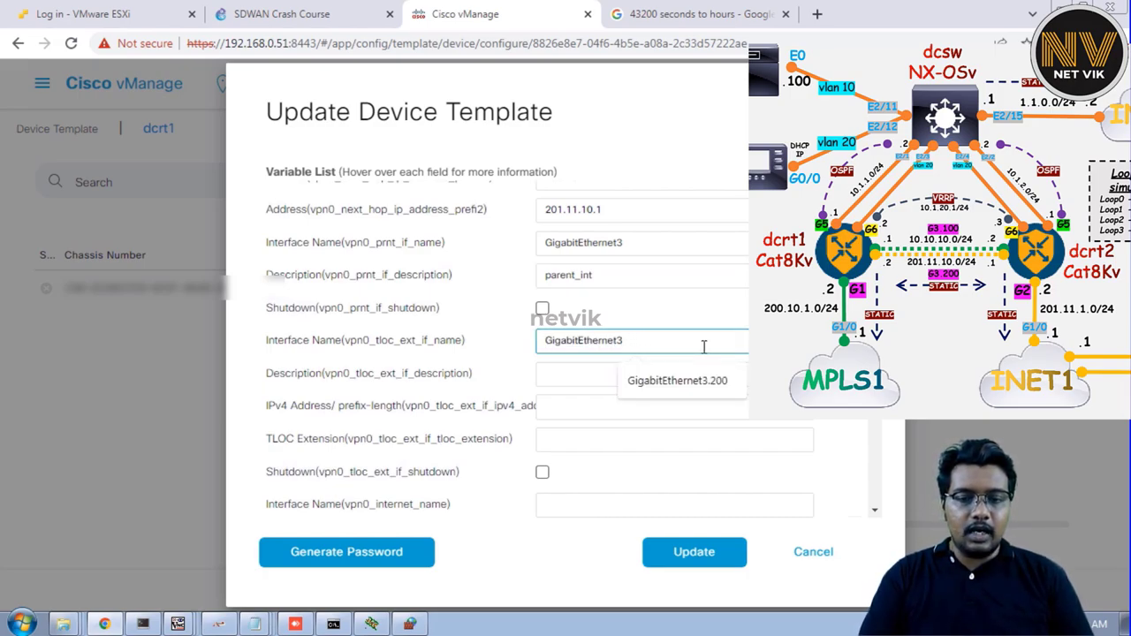
type(".10")
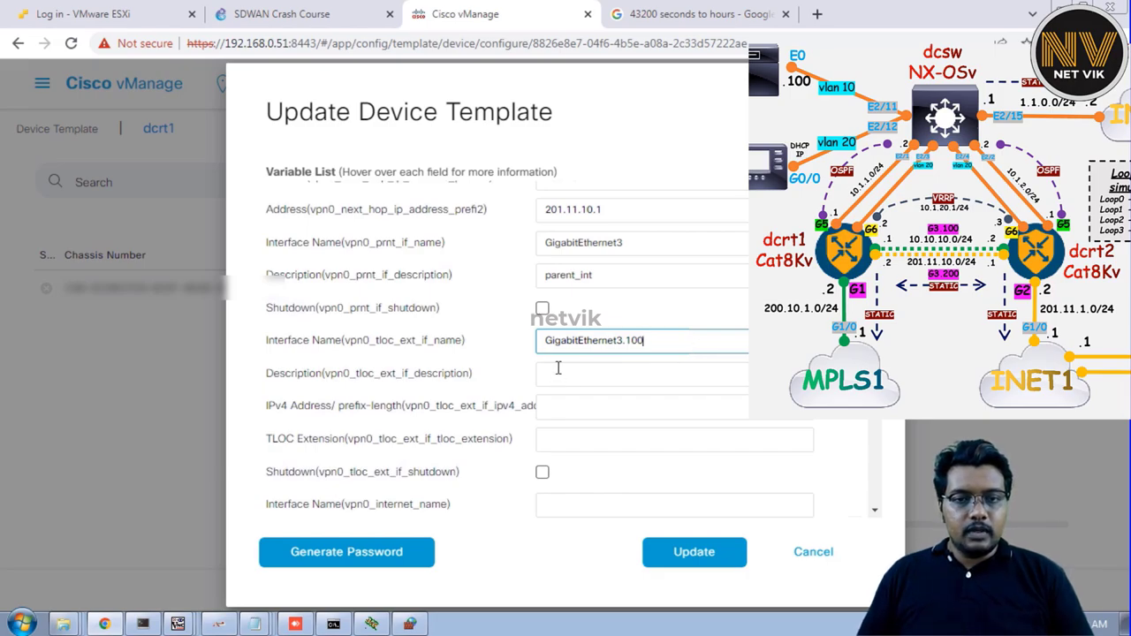
left_click(571, 372)
left_click(654, 413)
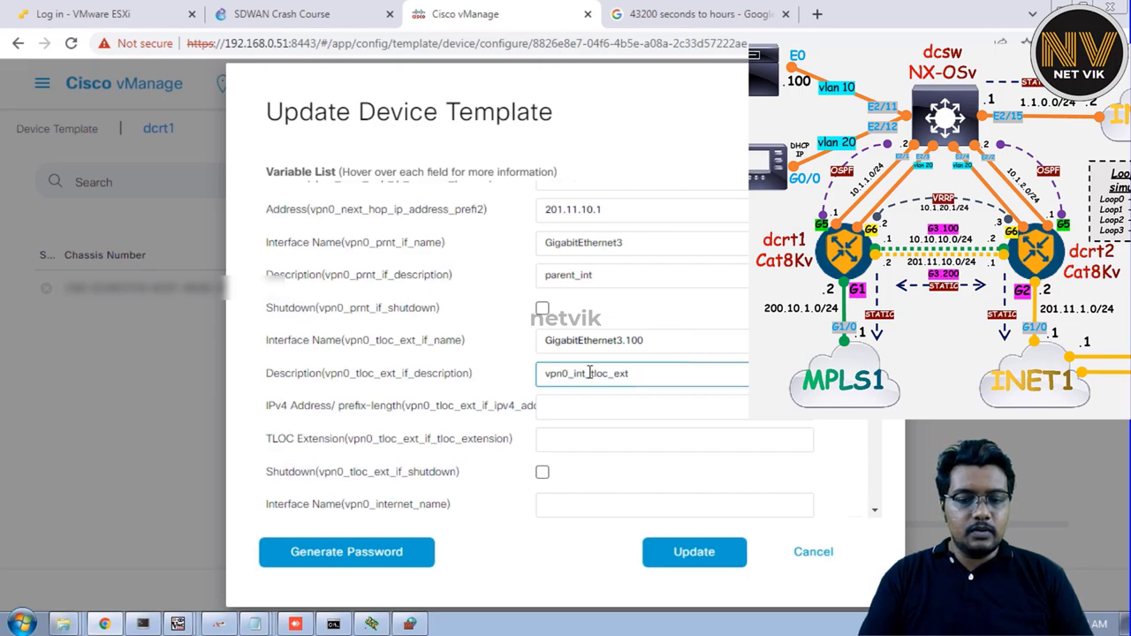
left_click(589, 373)
key("BackSpace")
key("BackSpace")
key("BackSpace")
type("mpls")
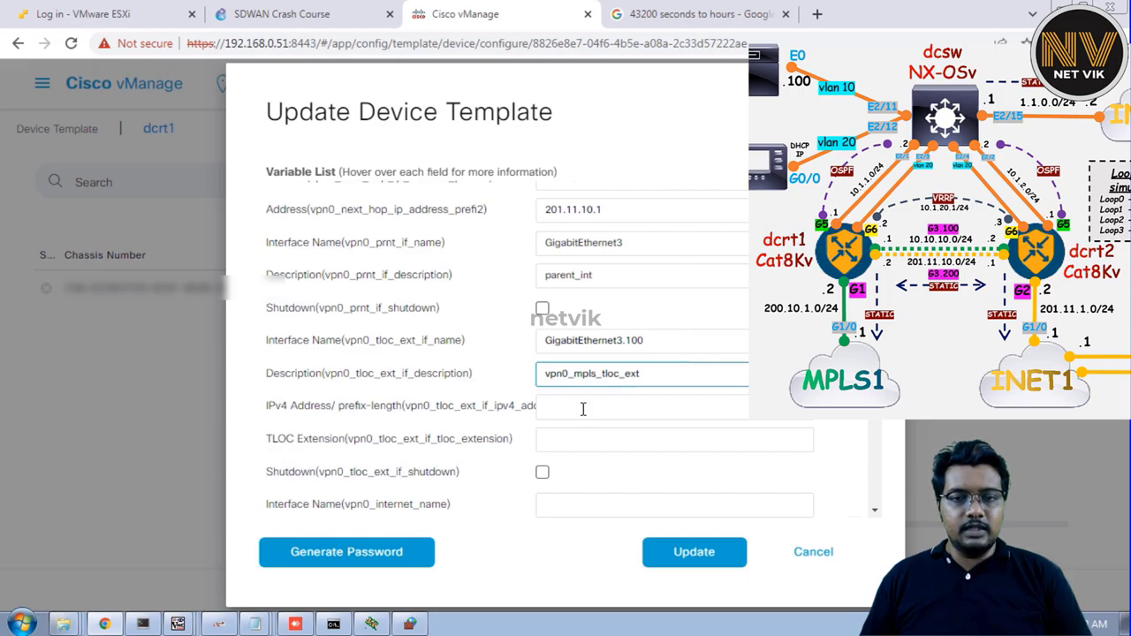
left_click(583, 409)
type("10.10.10.1")
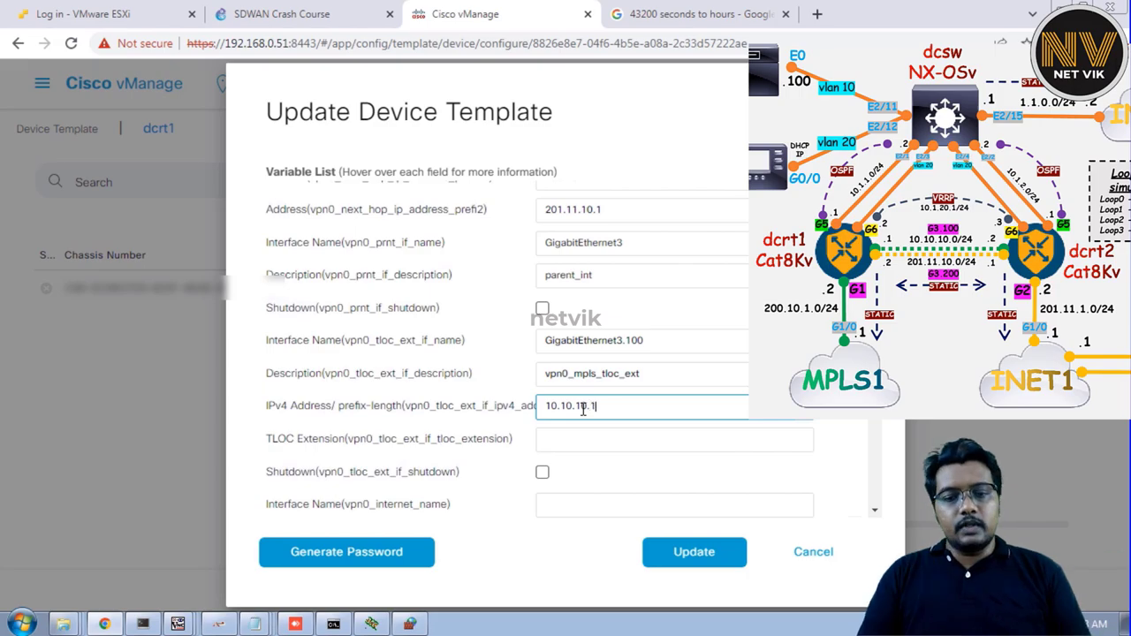
type("/24")
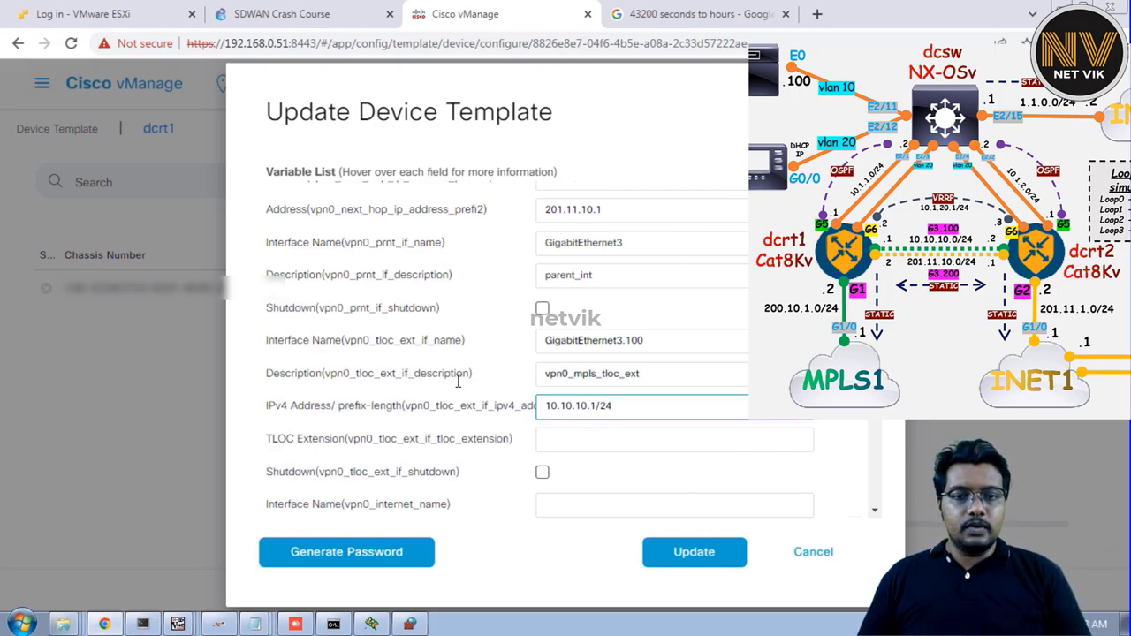
Set the TLOC Extension field to GigabitEthernet1 and copy the GigabitEthernet3.100 interface name
scroll(459, 381, "down", 1)
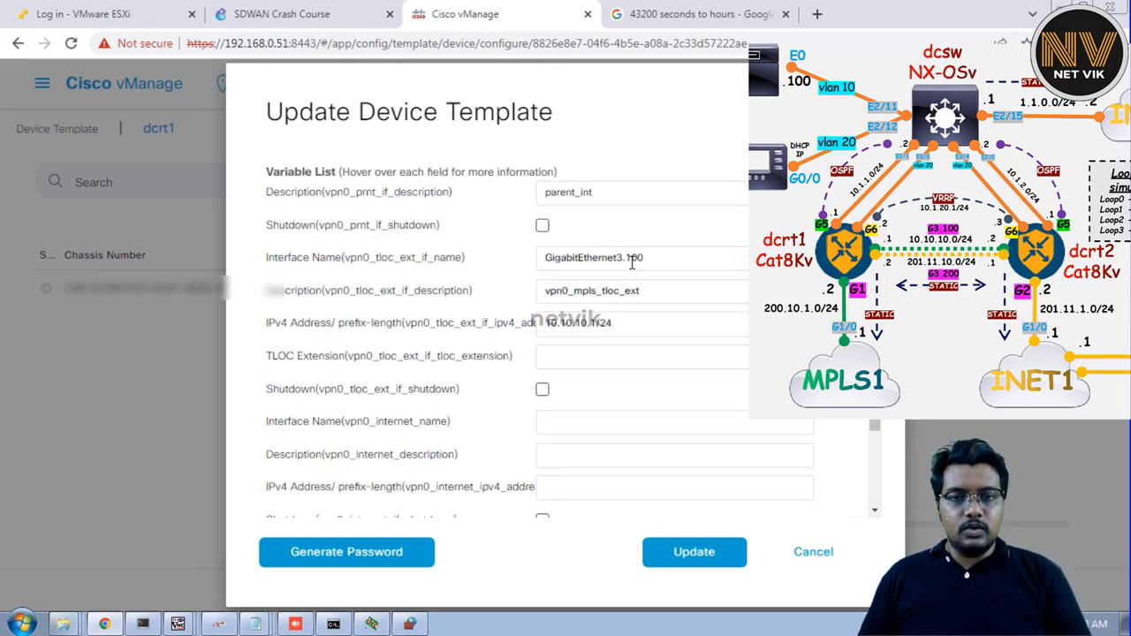
left_click_drag(623, 258, 500, 263)
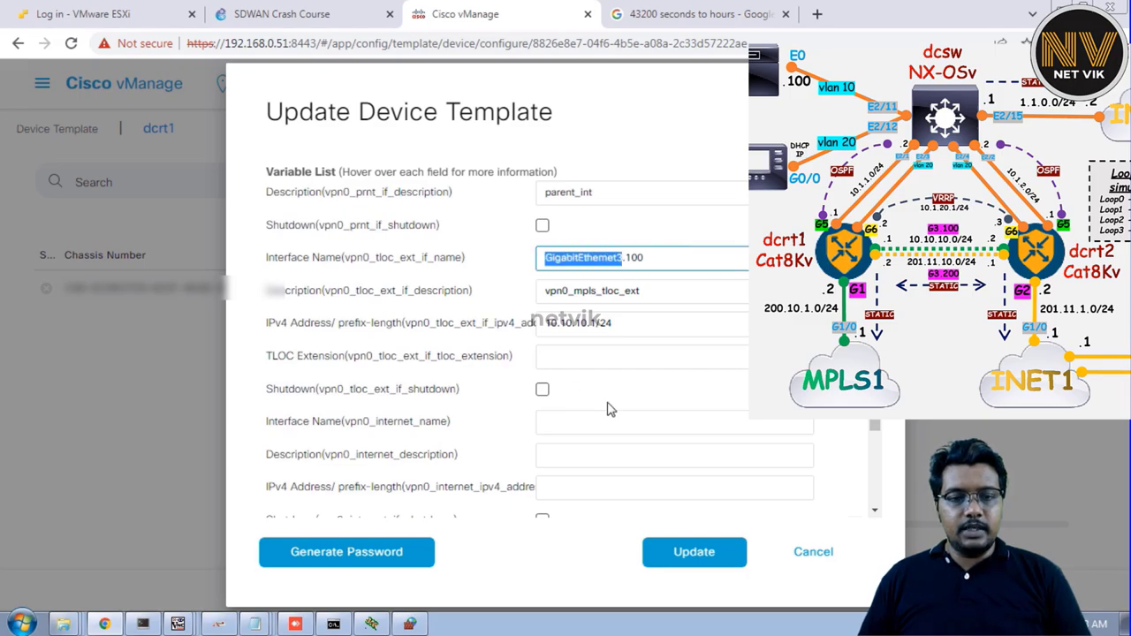
left_click(627, 364)
key("Down")
key("Return")
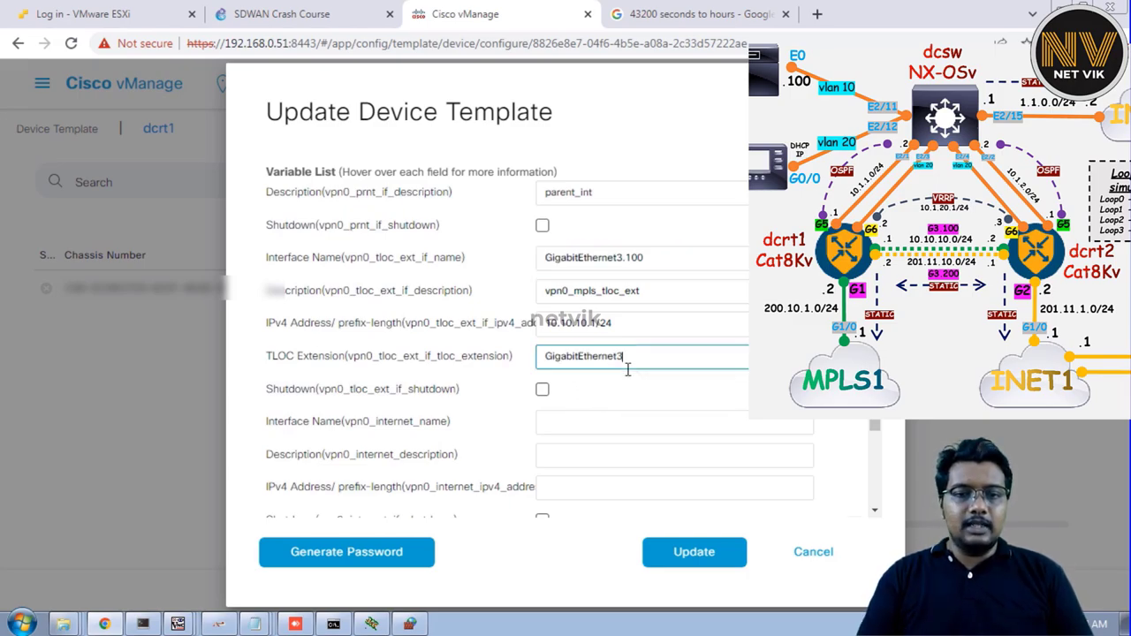
key("BackSpace")
type("1")
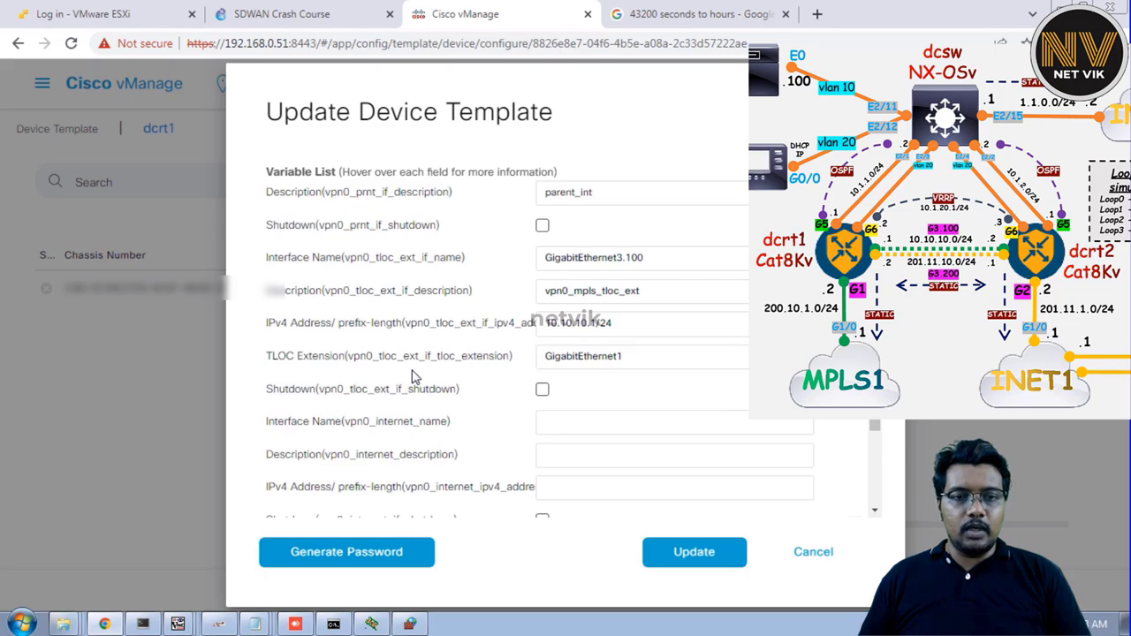
scroll(412, 377, "down", 2)
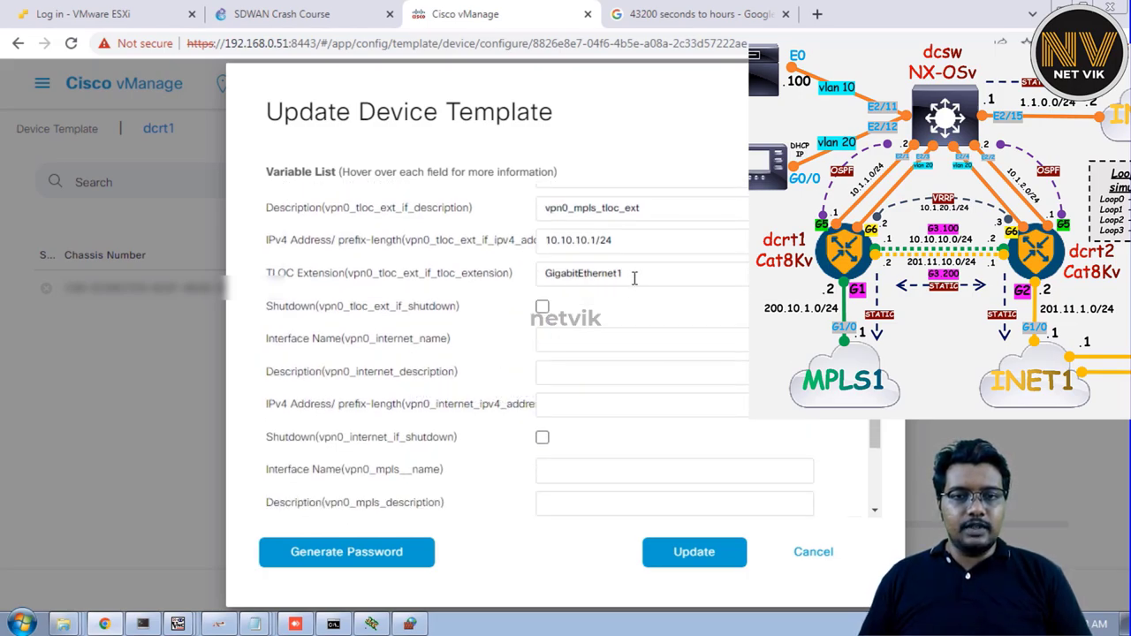
scroll(634, 277, "up", 2)
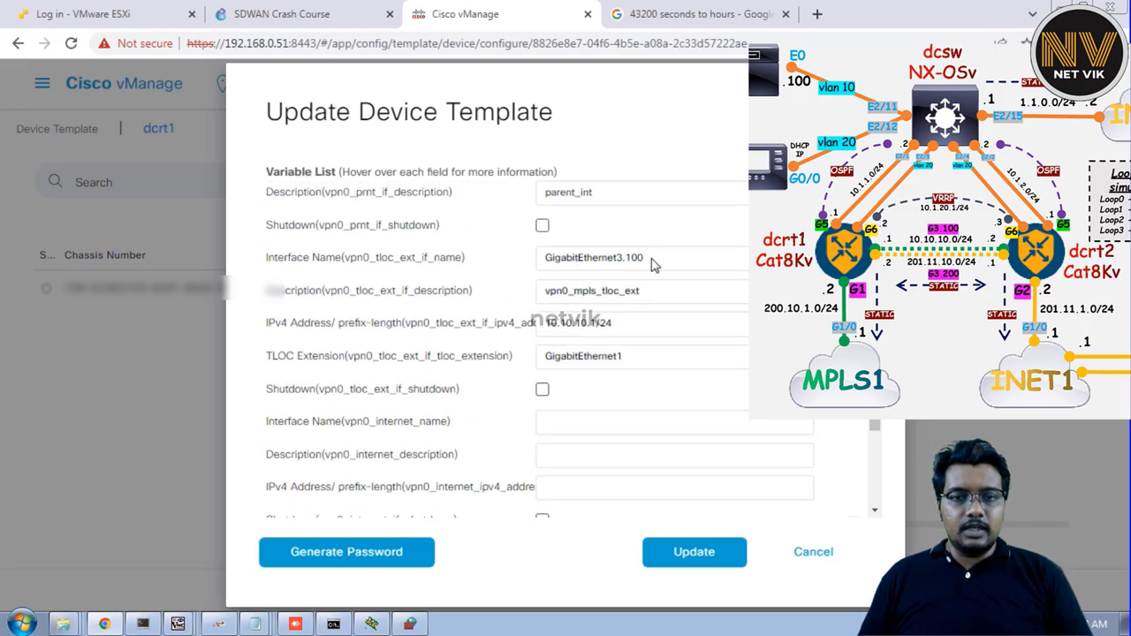
left_click_drag(654, 257, 500, 253)
key("ctrl+c")
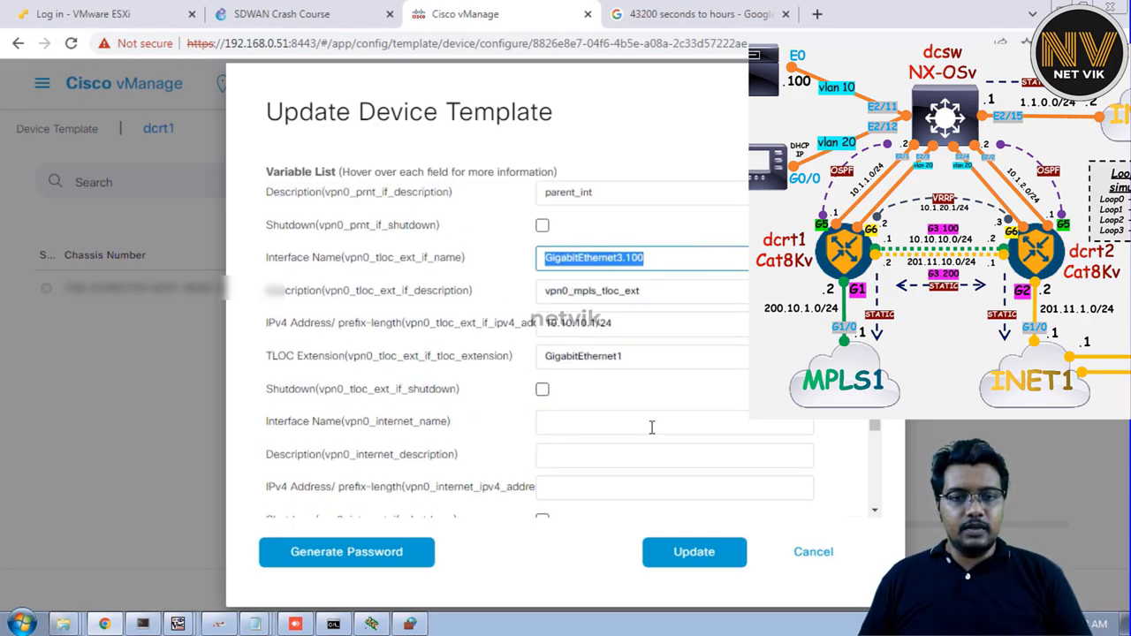
left_click(651, 424)
Set the internet interface to GigabitEthernet3.200, description vpn0_internet_int, address 201.11.10.2/24
key("ctrl+v")
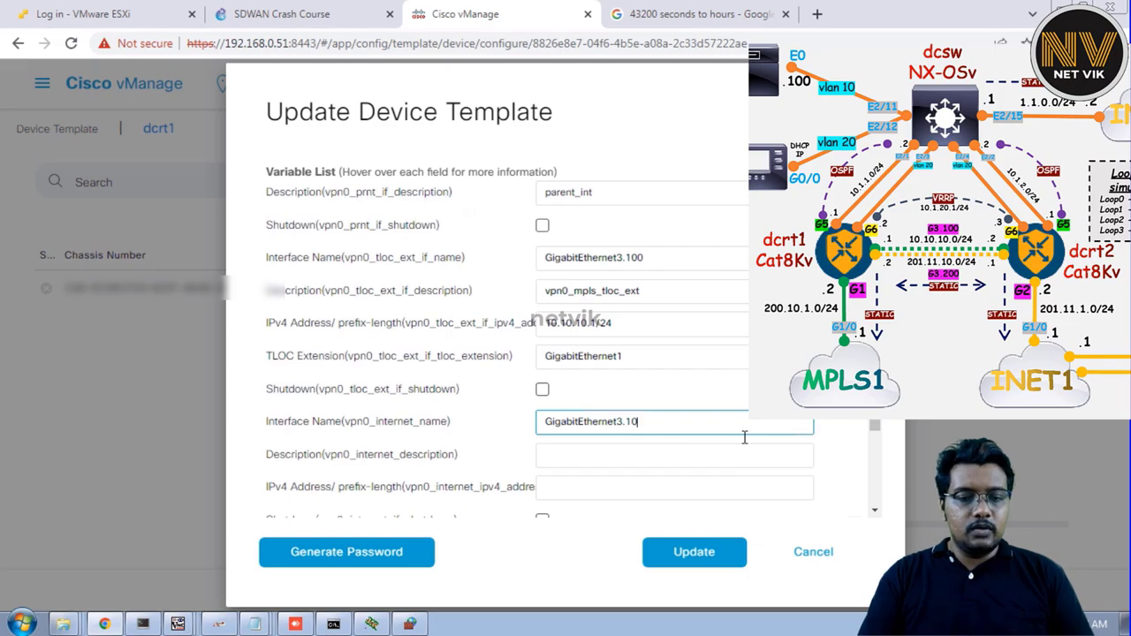
type("200")
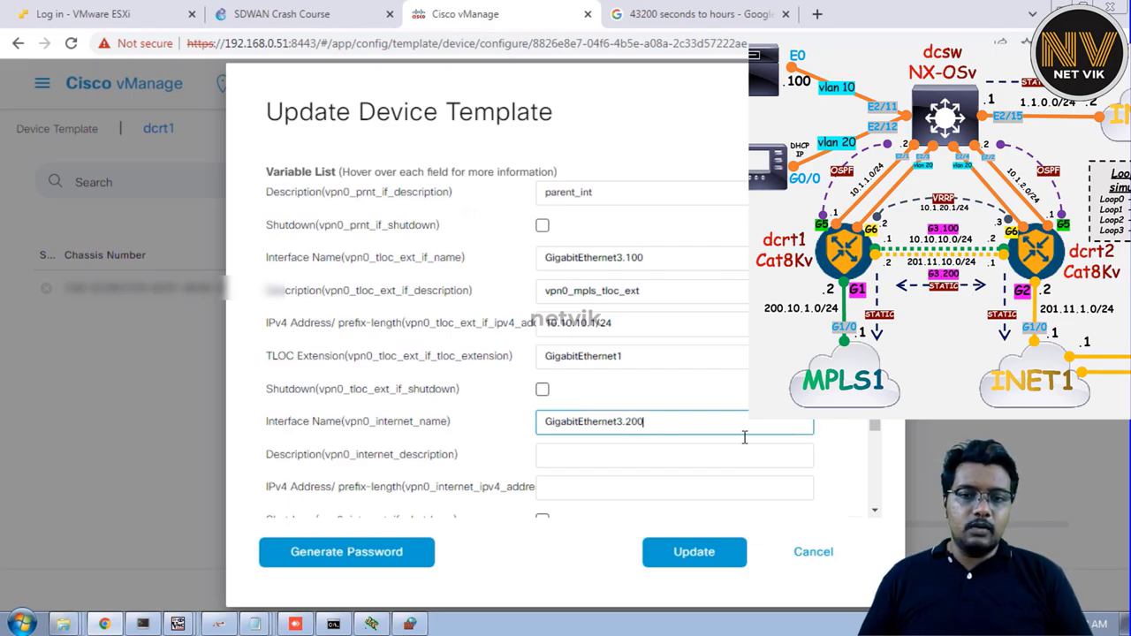
scroll(476, 387, "down", 1)
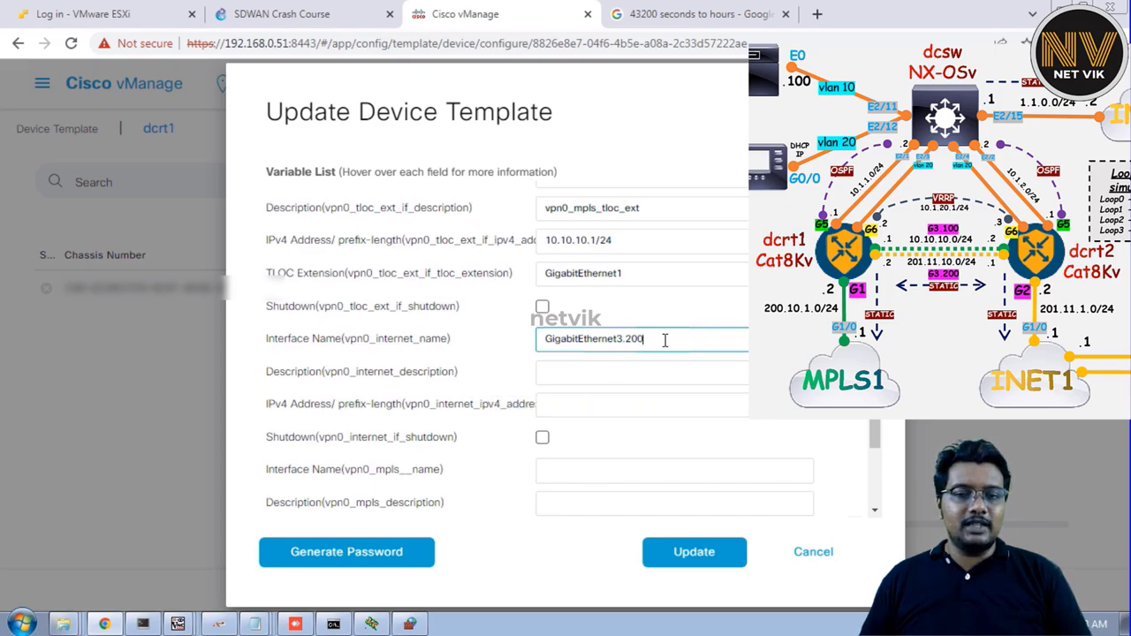
left_click(572, 374)
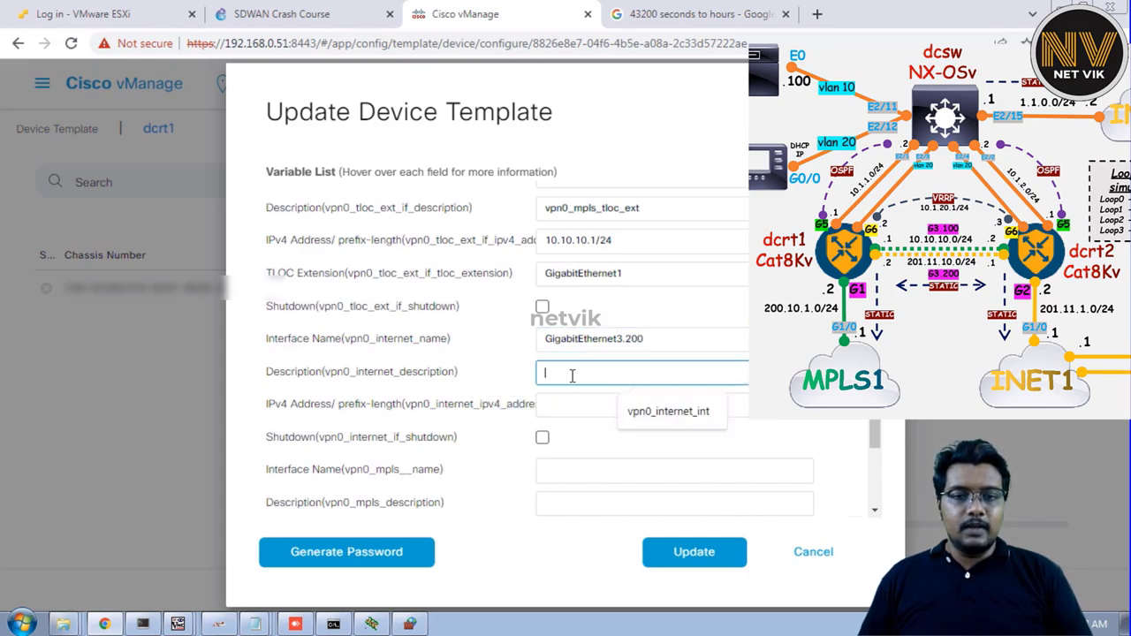
left_click(676, 411)
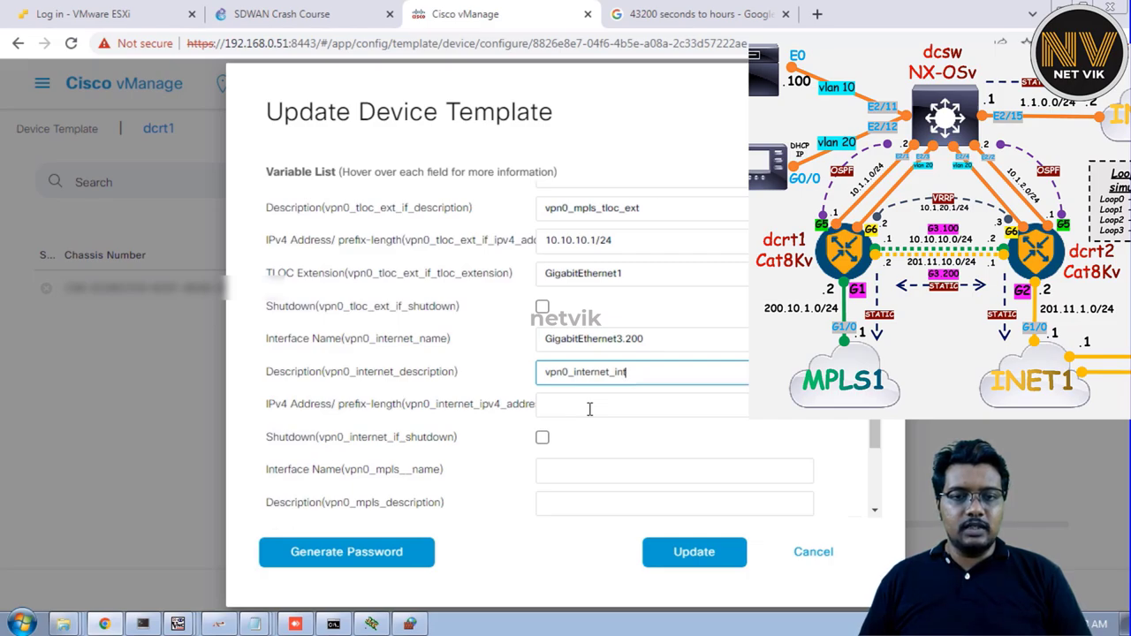
left_click(589, 408)
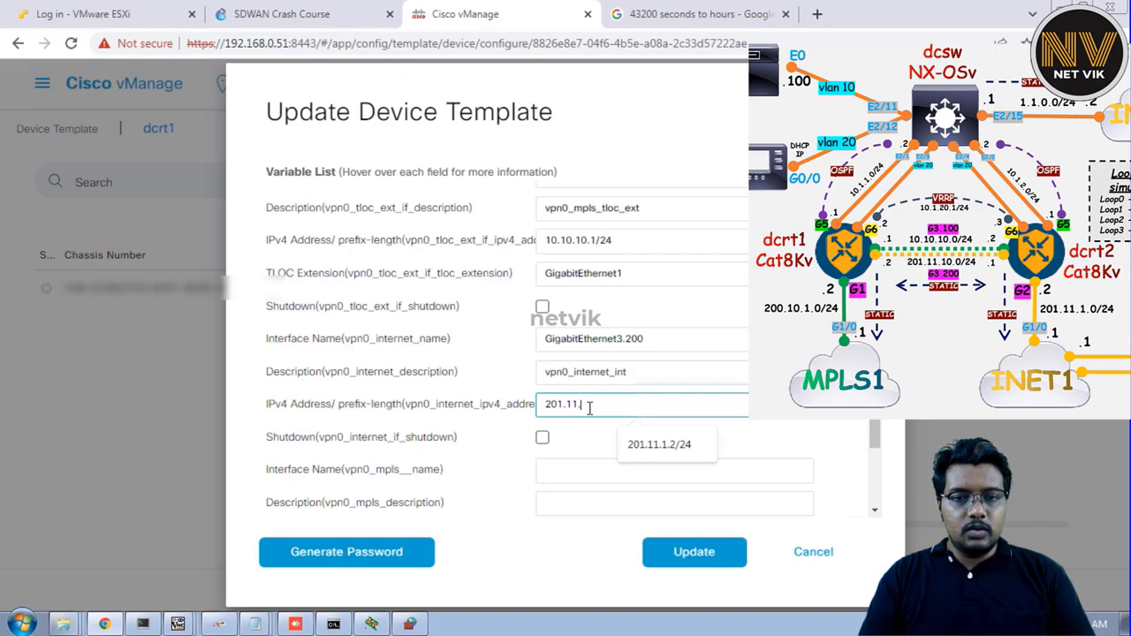
type("201.11.10")
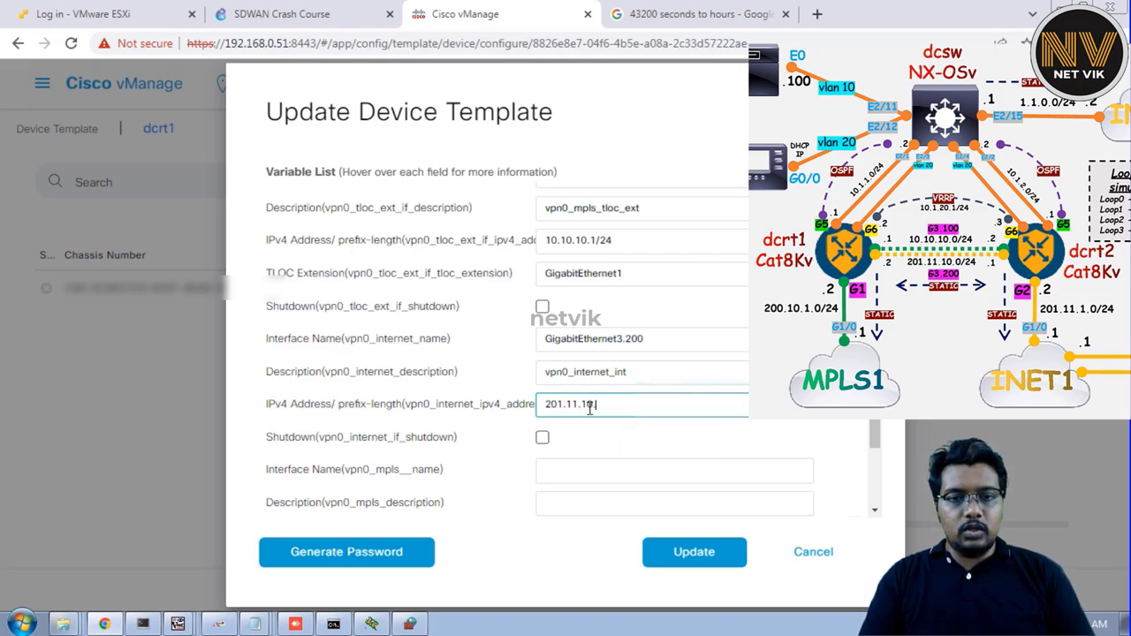
type(".2/2")
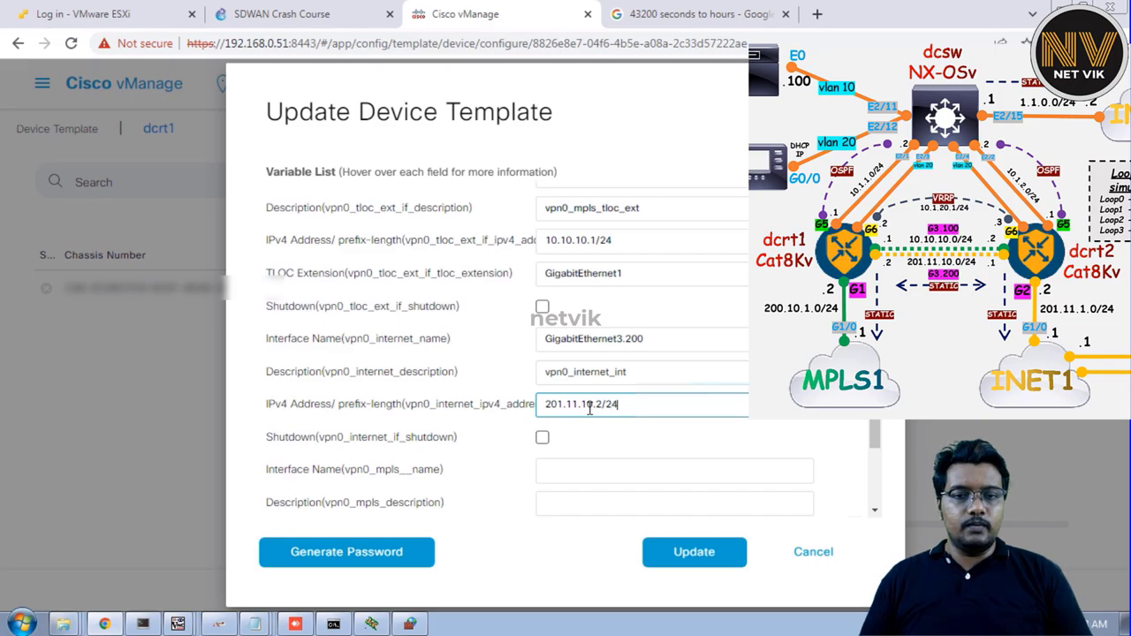
type("4")
scroll(530, 398, "down", 2)
Set the MPLS interface to GigabitEthernet1, description vpn0_mpls_int, address 200.10.1.2/24
left_click(580, 303)
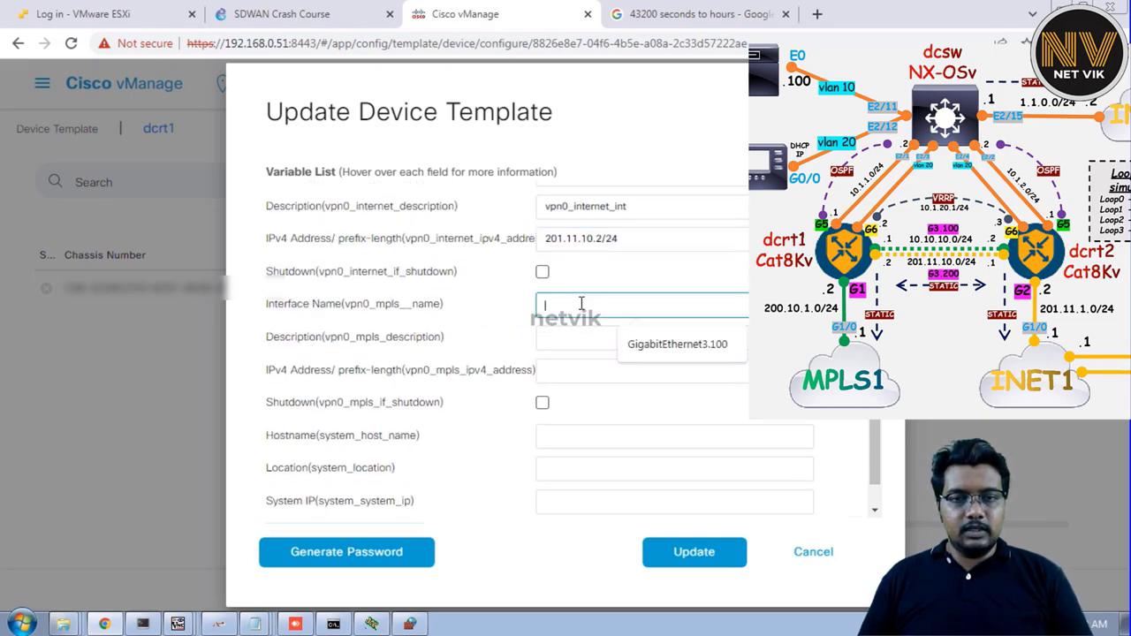
left_click(704, 355)
key("BackSpace")
key("BackSpace")
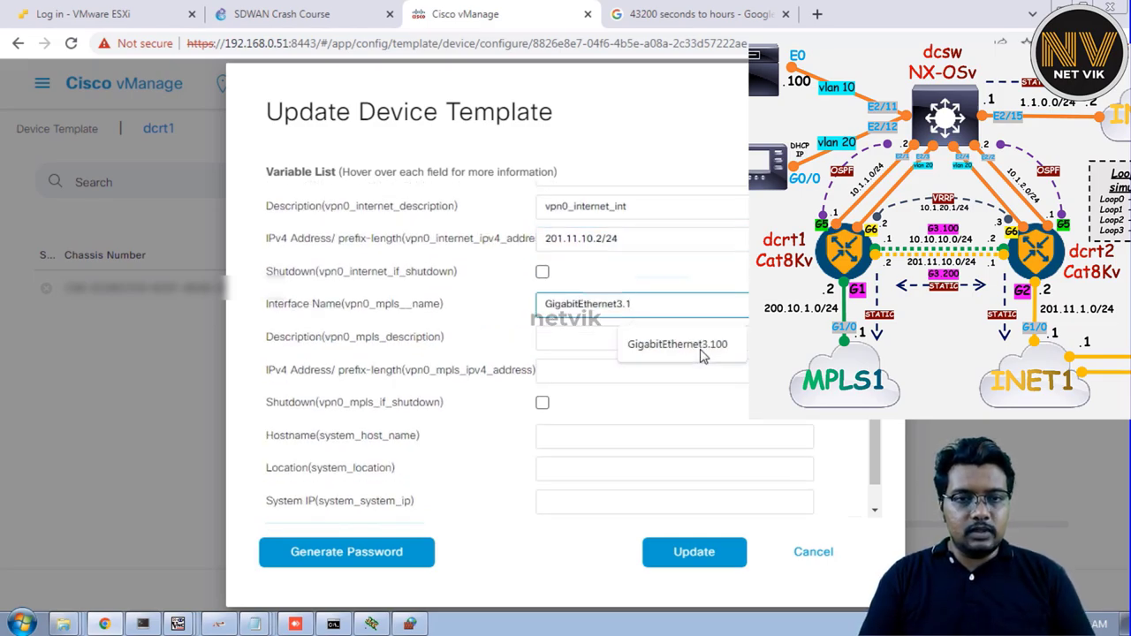
key("BackSpace")
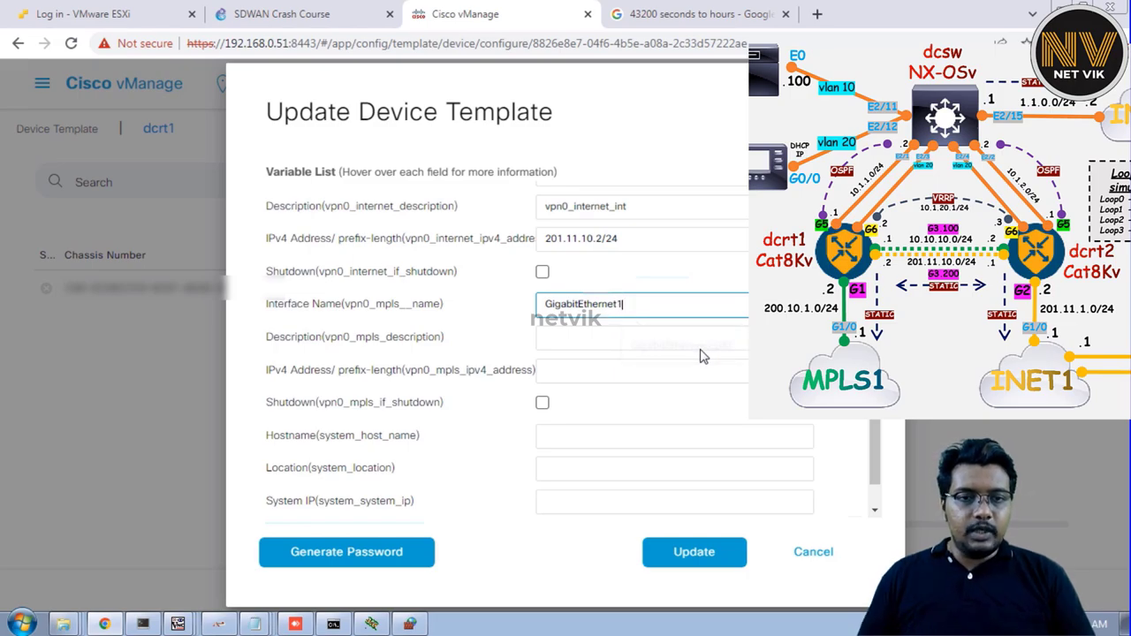
type("1")
left_click(600, 346)
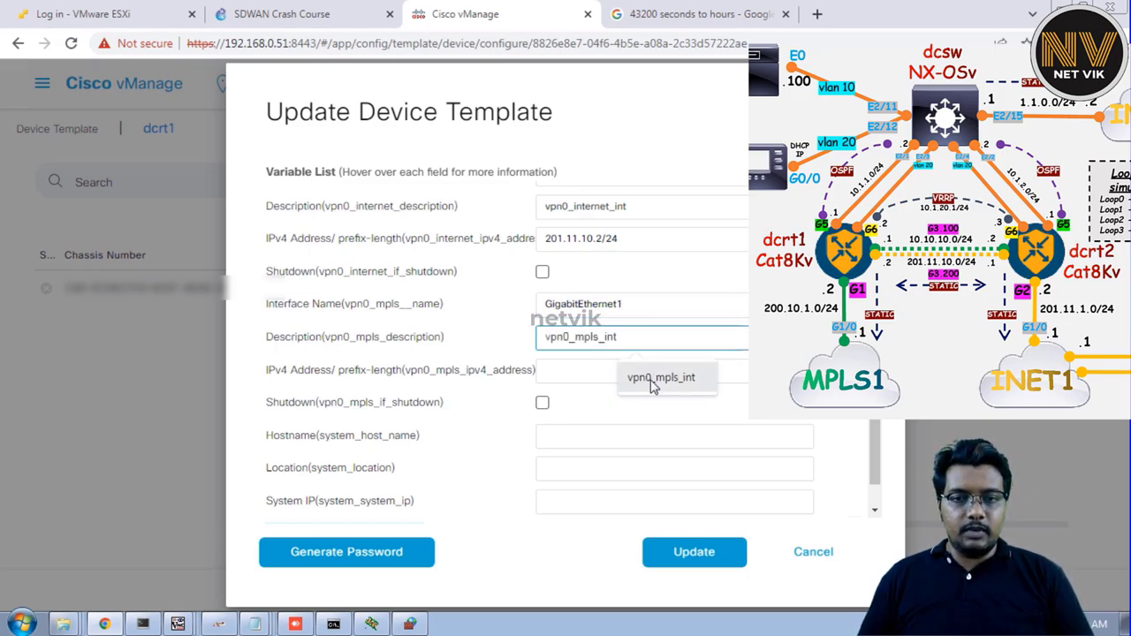
left_click(652, 378)
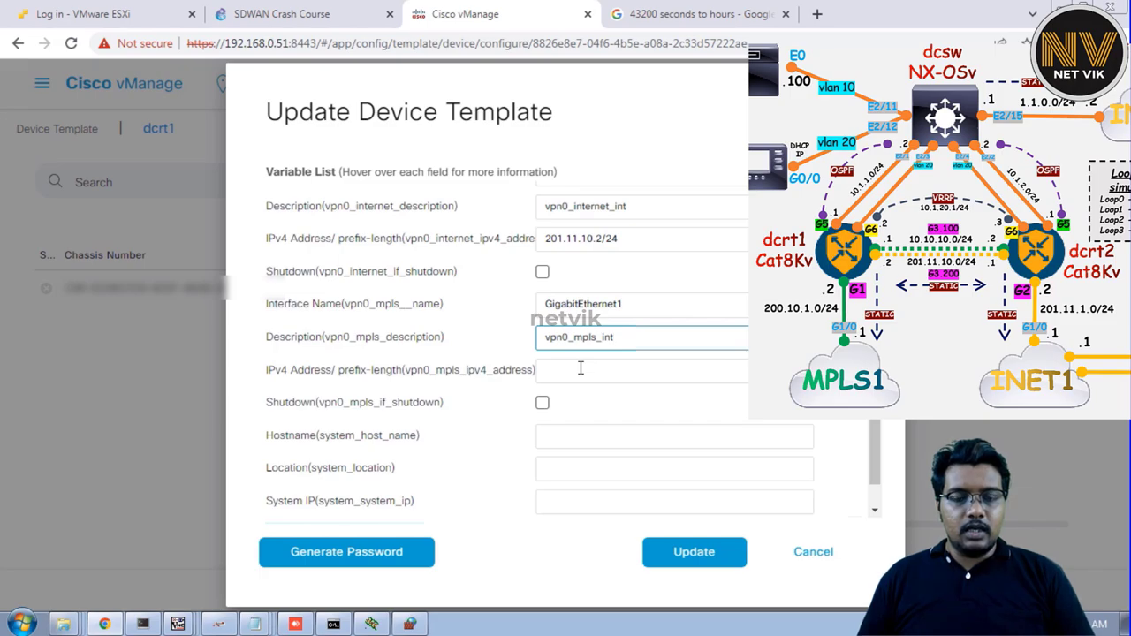
left_click(581, 370)
type("200.10.1.")
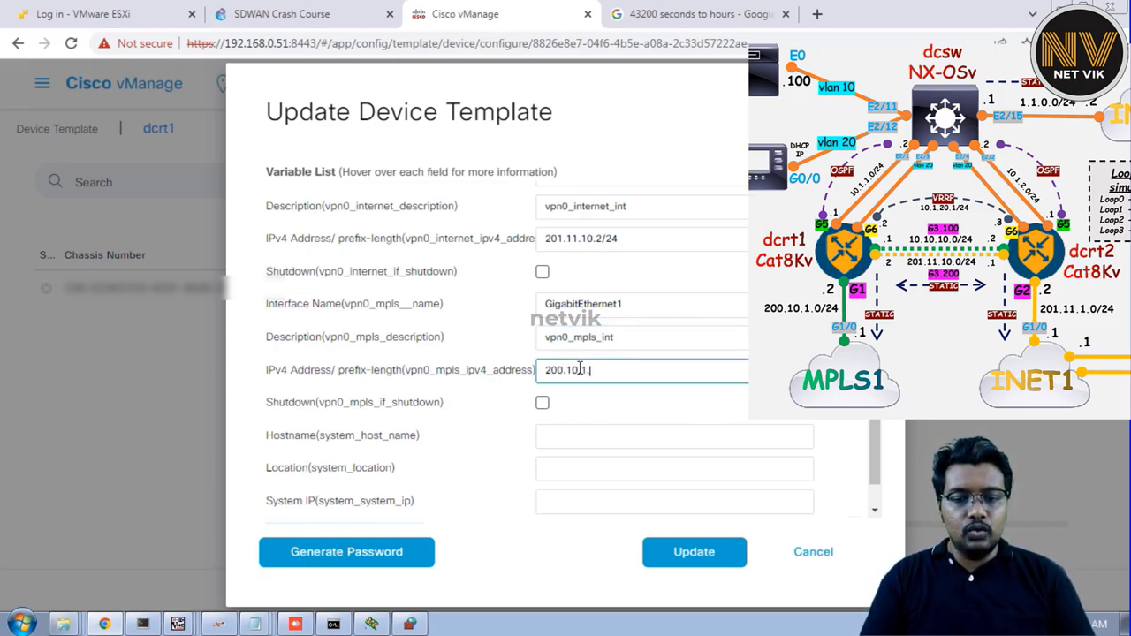
type("2/24")
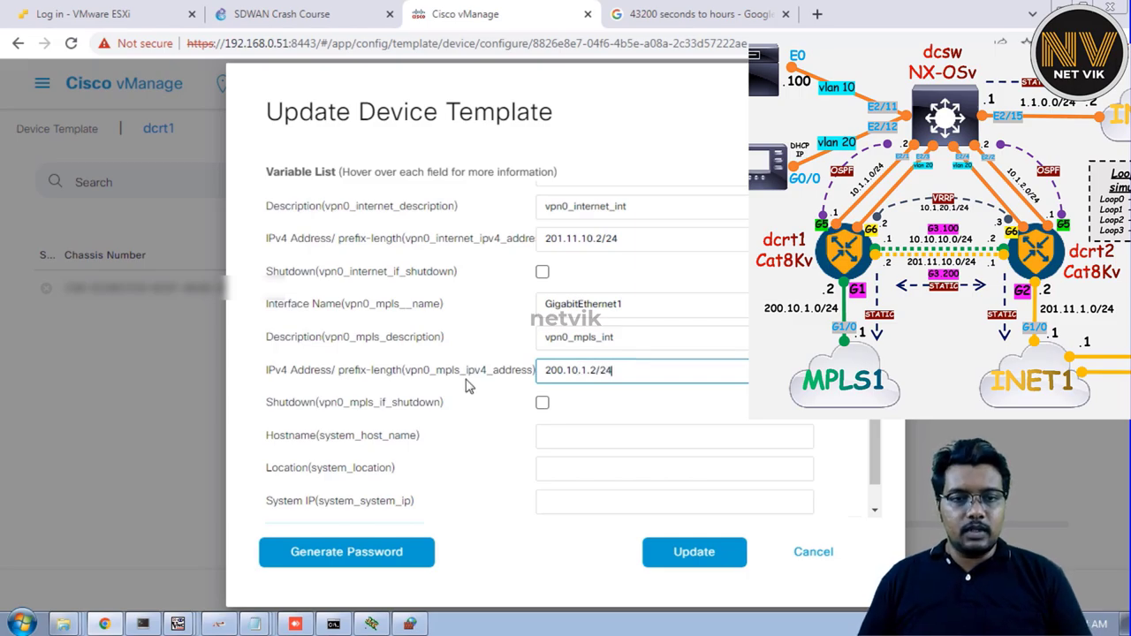
scroll(468, 384, "down", 2)
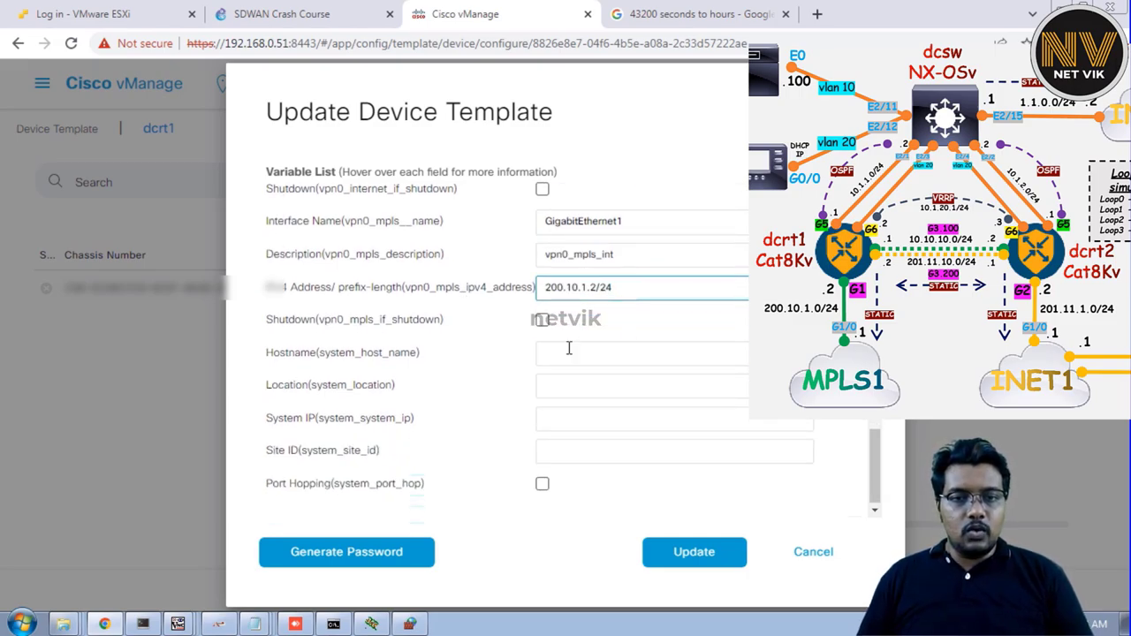
Enter hostname dcrt1, location chennai, system IP 10.1.1.101, site ID 100, and save the values
left_click(569, 350)
type("dcrt")
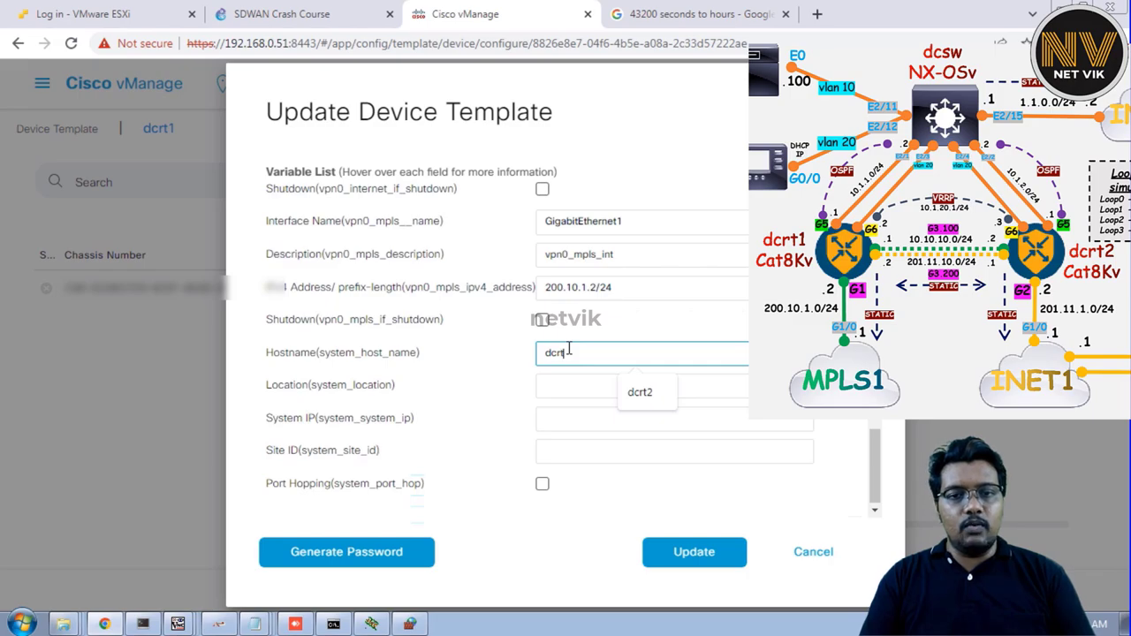
type("1")
left_click(566, 391)
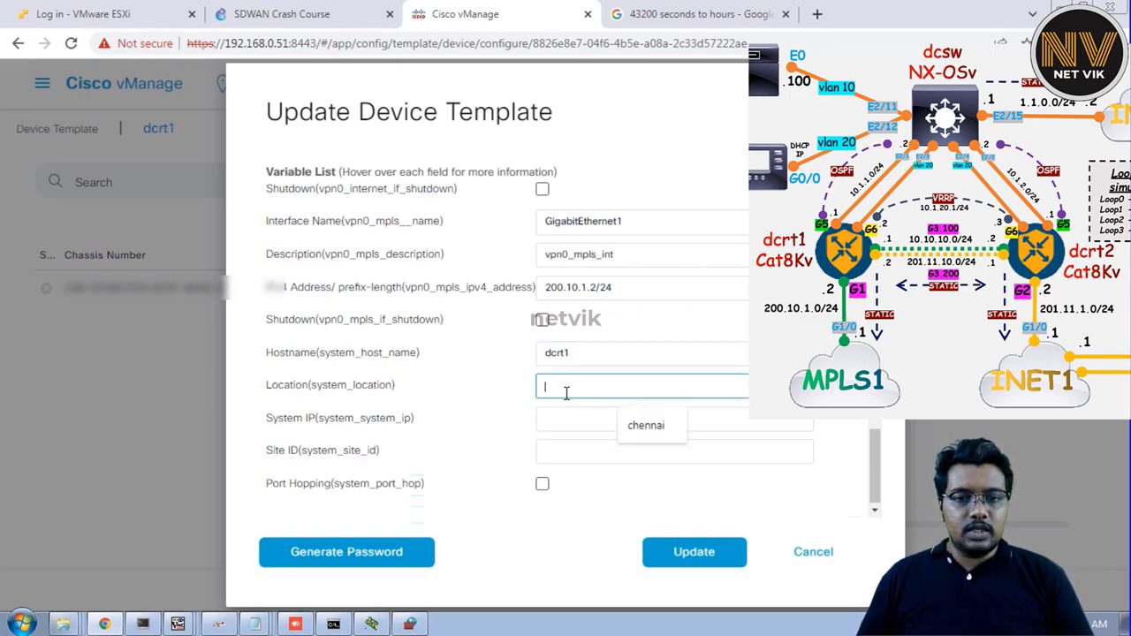
left_click(648, 427)
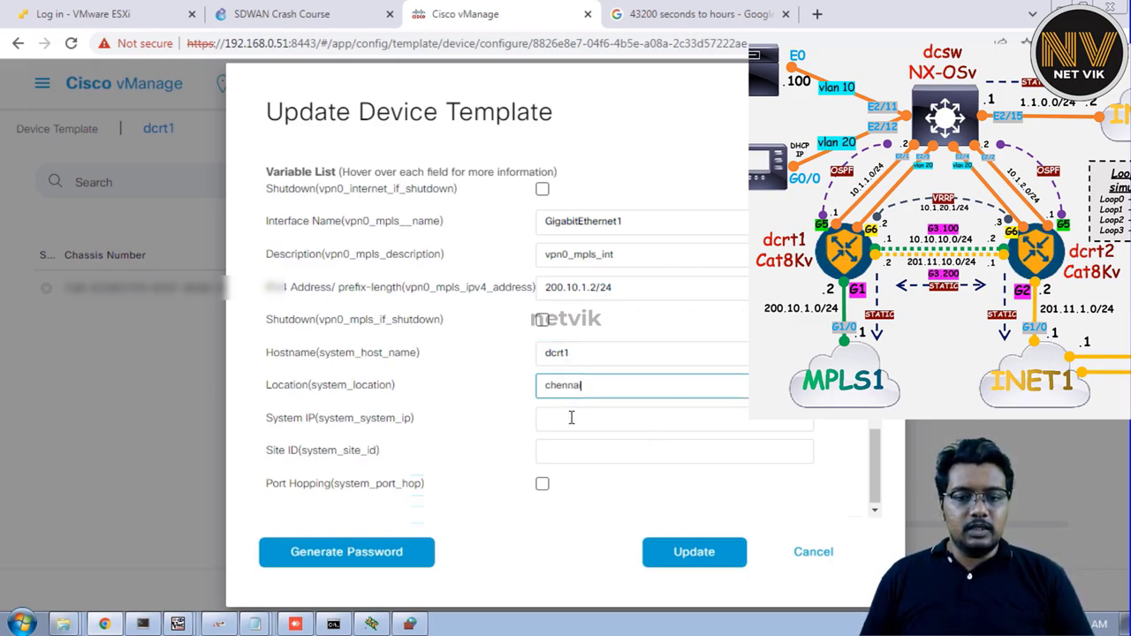
left_click(570, 417)
left_click(643, 453)
key("BackSpace")
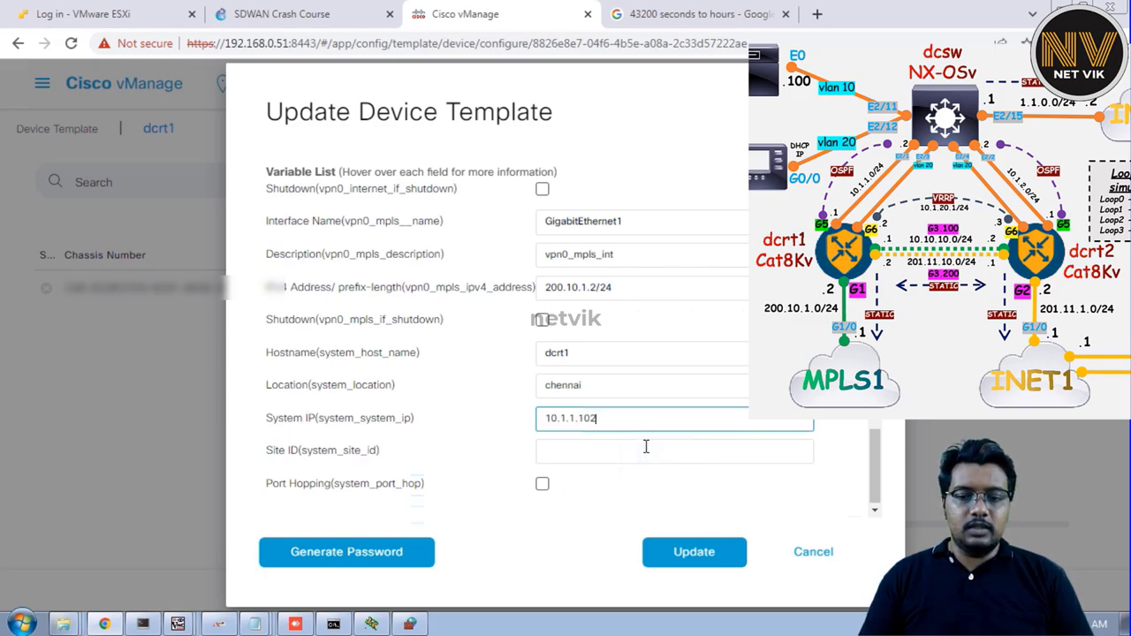
type("1")
left_click(568, 451)
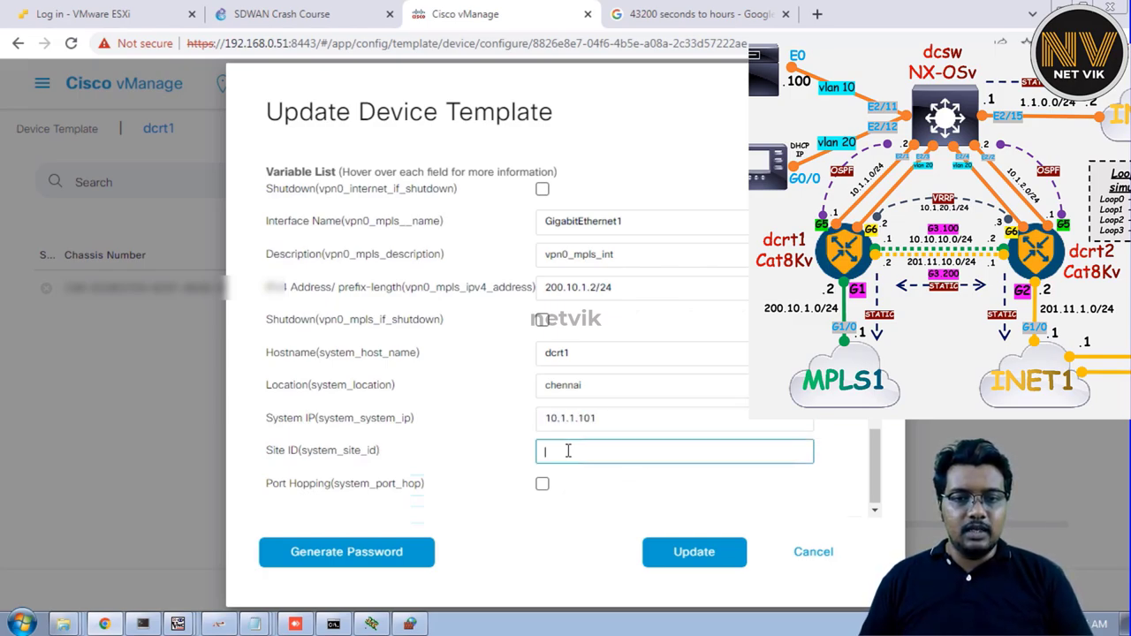
type("100")
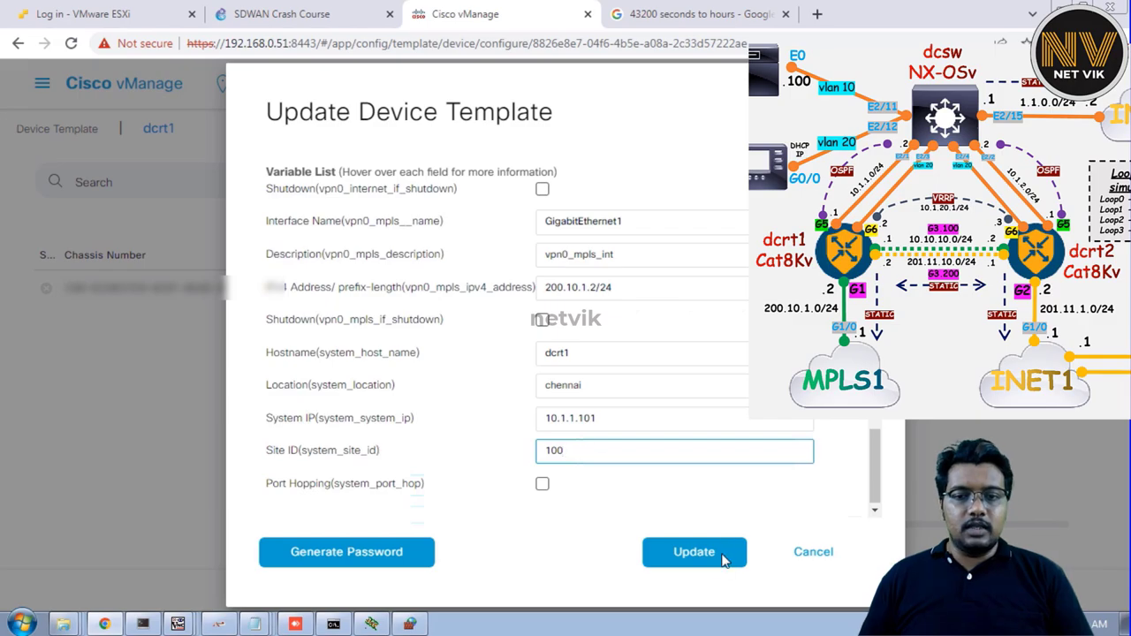
left_click(723, 557)
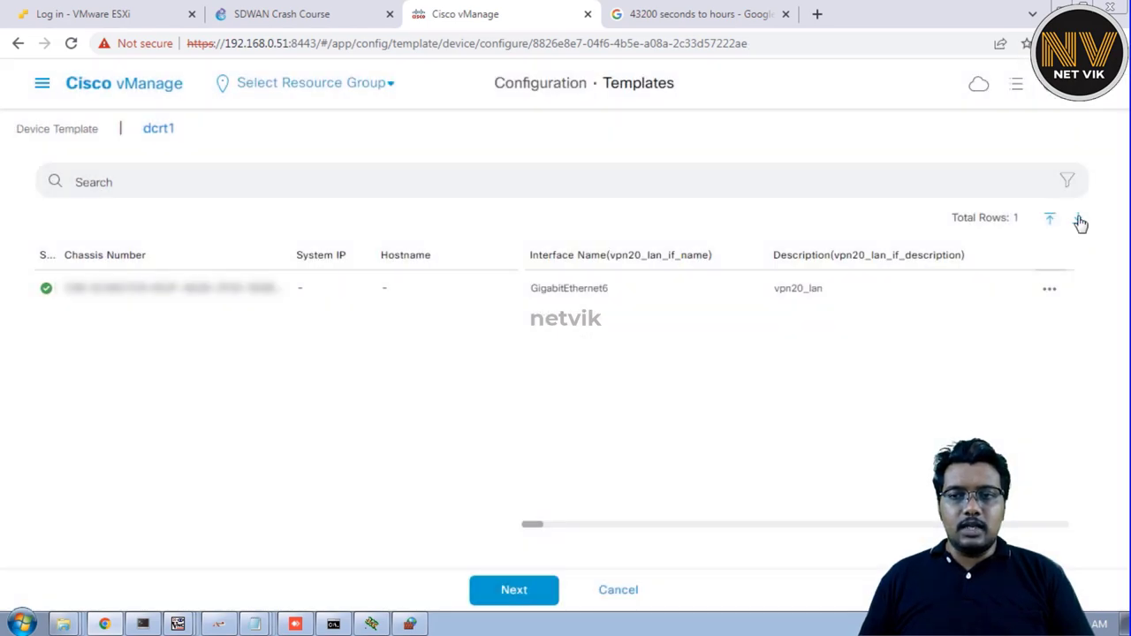
Export the device variables as a CSV, then open dcrt1's configuration preview
left_click(1078, 220)
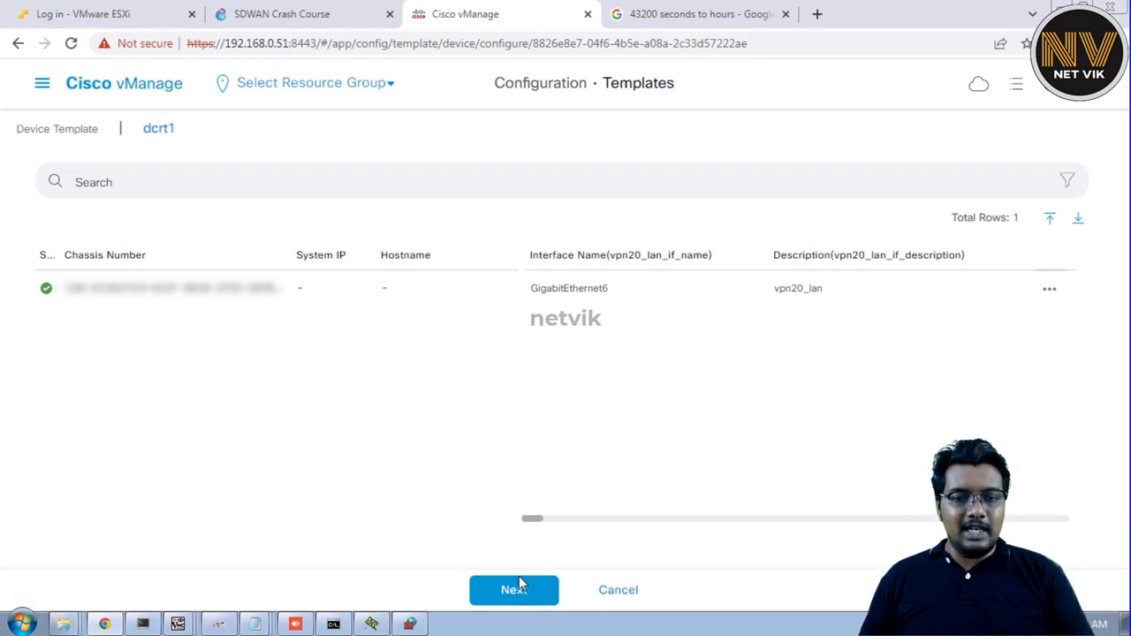
left_click(519, 583)
left_click(150, 274)
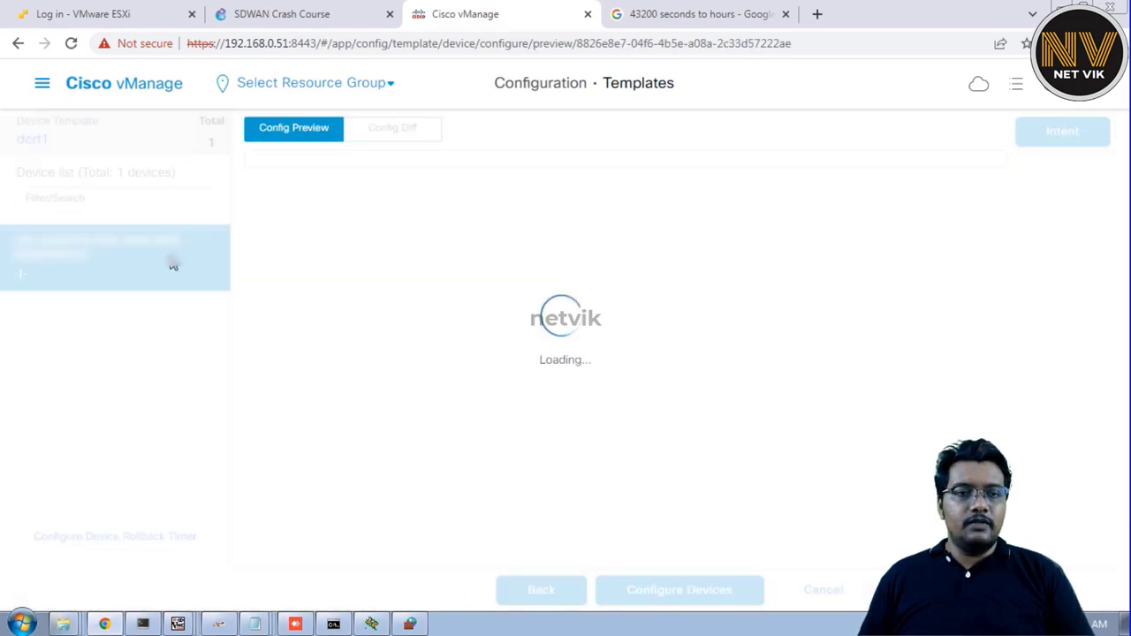
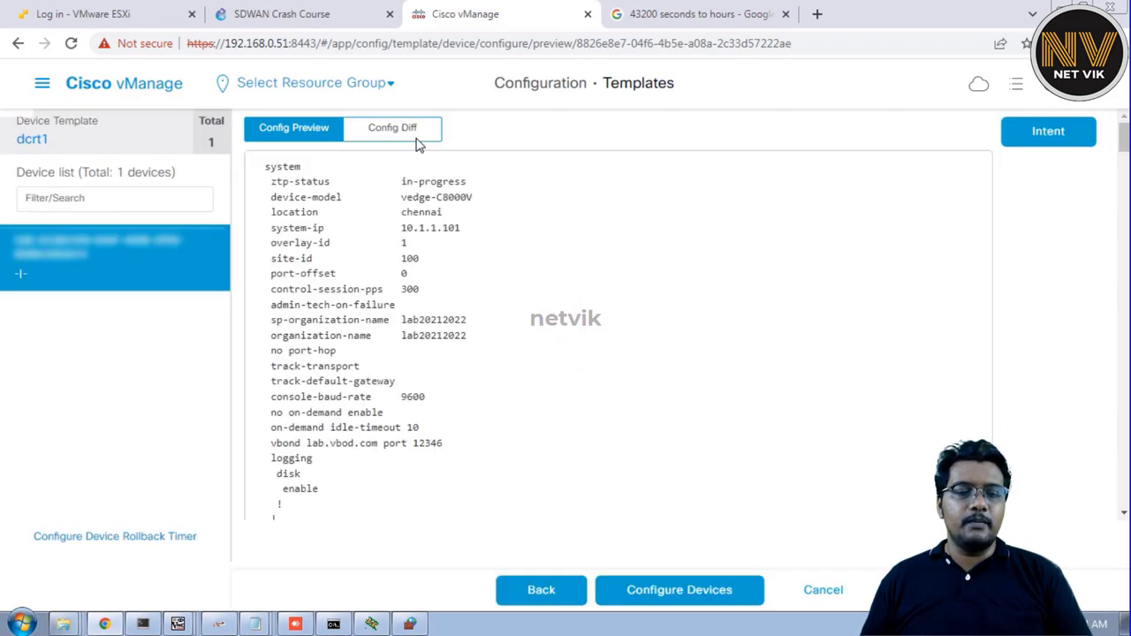
Show the dcrt1 Config Diff and scroll through the local-versus-new differences
left_click(416, 138)
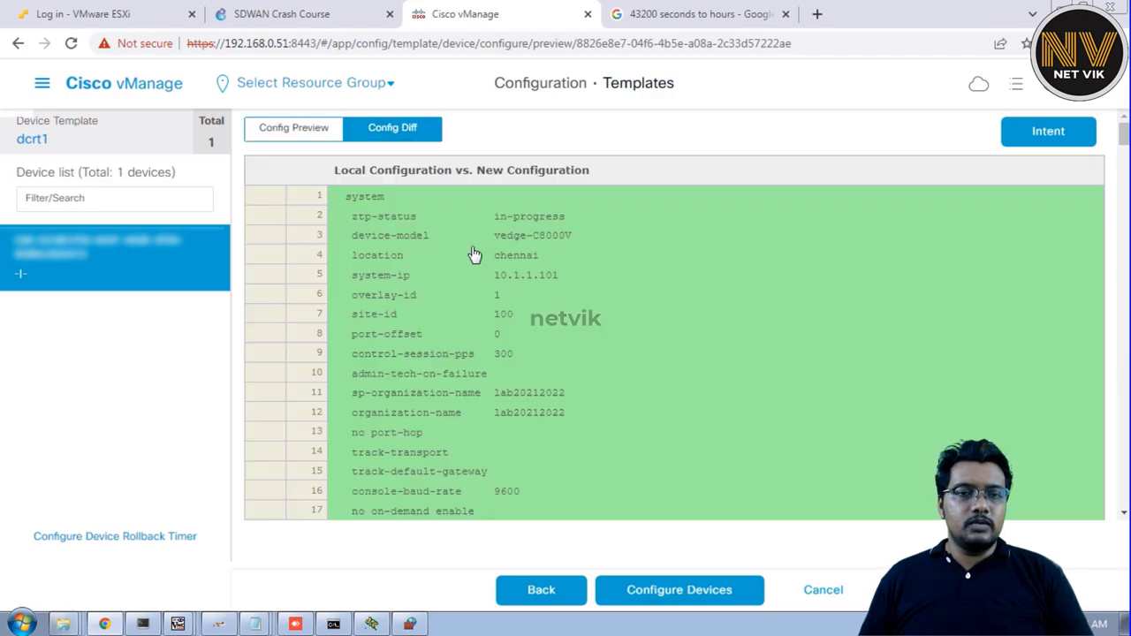
scroll(471, 252, "down", 3)
scroll(471, 247, "down", 8)
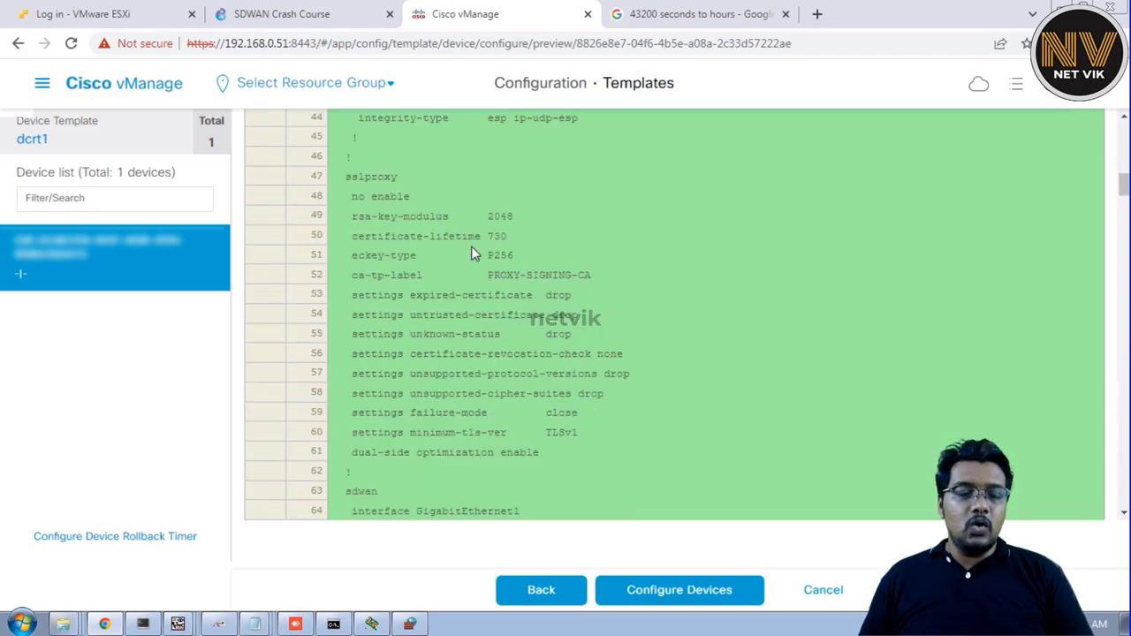
scroll(471, 247, "up", 3)
scroll(471, 247, "up", 10)
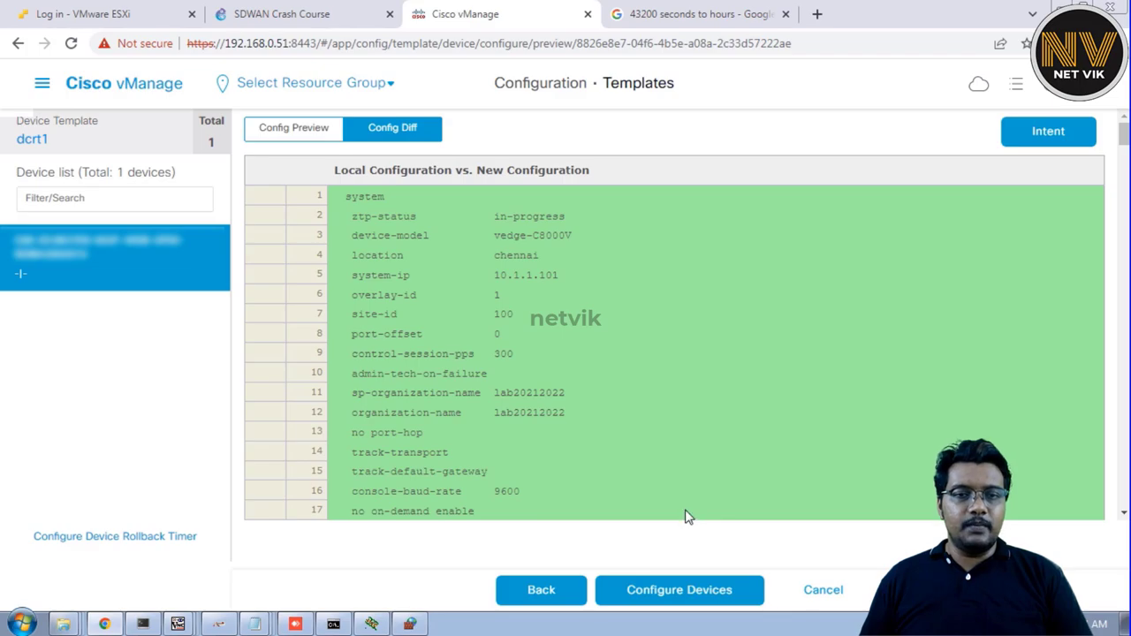
Push the dcrt1 template and refresh the task log until it reads Done - Scheduled
left_click(681, 588)
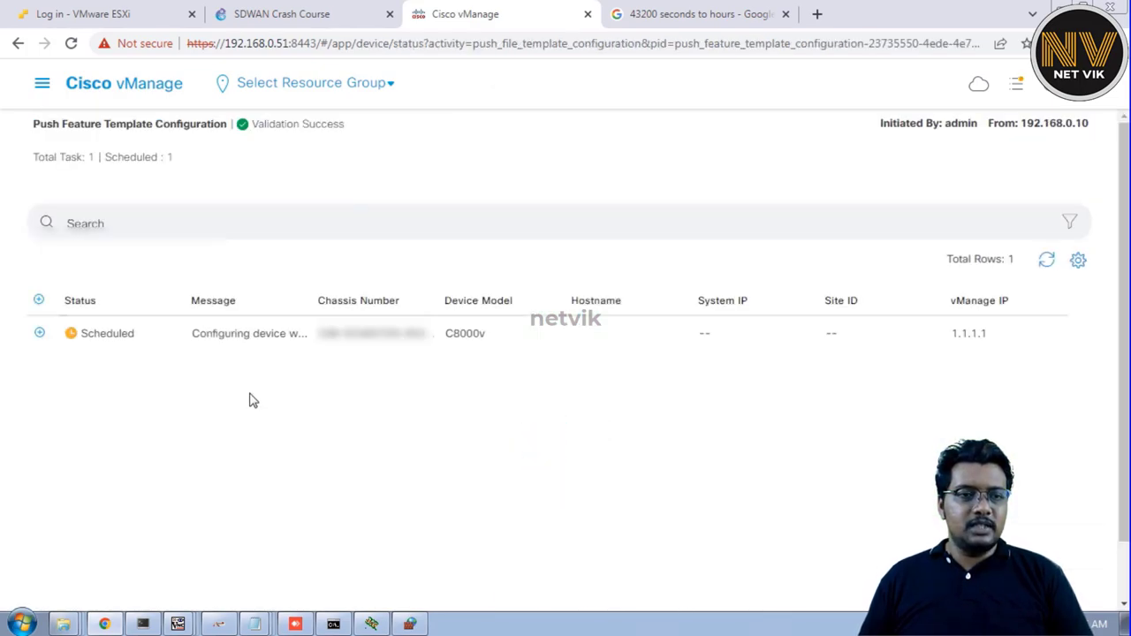
left_click(41, 334)
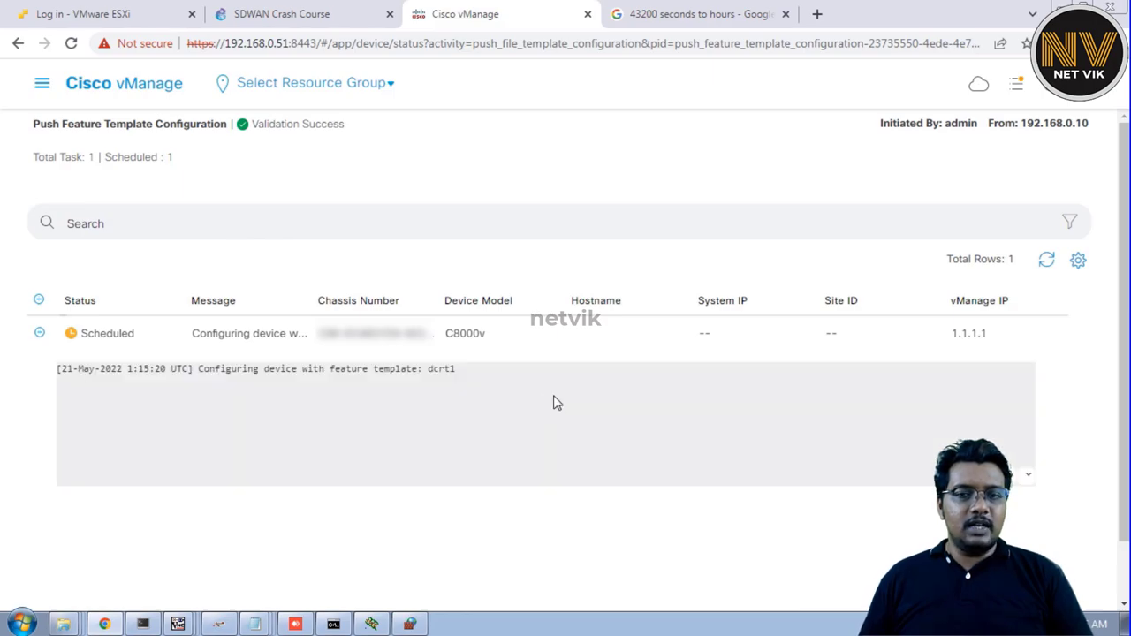
left_click(1047, 259)
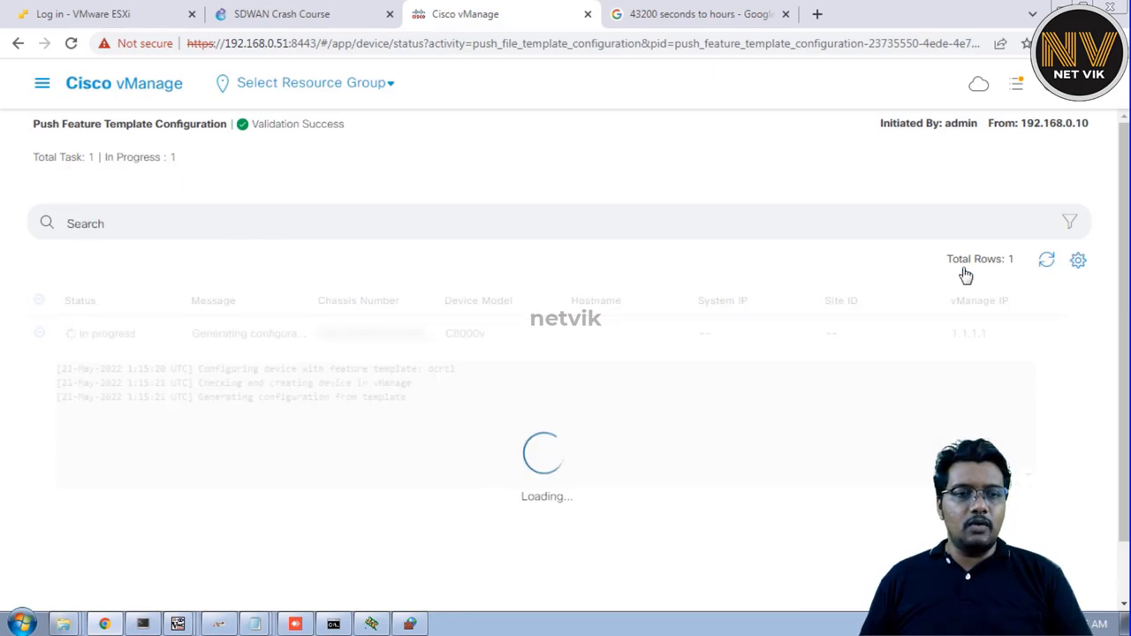
scroll(479, 371, "down", 1)
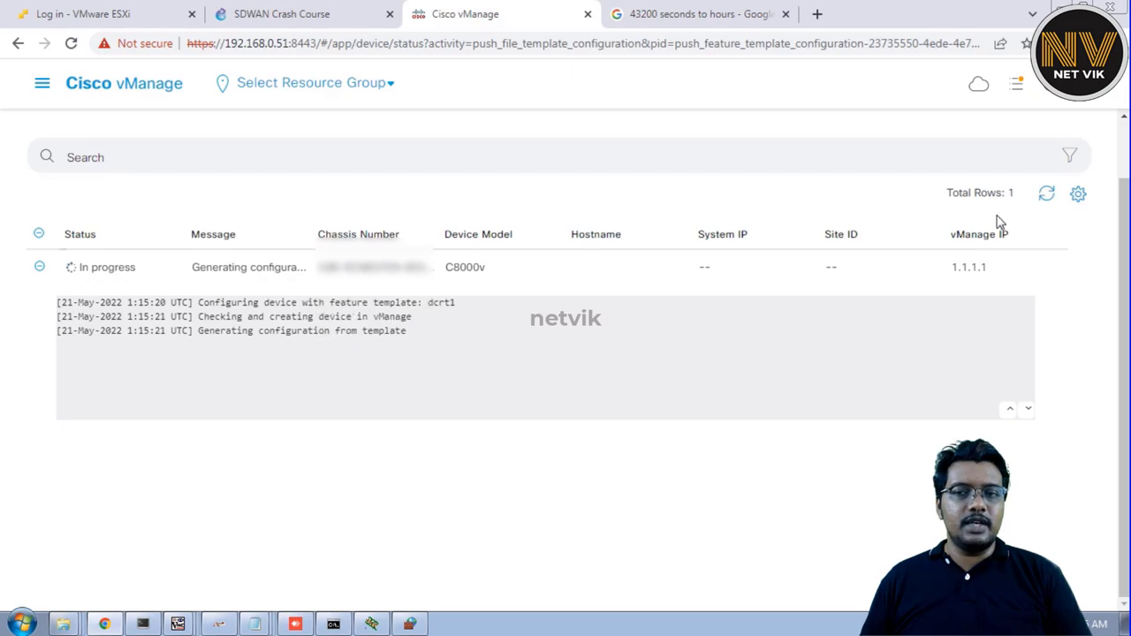
left_click(1046, 194)
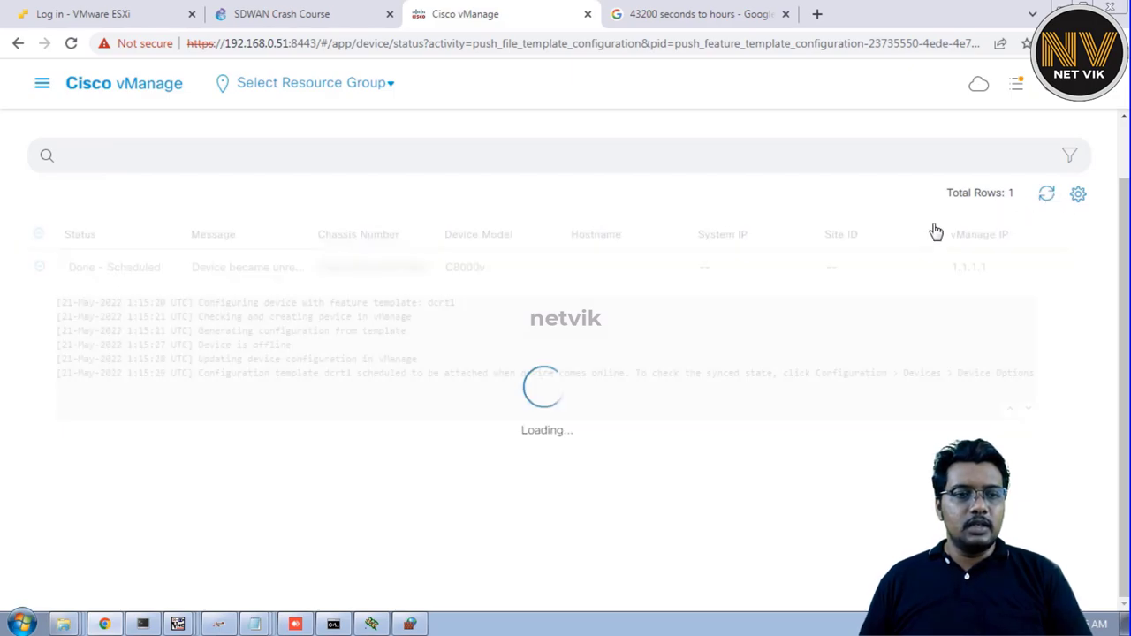
left_click_drag(83, 268, 136, 268)
left_click(207, 324)
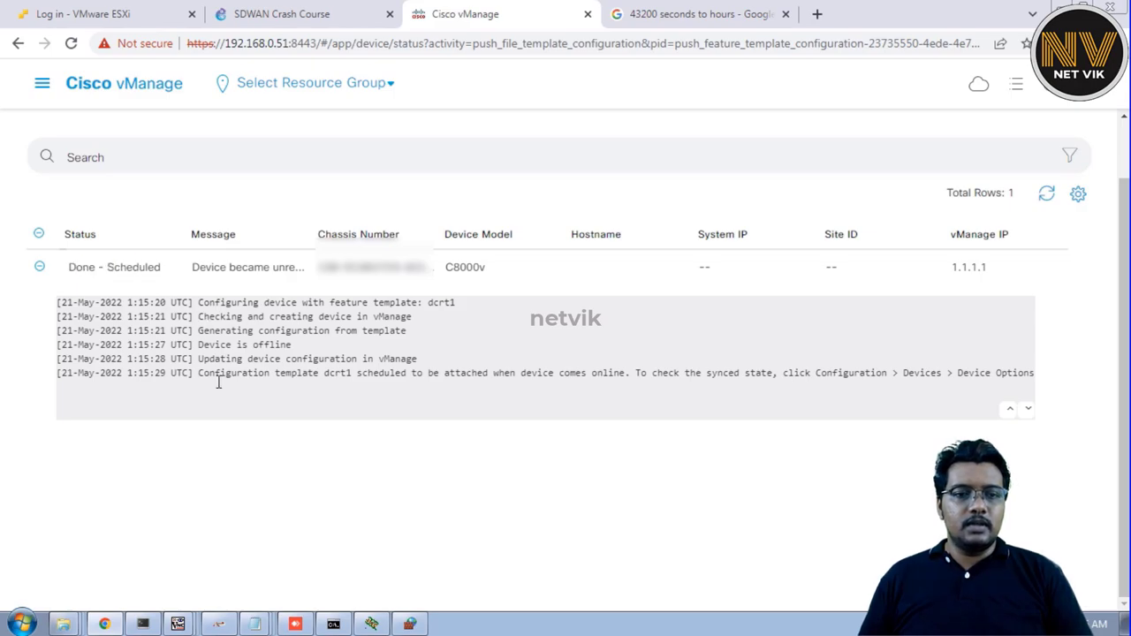
scroll(265, 450, "up", 2)
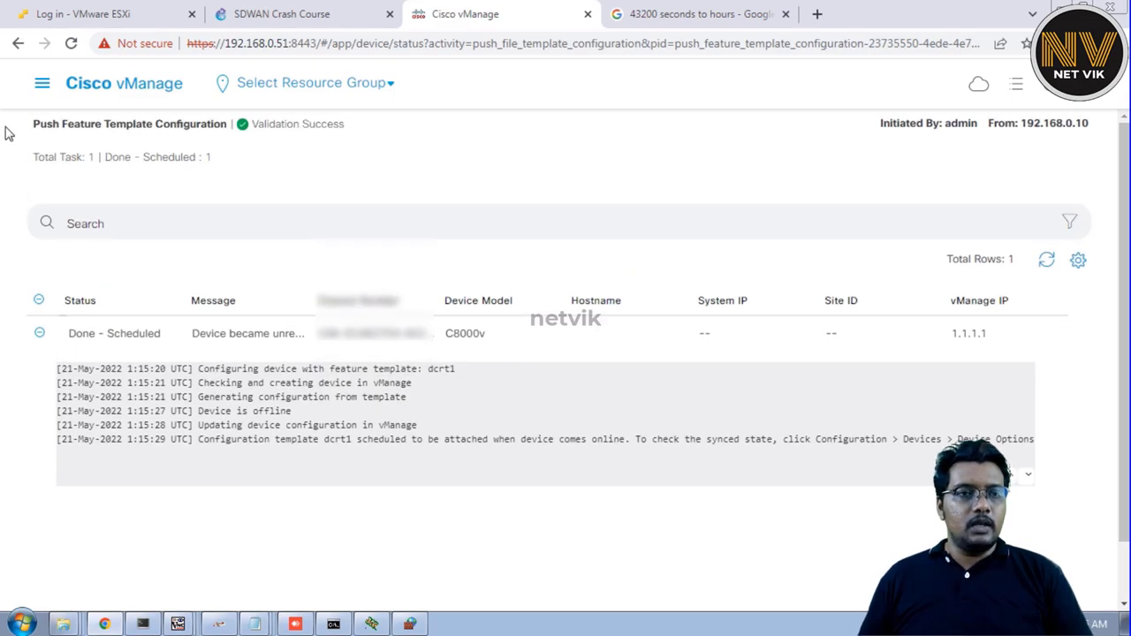
left_click(42, 83)
In Configuration > Devices, widen Device Status to read dcrt1's Sync Pending - Device is offline
mouse_move(102, 221)
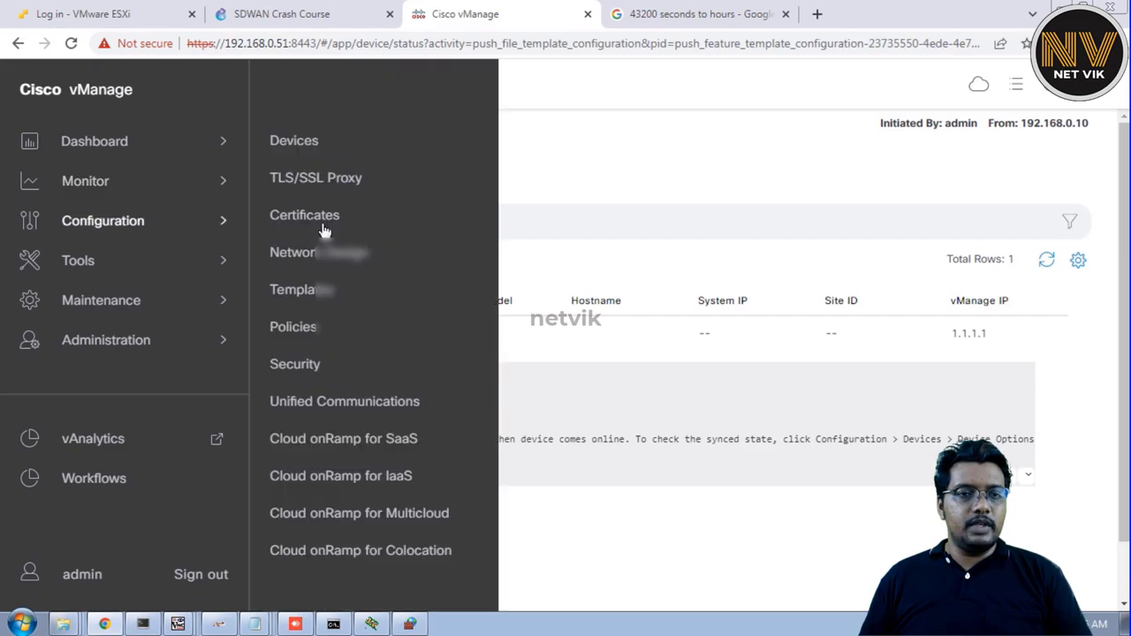
left_click(300, 143)
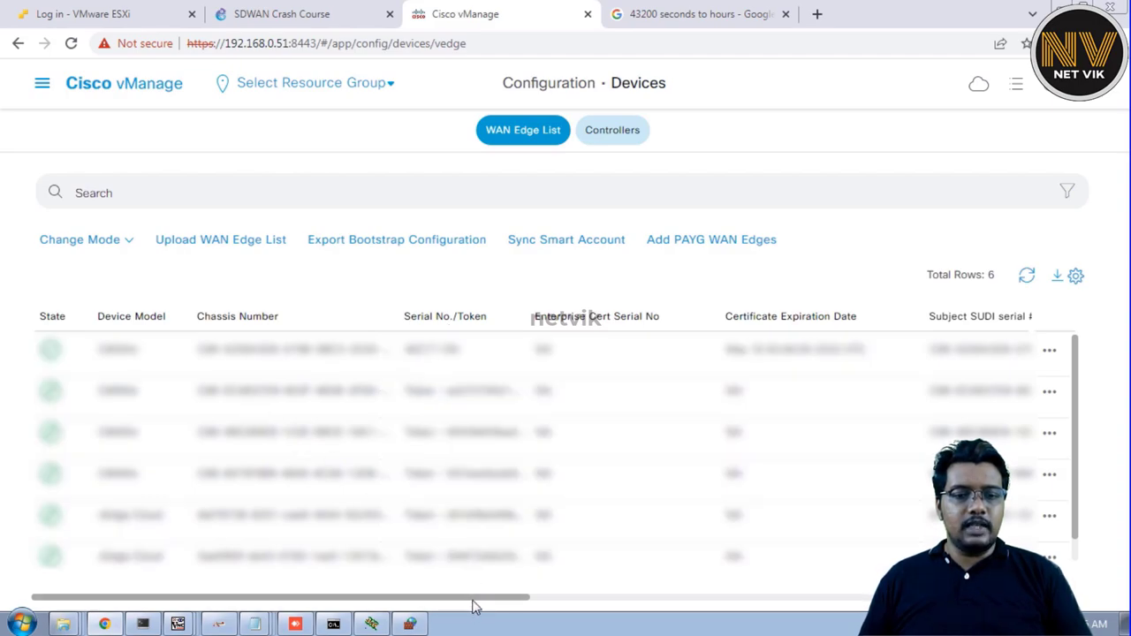
left_click_drag(558, 601, 742, 608)
scroll(850, 402, "right", 5)
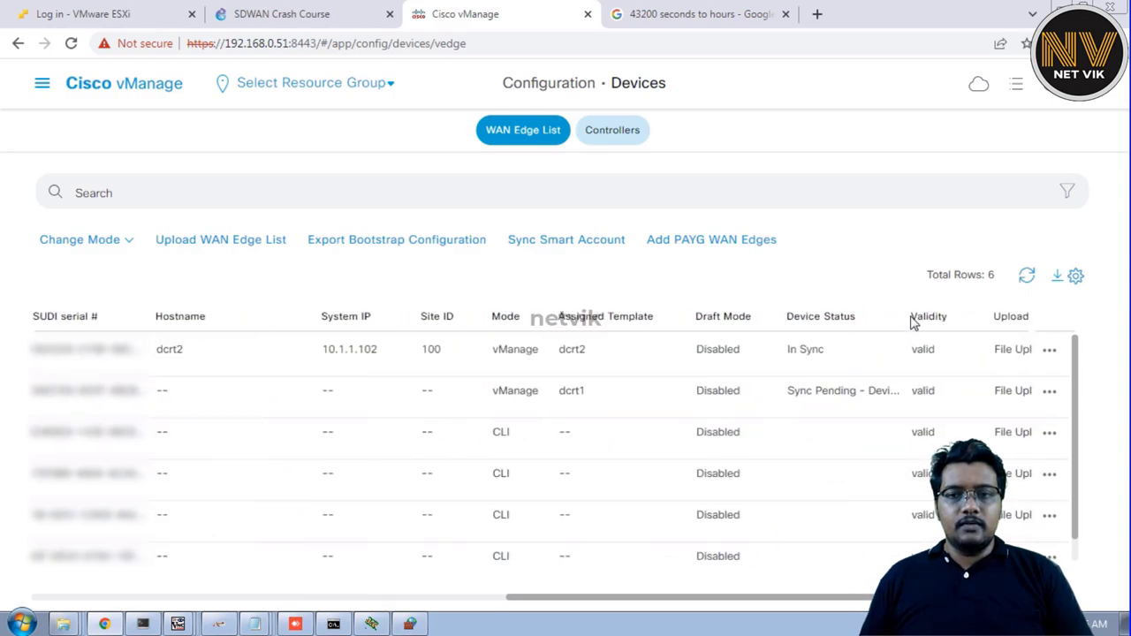
left_click_drag(897, 315, 965, 316)
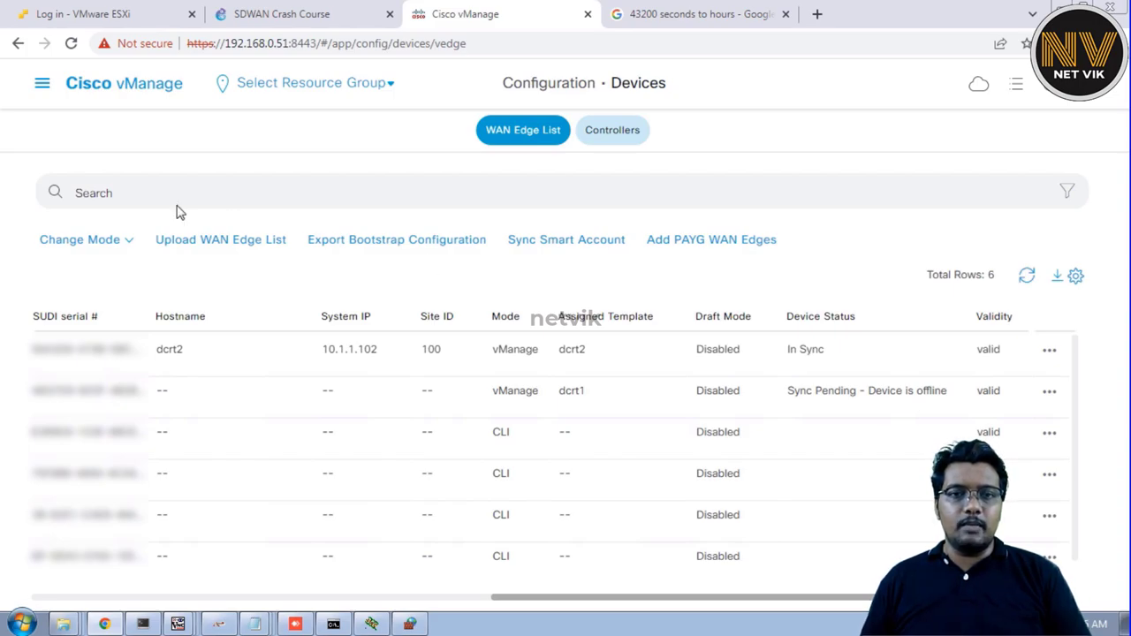
left_click(42, 89)
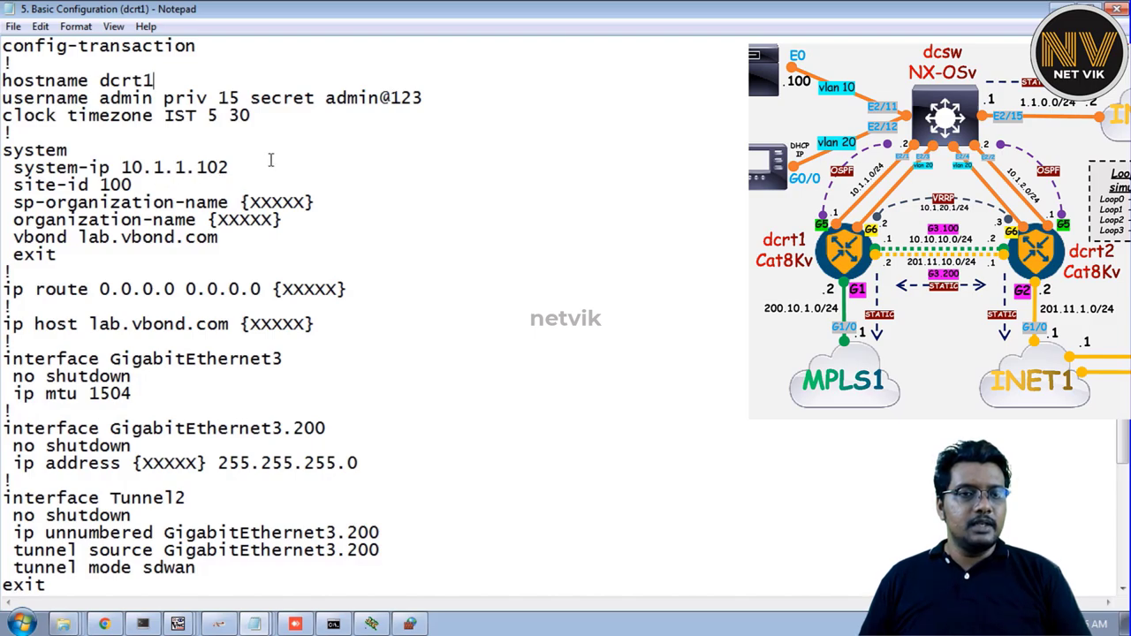
Set system-ip to 10.1.1.101 and both organization names to lab20212022
left_click(272, 160)
key("BackSpace")
type("1")
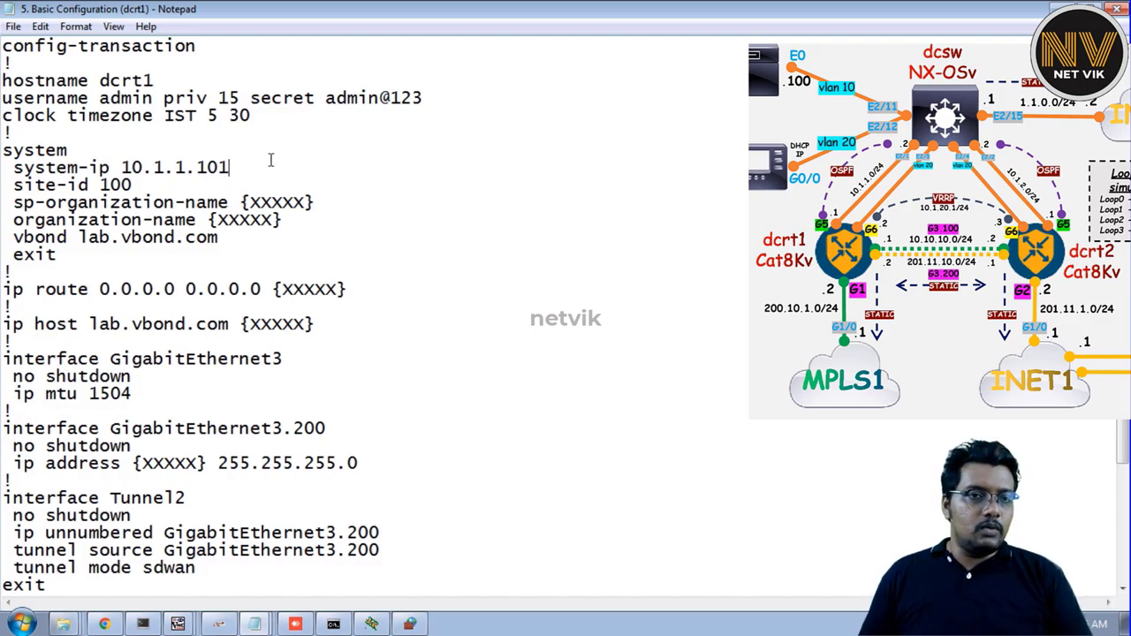
left_click_drag(244, 202, 368, 200)
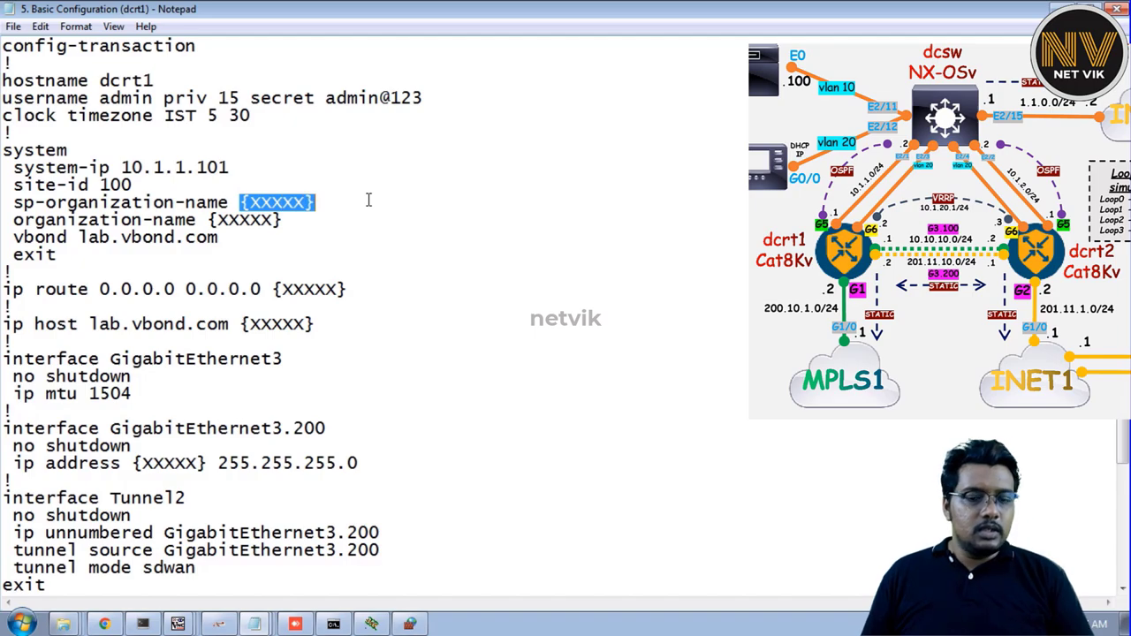
type("lab20")
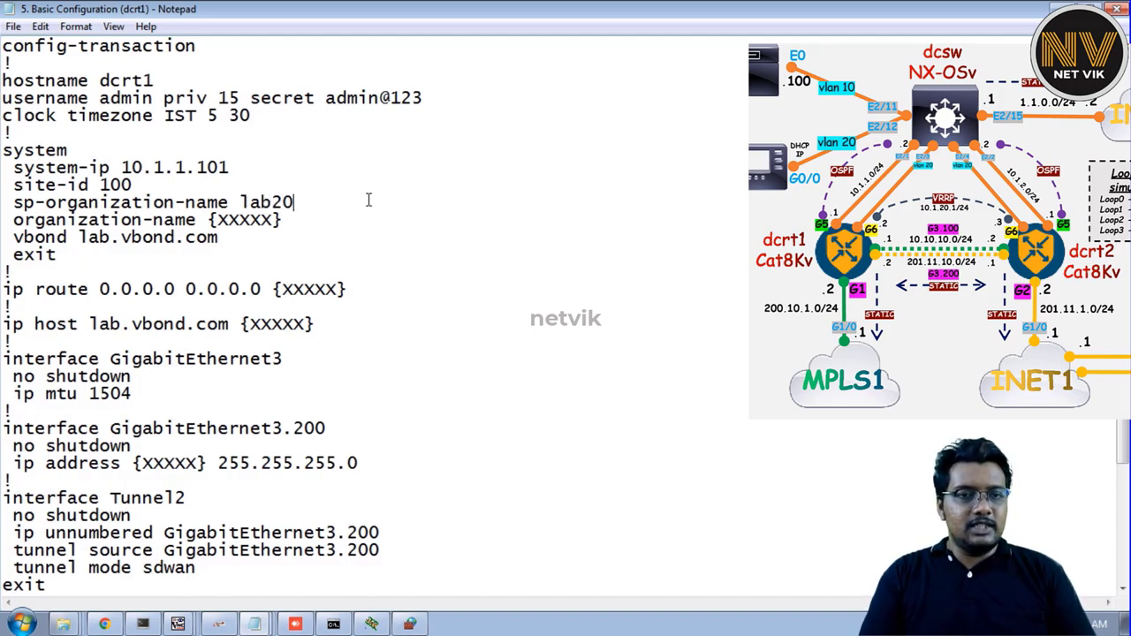
type("212022")
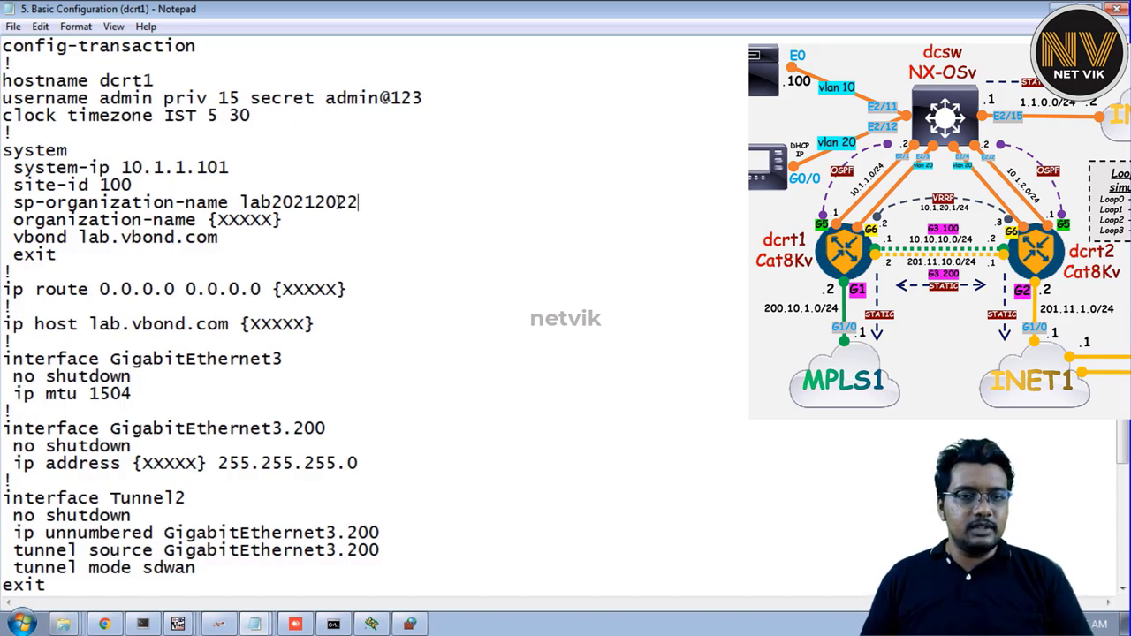
left_click_drag(357, 202, 209, 220)
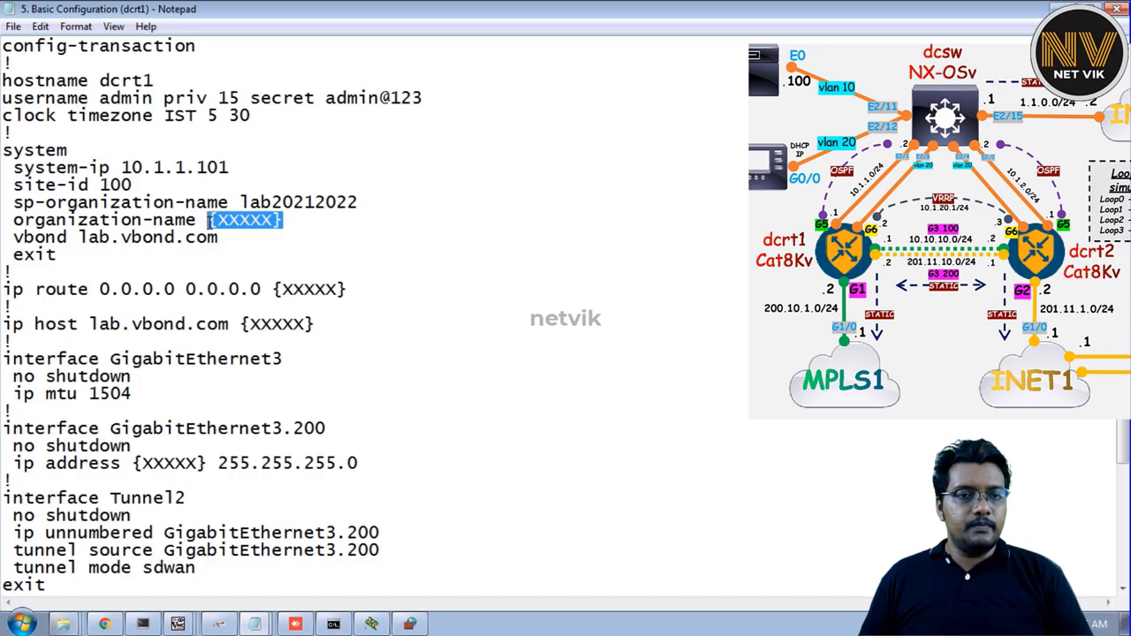
type("lab20212022")
Set the default route next-hop to 201.11.10.1 and lab.vbond.com's ip host to 192.168.0.52
left_click_drag(272, 288, 374, 287)
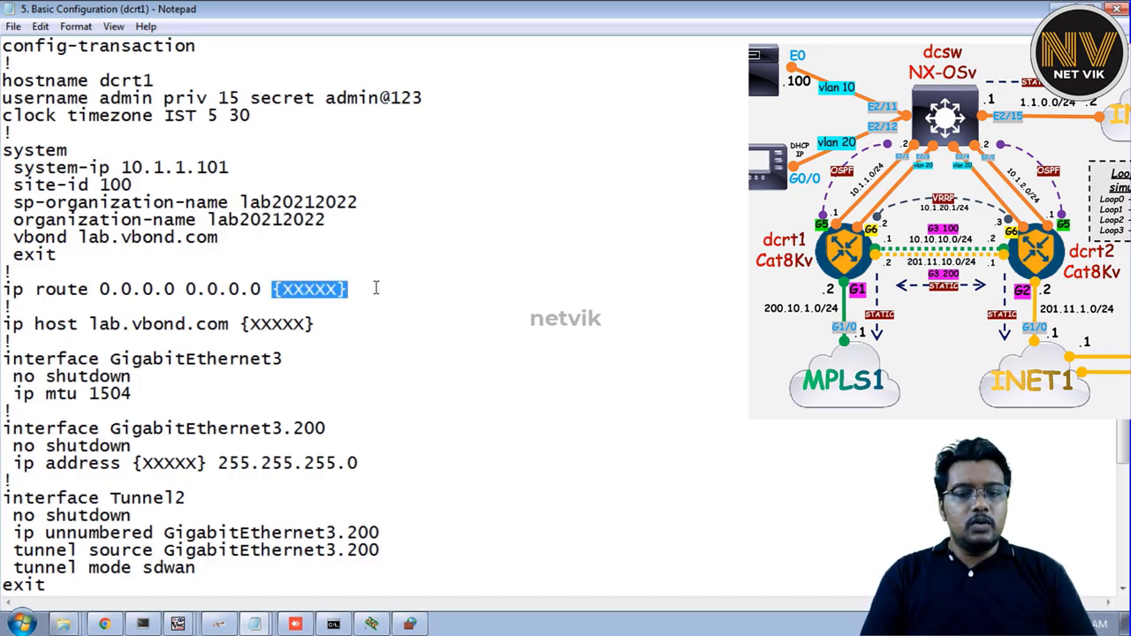
type("201.11.")
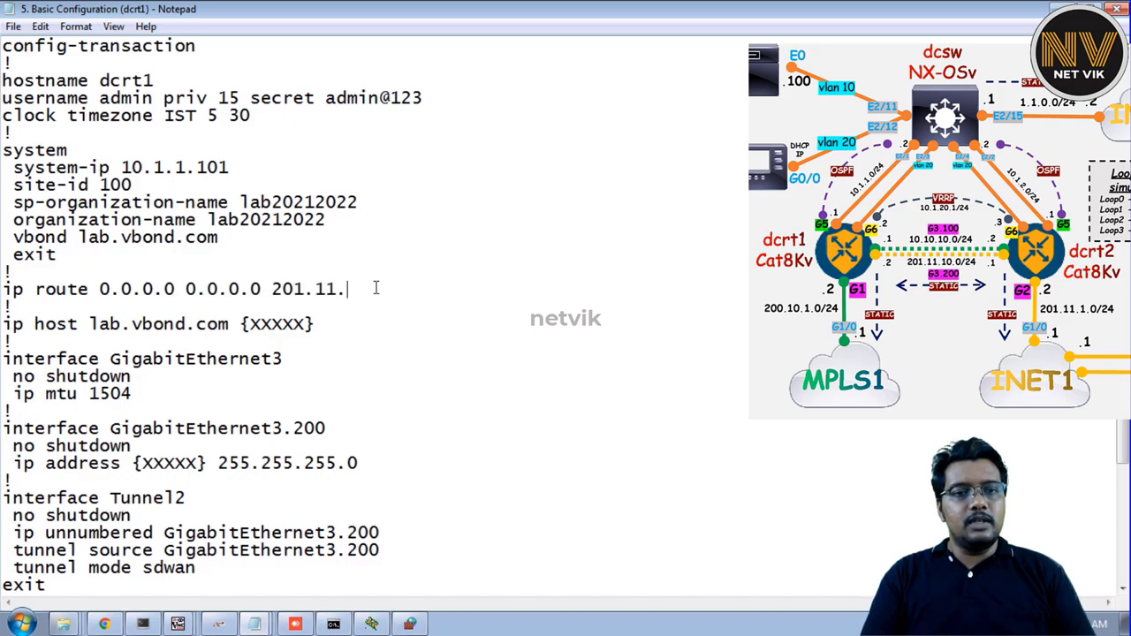
type("10.1")
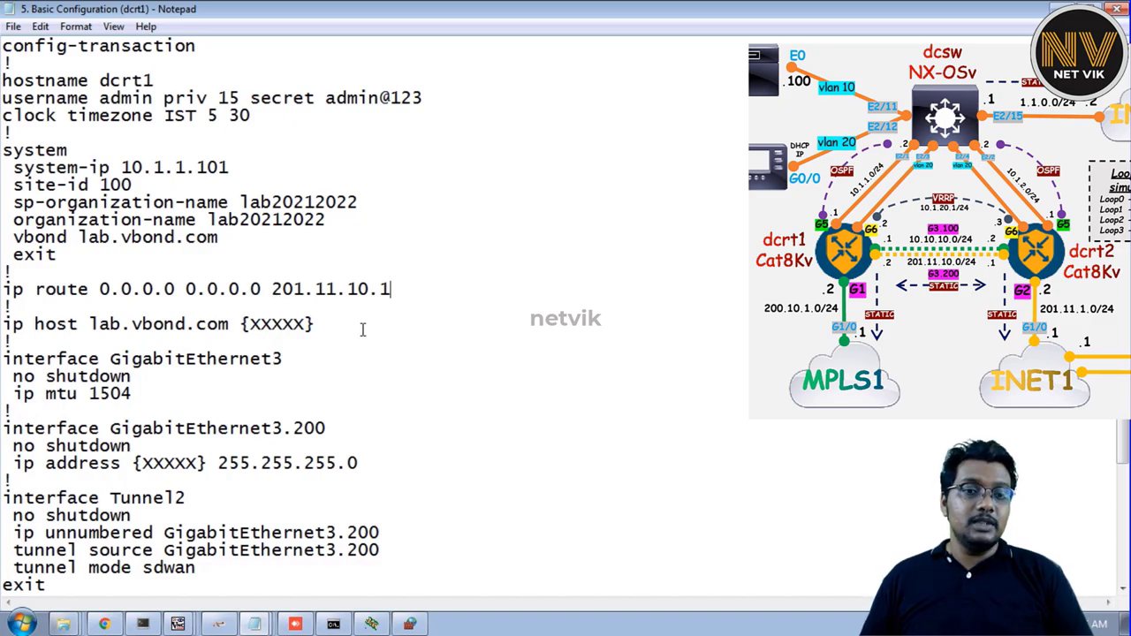
double_click(251, 326)
left_click(240, 325, "shift")
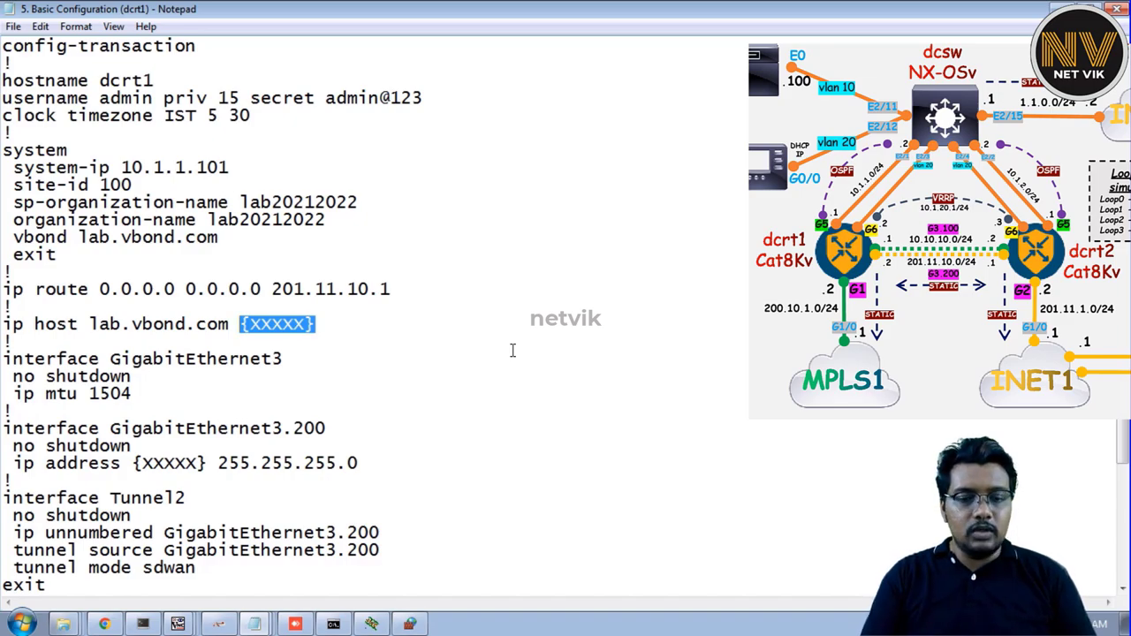
type("192.168.")
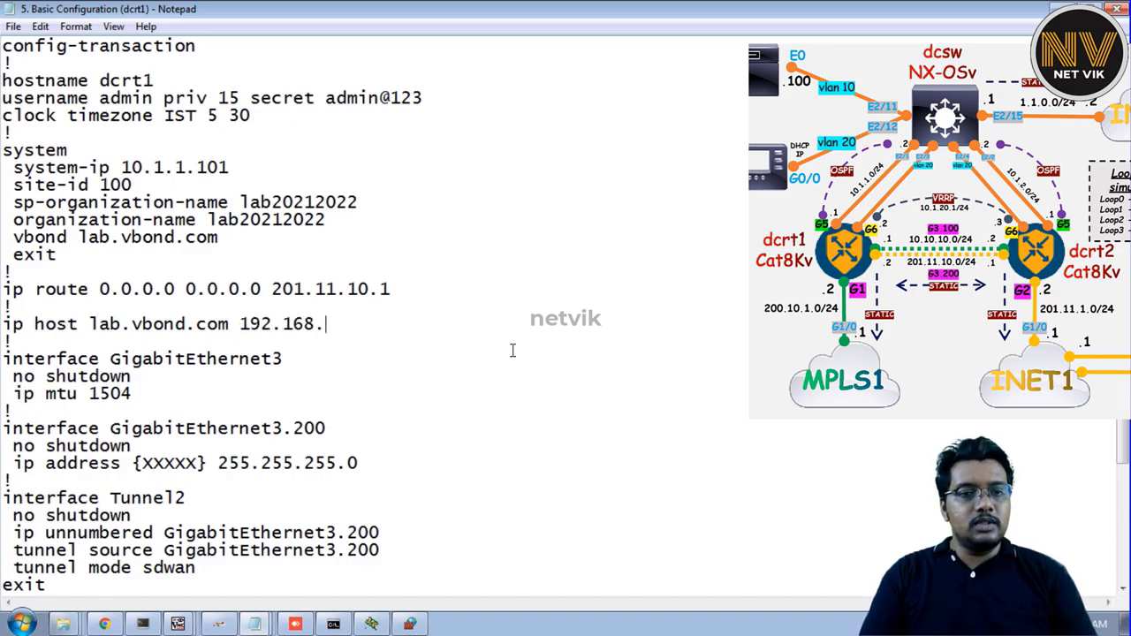
type("0.52")
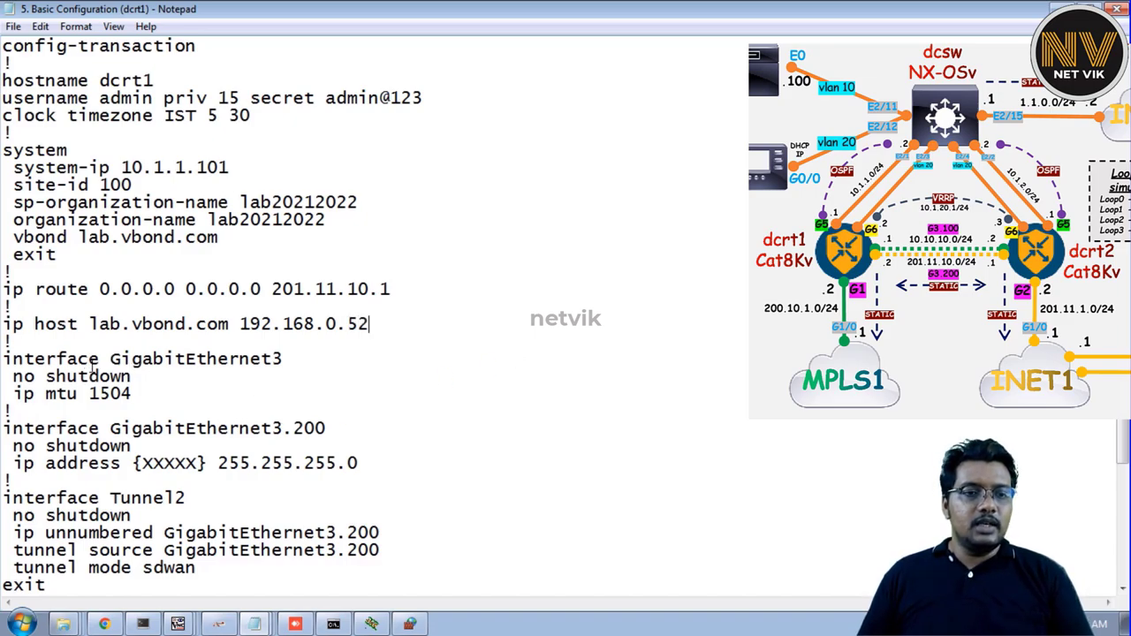
left_click(89, 359)
left_click(154, 387, "shift")
Select the default route next-hop address 201.11.10.1 to reuse it
left_click(362, 430)
key("shift+Home")
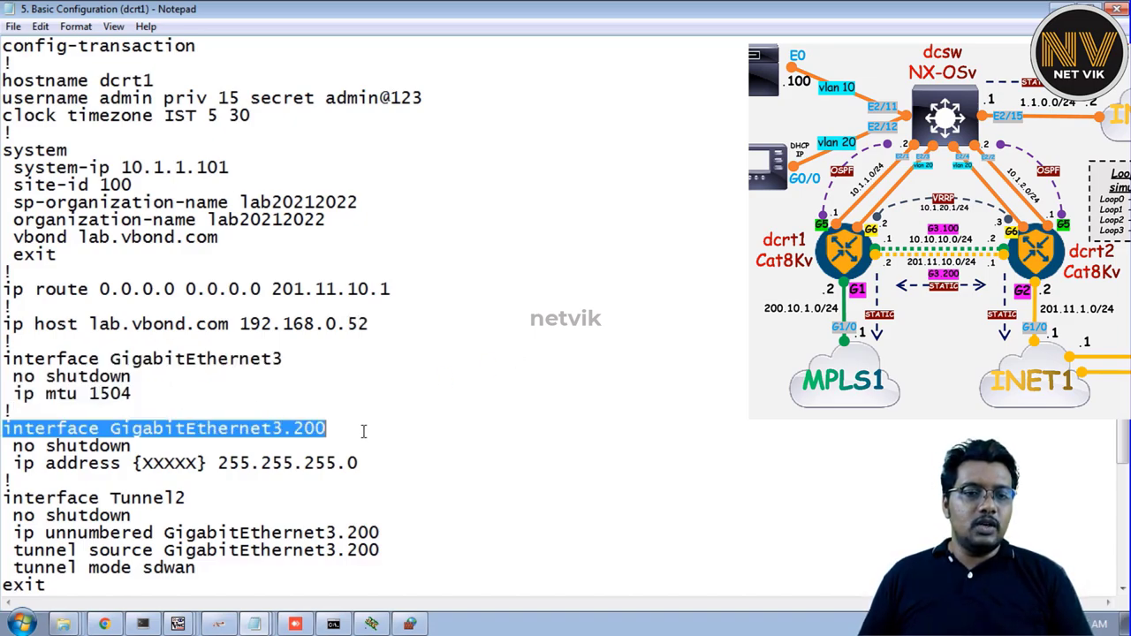
scroll(362, 430, "down", 1)
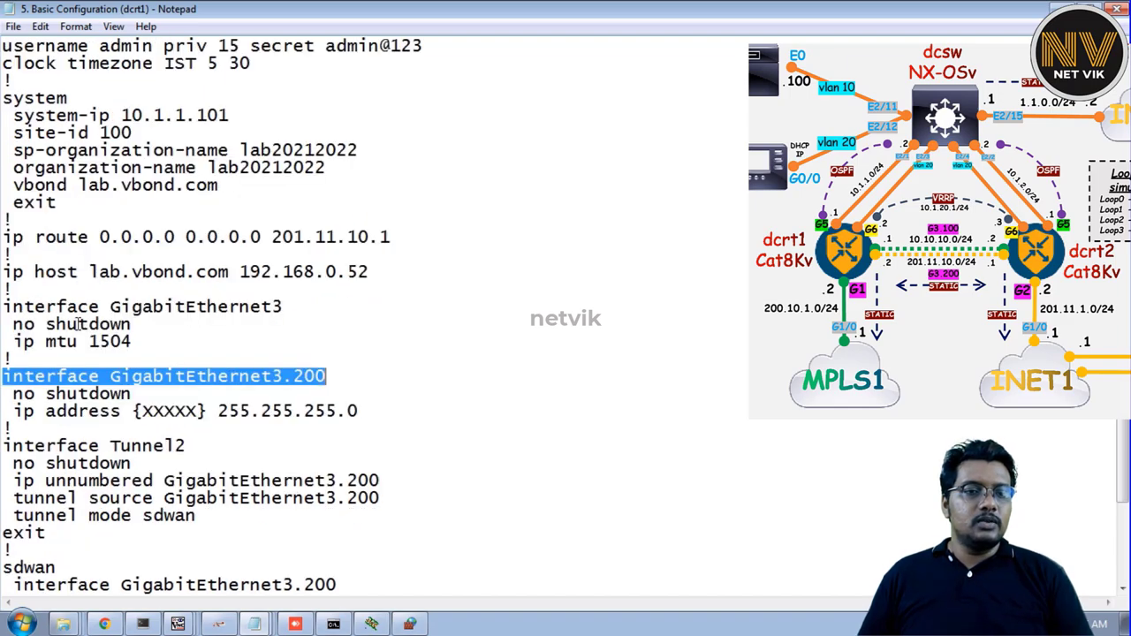
left_click(132, 341)
left_click(3, 307, "shift")
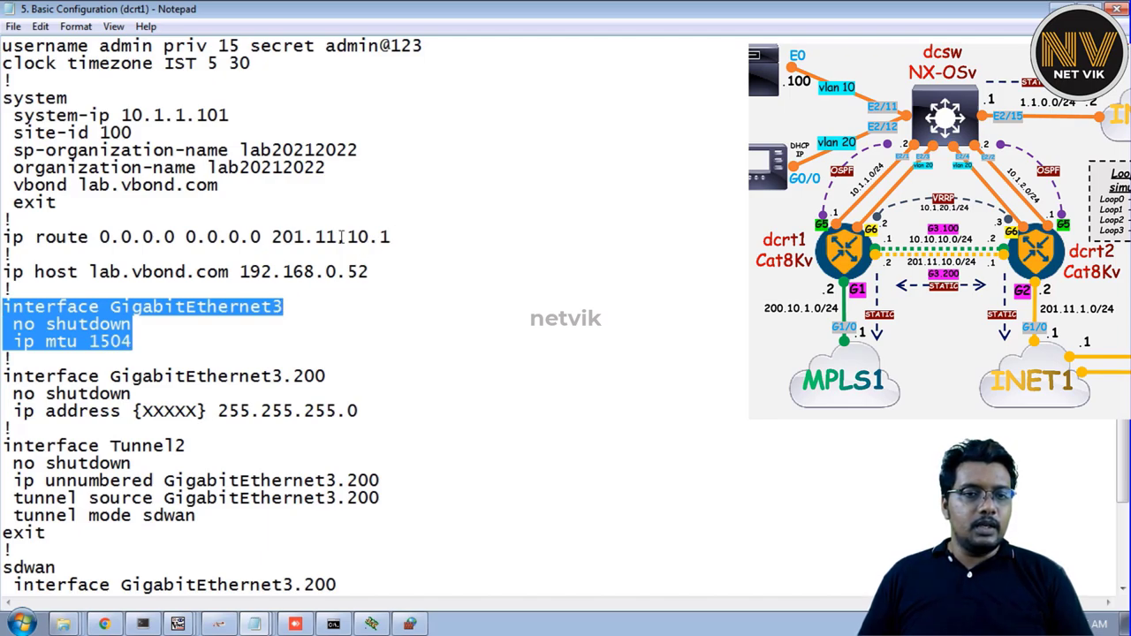
left_click_drag(392, 236, 272, 236)
key("ctrl+c")
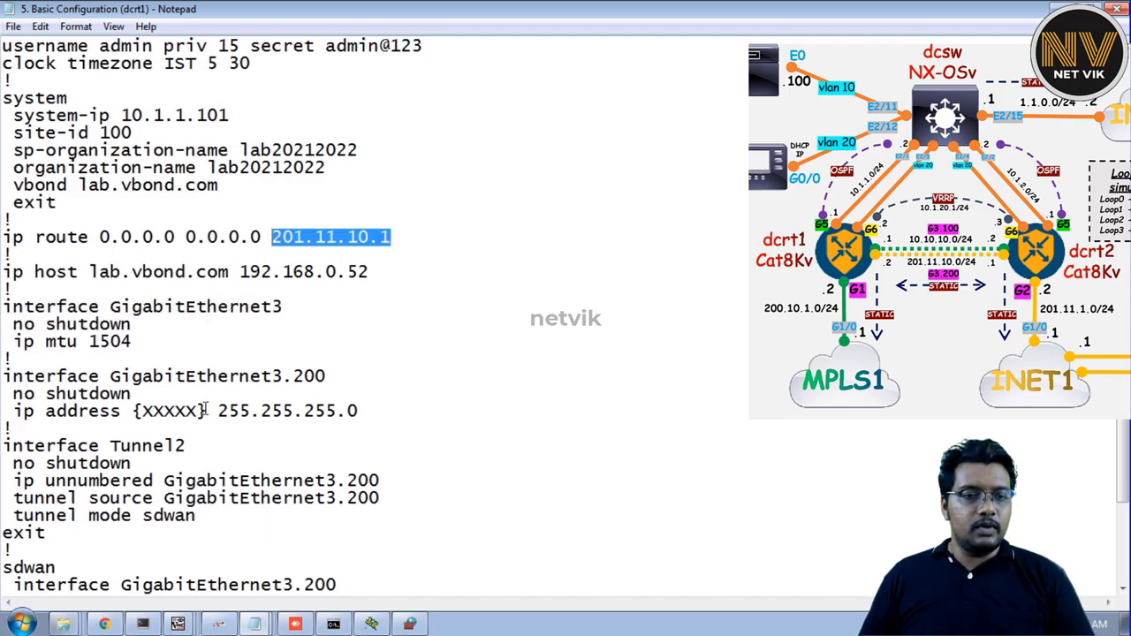
Replace the GigabitEthernet3.200 address placeholder with 201.11.10.2 255.255.255.0
left_click_drag(208, 410, 132, 411)
key("ctrl+v")
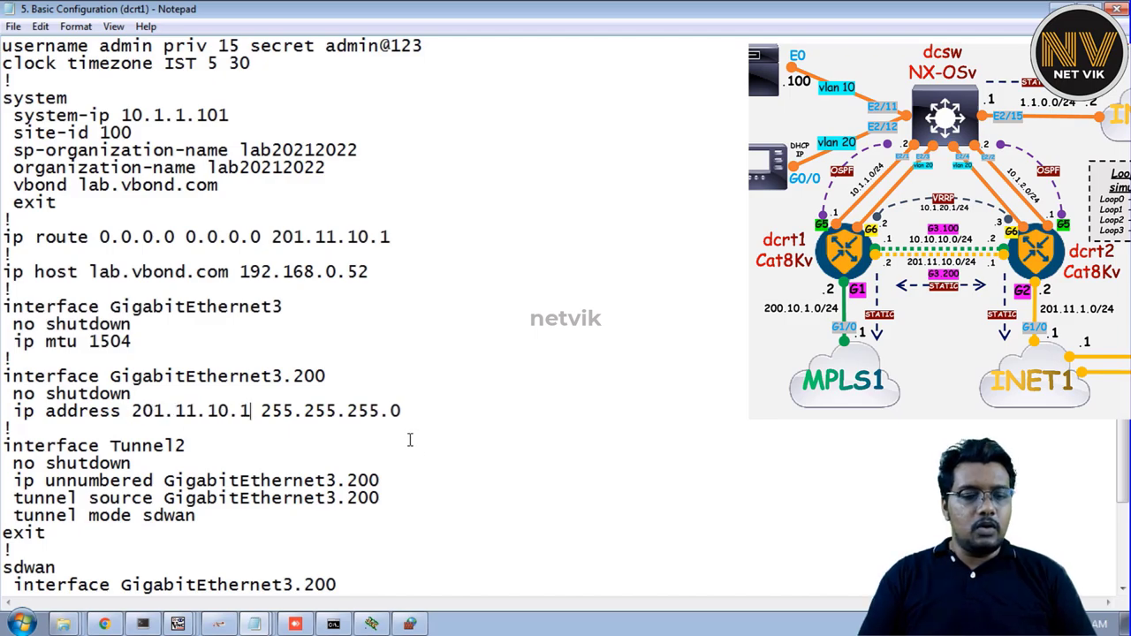
key("BackSpace")
type("2")
scroll(433, 345, "down", 1)
scroll(433, 343, "down", 1)
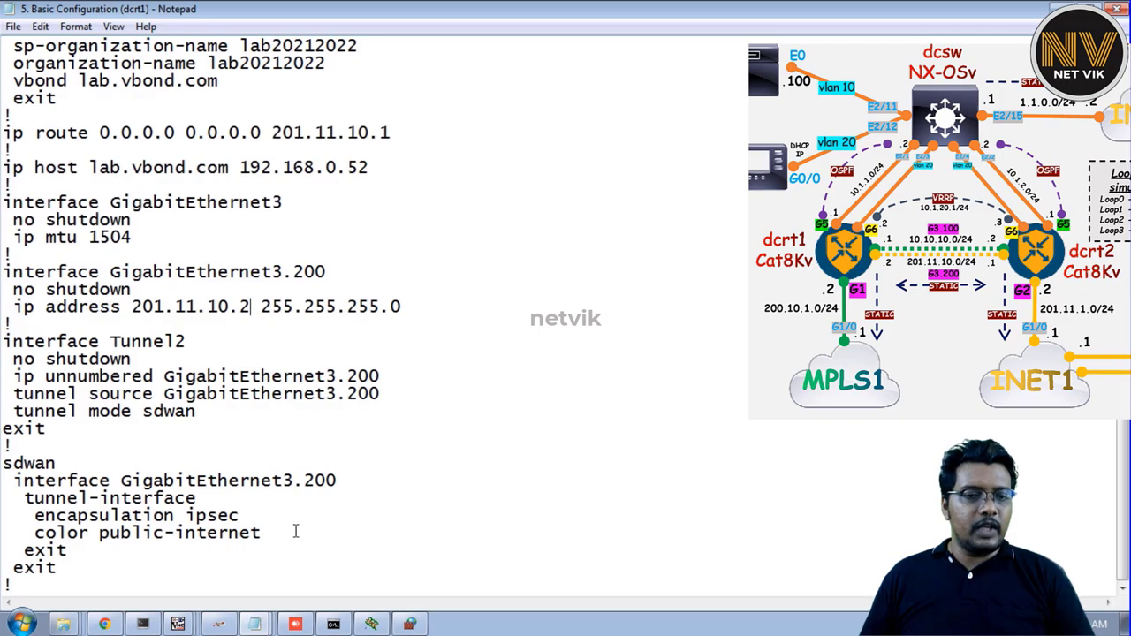
scroll(301, 458, "up", 3)
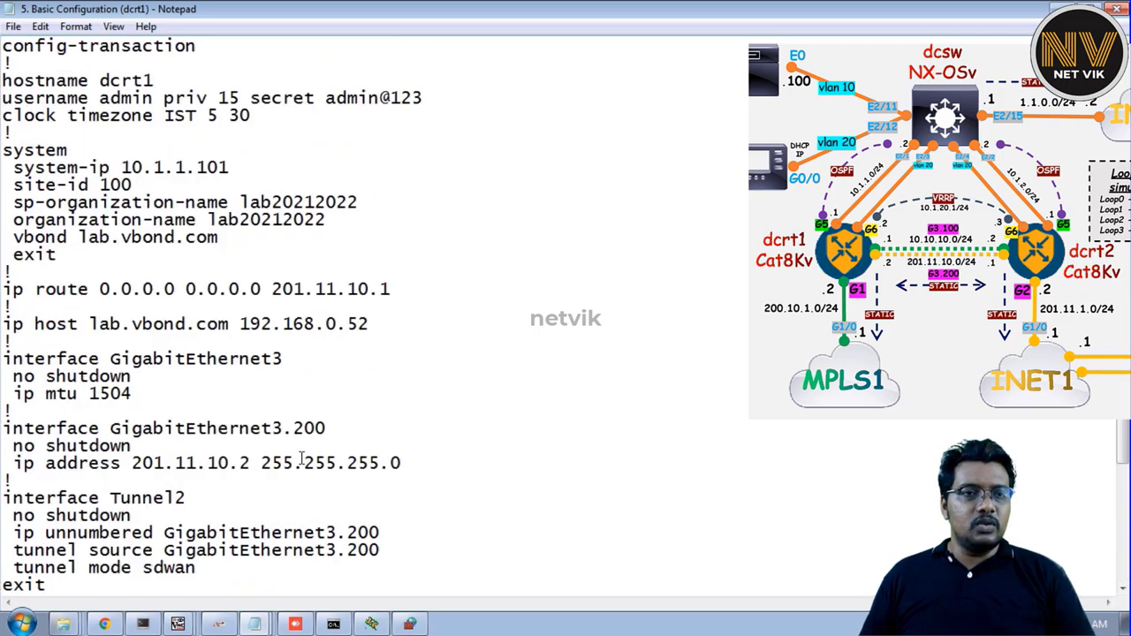
left_click(196, 116)
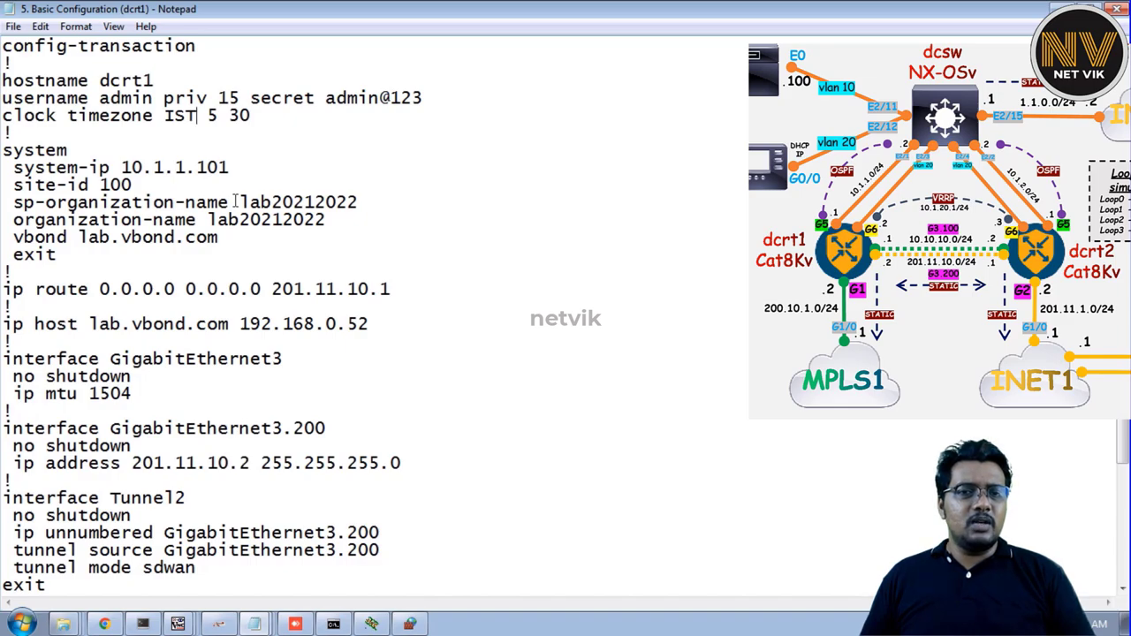
Log in to the dcrt1 console as admin and set a new admin password
left_click(144, 623)
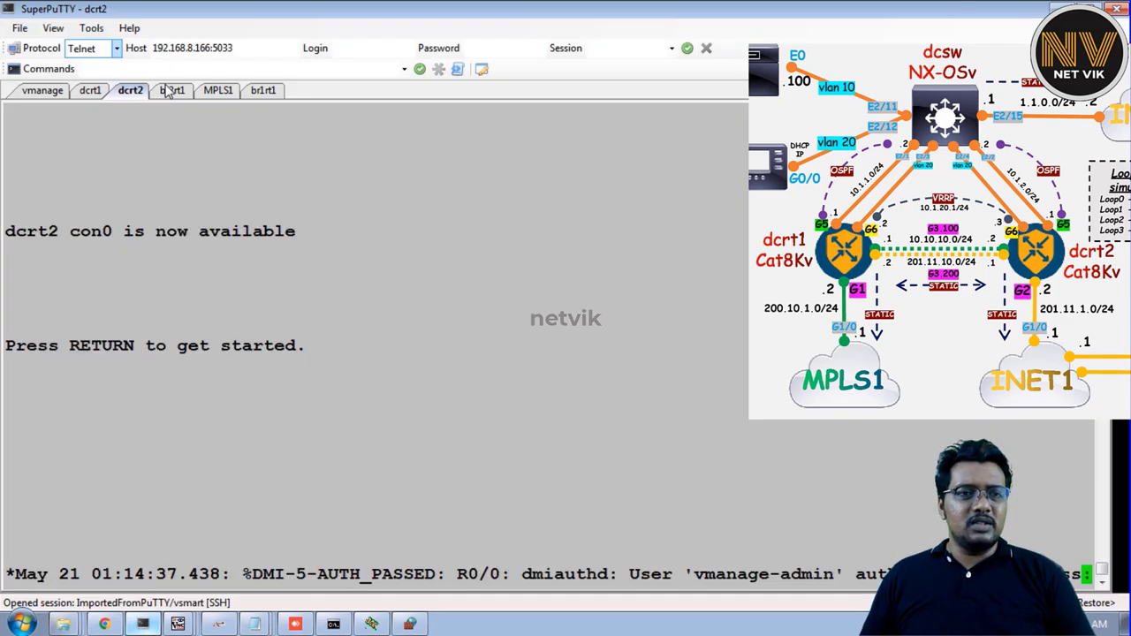
left_click(90, 90)
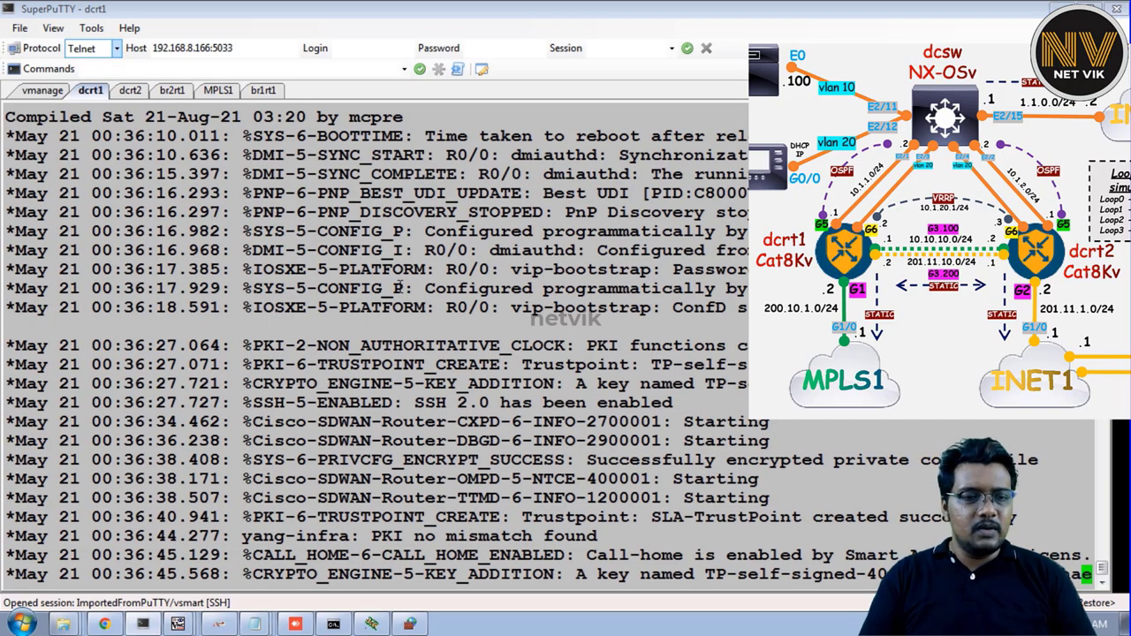
key("Return")
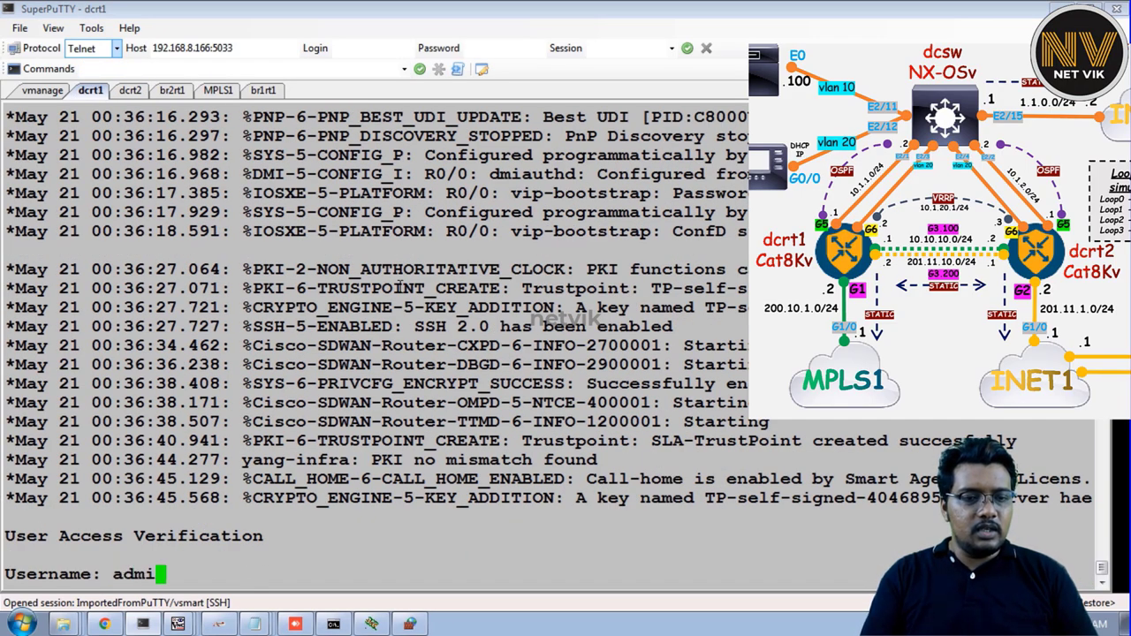
key("Return")
key("Return")
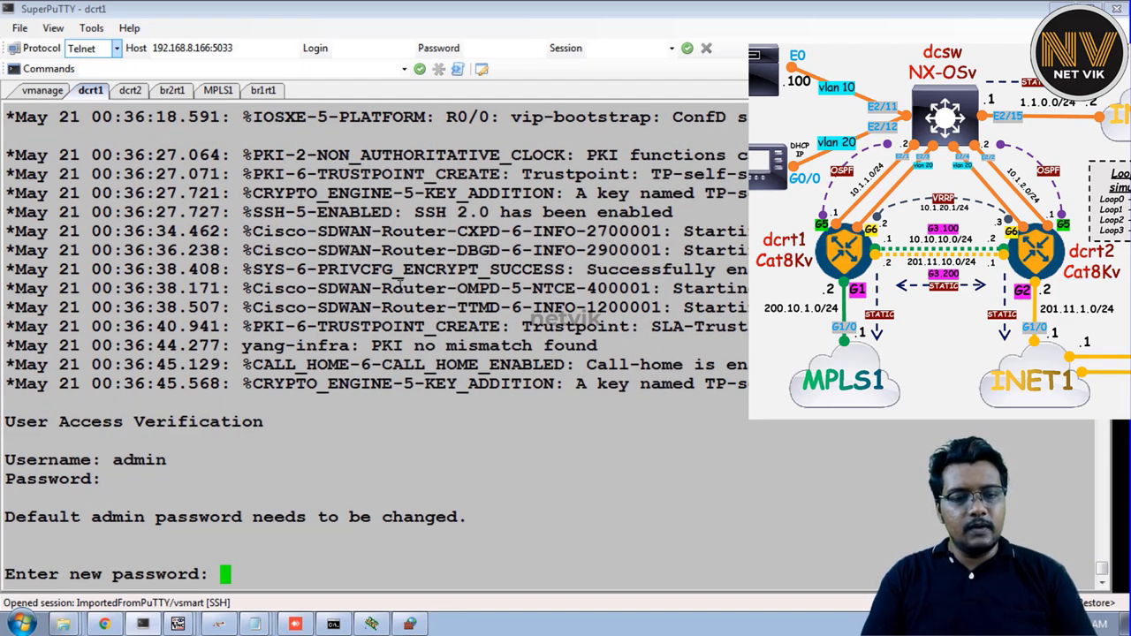
key("Return")
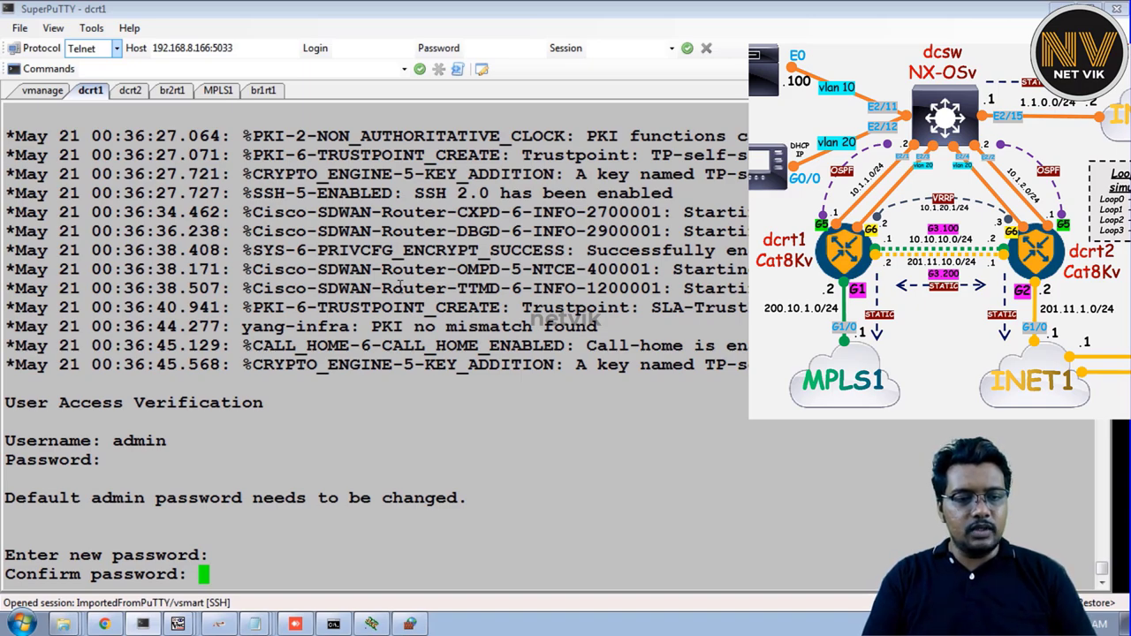
key("Return")
key("Return")
Run 'show version | i mode' to confirm Controller-Managed operating mode
type("show")
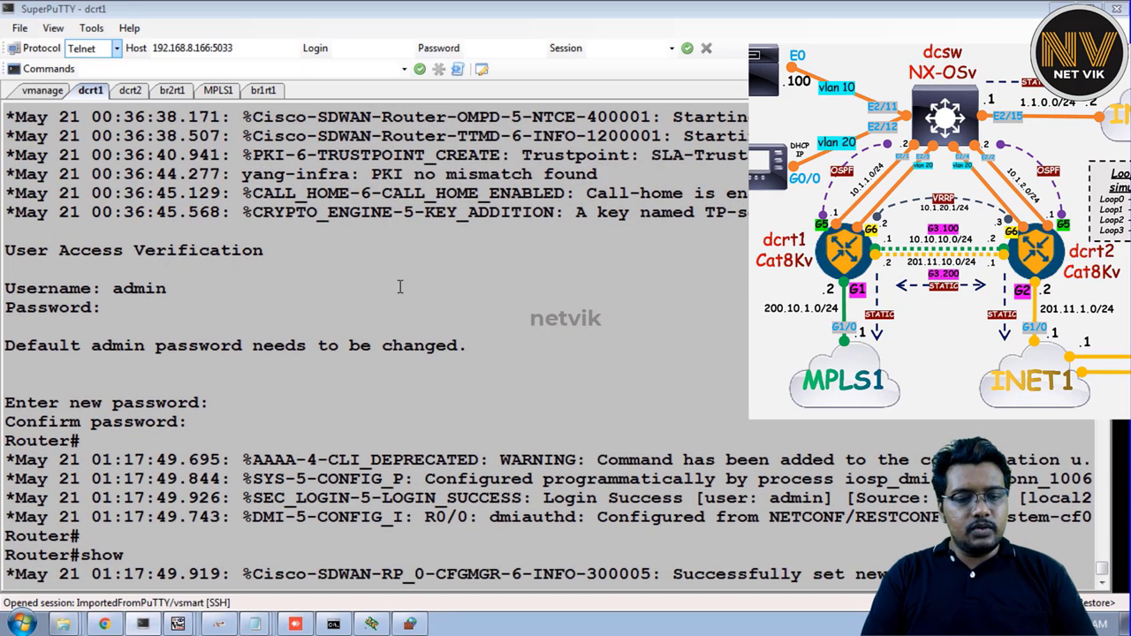
type(" version | i ")
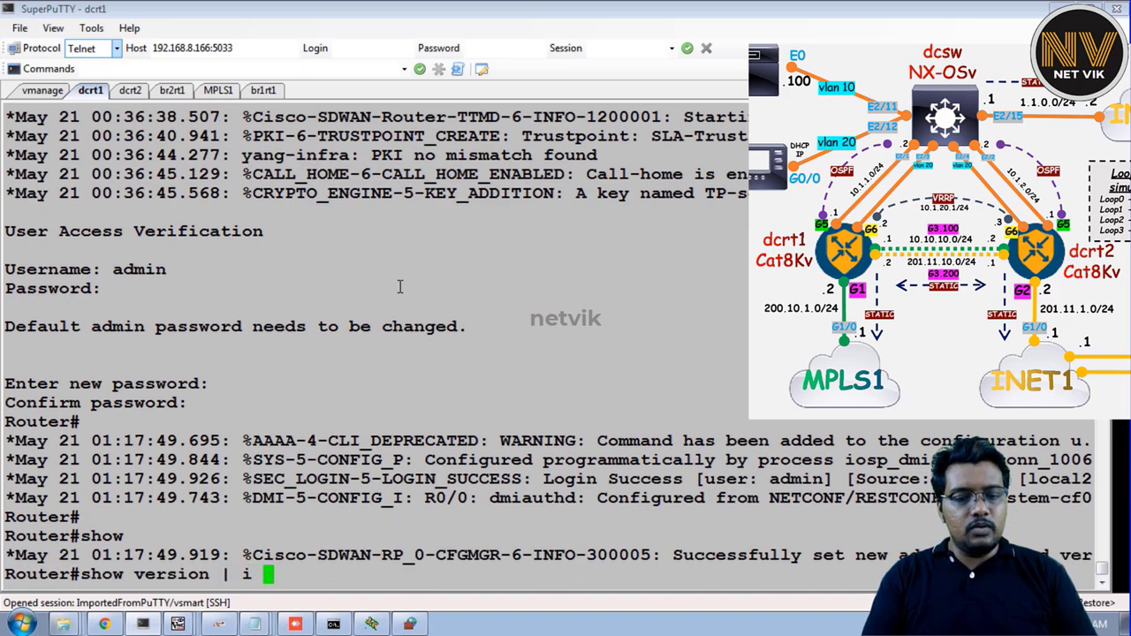
type("mode")
key("Return")
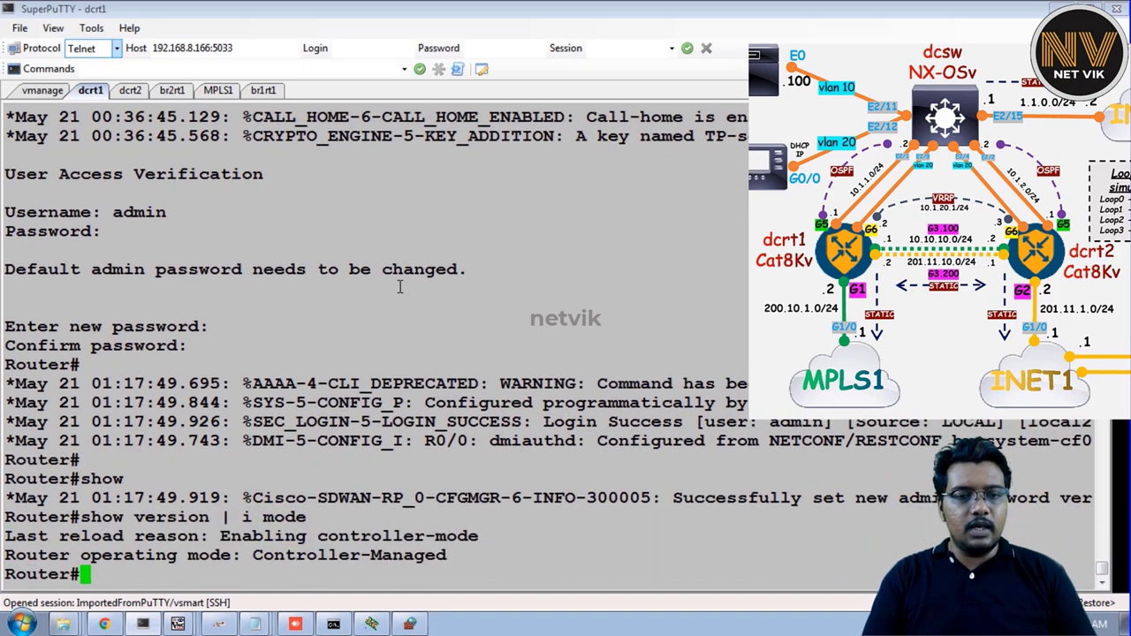
key("Return")
key("Return")
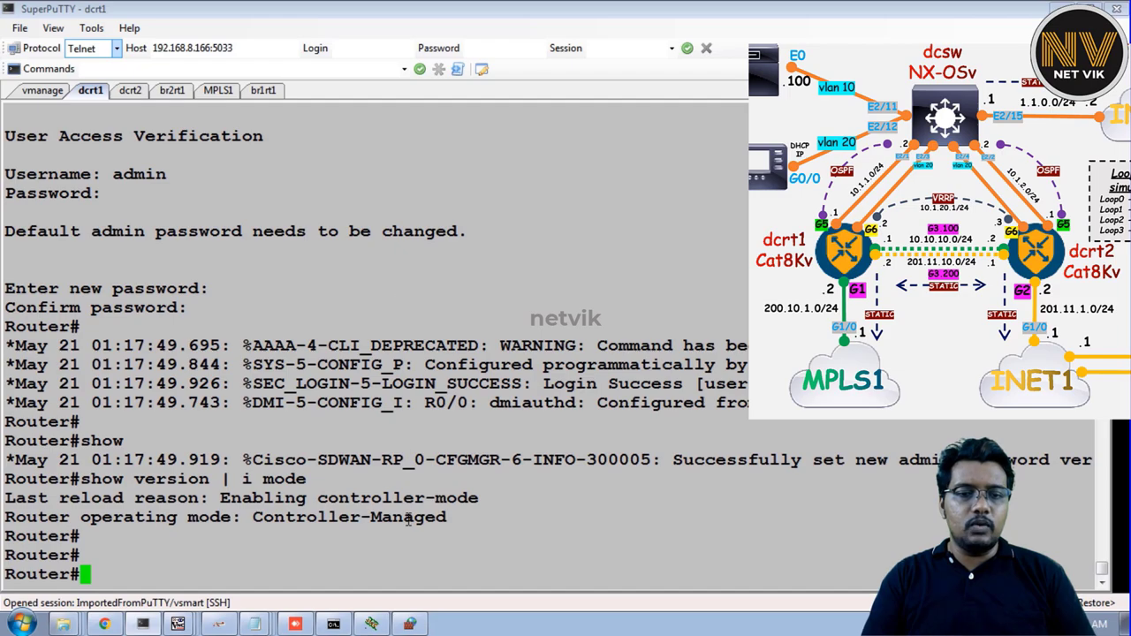
List the available 'show sdwan' subcommands
double_click(408, 497)
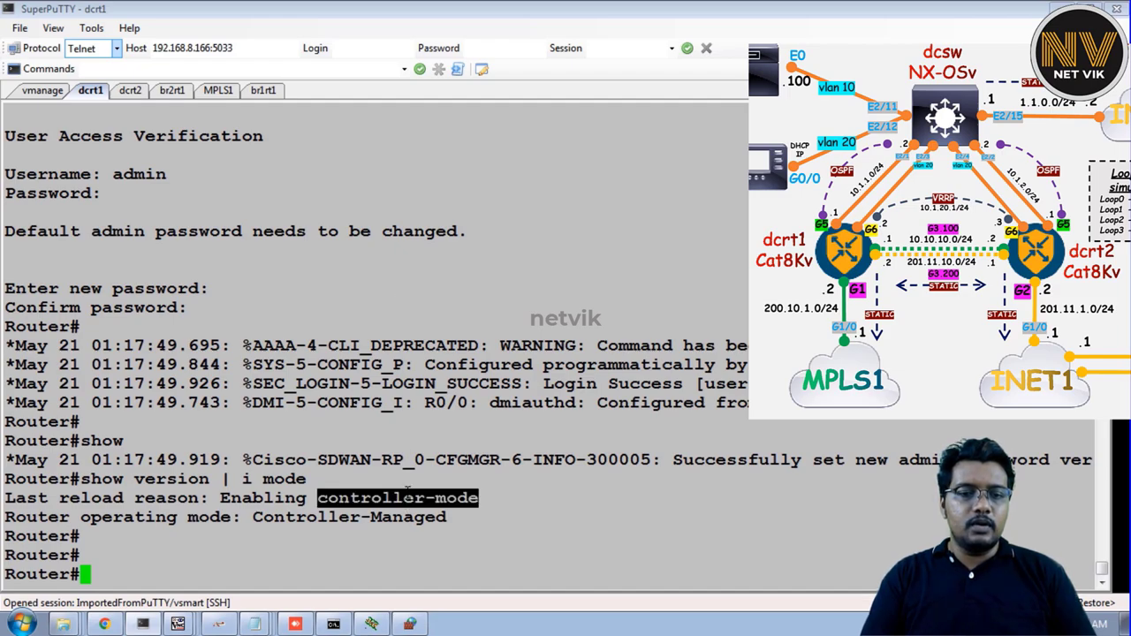
left_click(408, 491)
type("show sdwan")
key("Tab")
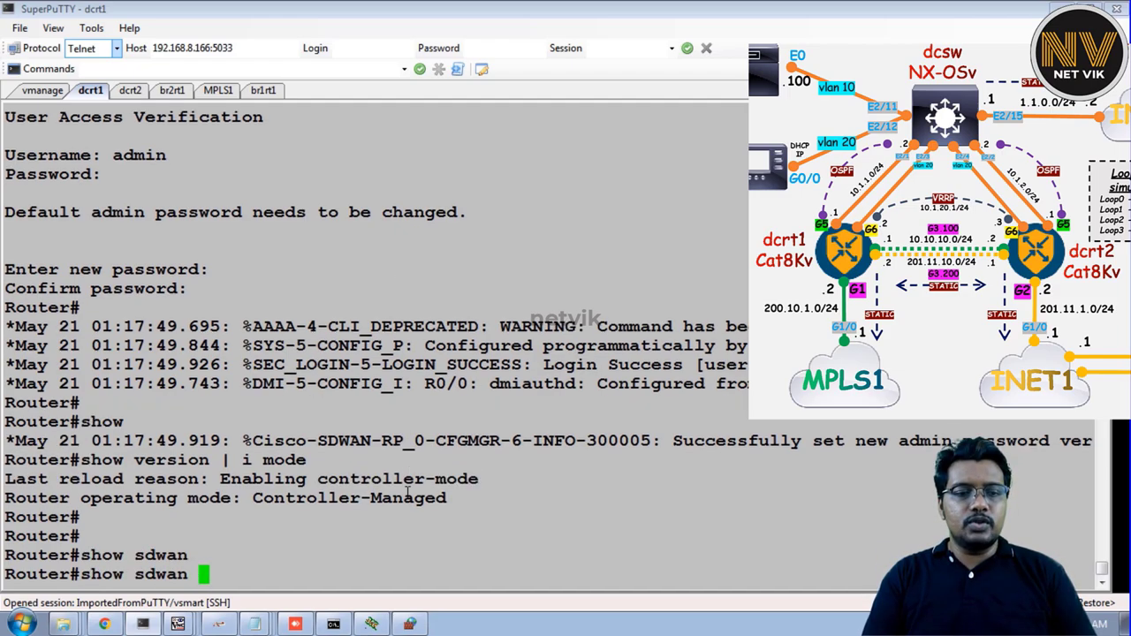
type("?")
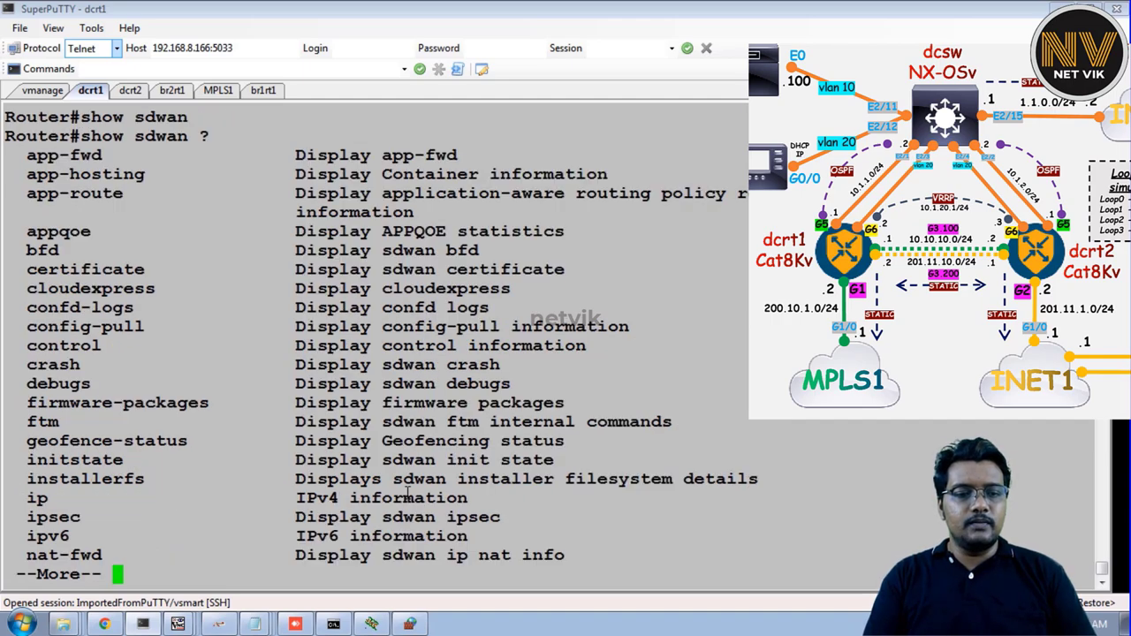
type("q")
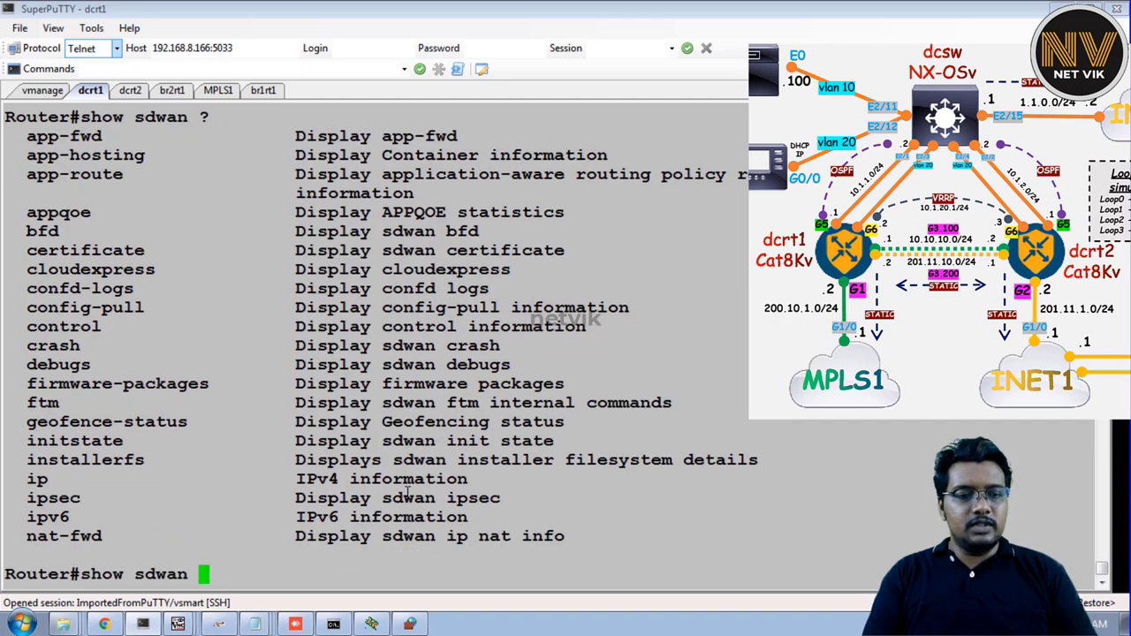
key("Return")
key("Return")
key("Return")
key("Return")
key("Return")
Run 'show bootflash: | i labroot' to confirm labrootcert.crt is present
type("s")
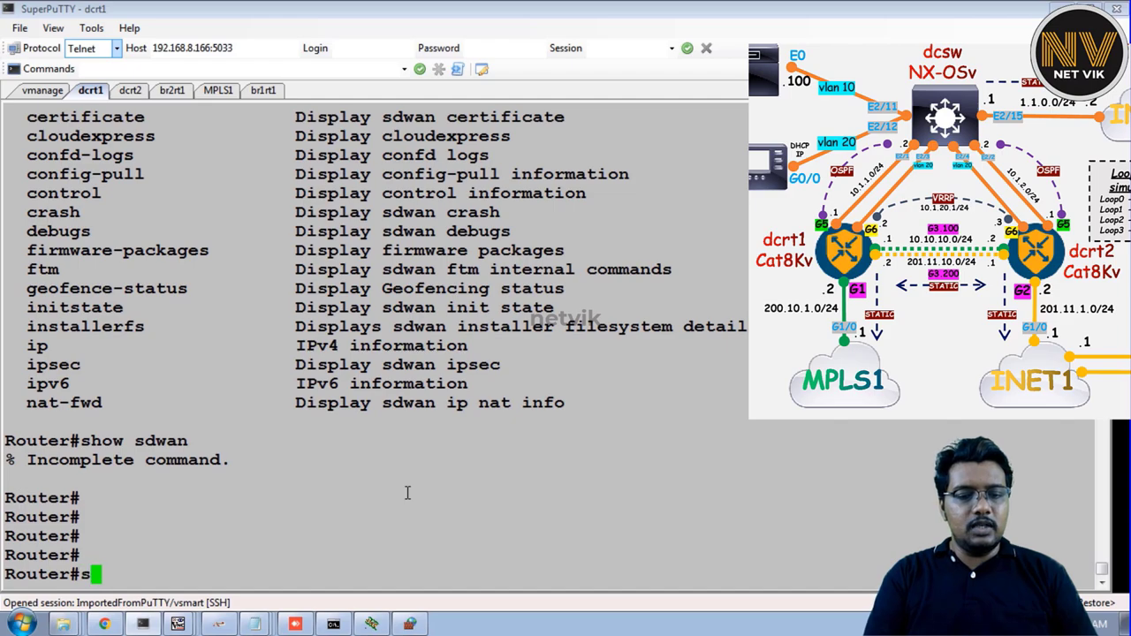
type("how boot")
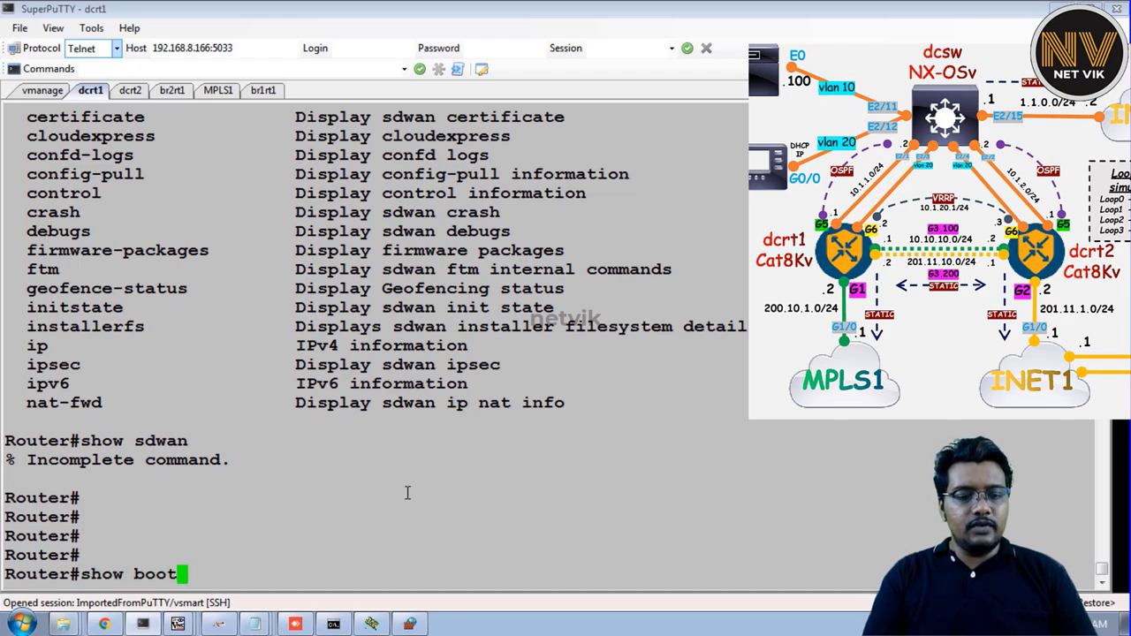
type("flas")
key("Tab")
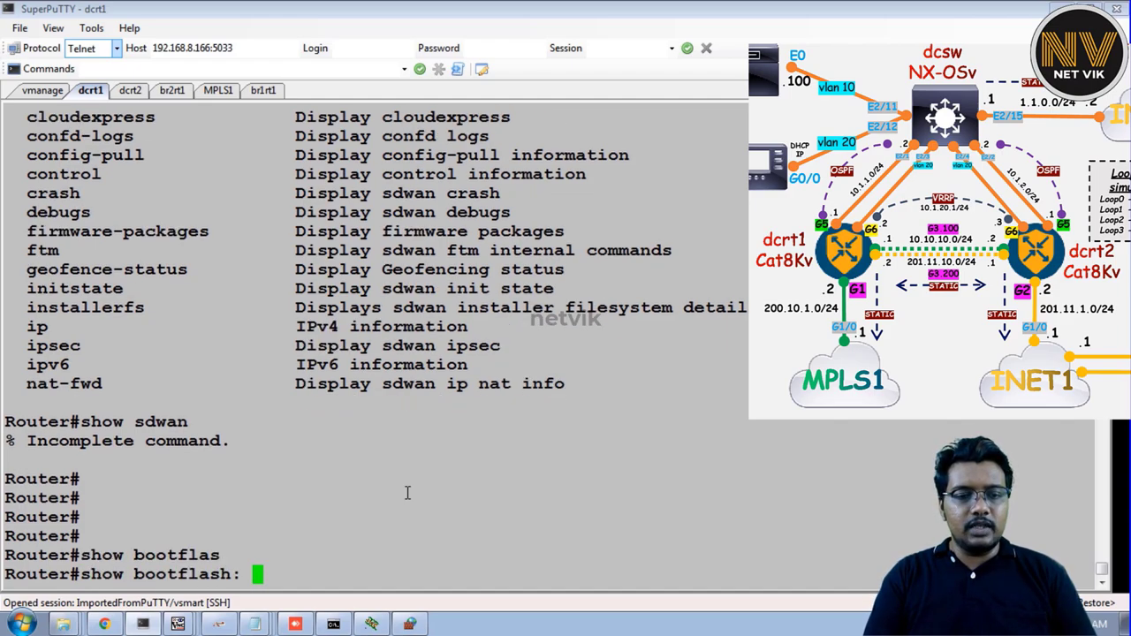
type("| i ")
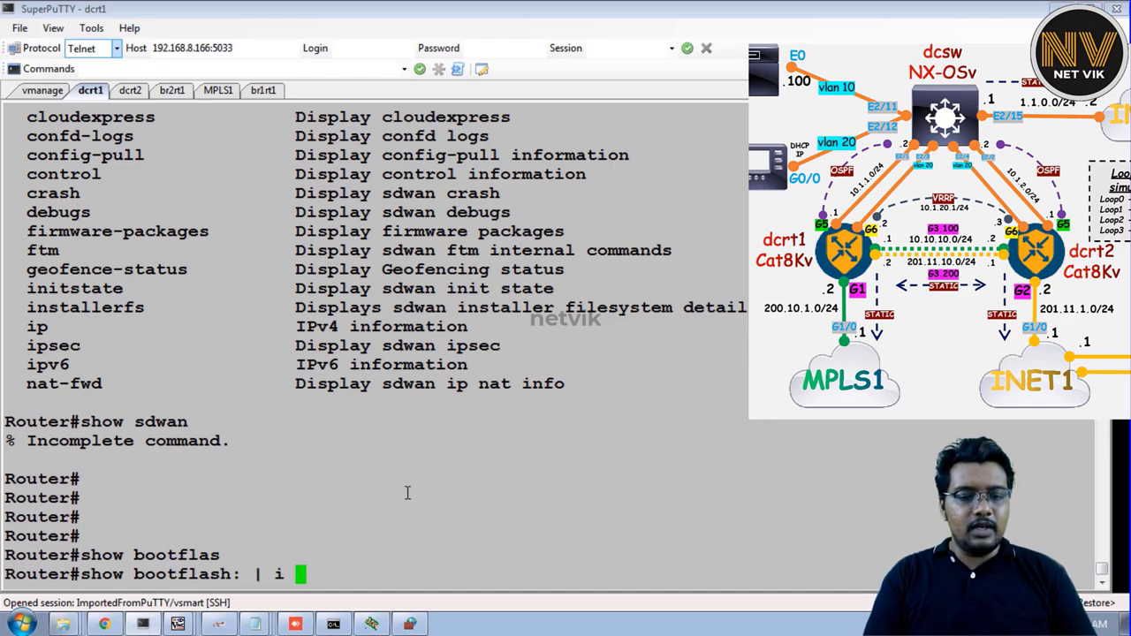
type("lab")
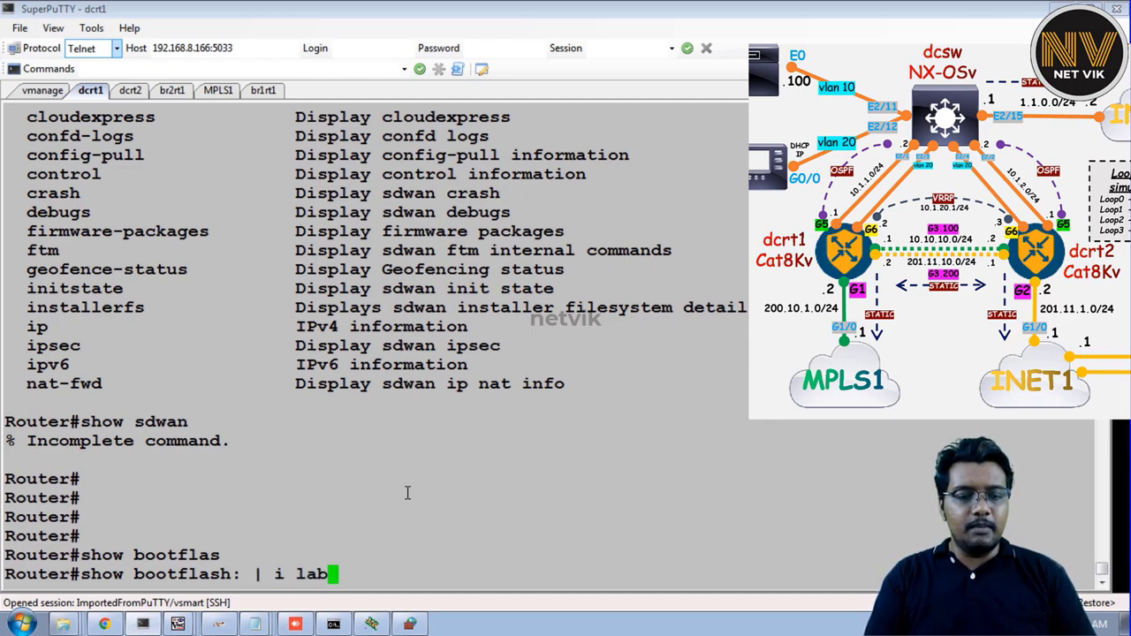
type("roo")
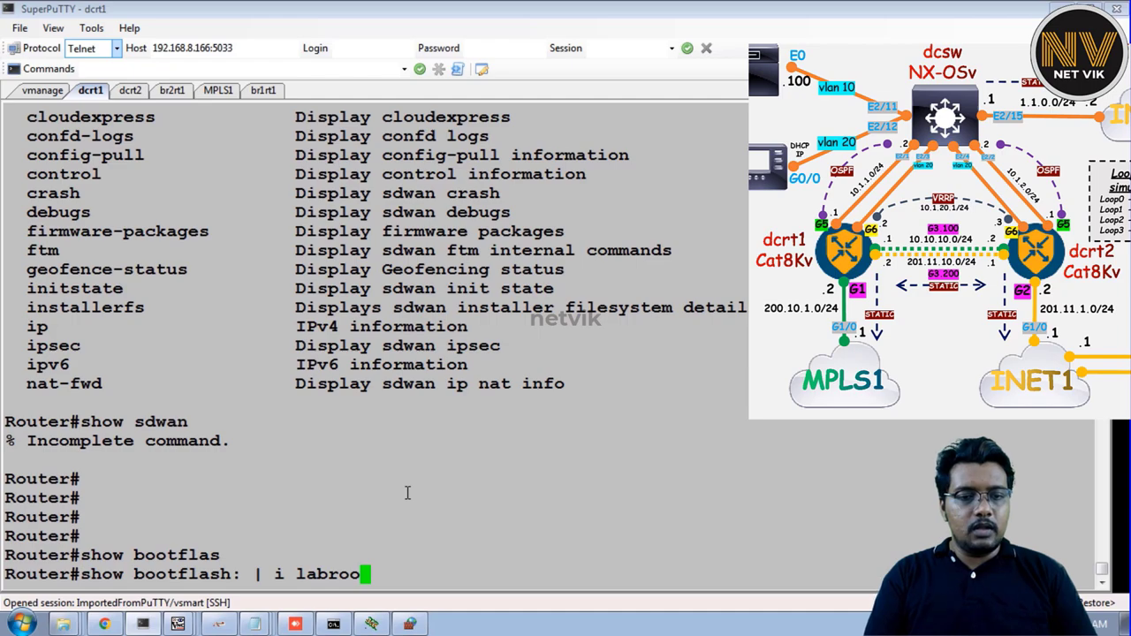
key("BackSpace")
key("BackSpace")
key("BackSpace")
type("root")
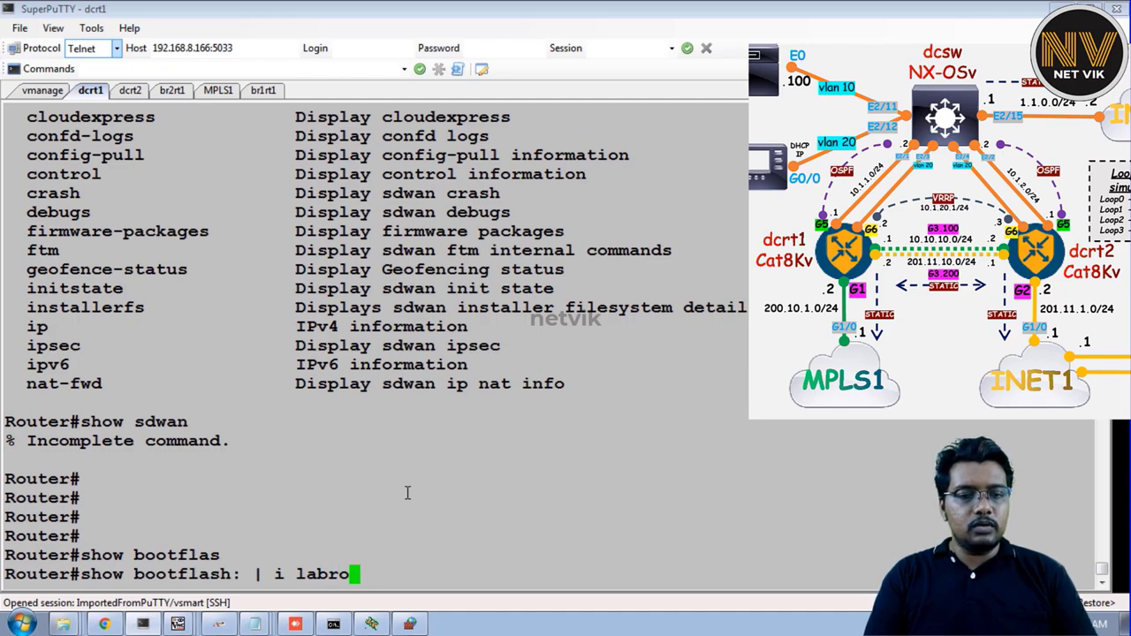
key("Return")
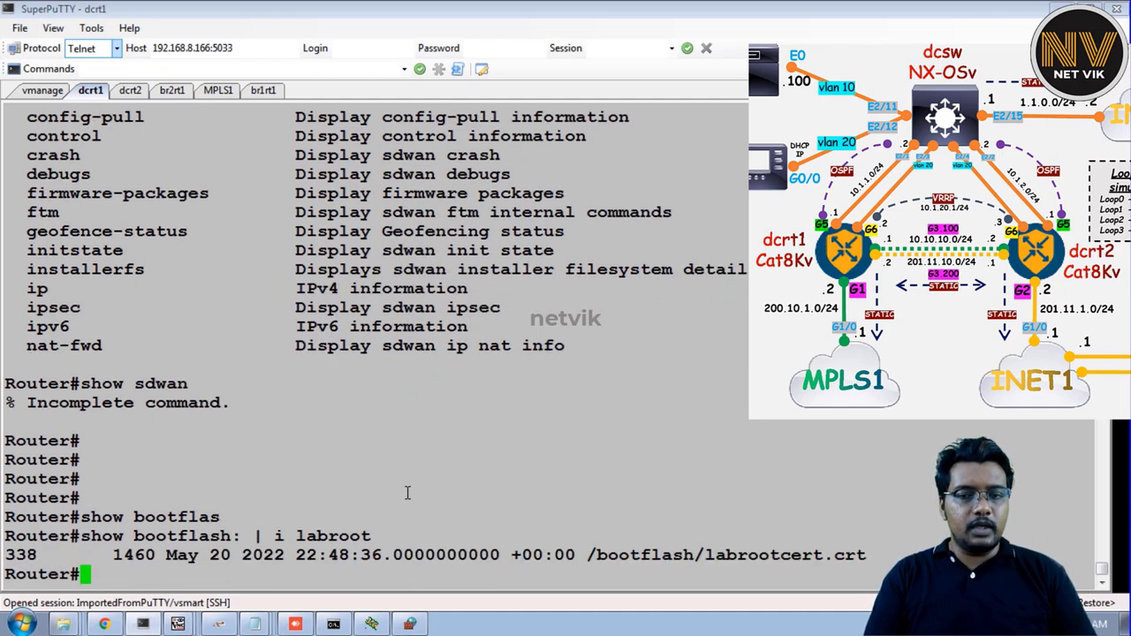
key("Return")
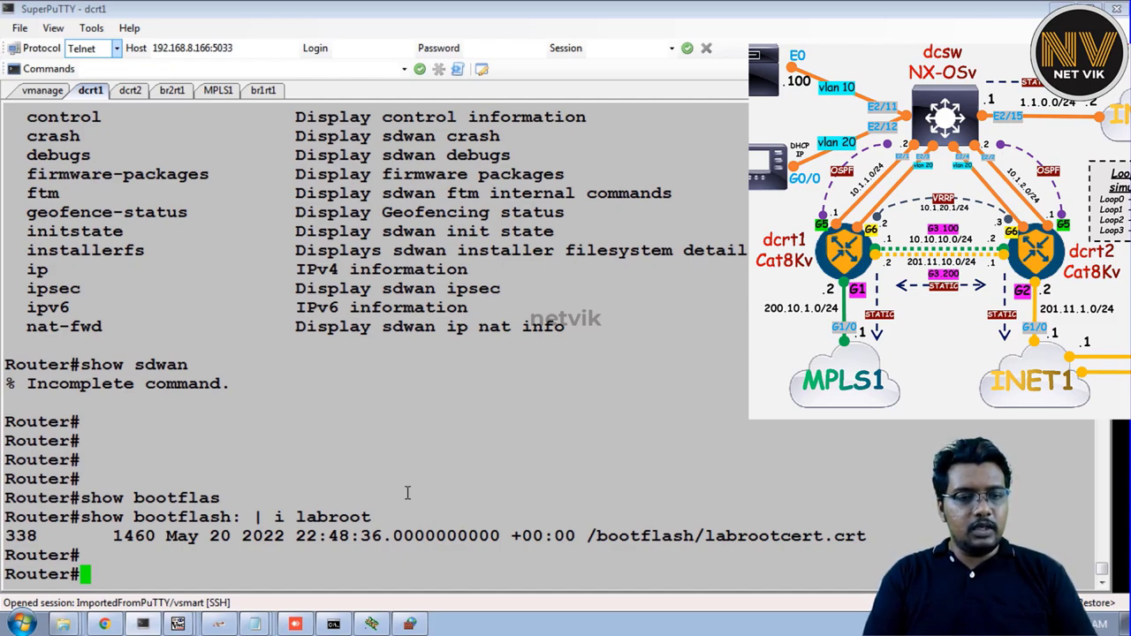
Install the root certificate chain with 'request platform software sdwan root-cert-chain install bootflash:labrootcert.crt'
type("requ")
key("Tab")
type("plat")
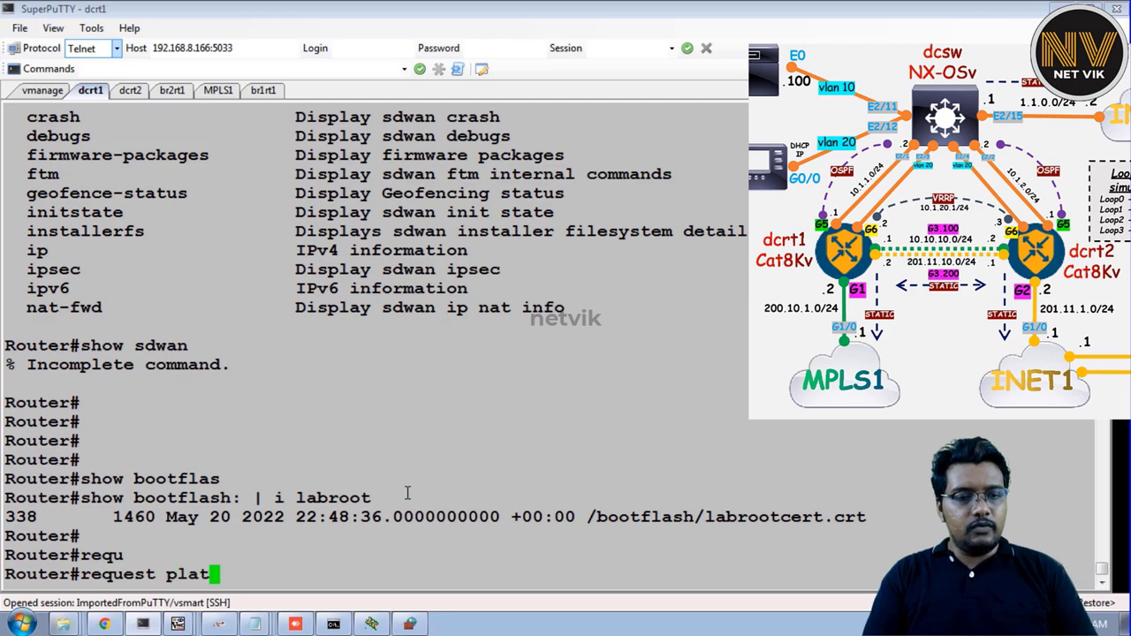
key("Tab")
type("sof")
key("Tab")
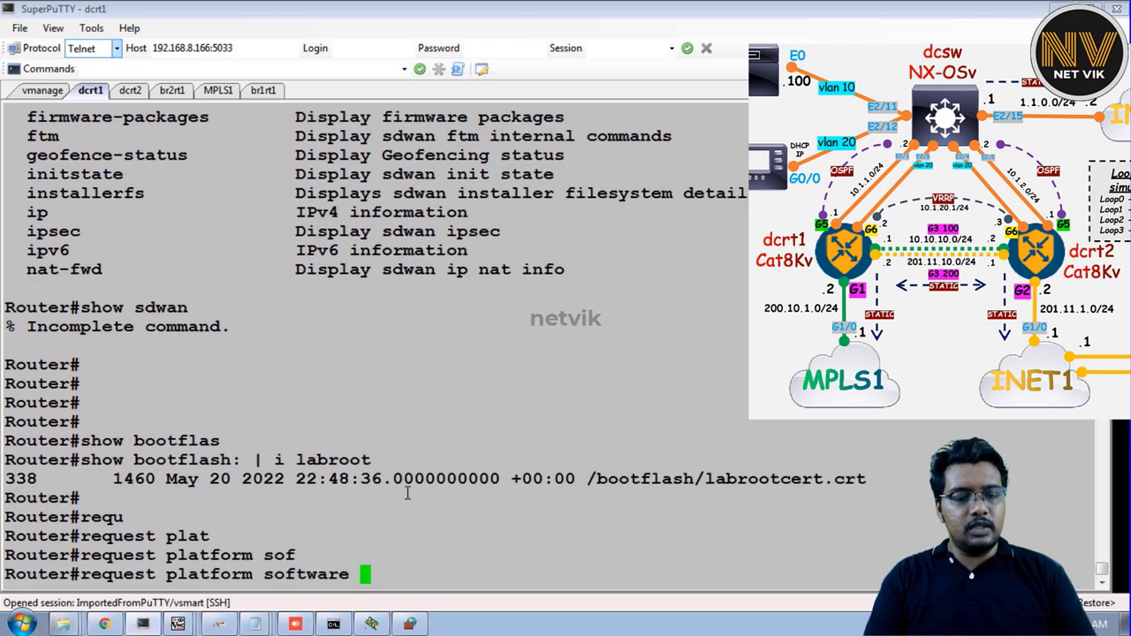
type("roo")
key("Tab")
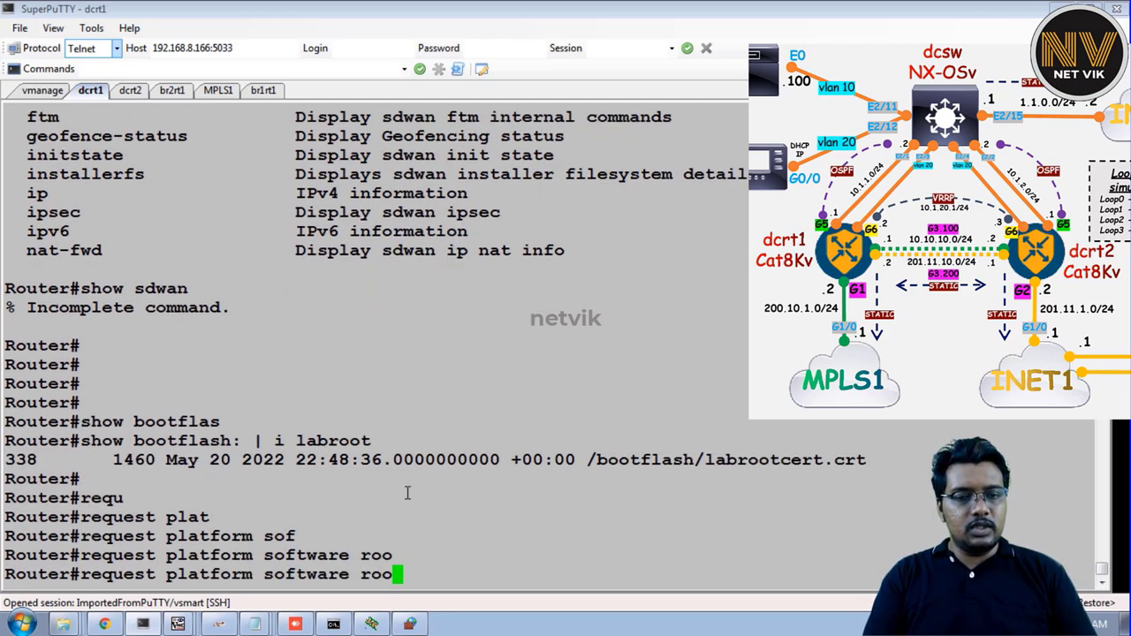
key("BackSpace")
key("BackSpace")
key("BackSpace")
type("sdwa")
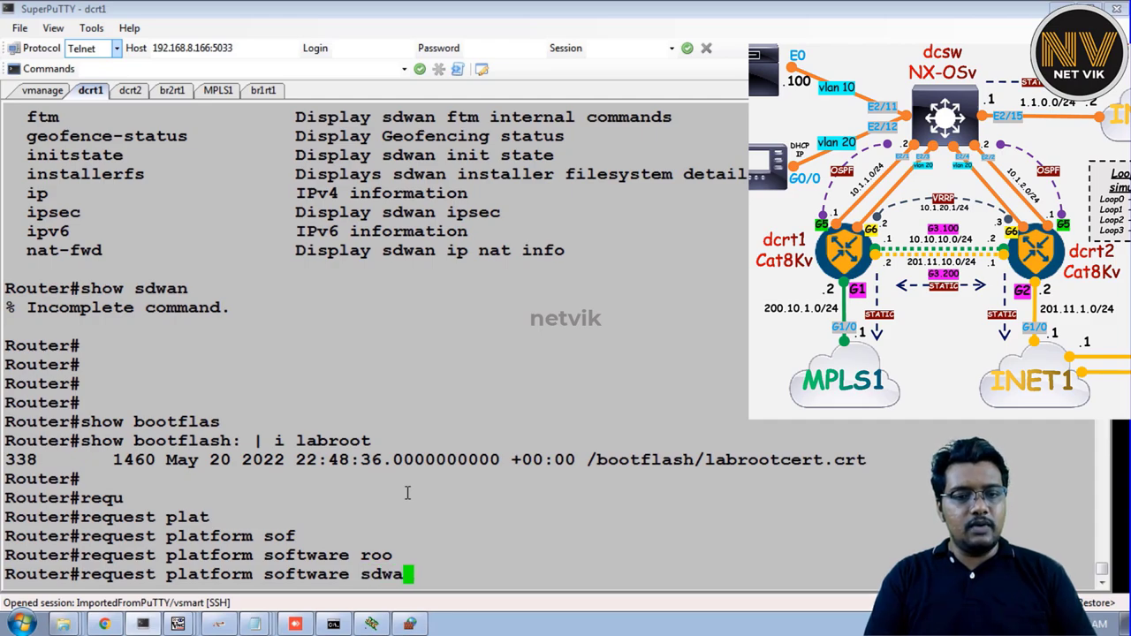
key("Tab")
type("roo")
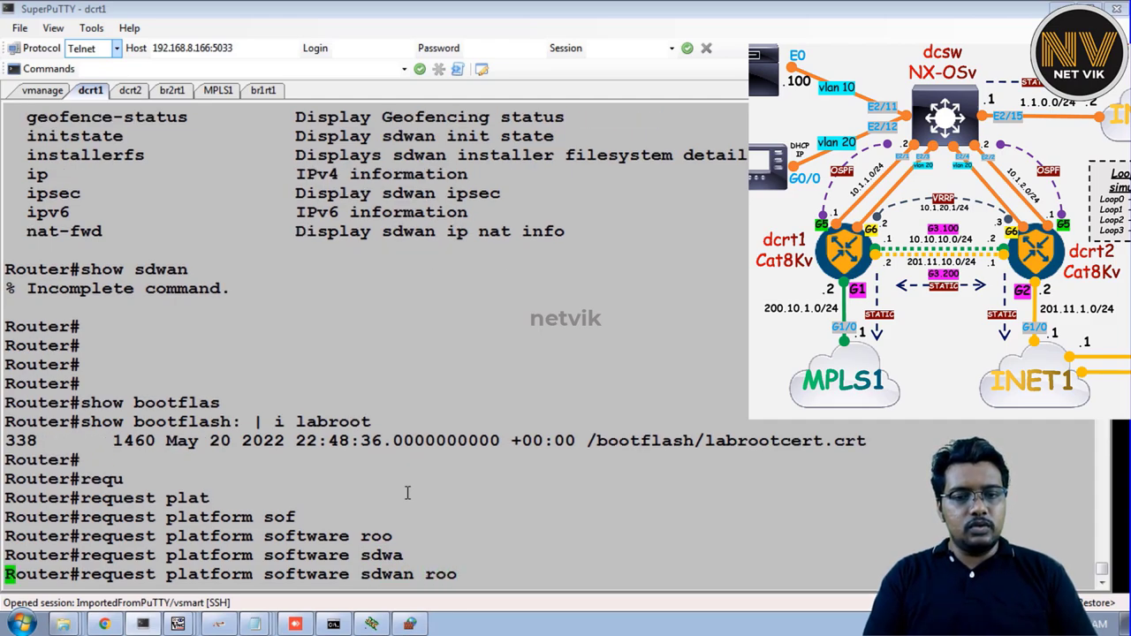
key("Tab")
type("i")
key("Tab")
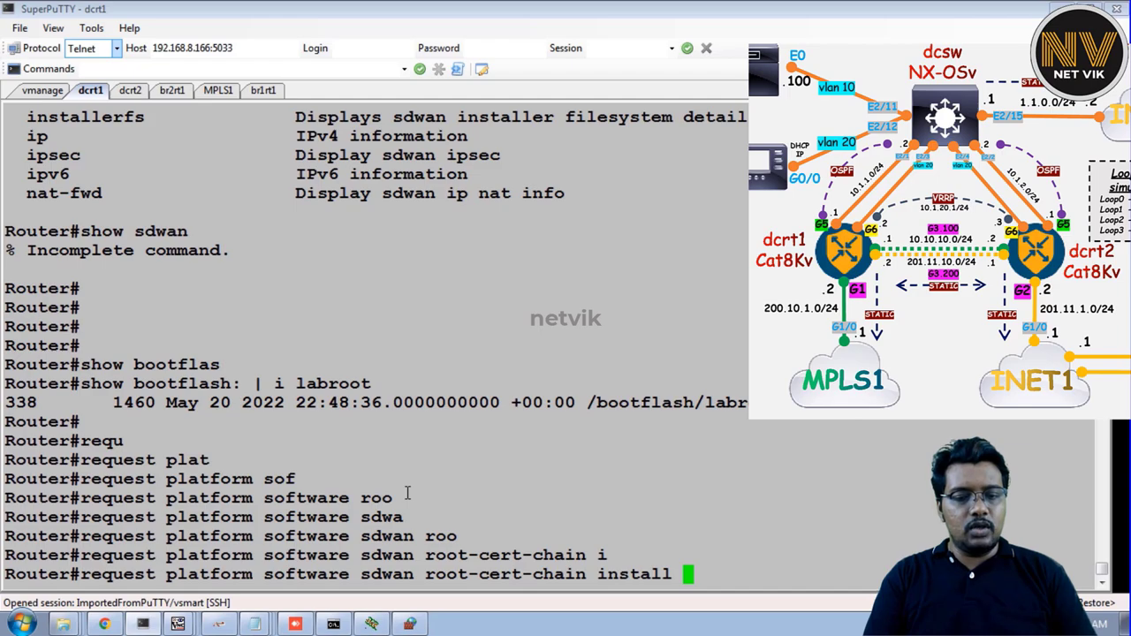
type("boo")
key("Tab")
type("la")
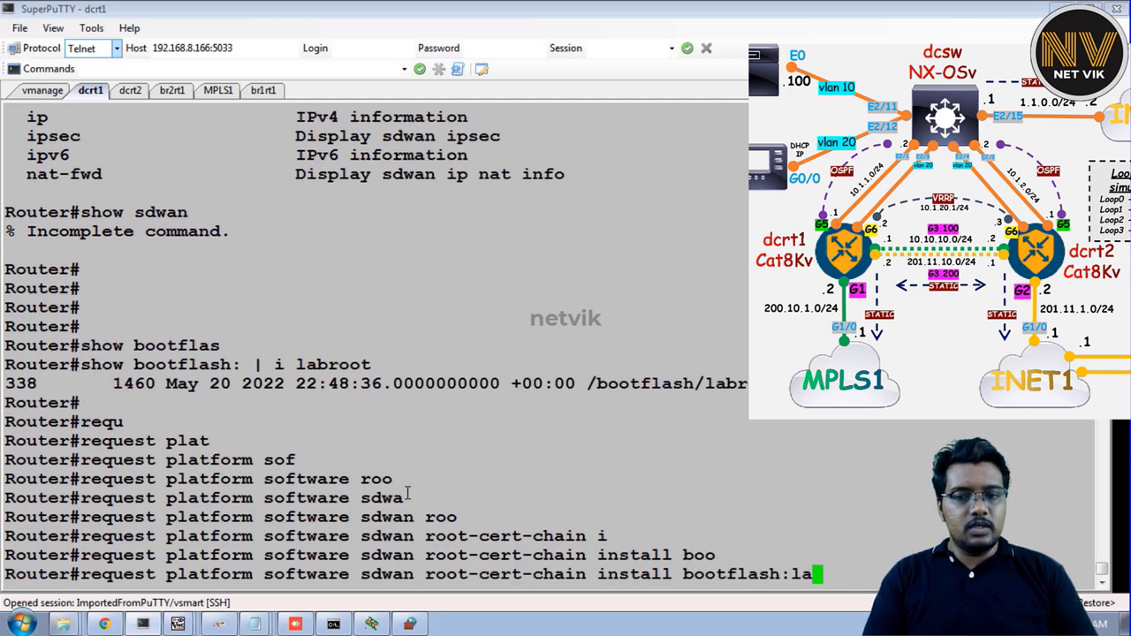
key("Tab")
key("Return")
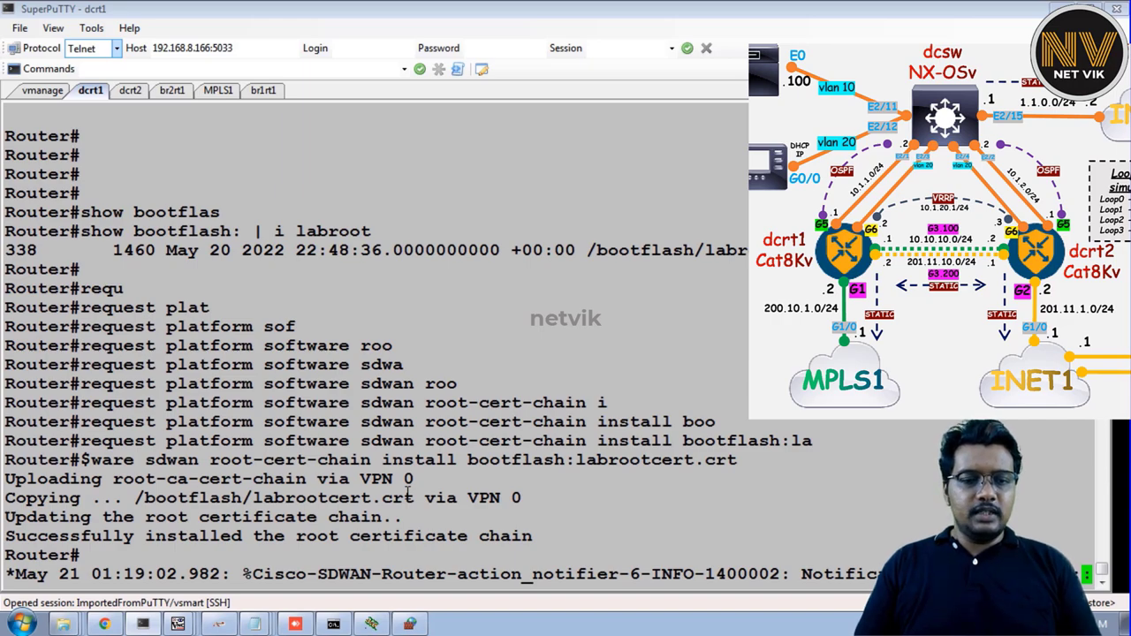
key("Return")
Verify with 'show sdwan certificate root-ca-cert | i netvik' that OU shows lab20212022
type("show sdwa")
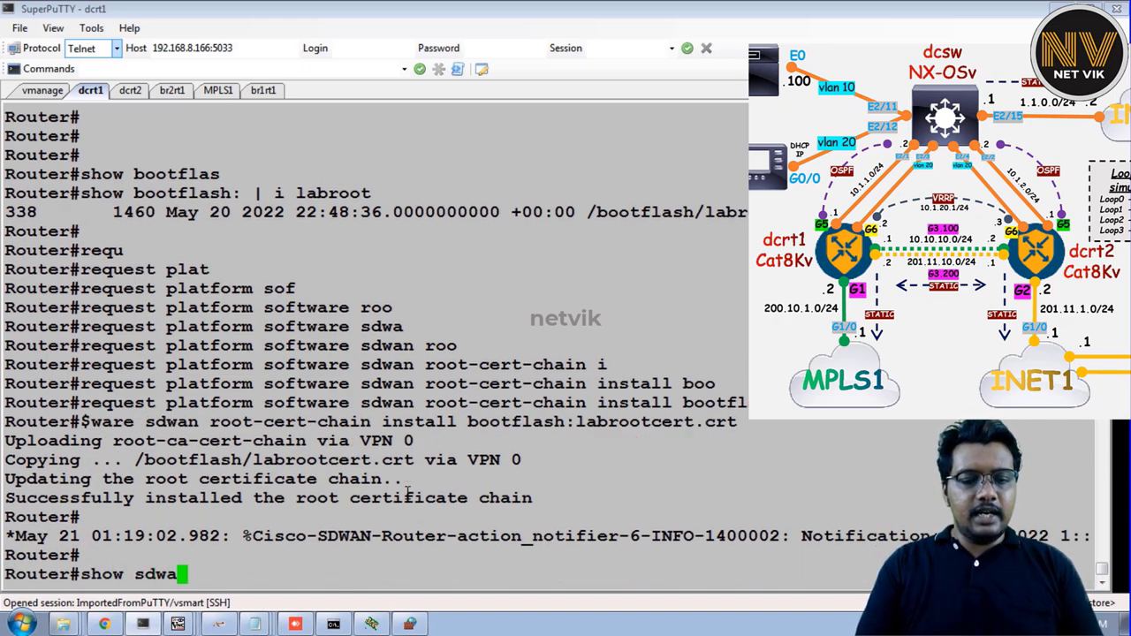
type("n cer")
key("Tab")
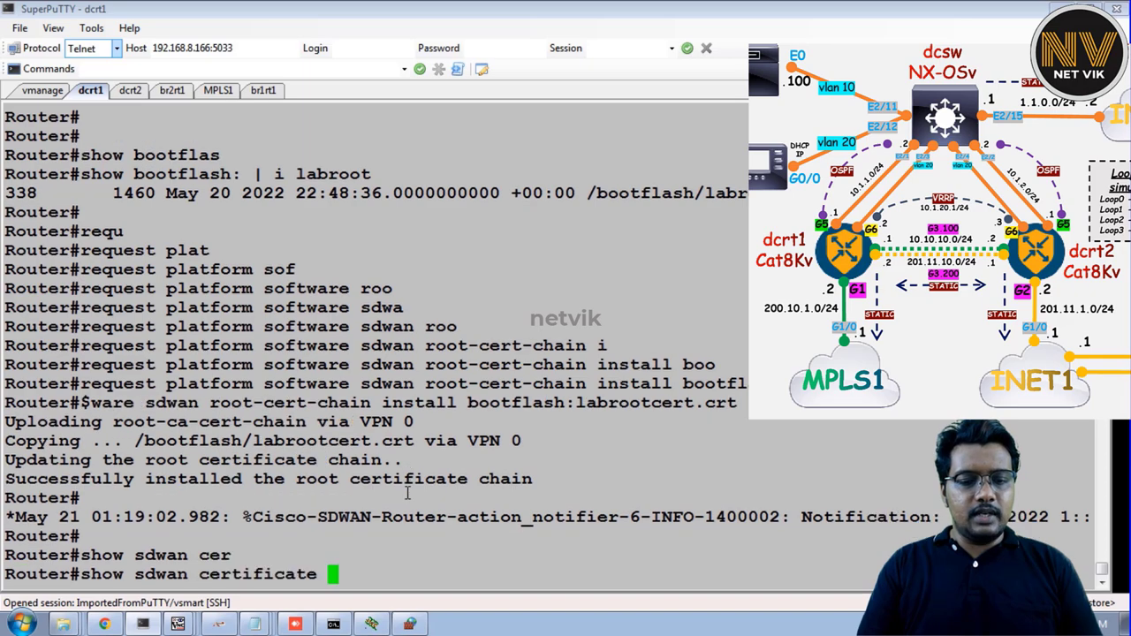
type("roo")
key("Tab")
type("|")
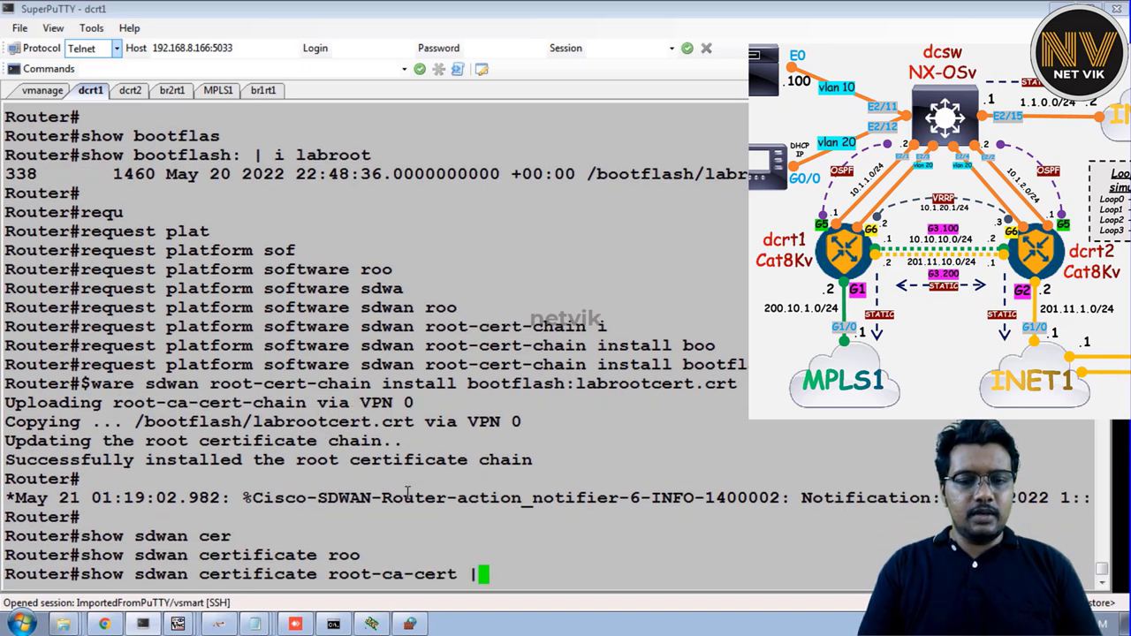
type(" i netcik")
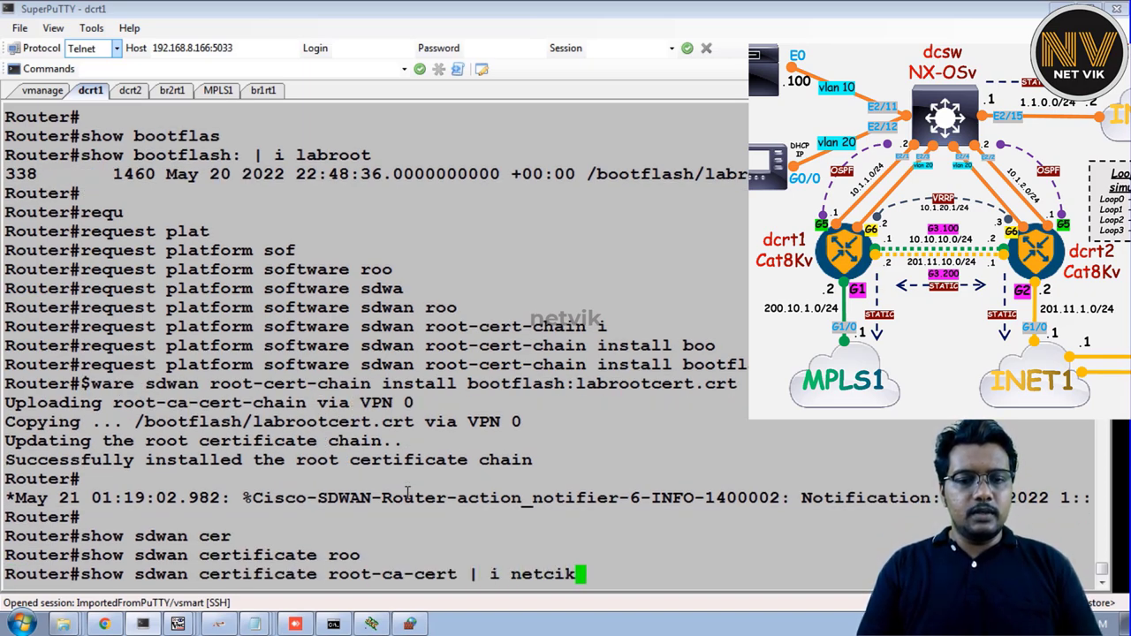
key("Return")
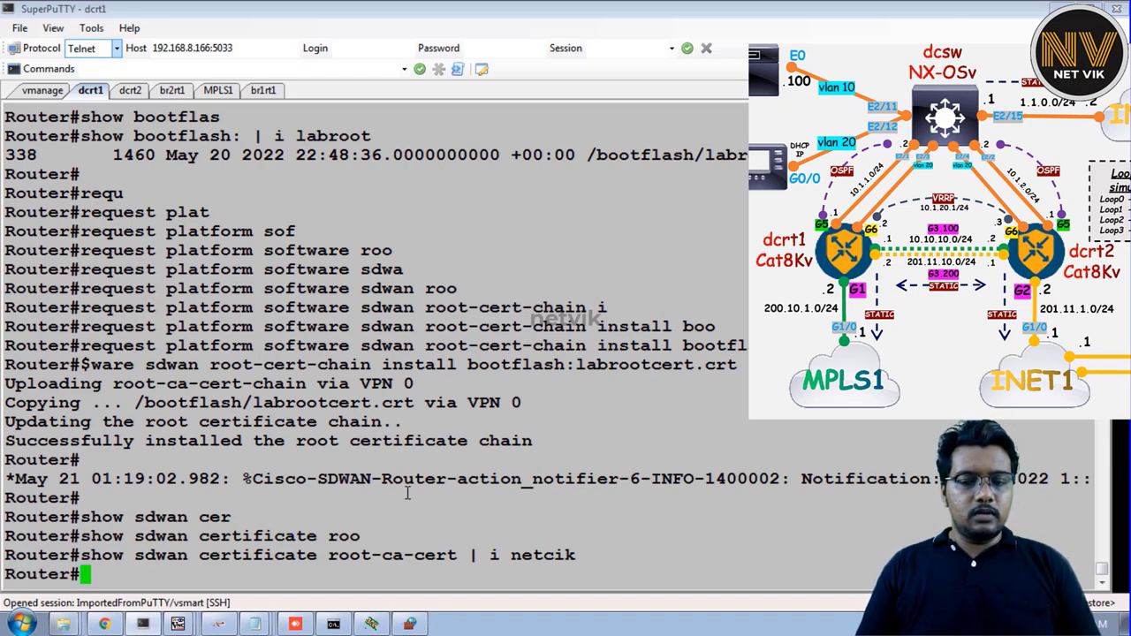
key("Up")
key("BackSpace")
key("BackSpace")
key("BackSpace")
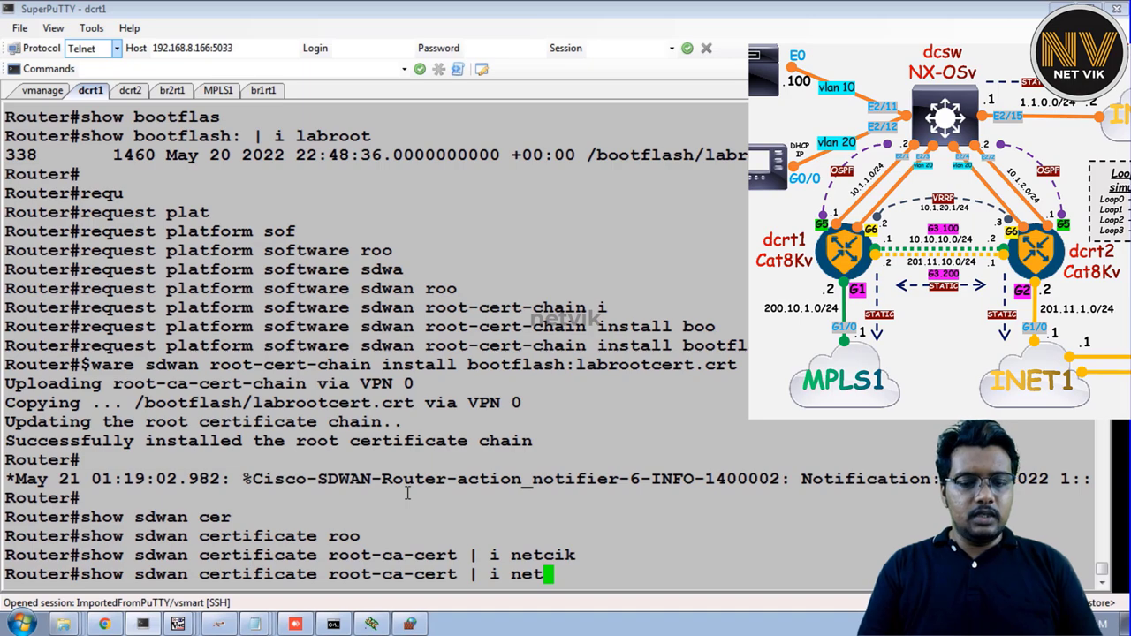
type("vik")
key("Return")
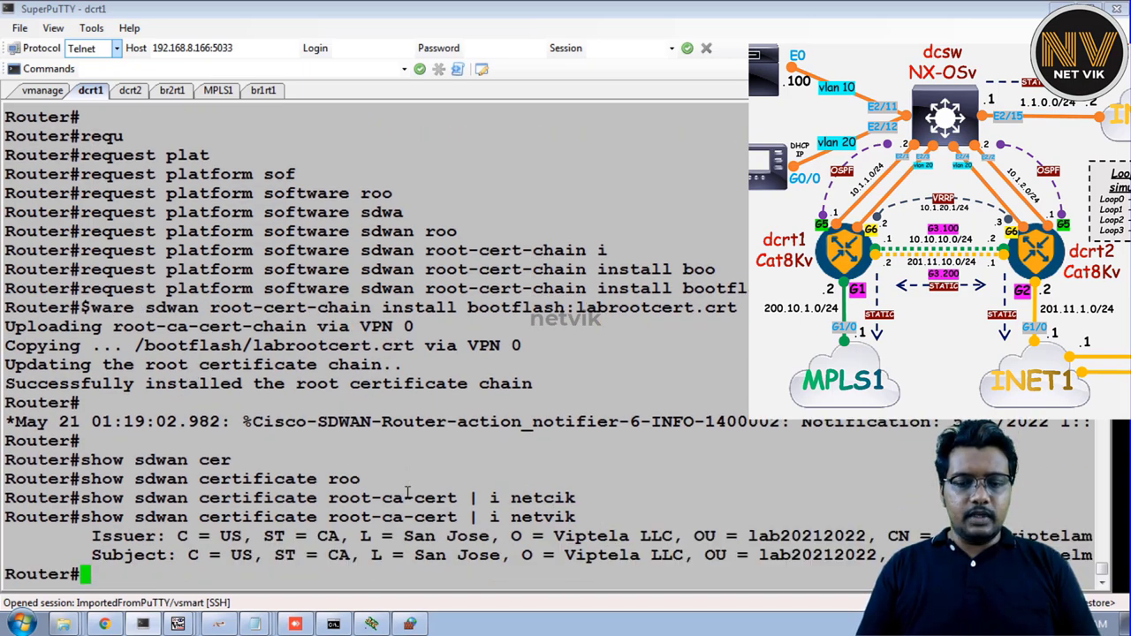
key("Return")
key("Return")
key("Return")
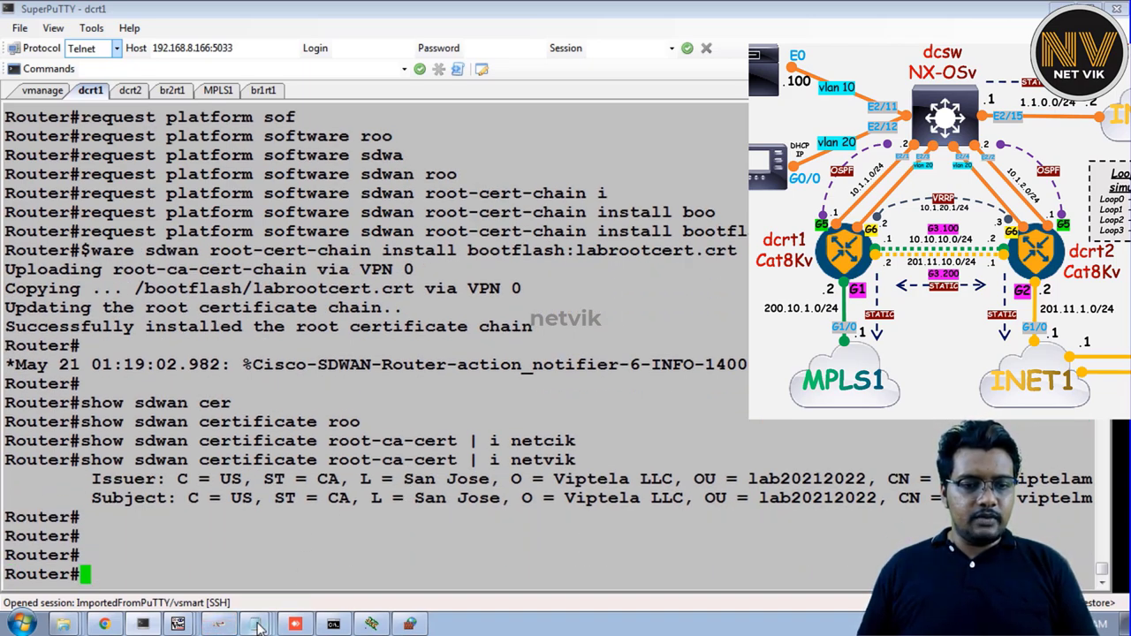
Copy the whole dcrt1 basic configuration from Notepad
mouse_move(259, 625)
left_click(263, 592)
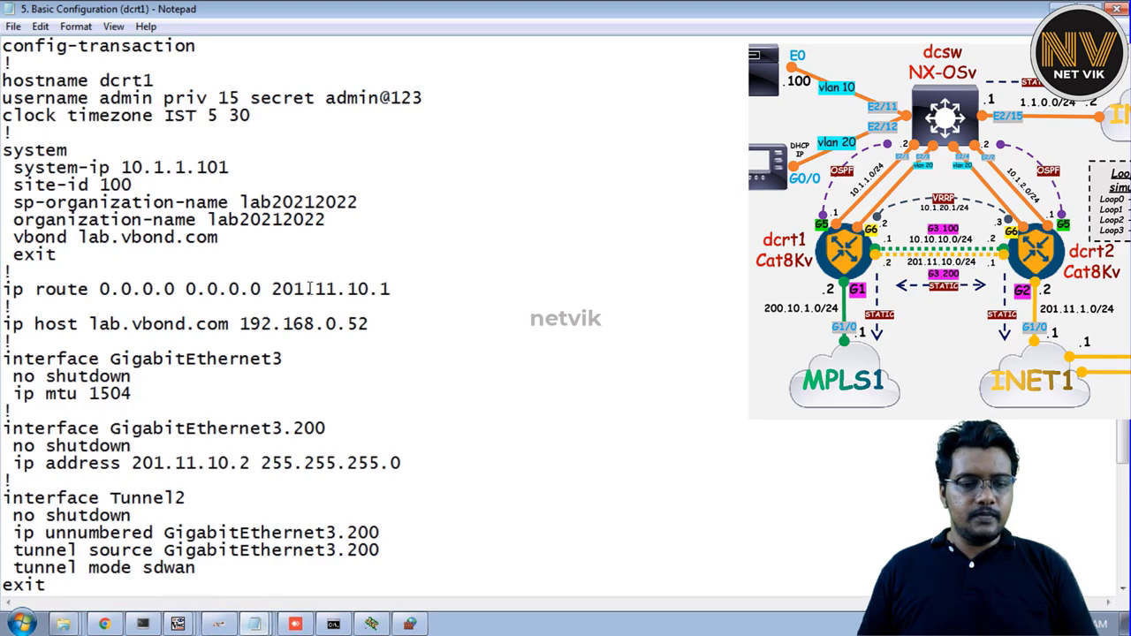
key("ctrl+a")
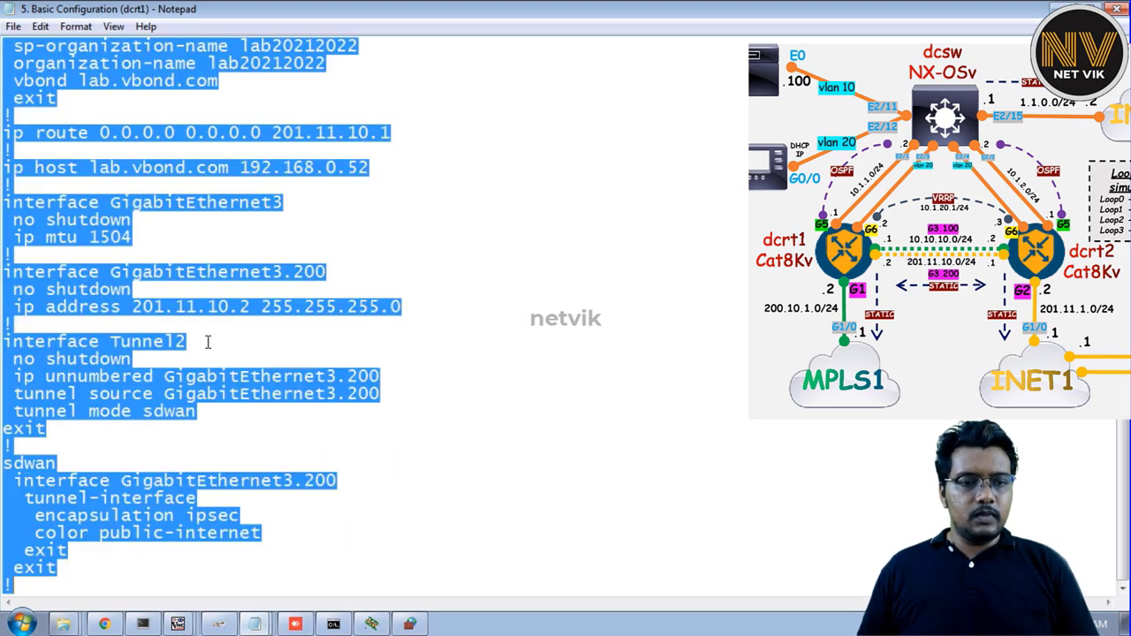
left_click(146, 622)
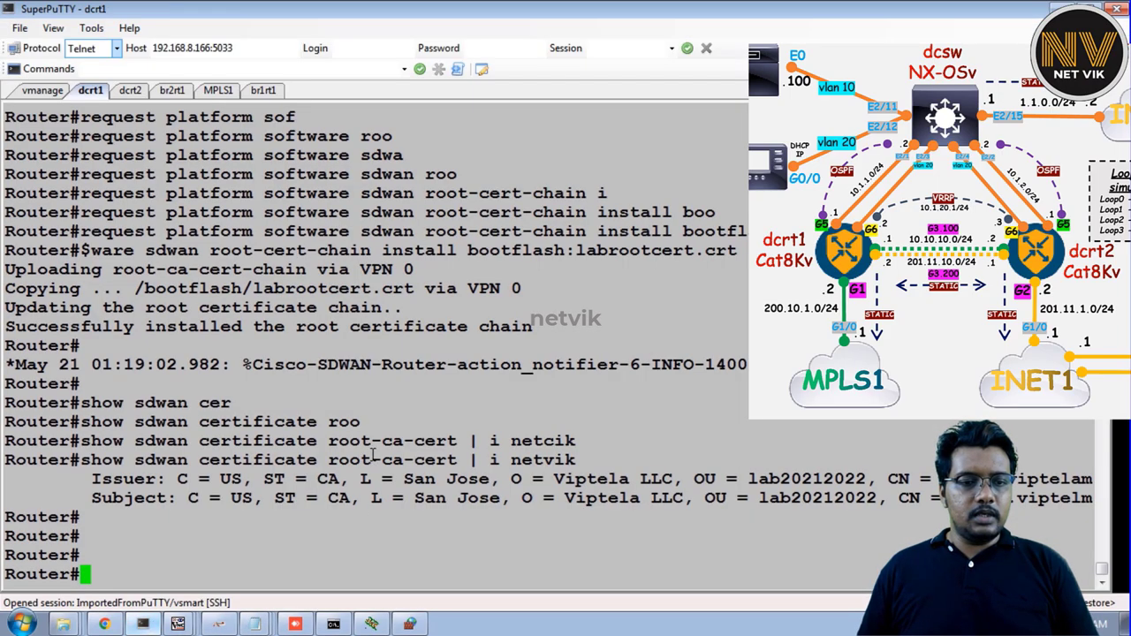
Enter config-transaction mode on dcrt1
type("cnfig-")
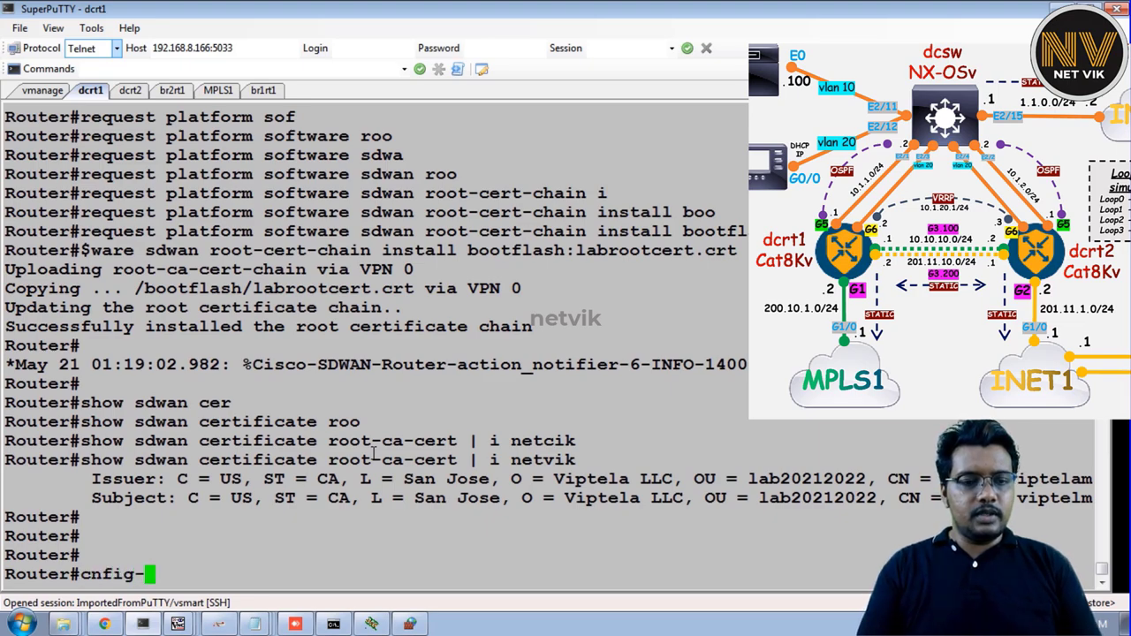
type("tr")
key("Tab")
key("BackSpace")
key("BackSpace")
key("BackSpace")
key("BackSpace")
key("BackSpace")
key("BackSpace")
key("BackSpace")
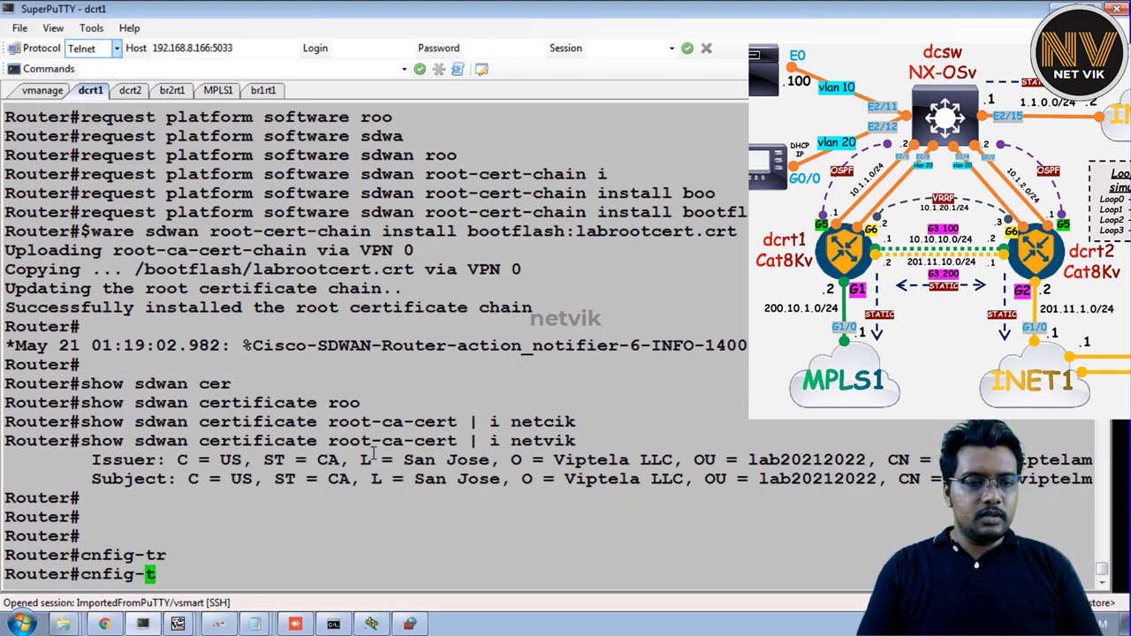
type("onfig-tr")
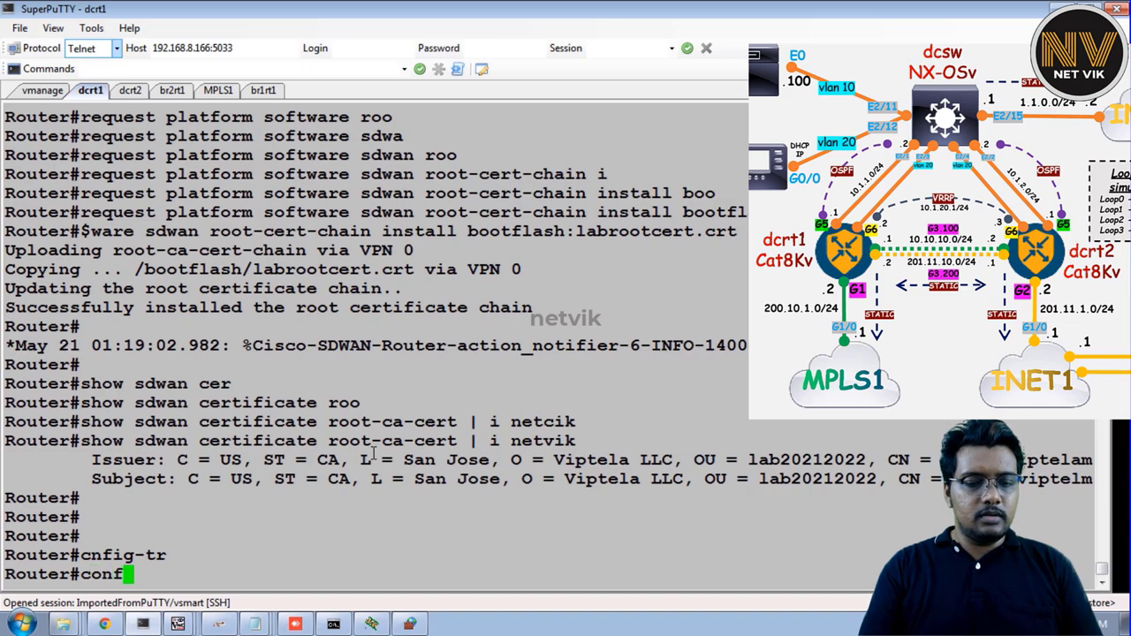
key("Tab")
key("Return")
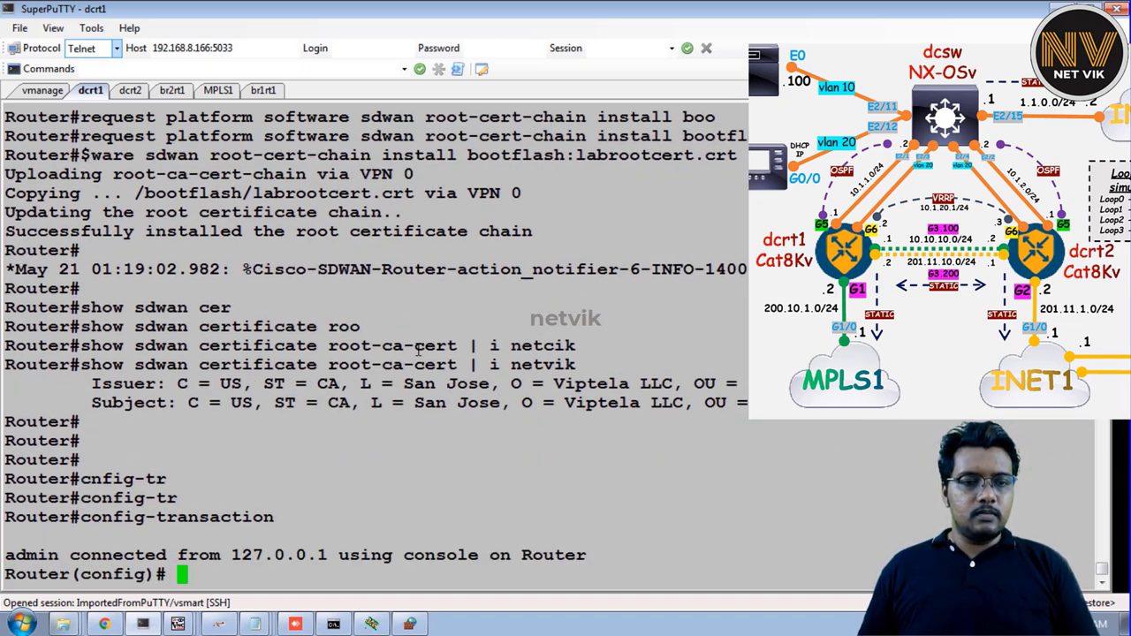
type("config-transaction")
key("Return")
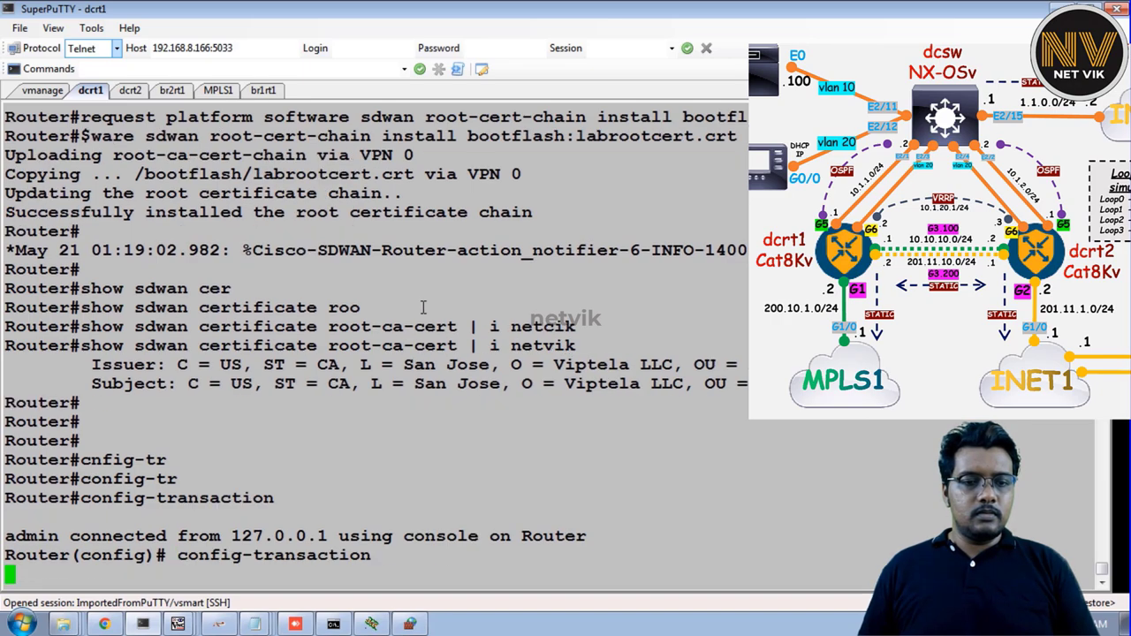
Paste the Notepad configuration and commit it
right_click(423, 306)
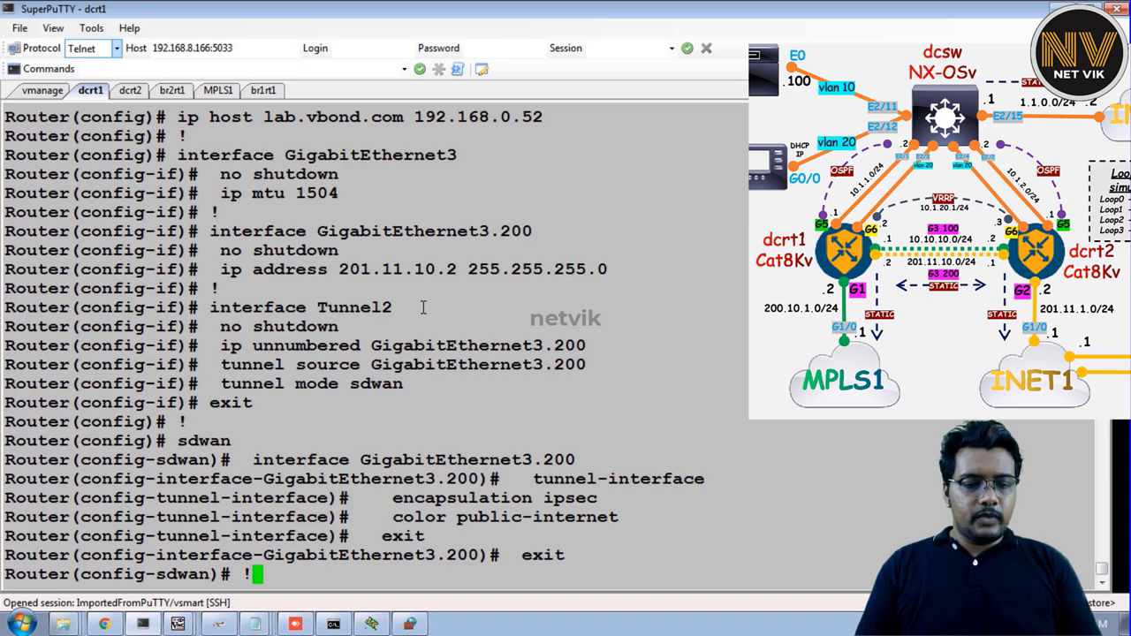
type("commit")
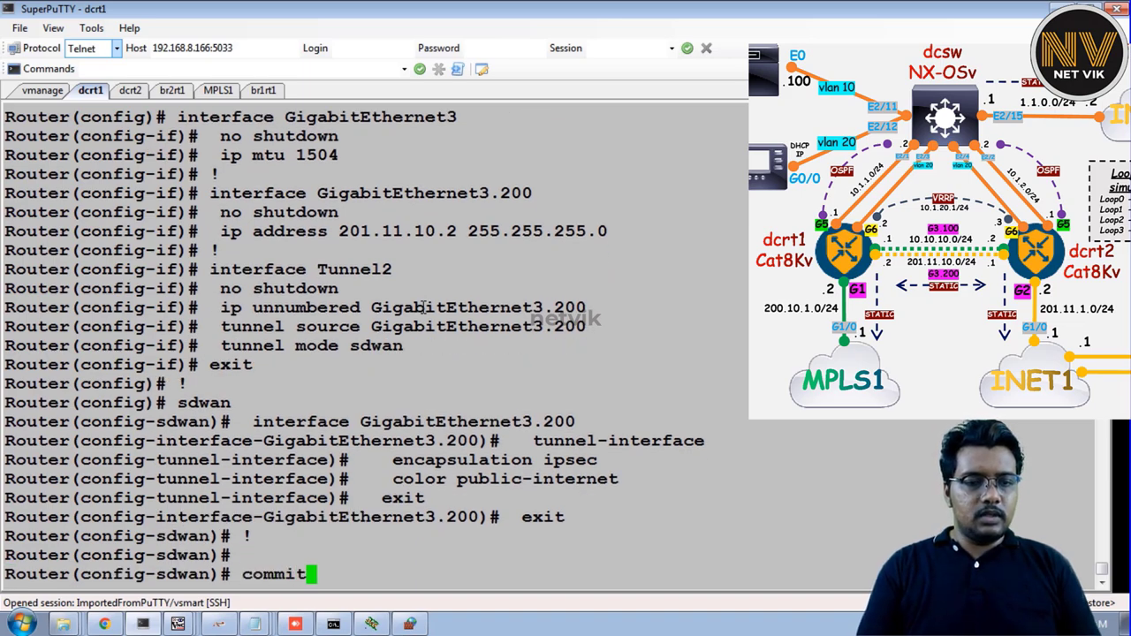
key("Return")
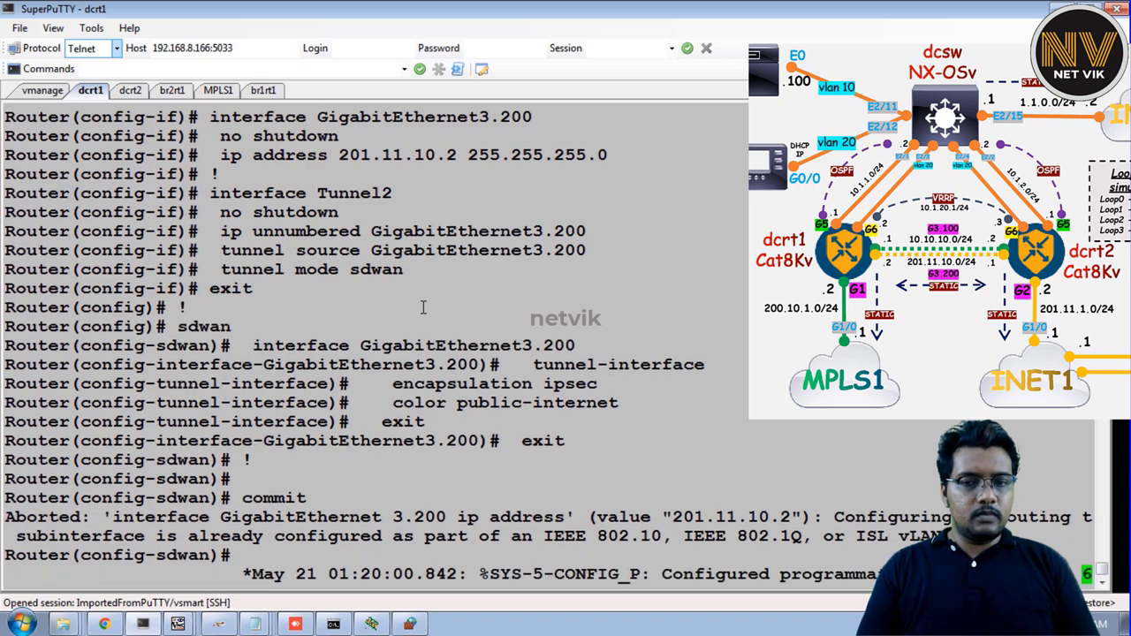
scroll(423, 306, "up", 4)
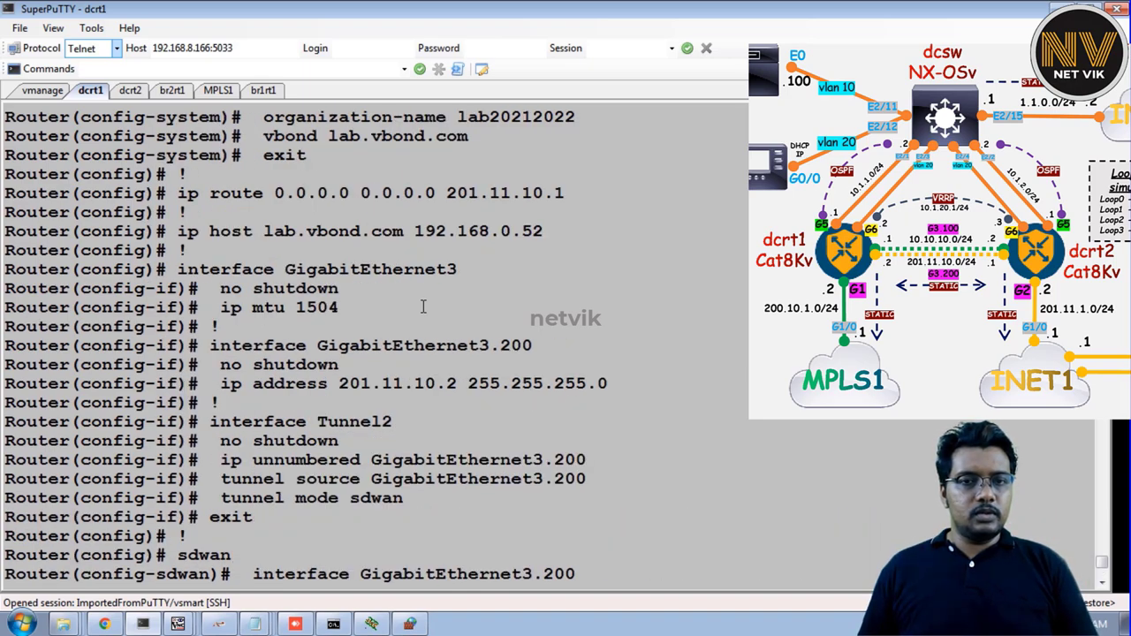
scroll(423, 307, "down", 4)
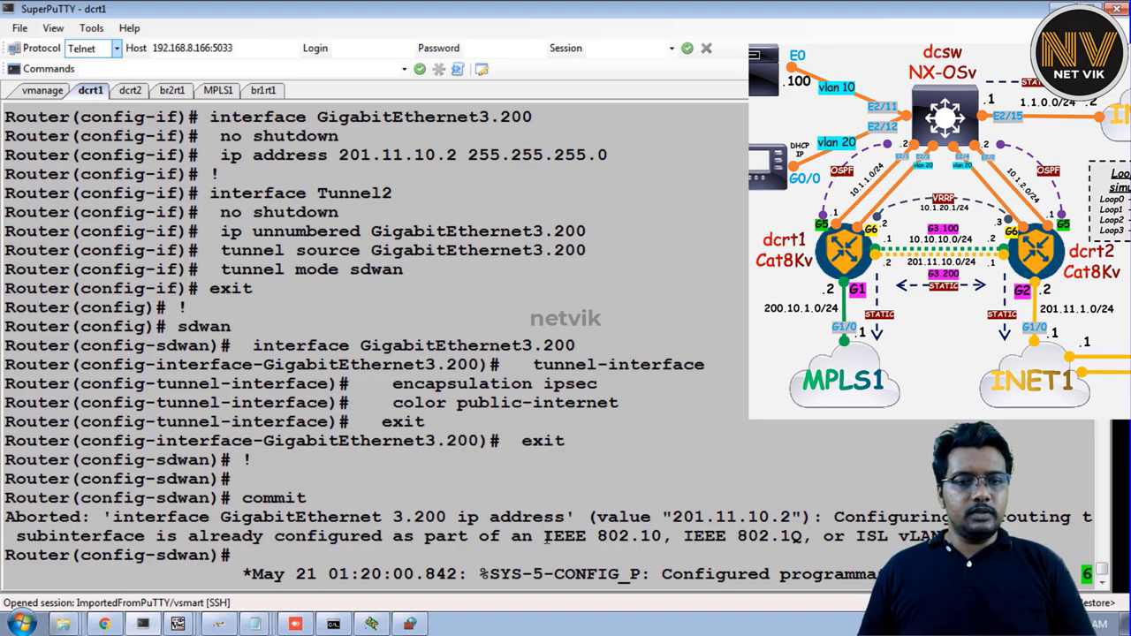
left_click_drag(543, 537, 458, 519)
left_click(459, 519)
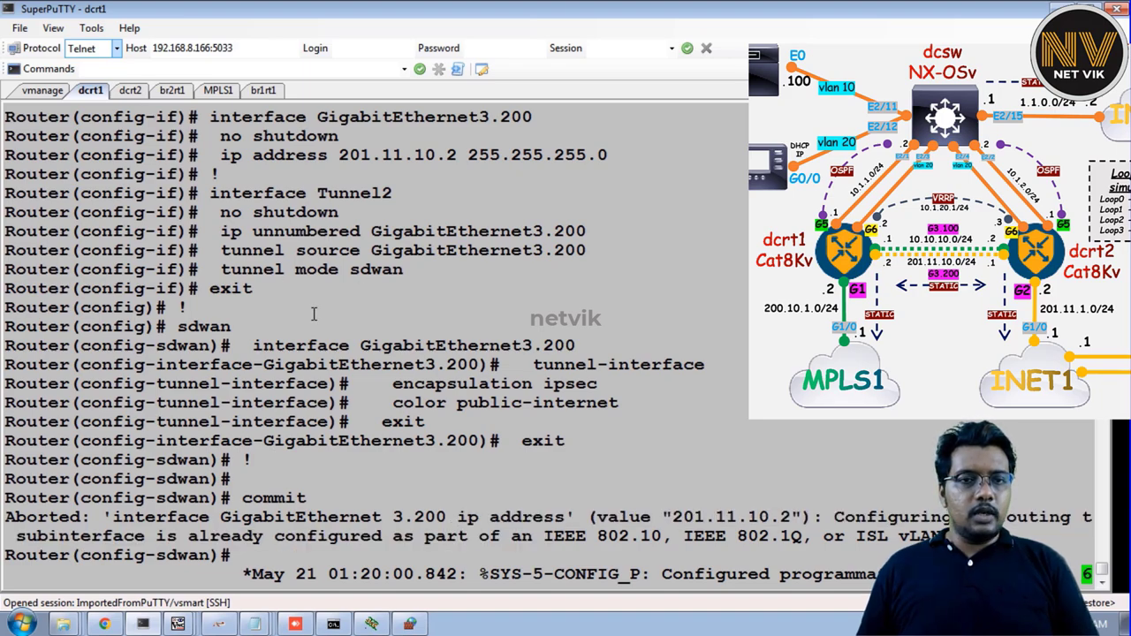
scroll(315, 300, "up", 4)
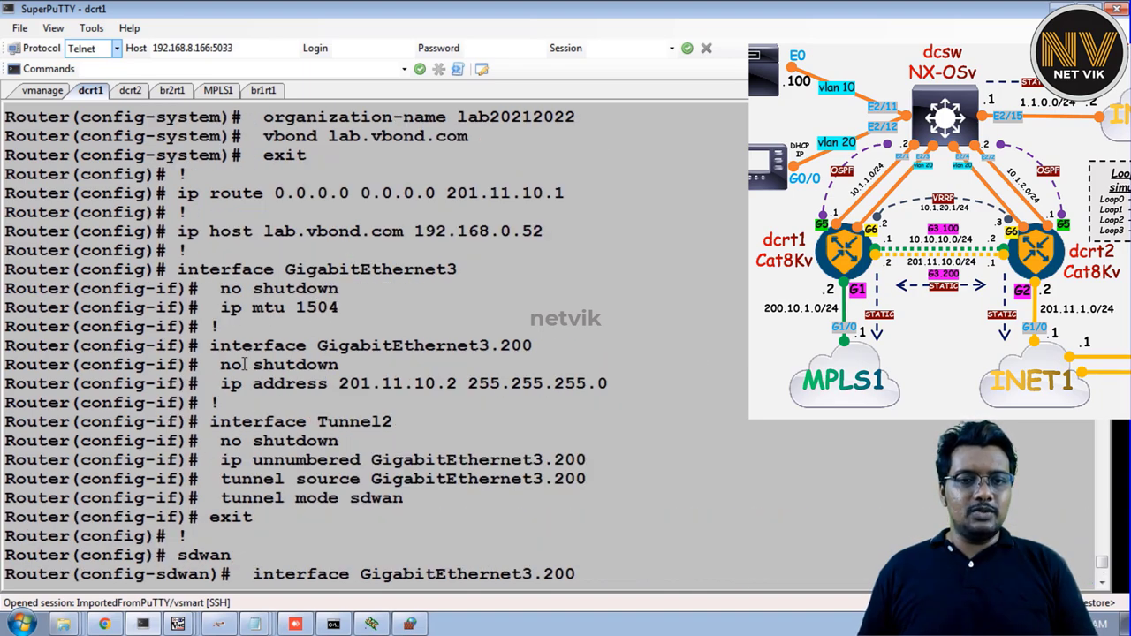
left_click_drag(170, 345, 82, 345)
Enter 'interface GigabitEthernet3.200' under the sdwan configuration
left_click(82, 345)
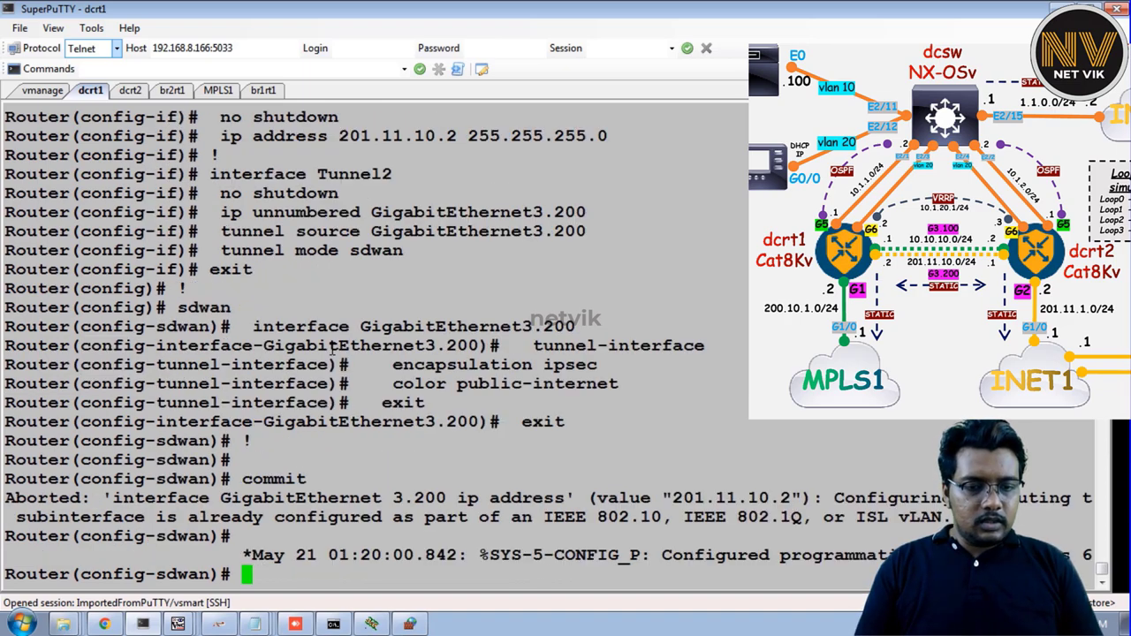
type("interface ")
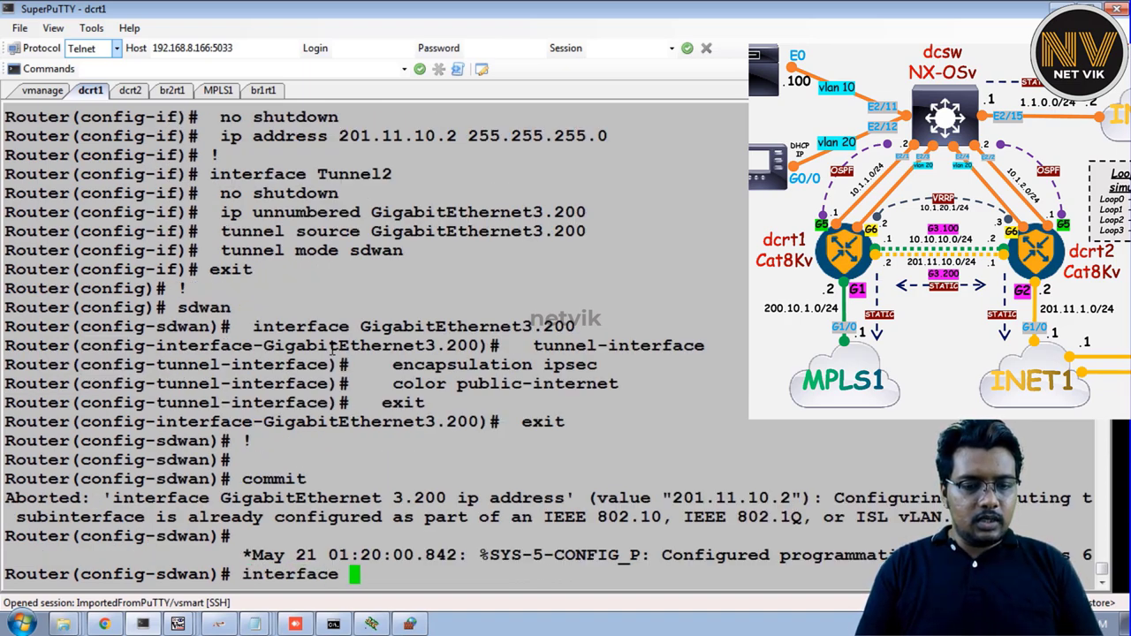
type("GigabitEthernet3.200")
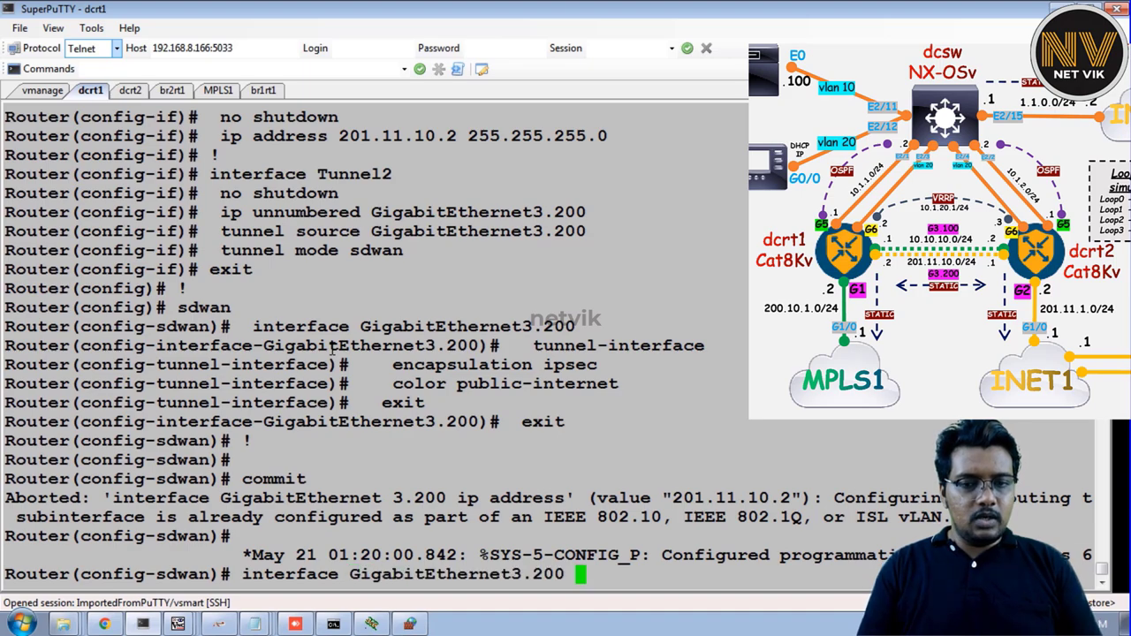
key("Return")
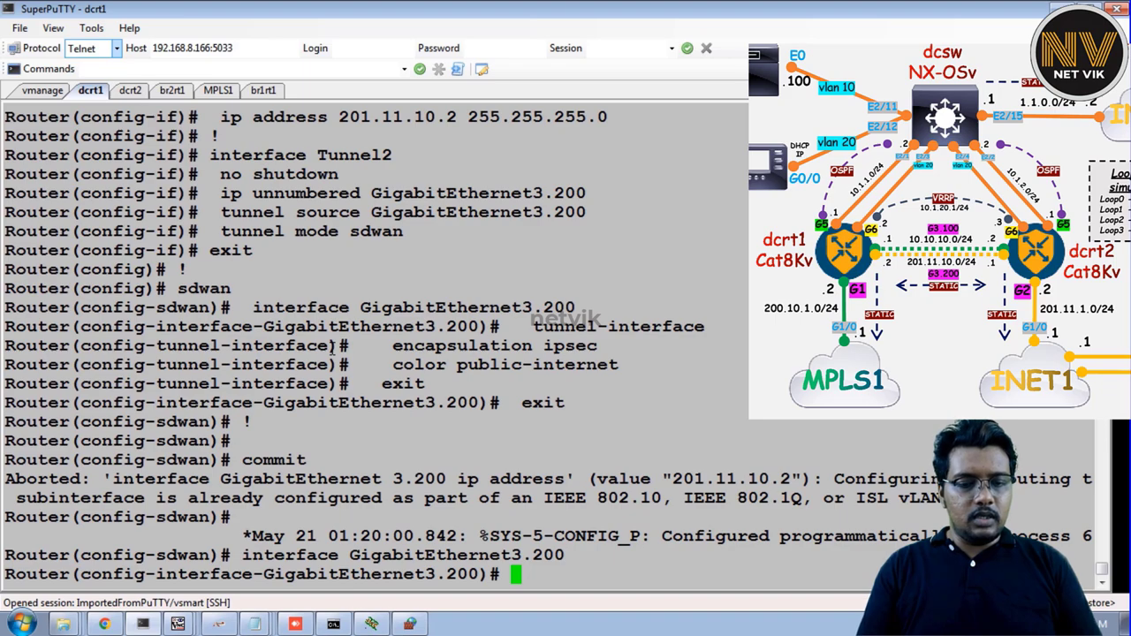
Try 'encap', list the interface's available completions with '?', then type 'exit'
type("enca")
key("Return")
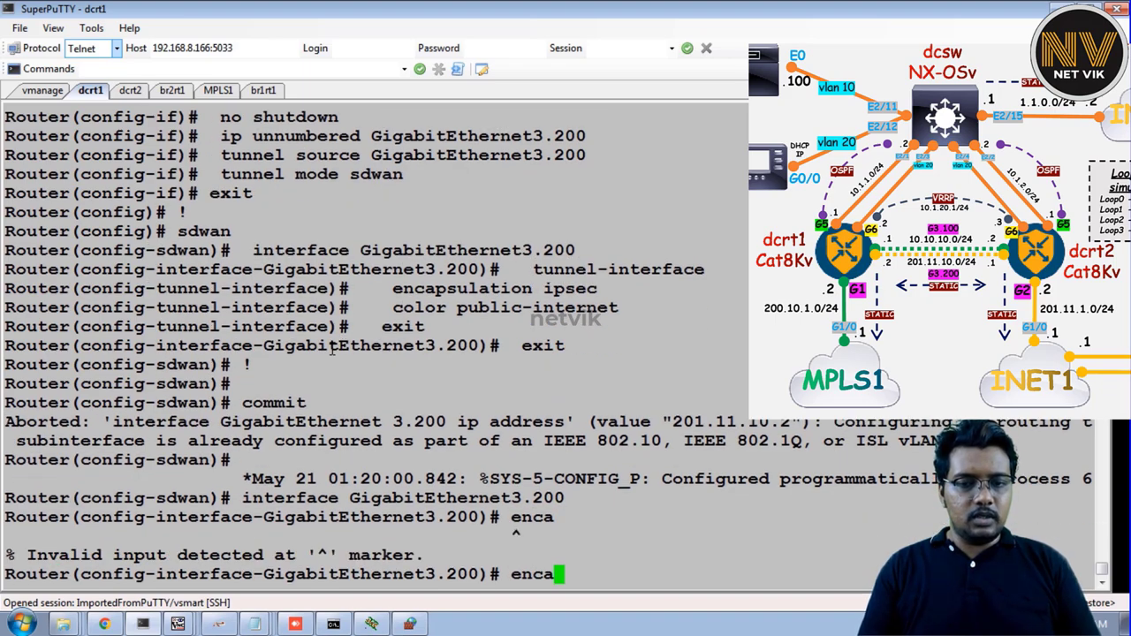
type("p")
key("Return")
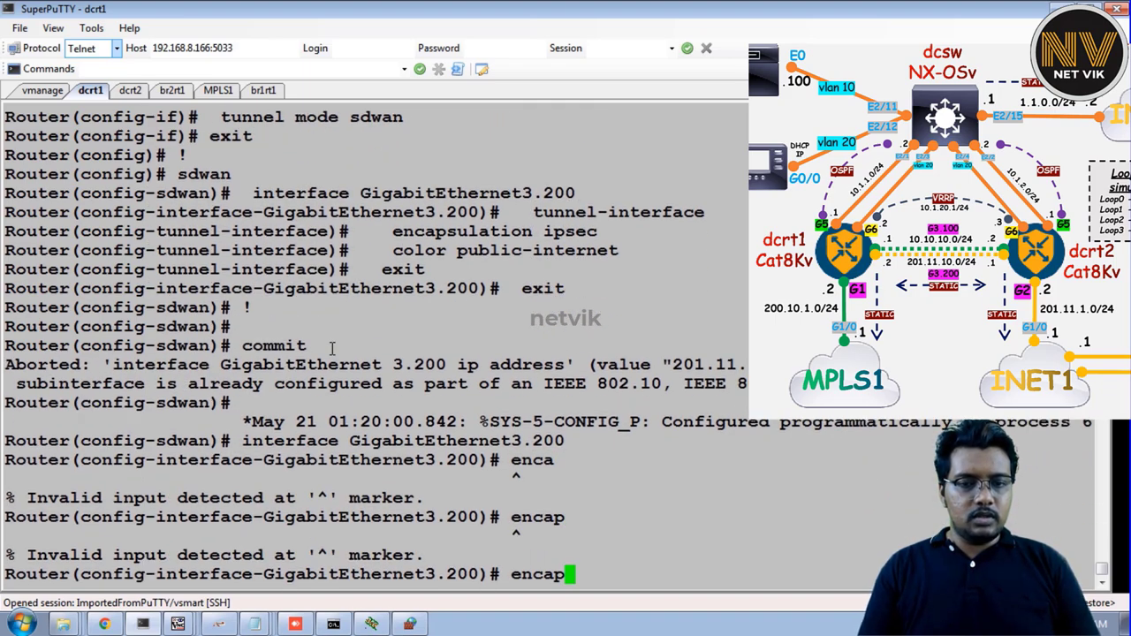
type("?")
key("BackSpace")
key("BackSpace")
key("BackSpace")
key("BackSpace")
key("BackSpace")
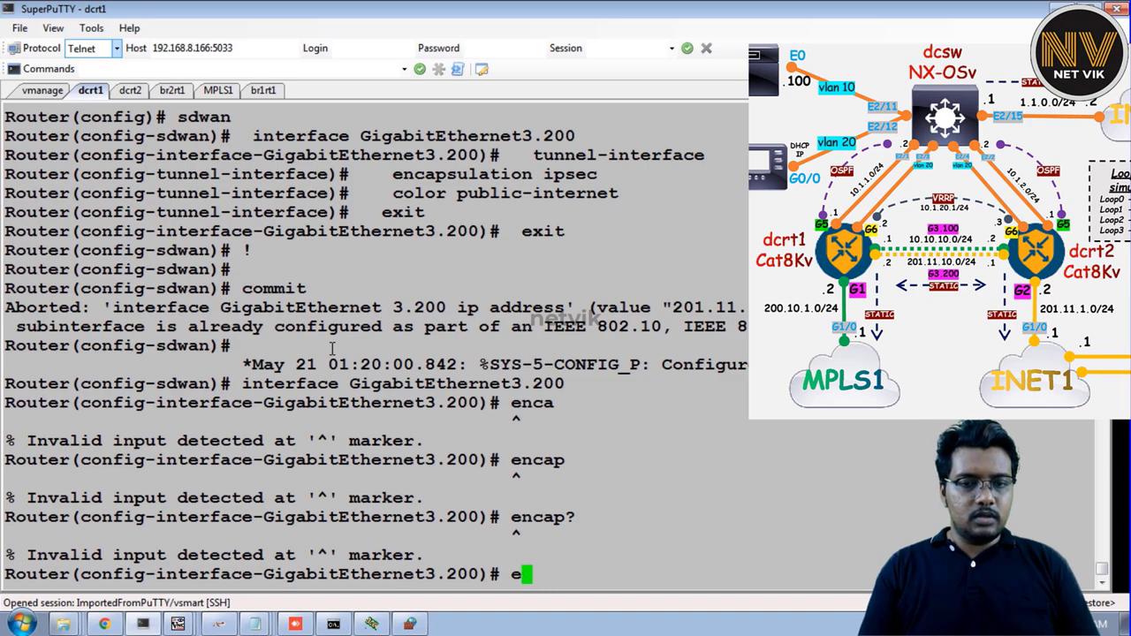
type("?")
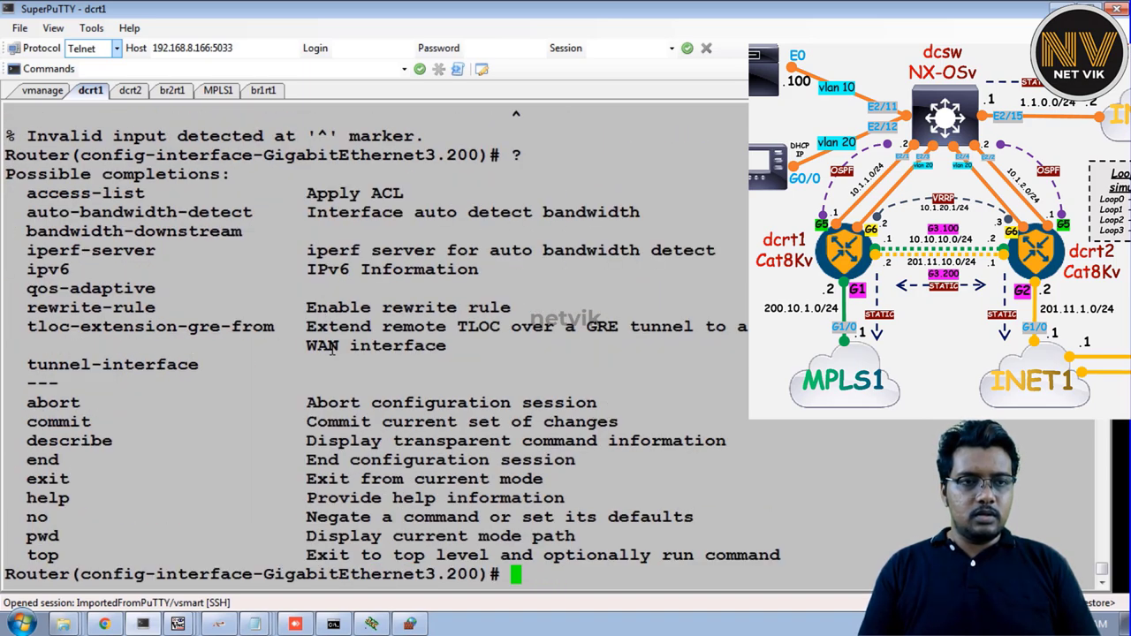
type("exit")
Return to global configuration and enter subinterface GigabitEthernet 3.200
key("Return")
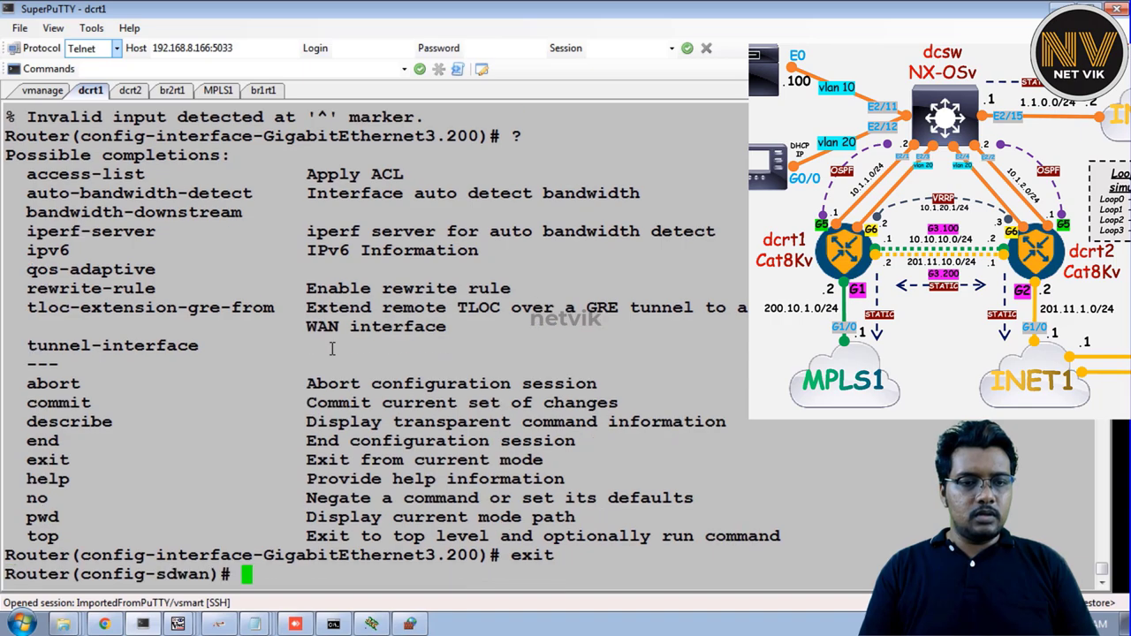
key("Return")
type("exit")
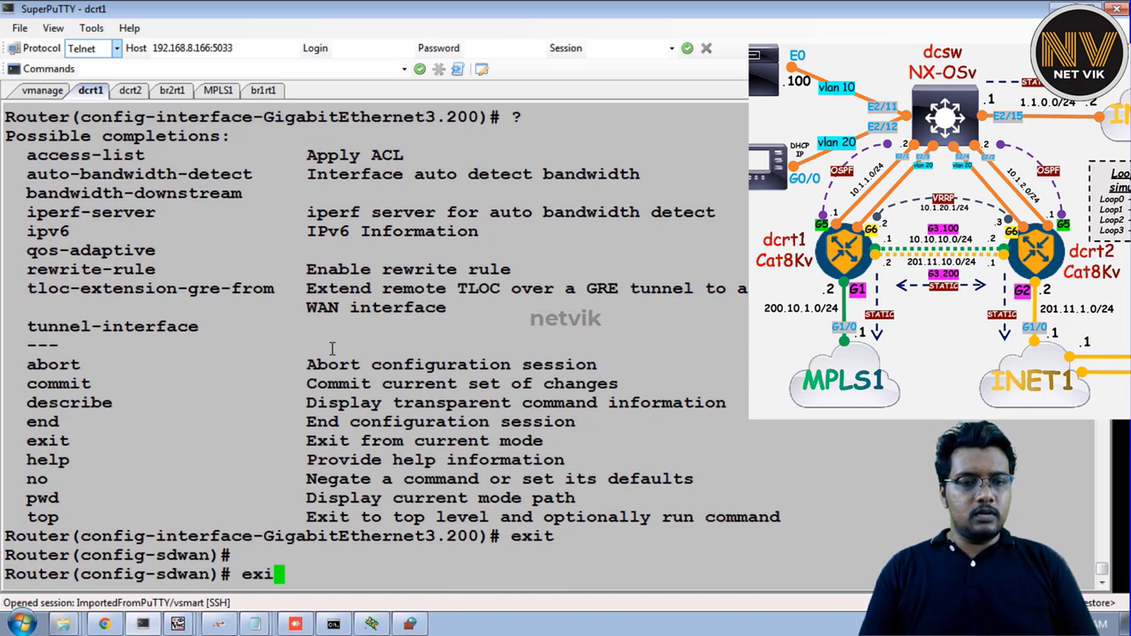
key("Return")
key("Return")
key("Return")
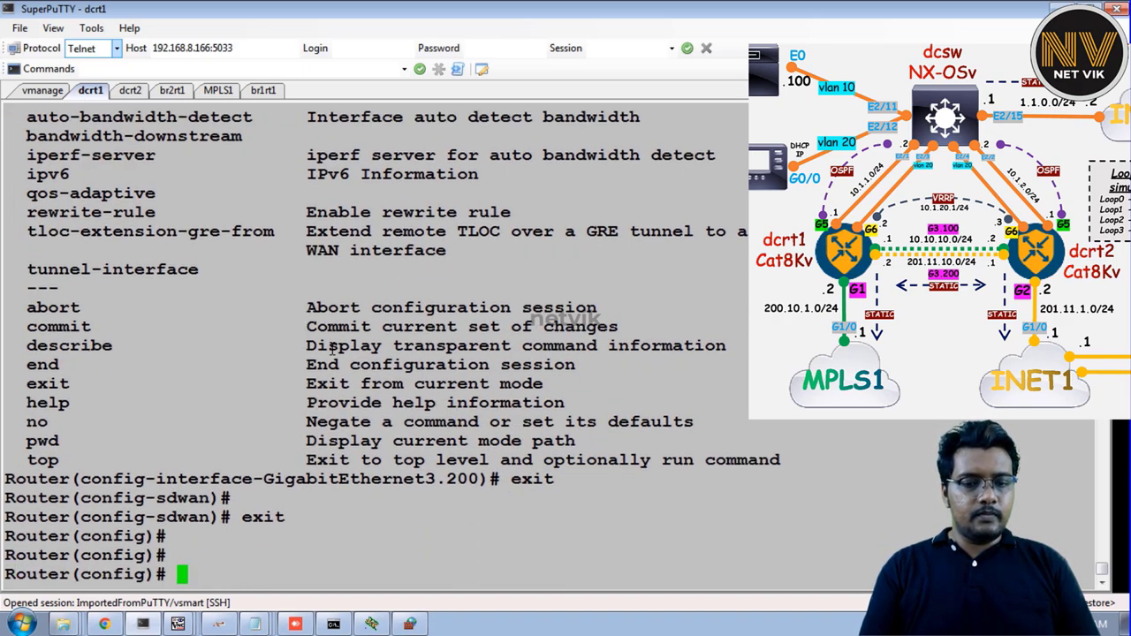
type("inter")
key("Tab")
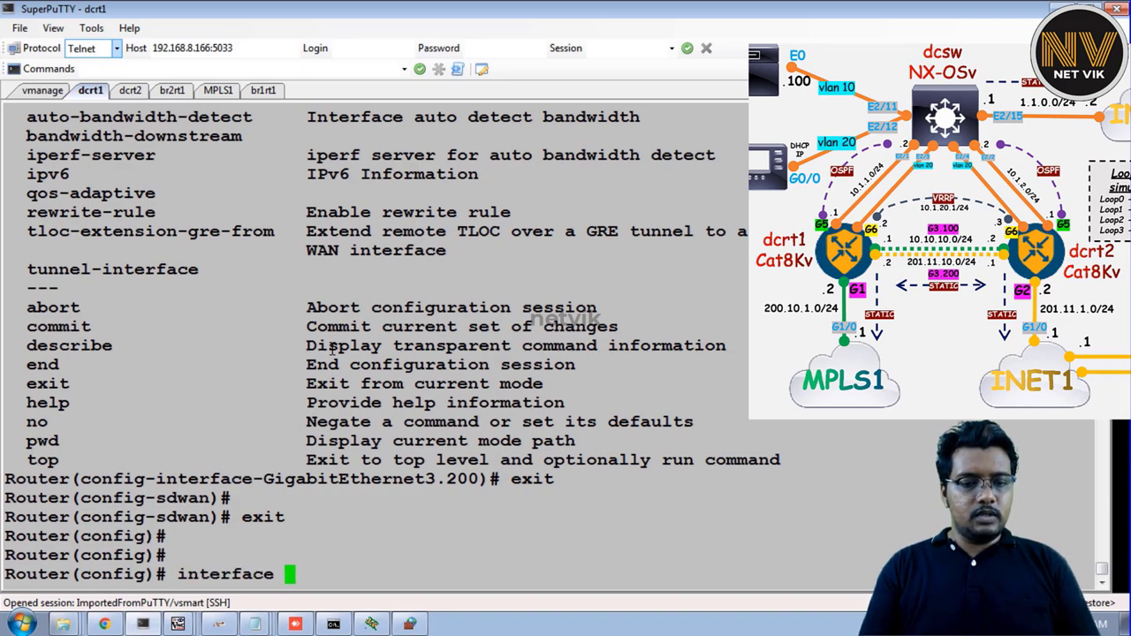
type("Gi")
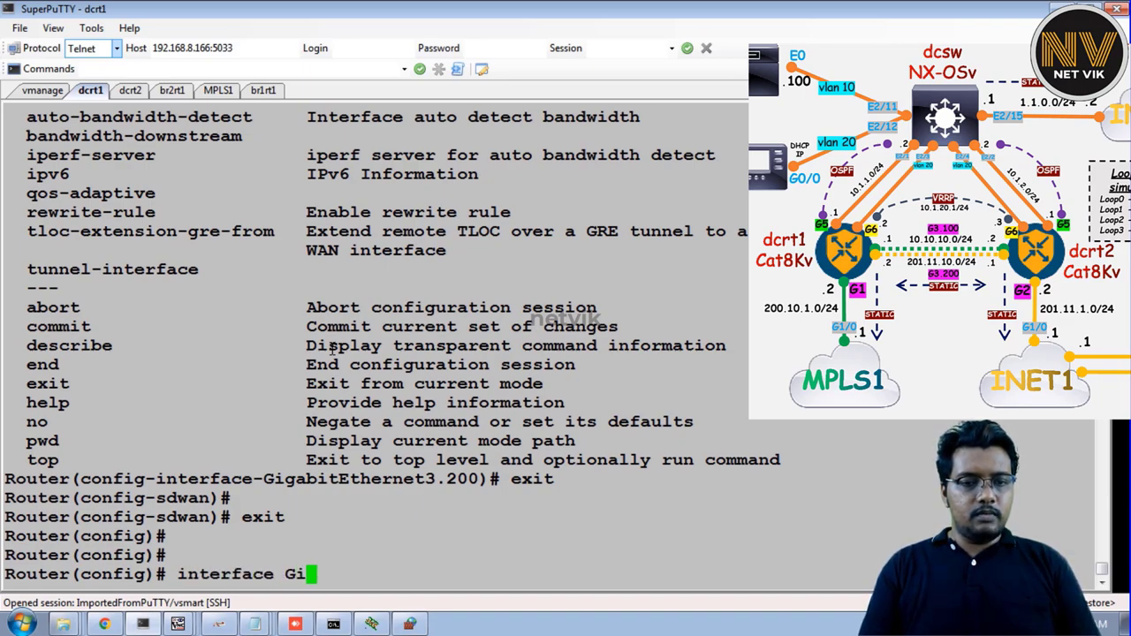
key("Tab")
type("3.200")
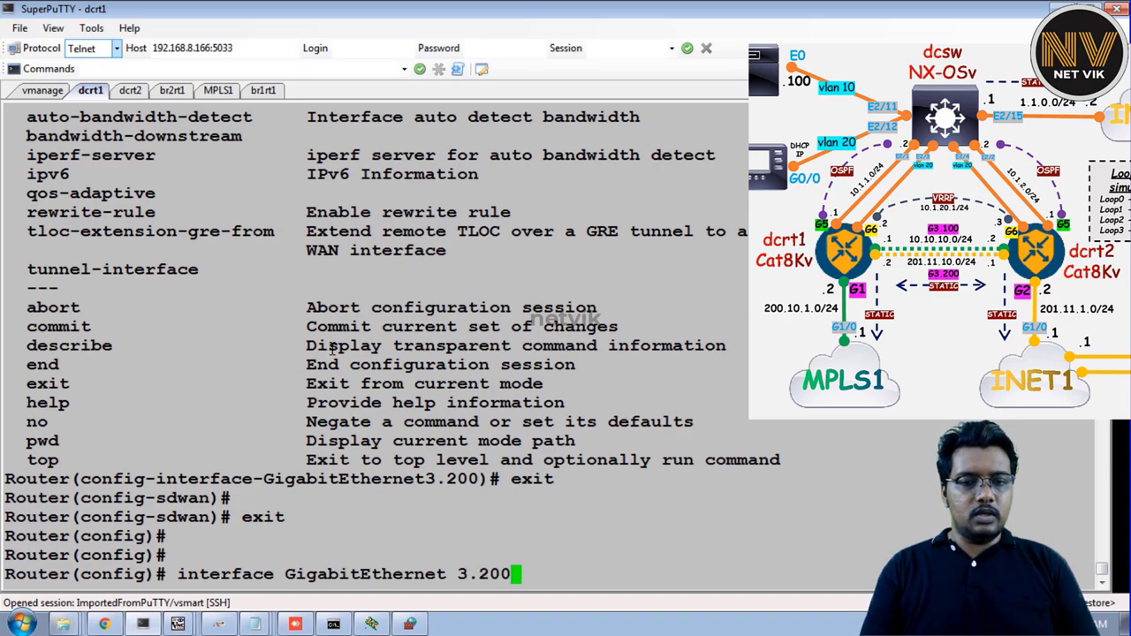
key("Return")
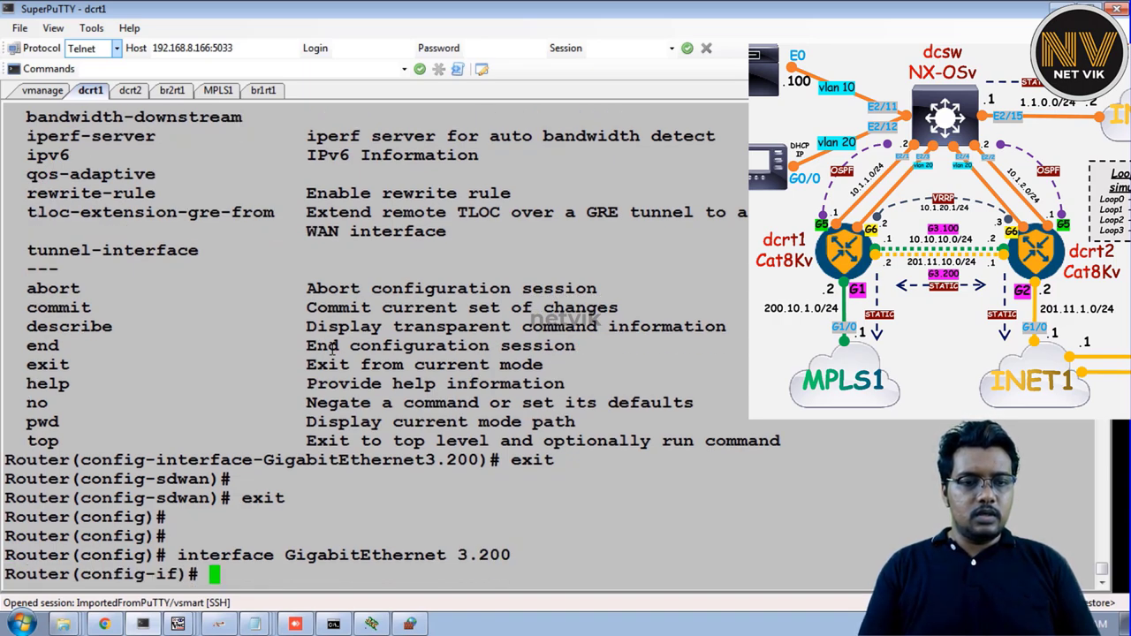
Set encapsulation dot1Q 200 on the subinterface and attempt to commit it
type("enc")
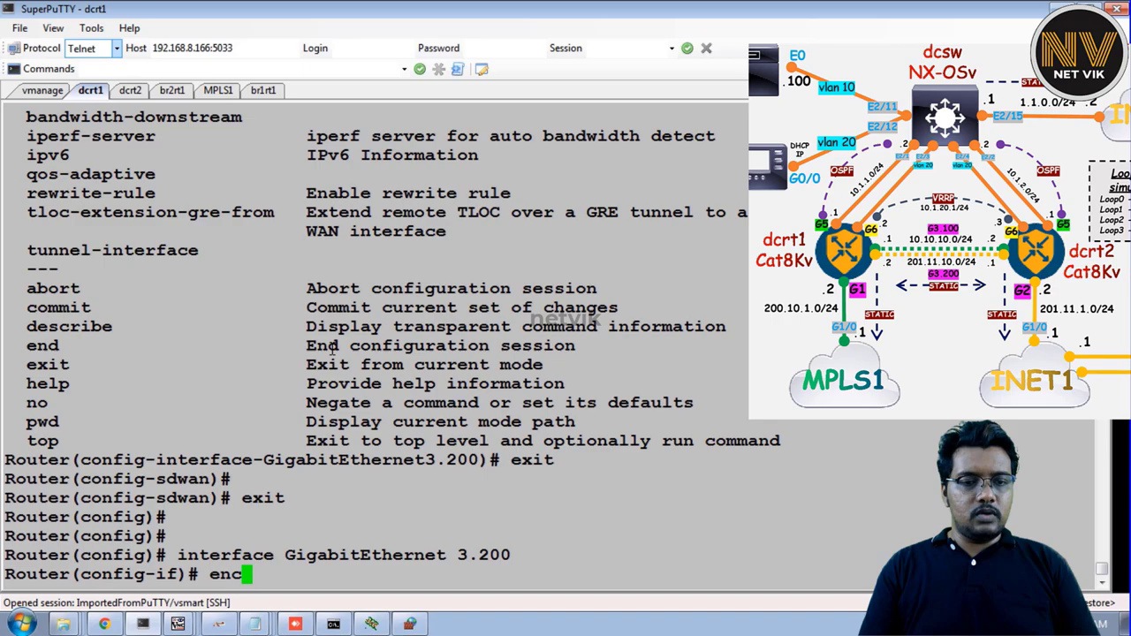
key("Tab")
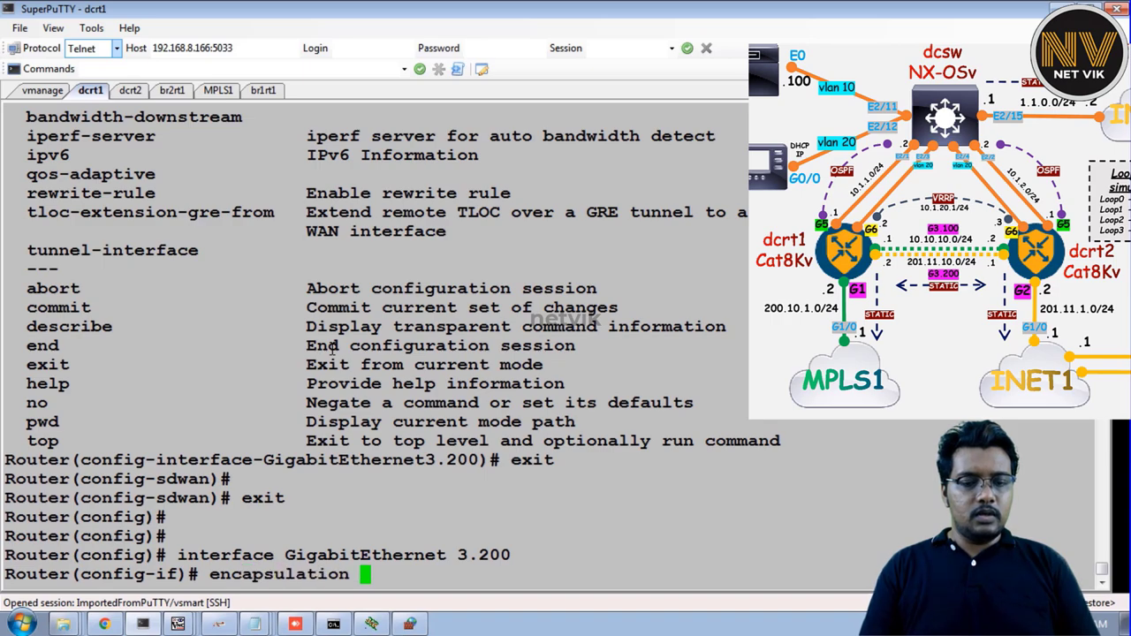
type("dot1Q 200")
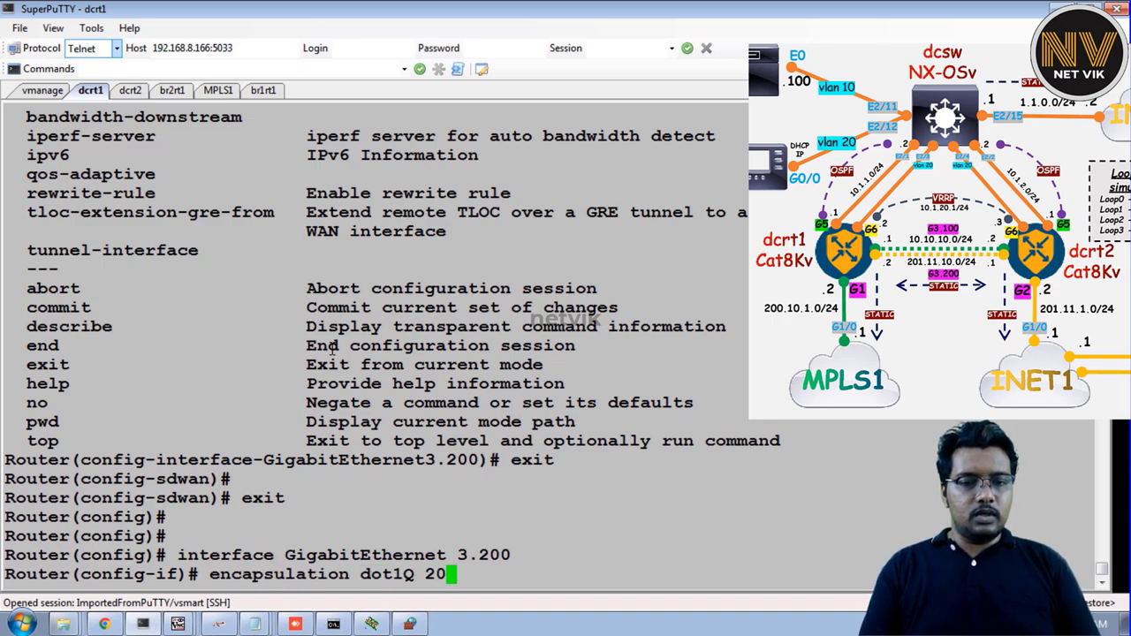
key("Return")
type("commit")
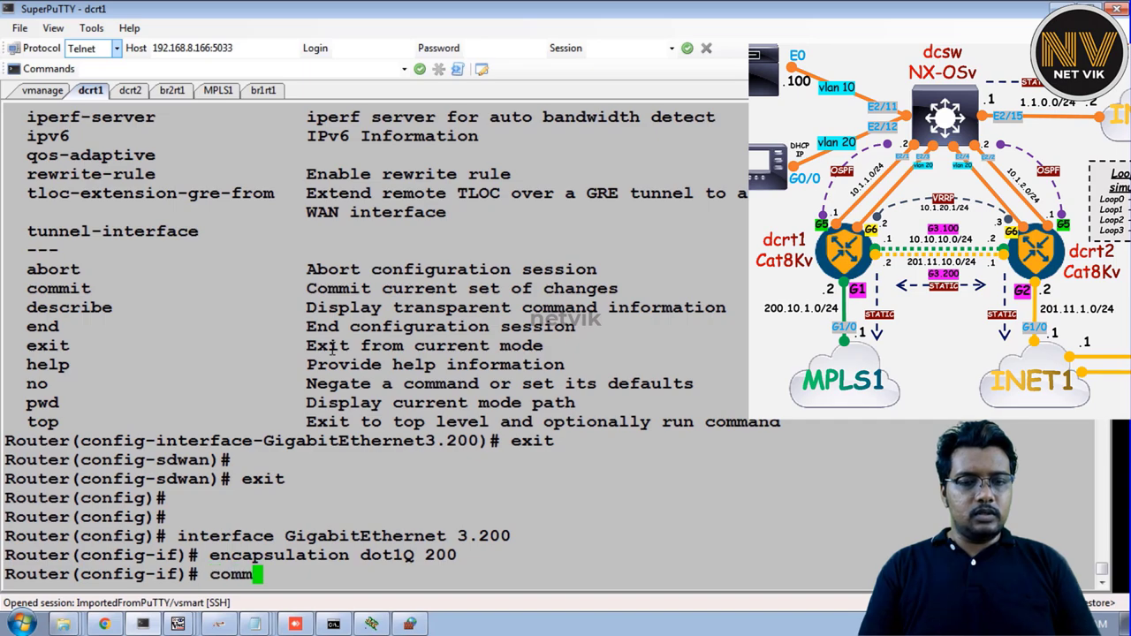
key("Return")
Run end after the failed commit and answer CANCEL to discard the pending change
type("end")
key("Return")
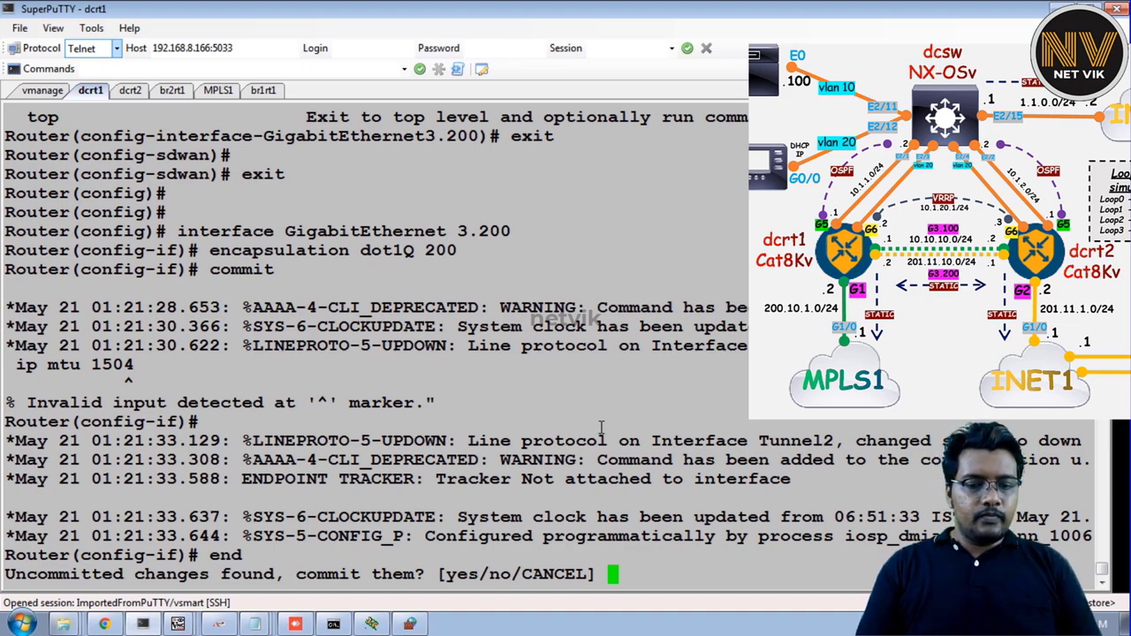
type("no")
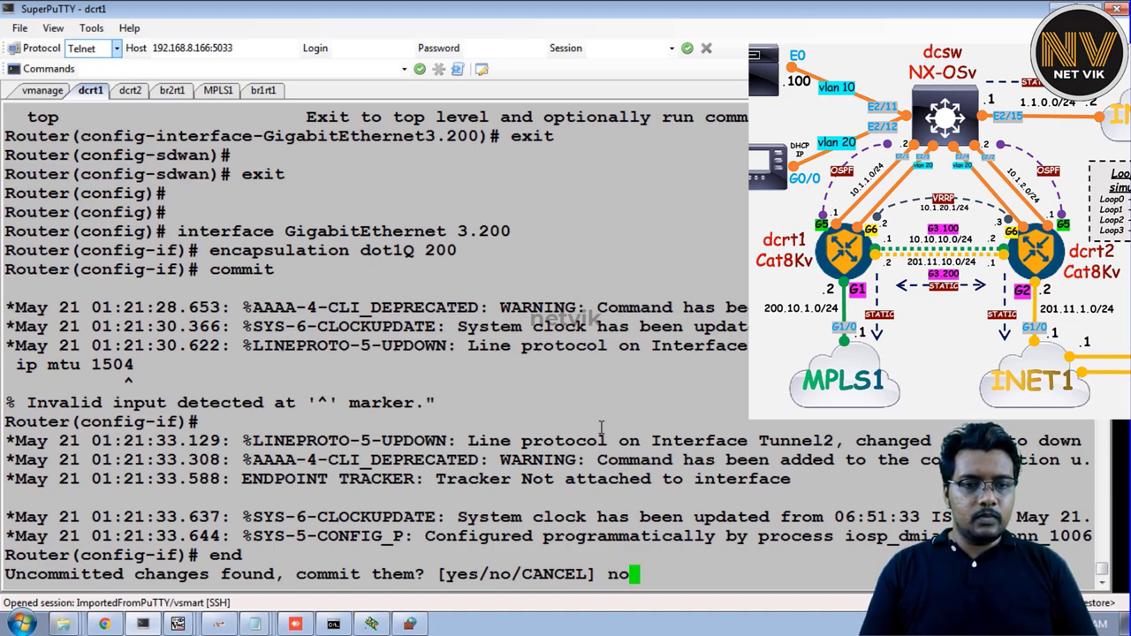
key("BackSpace")
key("BackSpace")
type("CANCEL")
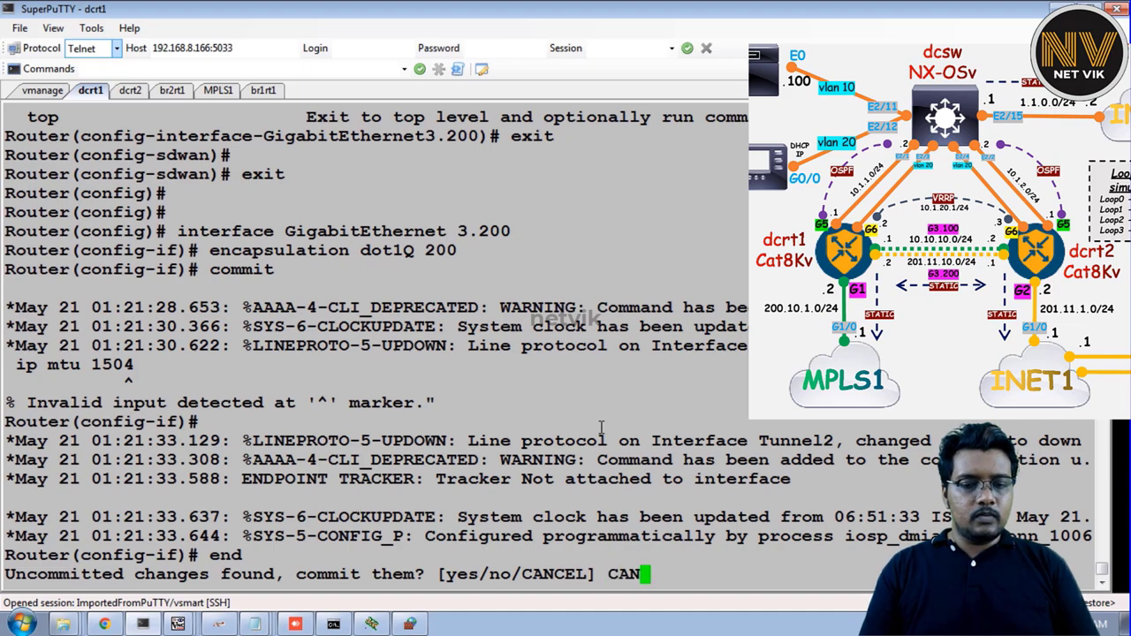
key("Return")
key("Return")
key("Return")
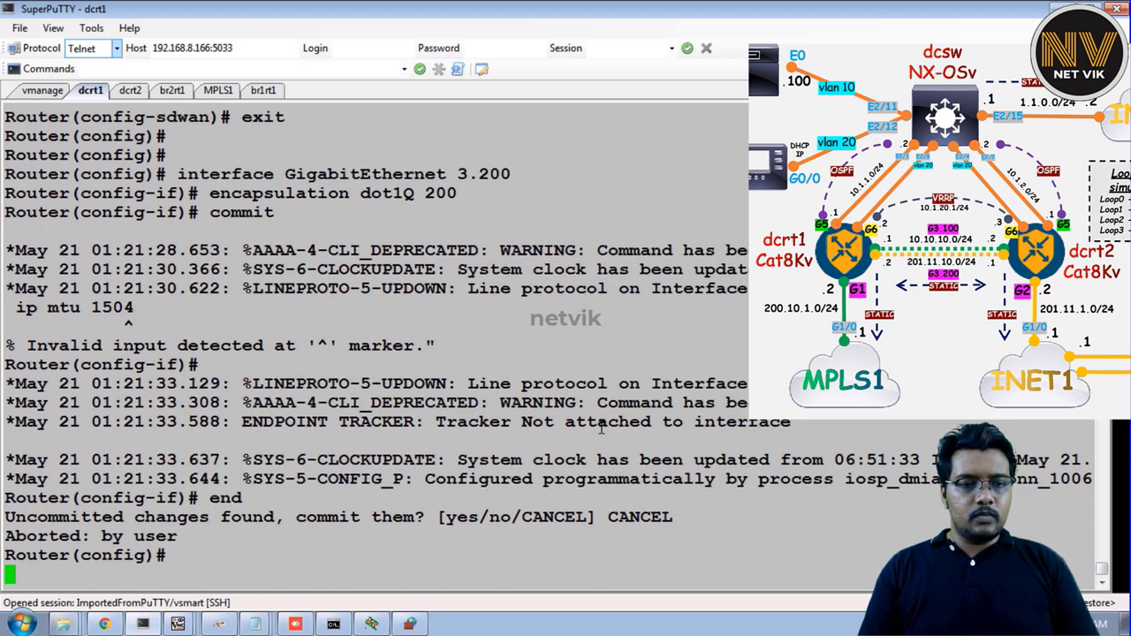
Set mtu 1504 on GigabitEthernet 3 and commit it
type("inter")
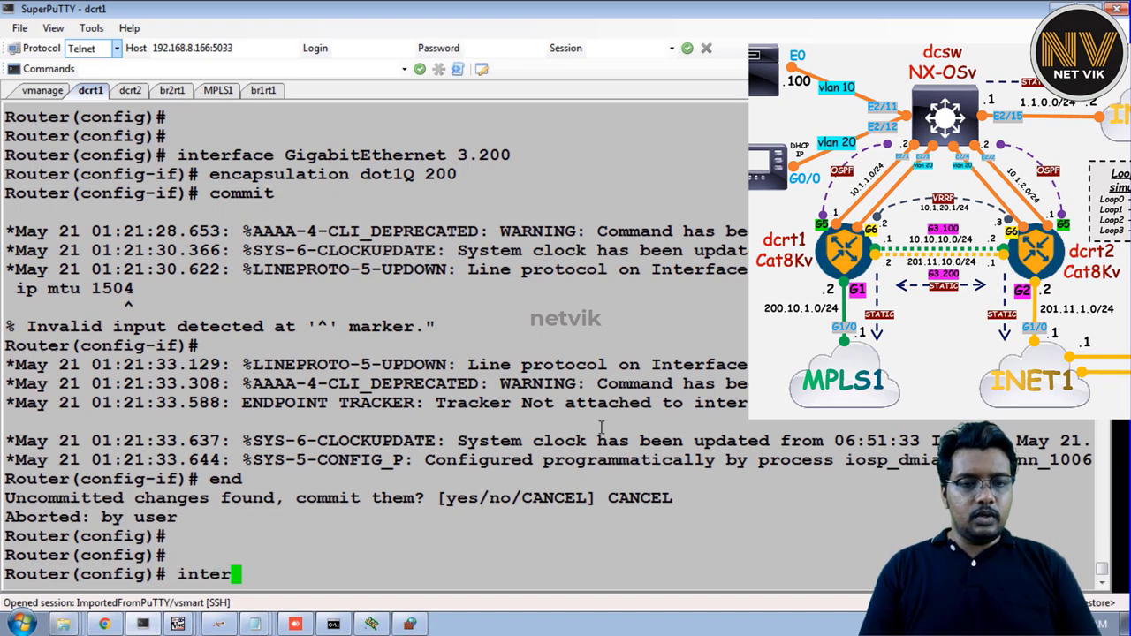
type("face f")
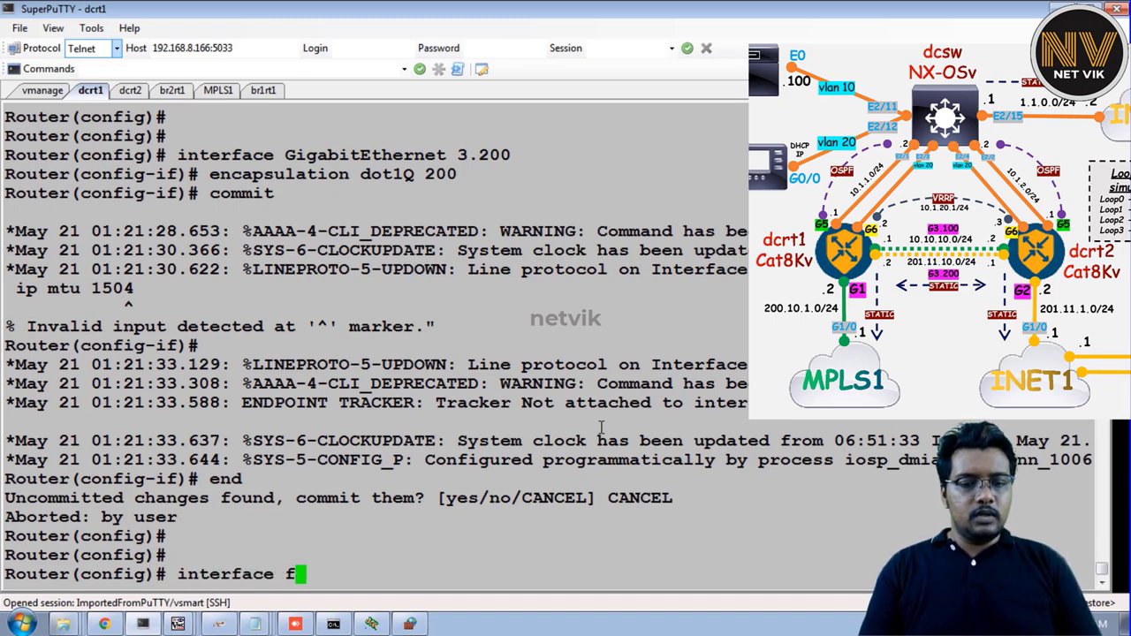
key("BackSpace")
type("Gi")
key("Tab")
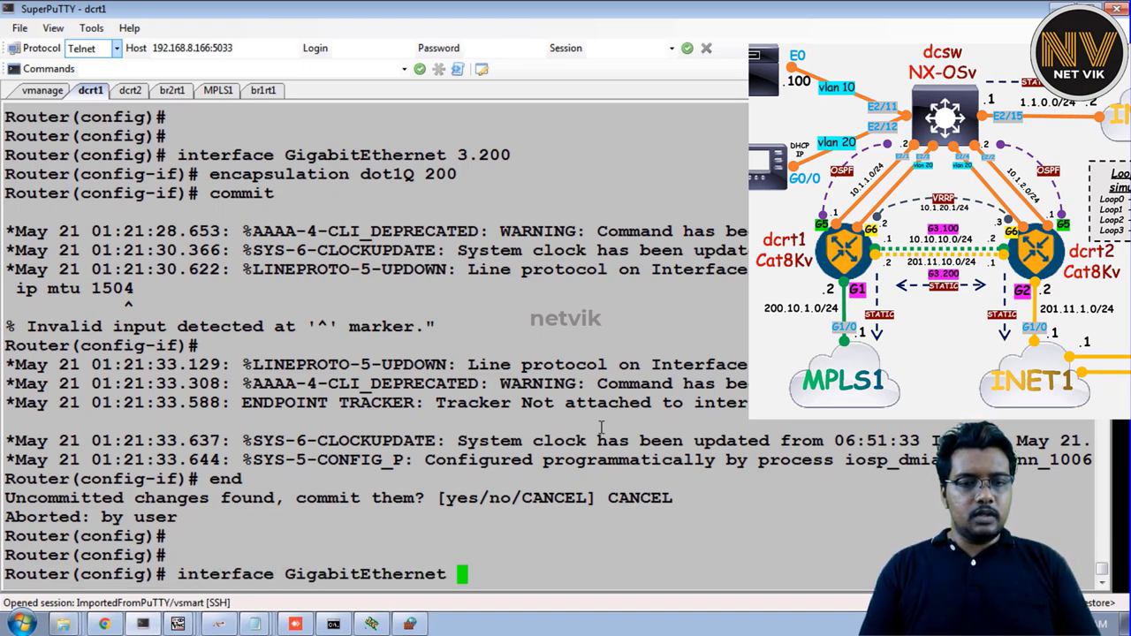
type("3")
key("Return")
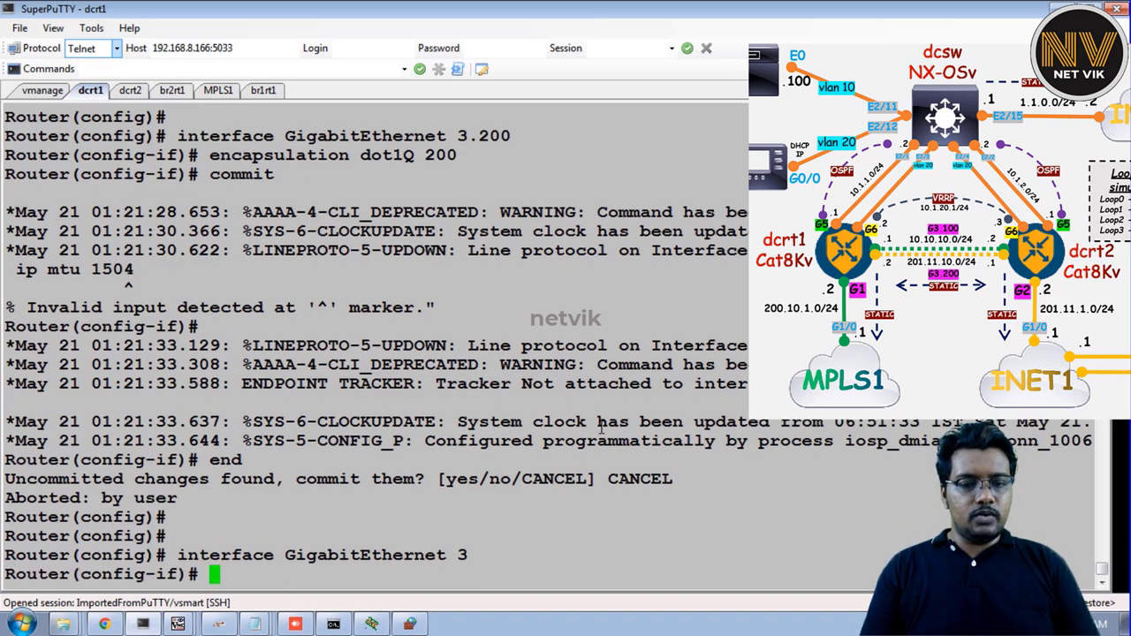
type("mtu ")
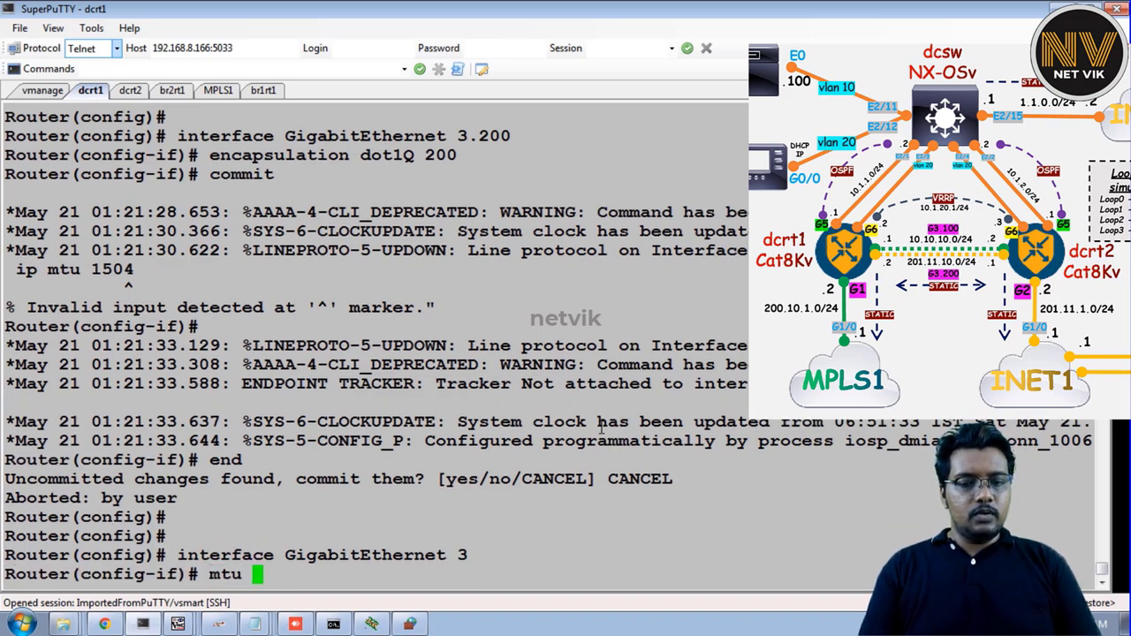
type("1504")
key("Return")
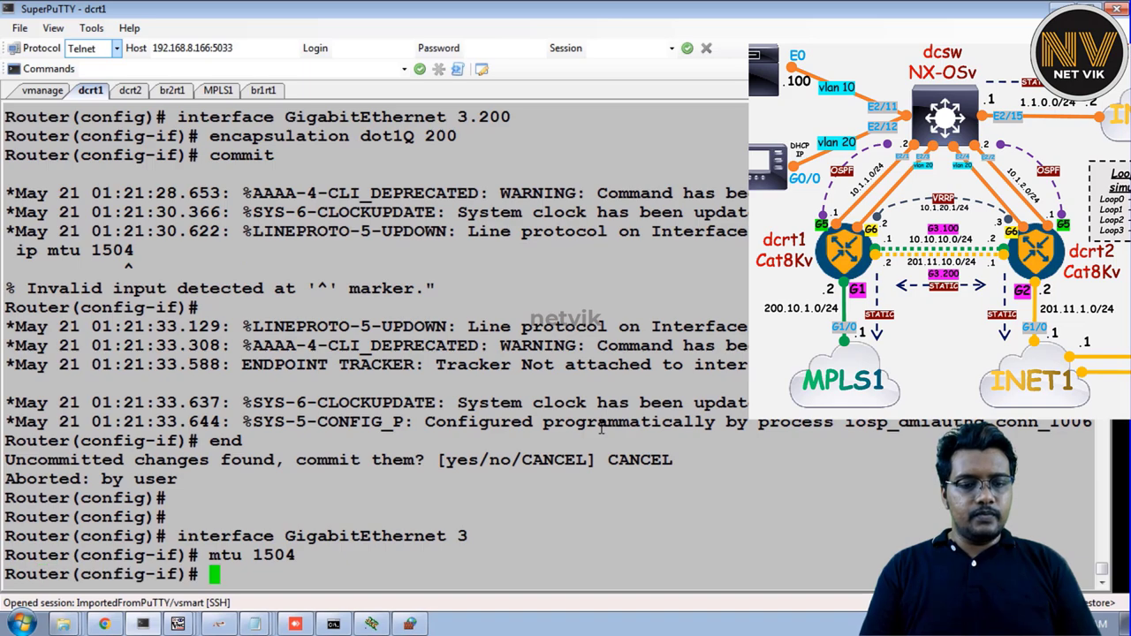
type("commit")
key("Return")
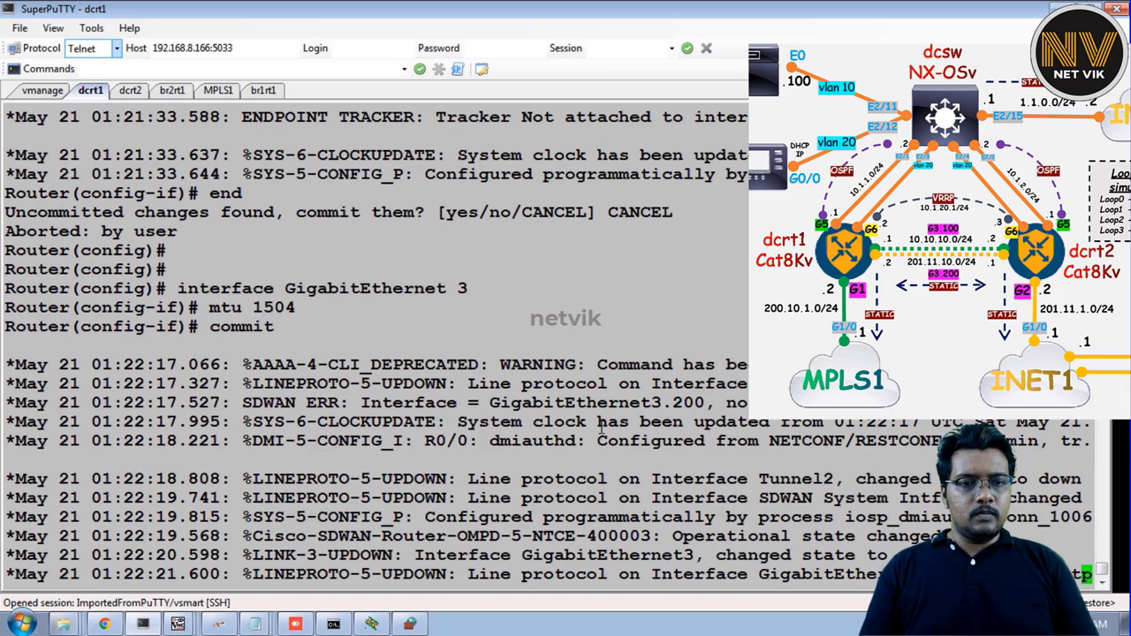
Leave configuration mode with end while Tunnel2's line protocol comes up
key("Return")
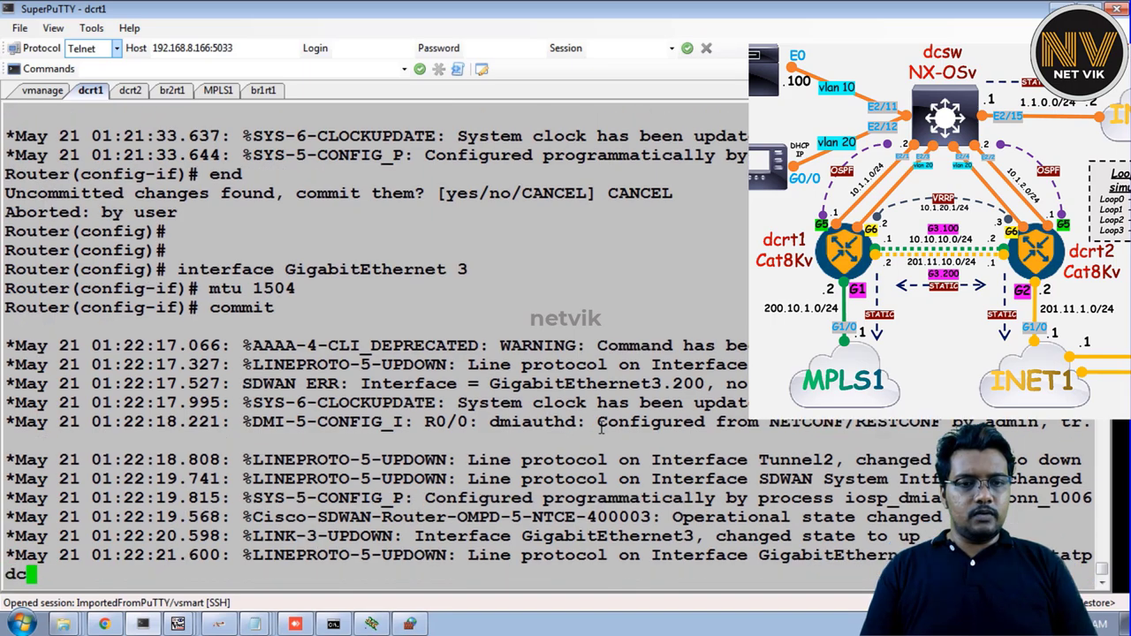
key("Return")
type("end")
key("Return")
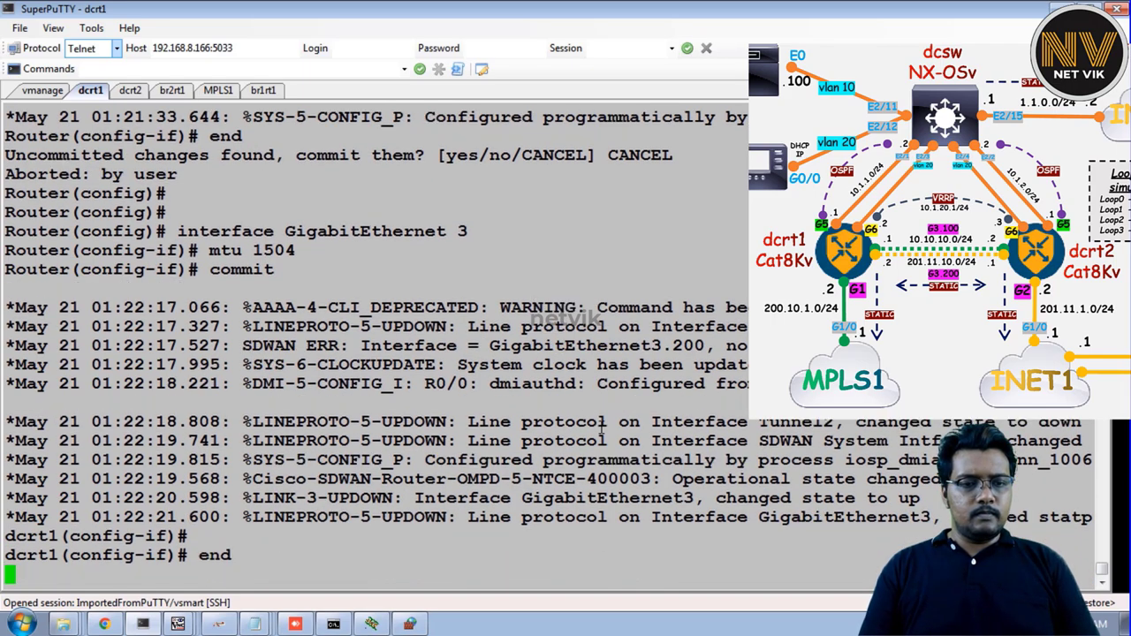
key("Return")
key("Return")
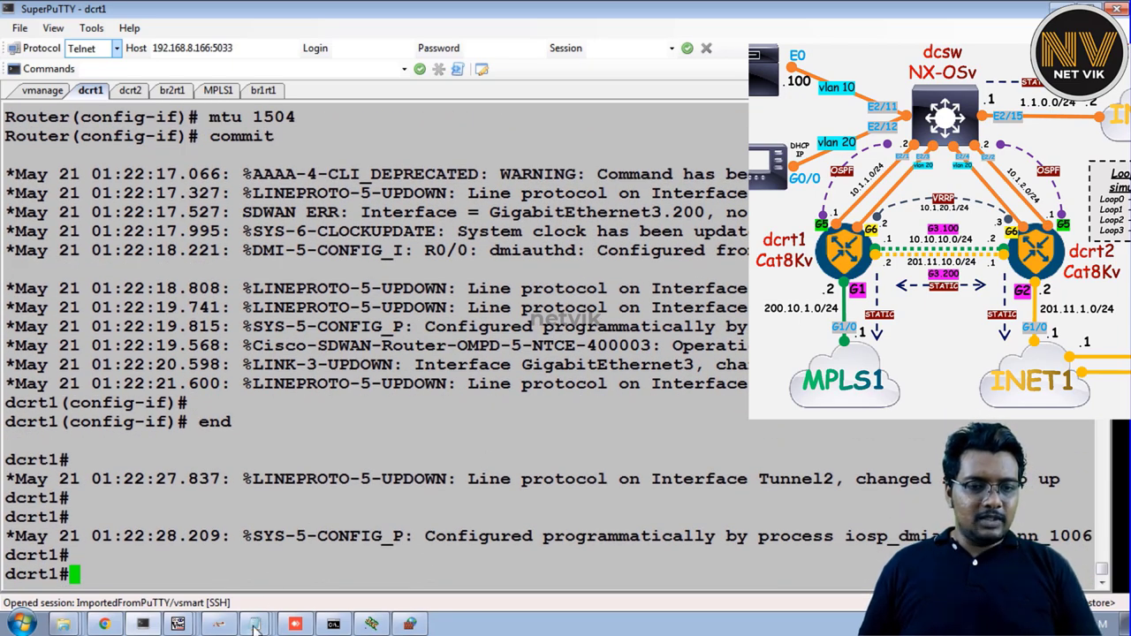
In the dcrt1 notes, add 'mtu 1504' under GigabitEthernet3 below ip mtu 1504
mouse_move(254, 622)
left_click(247, 590)
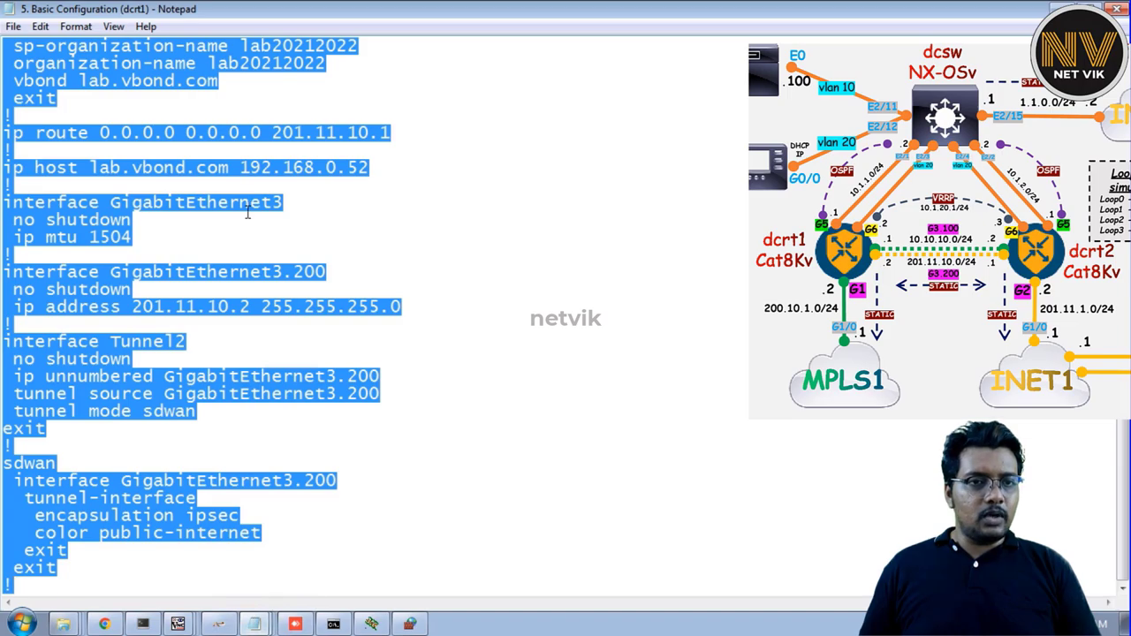
left_click(248, 214)
left_click(138, 233)
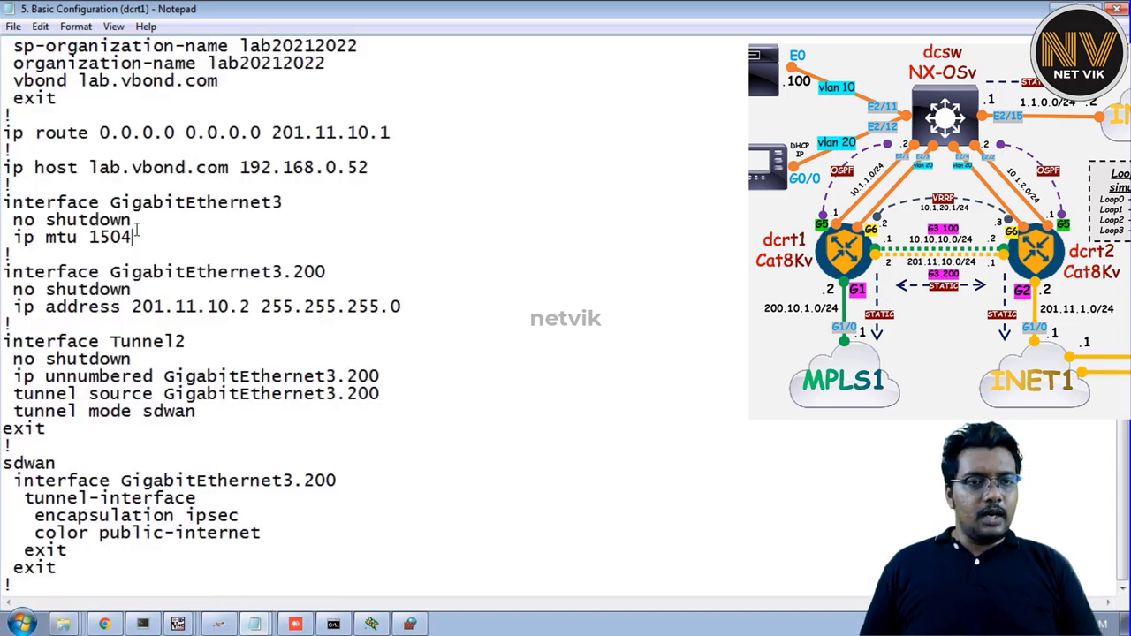
key("Return")
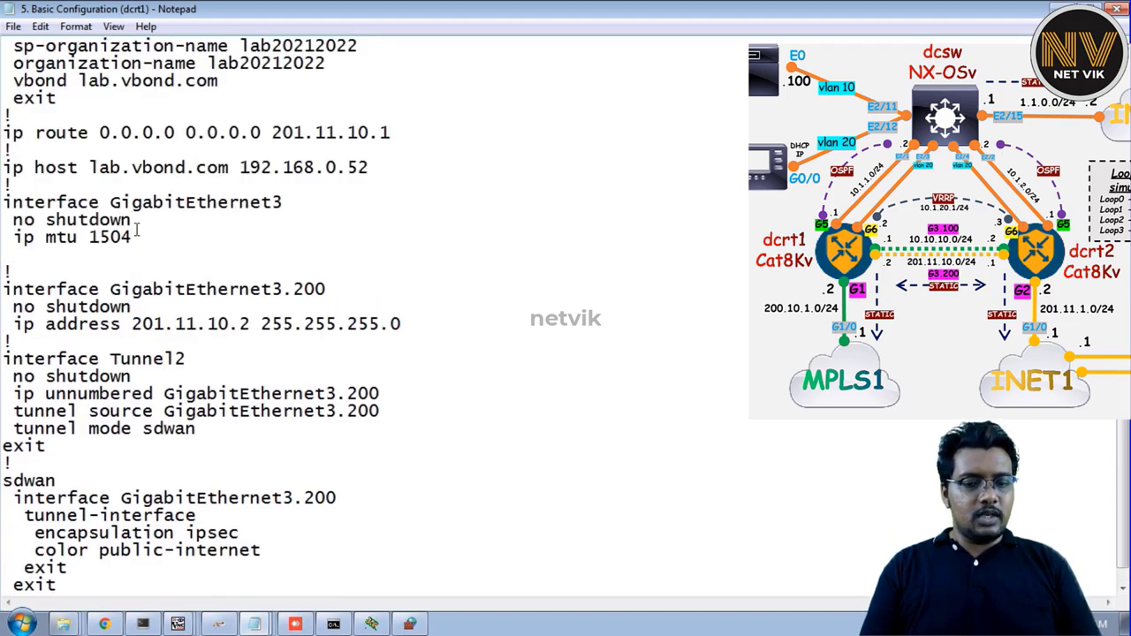
type("mtu 1504")
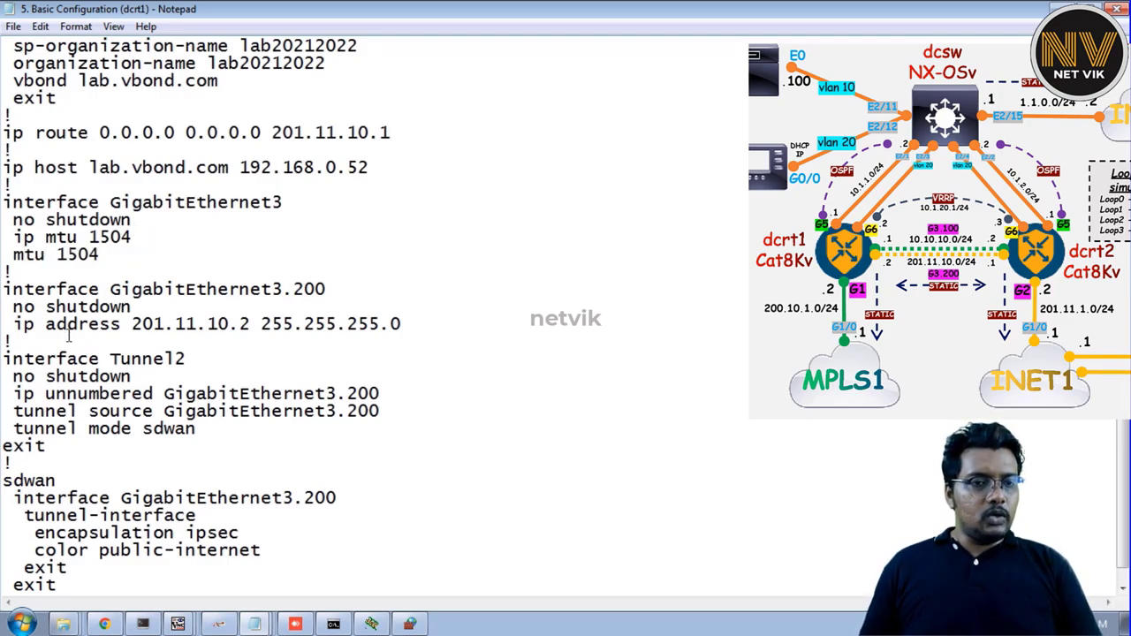
Add 'encapsulation dot1q 200' under GigabitEthernet3.200, then return to the dcrt1 terminal
left_click(358, 293)
key("Return")
type("en")
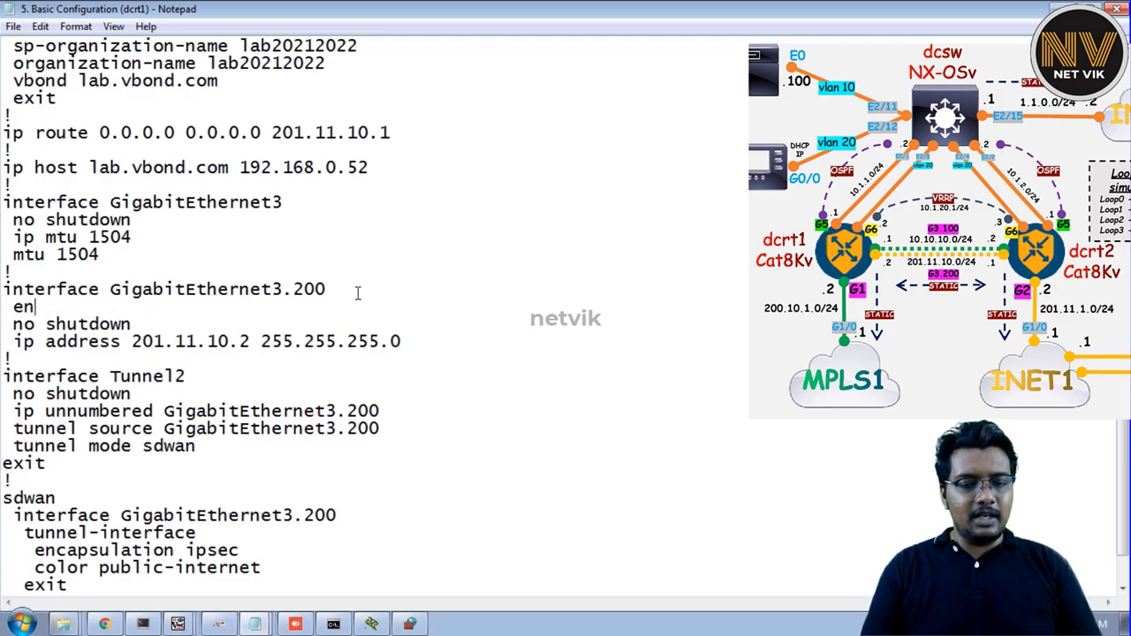
type("capsulation ")
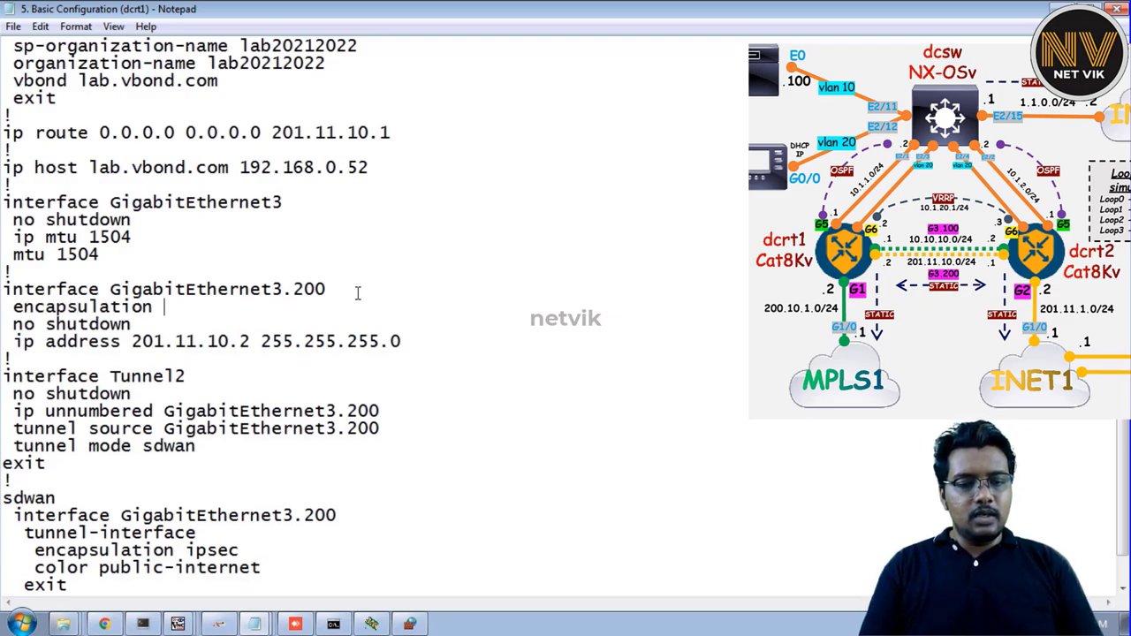
type("dot1q")
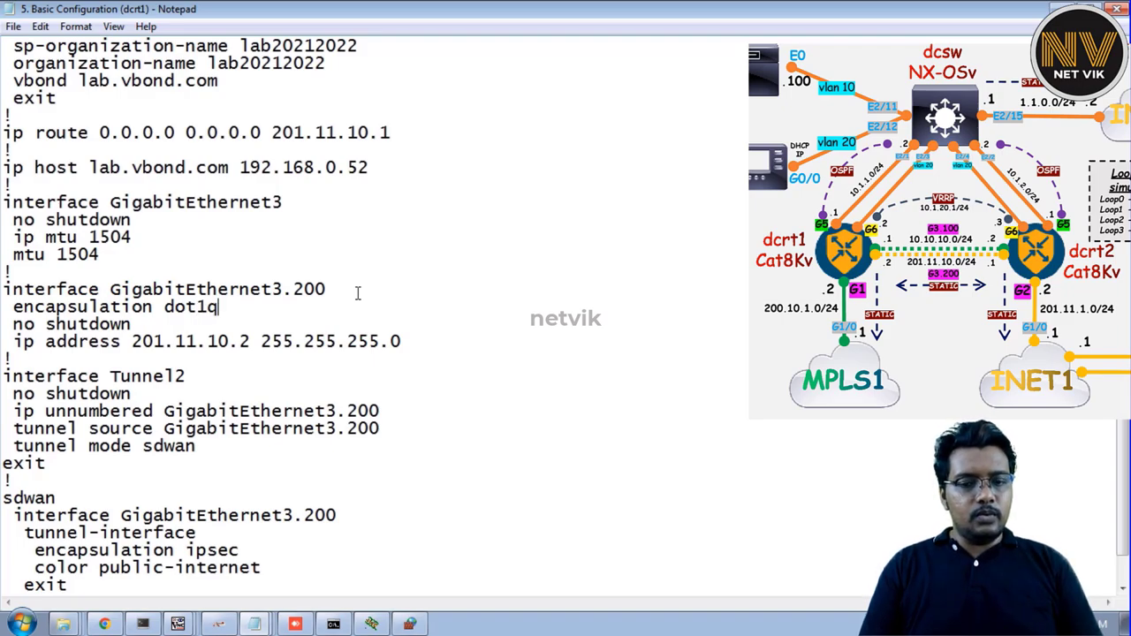
type(" 200")
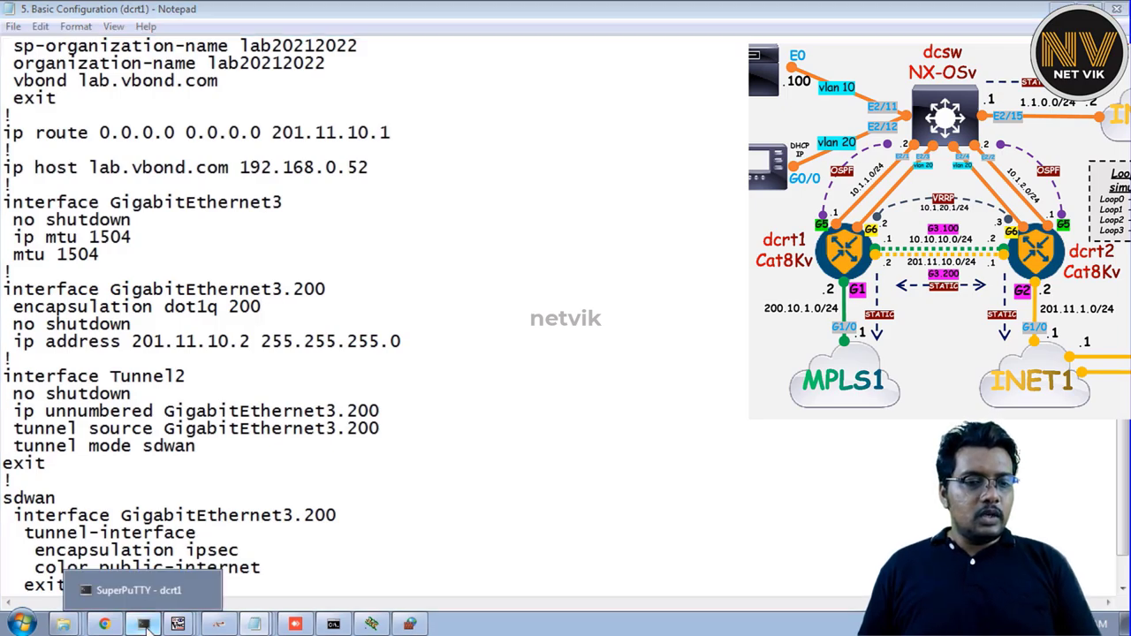
left_click(145, 625)
Run show ip int brief and show sdwan control connections on dcrt1
key("Return")
key("Return")
key("Return")
key("Return")
key("Return")
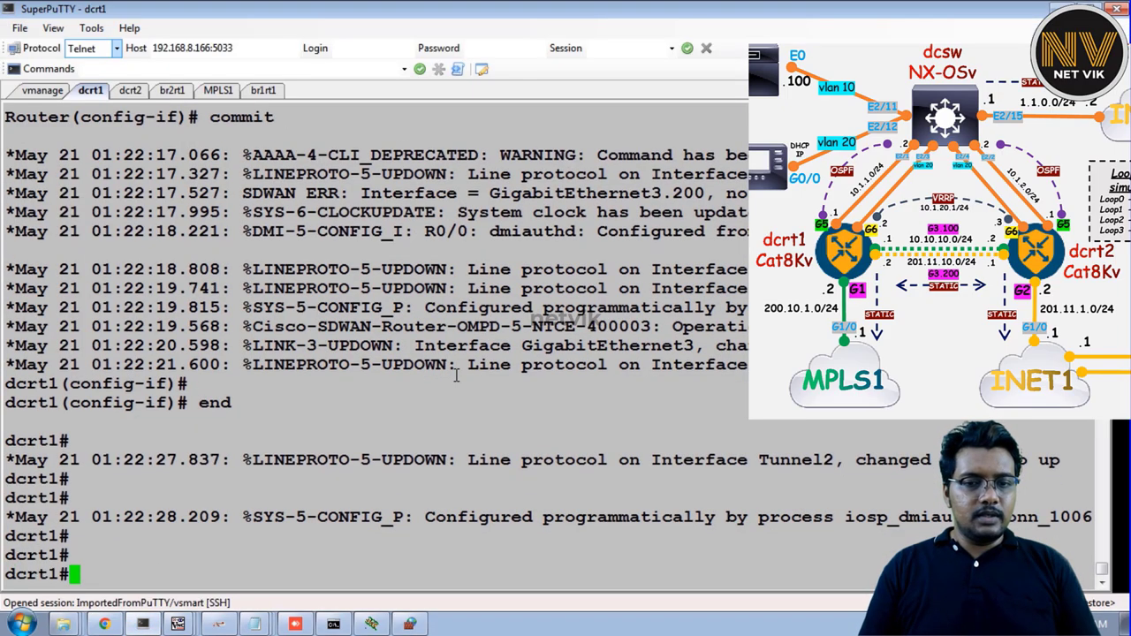
type("show ip int bri")
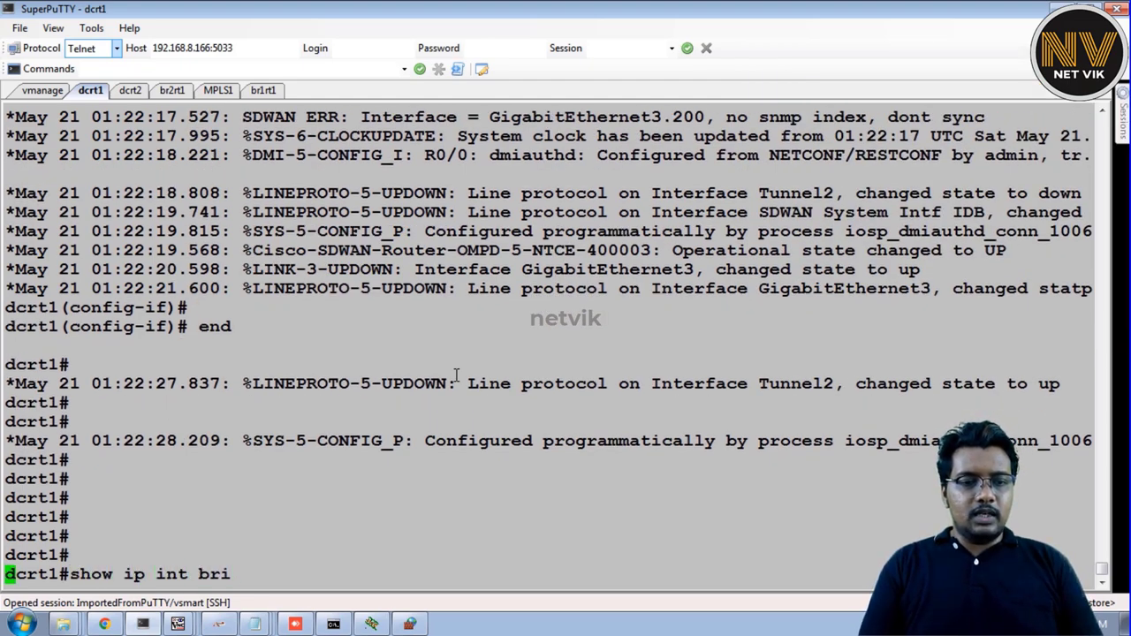
key("Return")
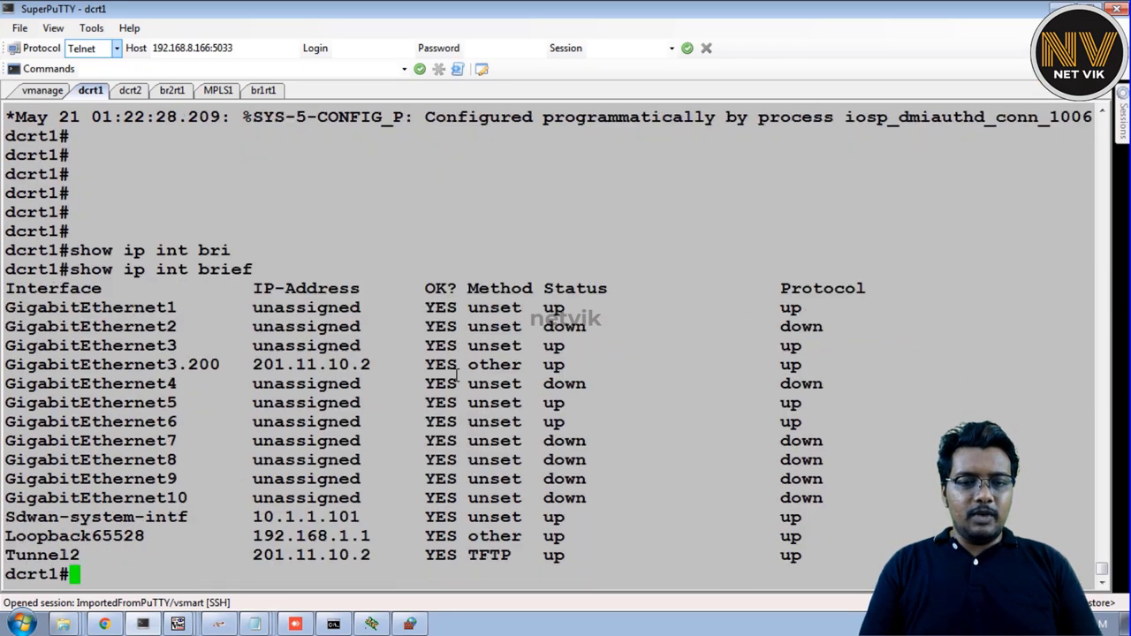
key("Return")
key("Return")
type("show ")
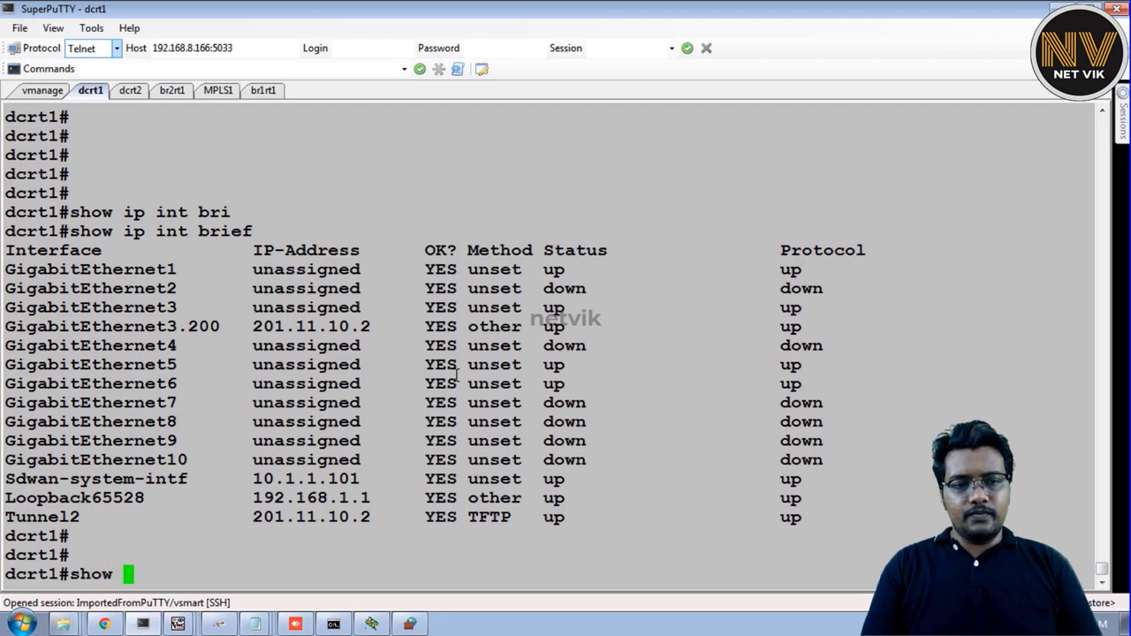
type("sdwan contr")
key("Tab")
type("conn")
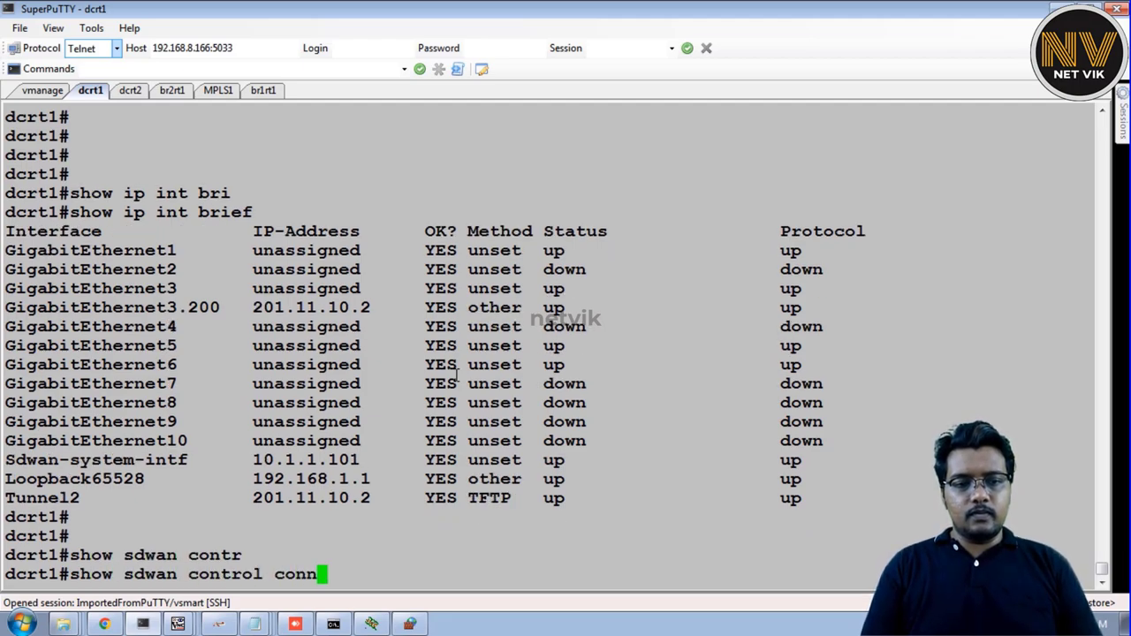
key("Tab")
key("Return")
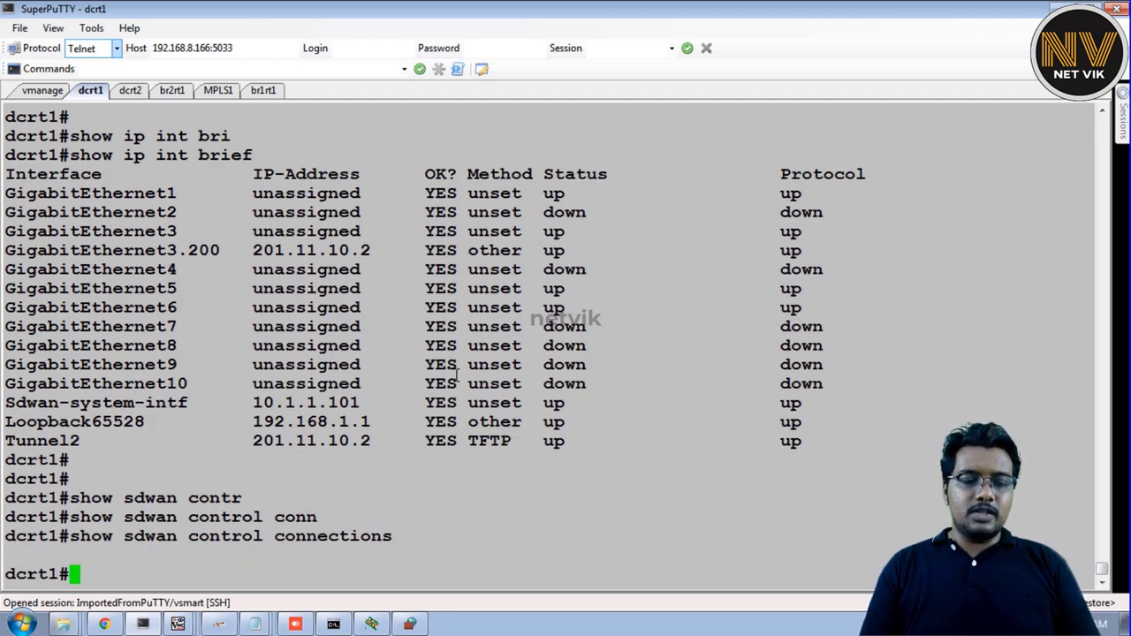
Run show sdwan certificate serial and briefly mark the reported chassis number
key("Return")
key("Return")
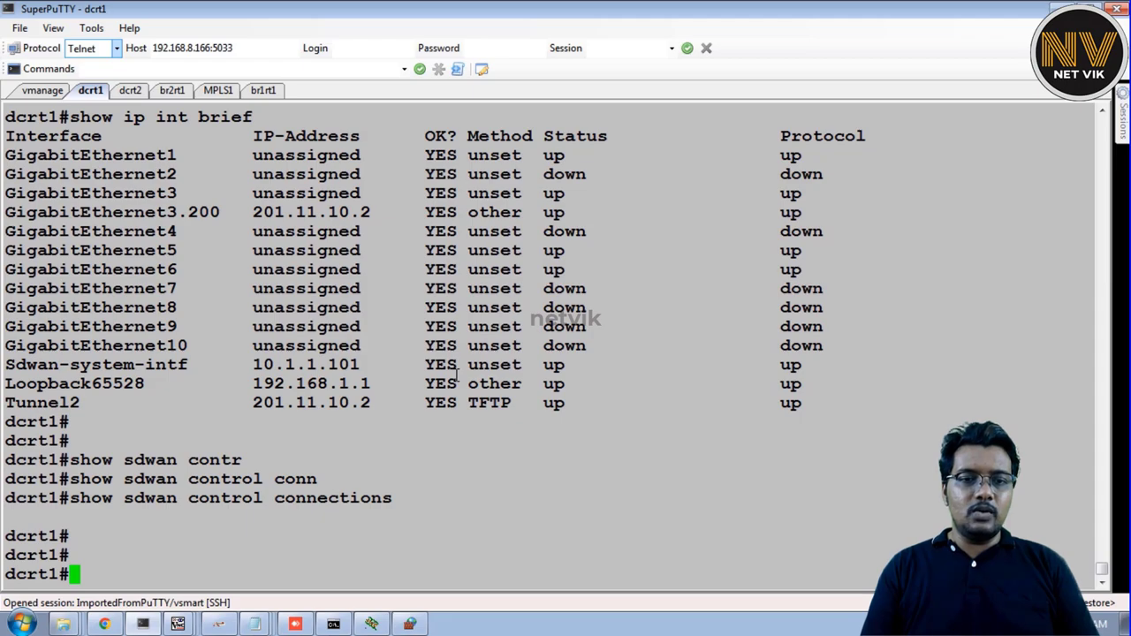
type("show sdwan")
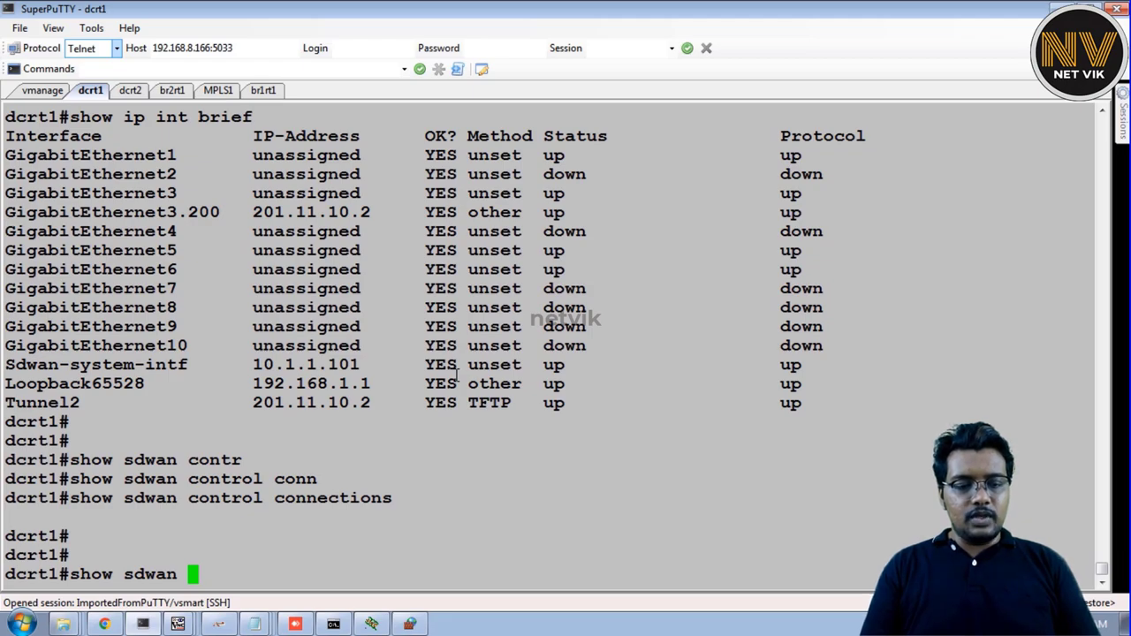
type("cer")
key("Tab")
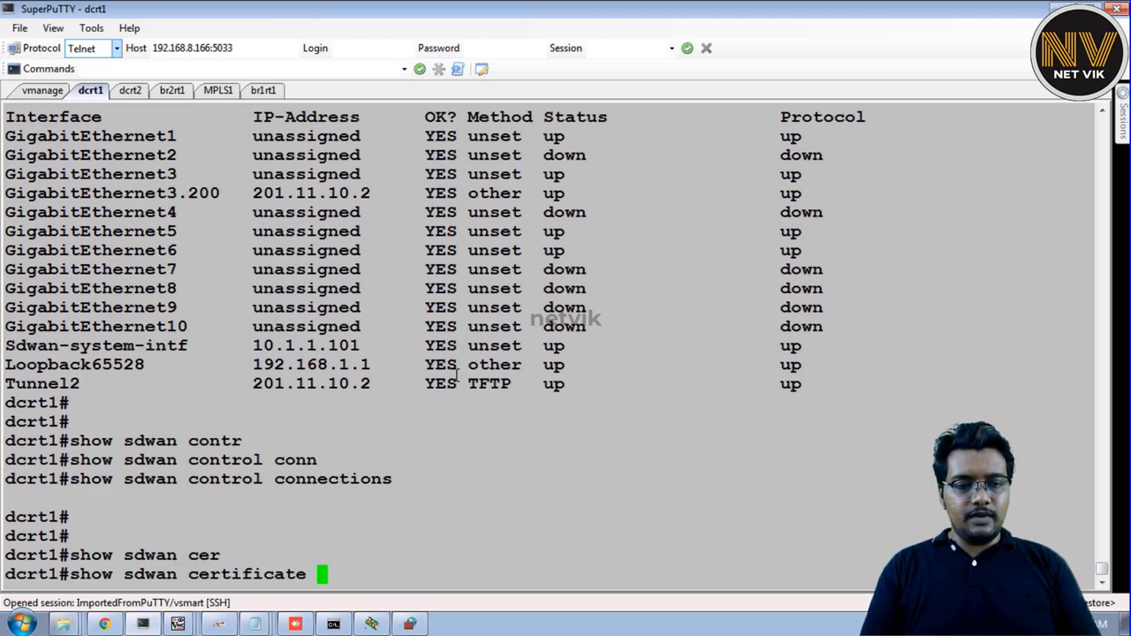
type("ser")
key("Tab")
key("Return")
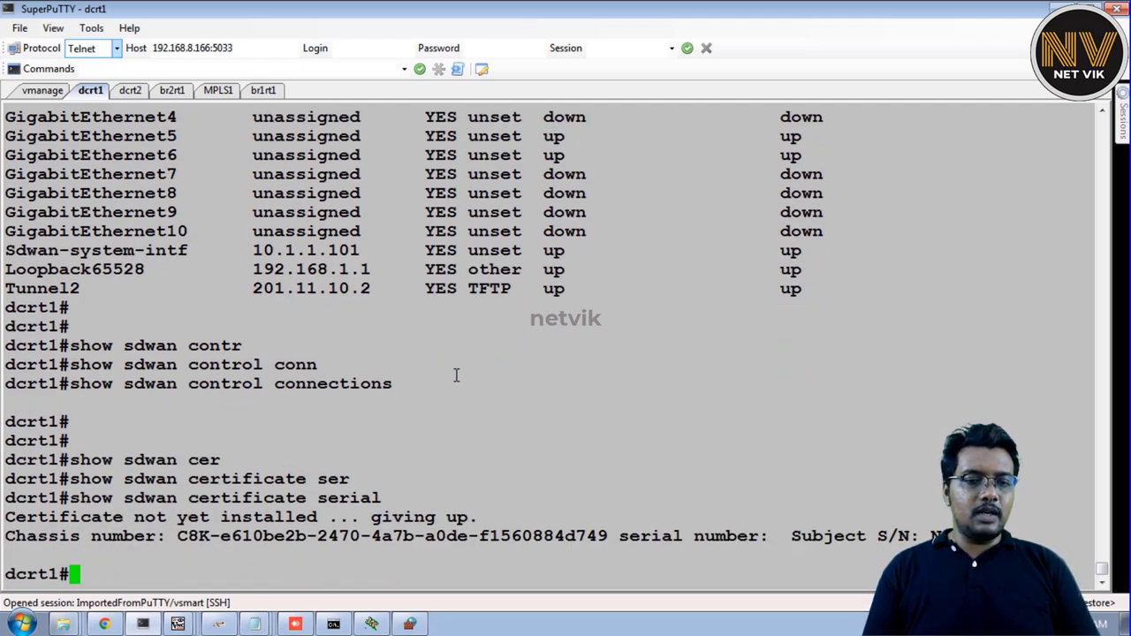
left_click_drag(393, 535, 306, 536)
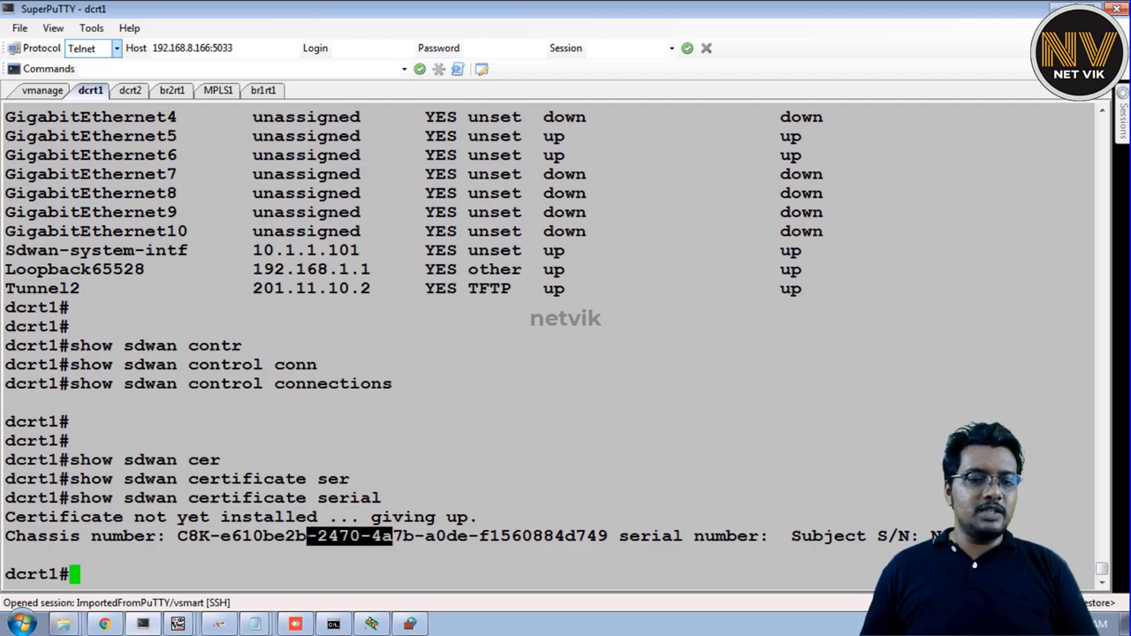
left_click(329, 526)
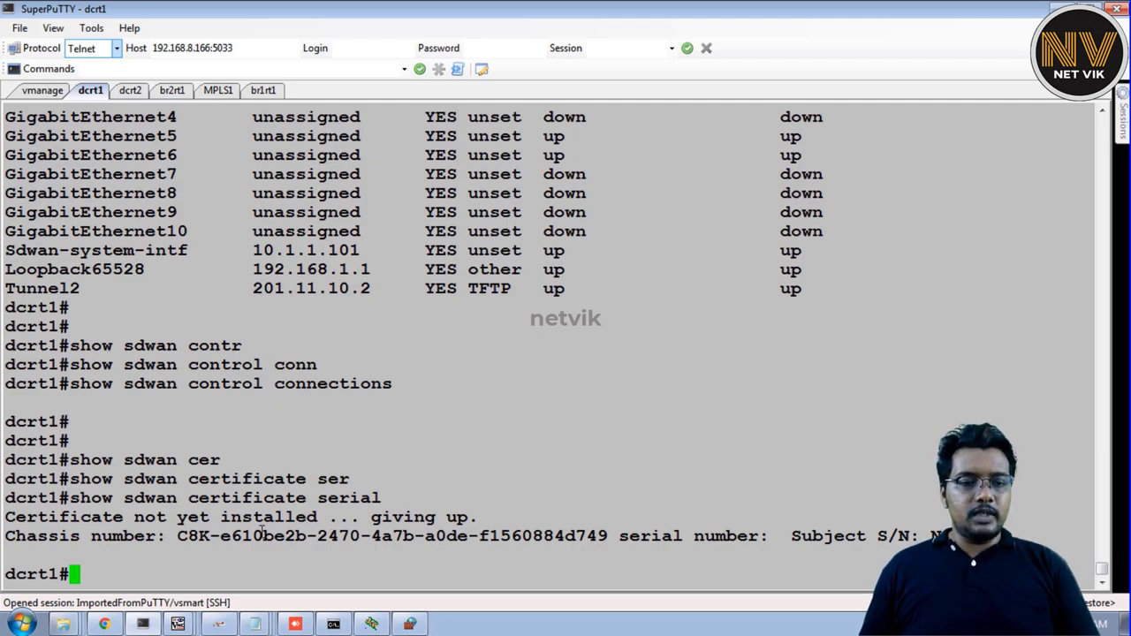
Generate the bootstrap configuration for the second C8000v under Configuration > Devices and select its uuid
left_click(105, 624)
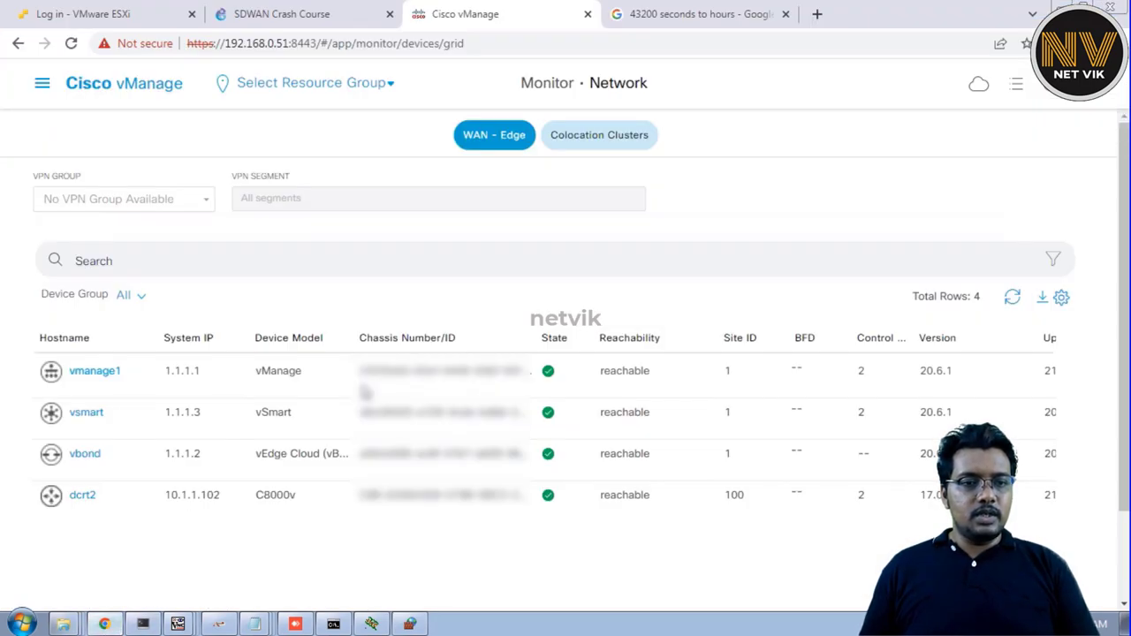
left_click(42, 82)
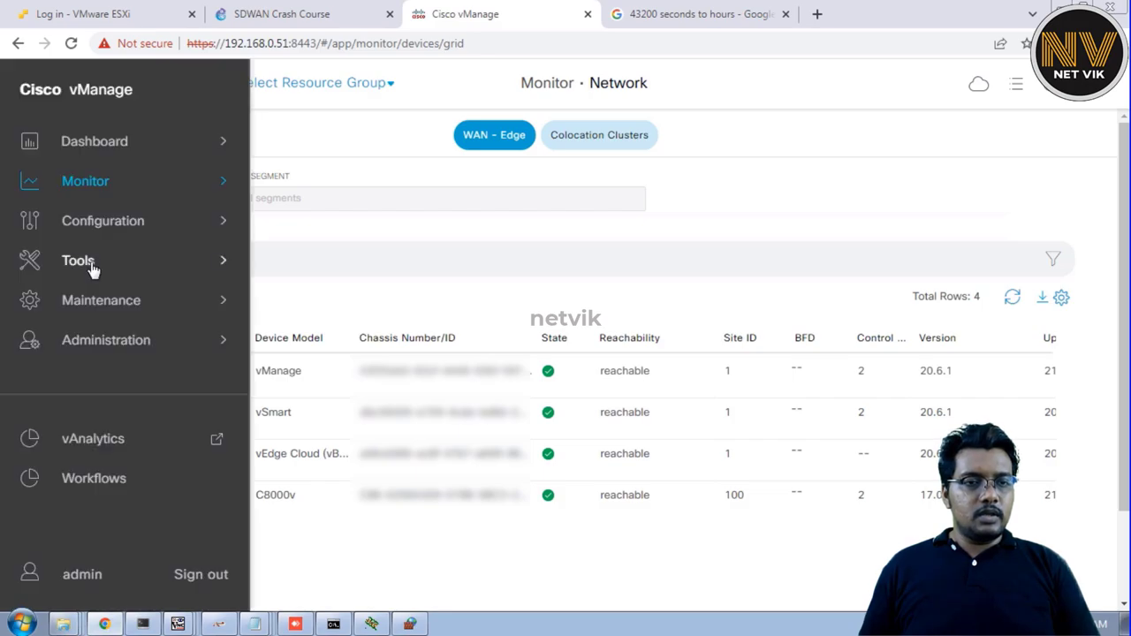
mouse_move(78, 225)
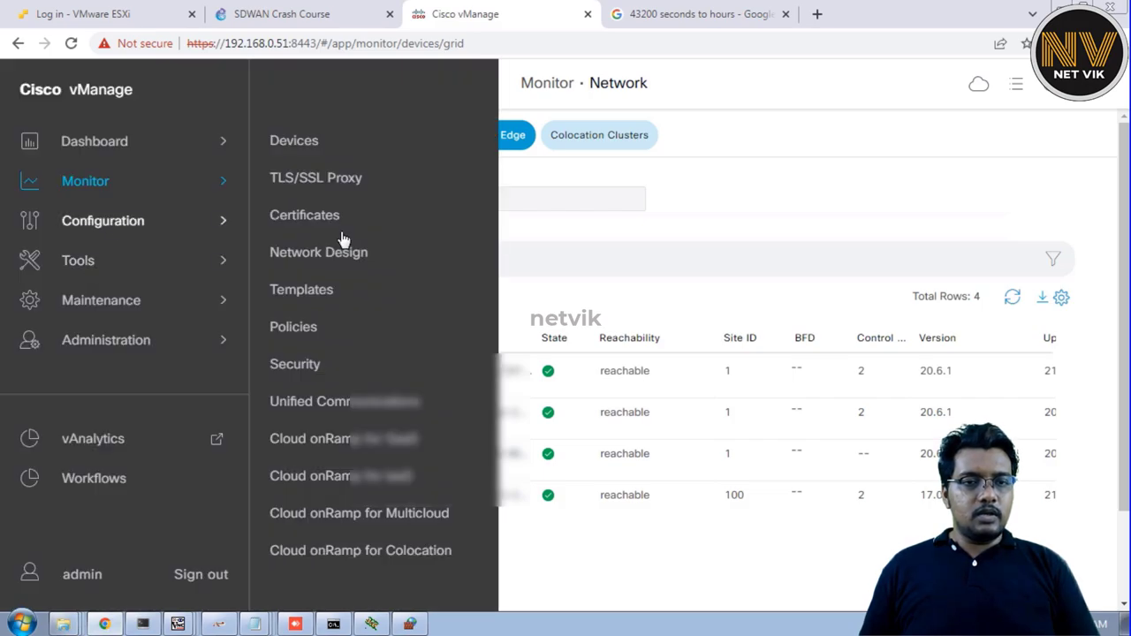
left_click(318, 149)
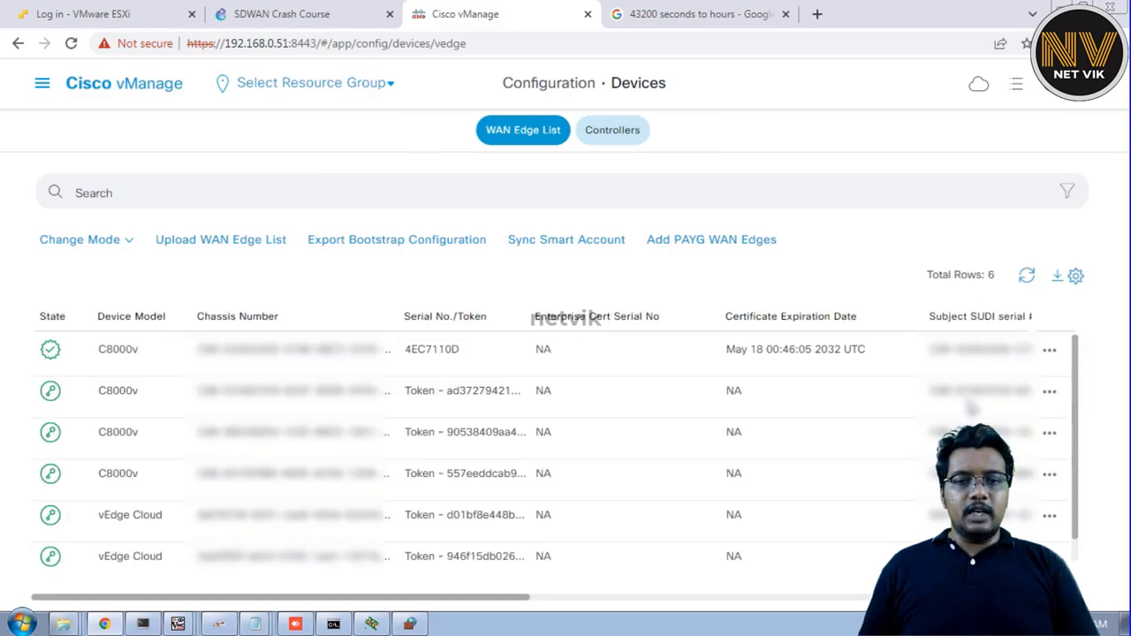
left_click(1050, 392)
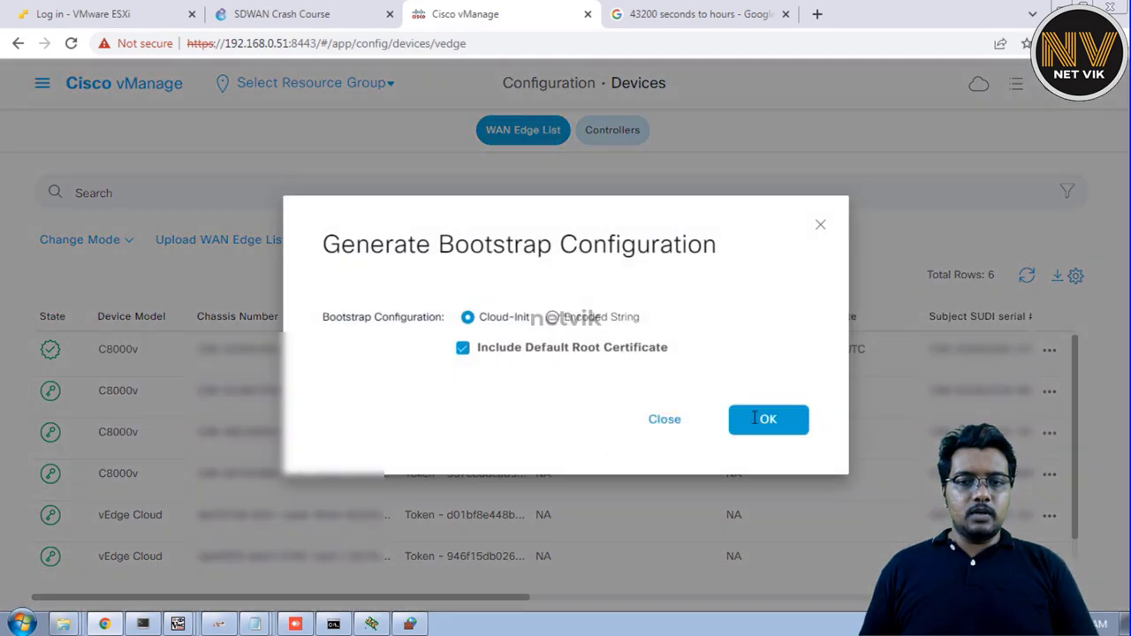
left_click(756, 419)
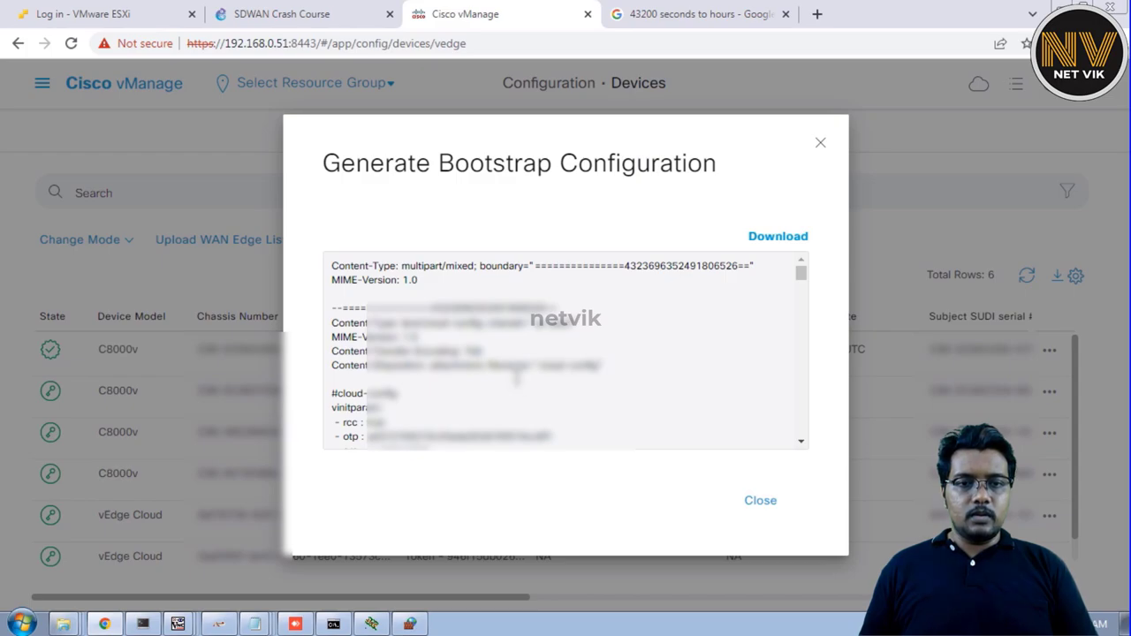
scroll(517, 378, "down", 1)
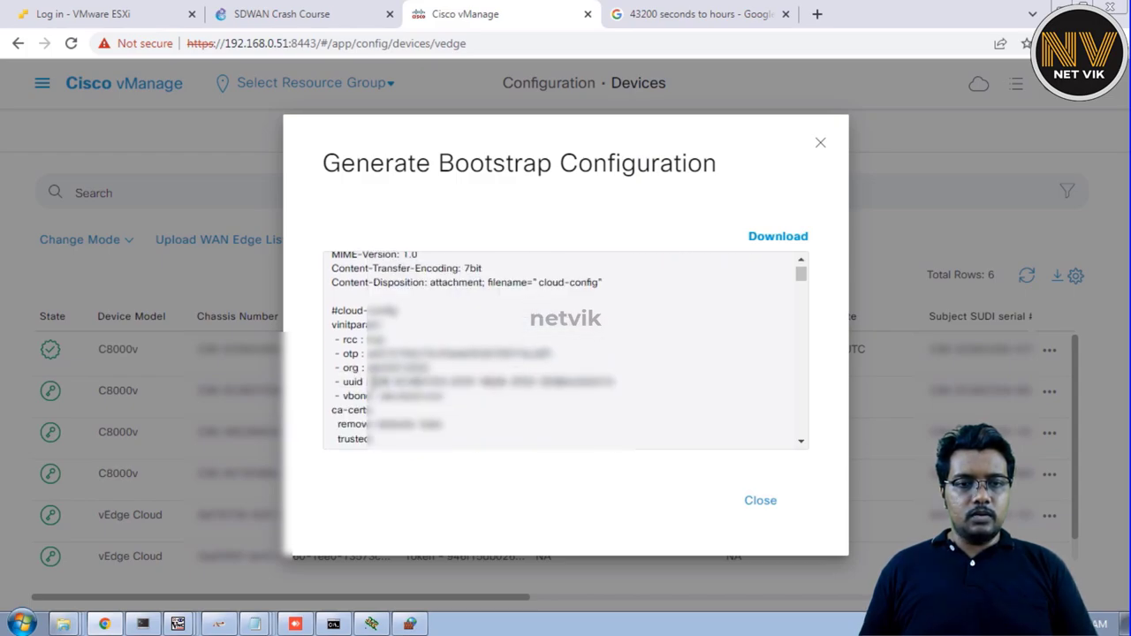
left_click_drag(372, 384, 628, 380)
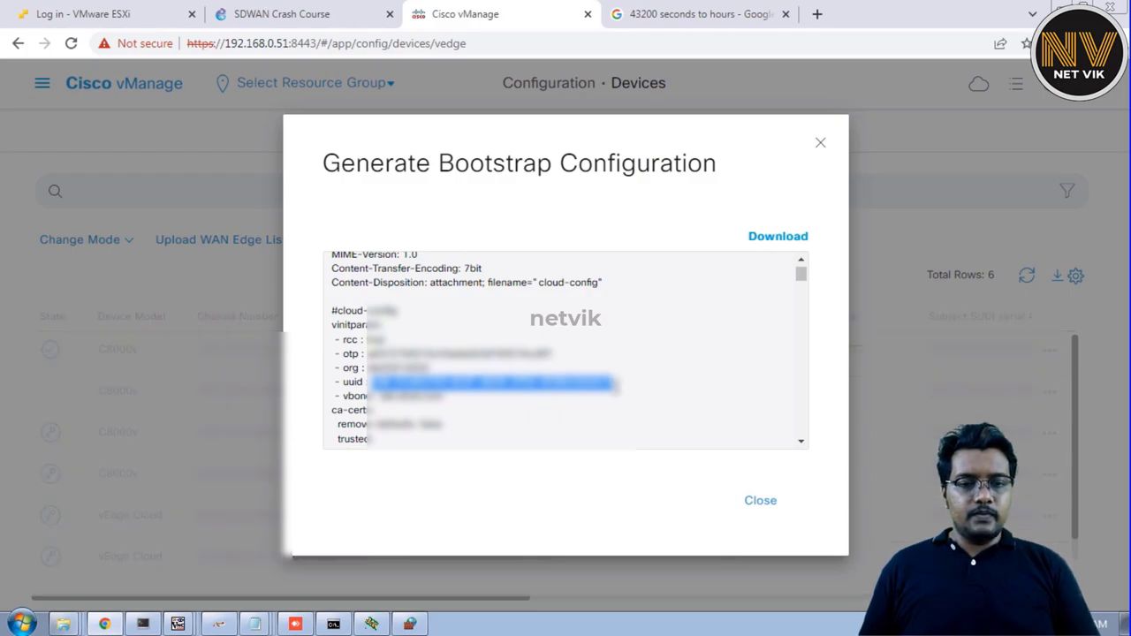
On dcrt1, enter 'request platform software sdwan vedge_cloud activate chassis-number' with the pasted chassis number
left_click(143, 623)
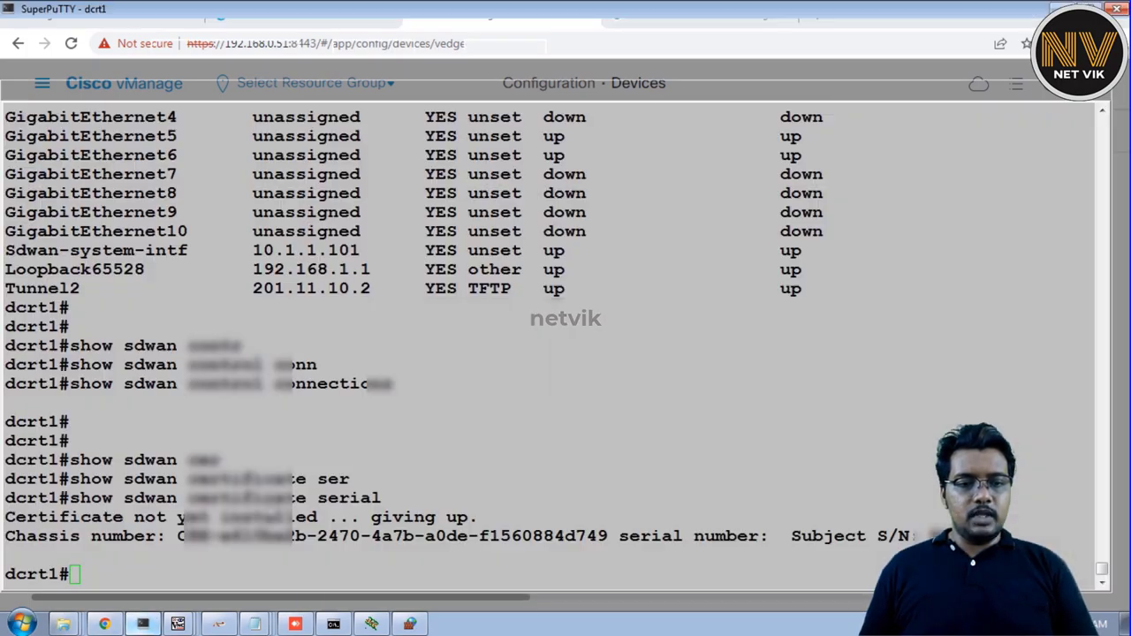
type("requ")
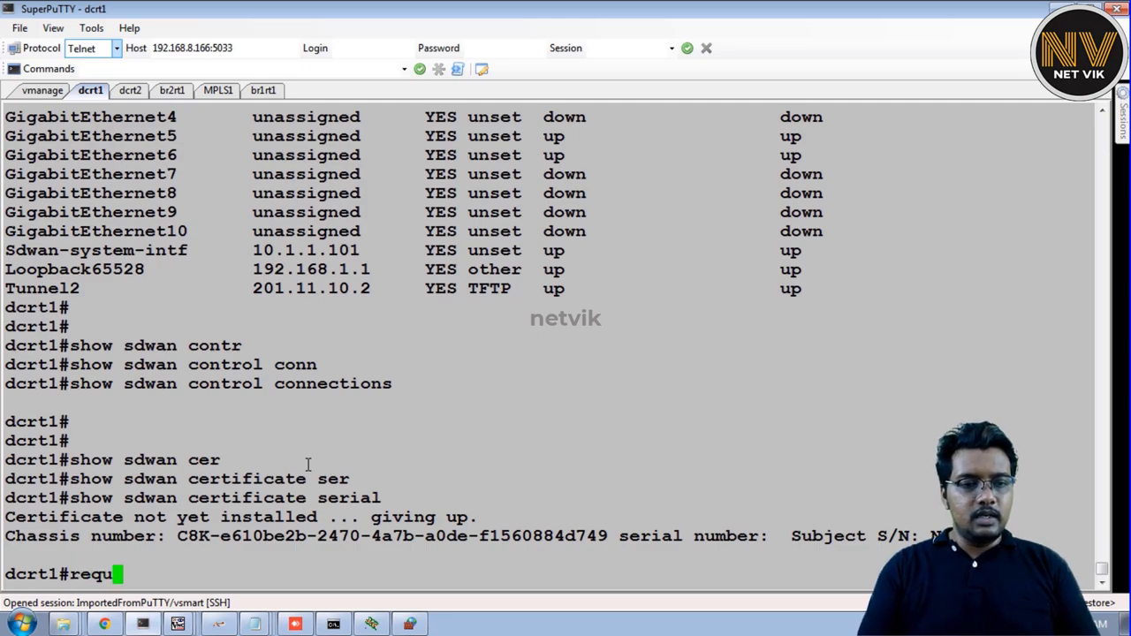
key("Tab")
type("plat")
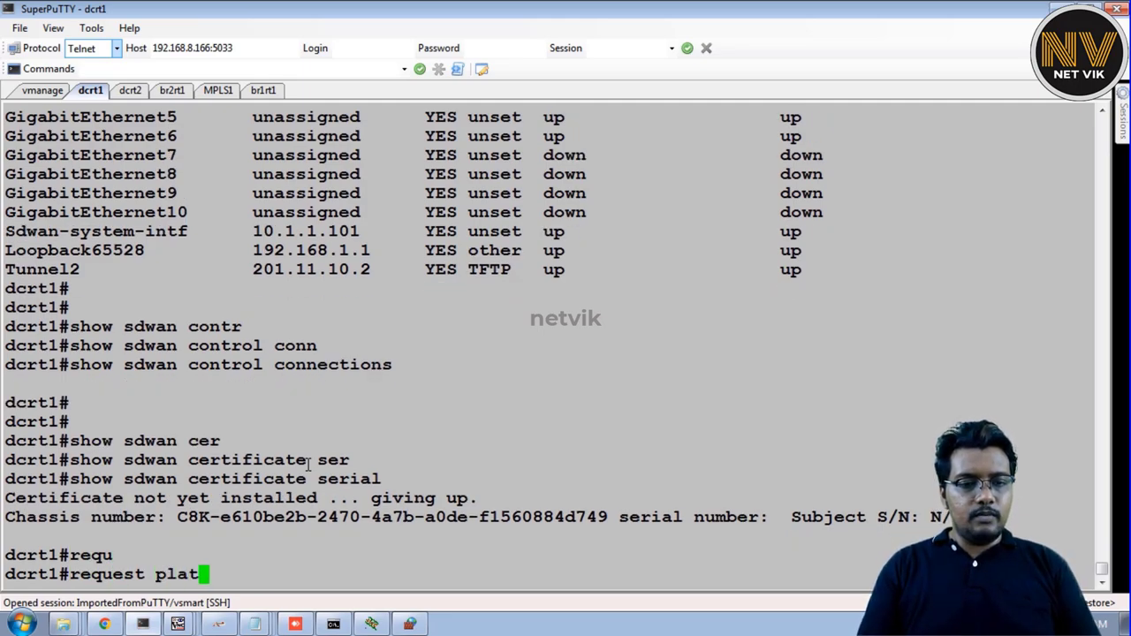
key("Tab")
type("so")
key("Tab")
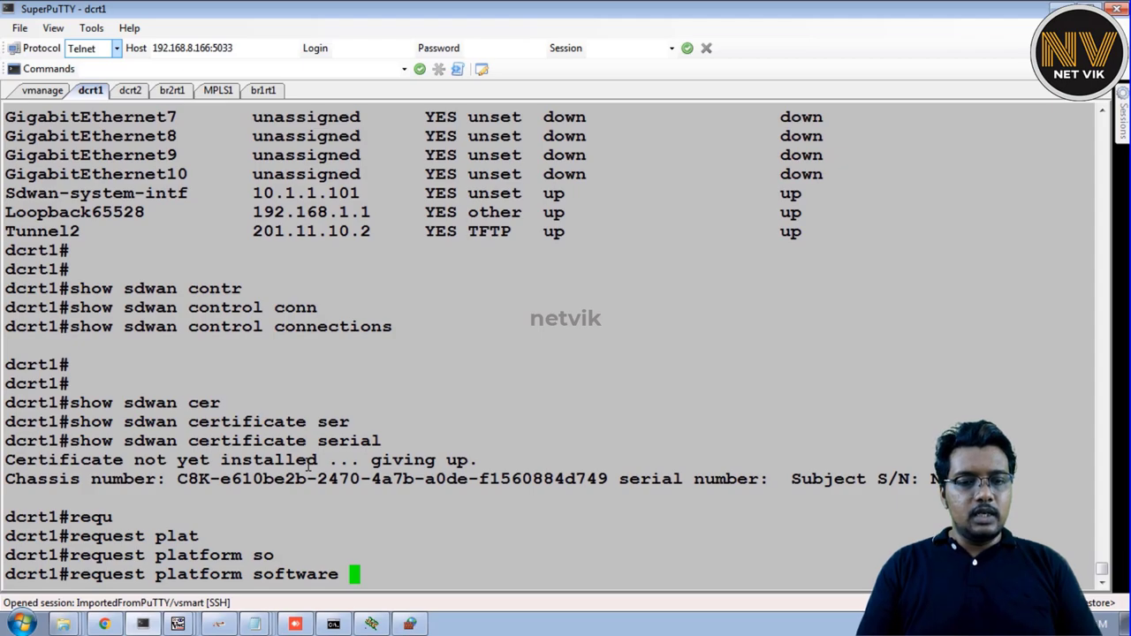
type("sd")
key("Tab")
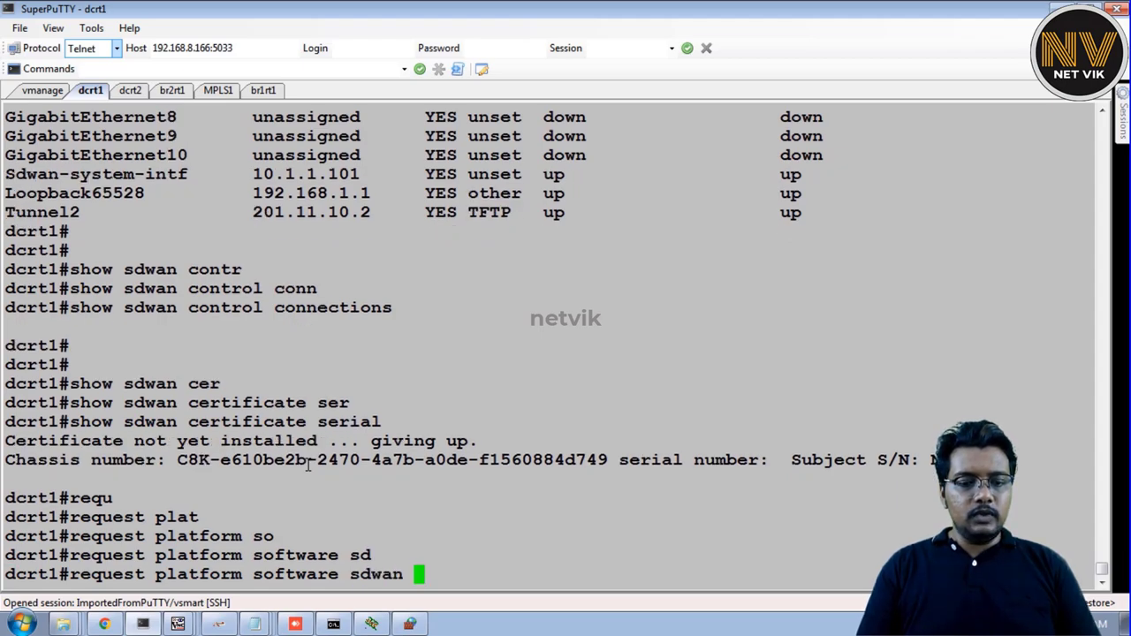
type("ved")
key("Tab")
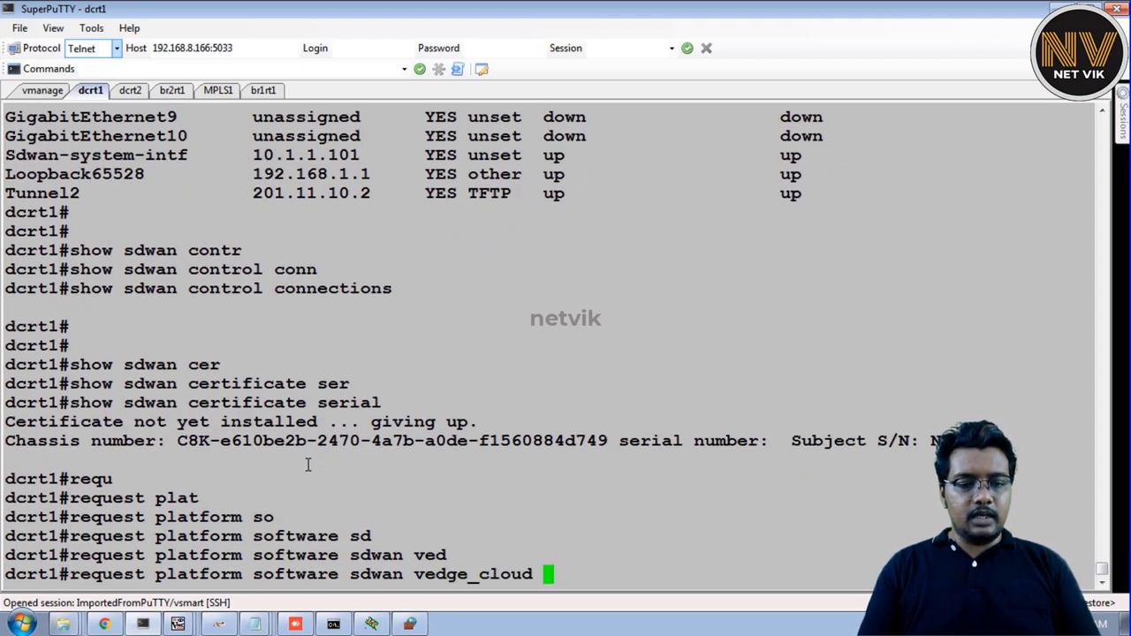
type("ac")
key("Tab")
type("ch")
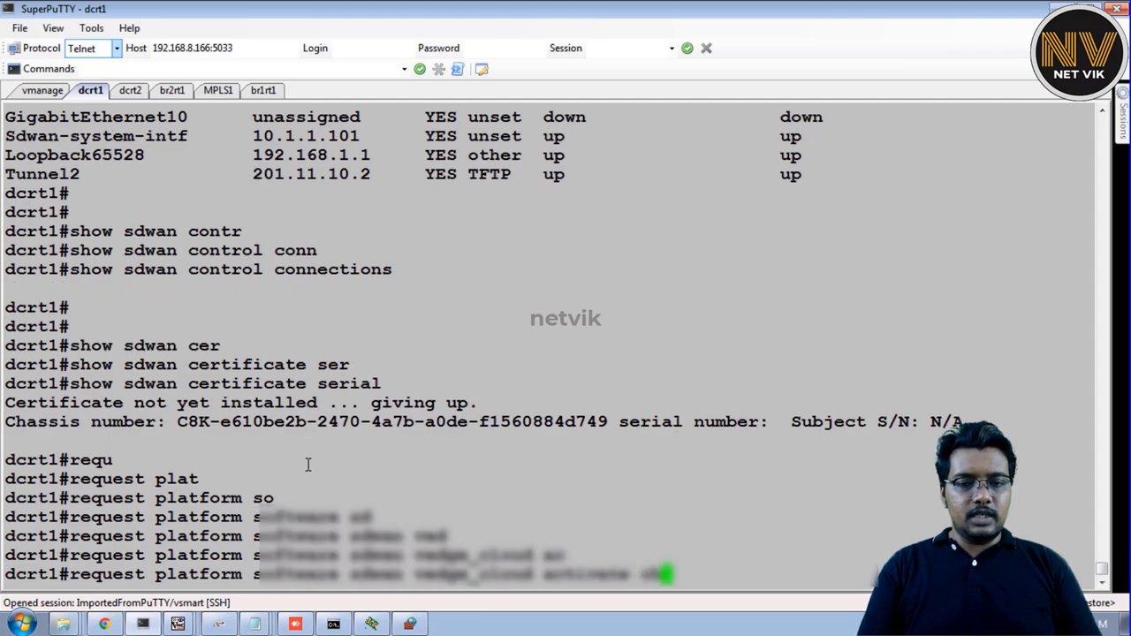
key("Tab")
right_click(373, 413)
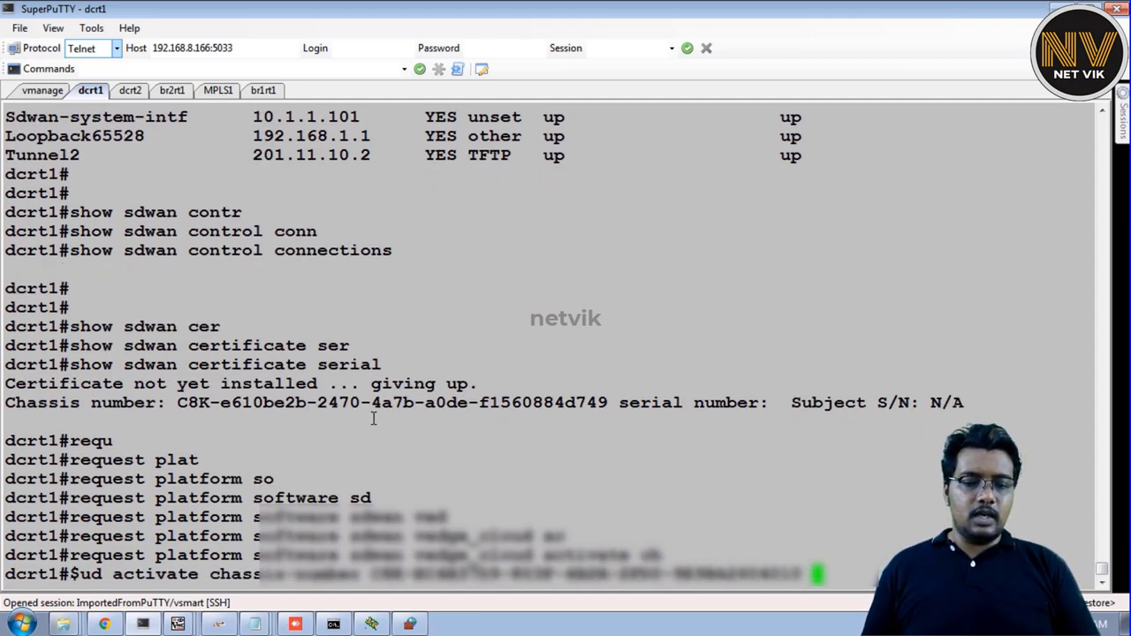
Append token with the OTP copied from vManage's bootstrap configuration and run the activation
type("tok")
key("Tab")
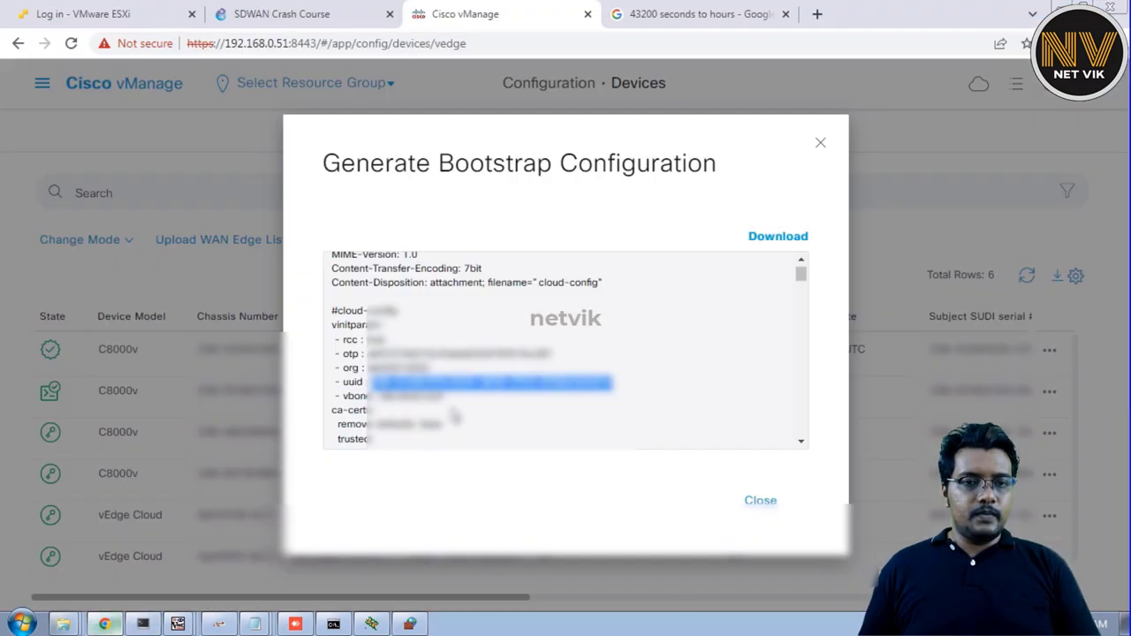
left_click(104, 624)
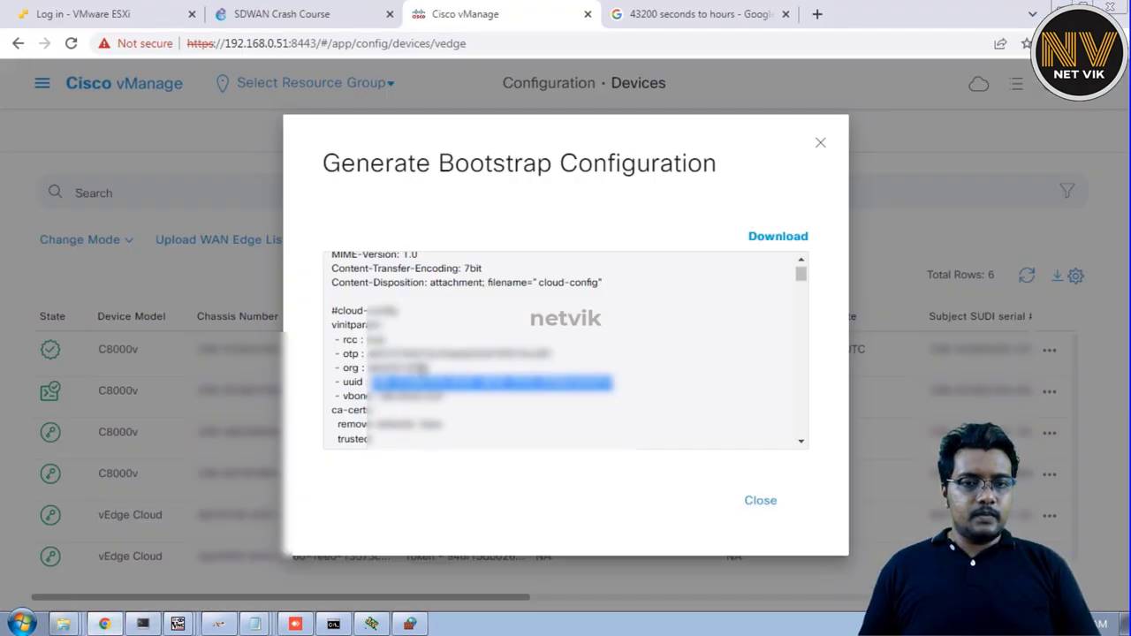
double_click(413, 354)
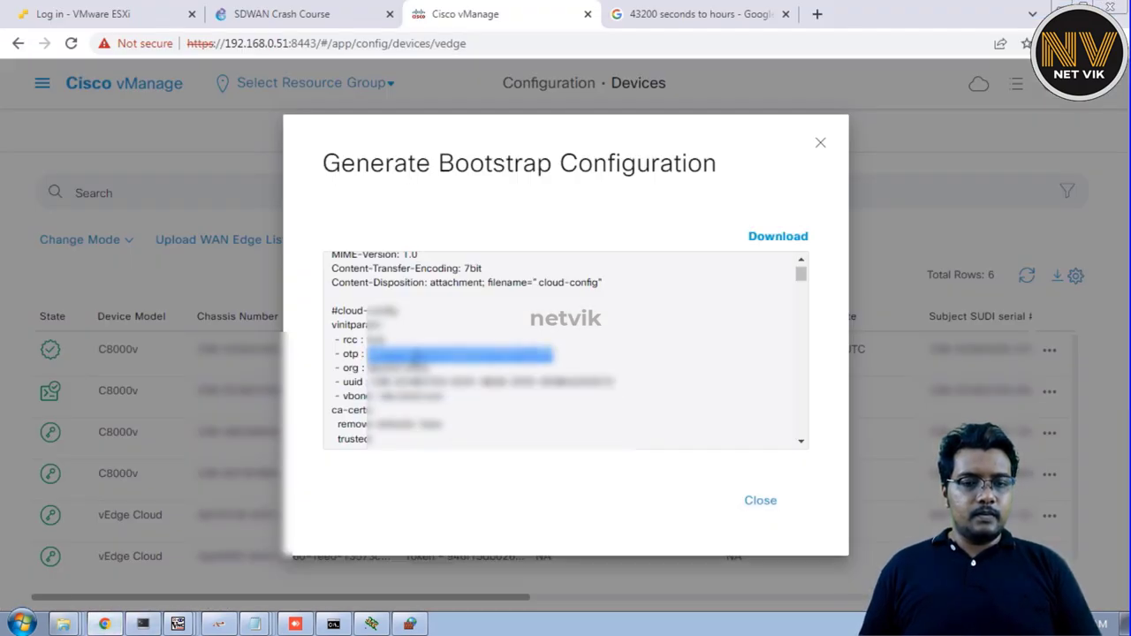
key("alt+Tab")
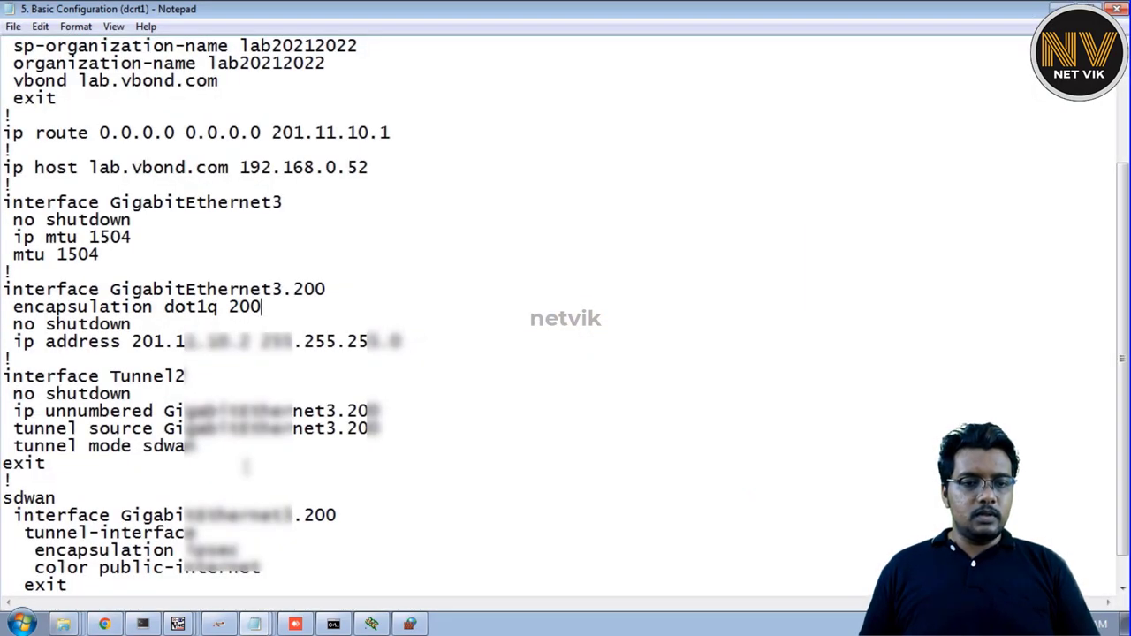
left_click(142, 621)
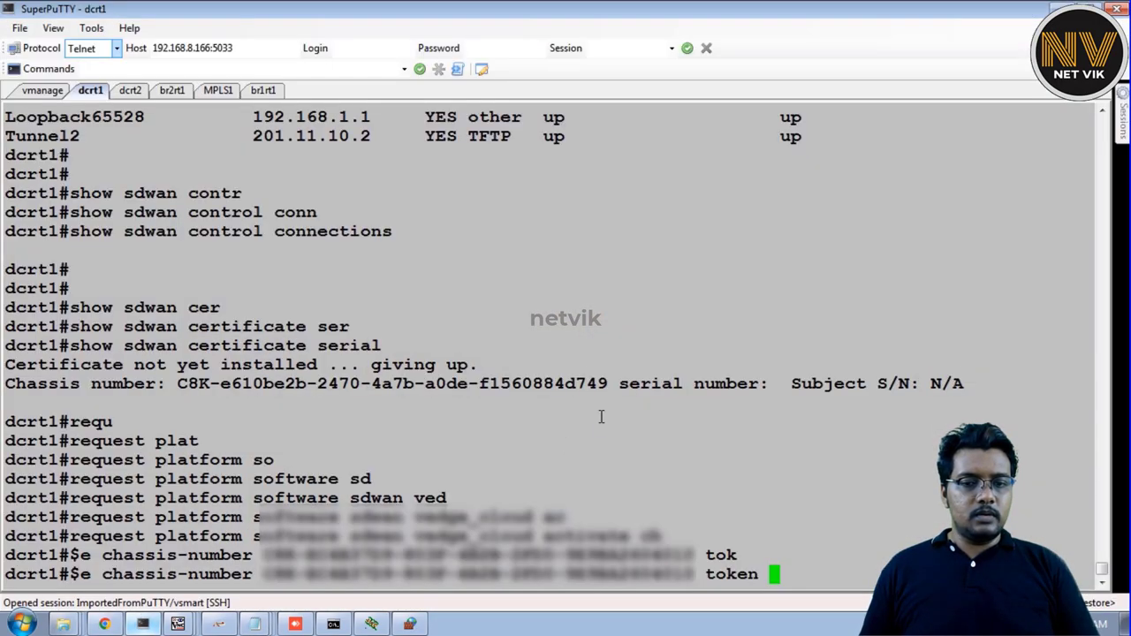
right_click(625, 333)
key("Return")
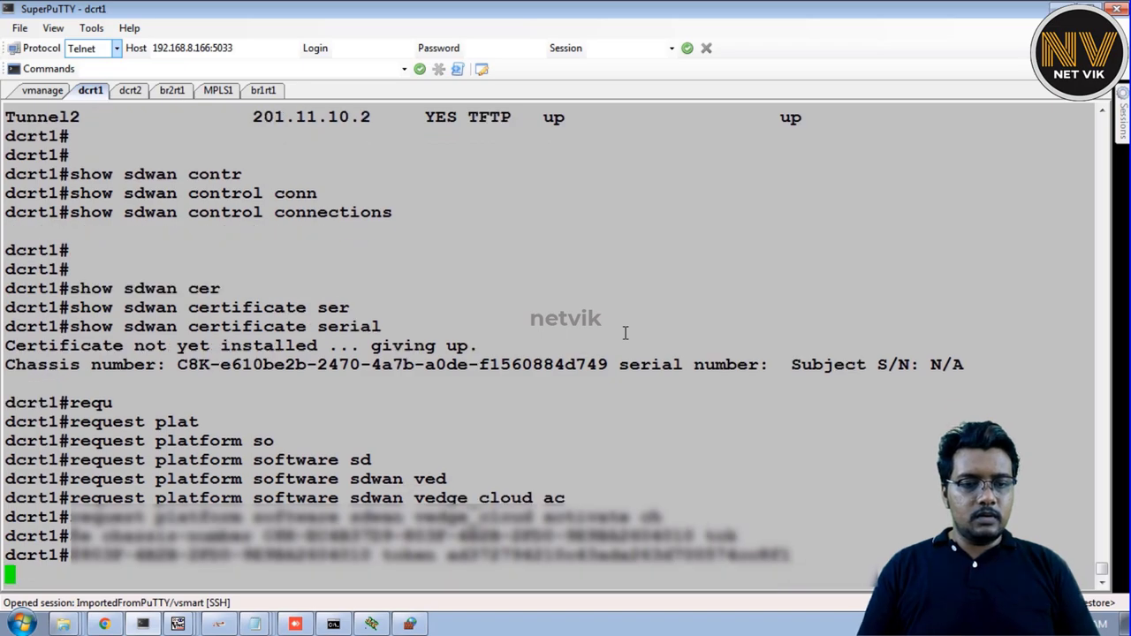
key("Return")
key("Return")
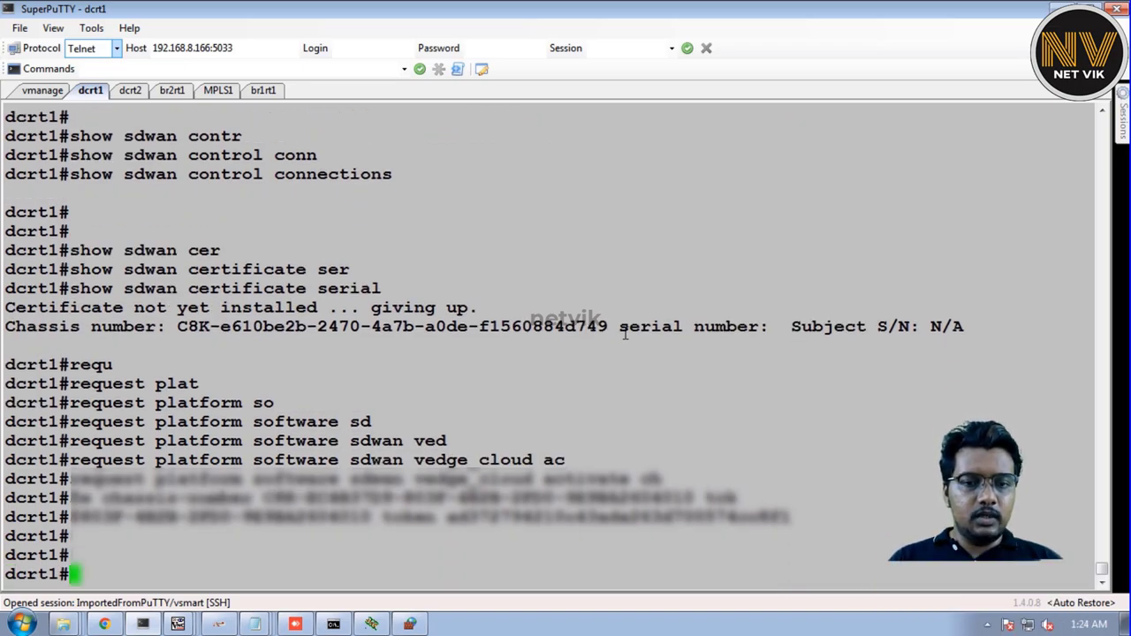
type("sho")
key("BackSpace")
key("BackSpace")
key("BackSpace")
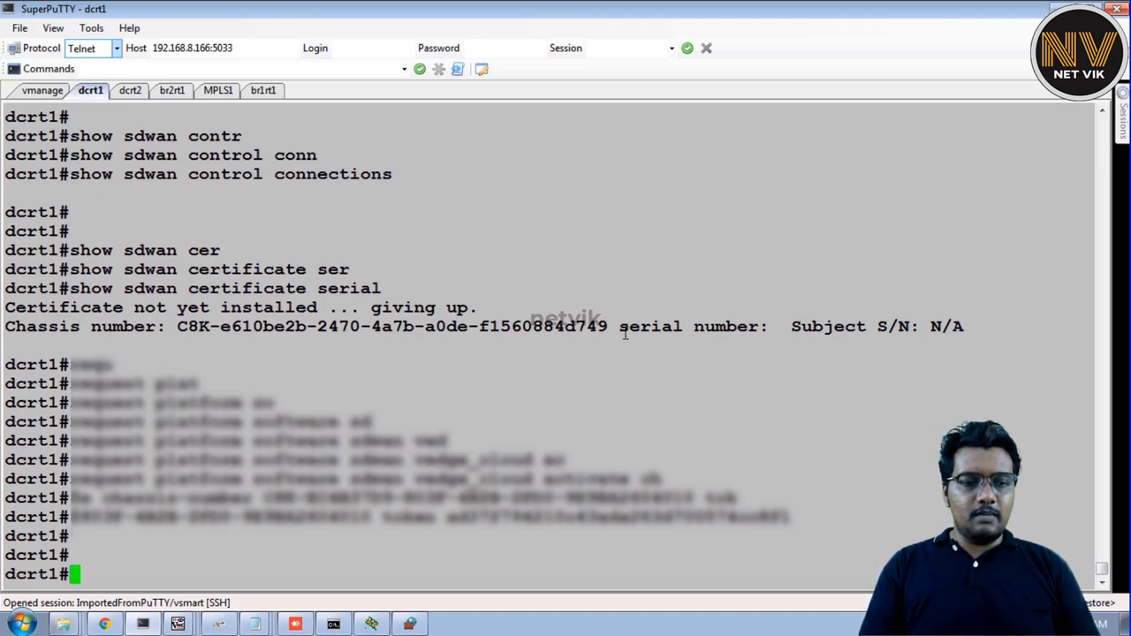
type("ping ")
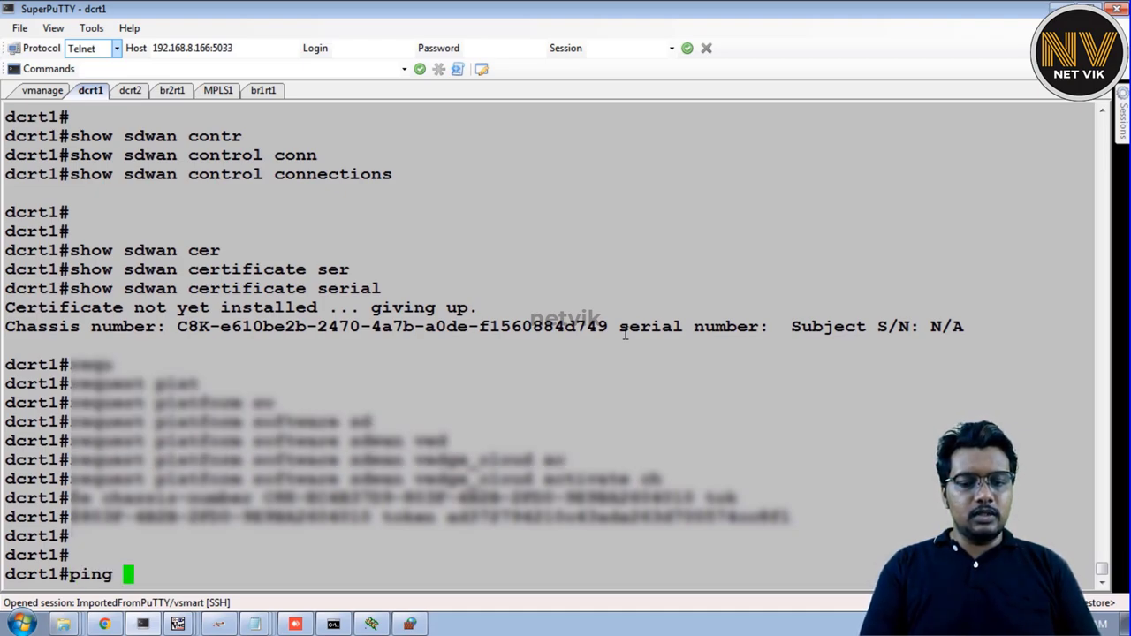
type("192.168")
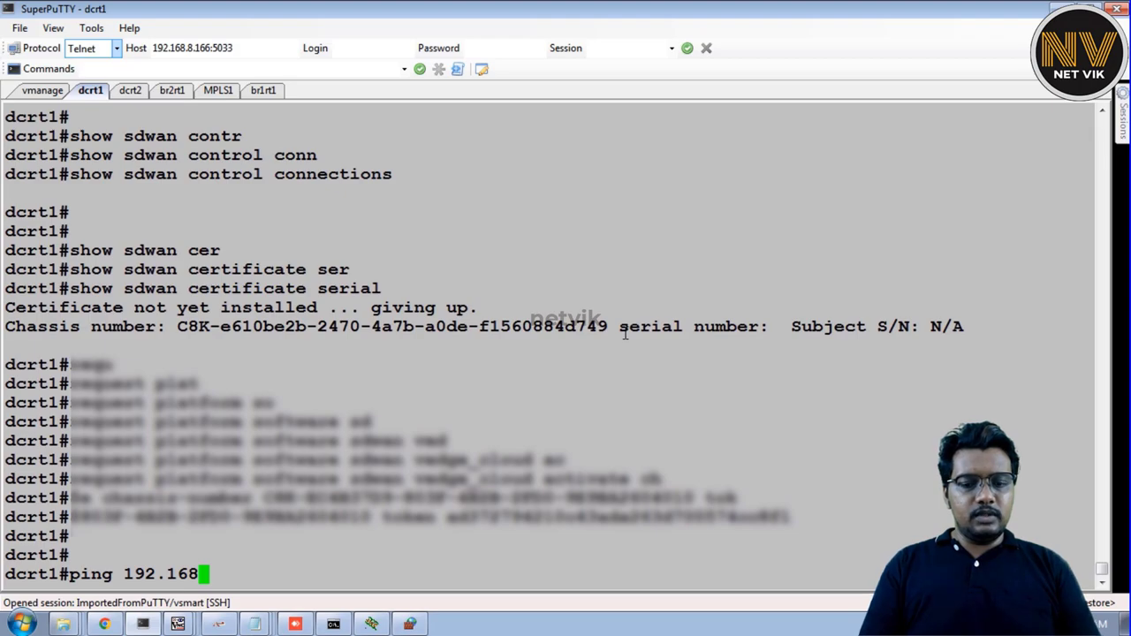
type(".")
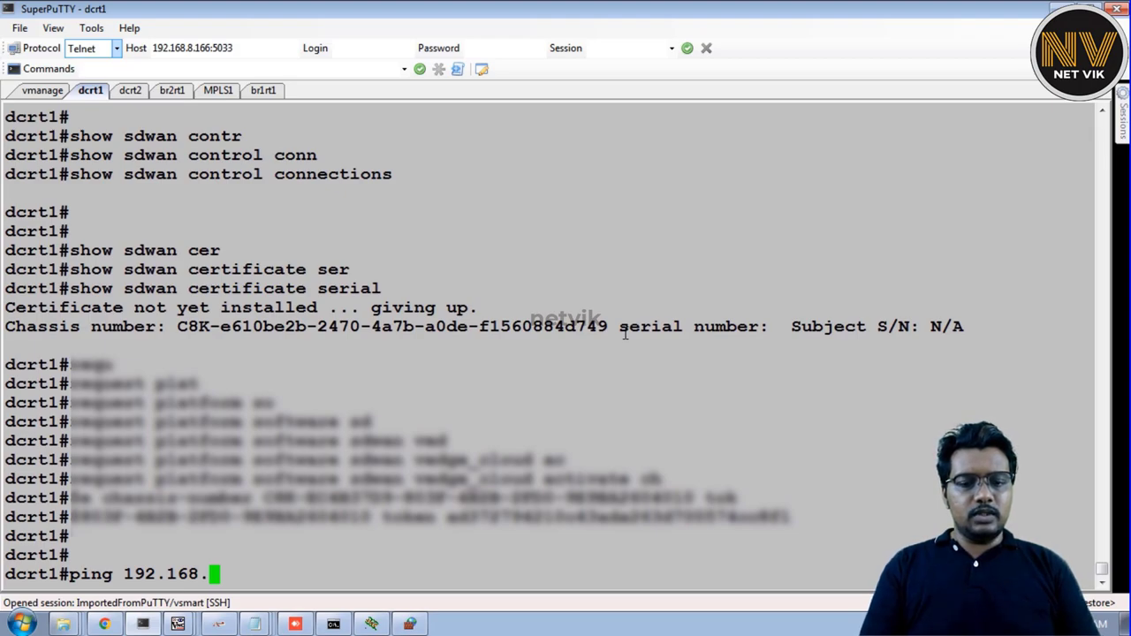
type("0.52")
key("Return")
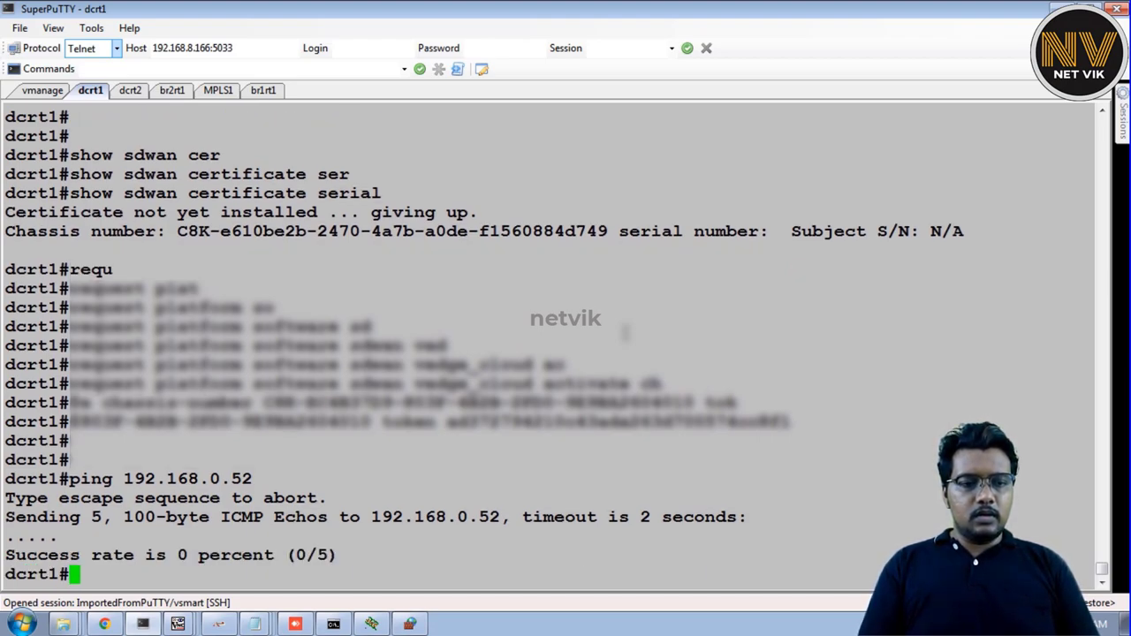
key("Return")
key("Return")
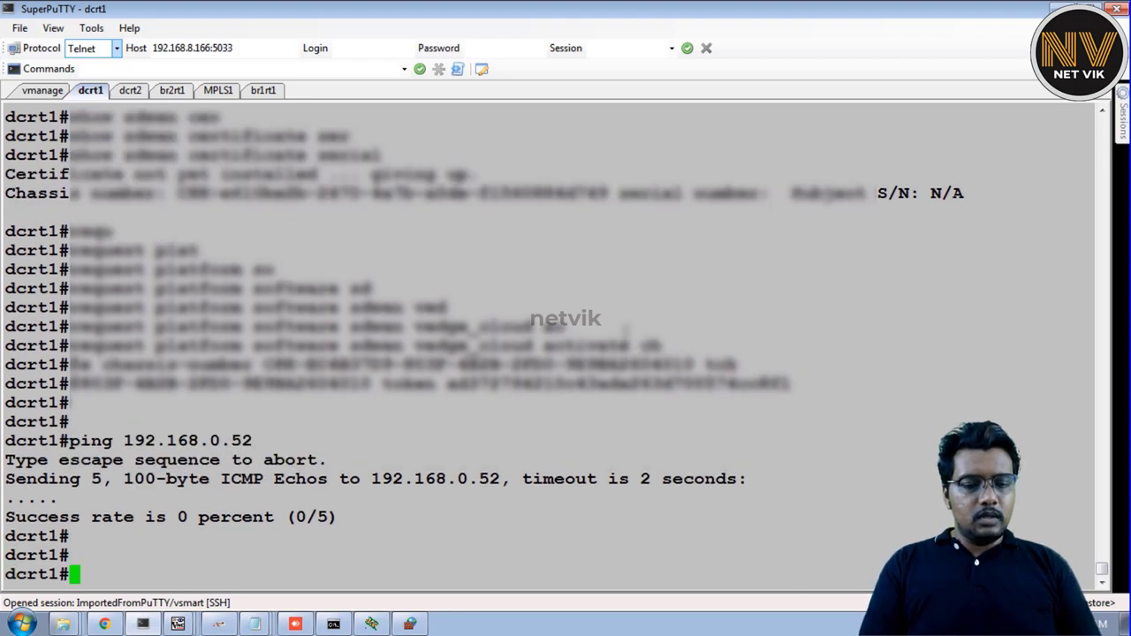
type("show ip int bri ")
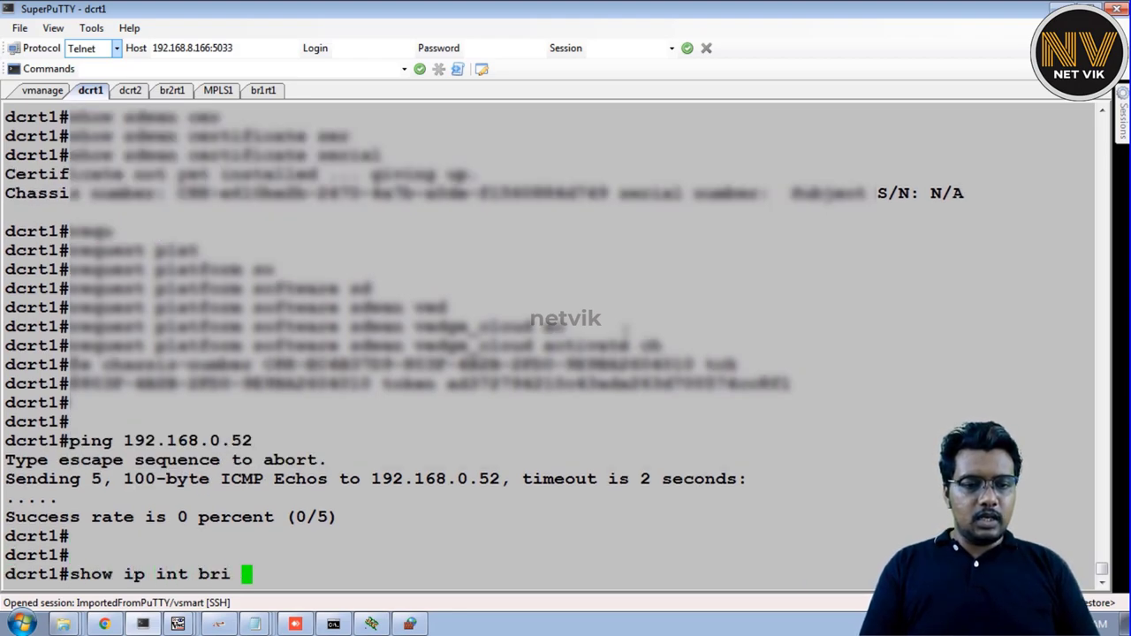
type("| ex unas")
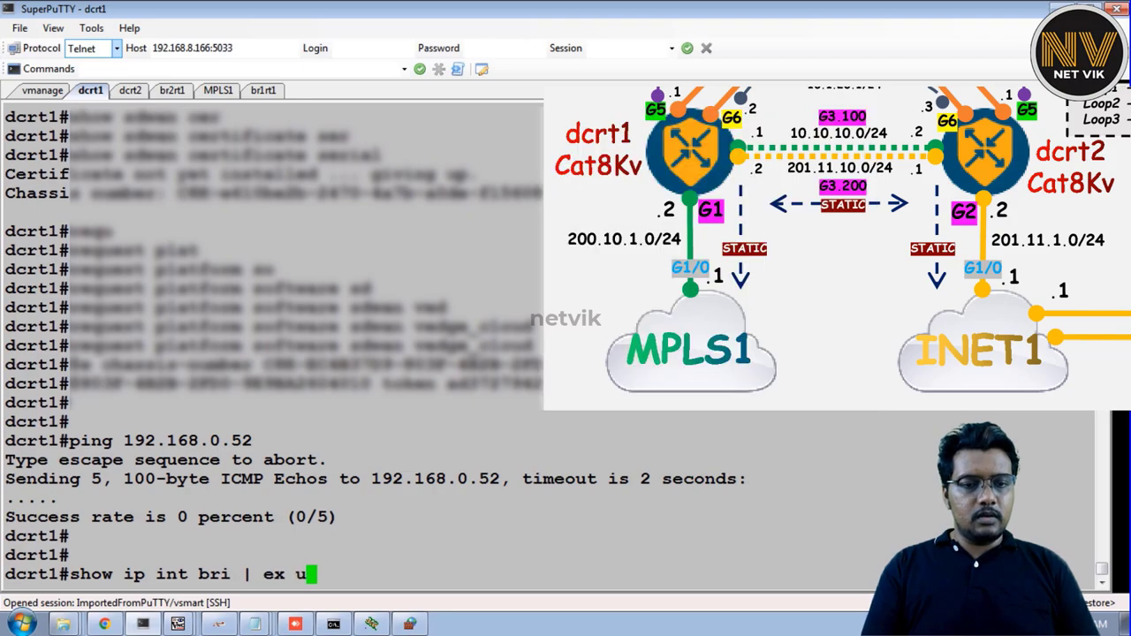
key("Return")
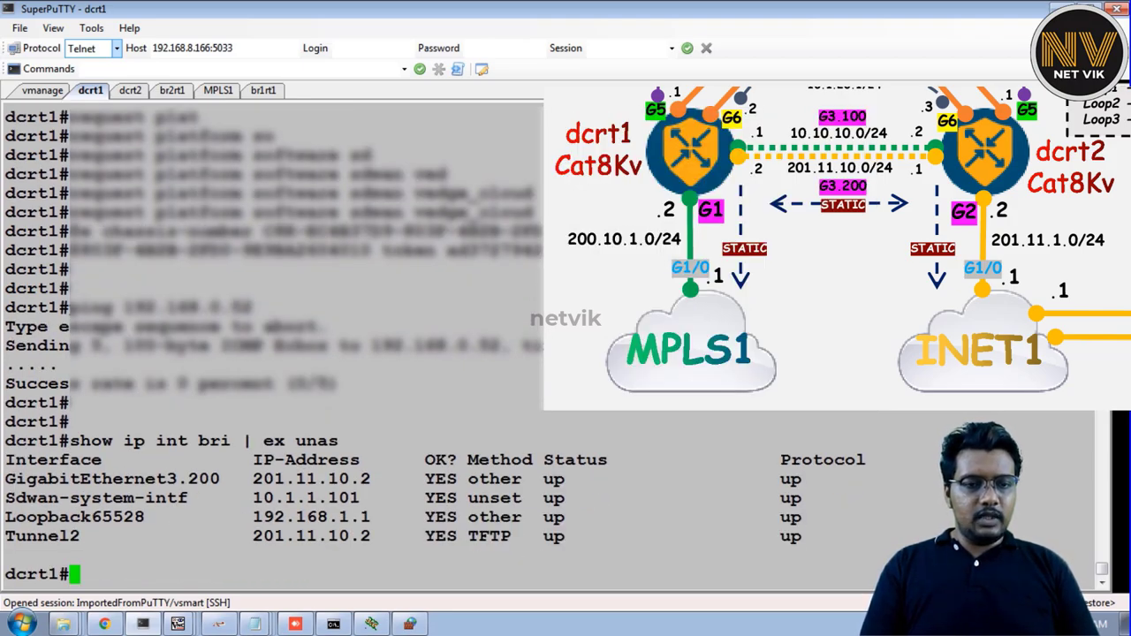
type("ping")
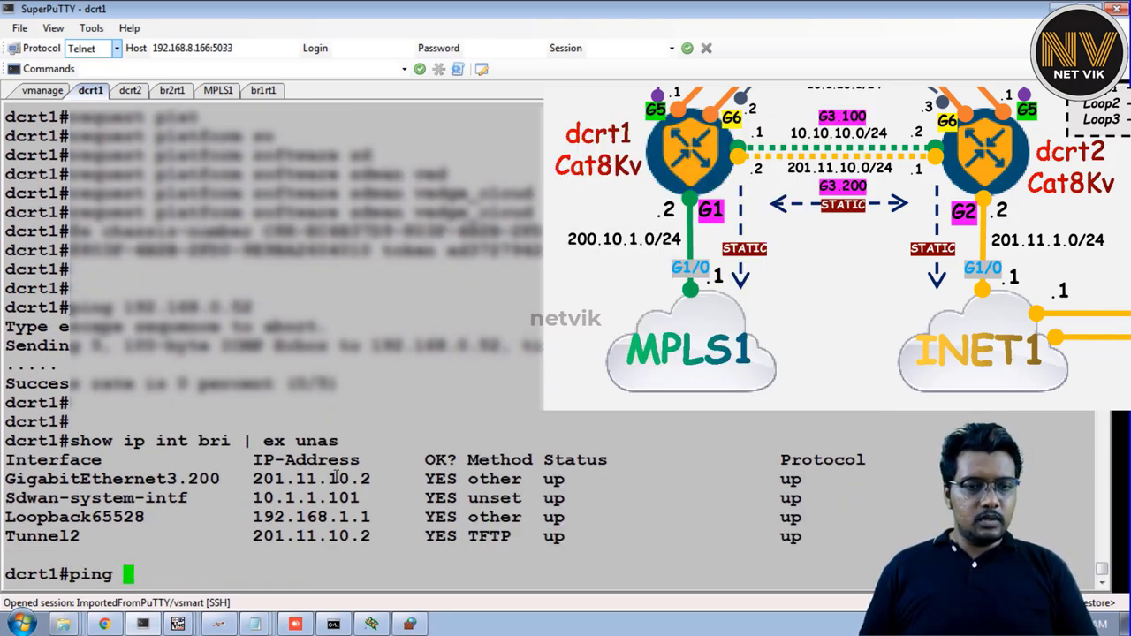
double_click(336, 478)
right_click(336, 478)
key("BackSpace")
type("1.11.10.1")
key("Return")
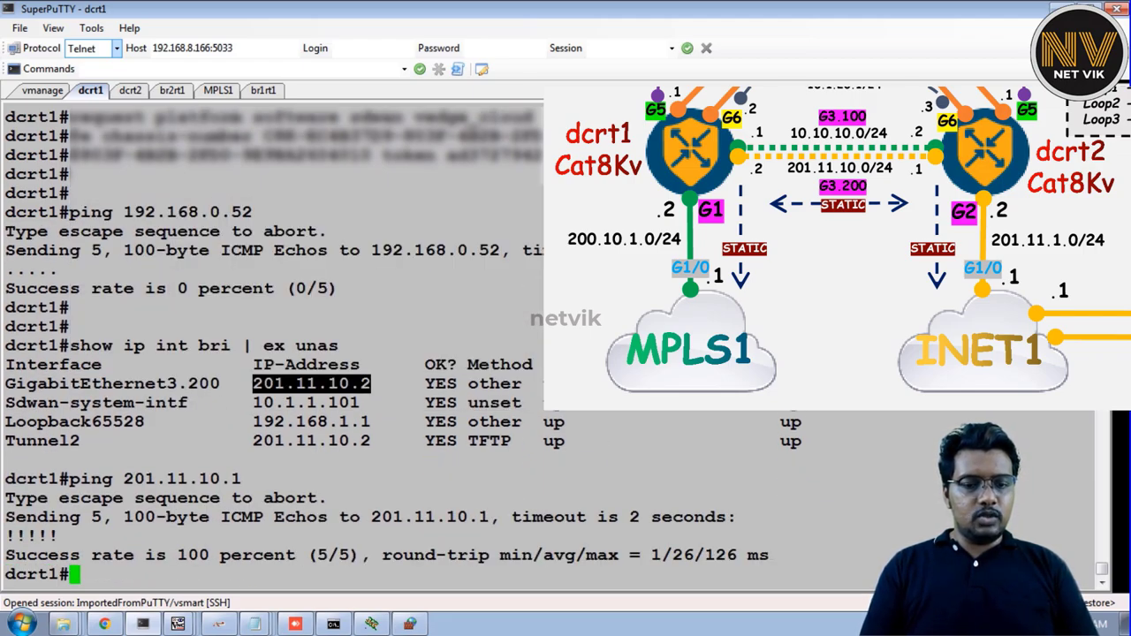
type("show ip route")
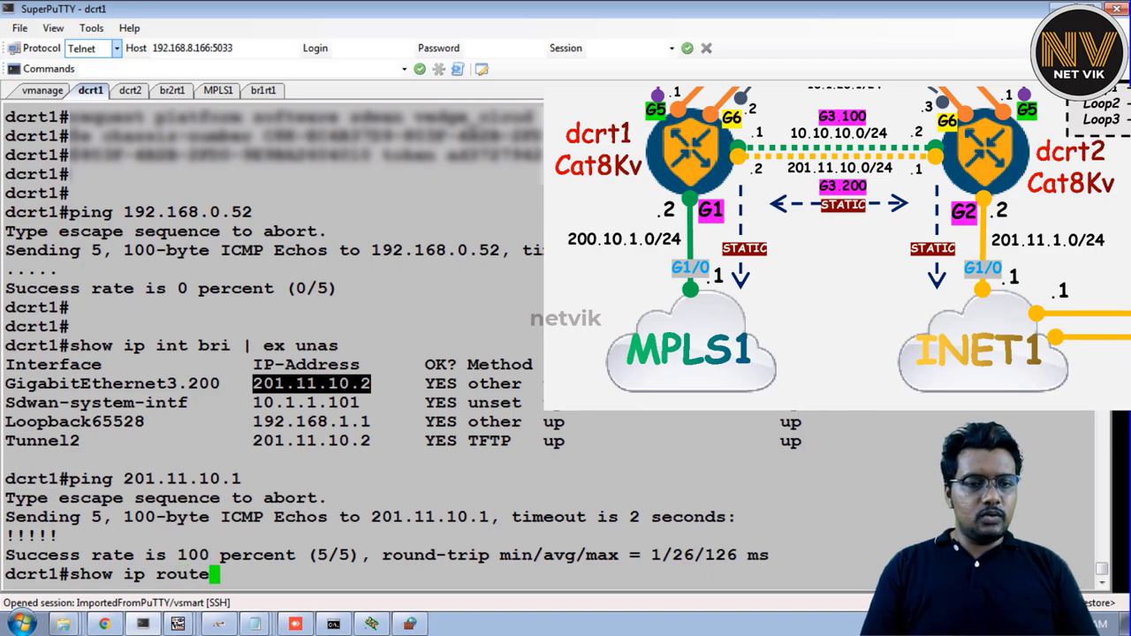
key("Return")
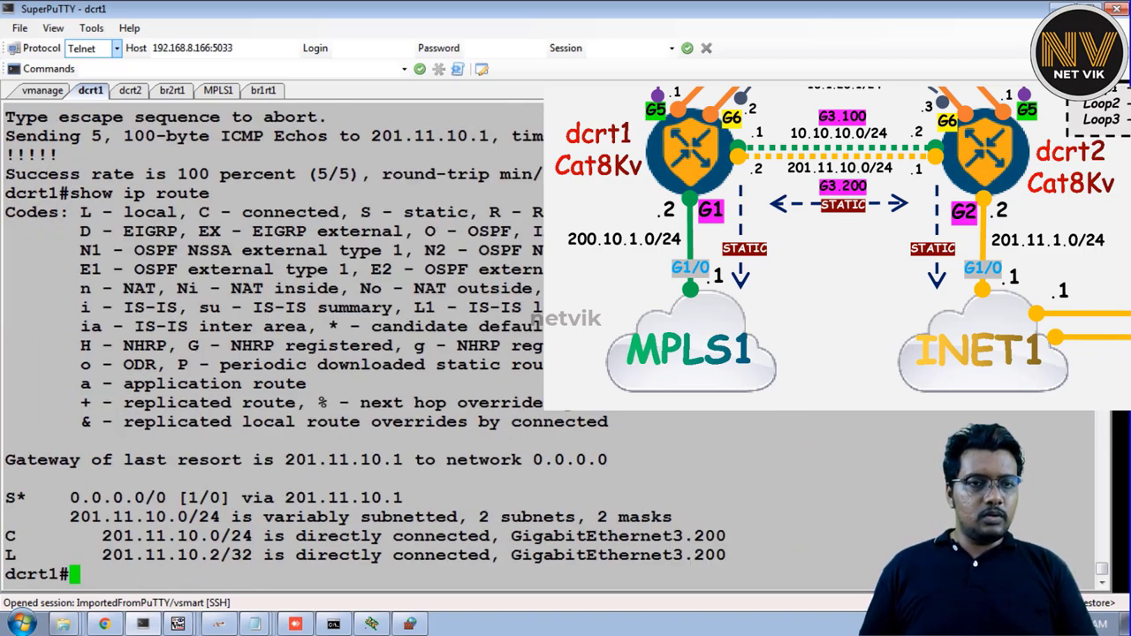
scroll(439, 289, "up", 4)
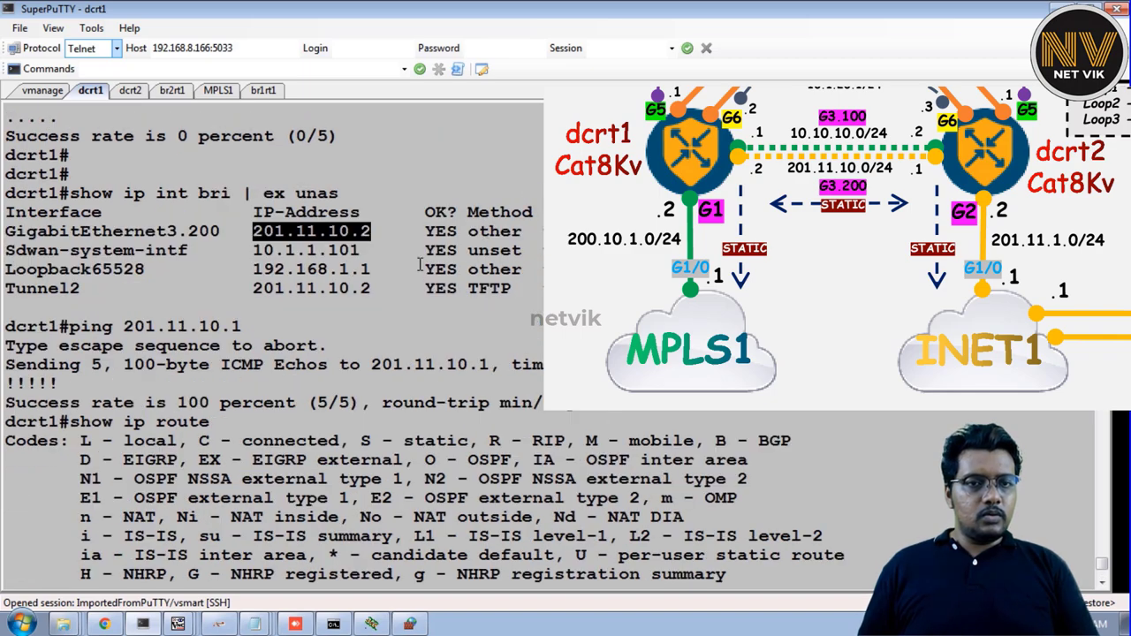
scroll(439, 289, "down", 4)
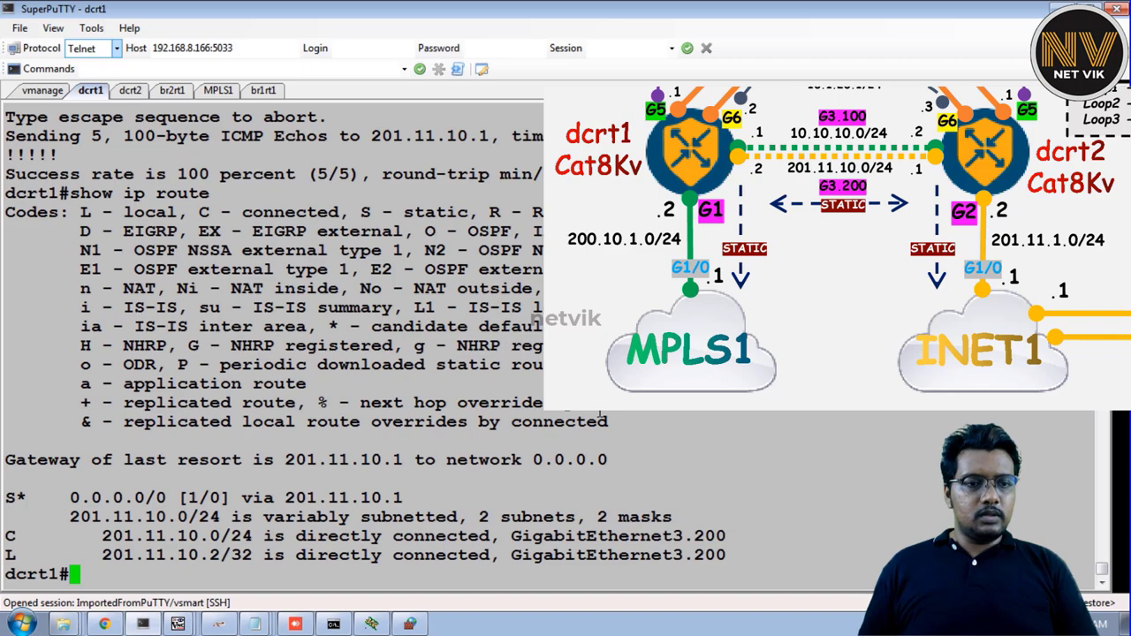
double_click(368, 498)
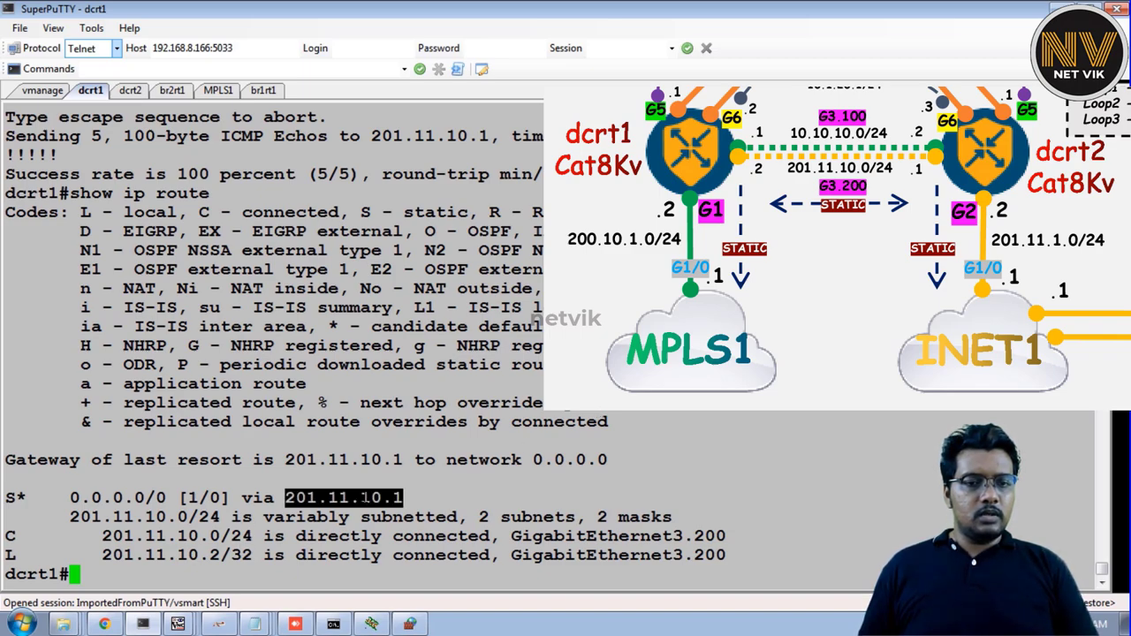
double_click(363, 497)
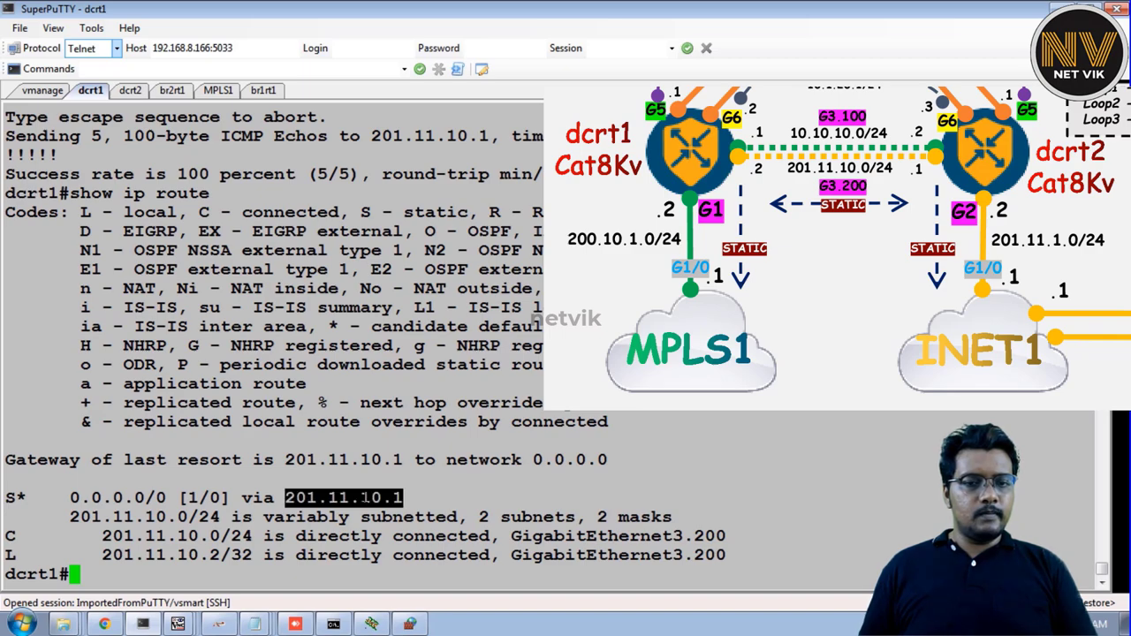
left_click(449, 495)
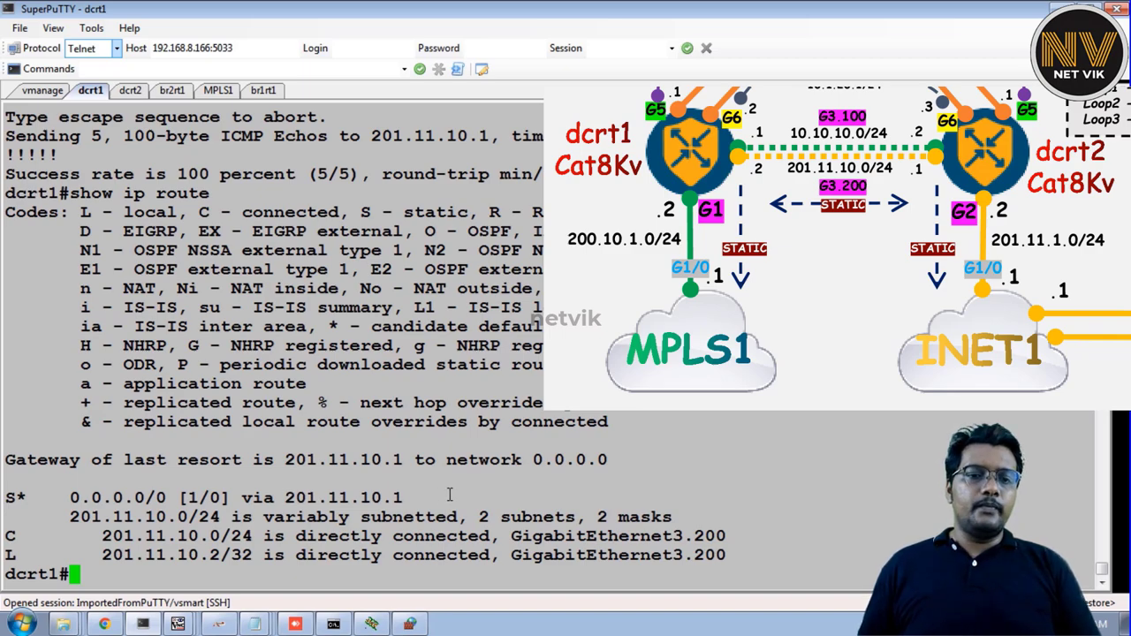
key("Return")
key("Return")
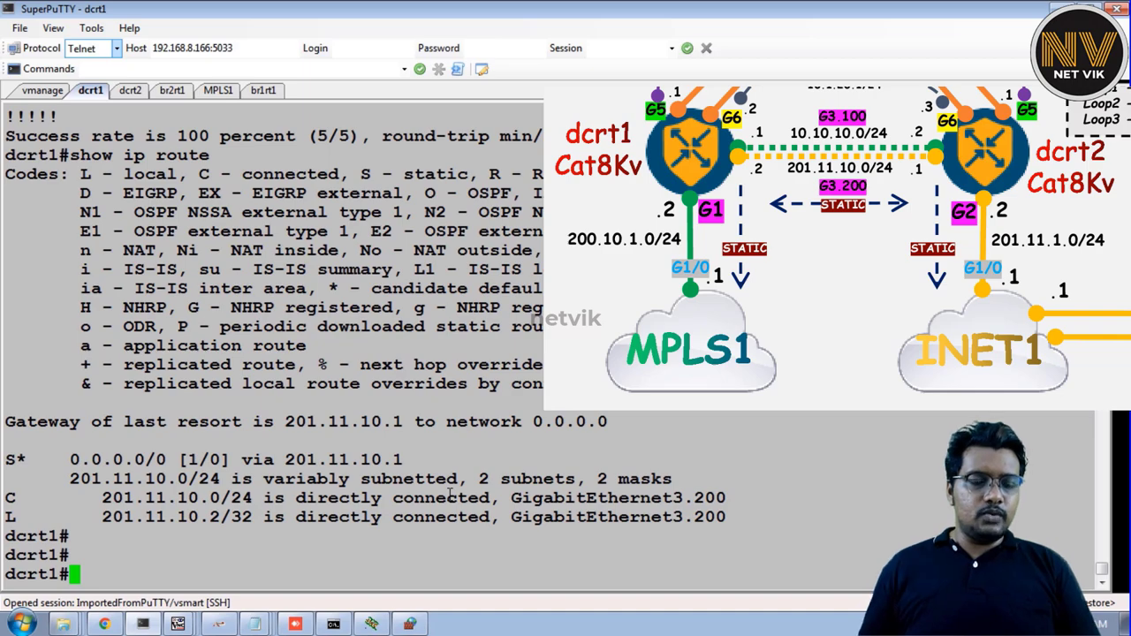
scroll(446, 484, "up", 4)
scroll(397, 477, "down", 4)
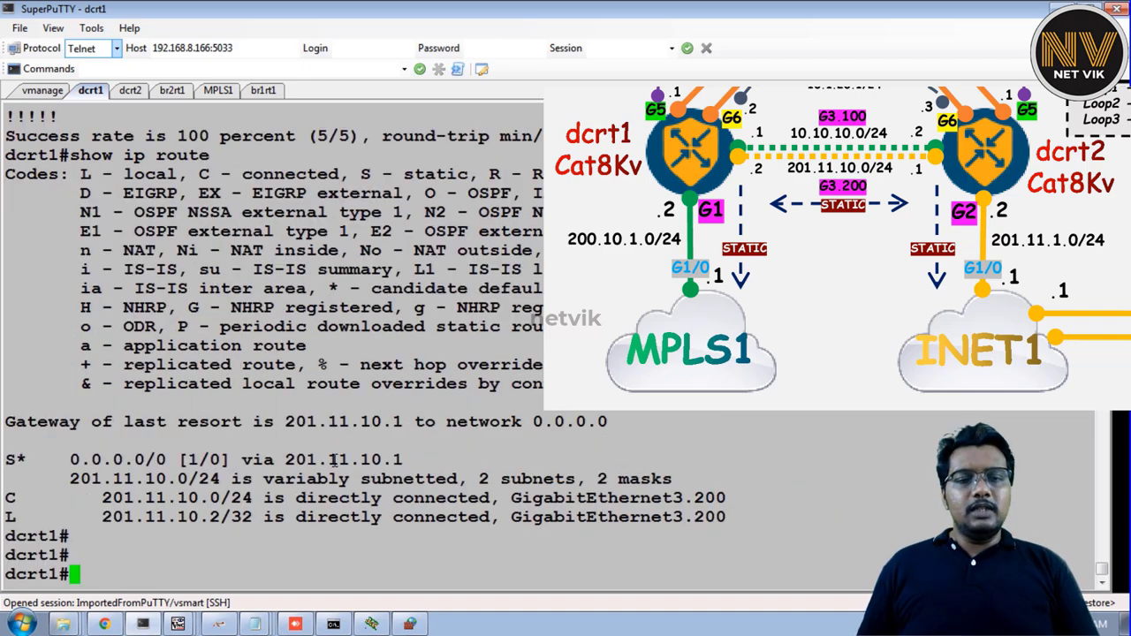
left_click_drag(286, 459, 403, 460)
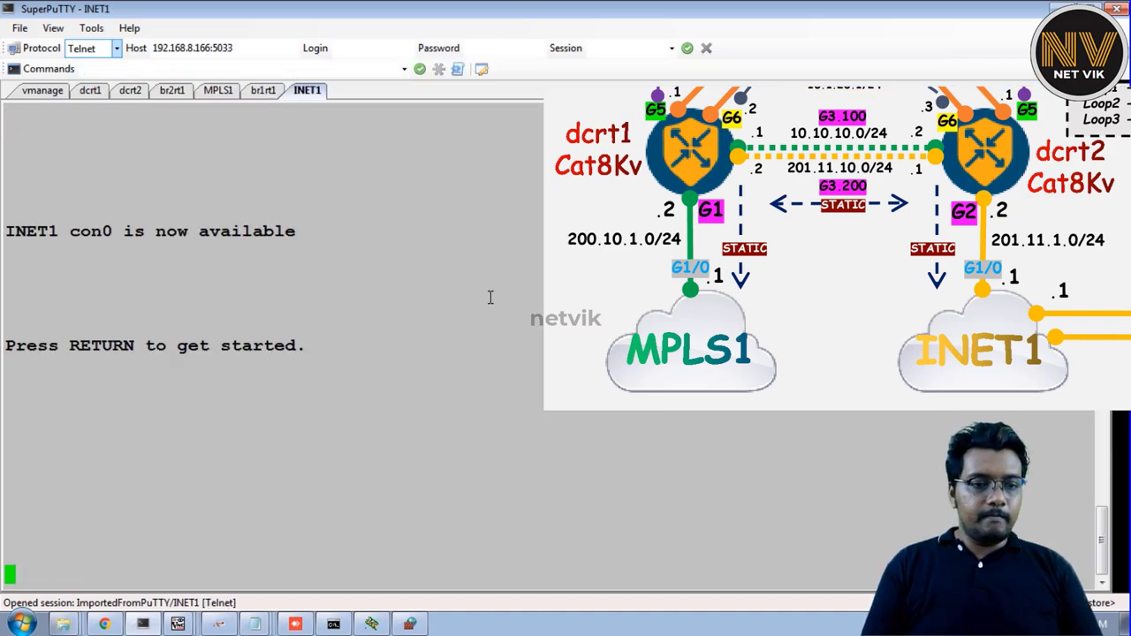
Wake the INET1 console and enter privileged mode with en
key("Return")
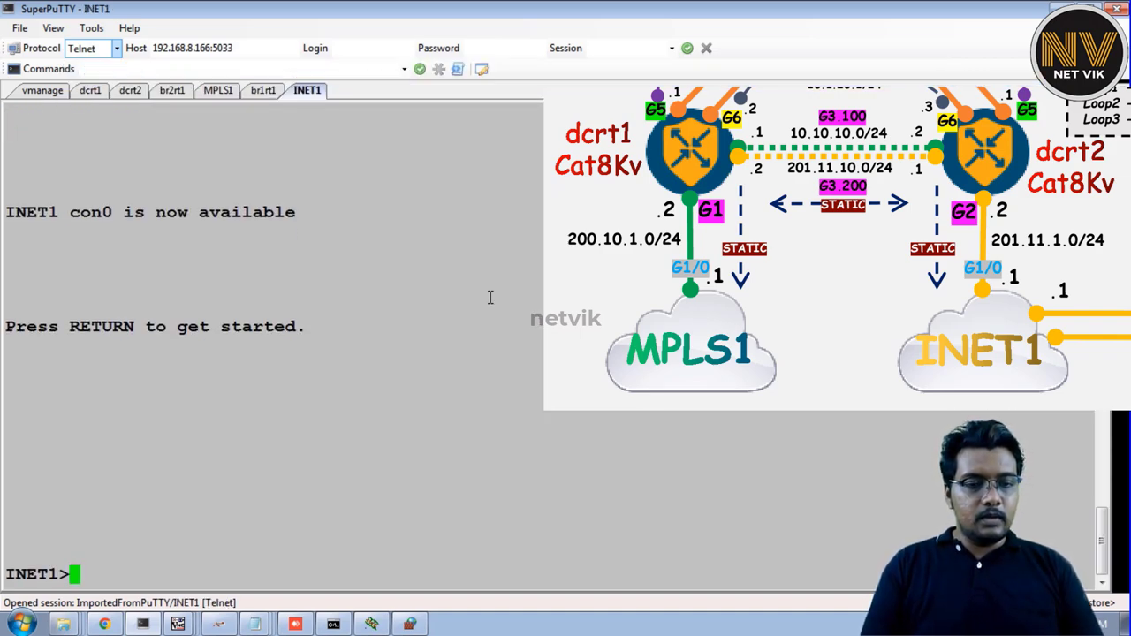
type("n")
key("Return")
key("Return")
key("Return")
type("sho")
key("BackSpace")
key("BackSpace")
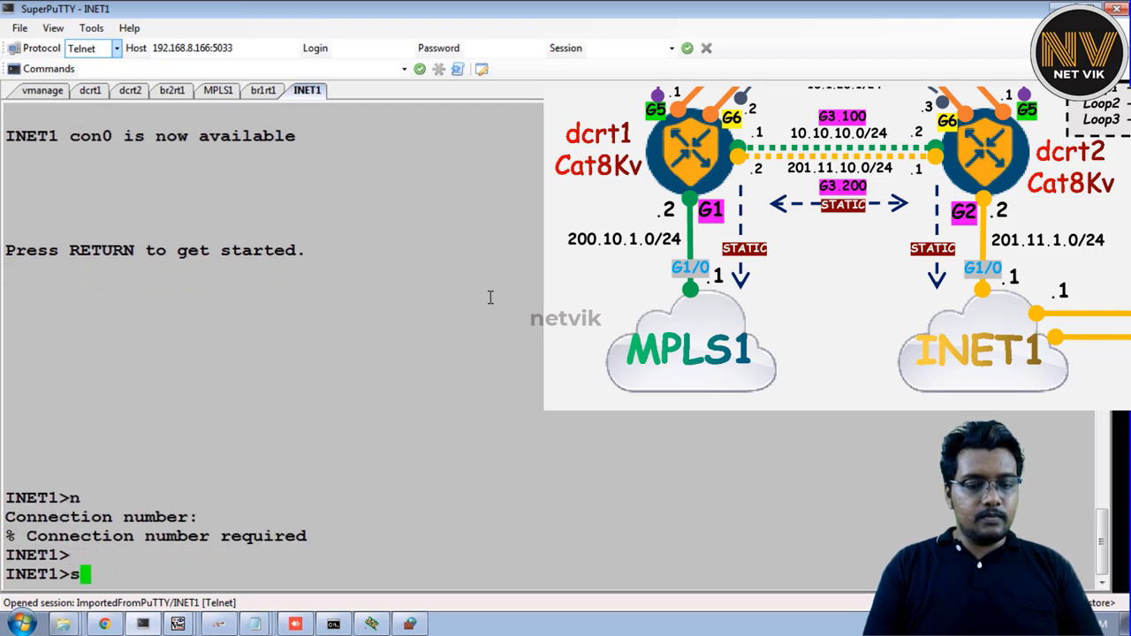
key("BackSpace")
type("en")
key("Return")
key("Return")
key("Return")
List INET1's assigned interfaces with show ip int bri | ex unas, fixing the filter typo
type("show ip in")
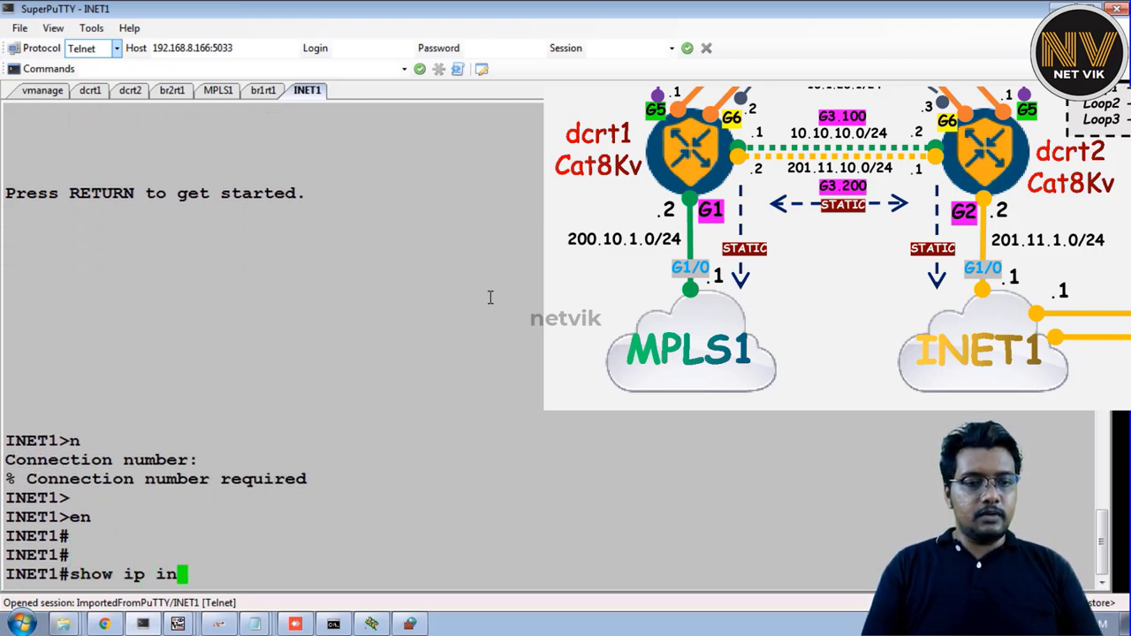
type("t bri |")
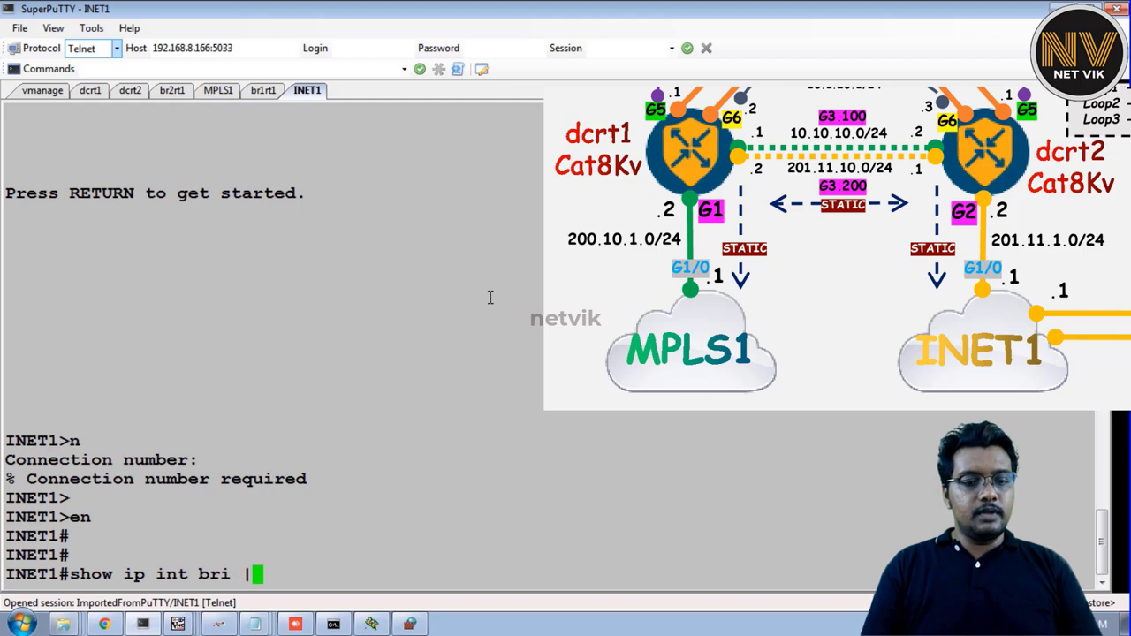
type(" exunas")
key("Return")
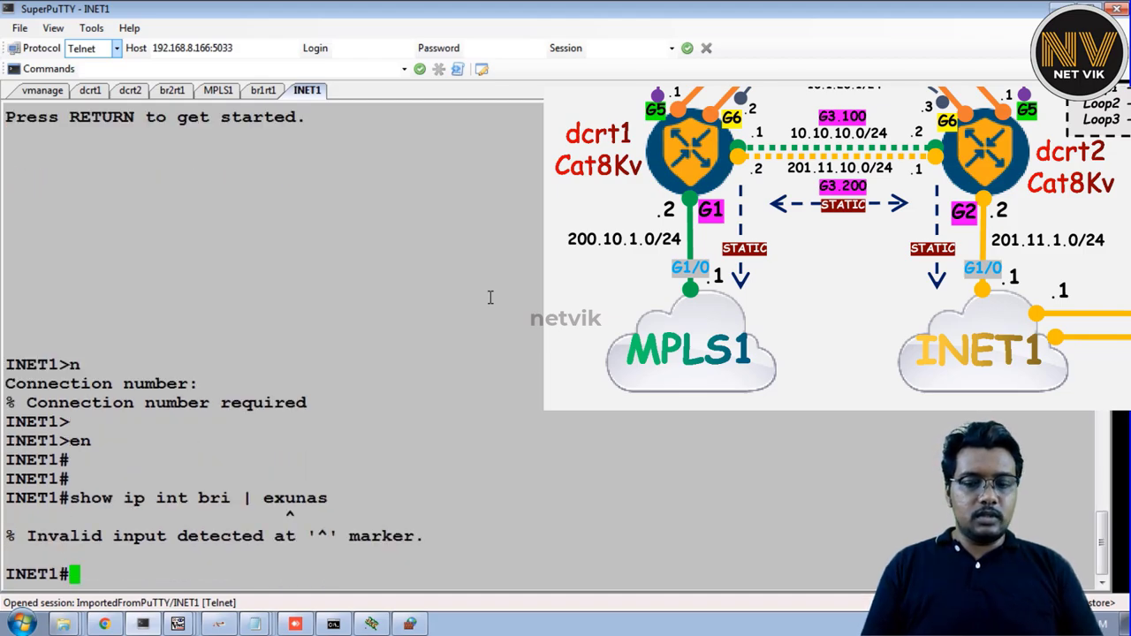
key("Up")
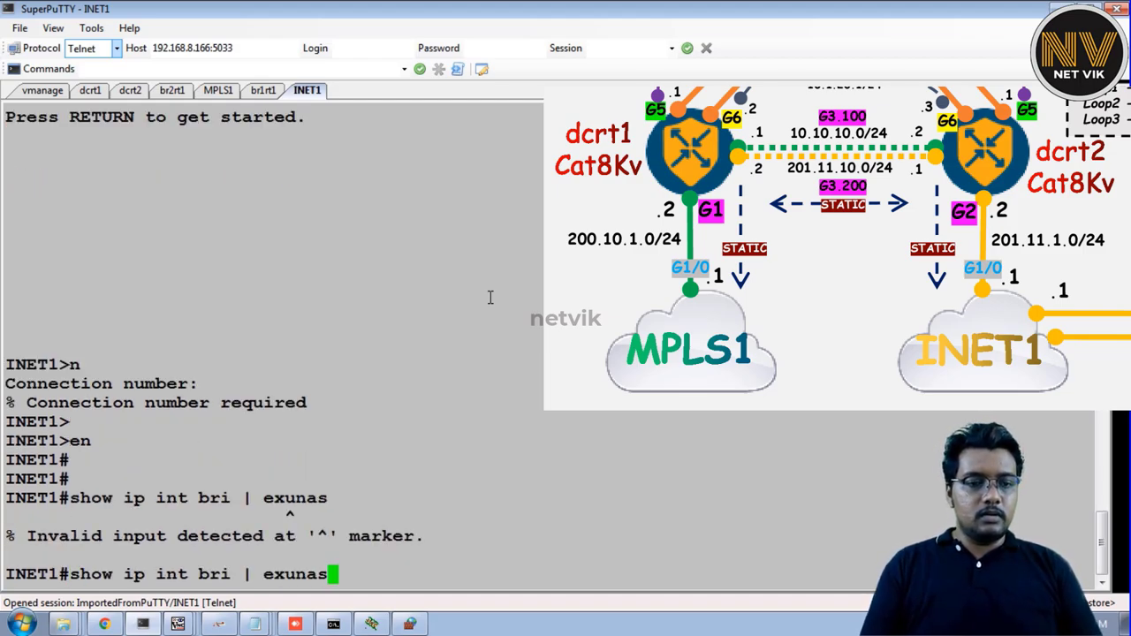
key("BackSpace")
key("BackSpace")
key("BackSpace")
key("BackSpace")
type("unas")
key("Return")
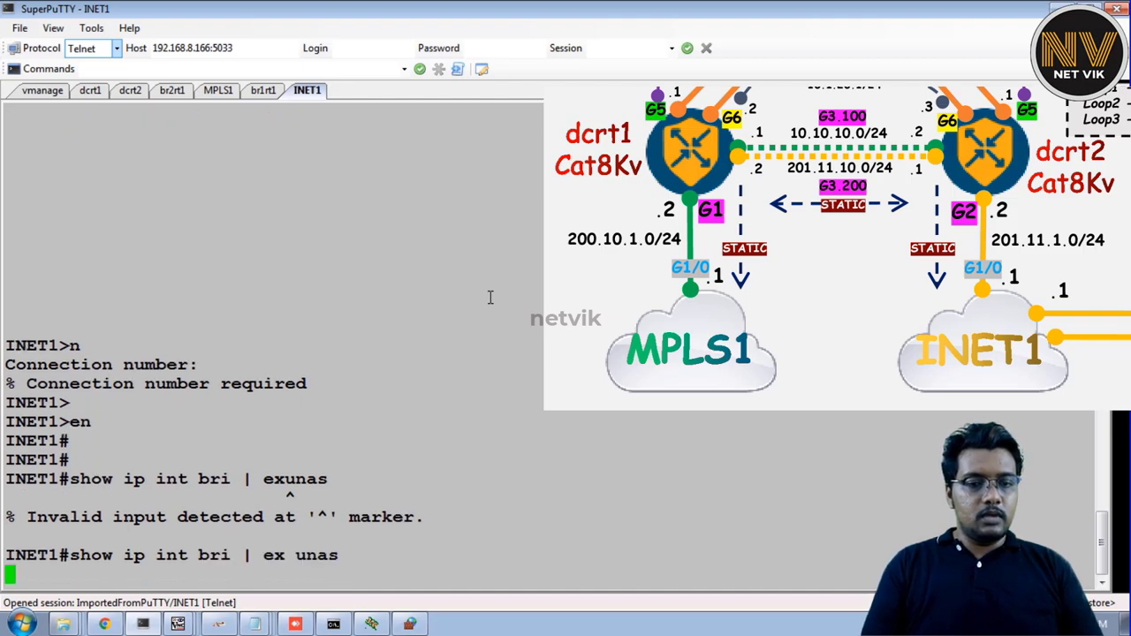
type("show")
key("BackSpace")
key("BackSpace")
key("BackSpace")
key("BackSpace")
key("BackSpace")
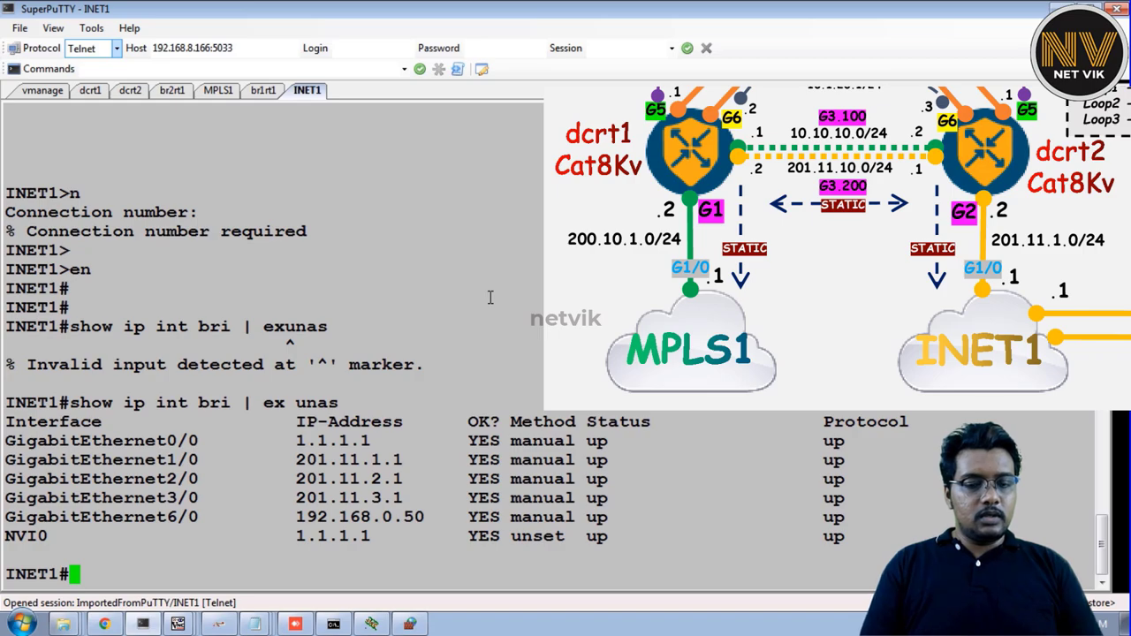
In conf t, add a static route to 201.11.10.0/24 via next hop 201.11.1.2
type("conf t")
key("Return")
type("ip route ")
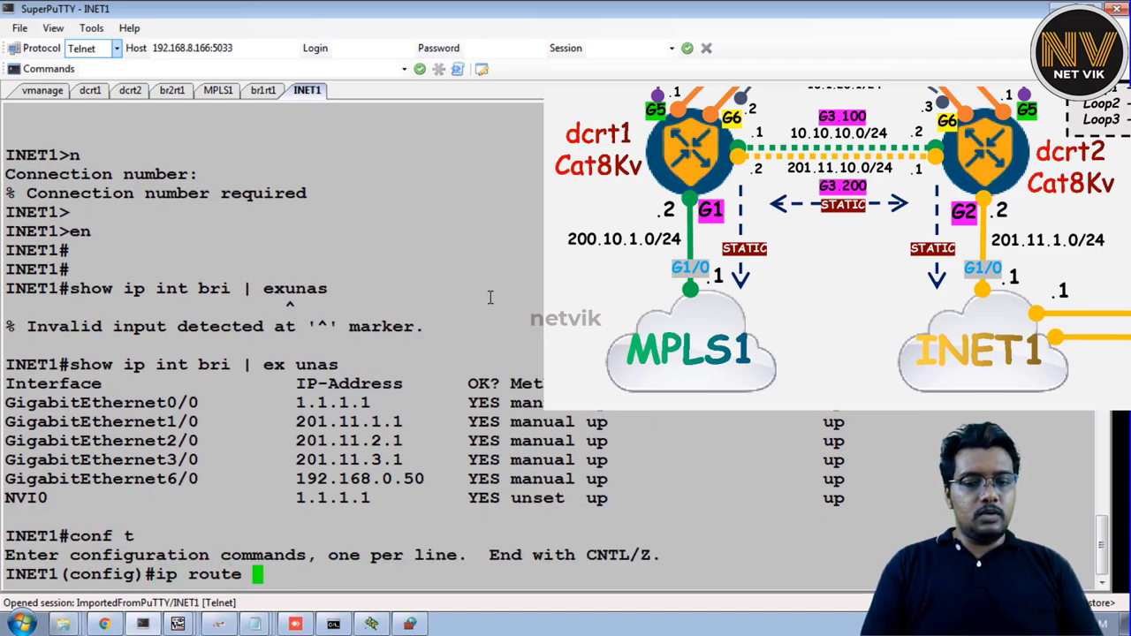
type("201.11")
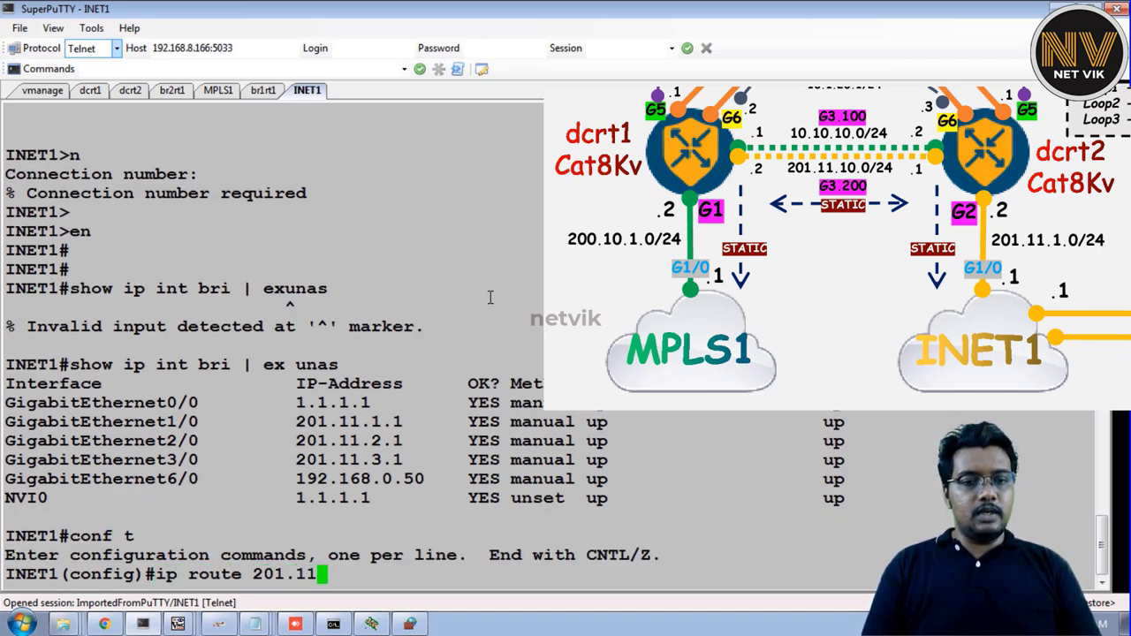
type(".10.0")
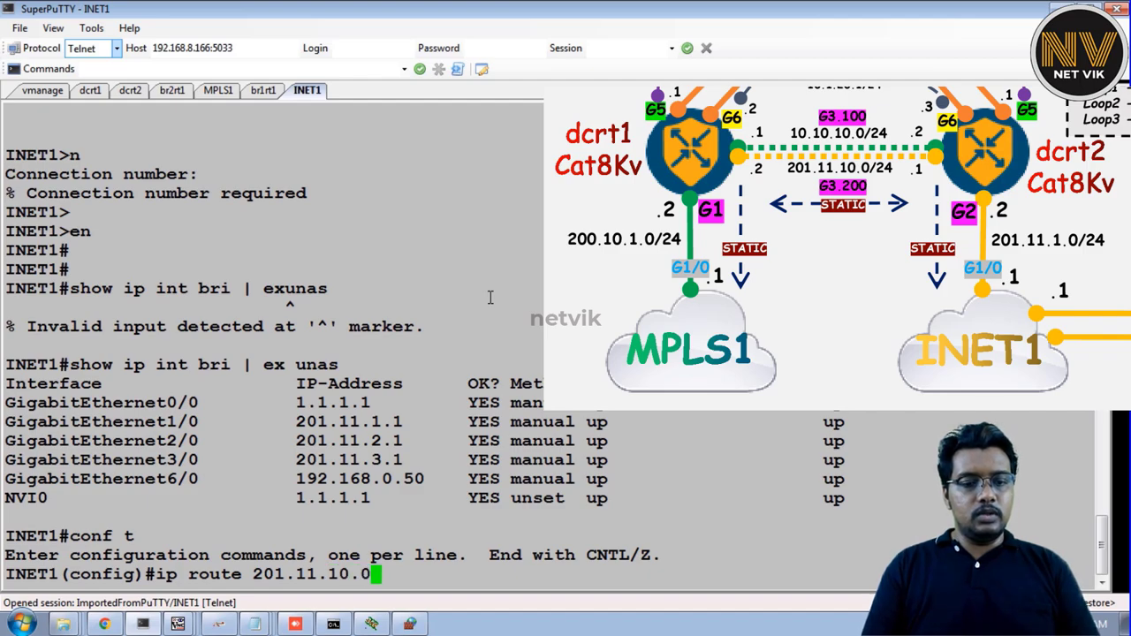
type(" 255.255.2")
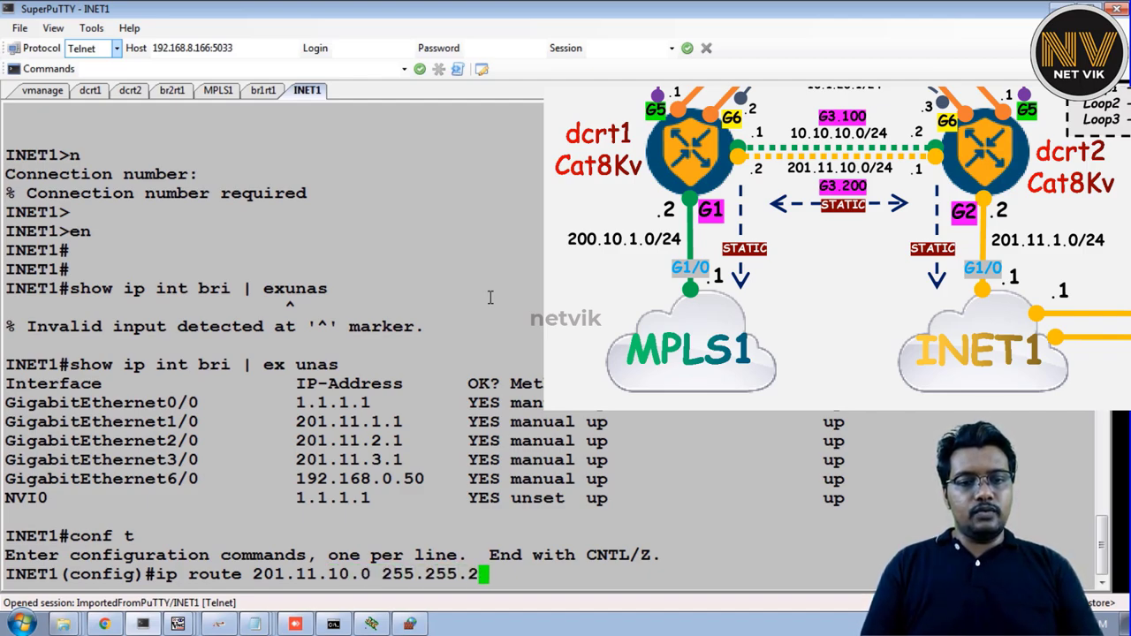
type("55.255.0")
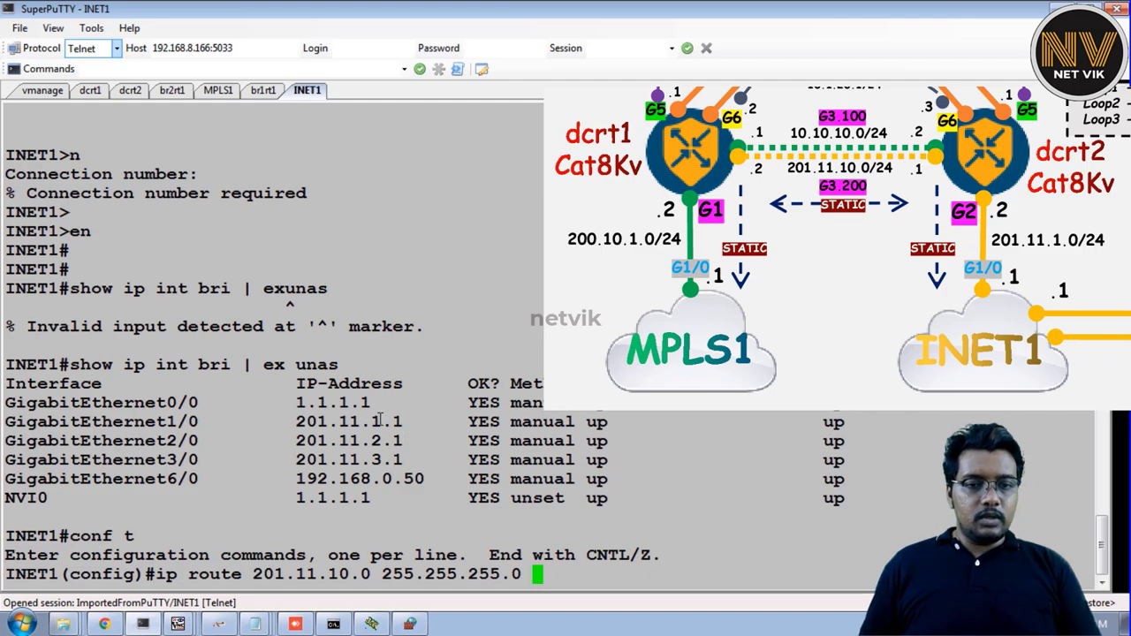
double_click(380, 421)
right_click(380, 421)
key("BackSpace")
type("201.11.1.2")
key("Return")
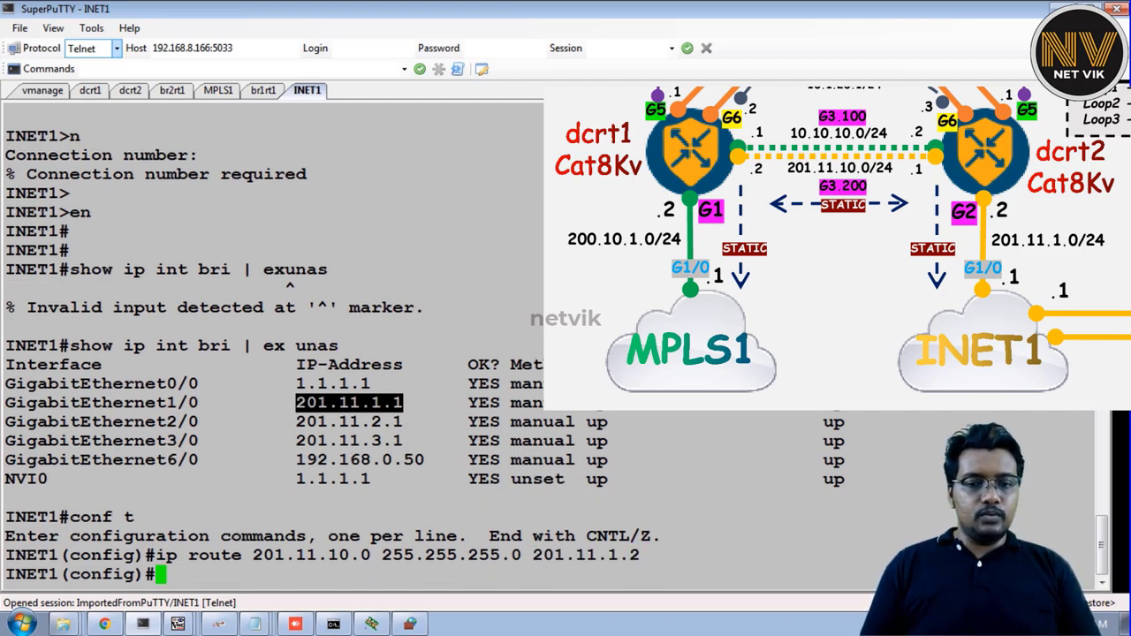
Leave configuration mode and save the INET1 configuration with wr
type("end")
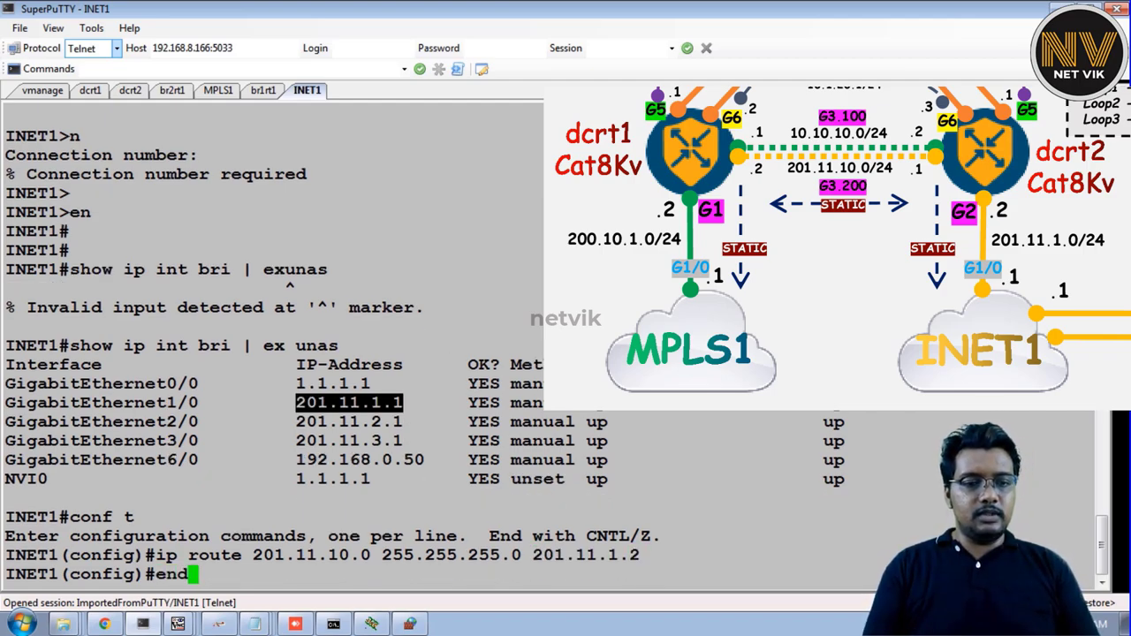
key("Return")
type("wr")
key("Return")
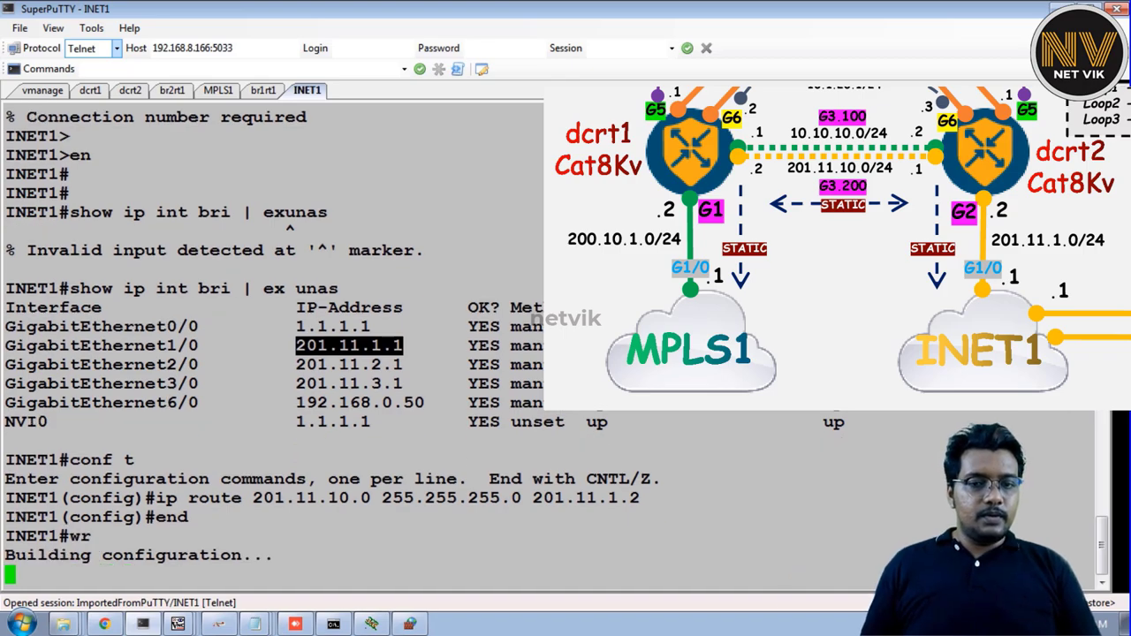
Go back to the dcrt1 session and review its latest log messages
left_click(90, 90)
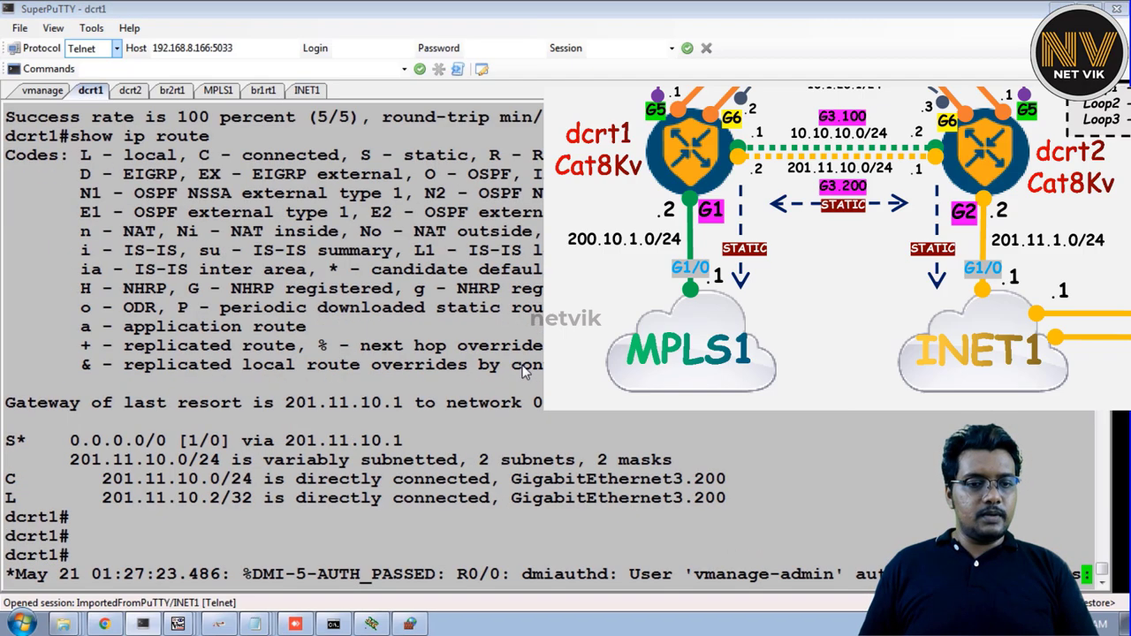
left_click_drag(223, 574, 654, 555)
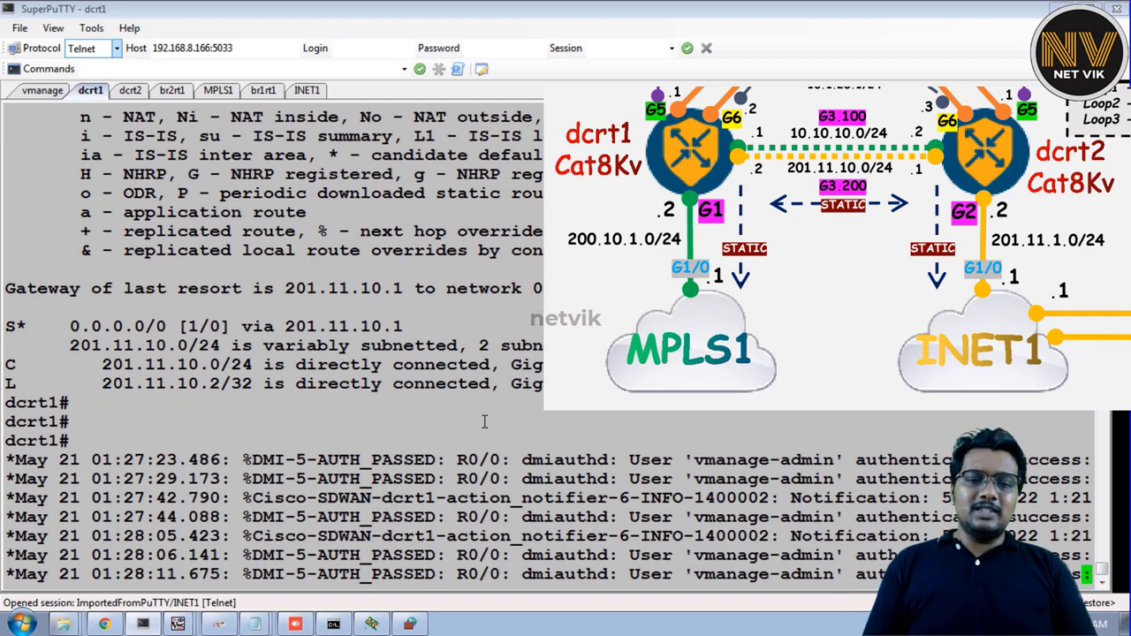
key("Return")
key("Return")
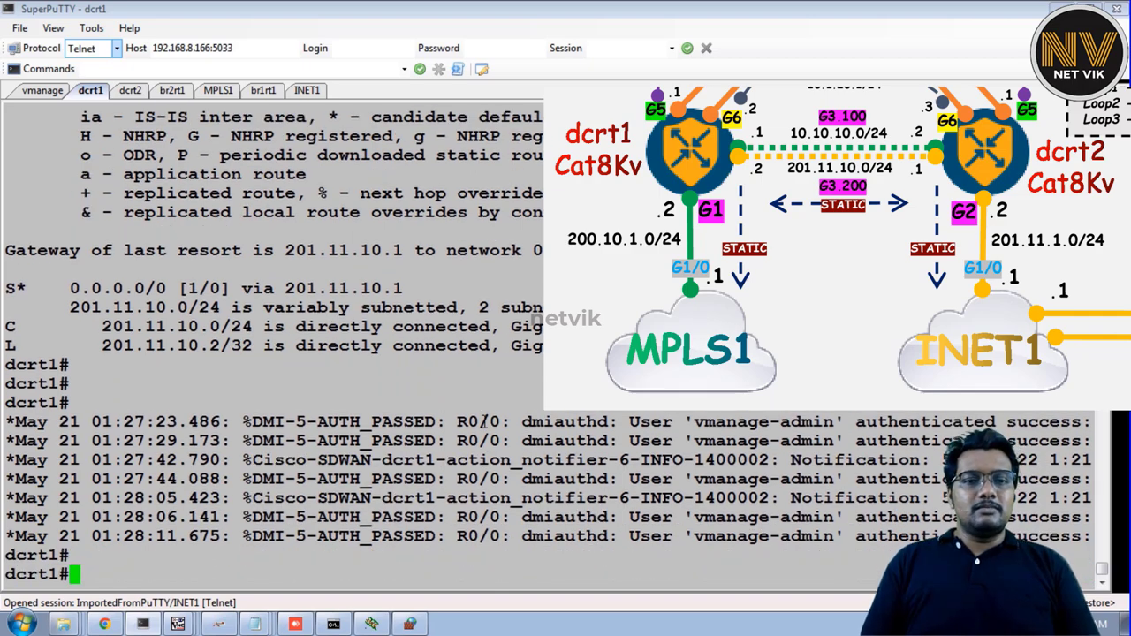
key("Return")
key("Return")
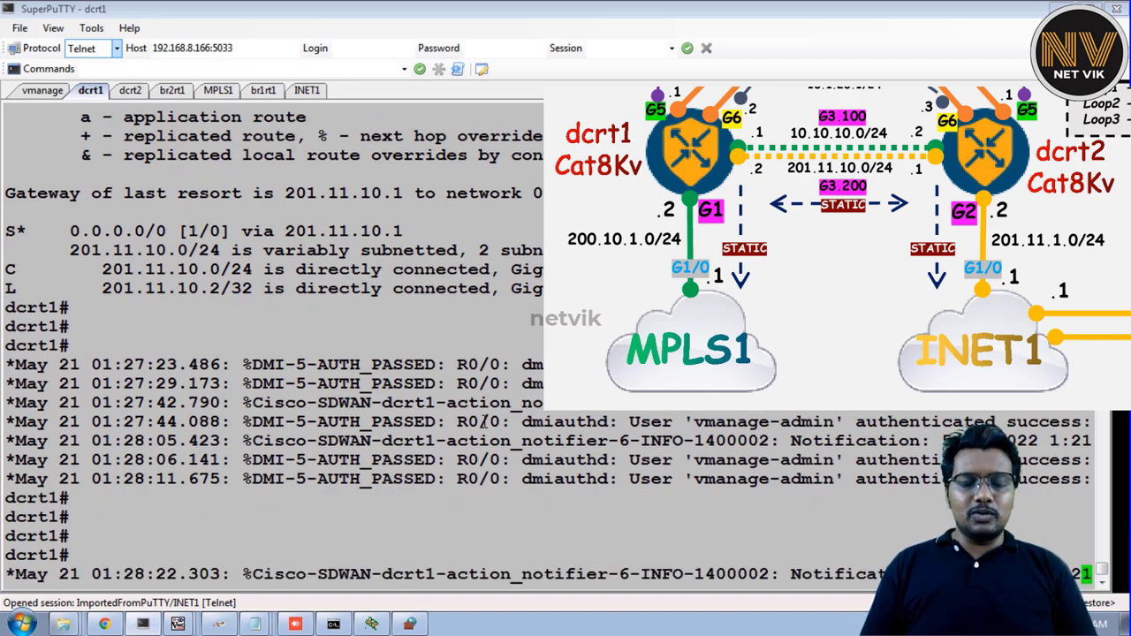
key("Return")
key("Return")
key("Return")
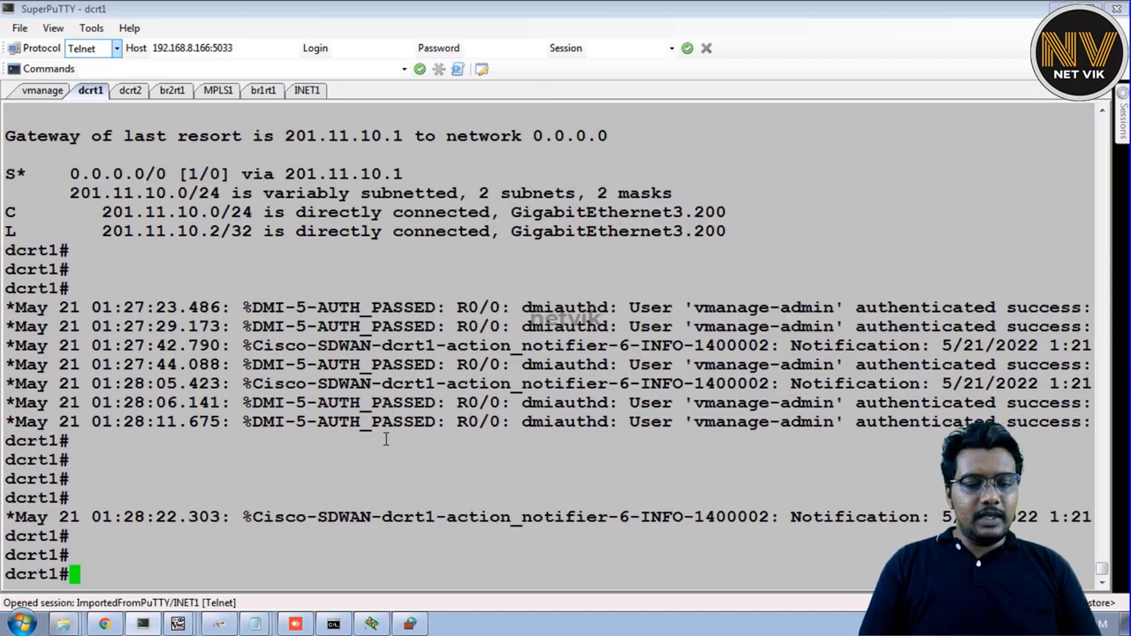
Run show sdwan control connections on dcrt1, showing the vBond peer 192.168.0.52, then switch to vManage
type("show")
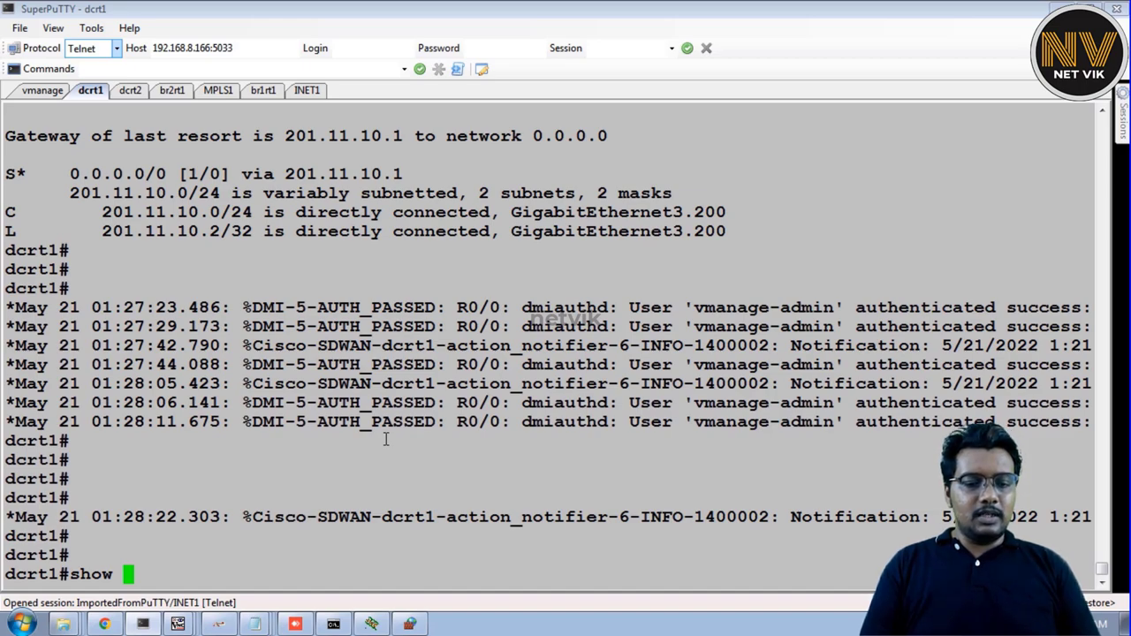
type("sdwan control conn")
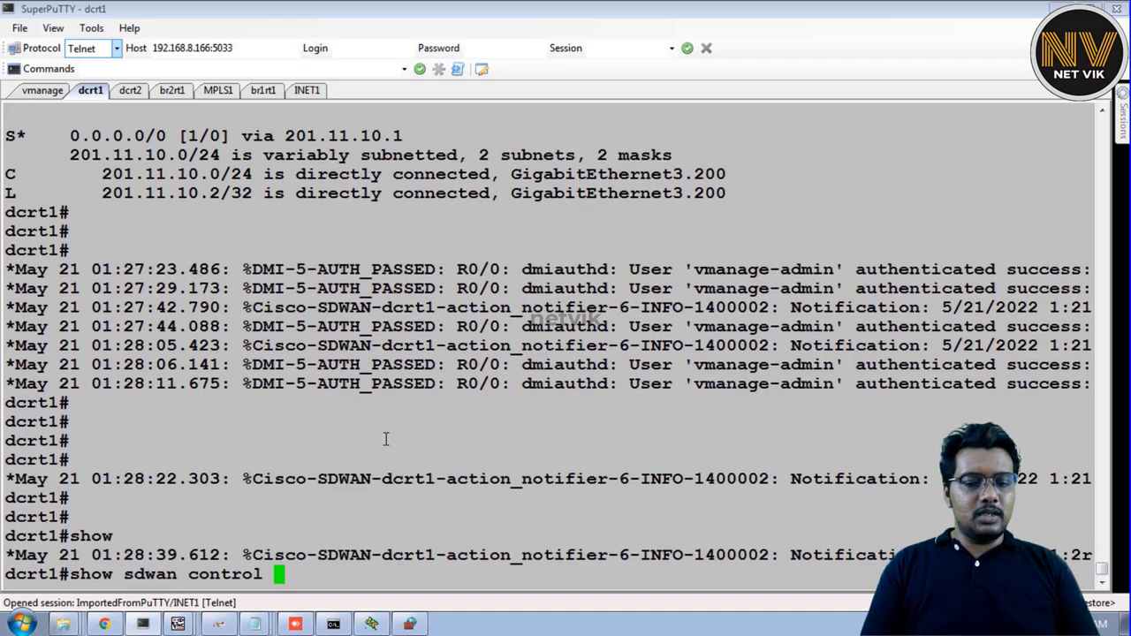
key("Tab")
type("s")
key("Return")
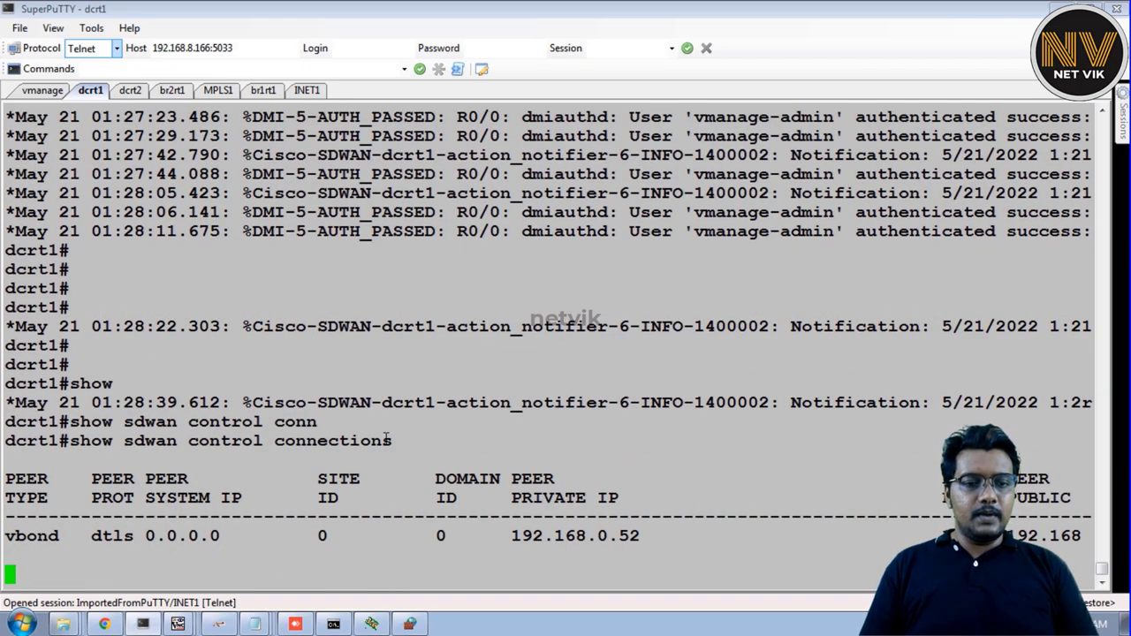
key("Return")
key("Return")
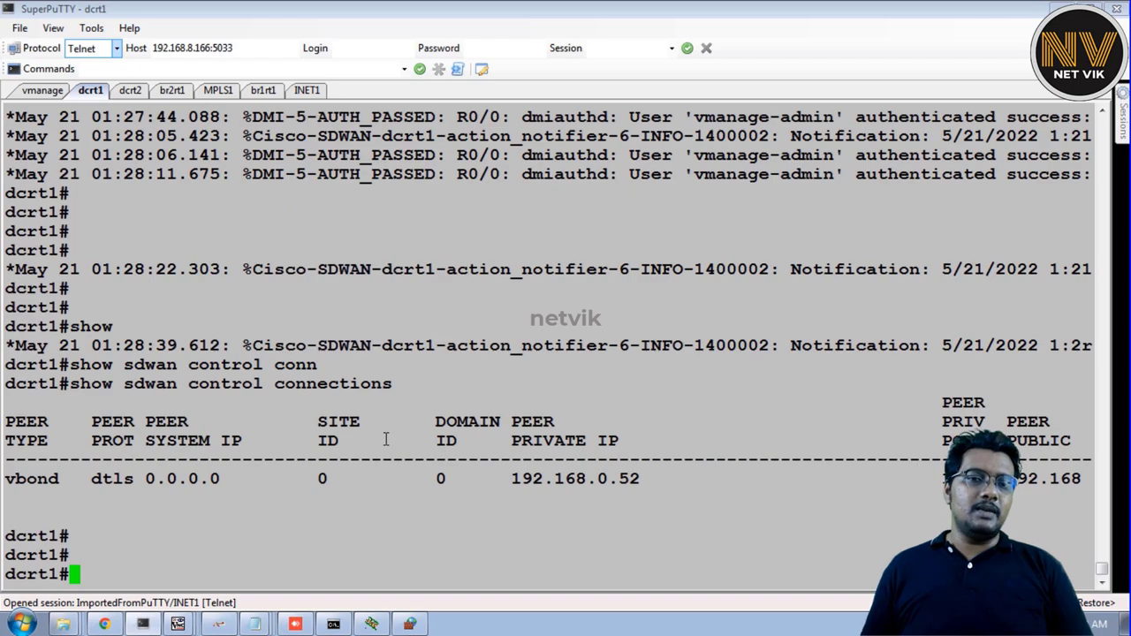
key("alt+Tab")
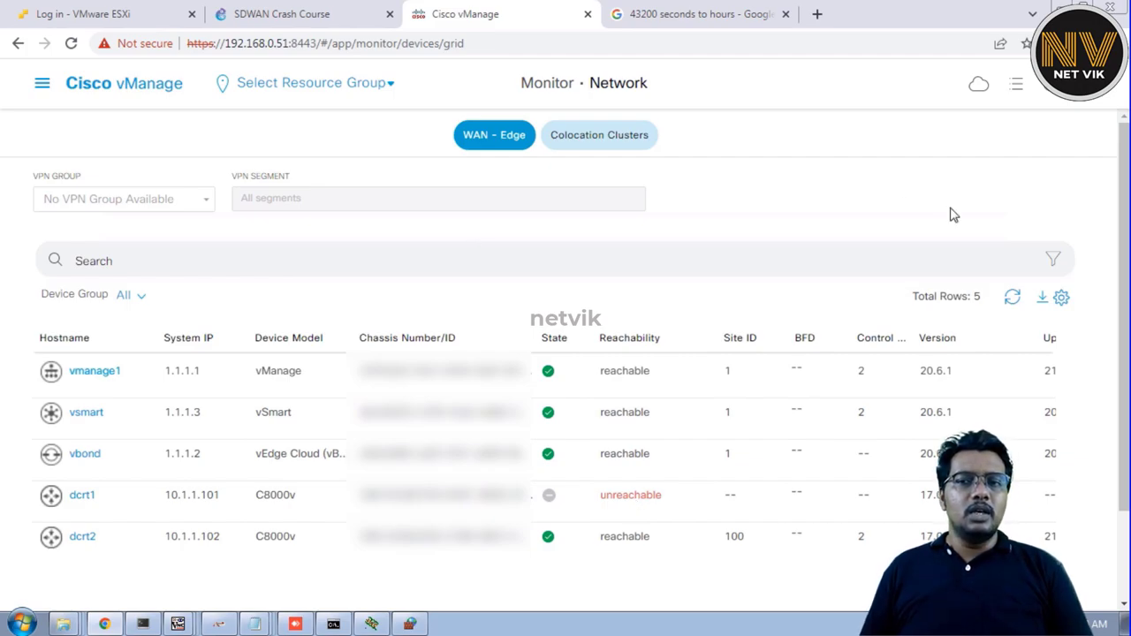
Refresh the vManage device list until dcrt1 is reachable at site 100 with 2 control connections
left_click(1012, 300)
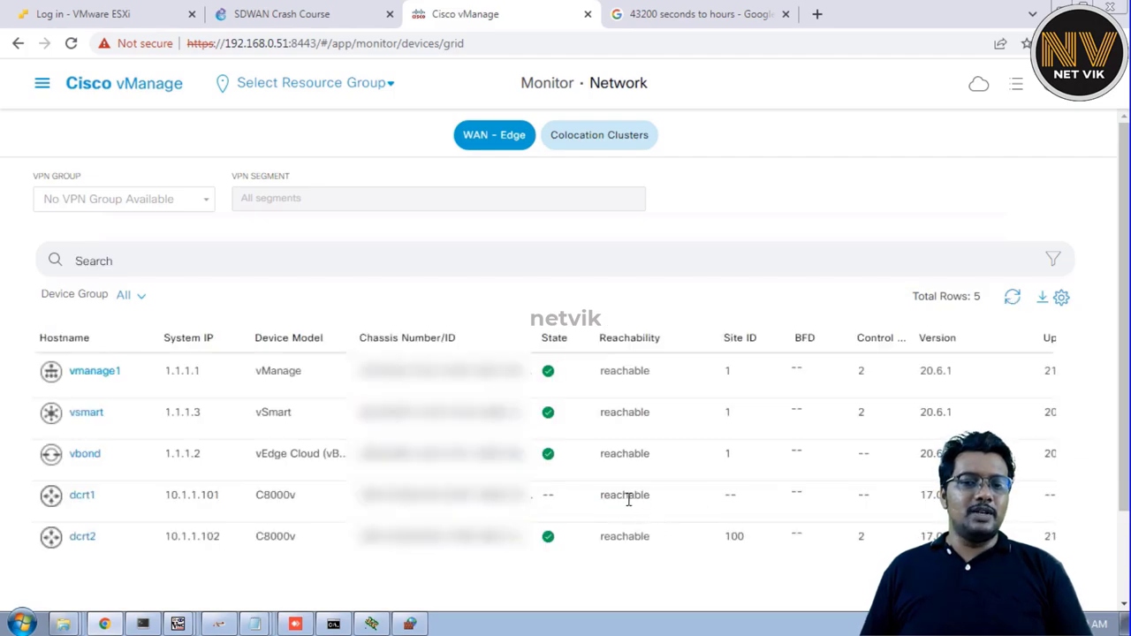
left_click(1016, 302)
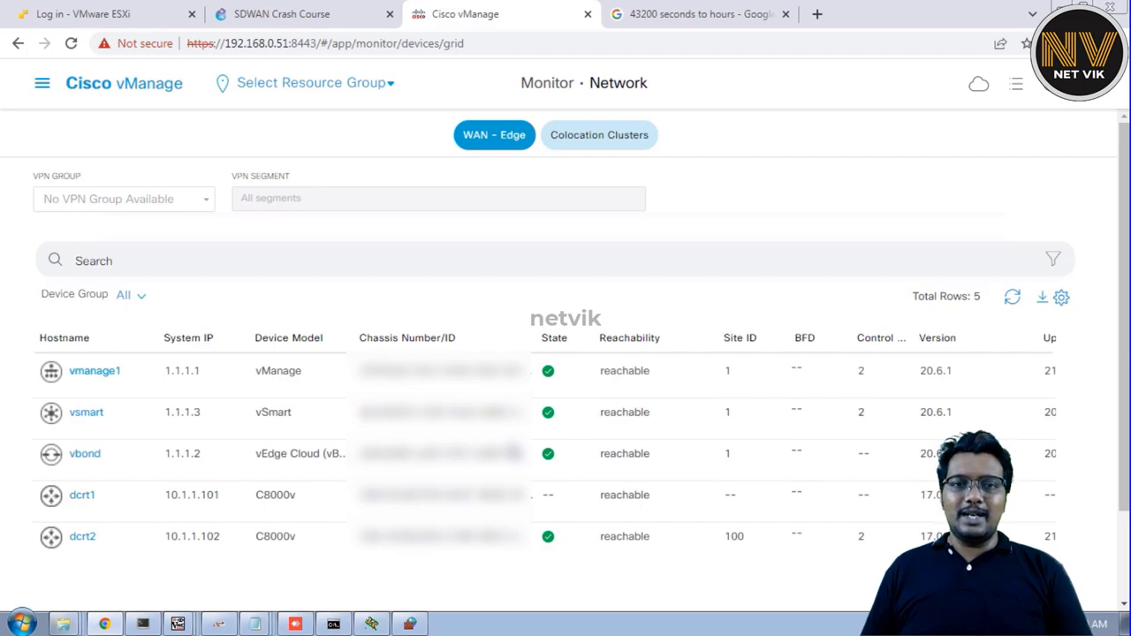
left_click(1012, 298)
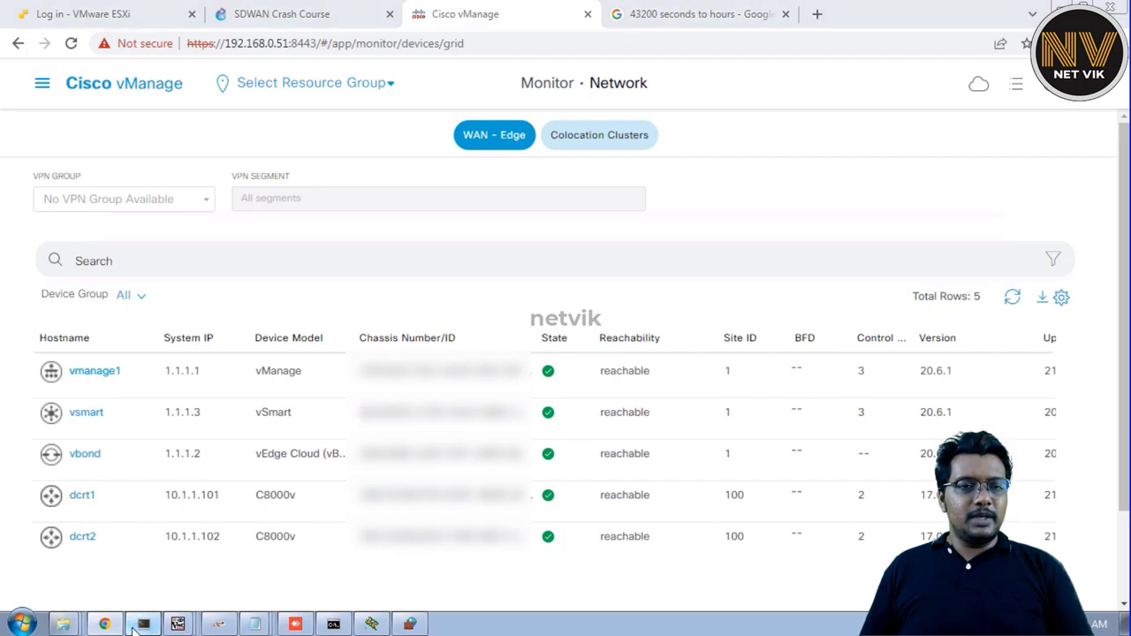
left_click(134, 625)
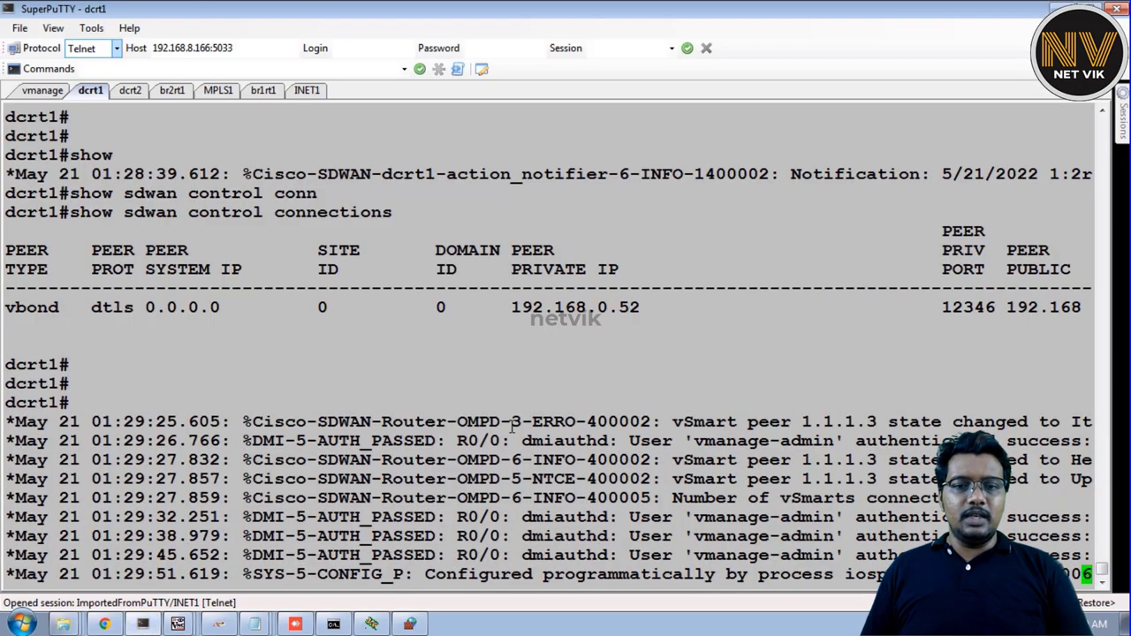
Review the vSmart, OSPF and VRRP log lines and rerun the previous control connections check
left_click_drag(500, 422, 1092, 482)
left_click(1092, 481)
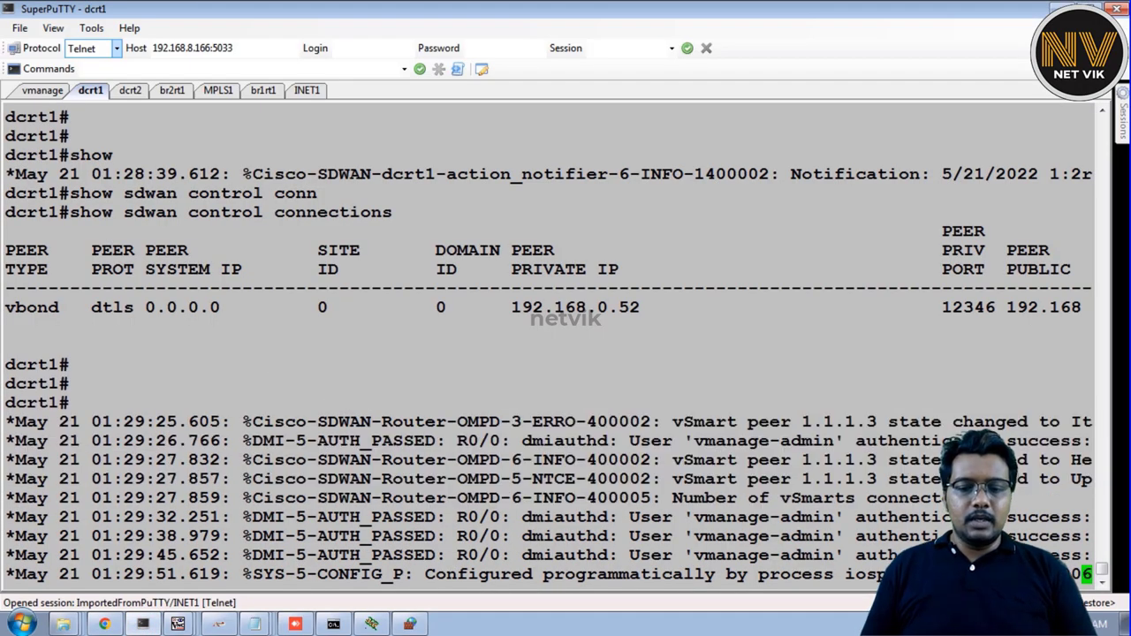
key("Return")
key("Return")
key("Return")
key("Up")
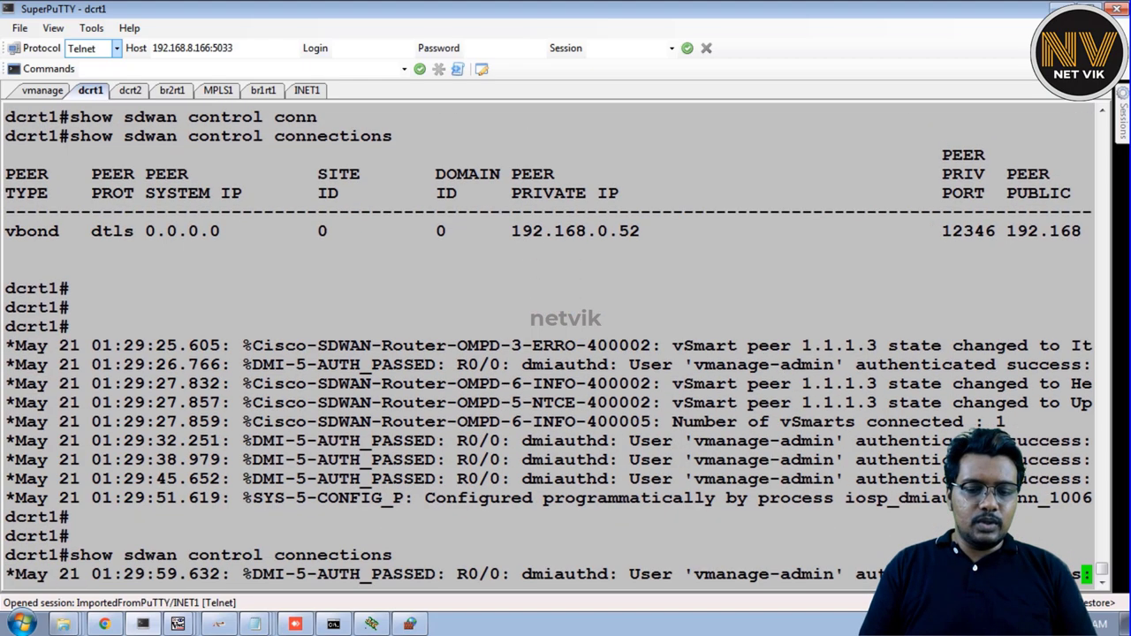
key("Return")
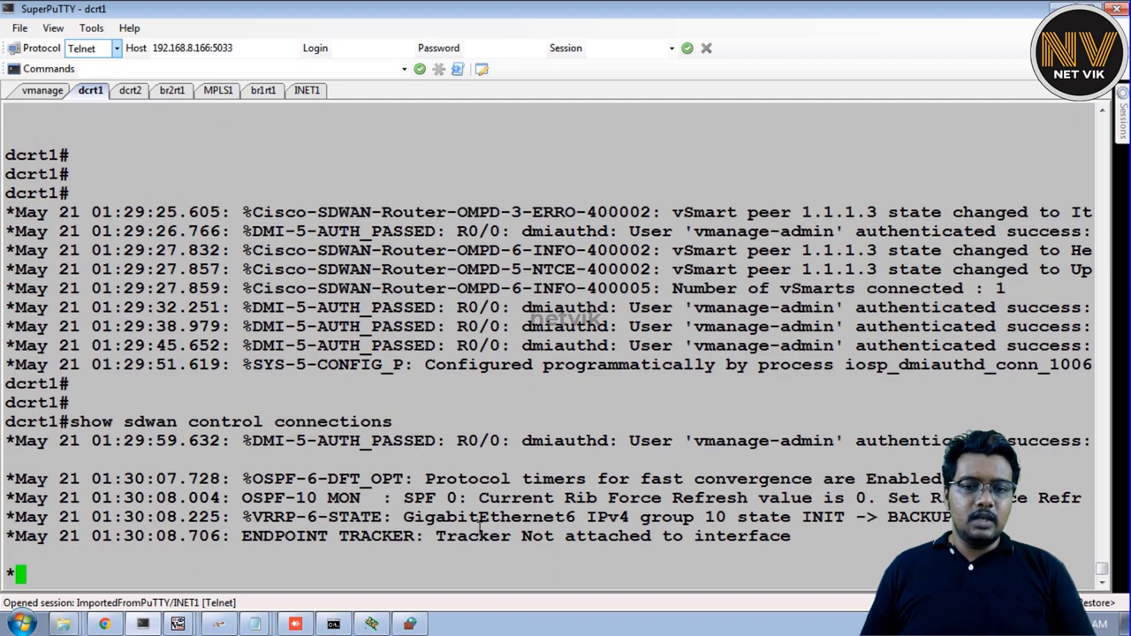
left_click_drag(891, 346, 264, 366)
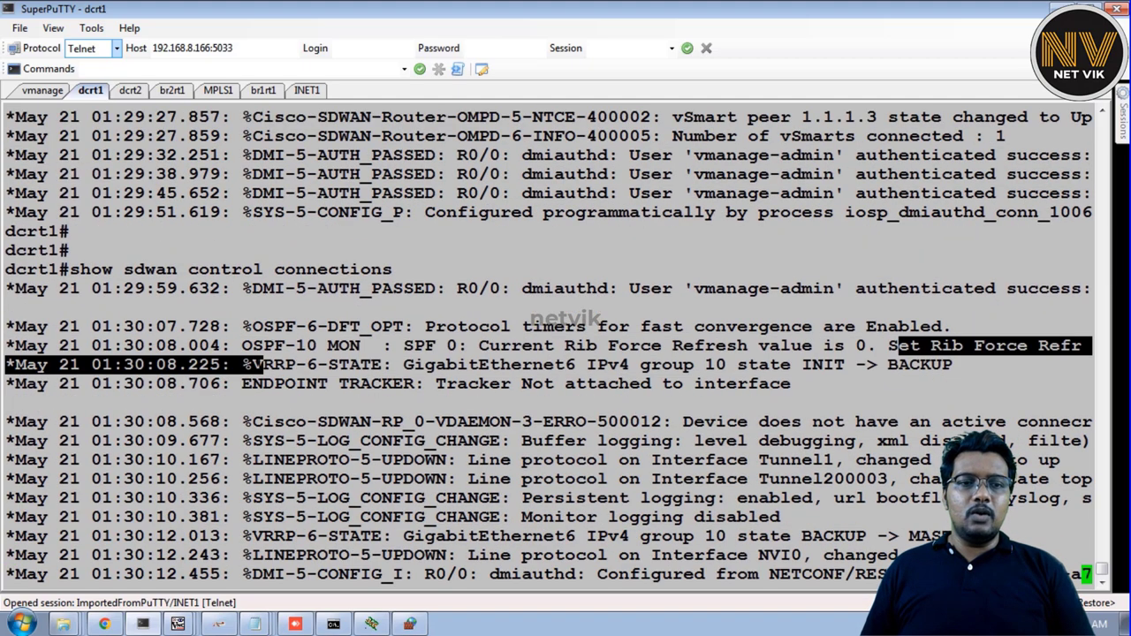
double_click(317, 364)
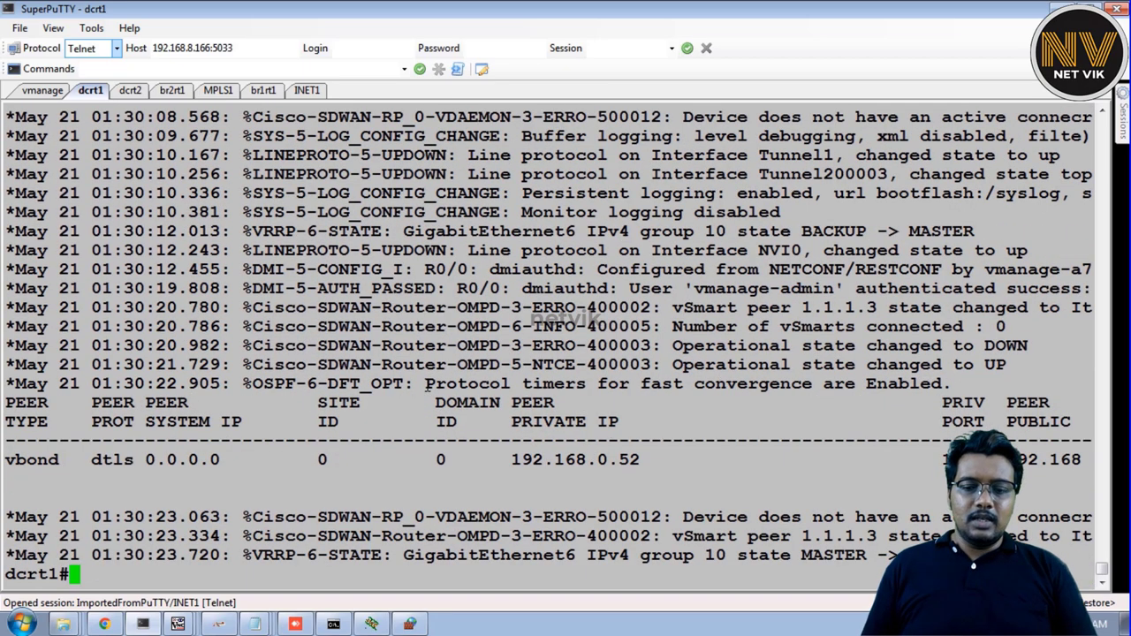
key("Return")
key("Return")
key("Return")
key("Return")
key("Return")
key("Return")
key("Return")
key("Return")
key("Return")
key("Return")
key("Return")
key("Return")
key("Return")
key("Return")
key("Return")
key("Return")
key("Return")
key("Return")
key("Return")
key("Return")
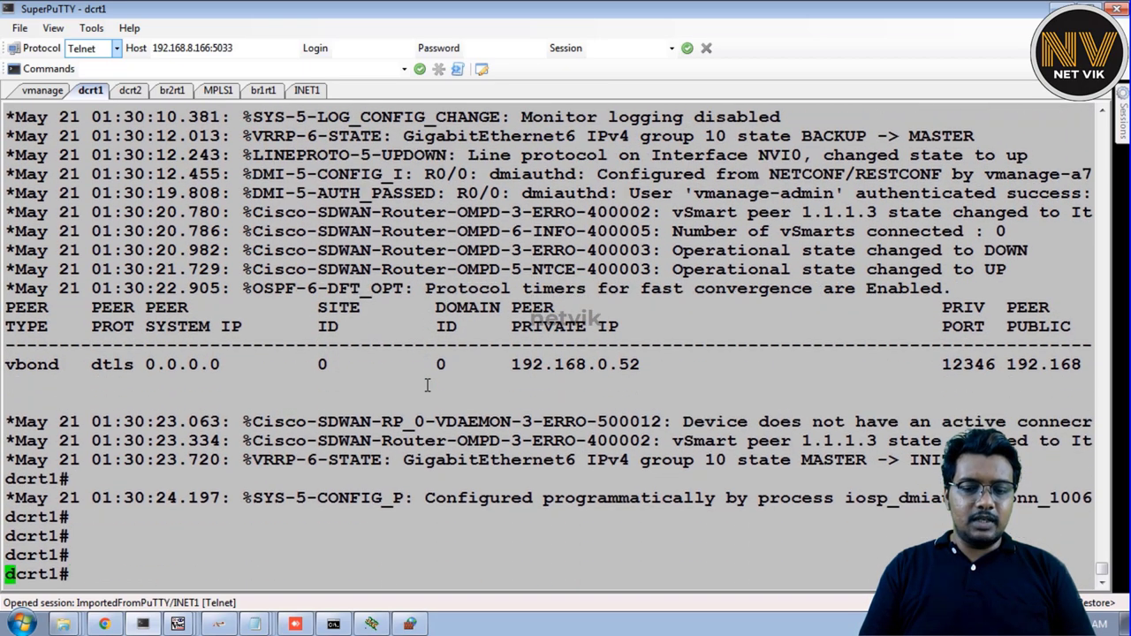
Run 'show sdwan control connections' to list the vSmart, vBond and vManage connections
type("sh")
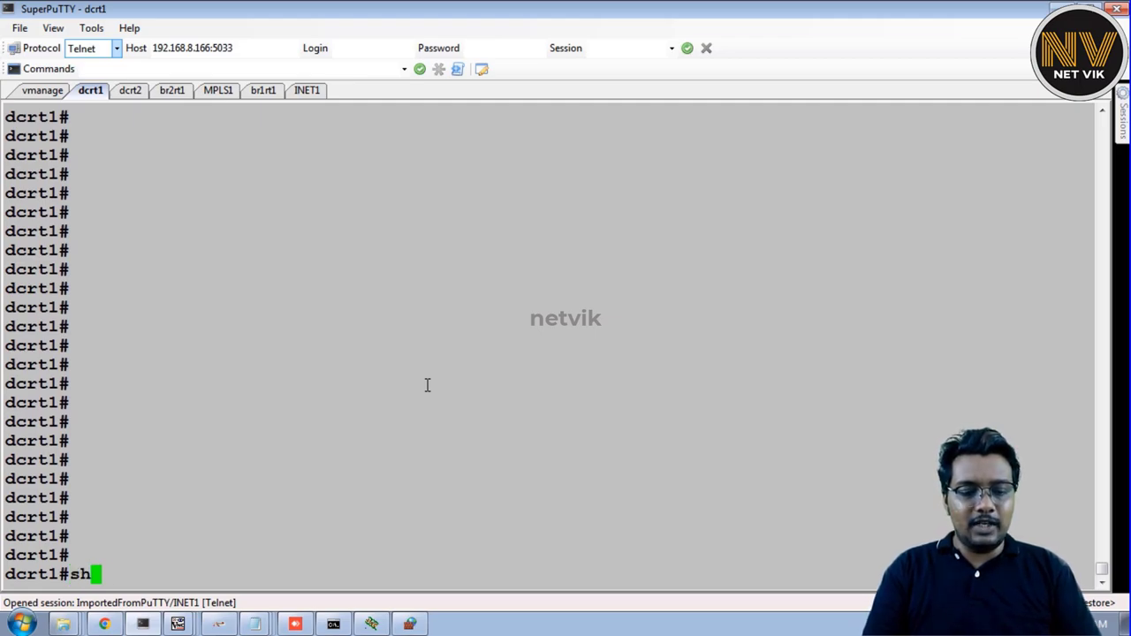
type("ow sdwan contr")
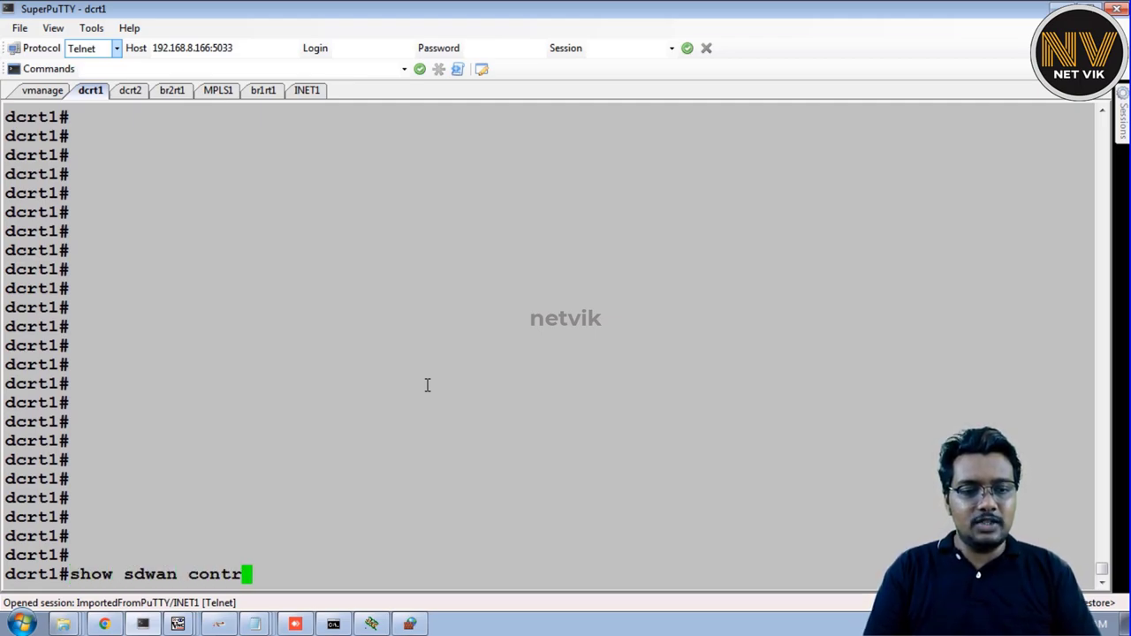
key("Tab")
type("conn")
key("Tab")
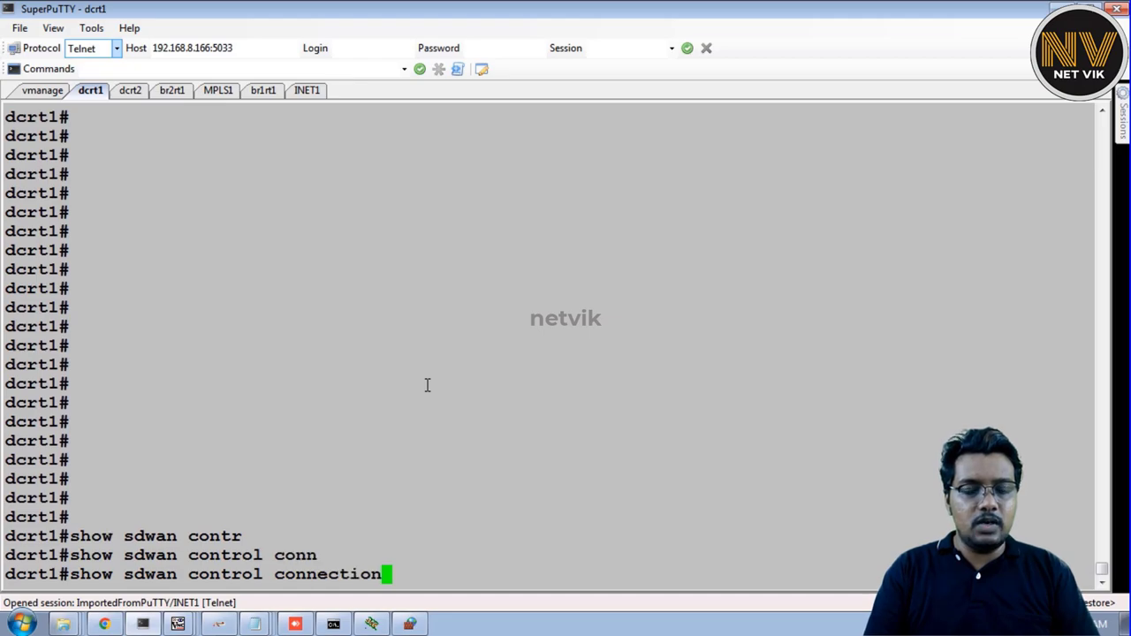
key("Return")
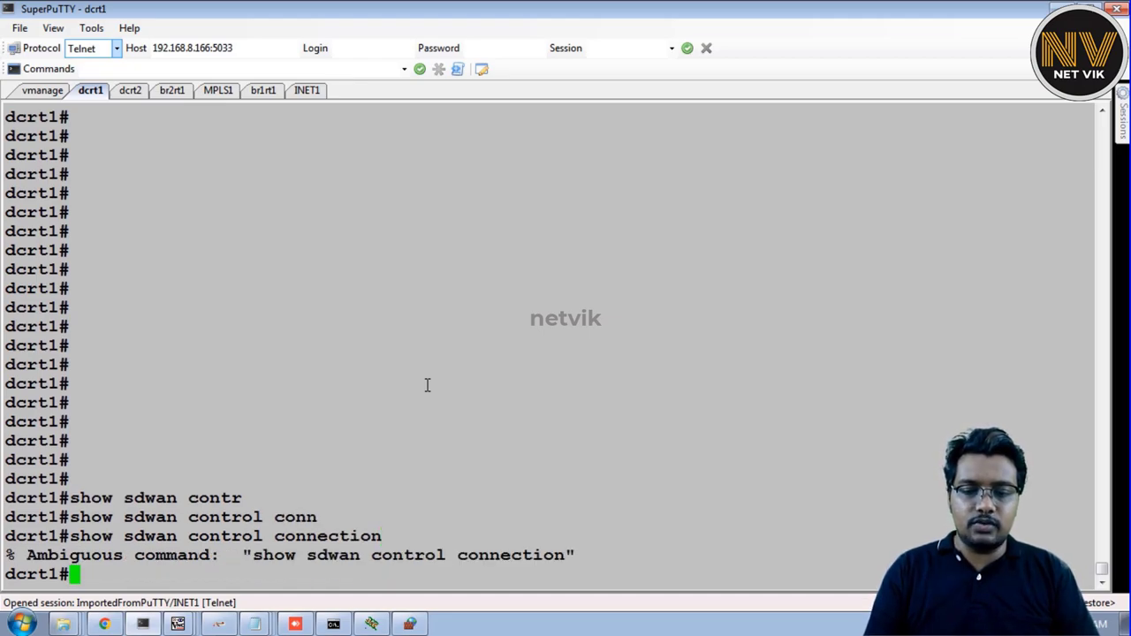
key("Up")
type("s")
key("Return")
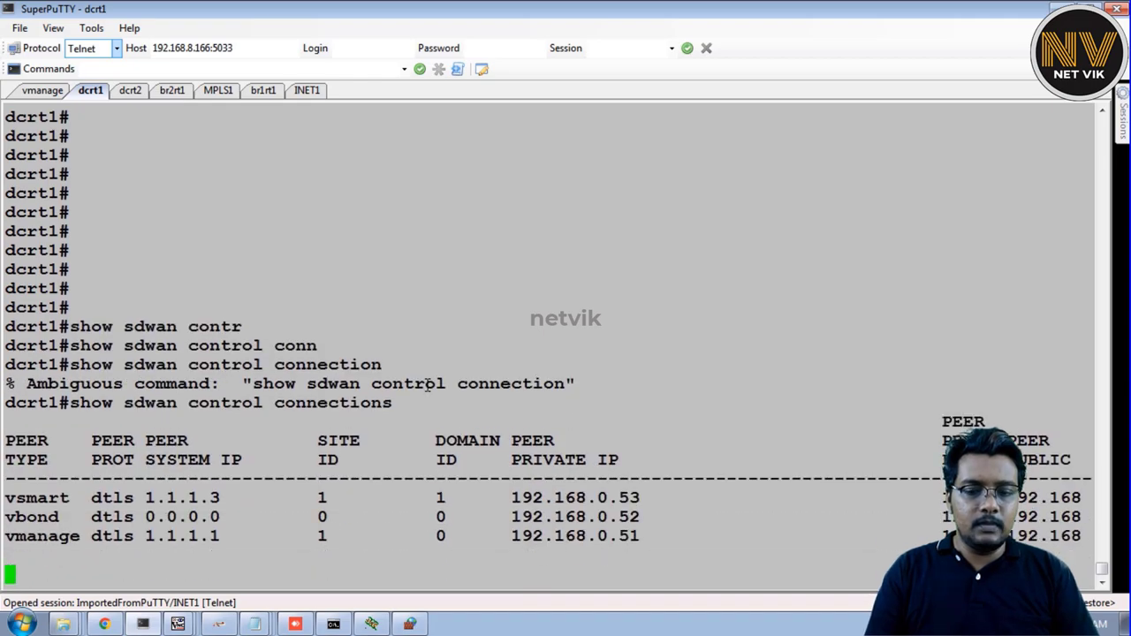
Run 'show sdwan omp peers', confirming peer 1.1.1.3 is up with 4/0/4 routes
key("Return")
type("show")
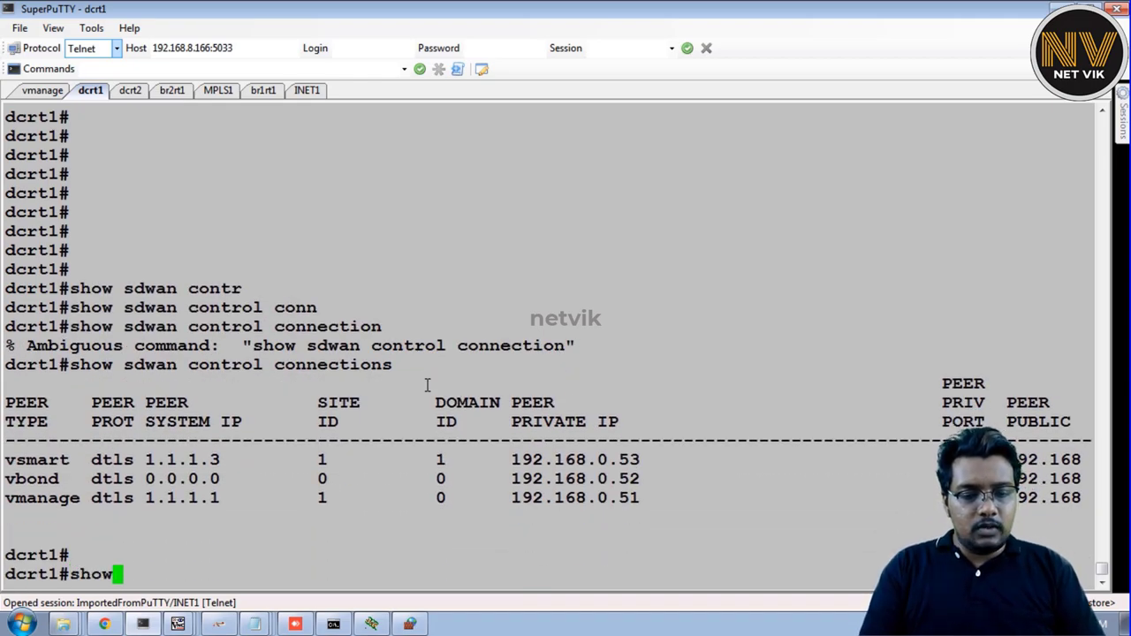
type(" sdwan op")
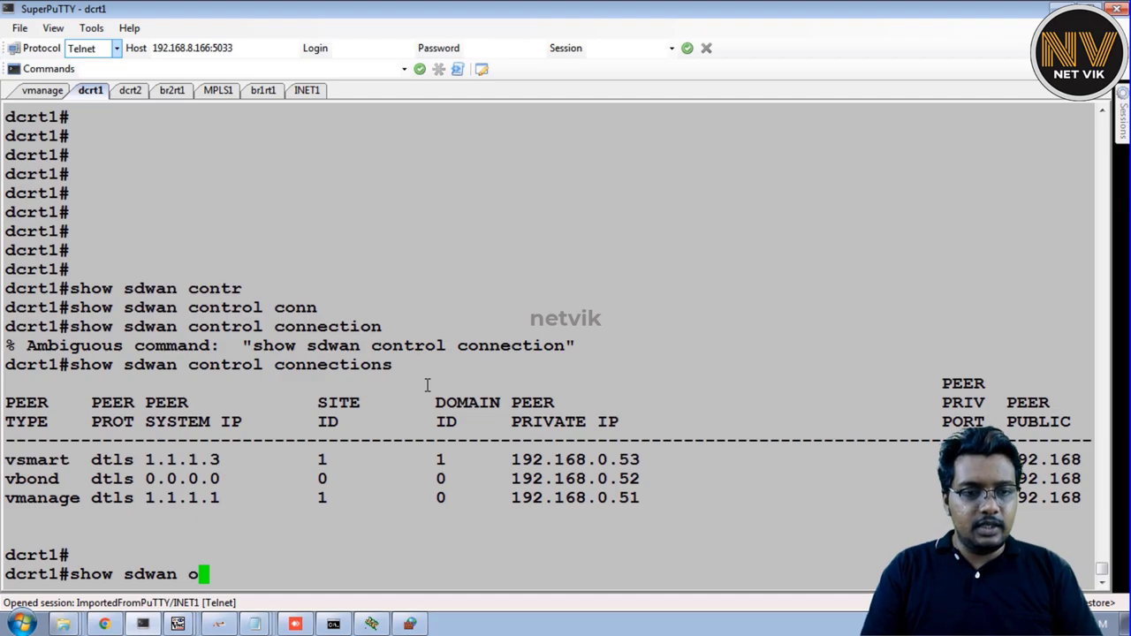
key("Tab")
key("BackSpace")
type("mp")
key("Tab")
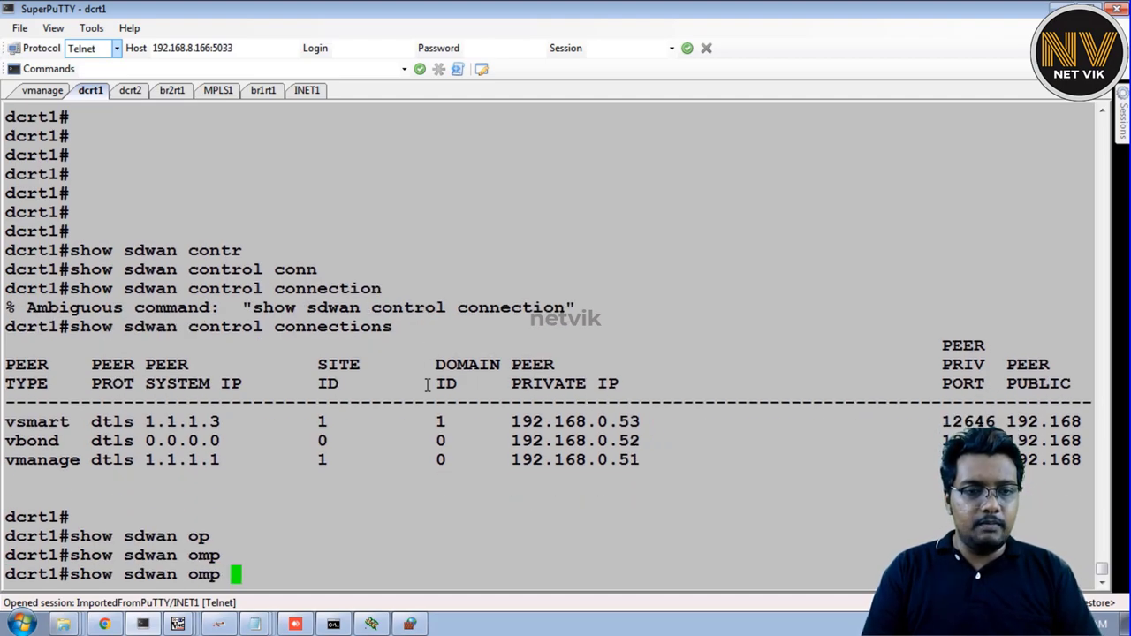
type("per")
key("Tab")
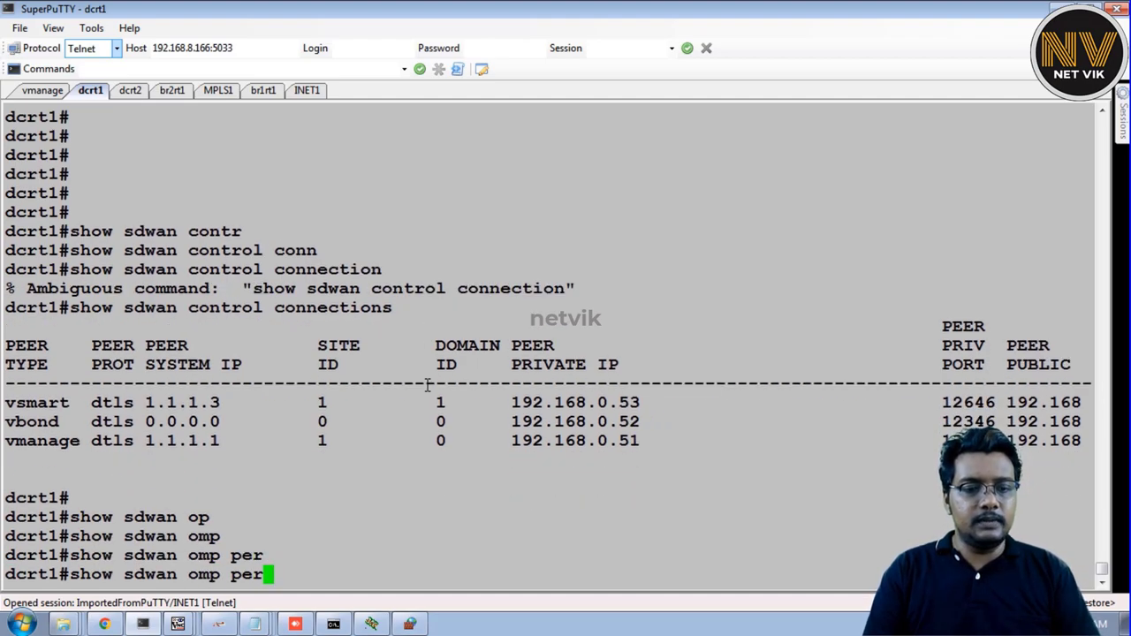
type("e")
key("Tab")
key("Return")
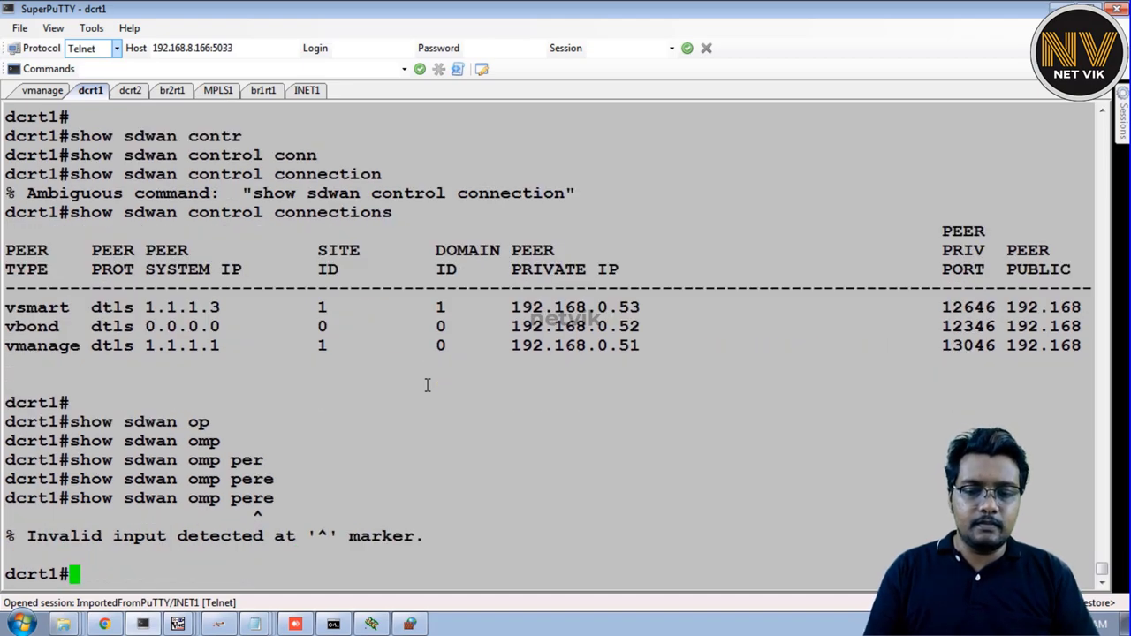
key("Up")
key("BackSpace")
key("BackSpace")
key("BackSpace")
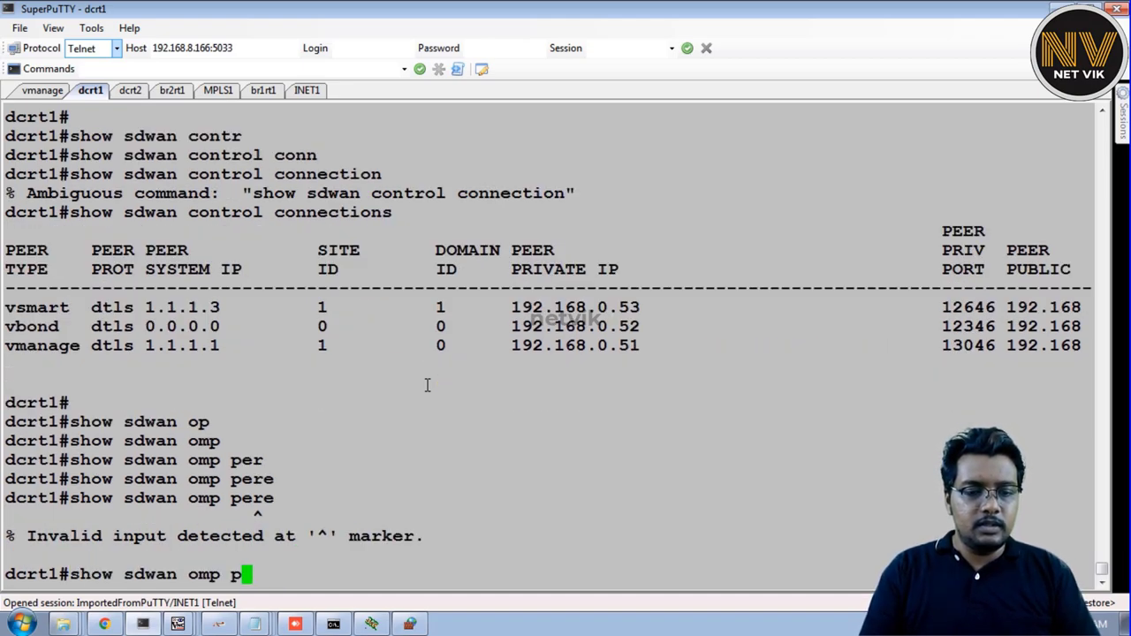
type("ee")
key("Tab")
key("Return")
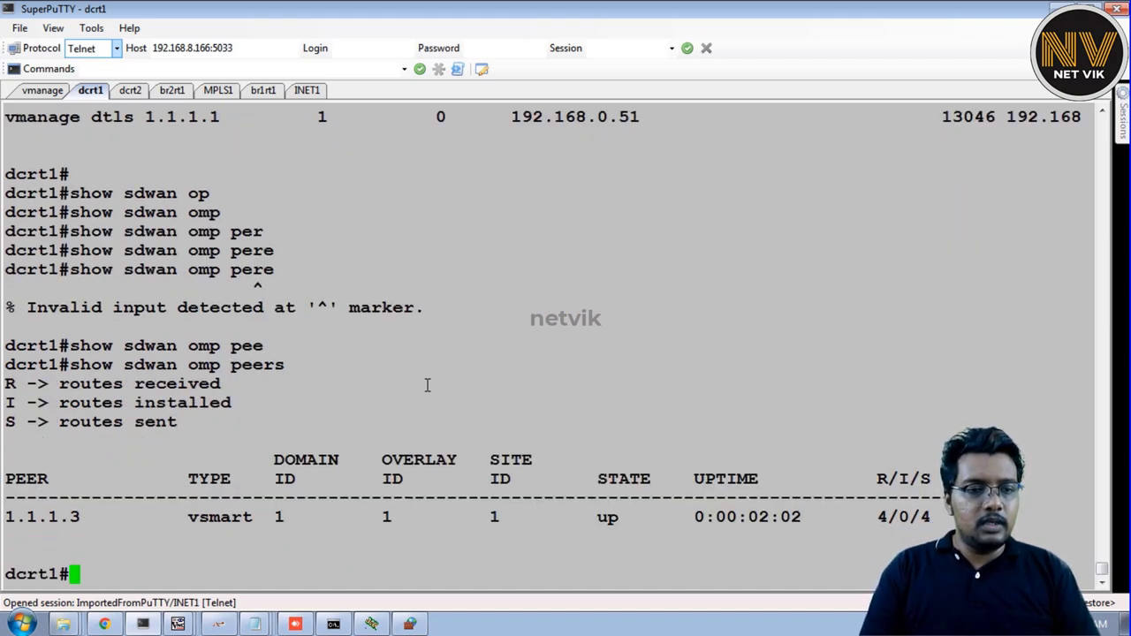
Run 'show ip int brief' and check the GigabitEthernet3.100, 3.200, 5 and 6 interface rows
key("Return")
key("Return")
key("Return")
type("shw ip int bri")
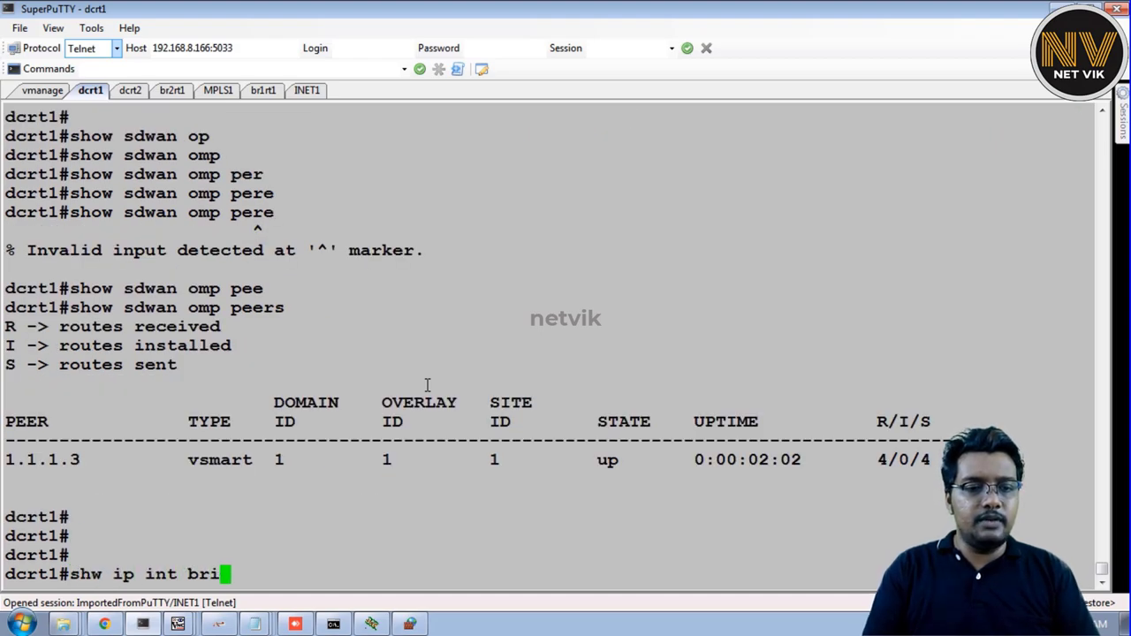
key("Return")
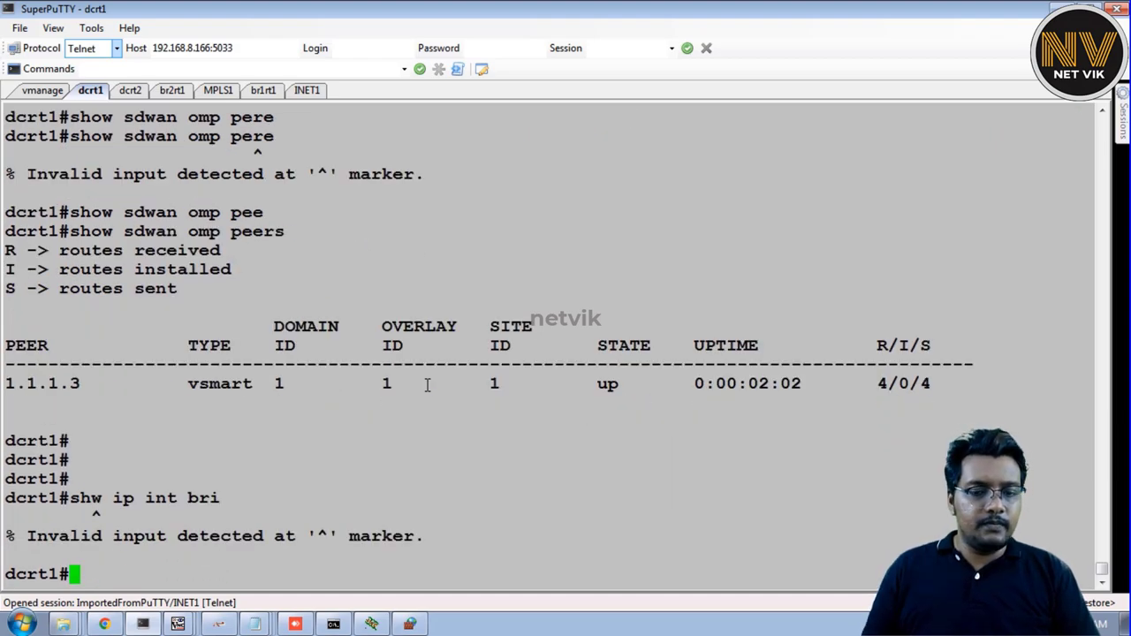
type("show ip int ")
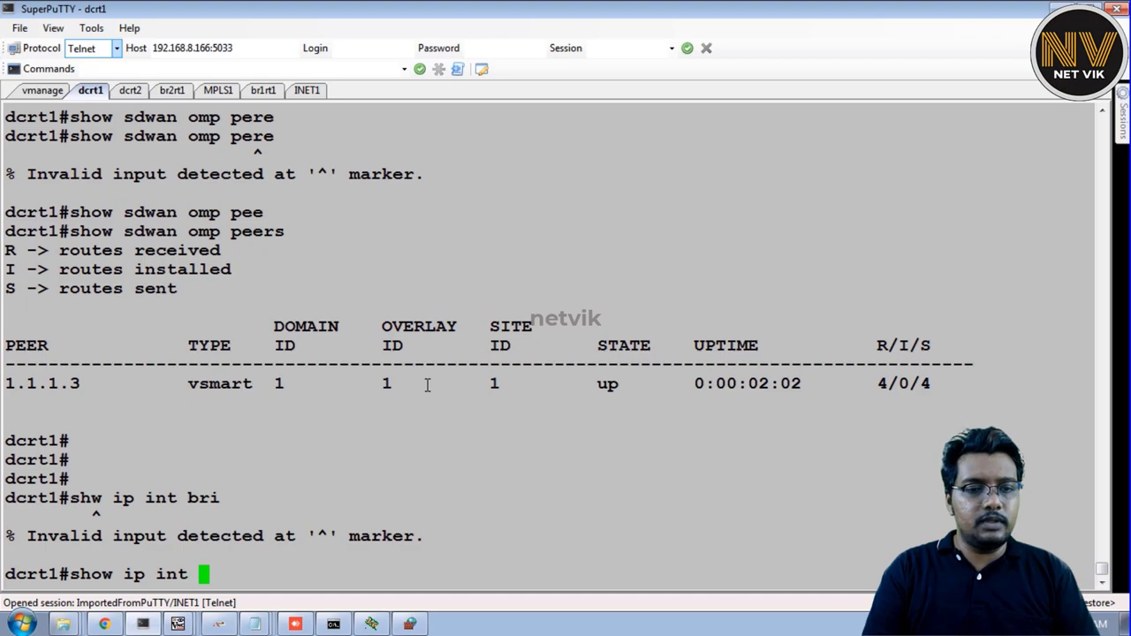
type("bri")
key("Return")
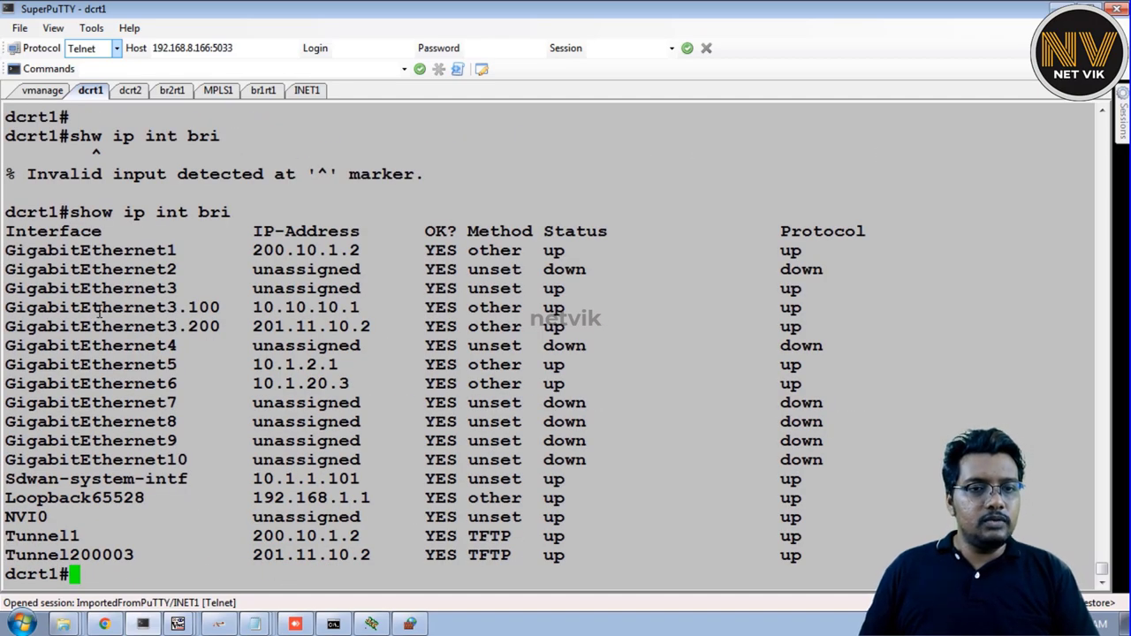
left_click_drag(147, 309, 327, 326)
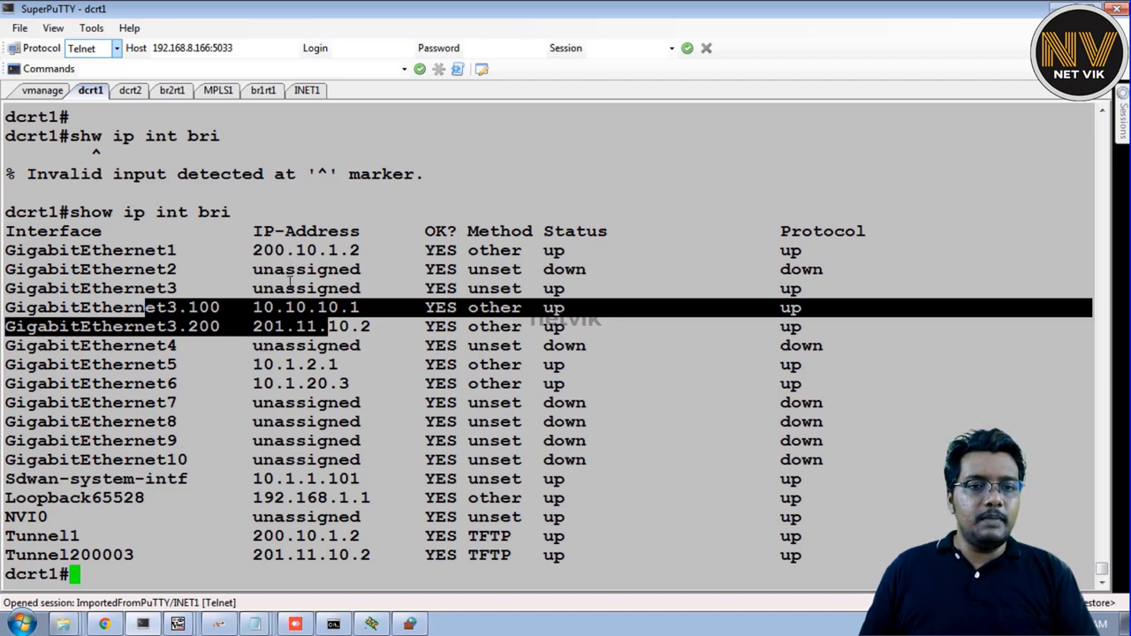
triple_click(309, 326)
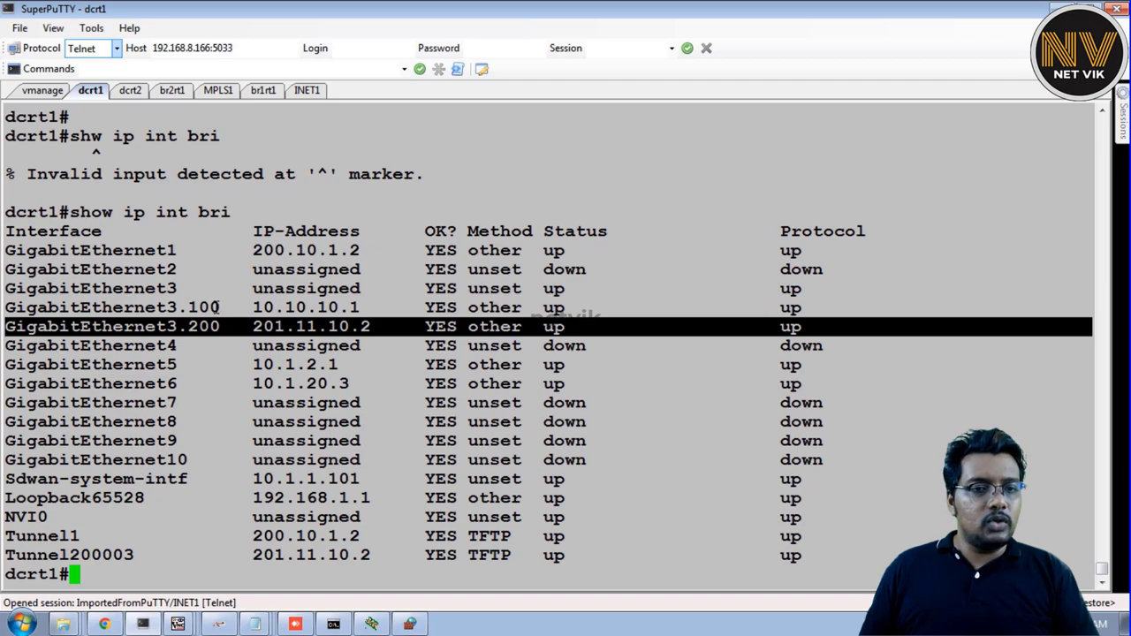
left_click_drag(146, 365, 344, 383)
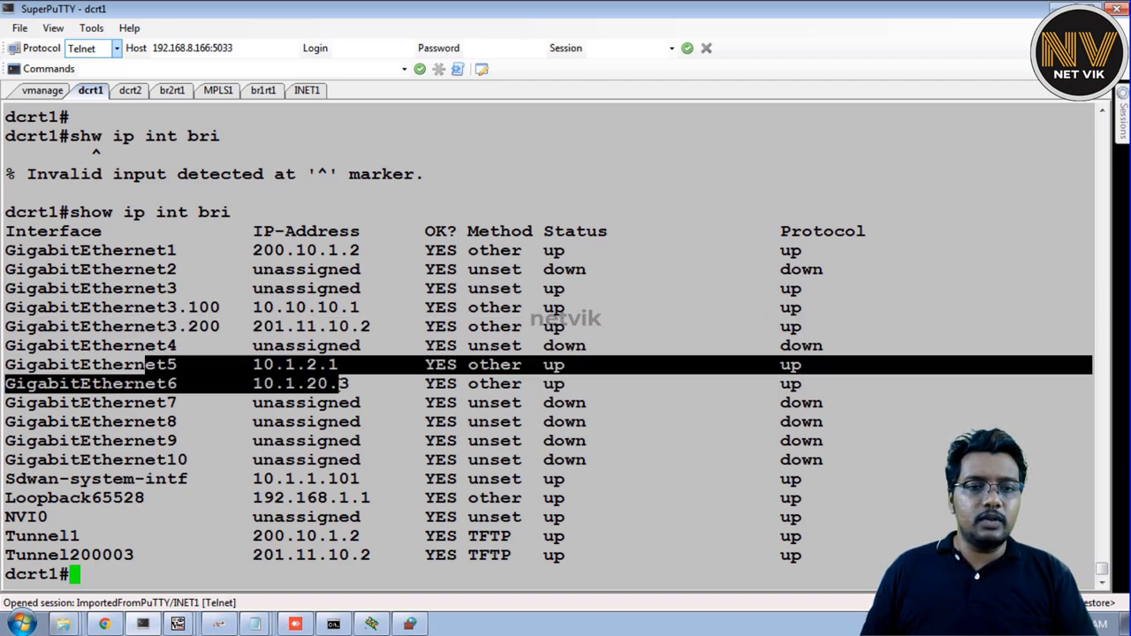
left_click(340, 387)
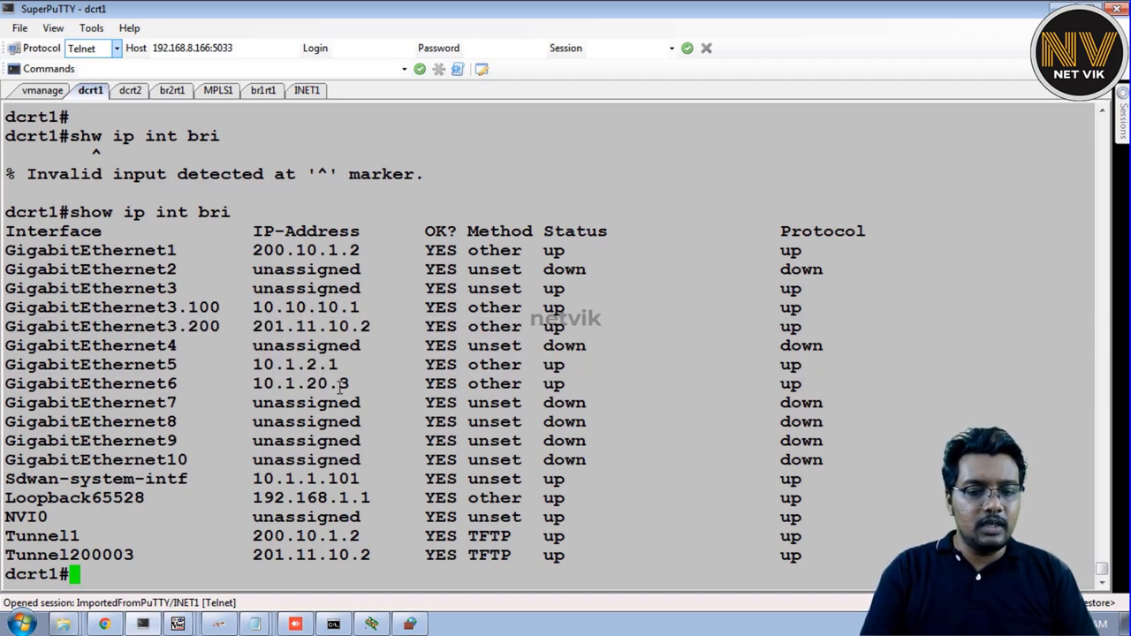
Run 'show vrrp brief', showing Gi6 as VRRP group 10 MASTER at priority 110
type("show ")
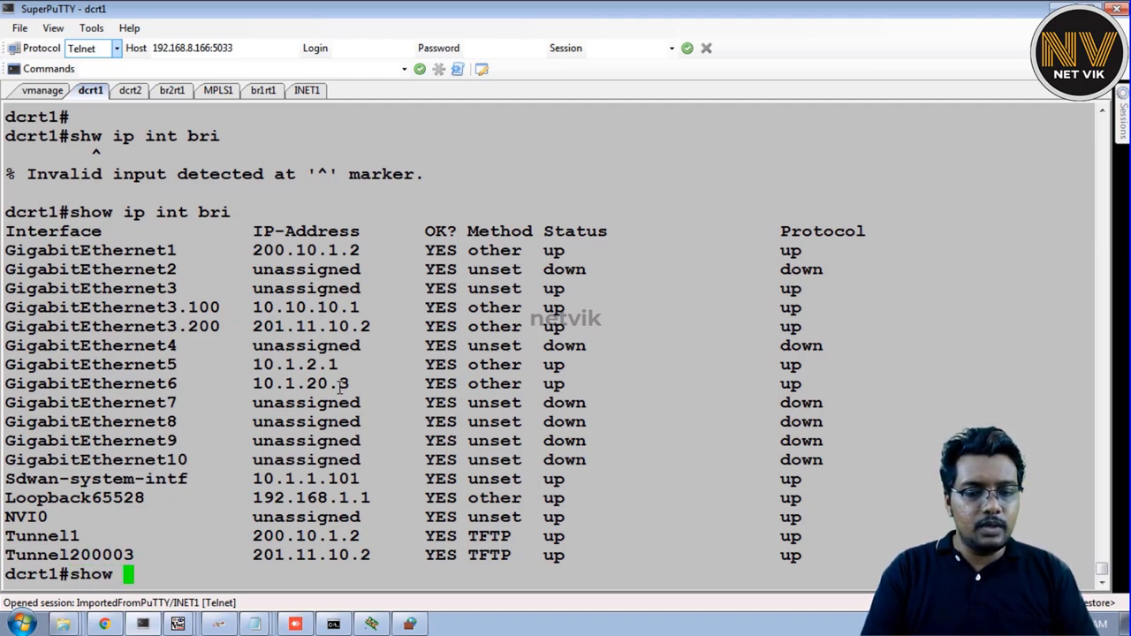
type("vrr")
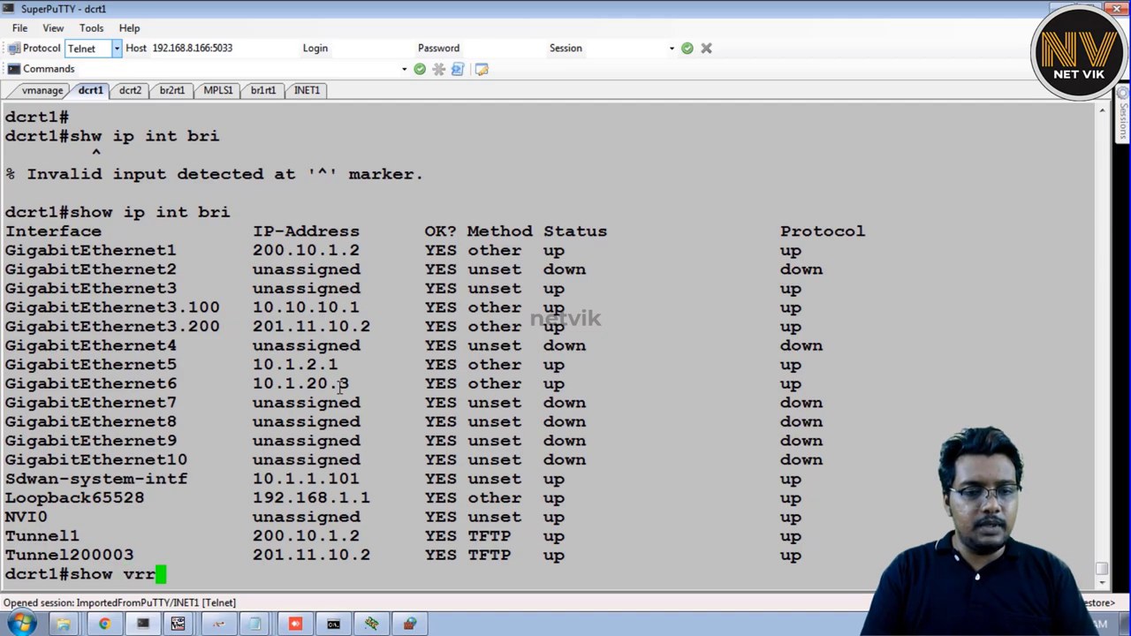
key("Tab")
key("BackSpace")
key("BackSpace")
key("BackSpace")
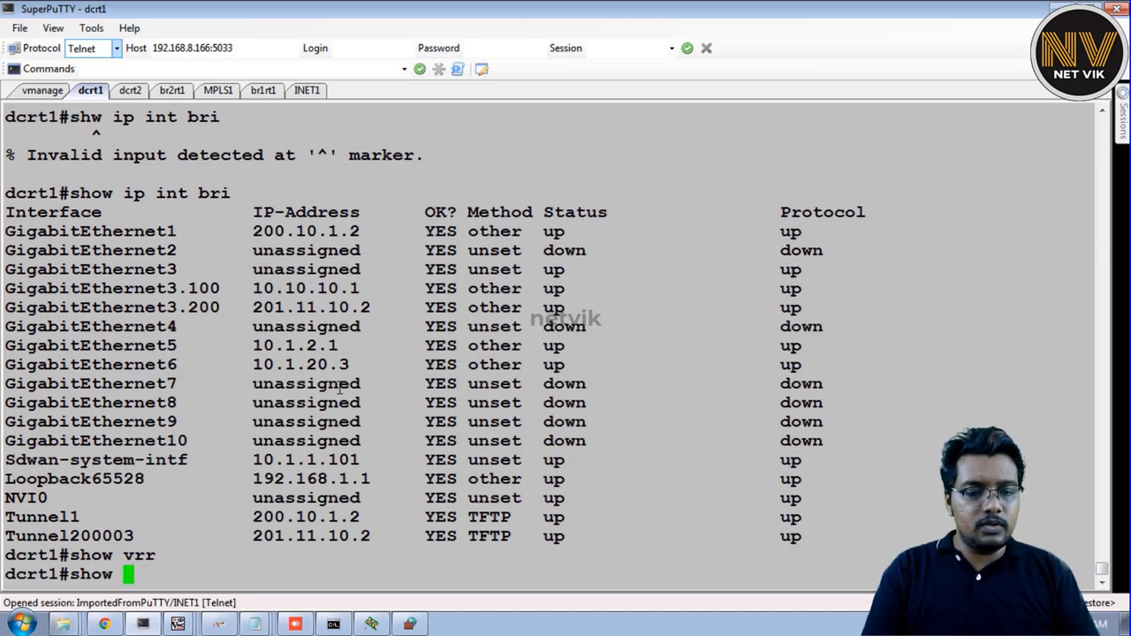
type("ip vrr")
key("ctrl+a")
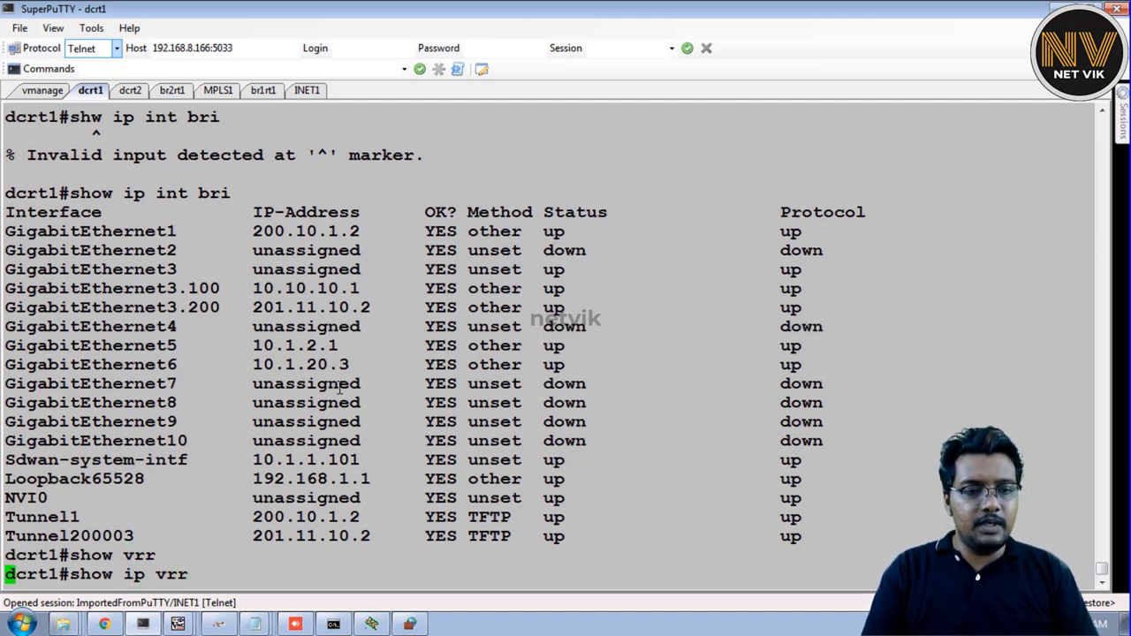
key("Tab")
type("p")
key("Return")
key("Up")
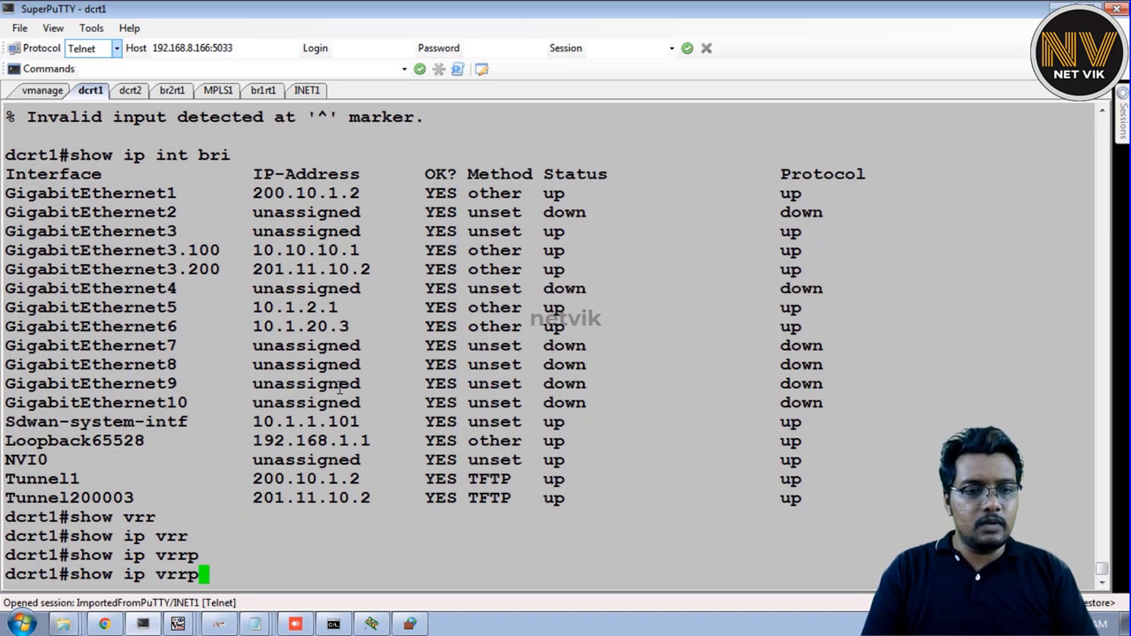
type("?")
key("BackSpace")
key("BackSpace")
key("BackSpace")
key("BackSpace")
key("BackSpace")
key("BackSpace")
key("BackSpace")
key("BackSpace")
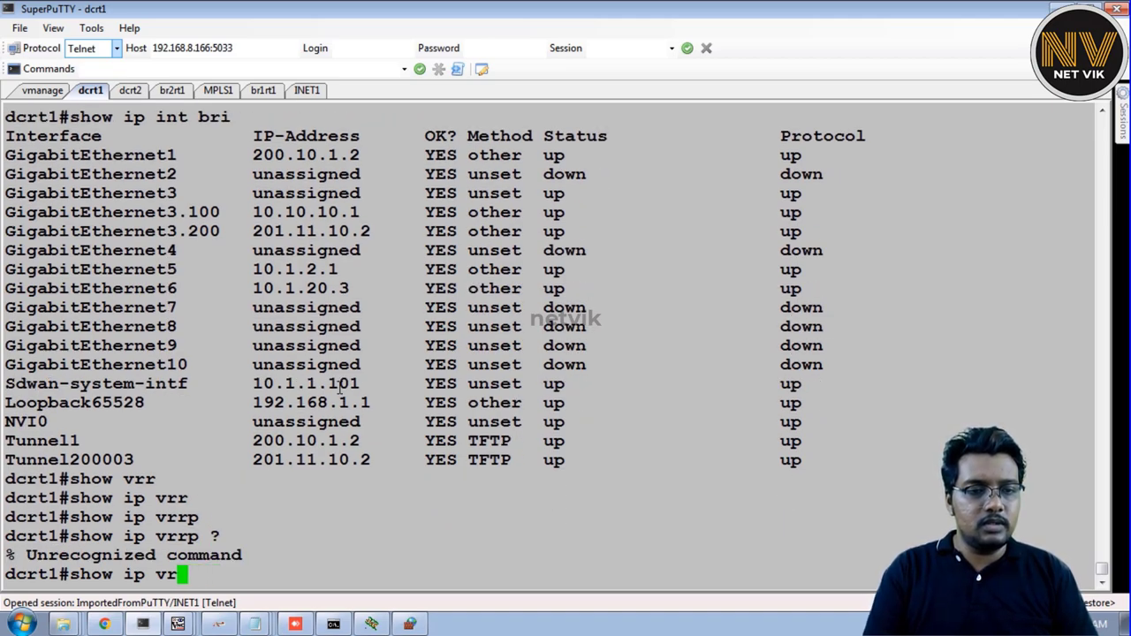
type("vrr")
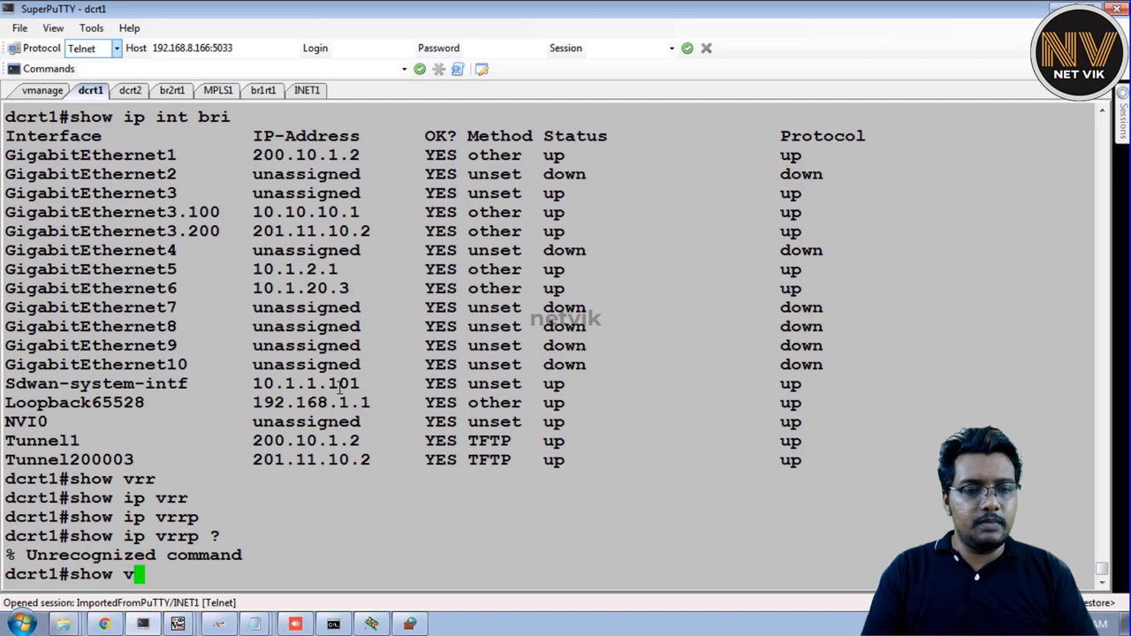
key("Tab")
type("p")
key("Tab")
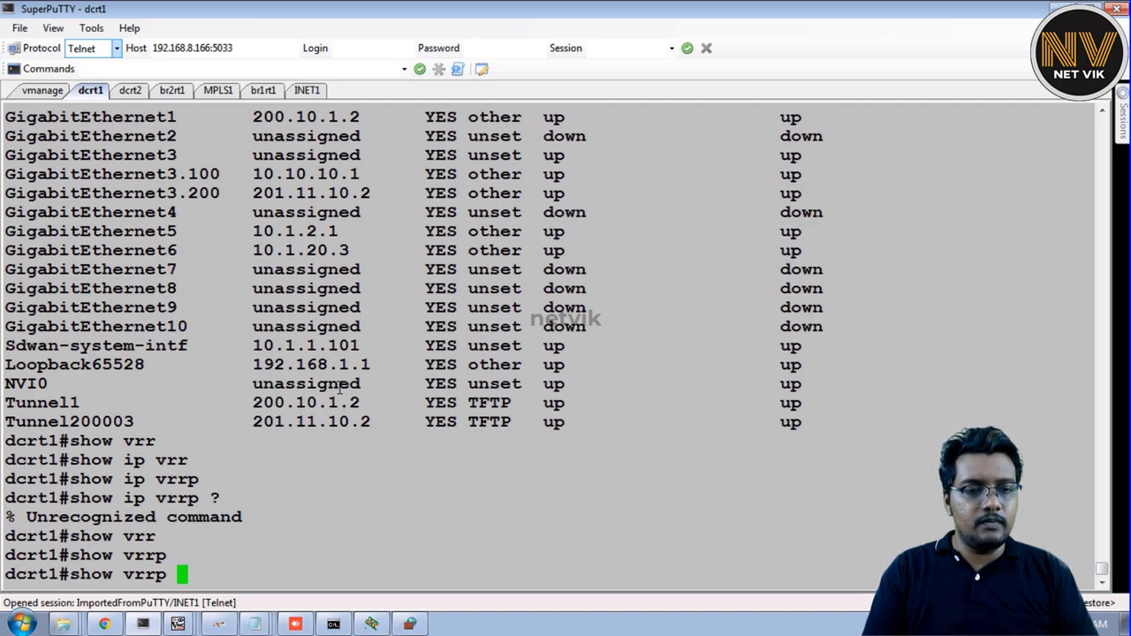
type("bri")
key("Tab")
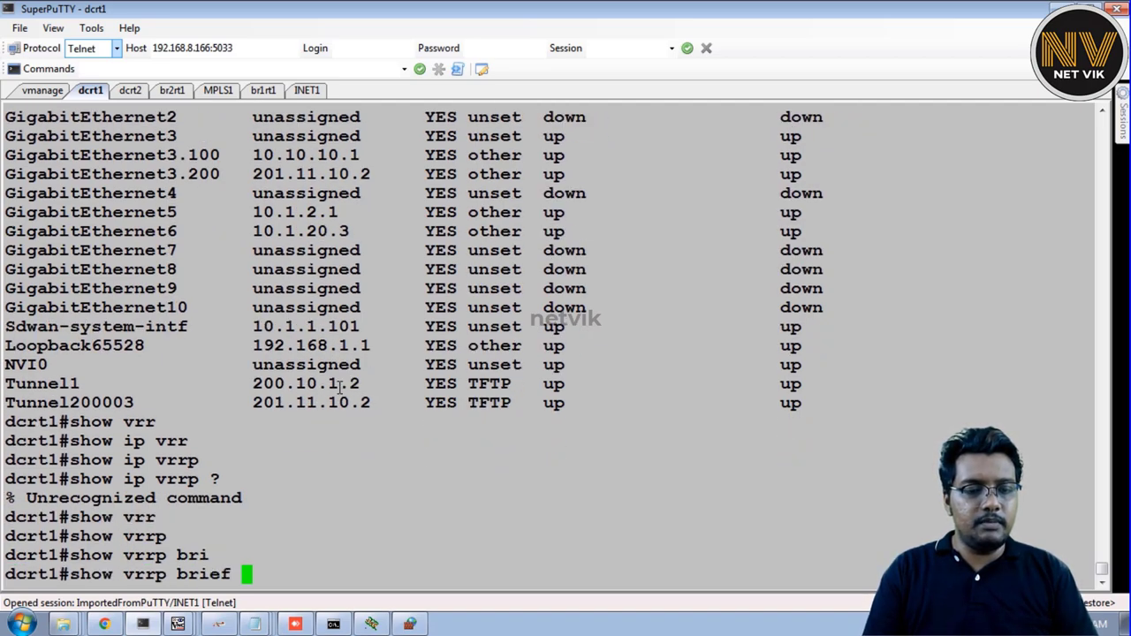
key("Return")
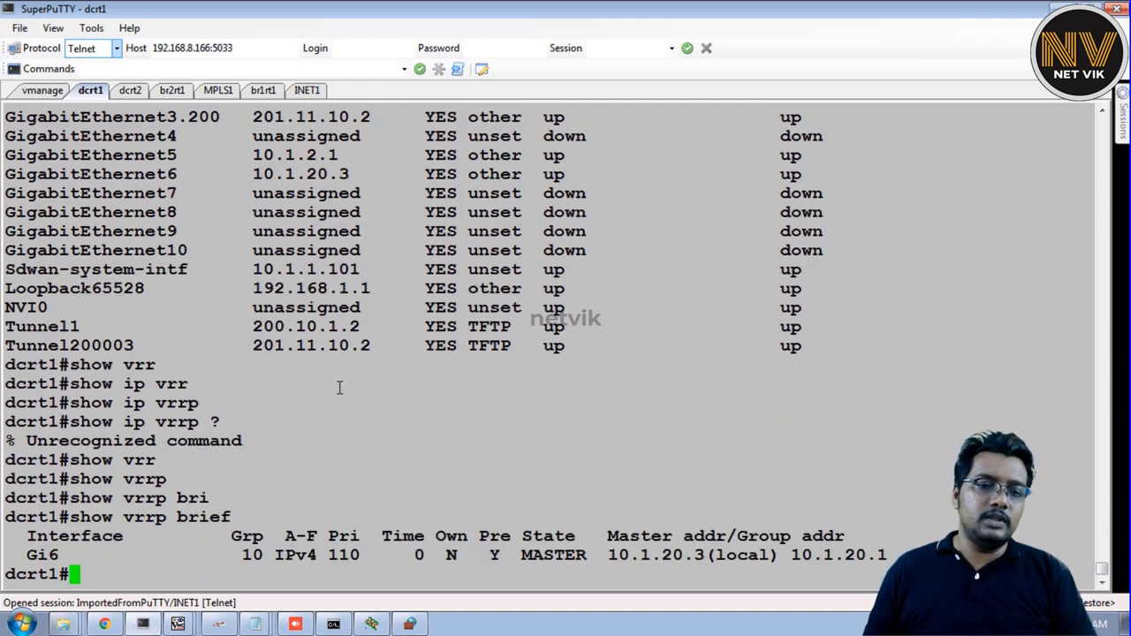
triple_click(331, 538)
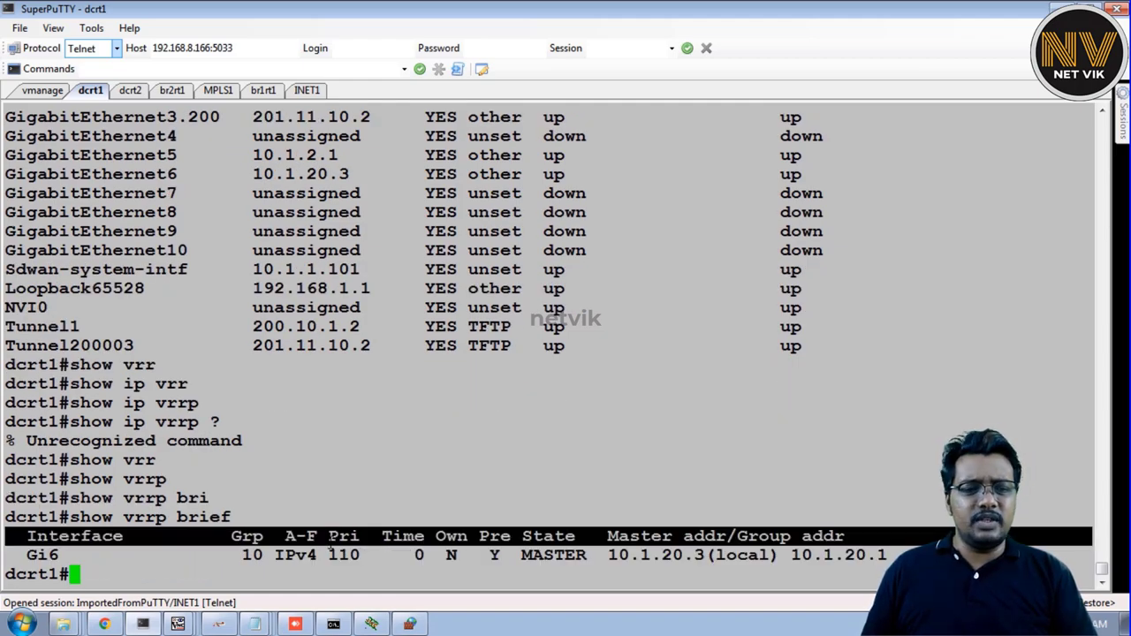
left_click(331, 547)
Run 'show run | s r o' to view router ospf 10 vrf 10 redistributing OMP
type("show urn")
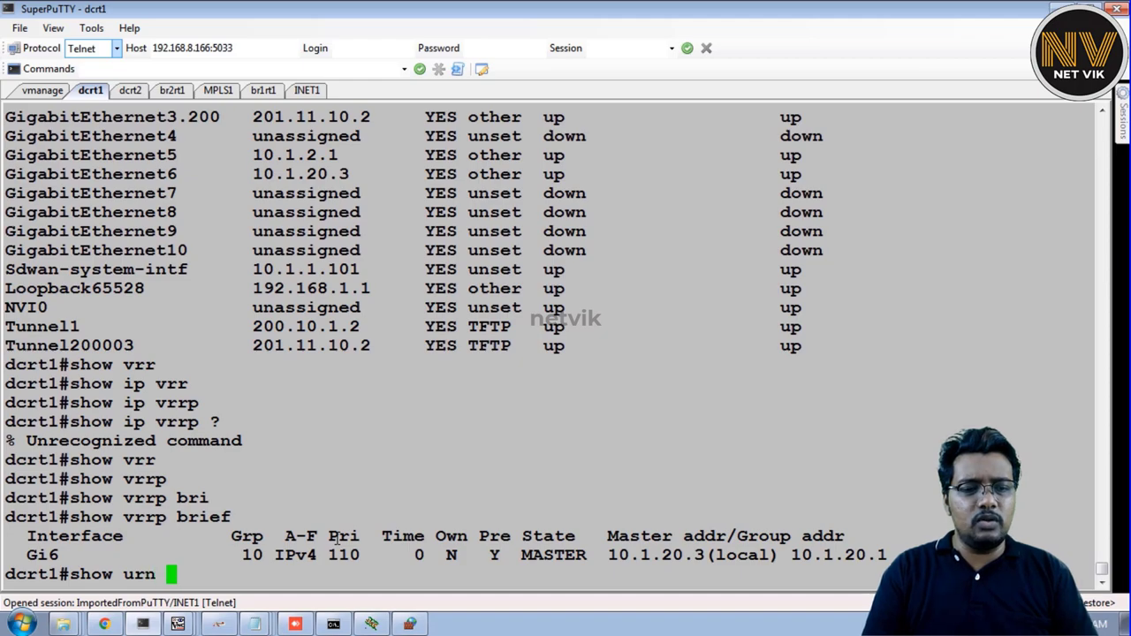
key("BackSpace")
key("BackSpace")
key("BackSpace")
key("BackSpace")
type("r")
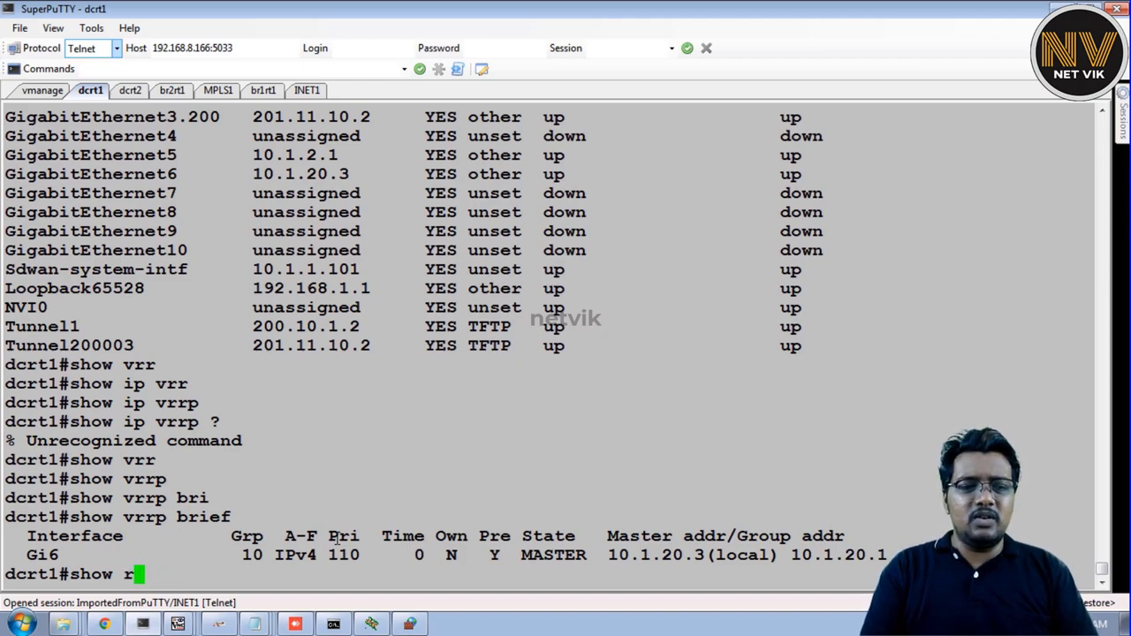
type("un | s r o")
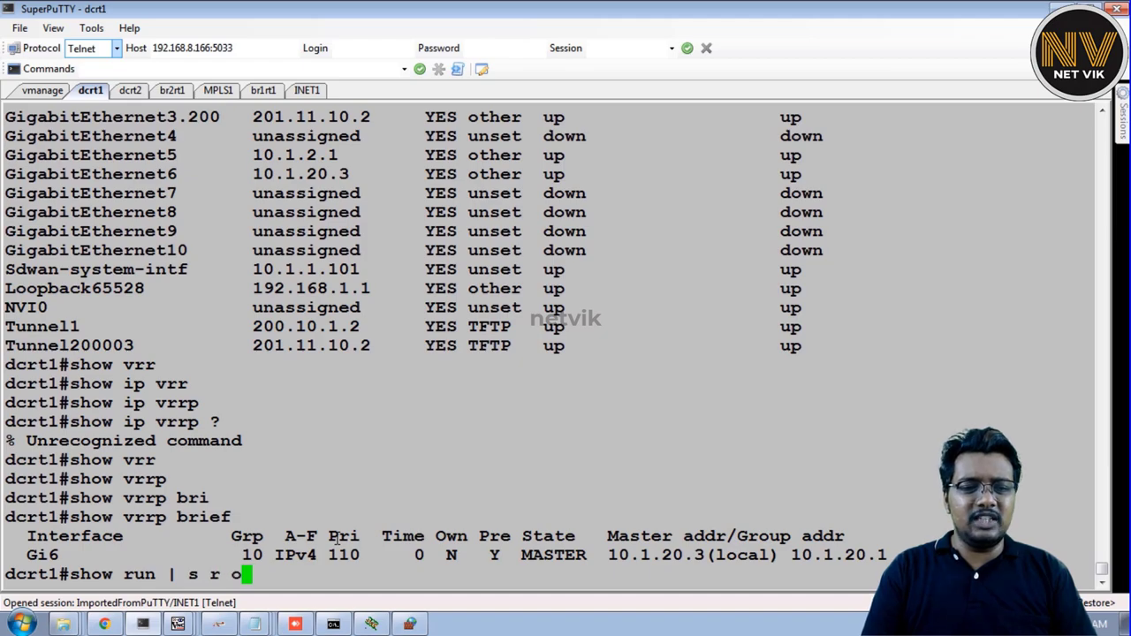
key("Return")
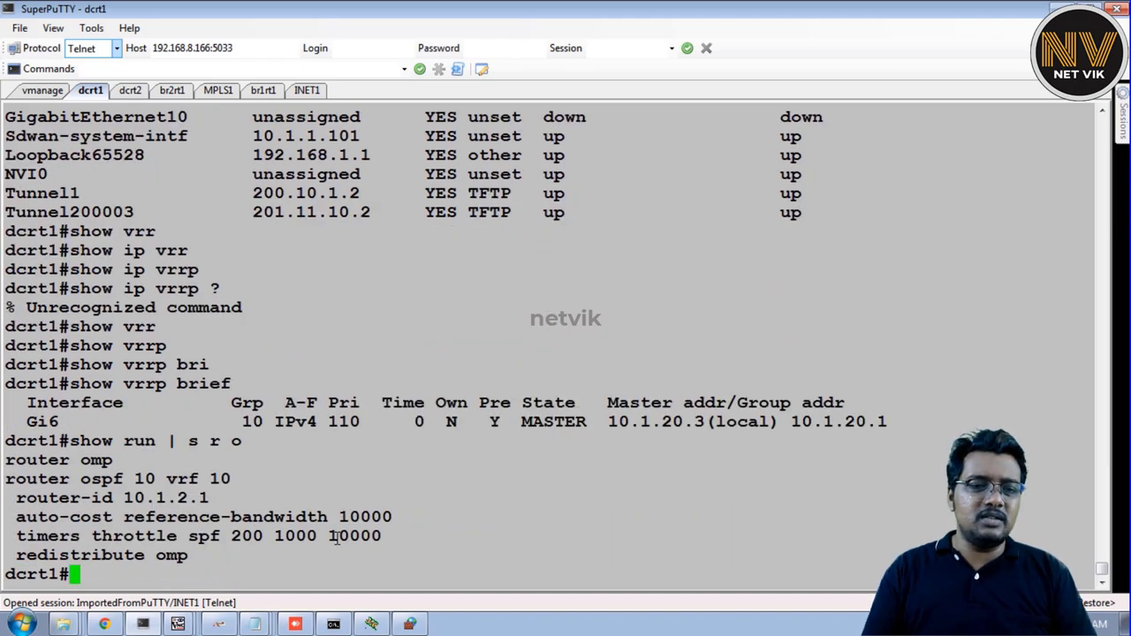
left_click_drag(122, 478, 124, 478)
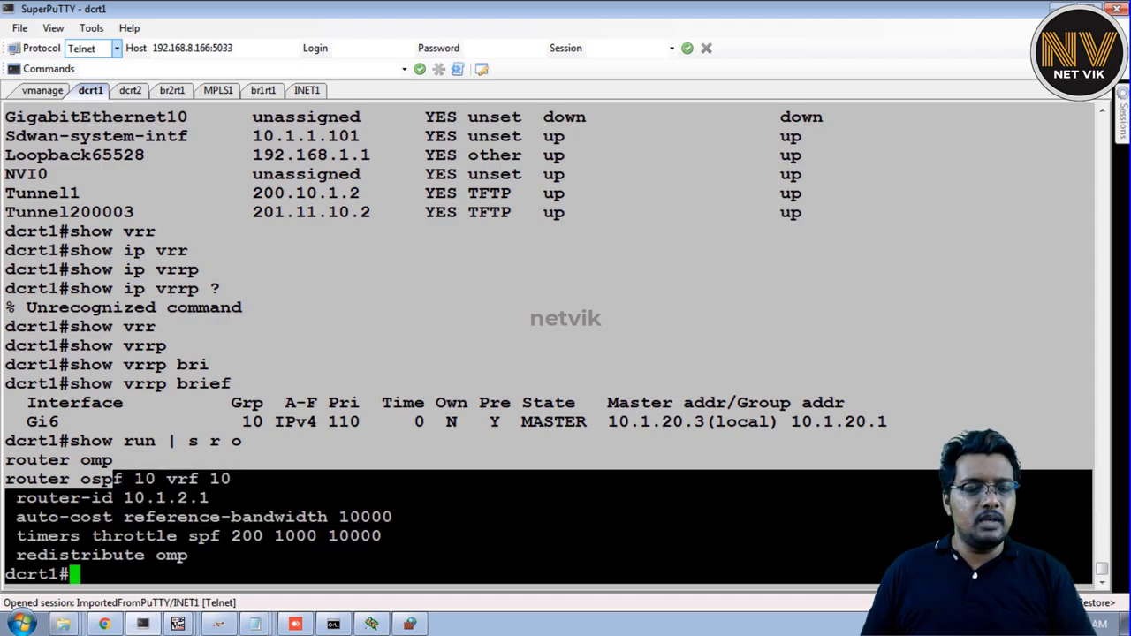
left_click(272, 445)
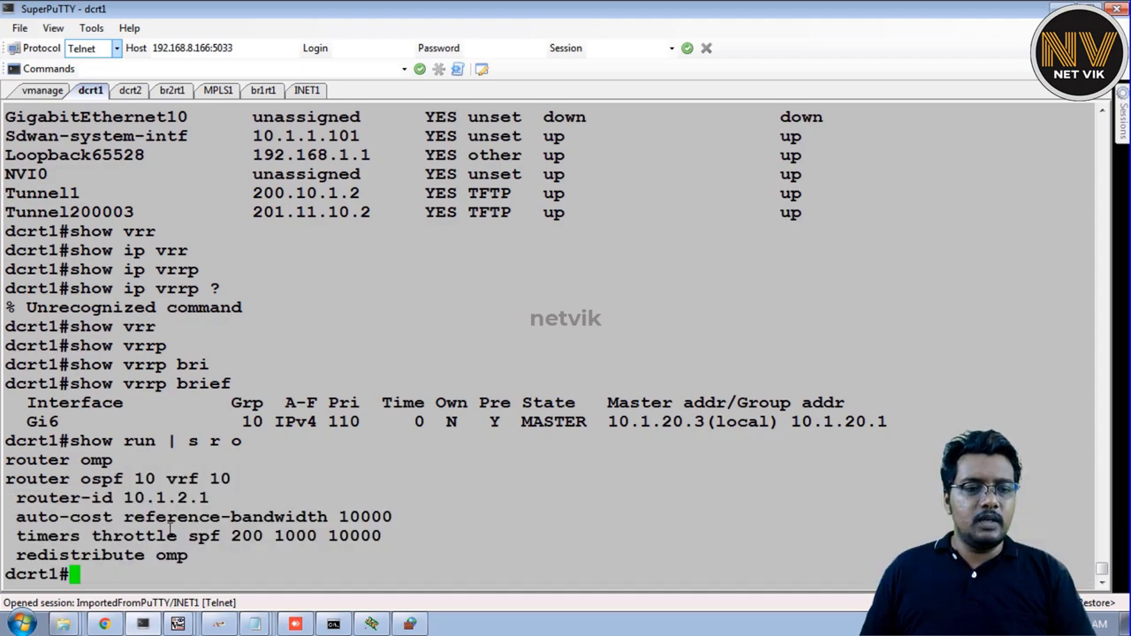
In vManage Configuration > Templates, confirm the dcrt1 template is attached to device dcrt1 (10.1.1.101)
left_click(104, 624)
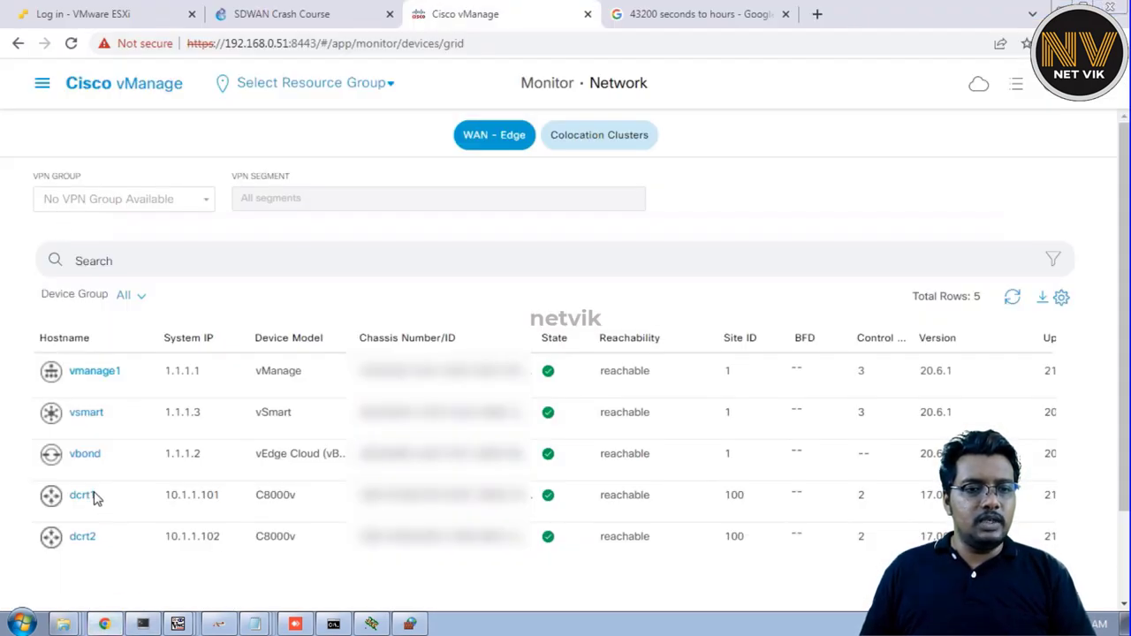
left_click(41, 83)
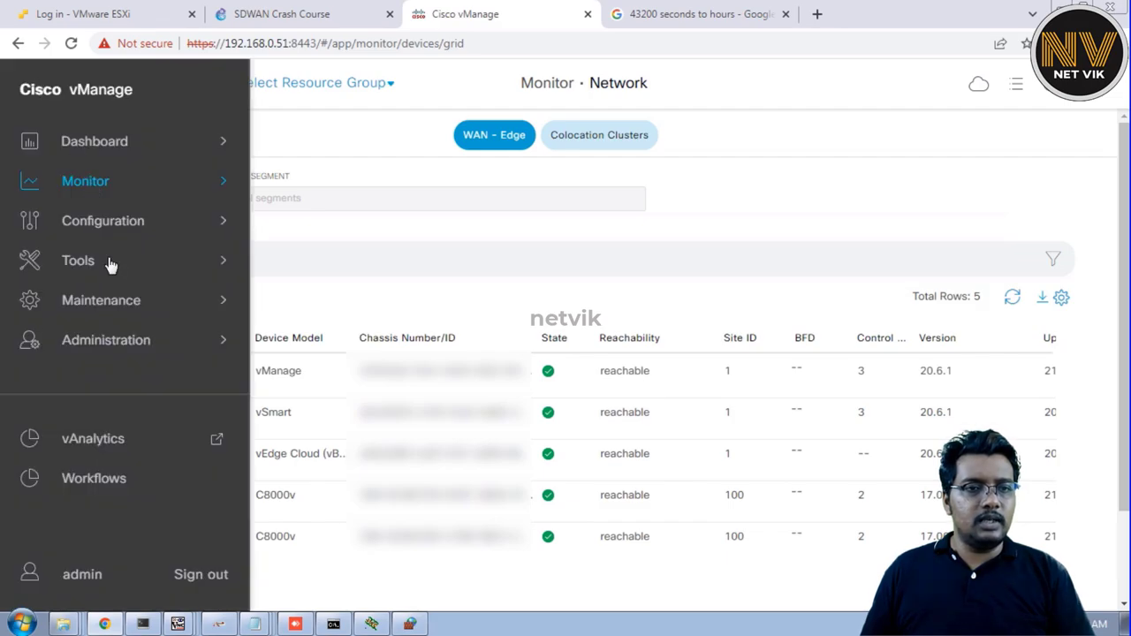
mouse_move(121, 231)
left_click(300, 291)
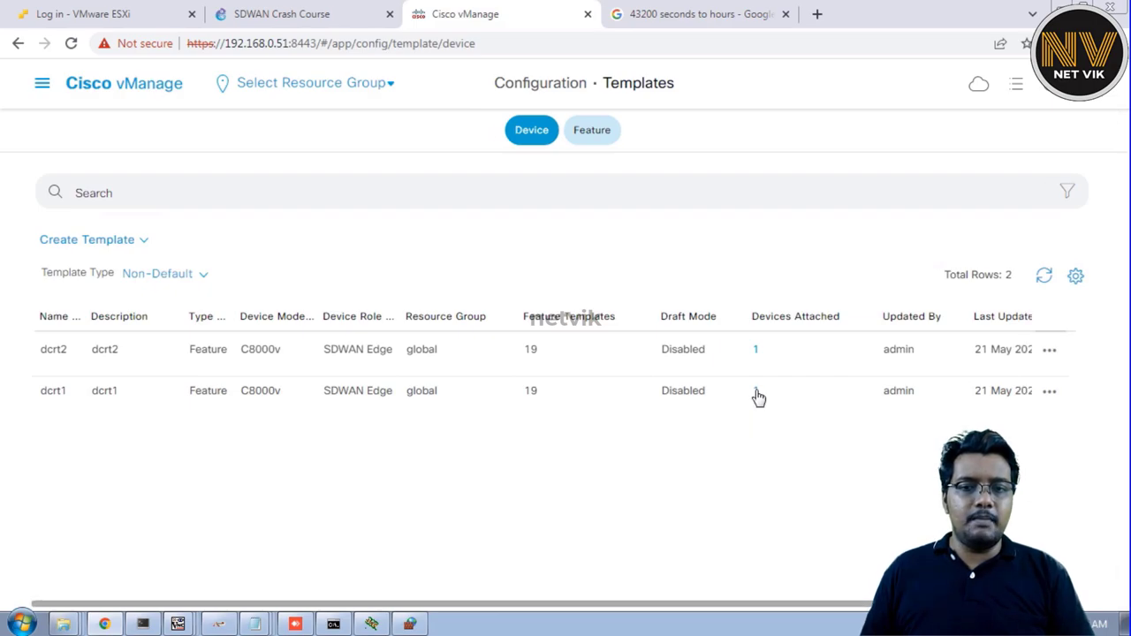
left_click(755, 392)
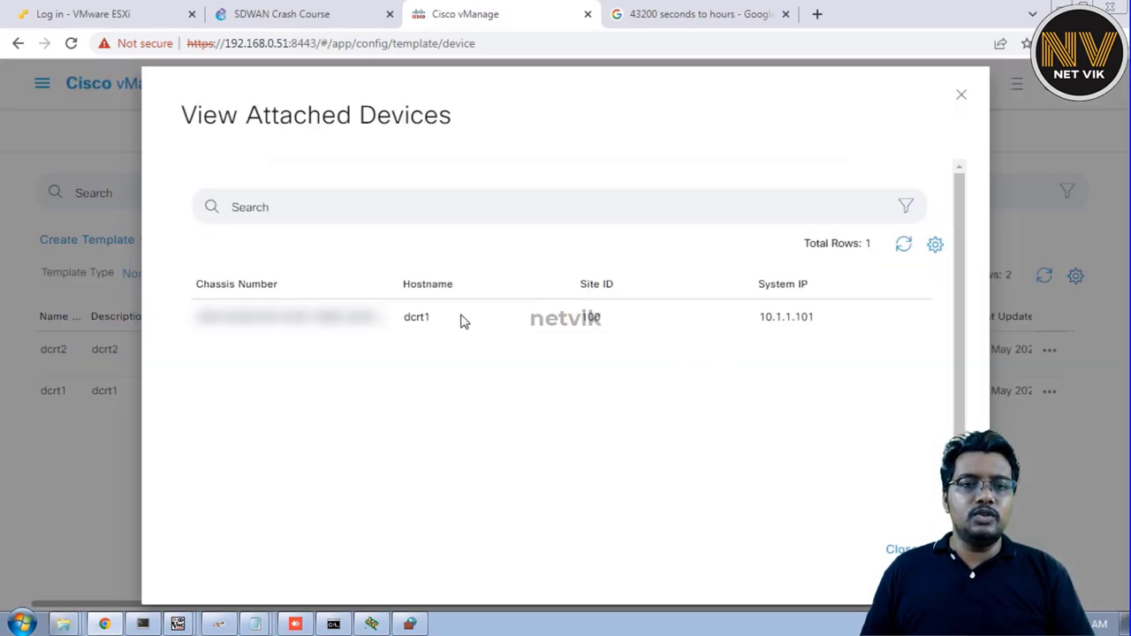
left_click(963, 97)
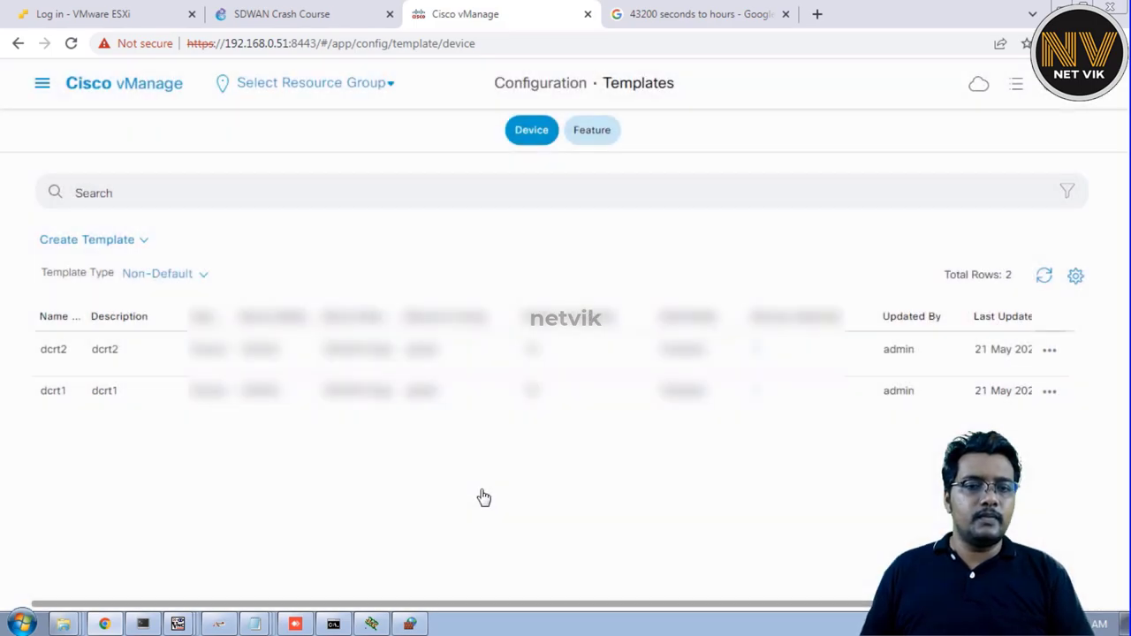
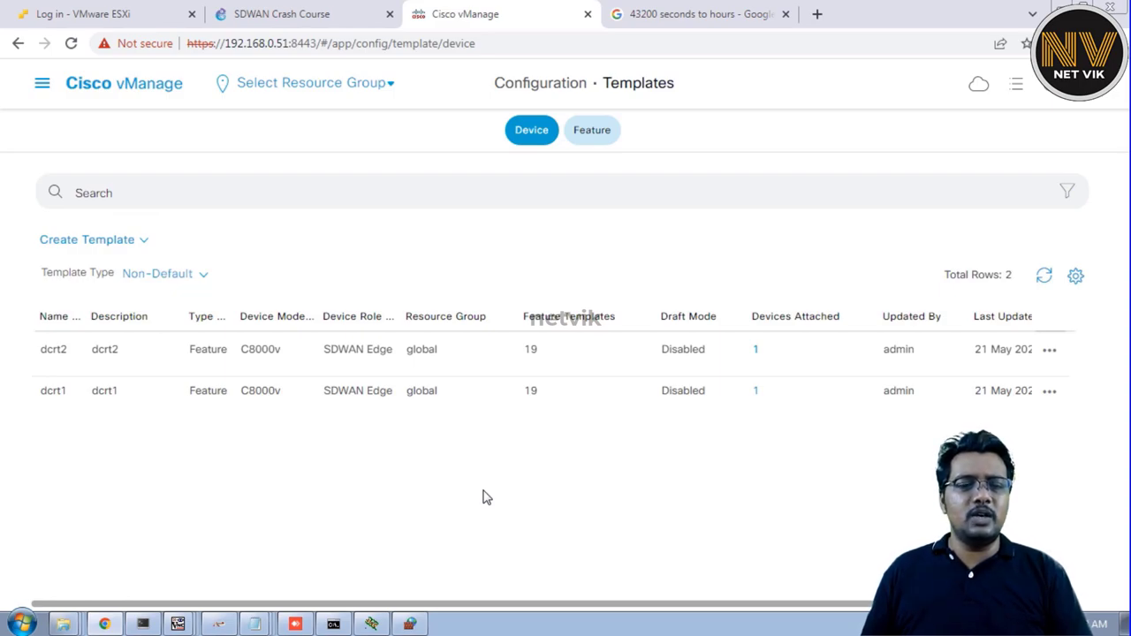
On dcsw, address ethernet 2/1 as 10.1.1.2/24 and enable it
key("alt+Tab")
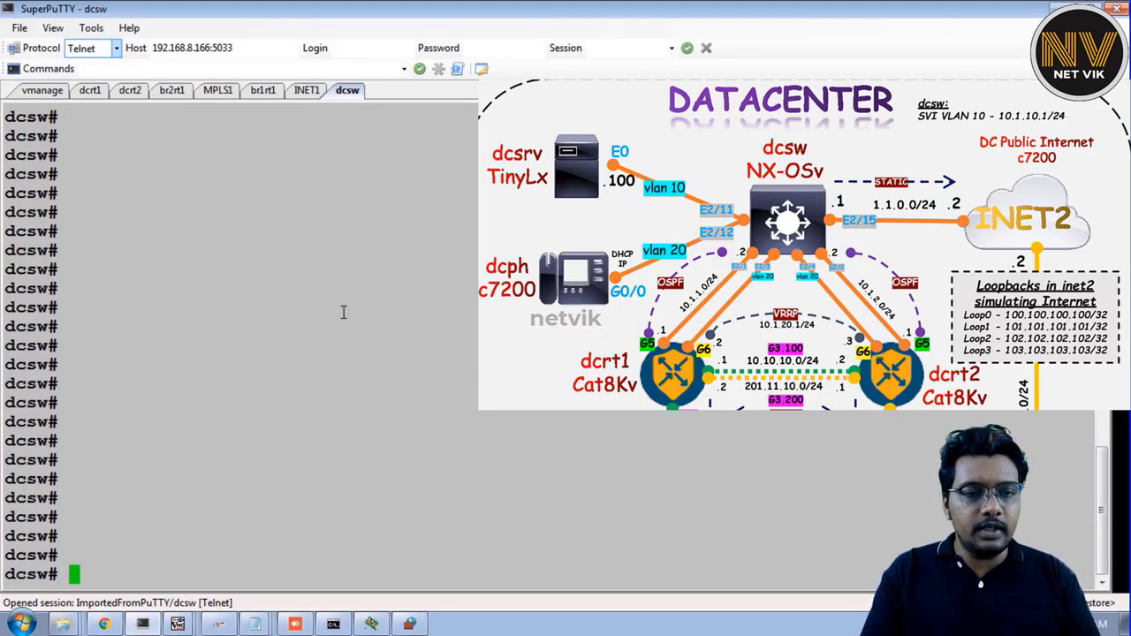
type("conf t")
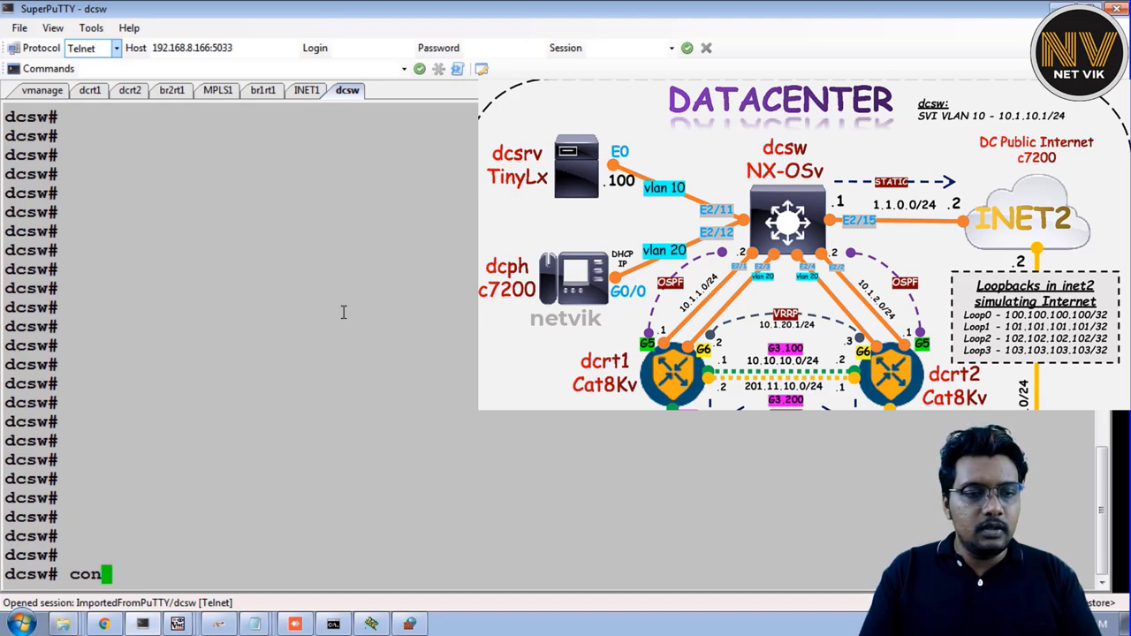
key("Return")
type("interface ethernet ")
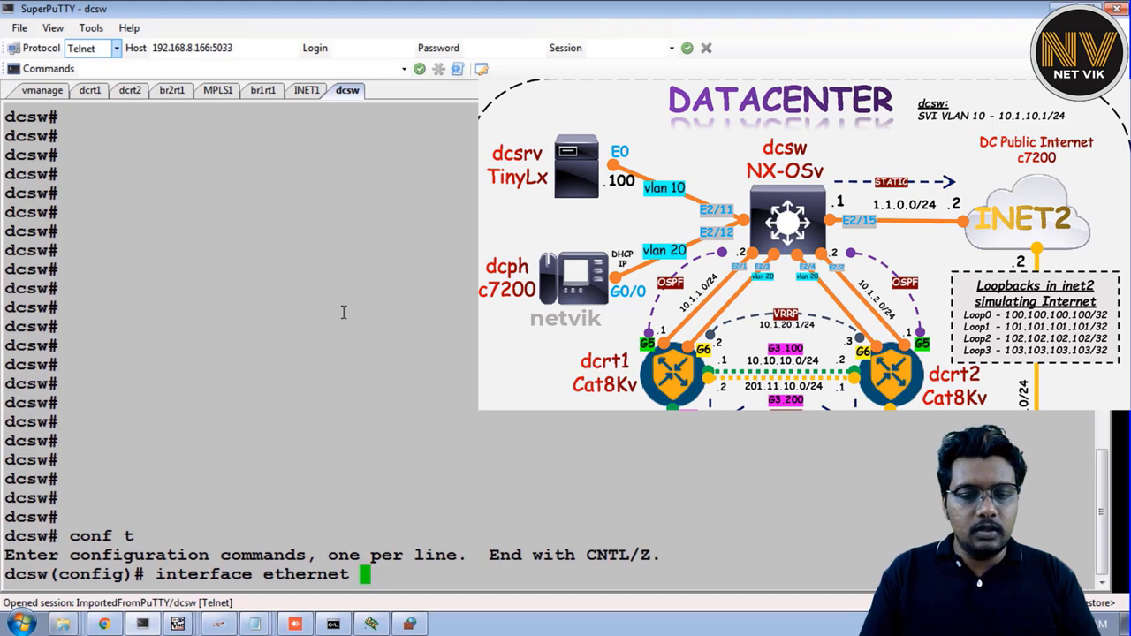
type("2/1")
key("Return")
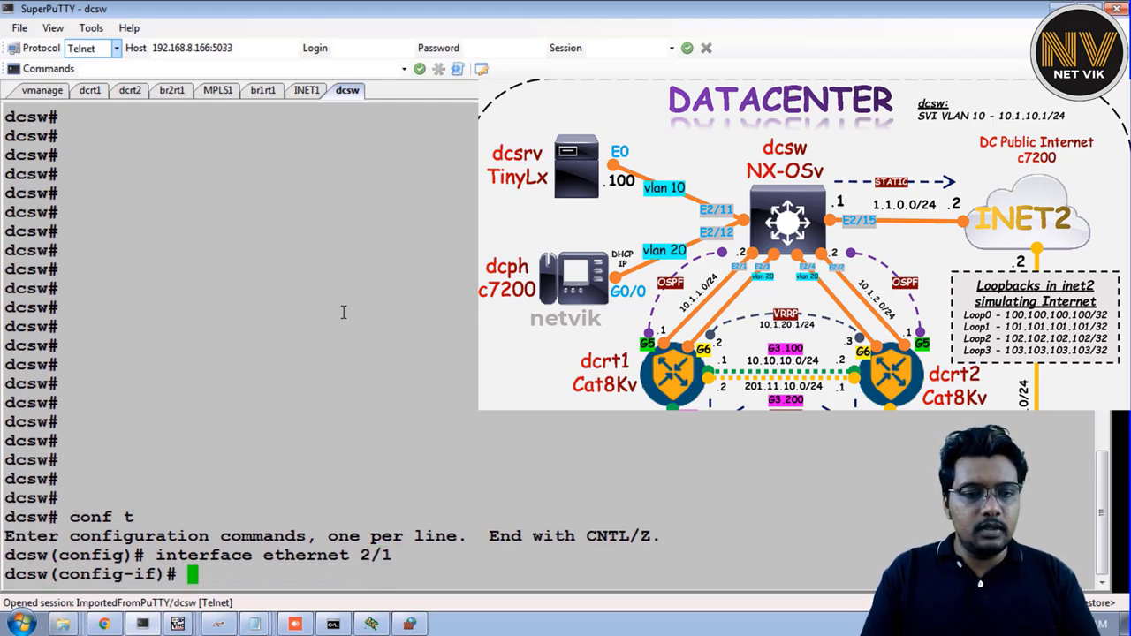
type("ip add 10")
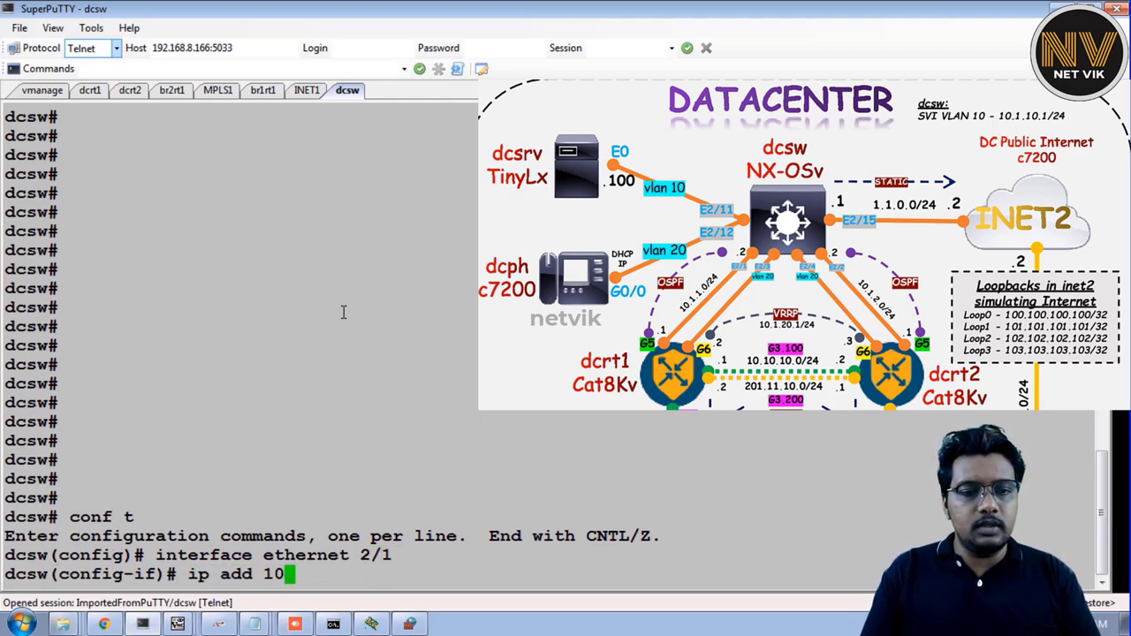
type(".1.1")
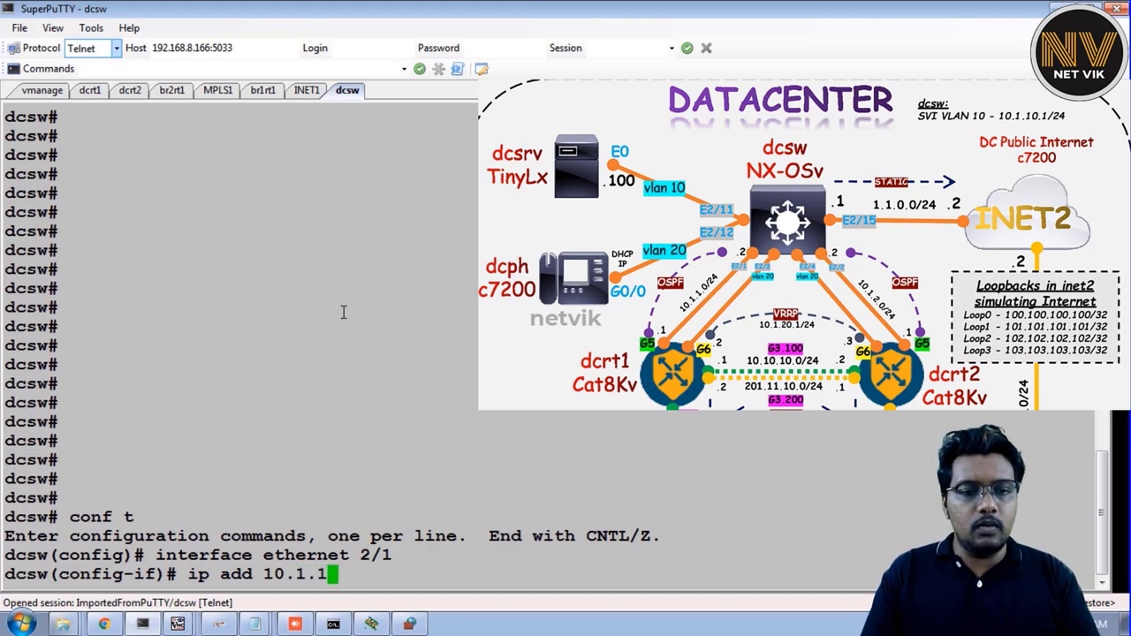
type(".2")
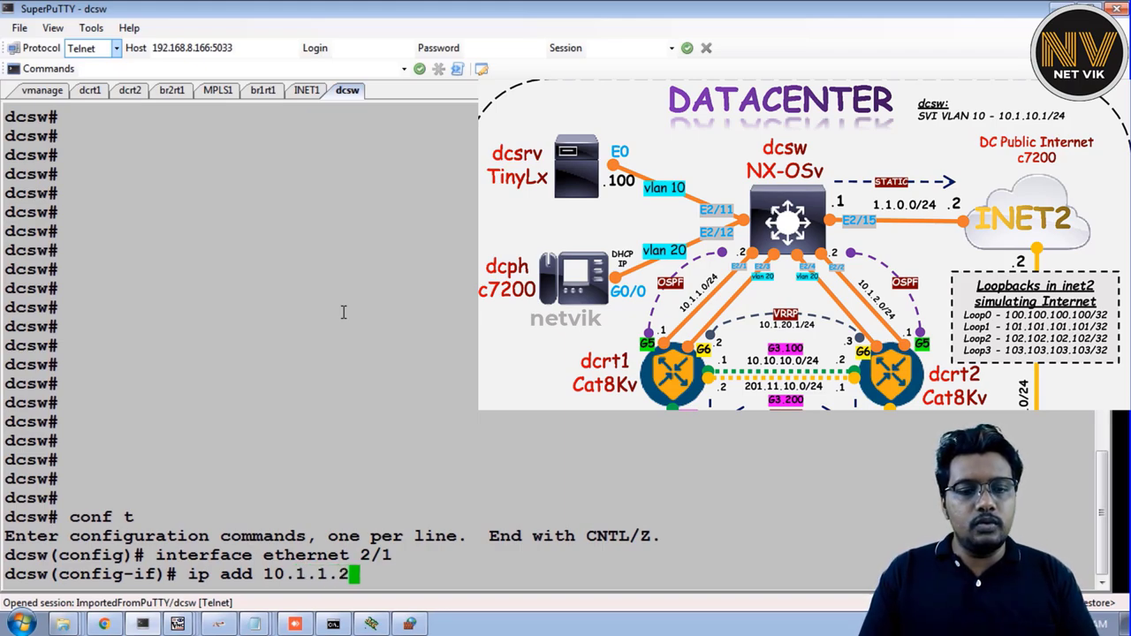
type(" 255")
key("BackSpace")
key("BackSpace")
key("BackSpace")
key("BackSpace")
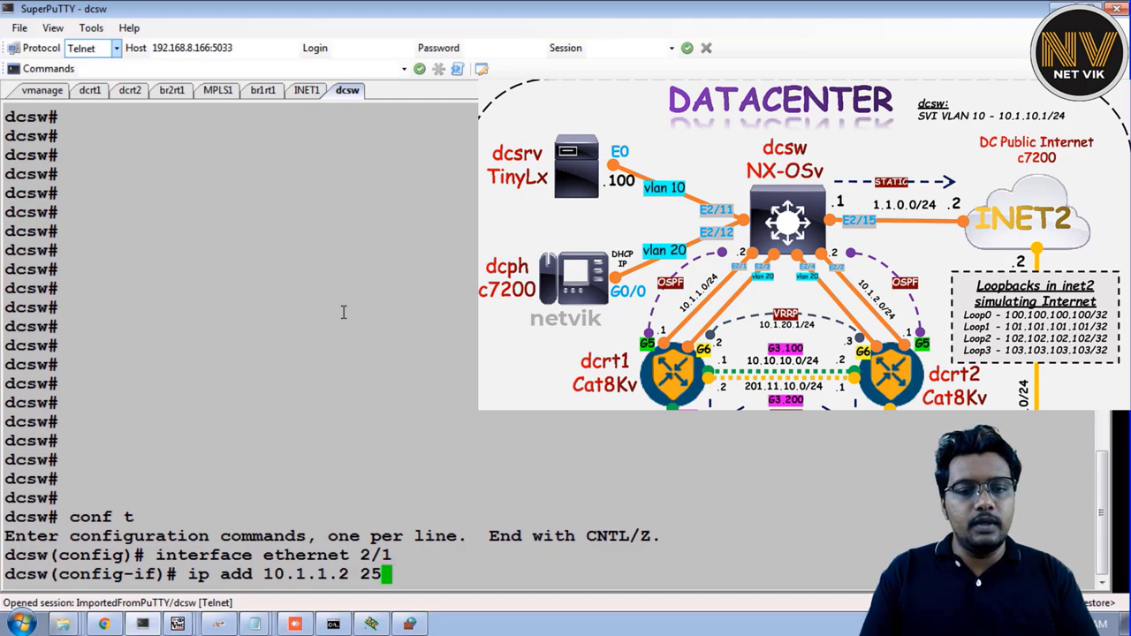
type("/24")
key("Return")
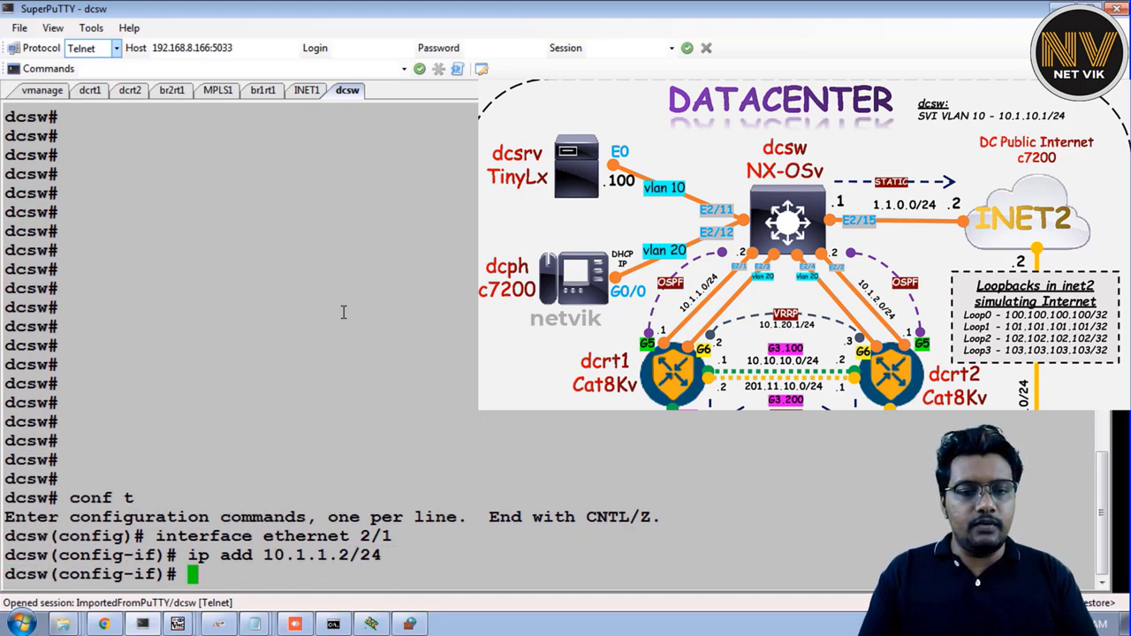
type("no sh")
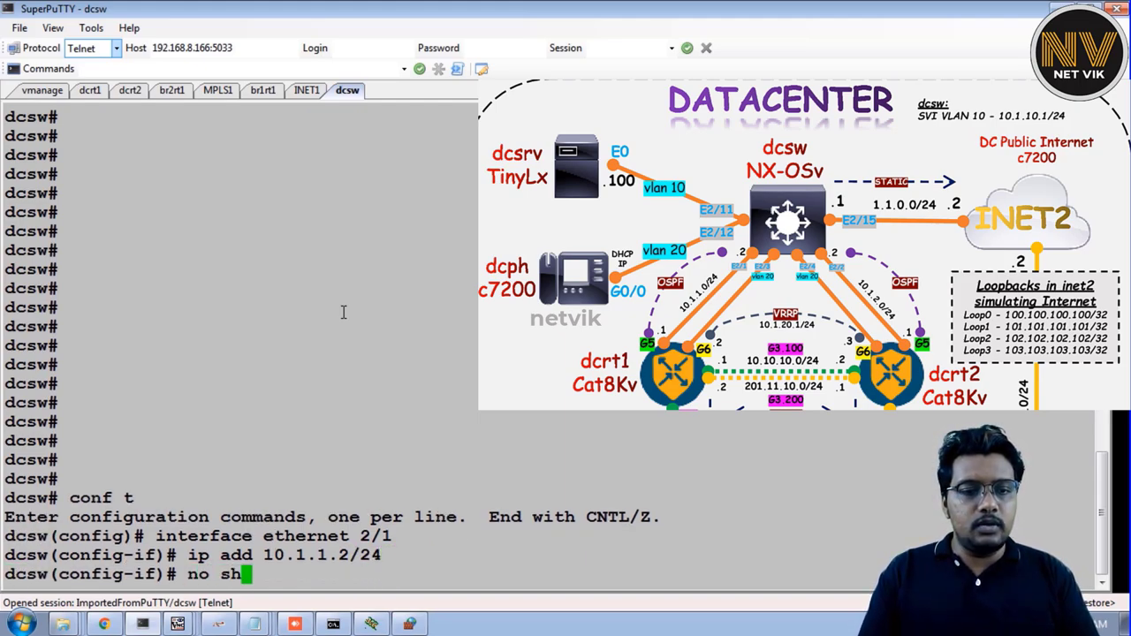
key("Return")
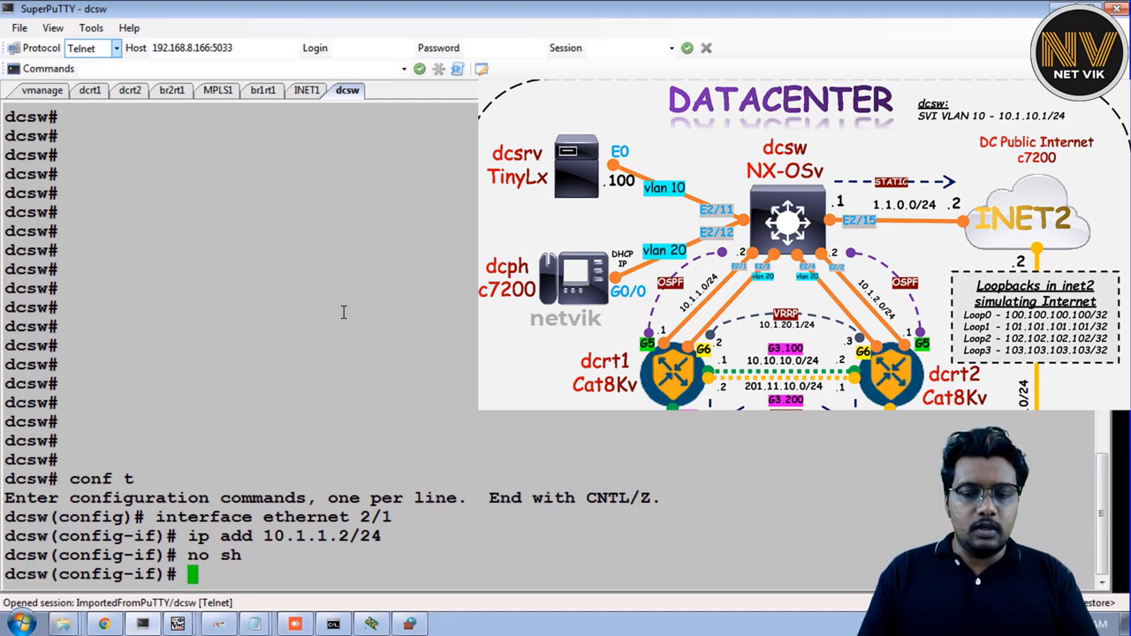
Address ethernet 2/2 as 10.1.2.2/24 and enable it
key("Up")
key("Up")
key("Up")
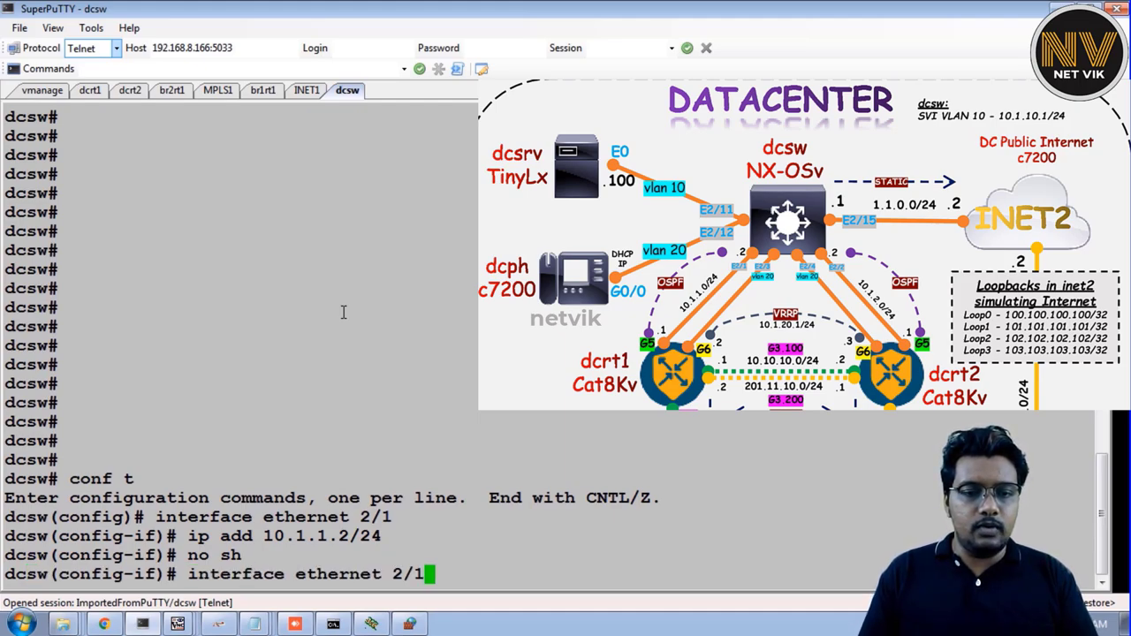
key("BackSpace")
type("2")
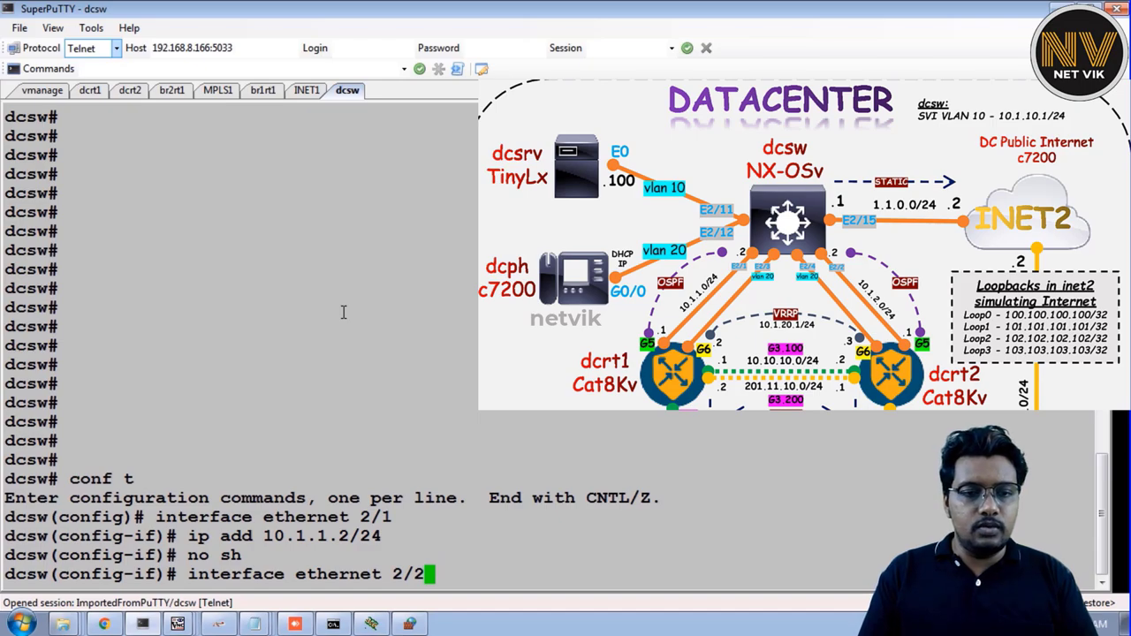
key("Return")
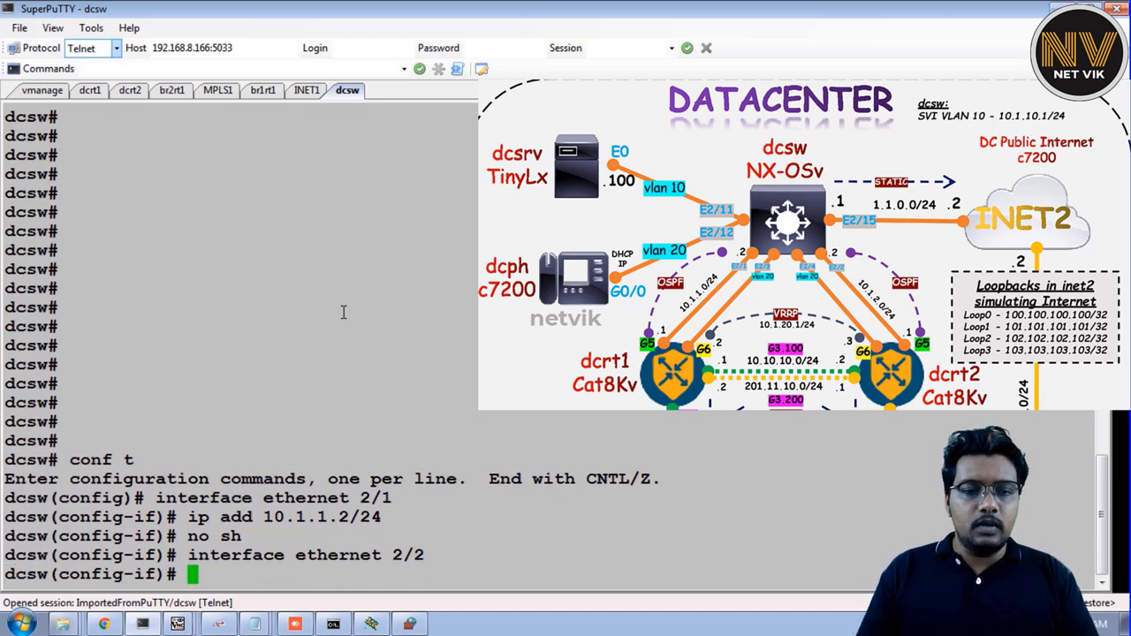
key("Up")
key("Up")
key("Up")
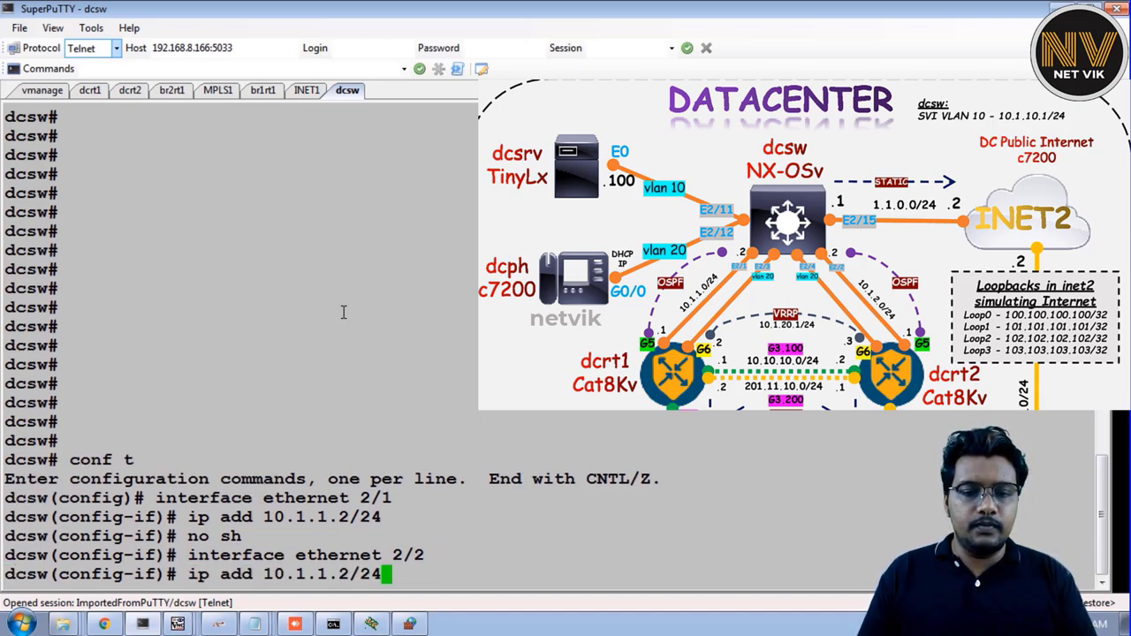
key("Left")
key("Left")
key("Left")
key("Left")
key("Left")
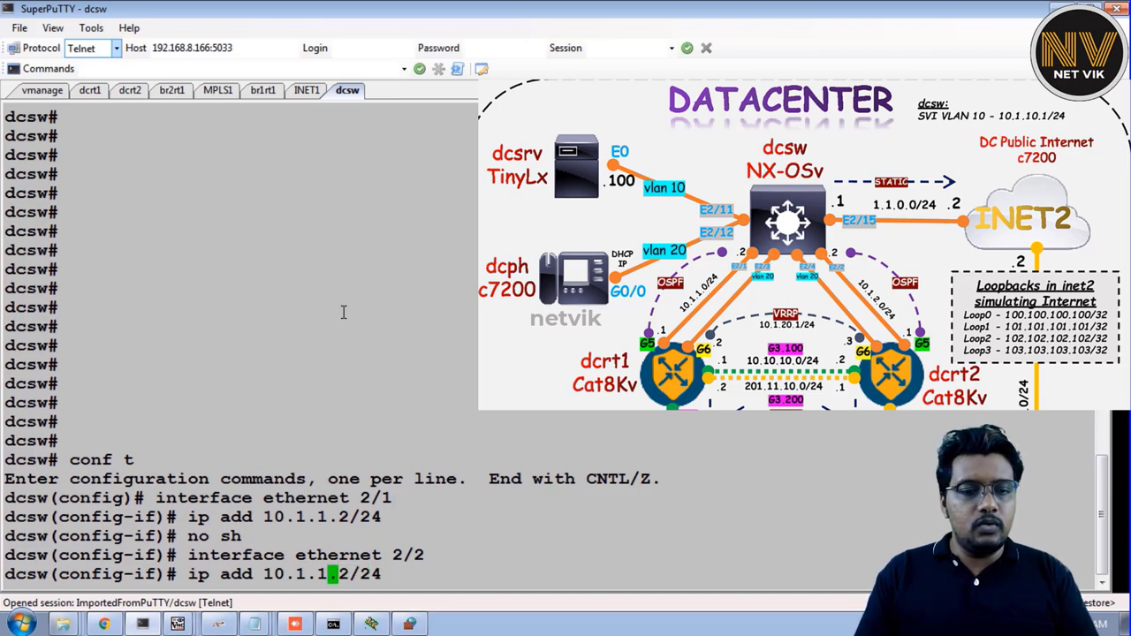
key("BackSpace")
type("2")
key("Return")
type("no sh")
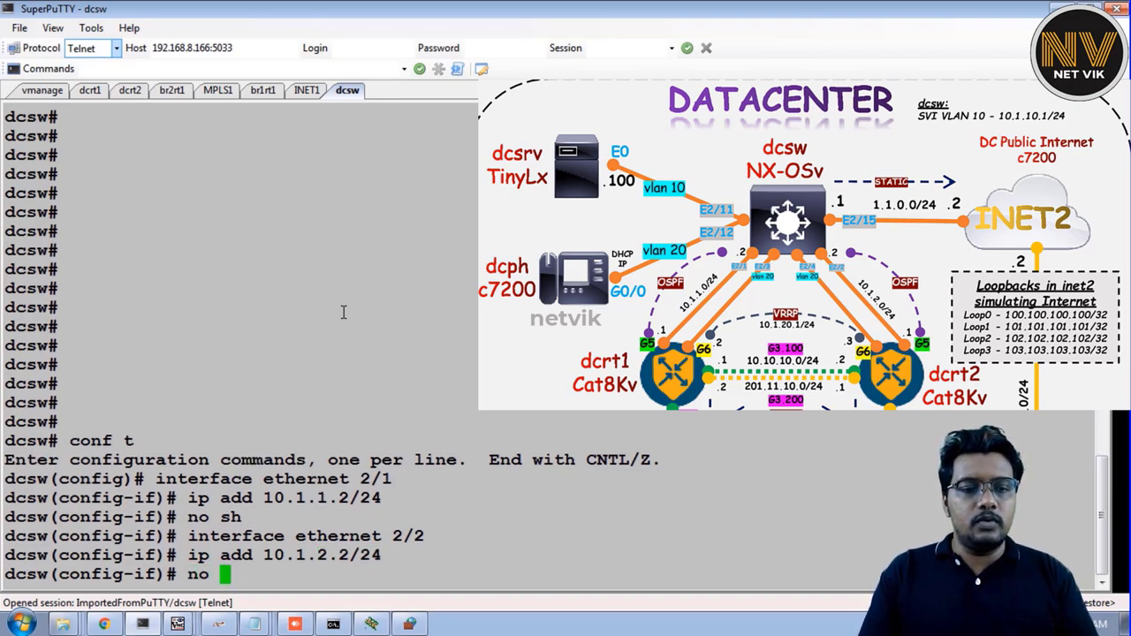
key("Return")
Leave configuration mode and begin a ping command at the exec prompt
type("end")
key("Return")
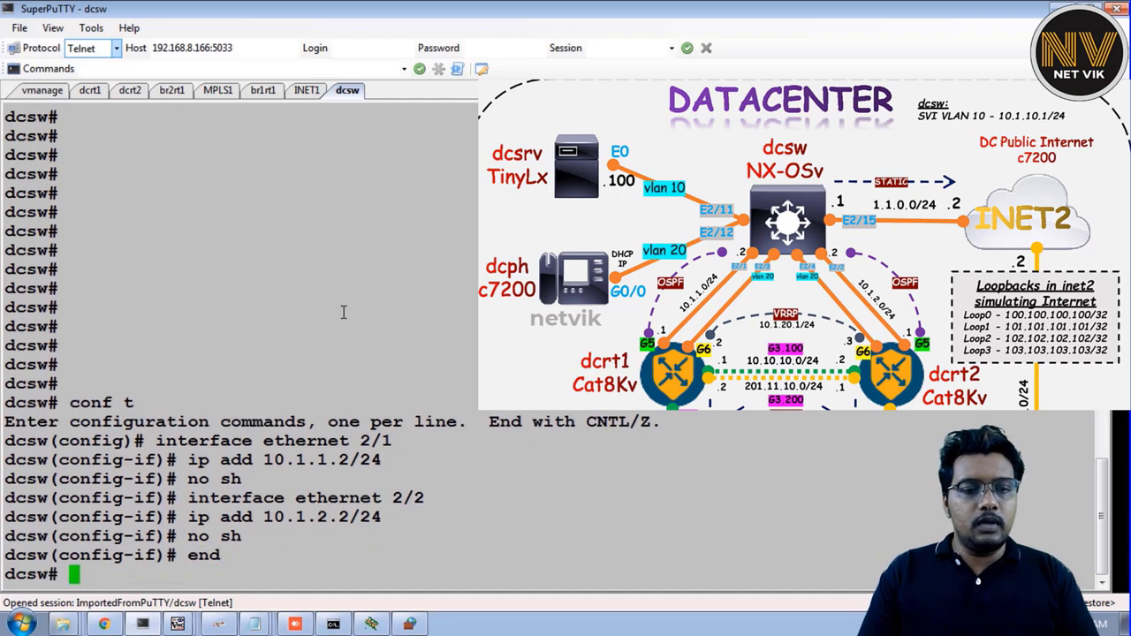
key("Return")
type("ping")
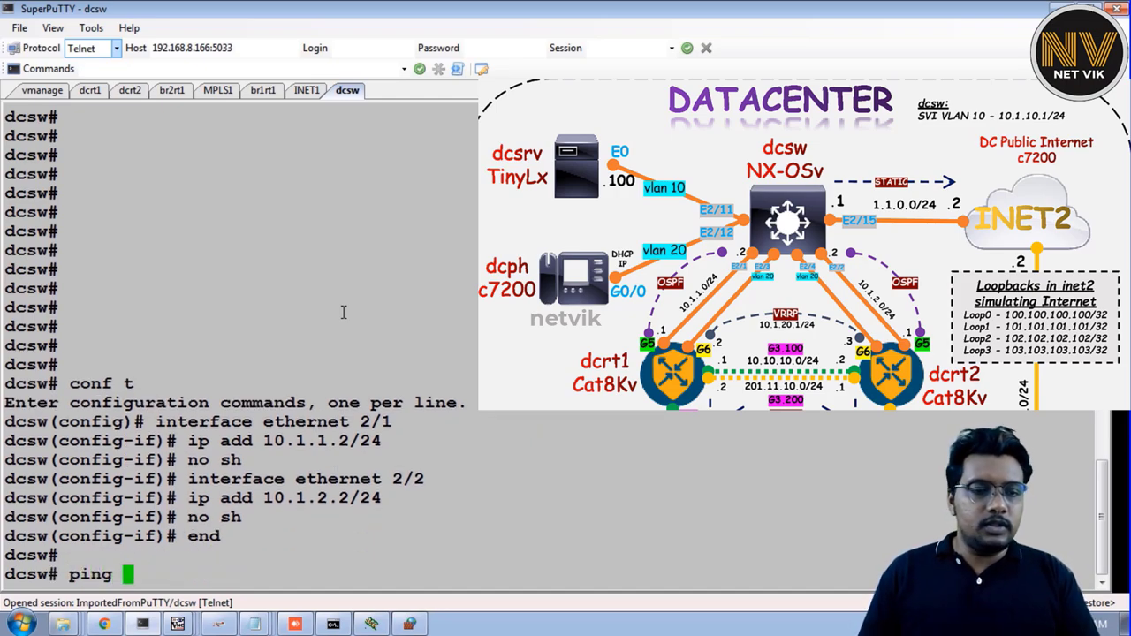
Ping 10.1.1.1 from dcsw and stop it after it fails
left_click_drag(350, 440, 263, 440)
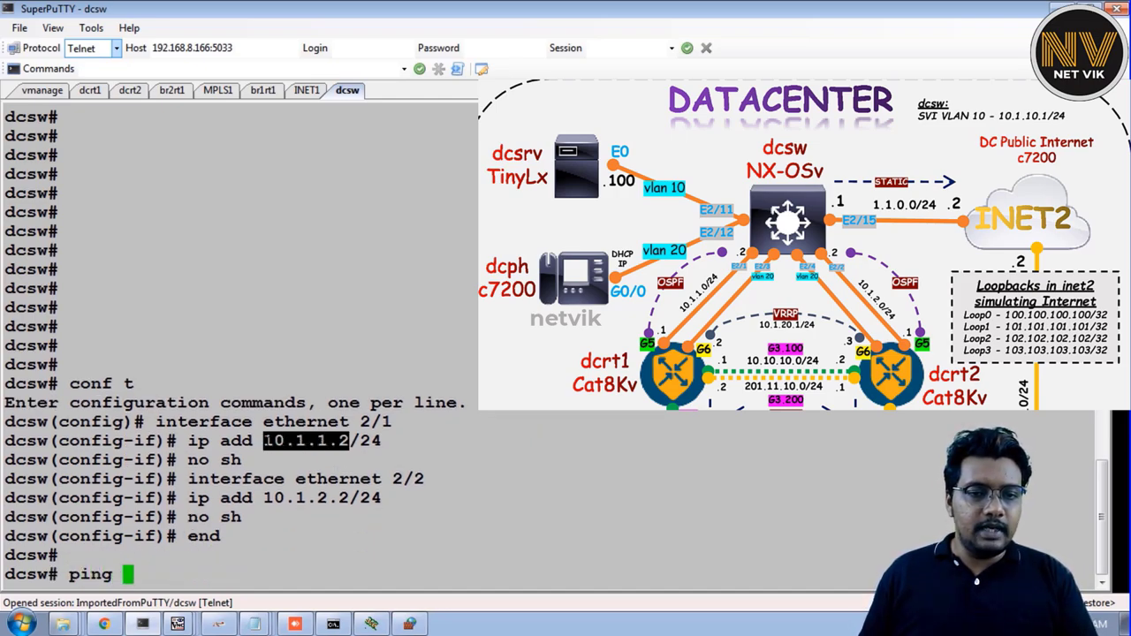
right_click(443, 293)
key("BackSpace")
type("10.1.1.1")
key("Return")
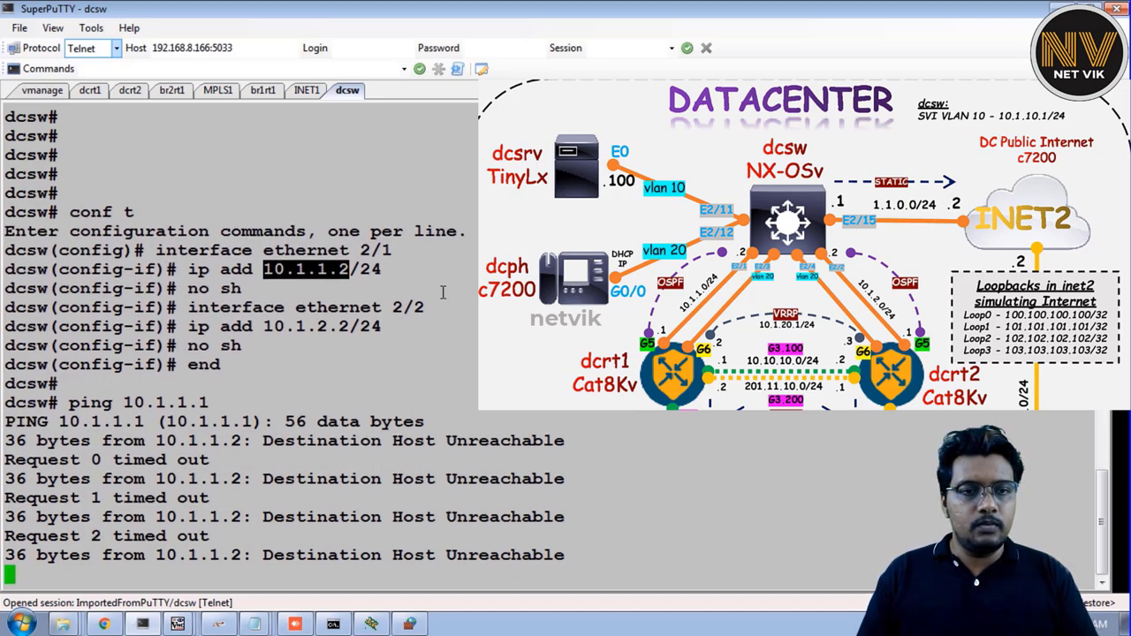
key("ctrl+c")
Show dcsw's interface summary and its CDP neighbours
key("Return")
key("Return")
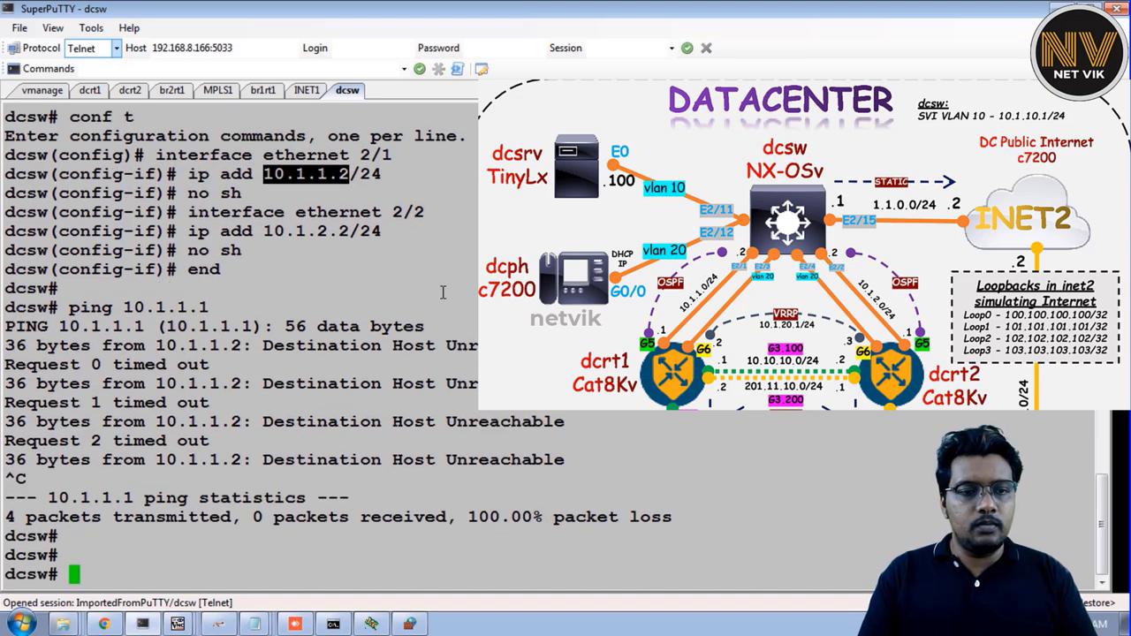
type("show ip int bri")
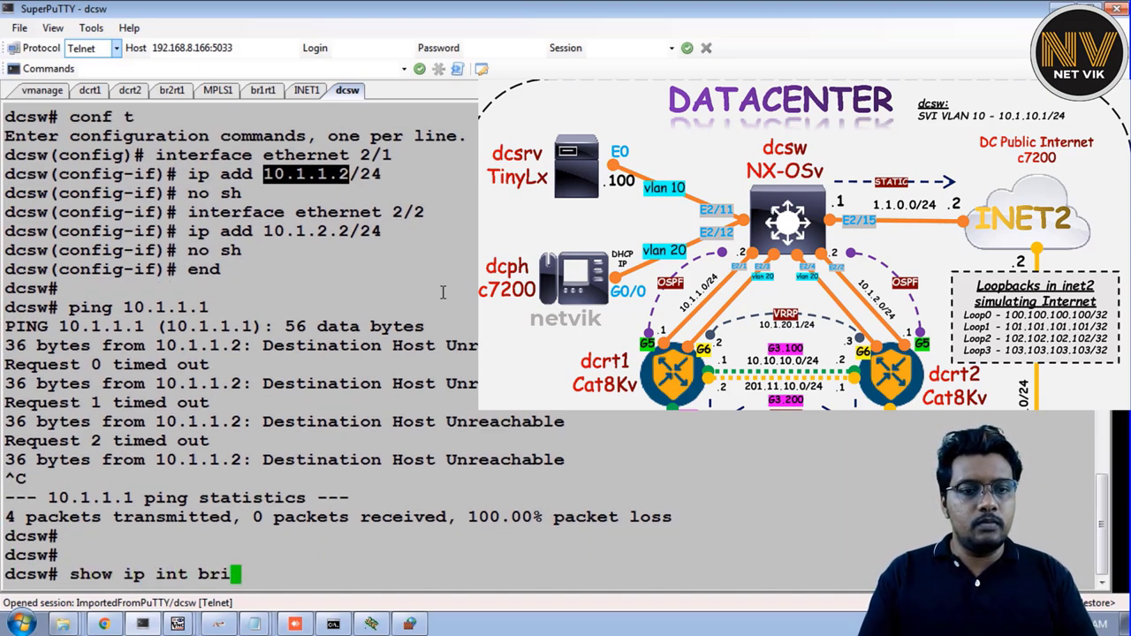
key("Return")
key("Return")
key("Return")
key("Return")
type("show")
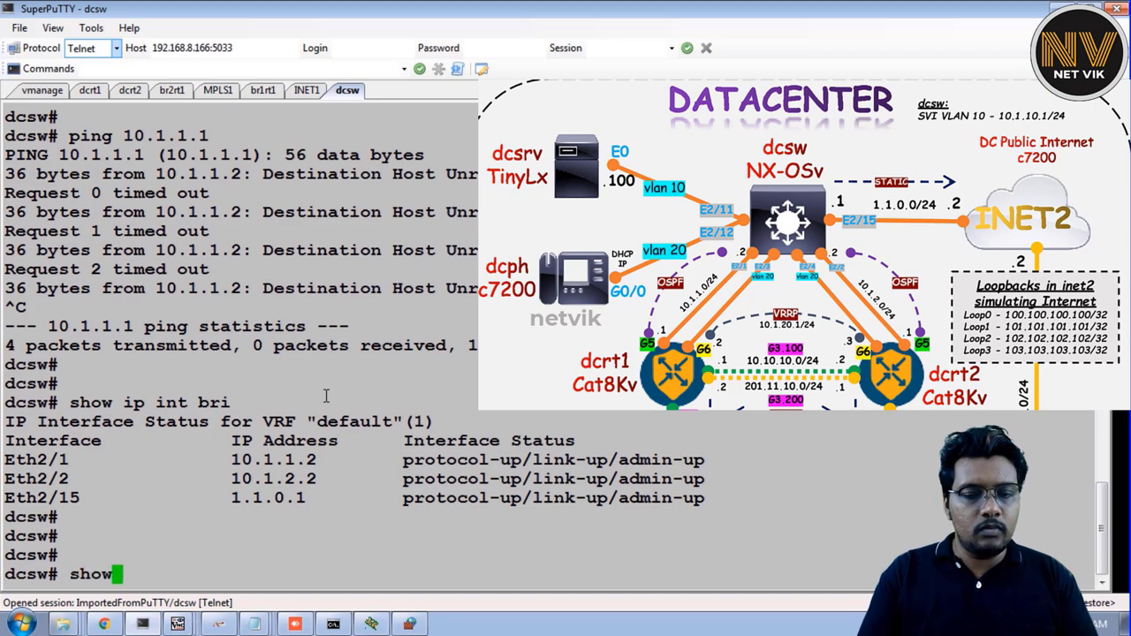
type(" cdp neigh")
key("Return")
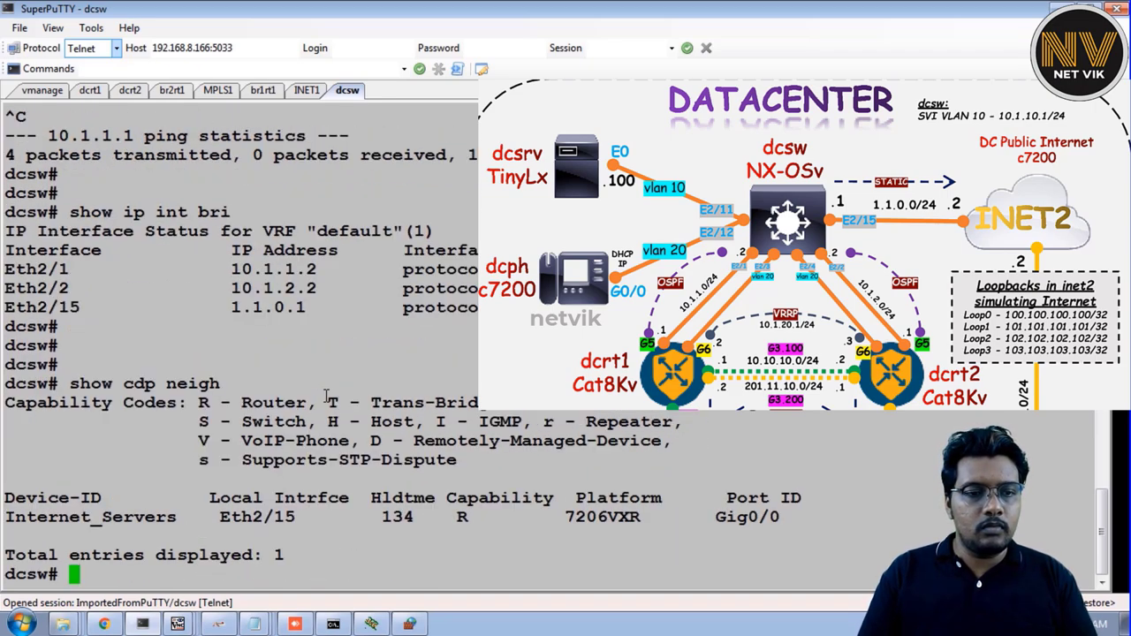
key("Return")
key("Return")
key("Return")
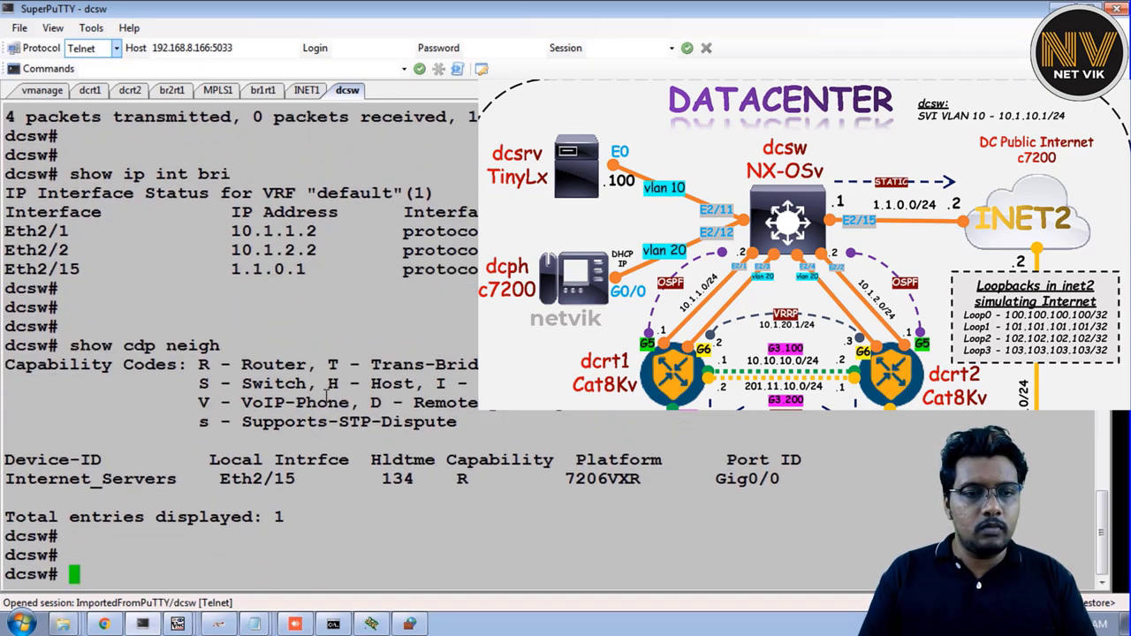
Log in to dcrt1, enter privileged mode, and show its interface summary
left_click(90, 90)
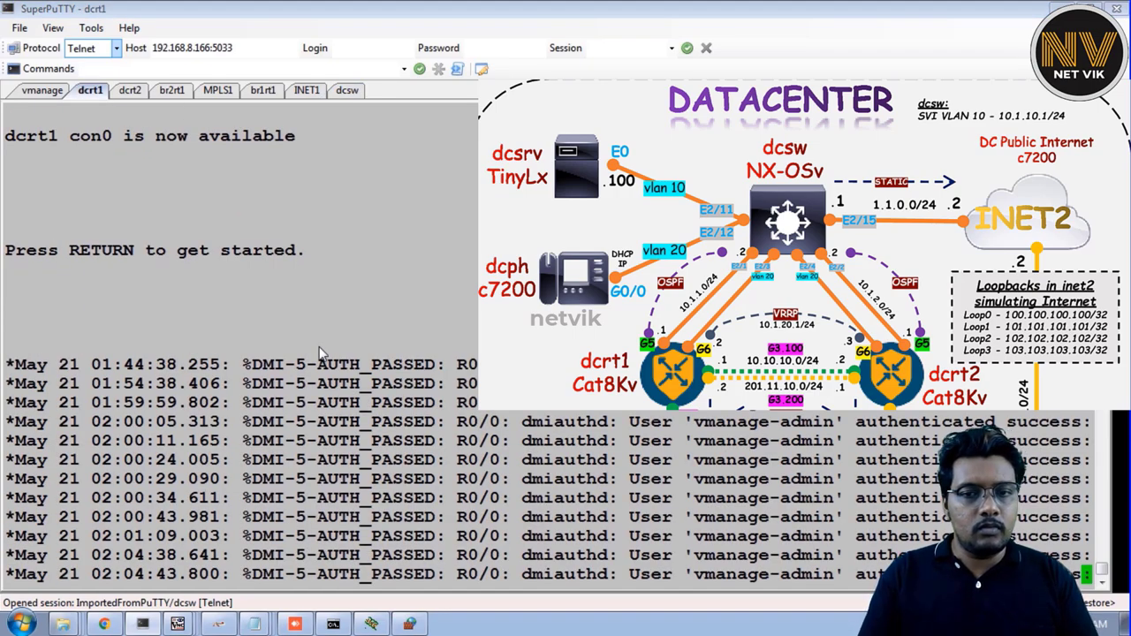
key("Return")
type("admin")
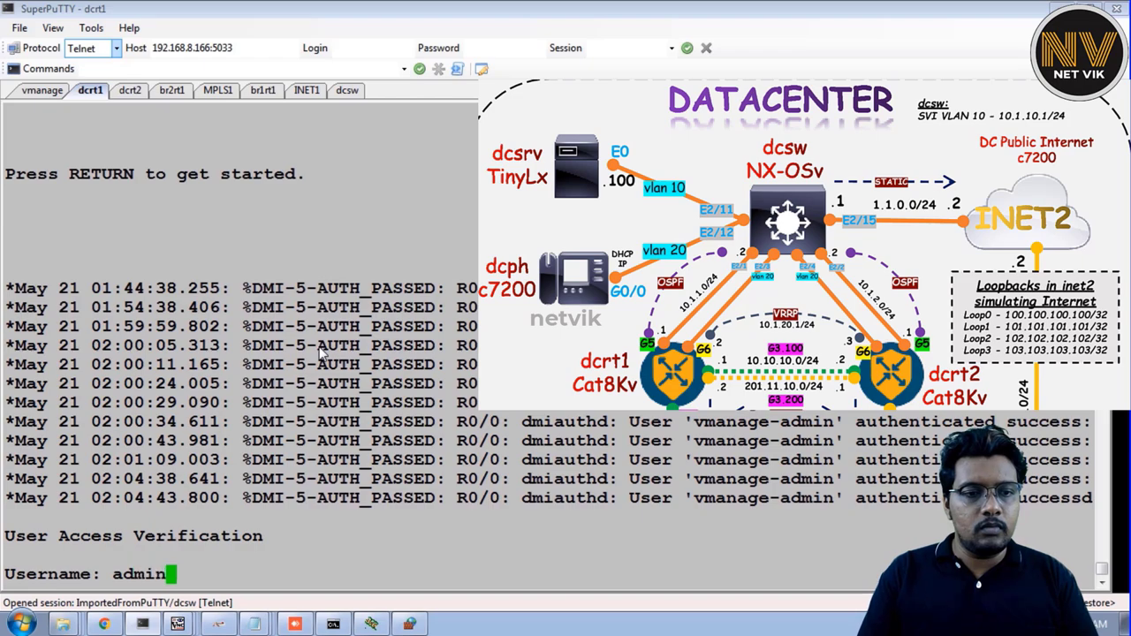
key("Return")
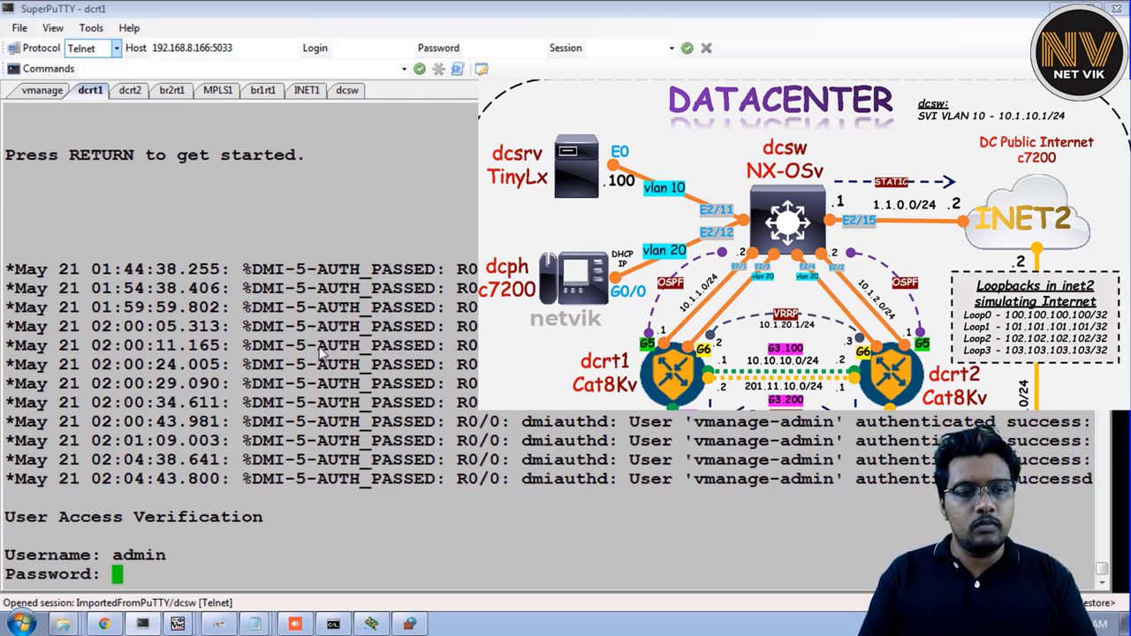
key("Return")
type("n")
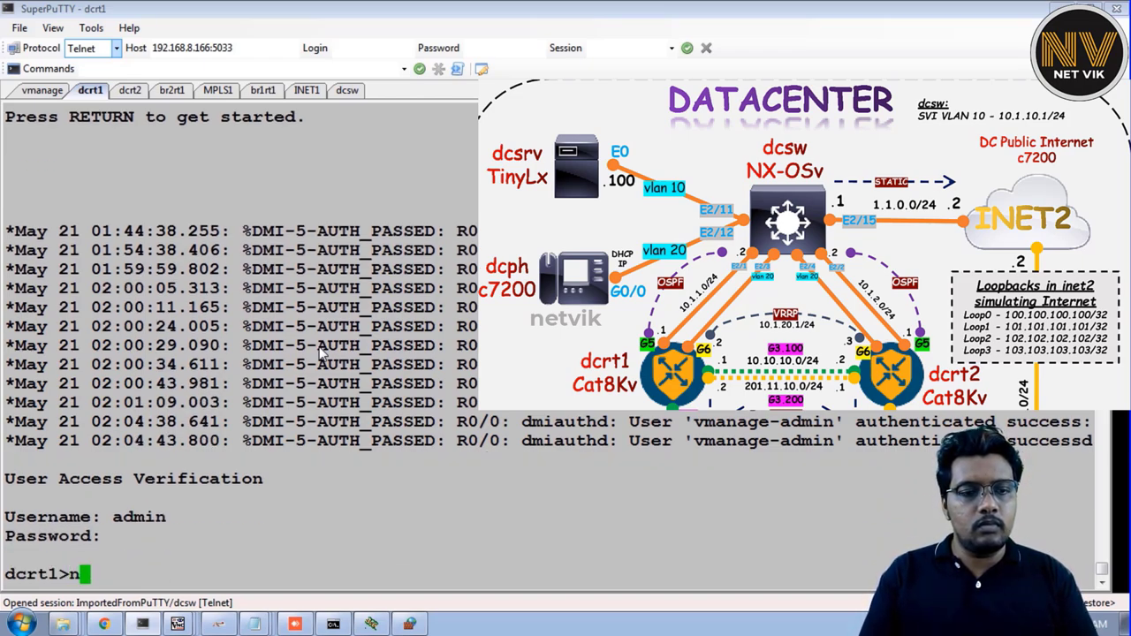
type("n")
key("Return")
key("Return")
type("show ip int b")
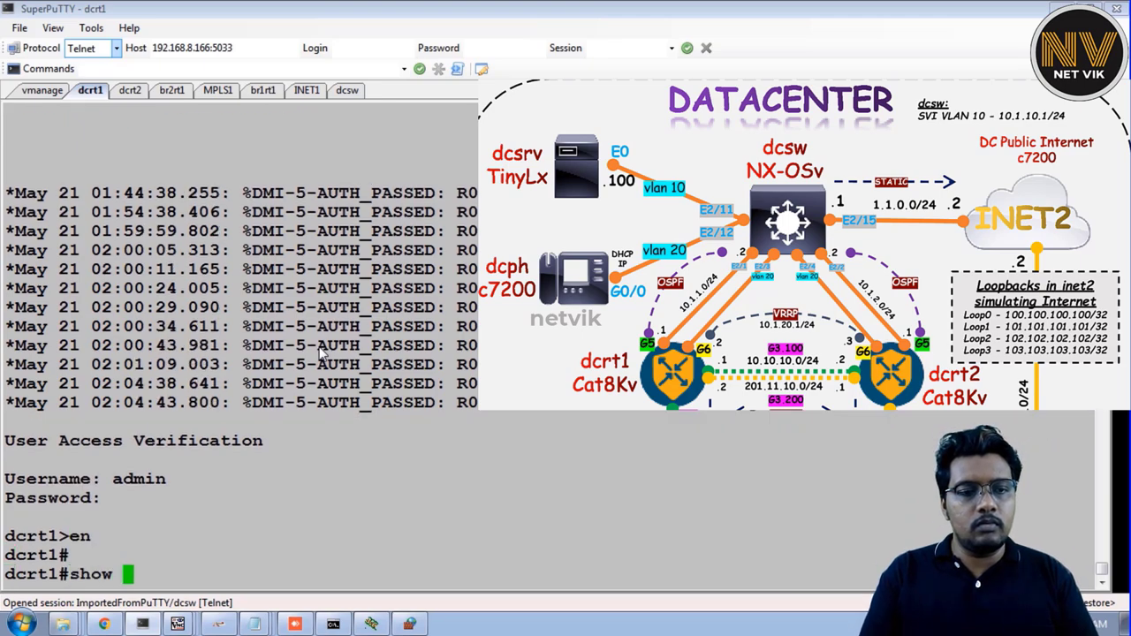
type("ri")
key("Return")
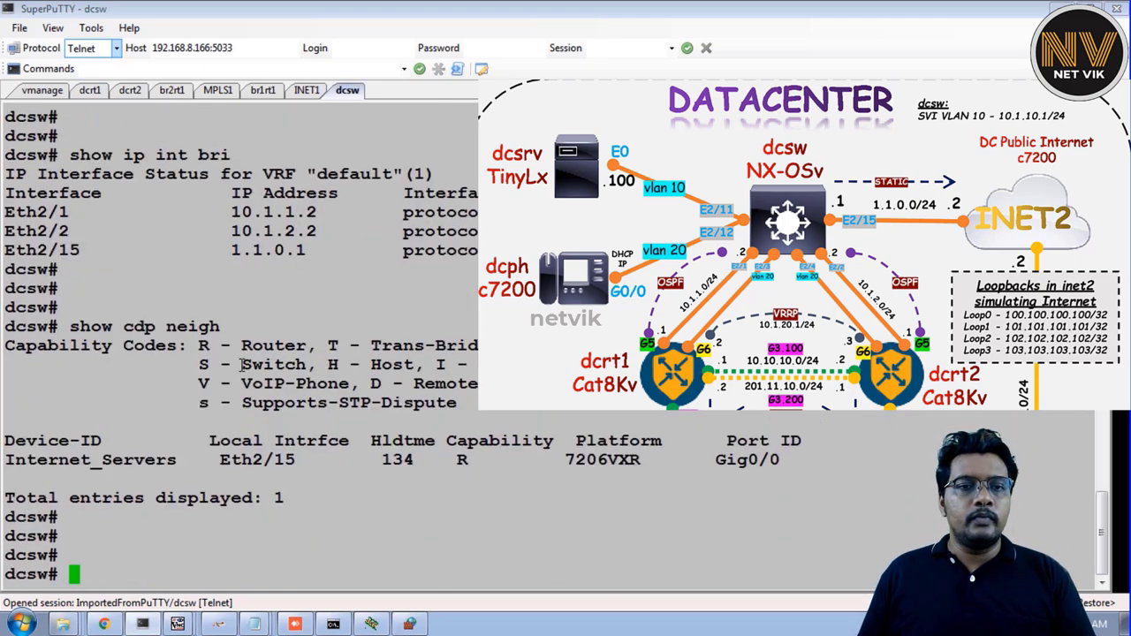
Compare dcrt1, dcrt2 and dcsw outputs, highlighting GigabitEthernet5/6 addresses and failed pings
left_click(90, 92)
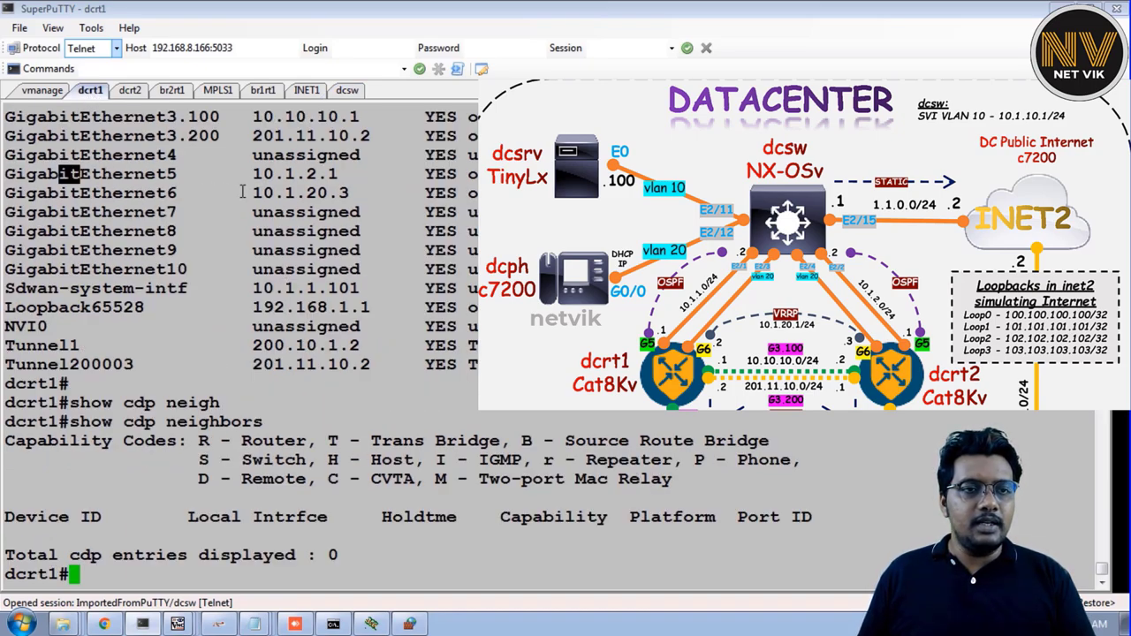
left_click_drag(60, 173, 371, 193)
left_click(298, 173)
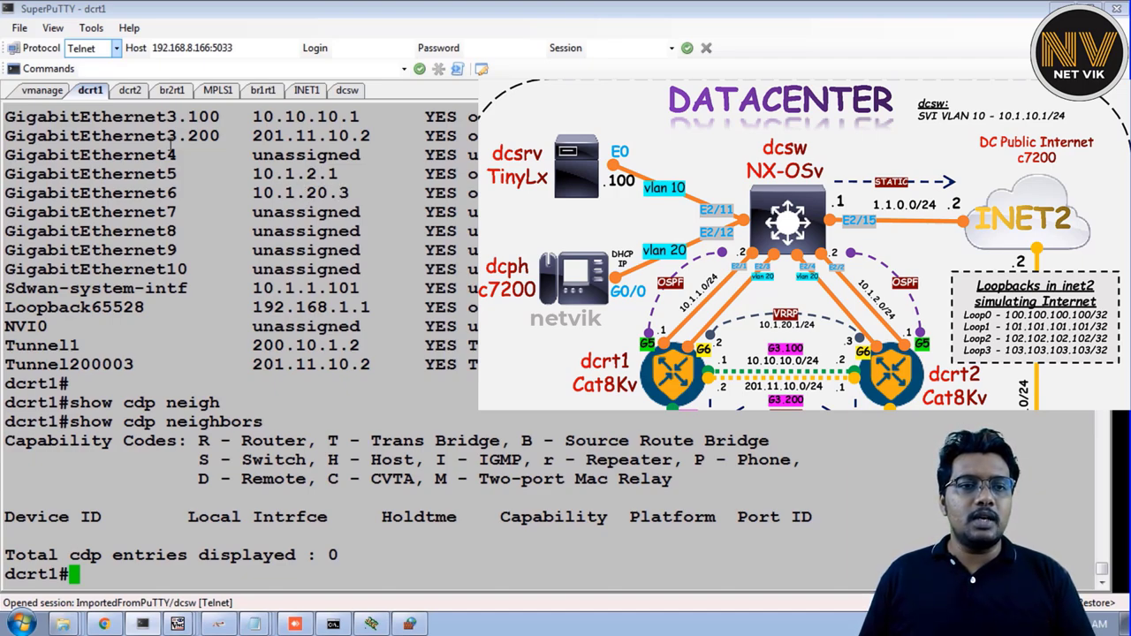
left_click(131, 92)
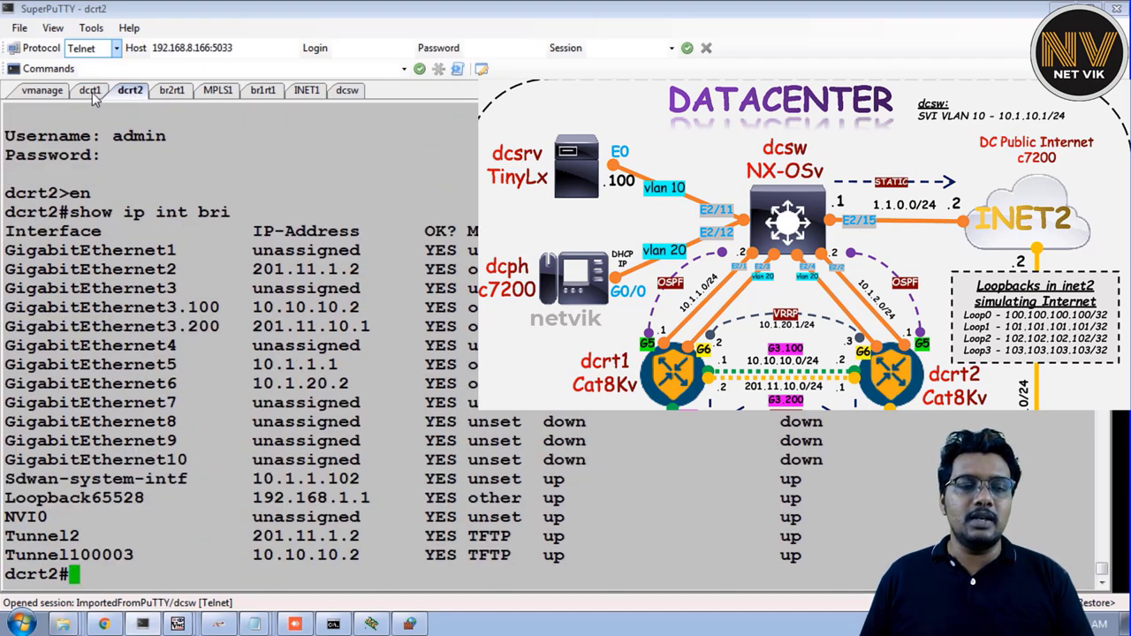
left_click(90, 92)
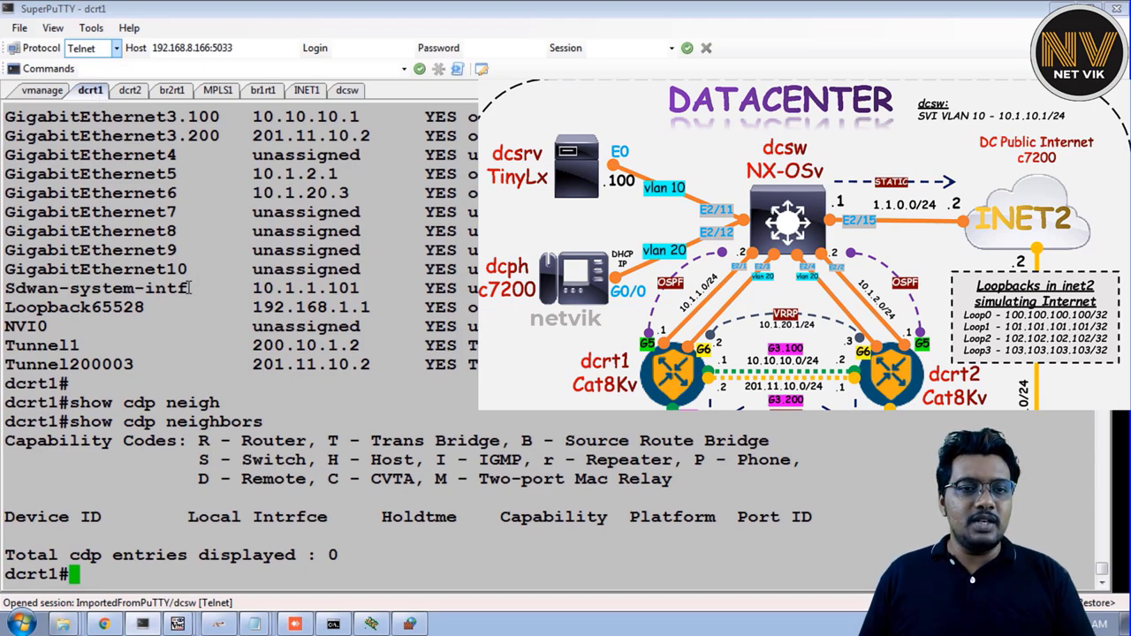
left_click(347, 91)
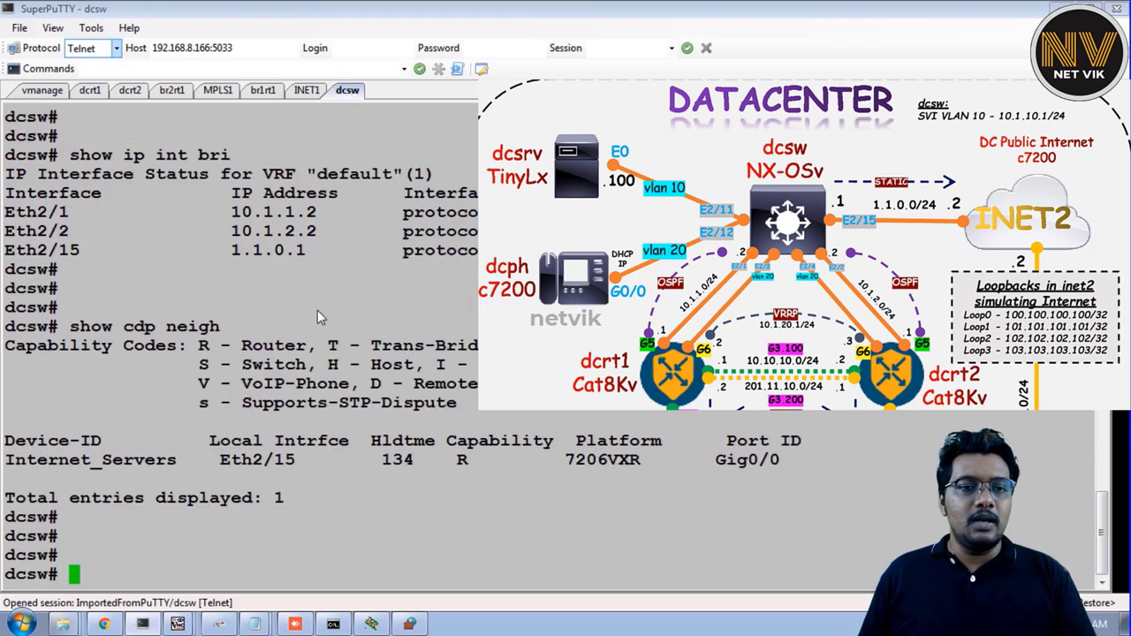
scroll(176, 305, "up", 4)
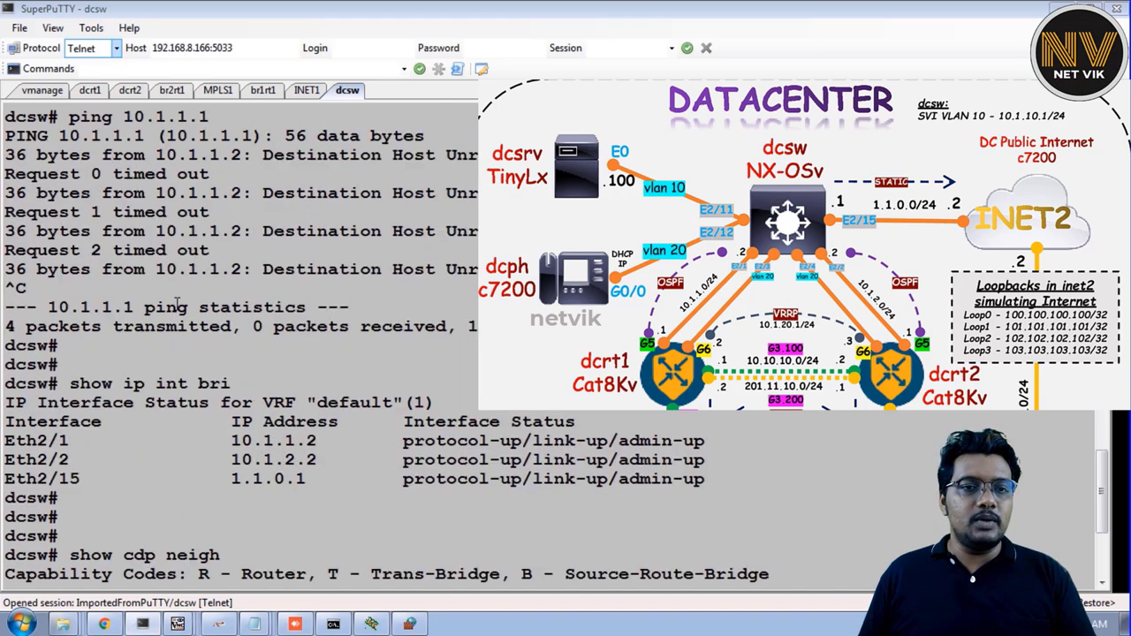
left_click_drag(130, 188, 181, 277)
left_click(180, 301)
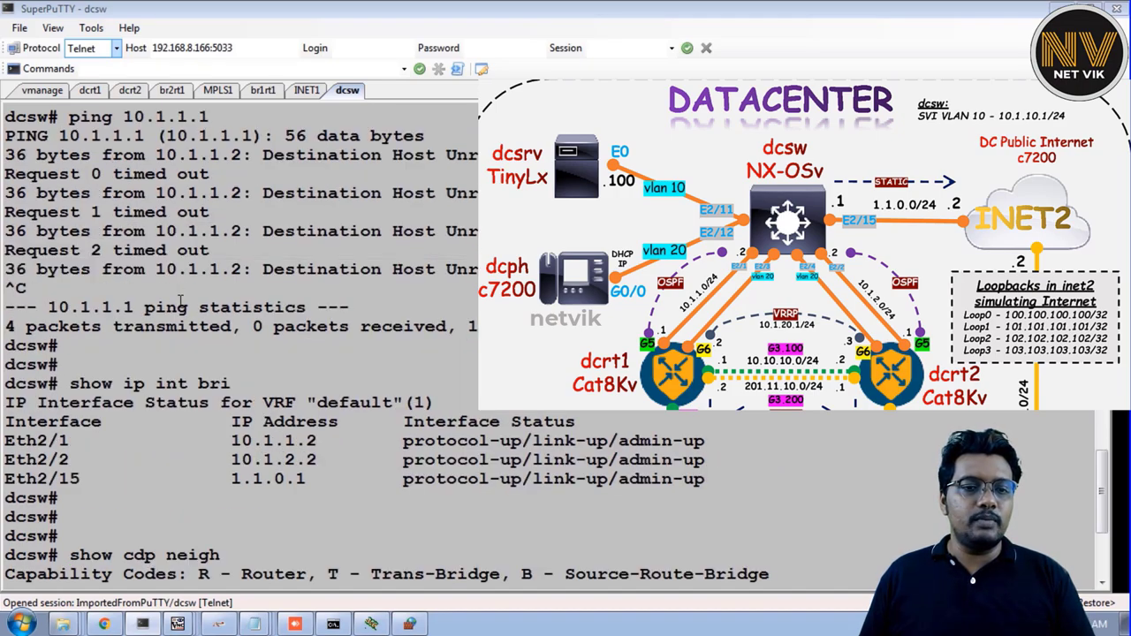
scroll(179, 302, "down", 4)
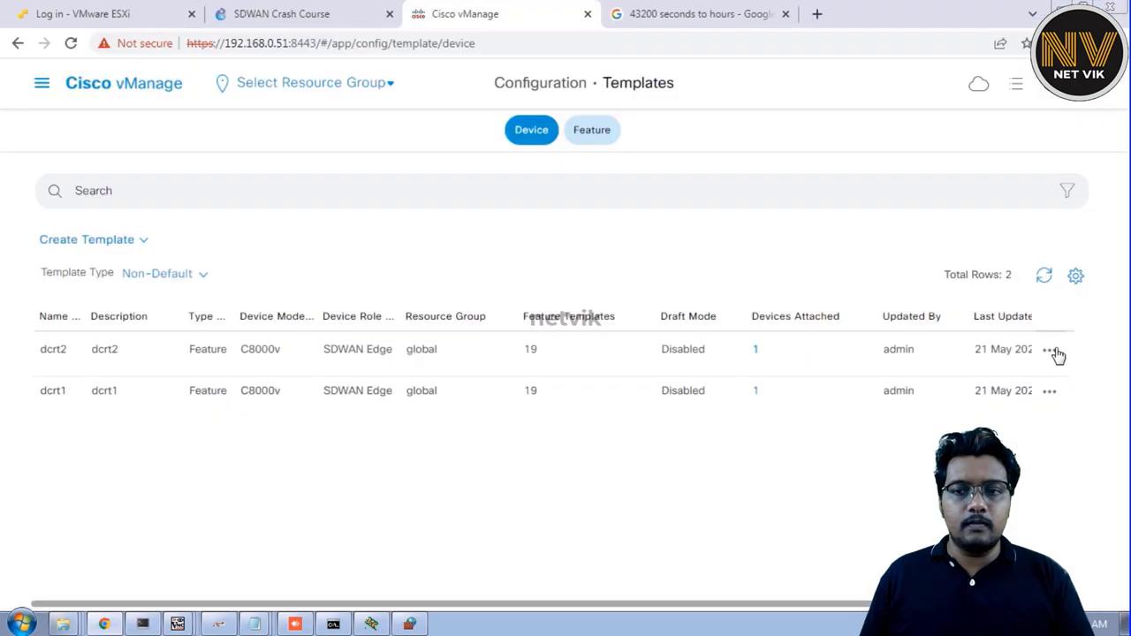
Edit dcrt2's device values, setting the vpn10 LAN address to 10.1.2.1/24
left_click(1052, 351)
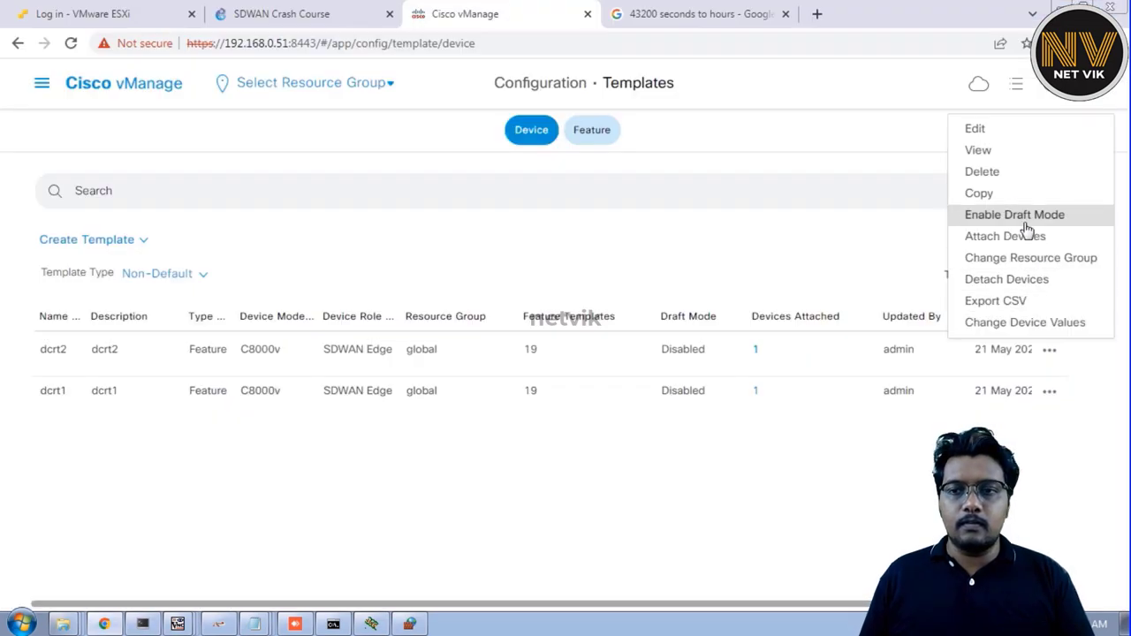
left_click(1025, 324)
left_click(1051, 288)
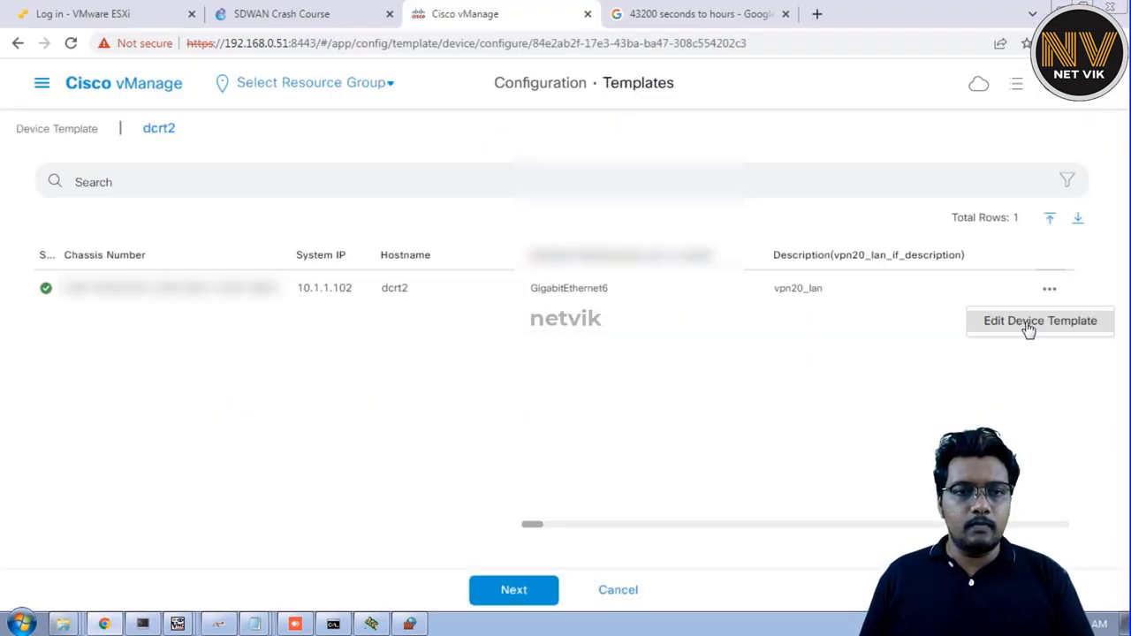
left_click(1029, 324)
scroll(651, 321, "down", 1)
left_click(640, 334)
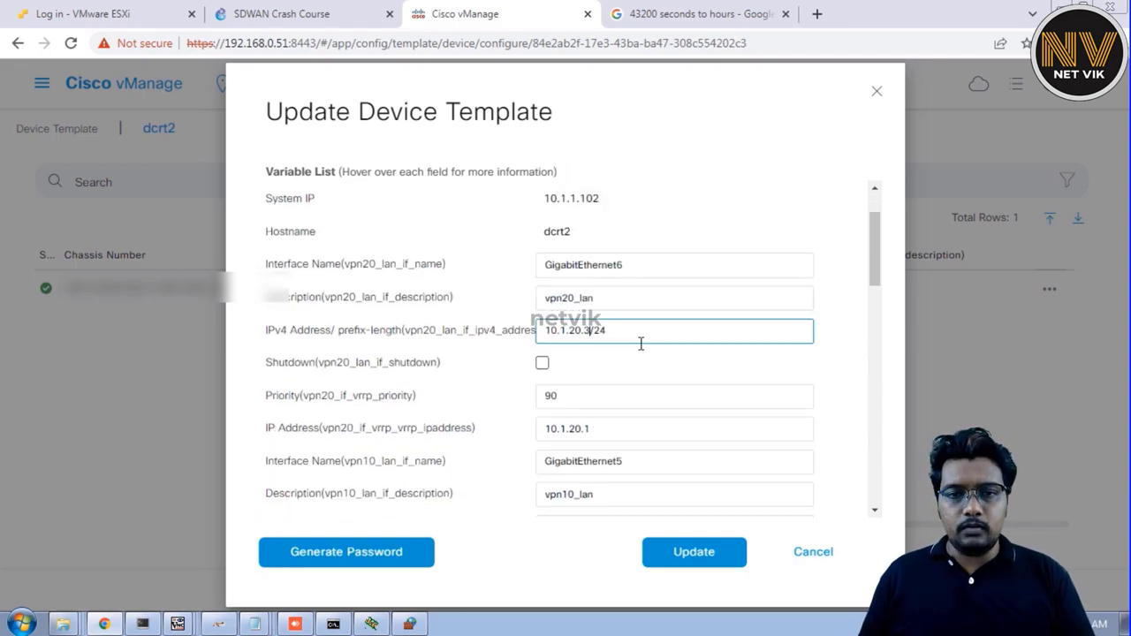
scroll(641, 343, "down", 2)
left_click(574, 362)
key("BackSpace")
type("2")
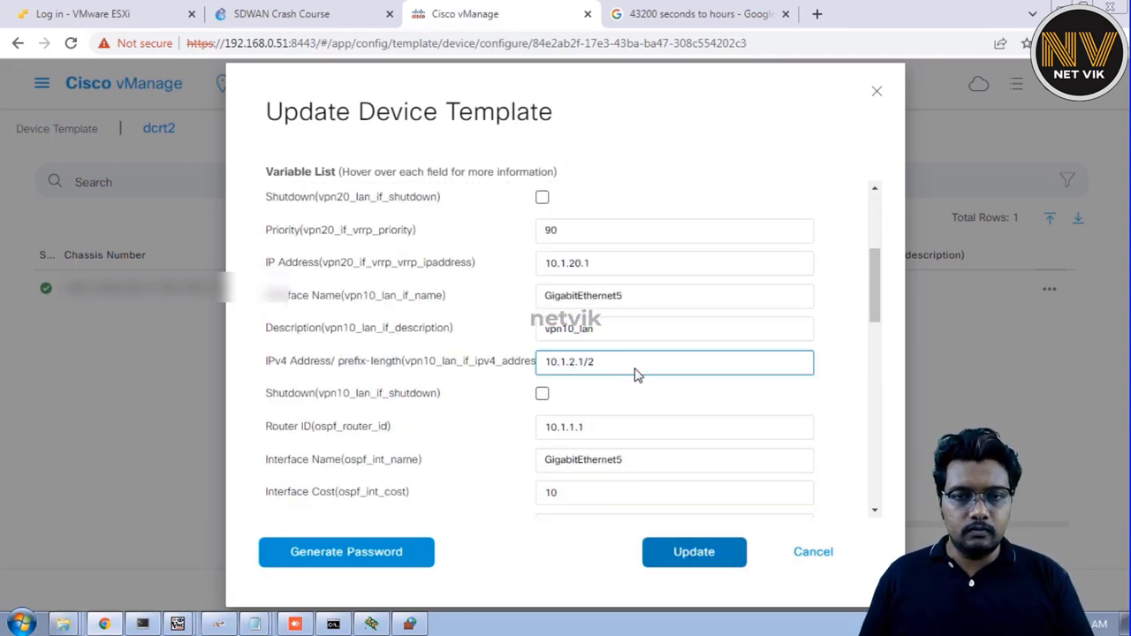
type("4")
Save the updated dcrt2 values, export them as CSV, and continue
scroll(456, 321, "down", 2)
scroll(457, 320, "up", 4)
scroll(663, 436, "down", 3)
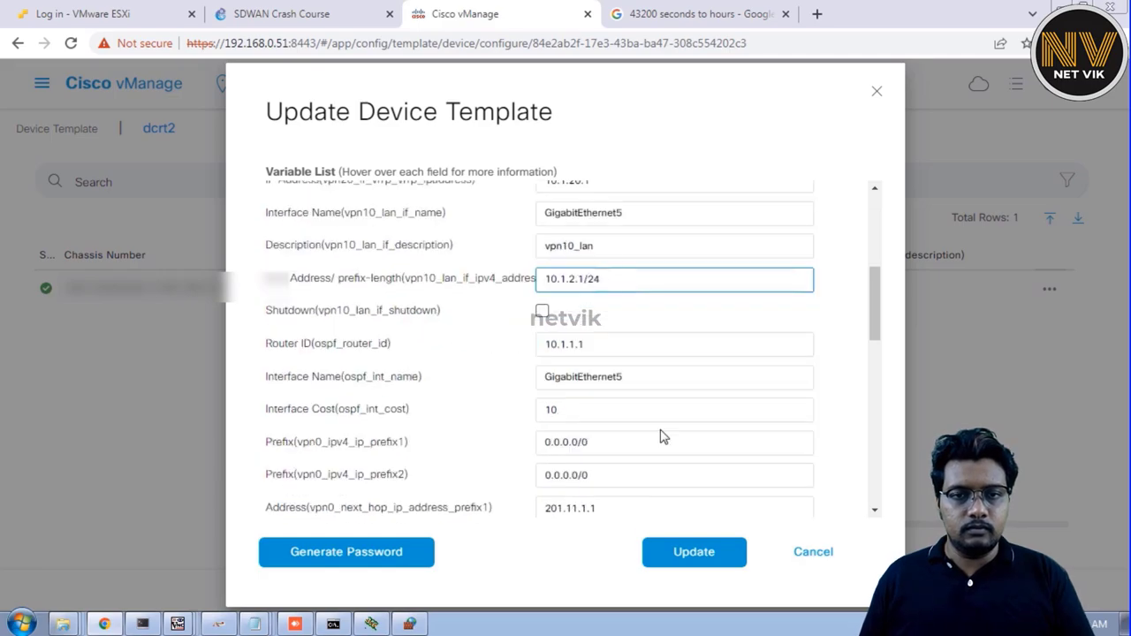
scroll(654, 388, "down", 5)
left_click(678, 561)
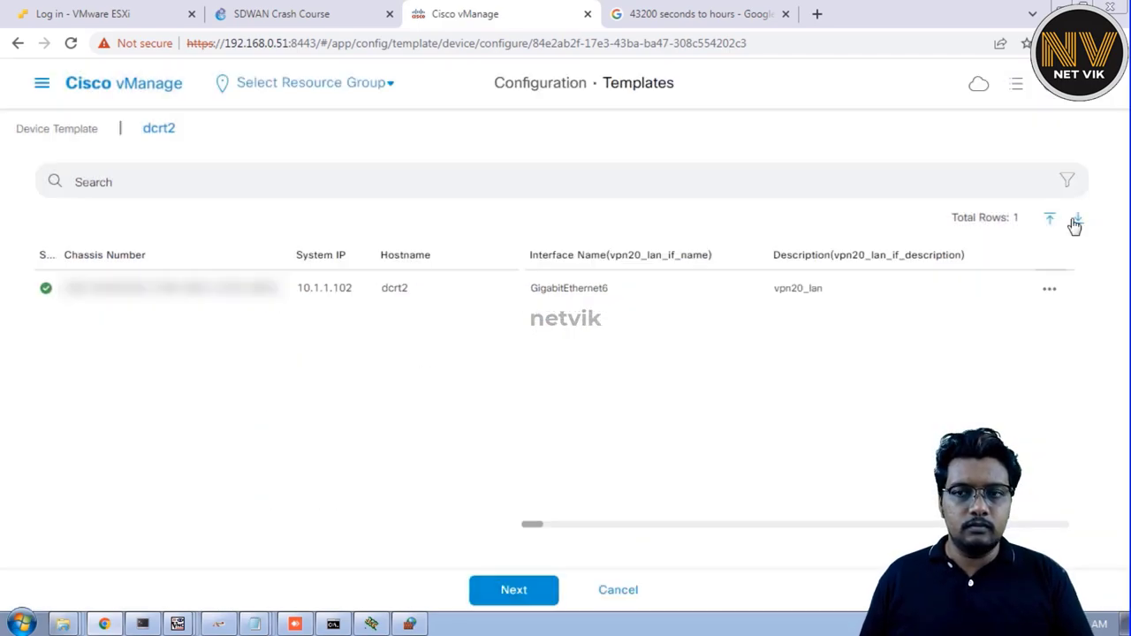
left_click(1076, 221)
left_click(513, 589)
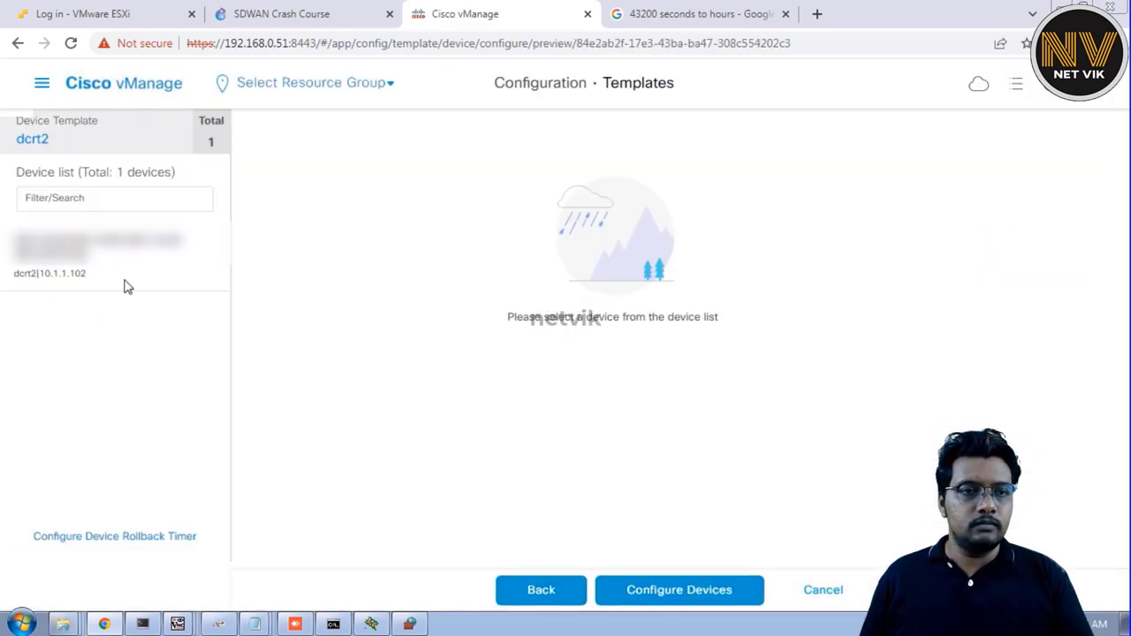
Review dcrt2's configuration diff and push the new configuration to it
left_click(126, 286)
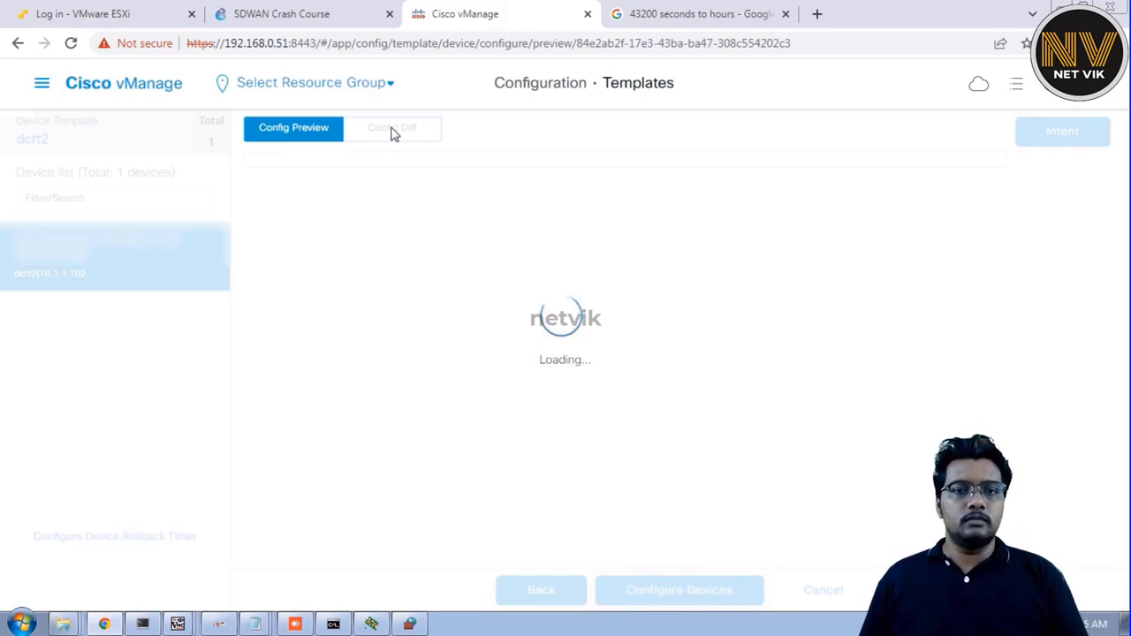
left_click(393, 130)
scroll(553, 299, "down", 10)
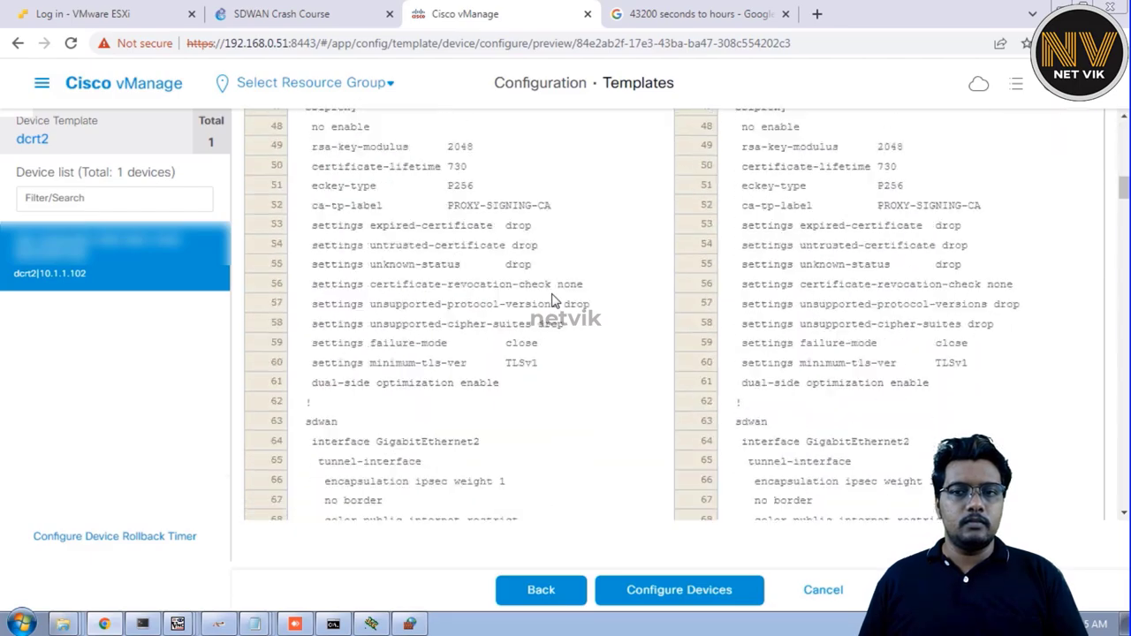
scroll(553, 299, "down", 20)
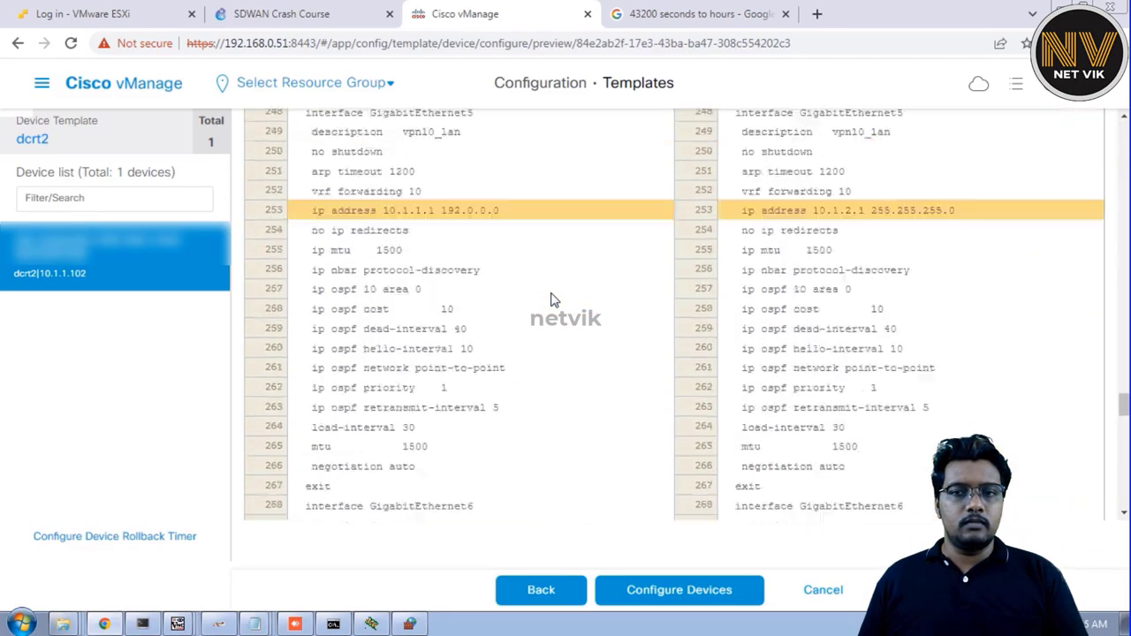
scroll(553, 298, "down", 15)
left_click(644, 590)
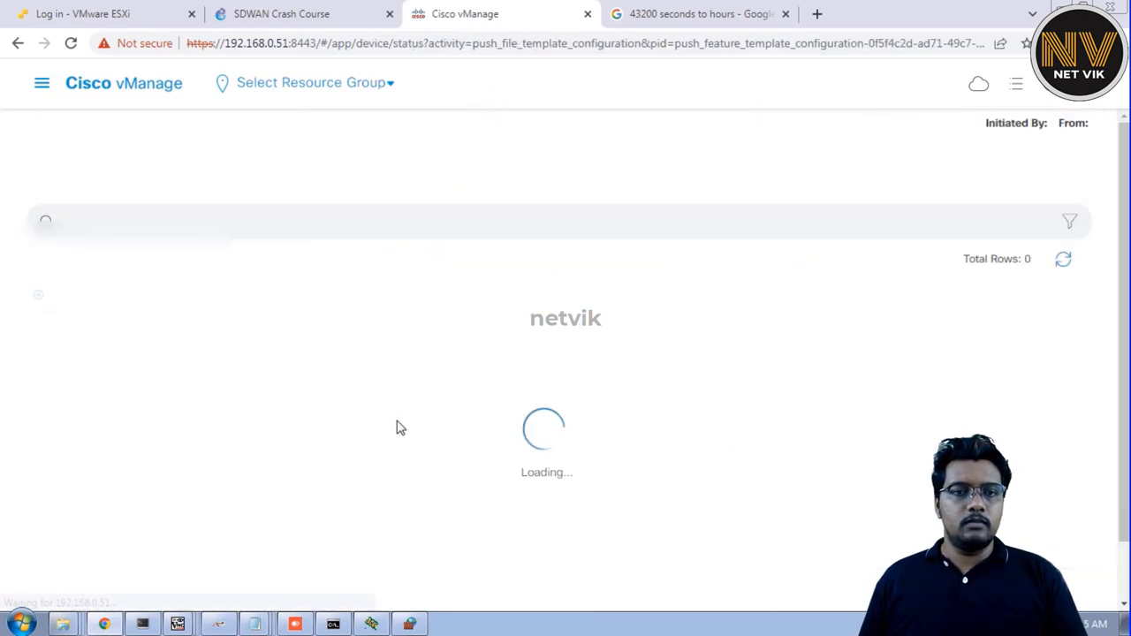
left_click(1046, 261)
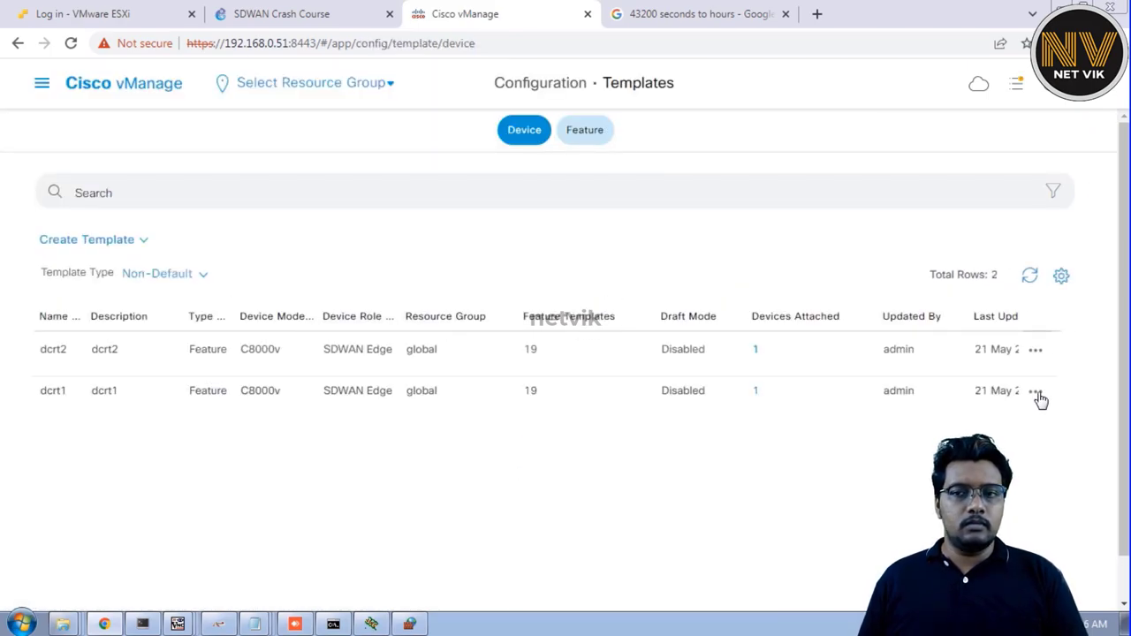
left_click(1047, 393)
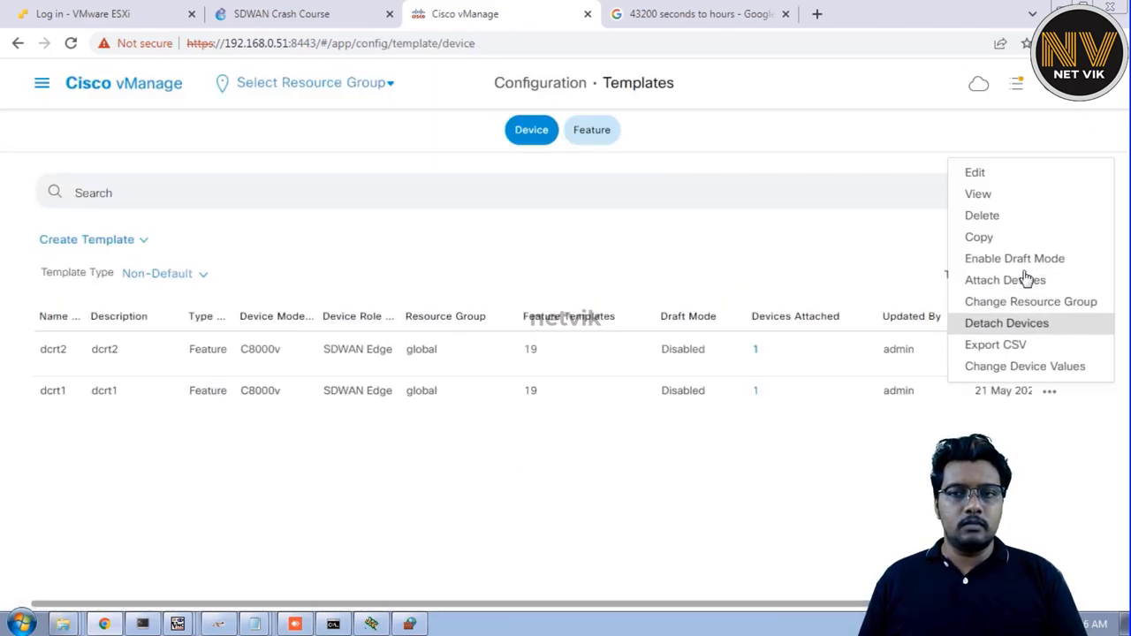
Correct dcrt1's vpn10 LAN address to 10.1.1.1 and save the device values
left_click(1025, 366)
left_click(1049, 288)
left_click(1037, 315)
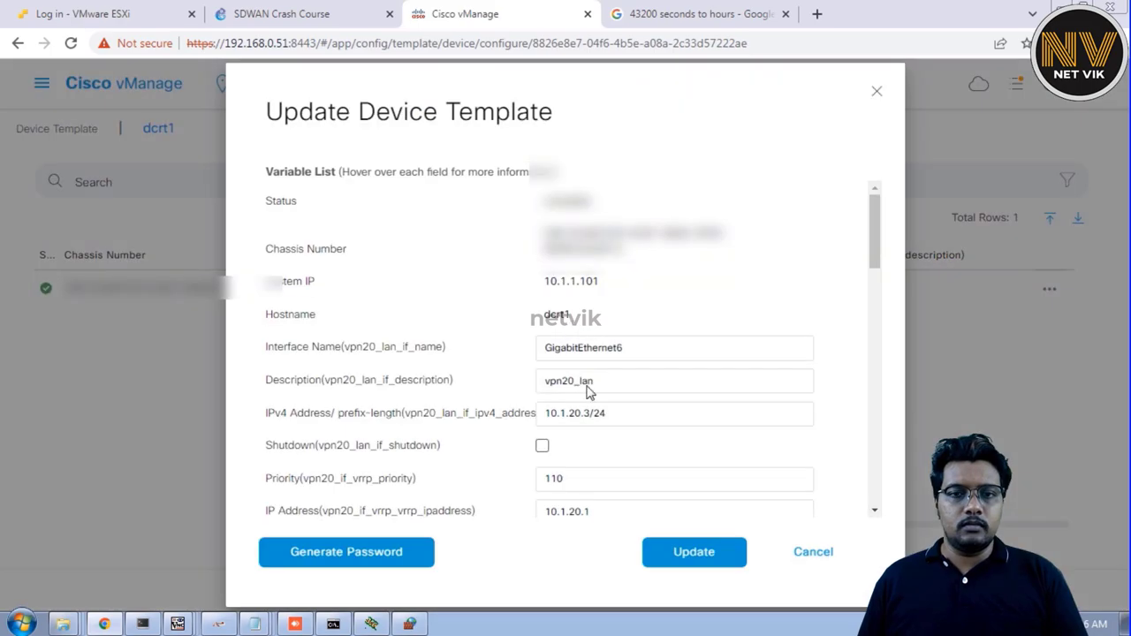
left_click(591, 413)
scroll(591, 412, "down", 3)
left_click(575, 363)
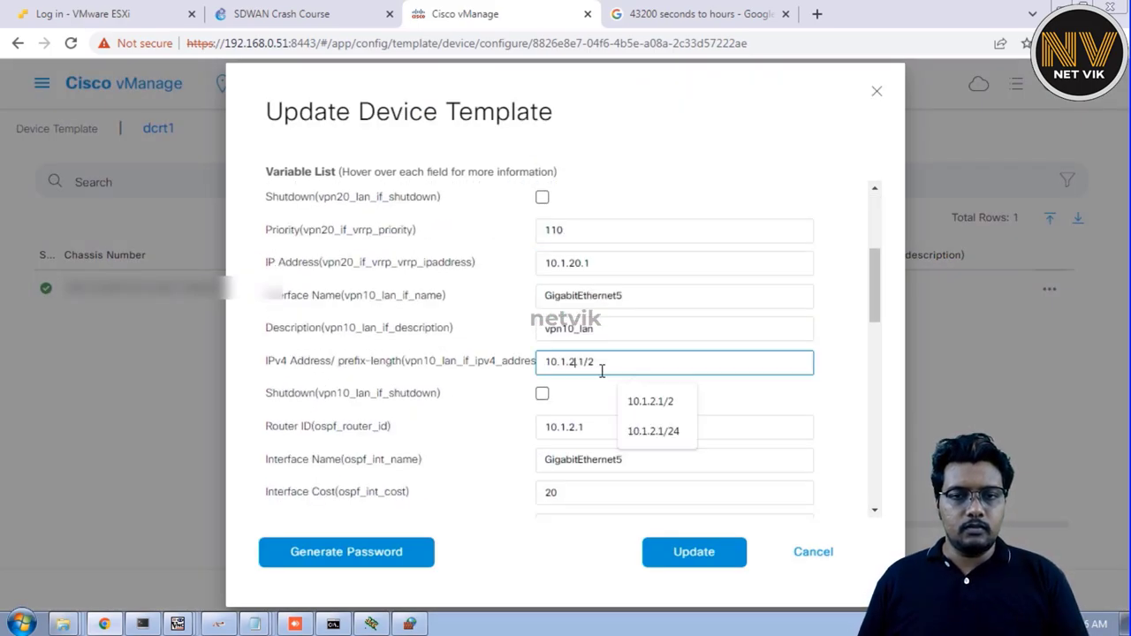
key("BackSpace")
type("1")
left_click(698, 553)
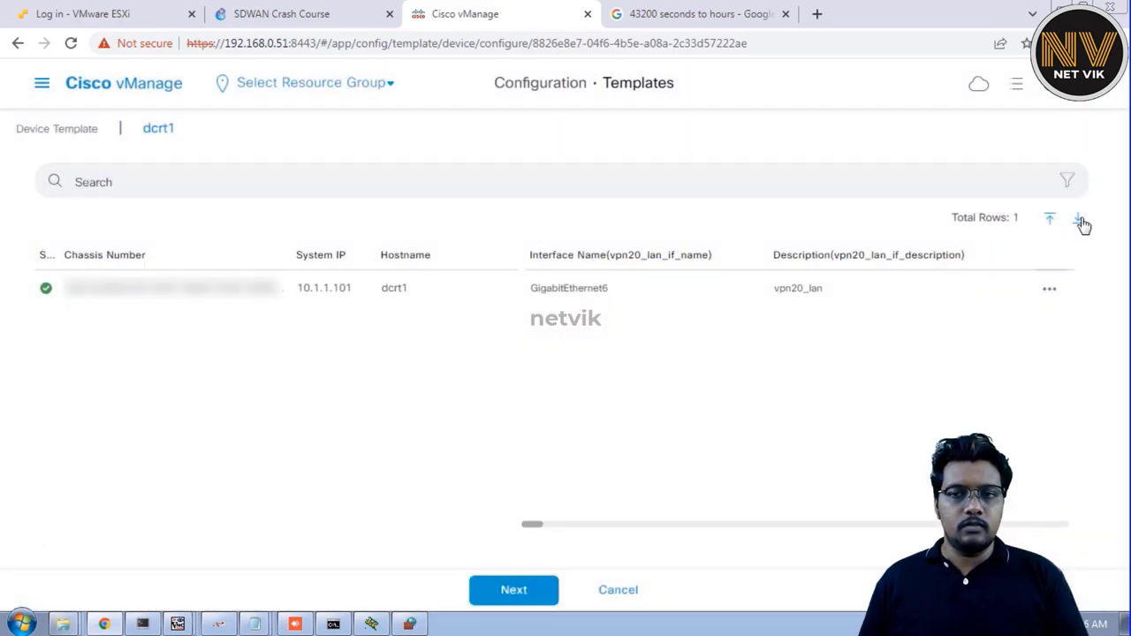
Push the new configuration to dcrt1 and confirm the task reports Success
left_click(510, 588)
left_click(627, 589)
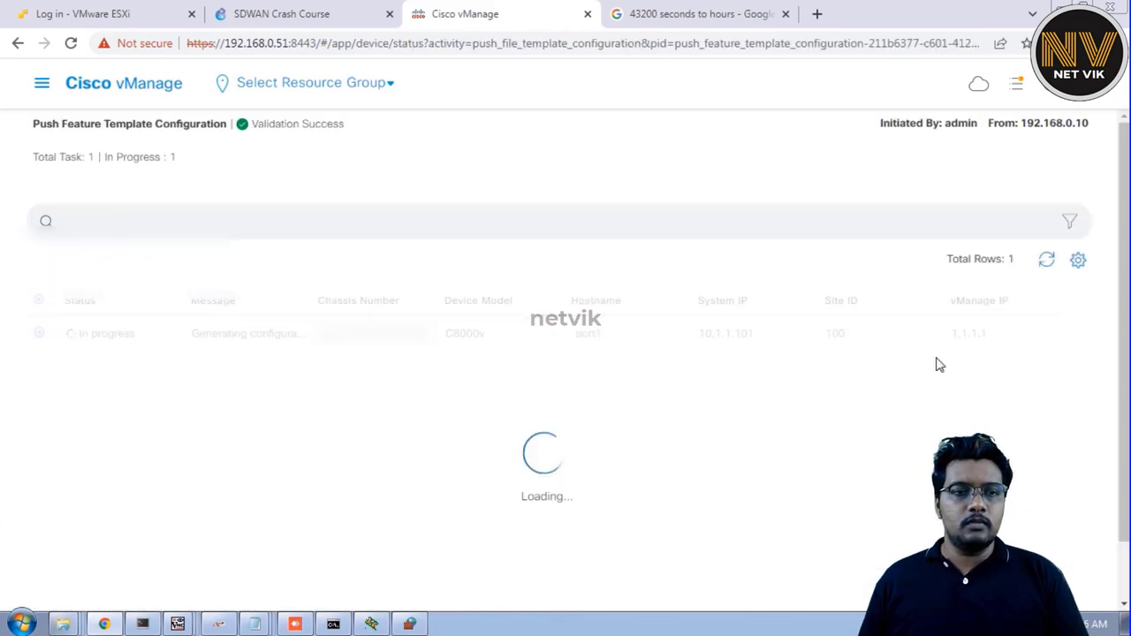
left_click(1012, 88)
left_click(442, 162)
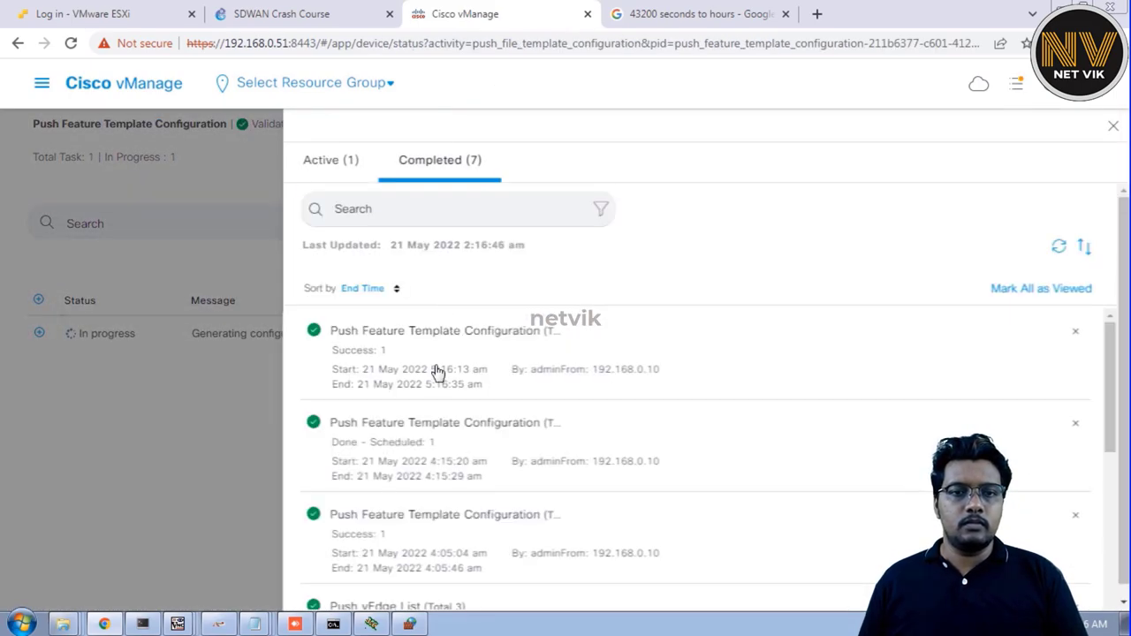
left_click(323, 162)
left_click(197, 449)
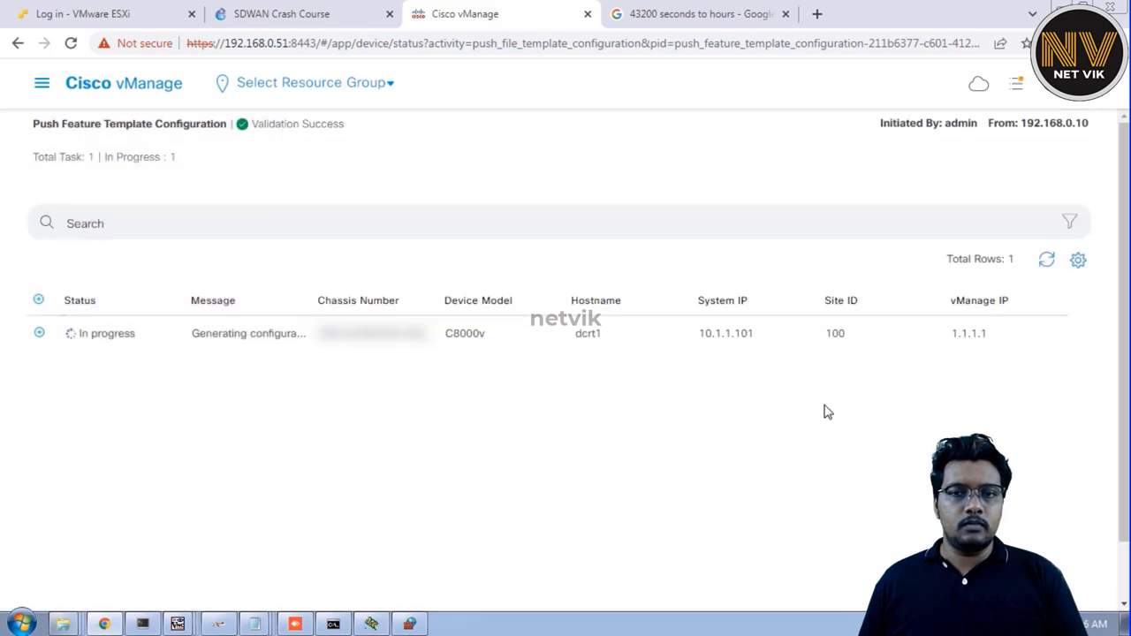
left_click(1046, 258)
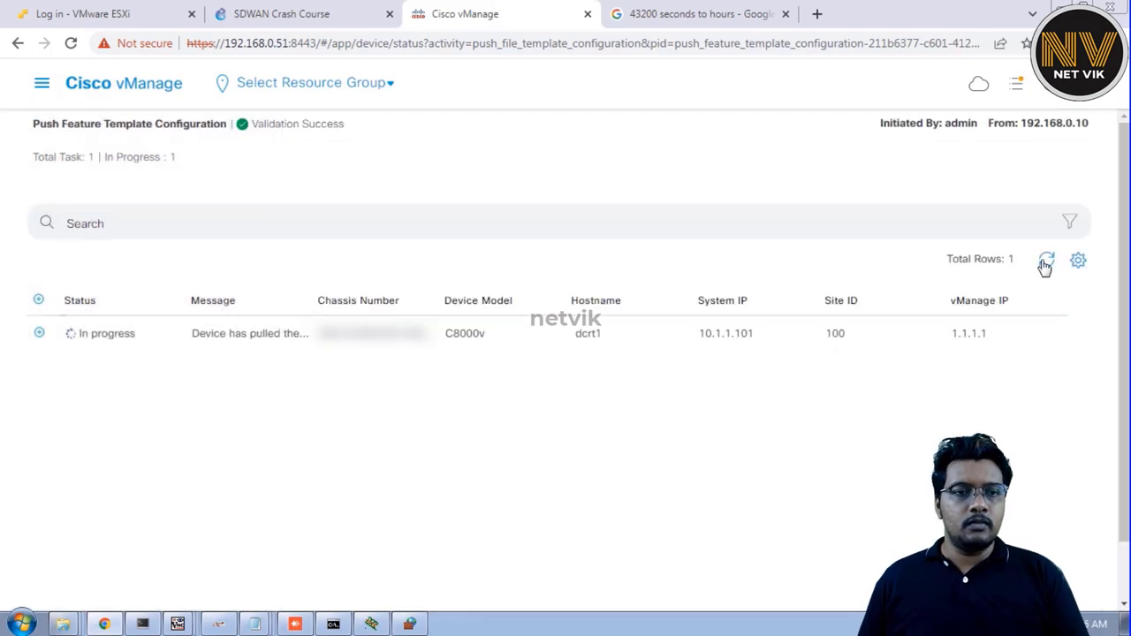
left_click(41, 87)
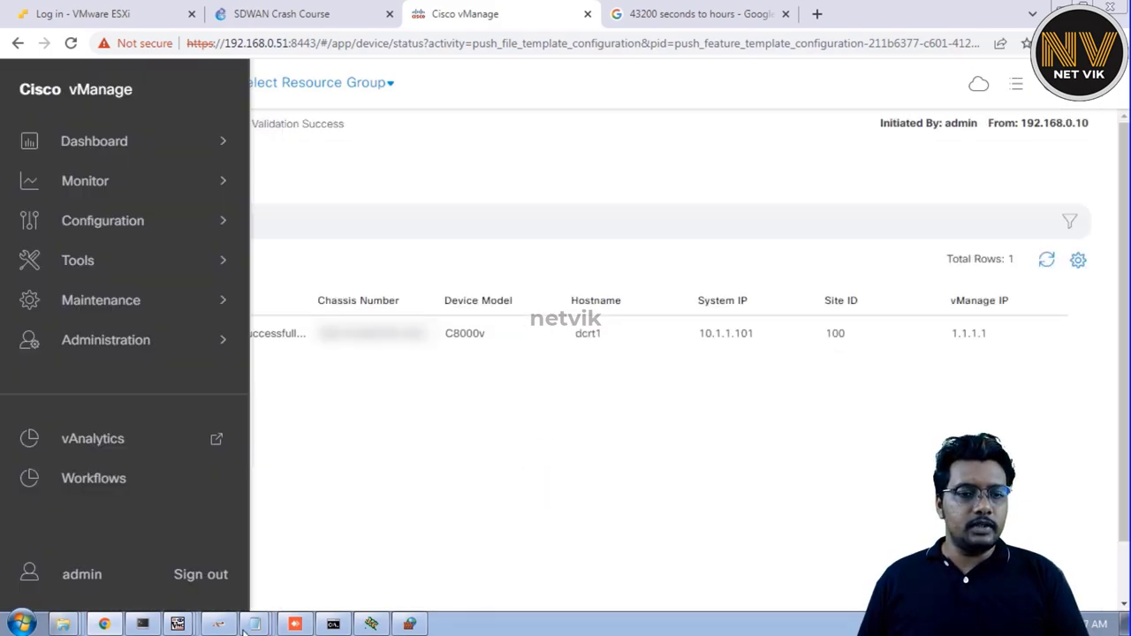
left_click(142, 624)
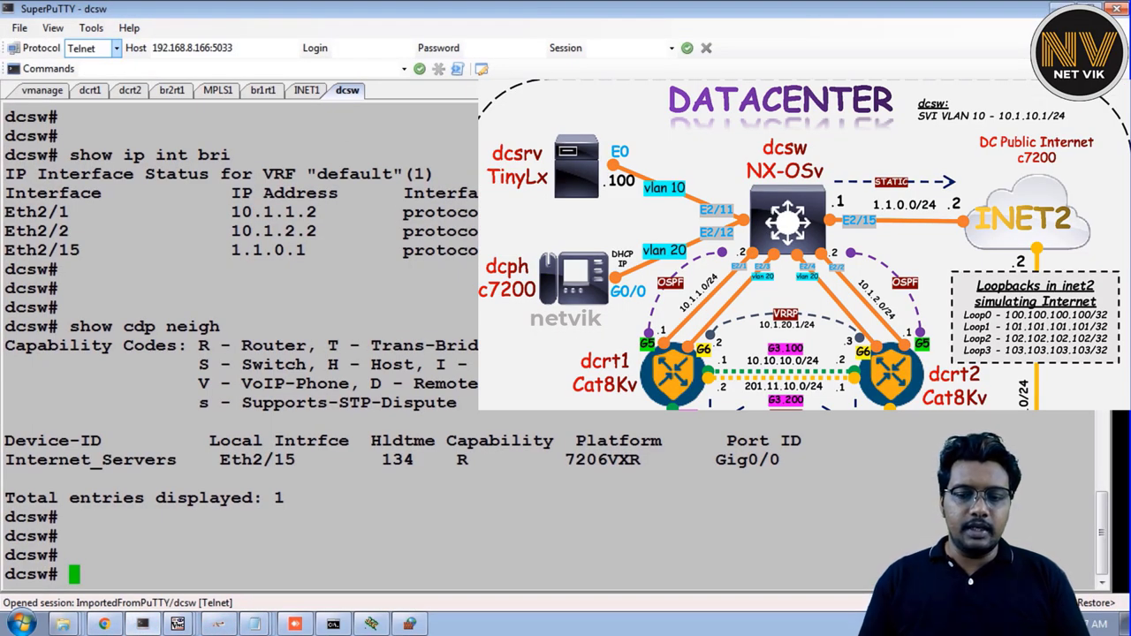
Ping 10.1.1.1 and then 10.1.2.1 from dcsw, each getting 4 of 5 replies
key("Up")
key("Up")
key("Up")
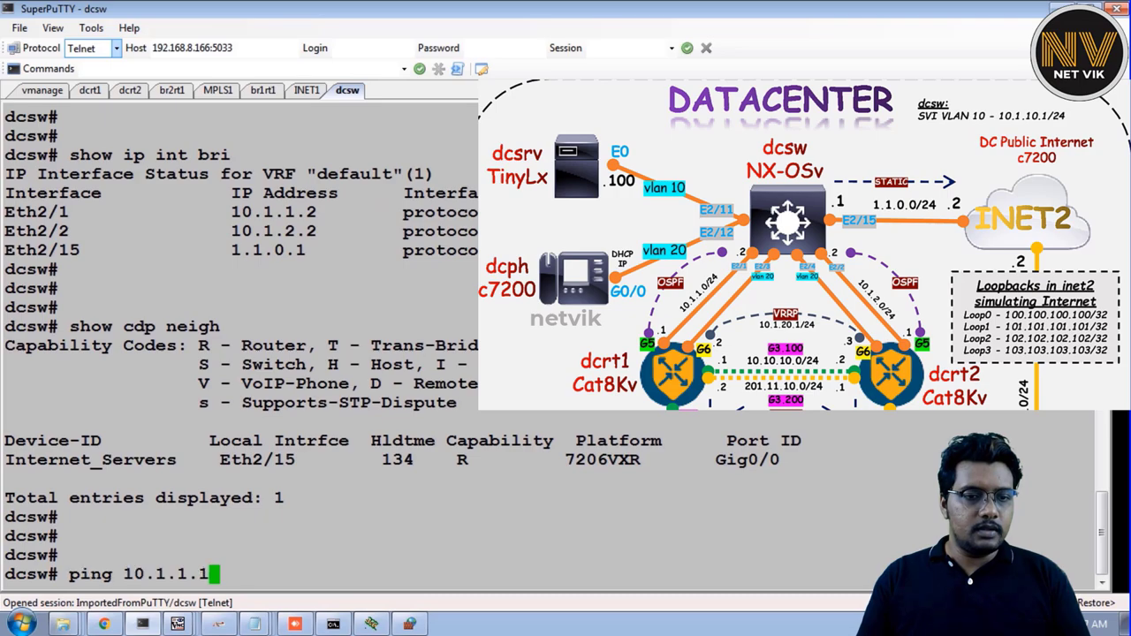
key("Return")
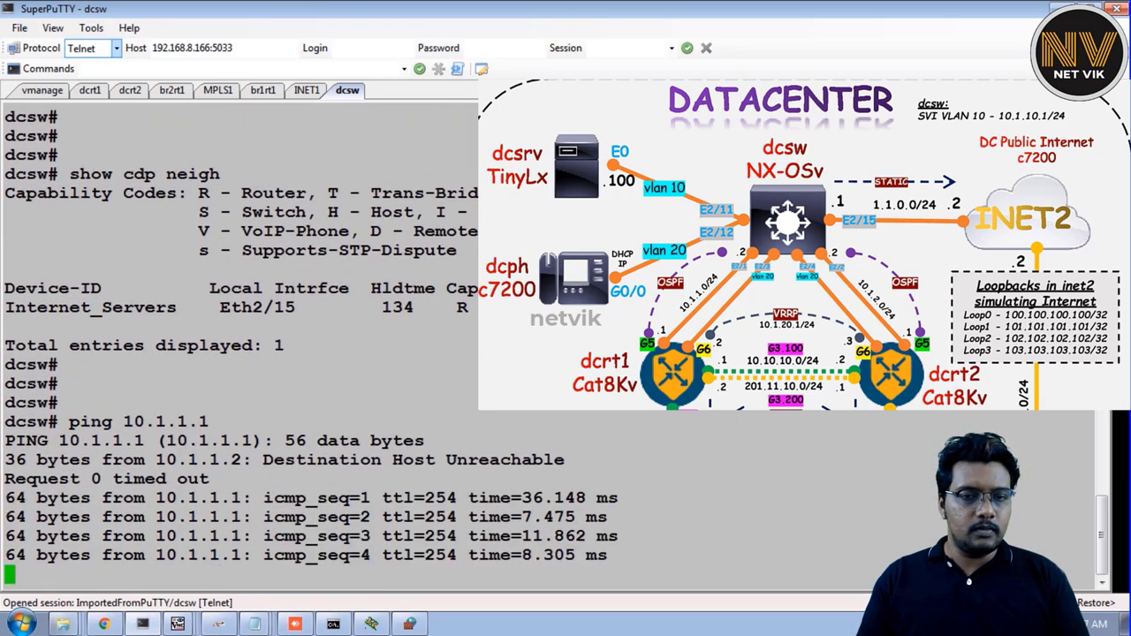
key("ctrl+c")
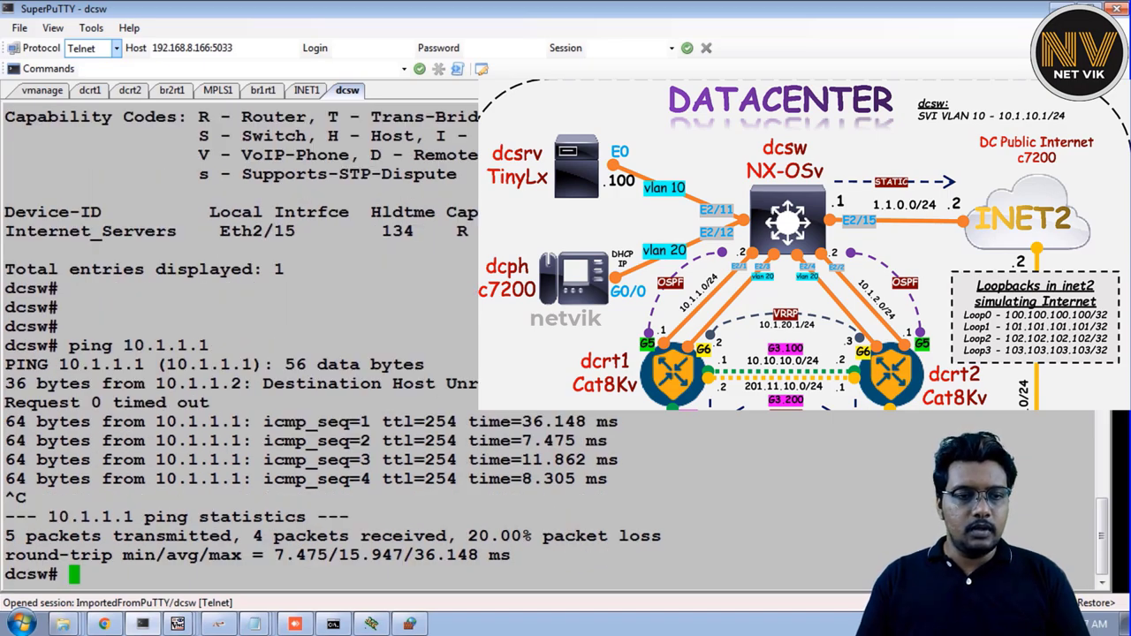
key("Up")
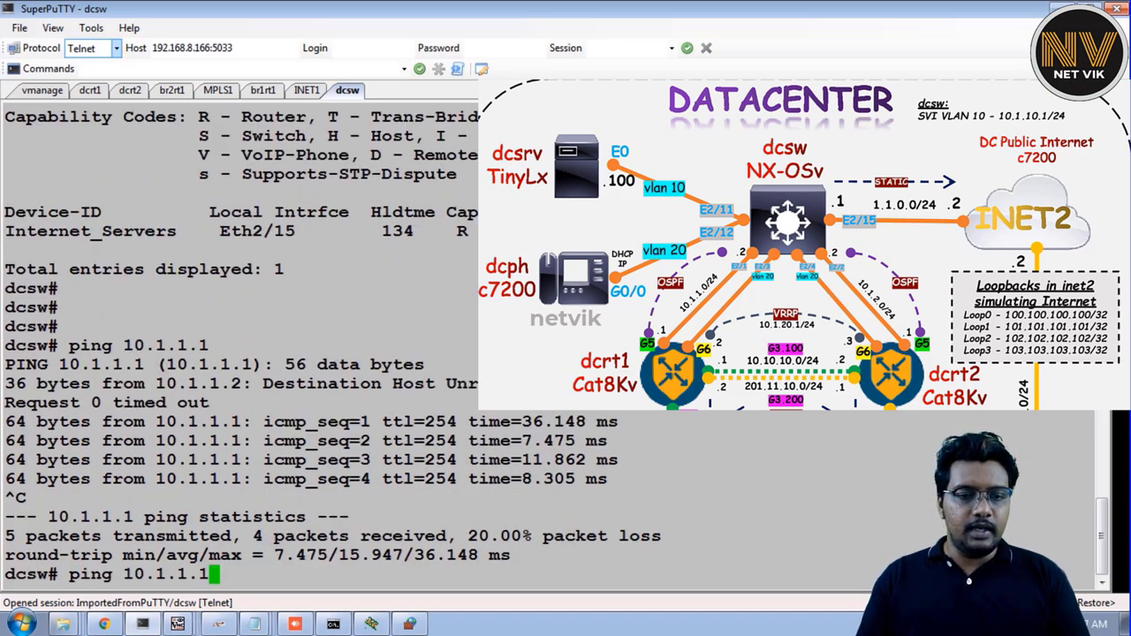
key("BackSpace")
key("BackSpace")
type("2.1")
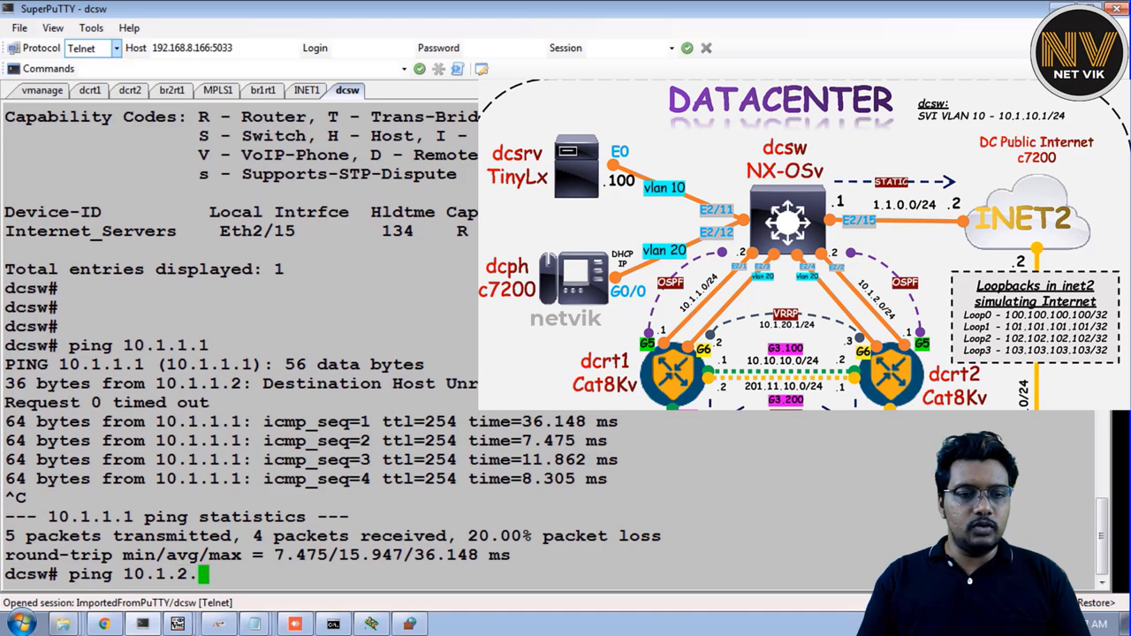
key("Return")
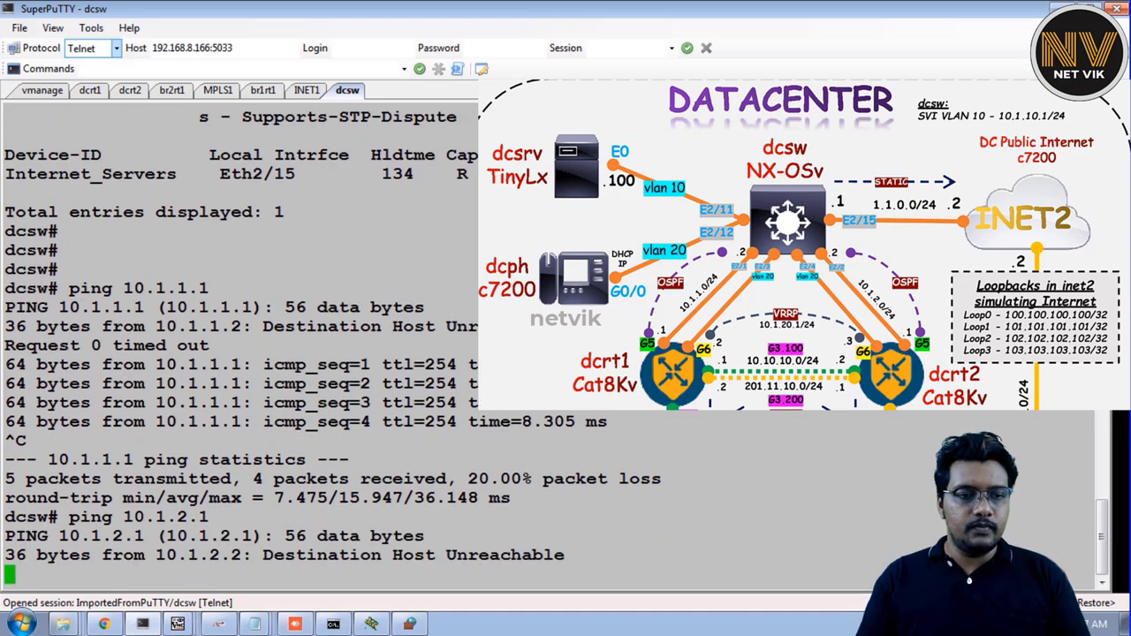
key("ctrl+c")
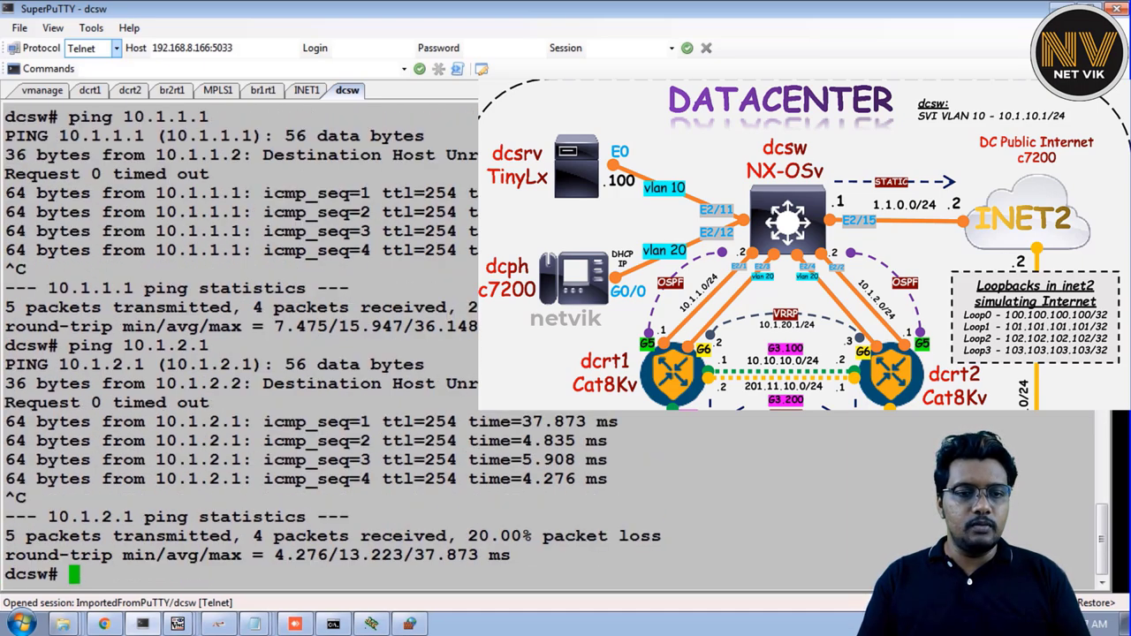
key("Return")
key("Return")
key("Return")
key("Return")
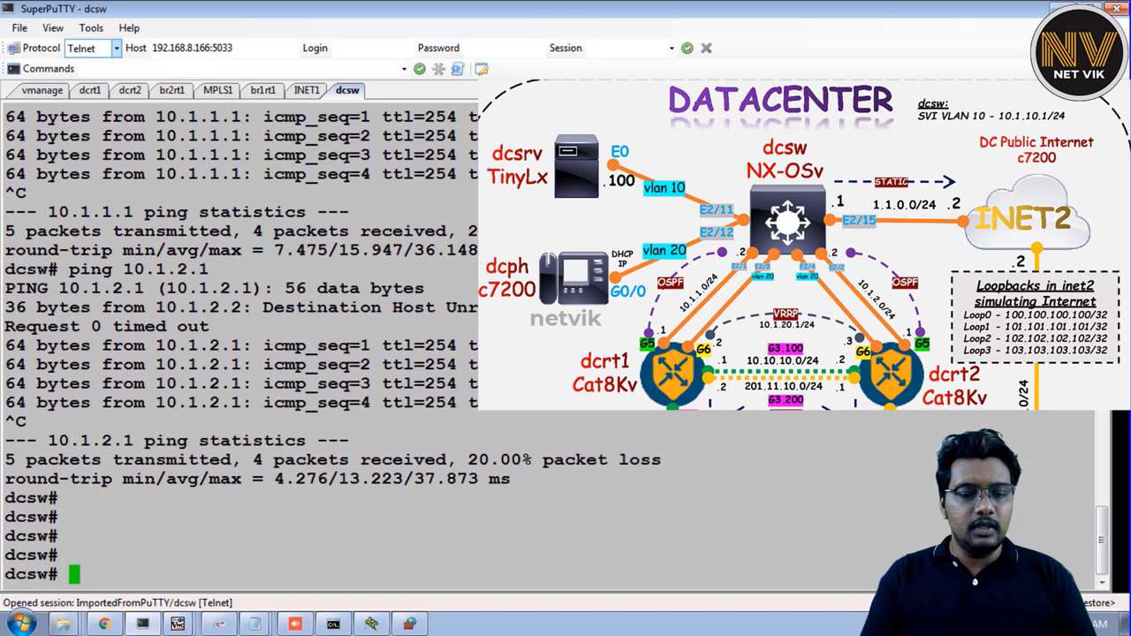
Make dcsw Ethernet 2/11 a switched access port in VLAN 10
type("conf ")
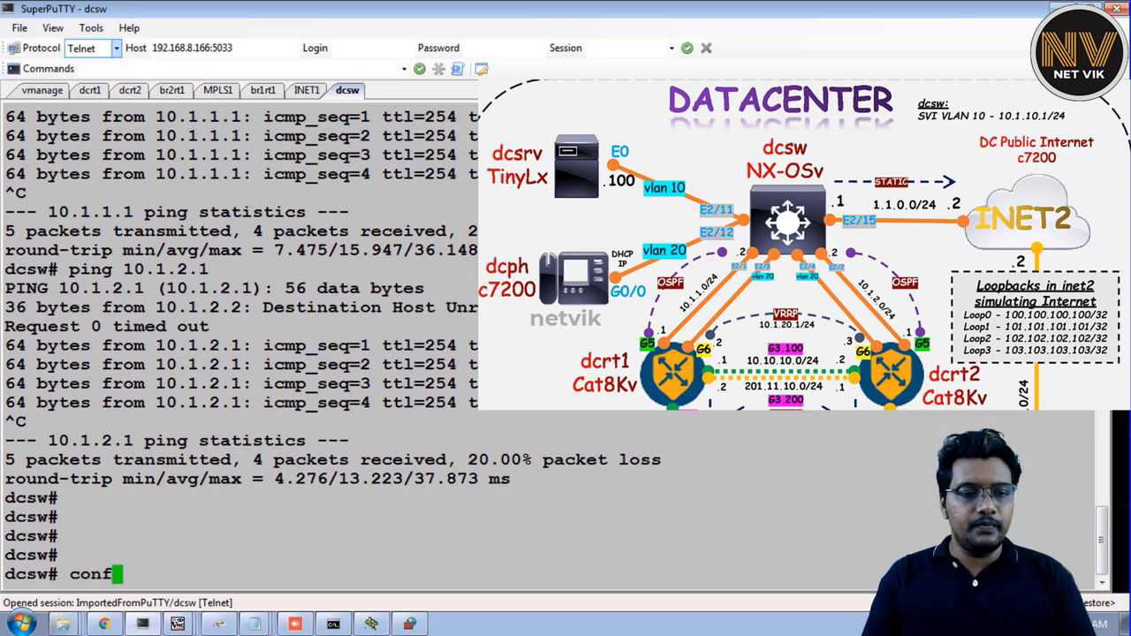
type("t")
key("Return")
type("interface eth")
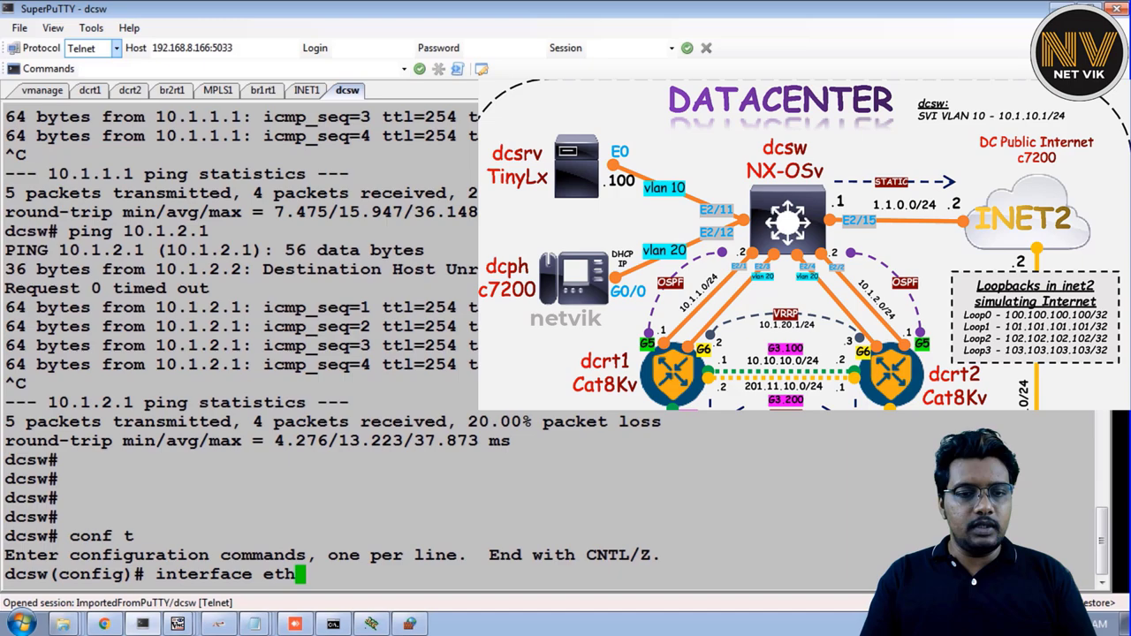
key("Tab")
type("2/11")
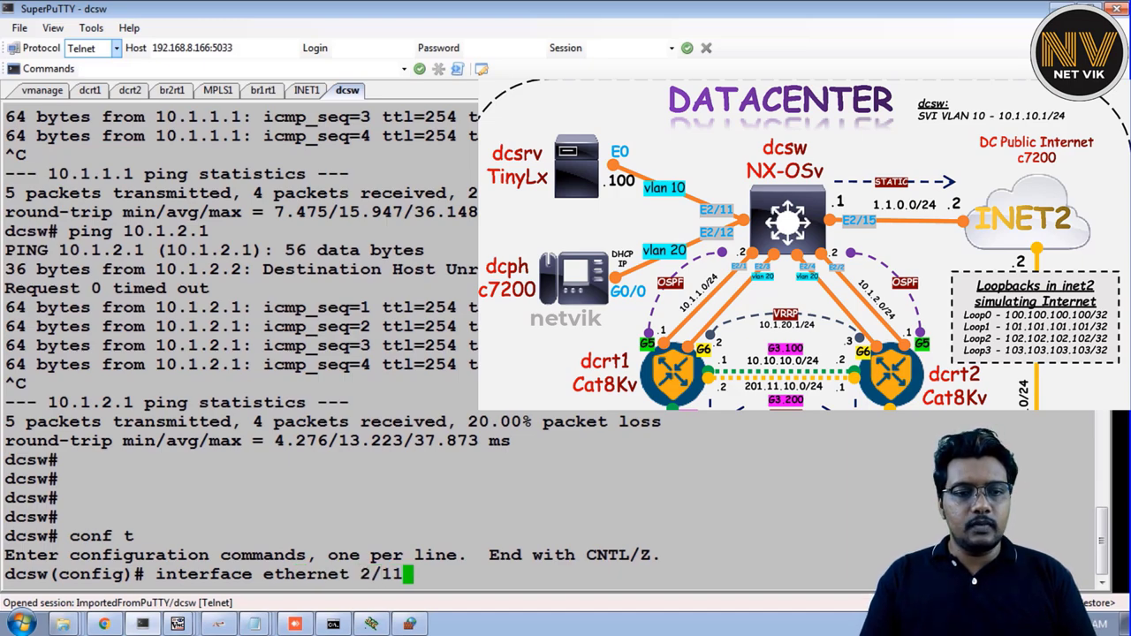
key("Return")
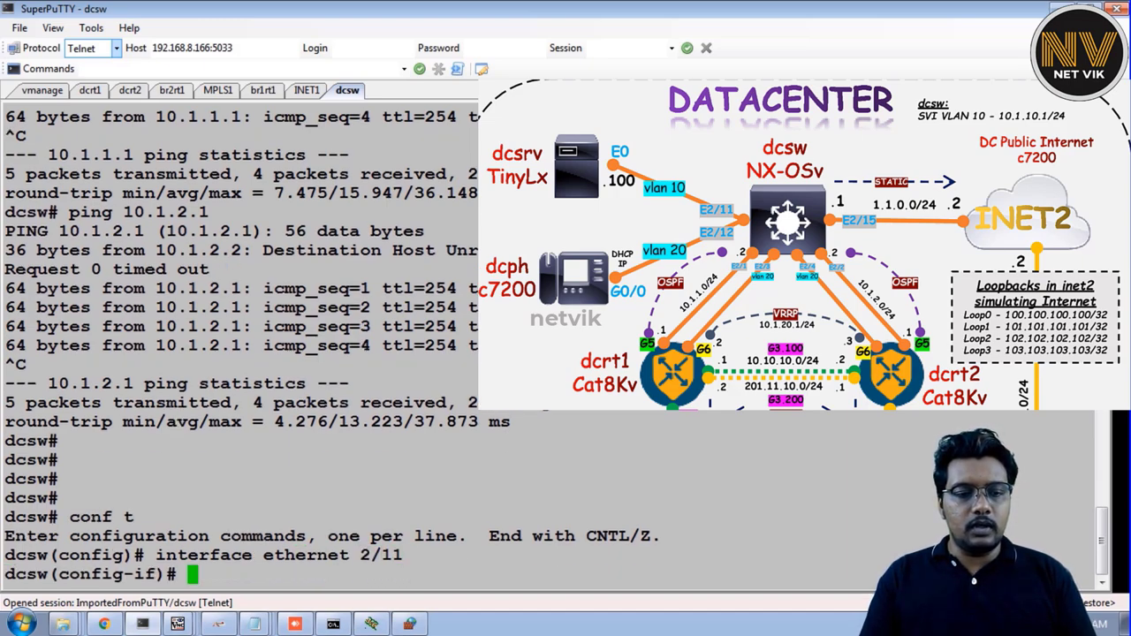
type("switchport")
key("Return")
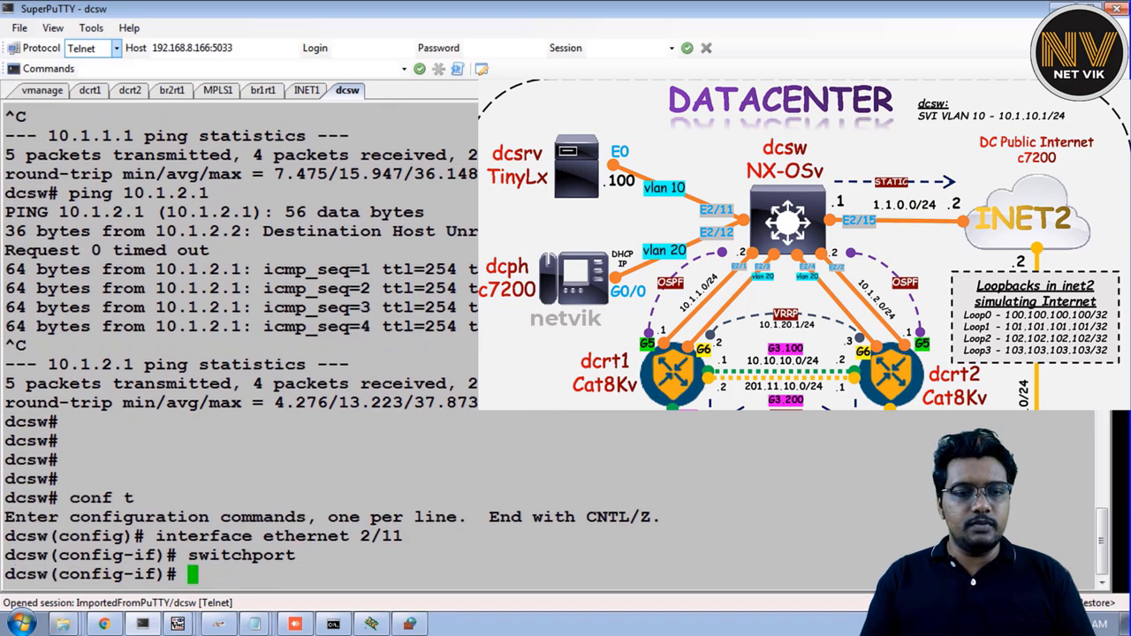
type("switchport ")
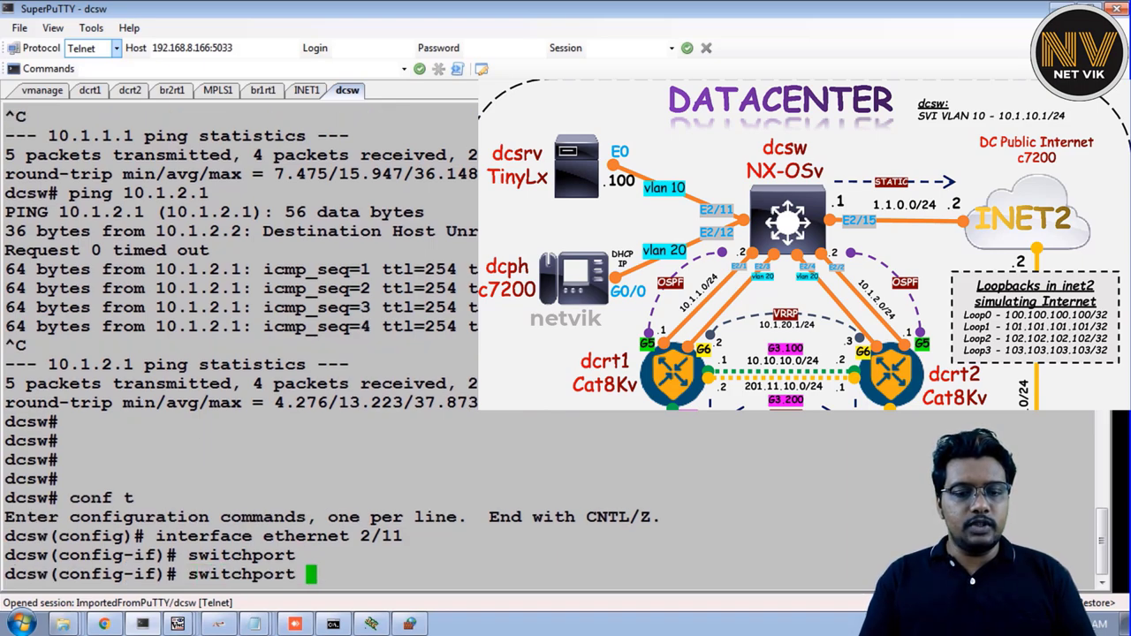
type("mode access")
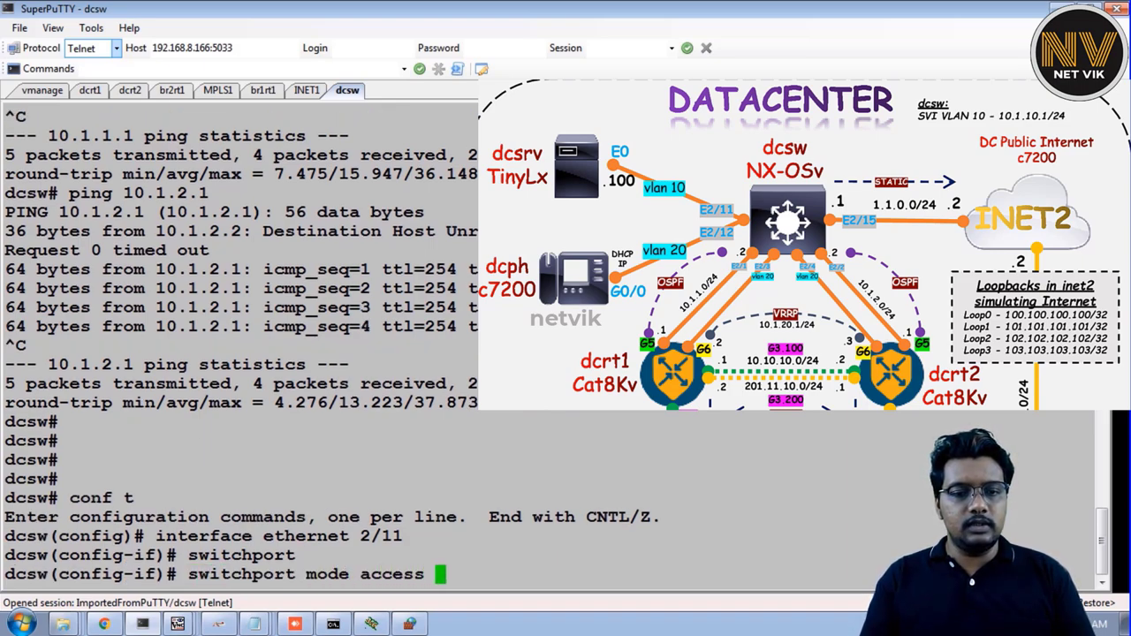
key("Return")
type("sw access ")
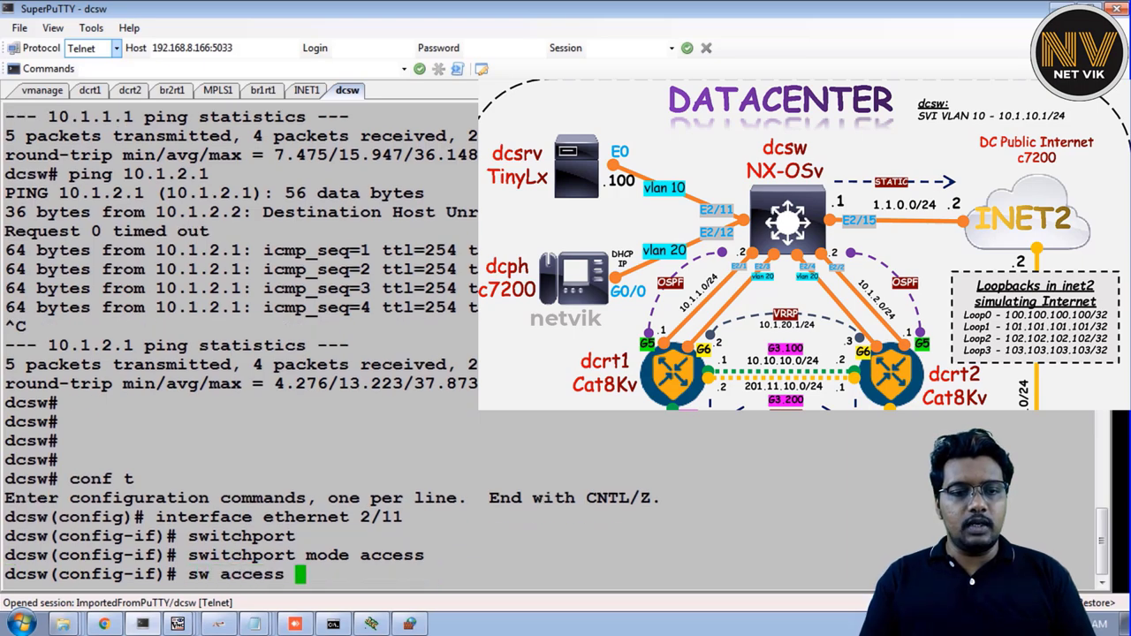
type("vlan 10")
key("Return")
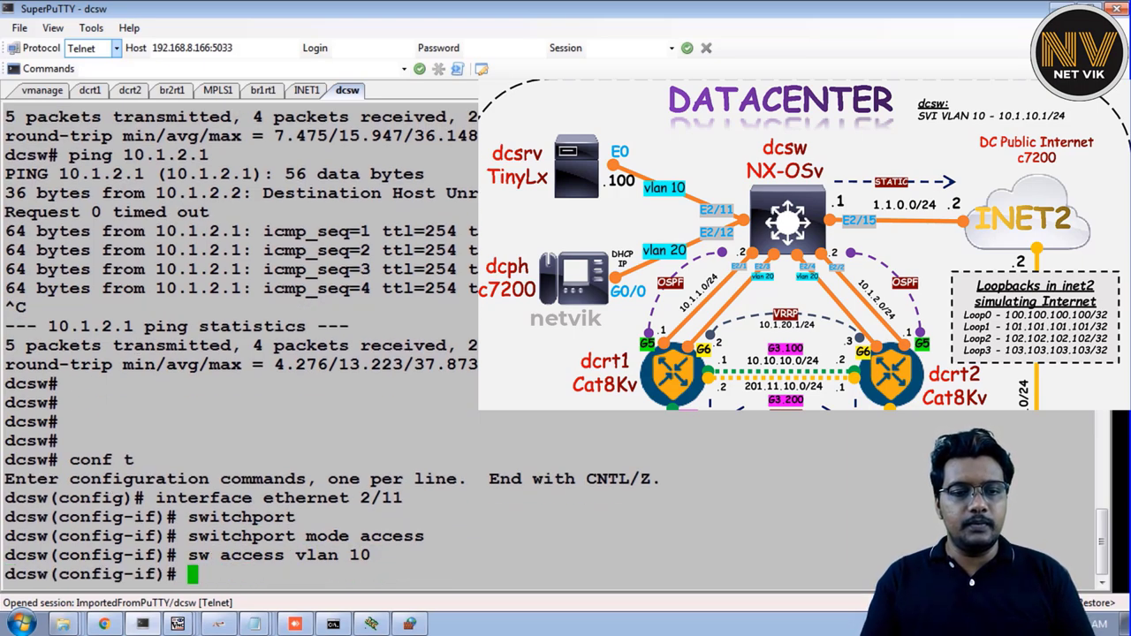
type("exit")
key("Return")
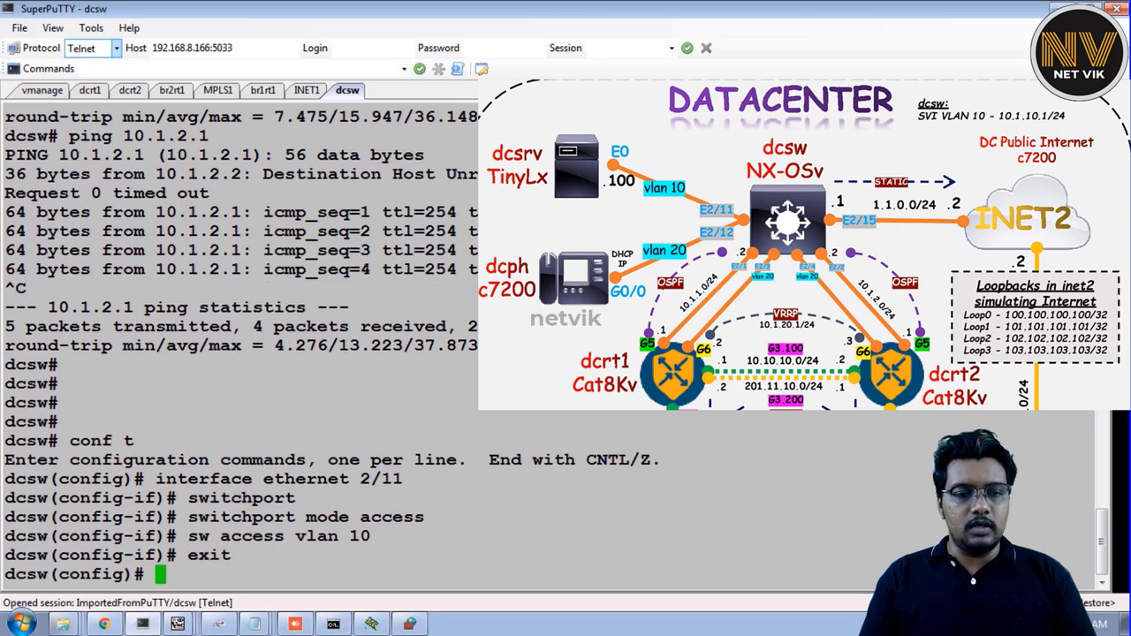
Create VLAN 10 and name it VLAN10
type("vlan 10")
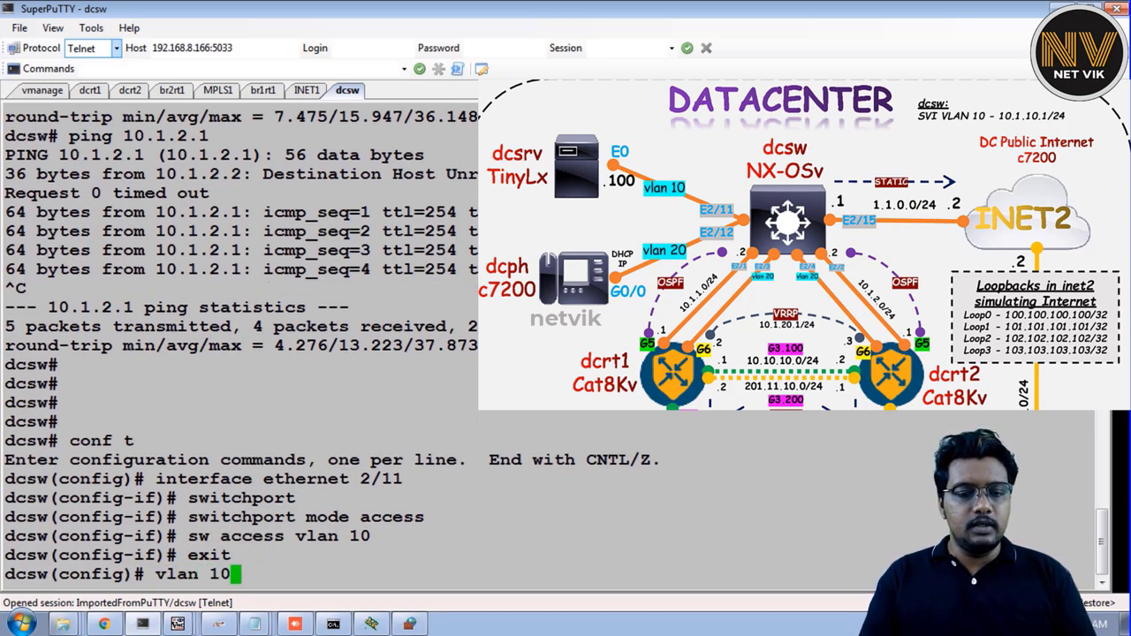
key("Return")
type("name")
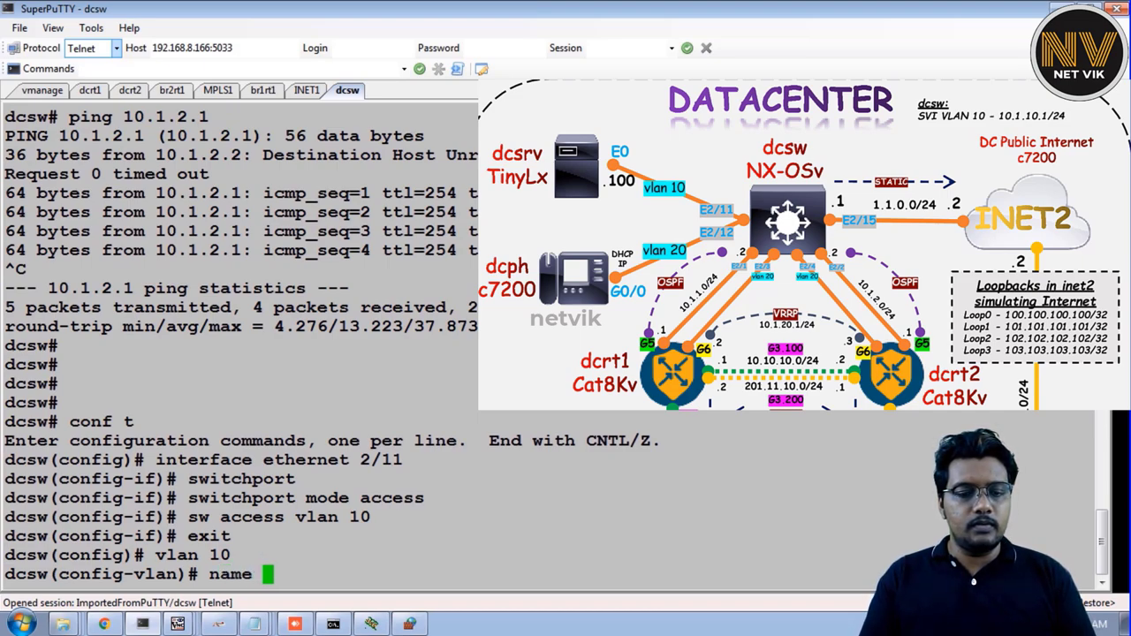
type(" VLAN10")
key("Return")
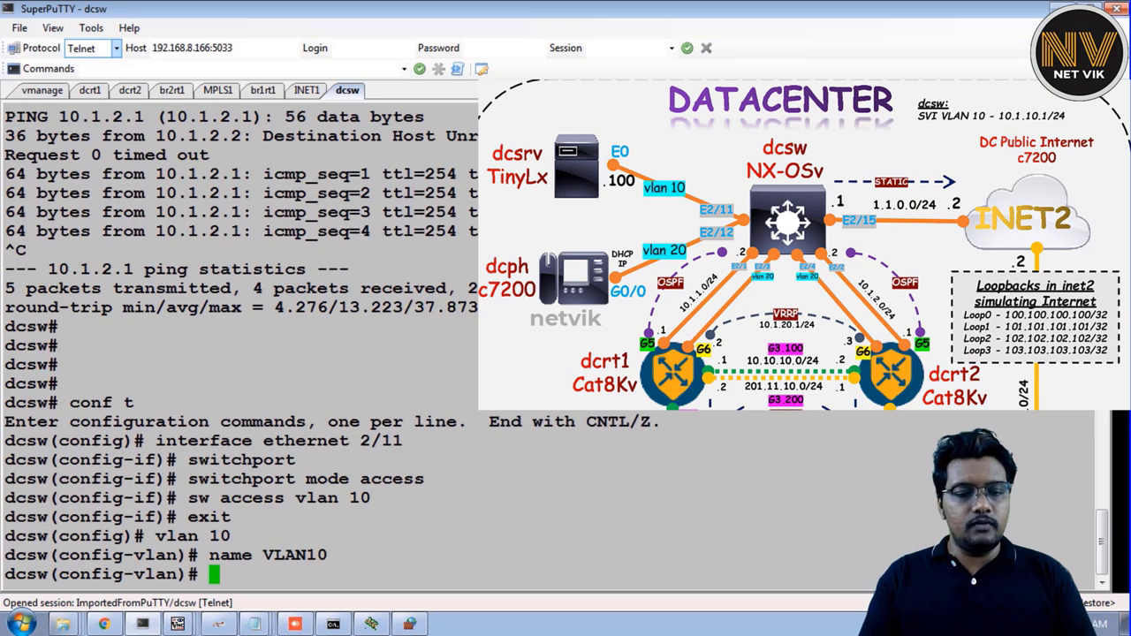
Create VLAN 20 and name it VLAN20, correcting the misspelled name
type("vlan 20")
key("Return")
type("name")
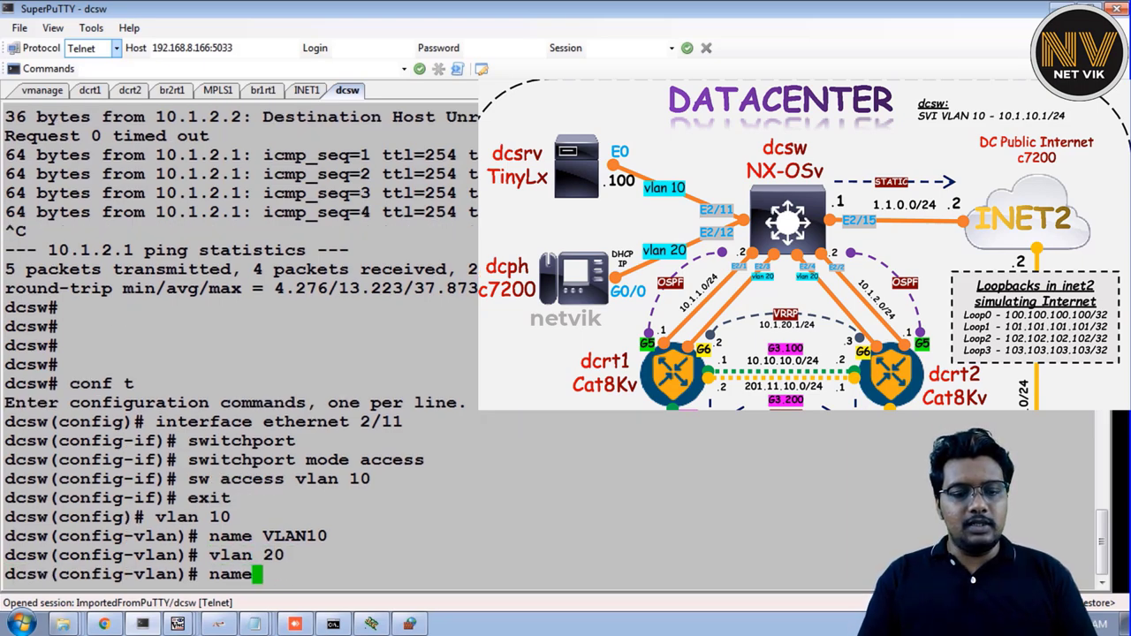
type(" VAN20")
key("Return")
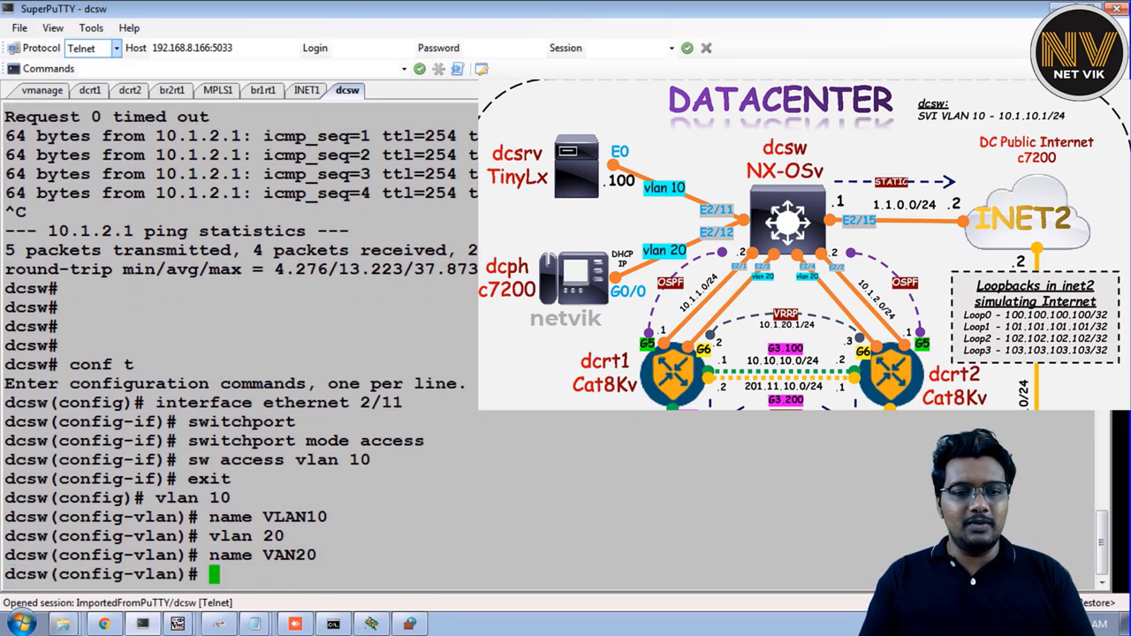
key("Up")
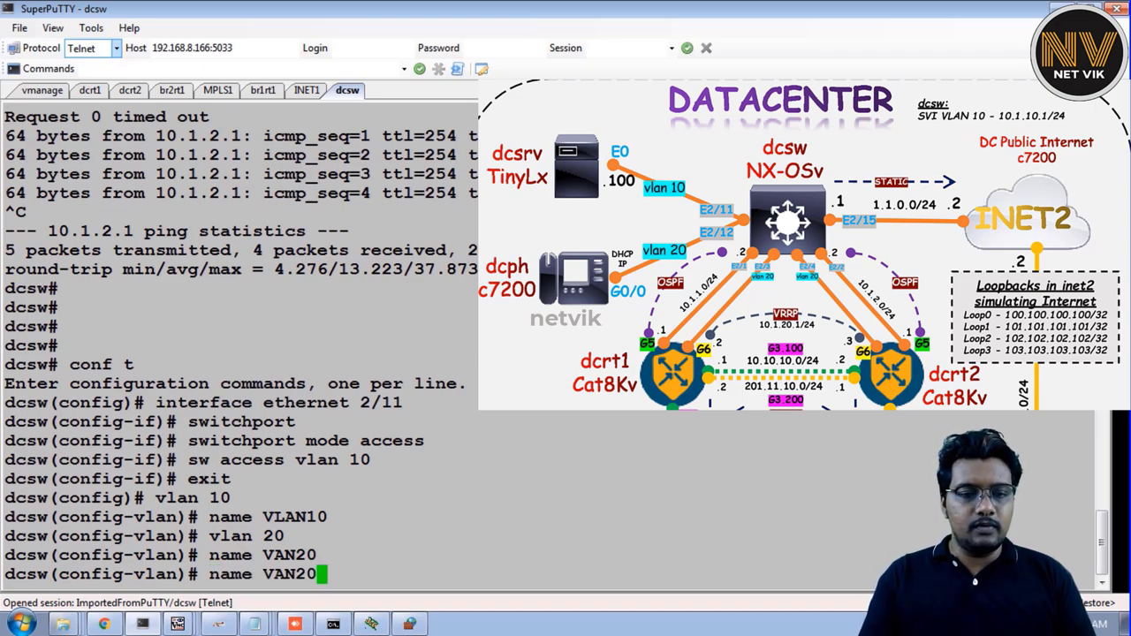
key("BackSpace")
key("BackSpace")
key("BackSpace")
key("BackSpace")
type("LAN20")
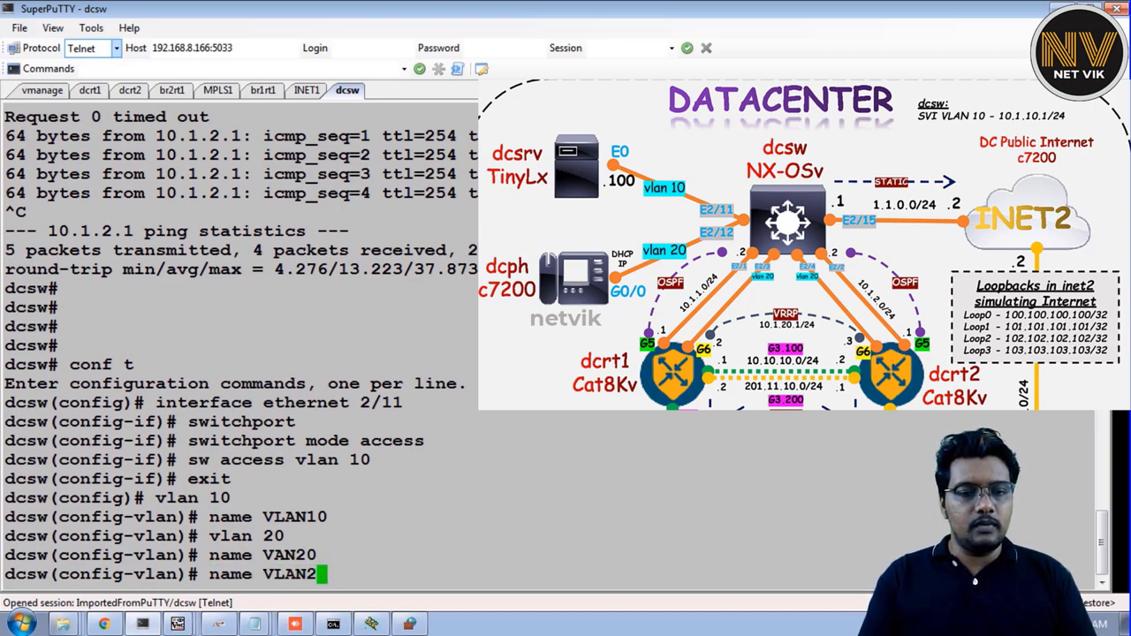
key("Return")
type("exit")
key("Return")
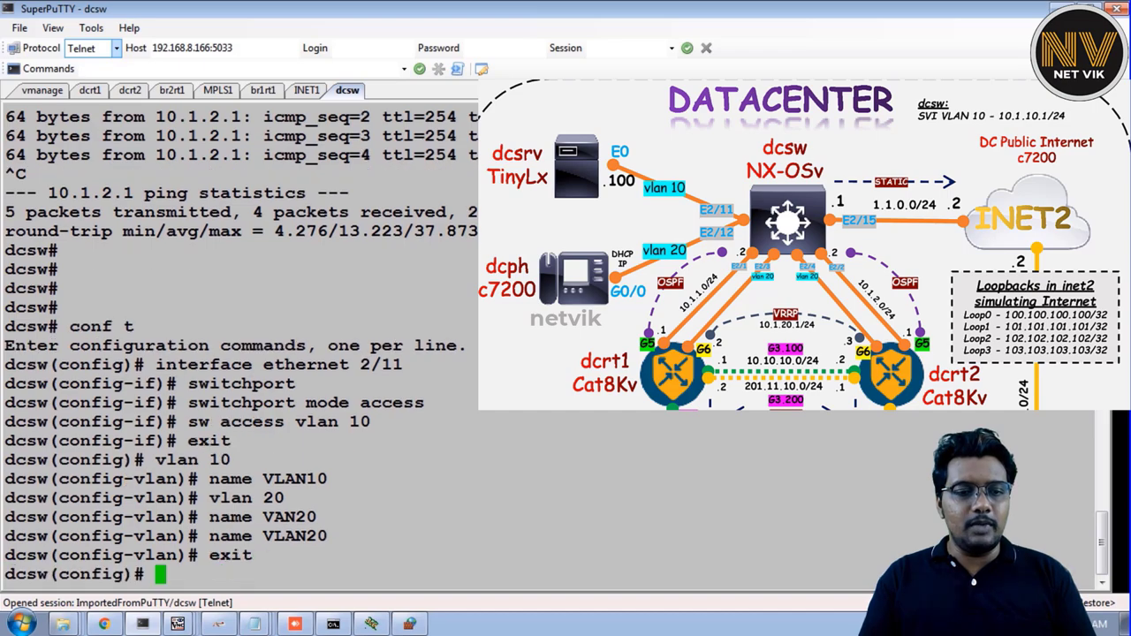
key("Return")
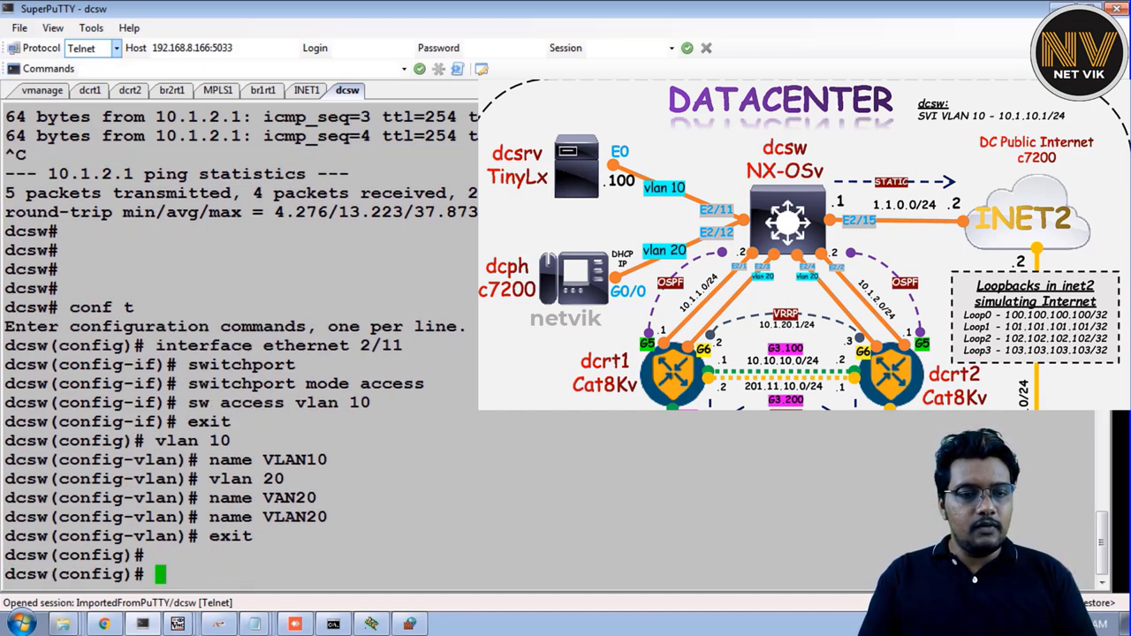
Give interface VLAN 10 address 10.1.10.1/24 and enable it
type("interface ")
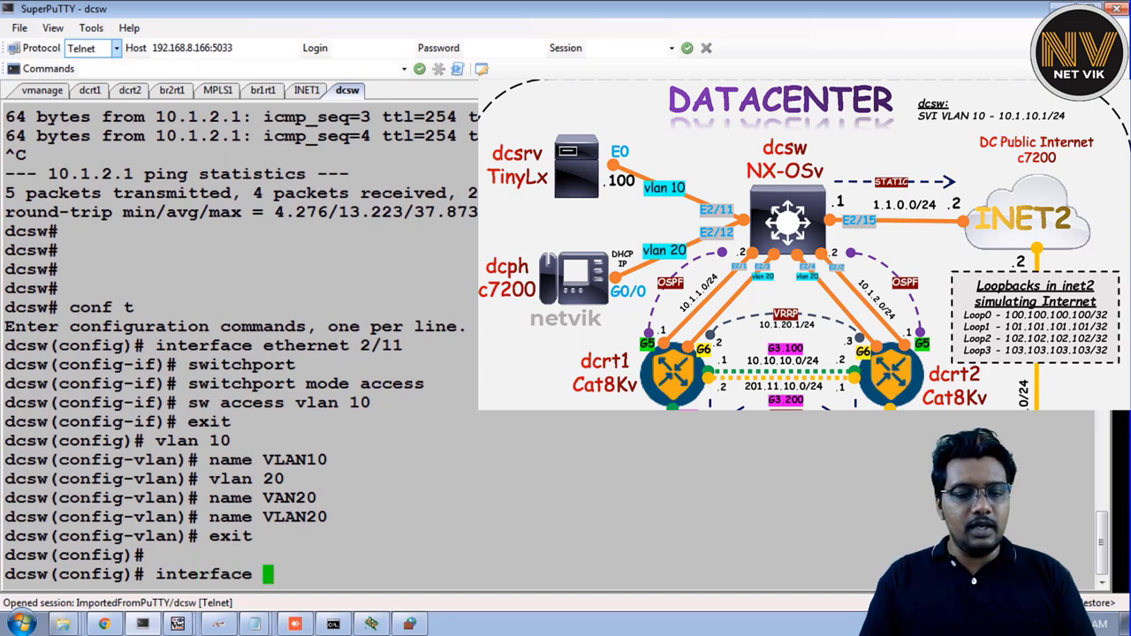
type("vlan 10")
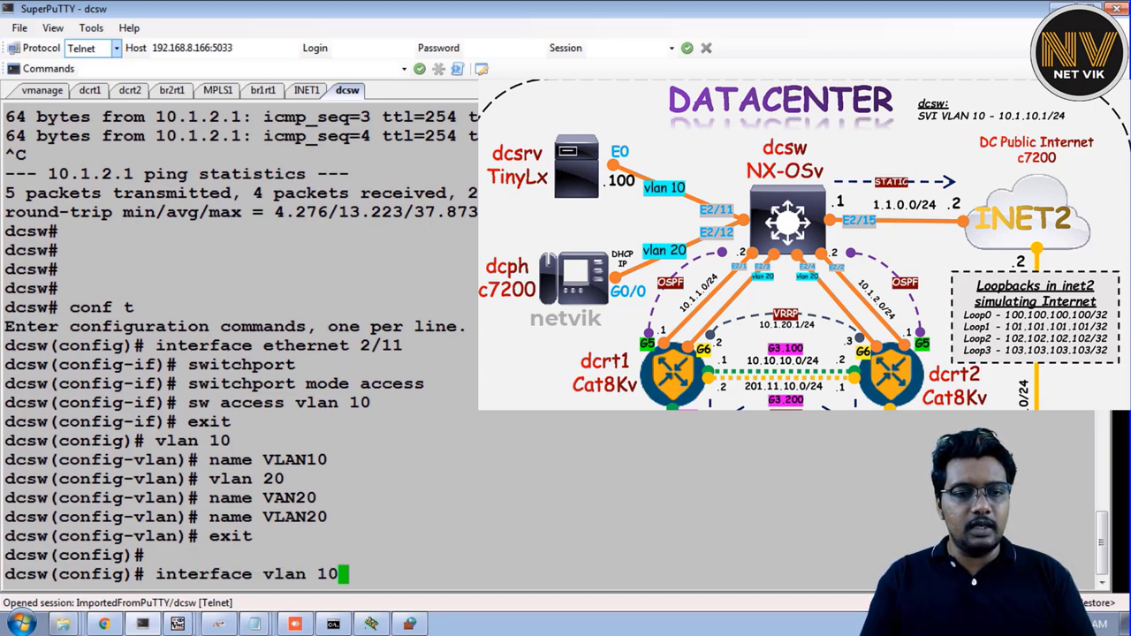
key("Return")
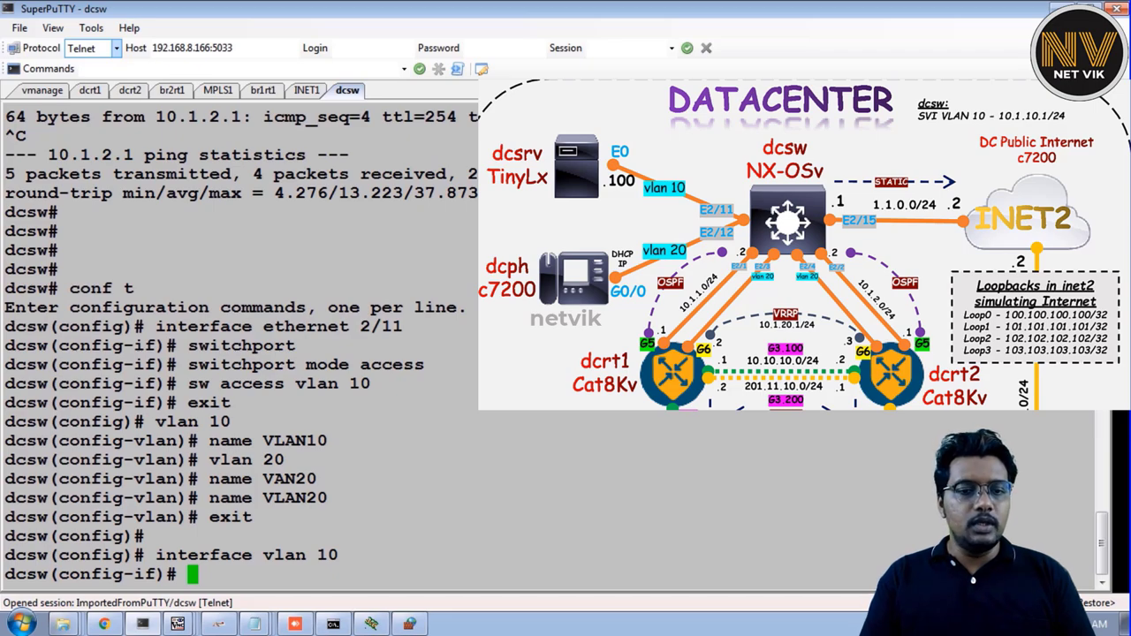
type("ip a")
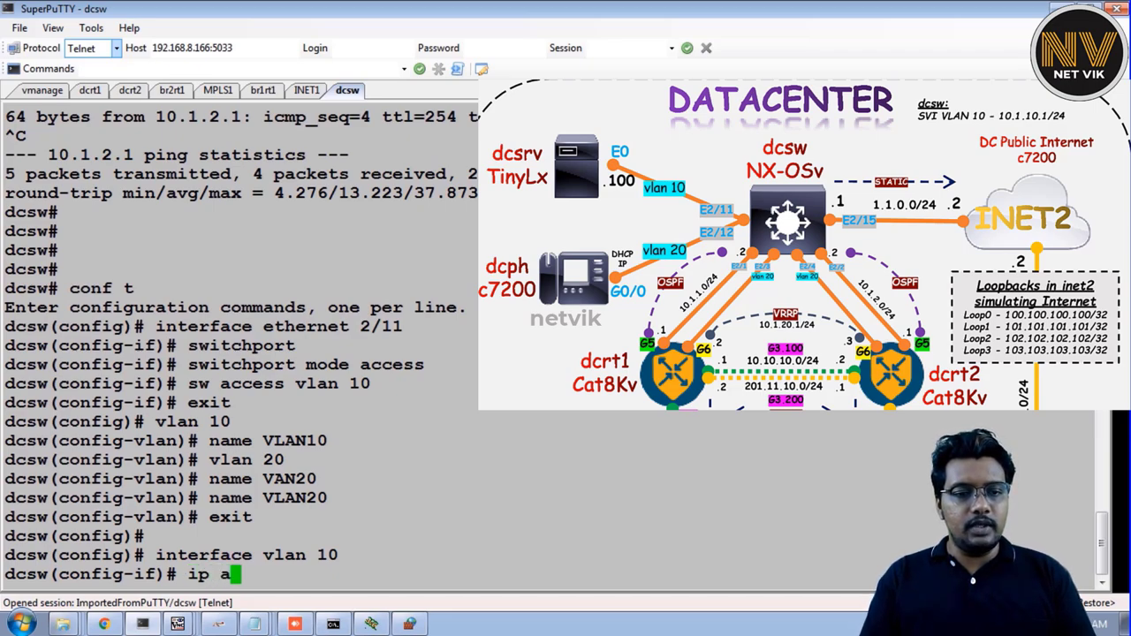
type("ddress 1")
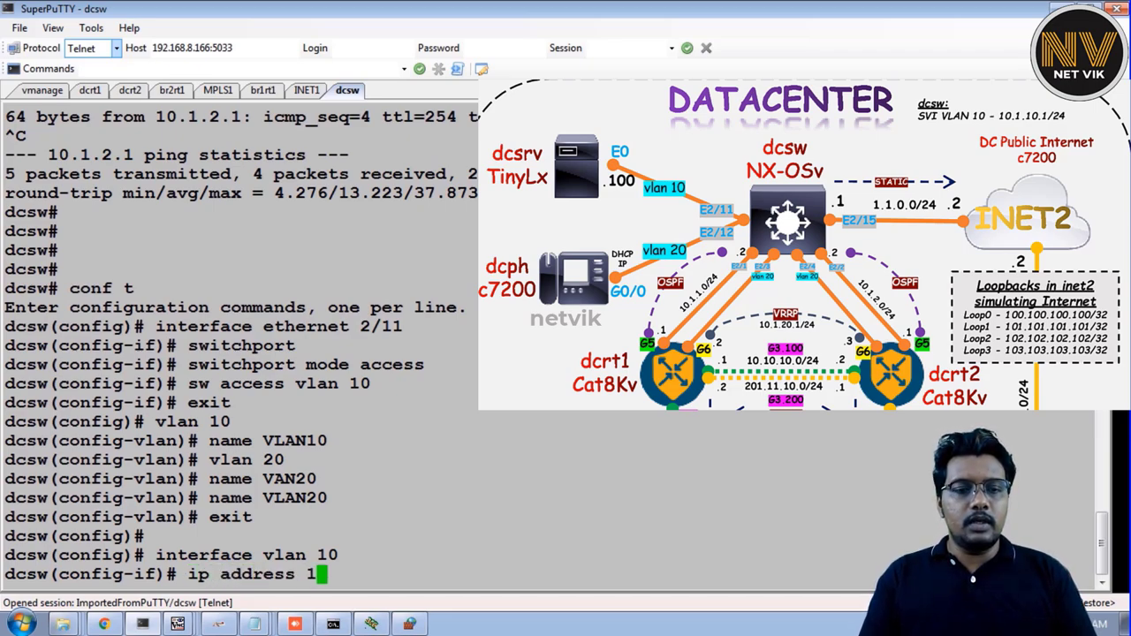
type("0.1.10.1/24")
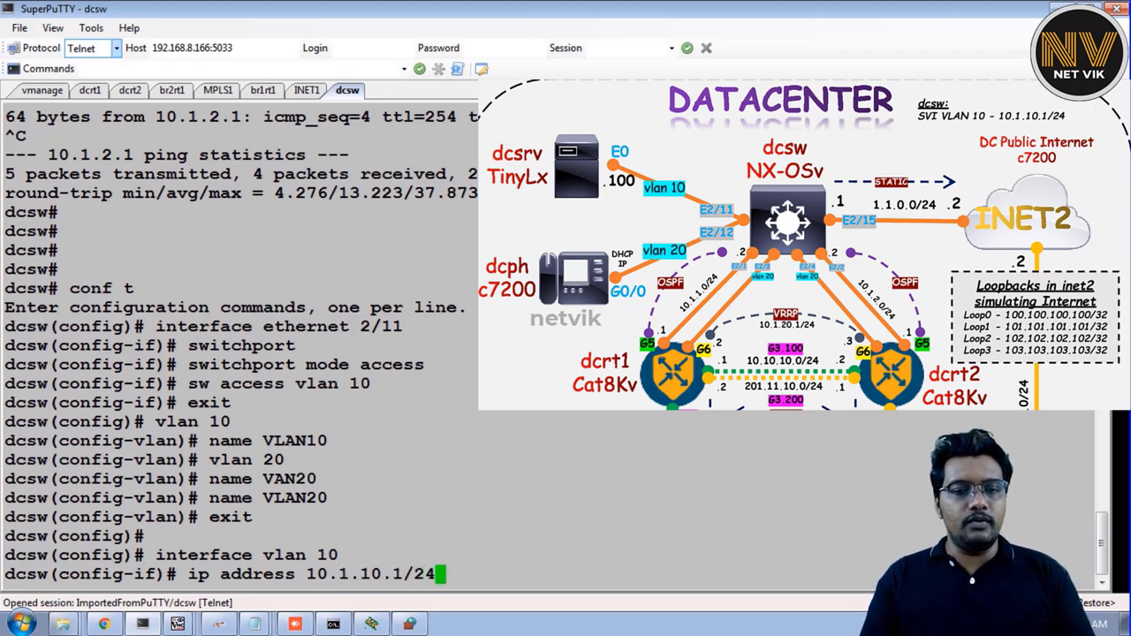
key("Return")
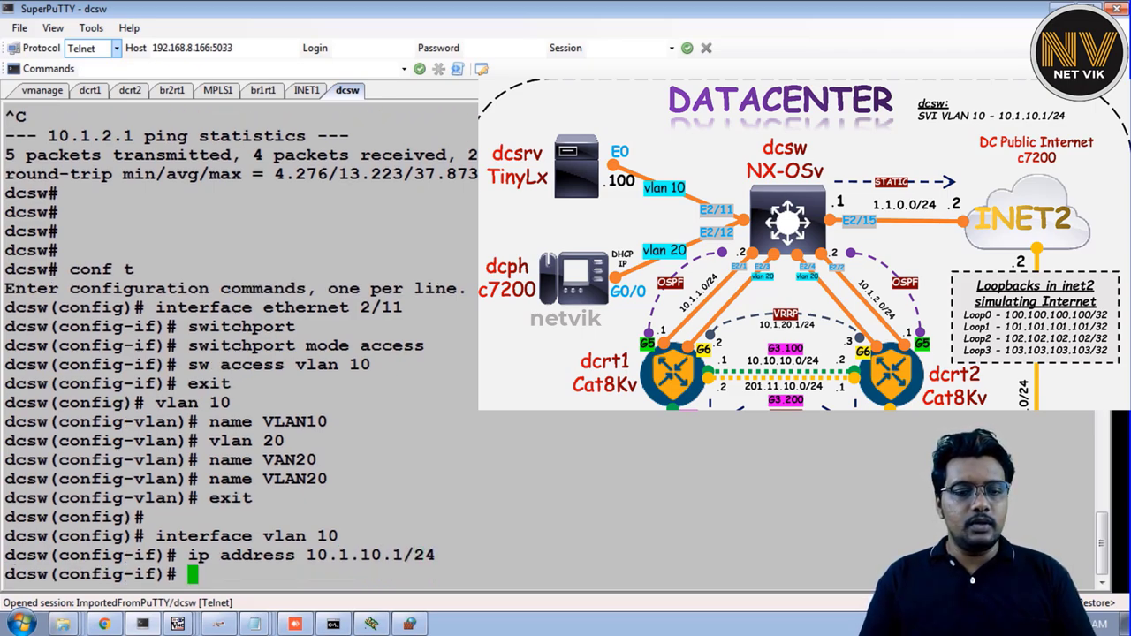
type("no sh")
key("Return")
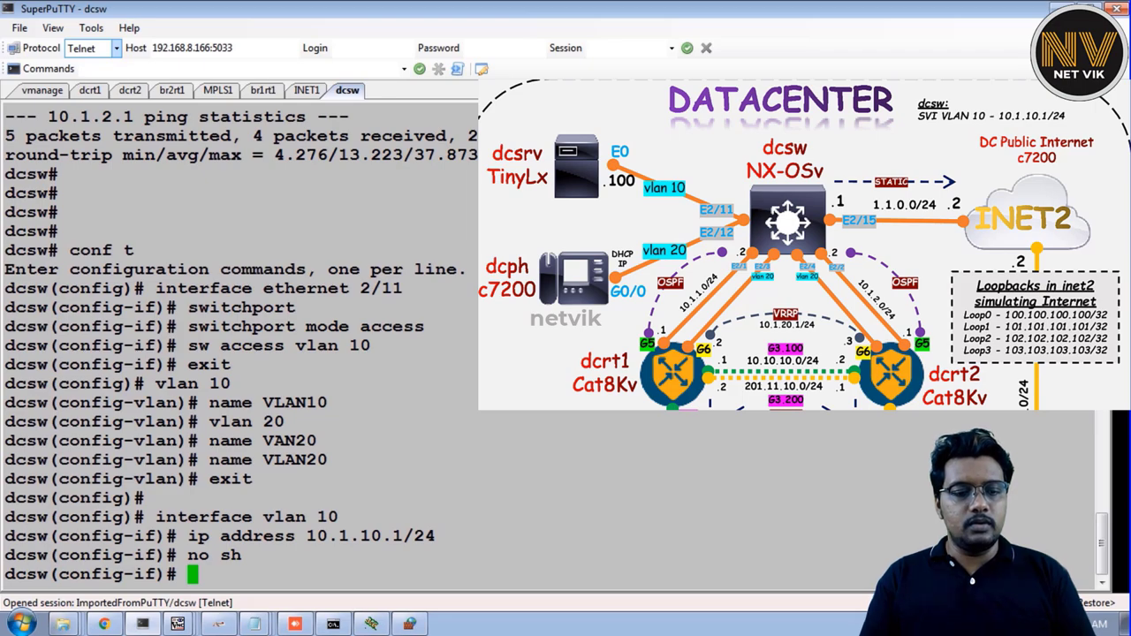
type("exit")
key("Return")
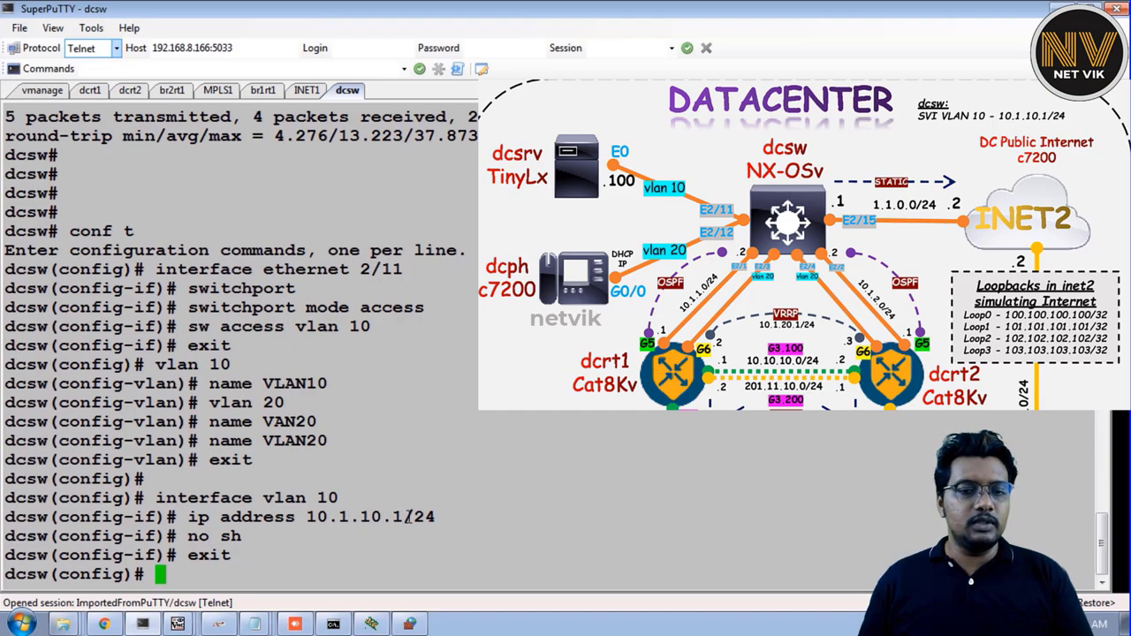
On the dcsrv console, start a ping to gateway 10.1.10.1
key("alt+Tab")
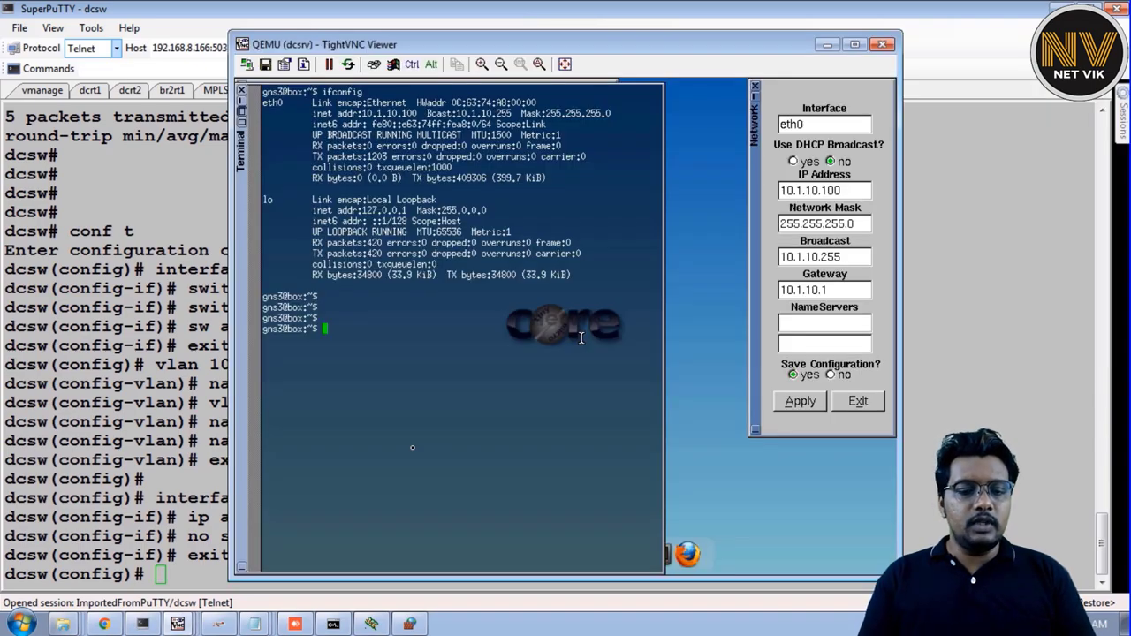
type("ping 10.")
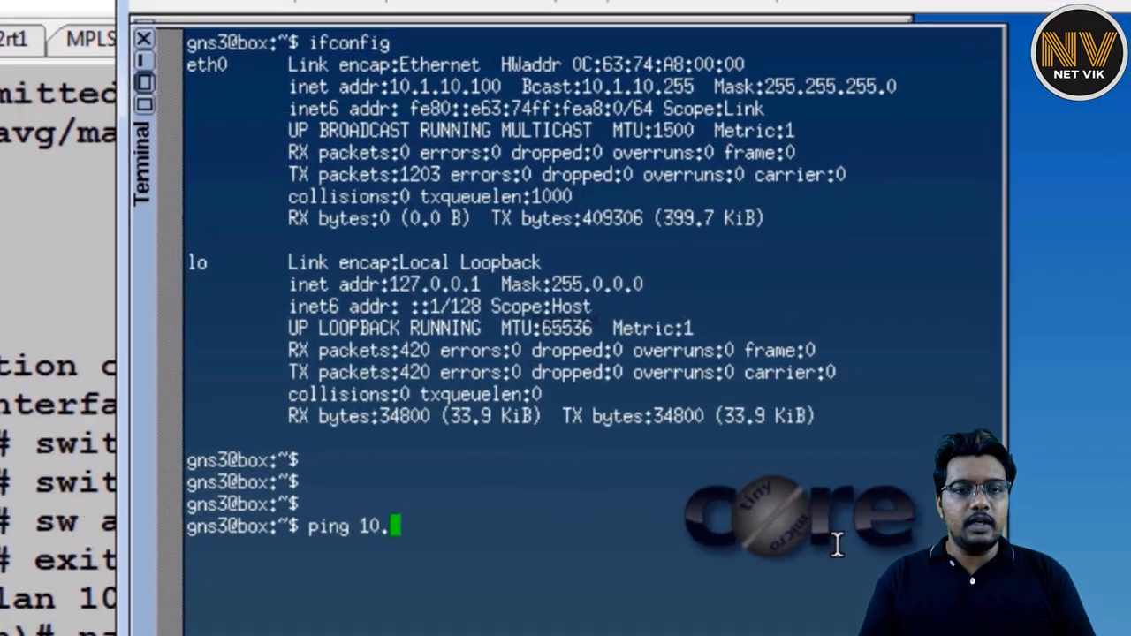
type("1.1")
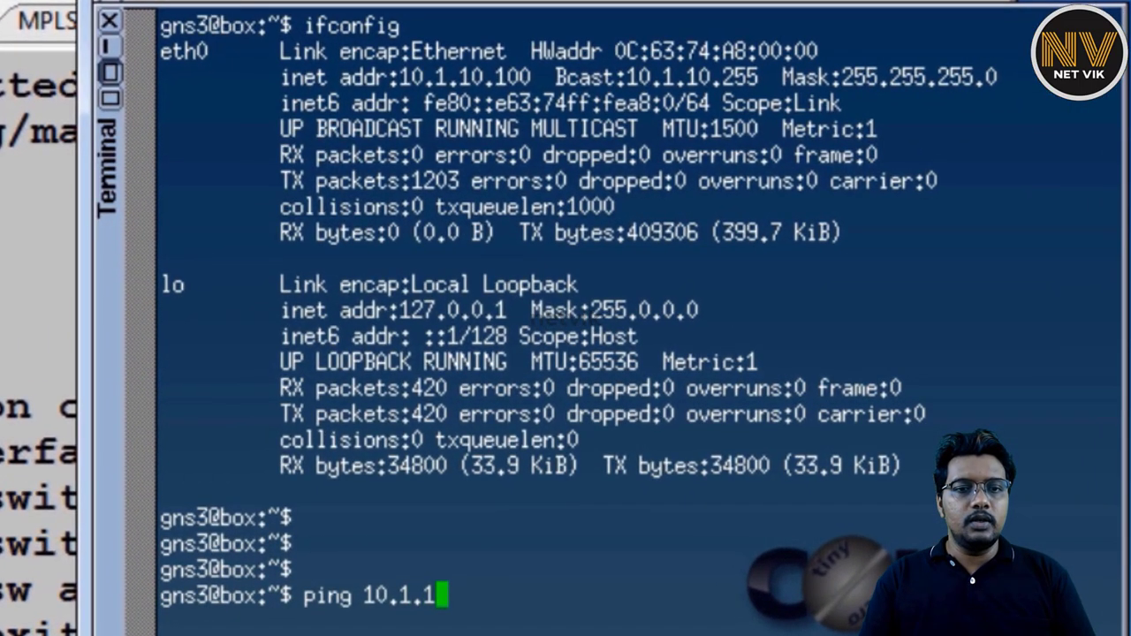
type("0.1")
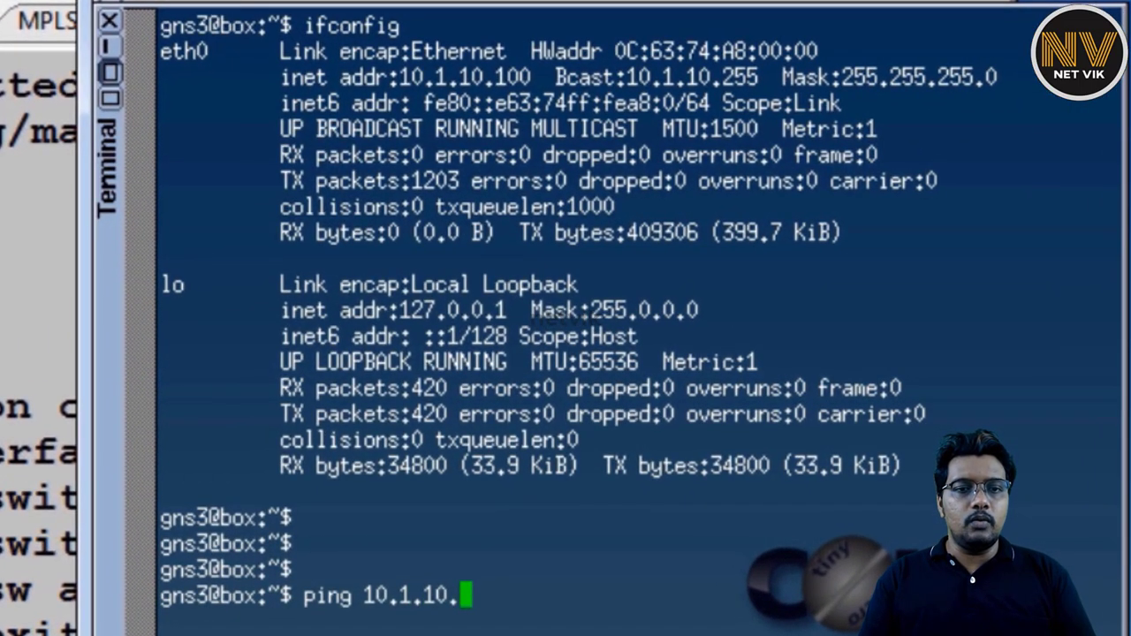
key("Return")
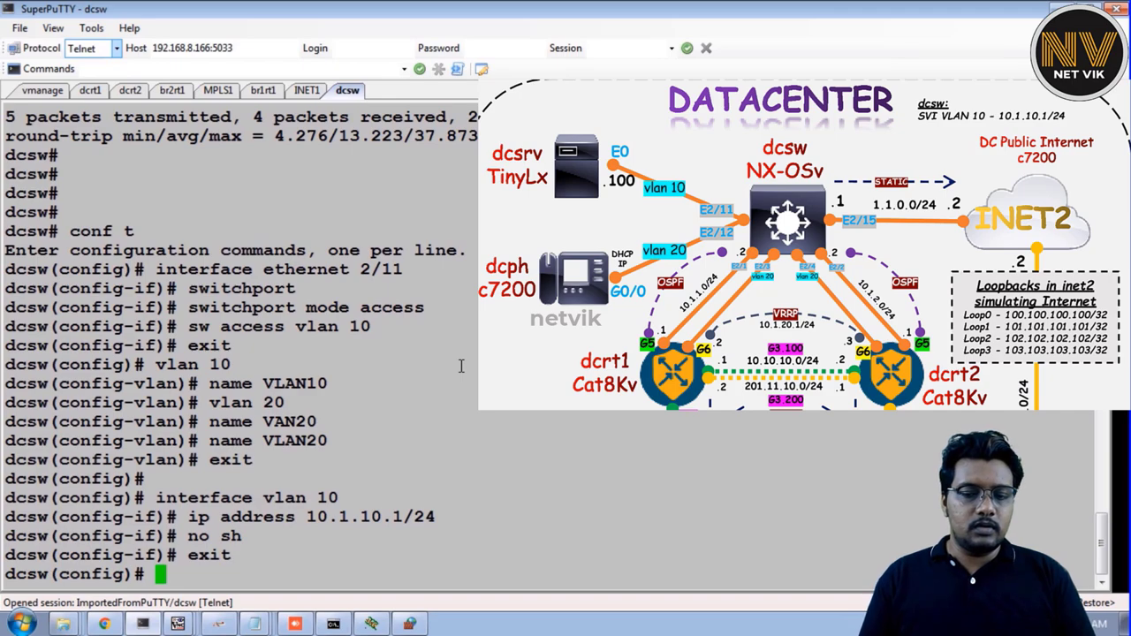
Re-enable Ethernet 2/11 on dcsw and stop the failing dcsrv ping
type("inter eth")
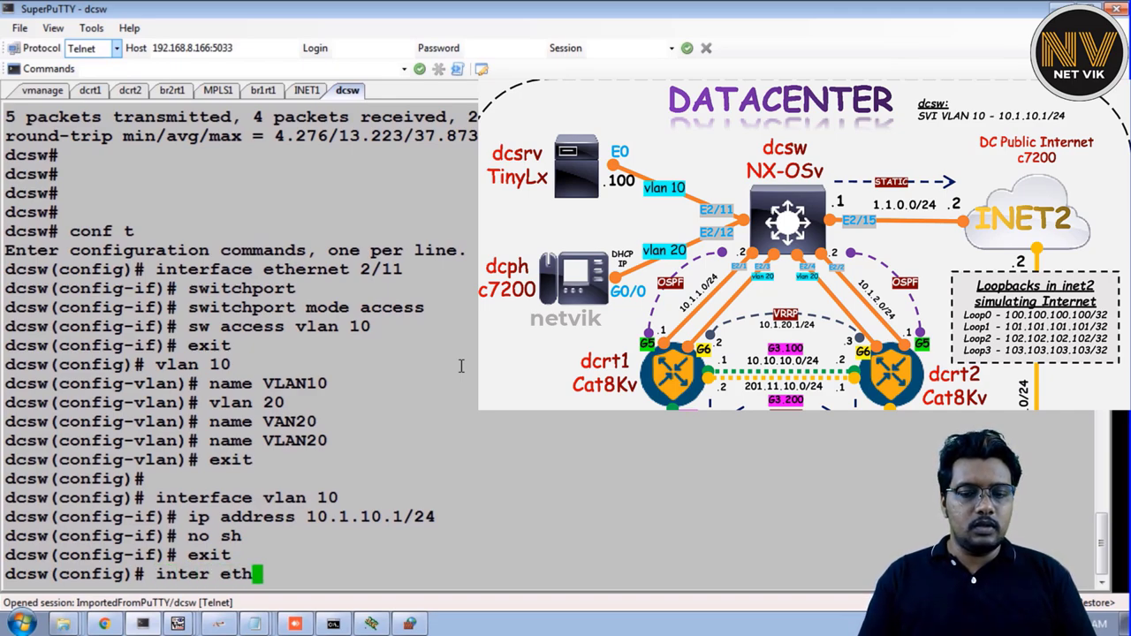
type("2/11")
key("Return")
type("no shut")
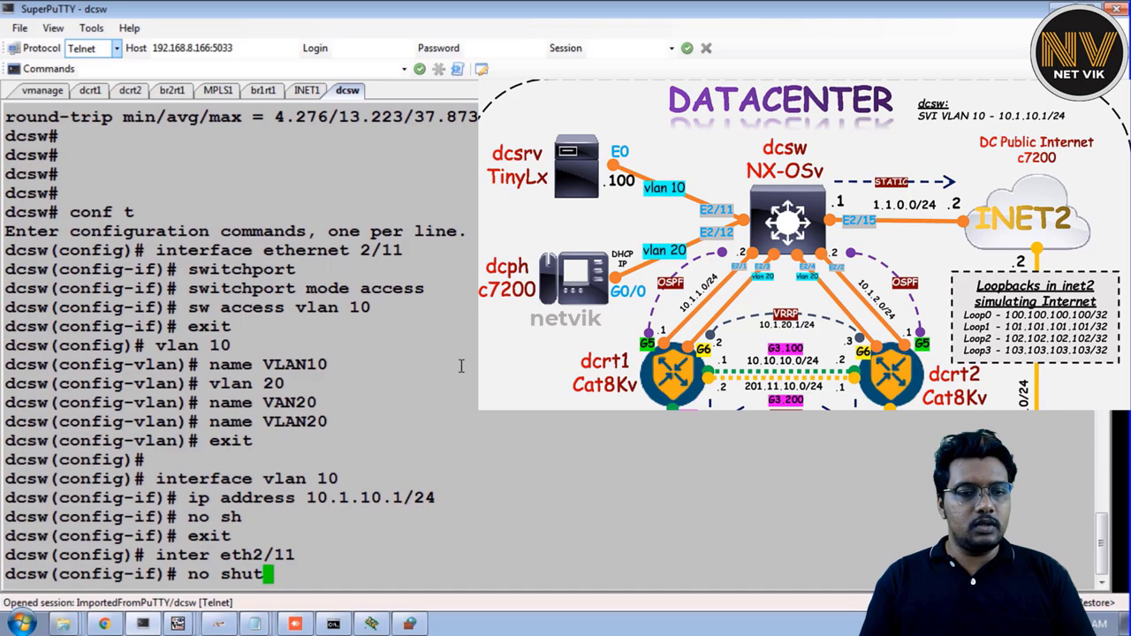
key("Return")
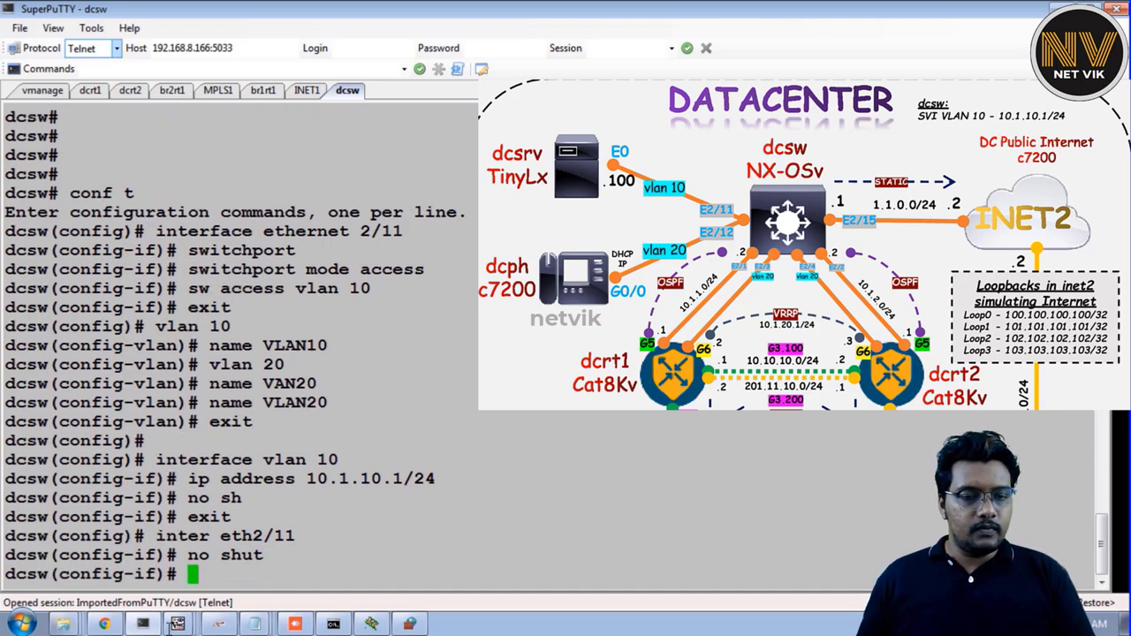
mouse_move(183, 624)
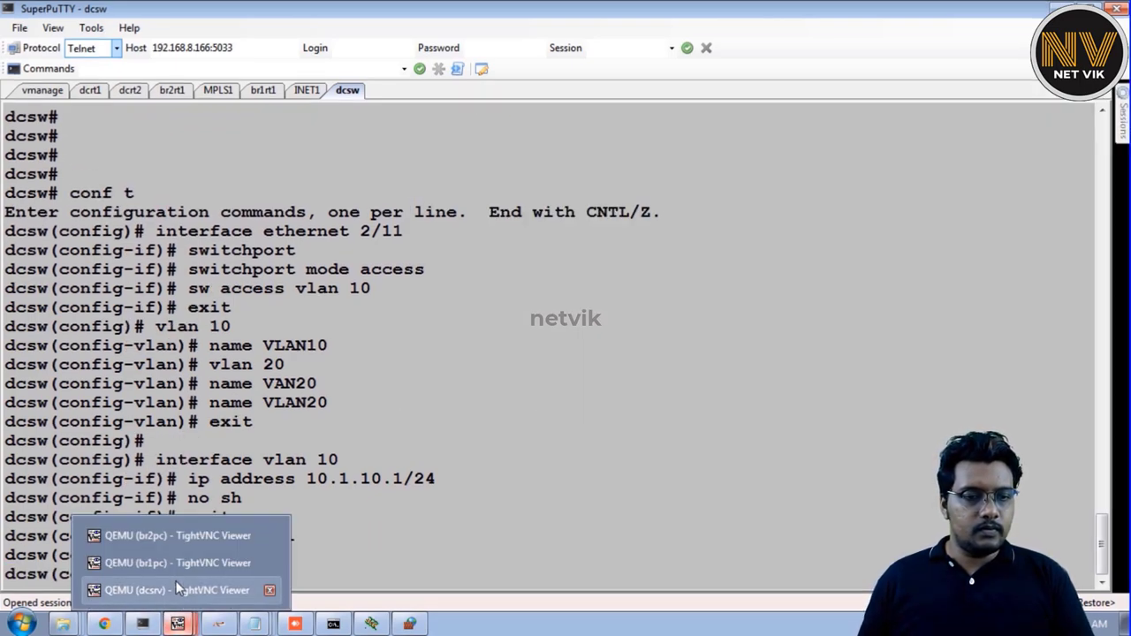
left_click(176, 581)
key("ctrl+c")
key("Return")
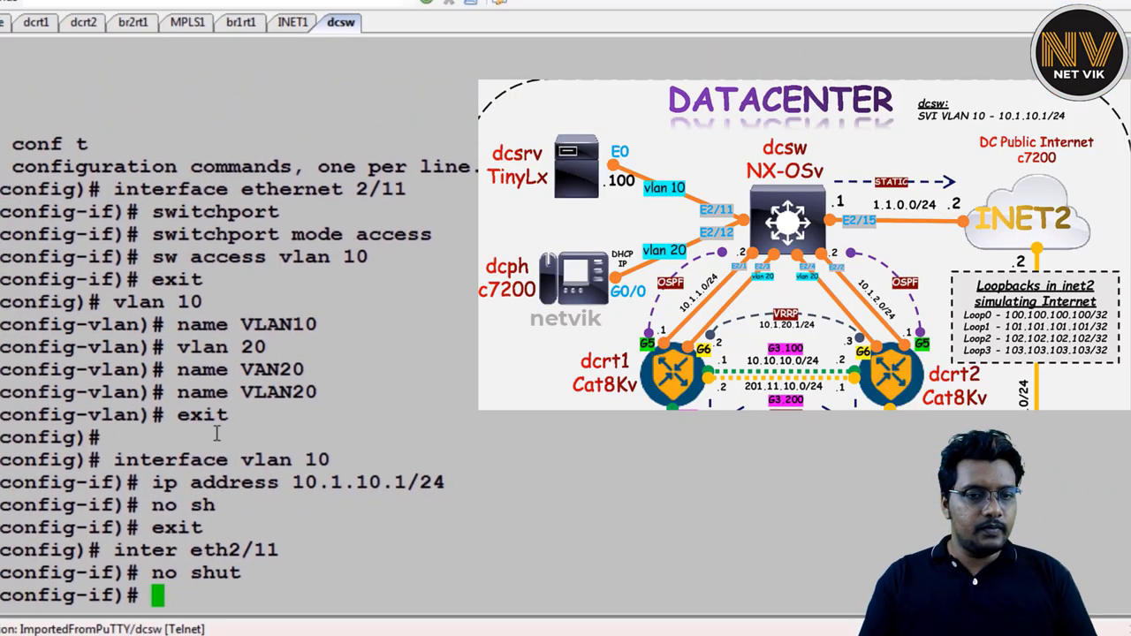
Show the dcsw interface brief table, listing Vlan10 at 10.1.10.1 but down
type("end")
key("Return")
key("Return")
type("sho")
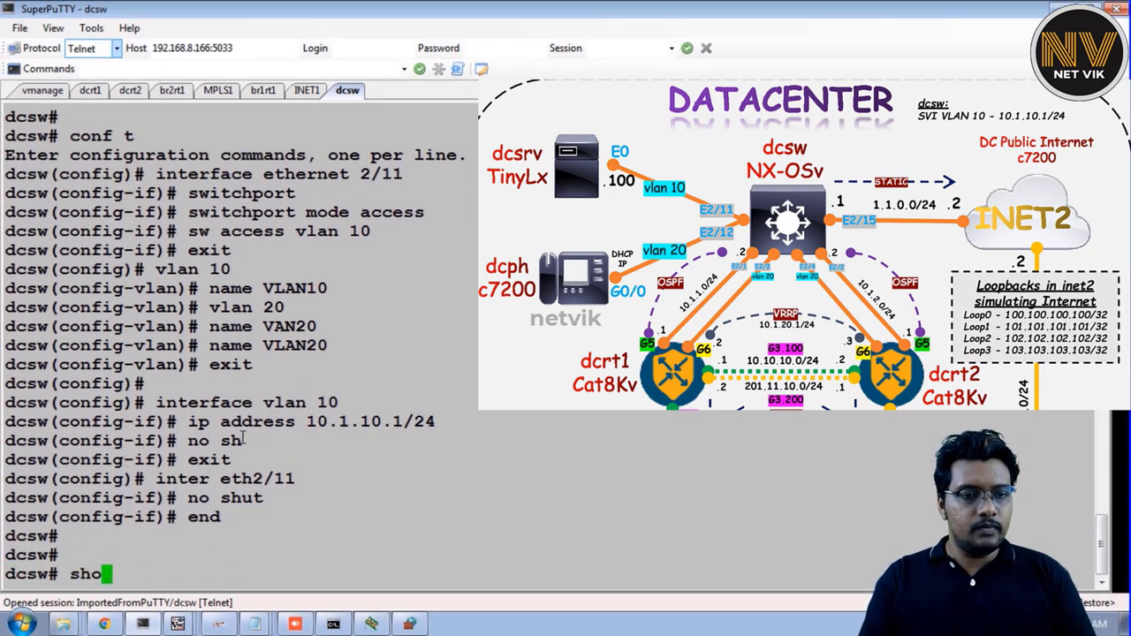
type("w ip int bri")
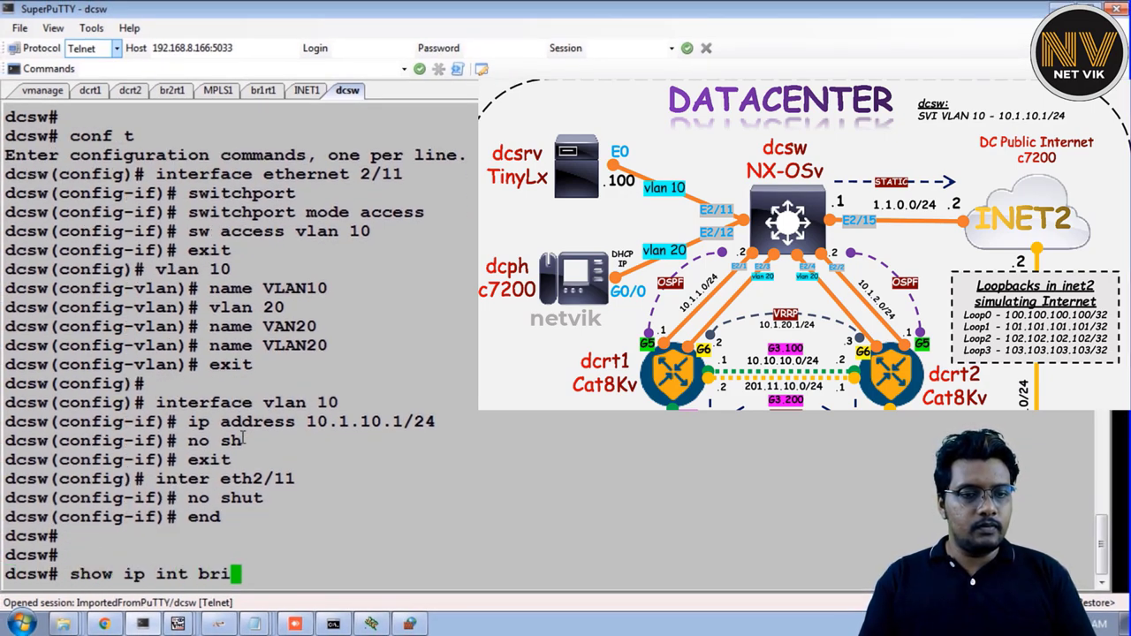
key("Return")
key("Return")
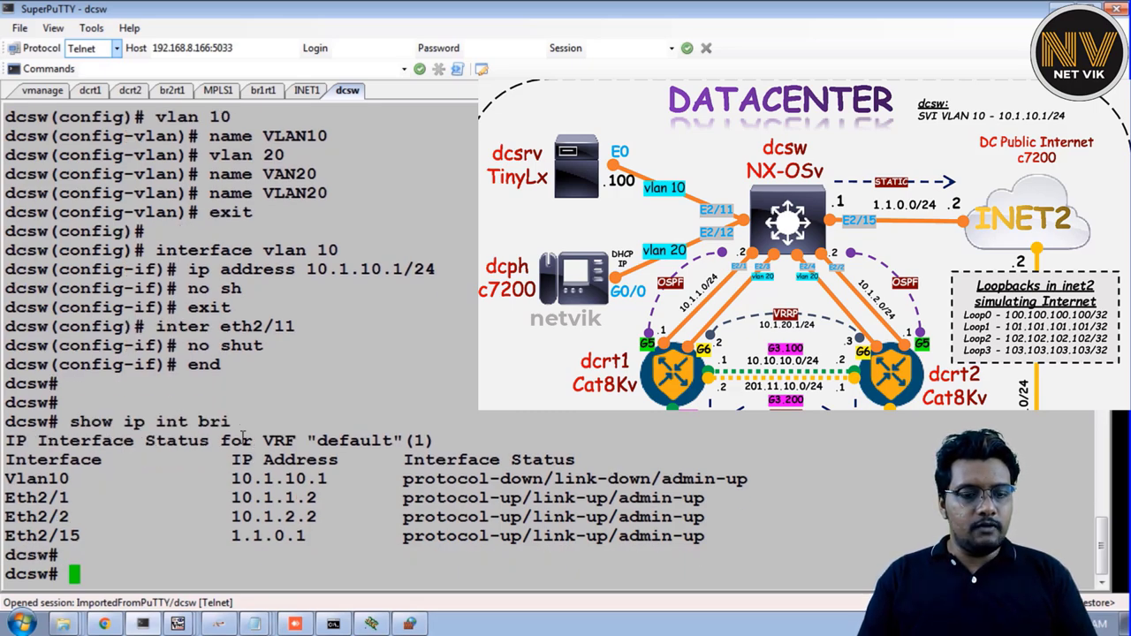
Re-enable interface VLAN 10 on dcsw and return to exec mode
type("con")
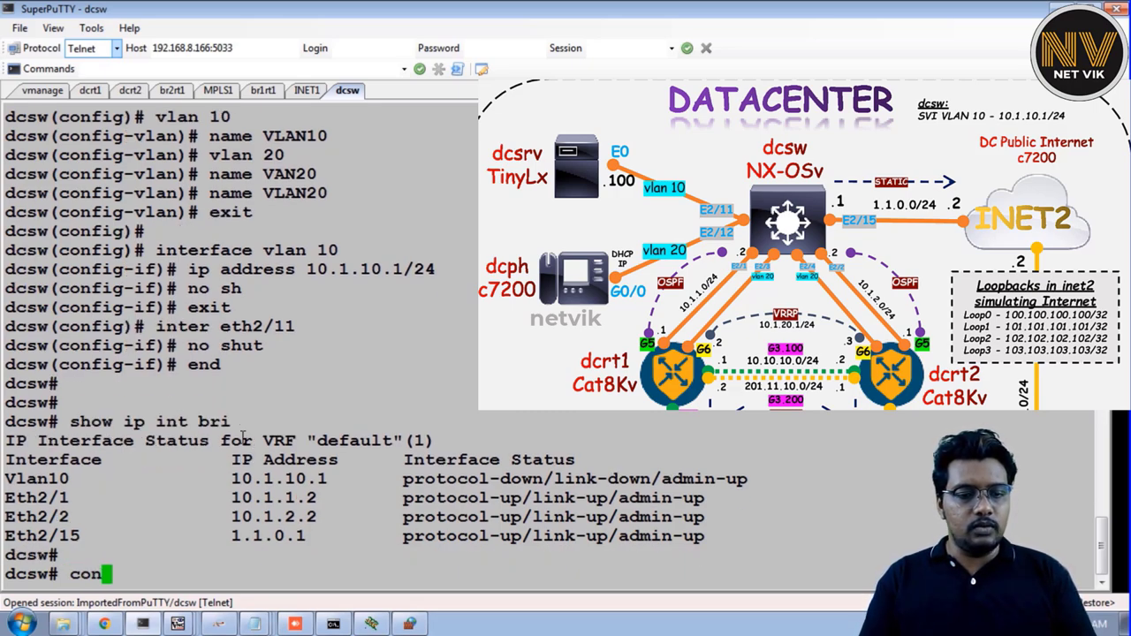
type("f t")
key("Return")
type("inter vln")
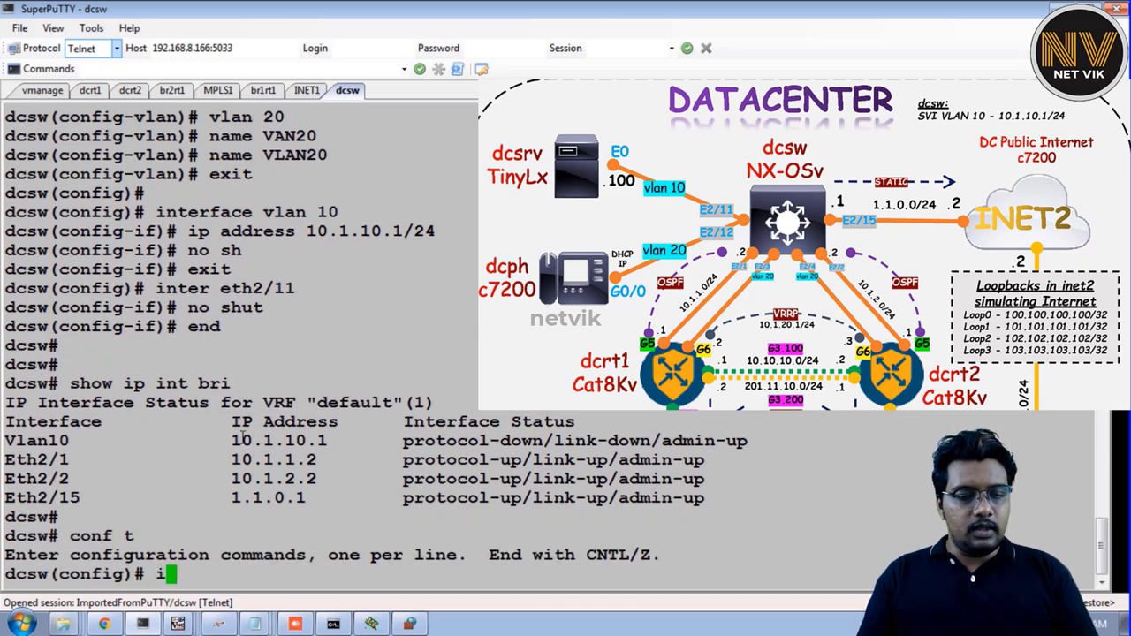
key("BackSpace")
key("BackSpace")
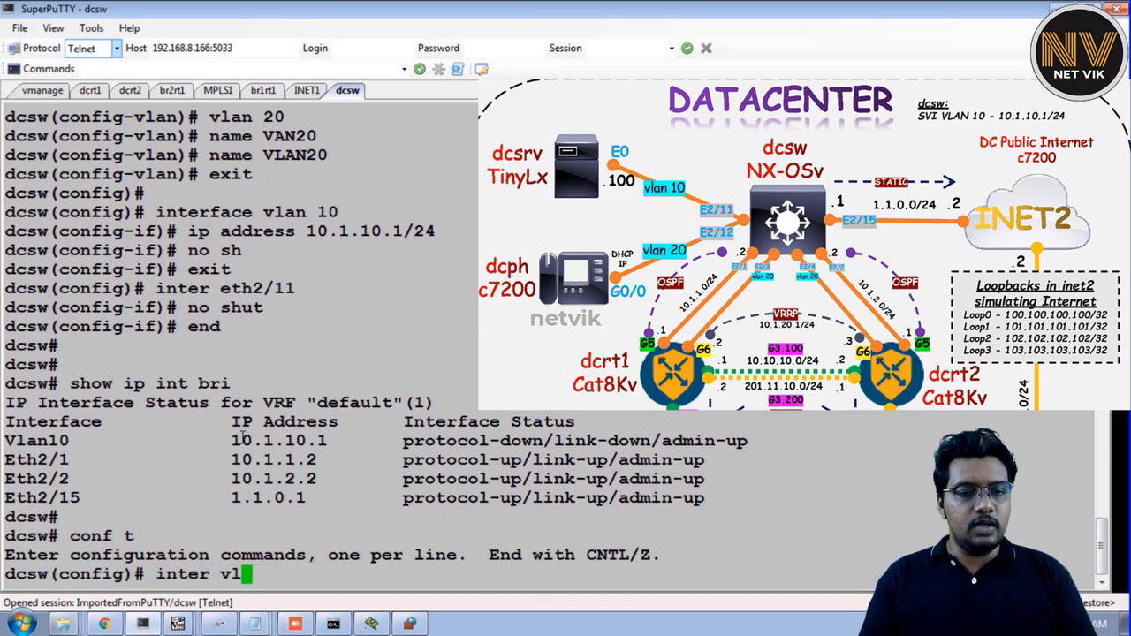
type("an 10")
key("Return")
type("no sh")
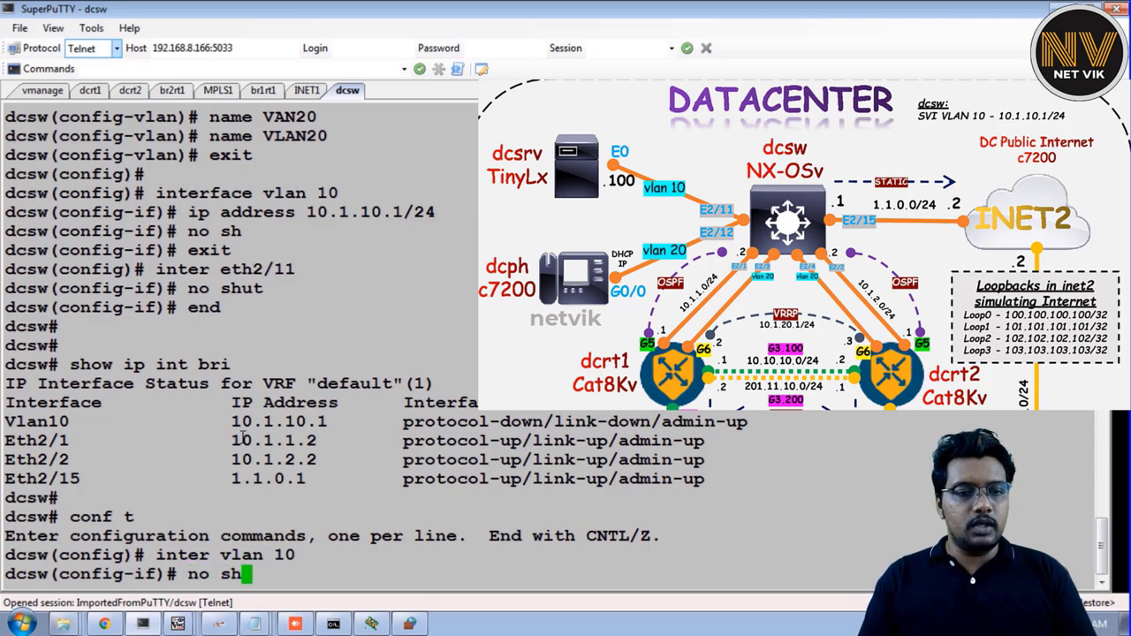
key("Return")
type("end")
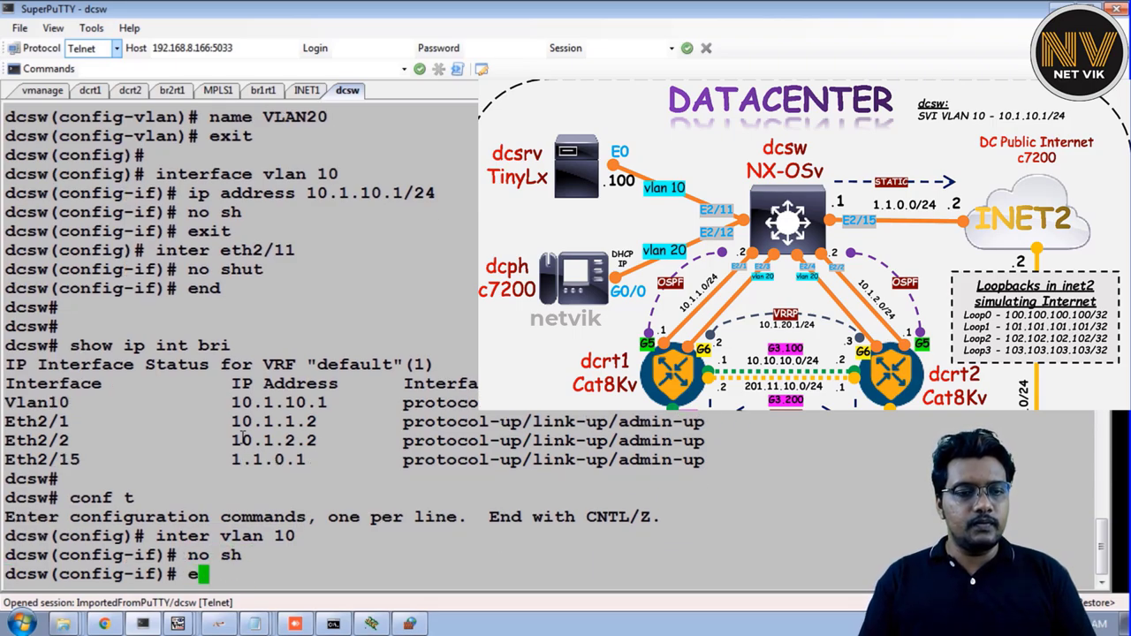
key("Return")
Rerun the dcsrv ping to 10.1.10.1, getting 3 of 4 replies, then return to dcsw
key("alt+Tab")
key("Up")
key("Return")
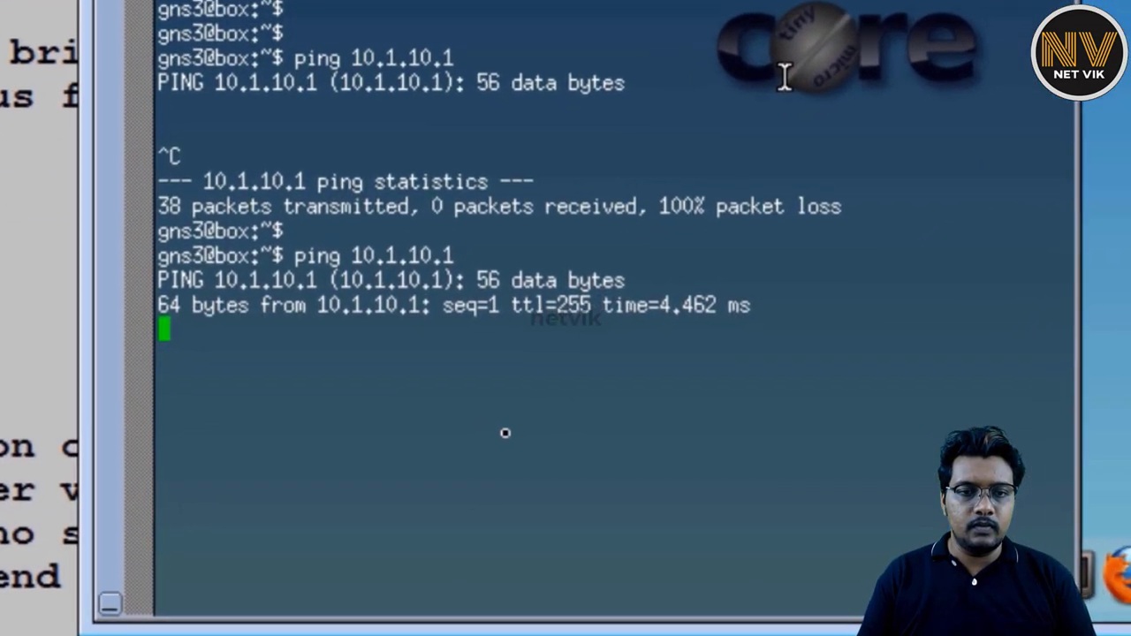
key("ctrl+c")
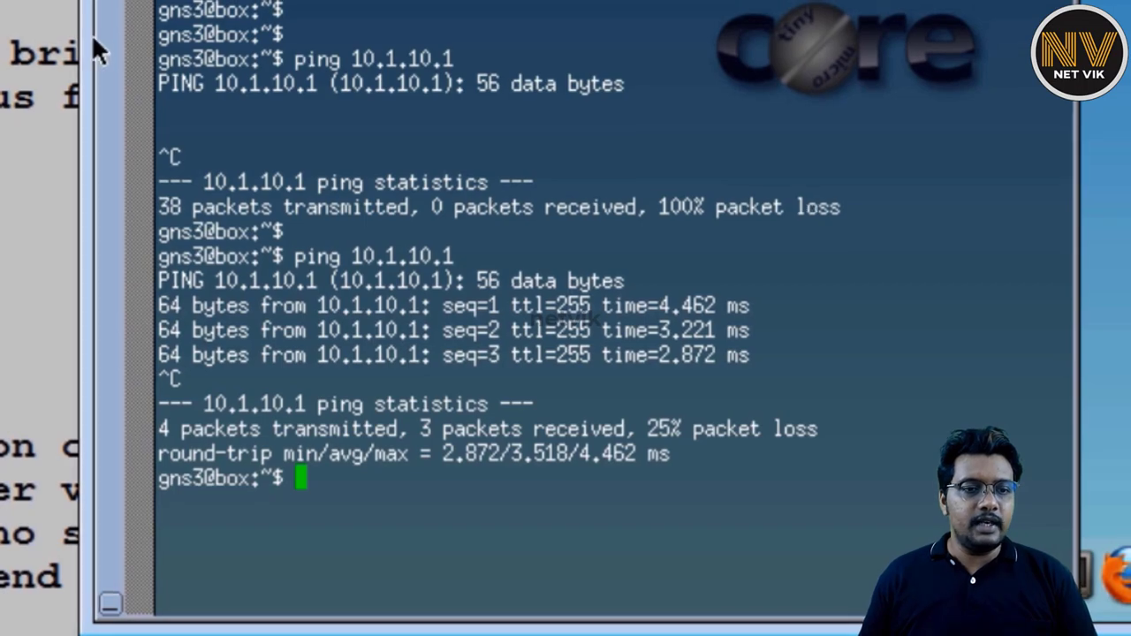
left_click(102, 56)
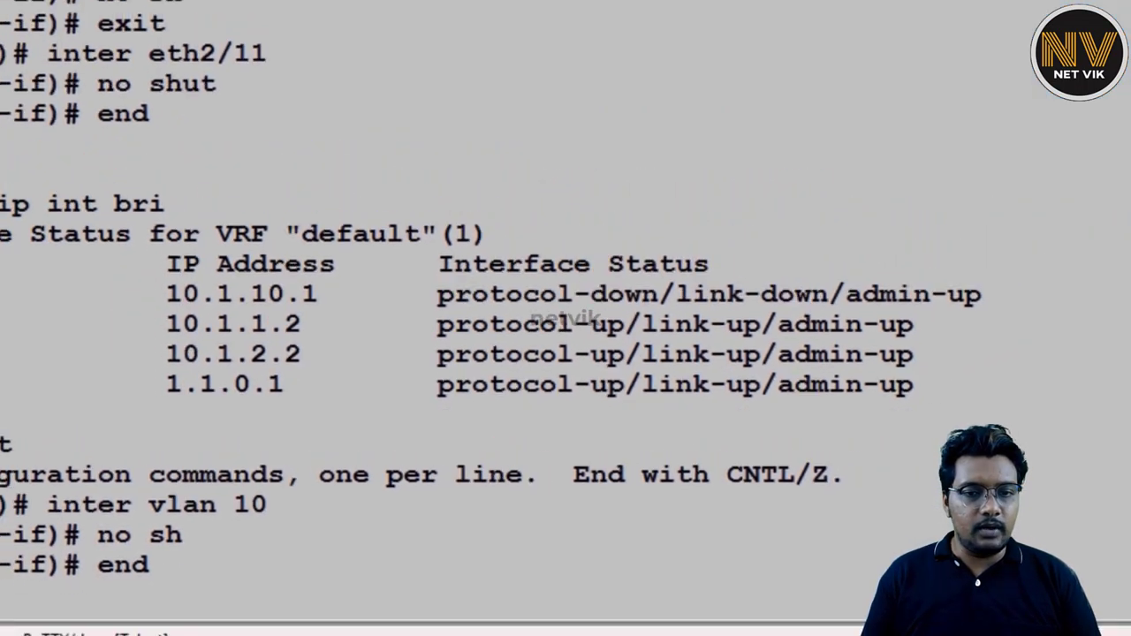
Set OSPF process 10 router-id to 10.1.10.1, pasting the Vlan10 address
key("Return")
key("Return")
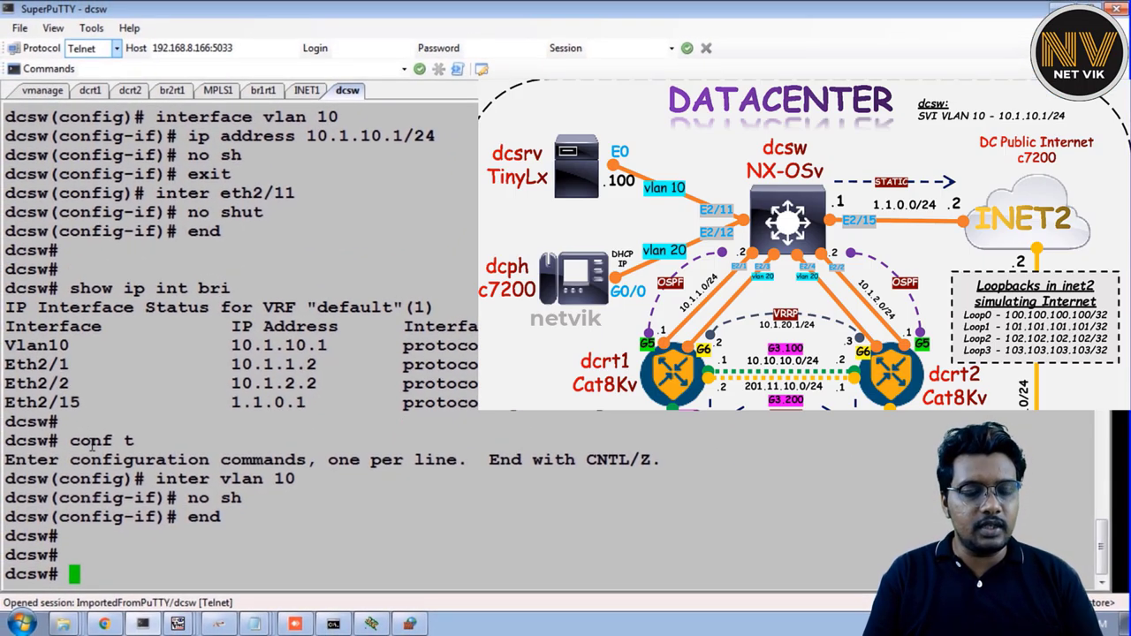
type("conf t")
key("Return")
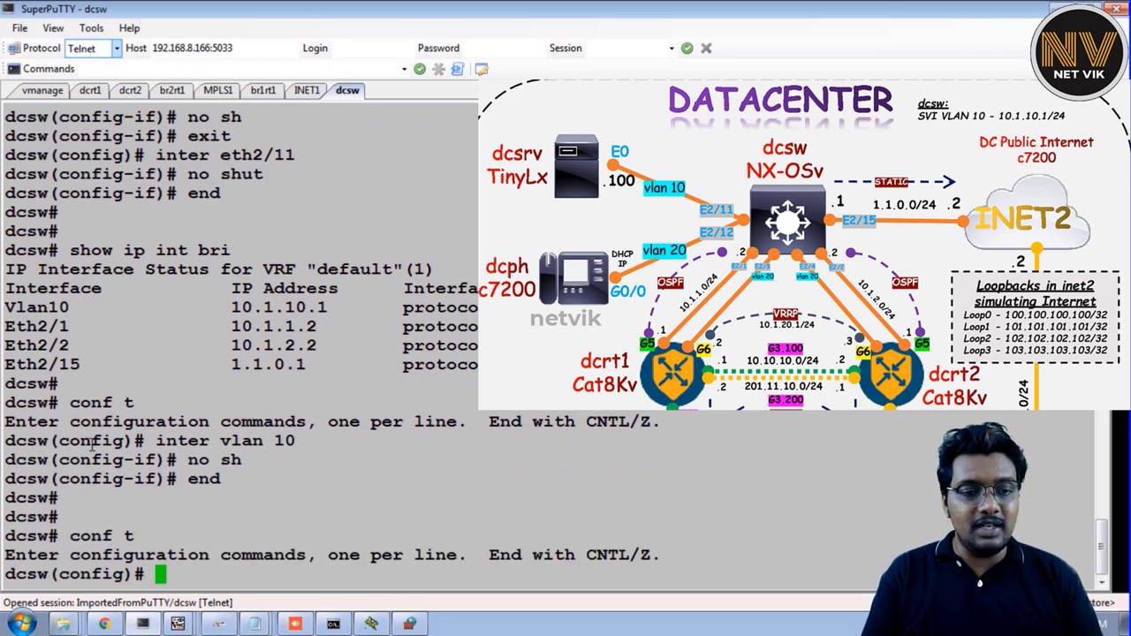
type("router ")
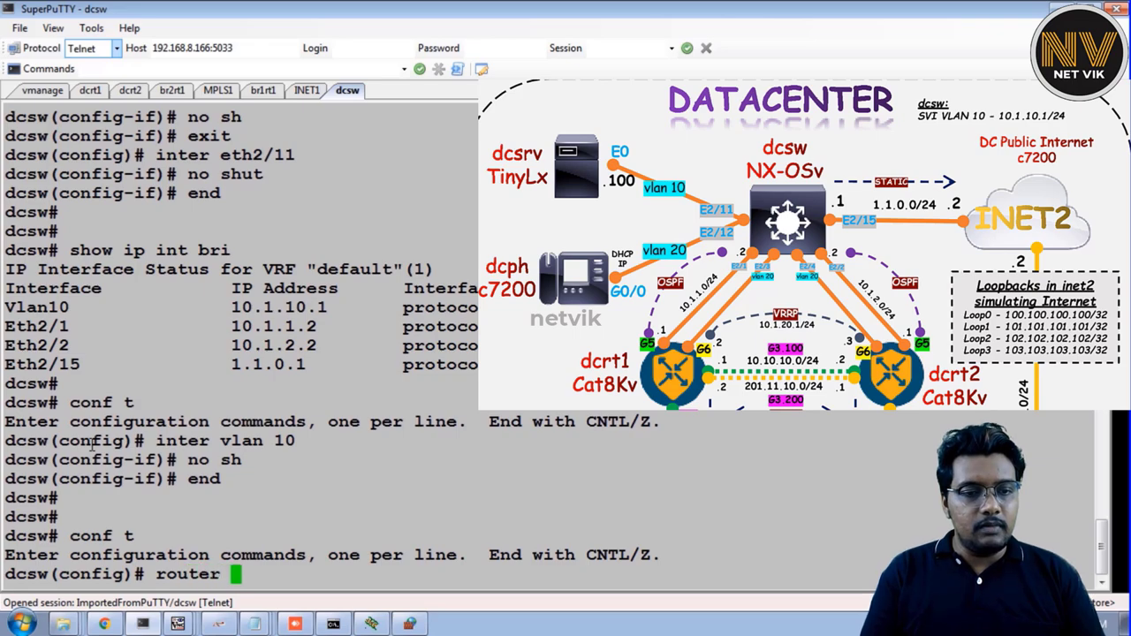
type("ospf ")
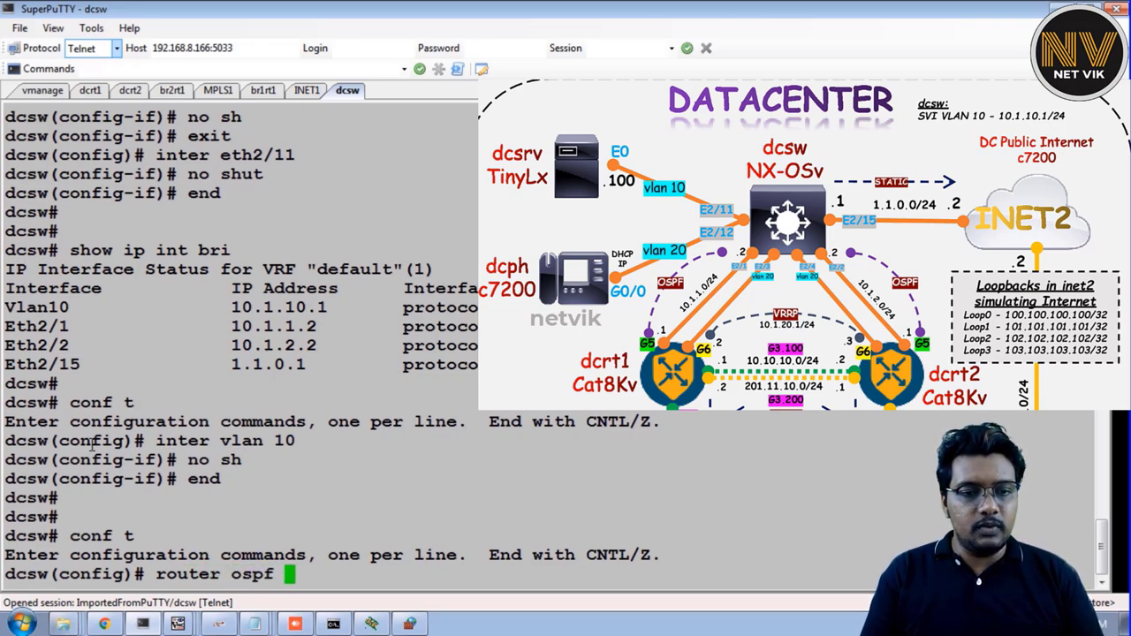
type("10")
key("Return")
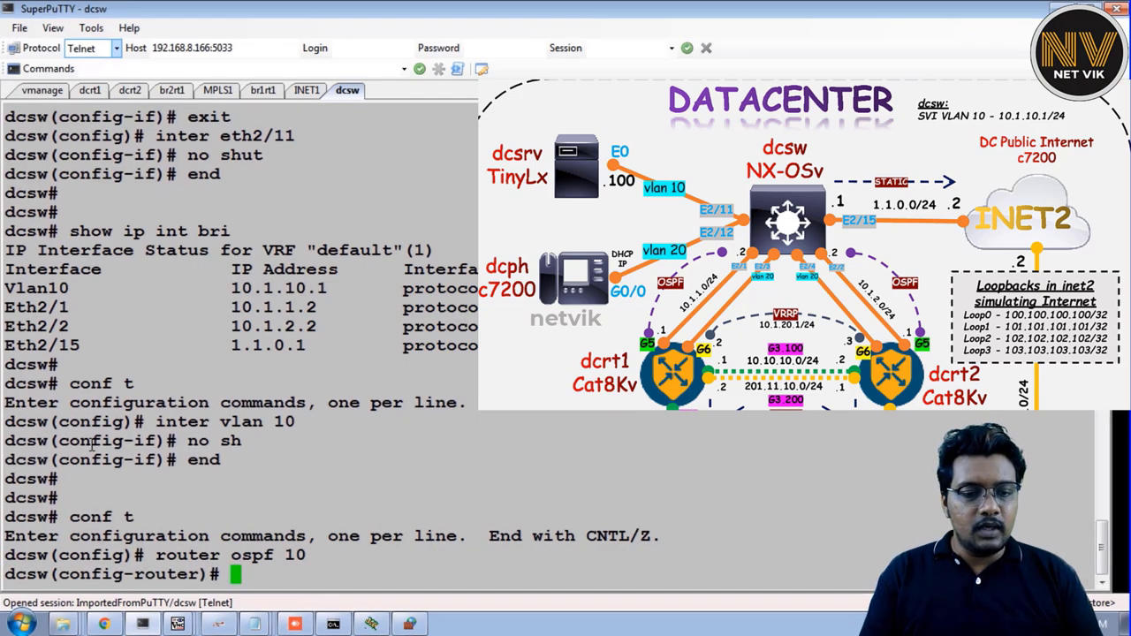
type("router-id")
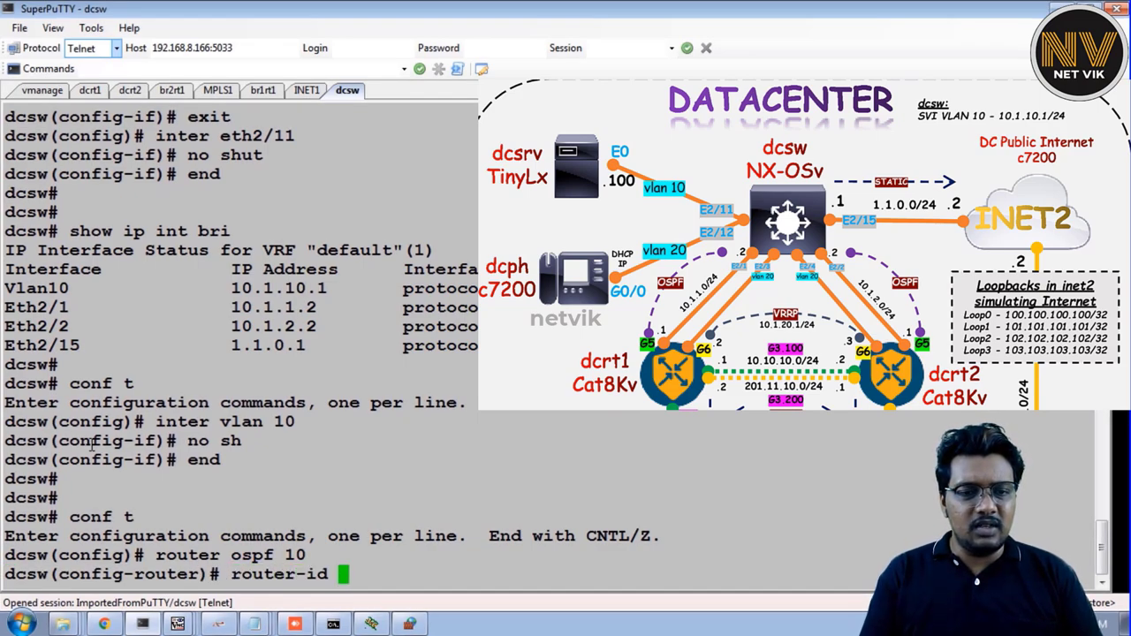
double_click(315, 288)
right_click(317, 292)
key("Home")
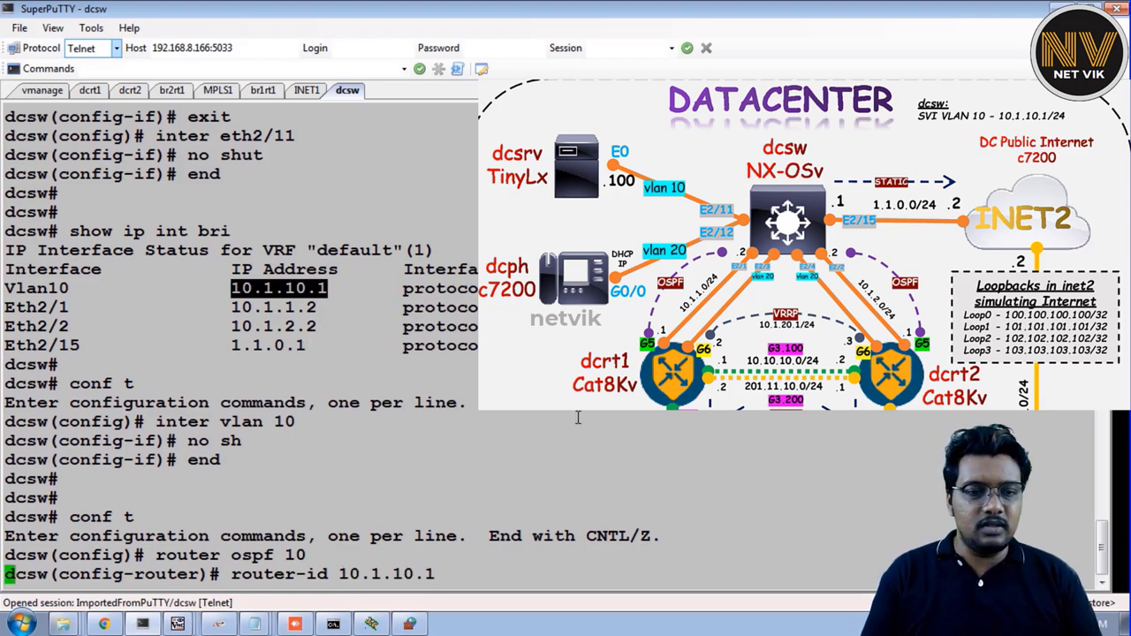
key("Return")
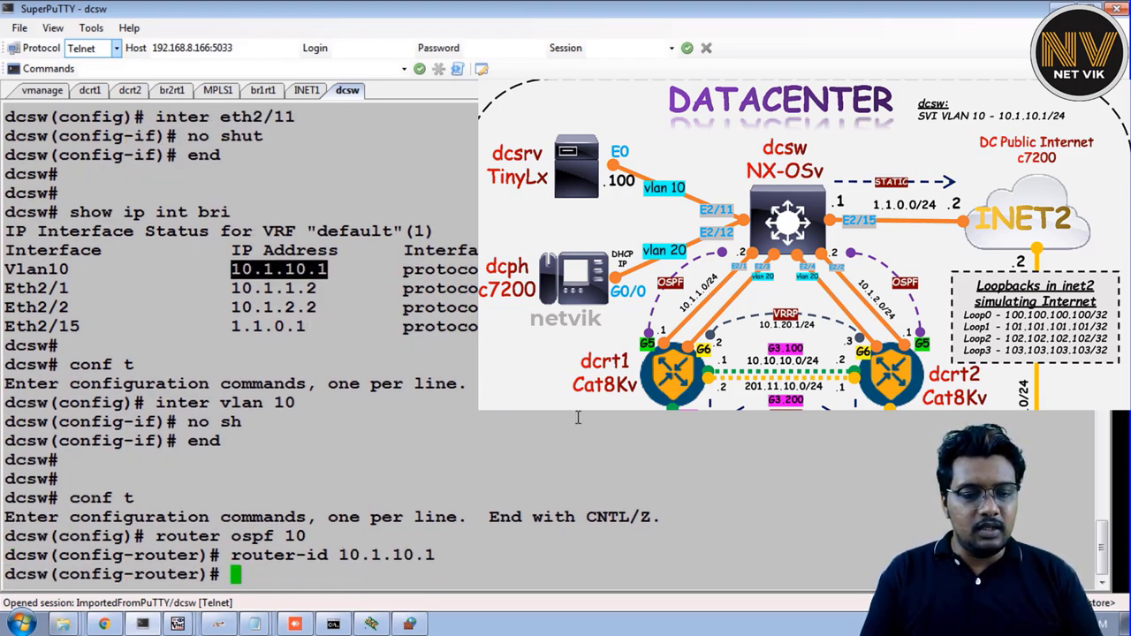
Set the OSPF 10 auto-cost reference bandwidth to 10000
type("re")
key("BackSpace")
key("BackSpace")
type("auto-cost ")
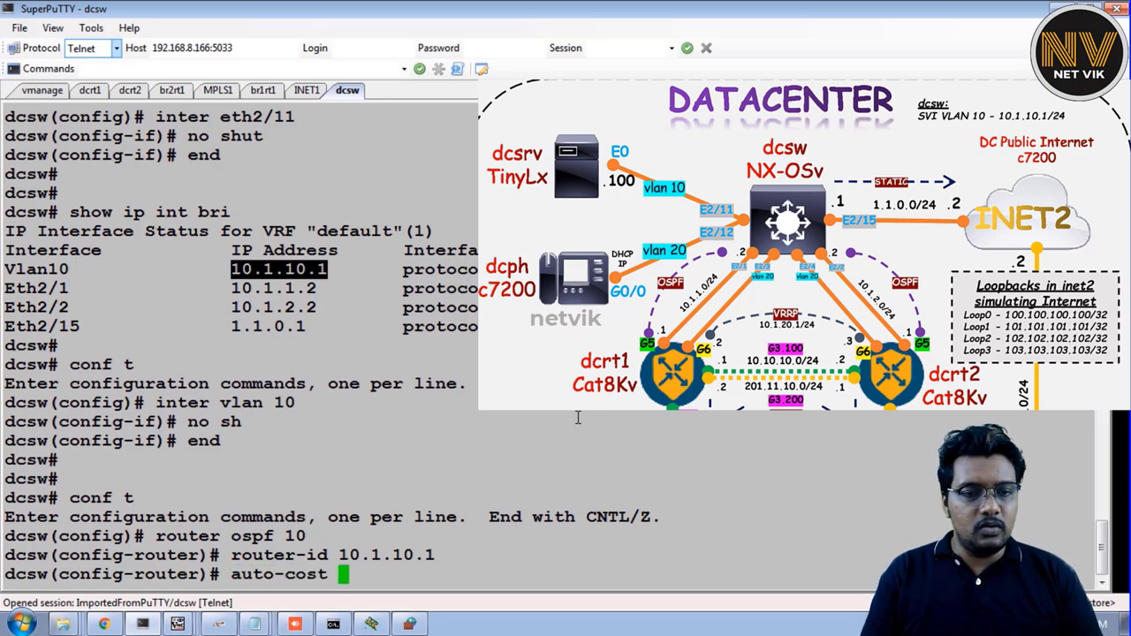
type("ref")
key("Tab")
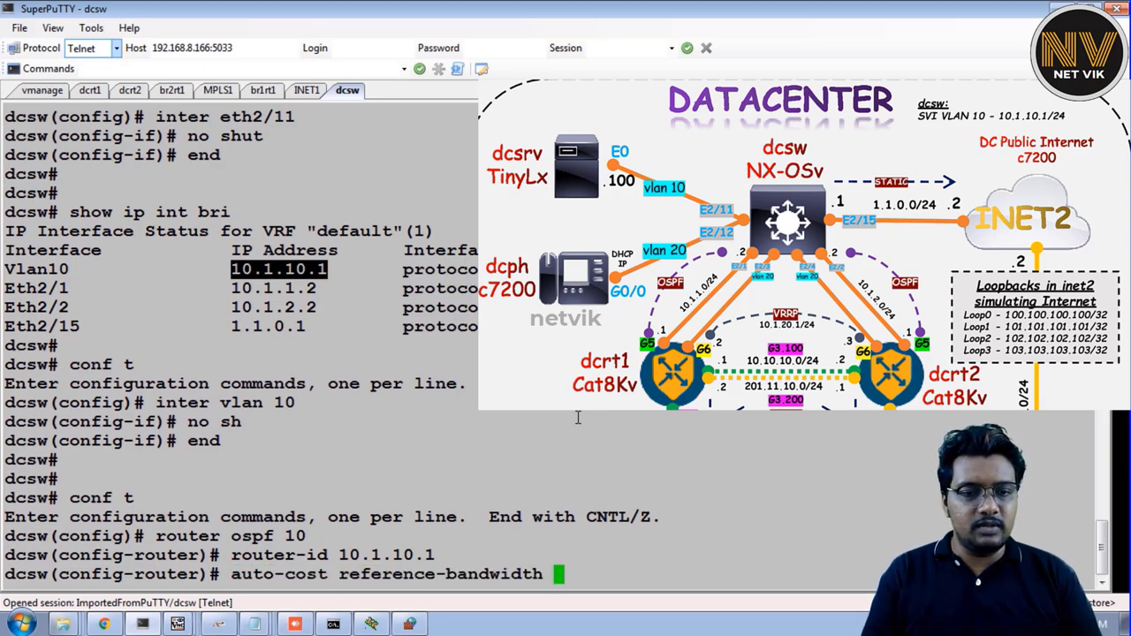
type("?")
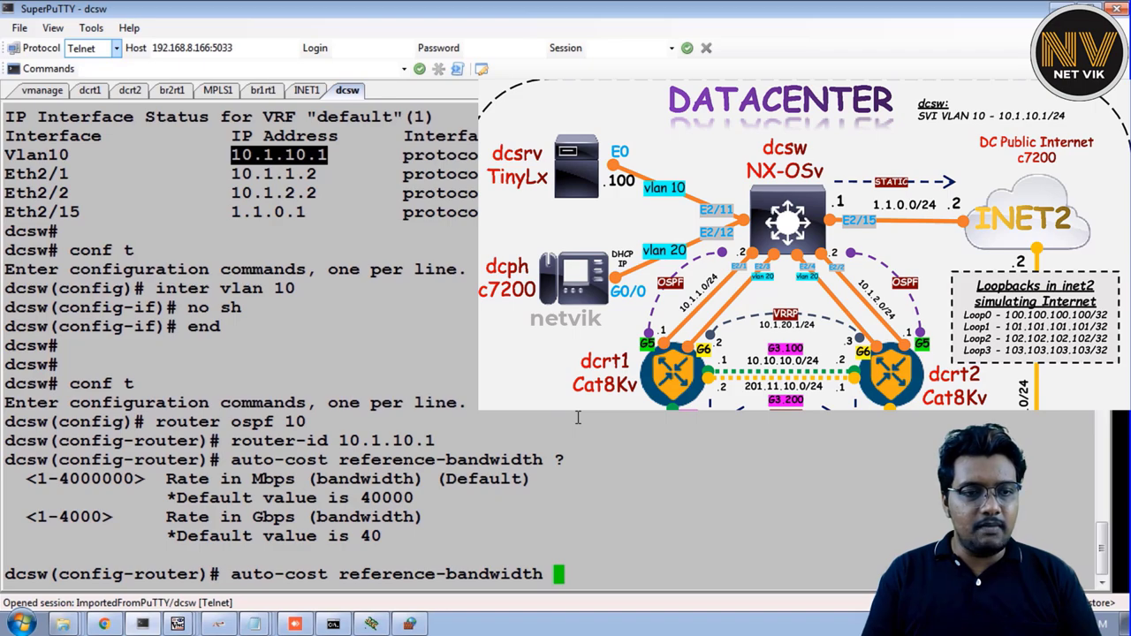
type("1000")
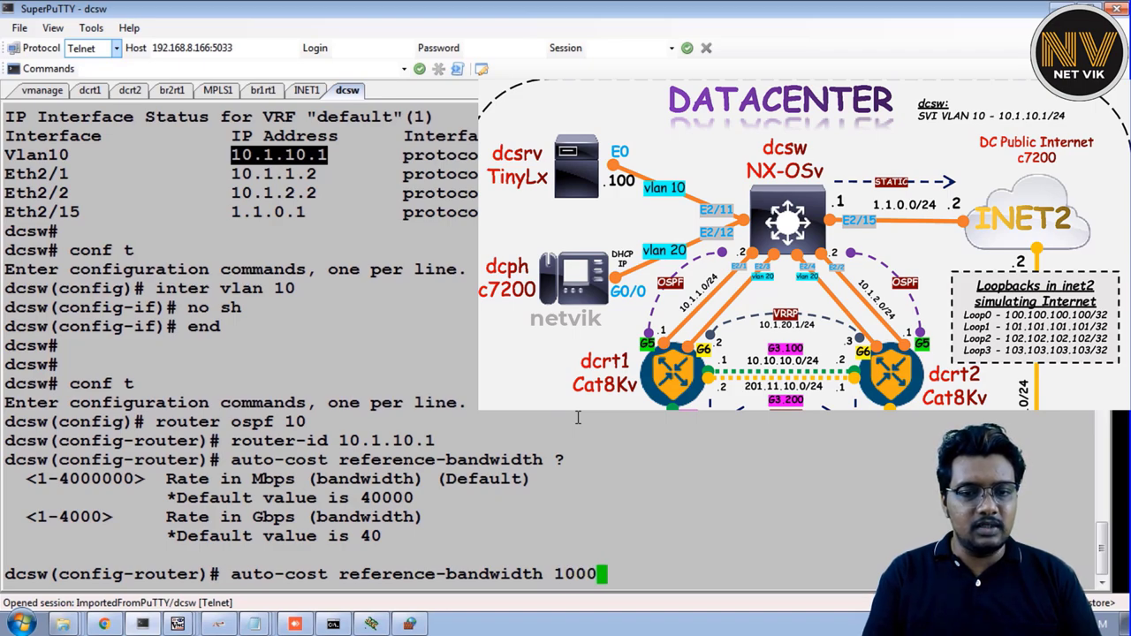
type("0")
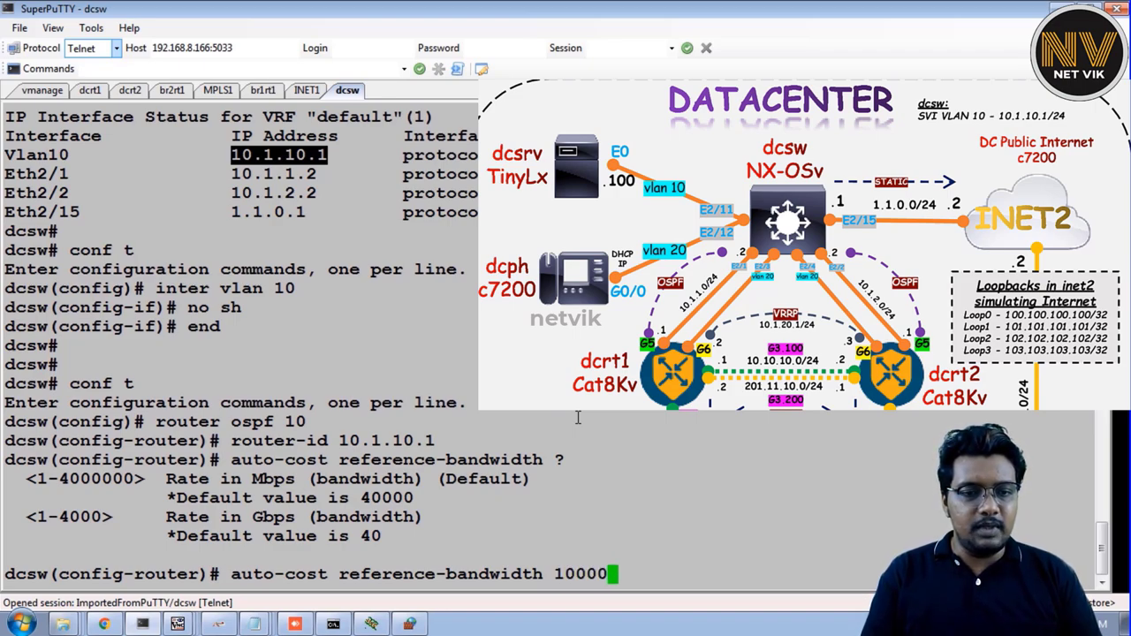
key("Return")
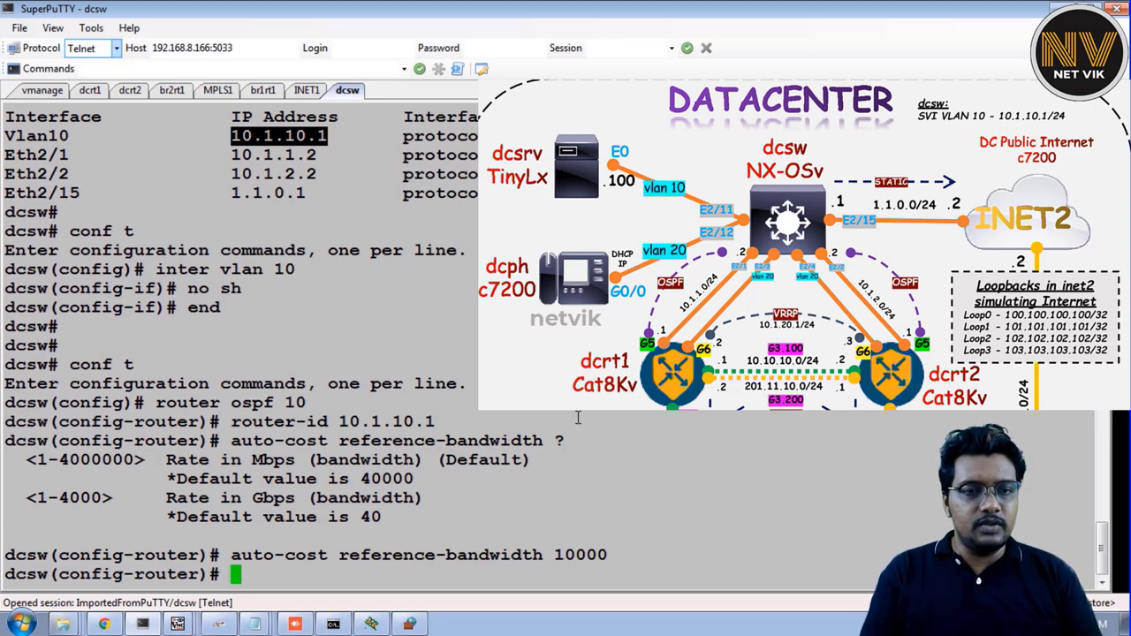
Leave configuration mode and ping 100.100.100.100 from dcsw
type("end")
key("Return")
key("Return")
key("Return")
key("Return")
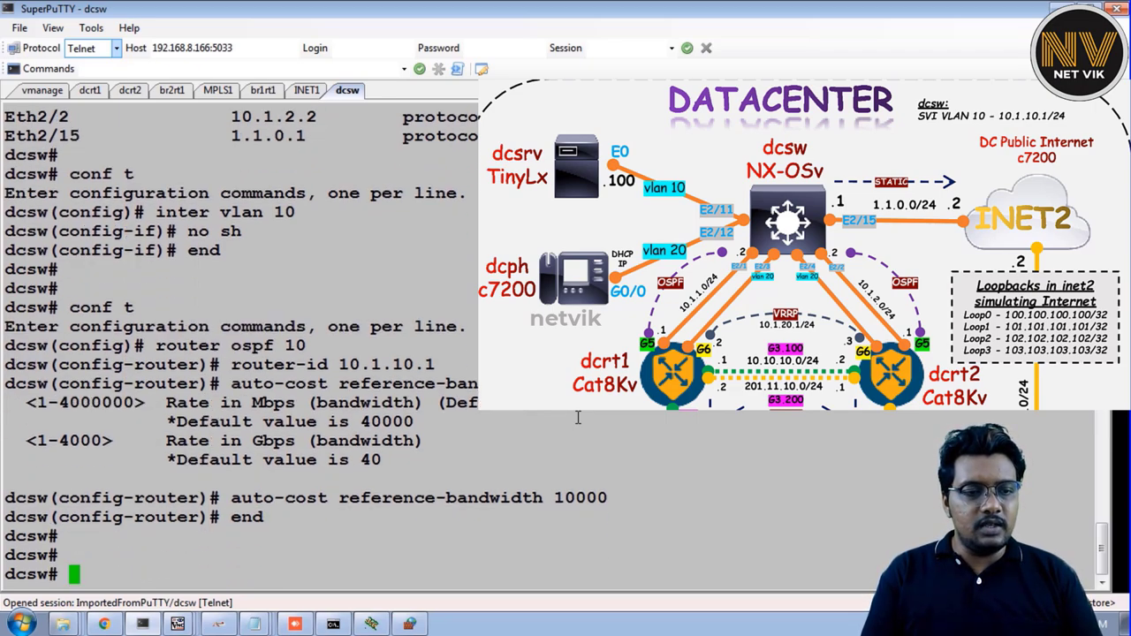
type("ping 4.2.2.2")
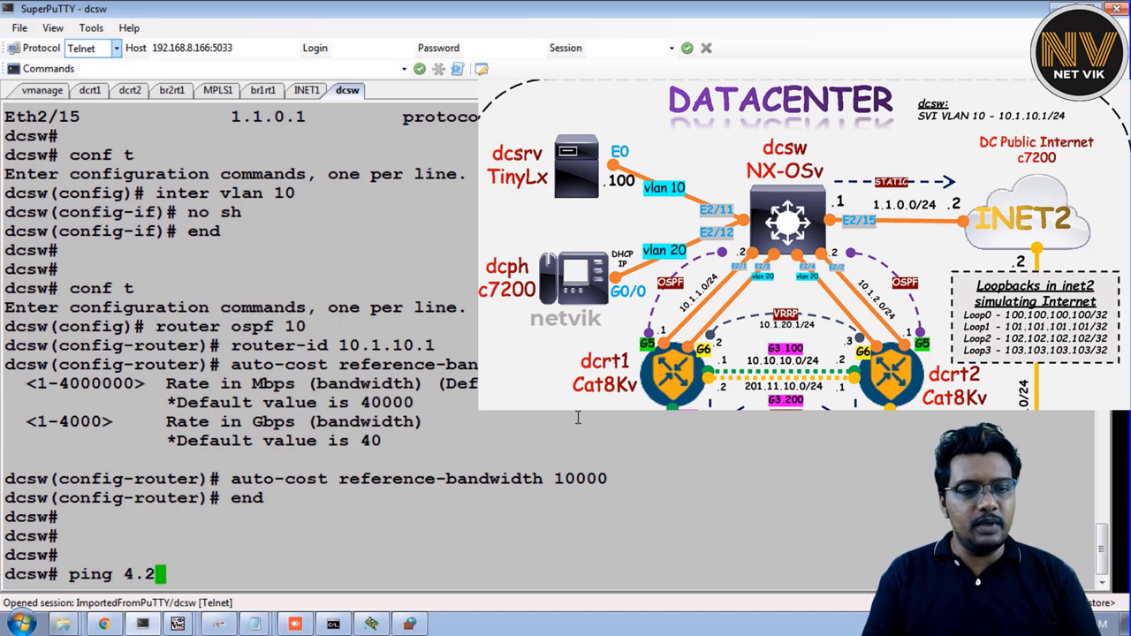
key("BackSpace")
key("BackSpace")
key("BackSpace")
key("BackSpace")
key("BackSpace")
key("BackSpace")
key("BackSpace")
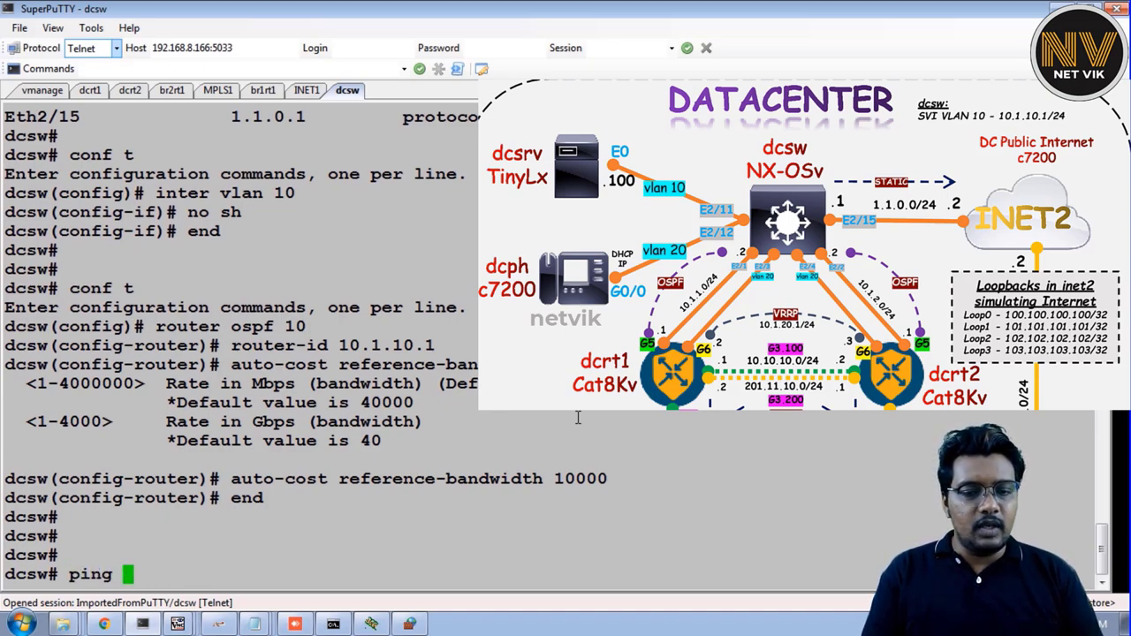
type("100.100.100.100")
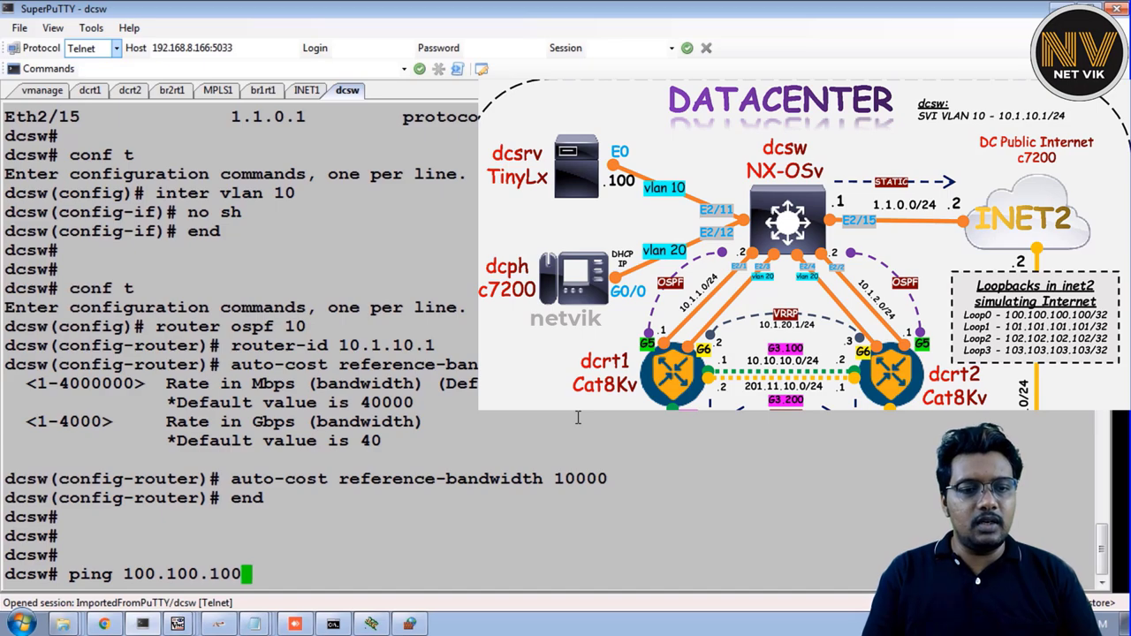
key("Return")
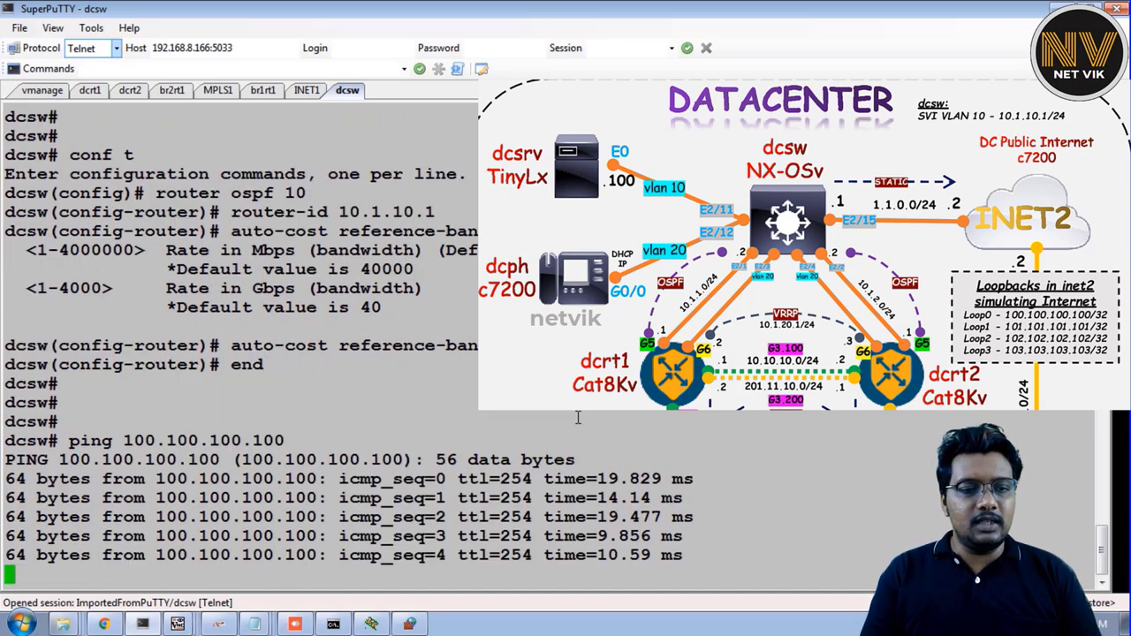
Stop the ping at 0% loss and review the dcsw routing table
key("ctrl+c")
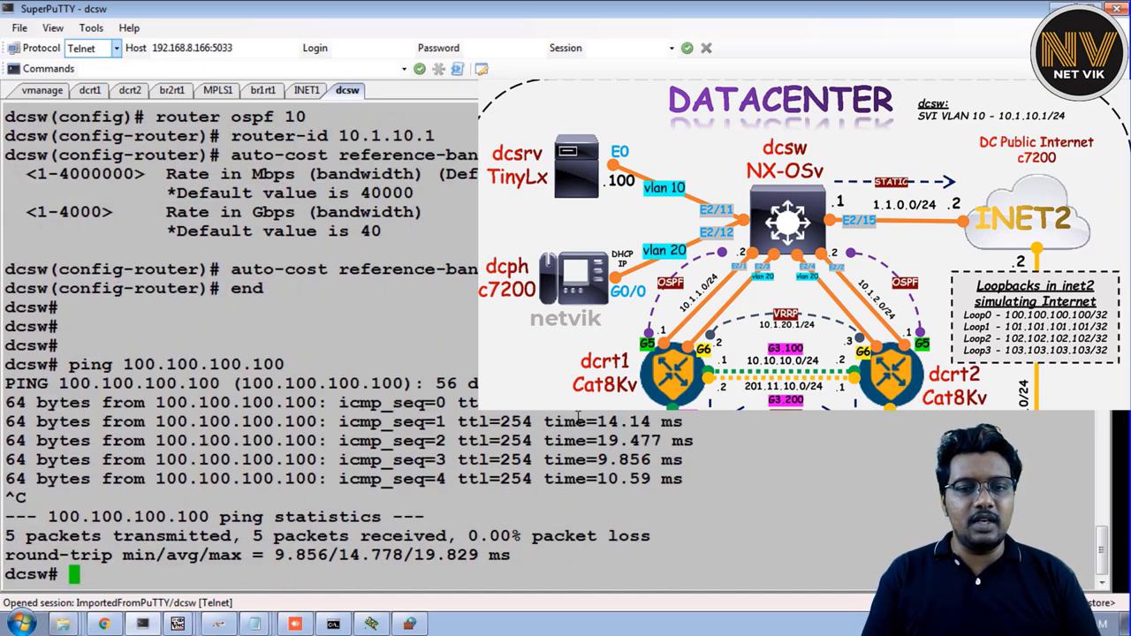
key("Return")
key("Return")
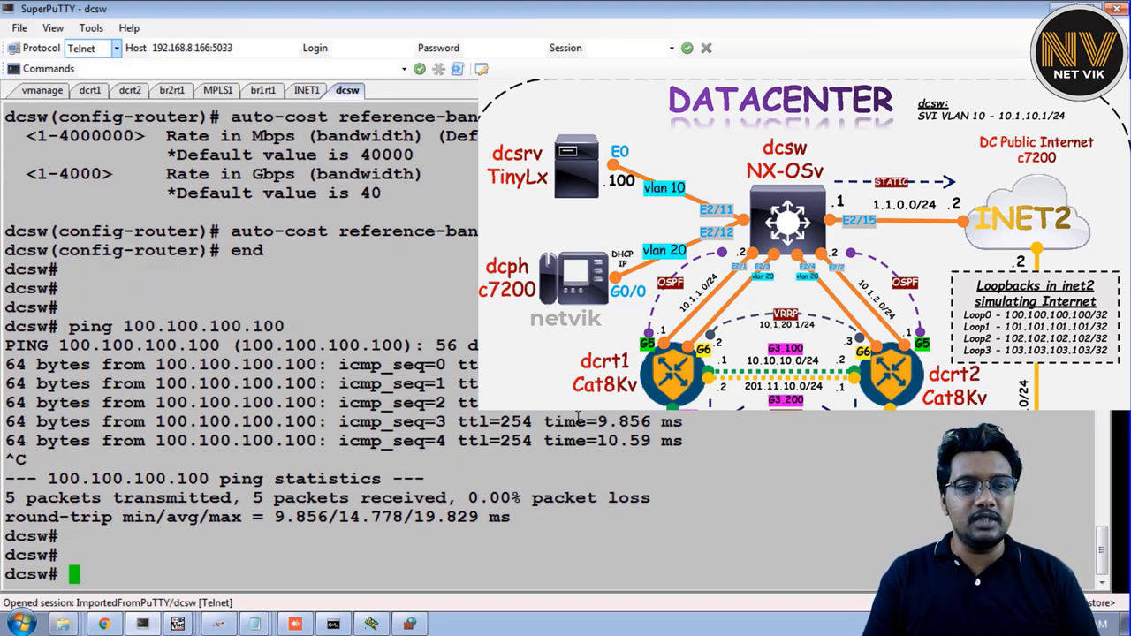
type("sh")
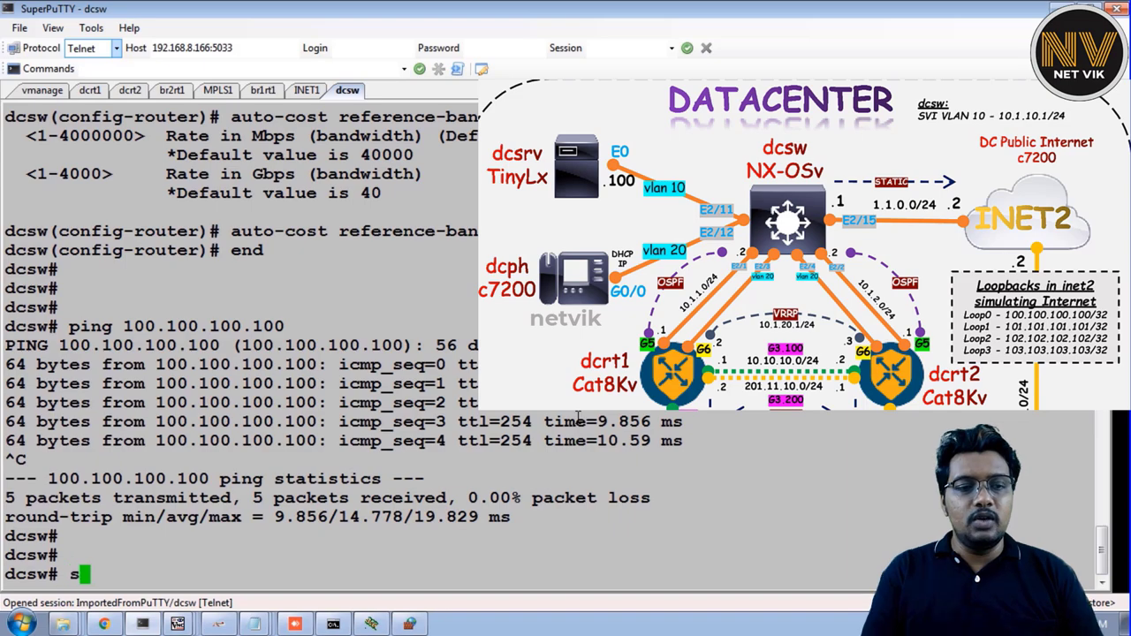
key("BackSpace")
key("BackSpace")
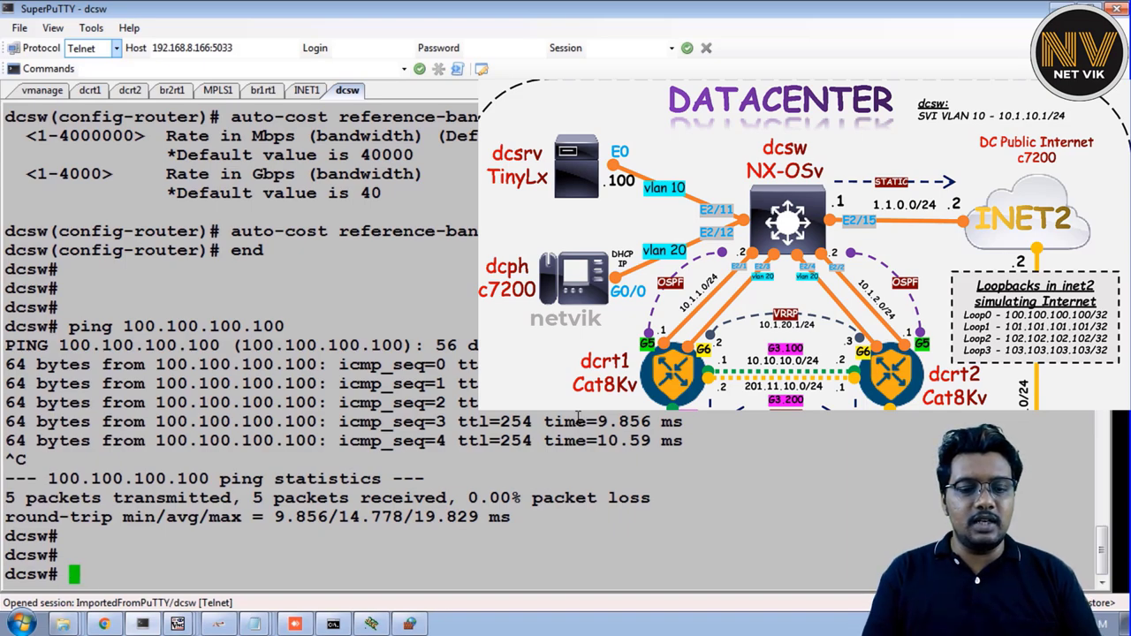
type("show ip route")
key("Return")
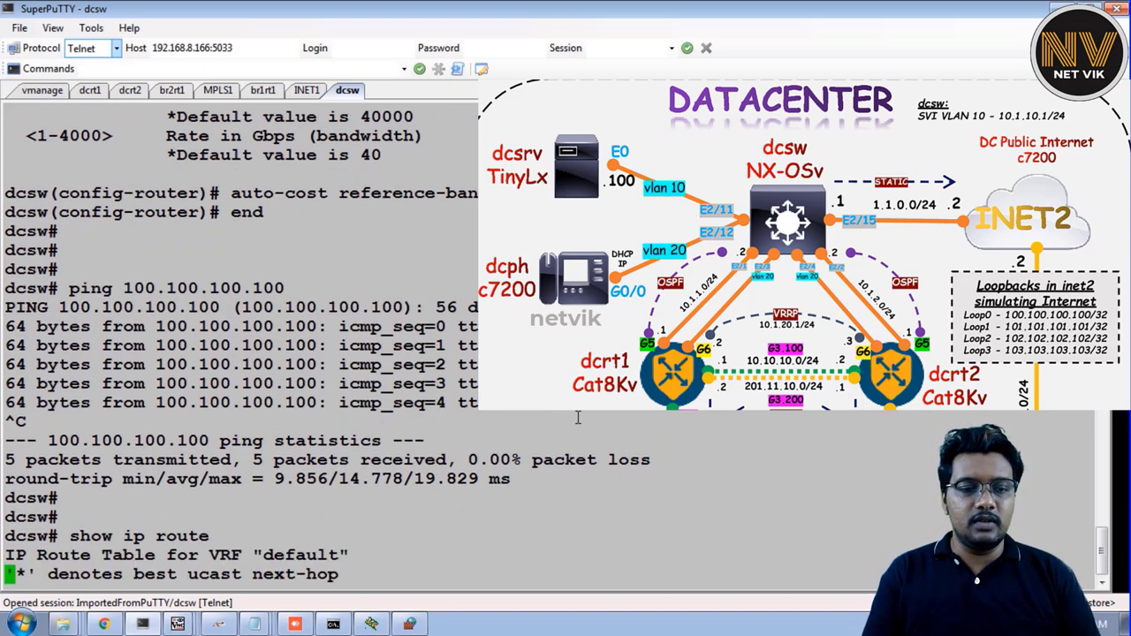
key("q")
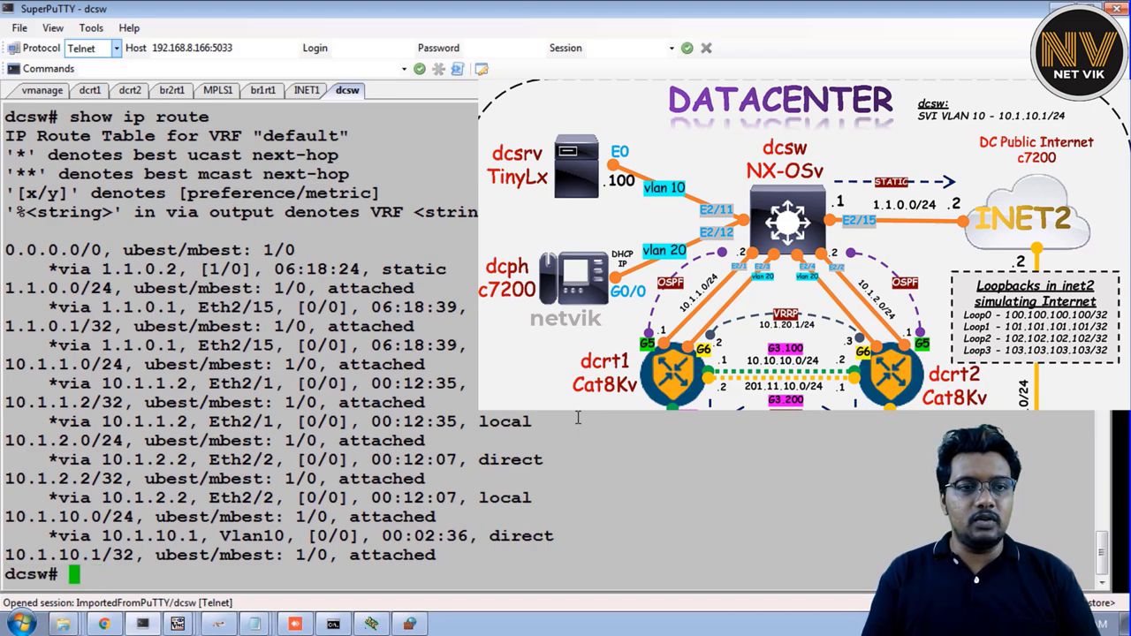
key("Return")
key("Return")
key("Return")
key("Return")
key("Return")
key("Return")
key("Return")
Add default-information originate under OSPF process 10
type("conf t")
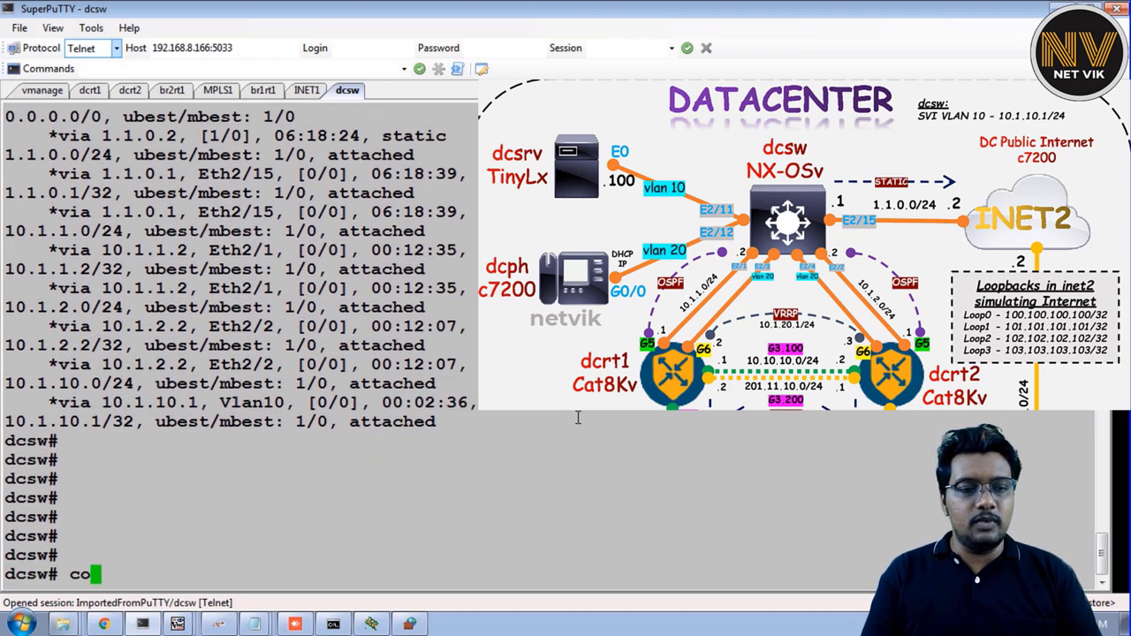
key("Return")
type("router ospf ")
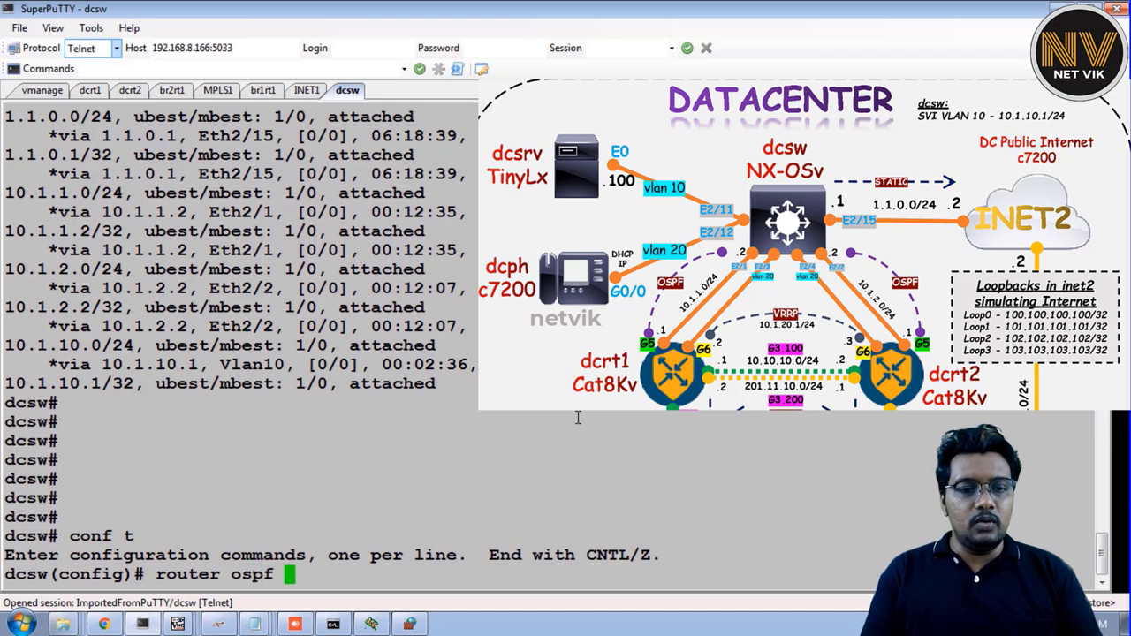
type("10")
key("Return")
type("r")
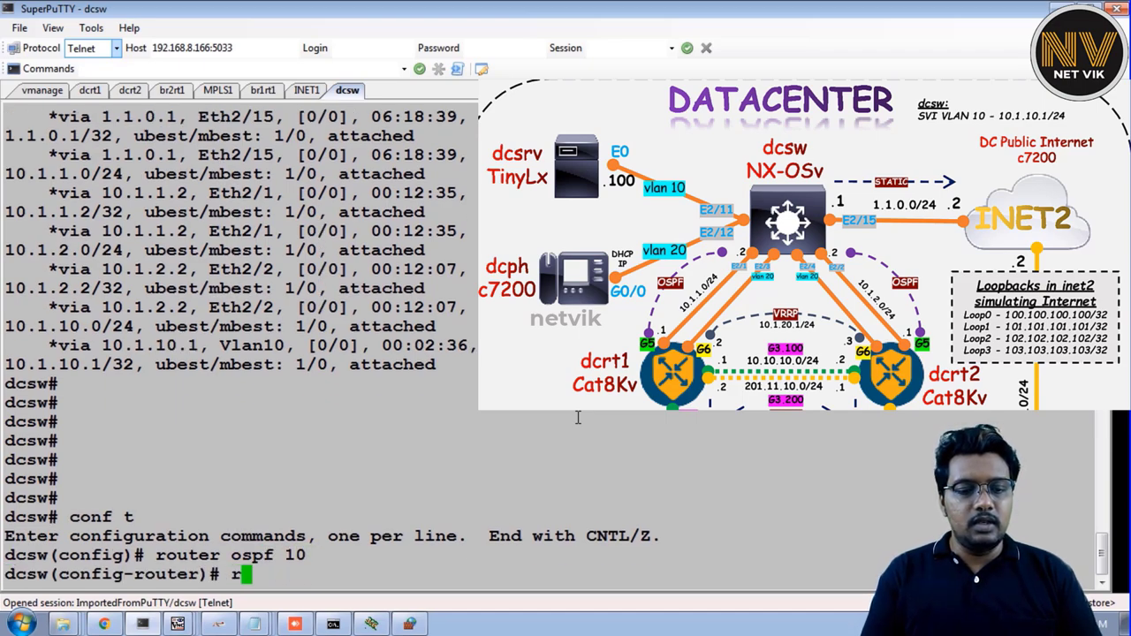
key("BackSpace")
type("def")
key("Tab")
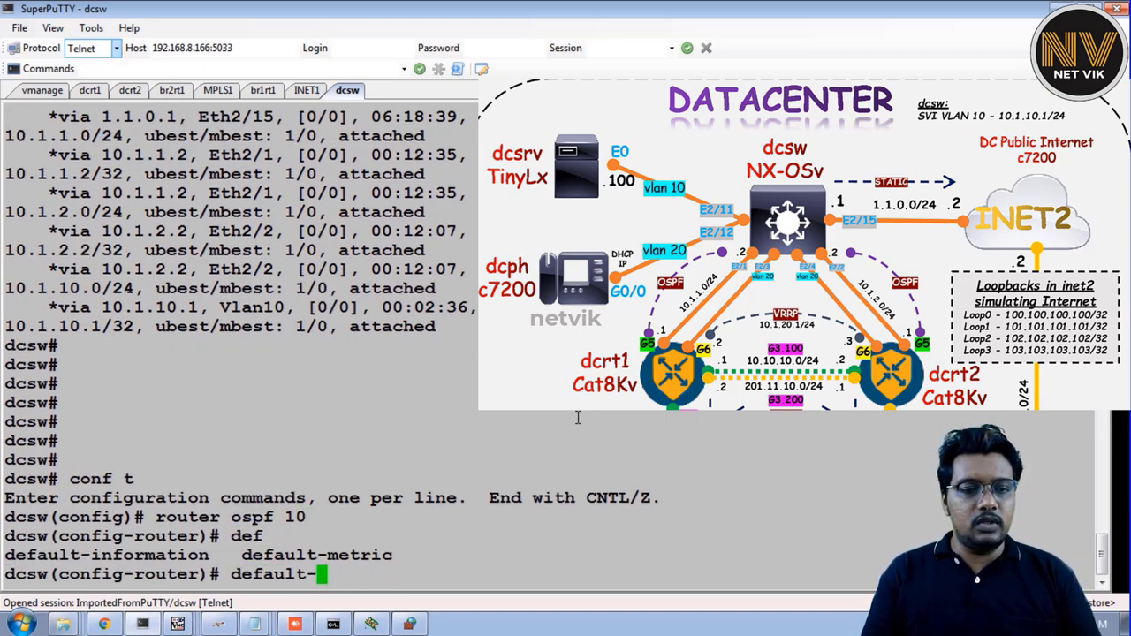
type("i")
key("Tab")
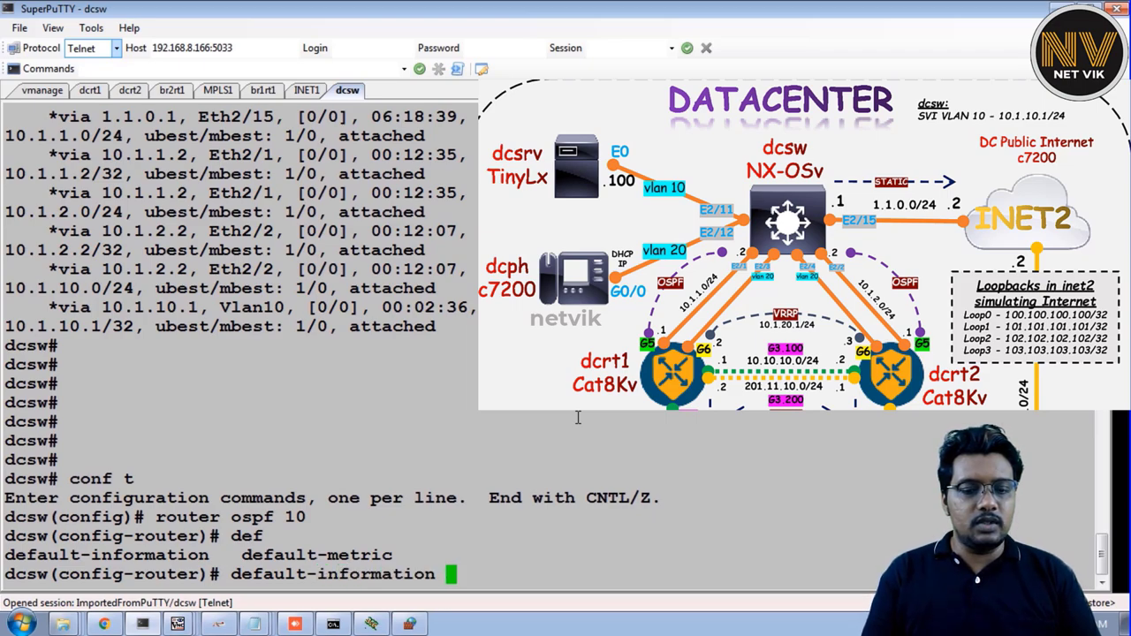
type("o")
key("Tab")
key("Return")
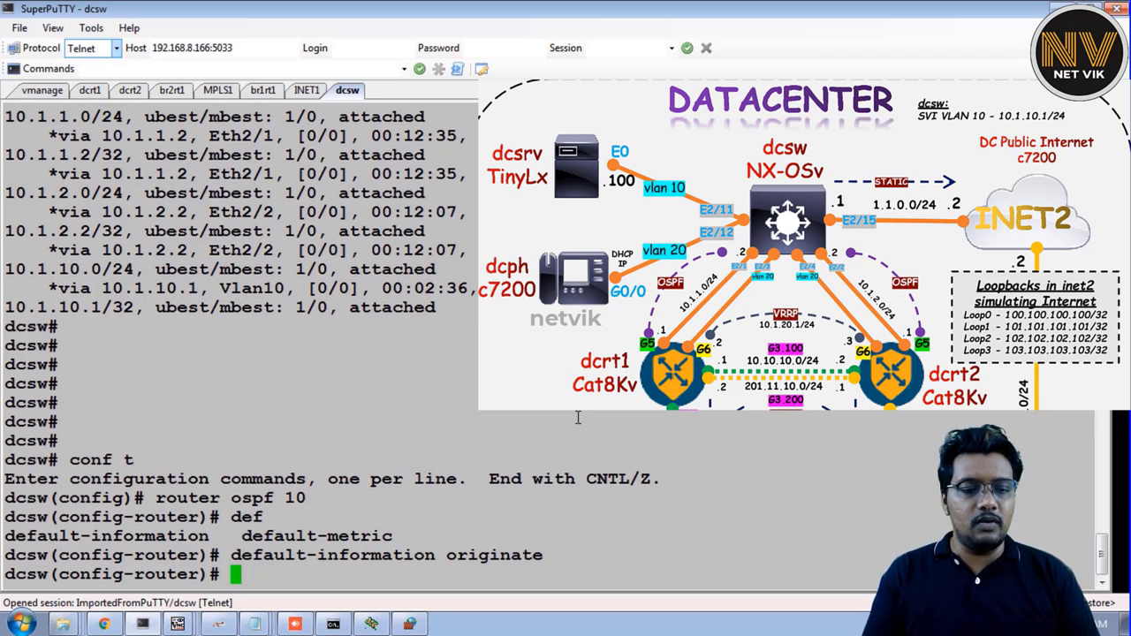
Exit OSPF and configuration mode back to the dcsw# prompt
type("exit")
key("Return")
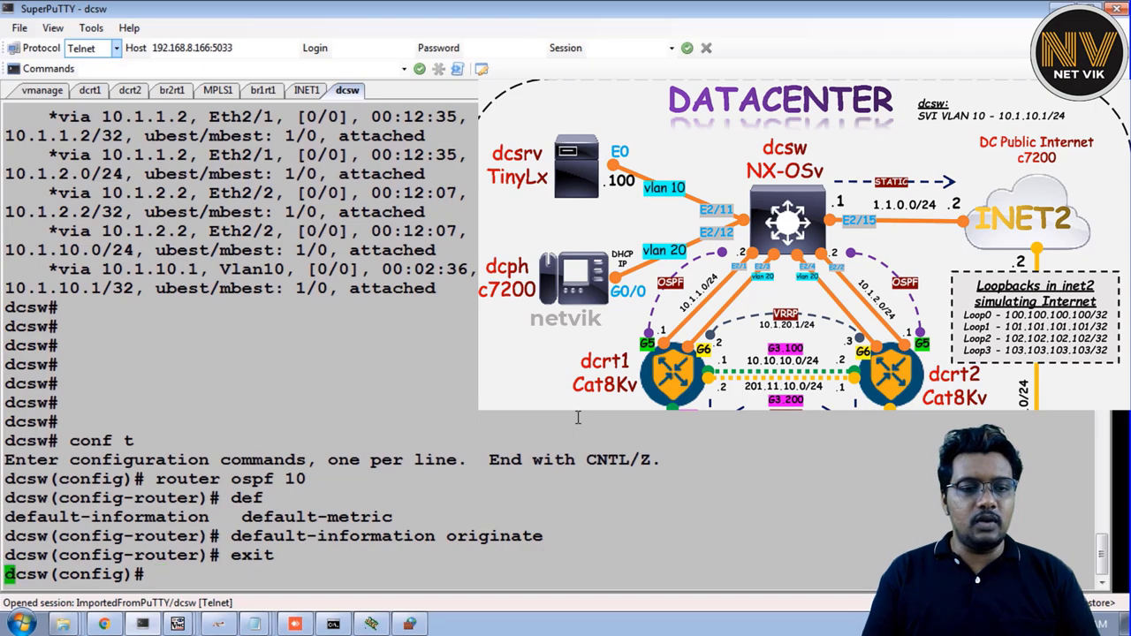
key("Return")
key("Return")
type("exit")
key("Return")
key("Return")
key("Return")
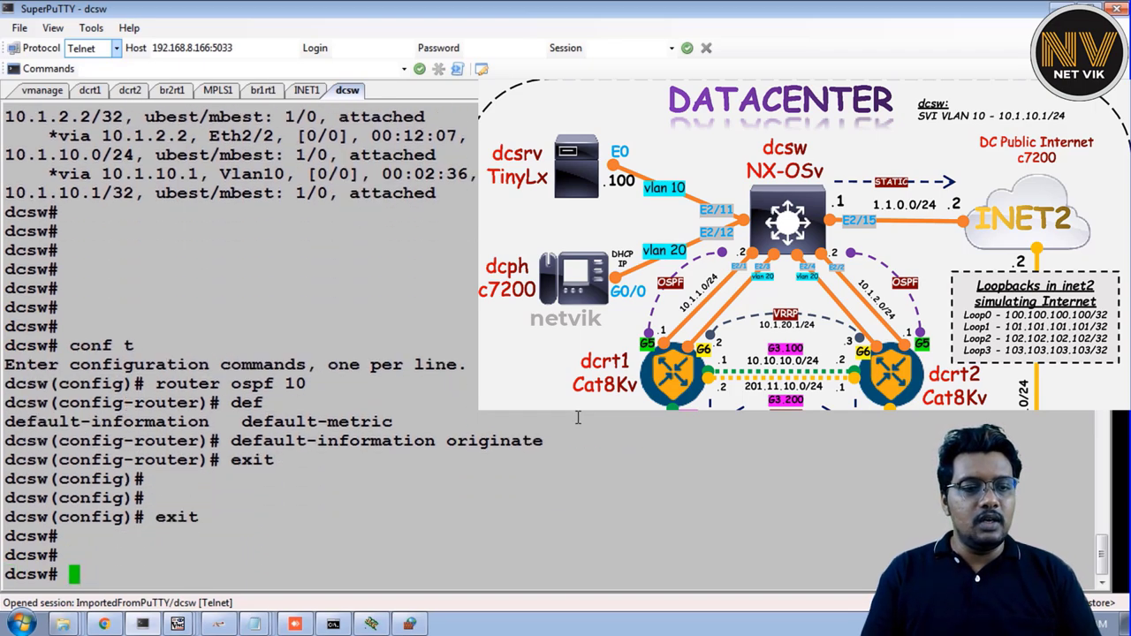
key("Return")
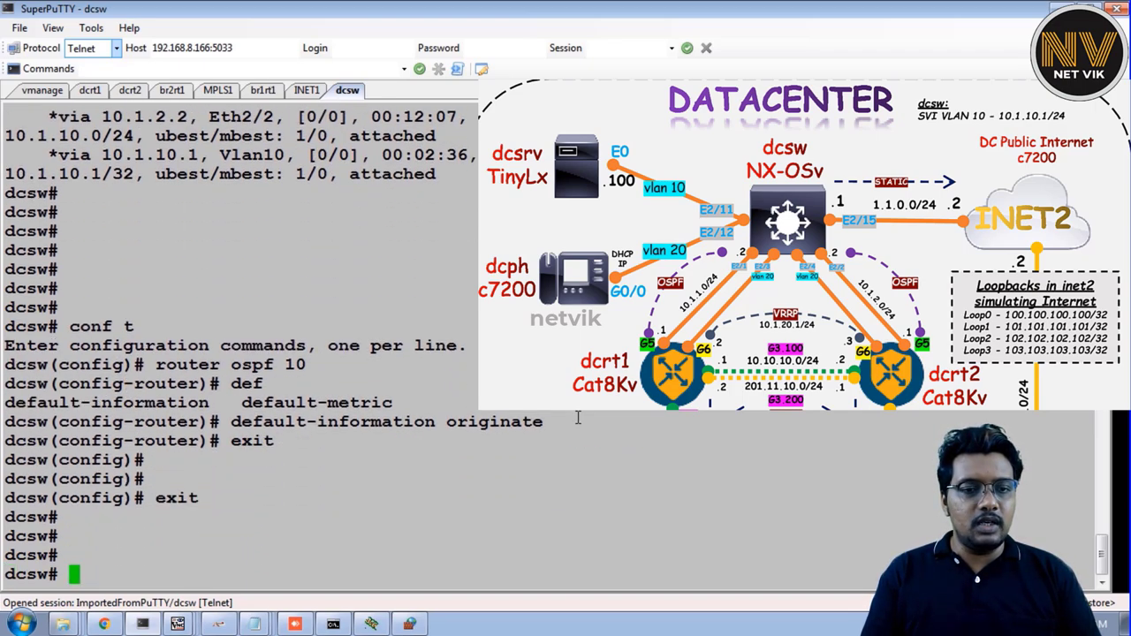
Put dcsw interface ethernet 2/1 into OSPF process 10 area 0
key("Return")
key("Return")
key("Return")
key("Return")
key("Return")
key("Return")
key("Return")
key("Return")
key("Return")
key("Return")
key("Return")
key("Return")
key("Return")
key("Return")
key("Return")
key("Return")
key("Return")
key("Return")
key("Return")
key("Return")
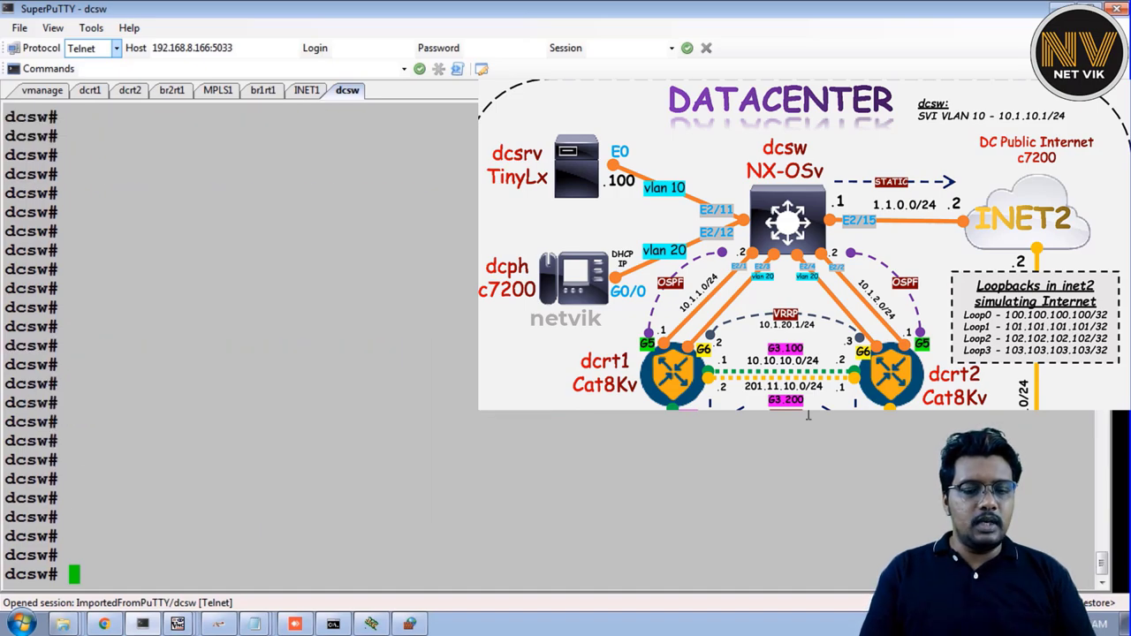
type("conf t")
key("Return")
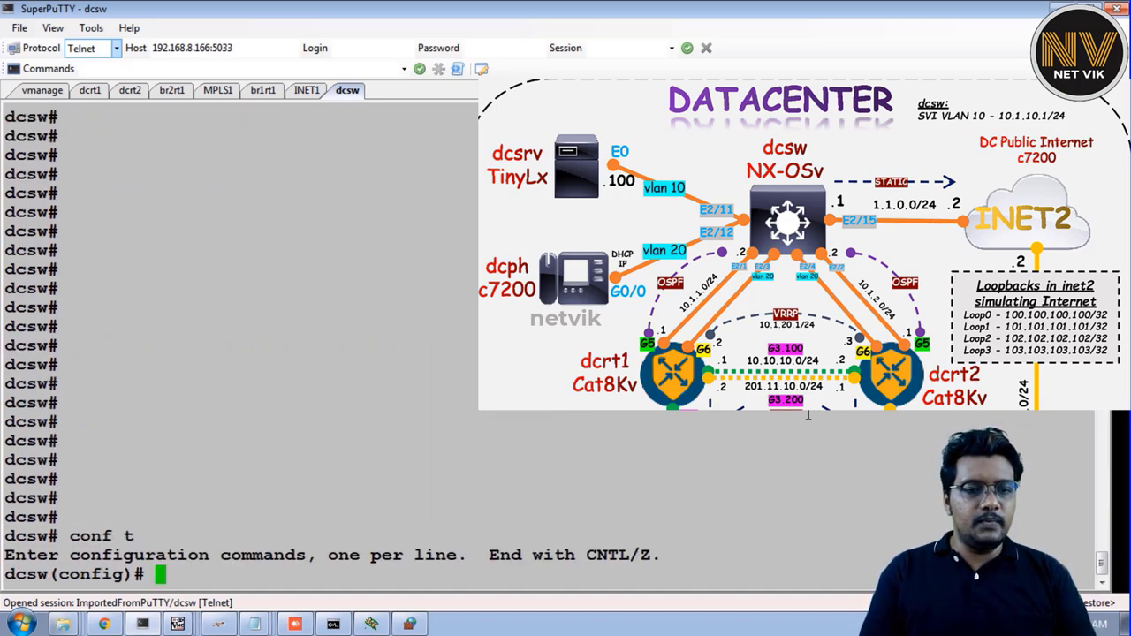
type("interface ethernet ")
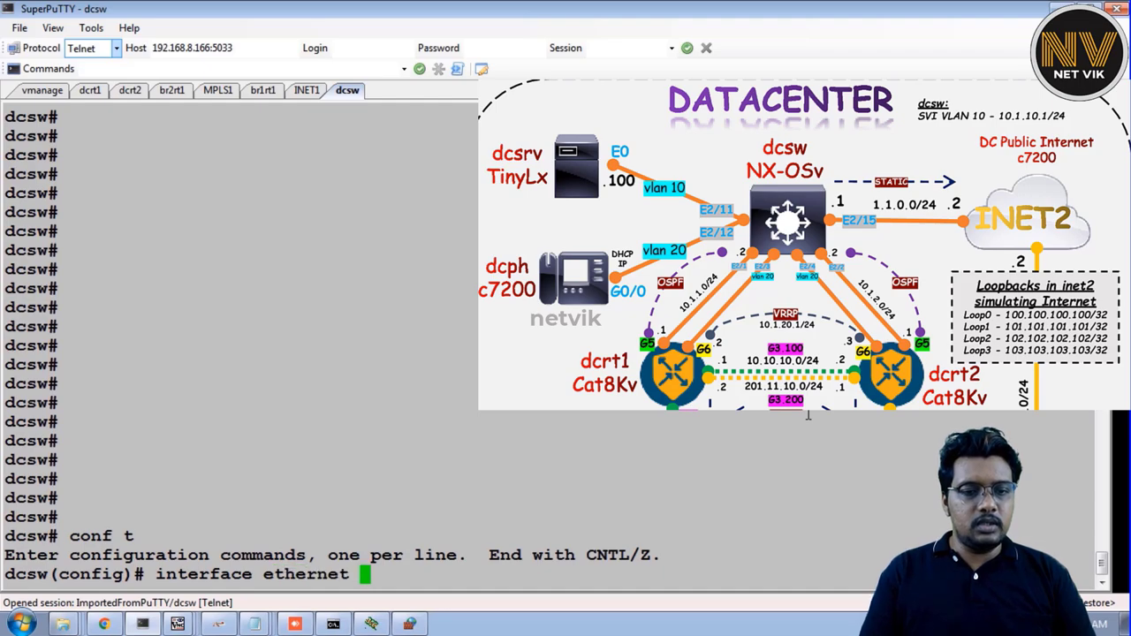
type("2/")
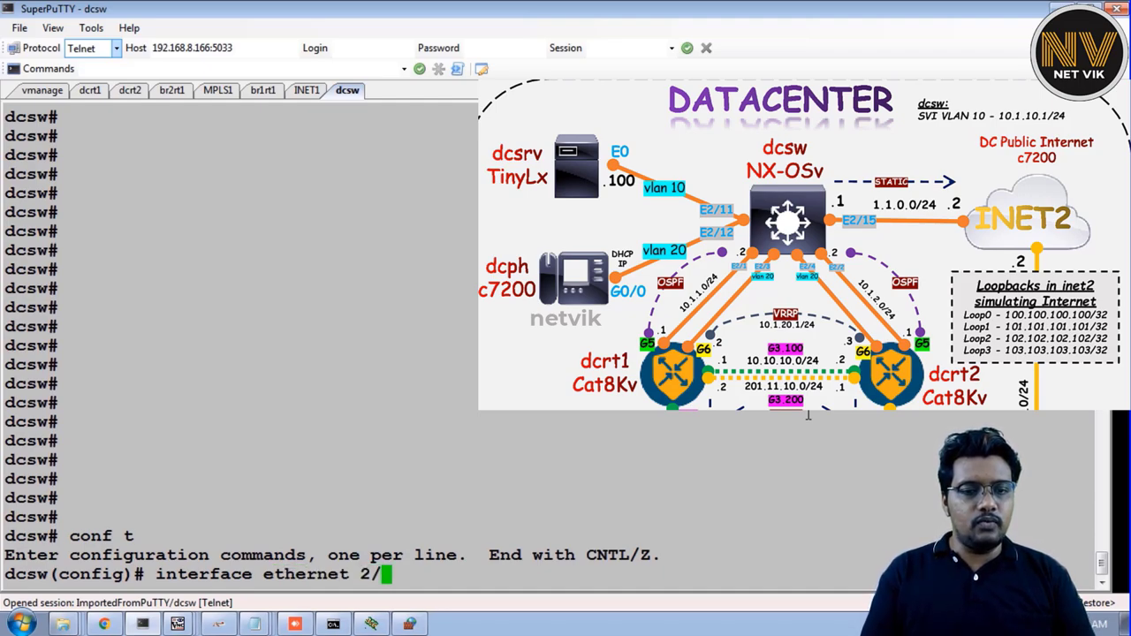
type("1")
key("Return")
type("ip osp")
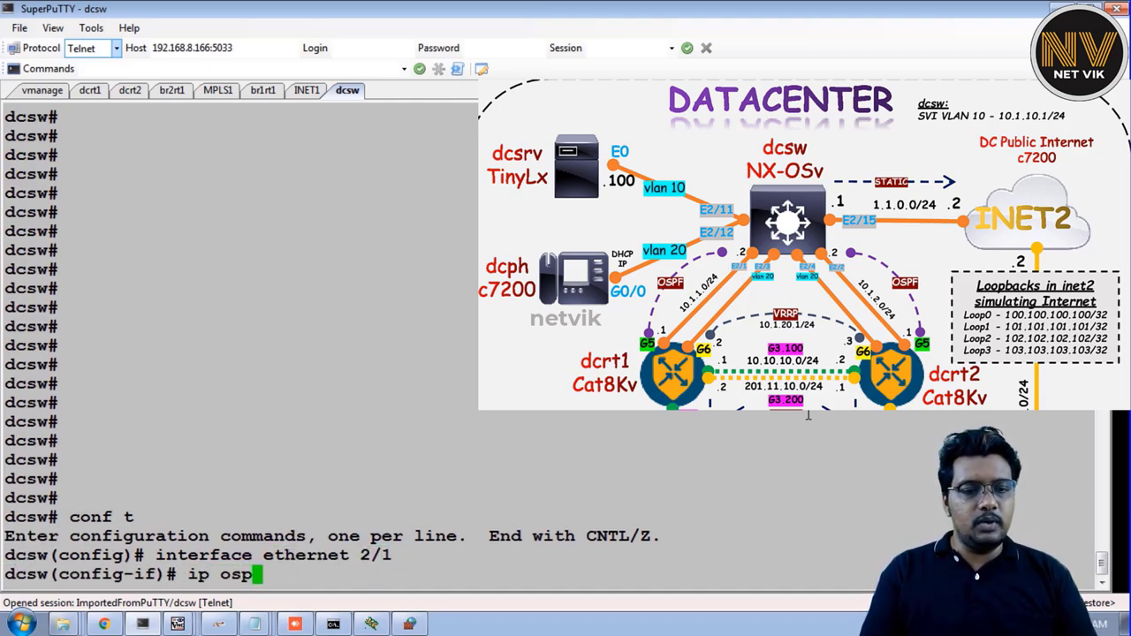
type("f route")
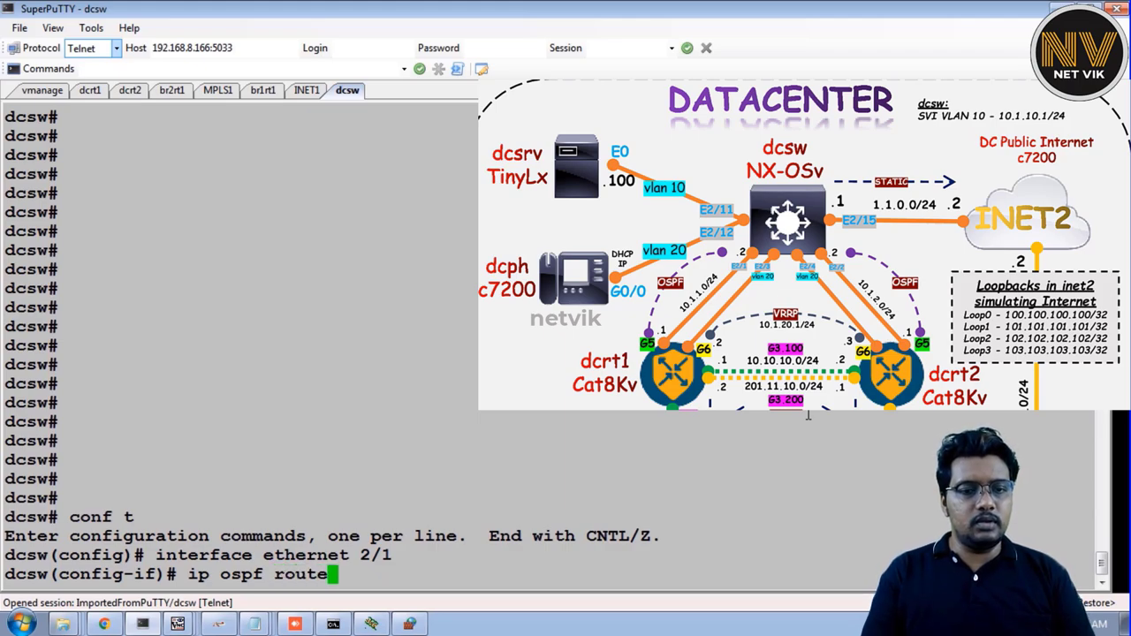
key("BackSpace")
key("BackSpace")
key("BackSpace")
key("BackSpace")
key("BackSpace")
key("BackSpace")
key("BackSpace")
key("BackSpace")
key("BackSpace")
key("BackSpace")
key("BackSpace")
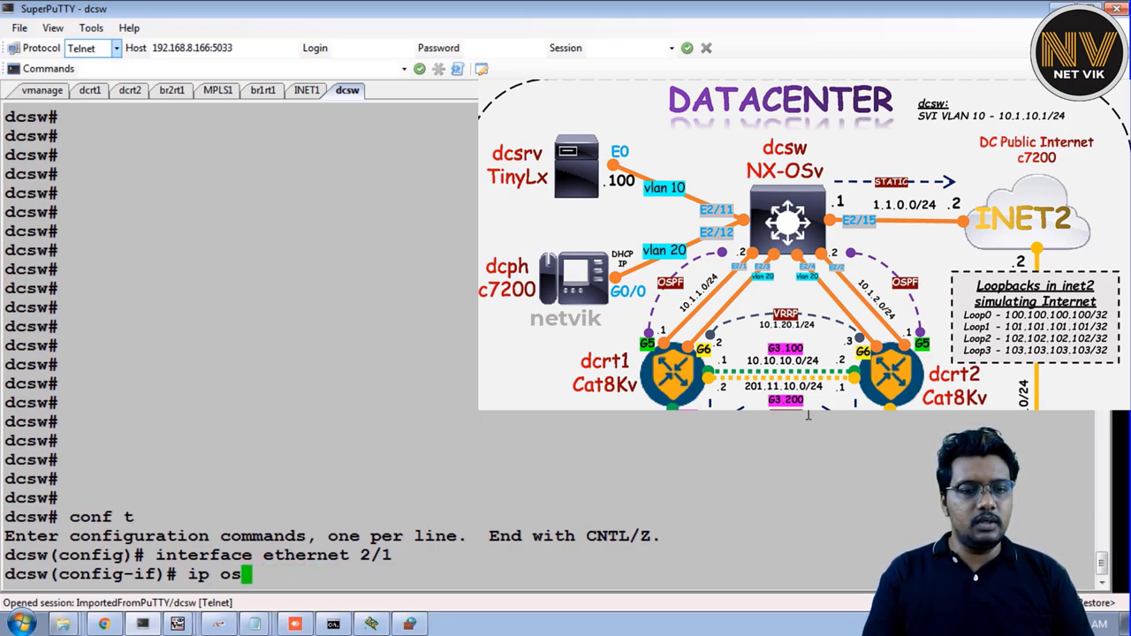
type("router ")
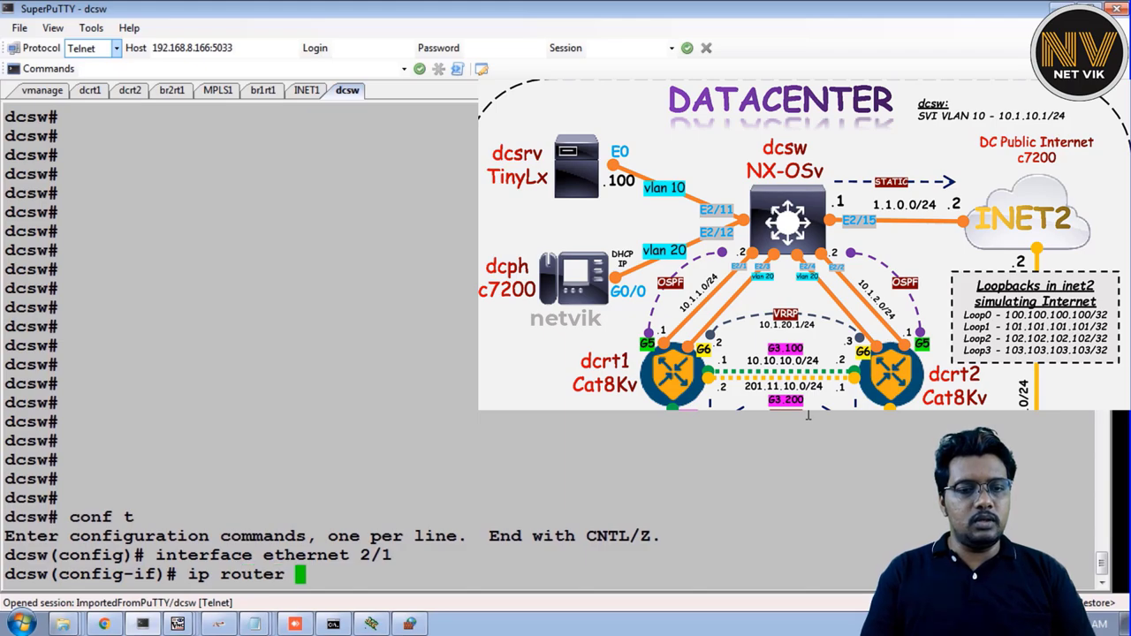
type("ospf ?")
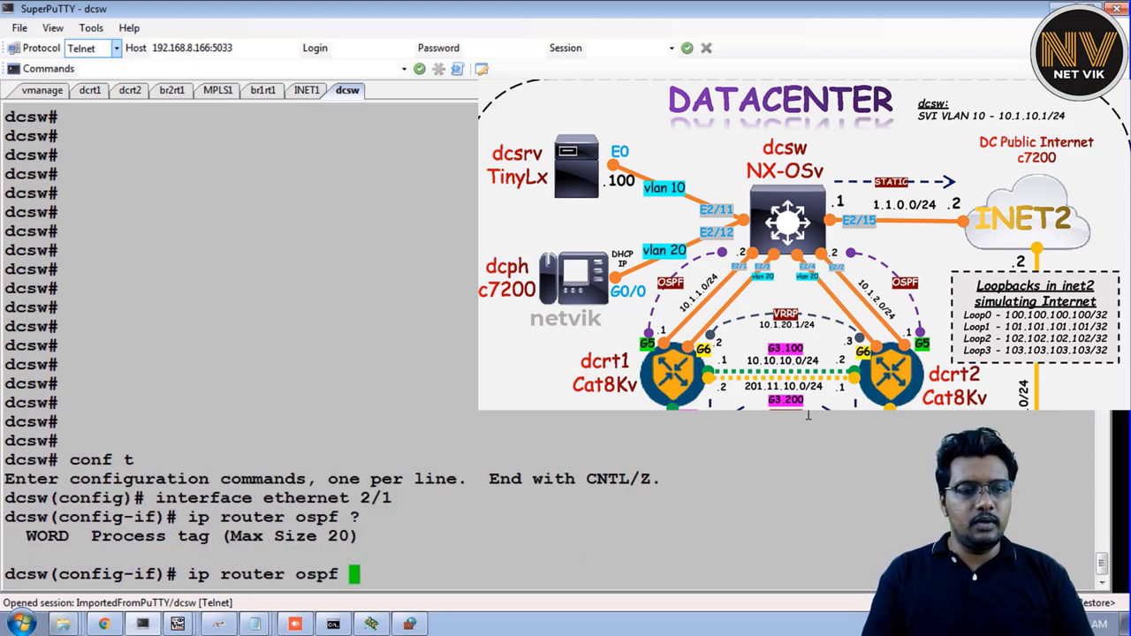
type("10 ")
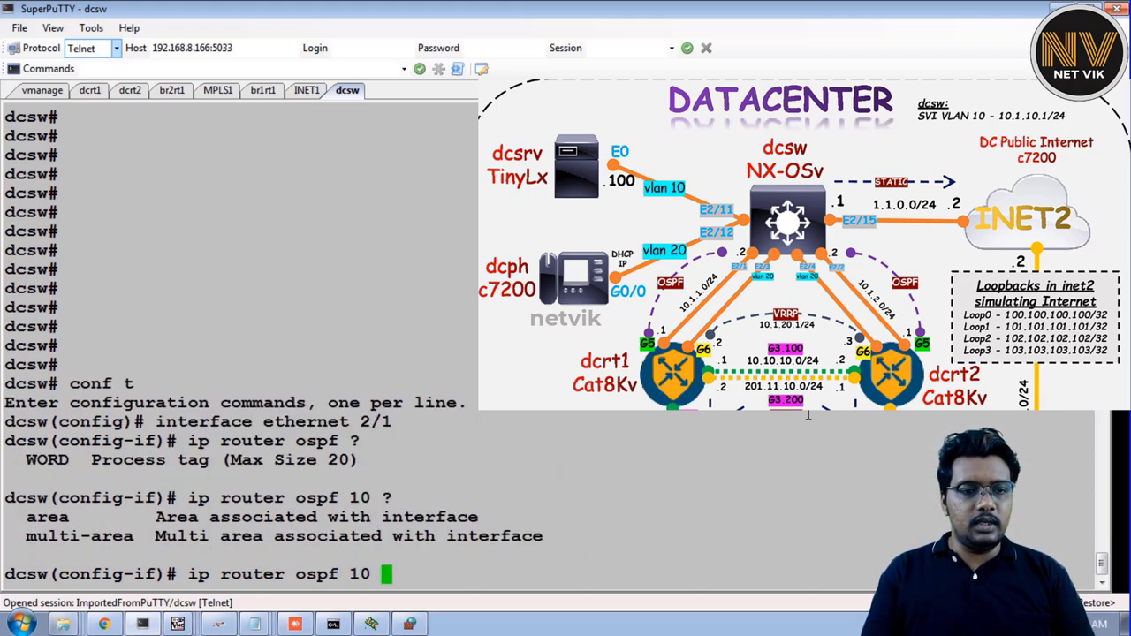
type("?area 0")
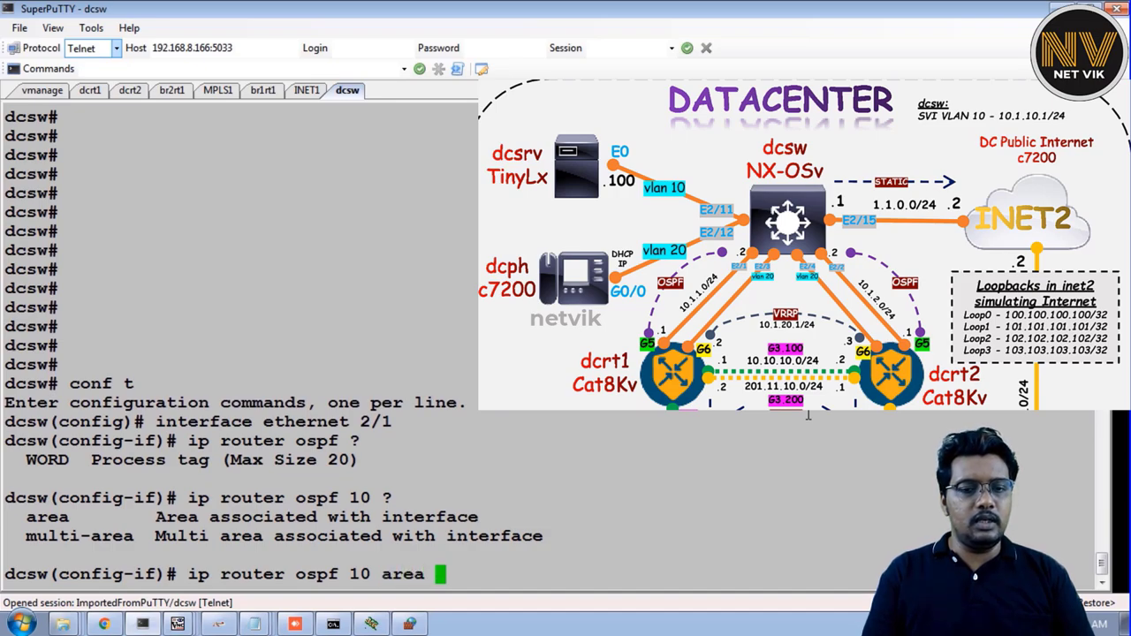
key("Return")
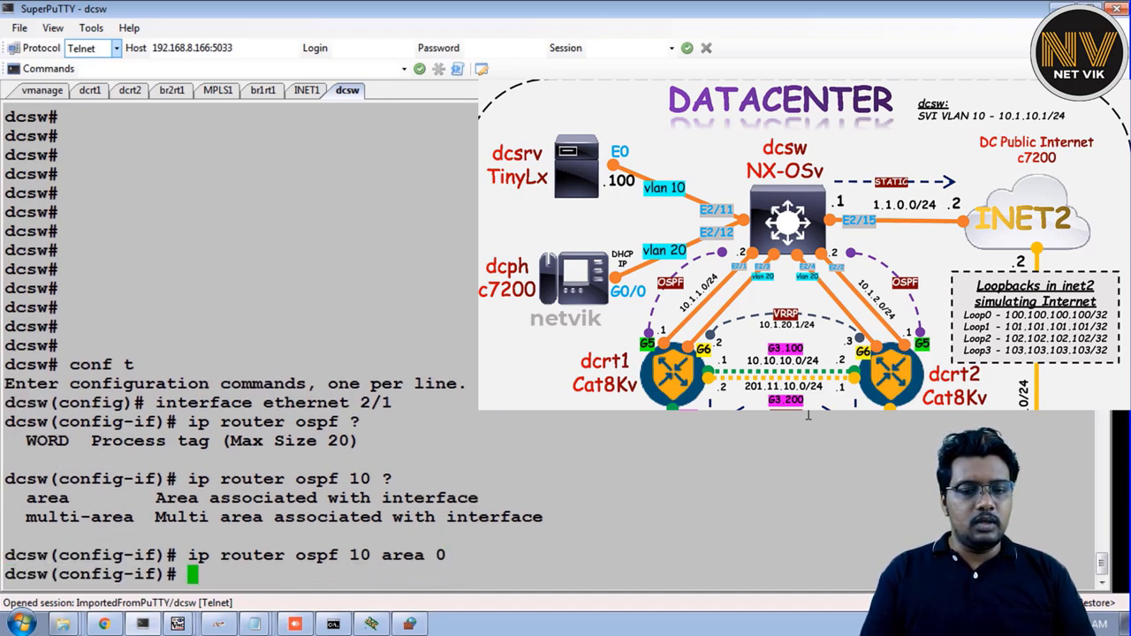
Make ethernet 2/1 an OSPF point-to-point link with cost 10
type("ip ")
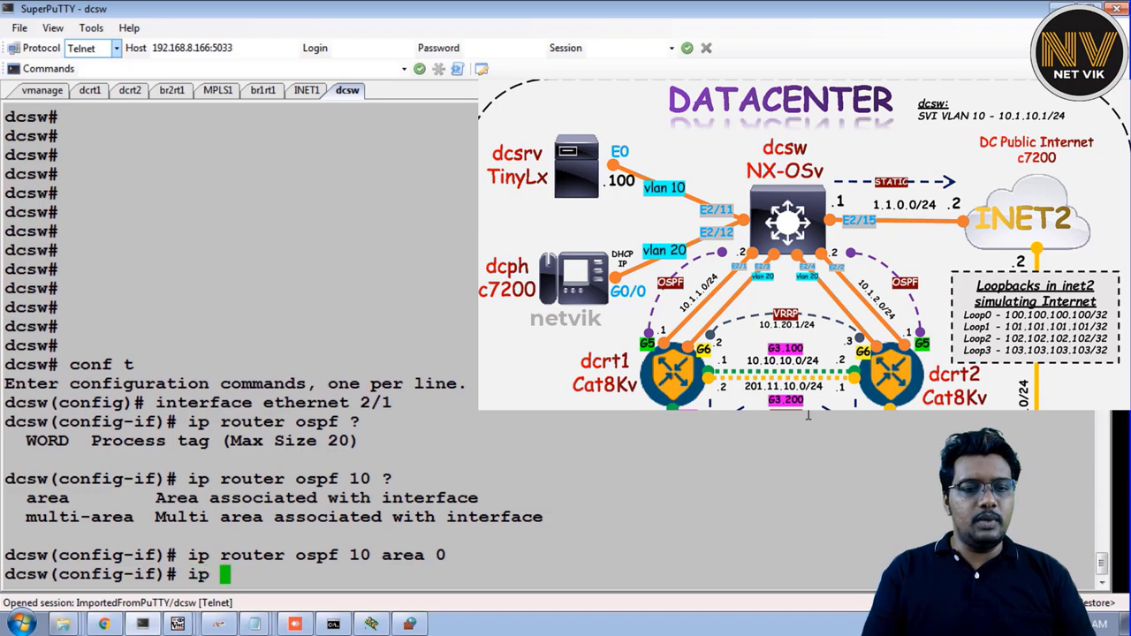
type("ospf network point-to-point")
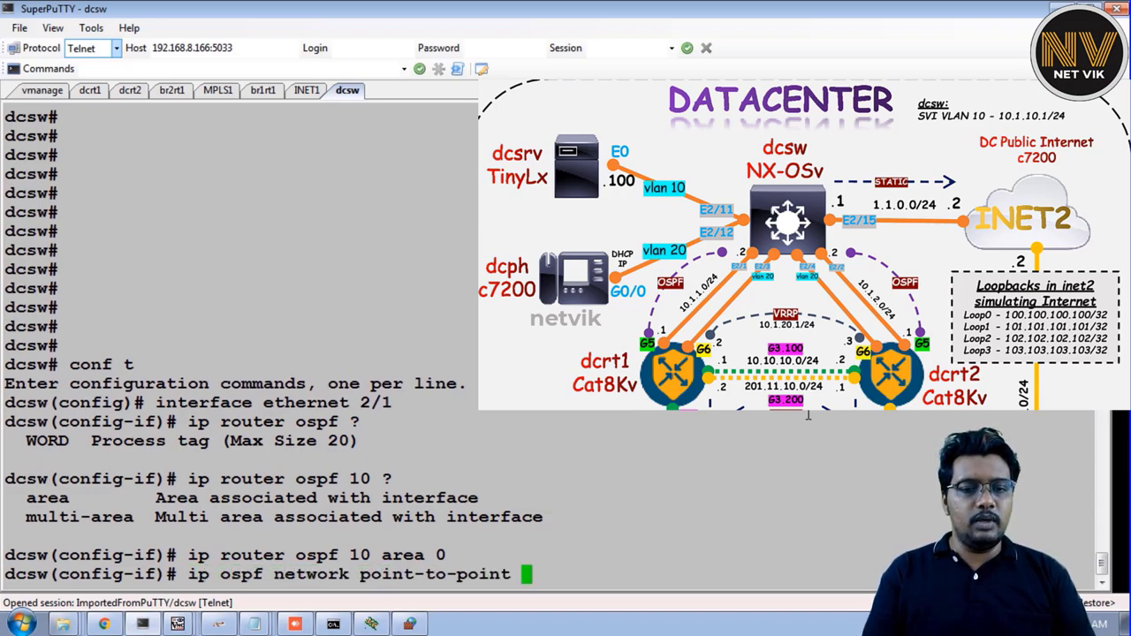
key("Return")
type("ip o")
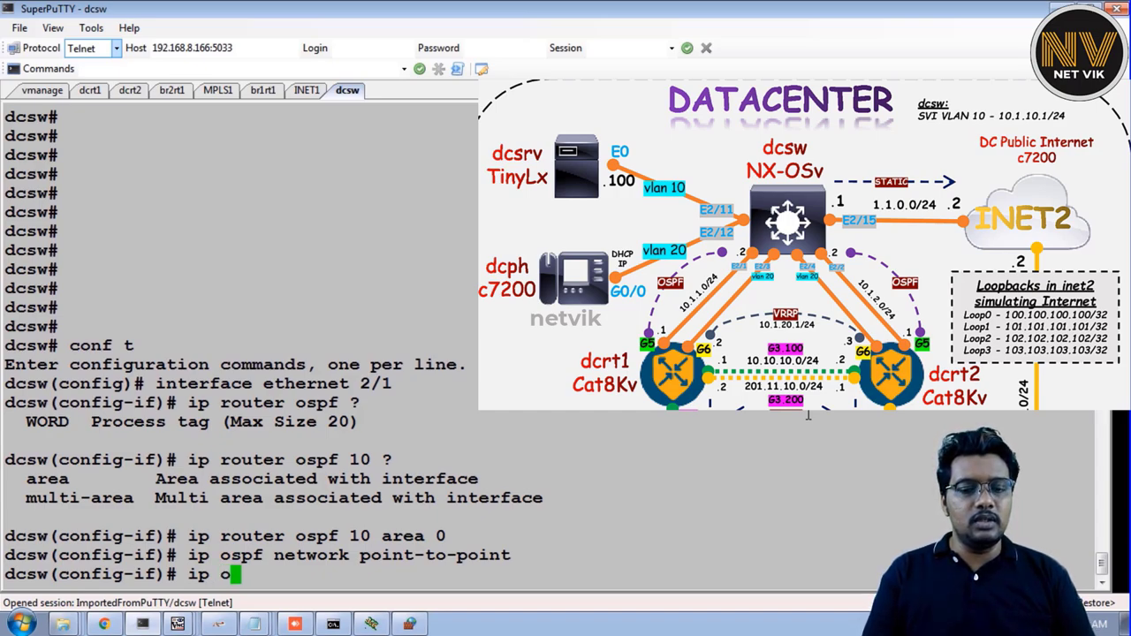
type("sp")
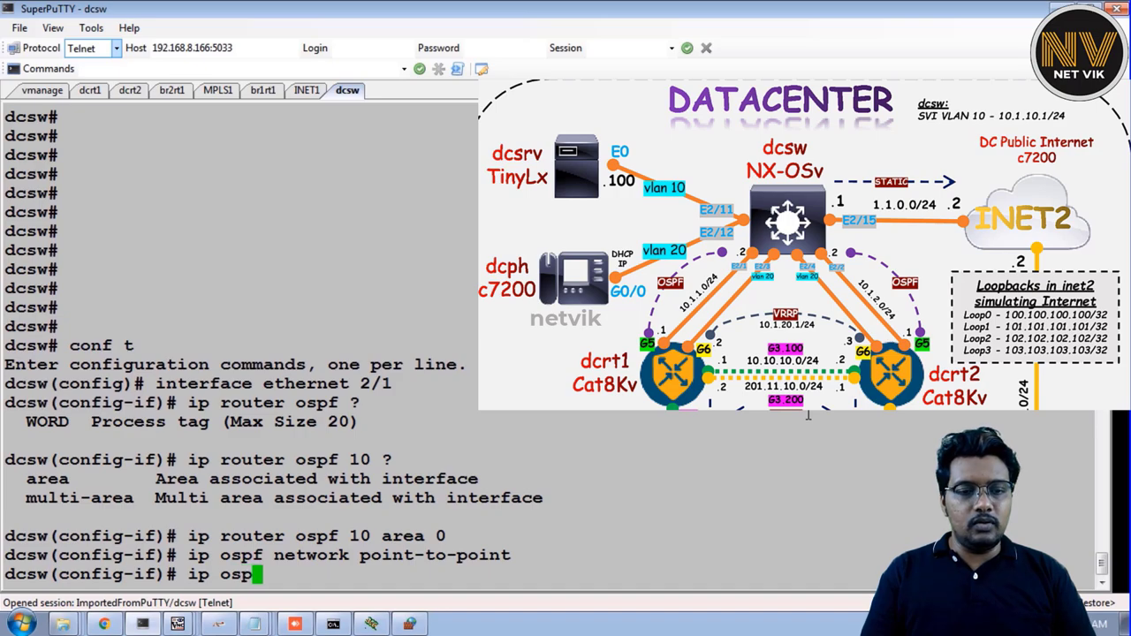
type("f cost ")
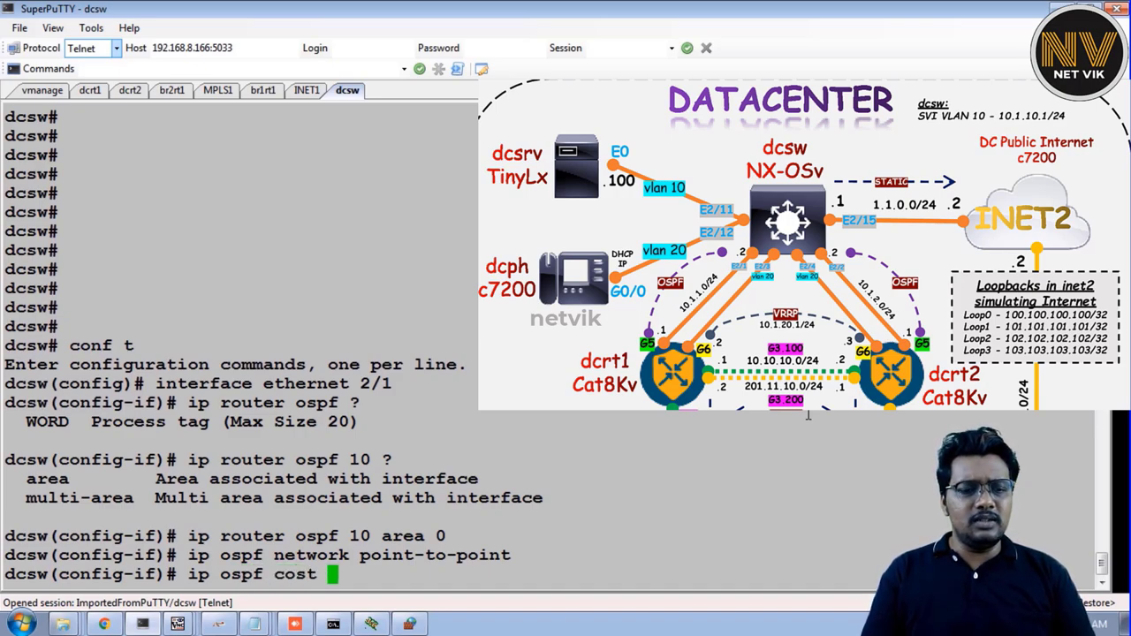
type("10")
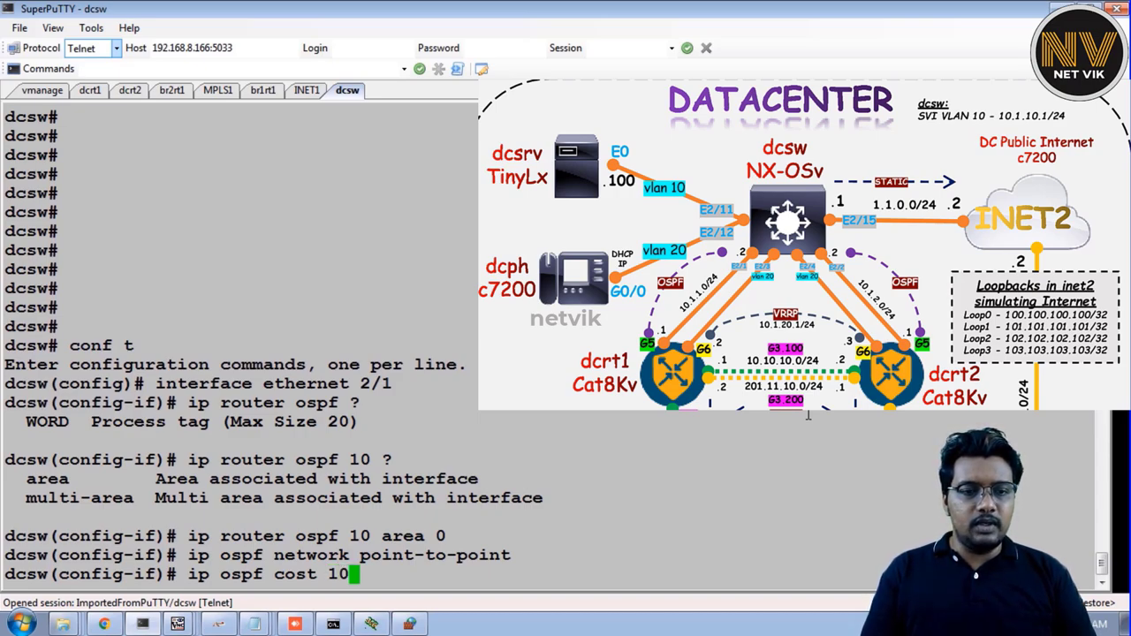
key("Return")
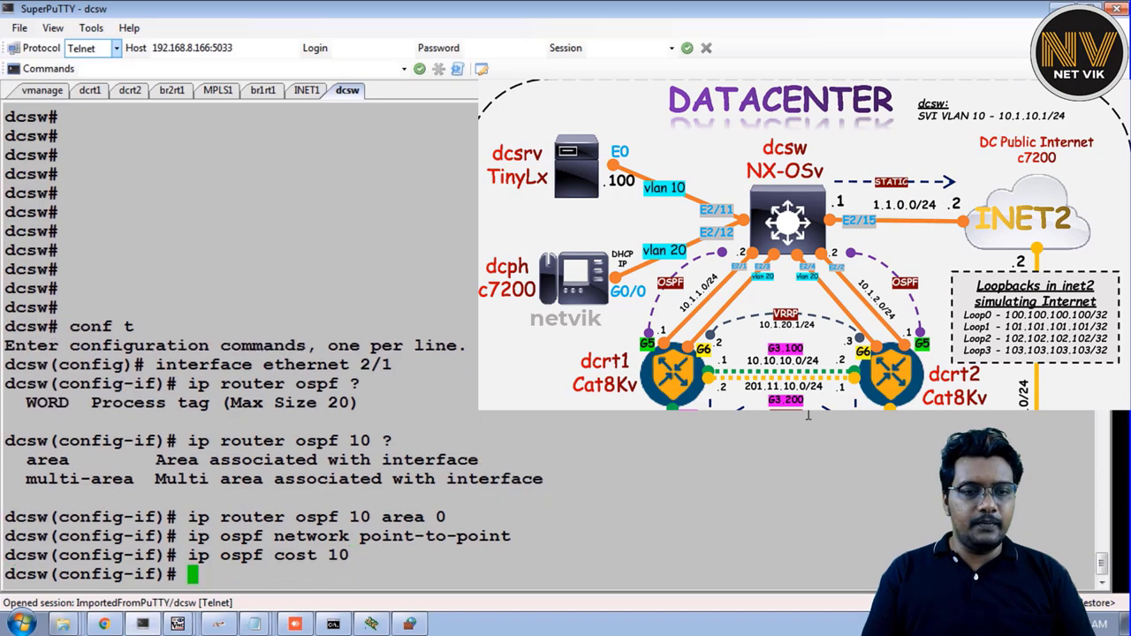
On dcsw, put interface Ethernet 2/2 into OSPF process 10 area 0
type("inter")
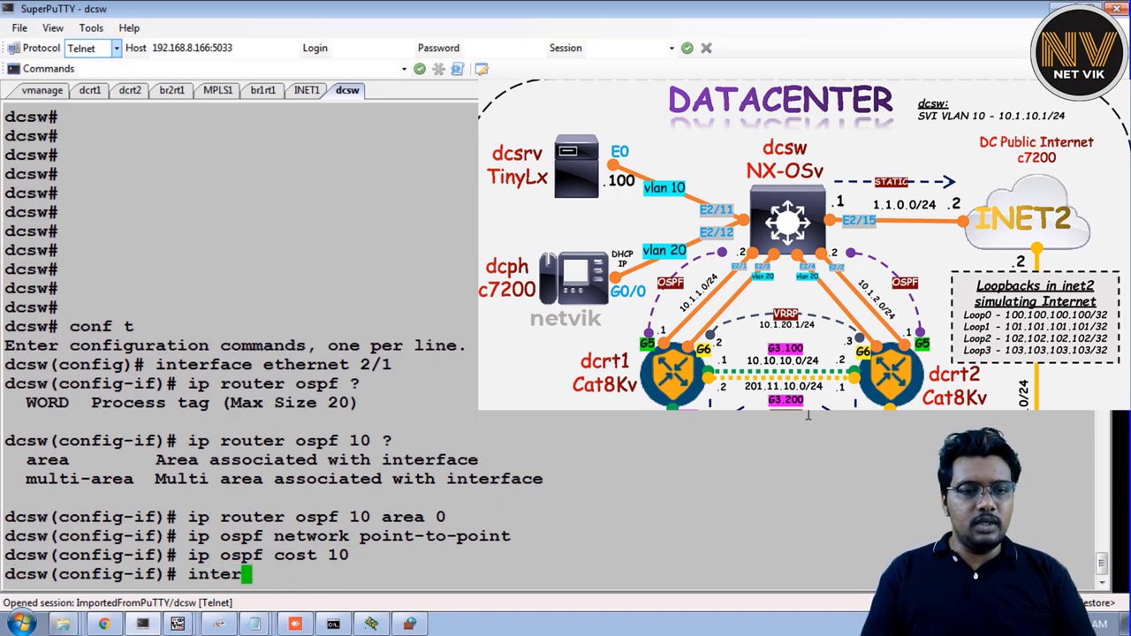
type(" ethernet 2")
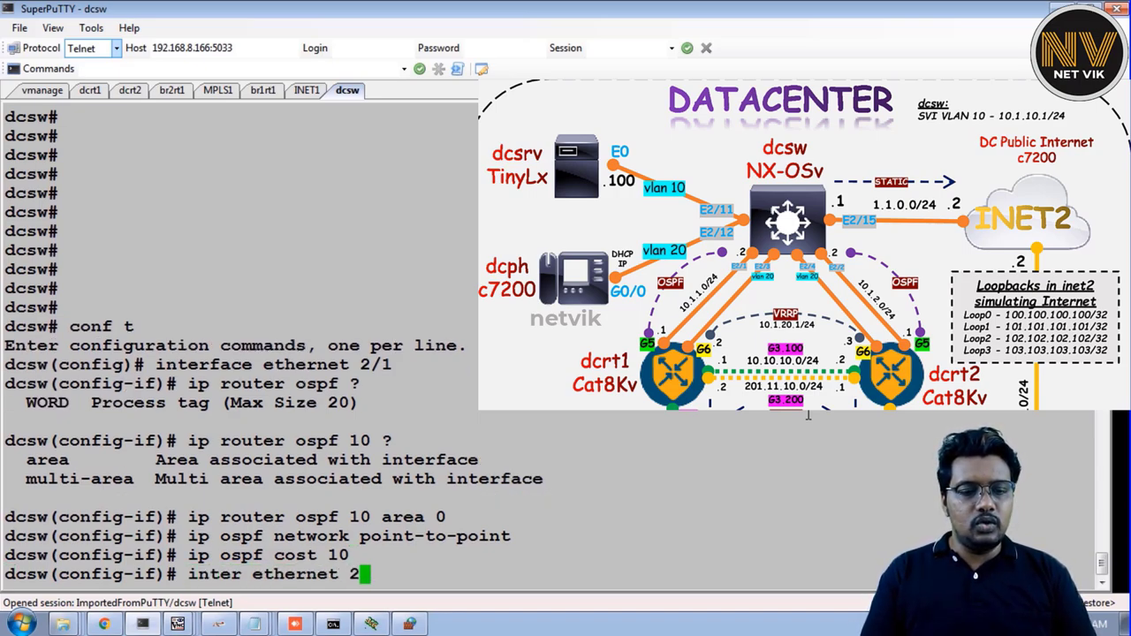
type("/2")
key("Return")
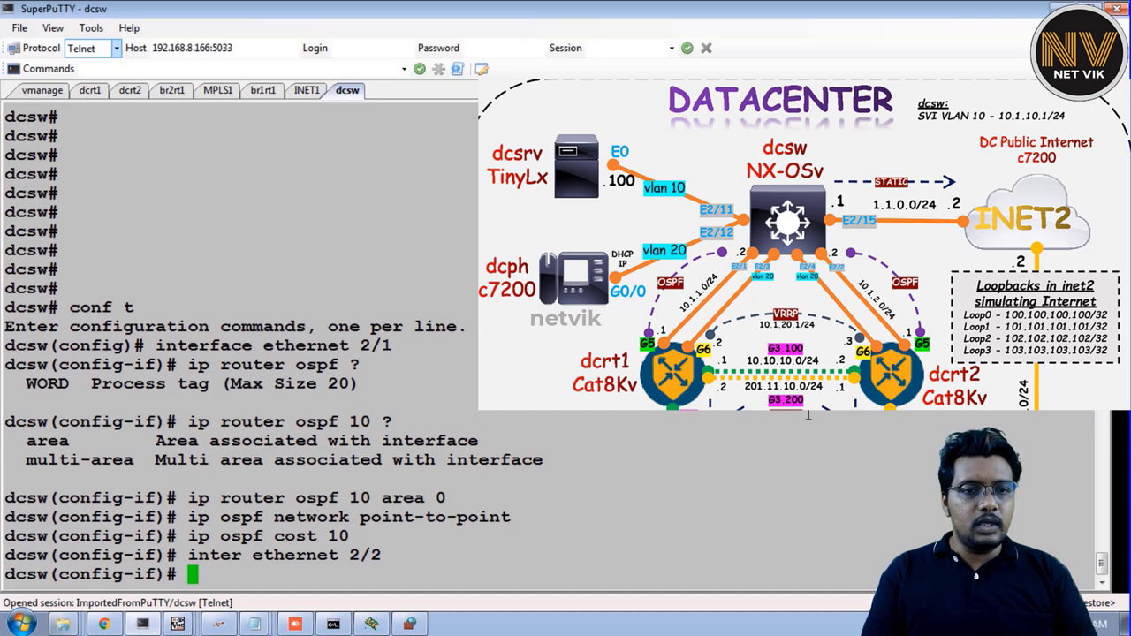
type("ip route")
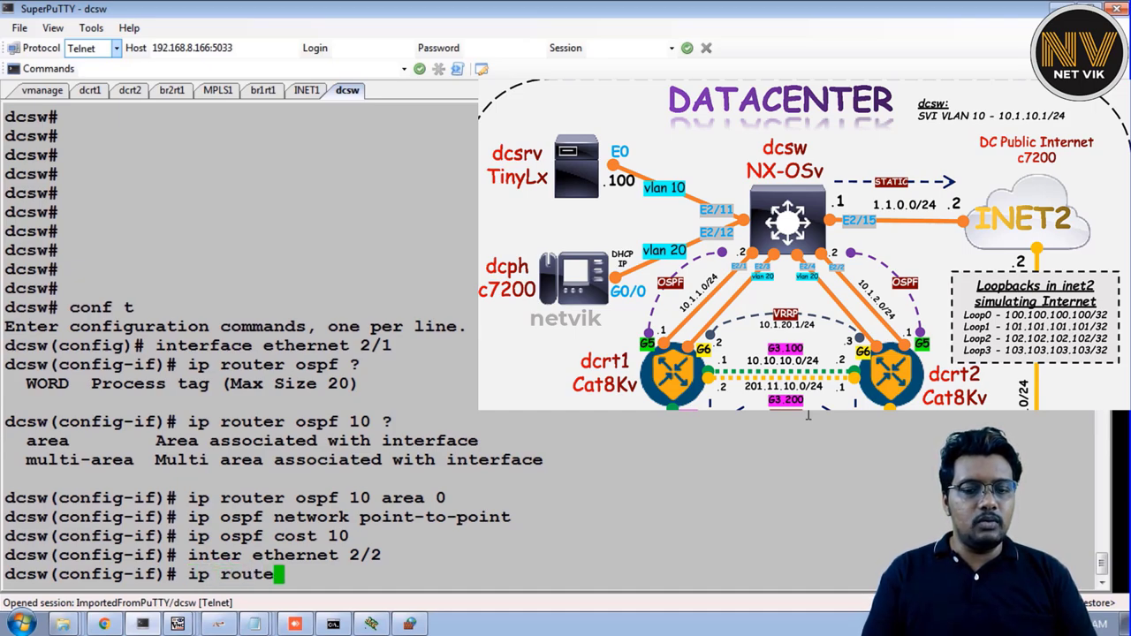
type("r sop")
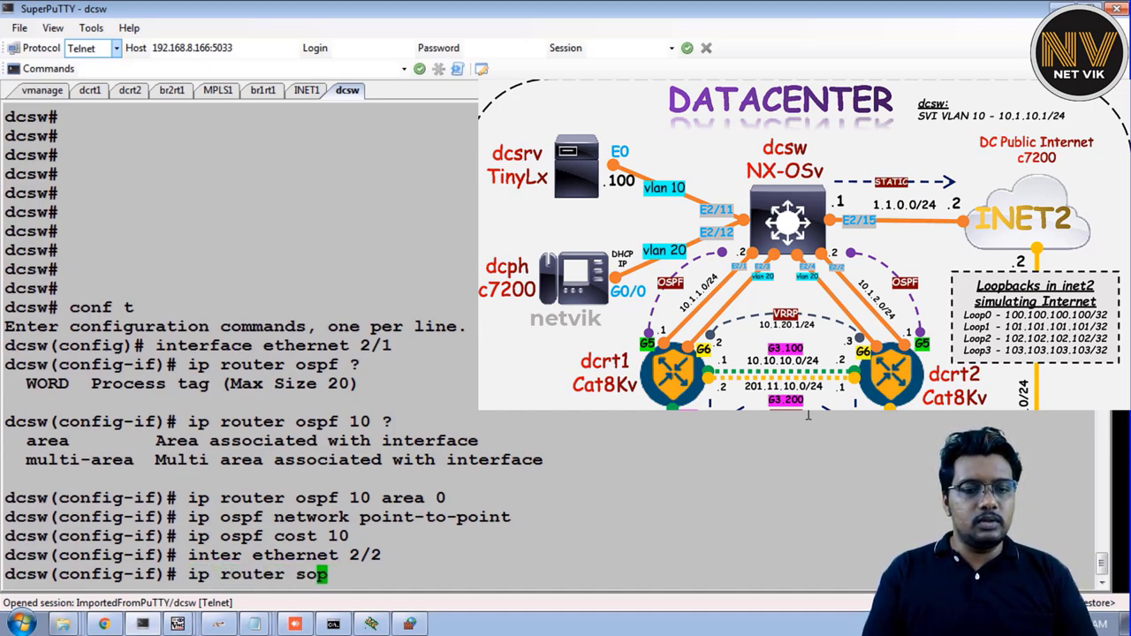
key("BackSpace")
key("BackSpace")
key("BackSpace")
type("ospf ")
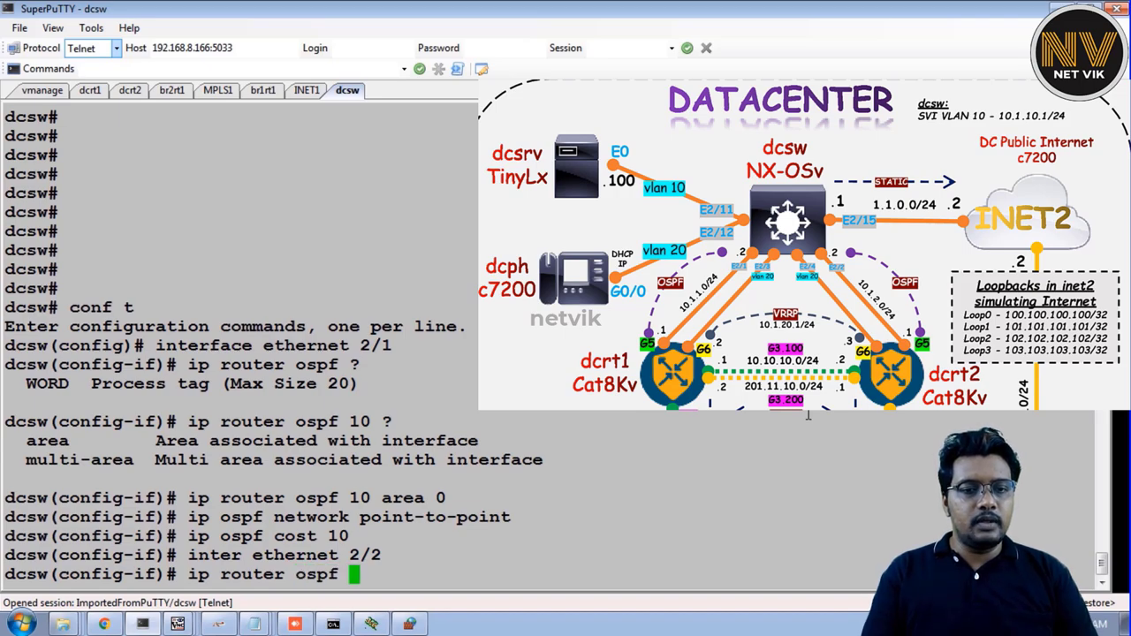
type("10 ")
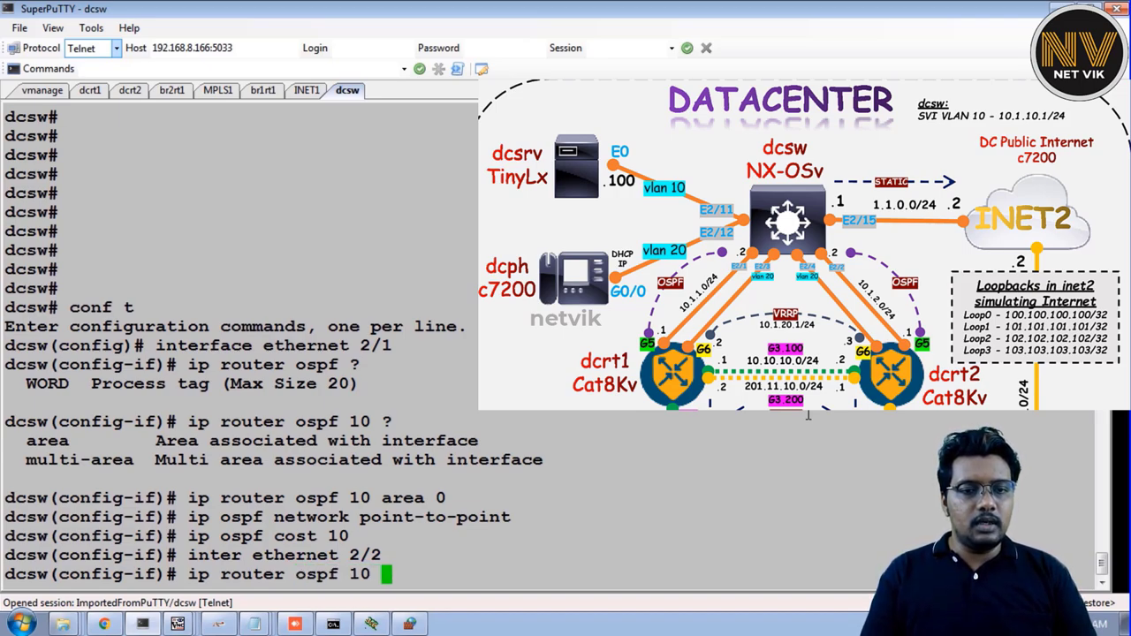
type("area 0")
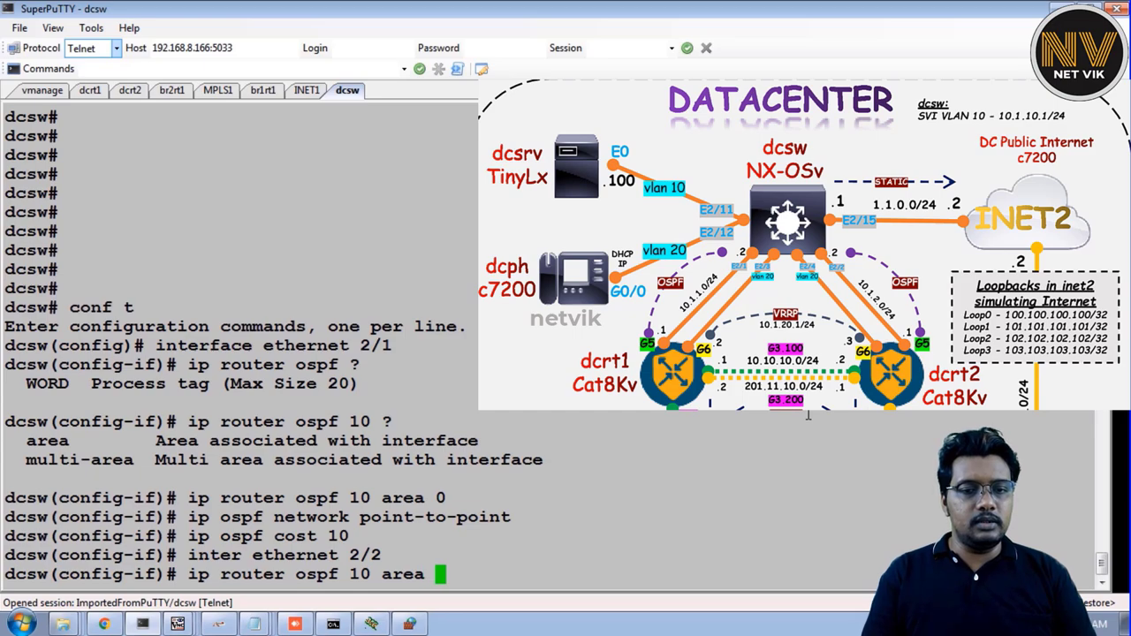
key("Return")
Make Ethernet 2/2 an OSPF point-to-point link with cost 20, then end configuration mode
type("ipospn")
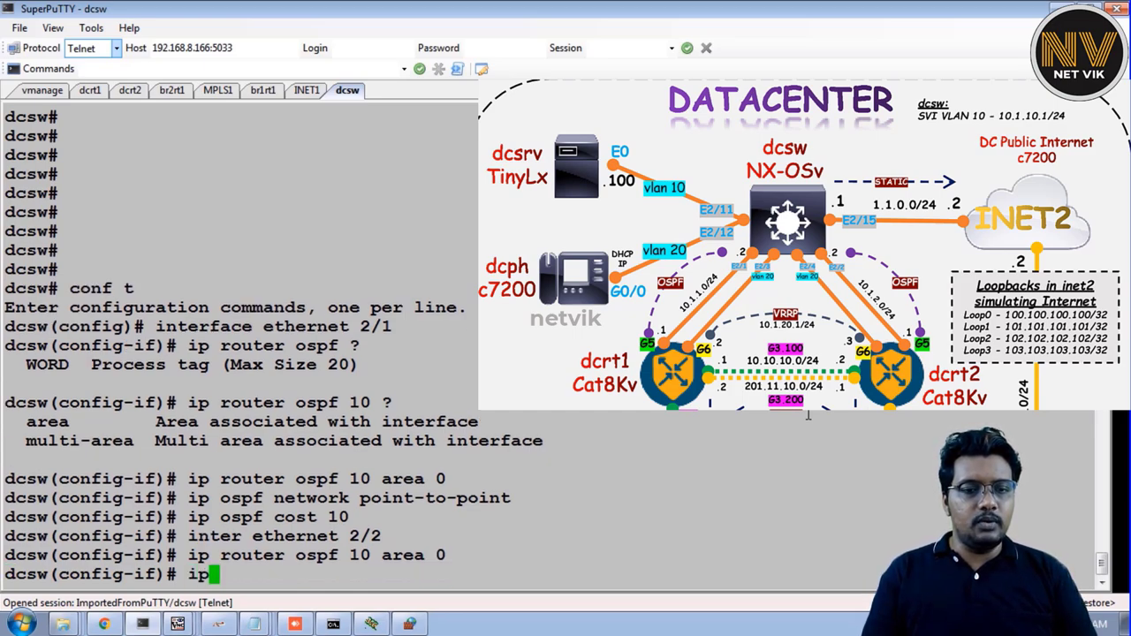
key("BackSpace")
key("BackSpace")
key("BackSpace")
key("BackSpace")
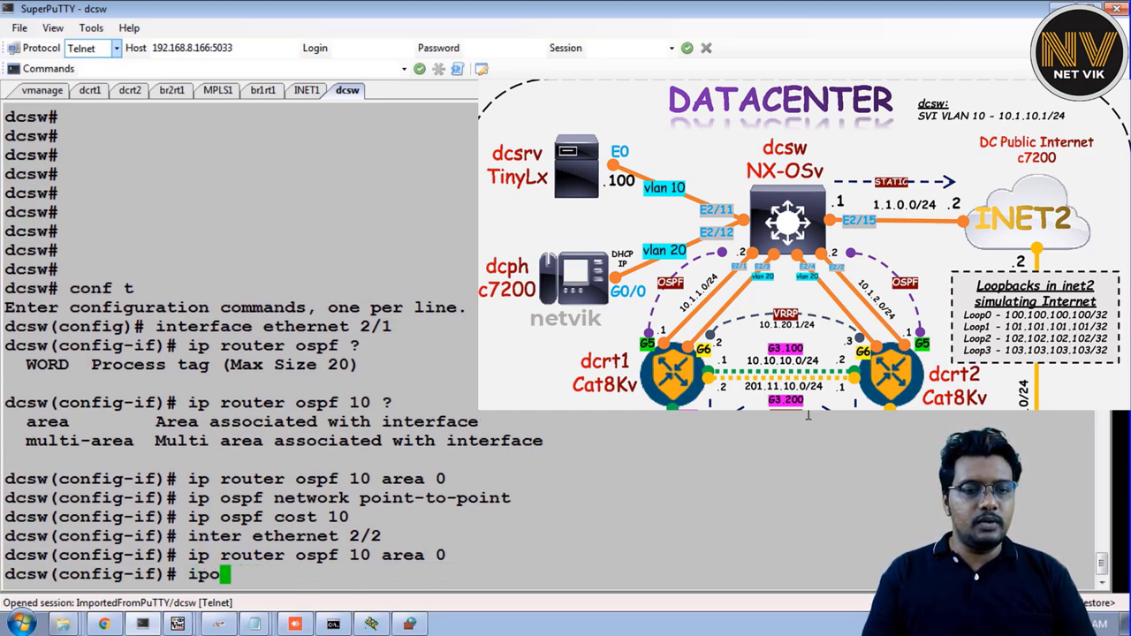
type("ospf ne")
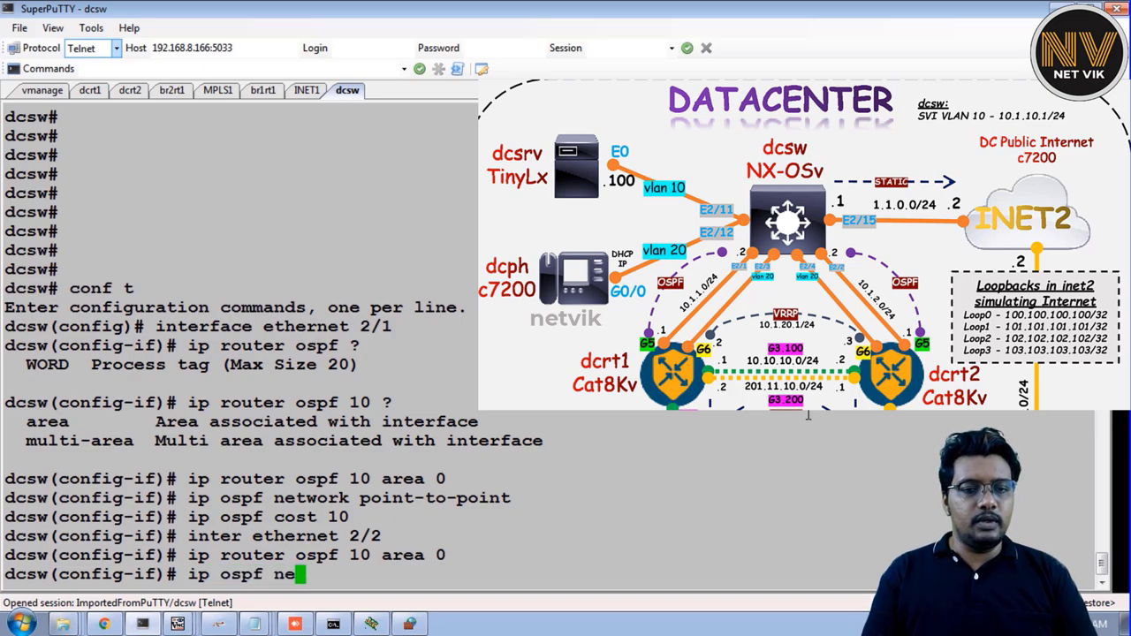
type("twork point-to-point")
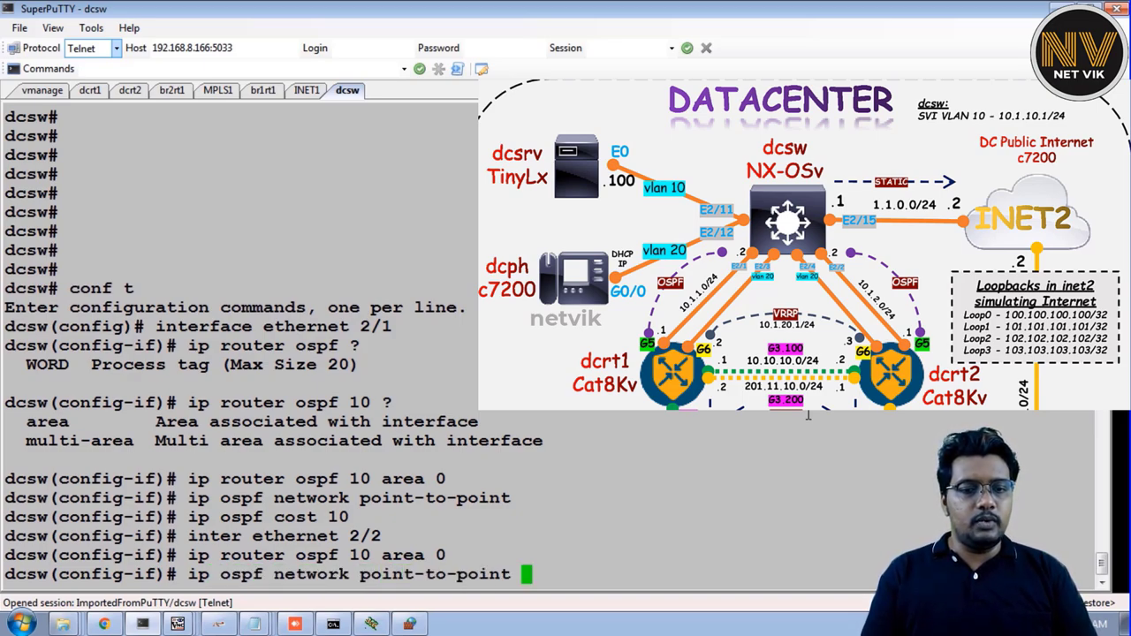
key("Return")
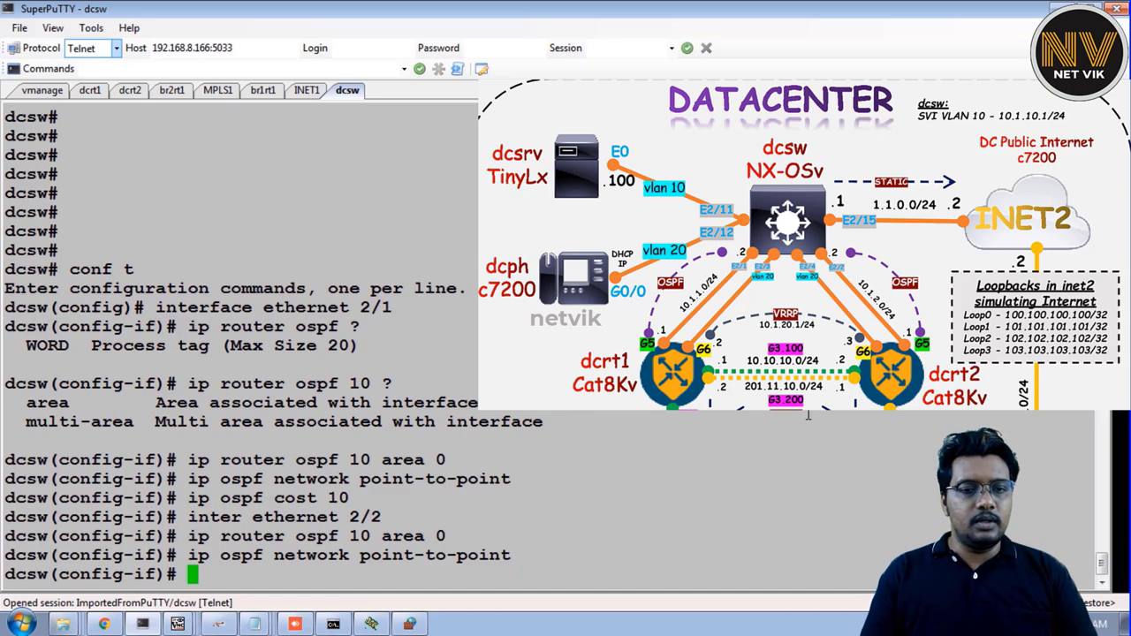
type("ip ospf ")
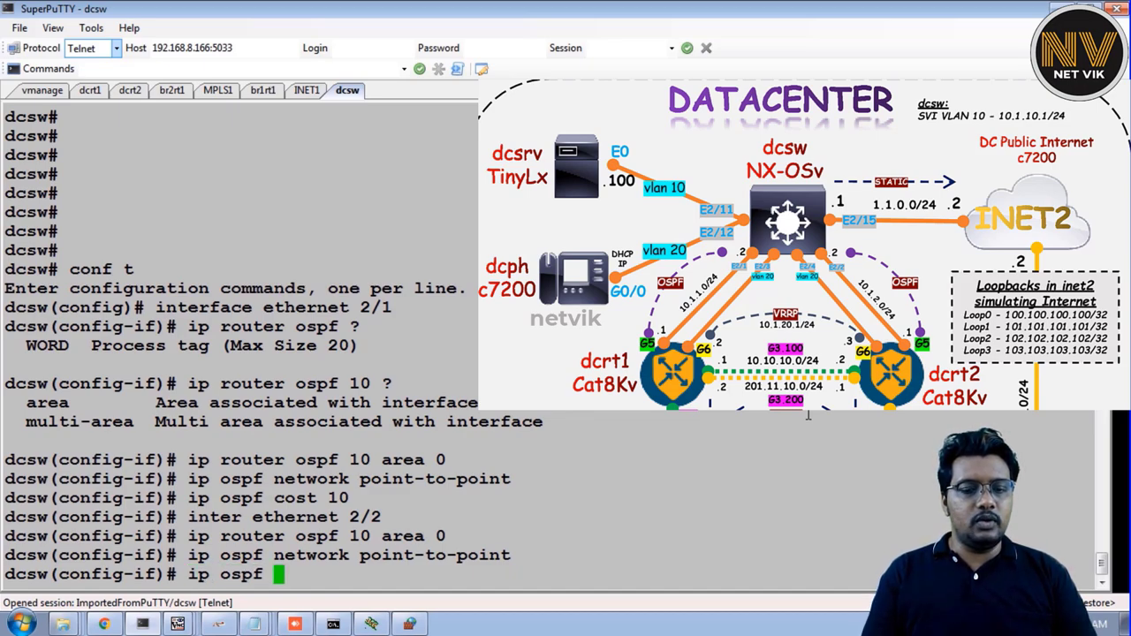
type("cost 10")
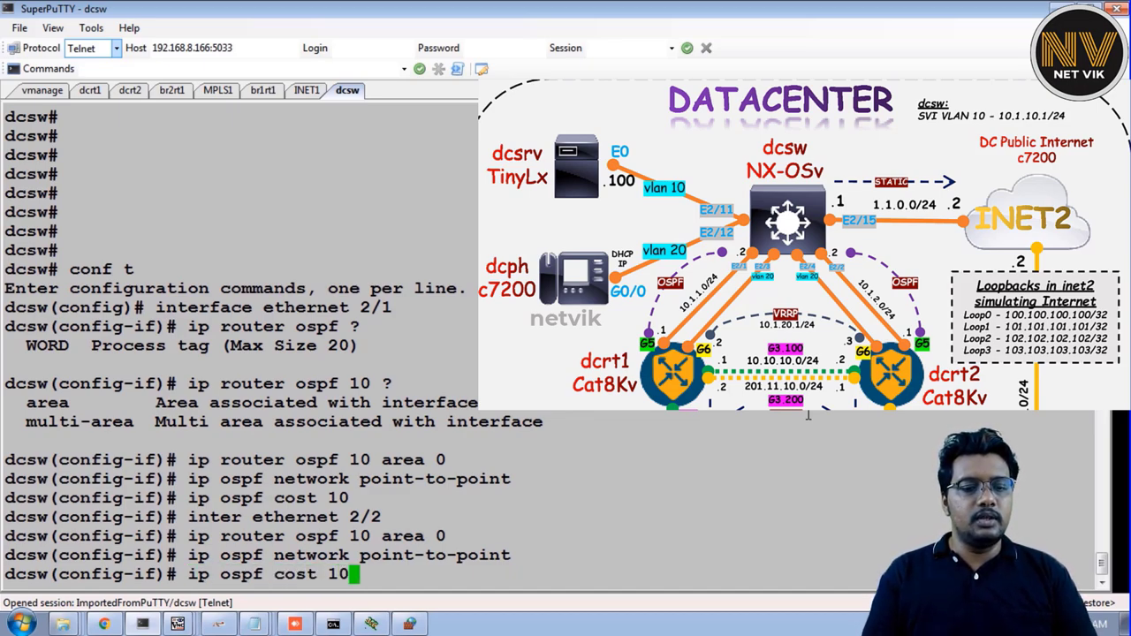
key("BackSpace")
key("BackSpace")
type("20")
key("Return")
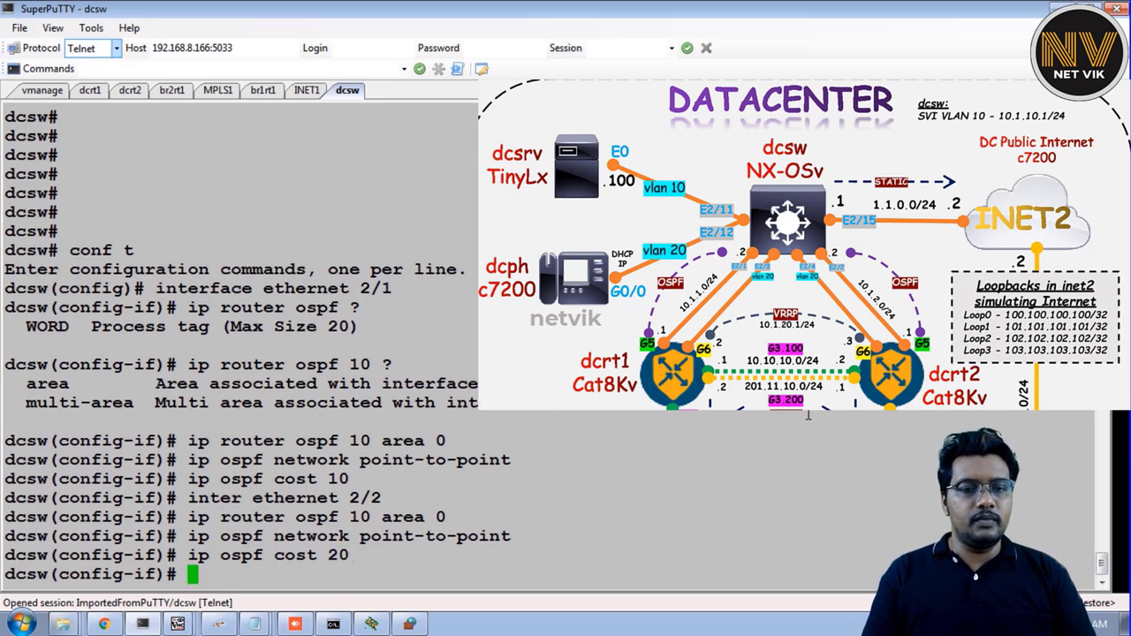
type("end")
key("Return")
key("Return")
key("Return")
On dcsw run show ip int bri, show ip ospf interface brief and show ip ospf neighbors
type("show ")
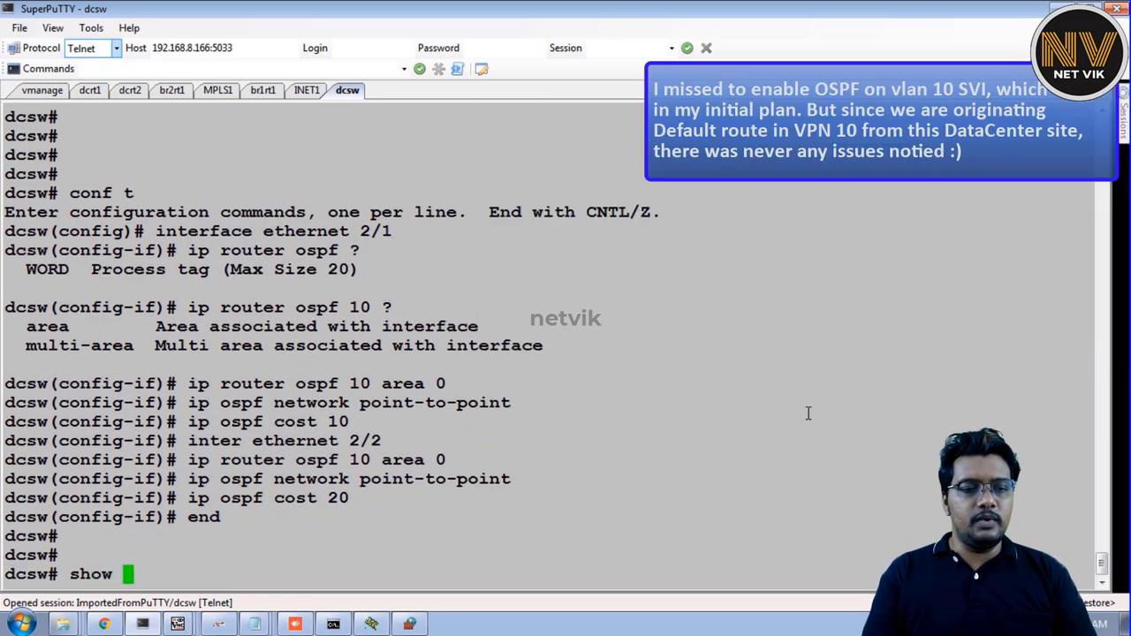
type("ip int bri")
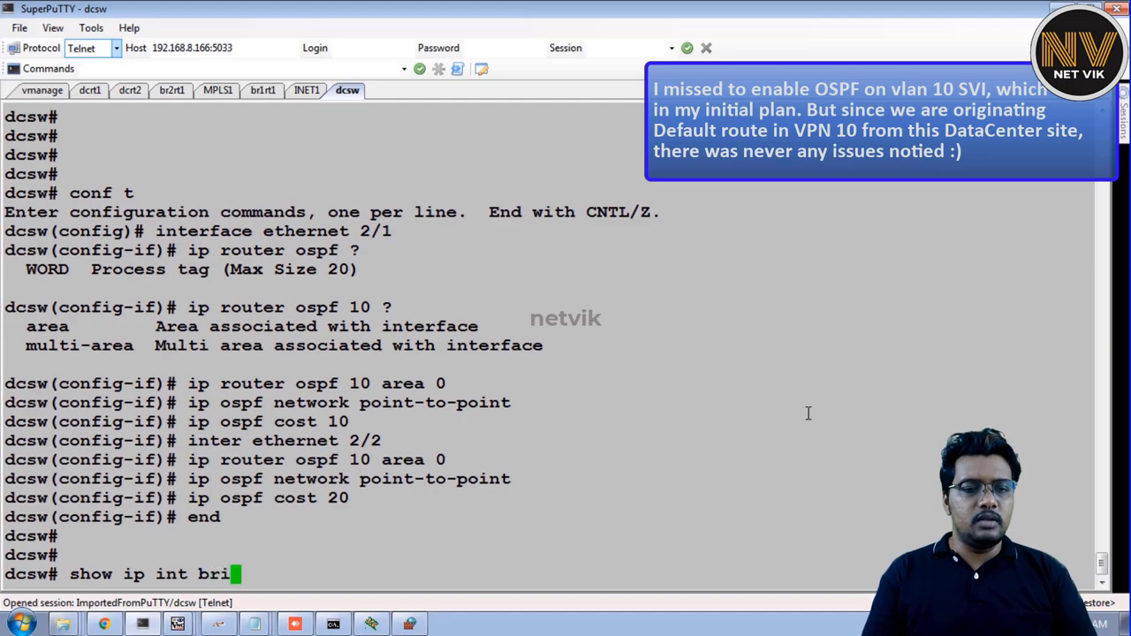
key("Return")
key("Return")
type("sho")
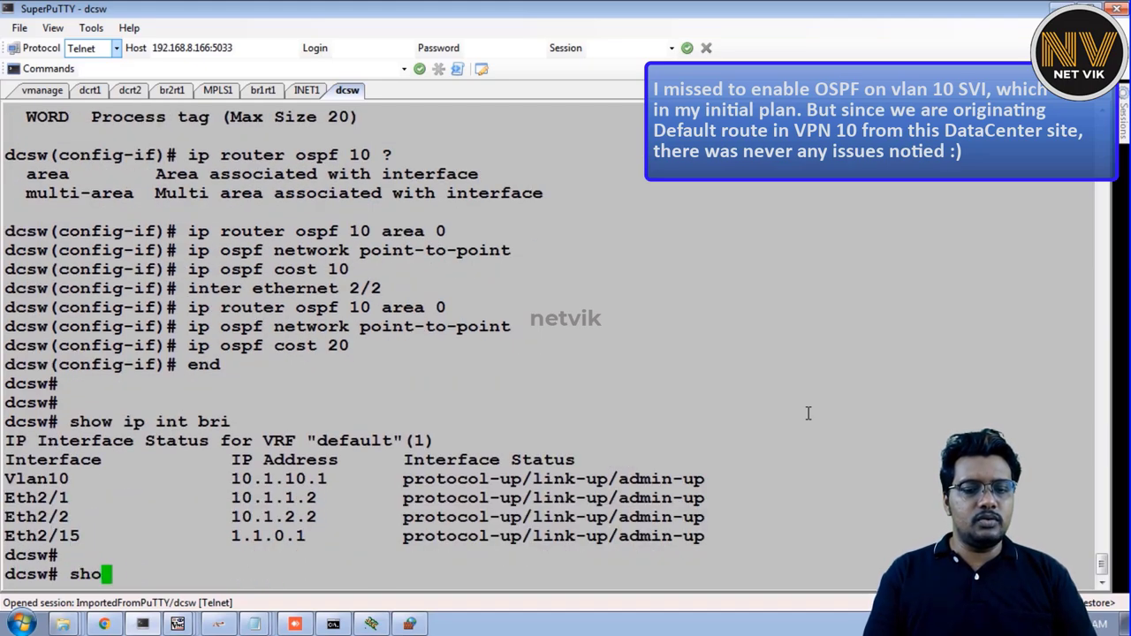
type("w ip ospf int?erb")
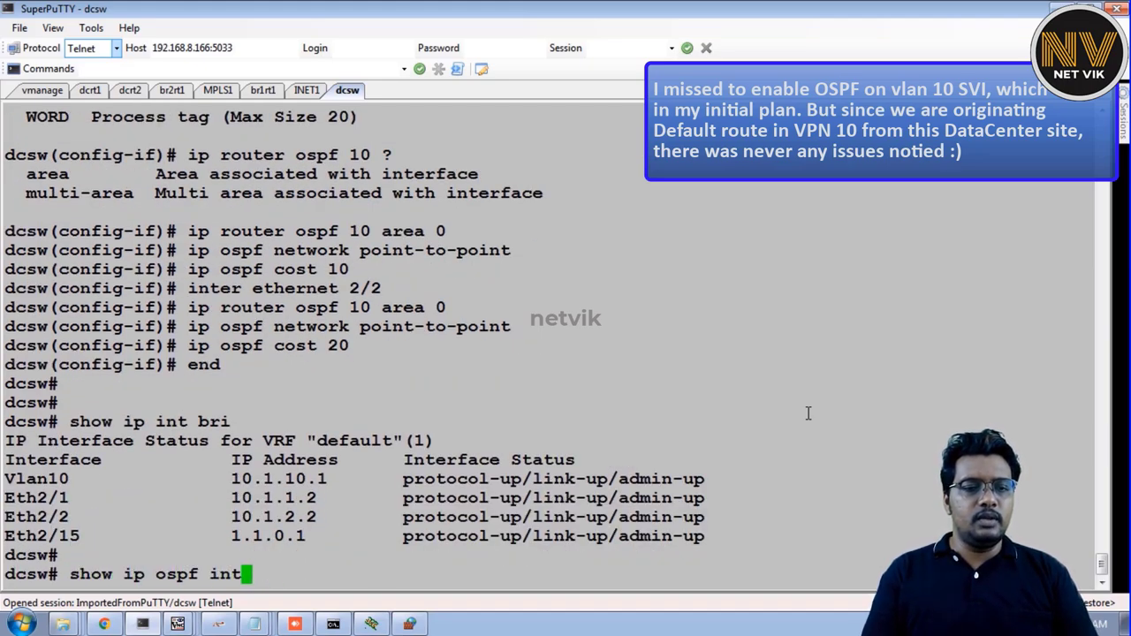
key("BackSpace")
key("BackSpace")
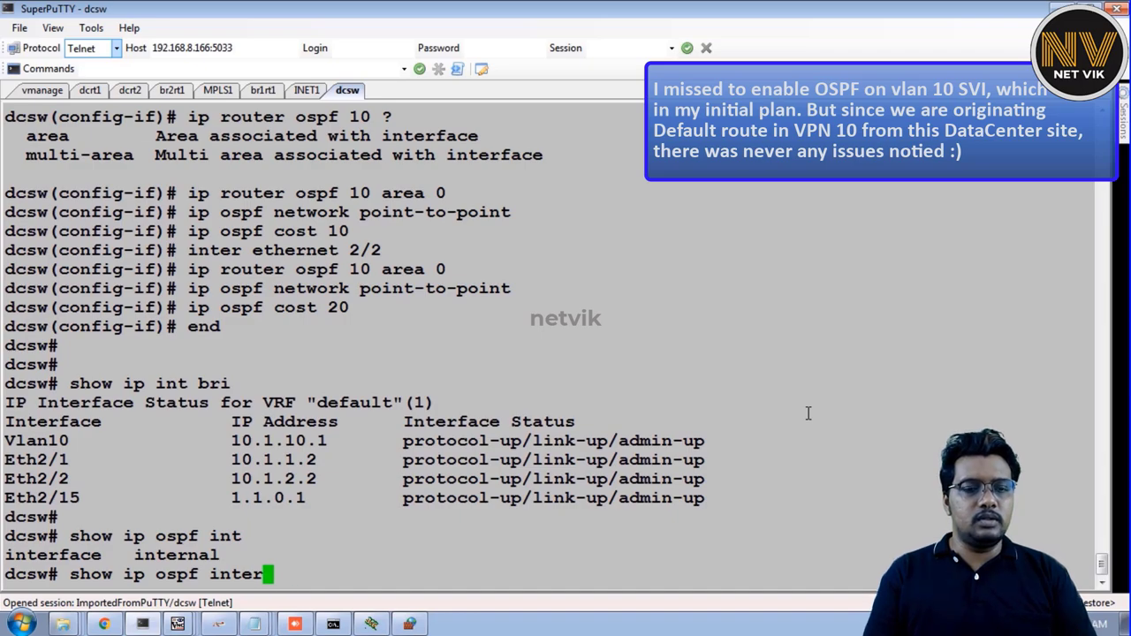
type("rface brief")
key("Return")
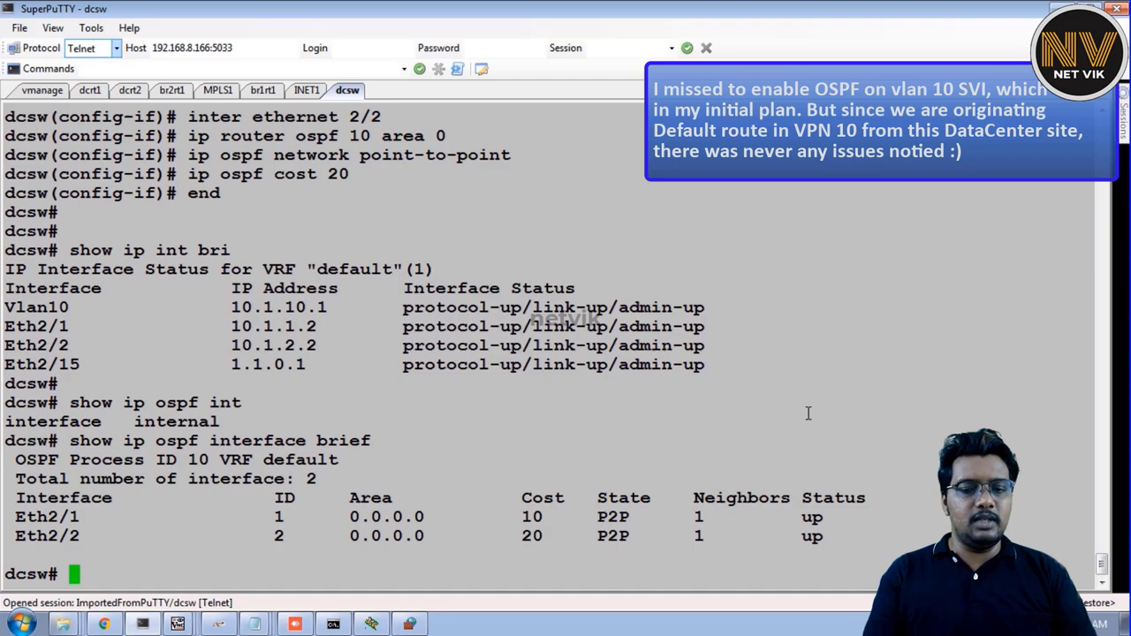
type("show ip ospf neighbors")
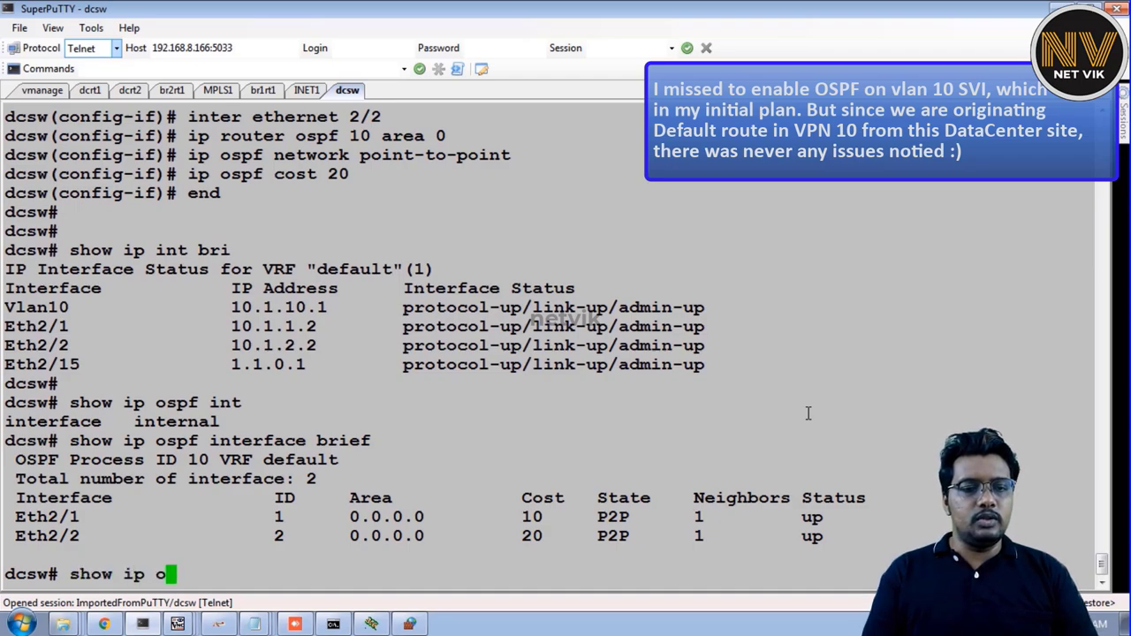
key("Return")
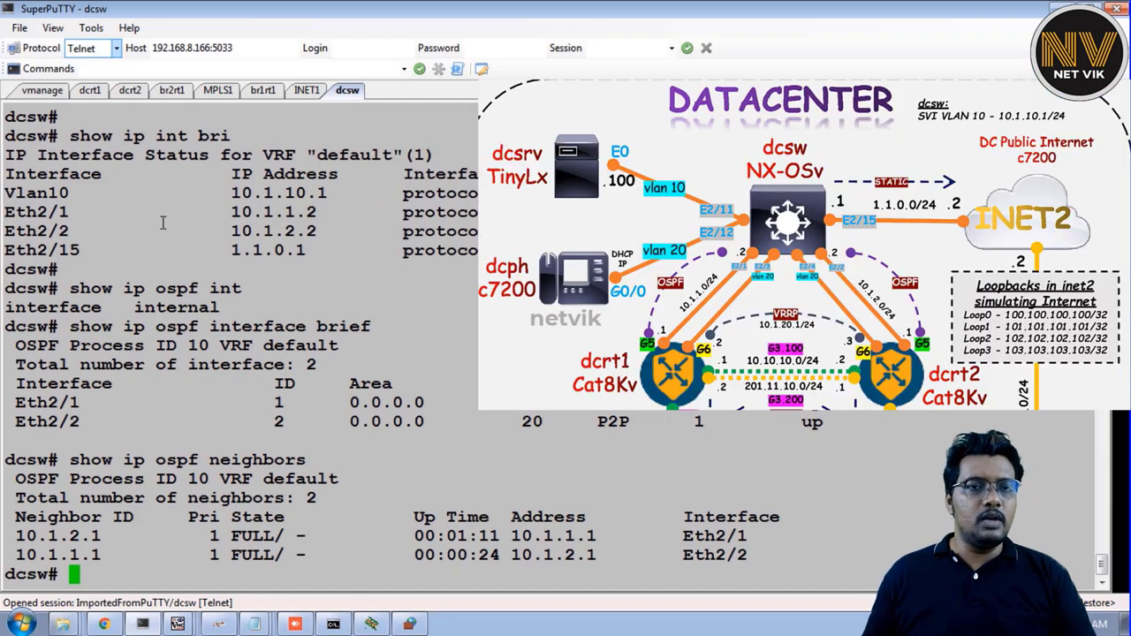
Log in to the dcrt1 console as admin and enter privileged mode
left_click(90, 92)
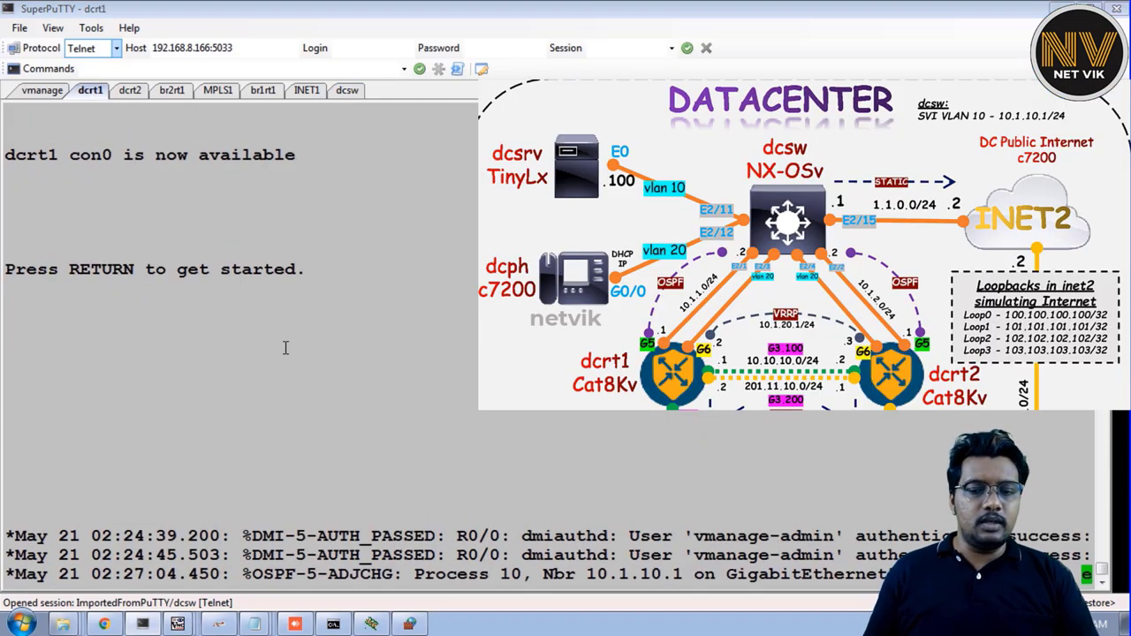
key("Return")
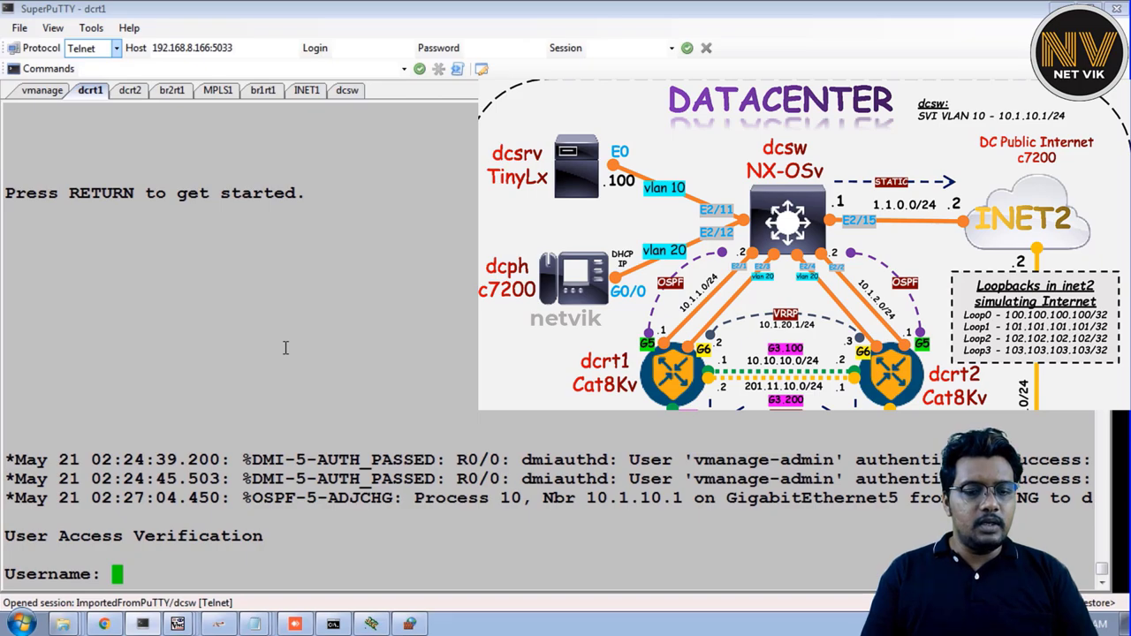
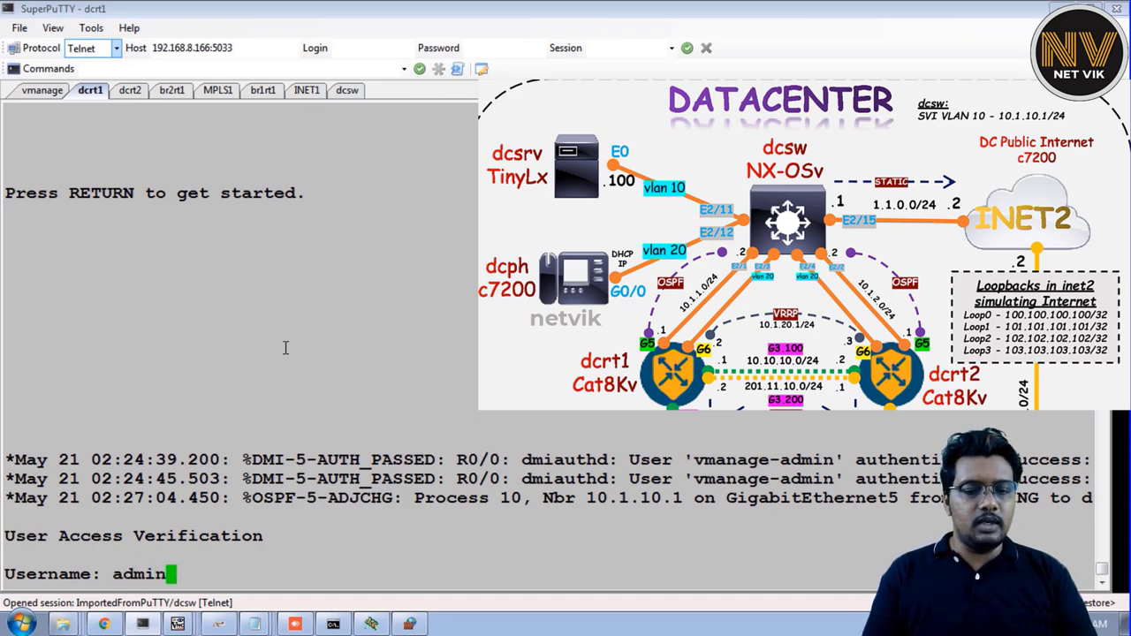
key("Return")
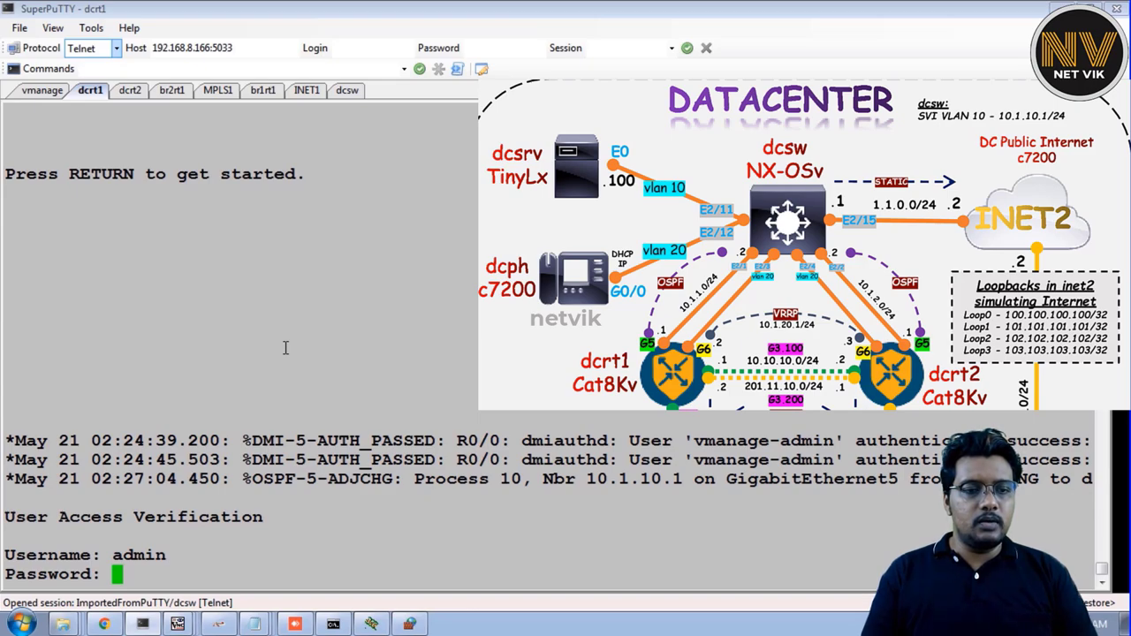
key("Return")
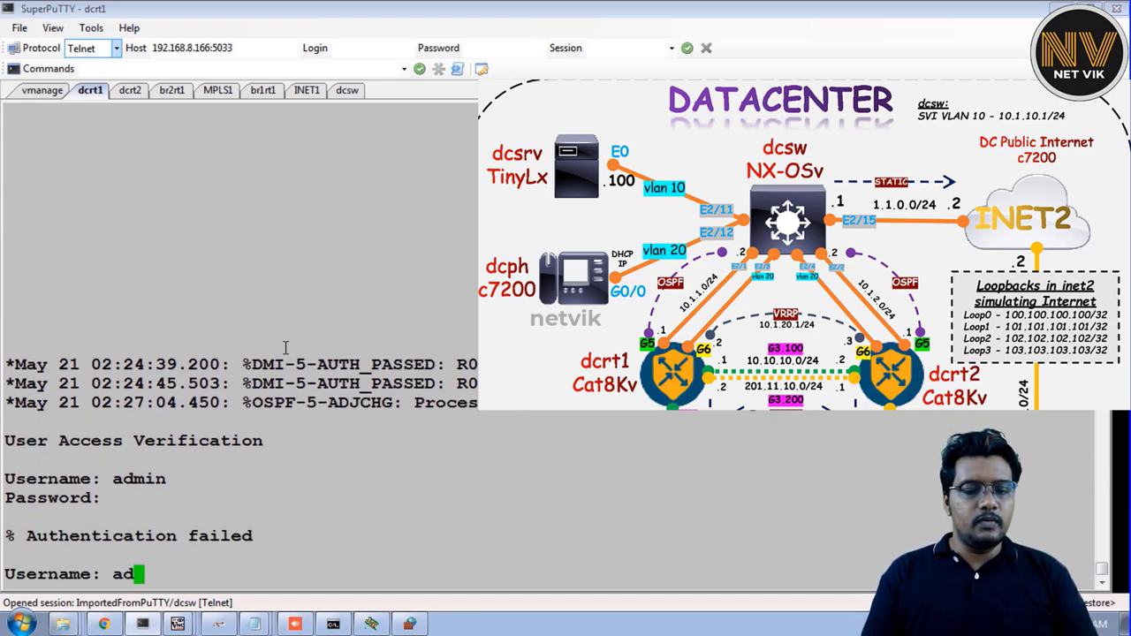
key("Return")
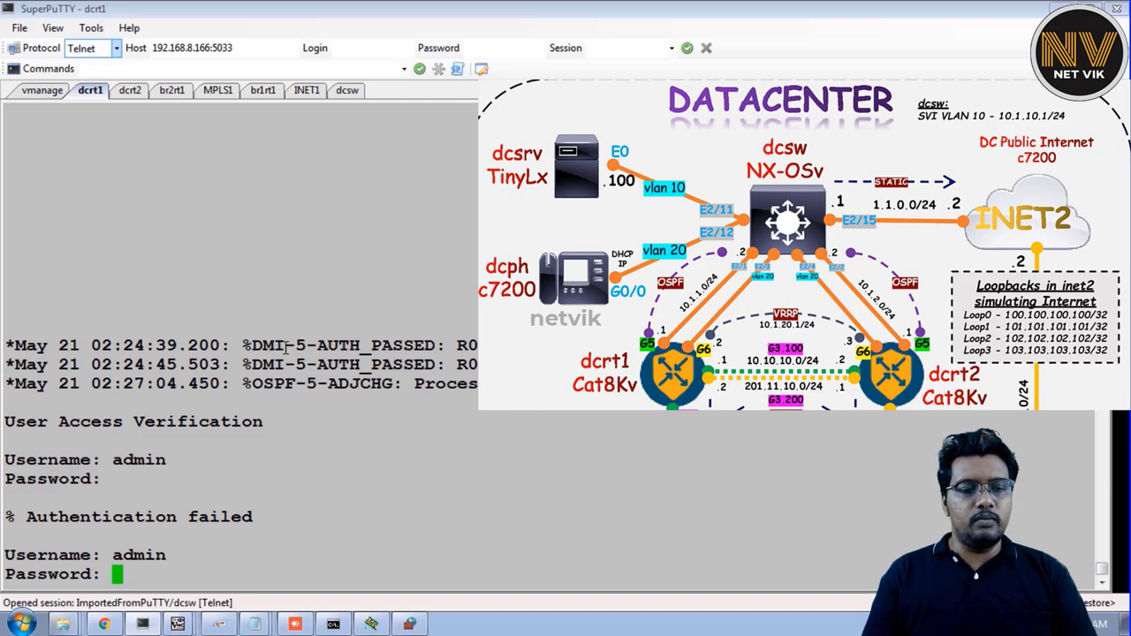
key("Return")
type("en")
key("Return")
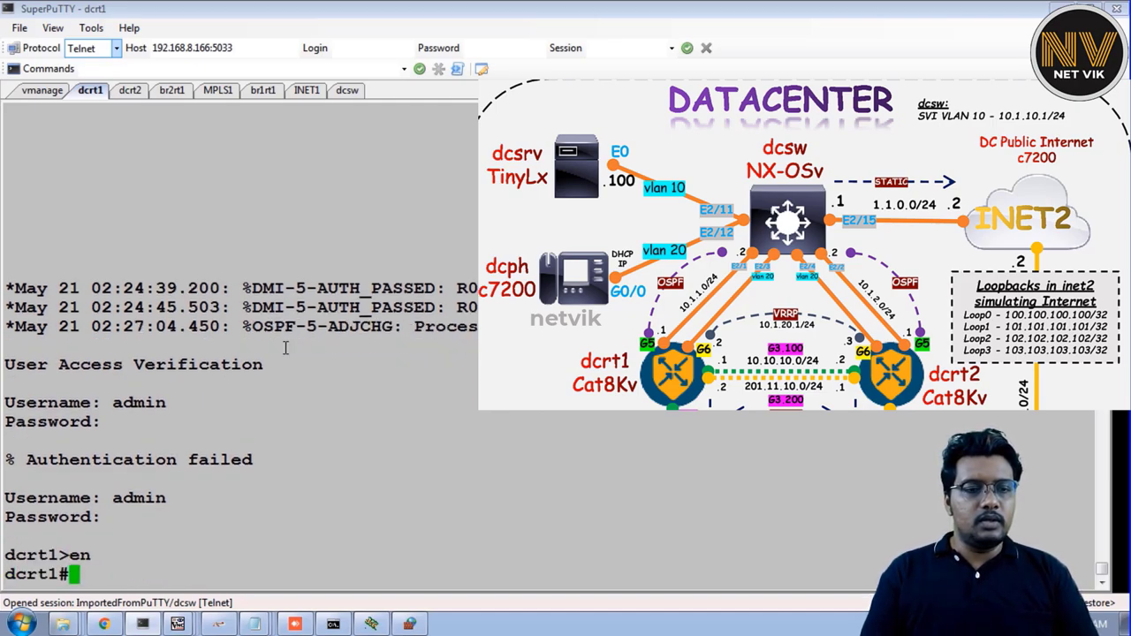
Check dcrt1's OSPF neighbors with show ip ospf neighbor
type("show ip osp")
key("Tab")
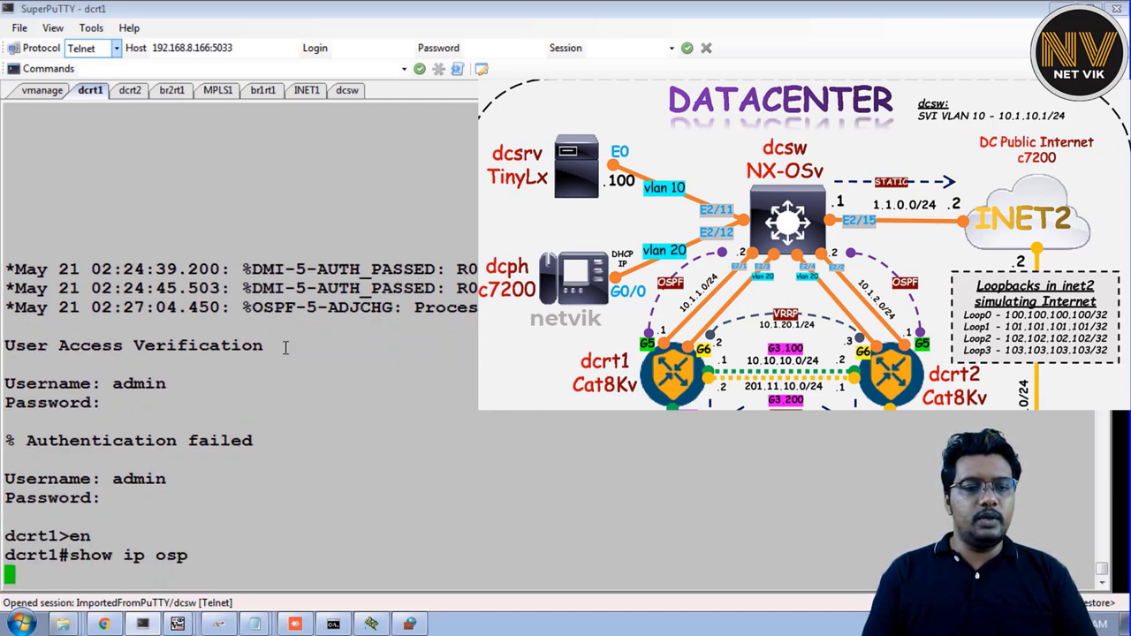
type("neigh")
key("Tab")
key("Return")
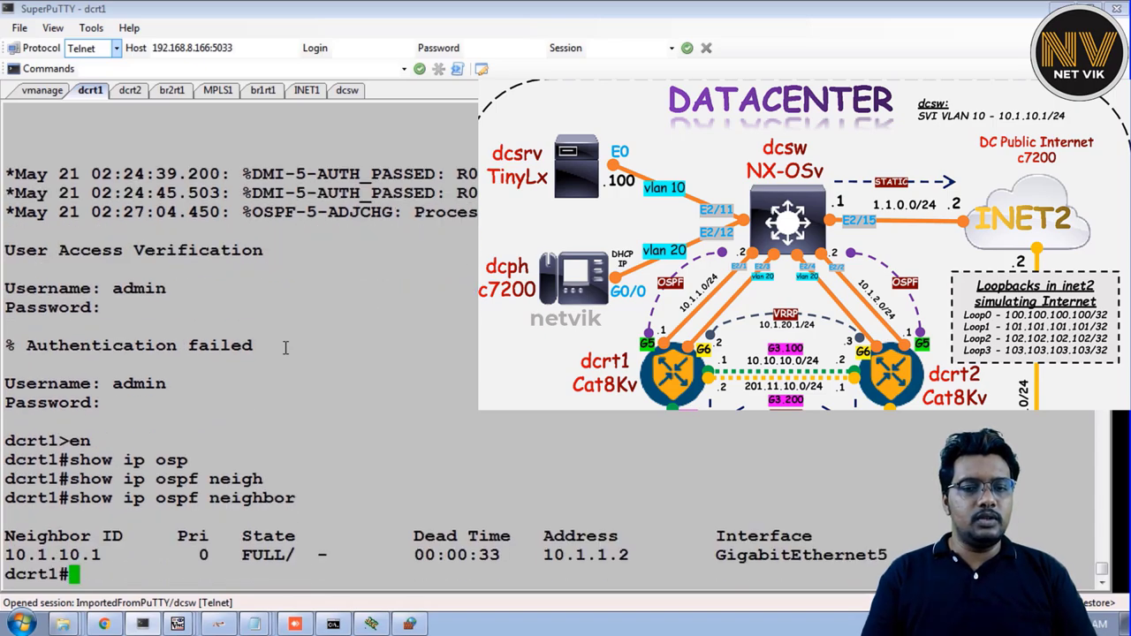
key("Return")
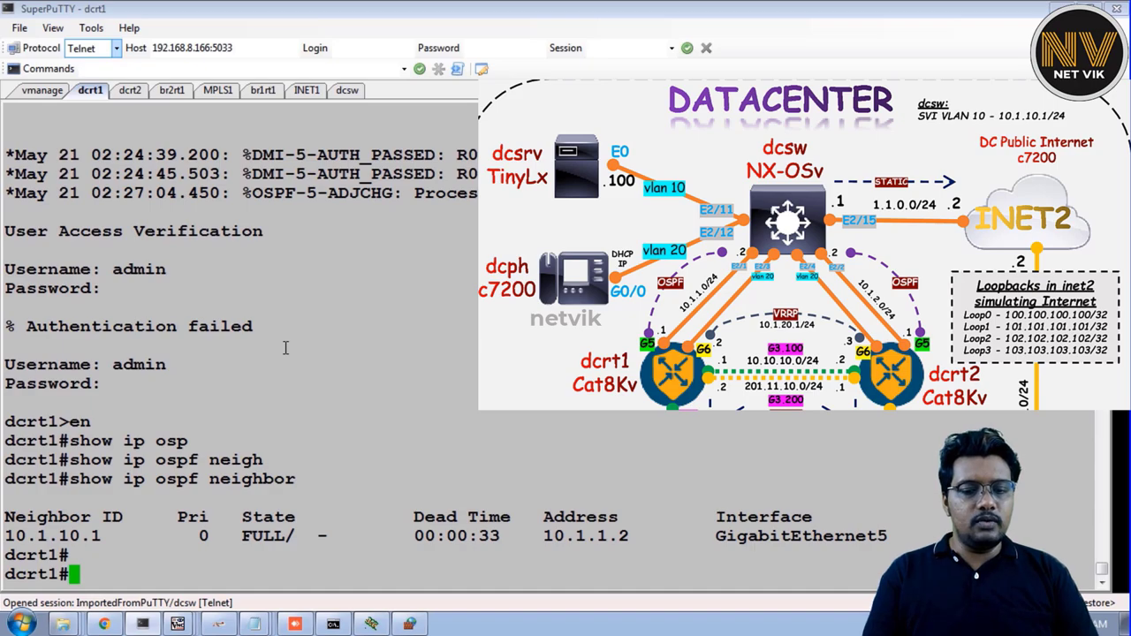
Display dcrt1's VRF 10 routing table and highlight the O*E2 default route
type("show iproute vrf")
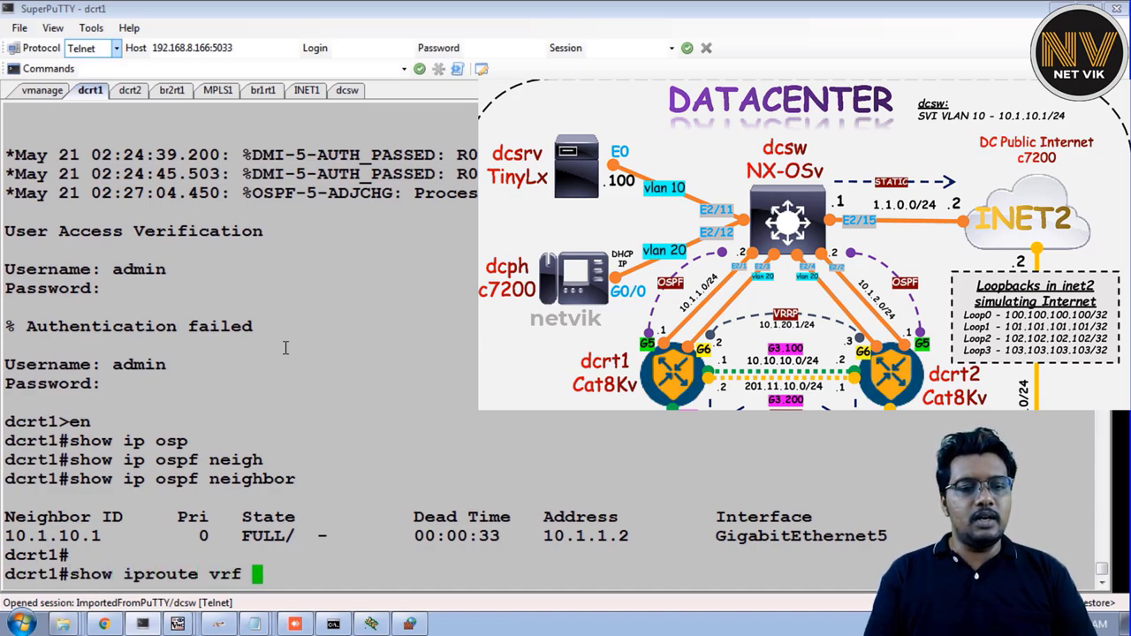
key("BackSpace")
key("BackSpace")
key("BackSpace")
key("BackSpace")
key("BackSpace")
key("BackSpace")
key("BackSpace")
key("BackSpace")
key("BackSpace")
key("BackSpace")
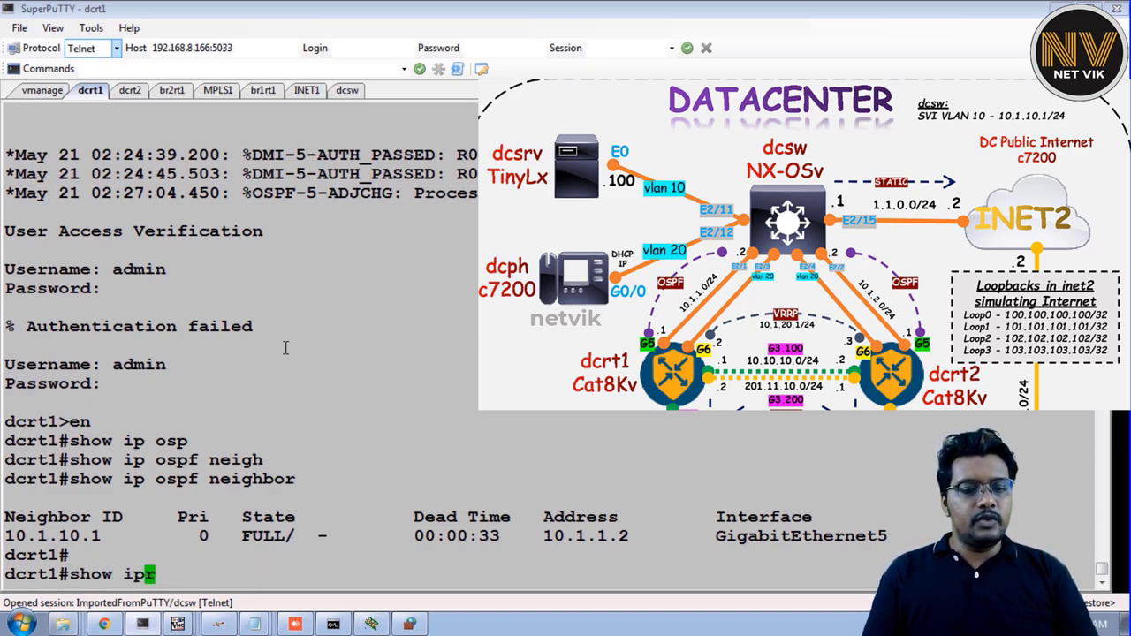
type("routevr")
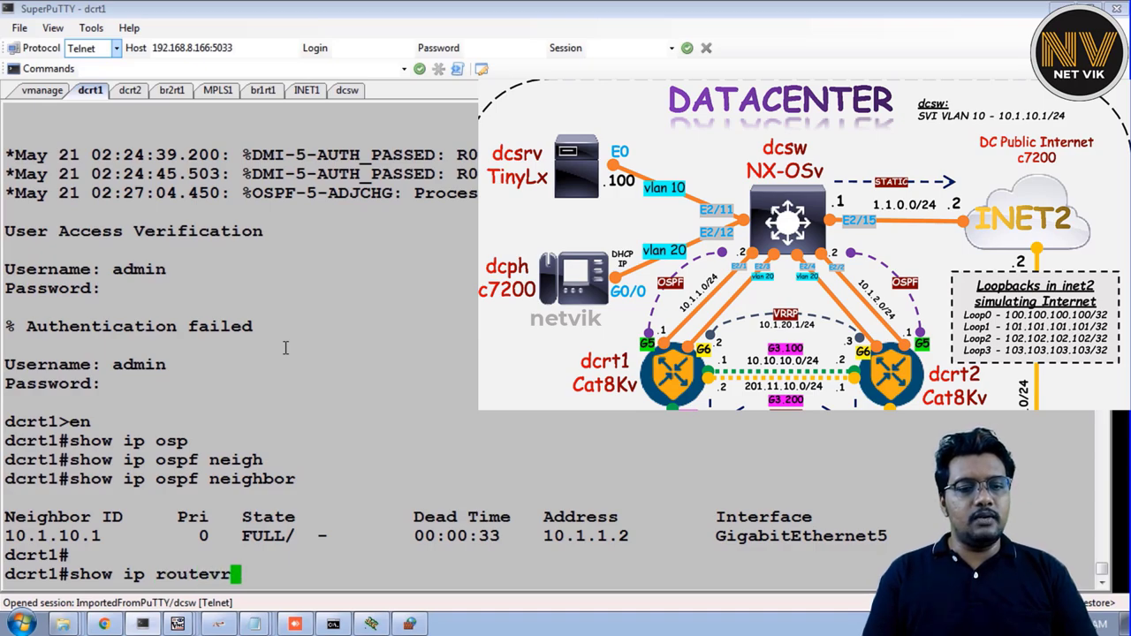
key("BackSpace")
key("BackSpace")
key("BackSpace")
type("e vrf 10")
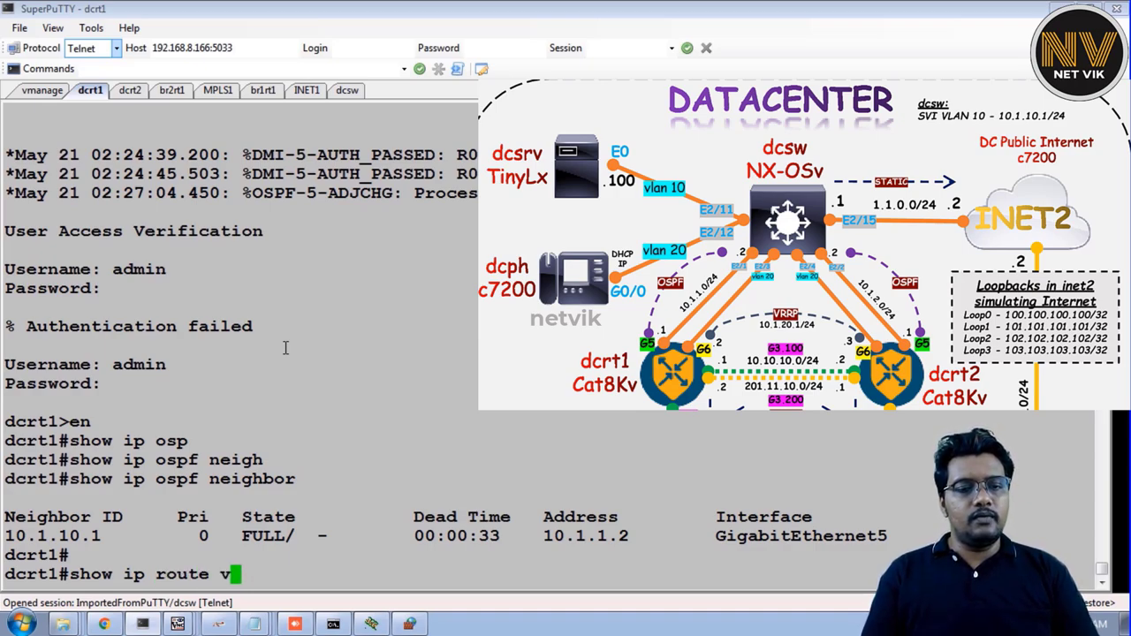
key("Return")
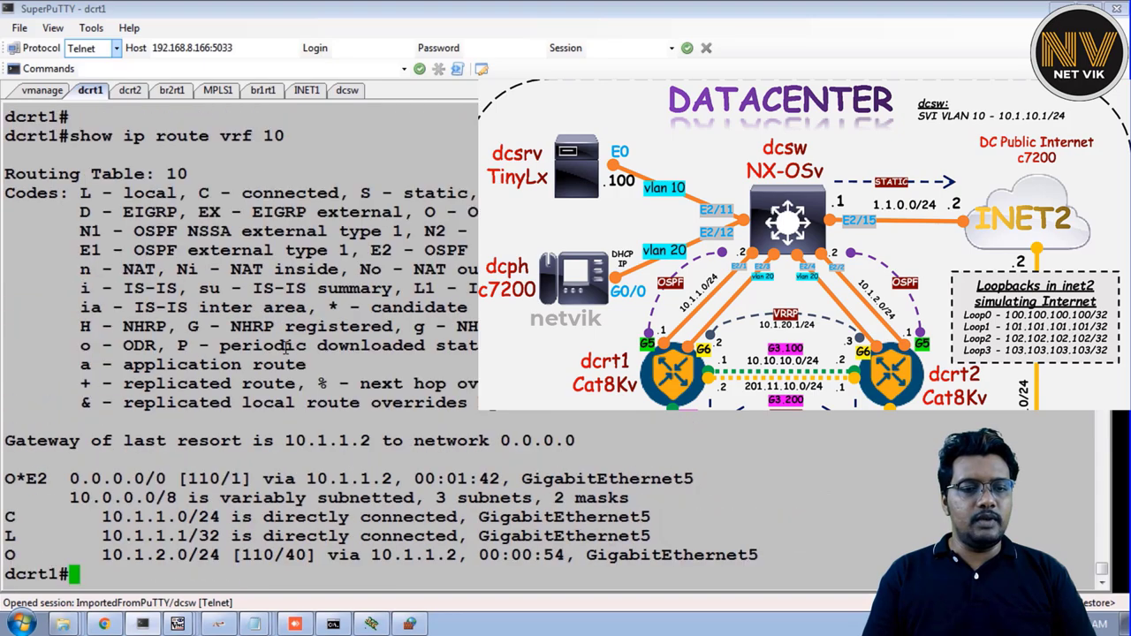
left_click_drag(26, 478, 47, 478)
triple_click(44, 478)
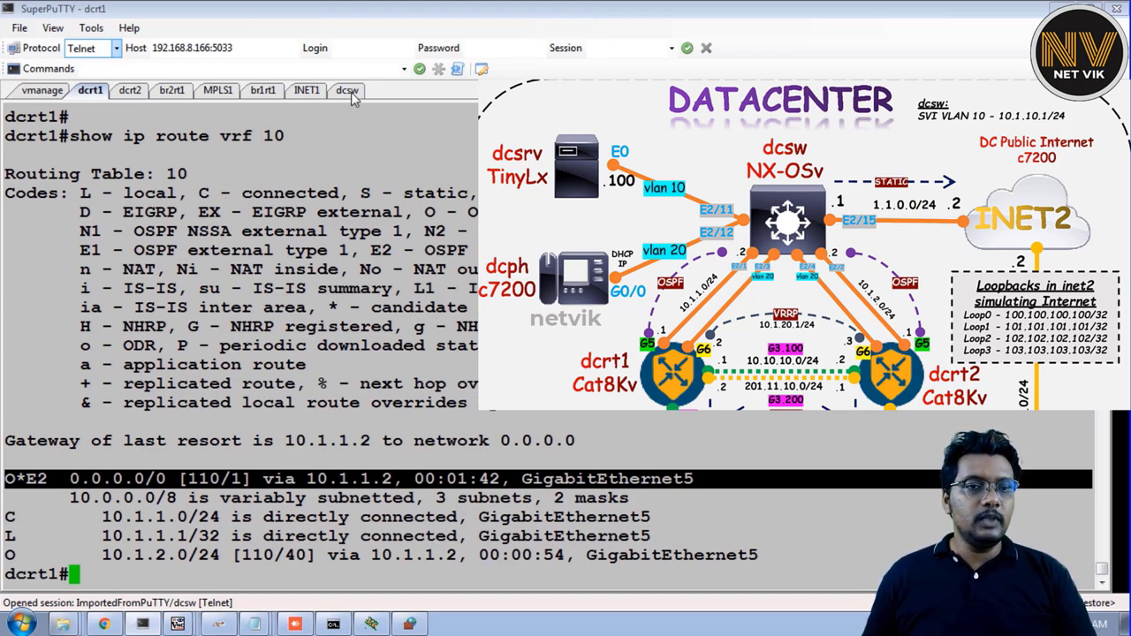
Log in to the dcrt2 console as admin and enter privileged mode
left_click(133, 92)
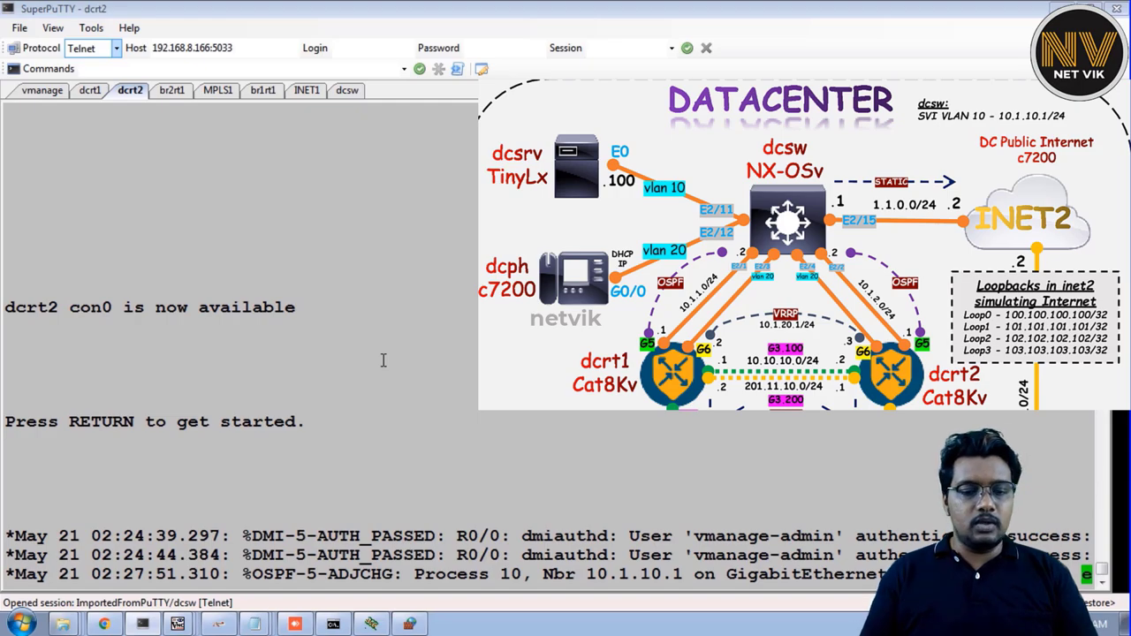
key("Return")
type("admin")
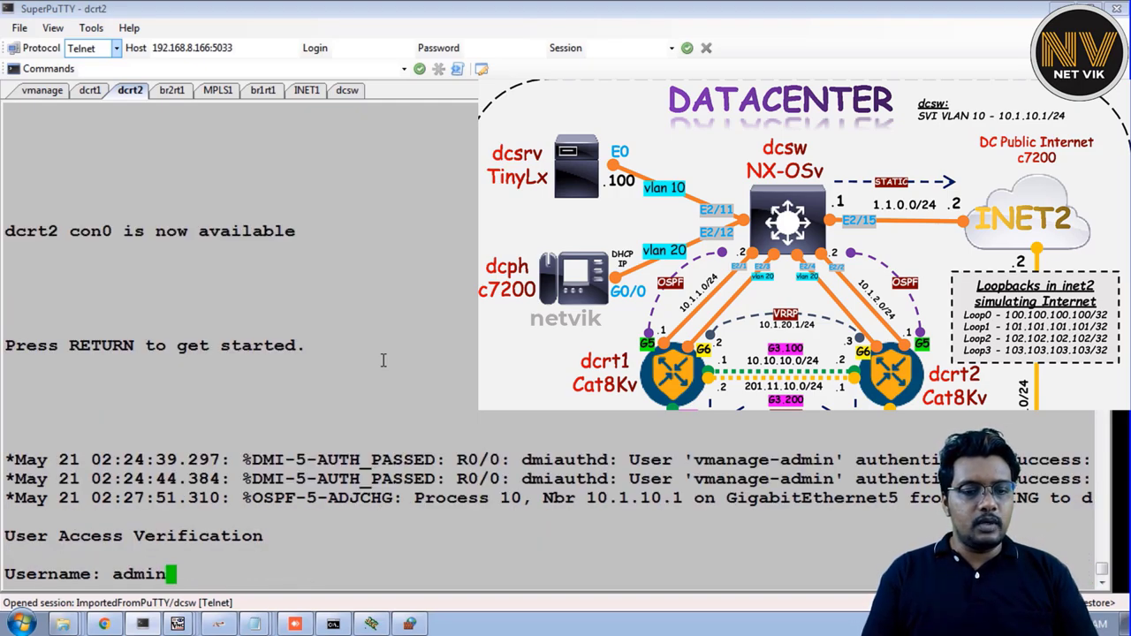
key("Return")
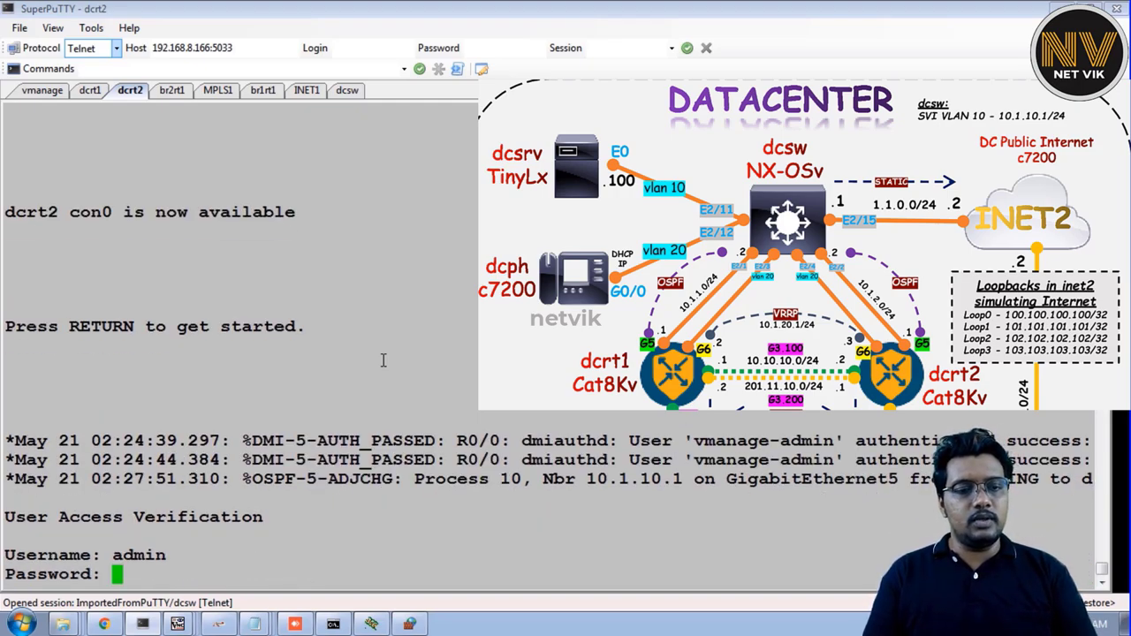
key("Return")
type("en")
key("Return")
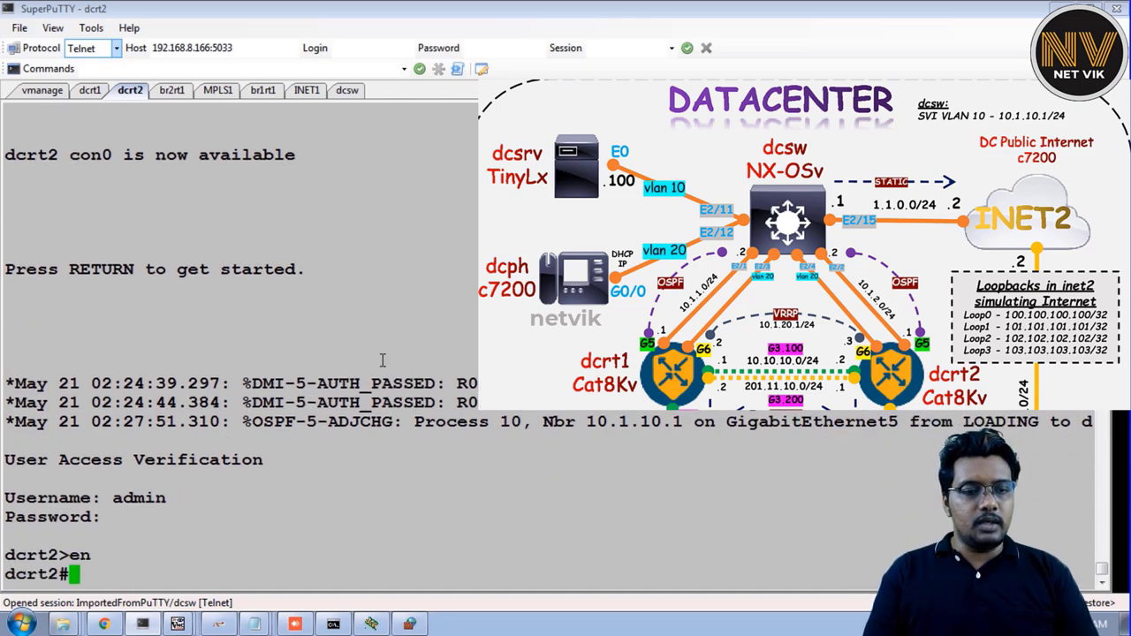
Show dcrt2's VRF 10 routes and OSPF neighbors, highlighting the O*E2 default route
type("show ip route")
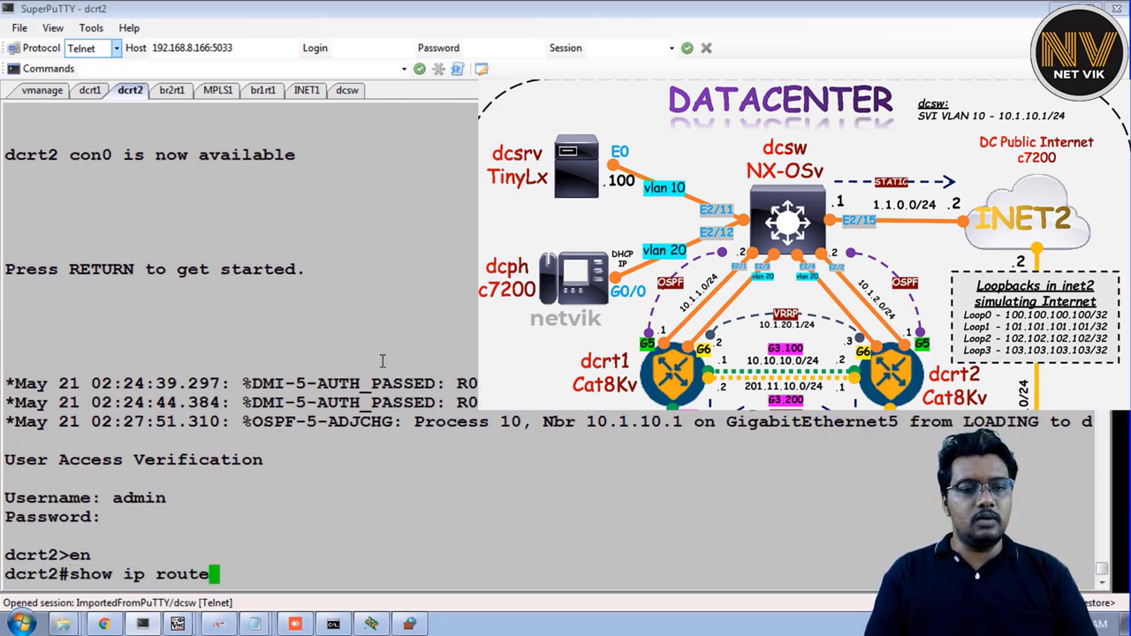
type(" vrf 10")
key("Return")
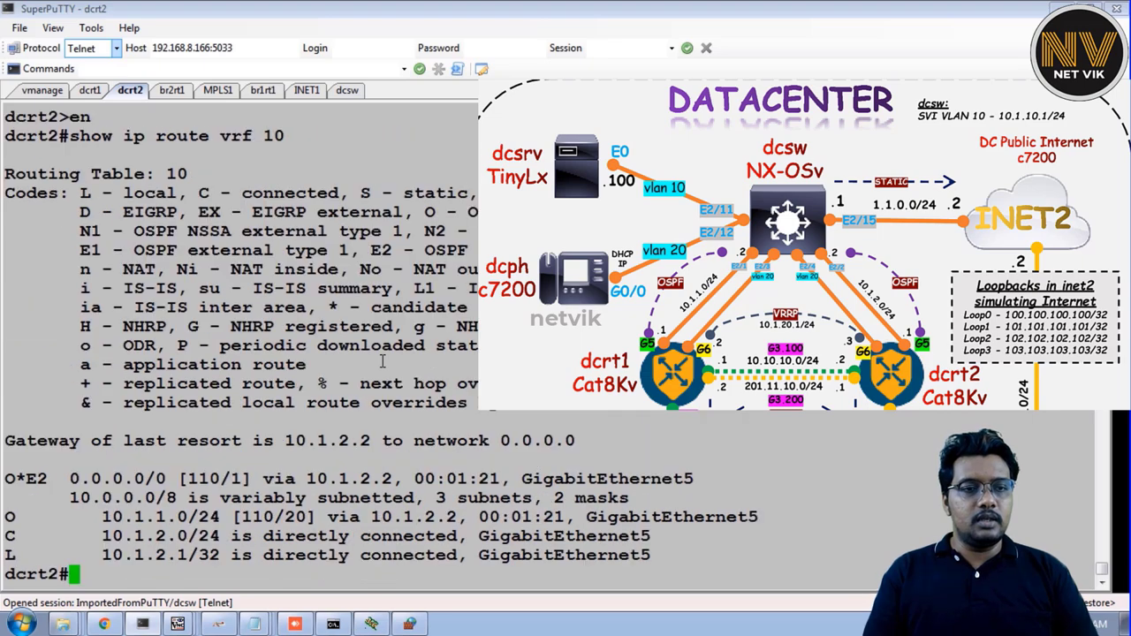
type("show ip sop")
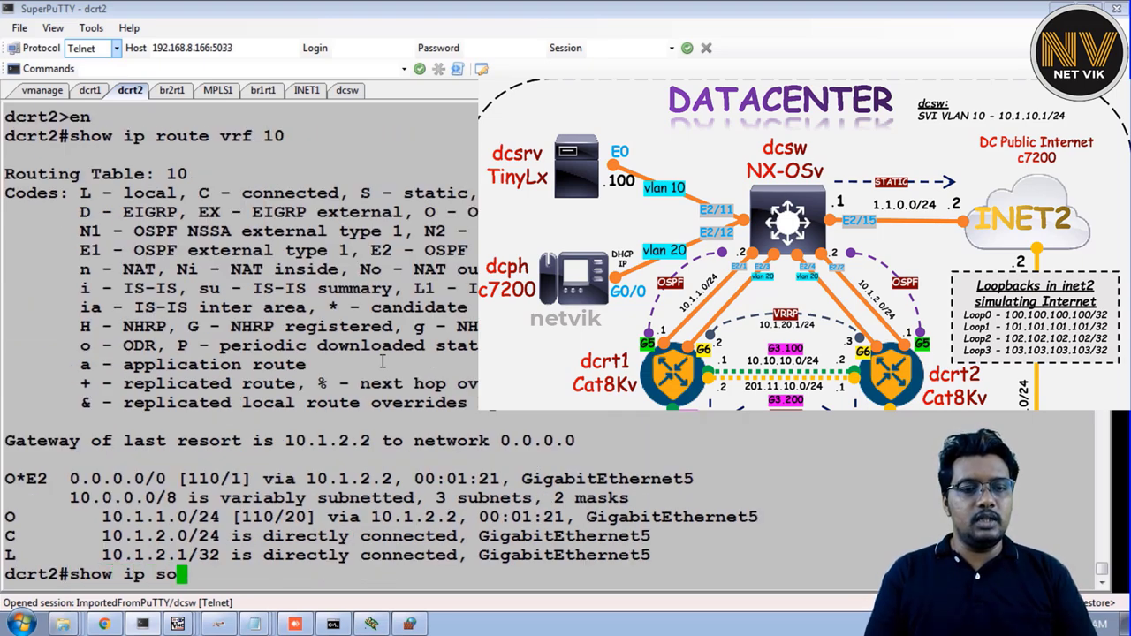
key("BackSpace")
key("BackSpace")
type("osp")
key("Tab")
type("n")
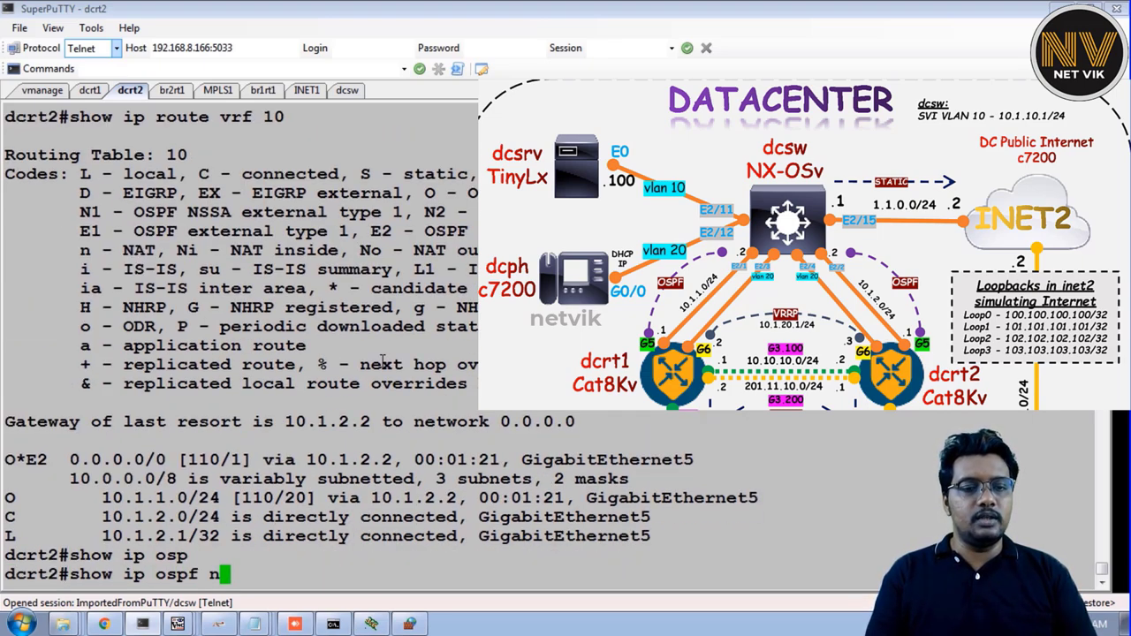
type("eigh")
key("Tab")
key("Return")
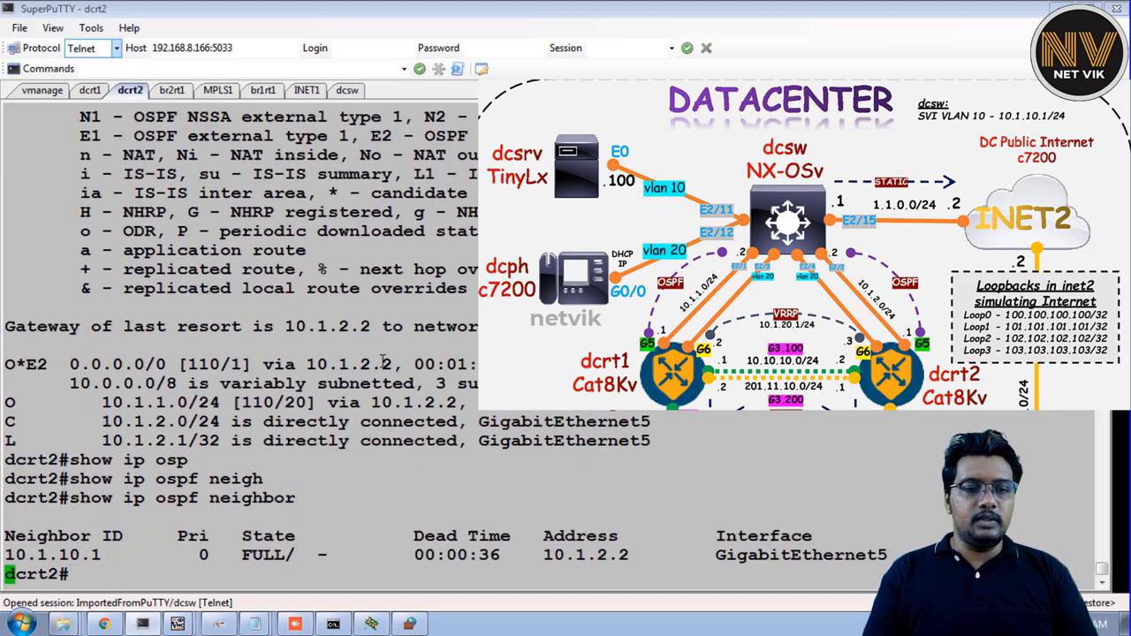
key("Return")
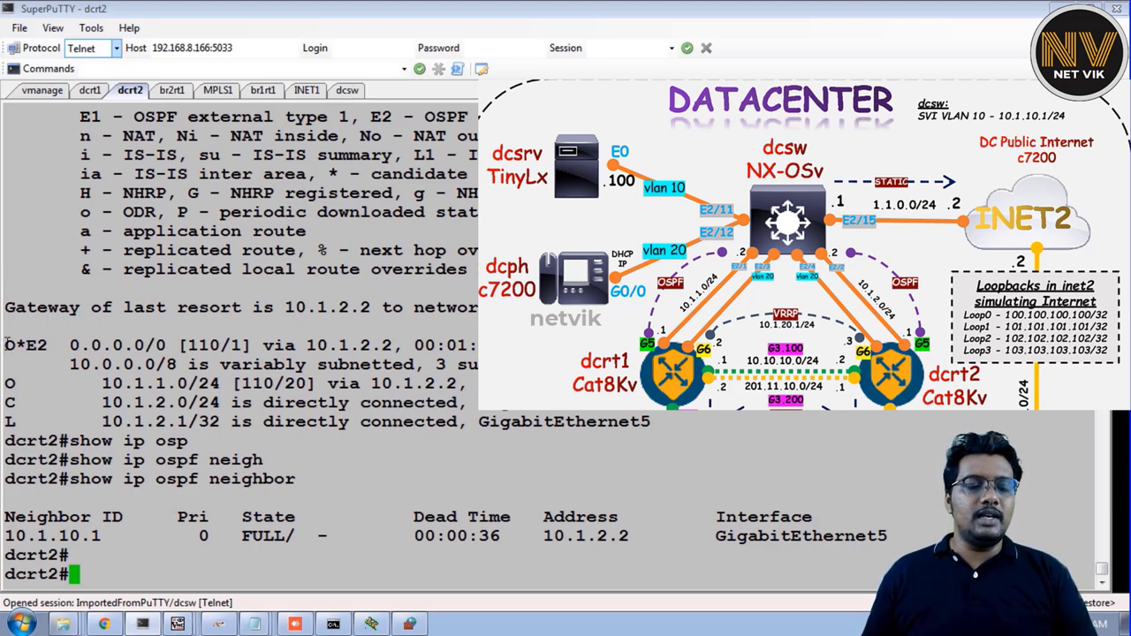
left_click_drag(7, 345, 102, 345)
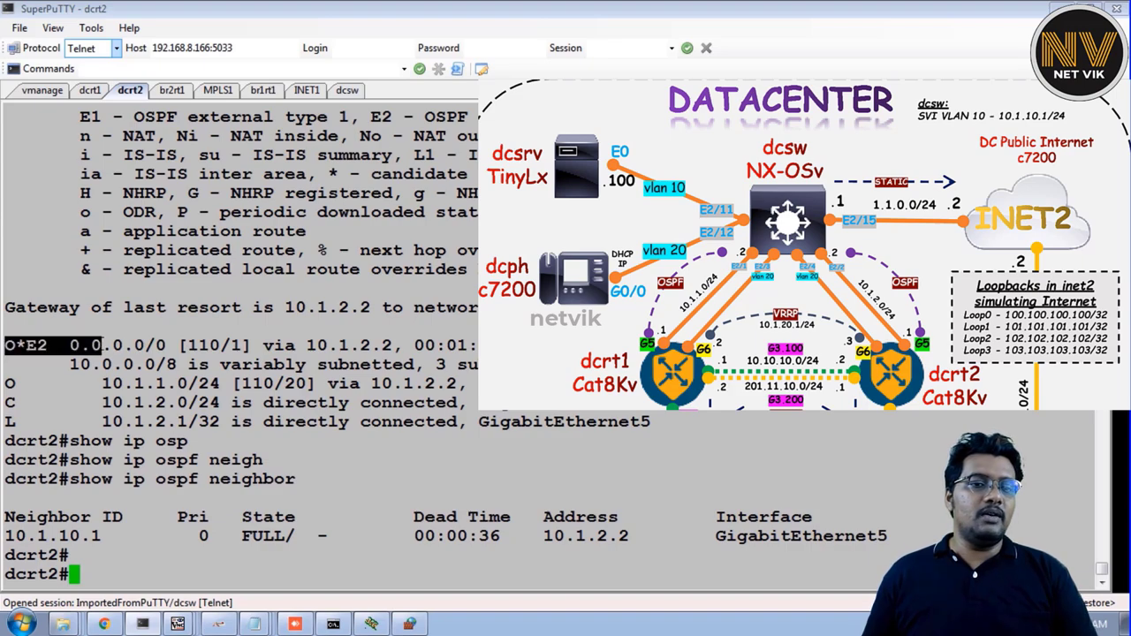
left_click(171, 345)
Run show run | s r o and highlight the redistribute omp and router omp lines
type("sw")
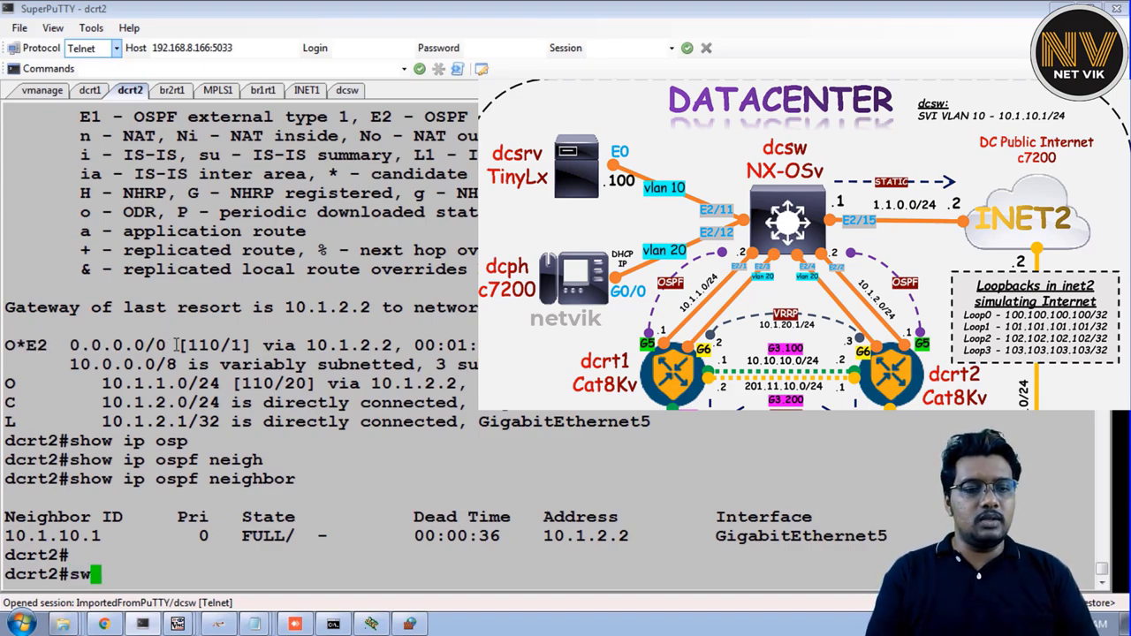
key("BackSpace")
type("show run | e")
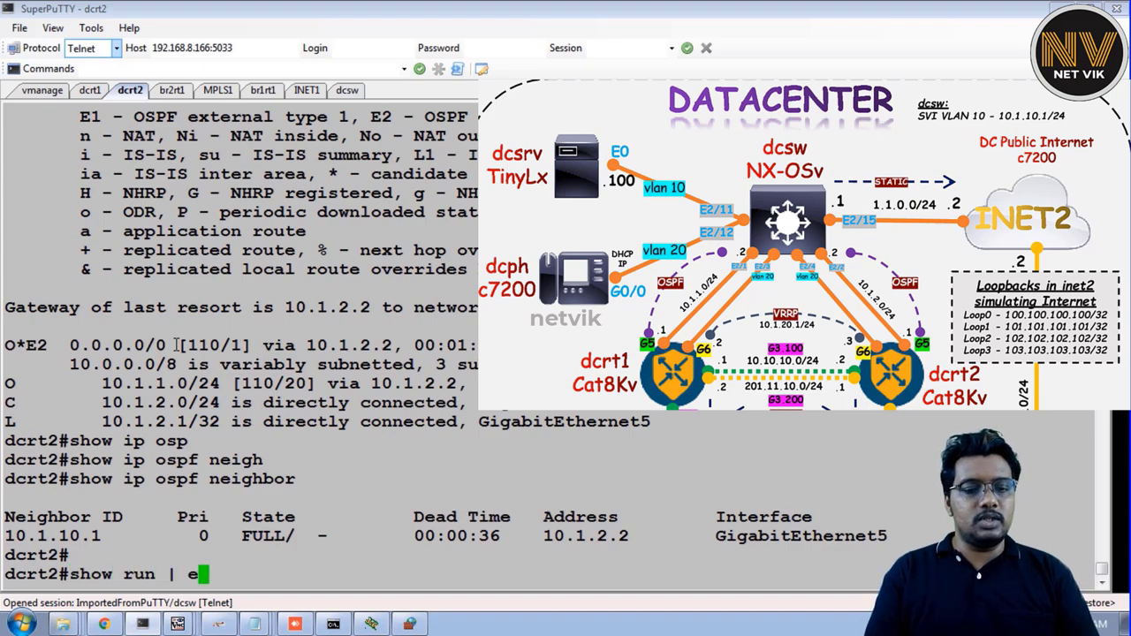
key("BackSpace")
type("s r o")
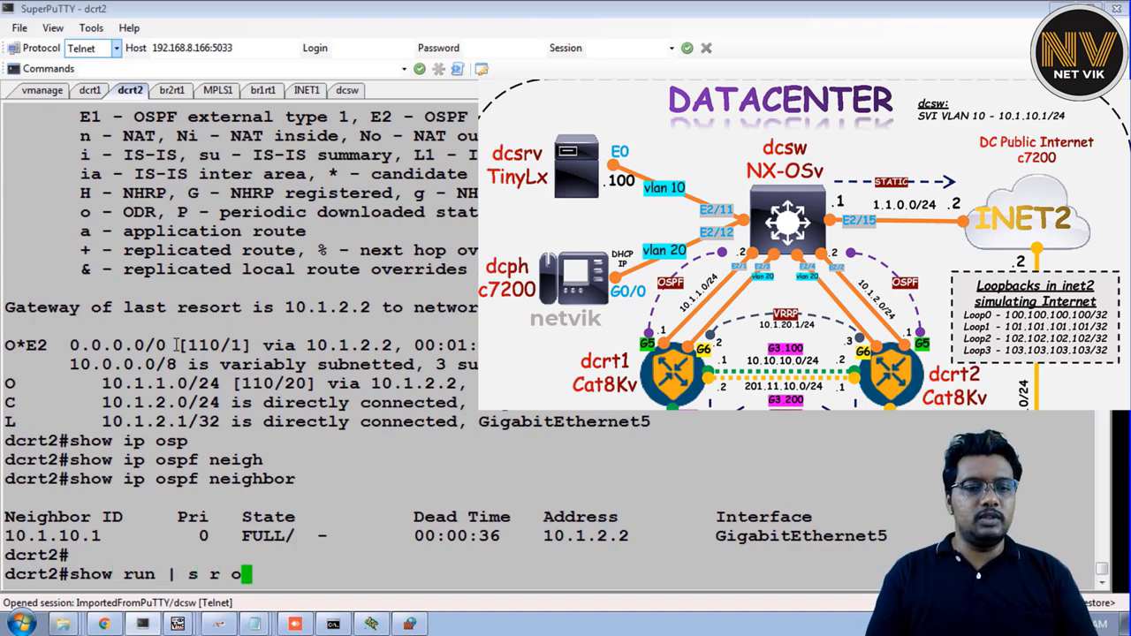
key("Return")
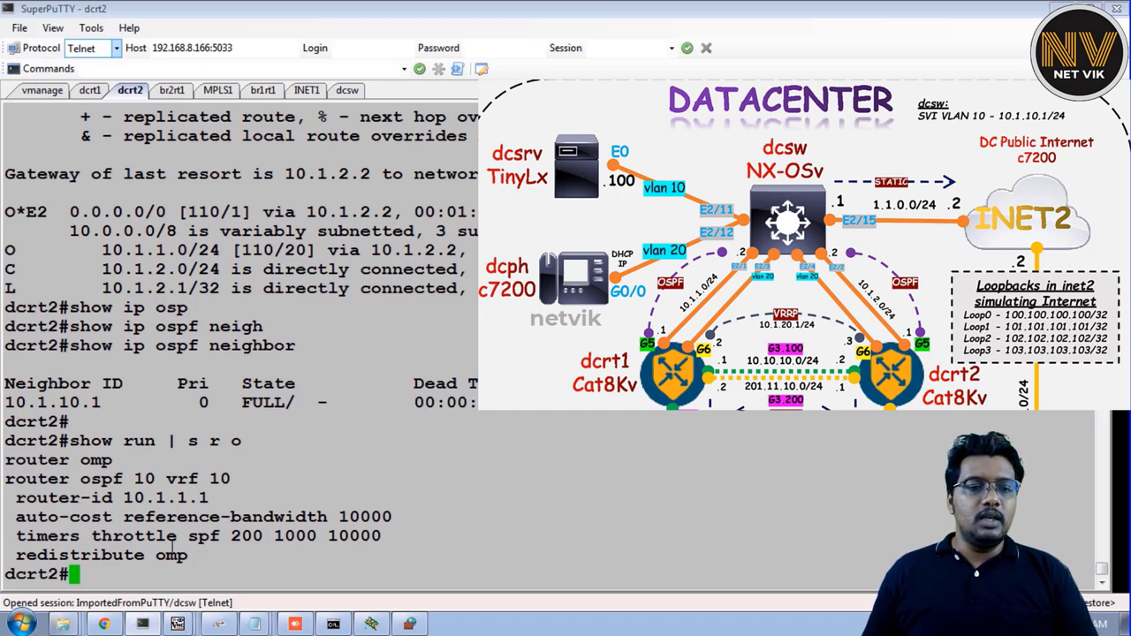
double_click(170, 555)
double_click(100, 478)
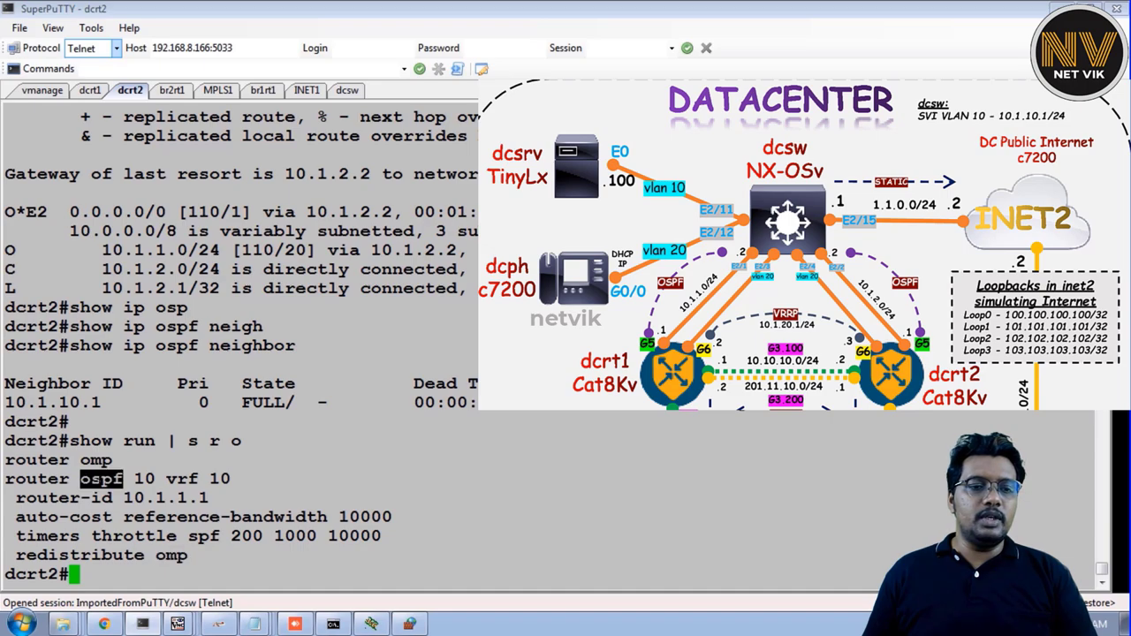
double_click(51, 460)
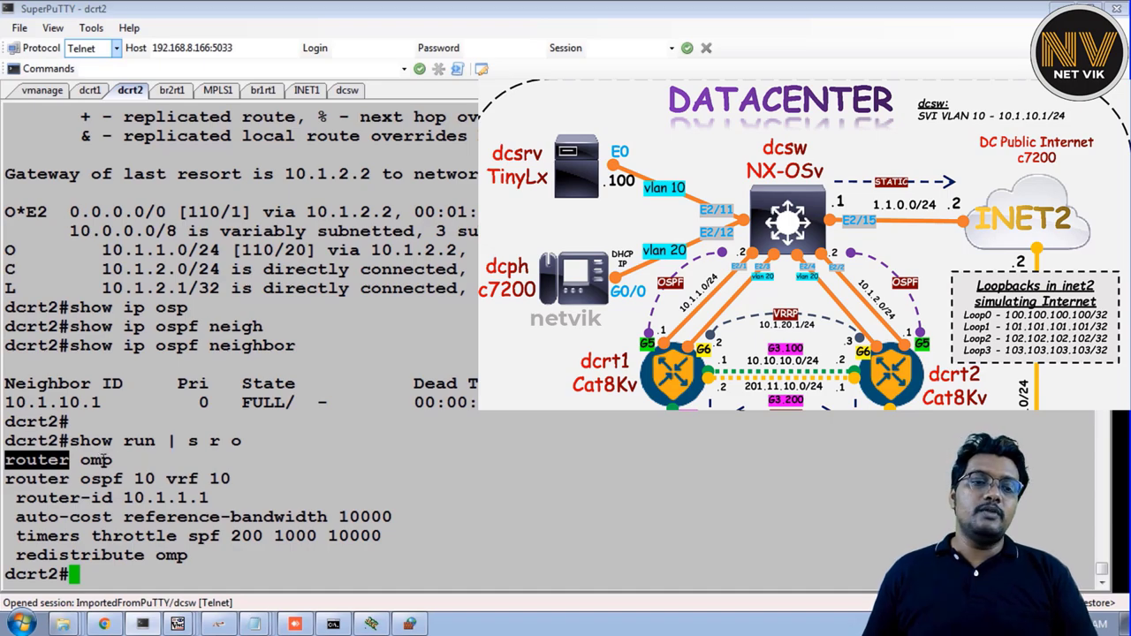
triple_click(104, 460)
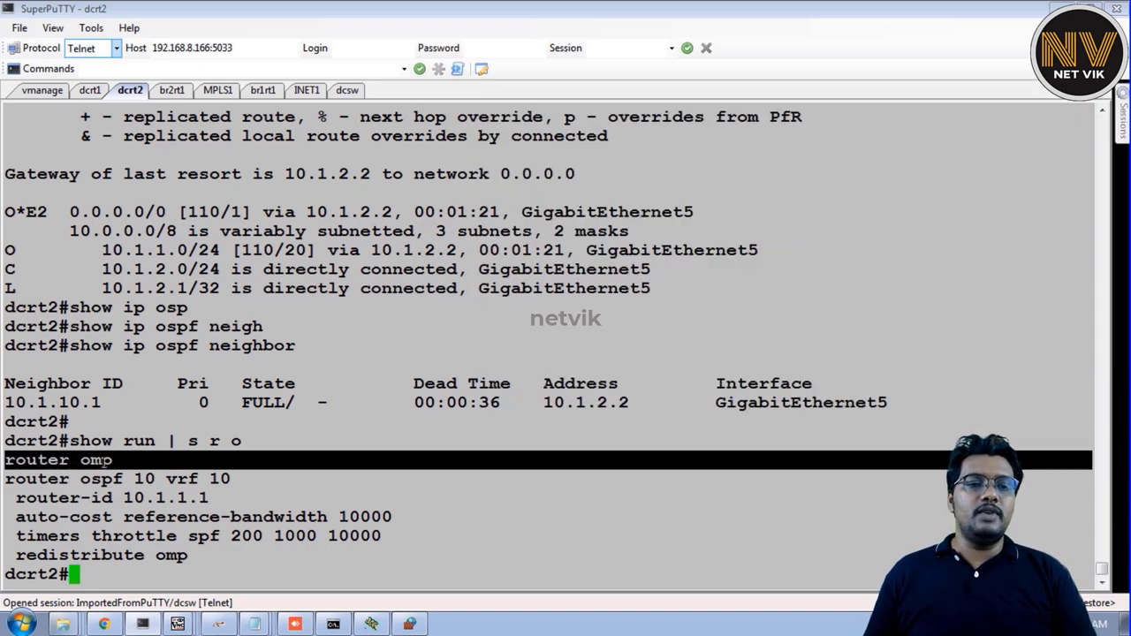
Switch to vManage and go to the Feature templates list under Configuration > Templates
left_click(104, 460)
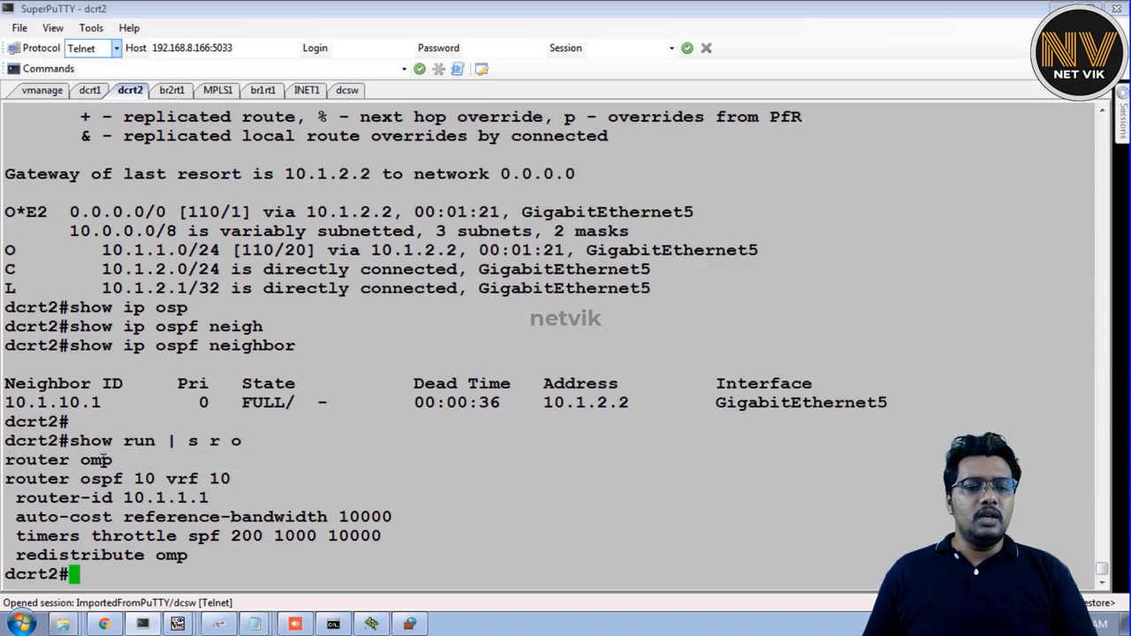
left_click(105, 624)
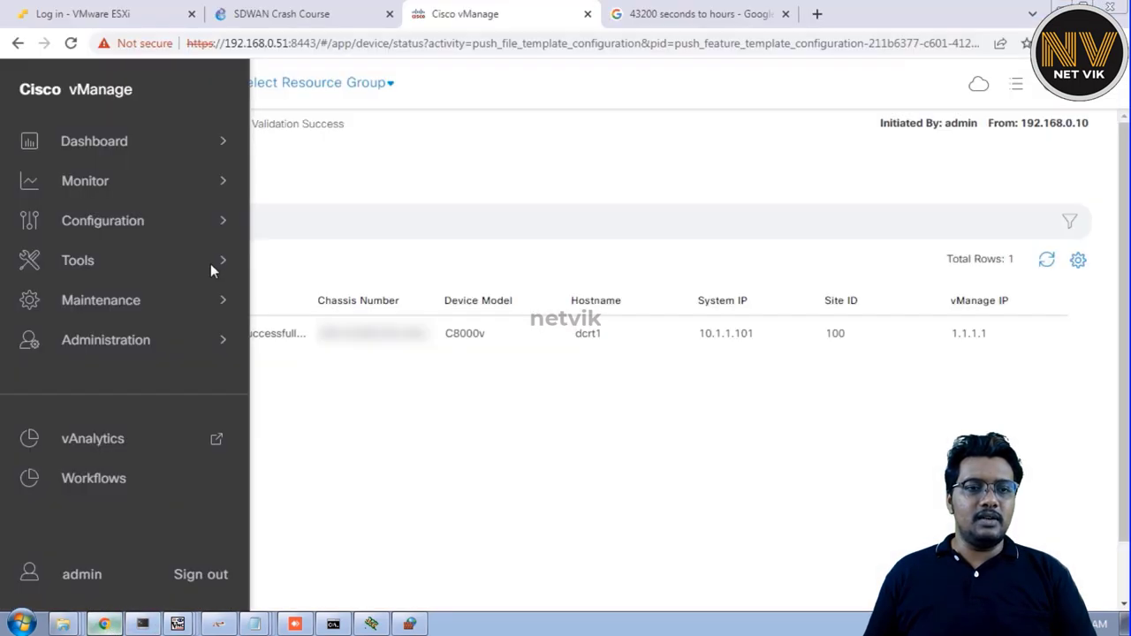
left_click(372, 196)
left_click(43, 85)
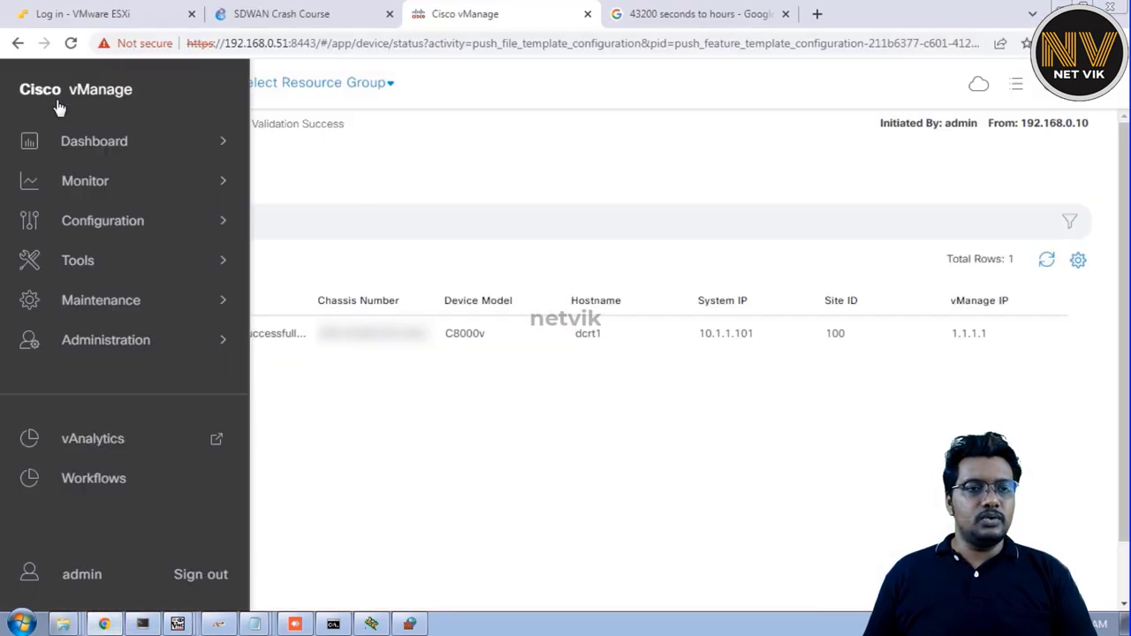
mouse_move(129, 231)
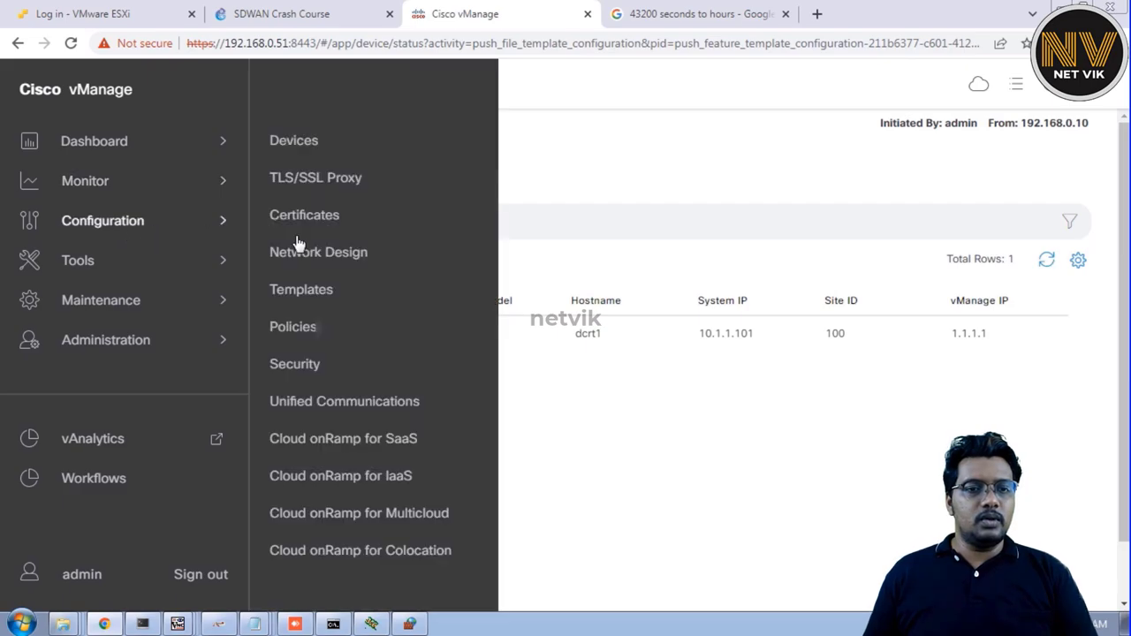
left_click(301, 289)
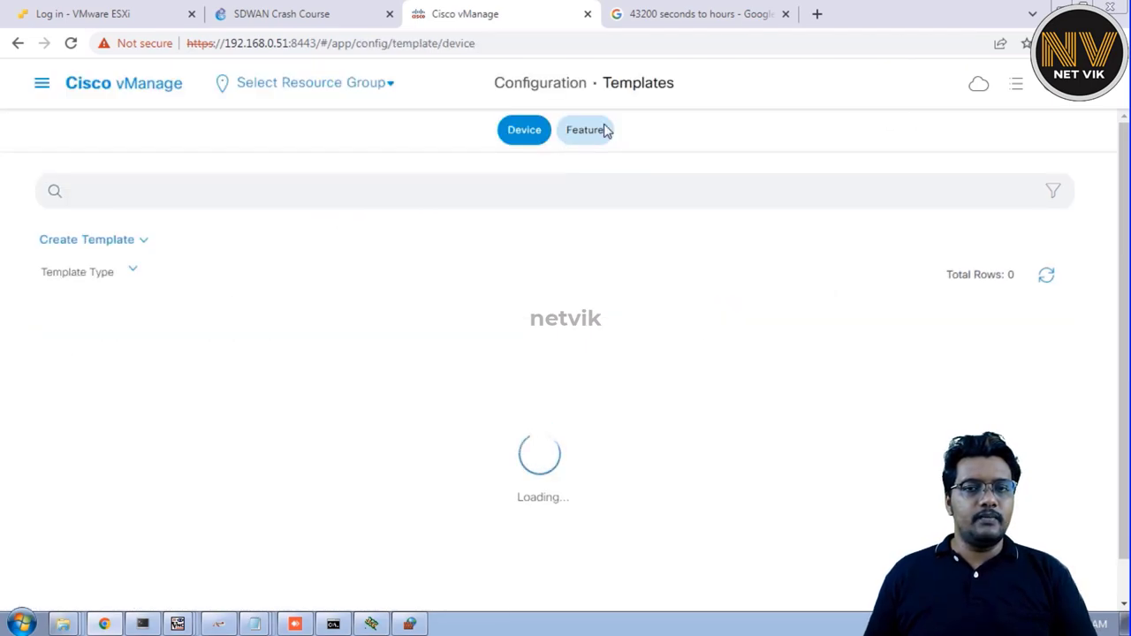
left_click(607, 130)
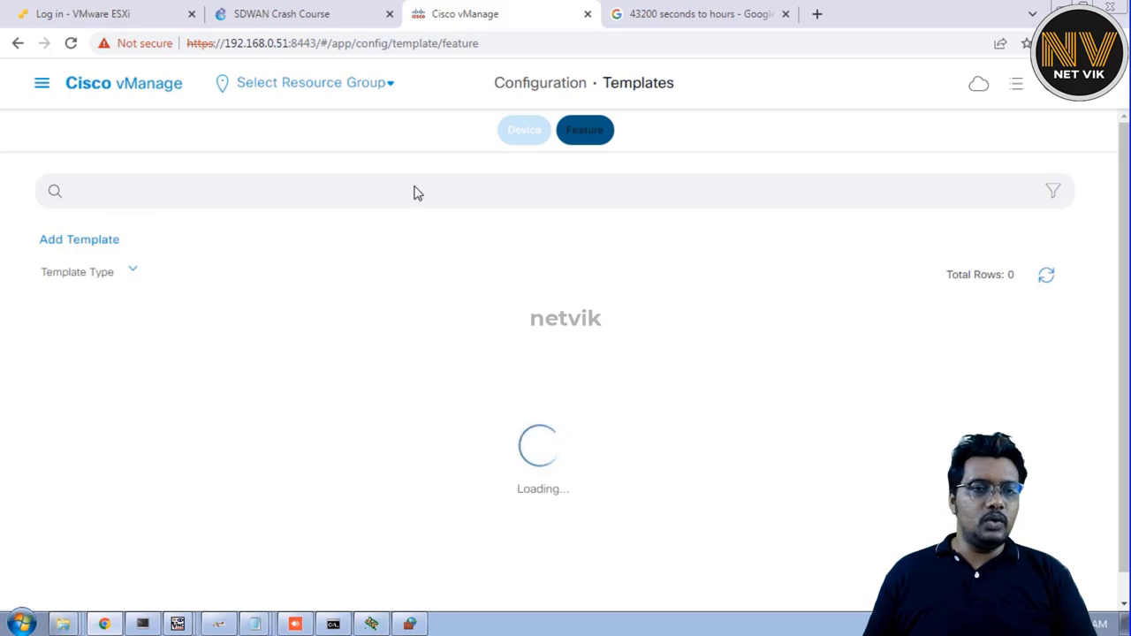
Search the feature templates for vpn10
type("omp")
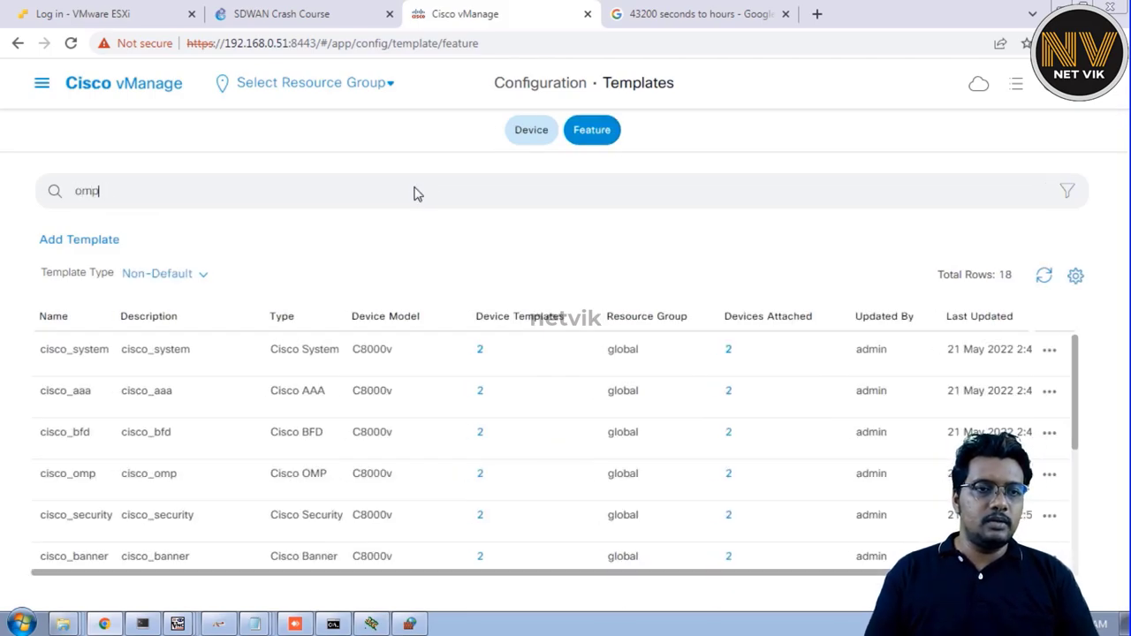
key("BackSpace")
key("BackSpace")
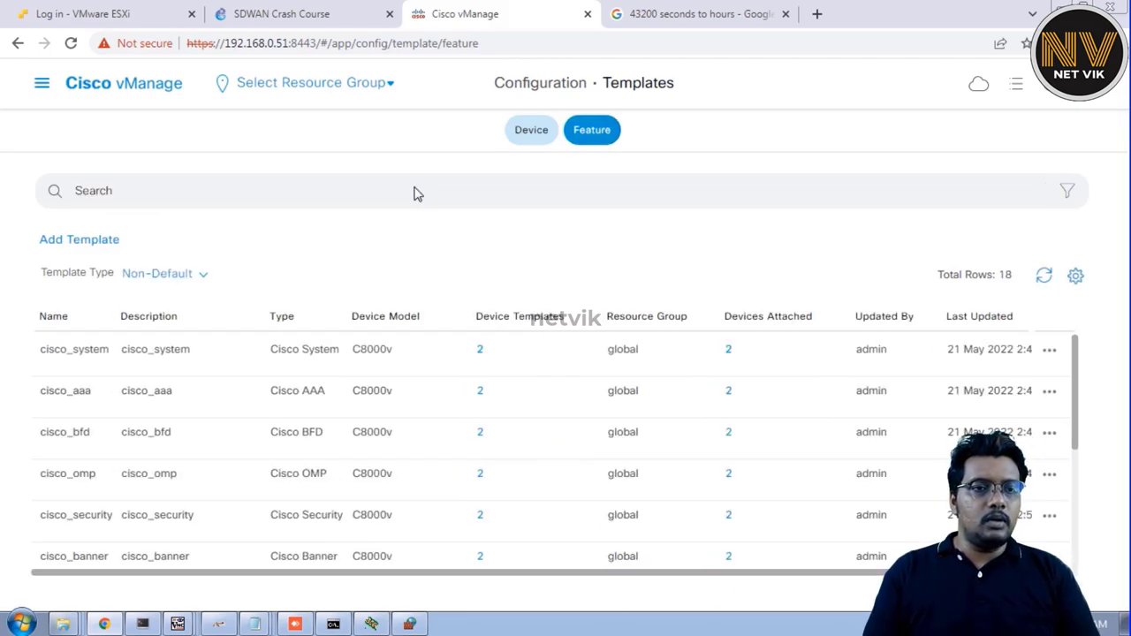
type("vpn10")
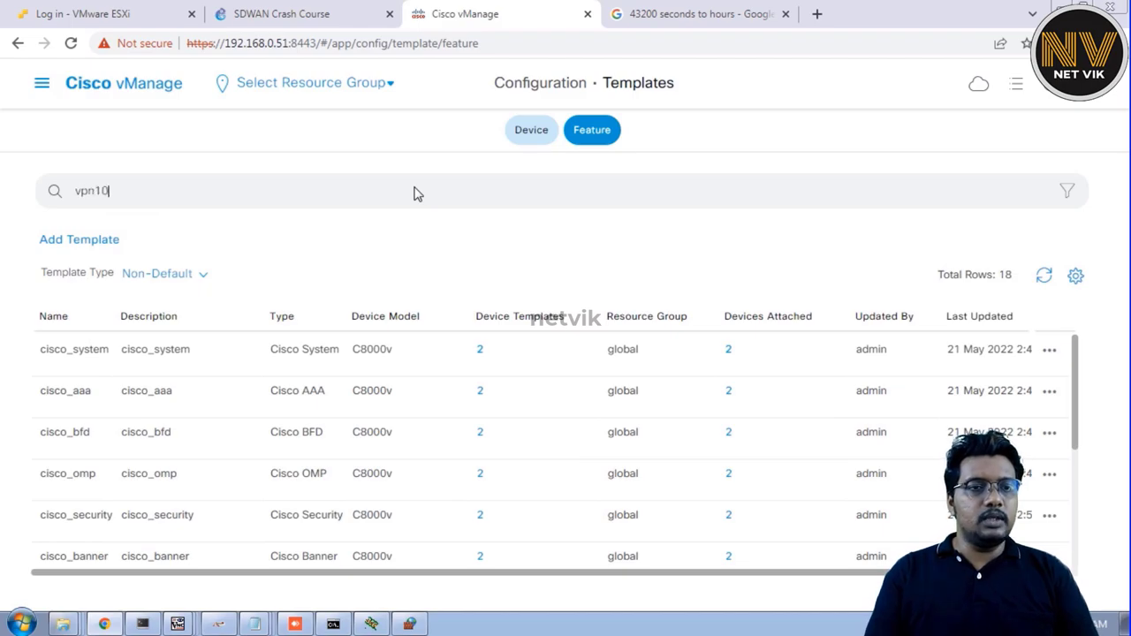
key("Return")
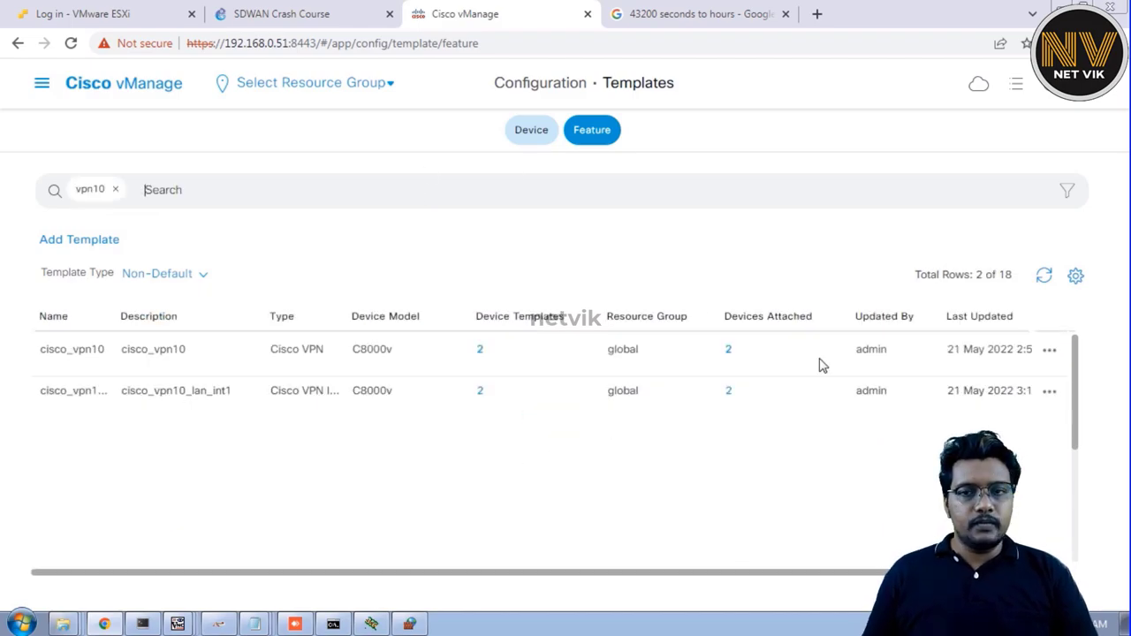
Edit the cisco_vpn10 template and bring up its Advertise OMP section
left_click(1049, 351)
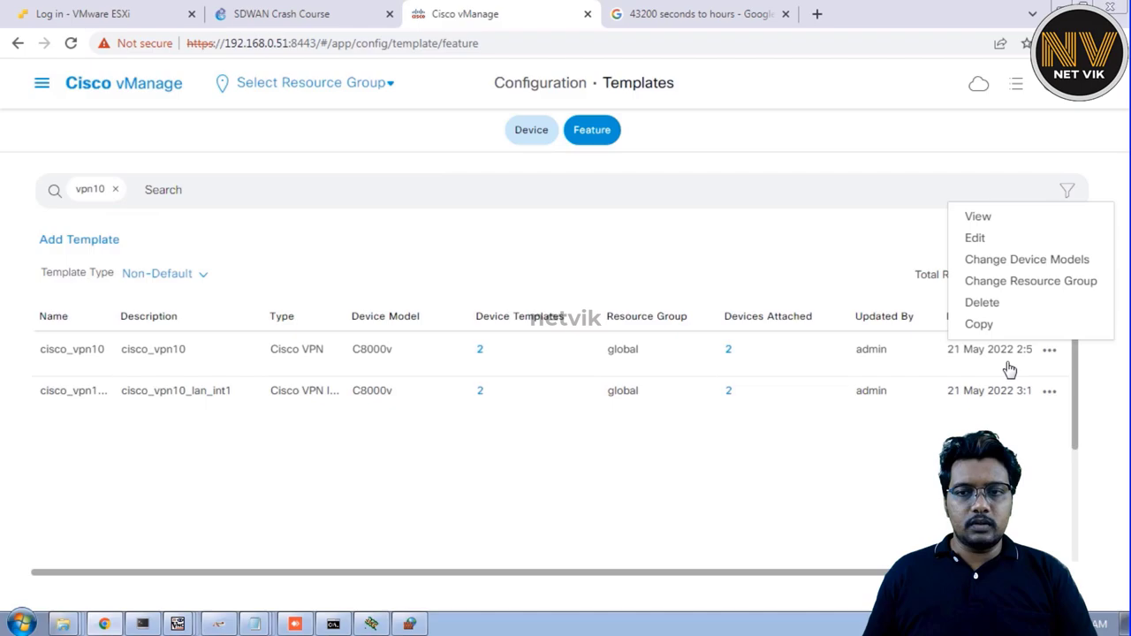
left_click(987, 239)
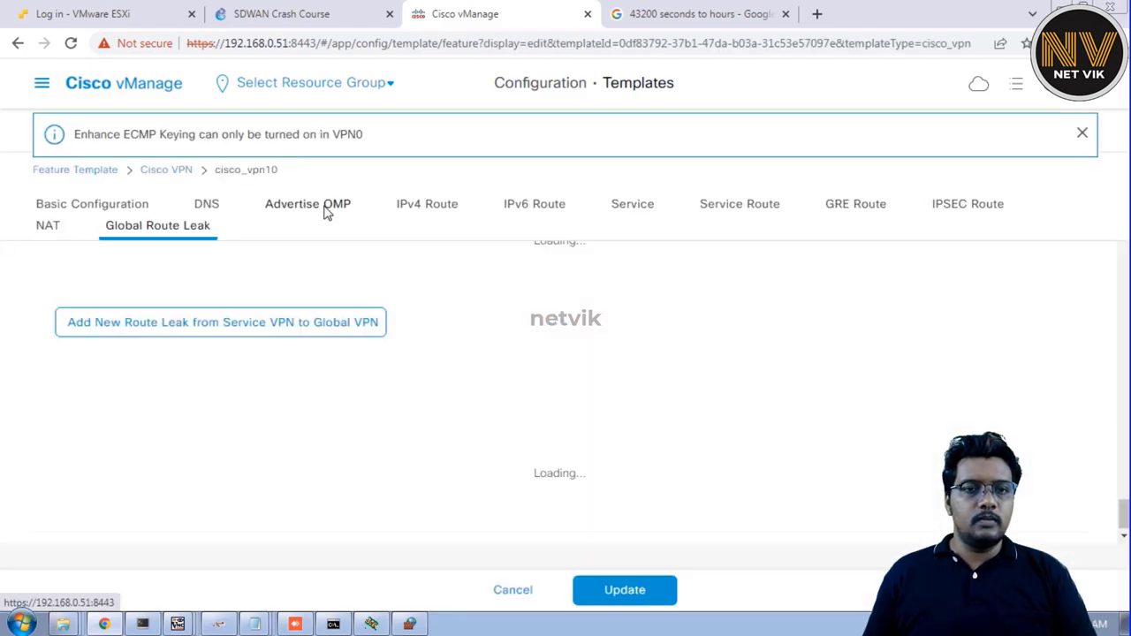
left_click(326, 208)
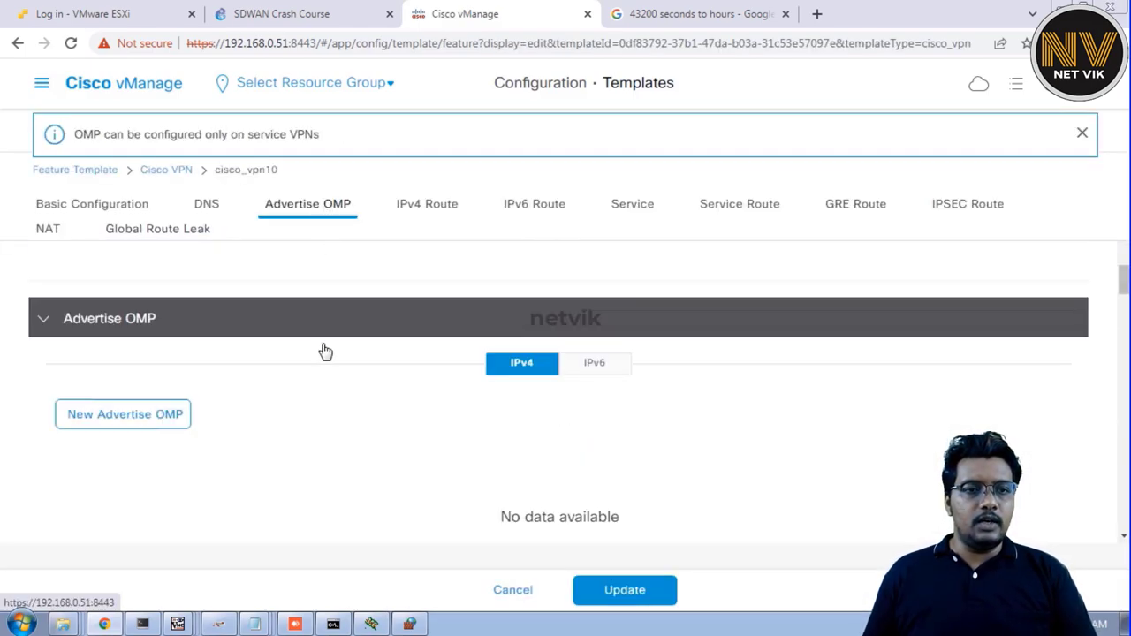
scroll(323, 351, "down", 1)
scroll(150, 348, "up", 10)
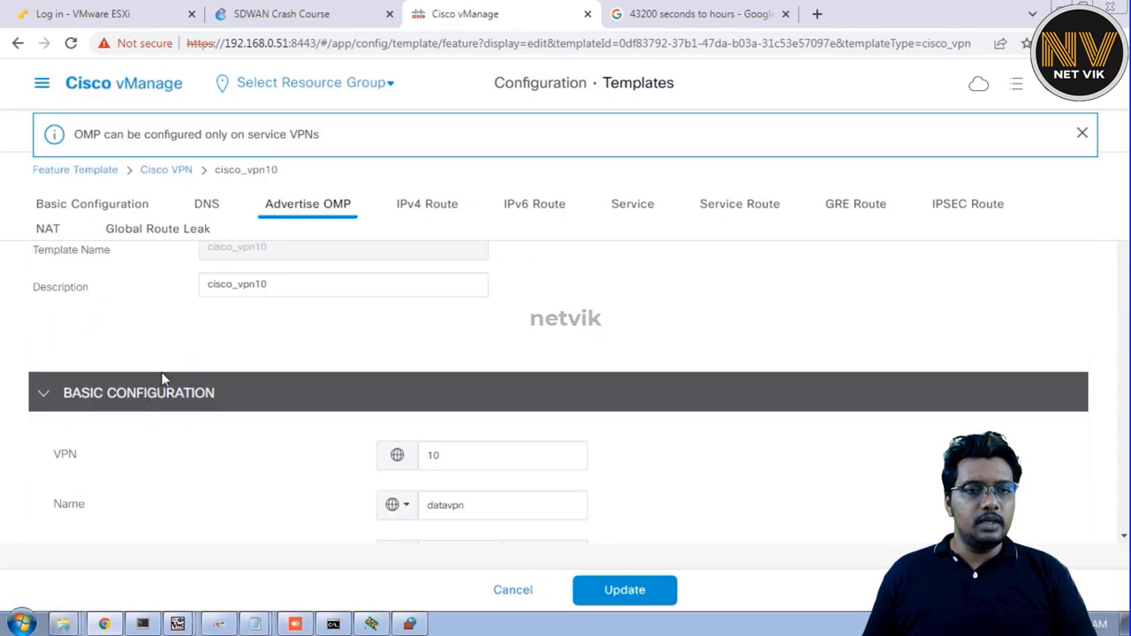
left_click(343, 219)
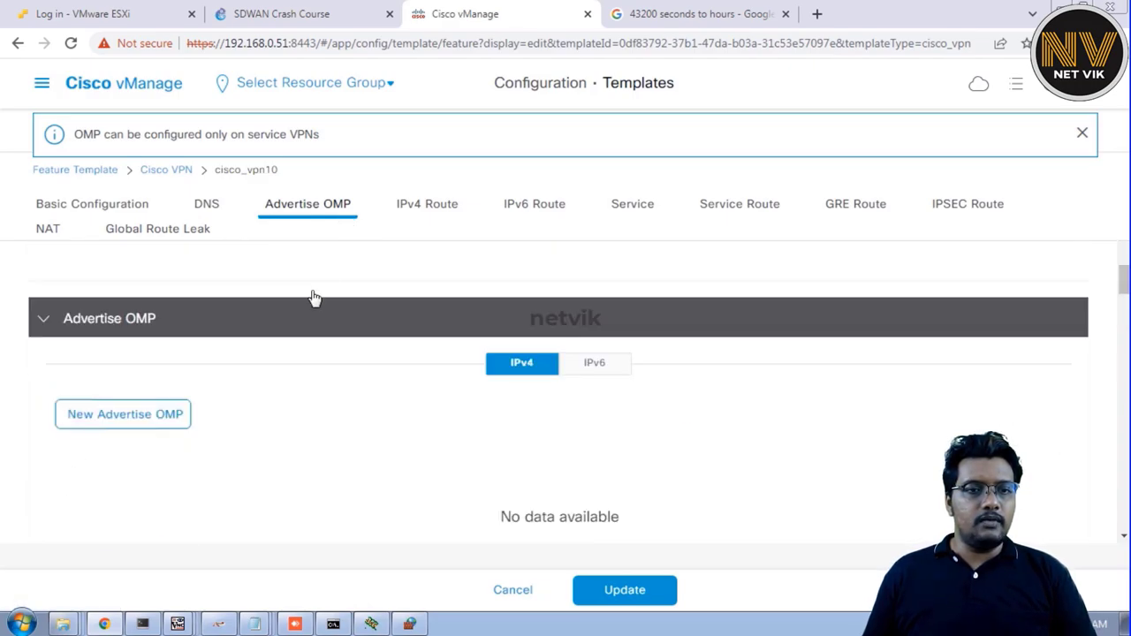
scroll(311, 296, "down", 1)
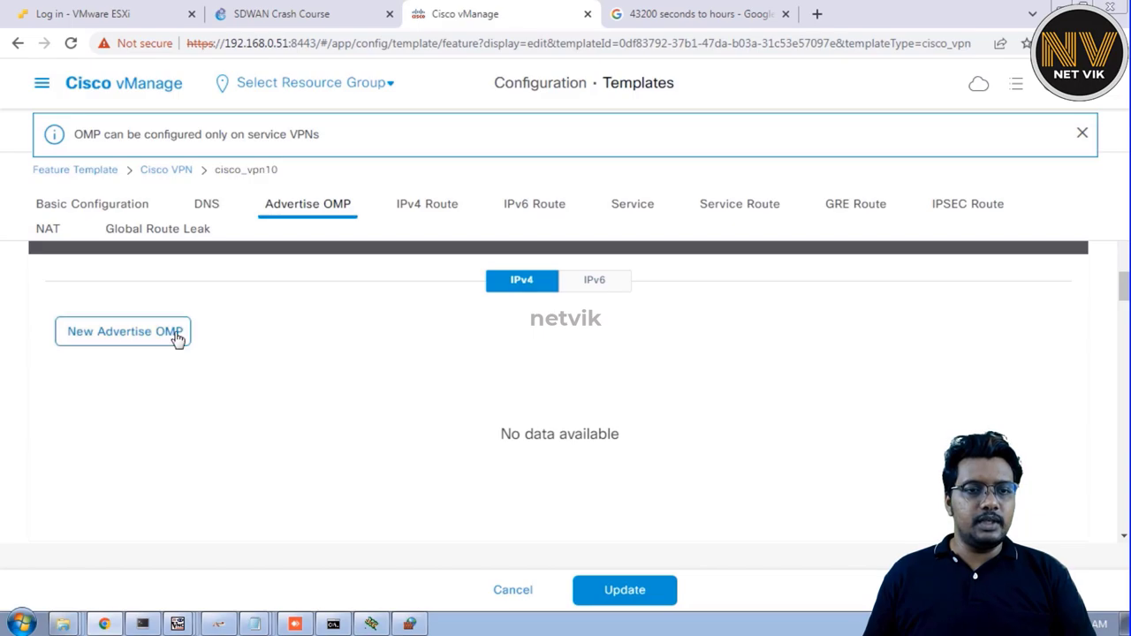
scroll(177, 337, "down", 1)
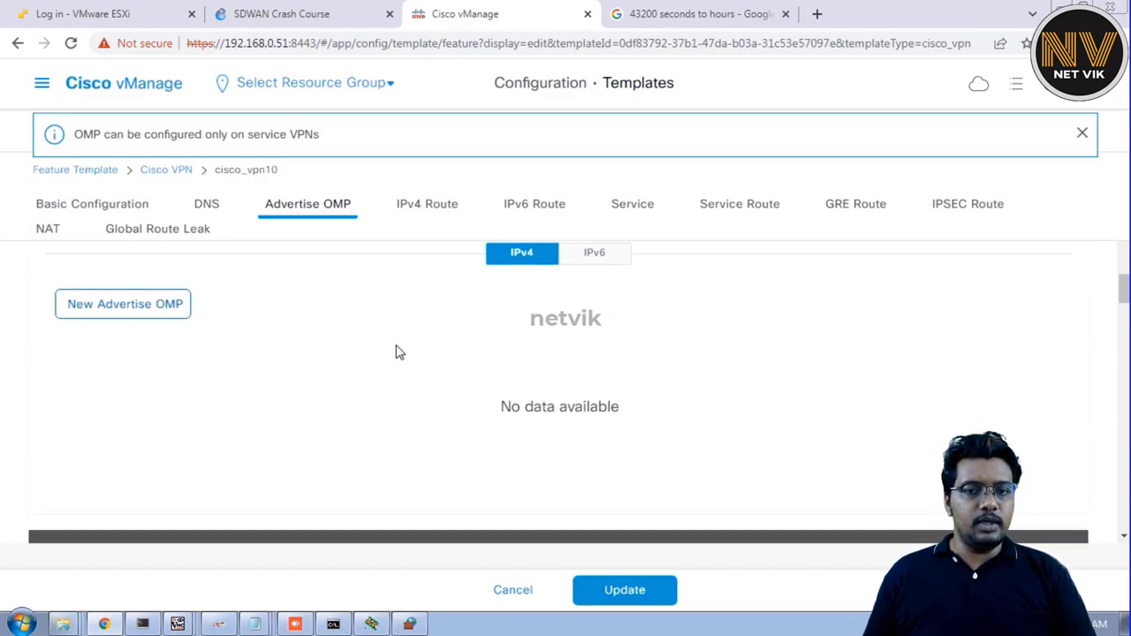
scroll(399, 352, "up", 1)
scroll(396, 351, "down", 1)
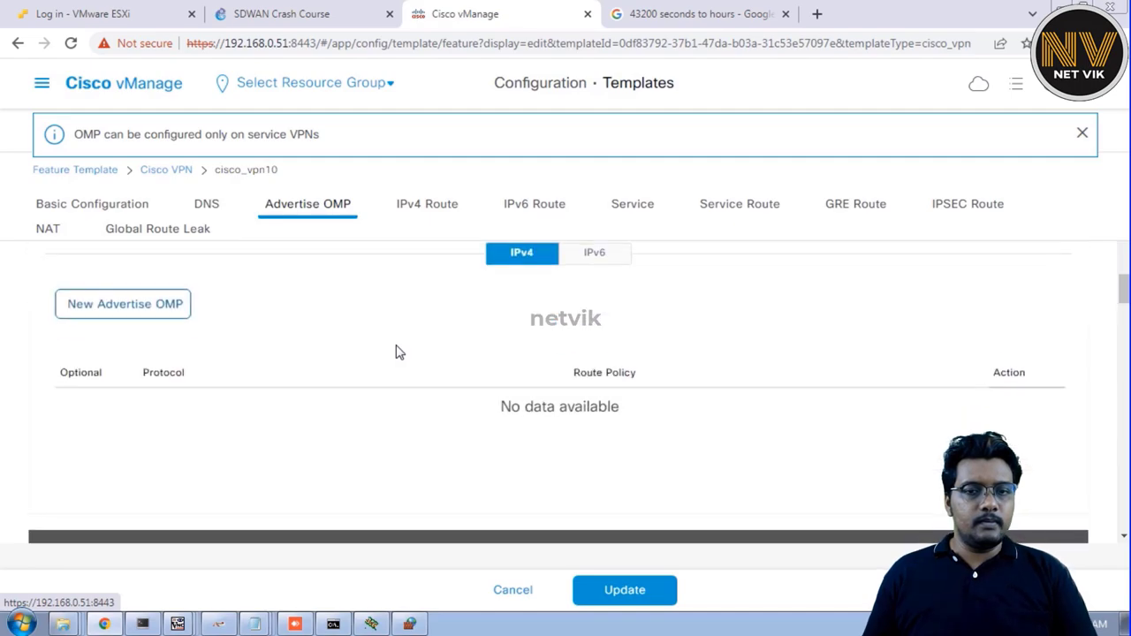
scroll(161, 303, "up", 3)
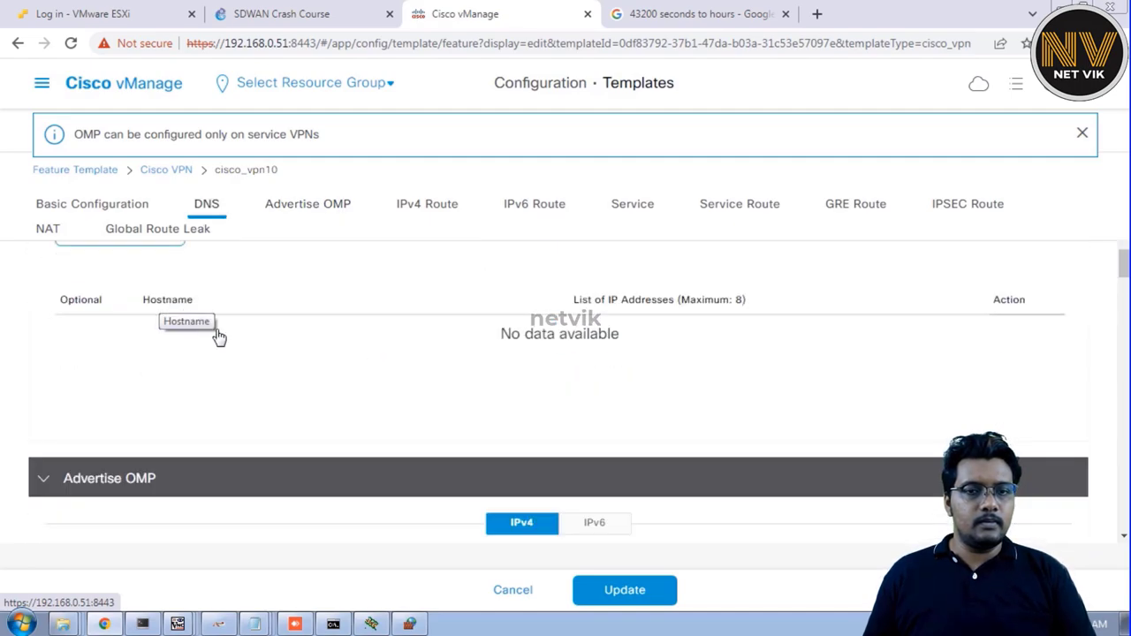
scroll(218, 336, "up", 1)
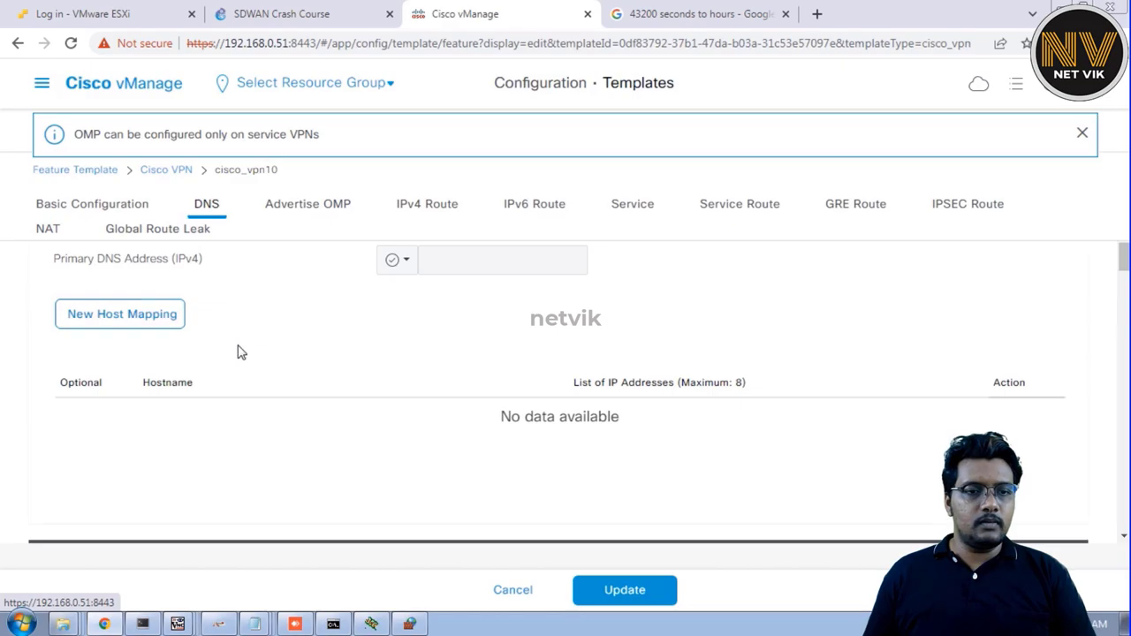
scroll(241, 354, "down", 3)
scroll(240, 351, "down", 2)
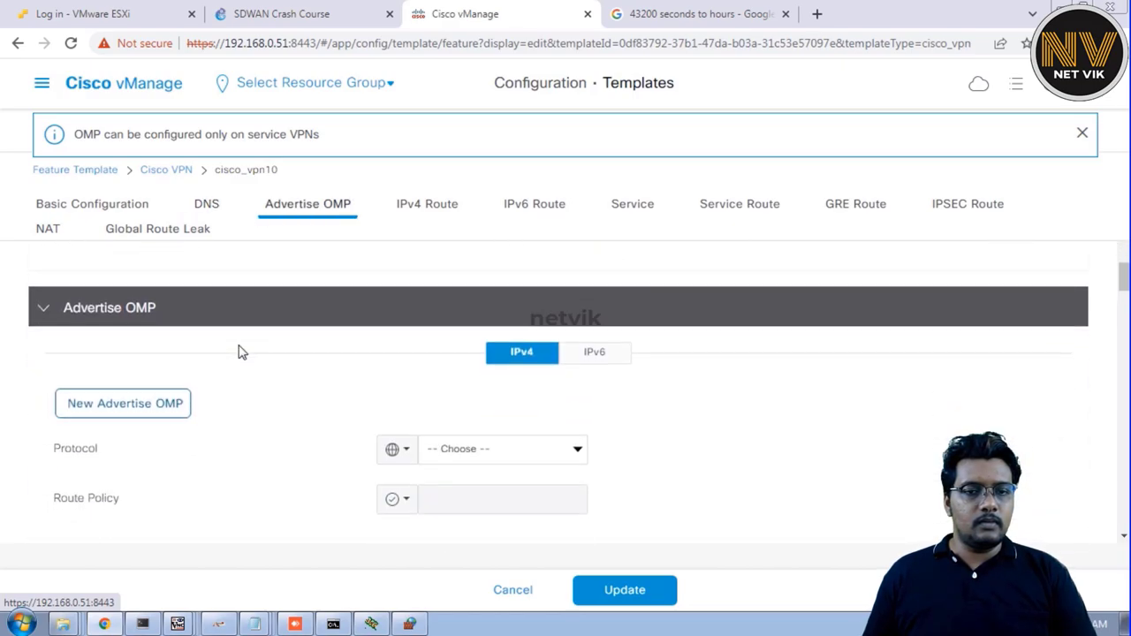
Add an Advertise OMP entry with protocol OSPF and update the template
left_click(502, 291)
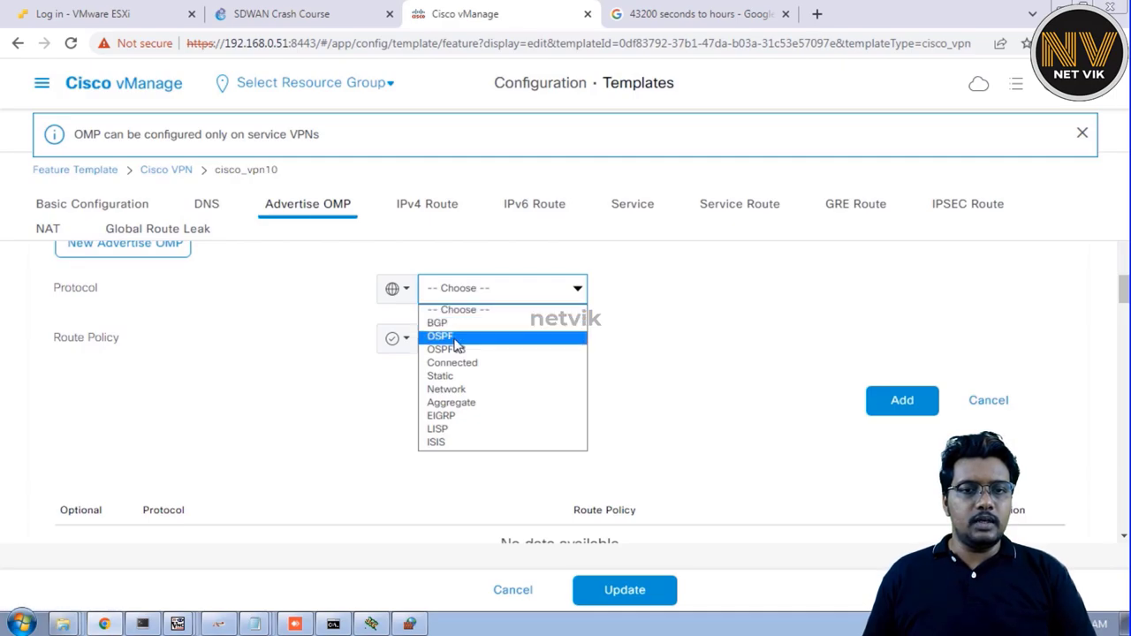
left_click(776, 350)
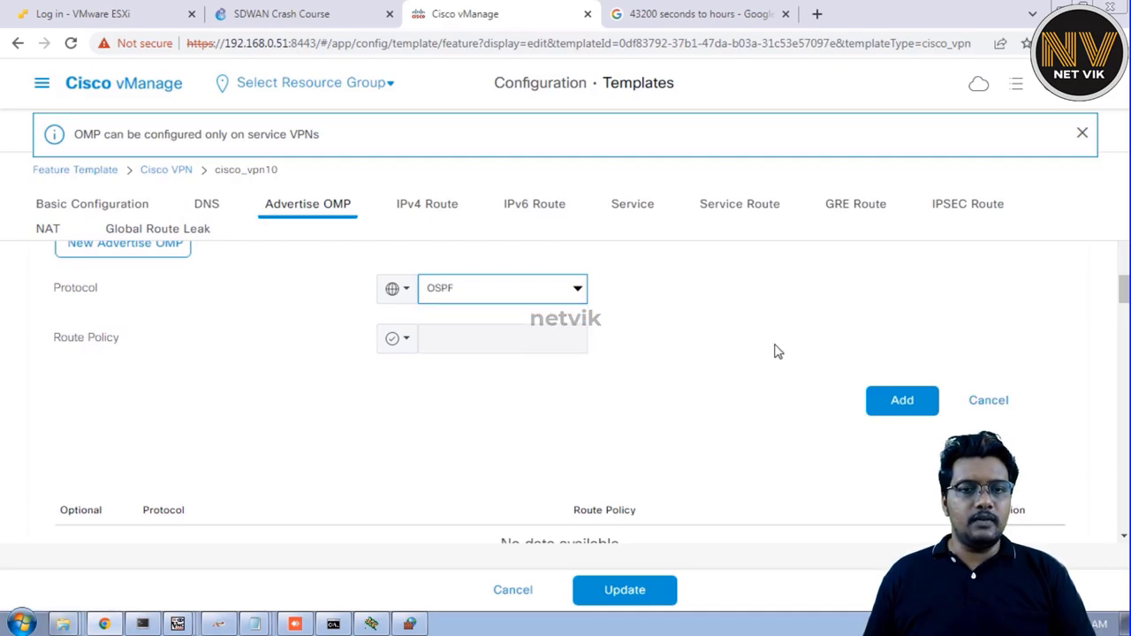
left_click(903, 403)
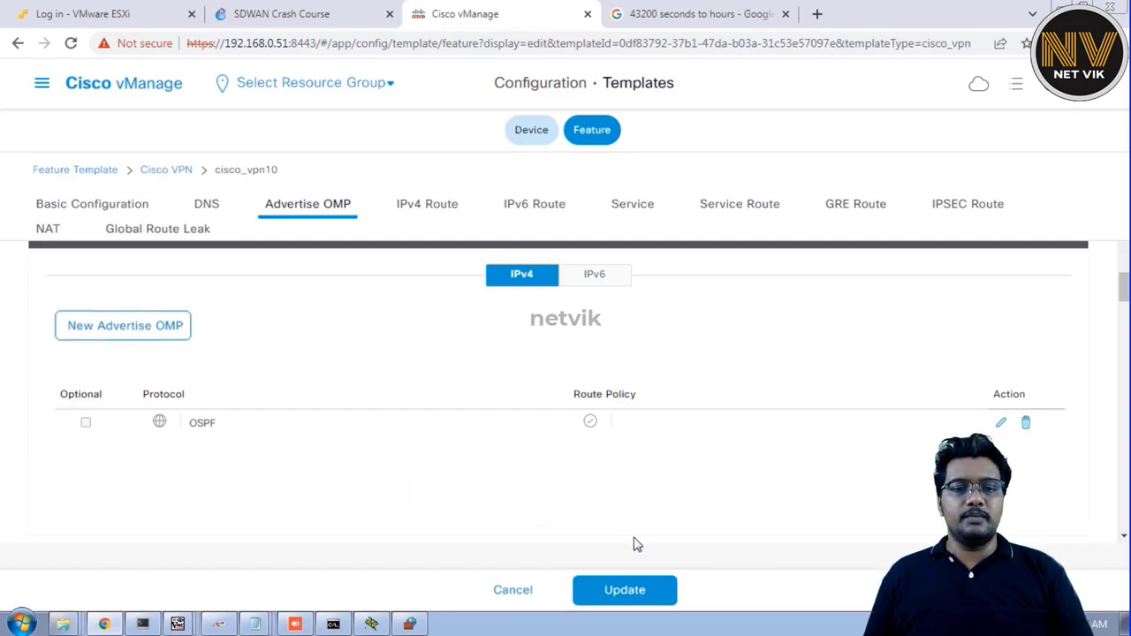
left_click(631, 585)
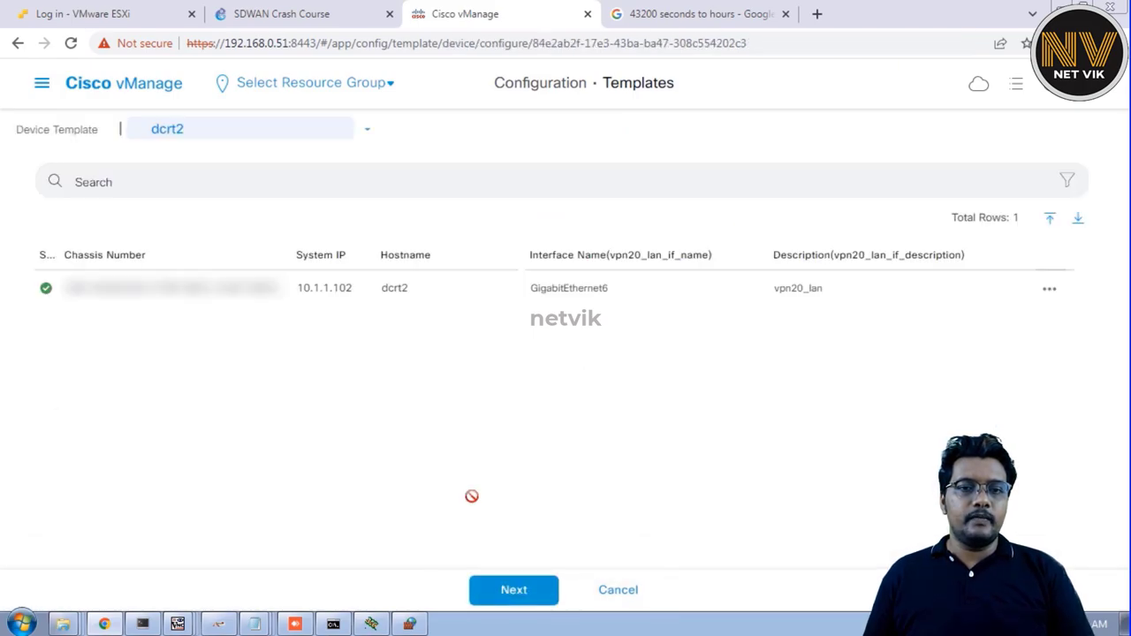
Select dcrt1 in the Device Template dropdown to preview its configuration
left_click(220, 130)
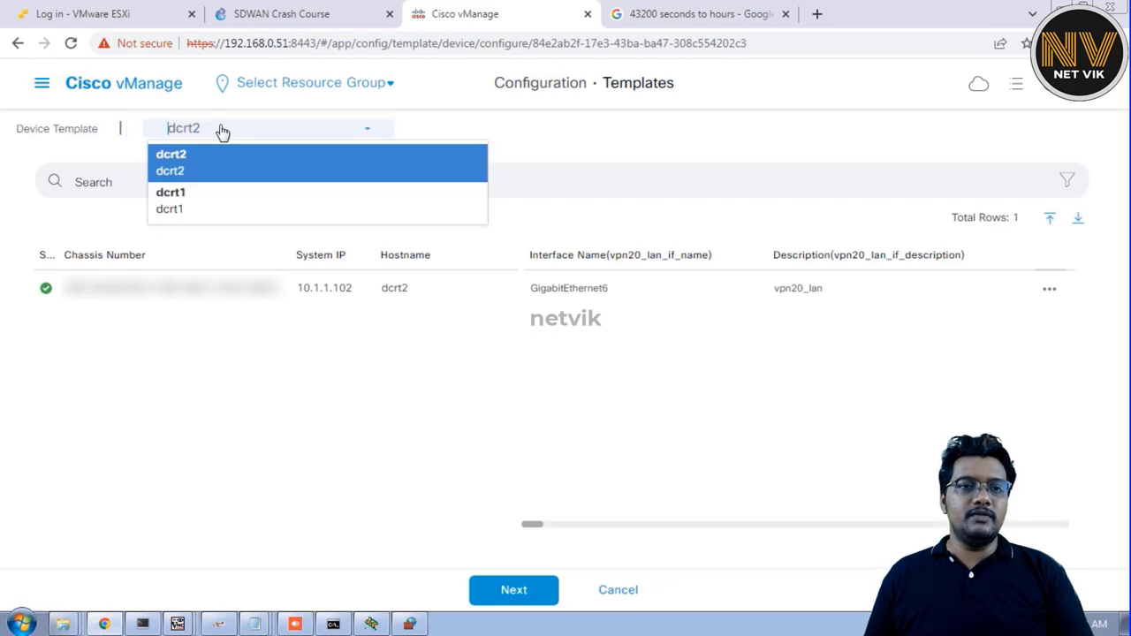
left_click(208, 209)
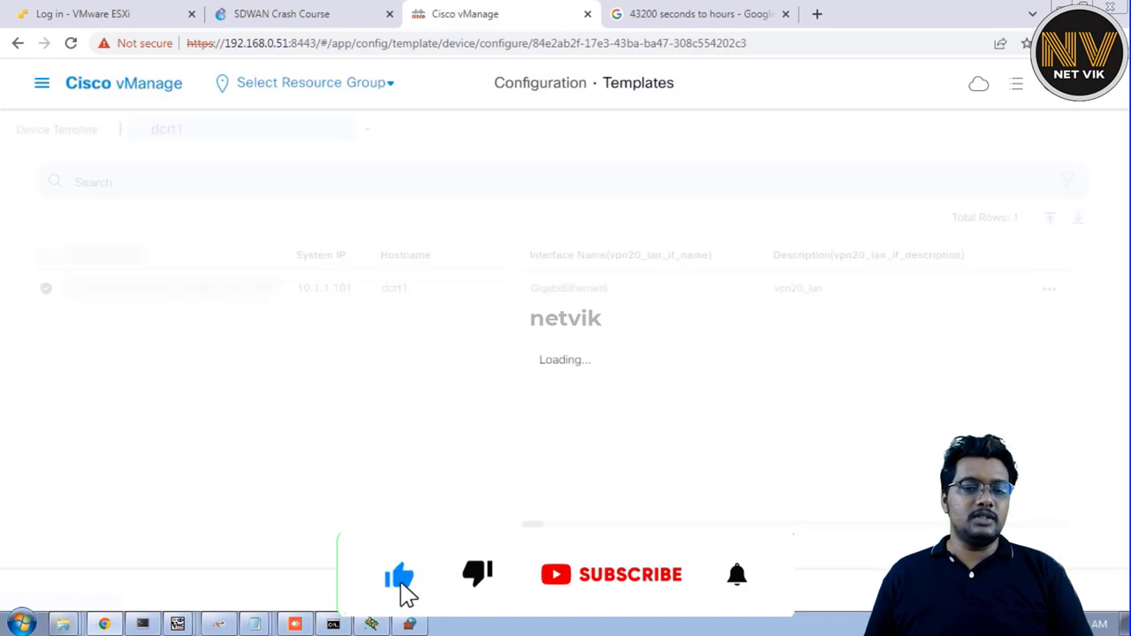
left_click(121, 254)
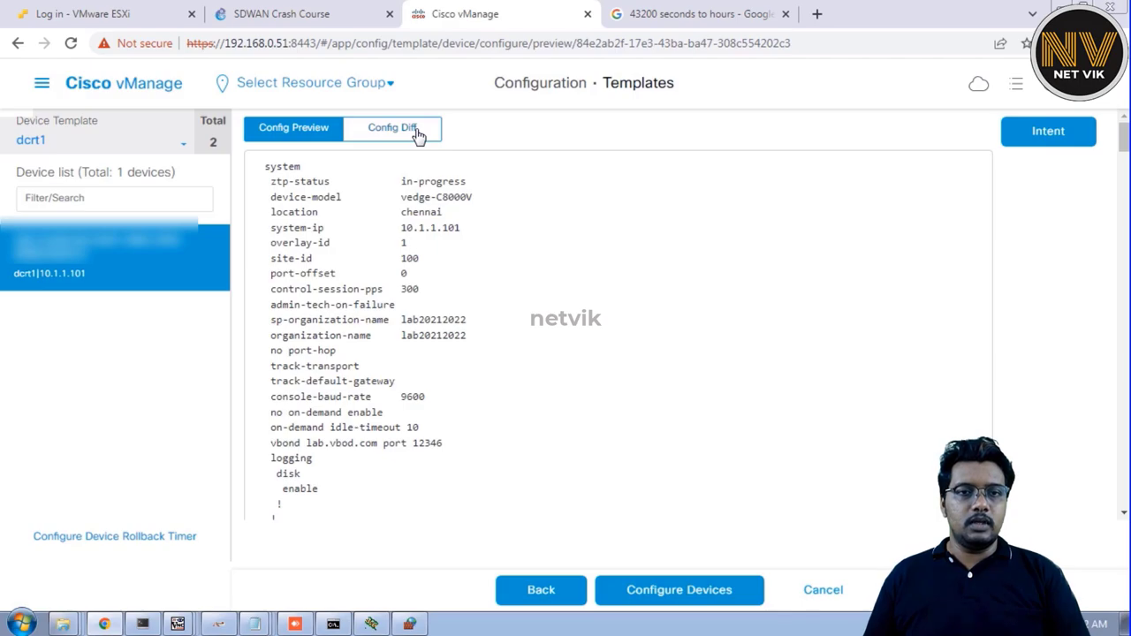
Review dcrt1's side-by-side diff, highlighting the added address-family ipv4 vrf 10 advertise ospf external
left_click(417, 130)
left_click(925, 131)
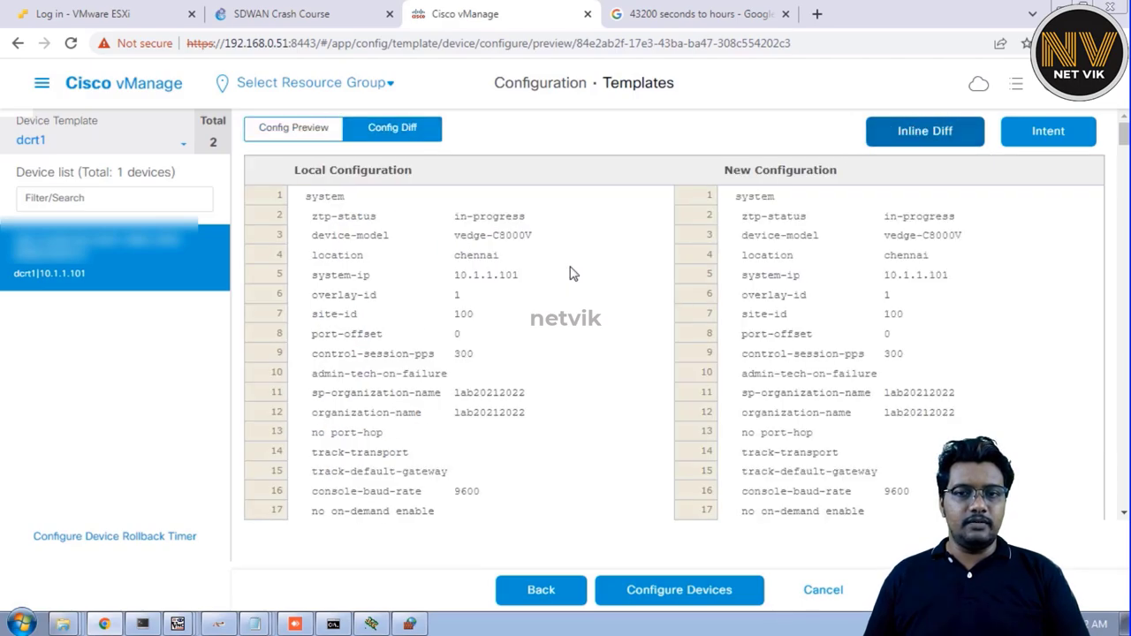
scroll(570, 273, "down", 5)
scroll(570, 274, "down", 20)
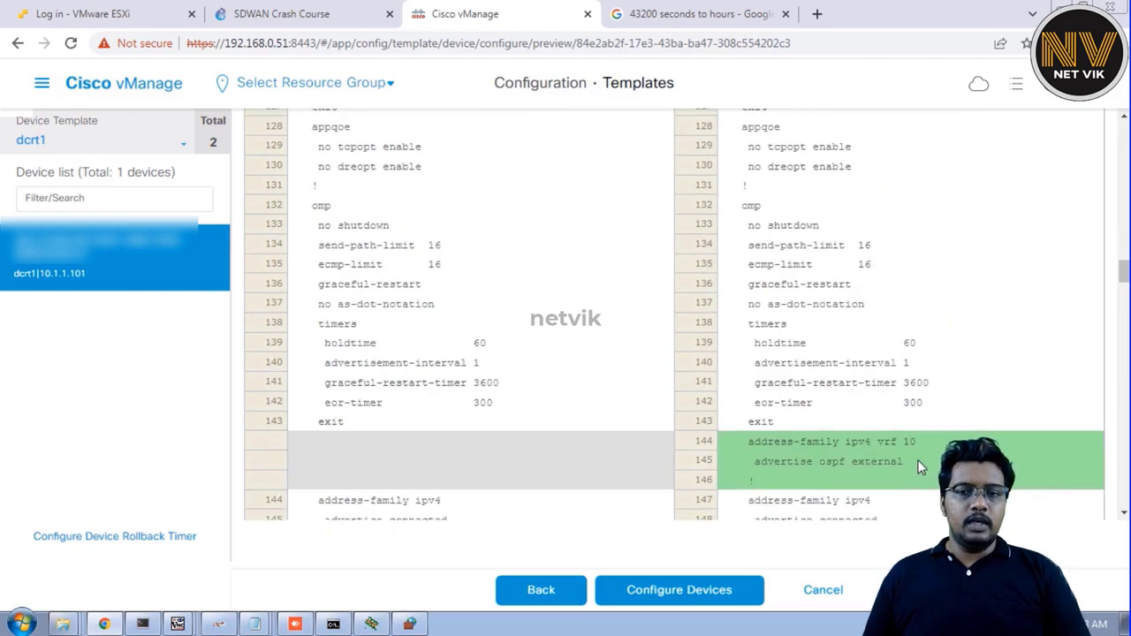
left_click_drag(902, 461, 747, 441)
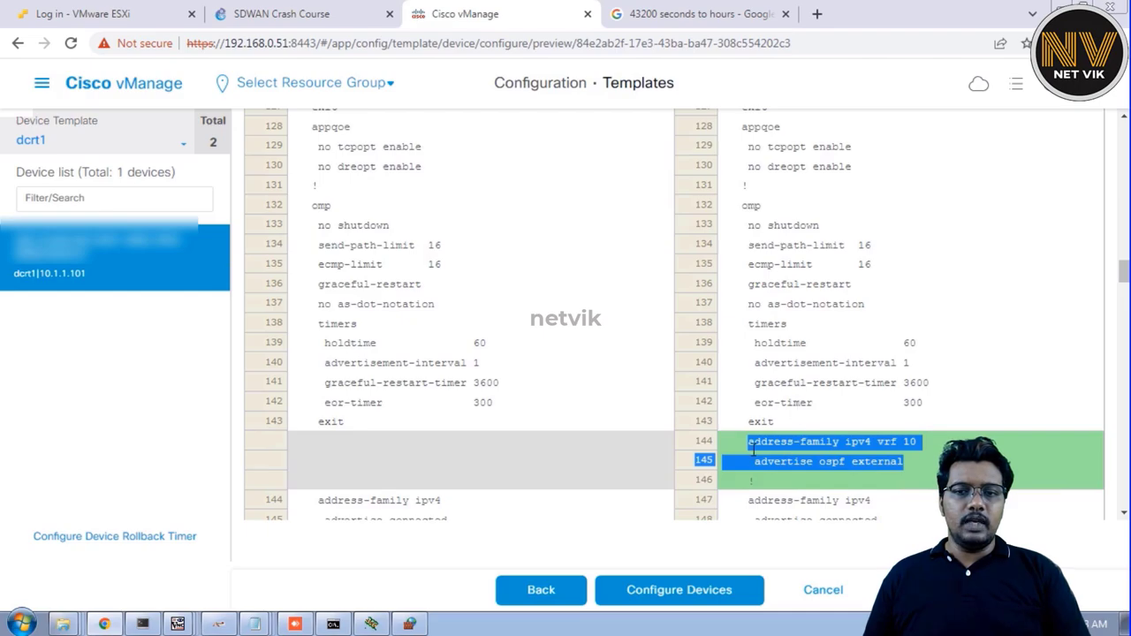
left_click_drag(747, 442, 927, 477)
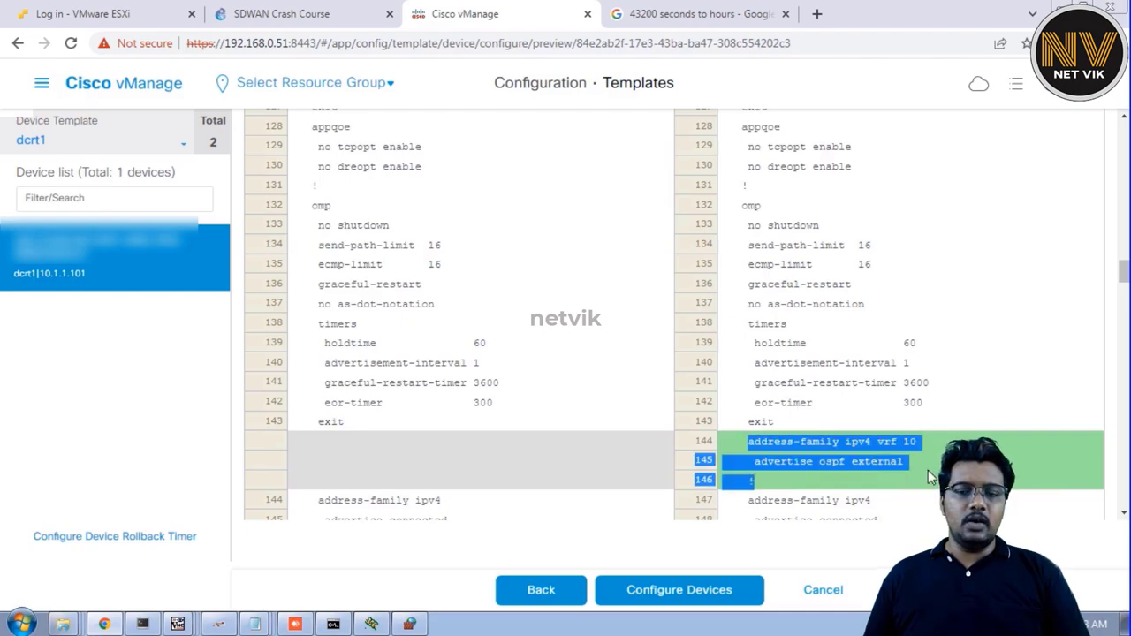
left_click(927, 470)
left_click_drag(912, 440, 873, 440)
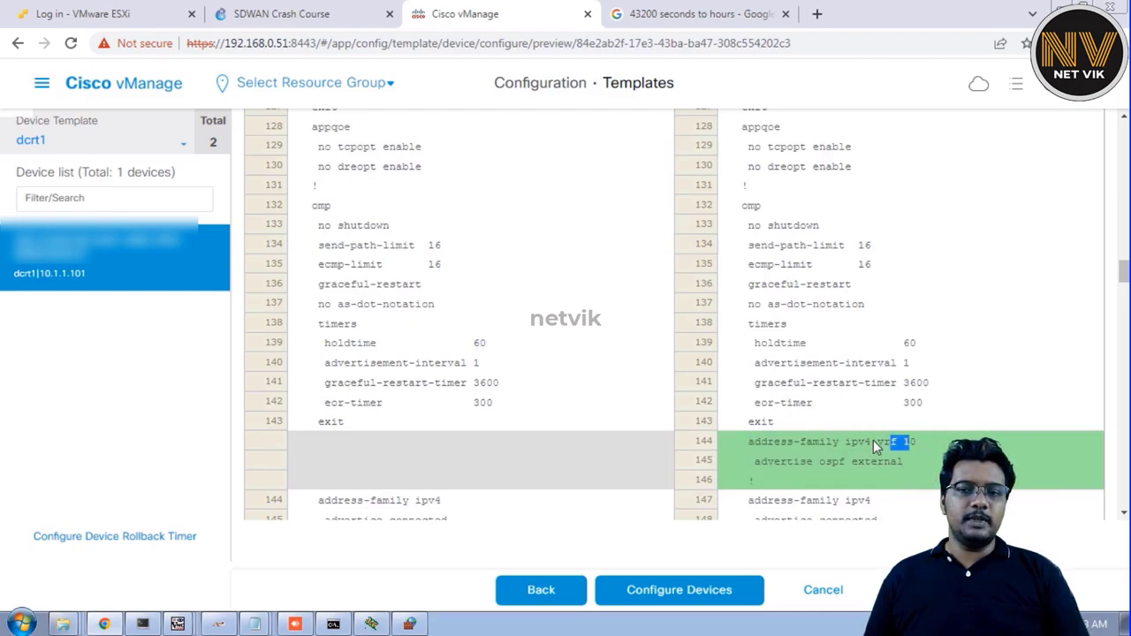
left_click(873, 441)
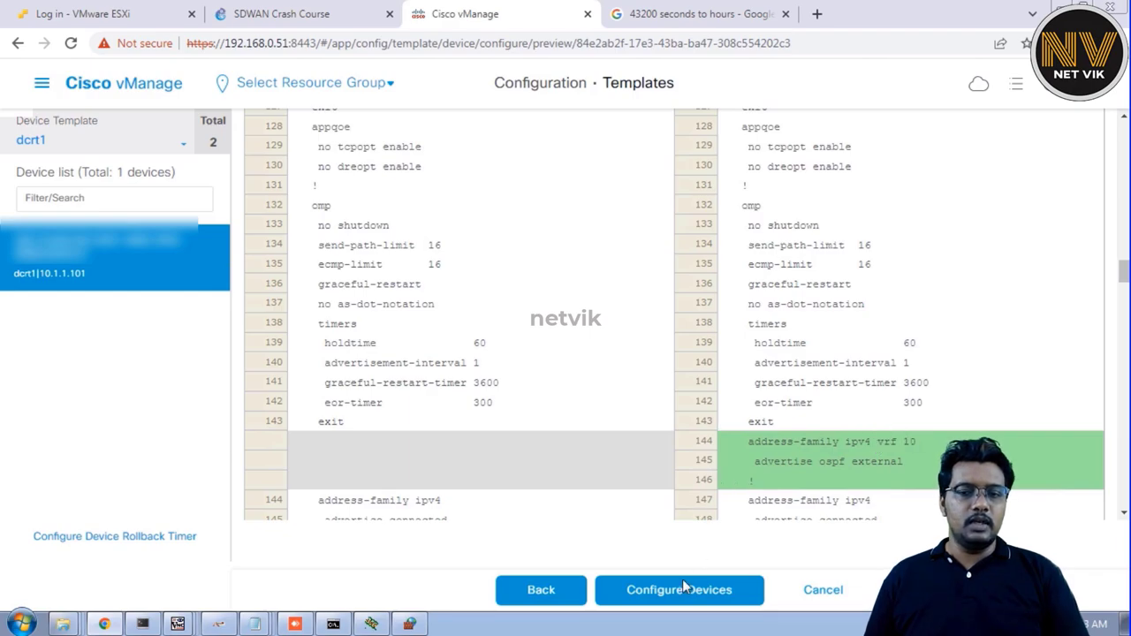
left_click(682, 583)
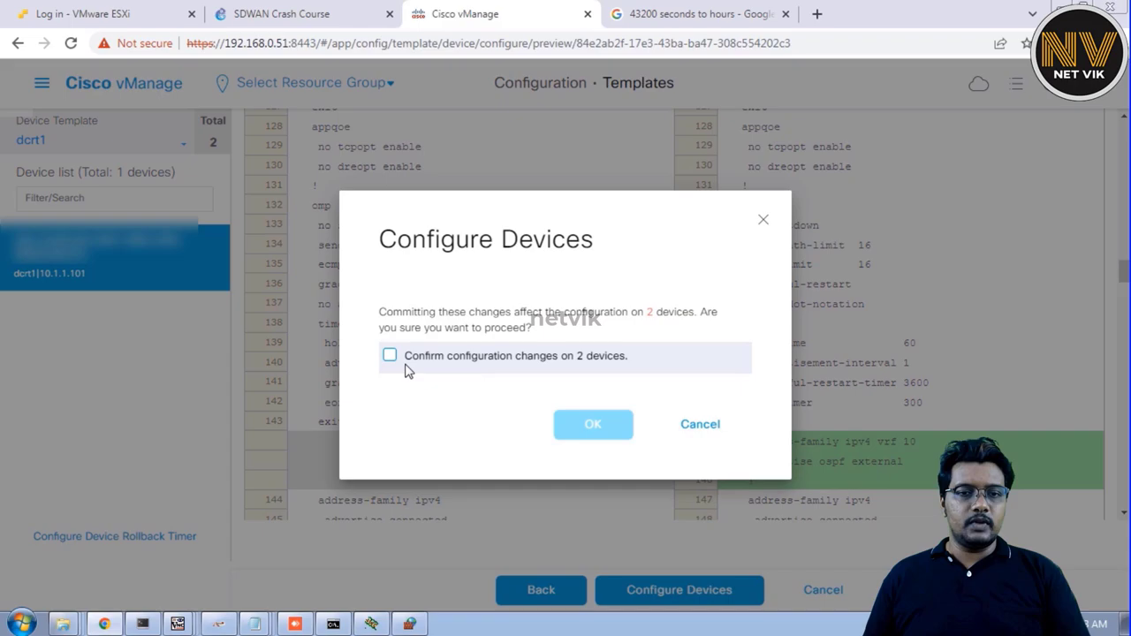
Confirm the push to dcrt1 and dcrt2, refresh until Success, then bring SuperPuTTY forward
left_click(390, 355)
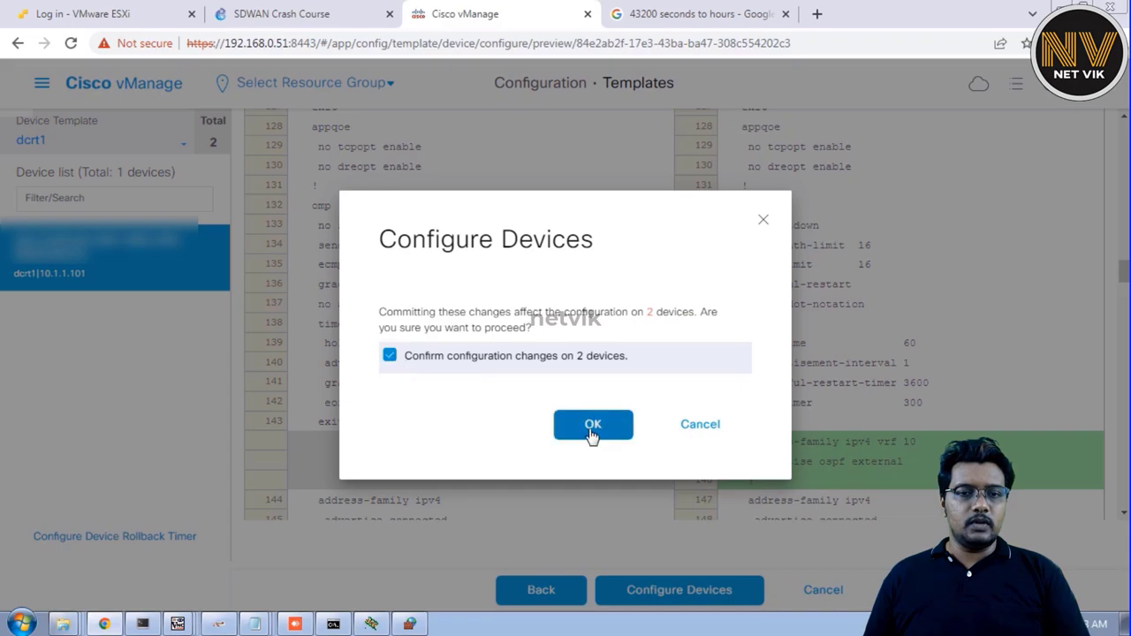
left_click(589, 432)
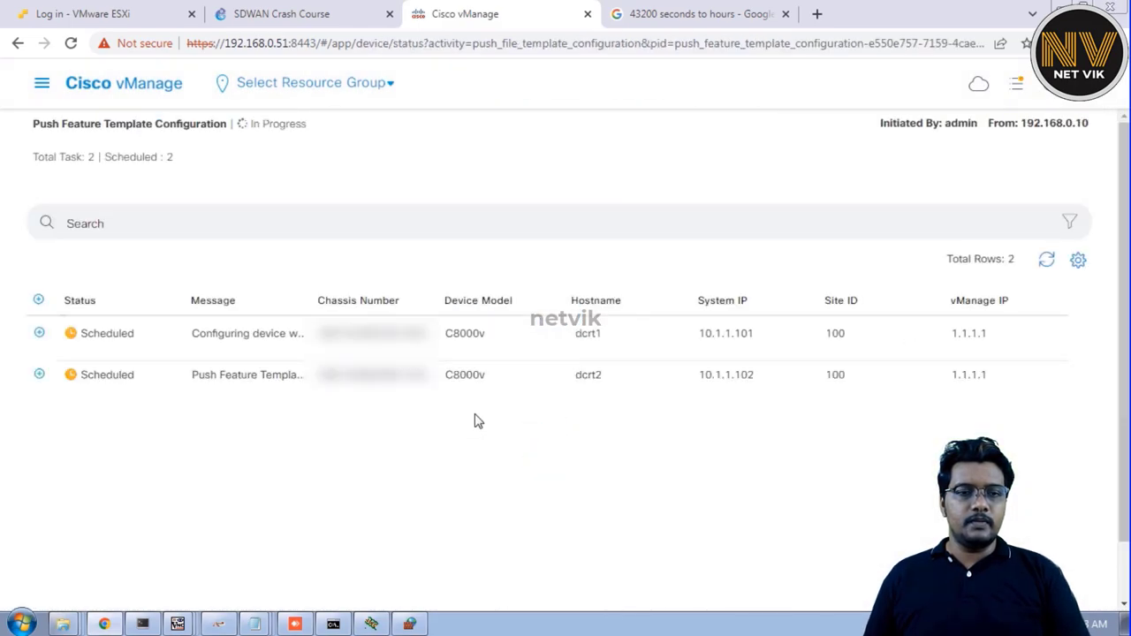
left_click(1047, 265)
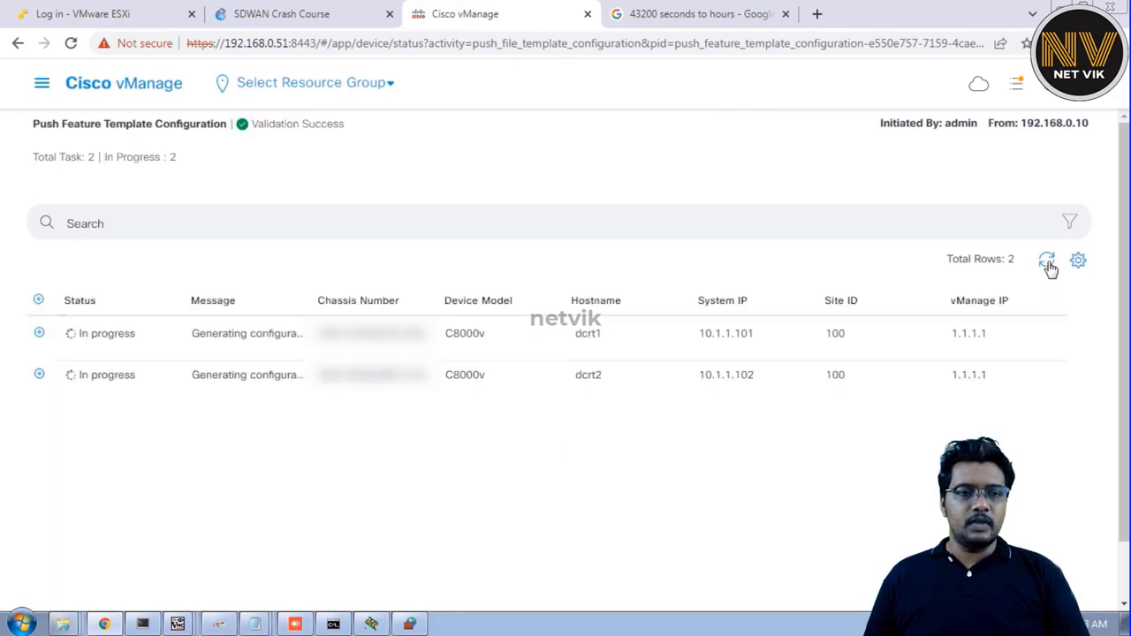
left_click(142, 624)
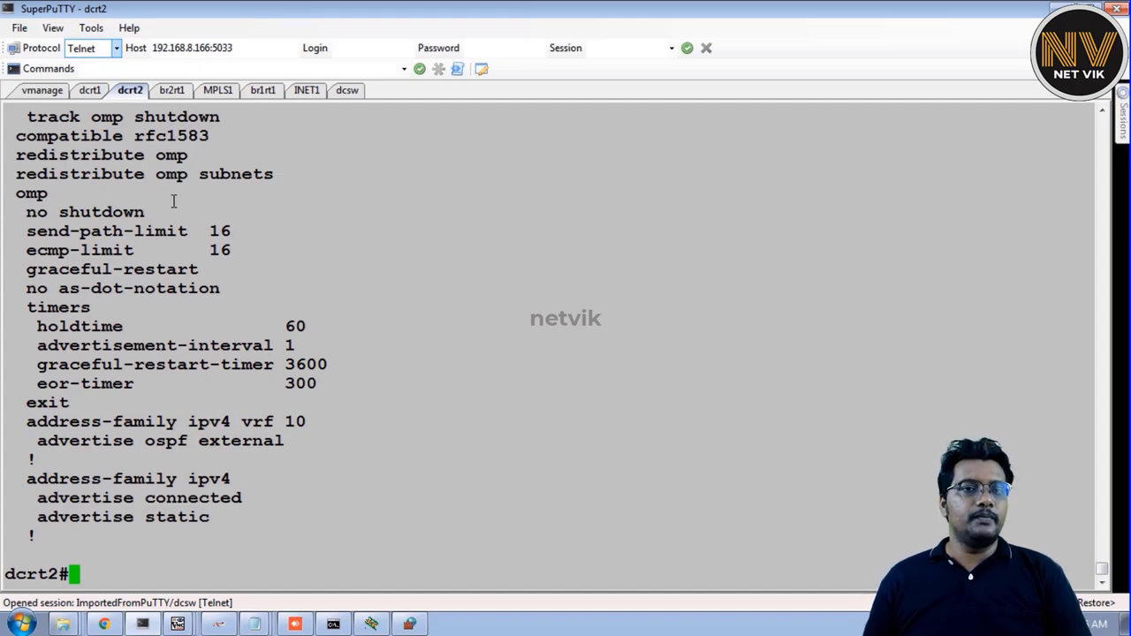
Switch to the dcrt1 session and get a fresh dcrt1# prompt below the push logs
left_click(91, 92)
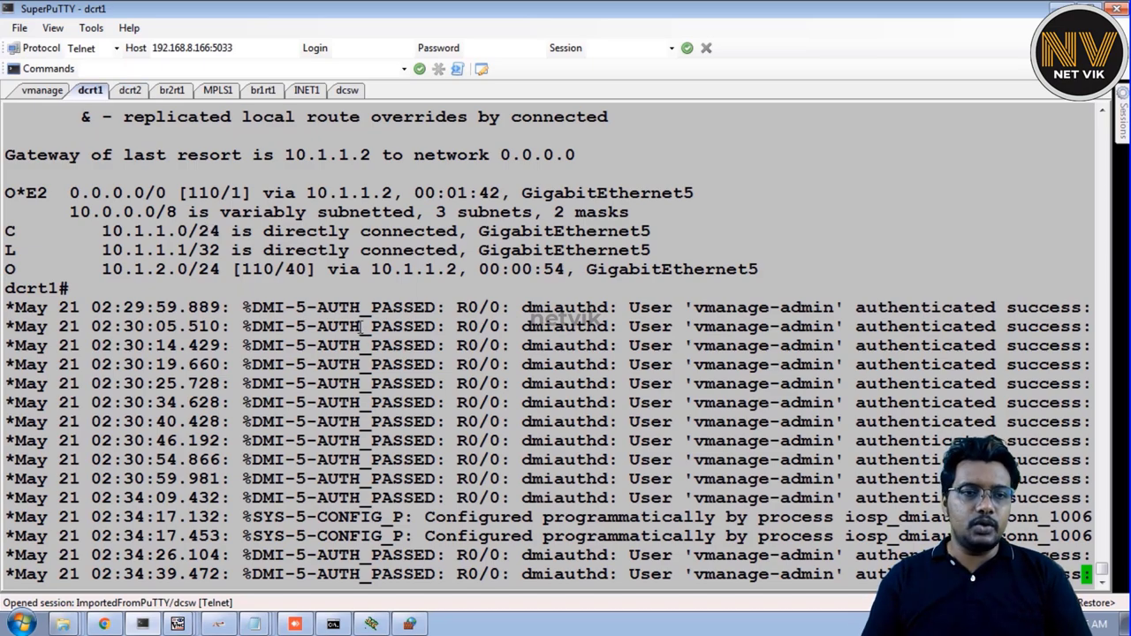
key("Return")
key("Return")
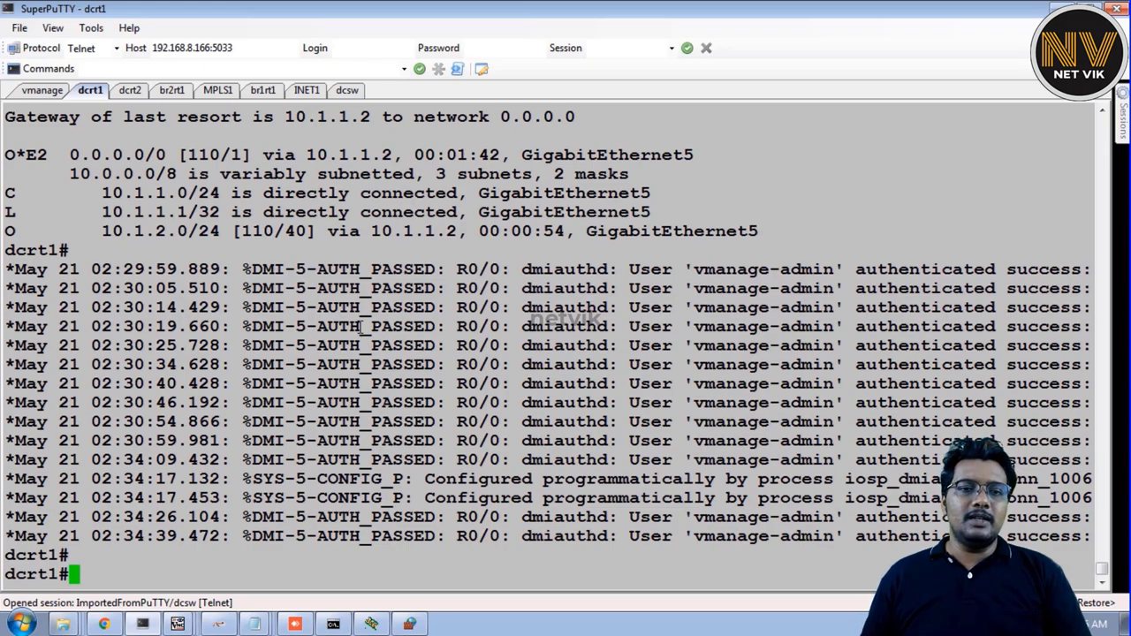
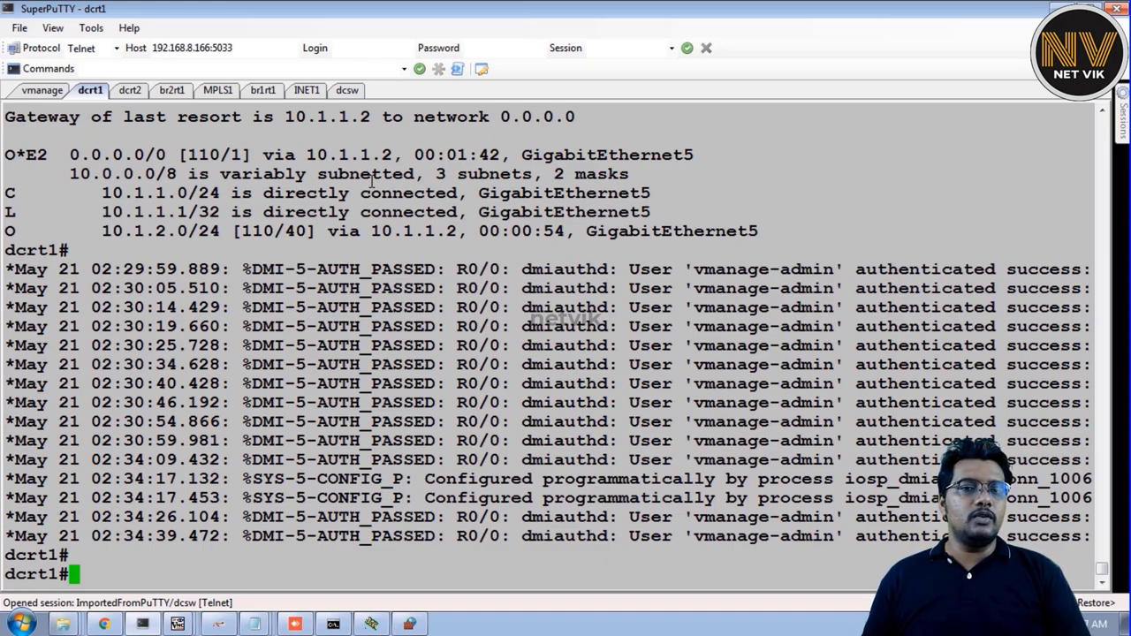
On dcsw, enter conf t and select the interface range Ethernet 2/12, 2/3 and 2/4
left_click(347, 90)
key("Return")
key("Return")
key("Return")
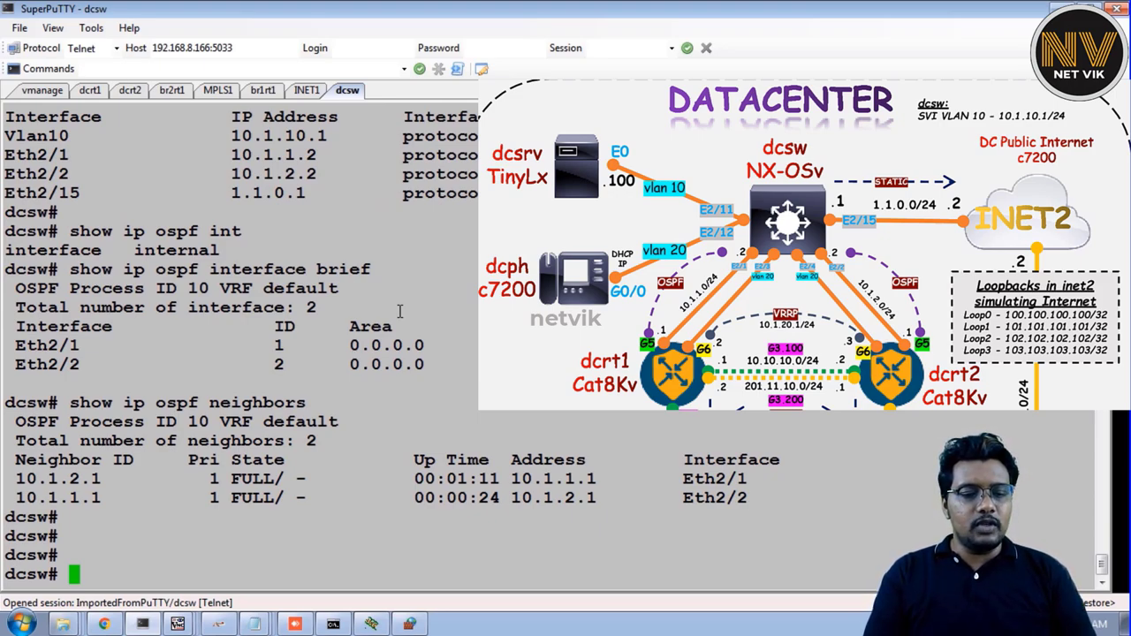
type("conf t")
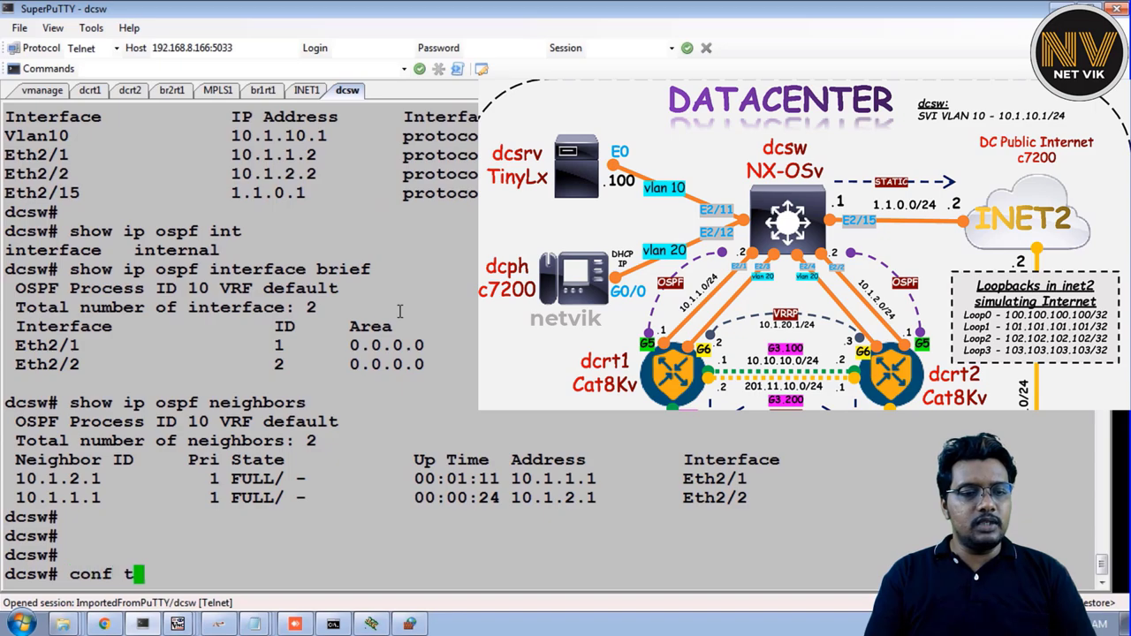
key("Return")
type("interface ethernet ")
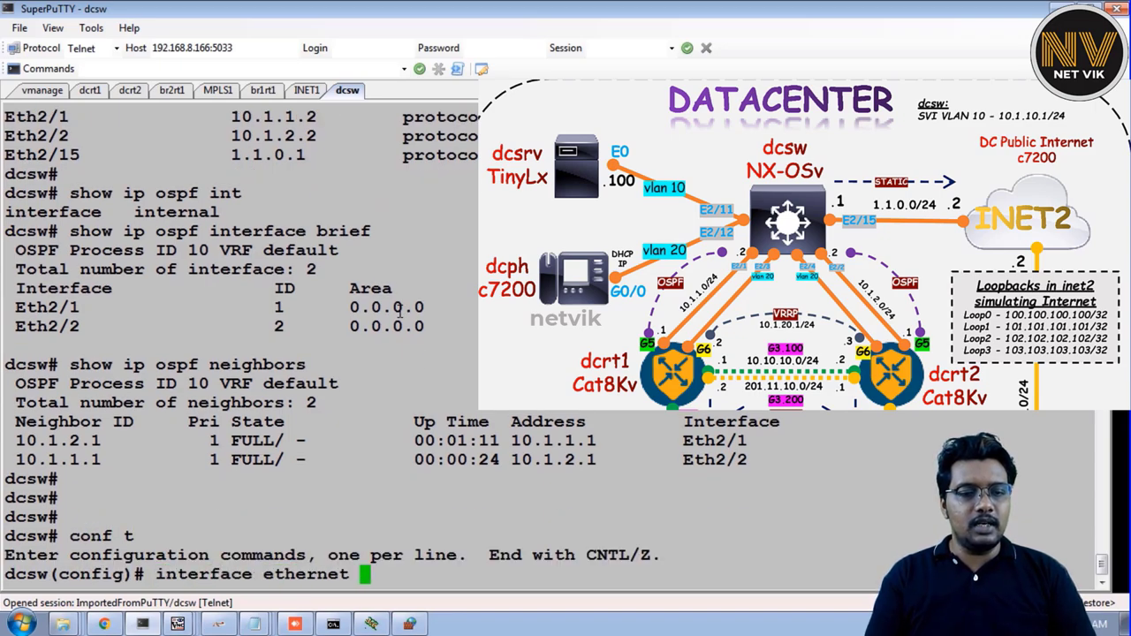
type("2/12")
key("BackSpace")
type("12 ")
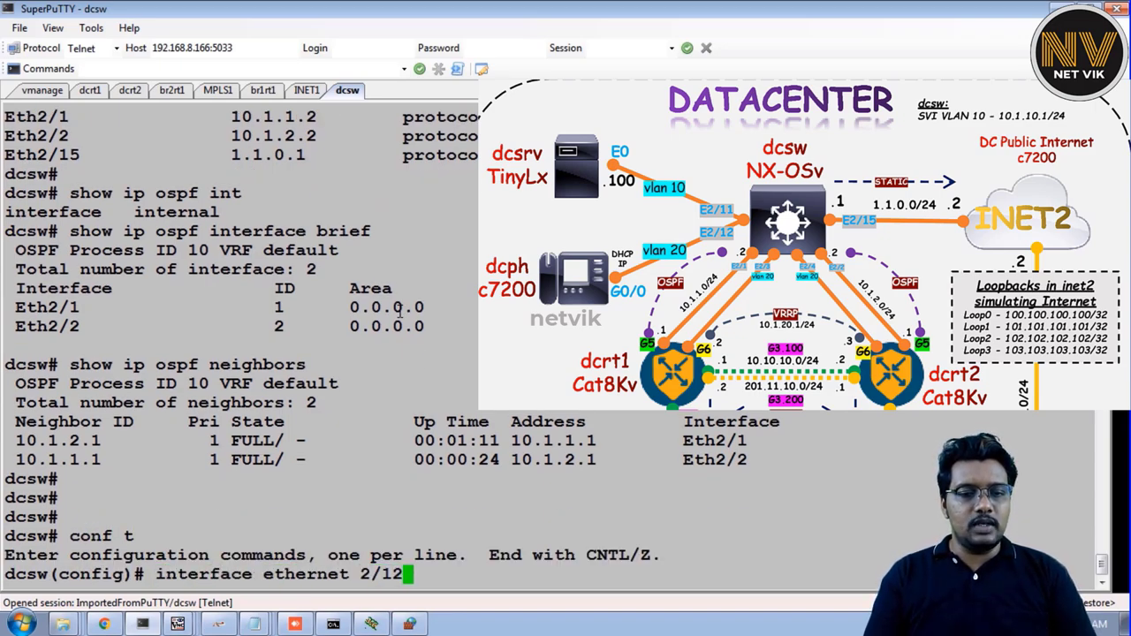
type(", ethernet ")
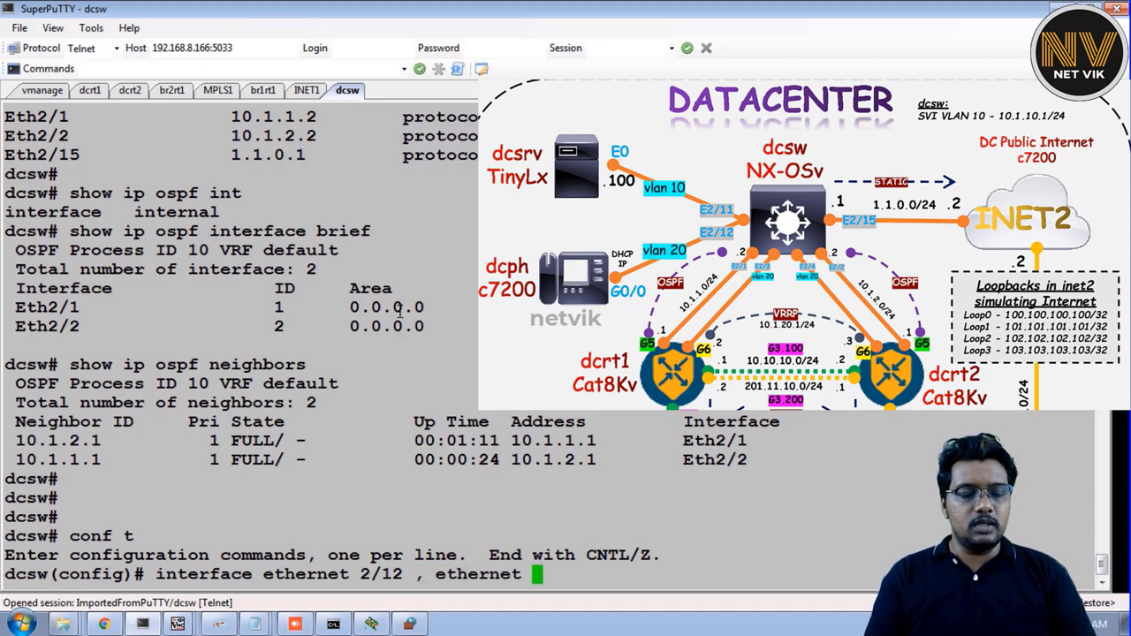
type("2/")
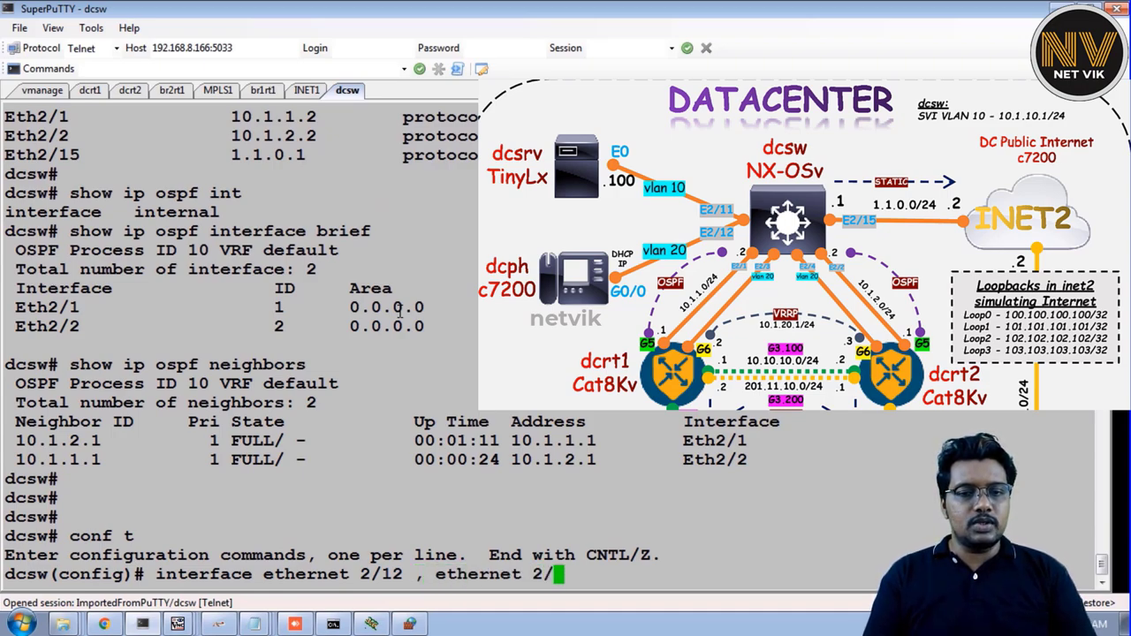
type("3 ")
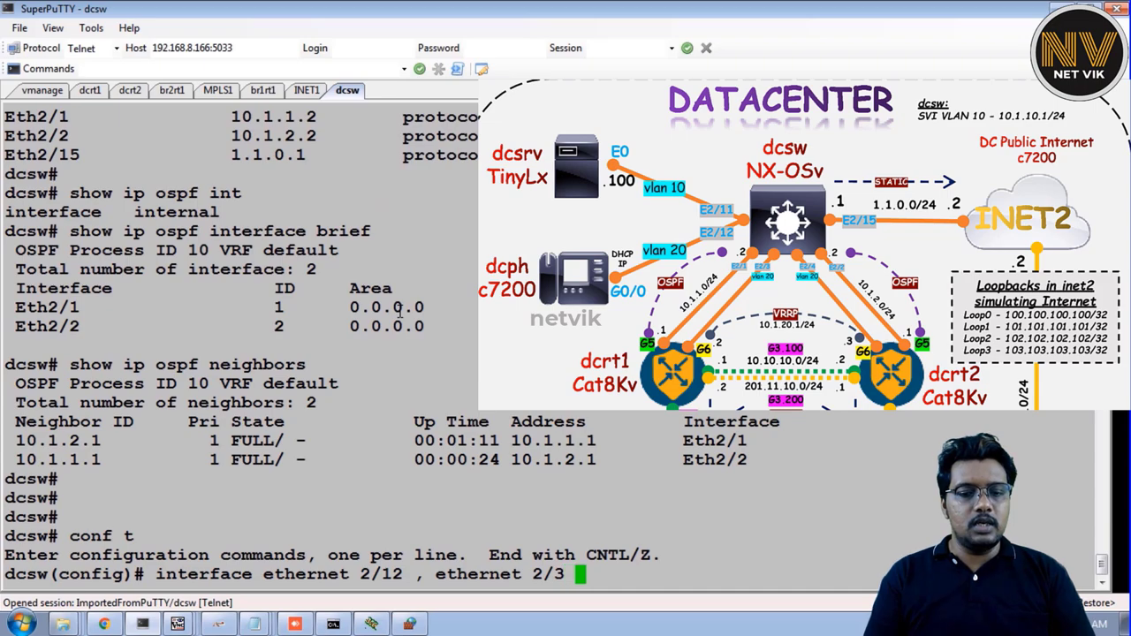
type(", ethernet 2")
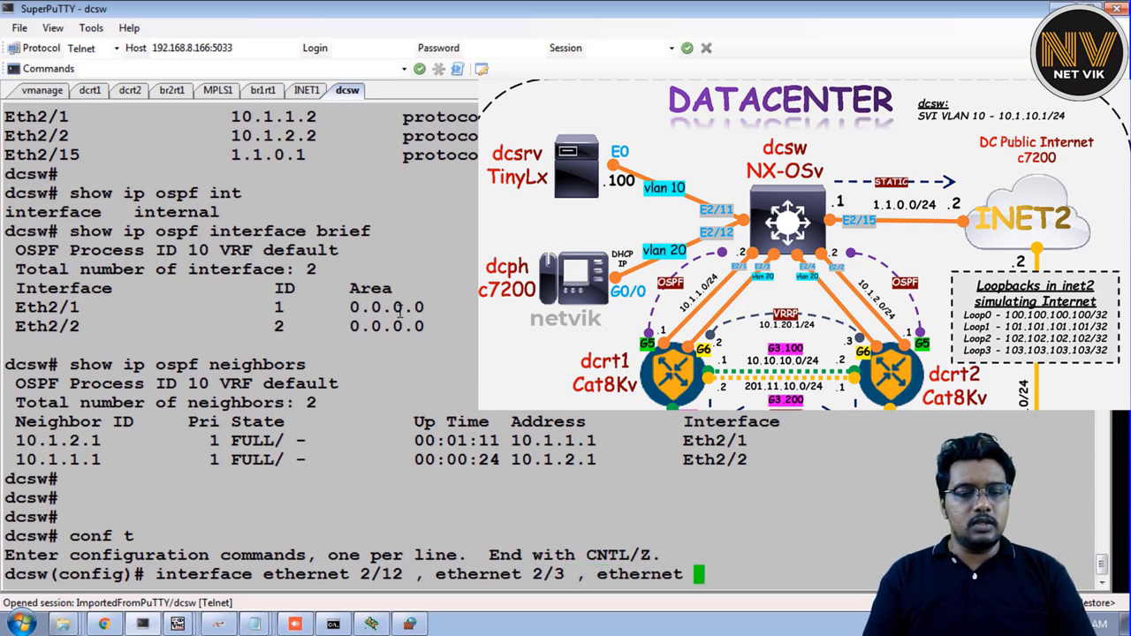
type("/4")
key("Return")
key("Return")
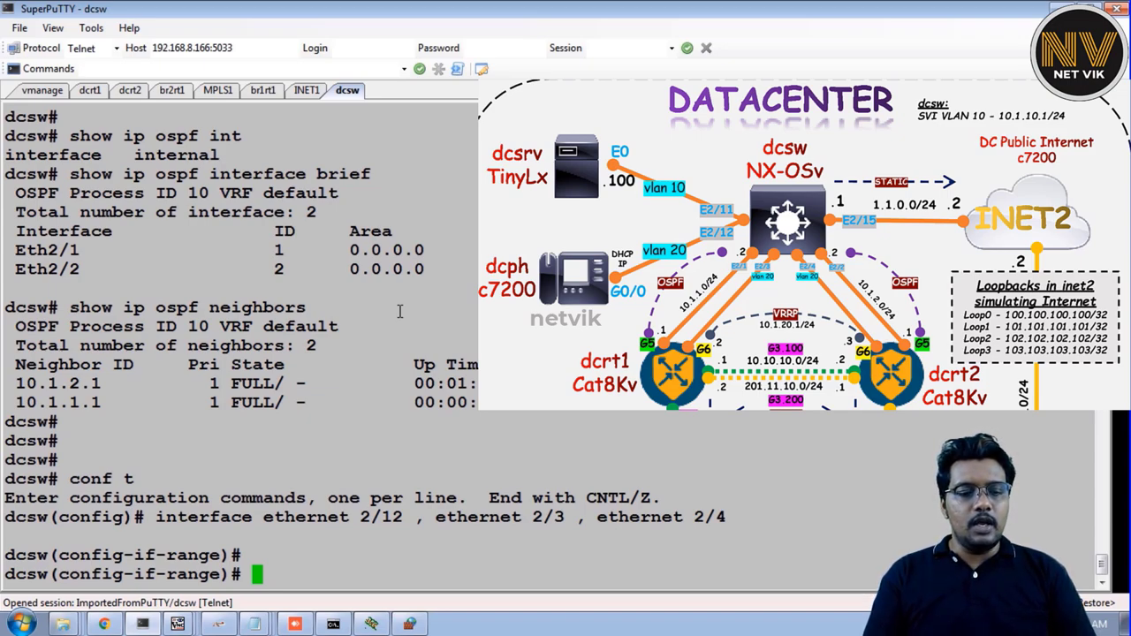
Make the three ports enabled access switchports in VLAN 20 with no shut
type("switchport")
key("Return")
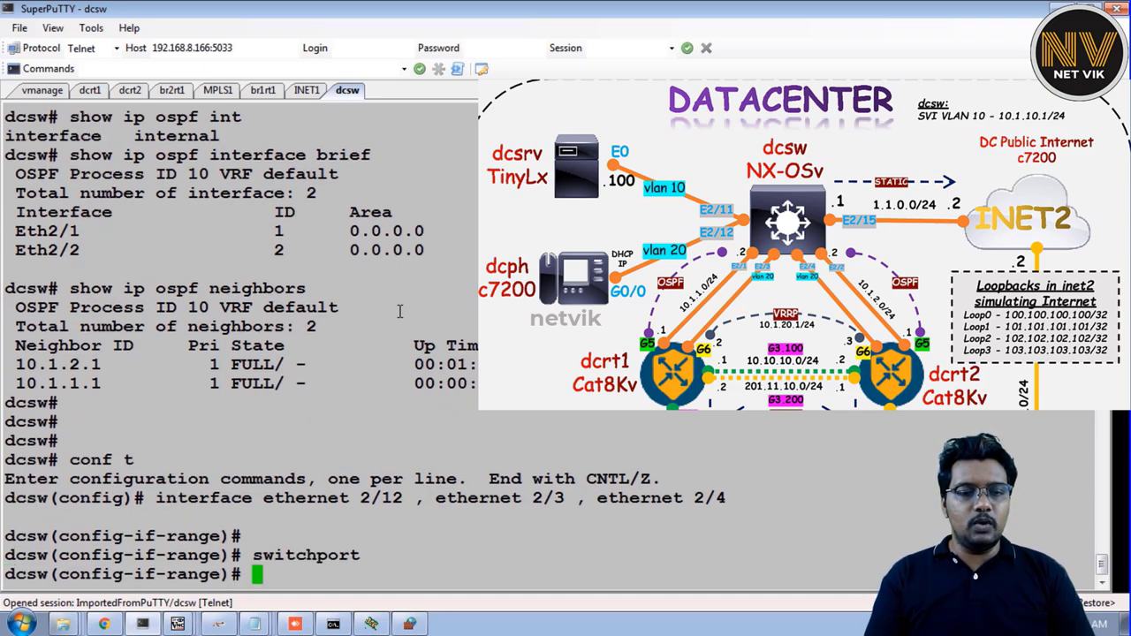
type("sw")
type("itchport ")
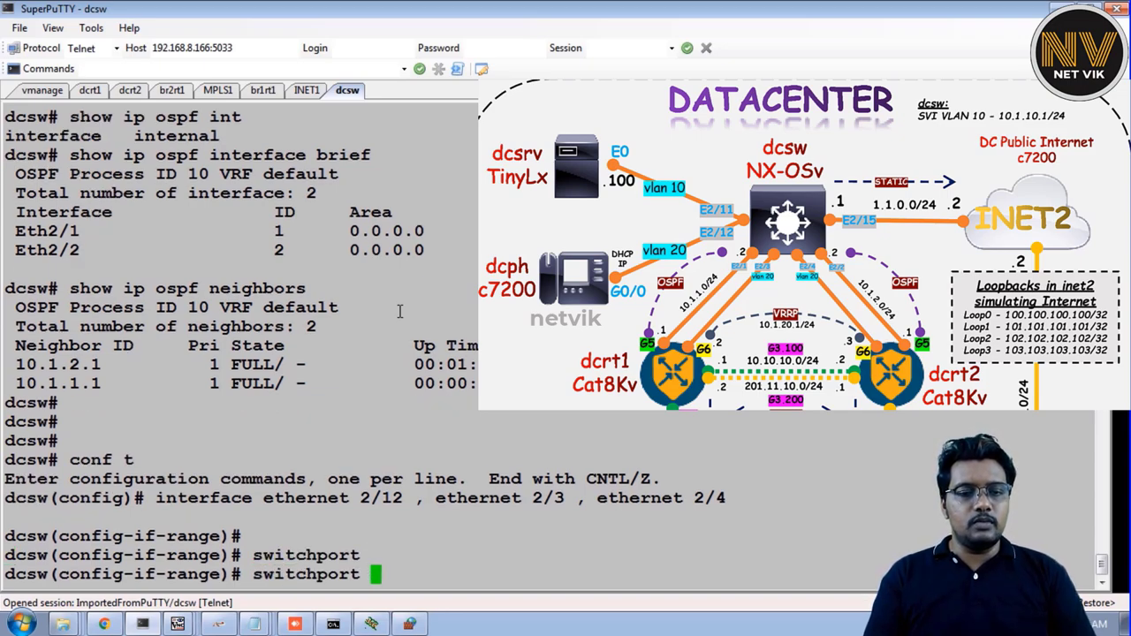
type("mode access")
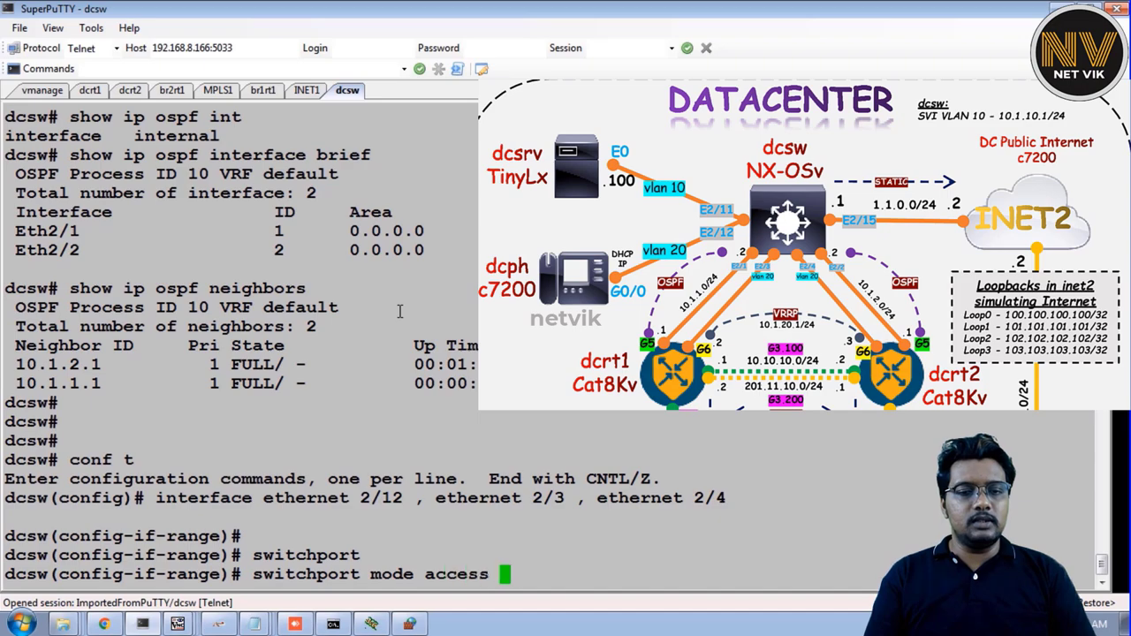
key("Return")
type("sw accc vlan 20")
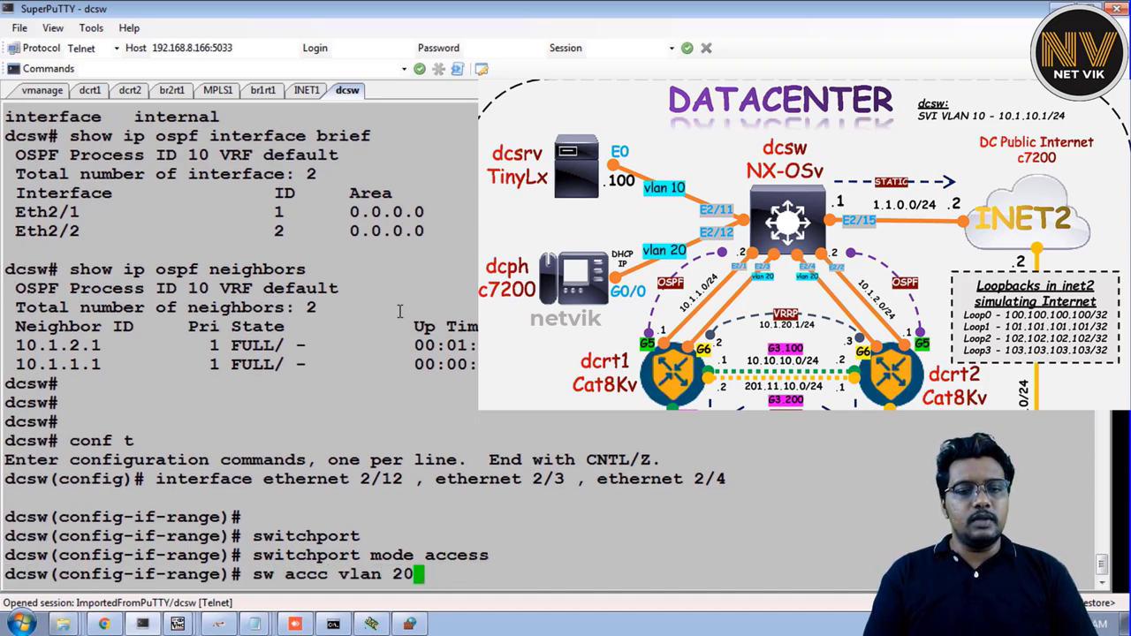
key("Return")
type("no sh")
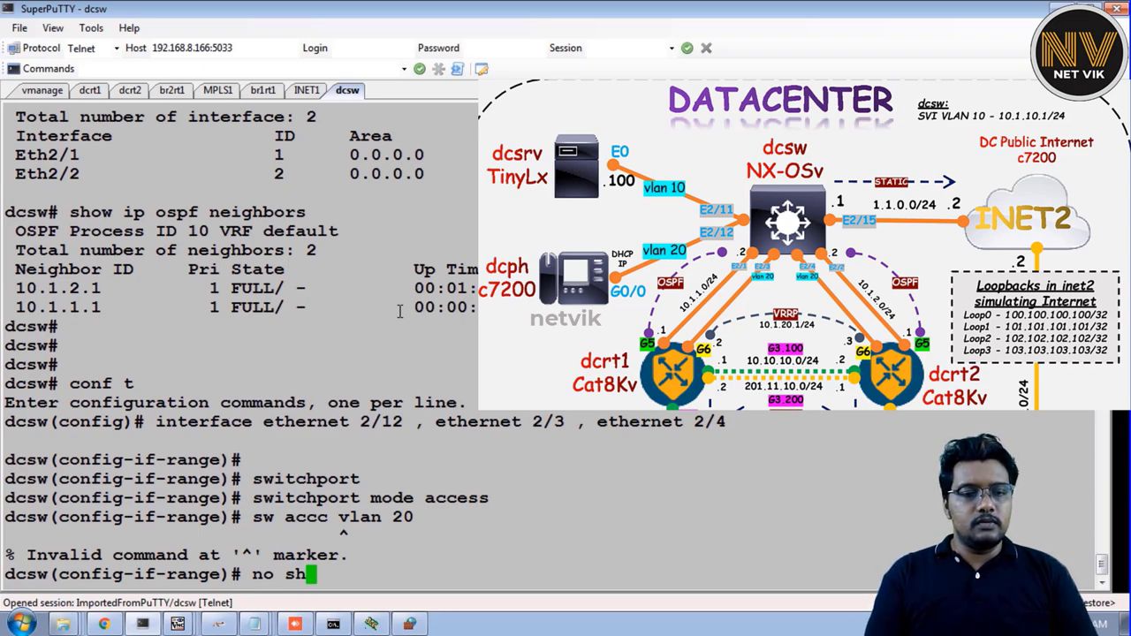
key("BackSpace")
key("BackSpace")
key("BackSpace")
key("BackSpace")
key("BackSpace")
type("sw a")
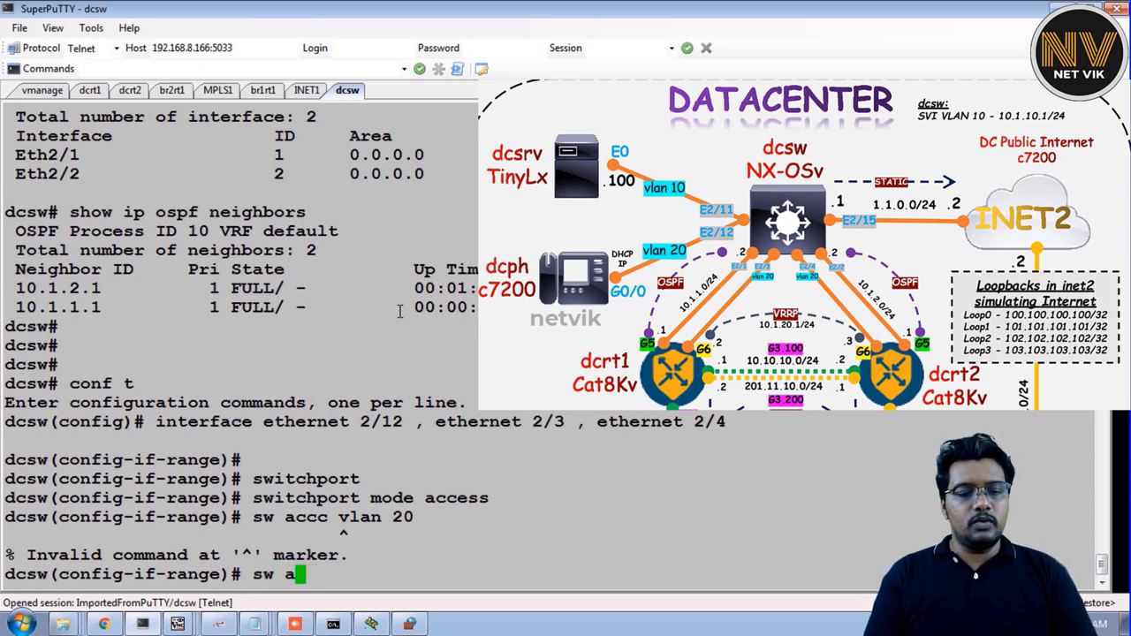
type("cc vlan 20")
key("Return")
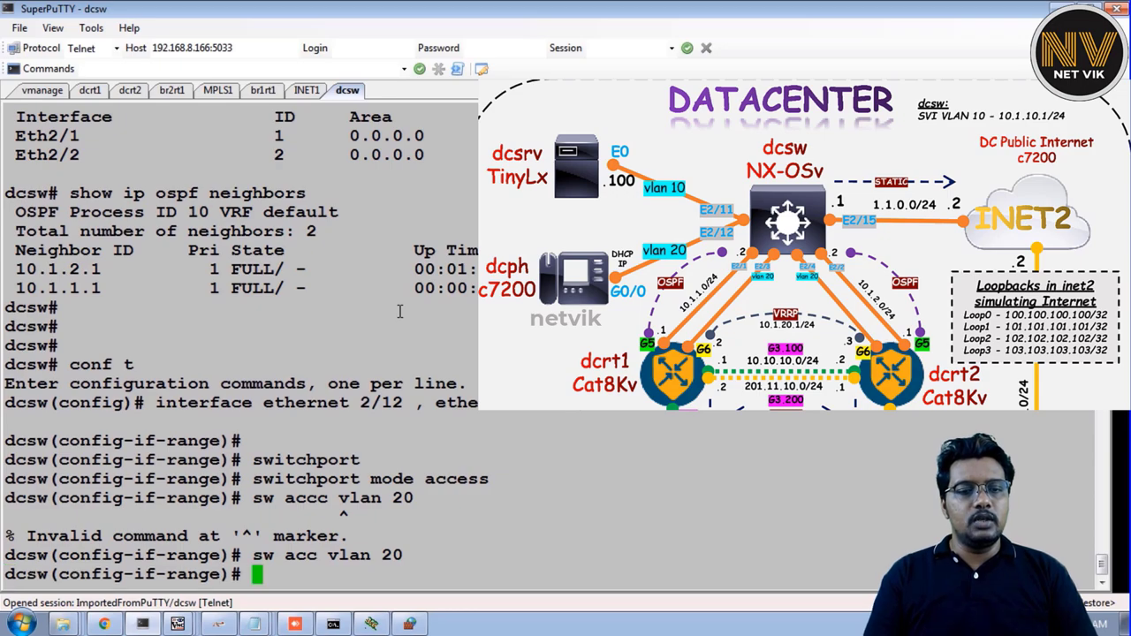
type("no shut")
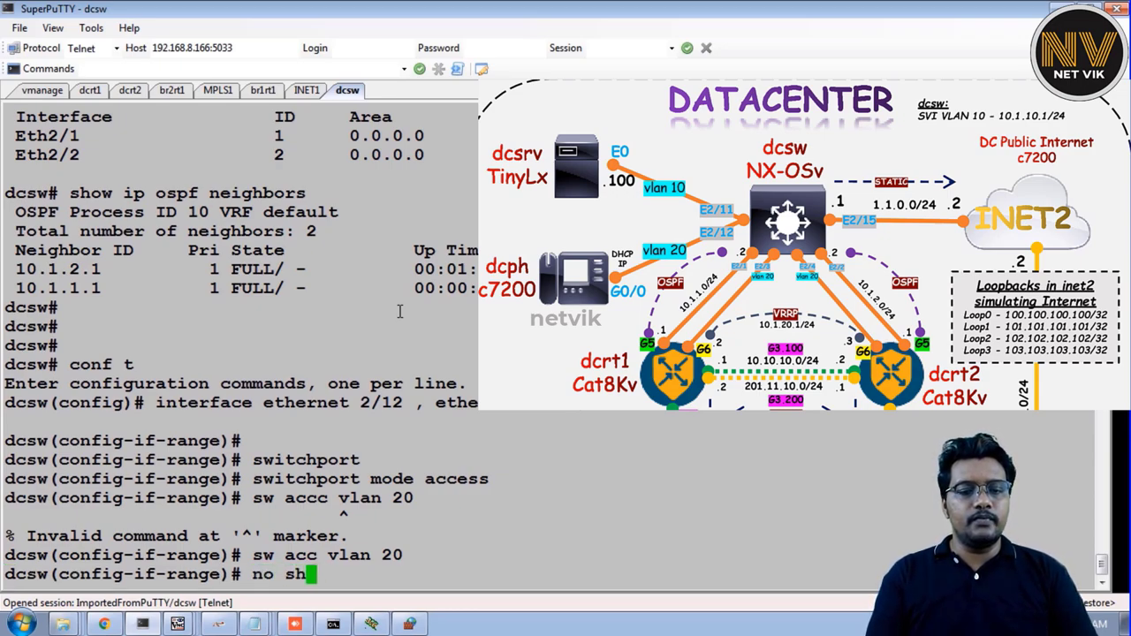
key("Return")
Exit twice back to the dcsw privileged prompt
type("exit")
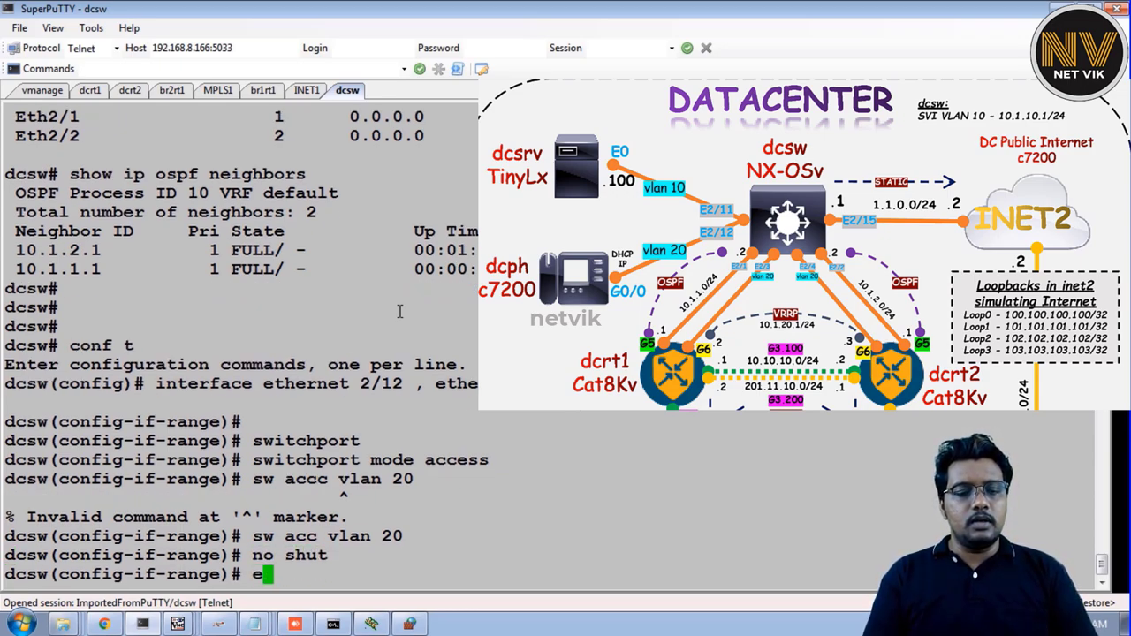
key("Return")
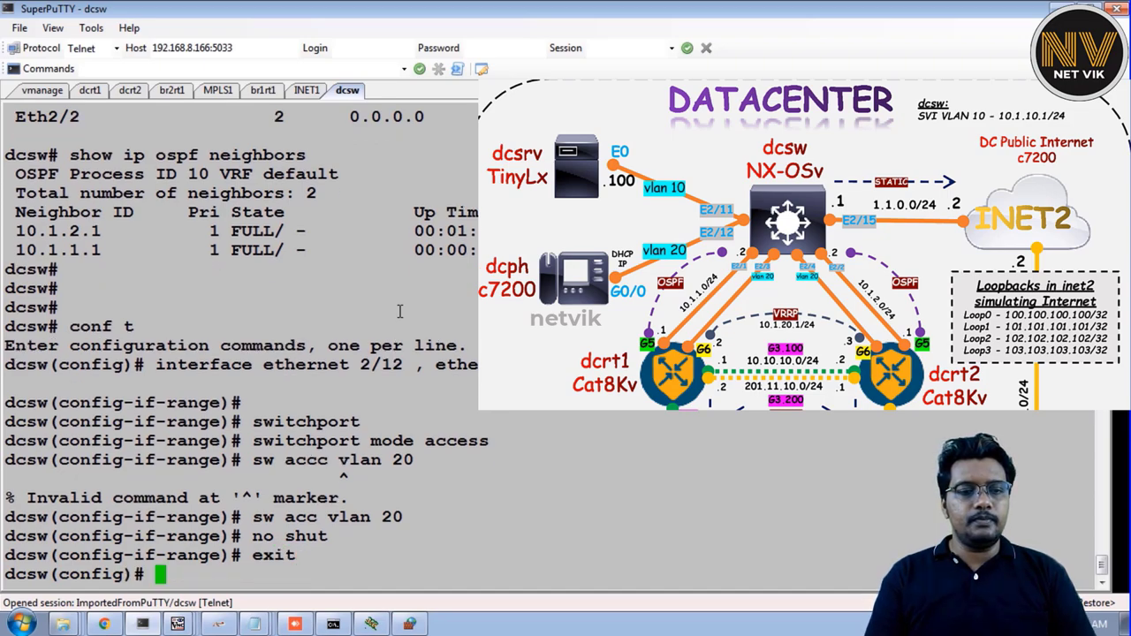
key("Return")
type("exi")
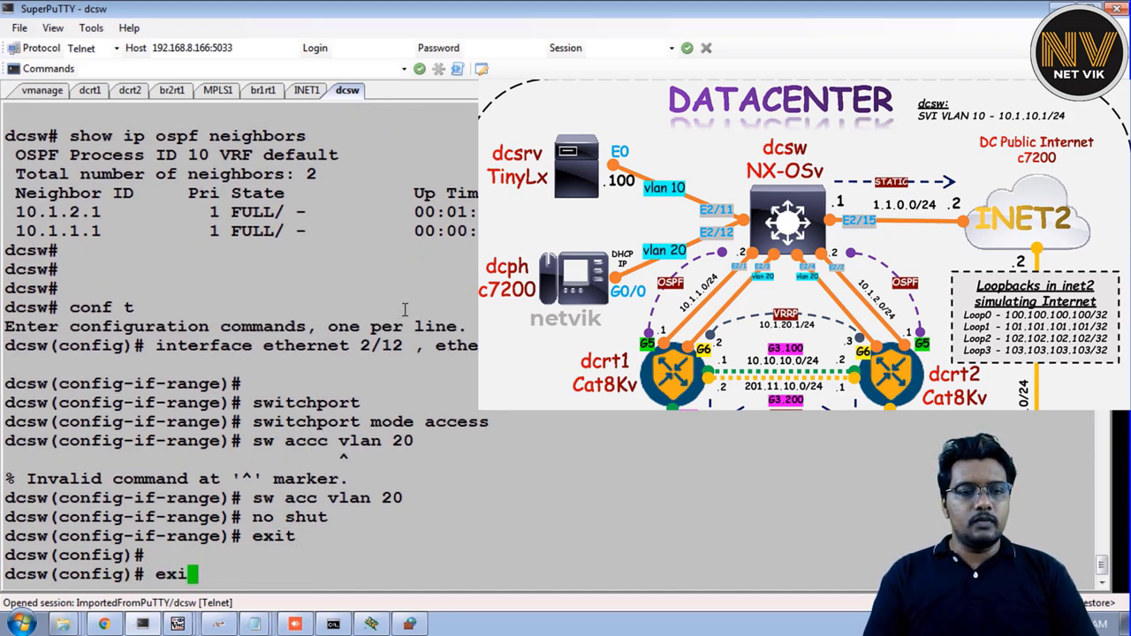
type("t")
key("Return")
key("Return")
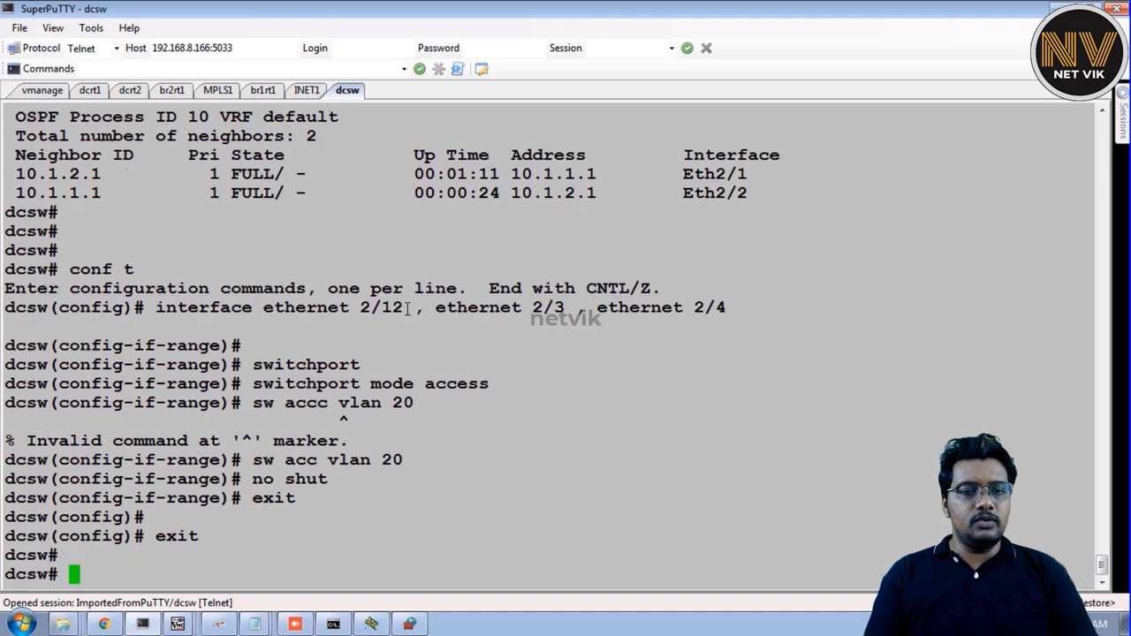
Run show vlan on dcsw and highlight the VLAN20 line listing Eth2/3, Eth2/4, Eth2/12
key("Return")
type("show ")
type("vla")
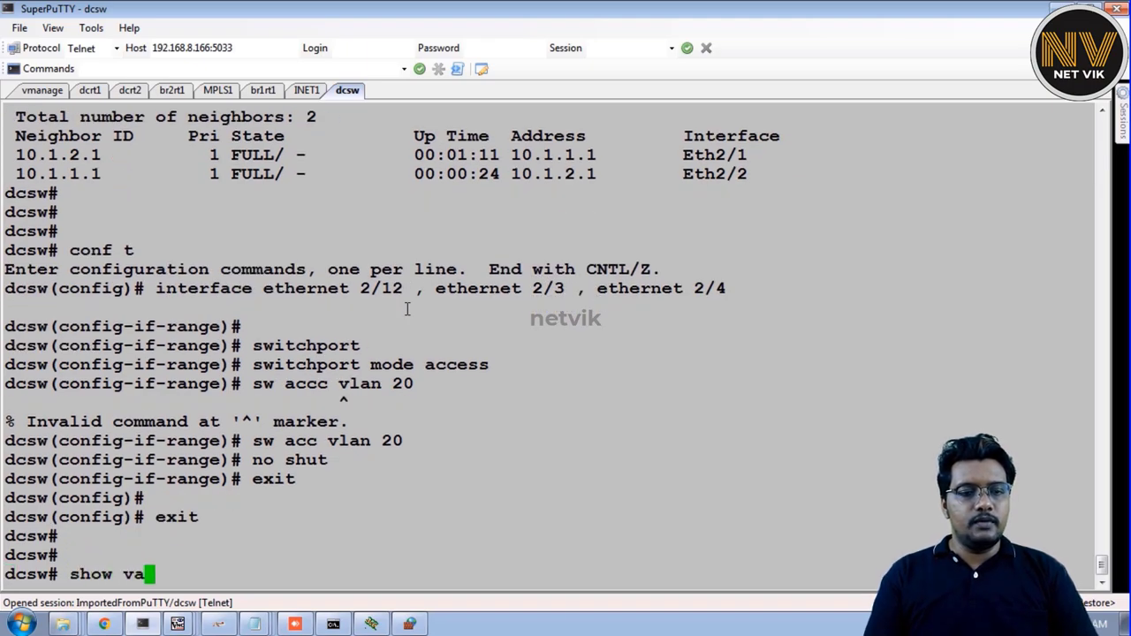
key("BackSpace")
type("lan")
key("Return")
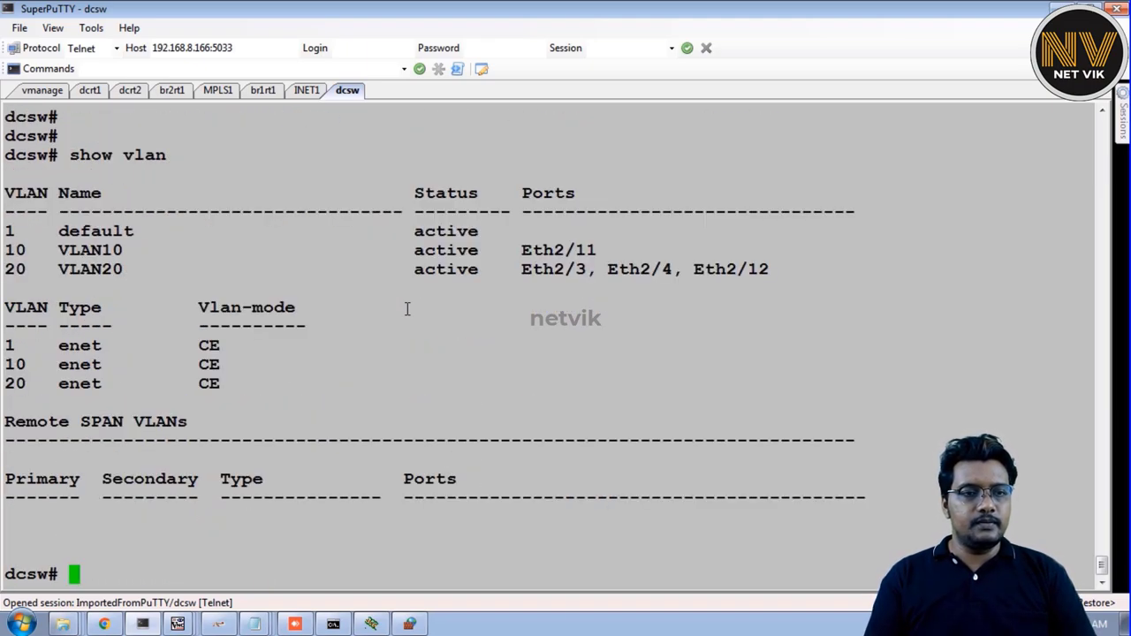
triple_click(180, 263)
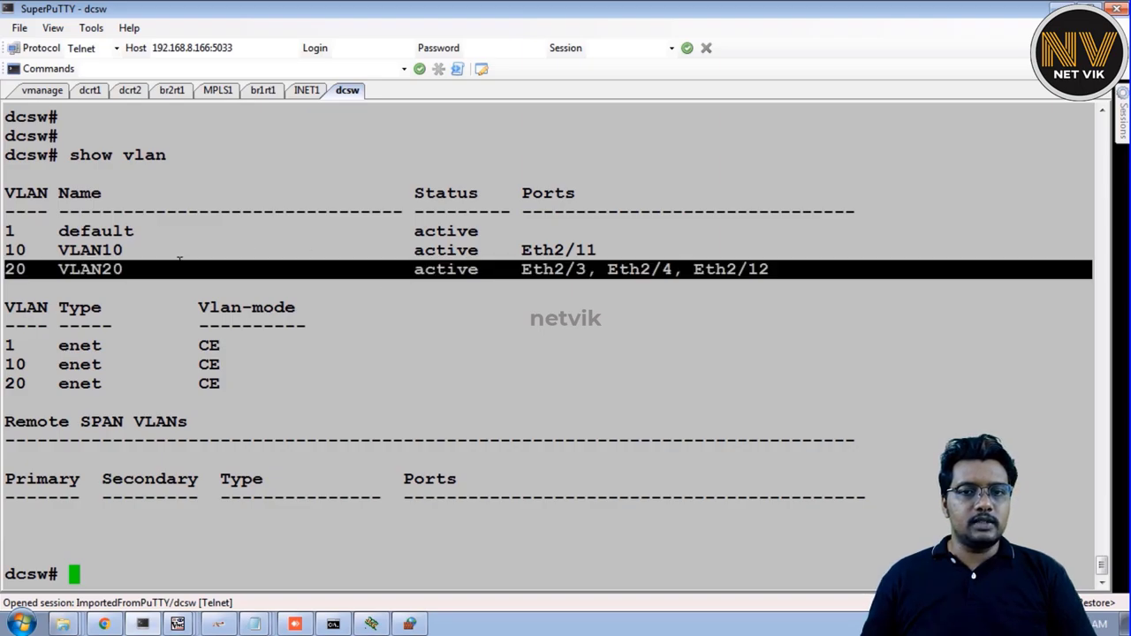
left_click(180, 263)
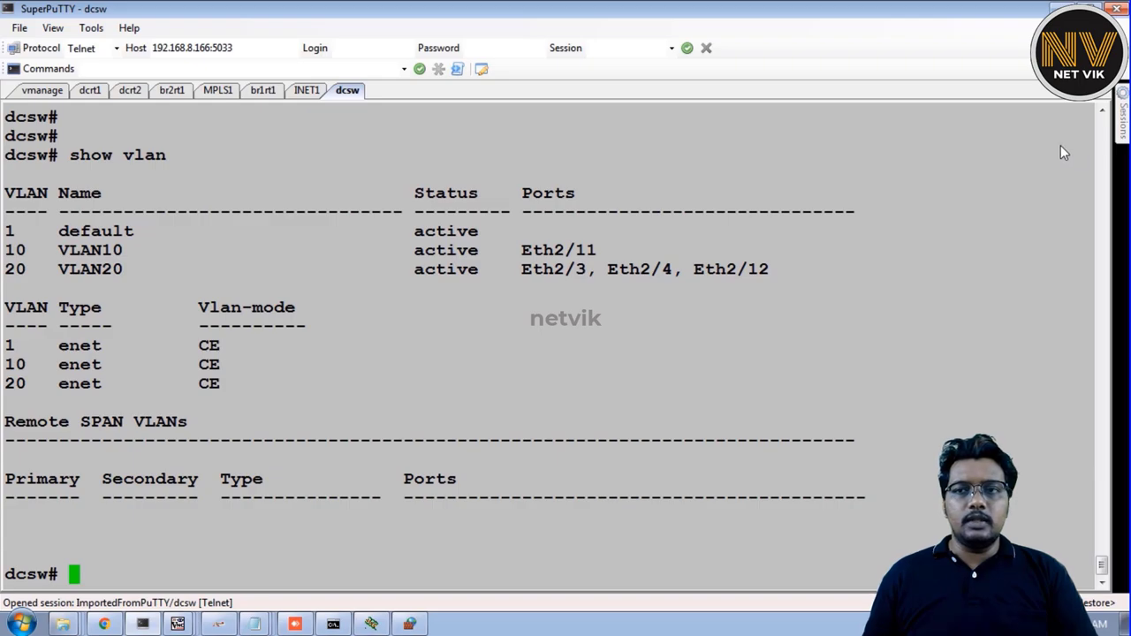
mouse_move(1120, 142)
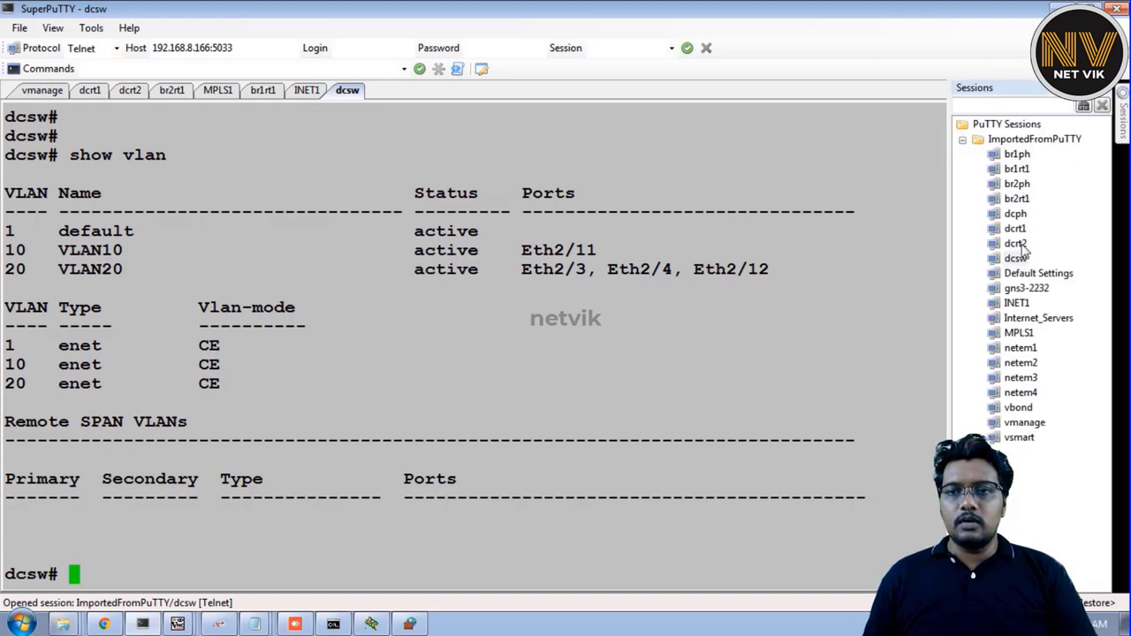
Open a dcph console, enable privileged mode, and run show ip int bri showing Gi0/0 unassigned
double_click(1015, 213)
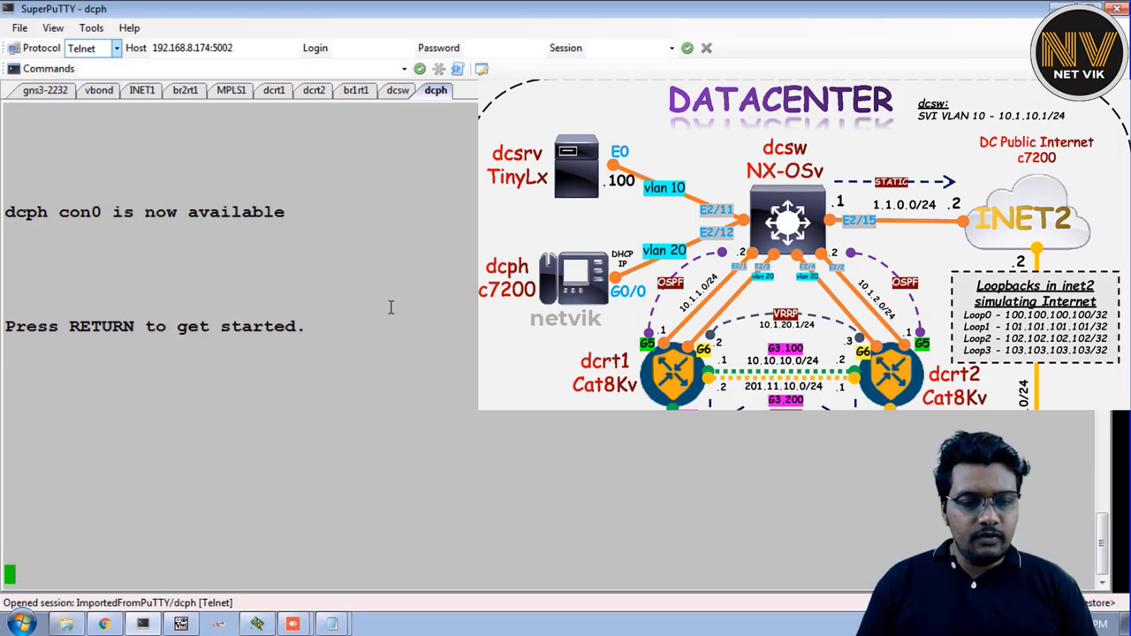
key("Return")
type("en")
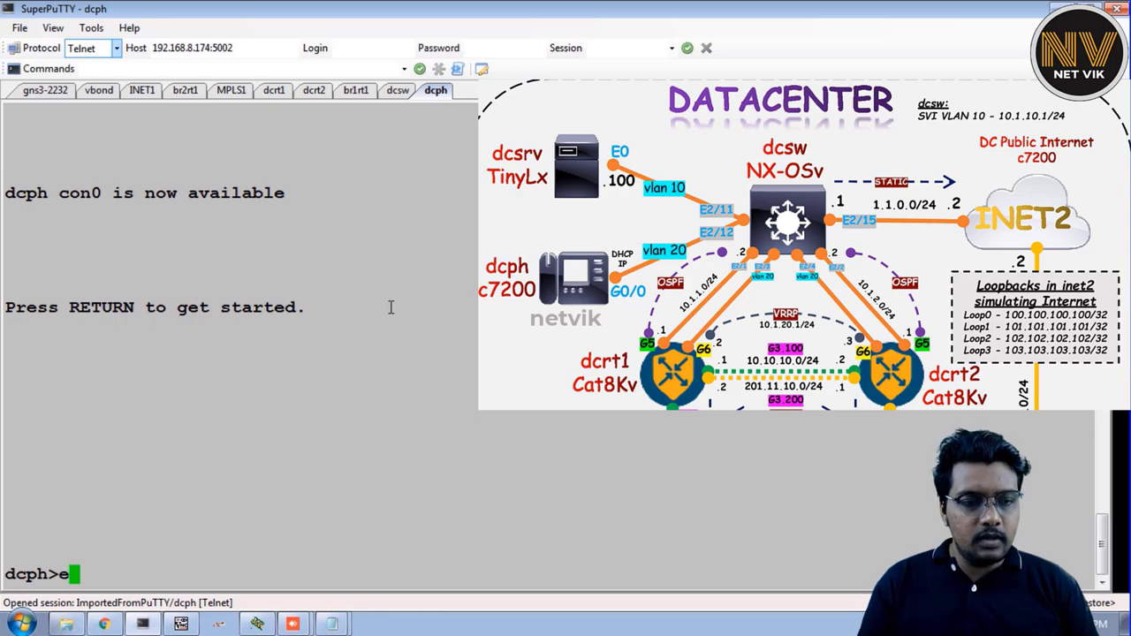
key("Return")
key("Return")
key("Return")
type("show ip int bri")
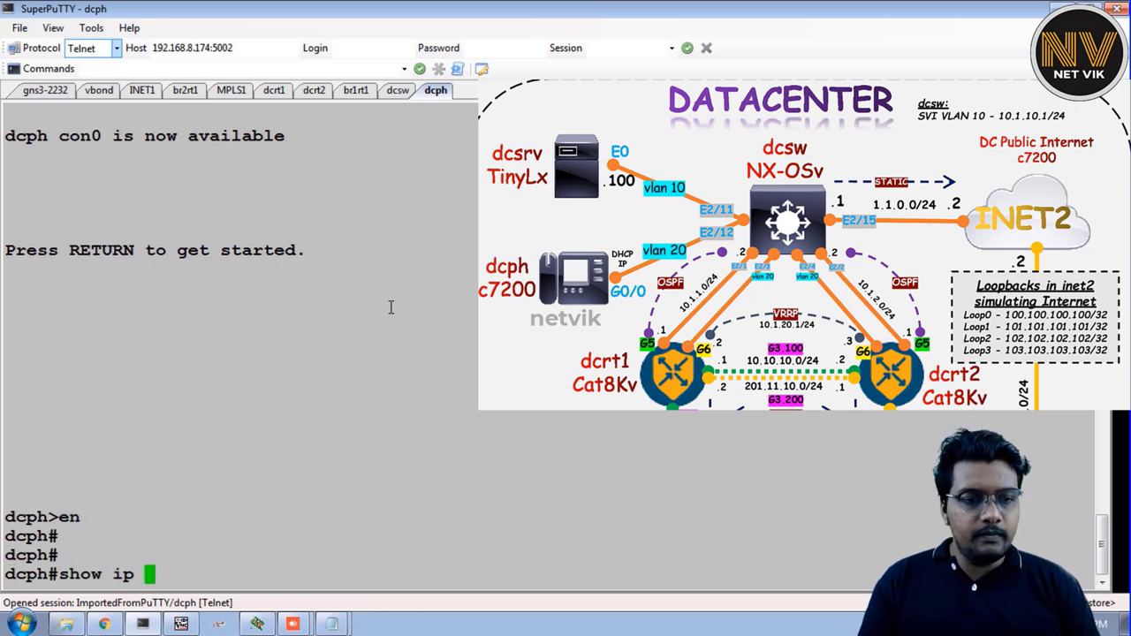
key("Return")
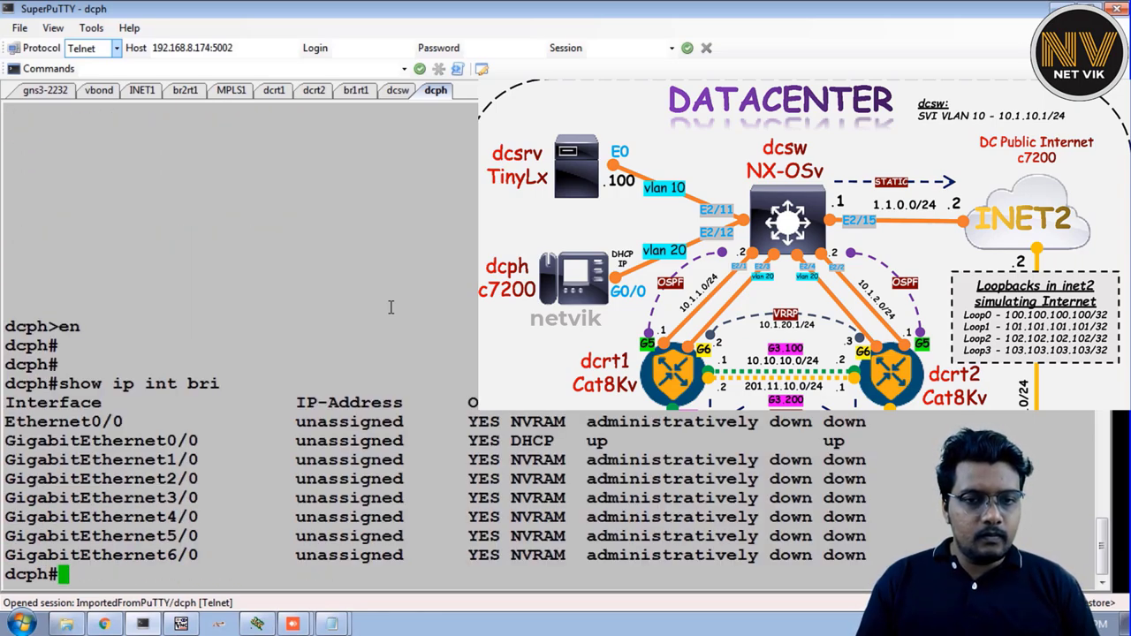
key("Return")
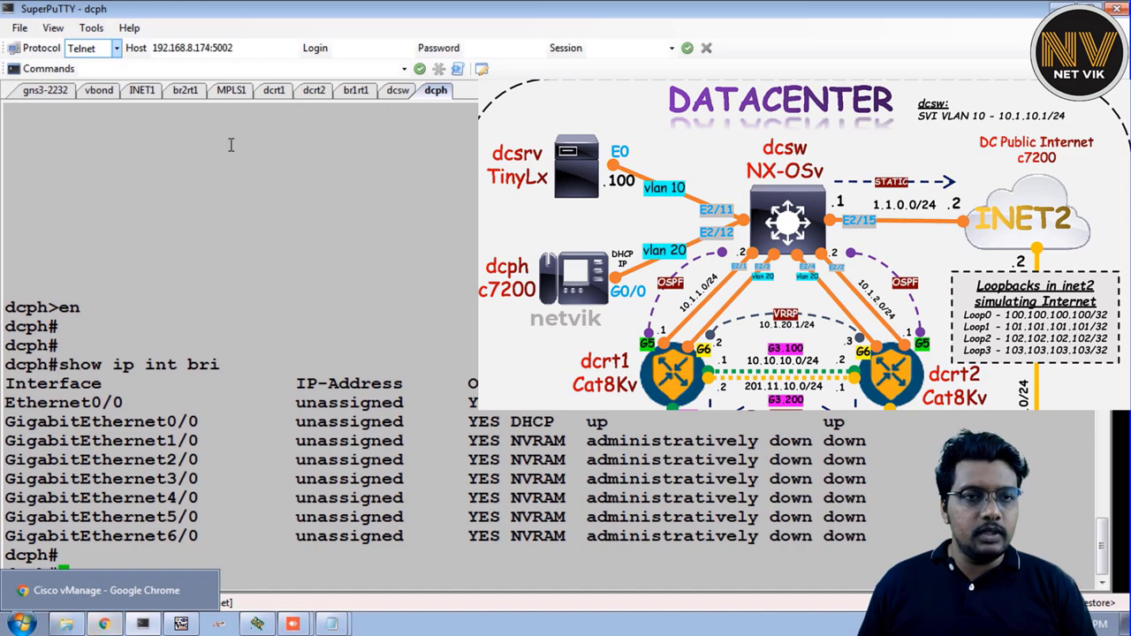
Log into the dcrt2 console as admin and enter privileged mode
left_click(314, 89)
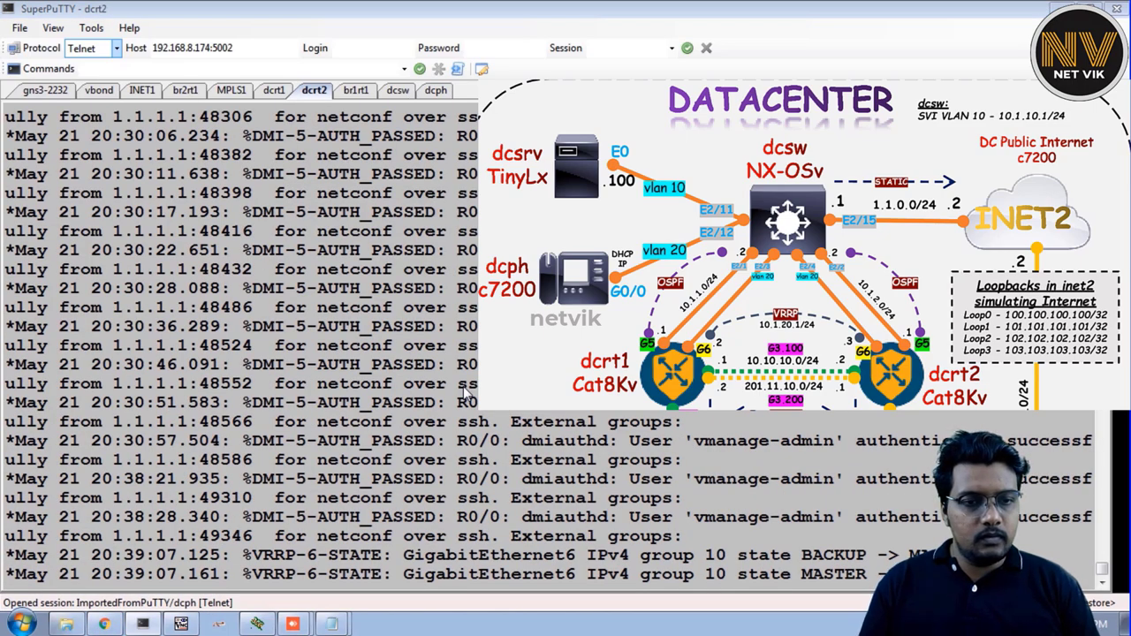
key("Return")
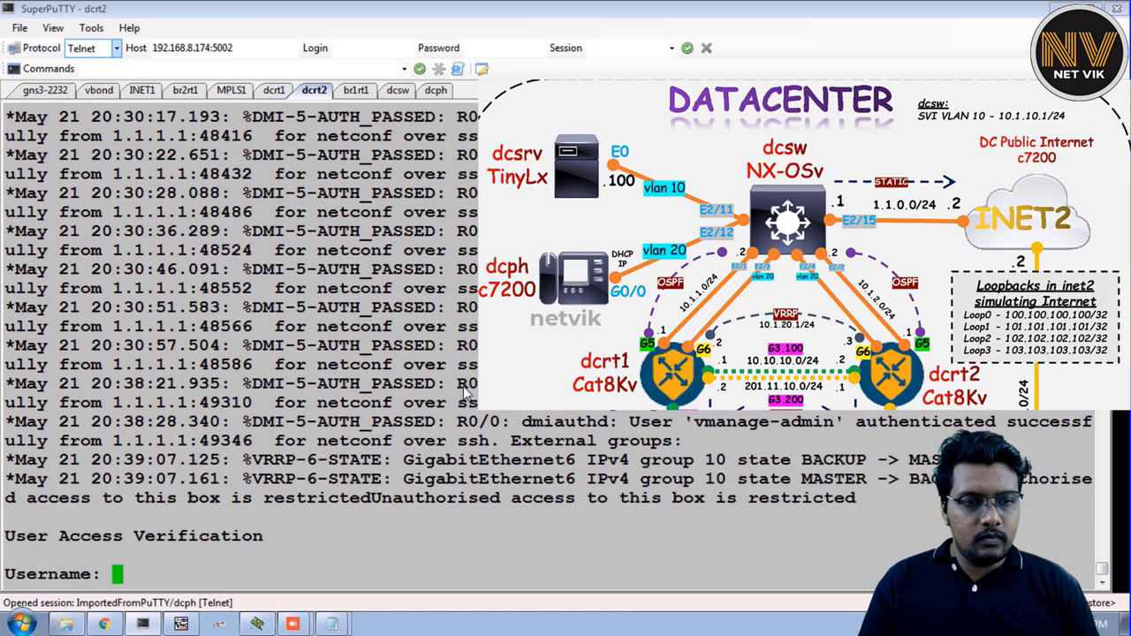
type("admin")
key("Return")
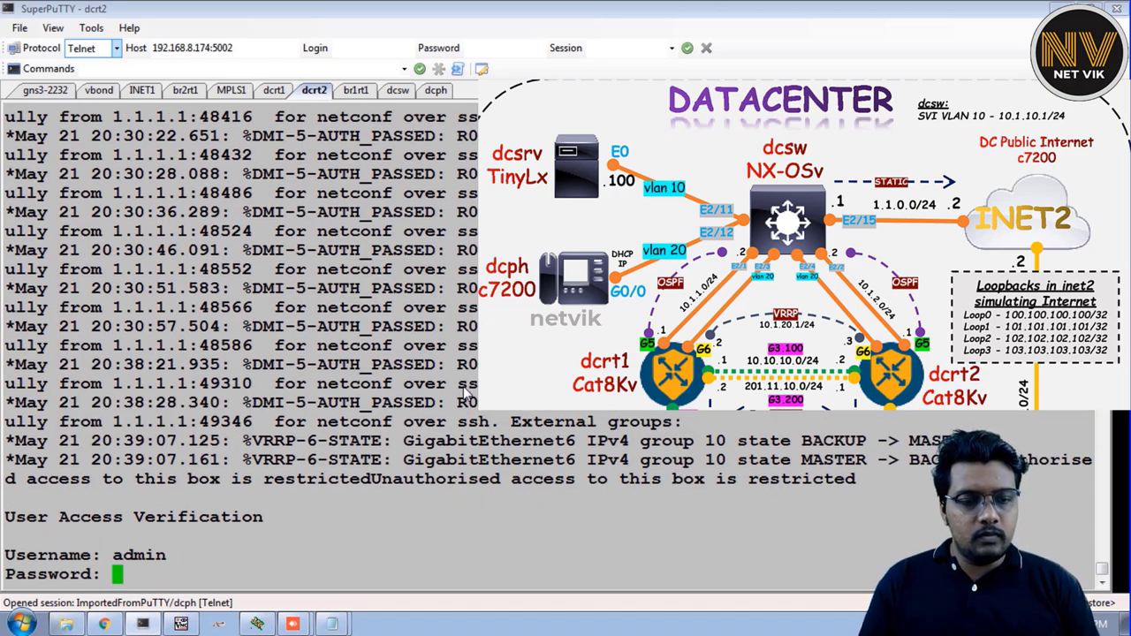
key("Return")
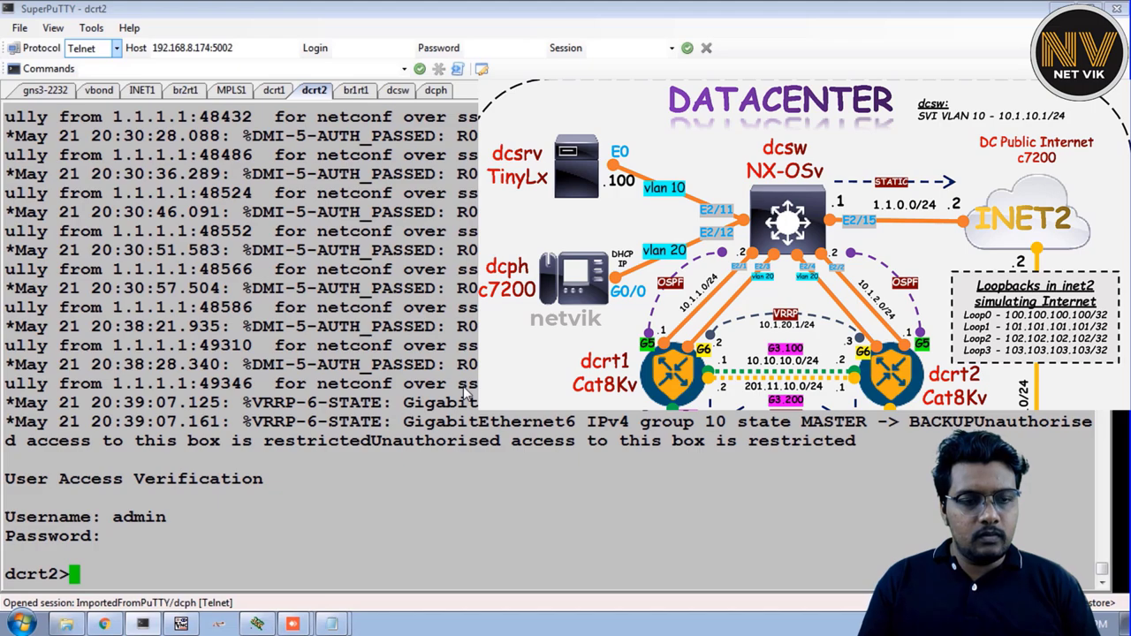
type("en")
key("Return")
Filter dcrt2's SD-WAN and running configs for dhcp lines
type("show sdwan run")
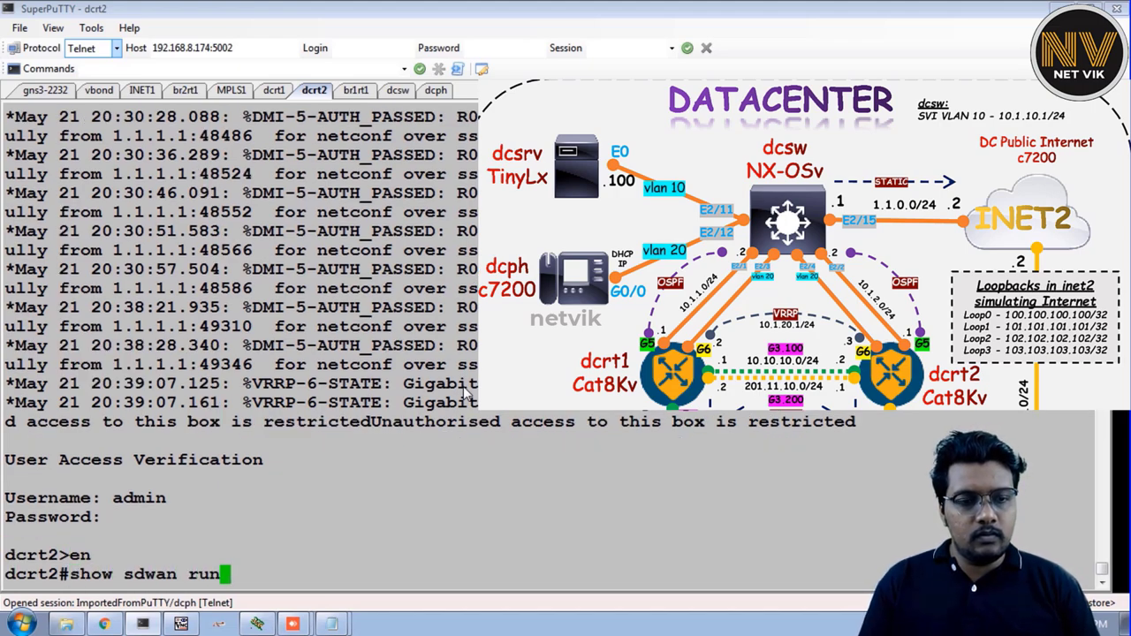
key("Tab")
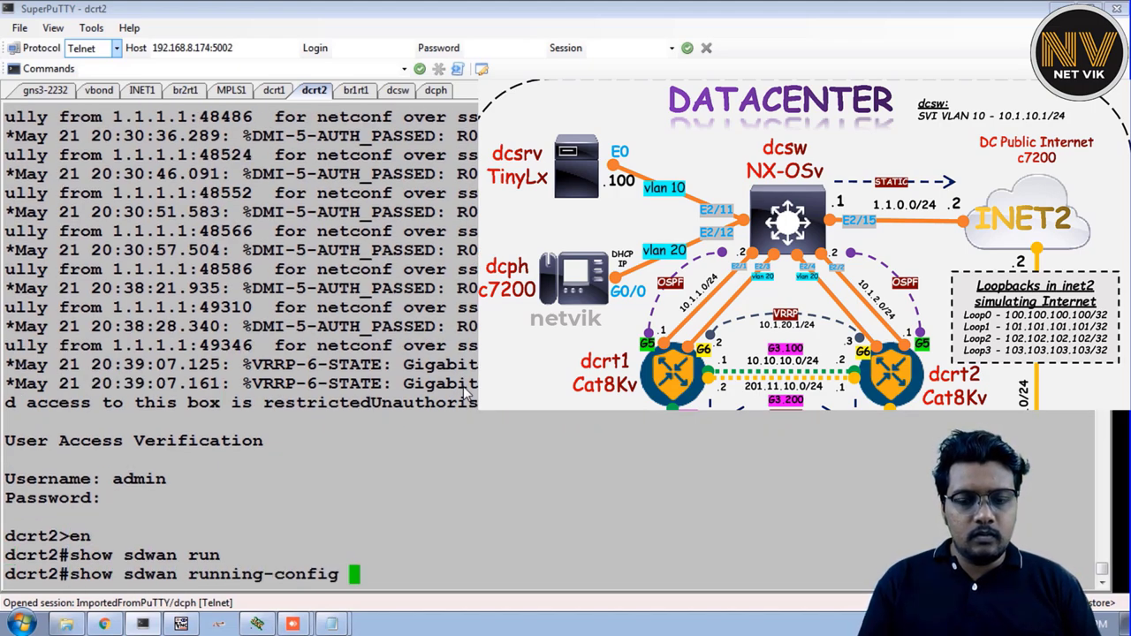
type("| i dhcp")
key("Return")
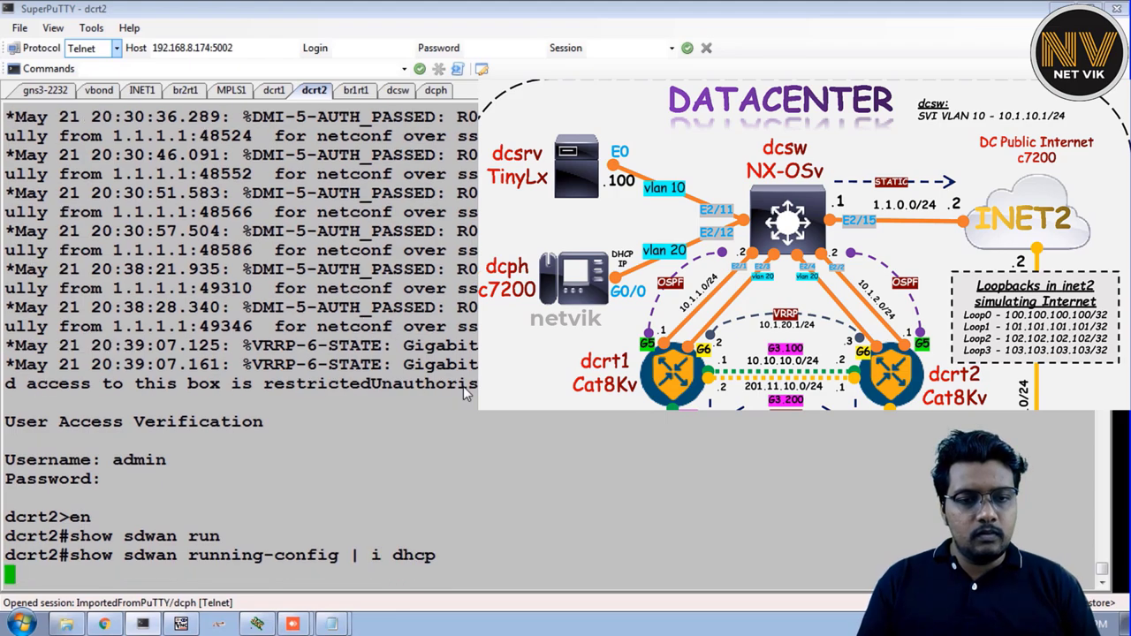
type("show")
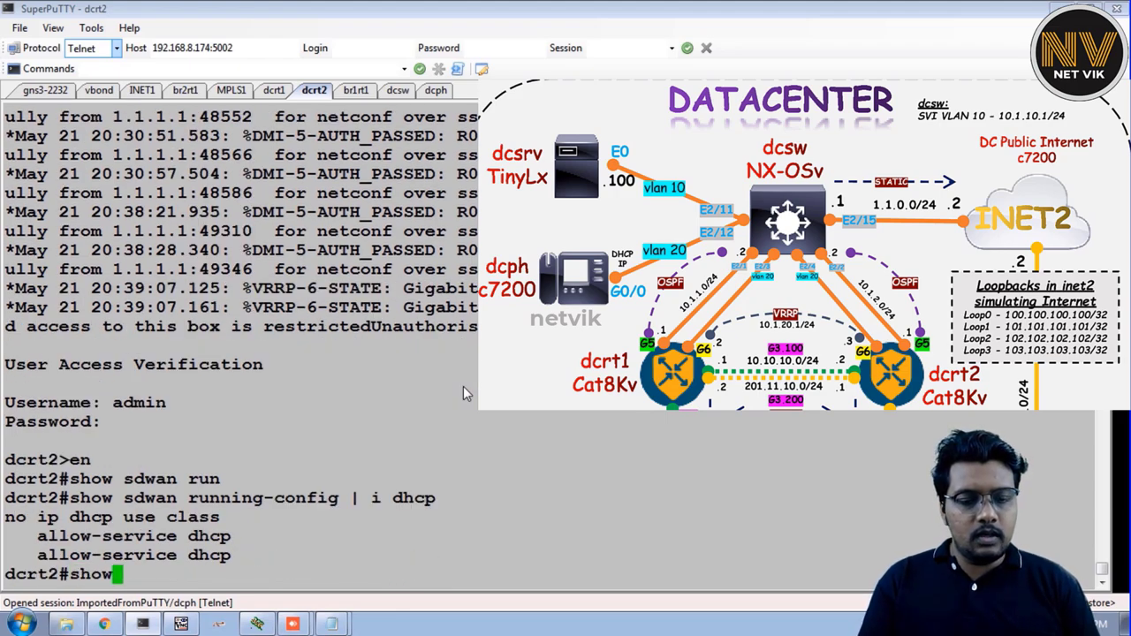
type(" run | i dhcp")
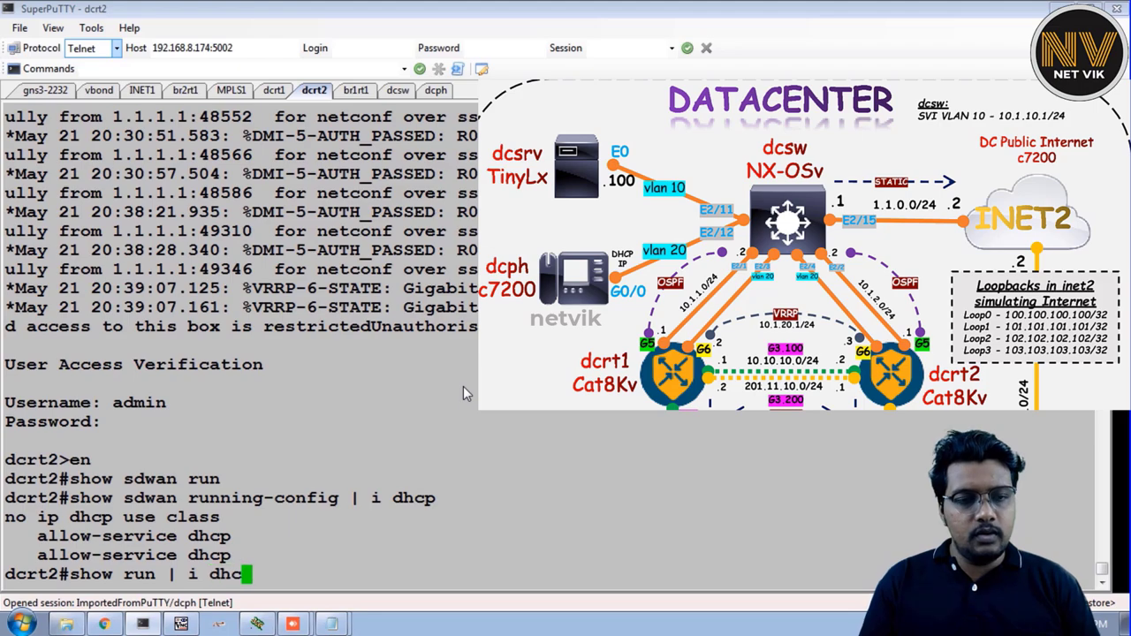
key("Return")
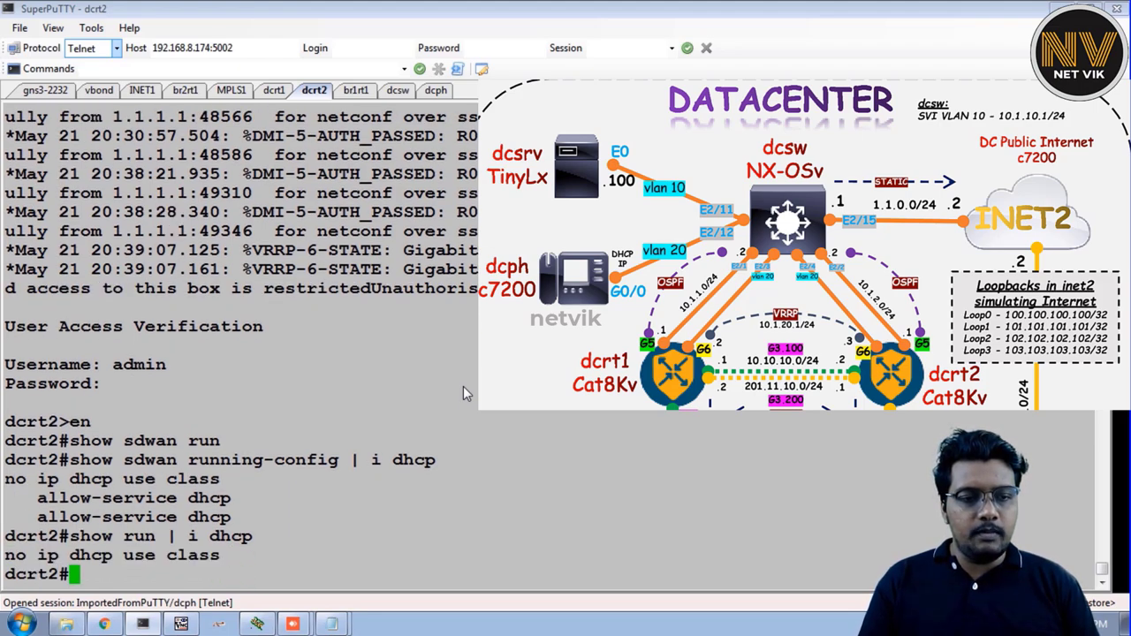
key("Return")
key("Return")
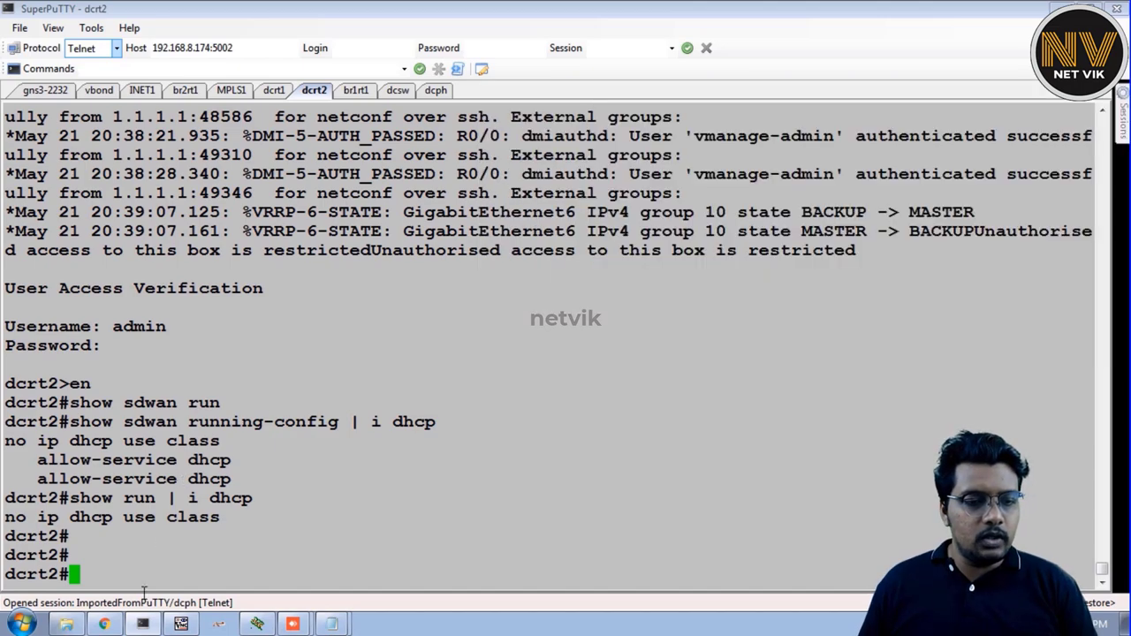
In vManage, edit the dcrt1 device template and open the cisco_vpn20 service VPN
left_click(106, 623)
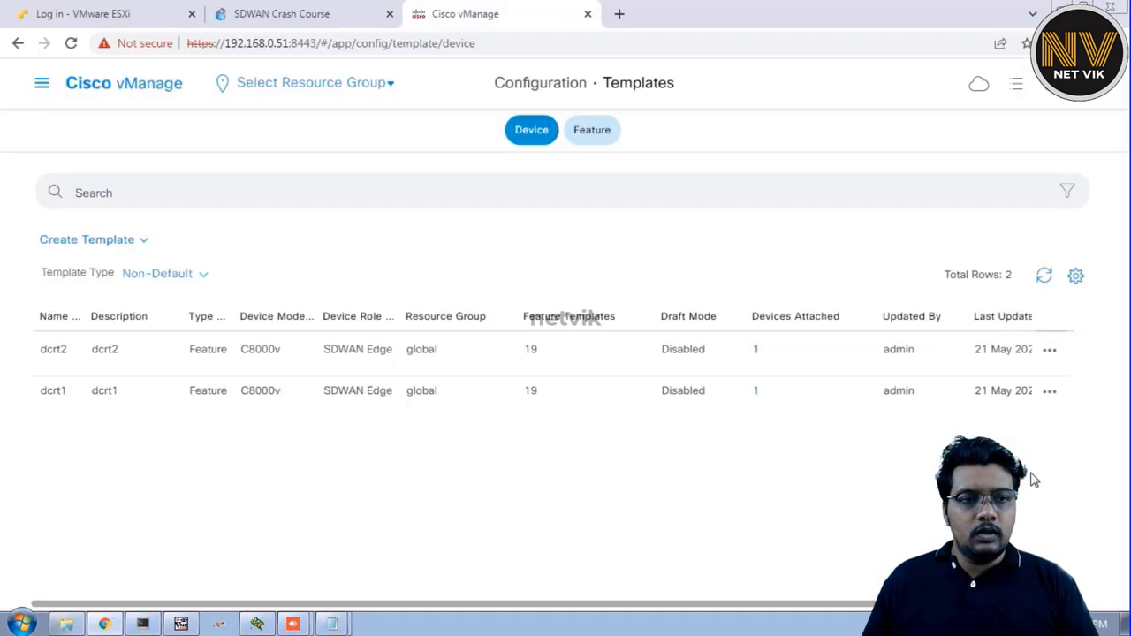
left_click(1049, 392)
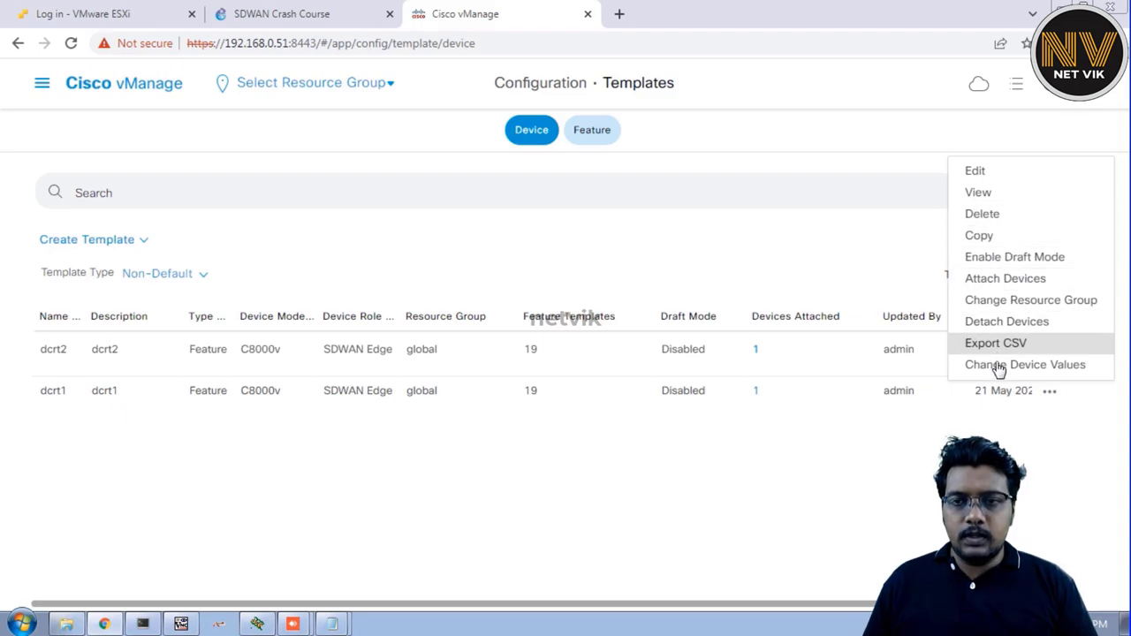
left_click(991, 177)
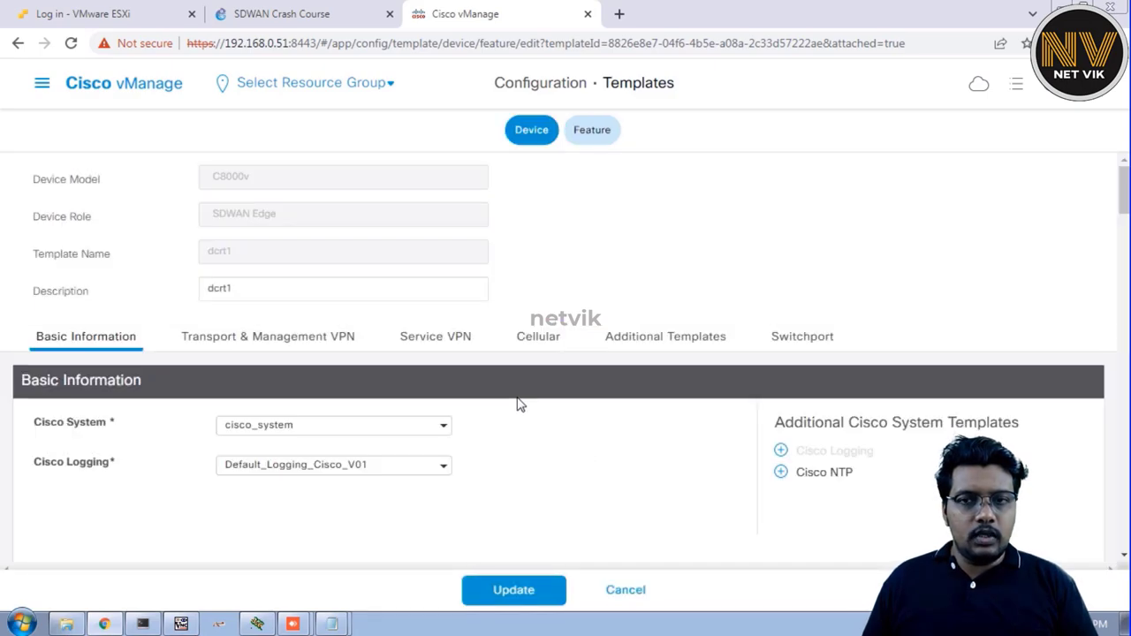
scroll(520, 405, "down", 5)
scroll(521, 405, "down", 6)
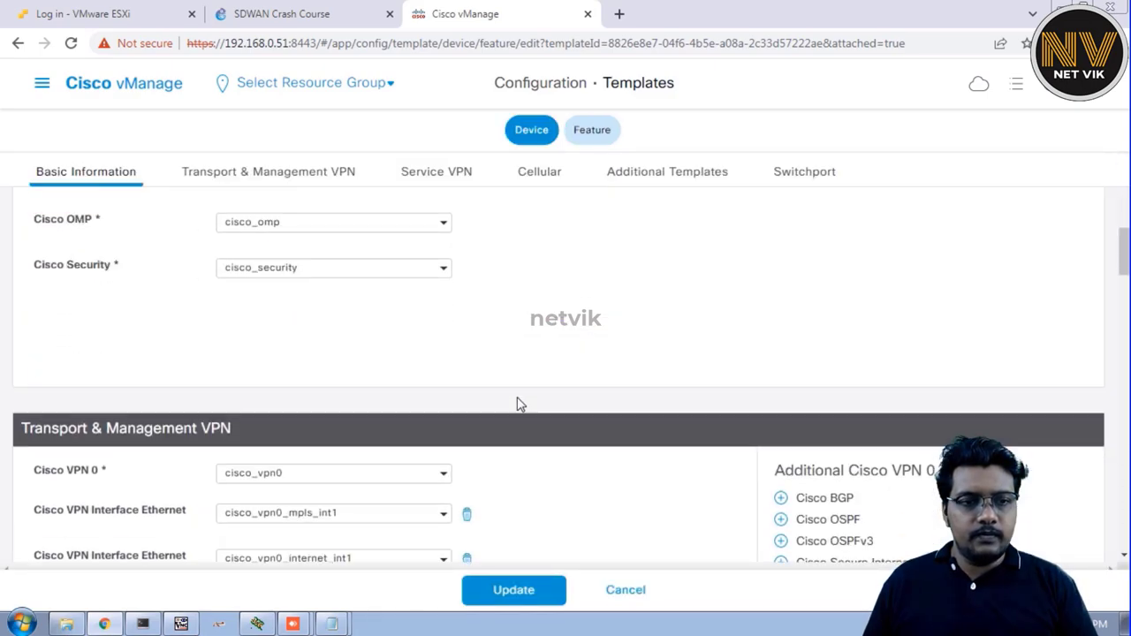
scroll(521, 404, "down", 6)
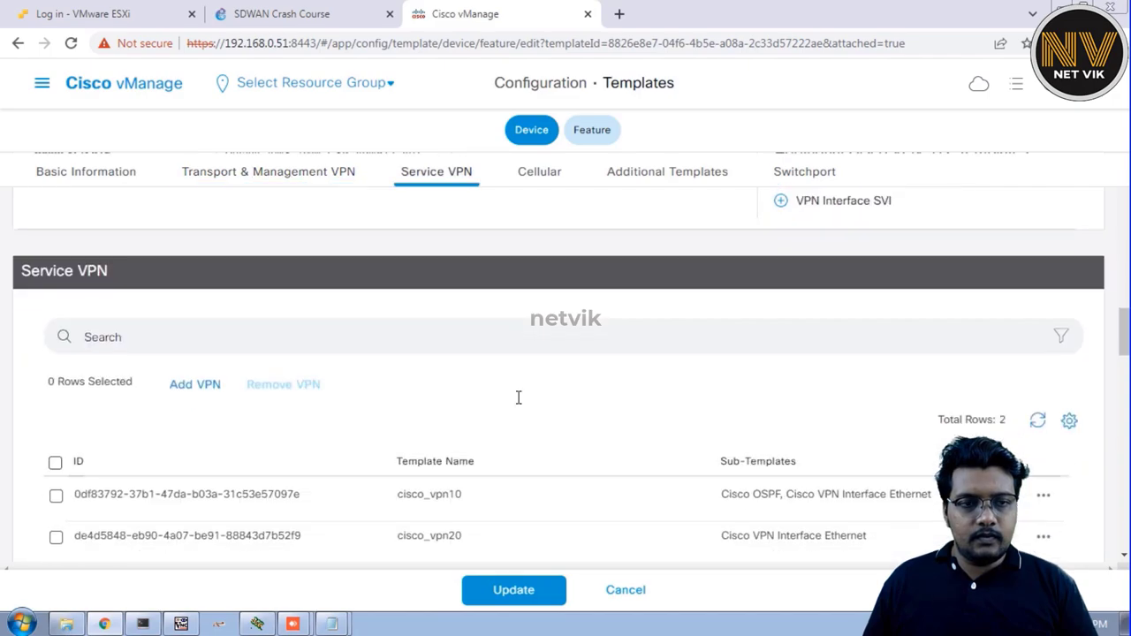
scroll(968, 334, "up", 2)
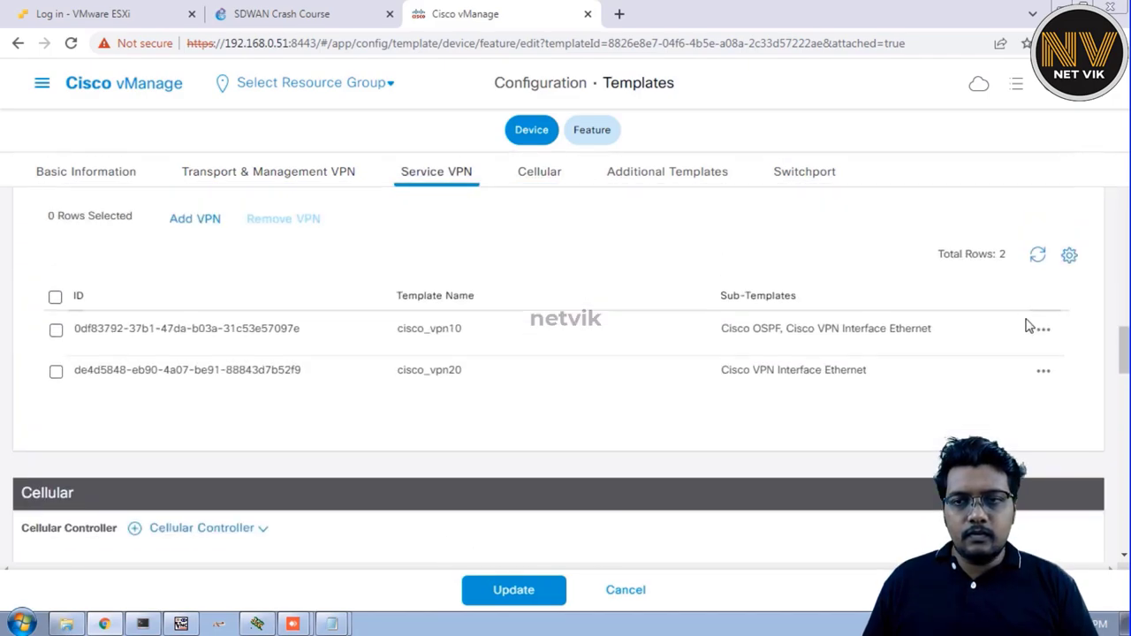
left_click(1044, 372)
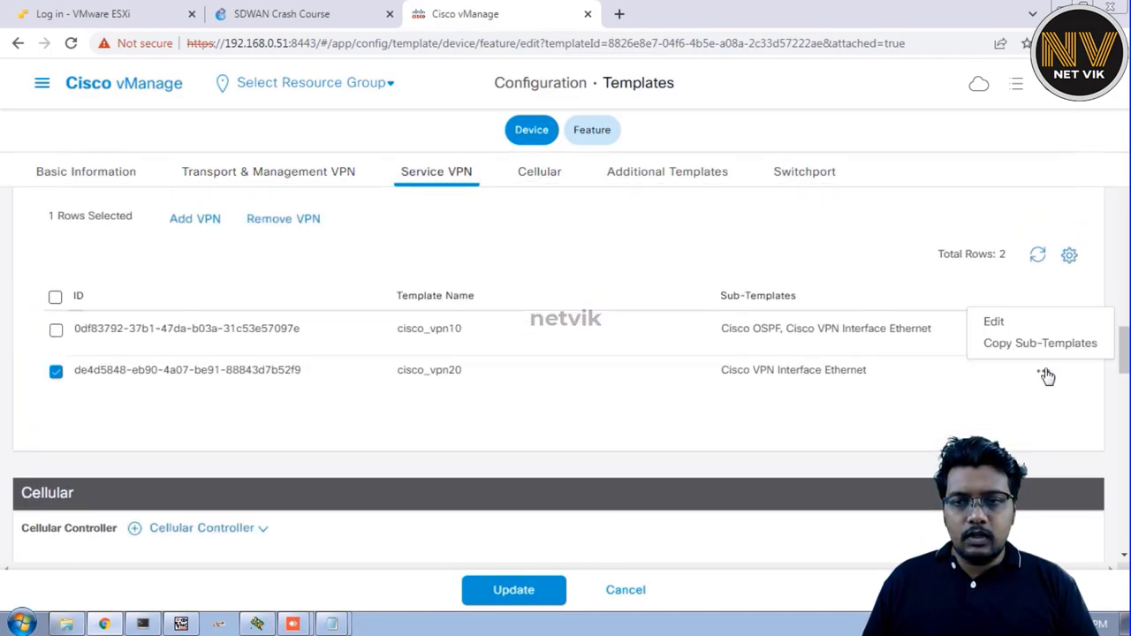
left_click(993, 322)
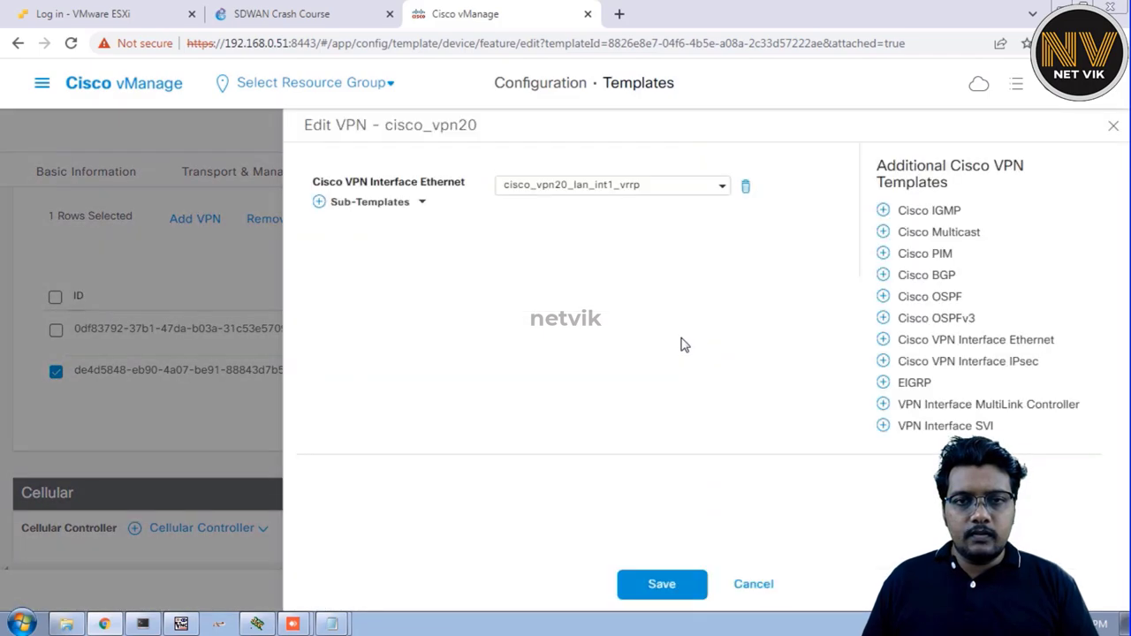
Add a Cisco DHCP Server sub-template set to cisco_dhcp and update the template
left_click(422, 204)
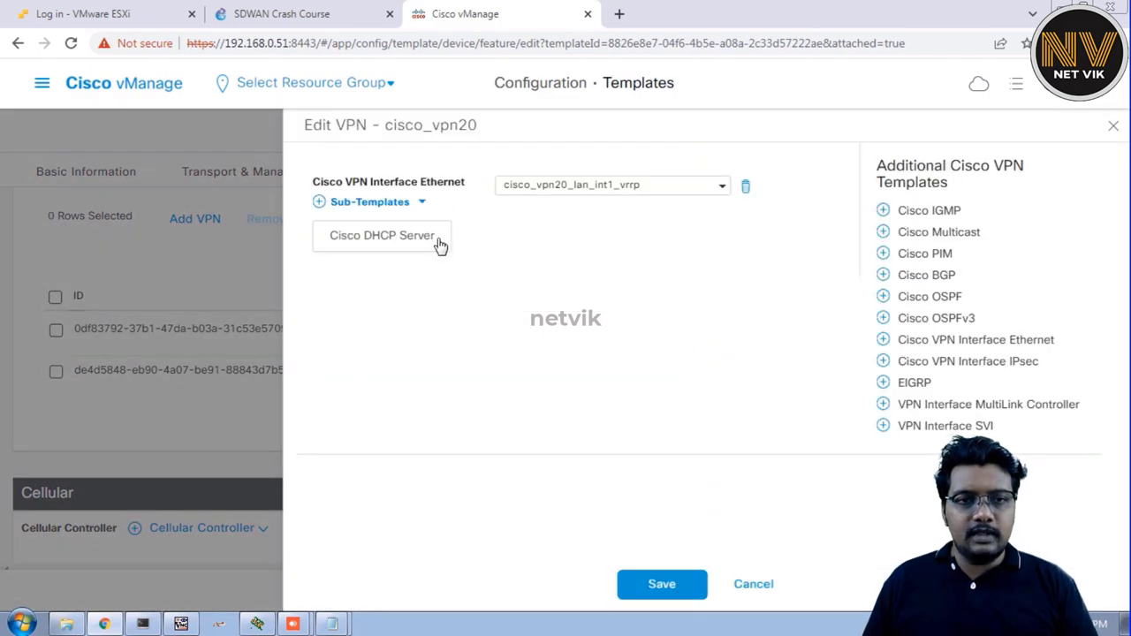
left_click(437, 240)
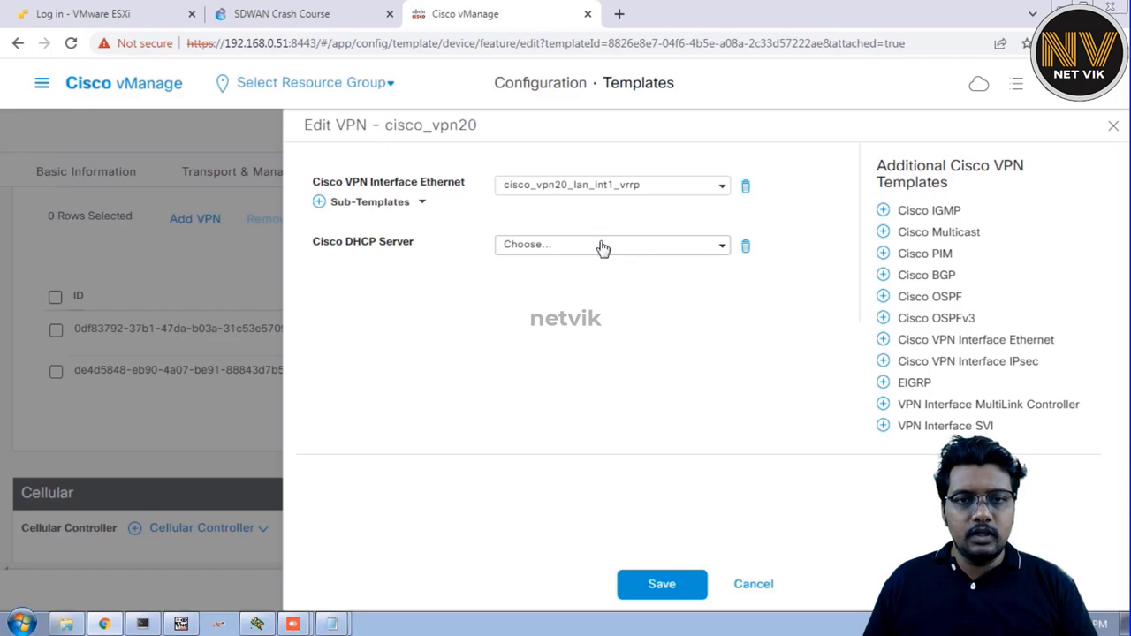
left_click(605, 246)
left_click(558, 296)
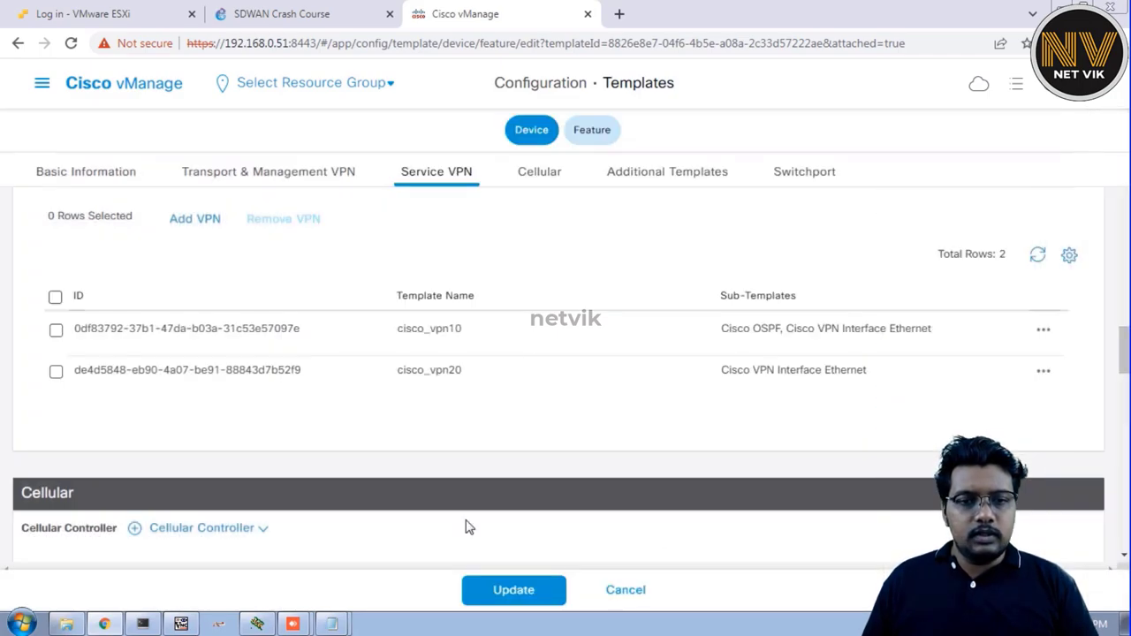
left_click(510, 588)
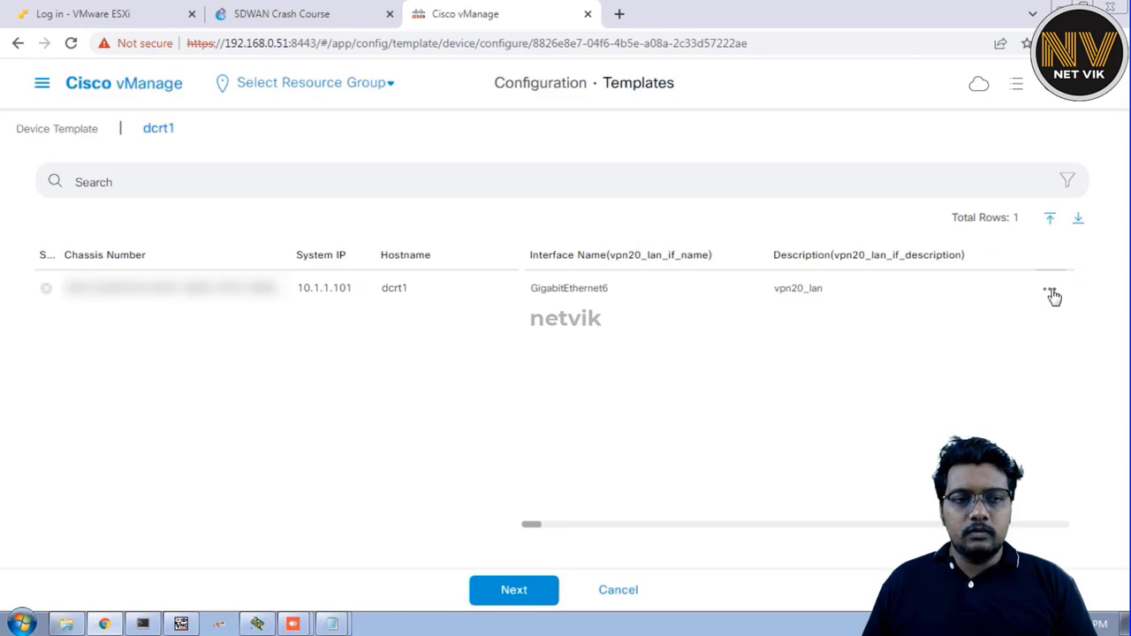
Give dcrt1 DHCP address pool 10.1.20.0/24 and default gateway 10.1.20.1
left_click(1051, 293)
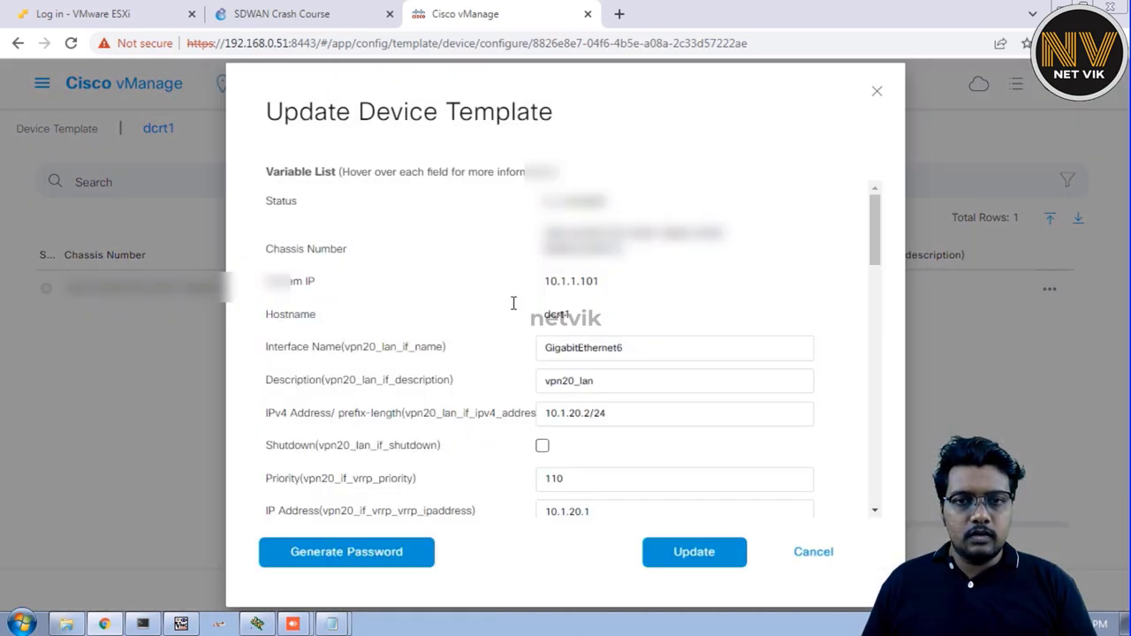
scroll(513, 303, "down", 3)
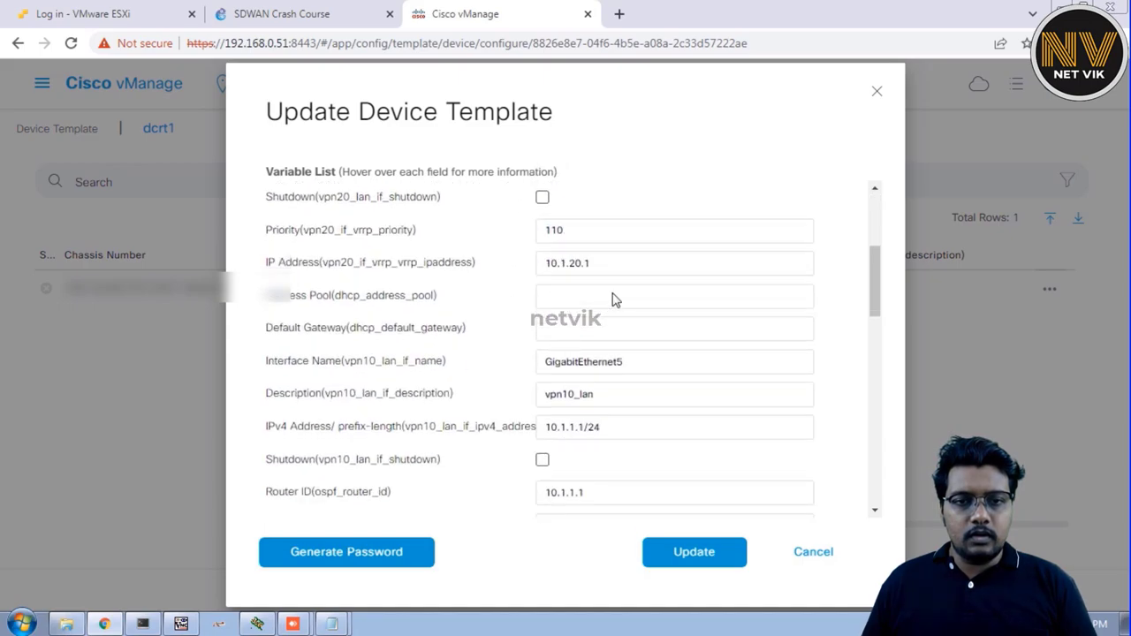
left_click(599, 294)
type("10.1")
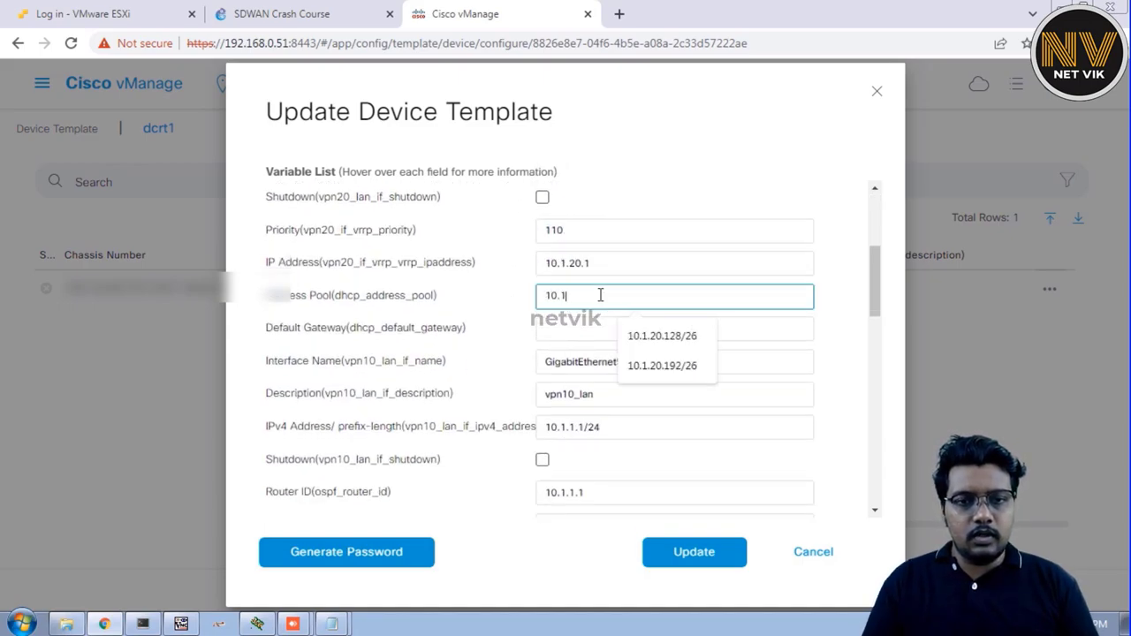
type(".20.0/24")
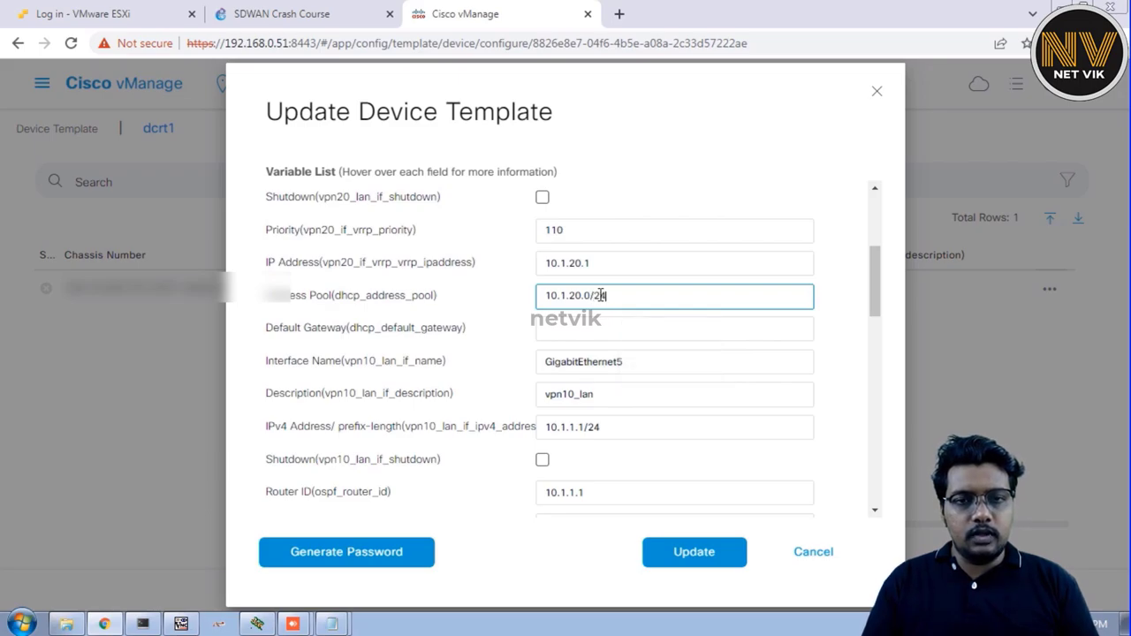
key("Tab")
type("10.1.20.1")
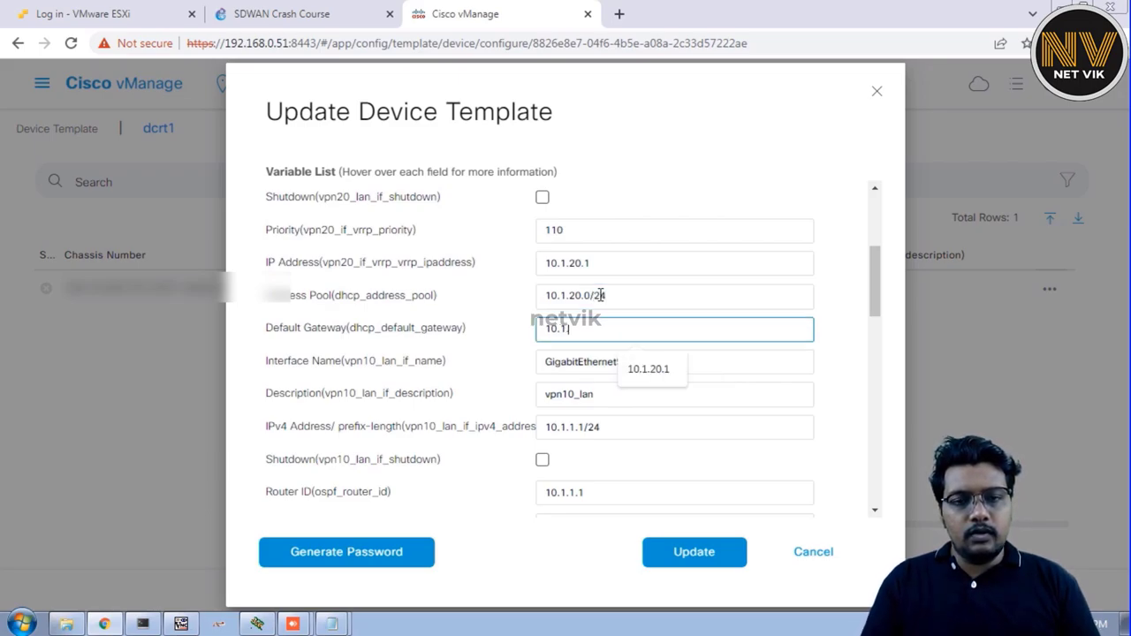
left_click(699, 560)
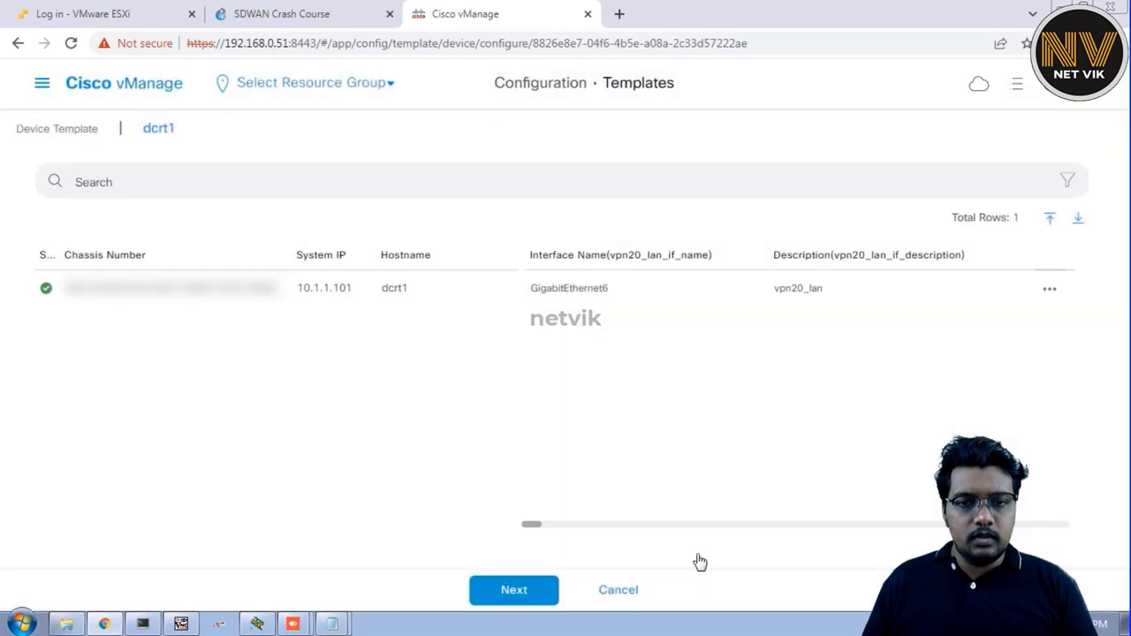
Push the configuration to dcrt1 and refresh until the task shows Success
left_click(519, 589)
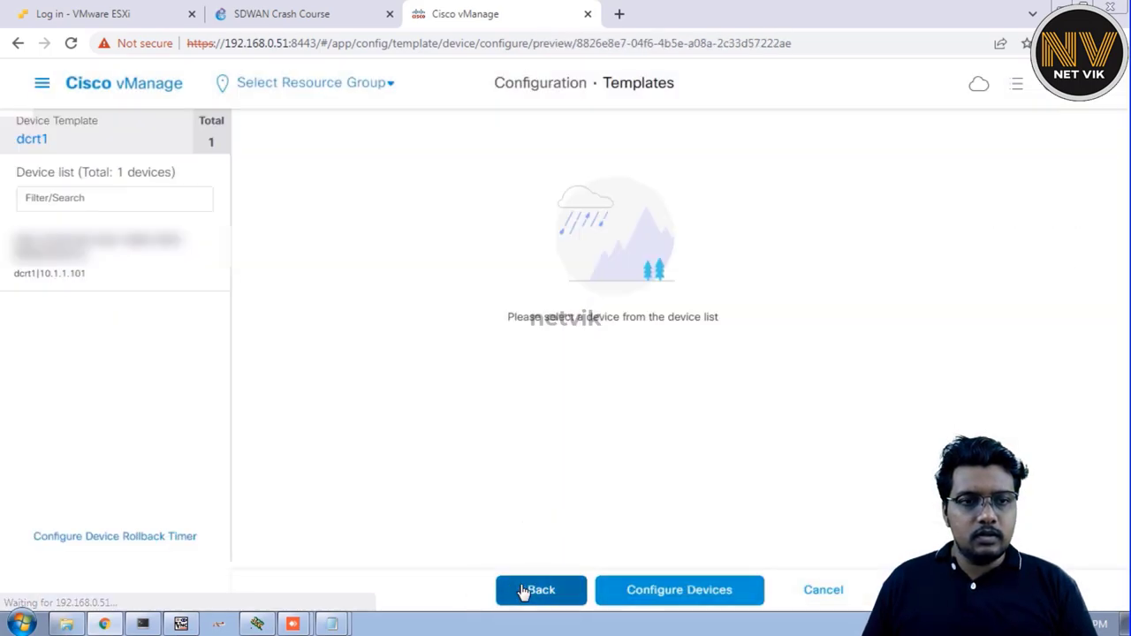
left_click(650, 594)
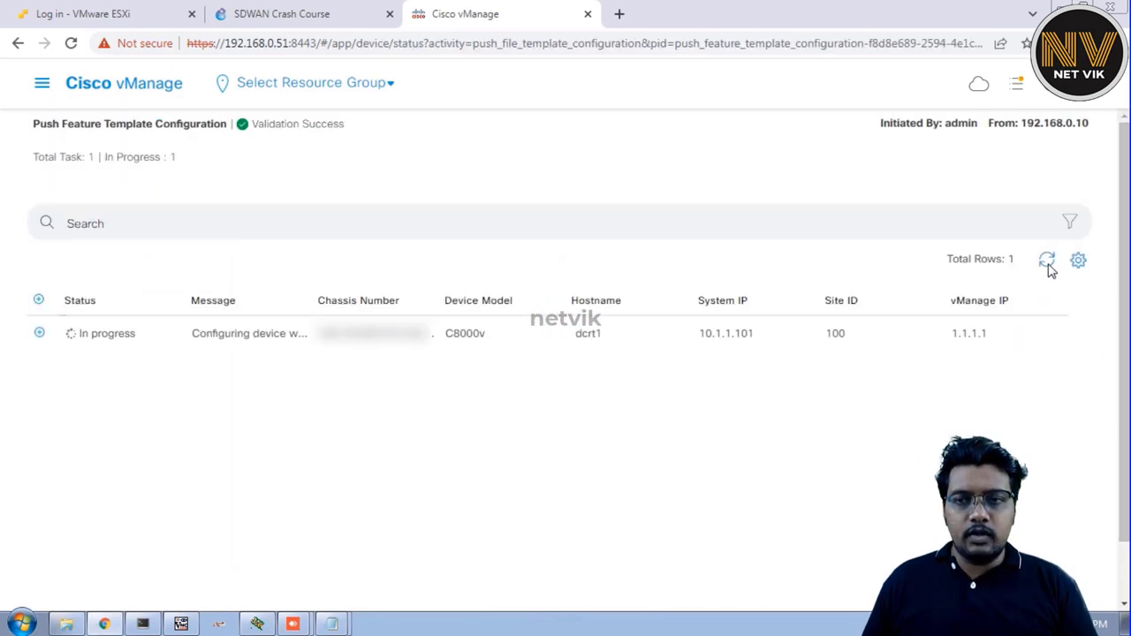
left_click(1046, 260)
left_click(1047, 263)
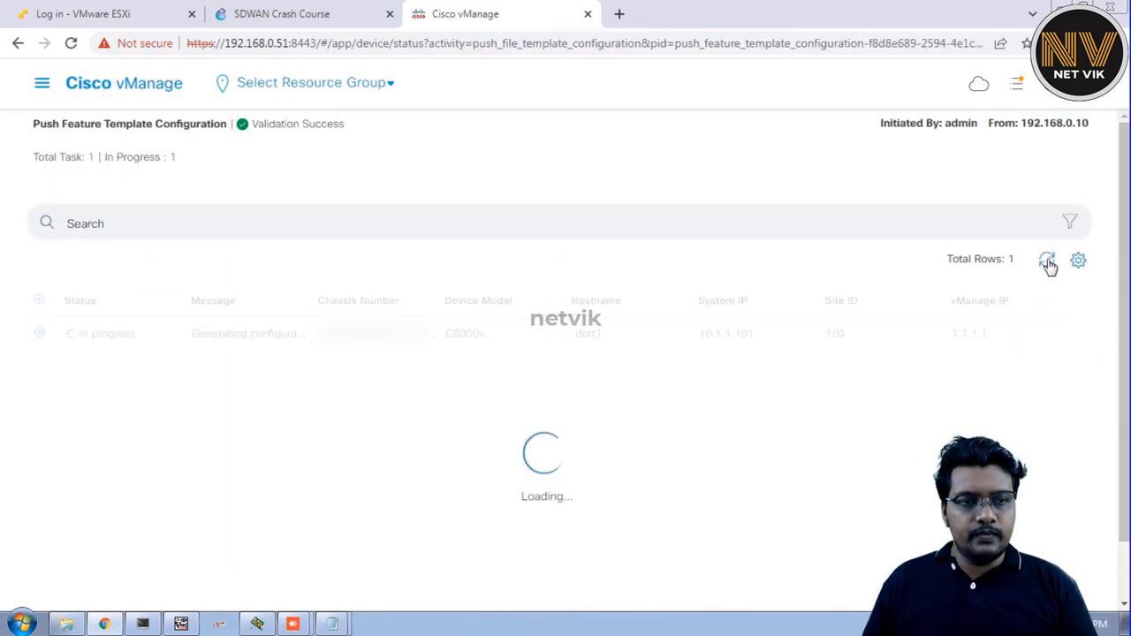
left_click(138, 624)
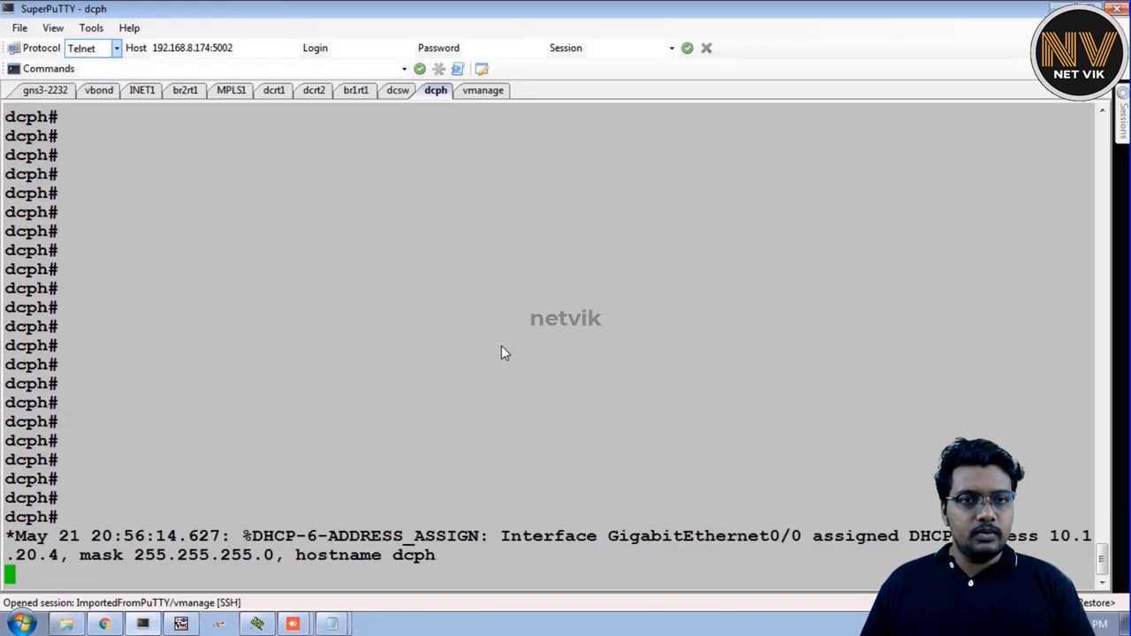
On dcph, highlight the DHCP log and confirm address 10.1.20.4 with show ip int brief
key("Return")
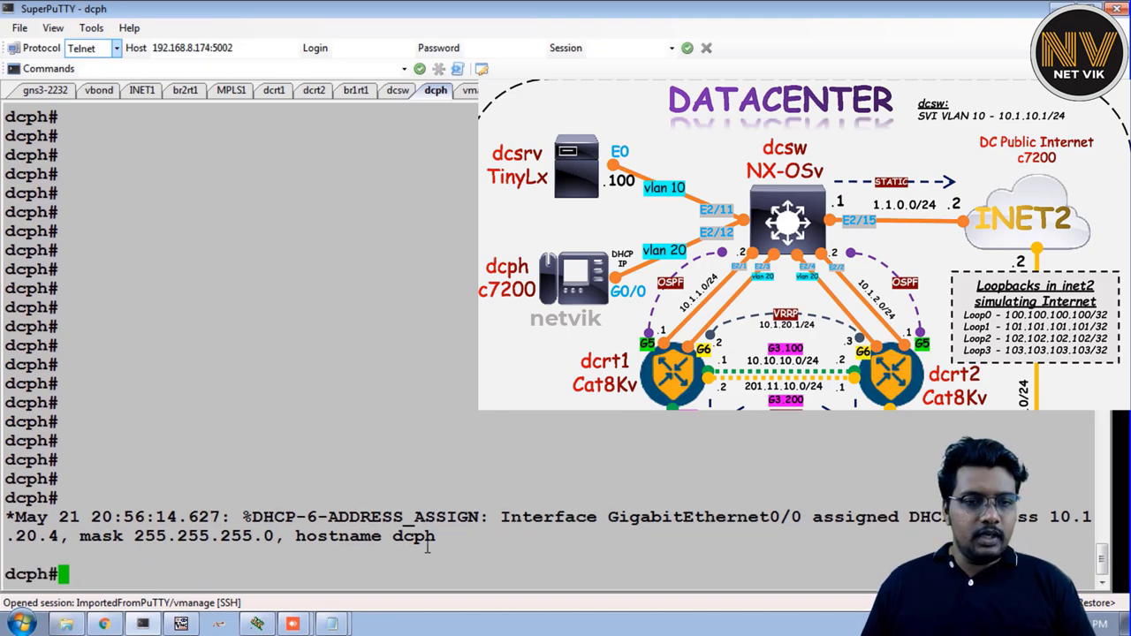
left_click_drag(200, 510, 199, 506)
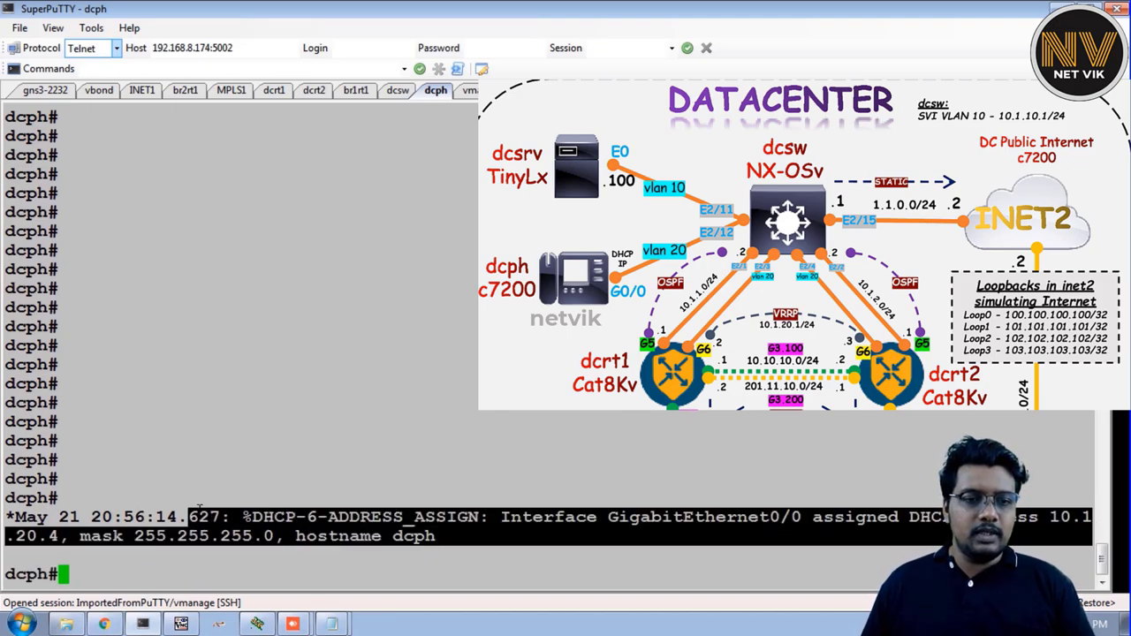
left_click(199, 507)
key("Return")
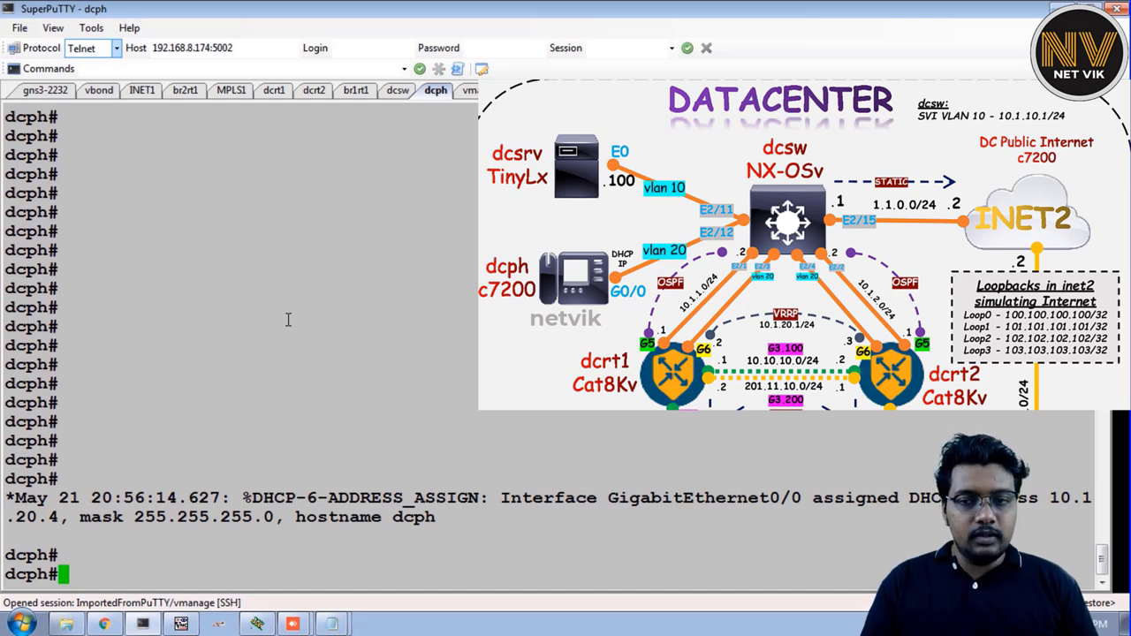
key("Return")
left_click_drag(100, 535, 7, 460)
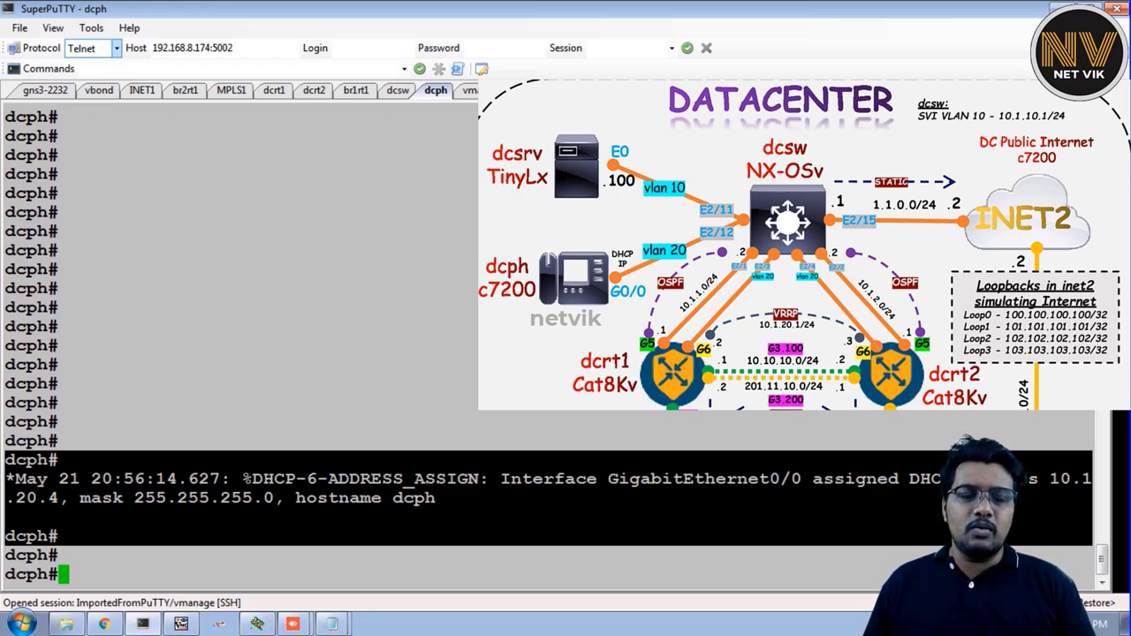
left_click(183, 488)
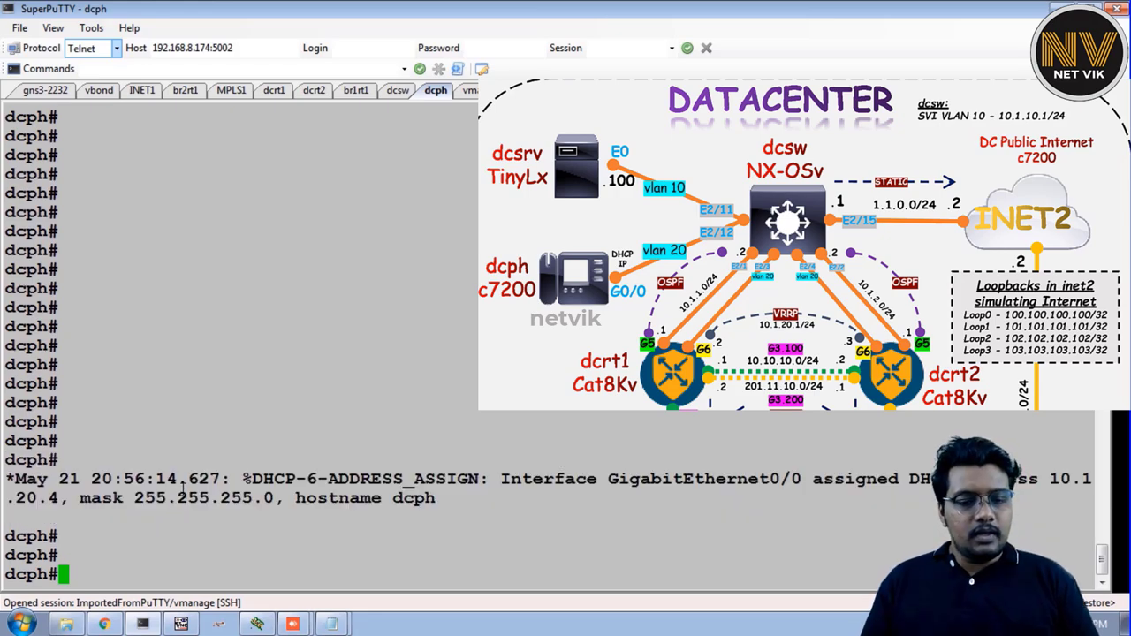
type("show ip int bri")
key("Tab")
key("Return")
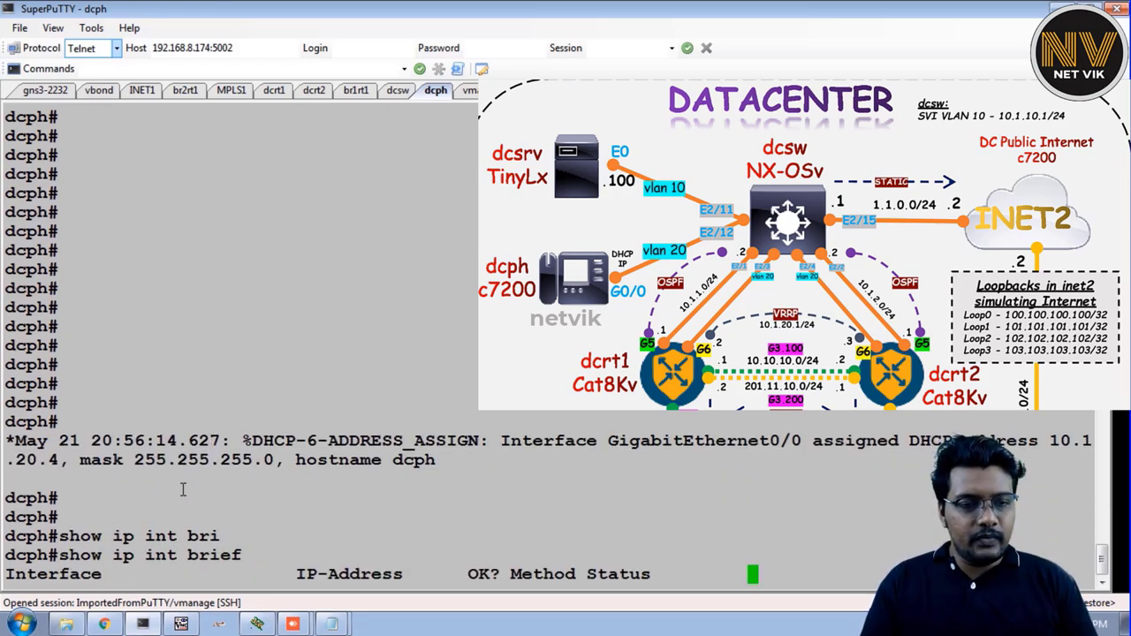
key("Return")
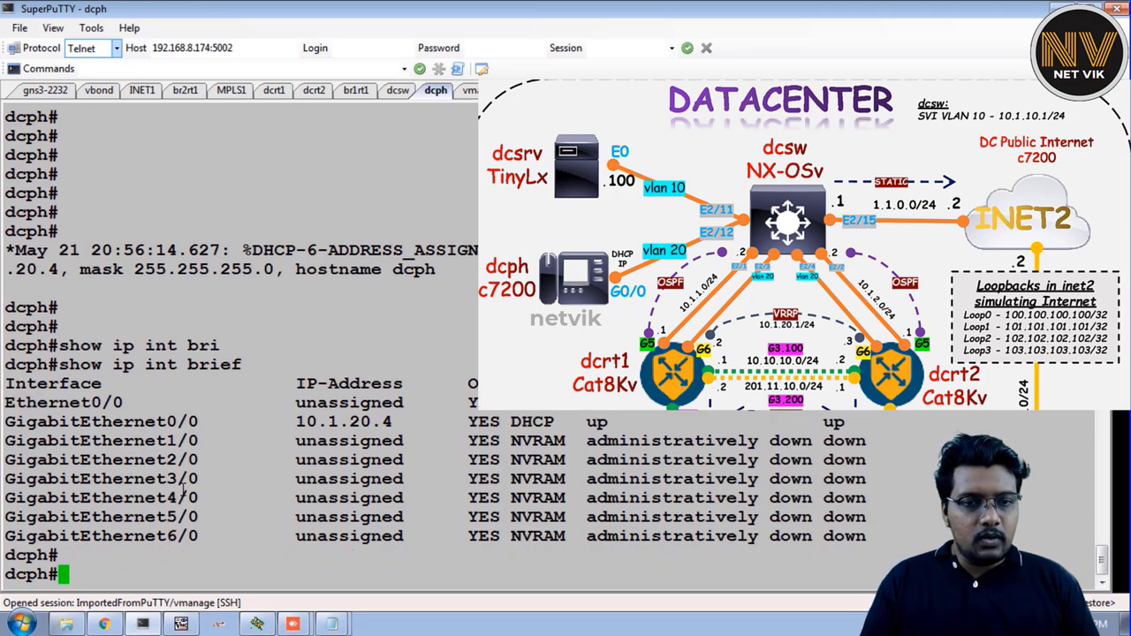
Ping 10.1.20.1, 10.1.20.2 and 10.1.20.3 from dcph
type("p")
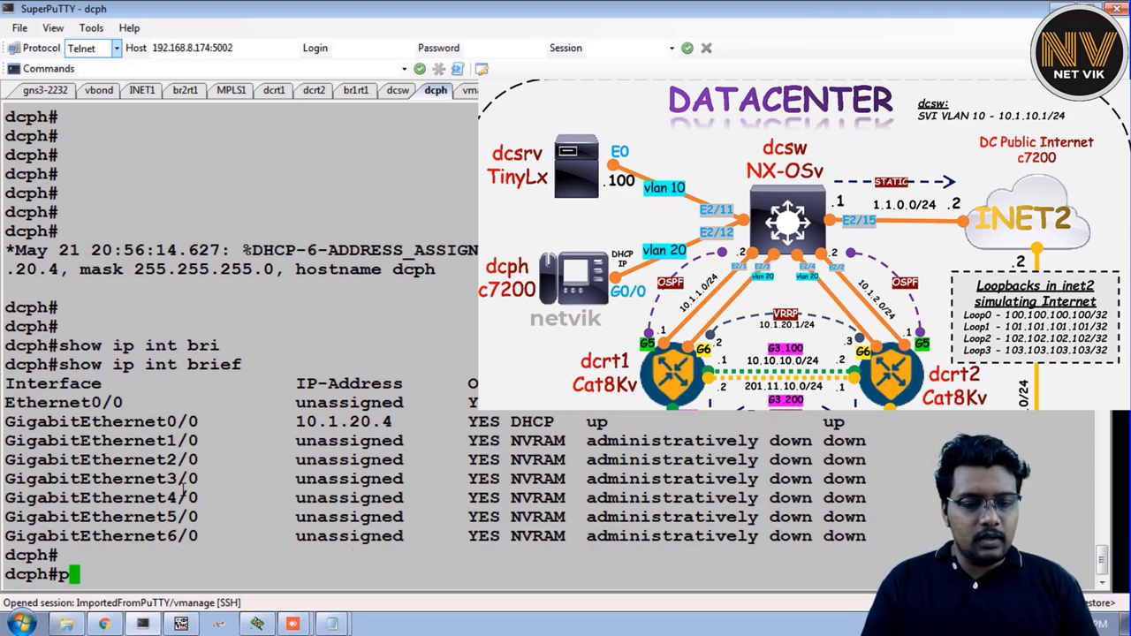
type("ing 10.1.20.")
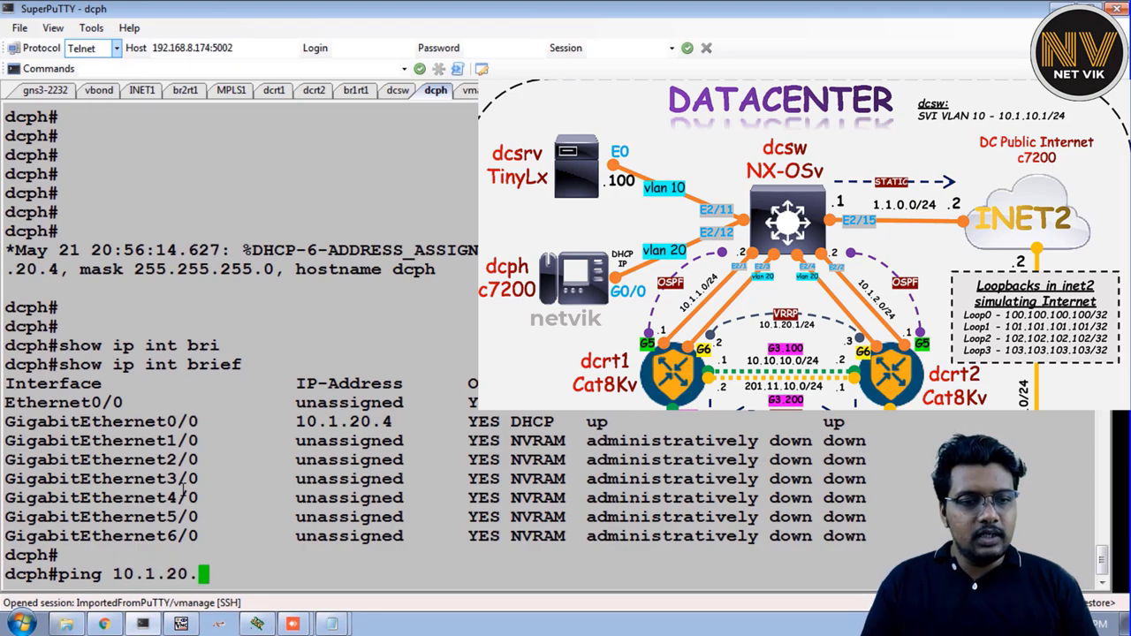
type("1")
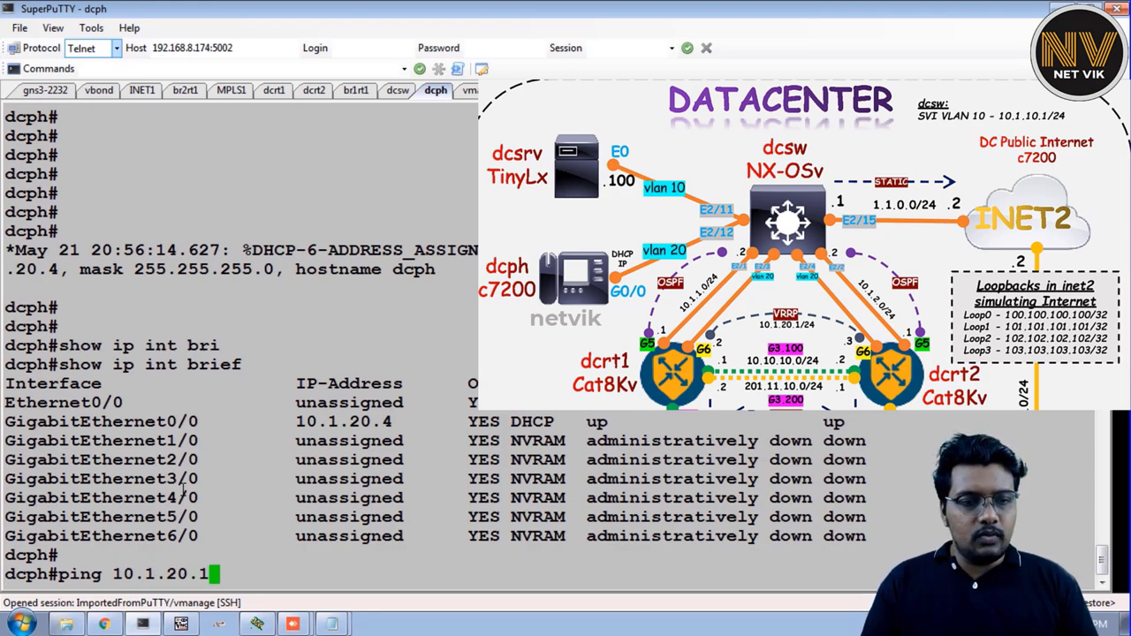
key("Return")
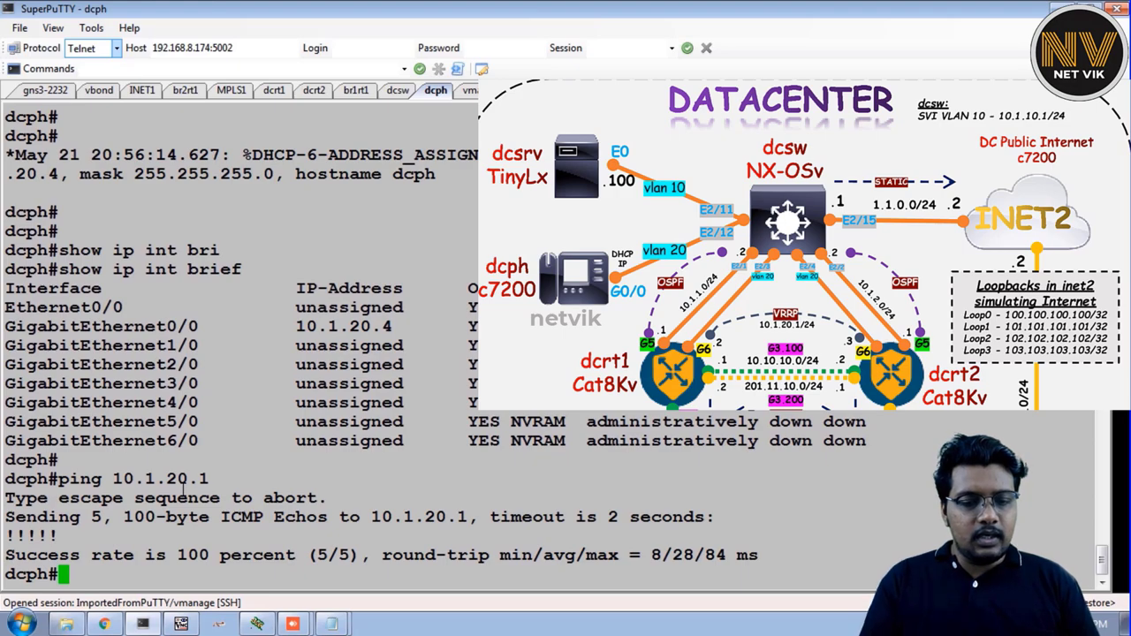
type("show")
key("BackSpace")
key("BackSpace")
key("BackSpace")
key("BackSpace")
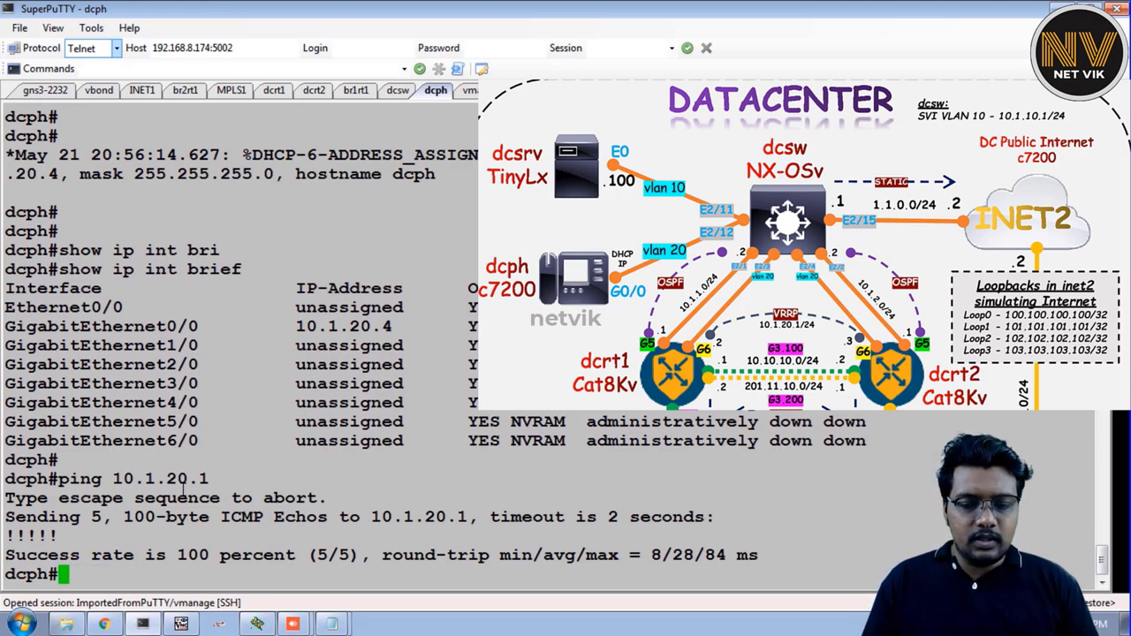
key("Up")
key("BackSpace")
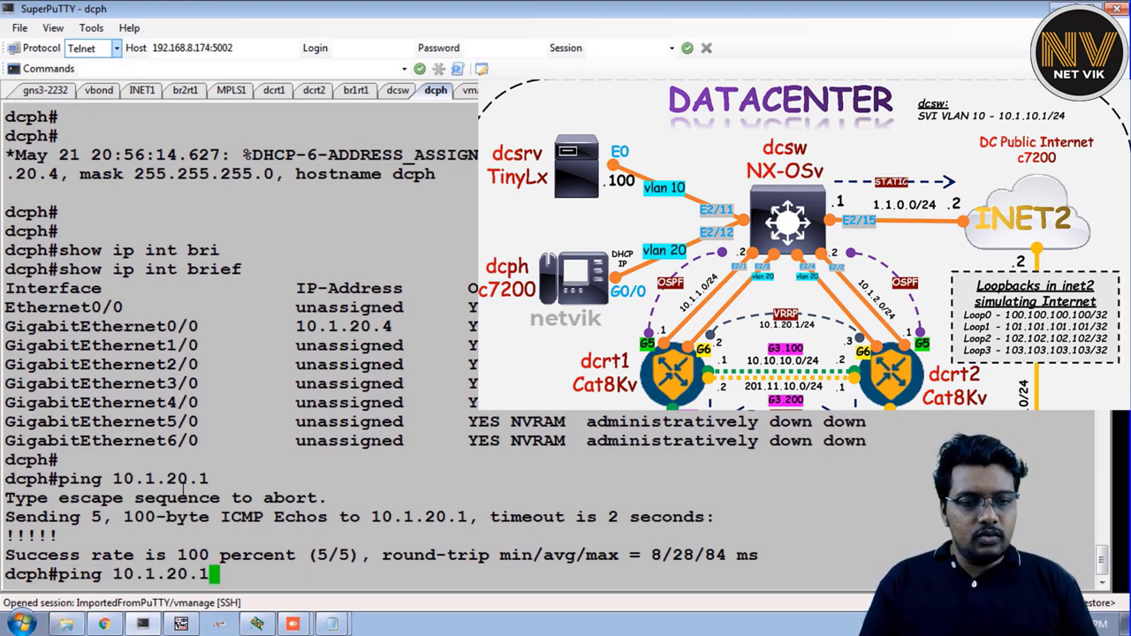
type("2")
key("Return")
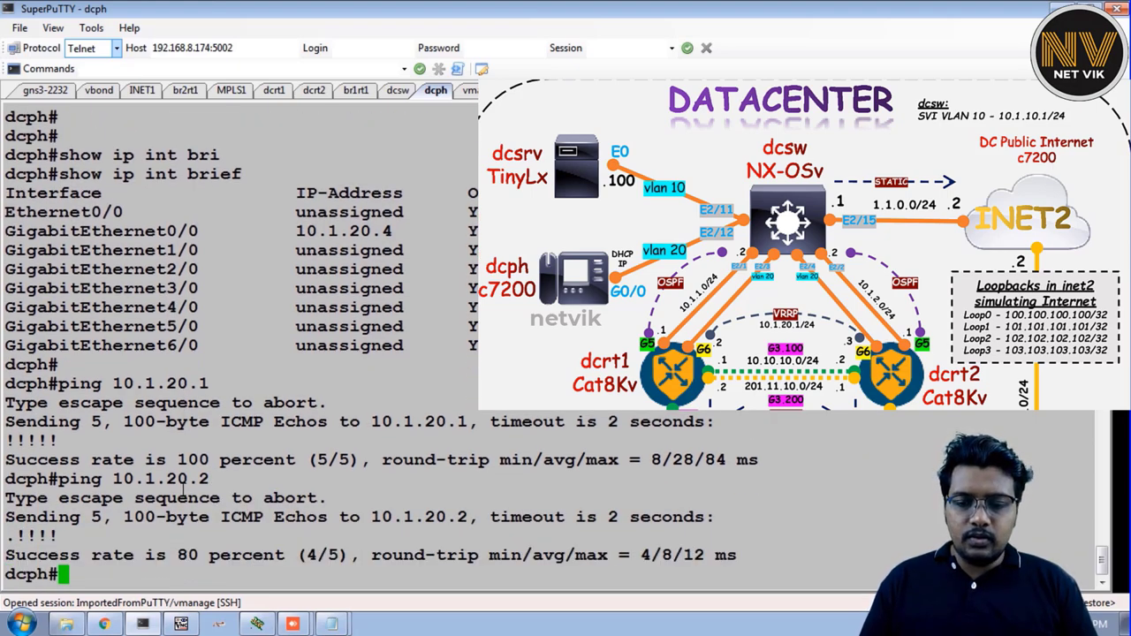
key("Return")
key("Up")
key("BackSpace")
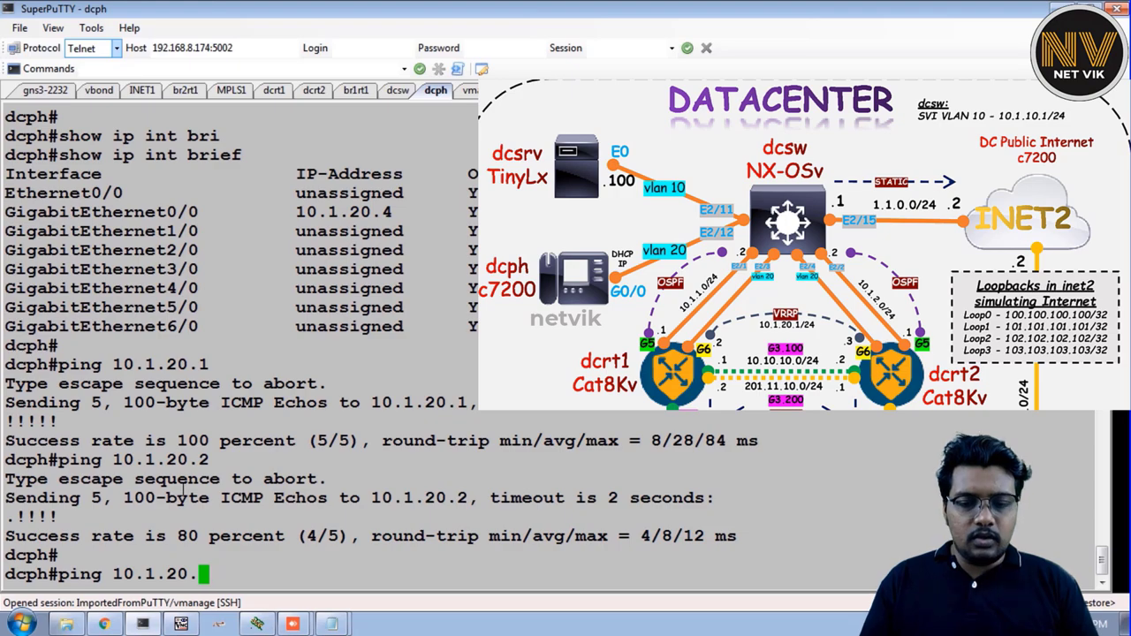
type("3")
key("Return")
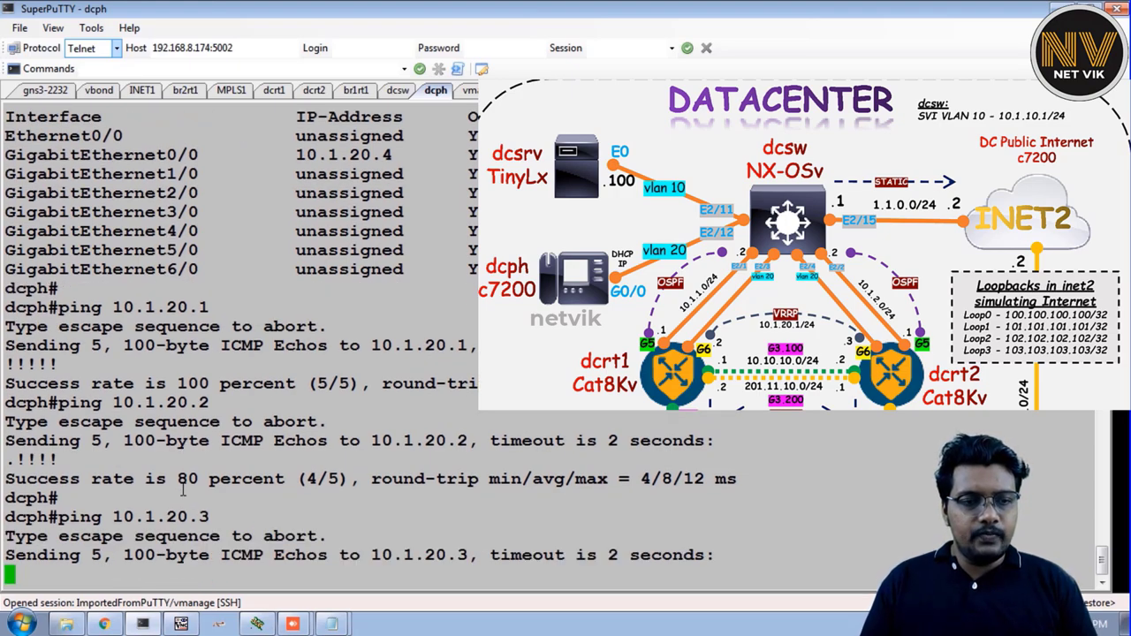
key("Return")
key("Return")
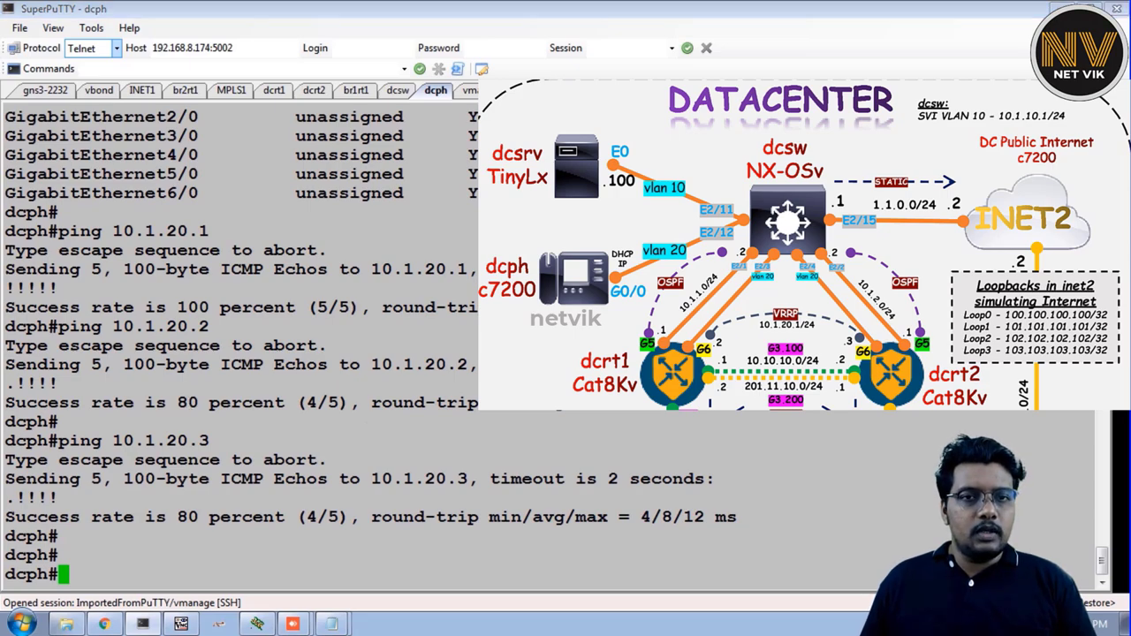
key("ctrl+Tab")
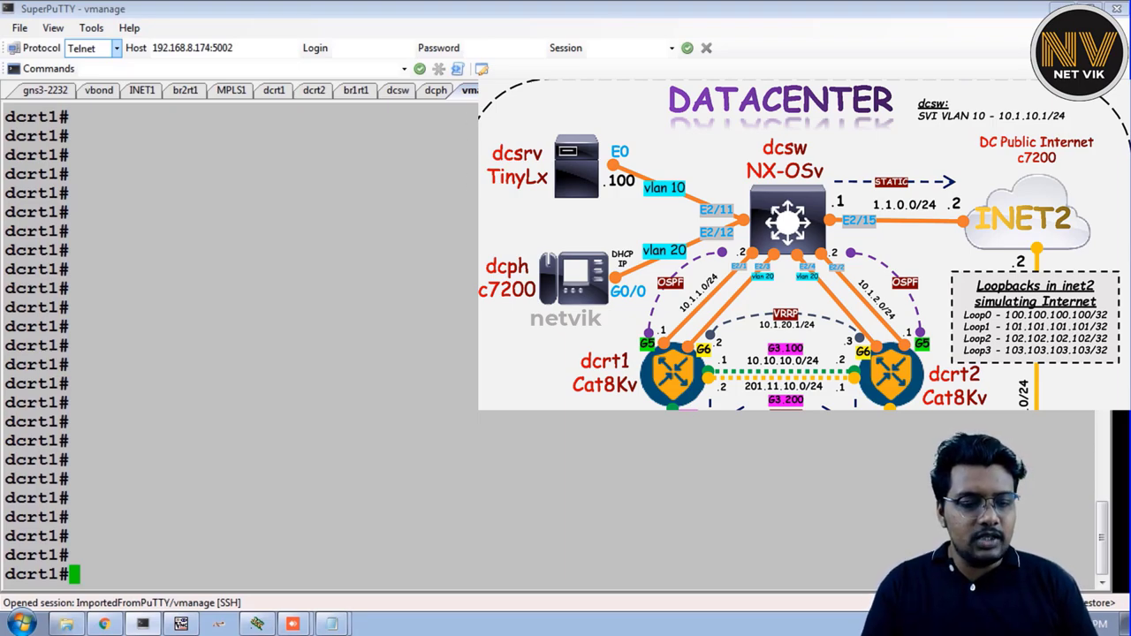
Run show vrrp on dcrt1, highlight its GigabitEthernet6 MASTER state, and exit
type("show vrrp")
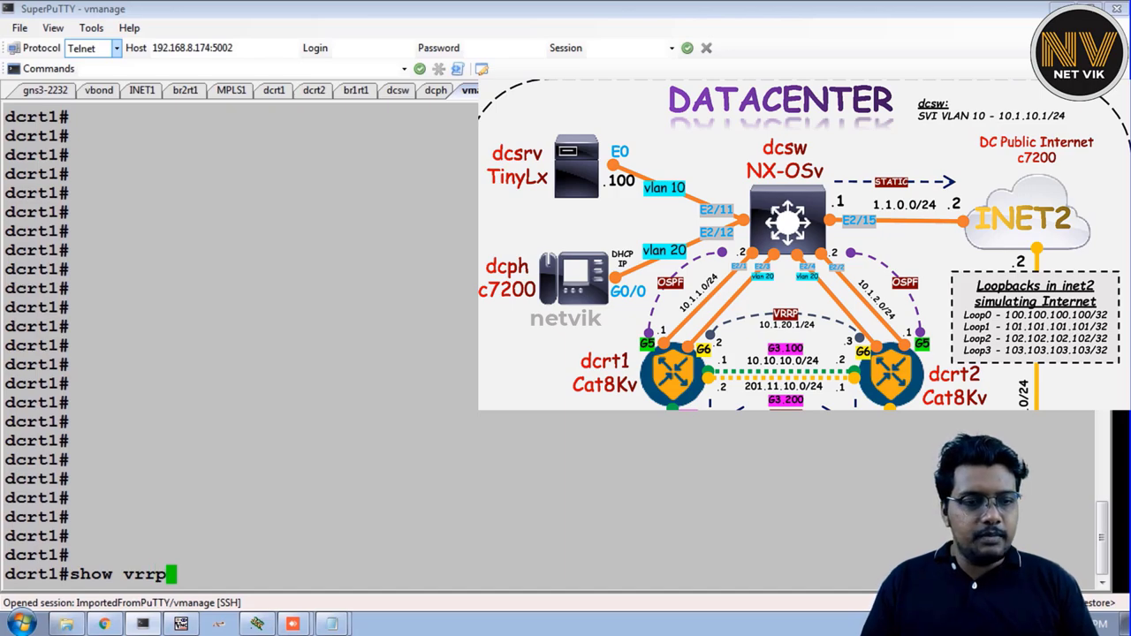
key("Return")
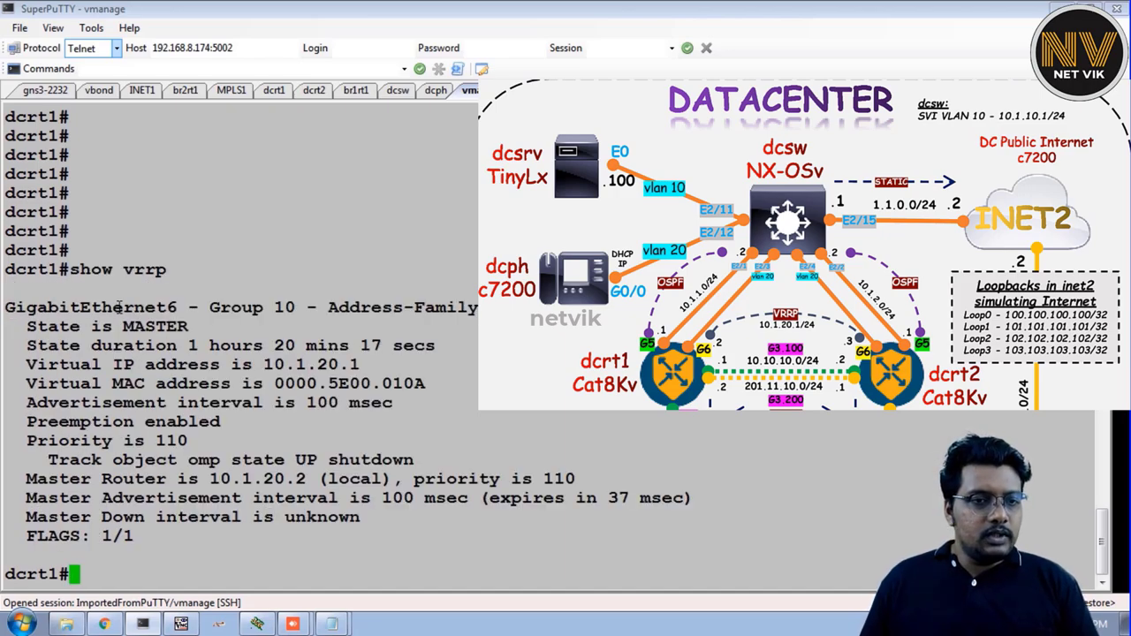
double_click(119, 305)
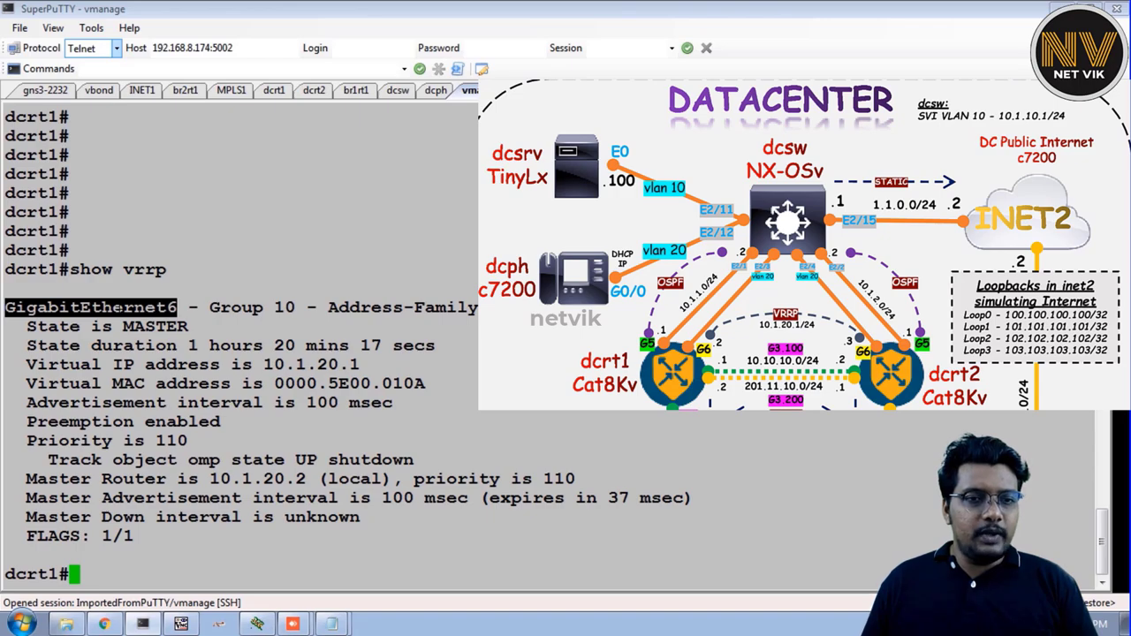
mouse_move(189, 331)
left_mouse_down()
mouse_move(40, 328)
mouse_move(189, 331)
left_mouse_up()
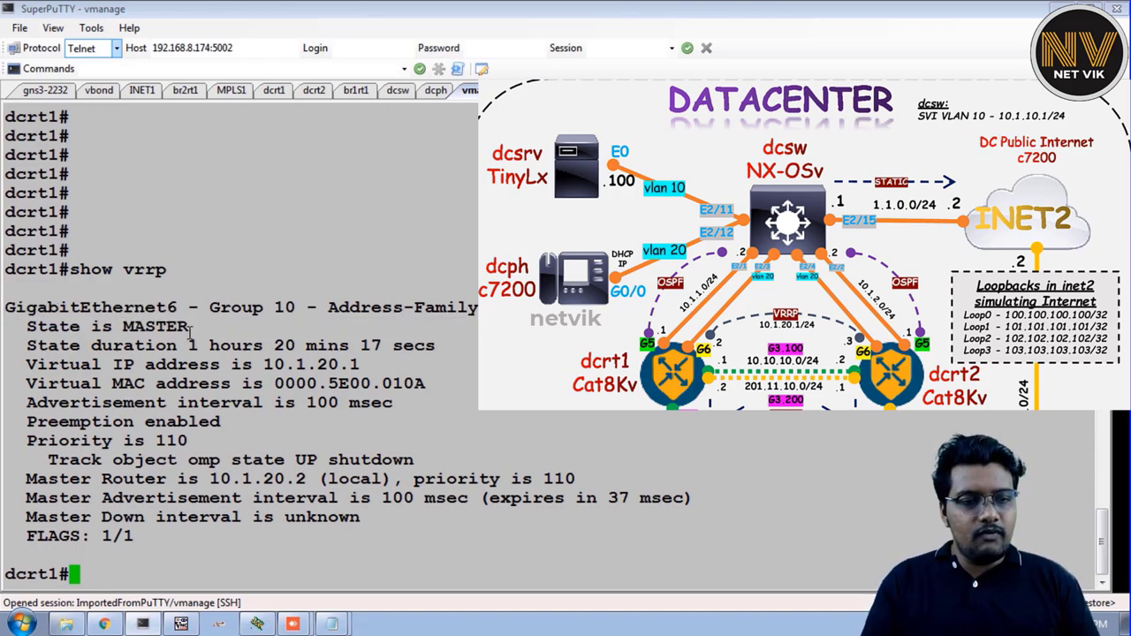
type("exit")
key("Return")
key("Return")
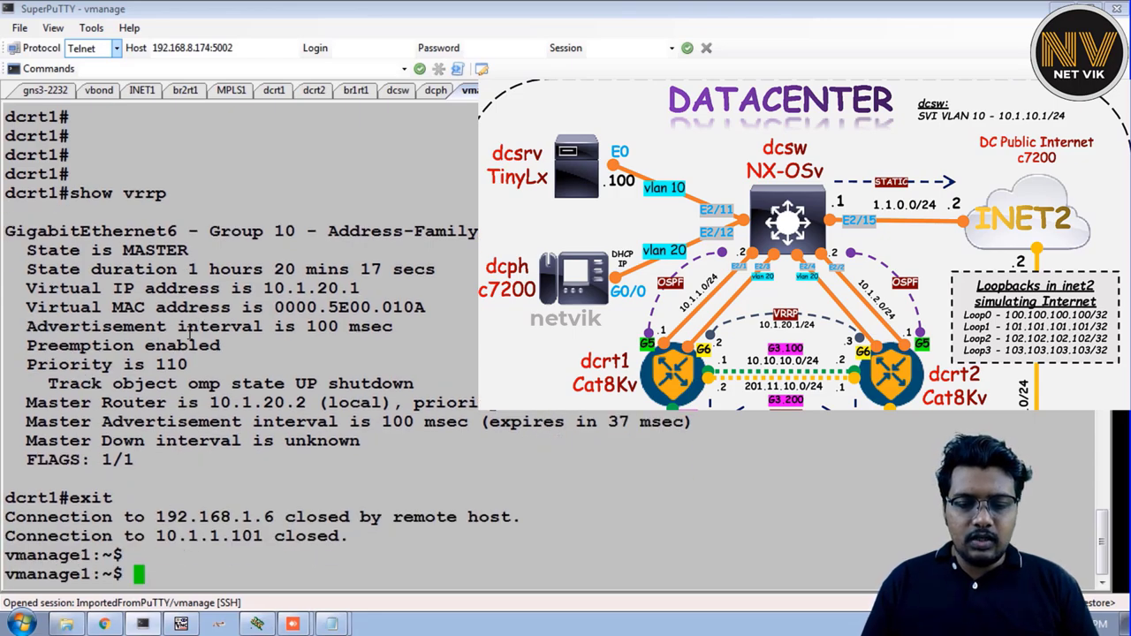
SSH into dcrt2 at 10.1.1.102 and confirm show vrrp reports BACKUP
key("Up")
key("BackSpace")
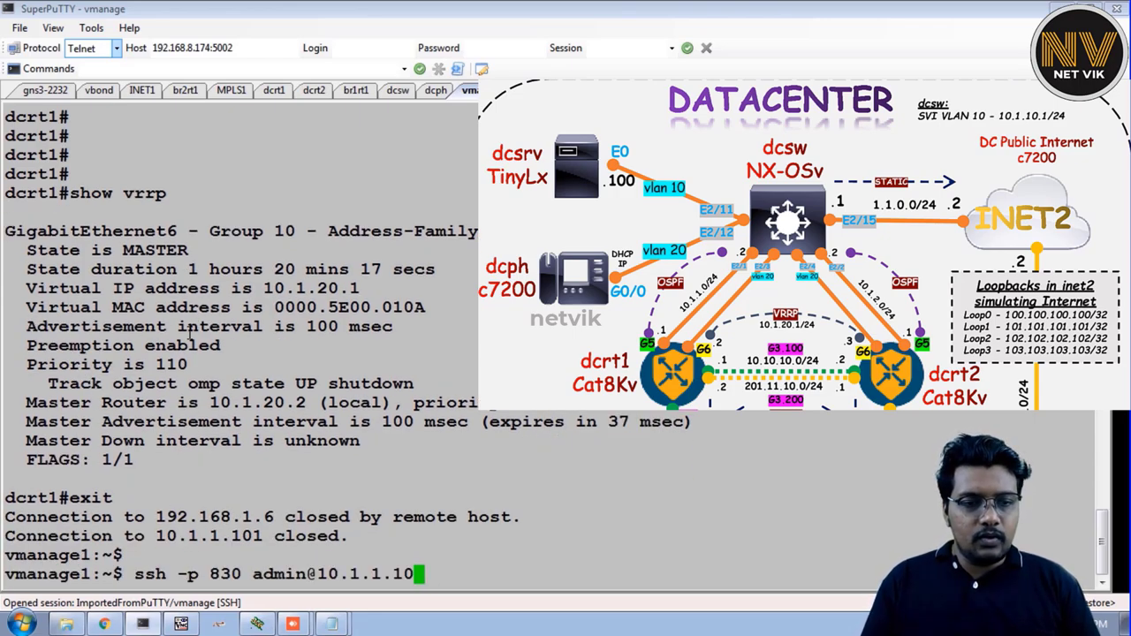
type("2")
key("Return")
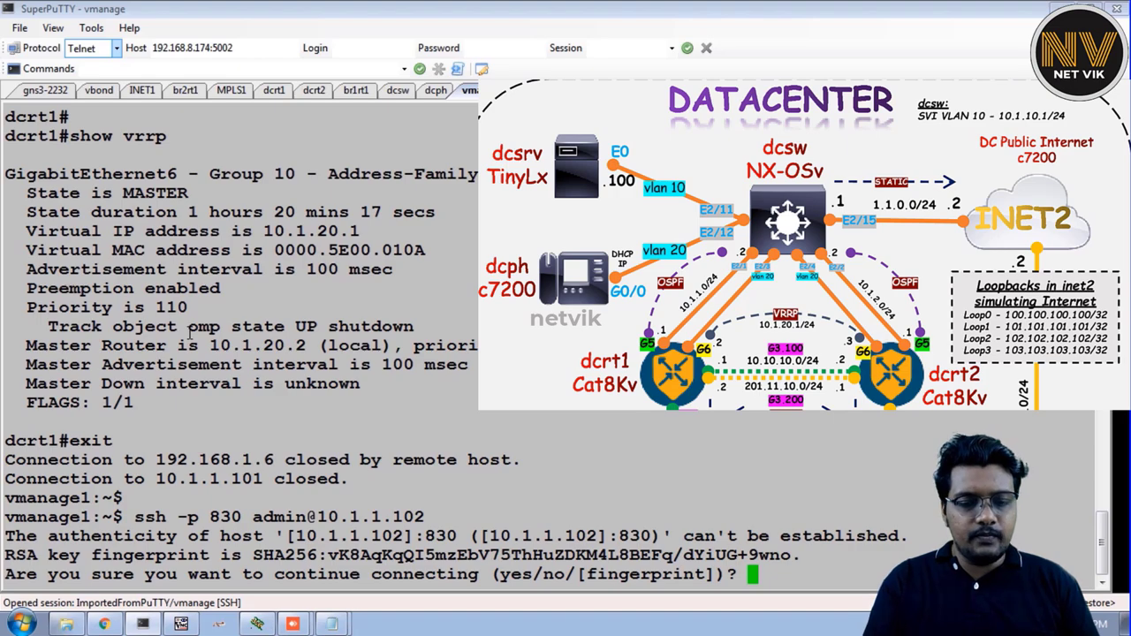
type("yes")
key("Return")
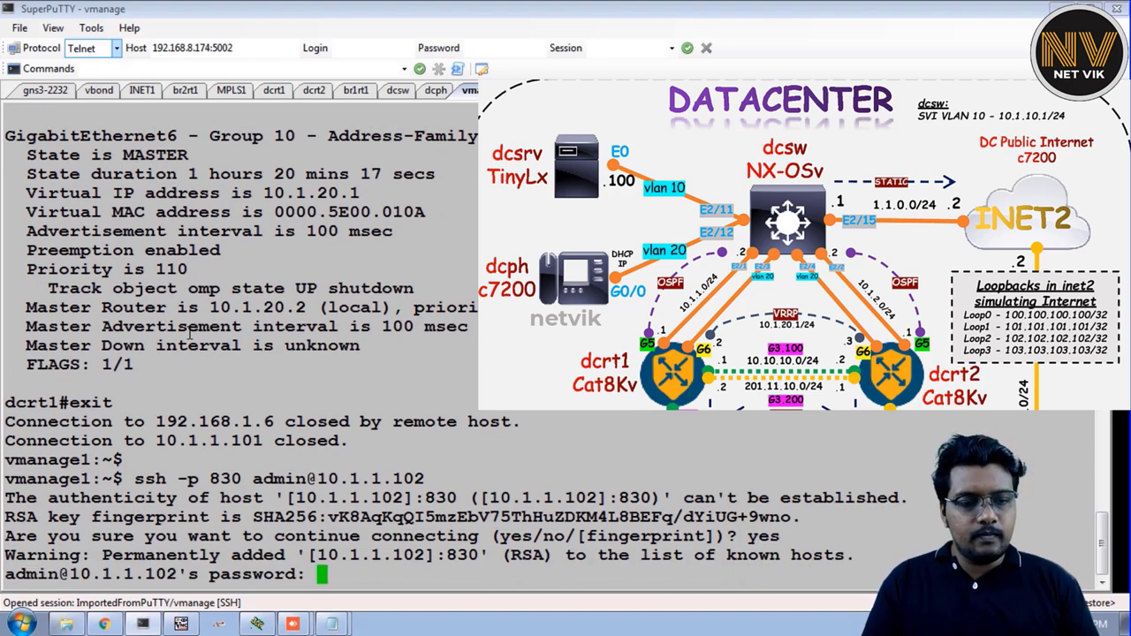
key("Return")
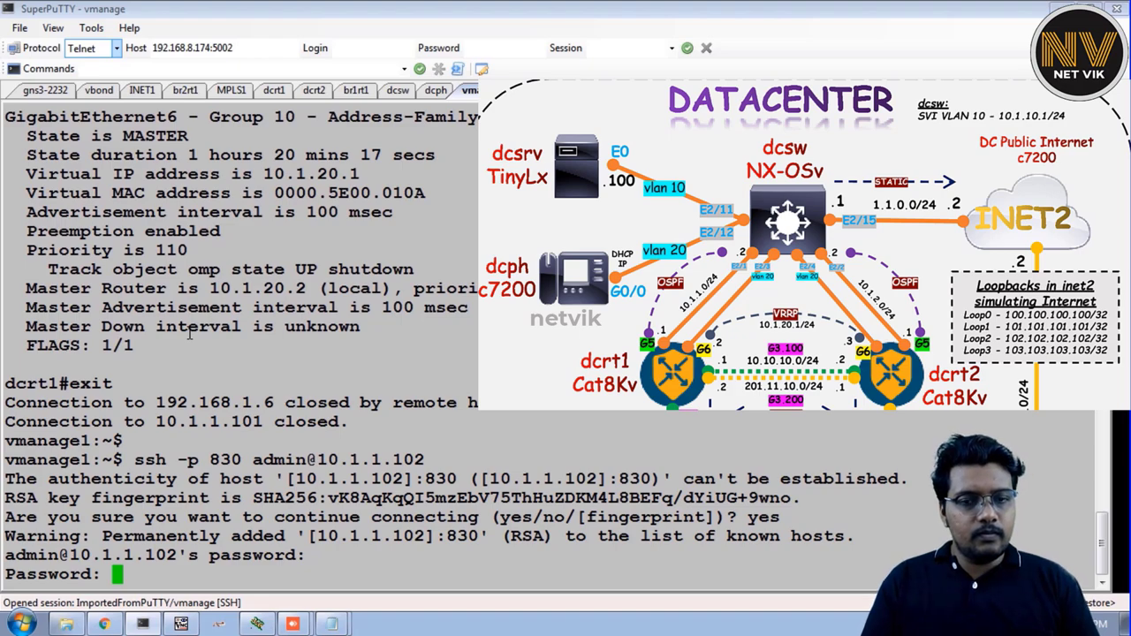
key("Return")
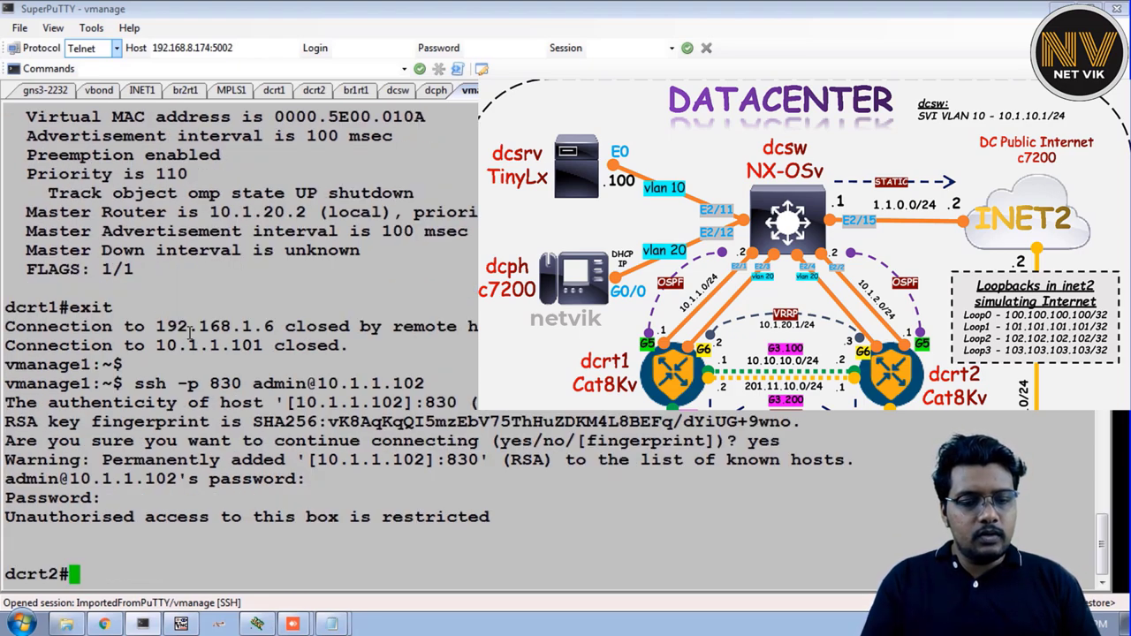
type("sho vrrp")
key("Return")
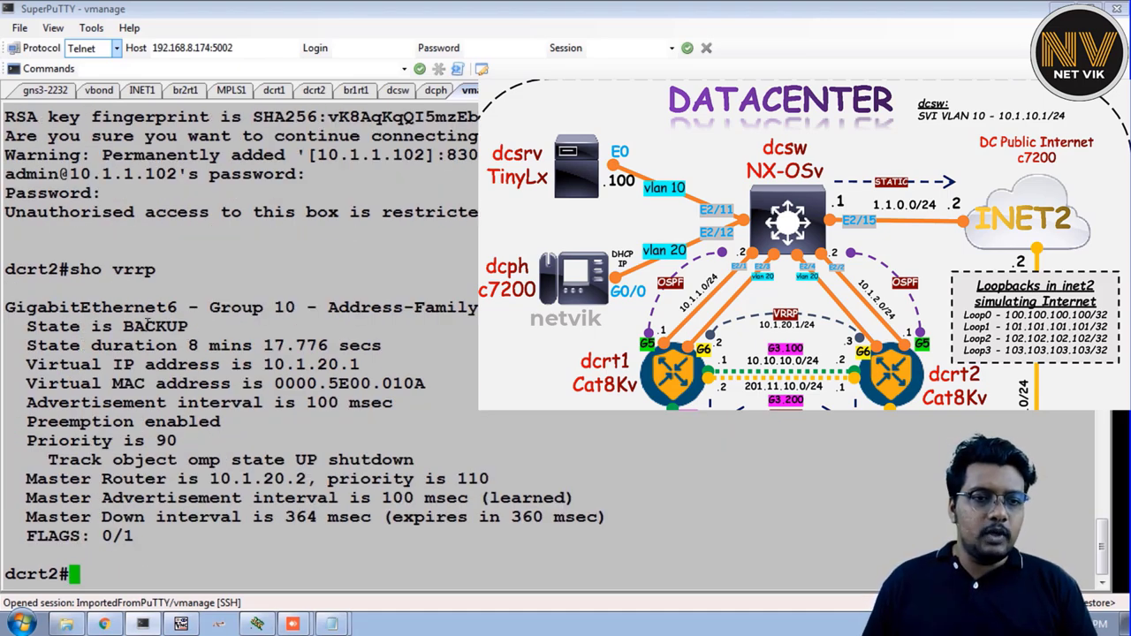
double_click(150, 326)
left_click(378, 361)
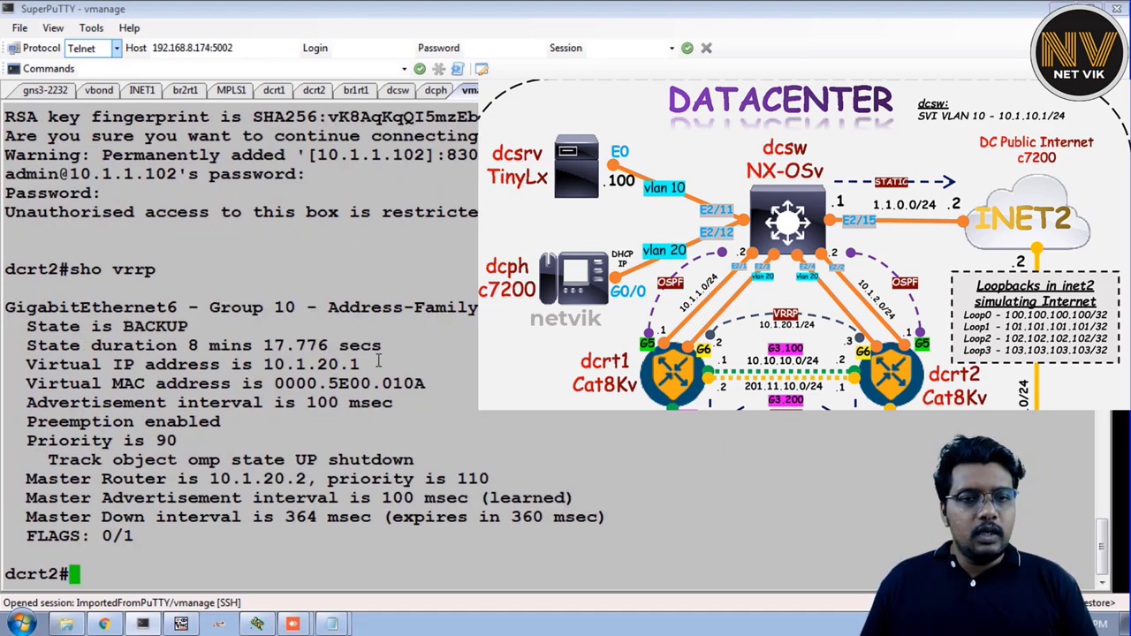
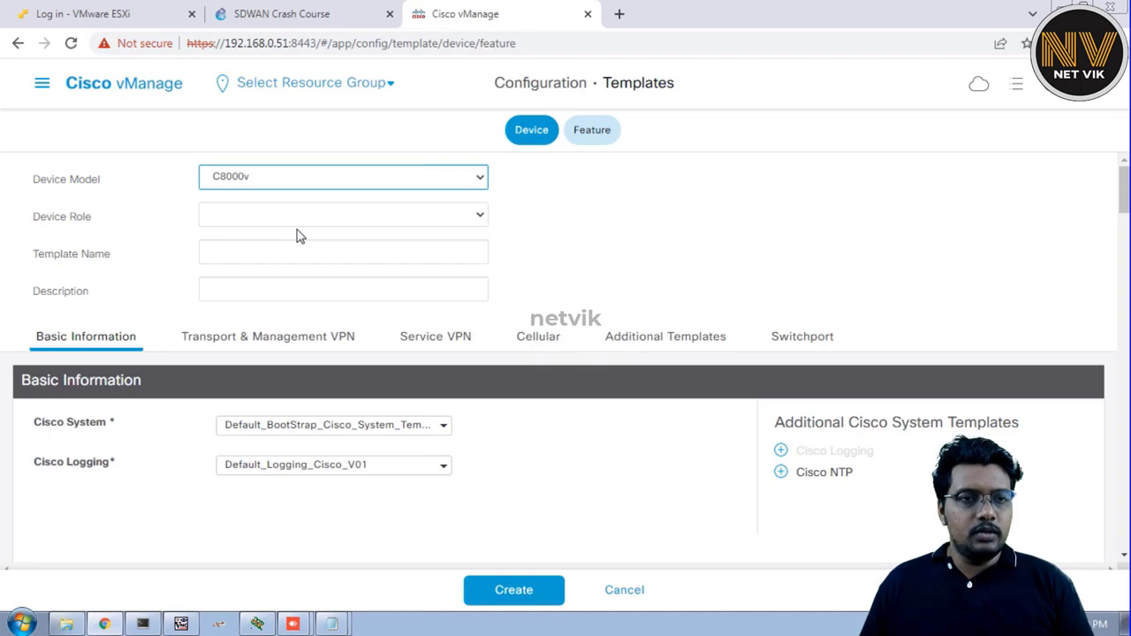
Make the template an SDWAN Edge and name it 1rtr_1mpls_1int_vpn10_20
left_click(299, 220)
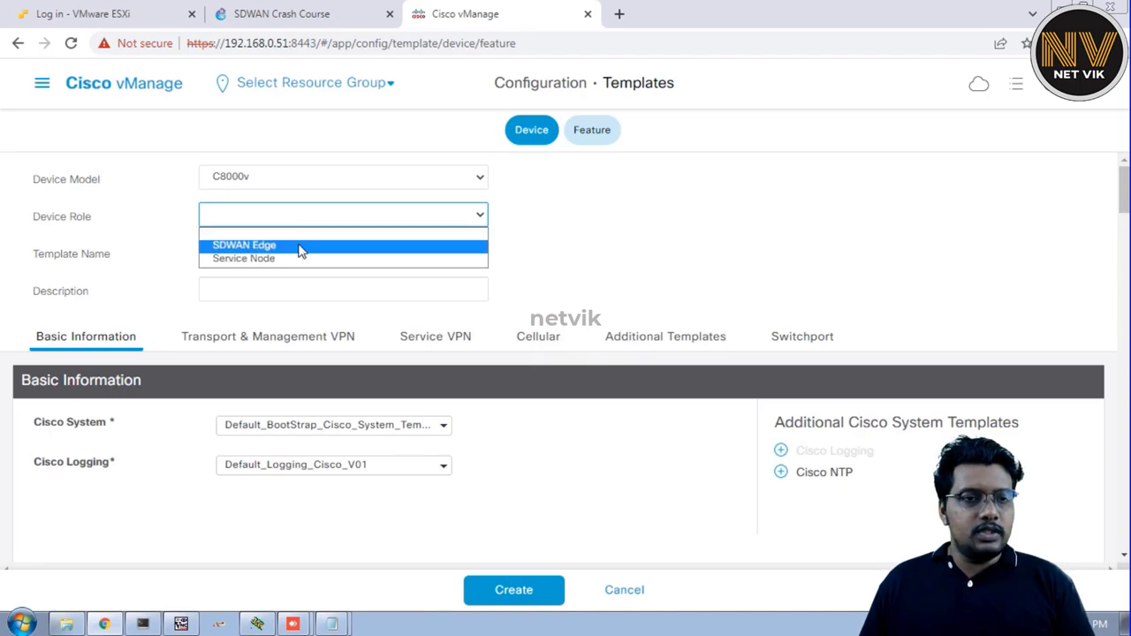
left_click(299, 247)
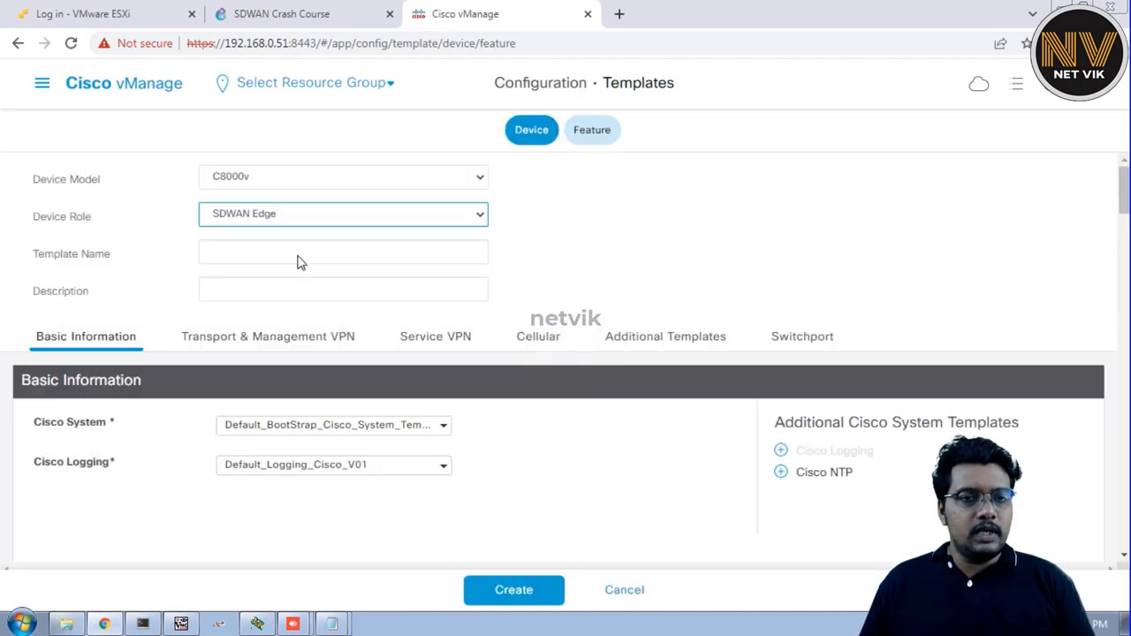
left_click(299, 255)
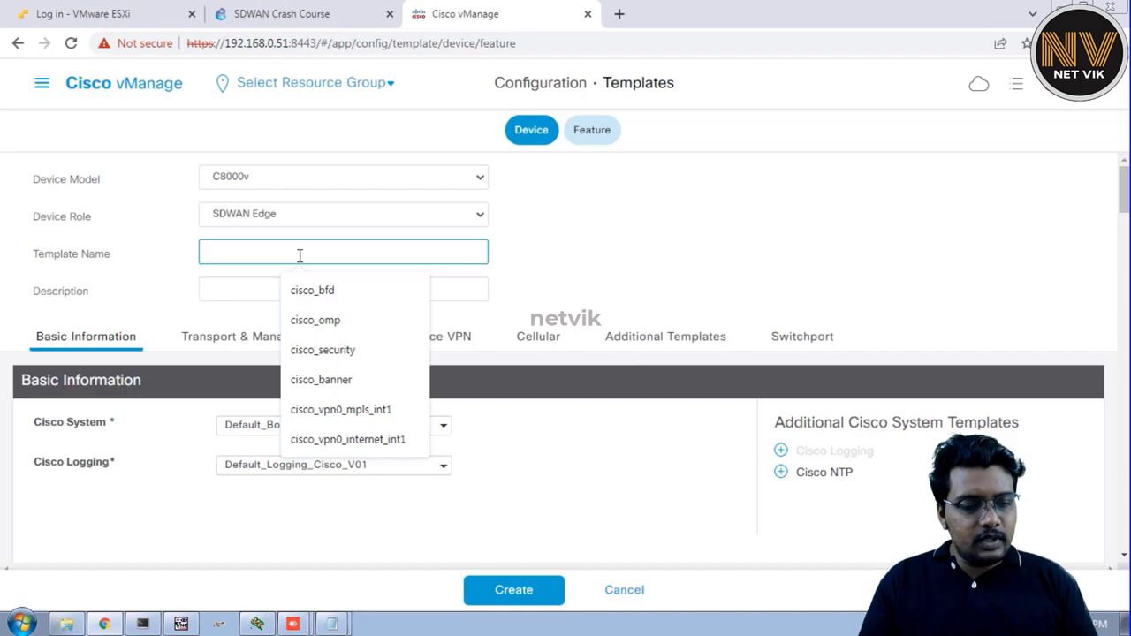
type("1M")
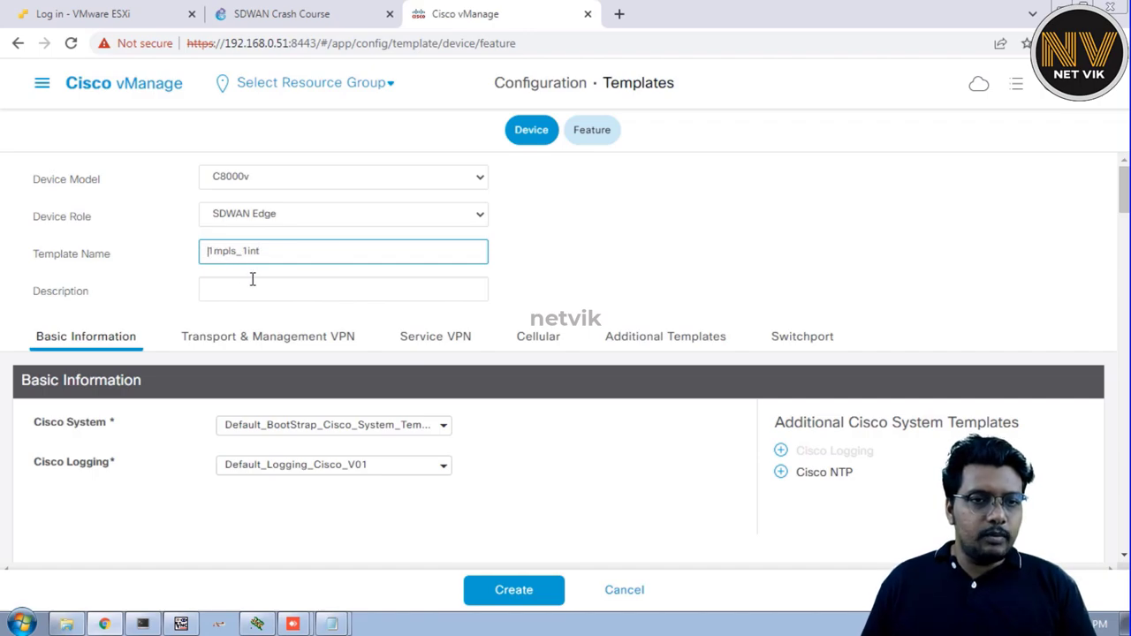
type("1rtr")
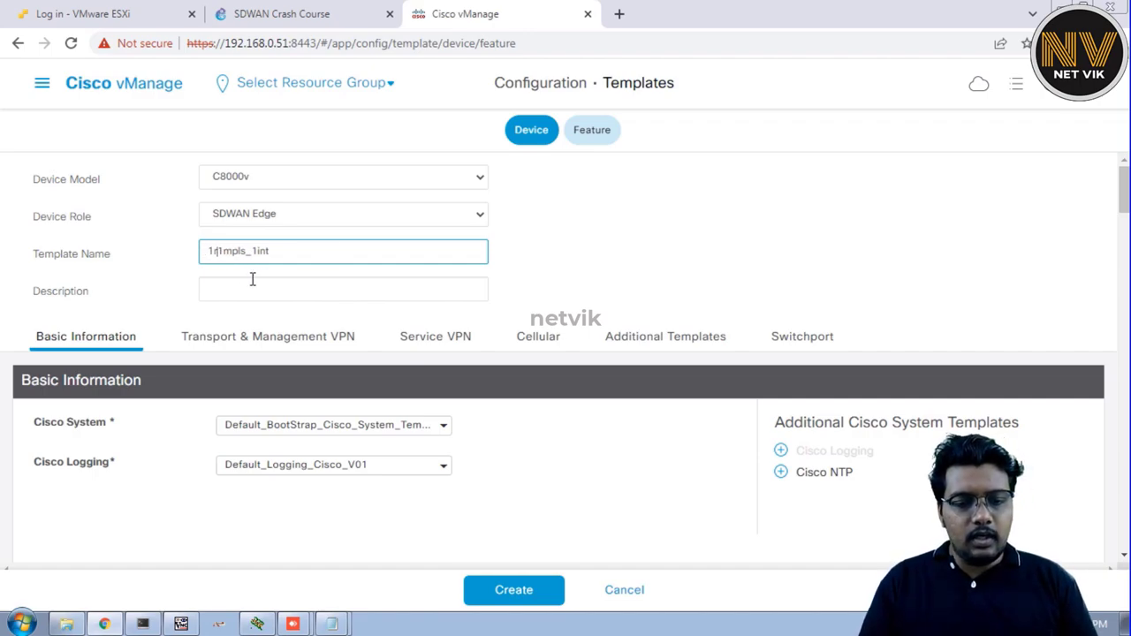
type("_")
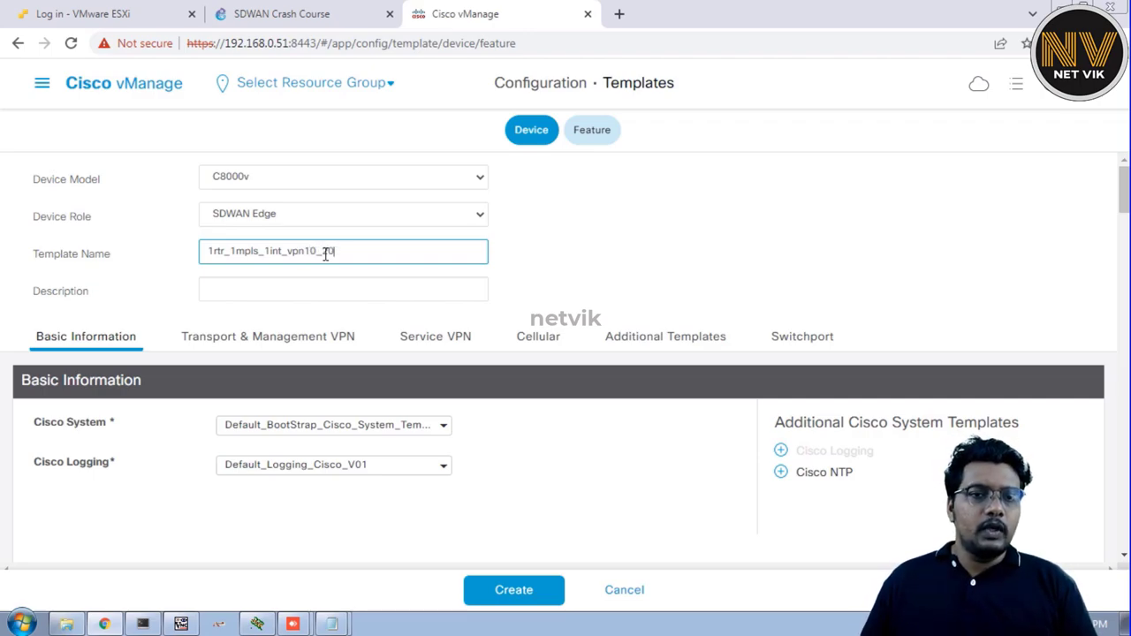
Copy the template name 1rtr_1mpls_1int_vpn10_20 into the Description field
left_click_drag(334, 250, 204, 251)
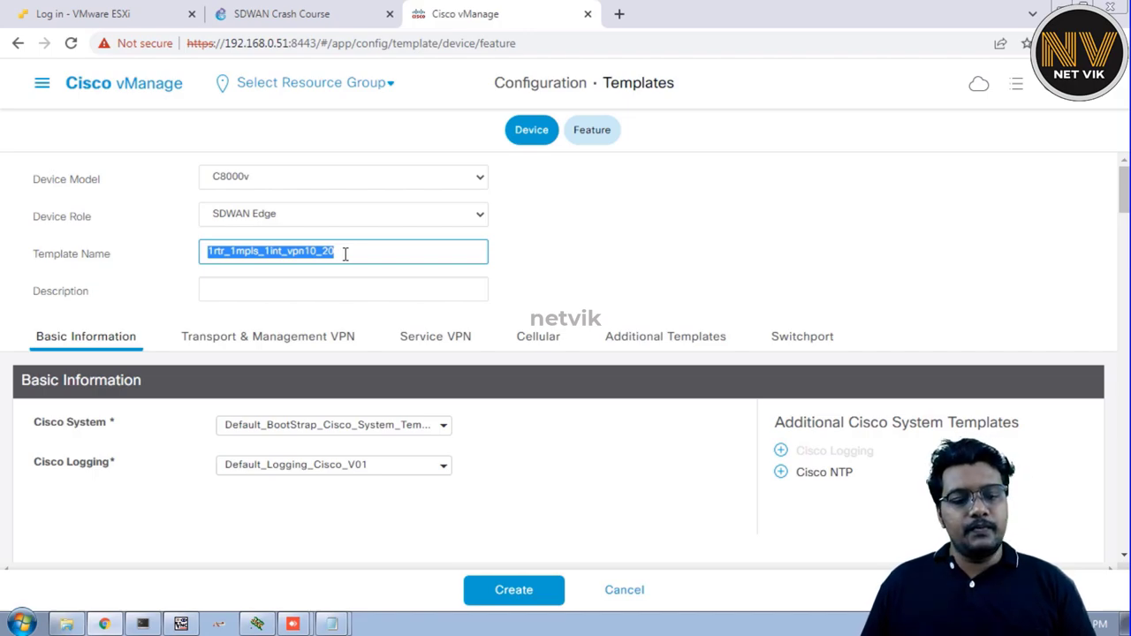
left_click(264, 289)
type("1rtr_1mpls_1int_vpn10_20")
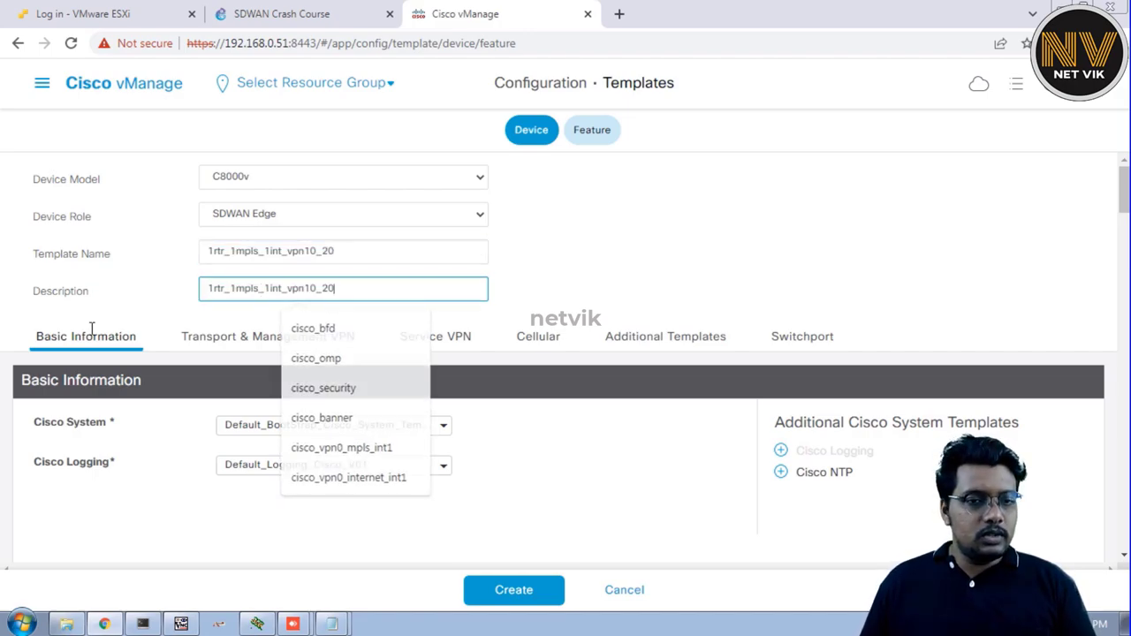
Choose cisco_system as the system template and cisco_aaa for AAA
scroll(188, 382, "down", 1)
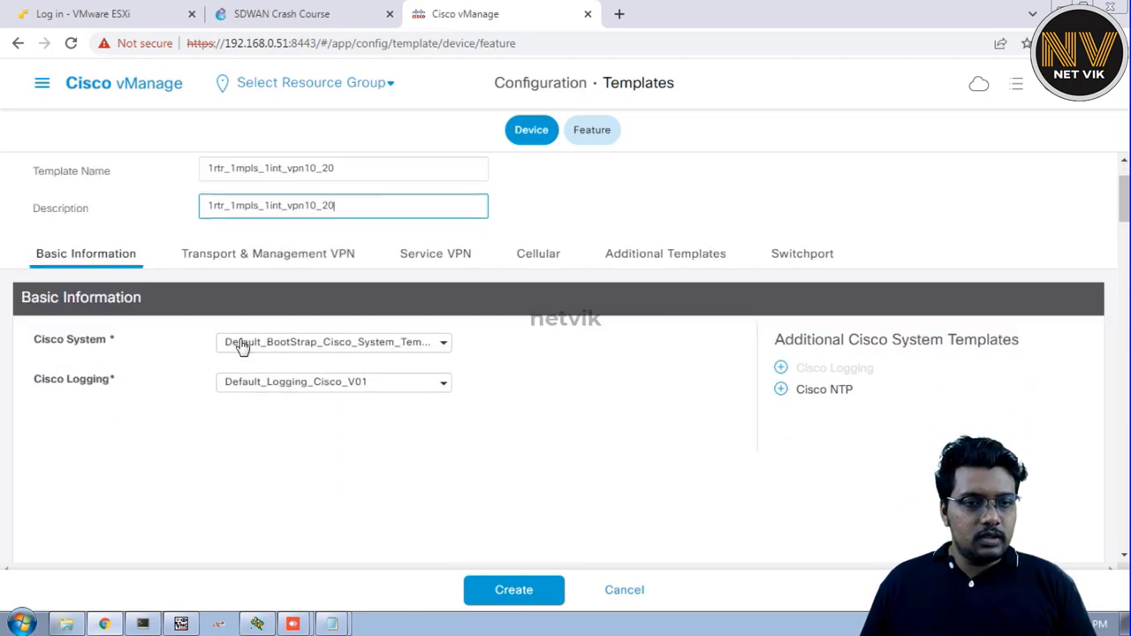
left_click(240, 345)
scroll(265, 417, "down", 1)
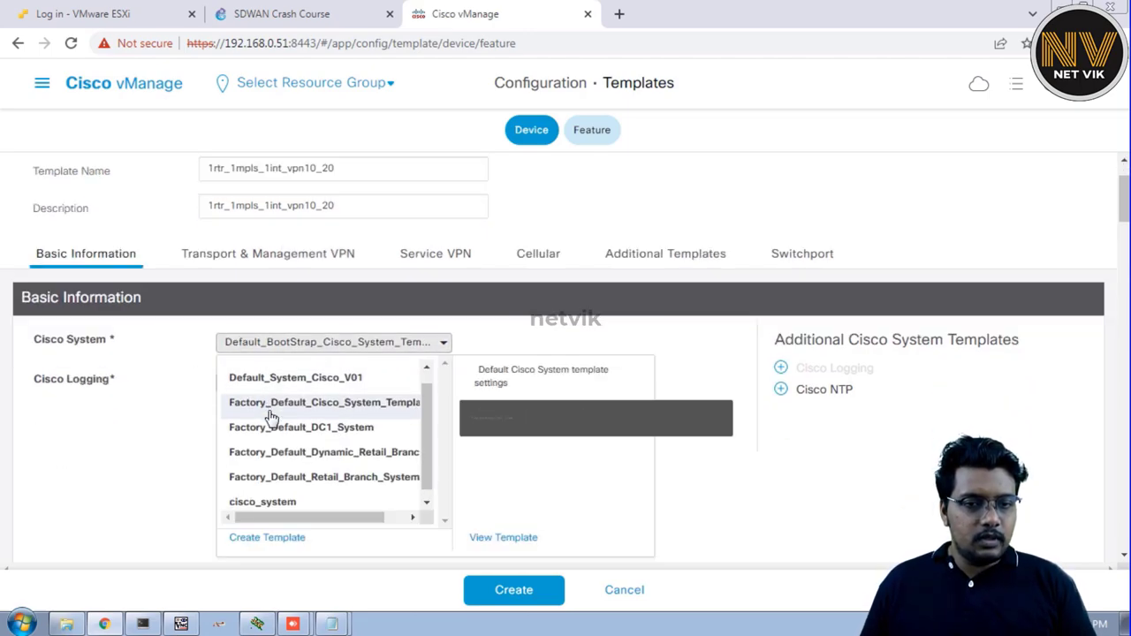
left_click(263, 493)
scroll(142, 428, "down", 4)
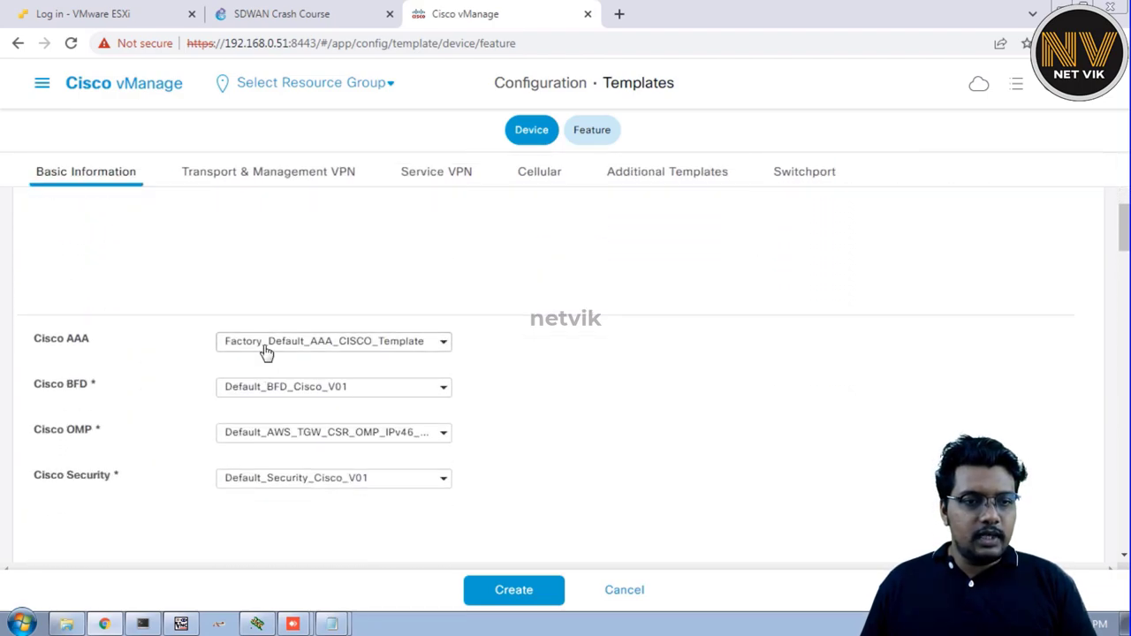
left_click(262, 345)
left_click(255, 413)
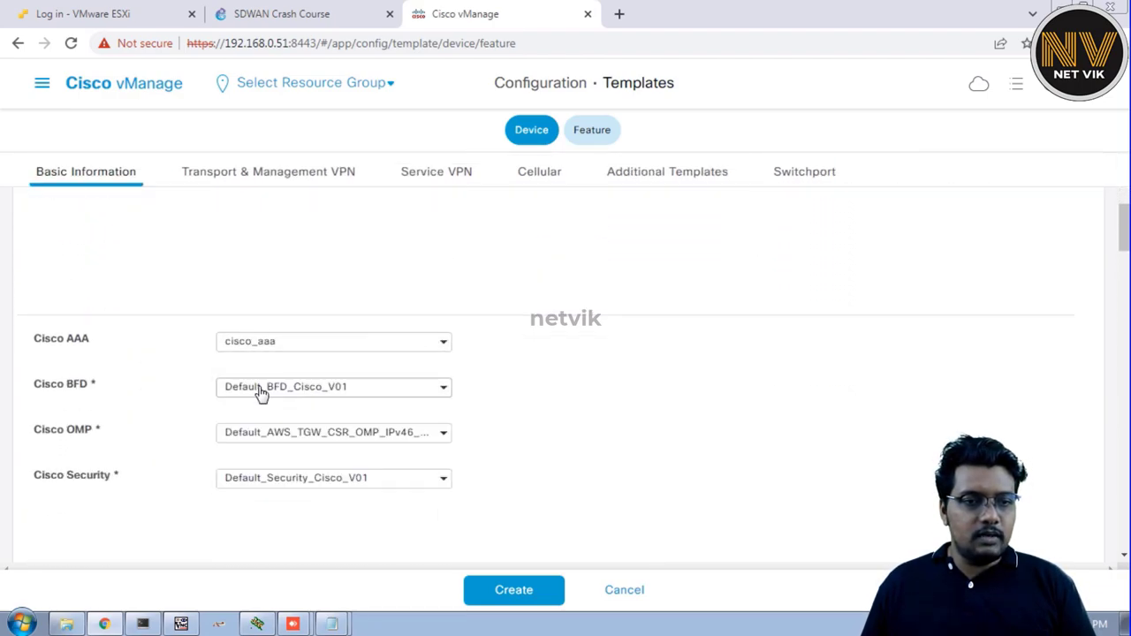
Choose cisco_bfd for BFD, cisco_omp for OMP and cisco_security for security
left_click(260, 390)
left_click(262, 489)
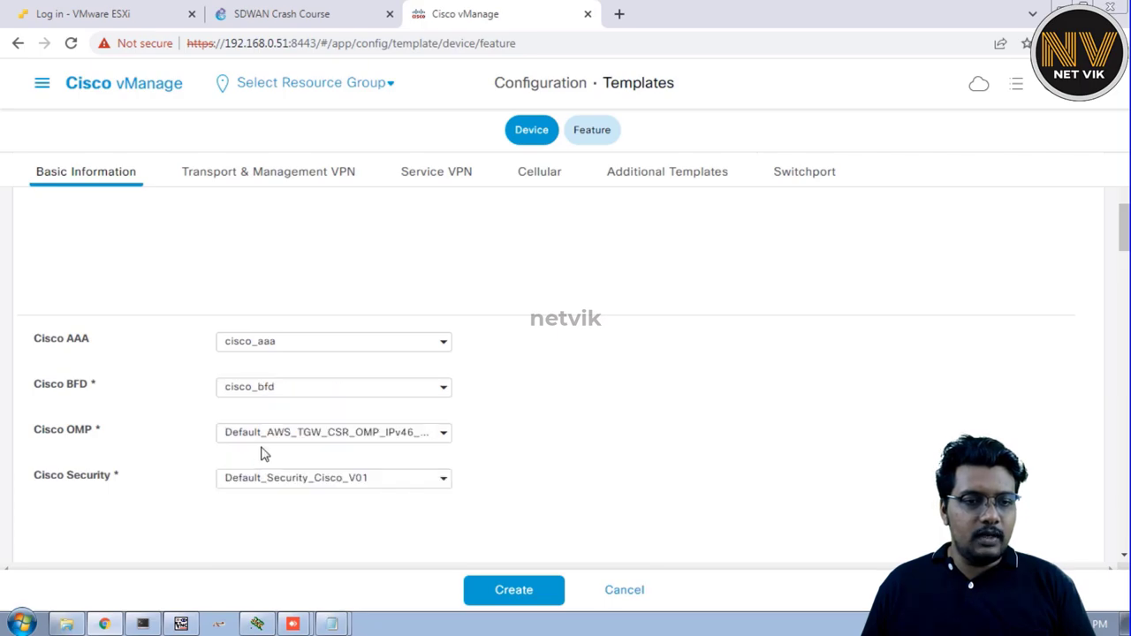
scroll(336, 353, "down", 1)
left_click(335, 349)
scroll(335, 425, "down", 1)
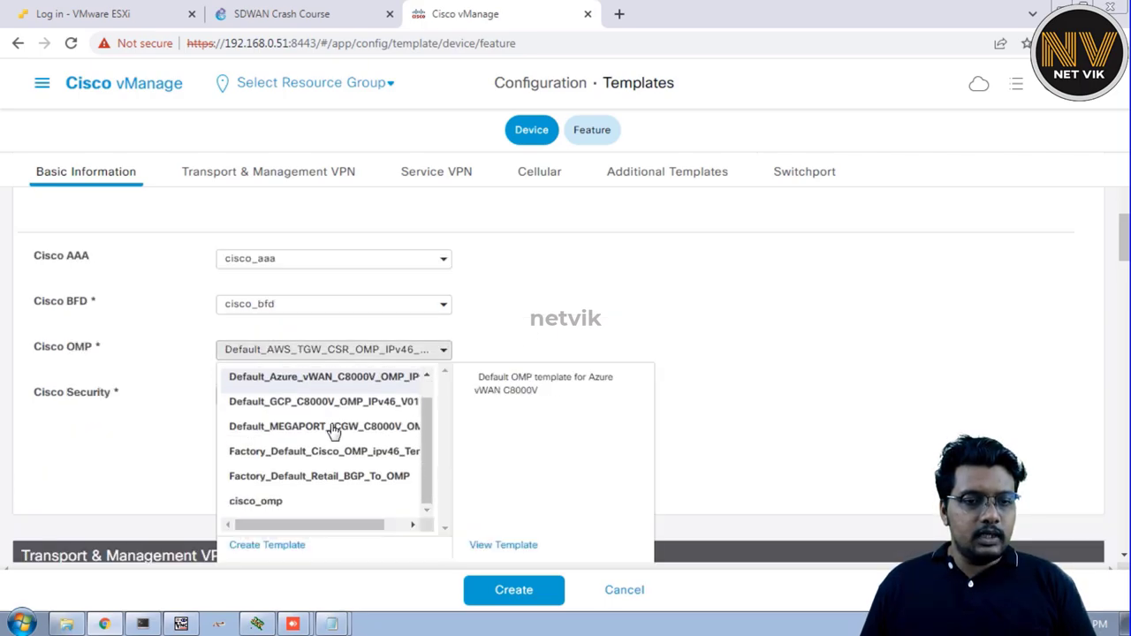
left_click(294, 504)
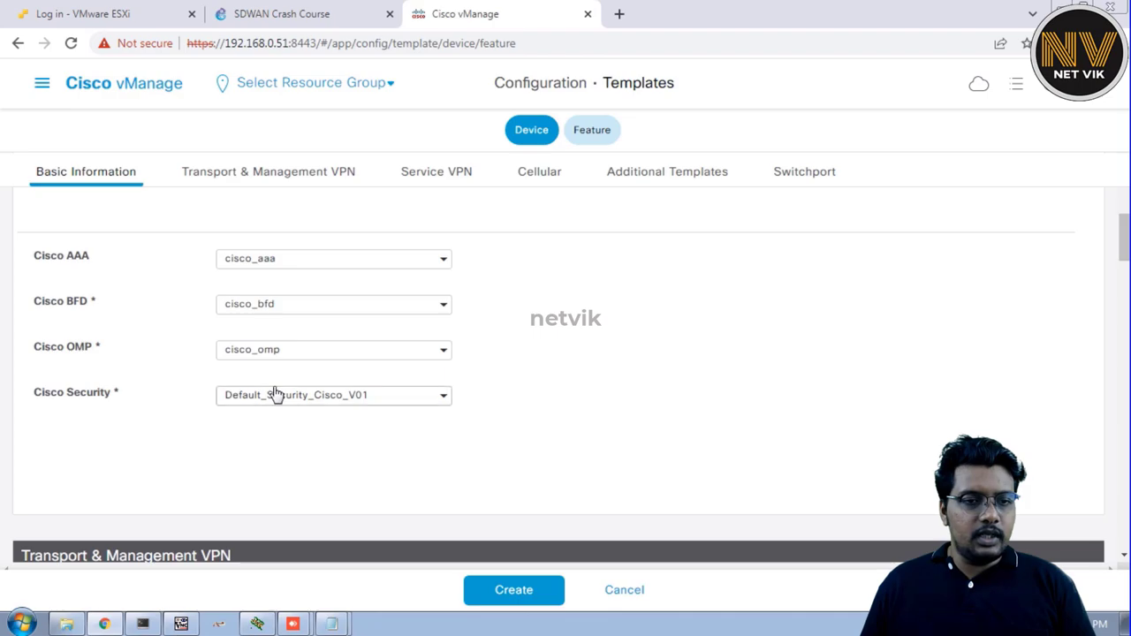
left_click(277, 396)
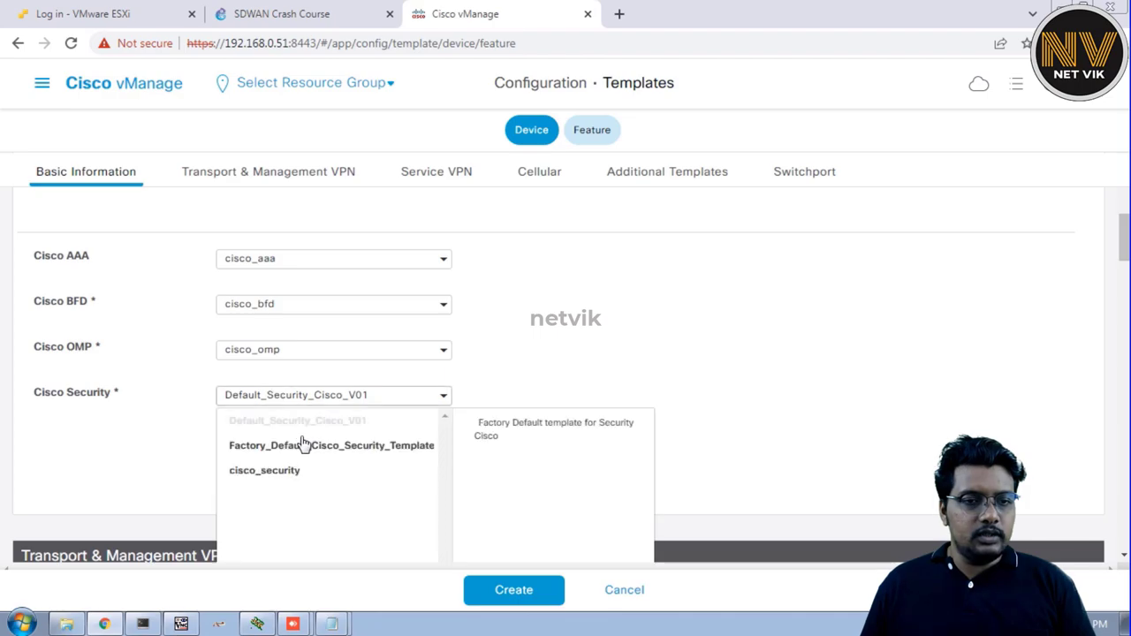
left_click(274, 474)
Use cisco_vpn0 as the VPN 0 template
scroll(592, 390, "down", 4)
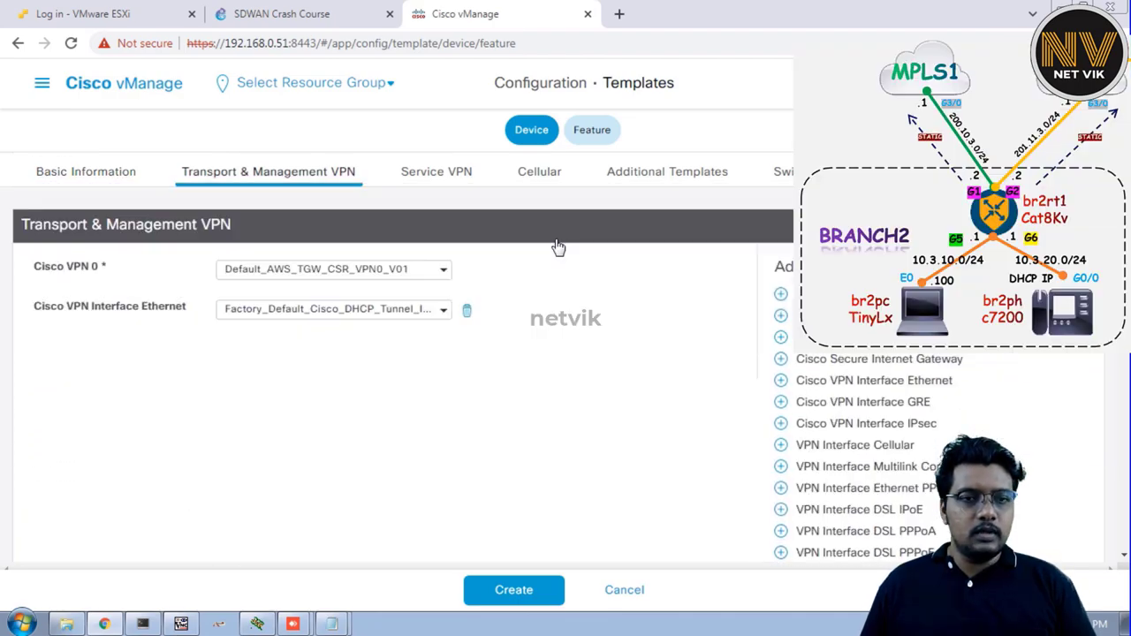
left_click(334, 268)
scroll(300, 363, "down", 6)
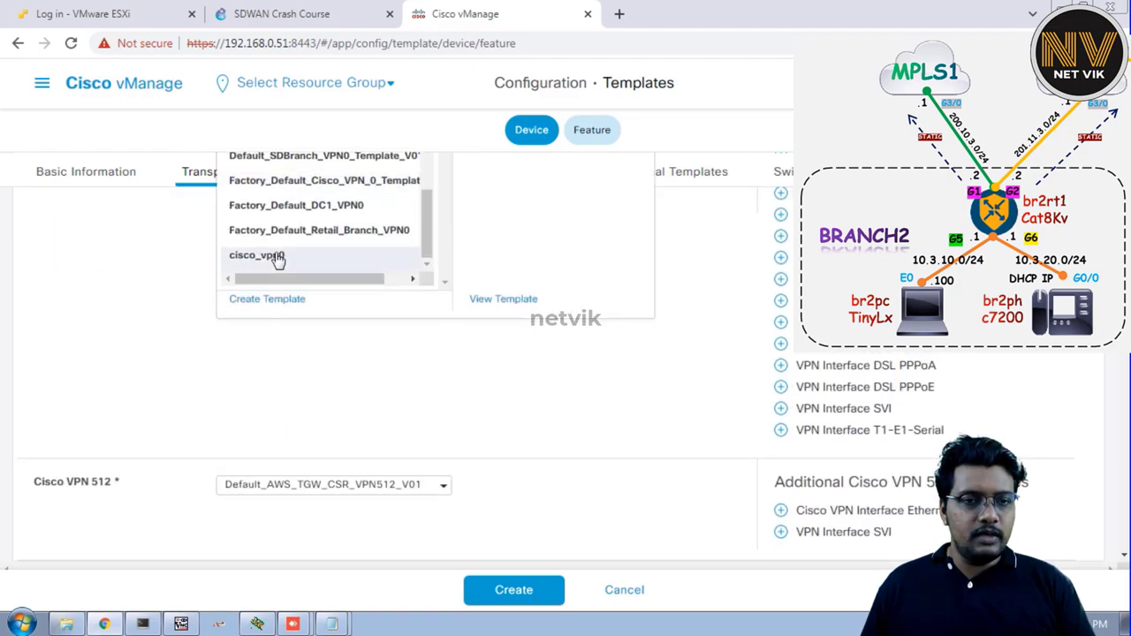
left_click(266, 258)
scroll(170, 343, "up", 1)
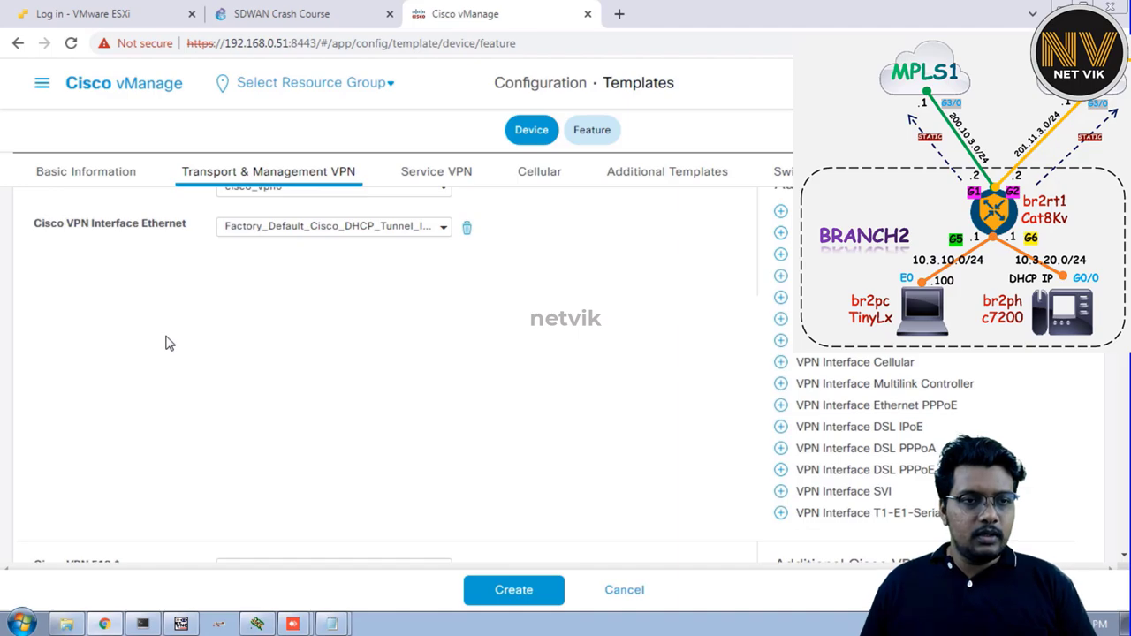
scroll(212, 352, "up", 1)
Use cisco_vpn0_mpls_int1 as the first VPN 0 Ethernet interface
left_click(284, 311)
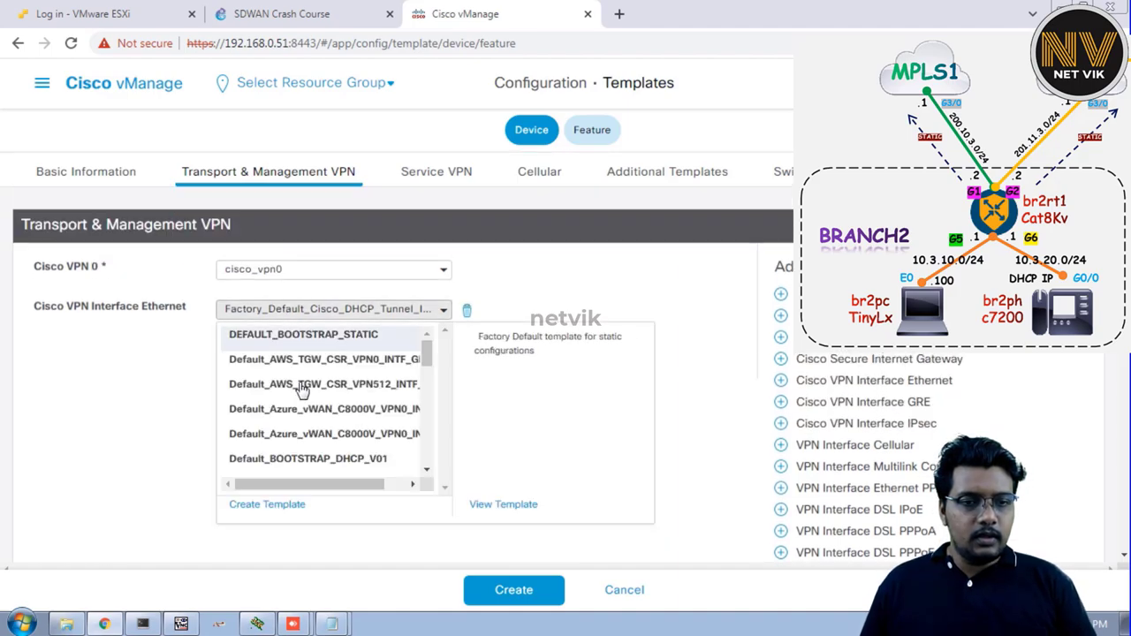
scroll(301, 390, "down", 5)
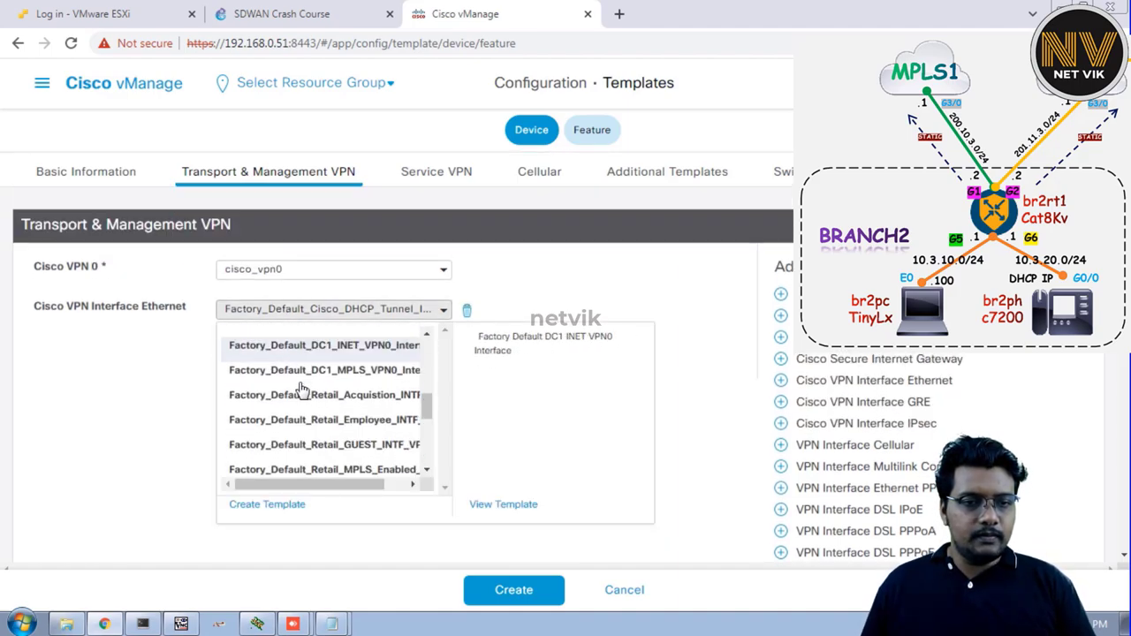
scroll(301, 389, "down", 4)
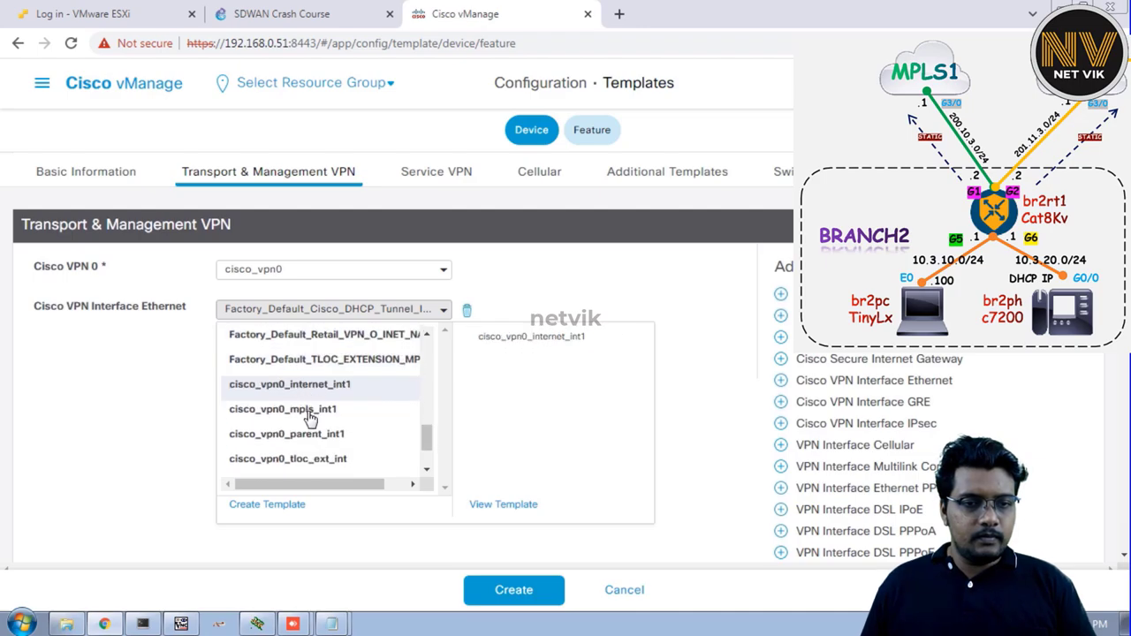
left_click(309, 411)
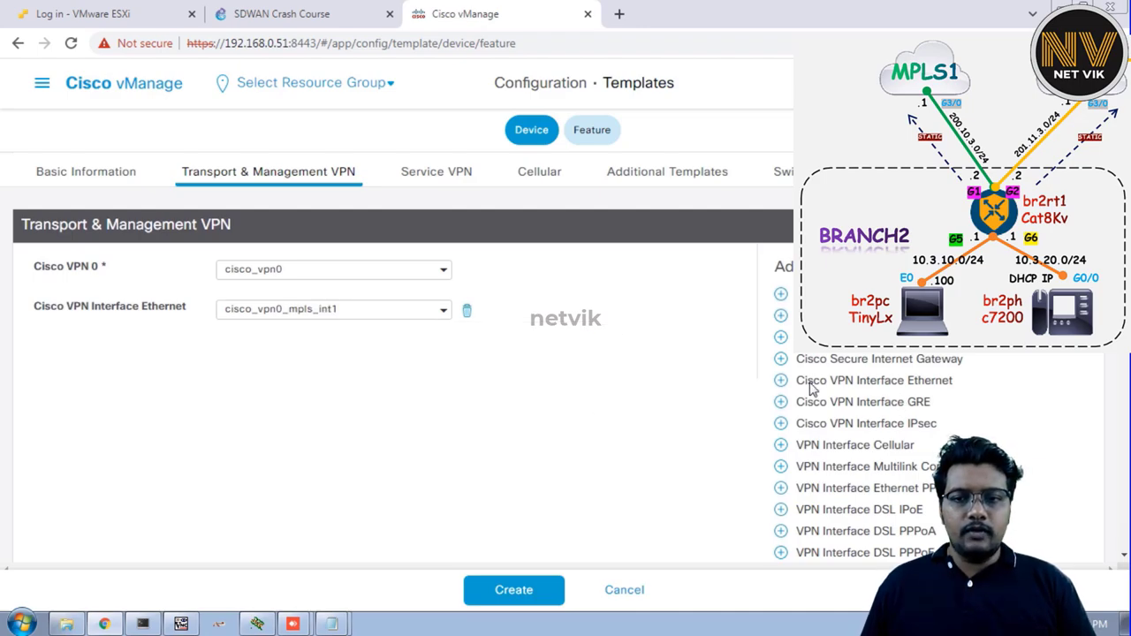
Add a second VPN 0 Ethernet interface using cisco_vpn0_internet_int1
left_click(318, 356)
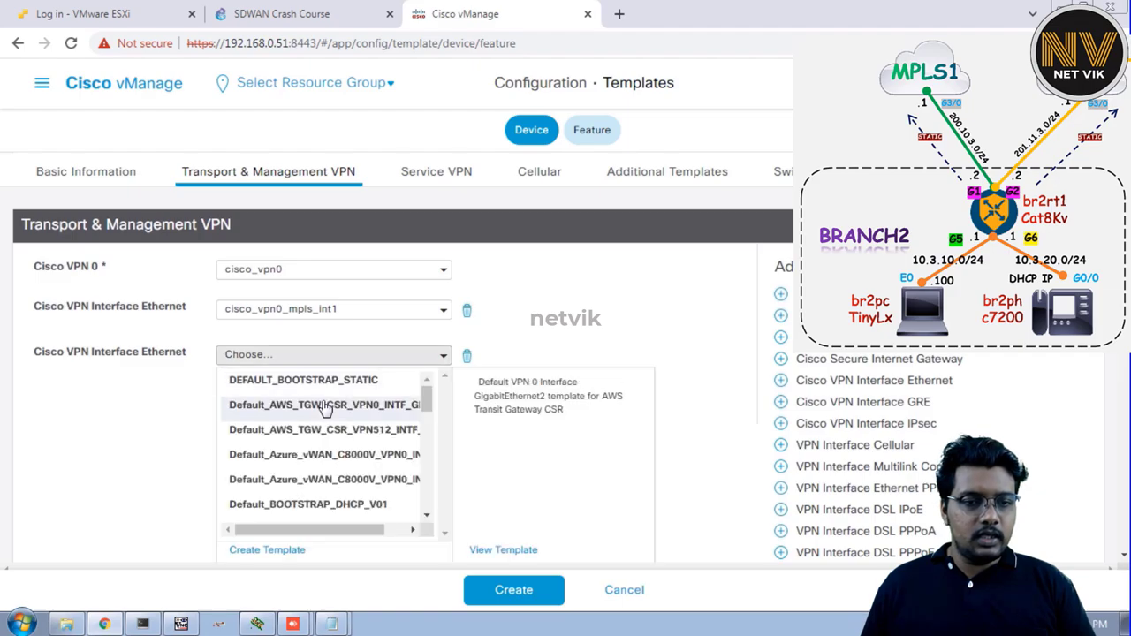
scroll(325, 406, "down", 8)
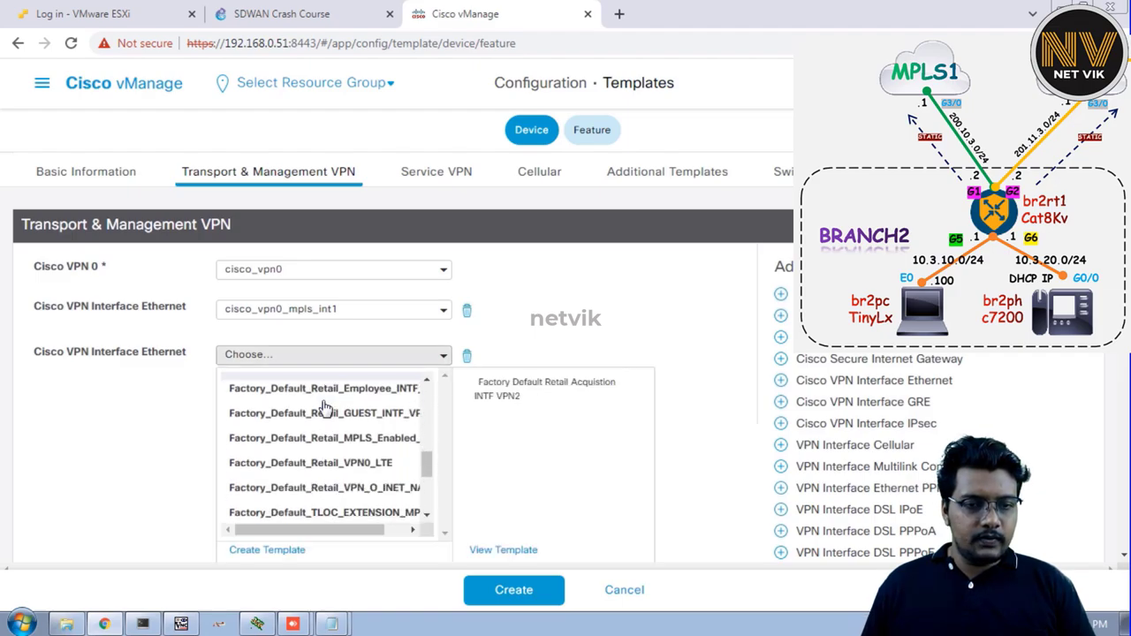
scroll(326, 407, "down", 1)
scroll(324, 407, "up", 2)
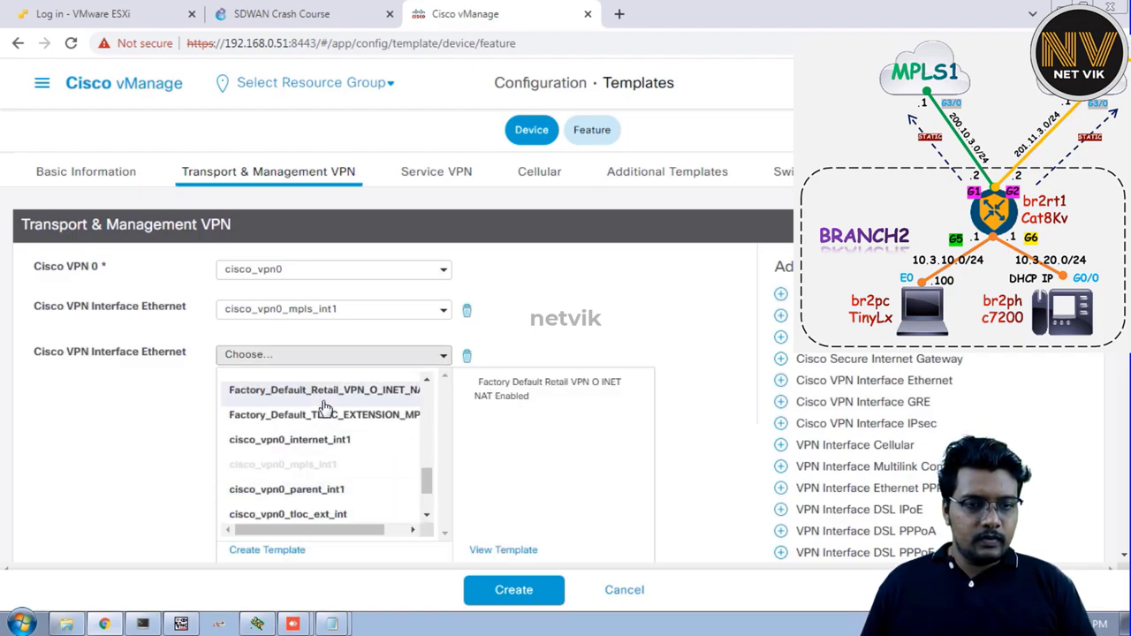
left_click(315, 446)
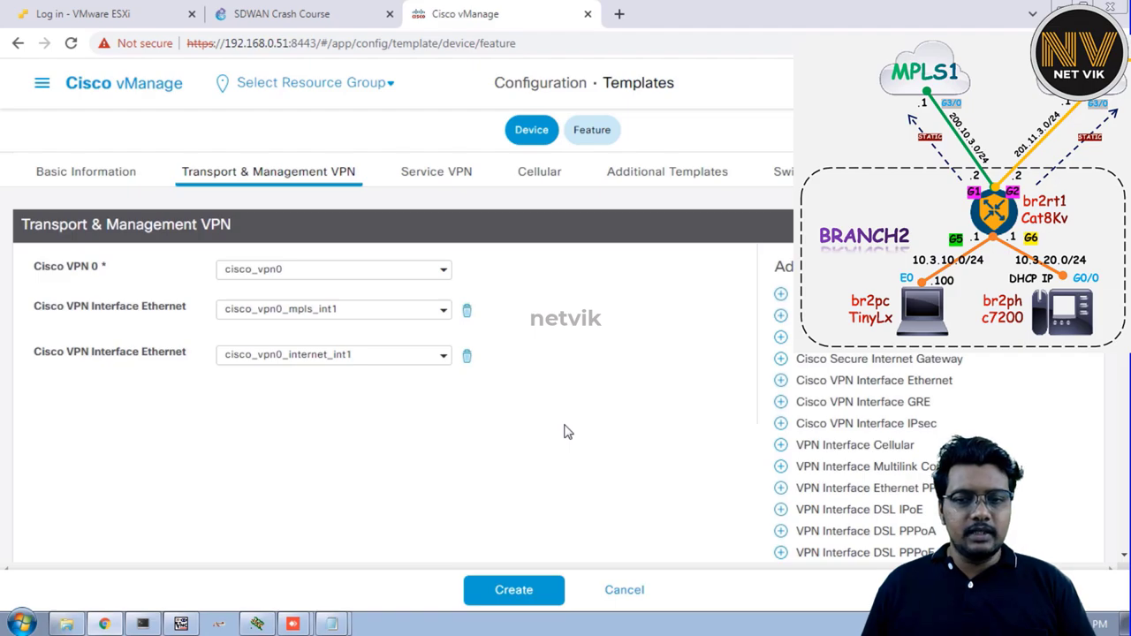
scroll(568, 432, "down", 1)
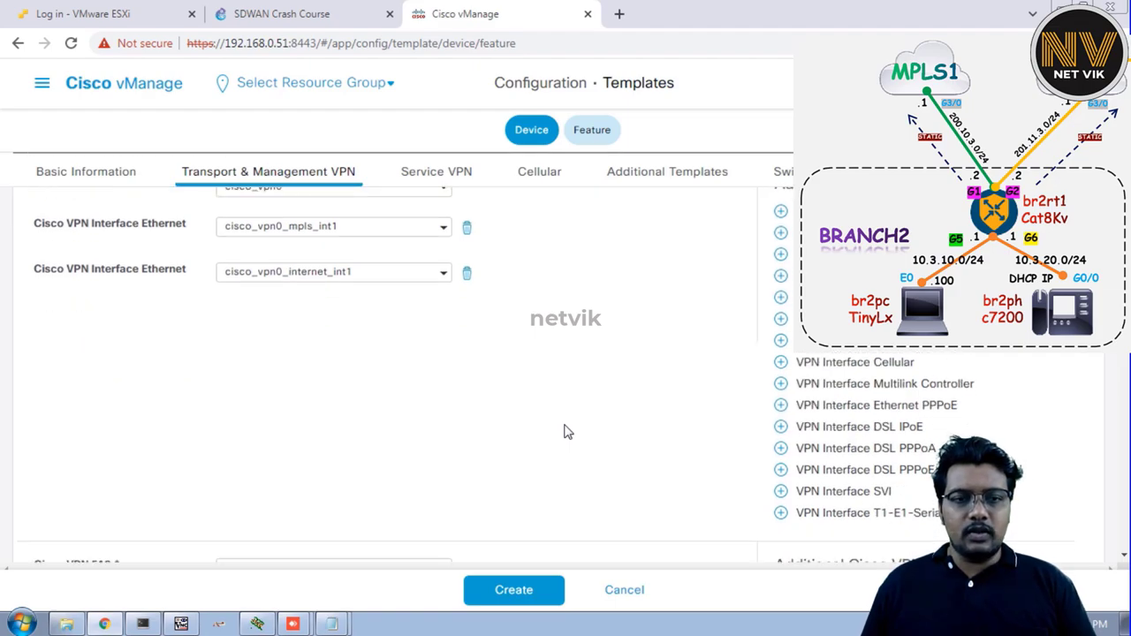
scroll(567, 431, "down", 1)
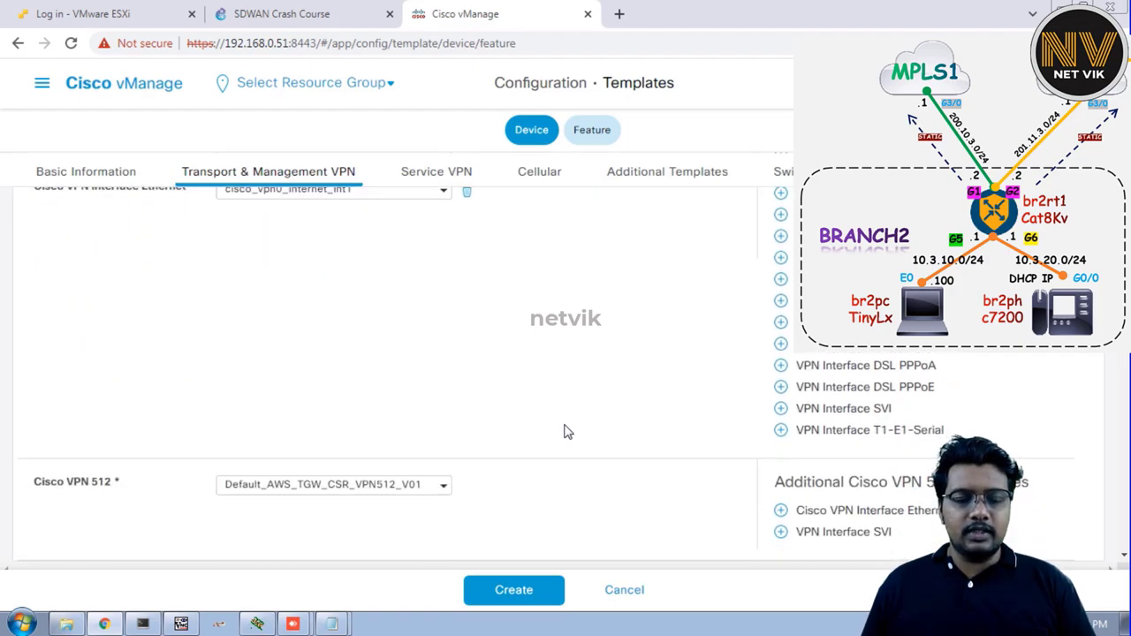
scroll(567, 431, "down", 1)
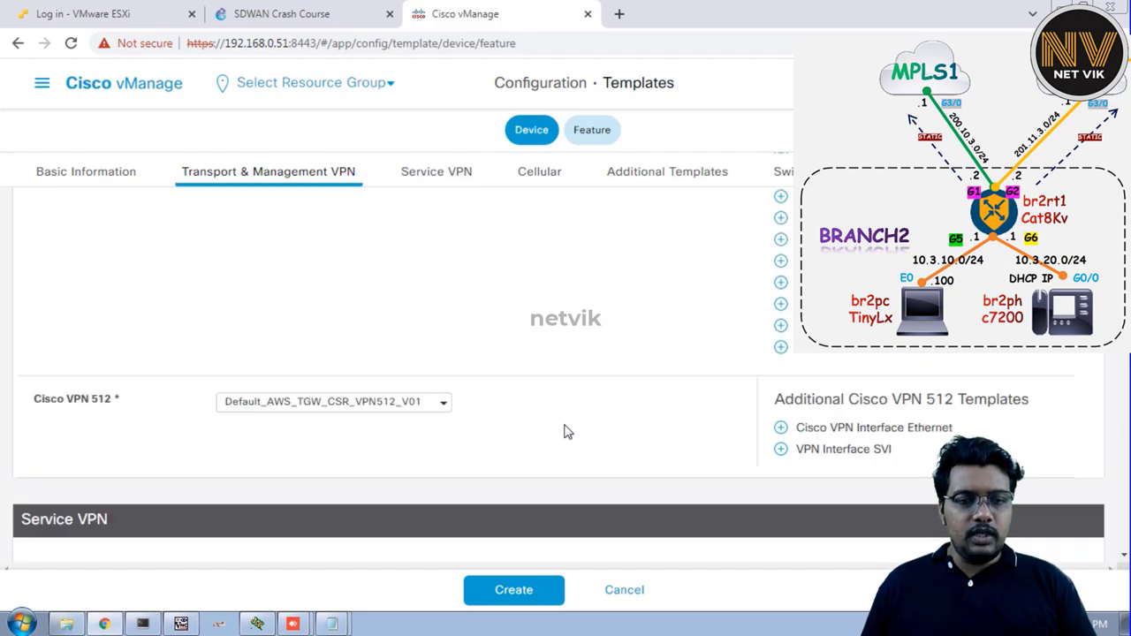
scroll(565, 432, "down", 1)
scroll(563, 424, "down", 1)
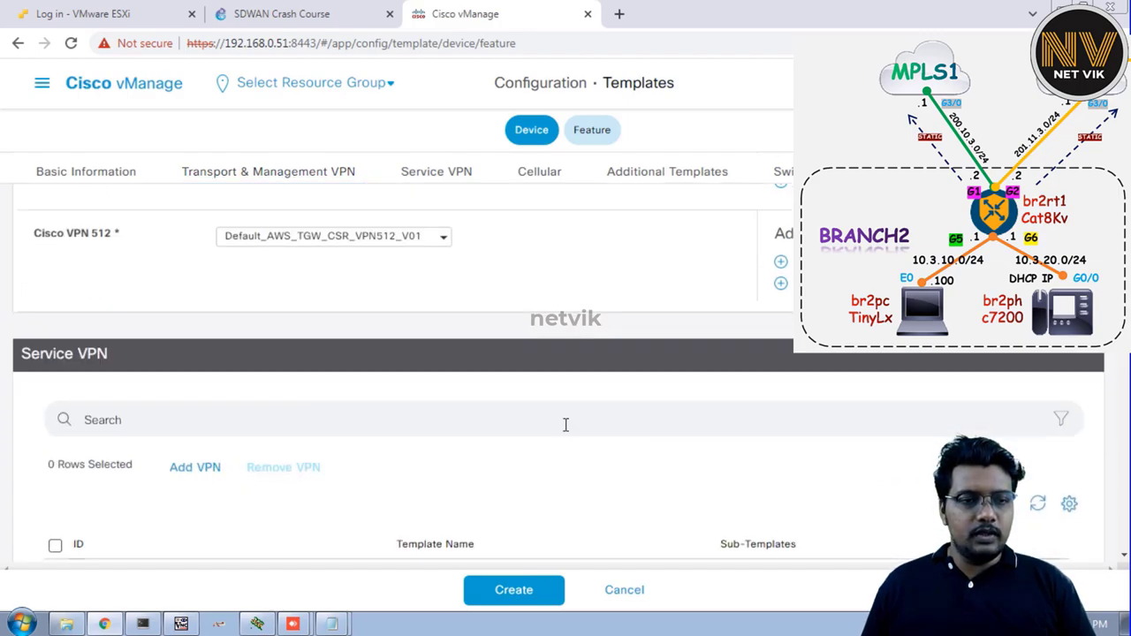
scroll(566, 425, "down", 2)
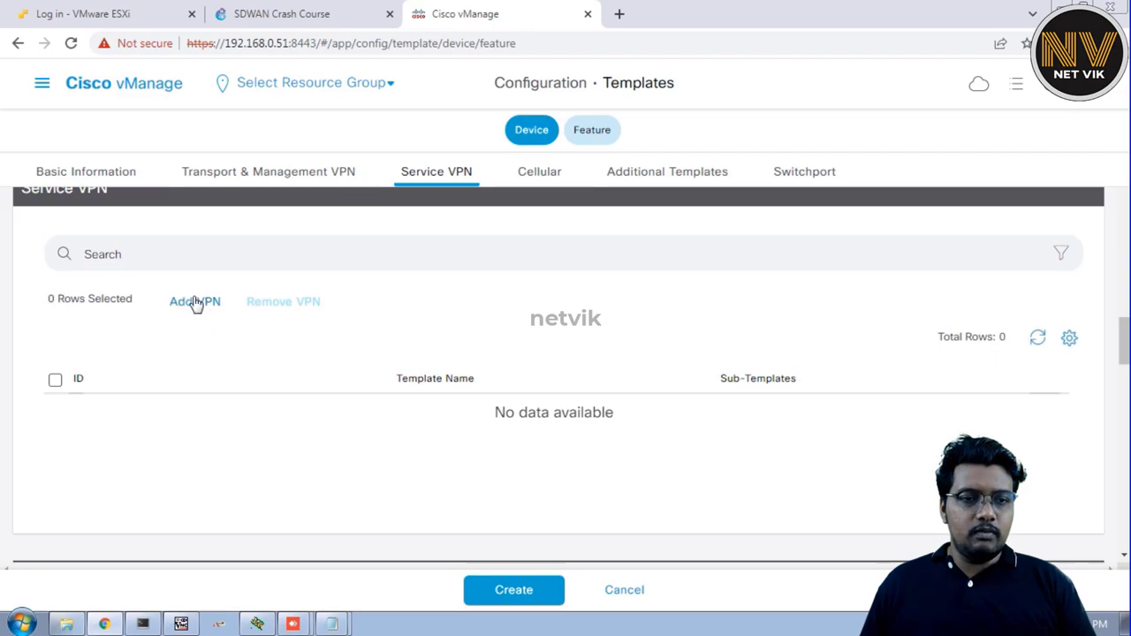
Select cisco_vpn10 as a new service VPN template
left_click(195, 302)
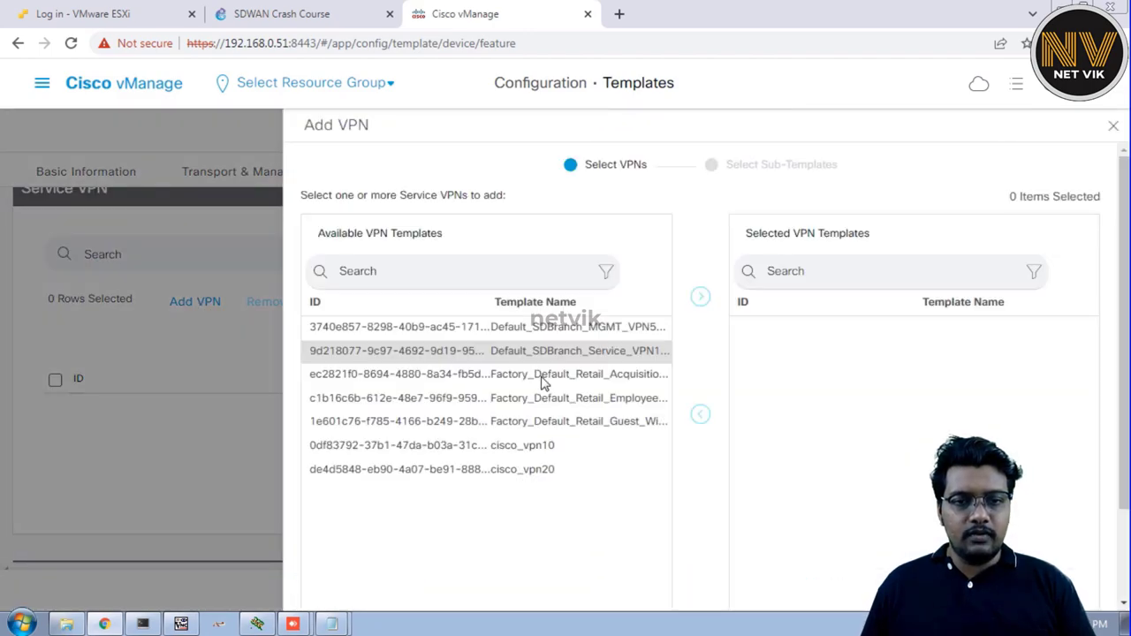
left_click(558, 446)
left_click(700, 296)
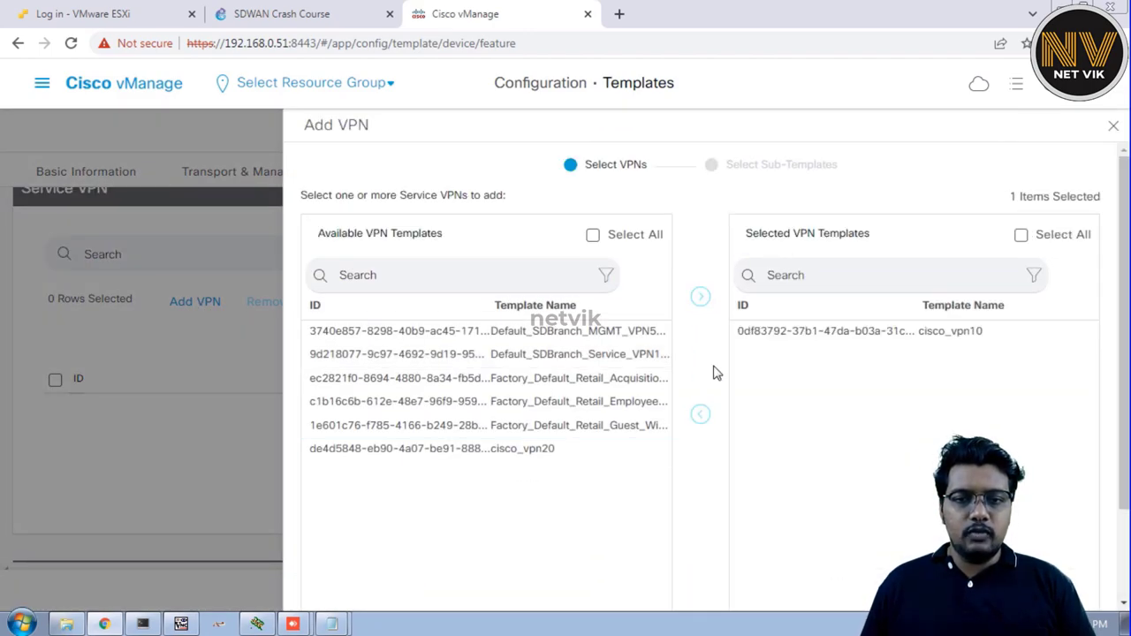
scroll(716, 373, "down", 2)
left_click(723, 585)
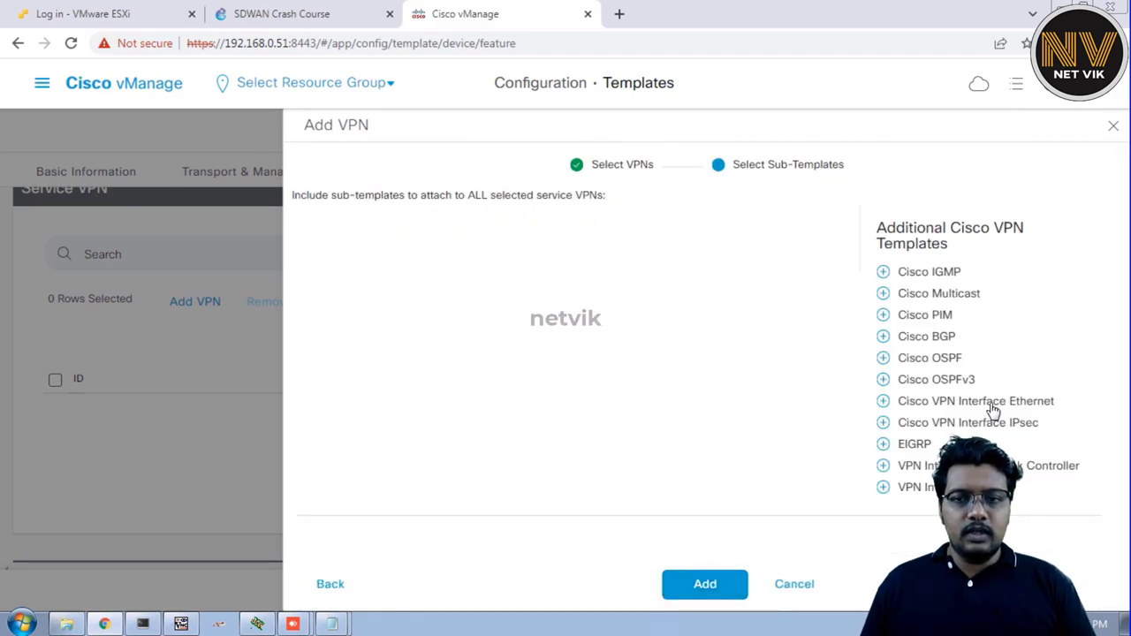
Give cisco_vpn10 the cisco_vpn10_lan_int1 Ethernet interface sub-template and add it
left_click(992, 403)
left_click(551, 247)
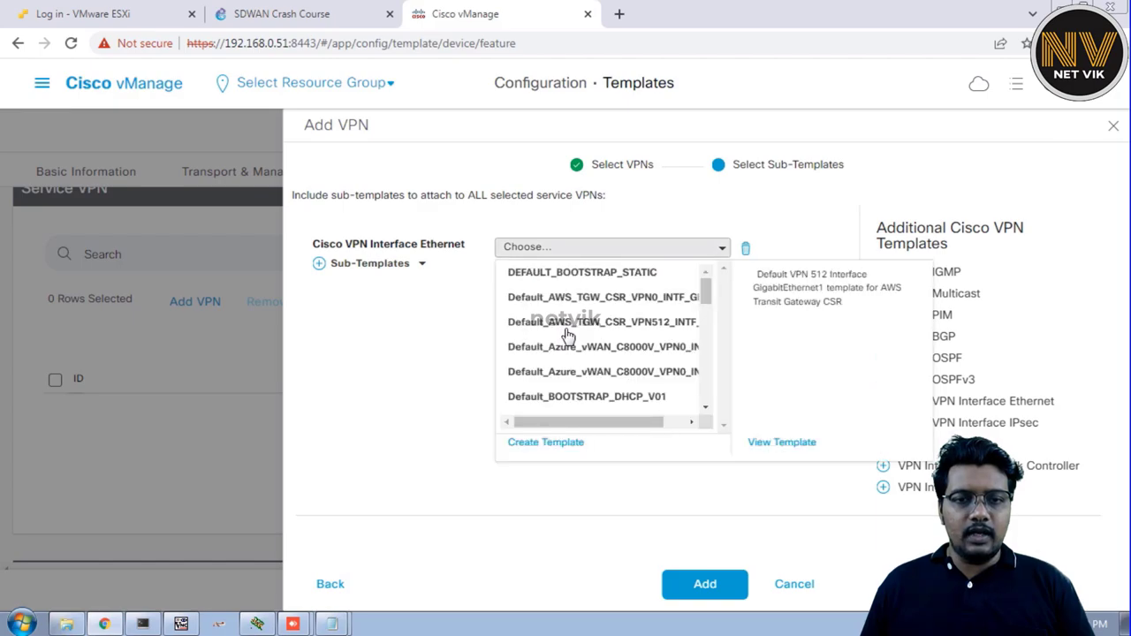
scroll(568, 336, "down", 10)
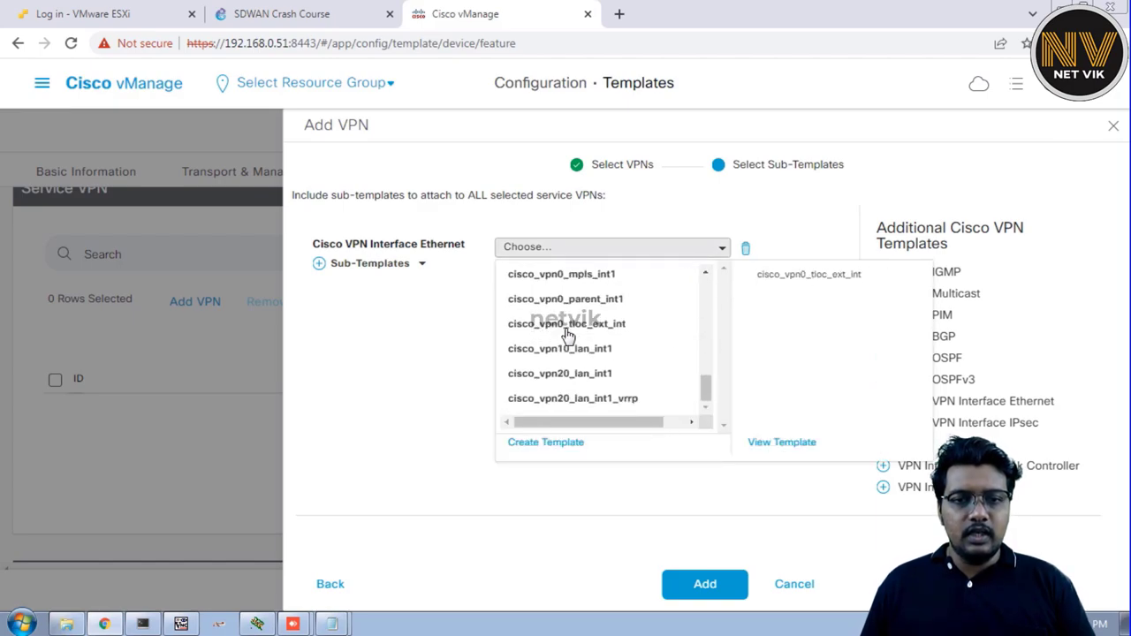
scroll(612, 376, "up", 1)
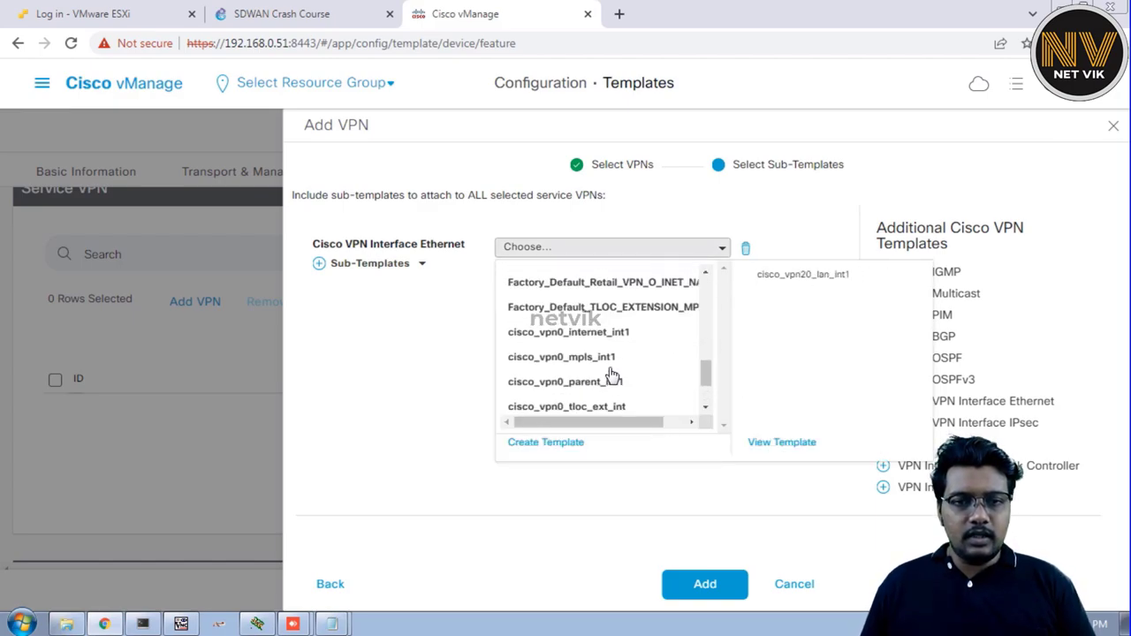
scroll(609, 374, "down", 1)
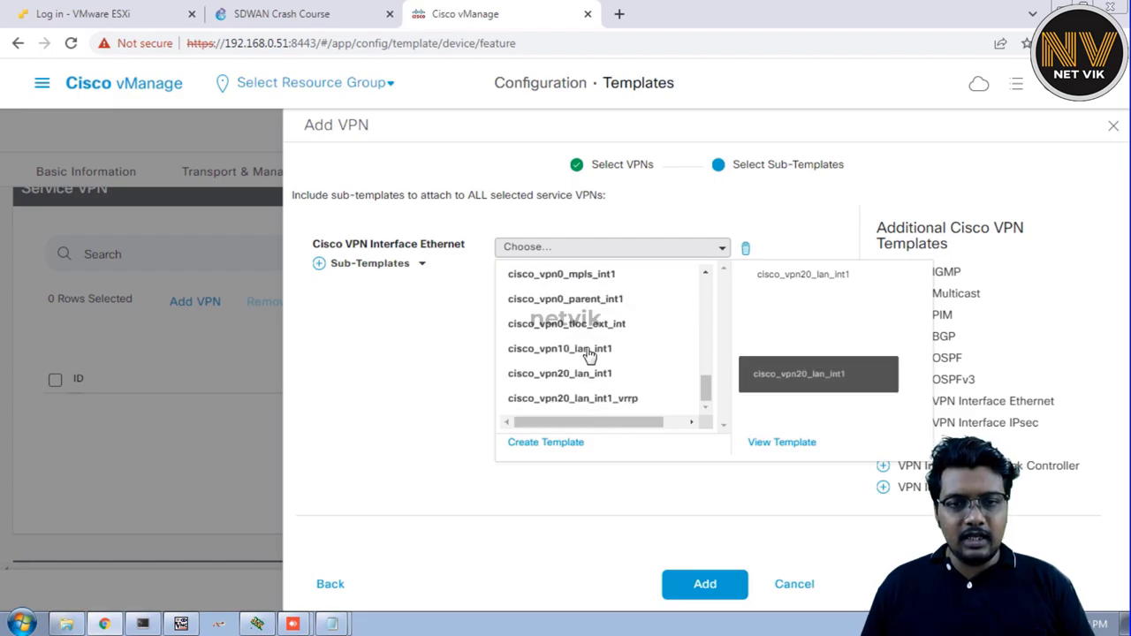
left_click(589, 350)
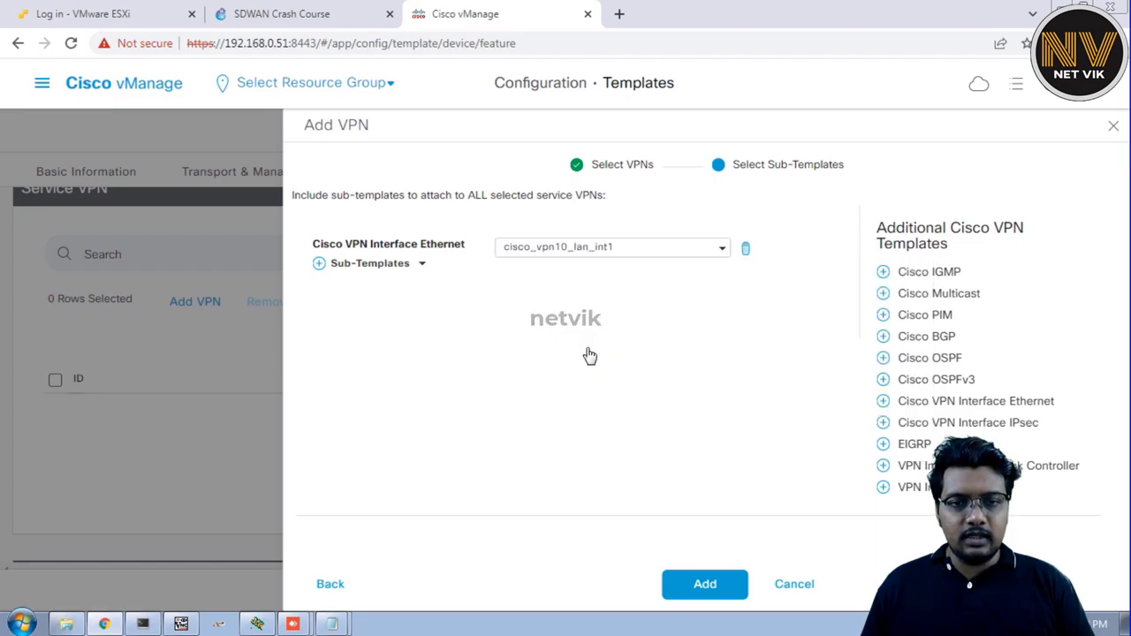
left_click(719, 590)
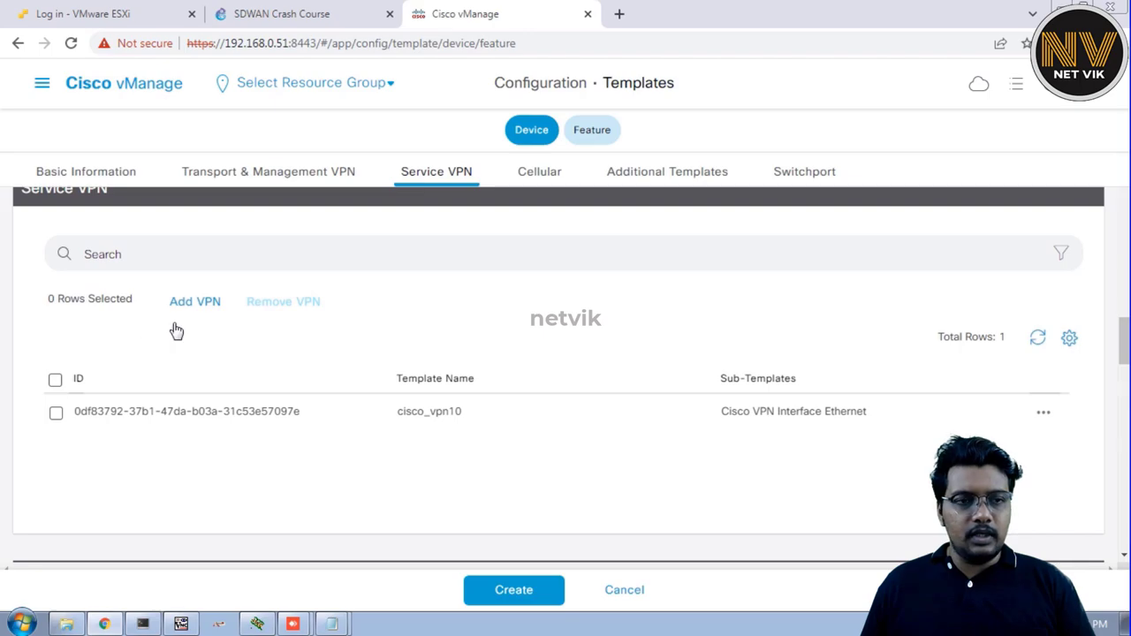
Select cisco_vpn20 with cisco_vpn20_lan_int1 as its Ethernet interface sub-template
left_click(192, 307)
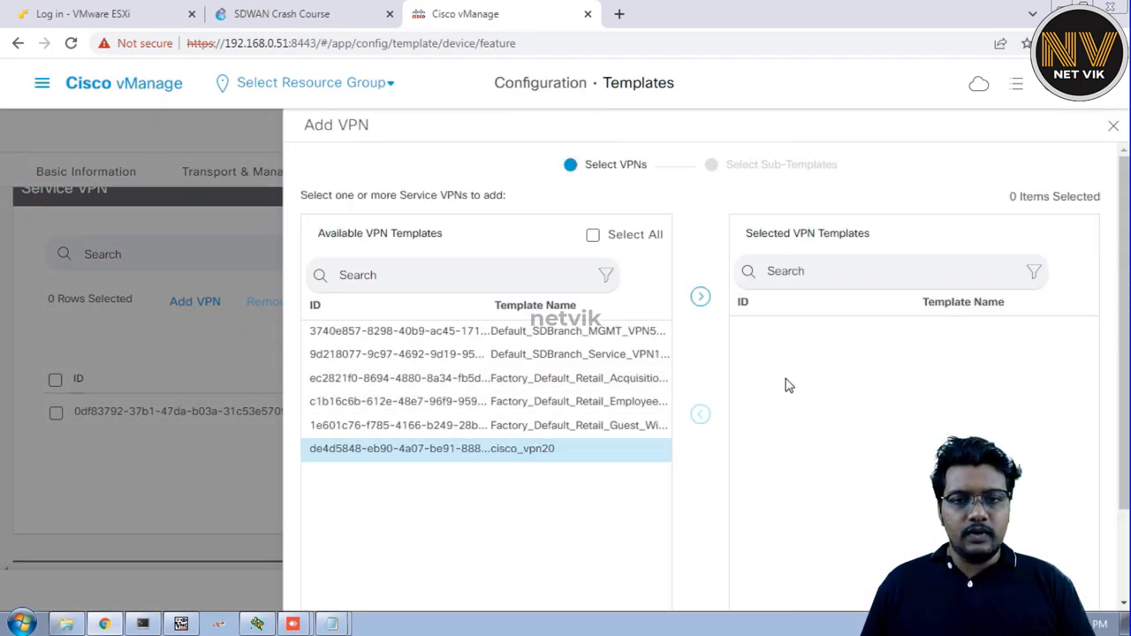
left_click(699, 298)
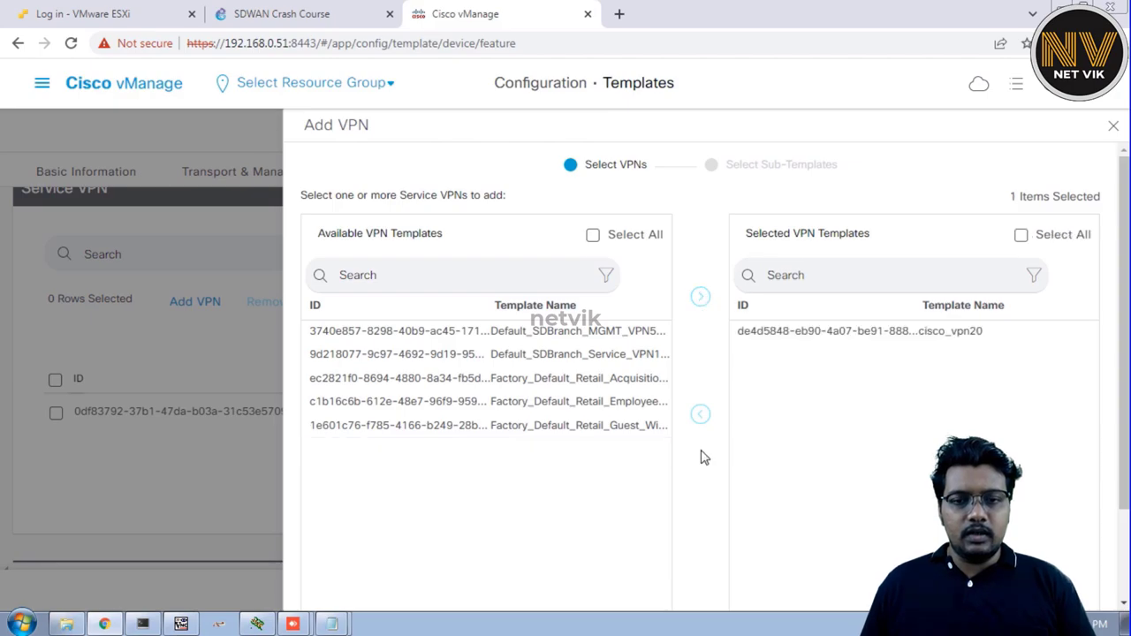
scroll(703, 457, "down", 2)
left_click(723, 584)
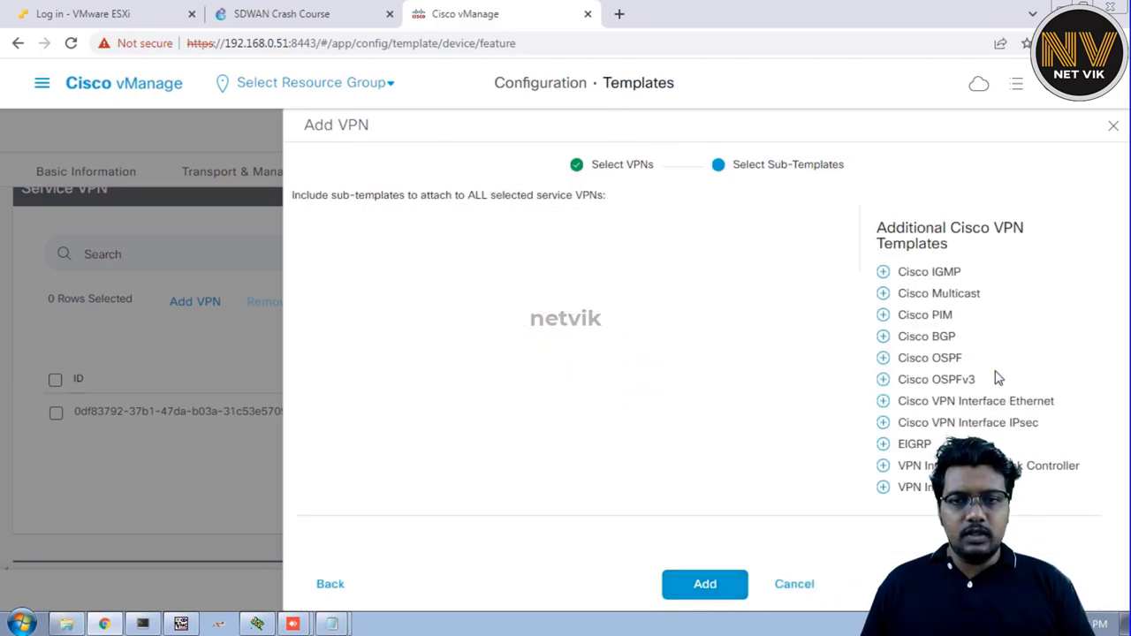
left_click(996, 405)
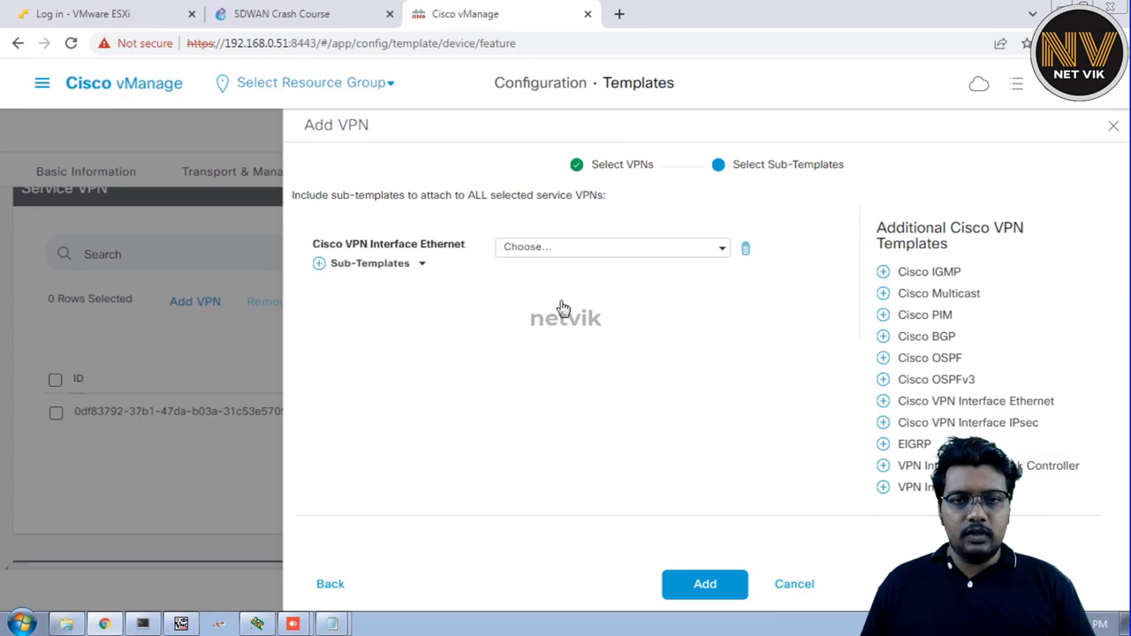
left_click(568, 249)
scroll(610, 376, "down", 10)
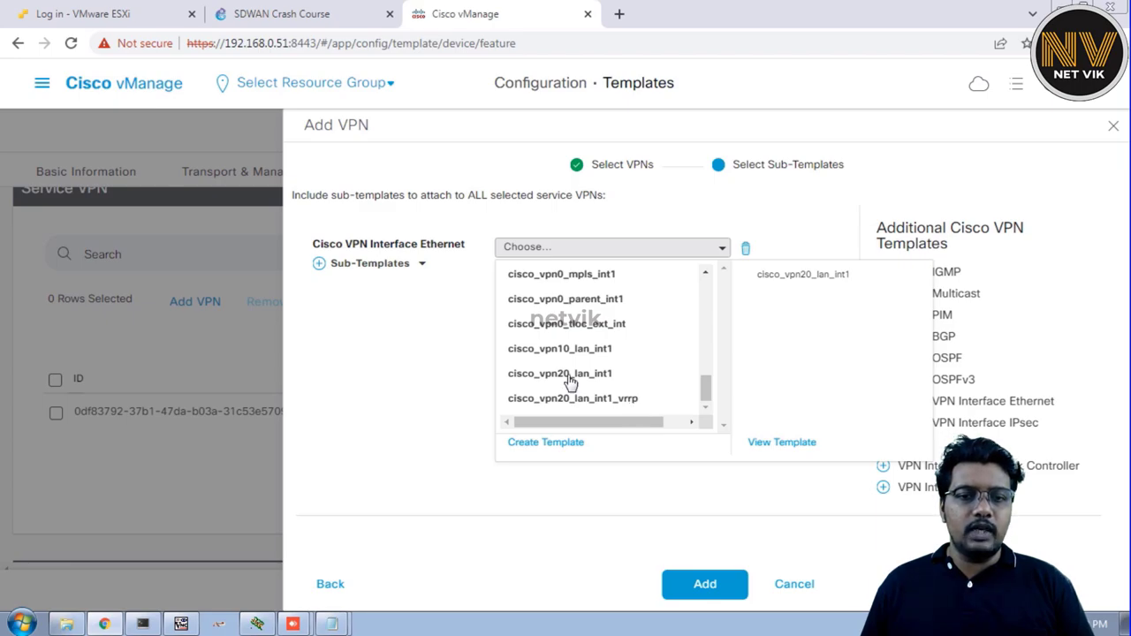
left_click(569, 376)
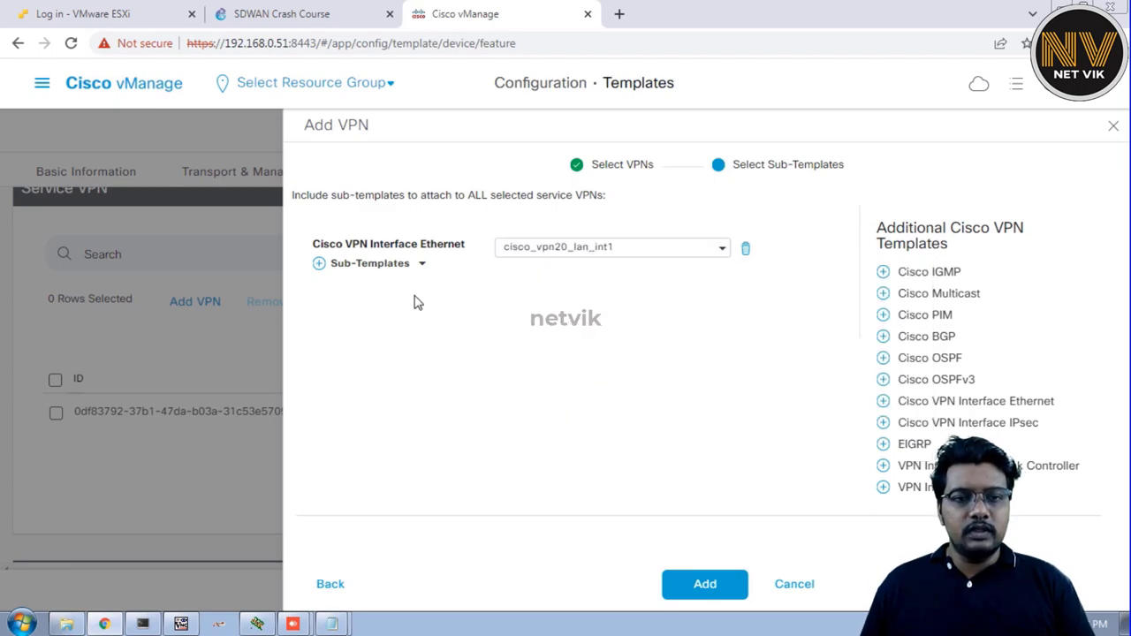
Attach the cisco_dhcp DHCP server sub-template and add cisco_vpn20
left_click(402, 268)
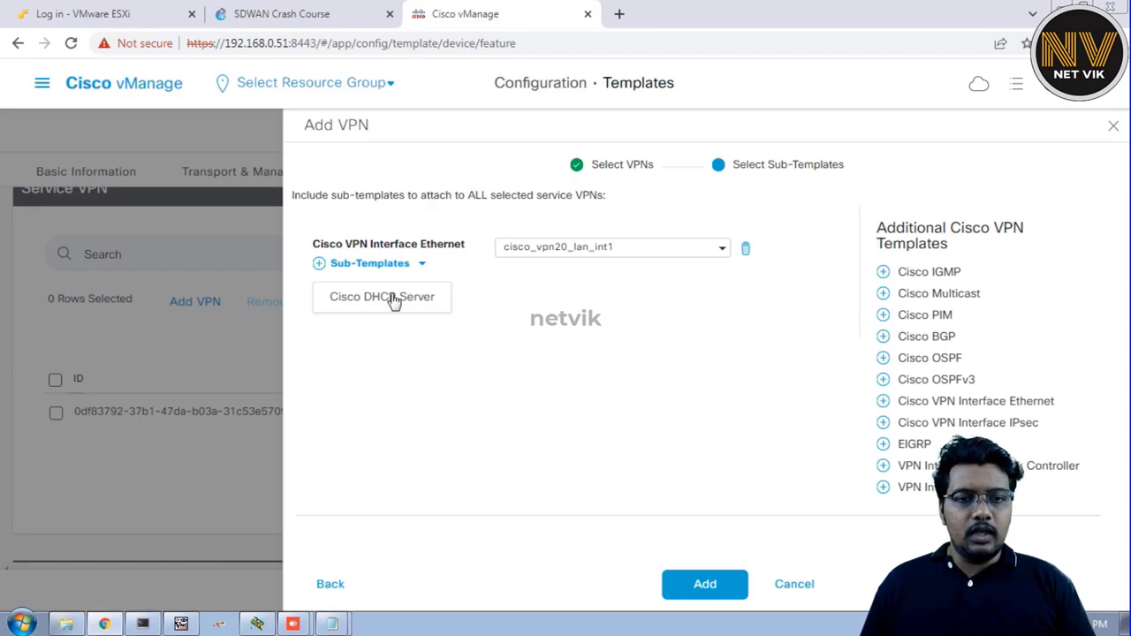
left_click(393, 302)
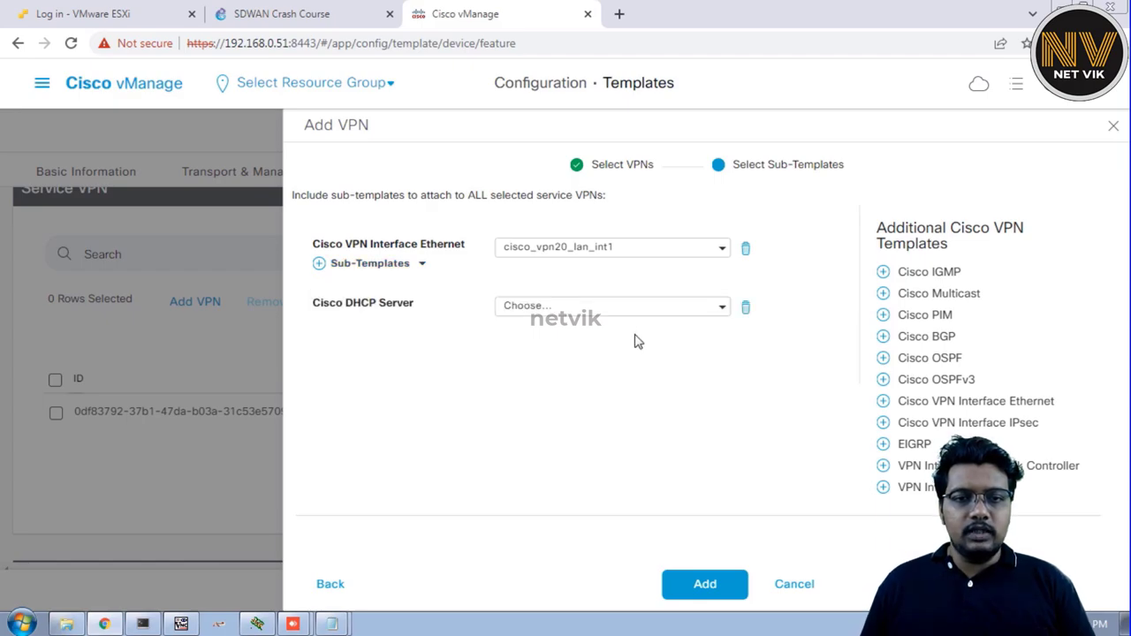
left_click(575, 308)
left_click(535, 356)
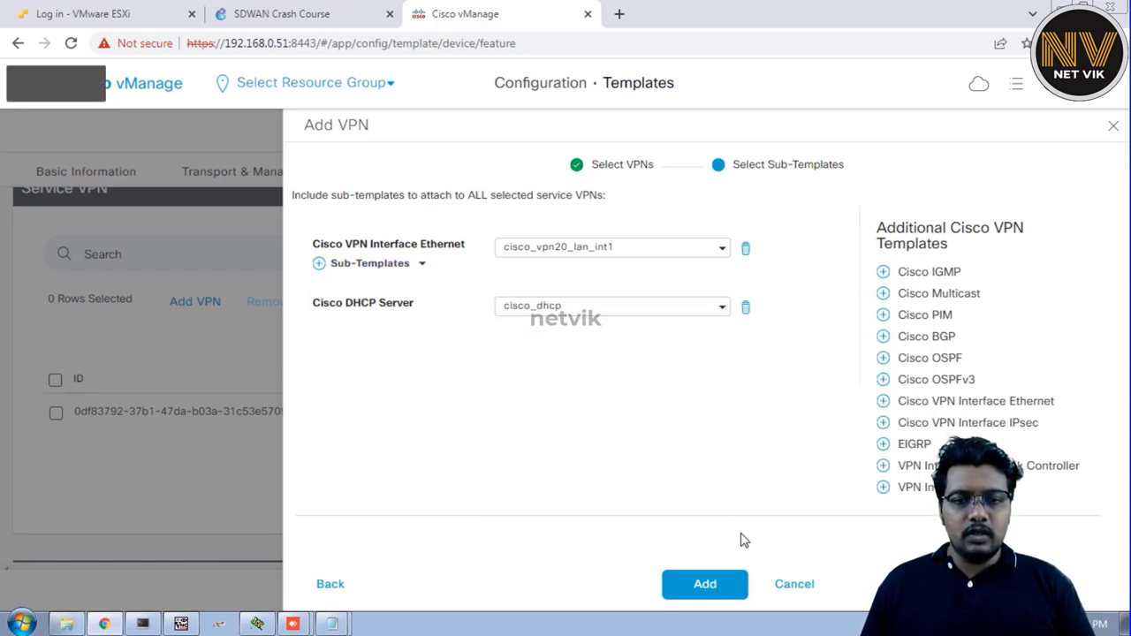
left_click(707, 583)
Choose cisco_banner for Cisco Banner and localised_policy for Policy
scroll(579, 444, "down", 3)
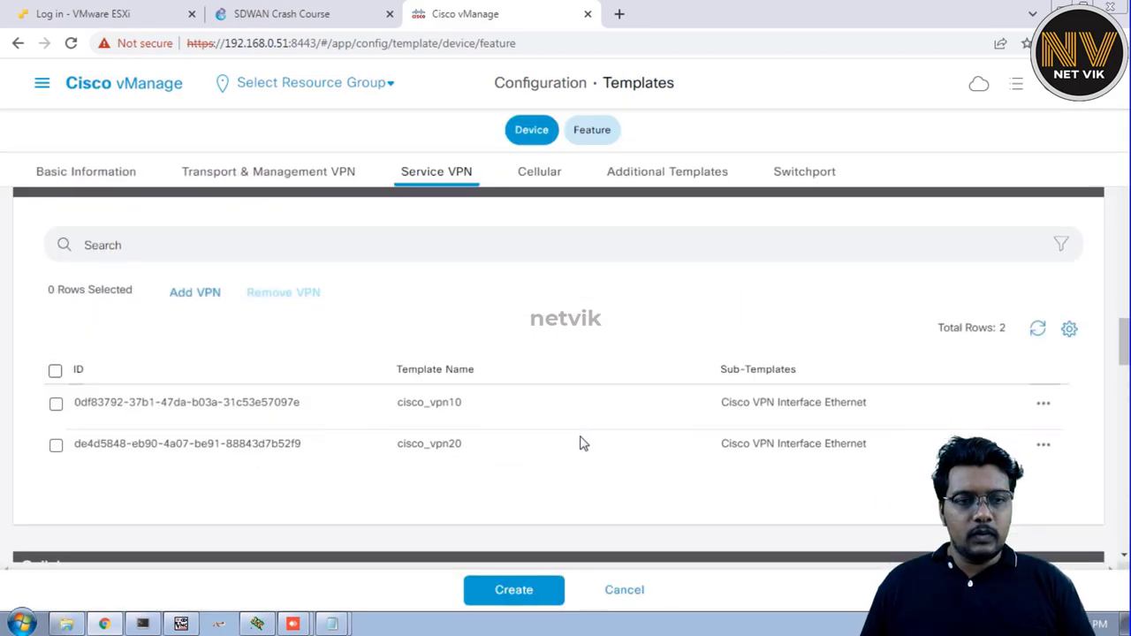
scroll(581, 432, "down", 5)
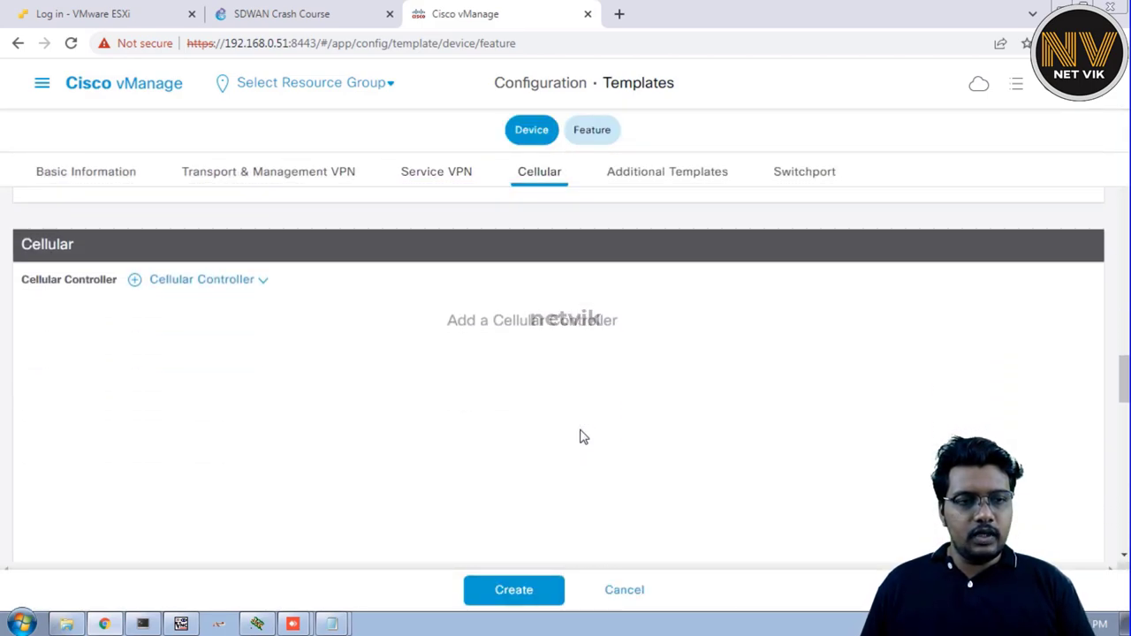
scroll(580, 436, "down", 10)
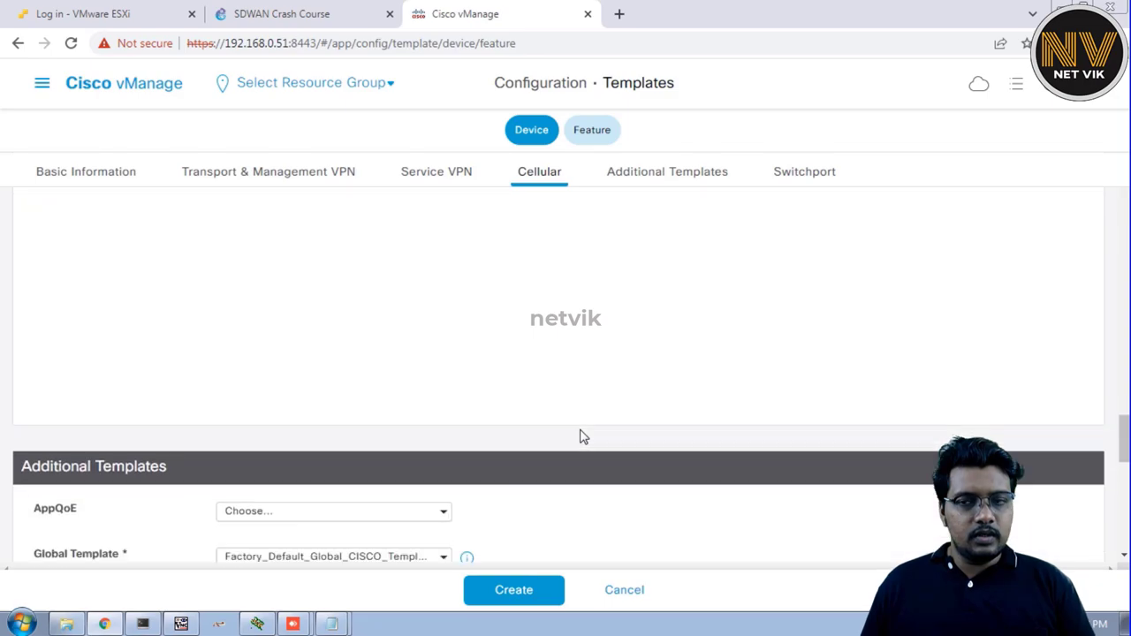
left_click(311, 304)
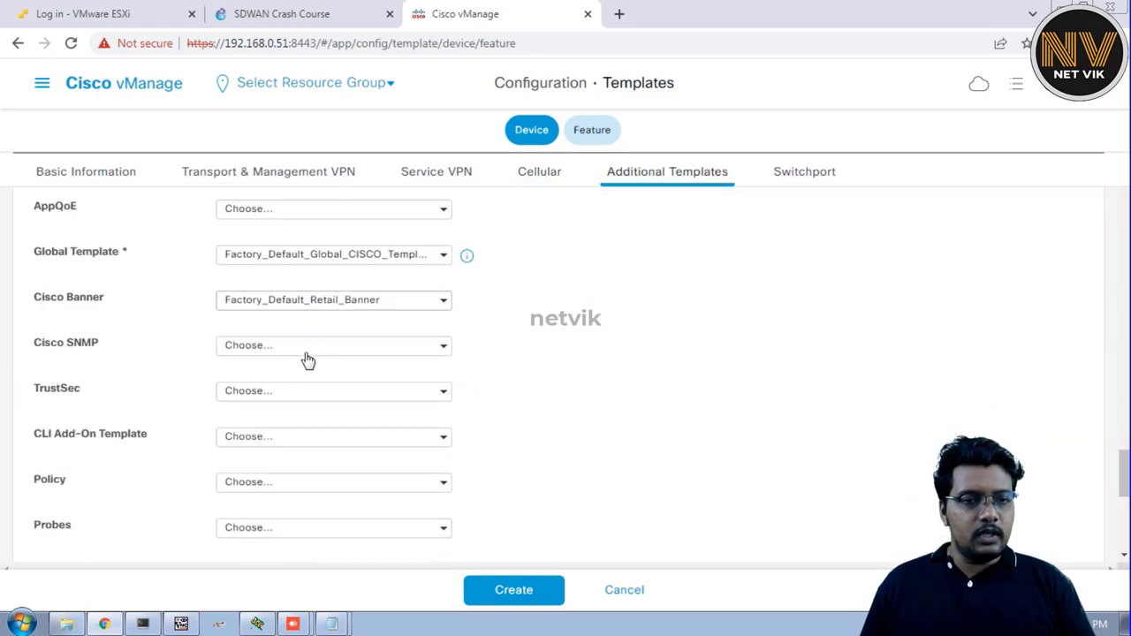
left_click(291, 381)
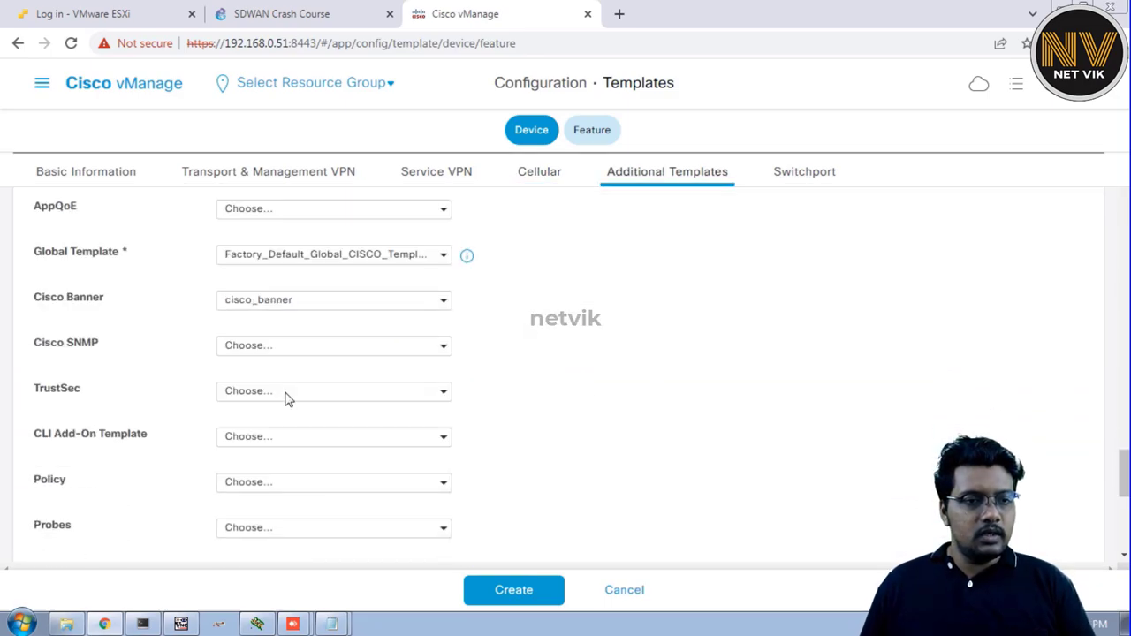
left_click(263, 487)
left_click(262, 533)
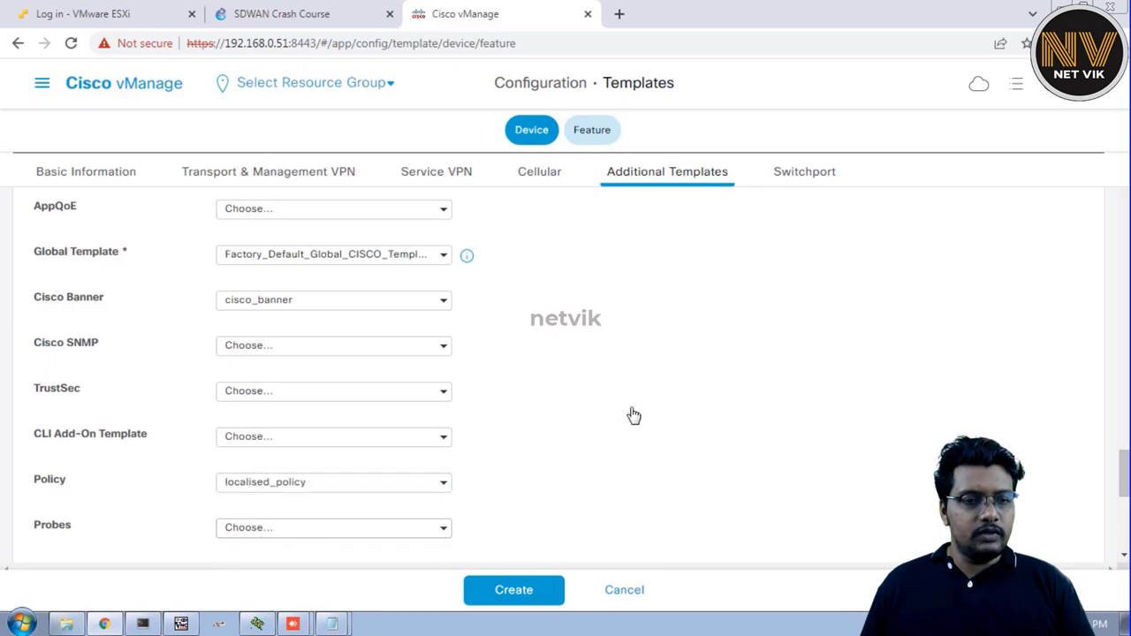
Create the device template and widen the Name column of the templates list
scroll(741, 309, "down", 5)
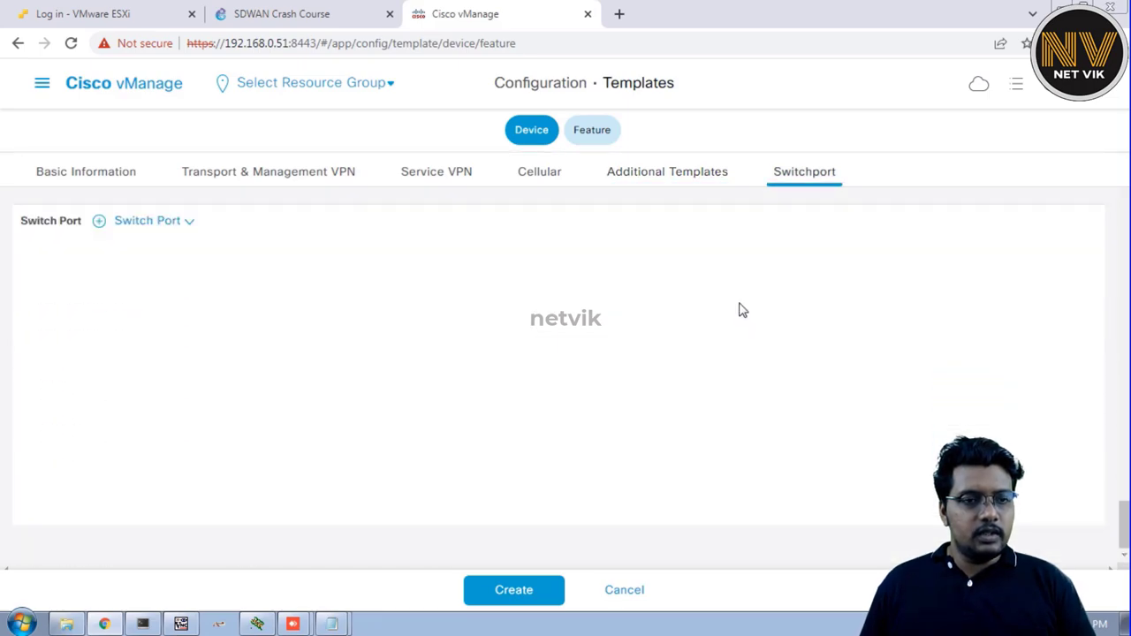
left_click(513, 595)
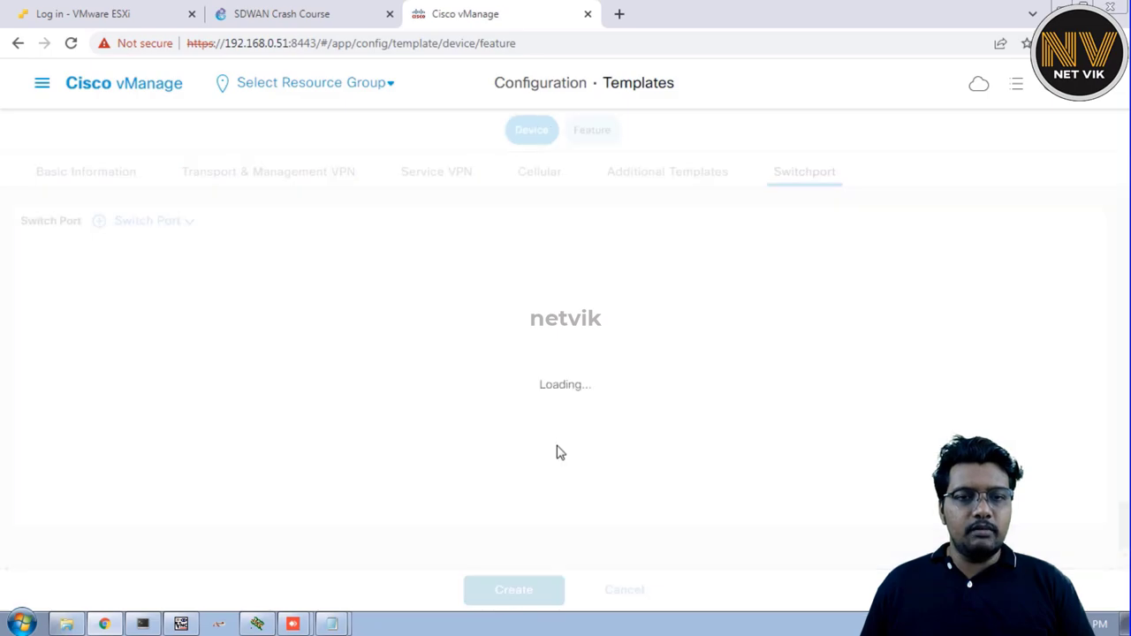
left_click_drag(85, 316, 164, 316)
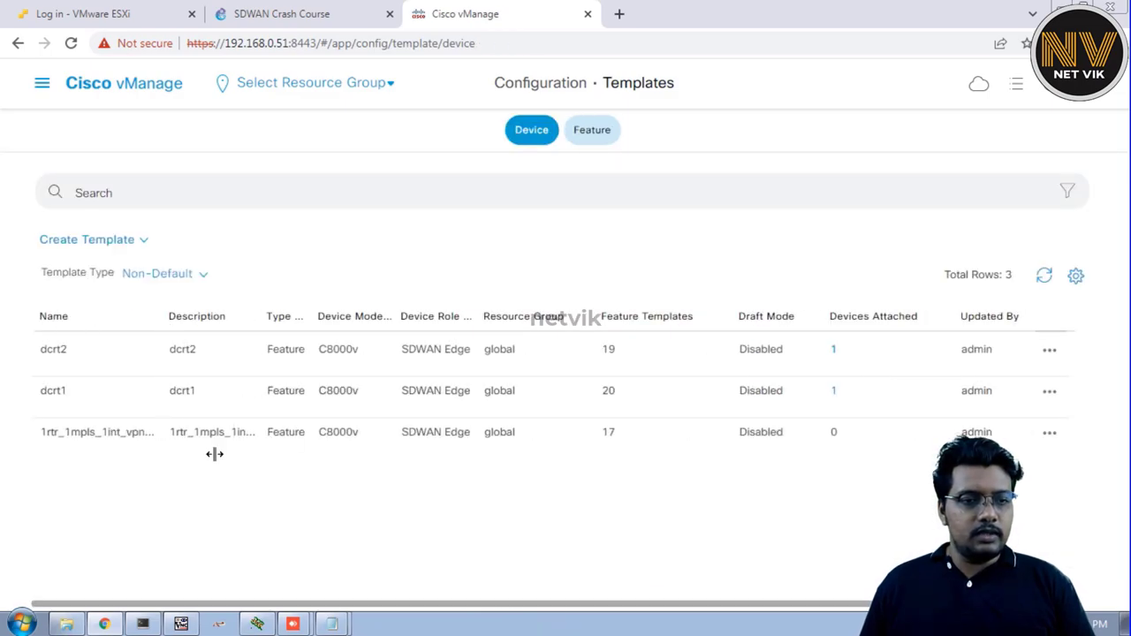
Attach the first available device to the 1rtr_1mpls_1int_vpn10_20 template
left_click(1049, 434)
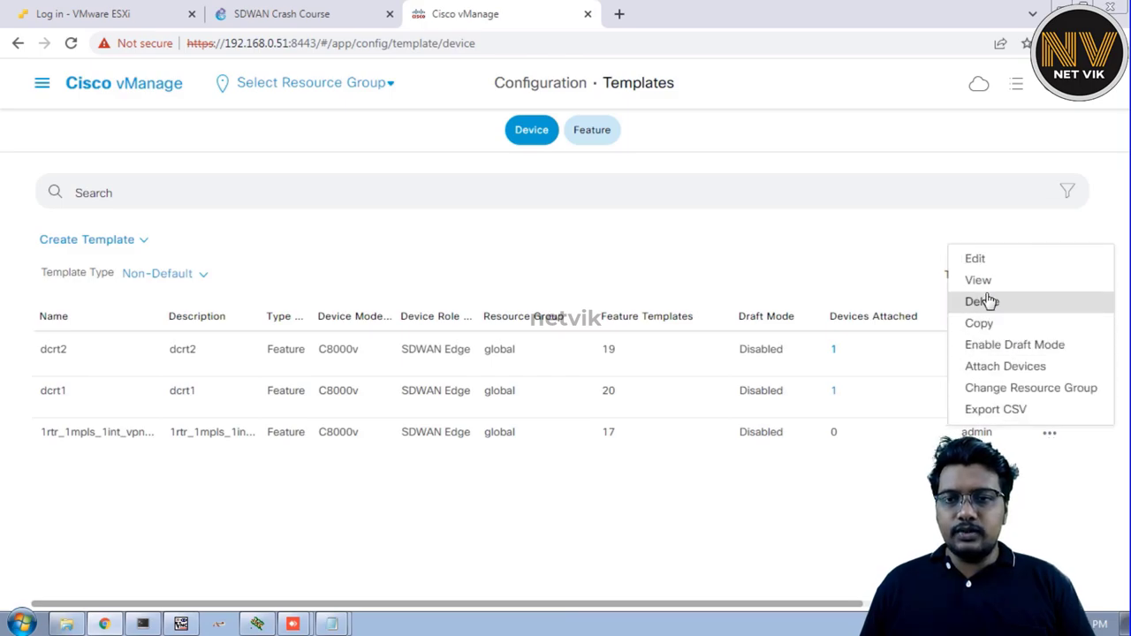
left_click(487, 457)
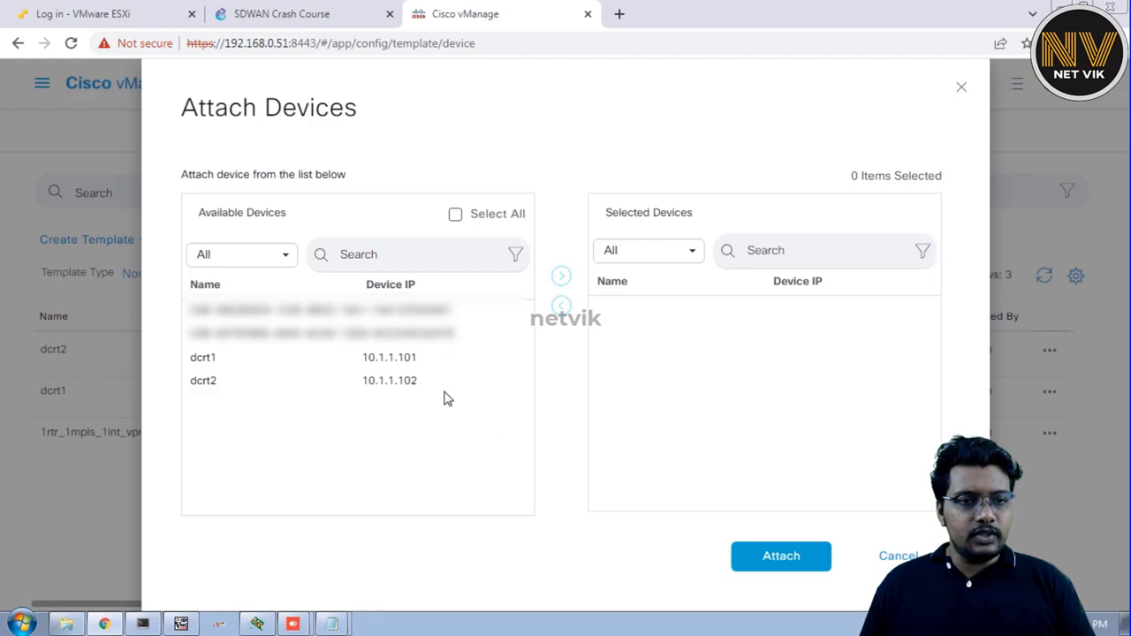
left_click(293, 313)
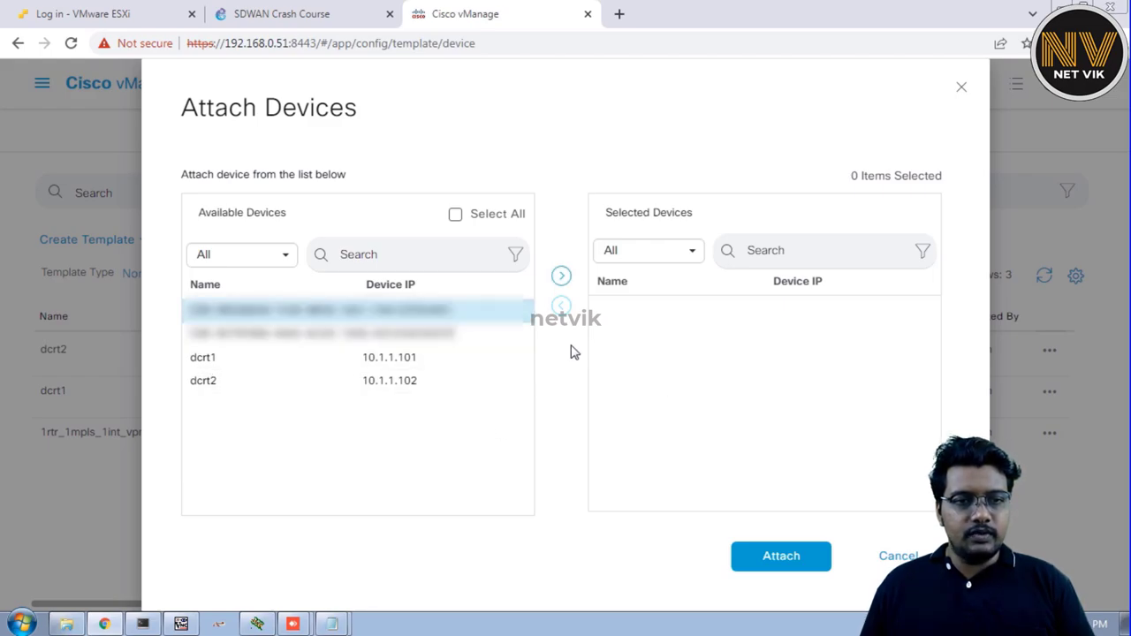
left_click(561, 277)
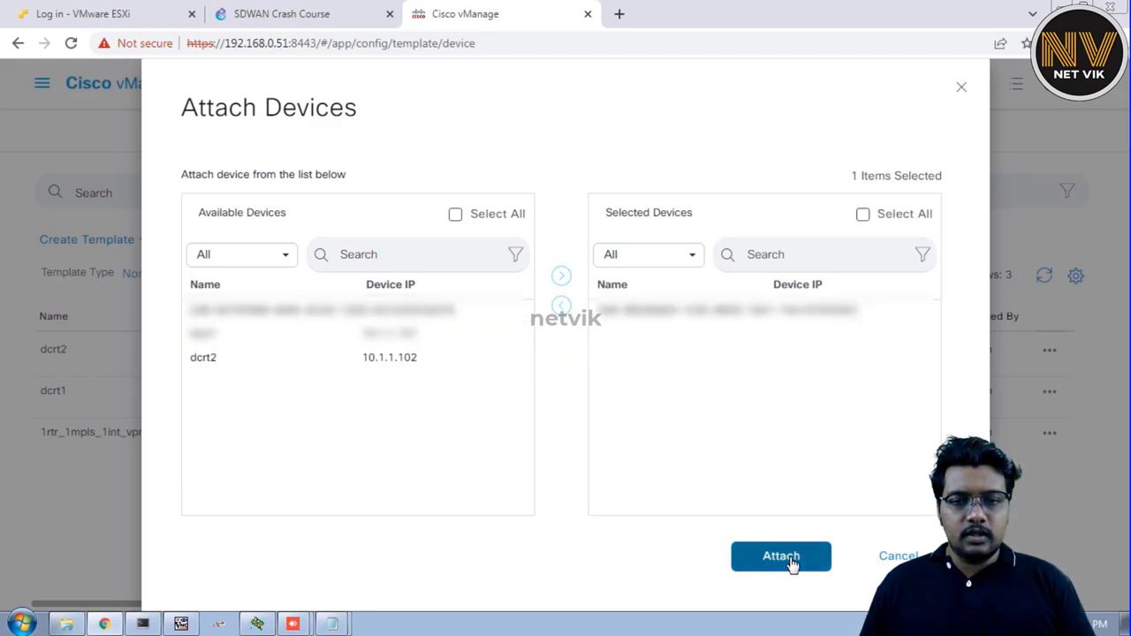
left_click(791, 560)
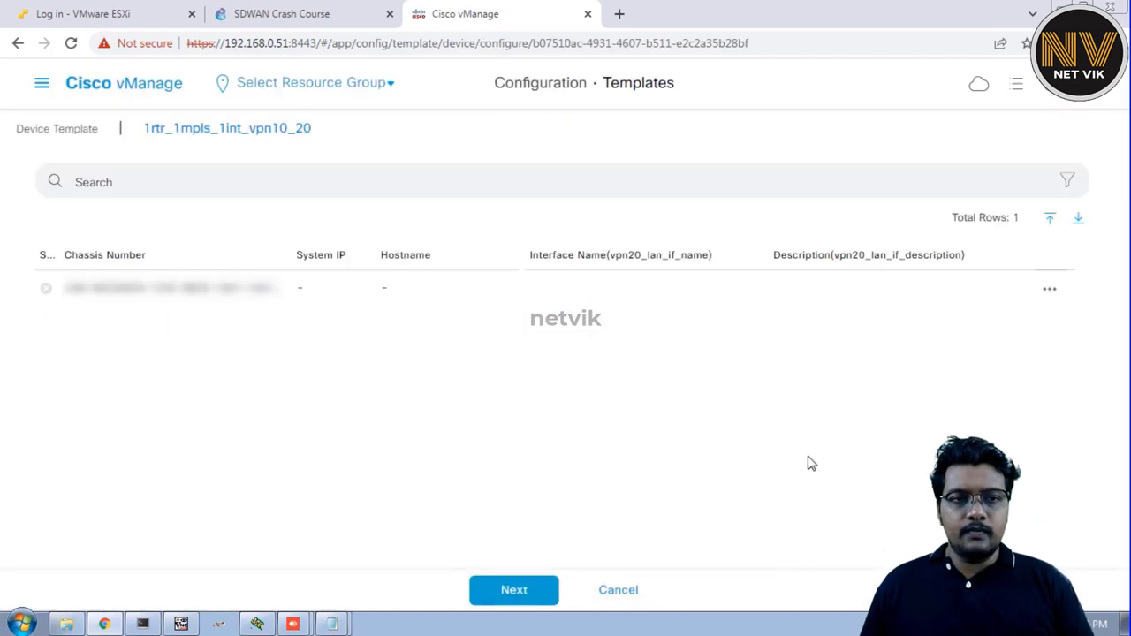
Edit the device variables: vpn20 interface GigabitEthernet6 with description vpn20_lan
left_click(1050, 289)
left_click(1049, 322)
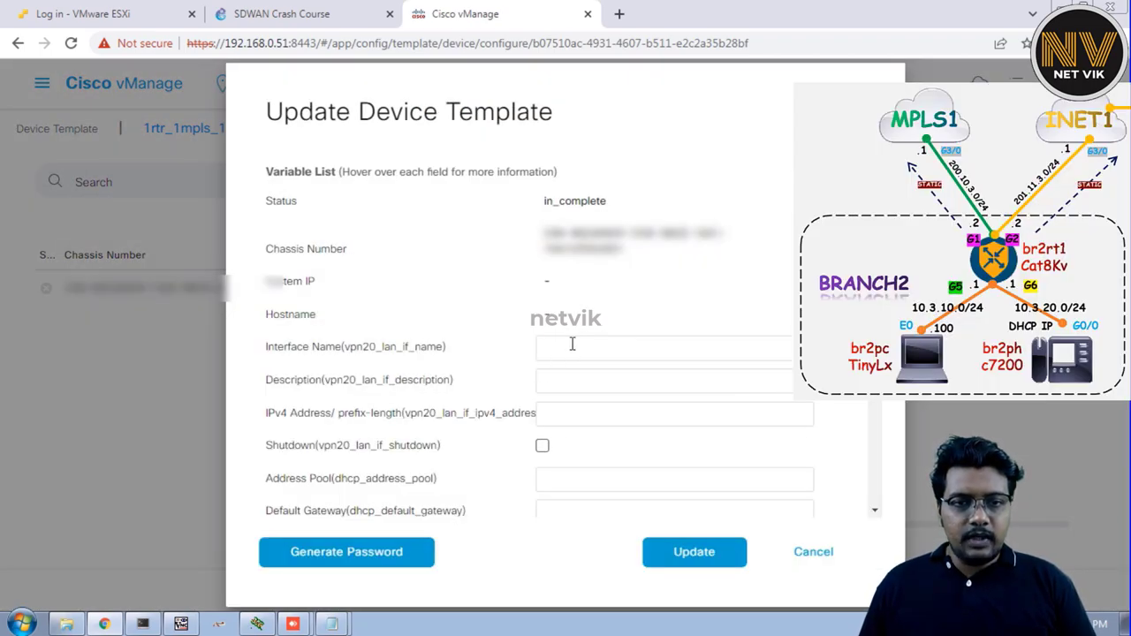
left_click(573, 346)
left_click(694, 388)
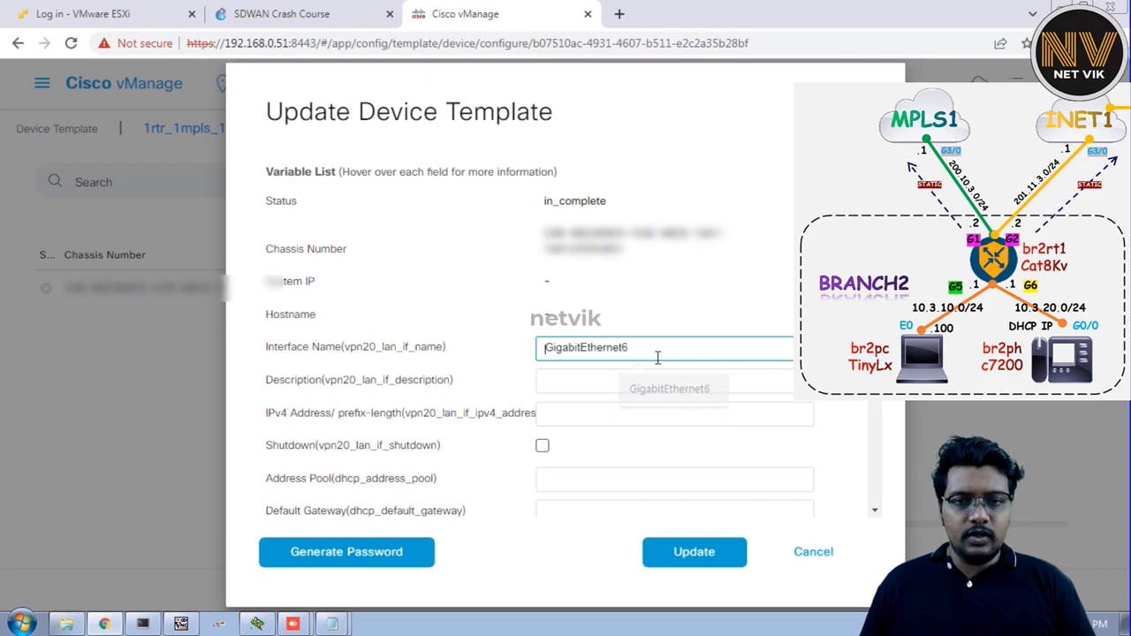
scroll(583, 305, "down", 1)
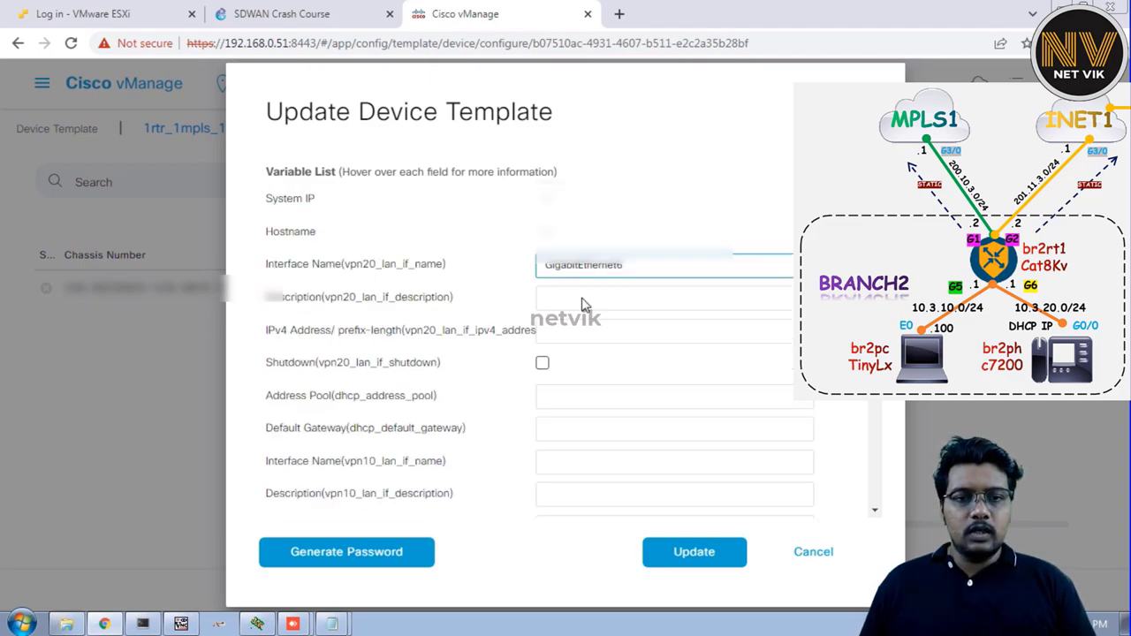
left_click(583, 298)
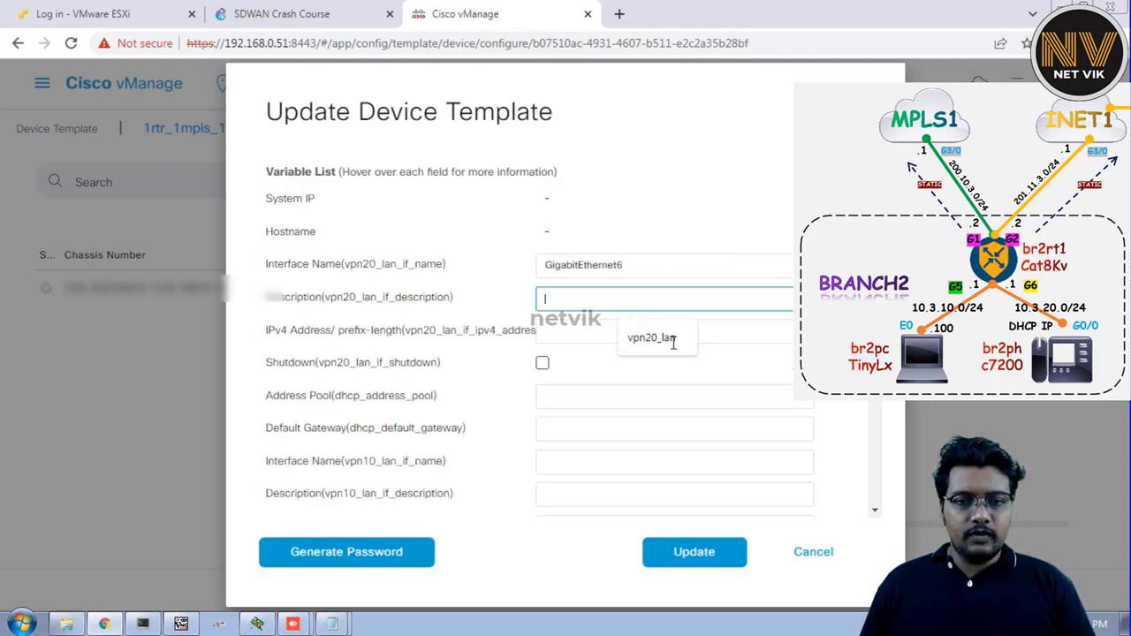
Set the vpn20 interface IPv4 address to 10.3.20.1/24
left_click(569, 330)
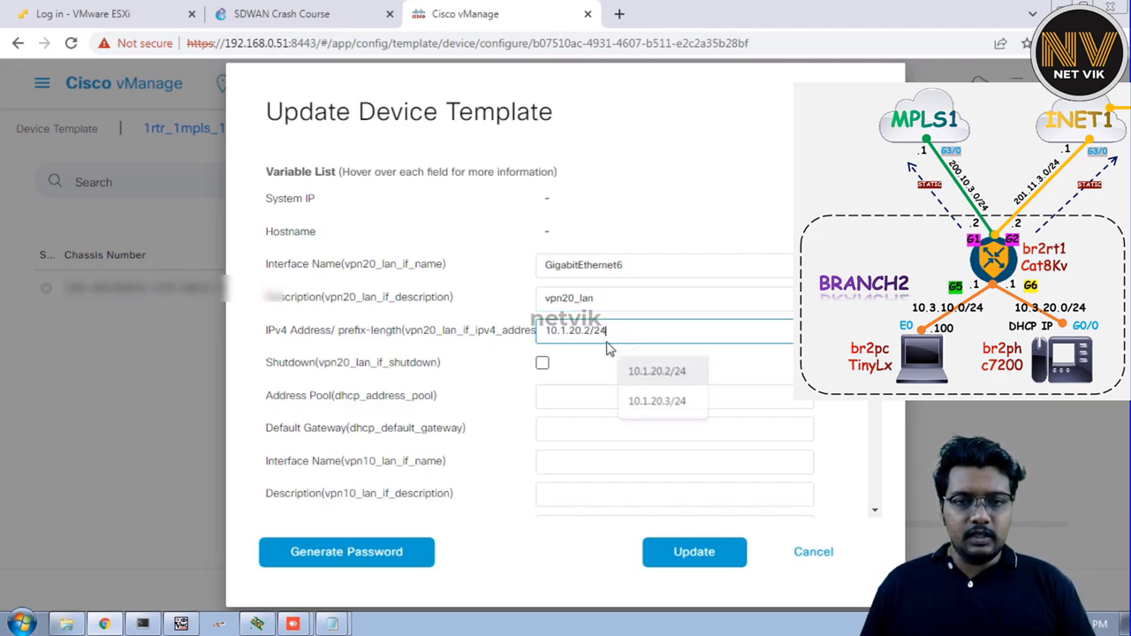
left_click(656, 372)
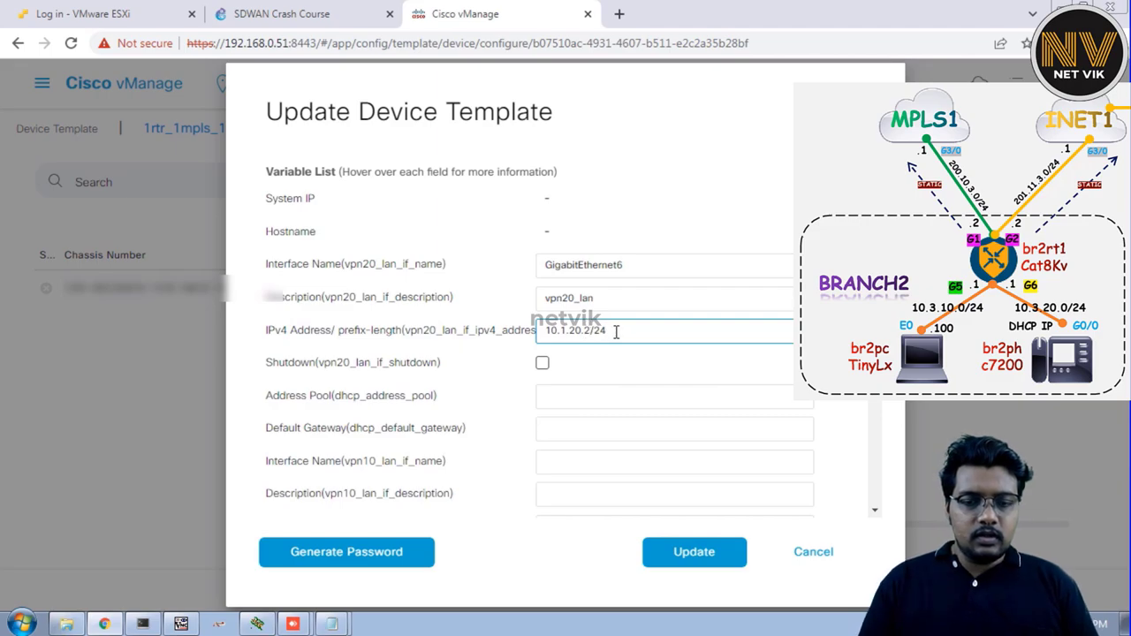
key("BackSpace")
type("1")
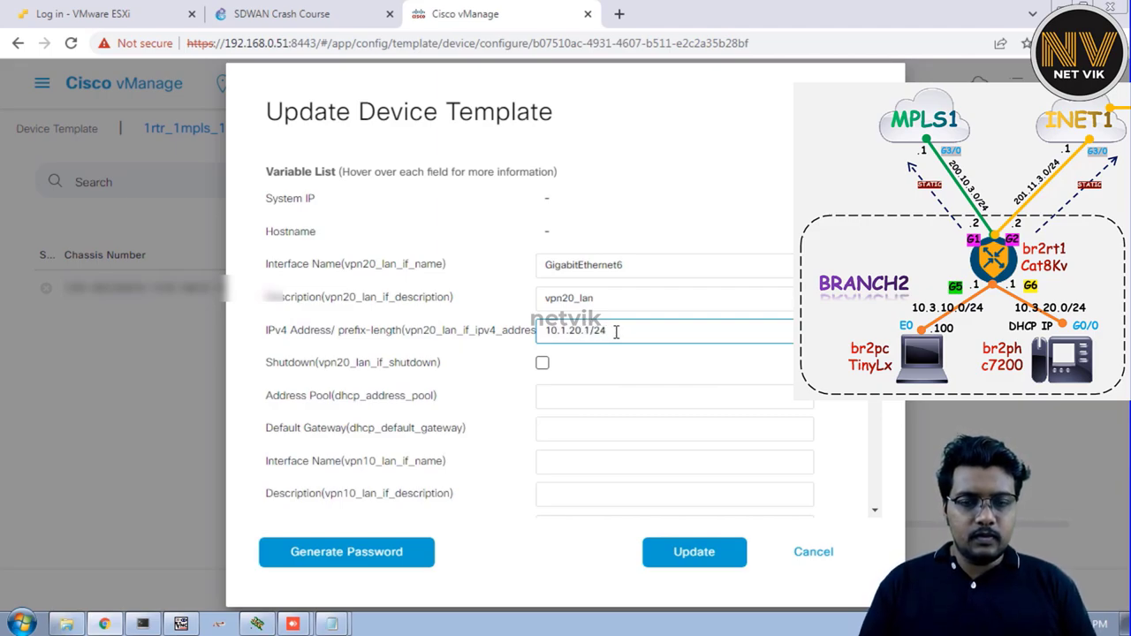
key("BackSpace")
key("BackSpace")
key("BackSpace")
type("3")
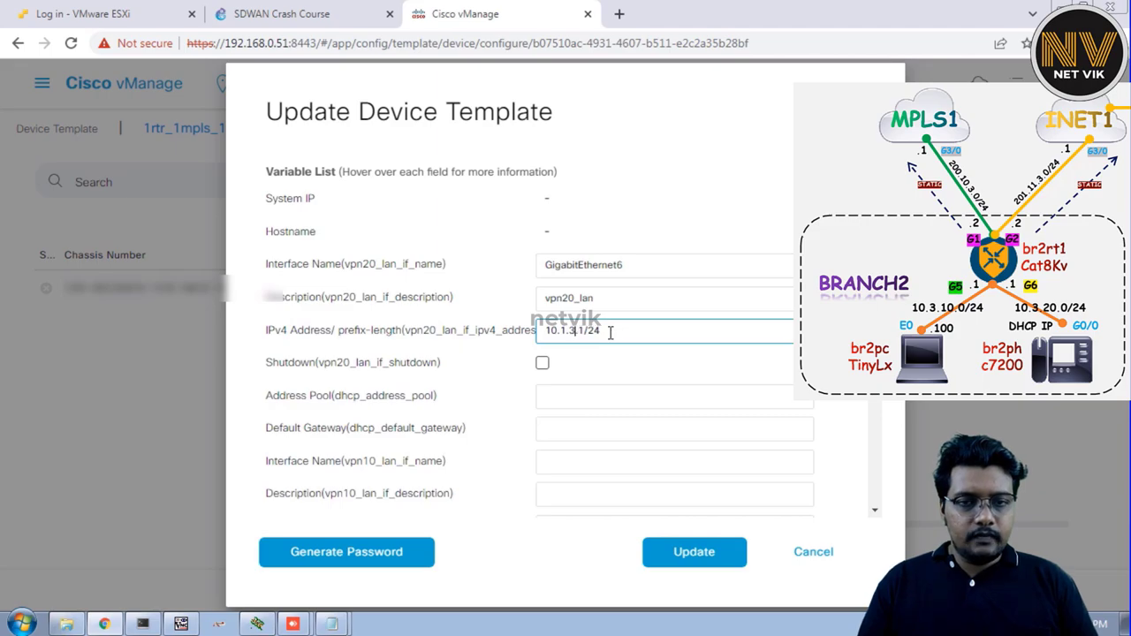
key("BackSpace")
type("20")
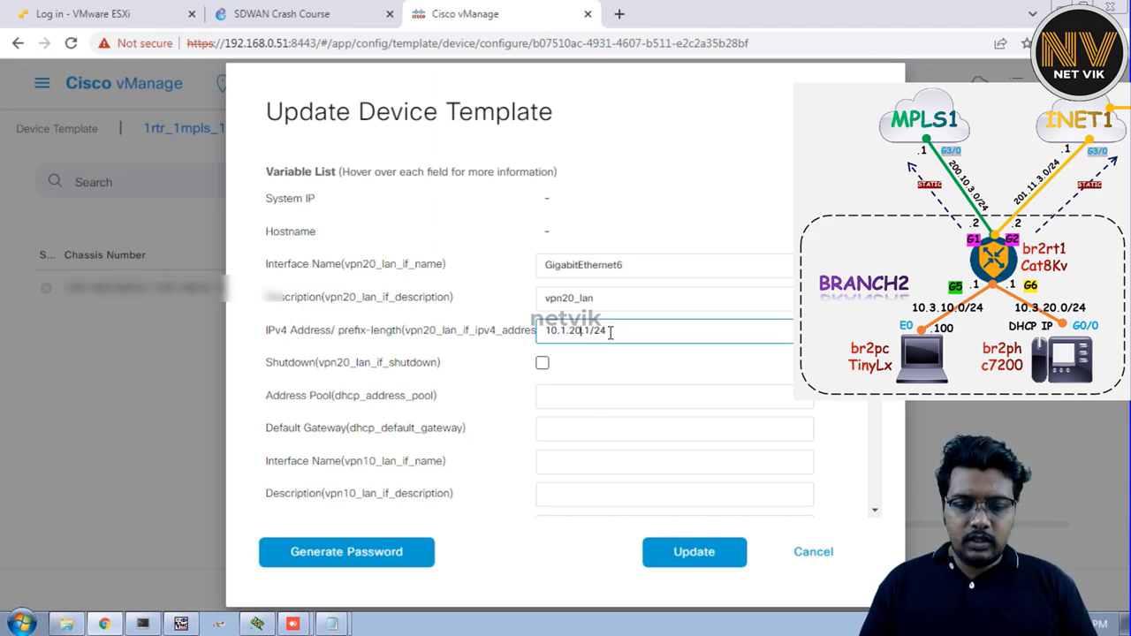
type(".")
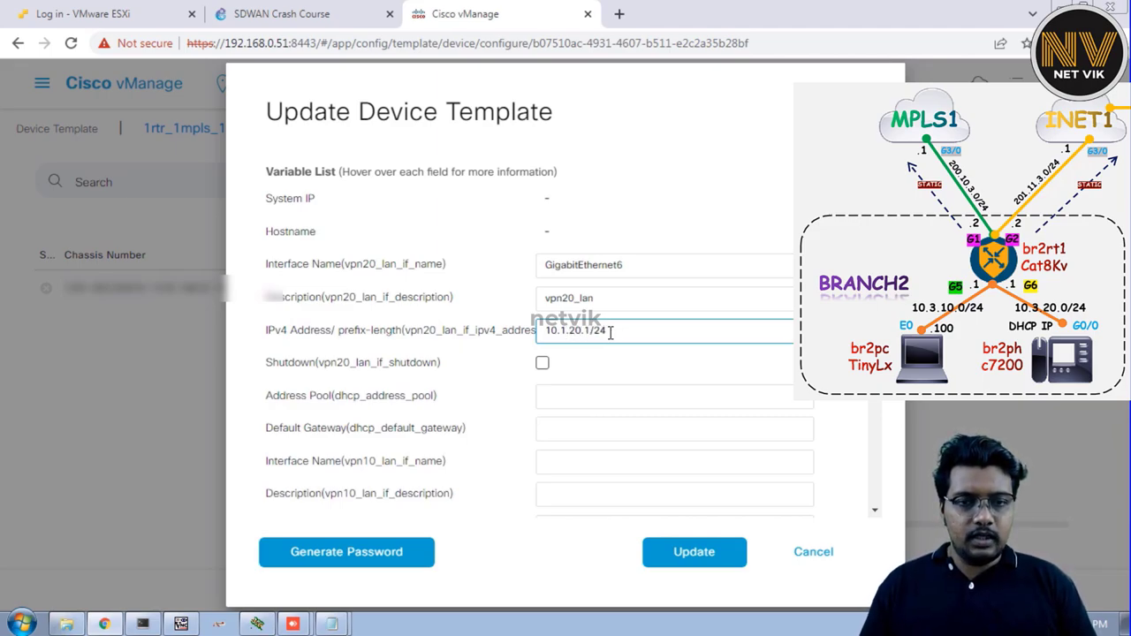
key("Left")
key("Left")
key("Left")
key("Left")
key("BackSpace")
type("3")
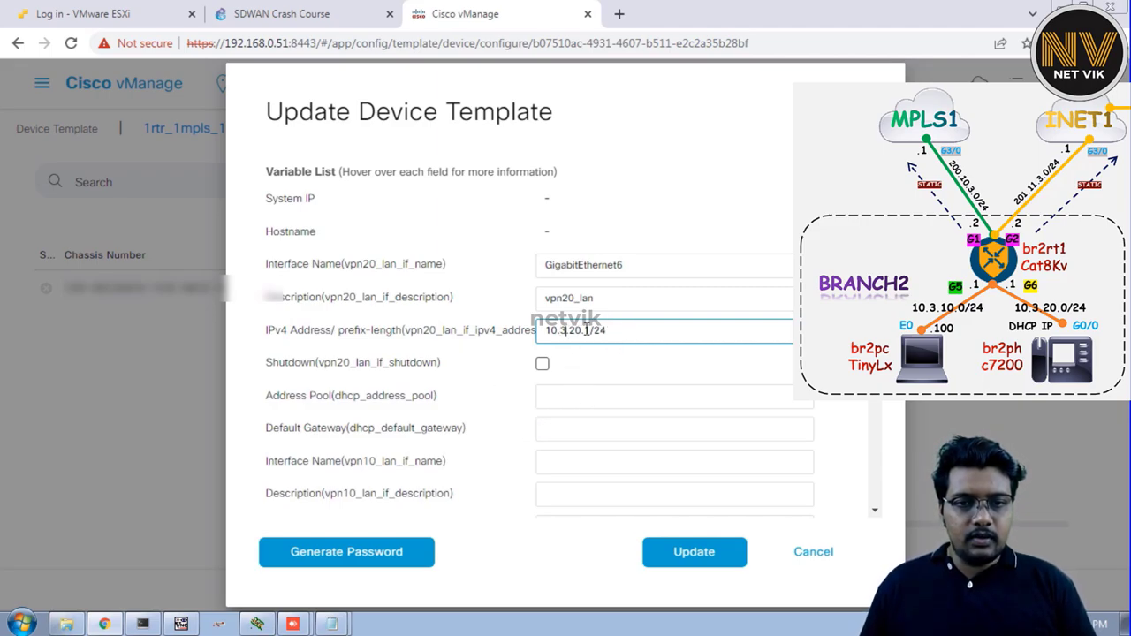
Set the DHCP address pool to 10.3.20.0/24 and default gateway to 10.3.20.1
key("ctrl+a")
key("ctrl+c")
left_click(595, 400)
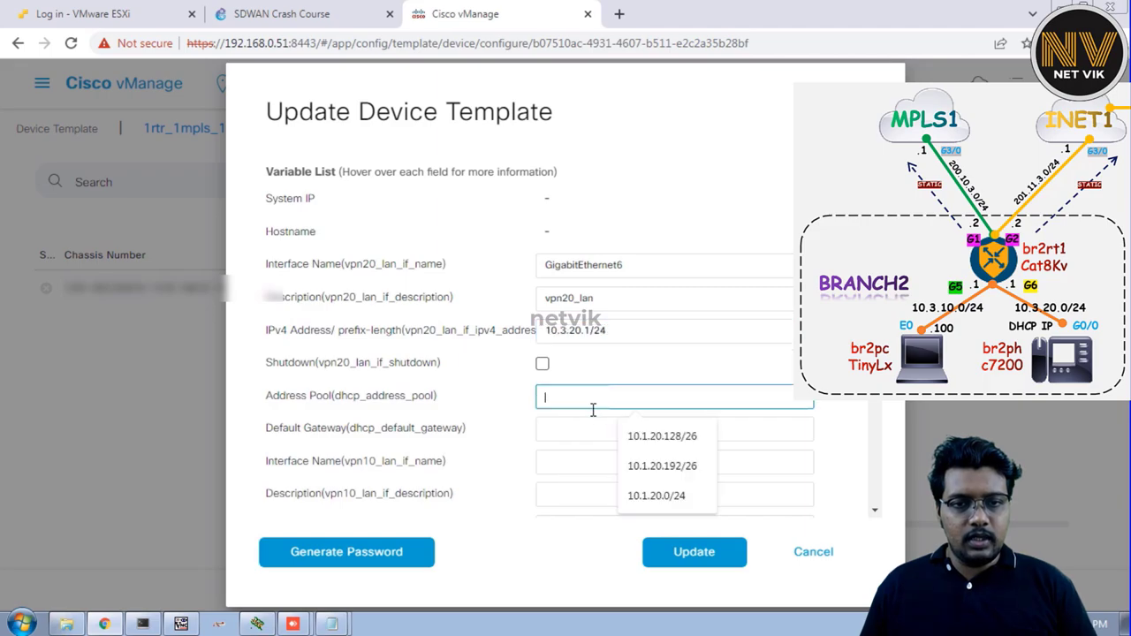
key("ctrl+v")
key("Left")
key("Left")
key("Left")
key("Left")
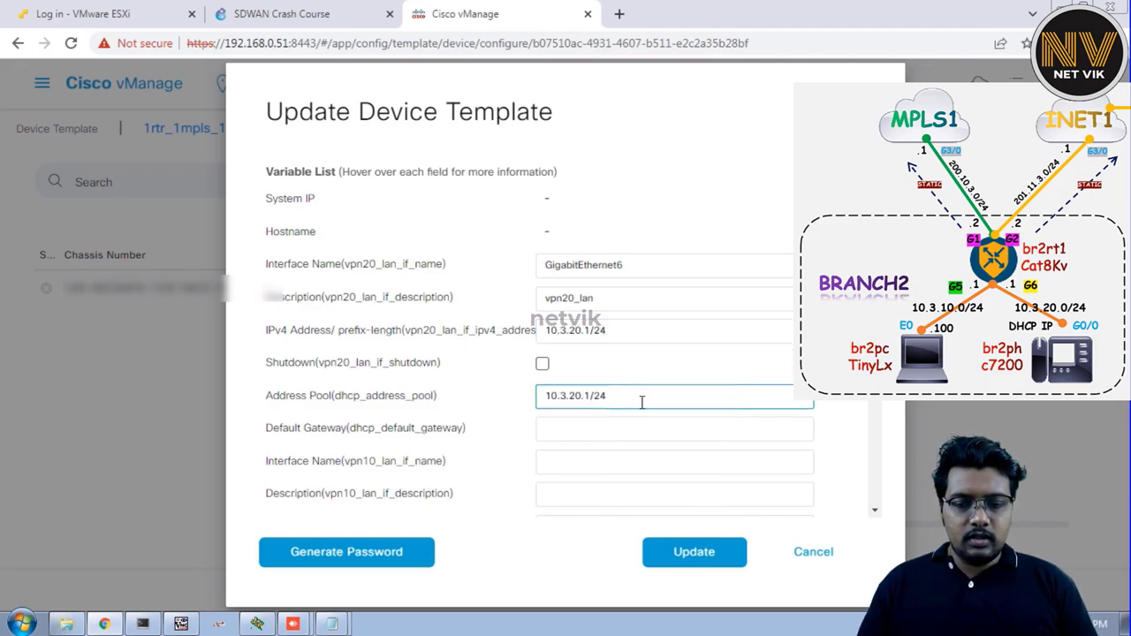
key("Delete")
type("0")
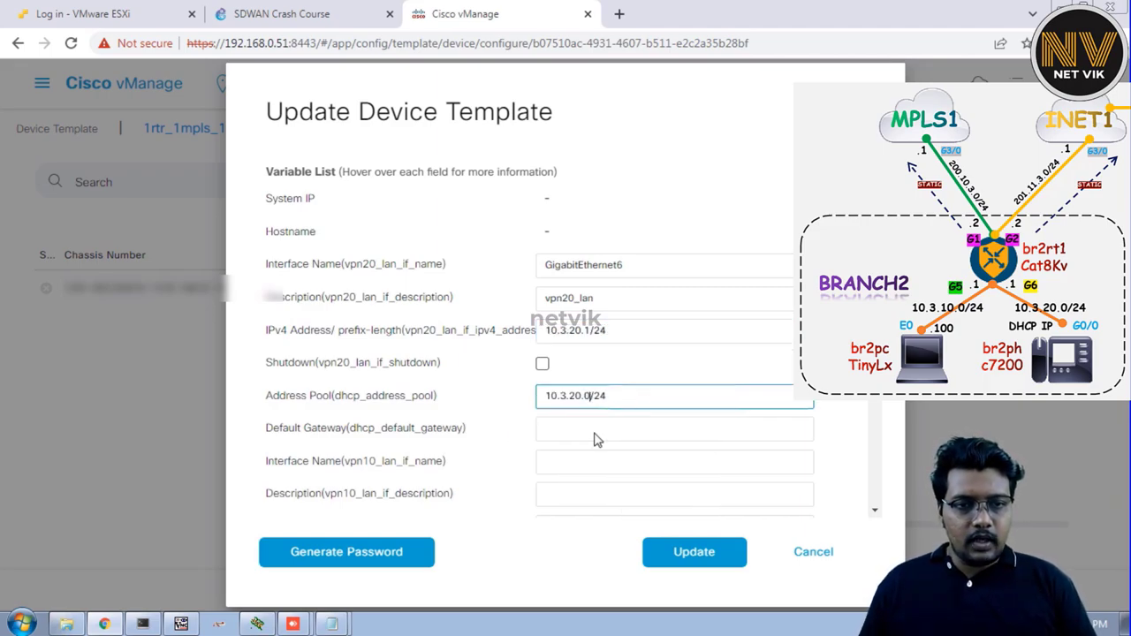
left_click(565, 427)
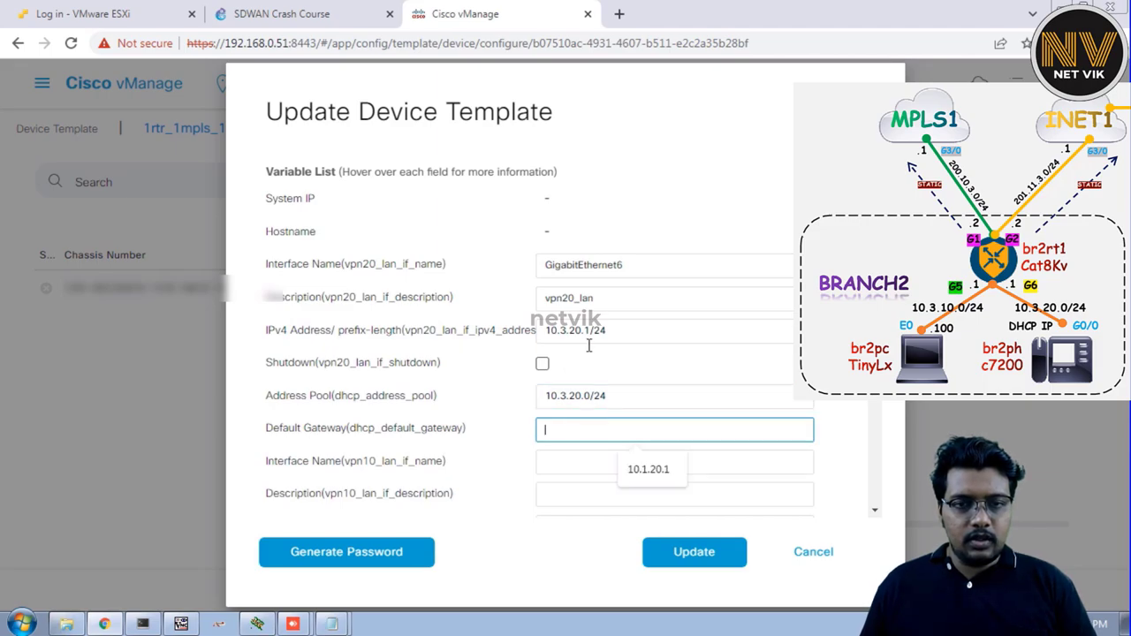
left_click_drag(589, 330, 499, 330)
key("ctrl+c")
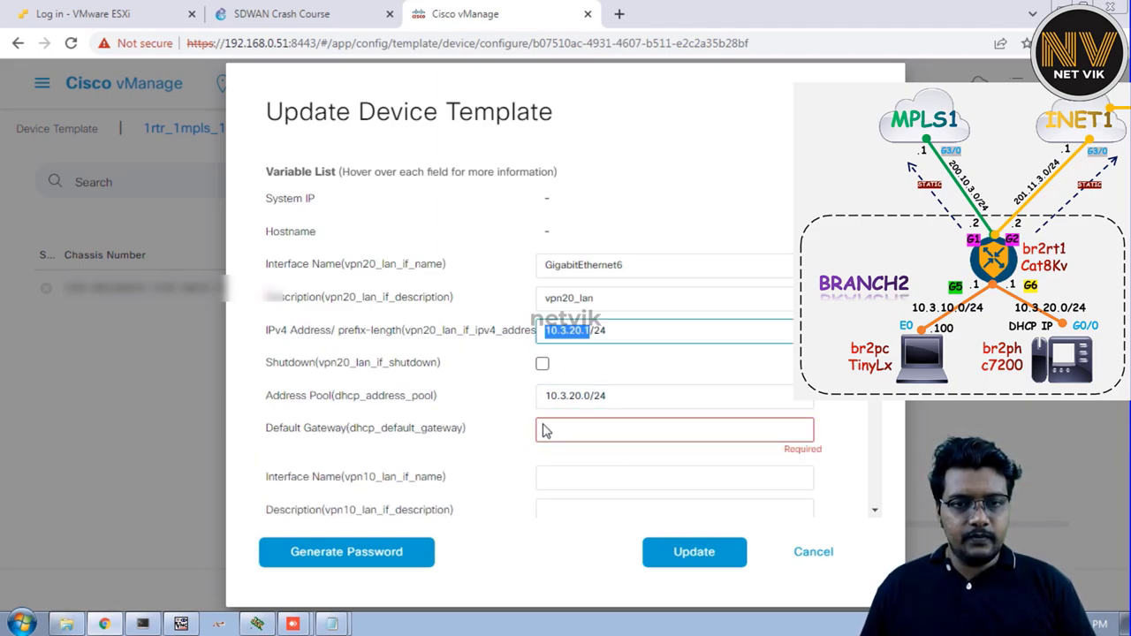
left_click(551, 427)
key("ctrl+v")
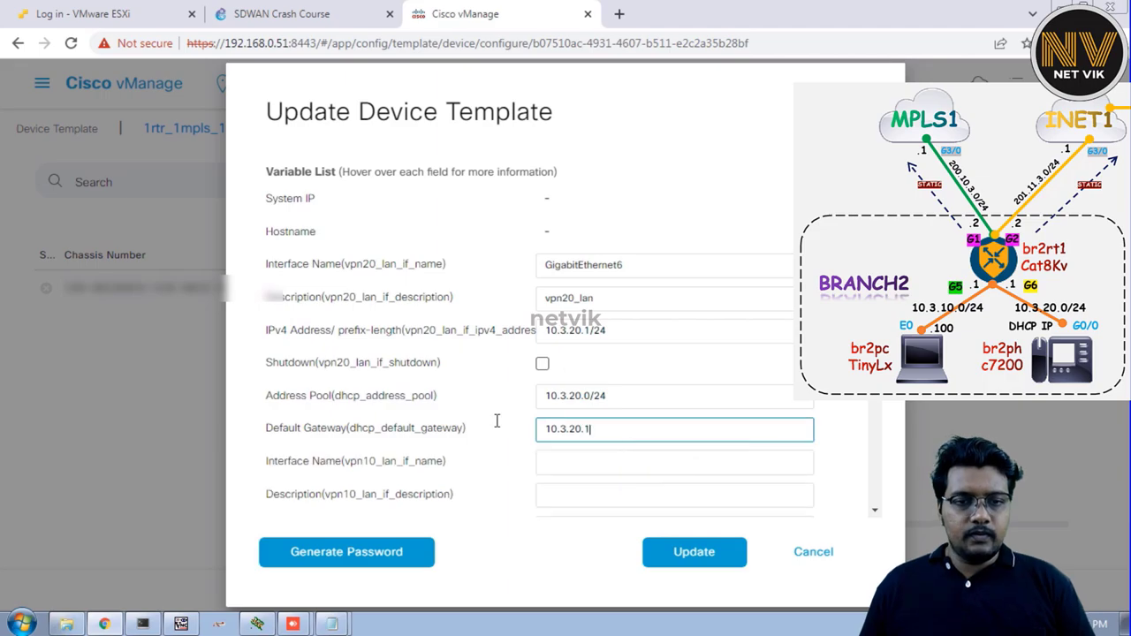
scroll(499, 424, "down", 1)
Set the VPN 10 interface to GigabitEthernet5 with description vpn10_lan
left_click(571, 379)
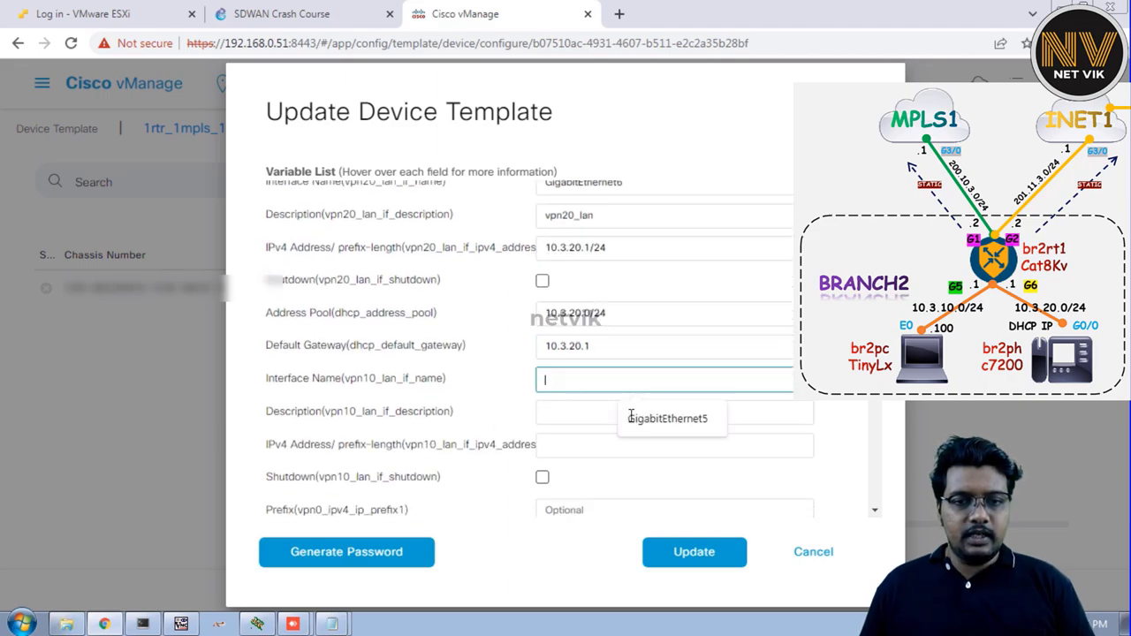
left_click(629, 419)
left_click(557, 415)
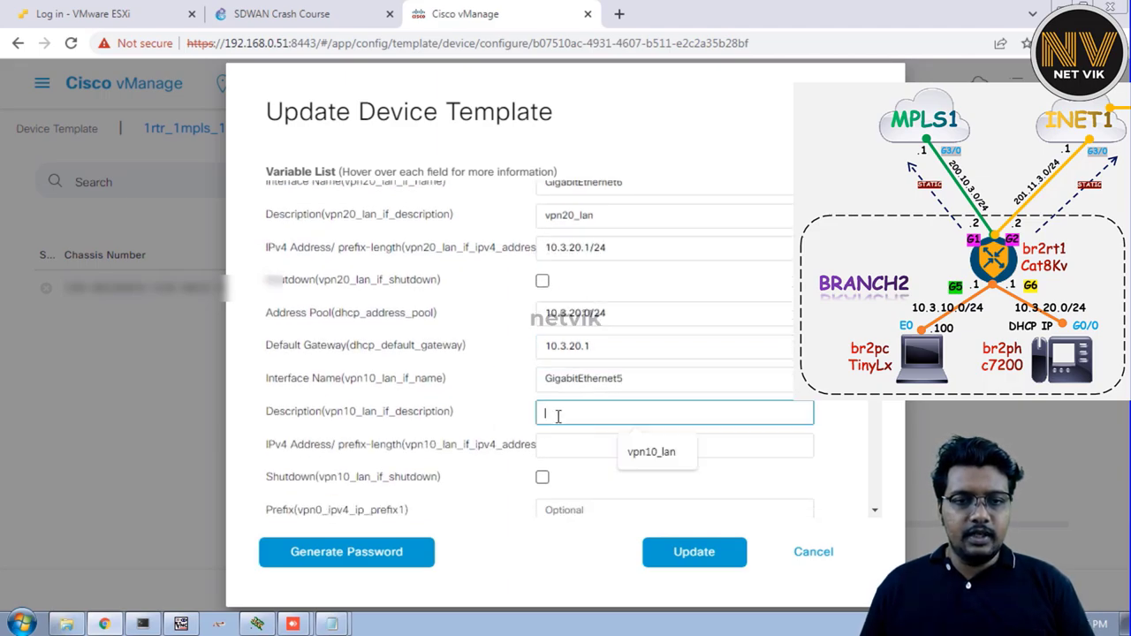
left_click(645, 451)
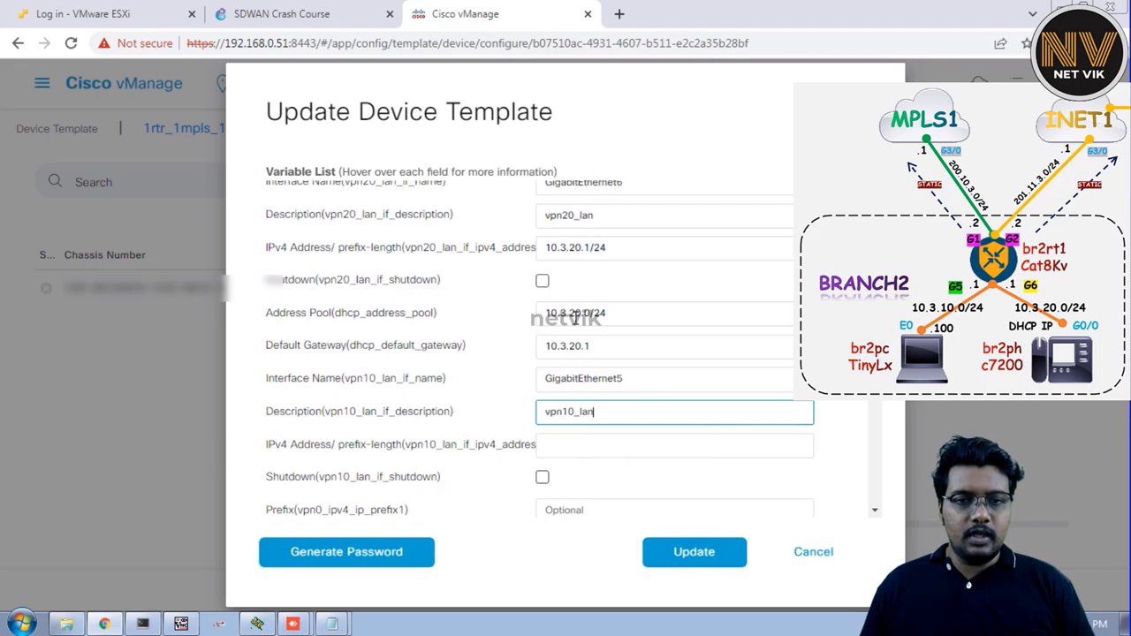
Copy the VPN 20 interface address into the VPN 10 IPv4 field, changing its third octet to 1
triple_click(576, 318)
triple_click(577, 247)
double_click(577, 247)
triple_click(577, 248)
key("ctrl+c")
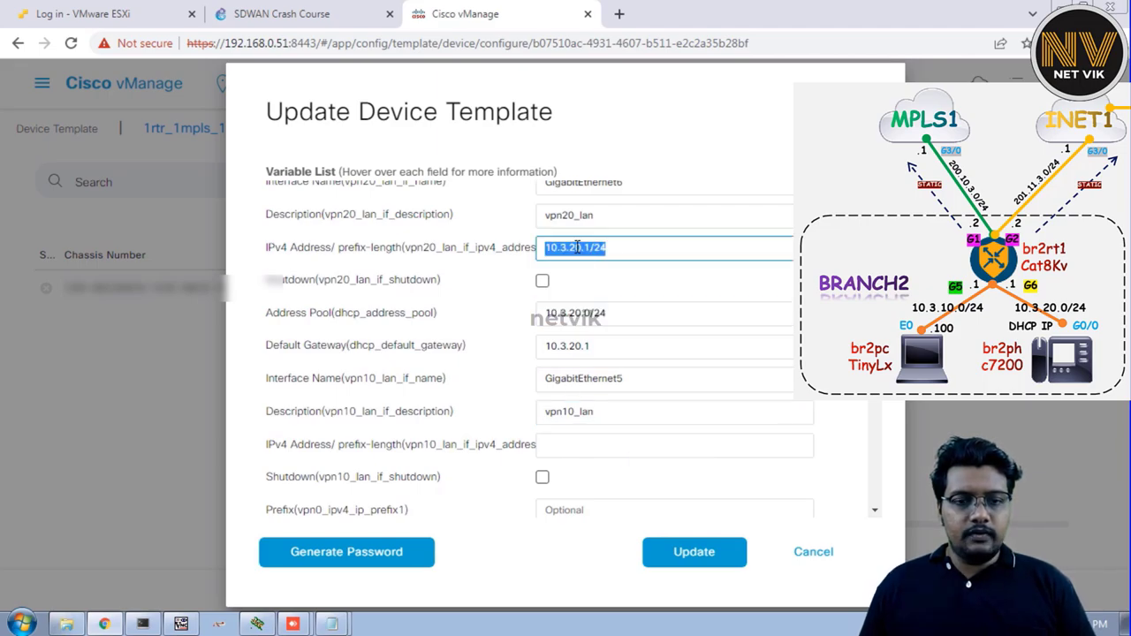
left_click(568, 444)
key("ctrl+v")
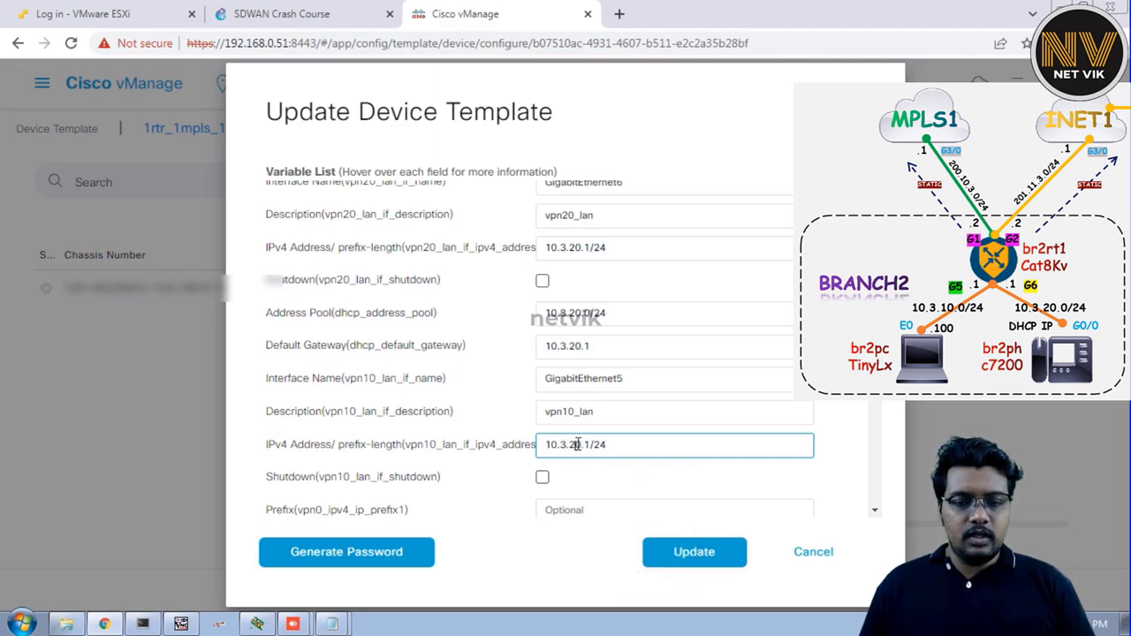
left_click(577, 445)
key("BackSpace")
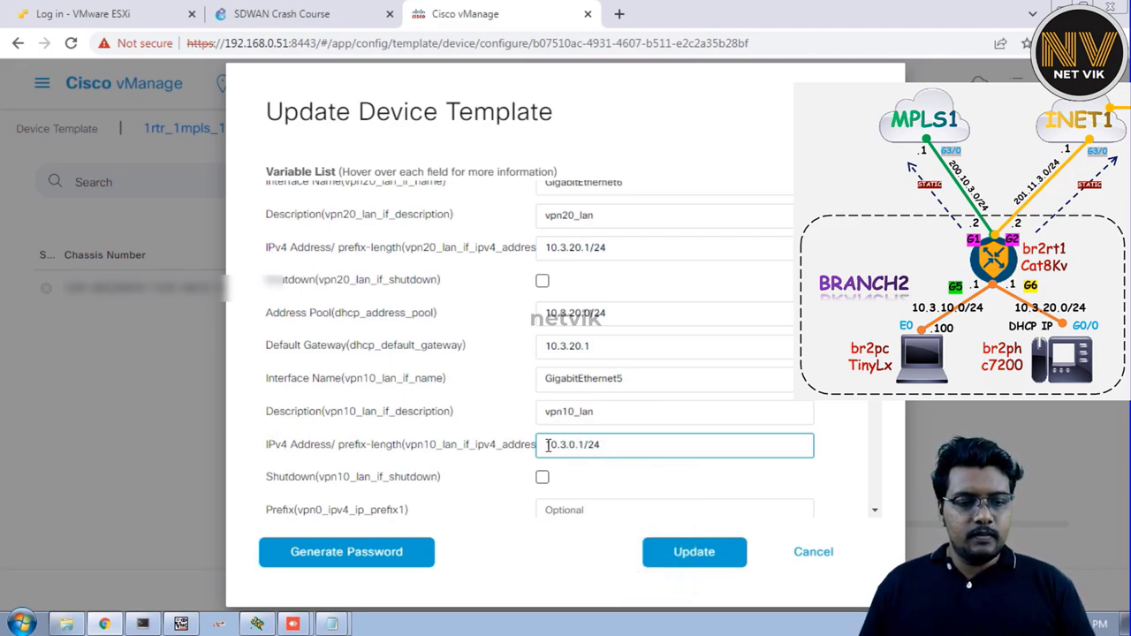
type("1")
Set both VPN 0 route prefixes to 0.0.0.0/0 with next hops 200.10.3.1 and 201.11.3.1
scroll(442, 402, "down", 3)
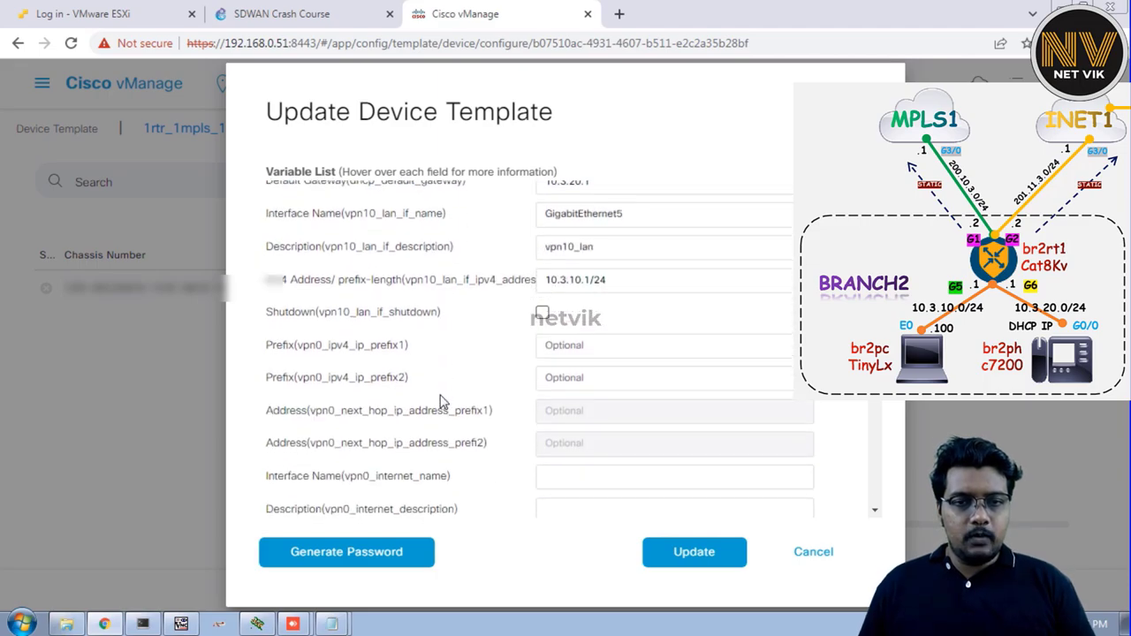
left_click(562, 348)
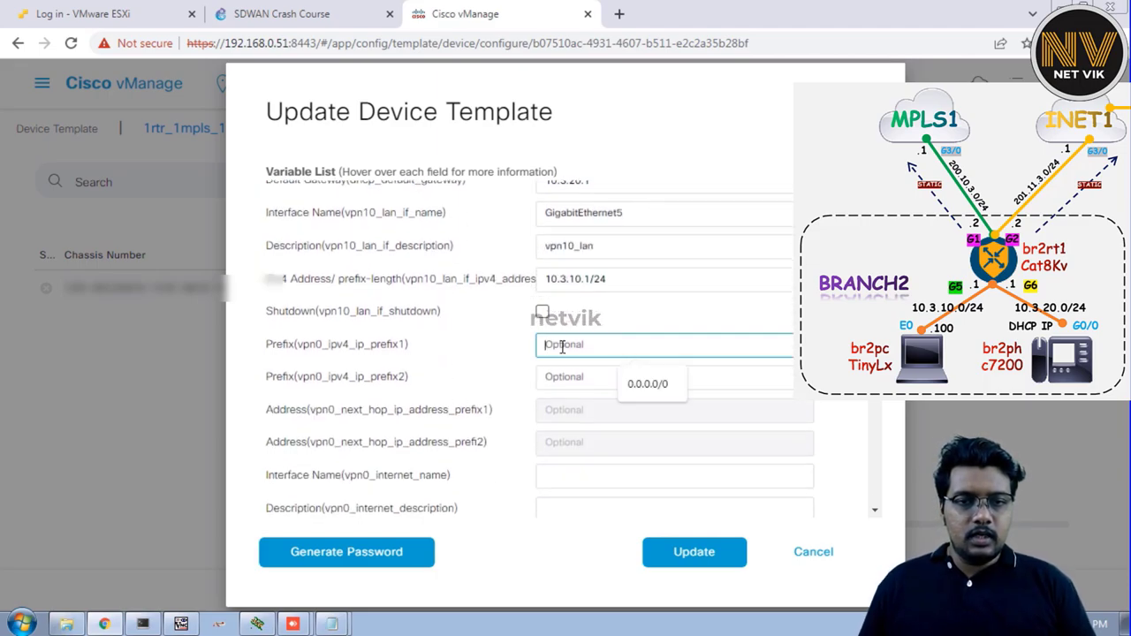
left_click(666, 396)
left_click(579, 378)
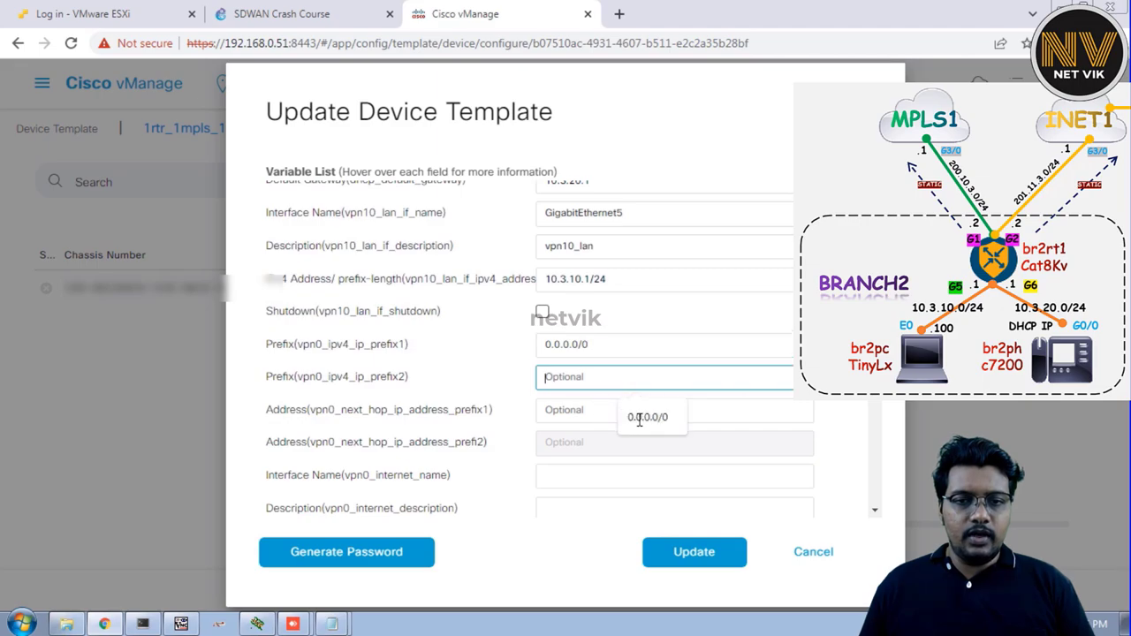
left_click(645, 414)
left_click(561, 410)
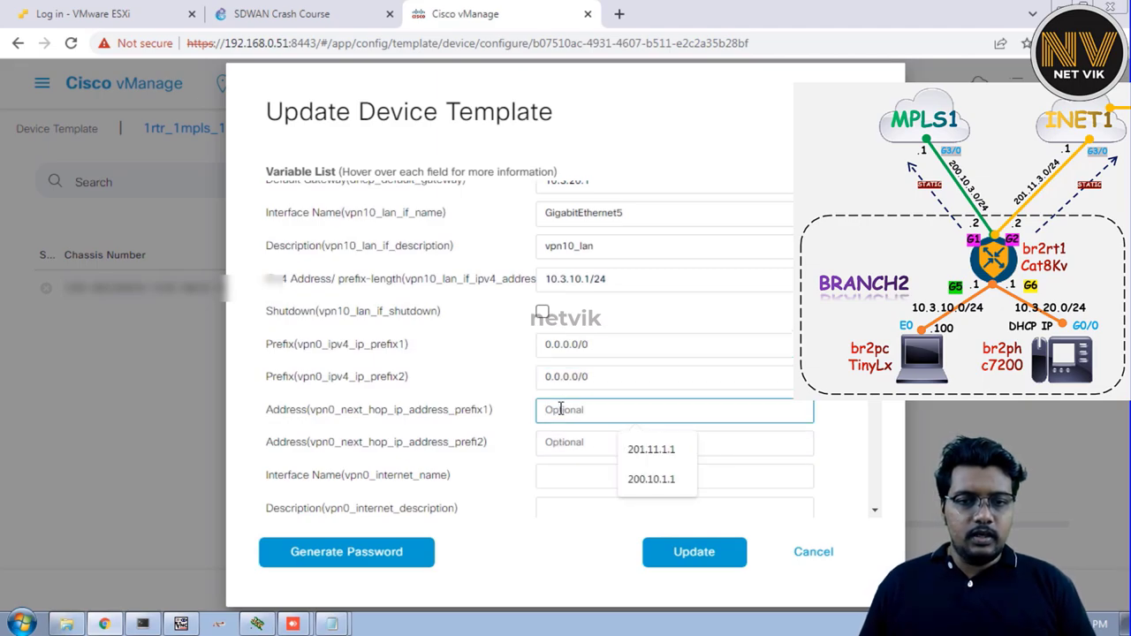
type("200")
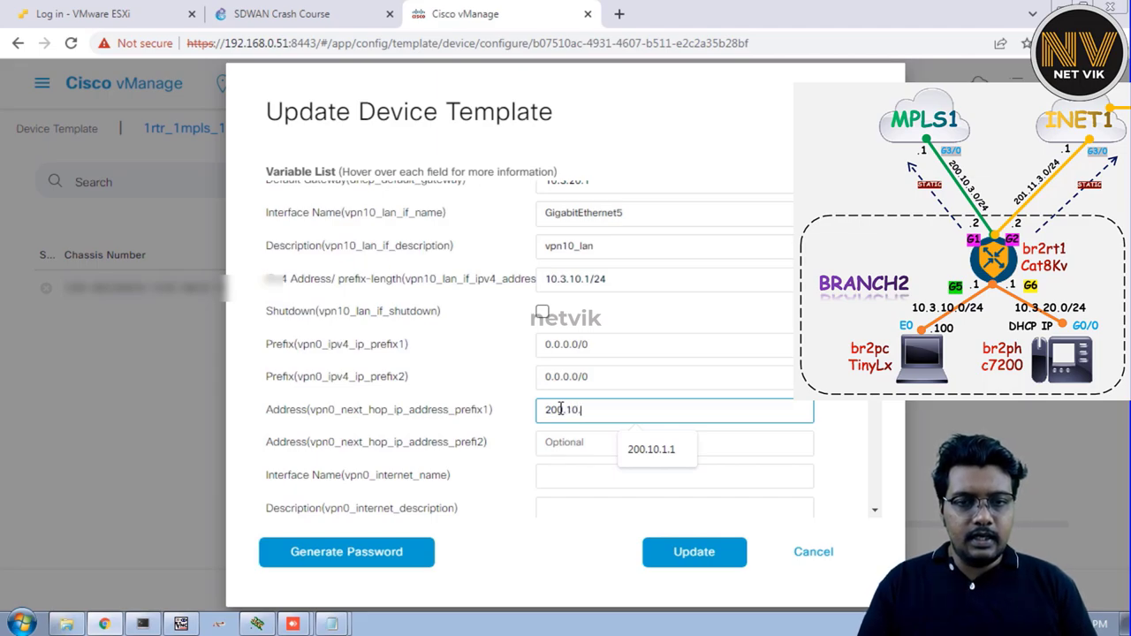
type(".10.3")
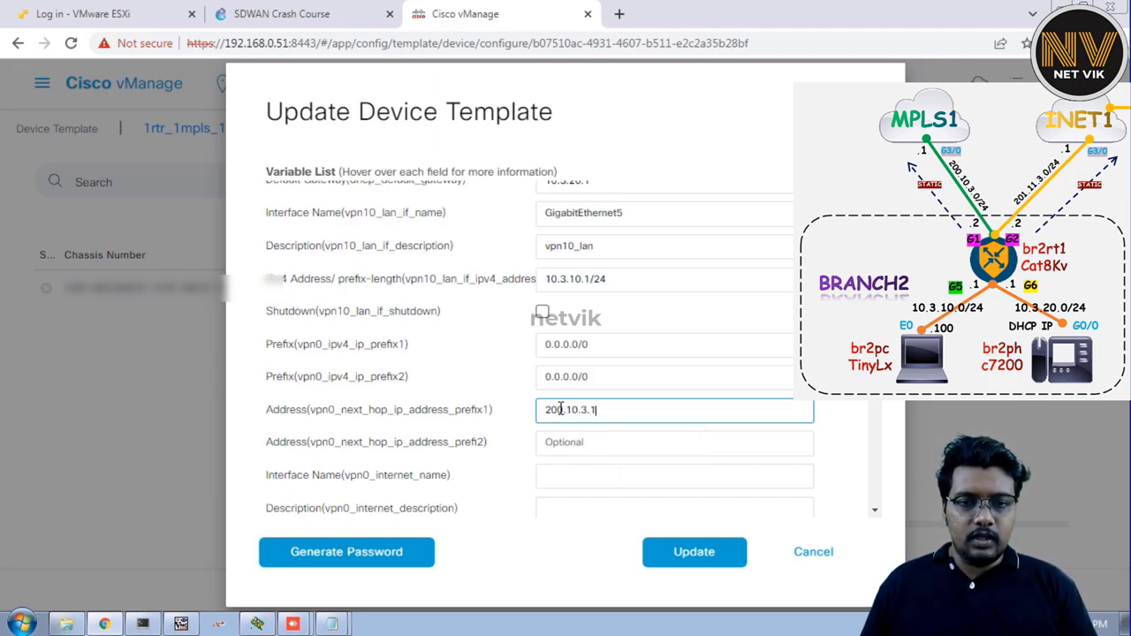
type(".1")
left_click(568, 443)
type("200")
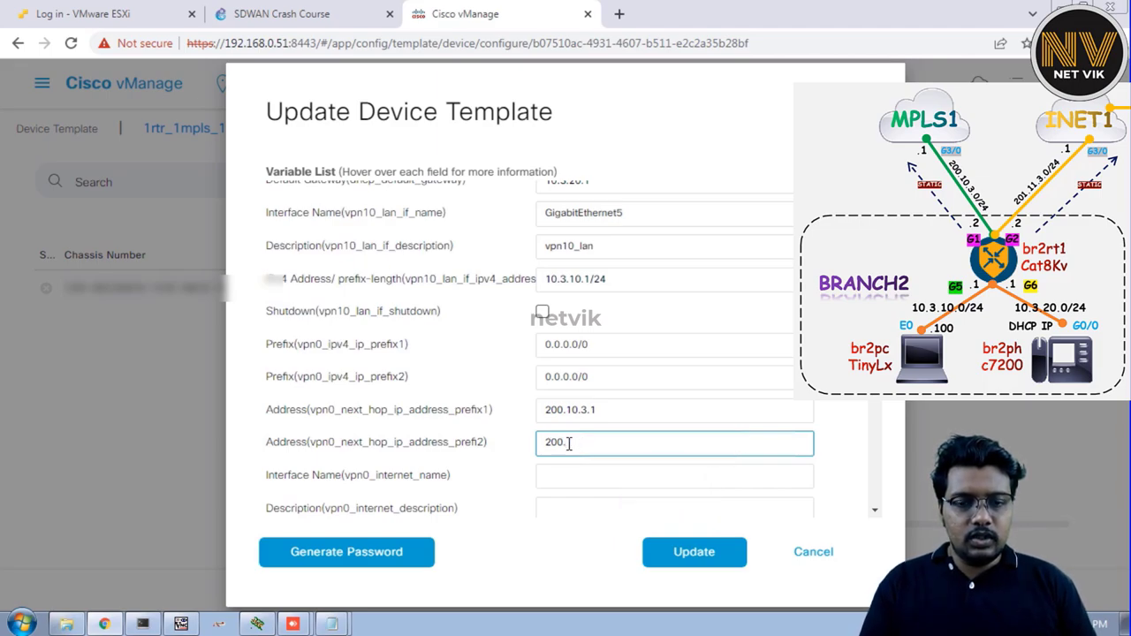
type(".")
key("BackSpace")
key("BackSpace")
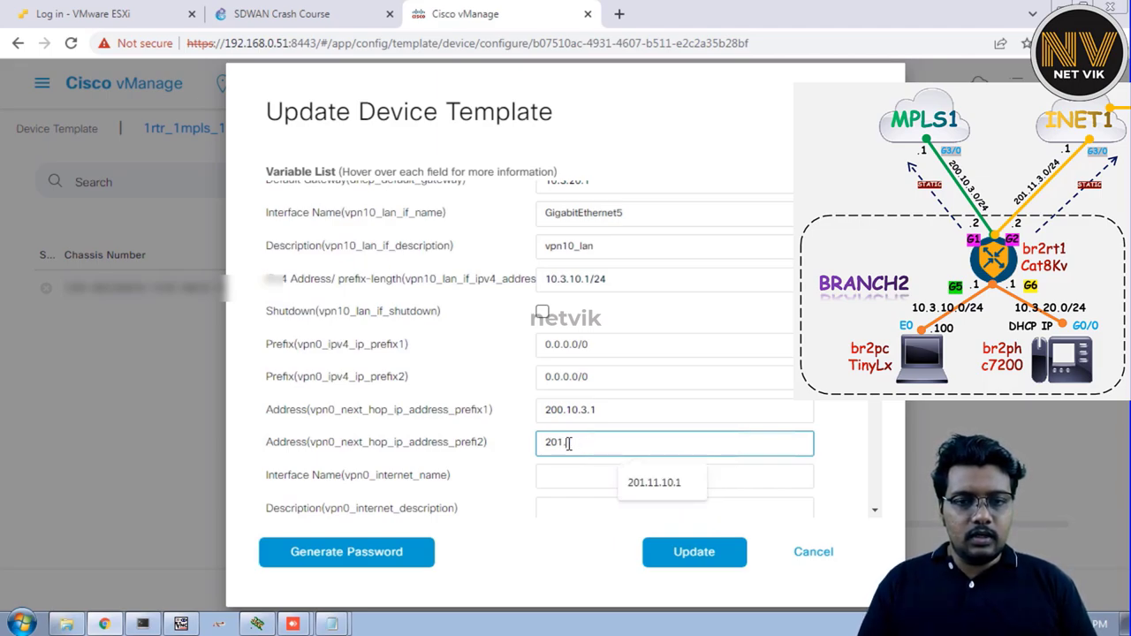
type("1.11.3.1")
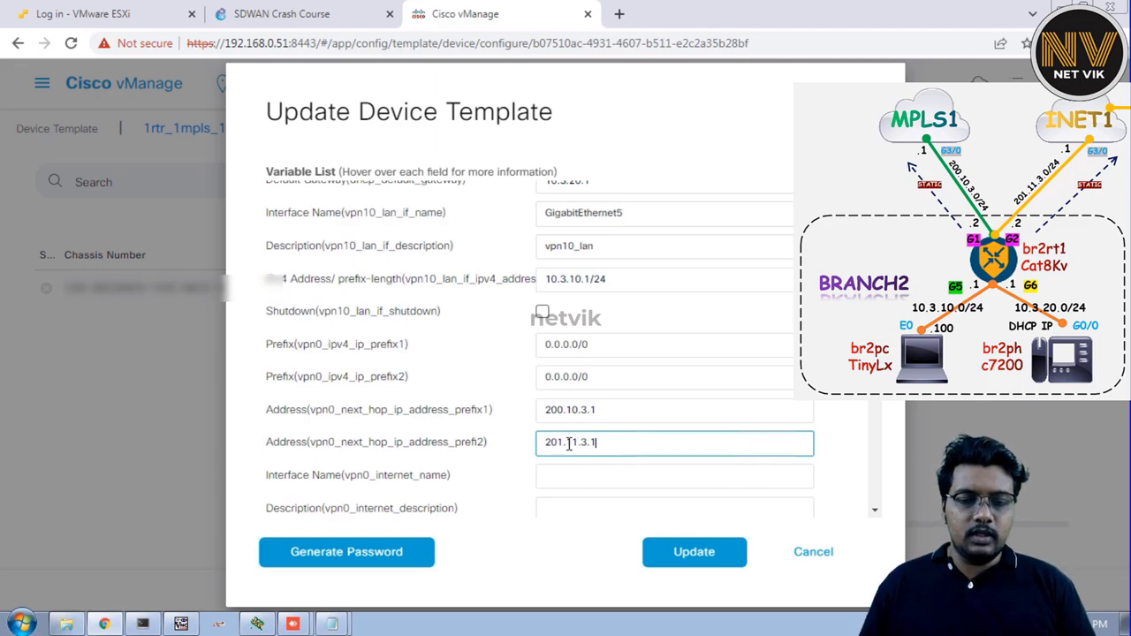
Set the internet interface to GigabitEthernet2, description vpn0_internet_int, and paste in its IPv4 address
scroll(393, 397, "down", 1)
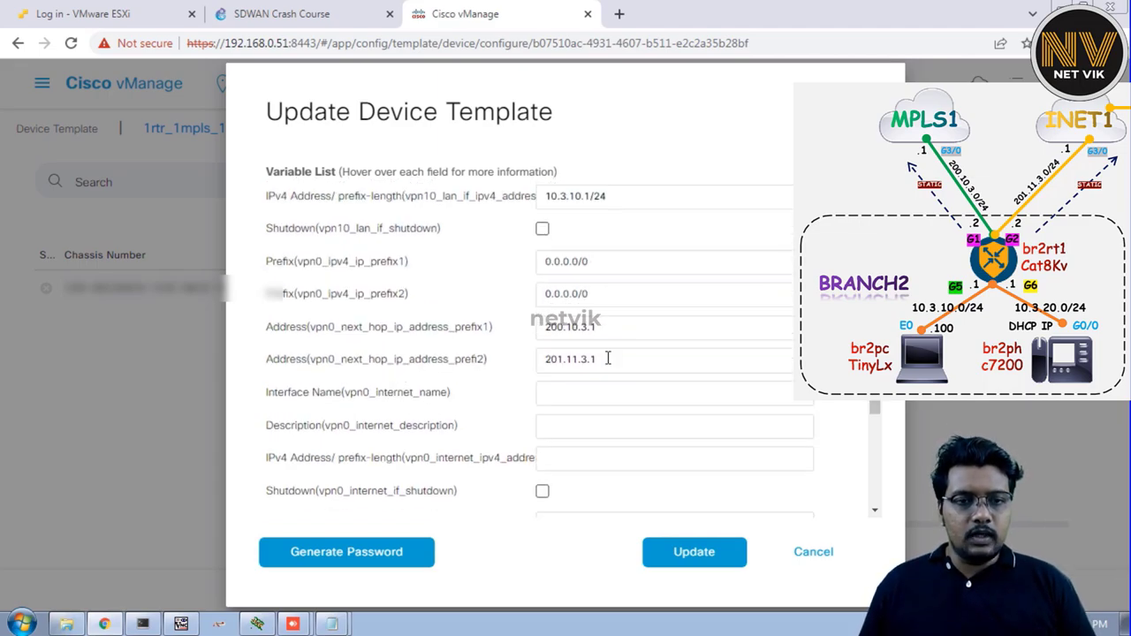
left_click(562, 399)
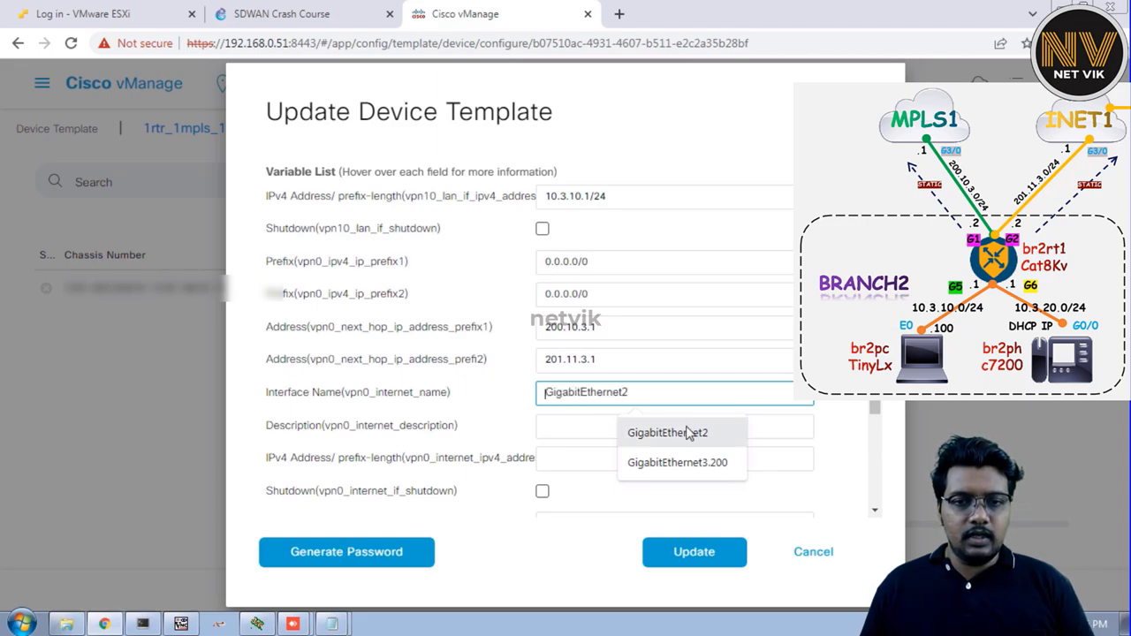
left_click(686, 433)
scroll(438, 399, "down", 1)
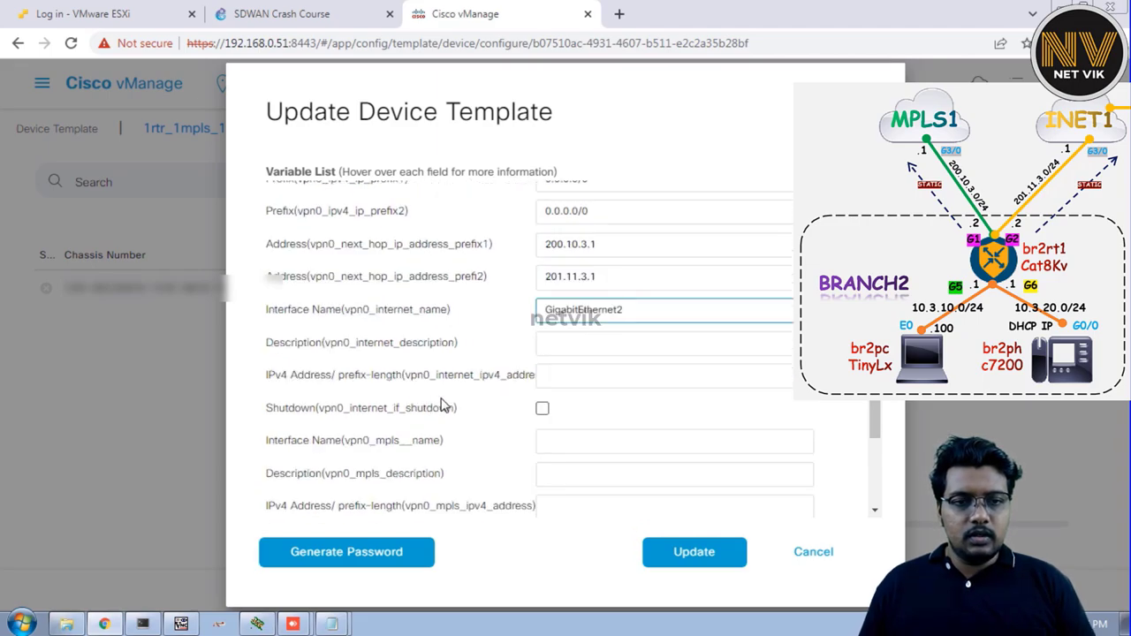
left_click(579, 351)
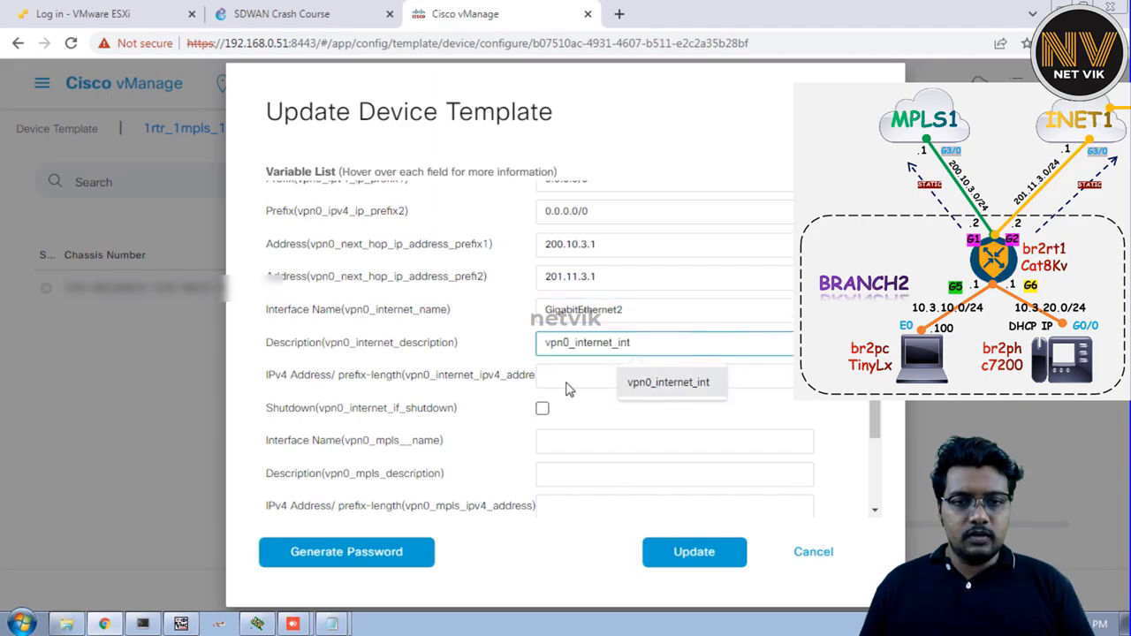
left_click(679, 385)
left_click(431, 274)
key("ctrl+c")
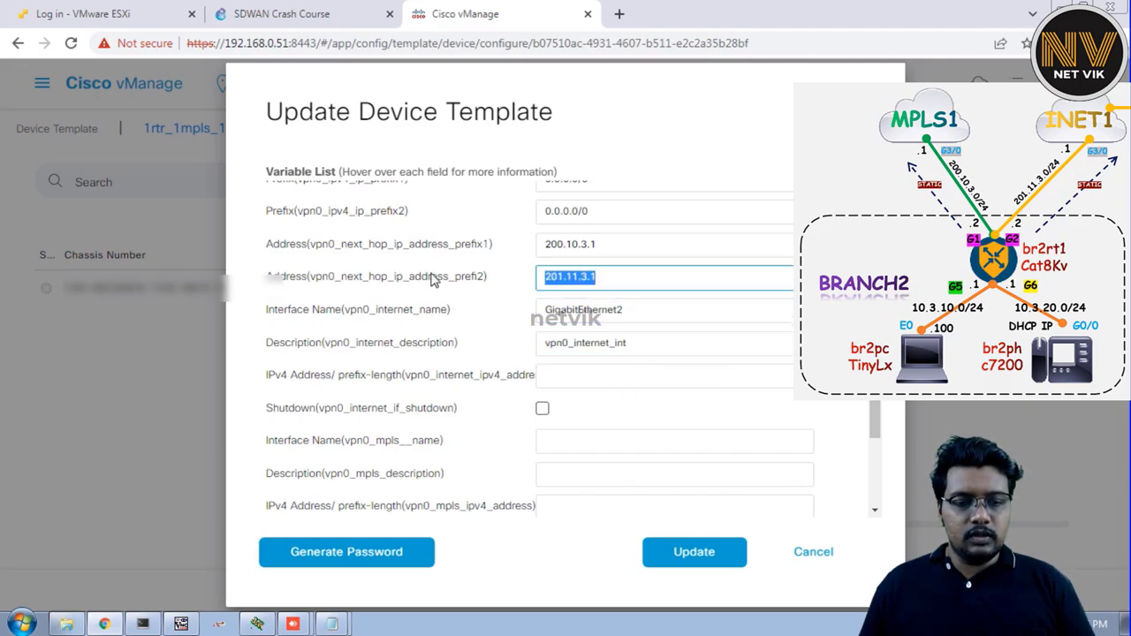
left_click(633, 386)
key("ctrl+v")
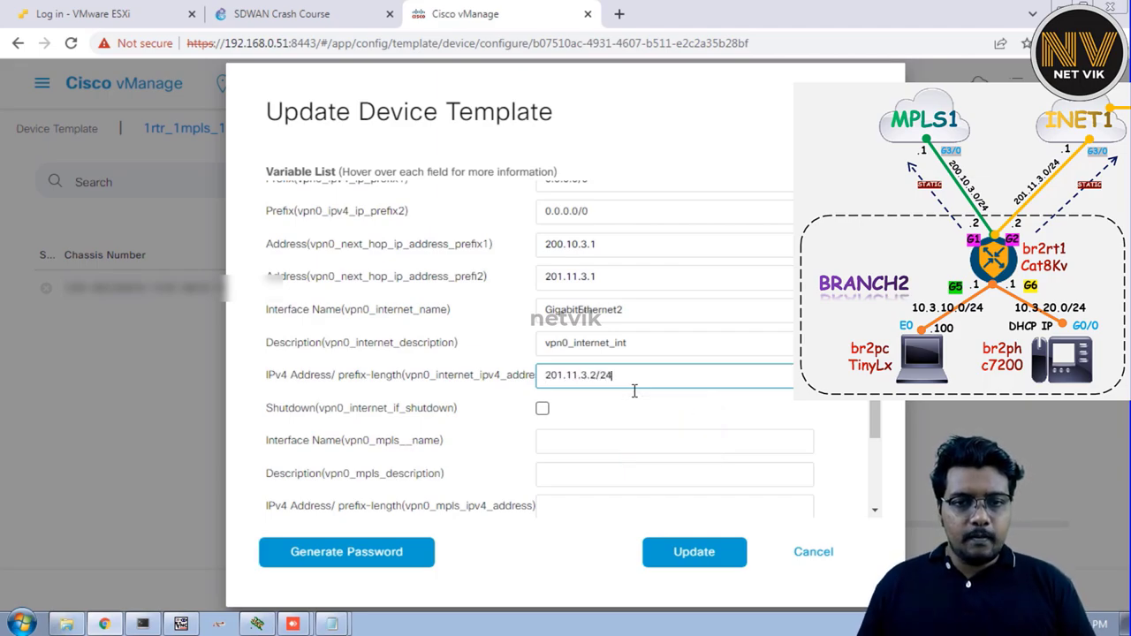
Set the MPLS interface to GigabitEthernet1 with description vpn0_mpls_int
left_click(569, 438)
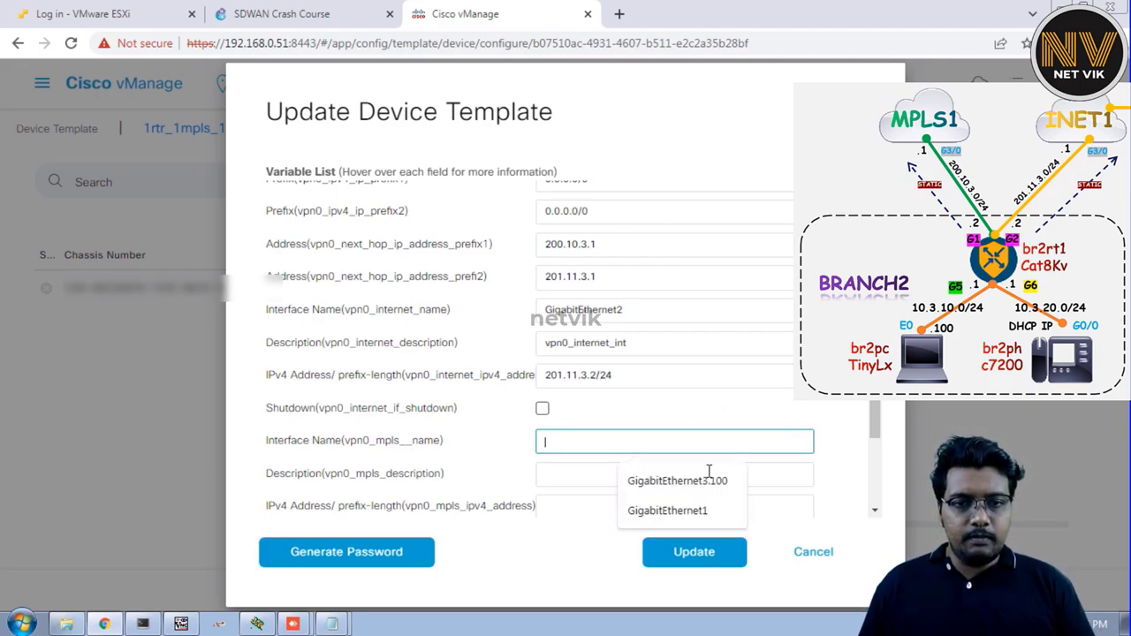
left_click(705, 513)
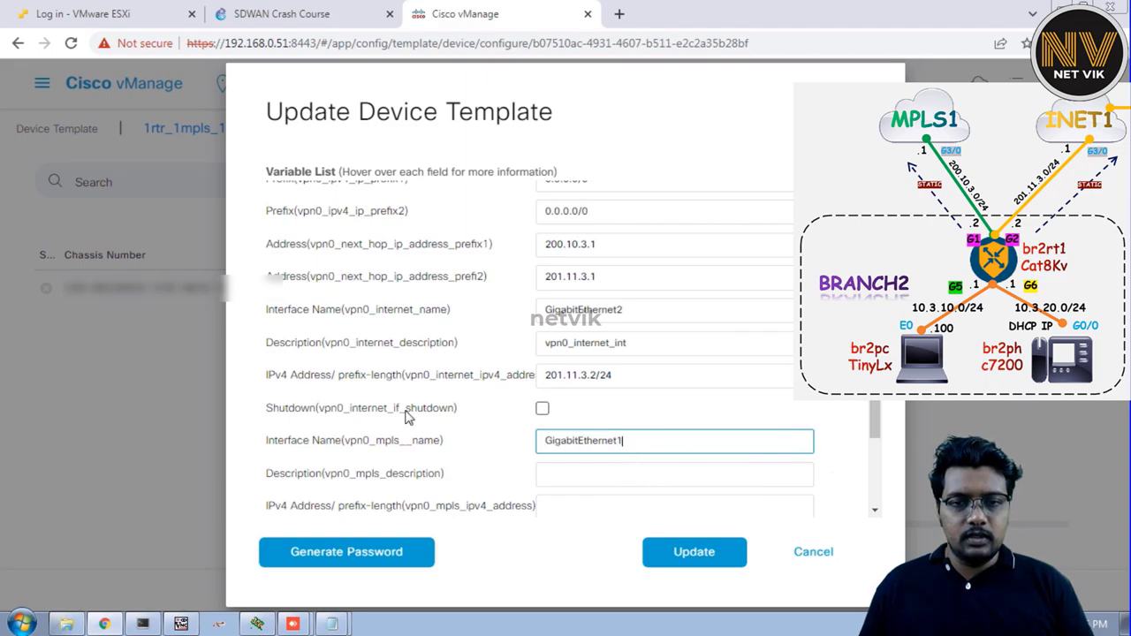
scroll(406, 415, "down", 1)
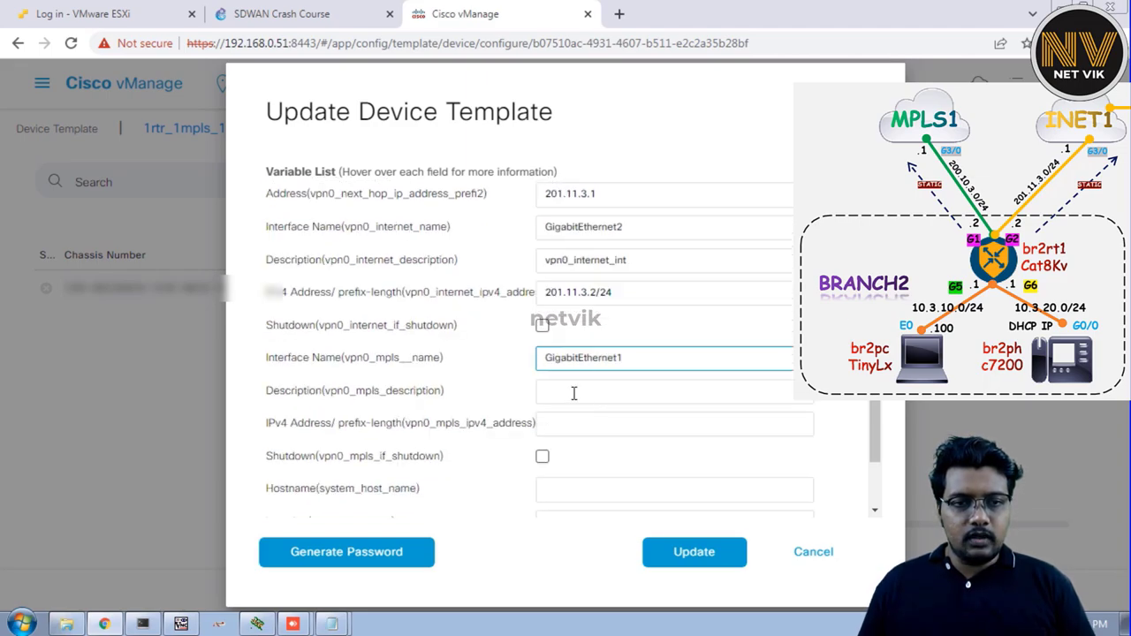
left_click(573, 393)
left_click(650, 430)
Paste an address into the MPLS IPv4 field and correct it to 200.10.3.2/24
left_click(581, 424)
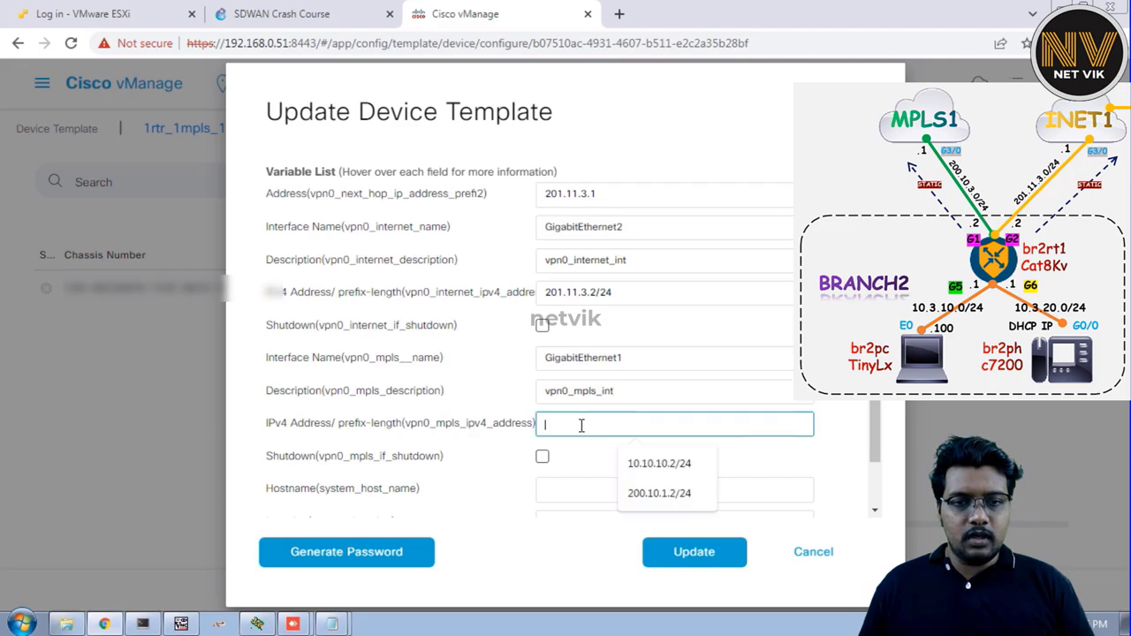
key("ctrl+v")
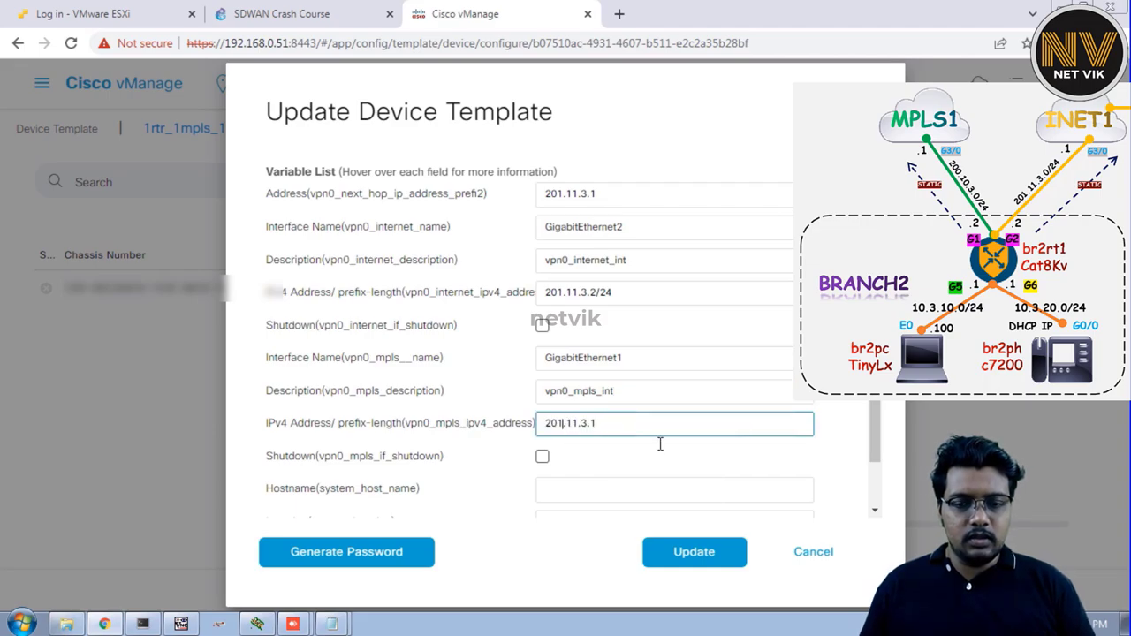
key("BackSpace")
type("0")
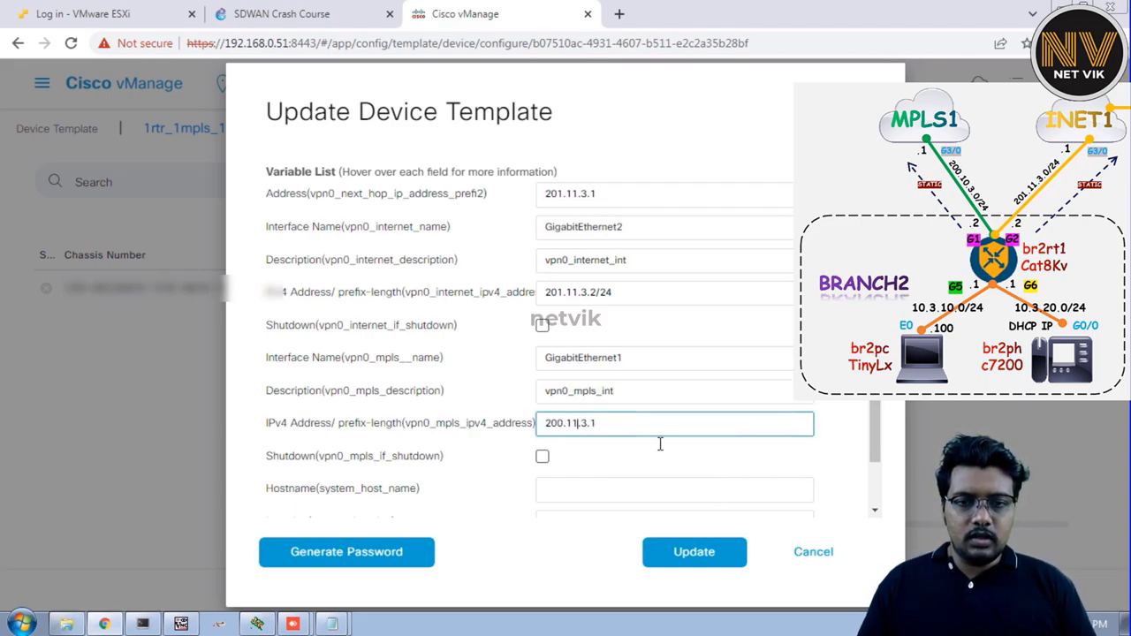
key("Right")
key("Right")
key("Right")
key("BackSpace")
type("0.3.")
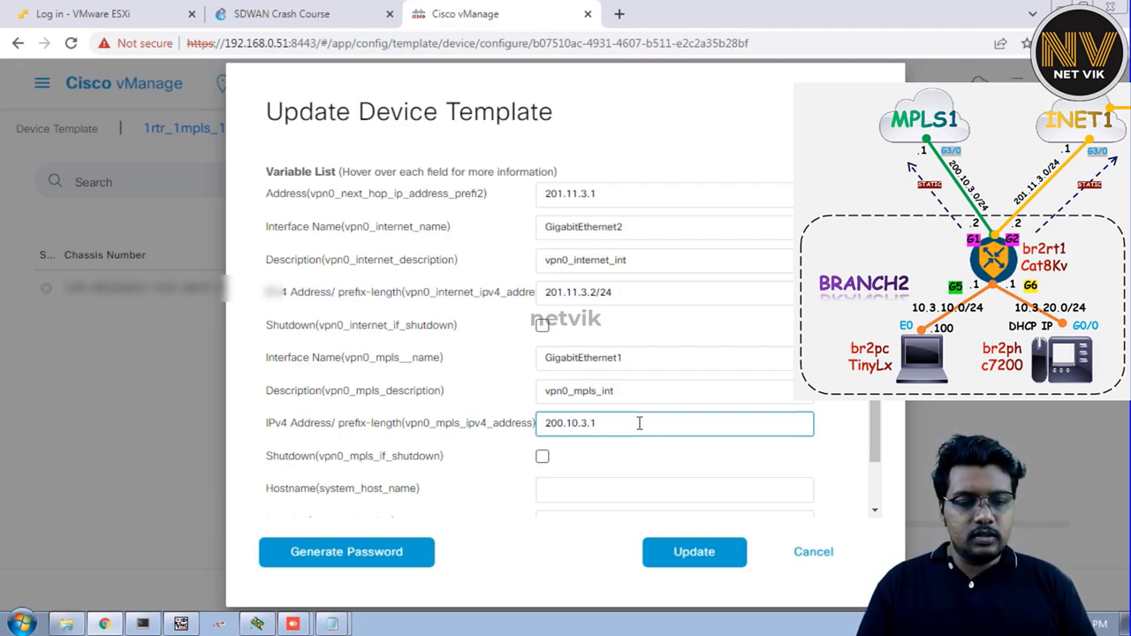
type("2/24")
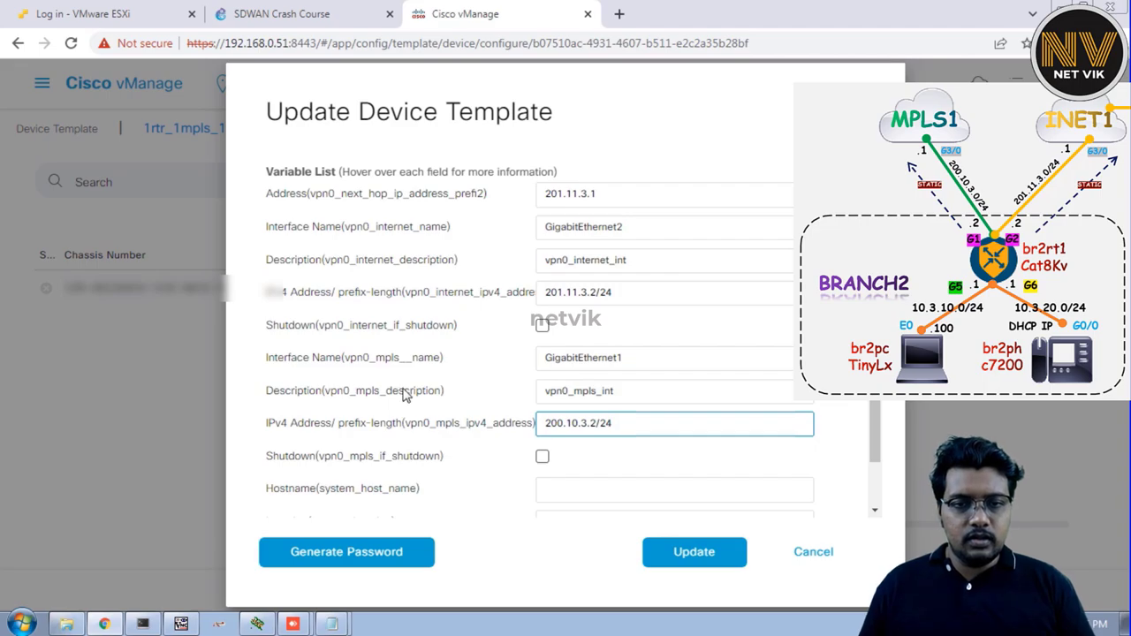
scroll(406, 395, "down", 2)
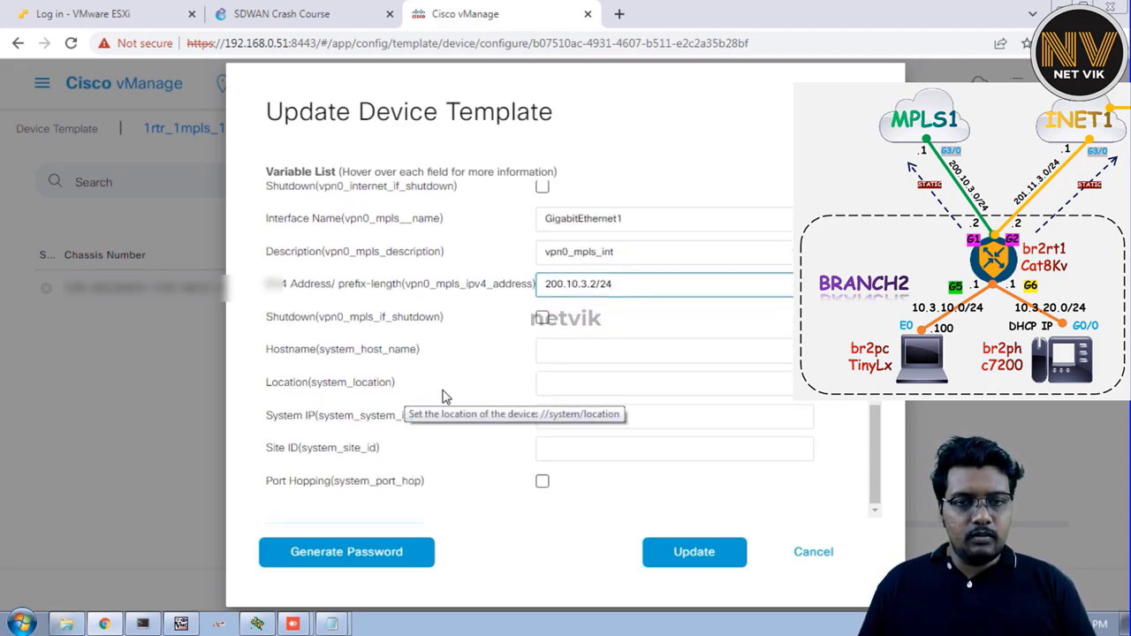
Enter hostname br2rt1 and choose chennai as the device location
left_click(560, 354)
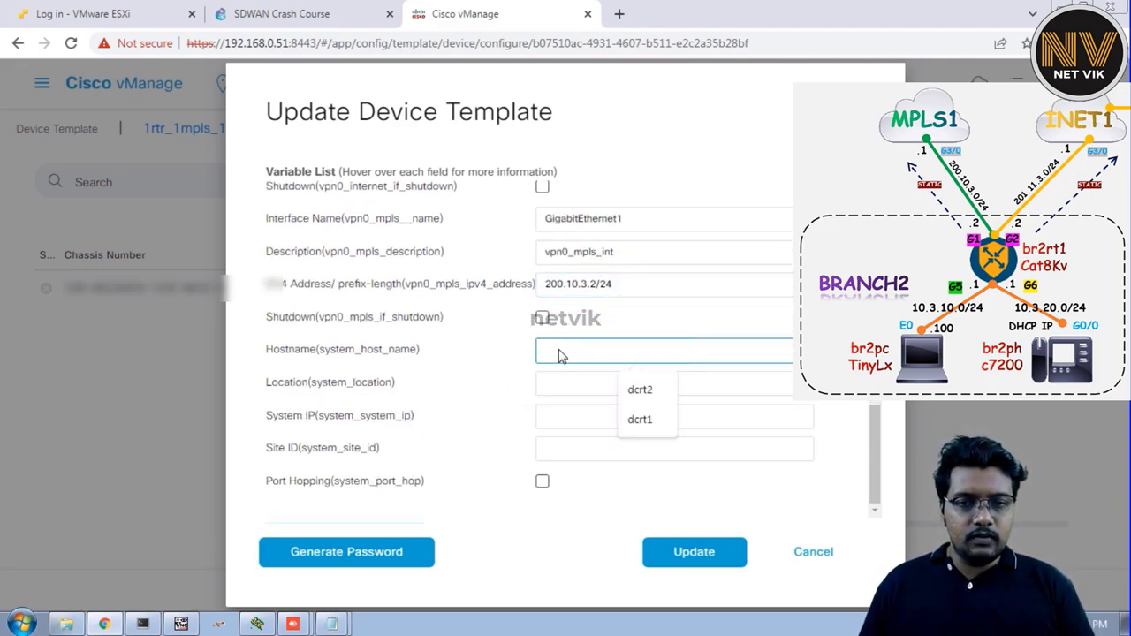
type("br2rt1")
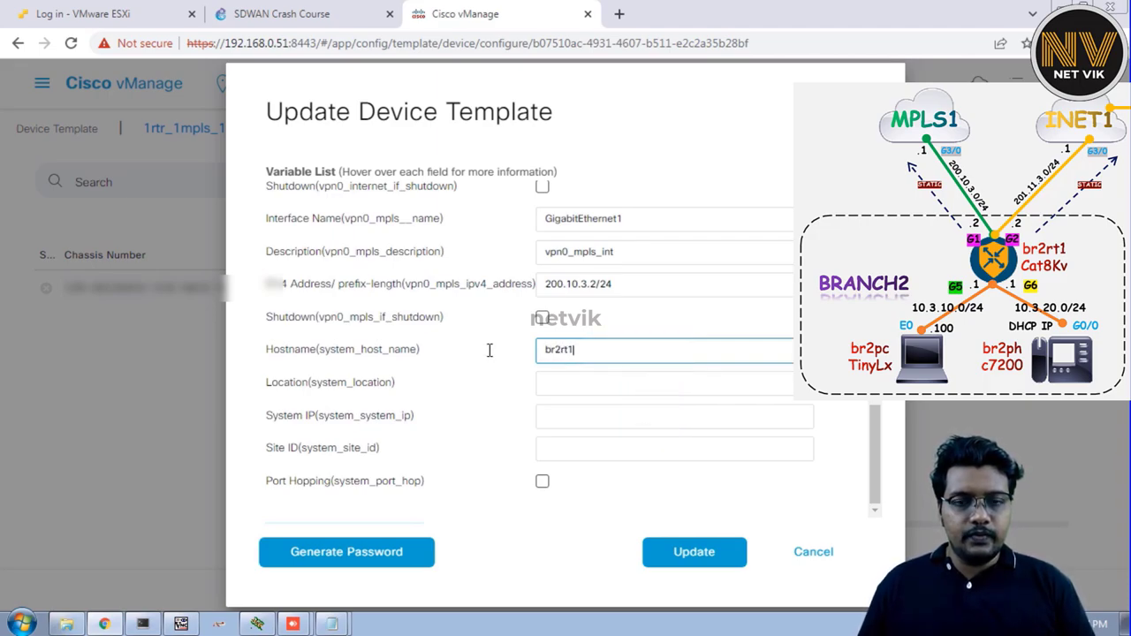
left_click(585, 379)
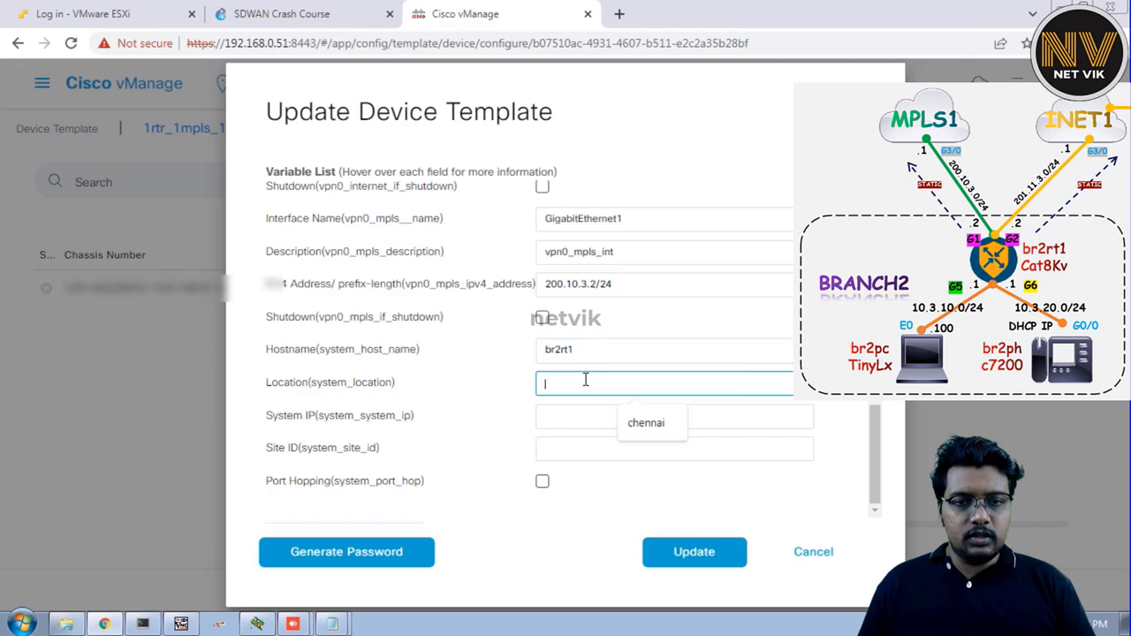
left_click(646, 424)
Set system IP 10.1.1.103 and site ID 300, and enable port hopping
left_click(551, 411)
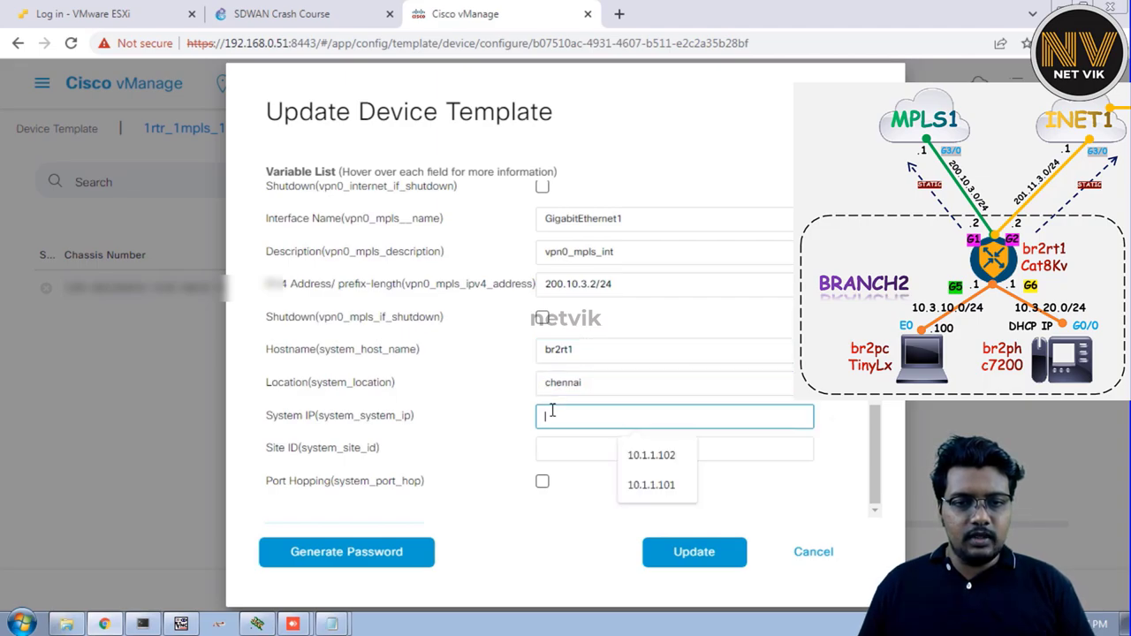
left_click(651, 454)
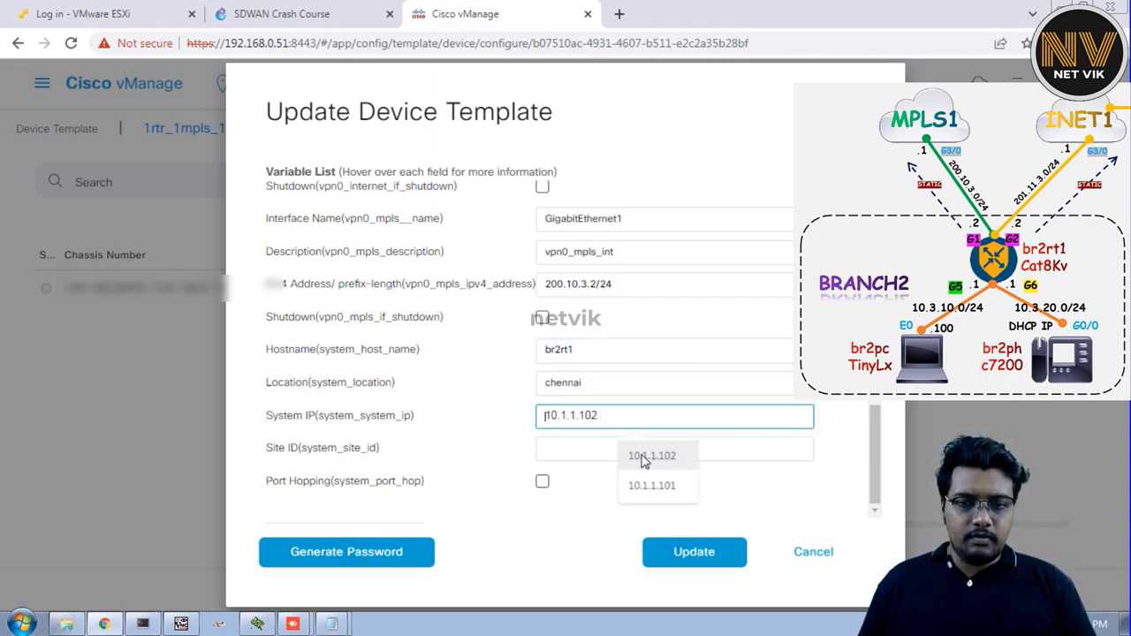
key("BackSpace")
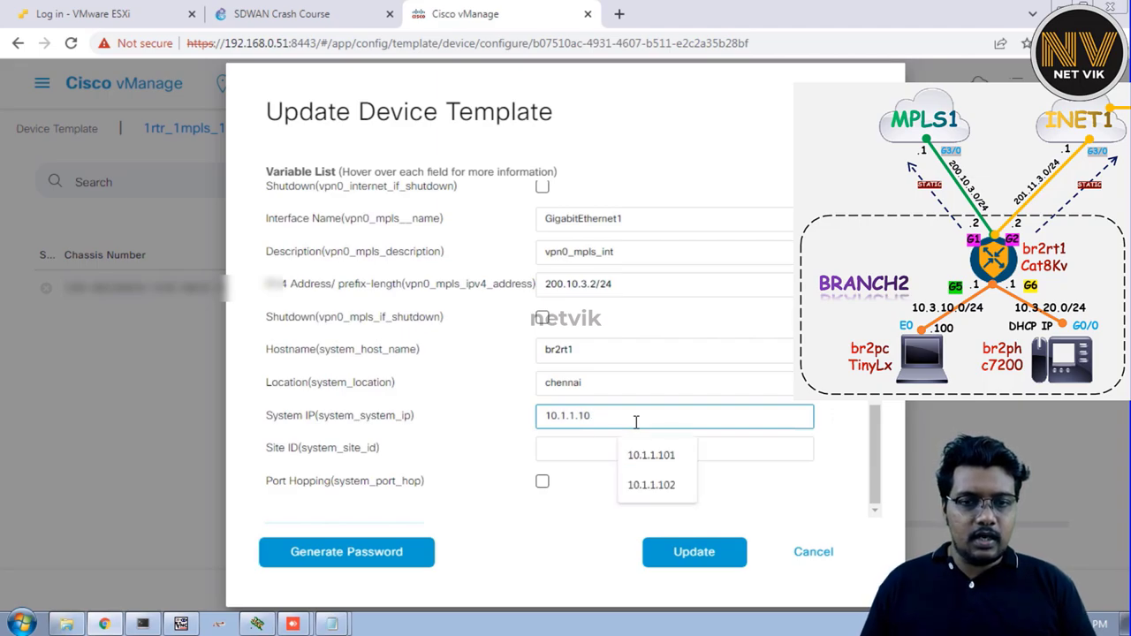
type("3")
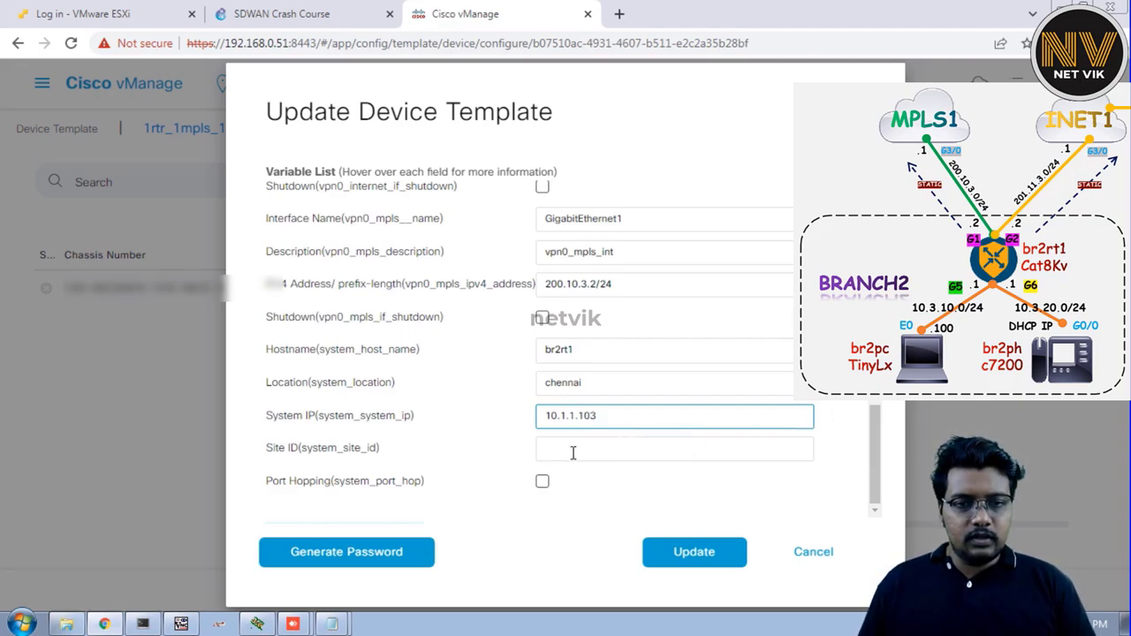
left_click(572, 451)
type("300")
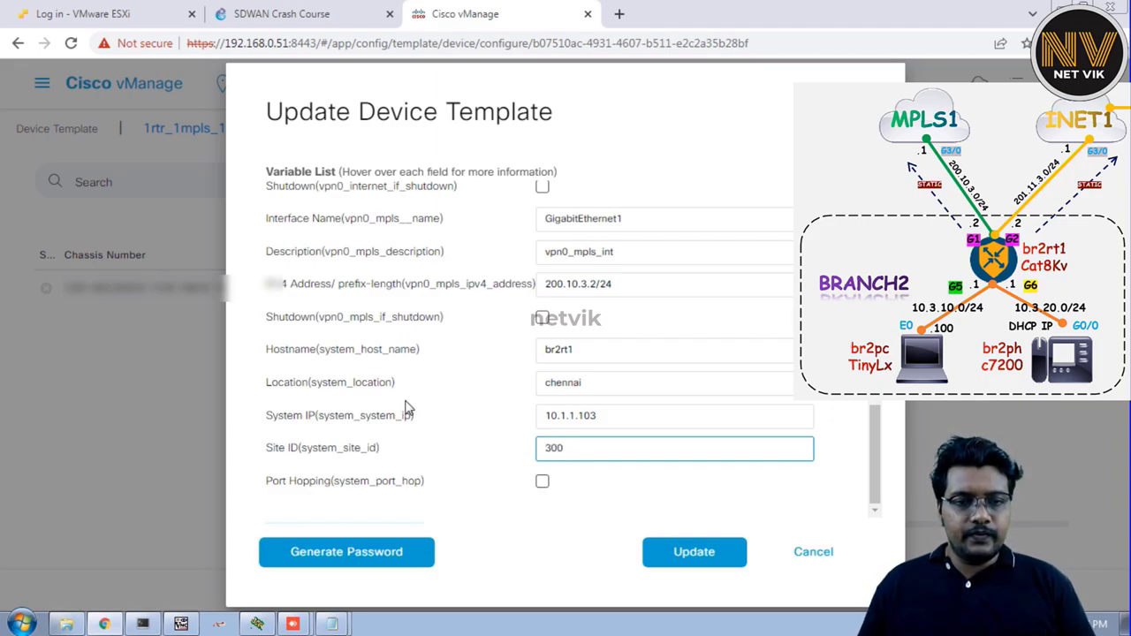
left_click(541, 483)
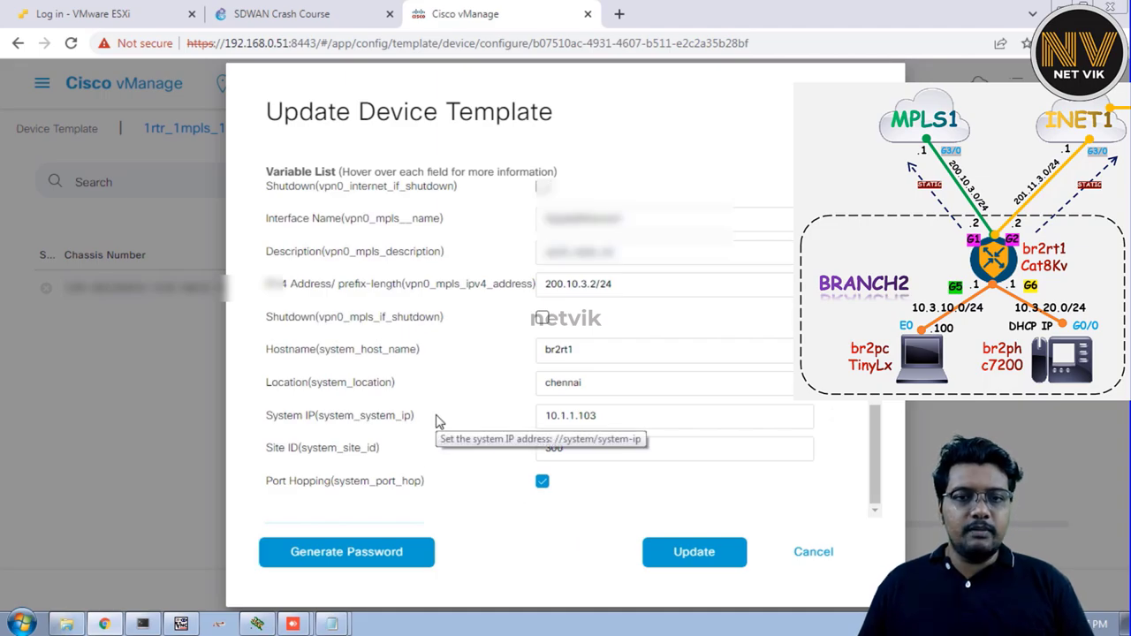
scroll(437, 421, "up", 10)
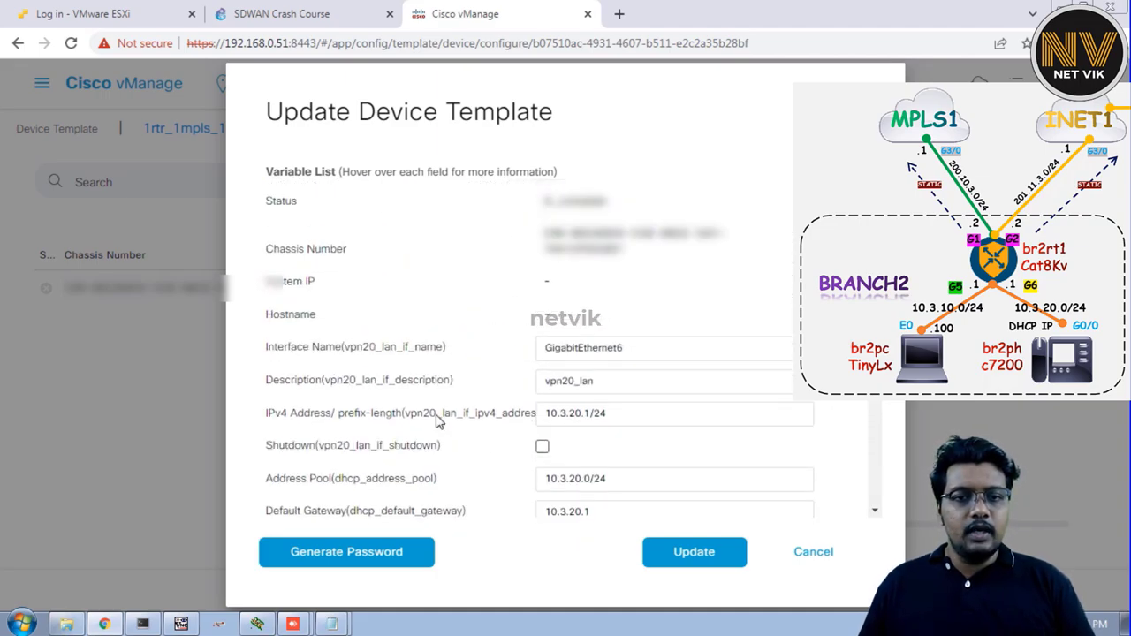
Apply the variable values, download the device variables CSV, and push the template configuration to the C8000v
left_click(685, 558)
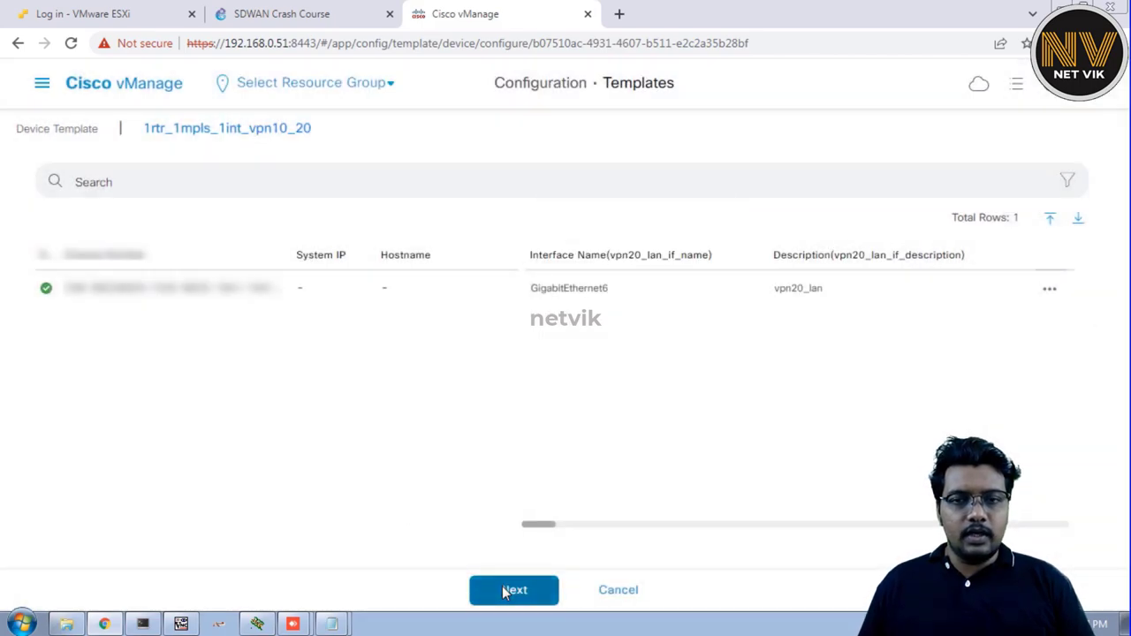
left_click(504, 591)
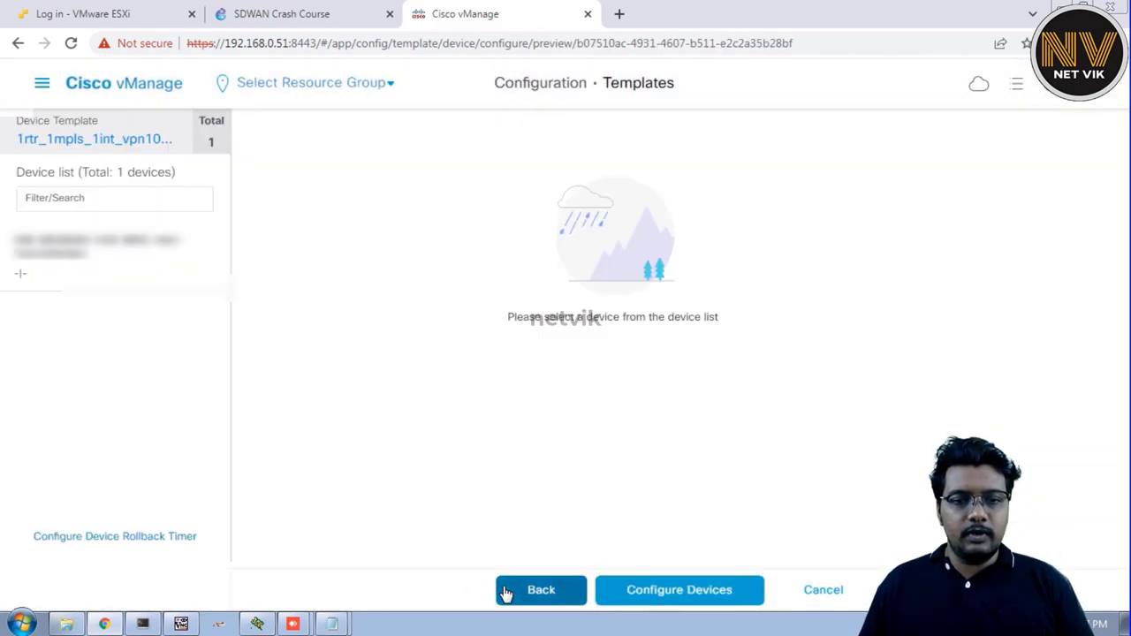
left_click(505, 590)
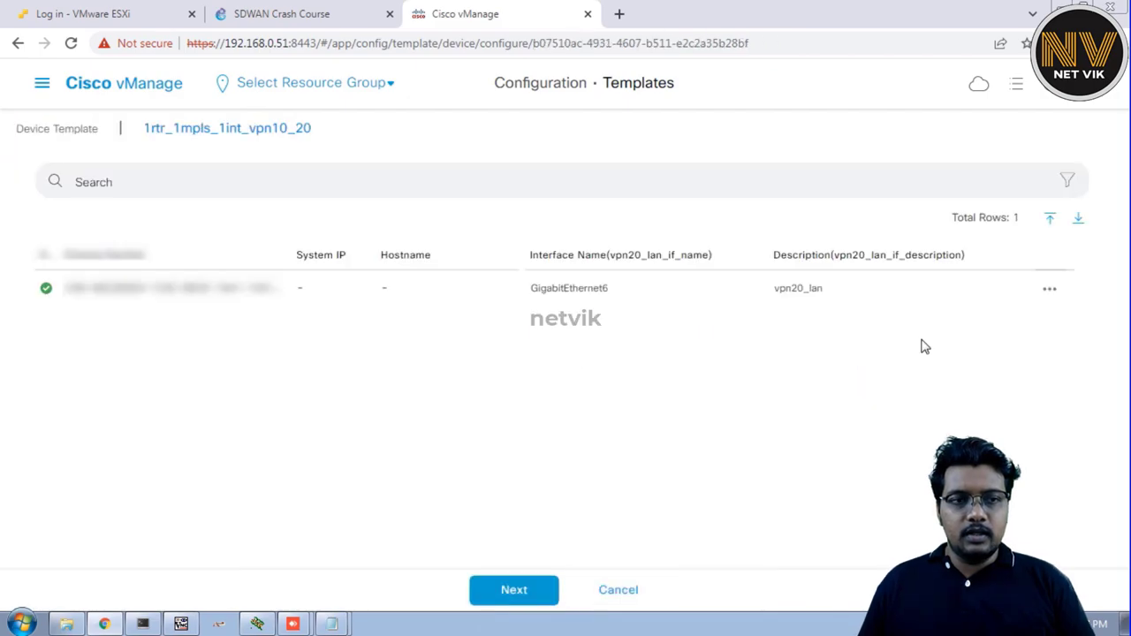
left_click(1078, 218)
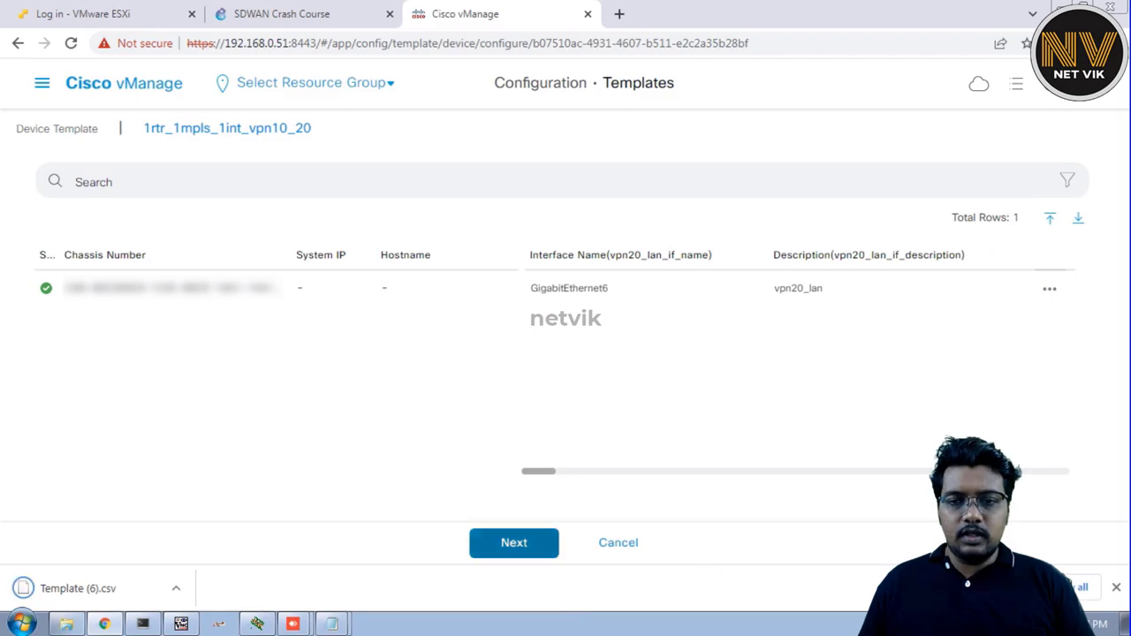
left_click(514, 542)
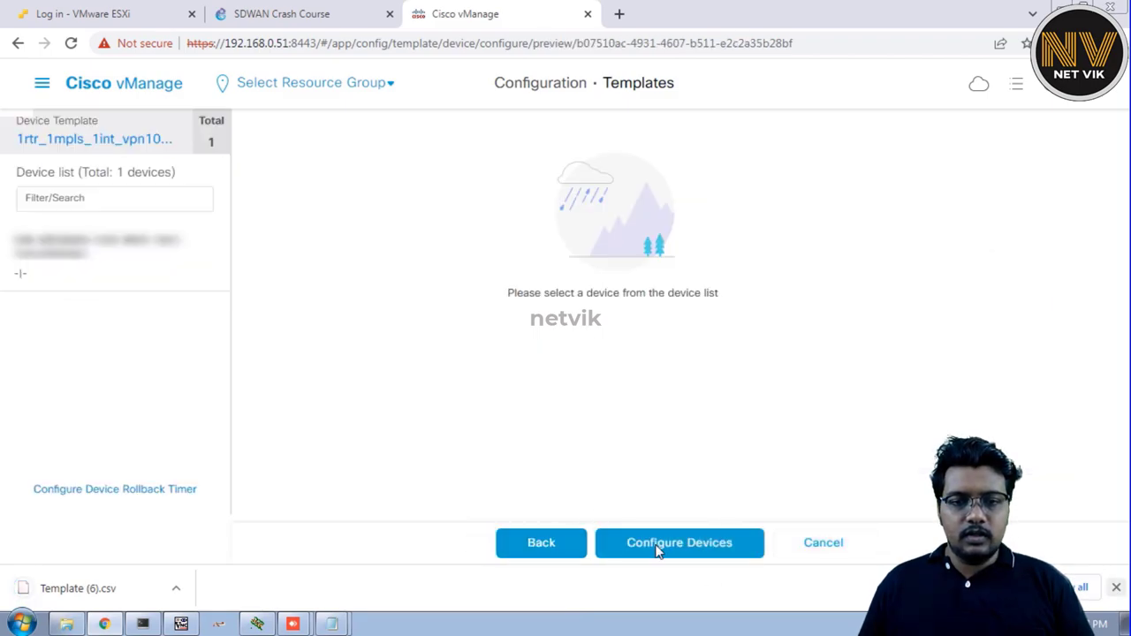
left_click(654, 588)
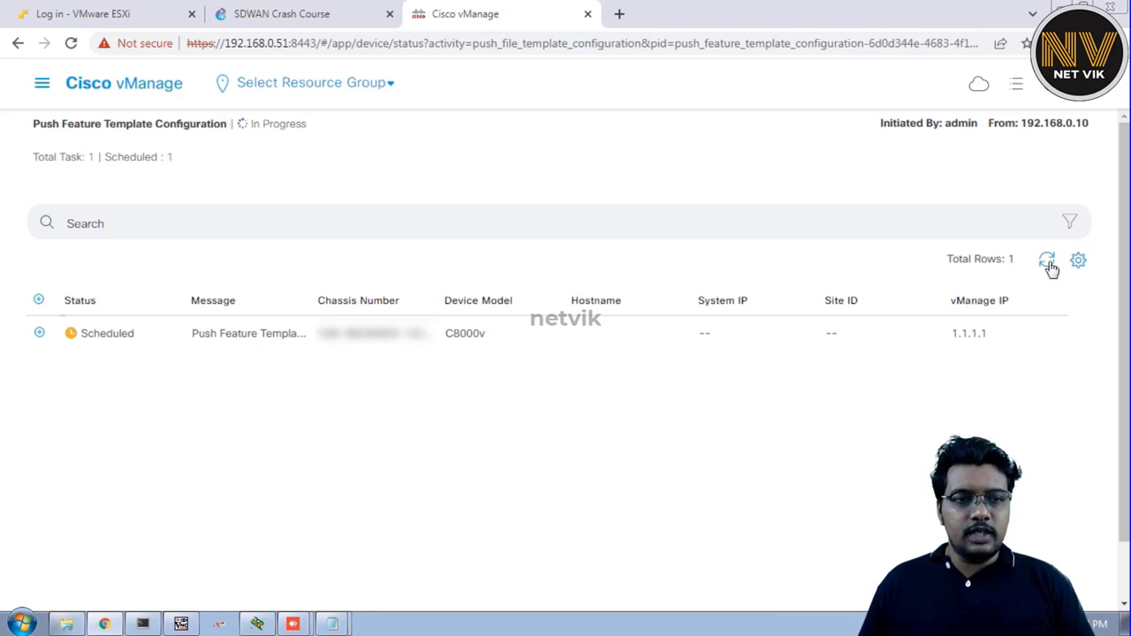
Refresh the push task status, then bring the SuperPuTTY terminal window forward
left_click(1047, 265)
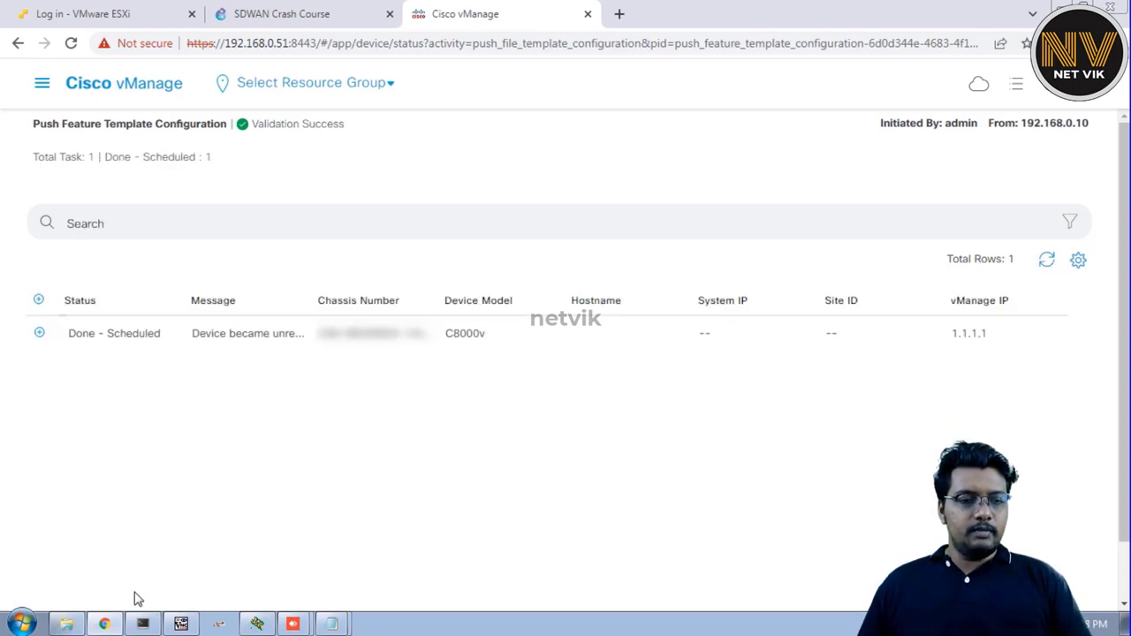
left_click(142, 624)
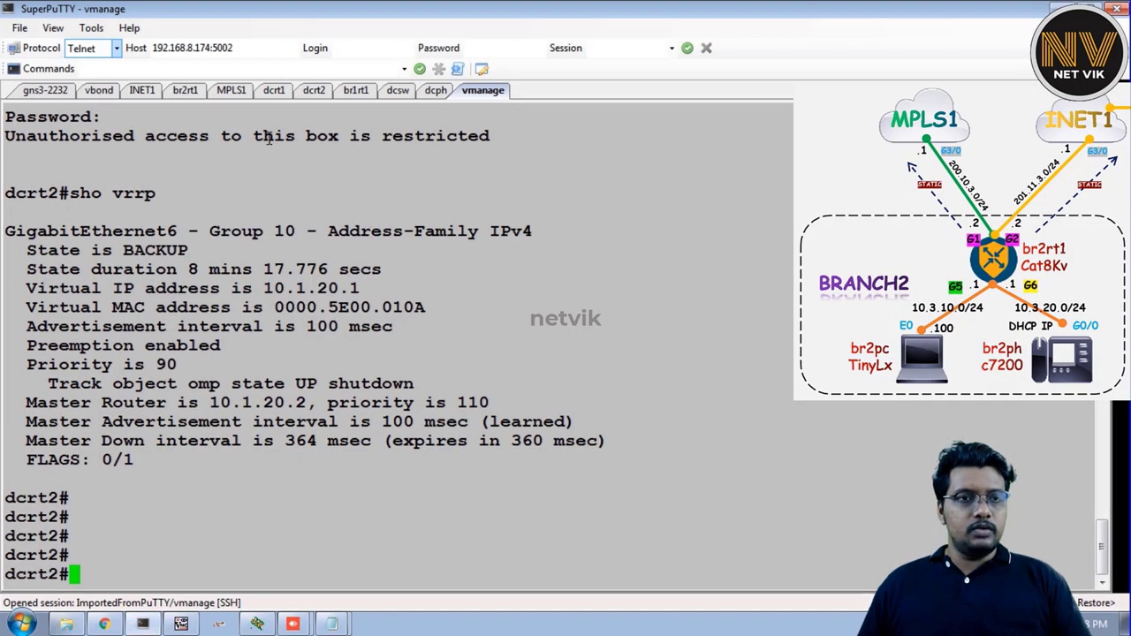
Log in to the br2rt1 console and run 'show version | i mode' to check the operating mode
left_click(184, 89)
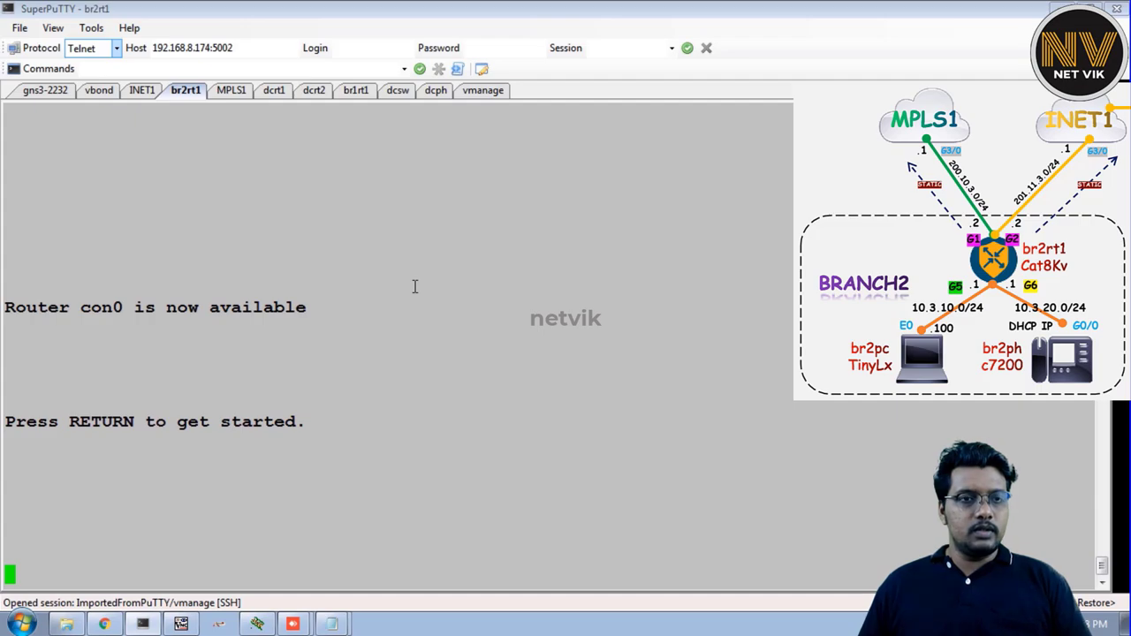
key("Return")
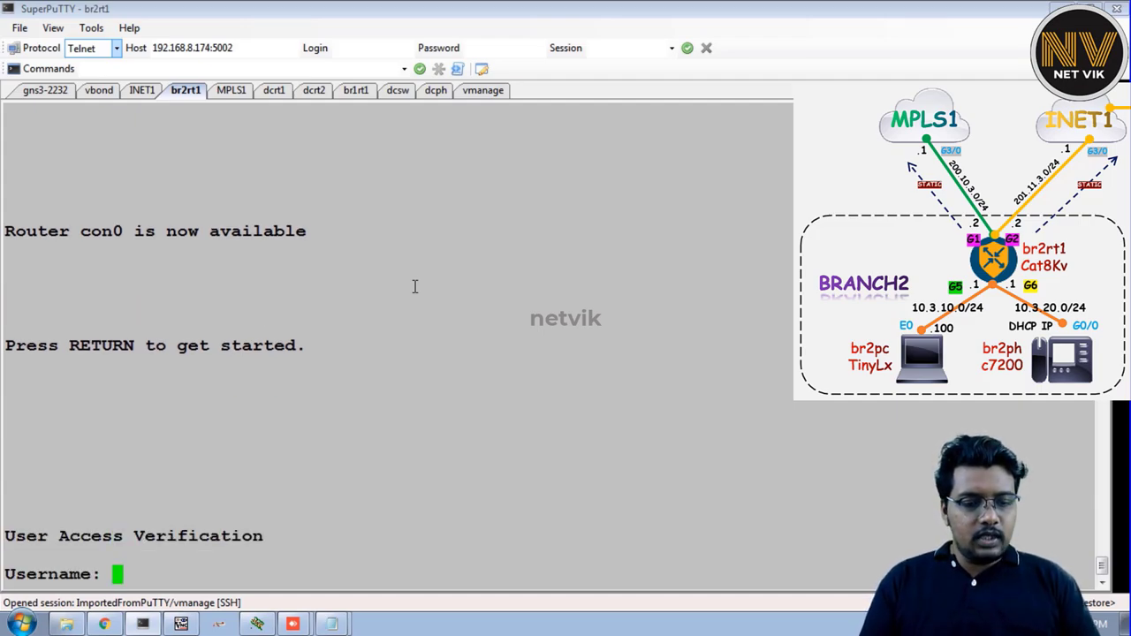
type("admin")
key("Return")
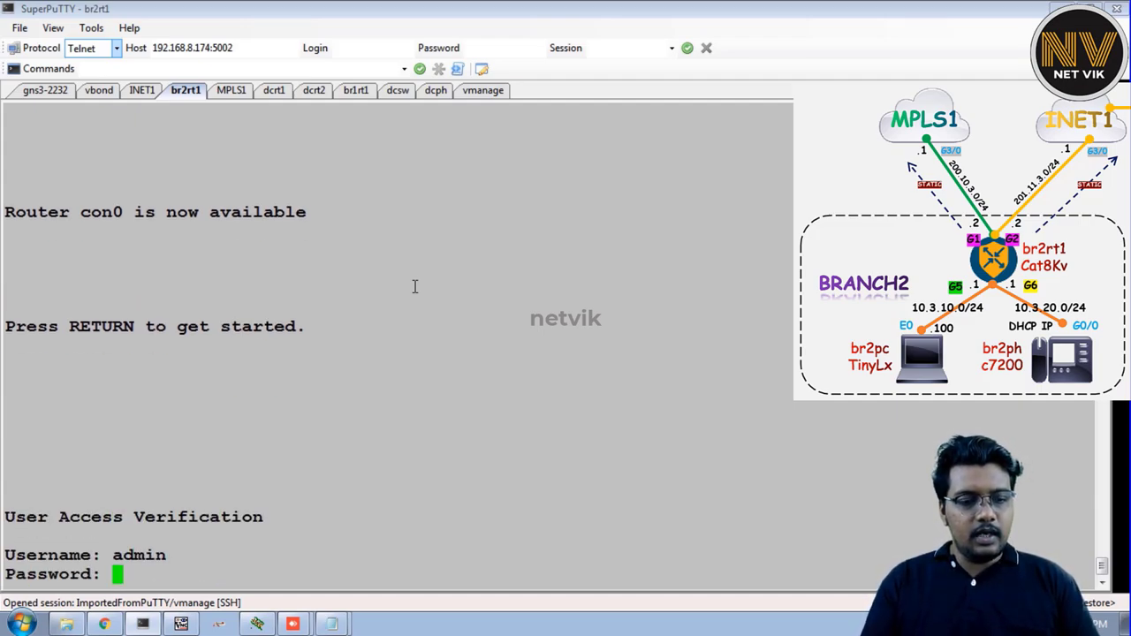
key("Return")
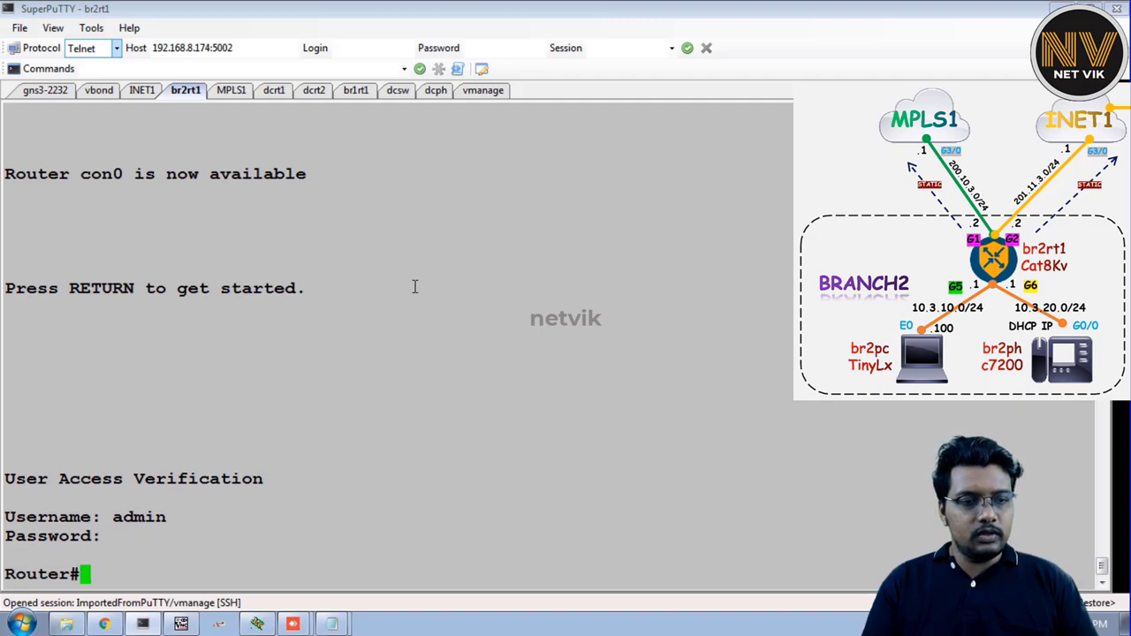
key("Return")
key("Return")
key("Return")
key("Return")
type("s")
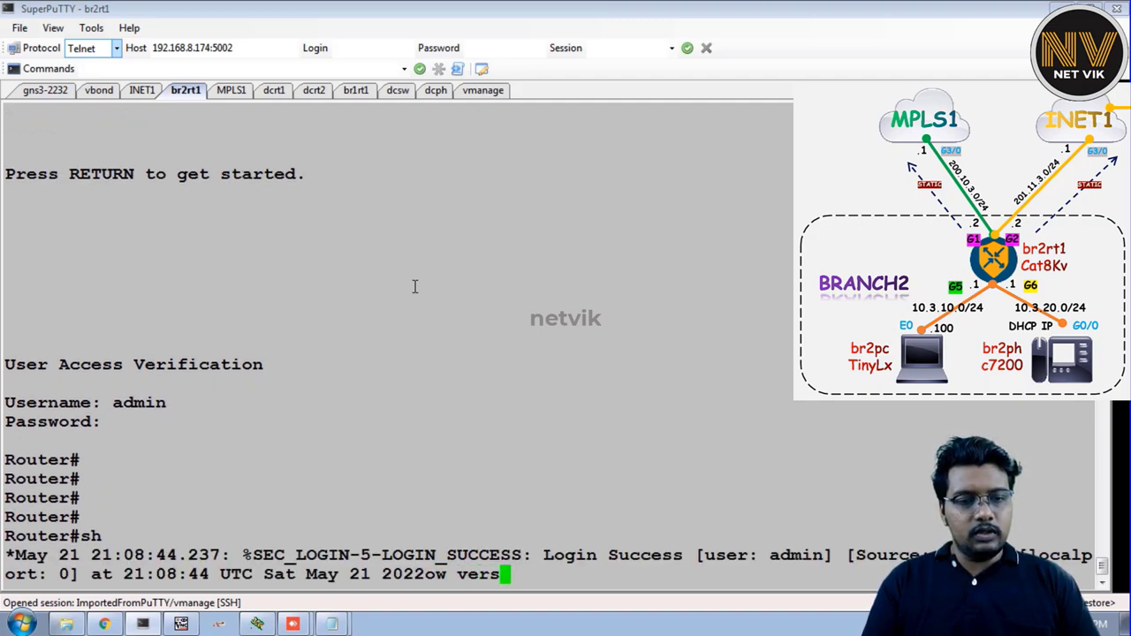
type("how version")
key("Tab")
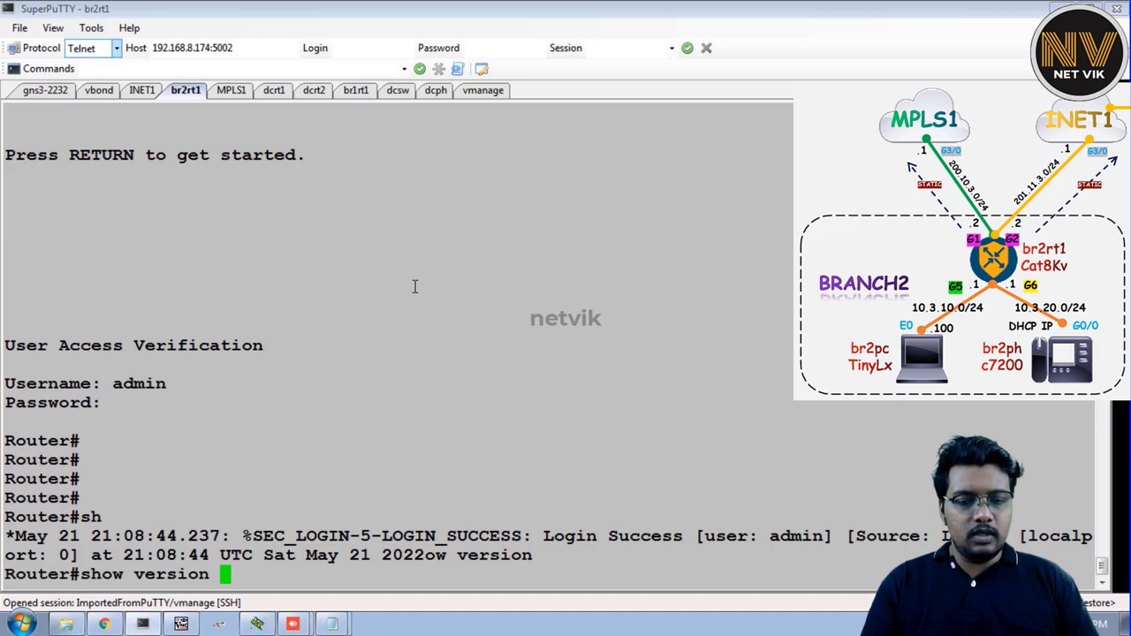
type("| i mode")
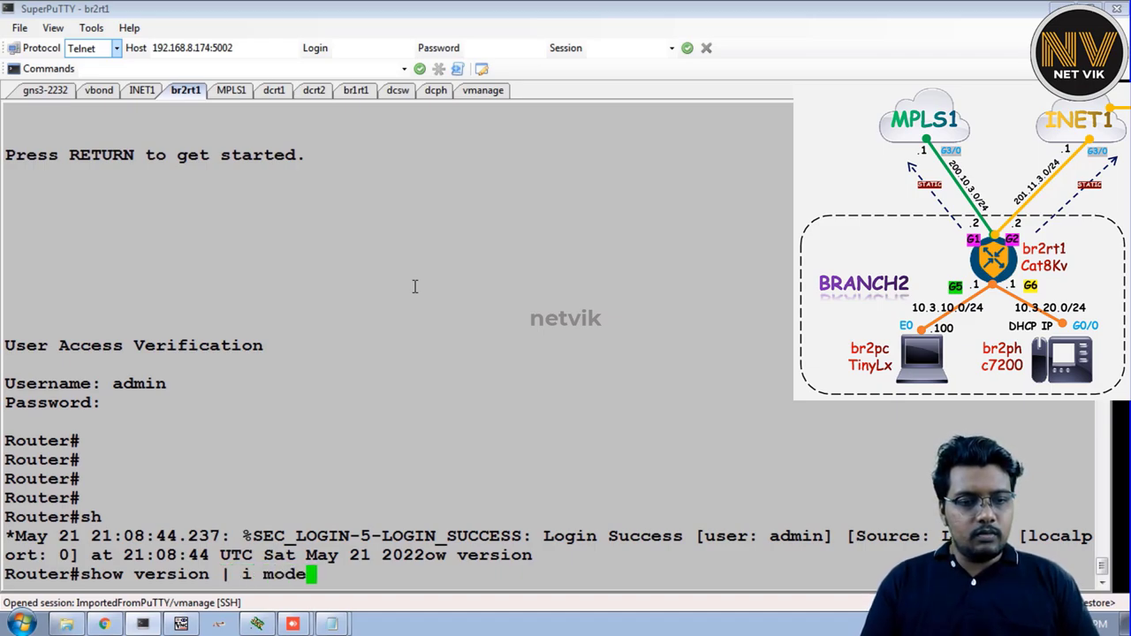
key("Return")
key("Return")
key("Return")
key("Return")
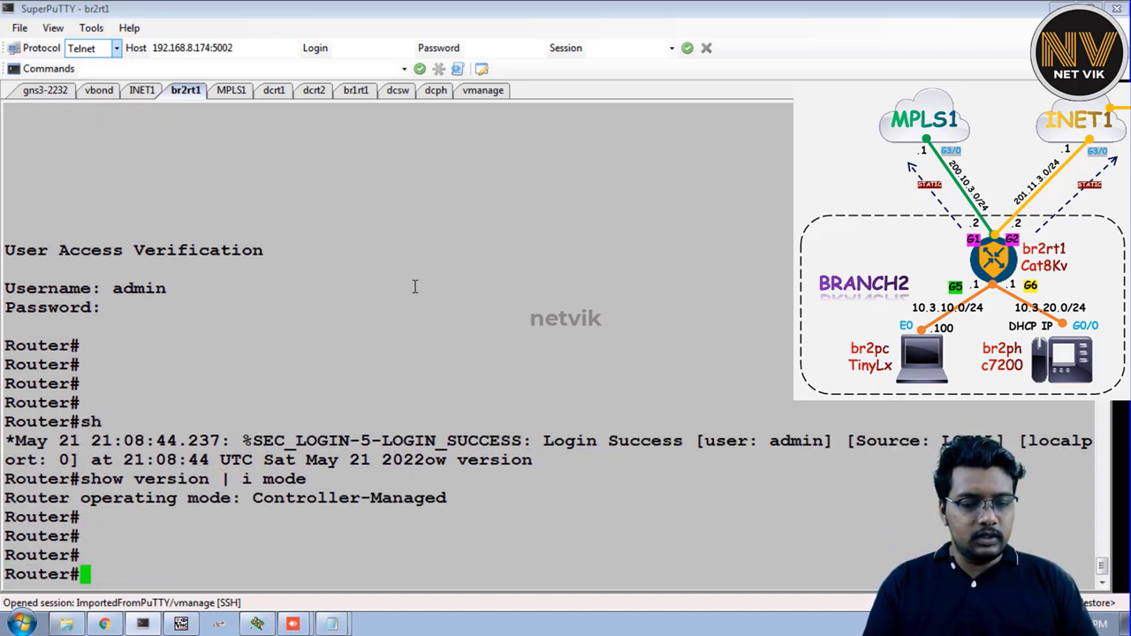
Run 'show bootflash: | i lab' to confirm labrootcert.crt is in bootflash
type("show")
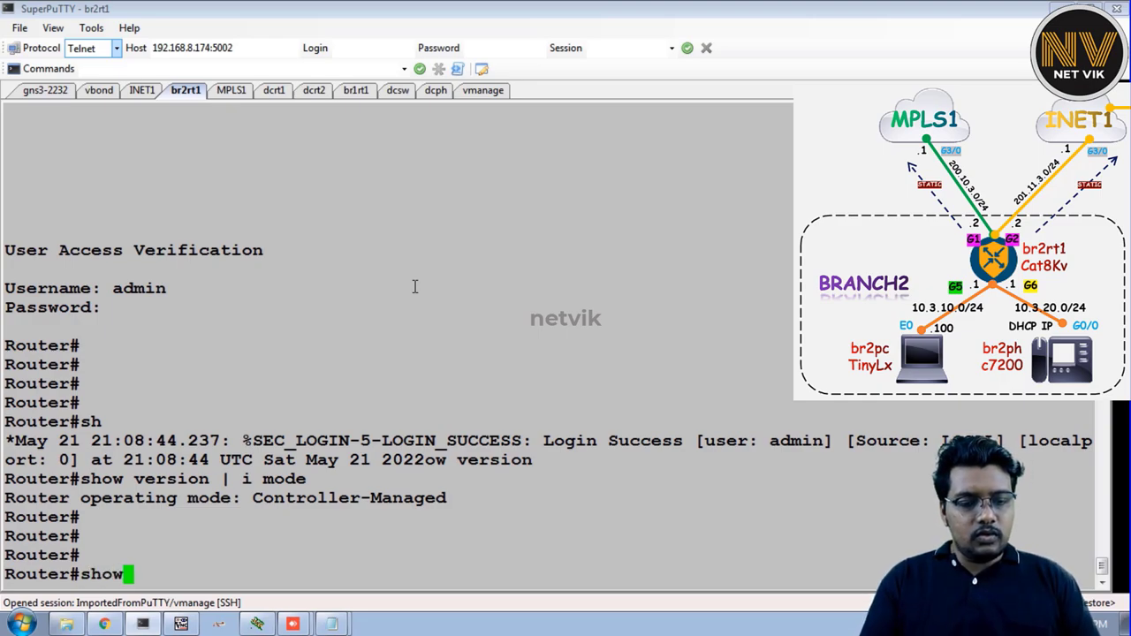
type(" bottflash")
key("Tab")
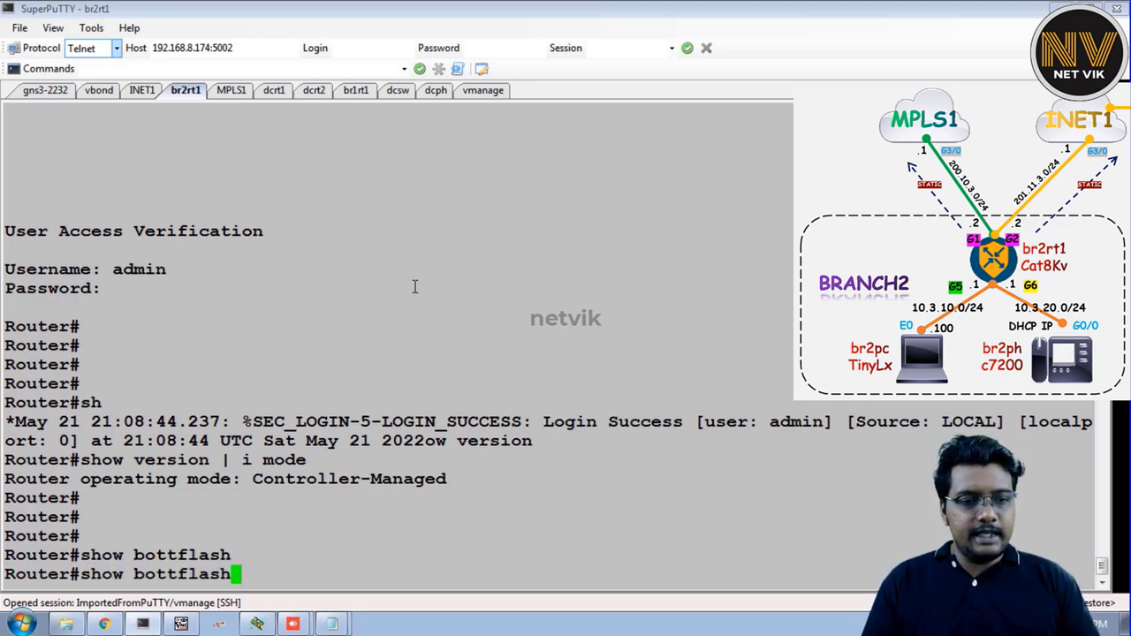
key("BackSpace")
key("BackSpace")
key("BackSpace")
key("BackSpace")
key("BackSpace")
key("BackSpace")
key("BackSpace")
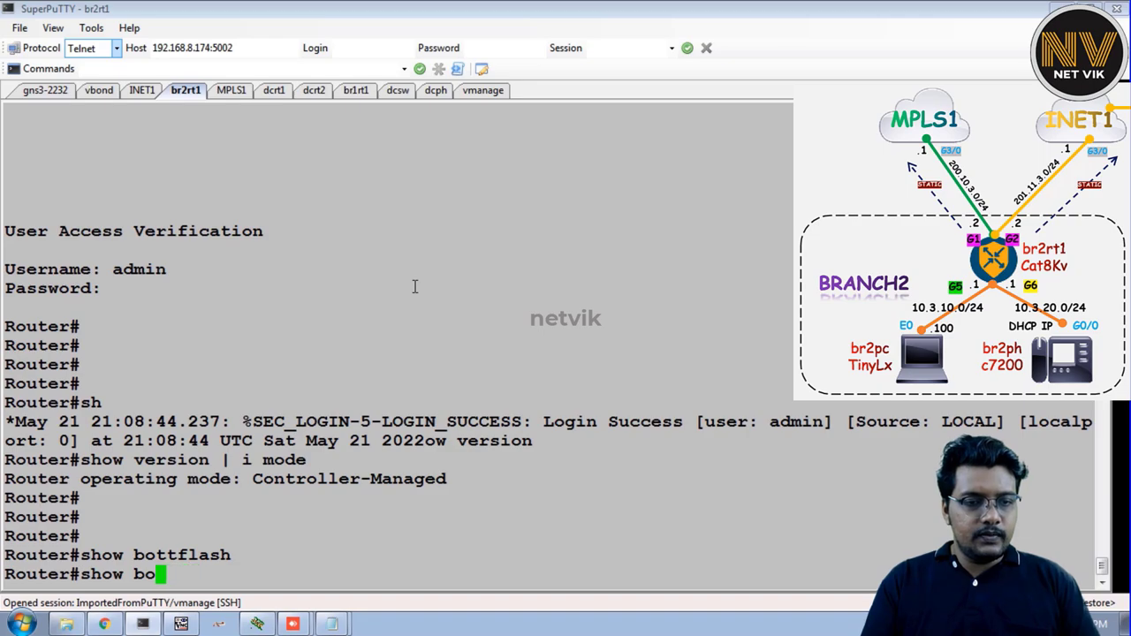
type("otflas")
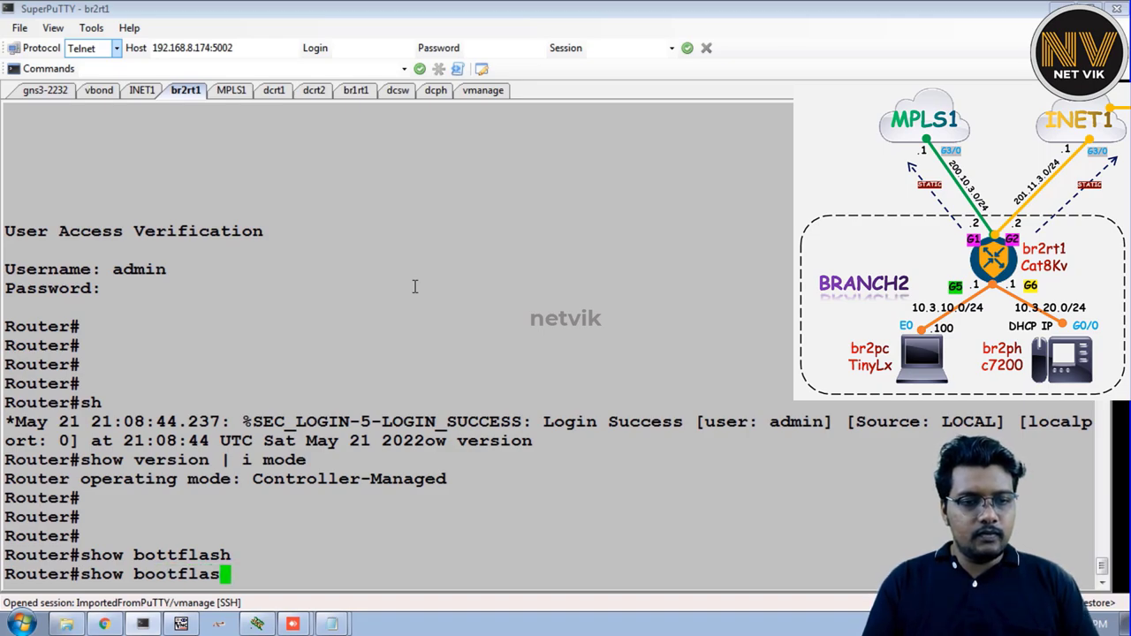
key("Tab")
type("| i")
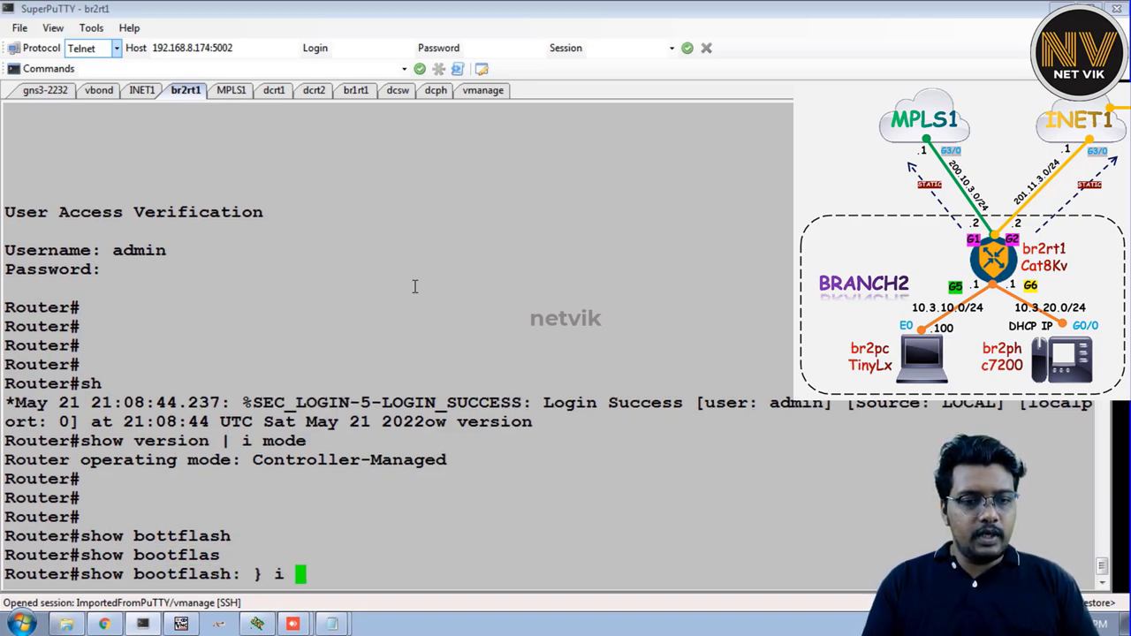
key("BackSpace")
key("BackSpace")
key("BackSpace")
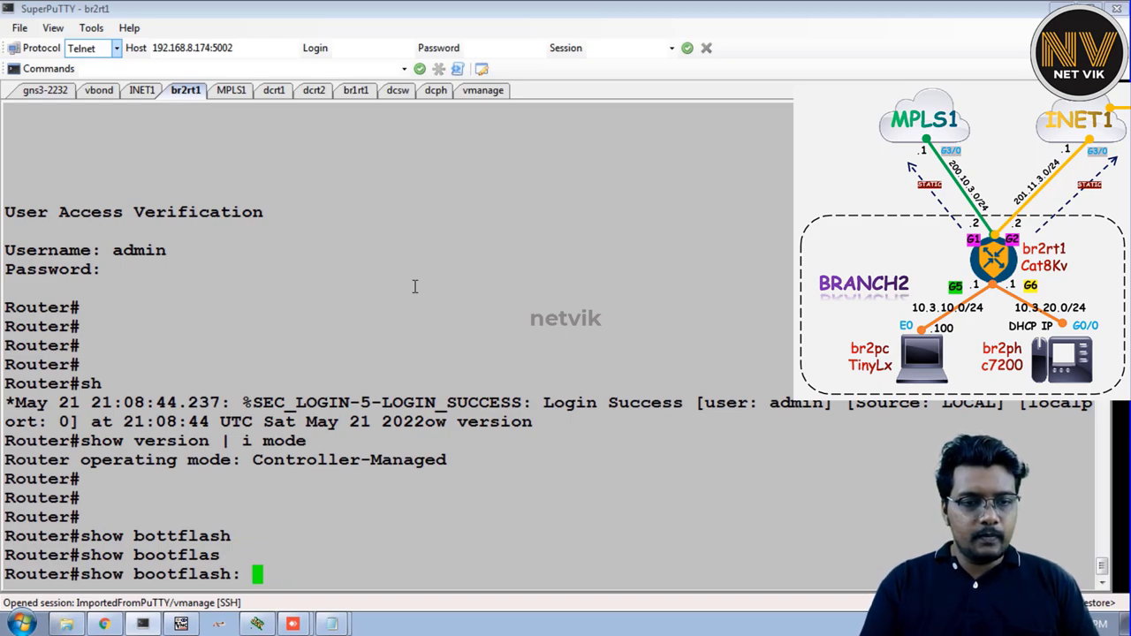
type("| i ")
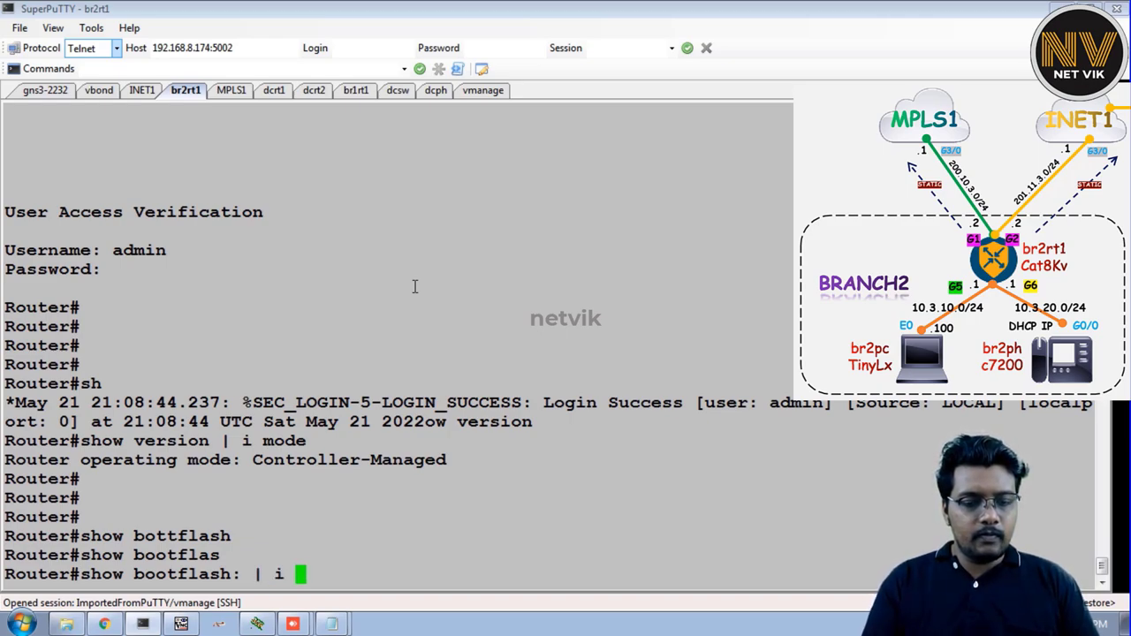
type("lab")
key("Return")
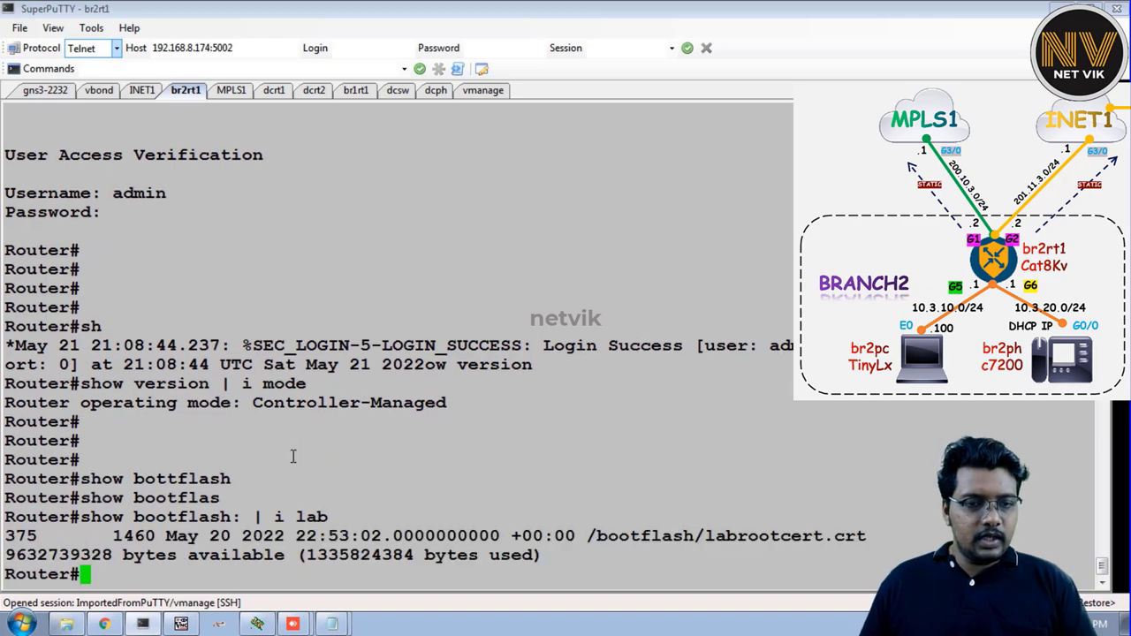
key("Return")
key("Return")
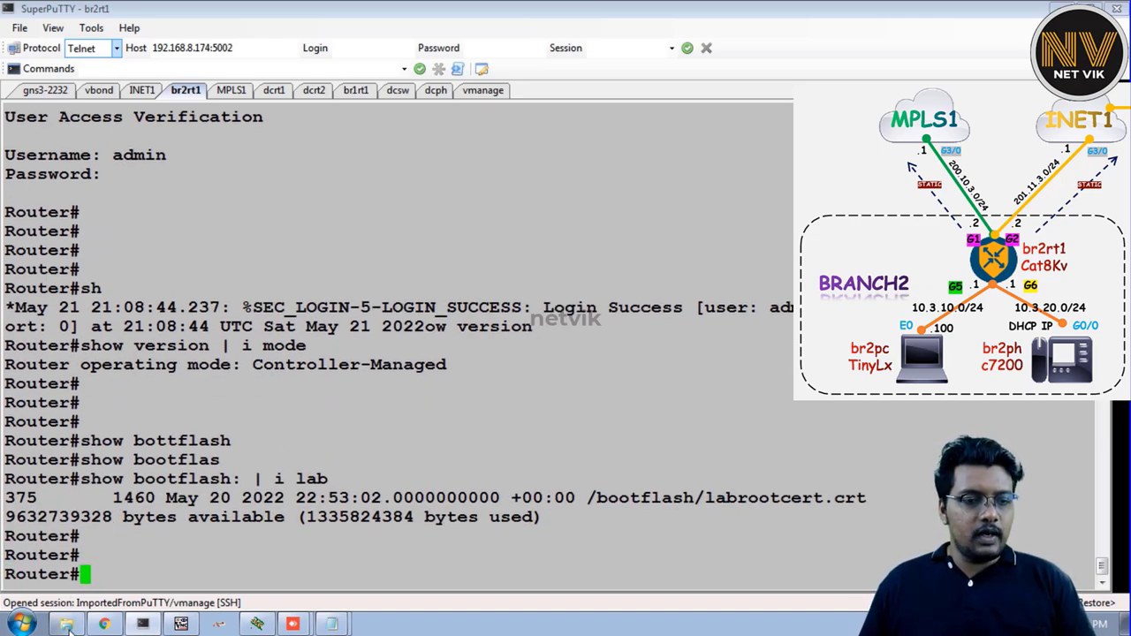
left_click(331, 624)
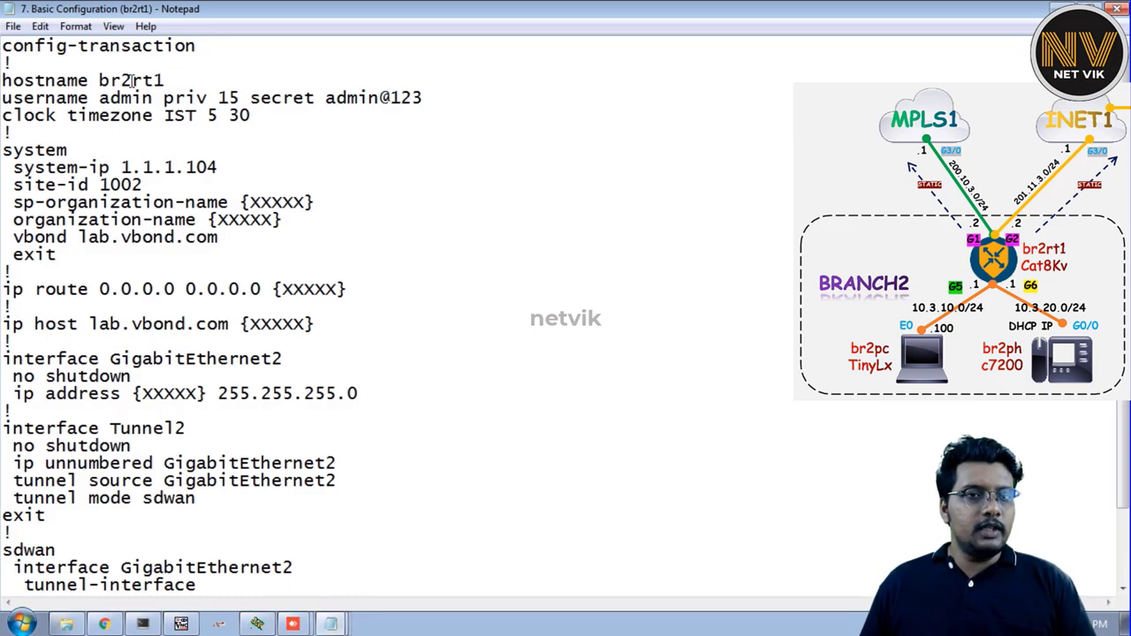
Check the hostname, system IP and site ID, and set sp-organization-name to lab20212022
double_click(250, 82)
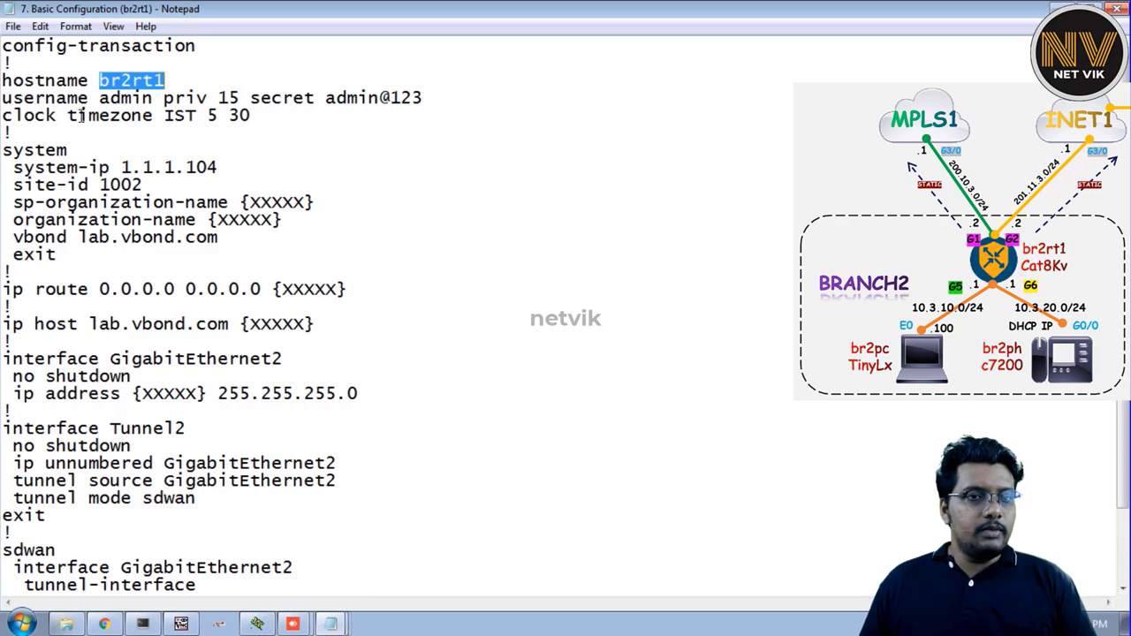
left_click(239, 166)
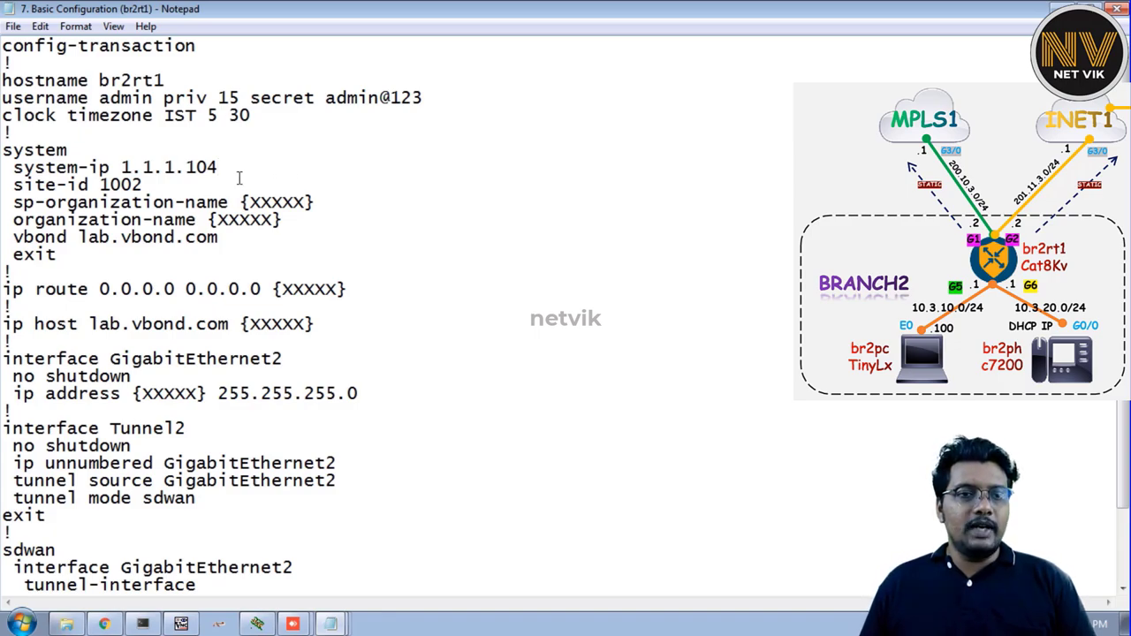
key("shift+Left")
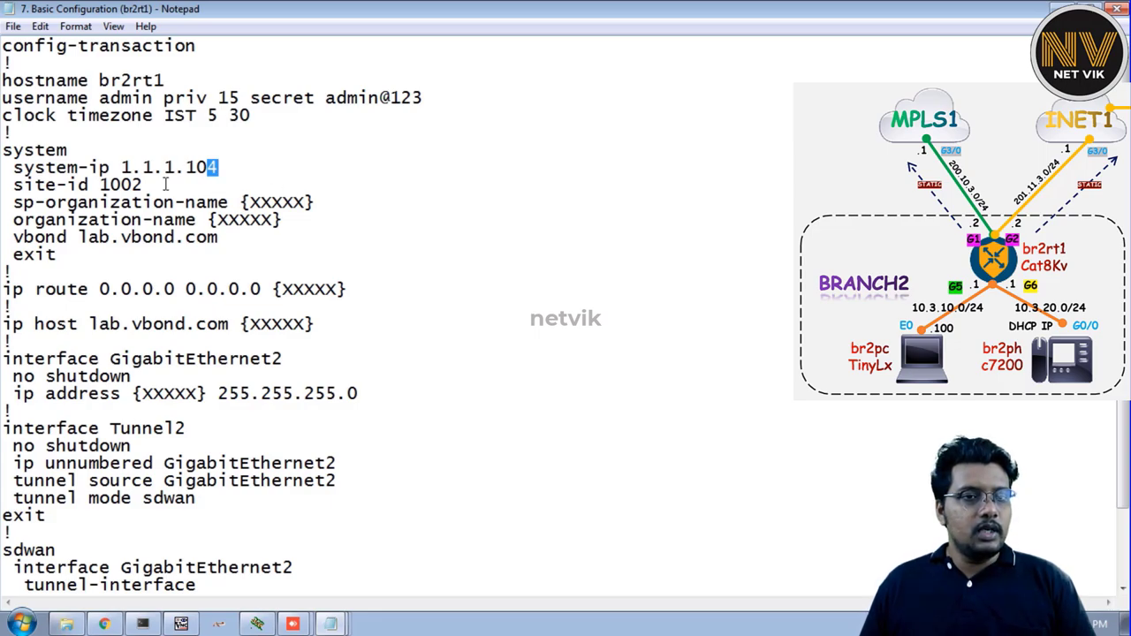
left_click_drag(100, 184, 143, 184)
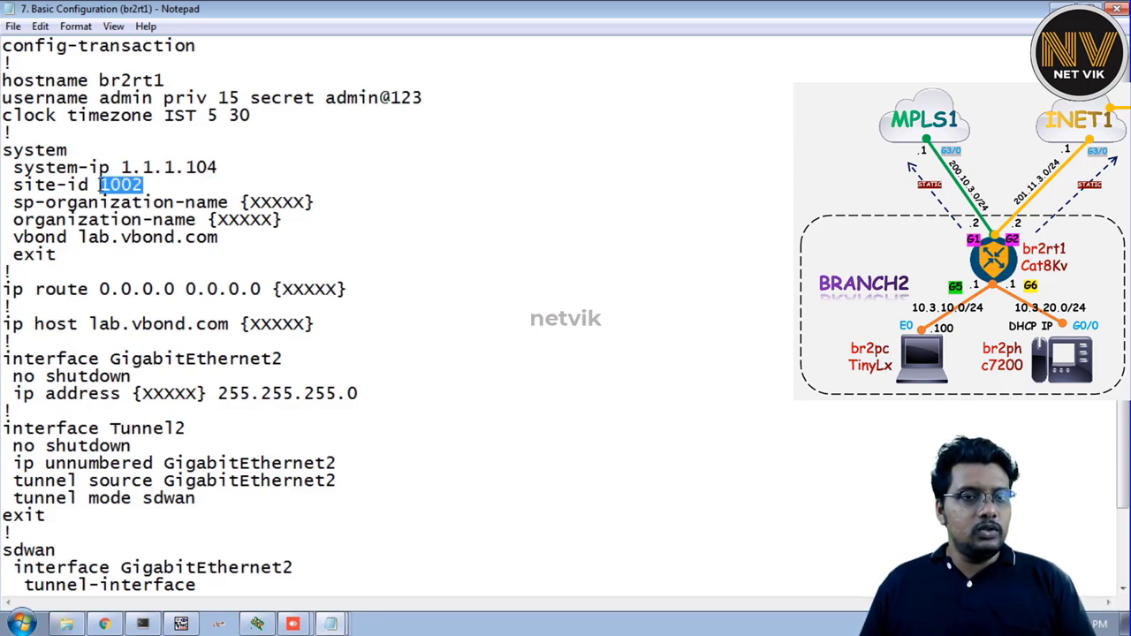
key("Left")
key("shift+End")
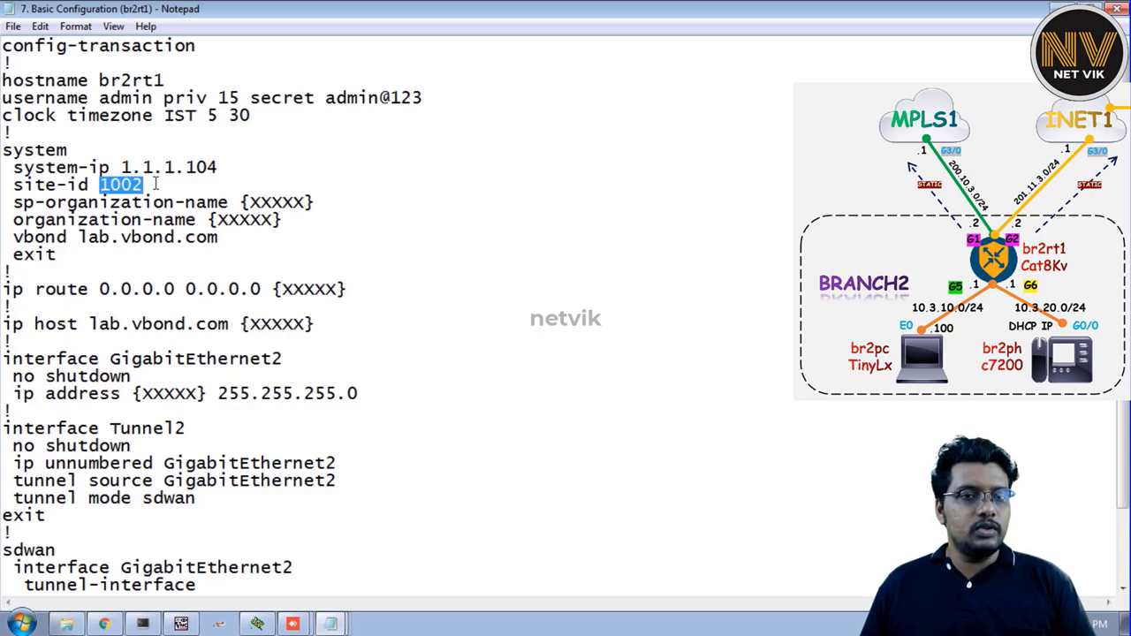
key("Right")
key("Down")
key("ctrl+Right")
key("ctrl+Right")
key("shift+Right")
key("shift+Right")
key("shift+Right")
key("shift+Right")
key("shift+Right")
key("shift+Right")
key("shift+Right")
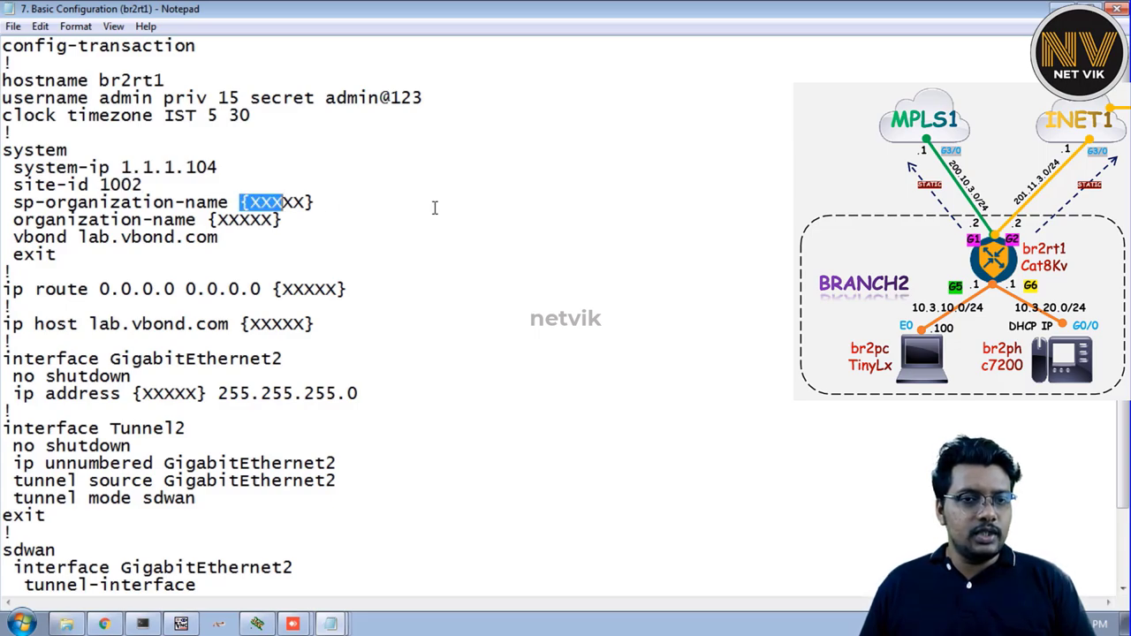
type("lab")
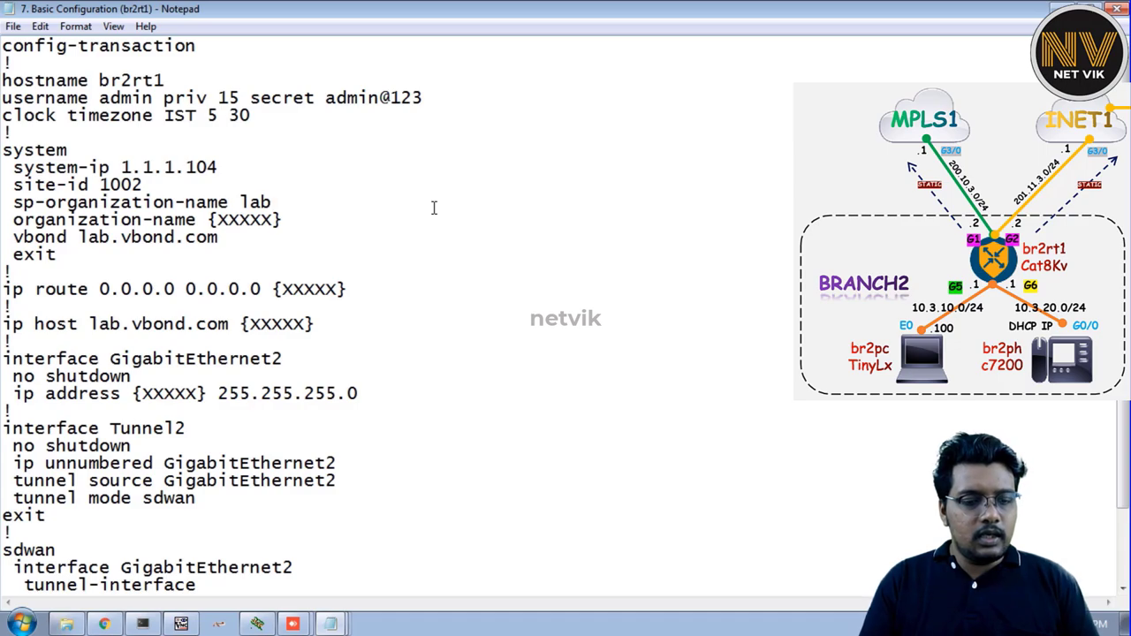
type("20212022")
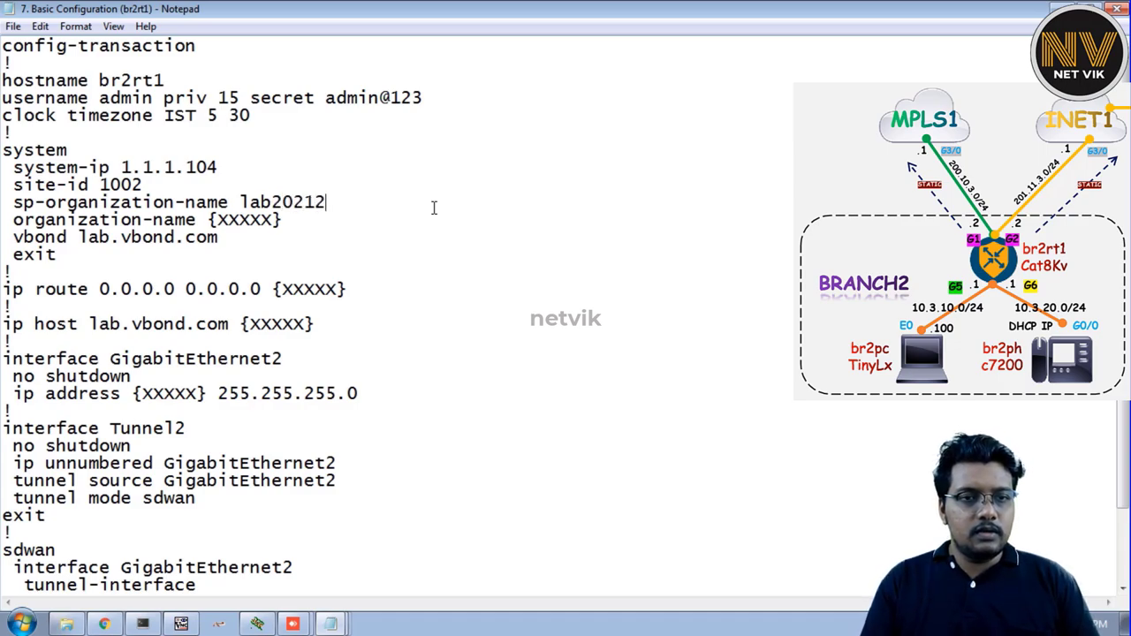
Set organization-name to lab20212022 and the ip route next hop to 201.11.3.1
double_click(322, 196)
key("ctrl+c")
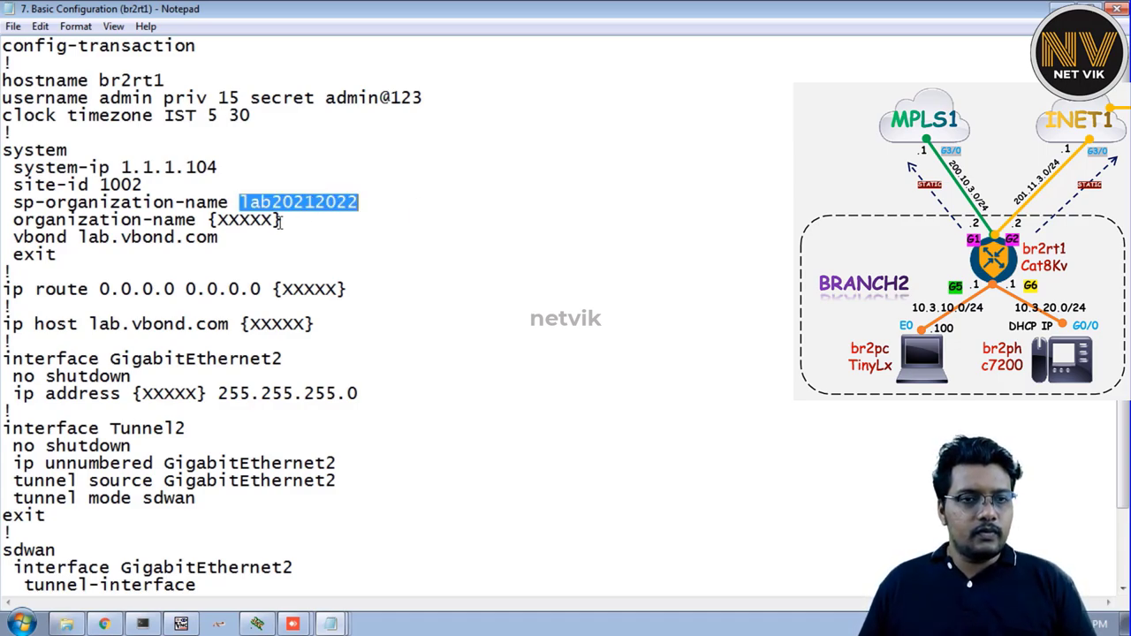
double_click(211, 220)
key("ctrl+v")
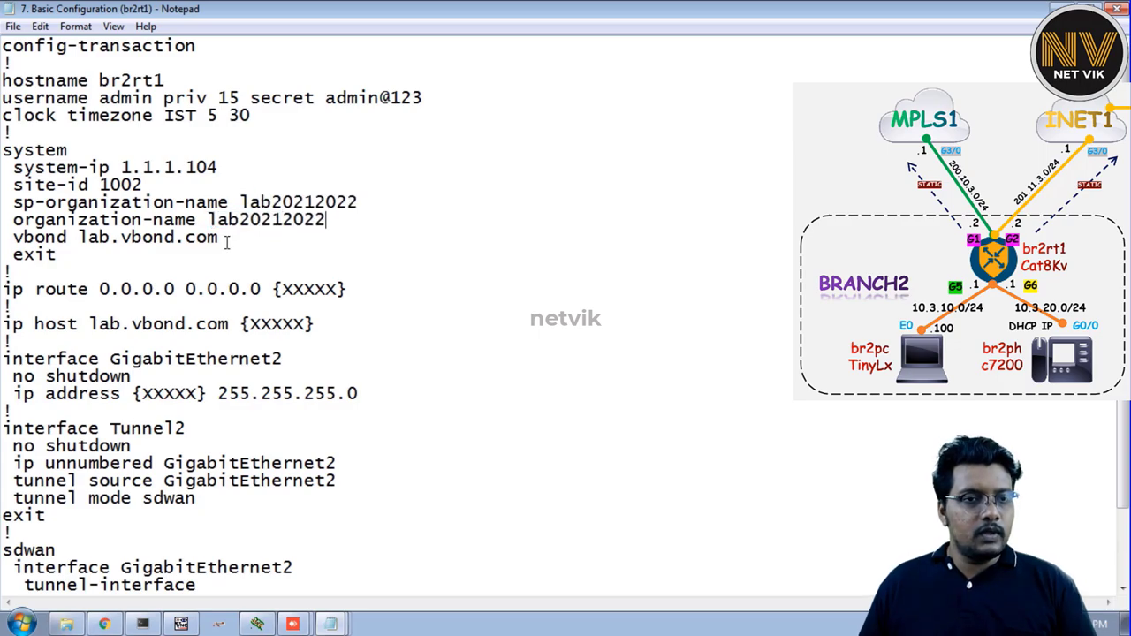
double_click(383, 288)
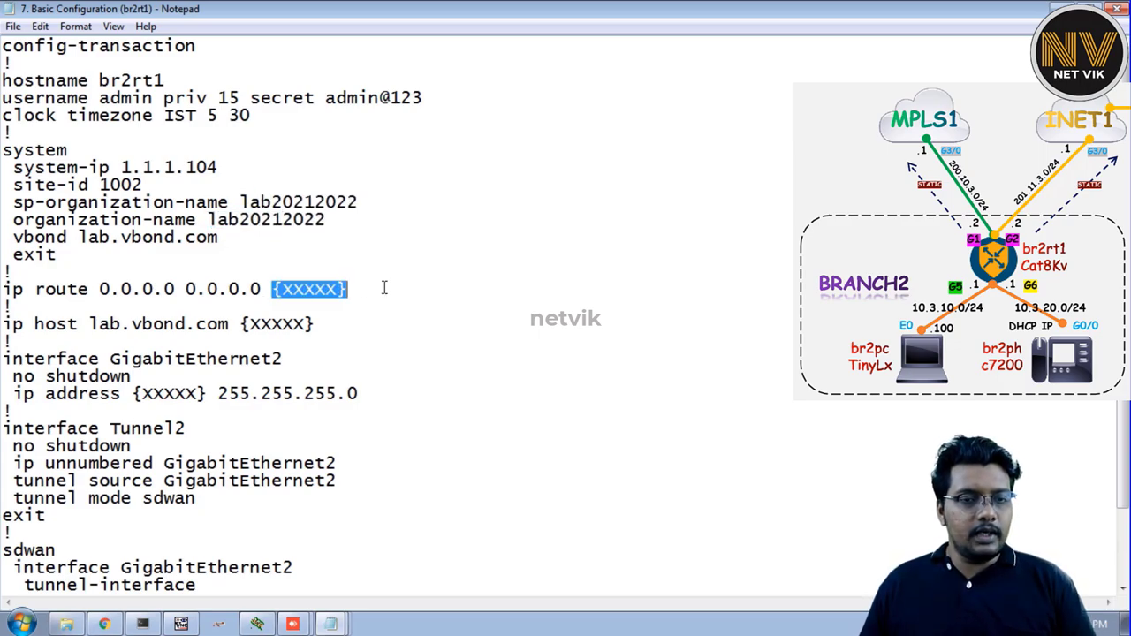
type("201")
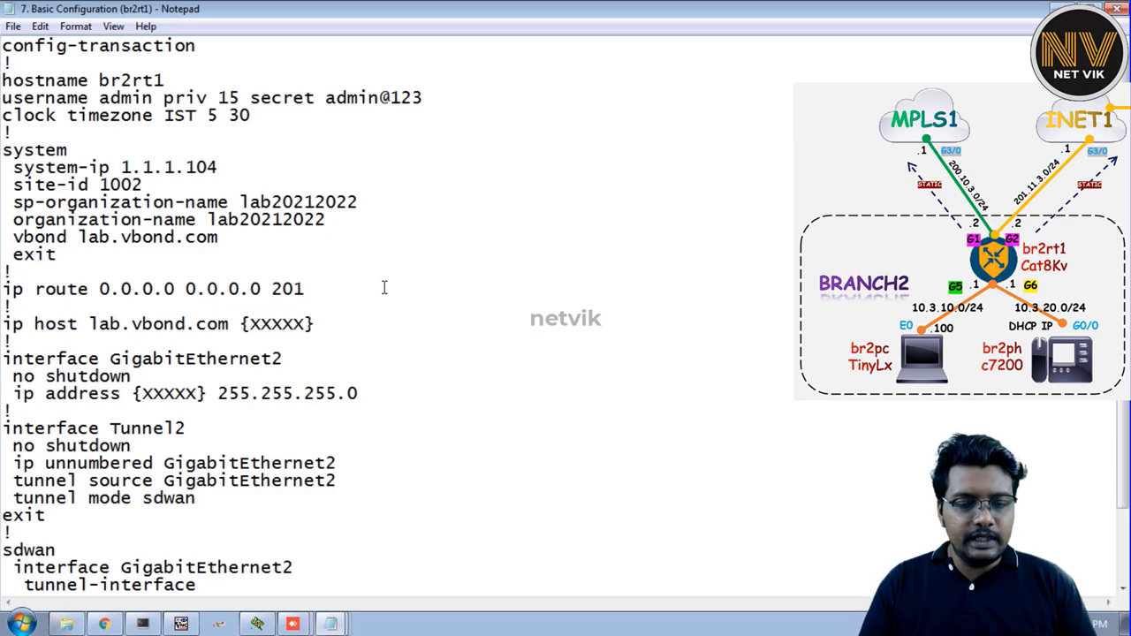
type(".11.3.1")
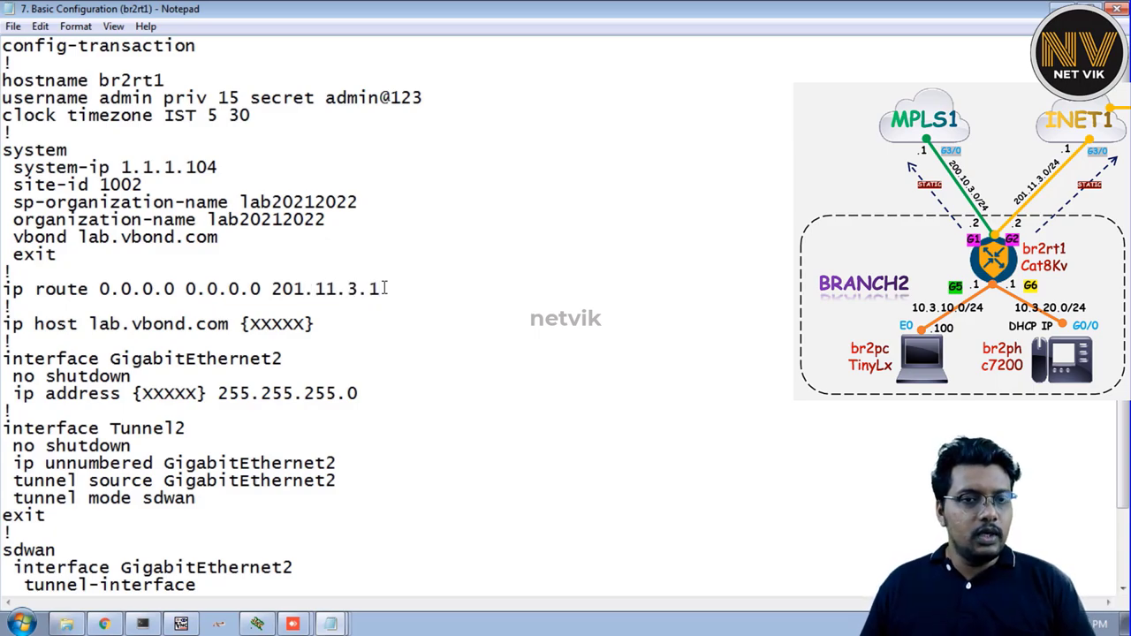
Replace the {XXXXX} placeholder on the ip host line with vBond address 192.168.0.52
key("Down")
key("Left")
key("Left")
key("Left")
key("Left")
key("Left")
key("Left")
key("Left")
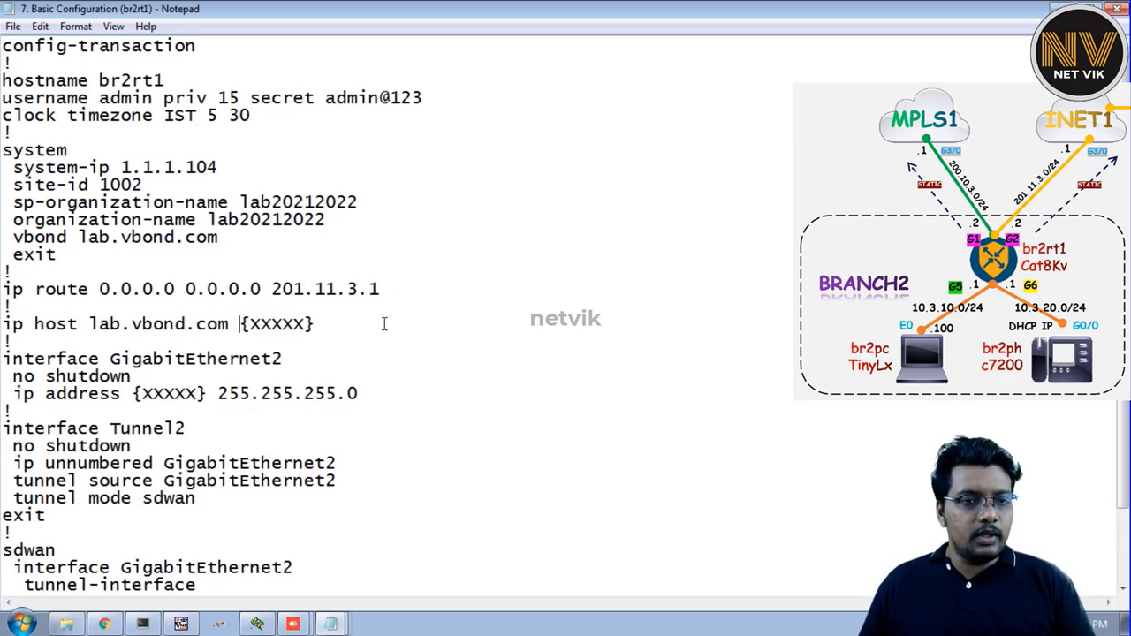
key("shift+End")
type("192.1")
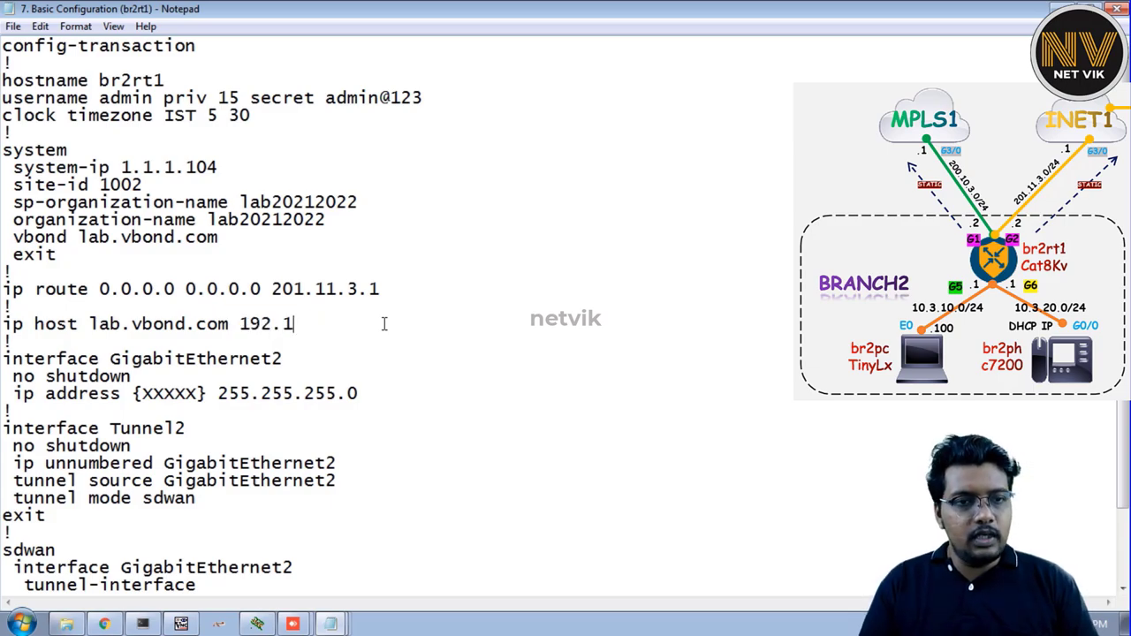
type("68.")
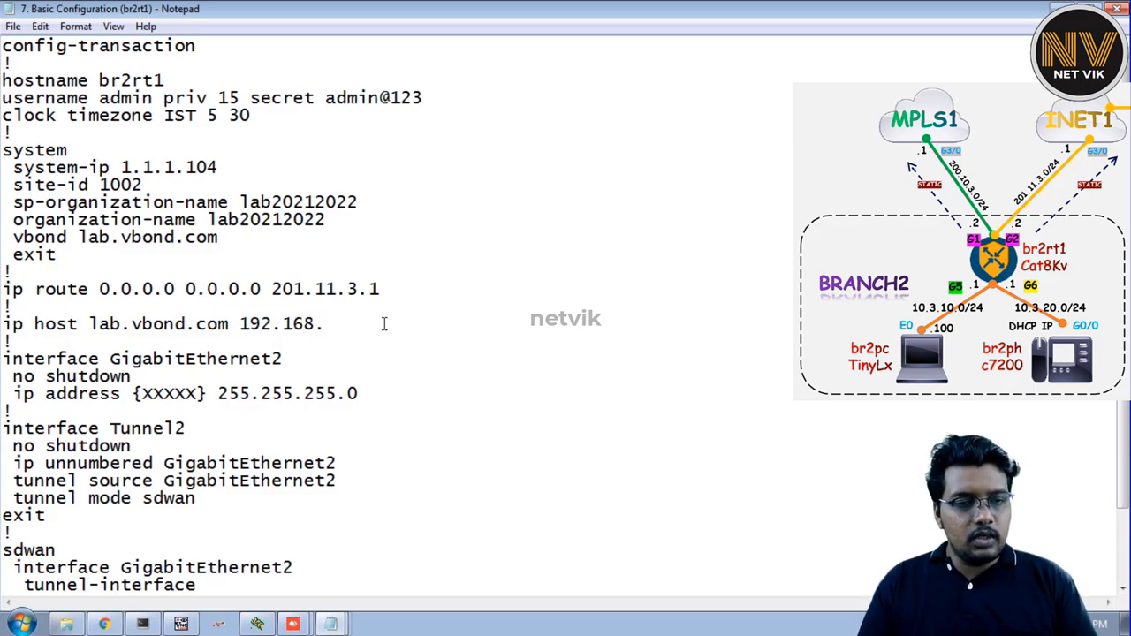
type("0.52")
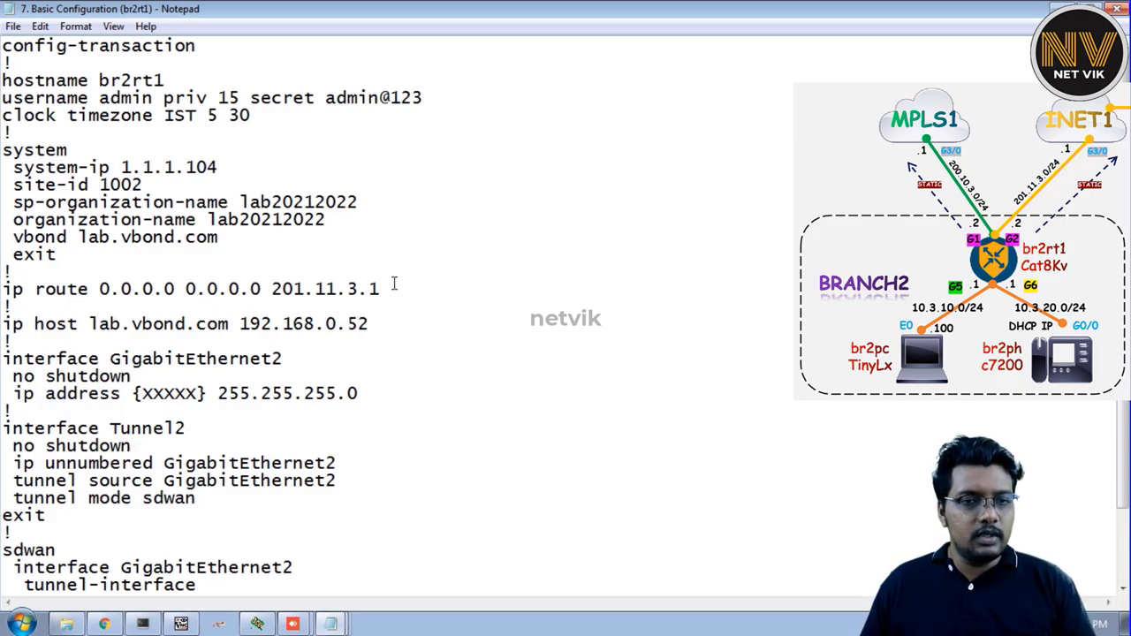
Give GigabitEthernet2 the address 201.11.3.2 on its ip address line
left_click_drag(380, 289, 271, 290)
key("ctrl+c")
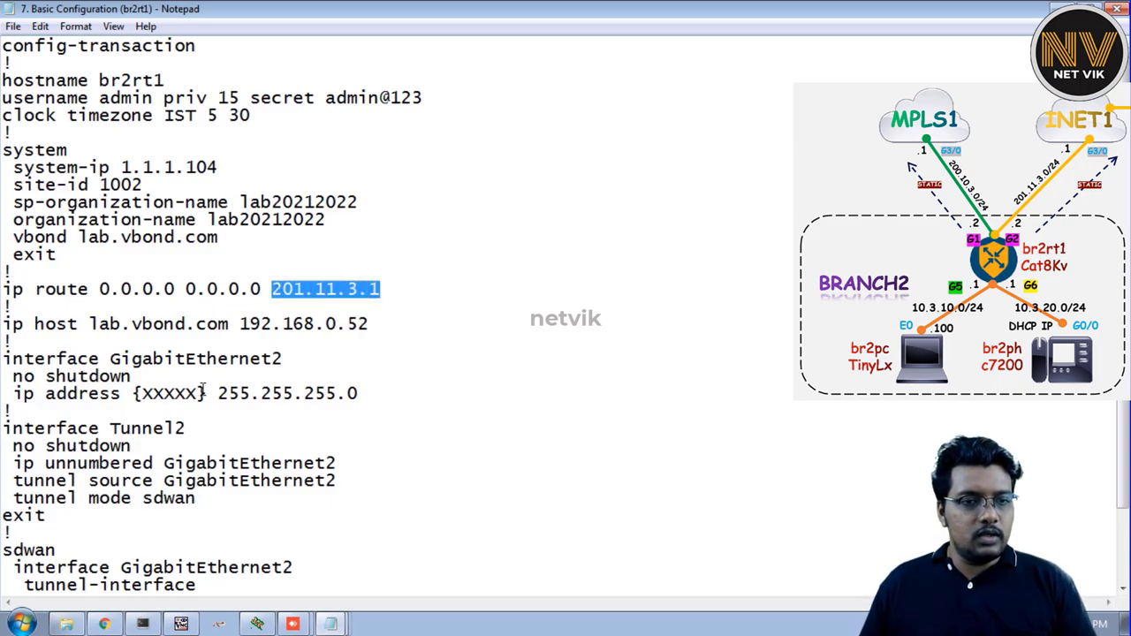
left_click_drag(207, 393, 131, 393)
key("ctrl+v")
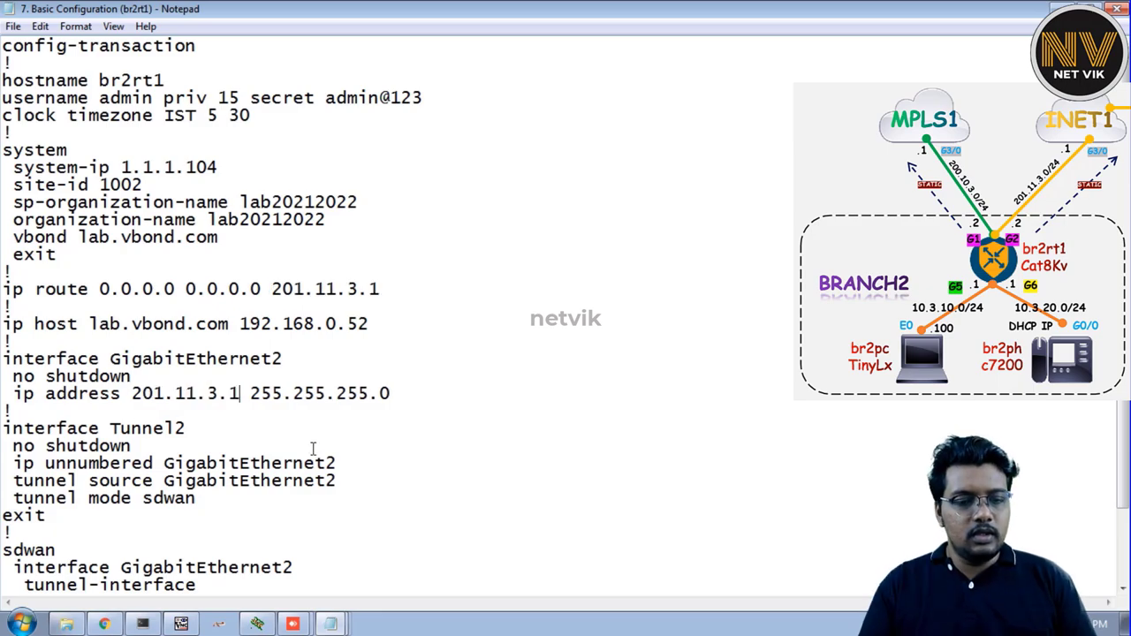
key("BackSpace")
type("2")
scroll(309, 420, "down", 2)
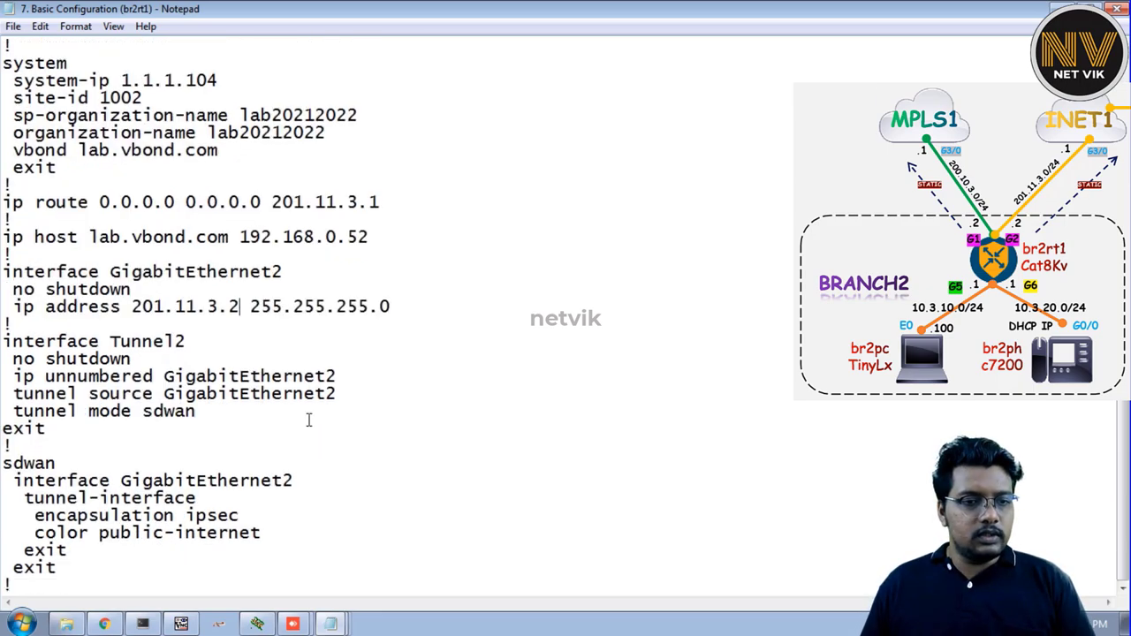
scroll(308, 420, "up", 2)
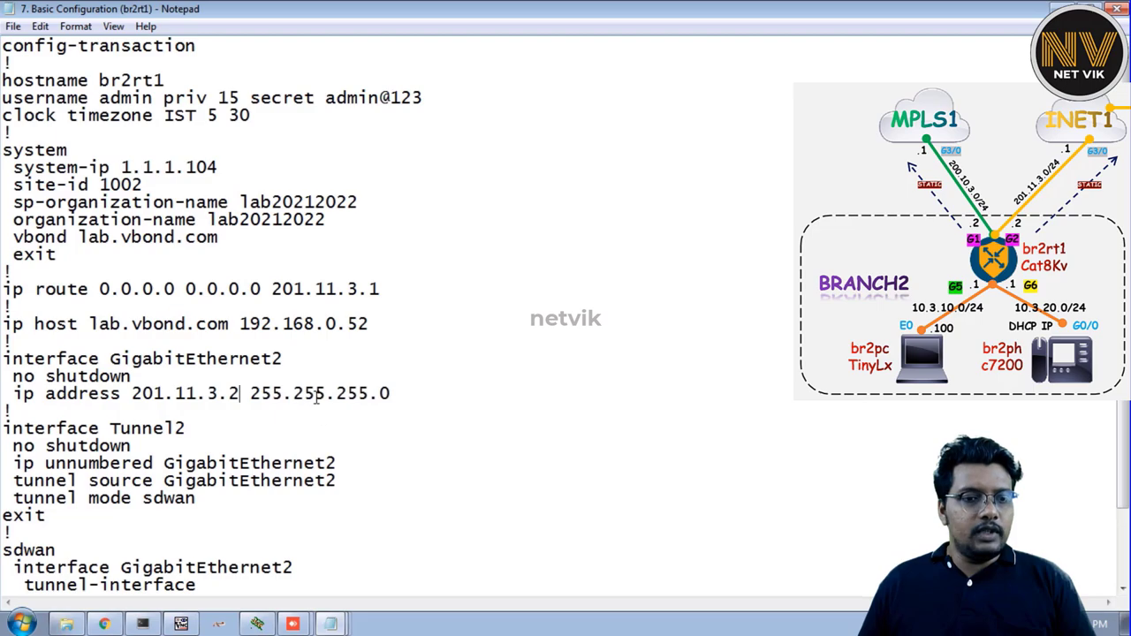
Go to Configuration > Templates and choose Change Device Values for the 1rtr_1mpls_1int_vpn10_20 template
left_click(104, 623)
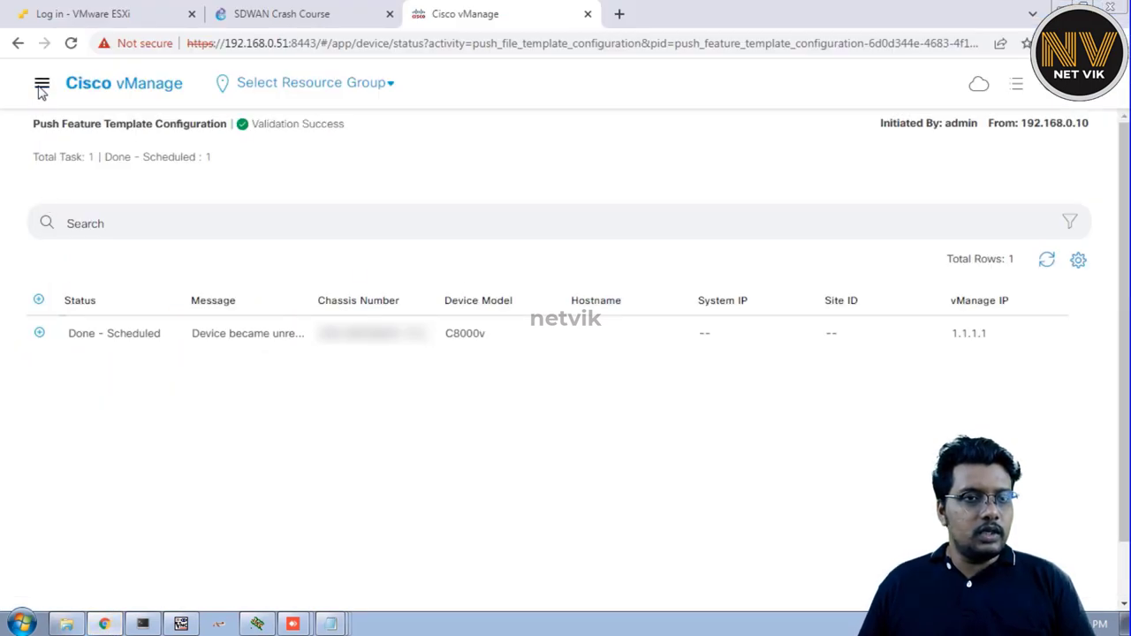
left_click(41, 85)
left_click(100, 221)
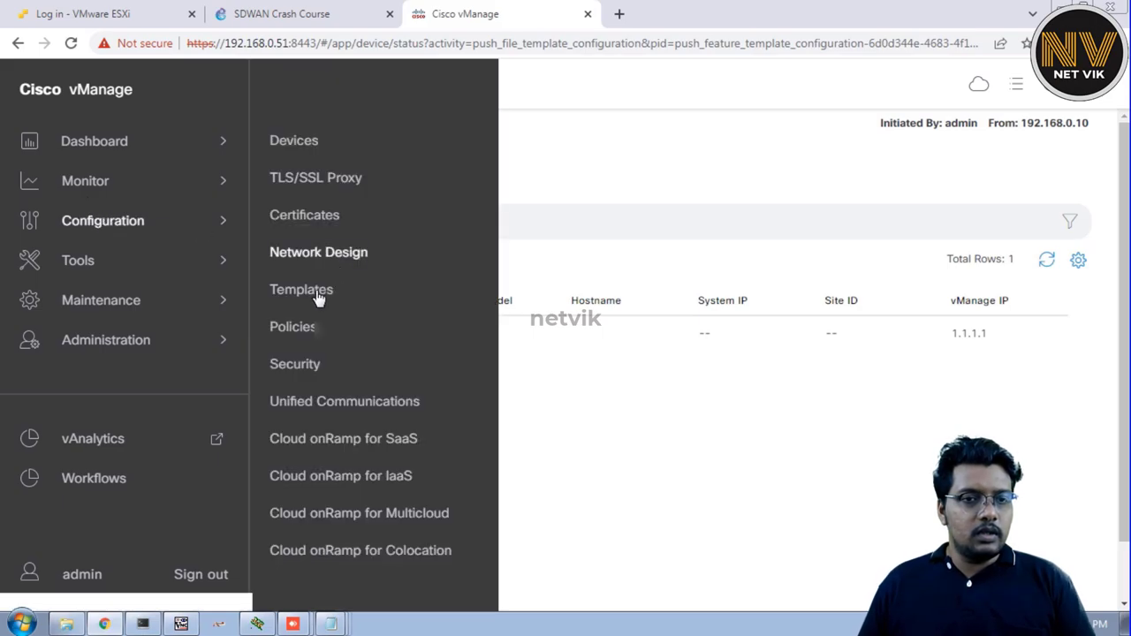
left_click(316, 293)
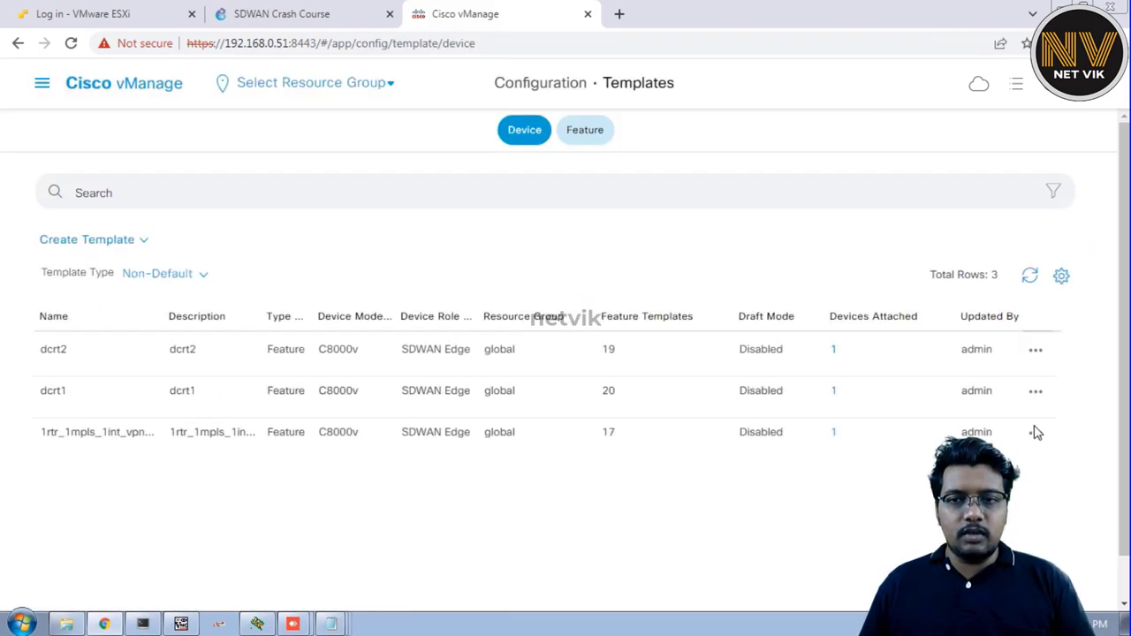
left_click(1040, 439)
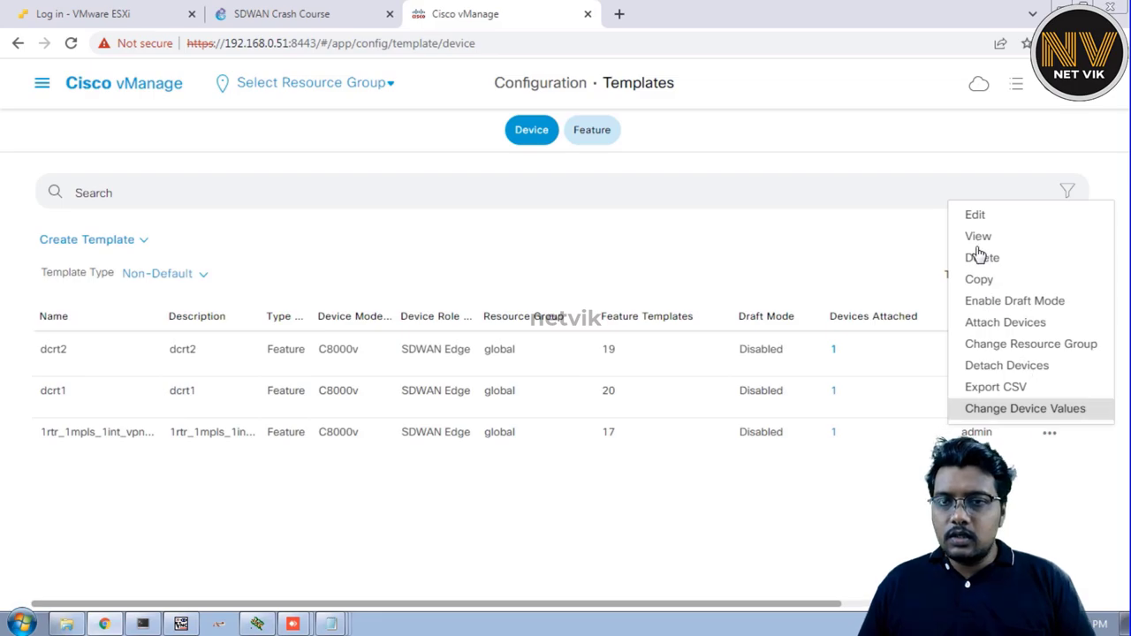
left_click(979, 217)
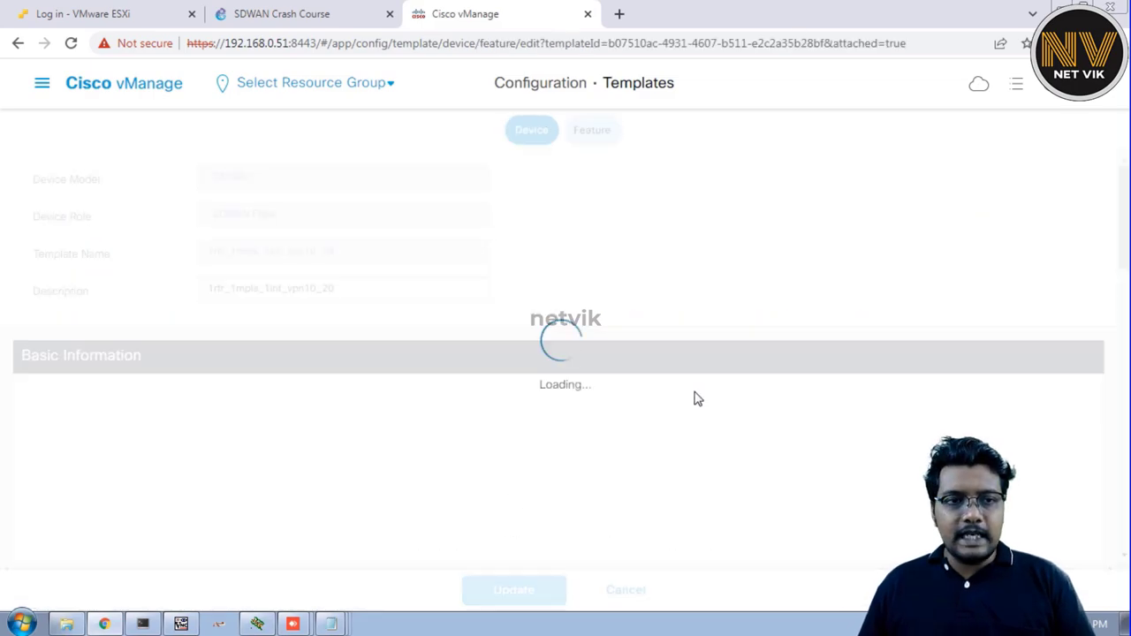
left_click(618, 589)
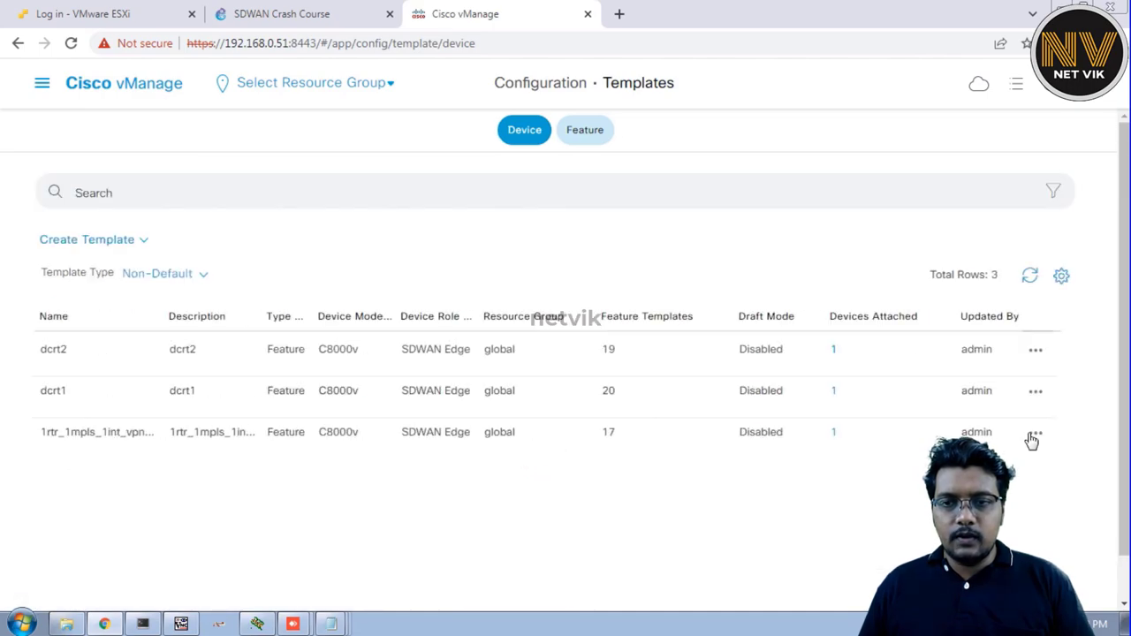
left_click(1033, 436)
left_click(1025, 409)
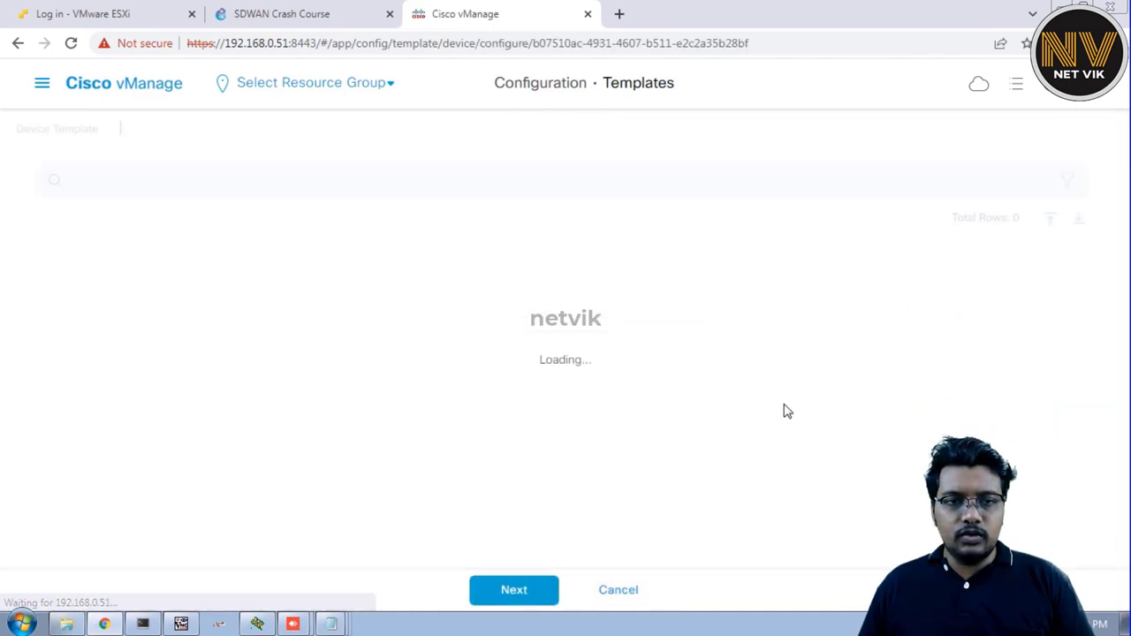
Edit the attached device's values to System IP 10.1.1.104 and Site ID 1002
left_click(1051, 290)
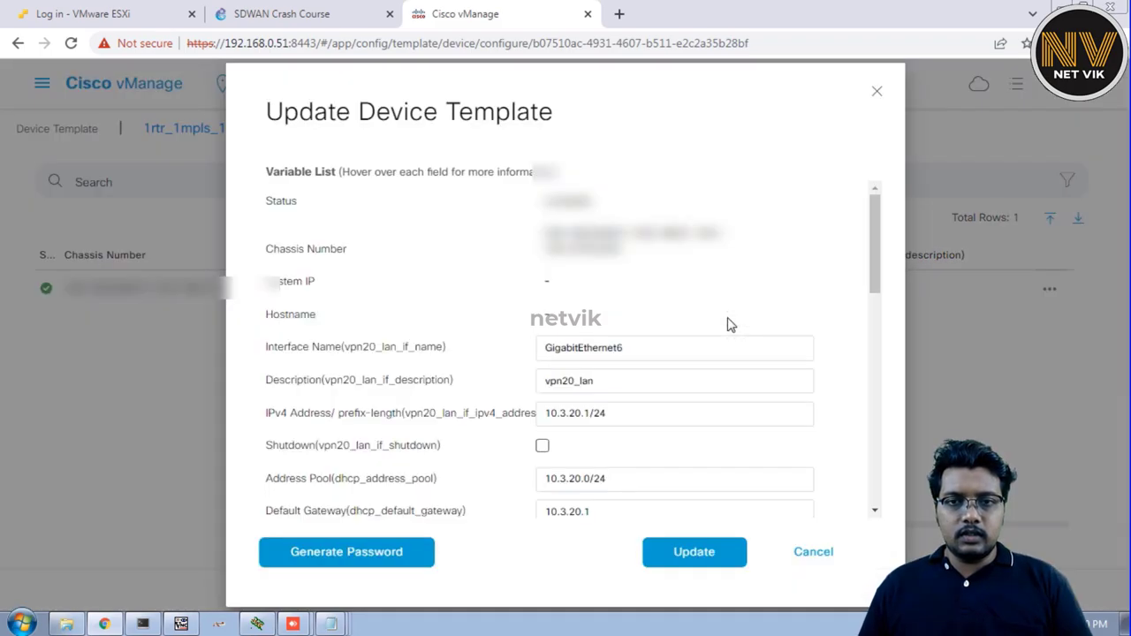
scroll(730, 319, "down", 5)
scroll(730, 320, "down", 3)
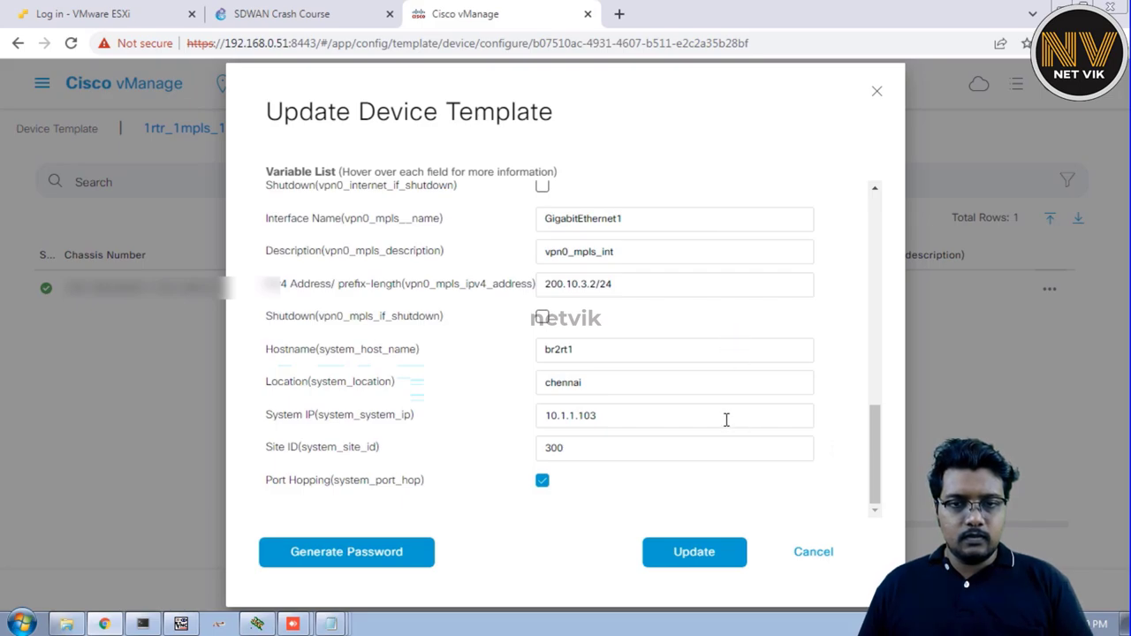
left_click(728, 415)
key("BackSpace")
type("4")
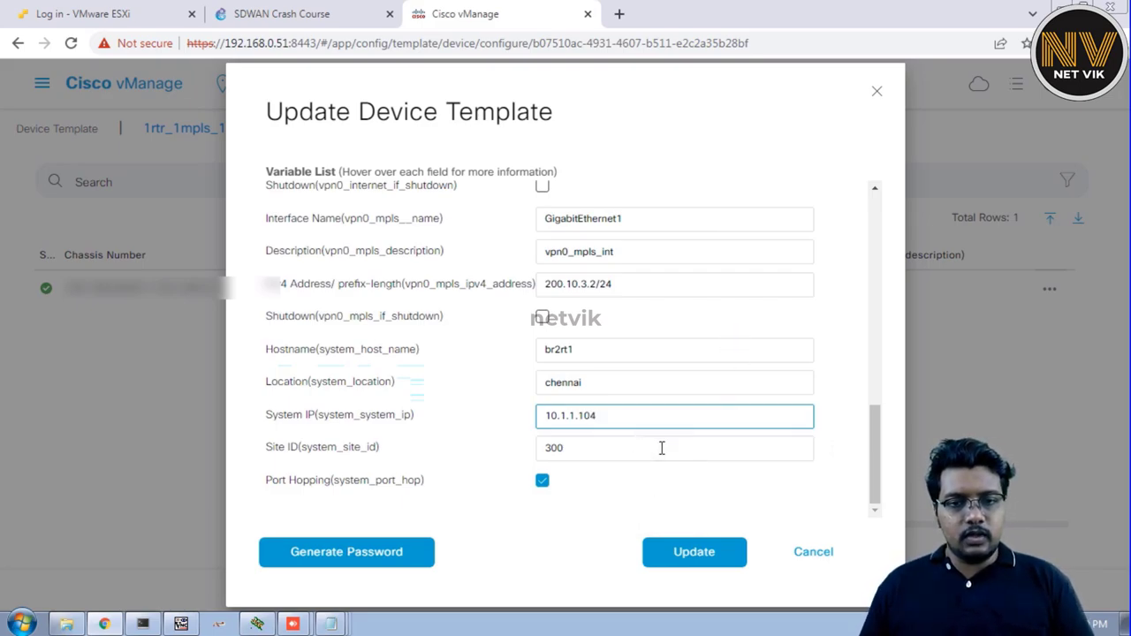
key("Tab")
type("10")
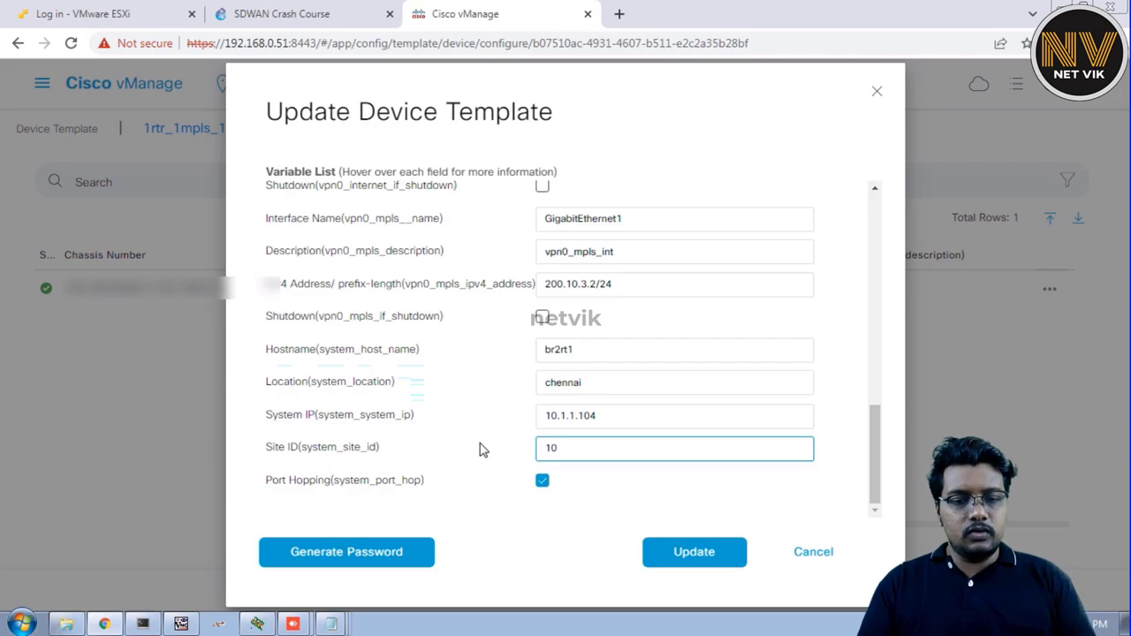
type("02")
Save the new values and push the updated template to the device
left_click(702, 558)
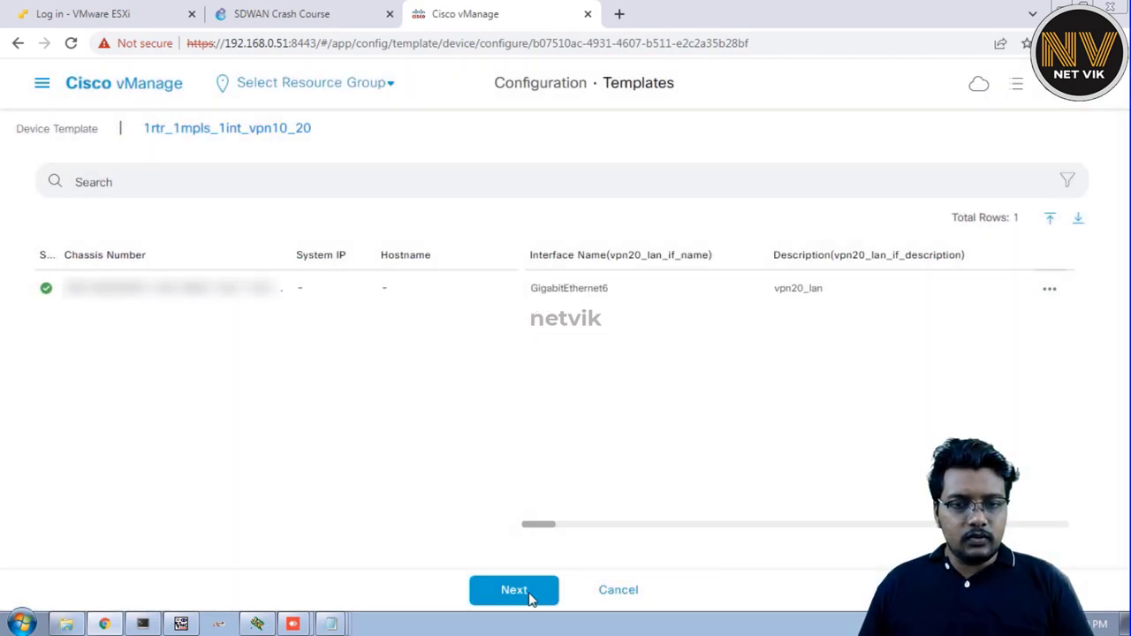
left_click(530, 597)
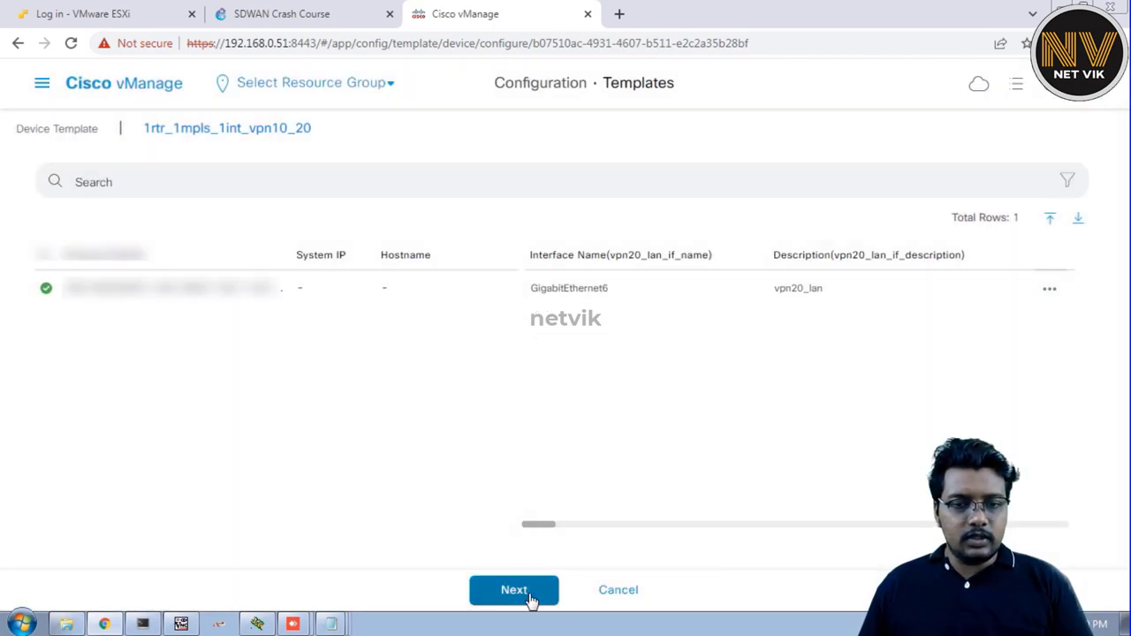
left_click(727, 592)
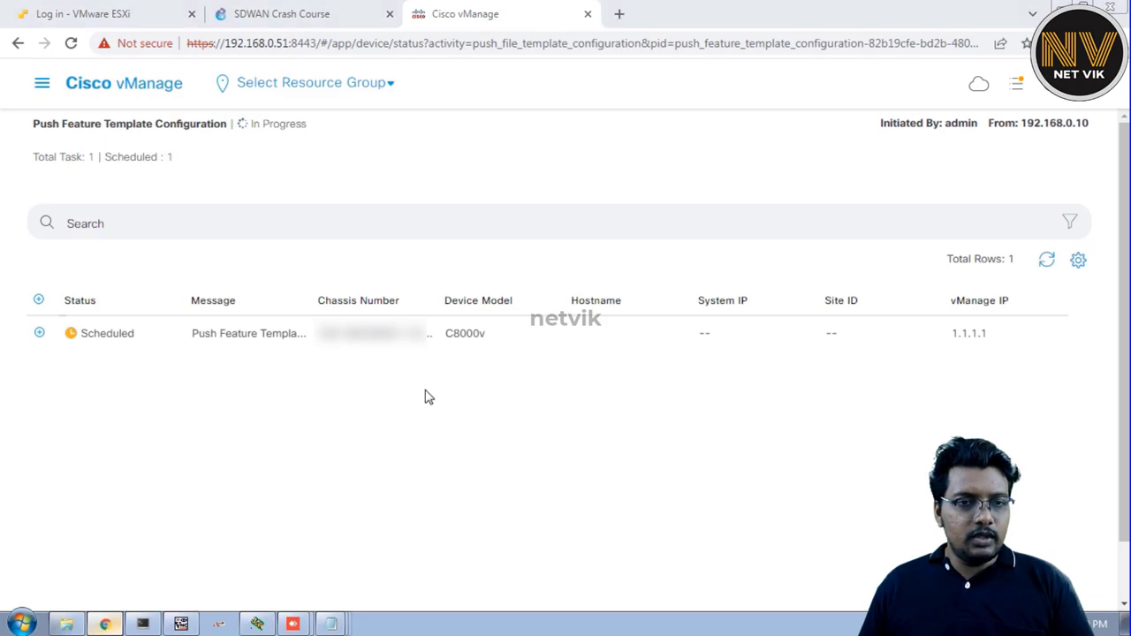
key("alt+Tab")
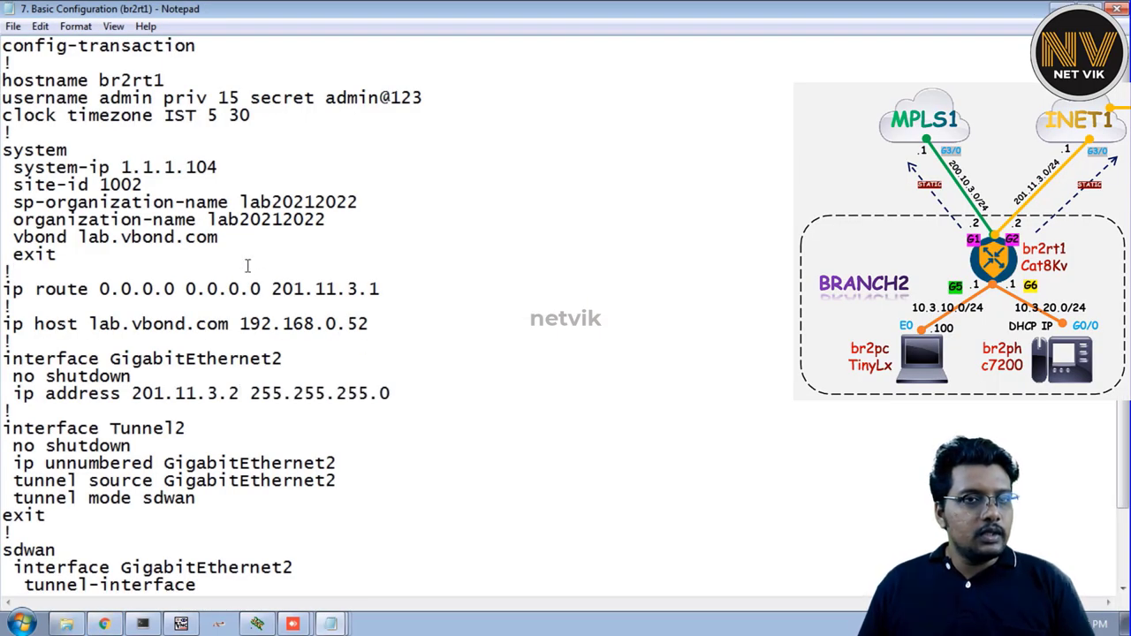
Select the entire br2rt1 configuration in Notepad and return to the router console
scroll(247, 266, "down", 2)
scroll(247, 265, "up", 2)
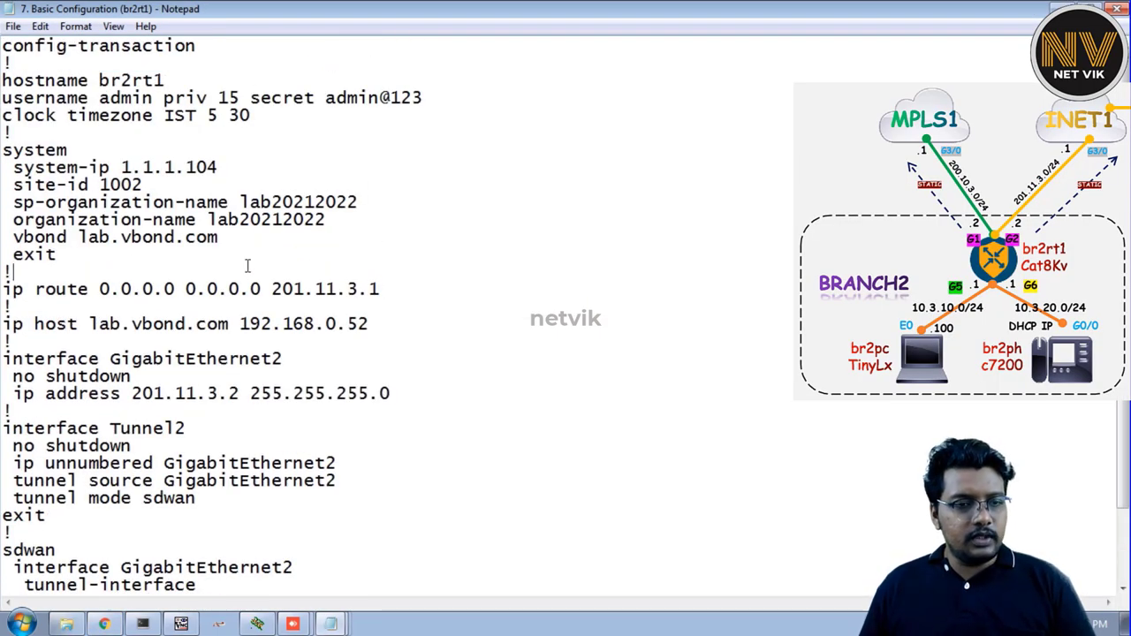
key("ctrl+a")
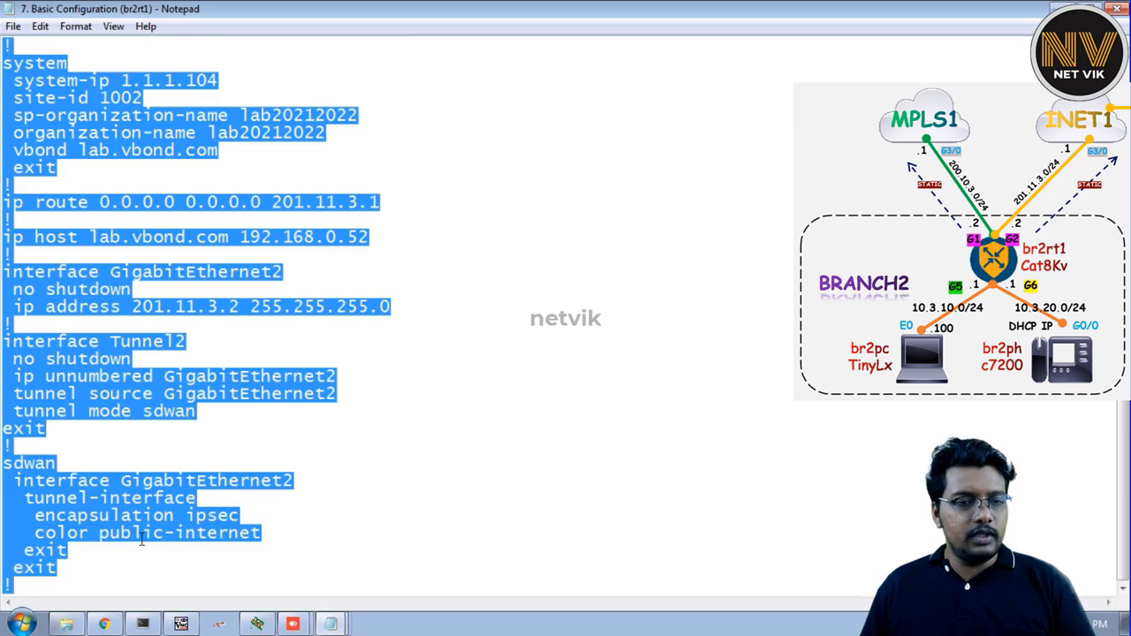
left_click(144, 624)
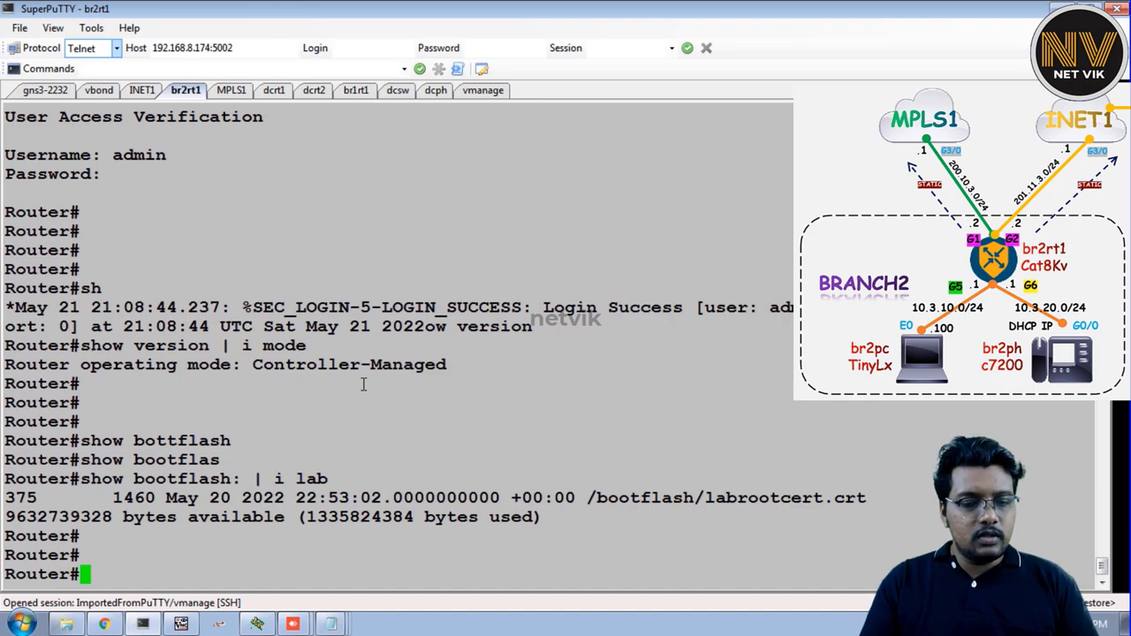
Enter config-transaction mode on br2rt1 and paste the copied system, tunnel and GigabitEthernet2 configuration
type("con")
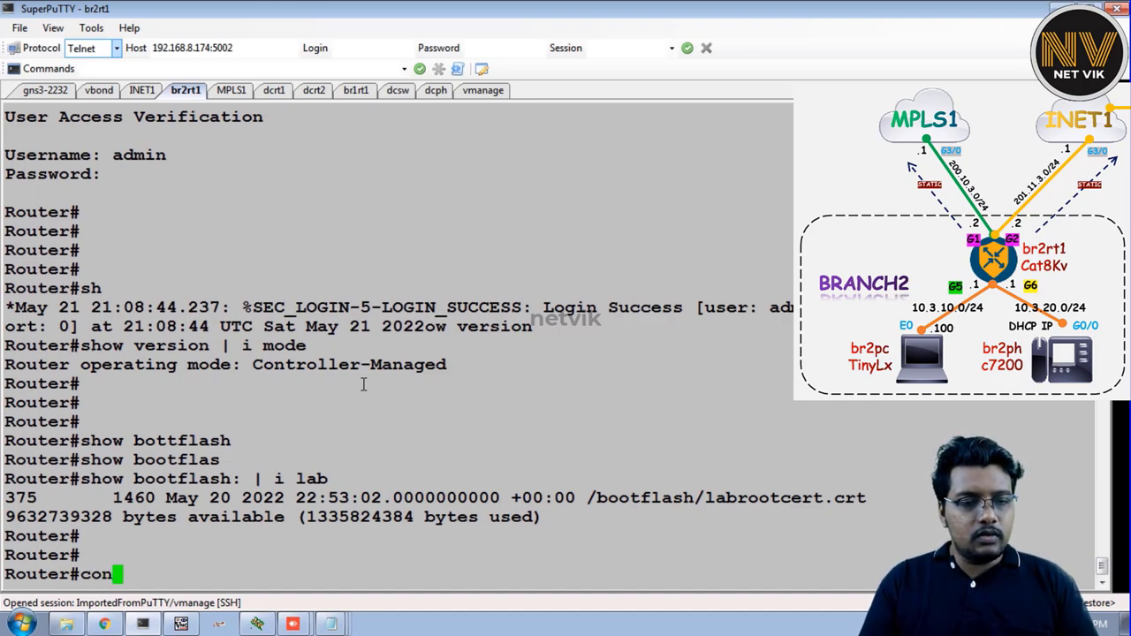
type("fig-tra")
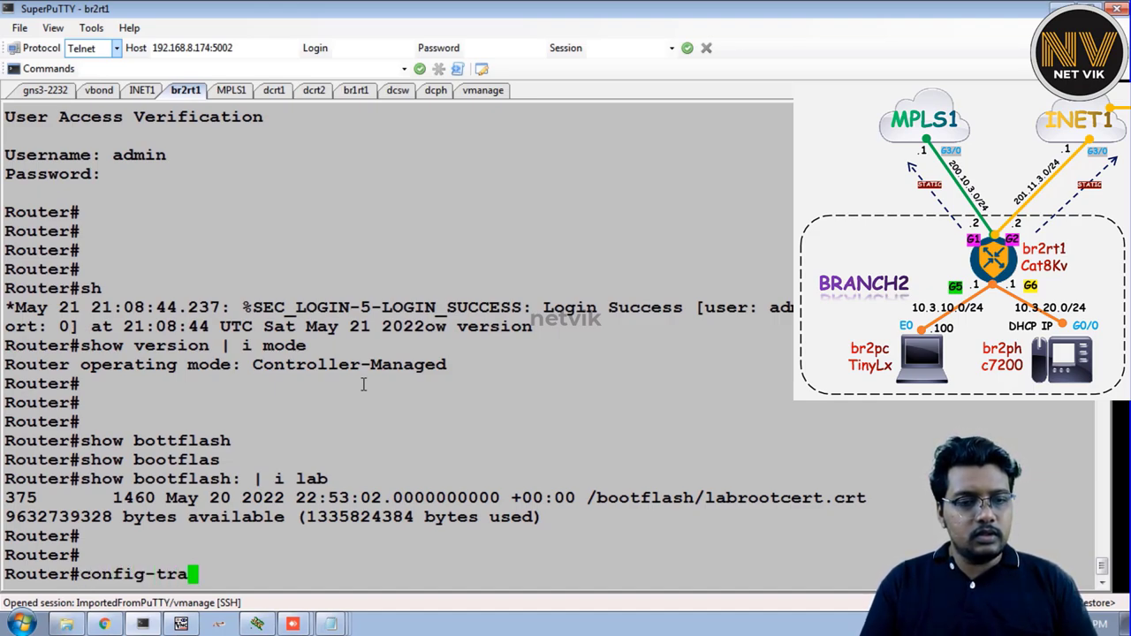
type("n")
key("Tab")
key("Return")
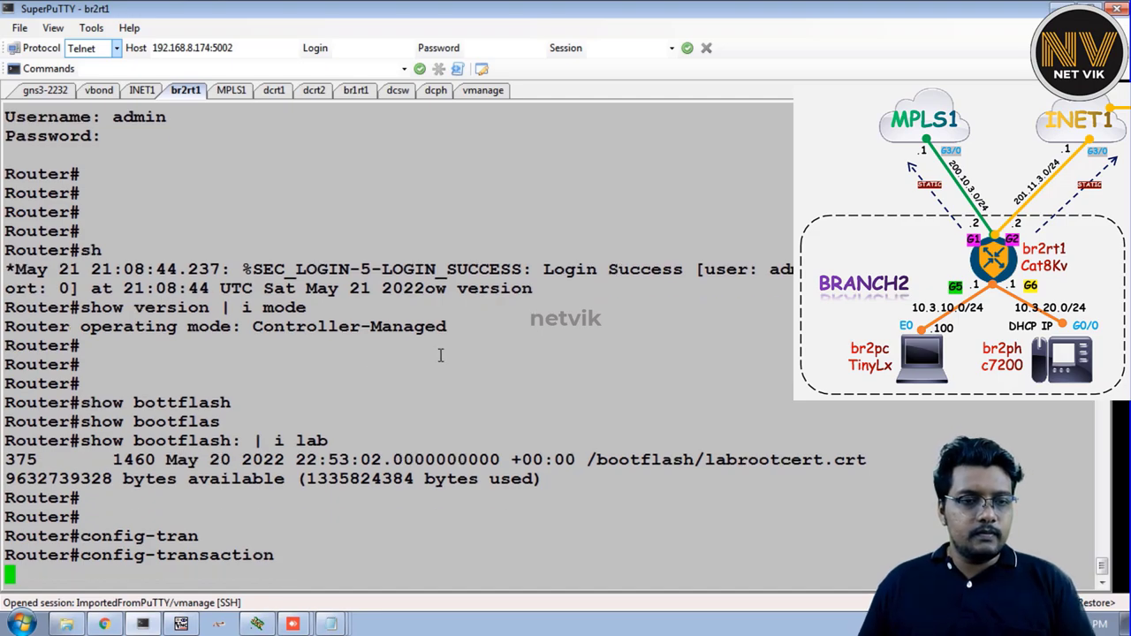
right_click(440, 355)
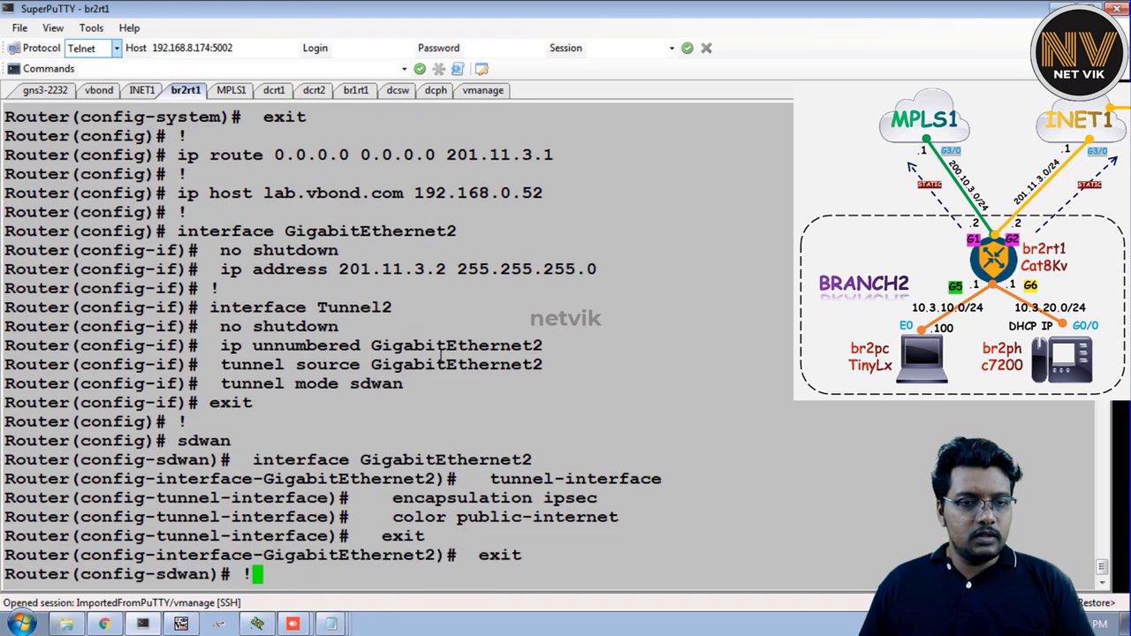
scroll(440, 355, "up", 4)
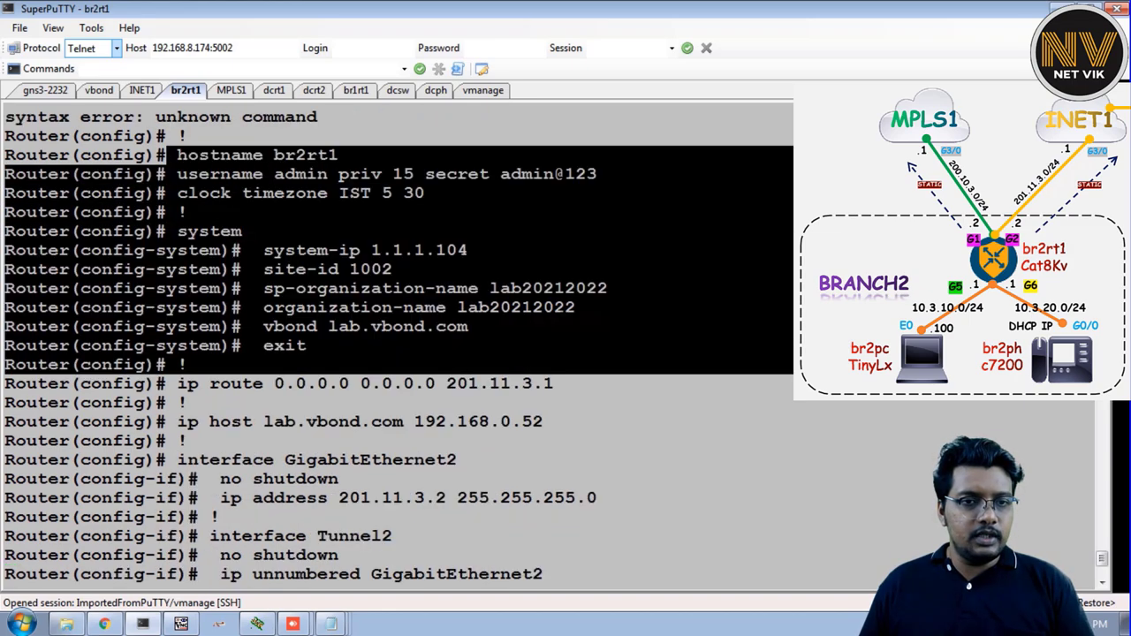
scroll(447, 362, "down", 4)
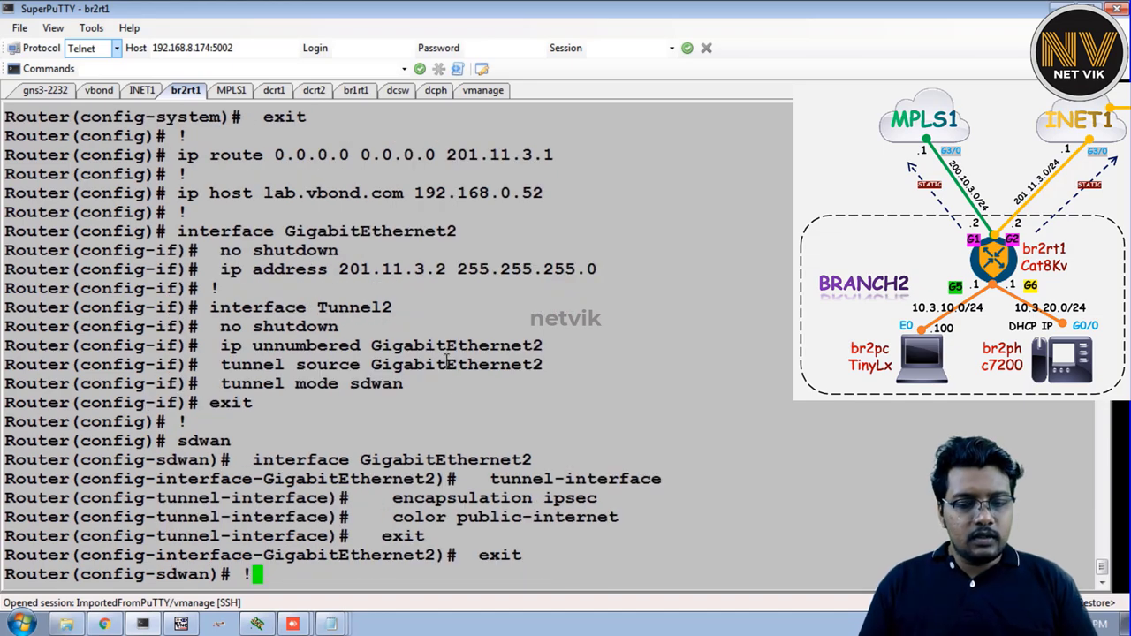
End configuration mode and answer 'yes' to commit the uncommitted changes
key("Return")
type("end")
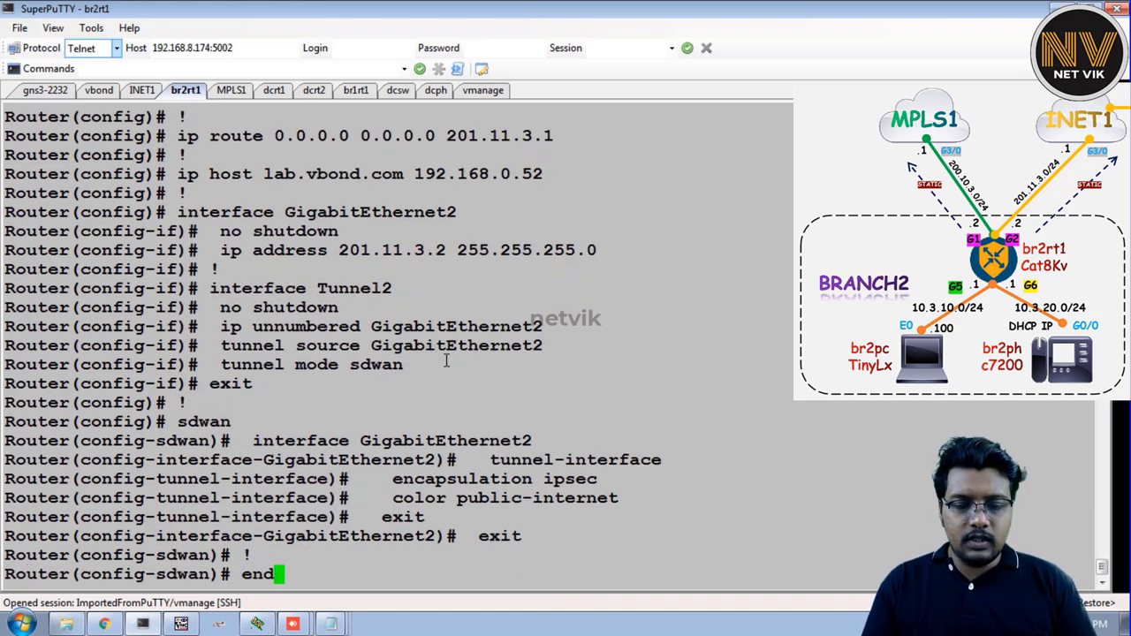
key("Return")
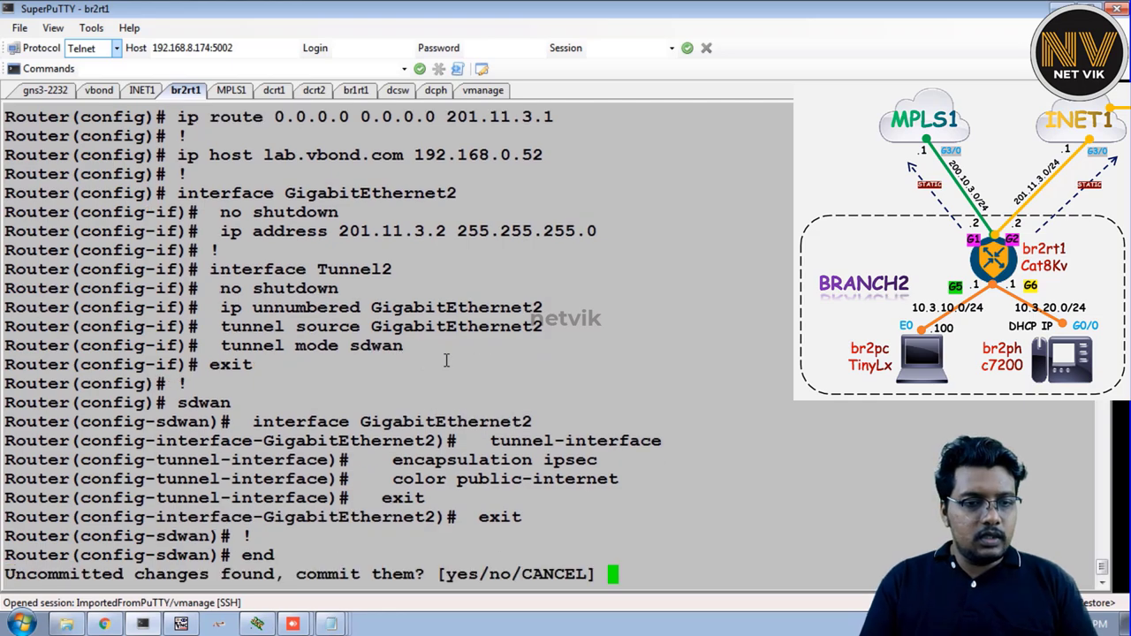
type("yes")
key("Return")
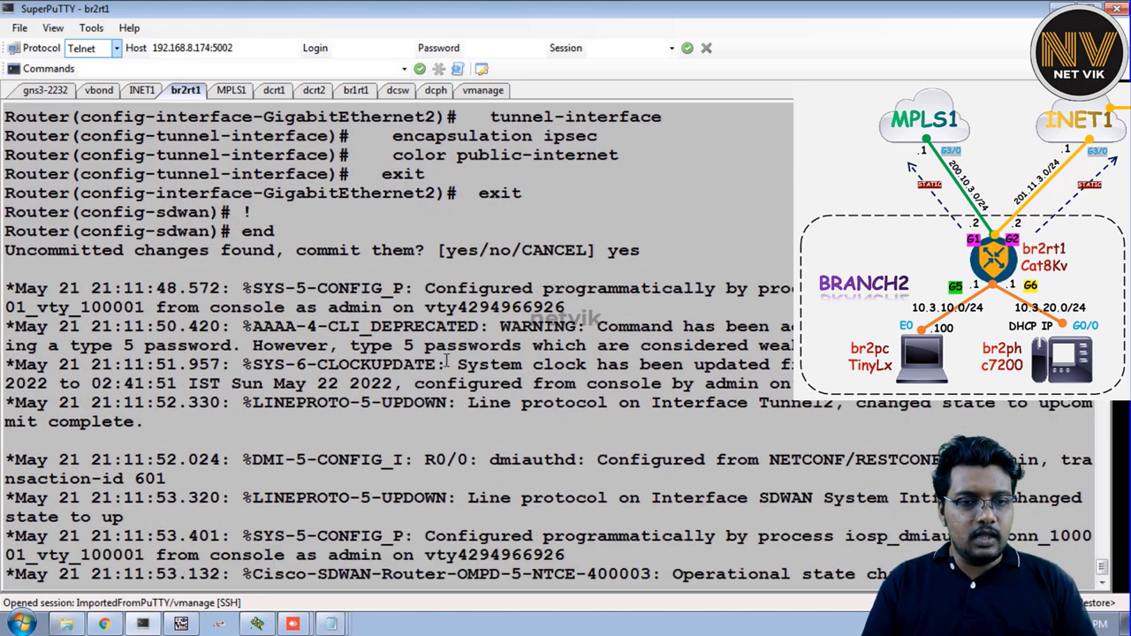
key("Return")
key("Return")
key("Return")
key("Return")
Check the root CA certificate with 'show sdwan certificate root-ca-cert | i netvik'
type("show sdwan")
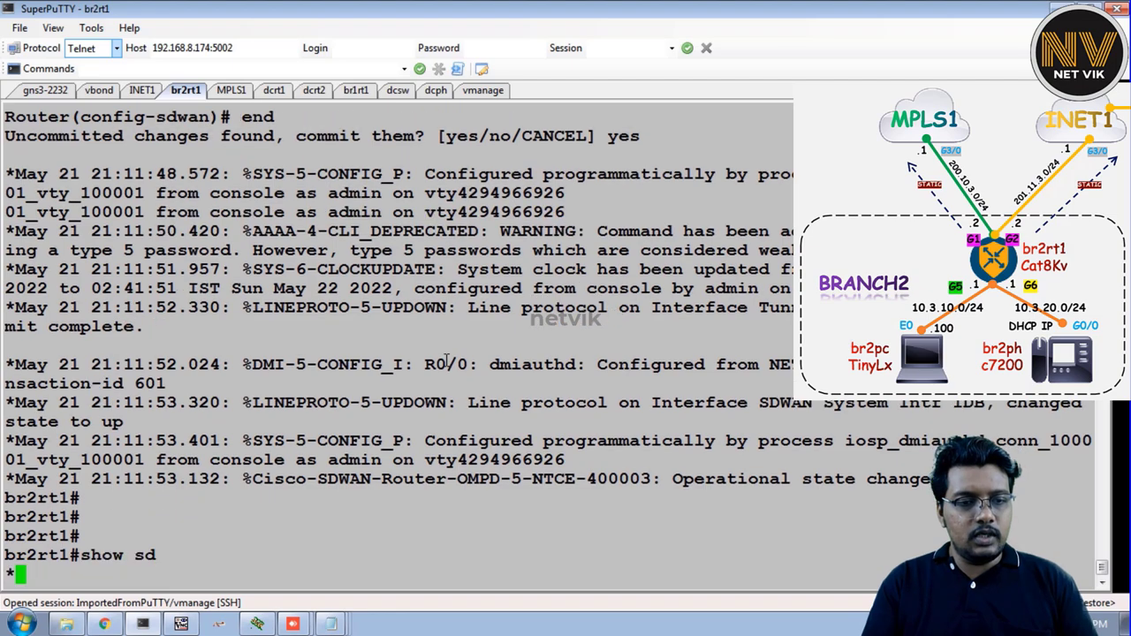
key("Tab")
key("Tab")
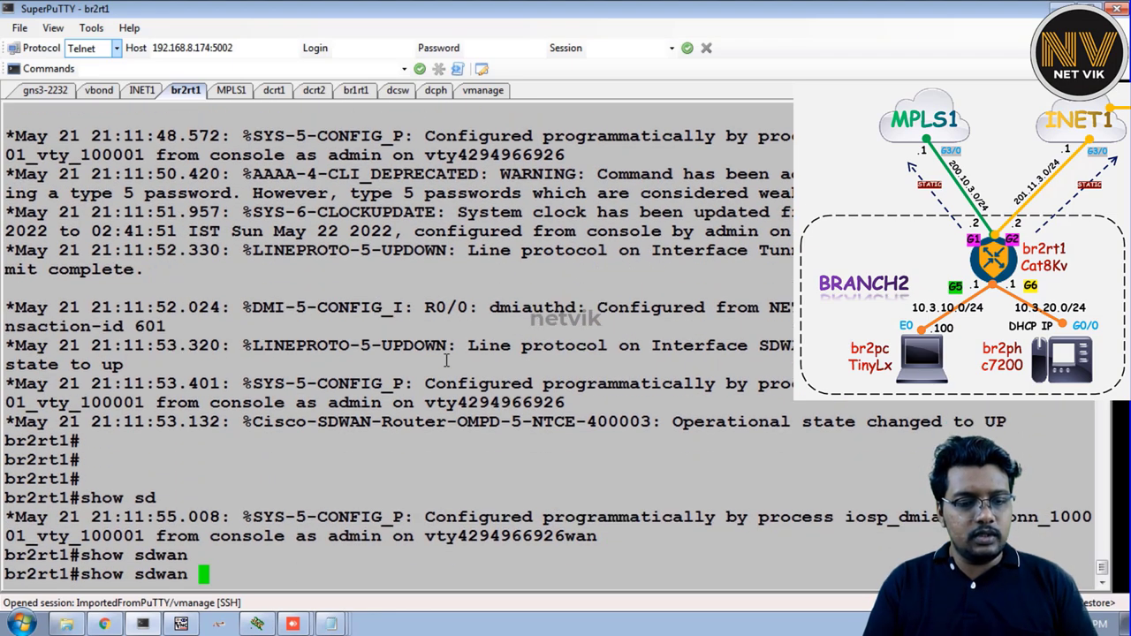
type("cer")
key("Tab")
type("ro")
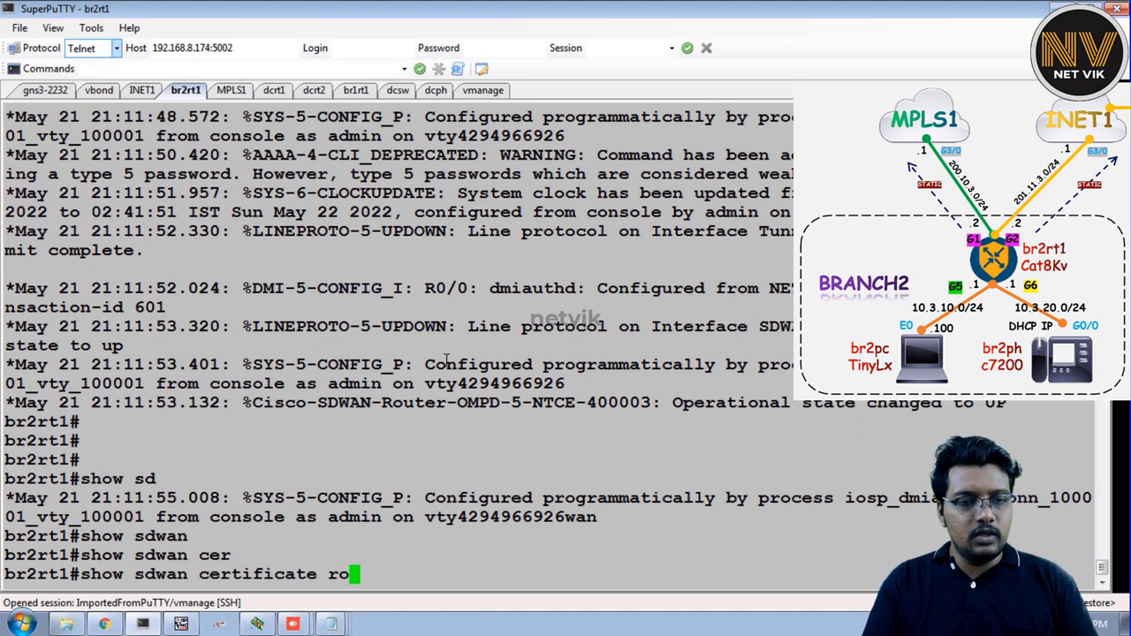
key("Tab")
type("| i netvik")
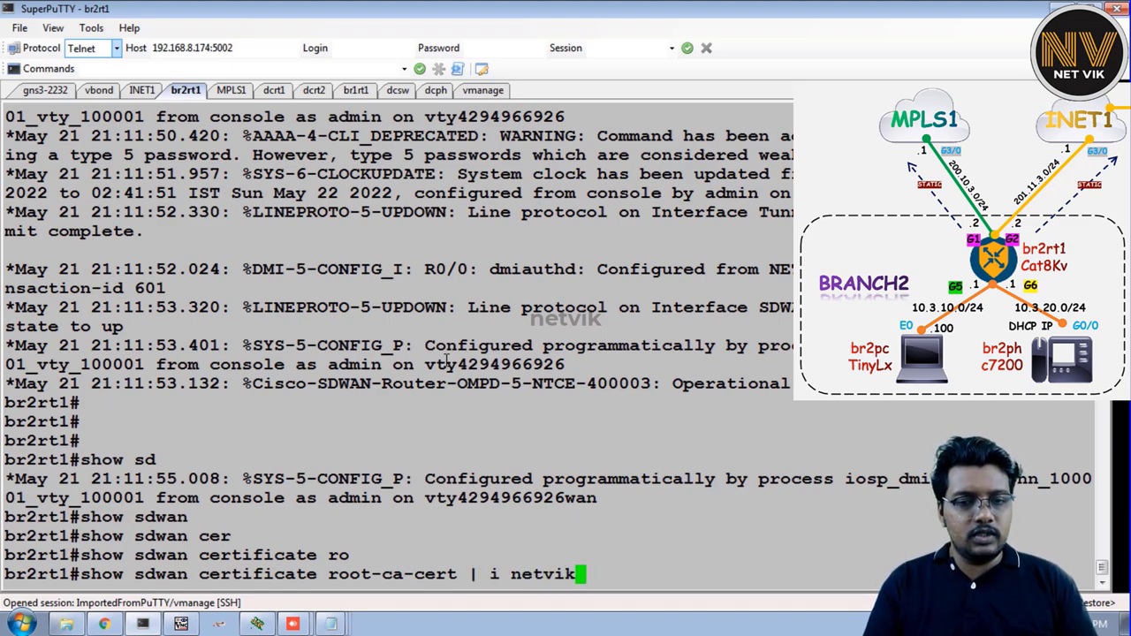
key("Return")
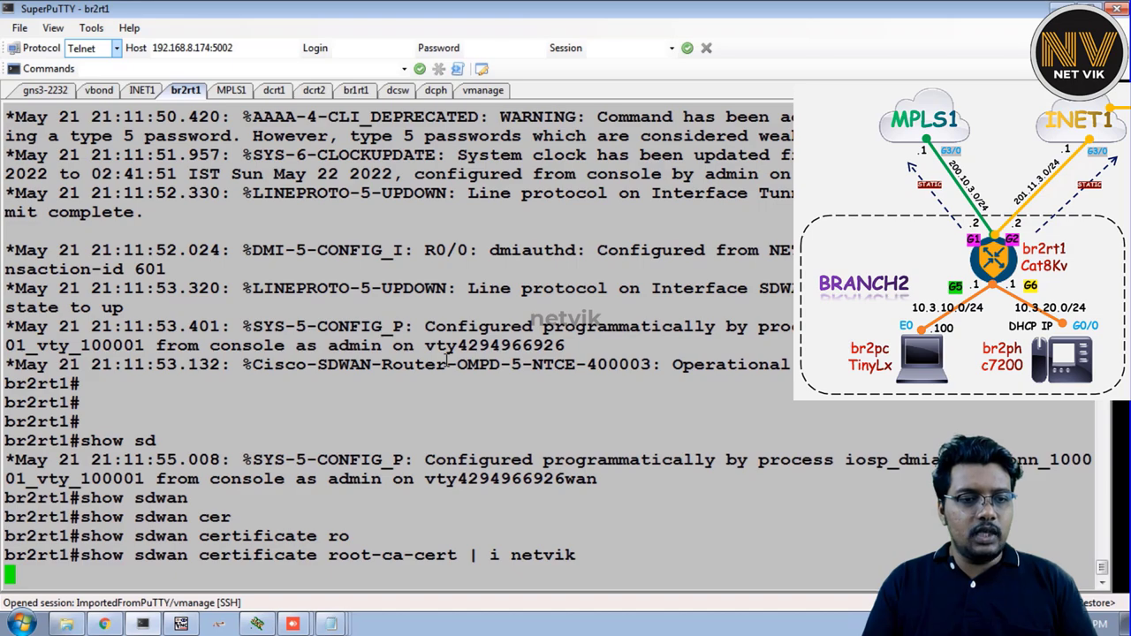
key("Return")
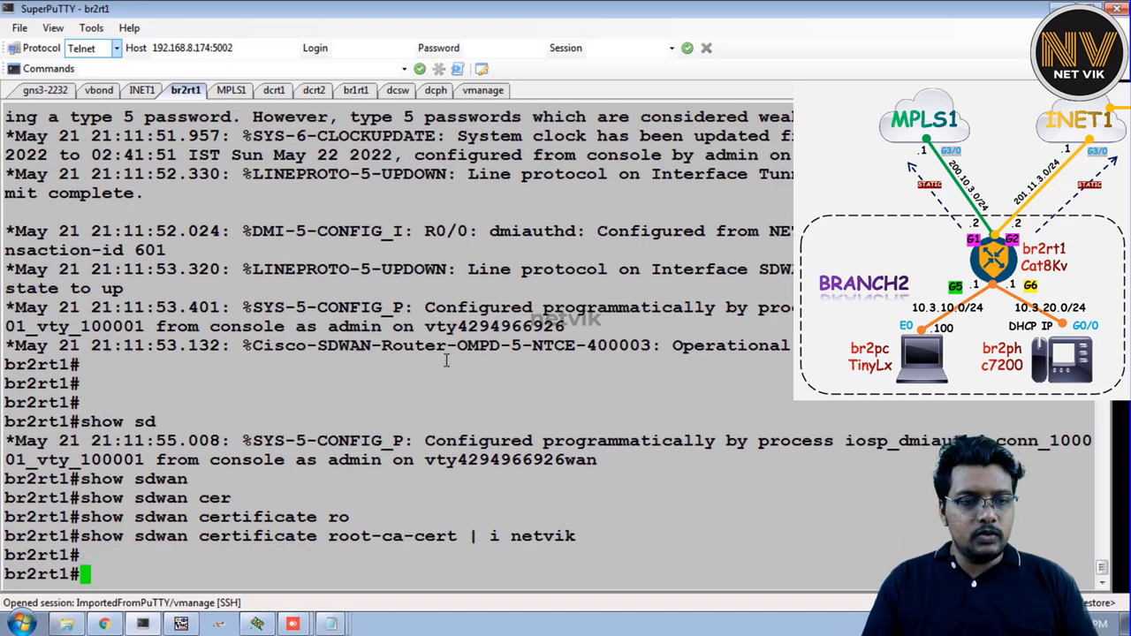
Show SD-WAN control local-properties, noting certificate-status Not-Installed, site-id 1002, system-ip 1.1.1.104
type("show sdwan contr")
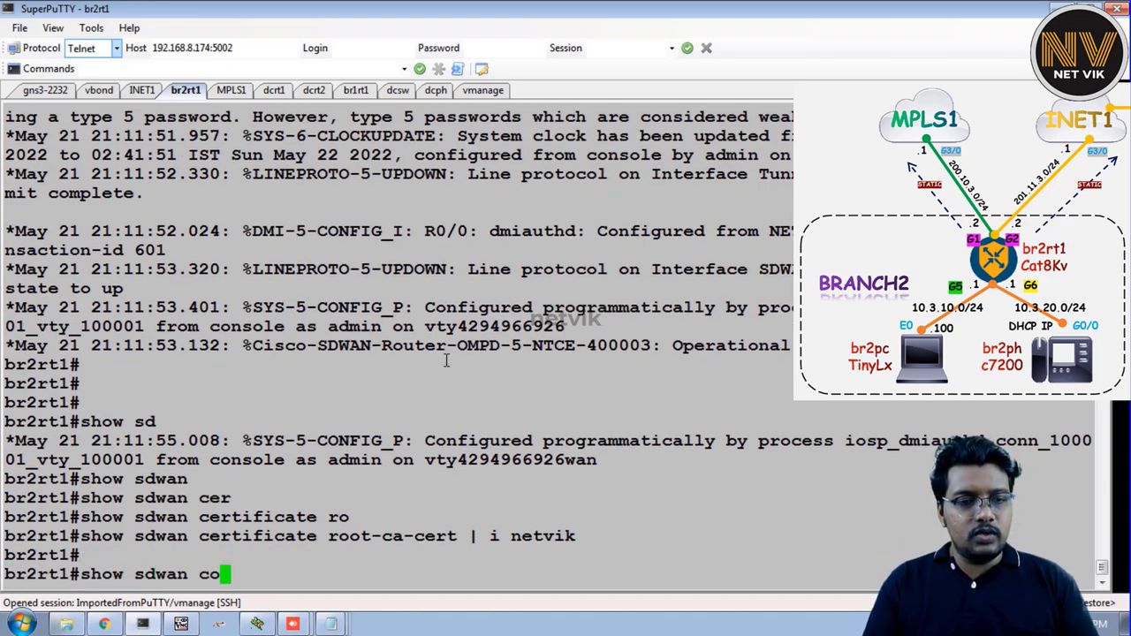
key("Tab")
type("loca")
key("Tab")
key("Return")
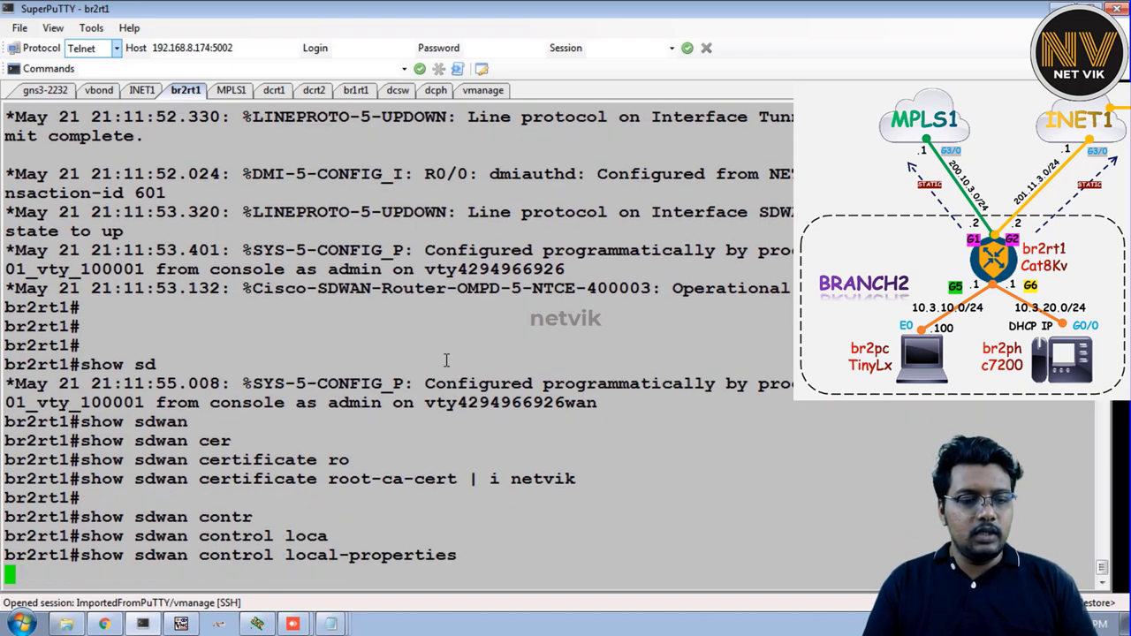
left_click_drag(120, 173, 530, 250)
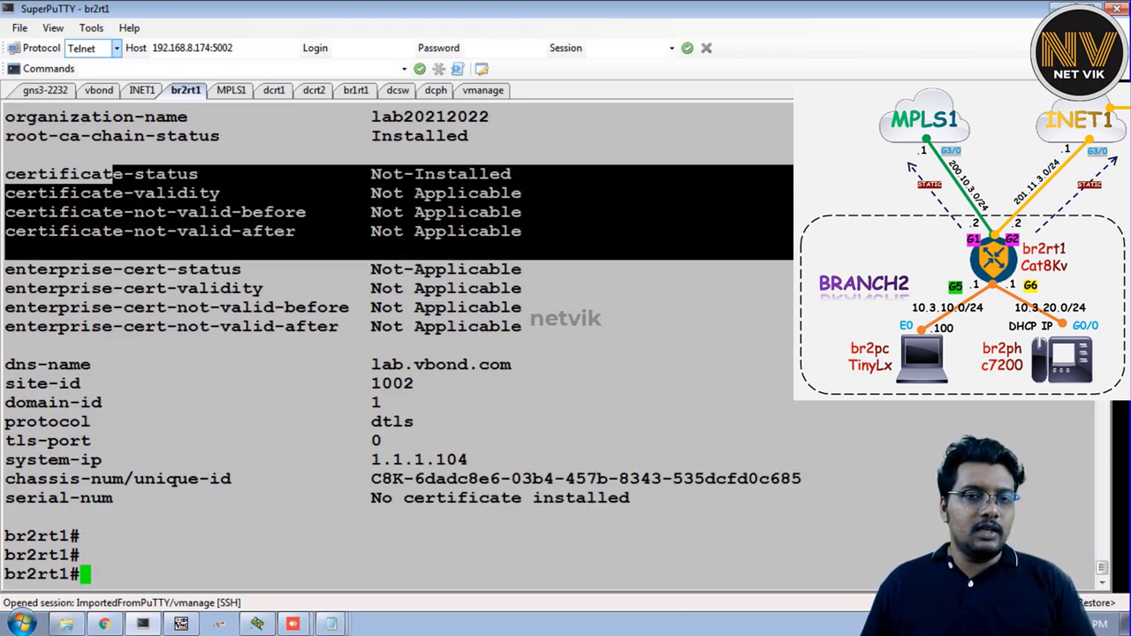
left_click(583, 250)
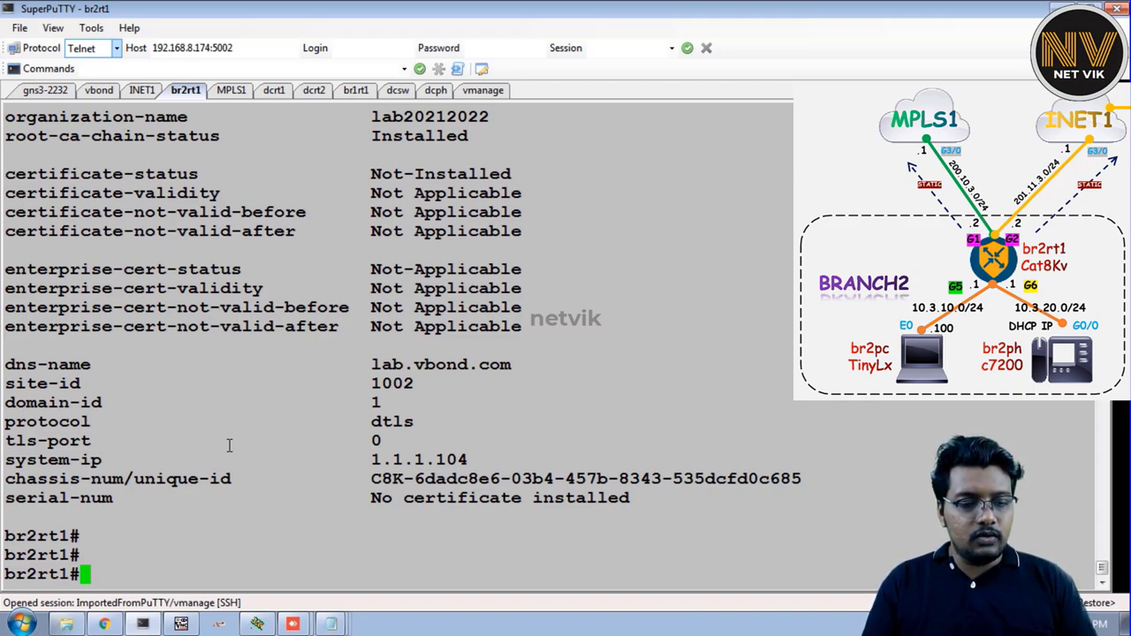
Run 'request platform software sdwan root-cert-chain install bootflash:labrootcert.crt'
type("requ")
key("Tab")
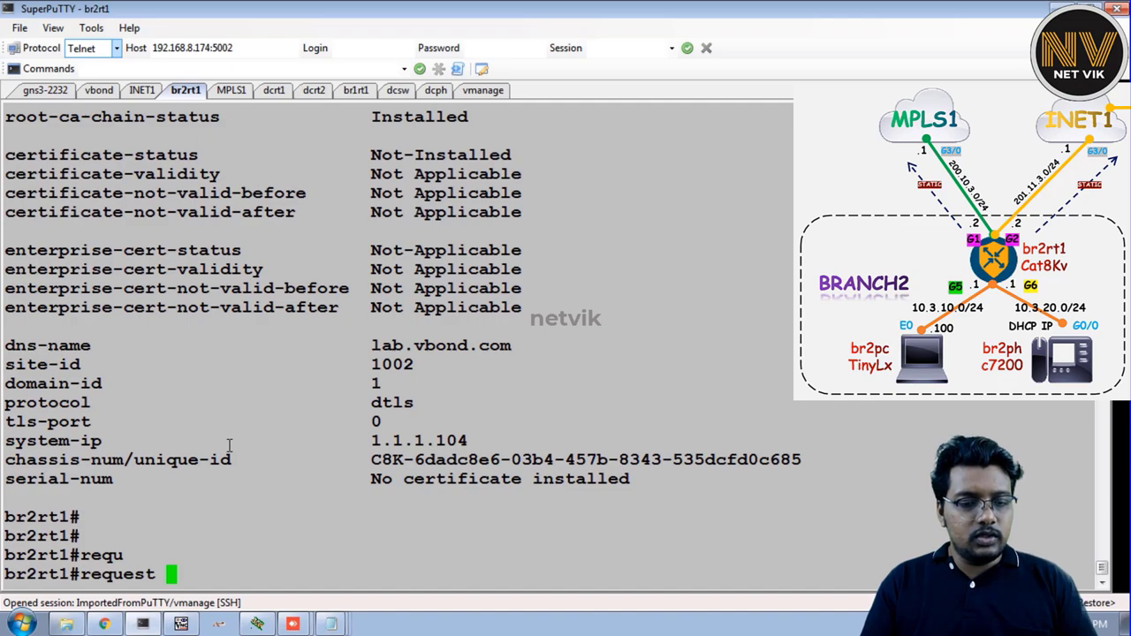
type("plat")
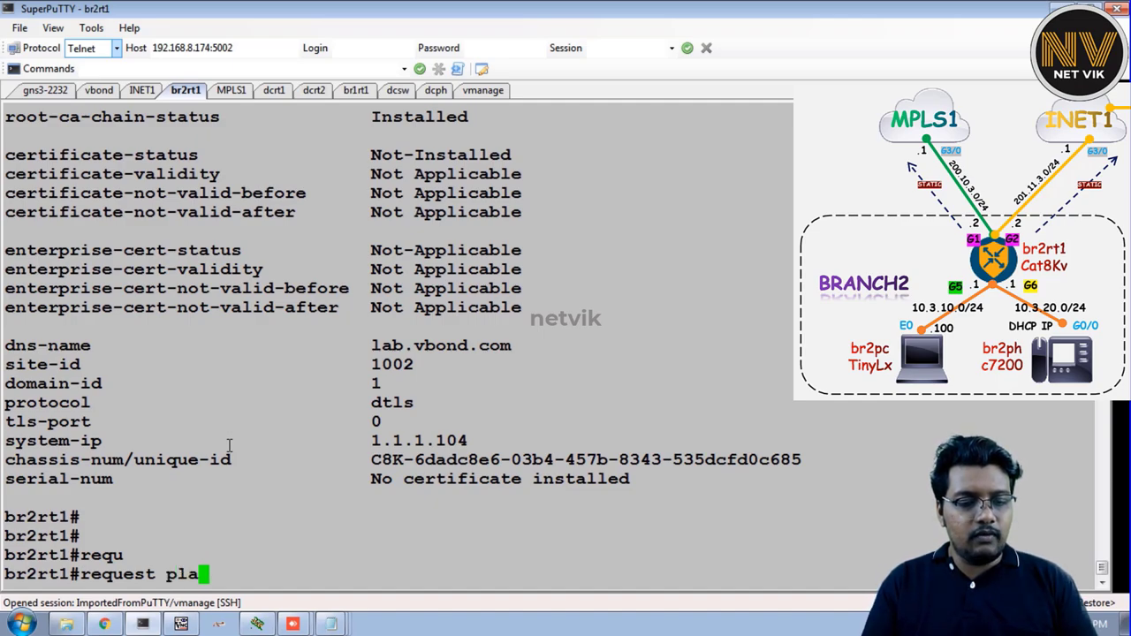
key("Tab")
type("so")
key("Tab")
type("sd")
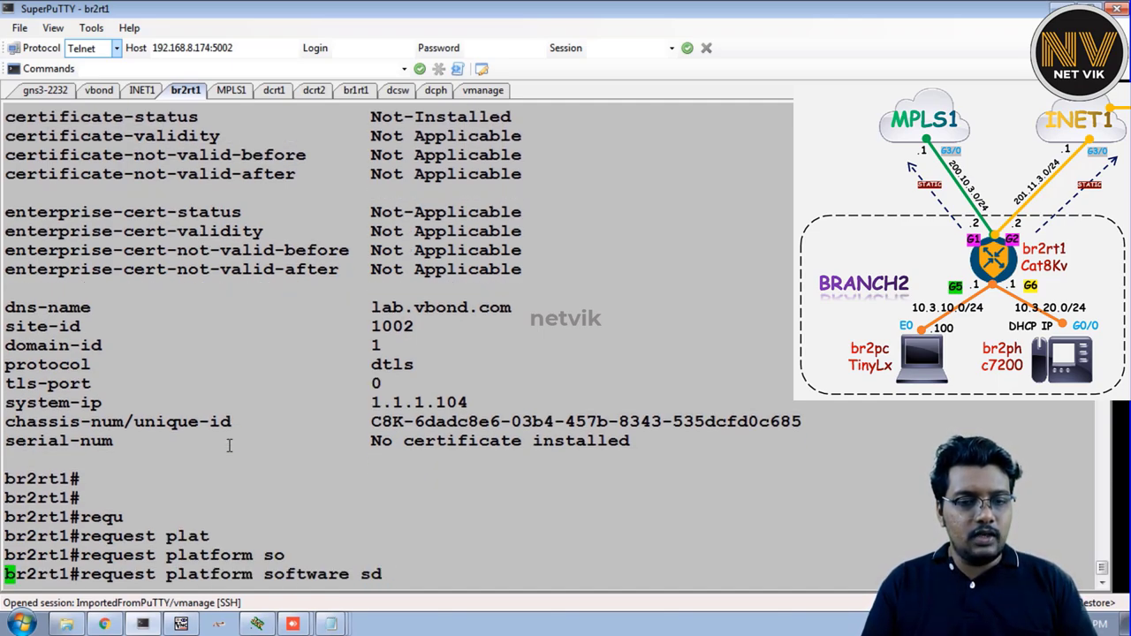
key("Tab")
type("roo")
key("Tab")
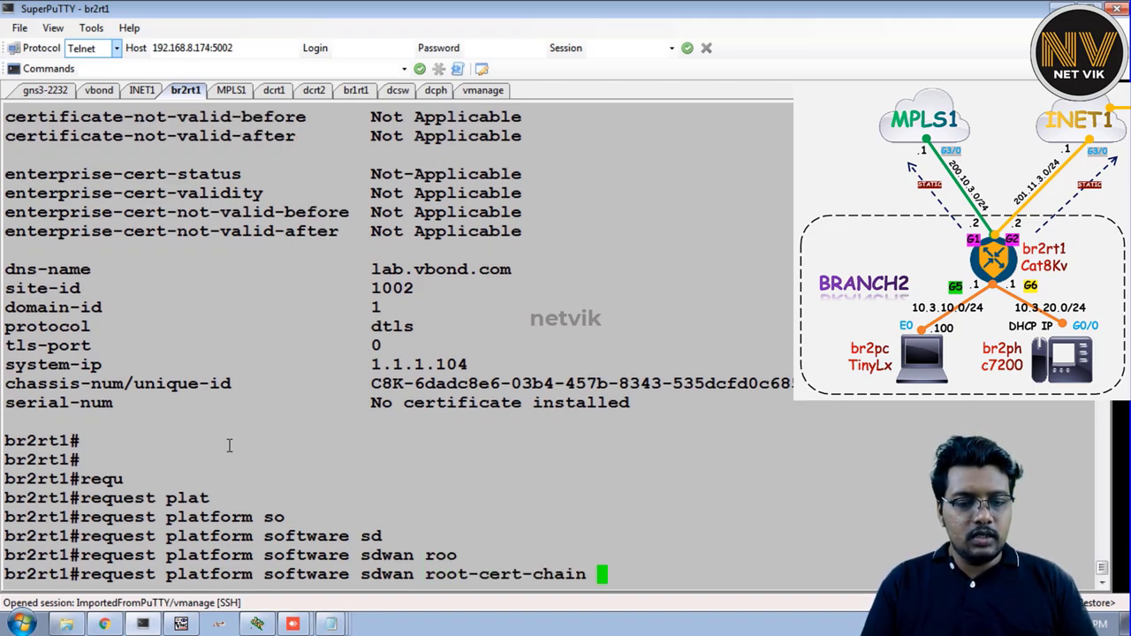
type("n")
key("Tab")
key("BackSpace")
type("in")
key("Tab")
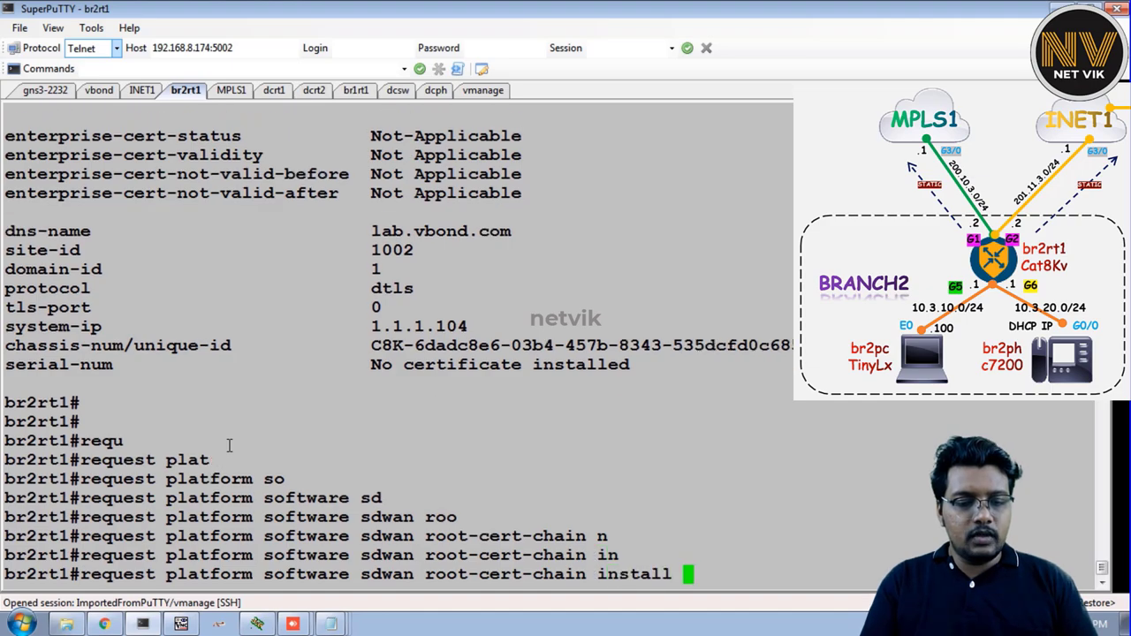
type("boo")
key("Tab")
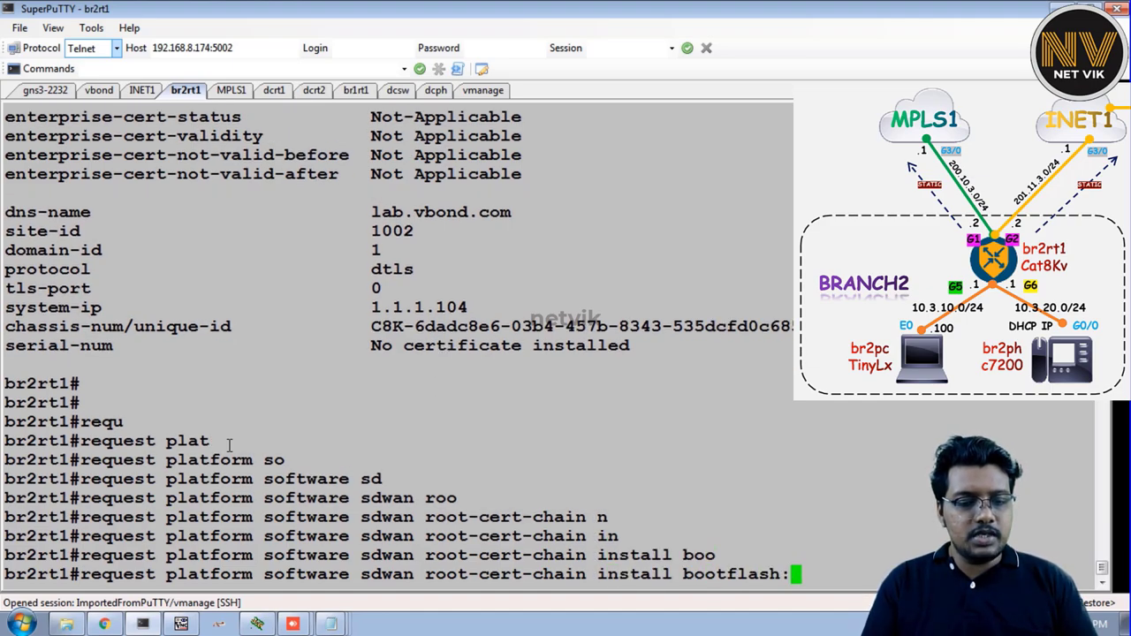
type("laab")
key("Tab")
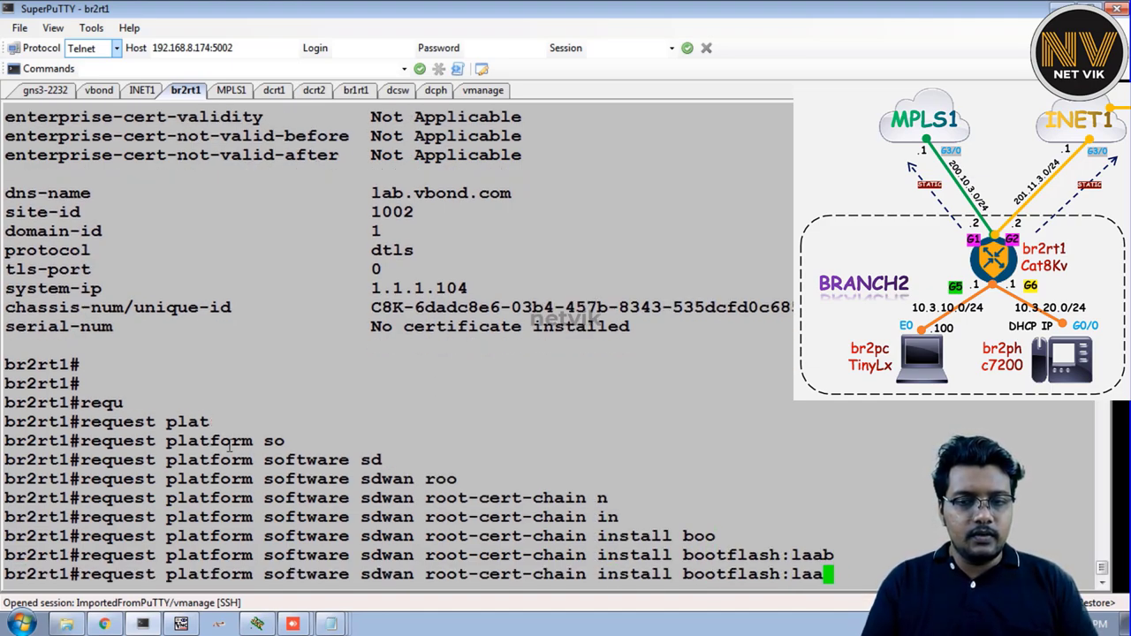
key("BackSpace")
type("b")
key("Tab")
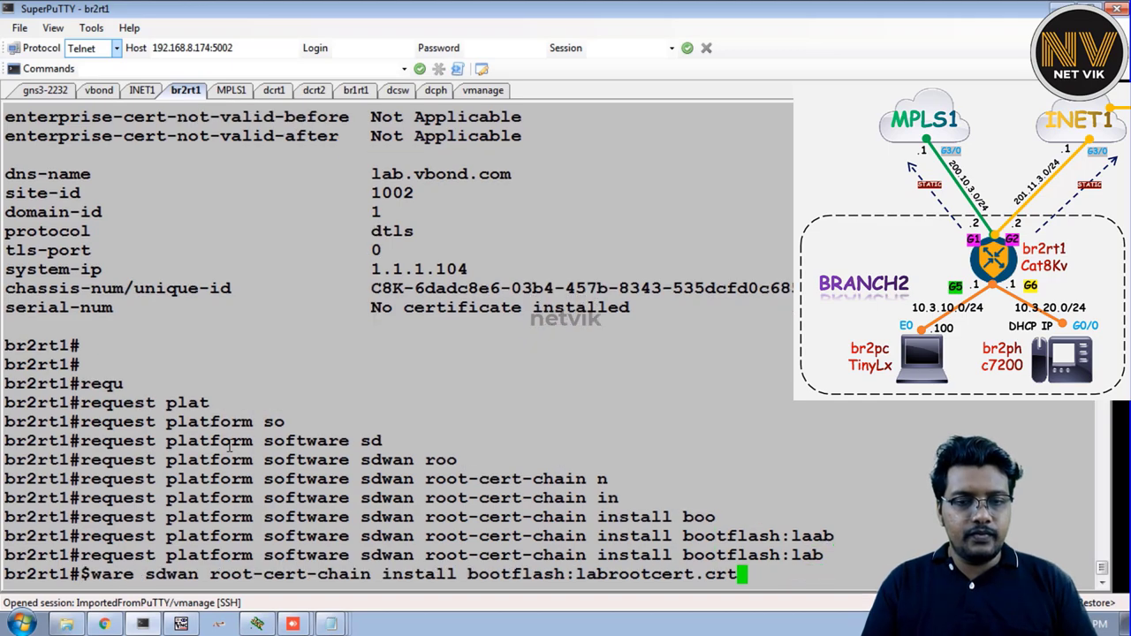
key("Return")
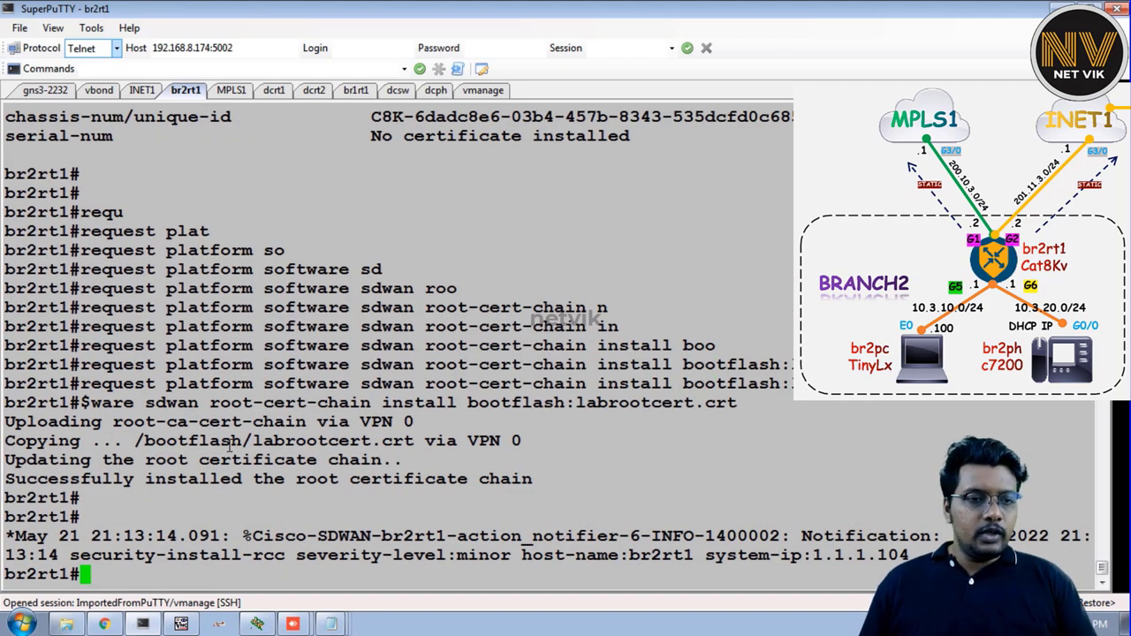
Highlight the install command and its successful installation output
left_click_drag(92, 405, 138, 510)
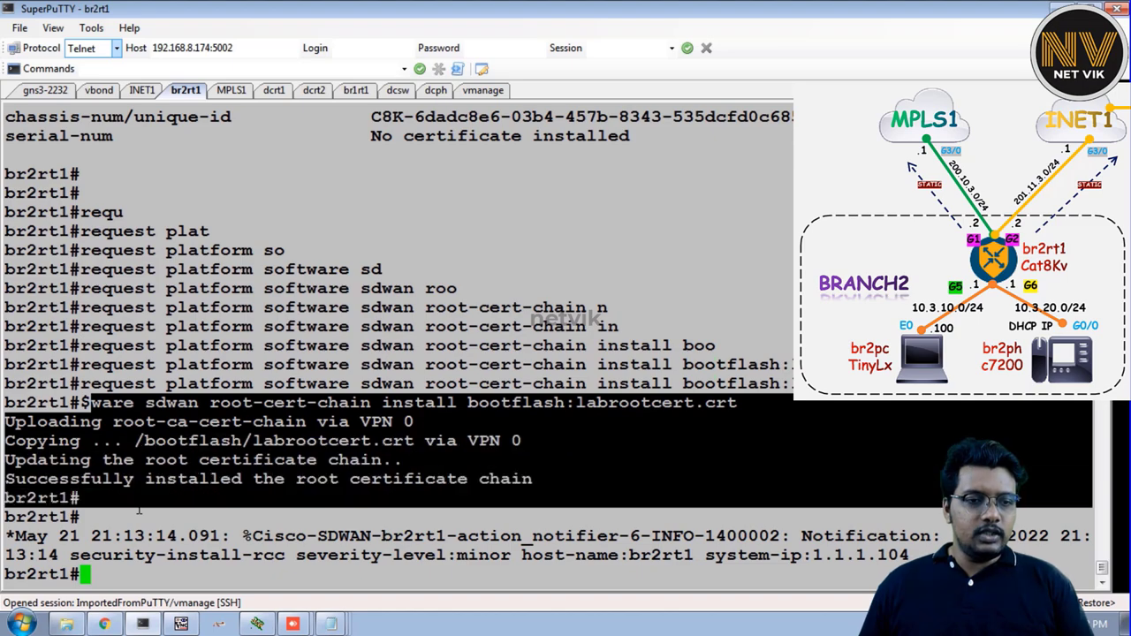
left_click(138, 507)
key("Return")
key("Return")
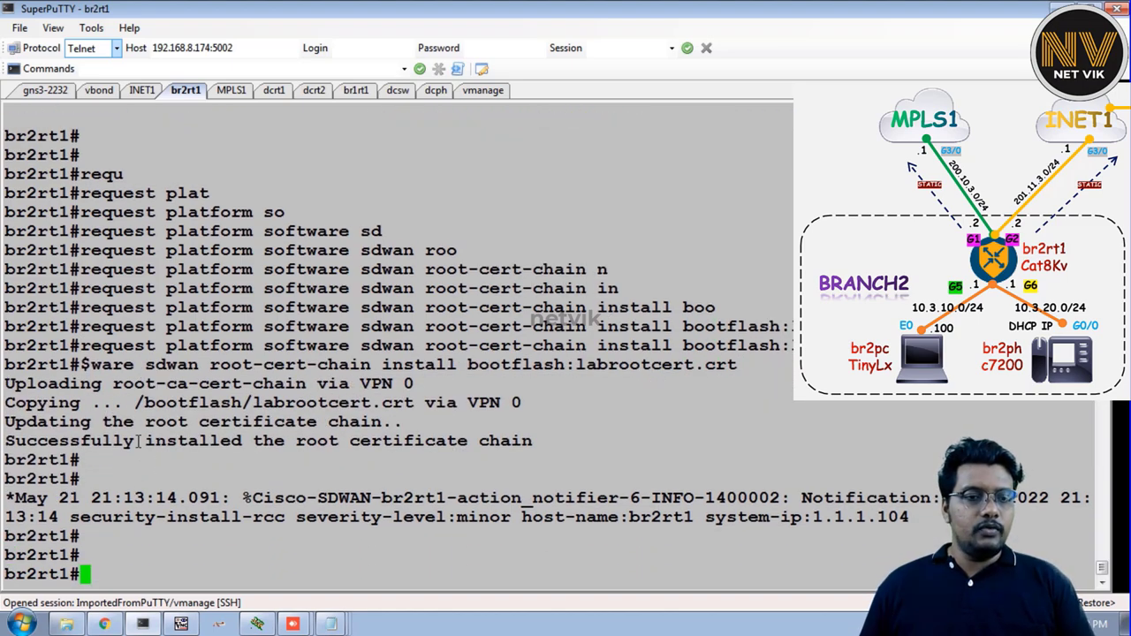
left_click_drag(138, 461, 9, 346)
left_click(113, 400)
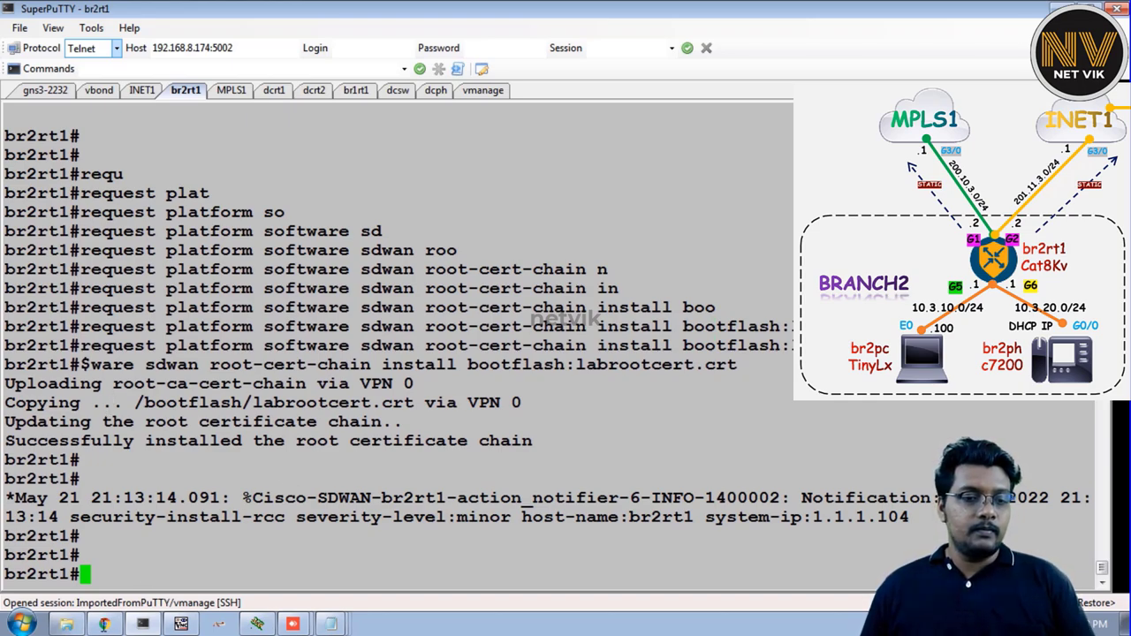
Generate a C8000v bootstrap configuration from Configuration > Devices and select its uuid value
left_click(104, 624)
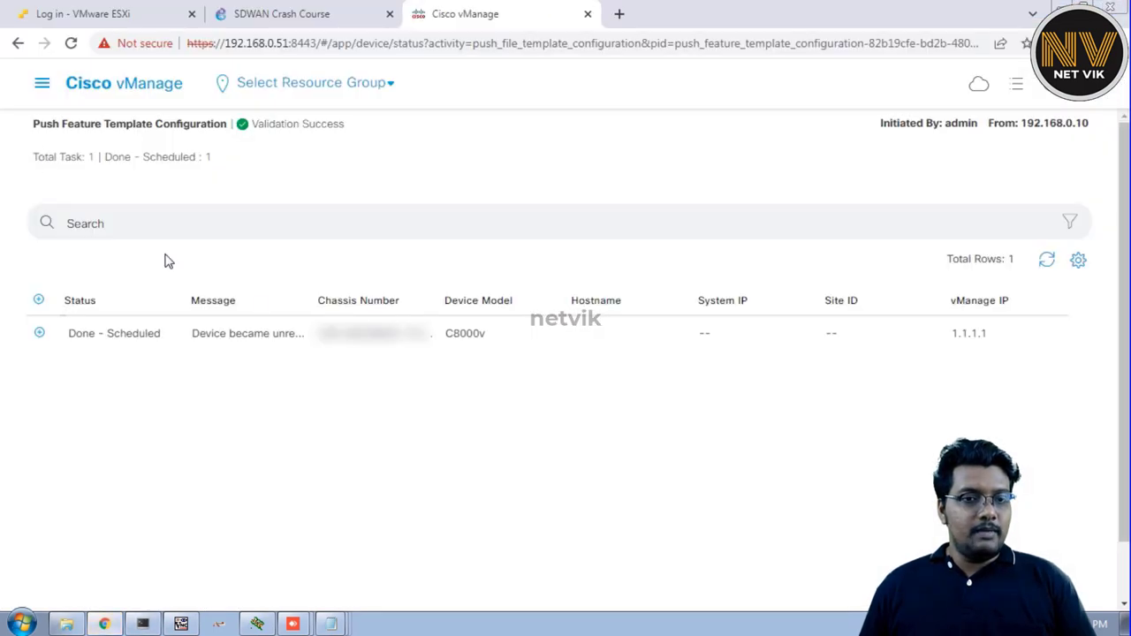
left_click(42, 85)
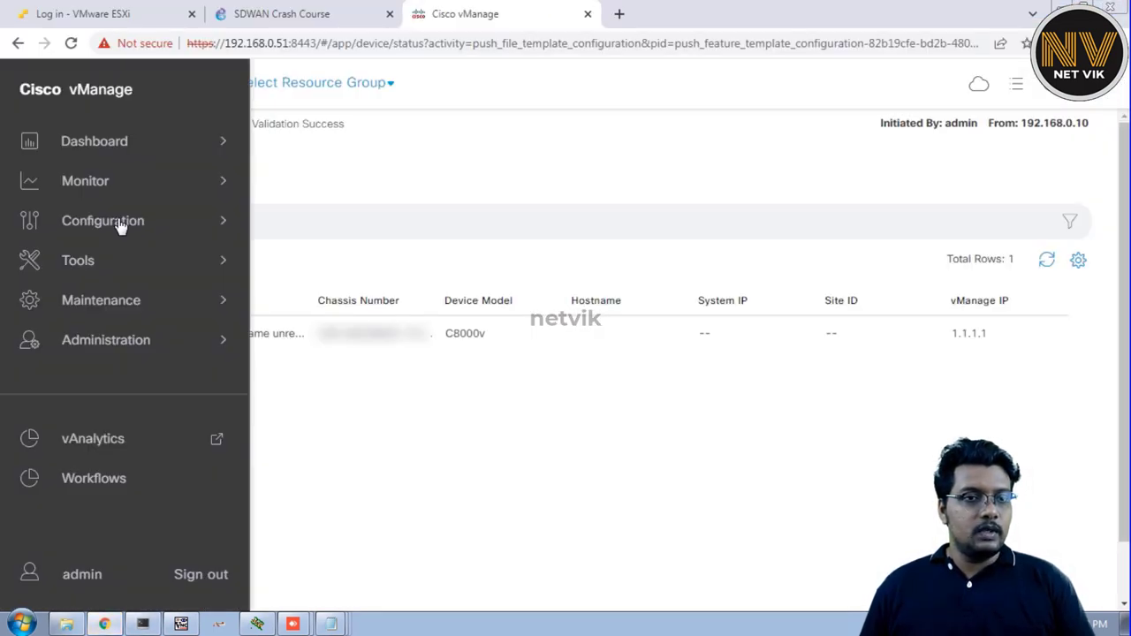
left_click(116, 221)
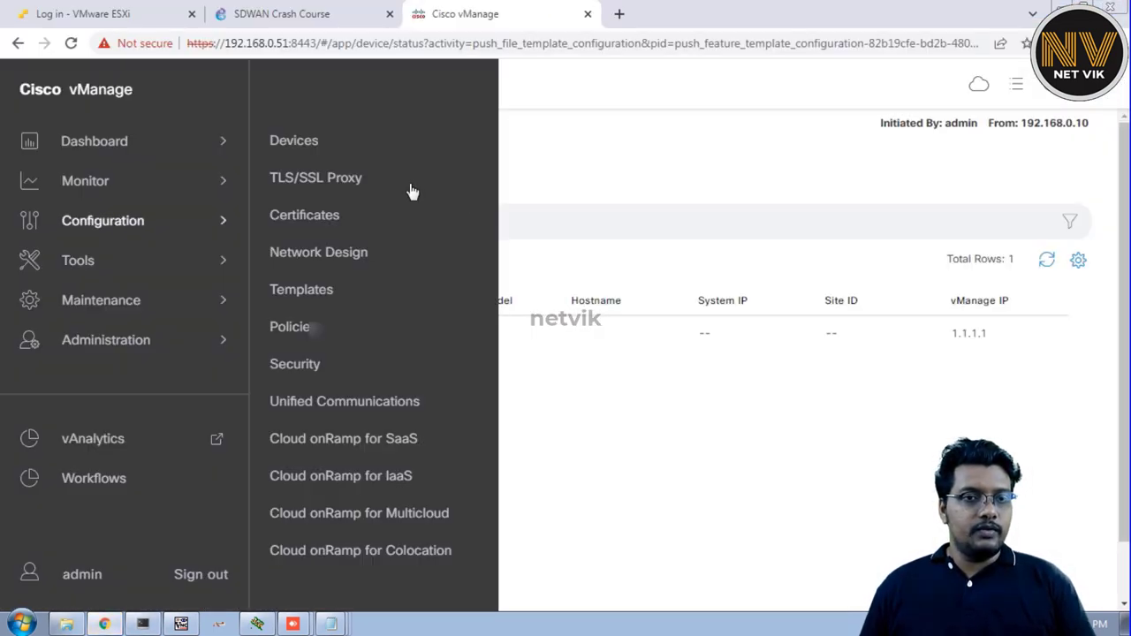
left_click(310, 143)
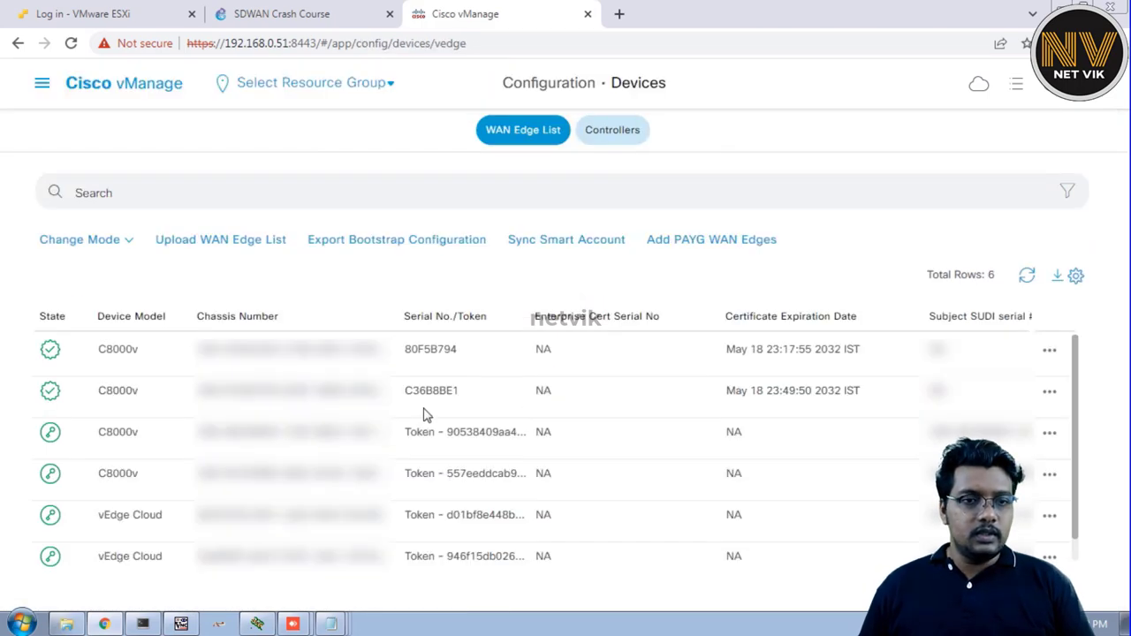
left_click(1051, 435)
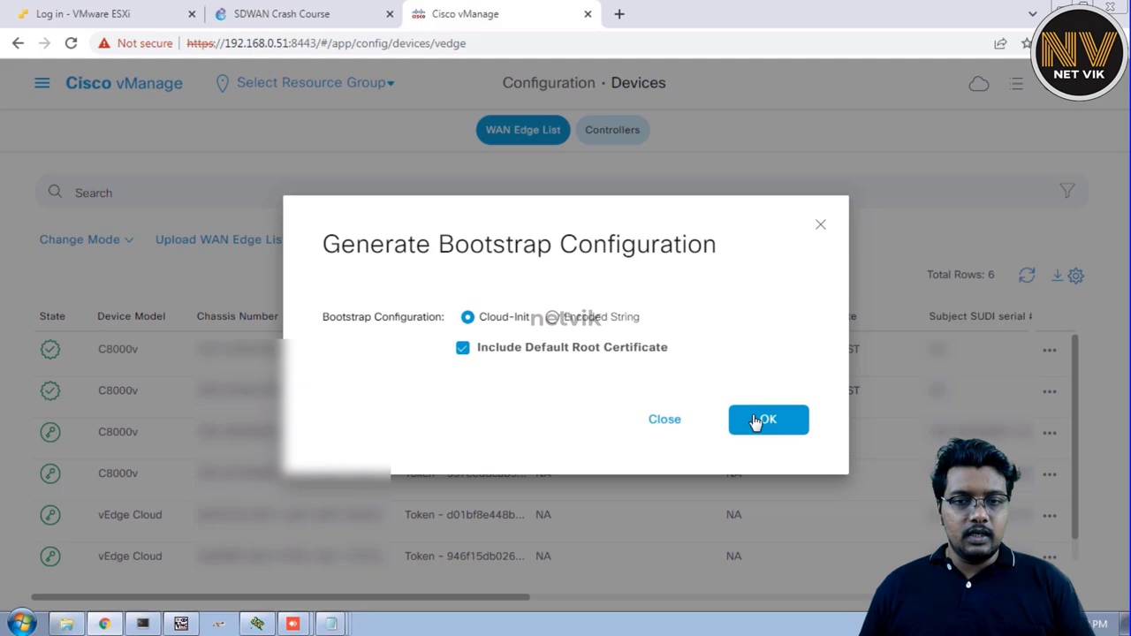
left_click(755, 421)
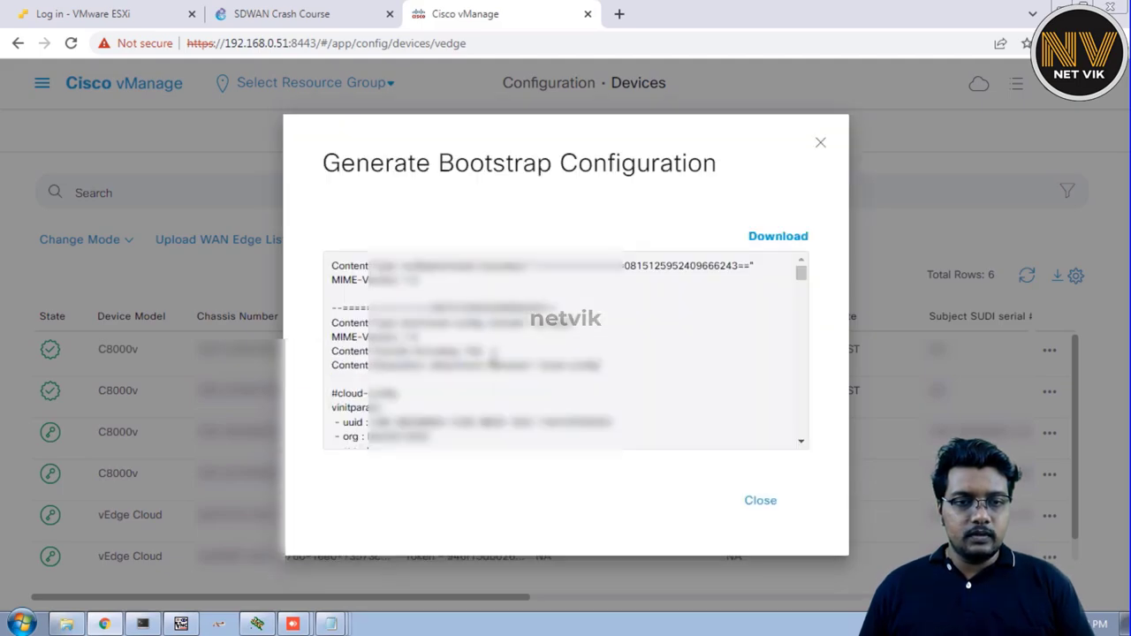
scroll(493, 359, "down", 2)
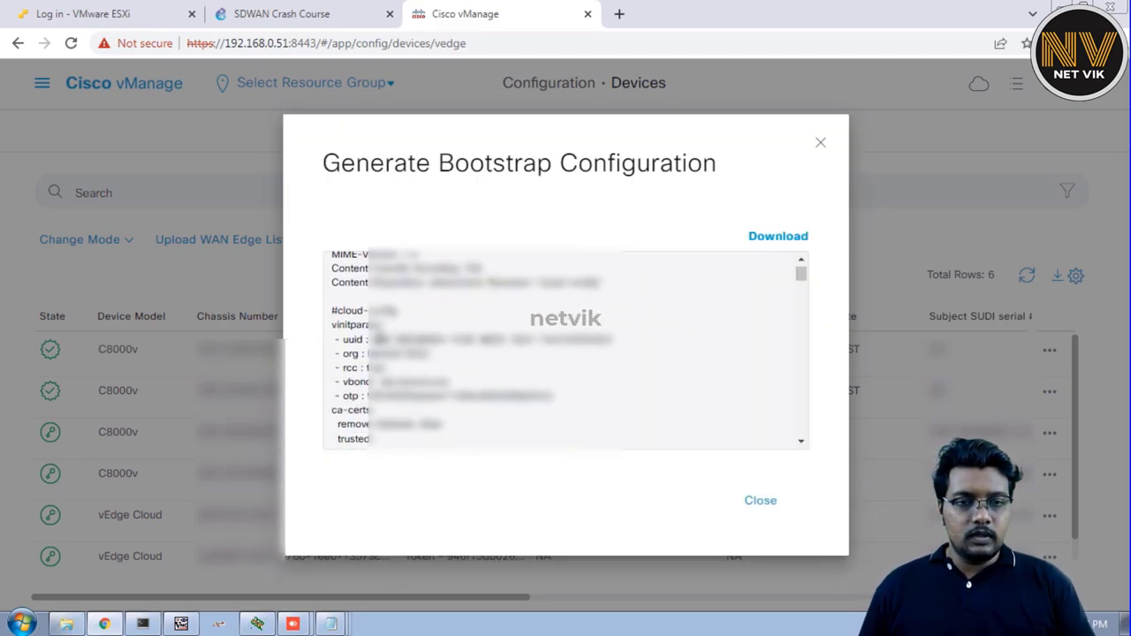
left_click_drag(375, 342, 624, 339)
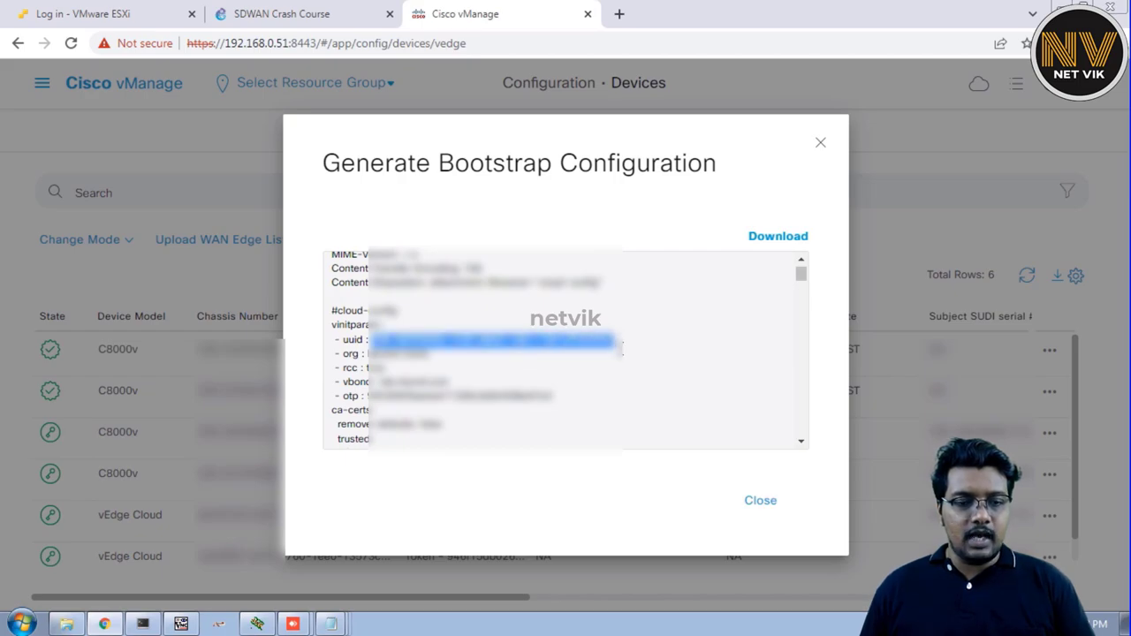
Type 'request platform software sdwan vedge_cloud activate chassis-number' and paste the uuid
left_click(142, 623)
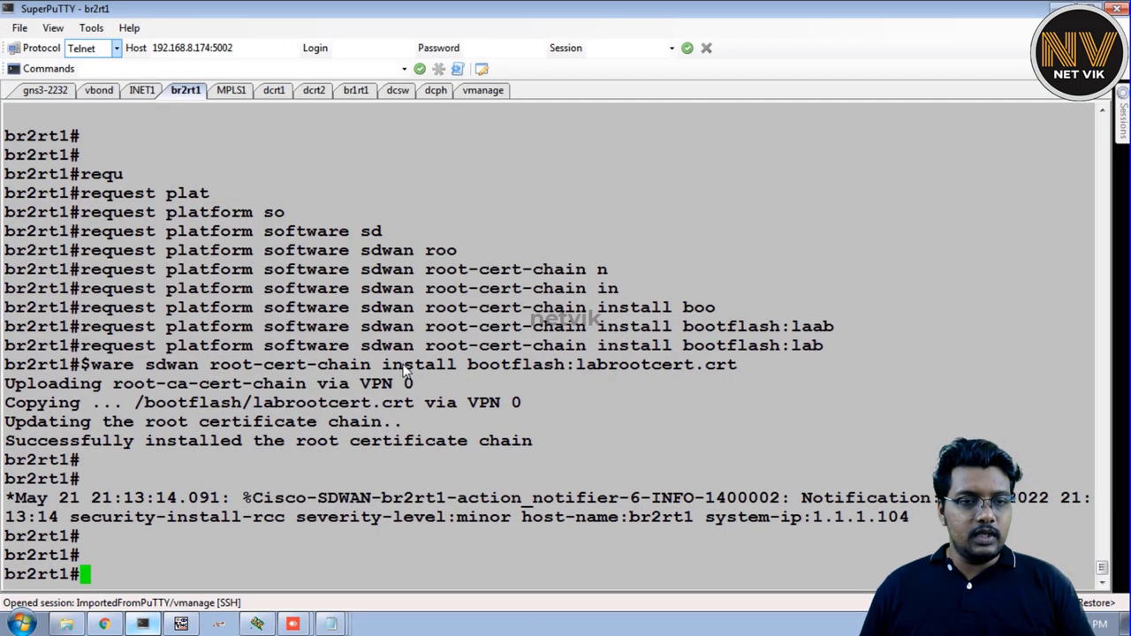
type("requ")
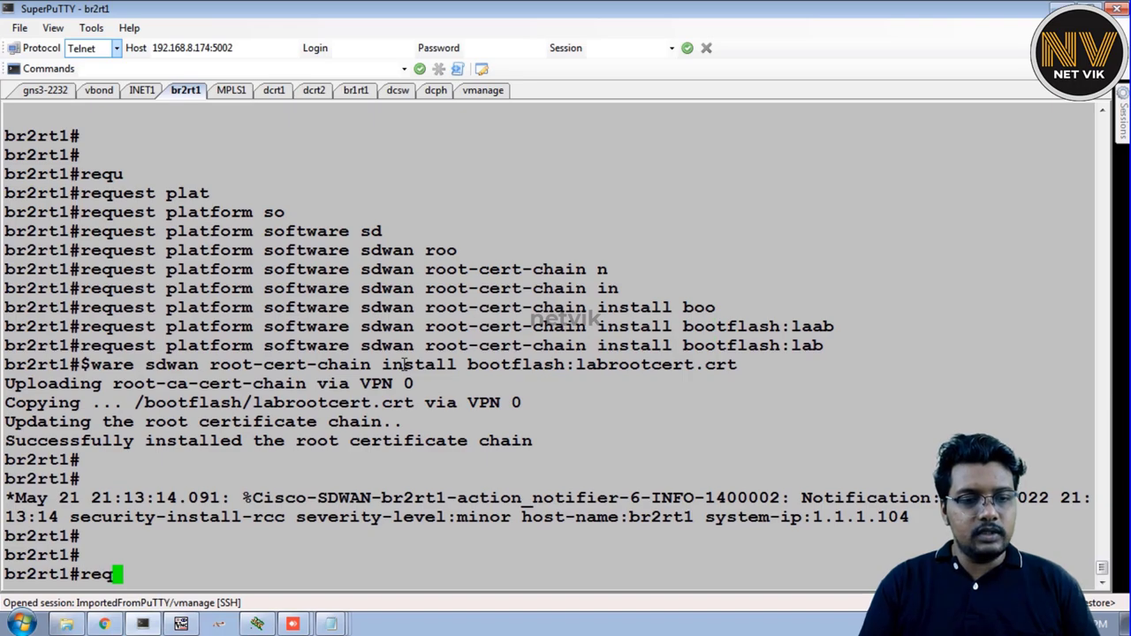
key("Tab")
type("plat")
key("Tab")
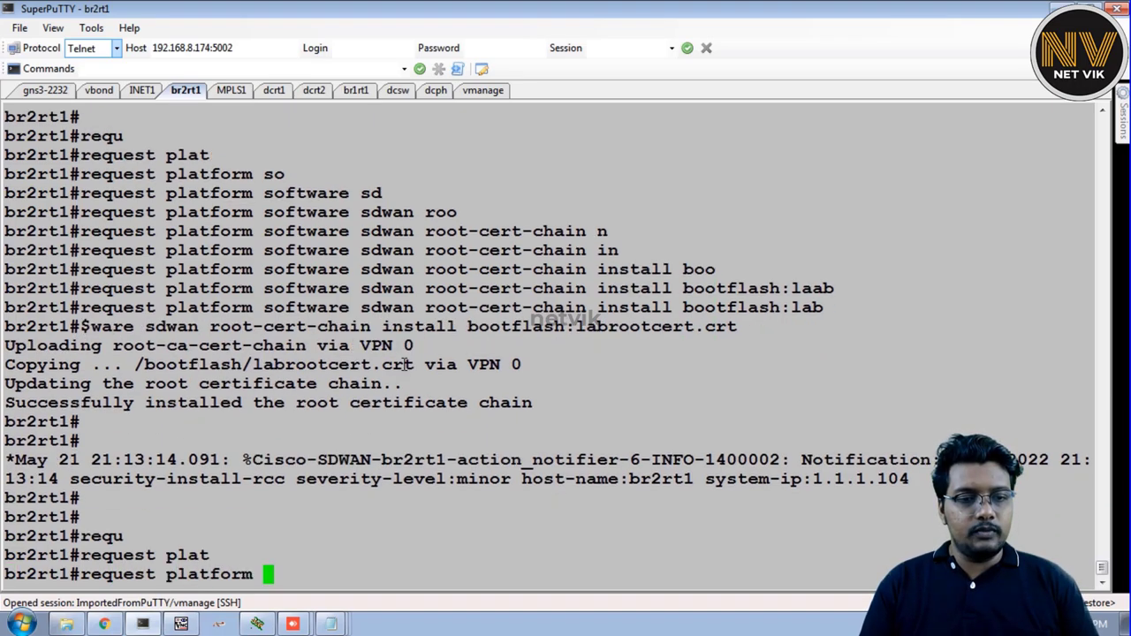
type("so")
key("Tab")
type("sd")
key("Tab")
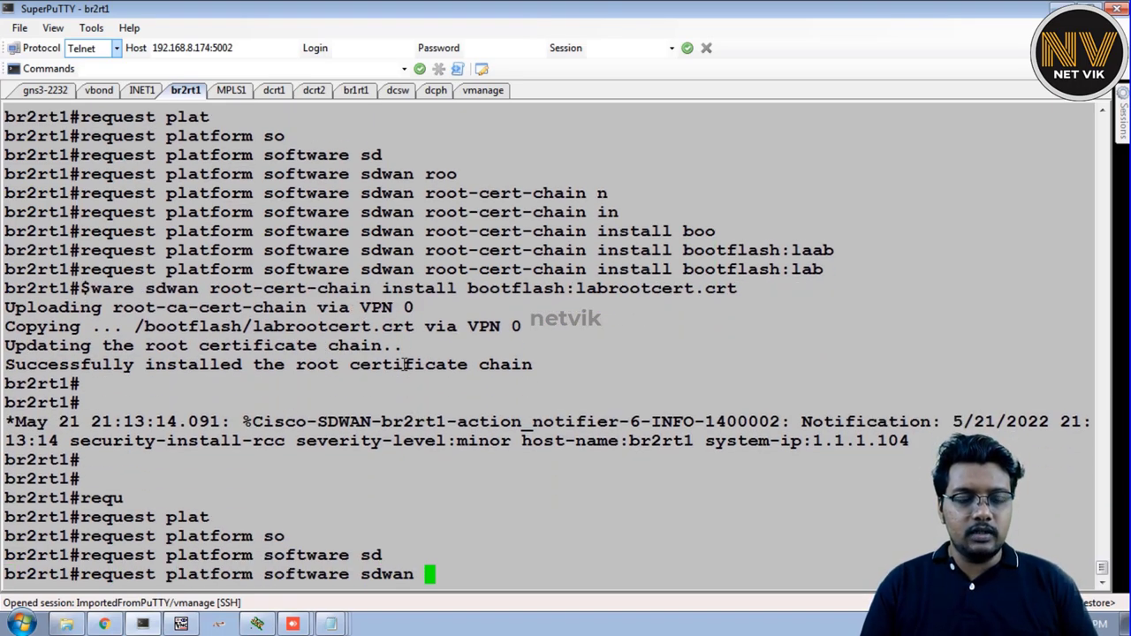
type("v")
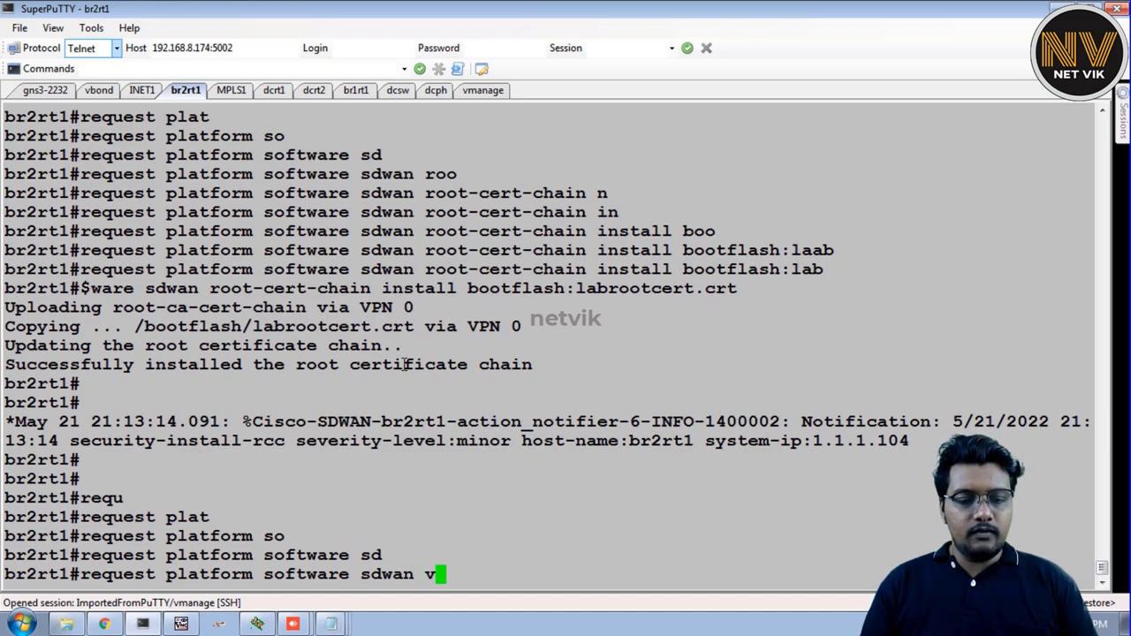
type("edge")
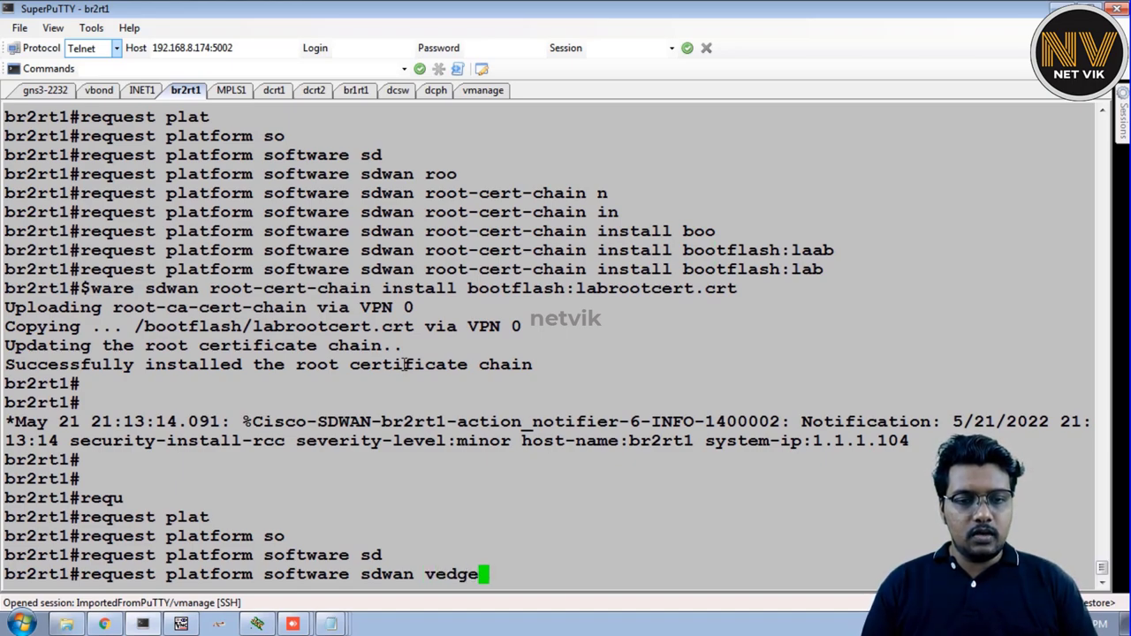
key("Tab")
type("ac")
key("Tab")
type("ch")
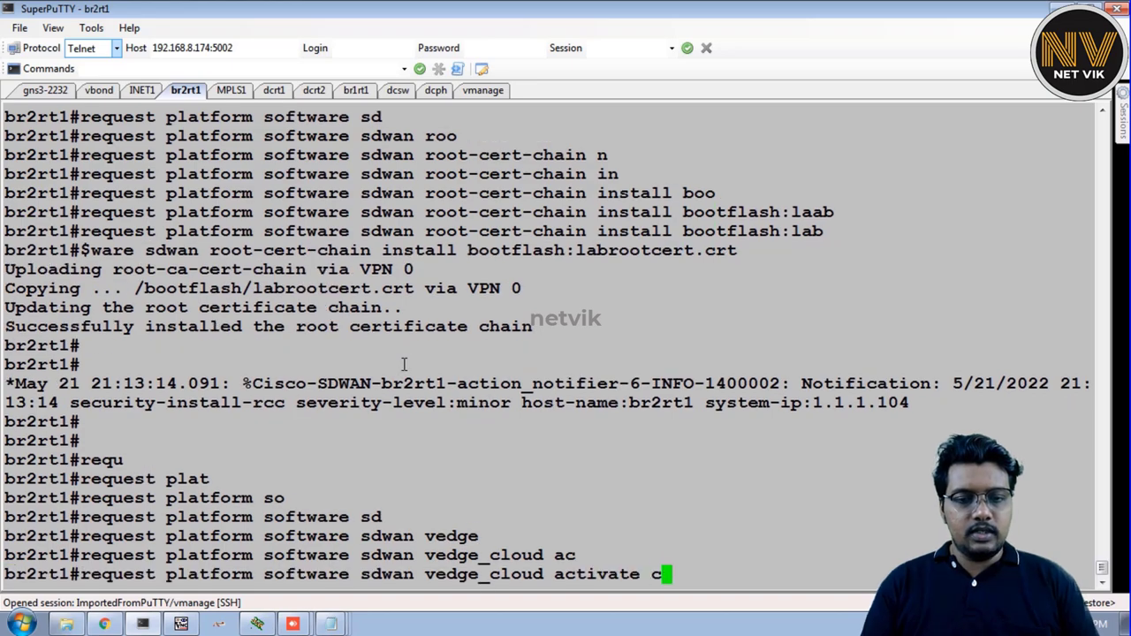
key("Tab")
right_click(713, 293)
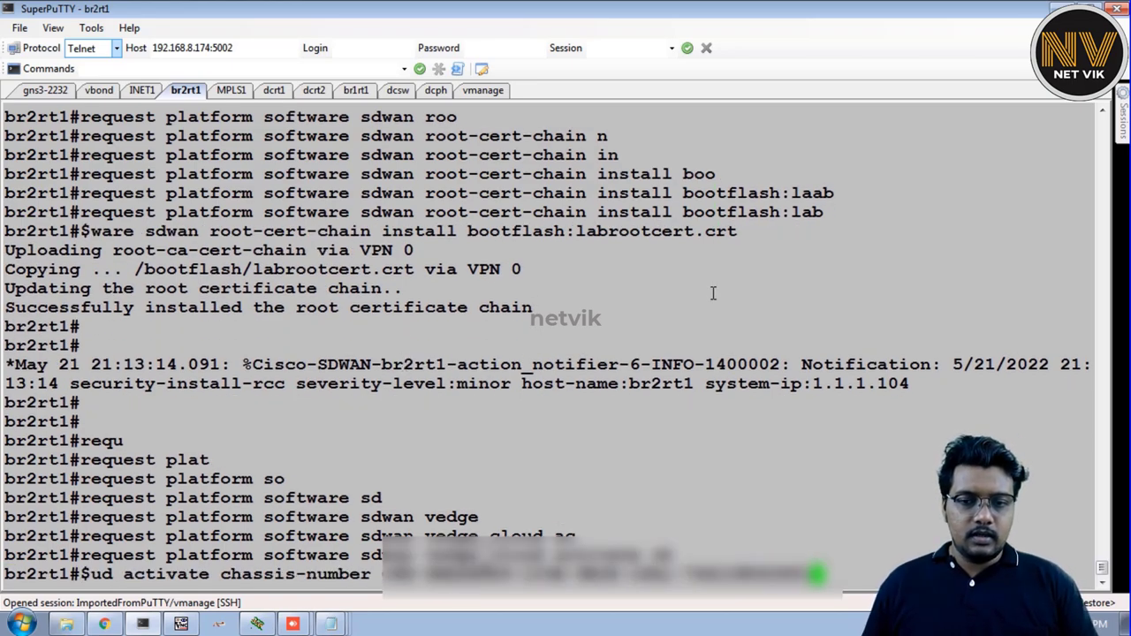
Add 'token' with the otp copied from vManage's bootstrap configuration and run the activation
type("toke")
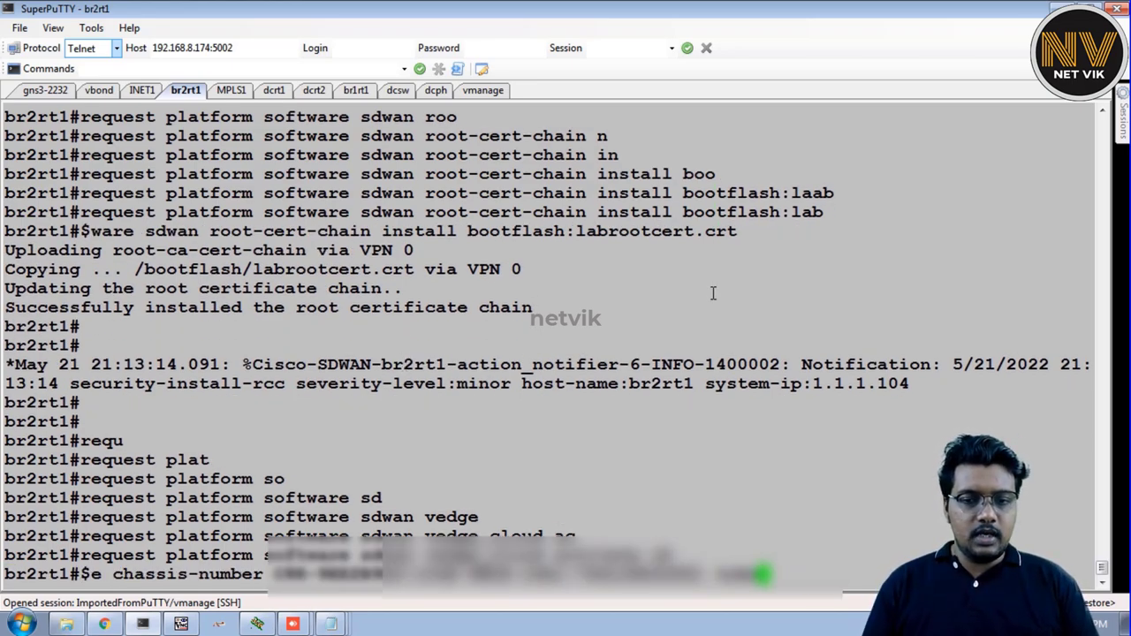
key("Tab")
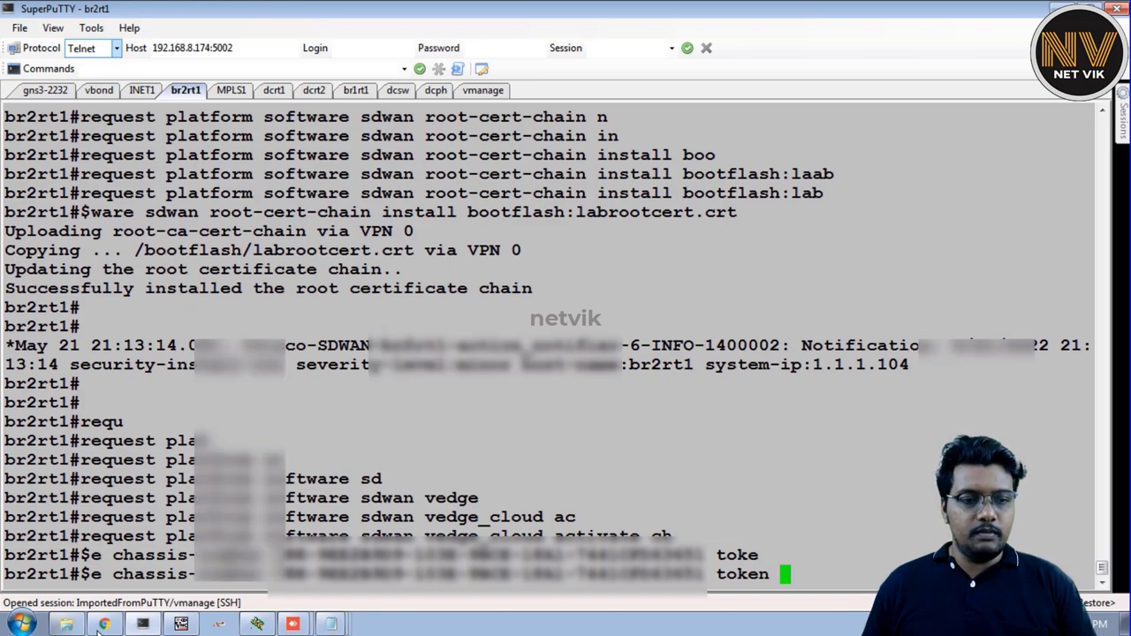
left_click(104, 624)
double_click(444, 396)
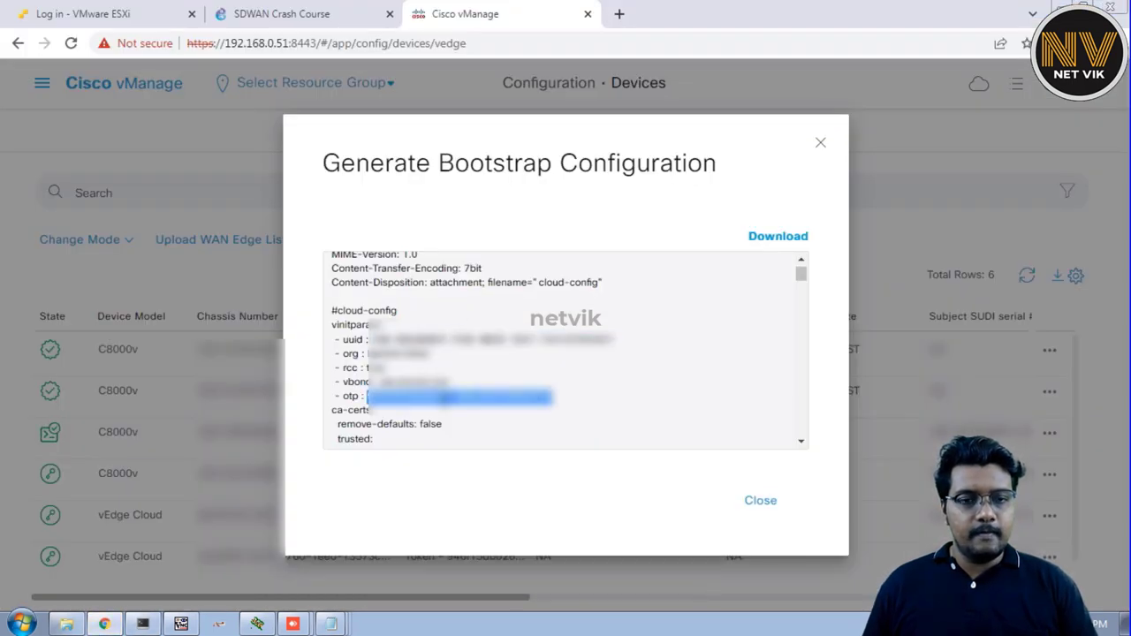
left_click(142, 624)
right_click(455, 375)
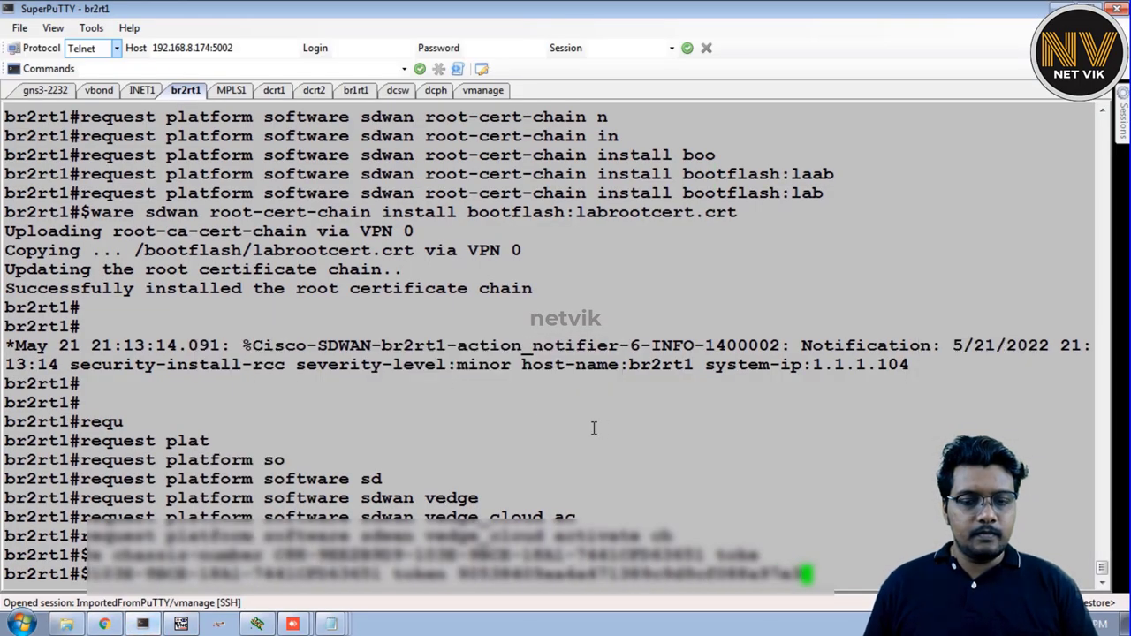
key("Return")
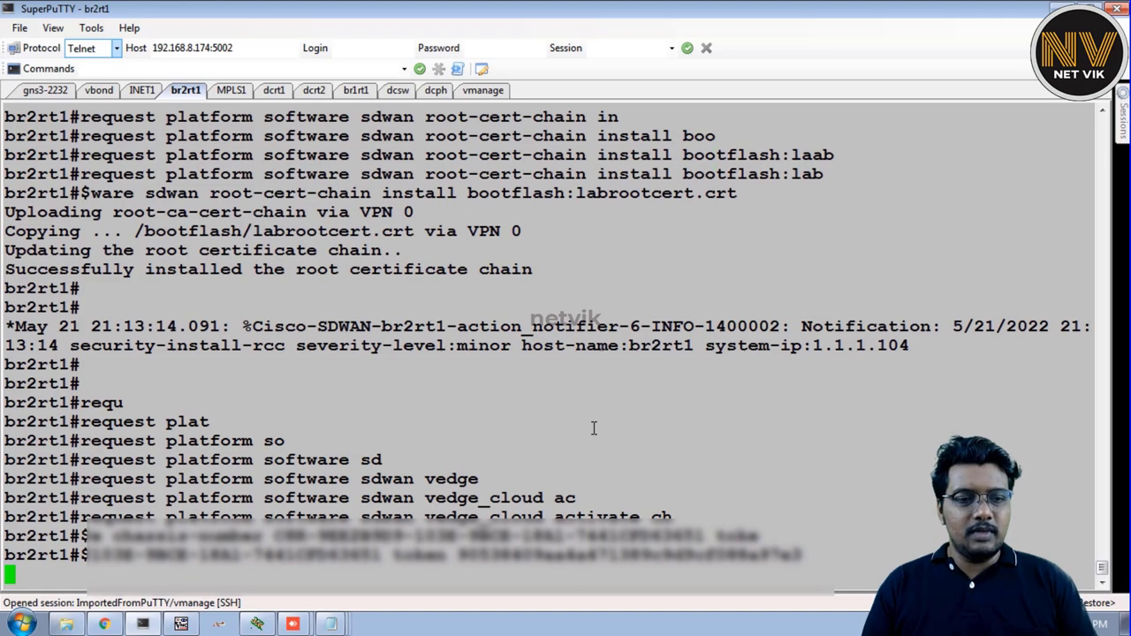
key("Return")
key("Return")
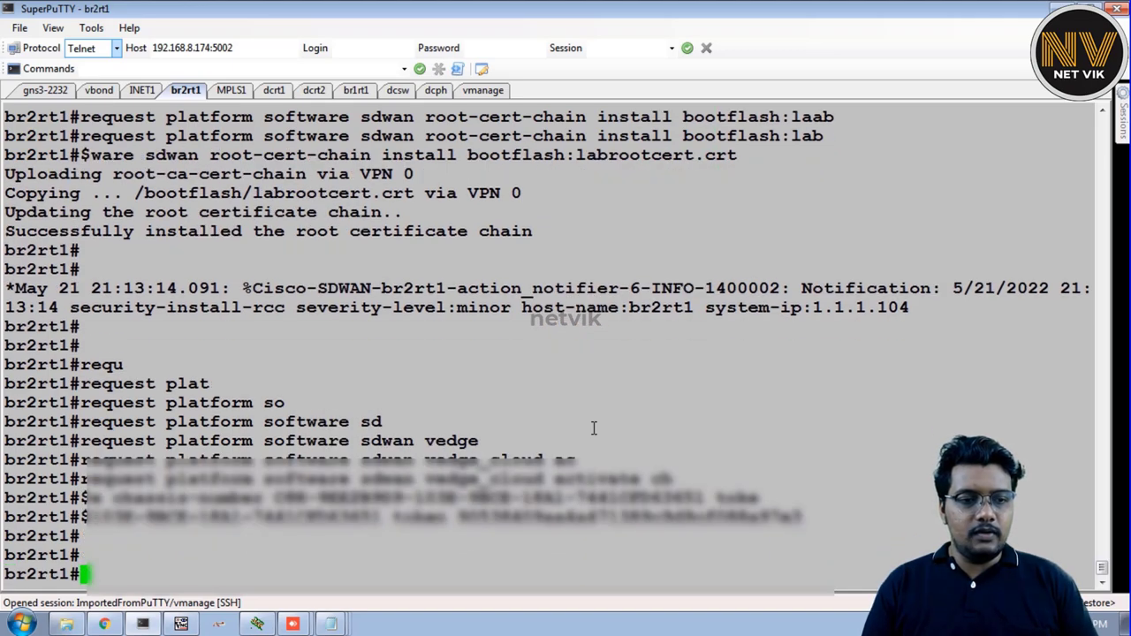
Ping 192.168.0.52 from br2rt1 with 100 percent success and watch for netconf login messages
type("p")
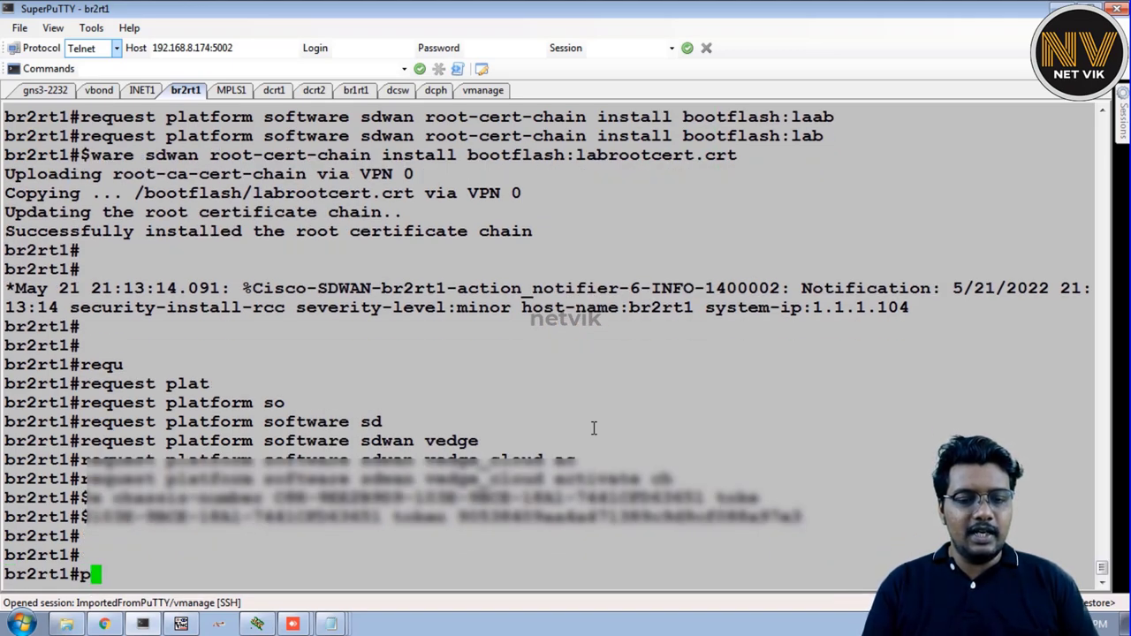
type("ing 192.168.0.52")
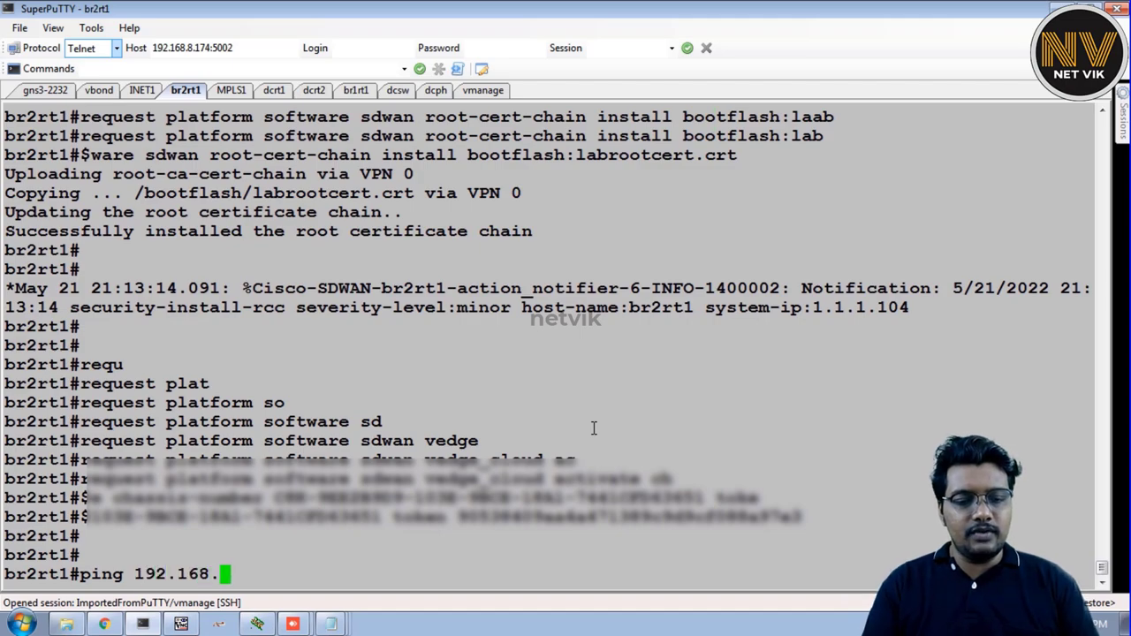
key("Return")
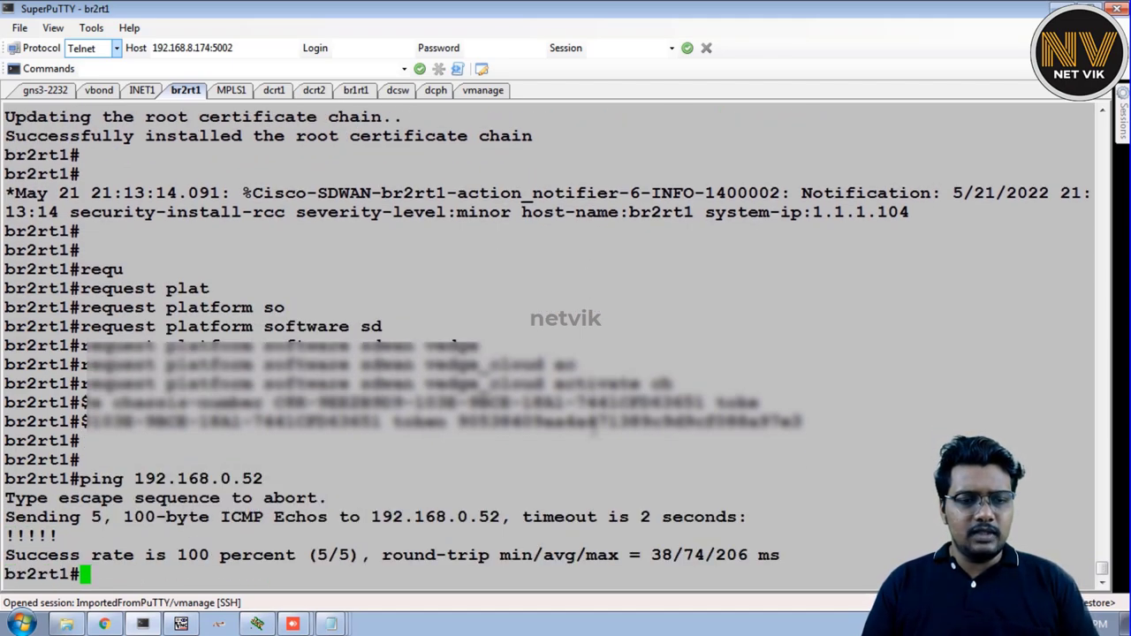
key("Return")
key("Return")
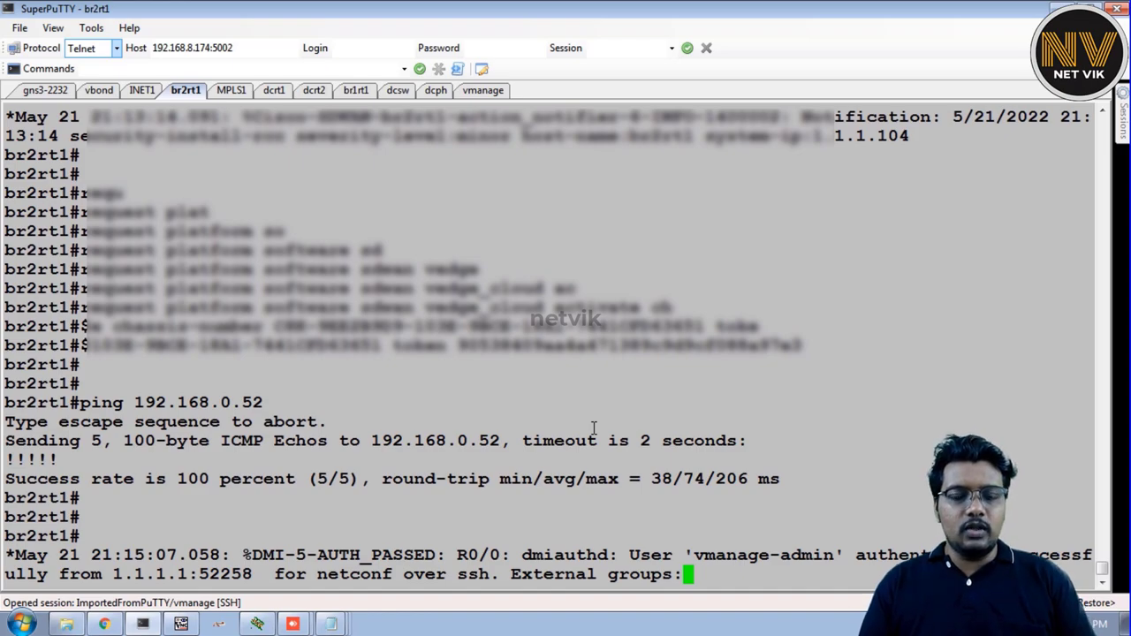
key("Return")
key("Return")
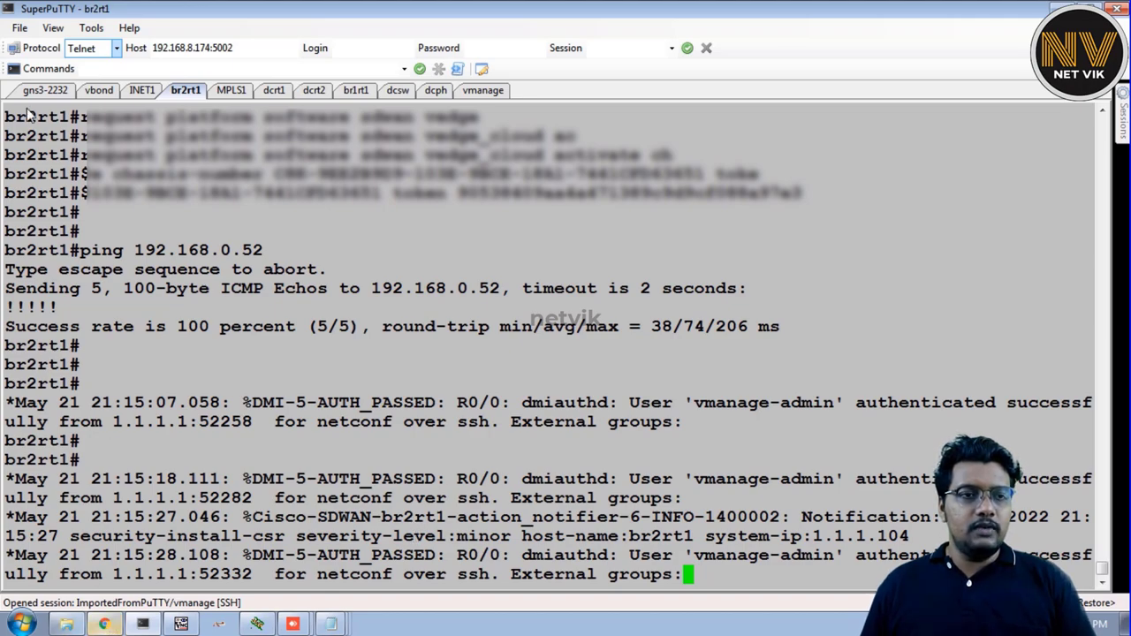
left_click(104, 624)
Open Monitor > Network and refresh the device list three times to check br2rt1
left_click(40, 85)
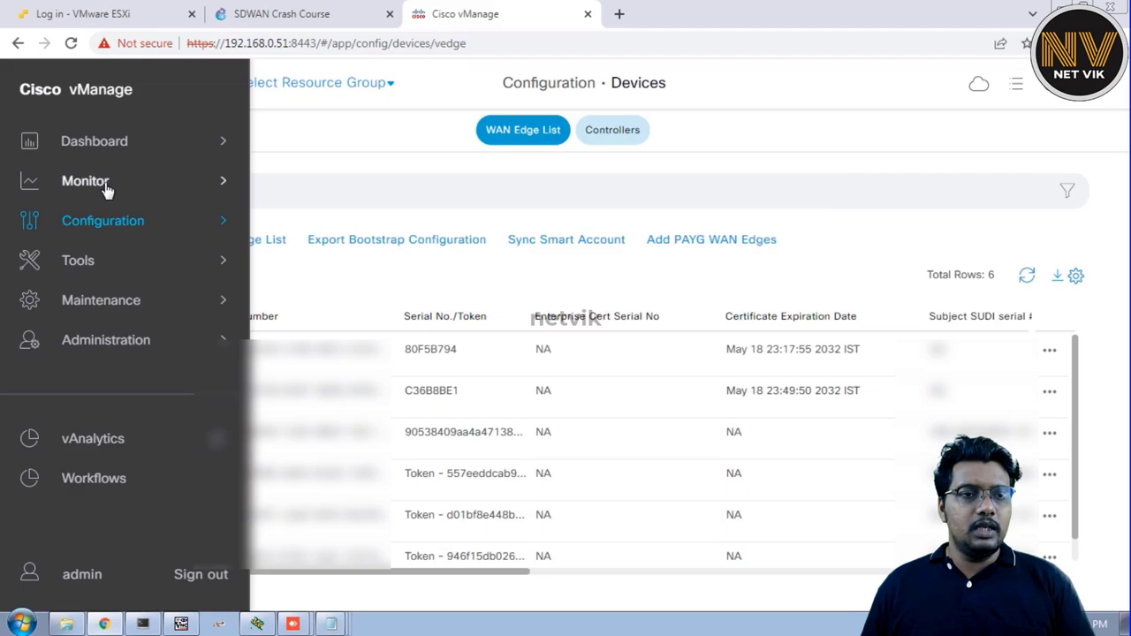
left_click(106, 187)
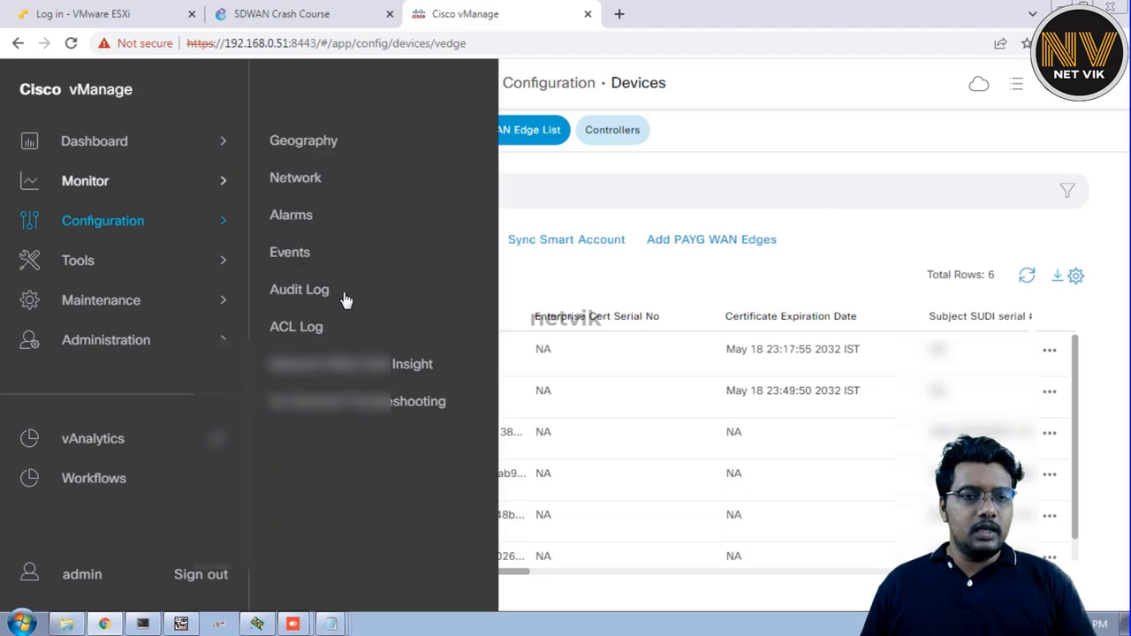
left_click(297, 180)
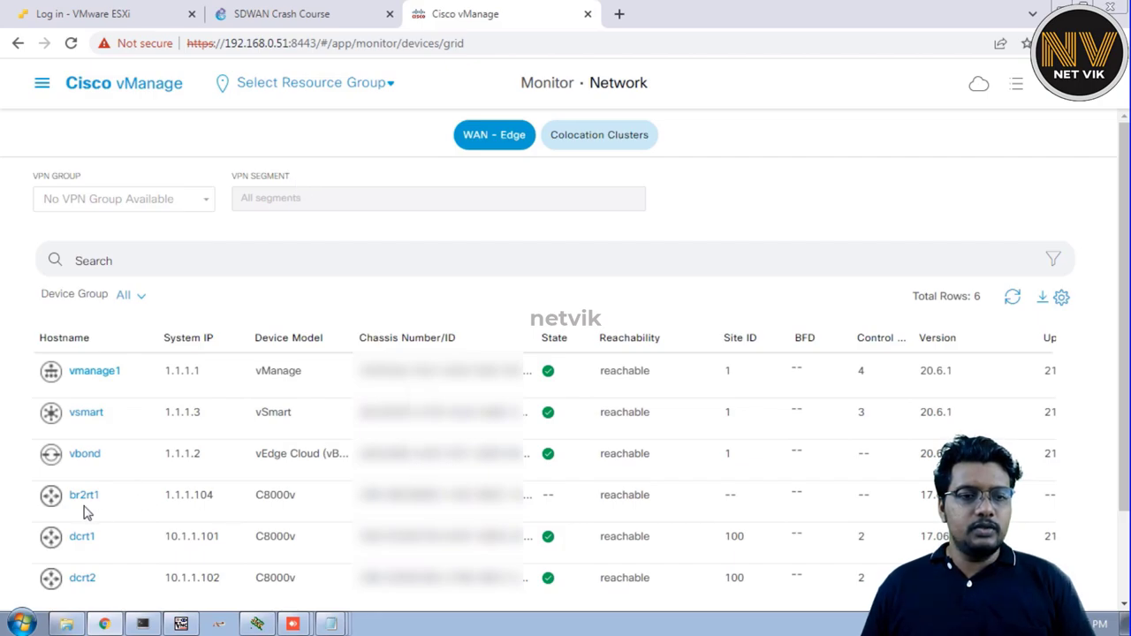
left_click(1014, 298)
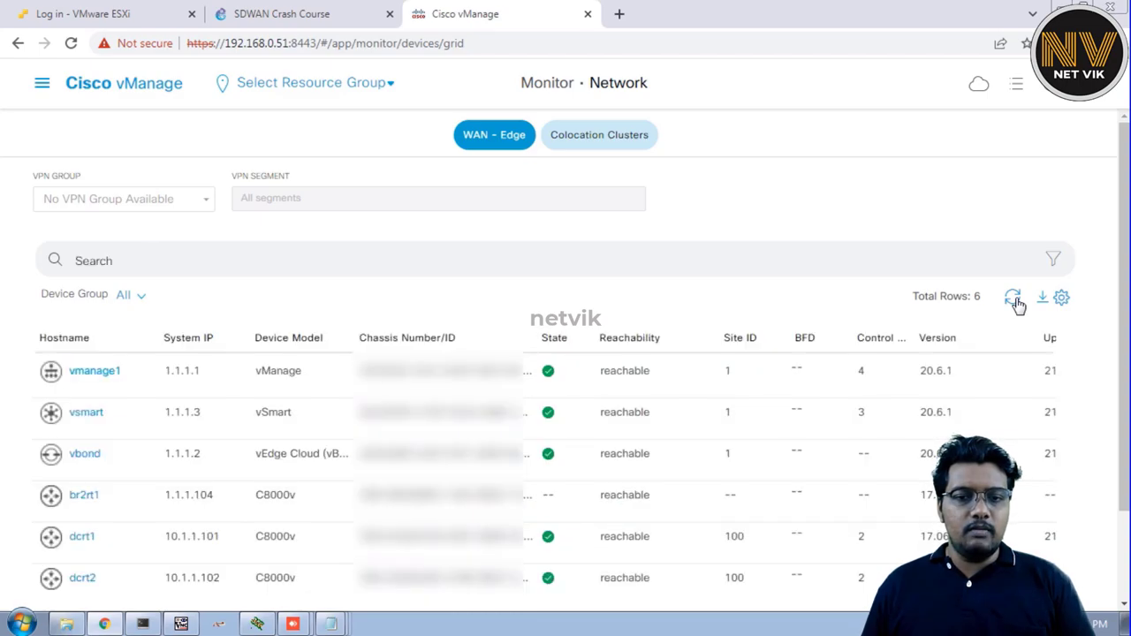
left_click(1014, 300)
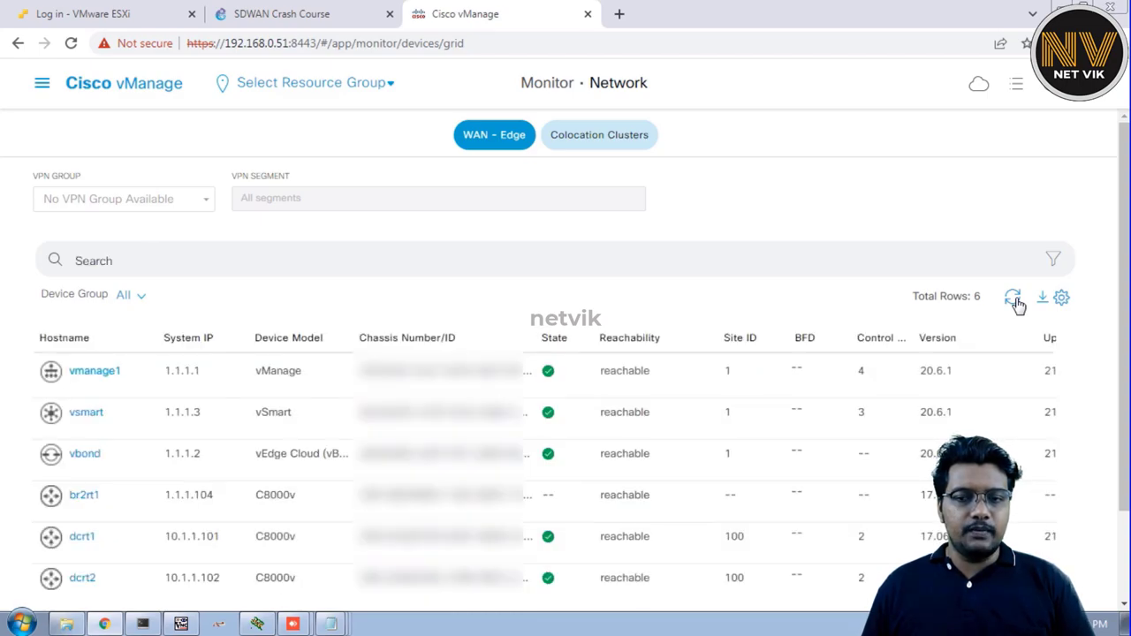
left_click(1014, 299)
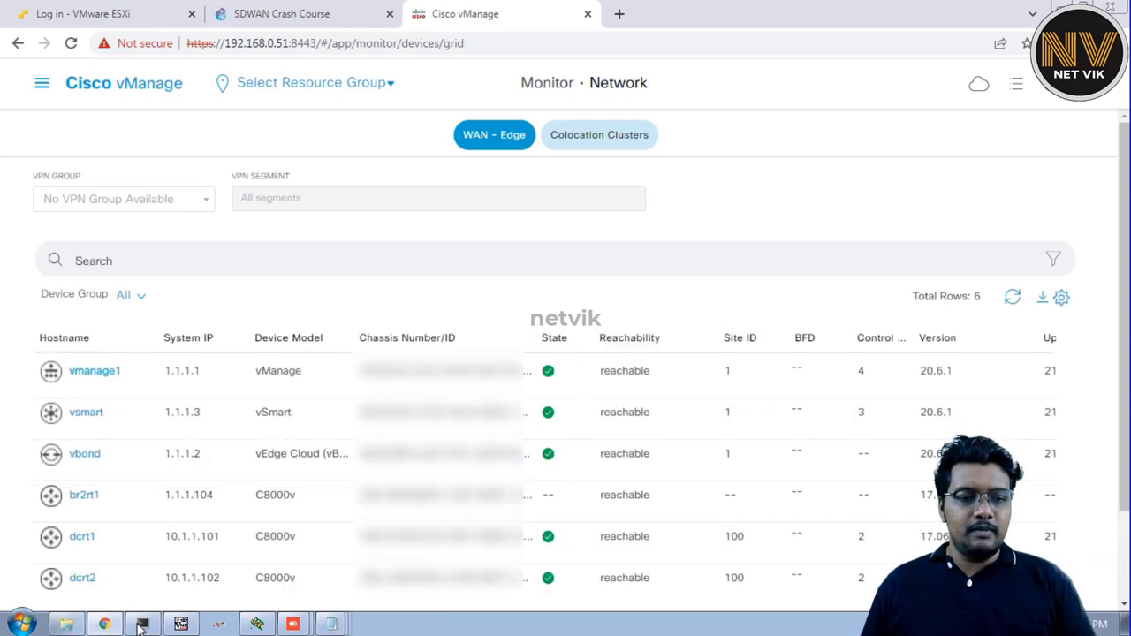
mouse_move(142, 624)
left_click(161, 603)
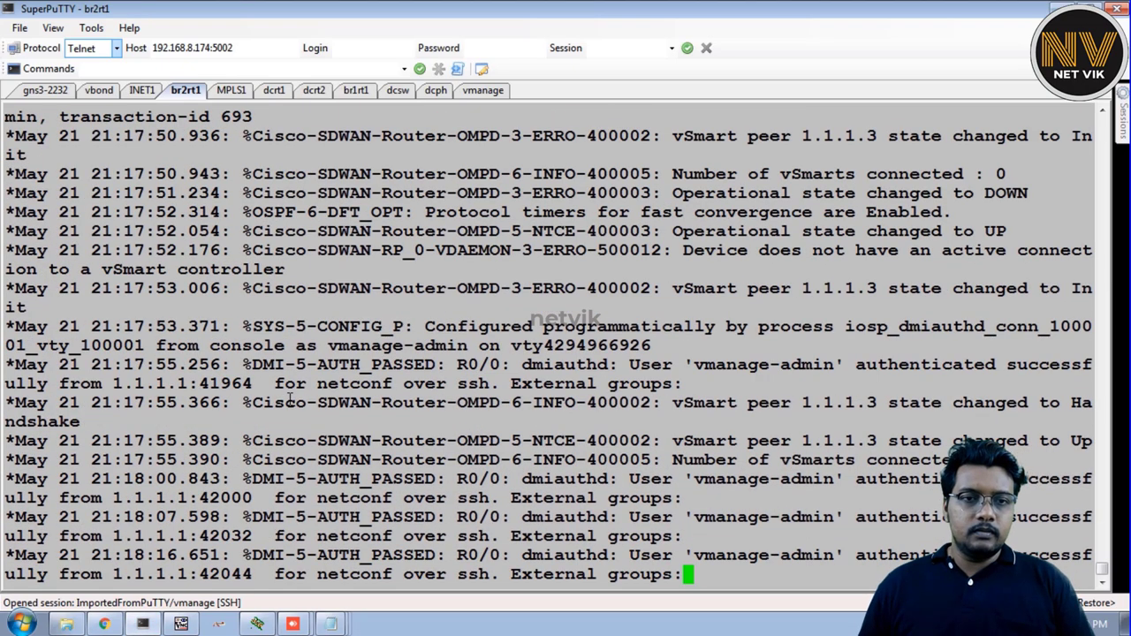
Review the vSmart peer log, then run 'show sdwan control connections' showing vsmart, vbond, vmanage up
left_click_drag(446, 250, 468, 250)
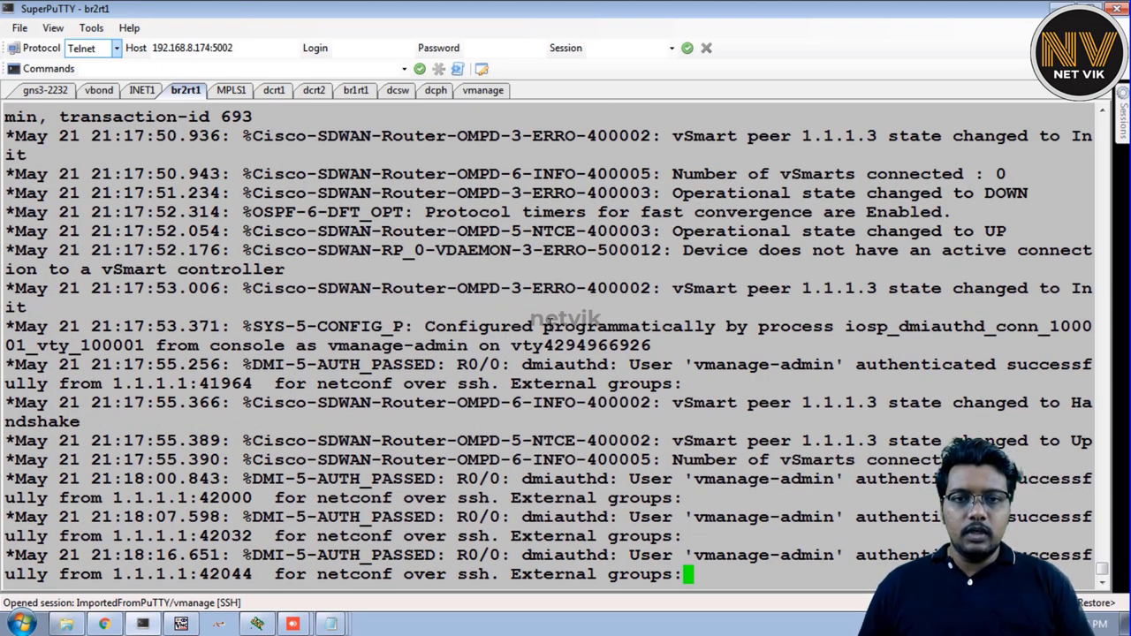
left_click_drag(682, 434, 683, 437)
left_click(682, 435)
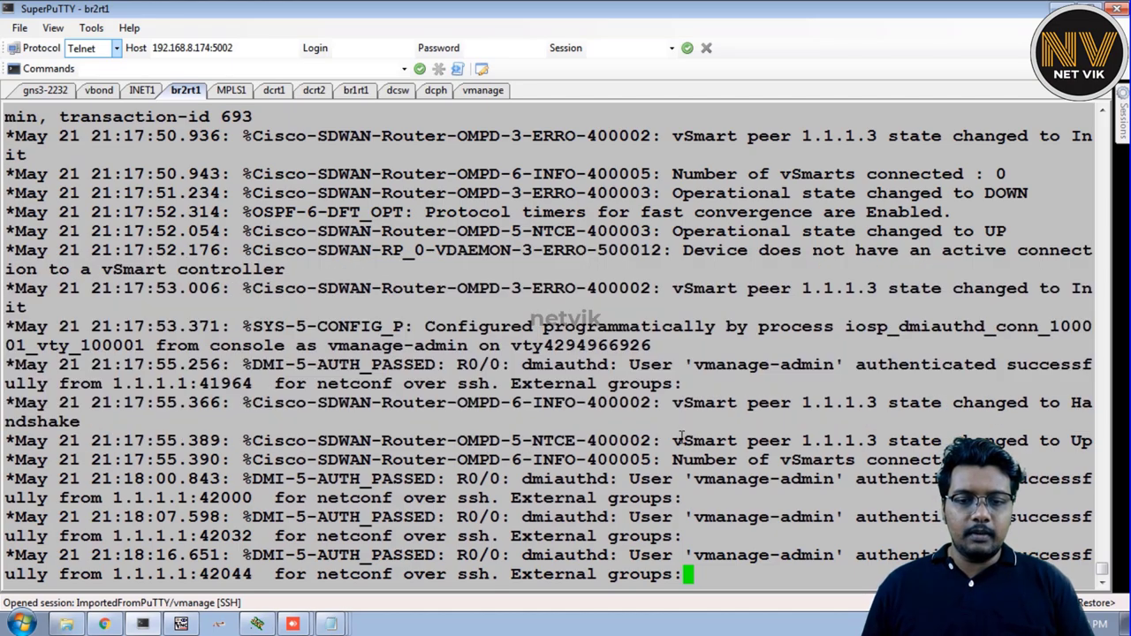
key("Return")
type("show sdwan")
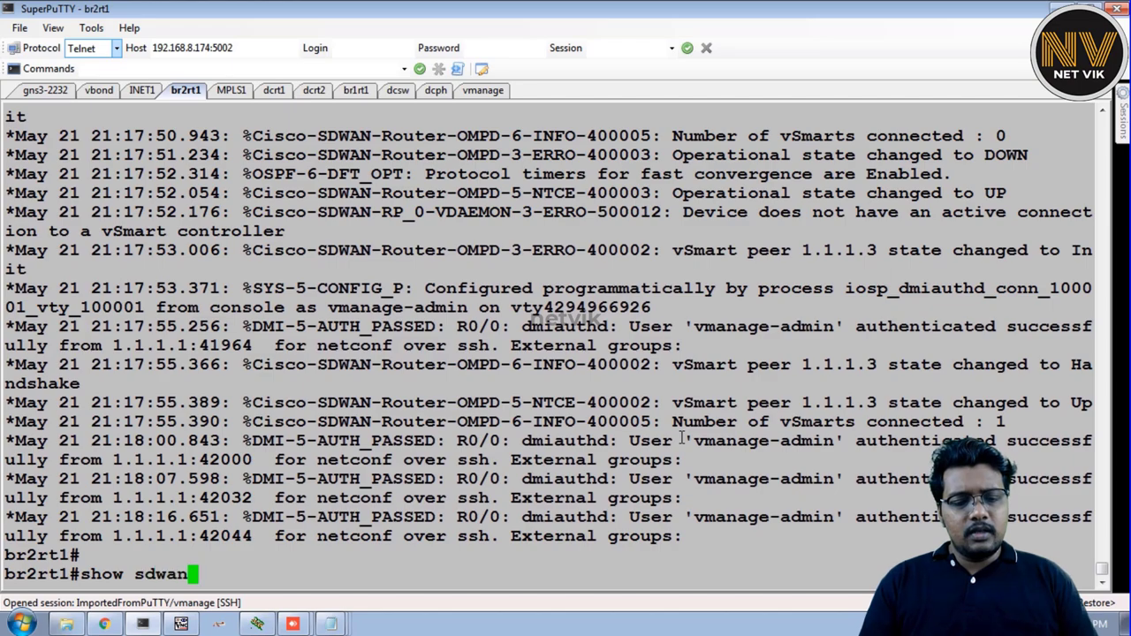
type(" contr")
key("Tab")
type("c")
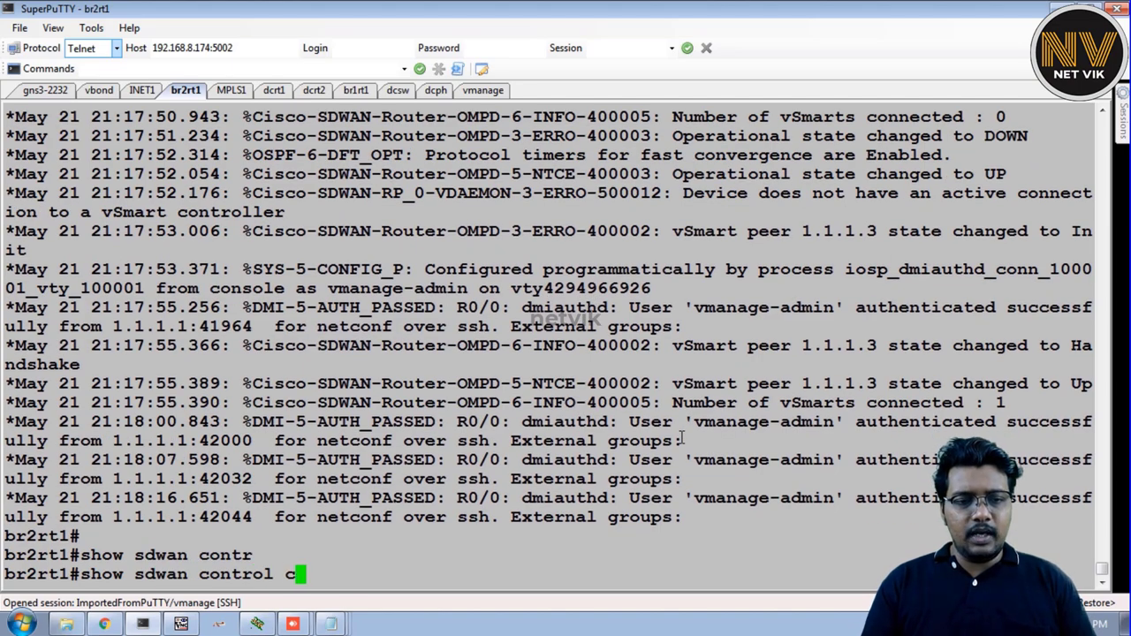
type("onn")
key("Tab")
type("s")
key("Return")
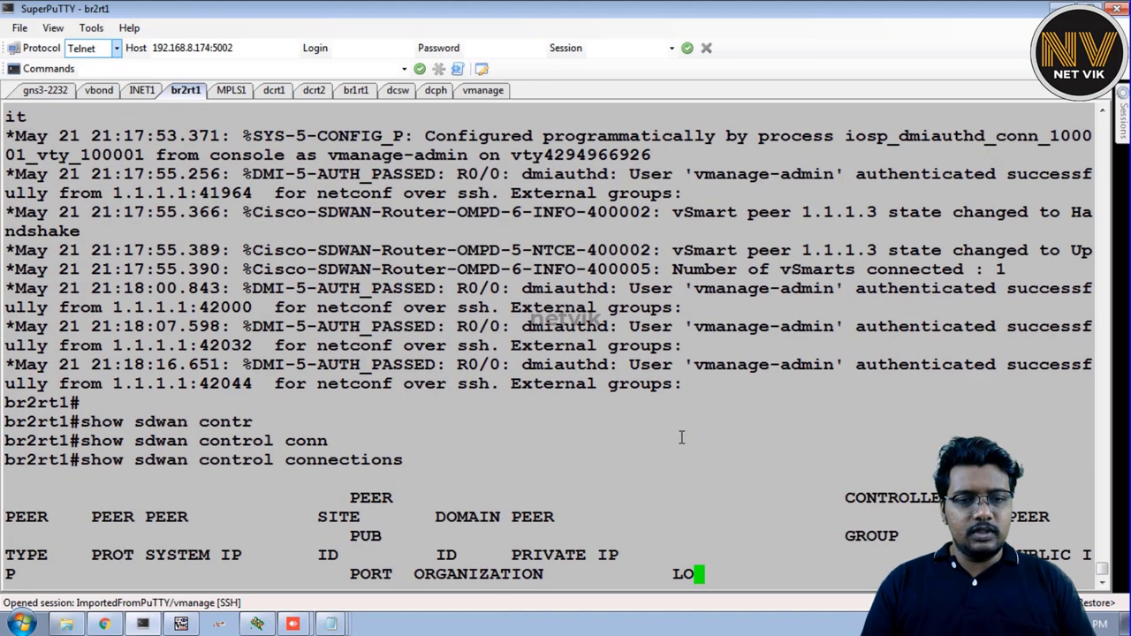
Run 'show sdwan omp peers' to confirm vSmart peer 1.1.1.3 is up
key("Return")
type("show ")
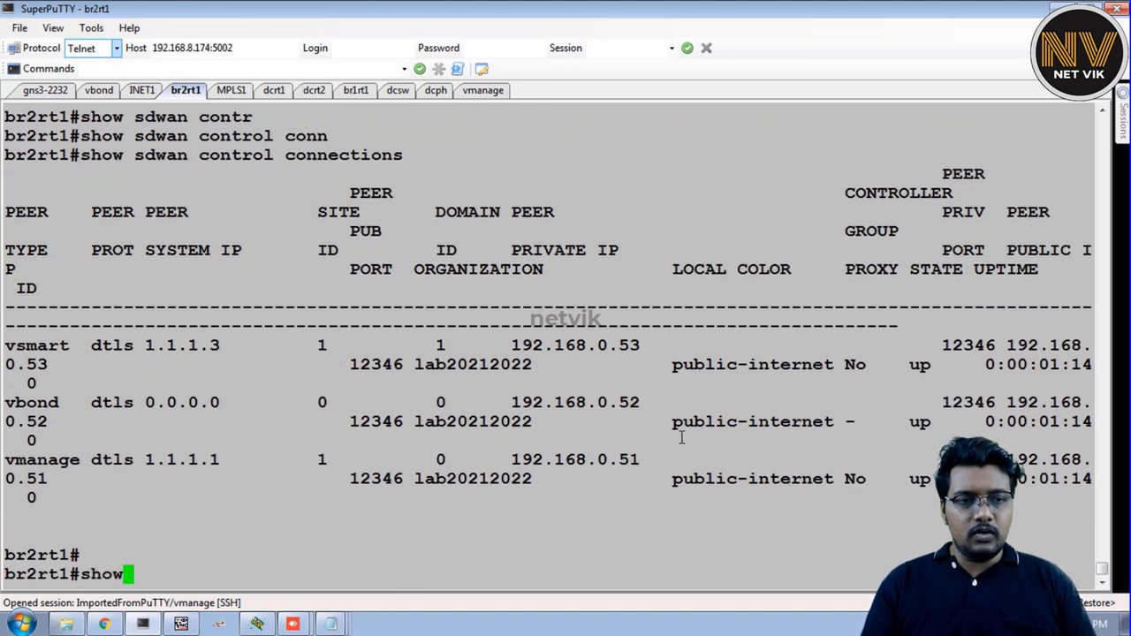
type("sdwan ")
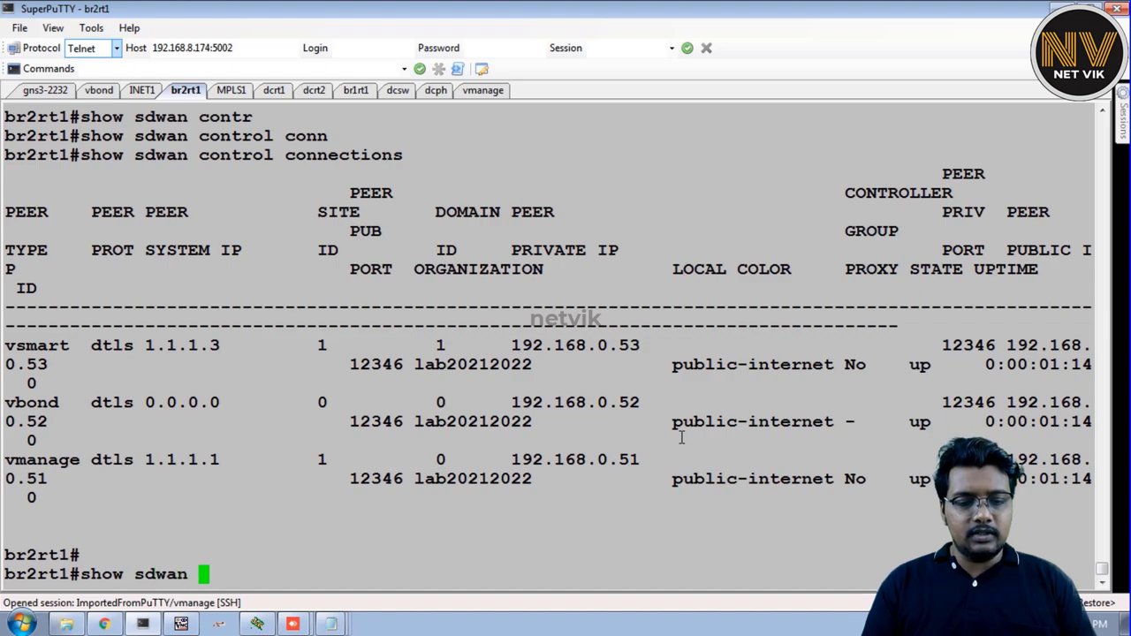
type("omp peer")
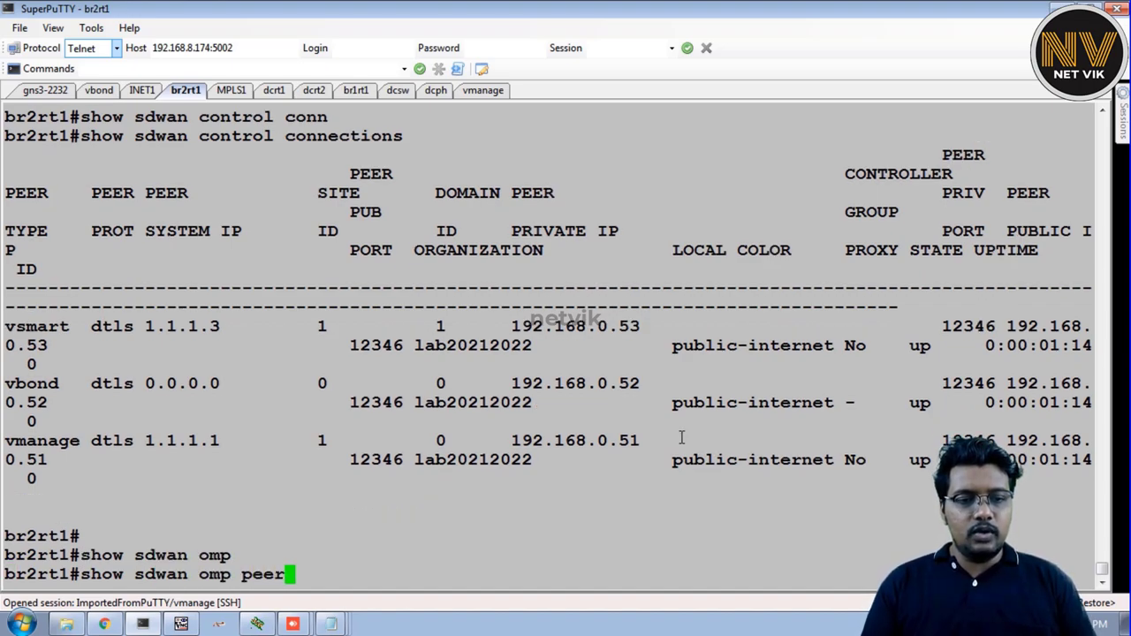
key("Return")
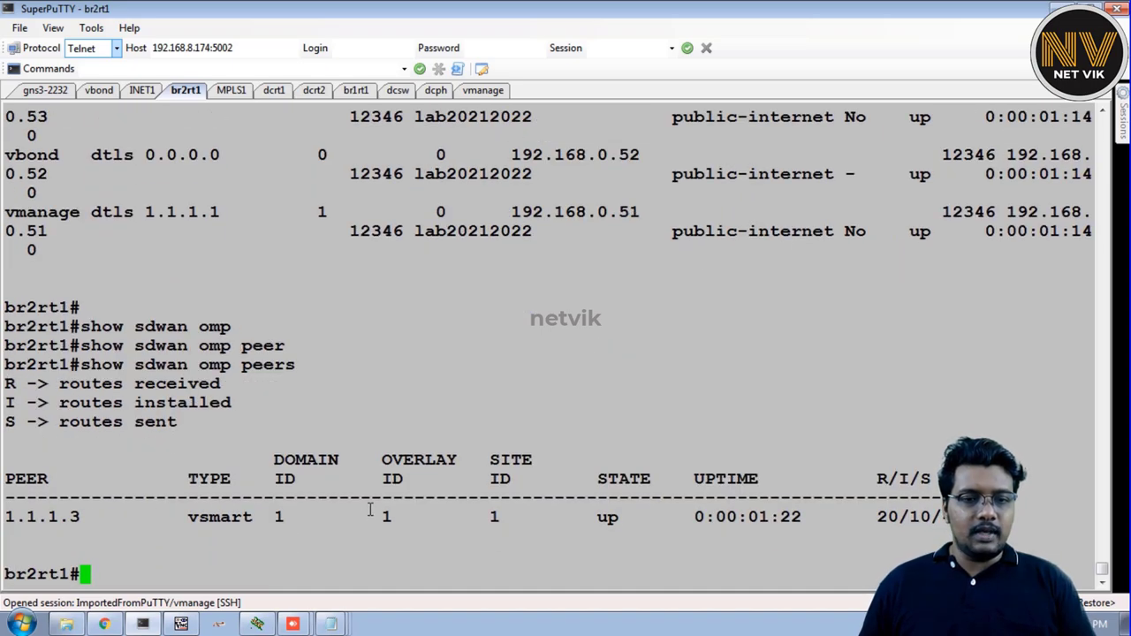
Refresh the device list for BFD 3 (4) and confirm br2rt1 is attached to 1rtr_1mpls_1int_vpn10_20
left_click(105, 624)
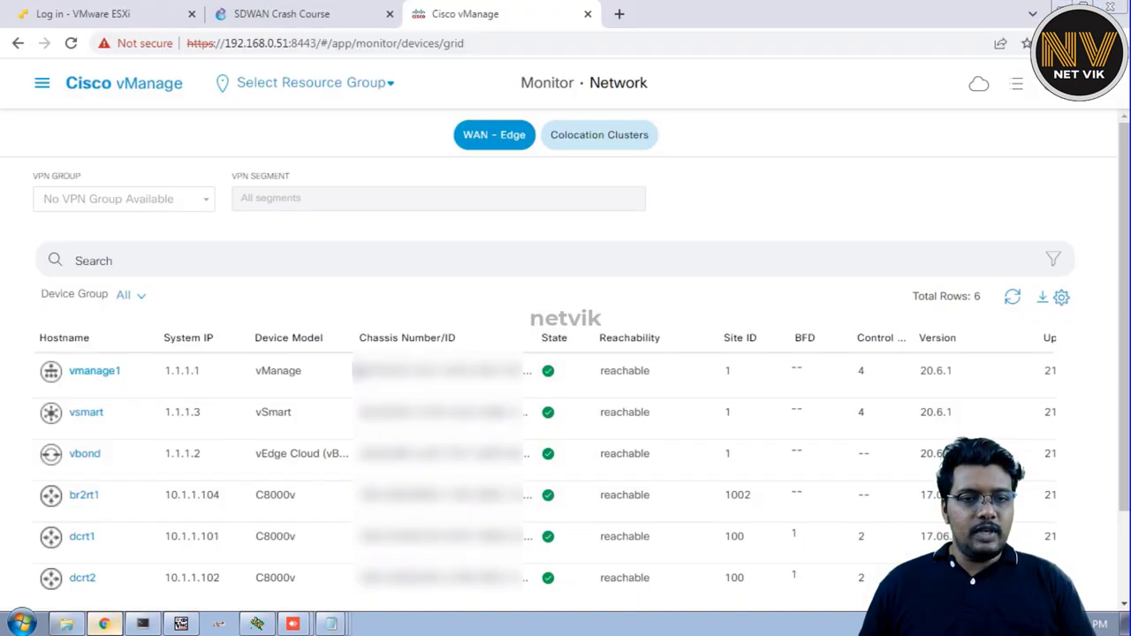
left_click(1012, 297)
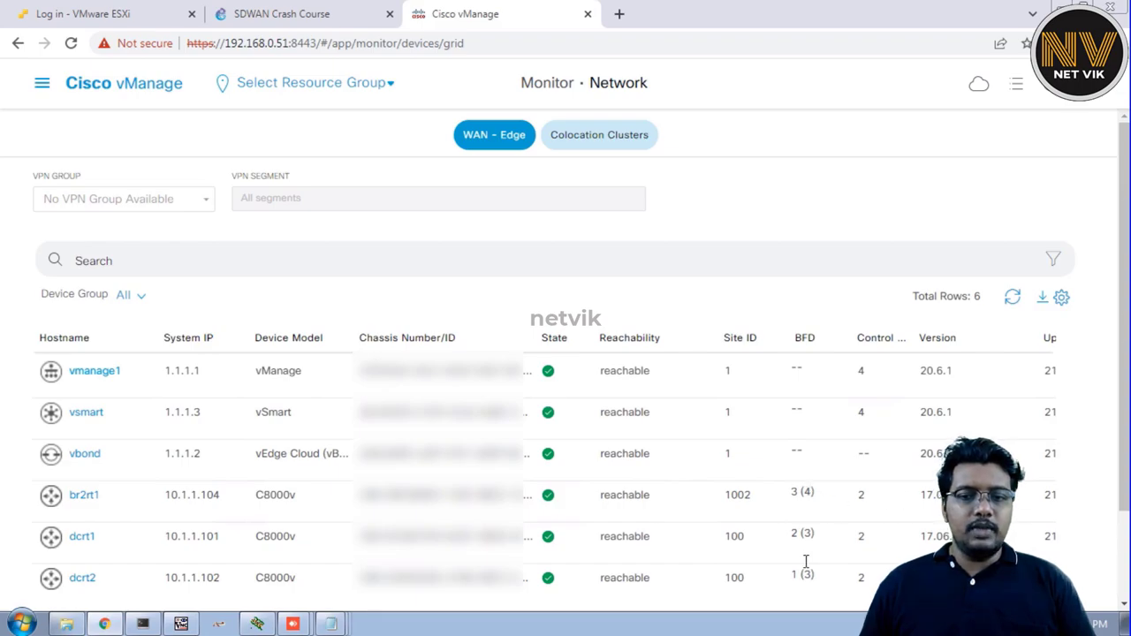
left_click(42, 84)
mouse_move(146, 227)
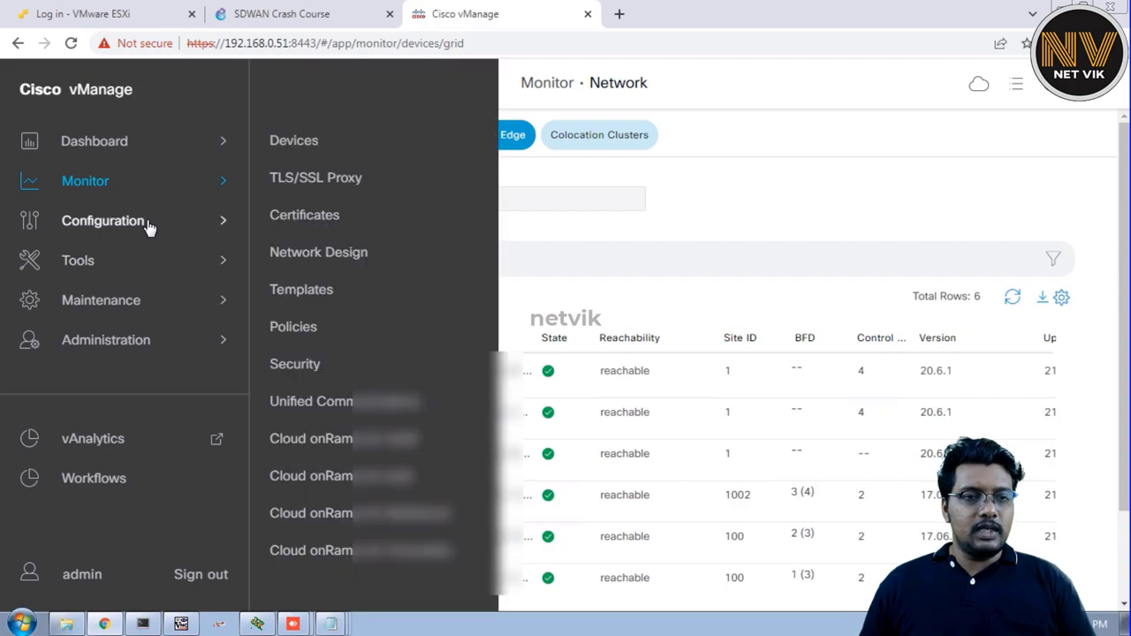
left_click(306, 291)
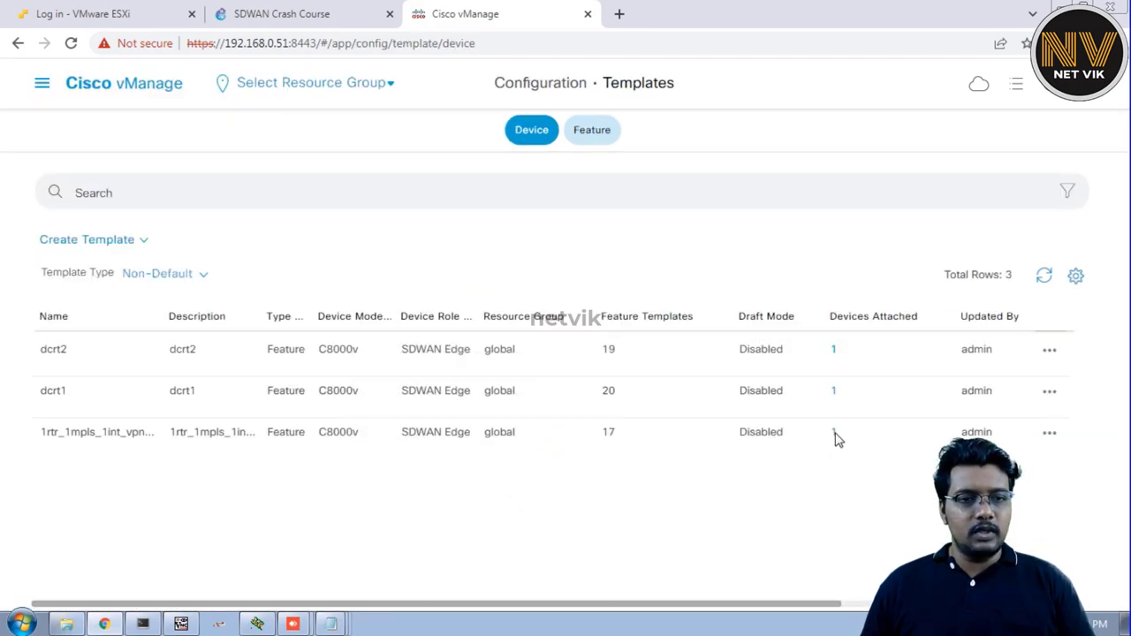
left_click(835, 437)
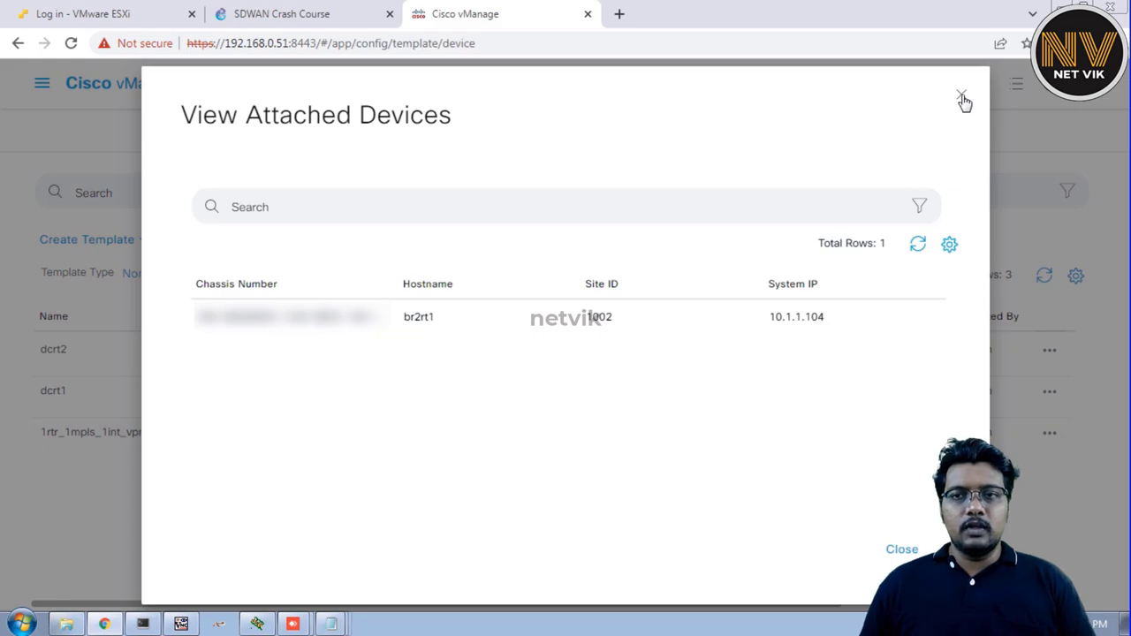
left_click(152, 609)
left_click(142, 624)
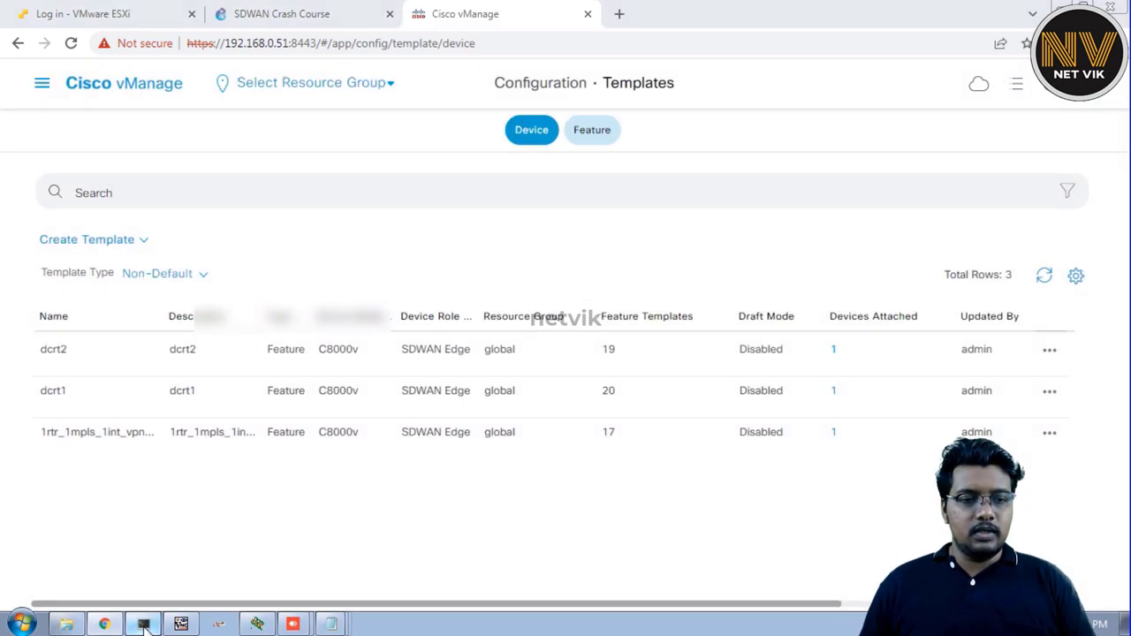
key("Return")
key("Return")
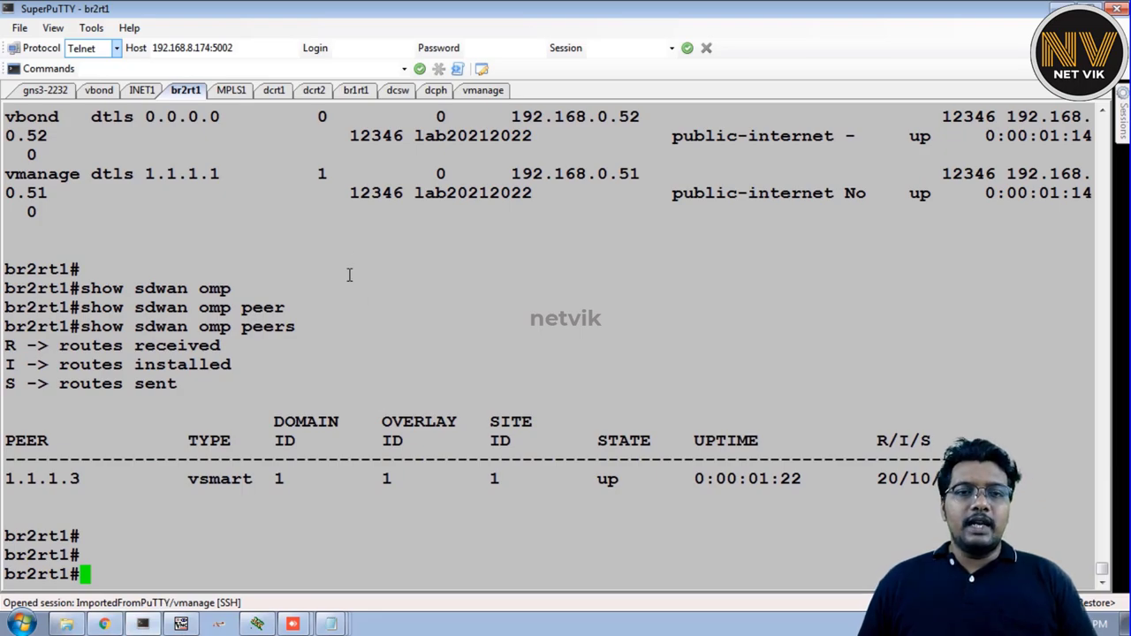
Highlight the earlier vBond/vManage connection and OMP peers output for discussion
left_click_drag(159, 252, 124, 135)
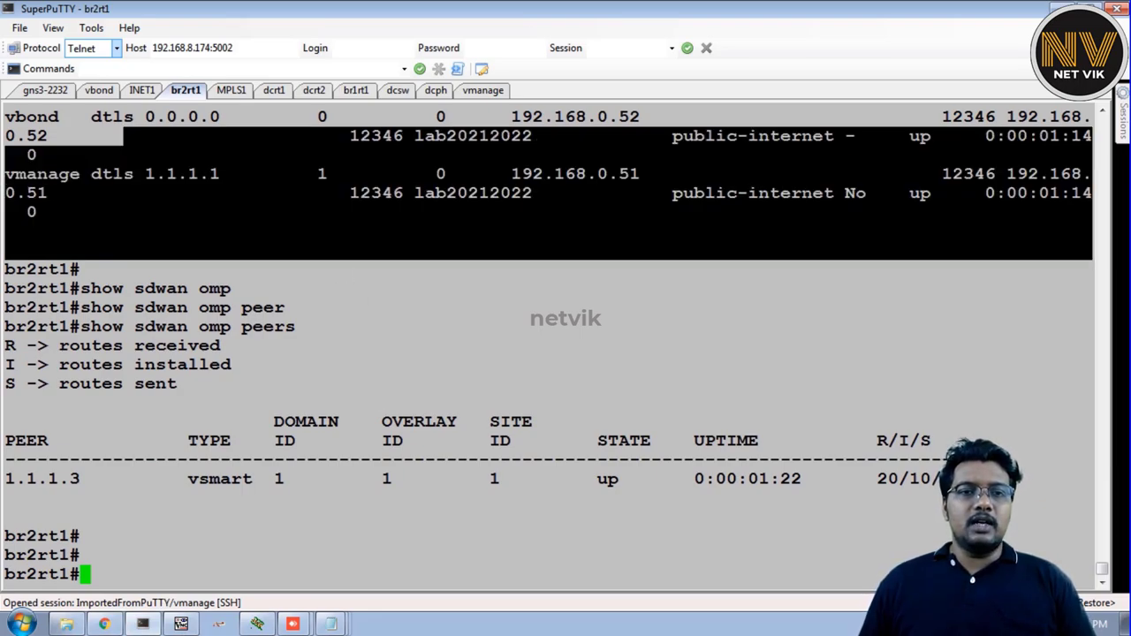
left_click(125, 135)
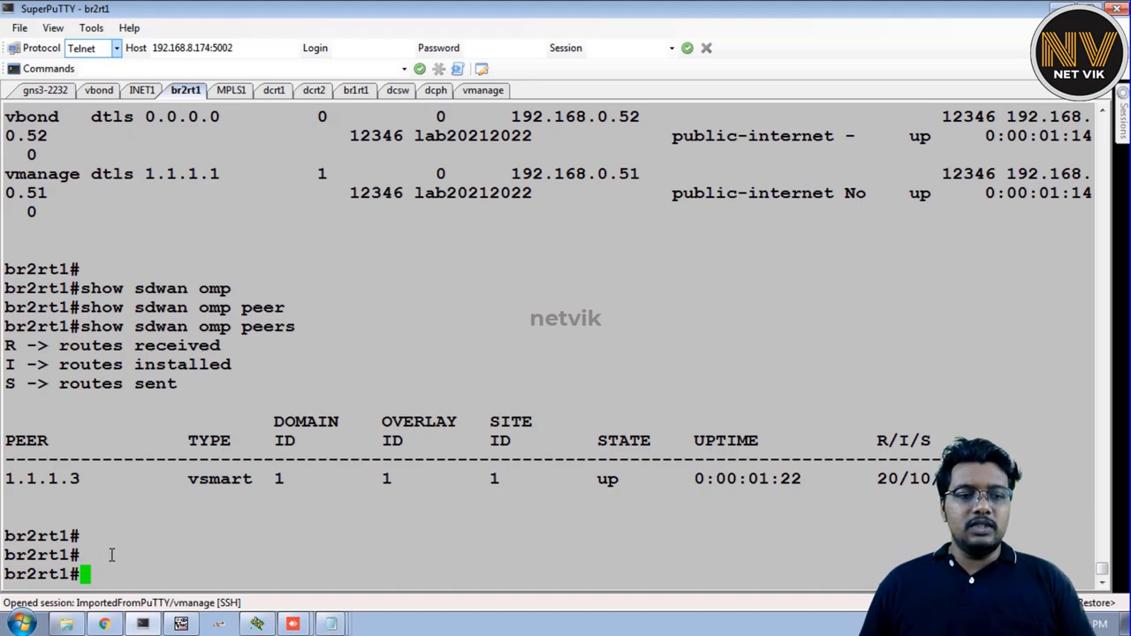
left_click_drag(112, 555, 15, 288)
left_click(373, 393)
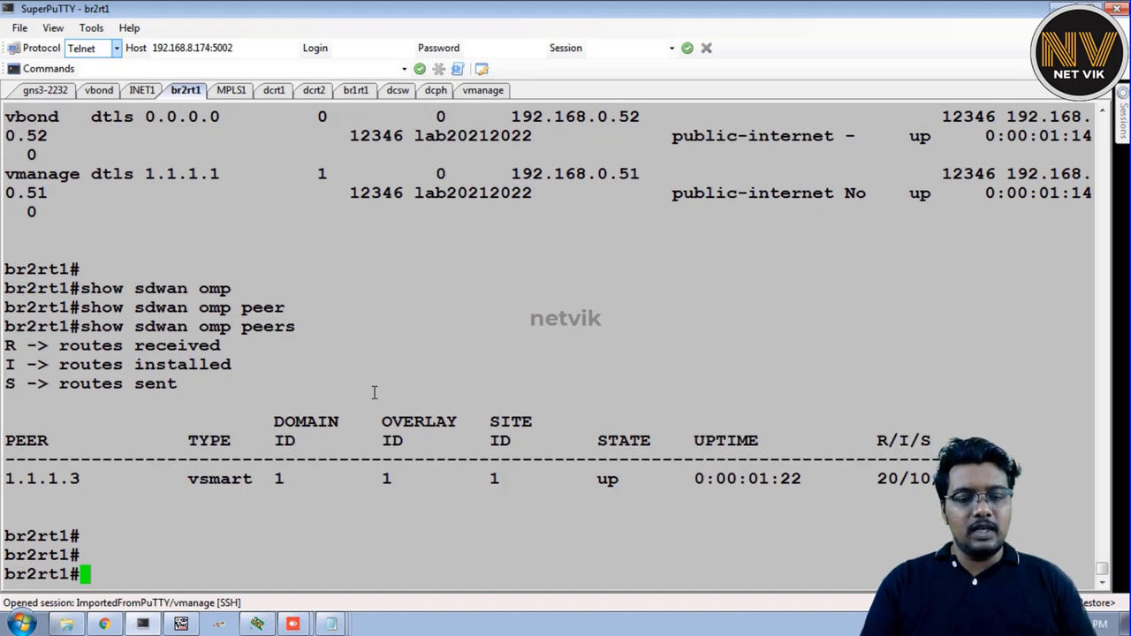
Run 'show sdwan bfd sessions', showing three sessions up and the MPLS session to 10.1.1.102 down
type("show sdwan bf")
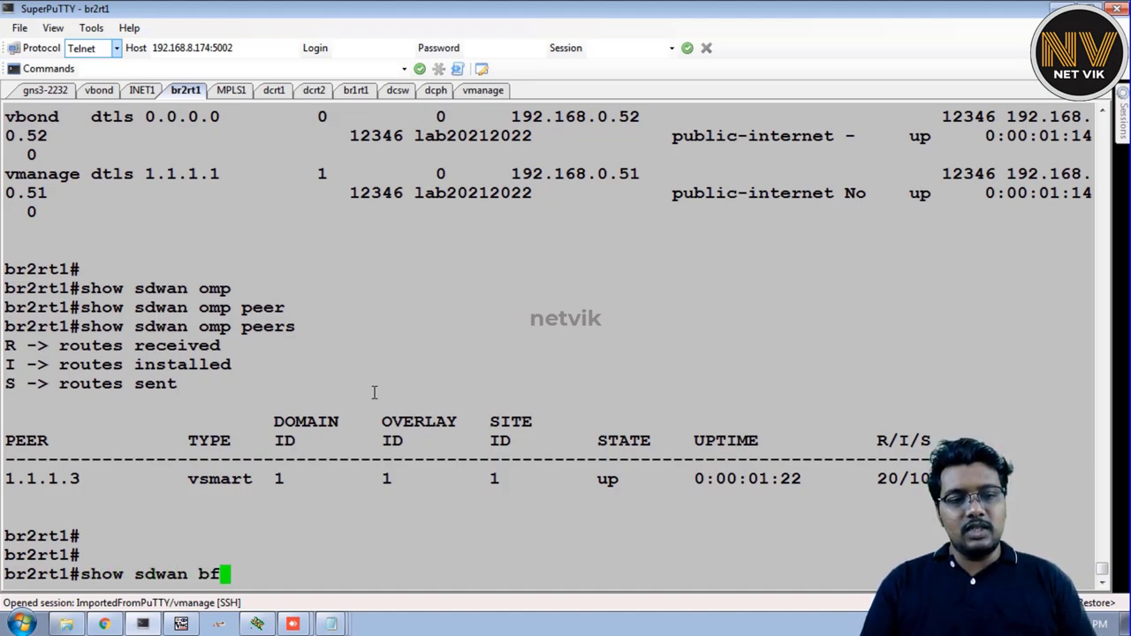
type("d")
key("Return")
type("se")
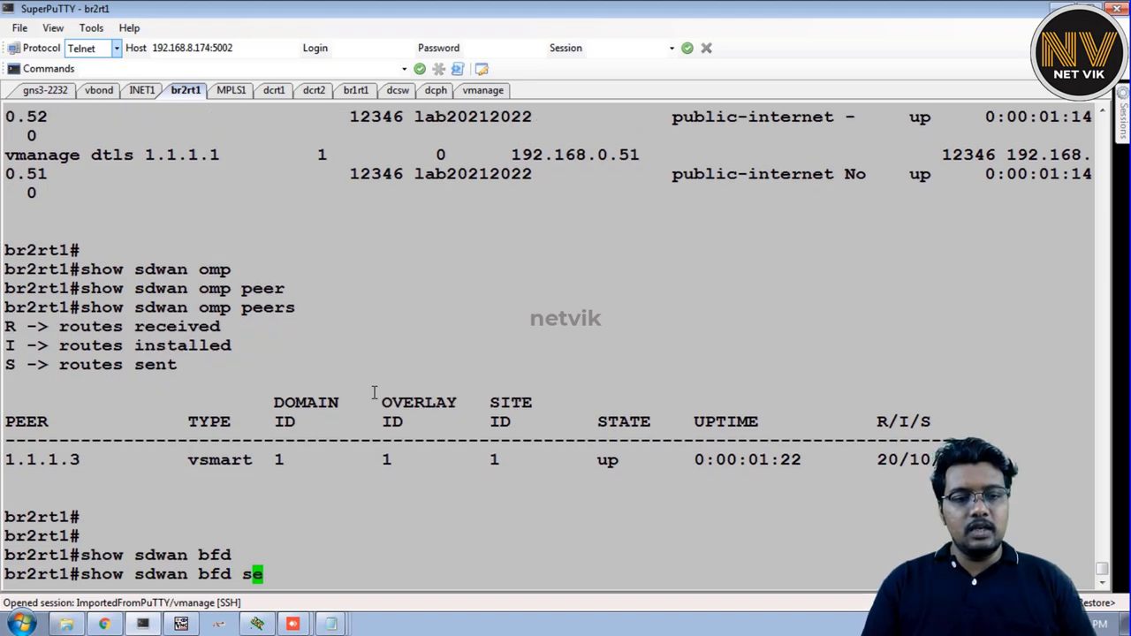
type("s")
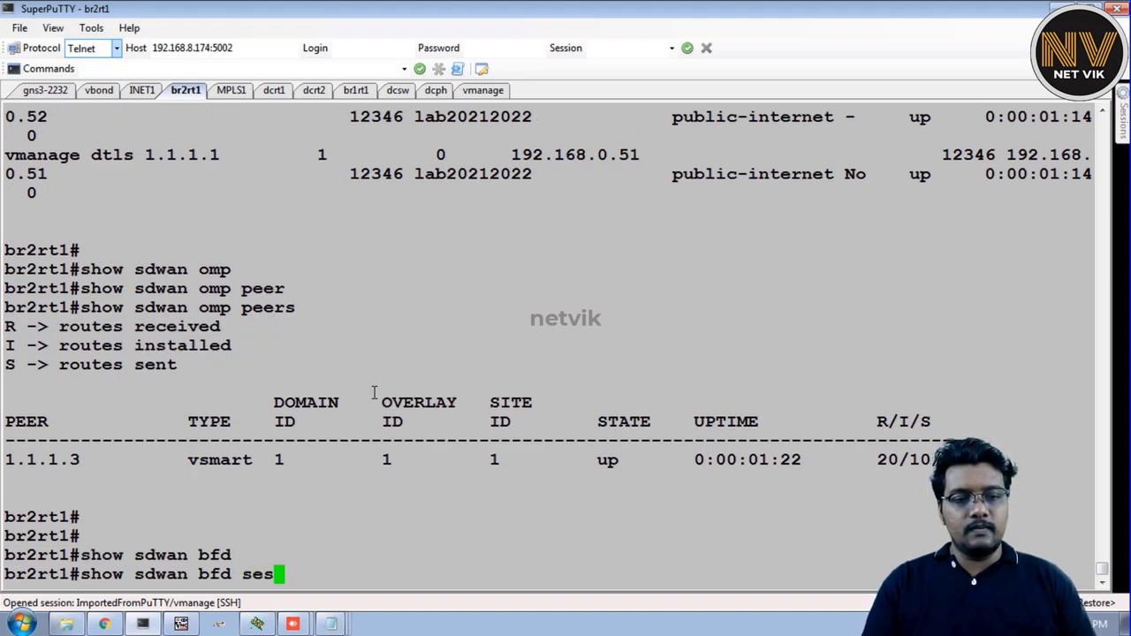
type("s")
key("Tab")
key("Return")
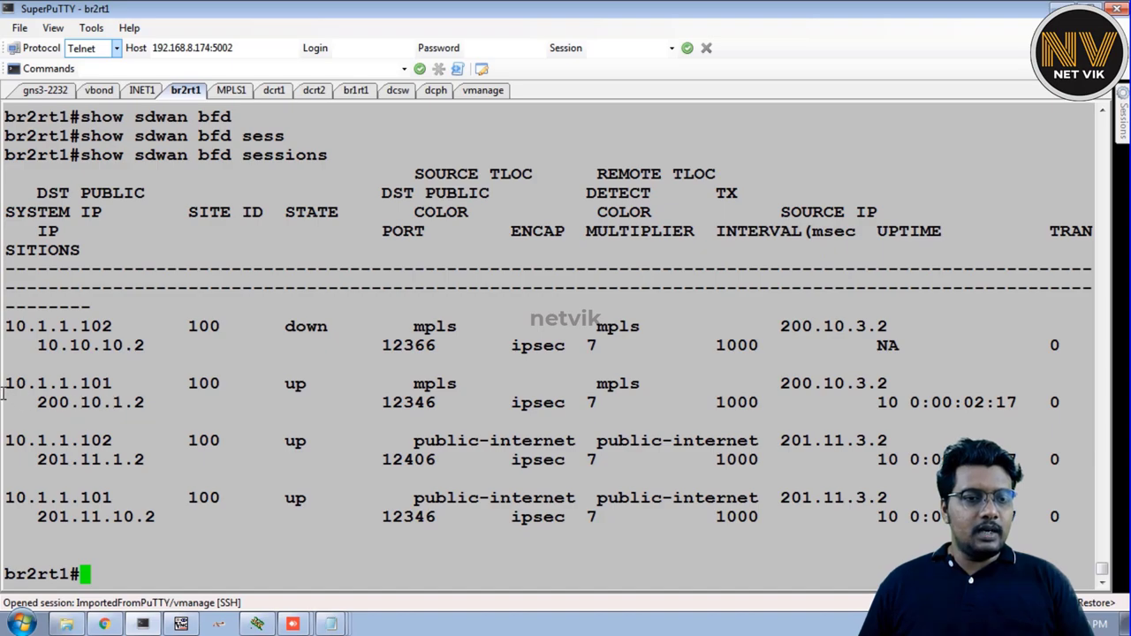
Review the BFD sessions to 10.1.1.101 and 10.1.1.102, noting the down MPLS session to 10.1.1.102
left_click_drag(4, 389, 122, 389)
left_click_drag(196, 402, 199, 402)
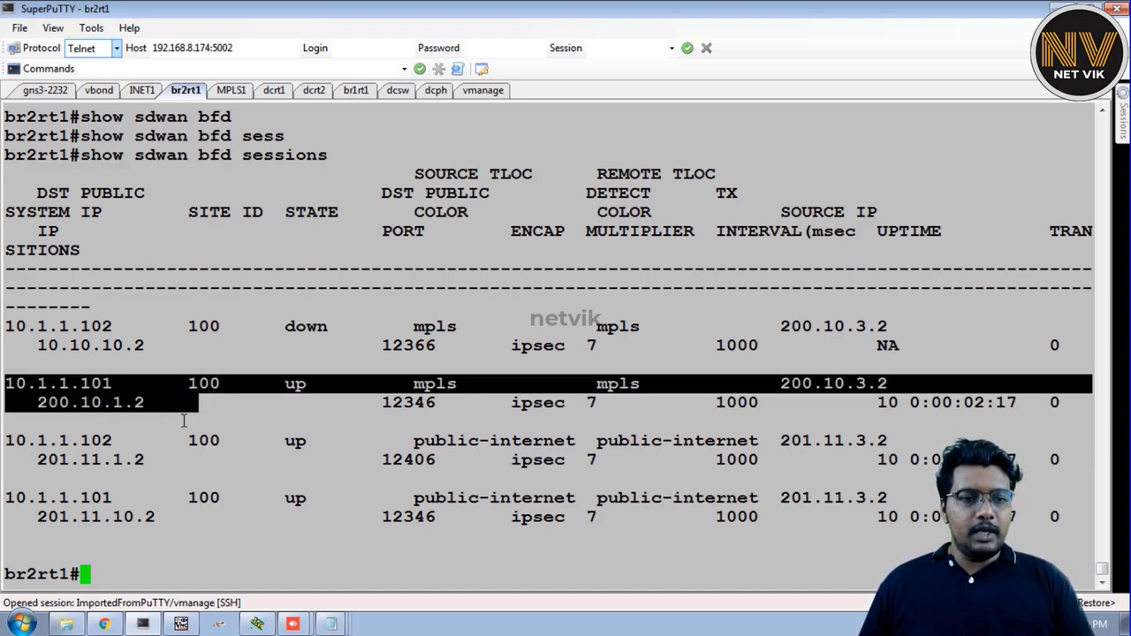
left_click_drag(5, 499, 210, 517)
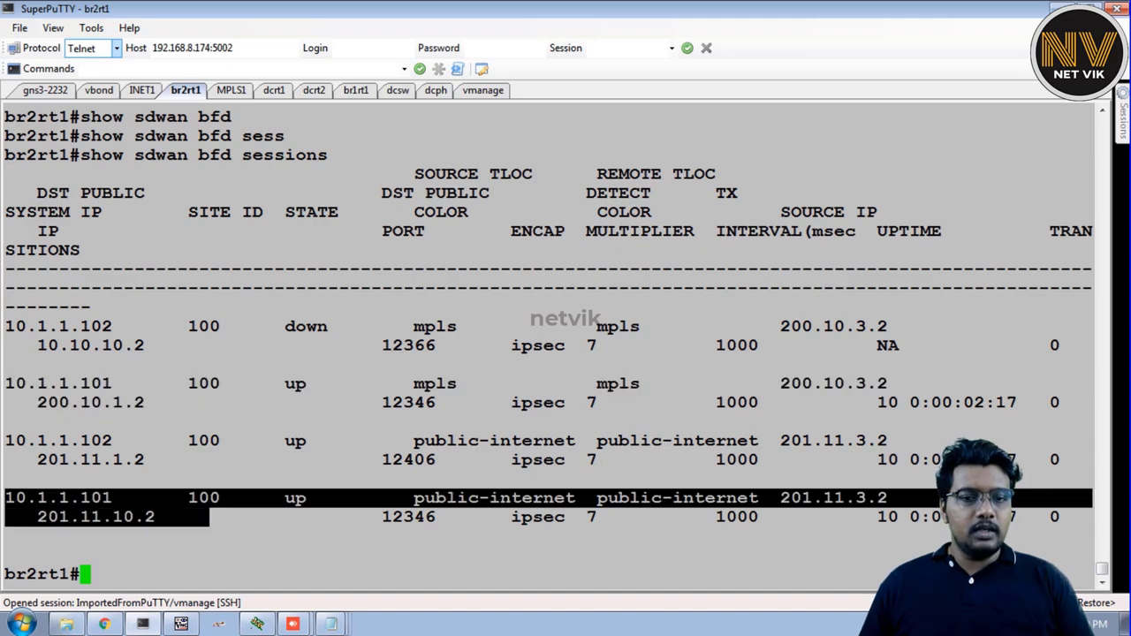
left_click_drag(790, 462, 59, 440)
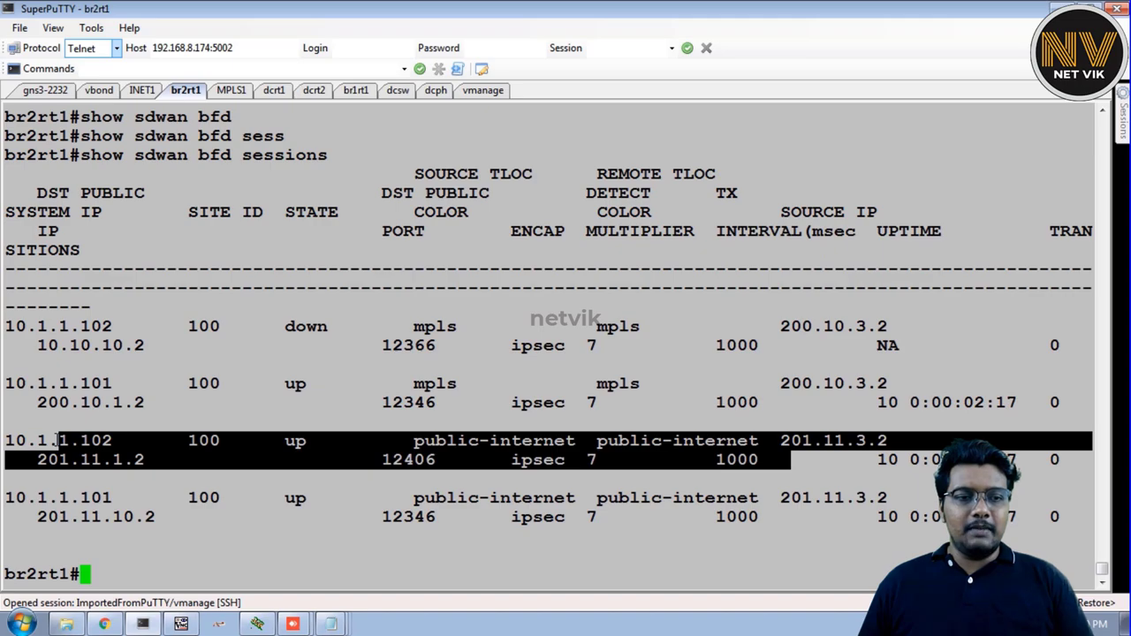
left_click_drag(58, 440, 48, 440)
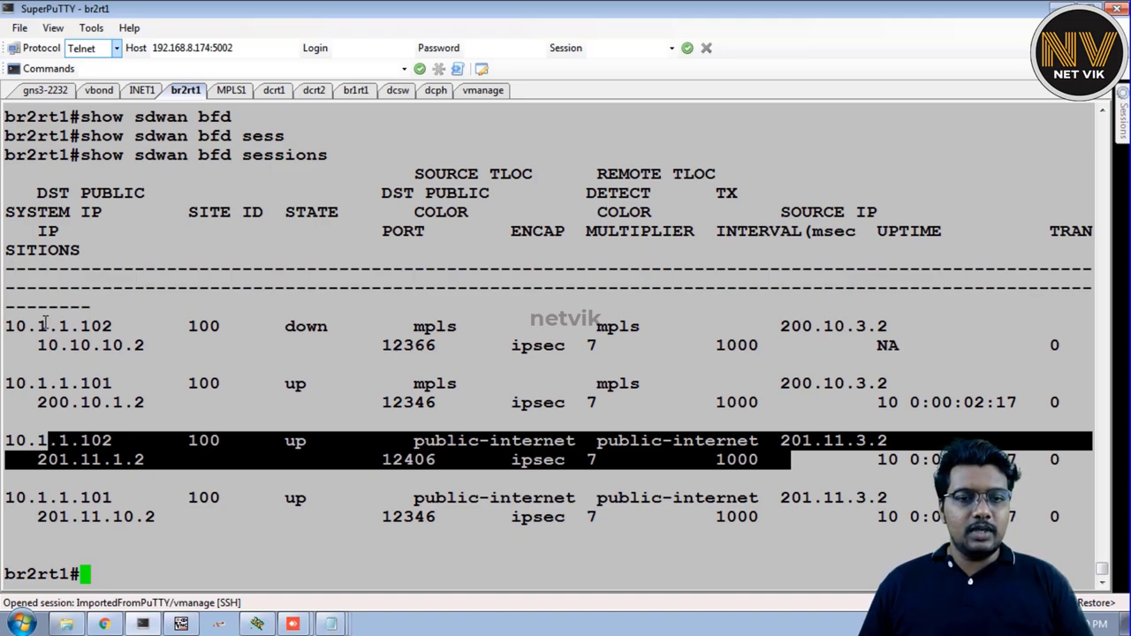
left_click_drag(44, 326, 500, 345)
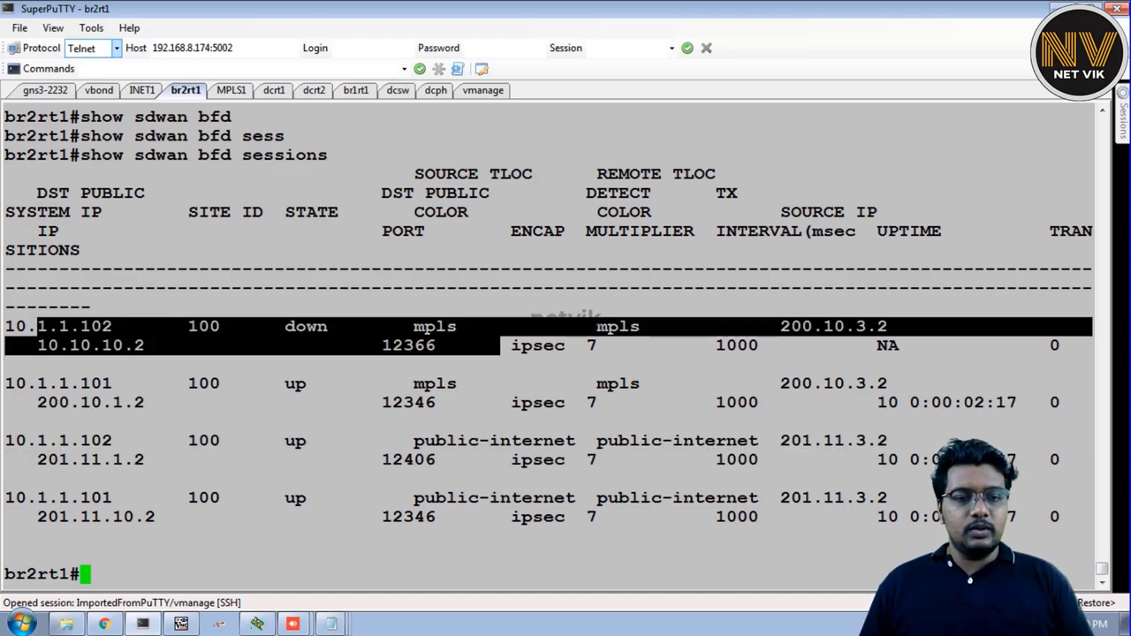
left_click(495, 346)
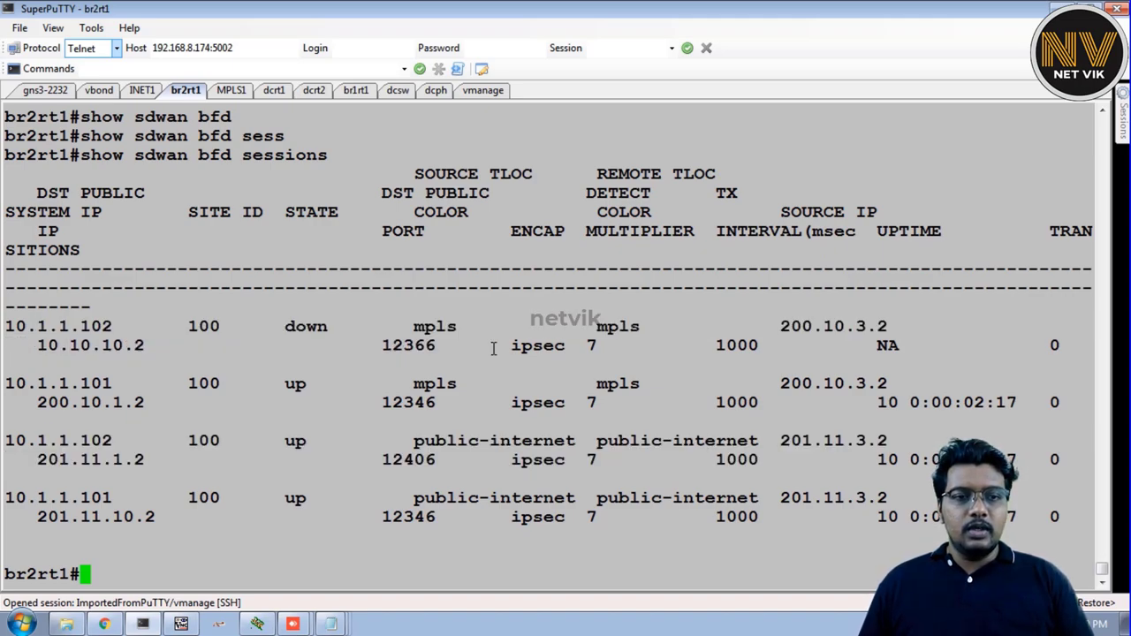
Ping the down session's address 10.10.10.2 with source GigabitEthernet 1
double_click(86, 347)
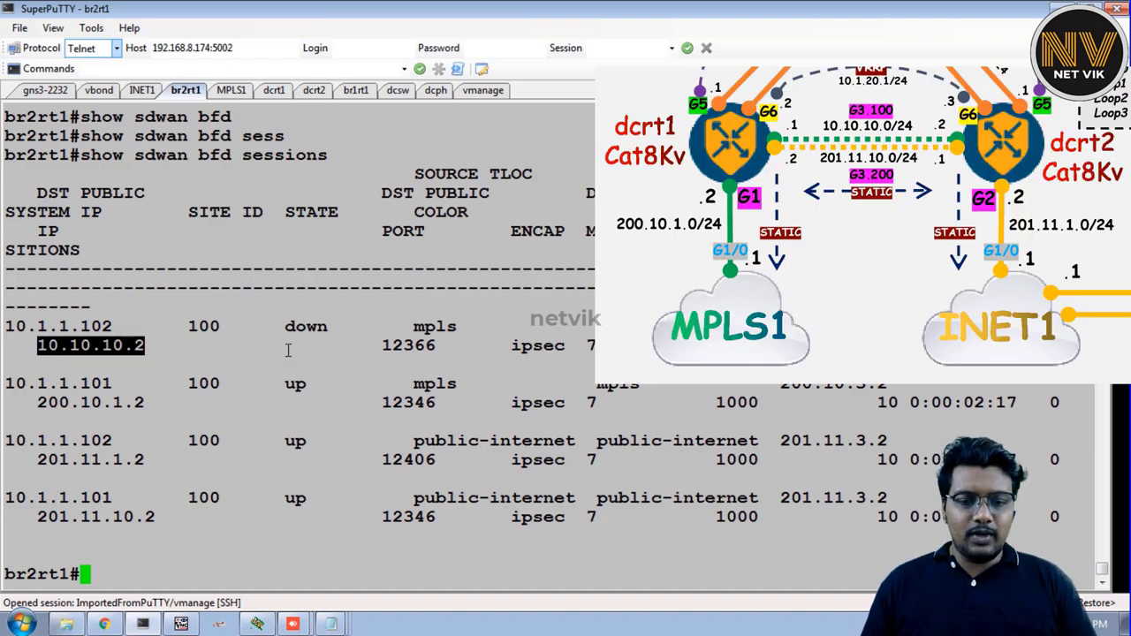
type("ping")
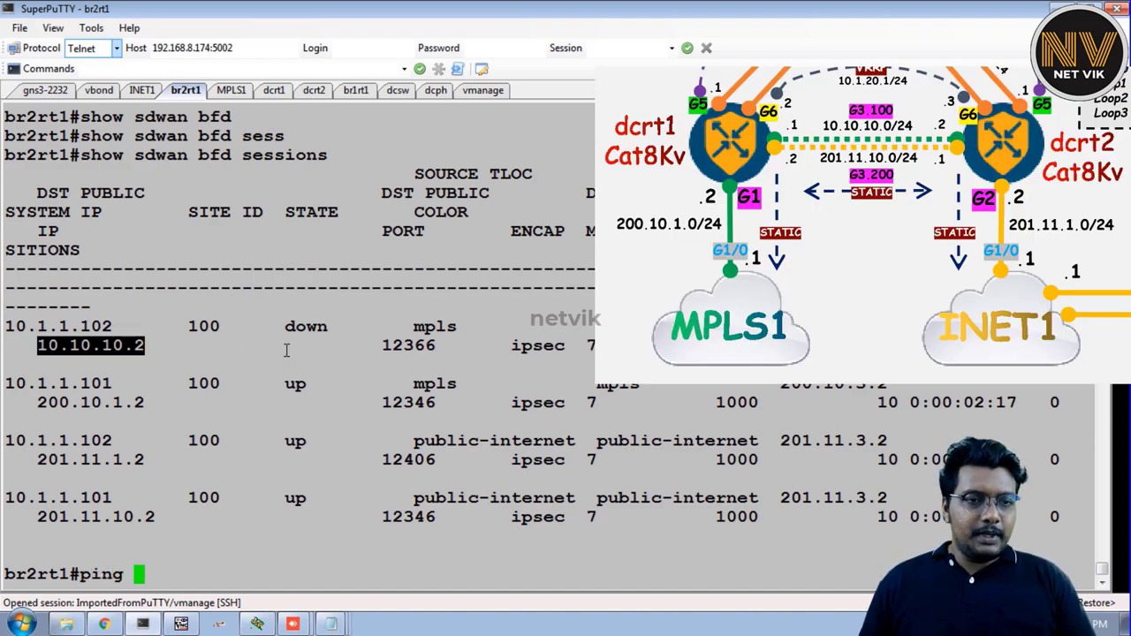
right_click(286, 351)
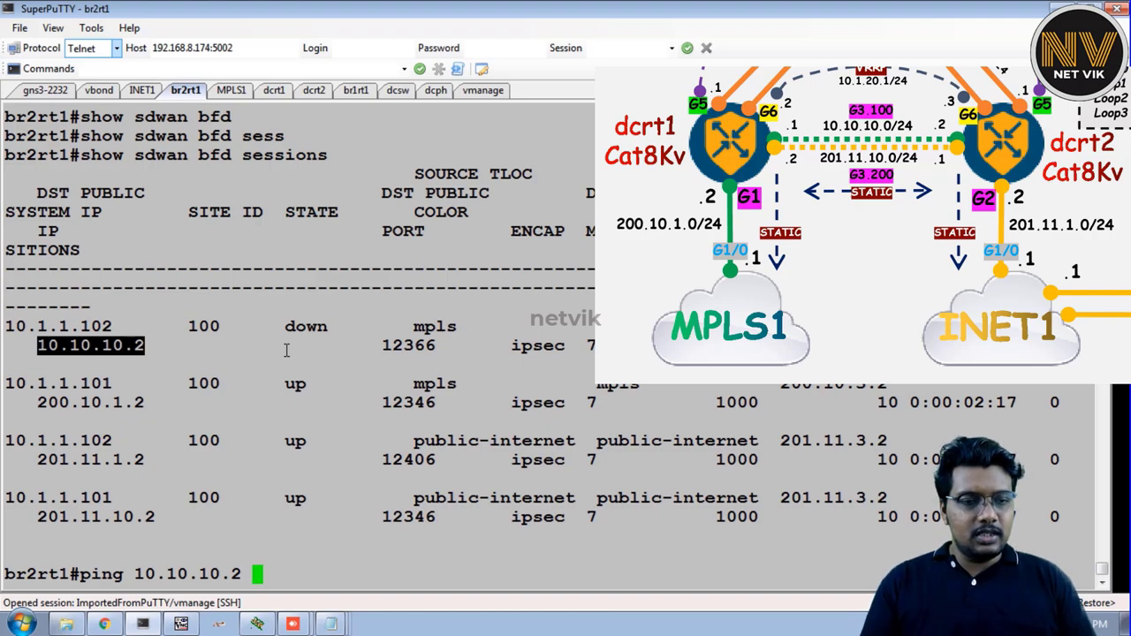
type("so")
key("Tab")
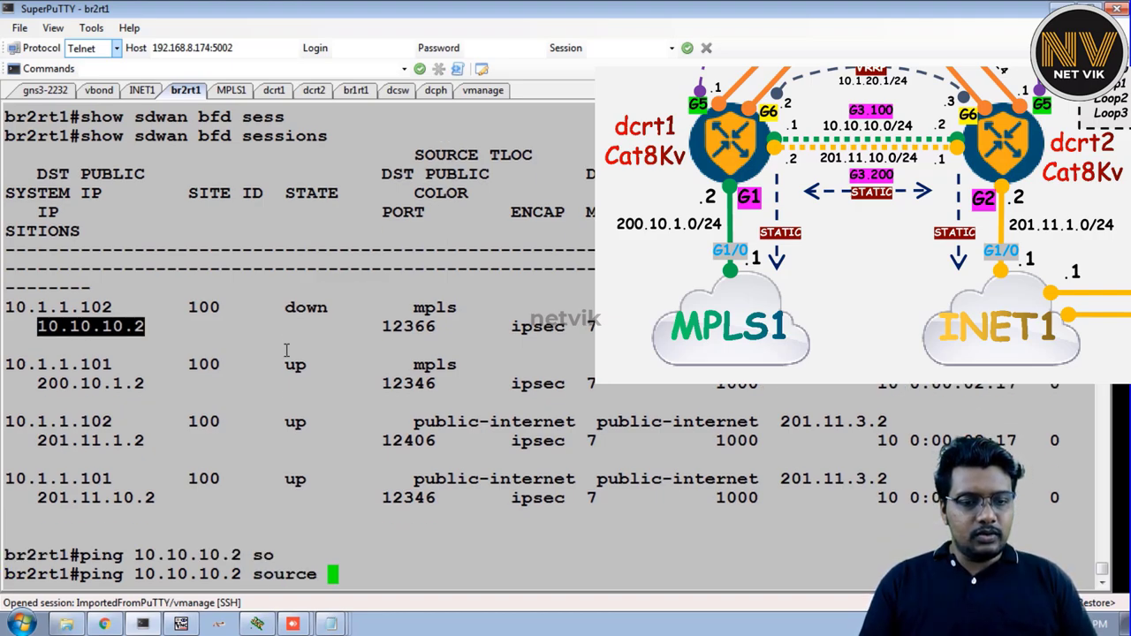
type("Gi")
key("Tab")
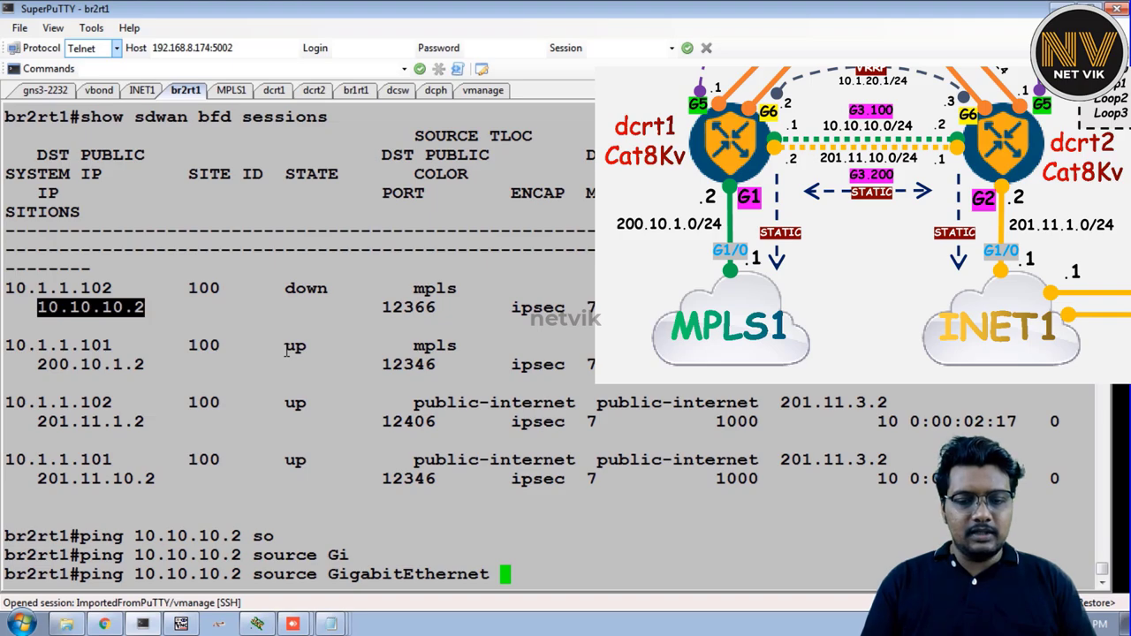
type("1")
key("Return")
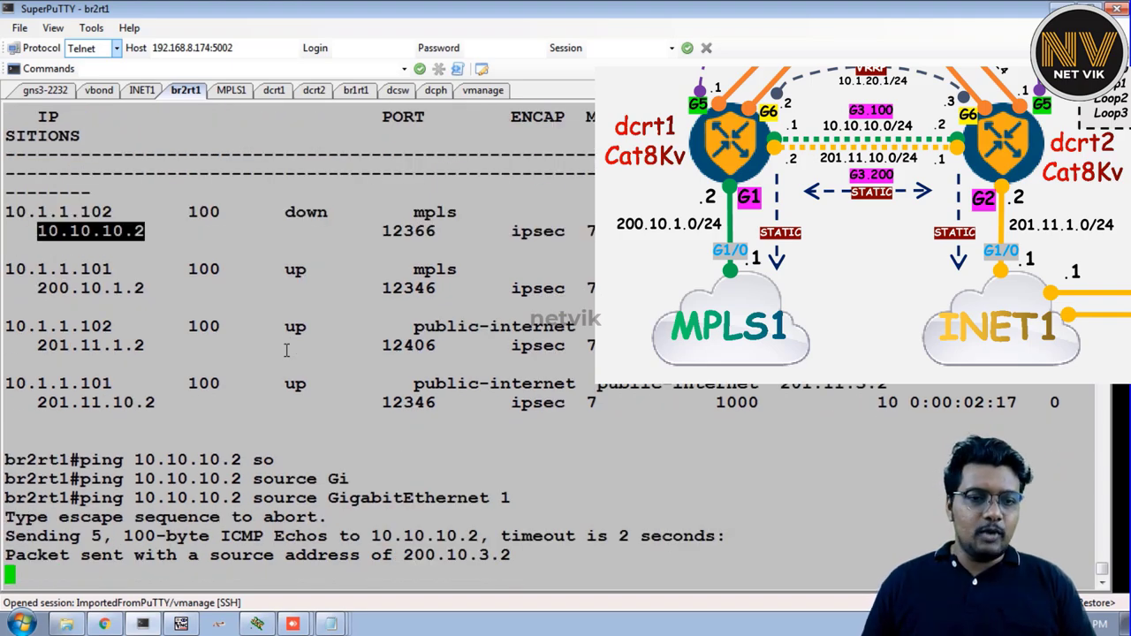
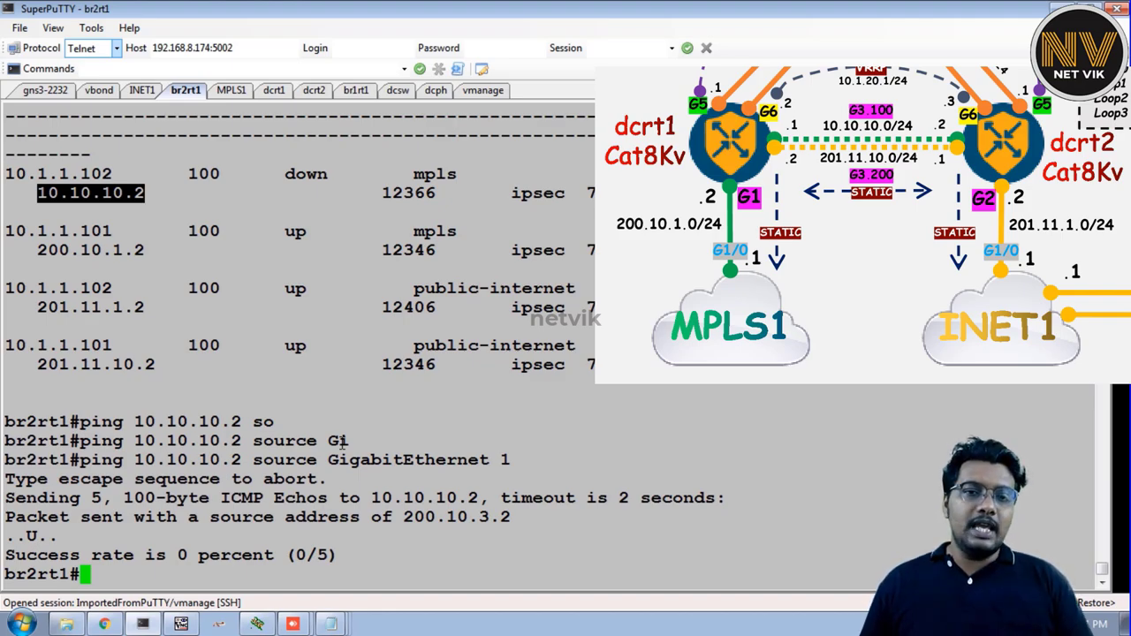
On MPLS1, enable and list interfaces, noting 200.10.1.1 on GigabitEthernet1/0
left_click(455, 390)
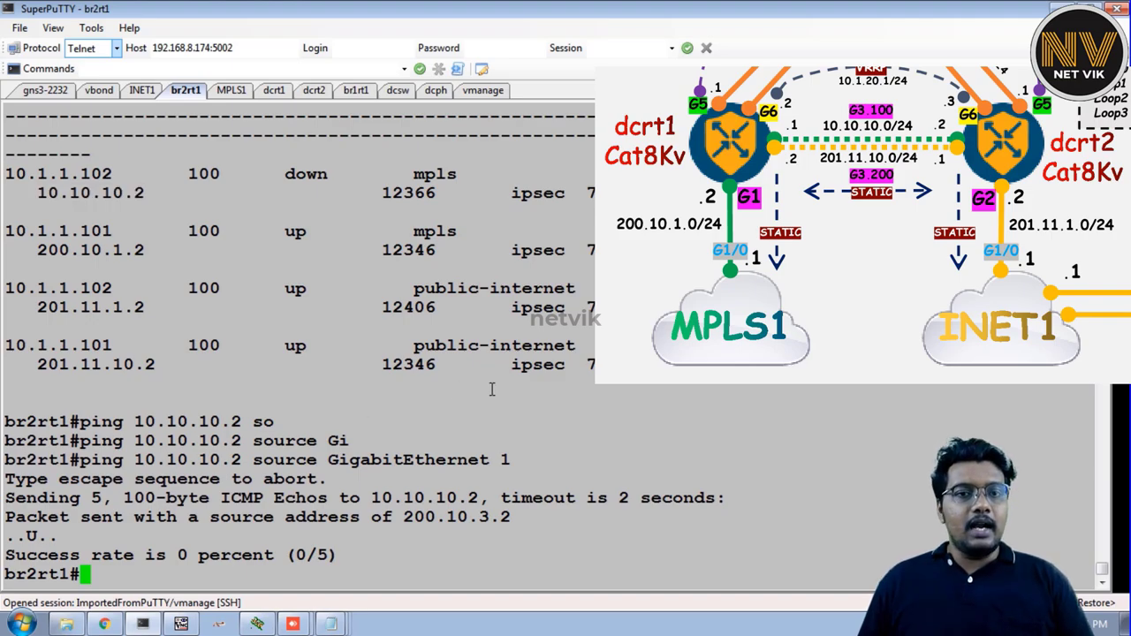
left_click(232, 90)
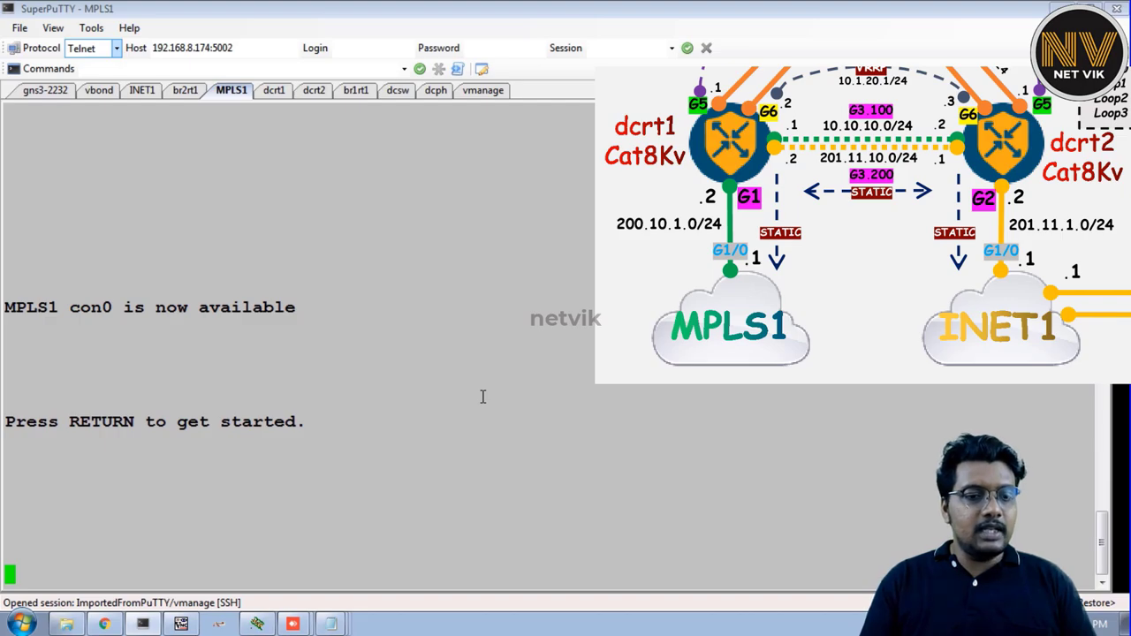
key("Return")
type("en")
key("Return")
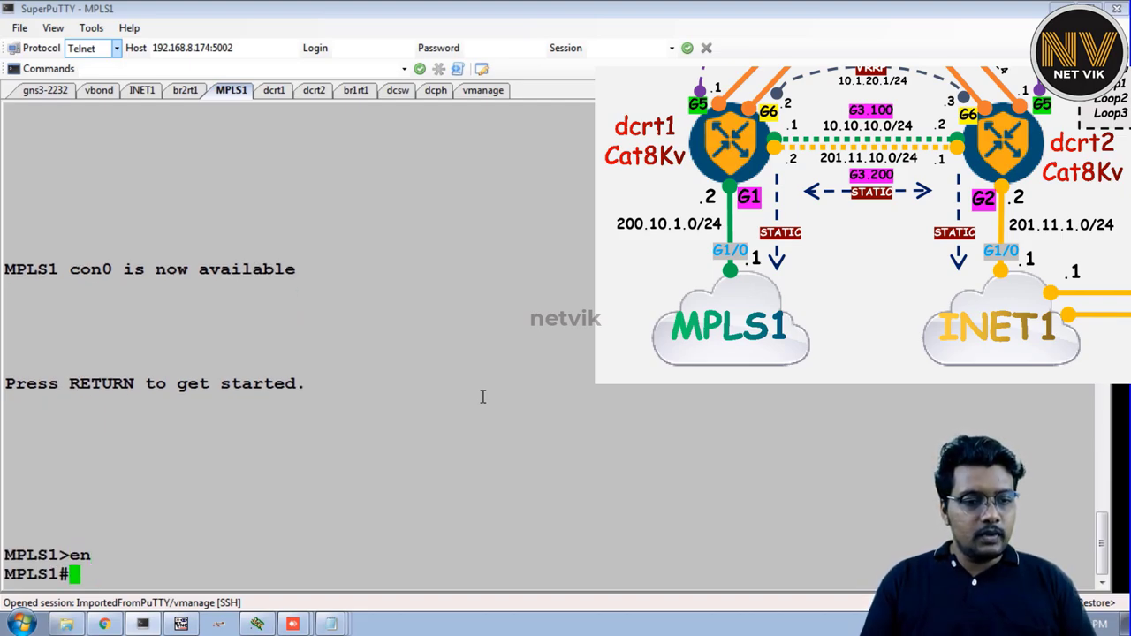
key("Return")
key("Return")
type("show ip int bri")
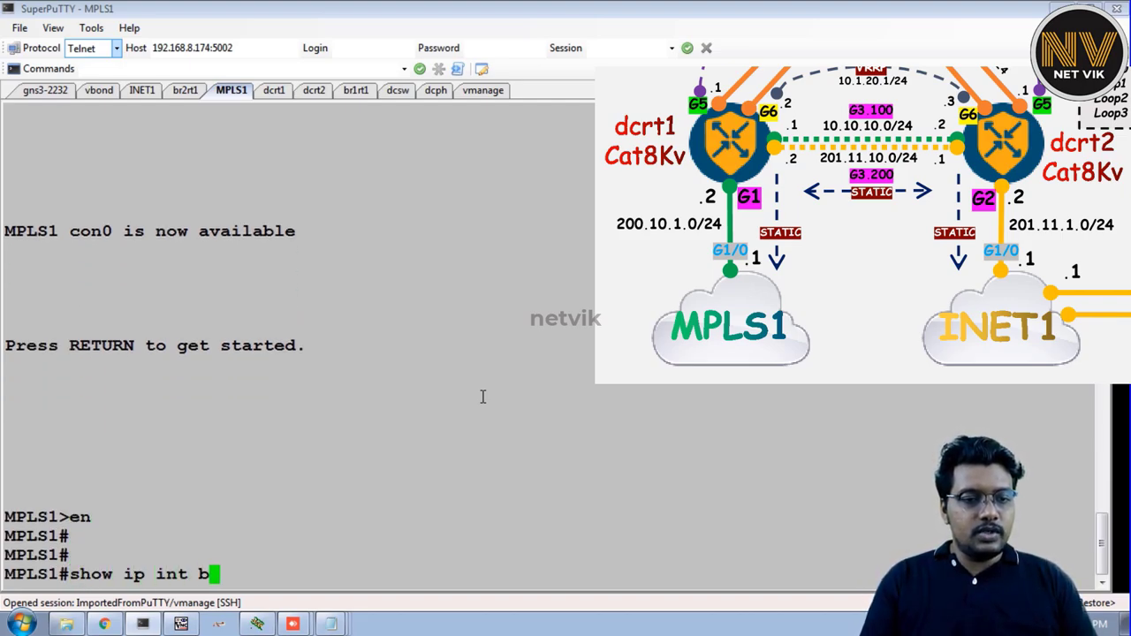
key("Return")
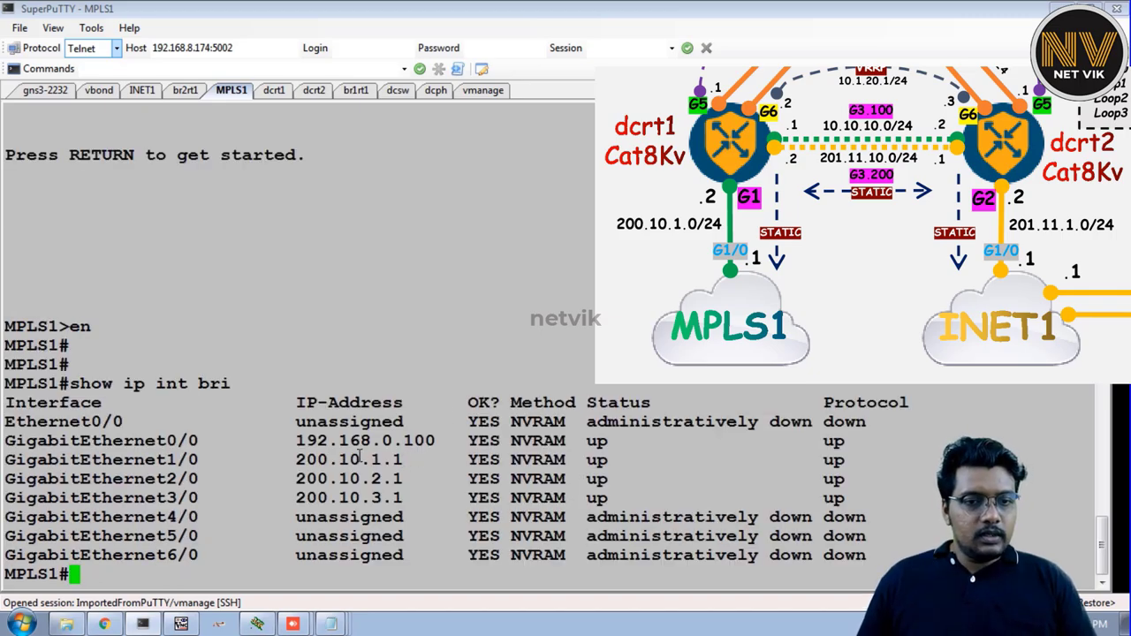
double_click(364, 456)
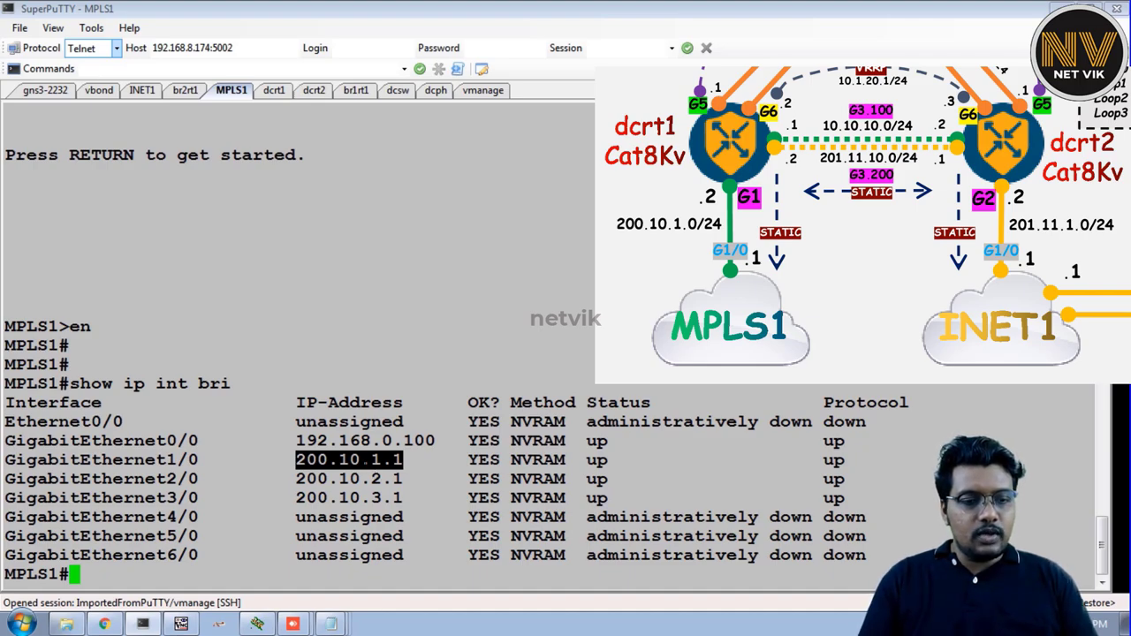
Add the static route 10.10.10.0 255.255.255.0 via 200.10.1.2 in global configuration
type("conf t")
key("Return")
type("ip route ")
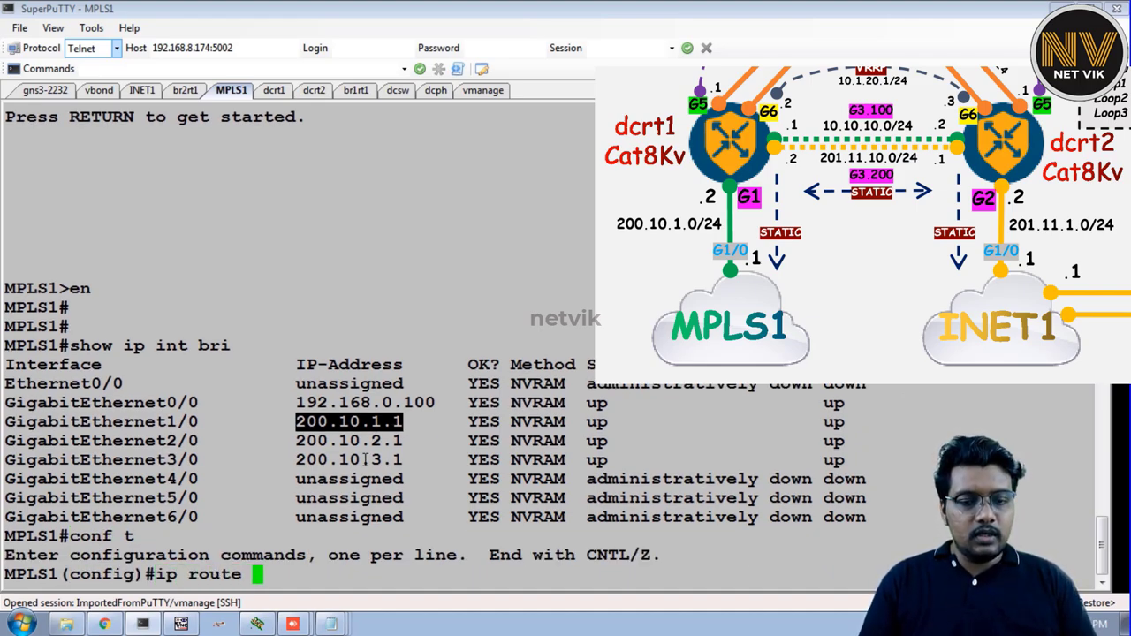
type("10.10.10")
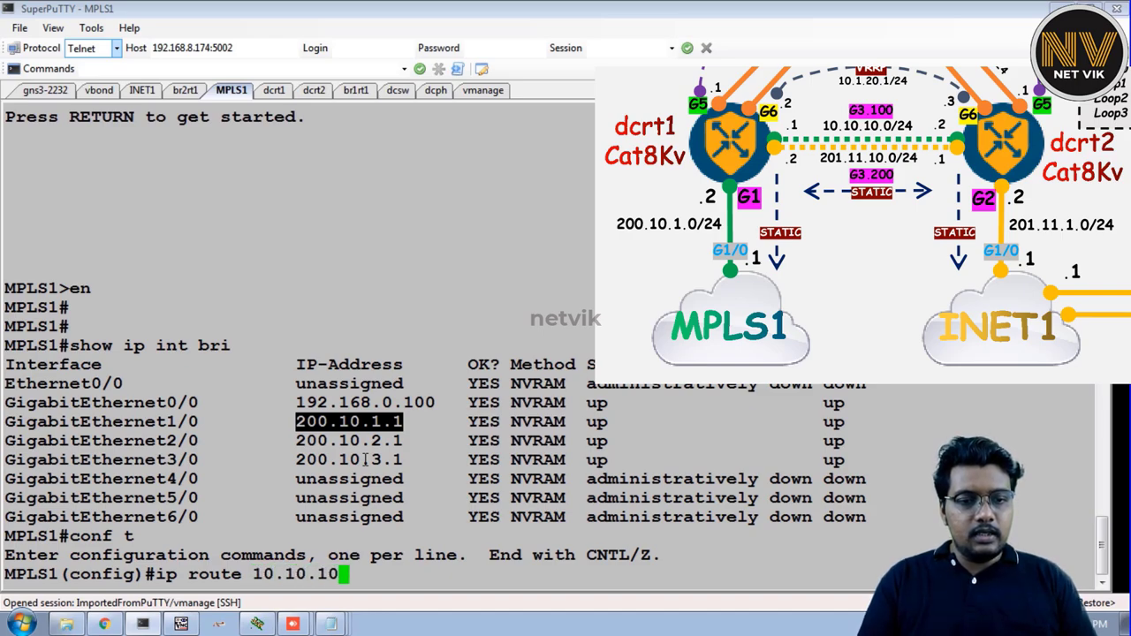
type(".0/24")
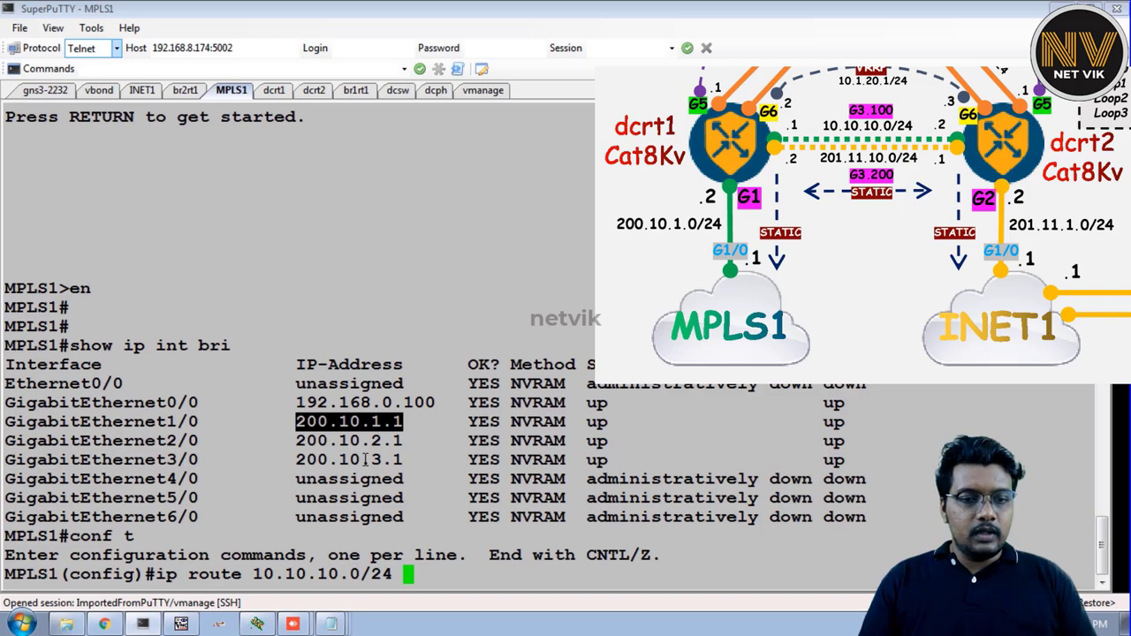
key("BackSpace")
key("BackSpace")
key("BackSpace")
key("BackSpace")
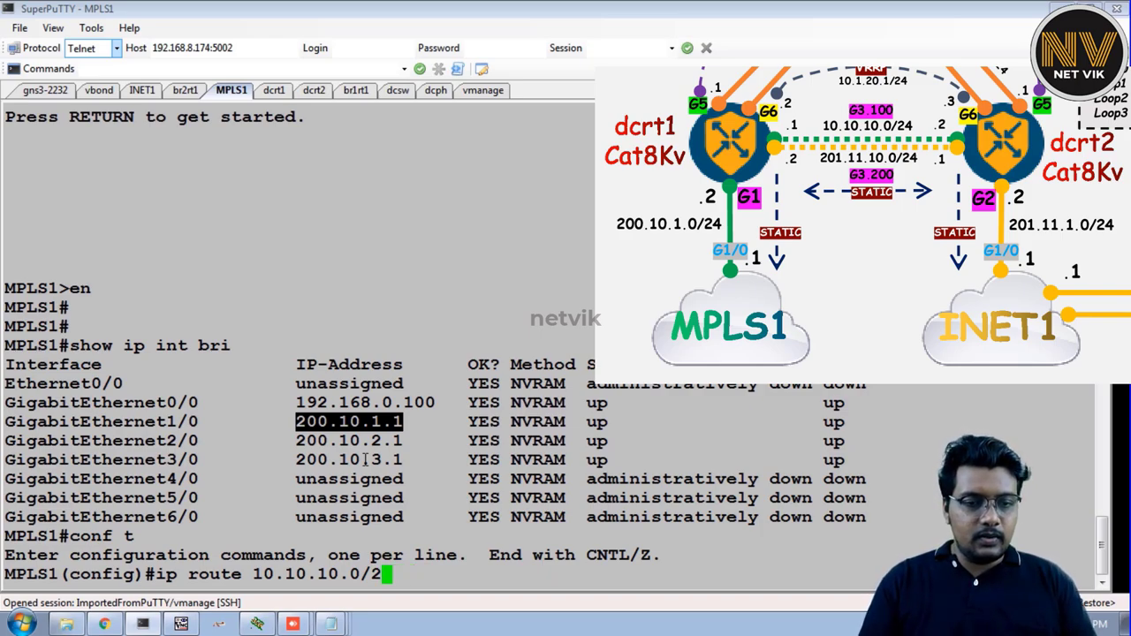
type("255.255.255.0 ")
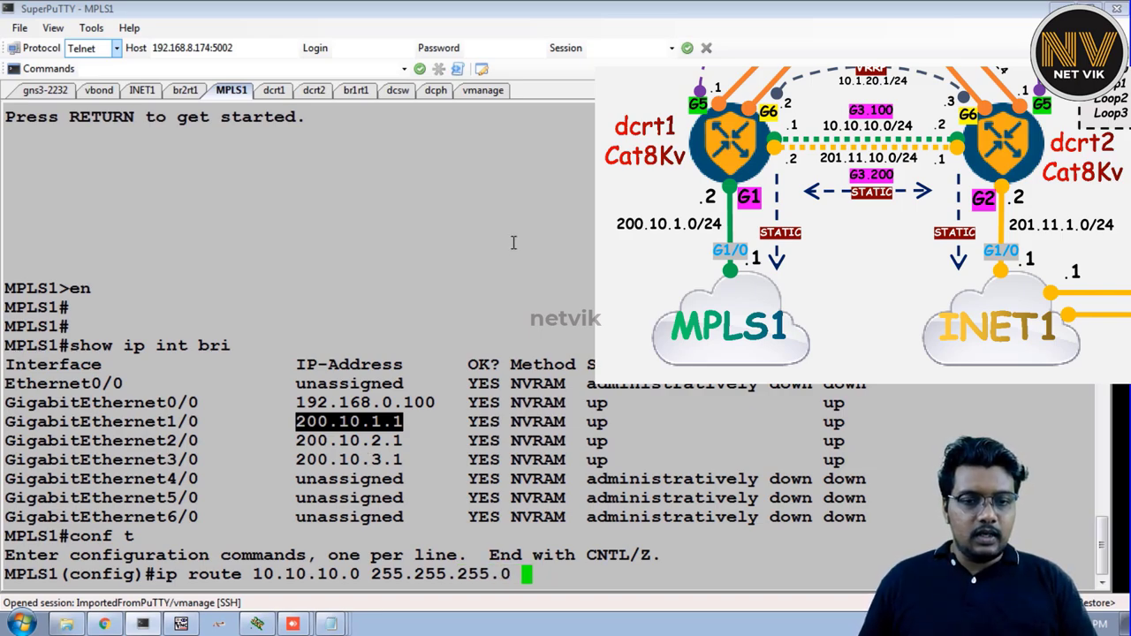
type("200.10.1.2")
key("Return")
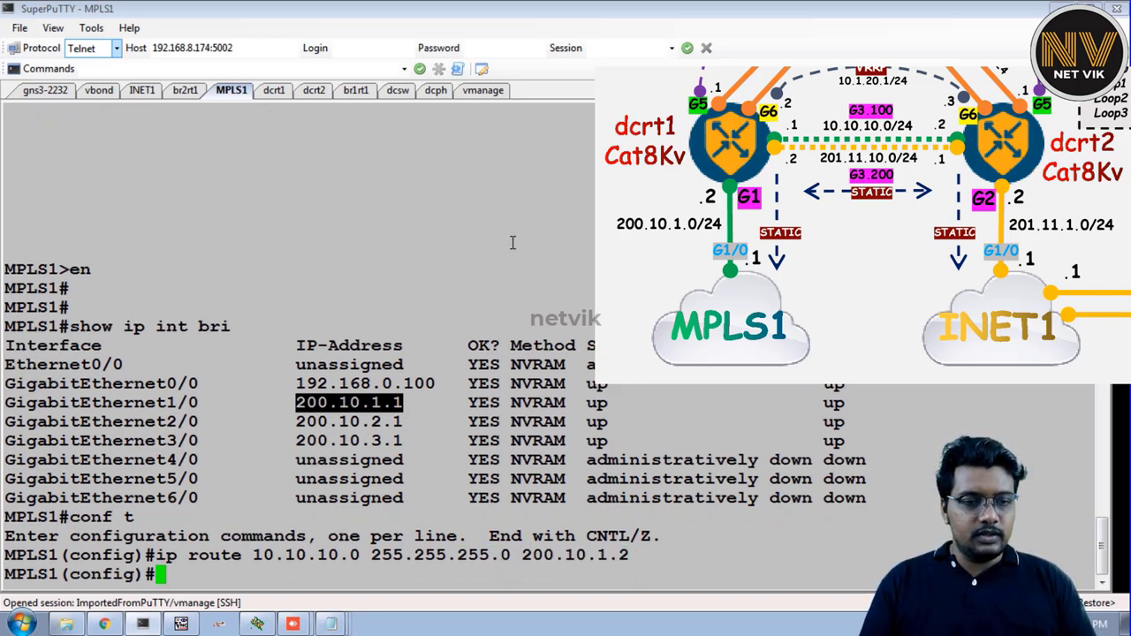
Save MPLS1's configuration with wr and return to the br2rt1 console
type("end")
key("Return")
key("Return")
type("wr")
key("Return")
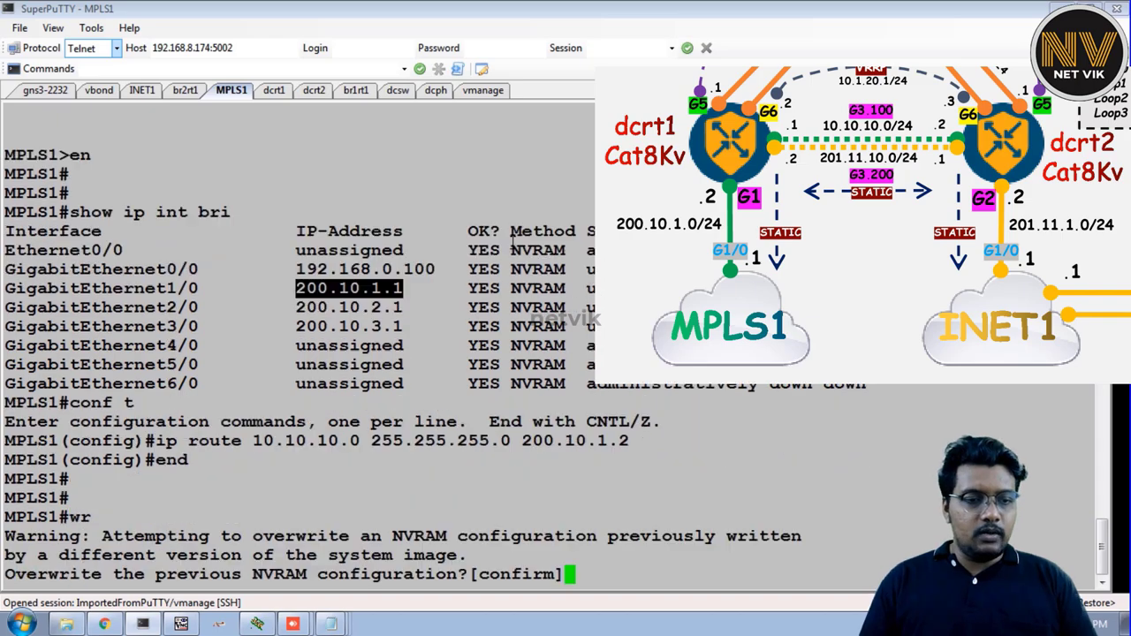
key("Return")
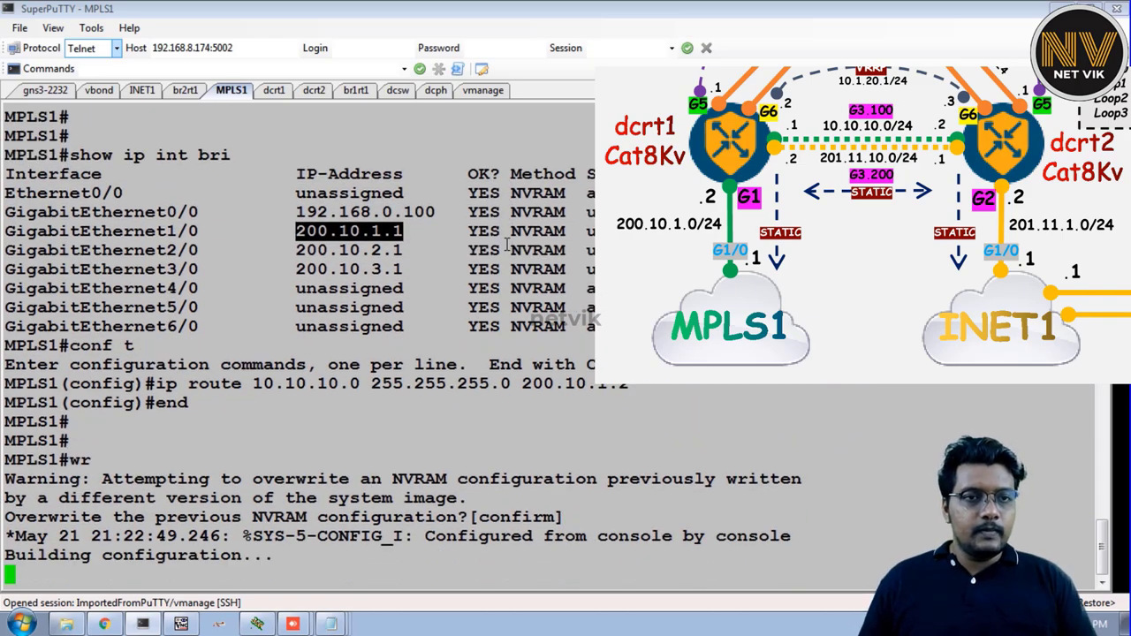
key("ctrl+shift+Tab")
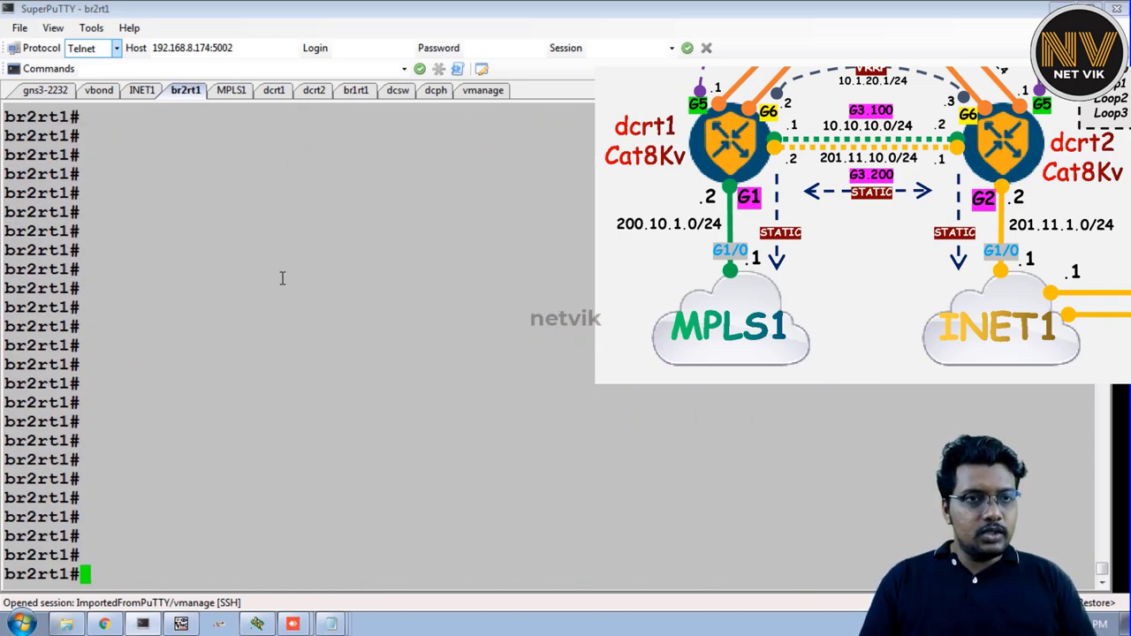
Run show sdwan bfd sessions on br2rt1
type("show sdwan ")
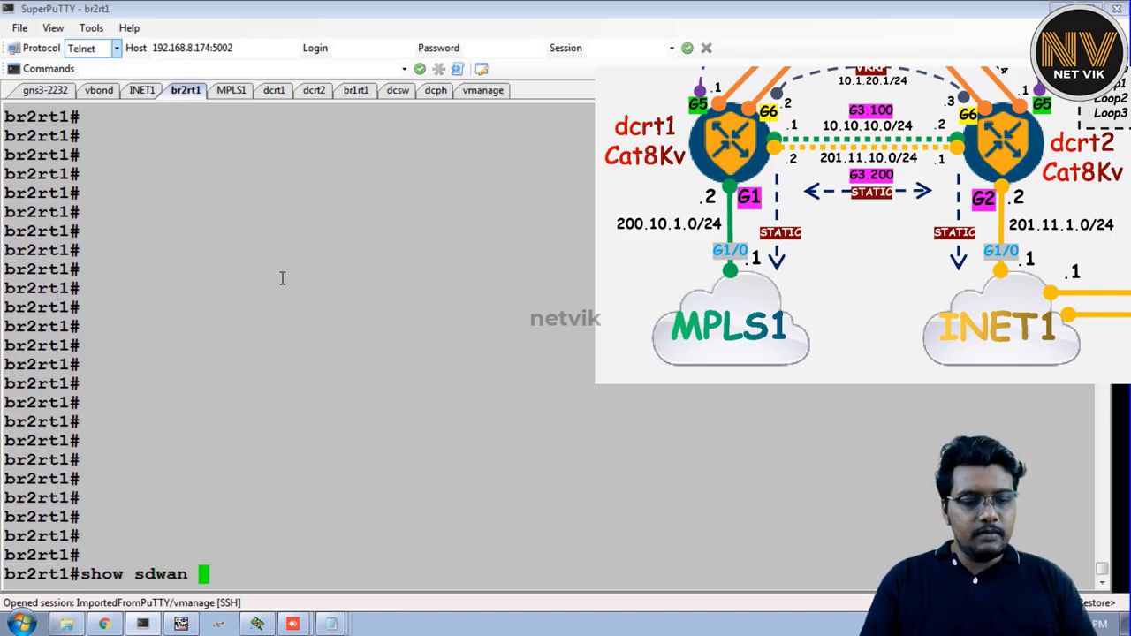
type("bf")
key("BackSpace")
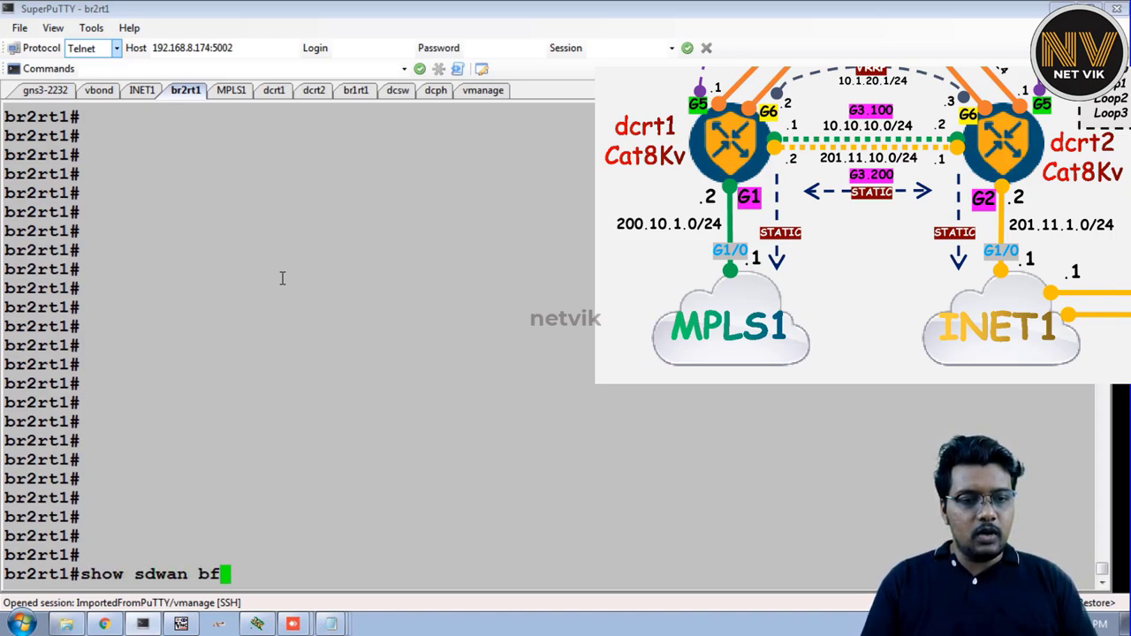
type("d sess")
key("Tab")
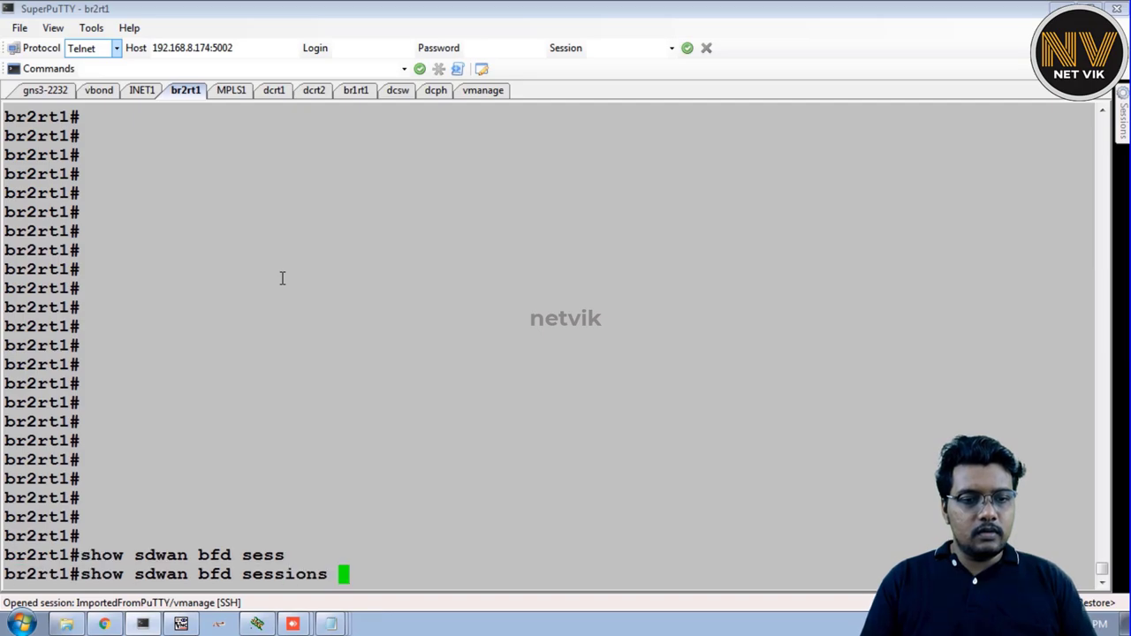
key("Return")
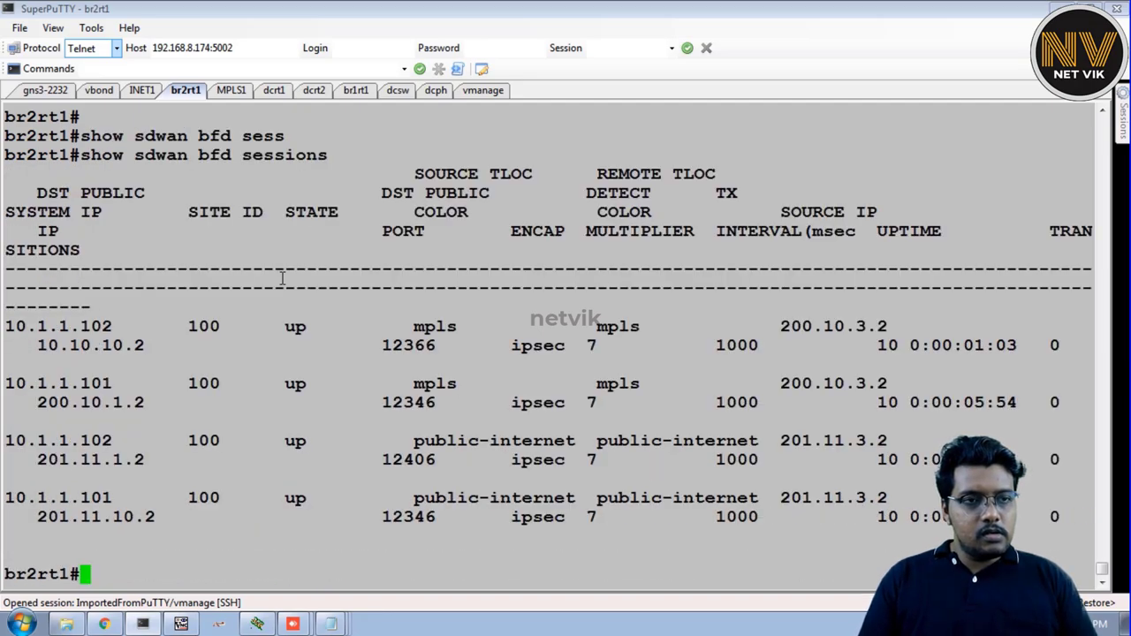
Highlight the BFD rows, showing all four tunnels up, including the 10.10.10.2 session
left_click_drag(37, 334, 269, 364)
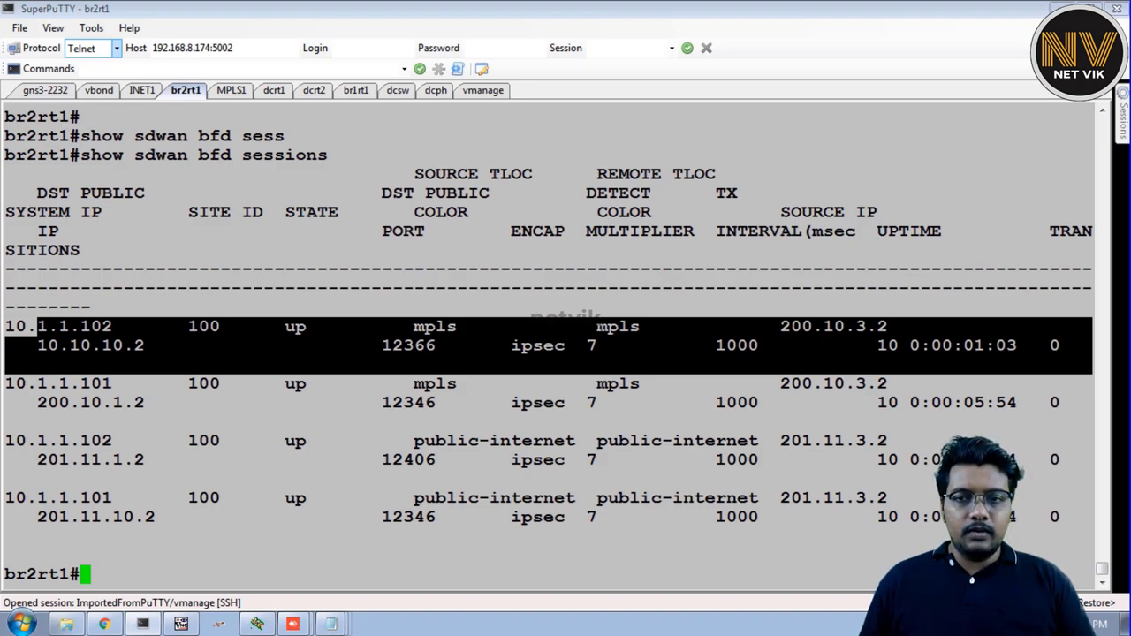
left_click(963, 364)
left_click_drag(976, 344, 1018, 329)
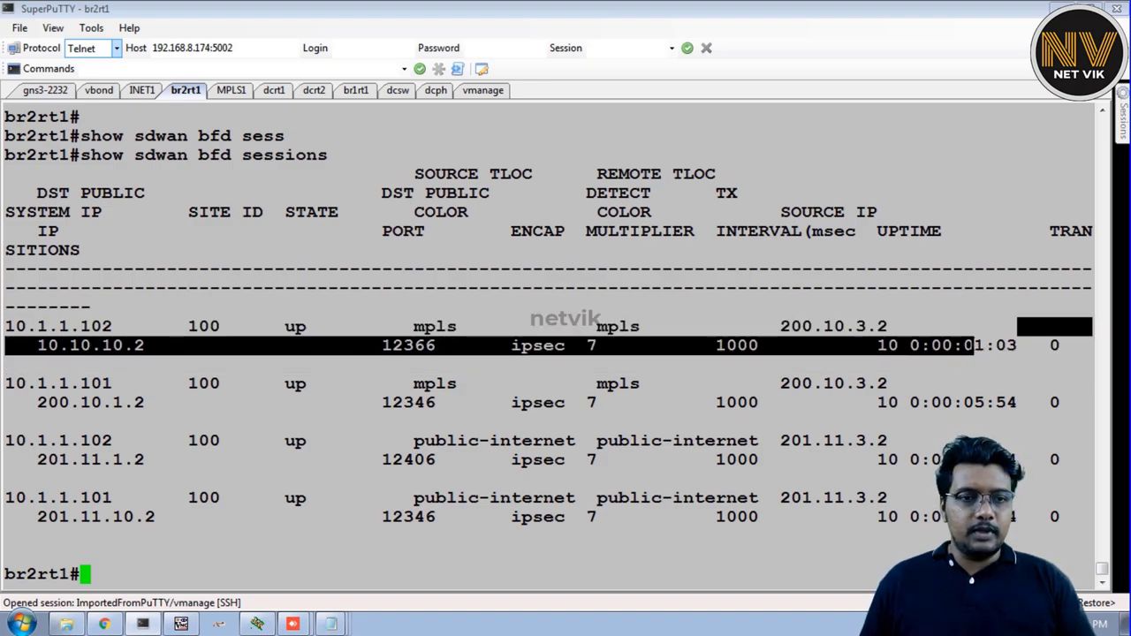
left_click(57, 407)
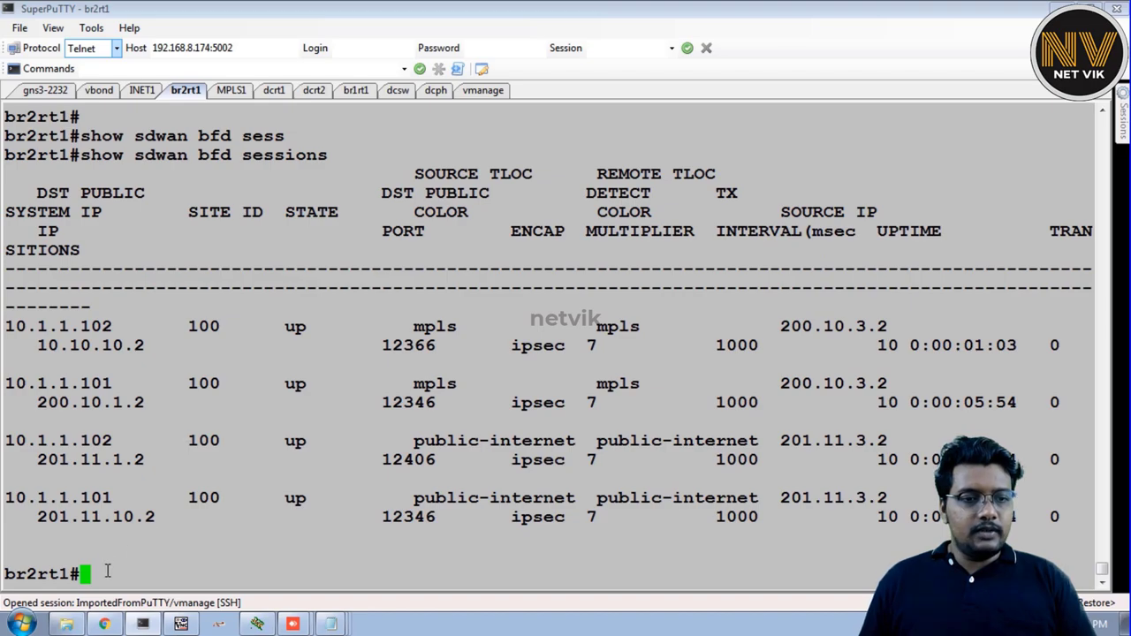
left_click_drag(107, 571, 39, 254)
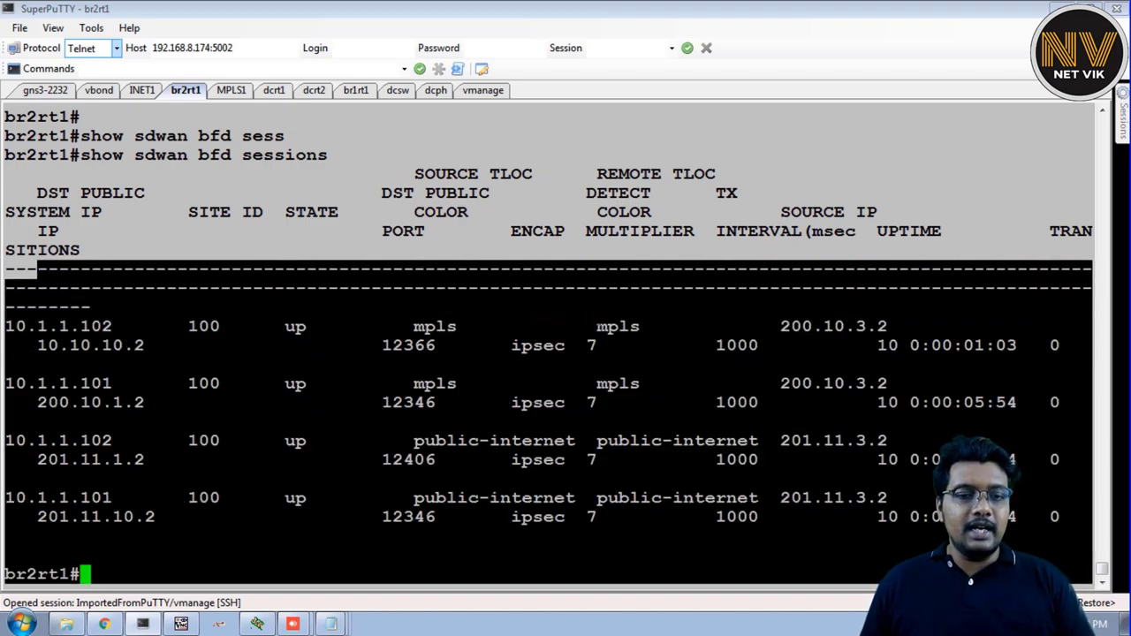
left_click(154, 404)
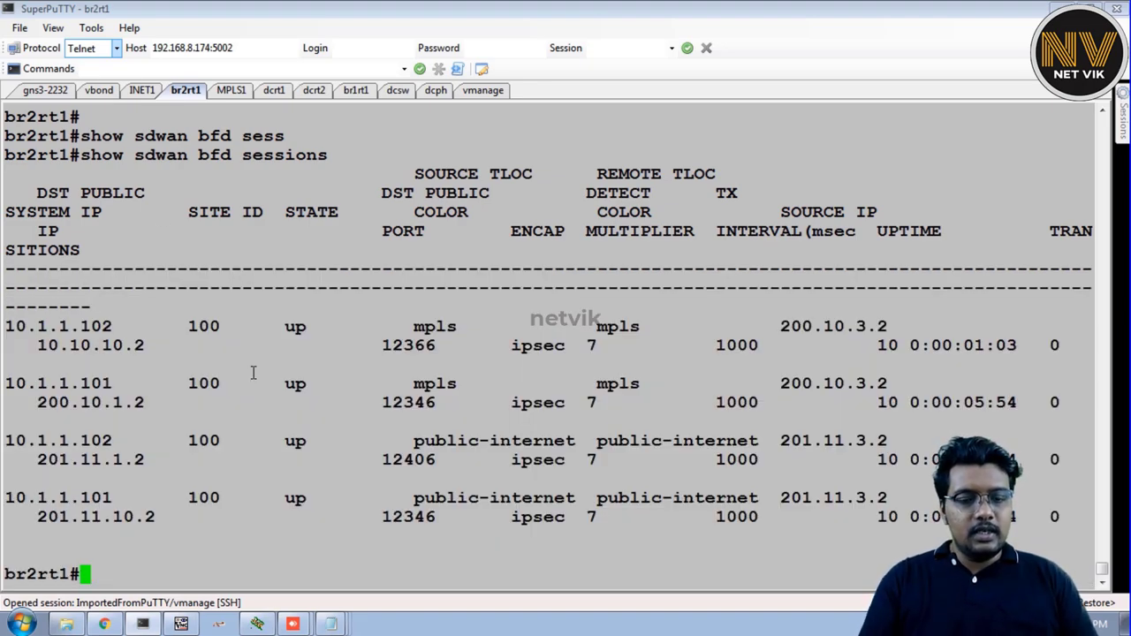
type("show ip int bri")
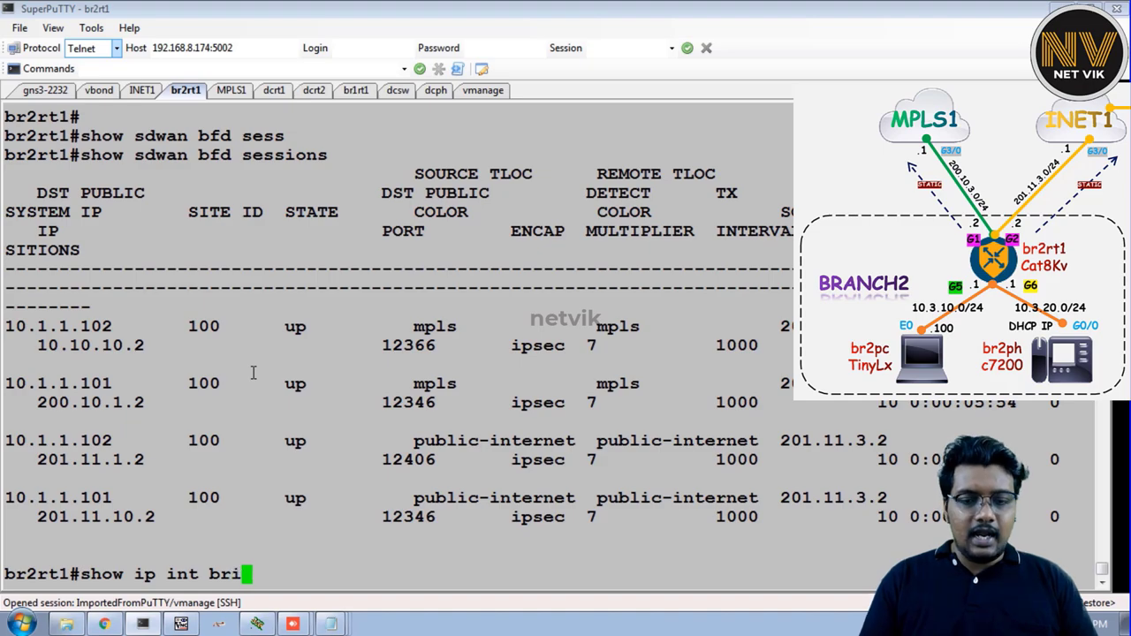
type(" |")
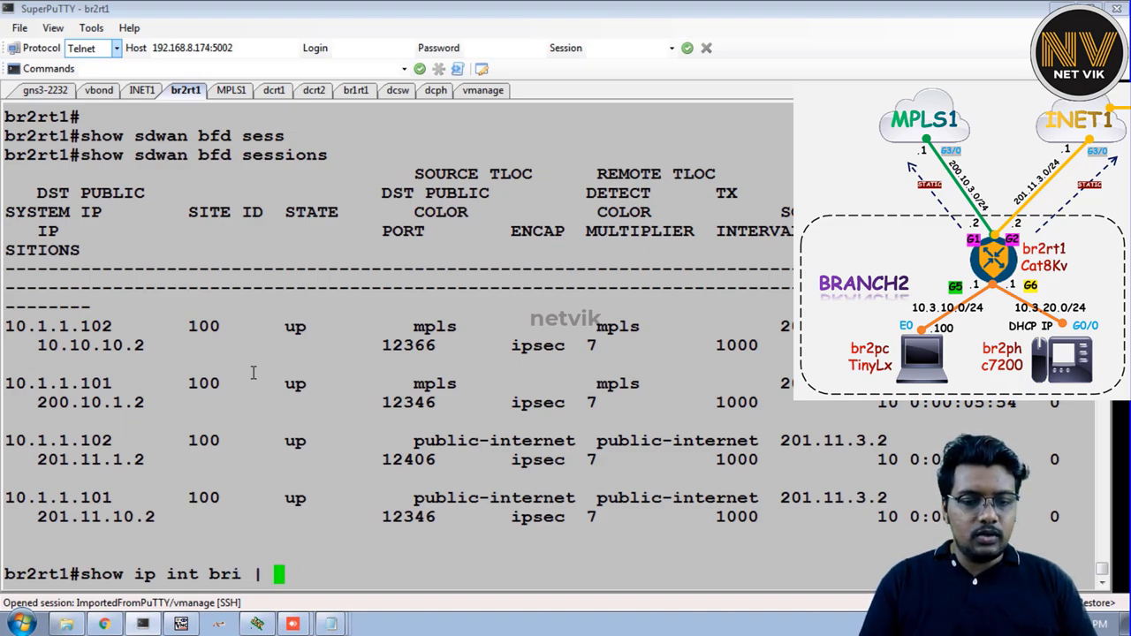
Run show ip int bri on br2rt1, pointing out GigabitEthernet5 and GigabitEthernet6 at 10.3.20.1
key("BackSpace")
key("BackSpace")
key("BackSpace")
key("Return")
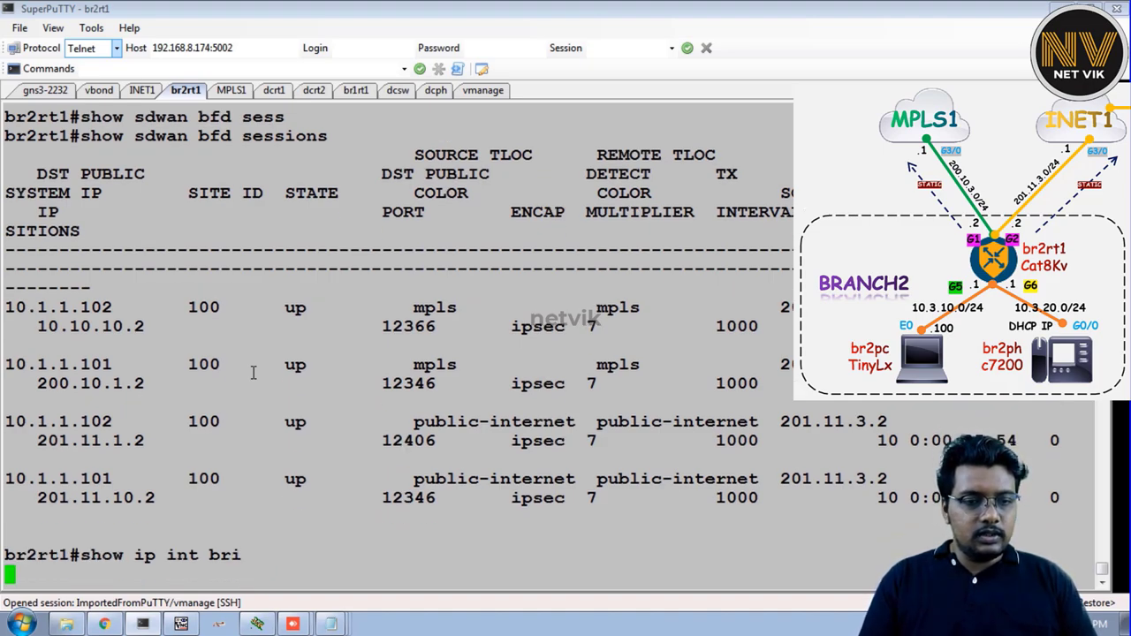
left_click_drag(150, 370, 356, 393)
left_click(332, 395)
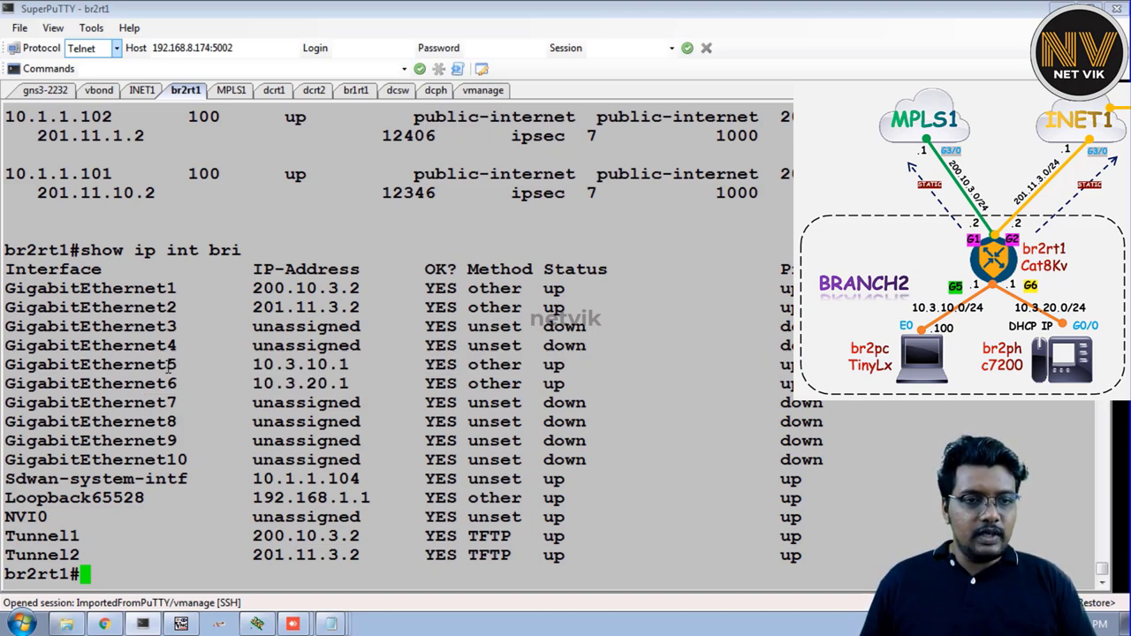
double_click(312, 386)
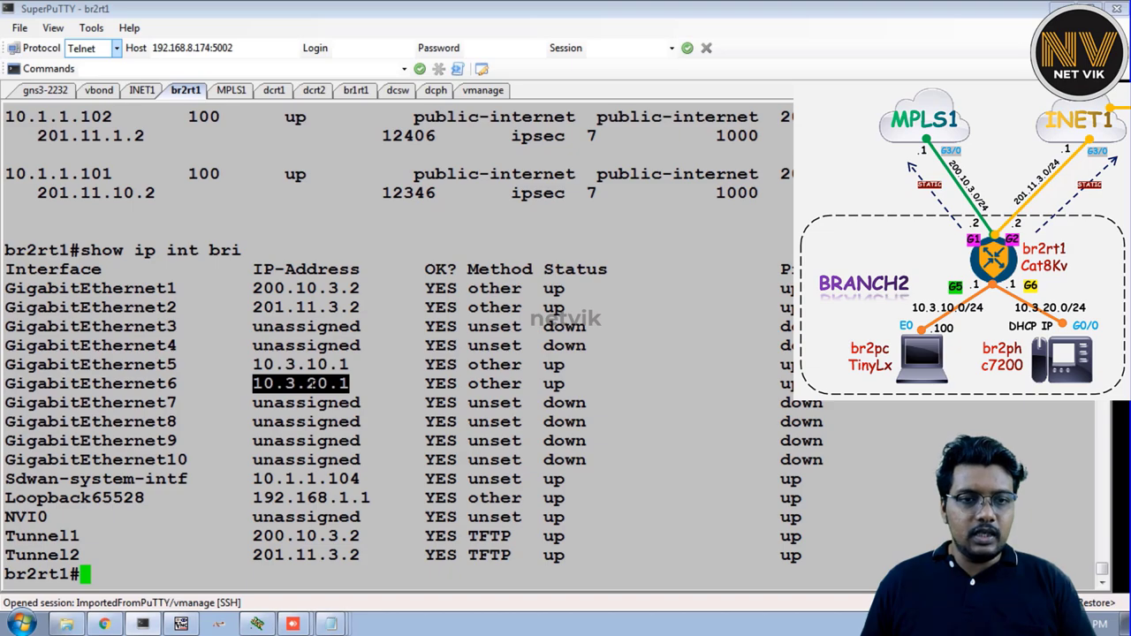
left_click(243, 374)
double_click(118, 373)
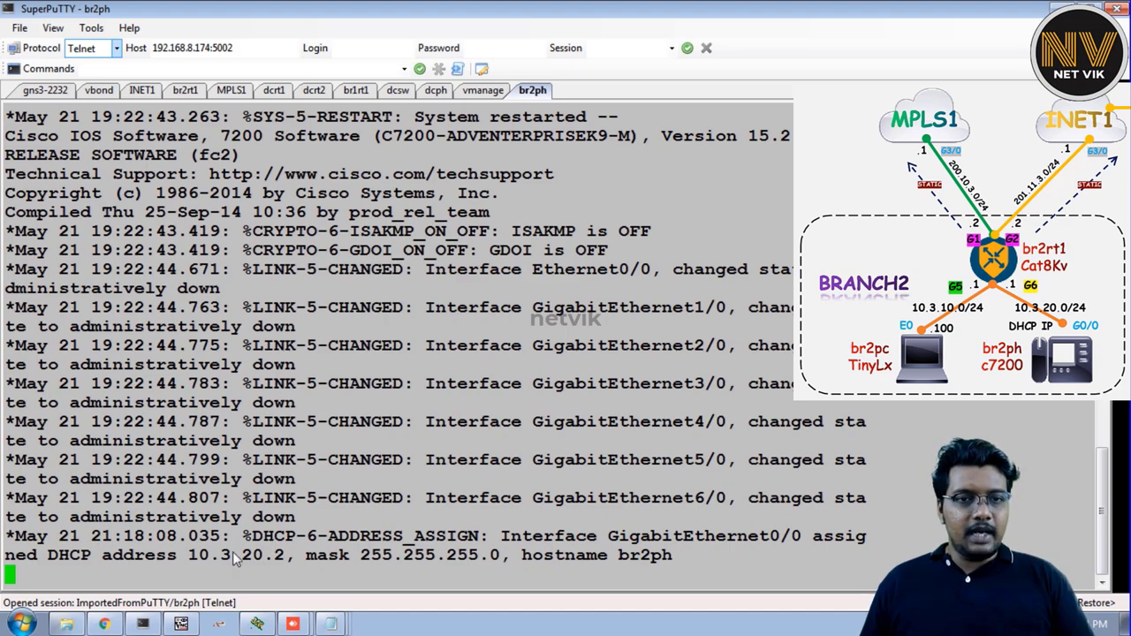
On br2ph, note the DHCP log message and confirm address 10.3.20.2 via show ip int bri
left_click_drag(5, 535, 725, 557)
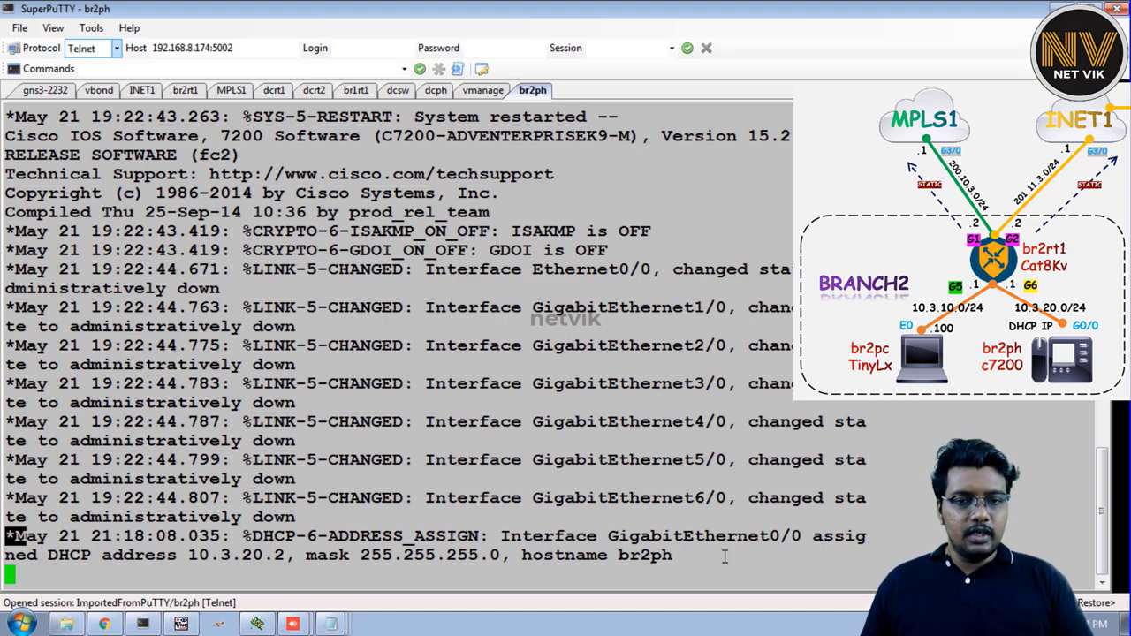
left_click(814, 548)
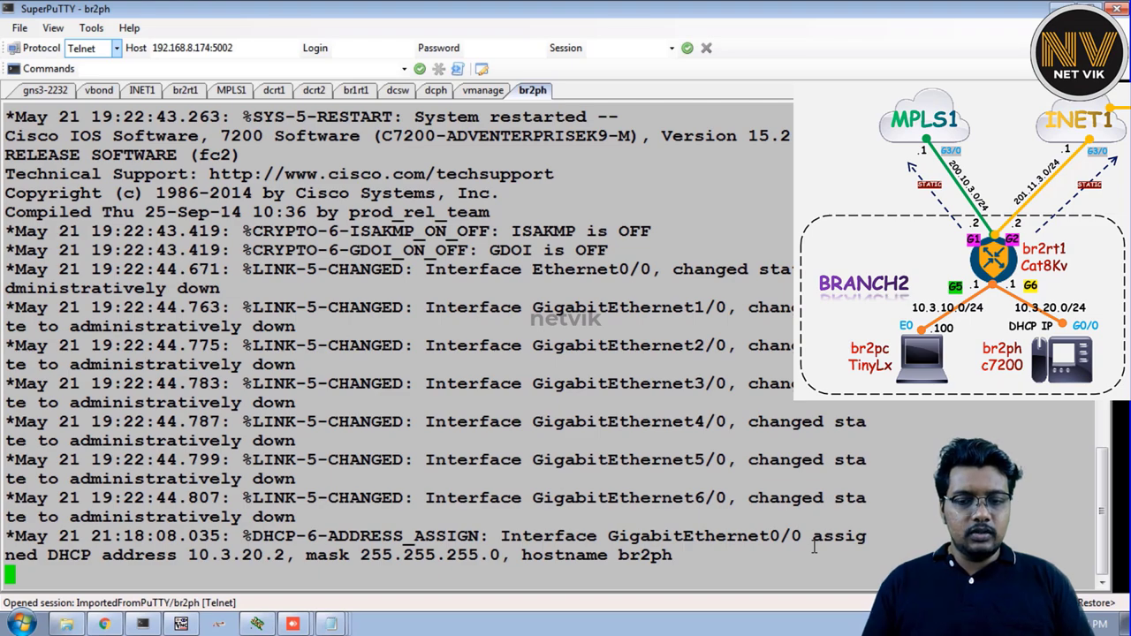
key("Return")
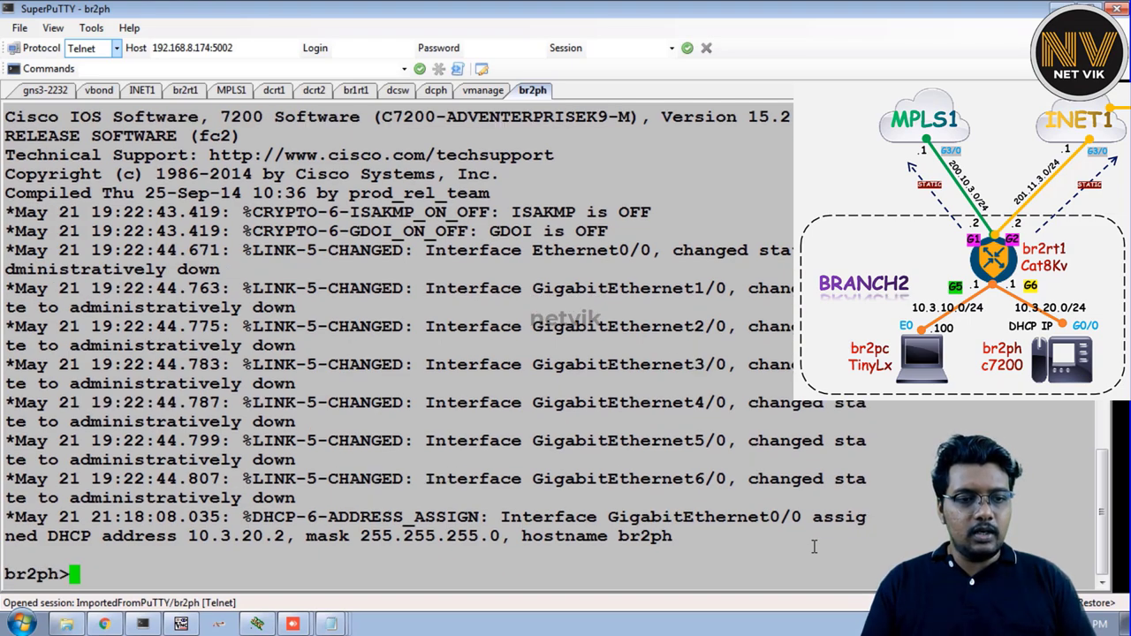
type("en")
key("Return")
key("Return")
key("Return")
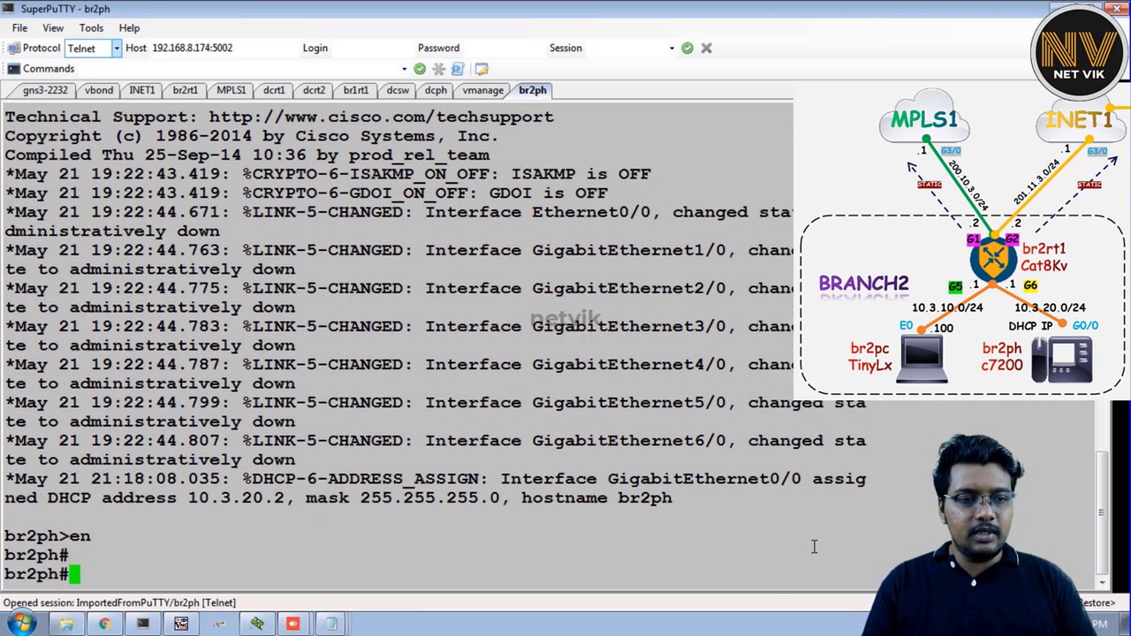
type("show ")
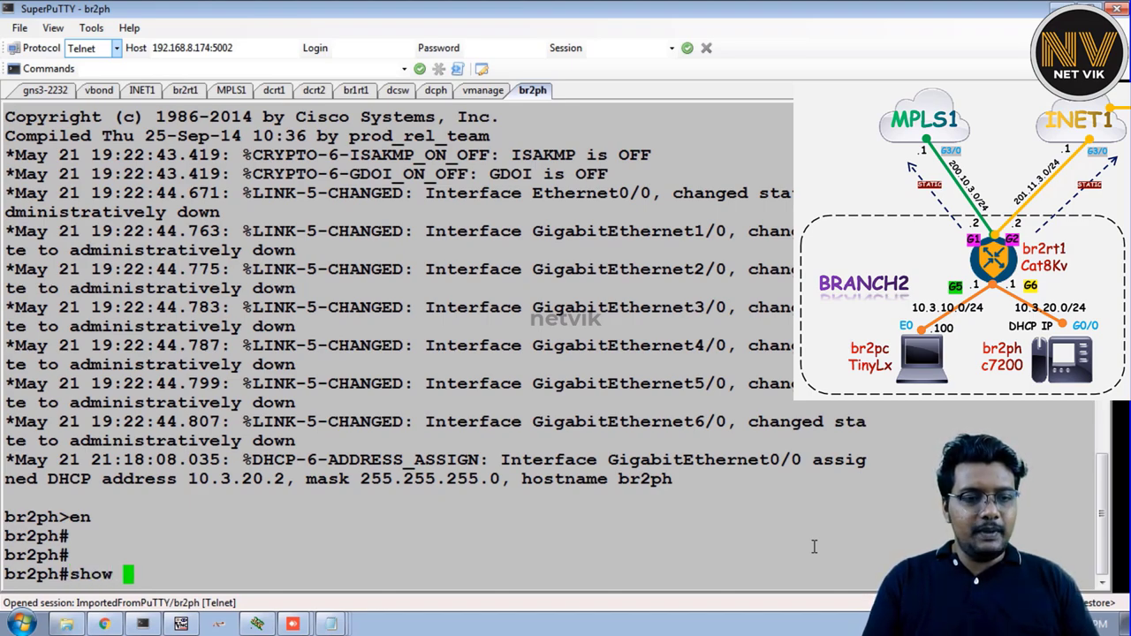
type("ip int b")
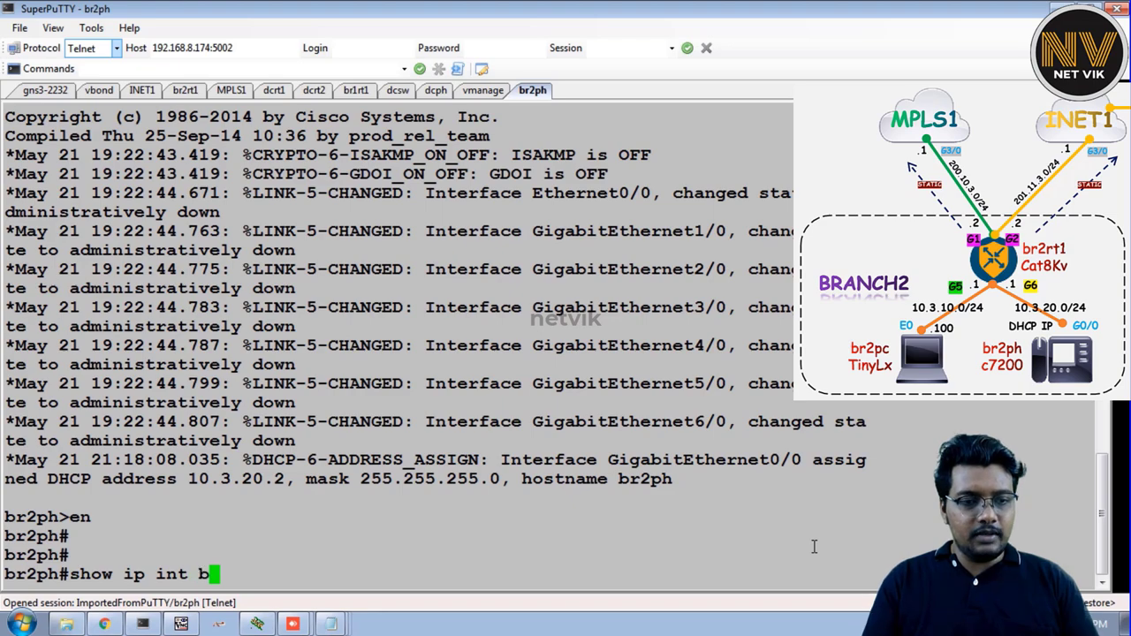
type("ri")
key("Return")
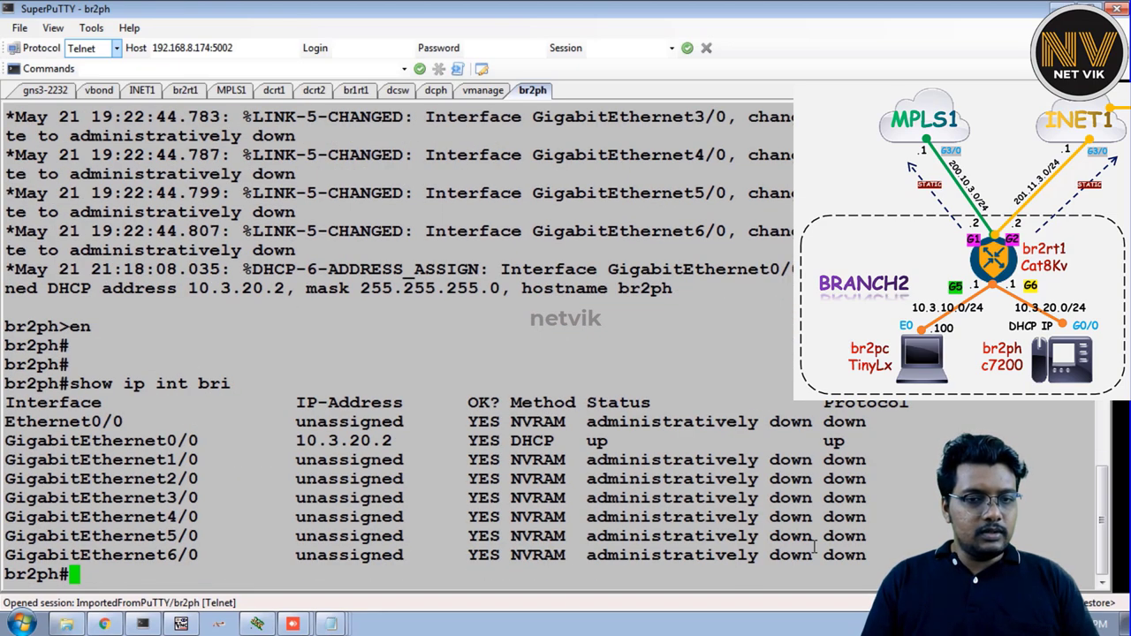
double_click(343, 440)
Display br2ph's routing table with show ip route, showing the route via 10.3.20.1
type("ing")
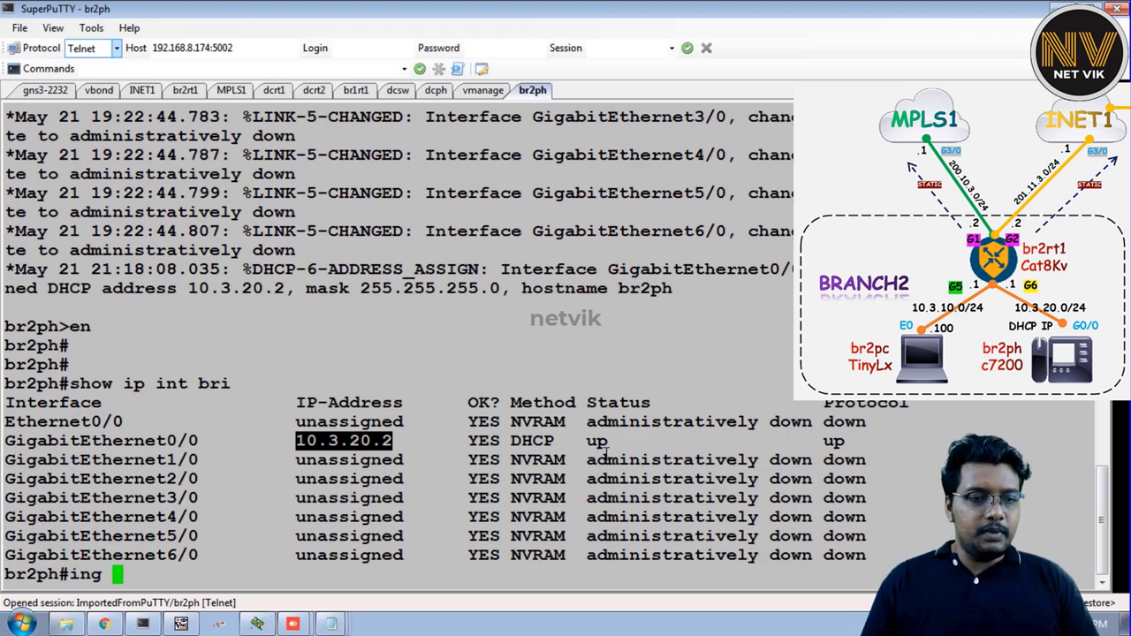
key("BackSpace")
key("BackSpace")
key("BackSpace")
key("BackSpace")
type("s")
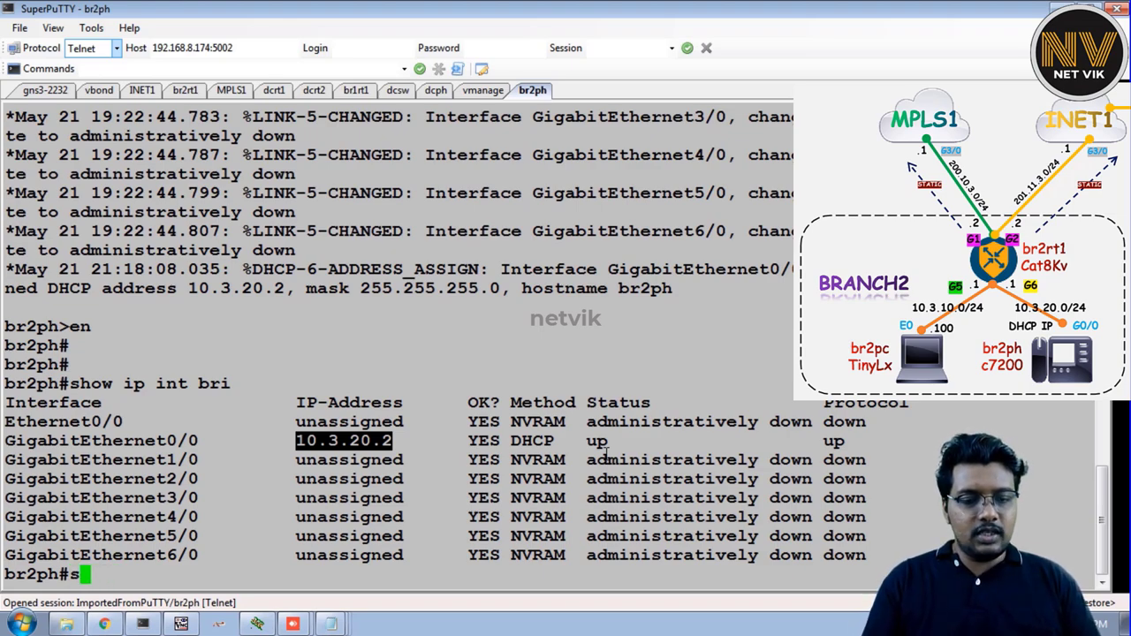
type("hw ip route")
key("Return")
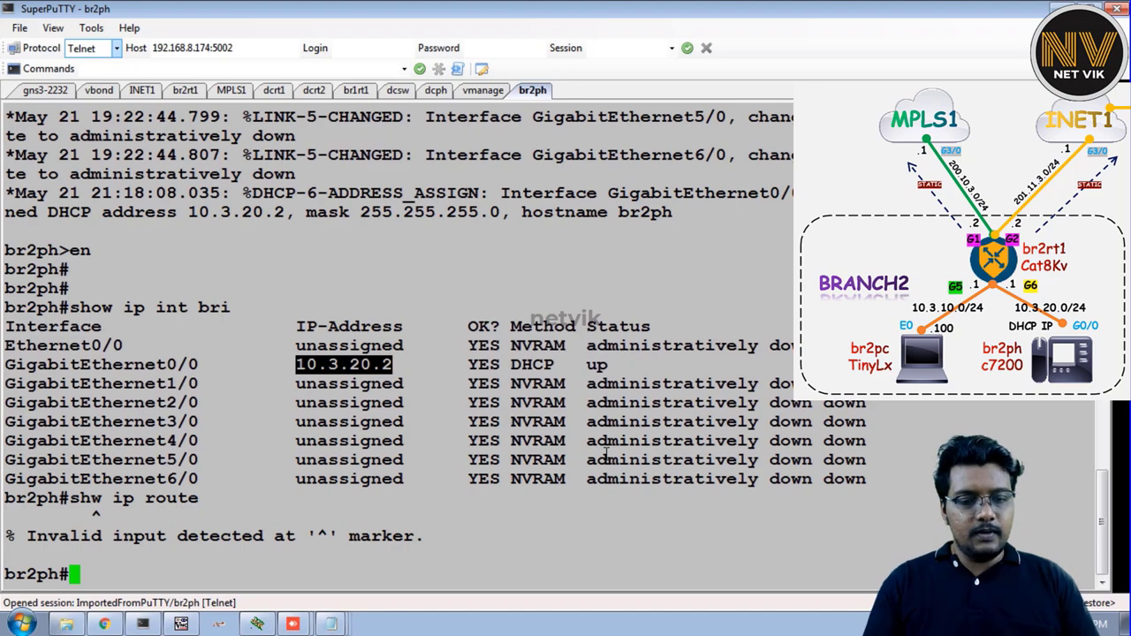
type("show ip route")
key("Return")
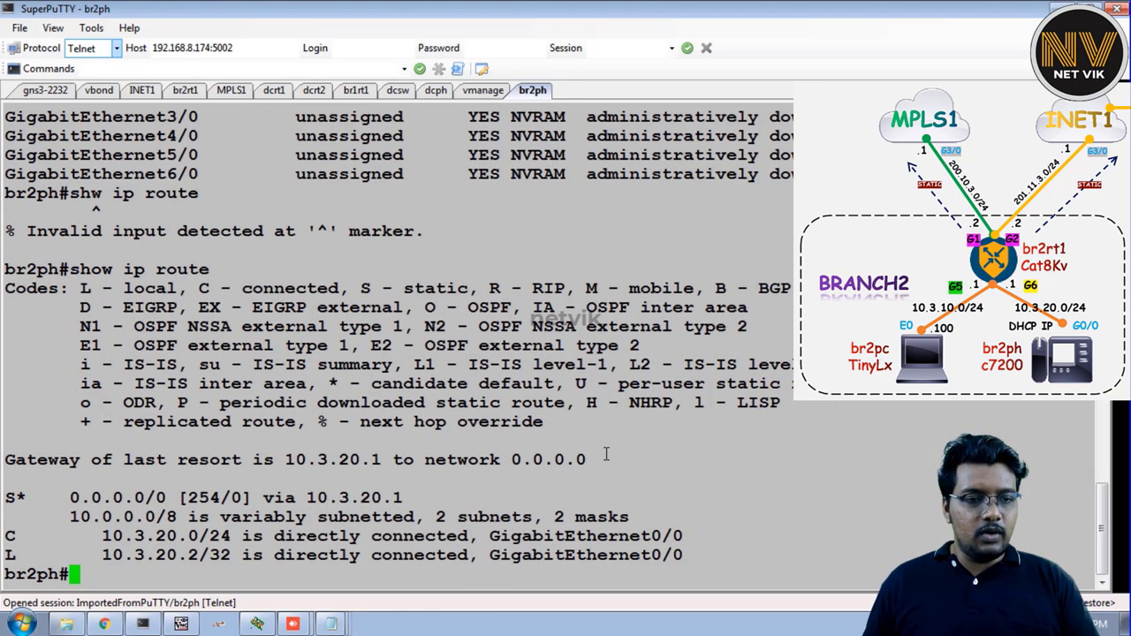
Ping gateway 10.3.20.1 and remote host 10.1.20.4 from br2ph, both succeeding
type("ping 10.3.20.2")
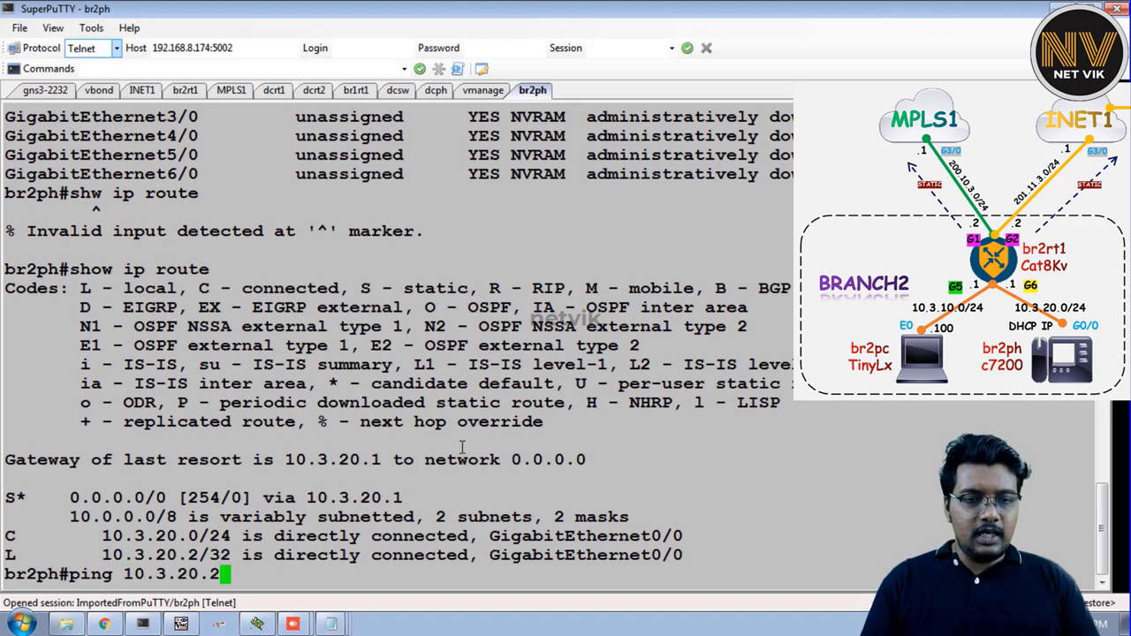
key("BackSpace")
type("1")
key("Return")
key("Return")
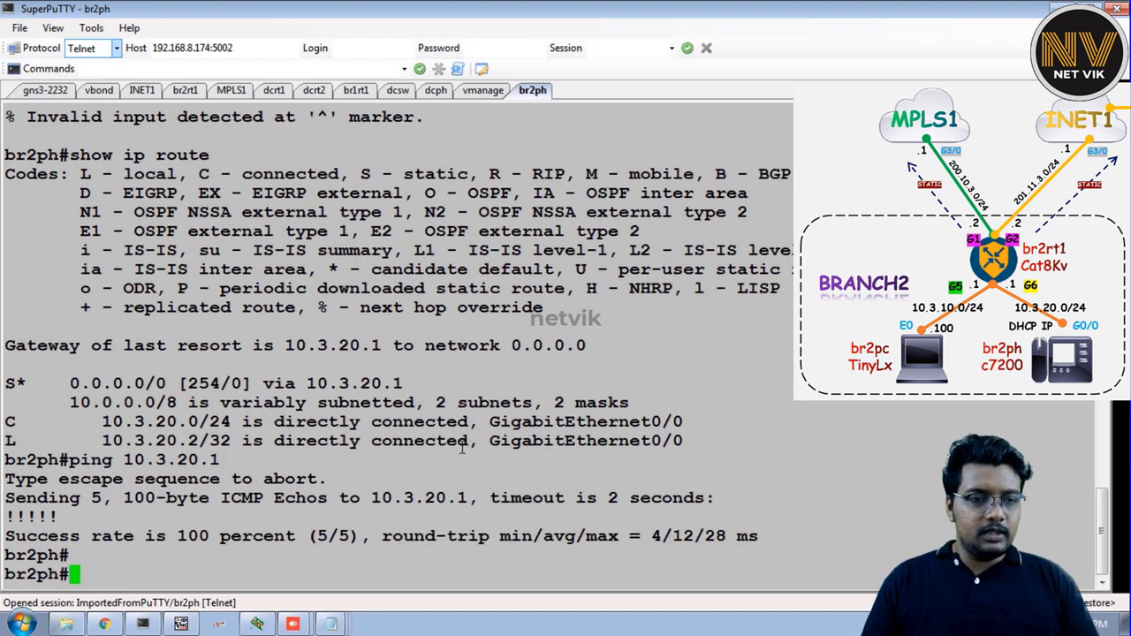
type("ping ")
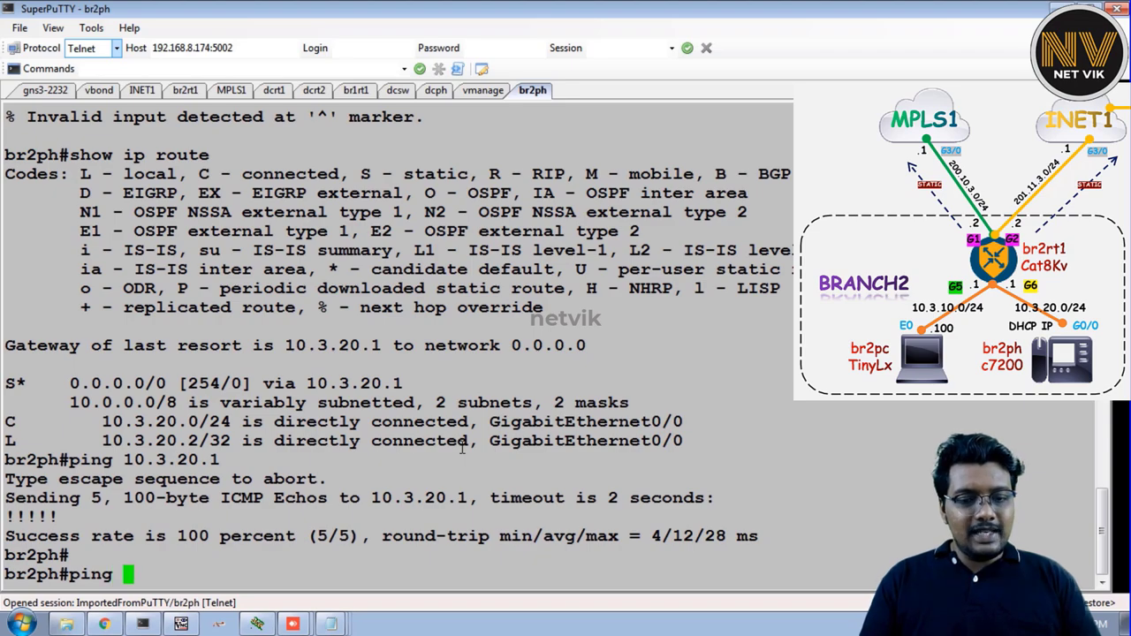
type("10.3.2")
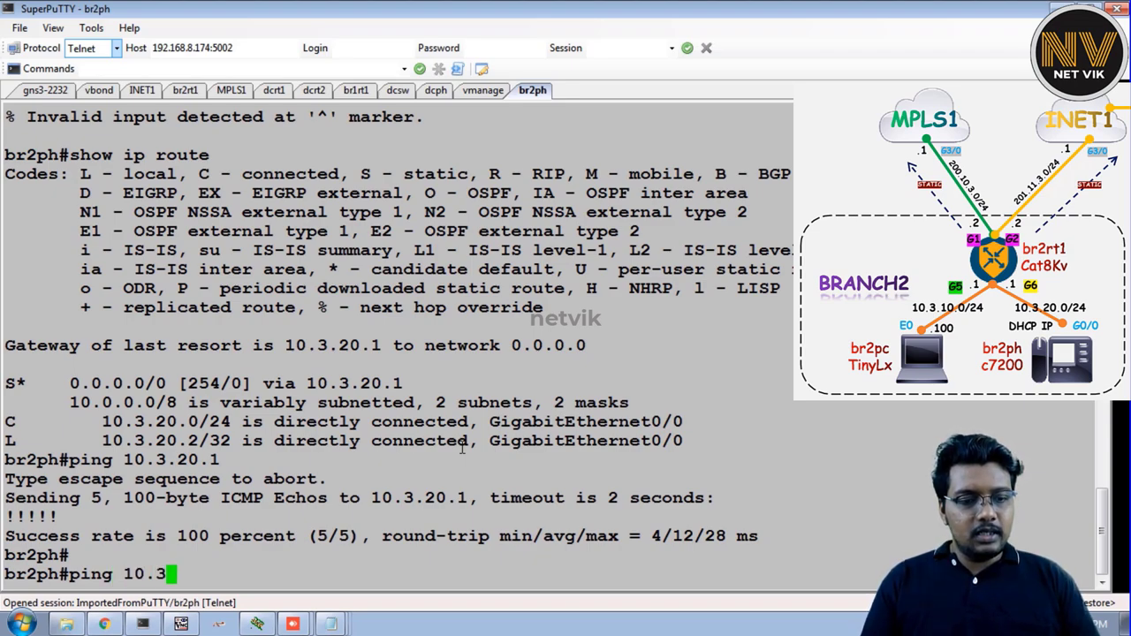
key("BackSpace")
key("BackSpace")
key("BackSpace")
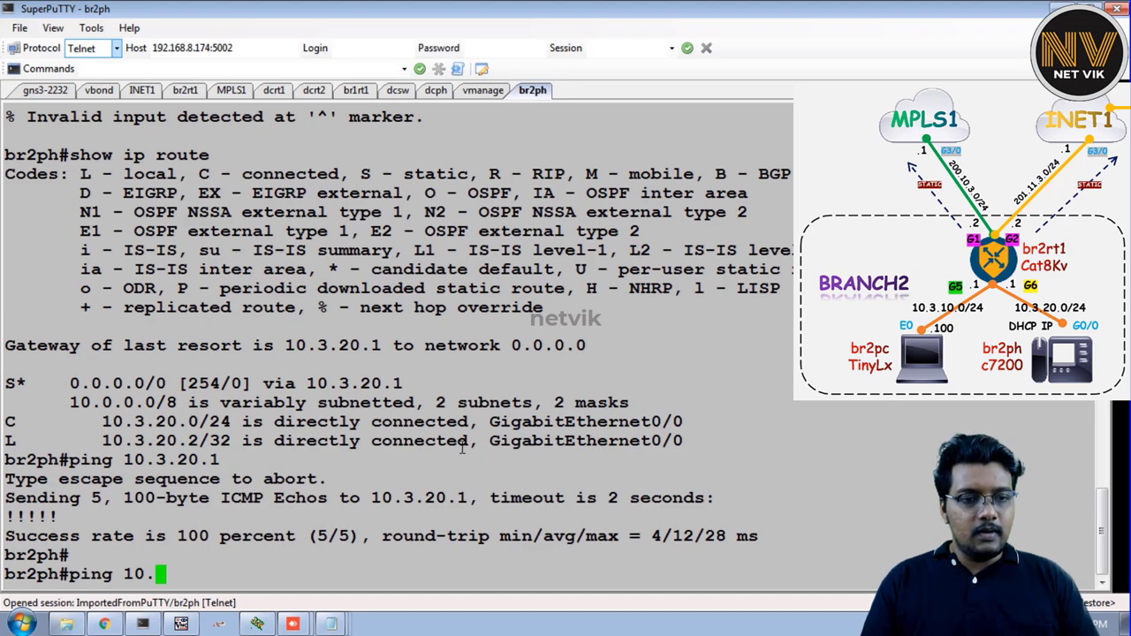
type("1.20.")
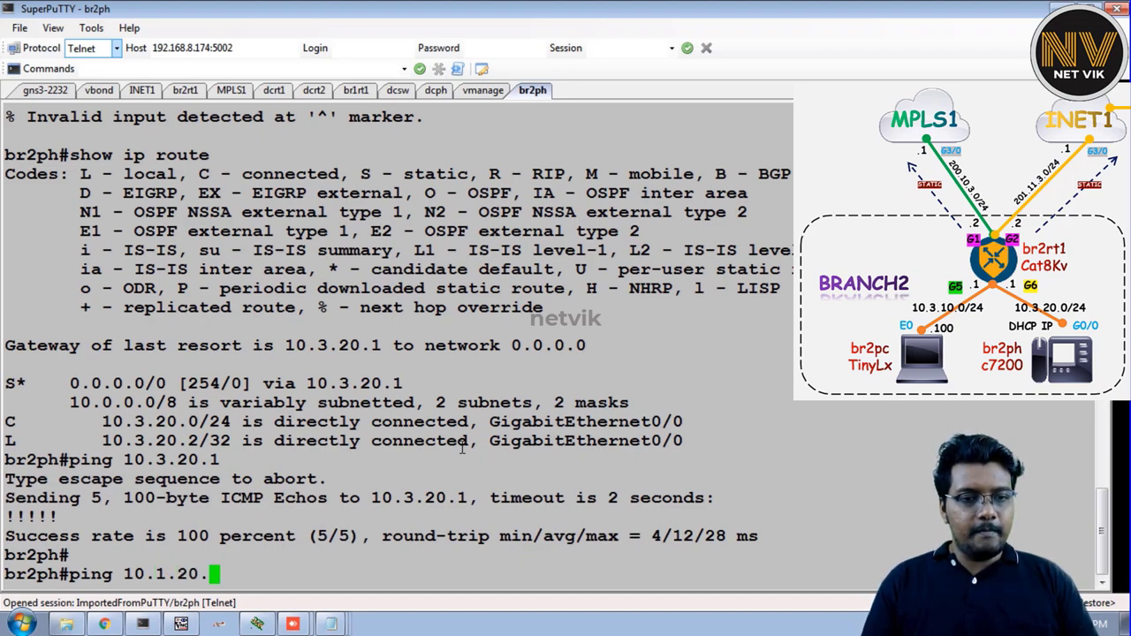
type("100")
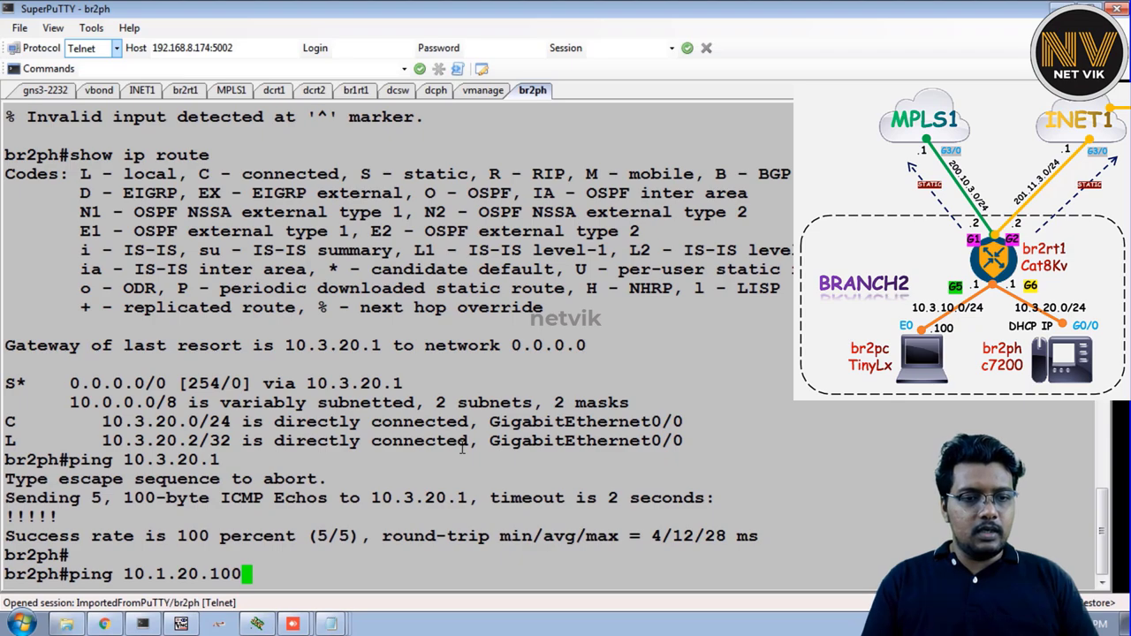
key("BackSpace")
key("BackSpace")
key("BackSpace")
type("4")
key("Return")
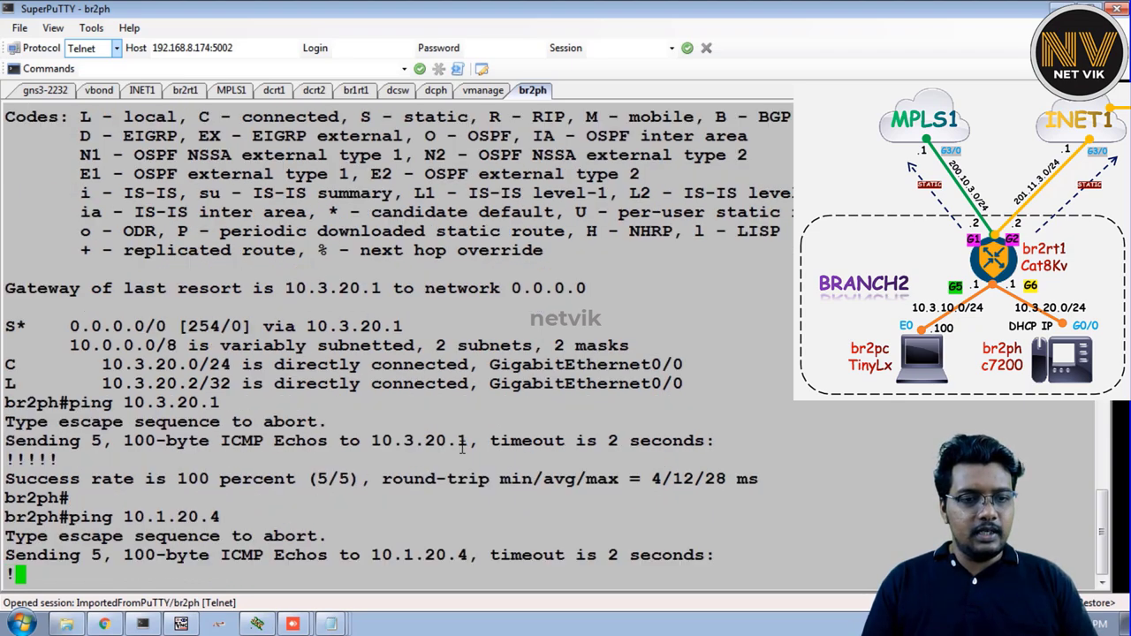
key("Return")
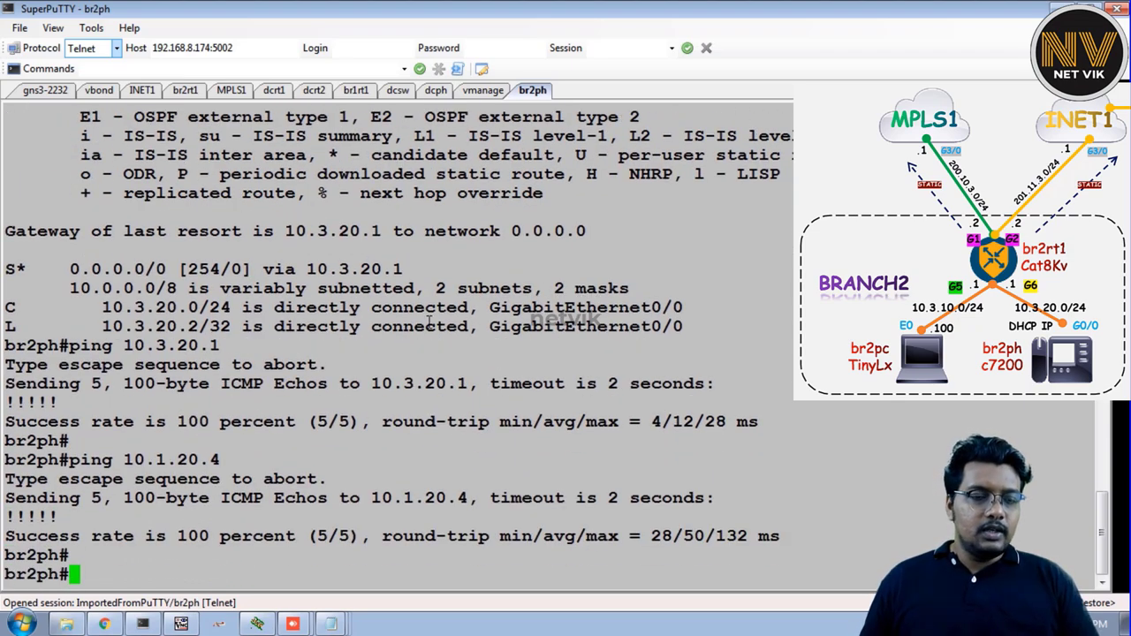
double_click(161, 456)
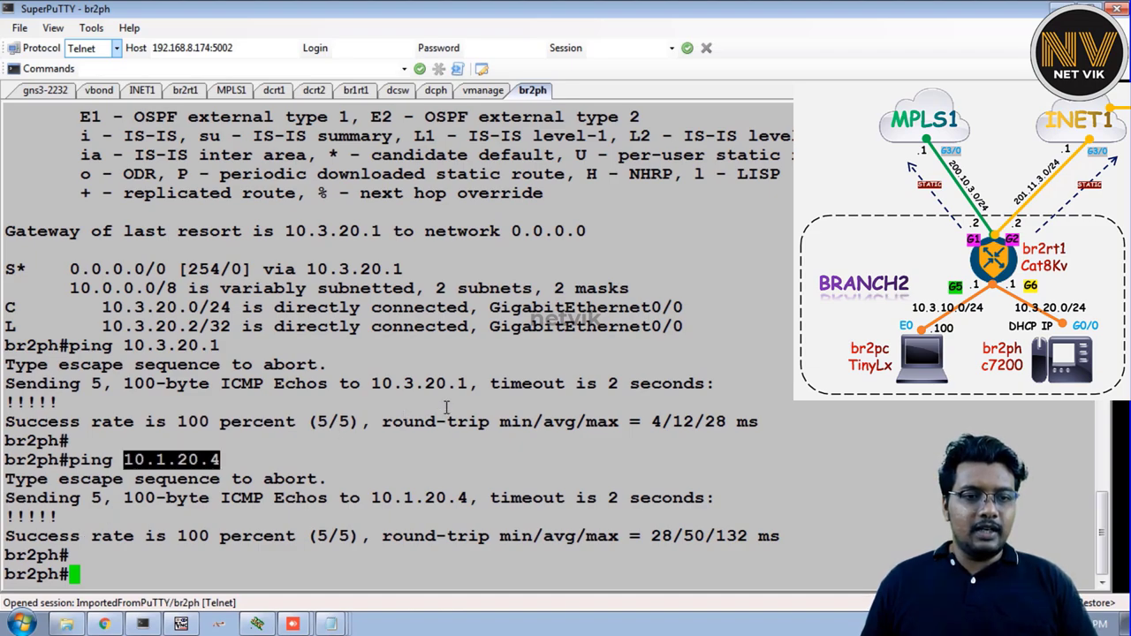
On dcph, list interfaces and confirm DHCP address 10.1.20.4 on GigabitEthernet0/0
left_click(435, 92)
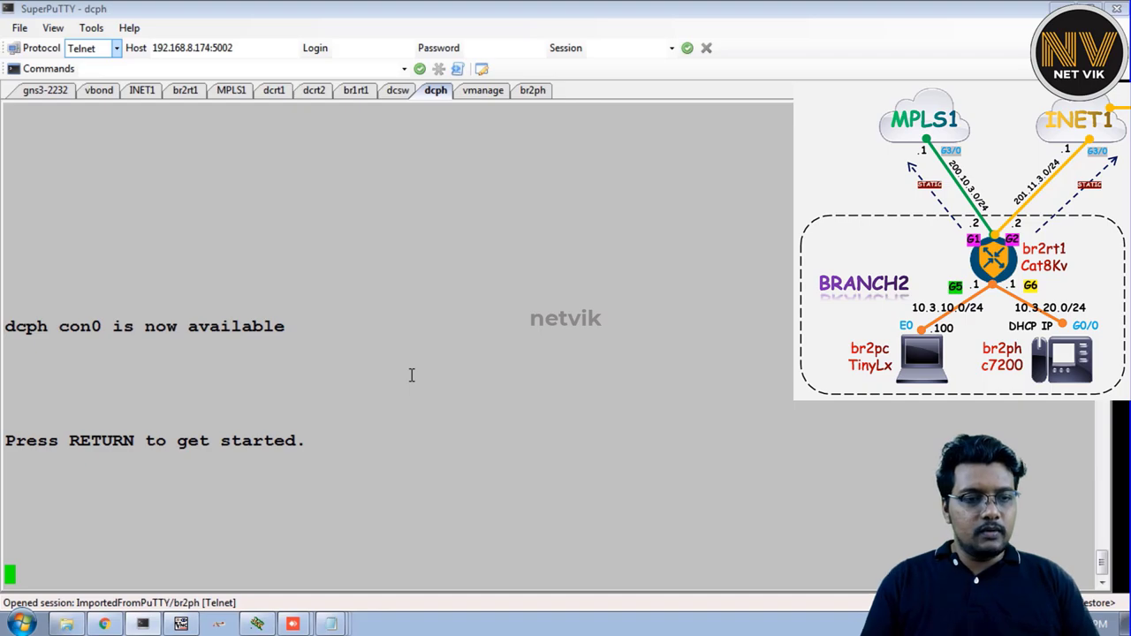
key("Return")
type("en")
key("Return")
type("show ip int bri")
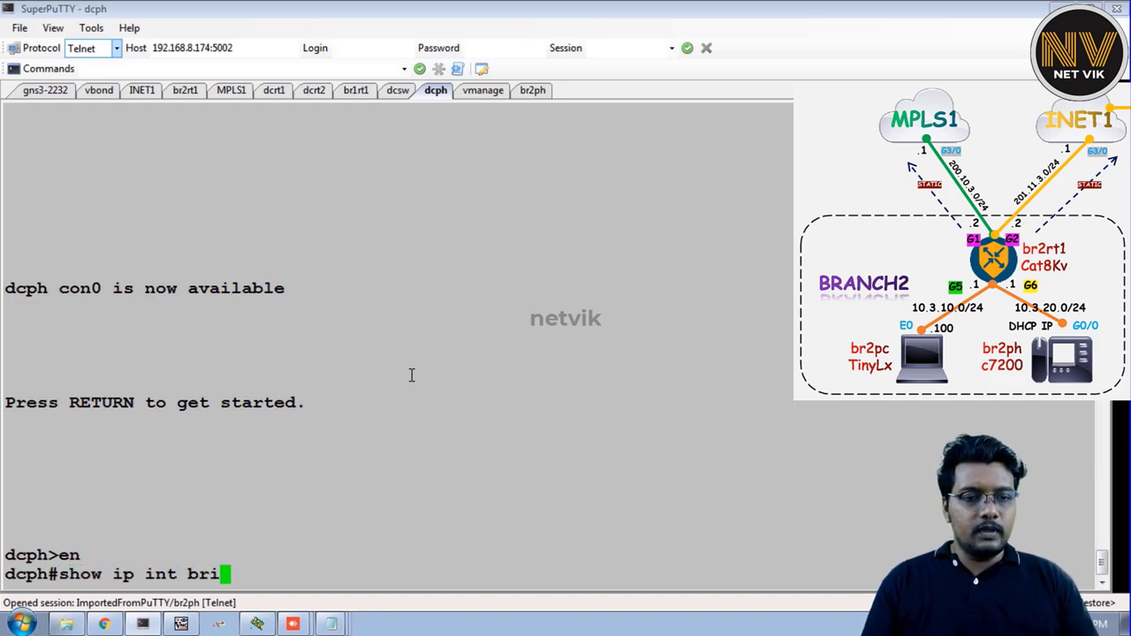
key("Return")
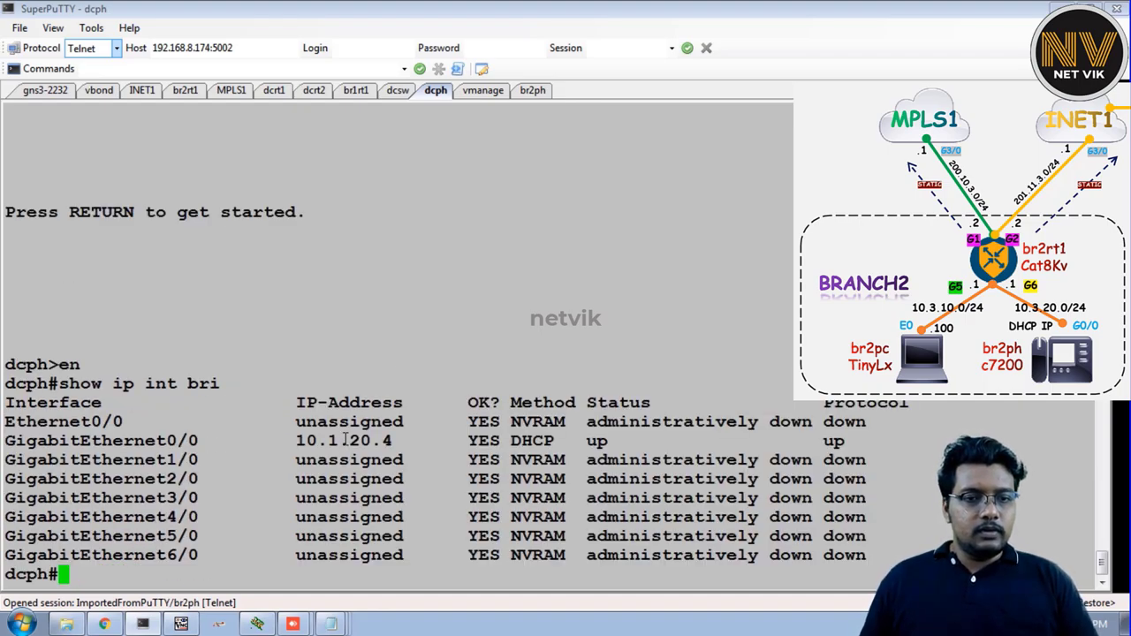
double_click(344, 441)
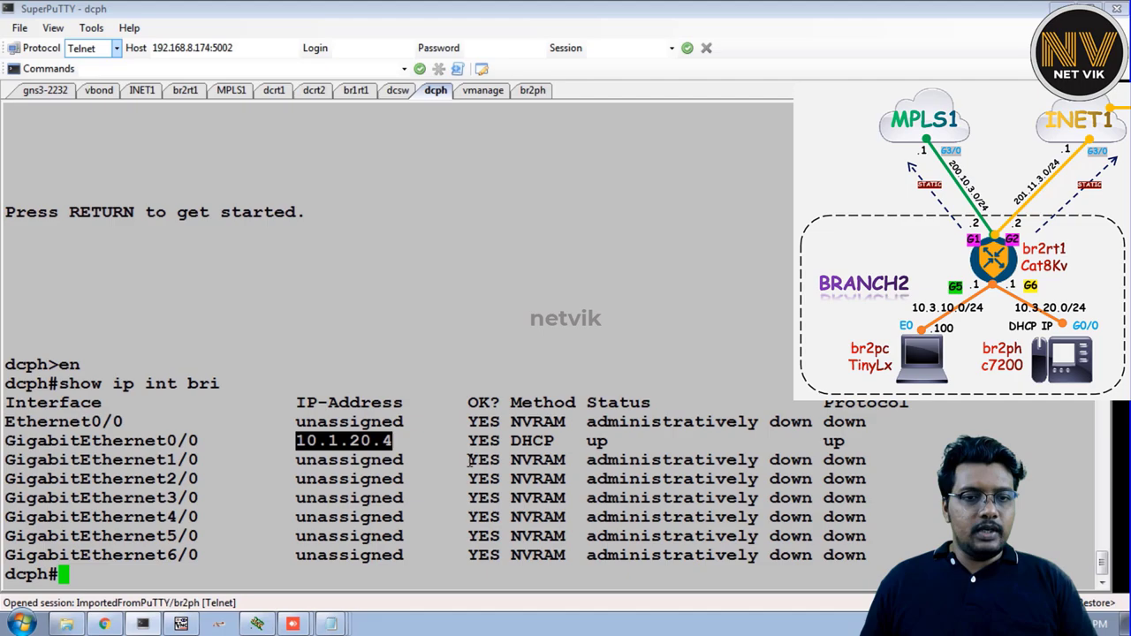
Return to br2ph and highlight its successful ping to 10.1.20.4
left_click(534, 91)
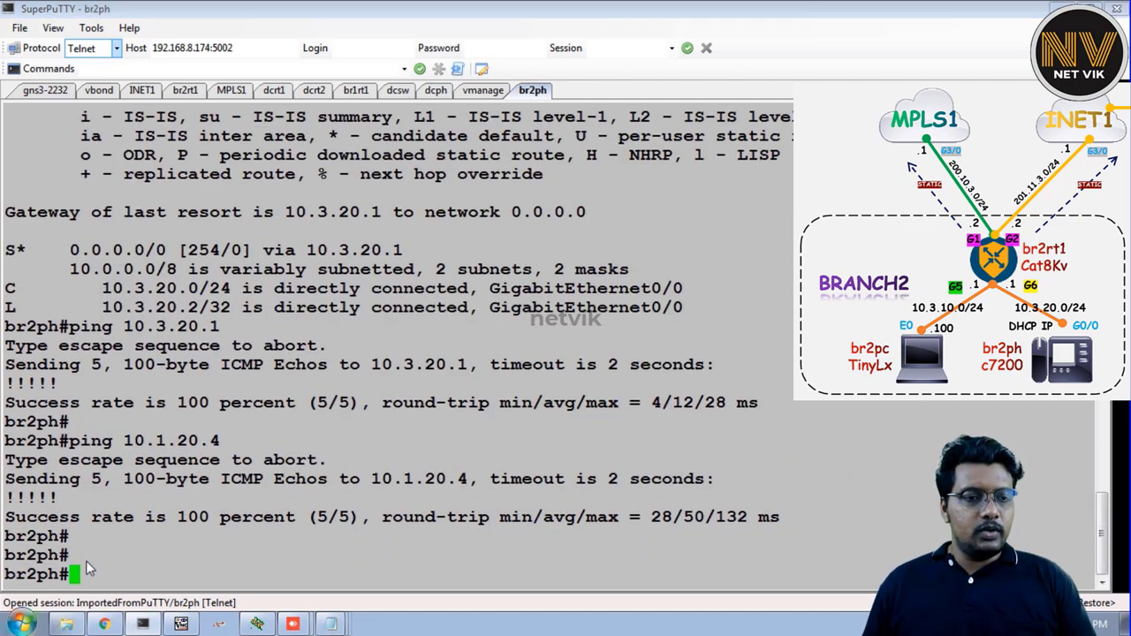
left_click_drag(8, 442, 972, 556)
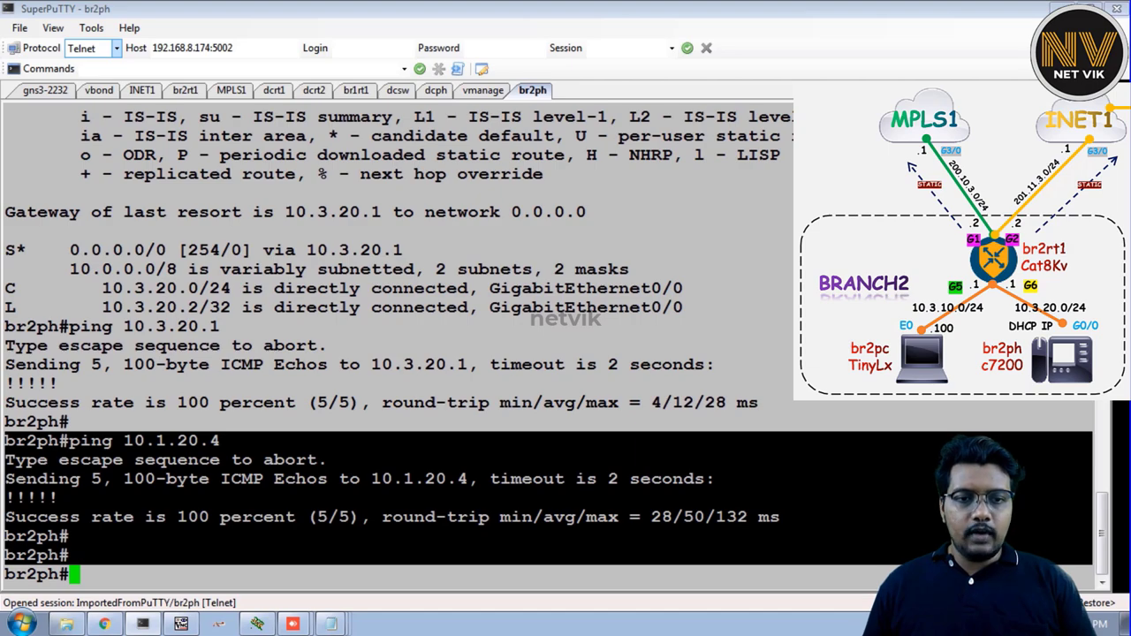
left_click(702, 432)
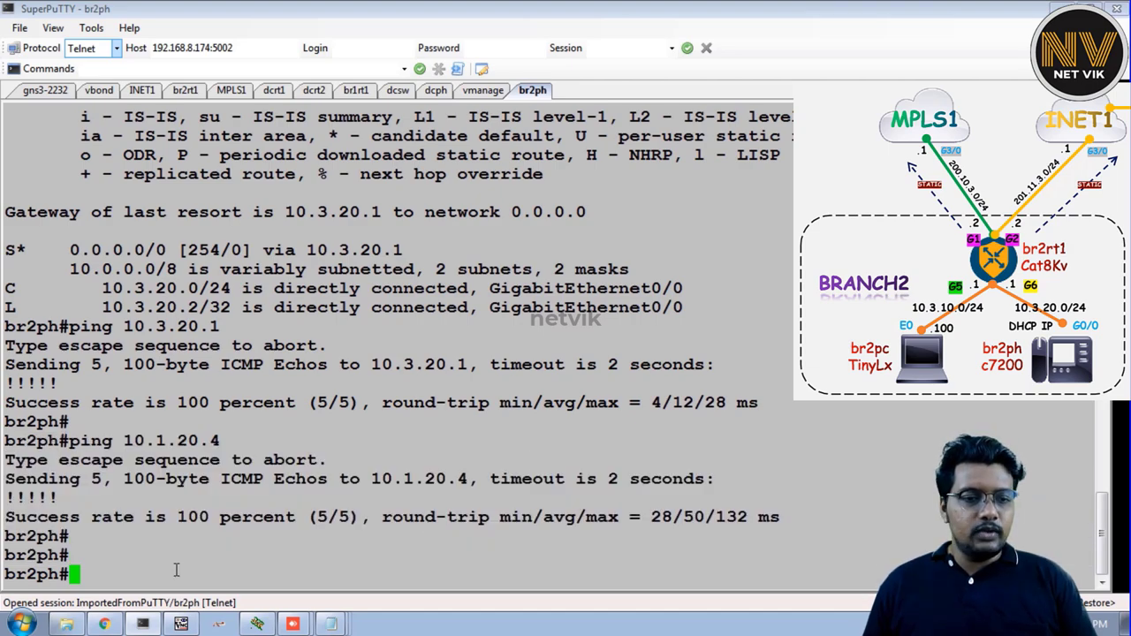
On br2pc, show address 10.3.10.100 with ifconfig and ping gateway 10.3.10.1
left_click(180, 624)
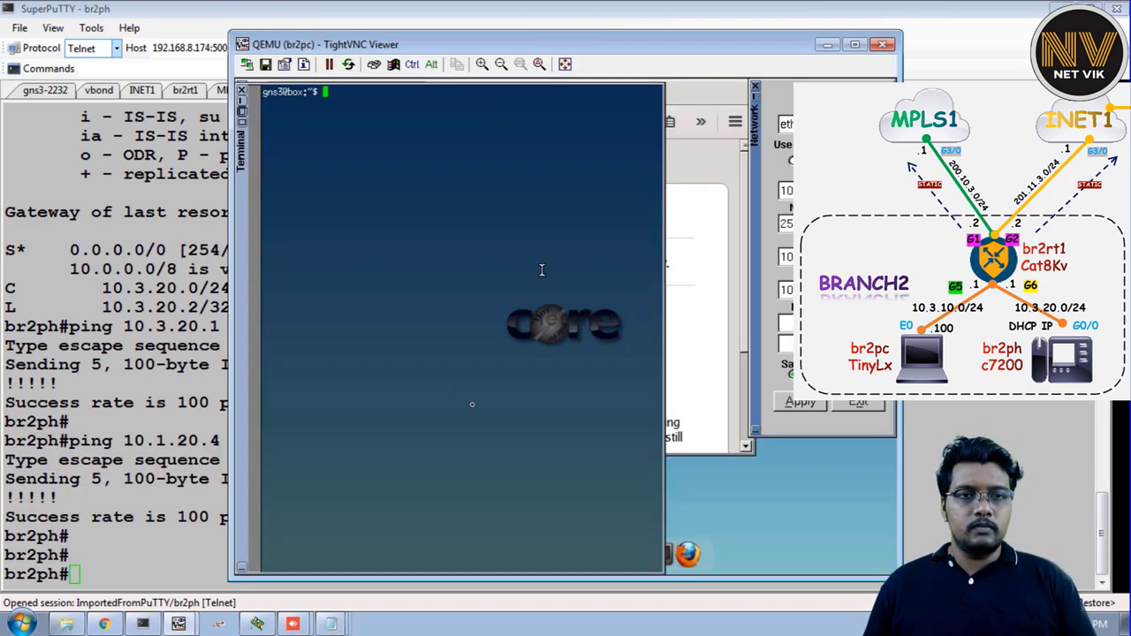
type("ifconfig")
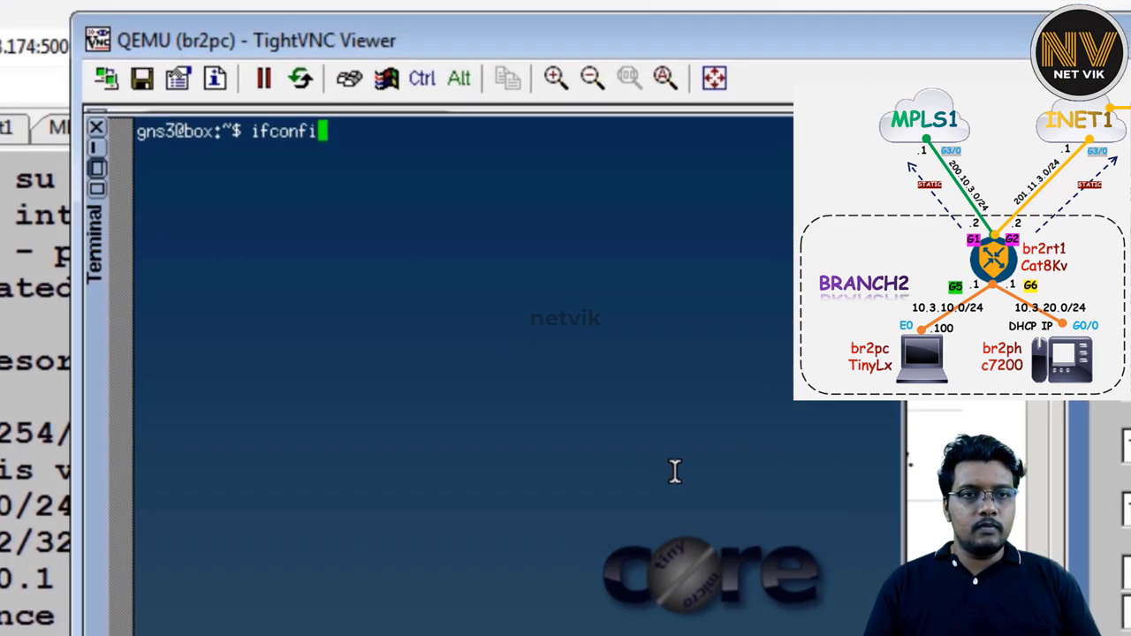
key("Return")
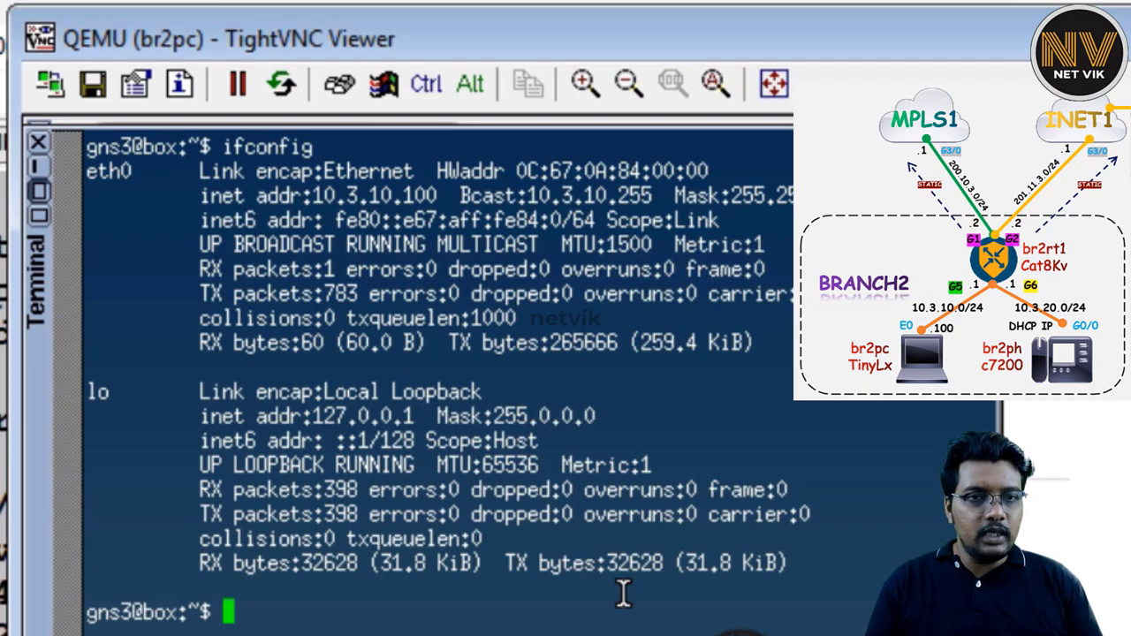
type("ping 10.")
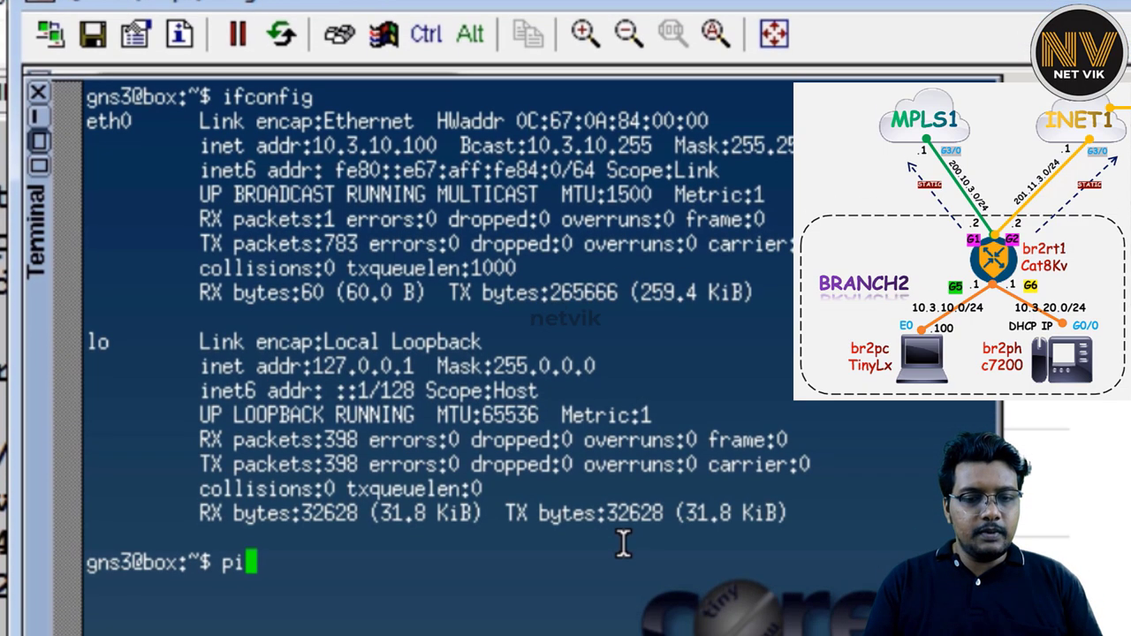
type("3.10.1")
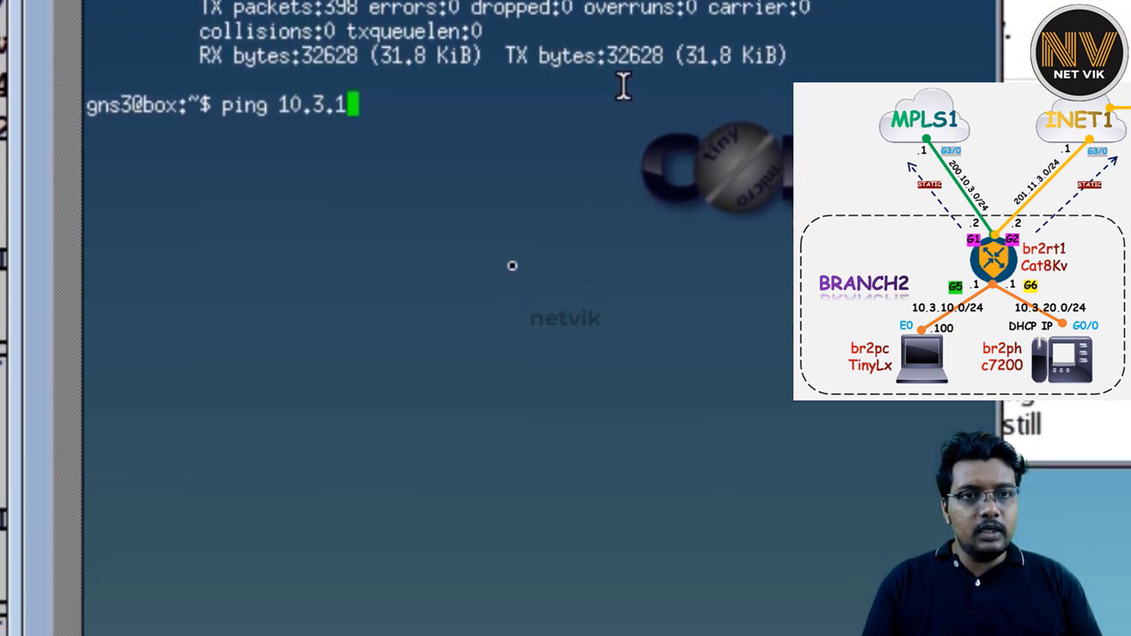
key("Return")
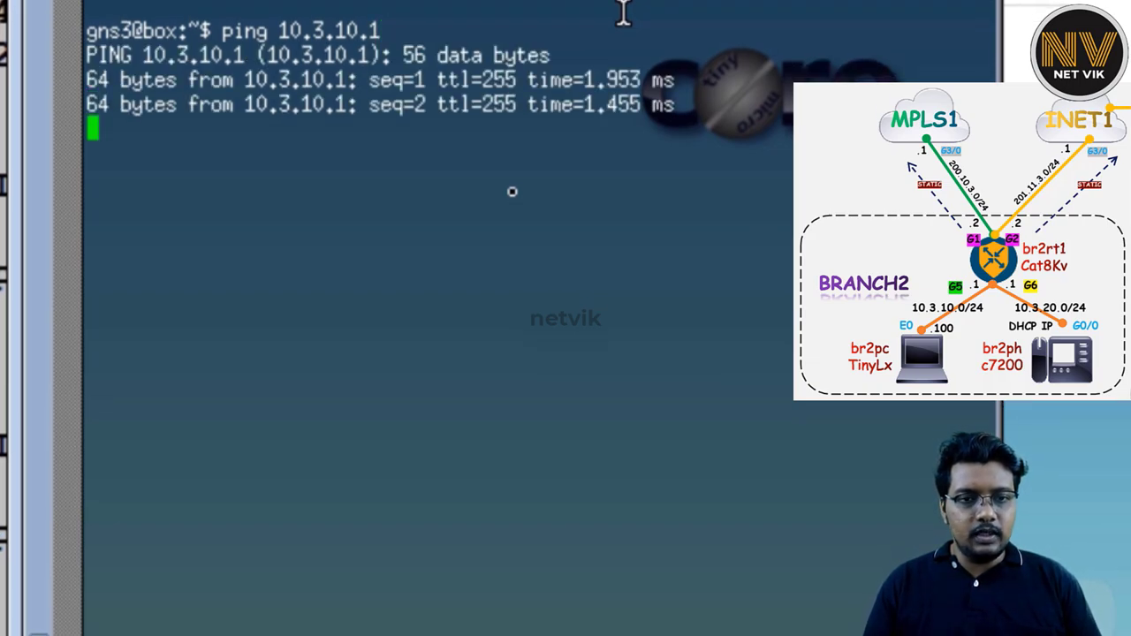
key("ctrl+c")
key("Return")
key("Return")
Ping 10.1.10.100 with 0% loss, then 10.1.20.4, which fails with 100% loss
type("ping ")
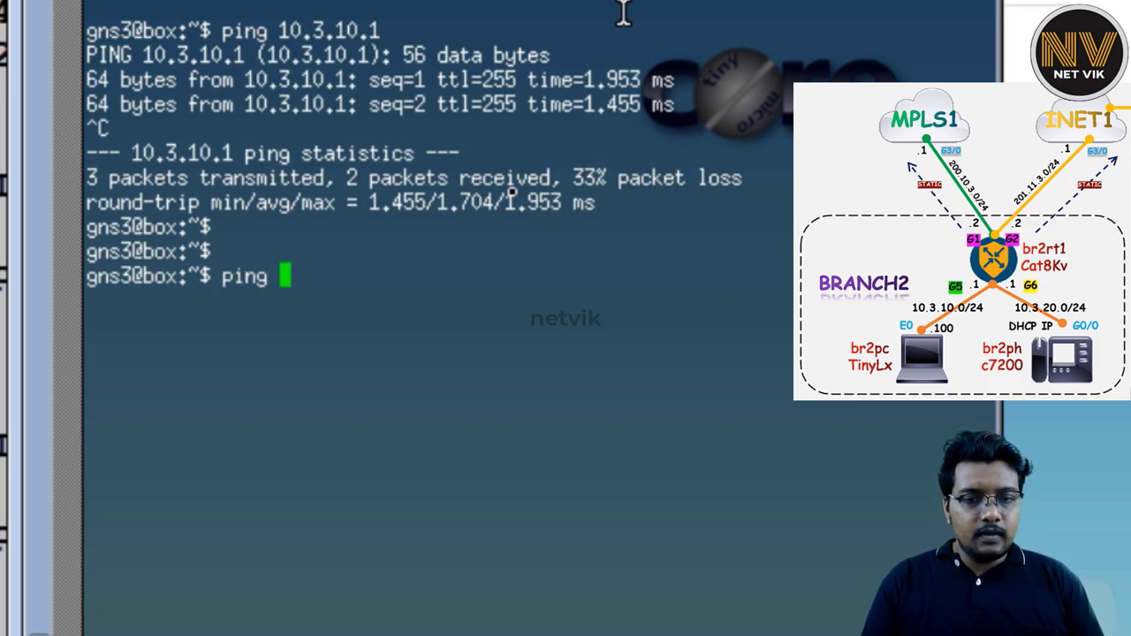
type("10.1.10.")
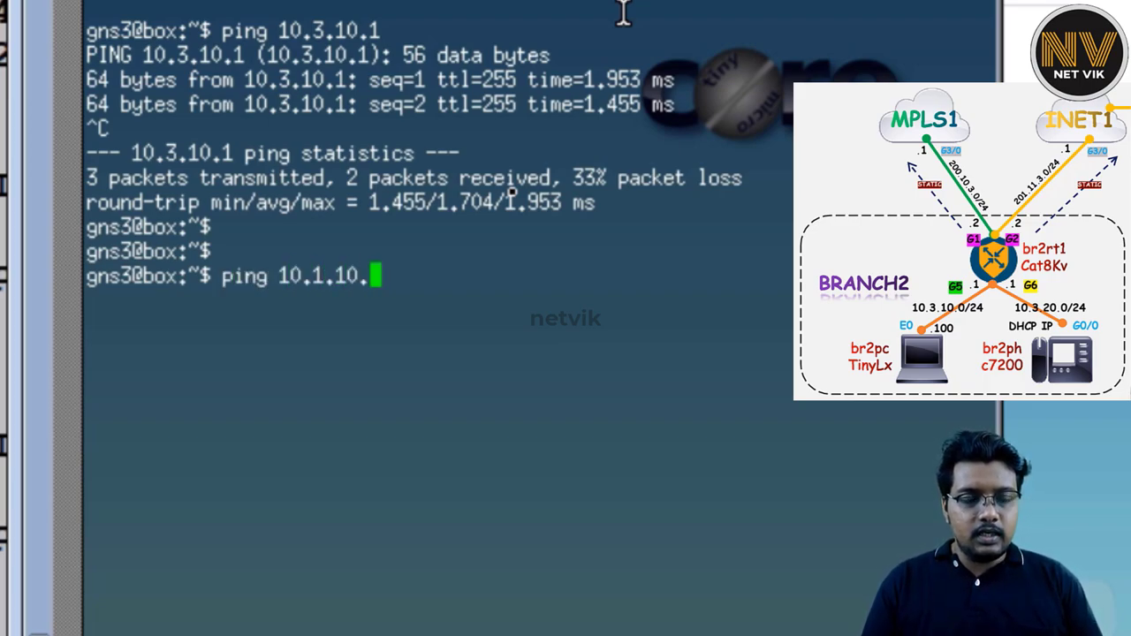
type("100")
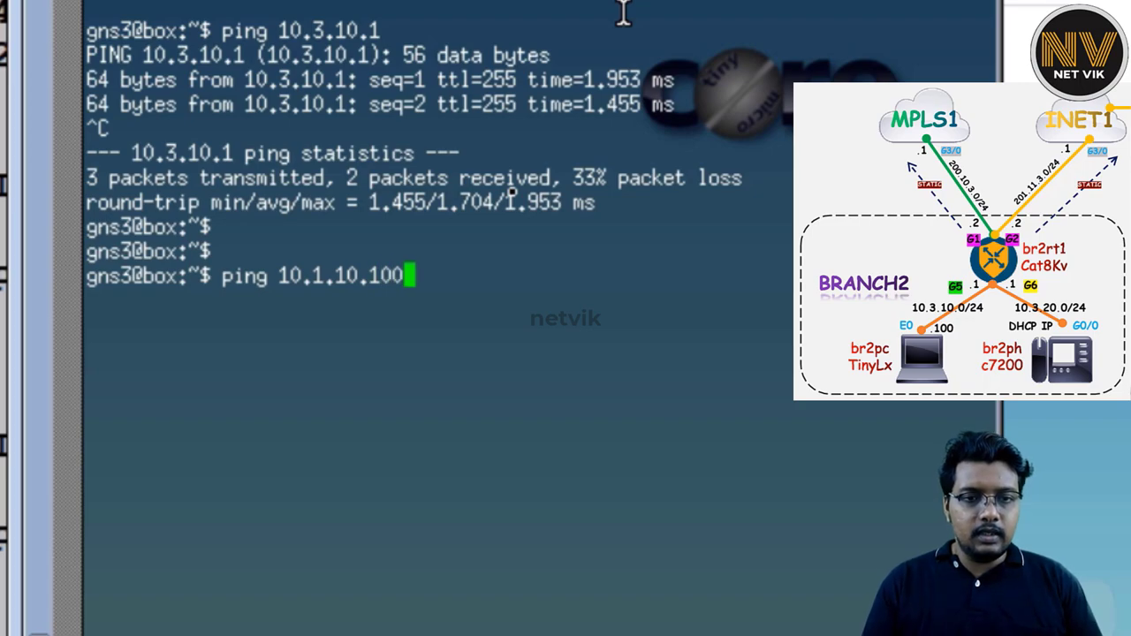
key("Return")
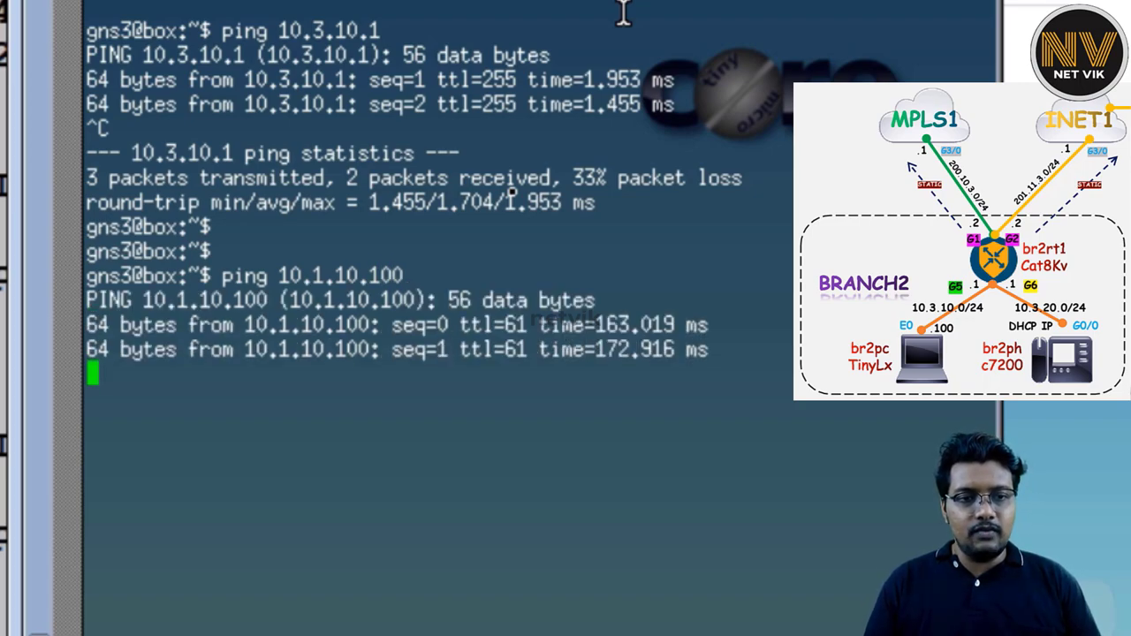
key("ctrl+c")
key("Return")
type("p")
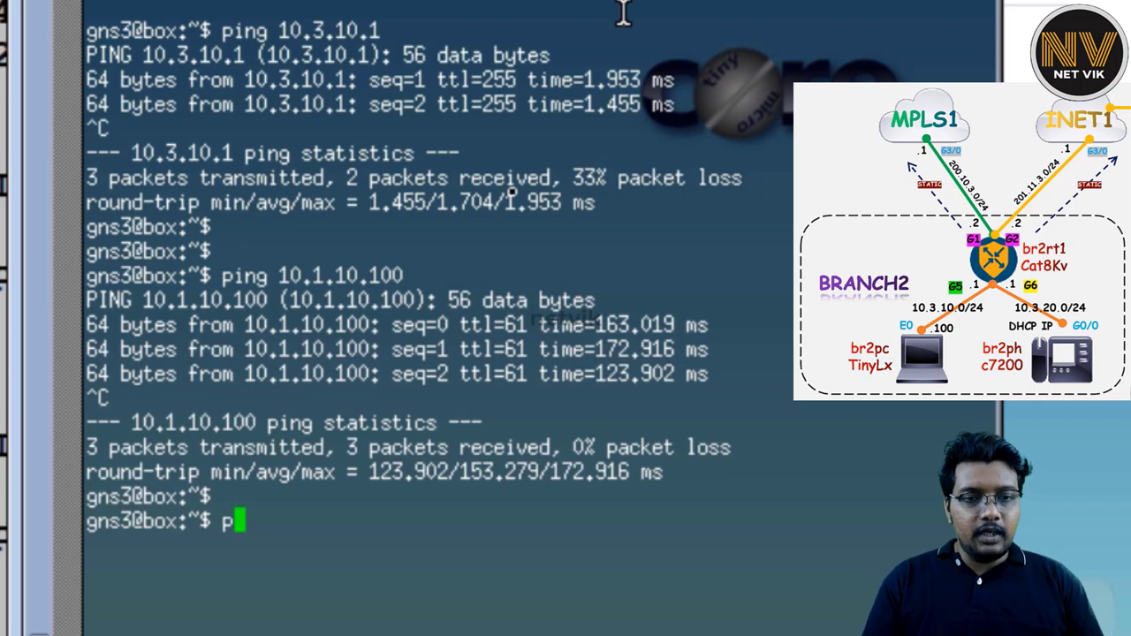
type("ing 10.1.20.4")
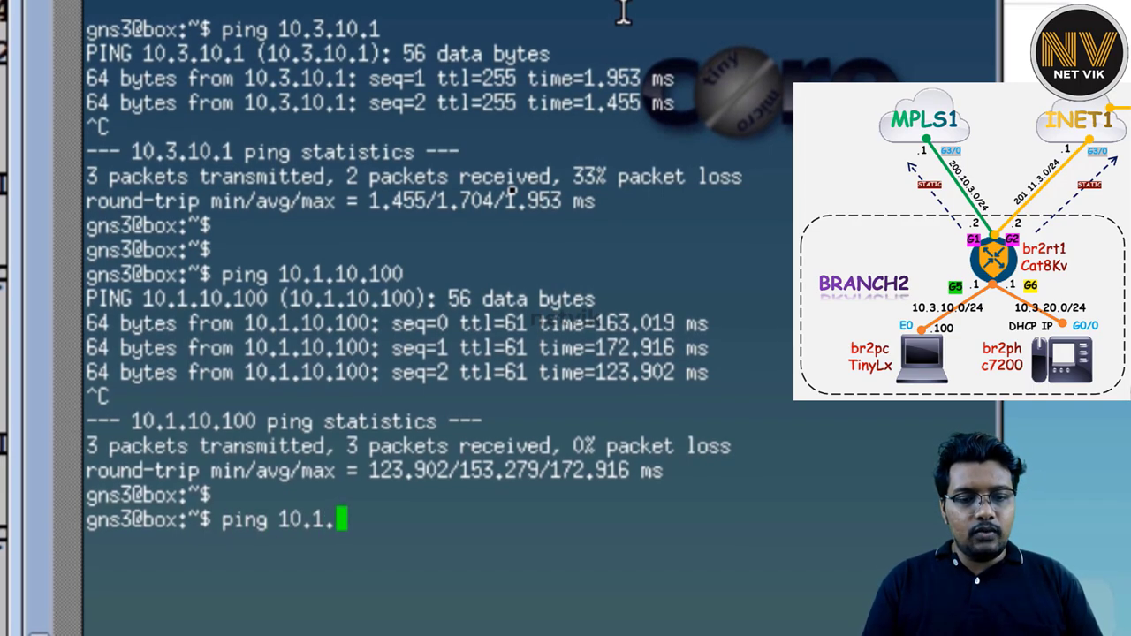
key("Return")
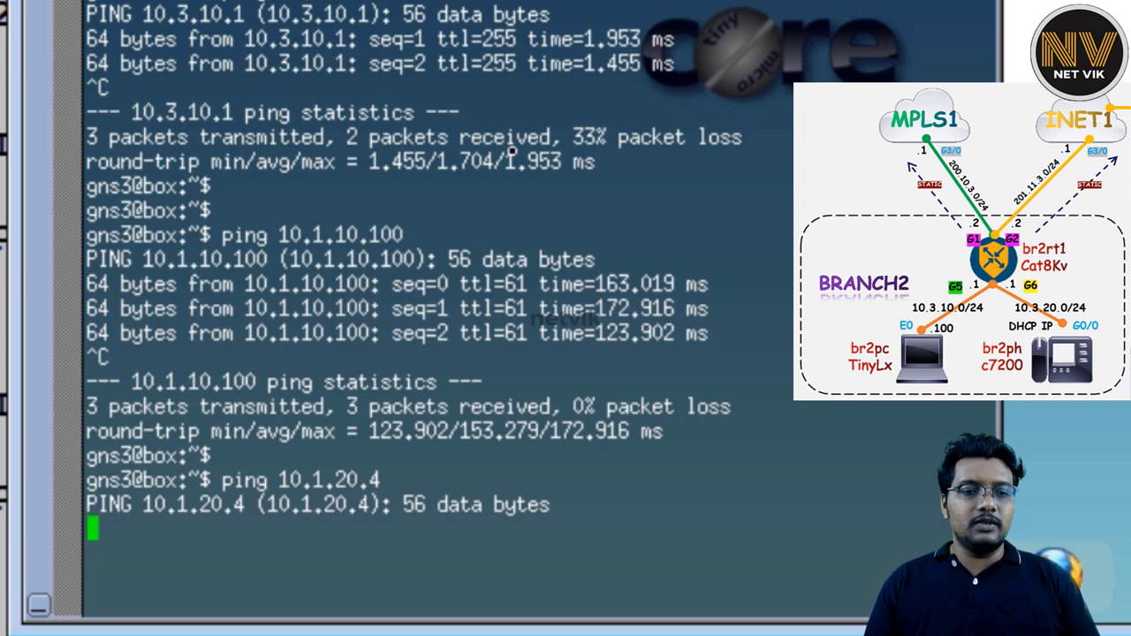
key("ctrl+c")
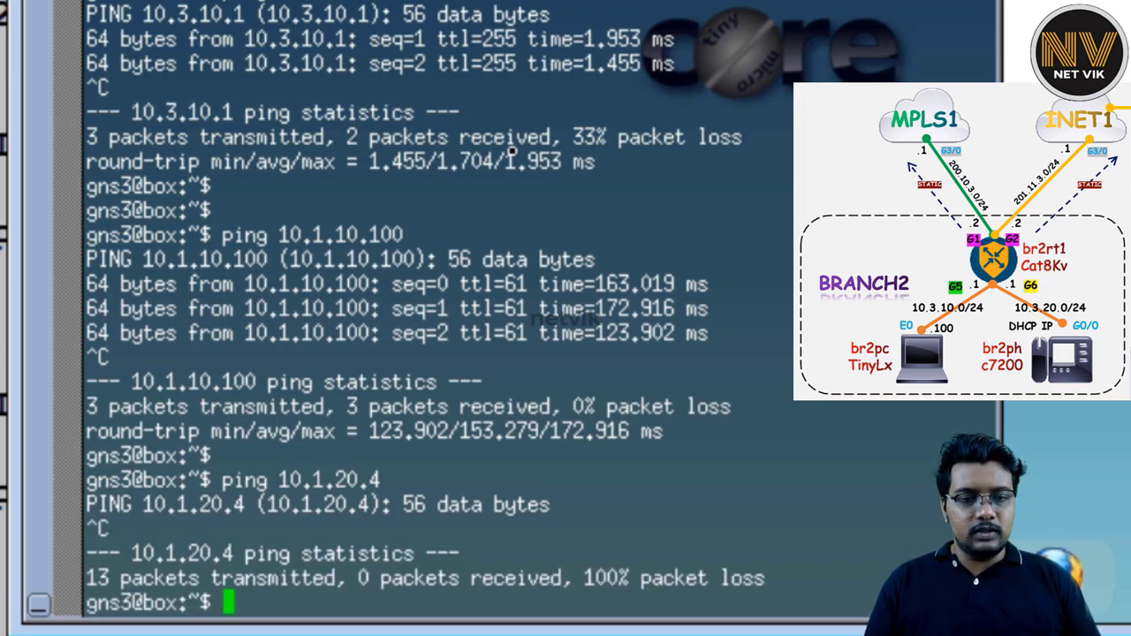
key("Return")
key("Return")
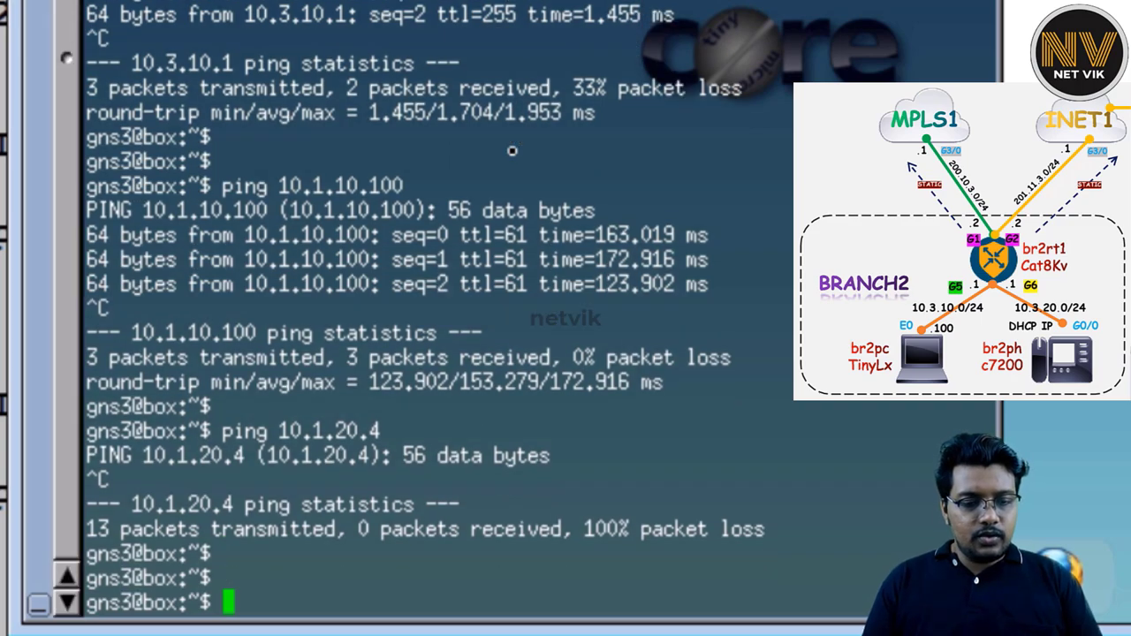
Run traceroute 10.1.10.100 from br2pc, reaching it in four hops via 10.3.10.1, 10.10.10.2, 10.1.2.2
type("traceroute ")
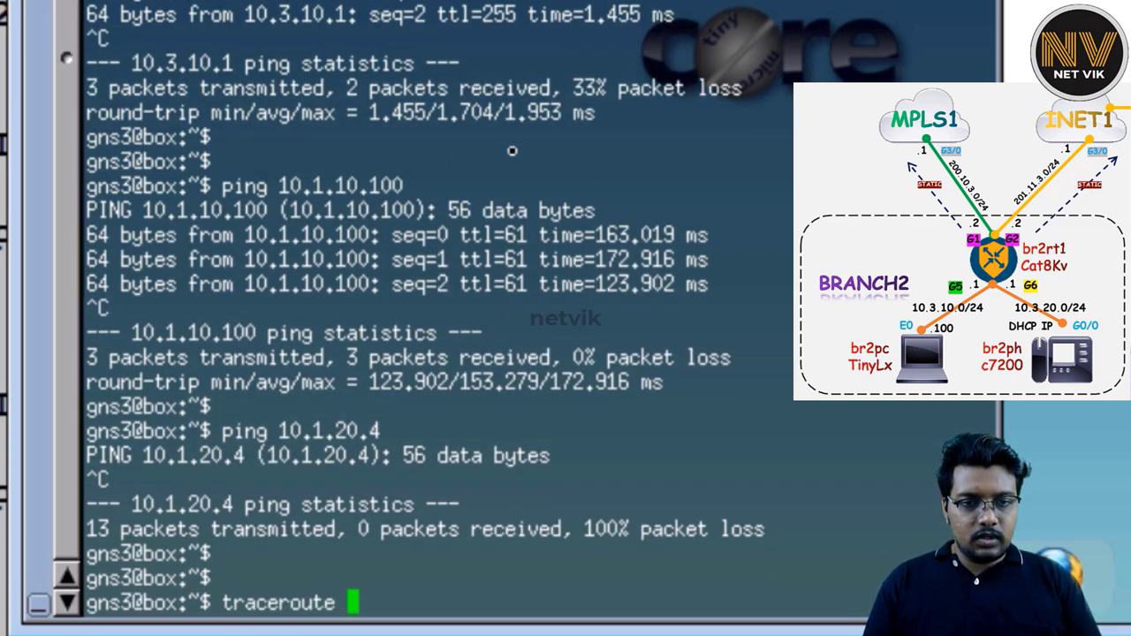
type("10.1.10.100")
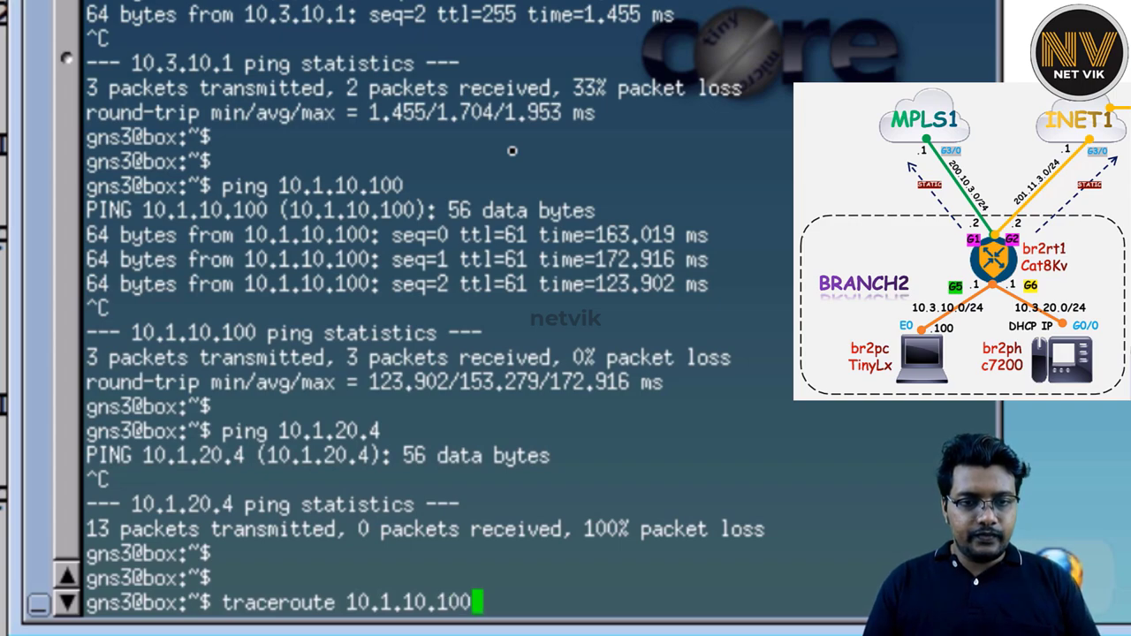
key("Return")
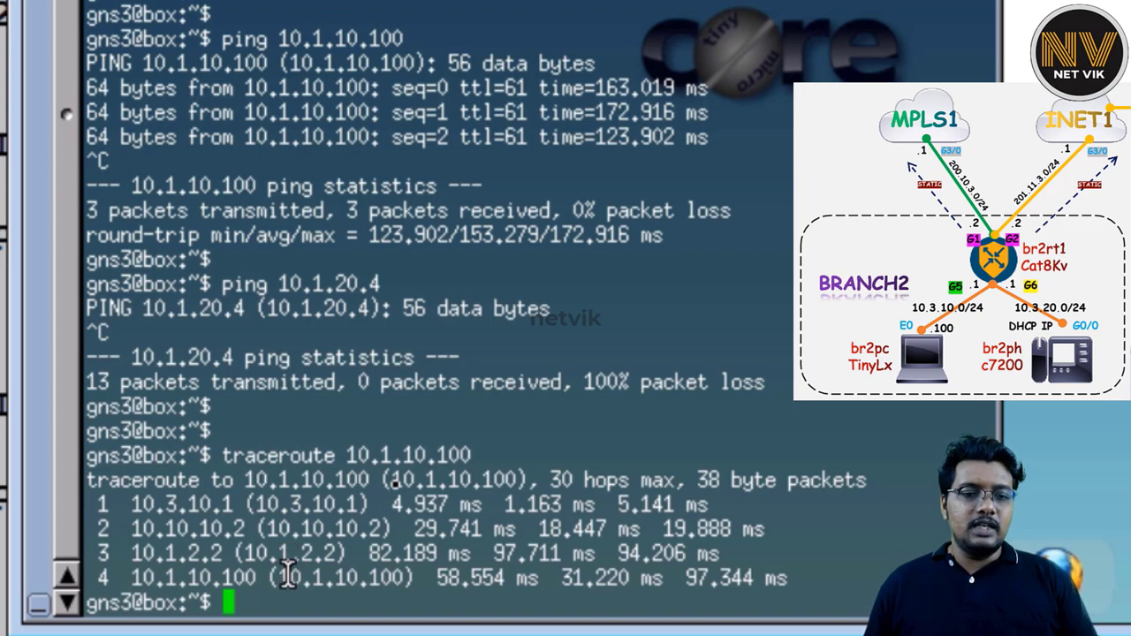
left_click_drag(287, 578, 234, 579)
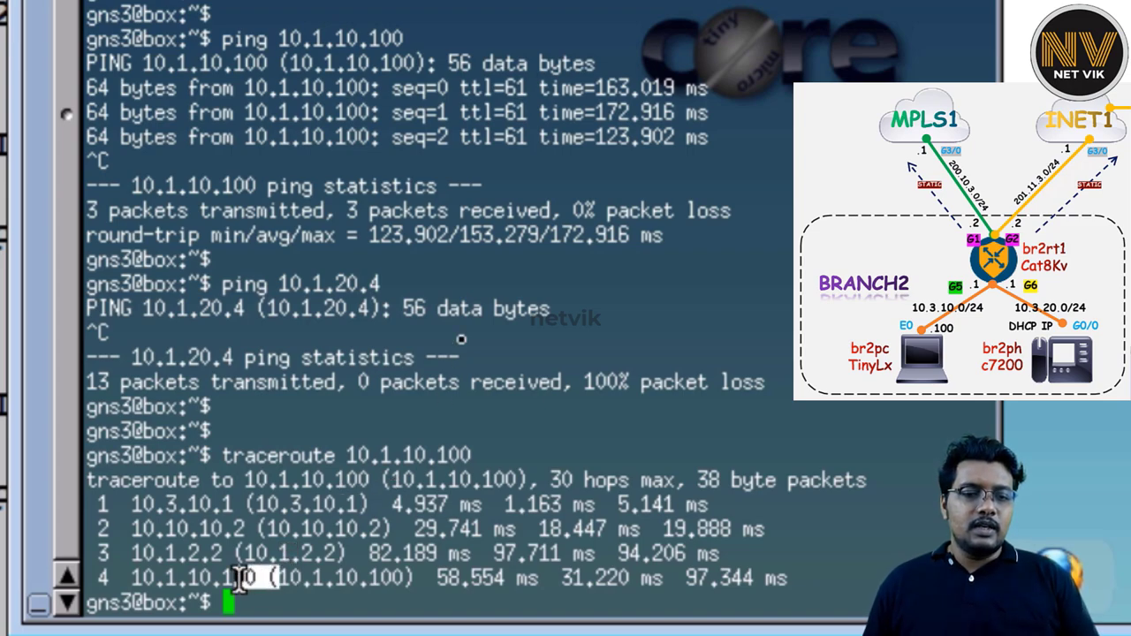
left_click(411, 327)
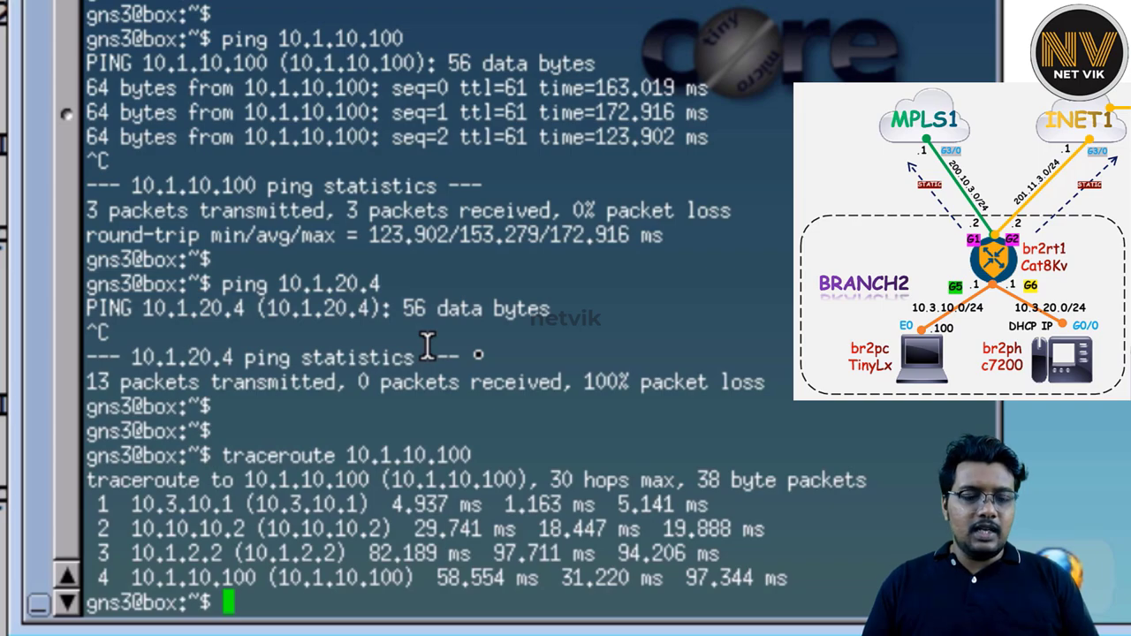
key("Return")
key("Return")
key("Return")
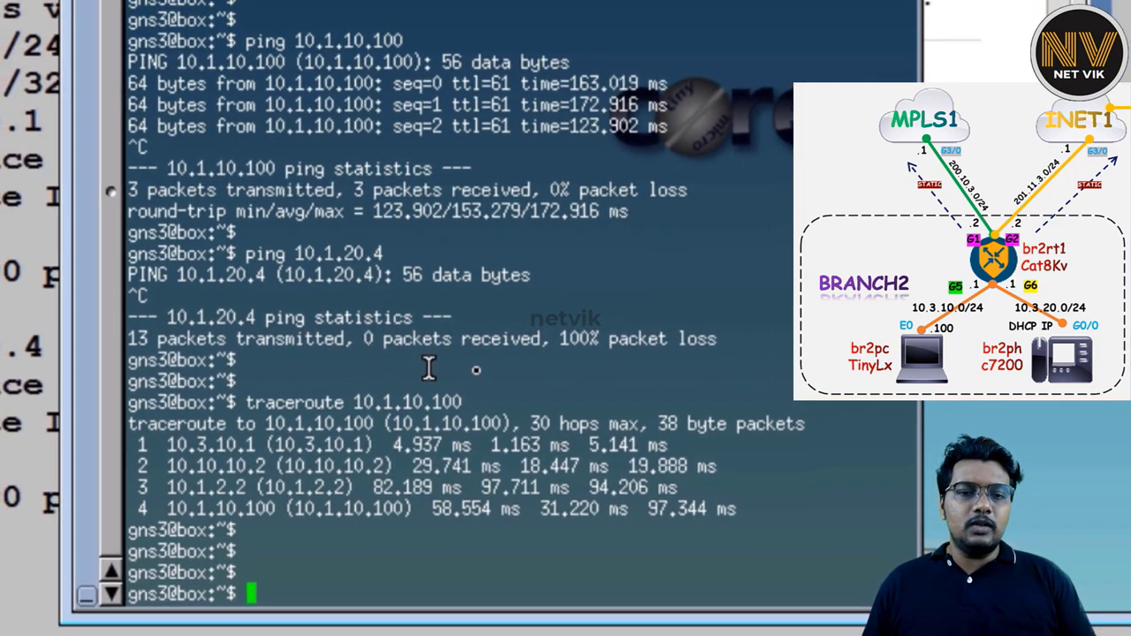
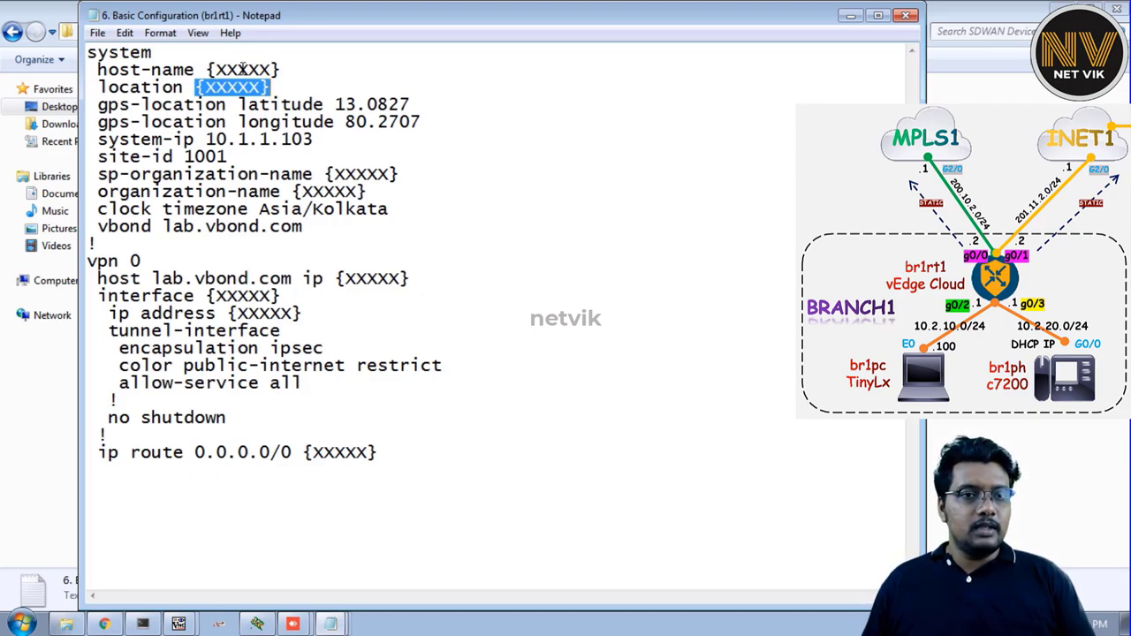
Fill in host name br1rt1, location chennai, and both organization names as lab20212022
left_click_drag(205, 70, 354, 67)
type("br1rt1")
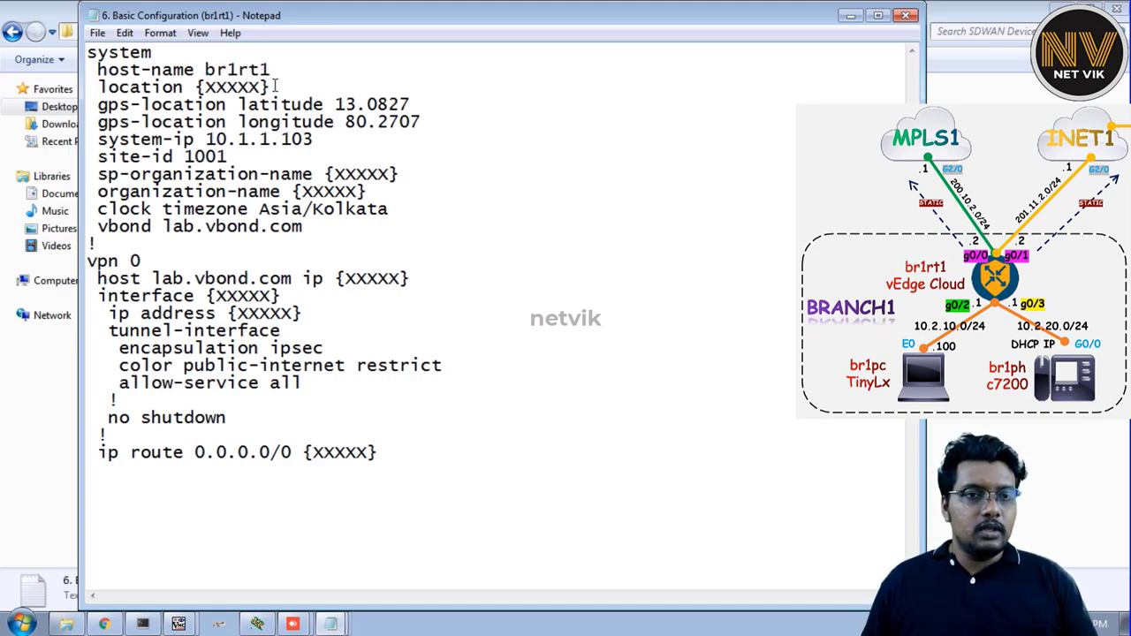
left_click_drag(271, 86, 196, 87)
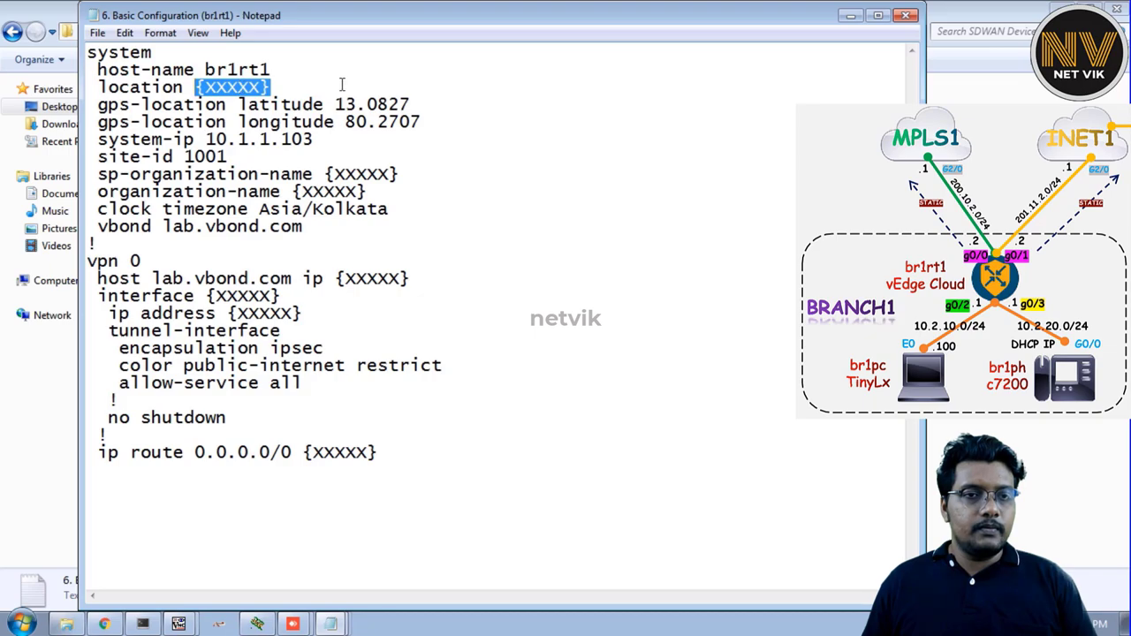
left_click(240, 86)
left_click_drag(270, 86, 196, 91)
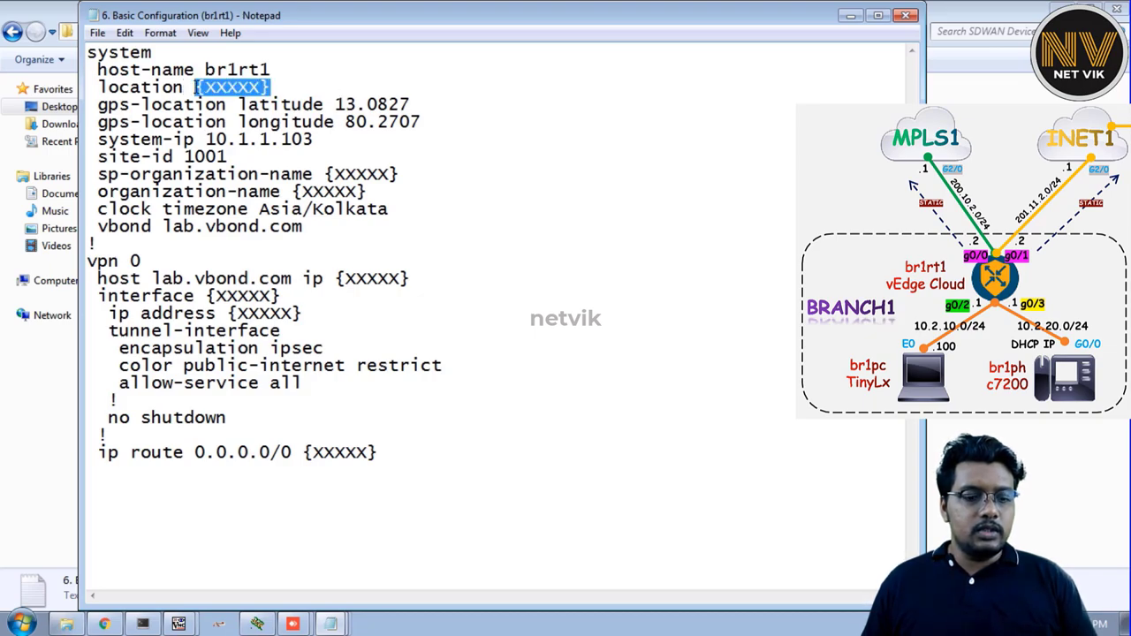
type("chennai")
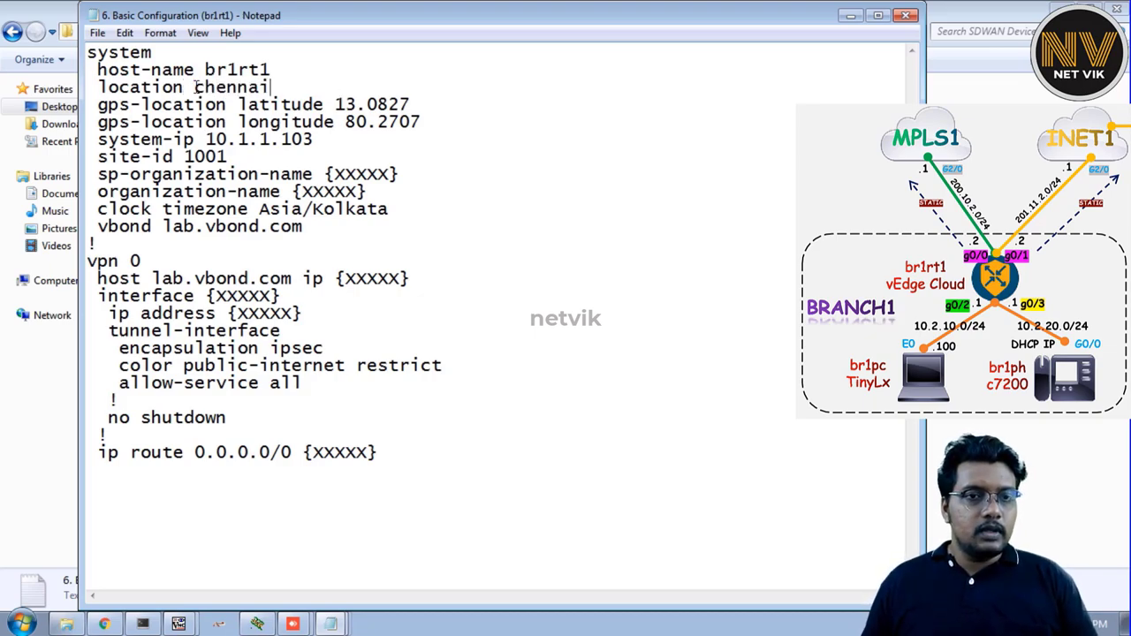
double_click(198, 141)
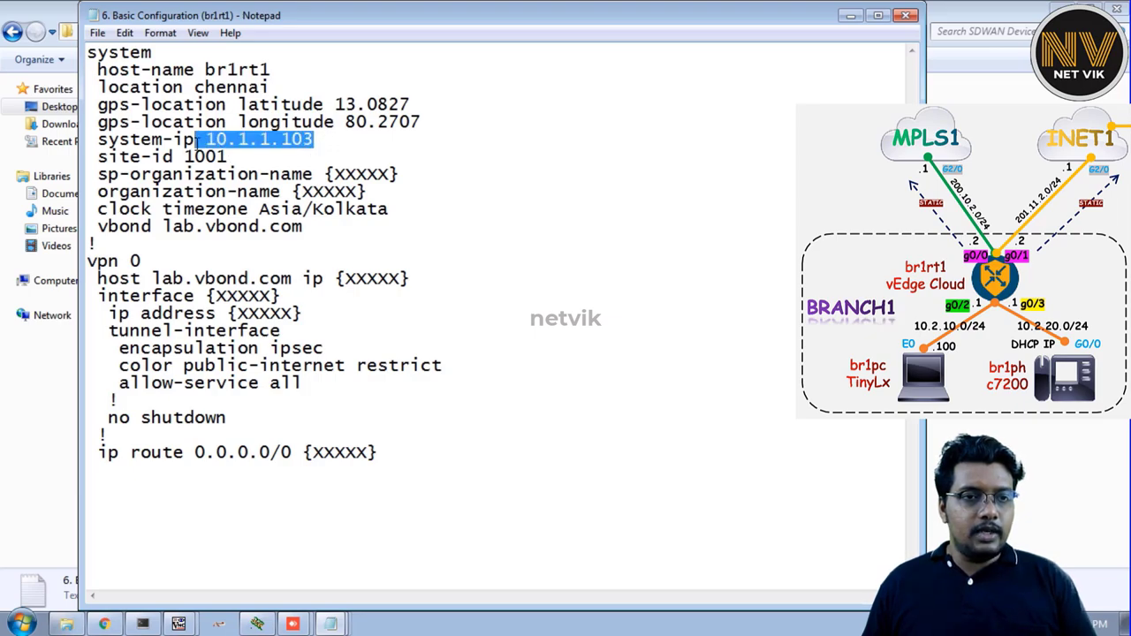
left_click(254, 153)
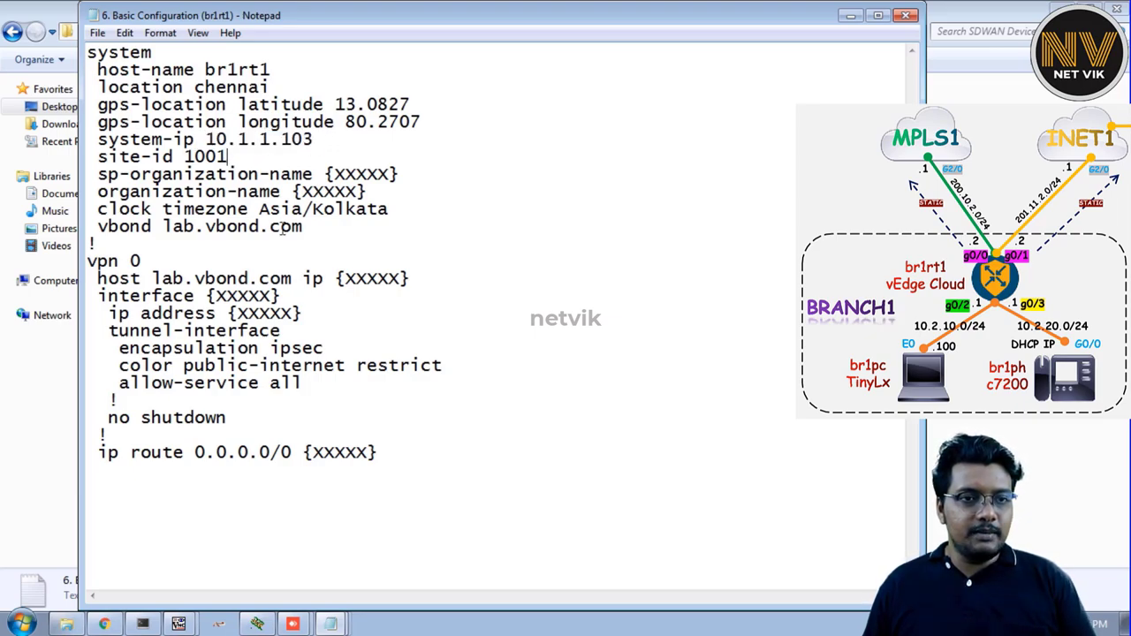
left_click(323, 174)
key("shift+End")
type("l")
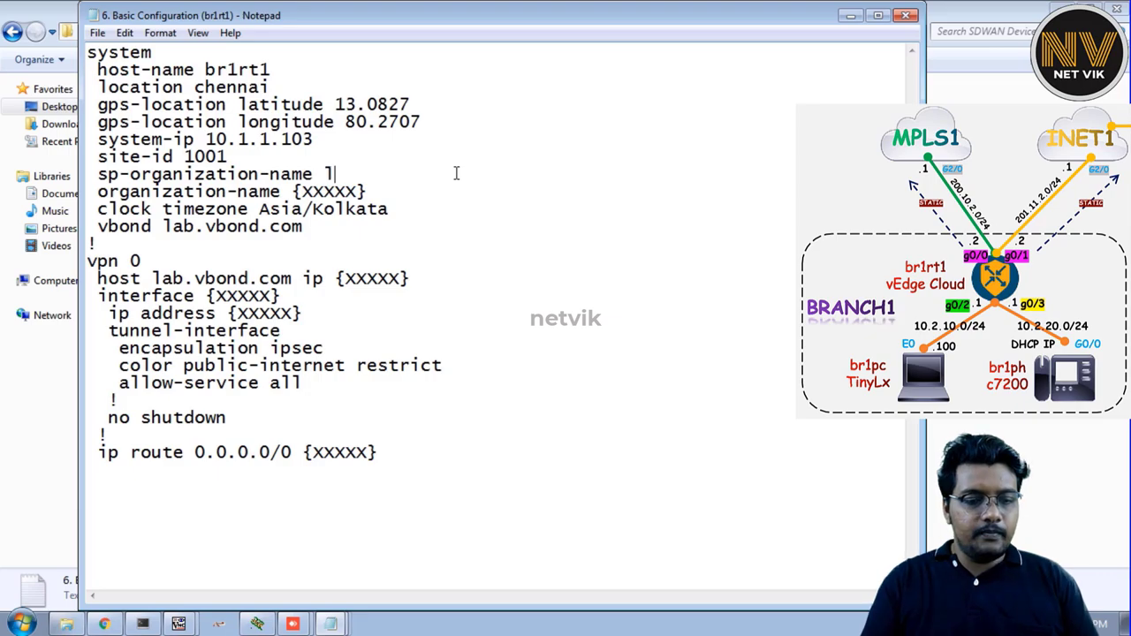
type("ab202")
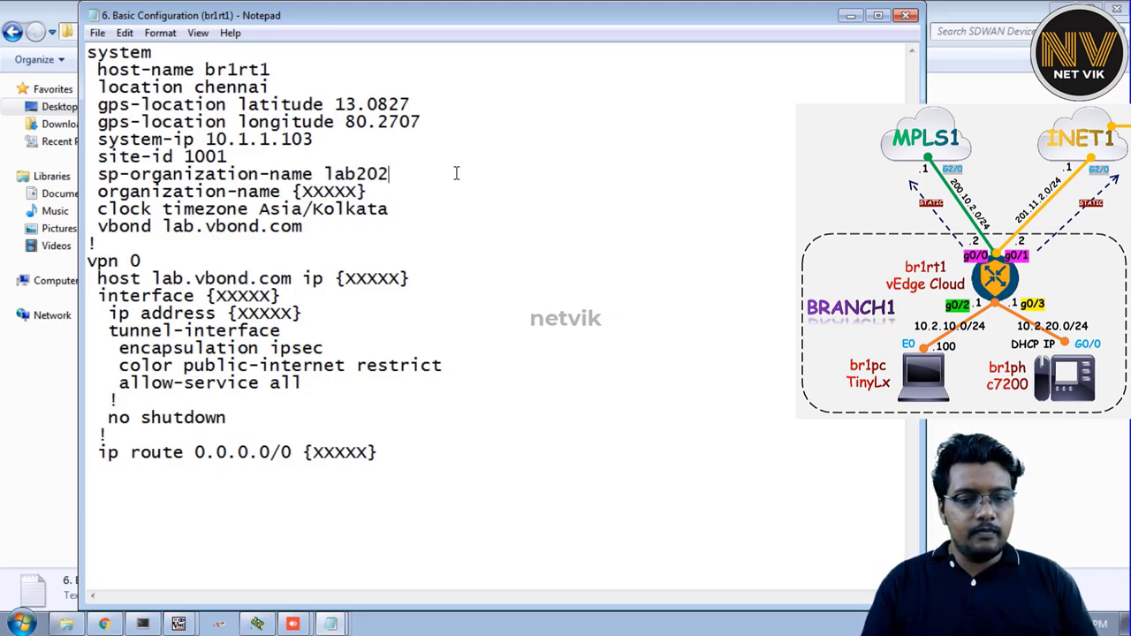
type("12022")
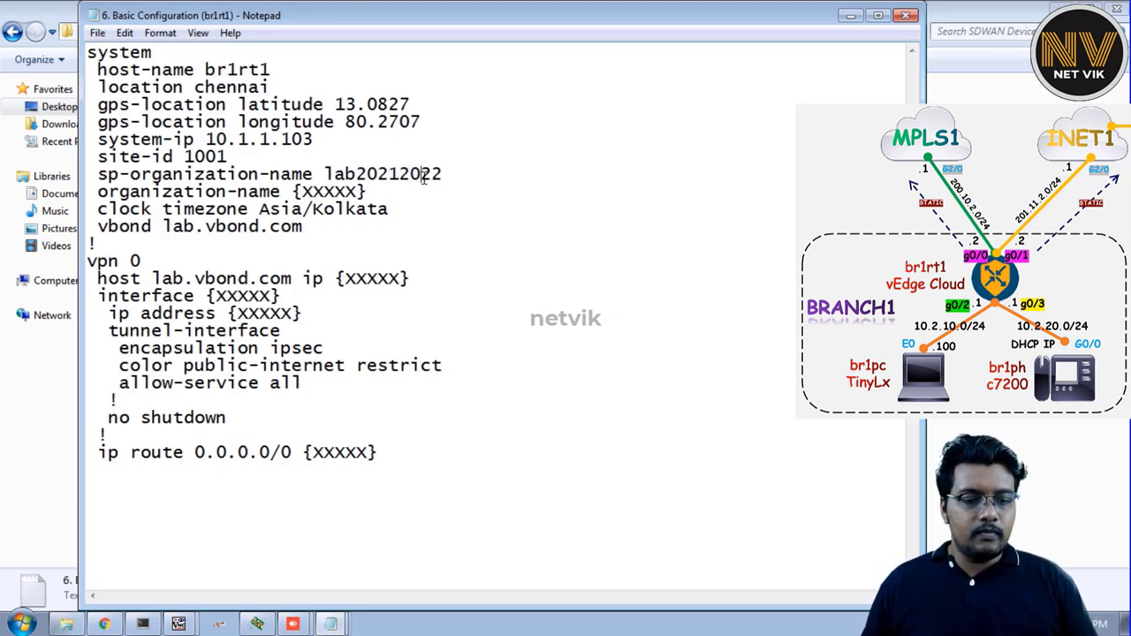
double_click(426, 174)
key("ctrl+c")
left_click_drag(383, 190, 294, 191)
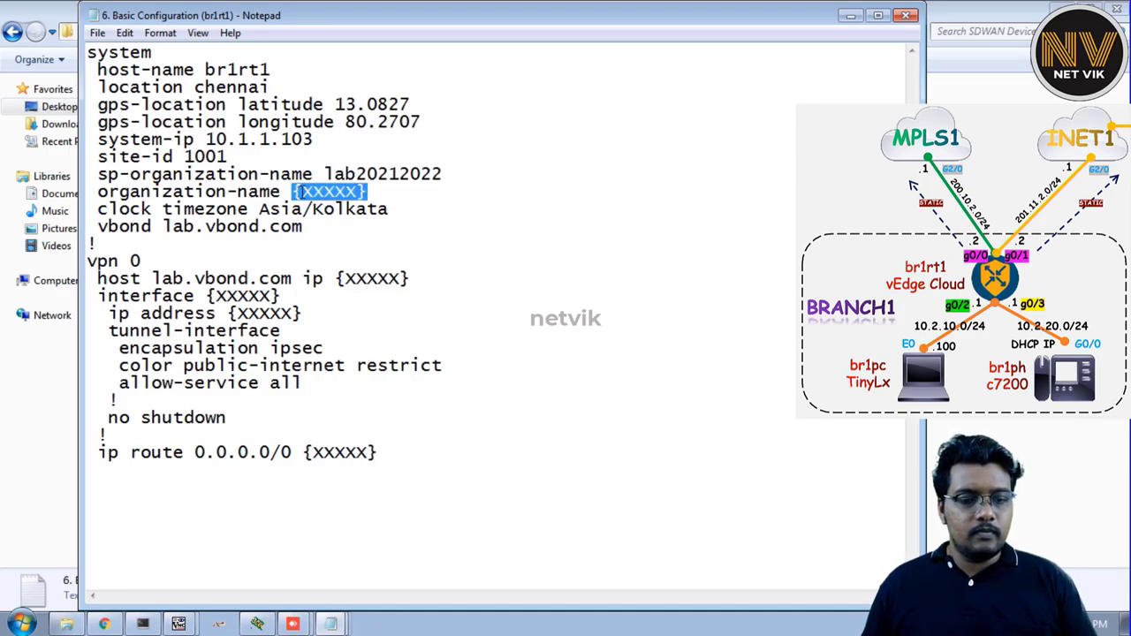
key("ctrl+v")
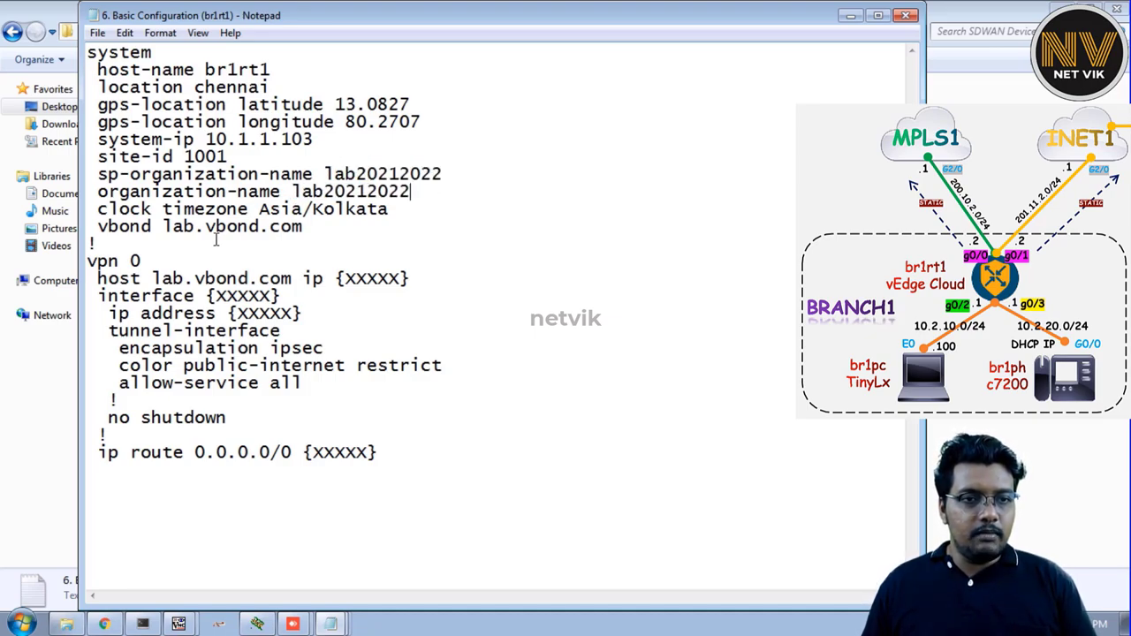
Set vBond 192.168.0.52, interface ge0/1 at 201.11.2.2/24, and next hop 201.11.2.1, then select all
left_click(335, 279)
left_click(447, 279, "shift")
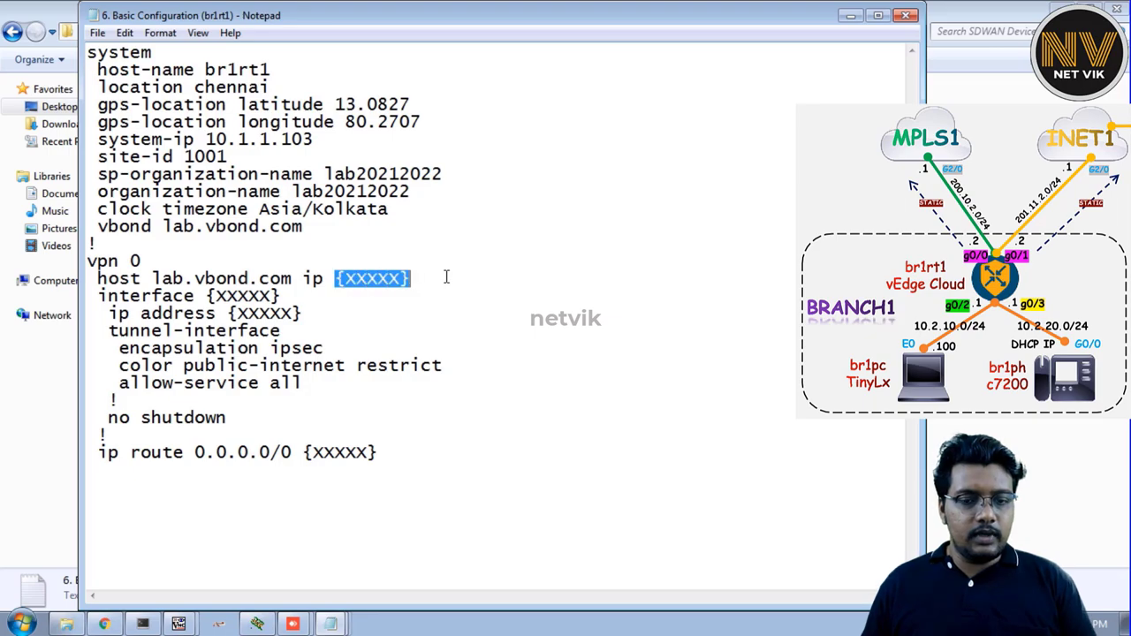
type("192.168.0")
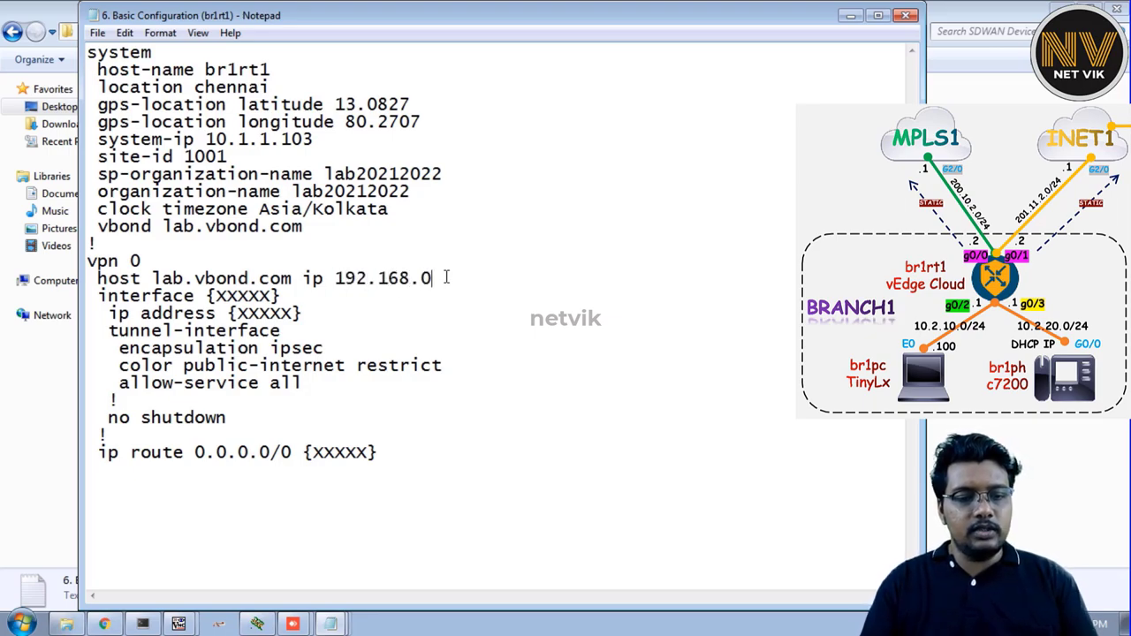
type(".52")
left_click(282, 296)
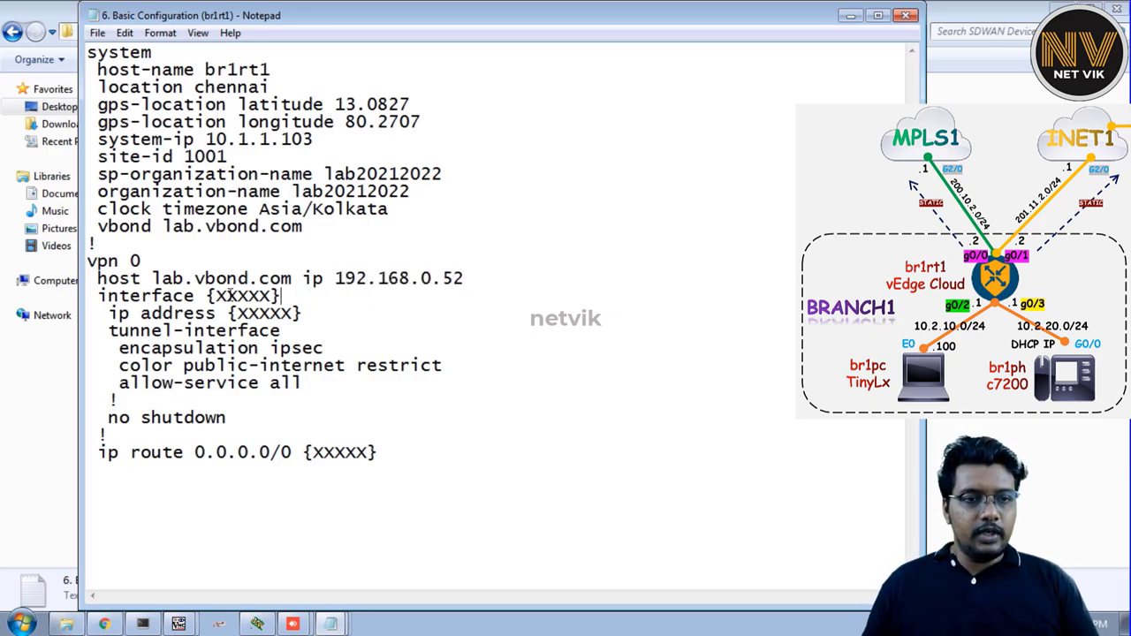
key("shift+Left")
key("shift+Left")
key("shift+Left")
key("shift+Left")
key("shift+Left")
key("shift+Left")
left_click_drag(216, 296, 210, 295)
type("ge0/1")
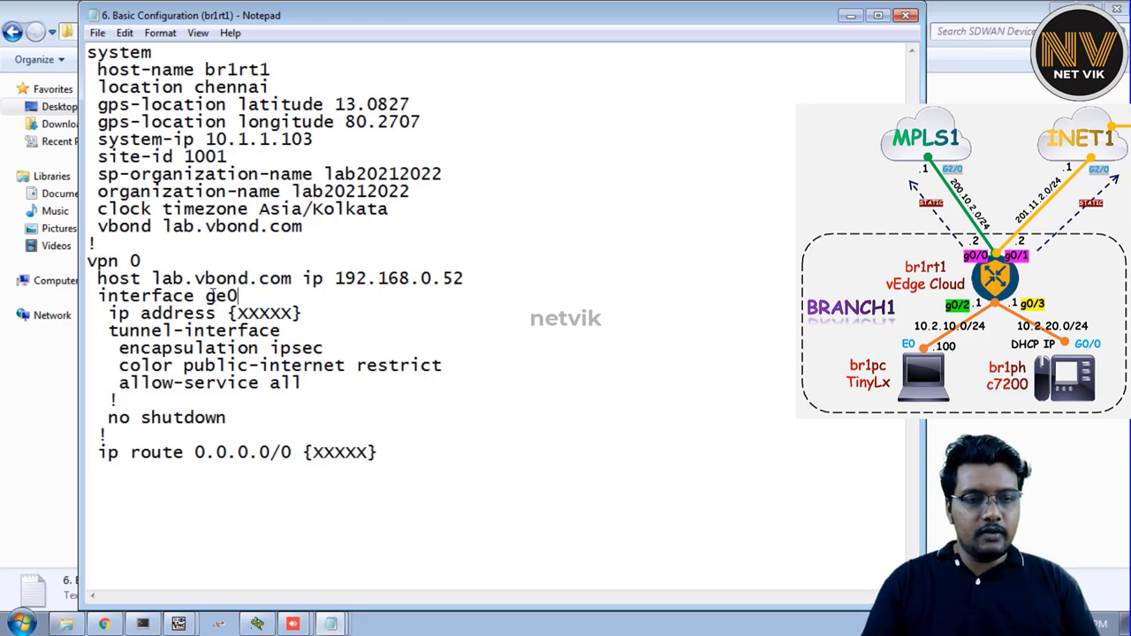
left_click(226, 314)
key("shift+End")
type("201")
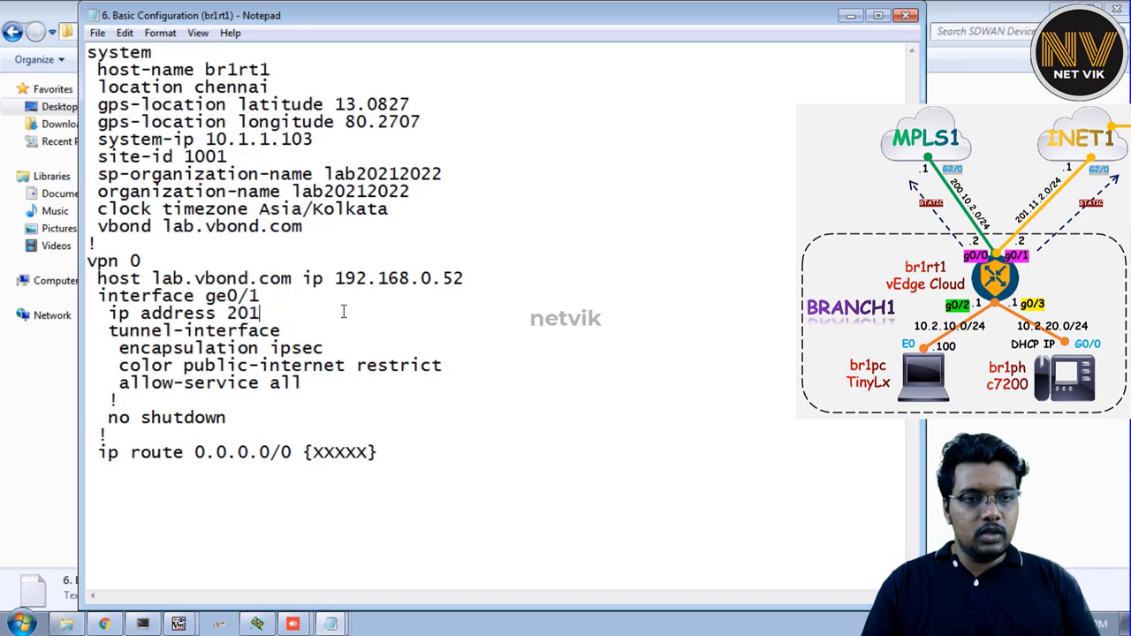
type(".11.")
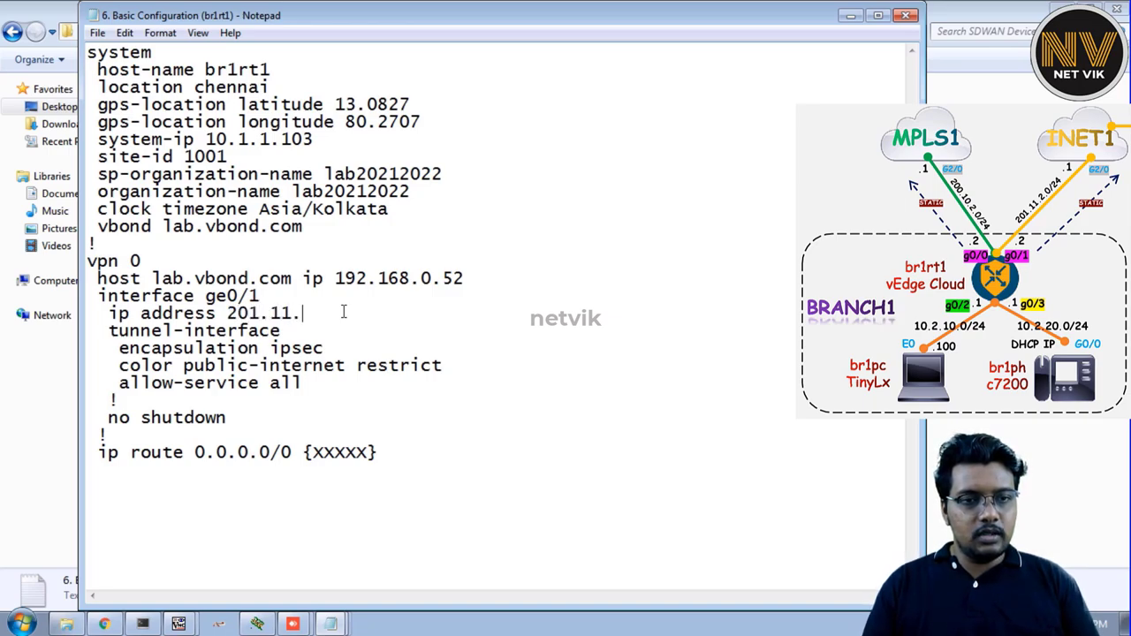
type("2.2")
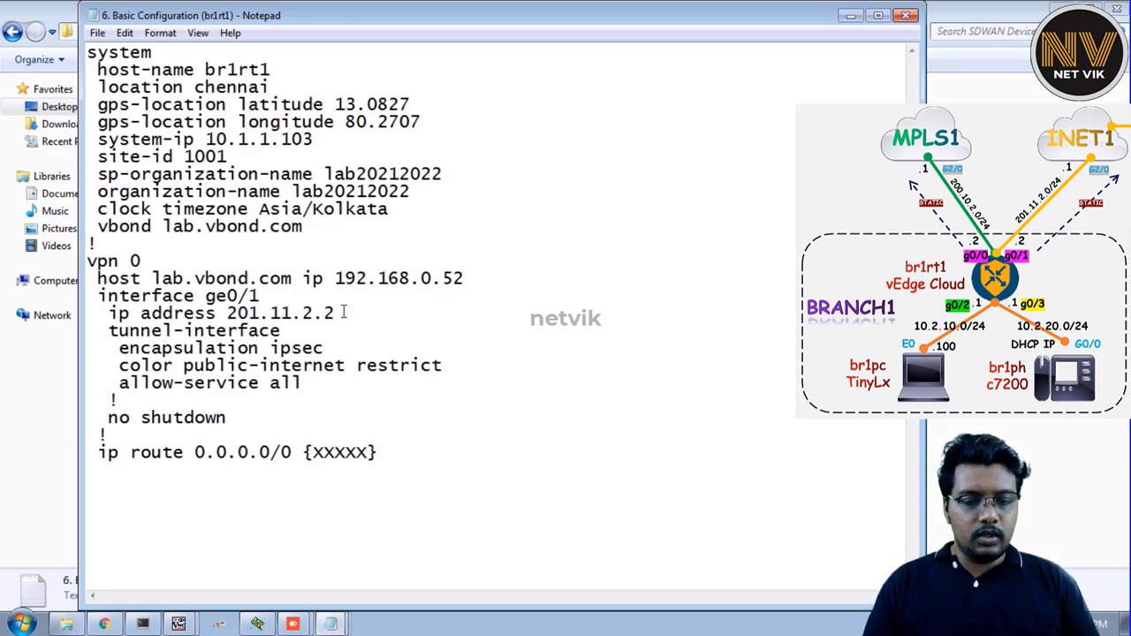
type("/24")
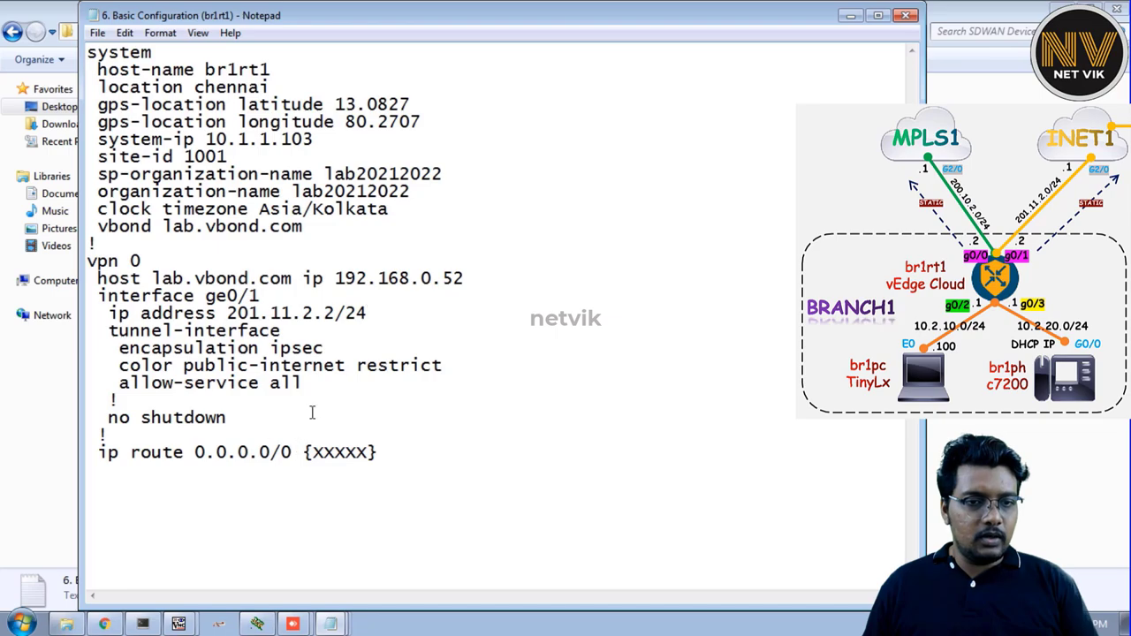
left_click_drag(336, 314, 232, 321)
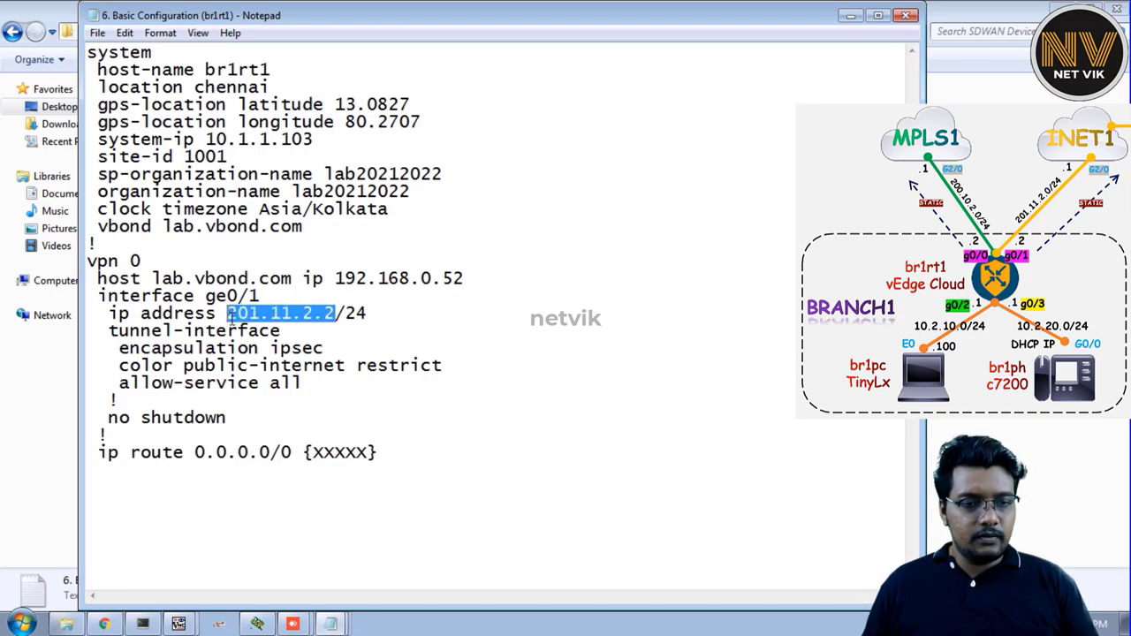
left_click_drag(302, 450, 501, 463)
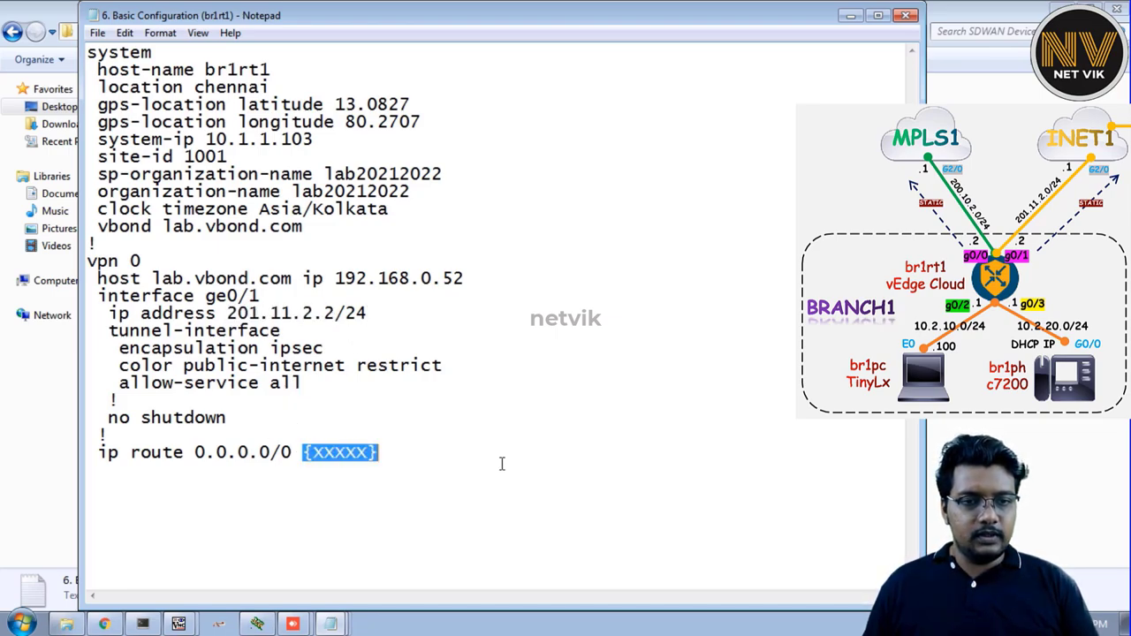
key("ctrl+v")
key("BackSpace")
type("1")
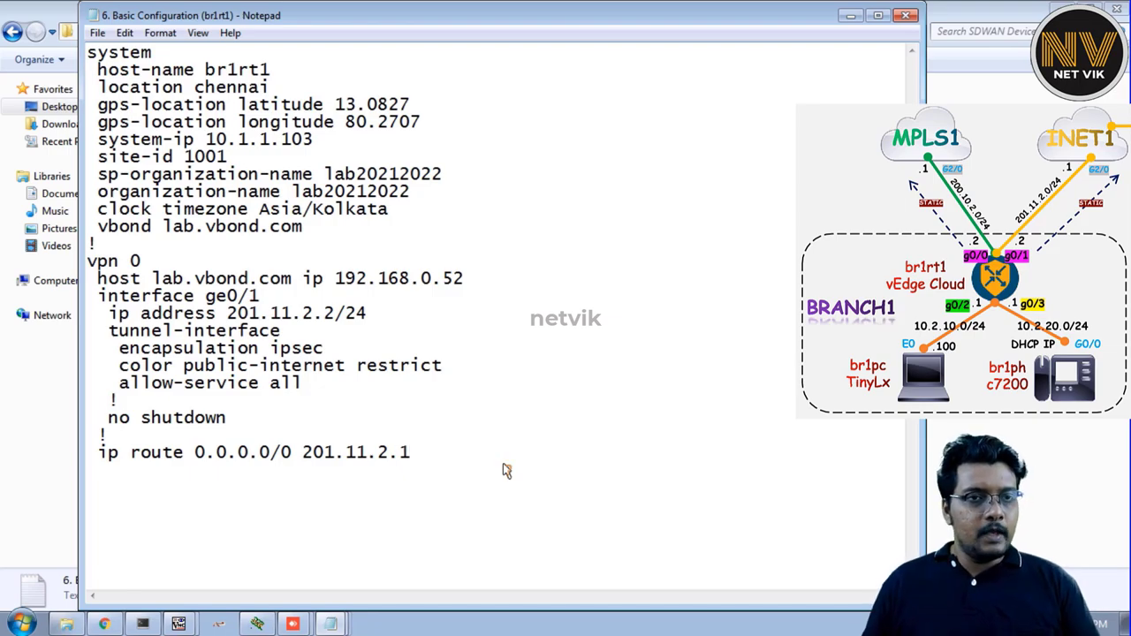
key("ctrl+a")
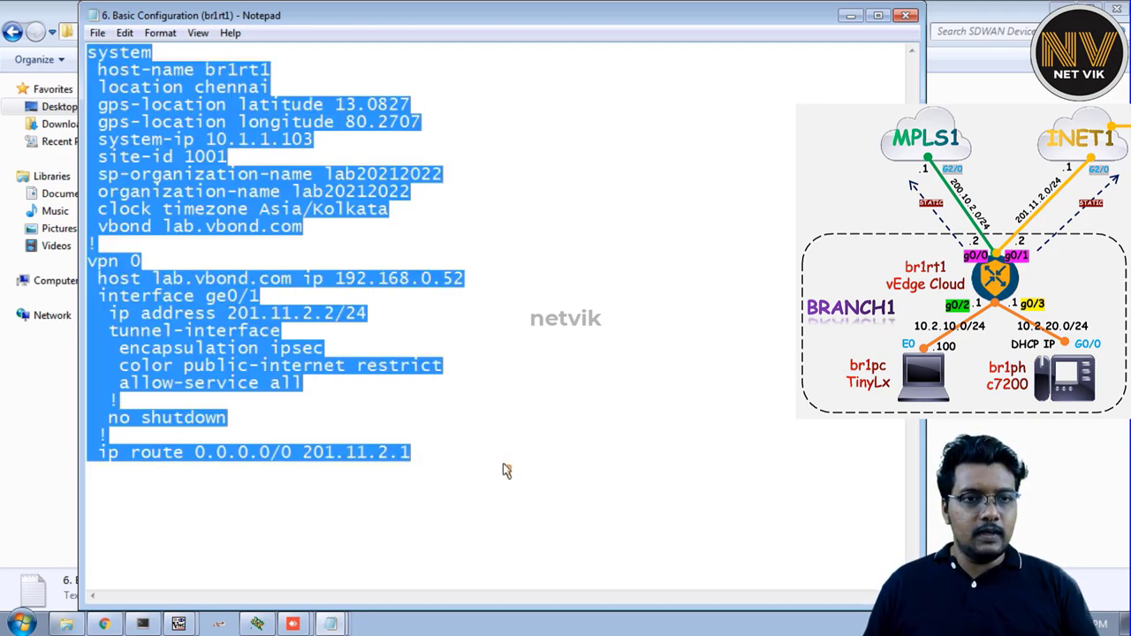
Enter configuration mode on br1rt1 with conf t and paste in the configuration
left_click(146, 624)
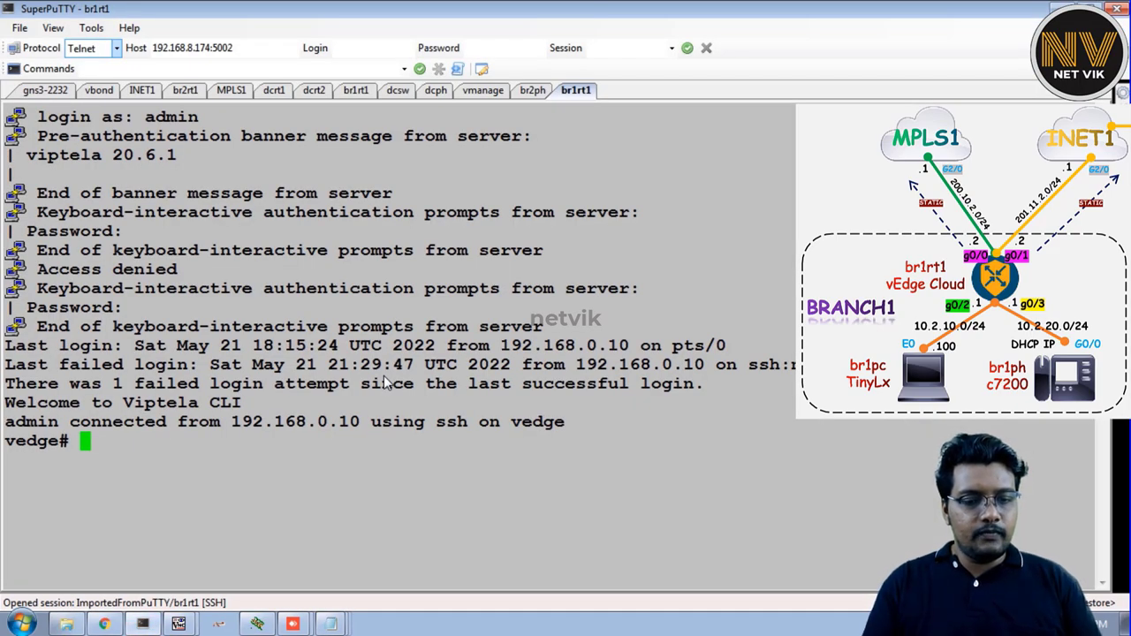
type("conf t")
key("Return")
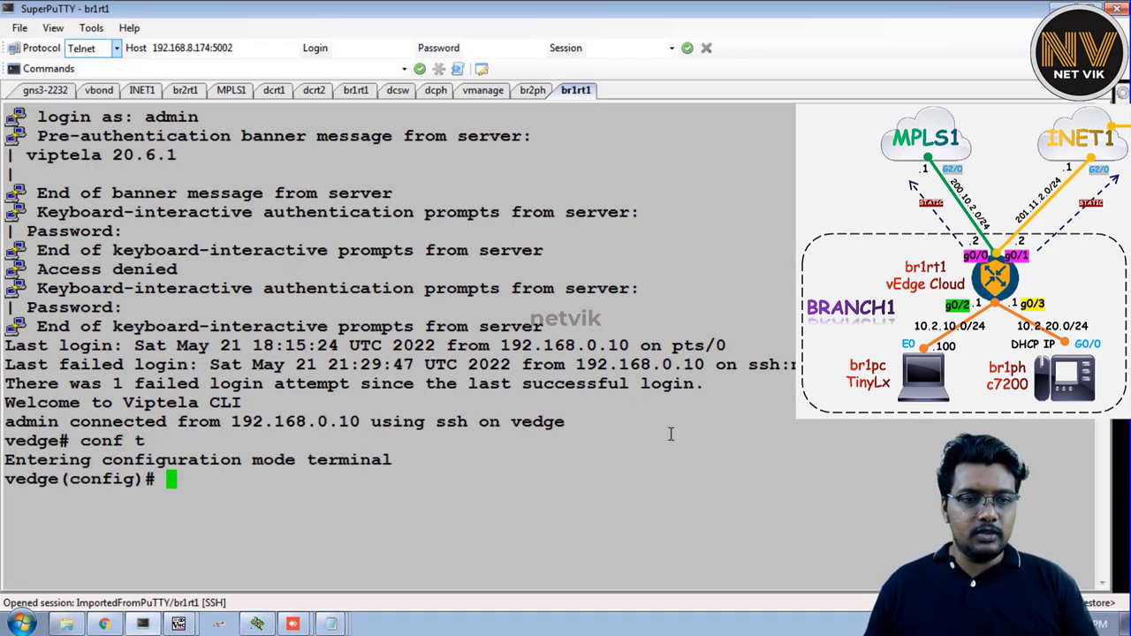
right_click(671, 434)
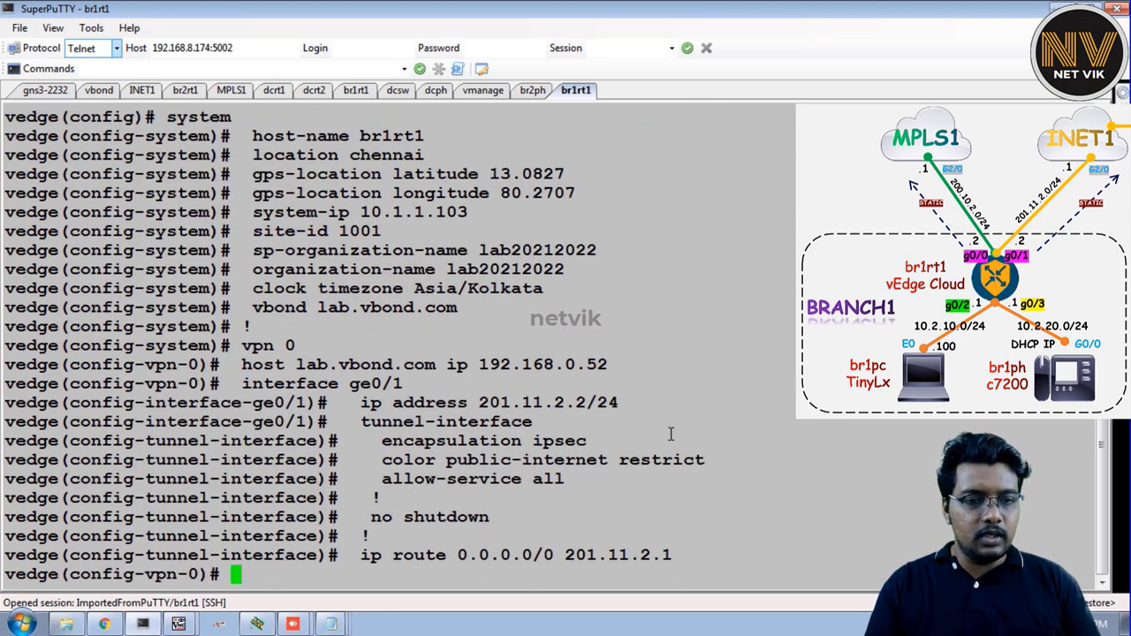
Save the configuration with commit and-quit, returning to the br1rt1# prompt
type("commitna")
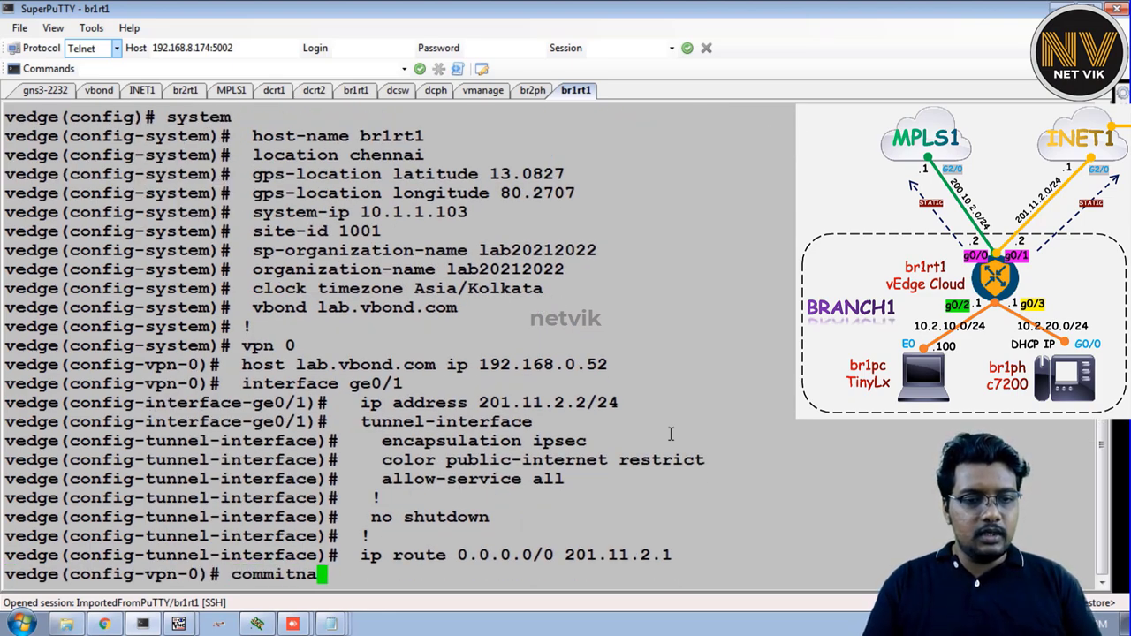
key("Return")
key("BackSpace")
key("BackSpace")
type("and-quit")
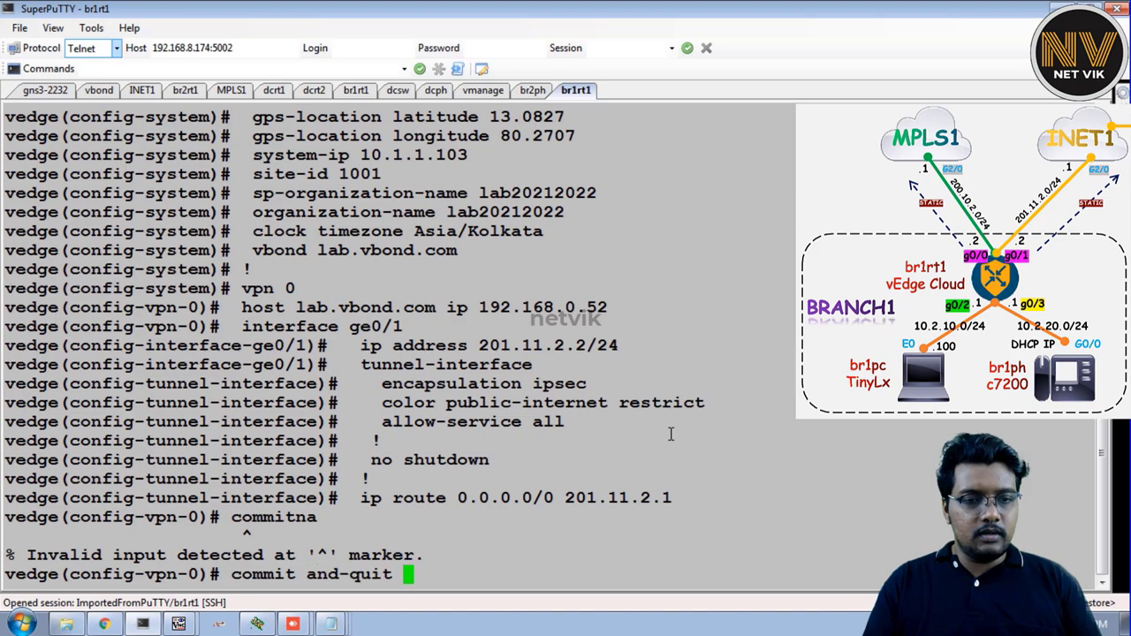
key("Return")
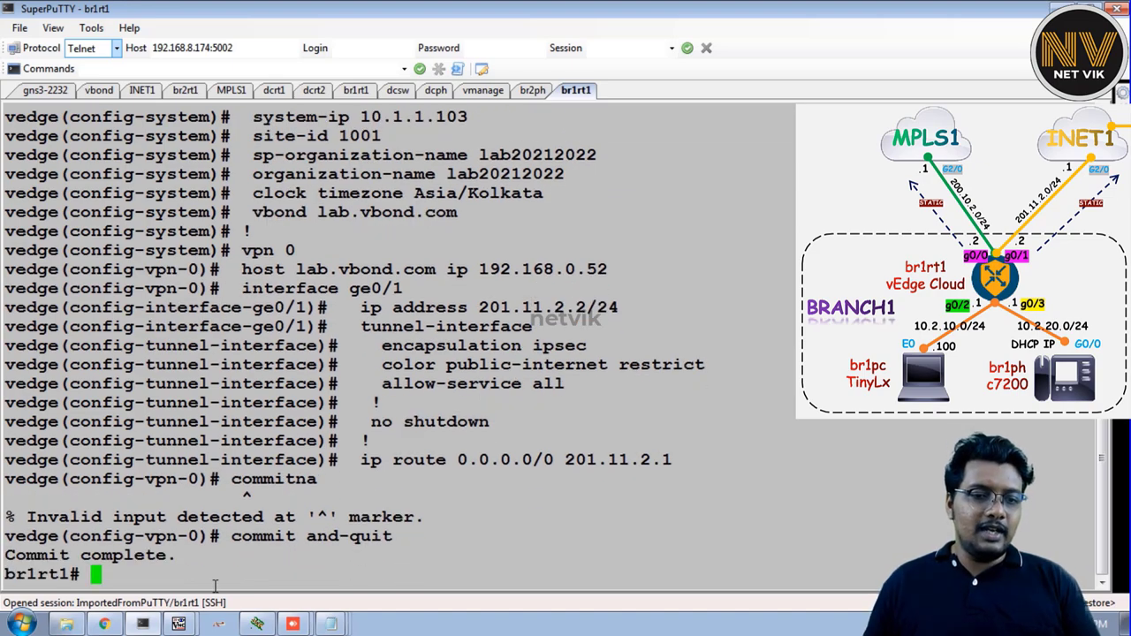
mouse_move(414, 536)
left_mouse_down()
mouse_move(232, 536)
mouse_move(406, 535)
left_mouse_up()
left_click(232, 535)
left_click(397, 535)
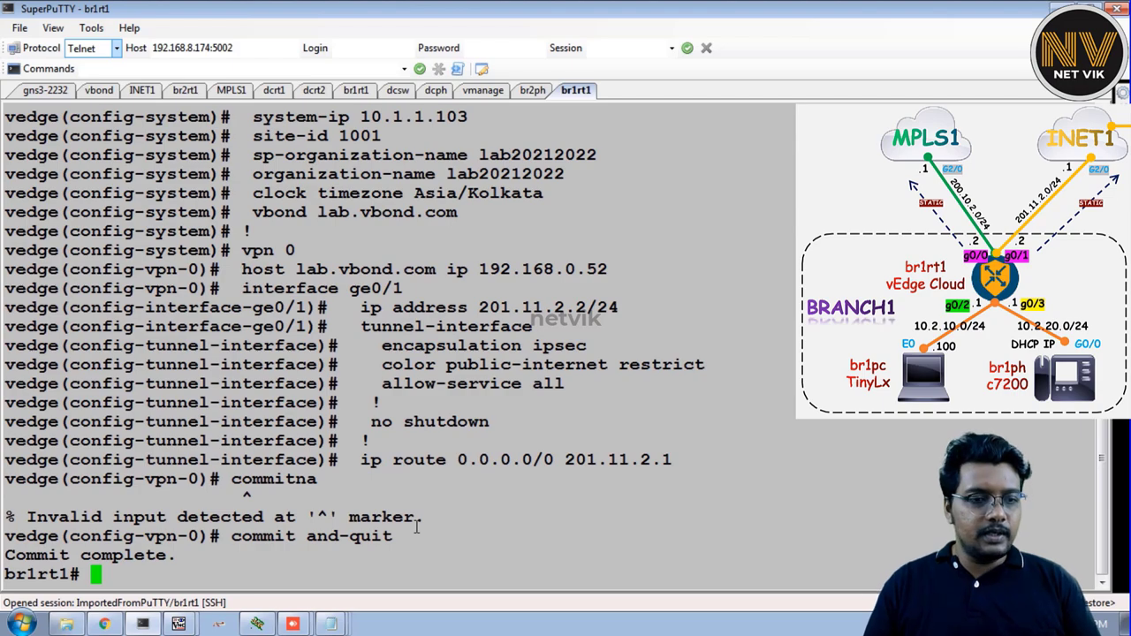
key("Return")
key("Return")
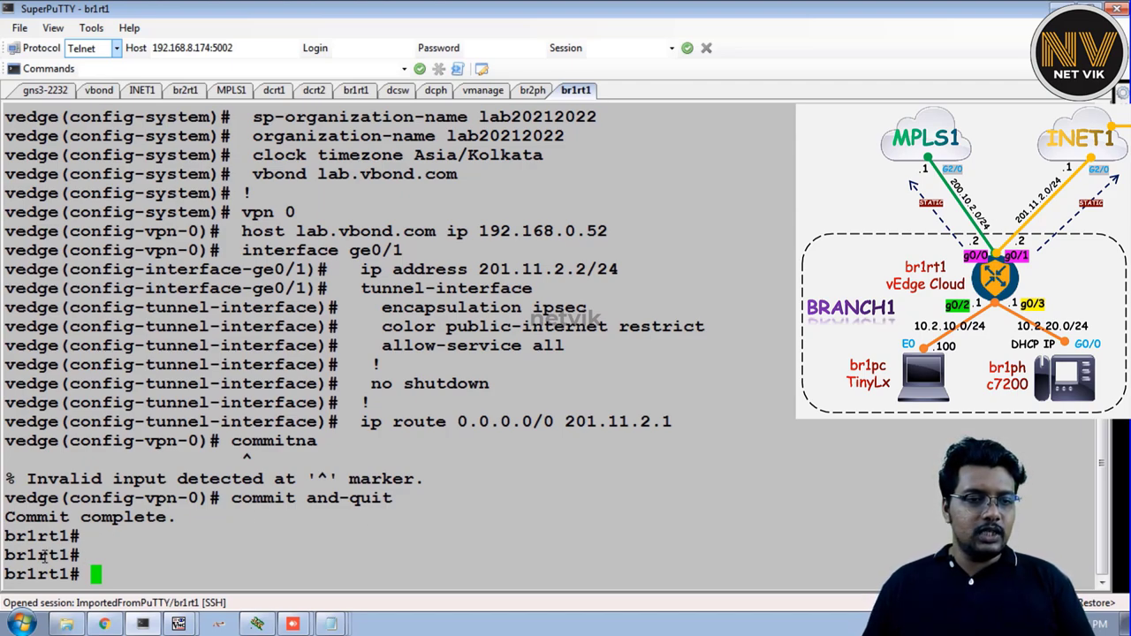
triple_click(113, 554)
left_click(113, 554)
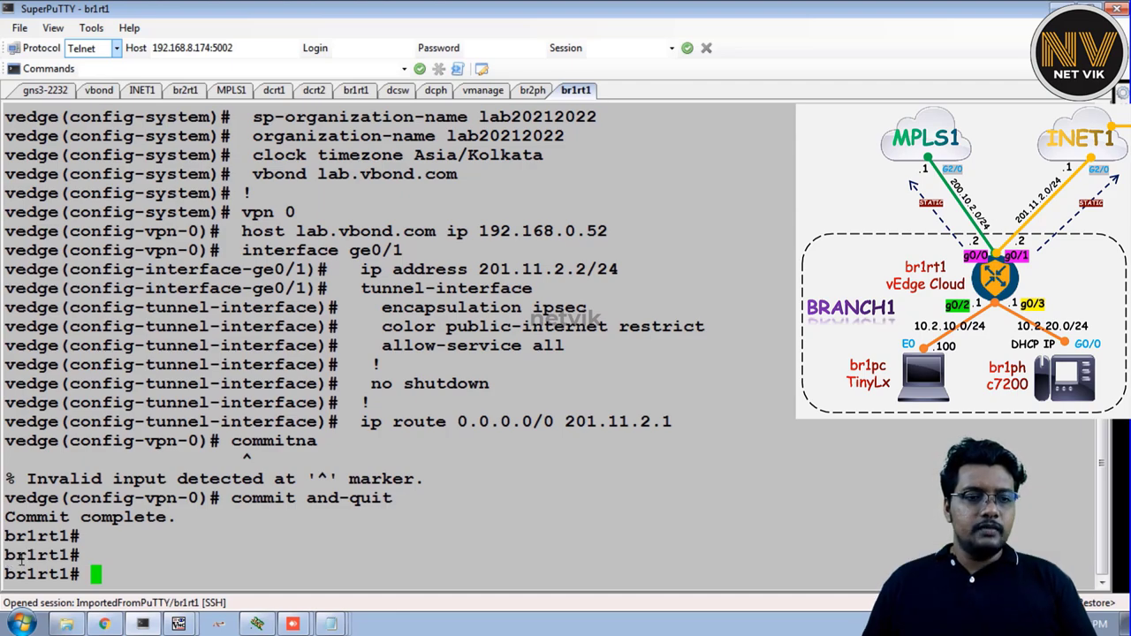
triple_click(131, 554)
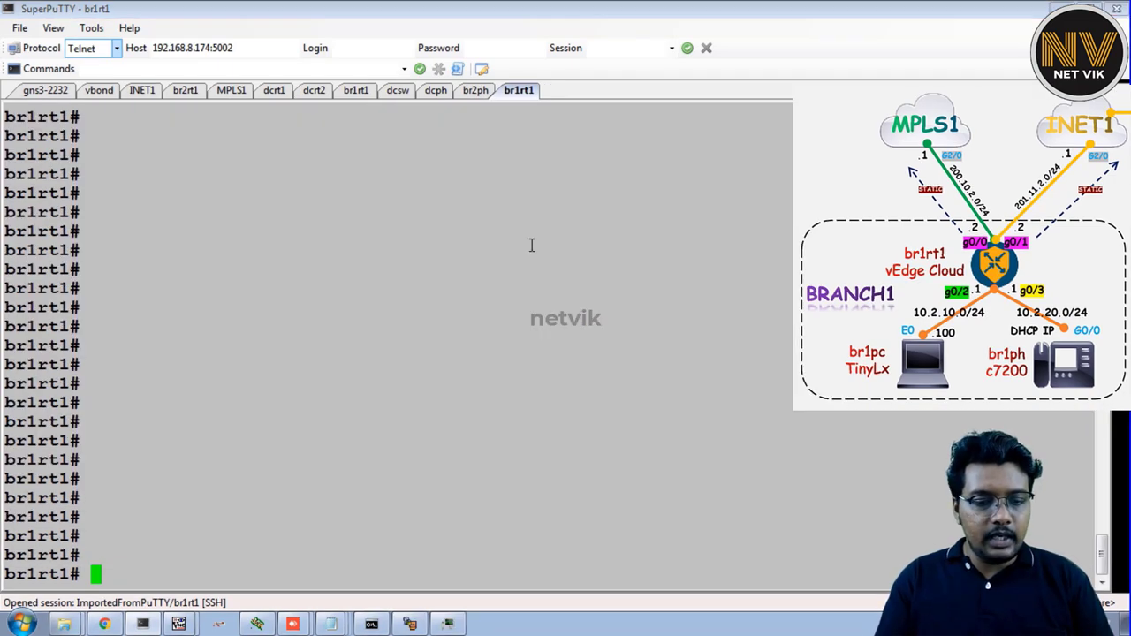
Confirm labrootcert.crt is in the home directory via the vsh shell, then exit back to the CLI
type("vsh")
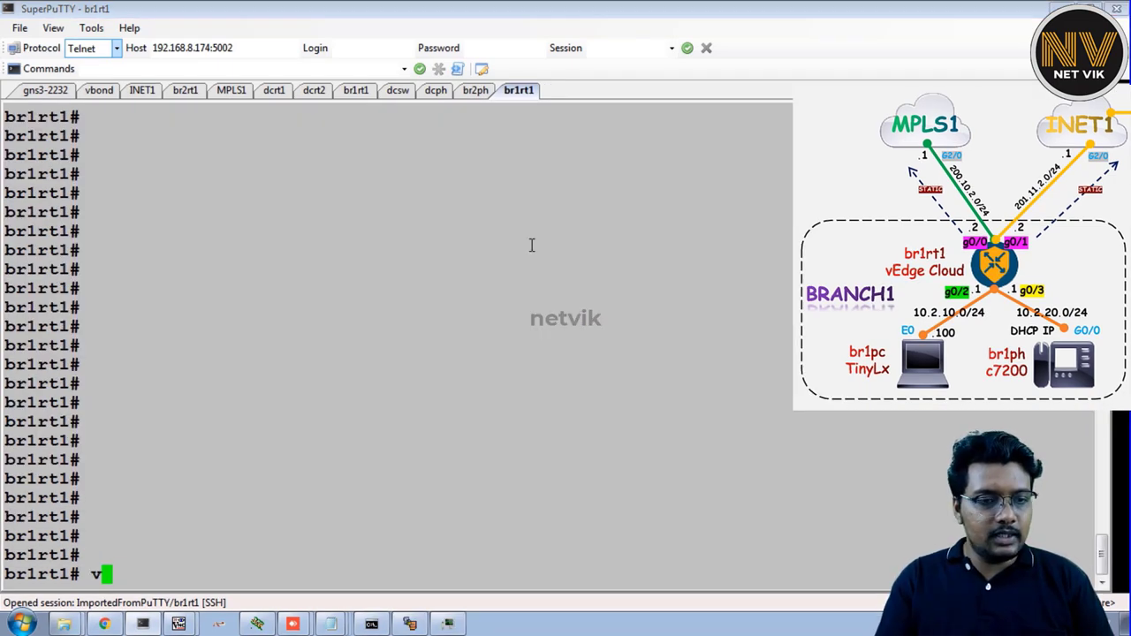
key("Return")
type("ls")
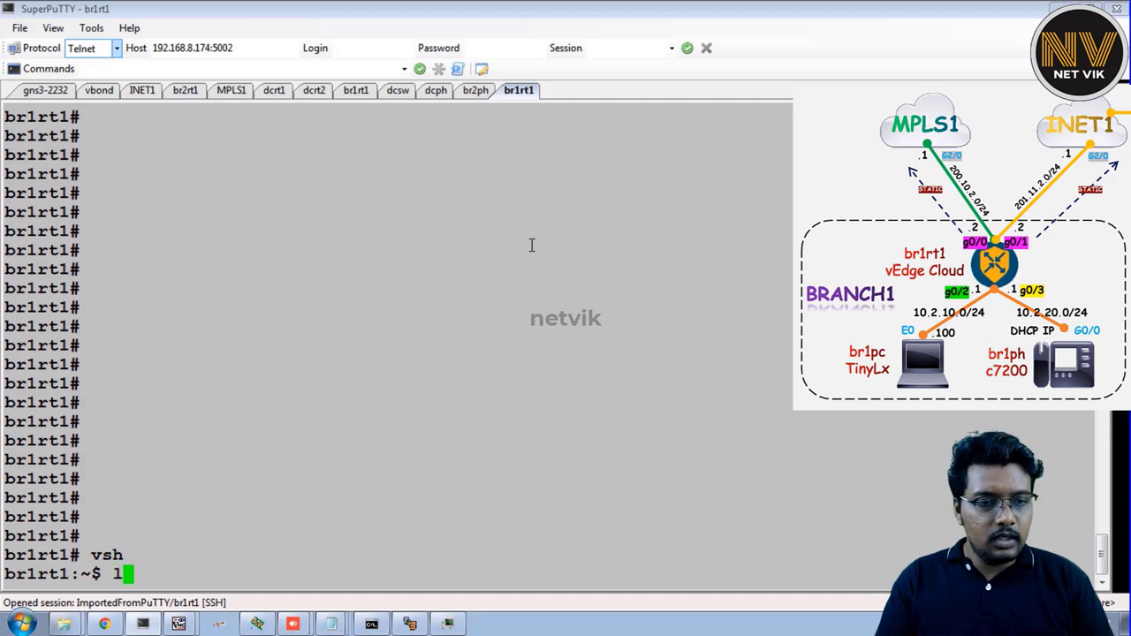
key("Return")
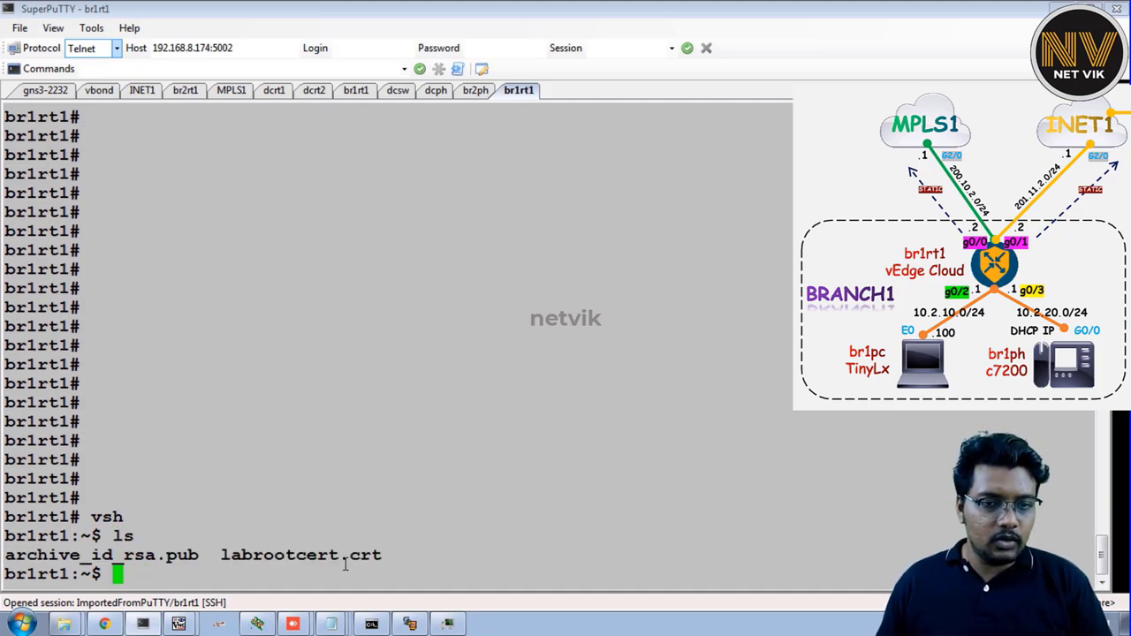
double_click(345, 558)
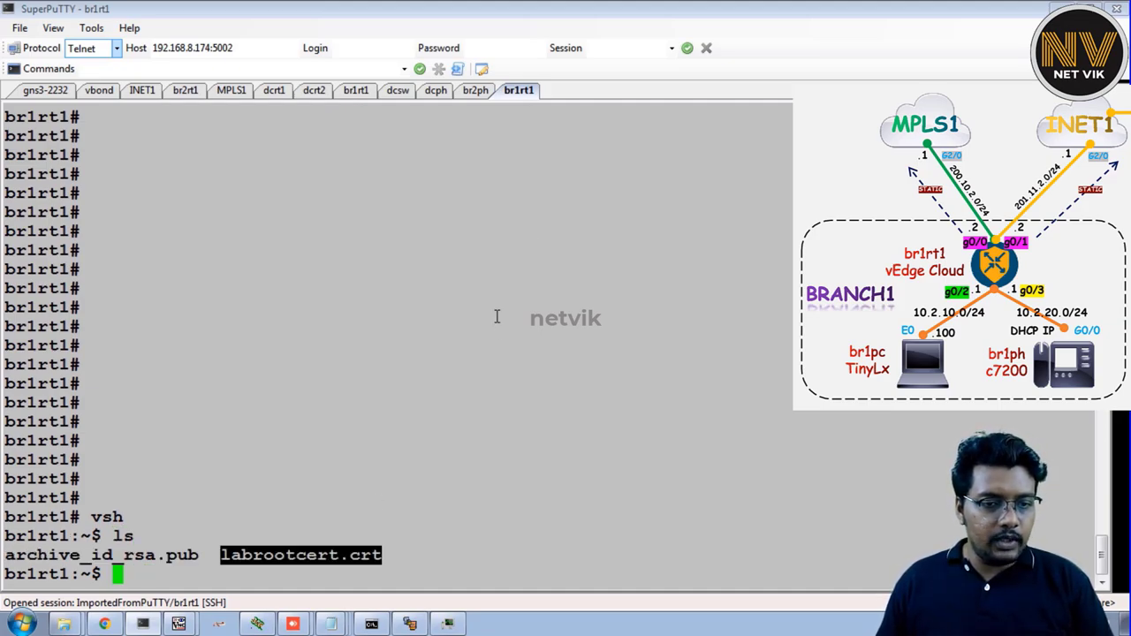
left_click(496, 316)
type("exi")
key("Return")
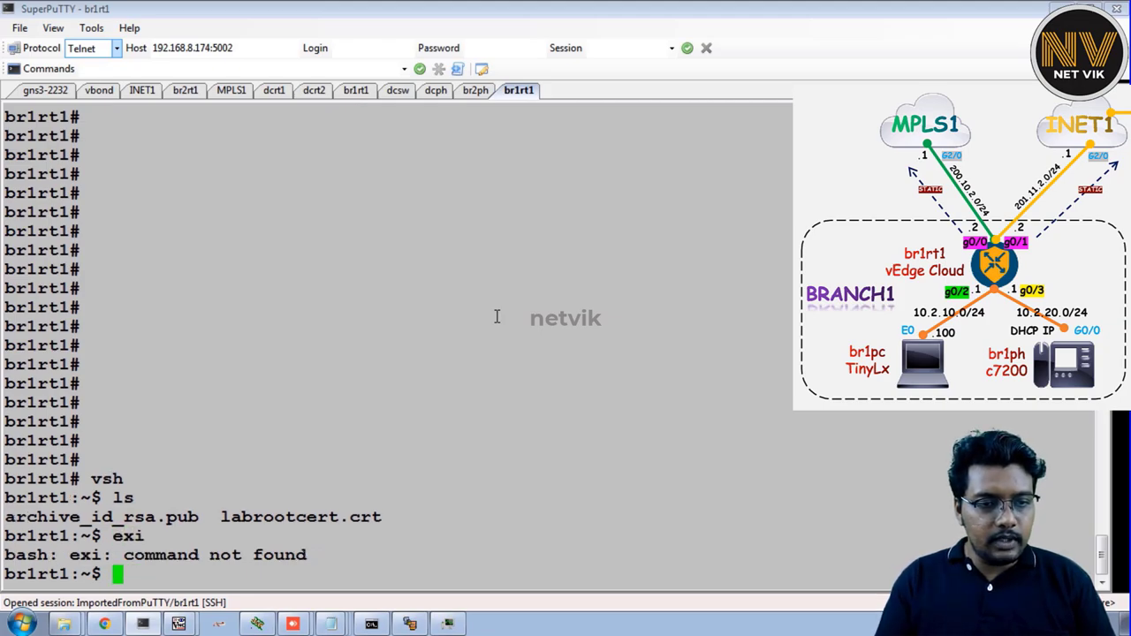
type("exxit")
key("Return")
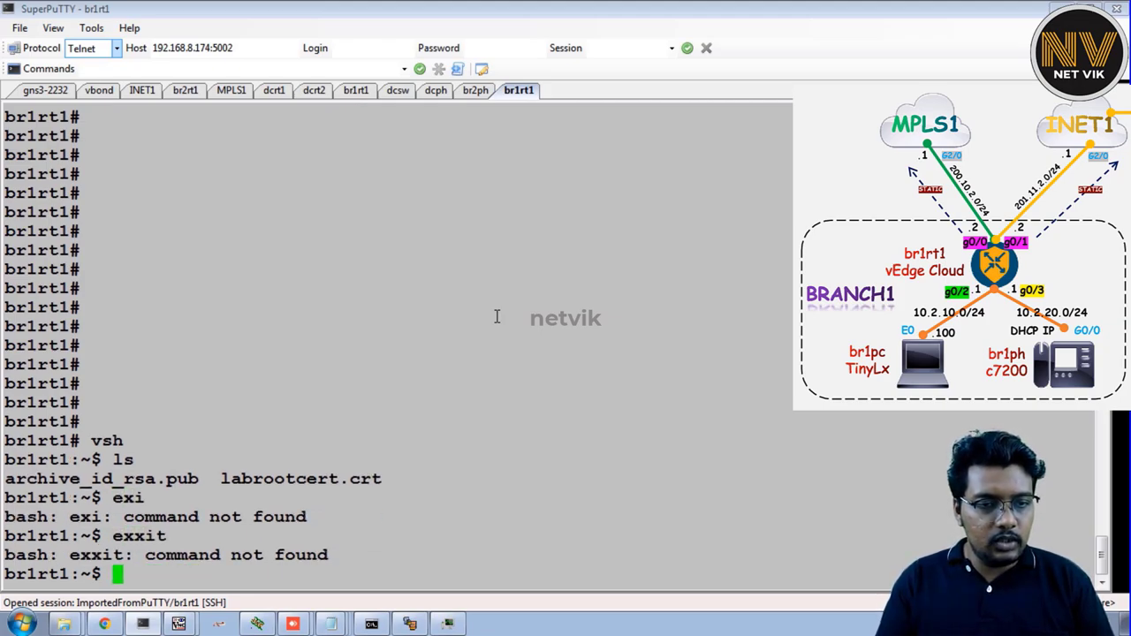
type("exit")
key("Return")
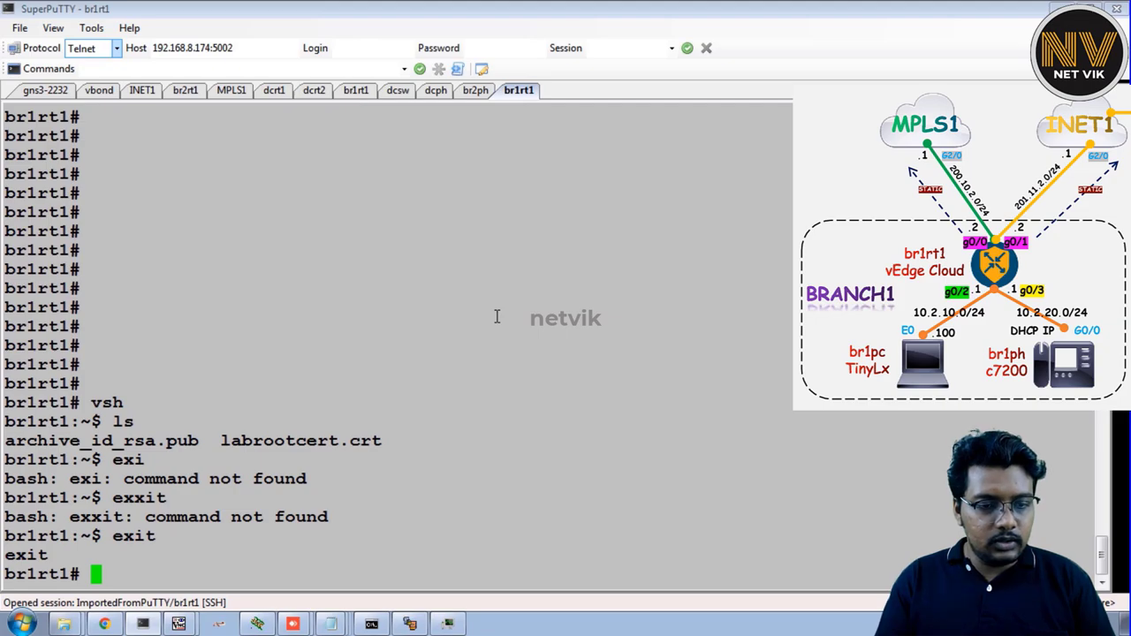
Run request root-cert-chain install home/admin/labrootcert.crt to install the root certificate
type("request ")
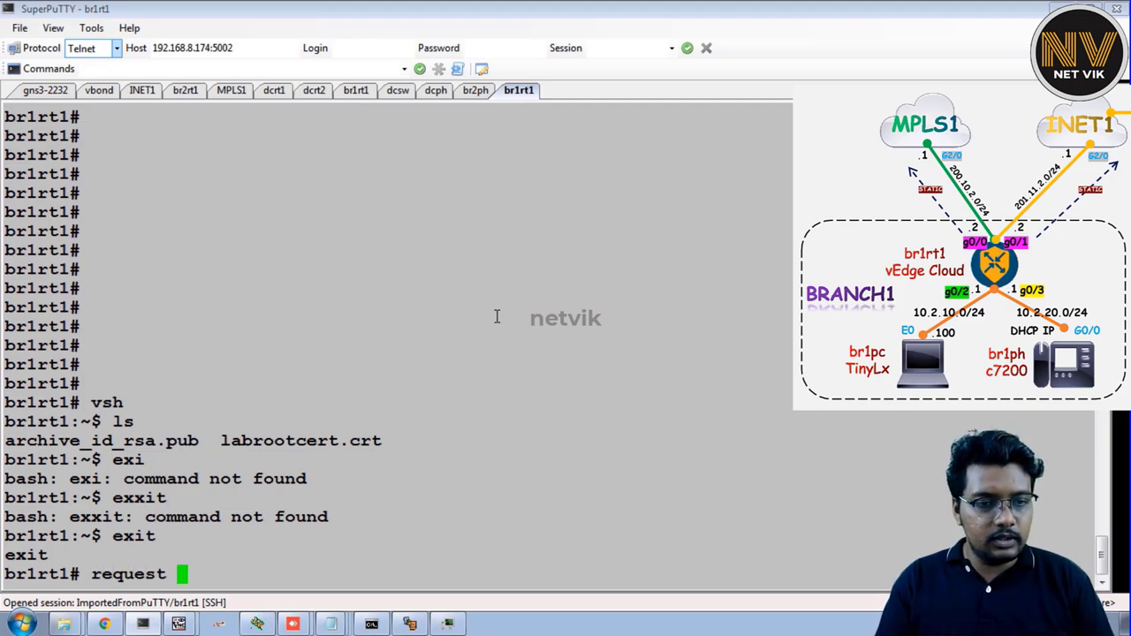
type("roo")
key("Tab")
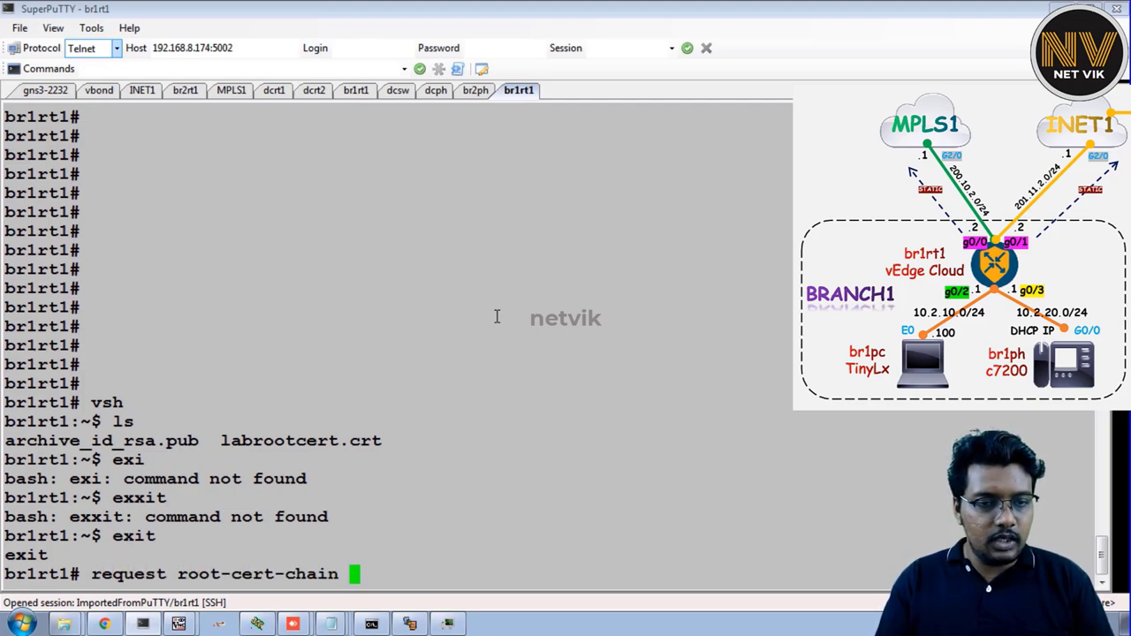
type("in")
key("Tab")
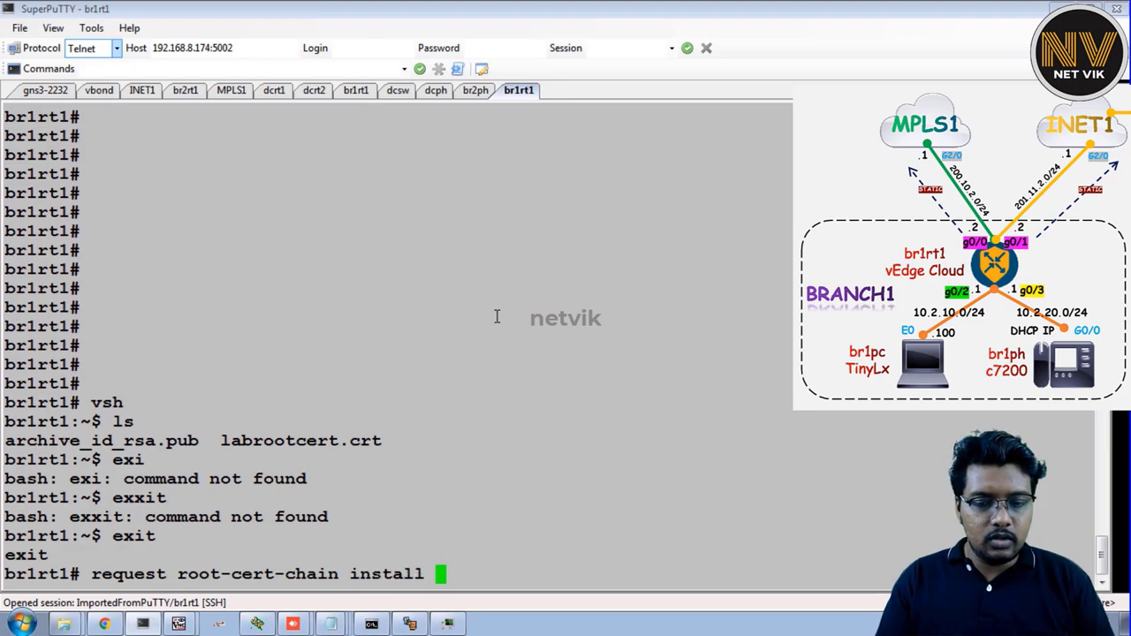
key("question")
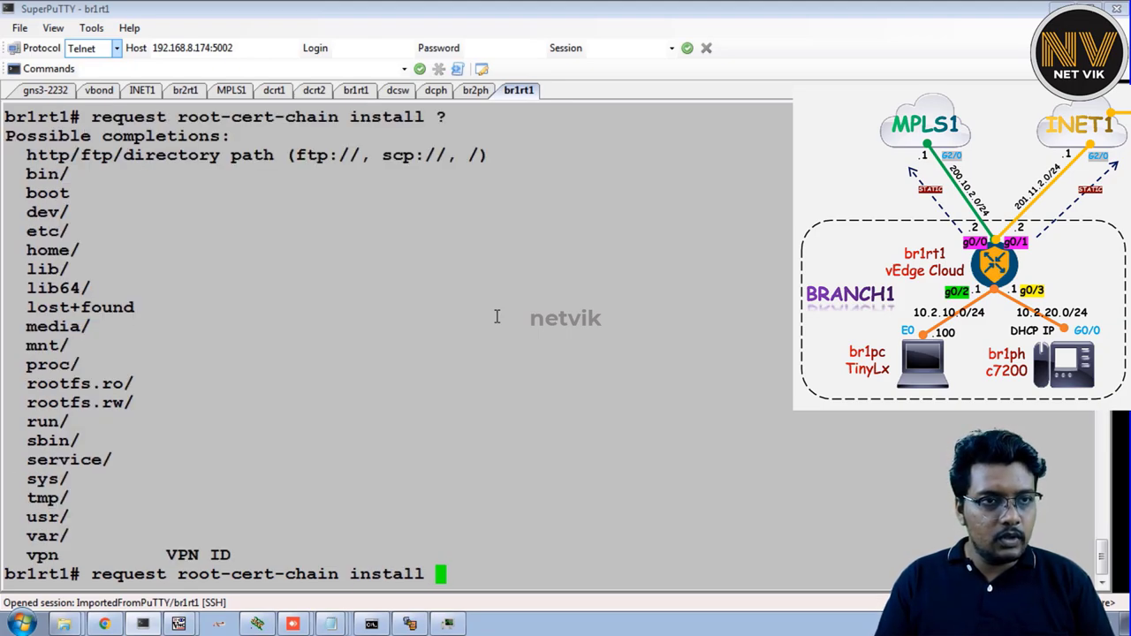
type("ho")
key("Tab")
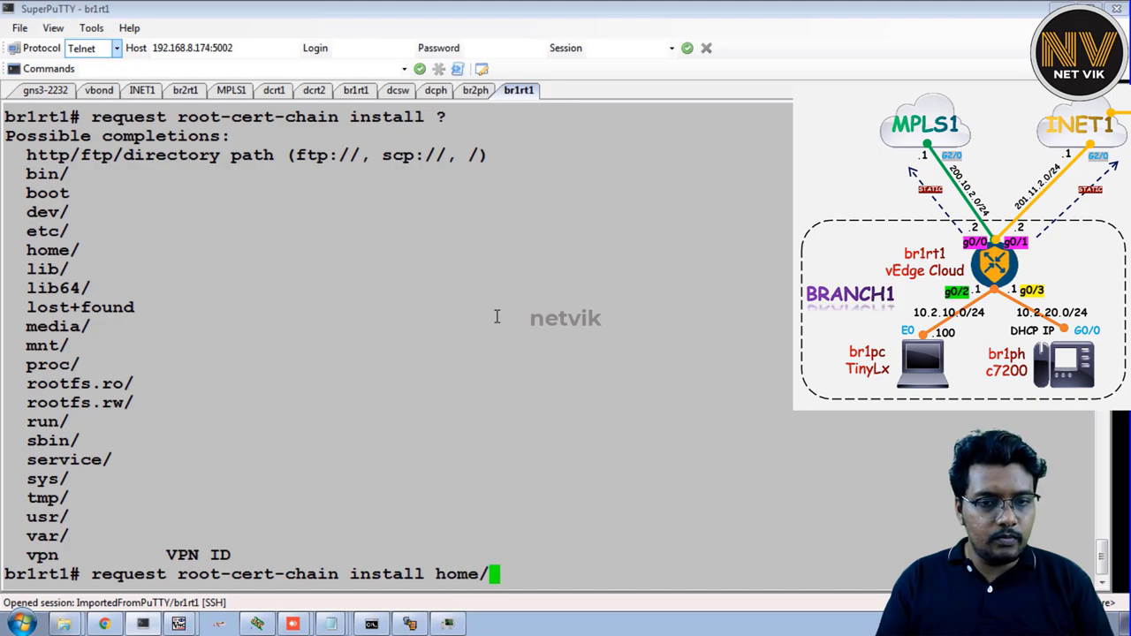
type("ad")
key("Tab")
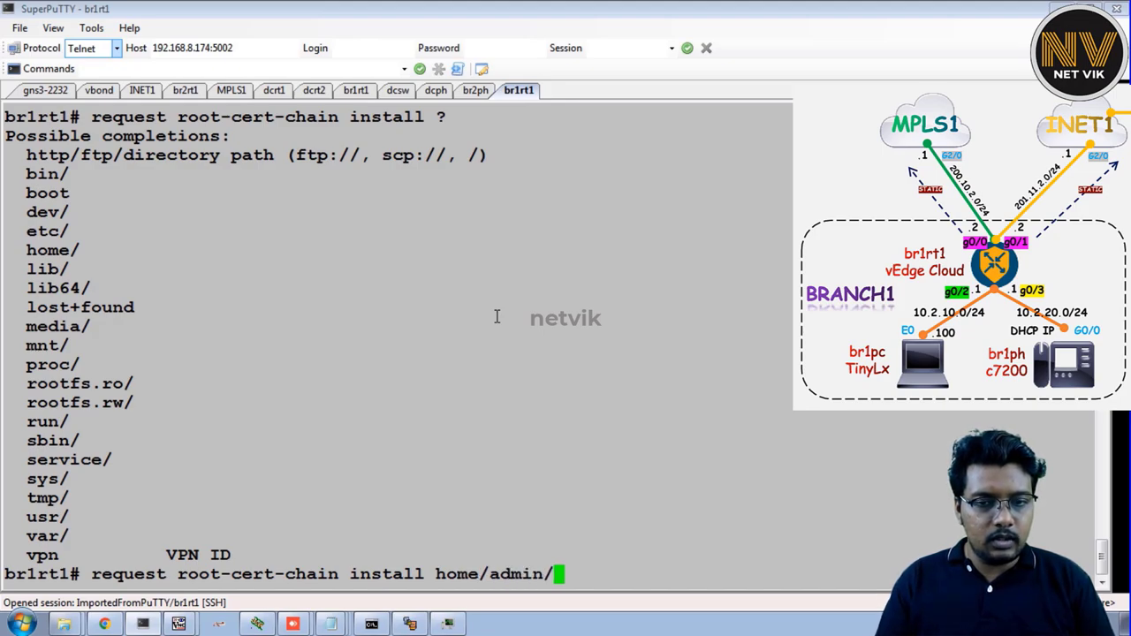
type("la")
key("Tab")
key("Return")
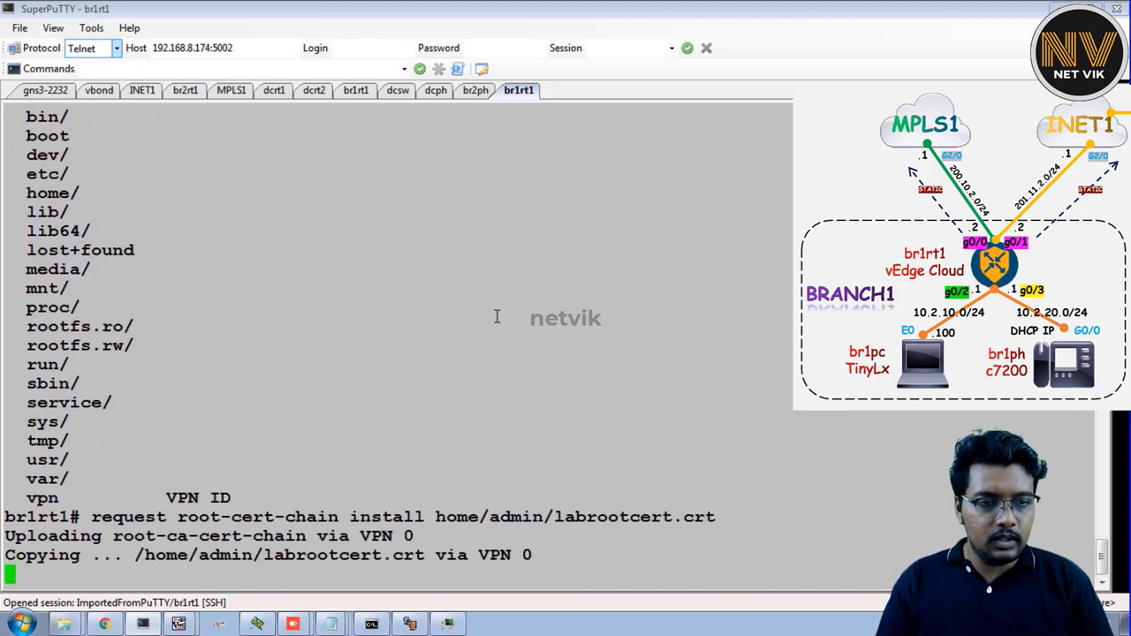
key("Return")
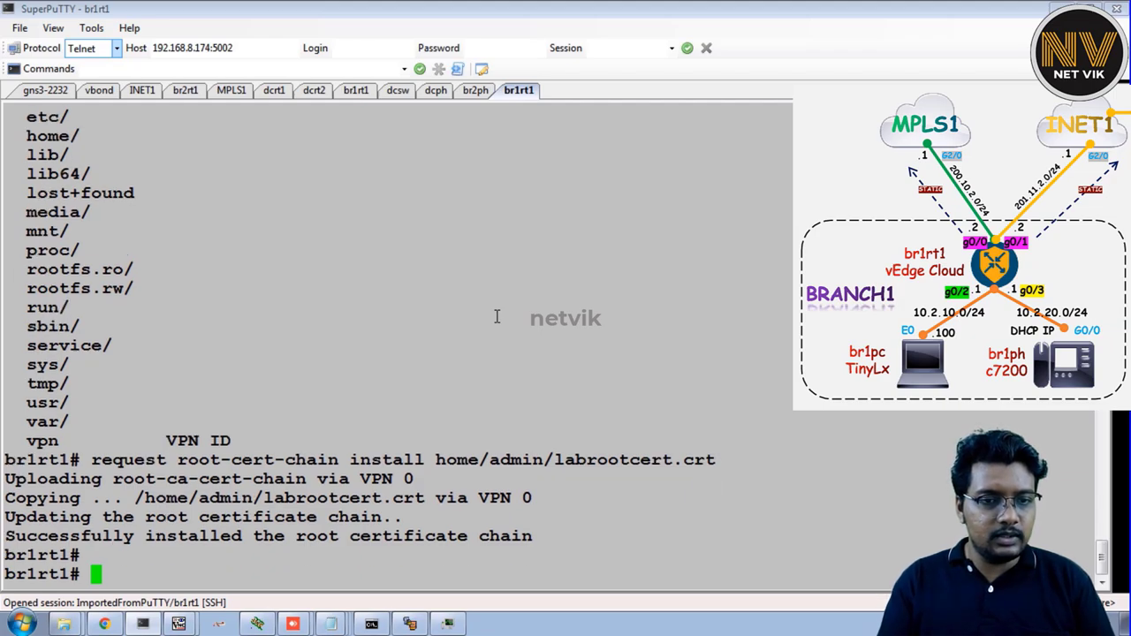
key("Return")
key("Return")
key("Return")
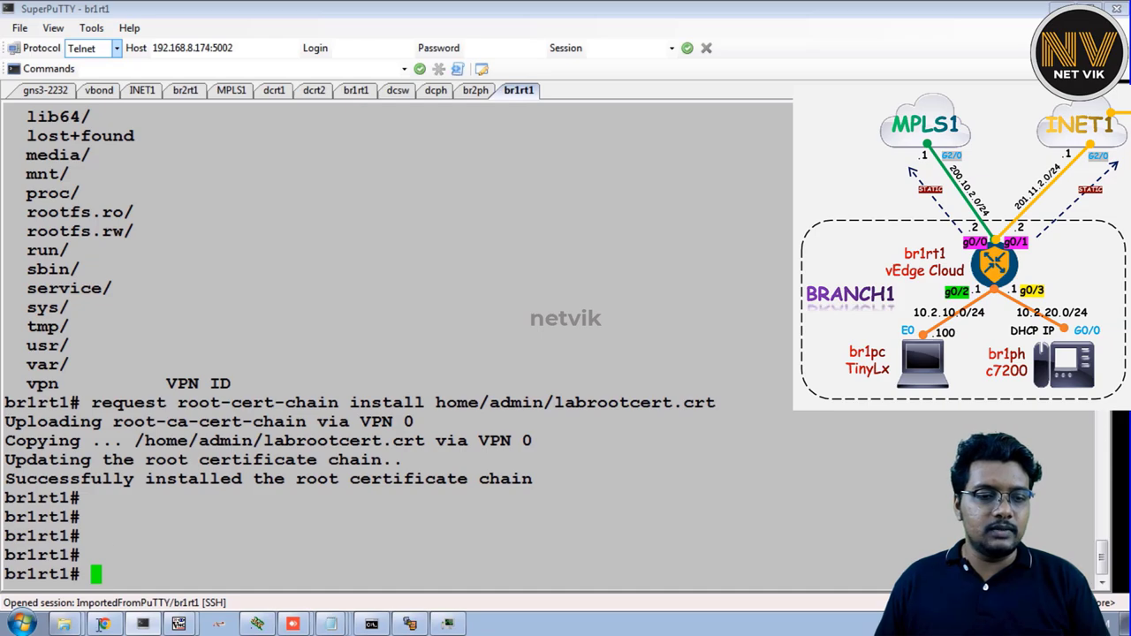
left_click(104, 624)
left_click(41, 84)
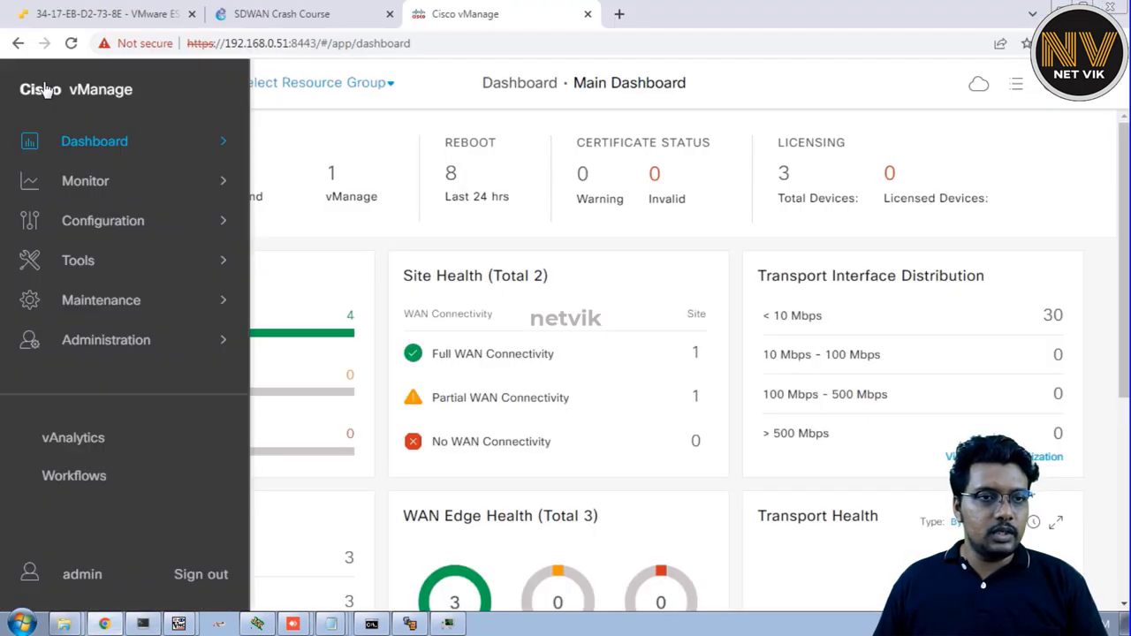
left_click(97, 223)
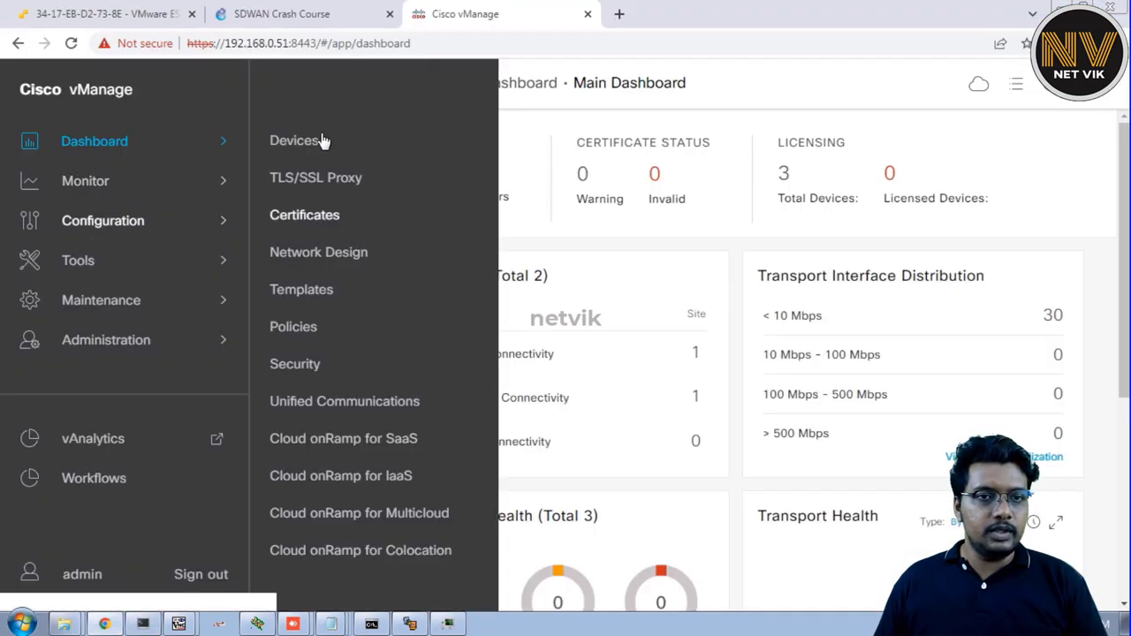
left_click(309, 142)
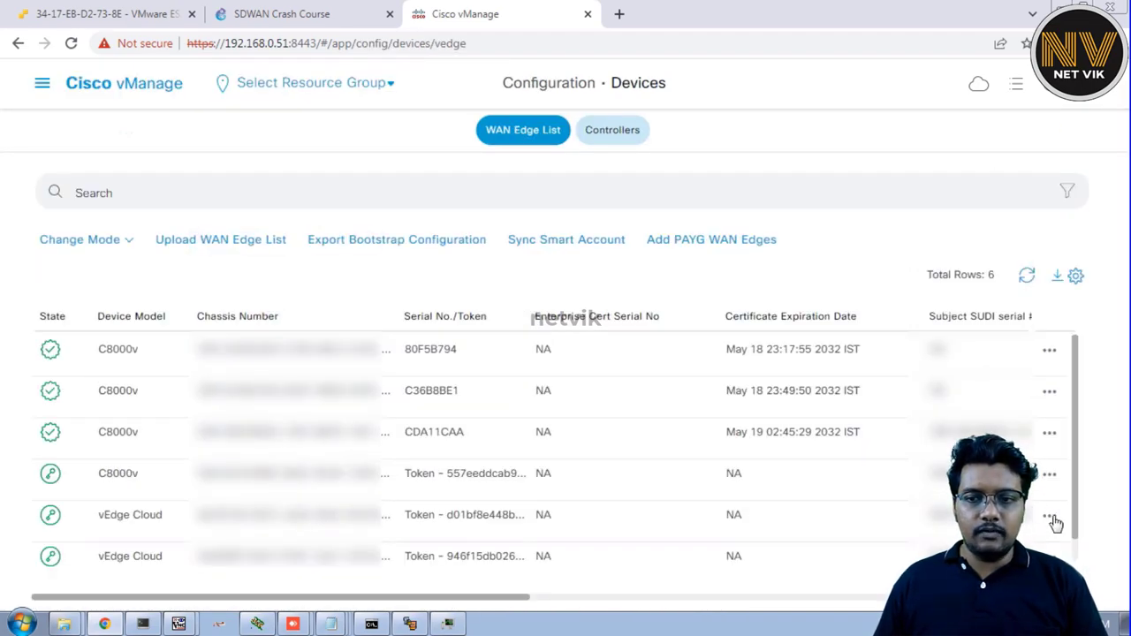
left_click(1050, 518)
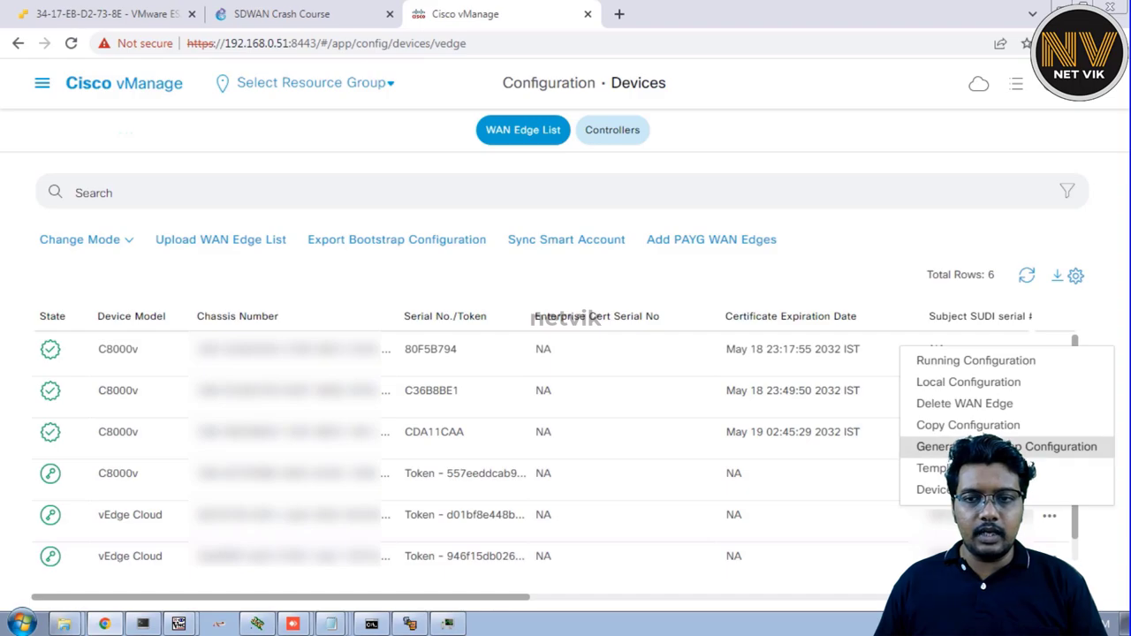
left_click(989, 447)
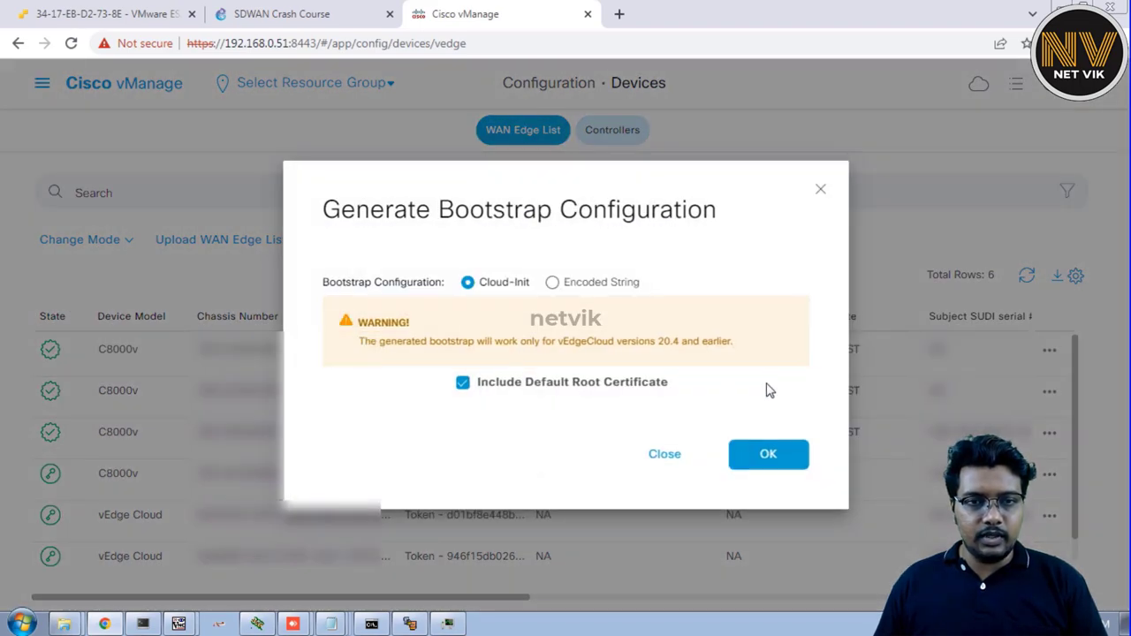
left_click(794, 465)
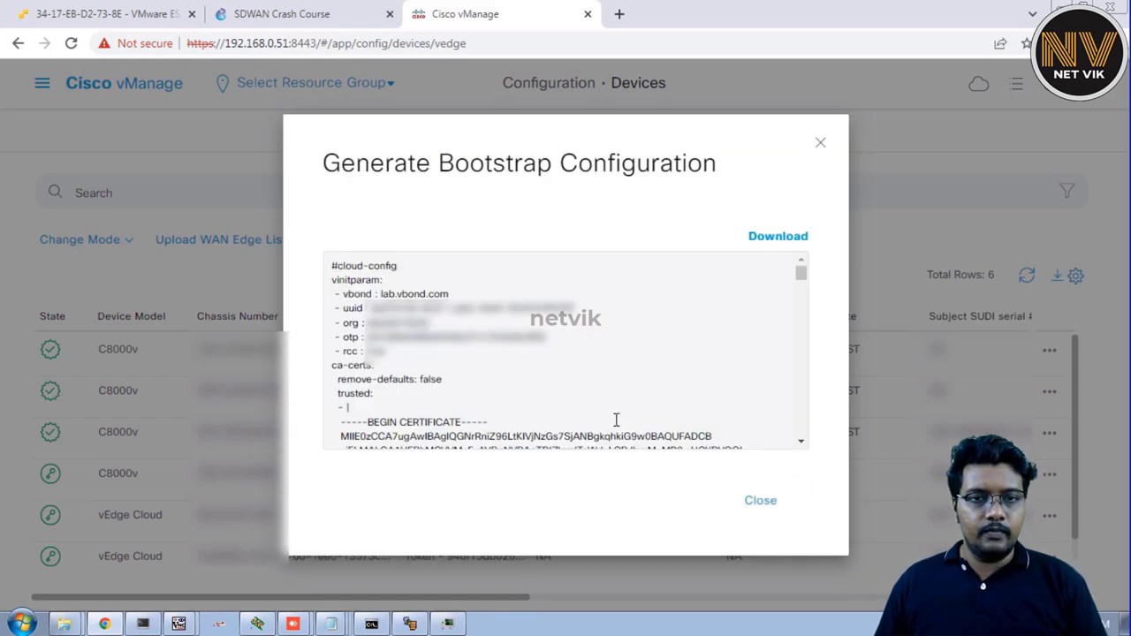
left_click_drag(369, 309, 591, 309)
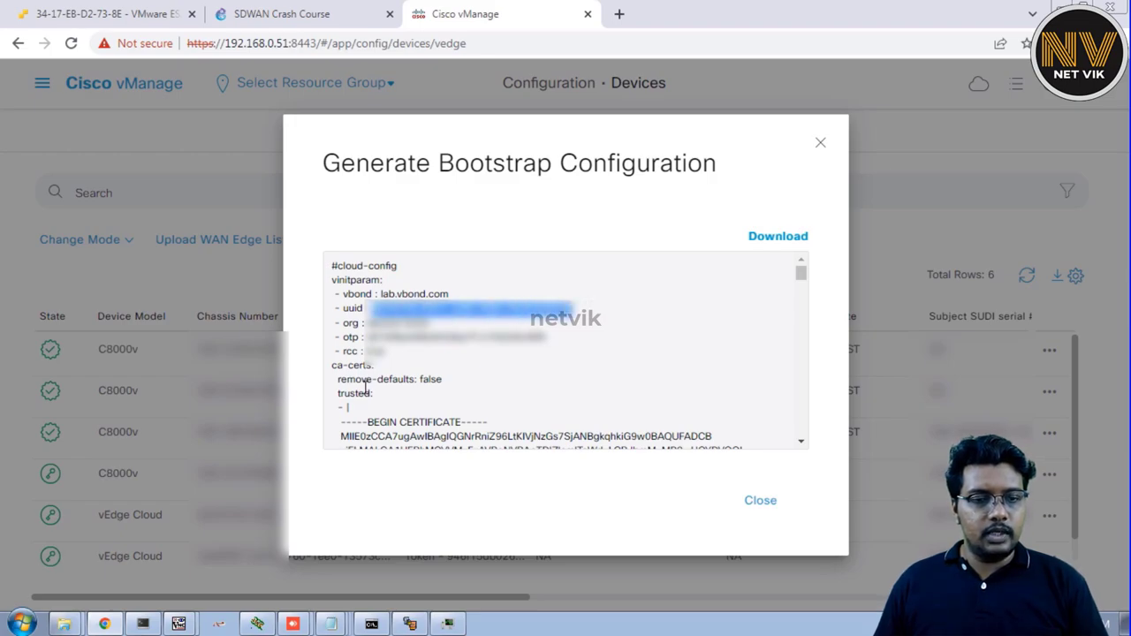
left_click(141, 624)
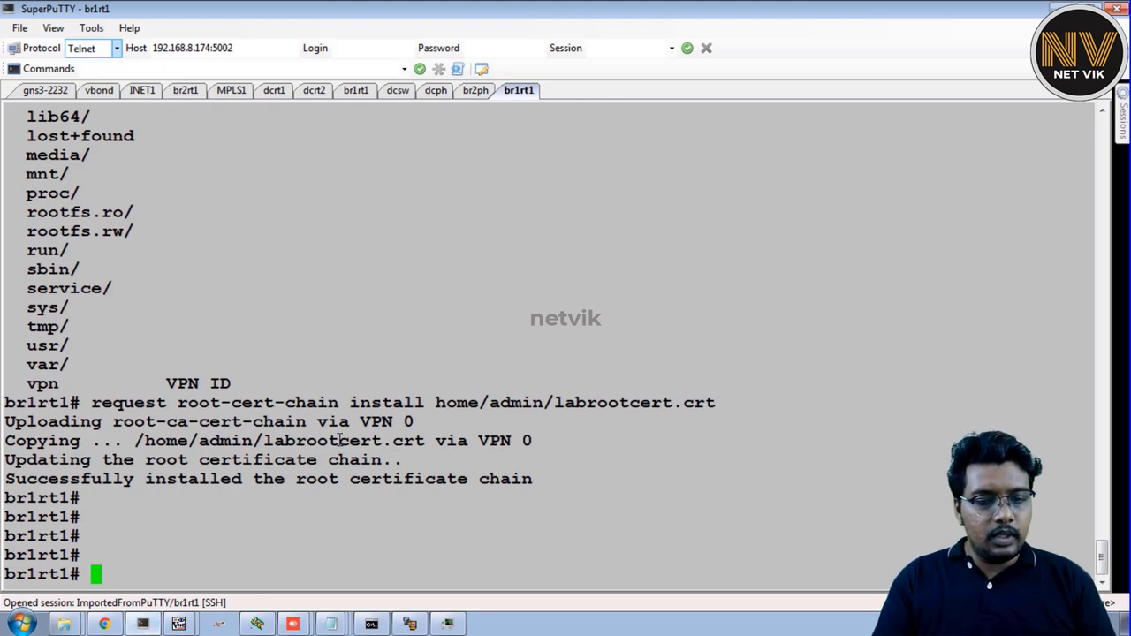
Ping vBond 192.168.0.52 from br1rt1 and stop after the replies come back
type("request")
key("BackSpace")
key("BackSpace")
key("BackSpace")
key("BackSpace")
key("BackSpace")
key("BackSpace")
key("BackSpace")
key("BackSpace")
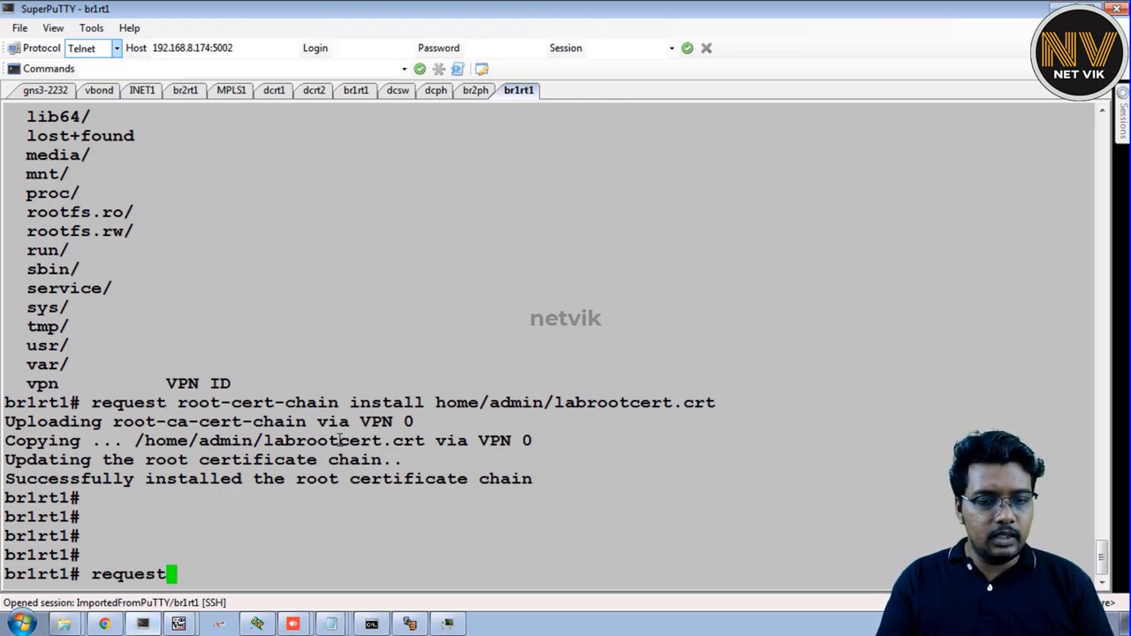
type("i")
key("BackSpace")
type("p")
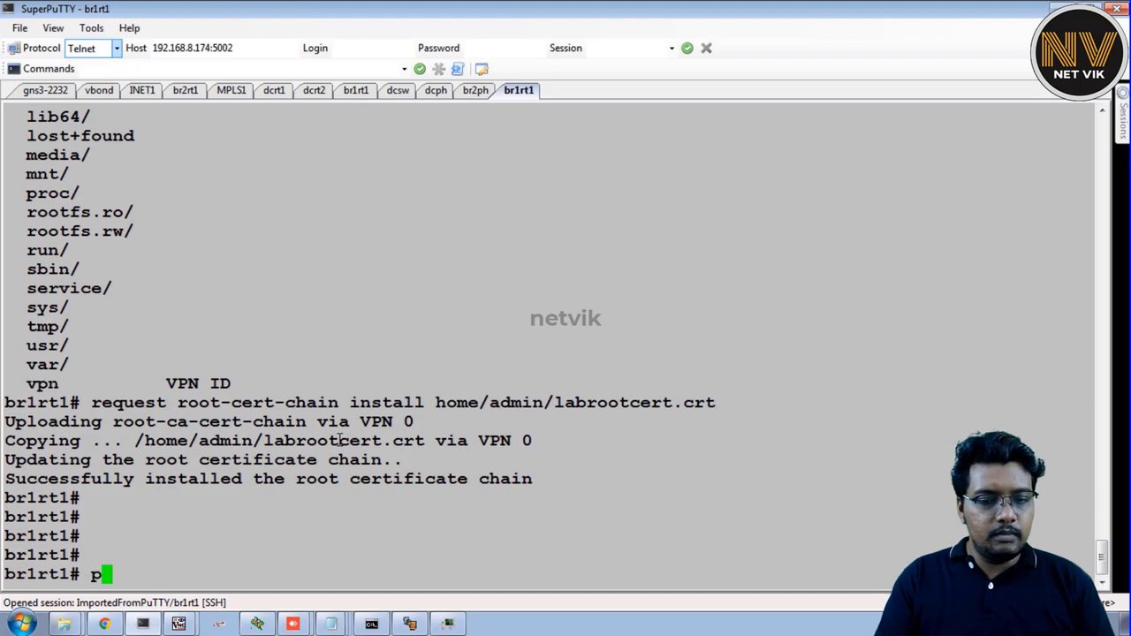
type("ing 192.168.0.52")
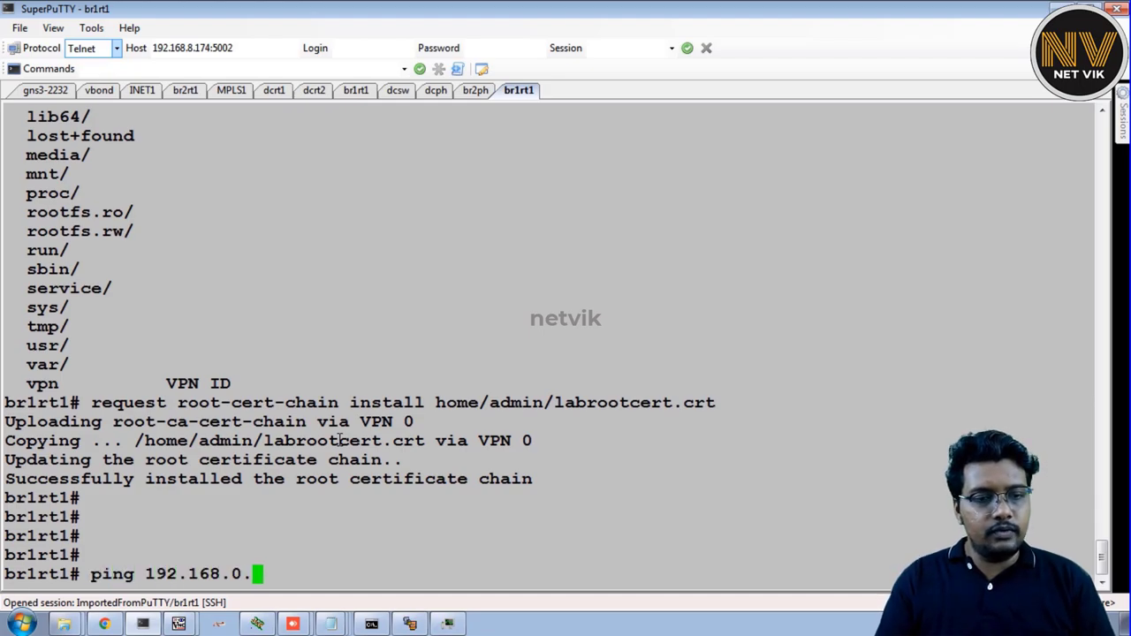
key("Return")
key("ctrl+c")
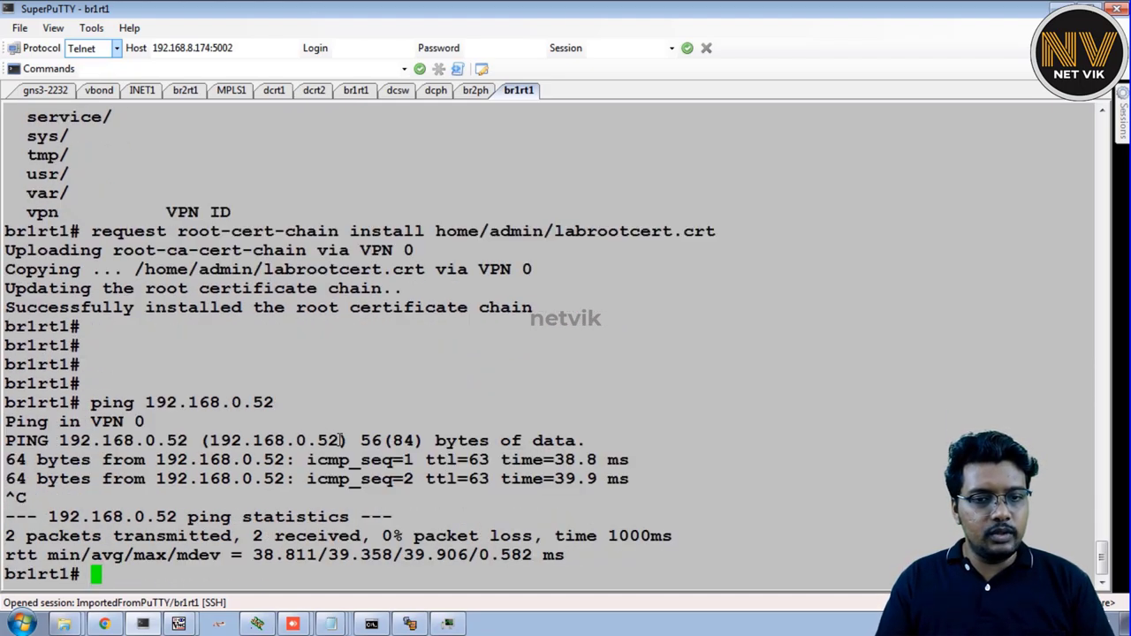
key("Return")
key("Return")
key("Return")
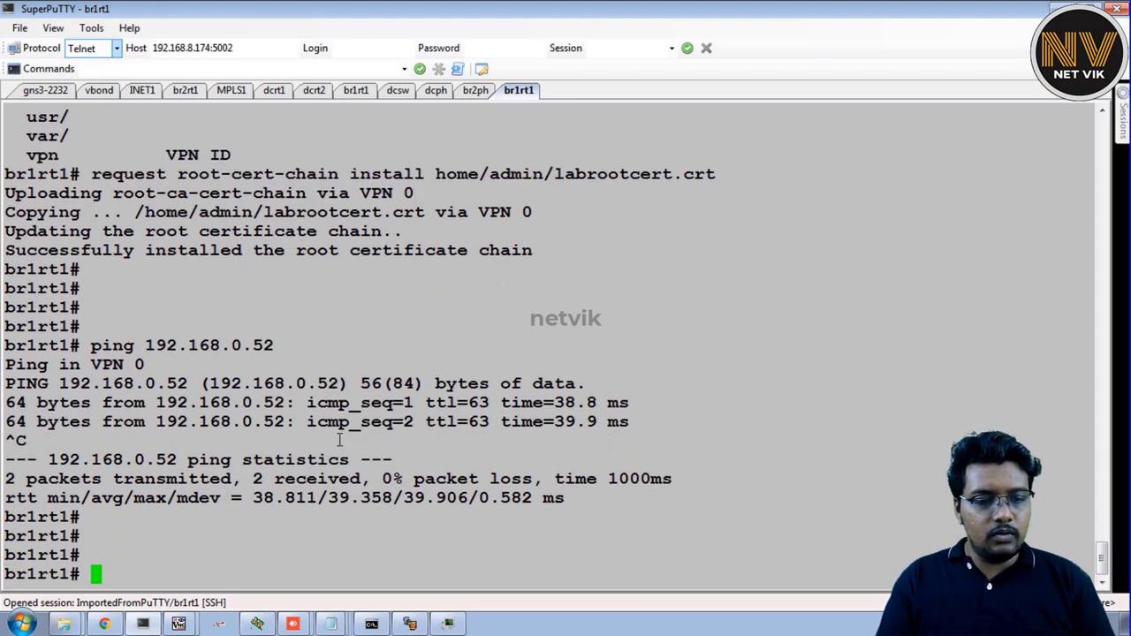
Enter request vedge-cloud activate chassis-number with the pasted chassis number, and copy the OTP from vManage
type("request pl")
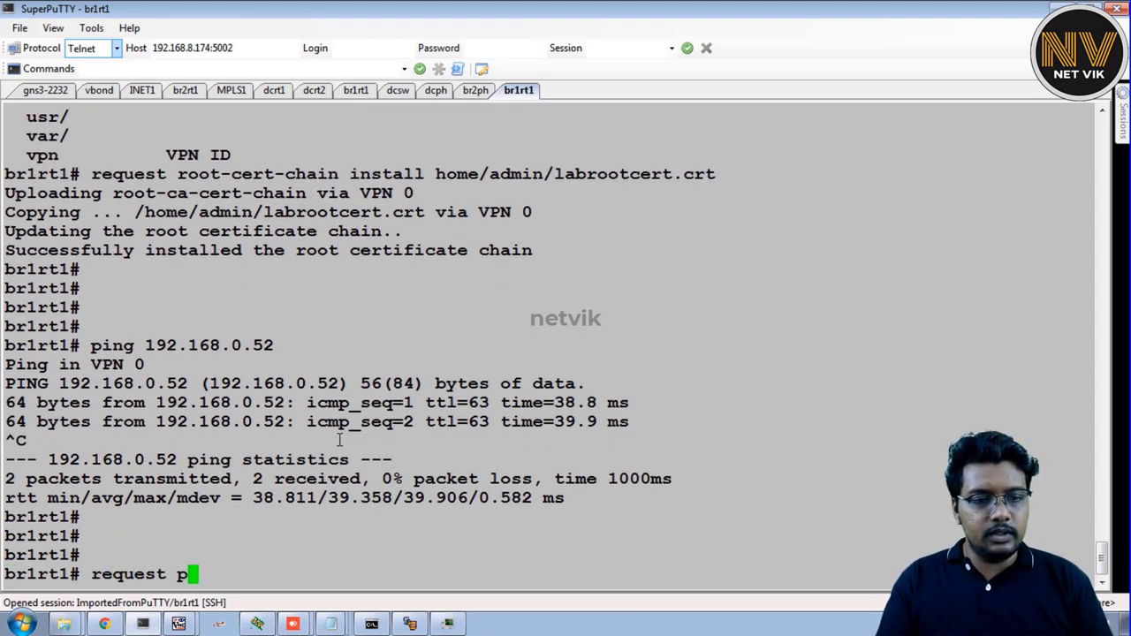
key("BackSpace")
key("BackSpace")
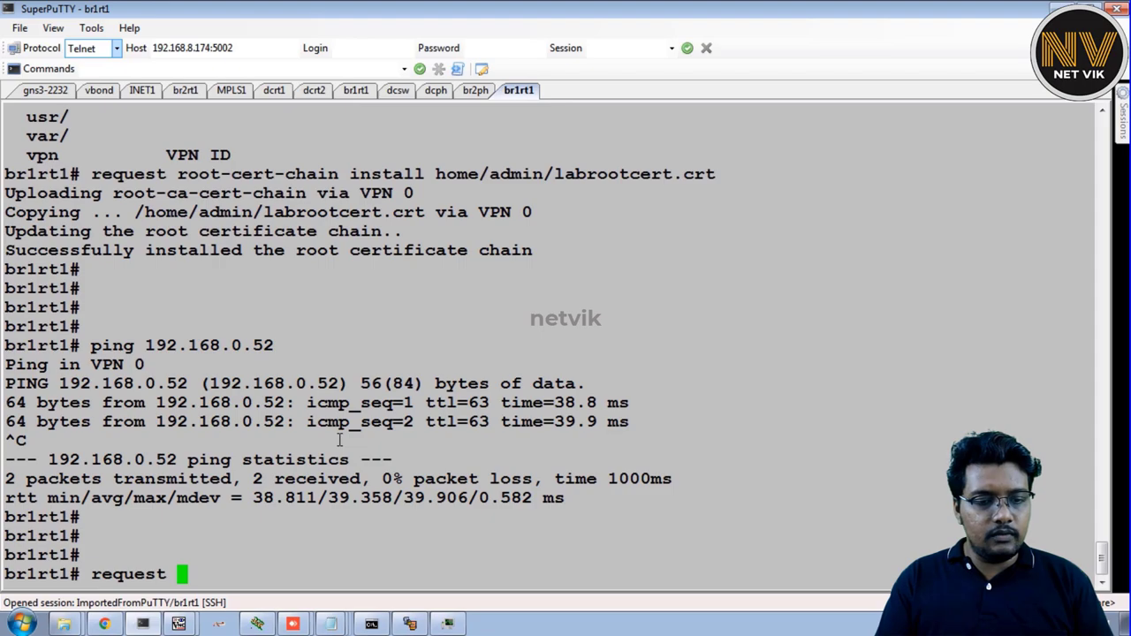
type("ve")
key("Tab")
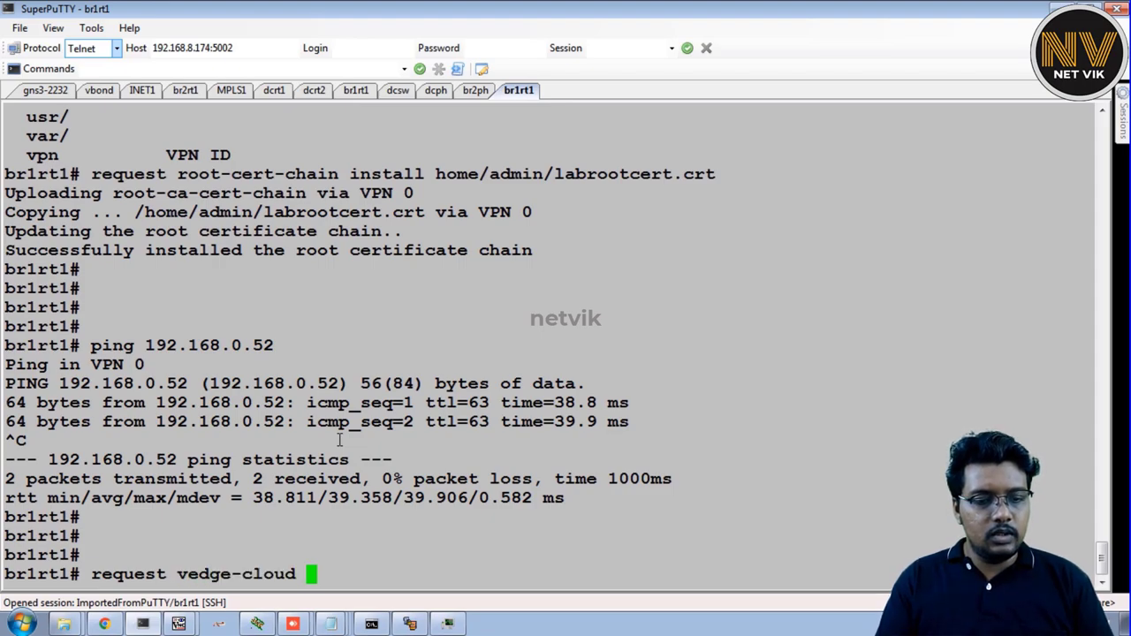
type("ac")
key("Tab")
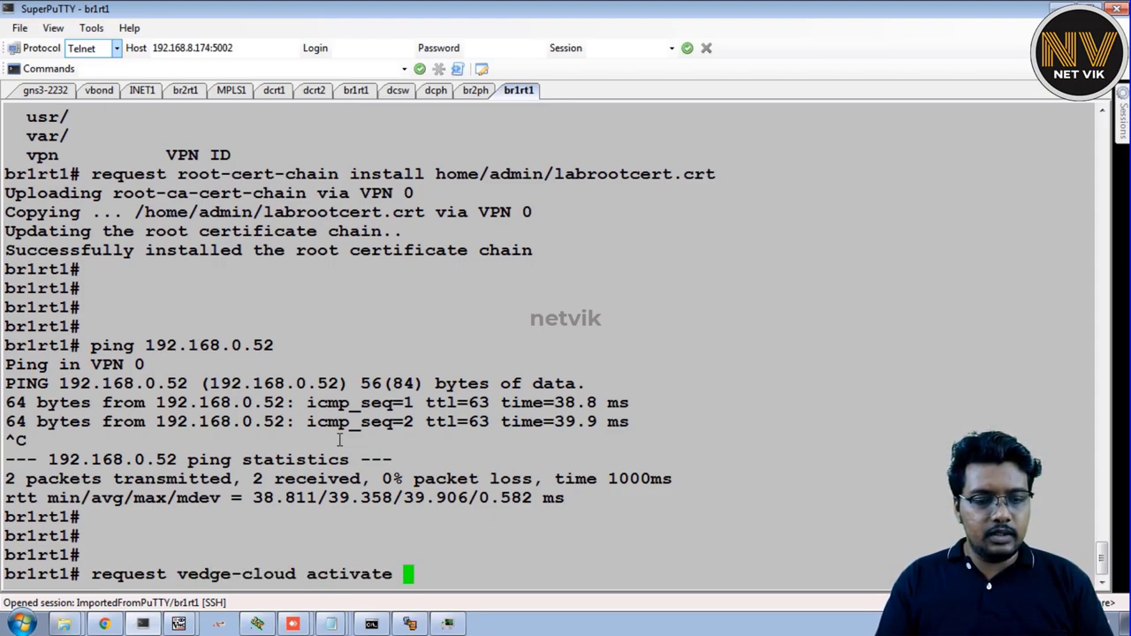
type("c")
key("Tab")
right_click(477, 284)
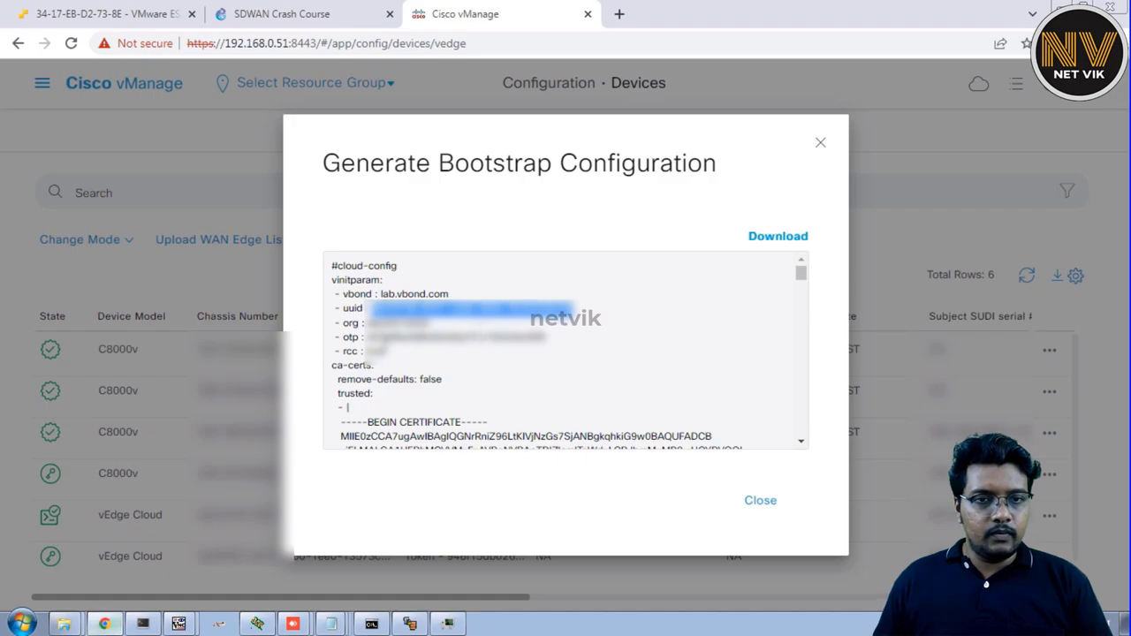
double_click(470, 339)
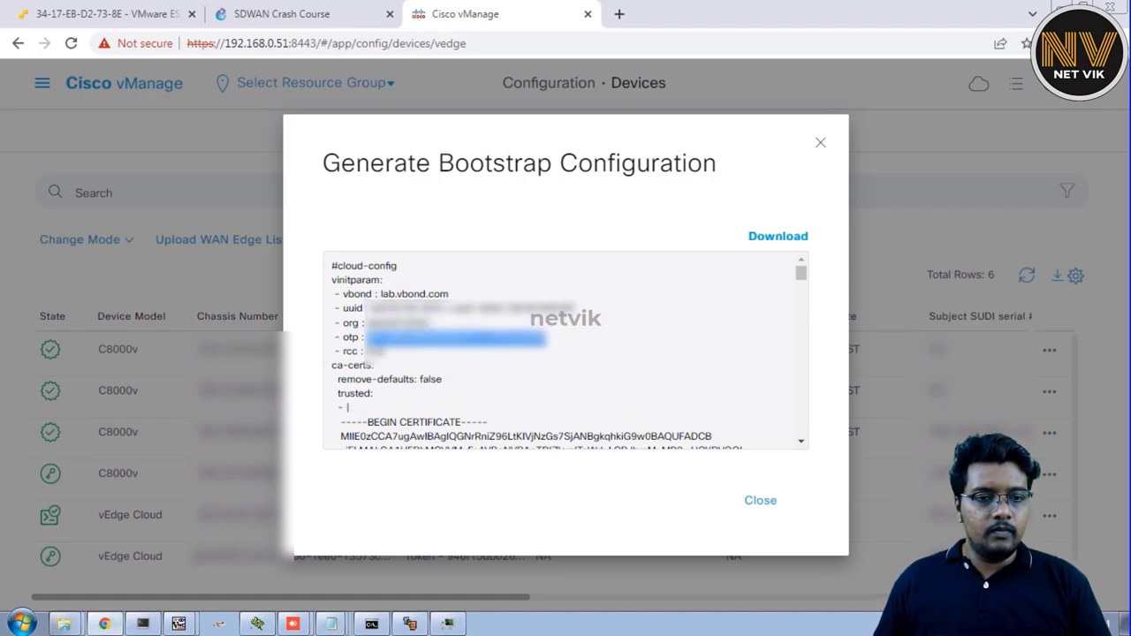
left_click(143, 624)
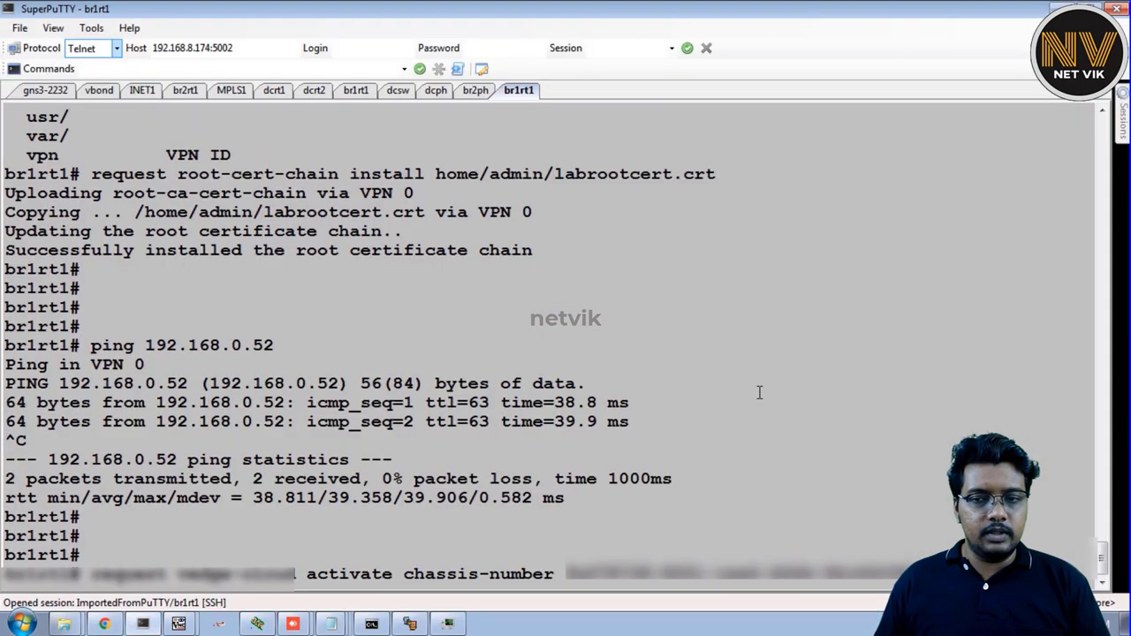
Run the vedge-cloud activation and check show control connections
key("Return")
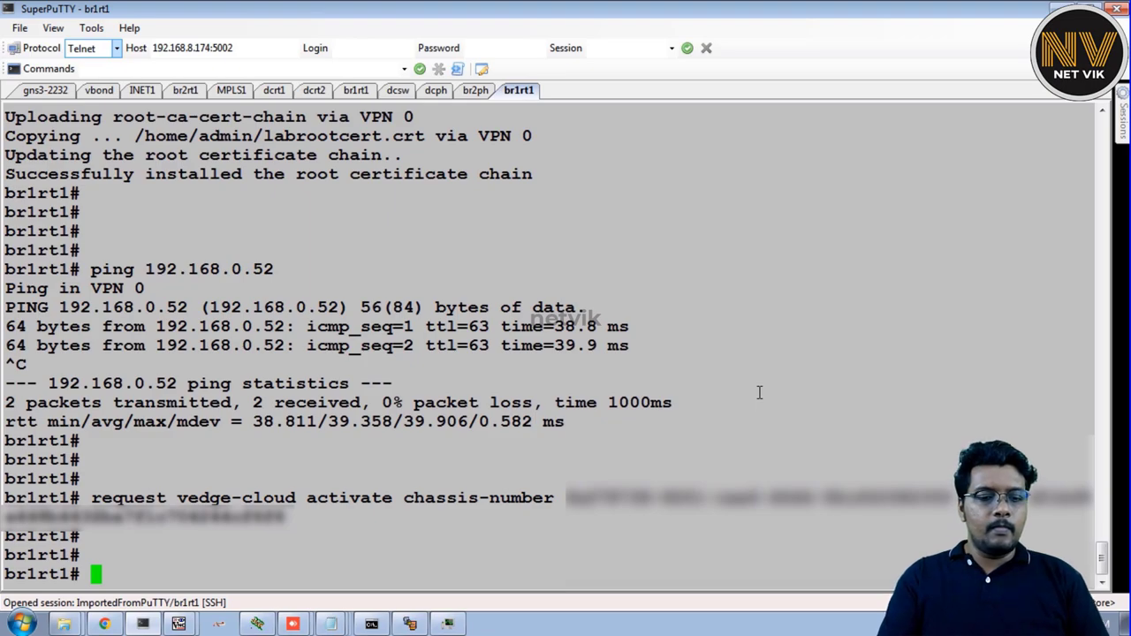
type("show control c")
key("BackSpace")
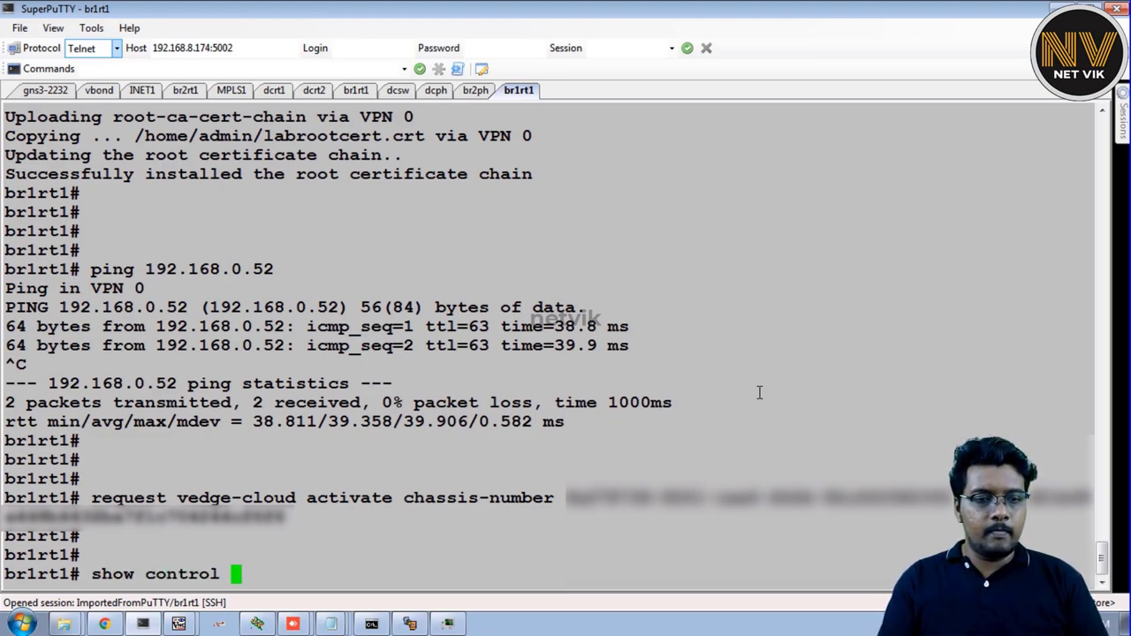
key("BackSpace")
key("BackSpace")
type("l connections")
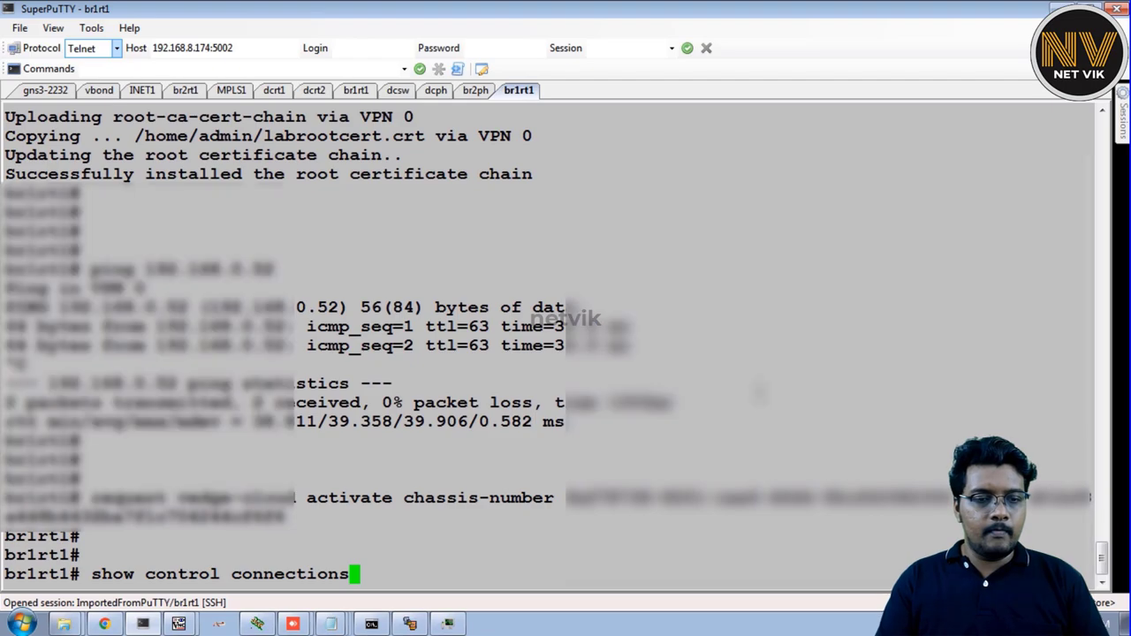
key("Return")
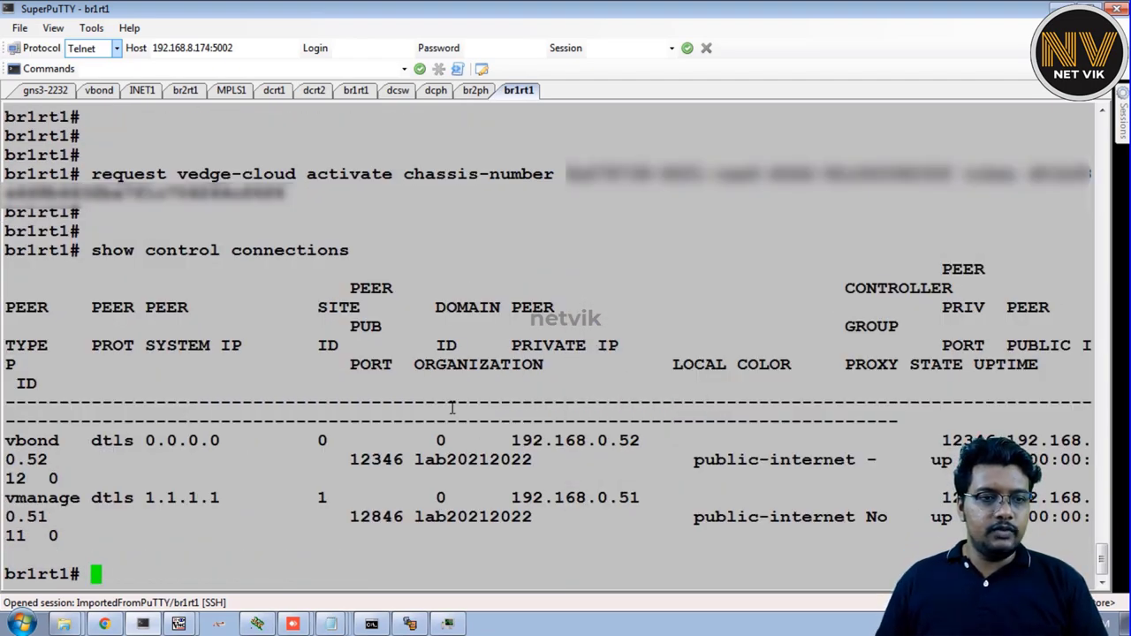
left_click_drag(6, 439, 910, 538)
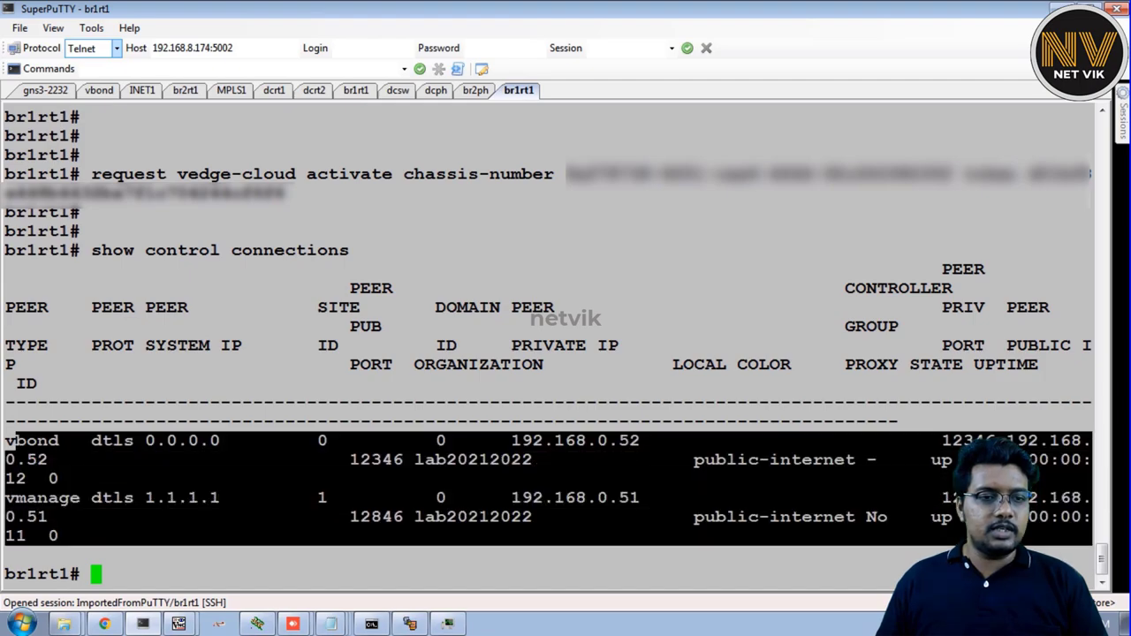
left_click(79, 530)
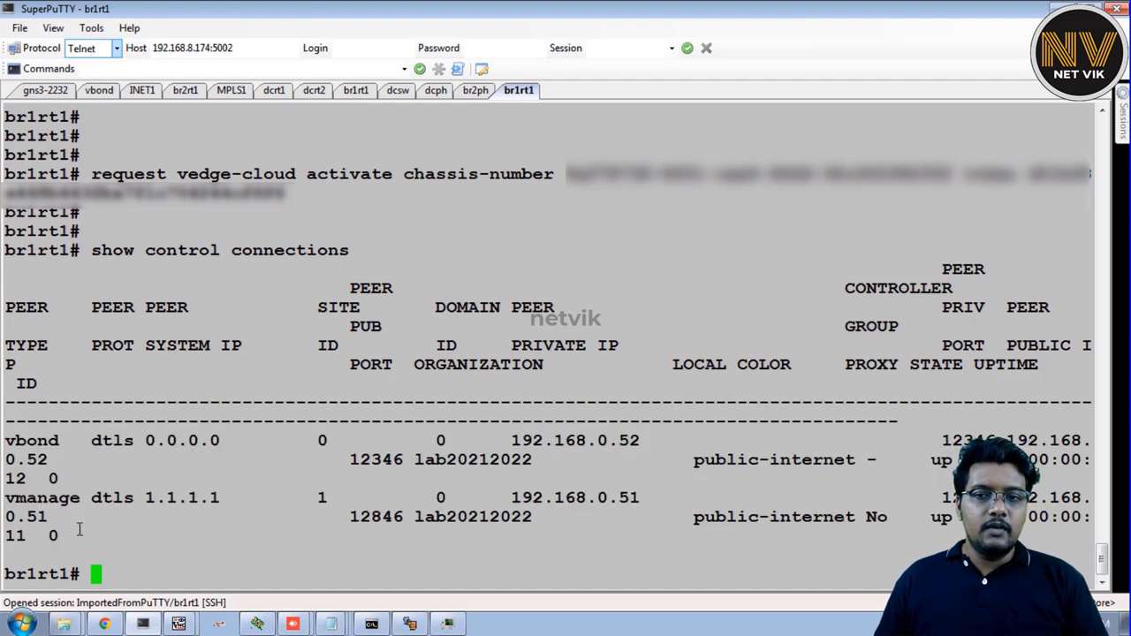
left_click_drag(83, 534, 39, 458)
left_click(152, 524)
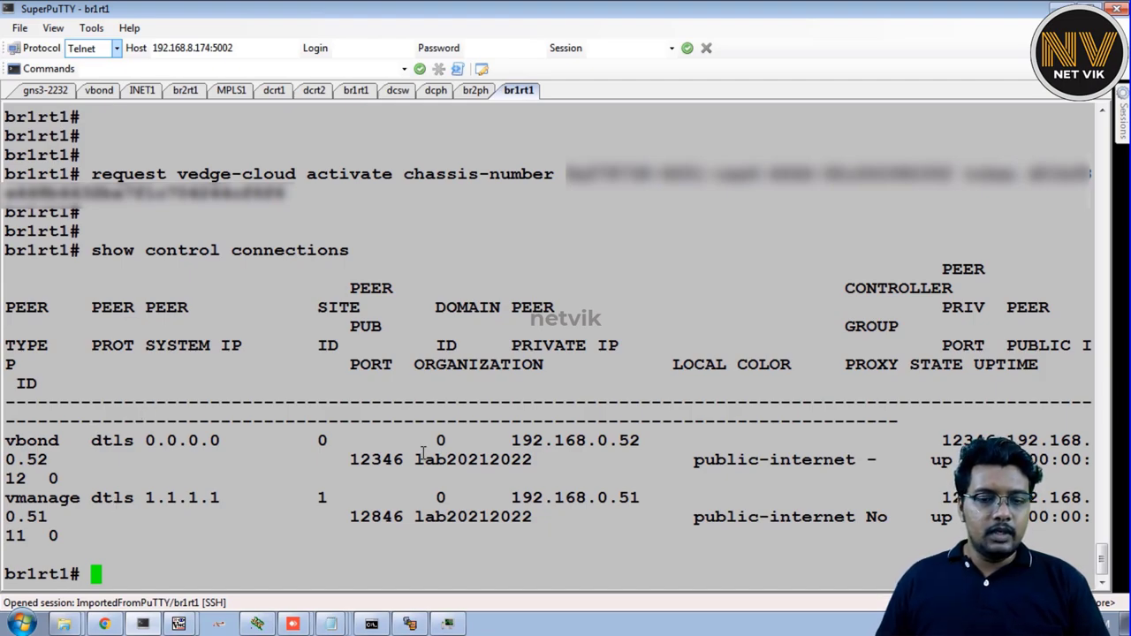
Check certificate status with show control local-properties and show certificate serial
key("Return")
key("Return")
type("show co")
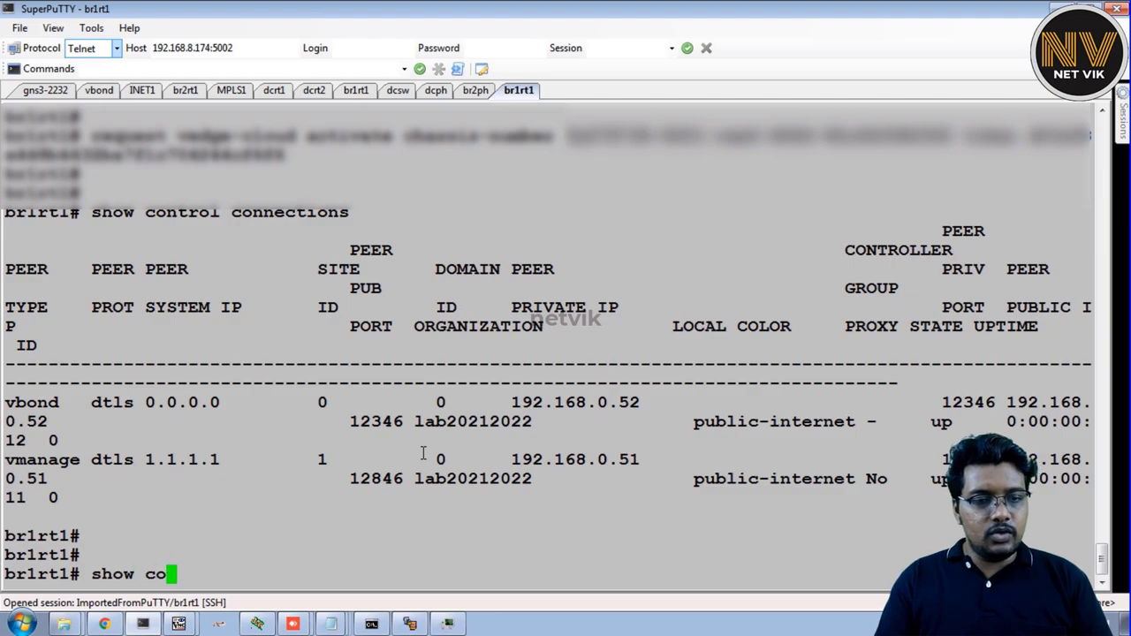
type("ntrol oloca")
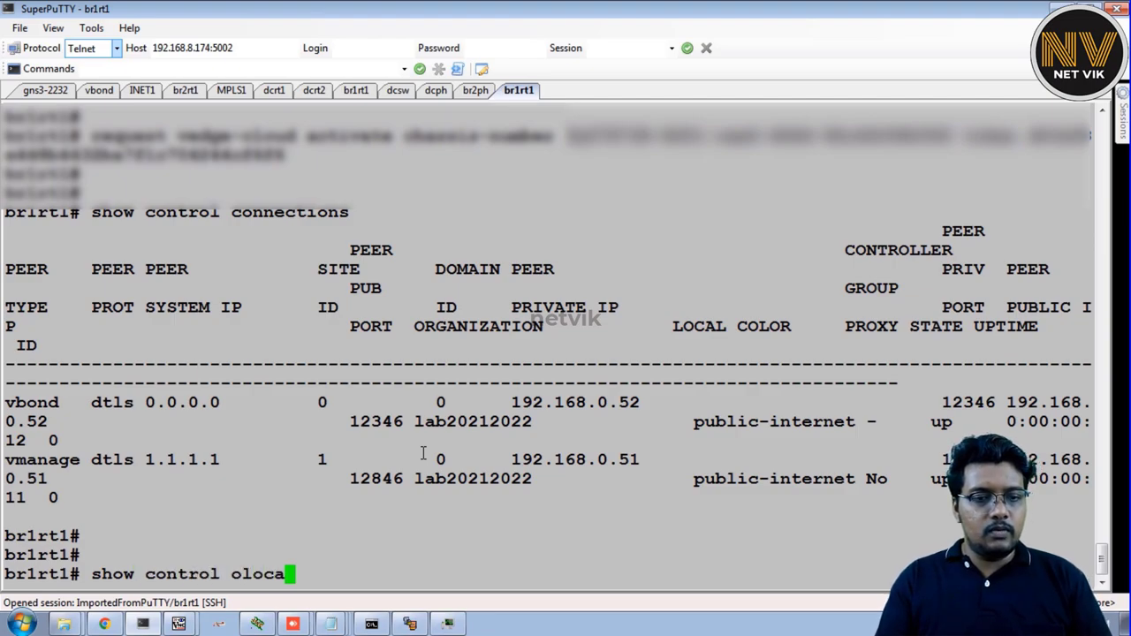
key("BackSpace")
key("BackSpace")
key("BackSpace")
key("BackSpace")
key("BackSpace")
type("local-properties")
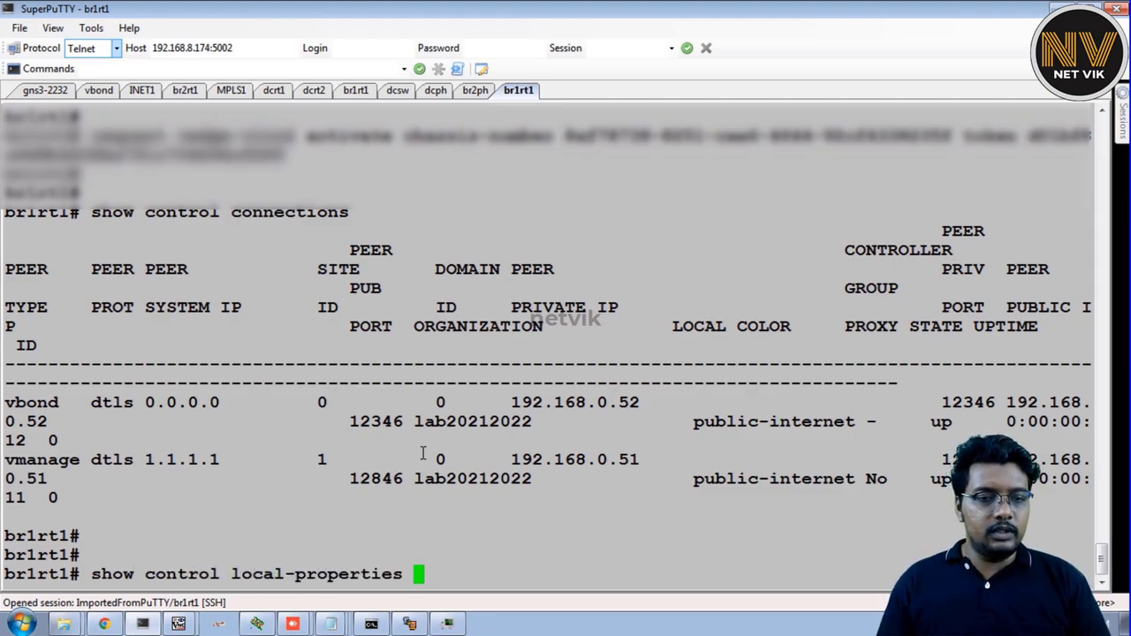
key("Return")
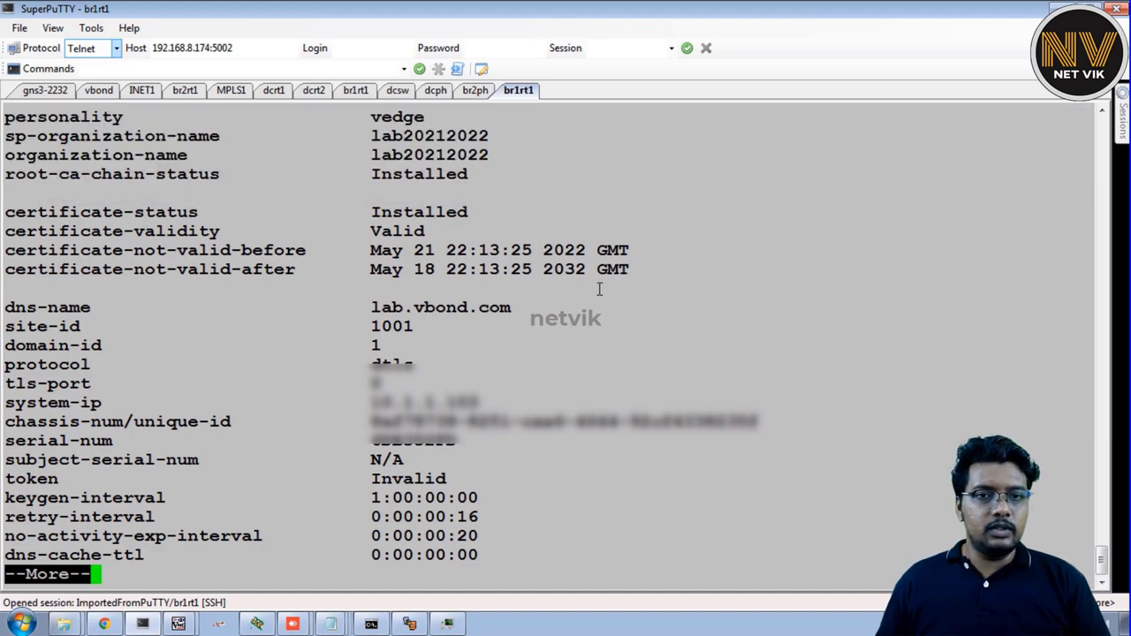
left_click_drag(135, 214, 547, 290)
left_click(599, 289)
type("q")
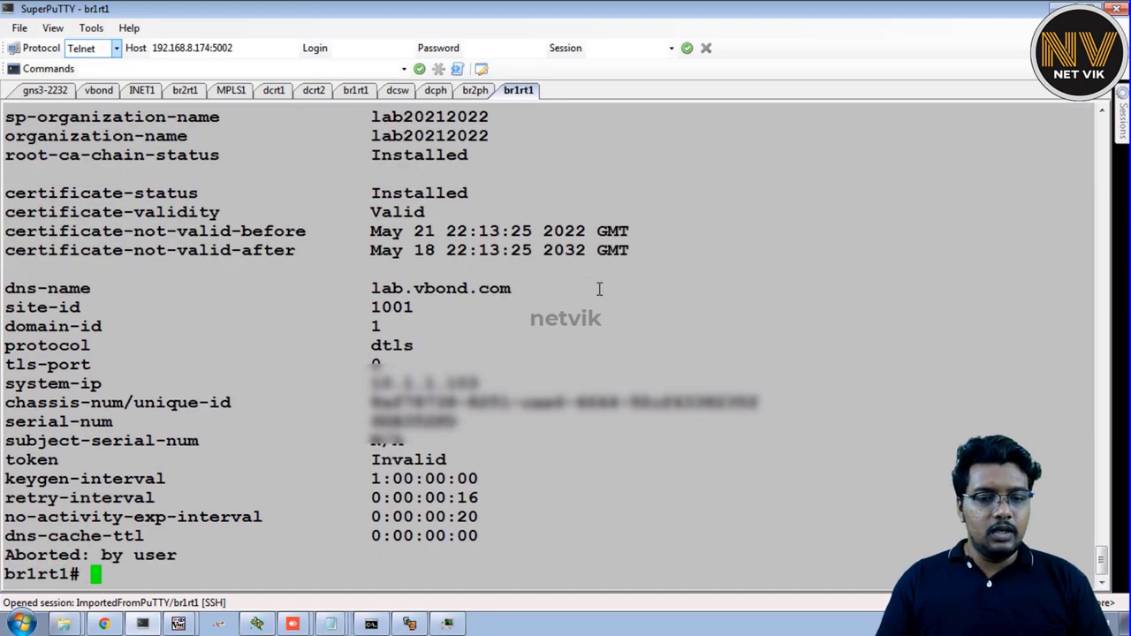
type("show certificate serial")
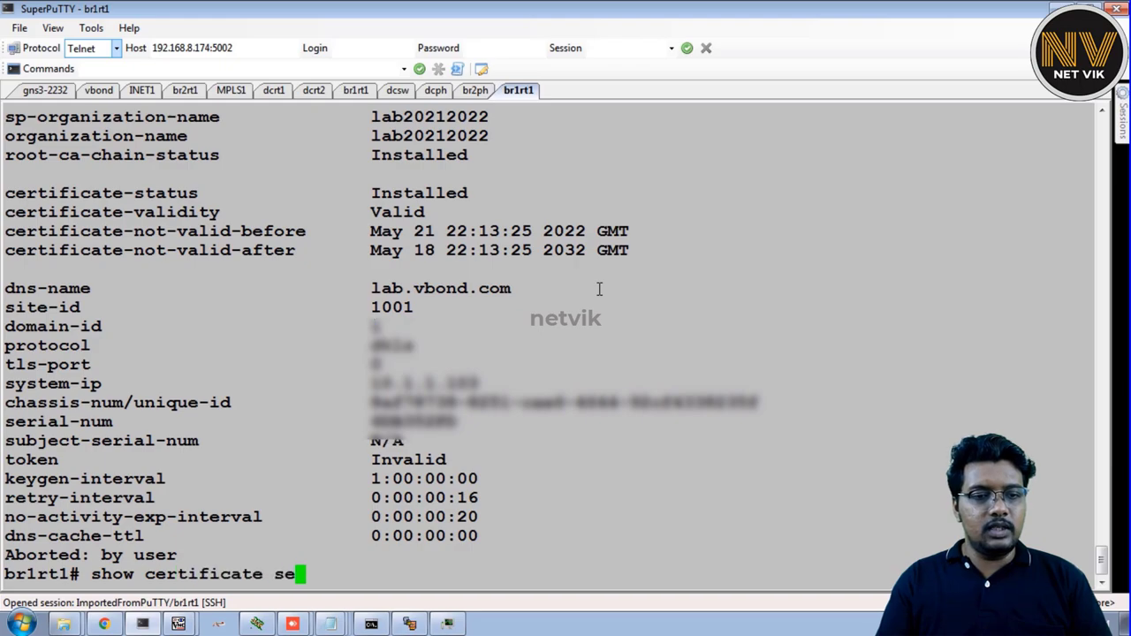
key("Return")
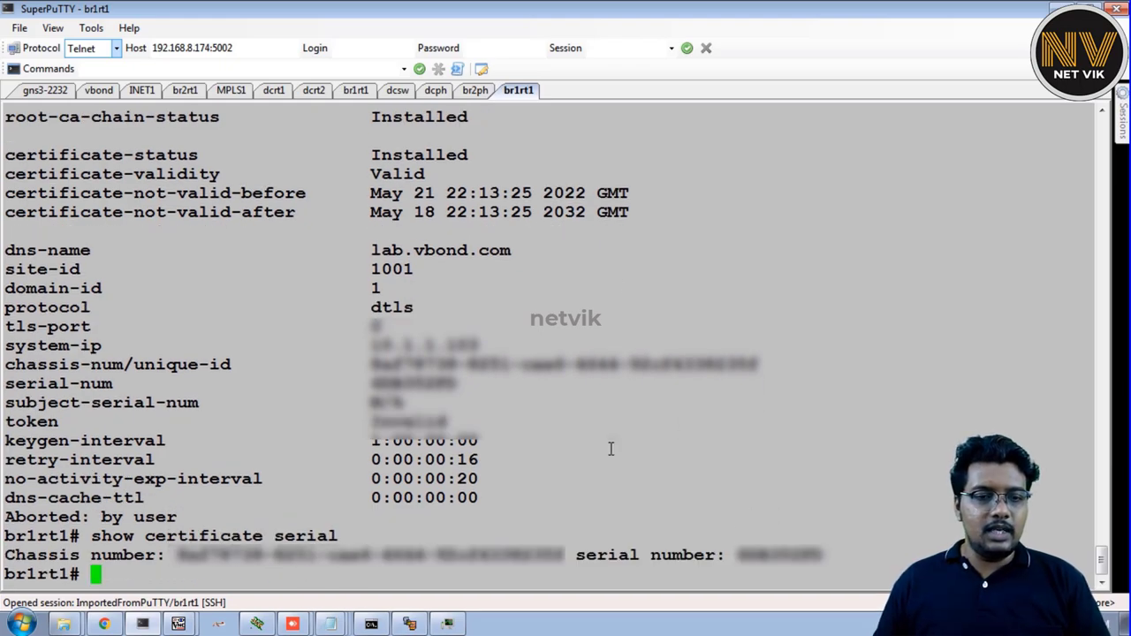
key("Return")
key("Return")
key("Return")
key("Return")
key("Return")
key("Return")
key("Return")
Rerun show control connections several times, still getting no connections
type("s")
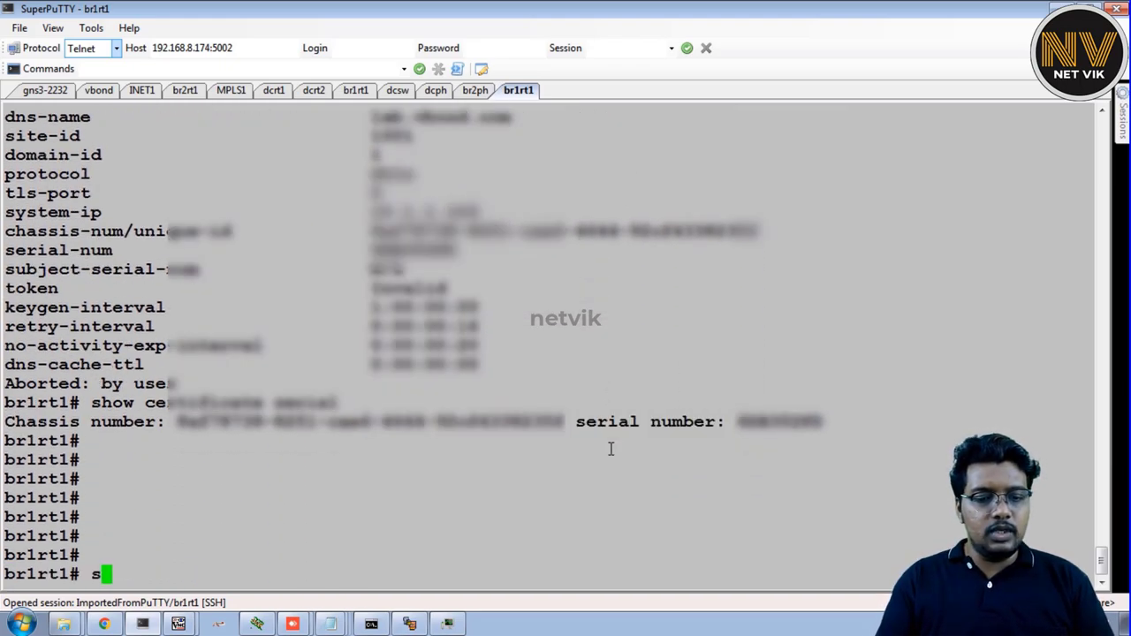
type("how control connections")
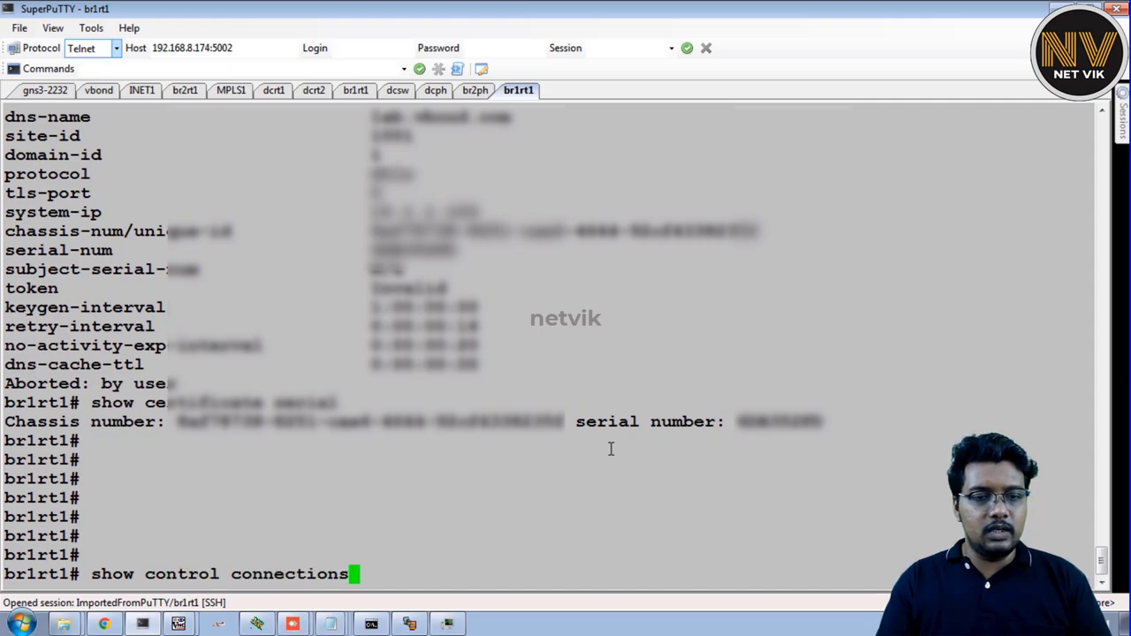
key("Return")
key("Return")
key("Return")
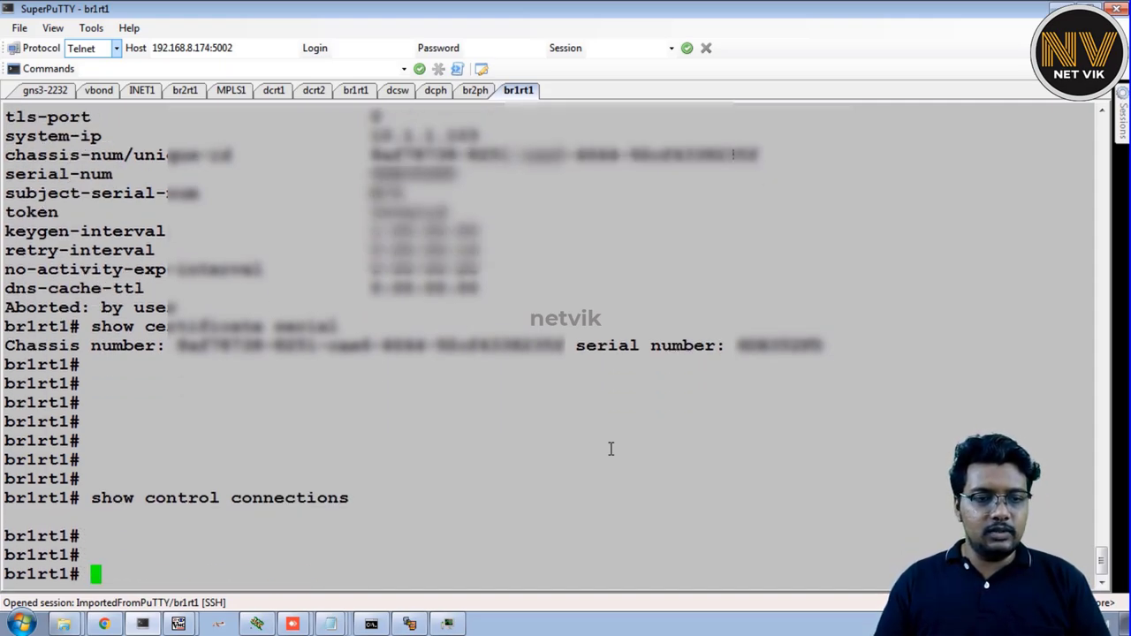
key("Up")
key("Return")
key("Return")
key("Return")
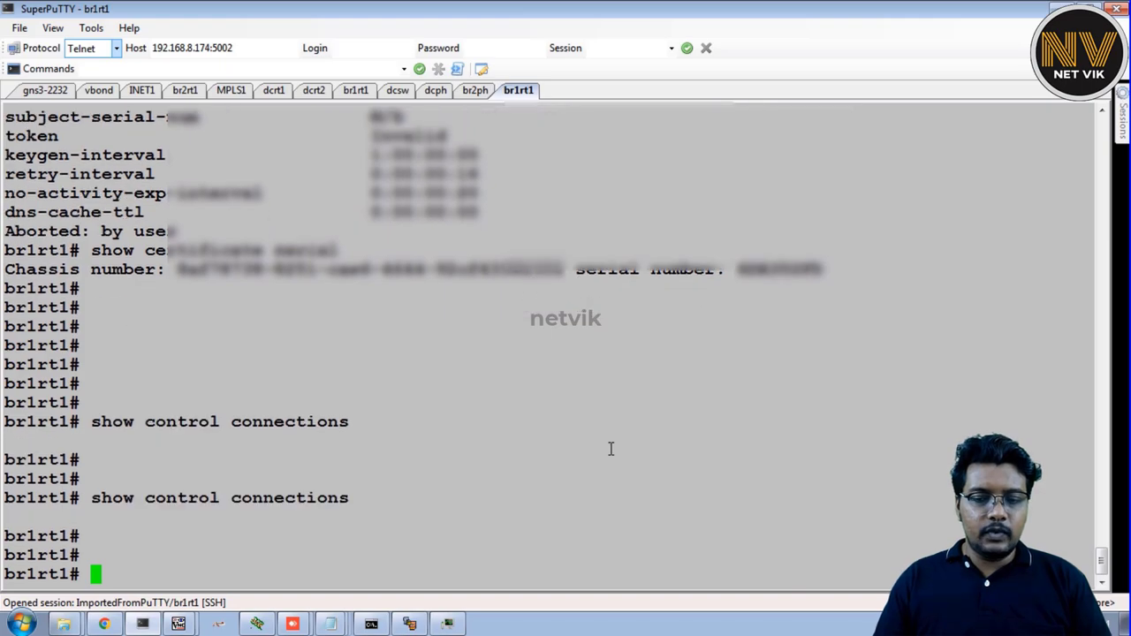
key("Up")
key("Return")
key("Return")
key("Return")
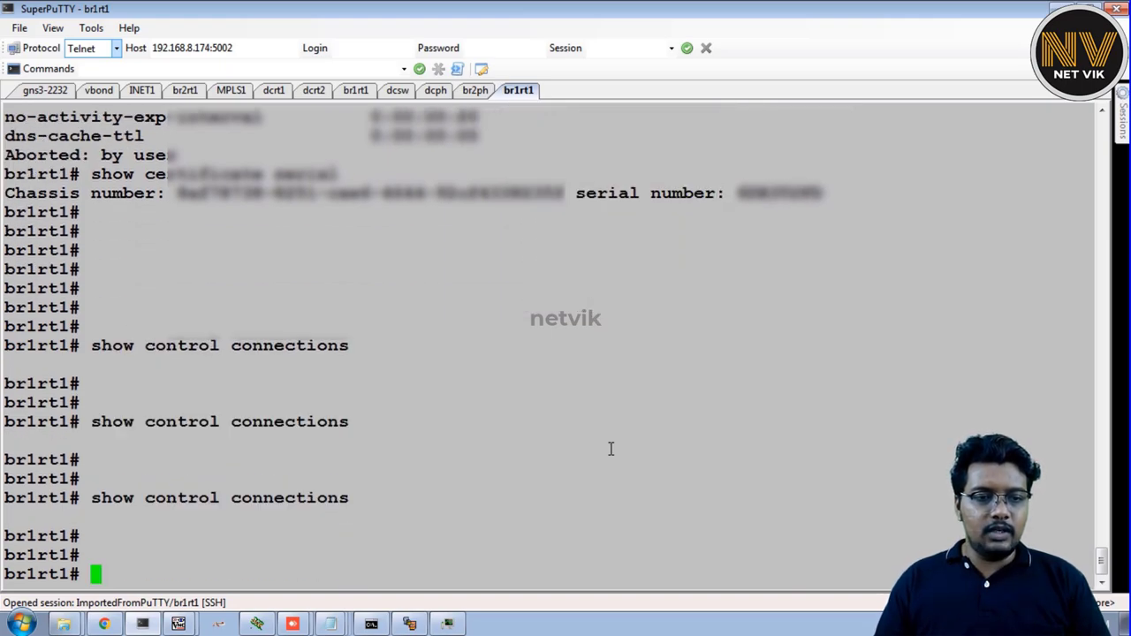
key("Up")
key("Return")
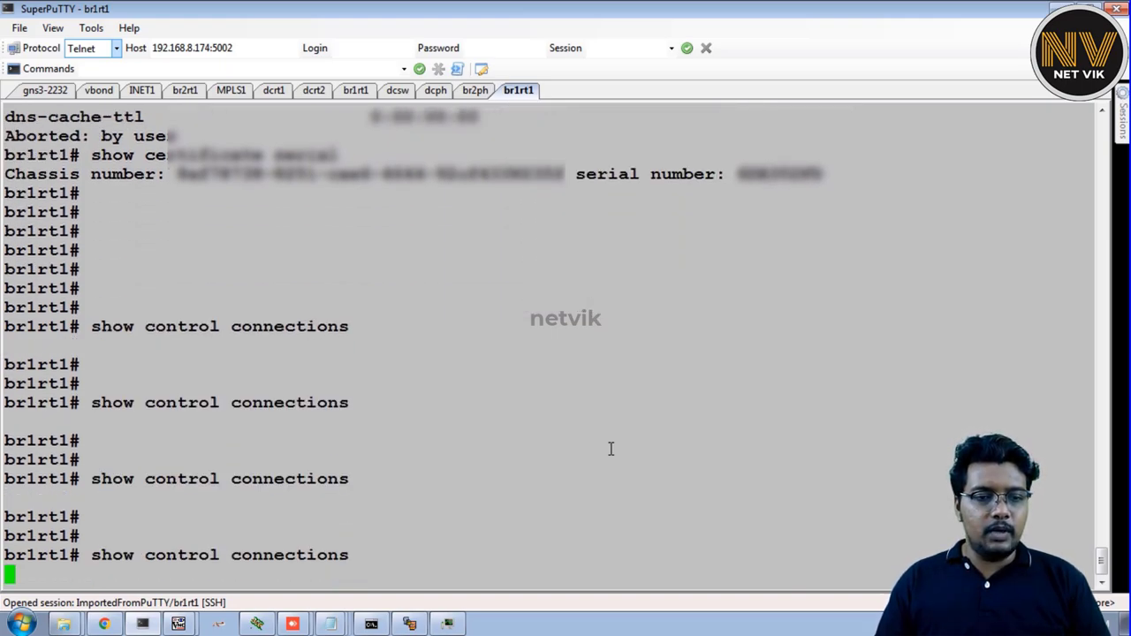
key("Return")
key("Return")
Refresh vManage's Monitor > Network device list to see br1rt1 at site 1001, then return to the terminal
left_click(104, 624)
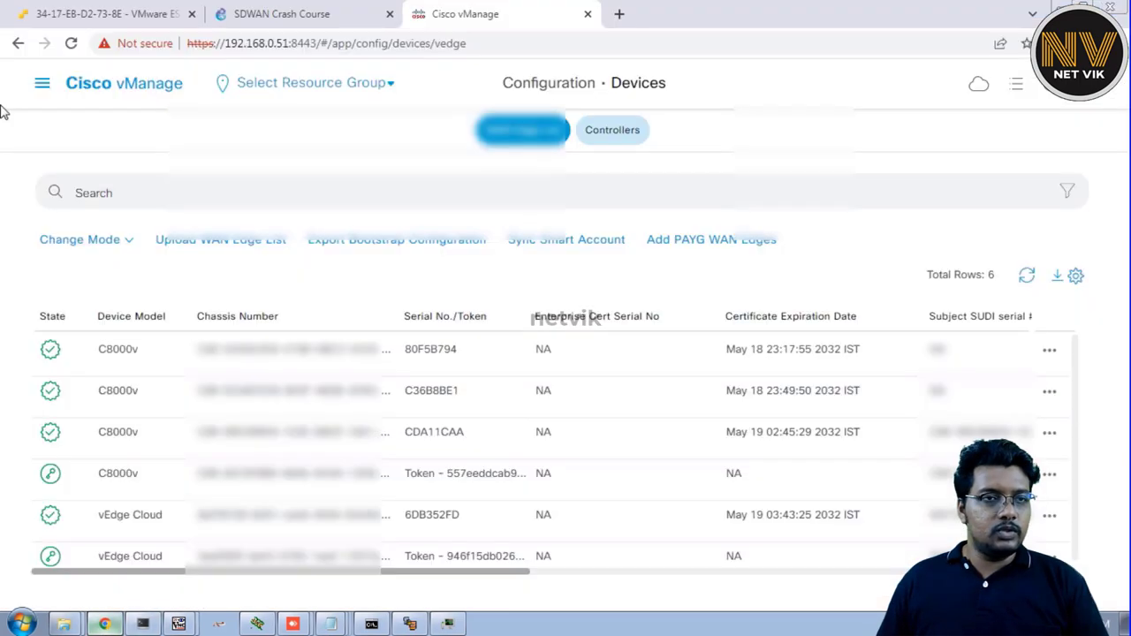
left_click(40, 85)
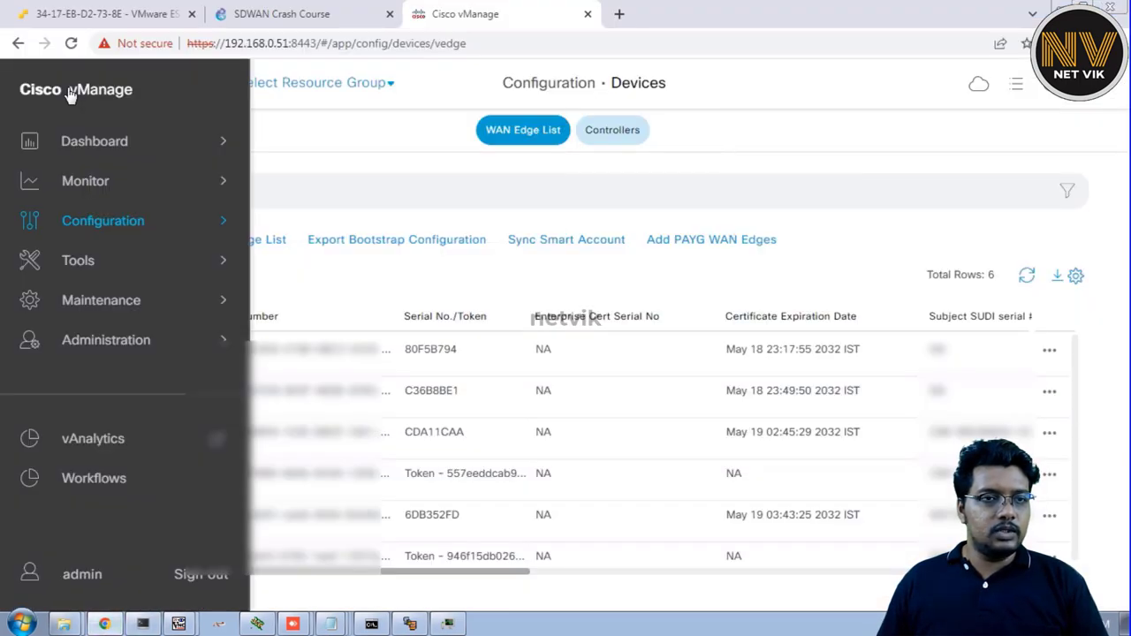
left_click(157, 184)
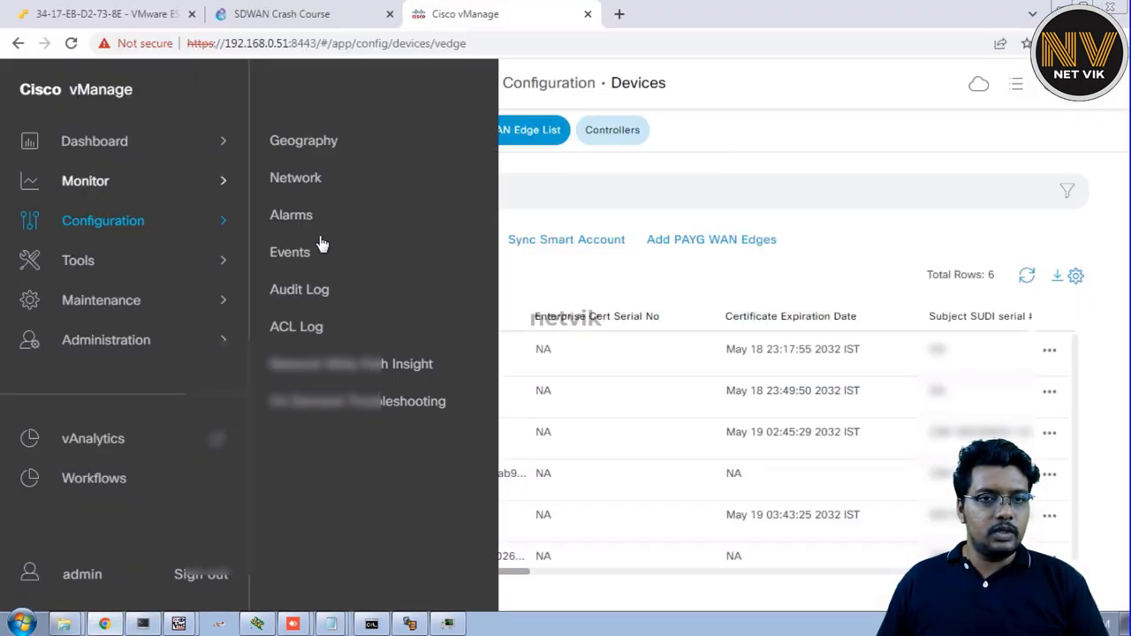
left_click(303, 181)
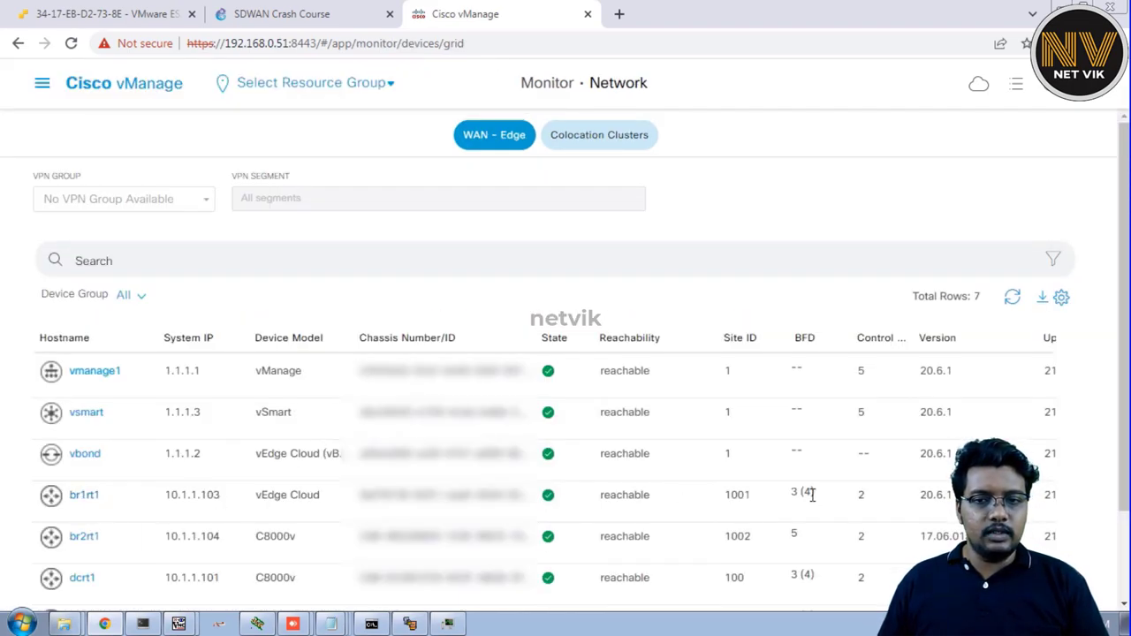
left_click(1011, 297)
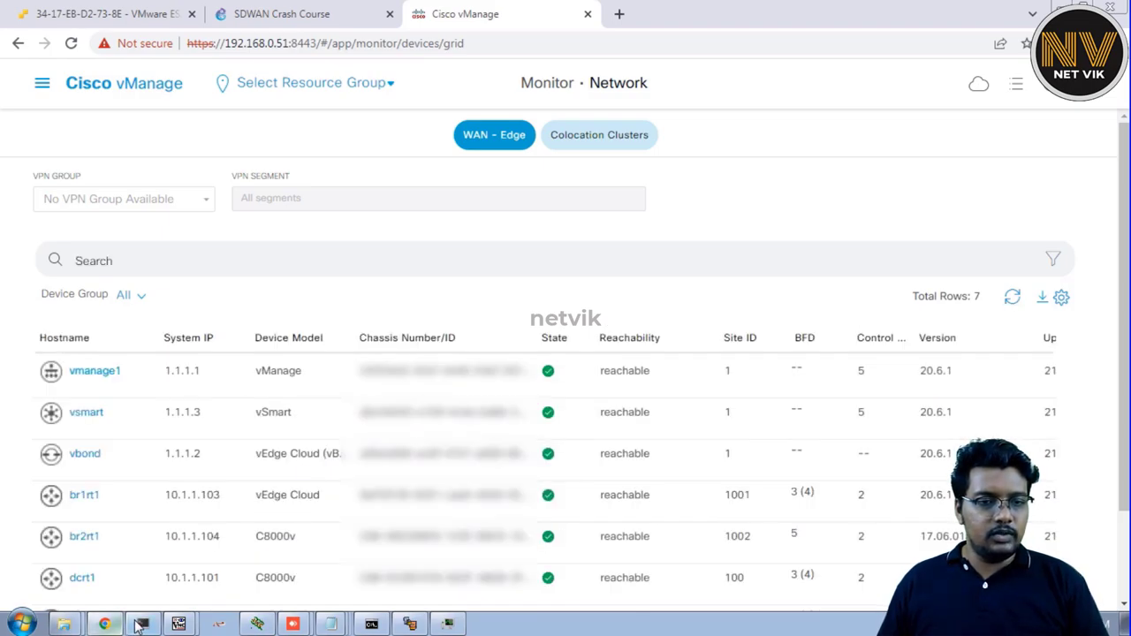
left_click(142, 624)
Rerun show control connections to see vsmart, vbond and vmanage up, then run show omp peers
key("Up")
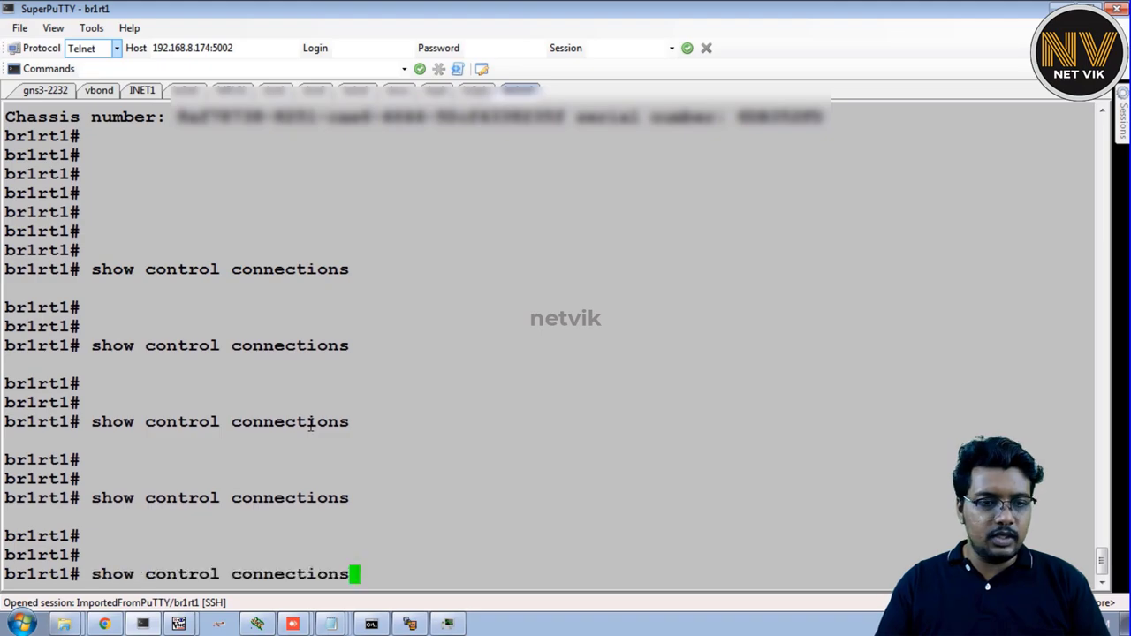
key("Return")
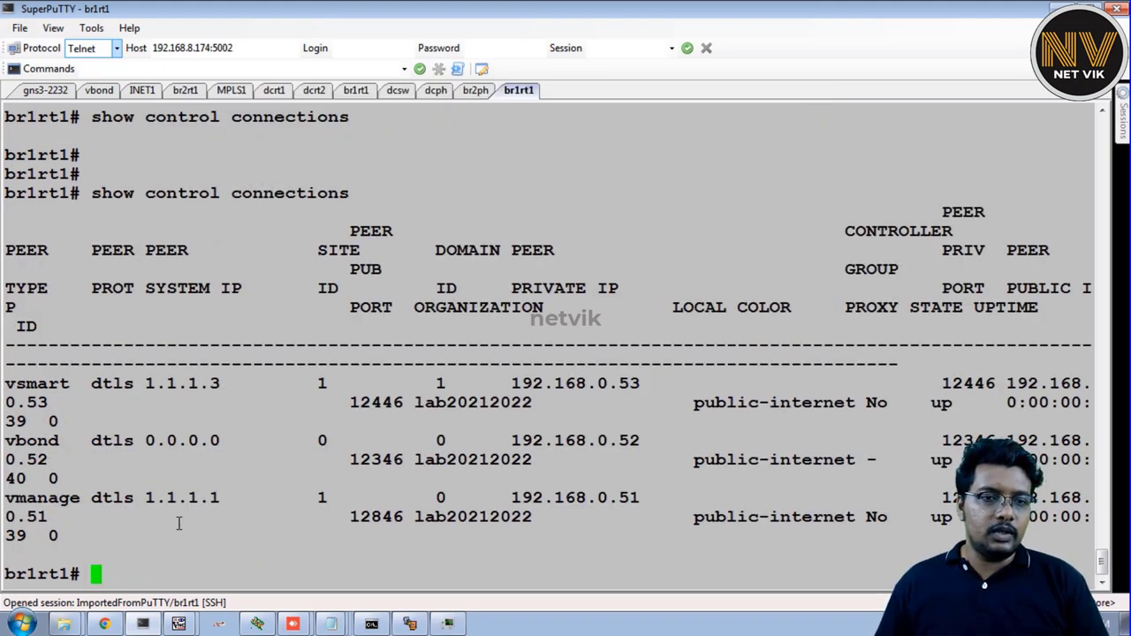
left_click_drag(152, 412, 177, 521)
left_click(179, 517)
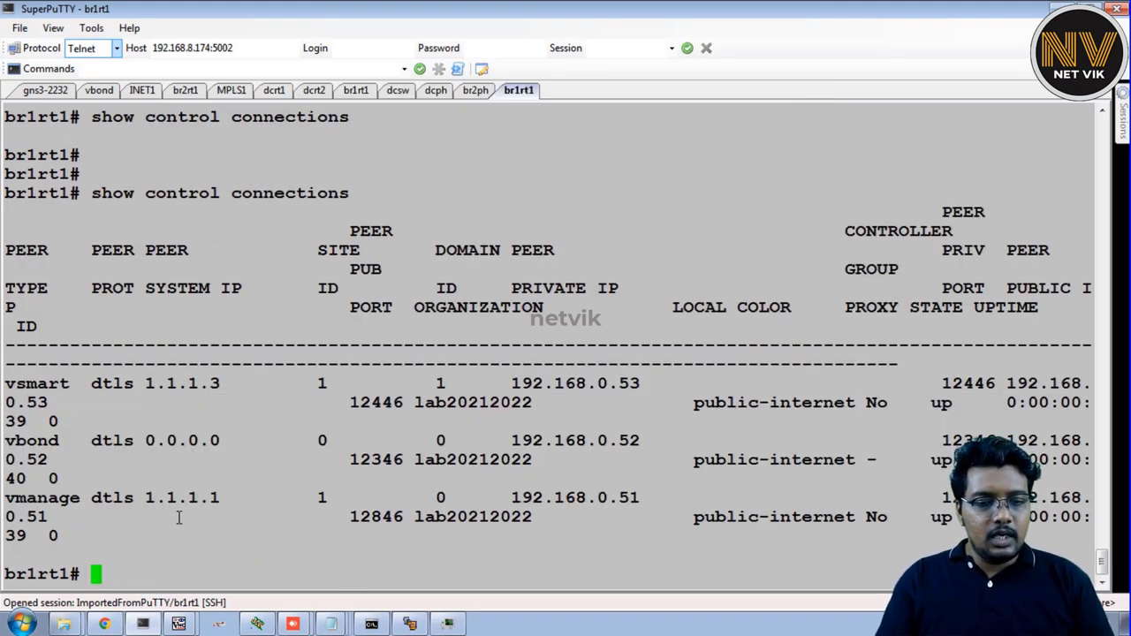
type("show omp ")
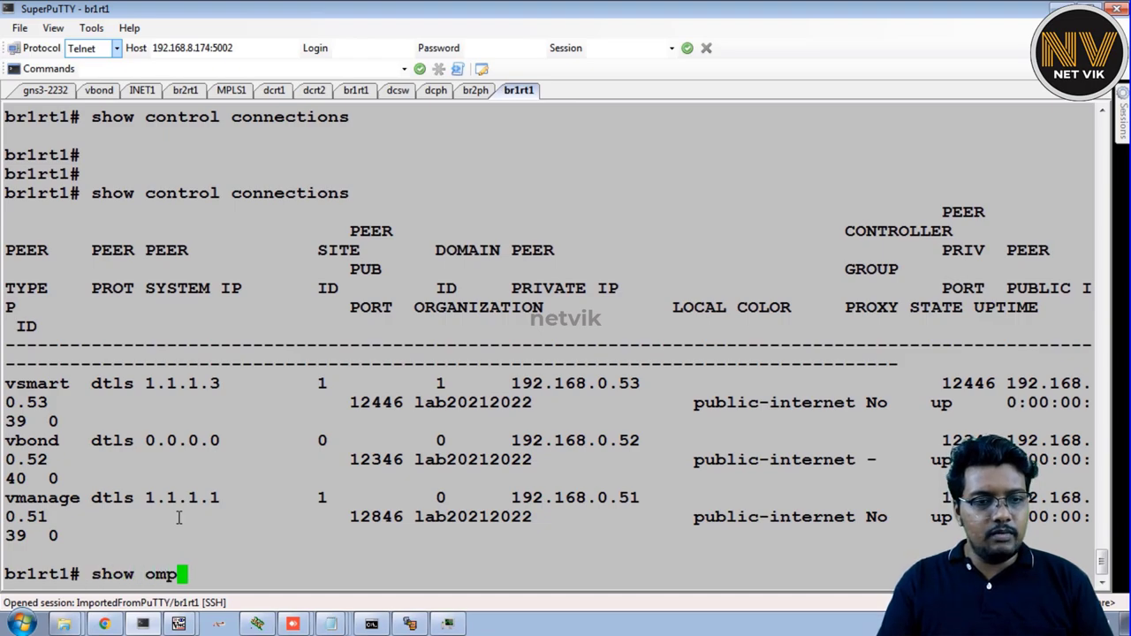
type("peers")
key("Return")
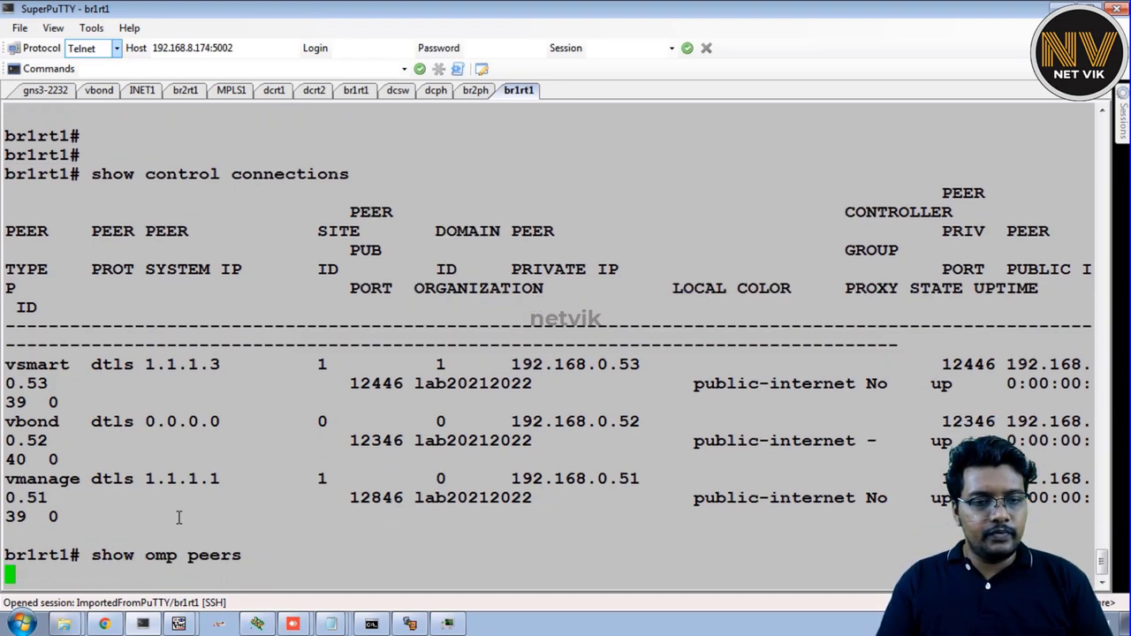
key("Return")
key("Return")
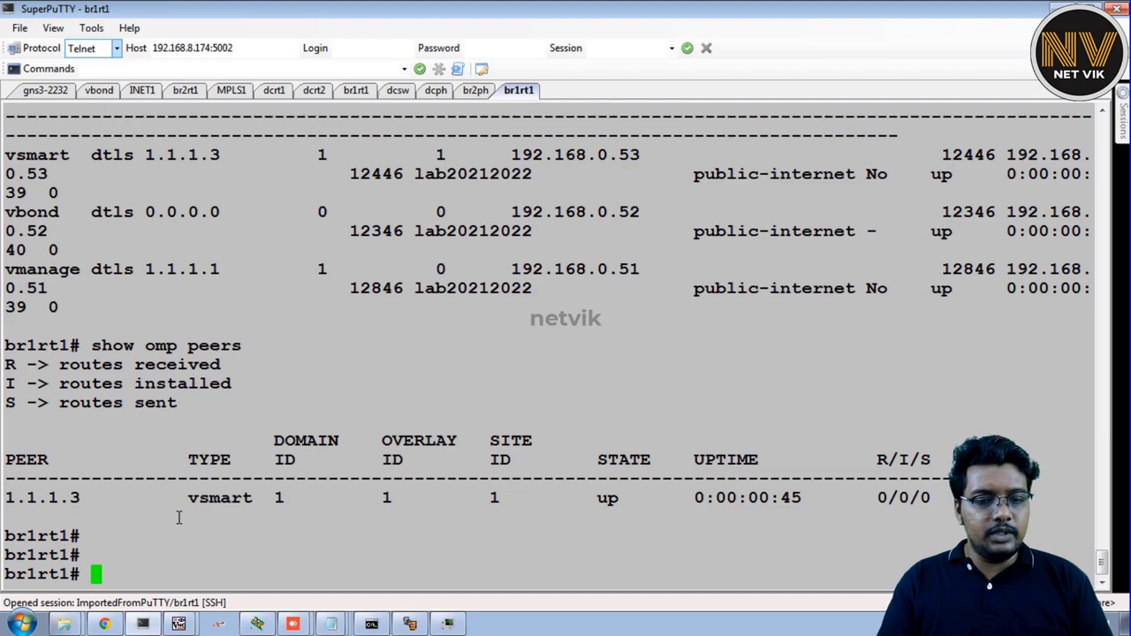
Run 'show bfd sessions' on br1rt1 in SuperPuTTY
key("Return")
key("Return")
key("Return")
key("Return")
key("Return")
key("Return")
key("Return")
key("Return")
key("Return")
key("Return")
key("Return")
key("Return")
key("Return")
key("Return")
key("Return")
key("Return")
key("Return")
key("Return")
key("Return")
key("Return")
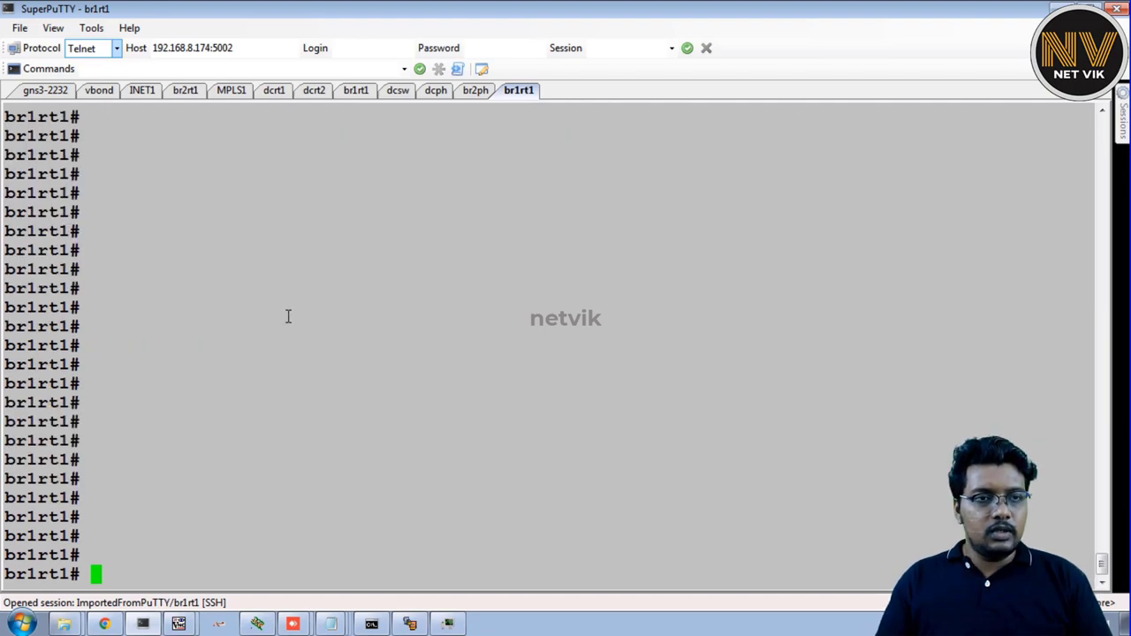
type("show bfd sess")
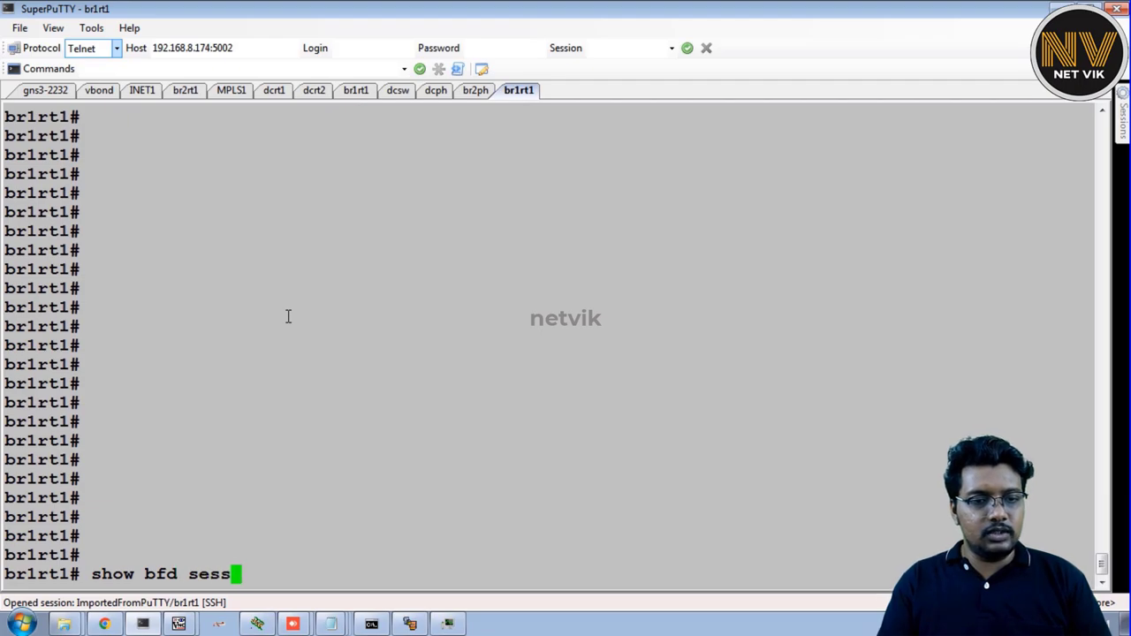
key("Return")
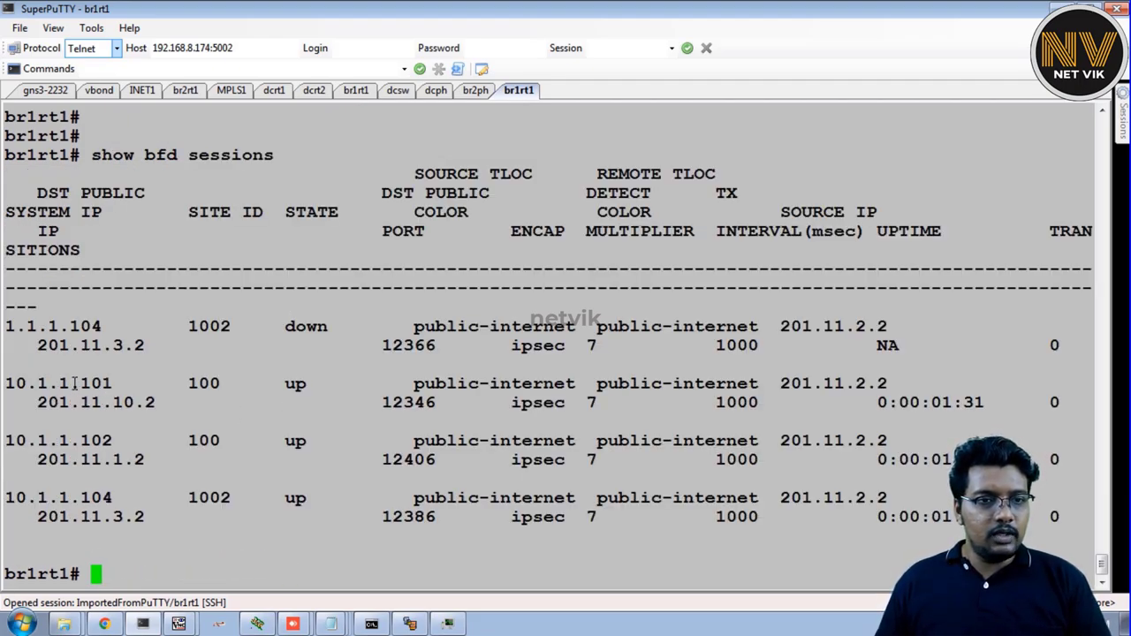
Highlight the BFD session rows: the public-internet sessions that are up and the one down to 1.1.1.104
left_click_drag(287, 511, 71, 383)
left_click(288, 511)
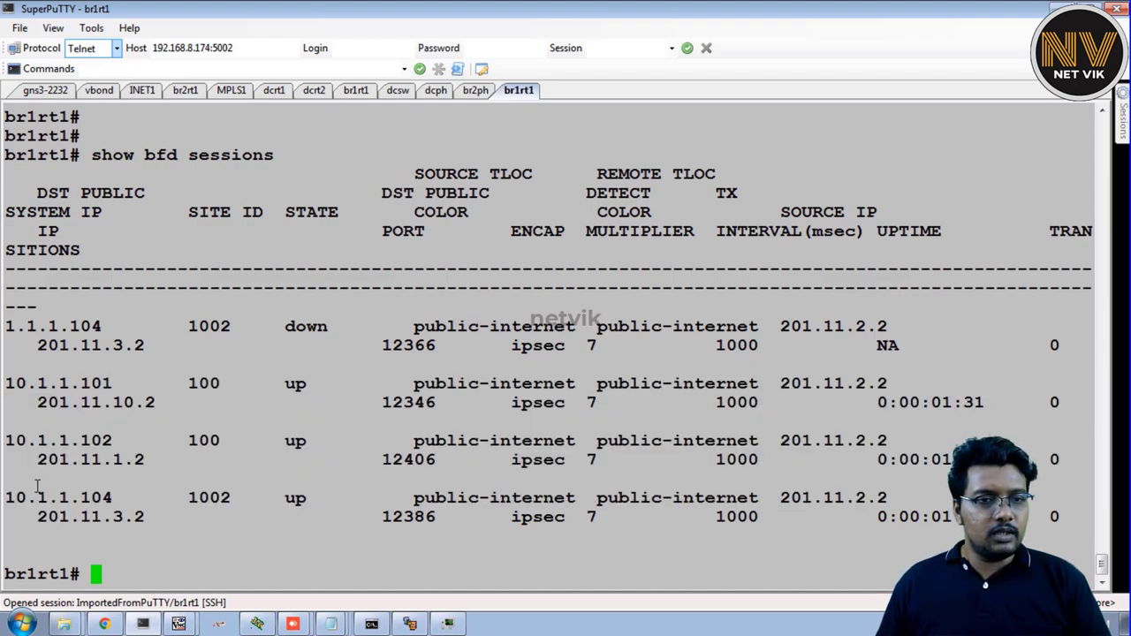
left_click_drag(38, 498, 187, 517)
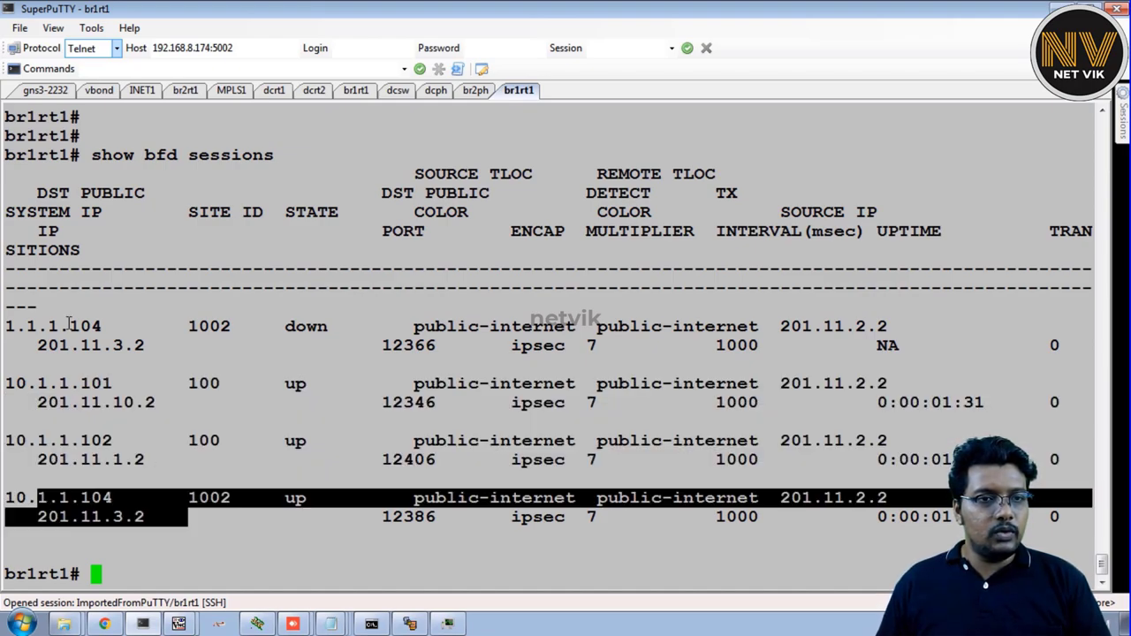
left_click_drag(62, 326, 147, 345)
left_click_drag(72, 383, 133, 427)
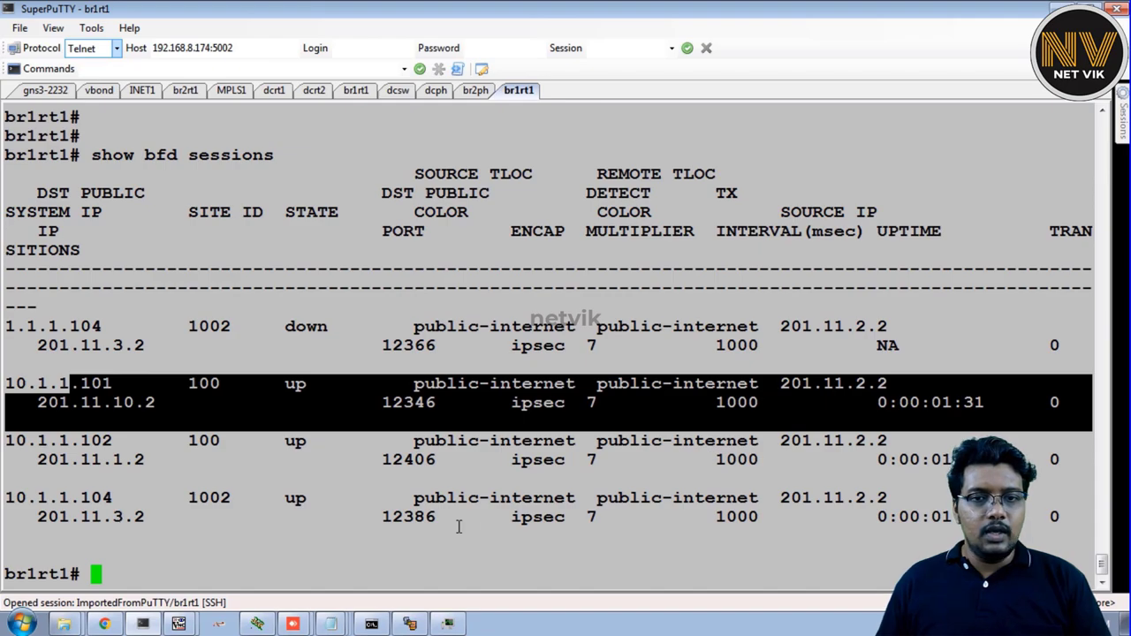
double_click(471, 391)
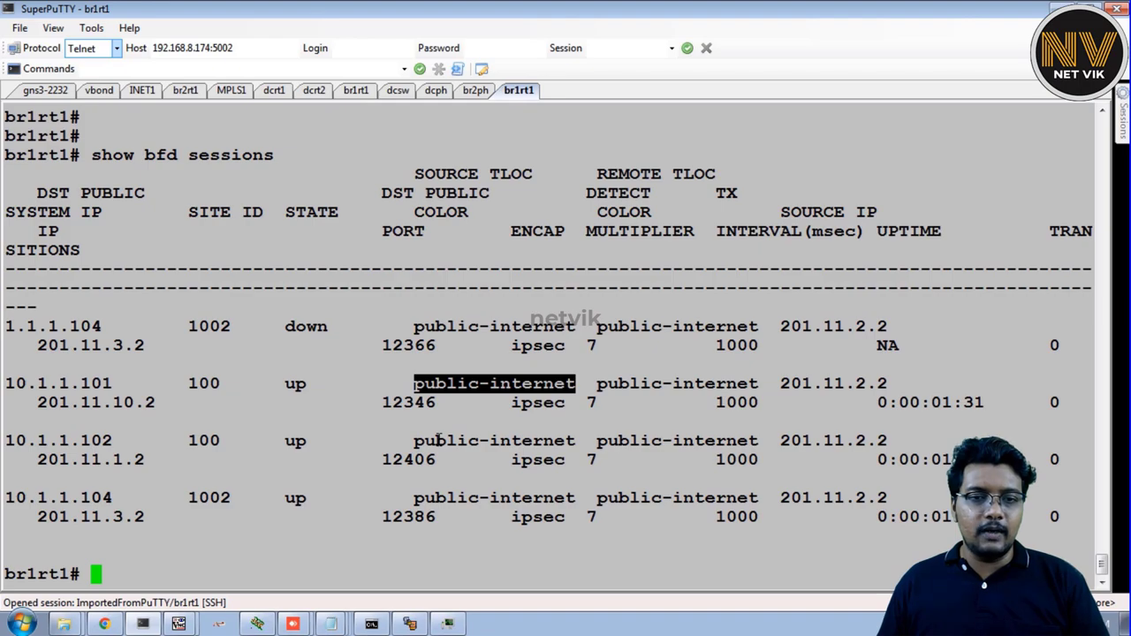
left_click(438, 439)
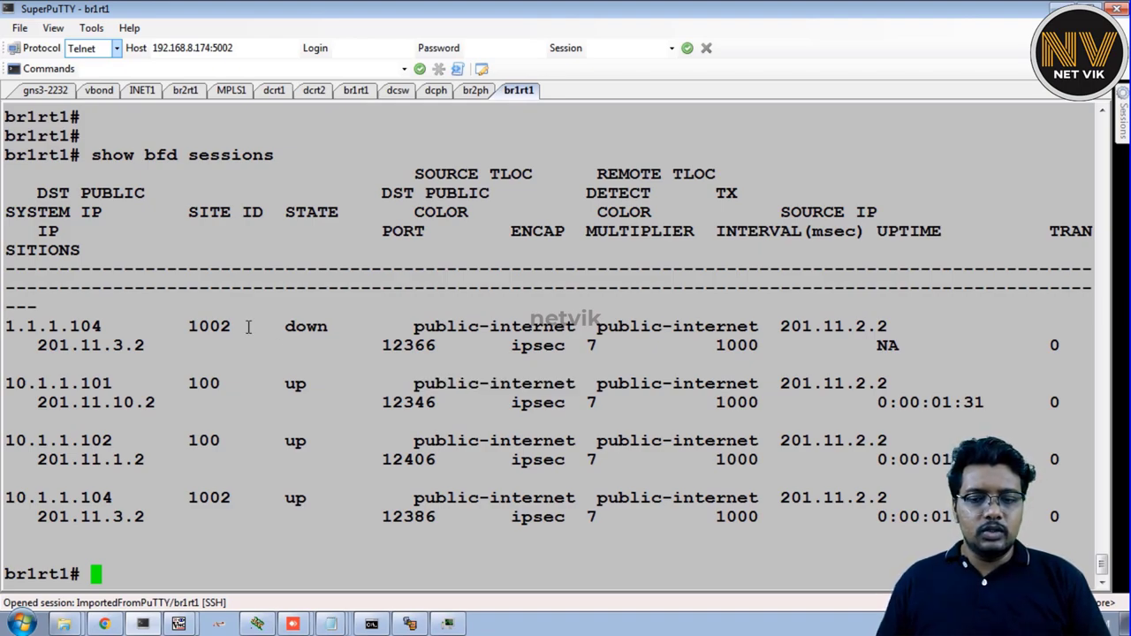
key("Return")
key("Return")
key("Return")
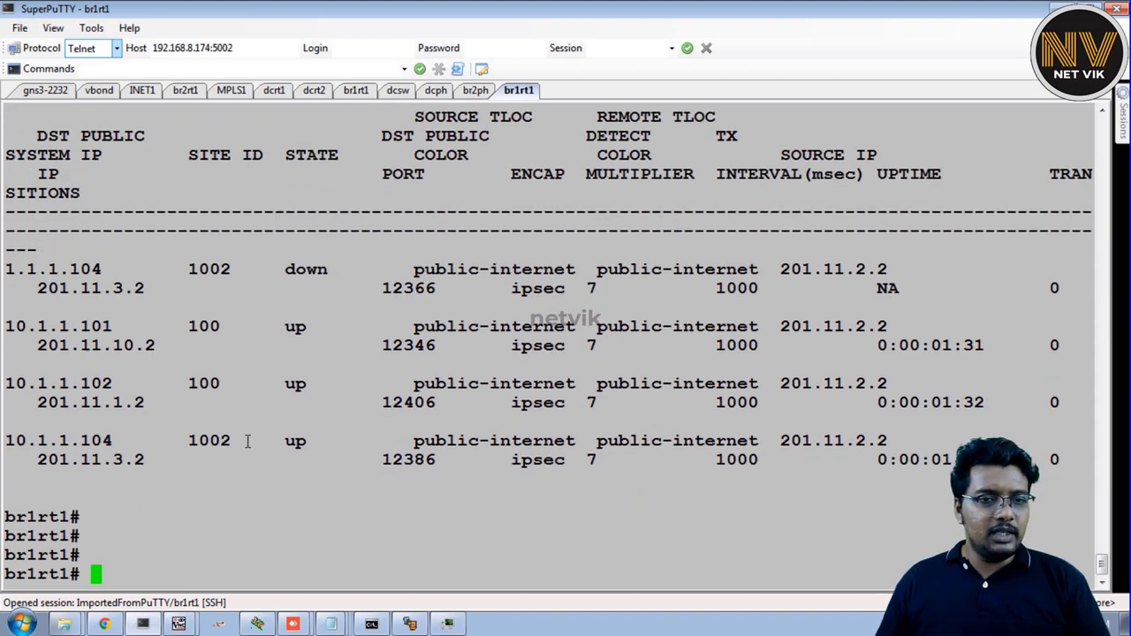
In Chrome, go to vManage Configuration > Templates and show the Feature templates list
left_click(104, 624)
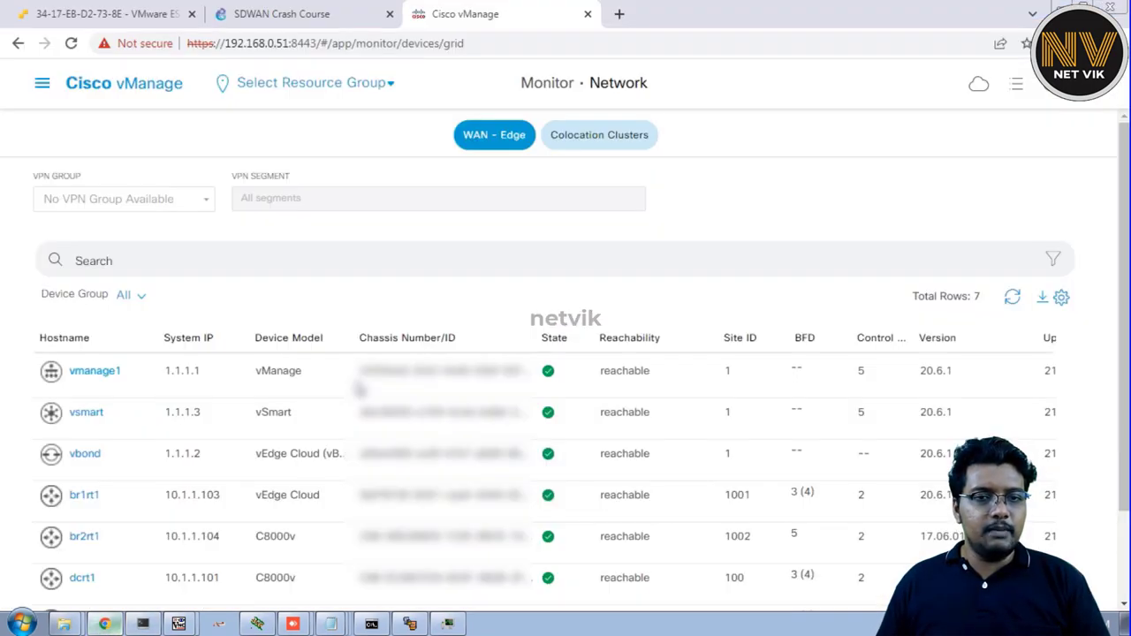
left_click(42, 83)
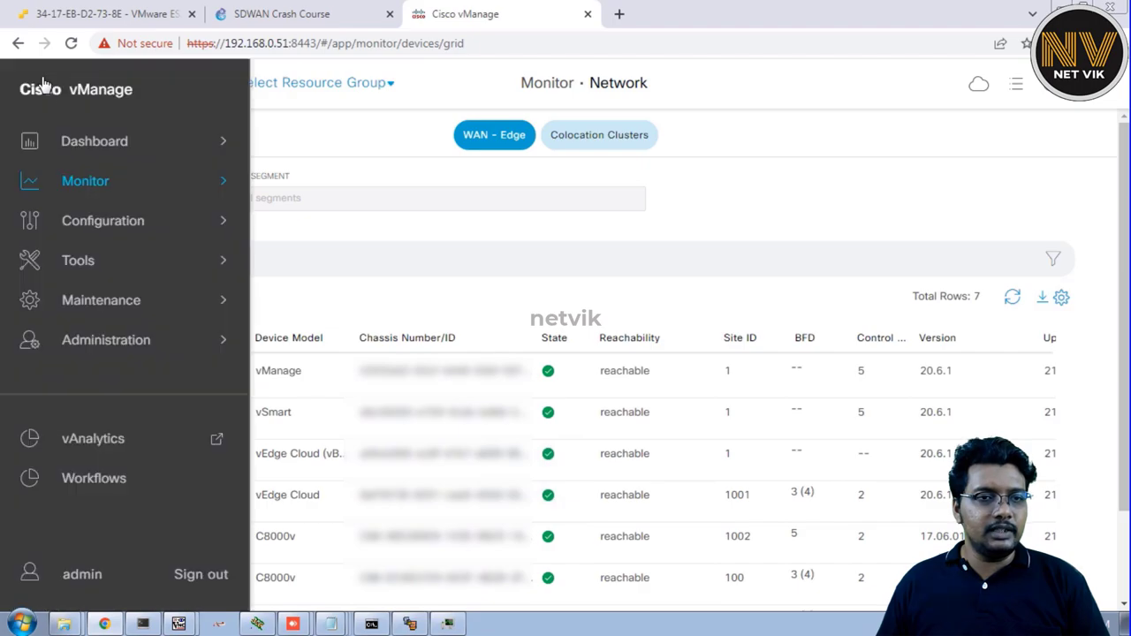
mouse_move(151, 232)
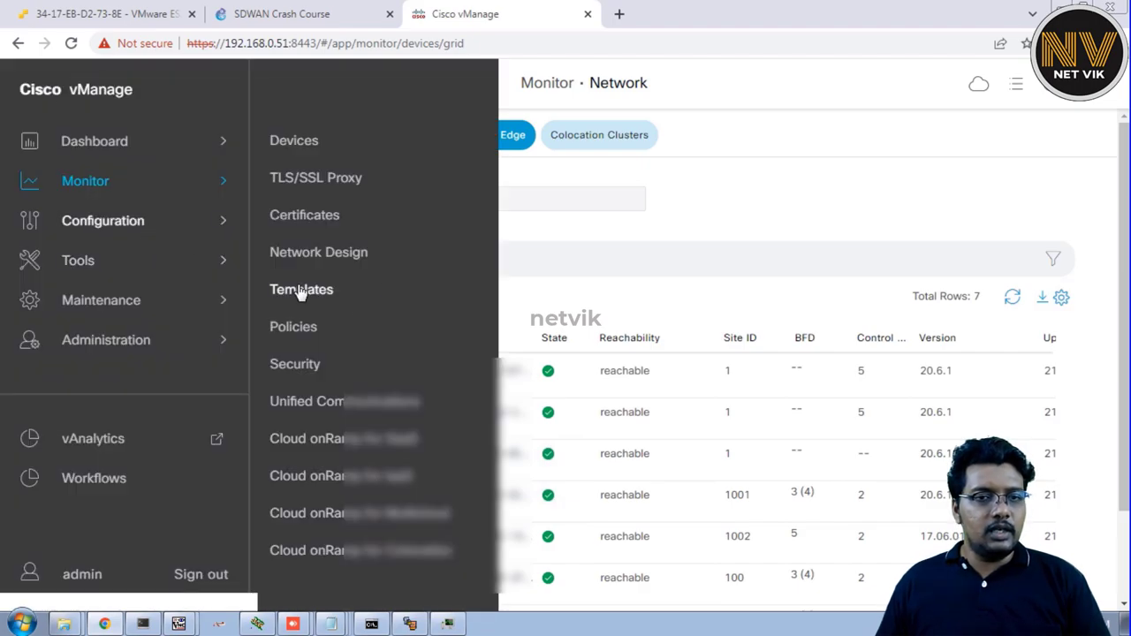
left_click(372, 295)
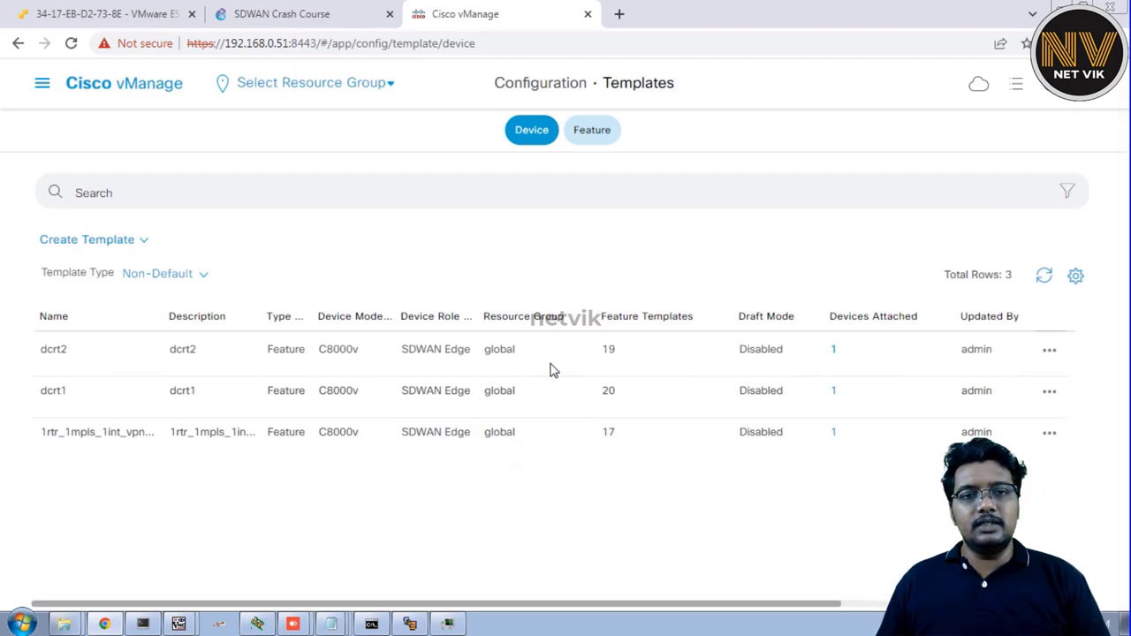
left_click(604, 138)
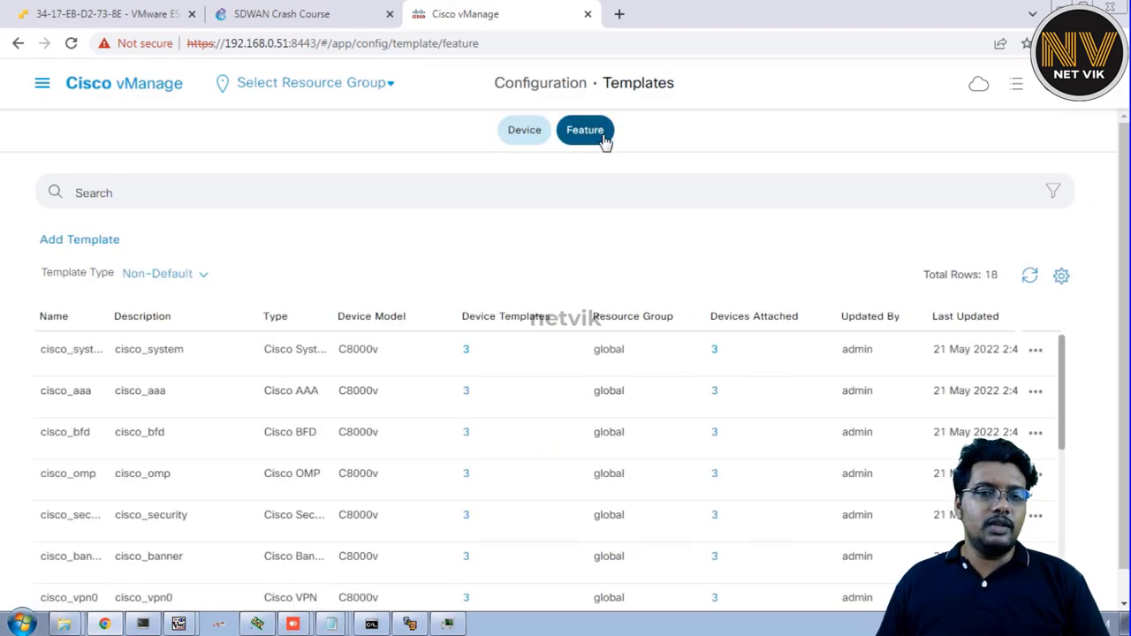
scroll(457, 467, "down", 5)
scroll(456, 467, "down", 2)
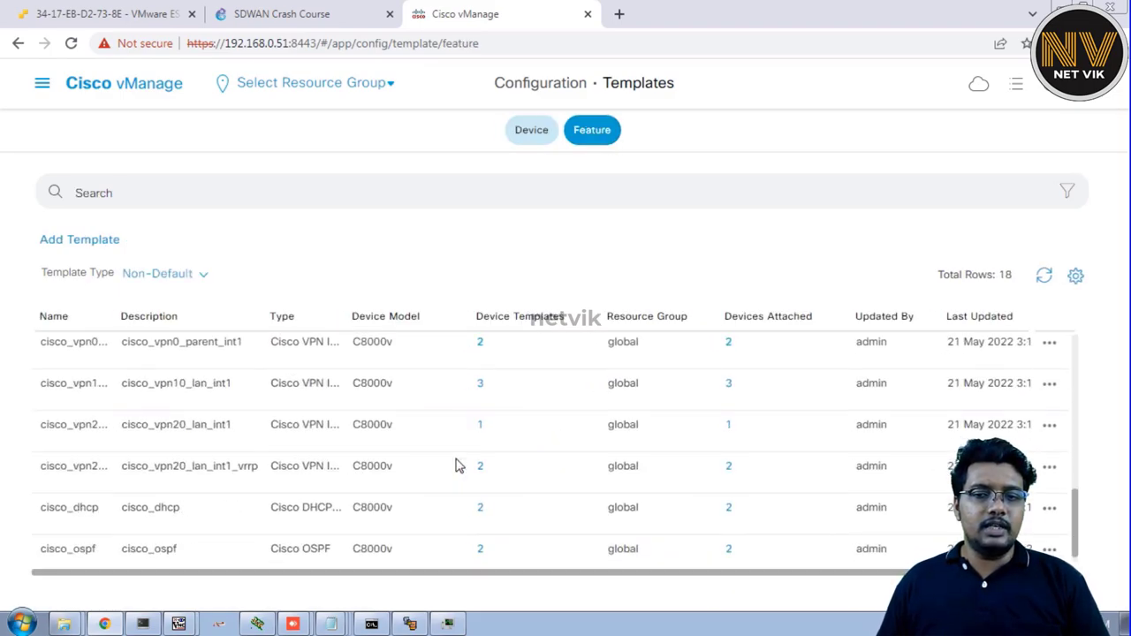
scroll(457, 466, "up", 7)
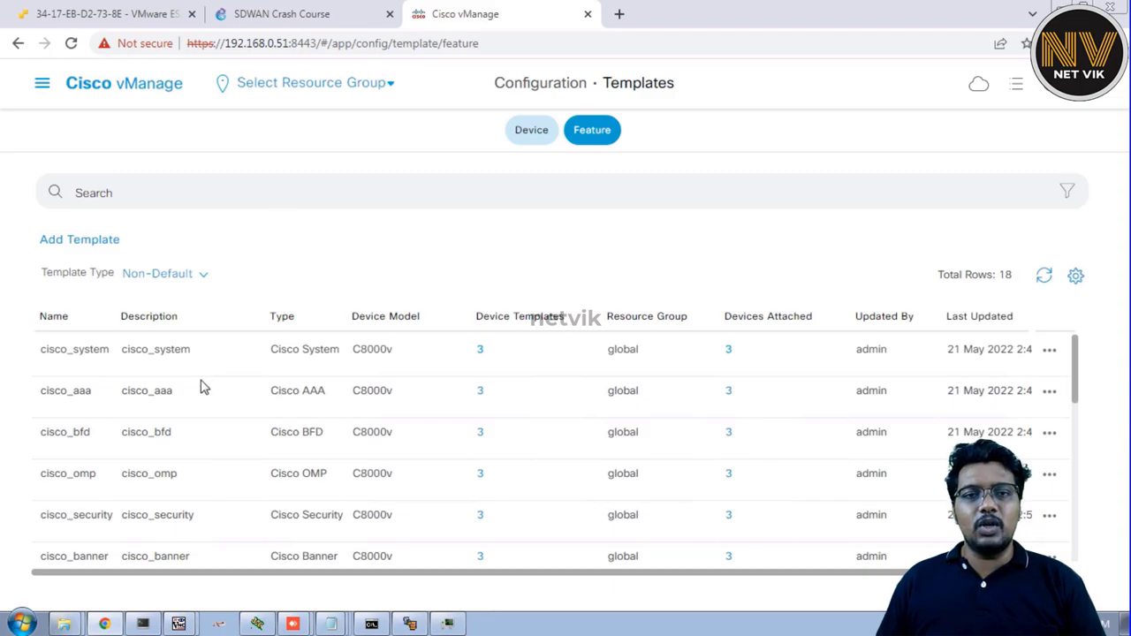
Start a new System feature template for the vEdge Cloud device model
left_click(98, 244)
type("Cloud")
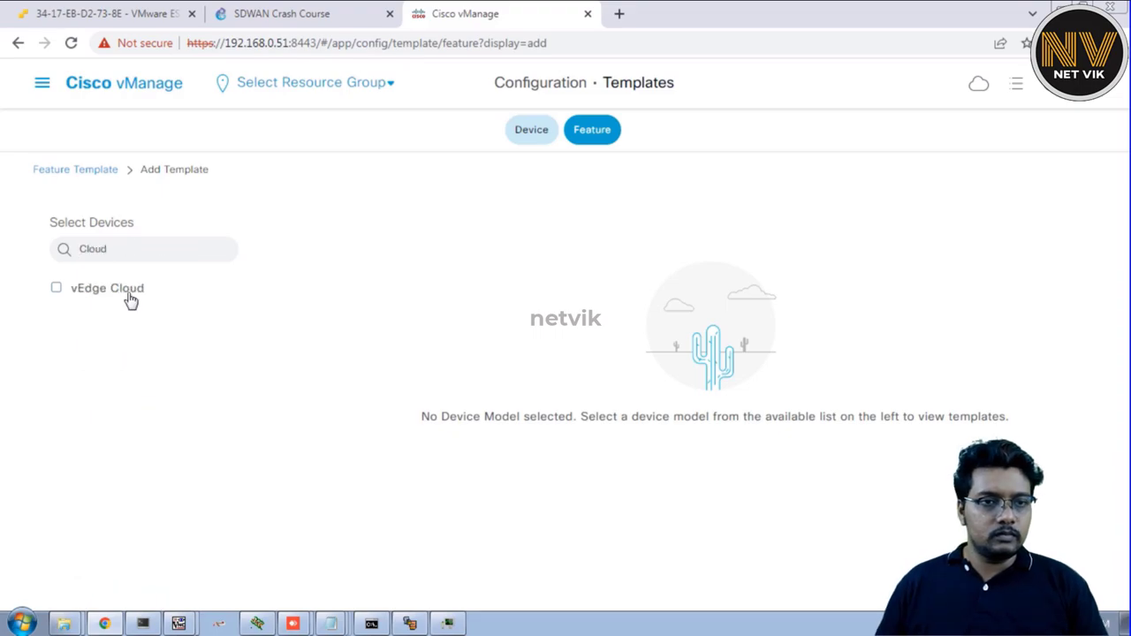
left_click(127, 294)
scroll(430, 389, "down", 3)
left_click(431, 392)
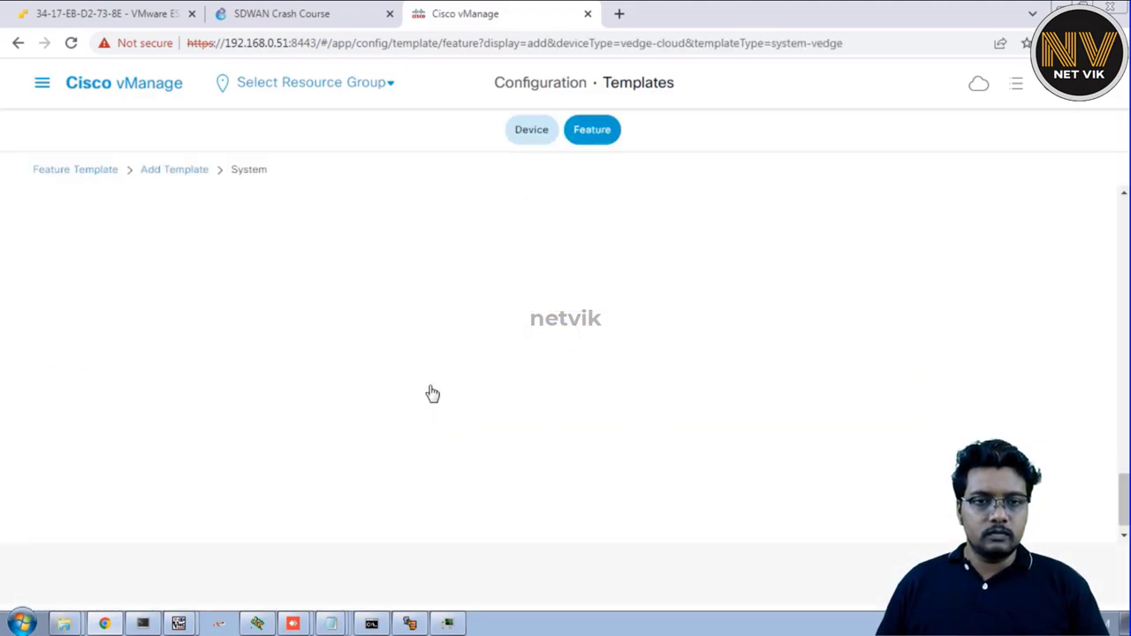
Name the template 'vedge_system' and use the same text as its description
left_click(276, 249)
type("vedge_s")
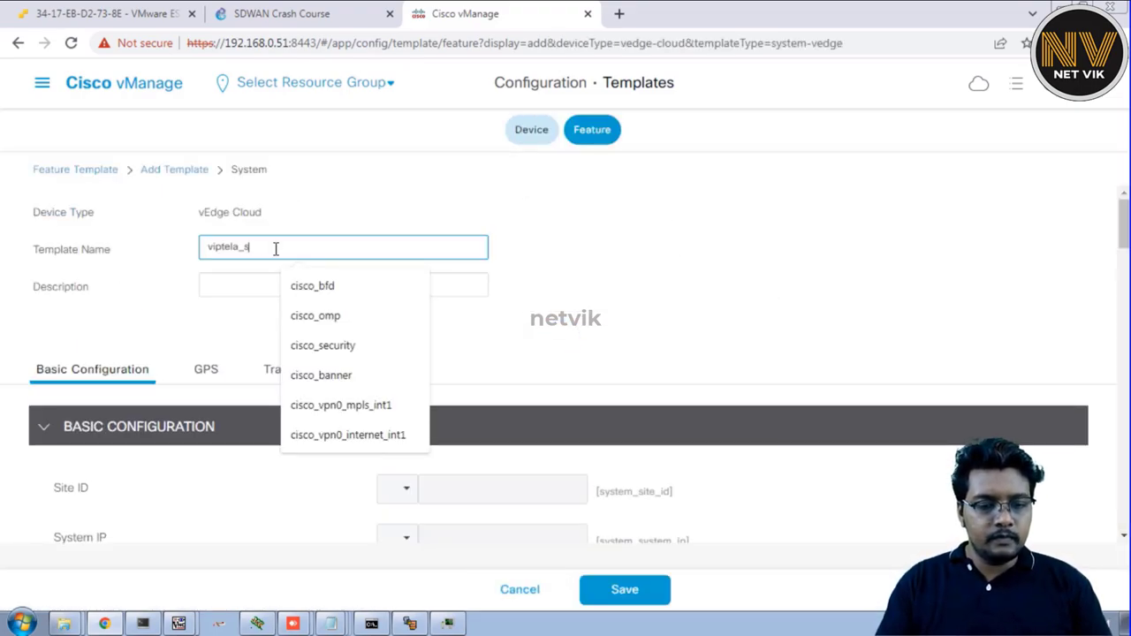
type("ystem")
key("ctrl+a")
key("ctrl+c")
left_click(242, 285)
key("ctrl+v")
Set Timezone to a global value of Asia/Kolkata
scroll(137, 283, "down", 2)
scroll(137, 283, "down", 1)
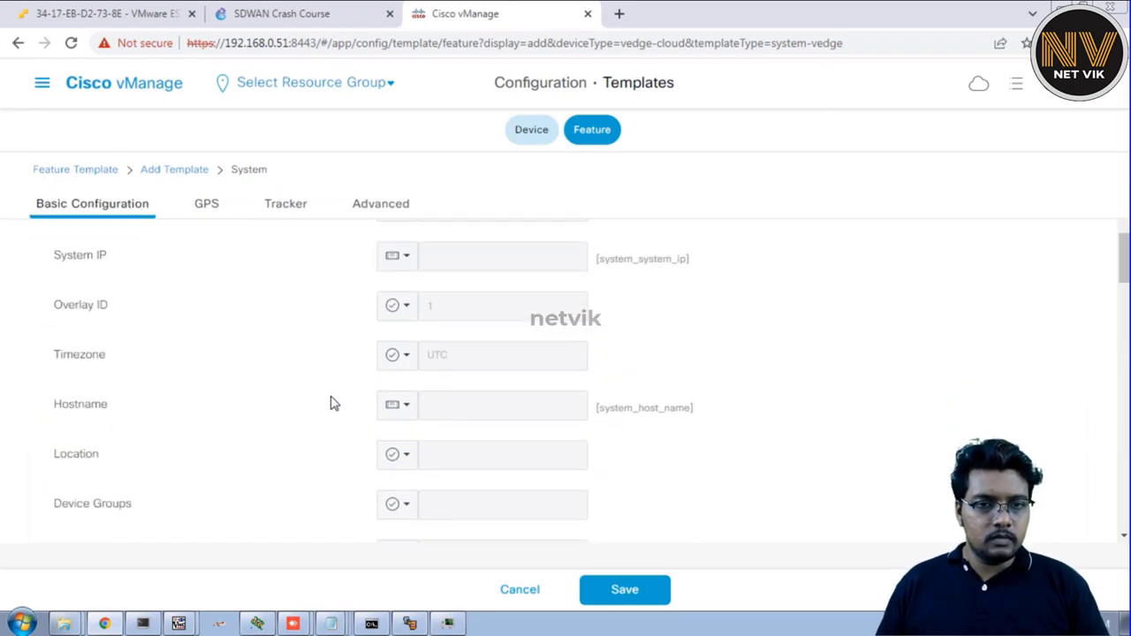
left_click(402, 357)
left_click(457, 395)
left_click(503, 354)
scroll(515, 219, "down", 20)
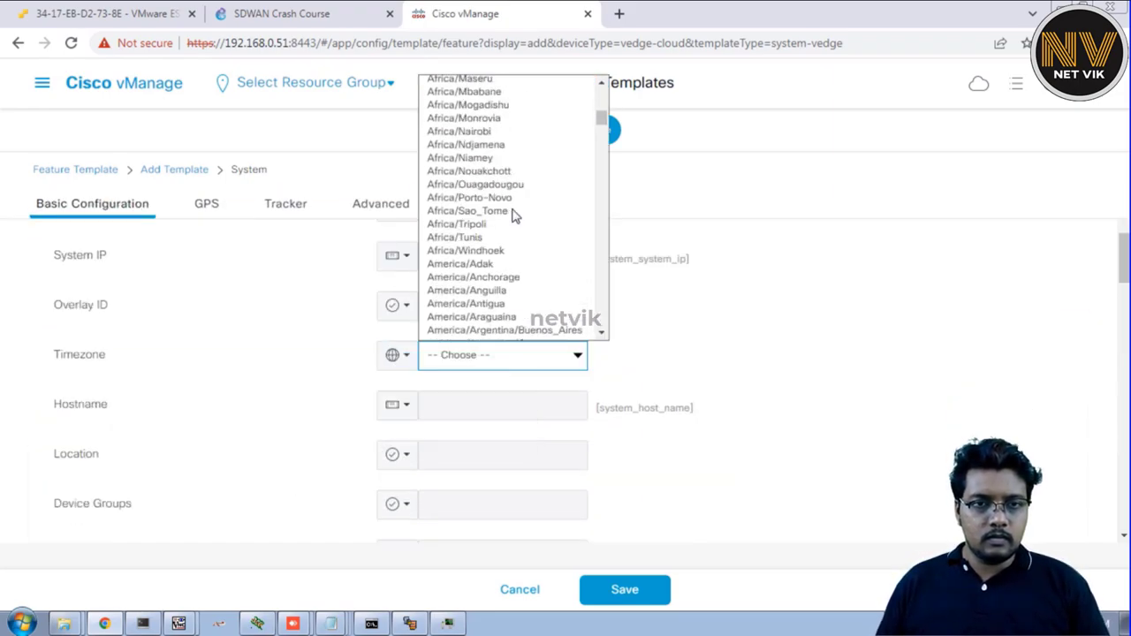
scroll(497, 232, "down", 5)
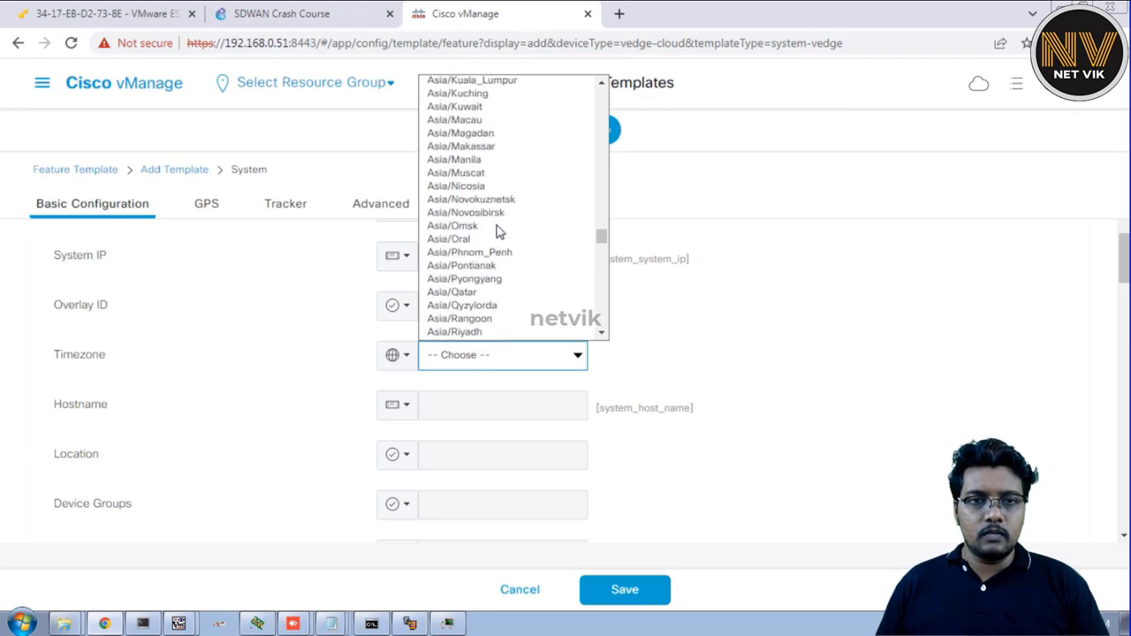
scroll(491, 228, "up", 3)
left_click(469, 220)
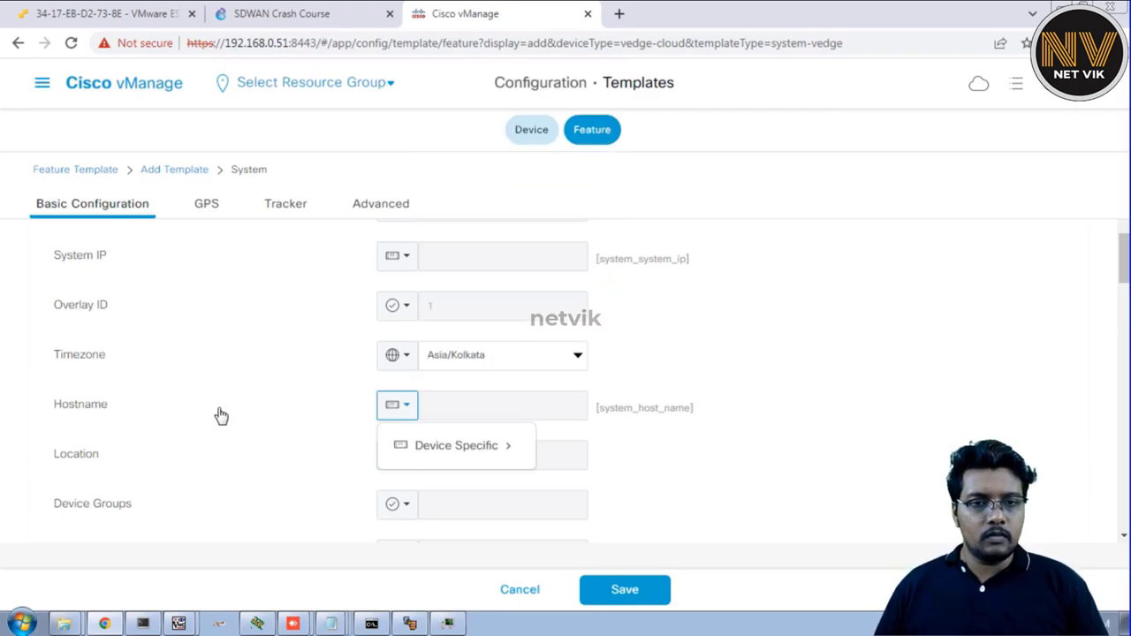
Check the Location scope options and save the System template
scroll(265, 389, "down", 1)
left_click(411, 374)
scroll(286, 387, "down", 2)
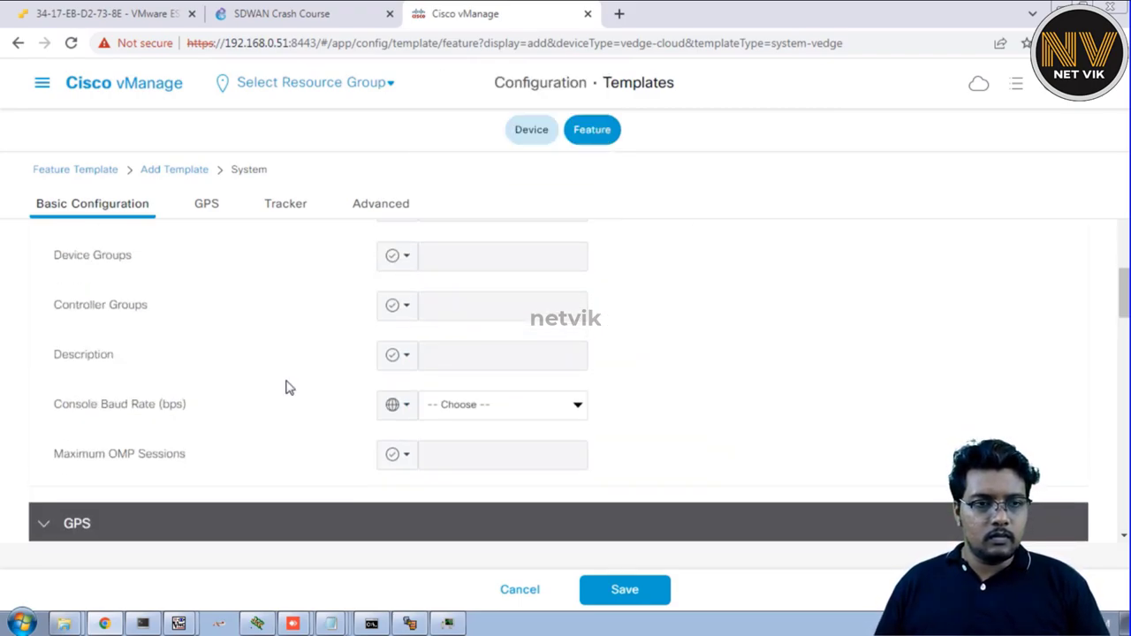
scroll(285, 387, "down", 10)
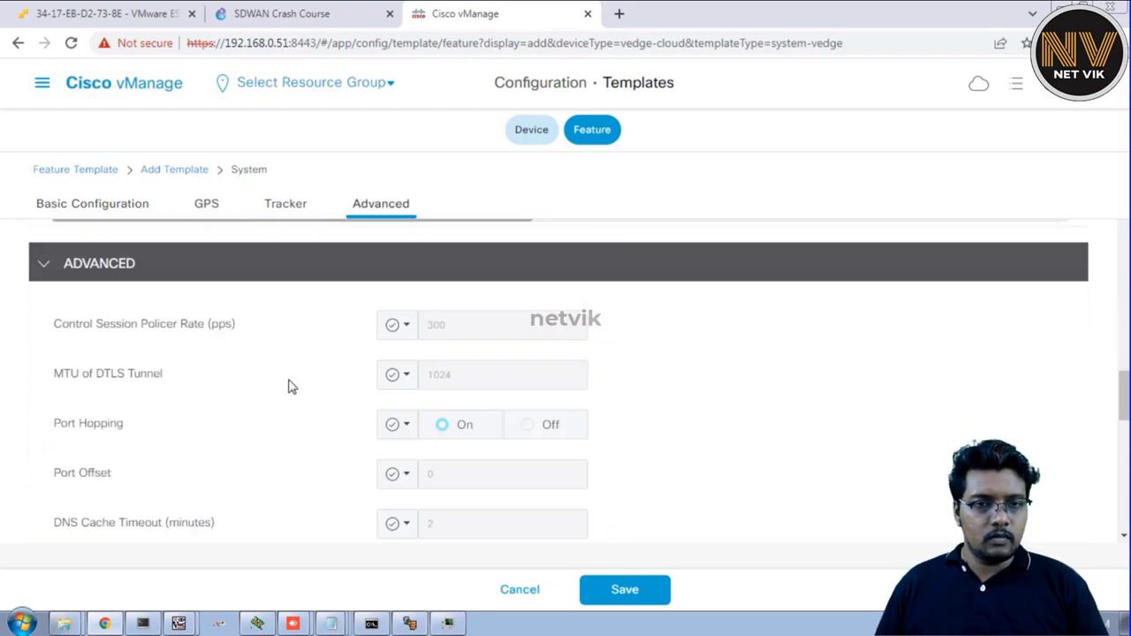
scroll(290, 387, "down", 1)
scroll(291, 387, "down", 8)
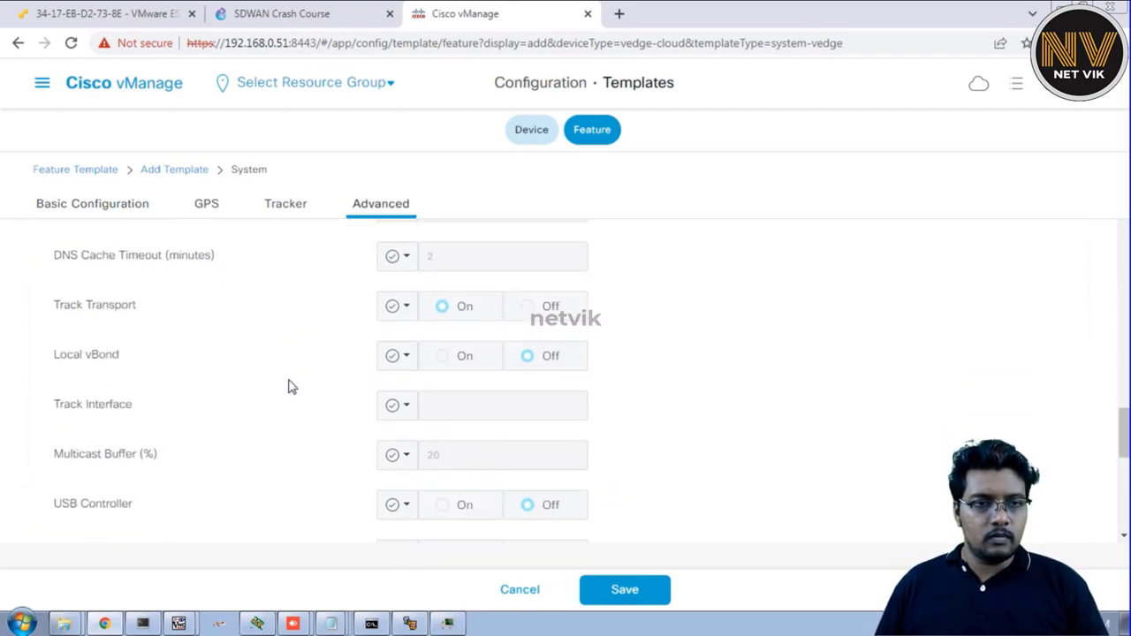
left_click(651, 600)
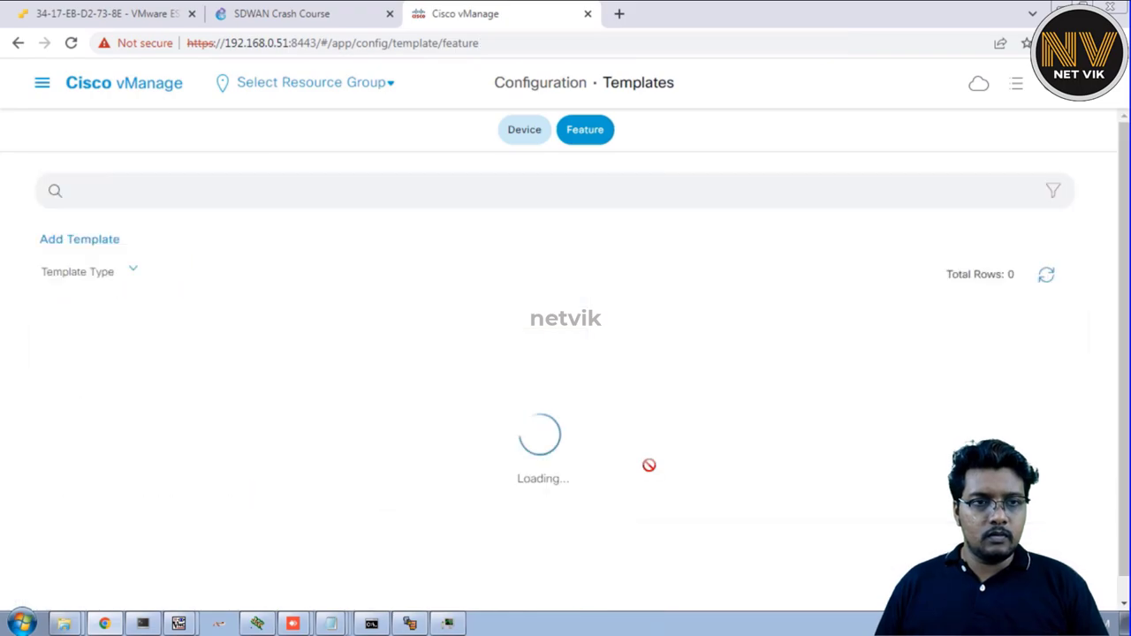
Start a new AAA feature template for the vEdge Cloud device model
left_click(106, 246)
left_click(165, 252)
type("Cloud")
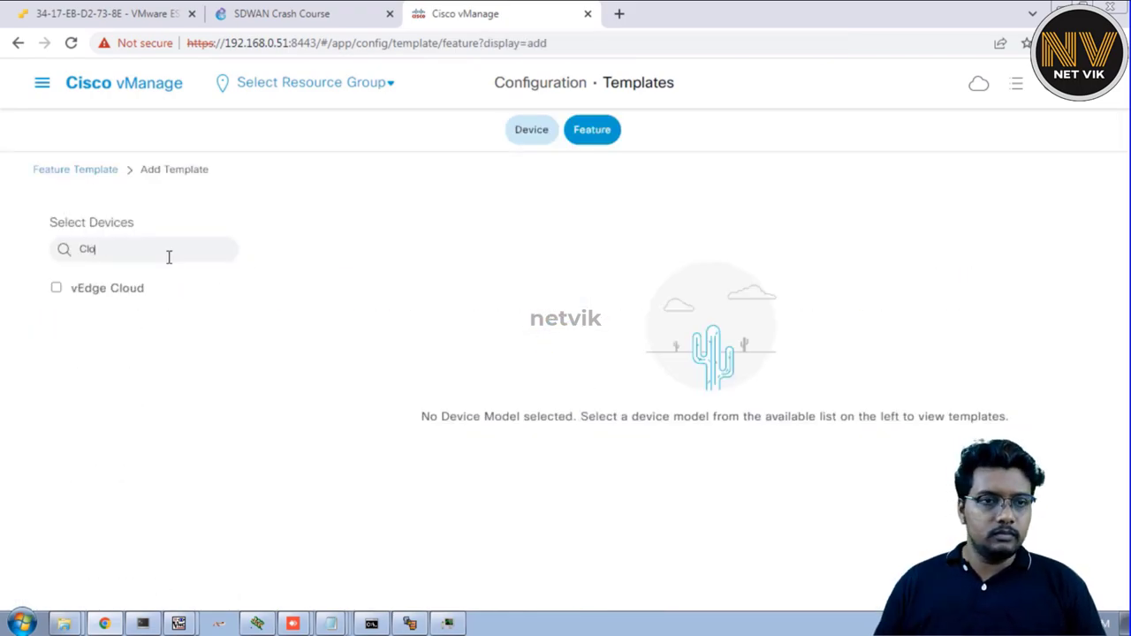
left_click(142, 288)
left_click(434, 401)
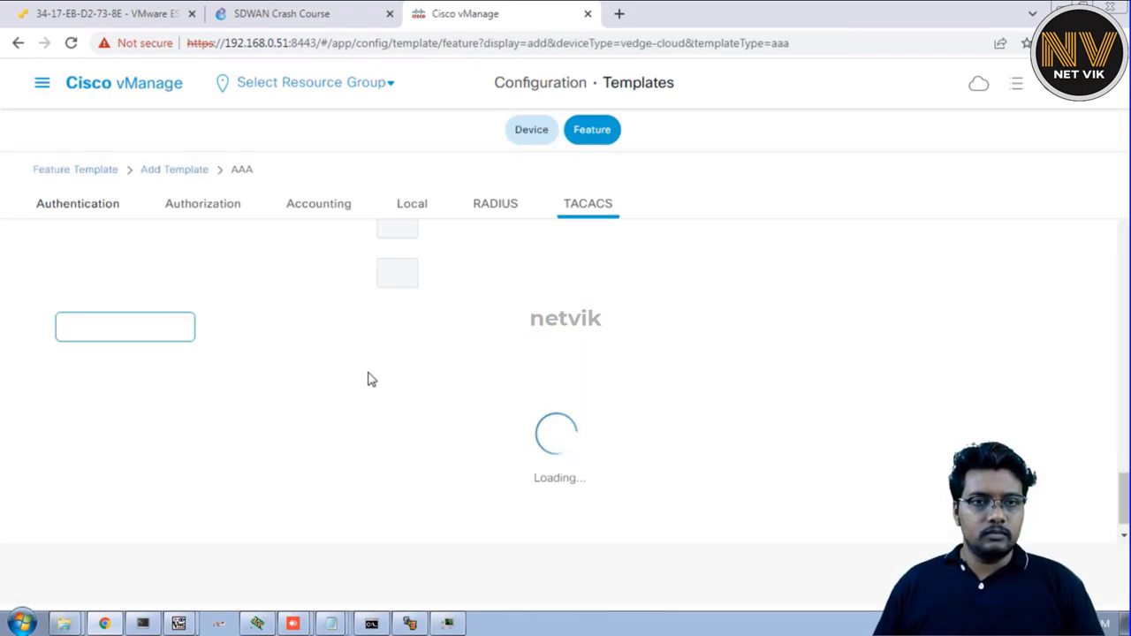
Name the AAA template 'viptela_aaa'
left_click(246, 253)
type("viptela_aaa")
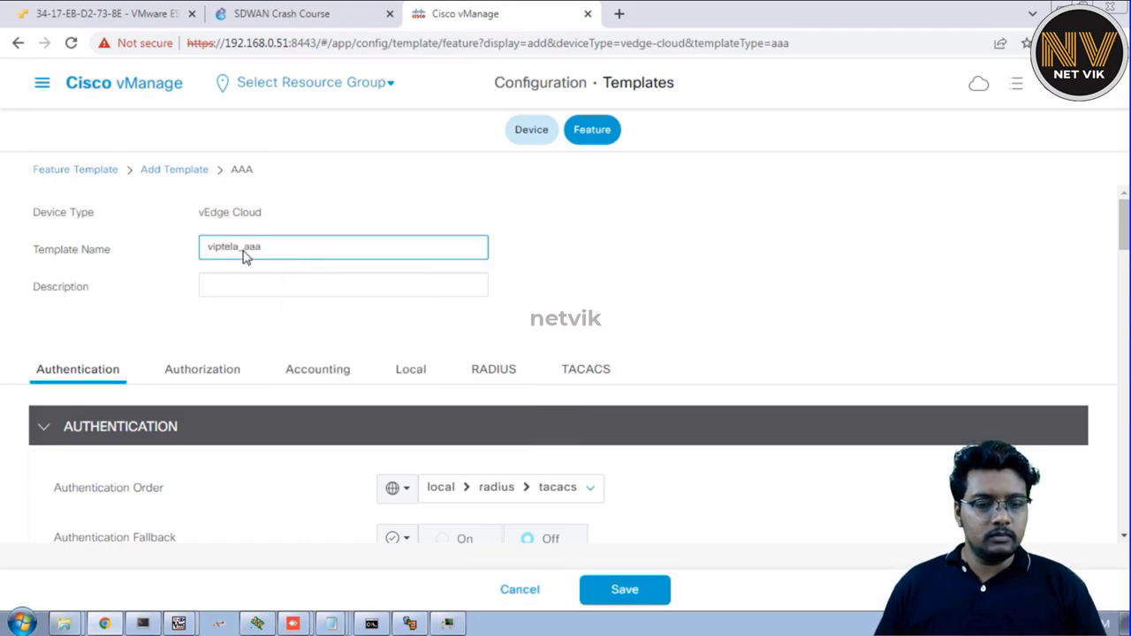
key("Tab")
scroll(110, 285, "down", 2)
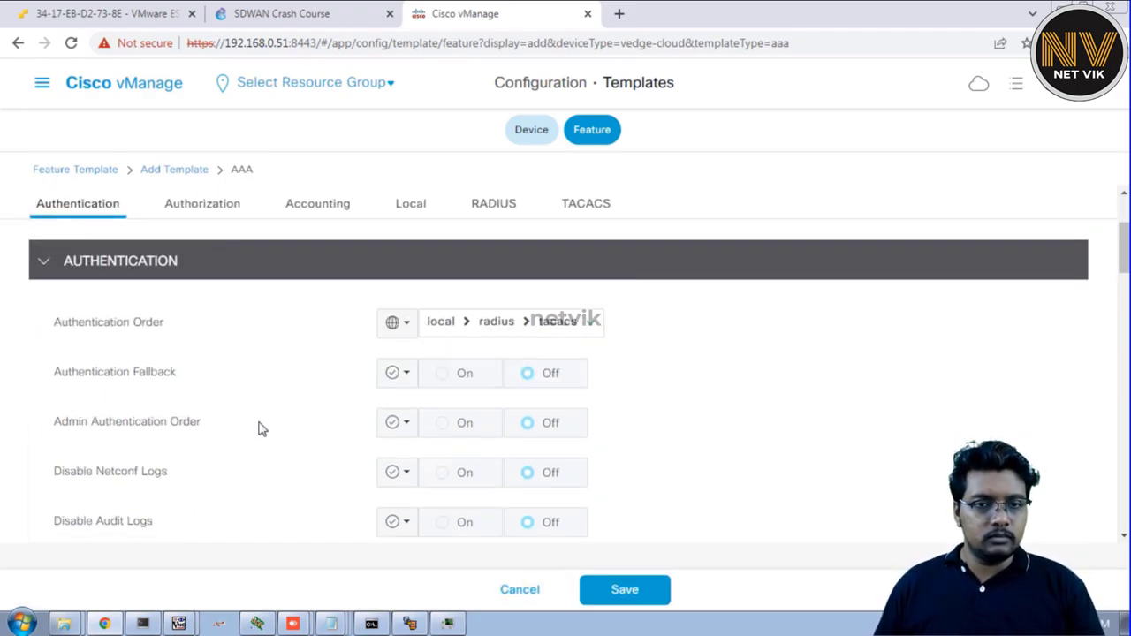
scroll(263, 424, "down", 1)
scroll(189, 378, "down", 6)
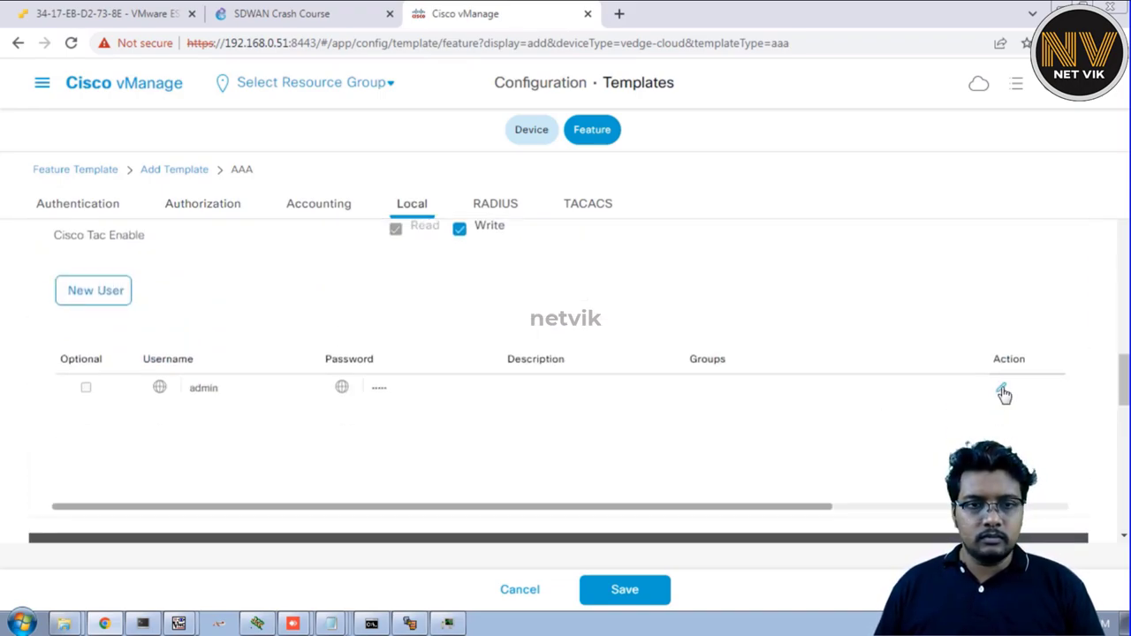
Update the local admin user's password and save the AAA template
left_click(1001, 388)
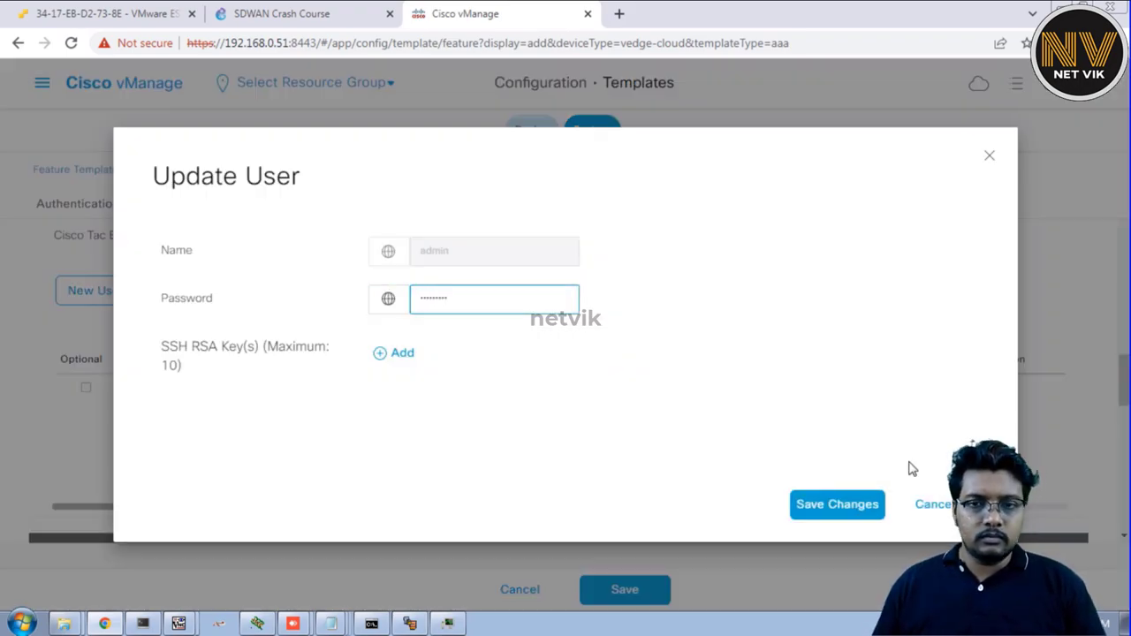
left_click(804, 503)
scroll(437, 380, "down", 8)
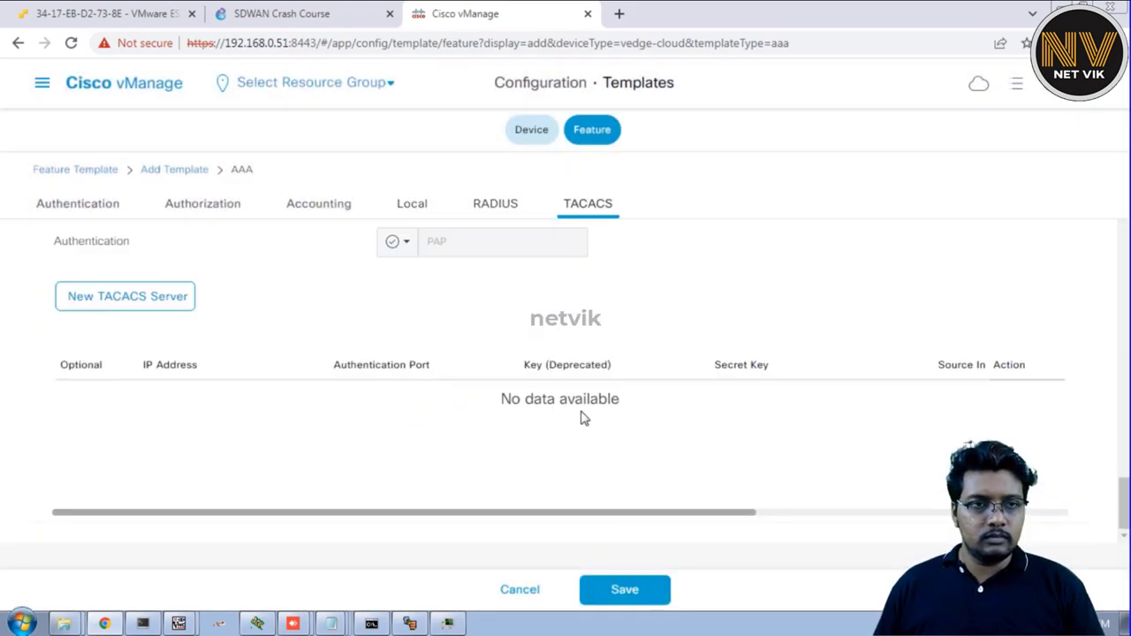
scroll(583, 418, "up", 12)
left_click(624, 590)
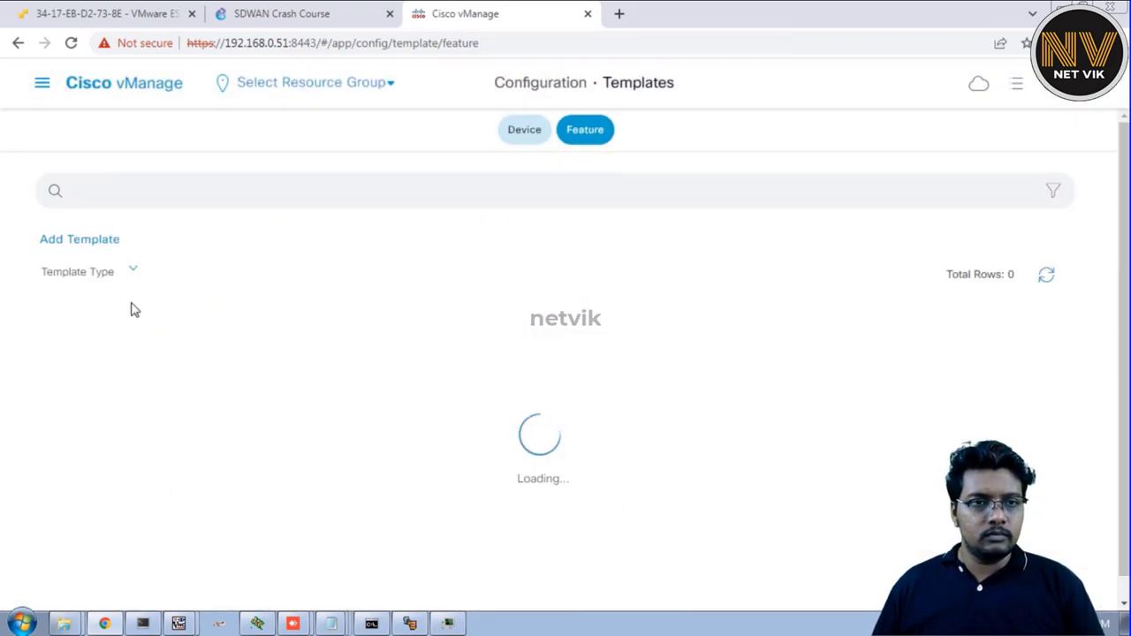
Start a new BFD feature template for the vEdge Cloud device model
left_click(107, 240)
left_click(151, 249)
type("CLoud")
left_click(56, 288)
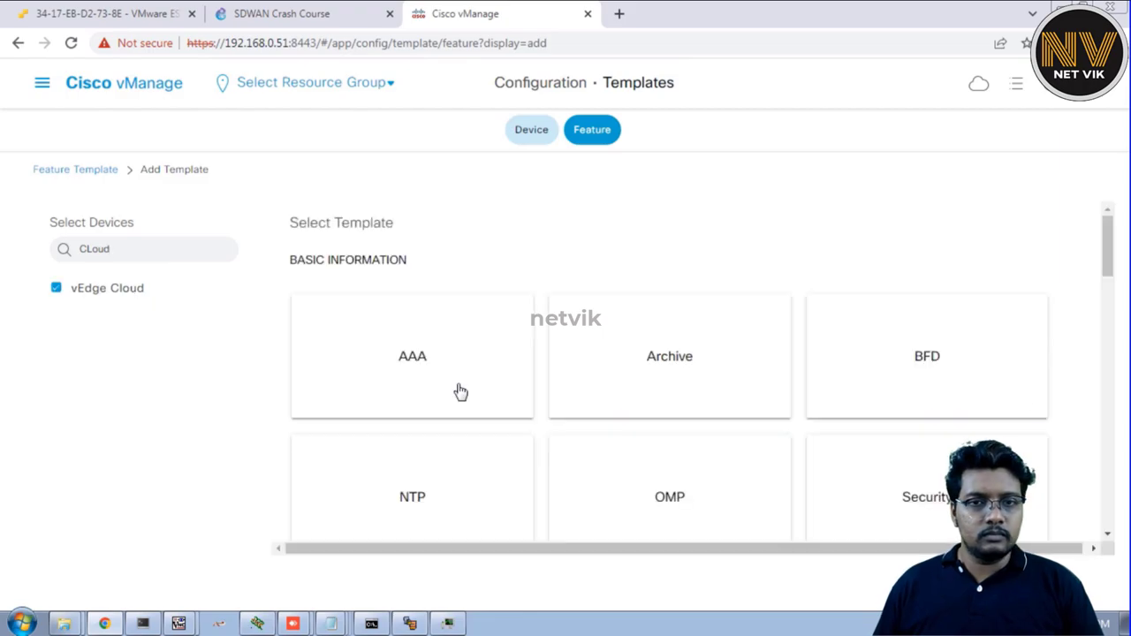
left_click(923, 363)
Name the BFD template 'viptela_bfd' and paste the name as its description
left_click(265, 249)
type("vi")
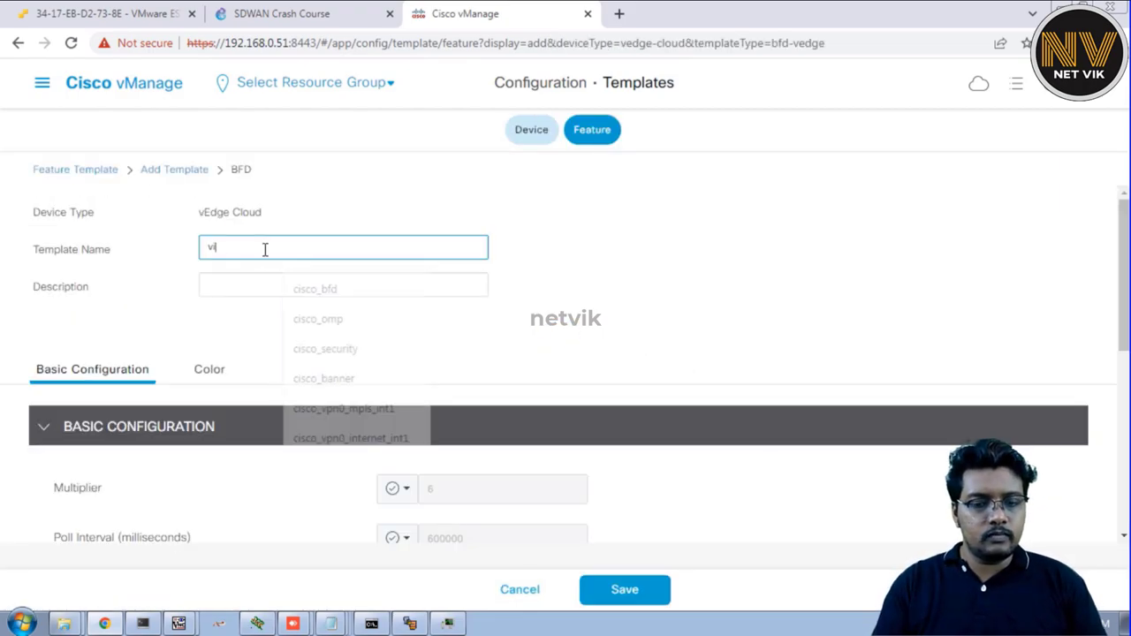
type("ptela_bfd")
left_click(238, 287)
key("ctrl+v")
Add MPLS and Public Internet BFD colours and save the template
scroll(138, 288, "down", 5)
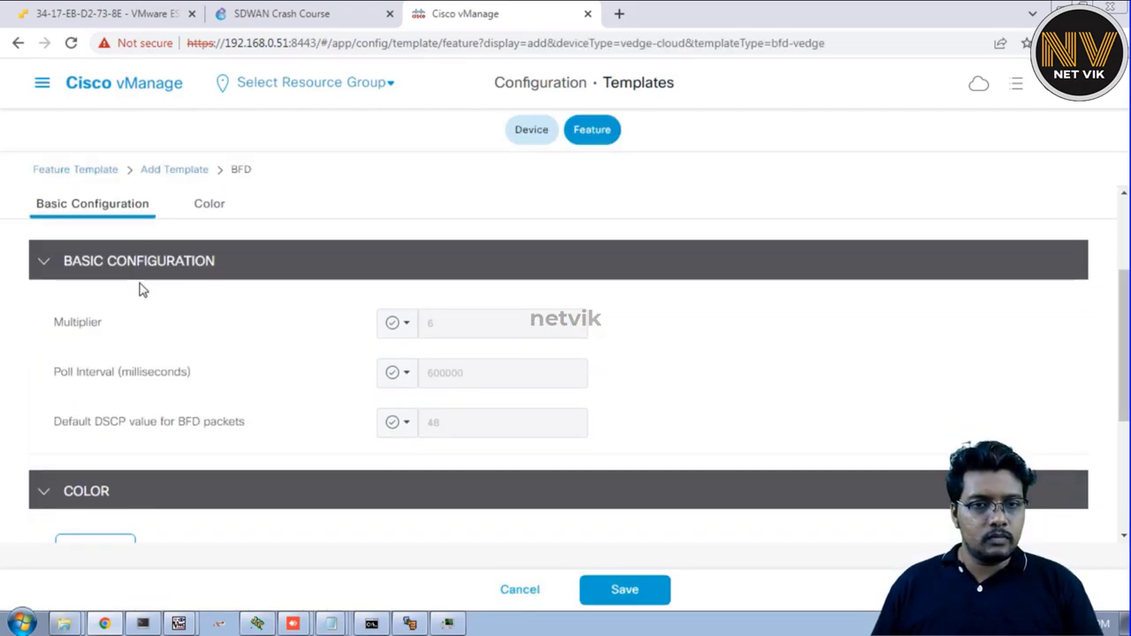
left_click(473, 318)
left_click(461, 364)
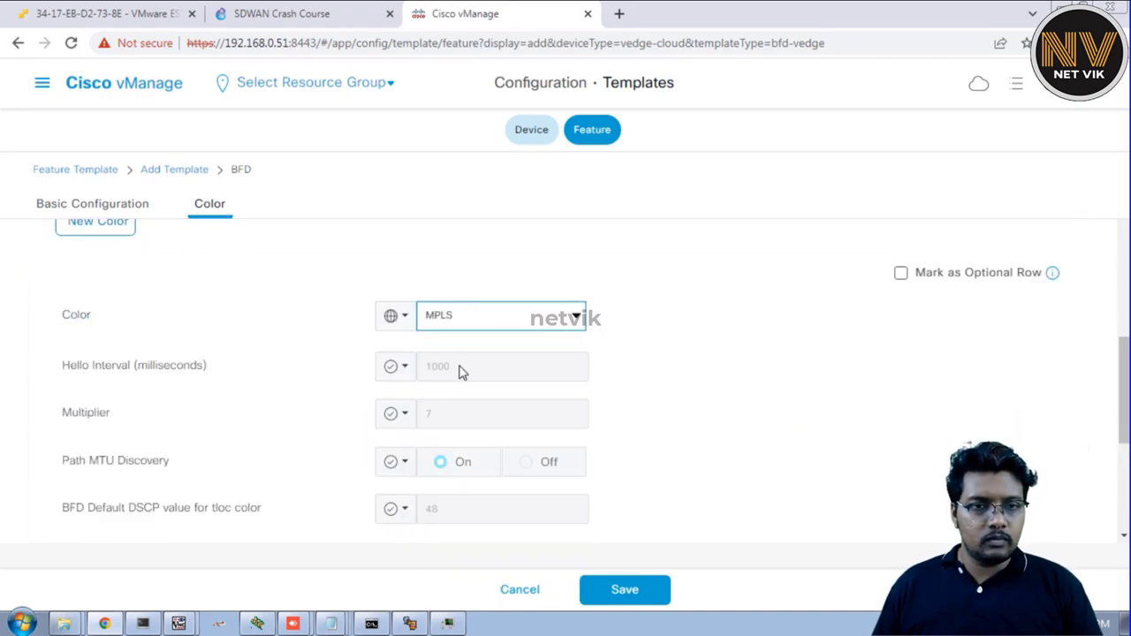
scroll(459, 371, "down", 1)
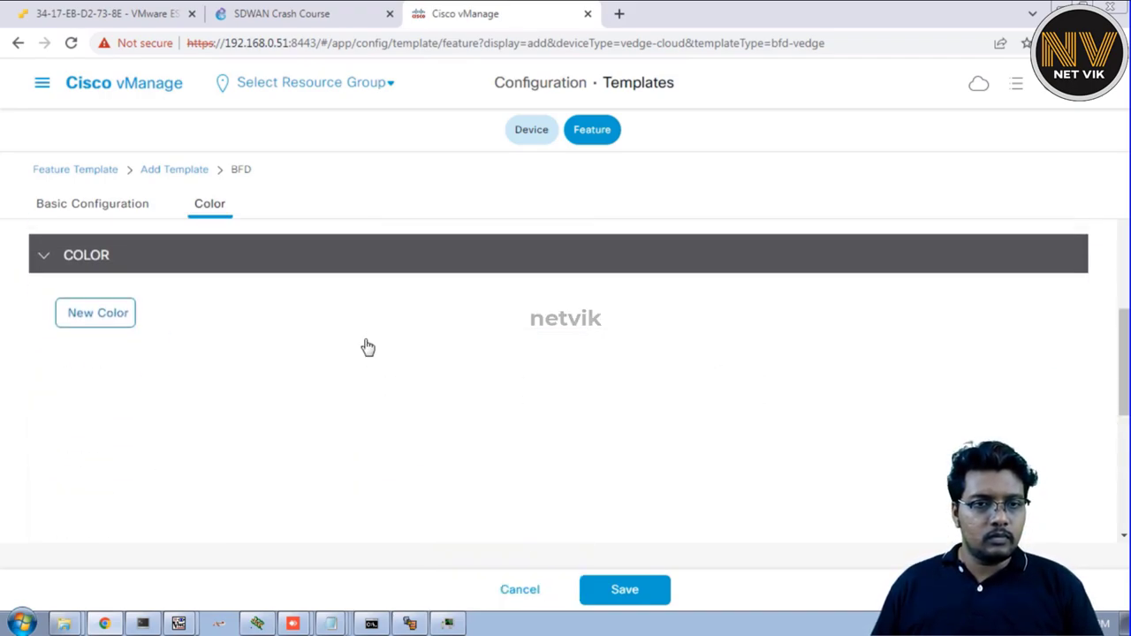
left_click(516, 399)
scroll(495, 307, "up", 1)
left_click(455, 189)
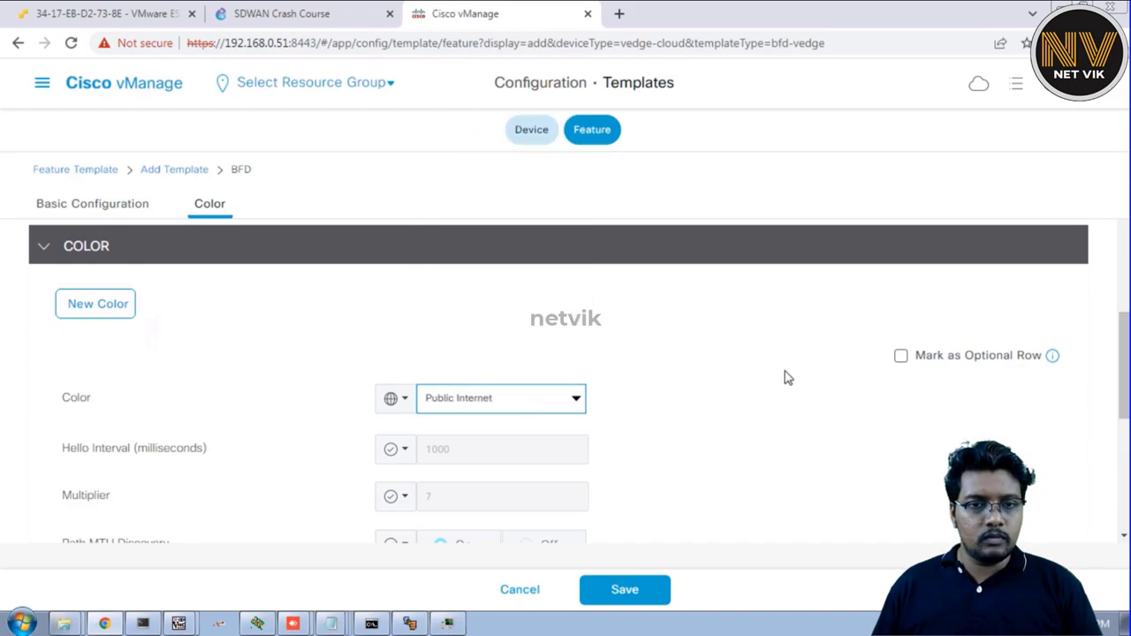
scroll(784, 376, "down", 2)
left_click(919, 480)
left_click(625, 589)
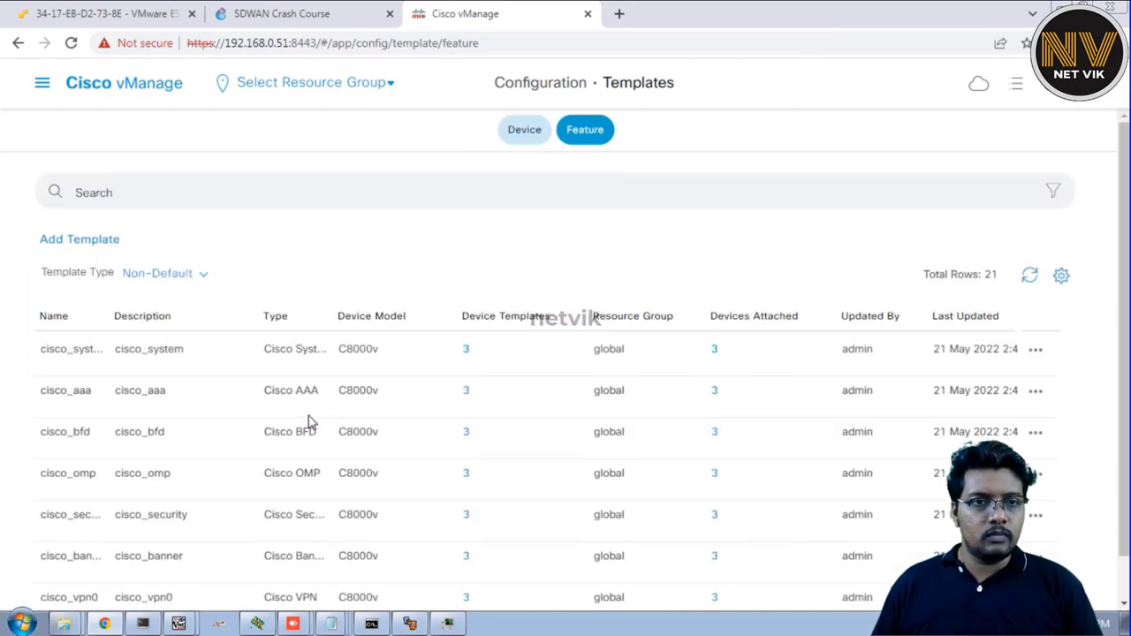
Start a new Security feature template for the vEdge Cloud device model
left_click(100, 244)
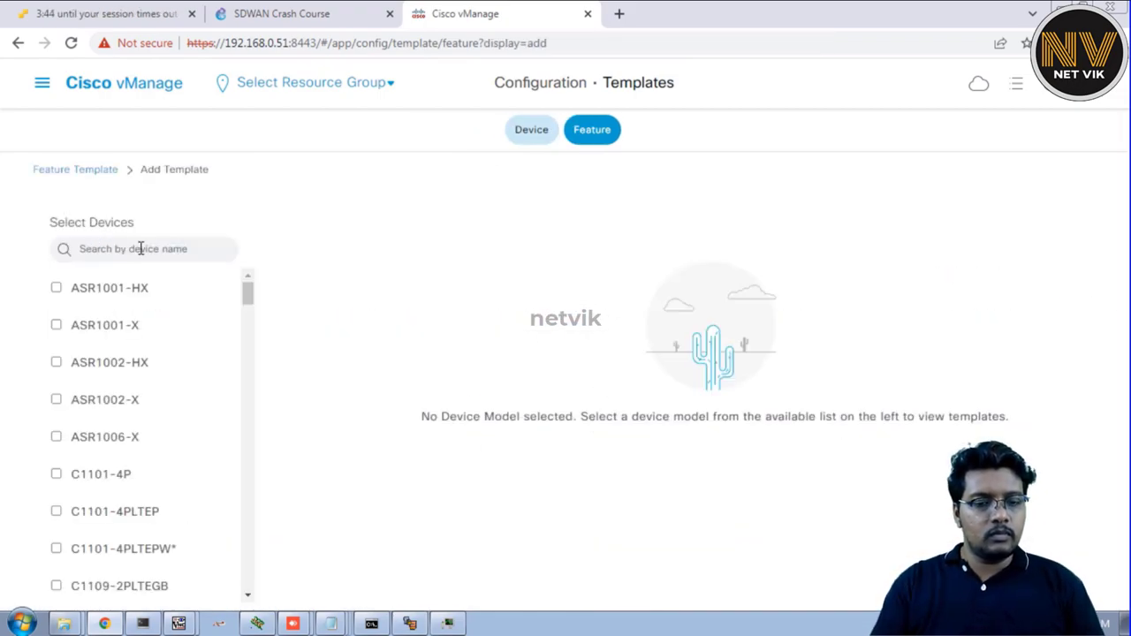
left_click(139, 249)
type("security")
key("BackSpace")
key("BackSpace")
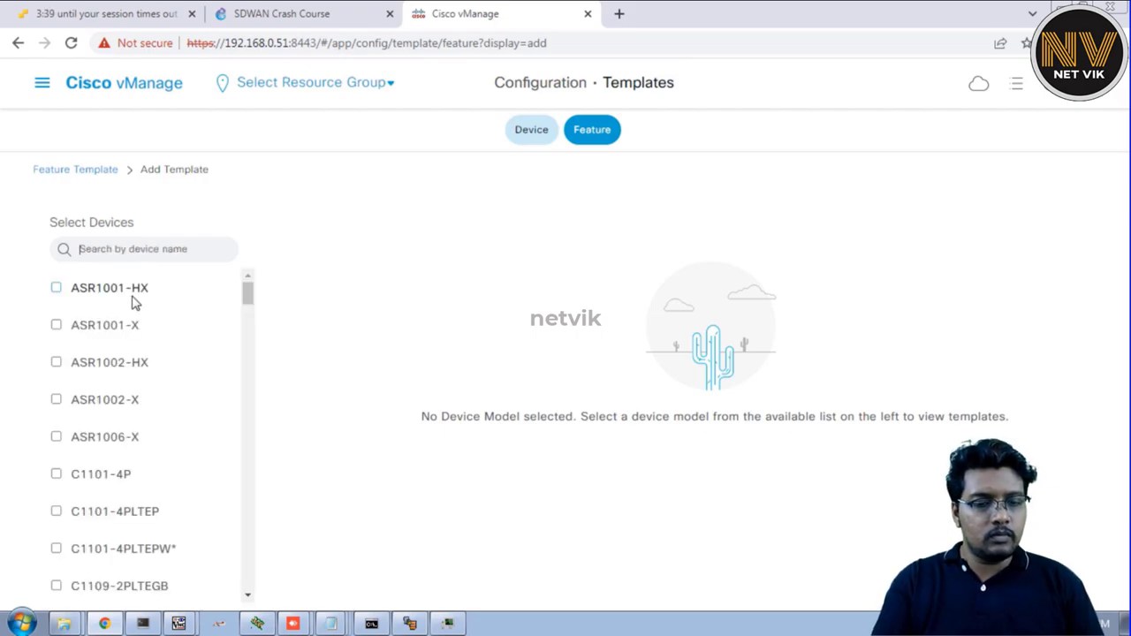
type("vedge")
left_click(56, 288)
left_click(927, 421)
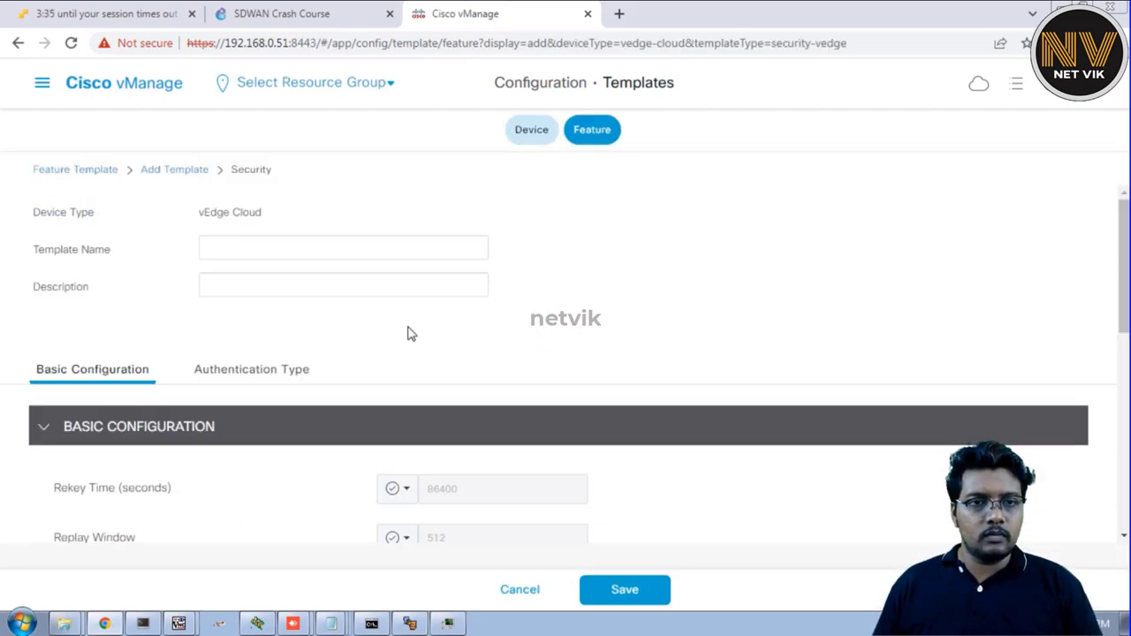
Enter the Security template name and paste it as the description
left_click(256, 250)
type("viptw")
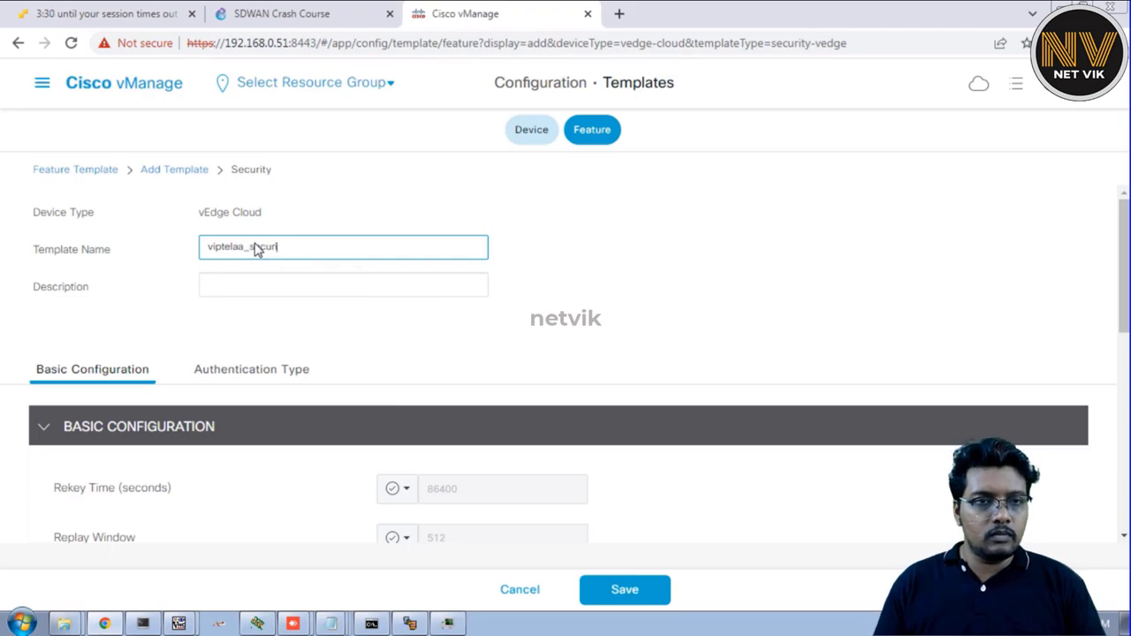
left_click(263, 286)
type("viptelaa_security")
Set Rekey Time to a global 7200 seconds and save the Security template
scroll(141, 300, "down", 2)
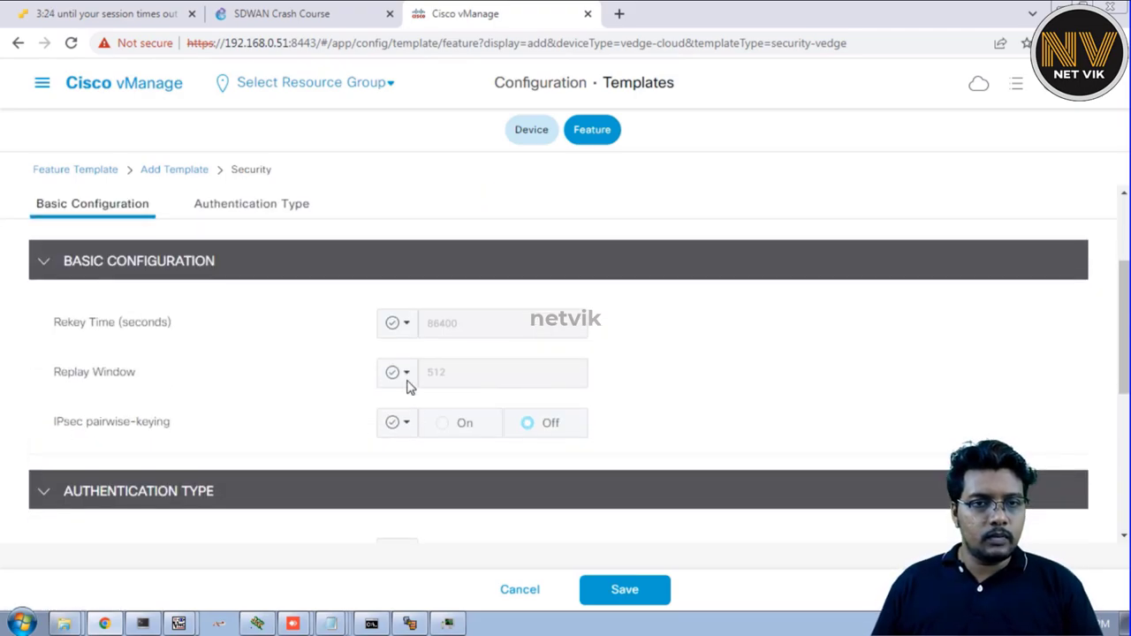
left_click(396, 324)
left_click(432, 363)
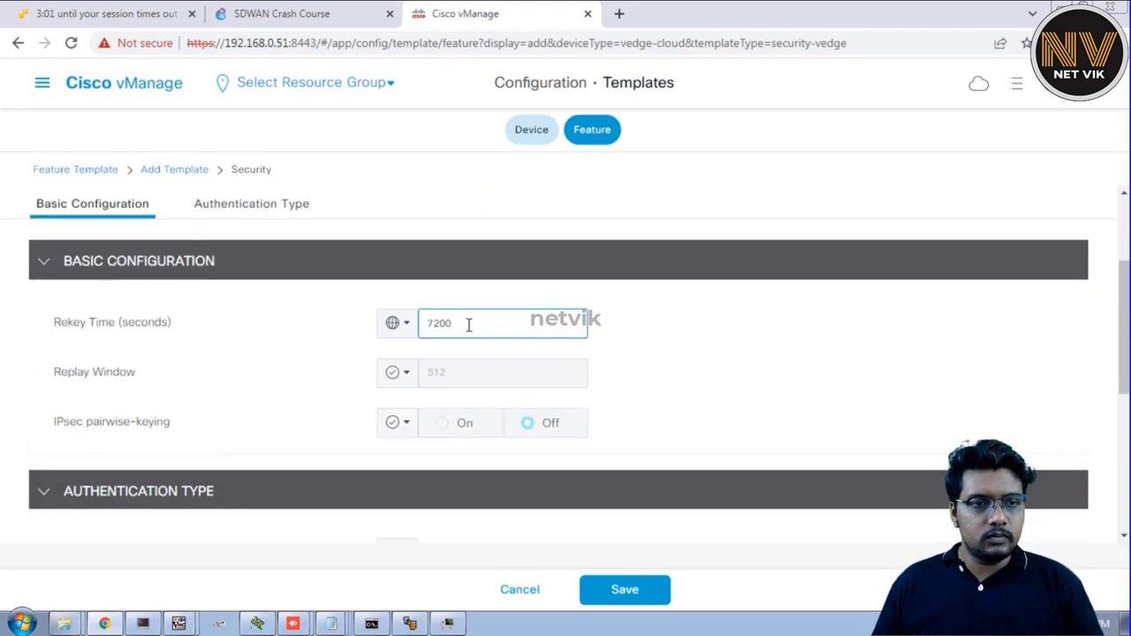
scroll(200, 454, "down", 5)
left_click(624, 589)
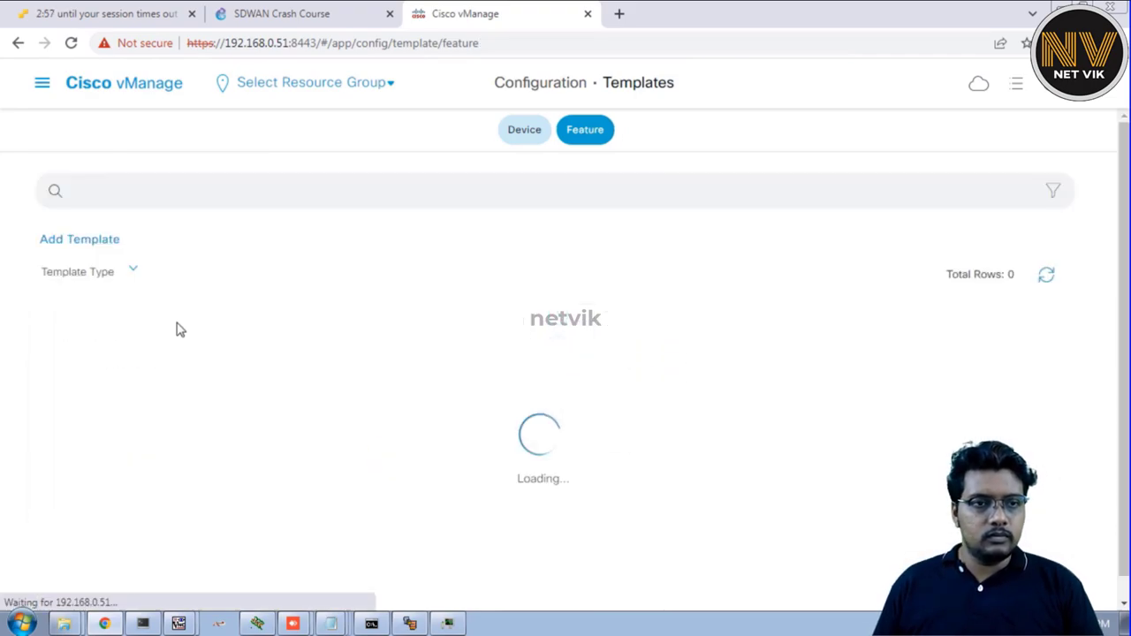
Start a new OMP feature template for the vEdge Cloud device model
left_click(79, 240)
type("vma")
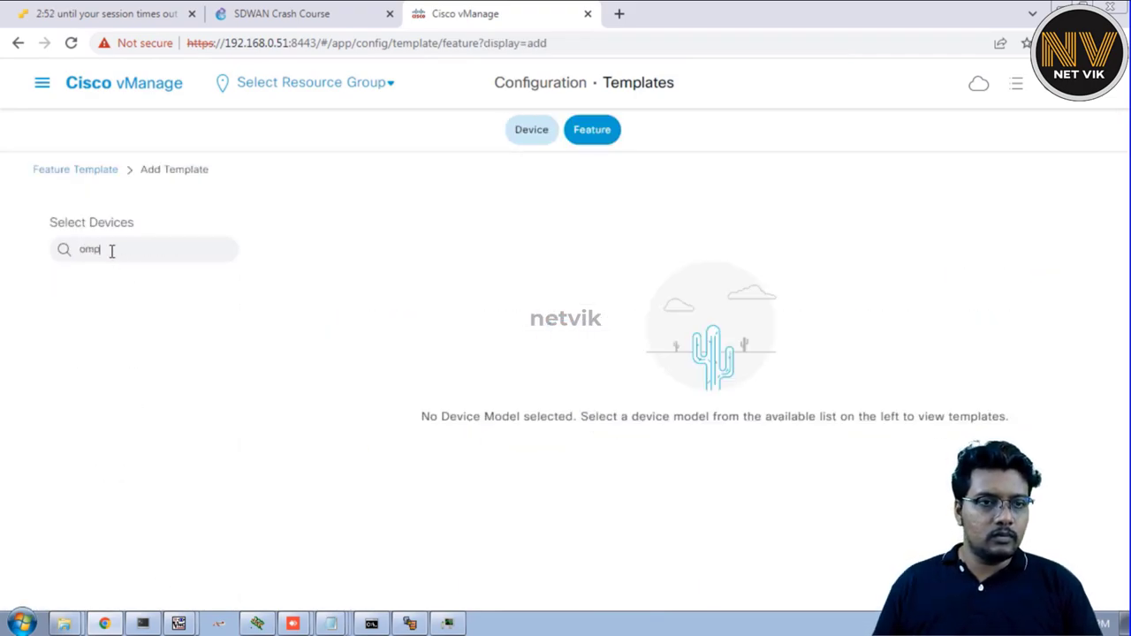
key("BackSpace")
key("BackSpace")
key("BackSpace")
type("ved")
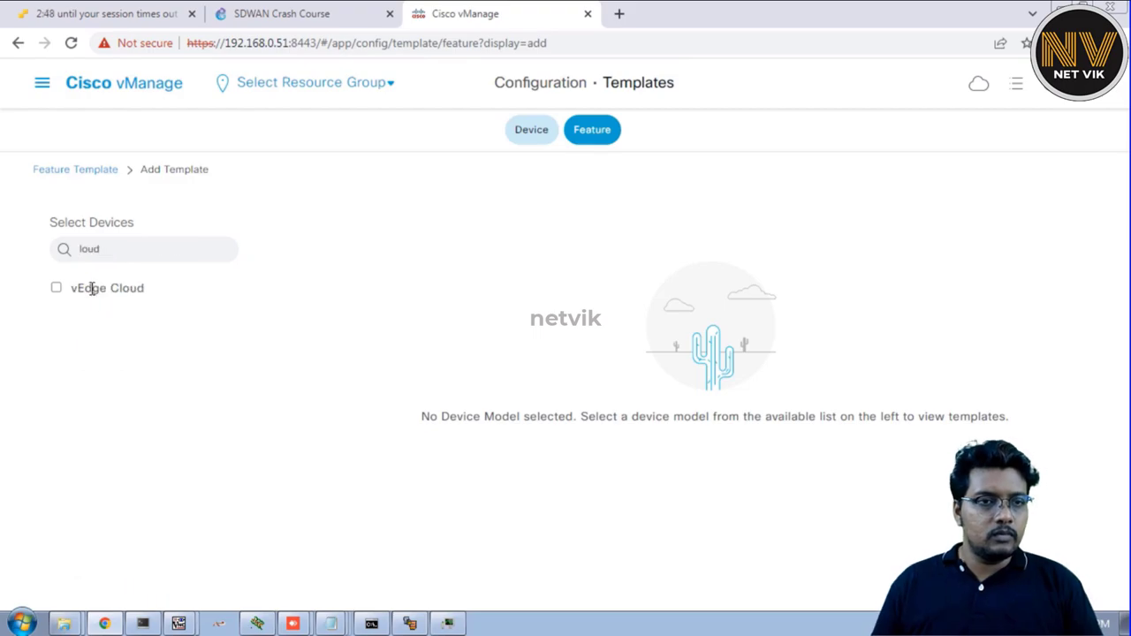
left_click(91, 288)
scroll(478, 389, "down", 1)
left_click(606, 421)
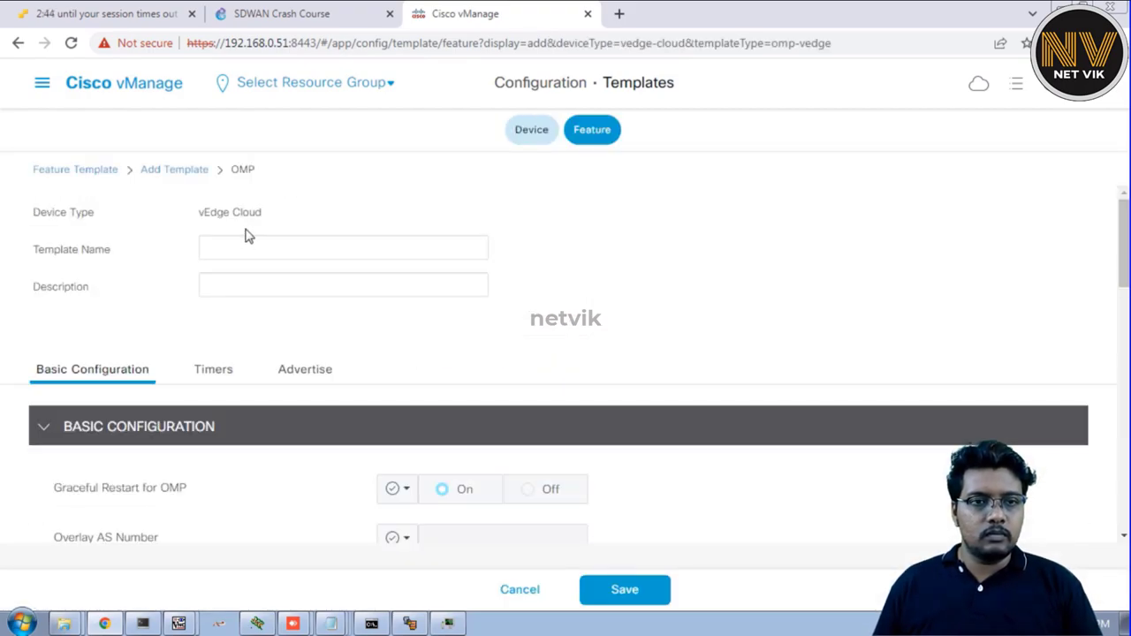
Name the template 'viptel_omp' and make Graceful Restart Timer a global 3600 seconds
left_click(235, 245)
type("viptel_omp")
left_click(230, 283)
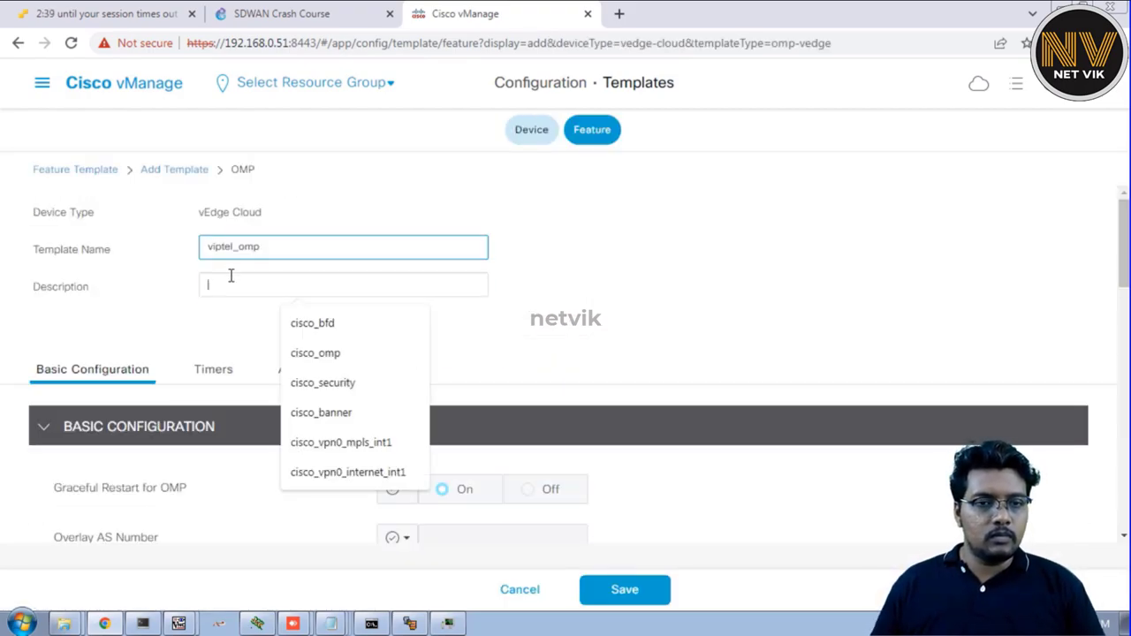
scroll(483, 329, "down", 2)
left_click(397, 422)
left_click(415, 461)
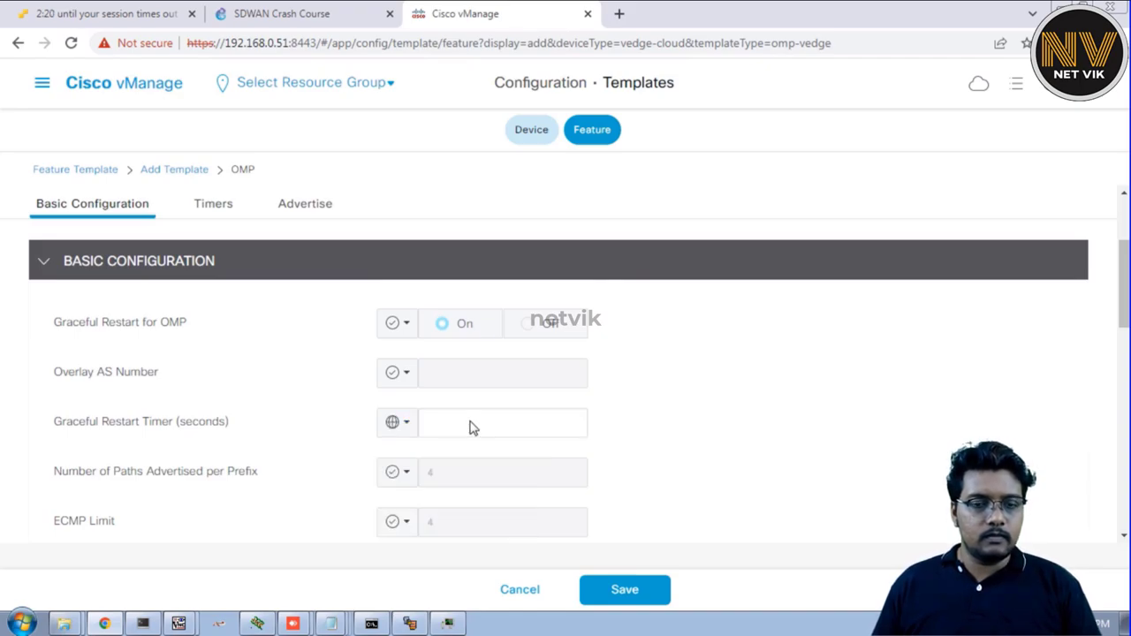
Set global paths per prefix 16 and ECMP limit 16, then save the OMP template
scroll(627, 398, "down", 3)
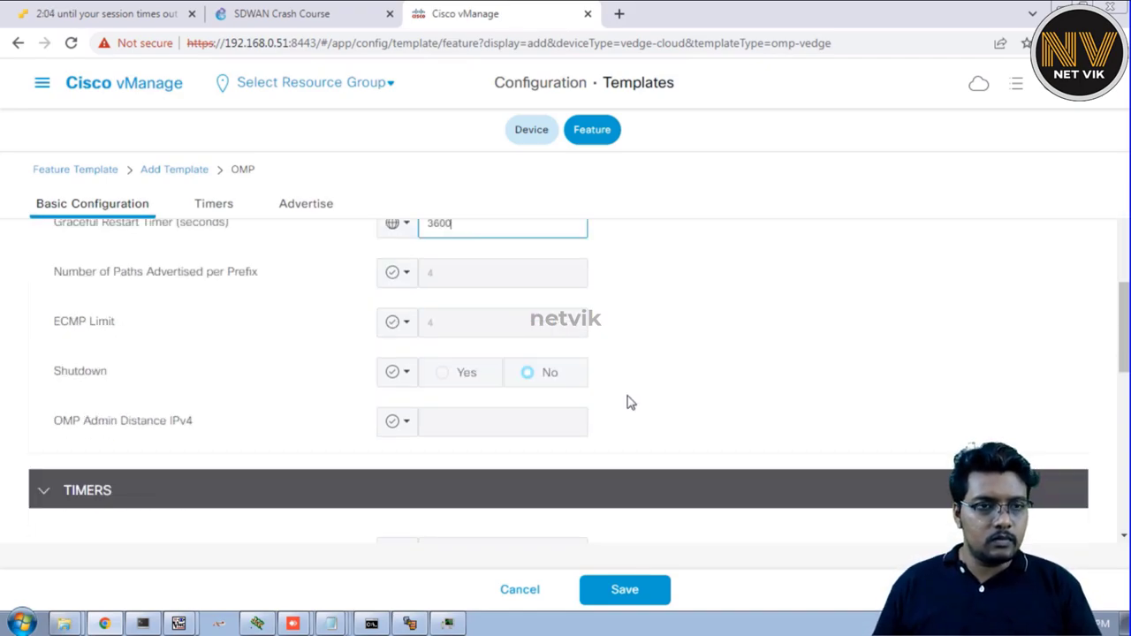
left_click(393, 274)
left_click(429, 313)
type("16")
left_click(393, 321)
left_click(429, 362)
type("16")
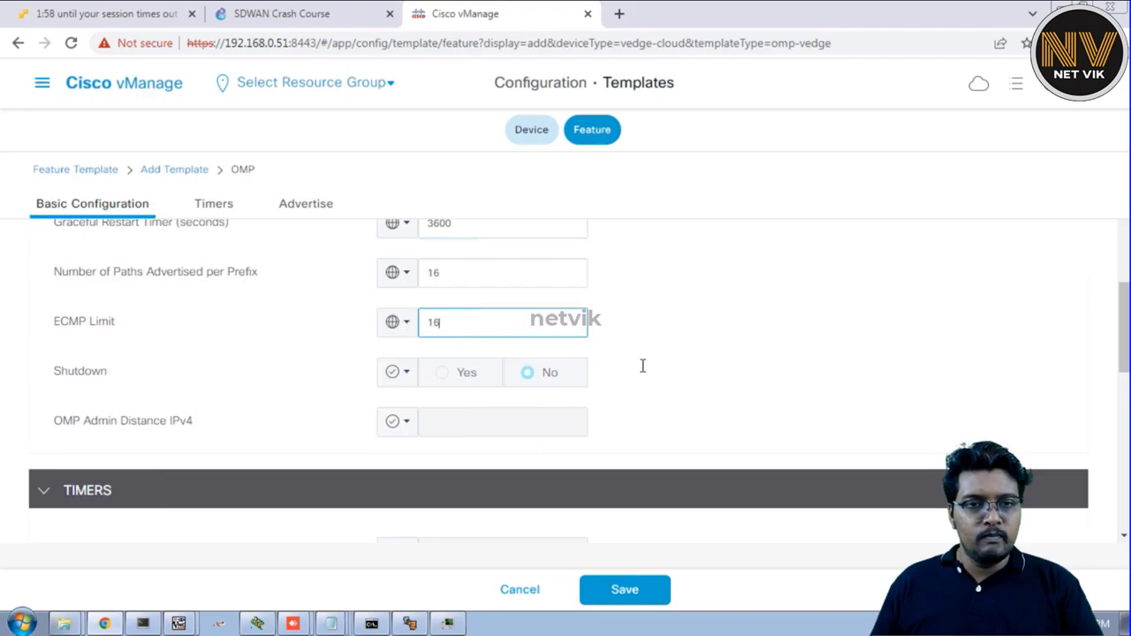
scroll(643, 365, "down", 10)
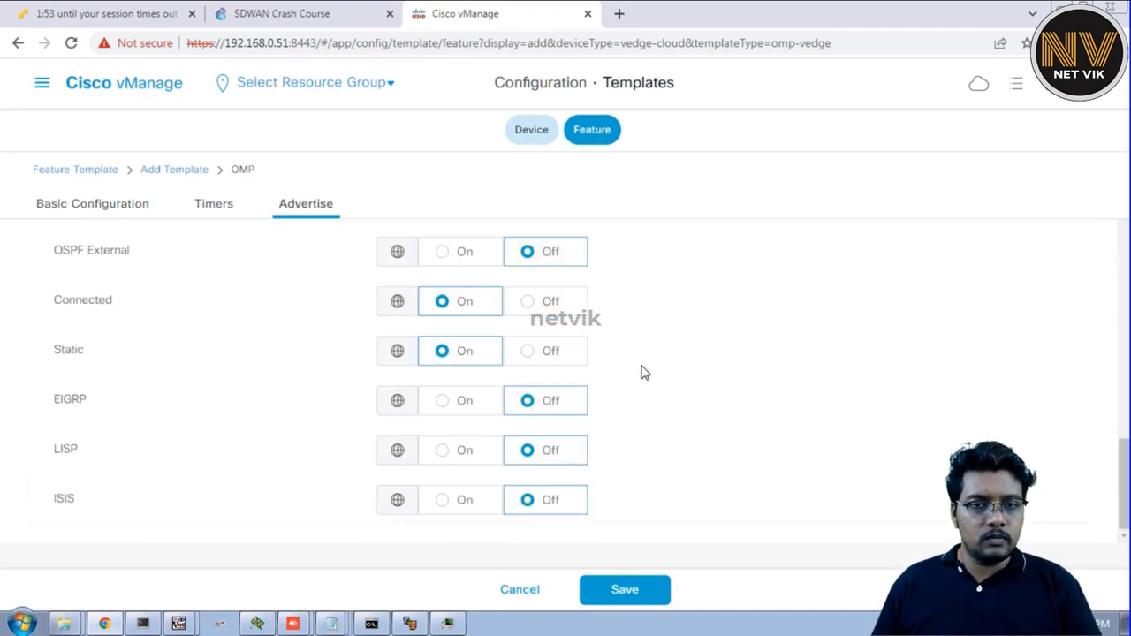
left_click(624, 591)
left_click(89, 240)
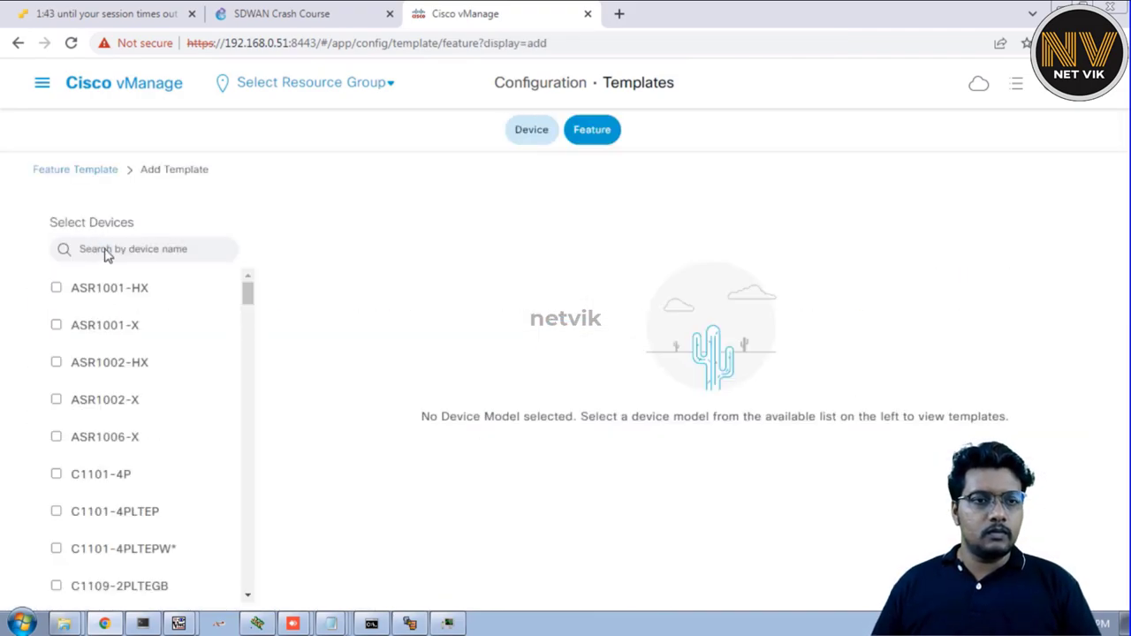
Start a new Banner feature template for the vEdge Cloud device model
left_click(104, 251)
type("cloud")
left_click(129, 297)
scroll(398, 338, "down", 5)
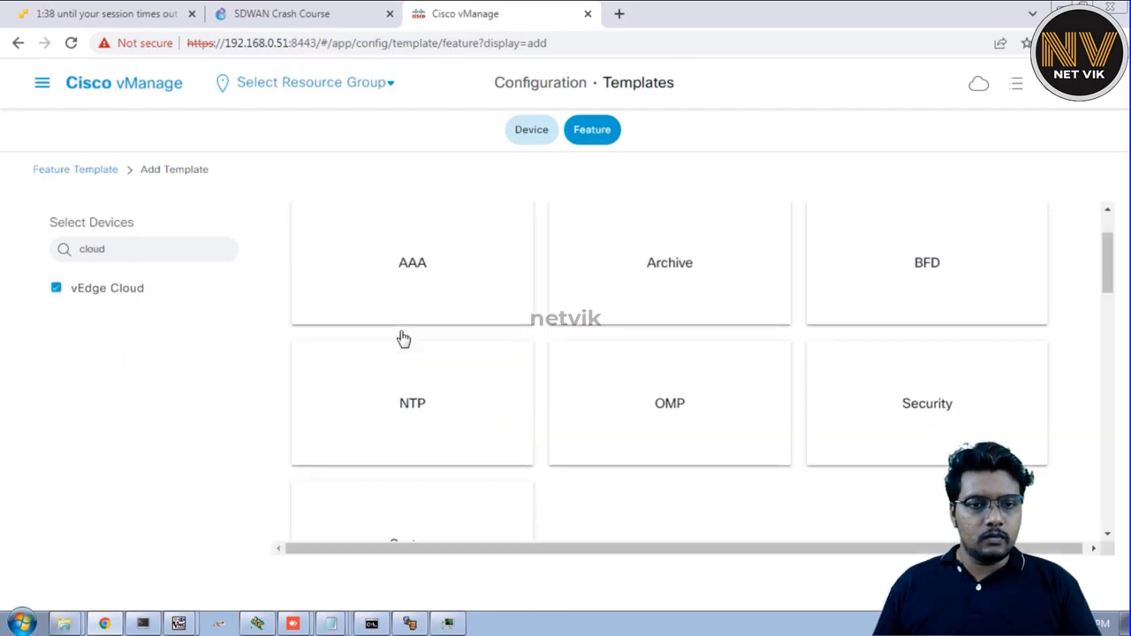
scroll(406, 371, "down", 5)
scroll(411, 415, "up", 4)
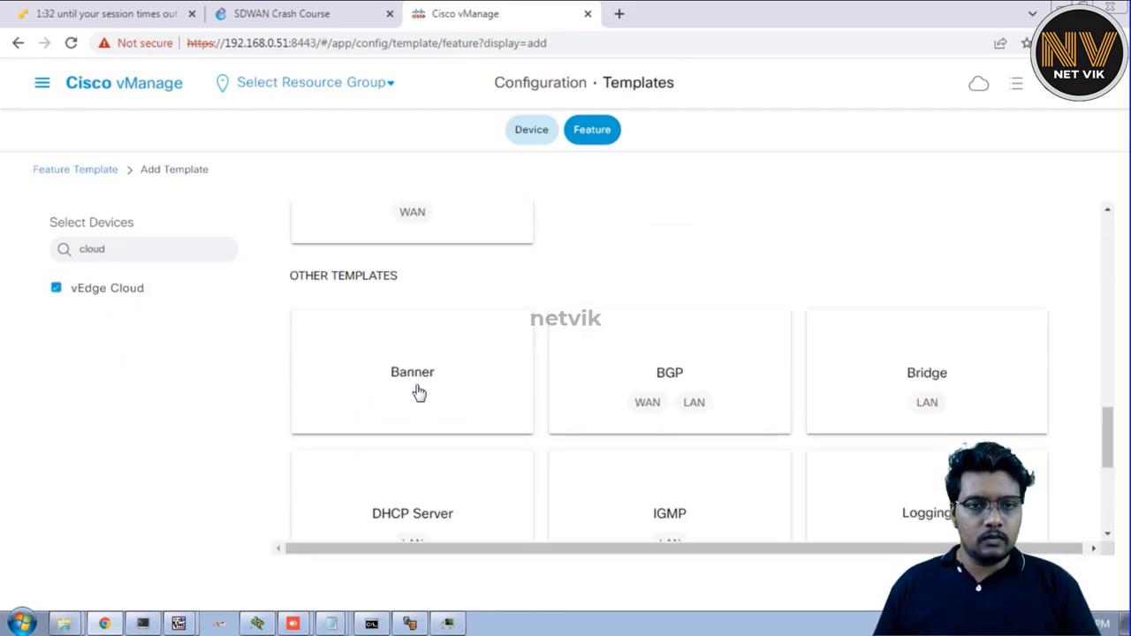
left_click(418, 392)
Name the Banner template 'viptela_banner' and use it as the description
left_click(268, 249)
type("viptela_banner")
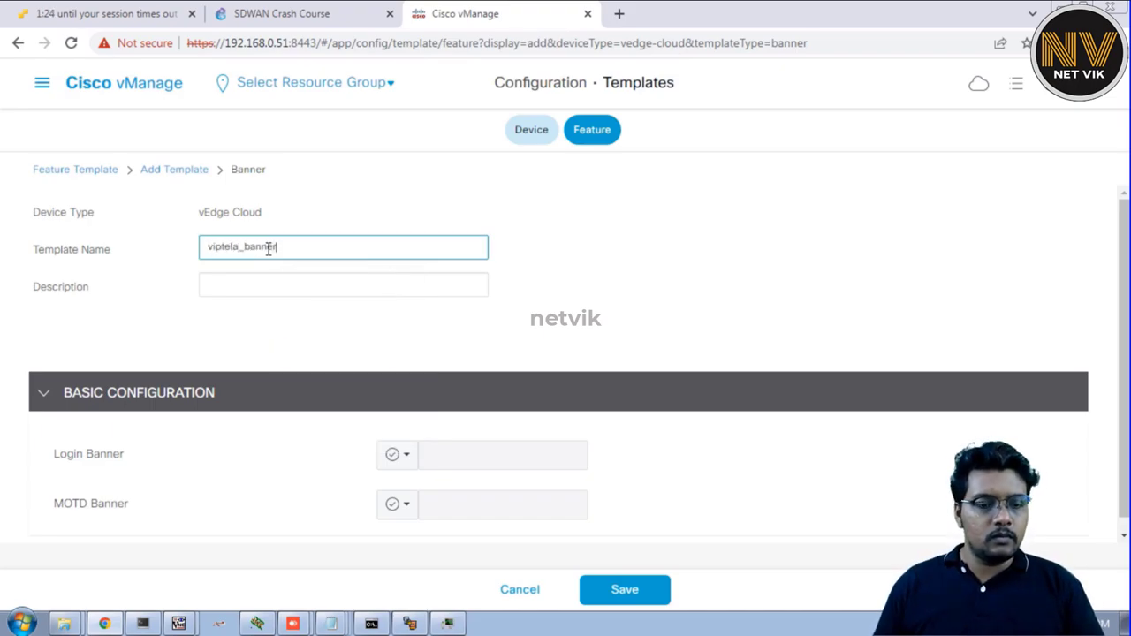
left_click(244, 280)
type("viptela_banner")
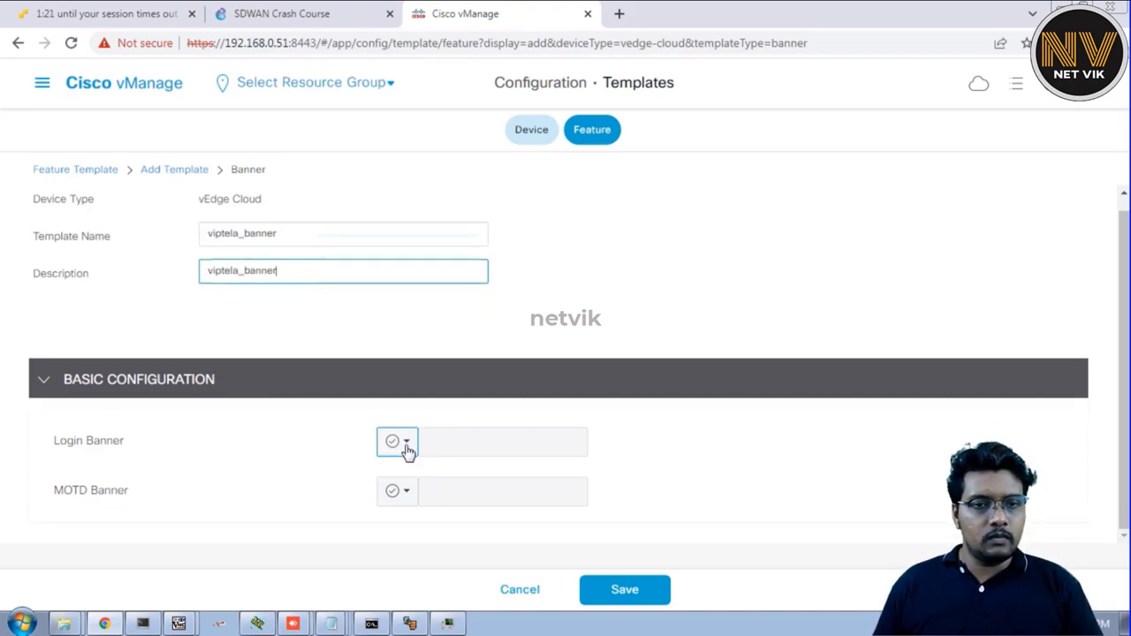
Set global Login and MOTD banners to the unauthorised-access warning and save
left_click(405, 440)
left_click(419, 480)
left_click(474, 440)
left_click(515, 484)
left_click(397, 490)
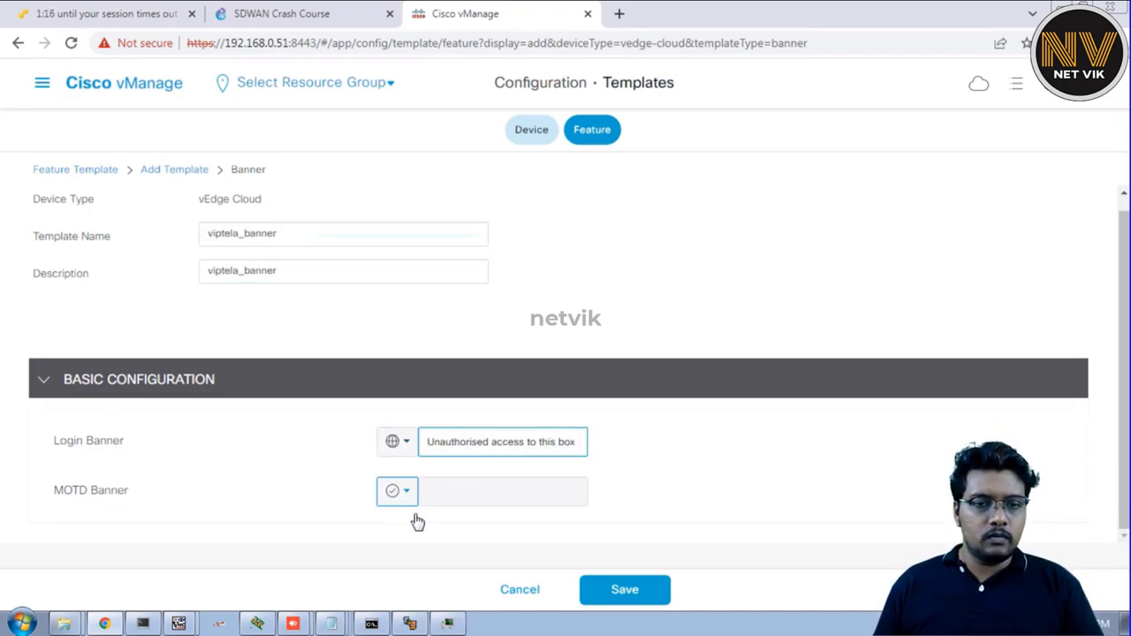
left_click(416, 522)
left_click(472, 491)
left_click(574, 533)
left_click(640, 598)
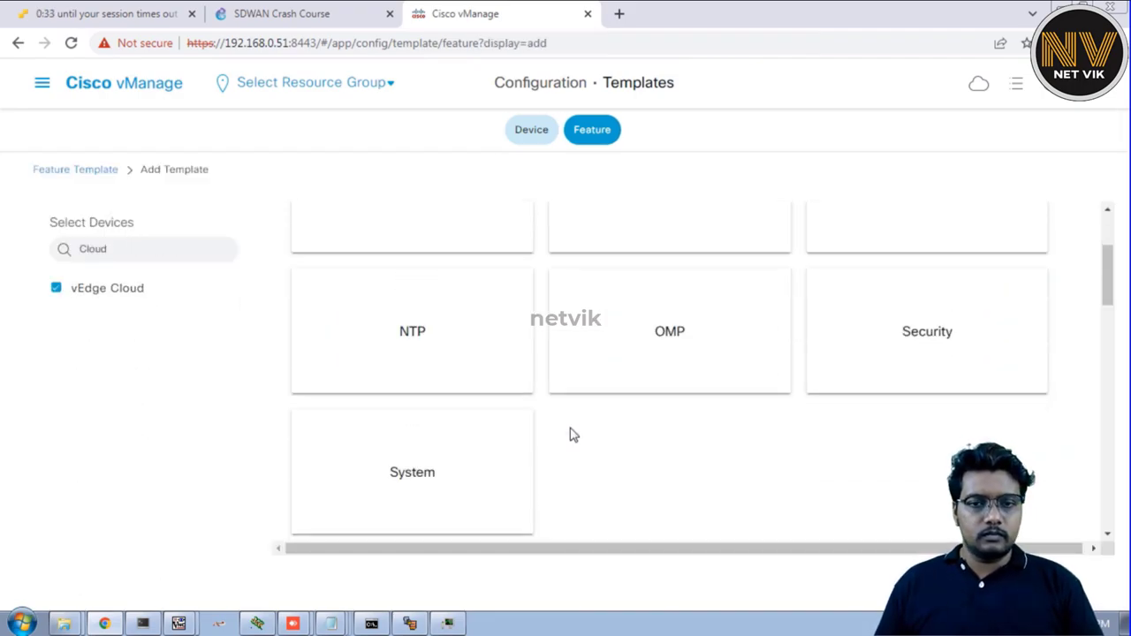
Start a new VPN feature template, naming it and pasting viptela_vpn0 as the description
scroll(571, 433, "down", 3)
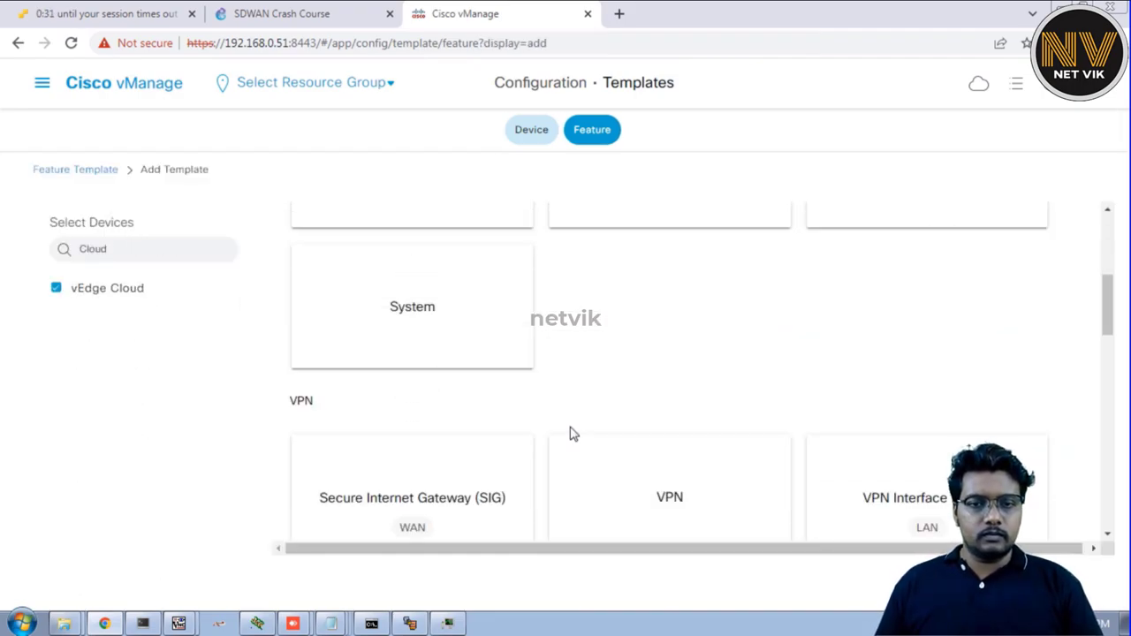
left_click(574, 442)
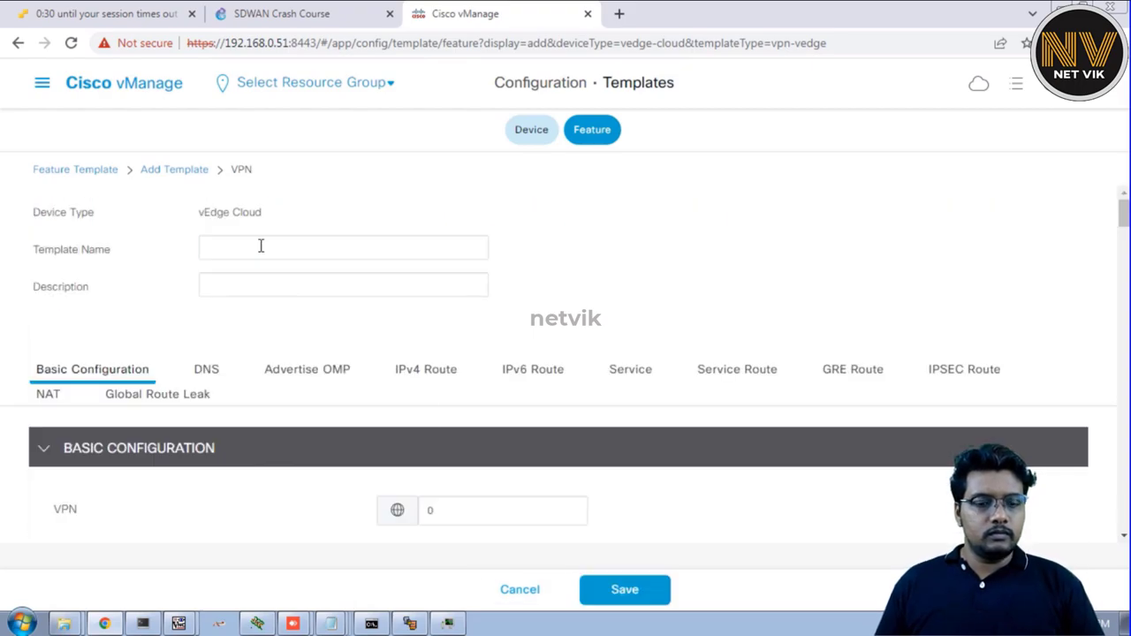
left_click(261, 246)
type("viptela_vpn0")
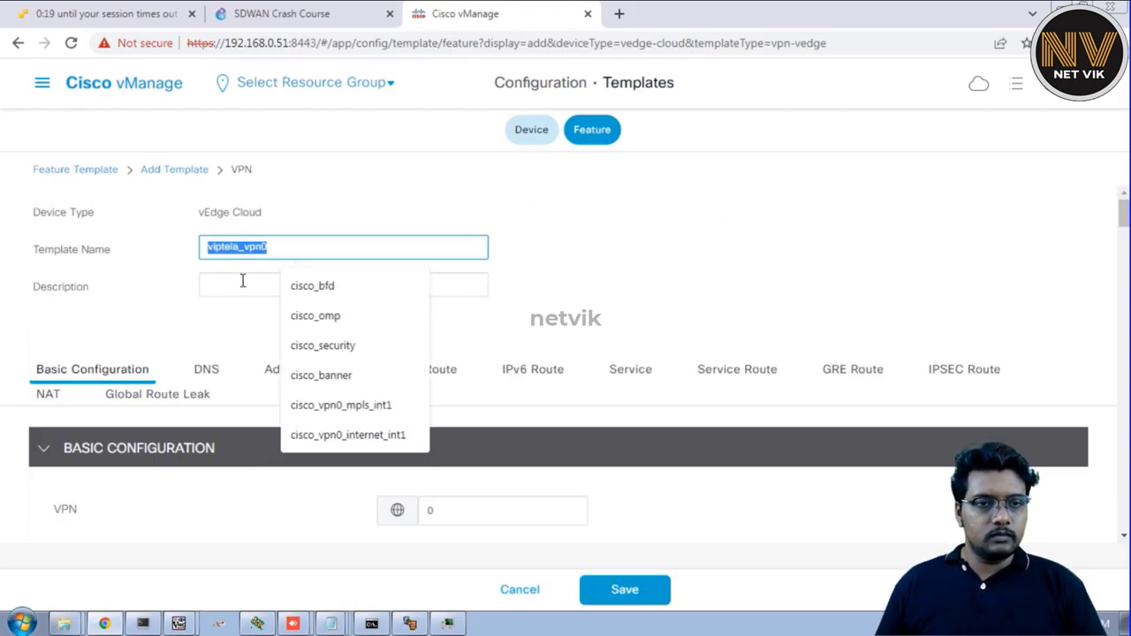
left_click(242, 280)
type("viptela_vpn0")
scroll(152, 294, "down", 3)
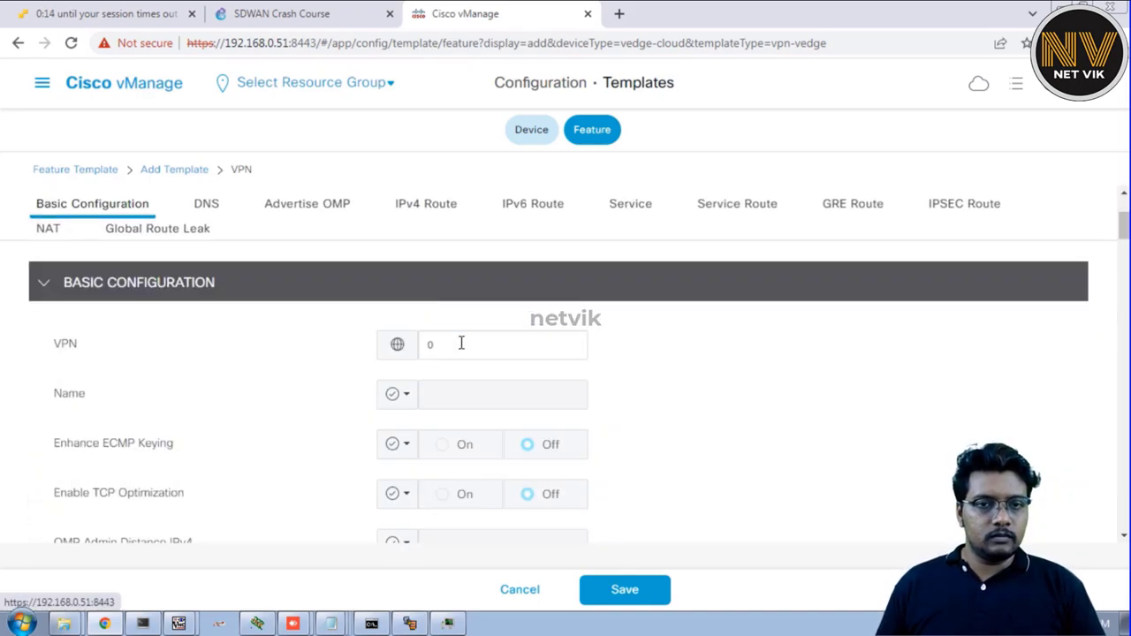
Make the VPN Name a global value and add a lab.vbond.com DNS host mapping
left_click(433, 434)
type("transport")
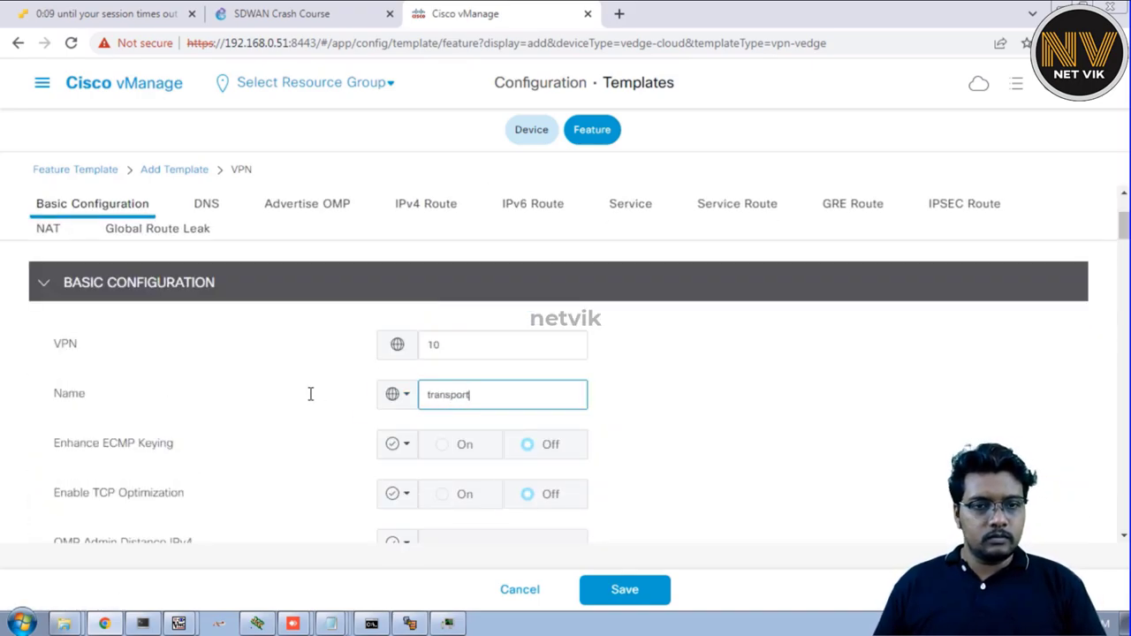
scroll(310, 394, "down", 6)
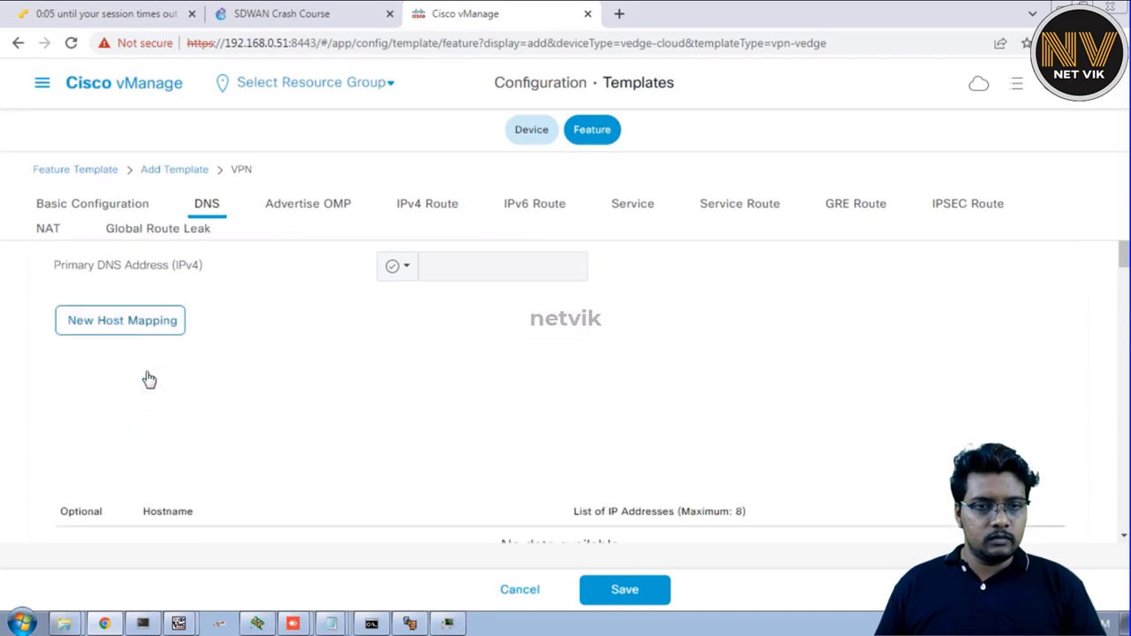
left_click(122, 304)
left_click(492, 397)
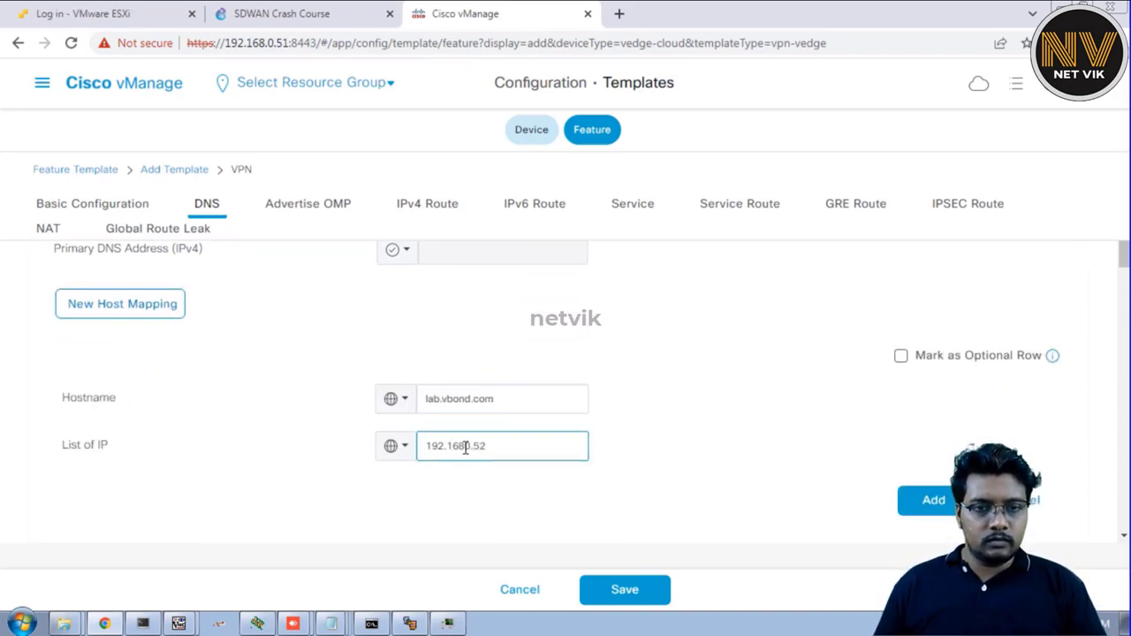
left_click(930, 502)
Add an IPv4 route with a device-specific prefix and device-specific next-hop address
scroll(583, 424, "down", 4)
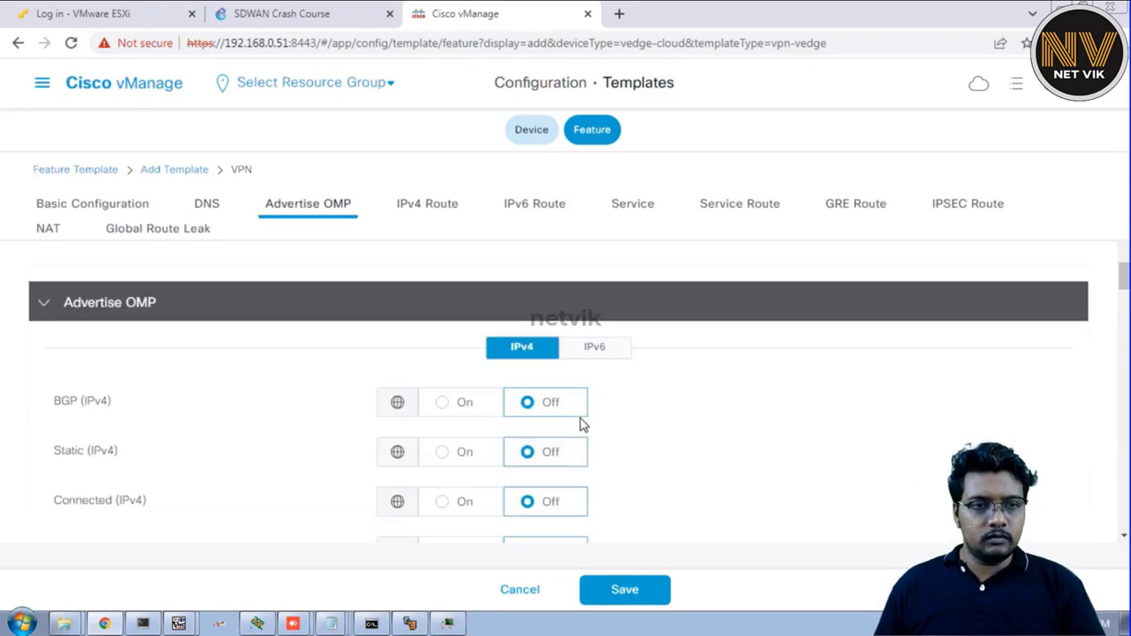
scroll(729, 398, "down", 5)
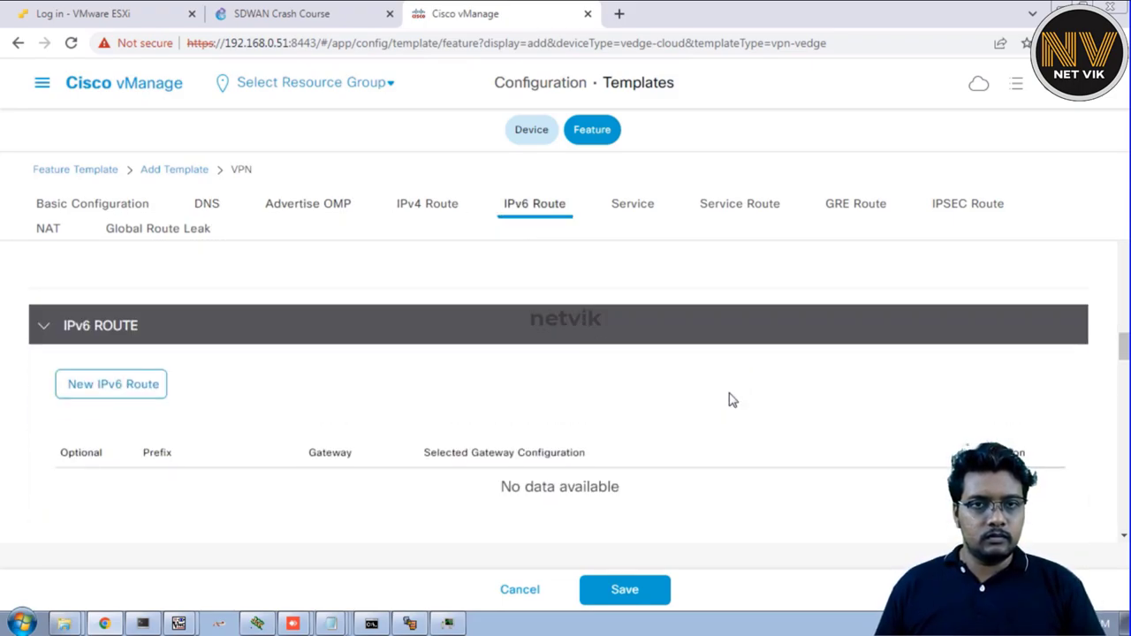
scroll(730, 398, "up", 2)
left_click(149, 279)
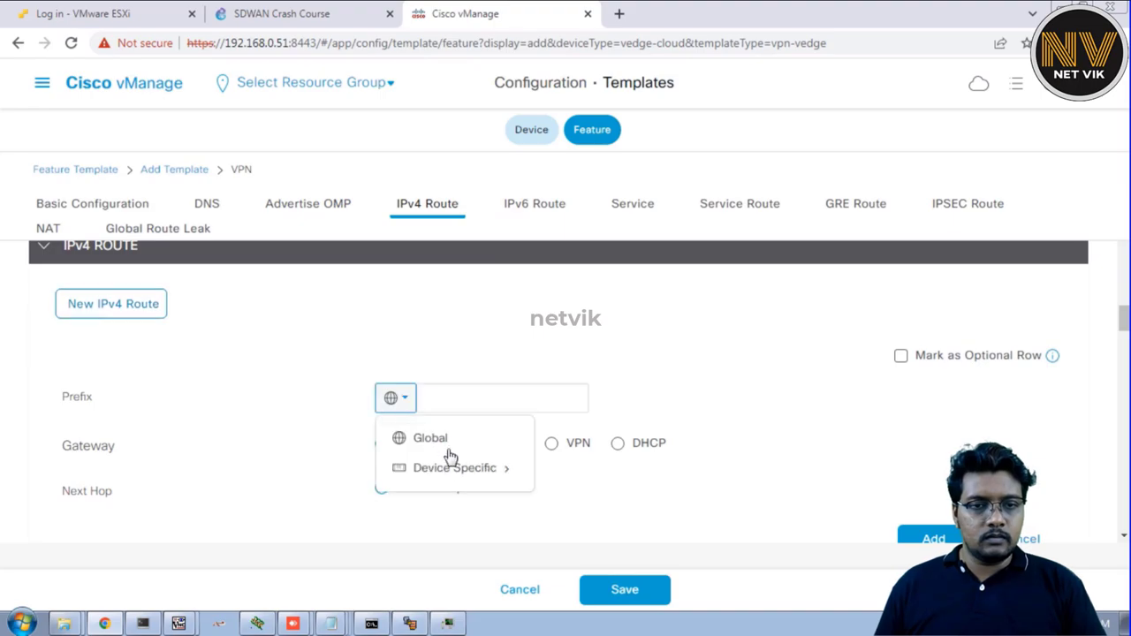
left_click(454, 468)
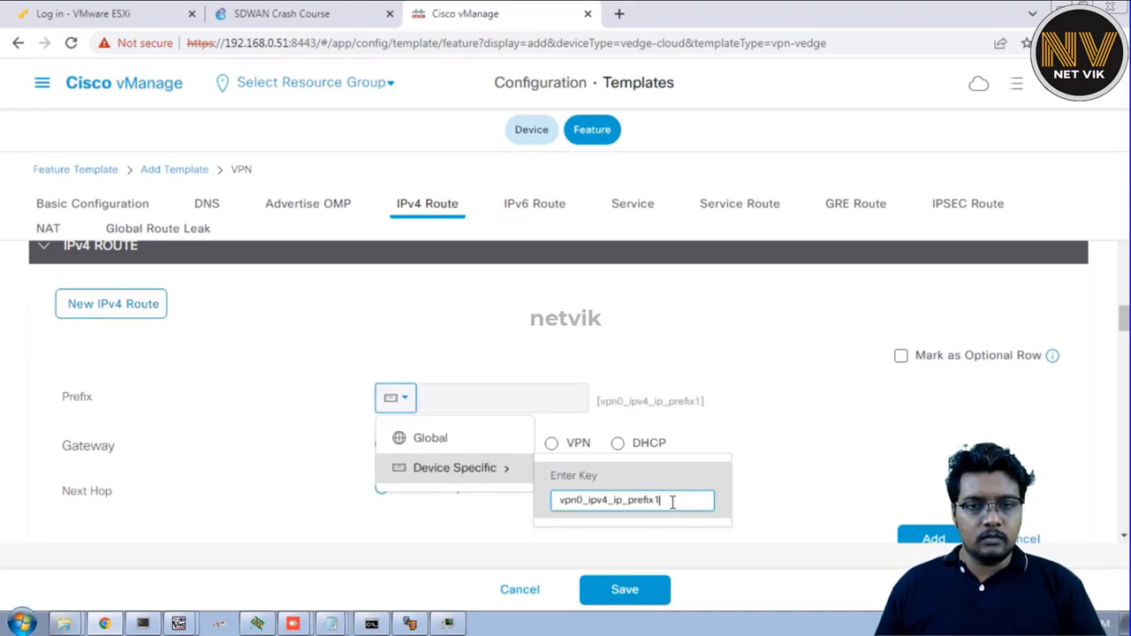
left_click(424, 490)
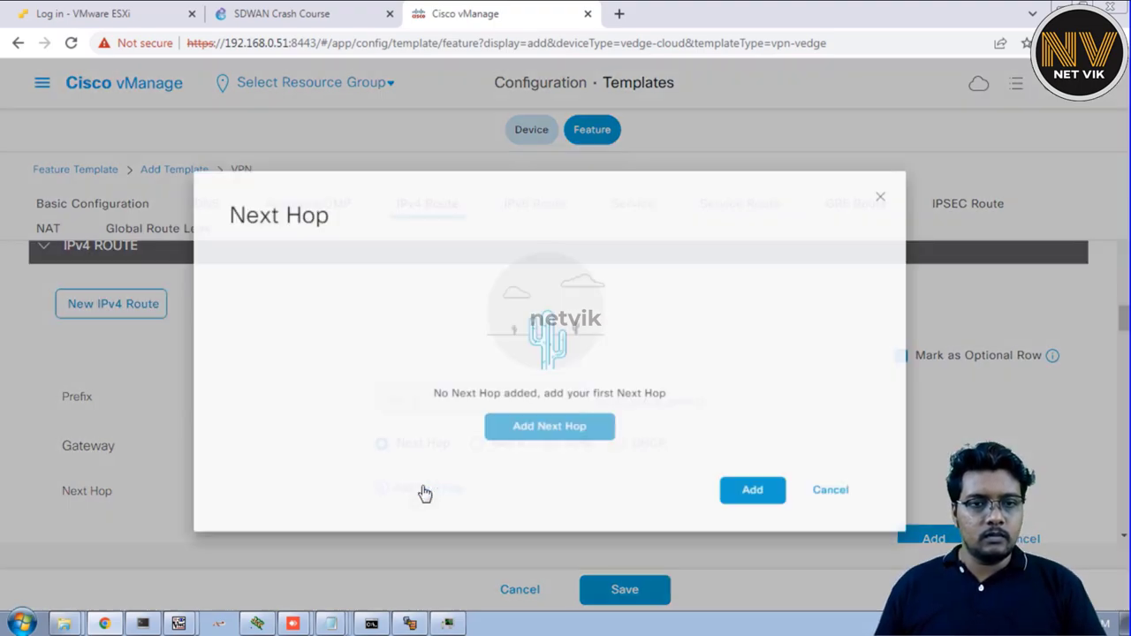
left_click(560, 430)
left_click(236, 333)
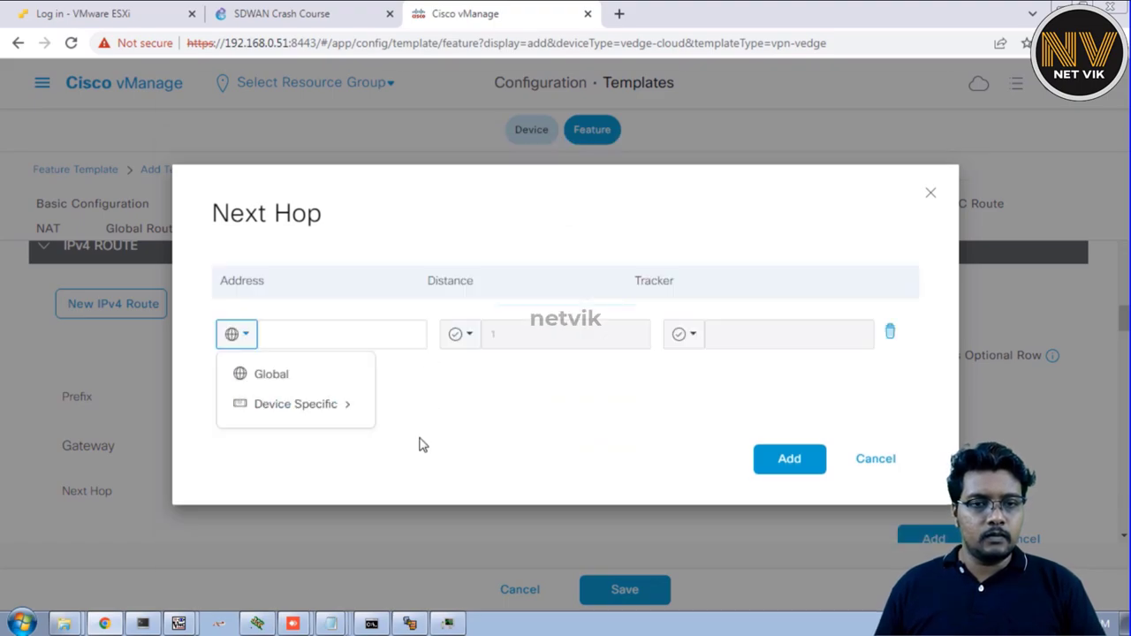
left_click(295, 396)
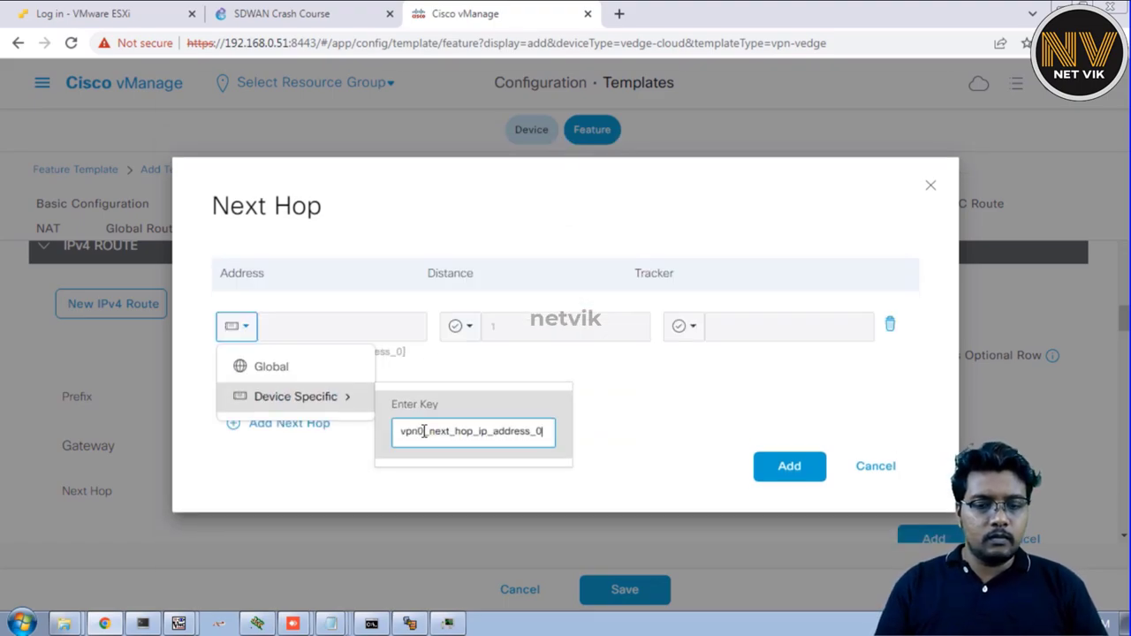
left_click(789, 466)
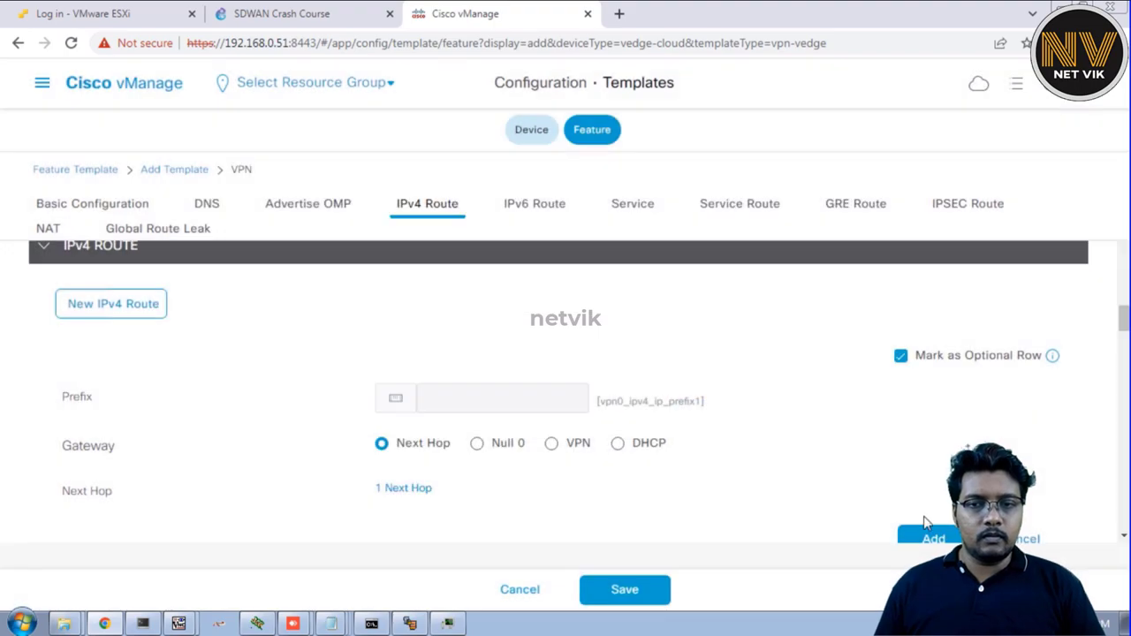
left_click(926, 531)
Add a second optional IPv4 route with device-specific prefix and next-hop keys
left_click(128, 307)
left_click(396, 398)
left_click(445, 469)
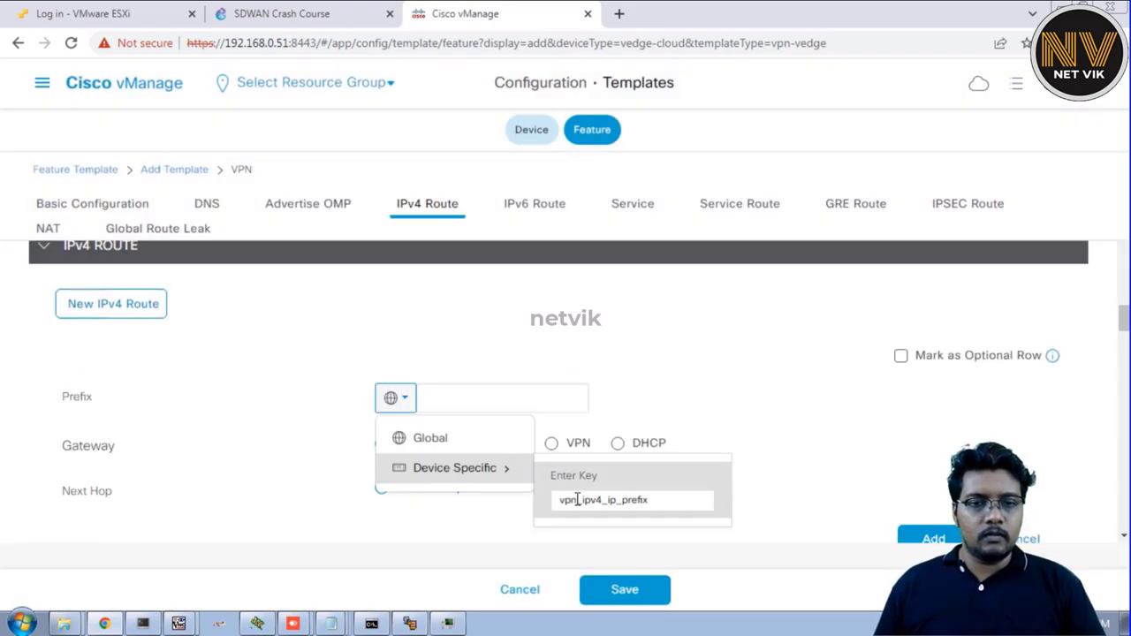
left_click(580, 499)
left_click(900, 355)
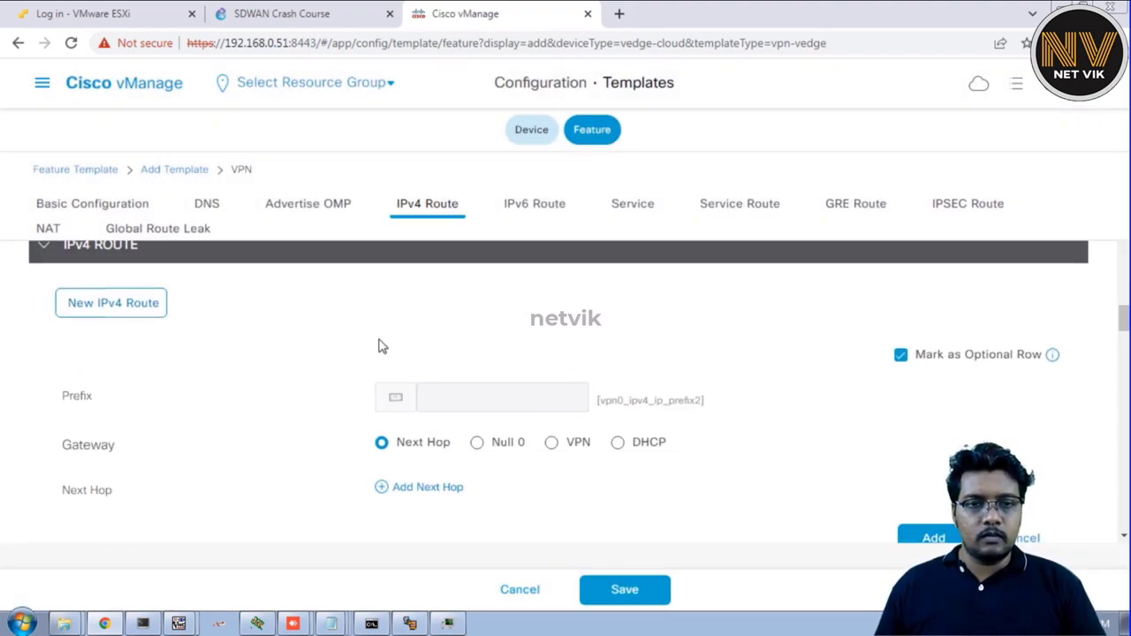
scroll(398, 380, "down", 1)
left_click(419, 406)
left_click(562, 417)
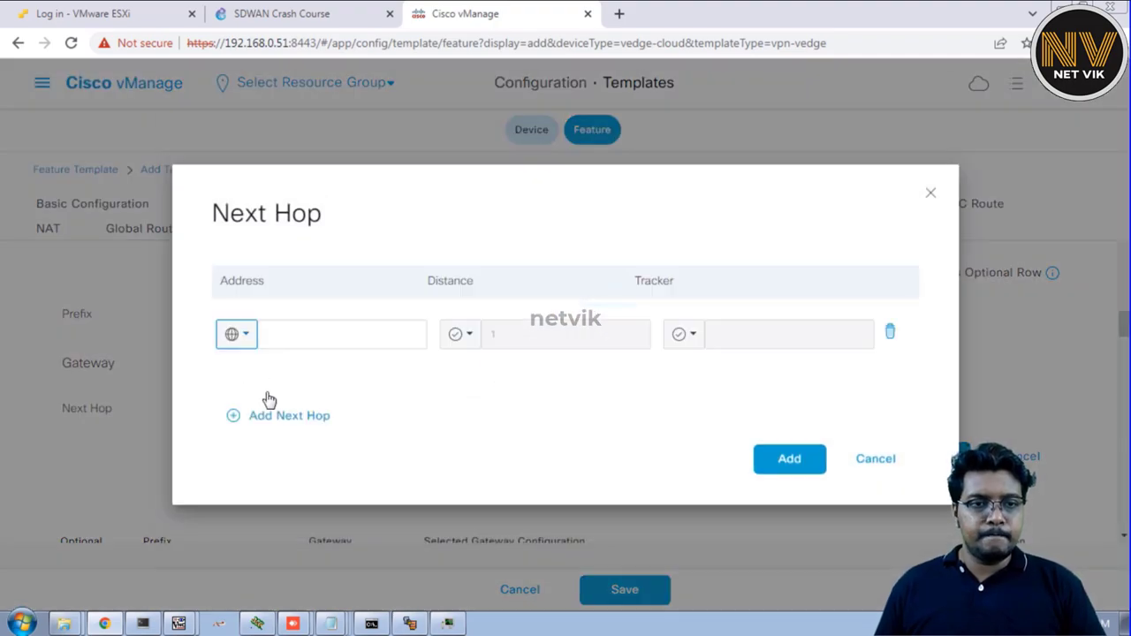
left_click(235, 326)
left_click(295, 395)
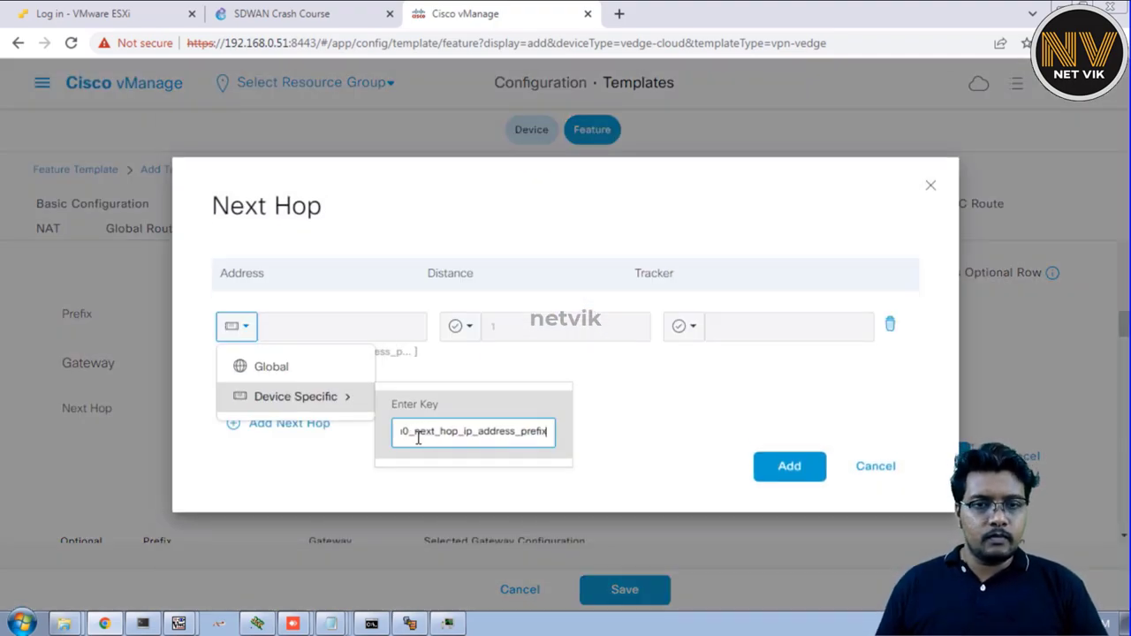
left_click(786, 468)
left_click(931, 457)
scroll(461, 425, "down", 3)
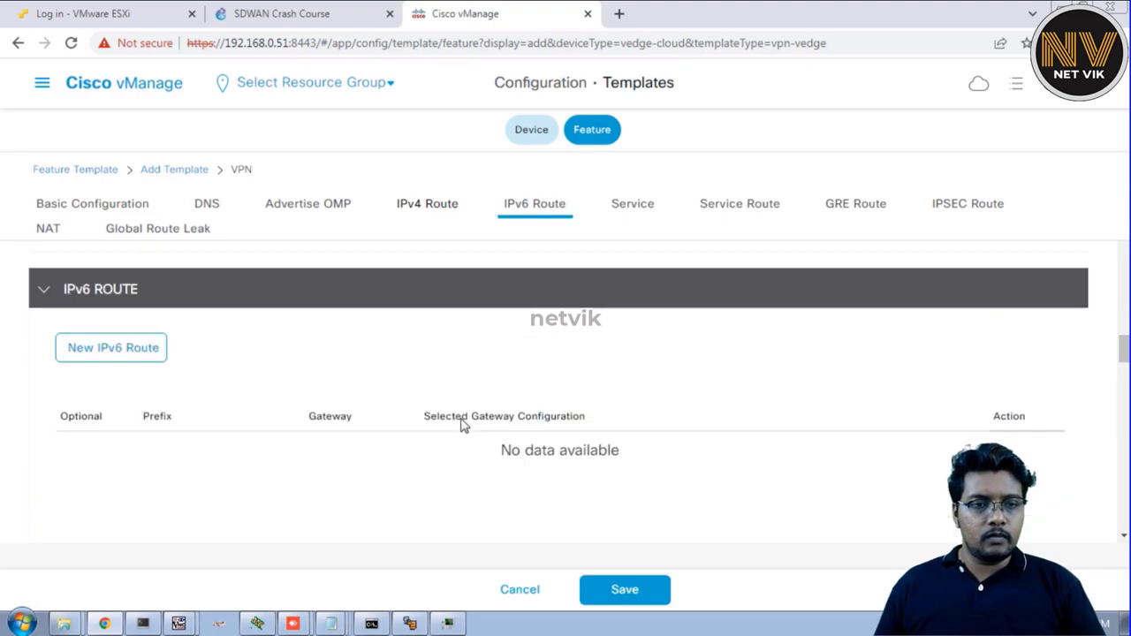
scroll(461, 425, "down", 5)
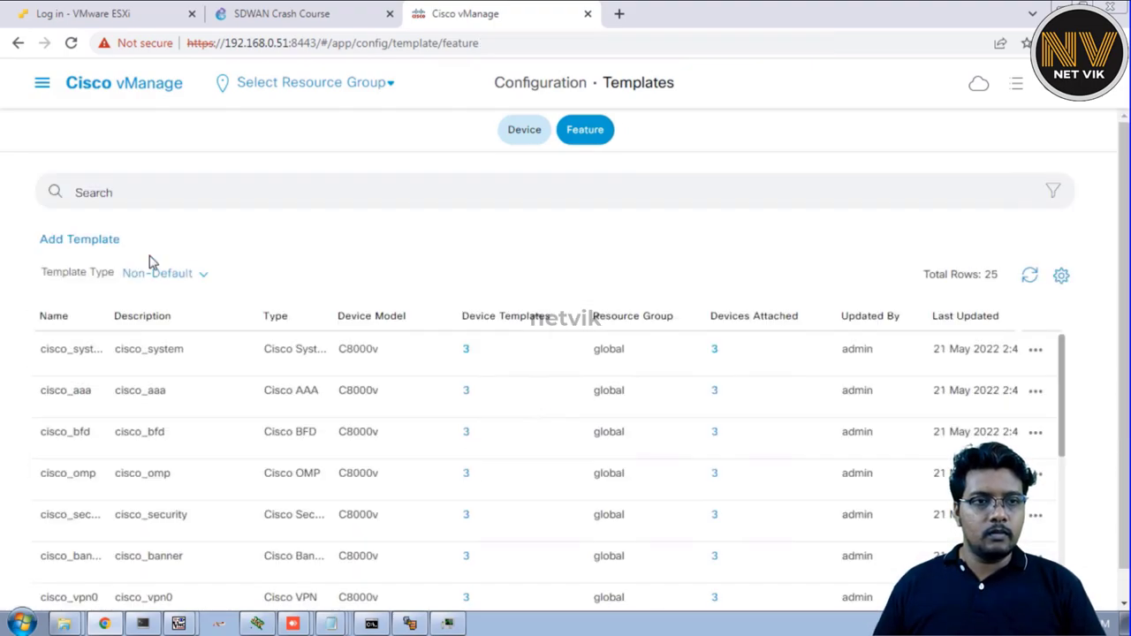
Start a new VPN feature template for the vEdge Cloud device model
left_click(111, 242)
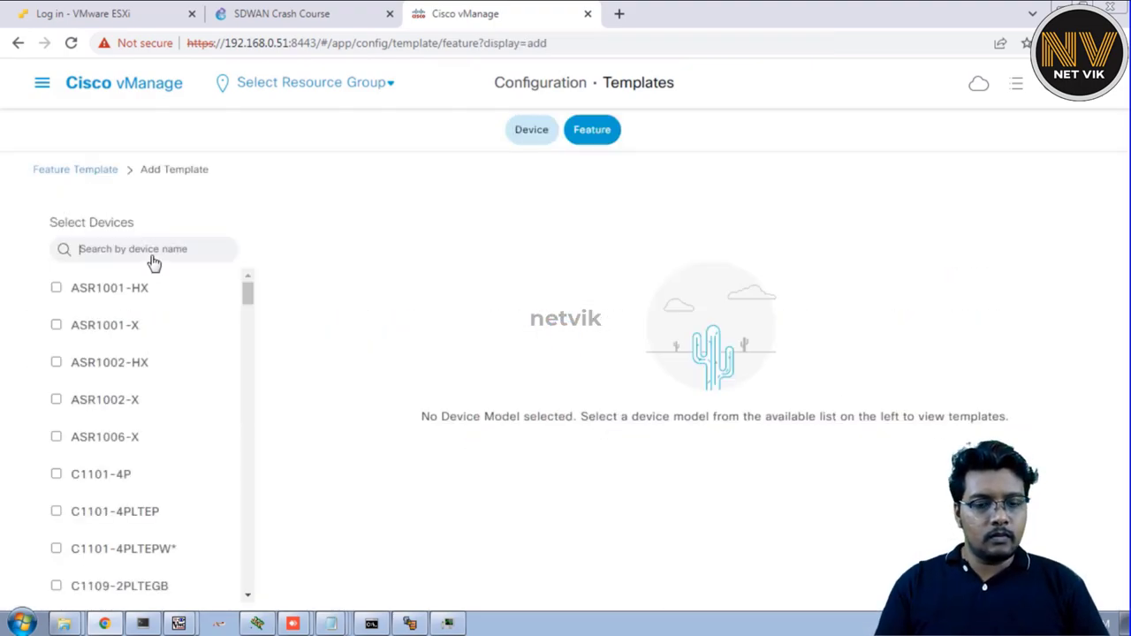
type("Cloud")
left_click(148, 289)
scroll(616, 400, "down", 8)
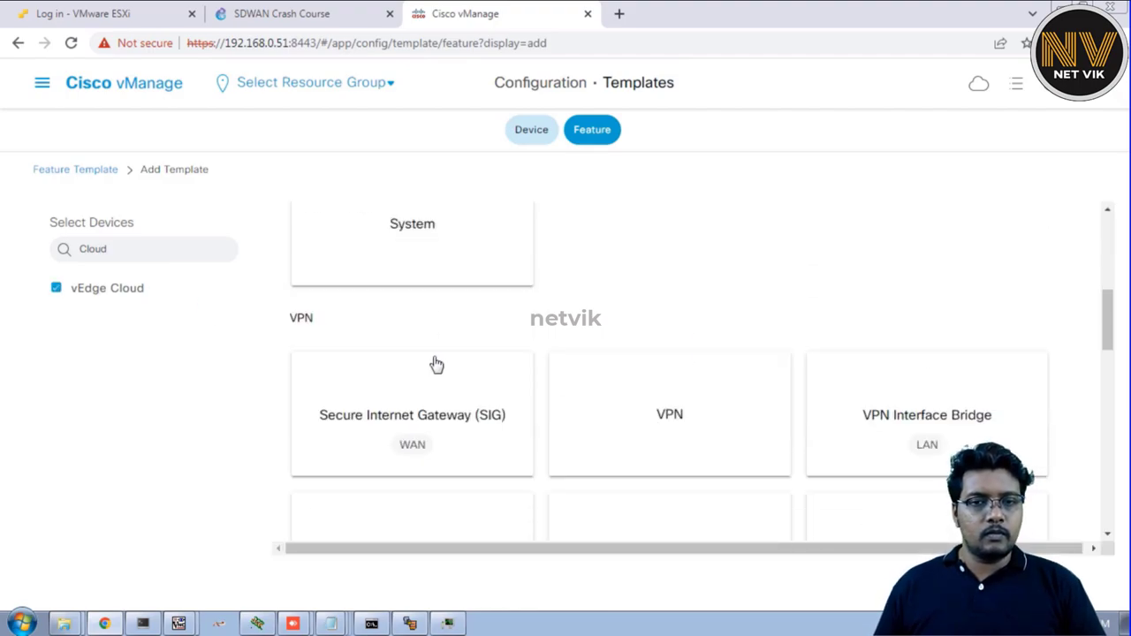
left_click(436, 364)
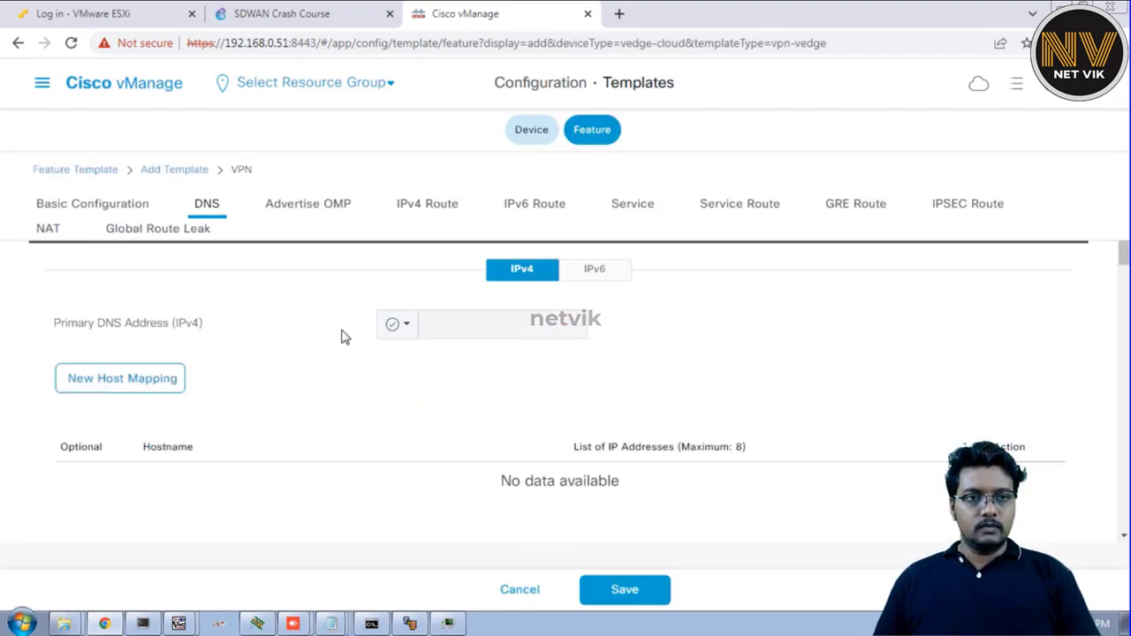
Name it viptela_vpn10 with a pasted description, make the VPN name global, and save
left_click(236, 249)
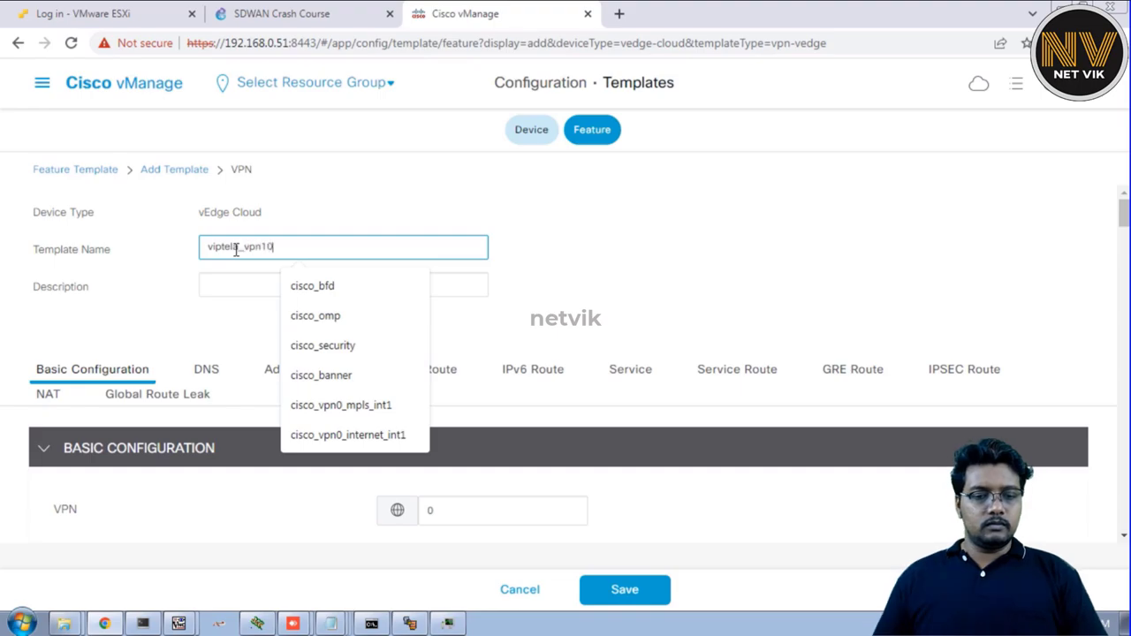
left_click(241, 285)
type("viptela_vpn10")
scroll(472, 348, "down", 2)
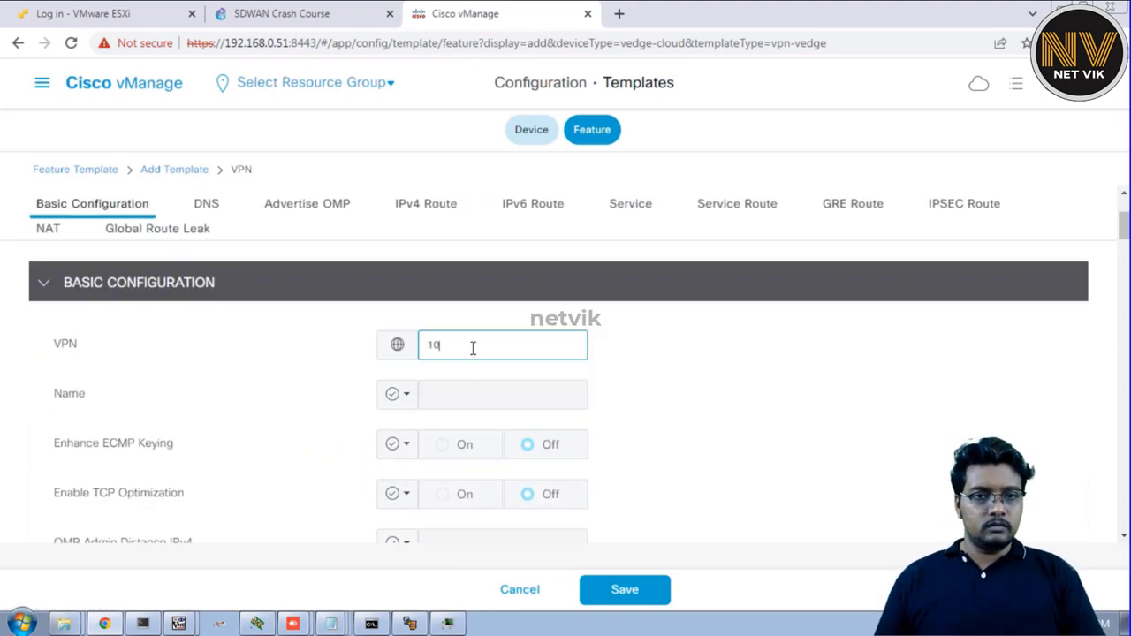
left_click(396, 397)
left_click(442, 434)
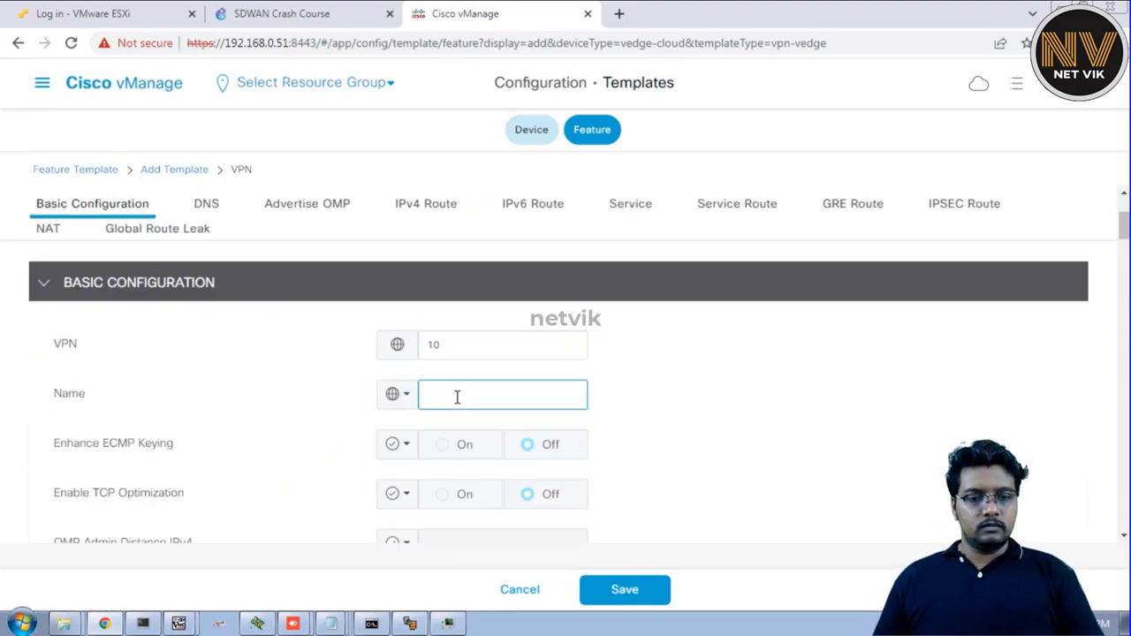
scroll(717, 389, "down", 10)
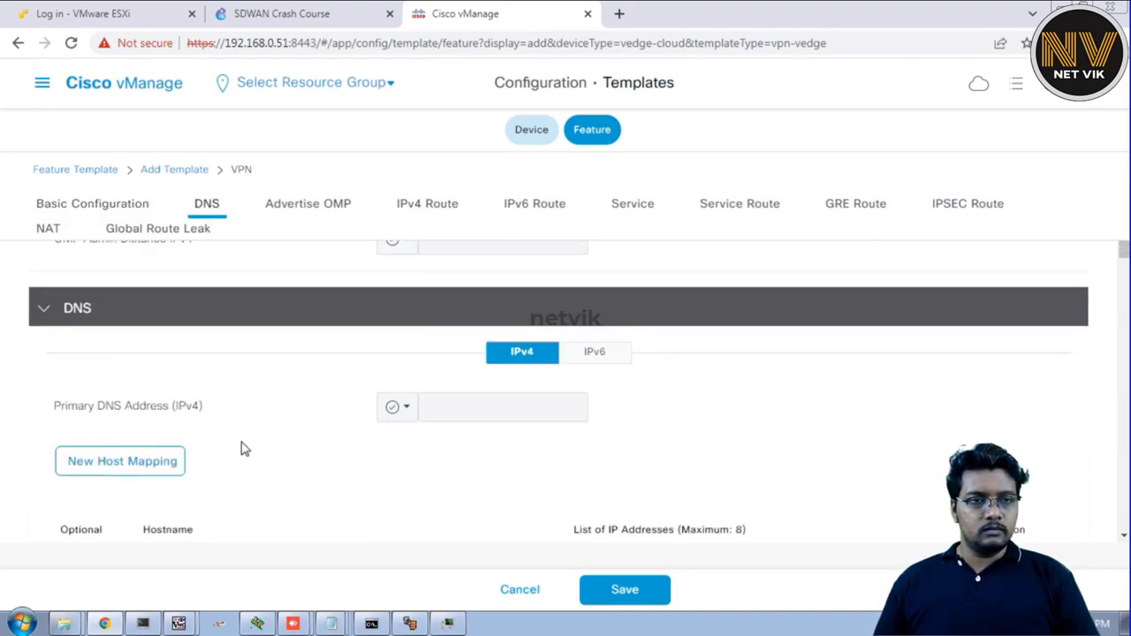
scroll(321, 428, "down", 15)
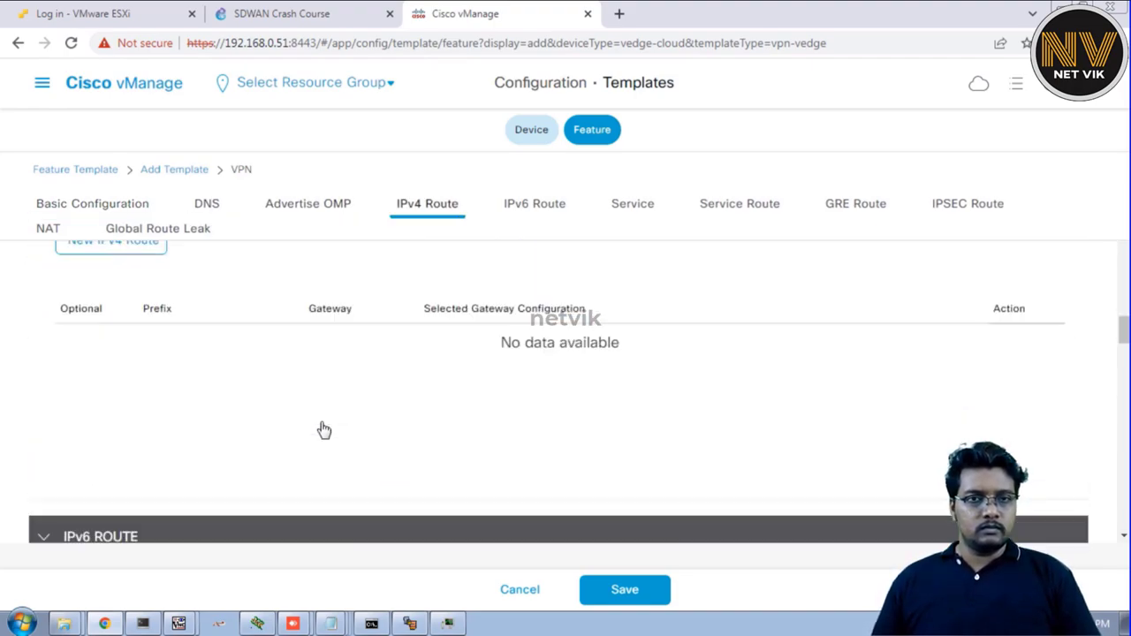
left_click(625, 590)
Filter the feature template list by vpn0
left_click(174, 184)
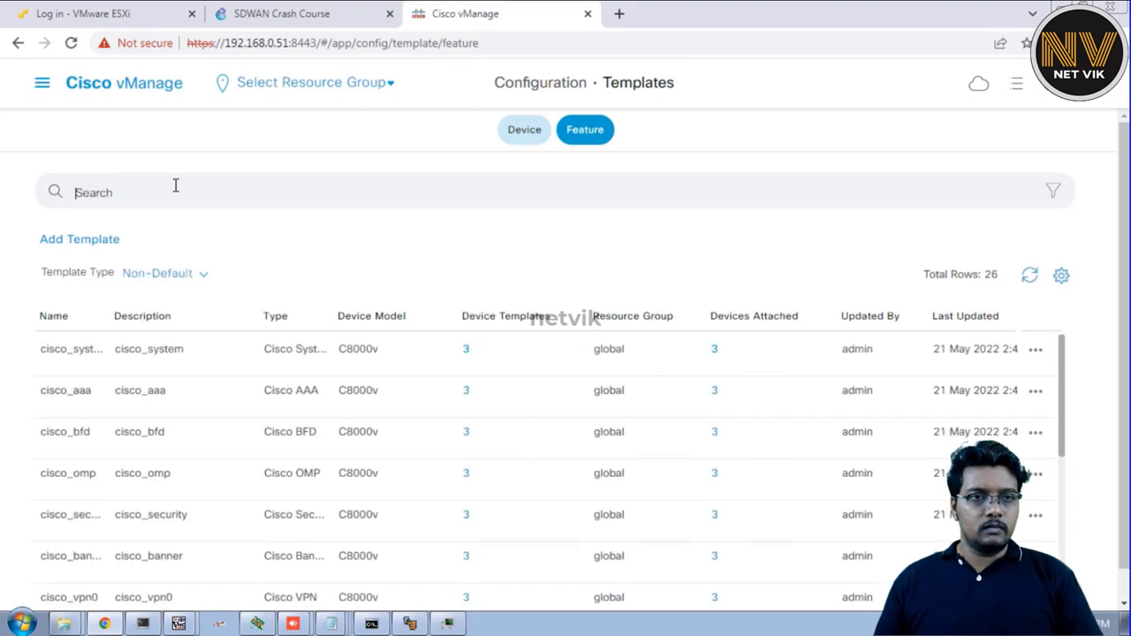
type("vpn0")
key("Return")
scroll(694, 478, "down", 1)
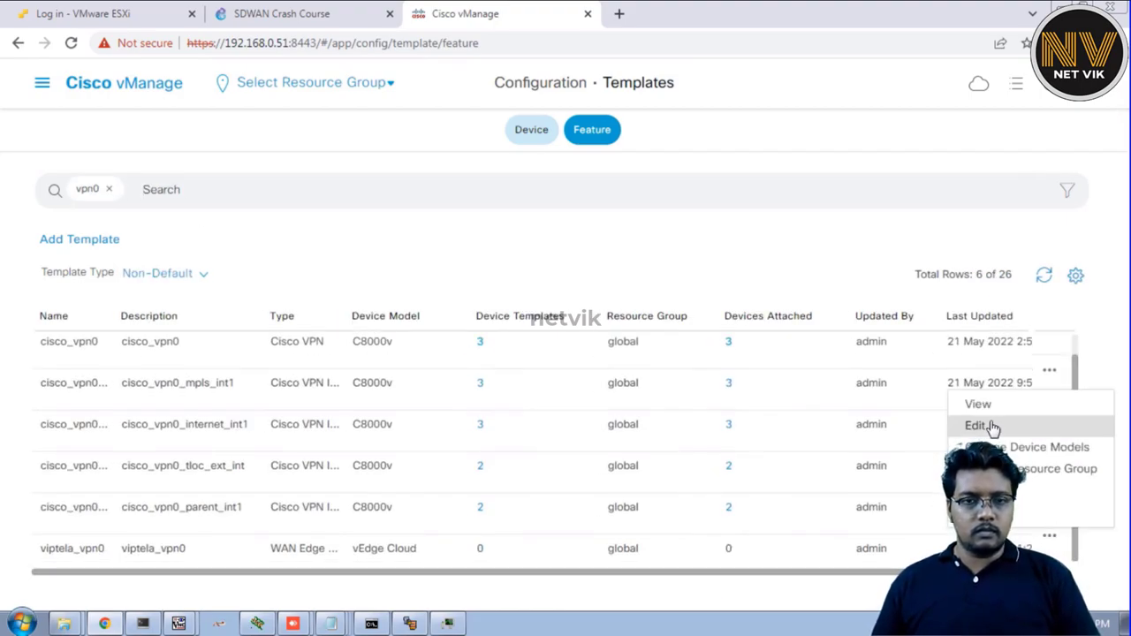
Re-save the viptela_vpn0 template, then filter the list for vpn10
left_click(976, 426)
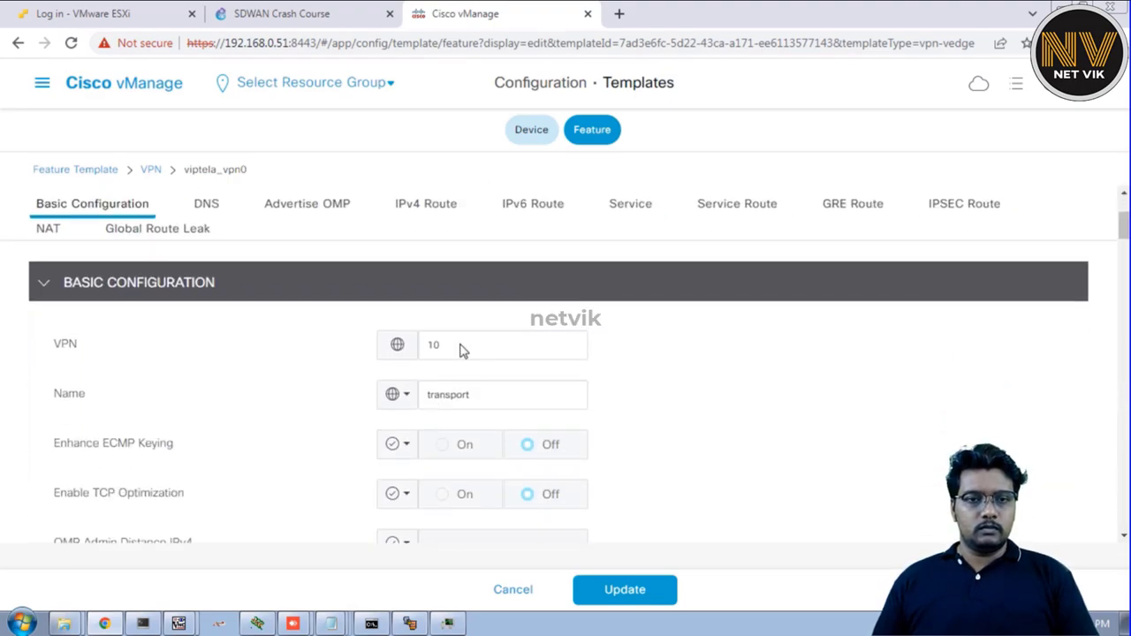
left_click(601, 595)
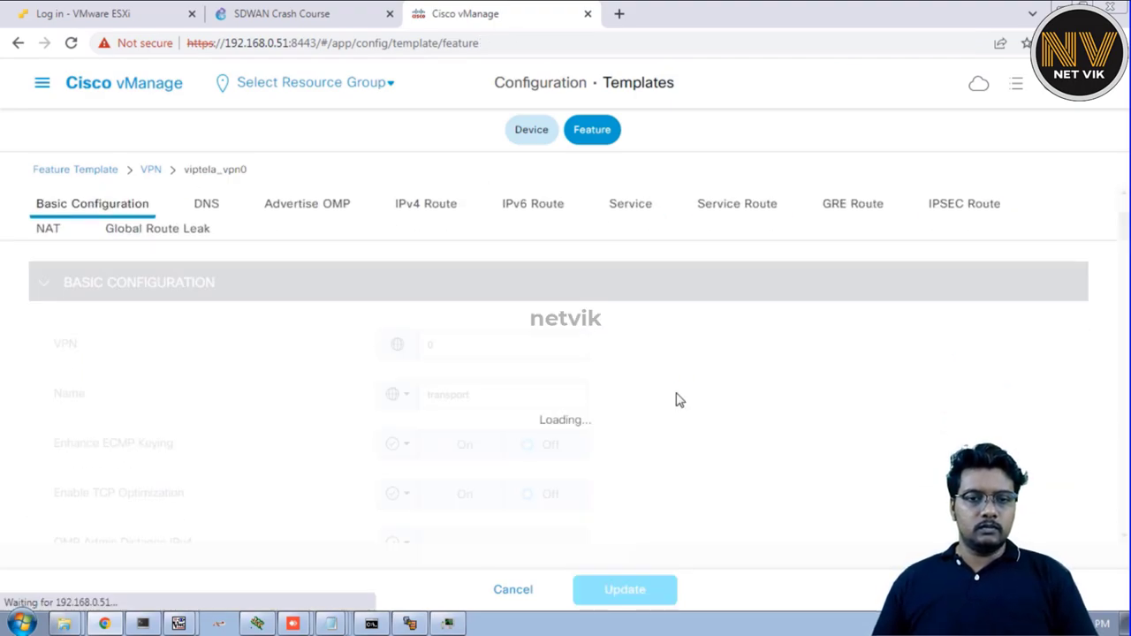
type("vpn10")
key("Return")
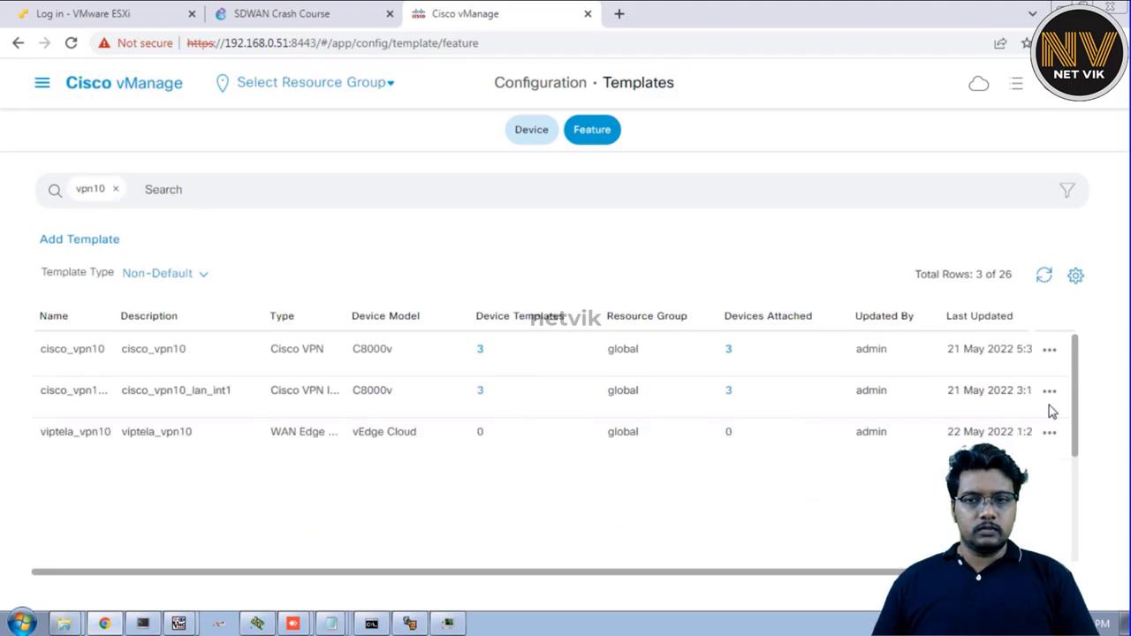
Copy viptela_vpn10 as viptela_vpn20 with a replaced description
left_click(1049, 405)
left_click(446, 390)
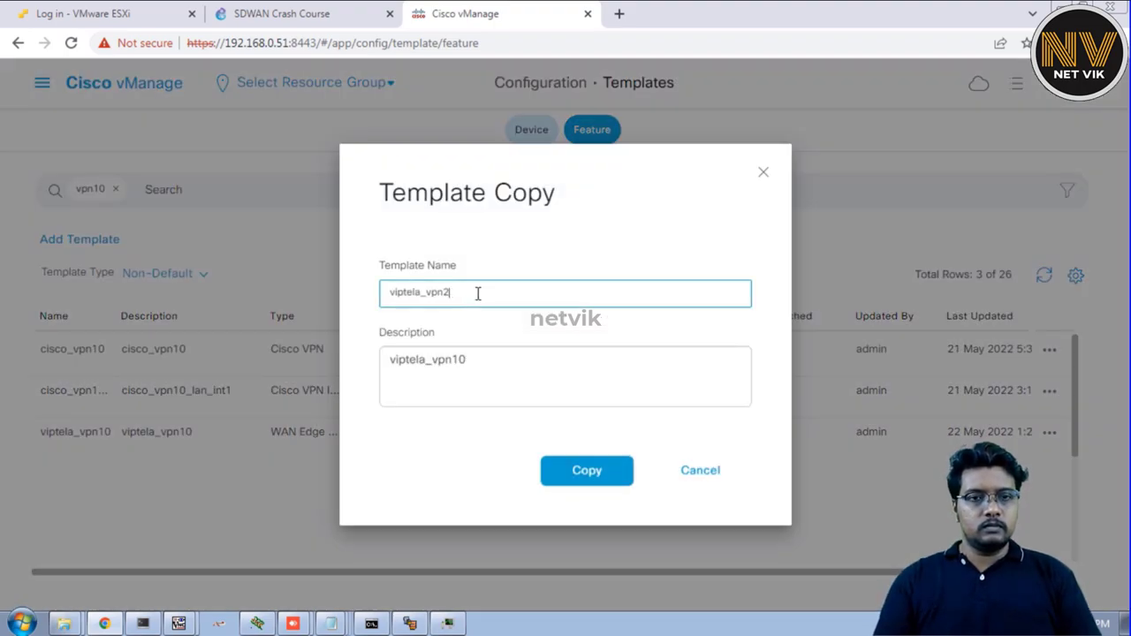
left_click(491, 364)
key("ctrl+a")
key("ctrl+v")
left_click(576, 477)
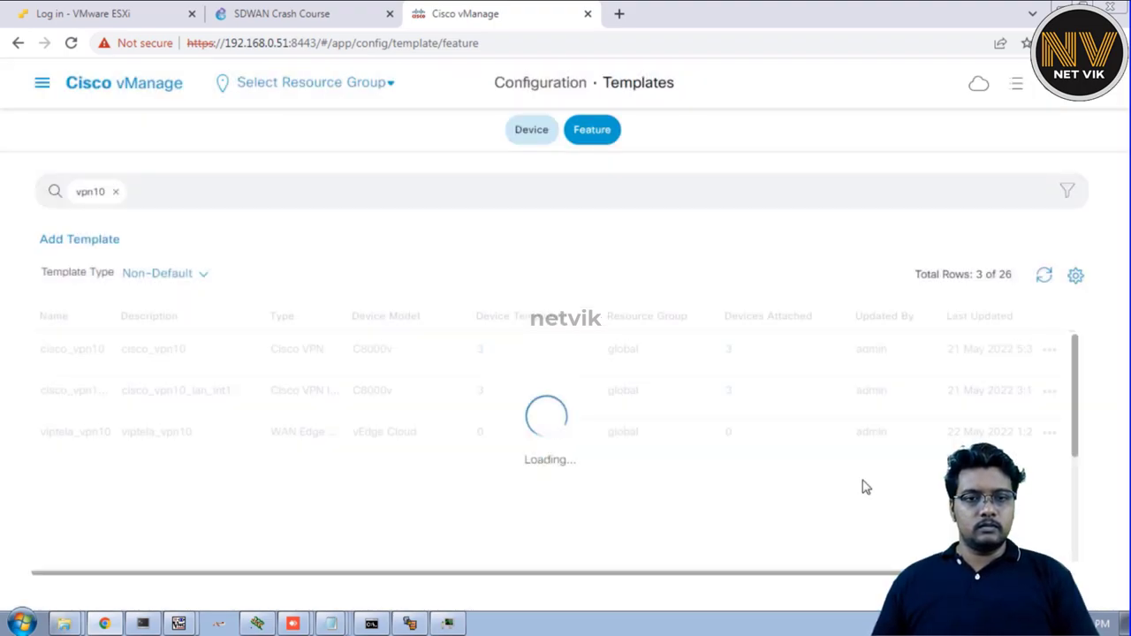
Find viptela_vpn20, set it to VPN 20 and save the update
key("BackSpace")
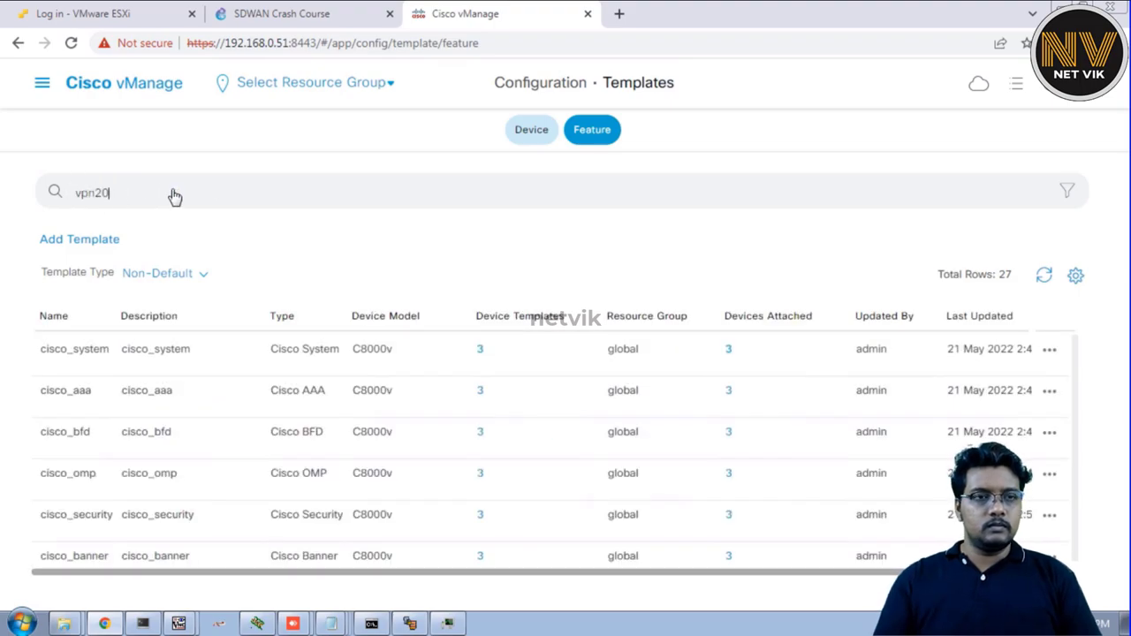
key("Return")
left_click(1049, 475)
left_click(977, 359)
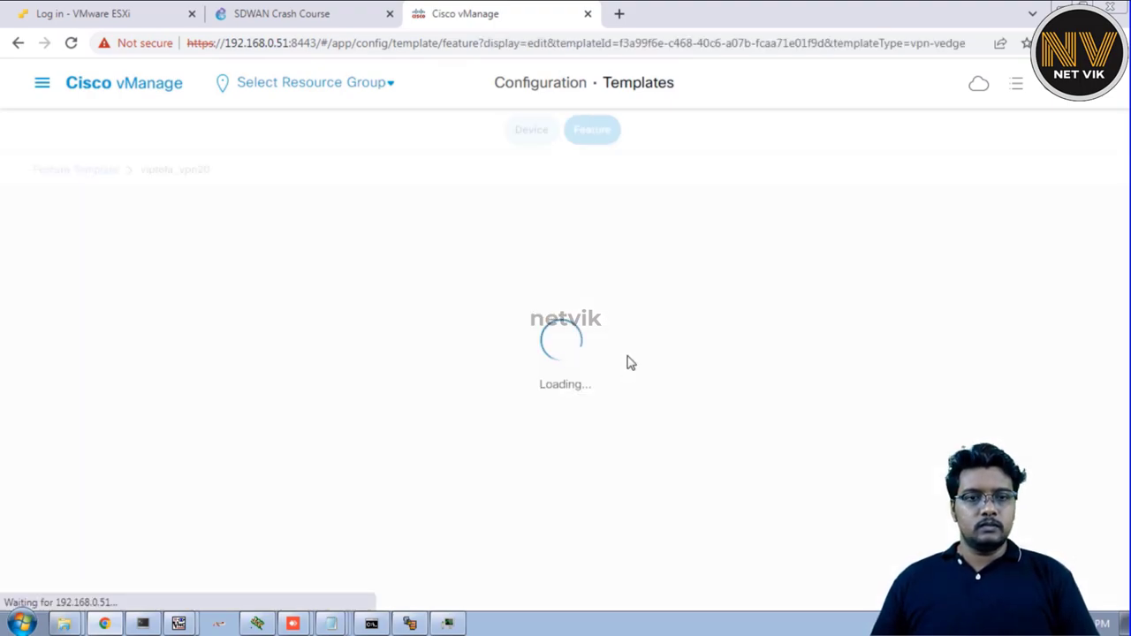
scroll(467, 293, "up", 2)
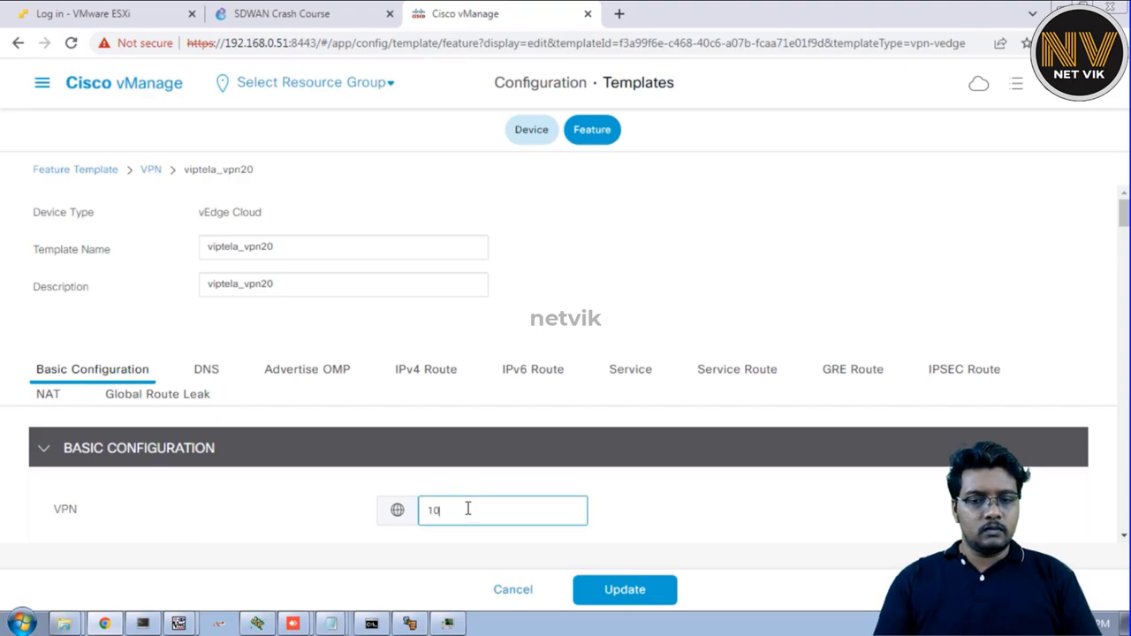
scroll(471, 439, "down", 1)
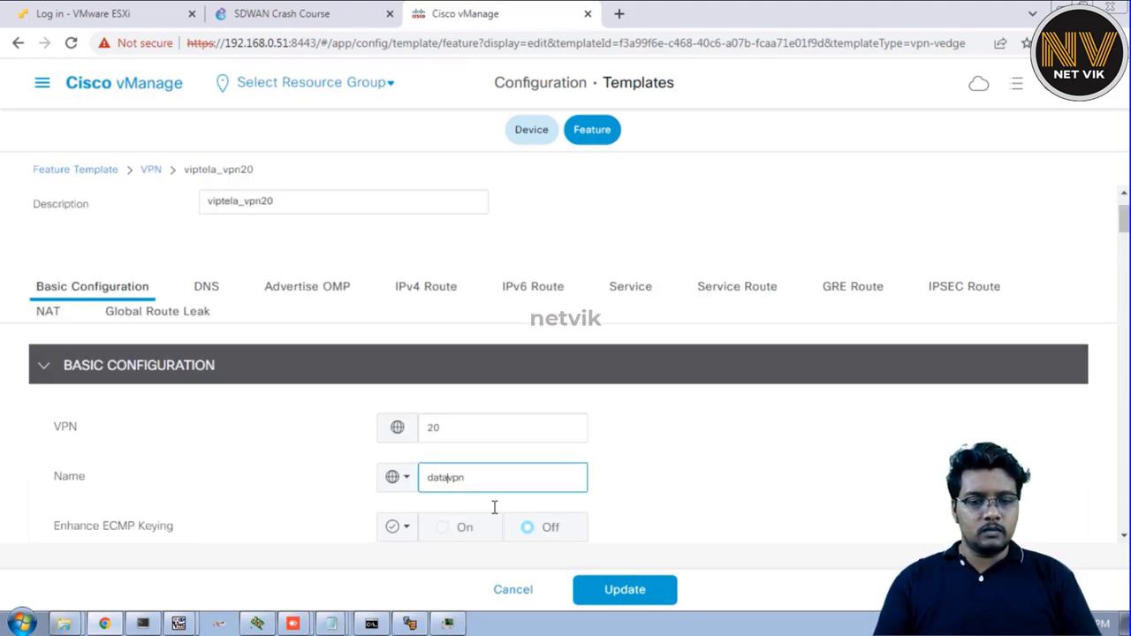
left_click(648, 589)
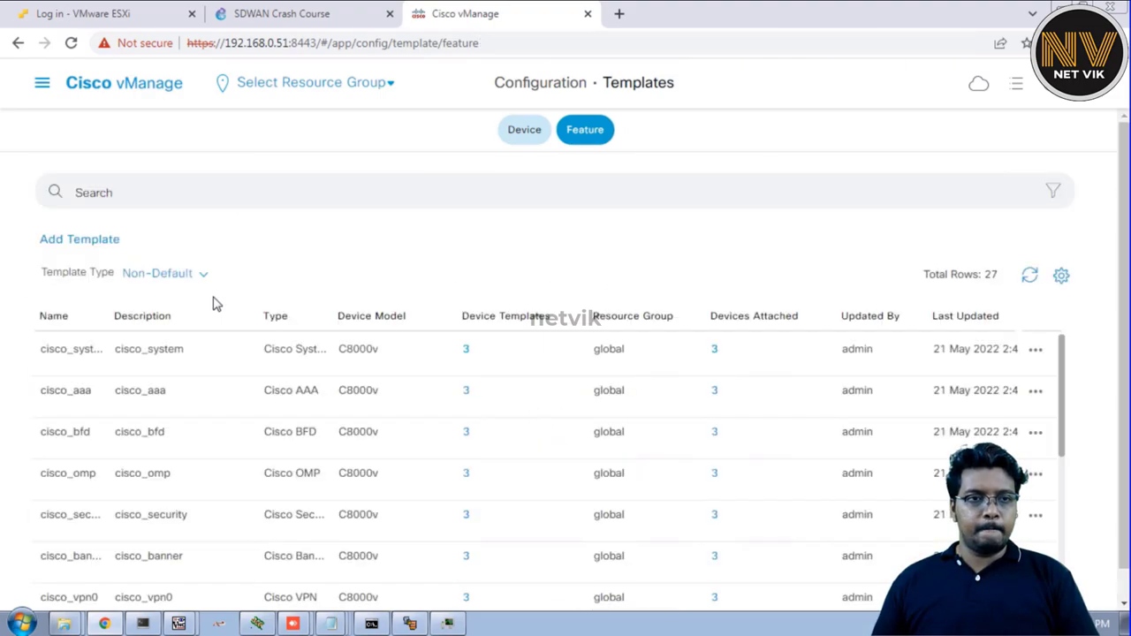
left_click(88, 241)
Start a VPN Interface Ethernet template for the vEdge Cloud model
left_click(133, 250)
type("Cloud")
left_click(98, 288)
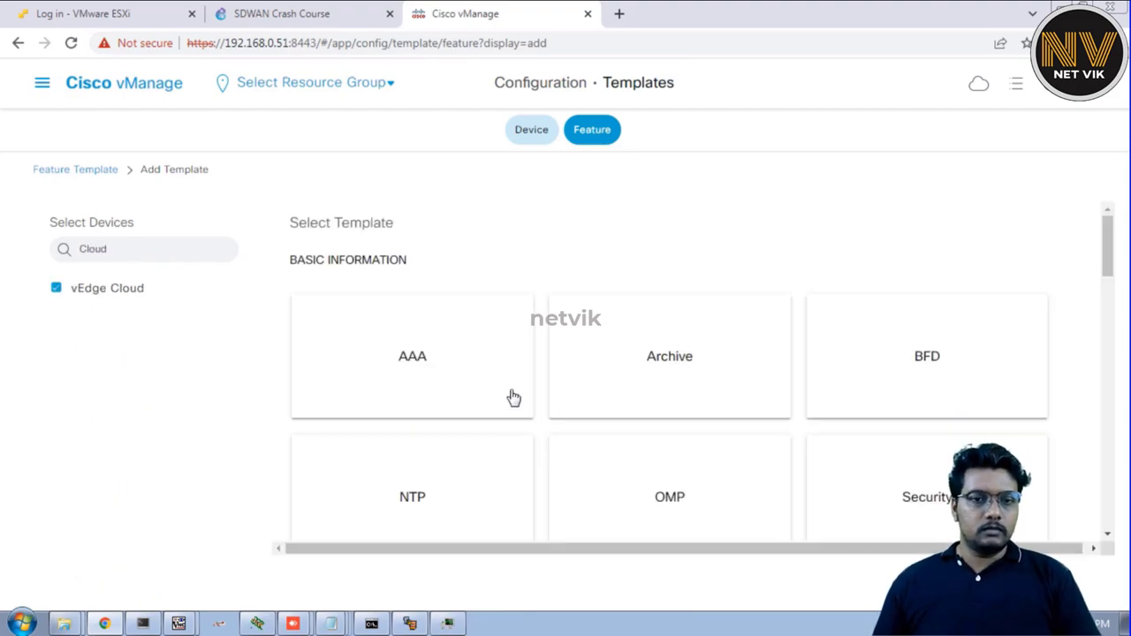
scroll(513, 396, "down", 4)
scroll(513, 396, "down", 1)
left_click(658, 474)
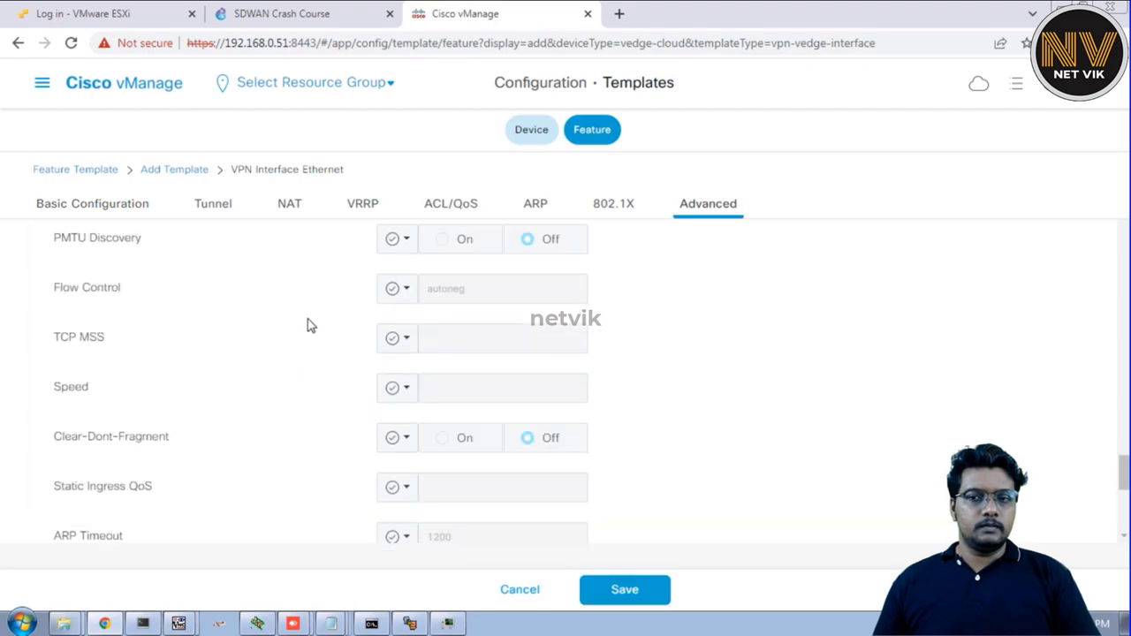
Name the template viptela_vpn0_mpls and reuse that name as its description
left_click(251, 249)
type("viptela_vpn0_mpls")
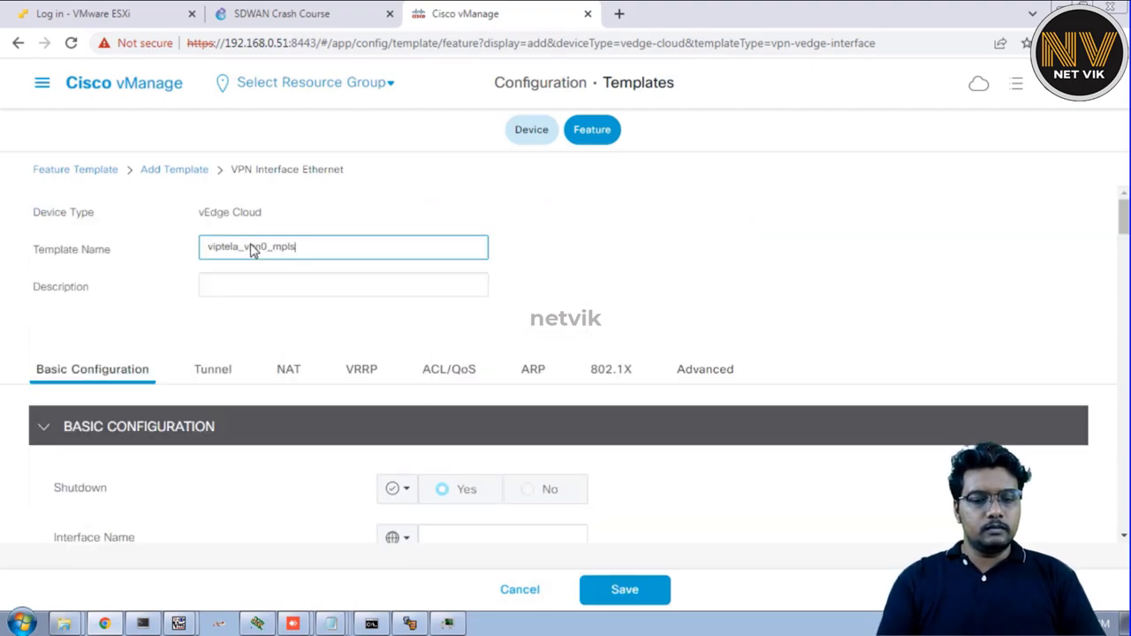
key("ctrl+c")
left_click(249, 284)
key("ctrl+v")
scroll(273, 379, "down", 2)
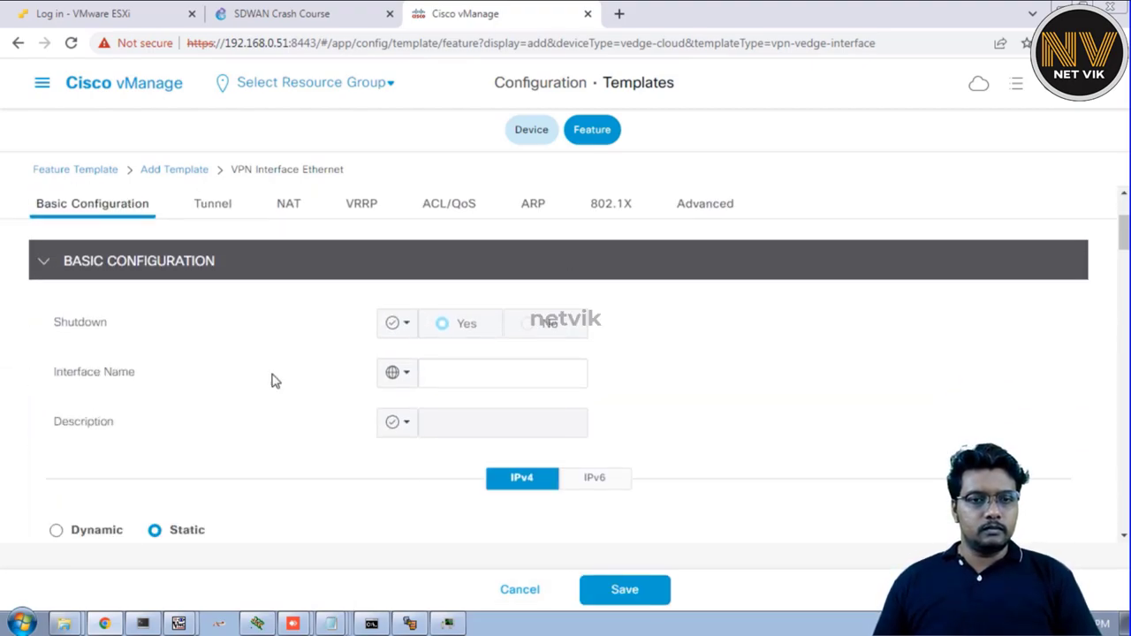
Make shutdown and interface name device-specific vpn0_mpls keys
left_click(397, 323)
mouse_move(455, 394)
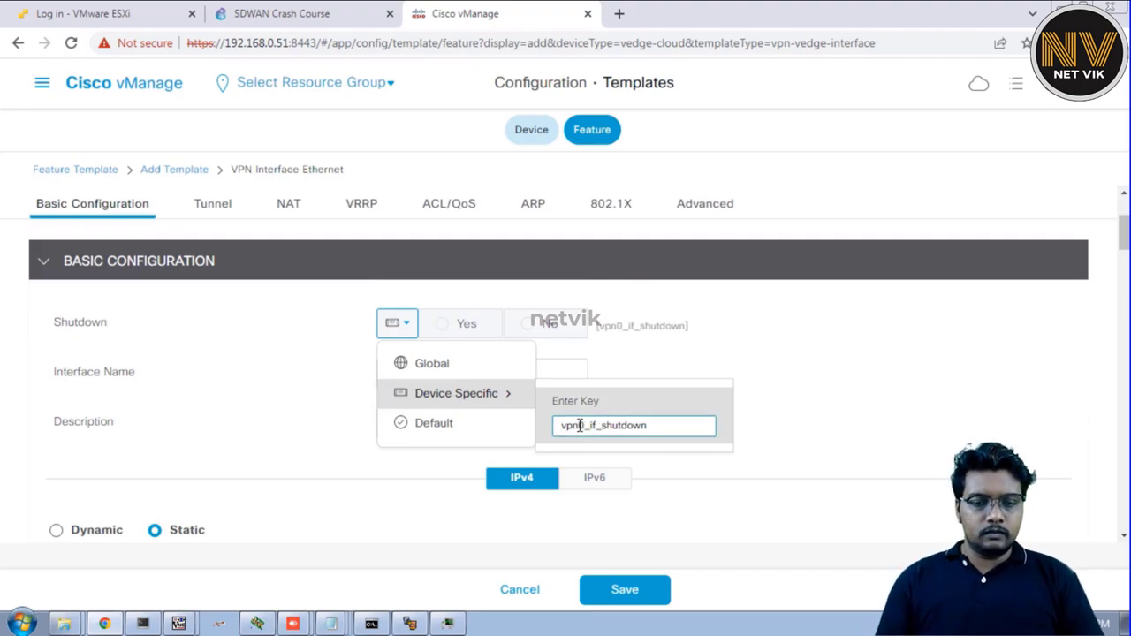
left_click(397, 372)
mouse_move(456, 442)
key("ctrl+v")
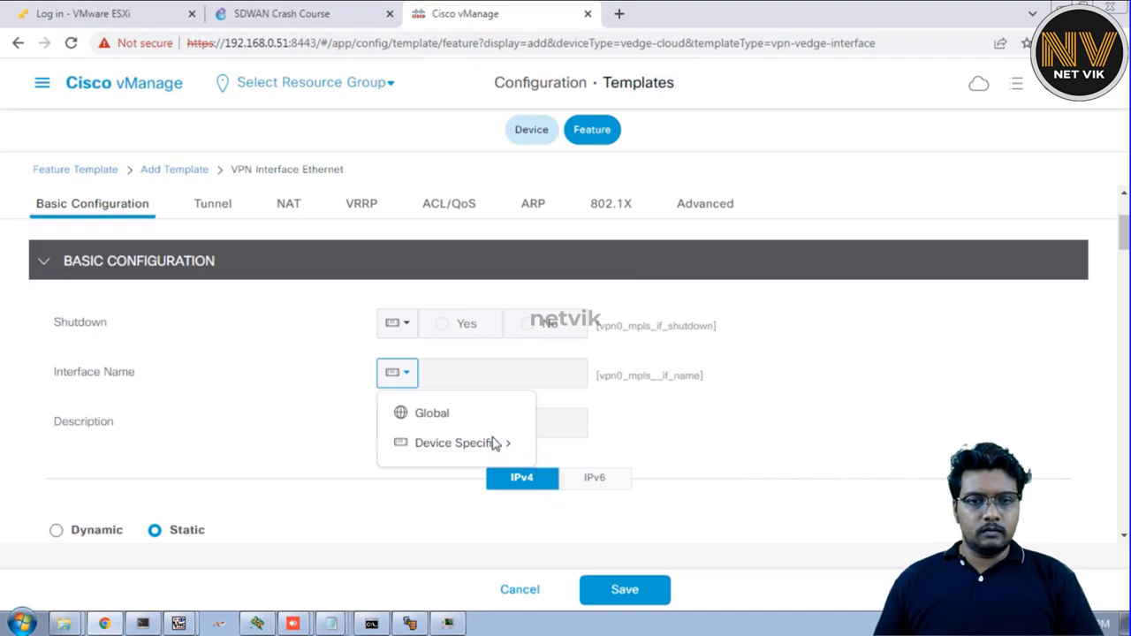
scroll(407, 374, "down", 1)
Make description and IPv4 address device-specific vpn0_mpls keys
left_click(396, 304)
mouse_move(455, 375)
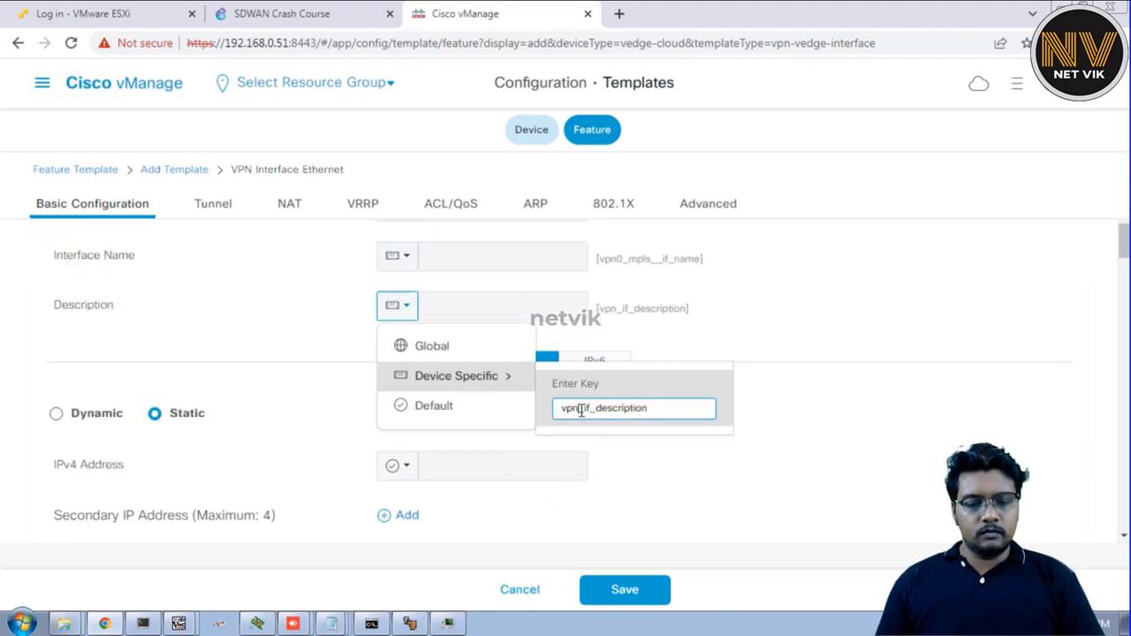
key("ctrl+v")
scroll(399, 404, "down", 1)
left_click(396, 383)
mouse_move(449, 460)
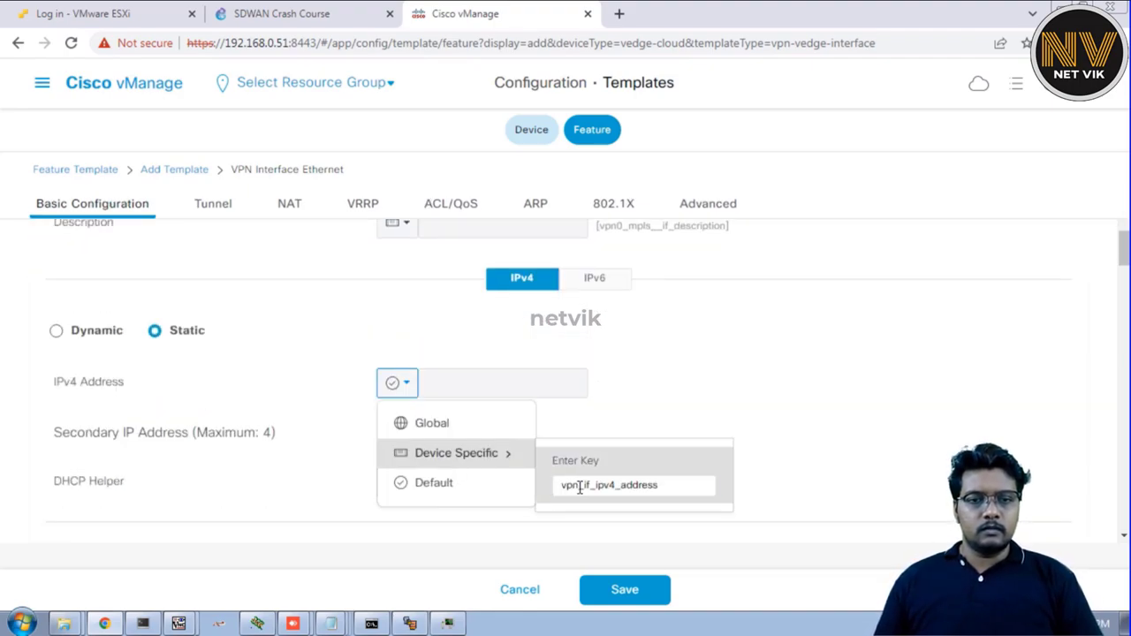
key("ctrl+v")
scroll(768, 361, "down", 5)
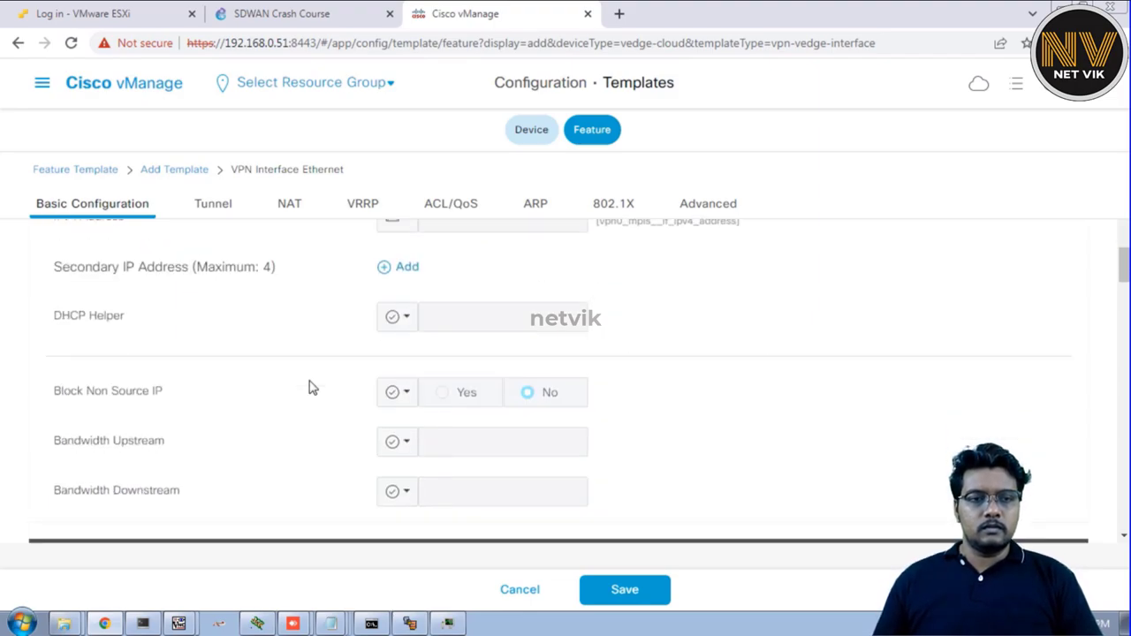
scroll(309, 386, "up", 2)
left_click(397, 374)
Turn the tunnel interface on with global color mpls and restrict on
left_click(412, 412)
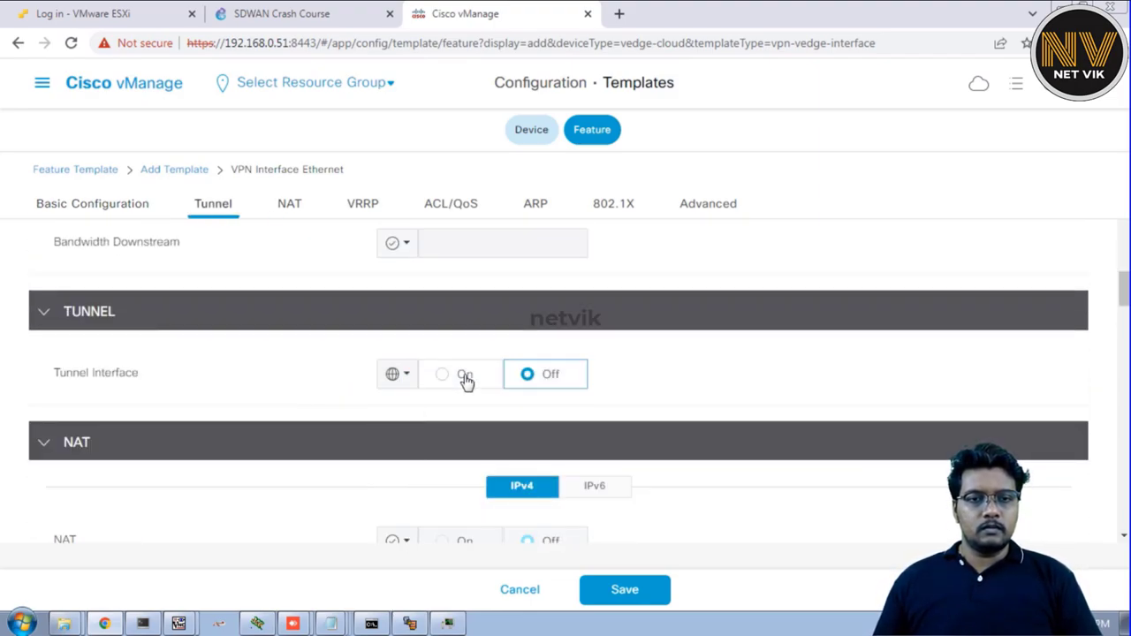
left_click(430, 378)
scroll(442, 424, "down", 1)
left_click(393, 389)
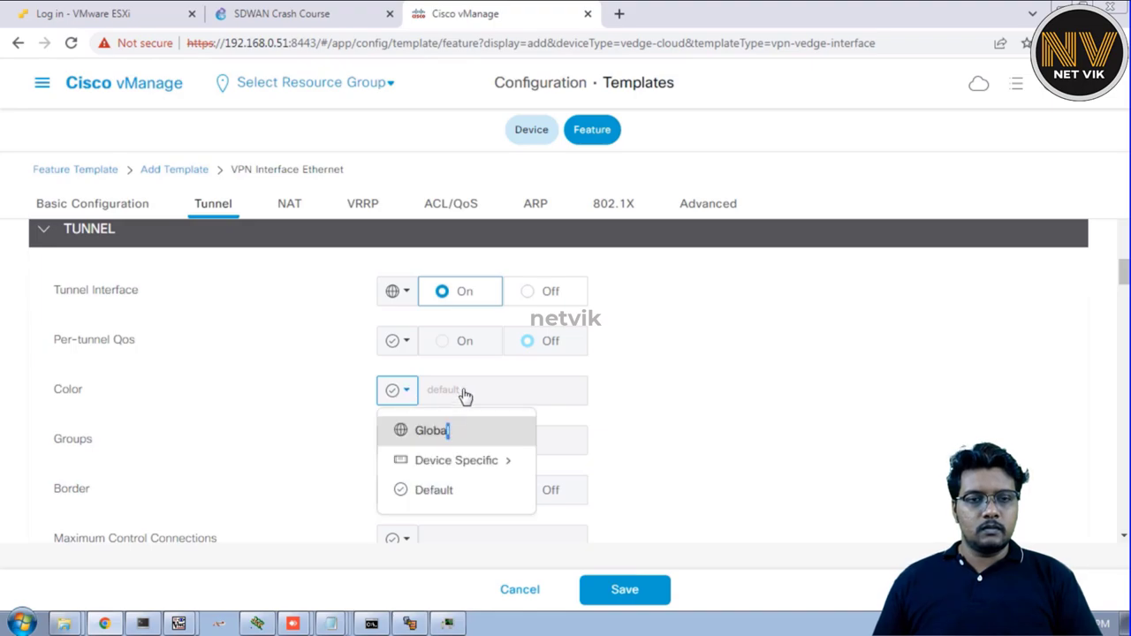
left_click(428, 430)
left_click(495, 390)
left_click(446, 288)
left_click(397, 439)
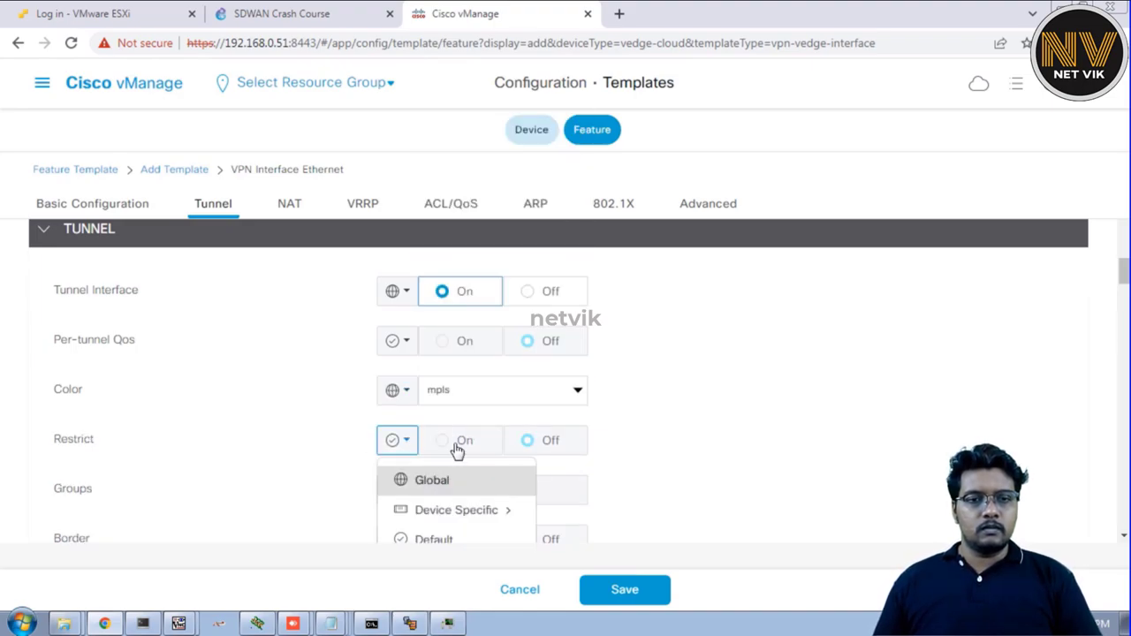
left_click(430, 477)
left_click(485, 447)
scroll(308, 442, "down", 1)
scroll(308, 441, "down", 1)
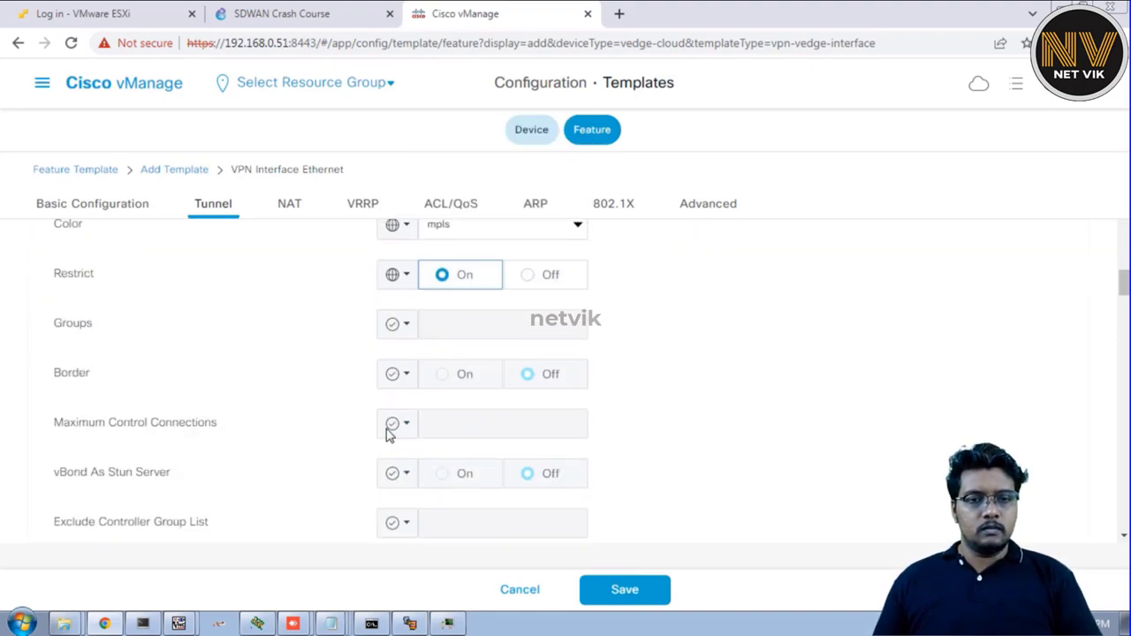
Set maximum control connections to a global 0 and save the MPLS interface template
left_click(396, 423)
left_click(430, 462)
left_click(453, 422)
scroll(724, 383, "down", 2)
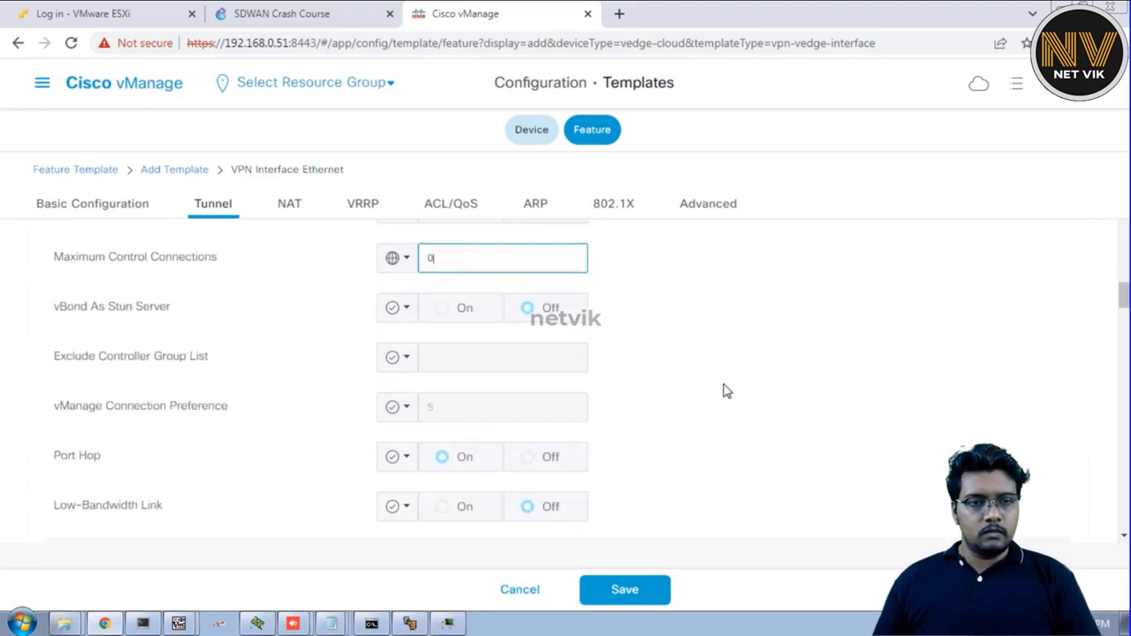
scroll(724, 392, "down", 7)
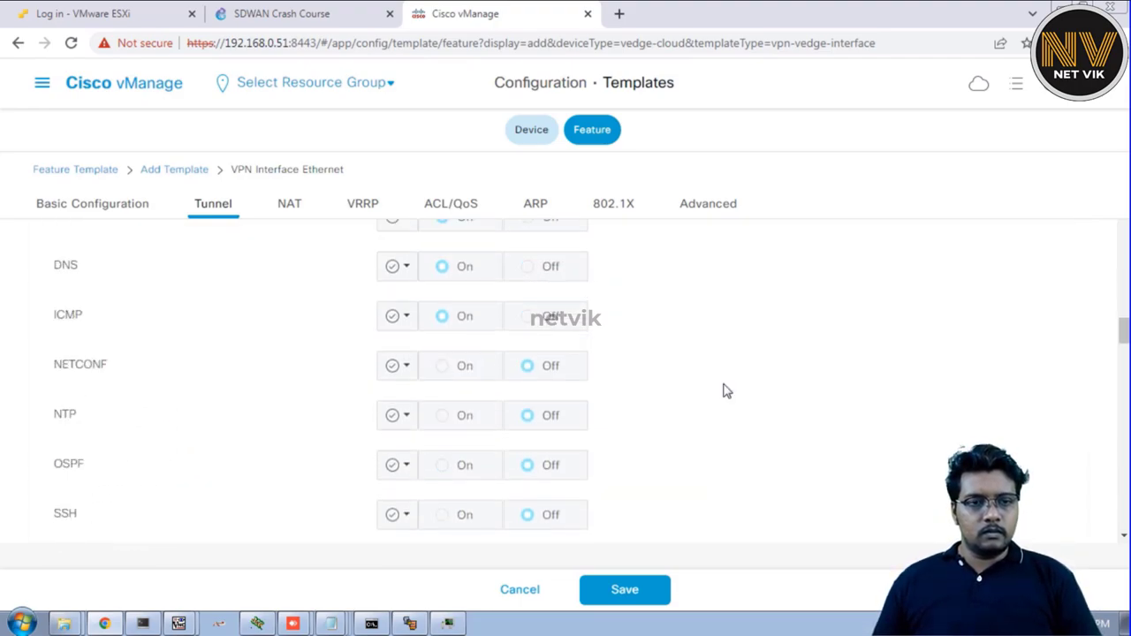
scroll(395, 437, "down", 1)
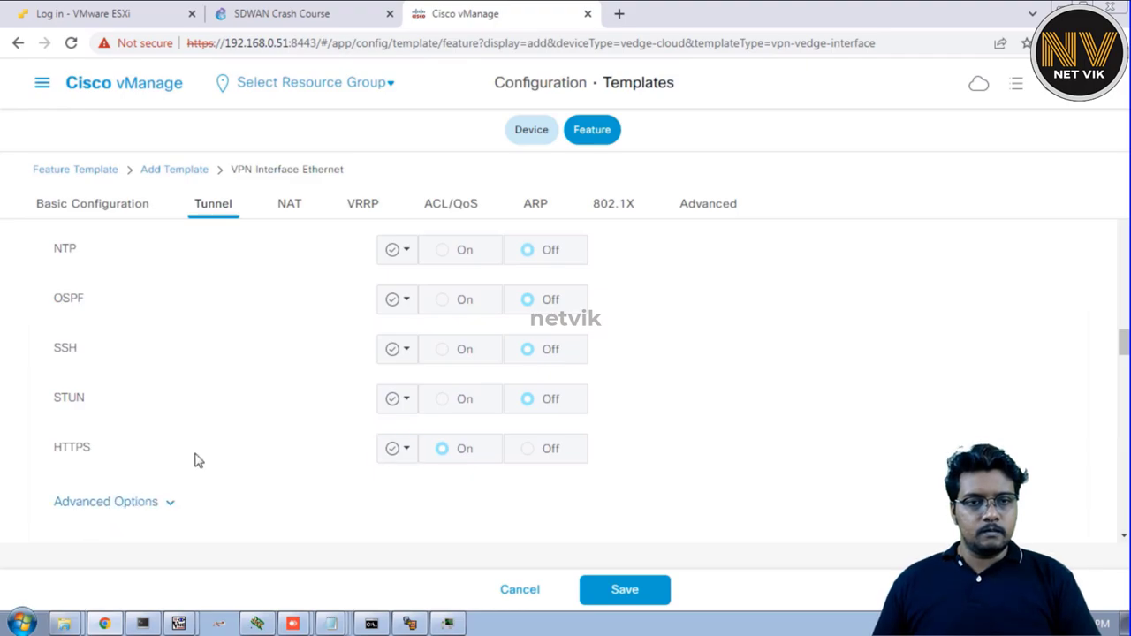
scroll(203, 452, "down", 8)
scroll(210, 447, "up", 3)
scroll(209, 447, "down", 4)
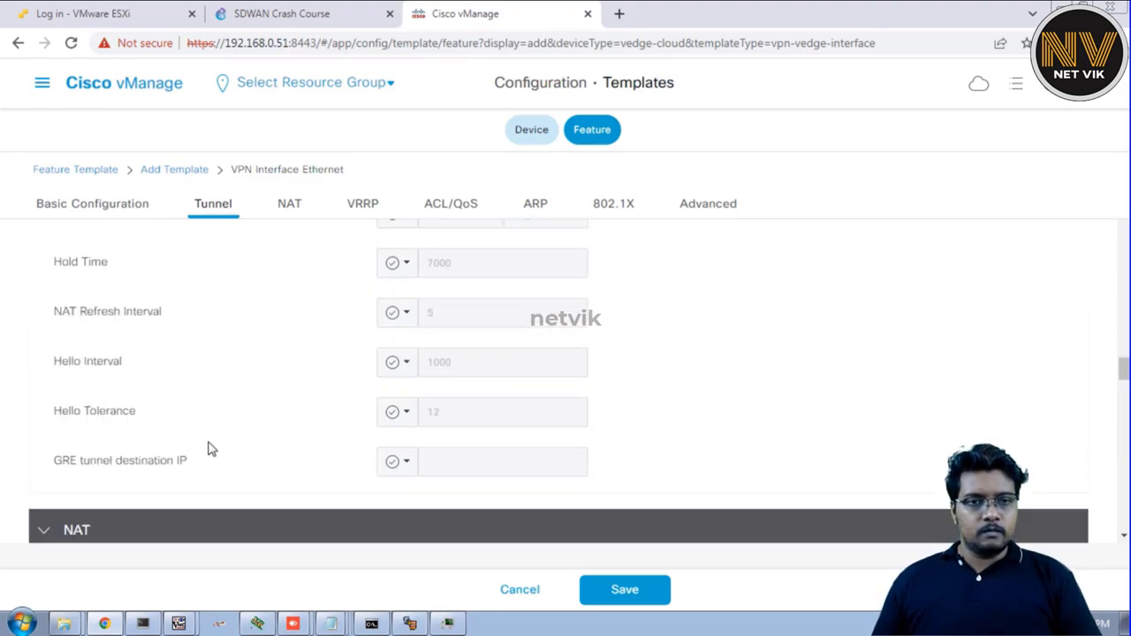
scroll(209, 449, "down", 15)
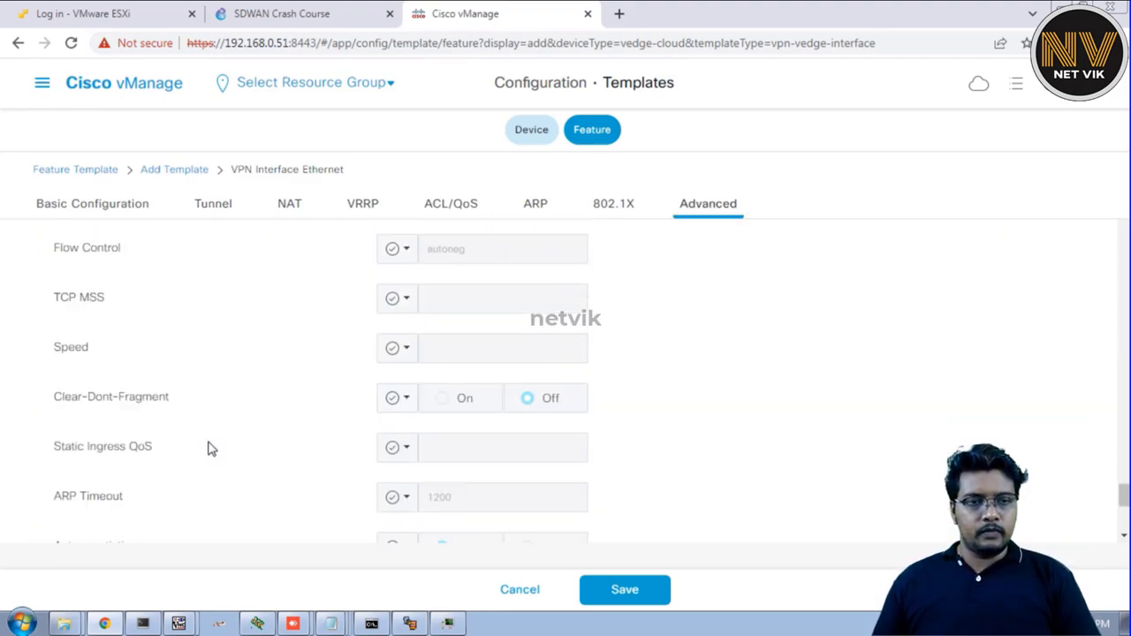
scroll(609, 522, "down", 4)
scroll(606, 509, "up", 3)
scroll(610, 530, "up", 2)
left_click(624, 594)
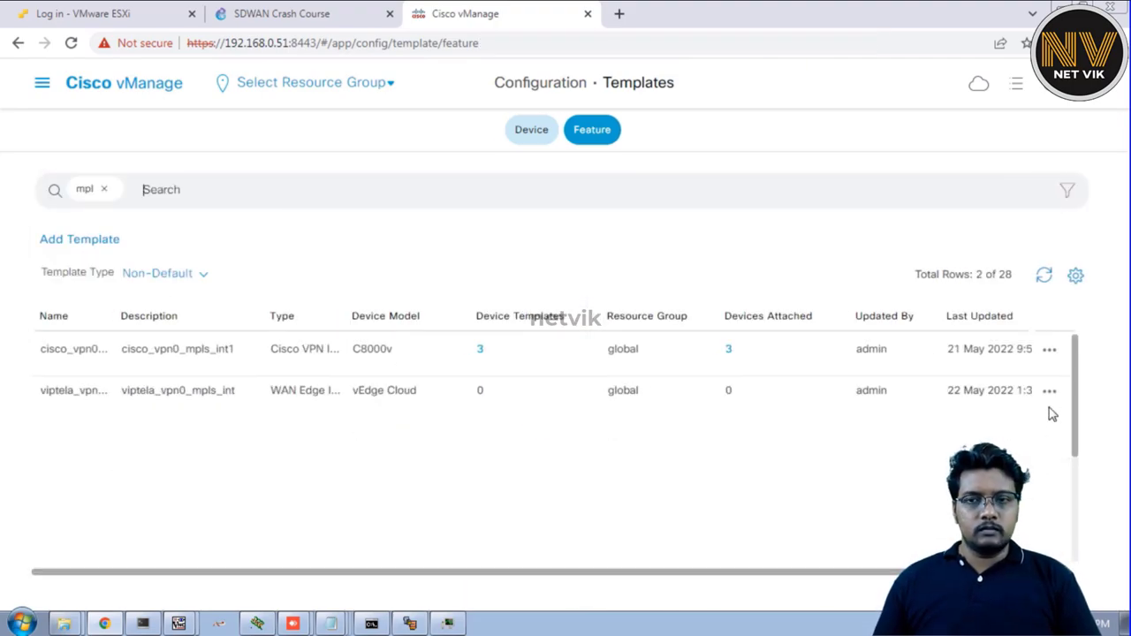
Copy the vEdge MPLS interface template as viptela_vpn0_internet_int, with its name as the description
left_click(1049, 389)
left_click(477, 292)
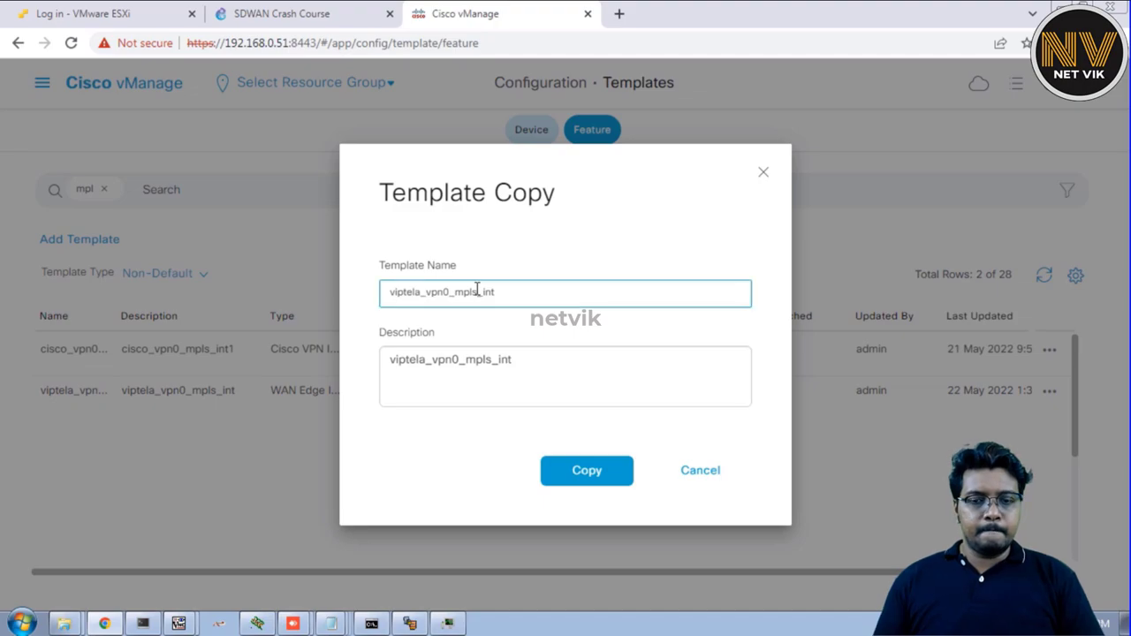
key("ctrl+a")
key("ctrl+c")
left_click(495, 361)
key("ctrl+a")
key("ctrl+v")
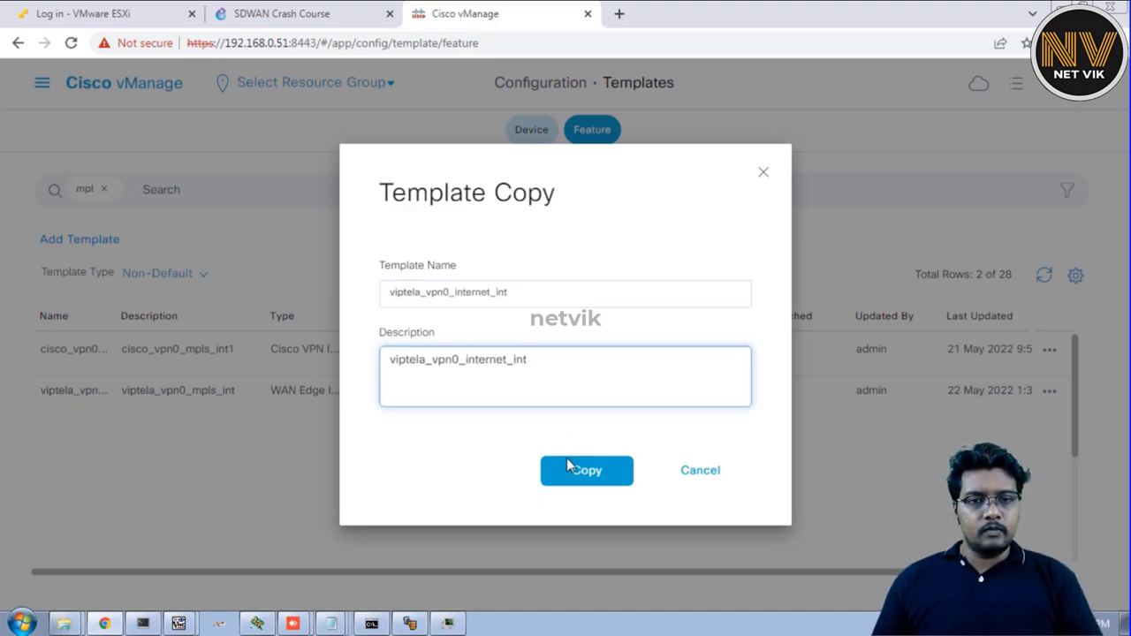
left_click(572, 468)
Filter the template list by 'internet' and edit the new internet interface template
left_click(105, 193)
type("inter")
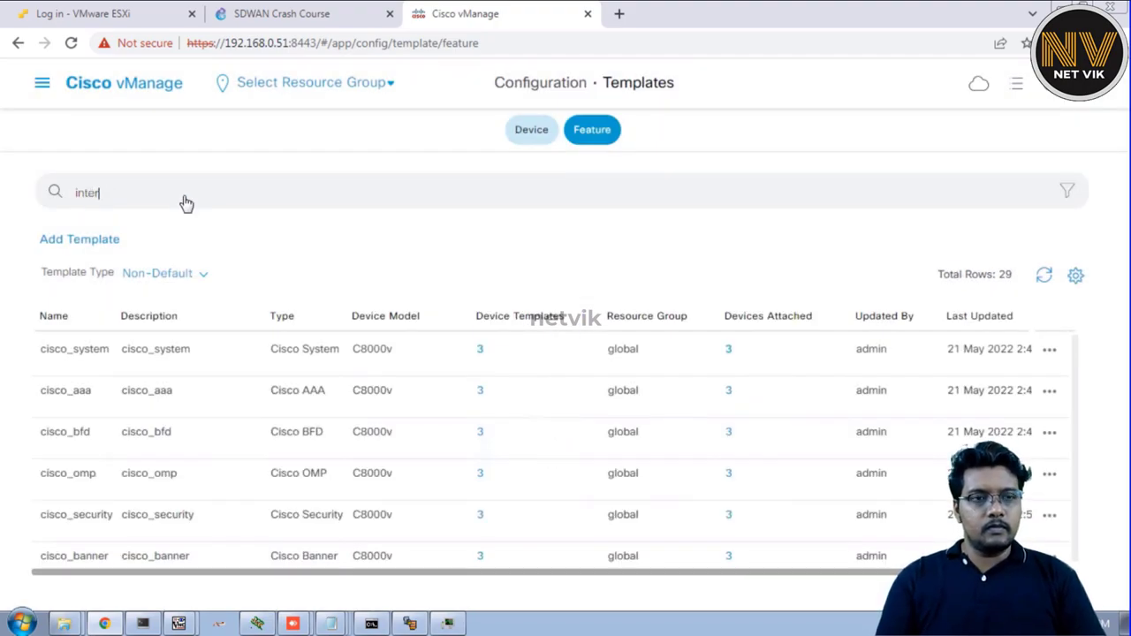
type("net")
key("Return")
left_click(1050, 391)
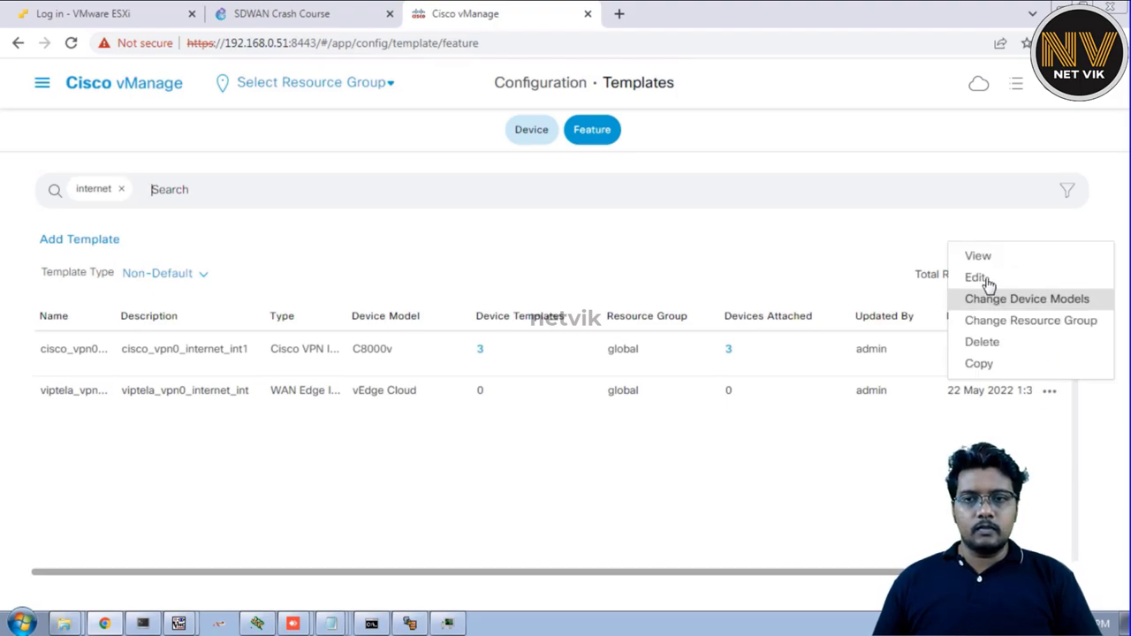
left_click(983, 279)
Change the Shutdown device-specific key from vpn0_mpls to vpn0_internet
left_click(397, 406)
mouse_move(480, 482)
left_click(612, 507)
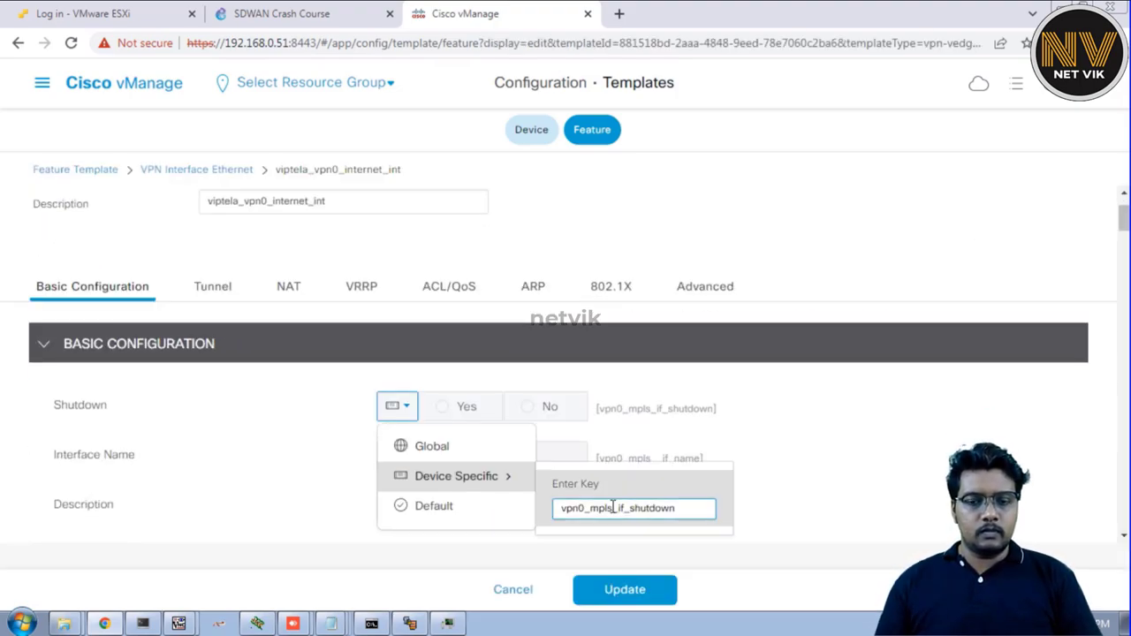
key("BackSpace")
key("BackSpace")
key("BackSpace")
key("BackSpace")
type("internet")
left_click_drag(625, 508, 560, 508)
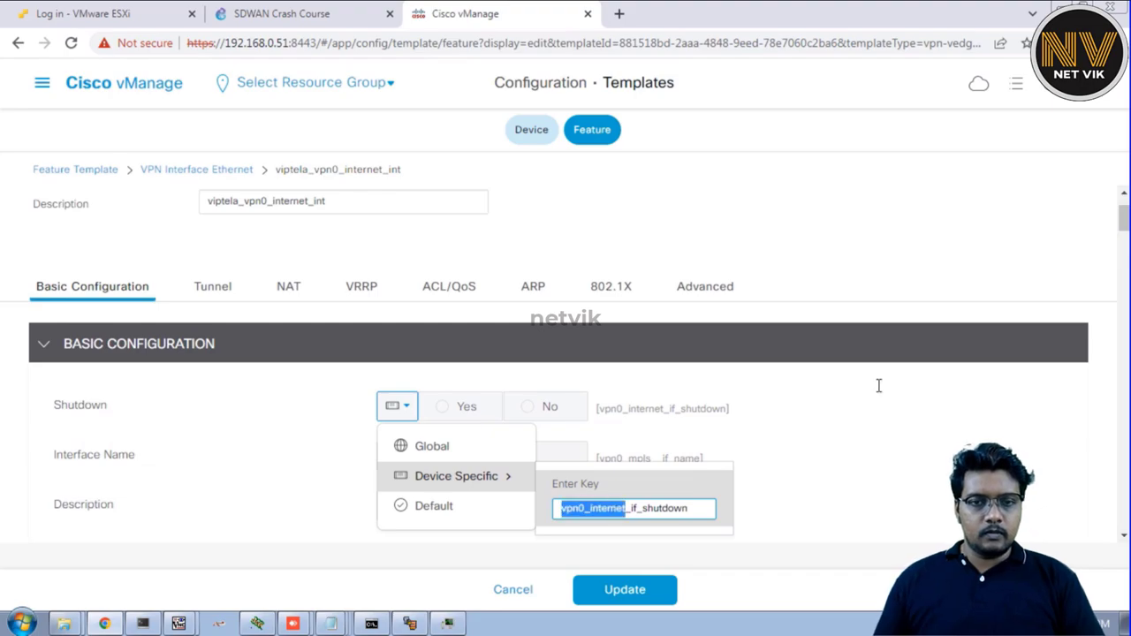
left_click(878, 384)
Replace the vpn0_mpls prefix with vpn0_internet in the Interface Name and Description keys
left_click(398, 455)
mouse_move(521, 527)
scroll(574, 494, "down", 1)
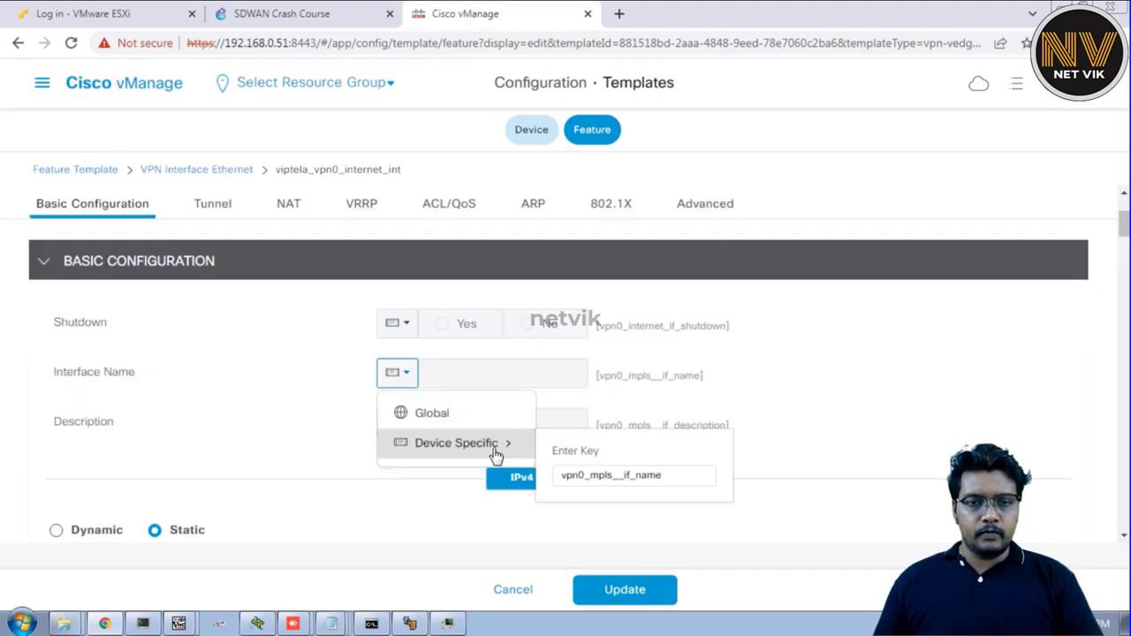
left_click(613, 475)
key("shift+Home")
key("ctrl+v")
left_click(341, 445)
left_click(397, 422)
mouse_move(456, 492)
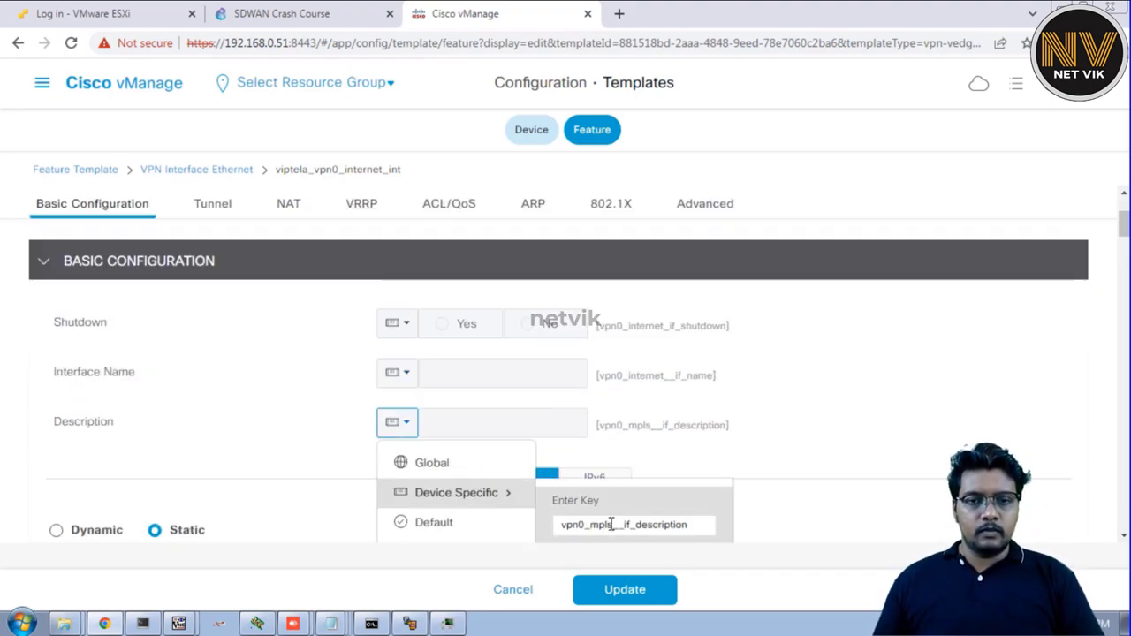
left_click(608, 524)
key("shift+Home")
key("ctrl+v")
left_click(789, 398)
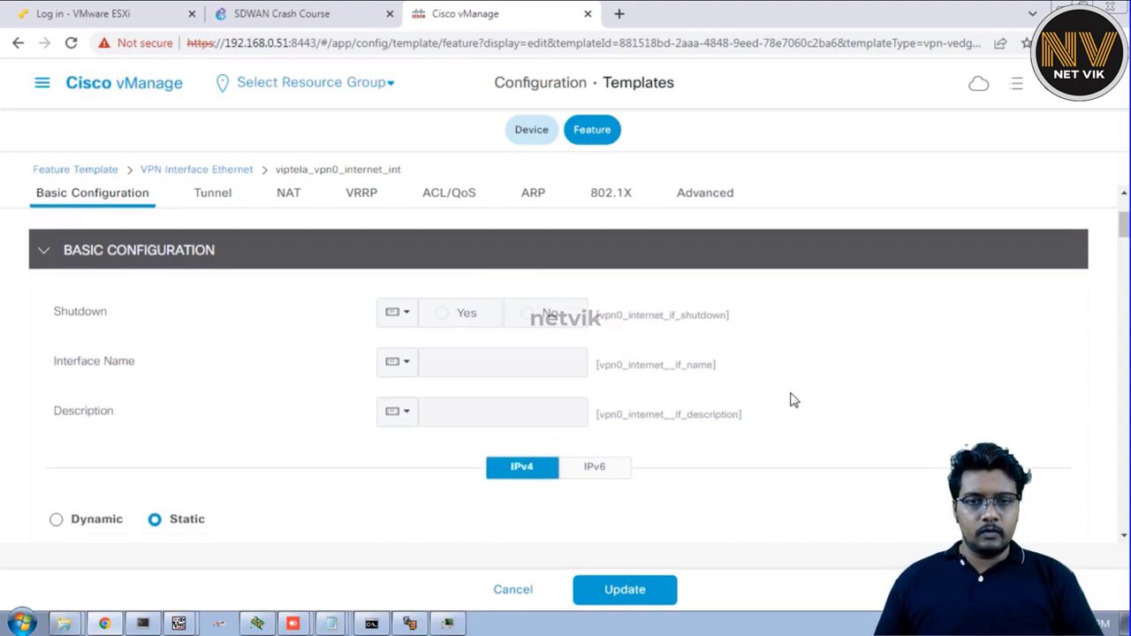
Remove the extra underscore from the Interface Name and Description keys
left_click(397, 372)
mouse_move(479, 444)
left_click(633, 476)
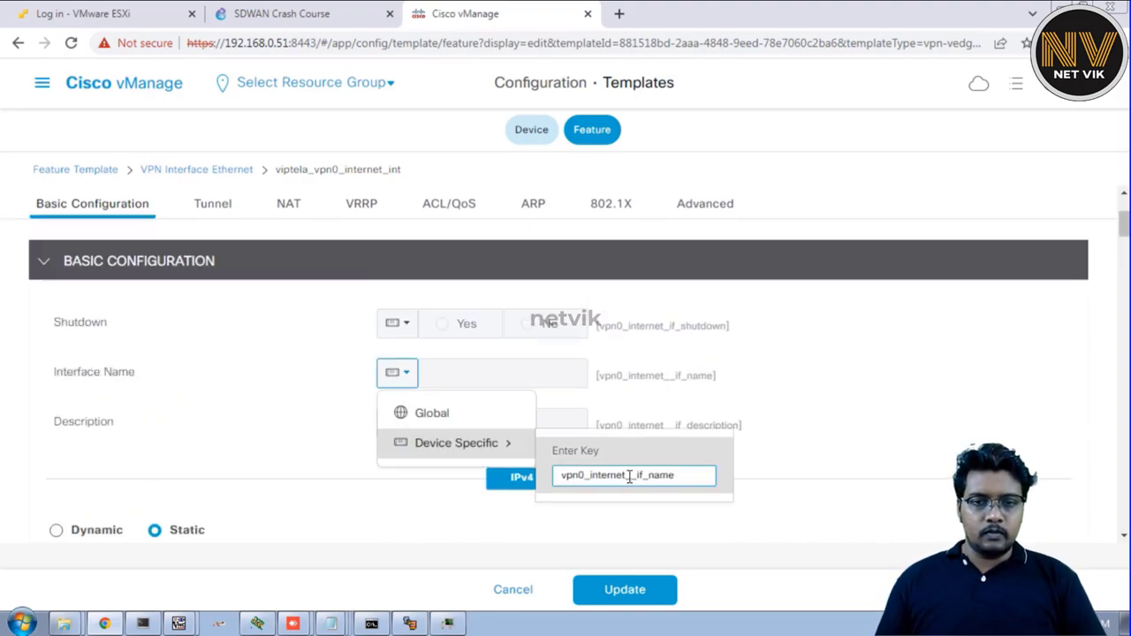
key("BackSpace")
left_click(636, 408)
left_click(397, 422)
mouse_move(454, 492)
left_click(633, 527)
key("BackSpace")
left_click(750, 415)
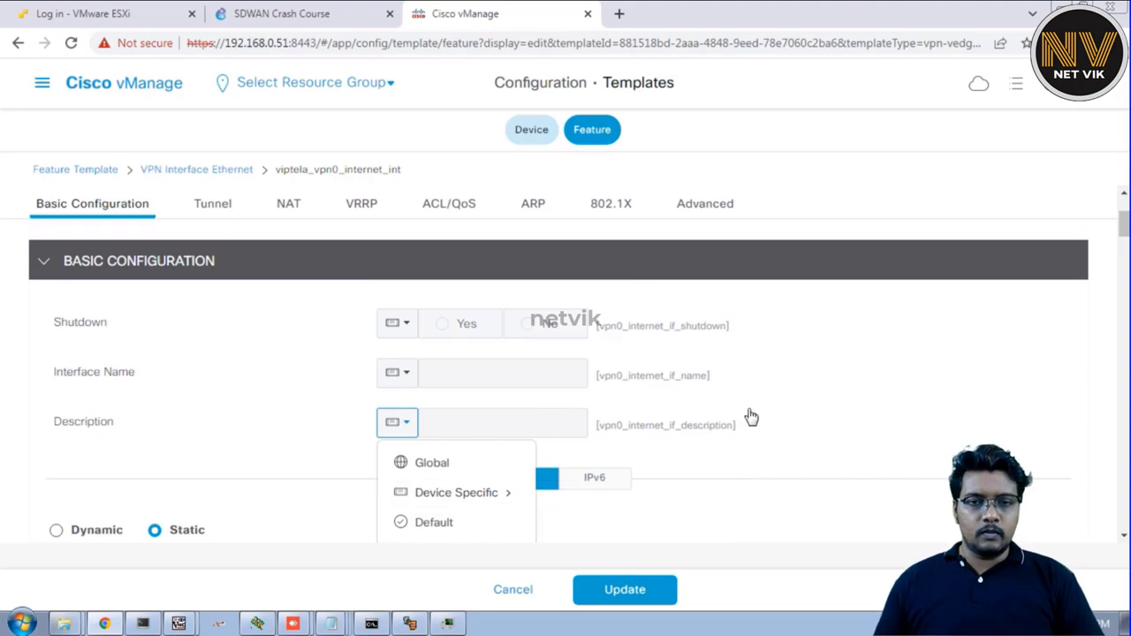
Change the IPv4 Address key to the vpn0_internet prefix, adding the missing underscore
scroll(405, 403, "down", 2)
left_click(397, 382)
mouse_move(442, 465)
left_click(669, 487)
key("shift+Home")
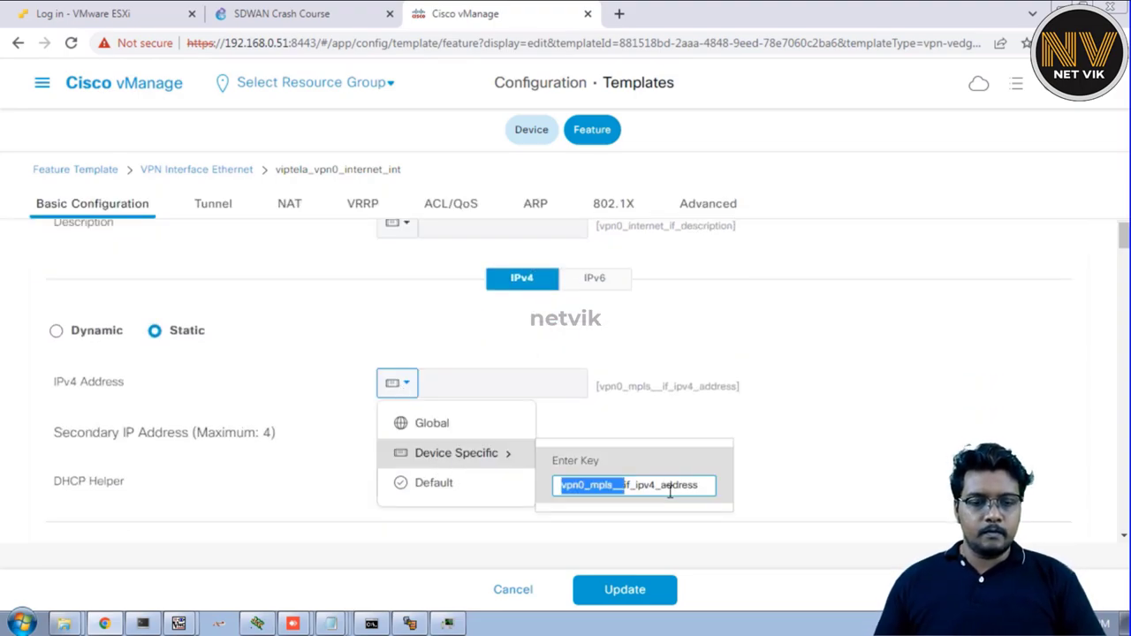
key("ctrl+v")
left_click(795, 323)
scroll(795, 322, "down", 1)
left_click(396, 299)
mouse_move(456, 370)
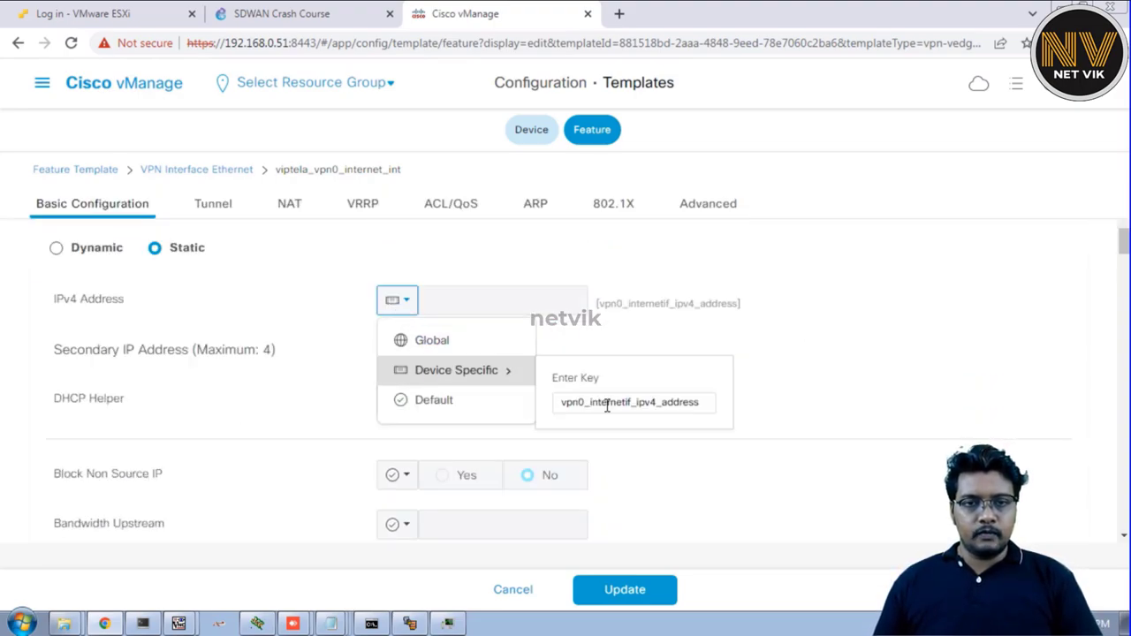
left_click(633, 402)
type("_")
left_click(808, 291)
Set Tunnel Color to public-internet, reset Maximum Control Connections to Default, and update the template
scroll(807, 295, "up", 1)
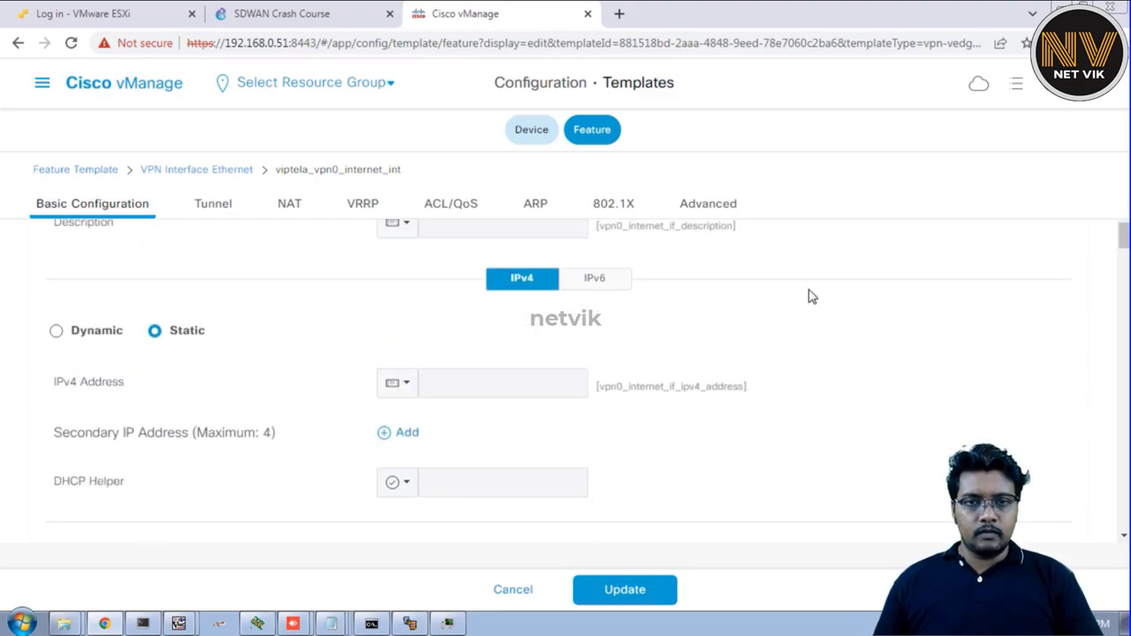
scroll(451, 448, "down", 2)
scroll(449, 442, "down", 5)
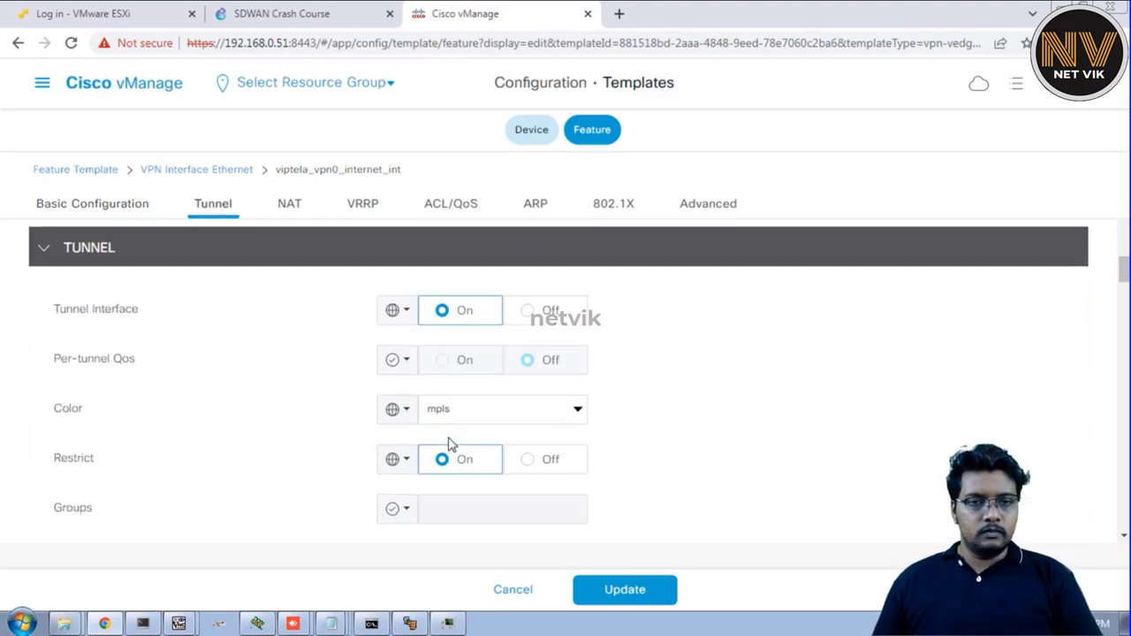
left_click(450, 393)
left_click(459, 366)
scroll(339, 386, "down", 2)
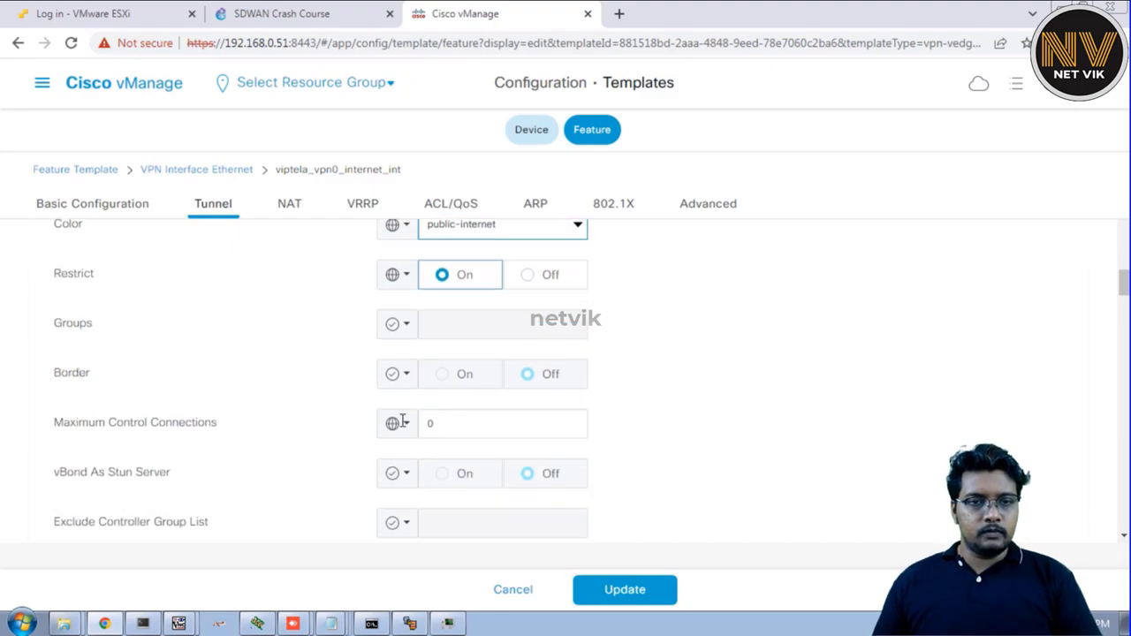
left_click(396, 423)
left_click(777, 417)
scroll(777, 415, "down", 12)
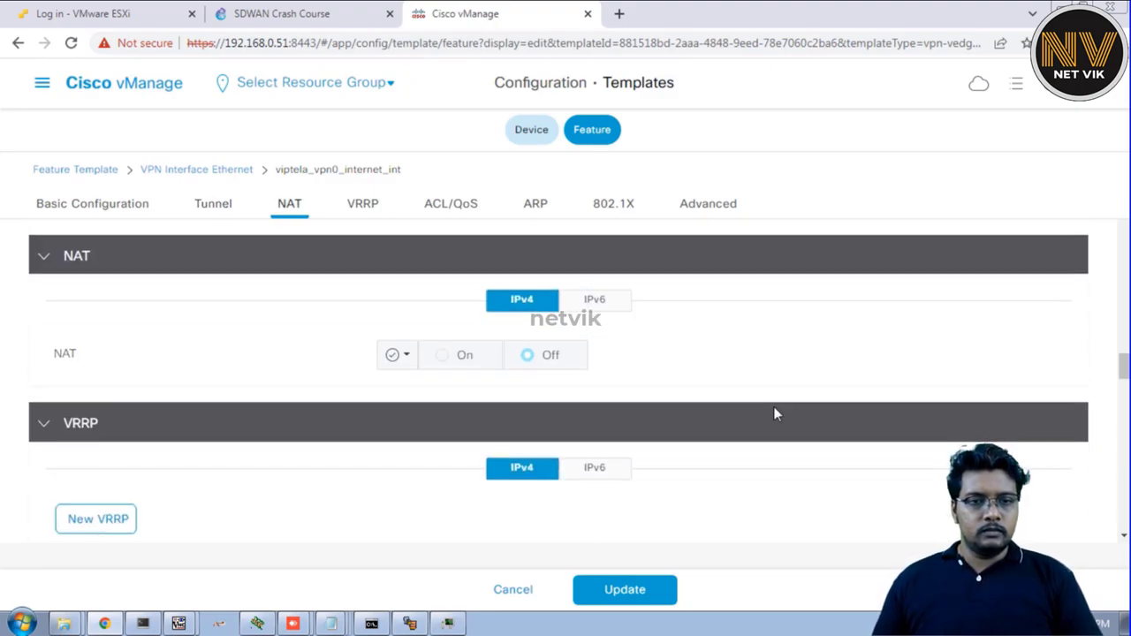
scroll(777, 416, "down", 10)
left_click(625, 589)
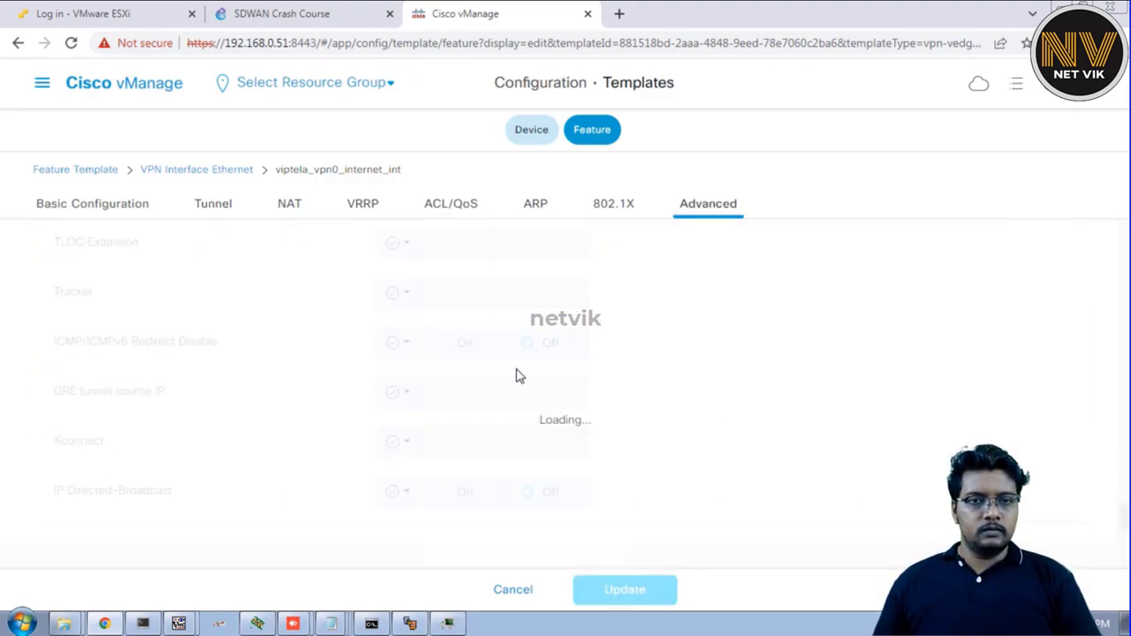
left_click(81, 239)
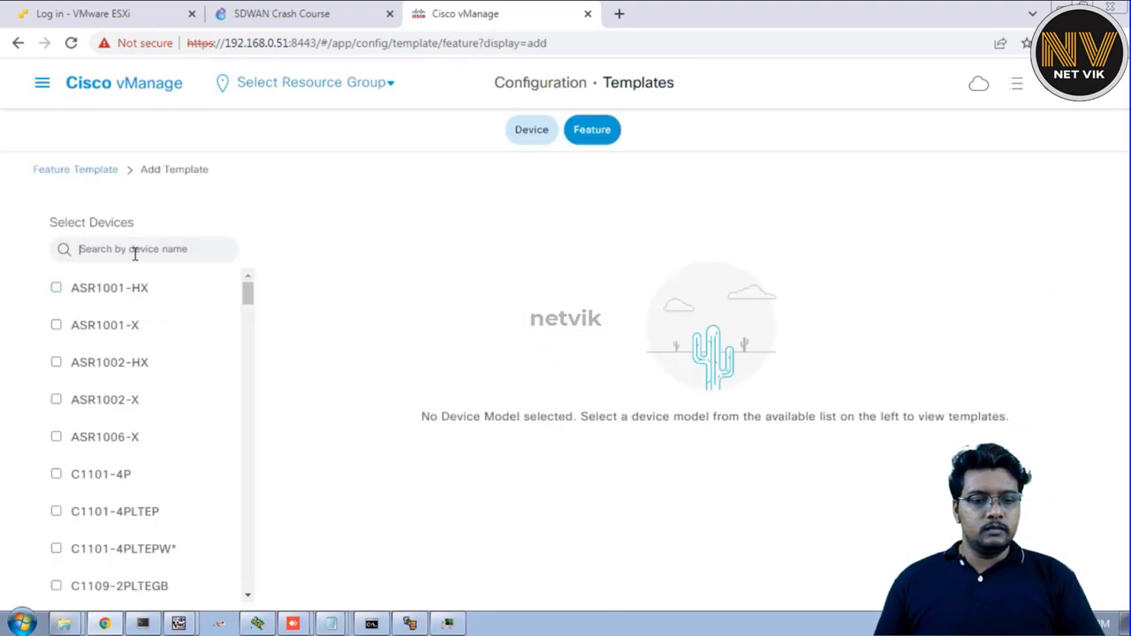
Start a VPN Interface Ethernet template for the vEdge Cloud device model
type("Clou")
key("BackSpace")
key("BackSpace")
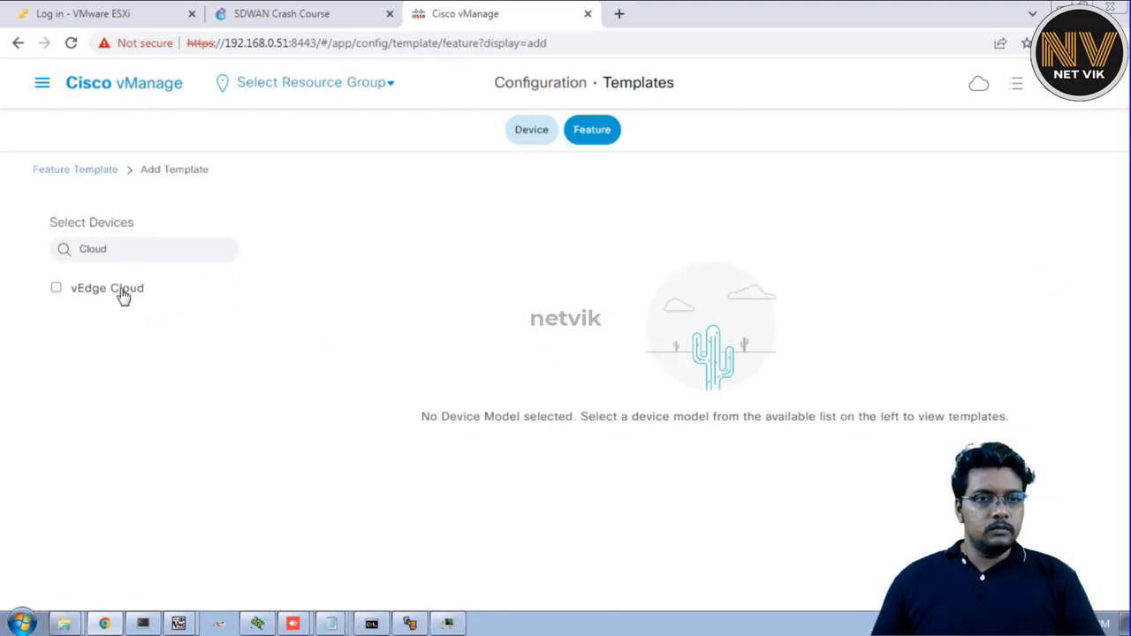
left_click(123, 297)
scroll(744, 454, "down", 5)
left_click(702, 395)
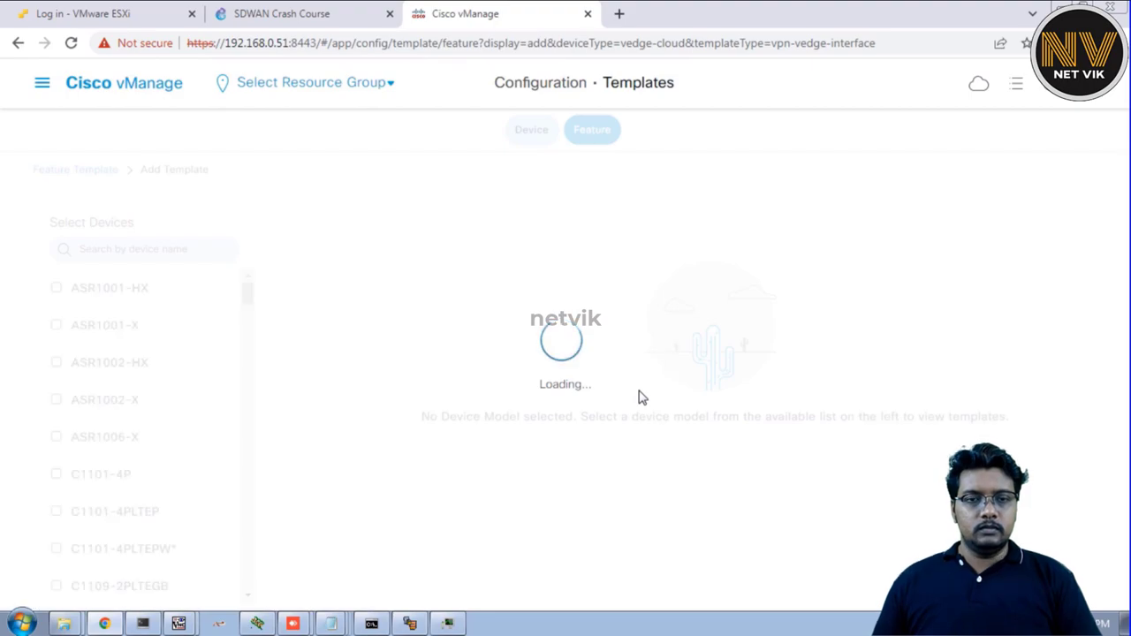
Name the template viptela_vpn10_lan_int and use the same text as its description
scroll(638, 397, "up", 15)
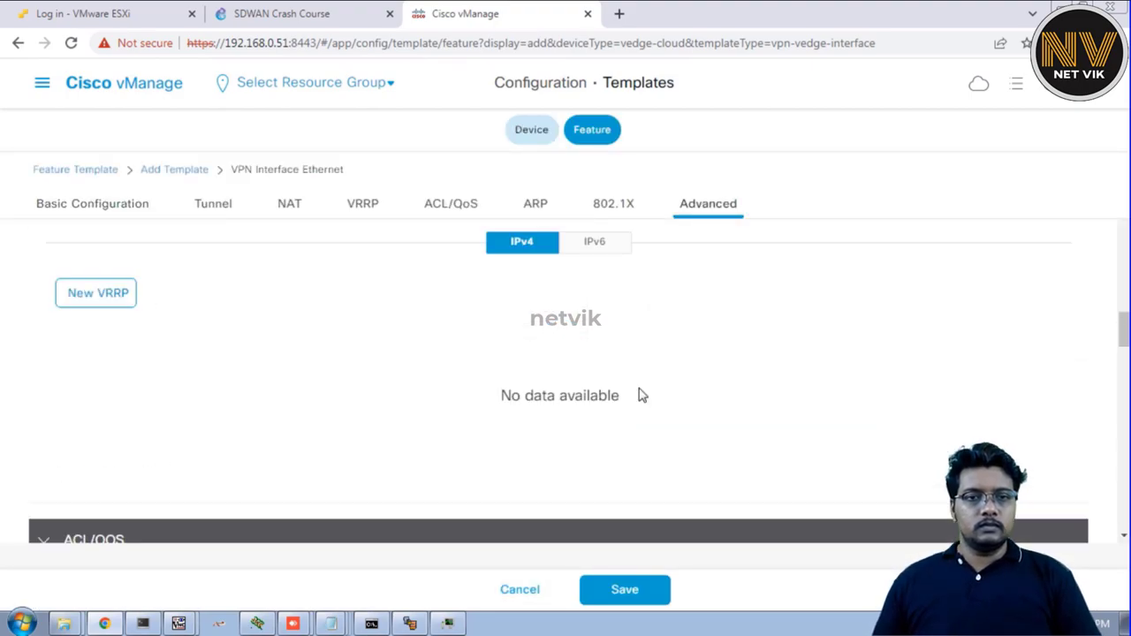
left_click(256, 250)
type("viptela_")
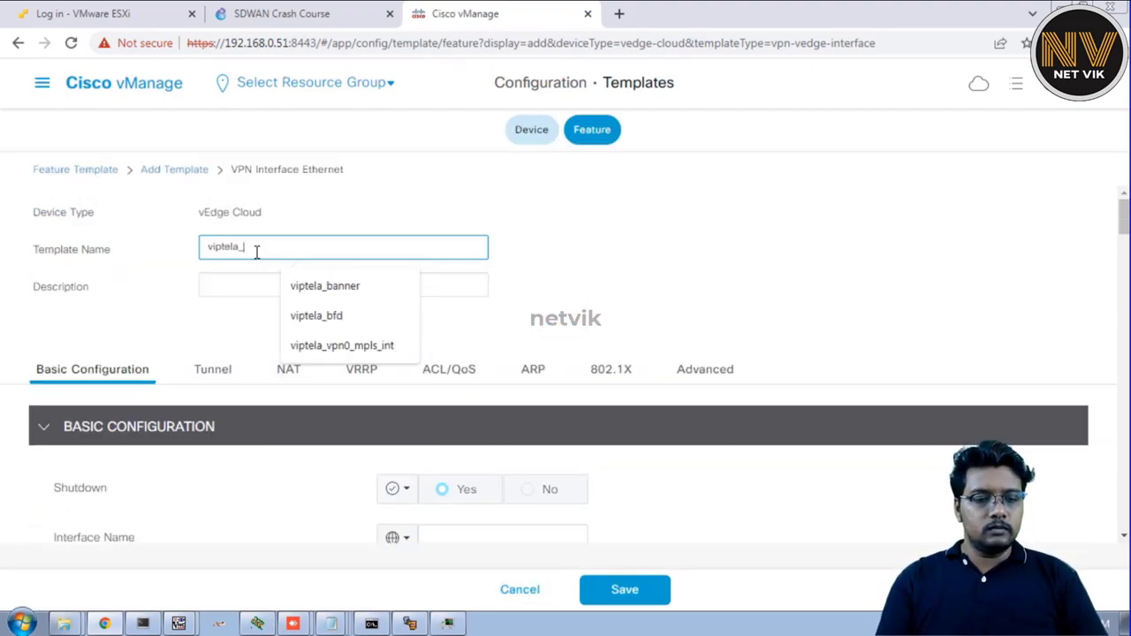
type("vpn10_lan_int")
double_click(256, 250)
key("ctrl+c")
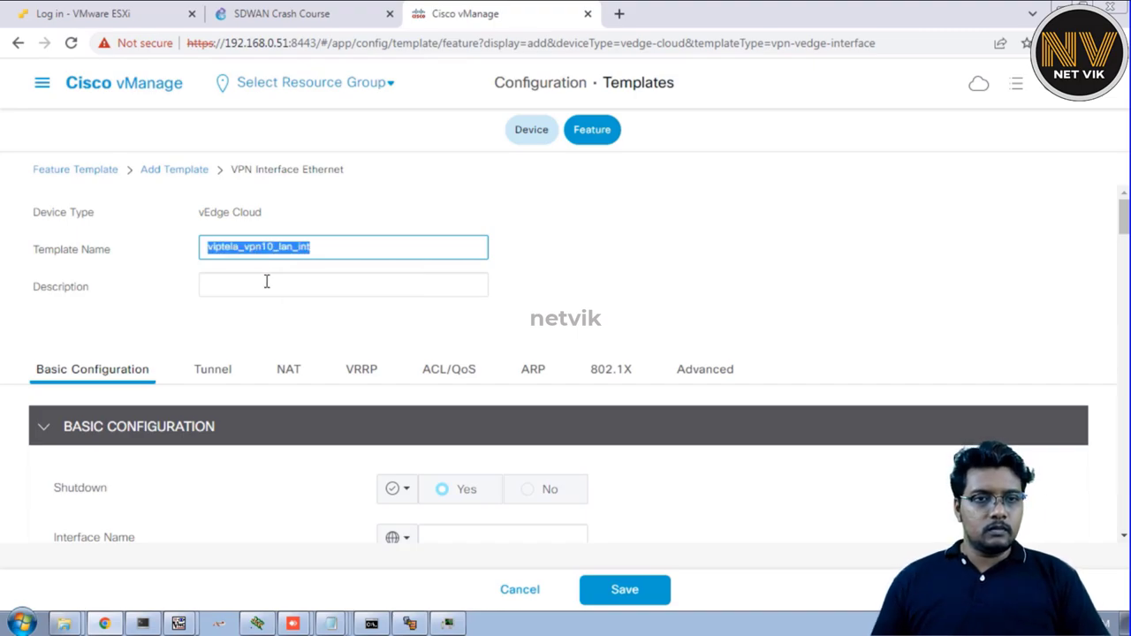
left_click(265, 283)
key("ctrl+v")
scroll(103, 293, "down", 2)
Make Shutdown, Interface Name and Description device-specific with vpn10_lan keys
left_click(397, 323)
mouse_move(456, 393)
left_click(583, 427)
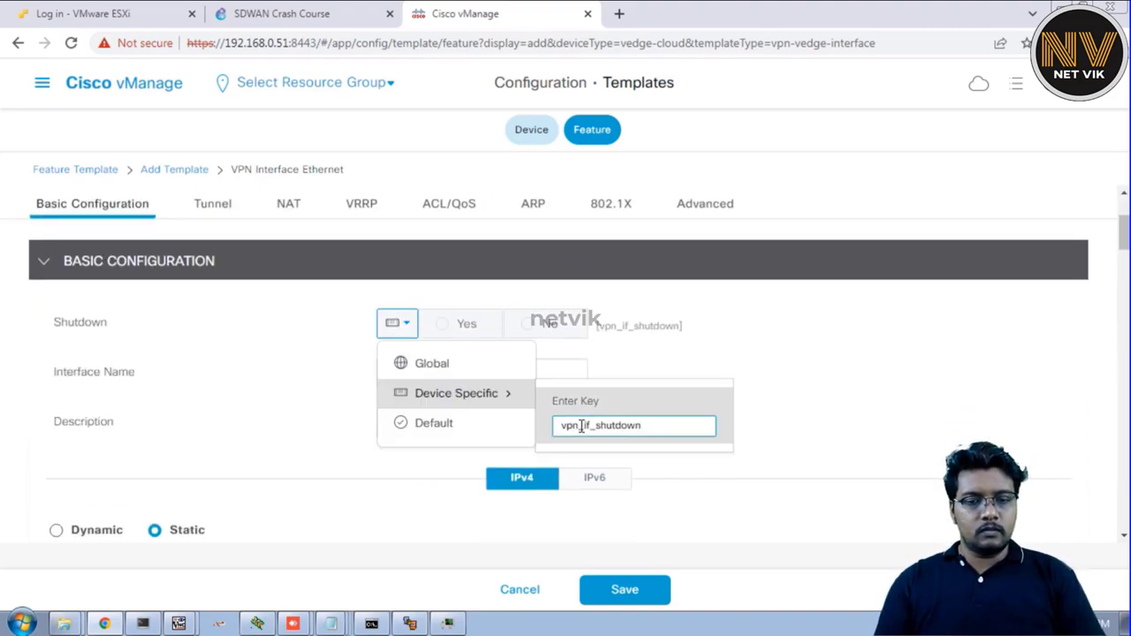
type("10_lan")
key("shift+Home")
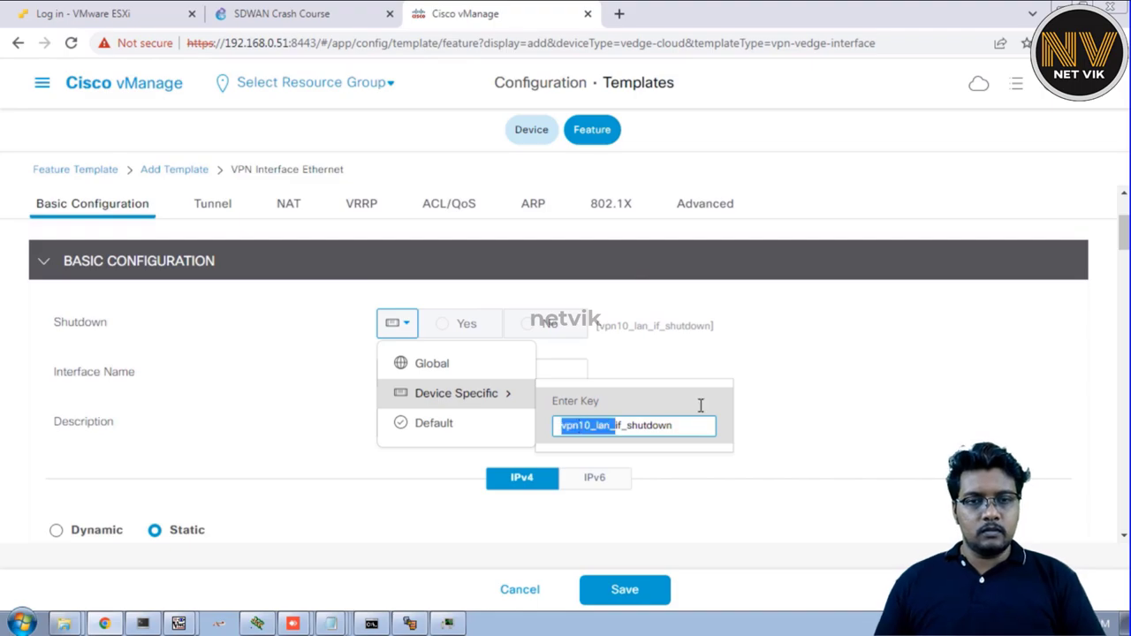
left_click(396, 372)
mouse_move(456, 442)
left_click(582, 477)
type("10_lan_if_name")
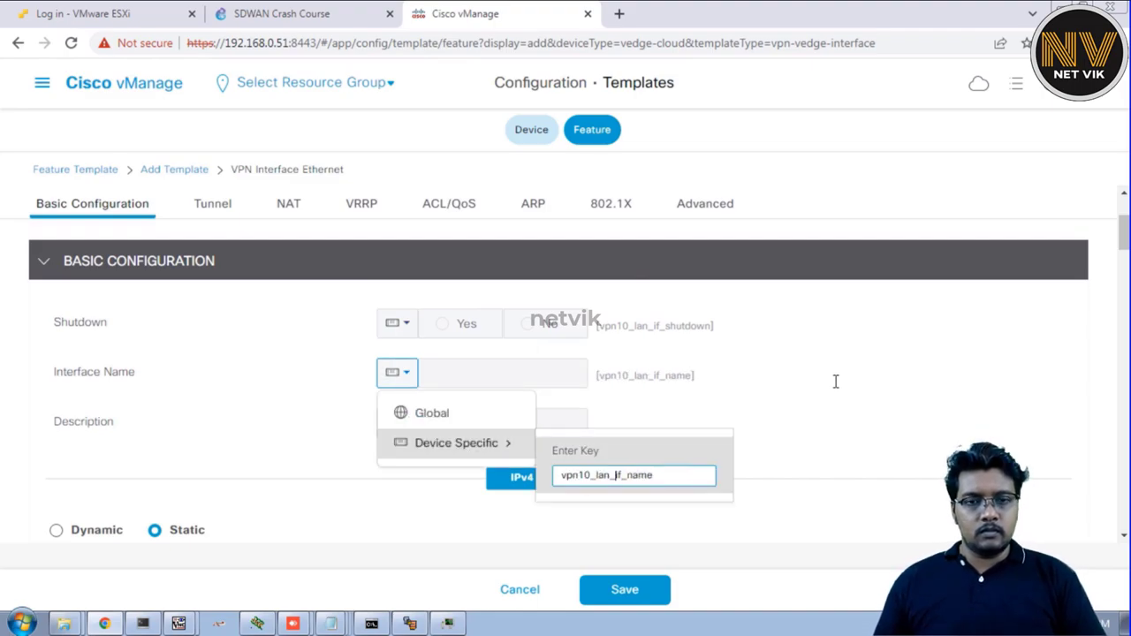
left_click(396, 421)
mouse_move(456, 492)
left_click(583, 527)
type("10_lan")
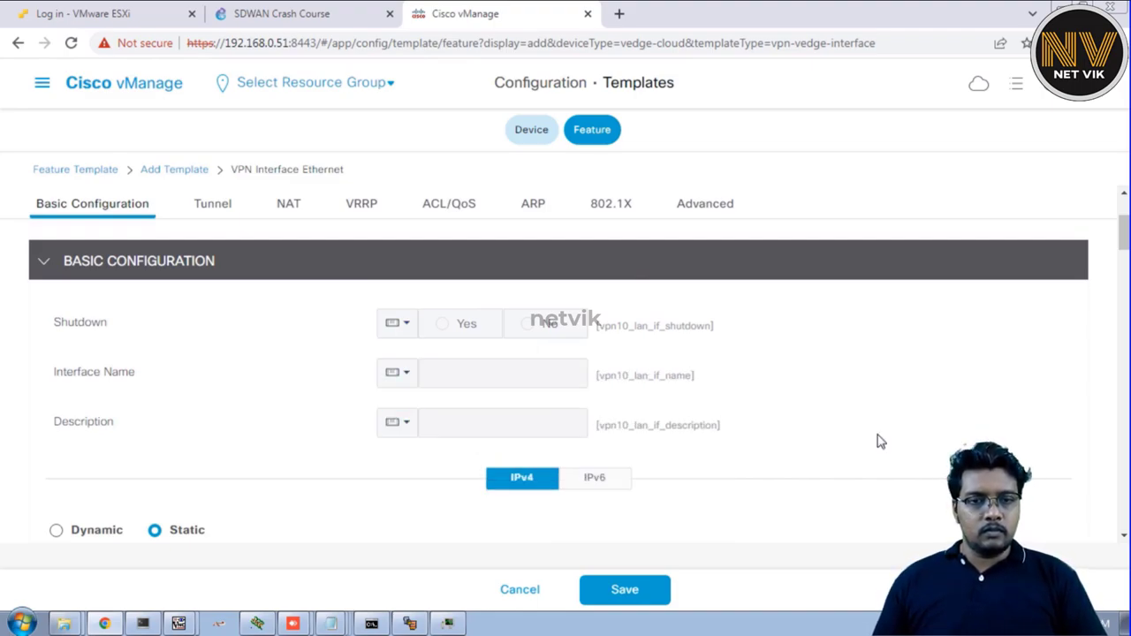
Give IPv4 Address a device-specific vpn10_lan_ key and save the template
scroll(876, 439, "down", 2)
left_click(397, 383)
mouse_move(456, 452)
left_click(590, 486)
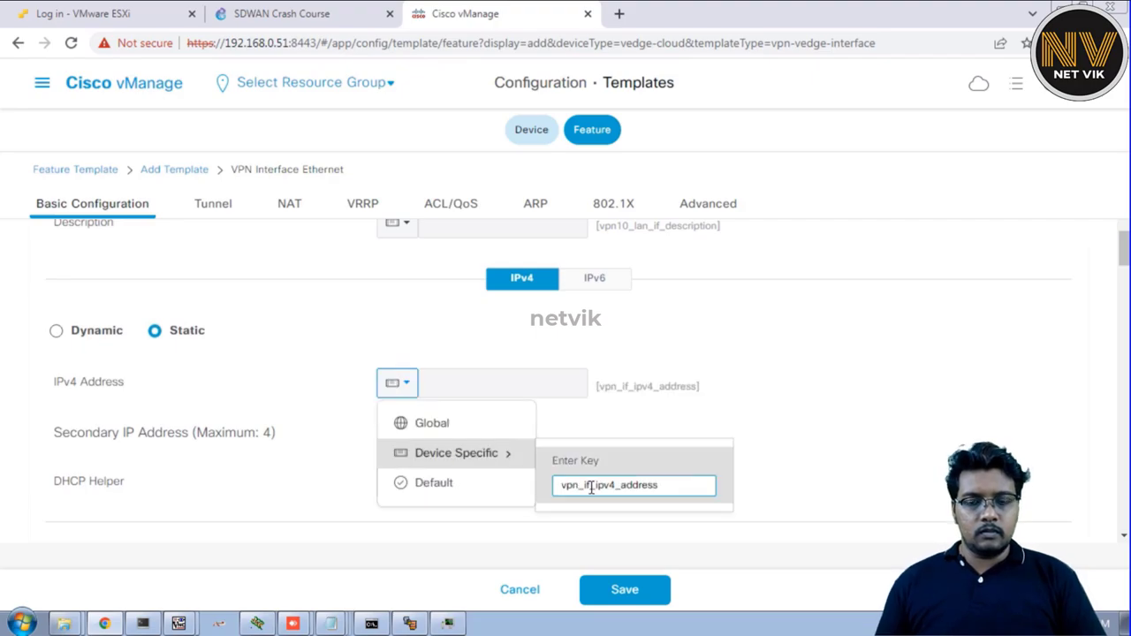
type("vpn10_lan_")
scroll(854, 381, "down", 10)
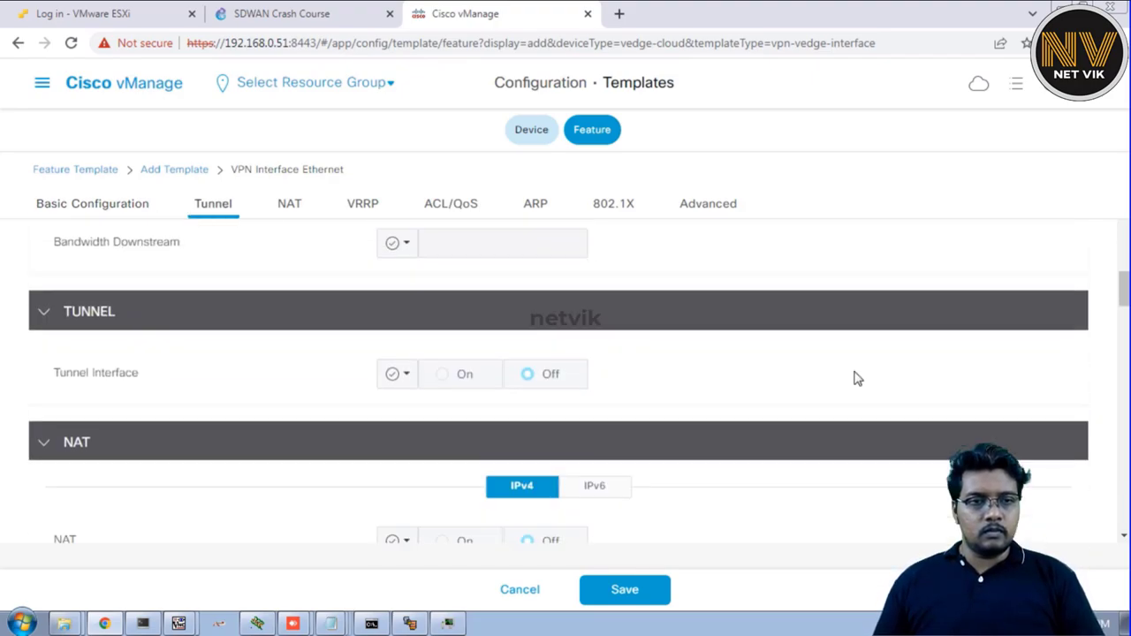
left_click(604, 590)
Filter the templates for vpn10 and copy viptela_vpn10_lan_int as viptela_vpn20_lan_int
left_click(163, 192)
type("v")
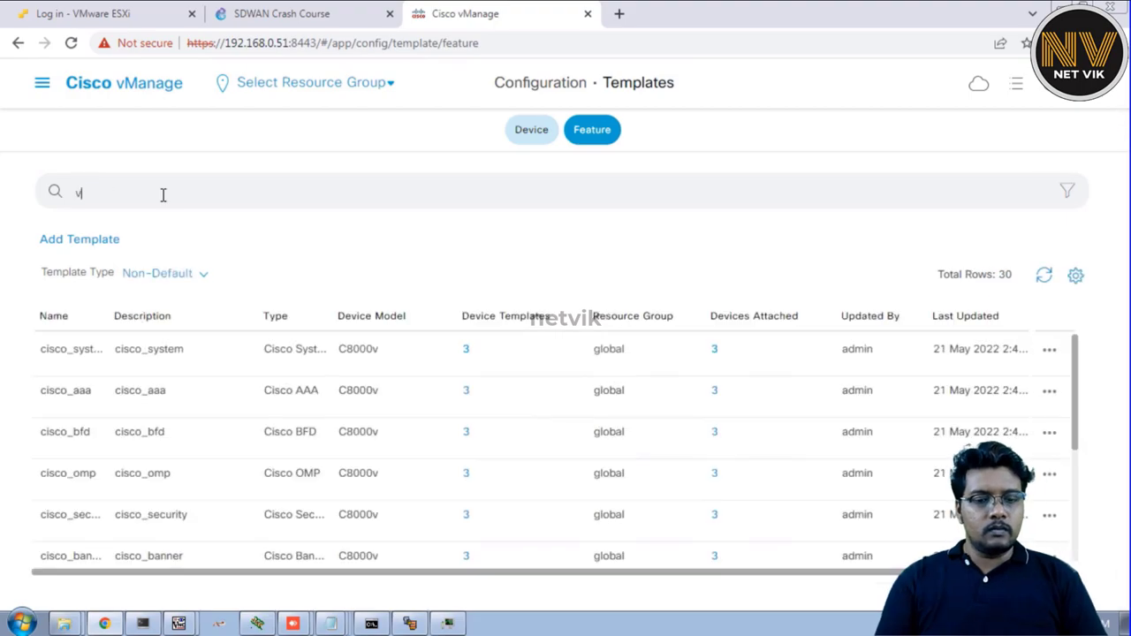
type("rn0")
key("Return")
key("BackSpace")
key("BackSpace")
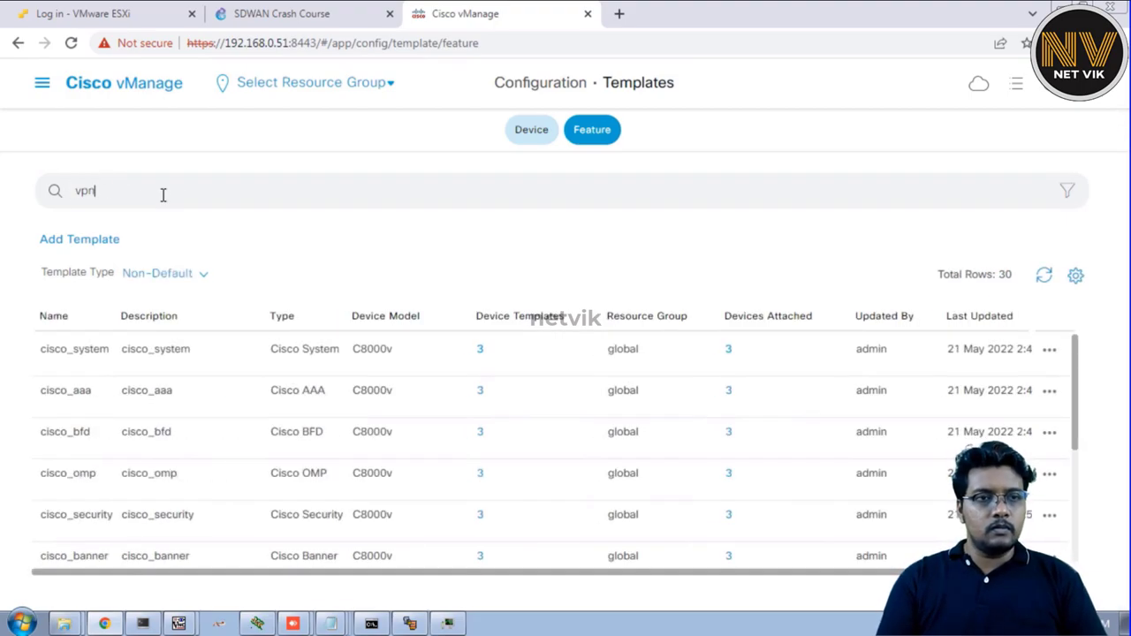
type("10")
key("Return")
left_click(1050, 474)
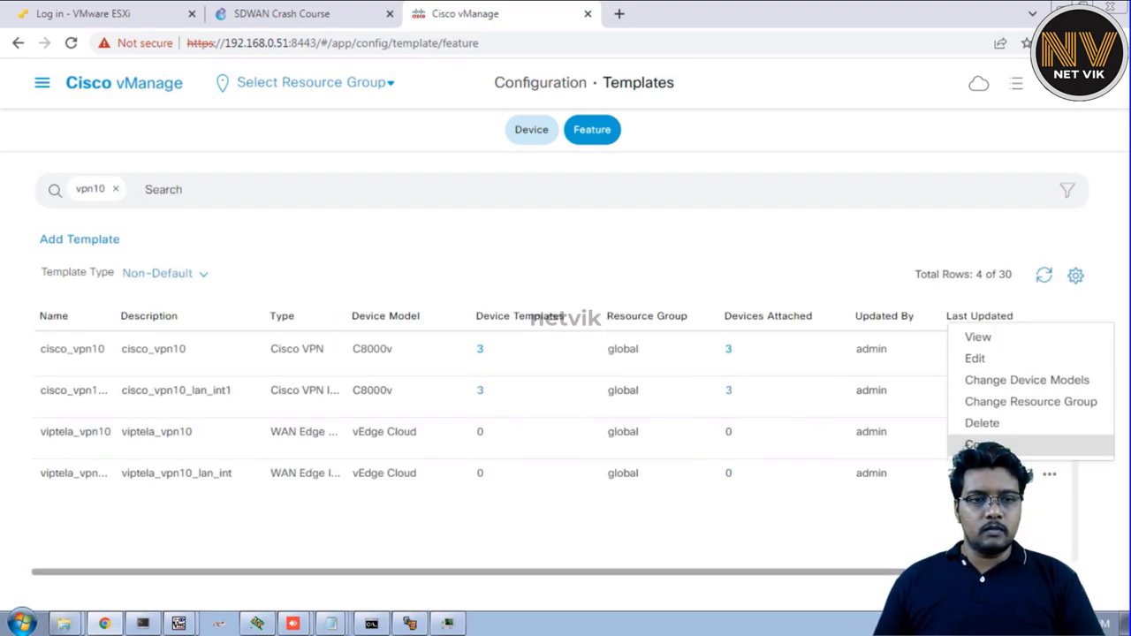
left_click(1052, 446)
left_click(449, 293)
double_click(446, 292)
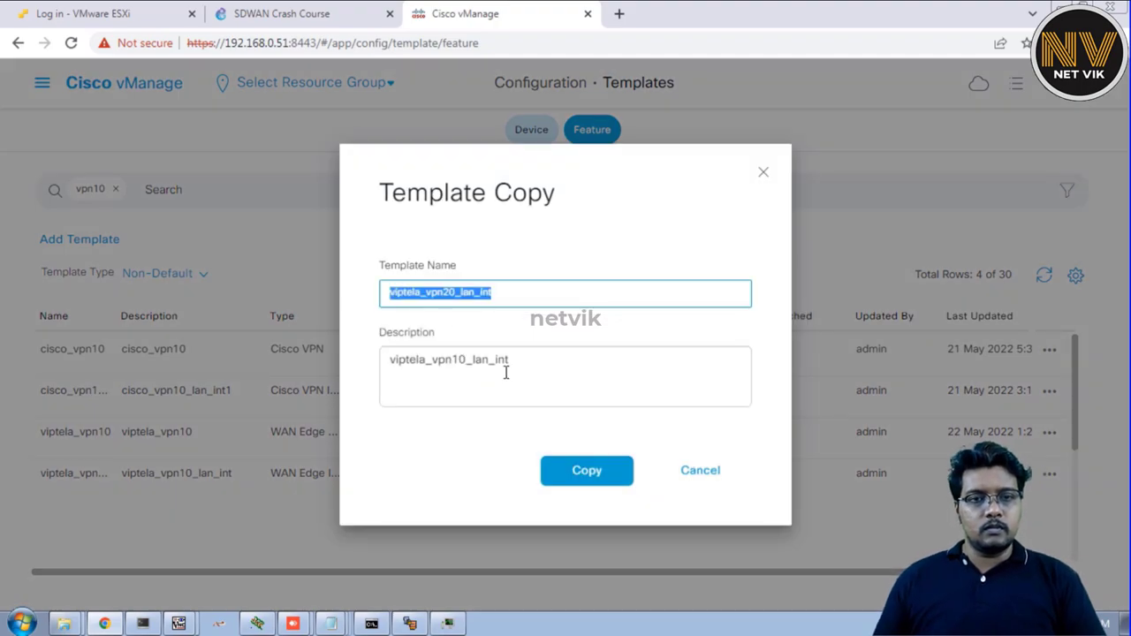
left_click(507, 366)
left_click(563, 483)
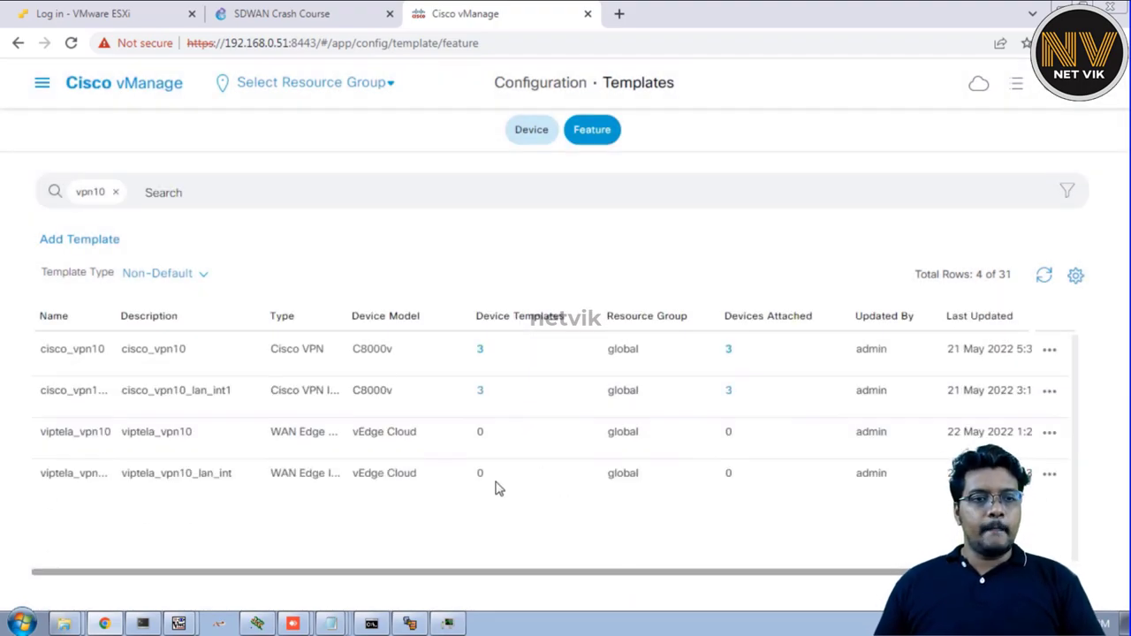
Filter the list for vpn20 and open viptela_vpn20_lan_int for editing
left_click(118, 197)
type("vpn20")
key("Return")
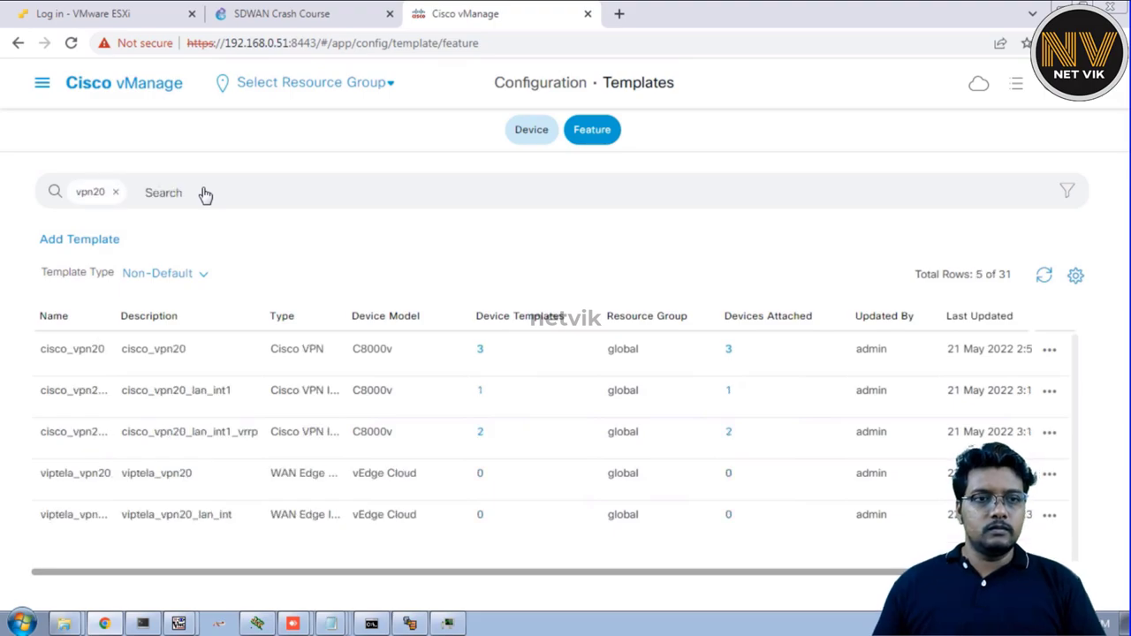
left_click(1049, 516)
left_click(975, 404)
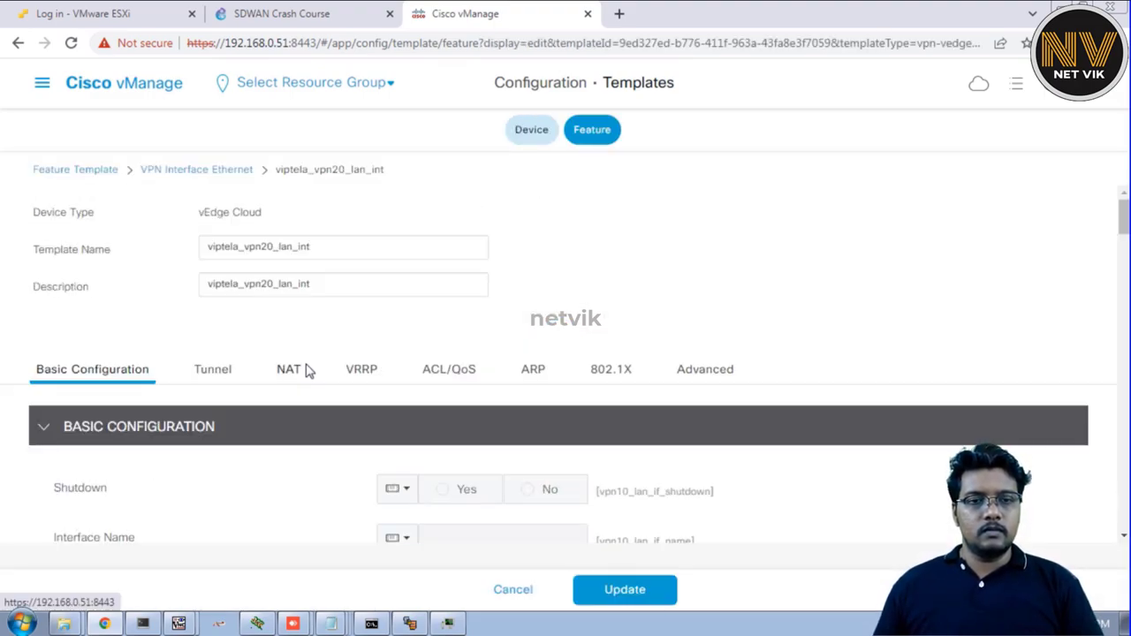
Change the Shutdown and Interface Name device-specific keys from vpn10 to vpn20
scroll(307, 370, "down", 2)
left_click(397, 322)
mouse_move(456, 393)
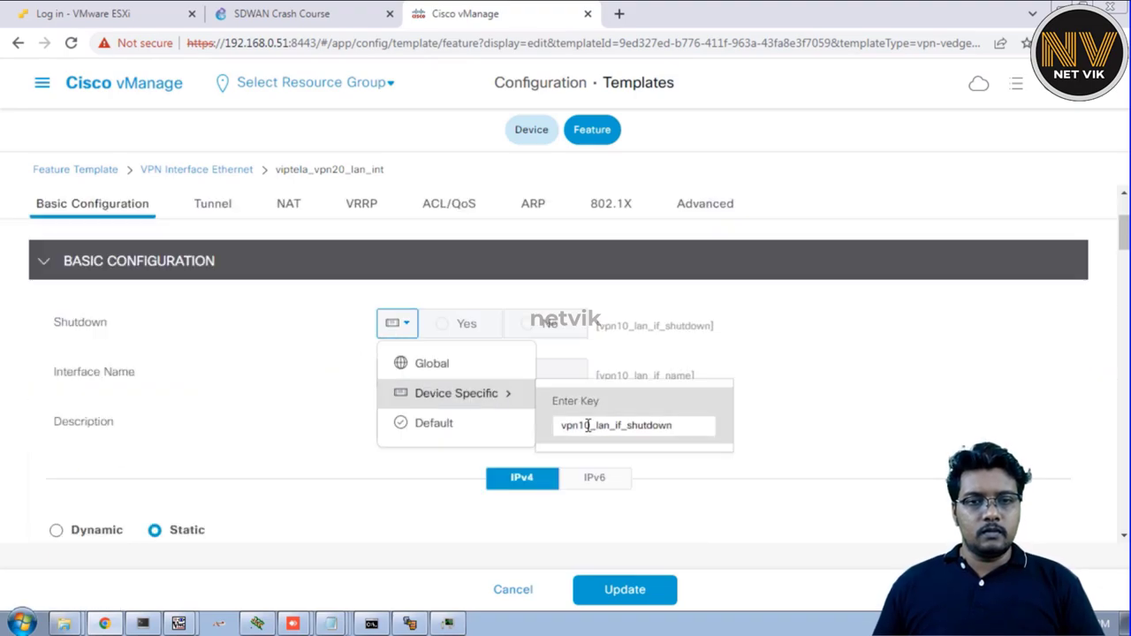
left_click(588, 425)
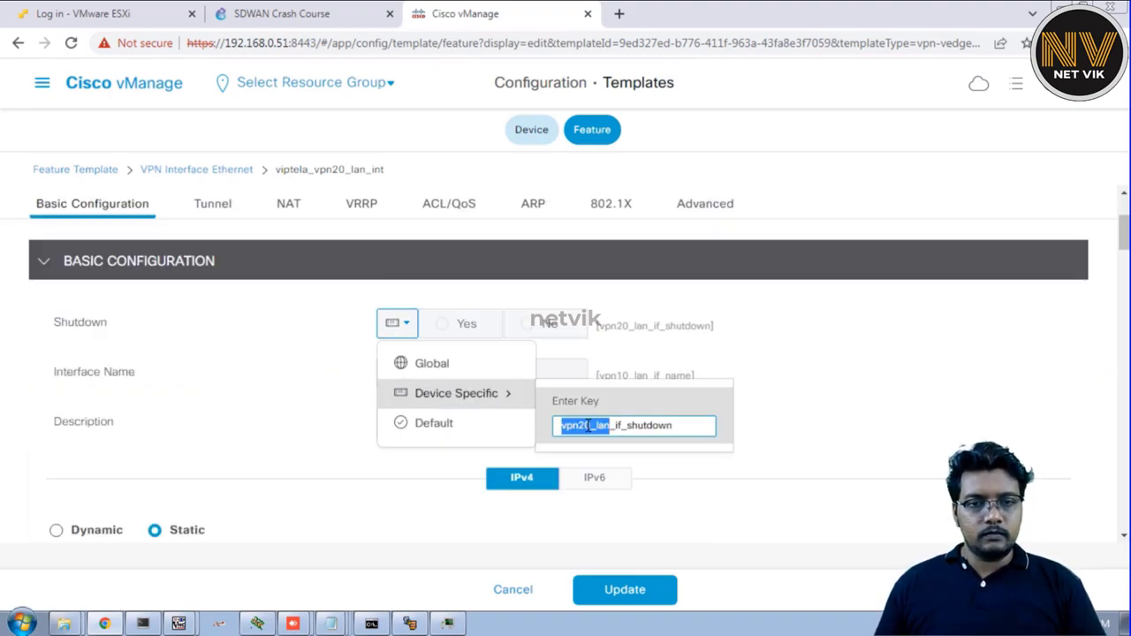
left_click(397, 372)
mouse_move(468, 443)
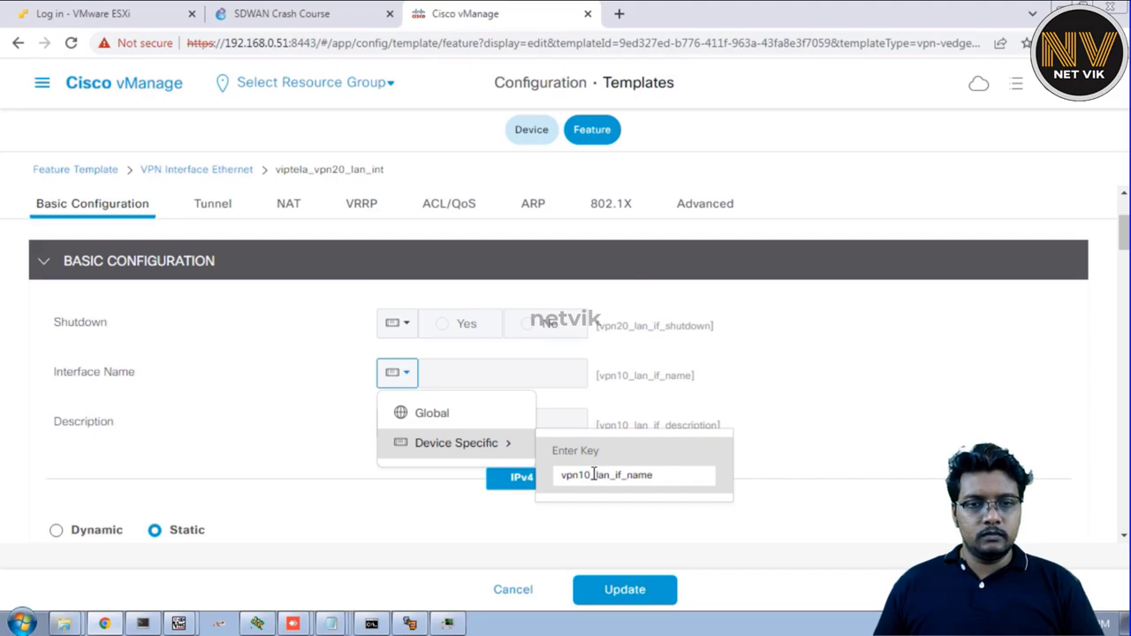
left_click(592, 474)
key("BackSpace")
key("BackSpace")
type("20_lan")
key("BackSpace")
key("BackSpace")
key("BackSpace")
key("BackSpace")
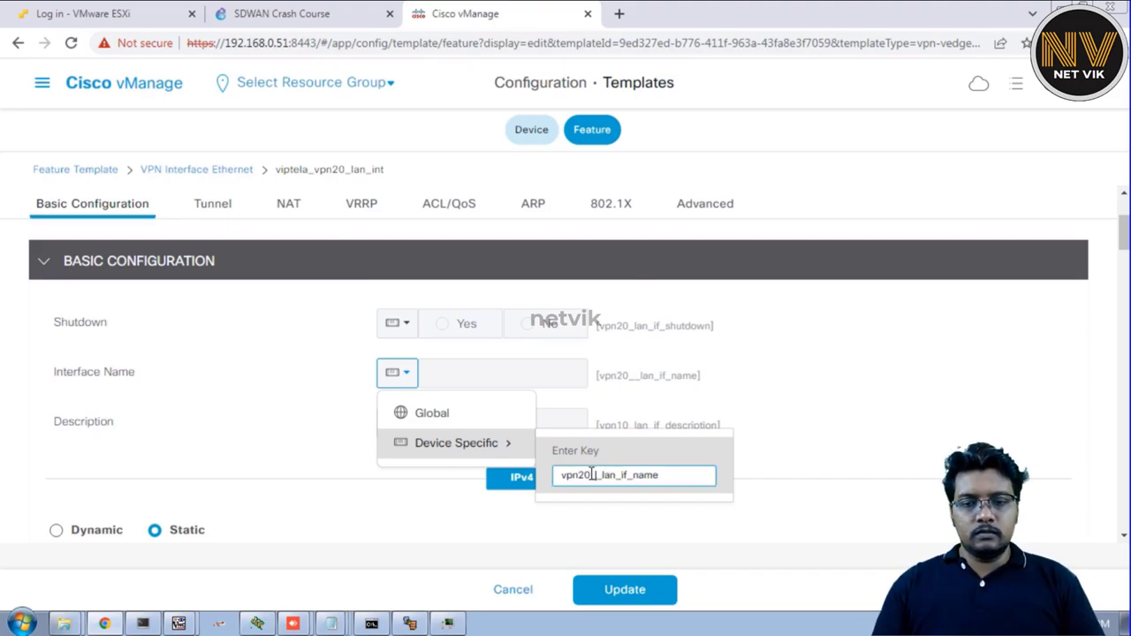
Change the Description device-specific key from vpn10 to vpn20
left_click(397, 422)
mouse_move(482, 493)
left_click(584, 525)
key("BackSpace")
type("20_lan_if_description")
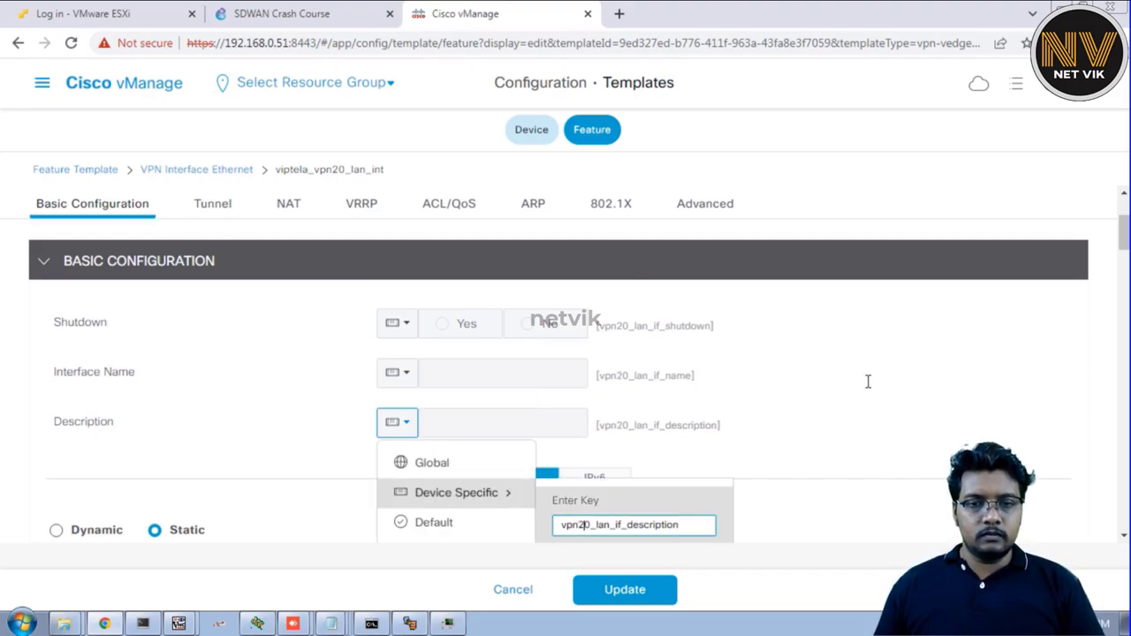
left_click(868, 381)
Change the IPv4 Address key to vpn20 and update the template
scroll(869, 381, "down", 2)
left_click(397, 382)
mouse_move(455, 452)
left_click(585, 485)
key("BackSpace")
type("2")
left_click(922, 328)
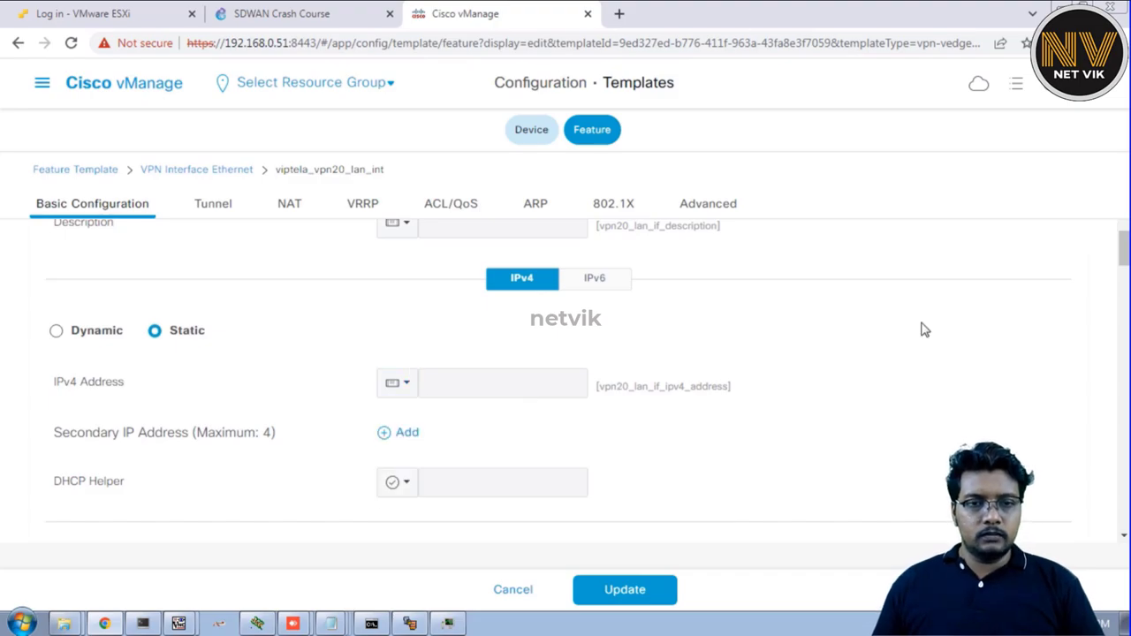
scroll(757, 392, "down", 10)
left_click(624, 589)
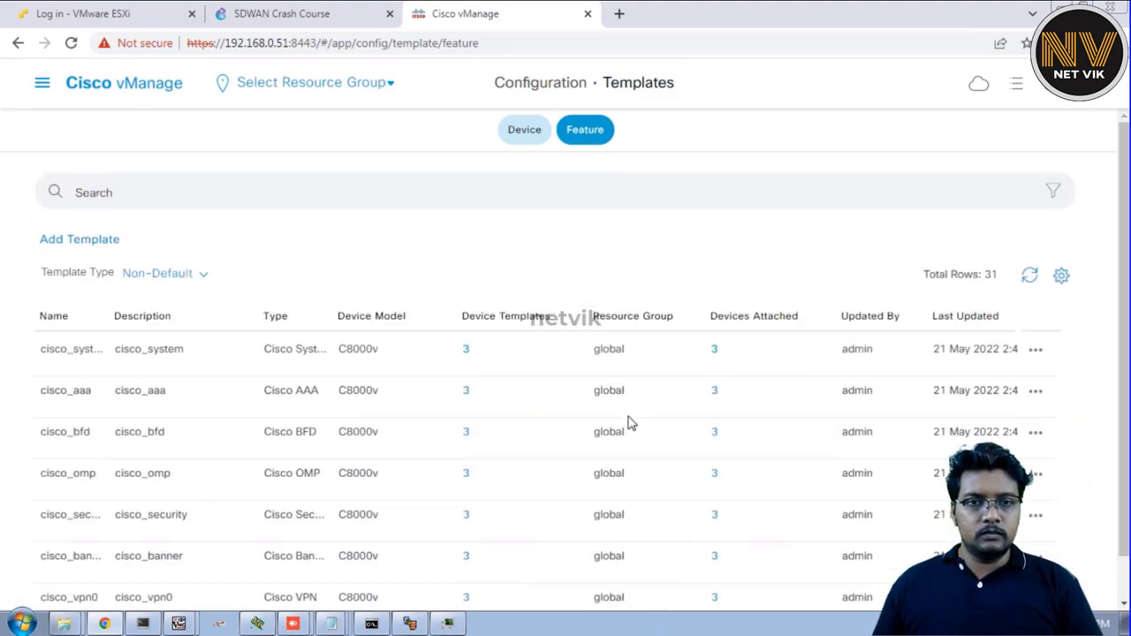
Start a feature-based device template for model vEdge Cloud with role SDWAN Edge
left_click(531, 129)
left_click(86, 238)
left_click(108, 268)
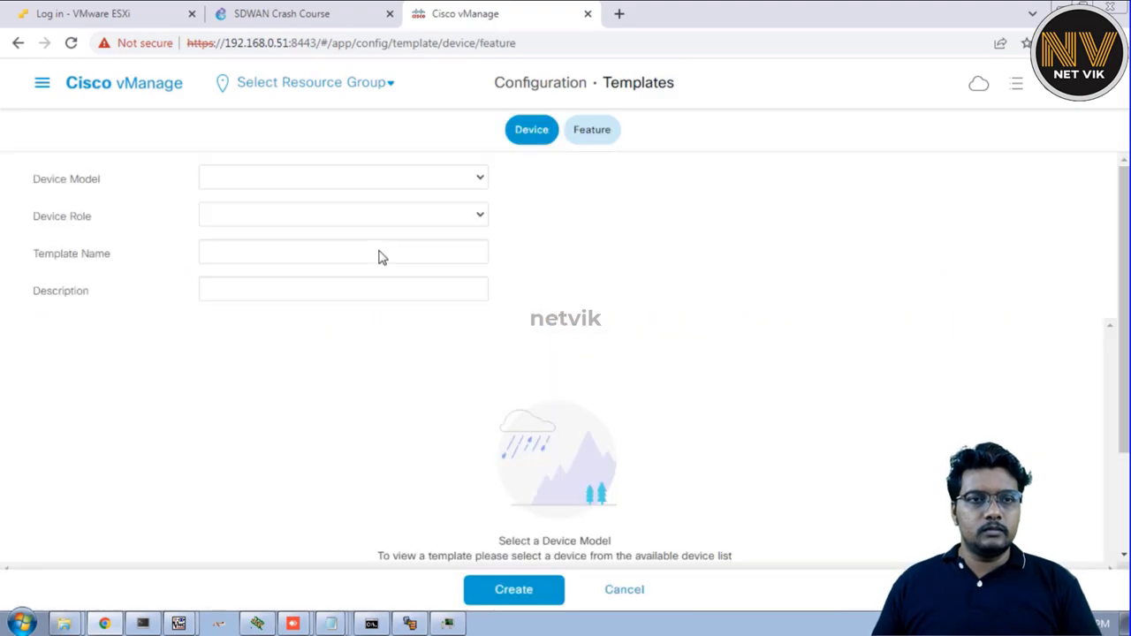
left_click(337, 181)
scroll(309, 353, "down", 10)
left_click(250, 422)
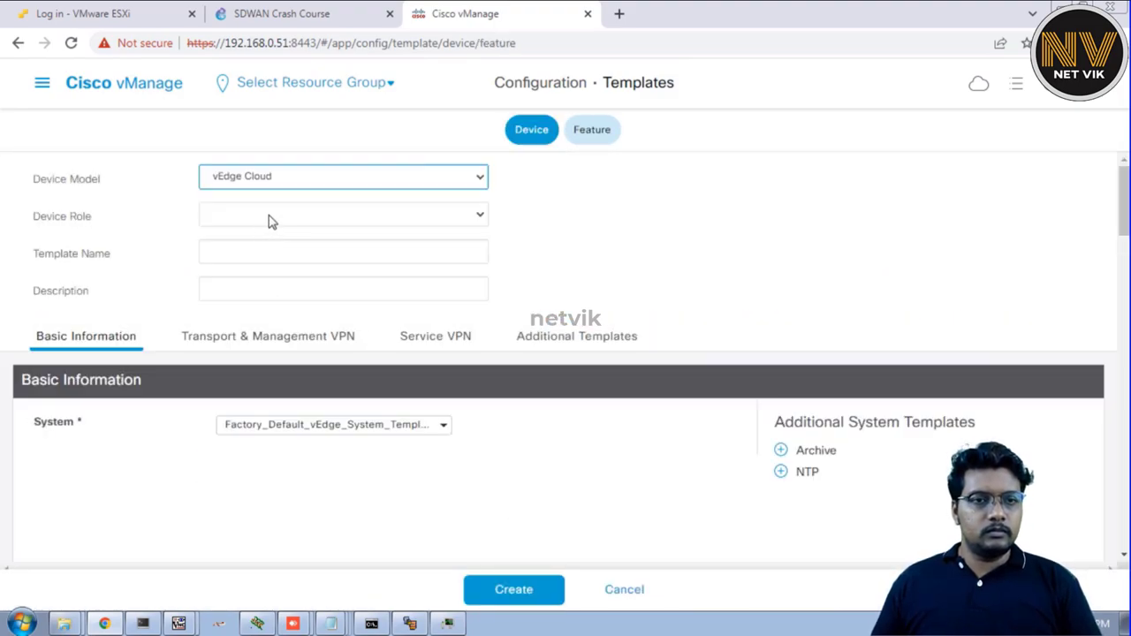
left_click(265, 215)
left_click(265, 245)
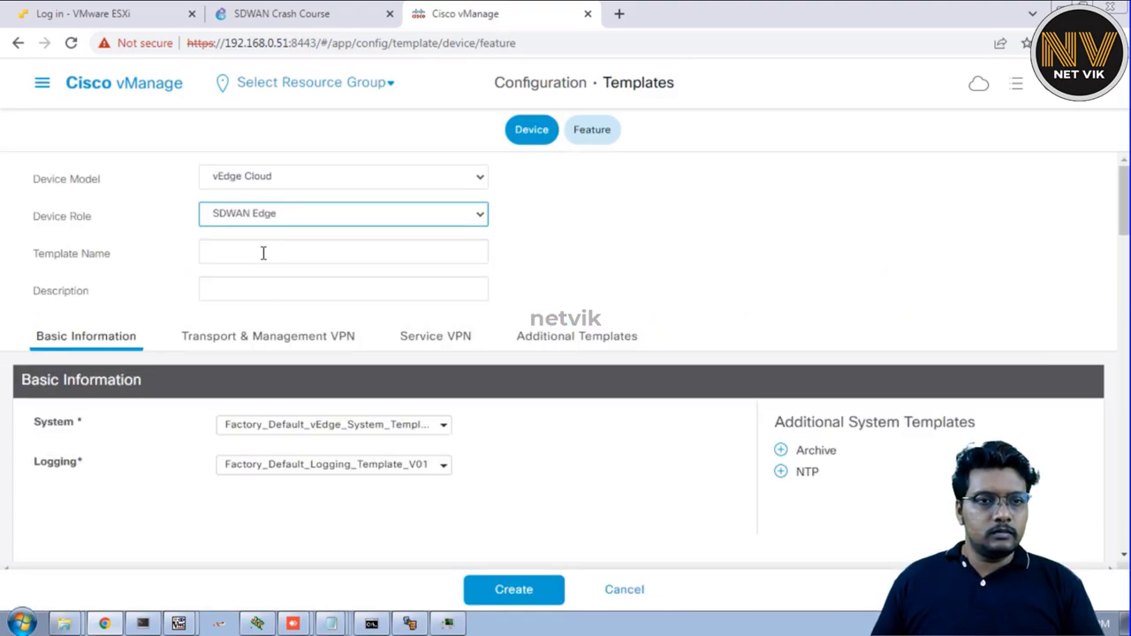
Name the template 1rtr_1mpls_1int_vpn10_20 and use the same text as its description
left_click(262, 253)
type("1")
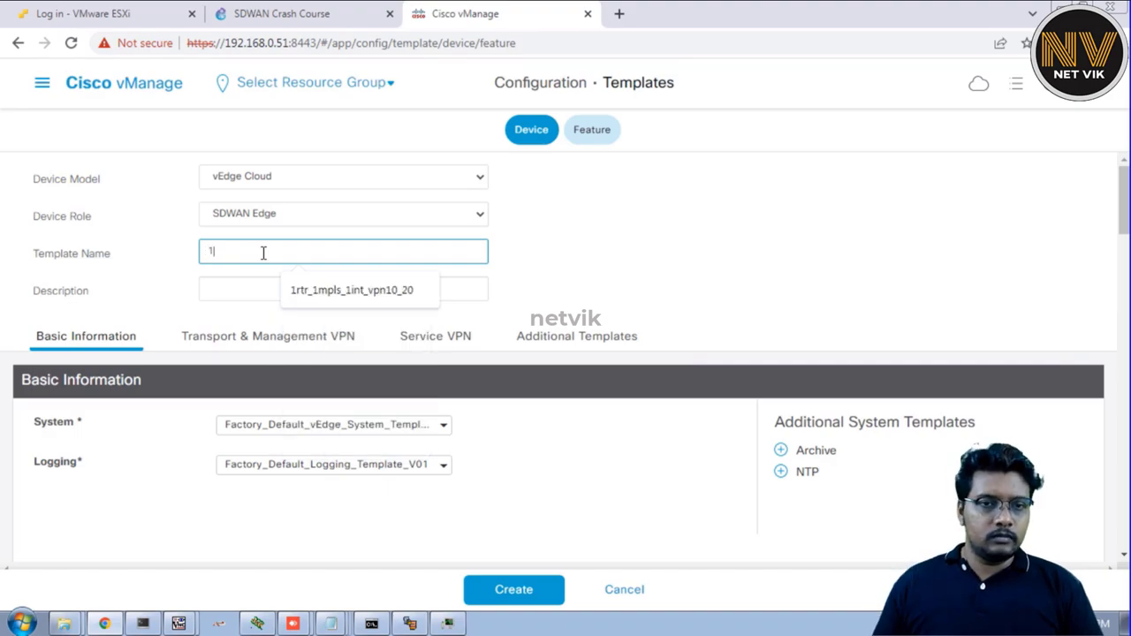
left_click(291, 290)
key("ctrl+a")
key("ctrl+c")
left_click(283, 288)
key("ctrl+v")
Assign viptela_system, viptela_aaa and viptela_bfd as the System, AAA and BFD templates
scroll(260, 354, "down", 1)
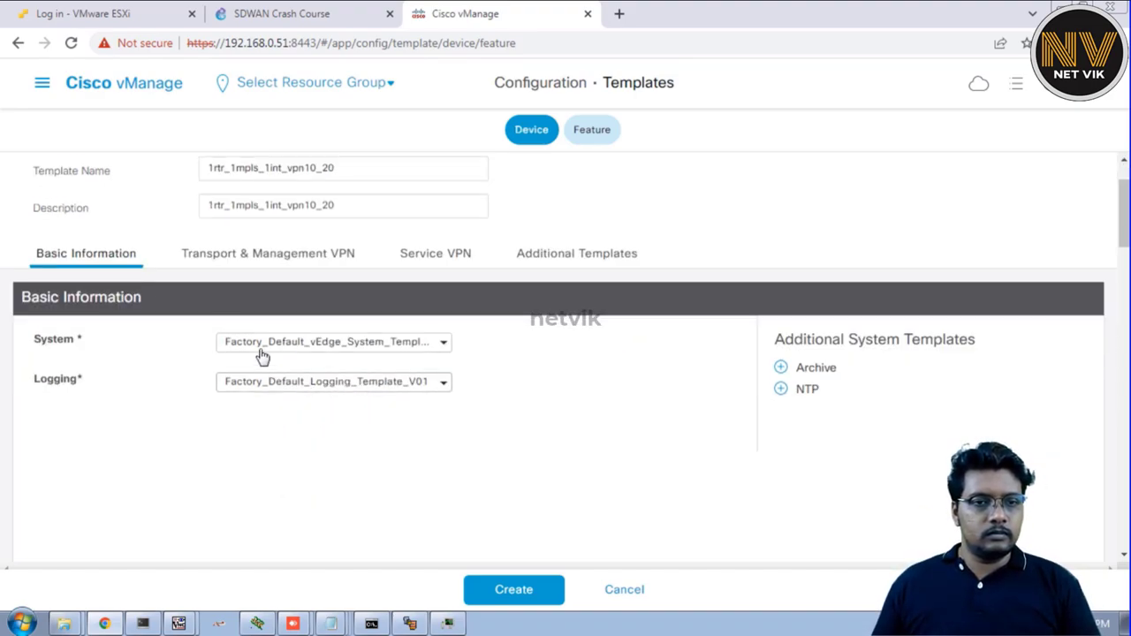
left_click(260, 341)
left_click(282, 394)
scroll(276, 372, "down", 2)
scroll(271, 372, "down", 2)
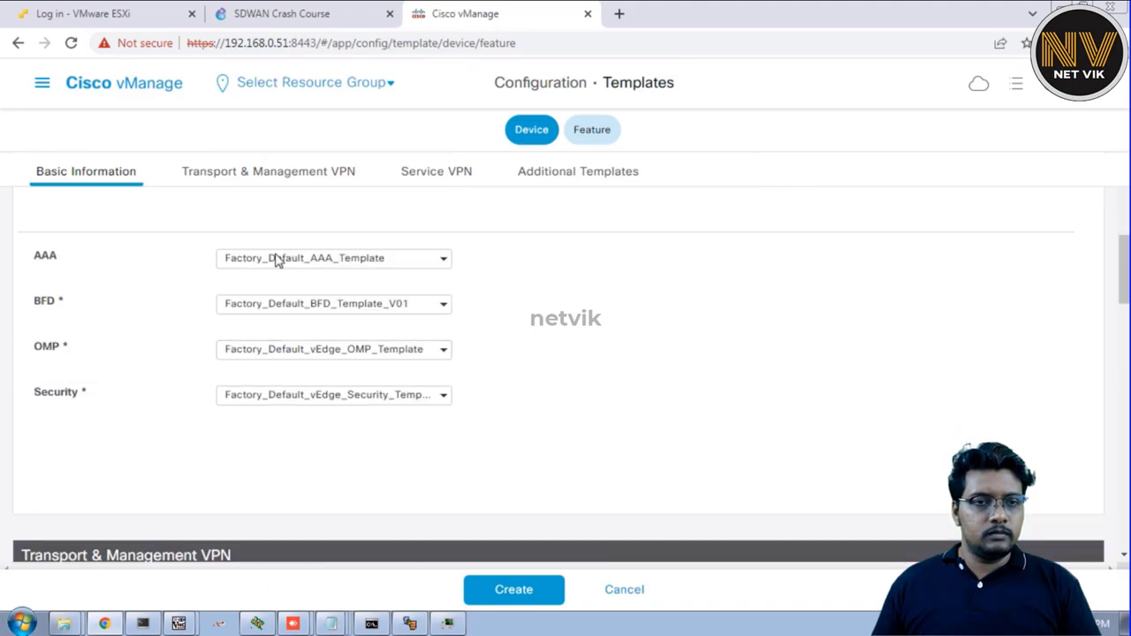
left_click(278, 258)
left_click(265, 336)
left_click(265, 303)
left_click(265, 356)
Assign viptel_omp for OMP and the viptela security template for Security
left_click(265, 349)
left_click(269, 425)
scroll(265, 388, "down", 1)
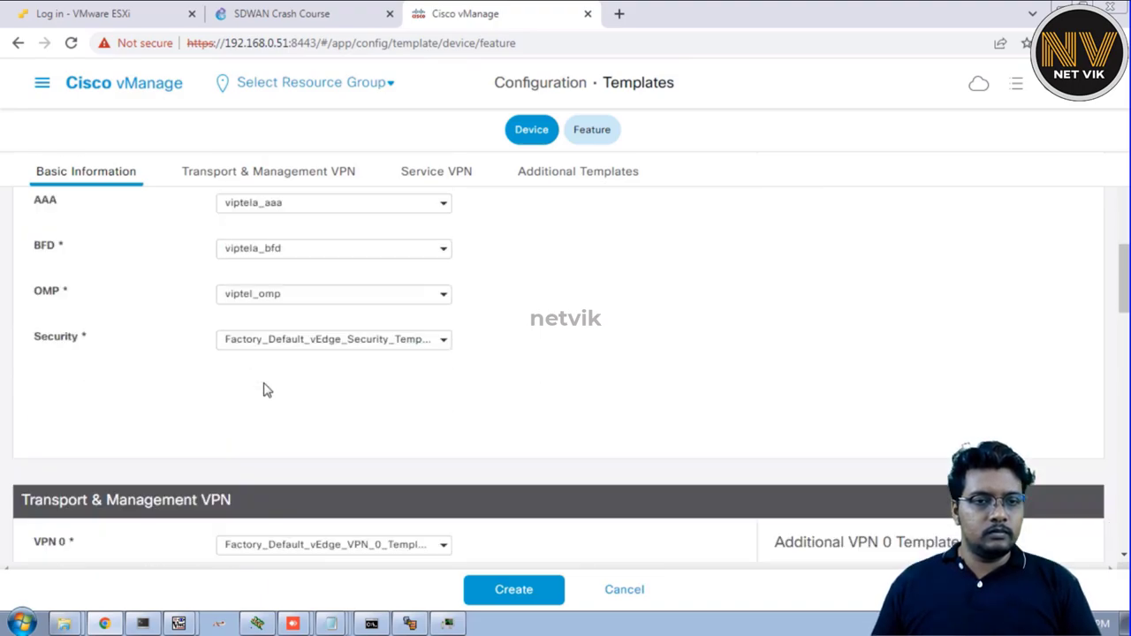
left_click(291, 336)
scroll(291, 354, "down", 1)
left_click(295, 374)
scroll(292, 365, "down", 1)
Set VPN 0 to viptela_vpn0 with viptela_vpn0_mpls_int and viptela_vpn0_internet_int interfaces
left_click(293, 421)
scroll(292, 414, "down", 1)
left_click(291, 408)
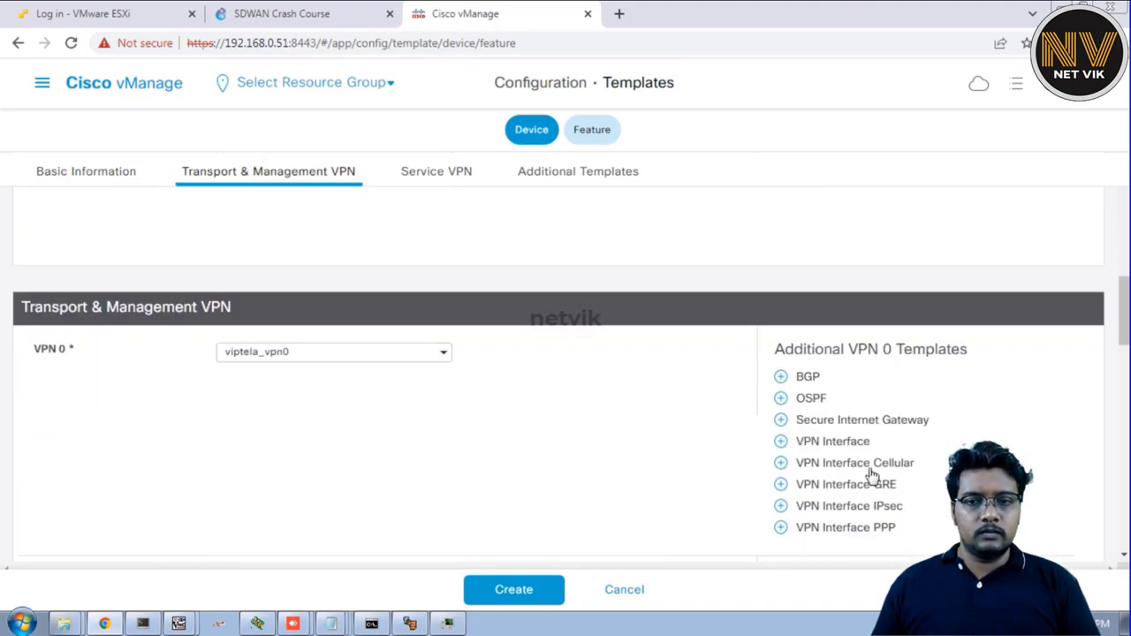
left_click(835, 441)
left_click(835, 441)
left_click(283, 392)
left_click(313, 476)
left_click(303, 436)
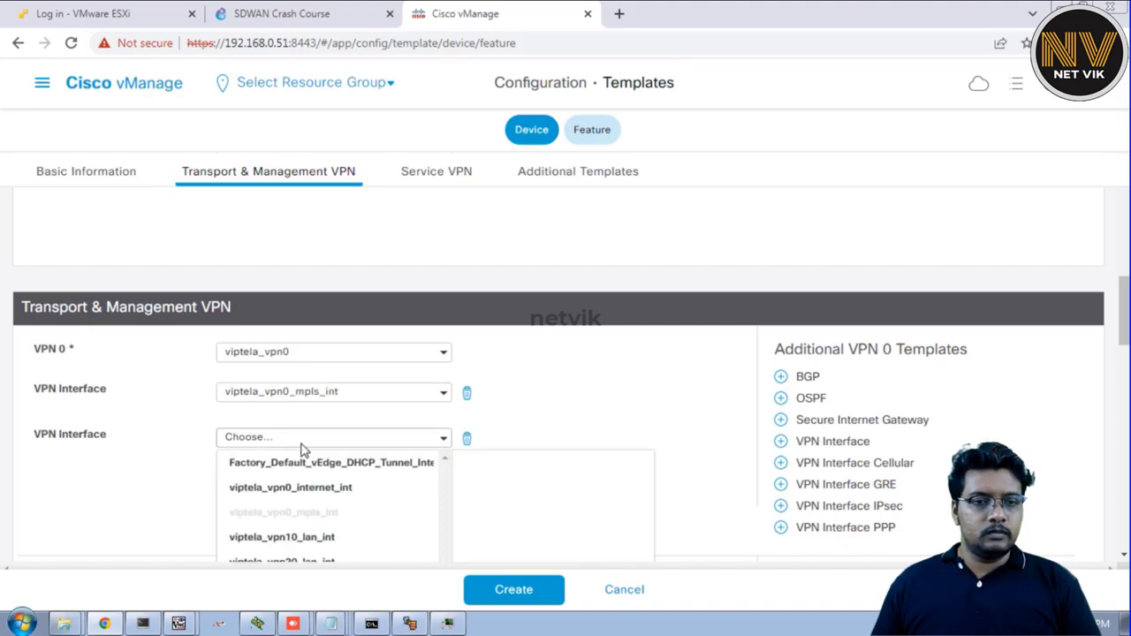
left_click(303, 485)
scroll(677, 394, "down", 4)
scroll(591, 362, "down", 1)
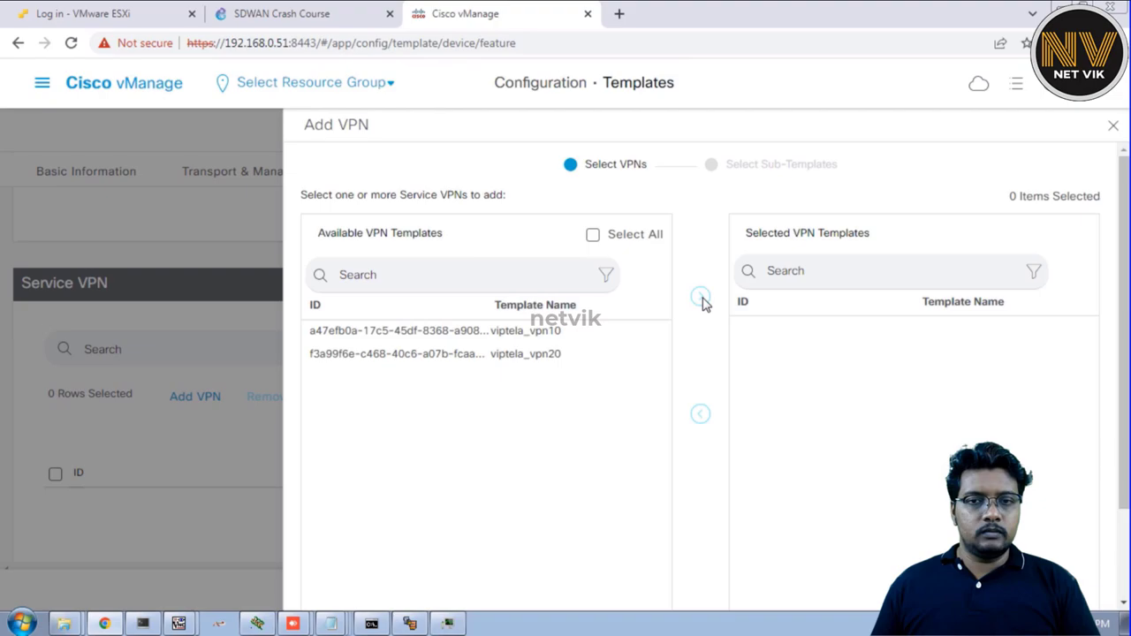
Add service VPN viptela_vpn10 with the viptela_vpn10_lan_int interface sub-template
left_click(700, 297)
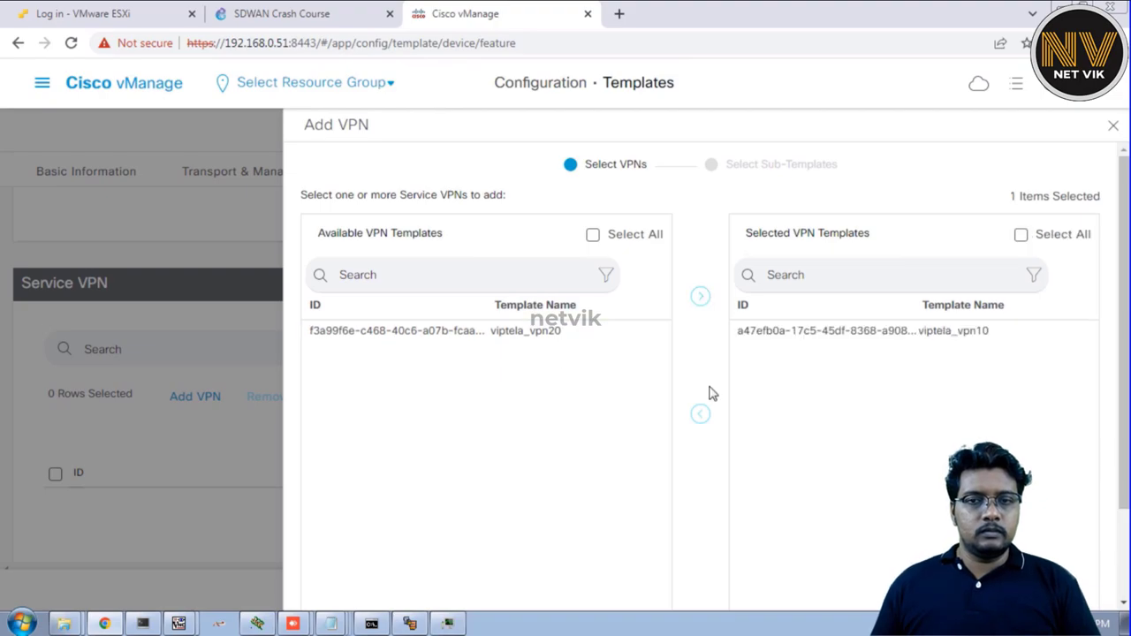
scroll(712, 469, "down", 2)
left_click(715, 583)
left_click(937, 363)
left_click(568, 248)
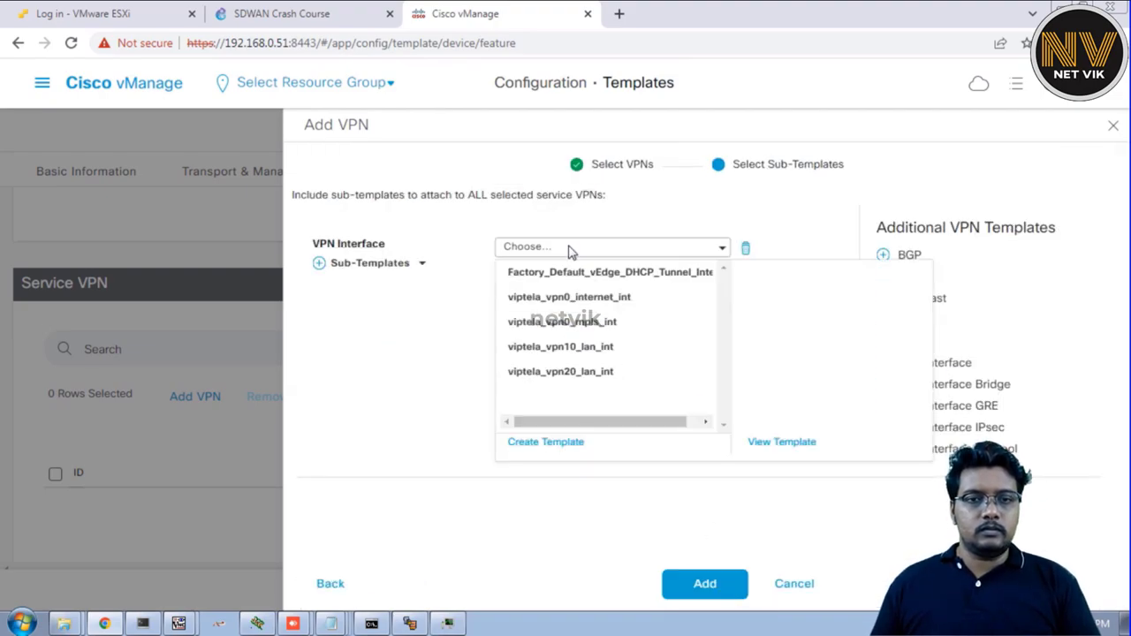
left_click(570, 346)
left_click(730, 585)
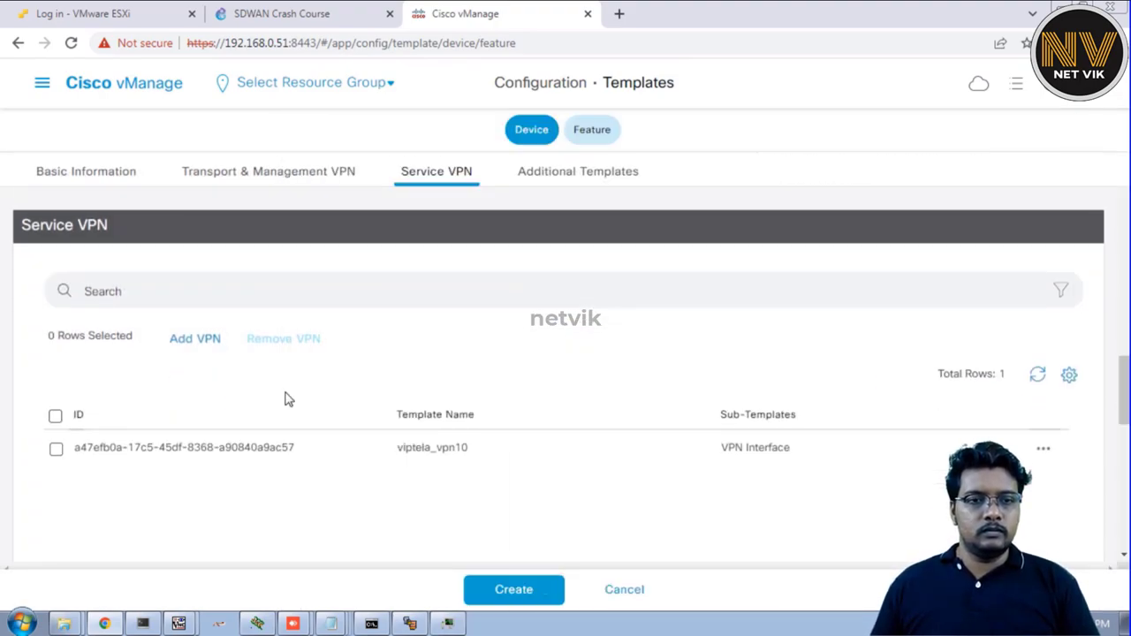
scroll(403, 434, "down", 2)
Add service VPN viptela_vpn20 with the viptela_vpn20_lan_int interface sub-template
left_click(194, 231)
left_click(571, 331)
left_click(699, 296)
scroll(711, 451, "down", 2)
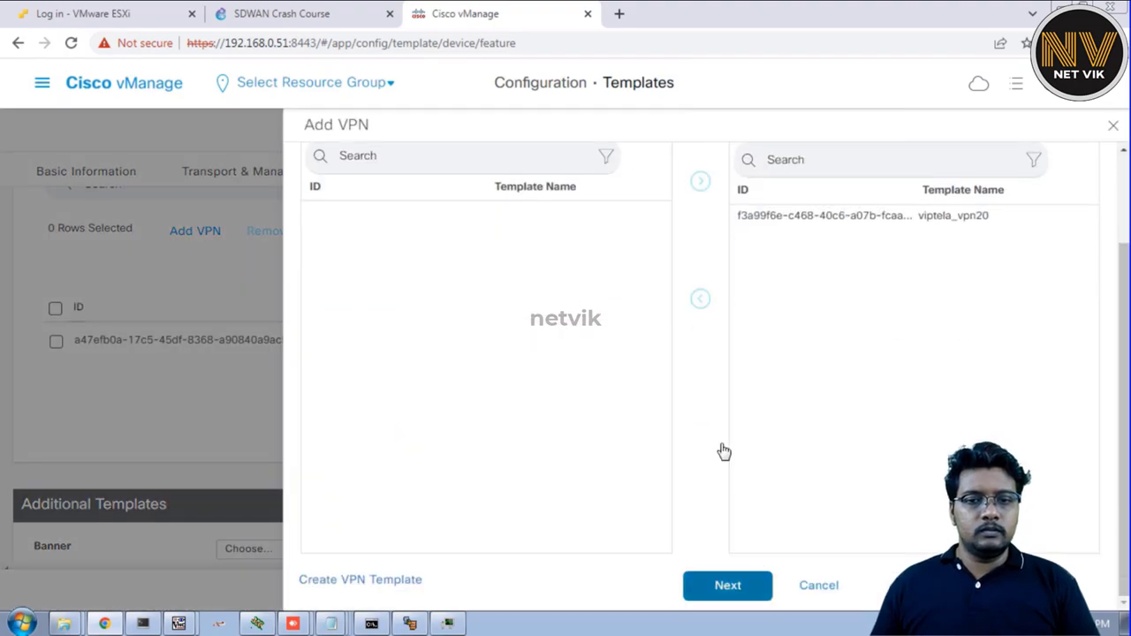
left_click(725, 586)
left_click(954, 364)
left_click(593, 248)
left_click(700, 583)
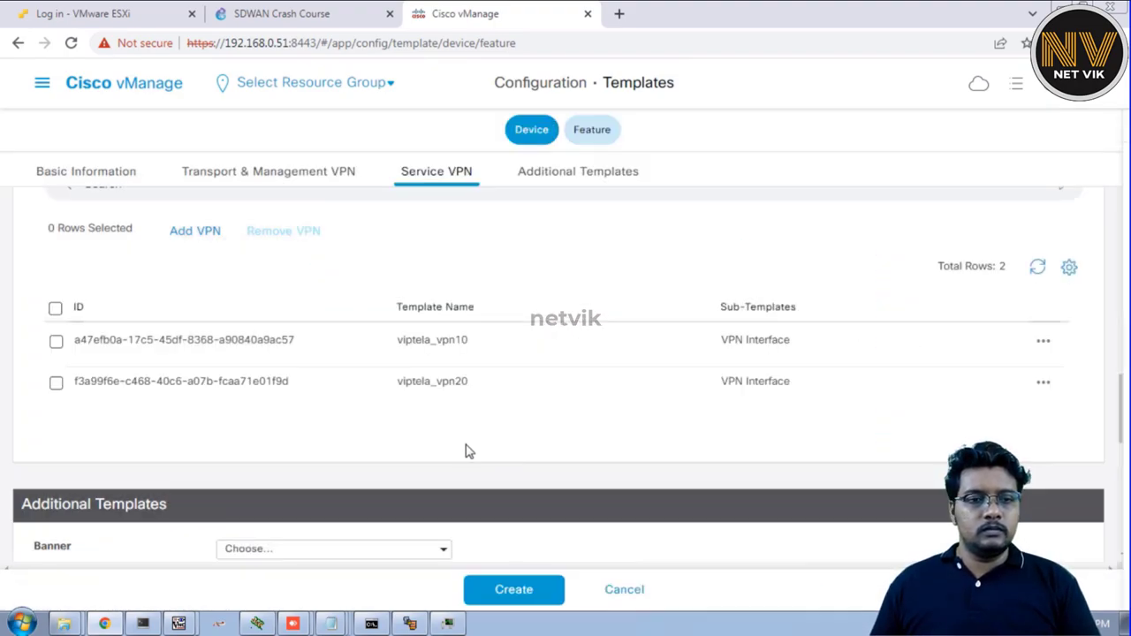
scroll(465, 449, "down", 3)
Choose viptela_banner for Banner and localised_policy for Policy, then attempt to create
left_click(291, 384)
left_click(280, 436)
left_click(285, 429)
left_click(291, 481)
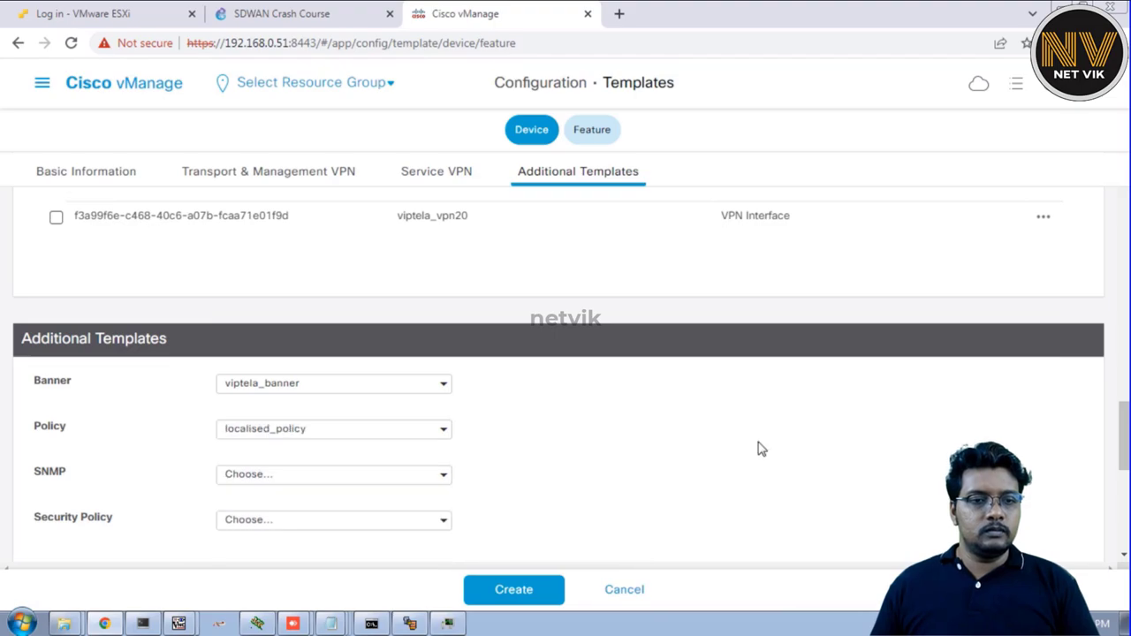
scroll(530, 530, "down", 5)
left_click(517, 589)
Rename the template 1rtr_1mpls_1int_vpn10_20(vEdge), match the description, and create it
scroll(580, 420, "up", 10)
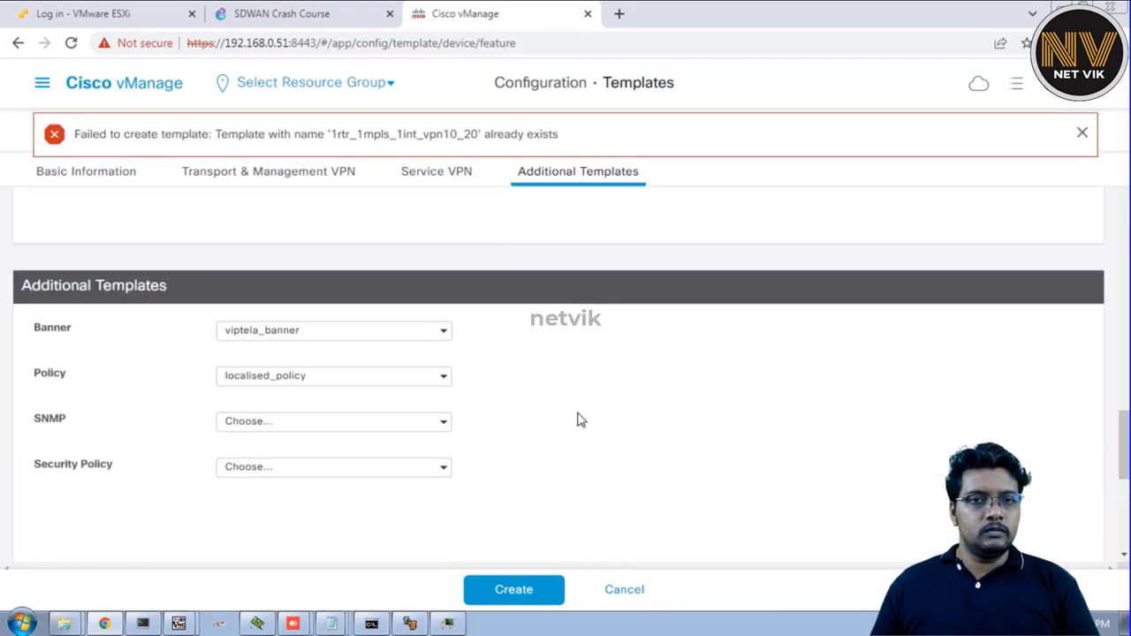
left_click(443, 255)
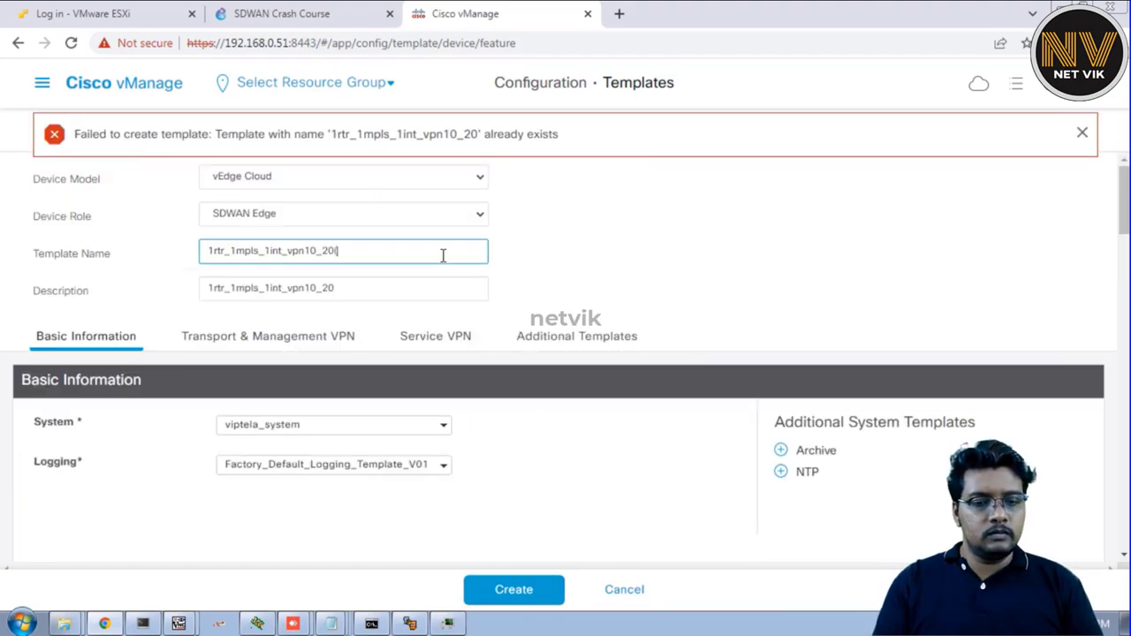
key("ctrl+a")
key("ctrl+c")
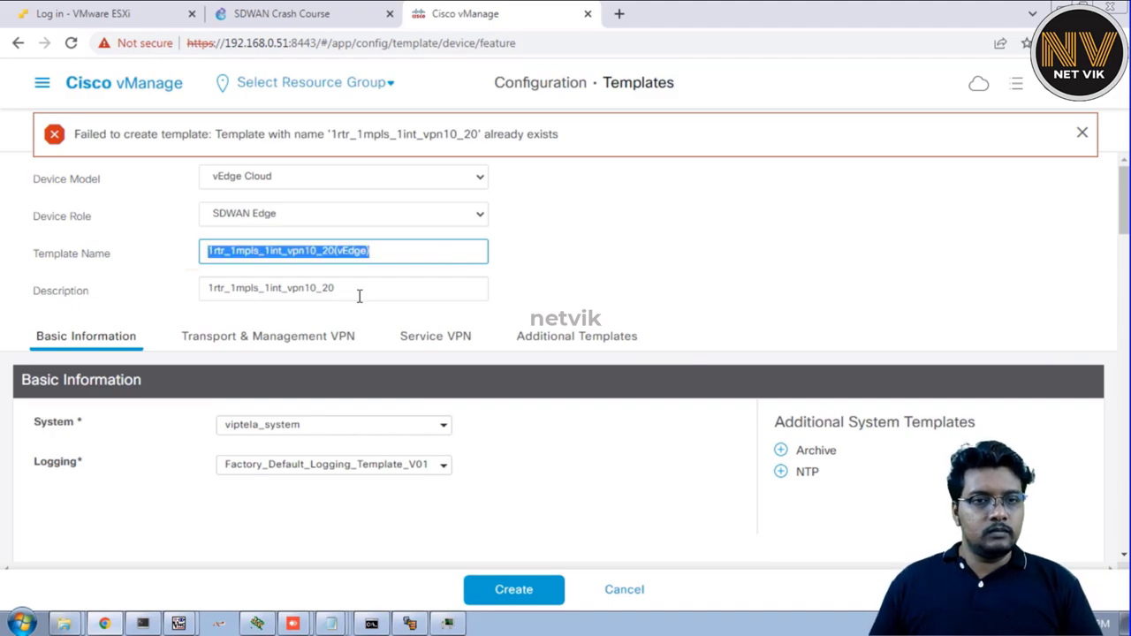
left_click(359, 288)
key("ctrl+a")
key("ctrl+v")
left_click(513, 589)
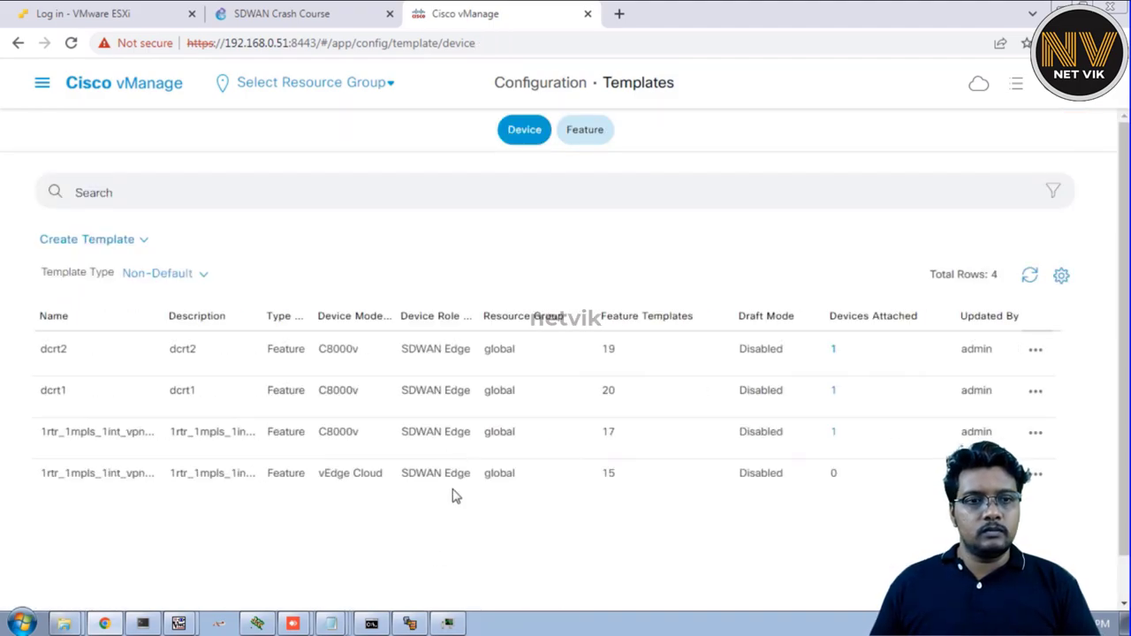
left_click(1047, 477)
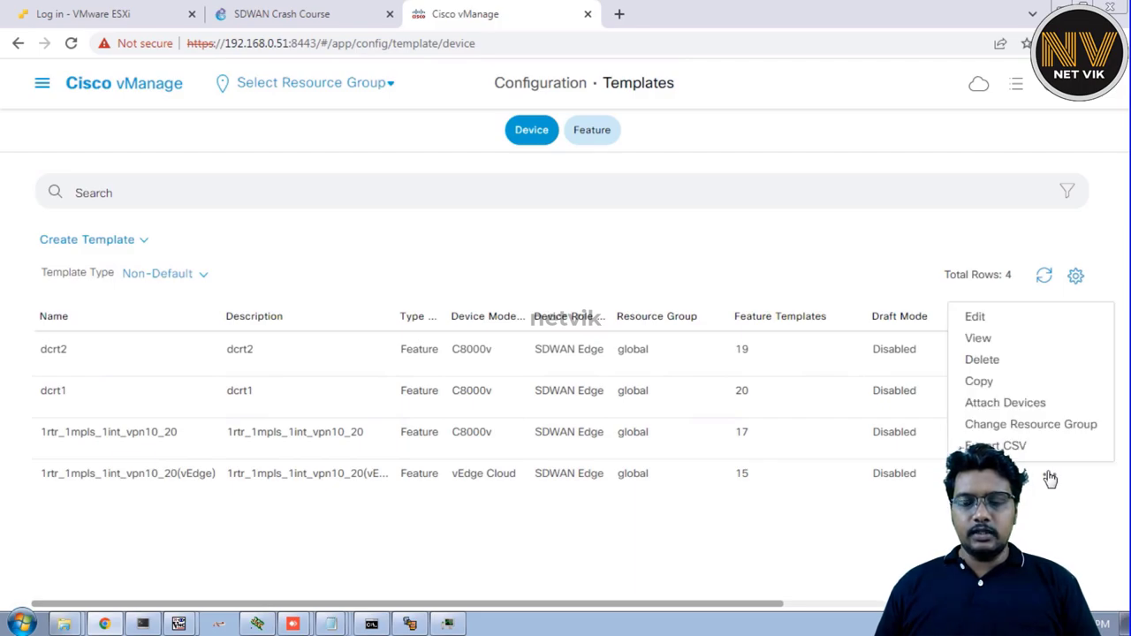
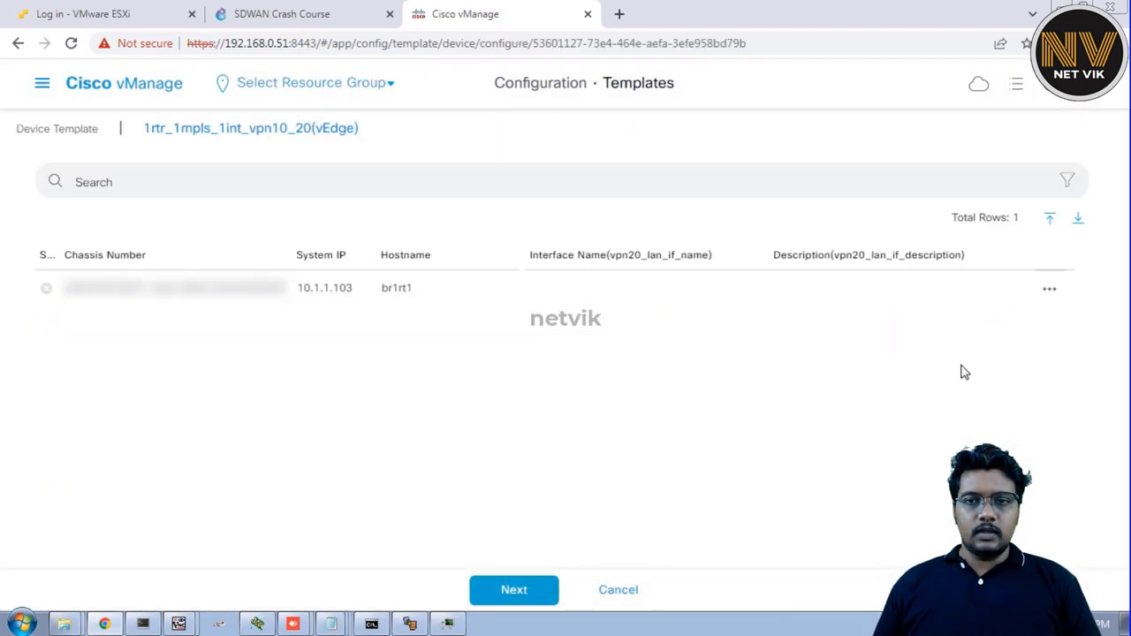
Edit br1rt1's device template variables, setting the vpn20 interface name to ge0/3
left_click(1049, 291)
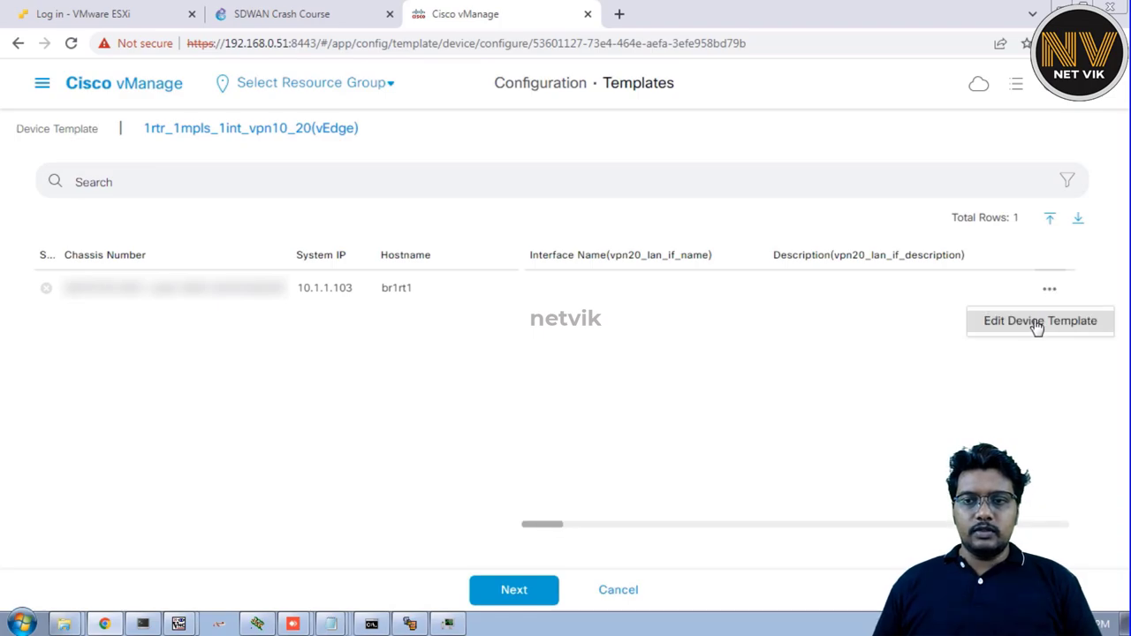
left_click(212, 506)
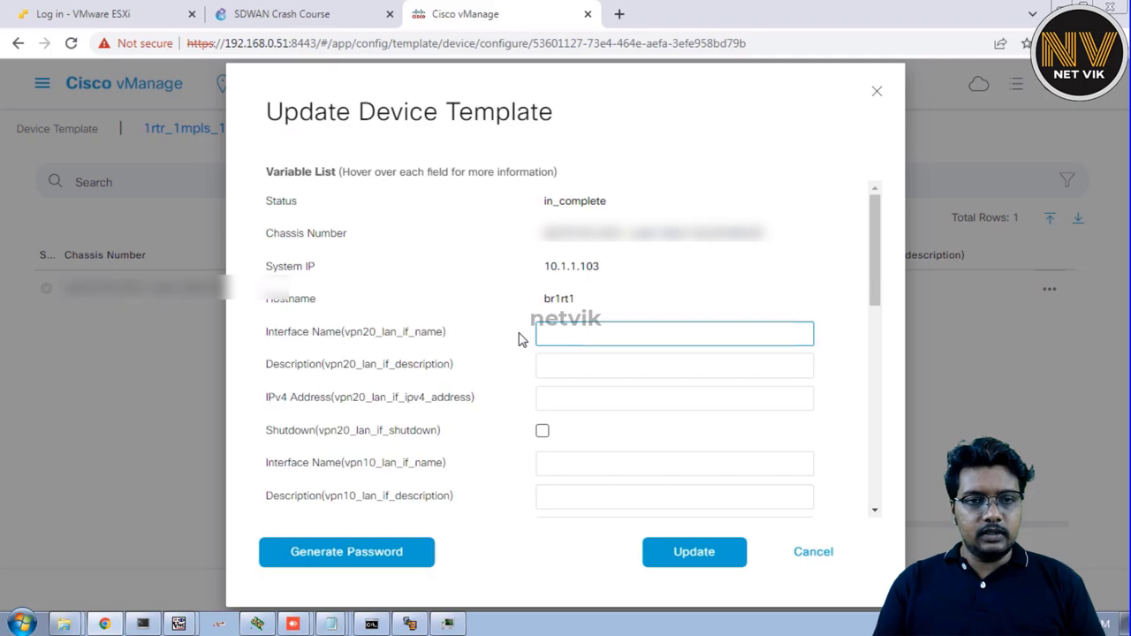
type("ge0/3")
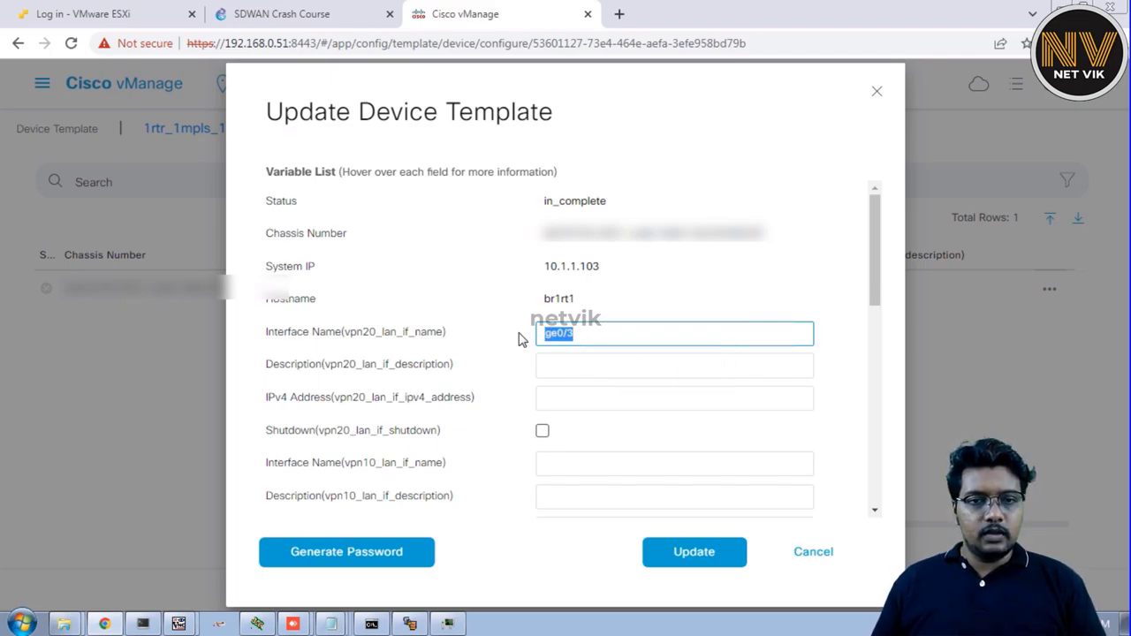
key("Right")
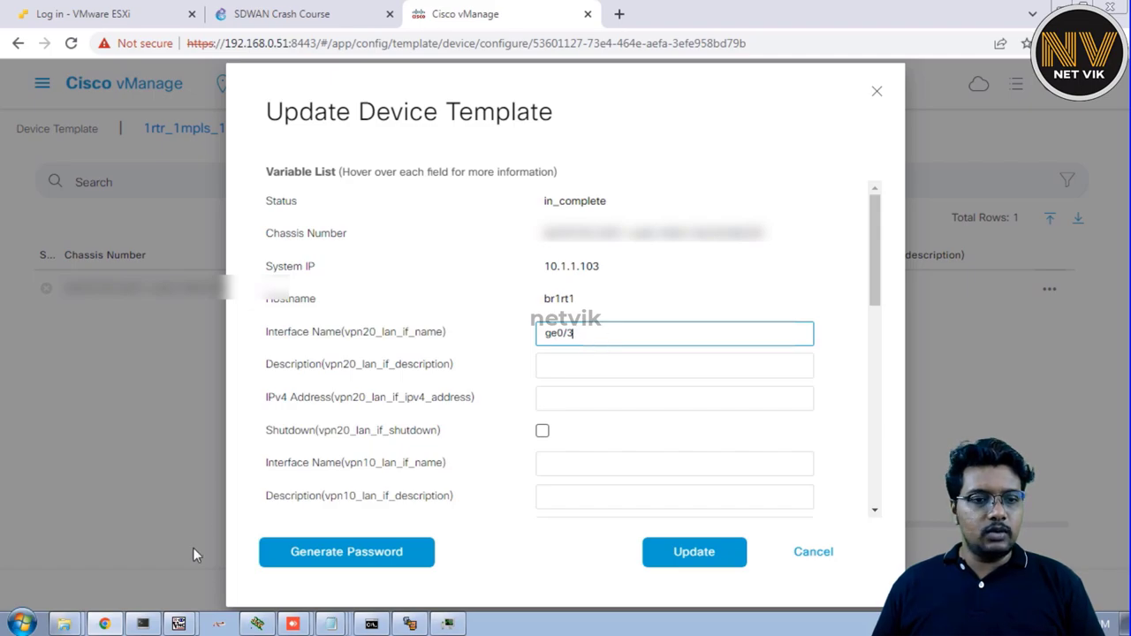
left_click(144, 625)
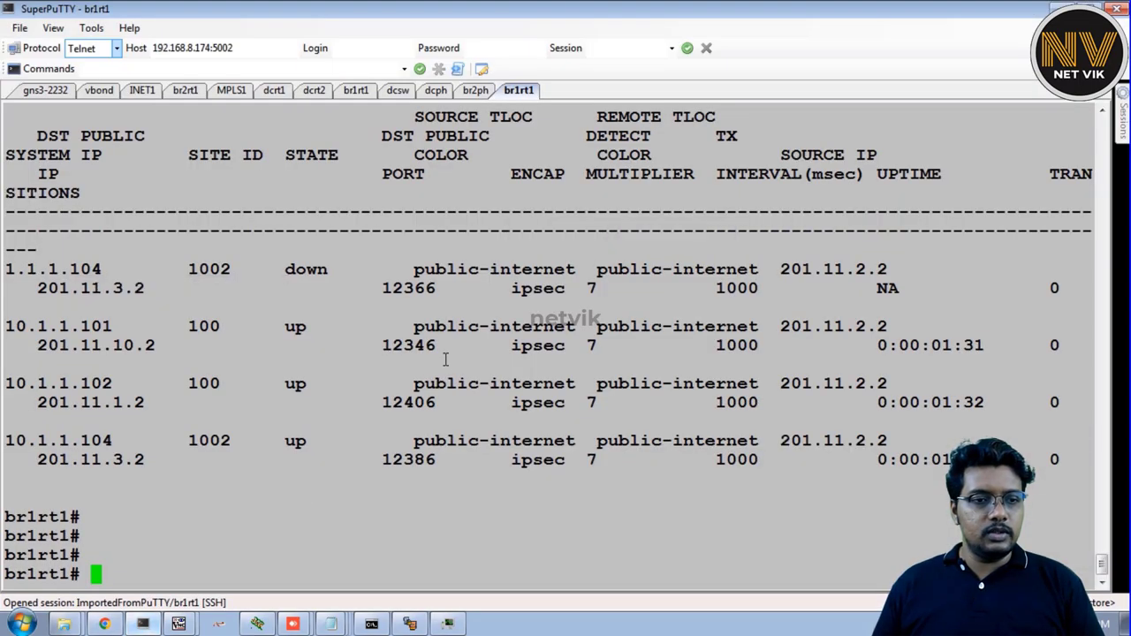
List br1rt1's interfaces with 'show interface | tab', stop the paged output, and return to vManage
type("show inter")
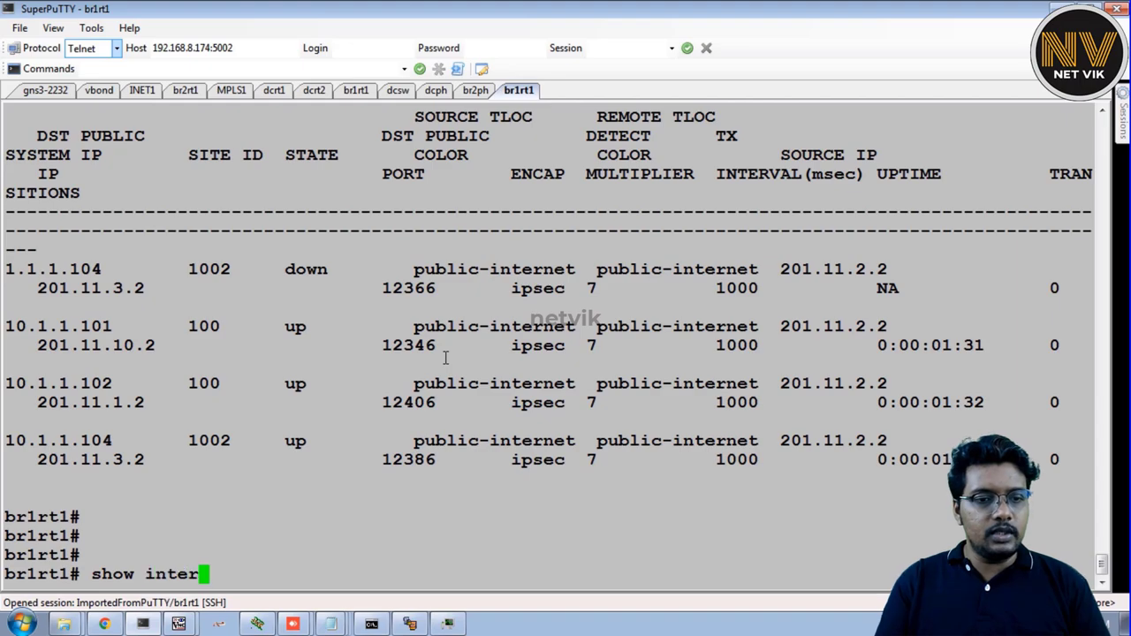
type("face | tab")
key("Return")
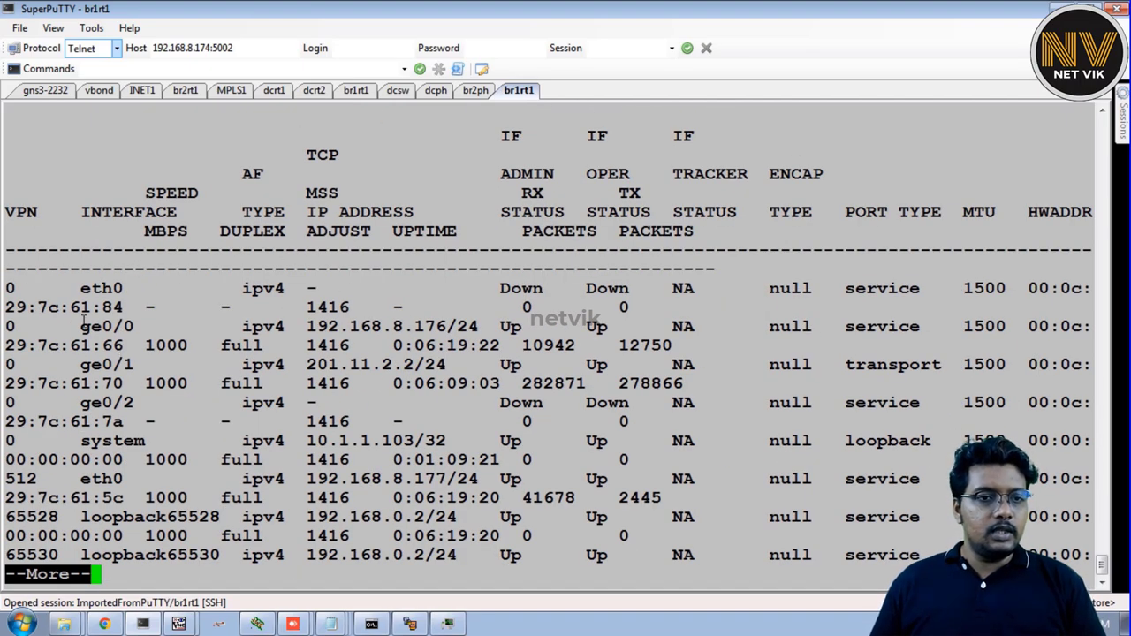
double_click(134, 326)
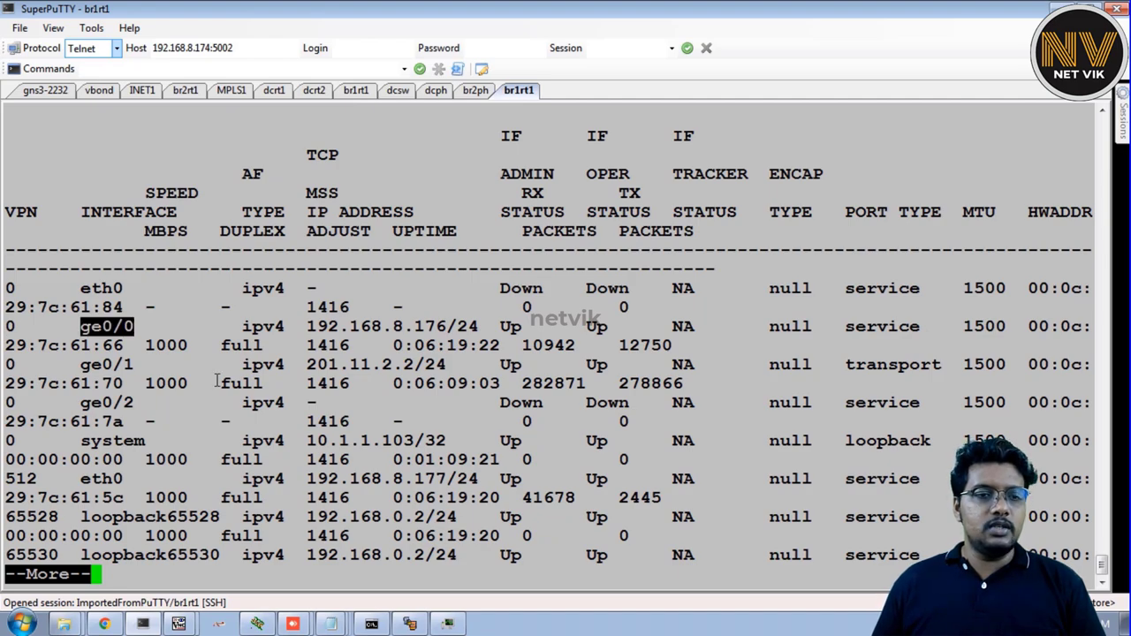
key("q")
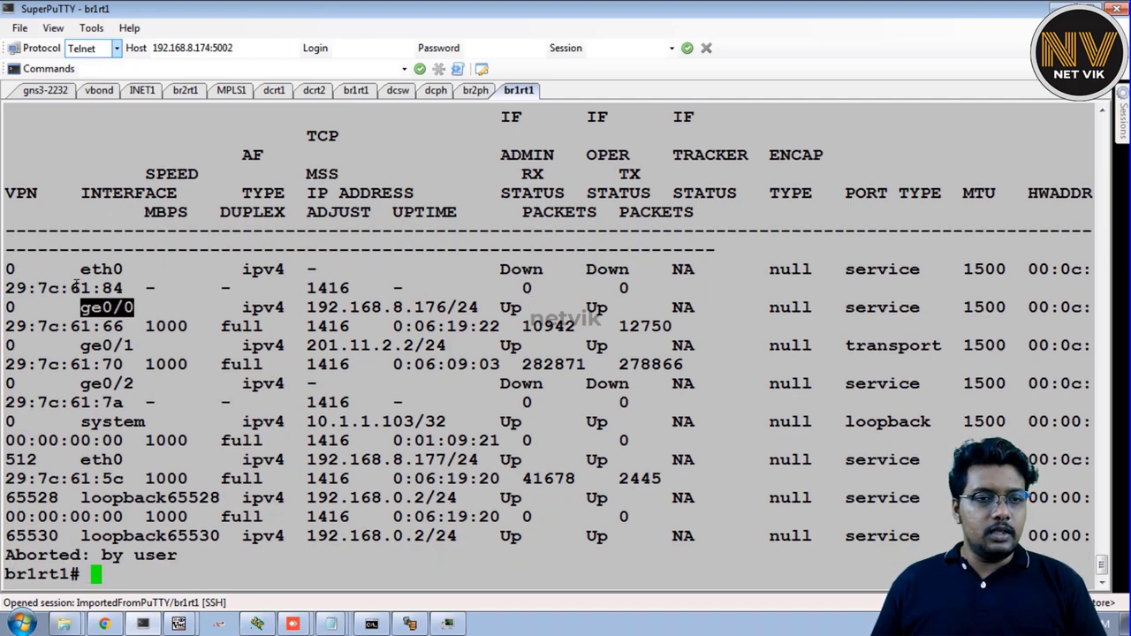
key("alt+Tab")
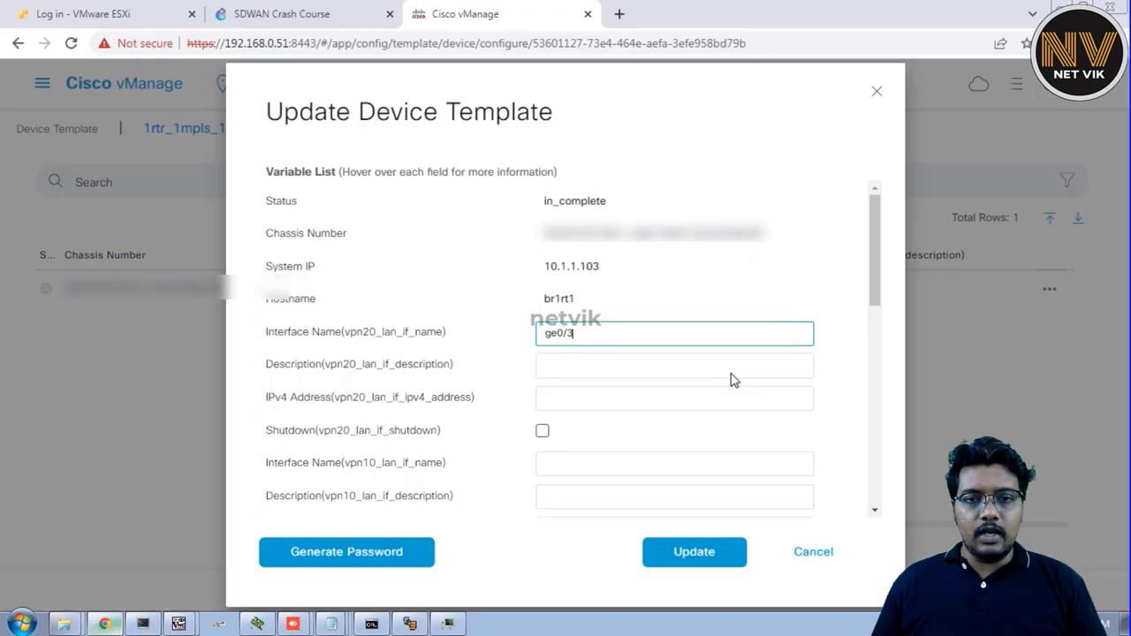
Give the vpn20 LAN interface description vpn20_lan and IPv4 address 10.2.20.1/24
left_click(566, 364)
left_click(661, 408)
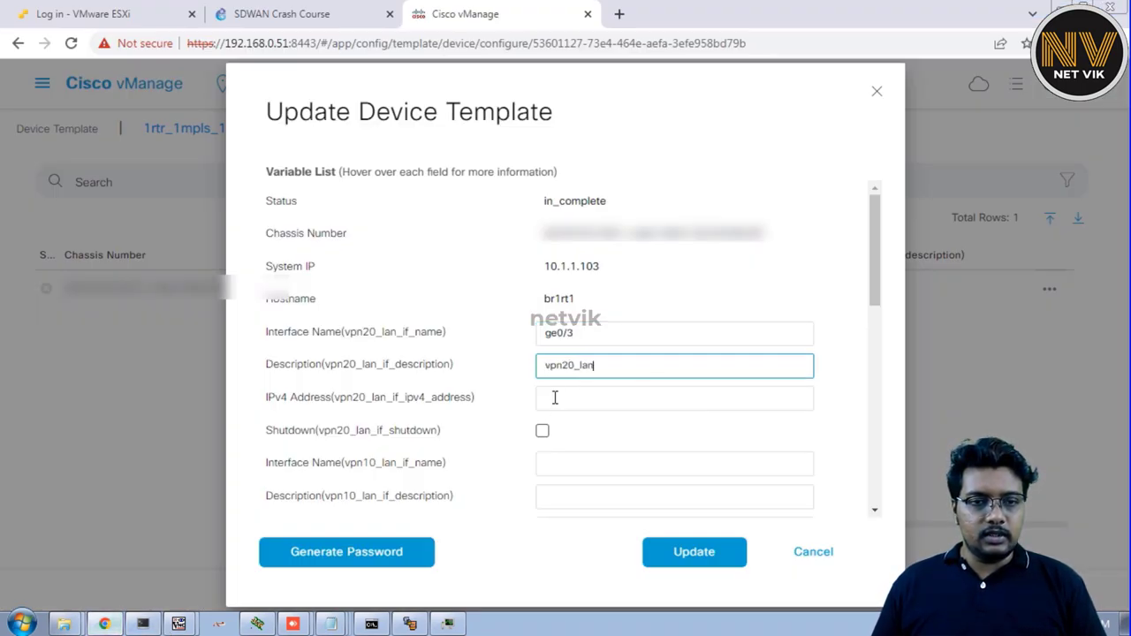
left_click(556, 399)
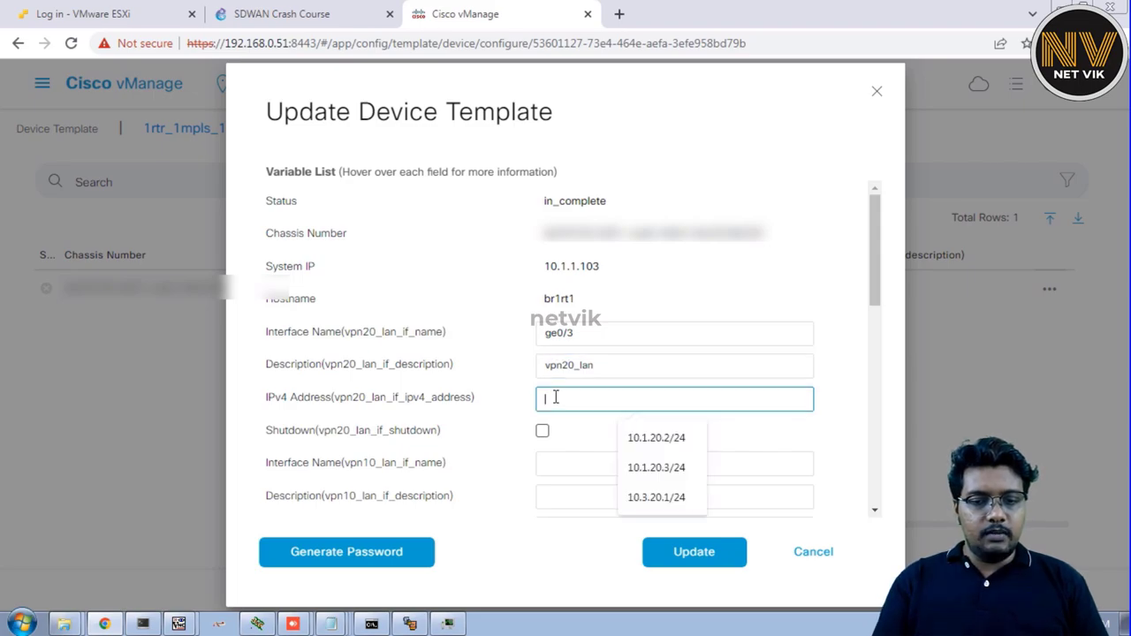
type("10.2.20.1/24")
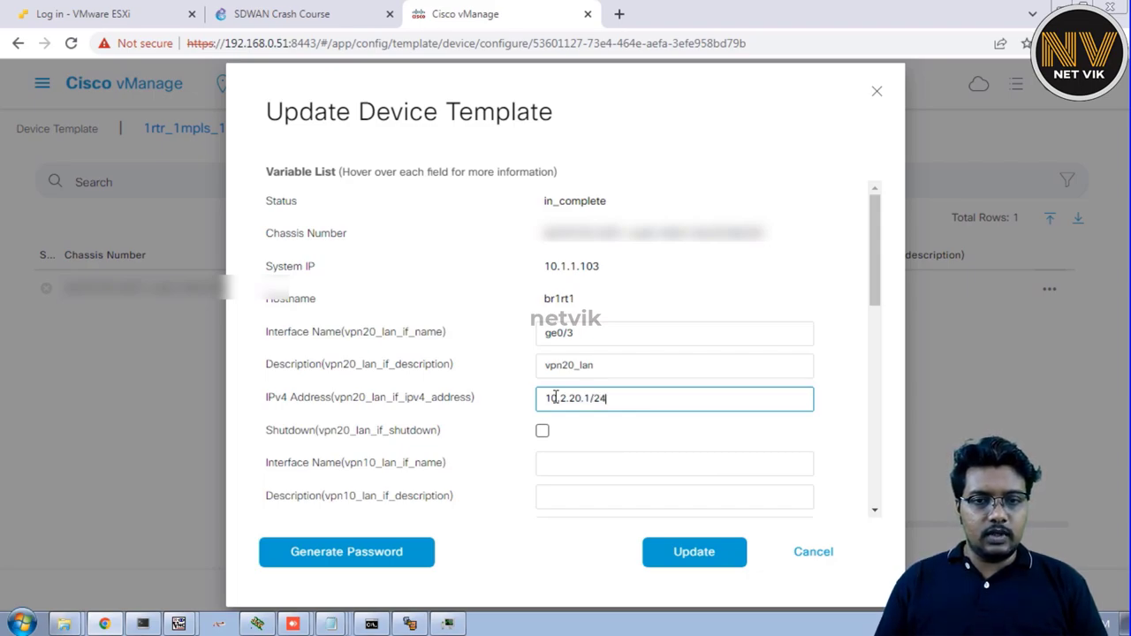
scroll(400, 358, "down", 1)
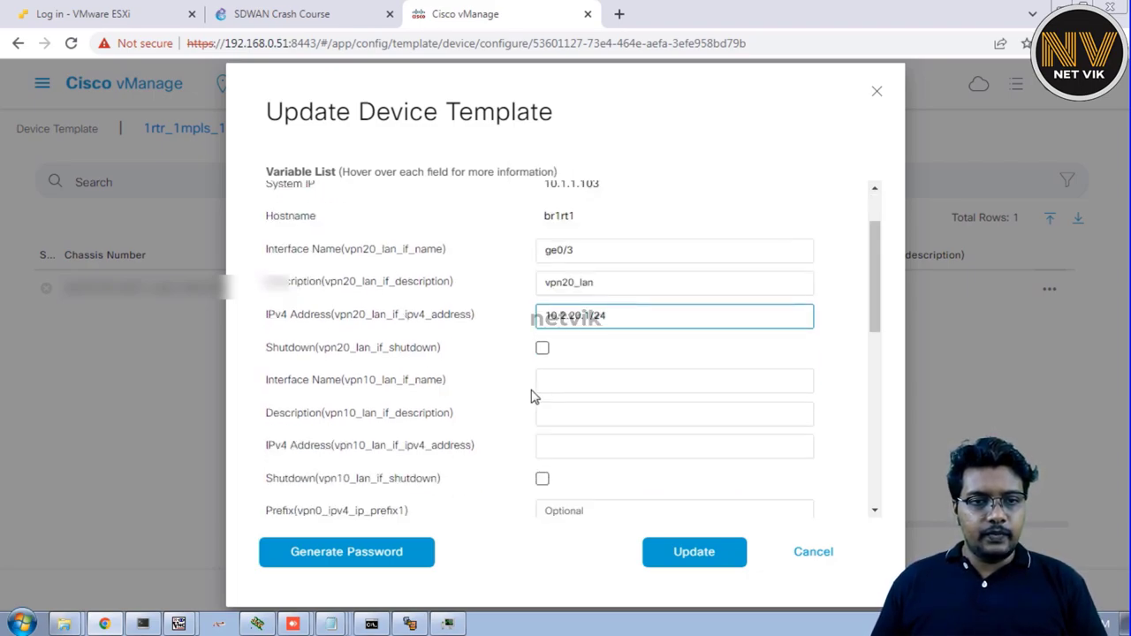
Set the vpn10 LAN interface to ge0/2, description vpn10_lan, address 10.2.10.1/24
left_click(565, 251)
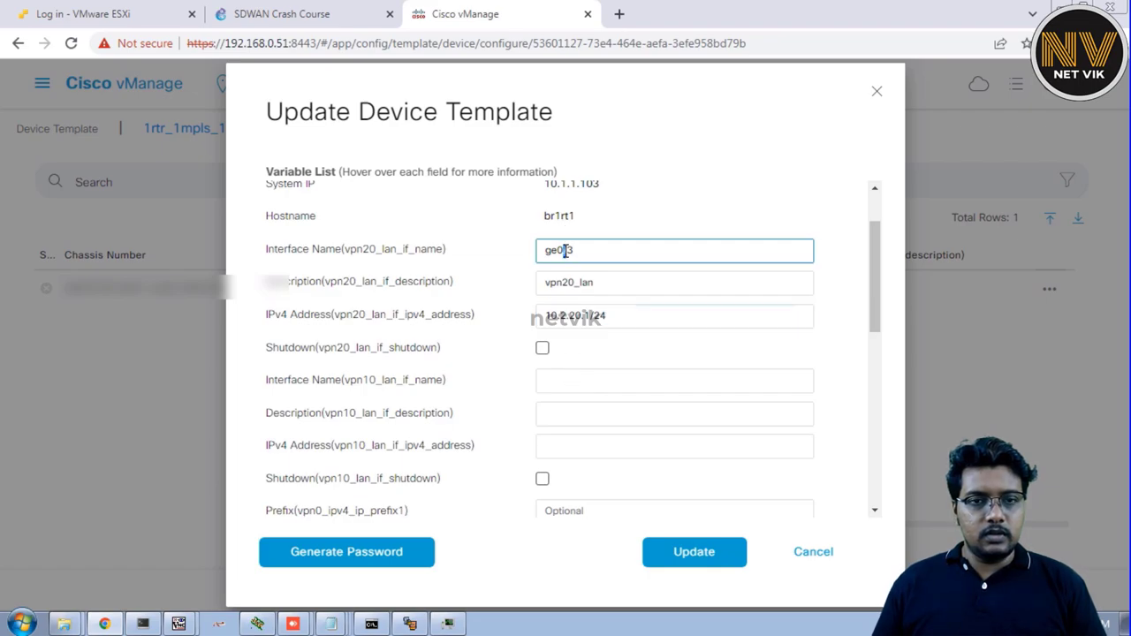
left_click(559, 382)
type("ge0/3")
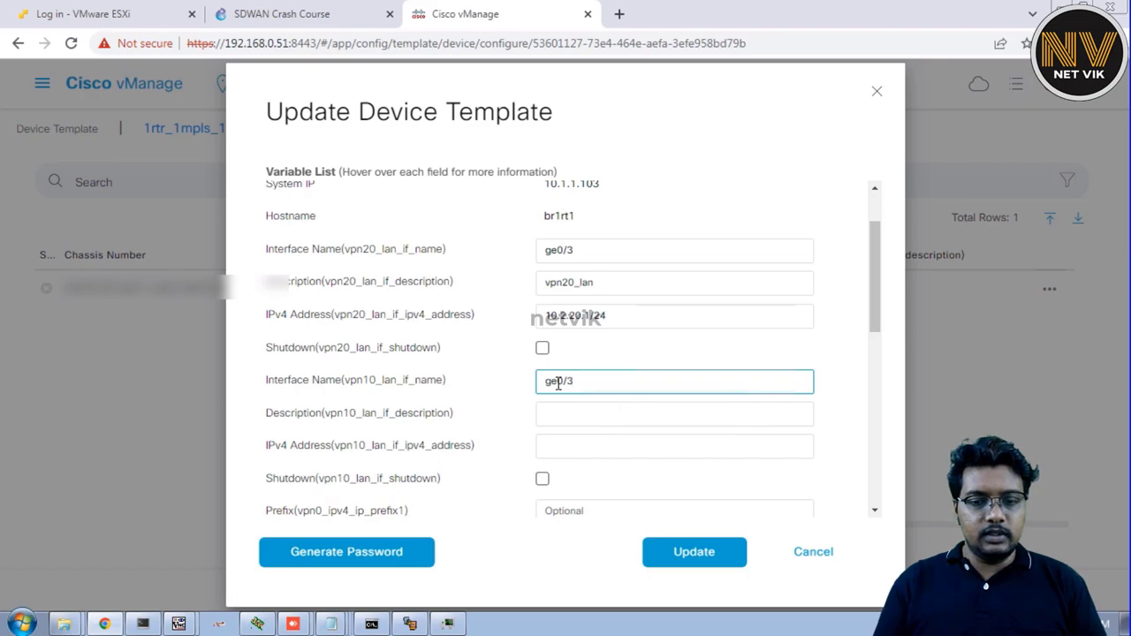
left_click(579, 422)
type("vpn10_lan")
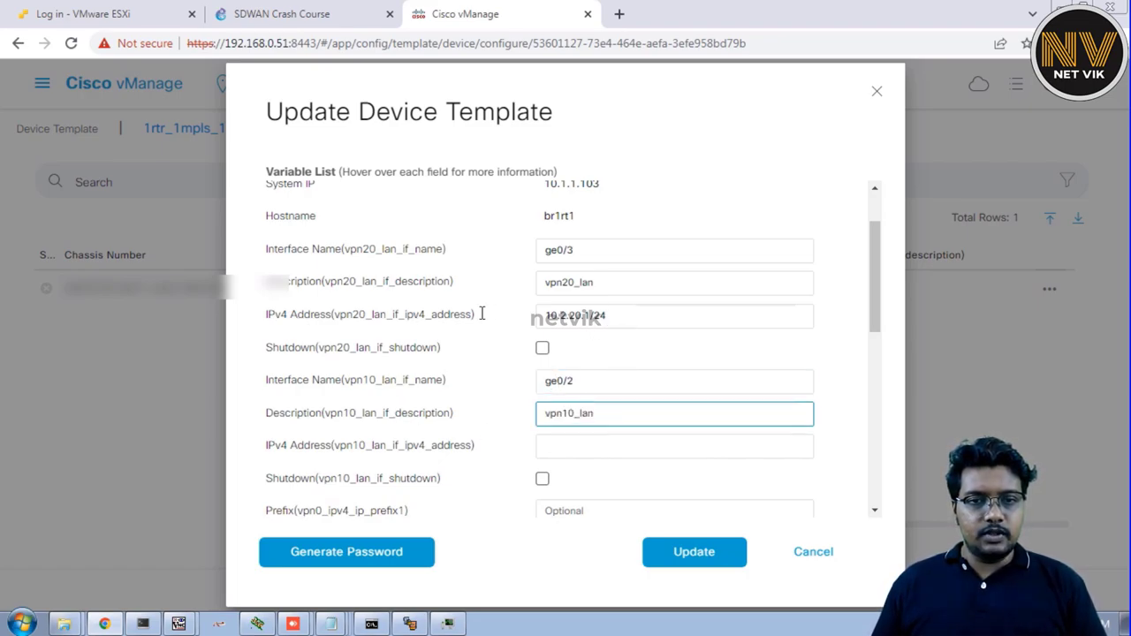
left_click_drag(614, 315, 477, 318)
key("ctrl+c")
left_click(568, 439)
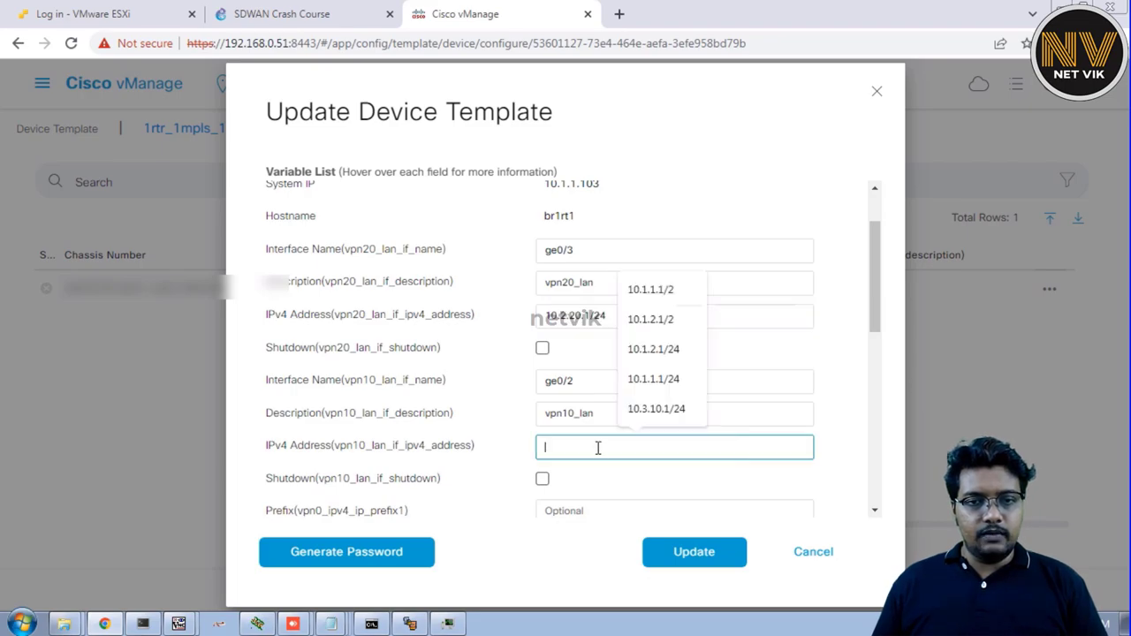
key("ctrl+v")
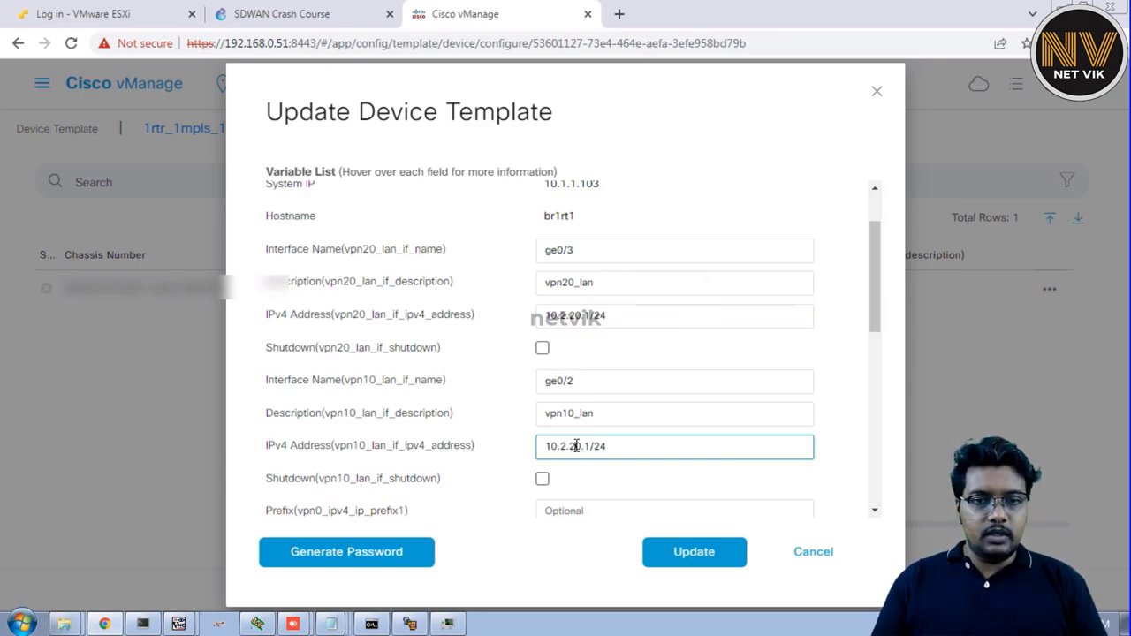
Set both vpn0 route prefixes to 0.0.0.0/0
scroll(332, 334, "down", 2)
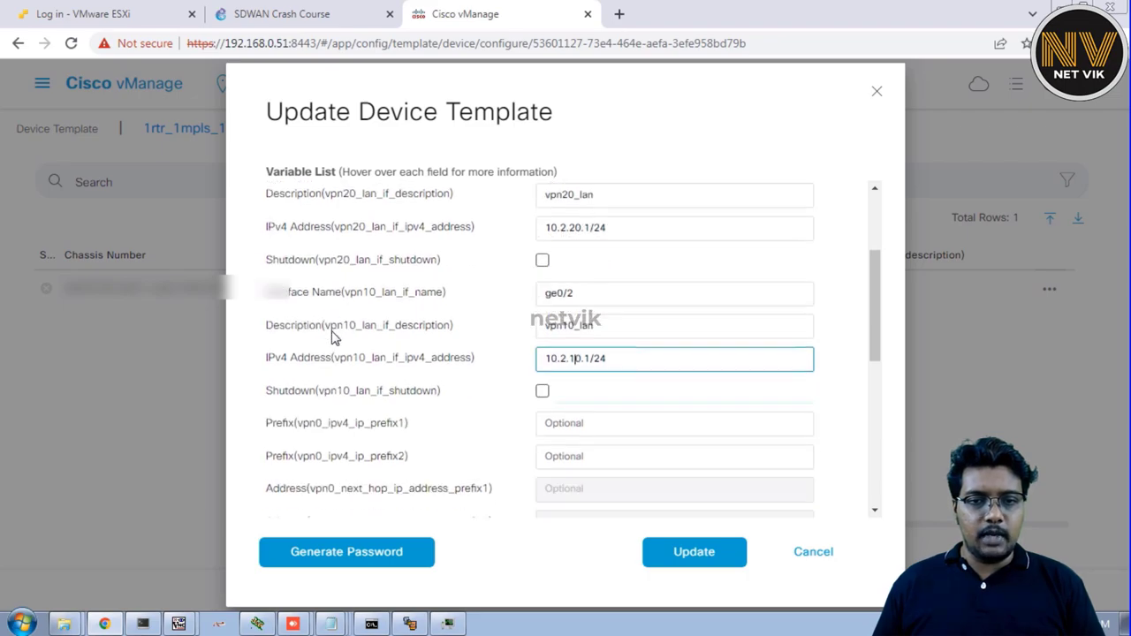
scroll(456, 415, "down", 1)
scroll(457, 421, "down", 1)
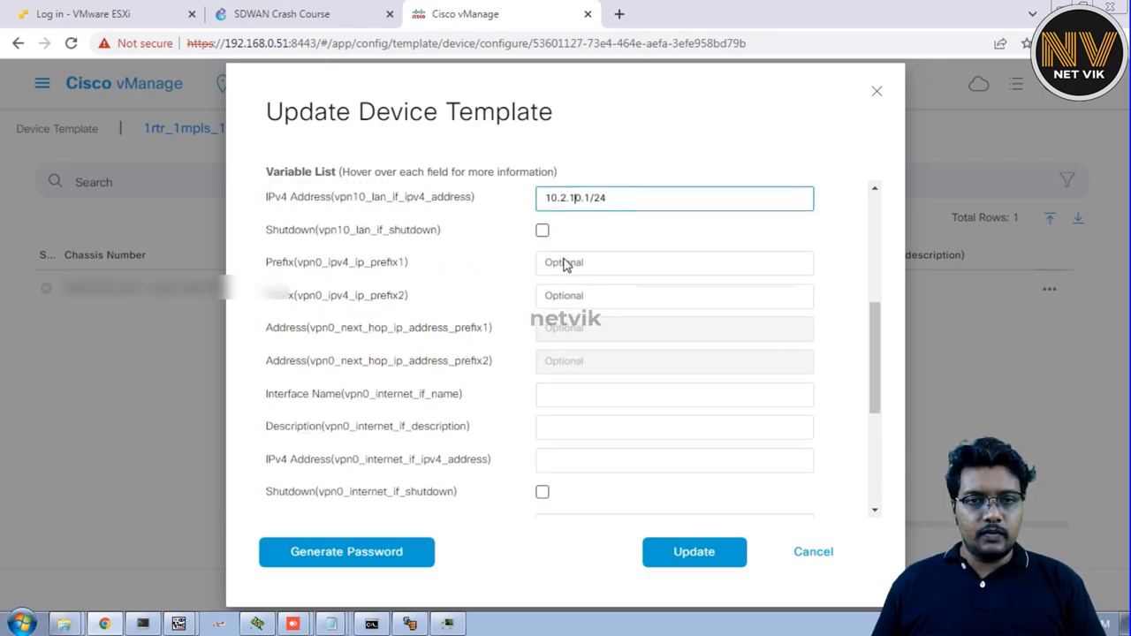
left_click(565, 262)
left_click(631, 307)
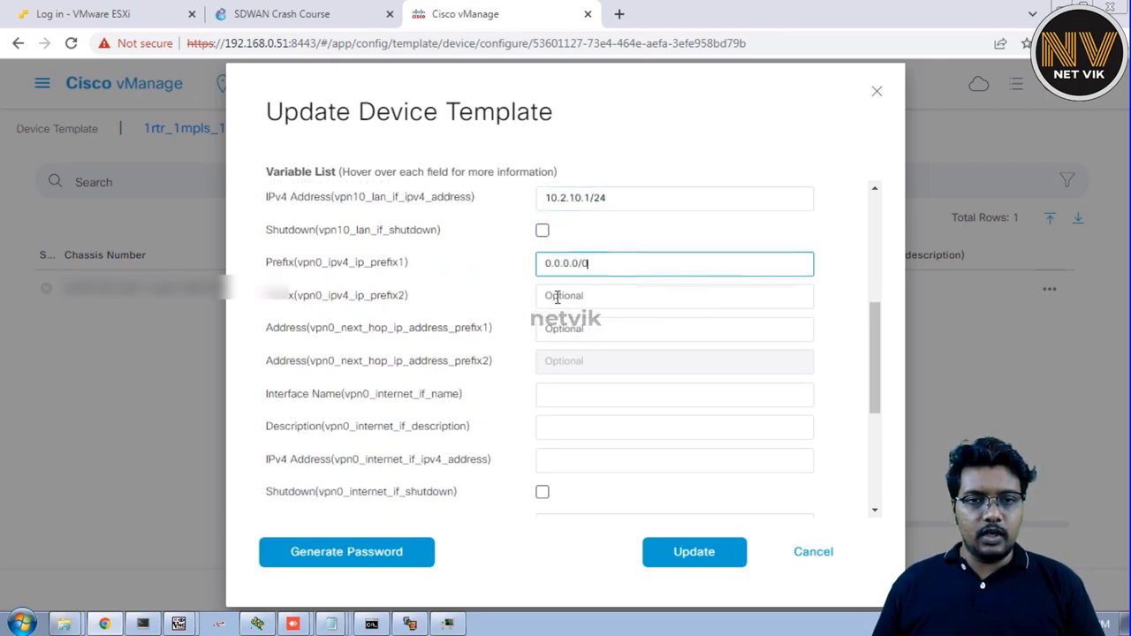
left_click(631, 300)
left_click(645, 338)
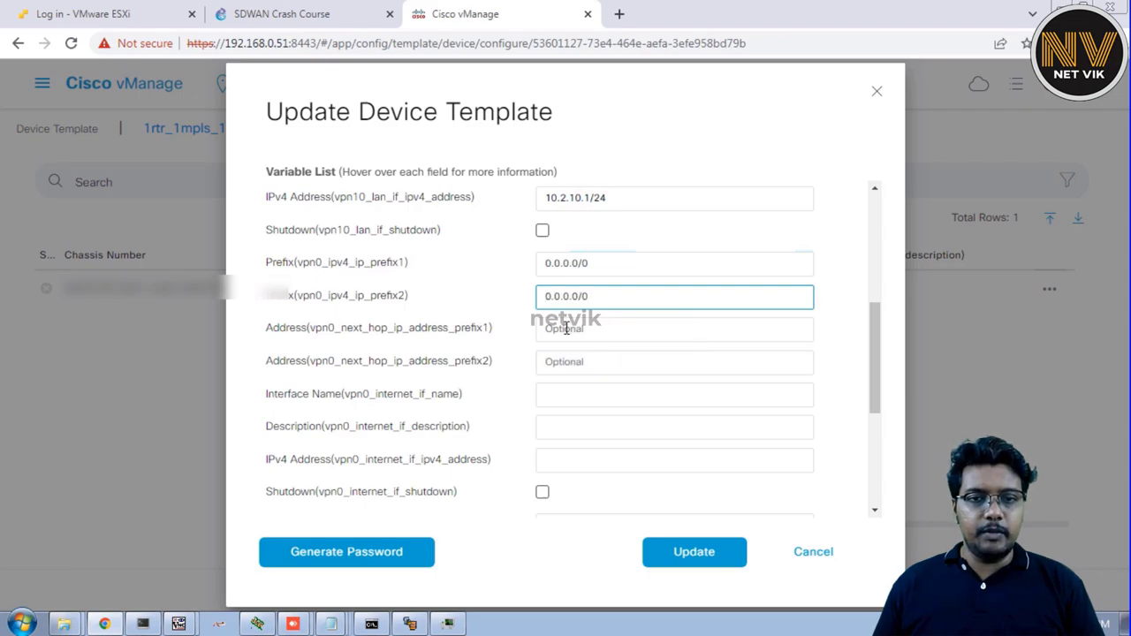
Enter next hops 200.10.2.1 and 201.11.2.1 for the two default routes
left_click(565, 329)
type("200")
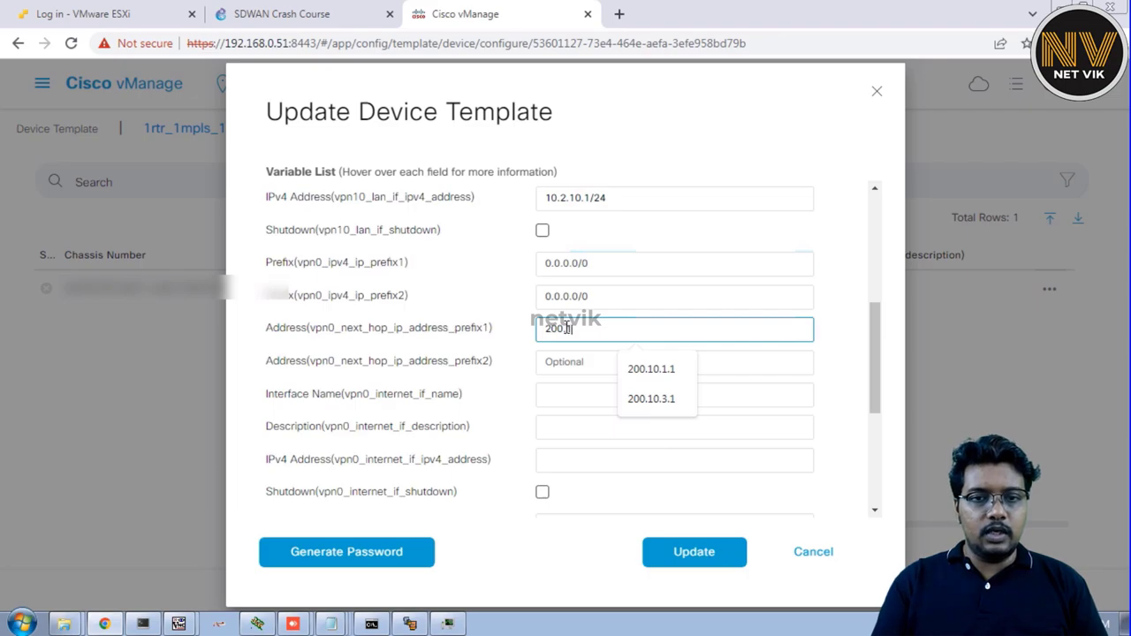
type(".10.2")
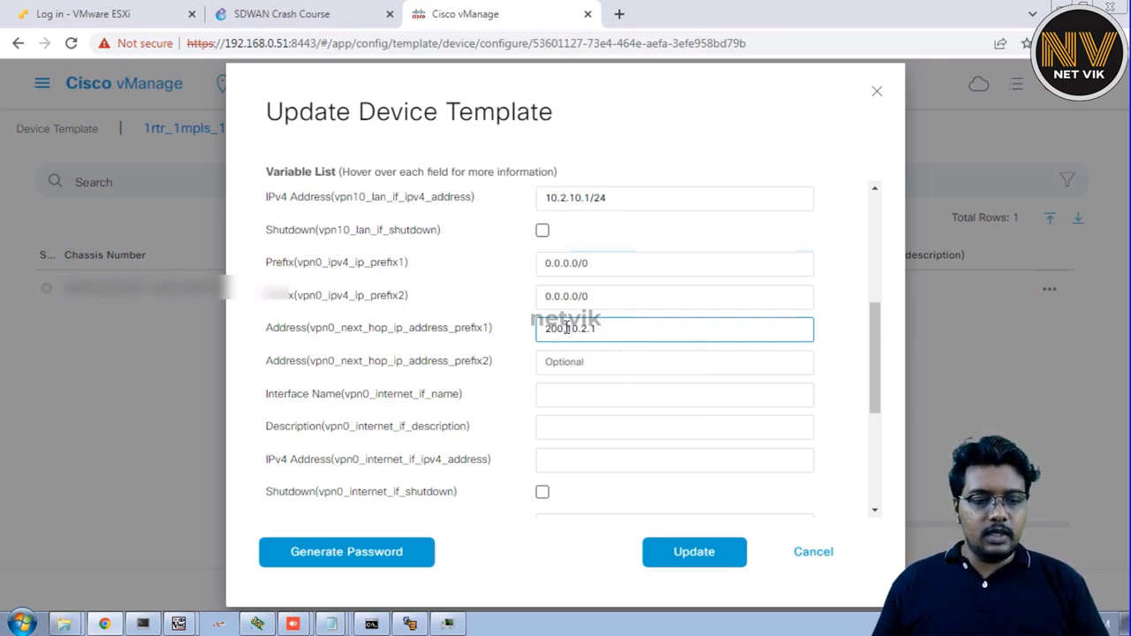
type(".1")
triple_click(566, 329)
key("ctrl+c")
left_click(584, 362)
key("ctrl+v")
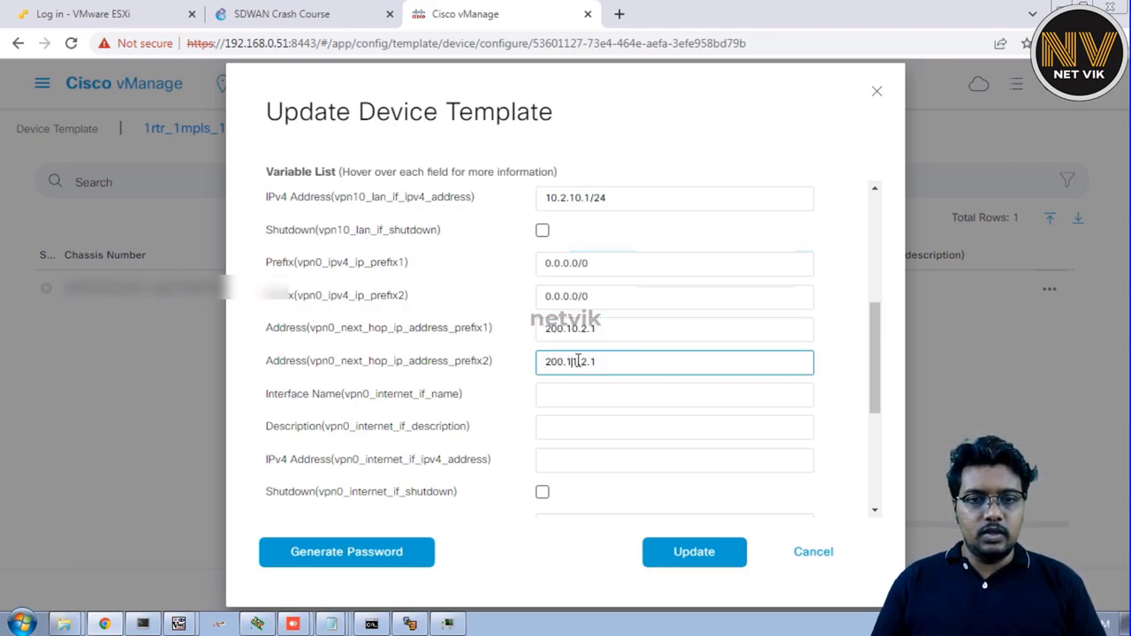
key("BackSpace")
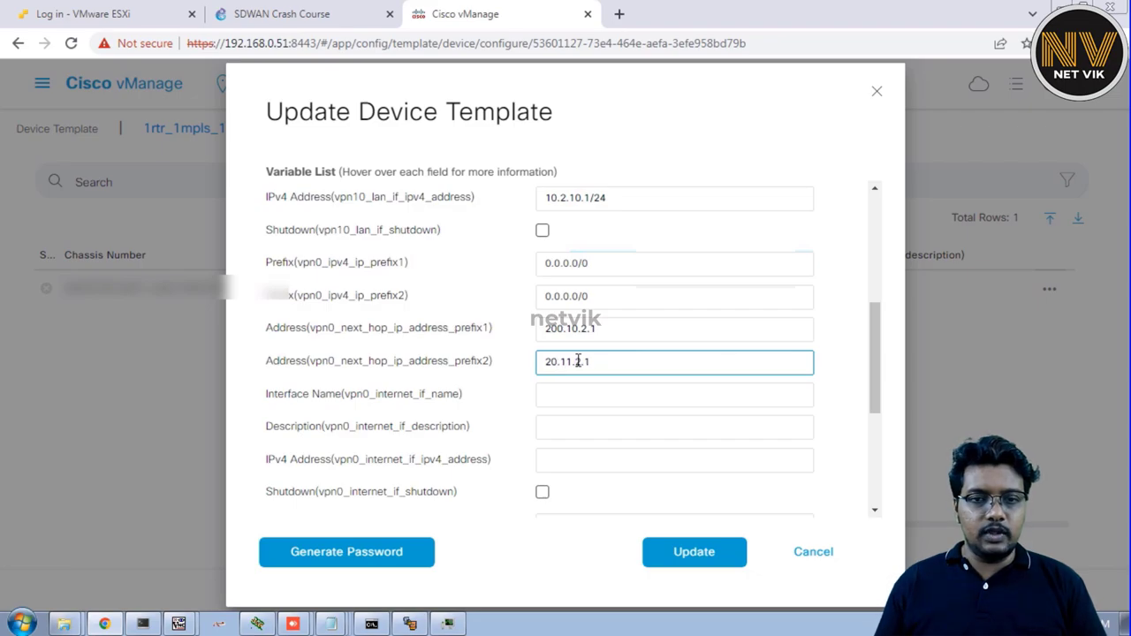
type("1")
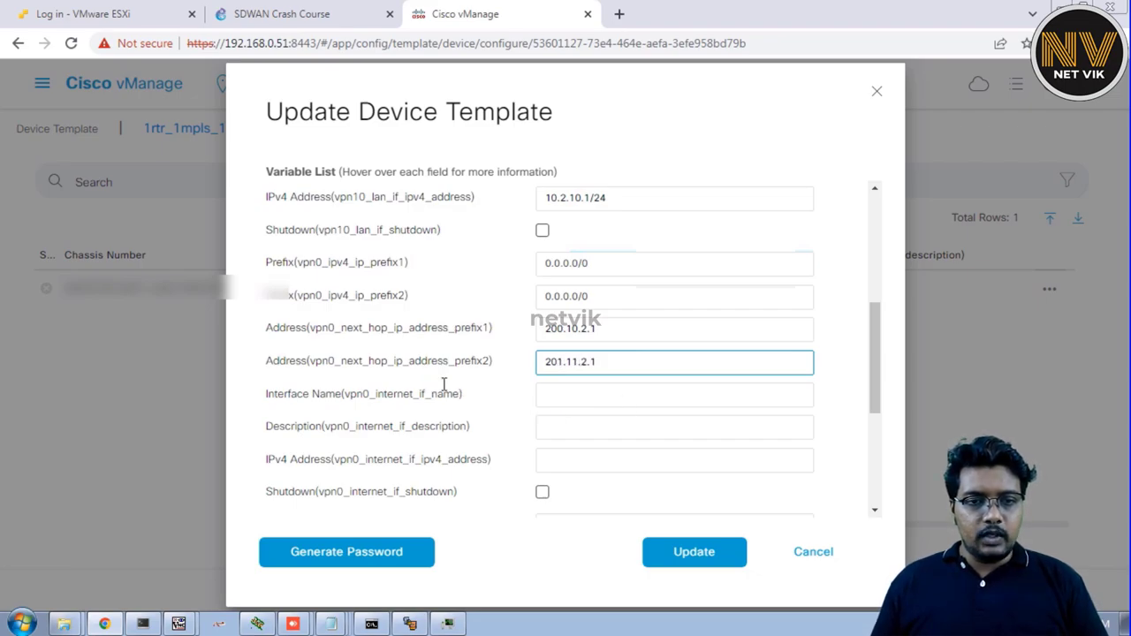
Fill the internet interface: ge0/1, description vpn0_internet_int, address 201.11.2.2/24
scroll(444, 384, "down", 1)
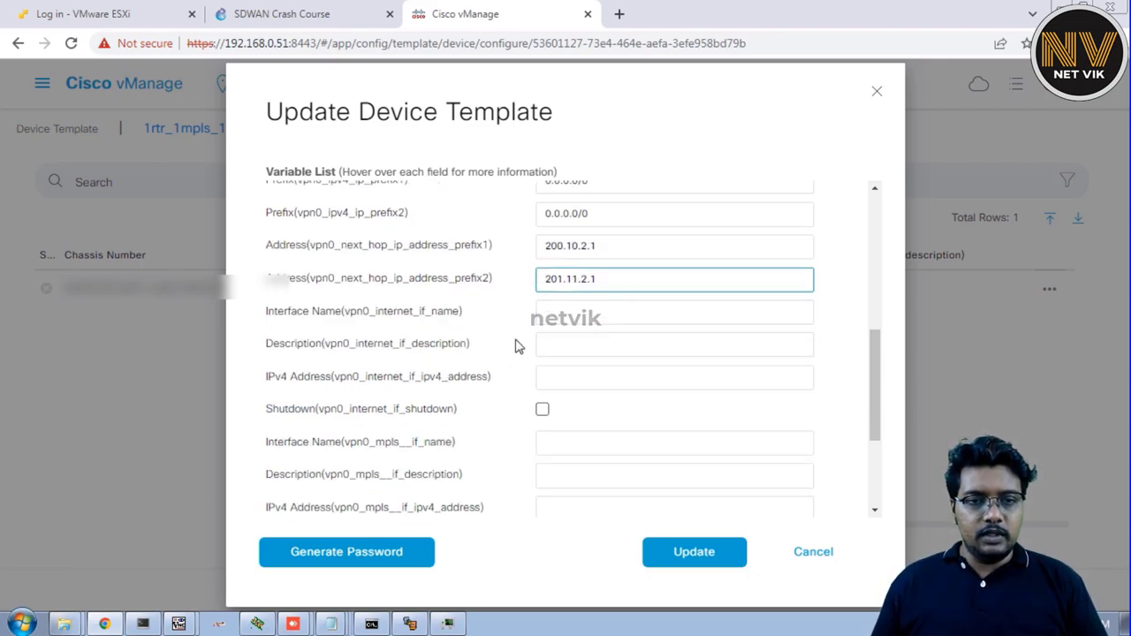
left_click(573, 314)
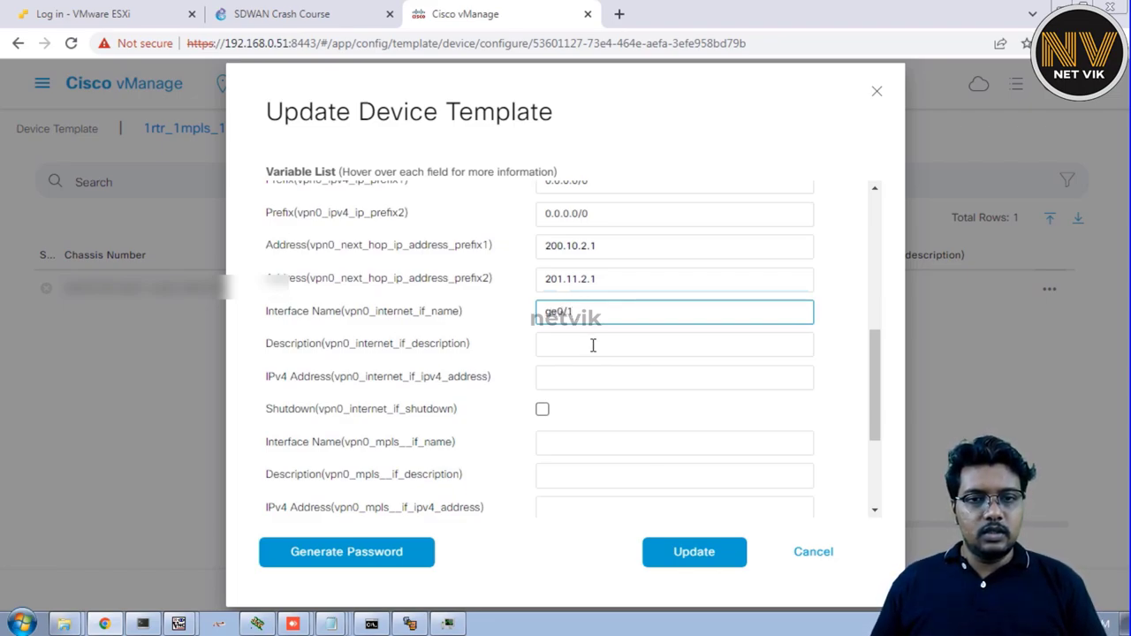
left_click(593, 347)
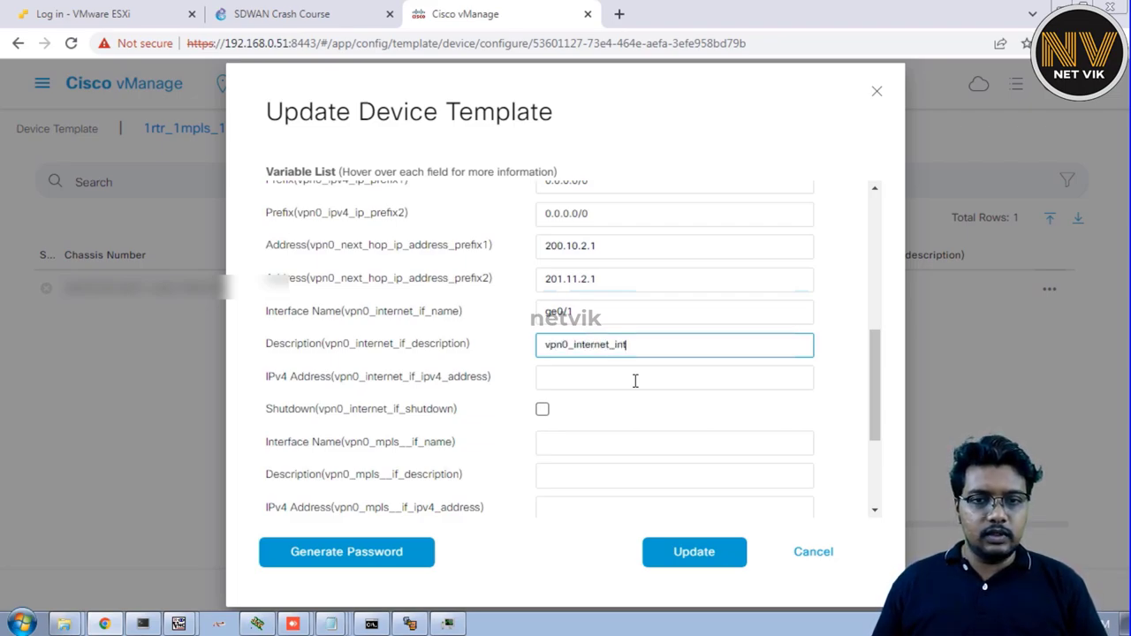
left_click(582, 377)
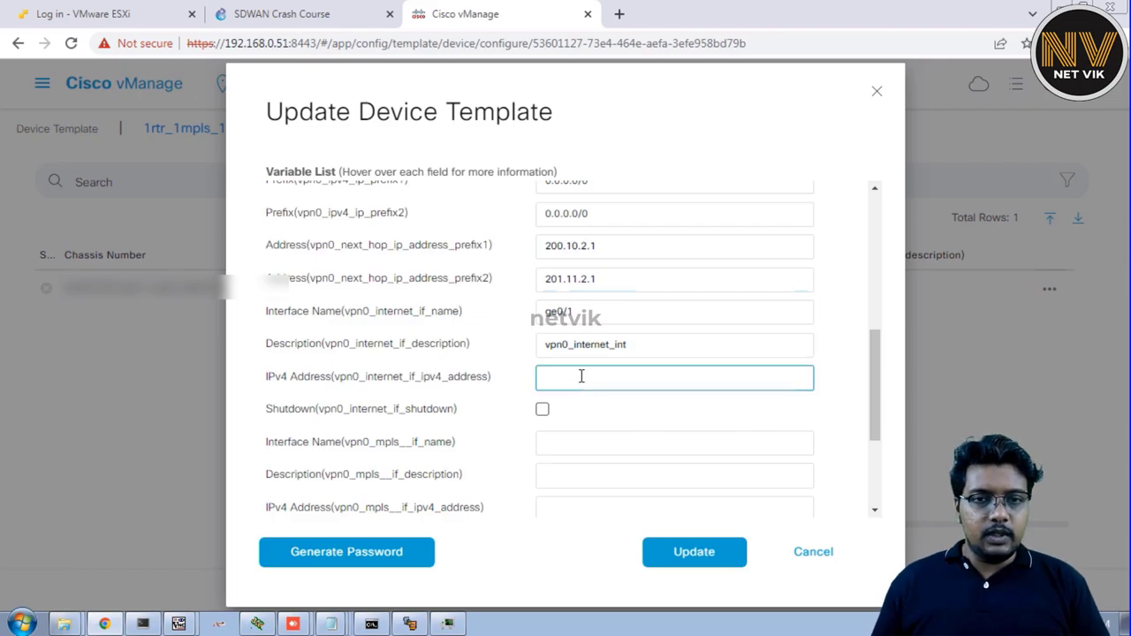
triple_click(570, 279)
key("ctrl+c")
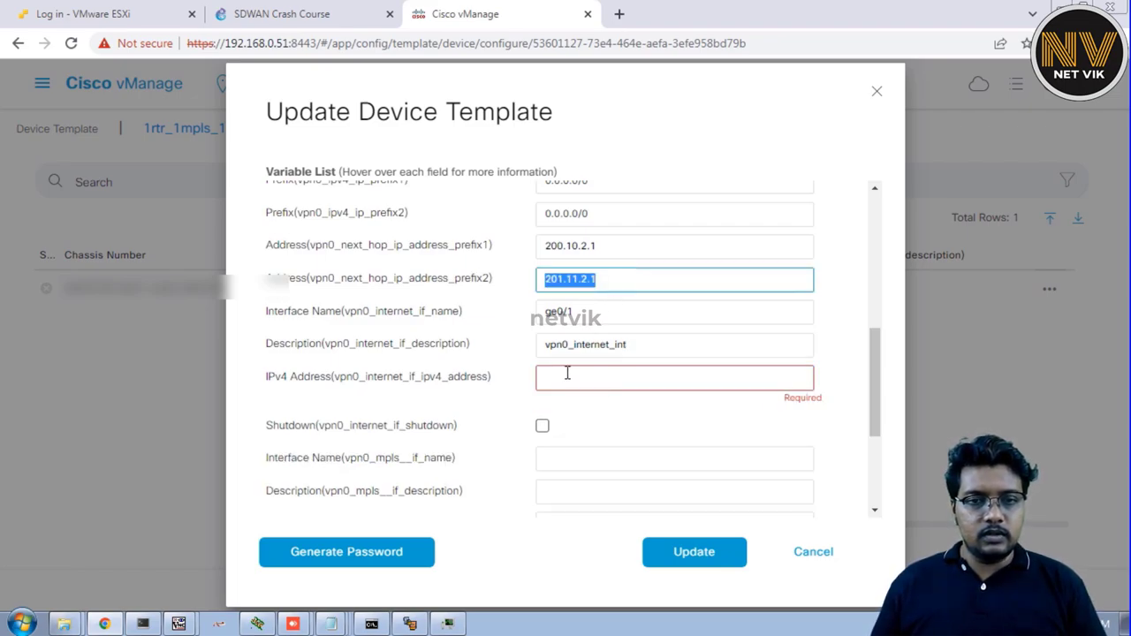
left_click(652, 380)
key("ctrl+v")
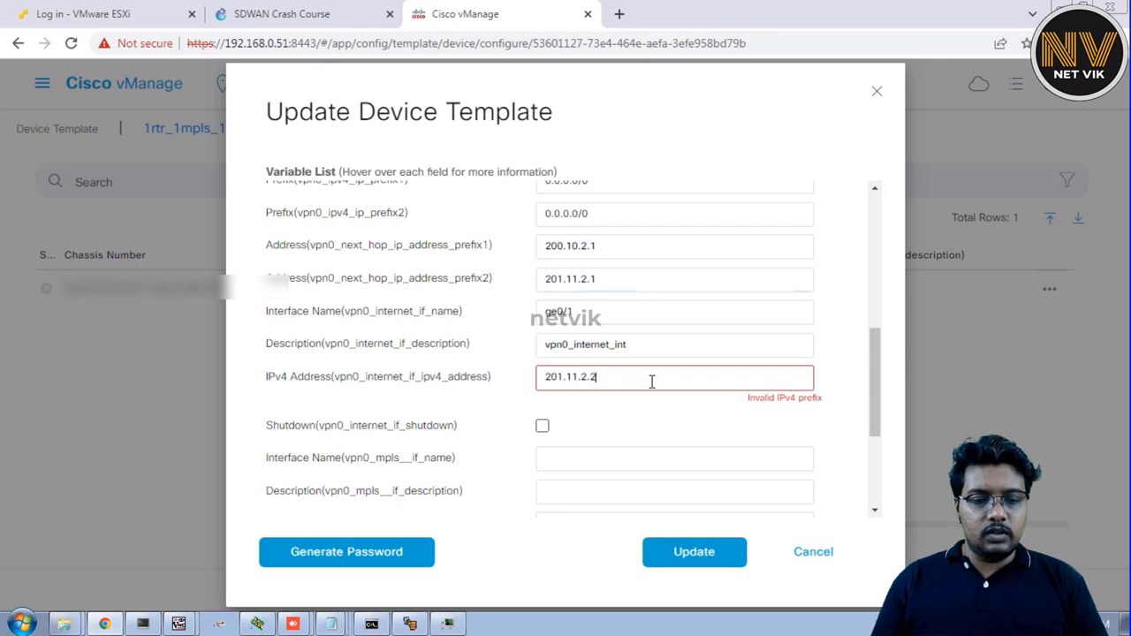
type("/24")
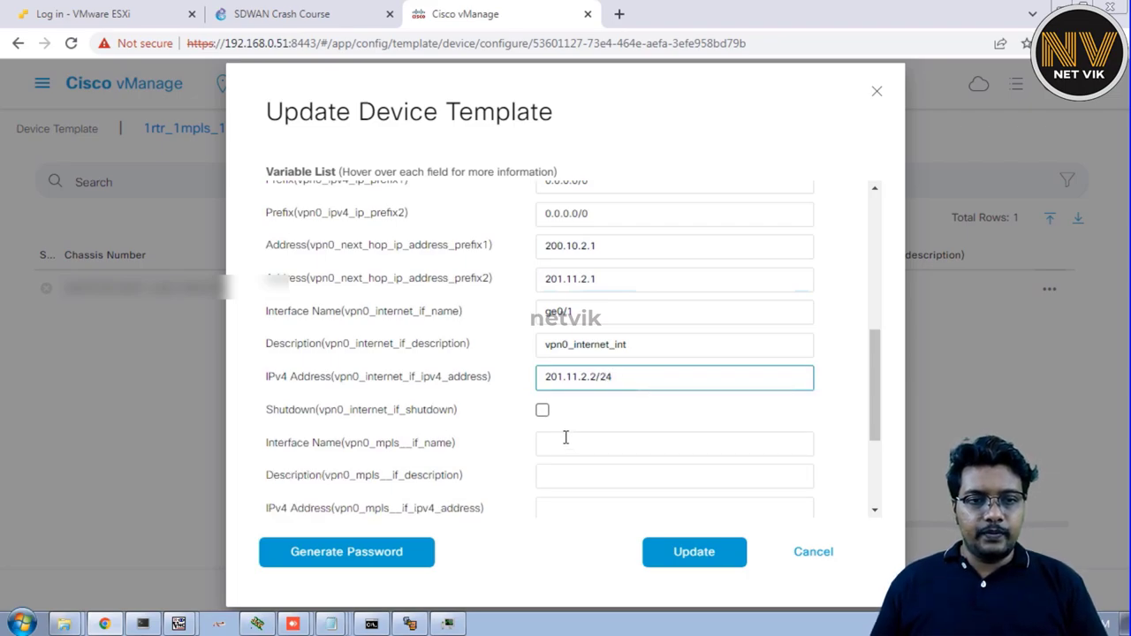
Set the MPLS interface IPv4 address to 200.10.2.2/24
triple_click(583, 245)
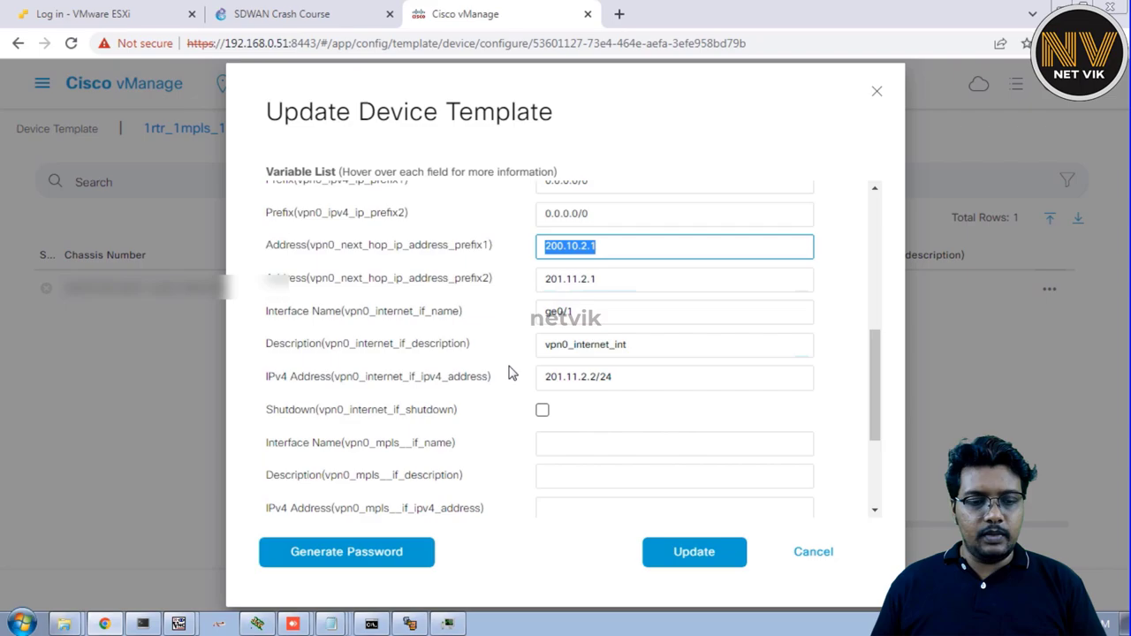
left_click(559, 505)
key("ctrl+v")
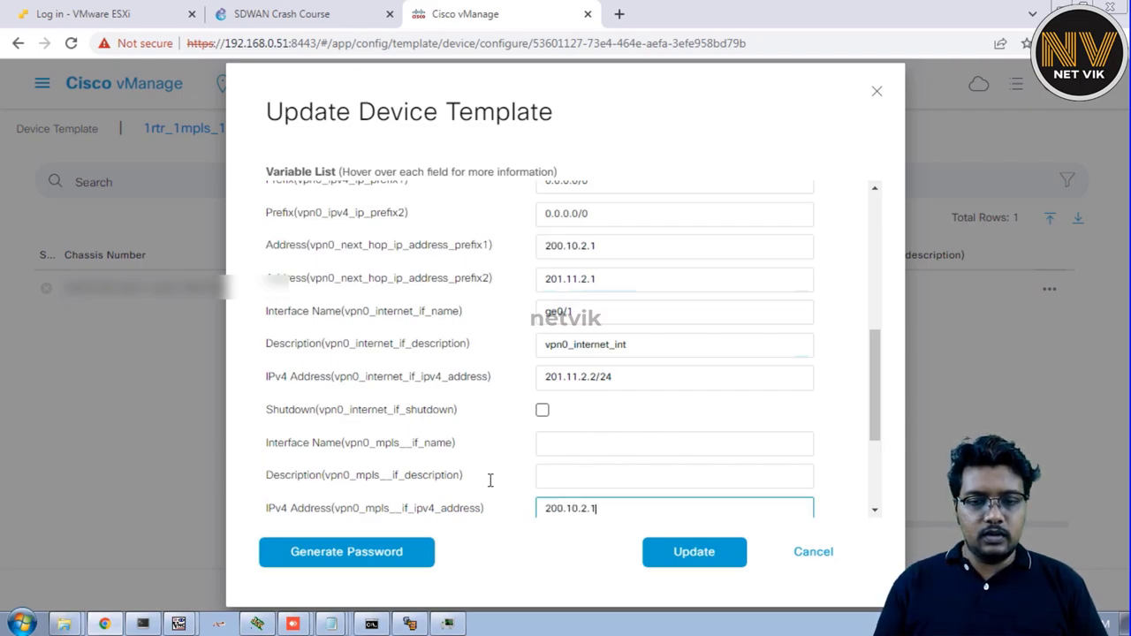
key("BackSpace")
type("2/24")
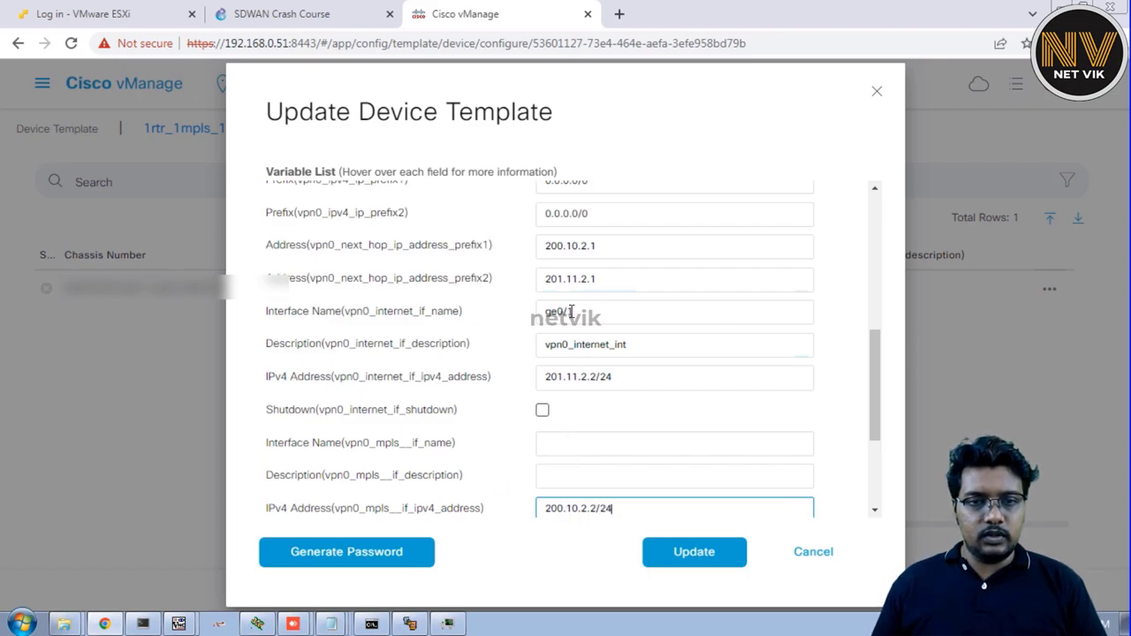
Set the MPLS interface name to ge0/0 and its description to vpn0_mpls_int
triple_click(571, 311)
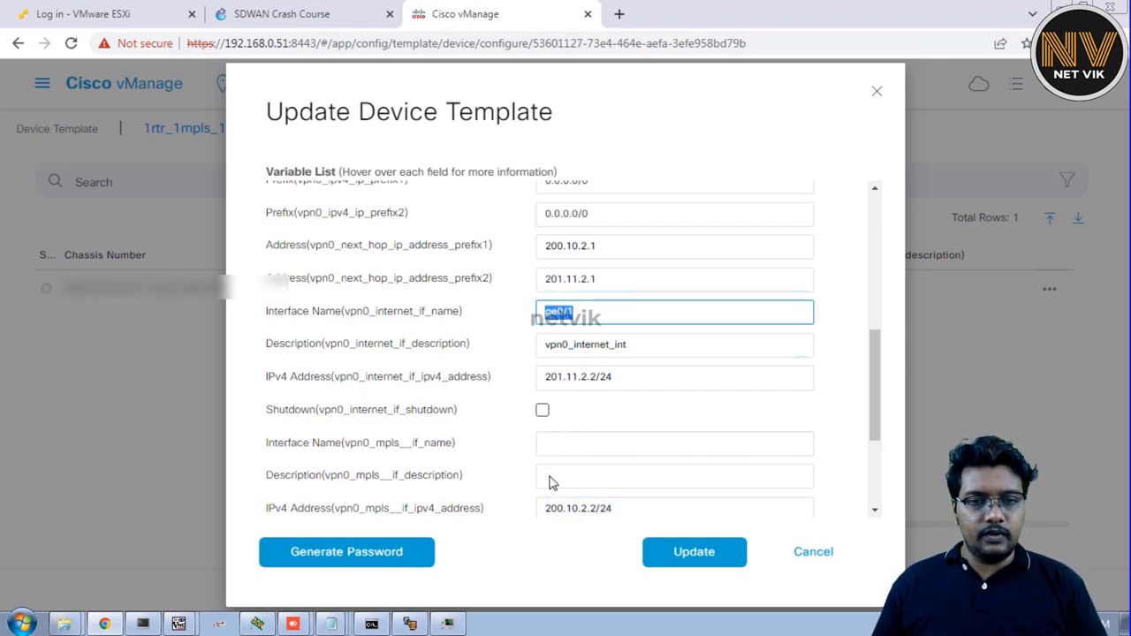
key("ctrl+c")
left_click(631, 444)
key("ctrl+v")
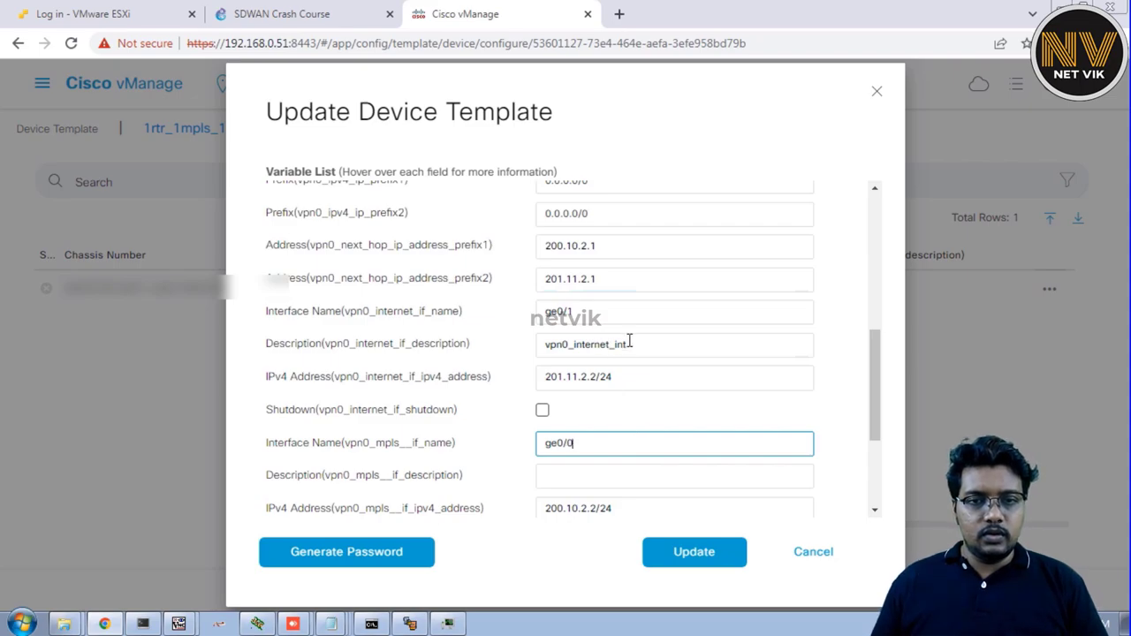
triple_click(584, 345)
left_click(553, 477)
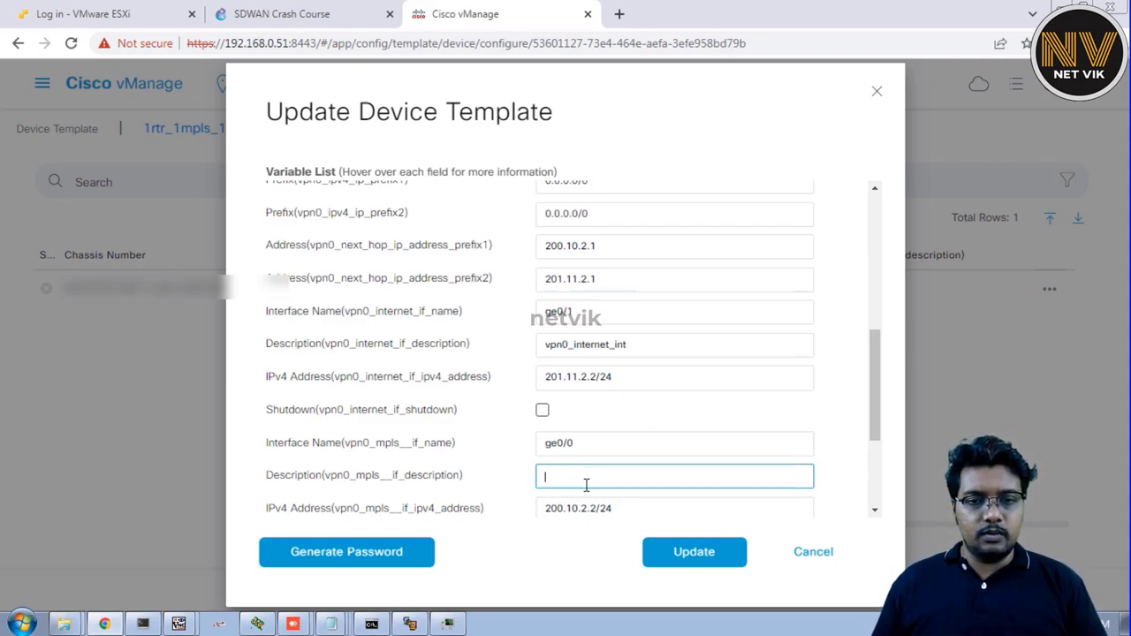
key("ctrl+v")
left_click_drag(610, 475, 573, 475)
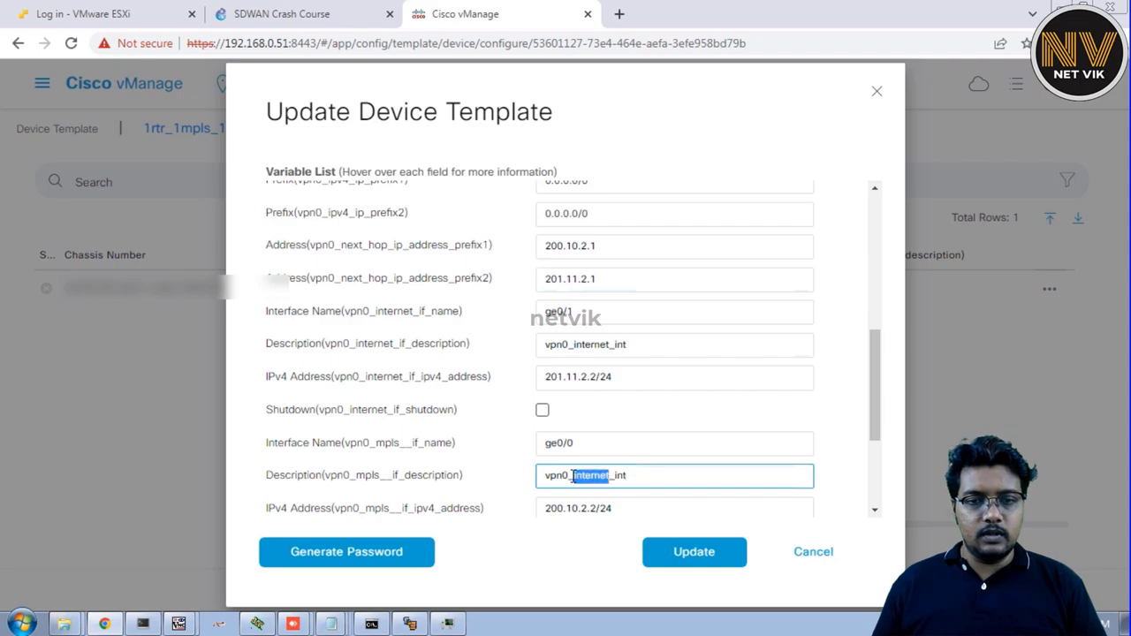
type("mpls")
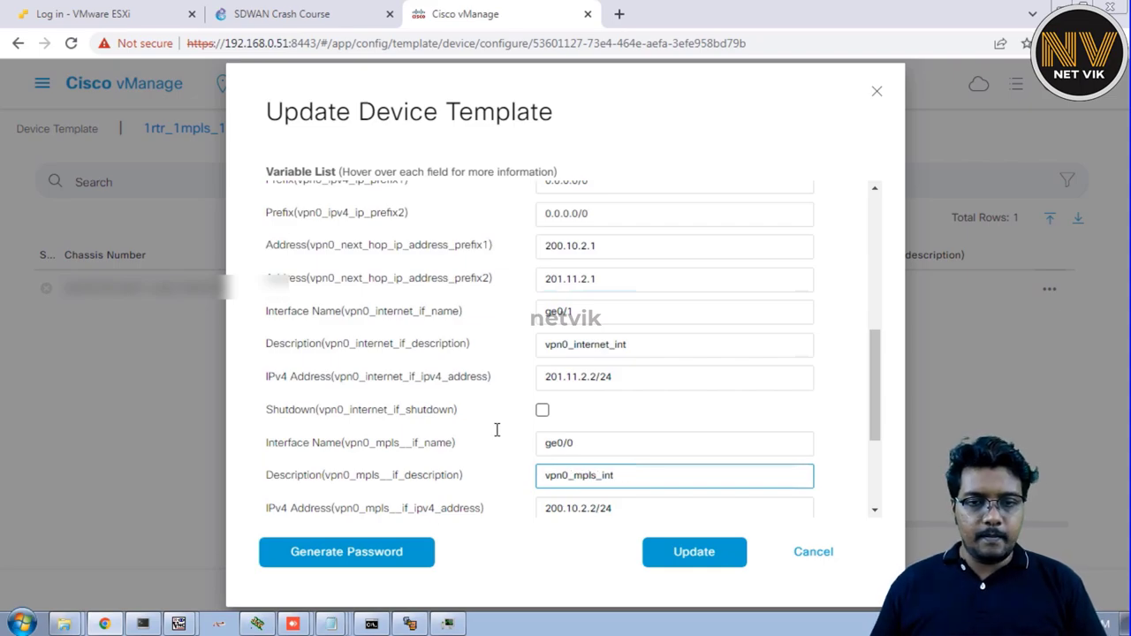
left_click(498, 437)
Enter the hostname, location chennai, system IP 10.1.1.103 and site ID 1001
scroll(495, 437, "down", 3)
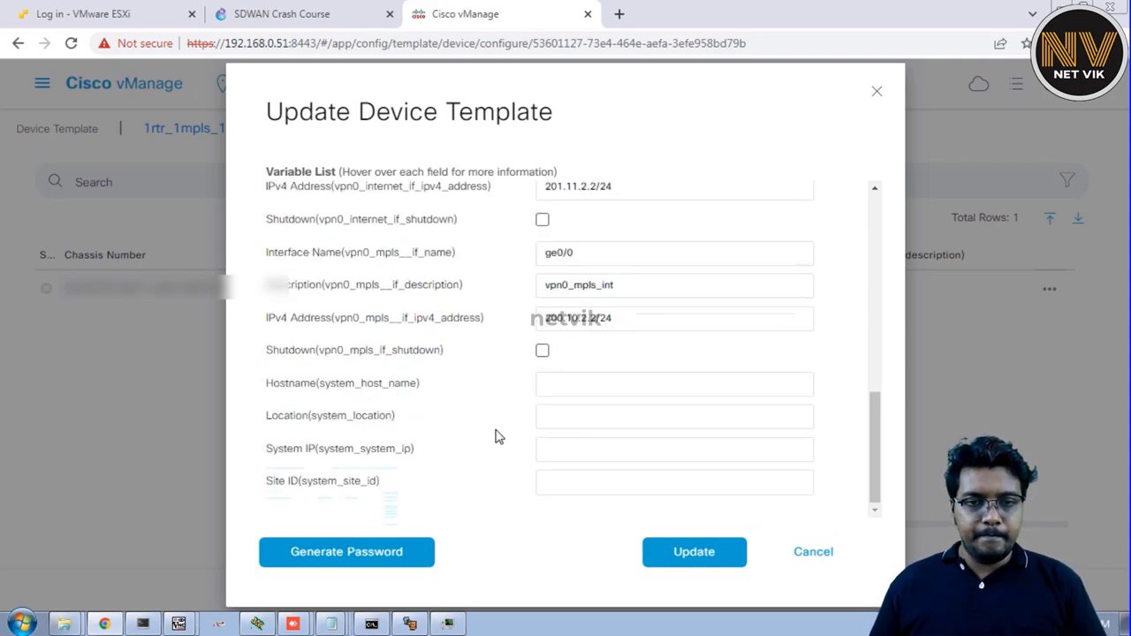
left_click(588, 381)
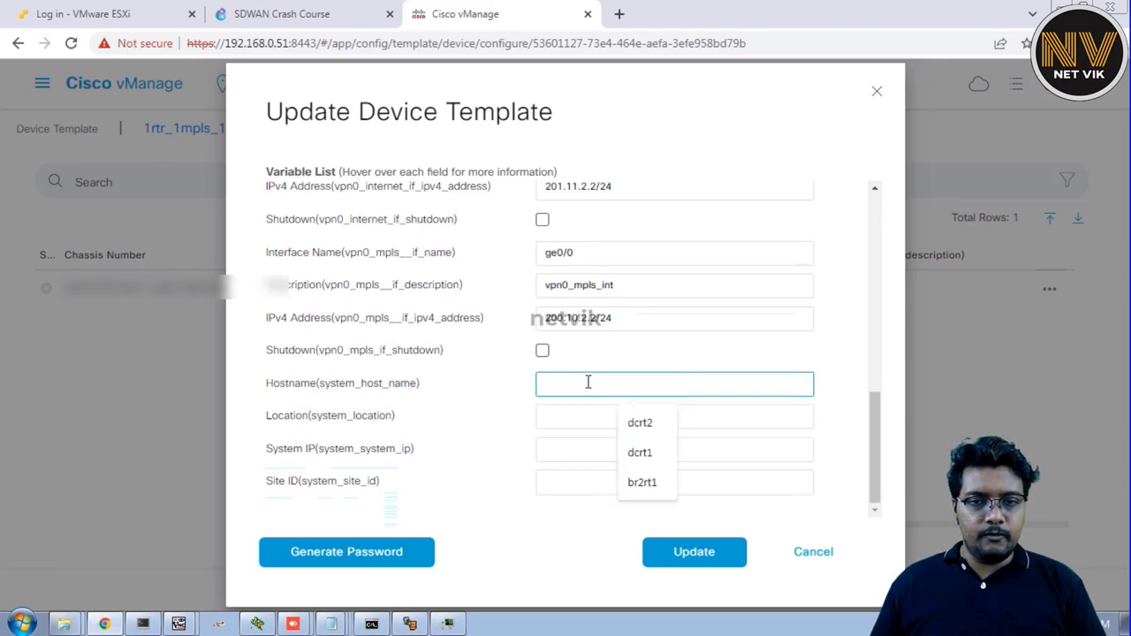
type("brr1rt1")
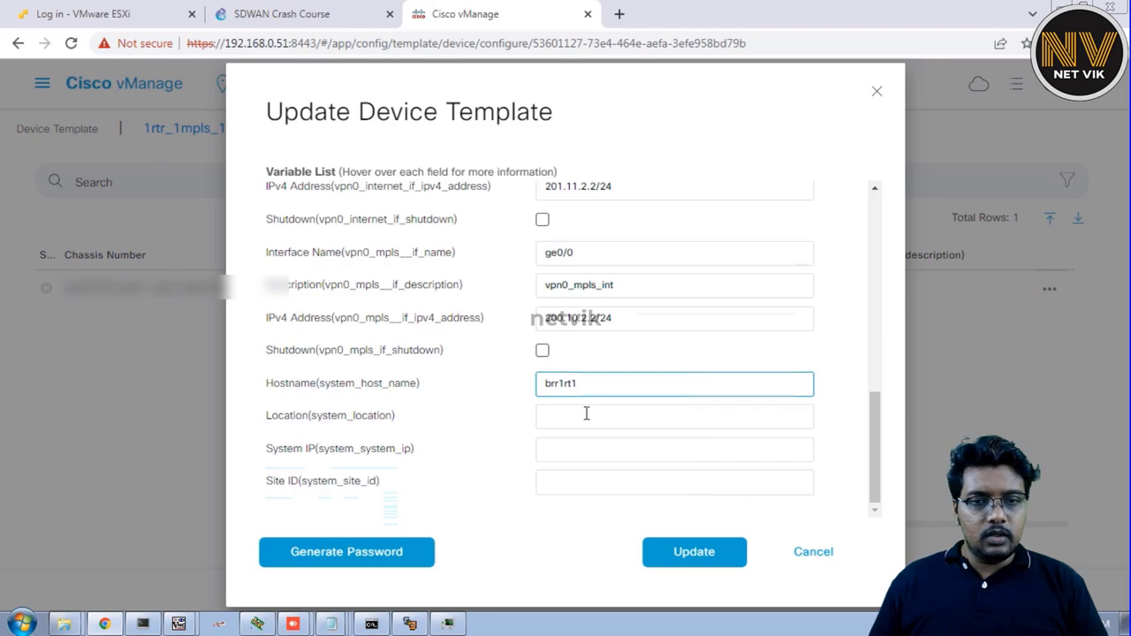
left_click(585, 413)
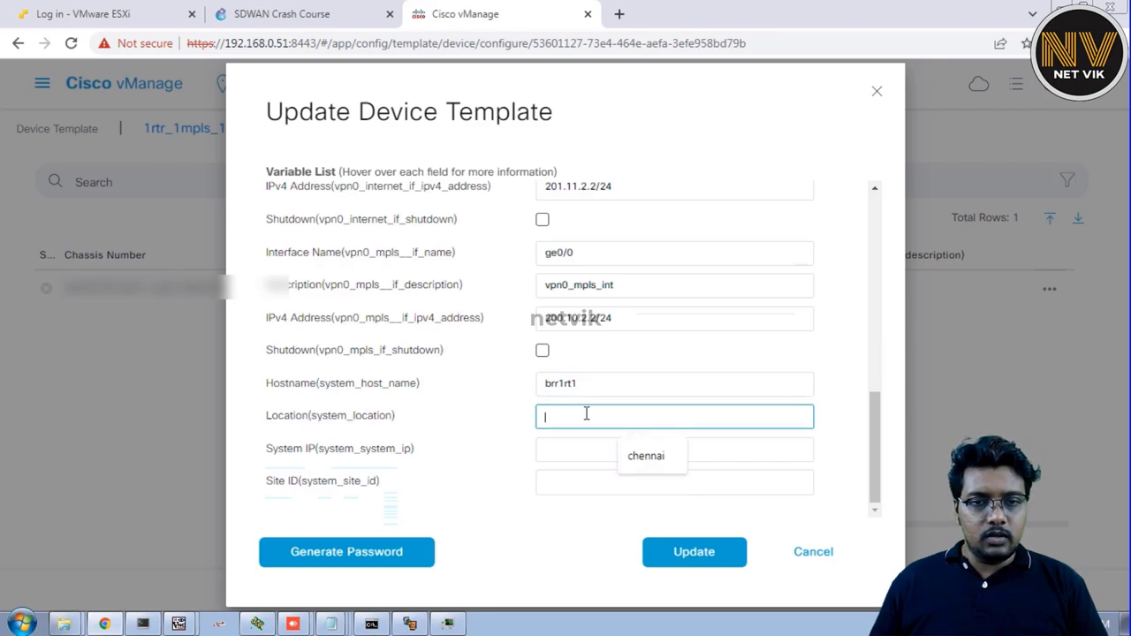
left_click(625, 457)
left_click(555, 453)
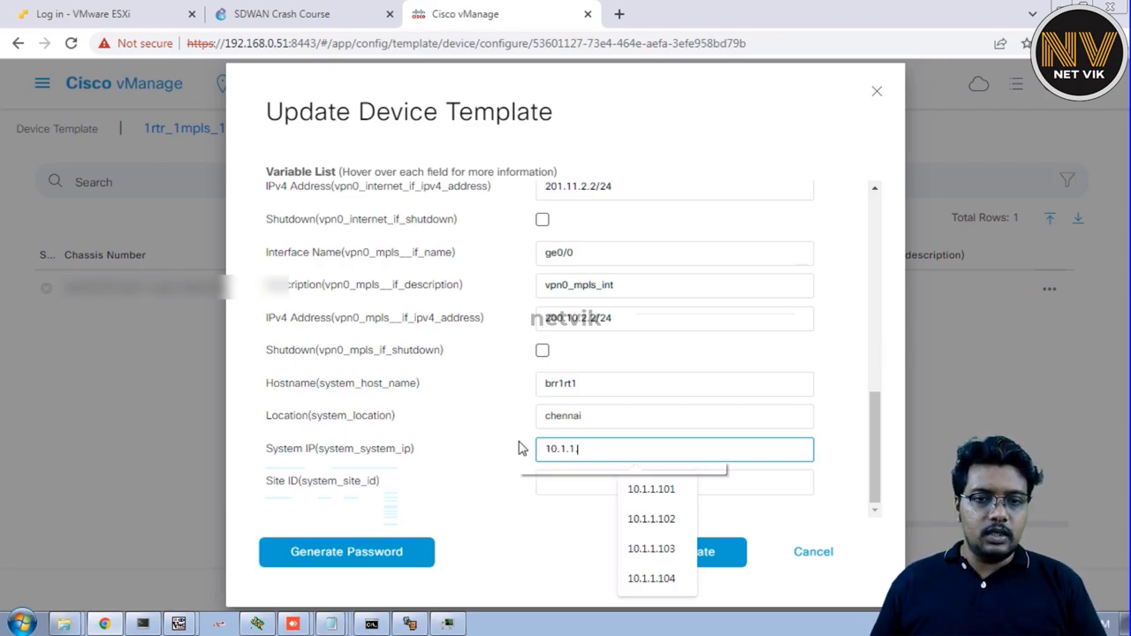
type("3")
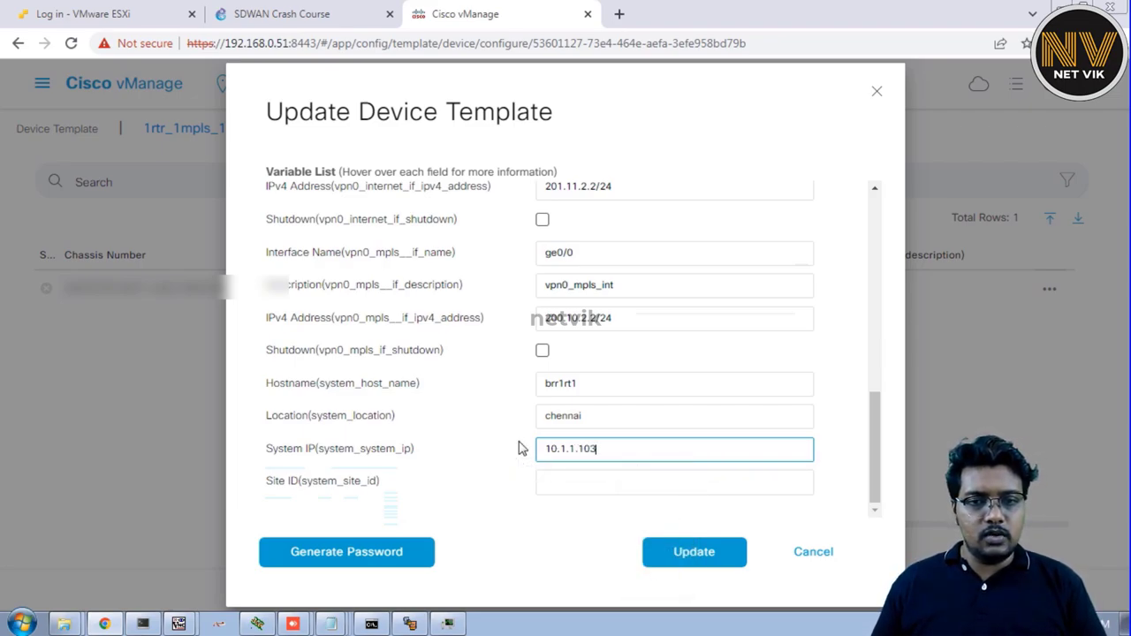
left_click(581, 484)
type("1002")
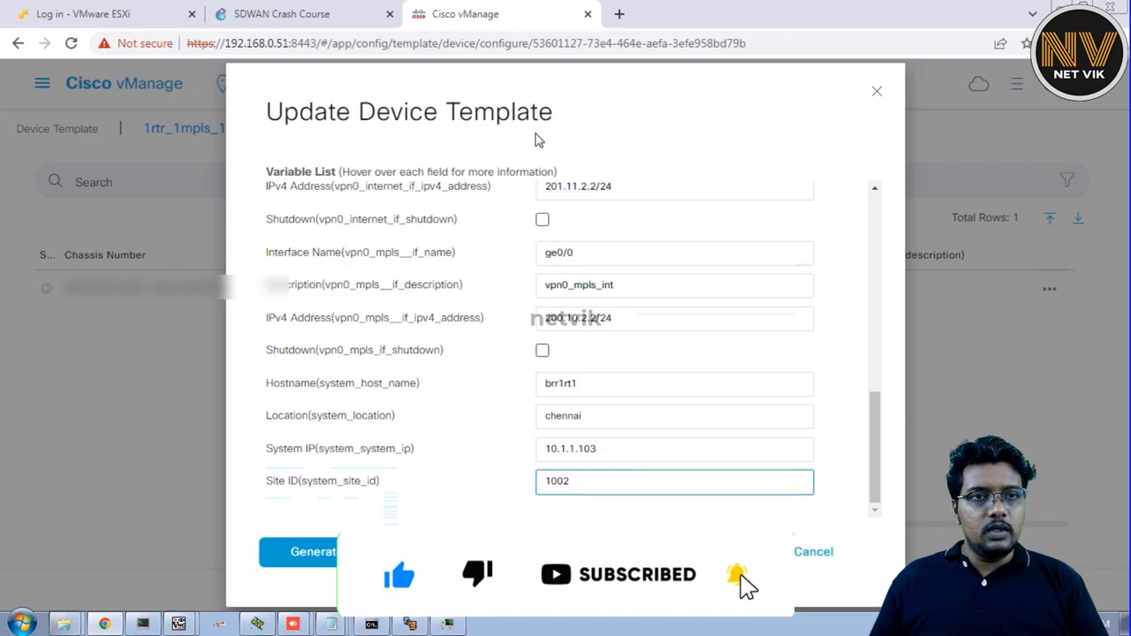
Save the template variables and download them as Template (7).csv
right_click(508, 20)
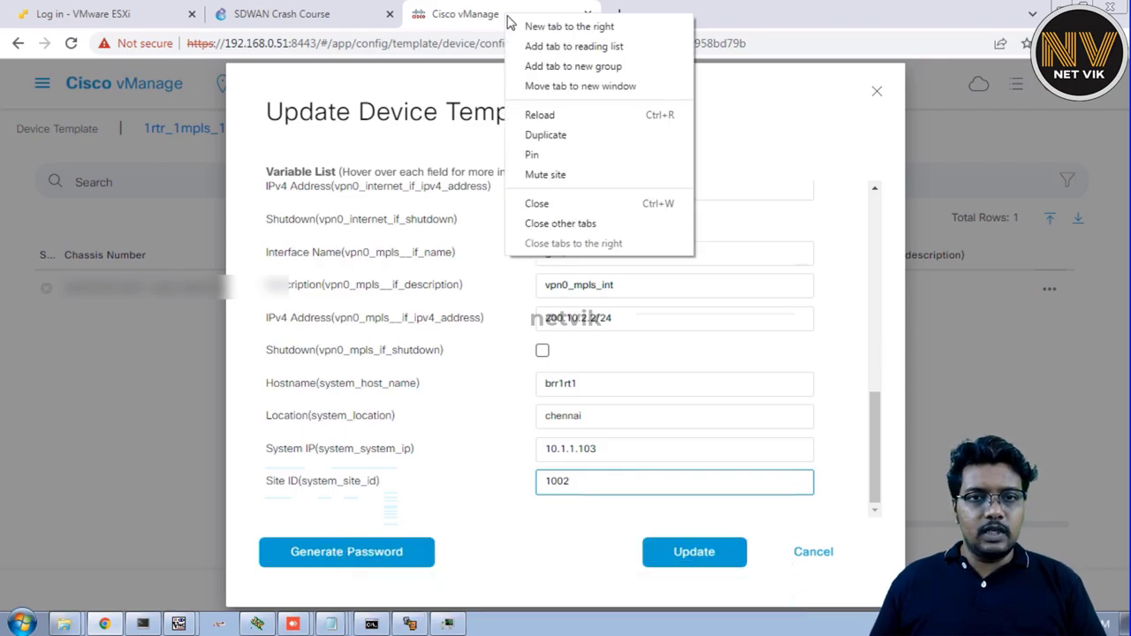
left_click(554, 135)
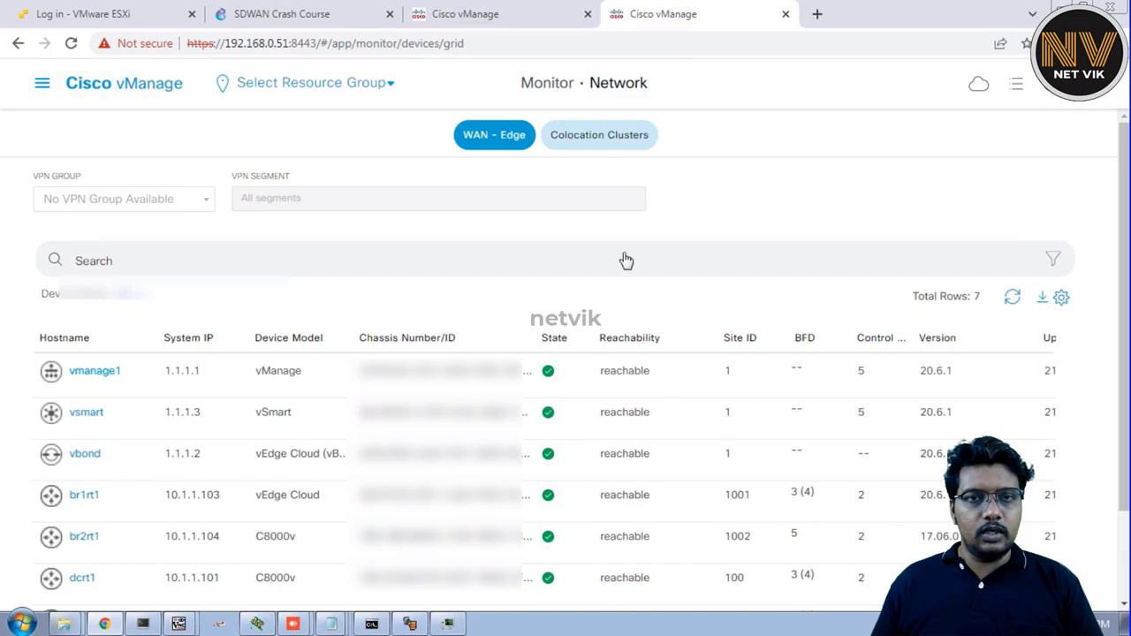
left_click(514, 18)
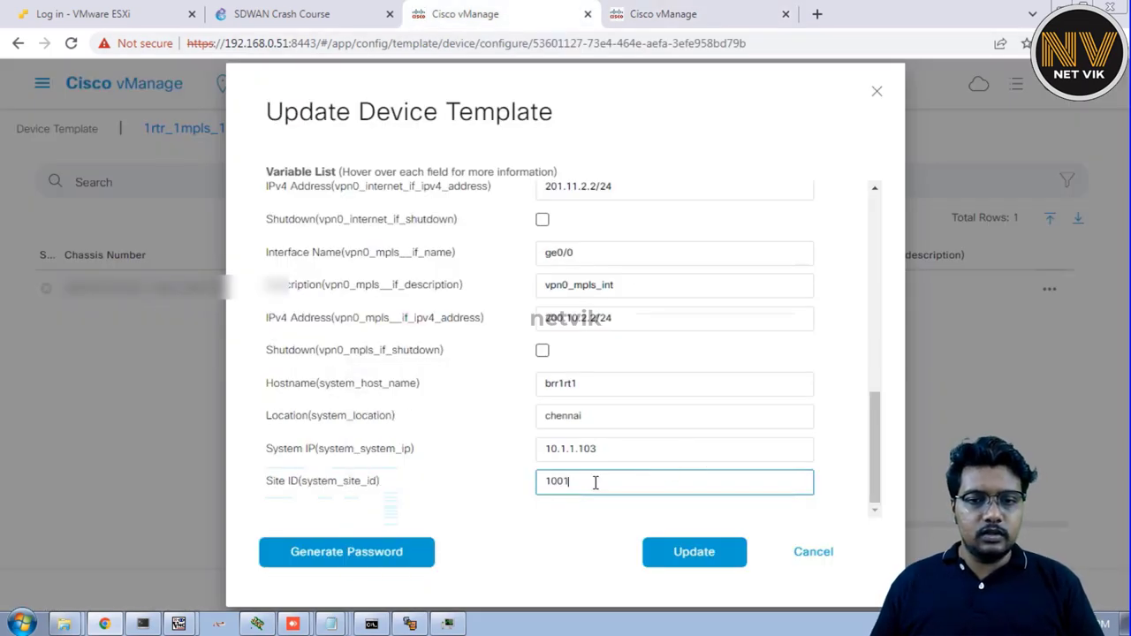
left_click(709, 562)
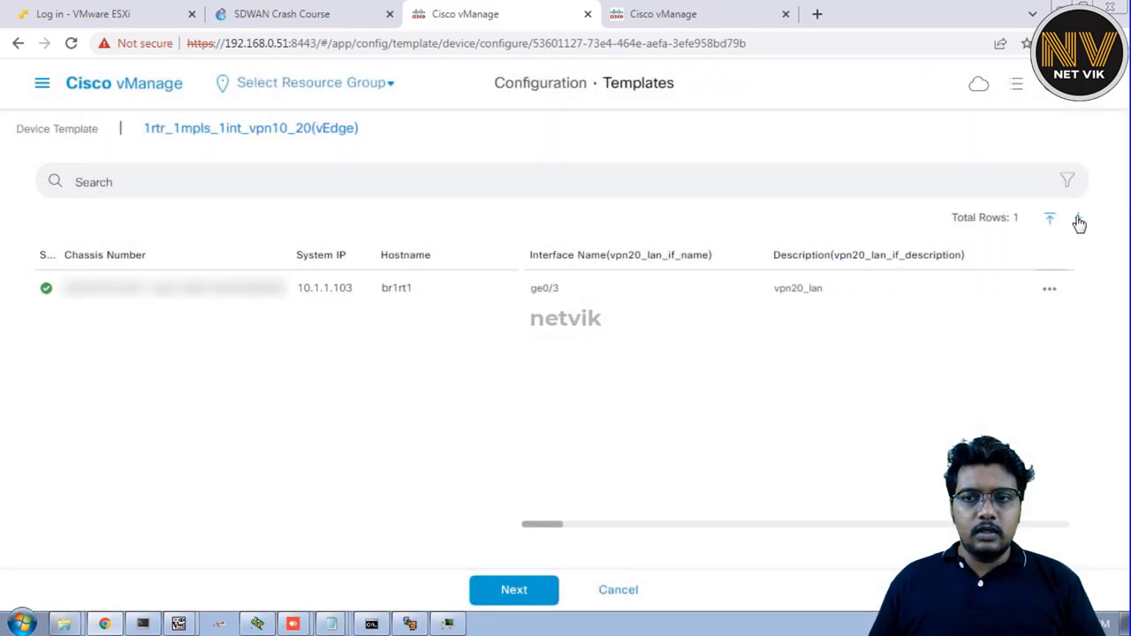
left_click(1078, 219)
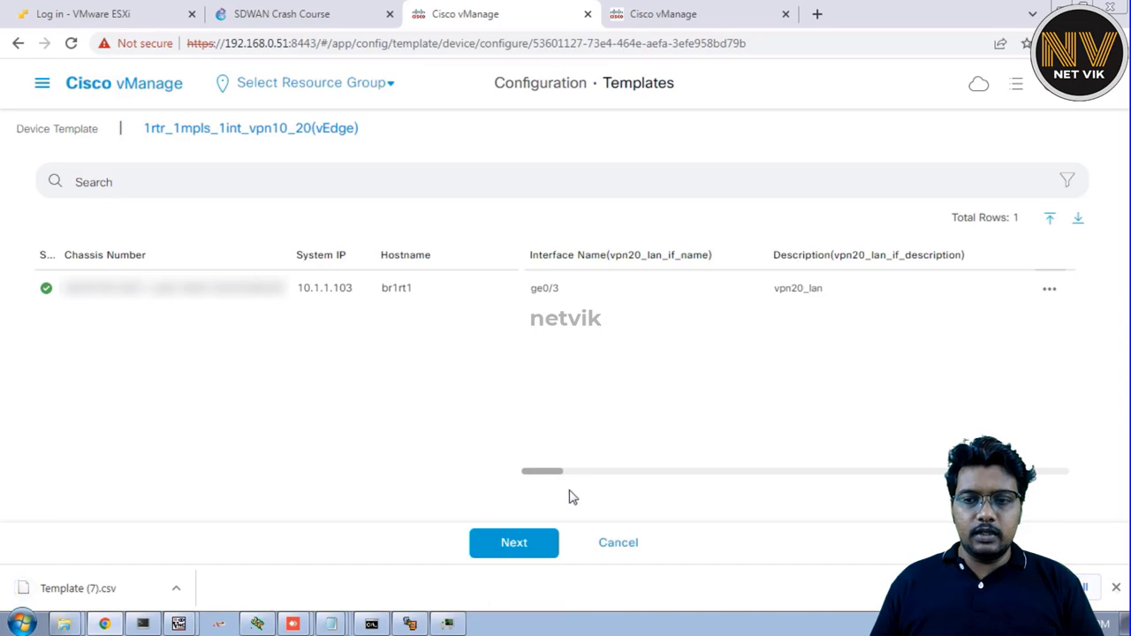
Preview br1rt1's generated configuration, which fails to fetch the device config, then return to the terminal
left_click(511, 590)
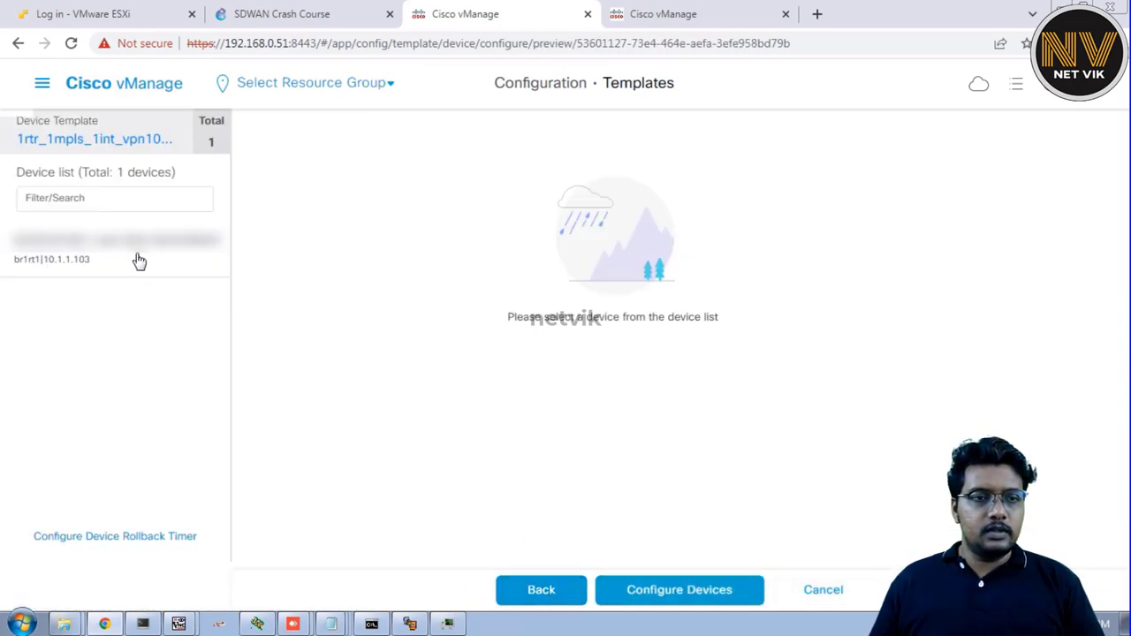
left_click(139, 259)
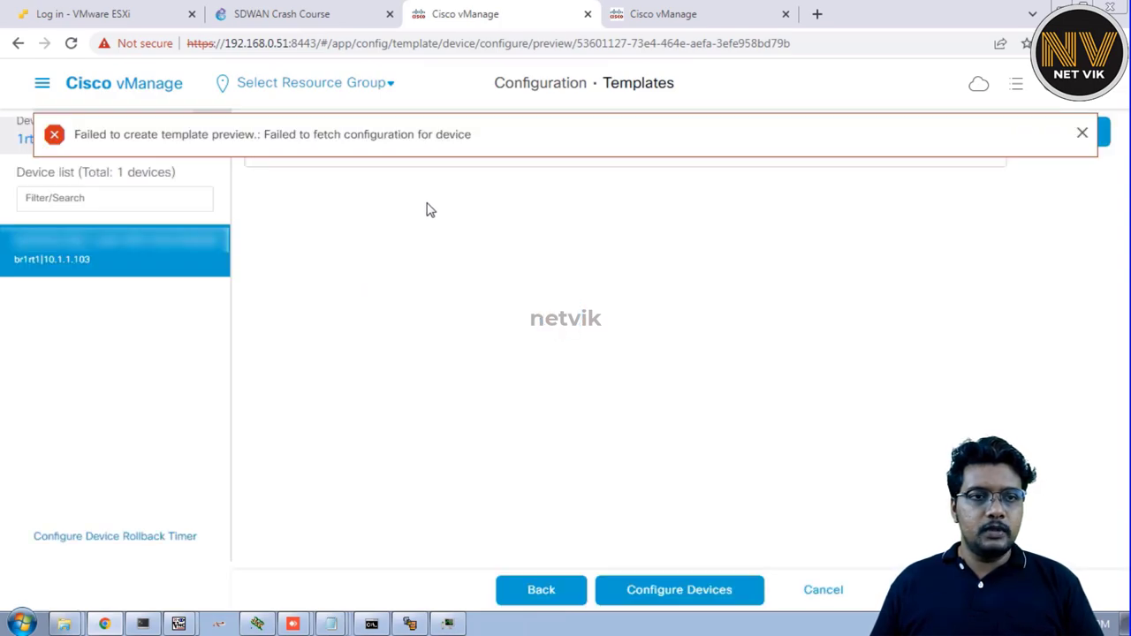
left_click_drag(277, 135, 443, 134)
left_click(1086, 141)
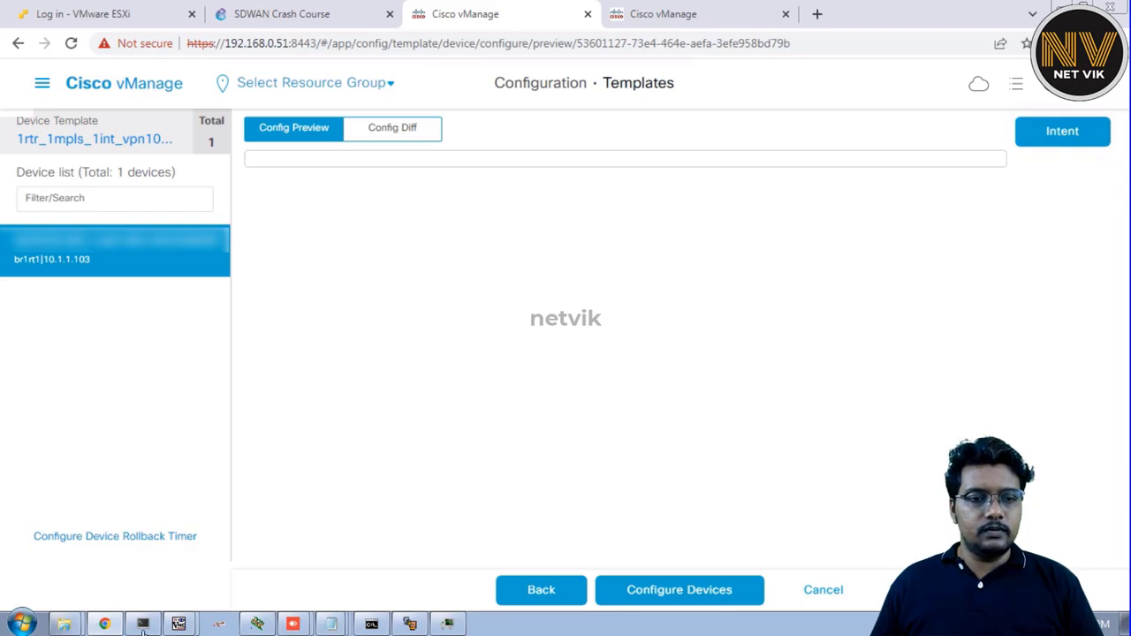
left_click(143, 623)
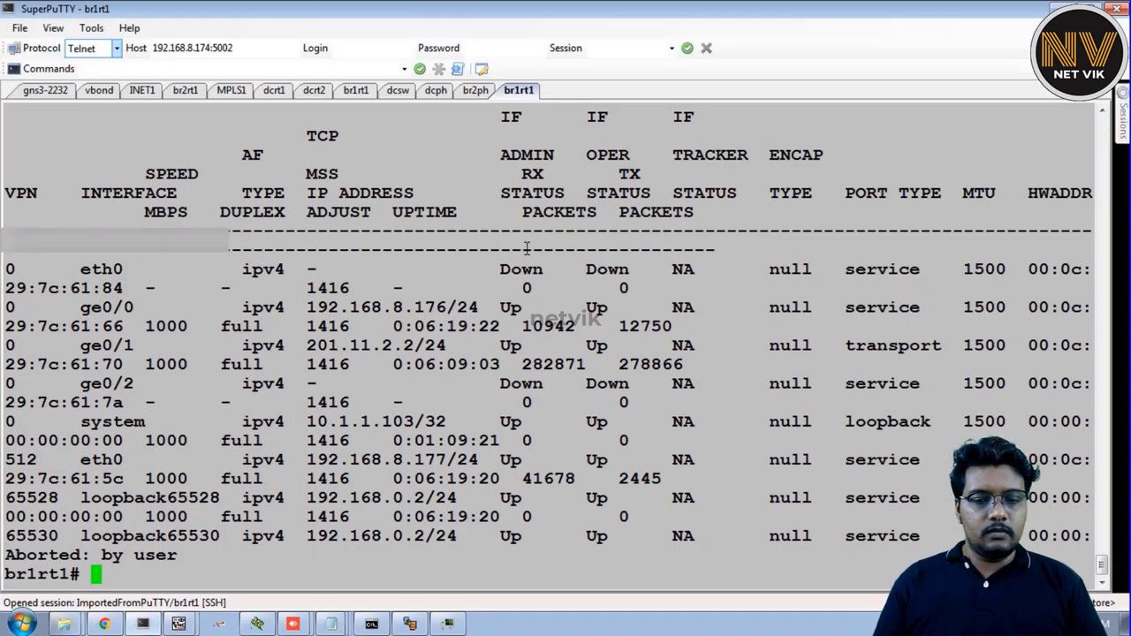
Run 'show control connections' on br1rt1 to confirm vSmart, vBond and vManage are up
key("Return")
key("Return")
type("show contr")
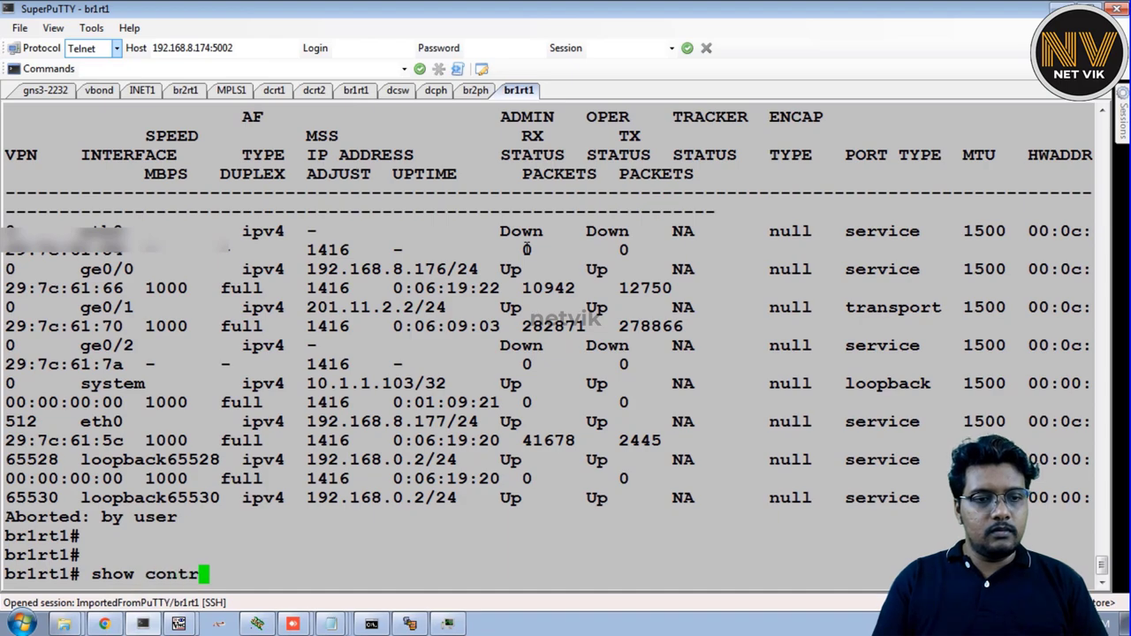
type("ol connections")
key("Return")
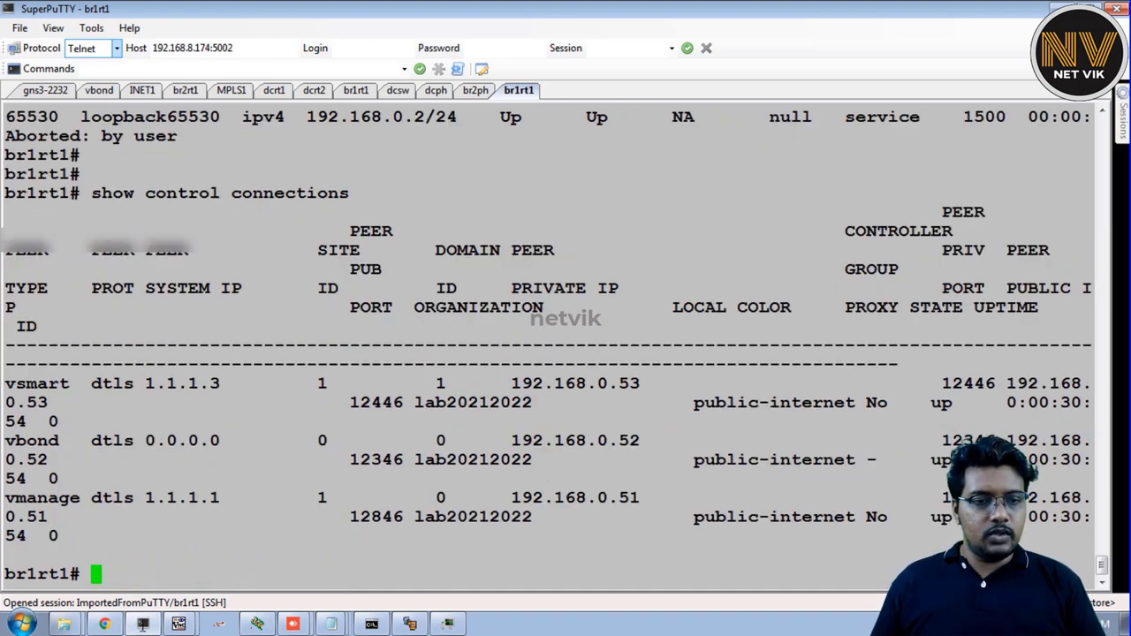
left_click(104, 624)
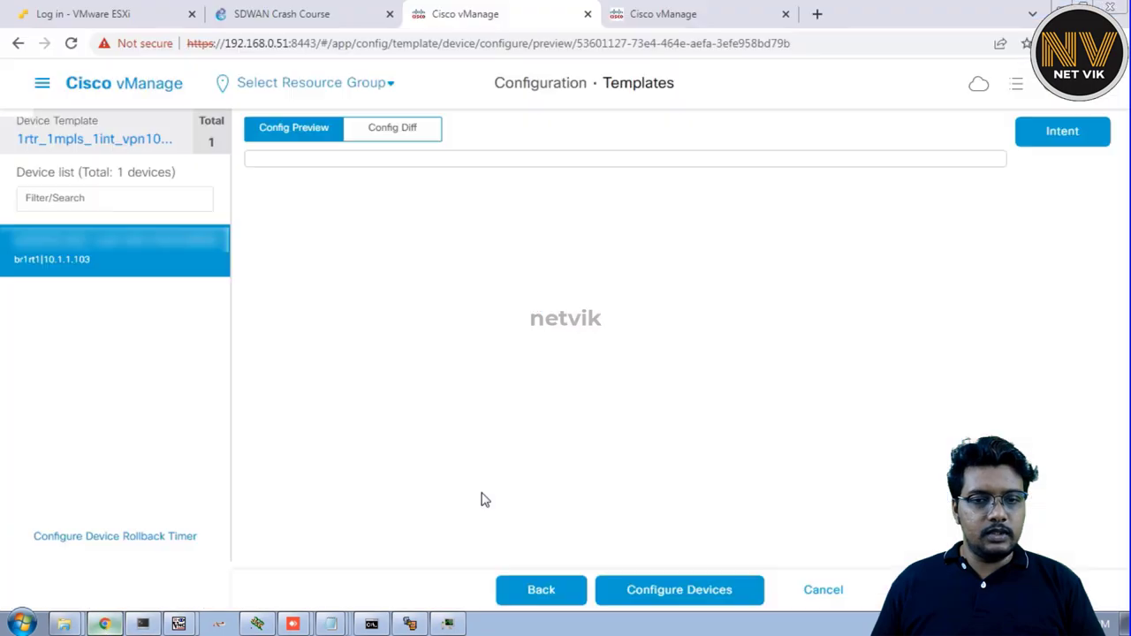
Push the template to br1rt1 and read the failure log: invalid console-baud-rate on line 108
left_click(715, 591)
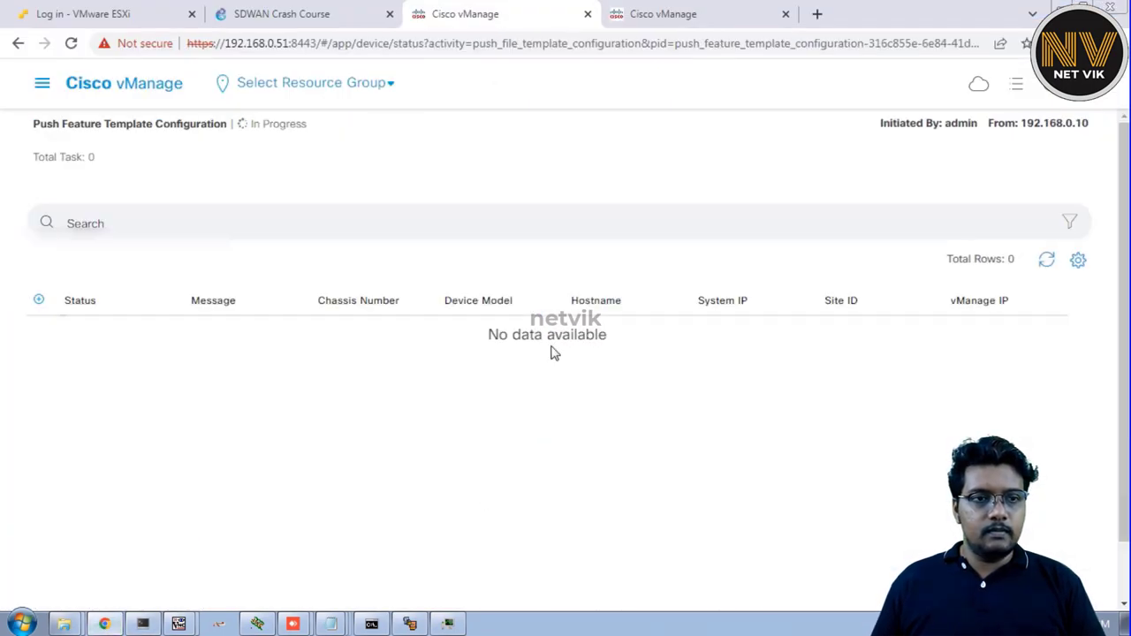
left_click(1046, 259)
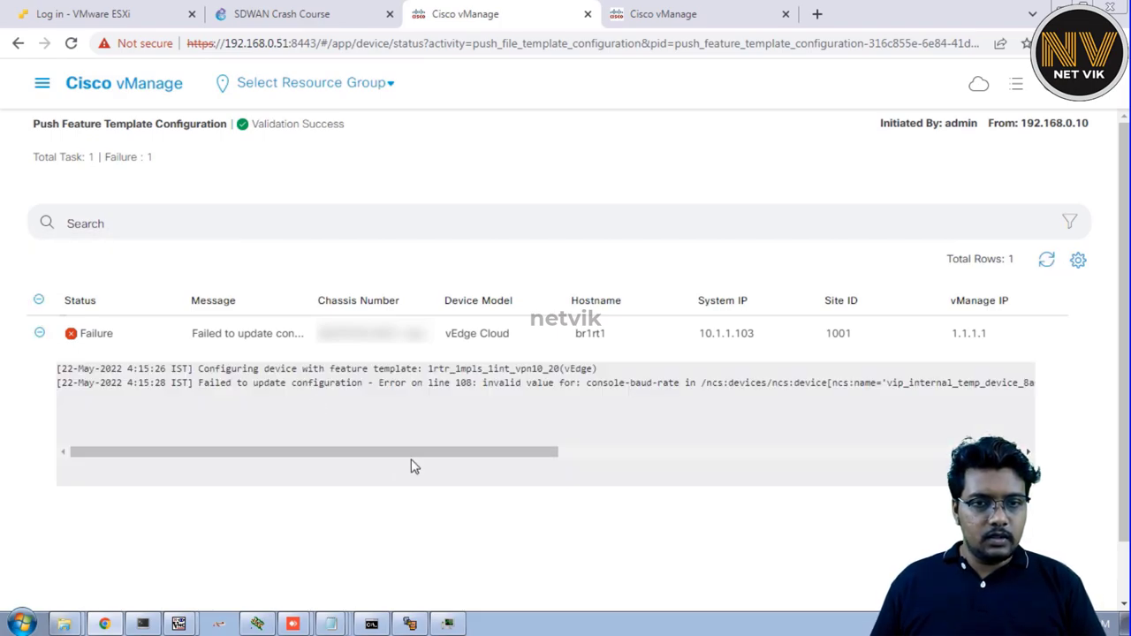
left_click_drag(447, 457, 765, 458)
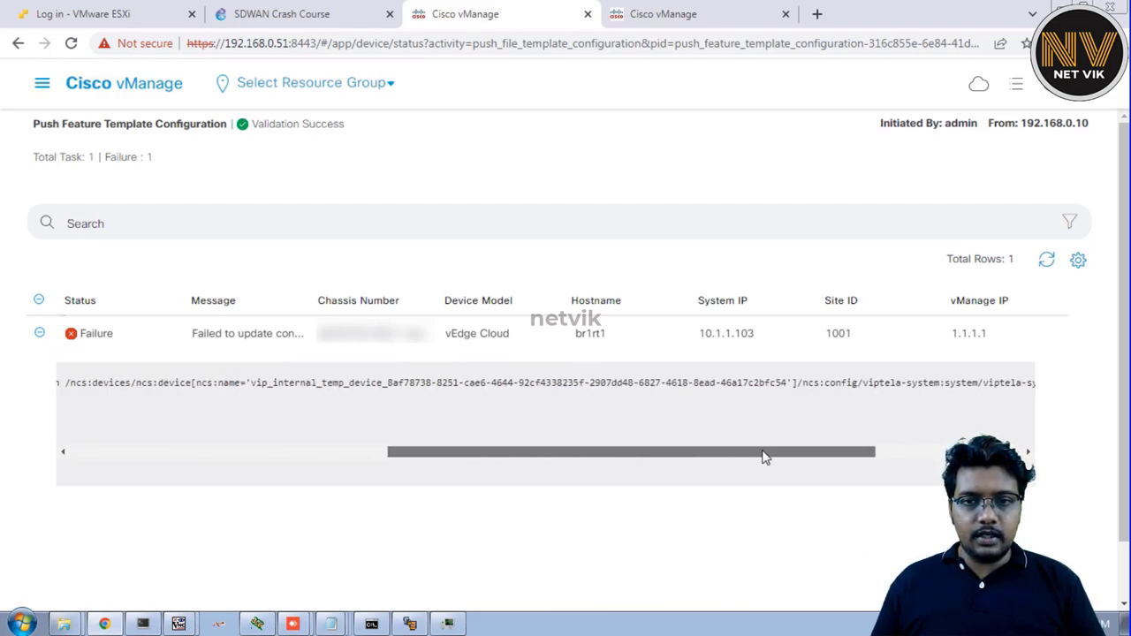
left_click(278, 457)
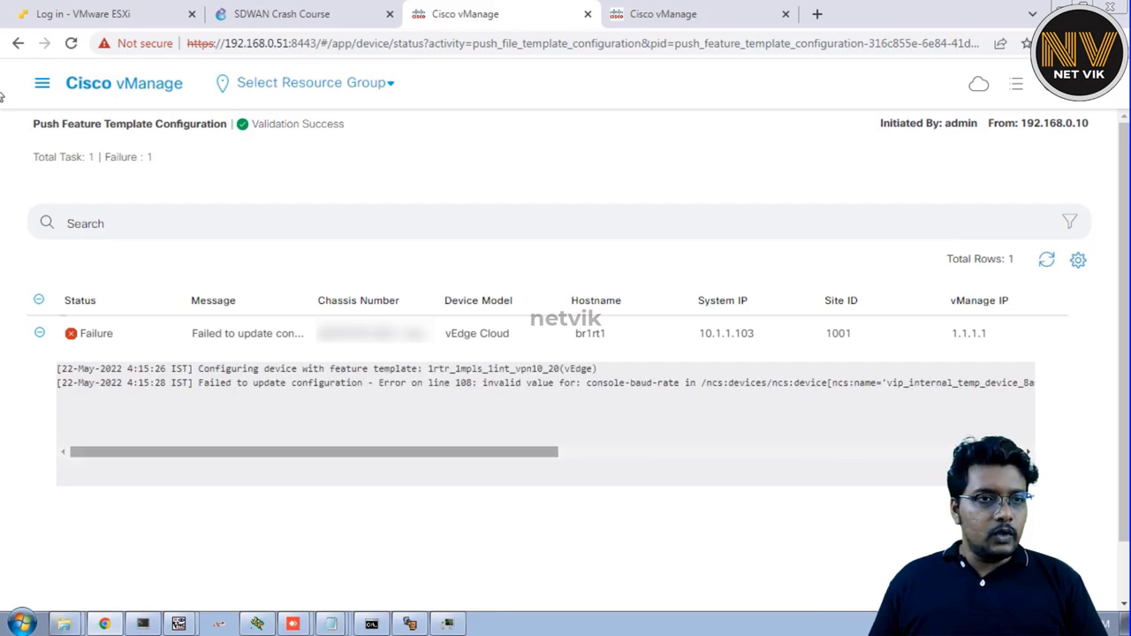
left_click(43, 87)
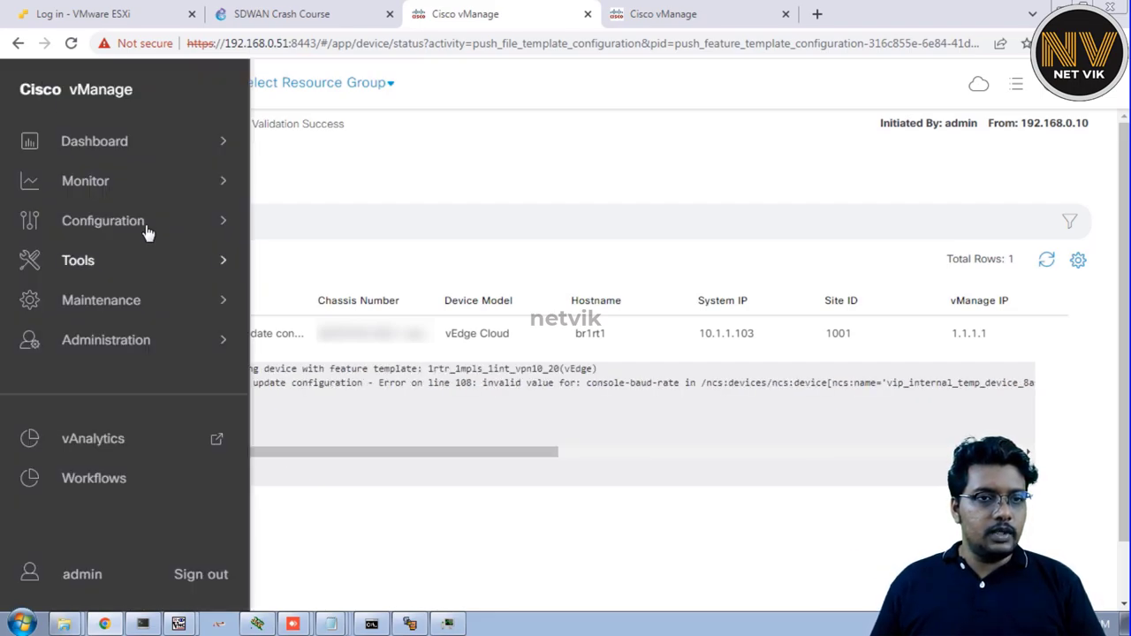
Find the viptela_system feature template by searching 'system' and open it for editing
mouse_move(144, 228)
left_click(304, 301)
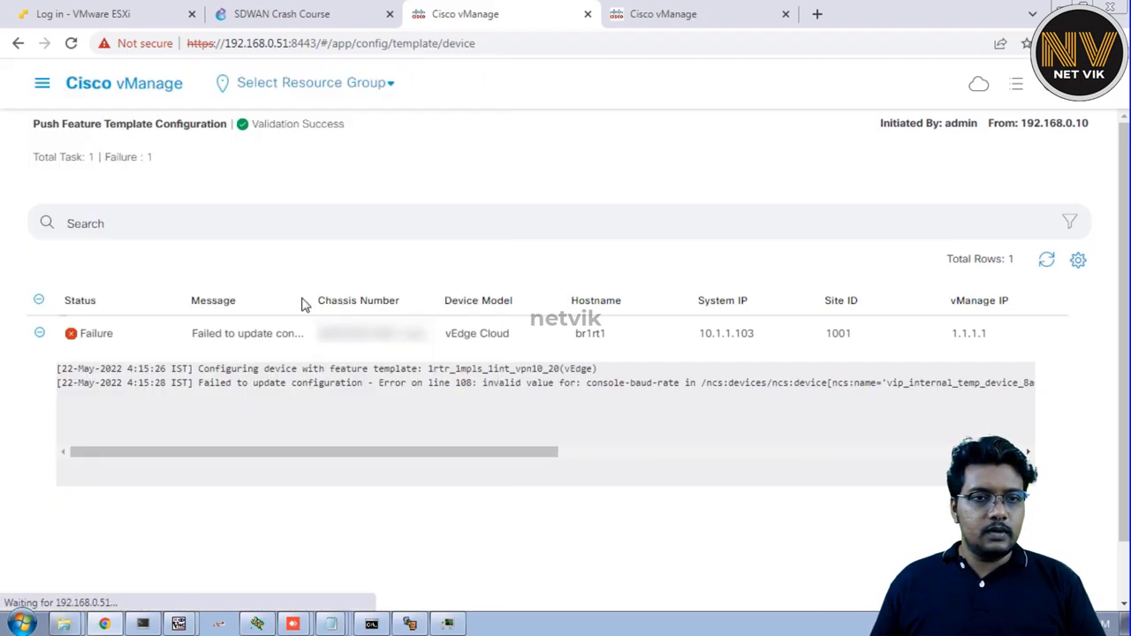
left_click(591, 132)
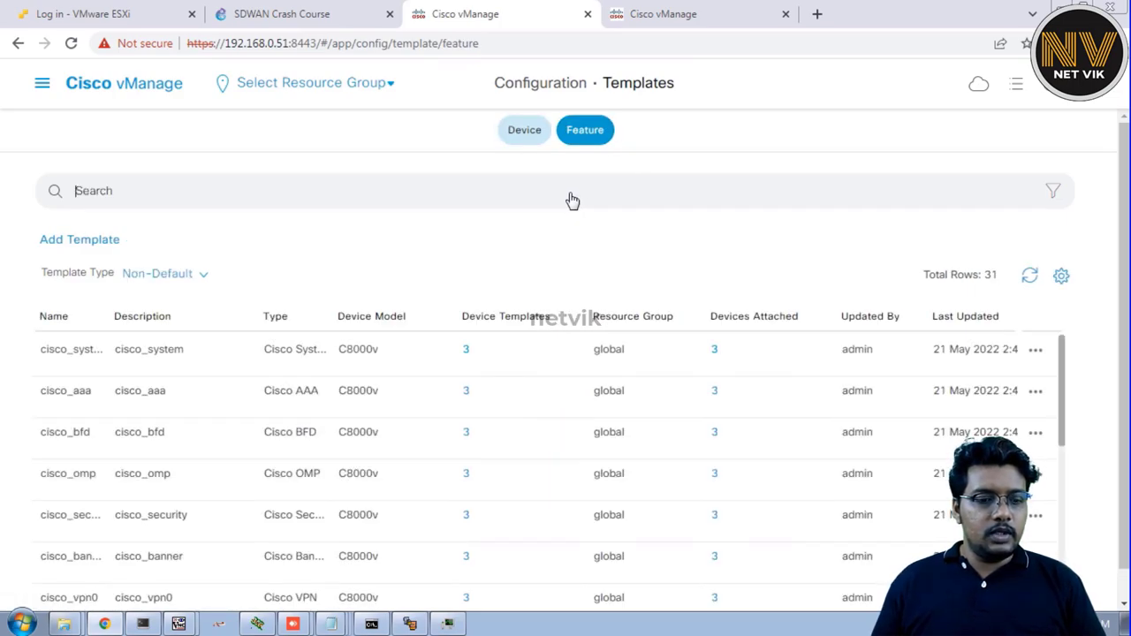
type("system")
key("Return")
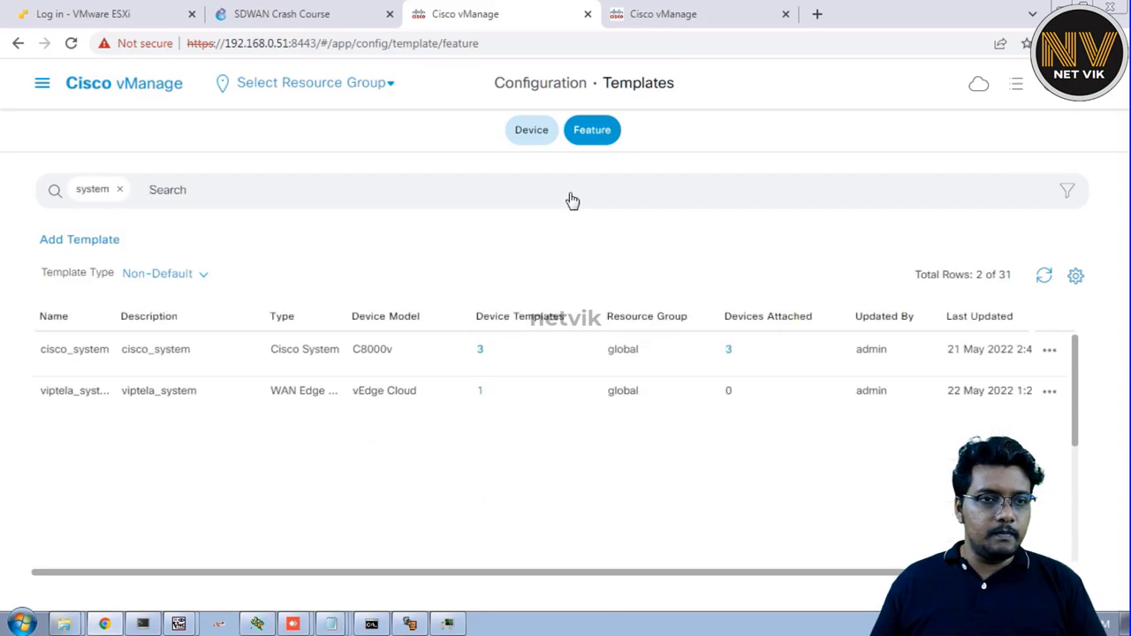
left_click(1049, 390)
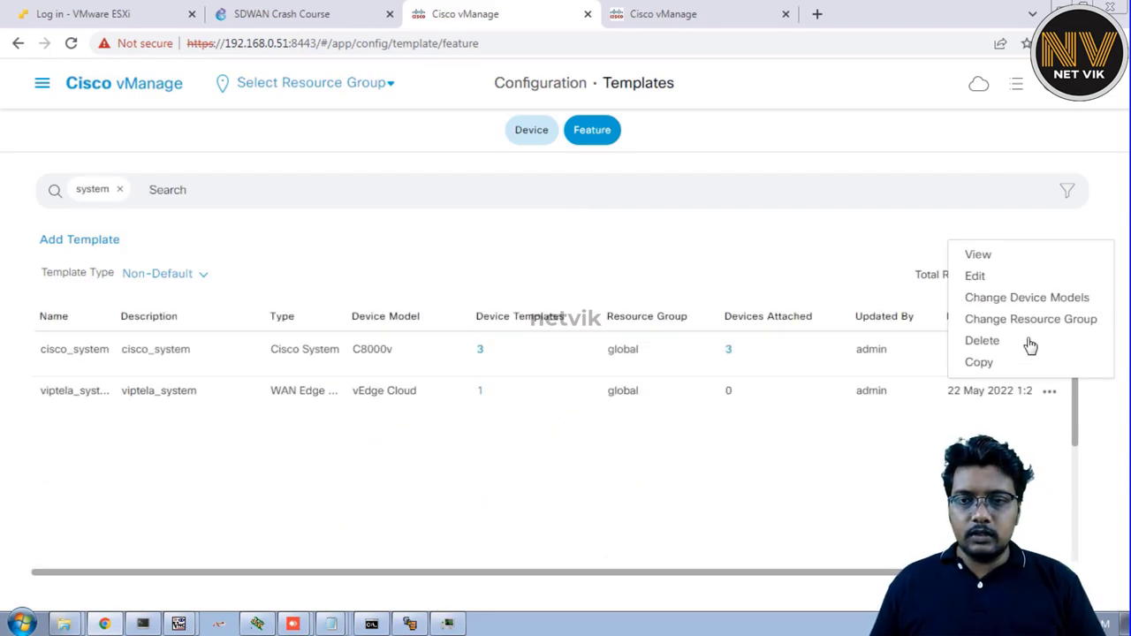
left_click(976, 276)
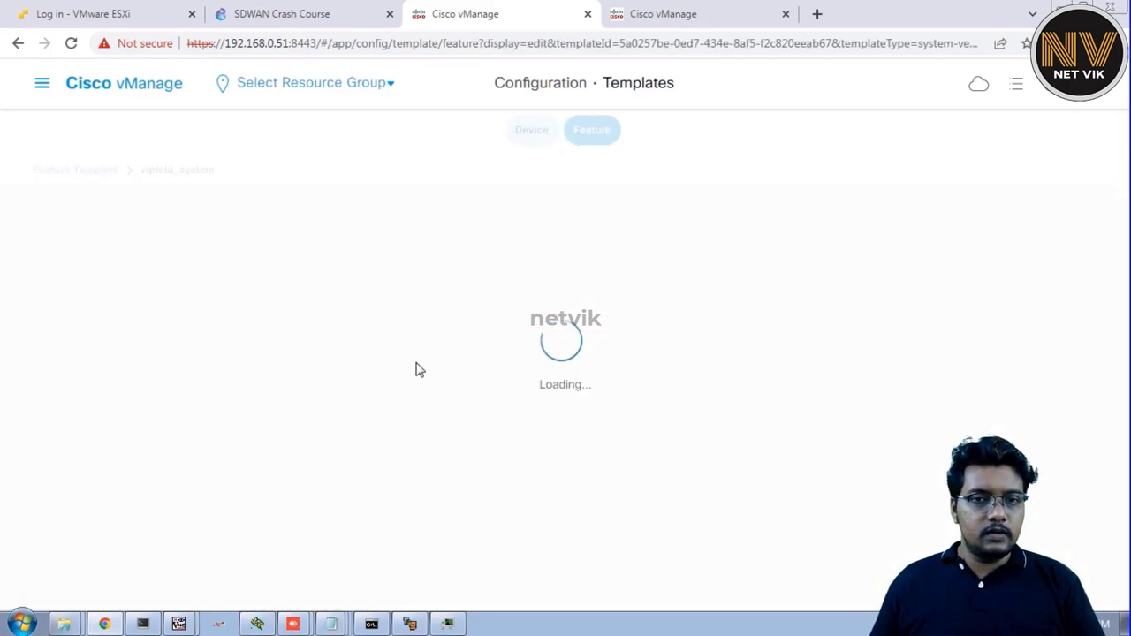
Set Console Baud Rate to 115200 and update the feature template
left_click(499, 412)
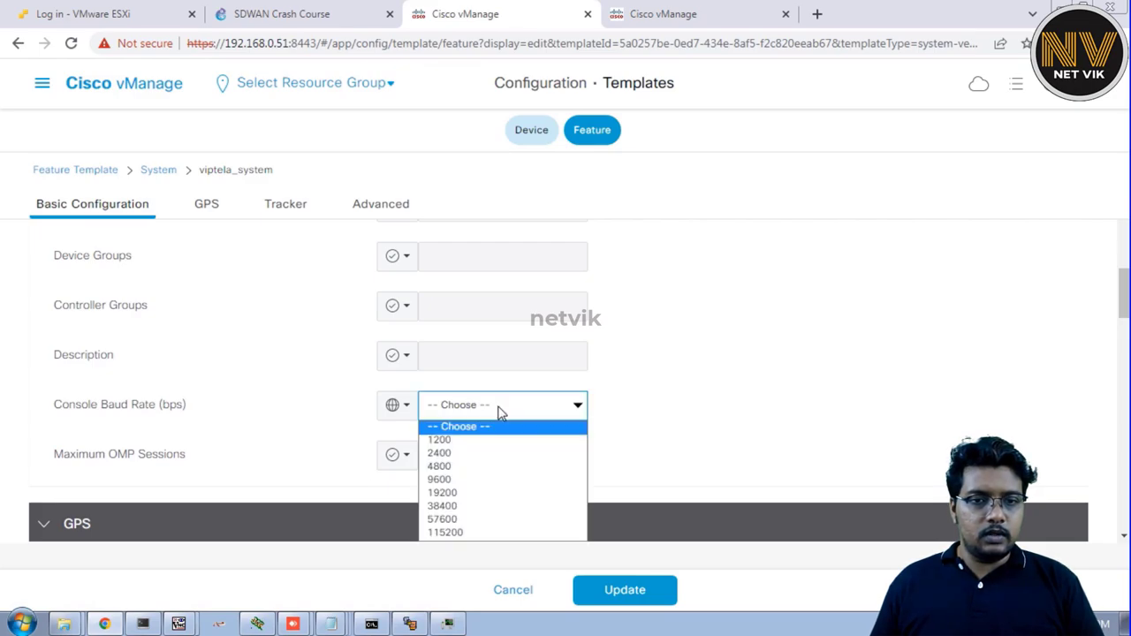
left_click(448, 534)
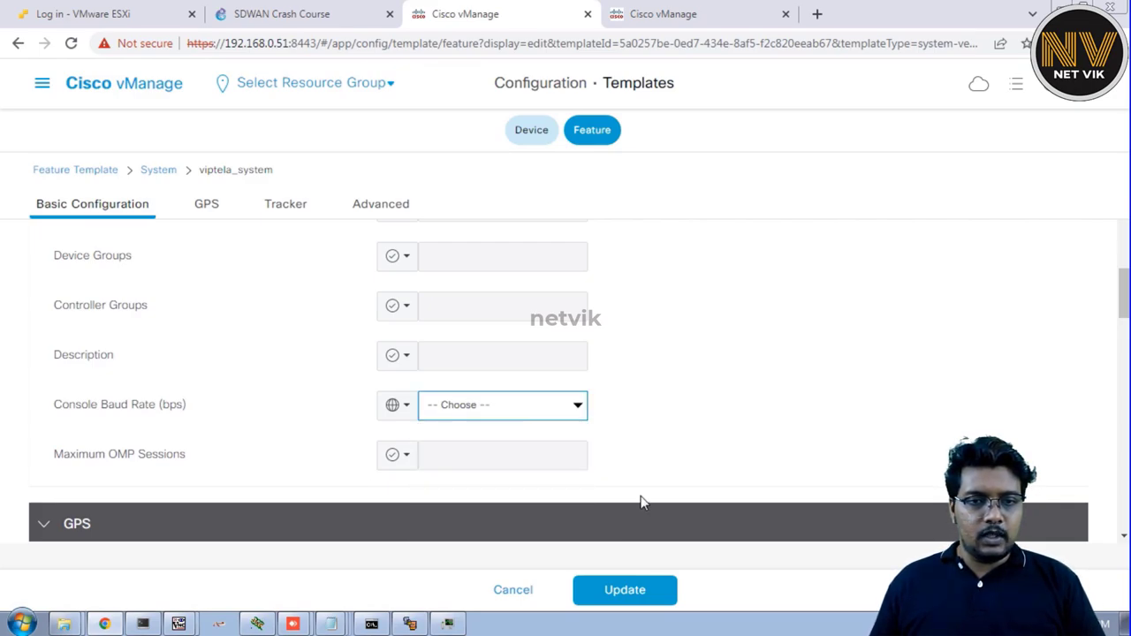
left_click(468, 412)
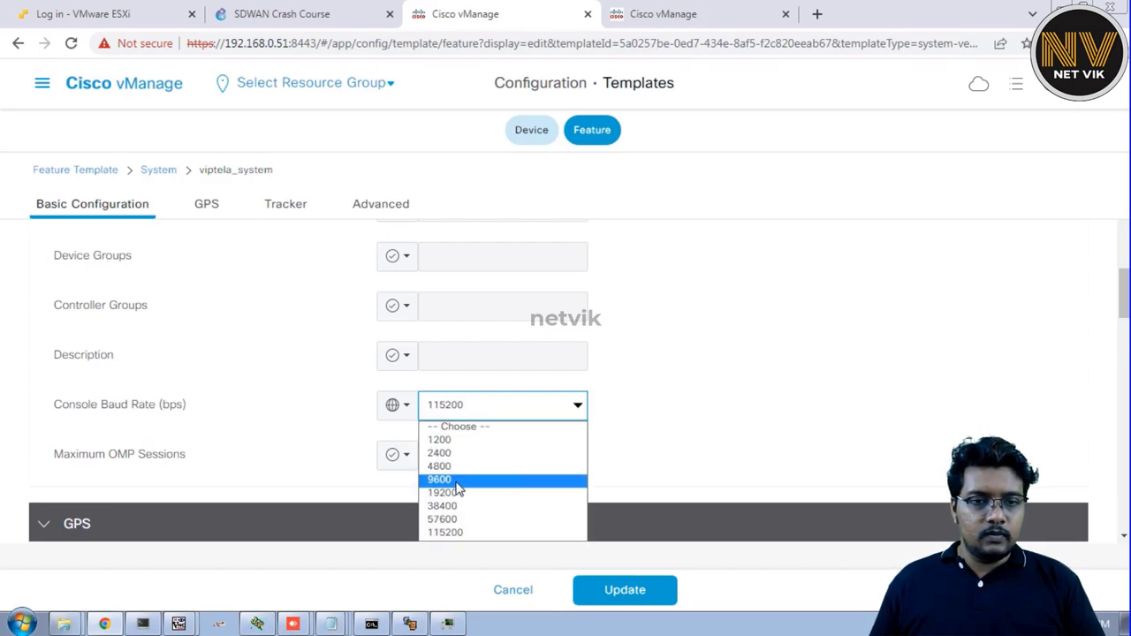
left_click(452, 537)
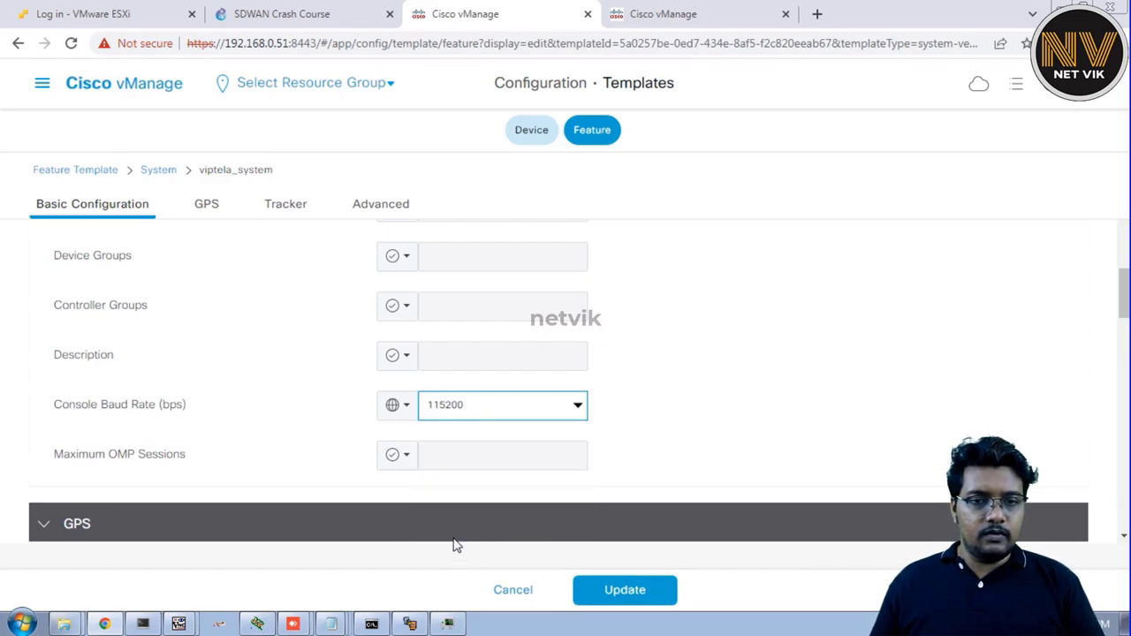
left_click(645, 601)
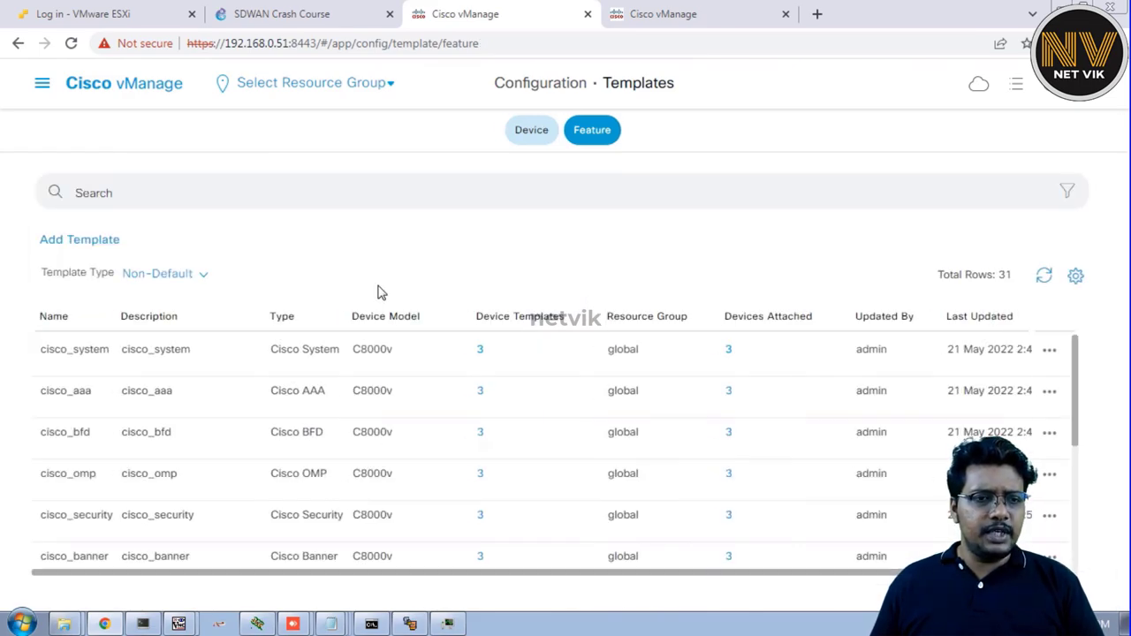
Attach br1rt1 to the vEdge device template
left_click(42, 88)
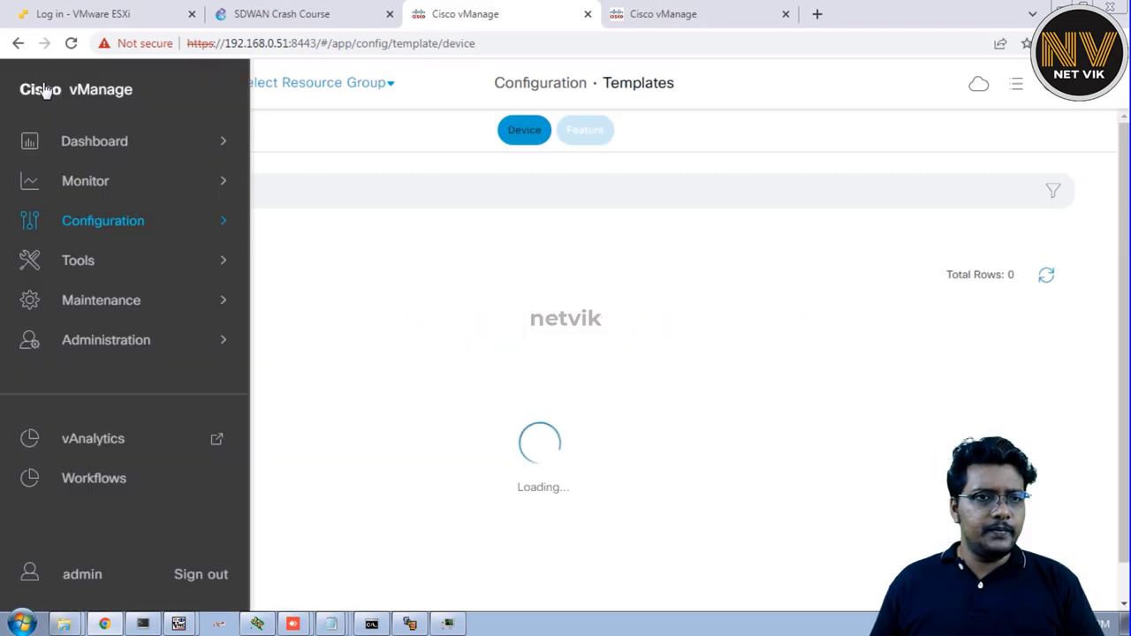
mouse_move(156, 227)
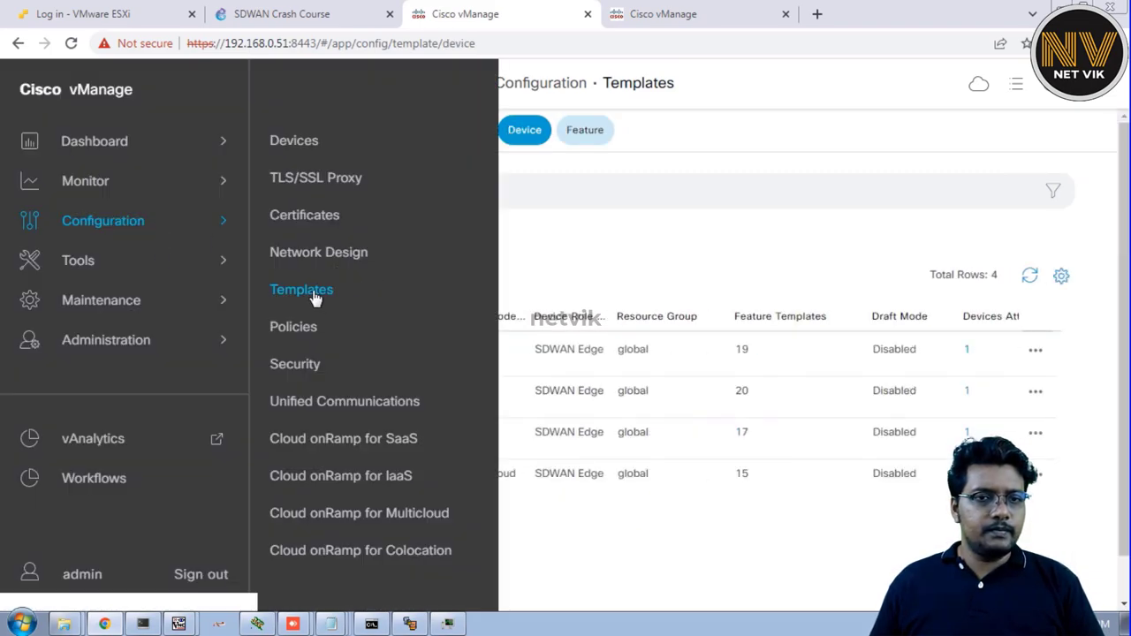
left_click(323, 291)
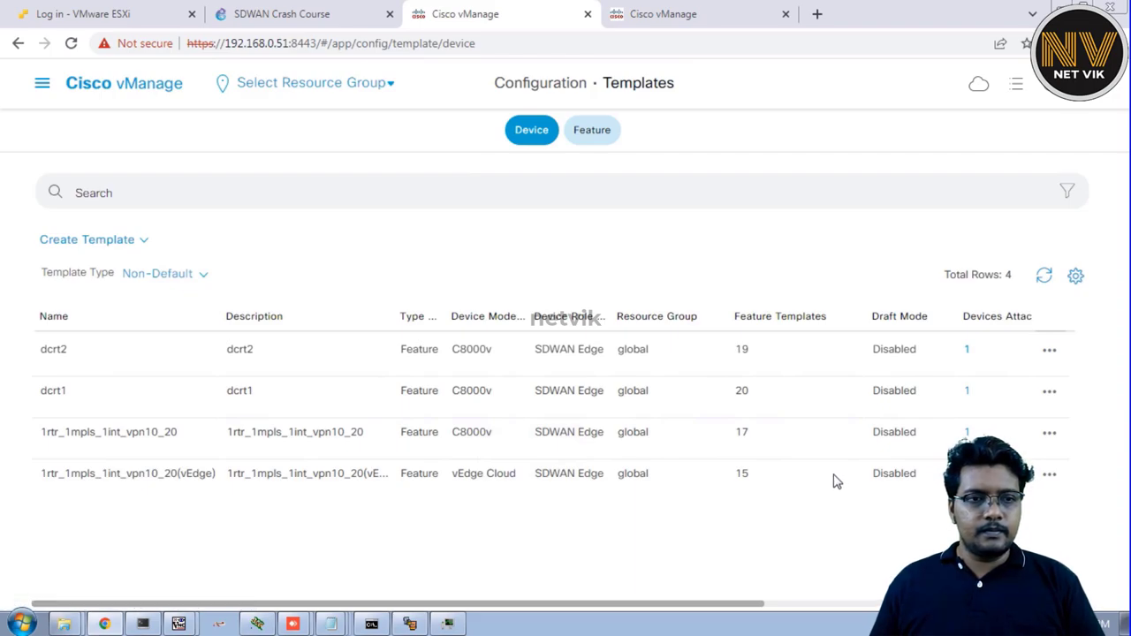
left_click(1049, 477)
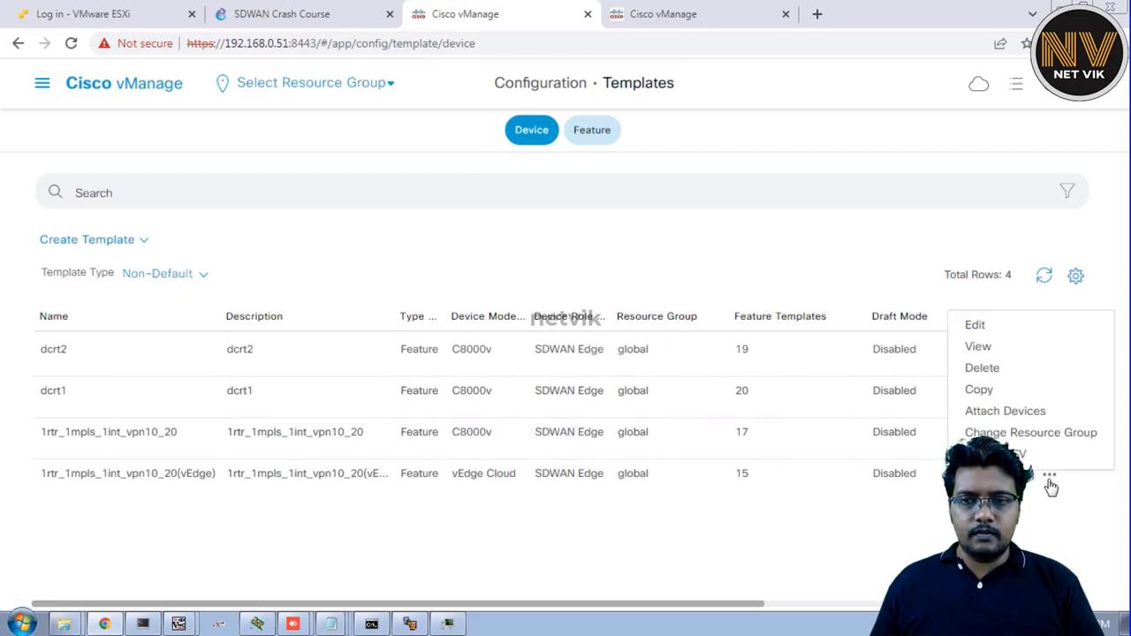
left_click(1007, 412)
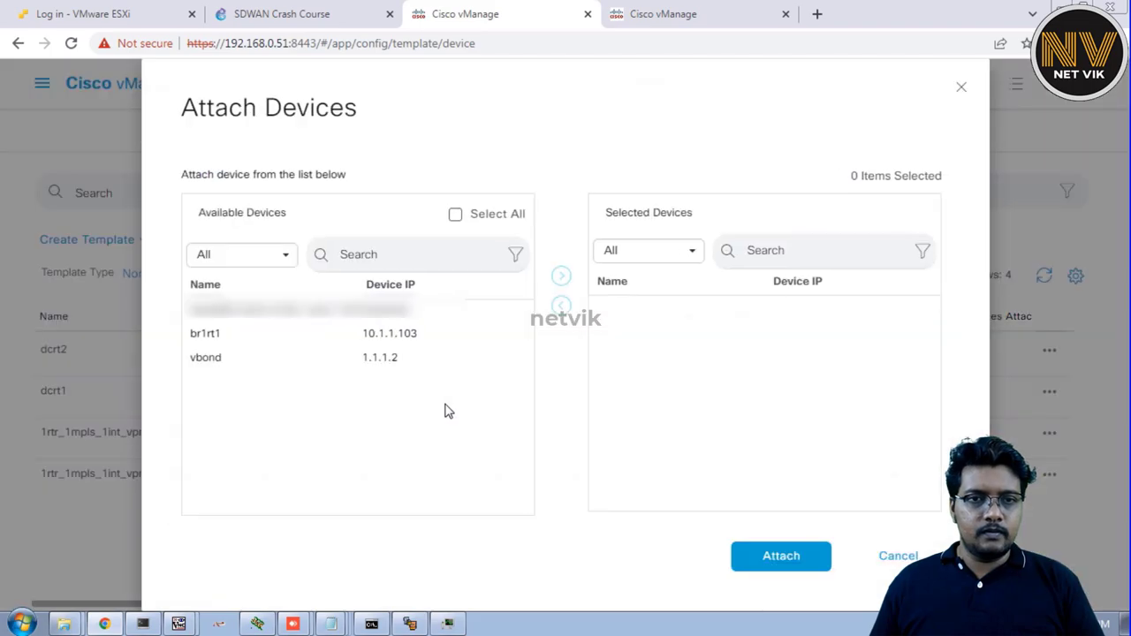
left_click(403, 335)
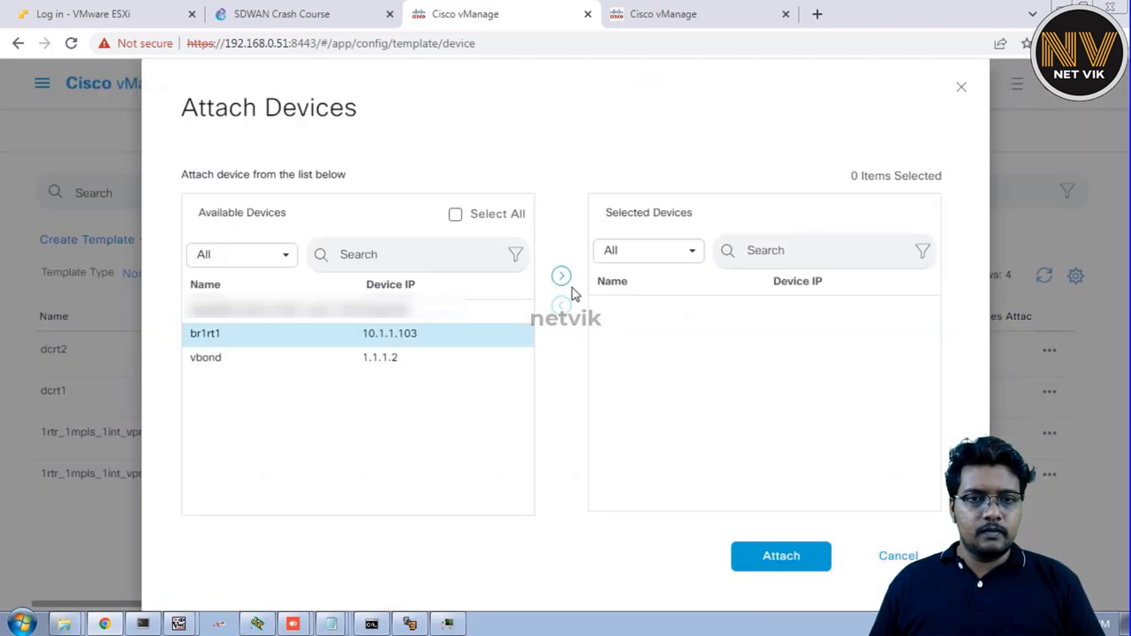
left_click(563, 276)
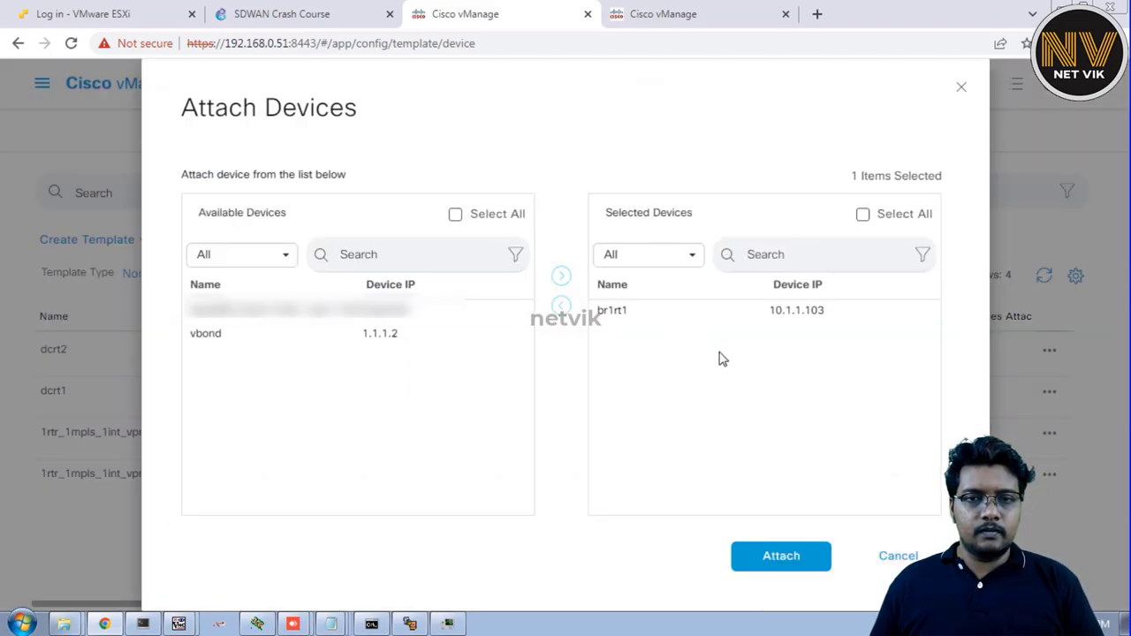
left_click(783, 555)
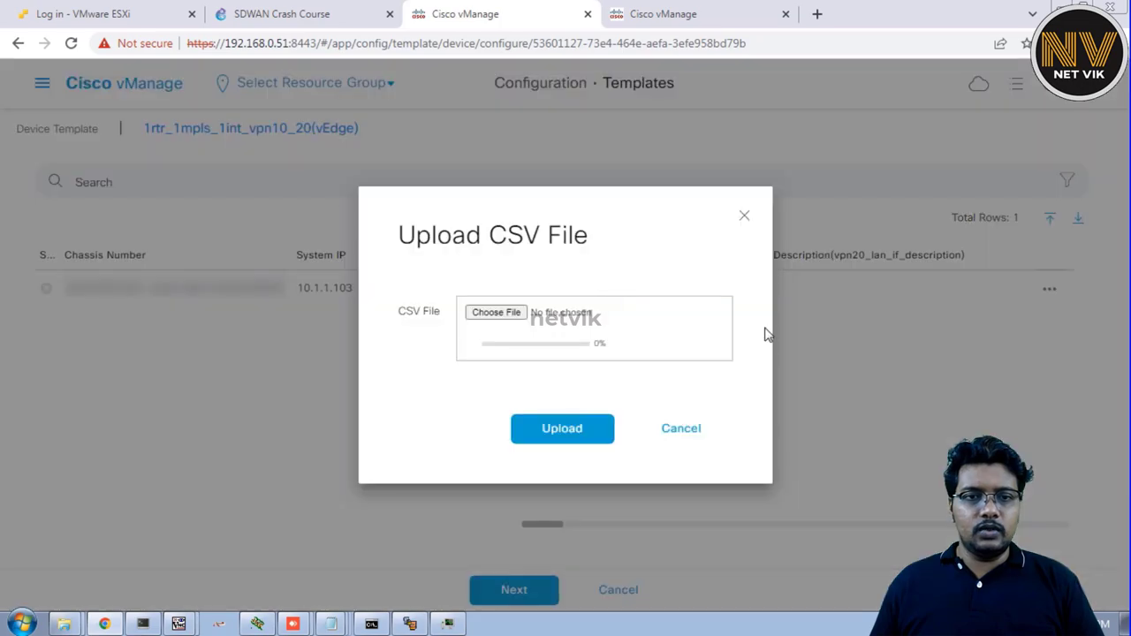
Upload Template (7).csv from Downloads as the device values
left_click(497, 312)
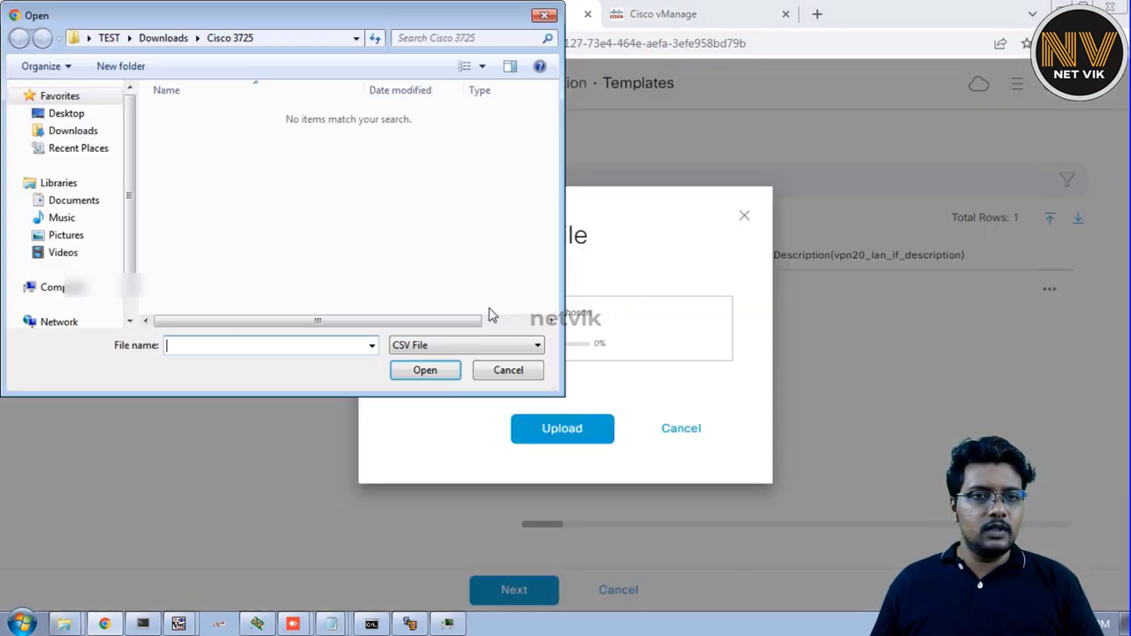
left_click(78, 132)
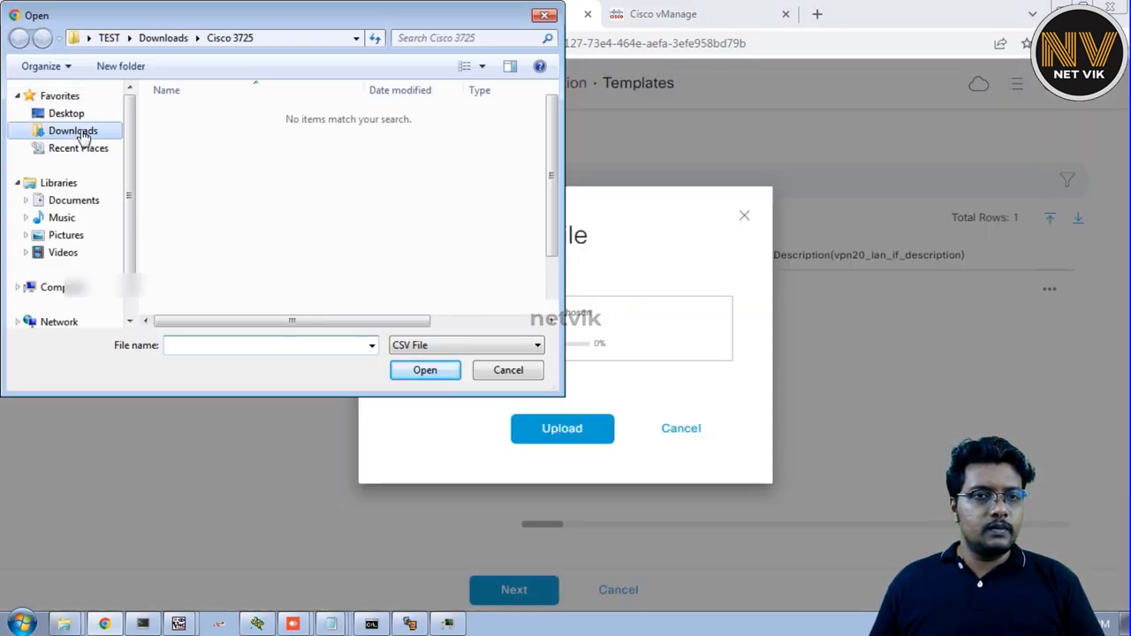
scroll(234, 228, "down", 1)
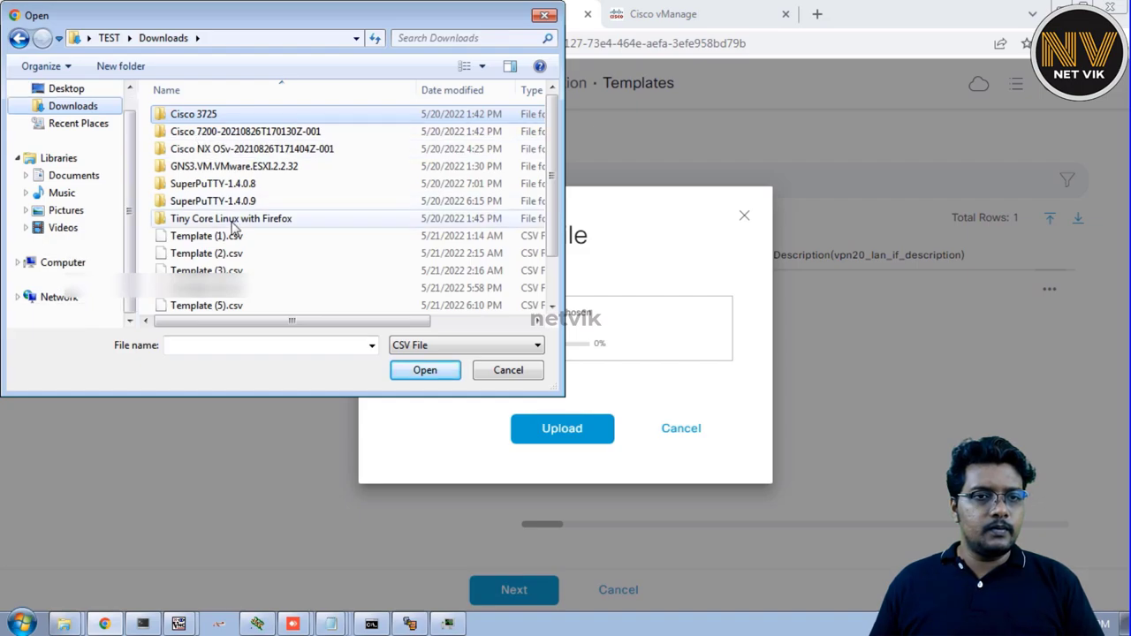
left_click(234, 306)
scroll(234, 306, "down", 1)
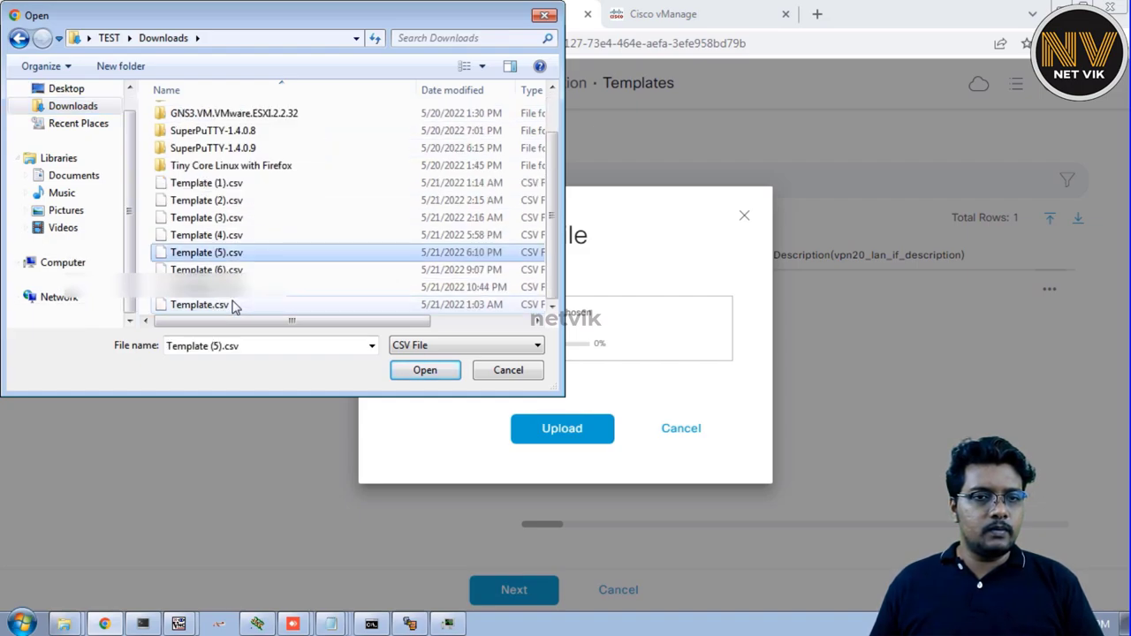
double_click(207, 287)
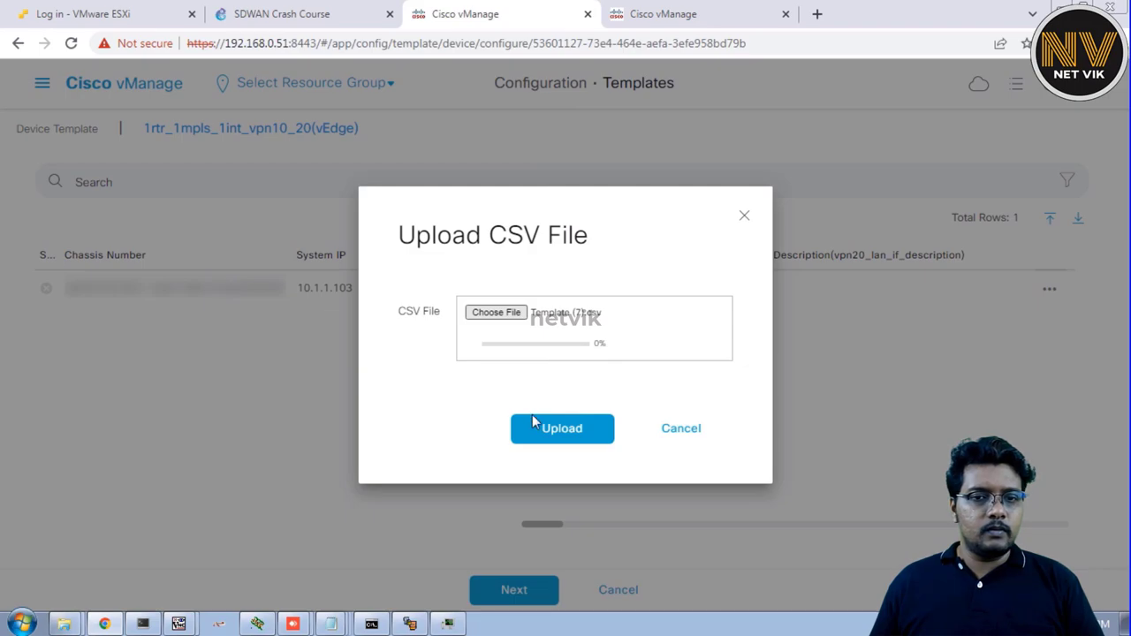
left_click(558, 431)
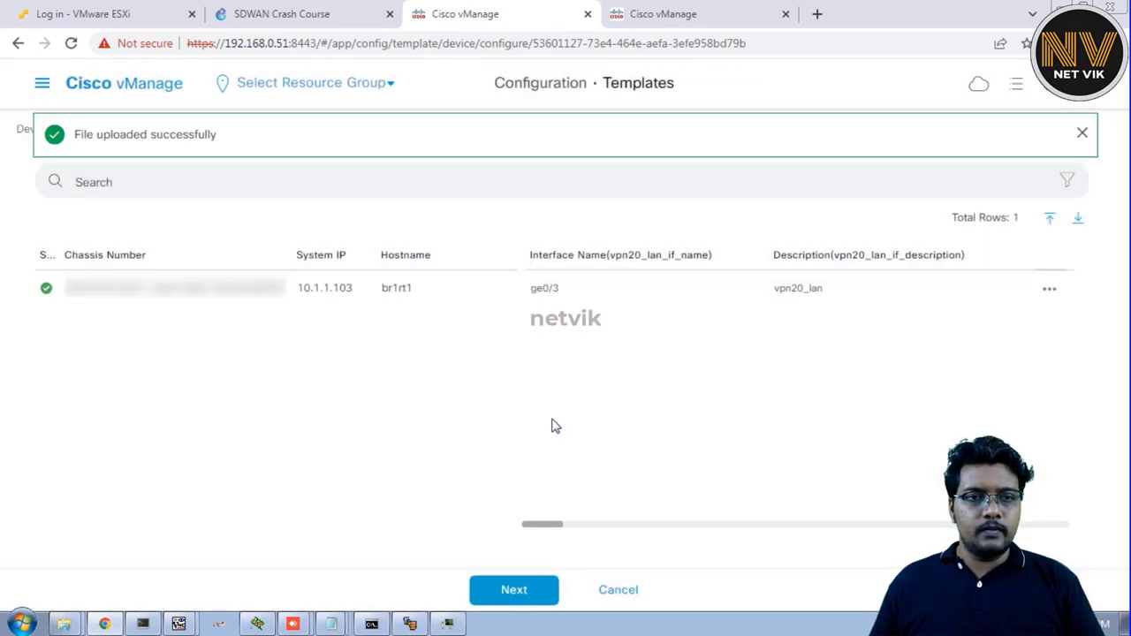
Review br1rt1's config diff adding console-baud-rate 115200 and push the configuration
left_click(521, 588)
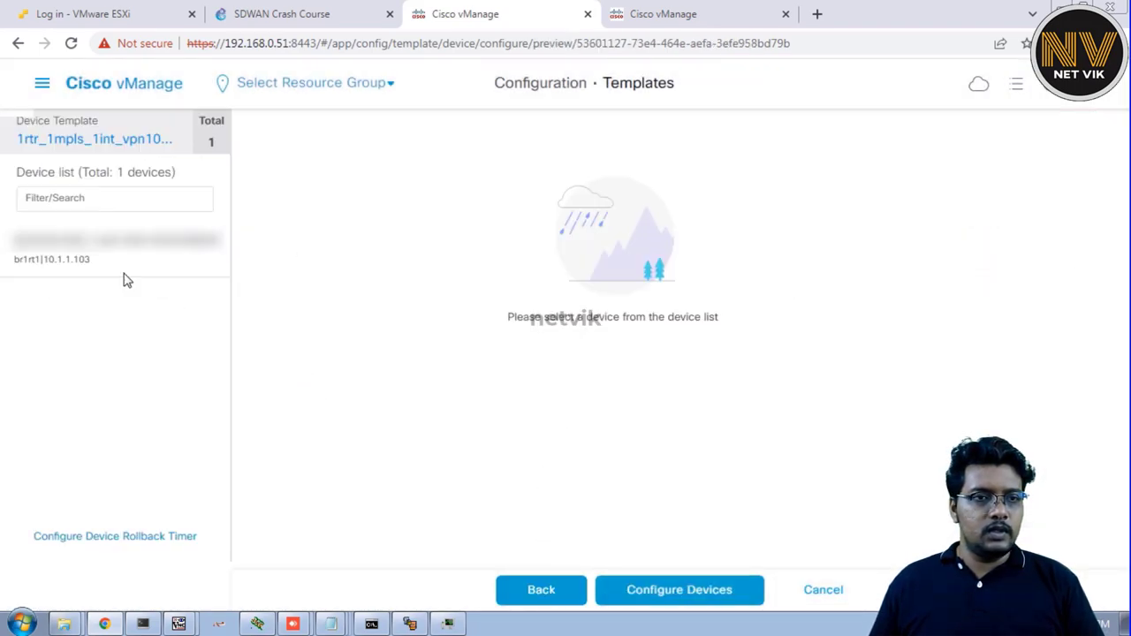
left_click(113, 265)
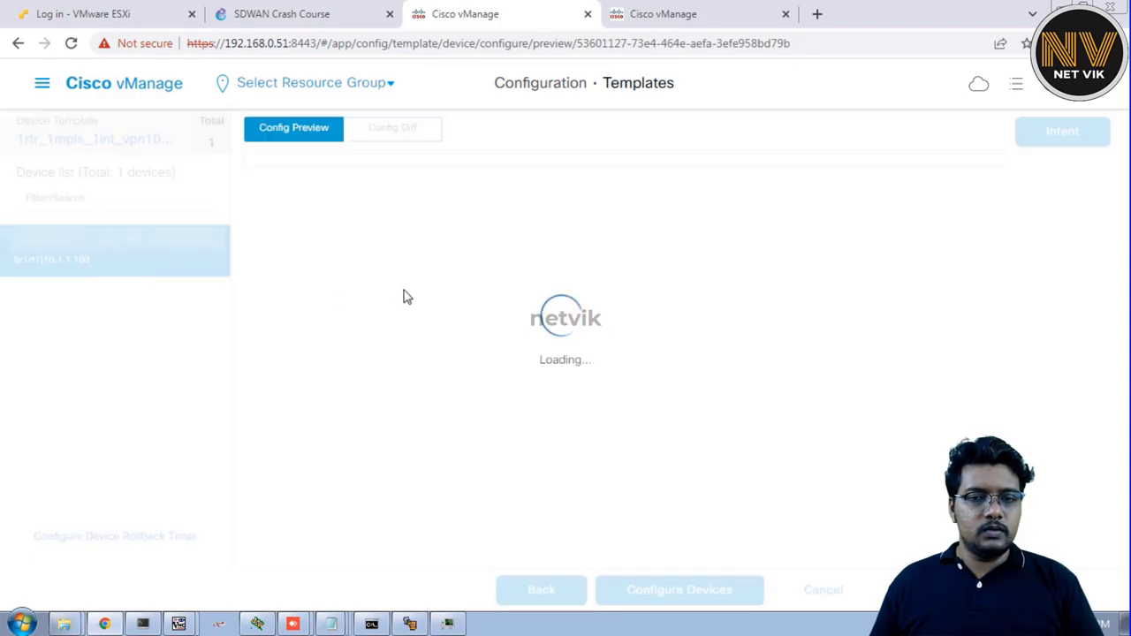
left_click(389, 132)
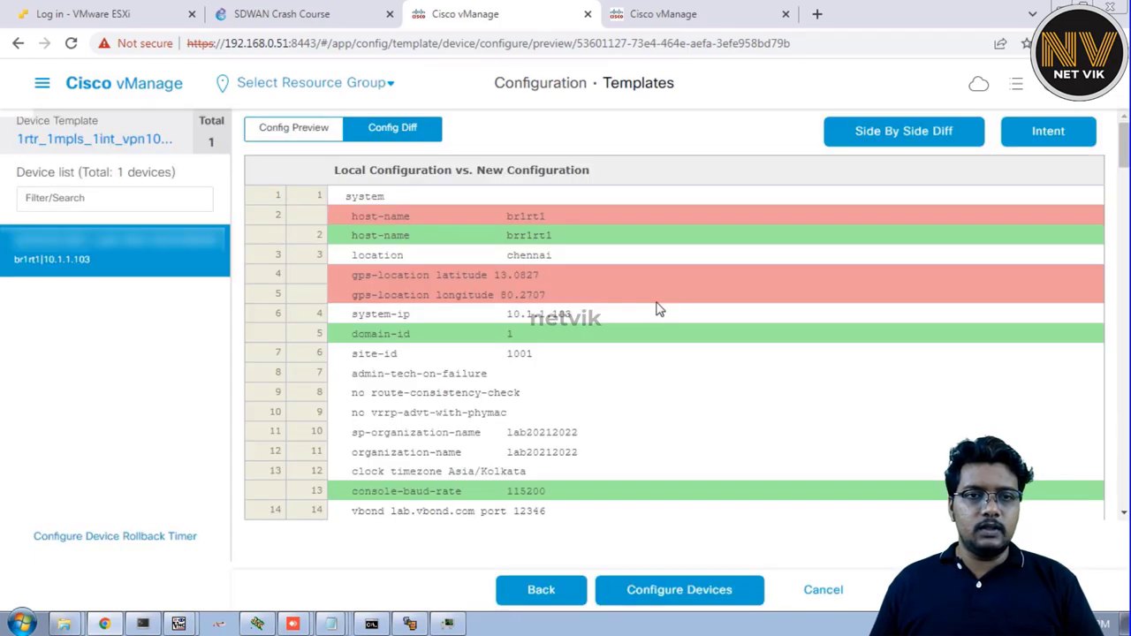
scroll(694, 462, "down", 3)
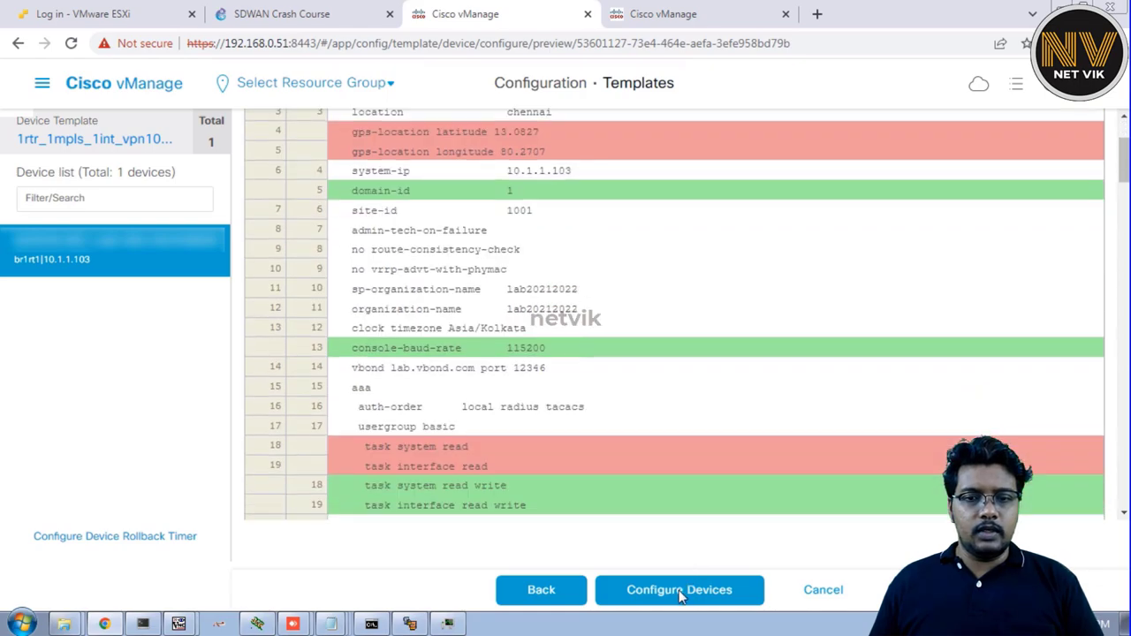
left_click(679, 590)
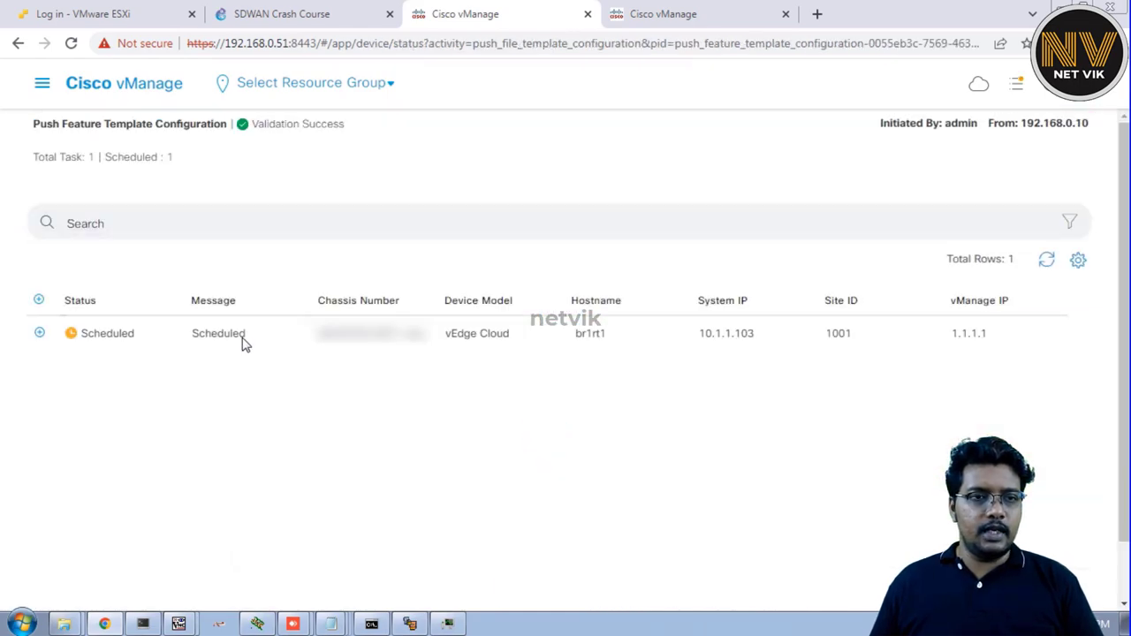
Expand the br1rt1 push task and refresh until its status shows Failure
left_click(41, 334)
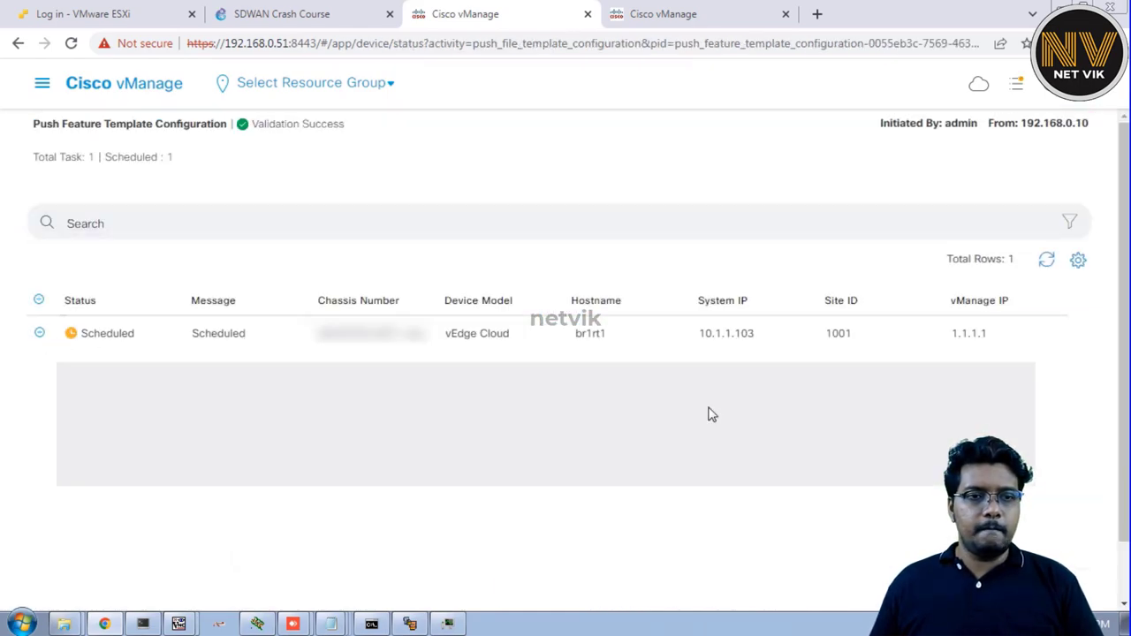
left_click(1047, 263)
left_click(1047, 263)
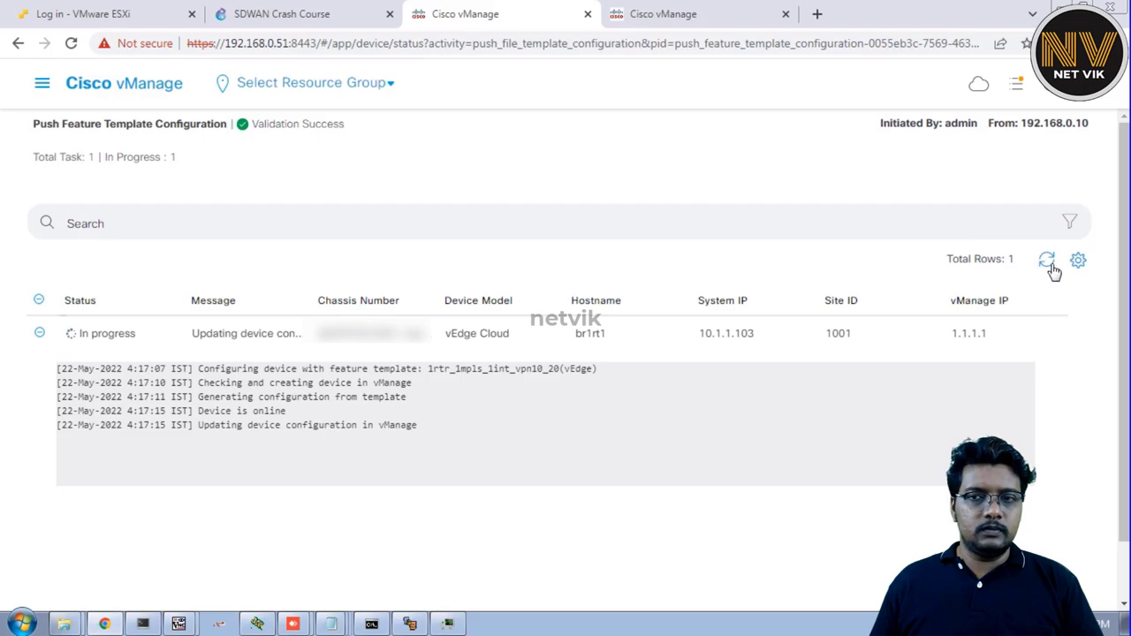
left_click(1049, 265)
left_click(1050, 265)
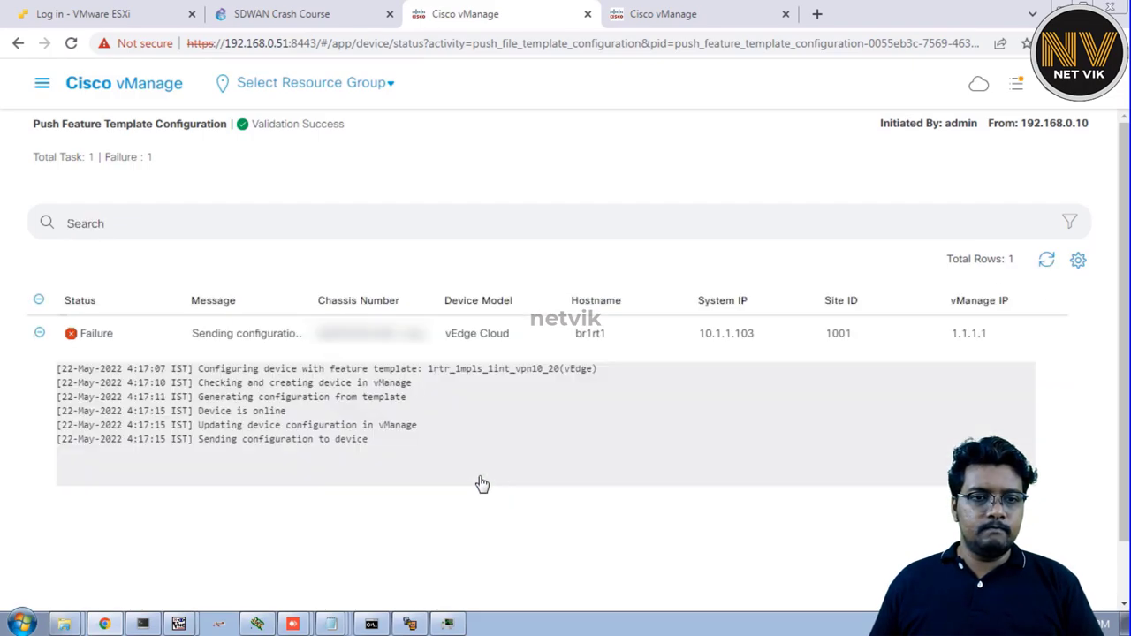
scroll(292, 424, "down", 1)
scroll(291, 424, "down", 1)
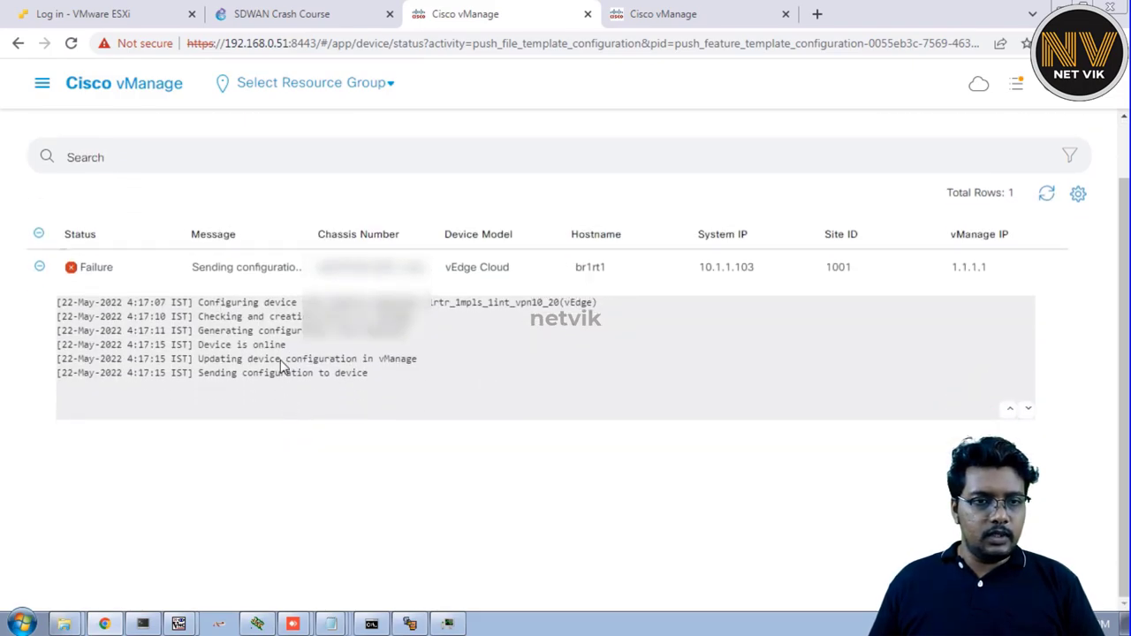
left_click(1048, 198)
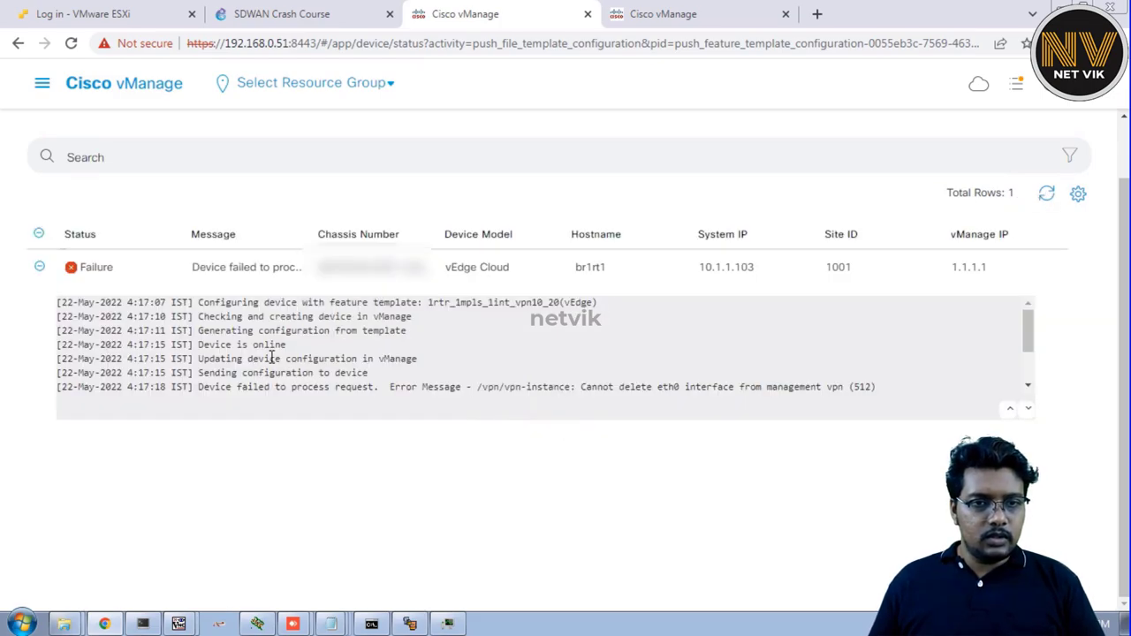
Highlight the log error 'Cannot delete eth0 interface from management vpn (512)'
scroll(263, 350, "down", 2)
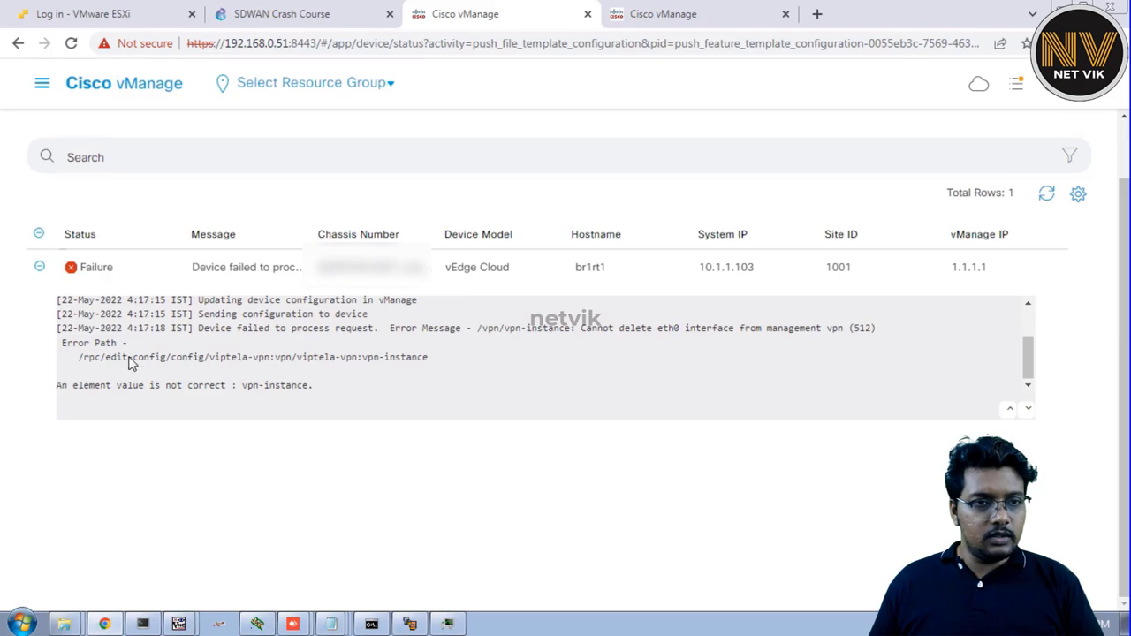
left_click_drag(133, 357, 457, 357)
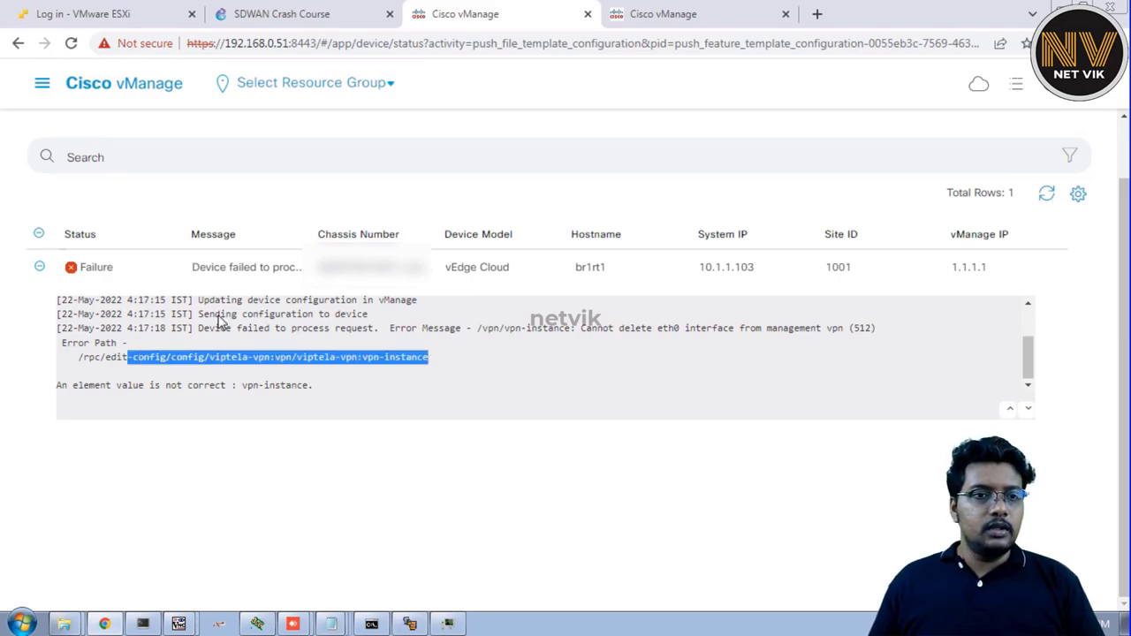
left_click_drag(220, 323, 357, 356)
left_click(222, 345)
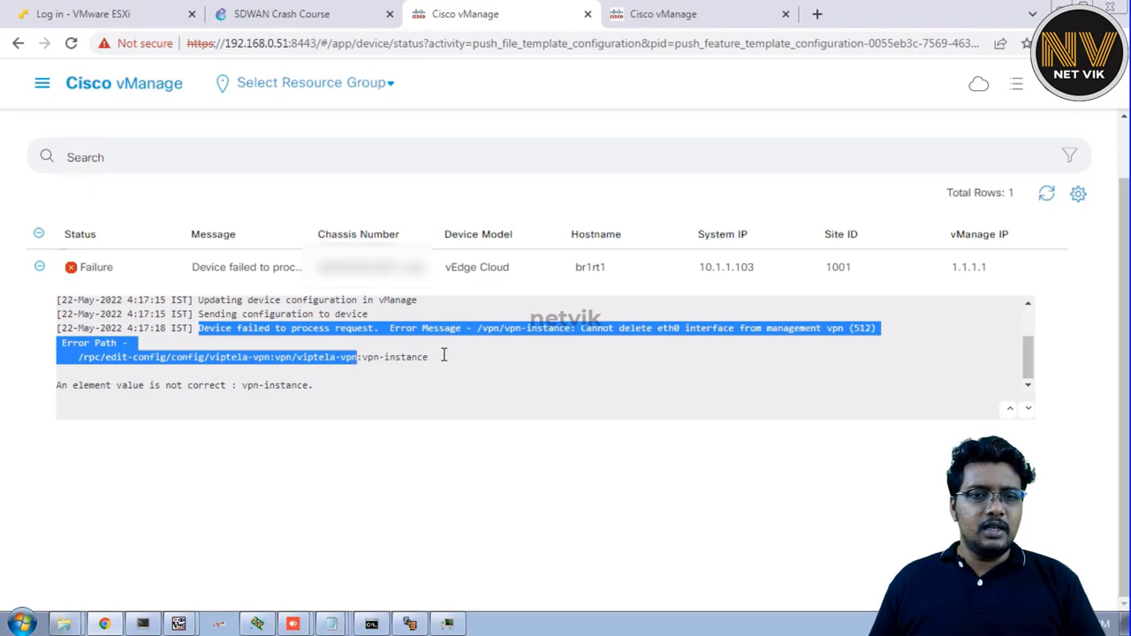
left_click_drag(433, 360, 188, 325)
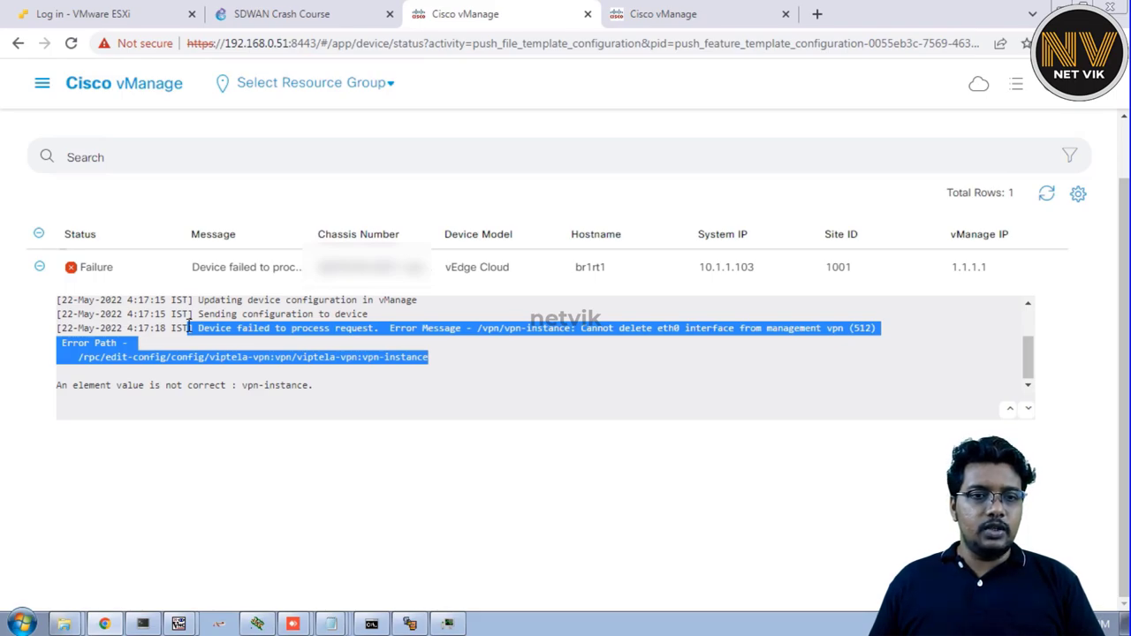
left_click(188, 325)
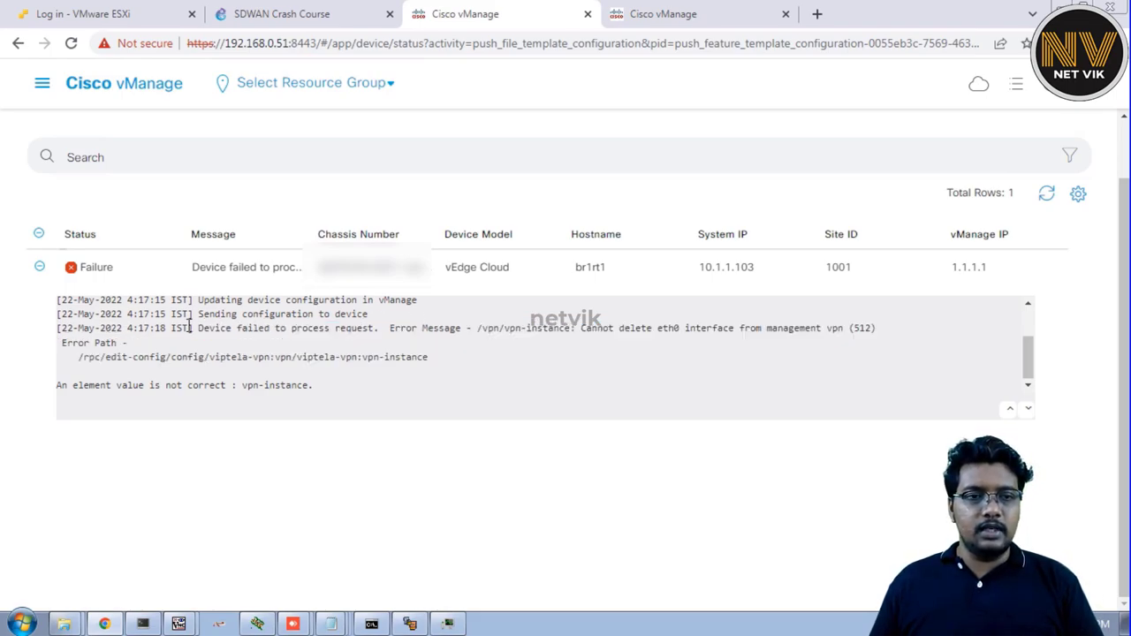
scroll(188, 329, "up", 2)
scroll(188, 327, "up", 1)
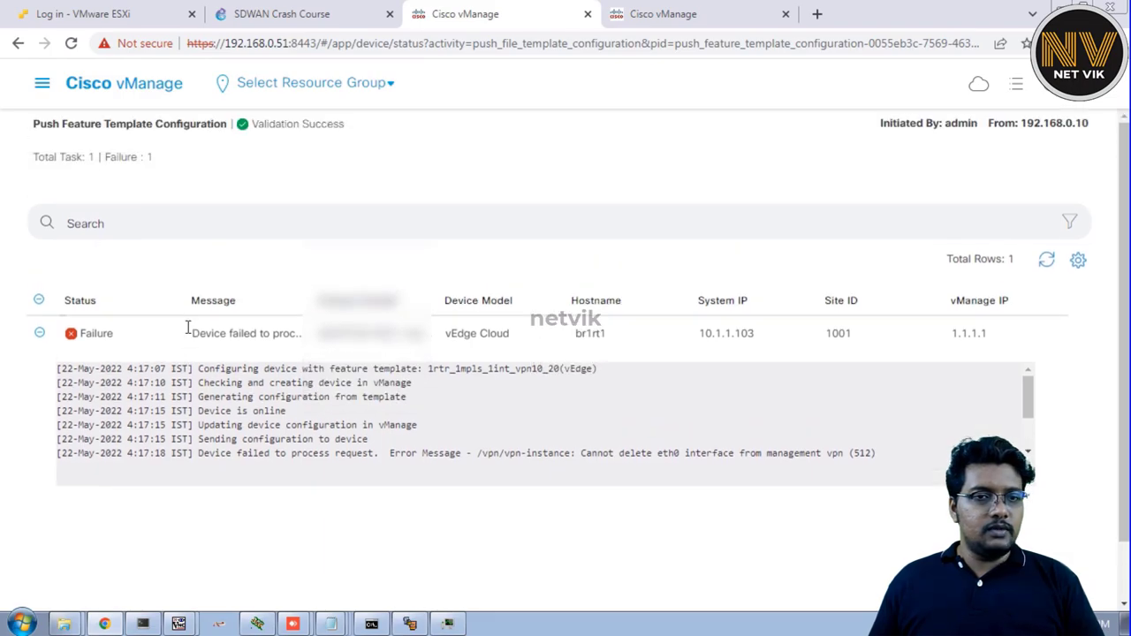
Go to Configuration > Templates feature templates and filter the list by vpn10
left_click(41, 86)
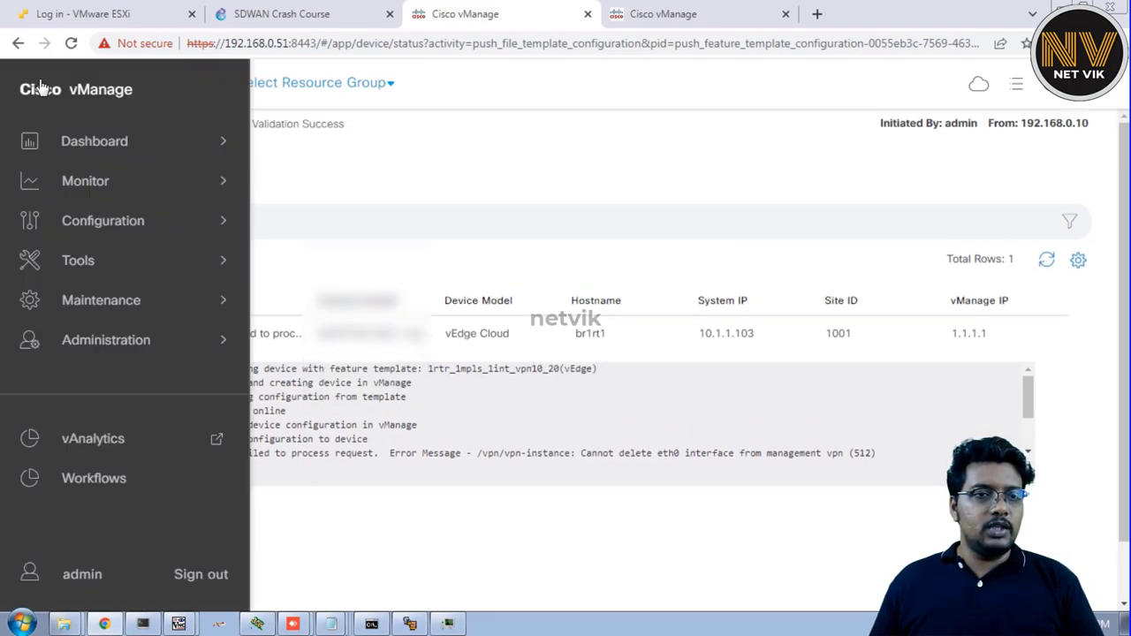
mouse_move(135, 230)
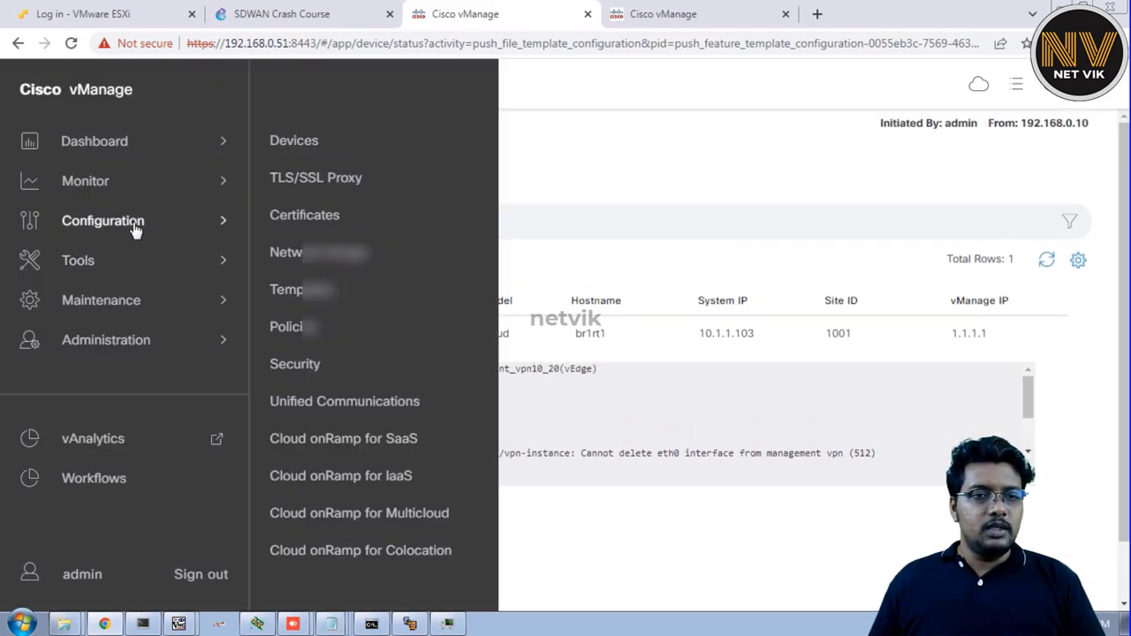
left_click(299, 291)
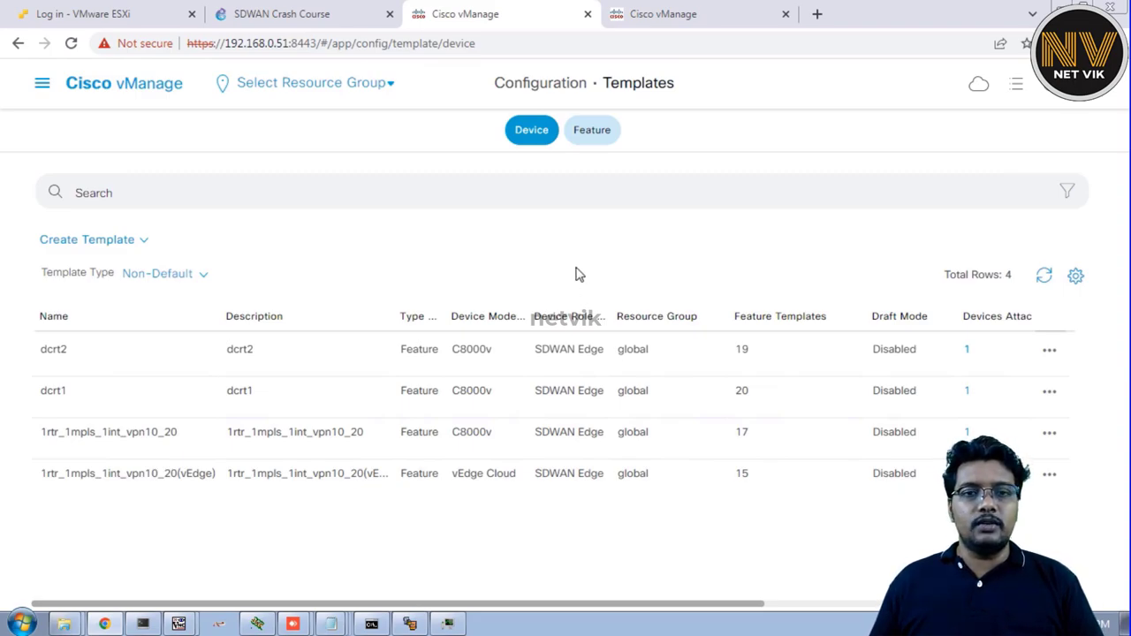
left_click(601, 135)
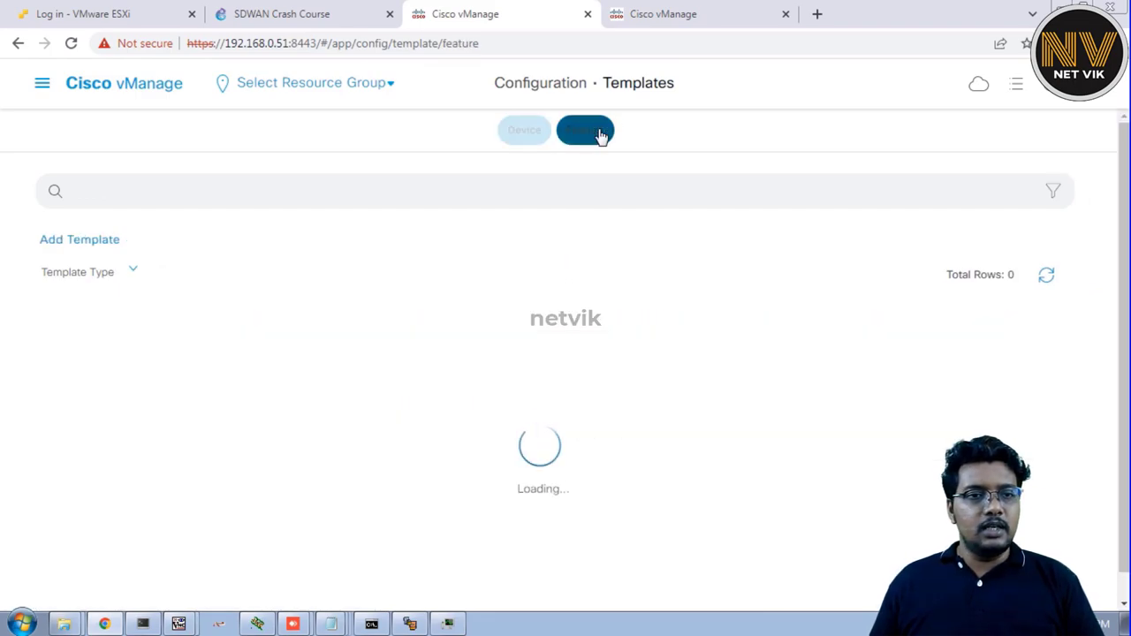
left_click(544, 189)
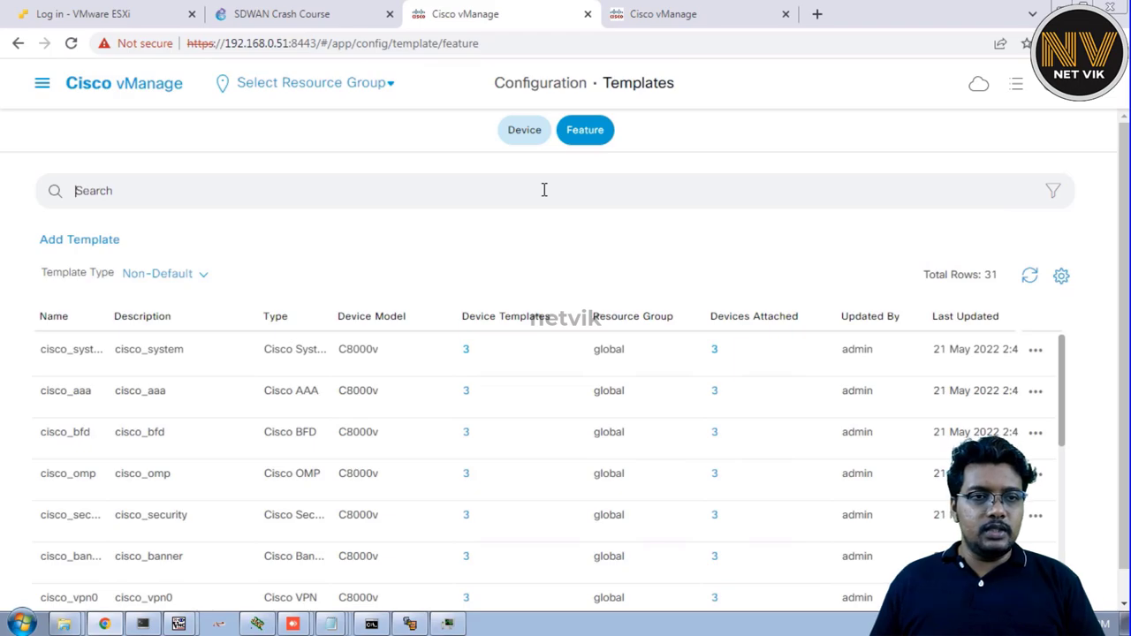
type("vpn10")
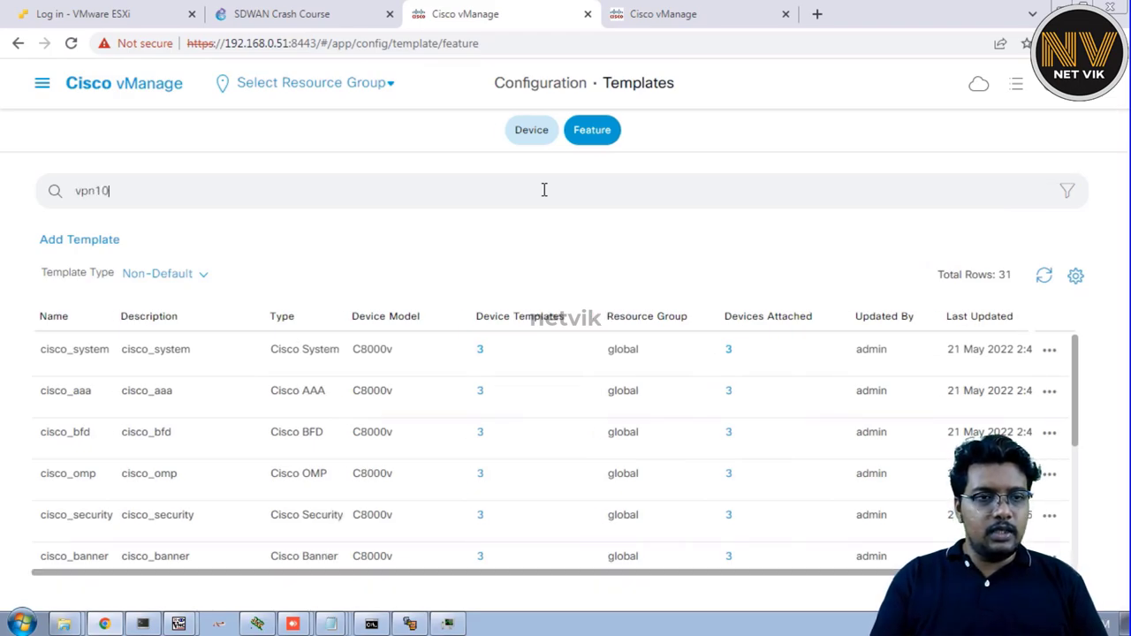
key("Return")
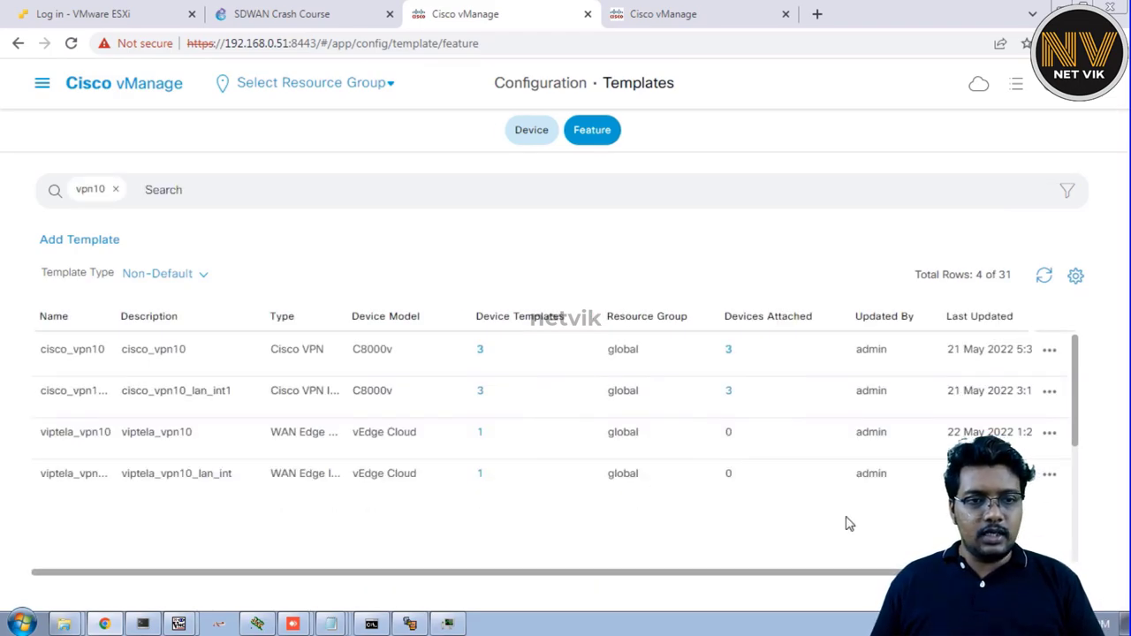
Copy viptela_vpn10 as viptela_vpn512, with description viptela_vpn512
left_click(1049, 433)
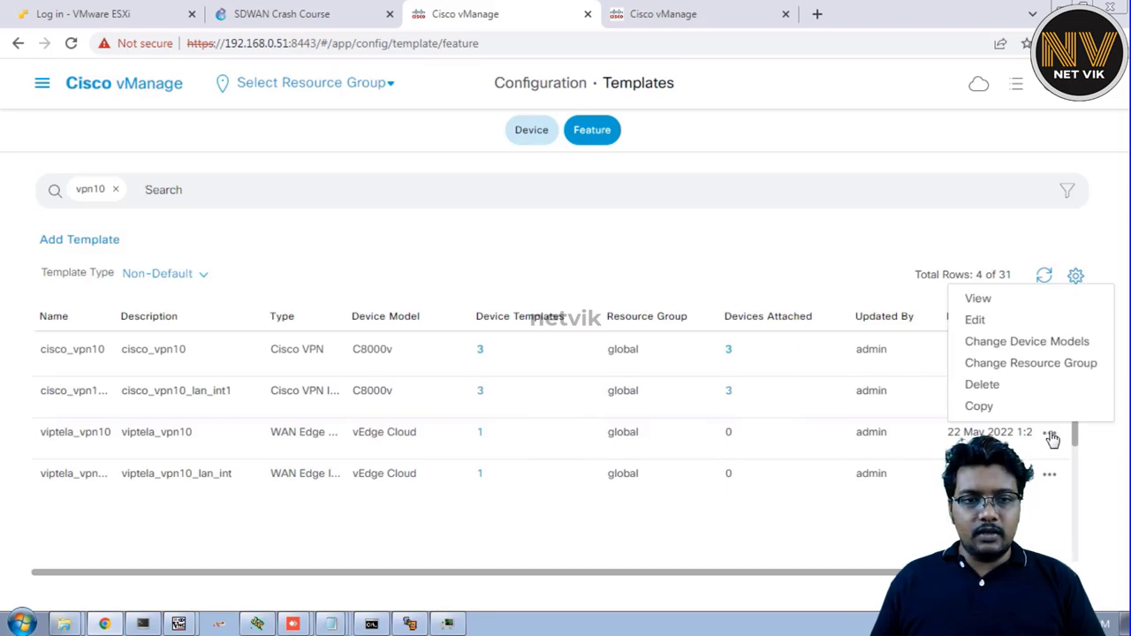
left_click(979, 405)
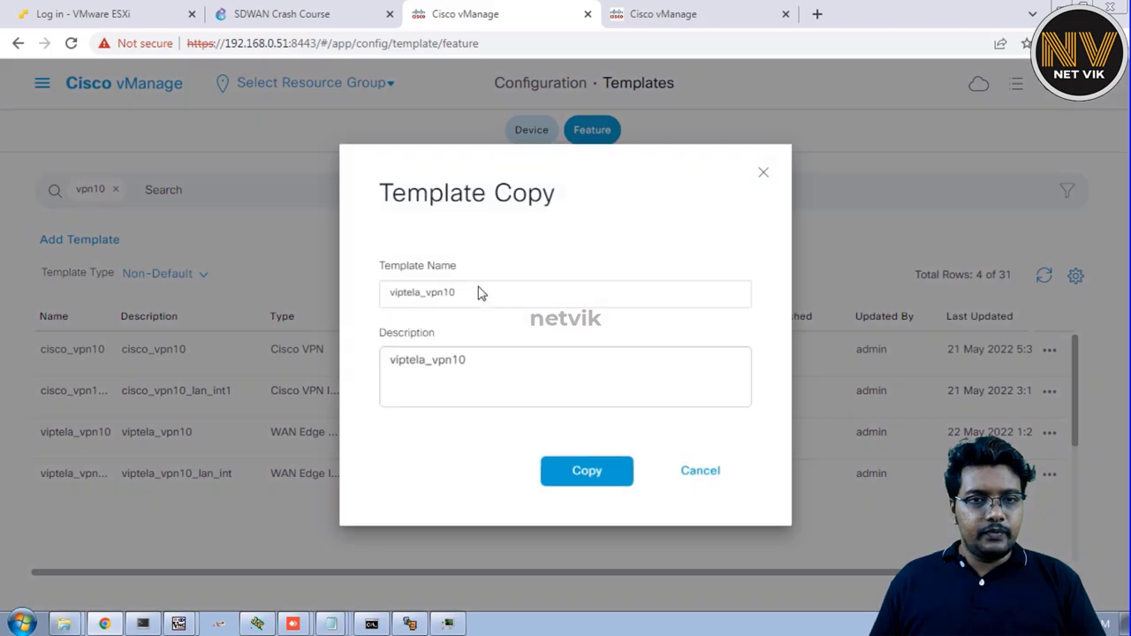
left_click(479, 287)
key("BackSpace")
key("BackSpace")
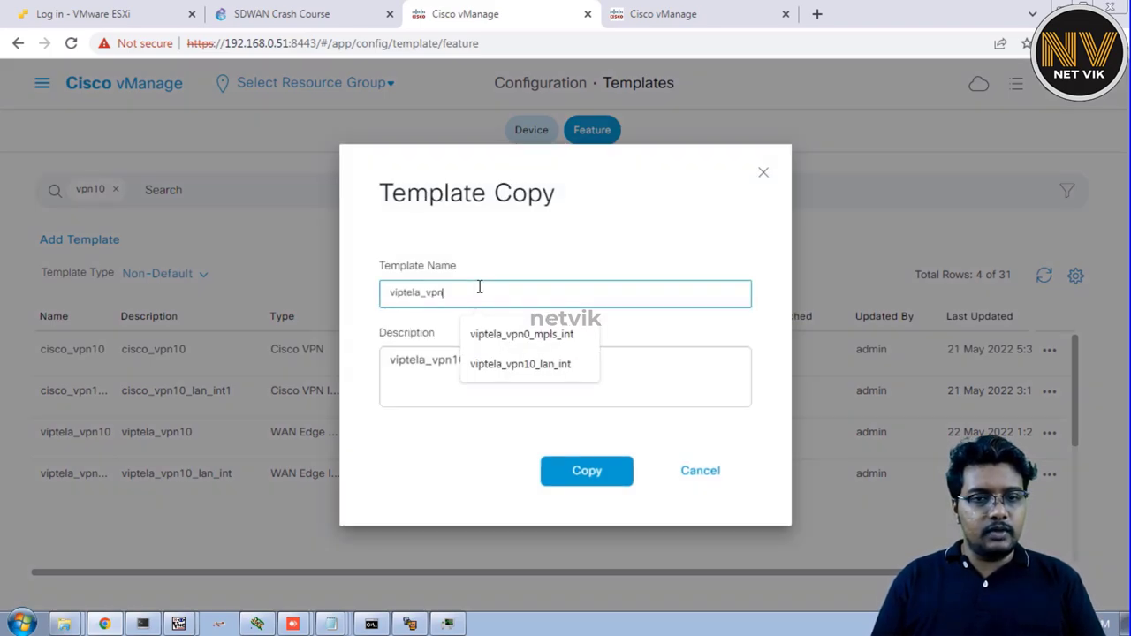
type("512")
key("ctrl+a")
key("ctrl+c")
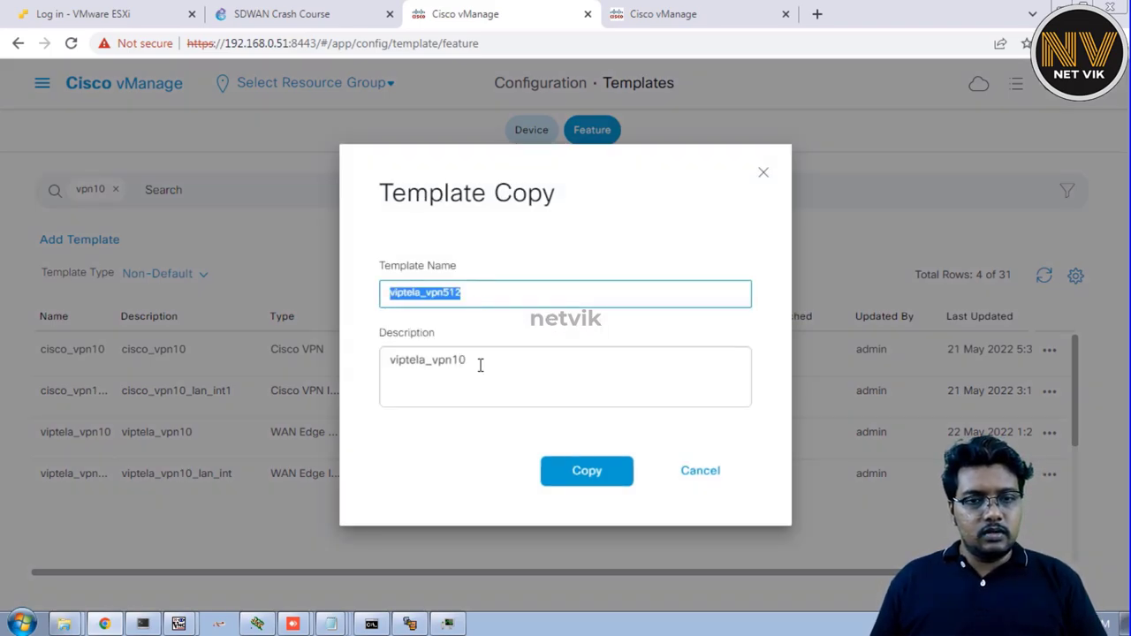
left_click(480, 365)
key("ctrl+a")
key("ctrl+v")
left_click(601, 482)
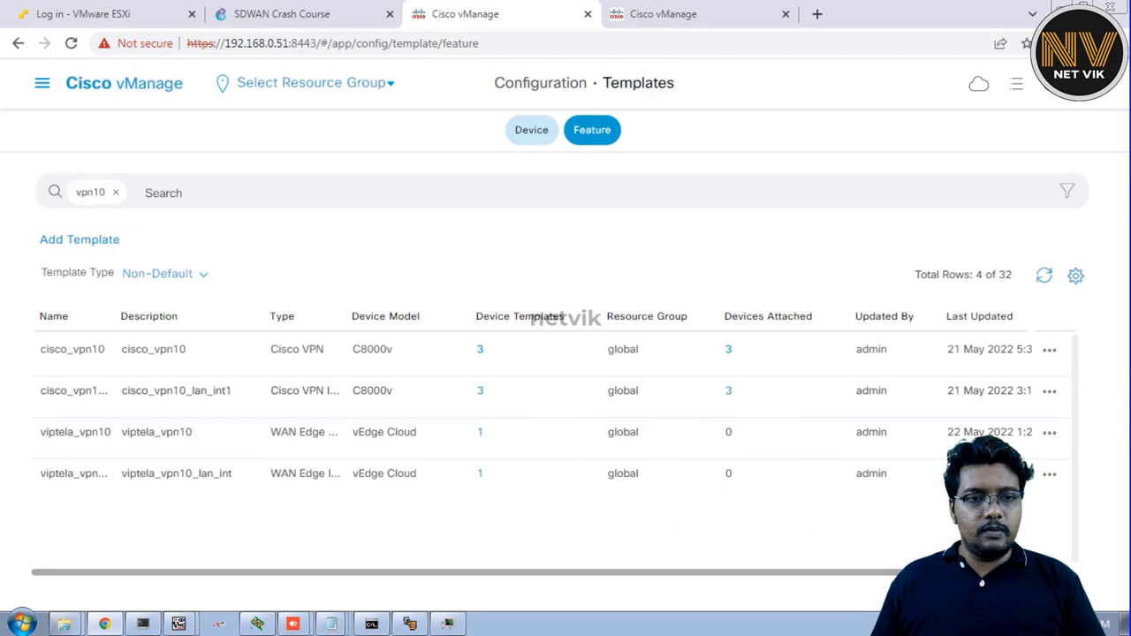
Copy viptela_vpn10_lan_int as viptela_vpn512_lan_int, then clear the vpn10 filter
left_click(1051, 477)
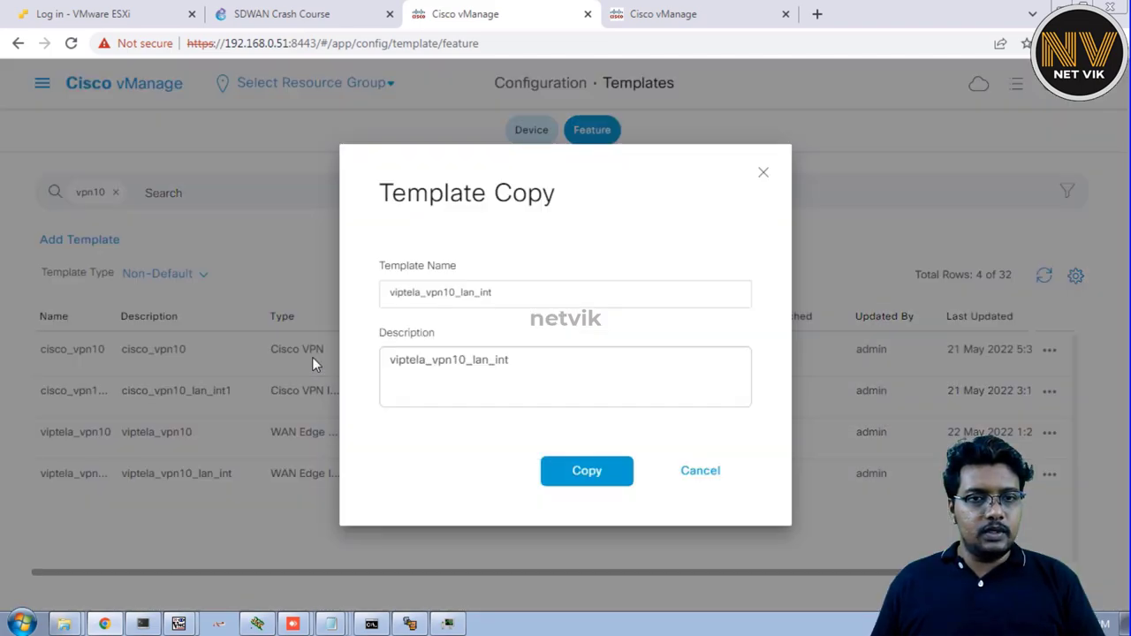
left_click(455, 292)
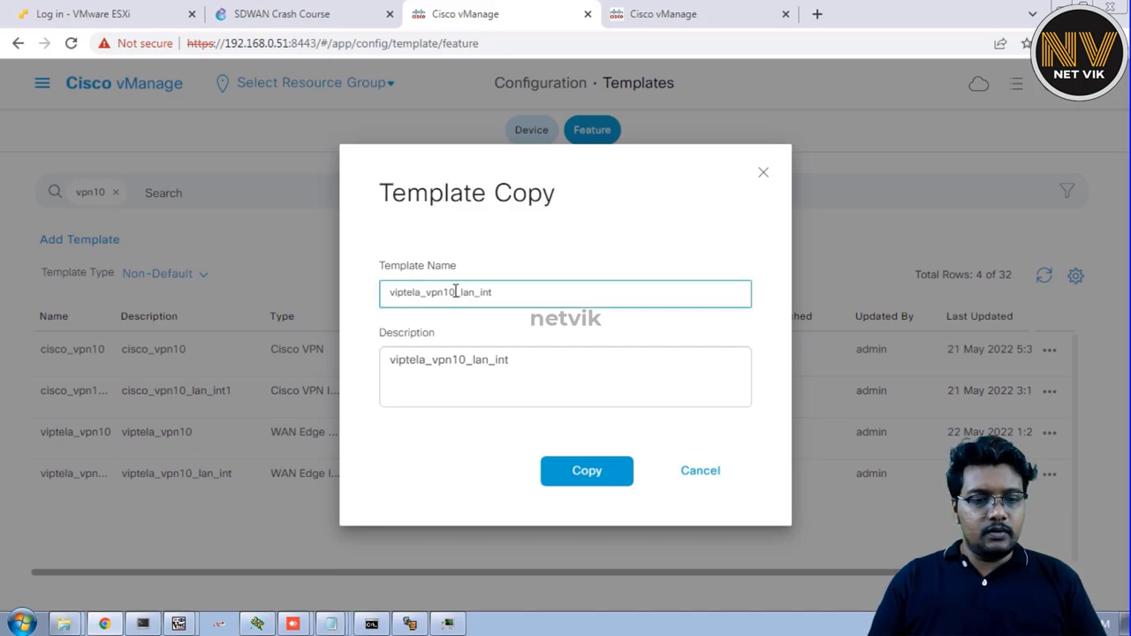
key("BackSpace")
key("BackSpace")
type("512")
key("ctrl+a")
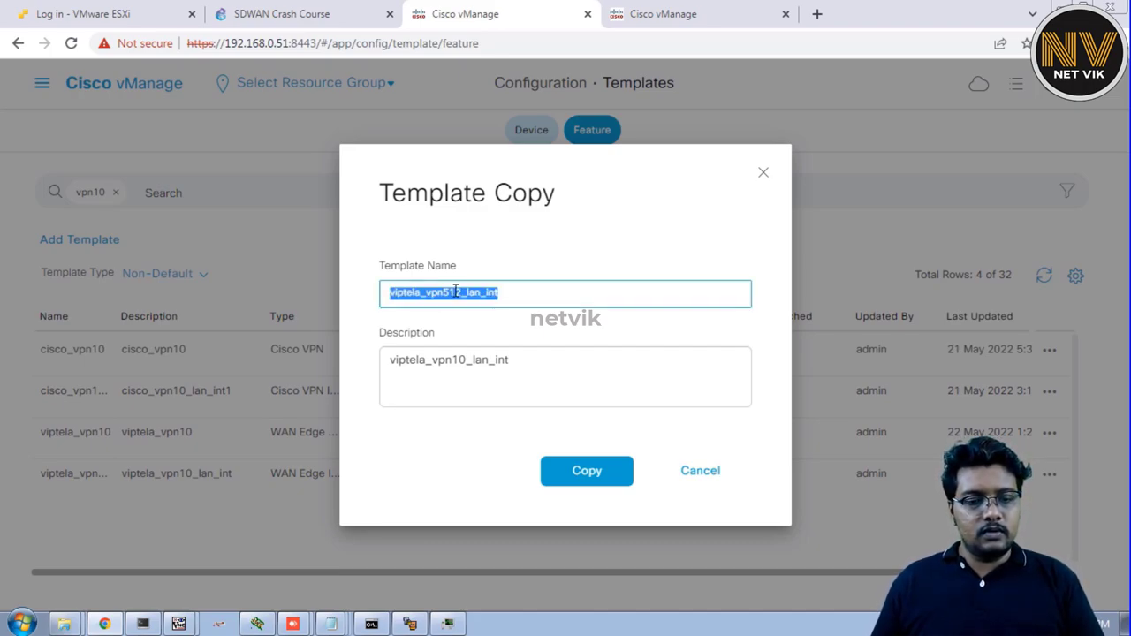
left_click(468, 359)
key("ctrl+a")
key("ctrl+v")
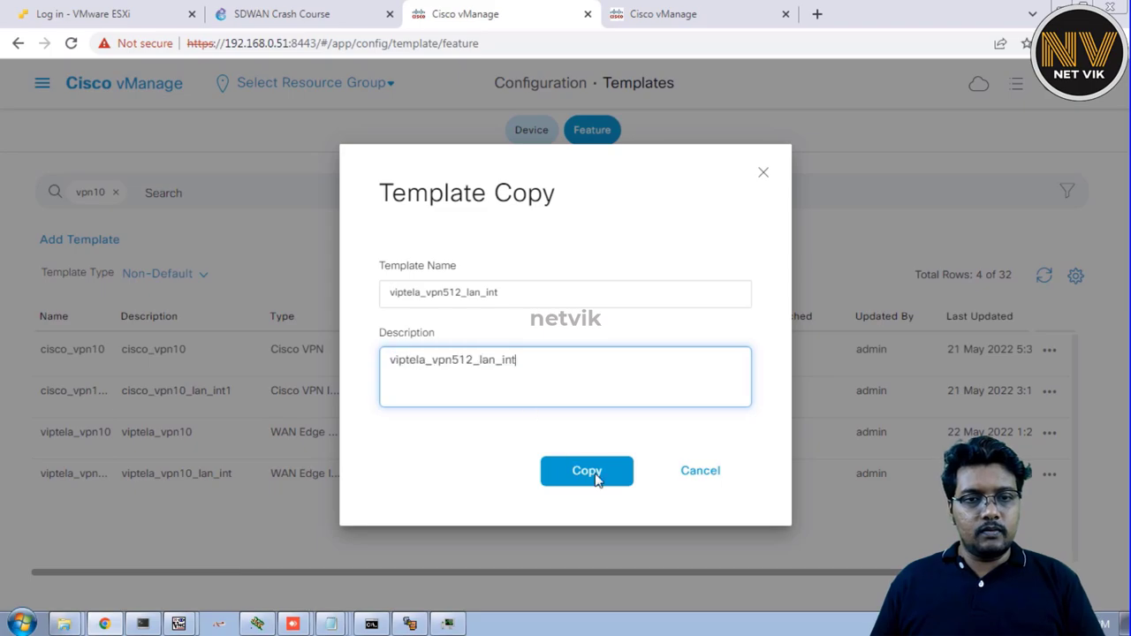
left_click(595, 485)
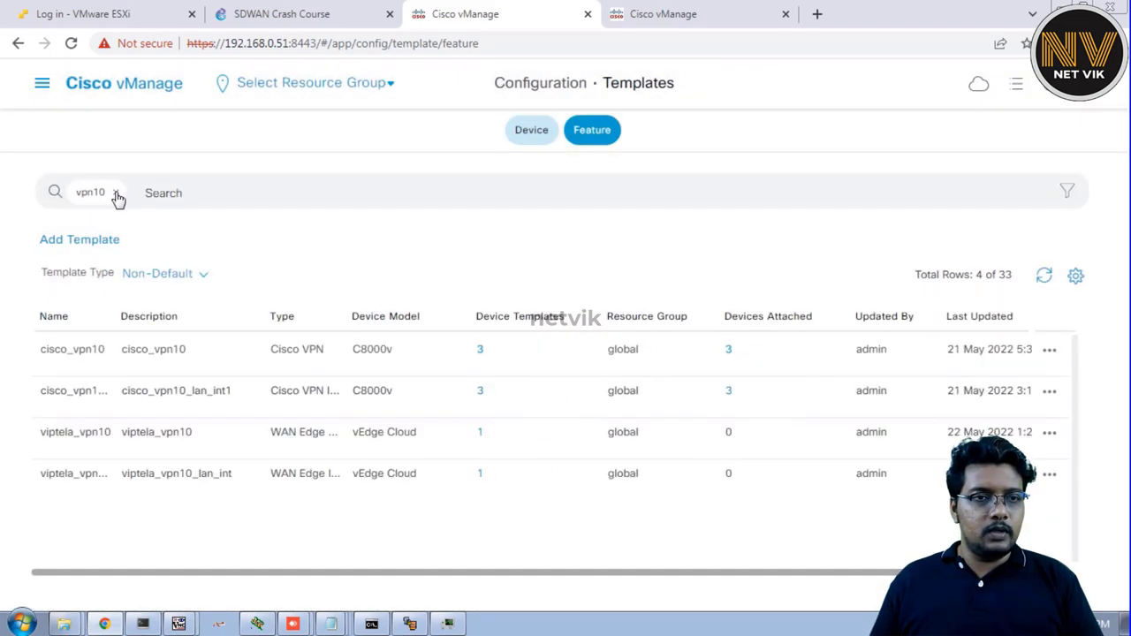
left_click(116, 193)
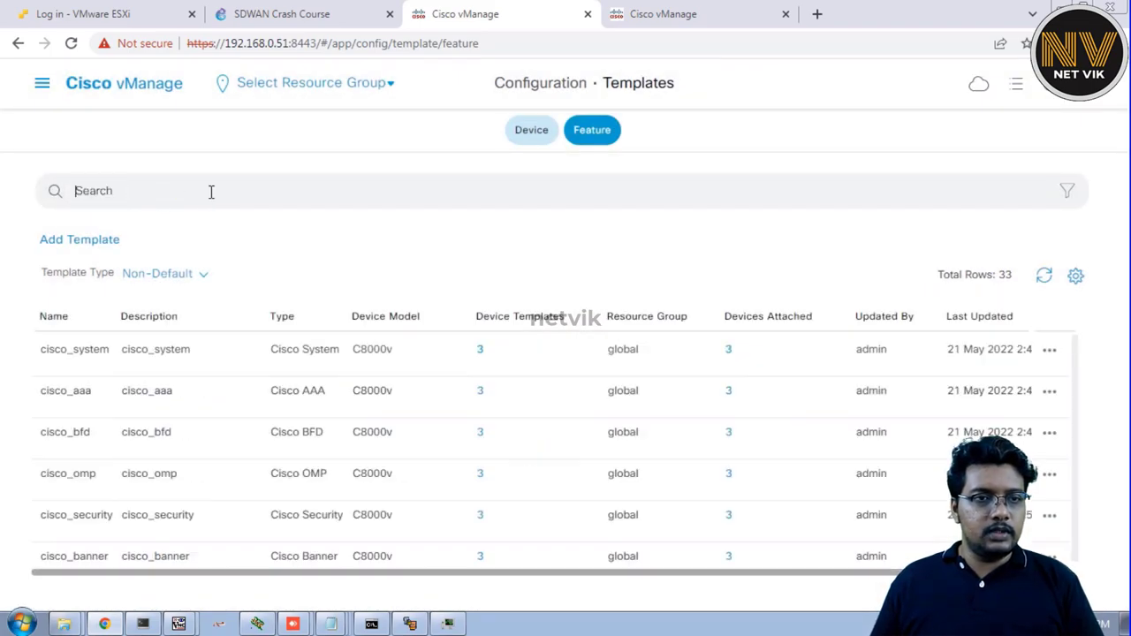
Filter the templates by vpn512 and open viptela_vpn512 for editing
type("vpn512")
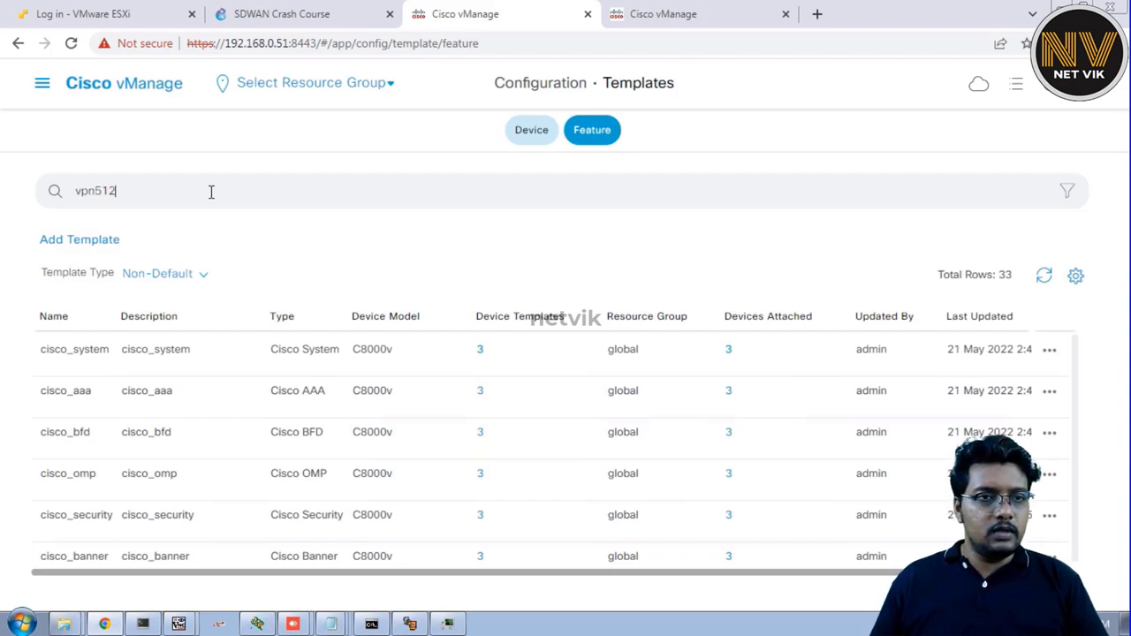
key("Return")
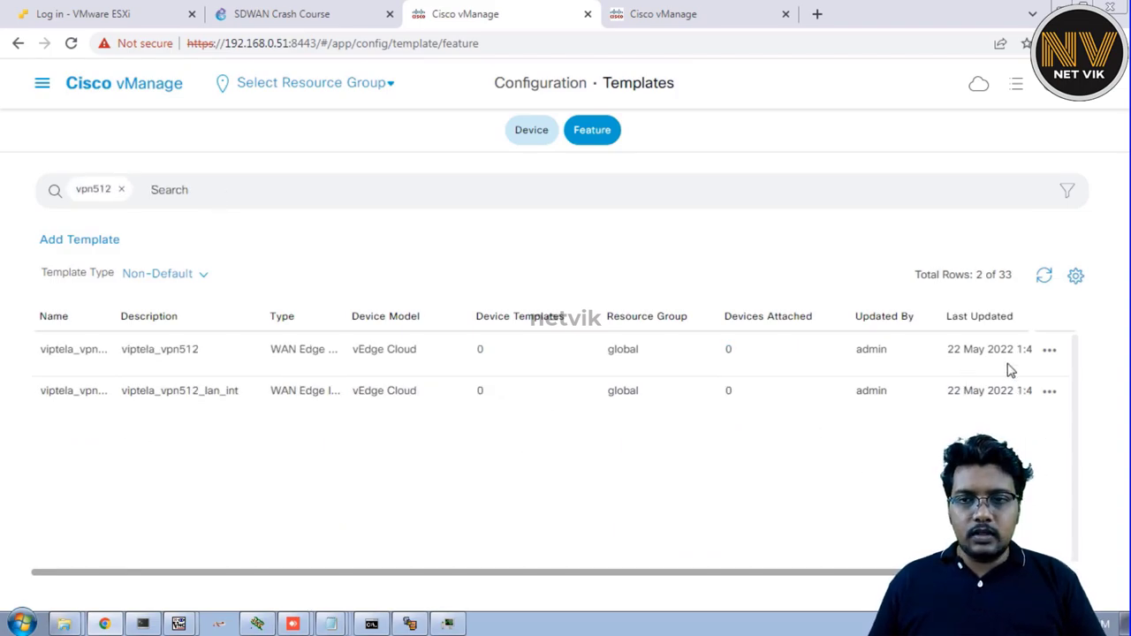
left_click(1060, 353)
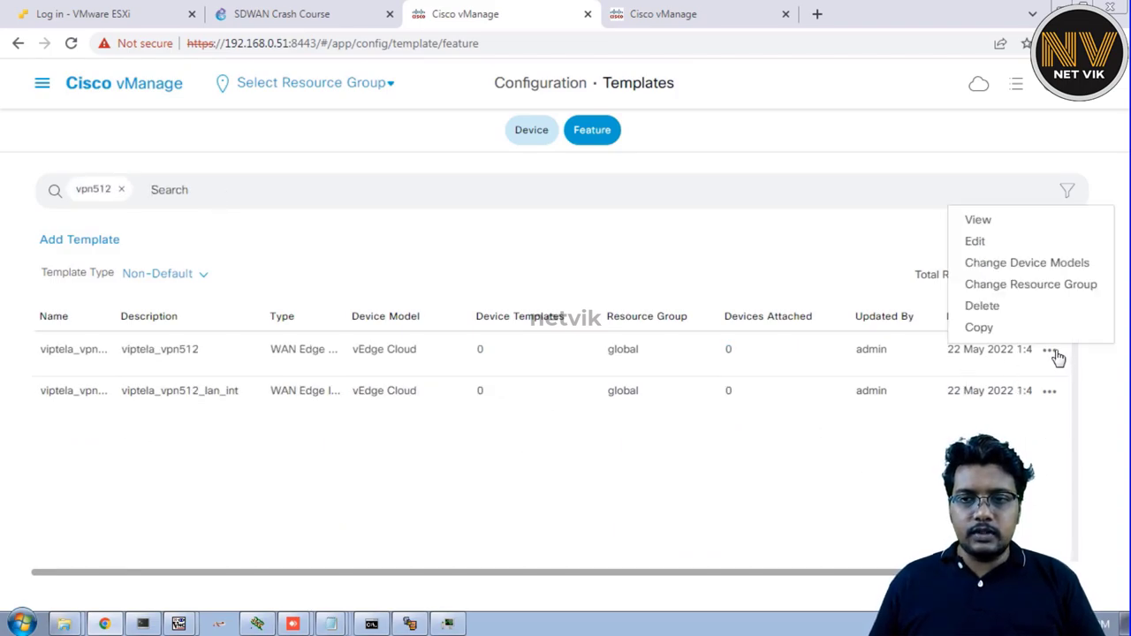
left_click(977, 242)
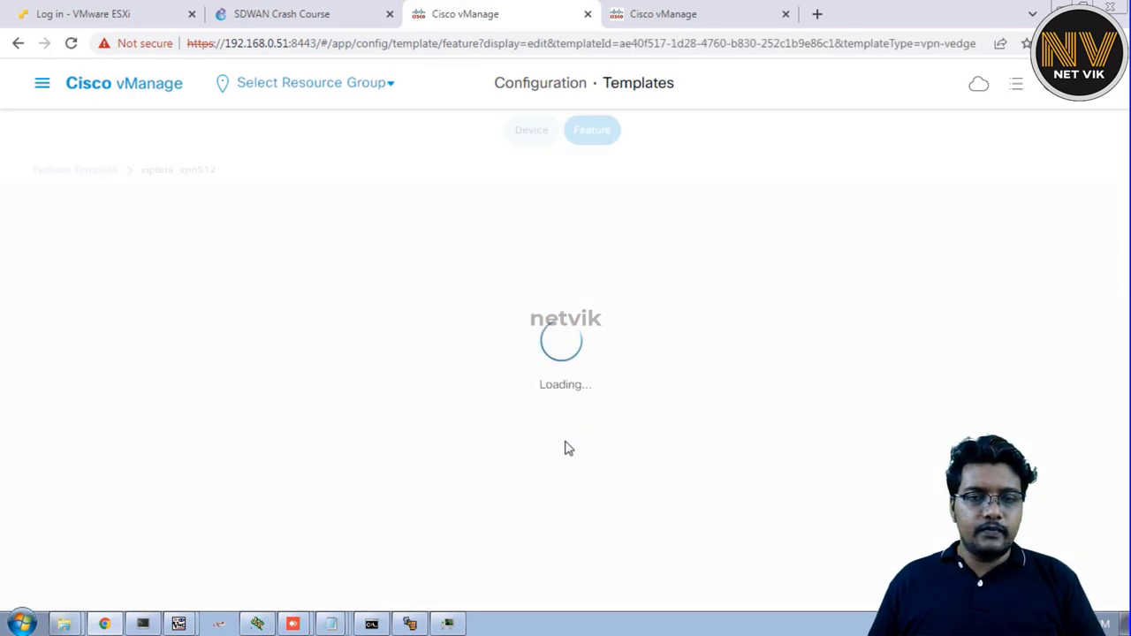
Change the VPN number to 512 and the name to oob, then save
left_click_drag(473, 344, 396, 343)
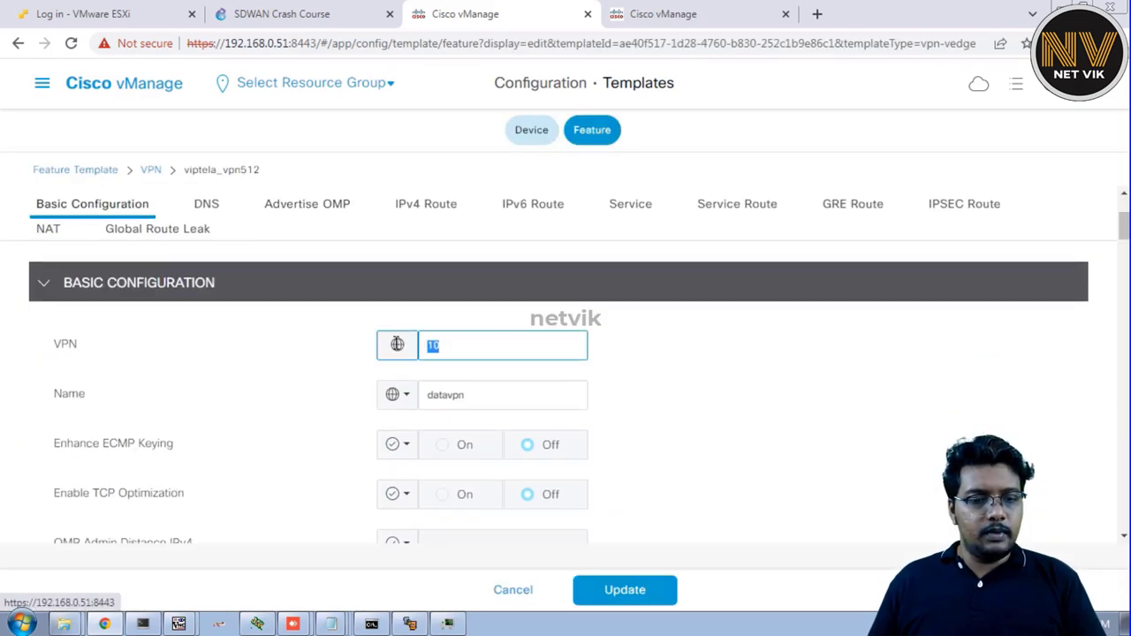
type("512")
scroll(436, 399, "up", 2)
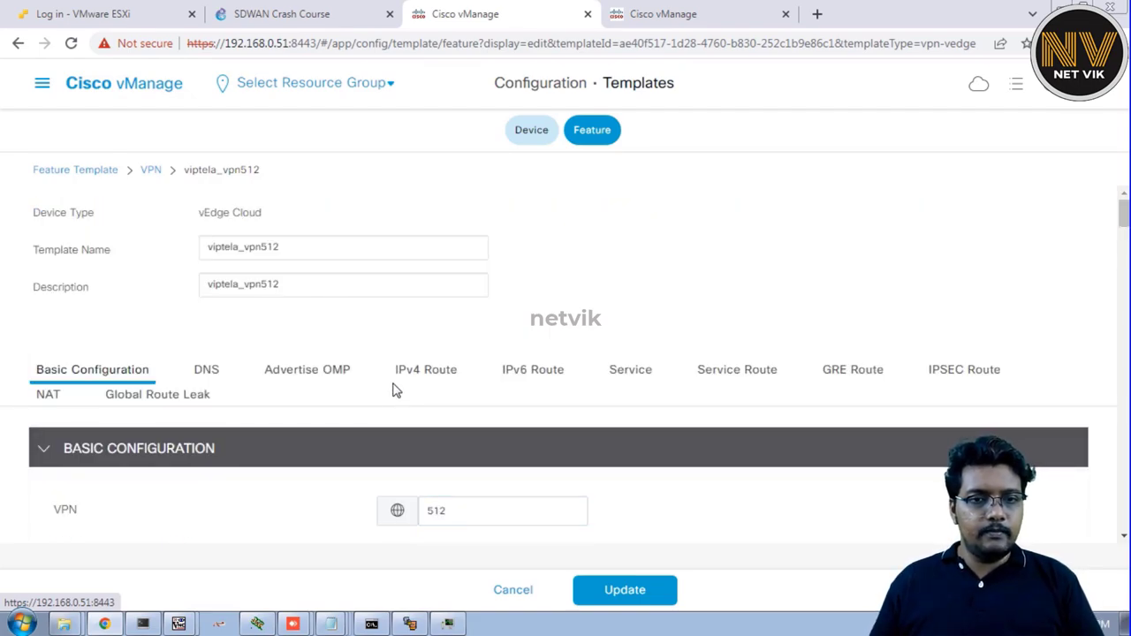
scroll(396, 390, "down", 2)
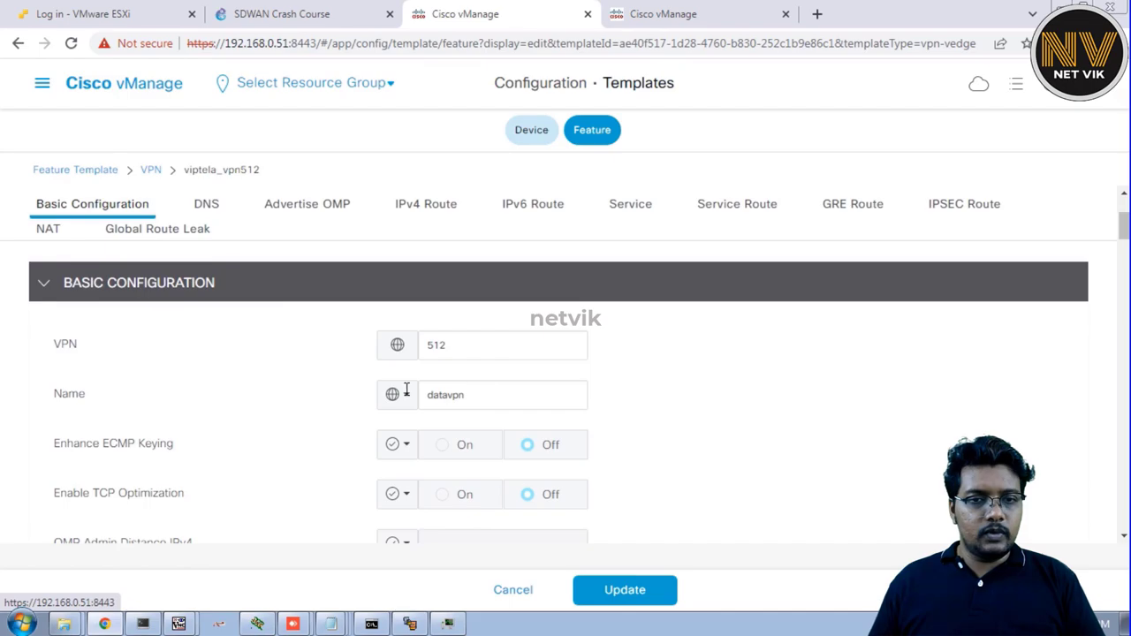
left_click_drag(469, 394, 406, 391)
type("sdf")
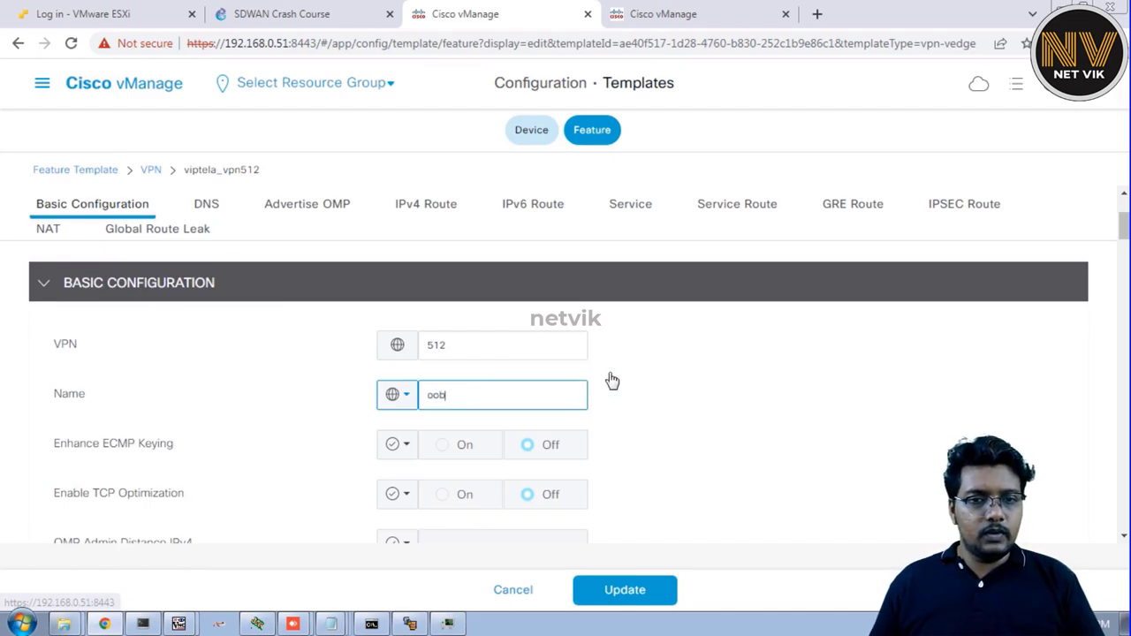
scroll(613, 380, "down", 2)
scroll(610, 380, "down", 6)
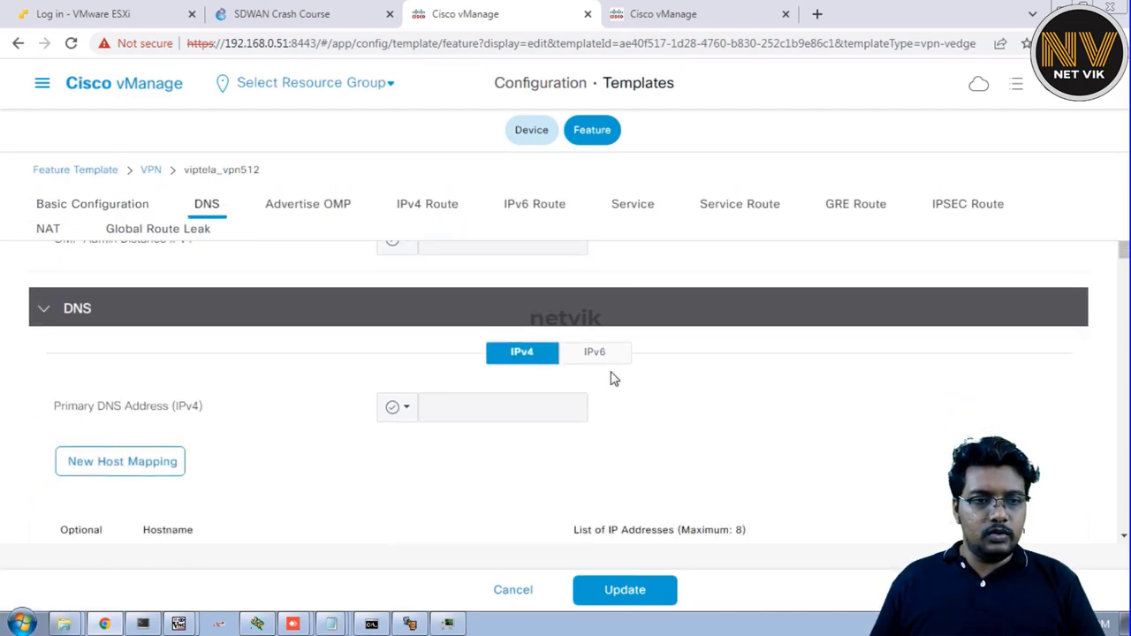
left_click(628, 589)
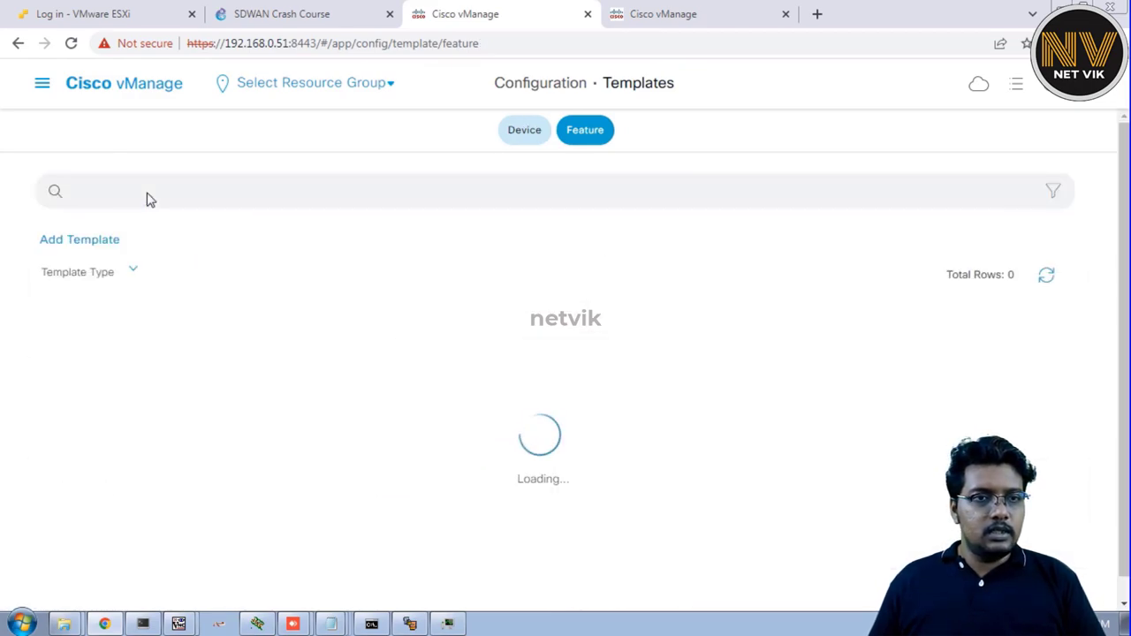
Refilter the list by vpn512 and bring up viptela_vpn512_lan_int's actions menu
type("vpn512")
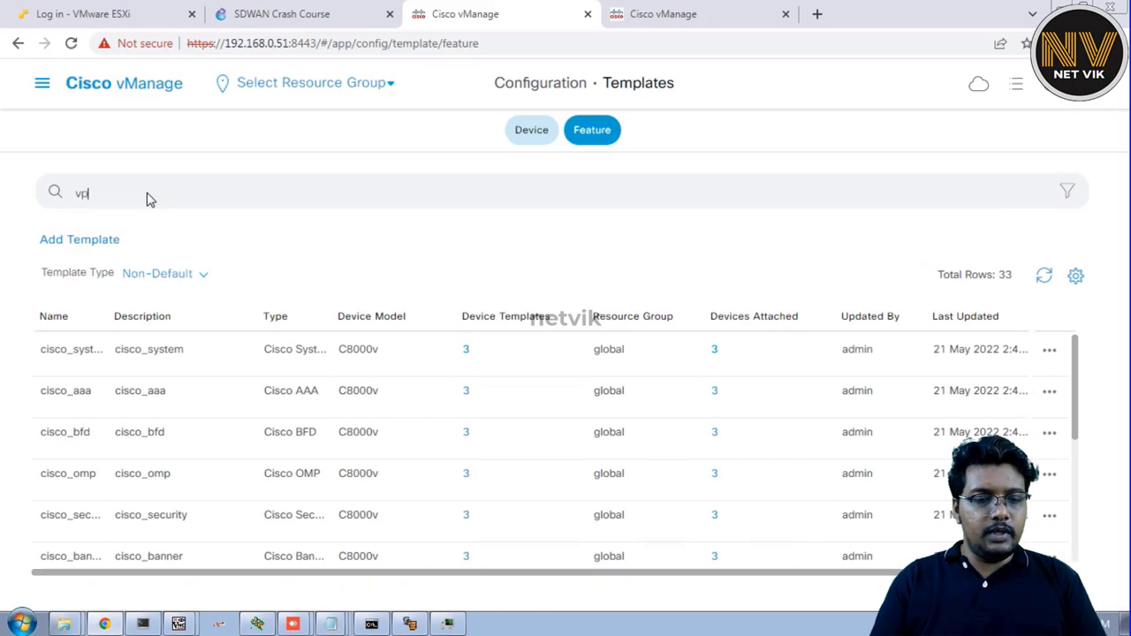
key("Return")
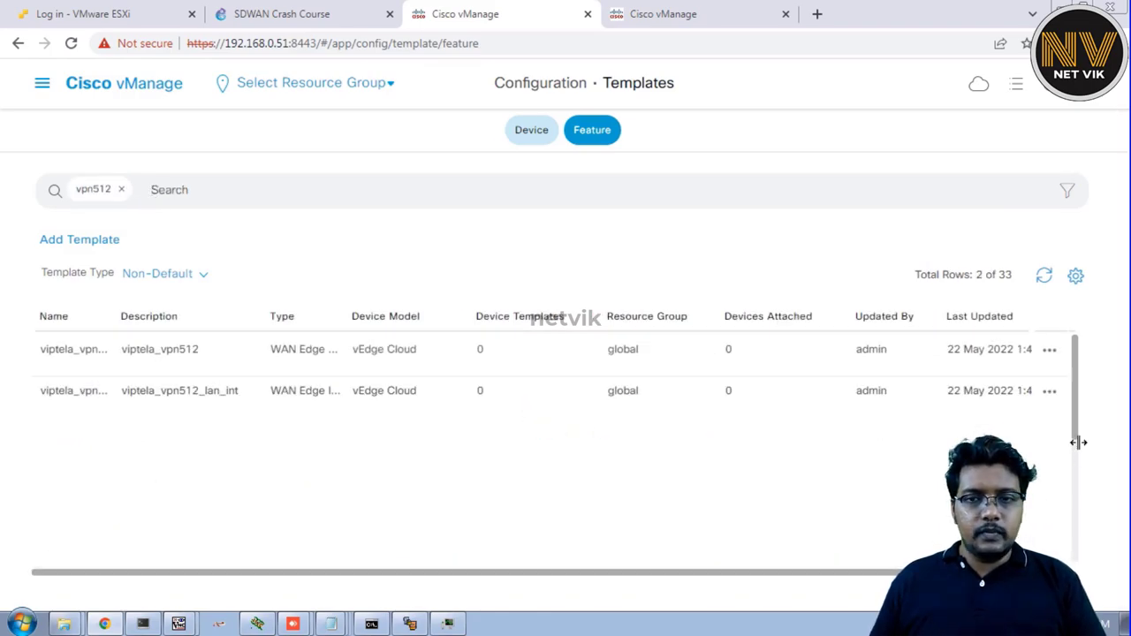
left_click(1049, 392)
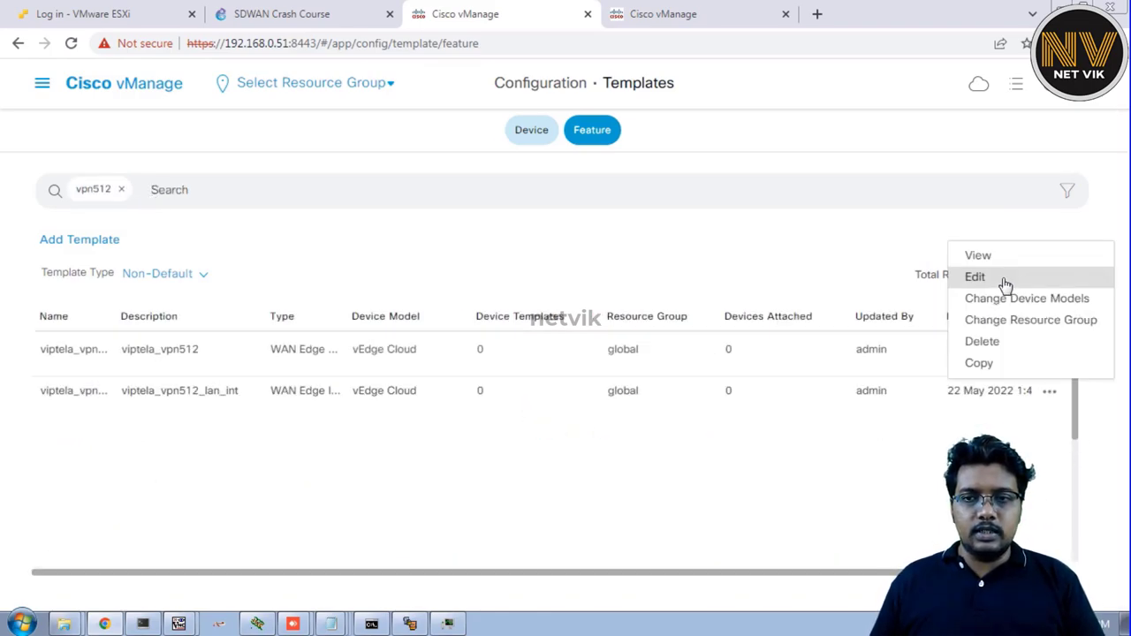
In viptela_vpn512_lan_int, make Shutdown global and set a global interface name eth0
left_click(975, 276)
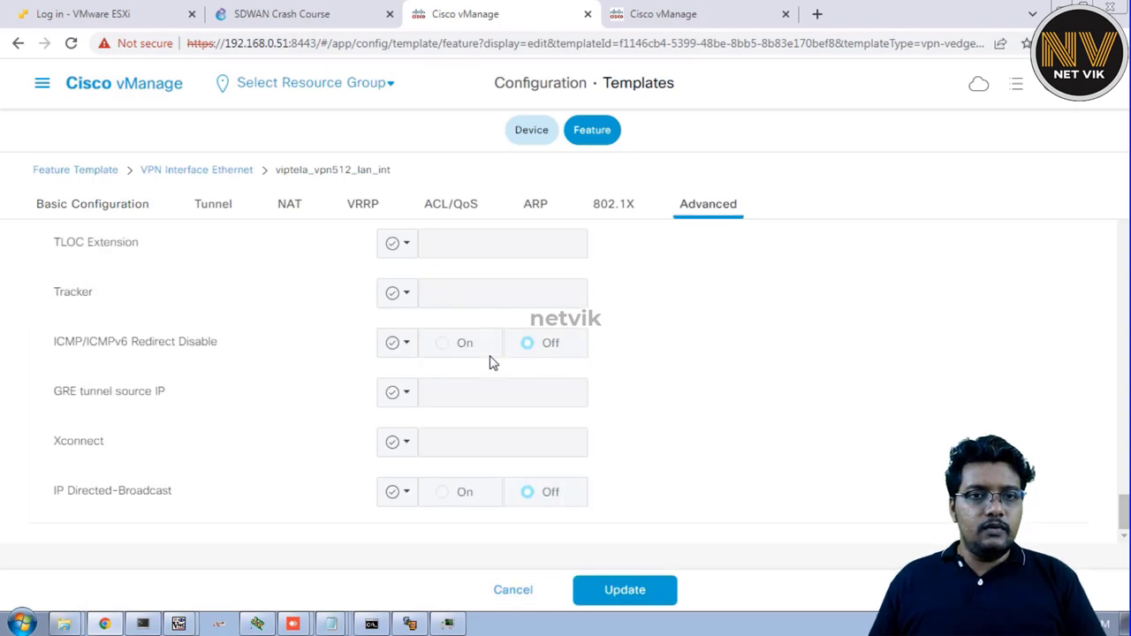
scroll(324, 374, "up", 5)
scroll(324, 373, "up", 10)
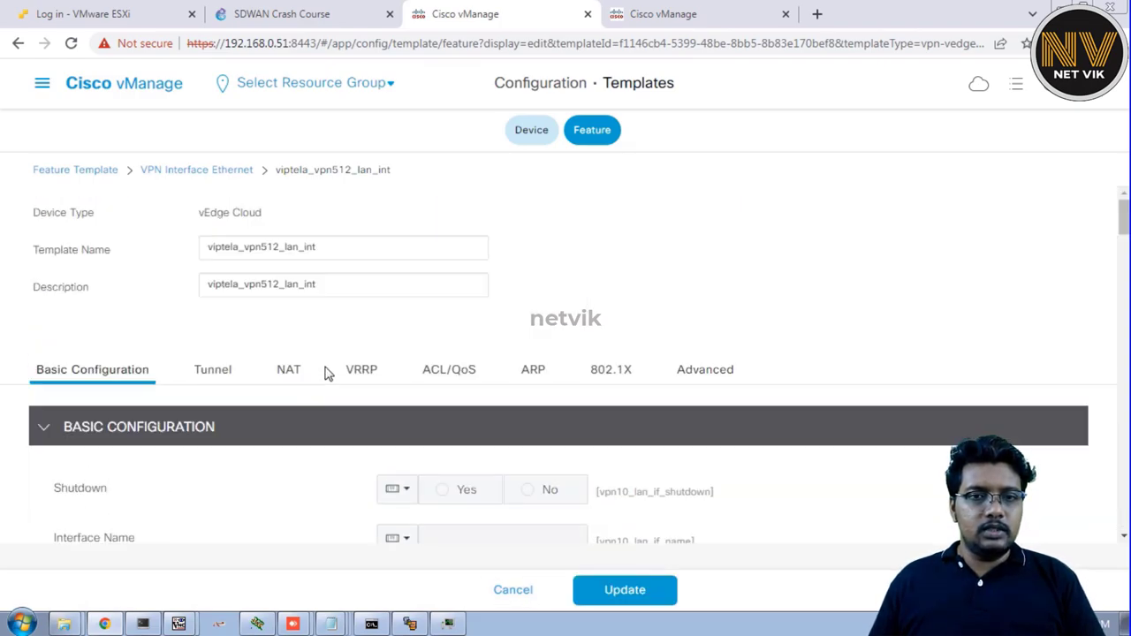
scroll(309, 316, "down", 1)
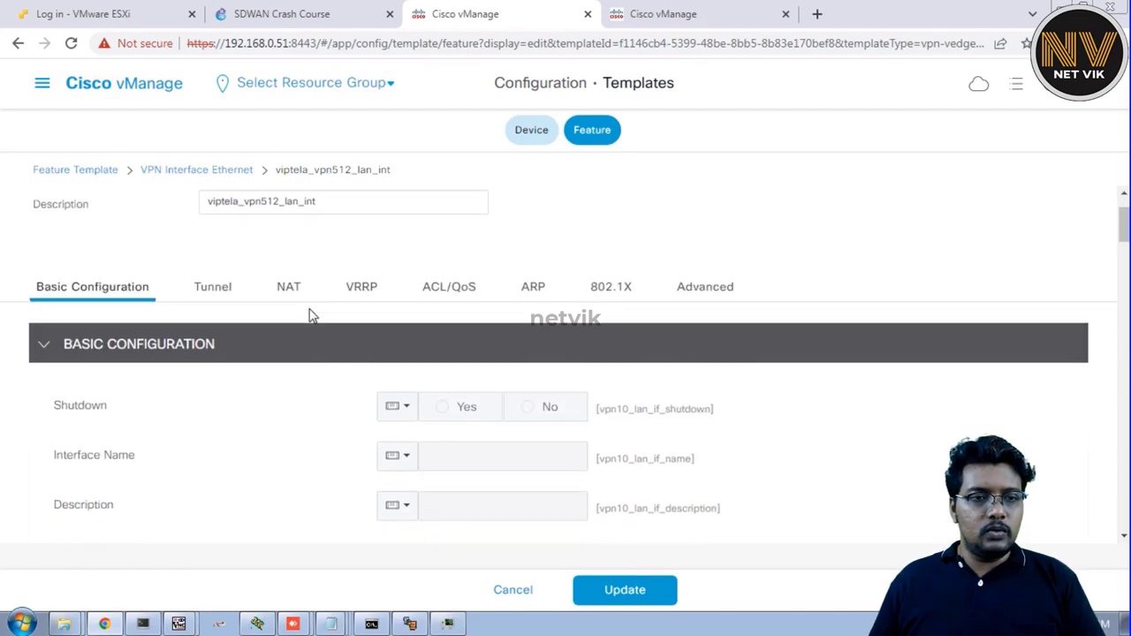
left_click(399, 410)
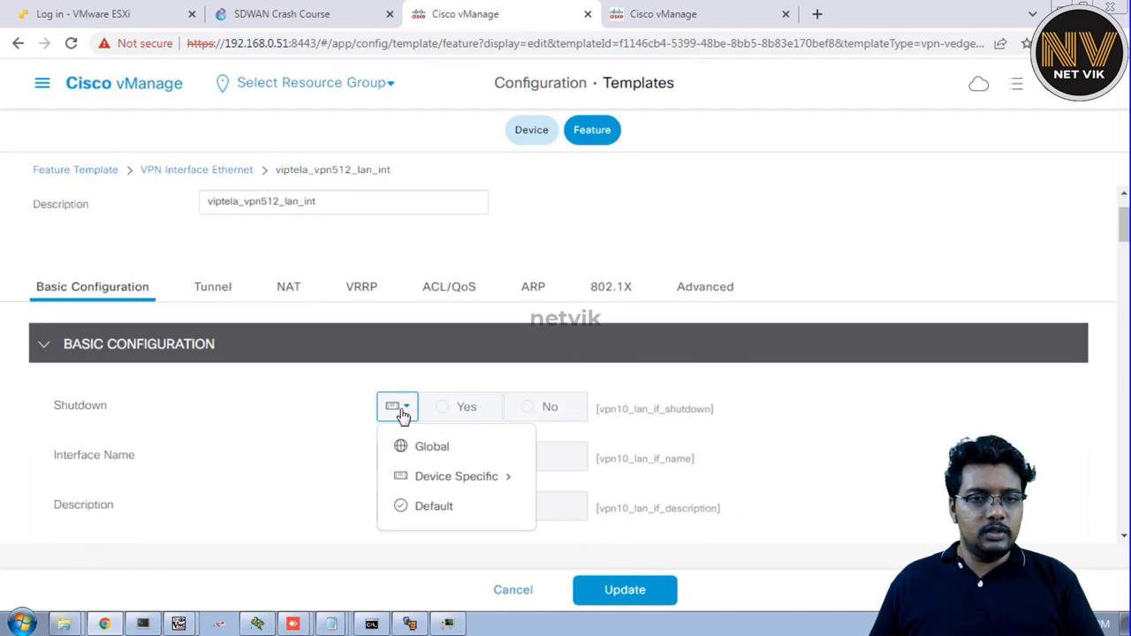
left_click(430, 448)
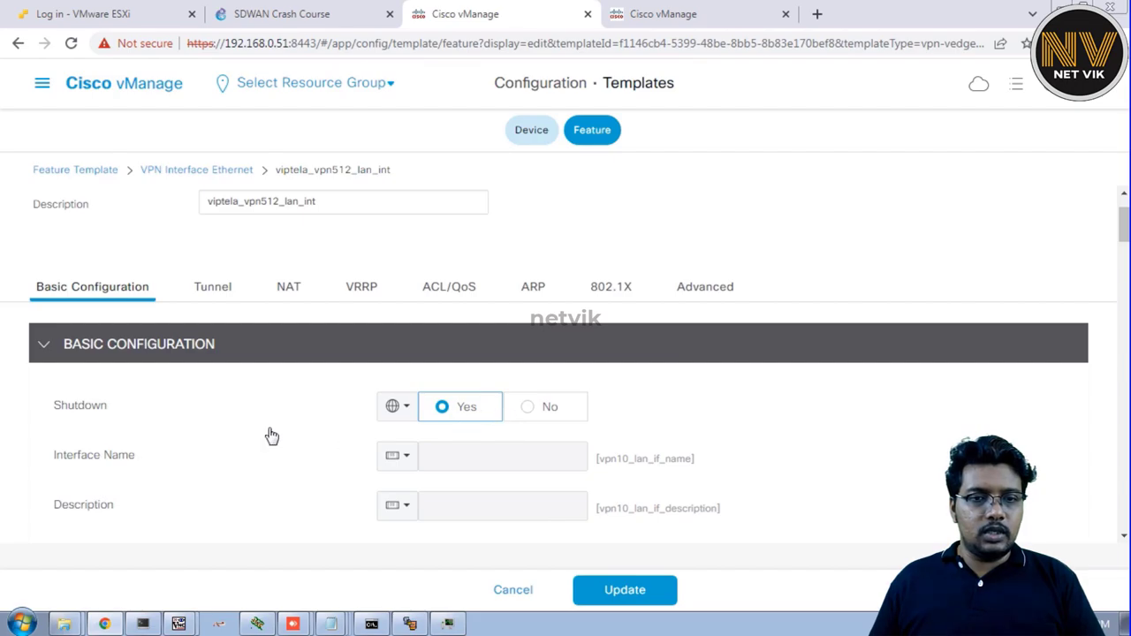
scroll(271, 434, "down", 1)
left_click(410, 369)
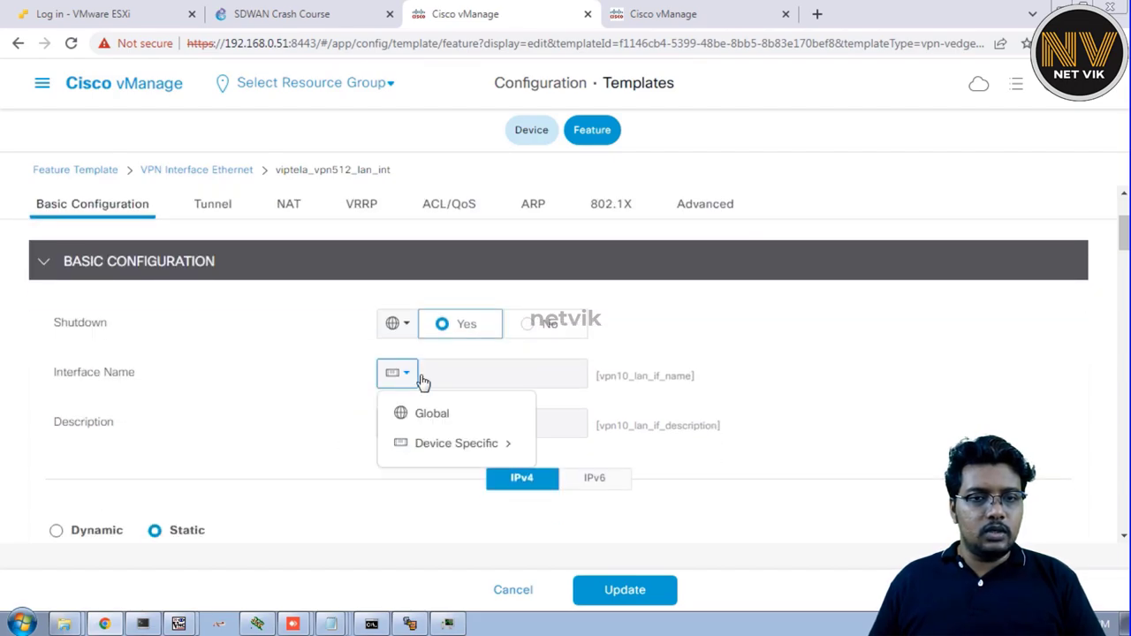
left_click(459, 407)
left_click(497, 382)
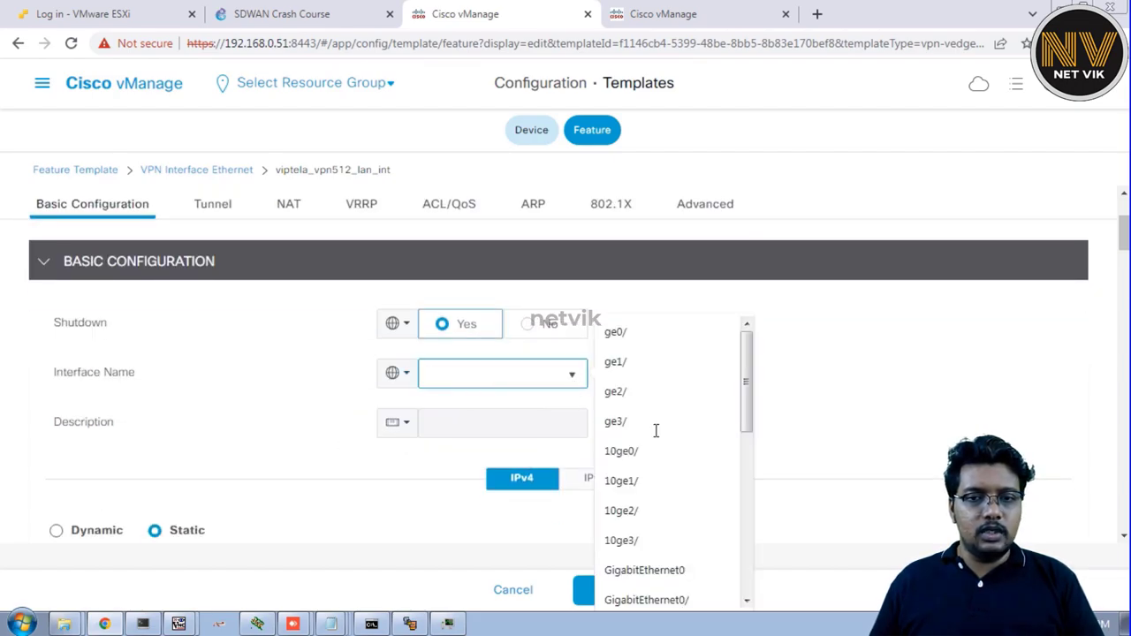
scroll(657, 435, "down", 8)
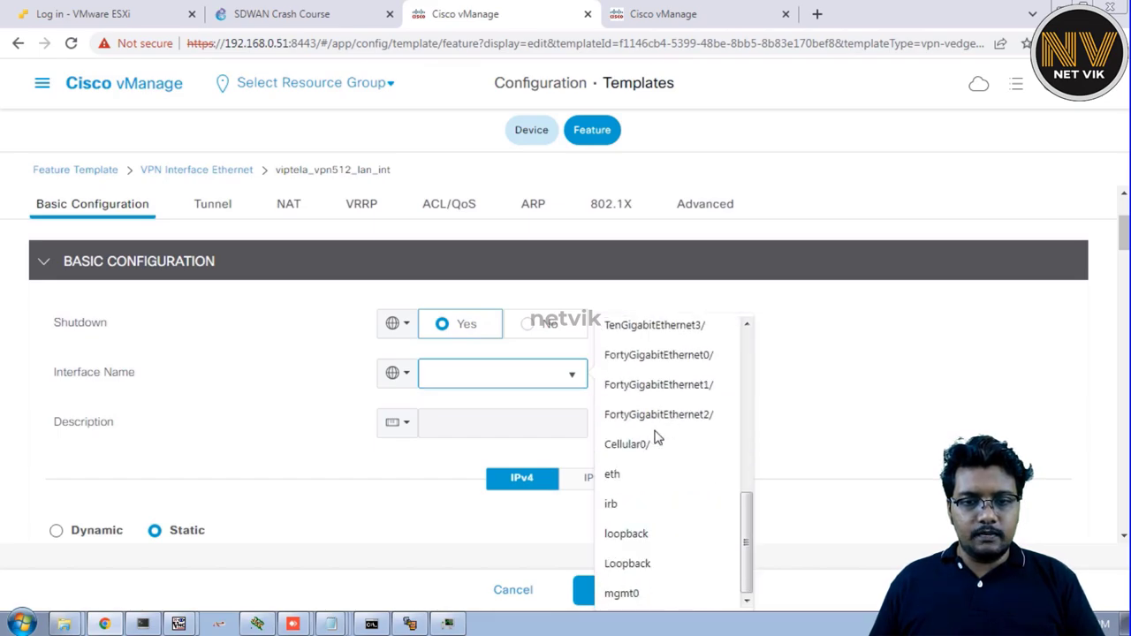
left_click(613, 474)
left_click(464, 373)
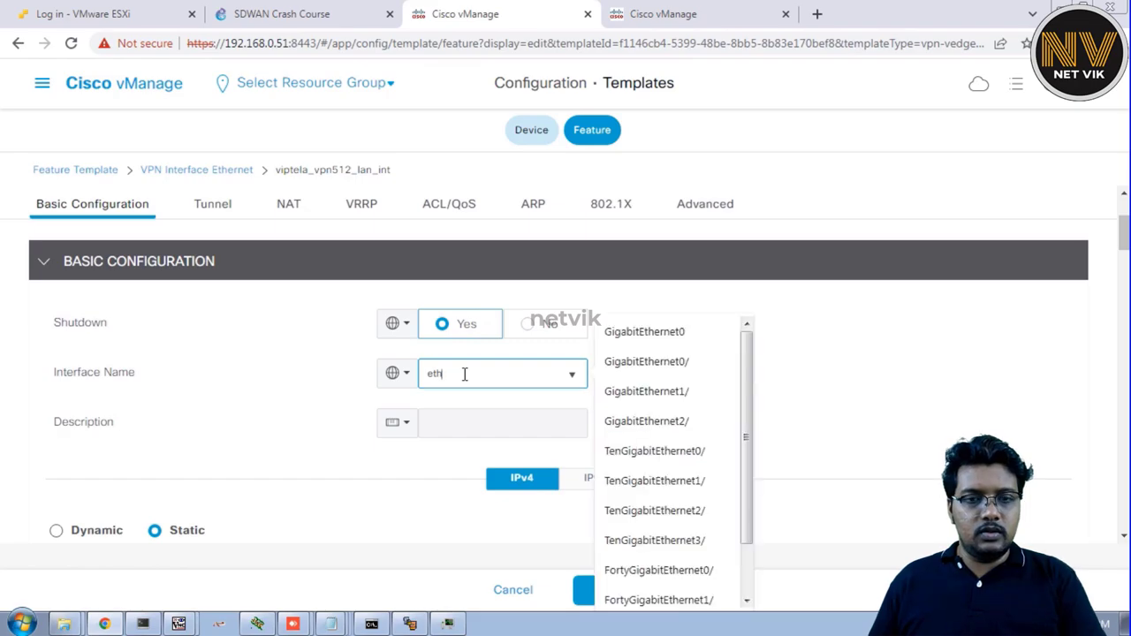
type("0")
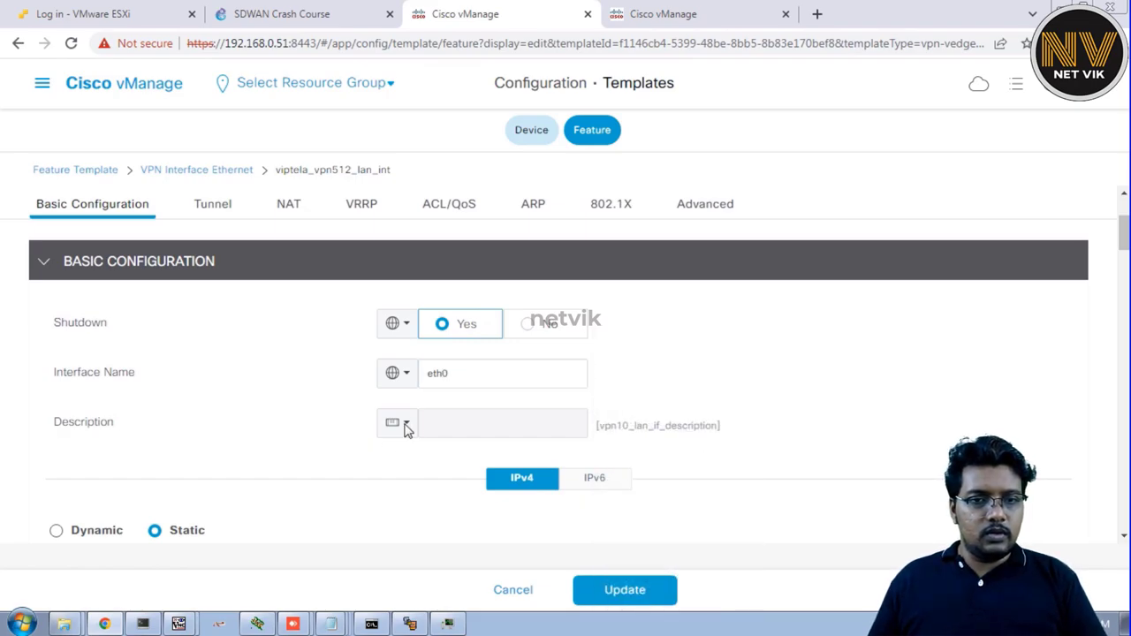
Set Description and IPv4 Address to Default and save the interface template
left_click(396, 422)
left_click(432, 462)
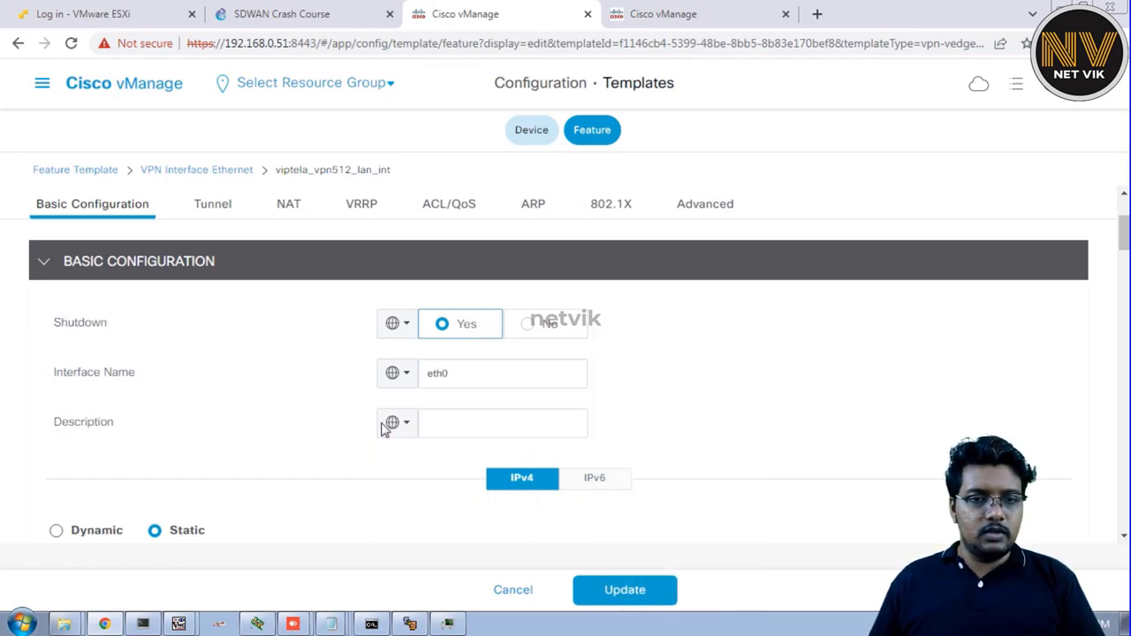
left_click(397, 422)
left_click(264, 443)
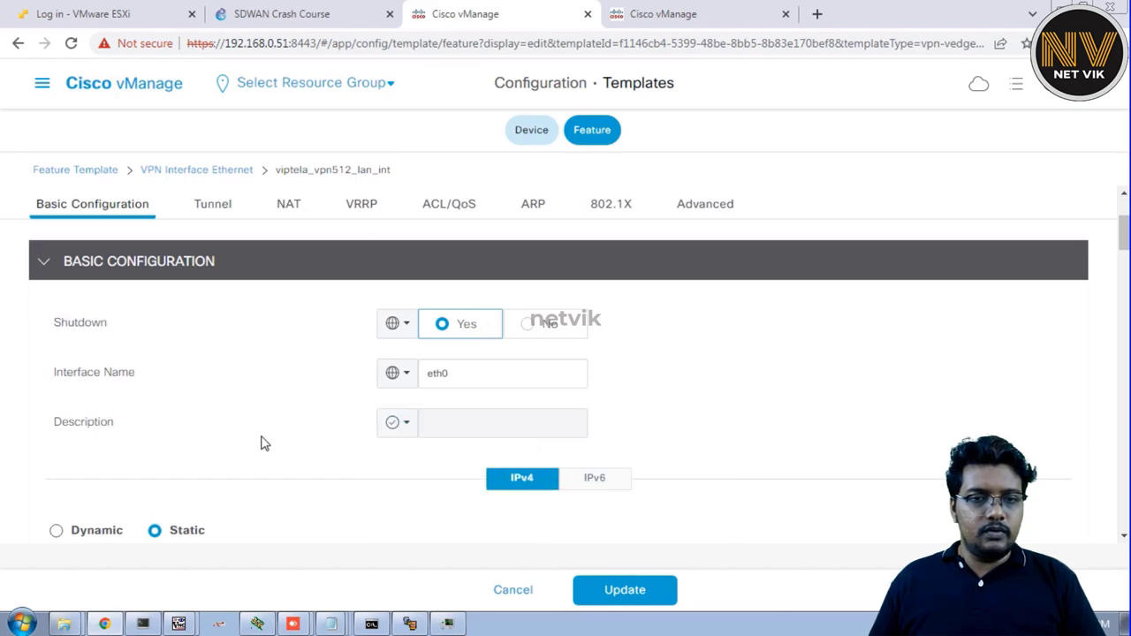
scroll(264, 443, "down", 2)
left_click(390, 385)
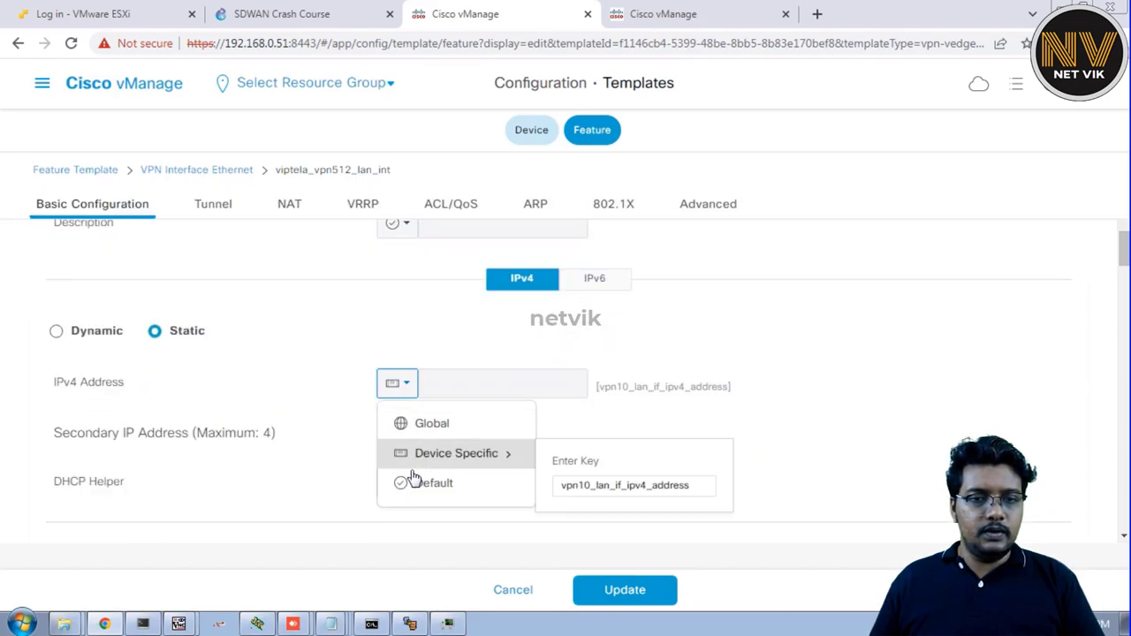
left_click(412, 483)
scroll(627, 426, "down", 10)
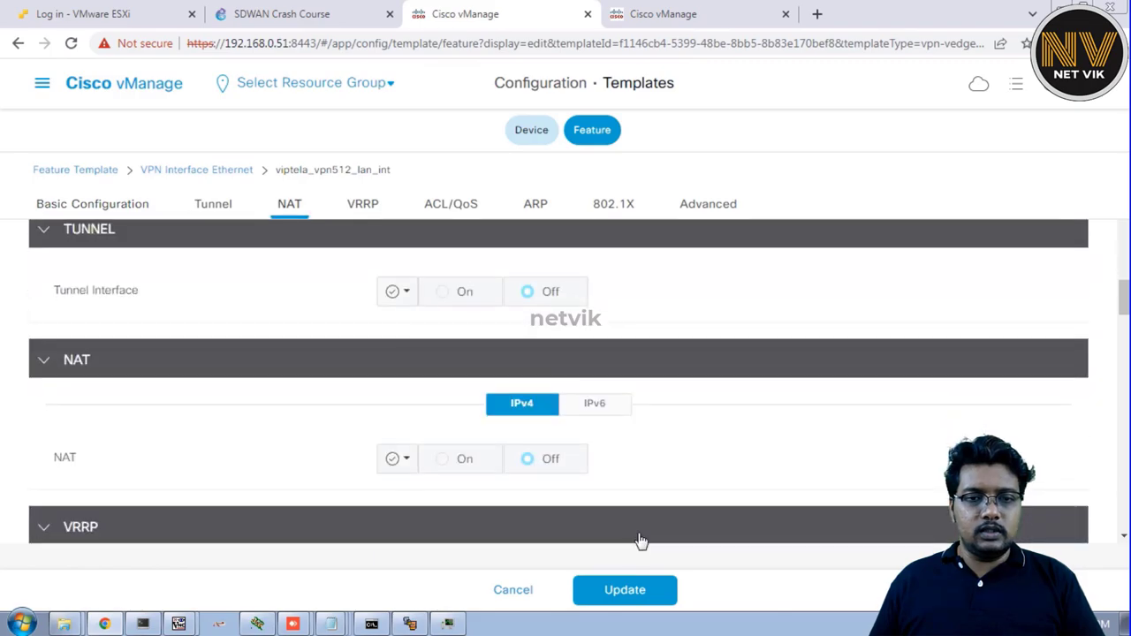
left_click(627, 590)
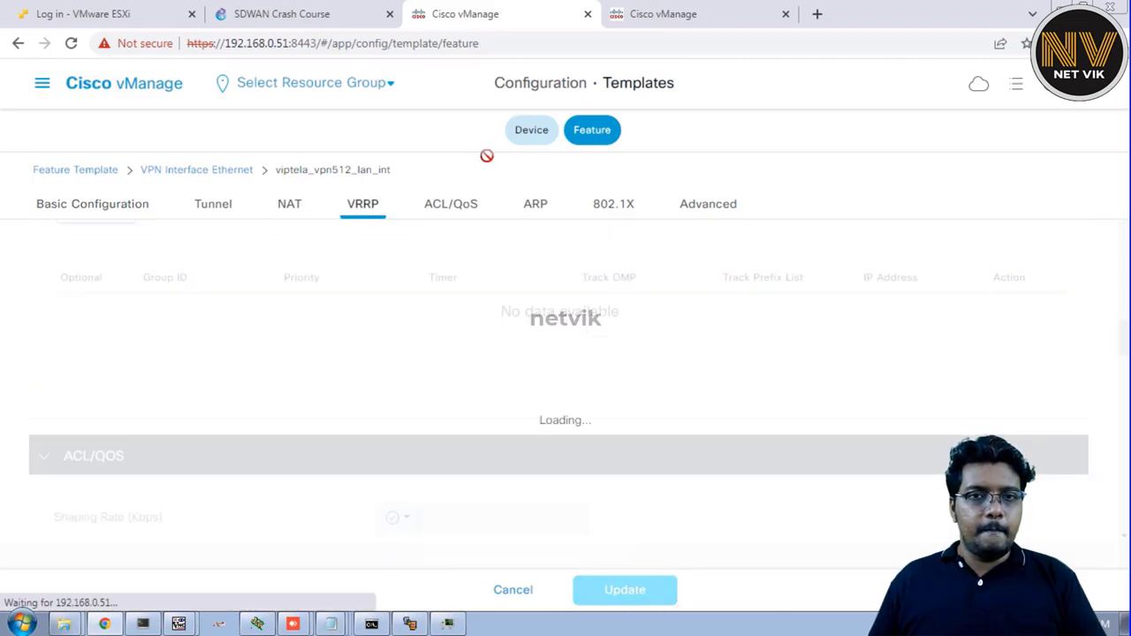
left_click(525, 131)
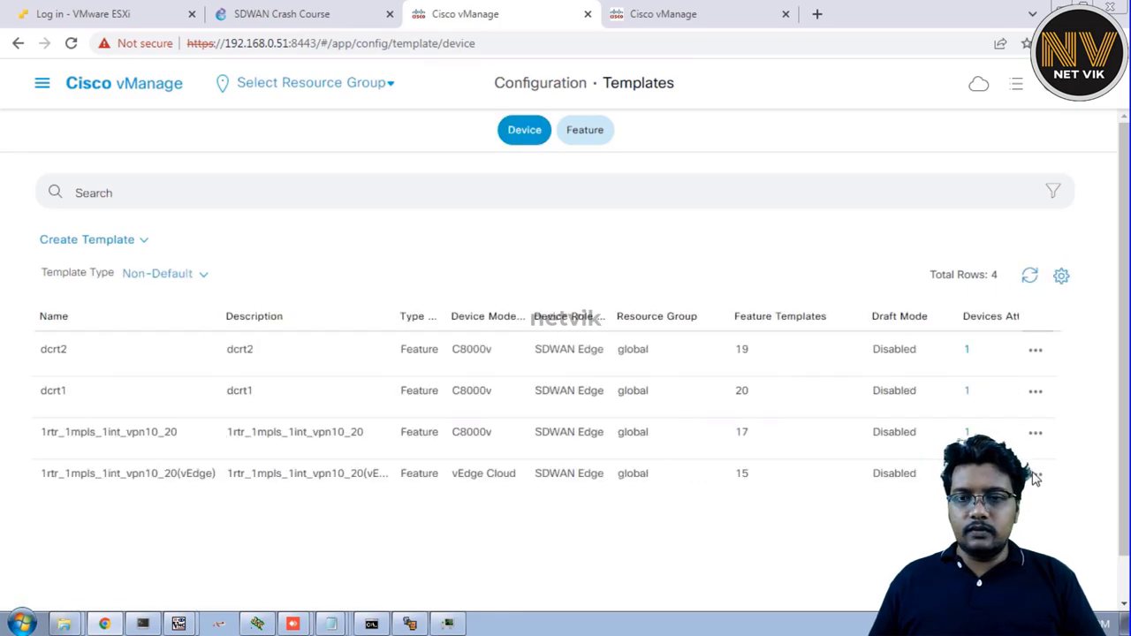
Set 1rtr_1mpls_1int_vpn10_20(vEdge) VPN 512 to viptela_vpn512 with interface viptela_vpn512_lan_int
left_click(1036, 475)
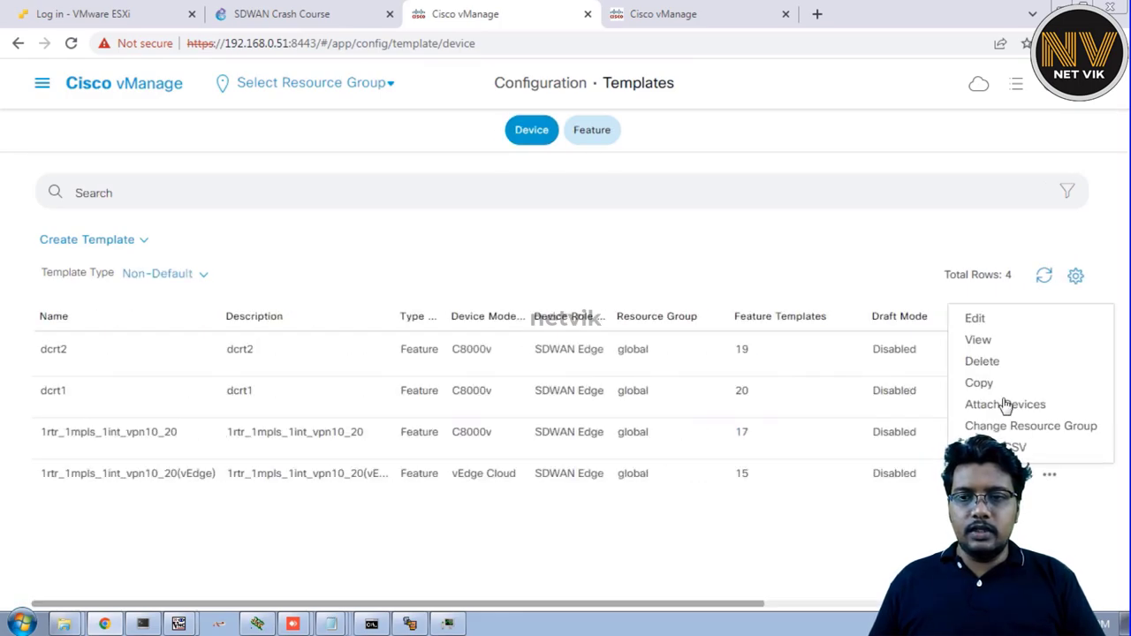
left_click(975, 319)
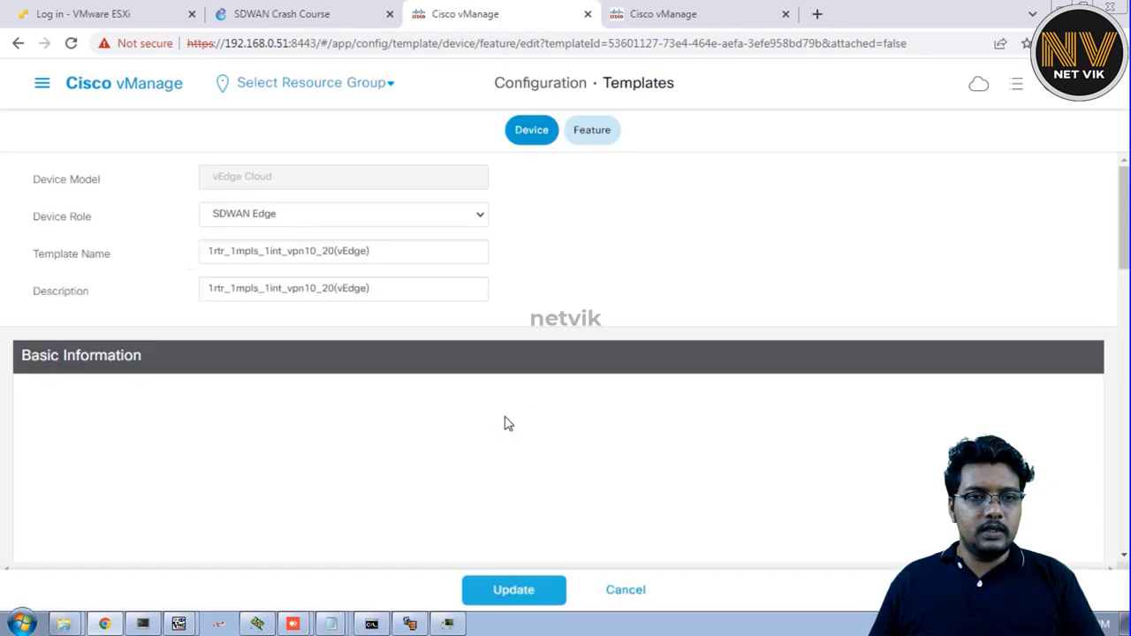
scroll(508, 424, "down", 6)
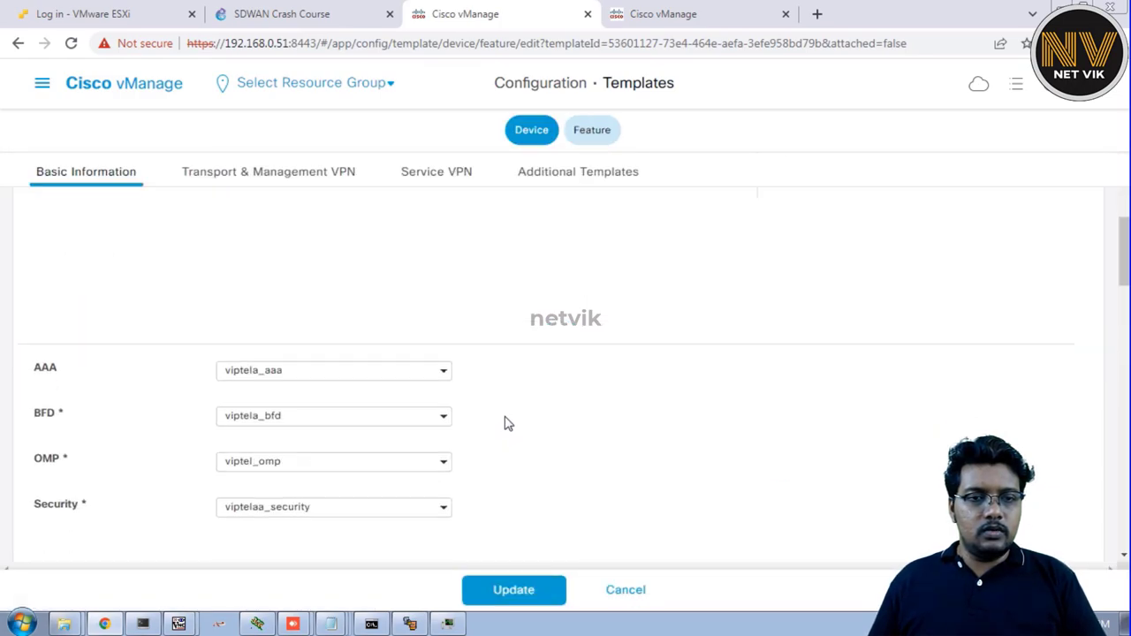
scroll(508, 424, "down", 4)
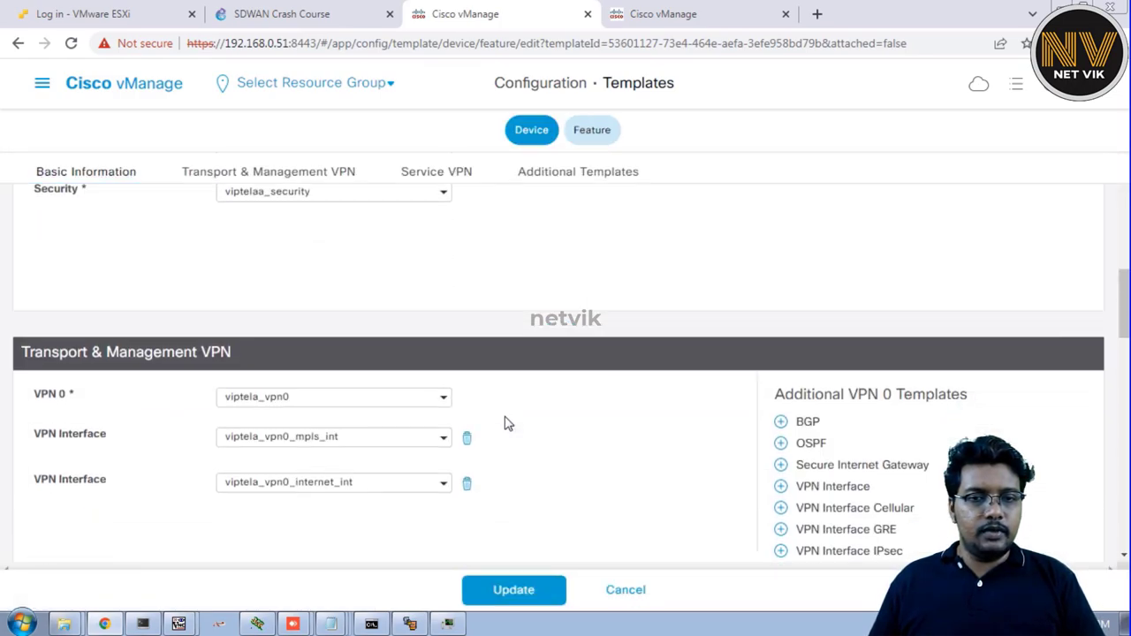
left_click(345, 420)
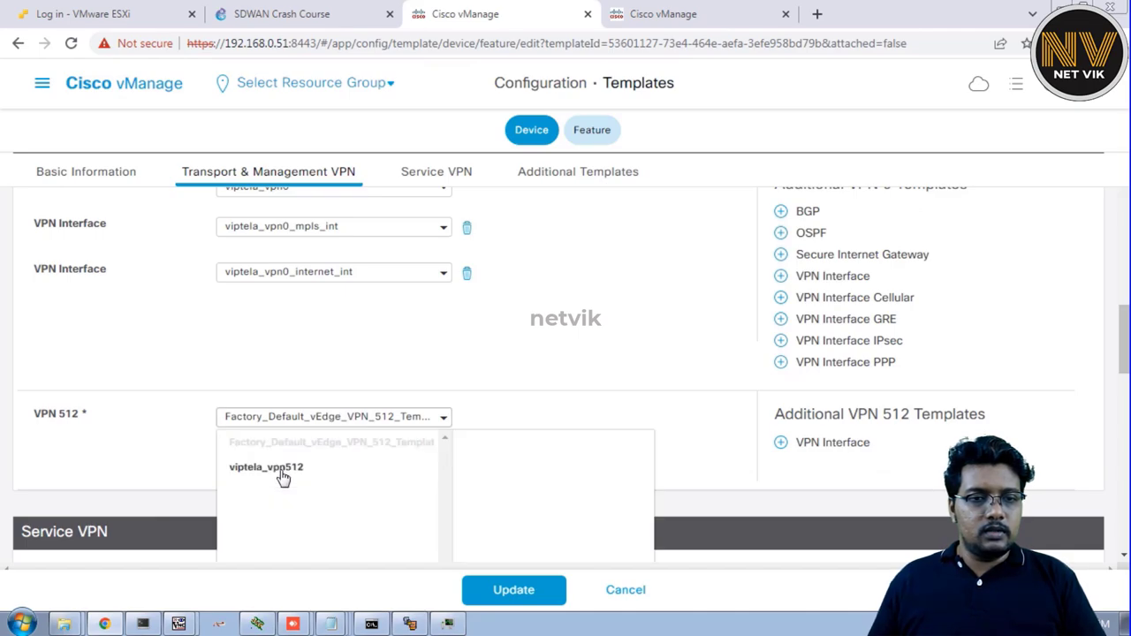
left_click(846, 445)
left_click(844, 446)
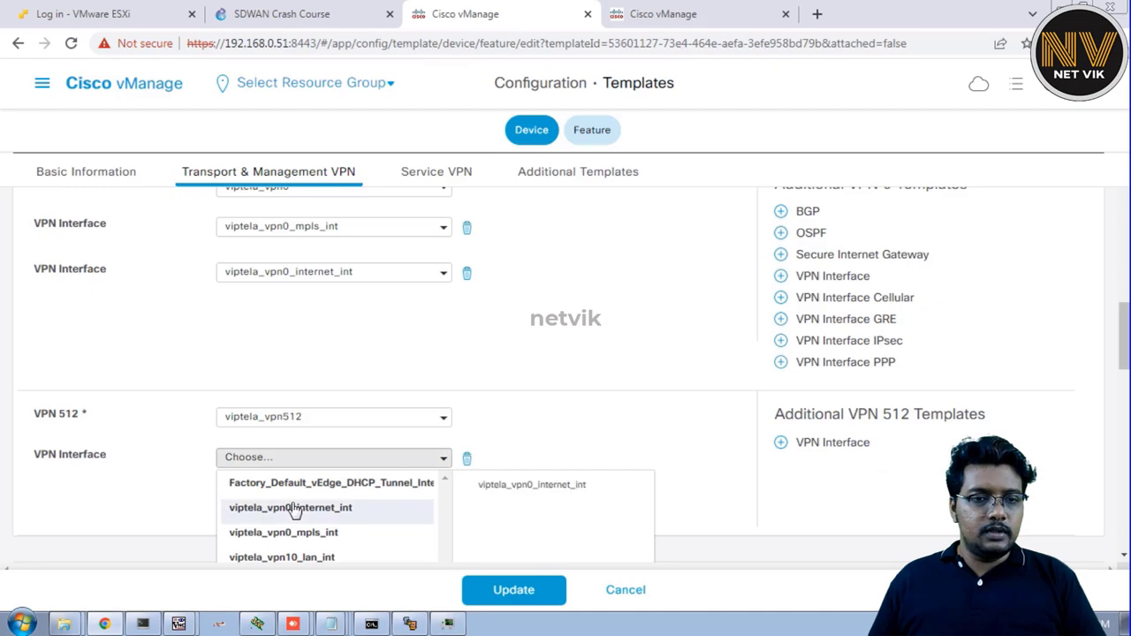
scroll(291, 509, "down", 2)
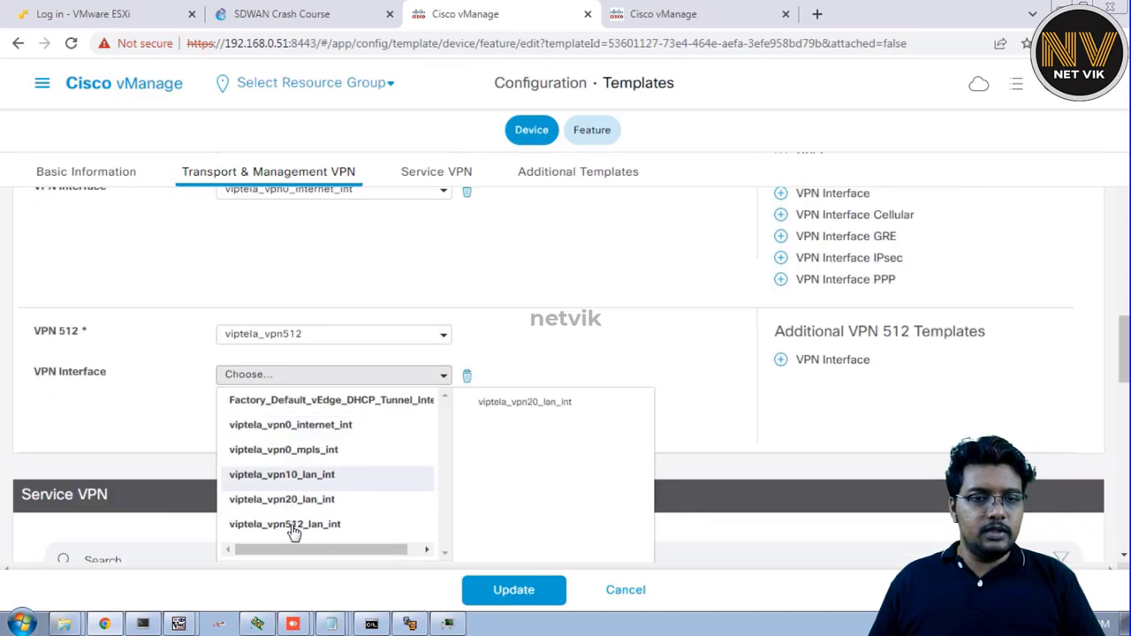
left_click(291, 526)
left_click(513, 598)
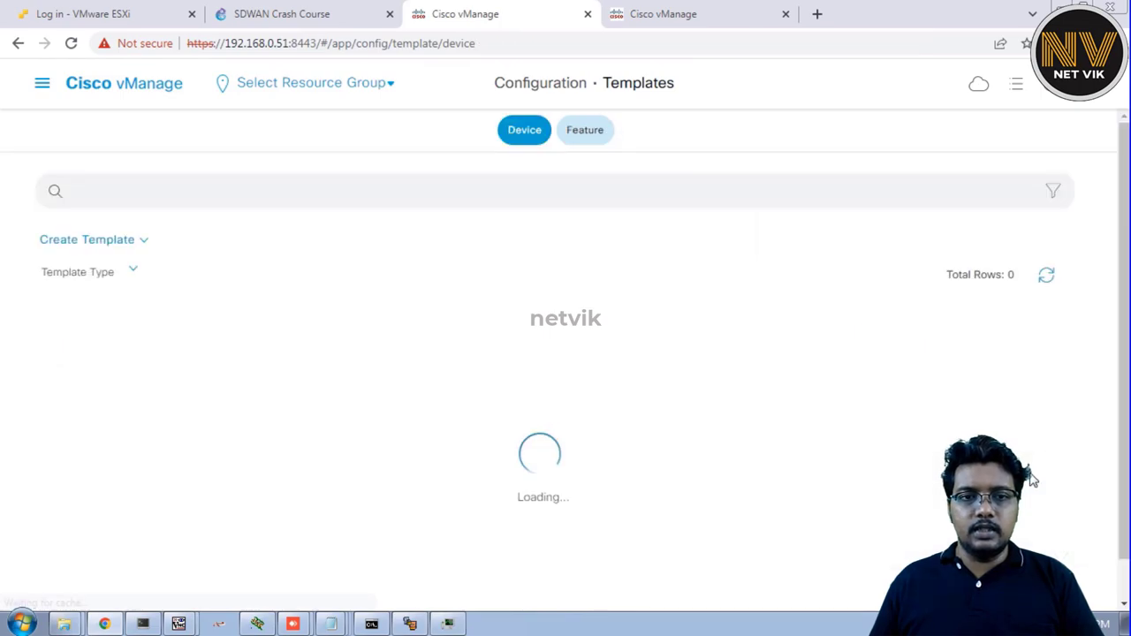
Attach device br1rt1 to the vEdge device template
left_click(1038, 478)
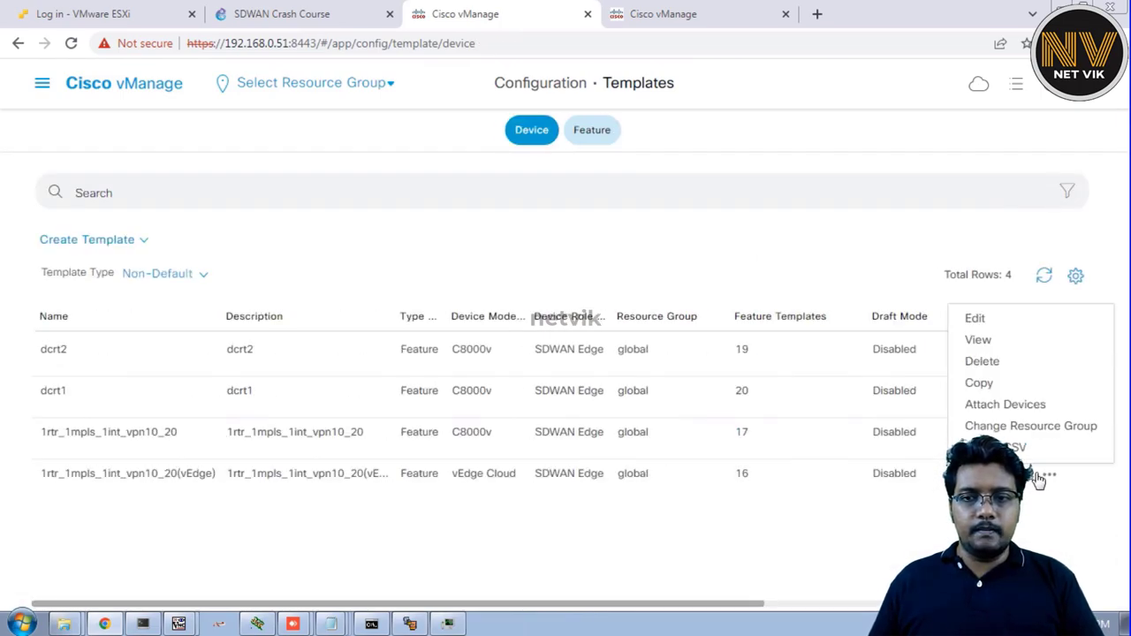
left_click(1011, 410)
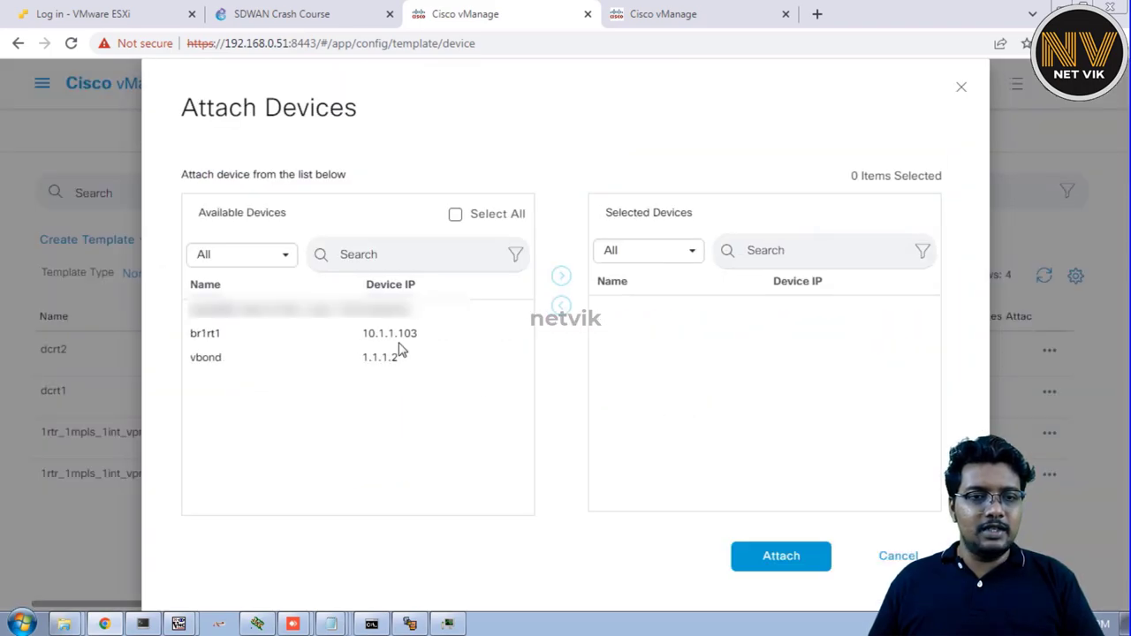
left_click(402, 343)
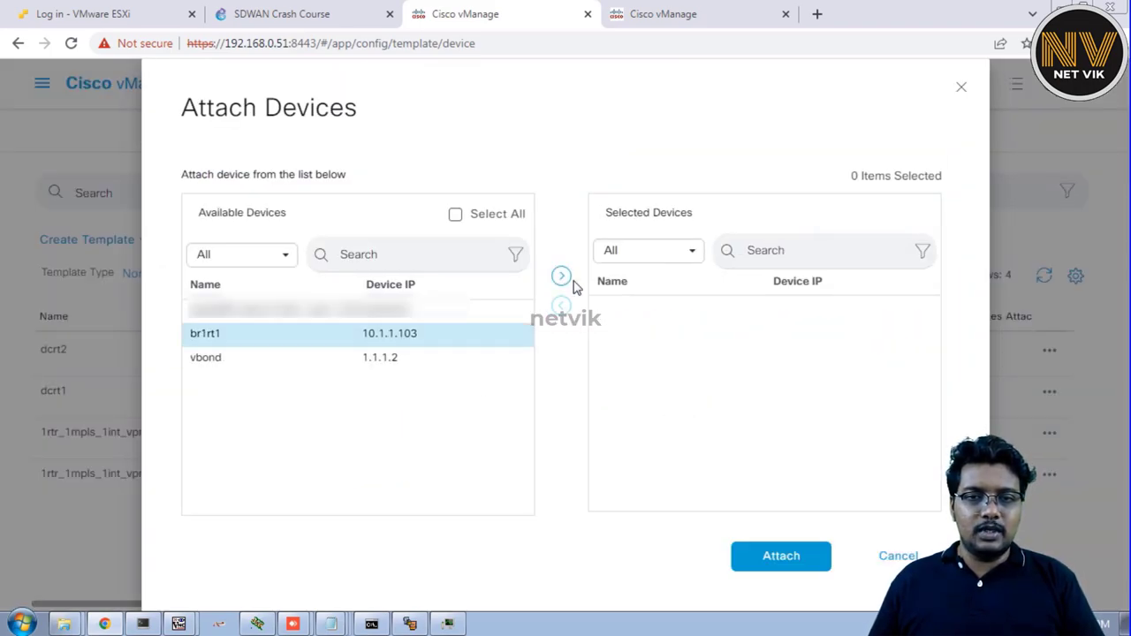
left_click(562, 276)
left_click(778, 556)
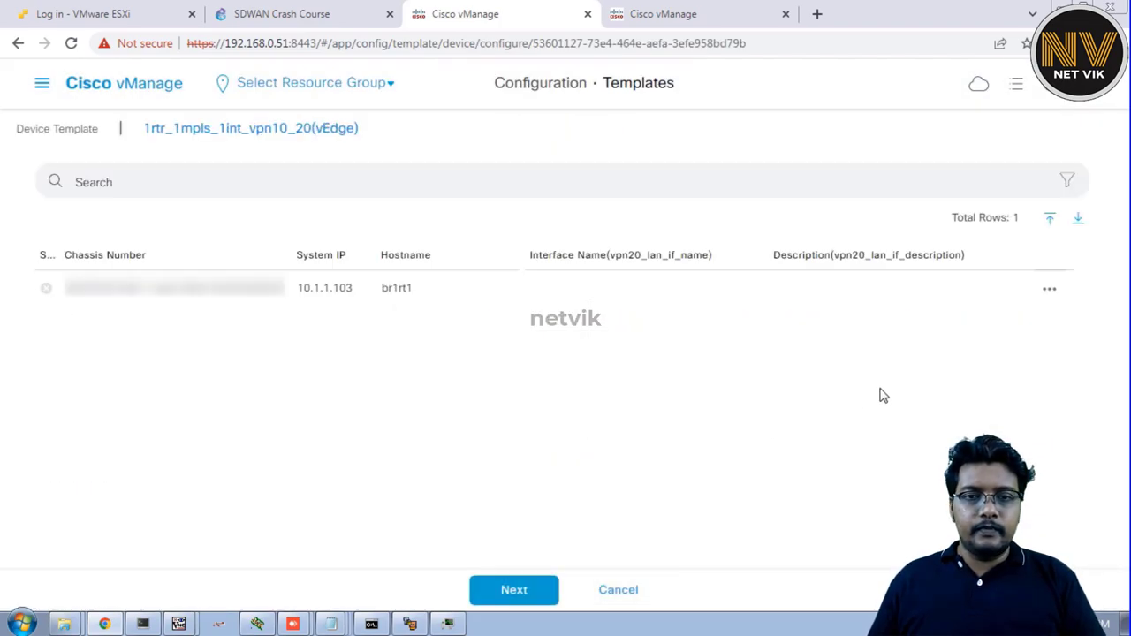
Upload Template (7).csv for br1rt1's variable values and proceed to the preview
left_click(1050, 220)
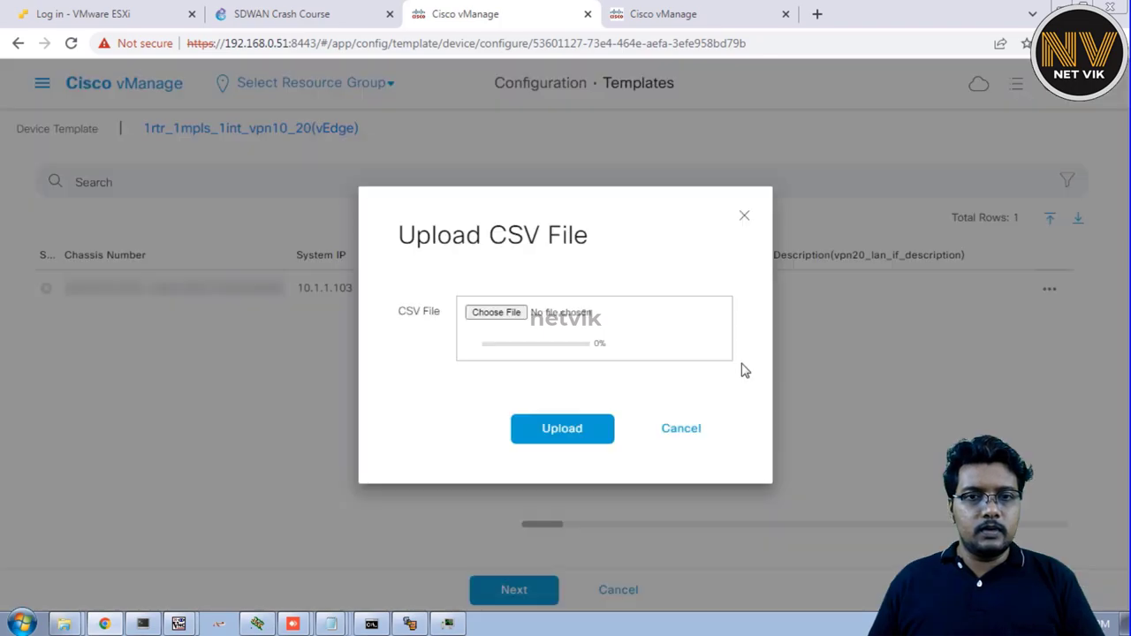
left_click(484, 315)
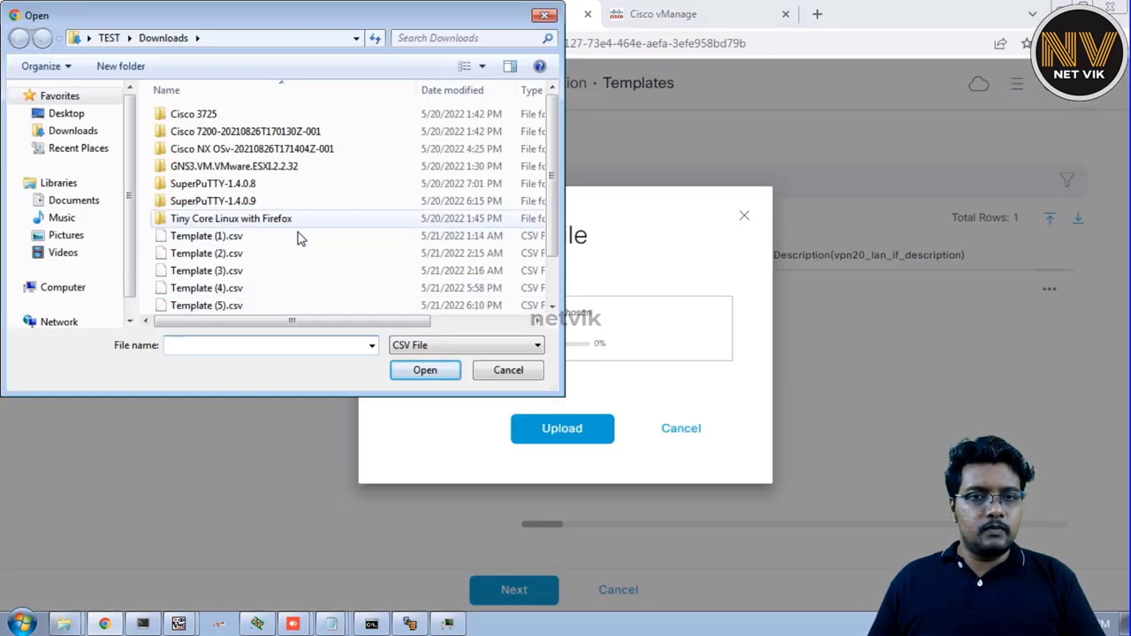
scroll(504, 283, "down", 1)
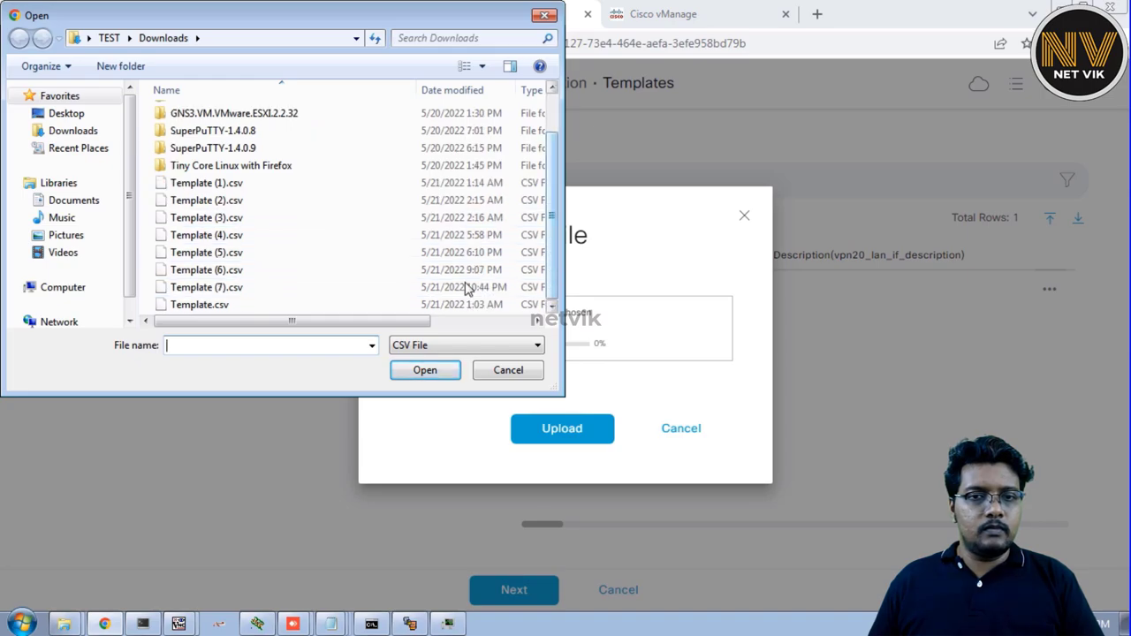
double_click(258, 291)
left_click(570, 428)
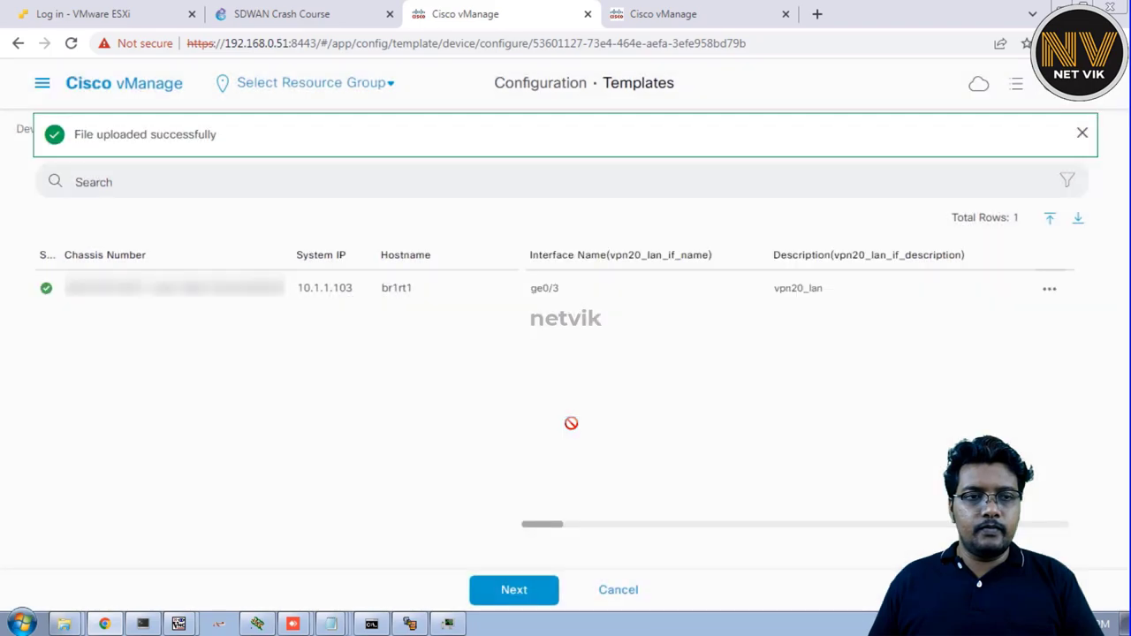
left_click(512, 590)
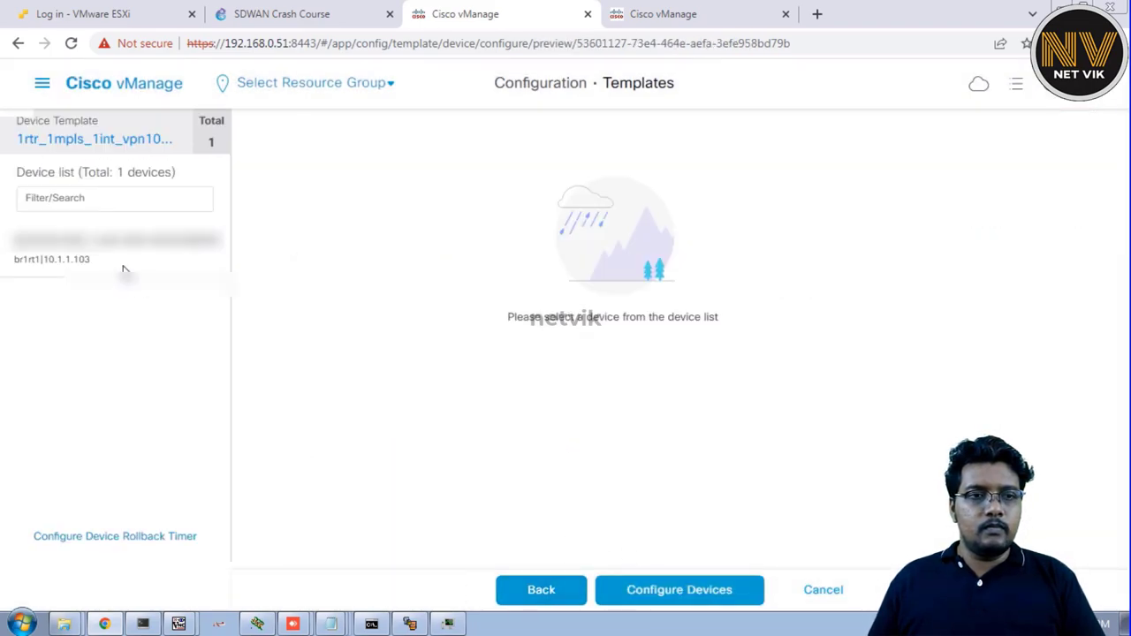
Check br1rt1's side-by-side config diff for 512, then push the configuration to the device
left_click(102, 240)
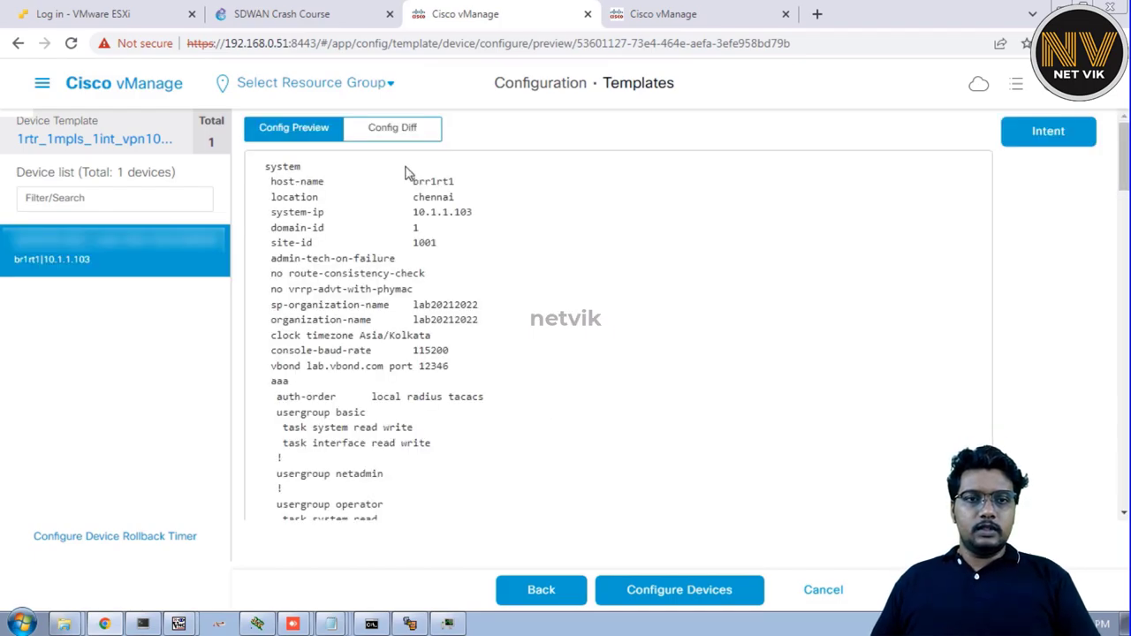
left_click(410, 137)
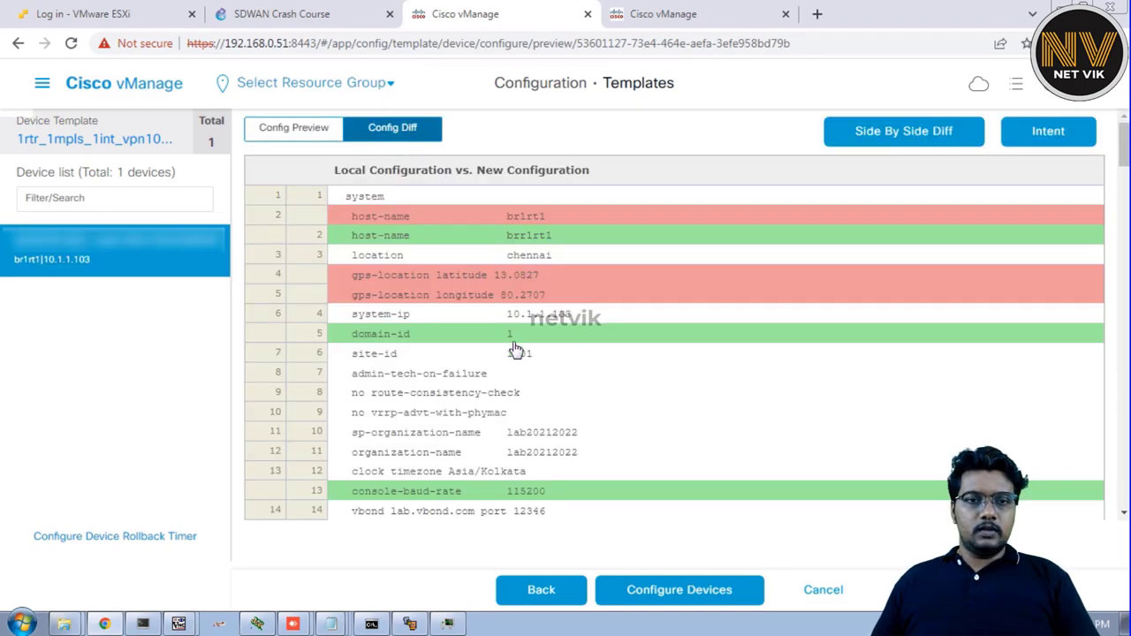
left_click(930, 132)
scroll(632, 291, "down", 15)
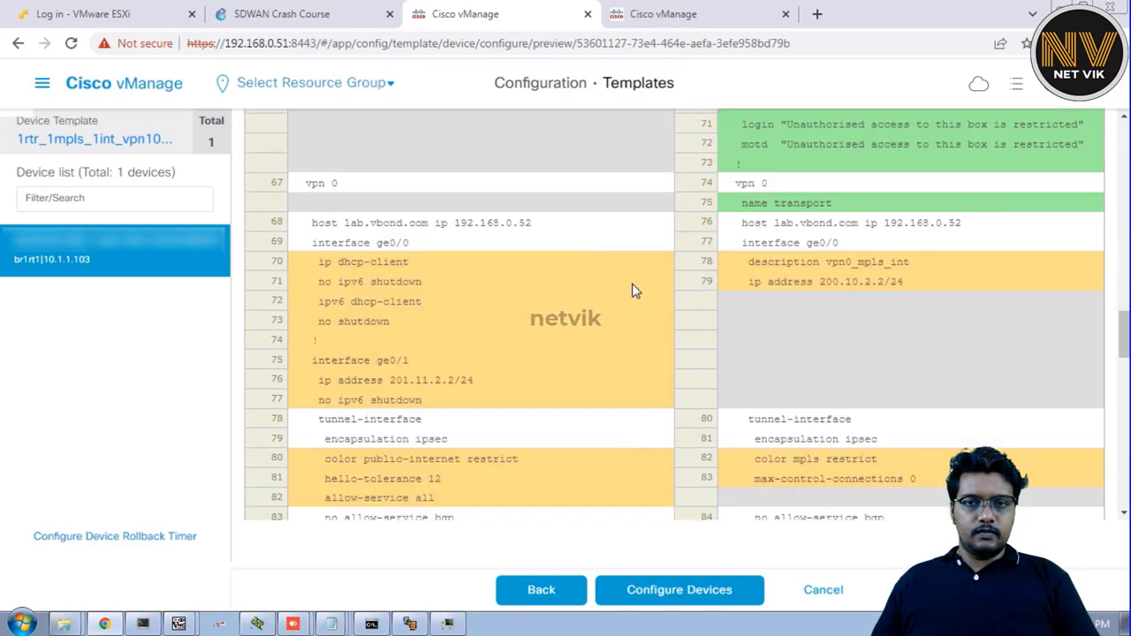
scroll(631, 290, "down", 6)
key("ctrl+f")
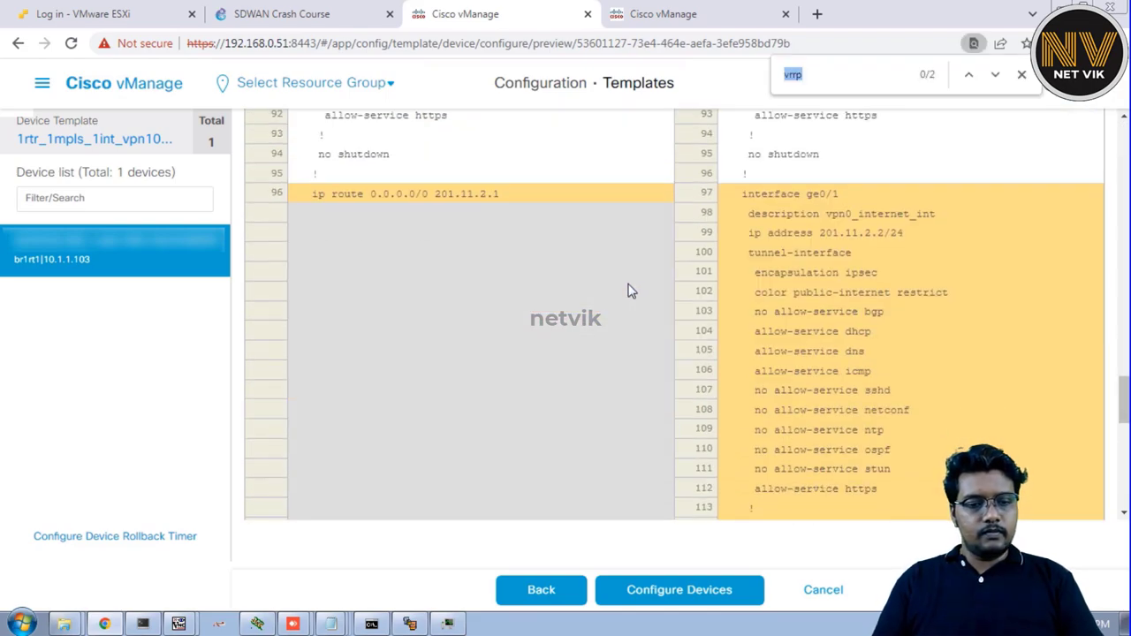
type("512")
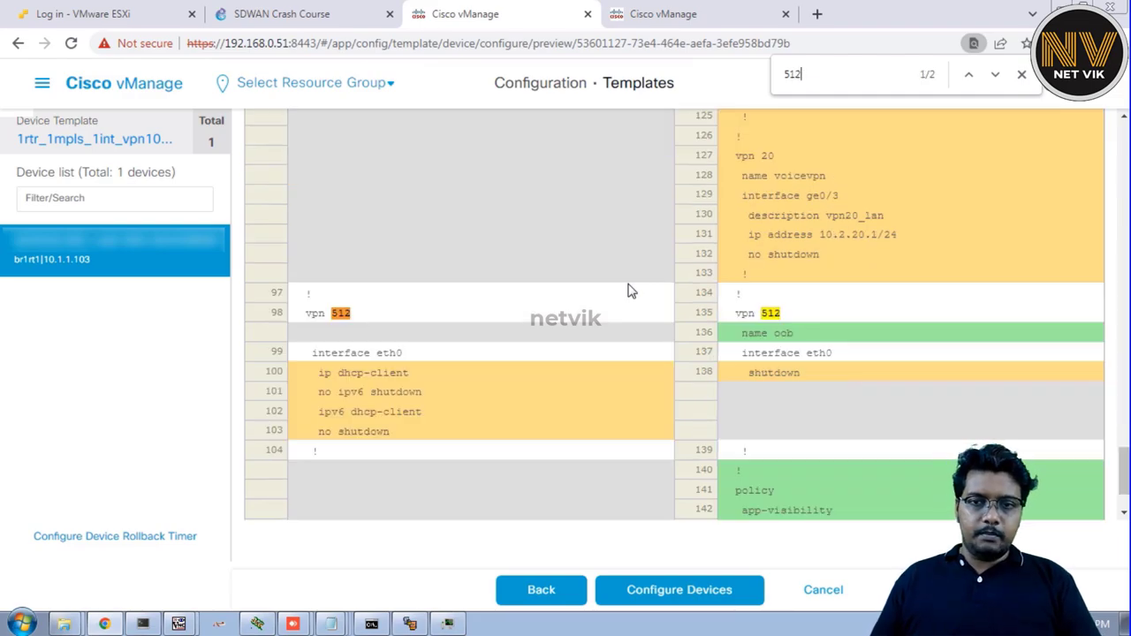
left_click(675, 584)
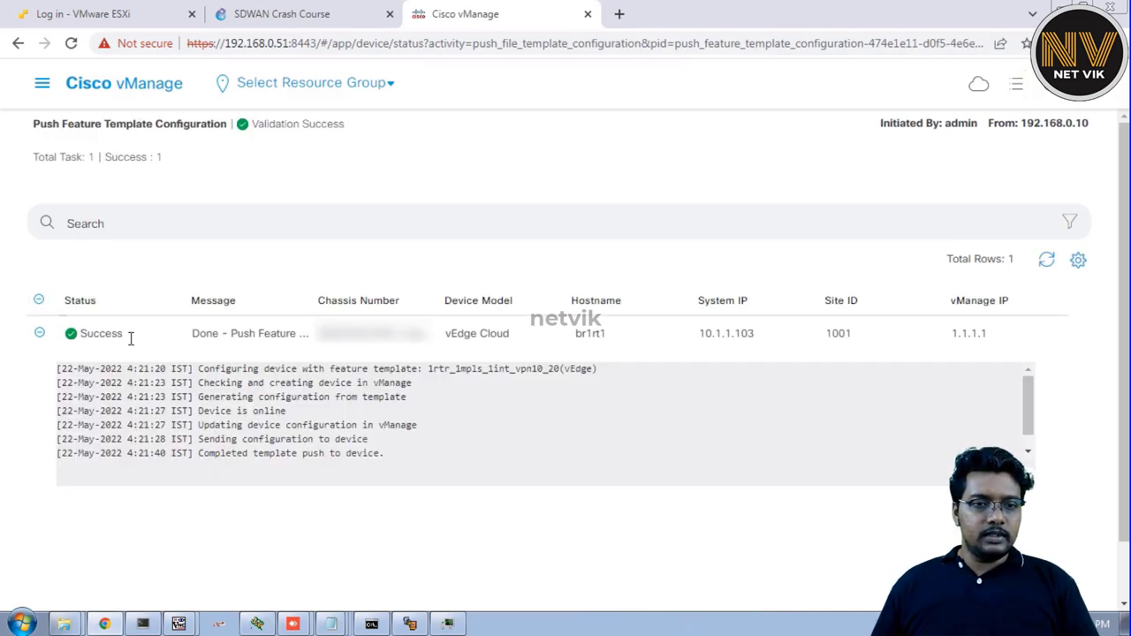
Dismiss SuperPuTTY's PuTTY Fatal Error and restart the br1rt1 session
left_click(143, 623)
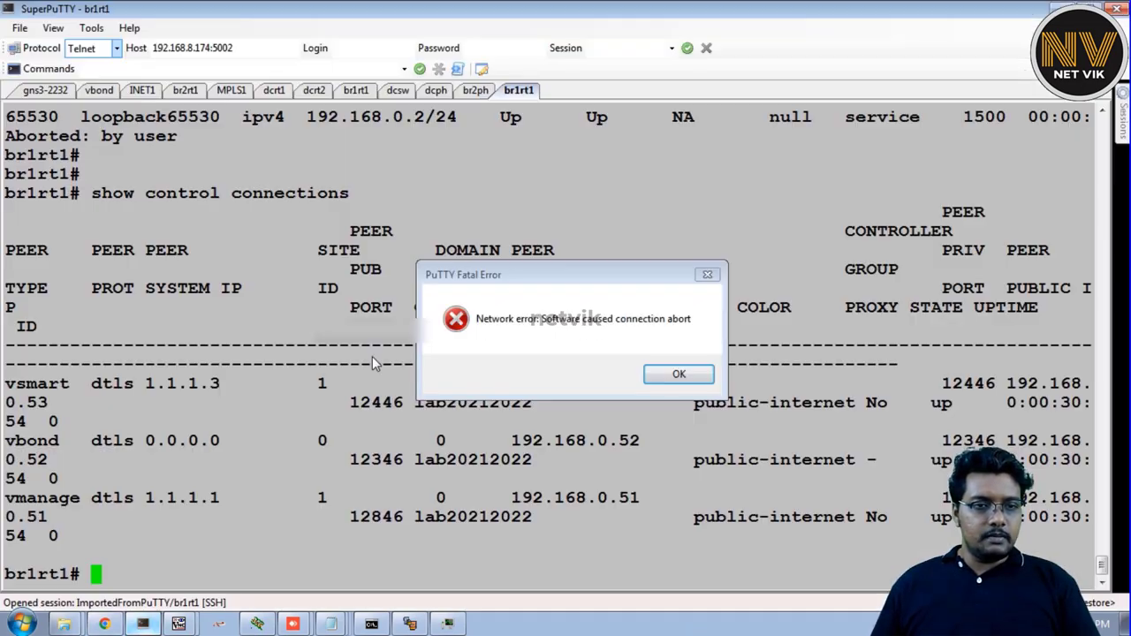
left_click(679, 375)
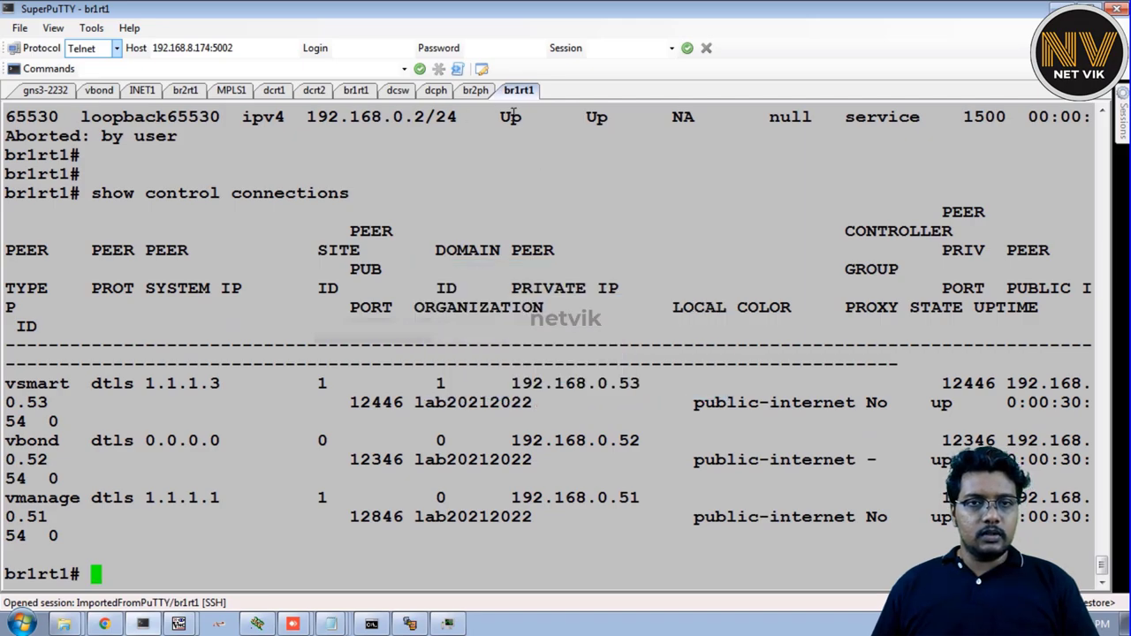
right_click(521, 97)
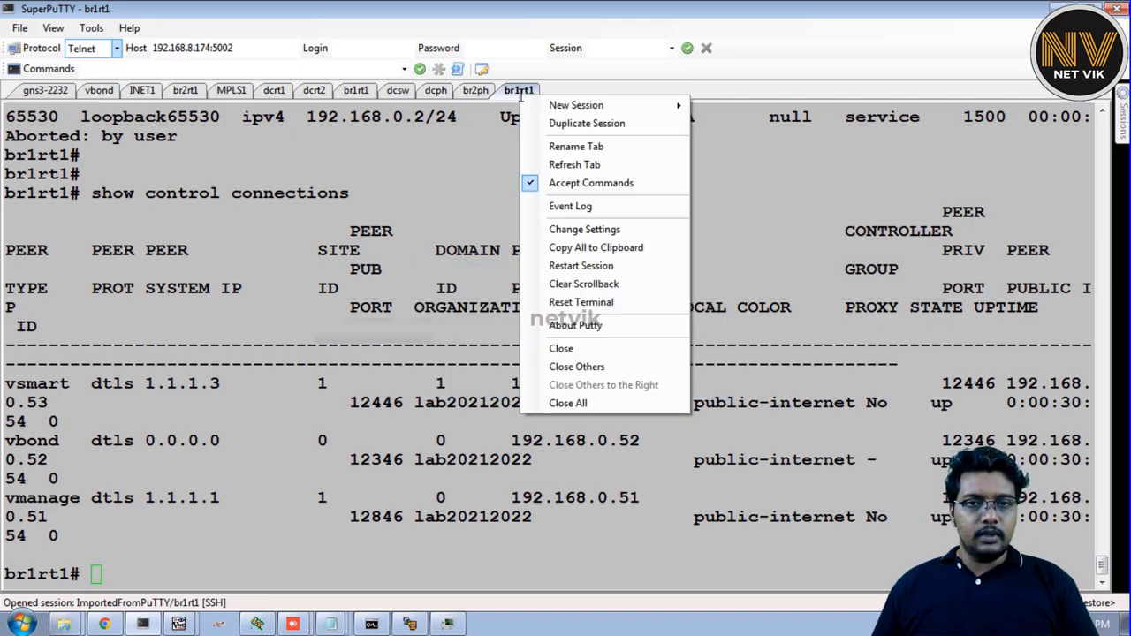
left_click(580, 266)
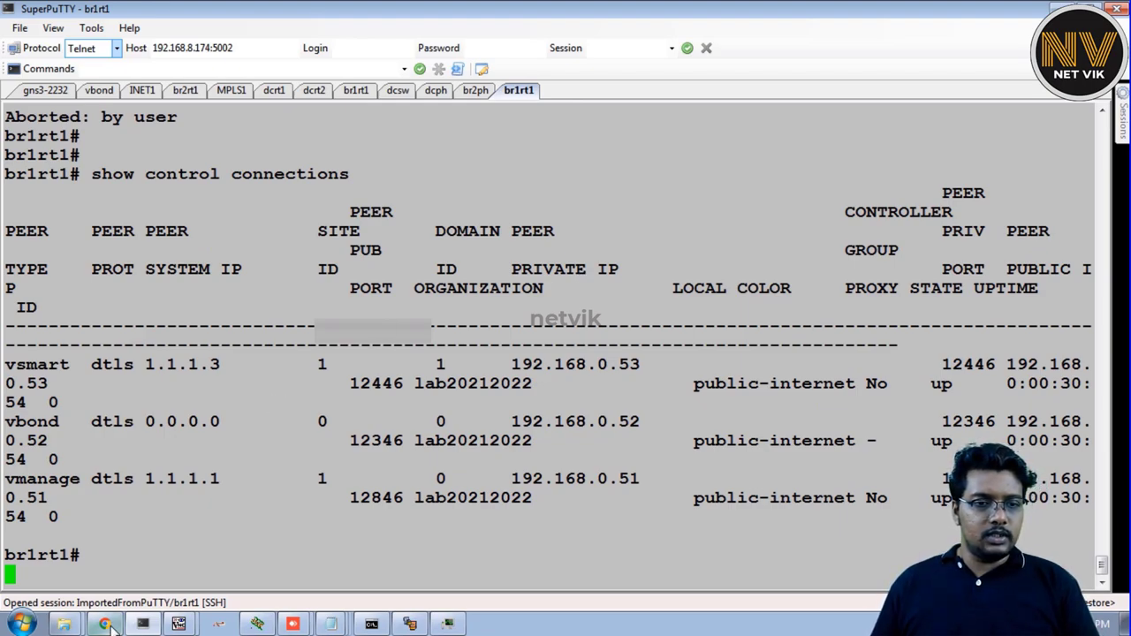
Back in vManage, filter feature templates by vpn0 and bring up viptela_vpn0_internet_int's actions menu
key("alt+Tab")
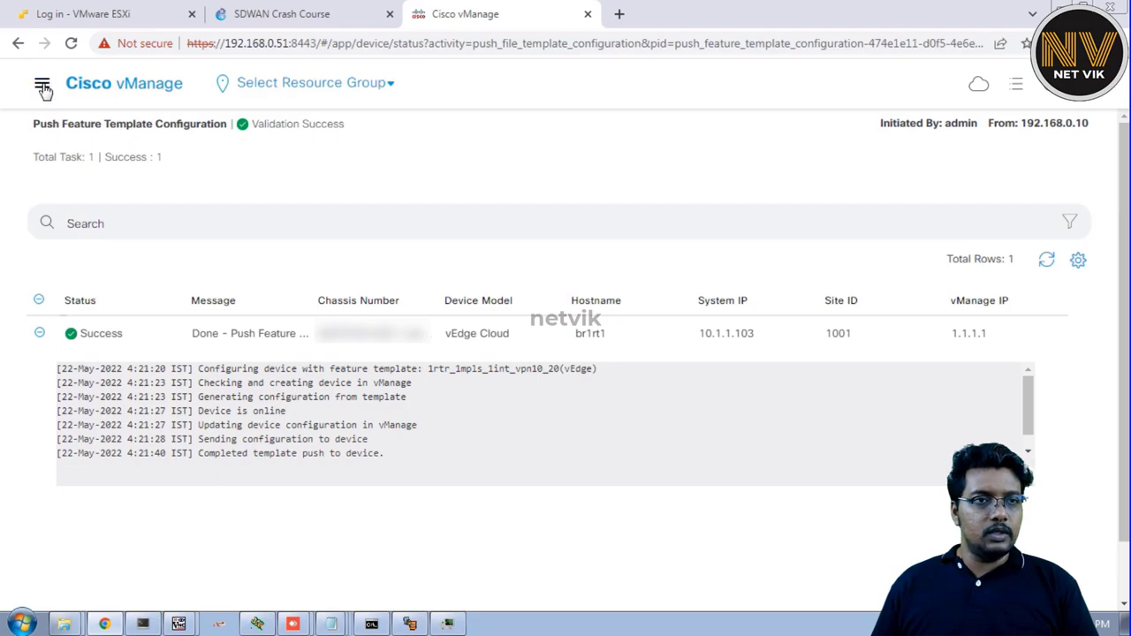
left_click(42, 85)
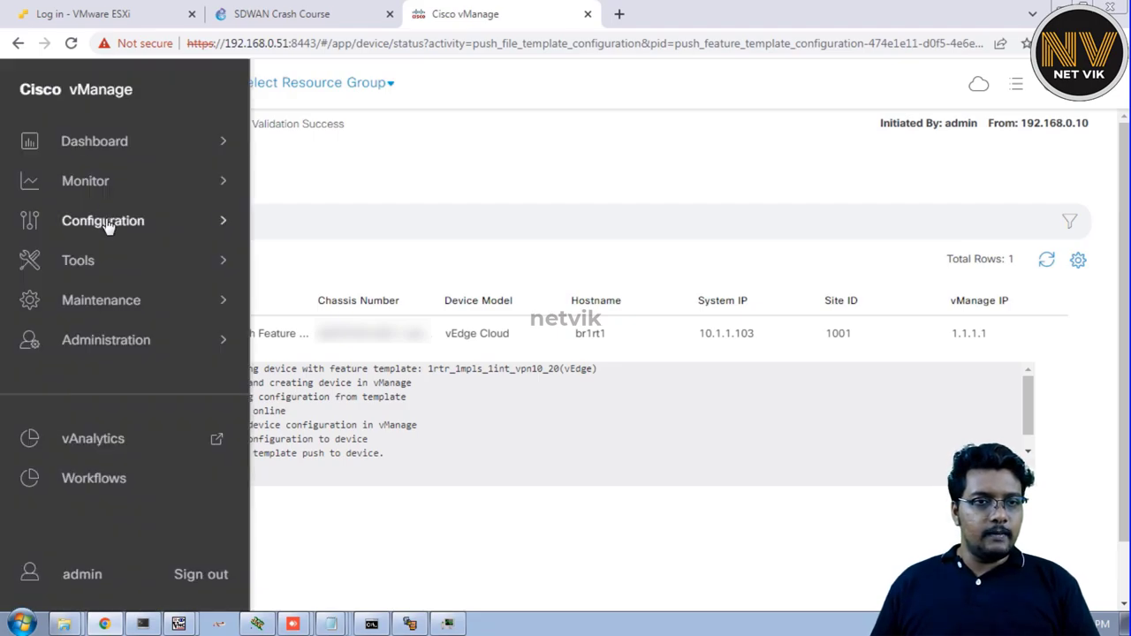
mouse_move(104, 226)
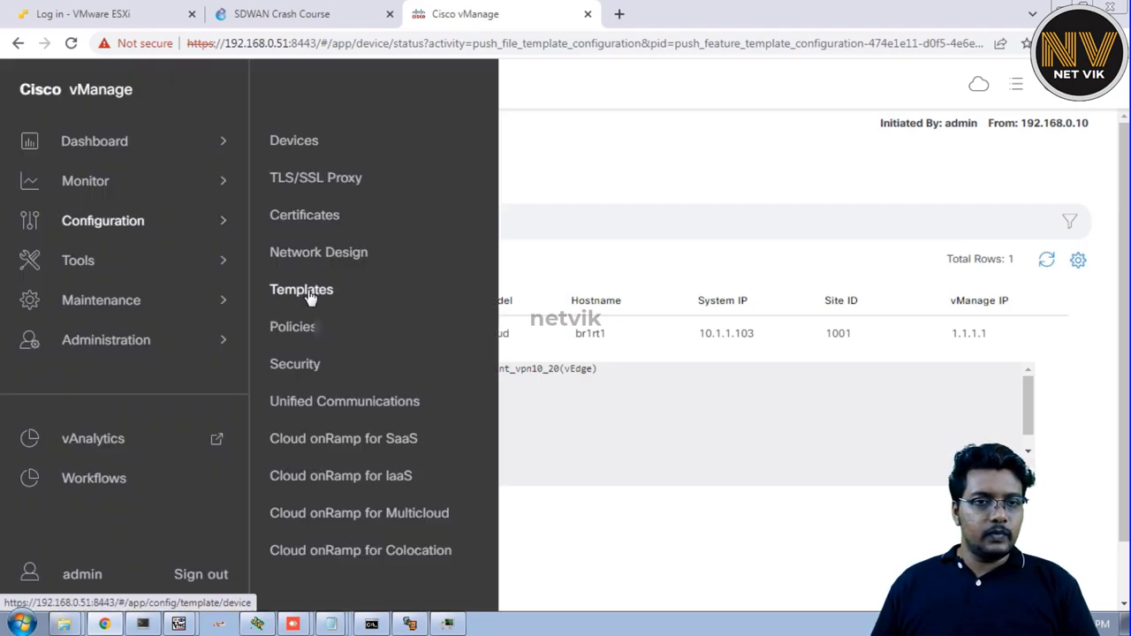
left_click(304, 291)
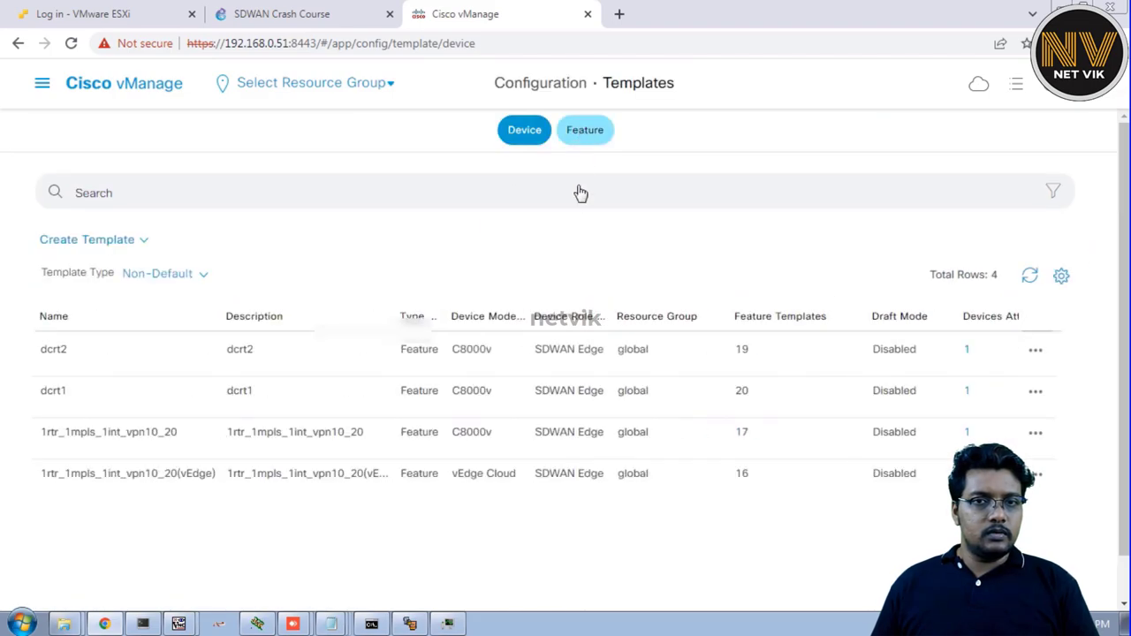
left_click(585, 130)
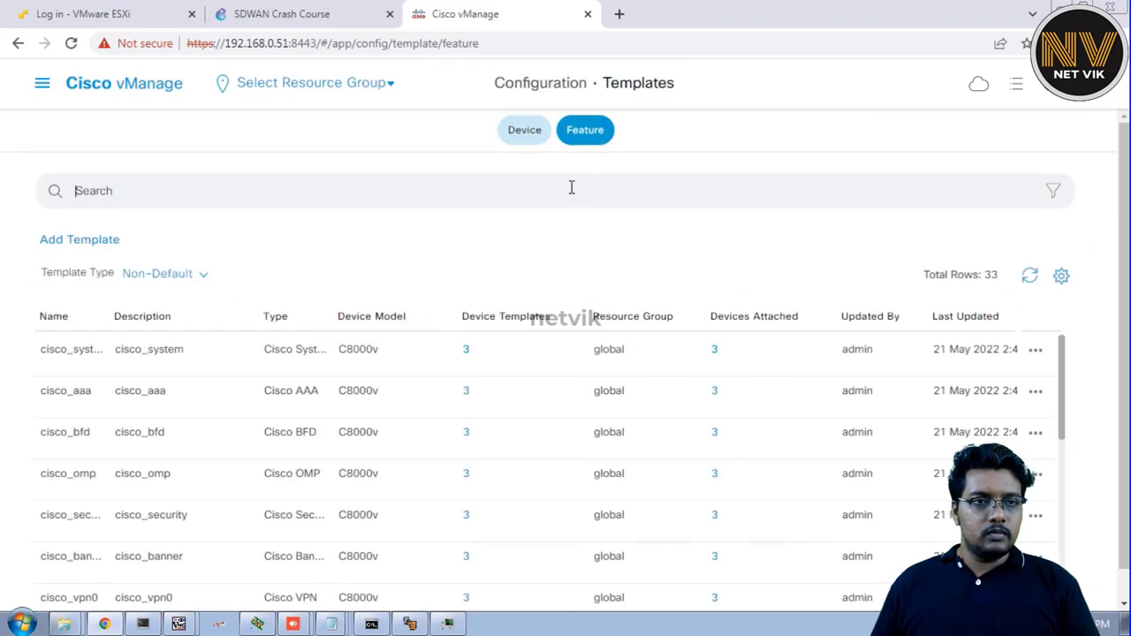
left_click(571, 187)
type("vp")
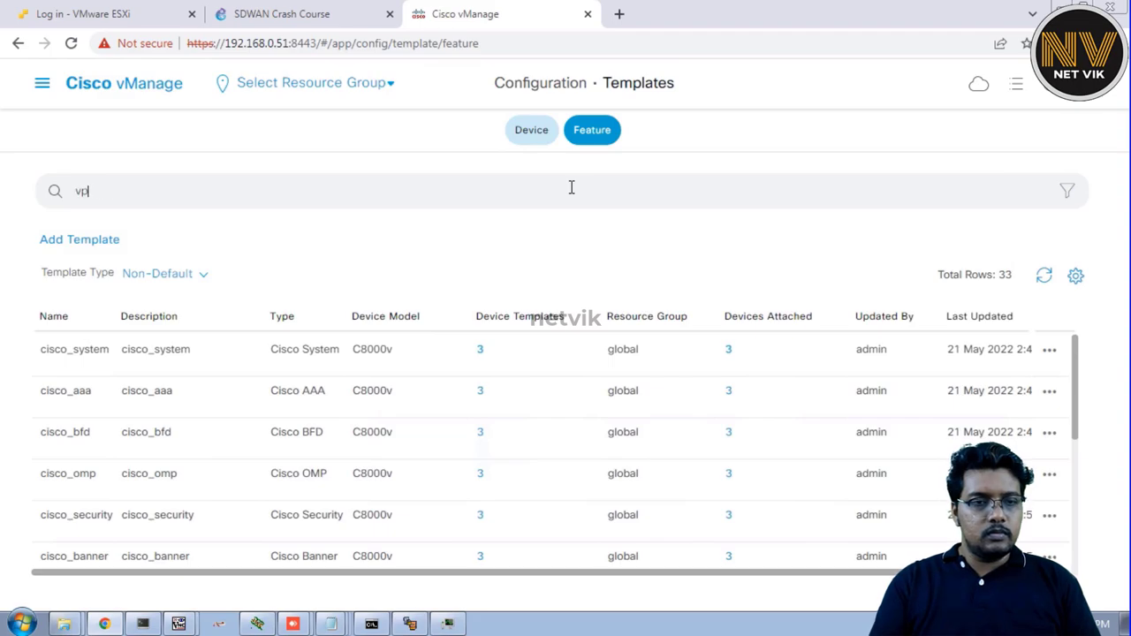
type("n0")
key("Return")
scroll(533, 475, "down", 1)
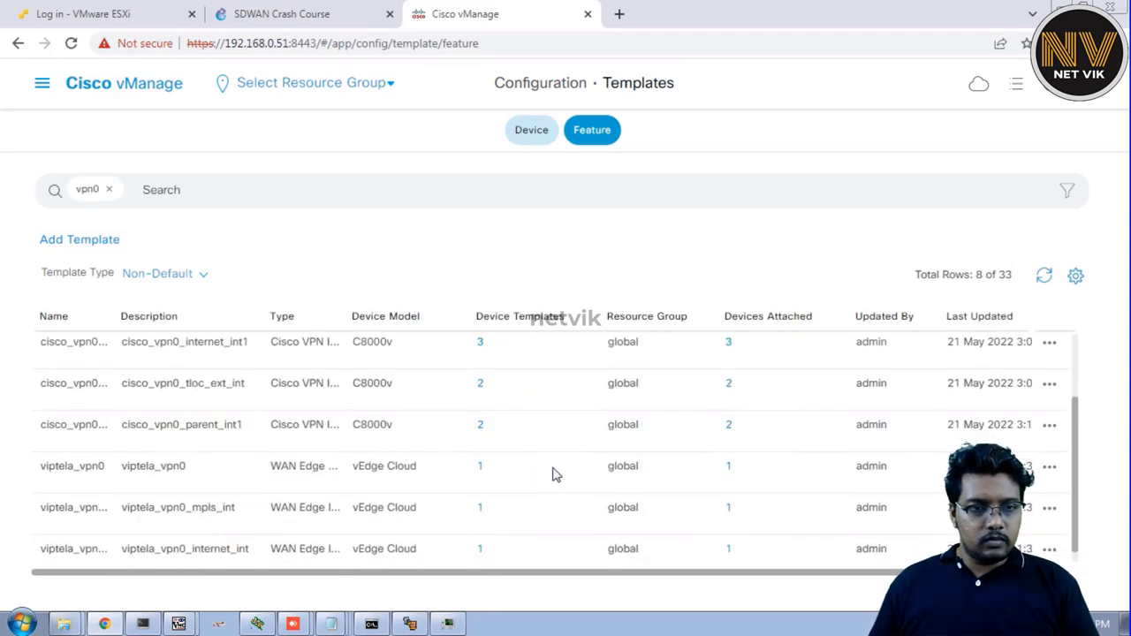
left_click(1049, 551)
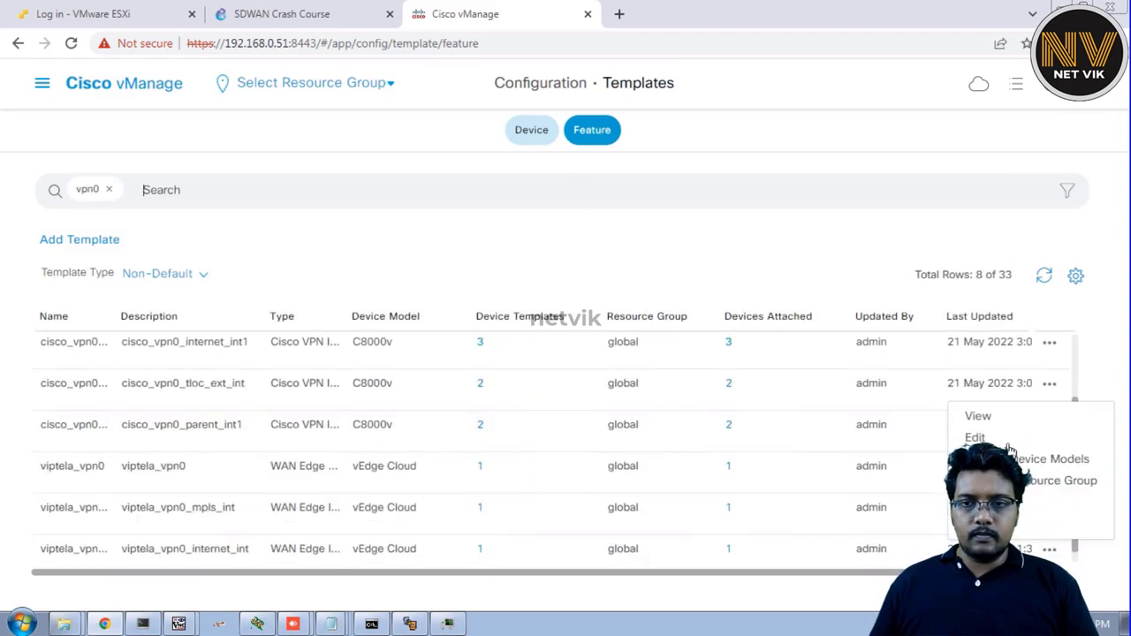
Edit viptela_vpn0_internet_int to set tunnel SSH to Global On and update it
left_click(972, 435)
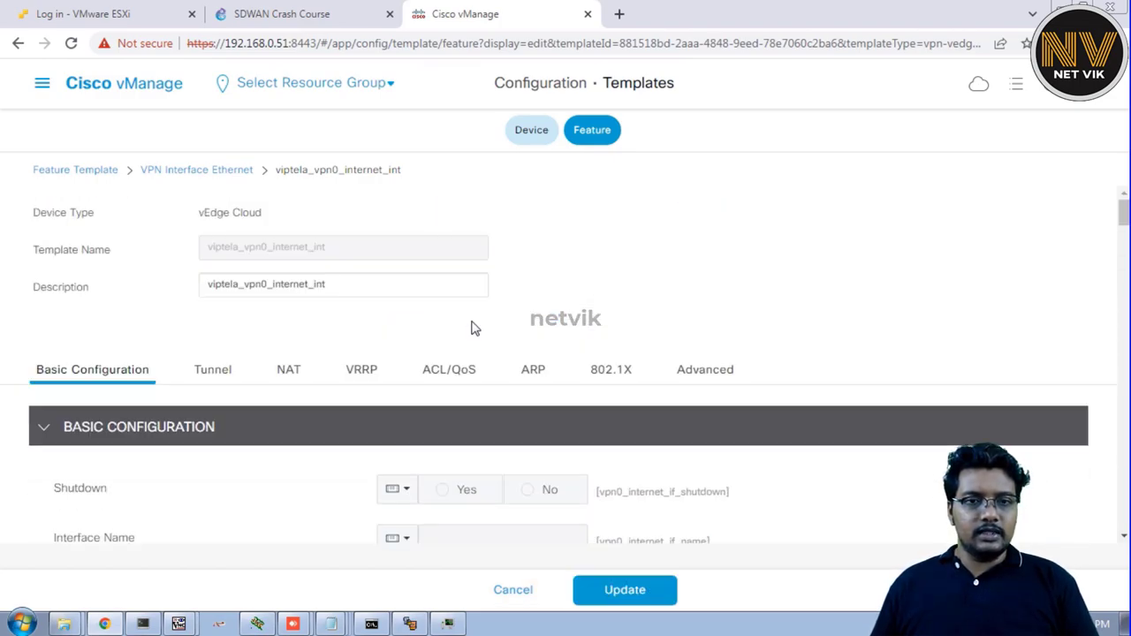
scroll(471, 328, "down", 5)
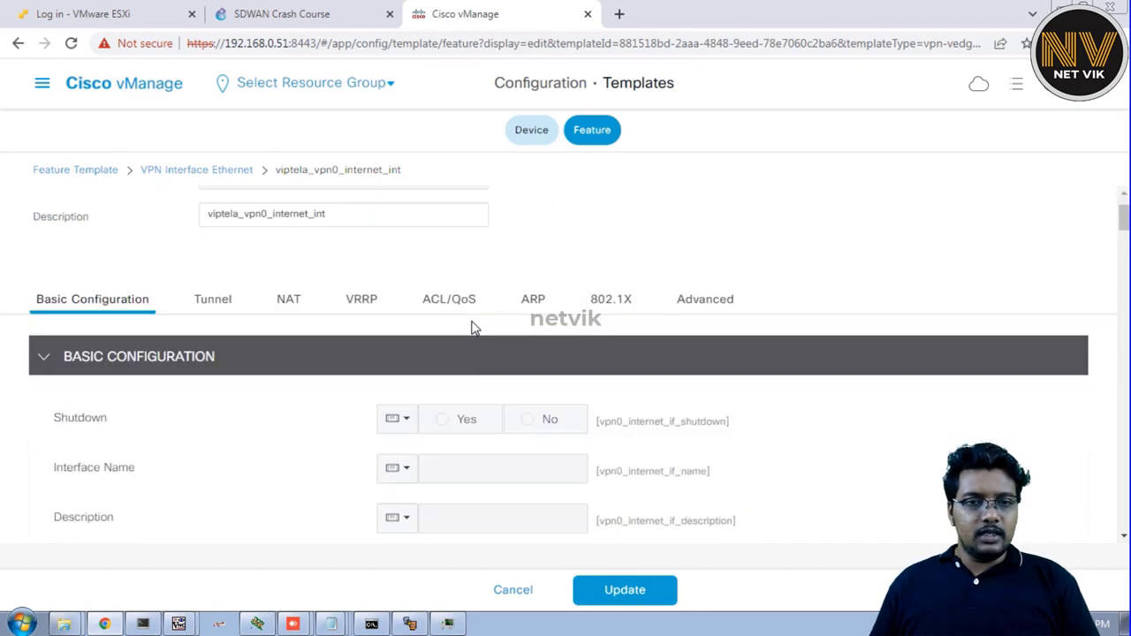
scroll(471, 328, "up", 5)
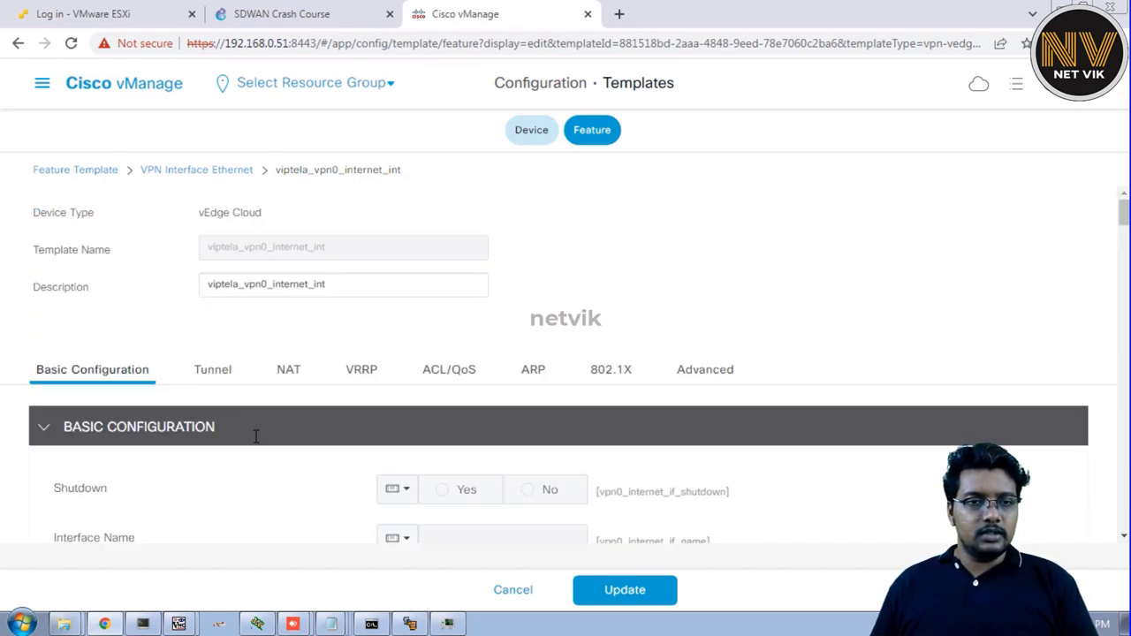
scroll(261, 436, "down", 8)
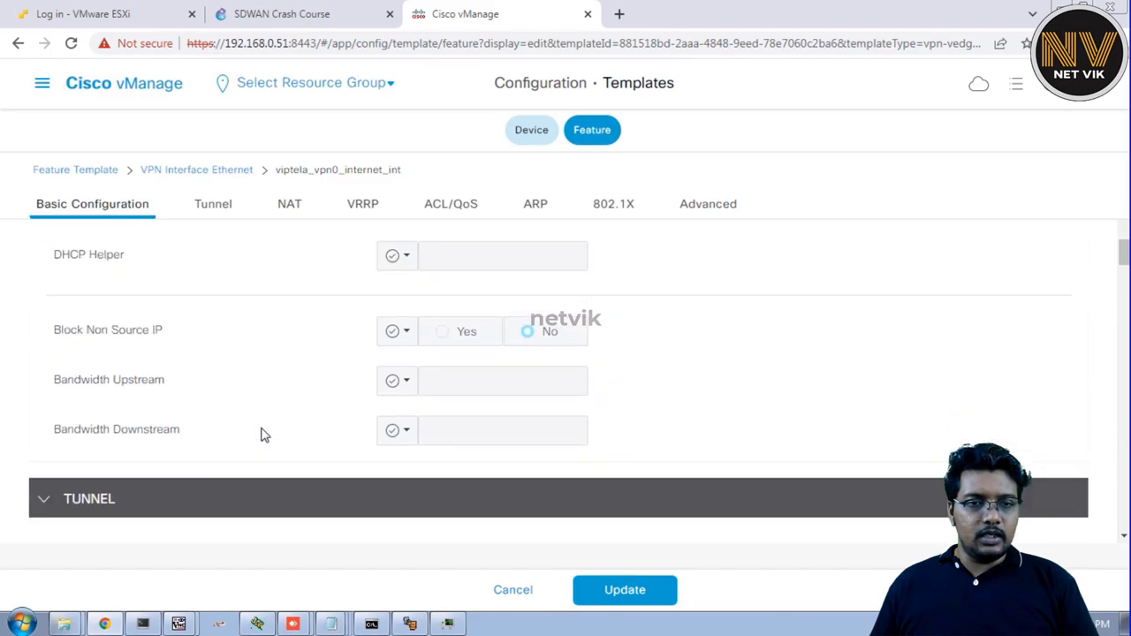
scroll(259, 356, "down", 10)
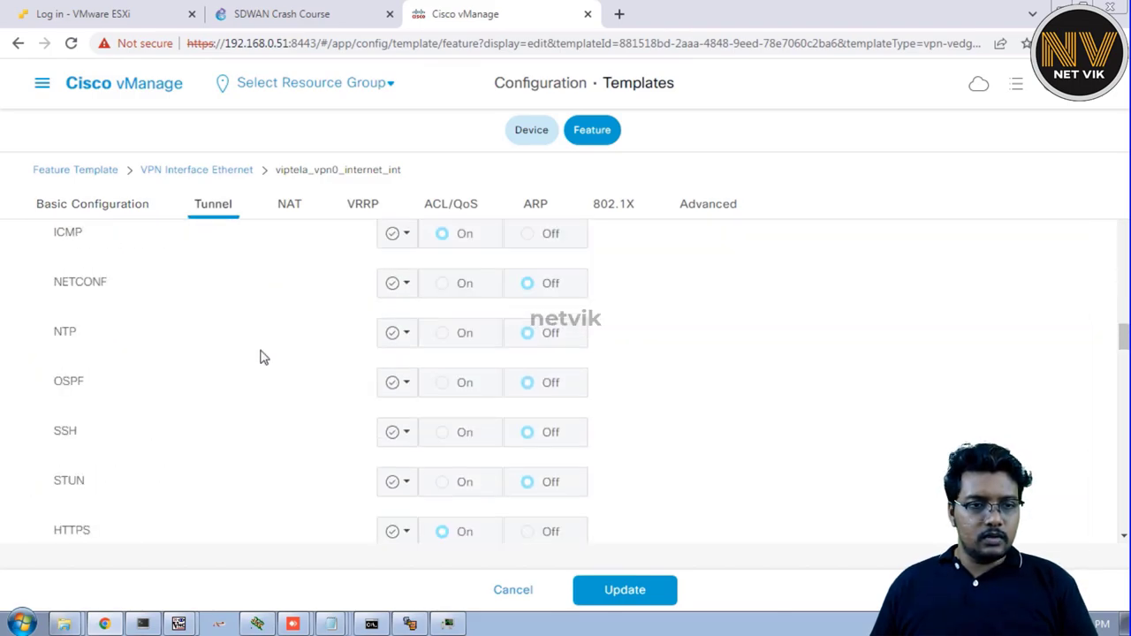
left_click(394, 435)
left_click(430, 473)
left_click(457, 433)
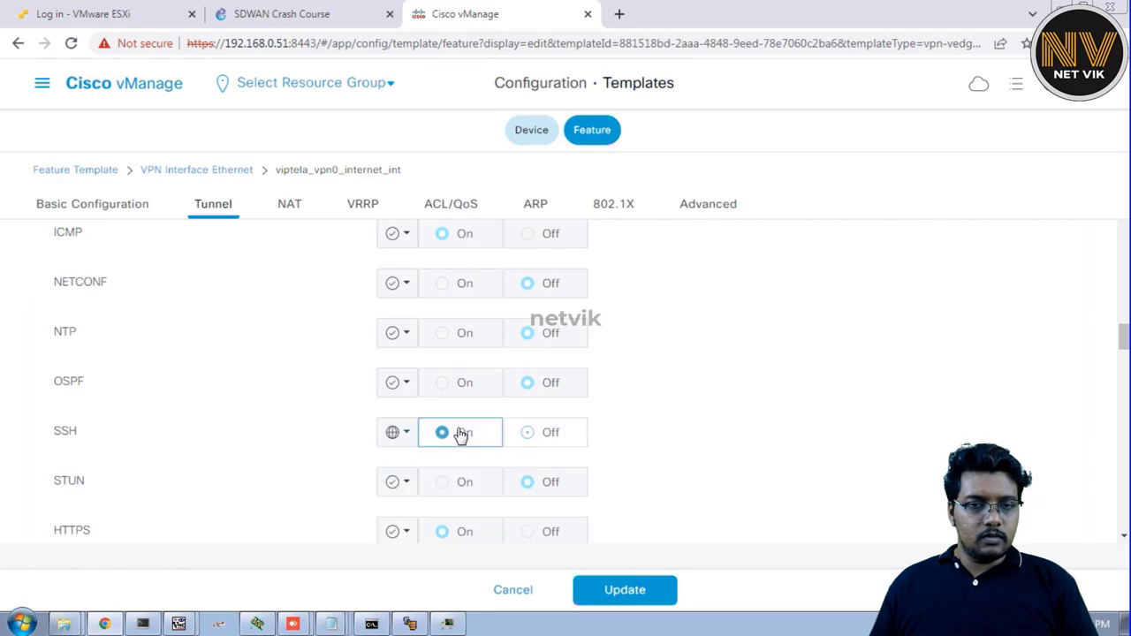
left_click(625, 590)
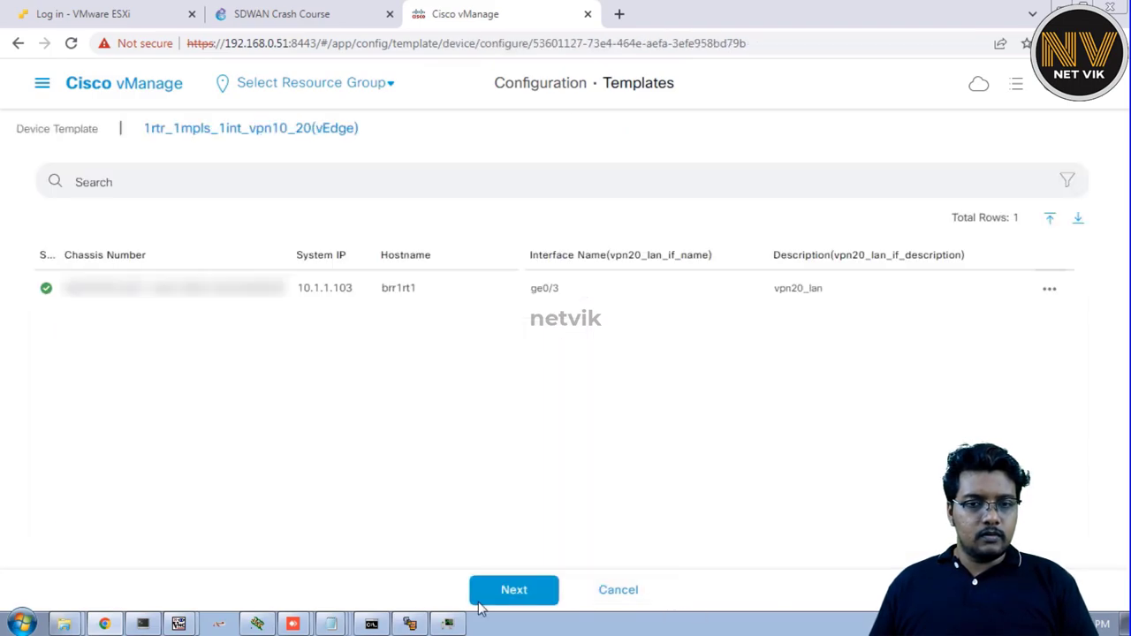
Push the updated br1rt1 feature template to the vEdge at 10.1.1.103
left_click(515, 592)
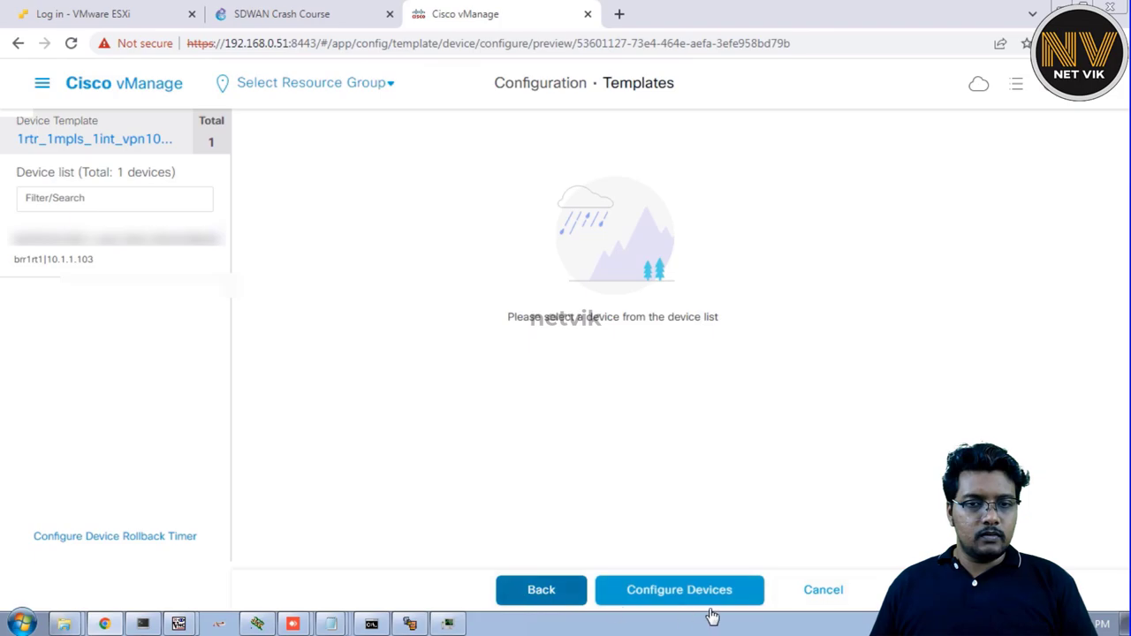
left_click(698, 594)
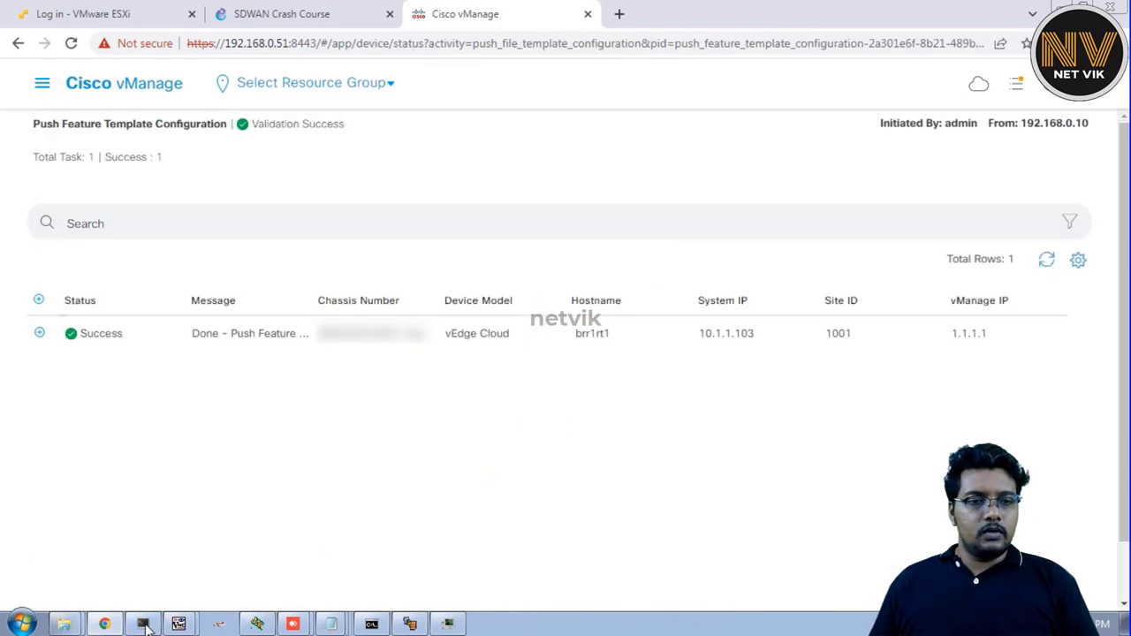
key("alt+Tab")
Restart the dropped br1rt1 SSH session and log in with the router username and password
left_click(651, 375)
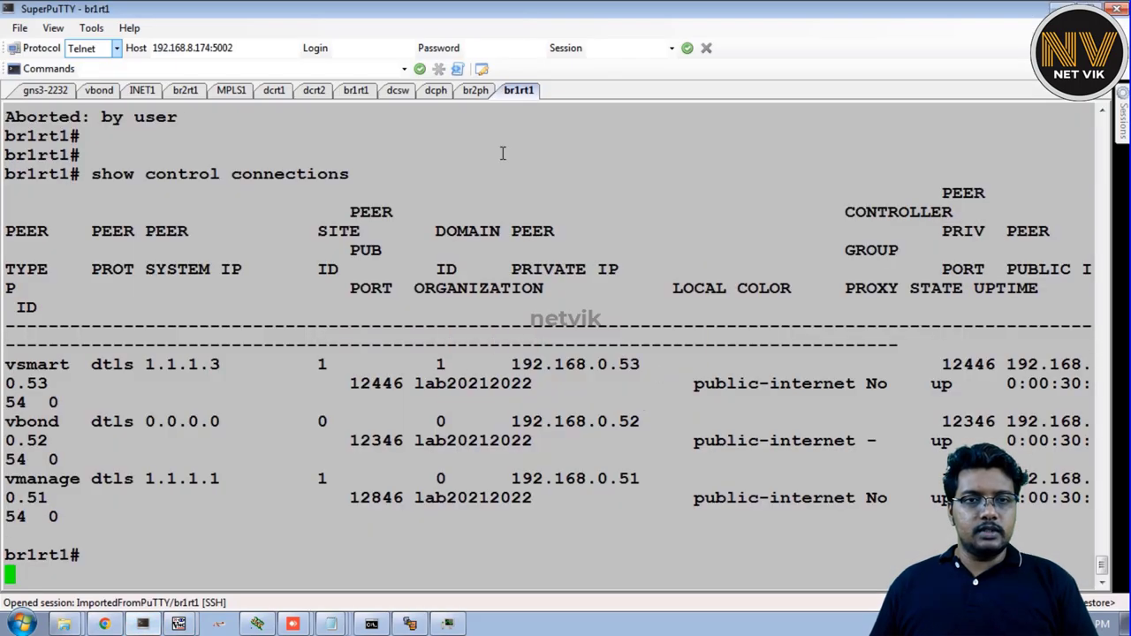
right_click(521, 91)
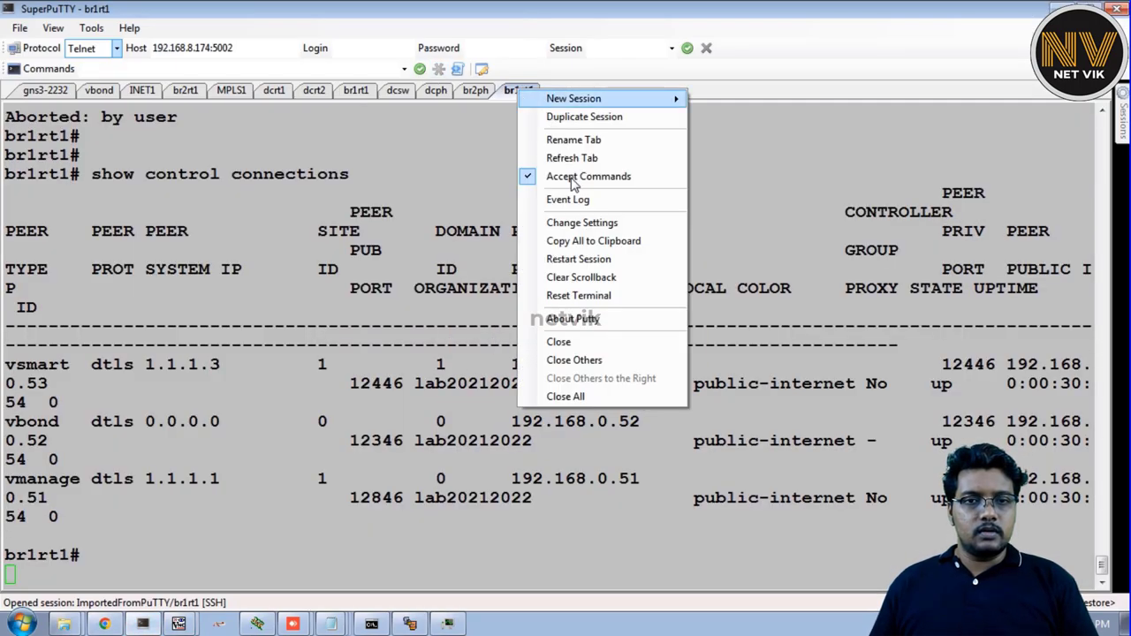
left_click(572, 259)
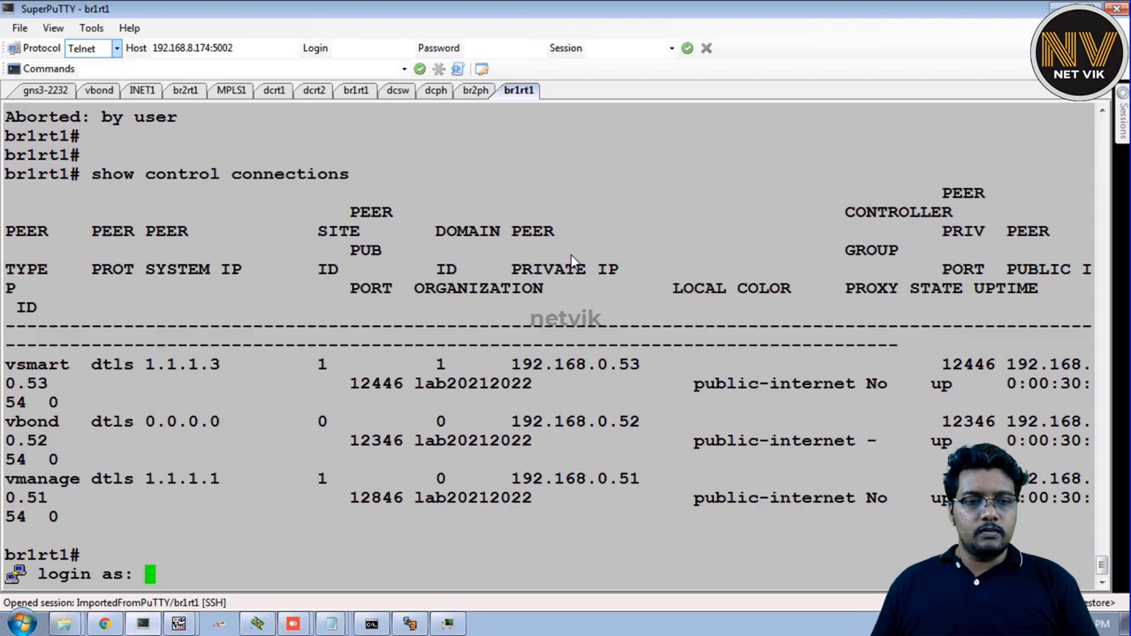
key("Return")
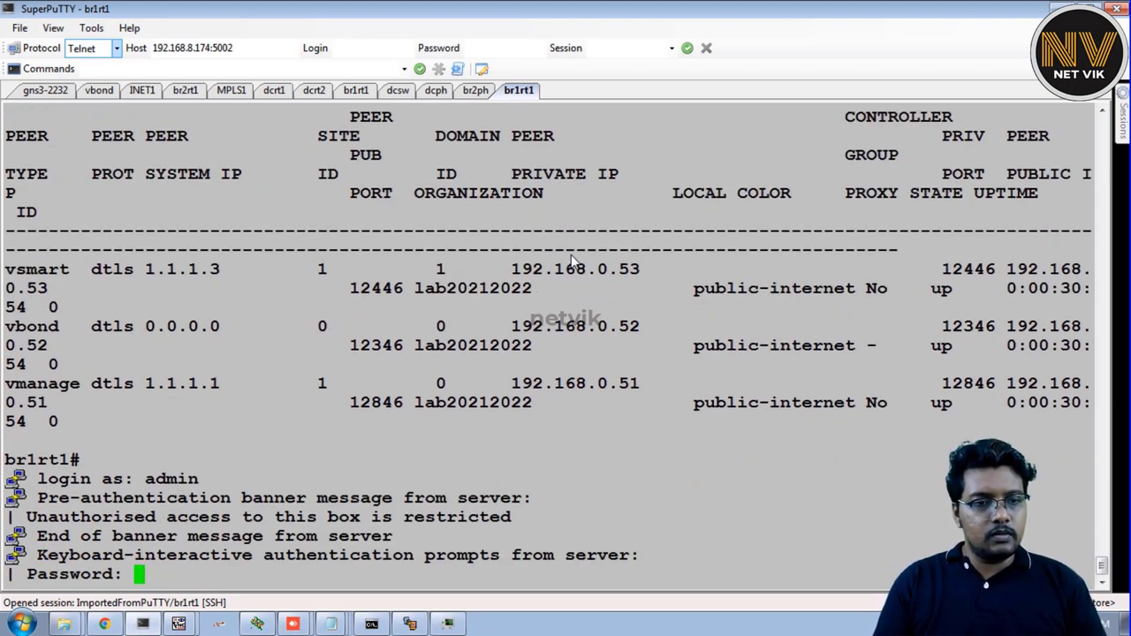
key("Return")
key("Return")
key("Return")
key("Return")
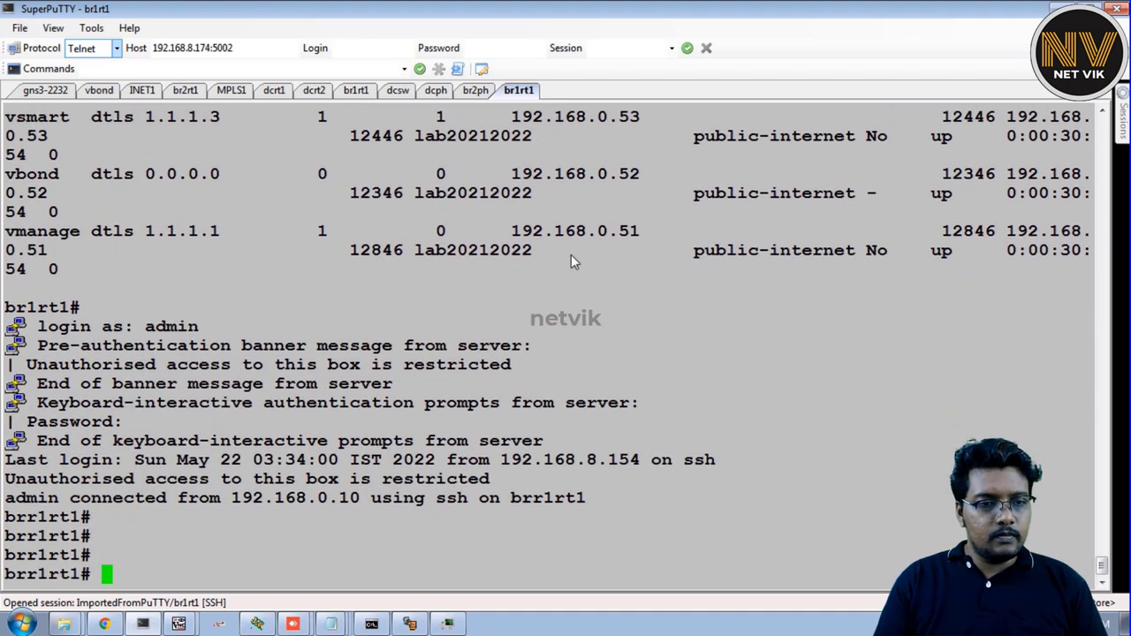
key("Return")
key("Return")
key("Return")
key("Return")
key("Return")
Attempt the interface listing with a mistyped 'show interface | tb' filter
type("show sd")
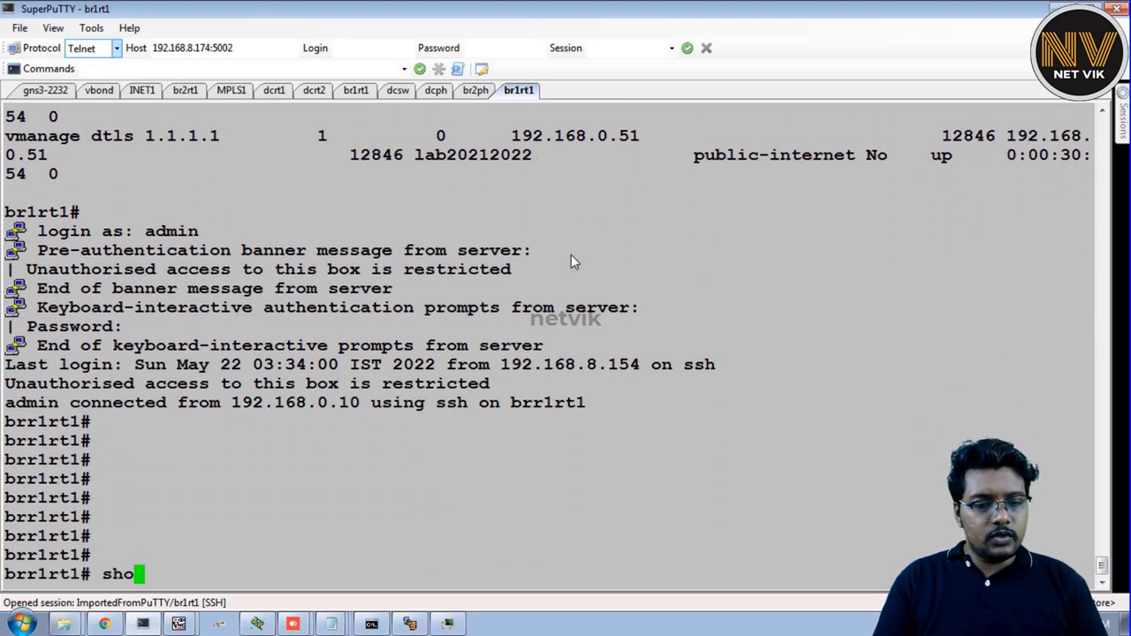
key("BackSpace")
key("BackSpace")
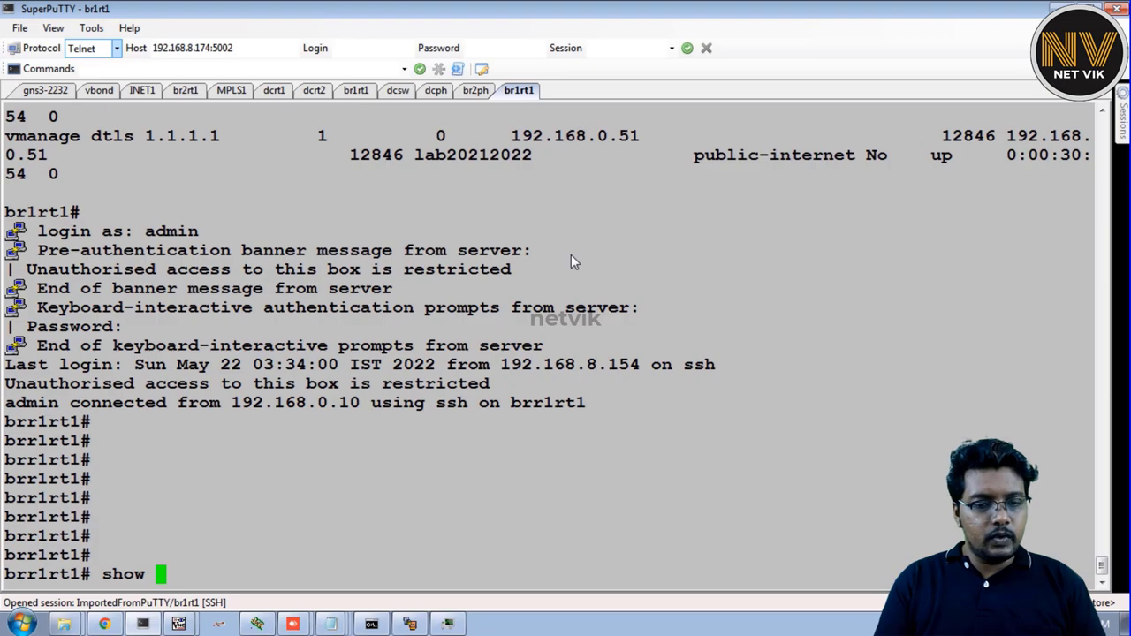
type("interface |")
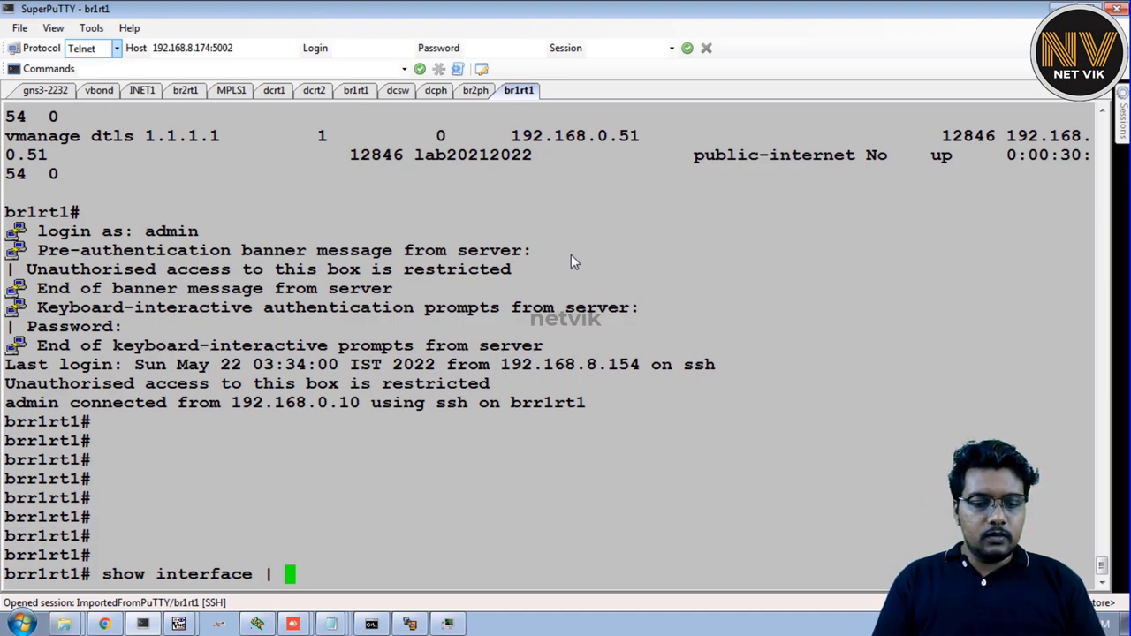
type("tb")
key("Return")
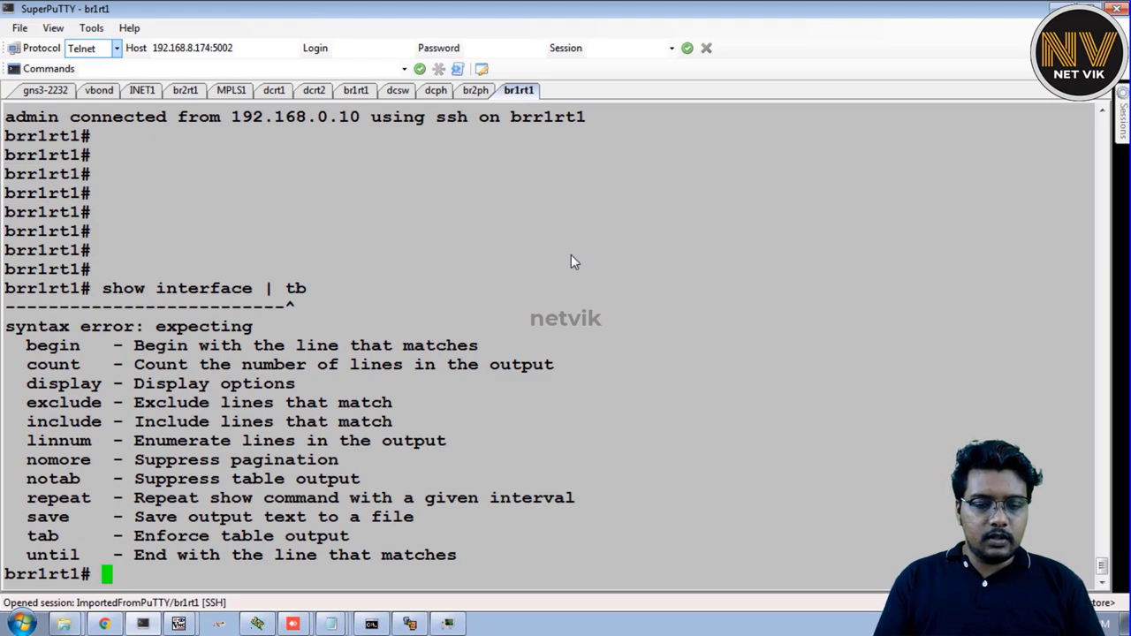
key("Return")
key("Return")
key("Return")
key("Return")
key("Return")
Run 'show interface | tab' and highlight the Up ge0/0 and ge0/1 transport rows
type("show inter")
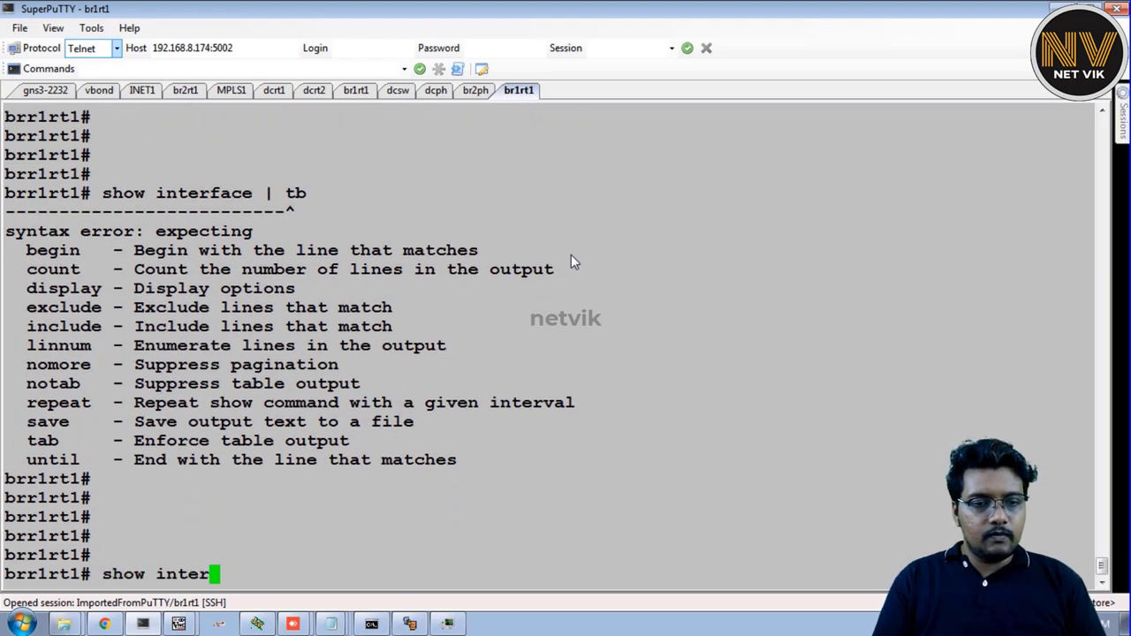
type("face")
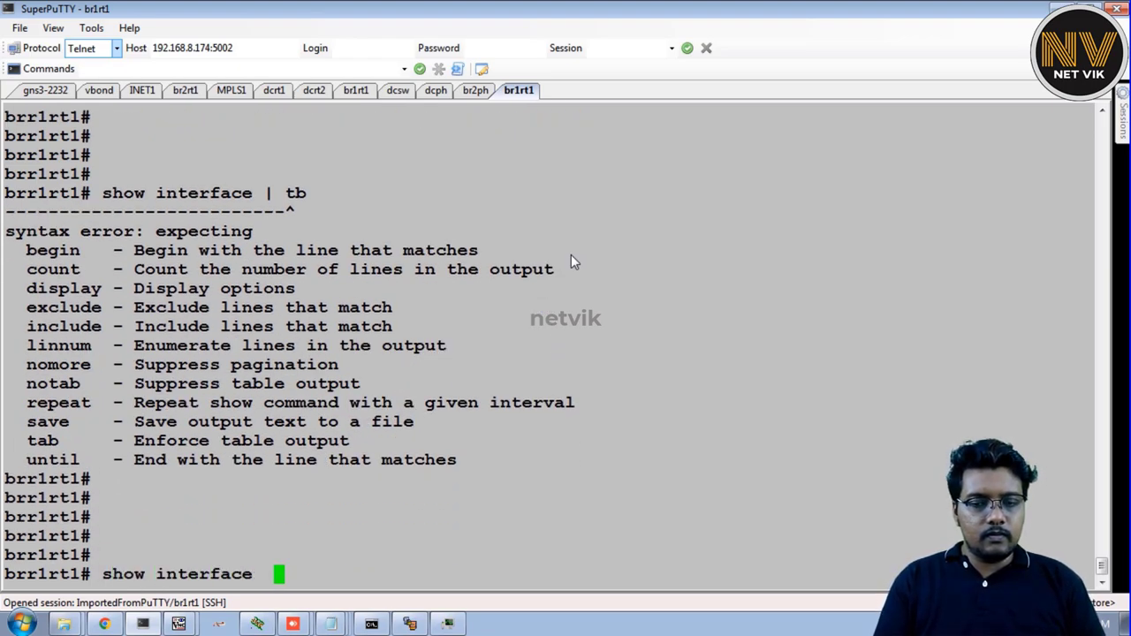
key("BackSpace")
type("| tab")
key("Return")
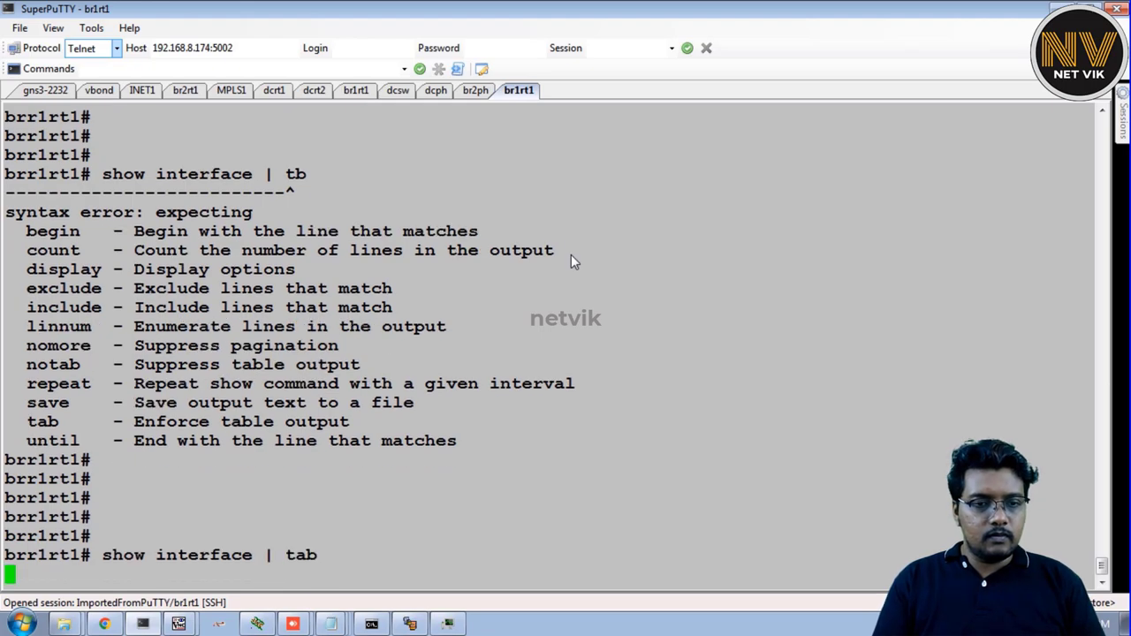
key("space")
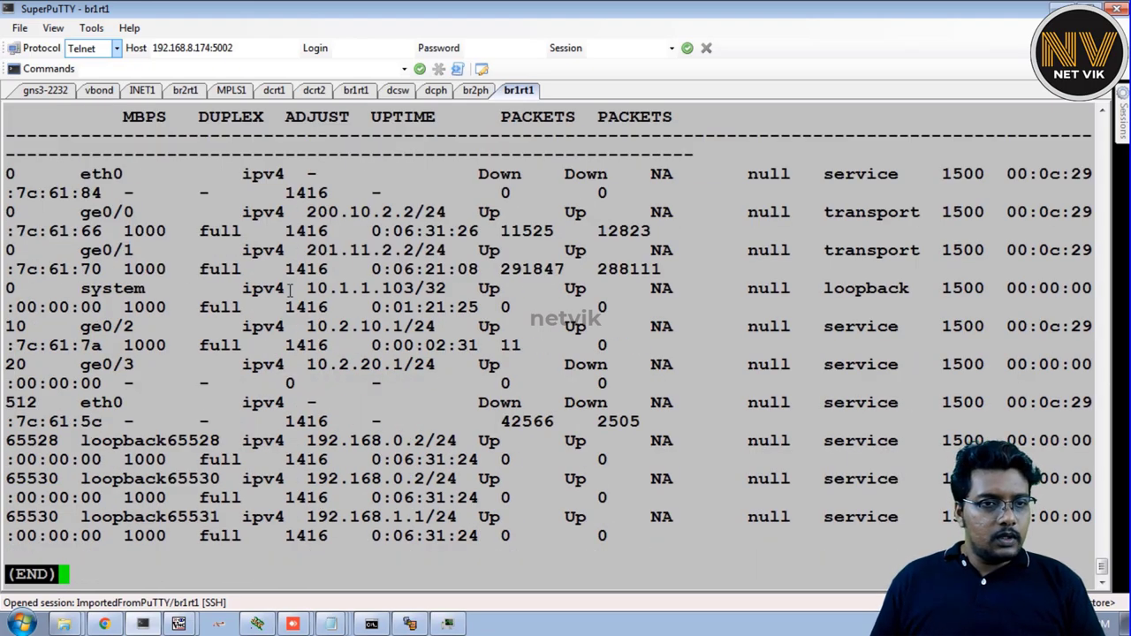
key("q")
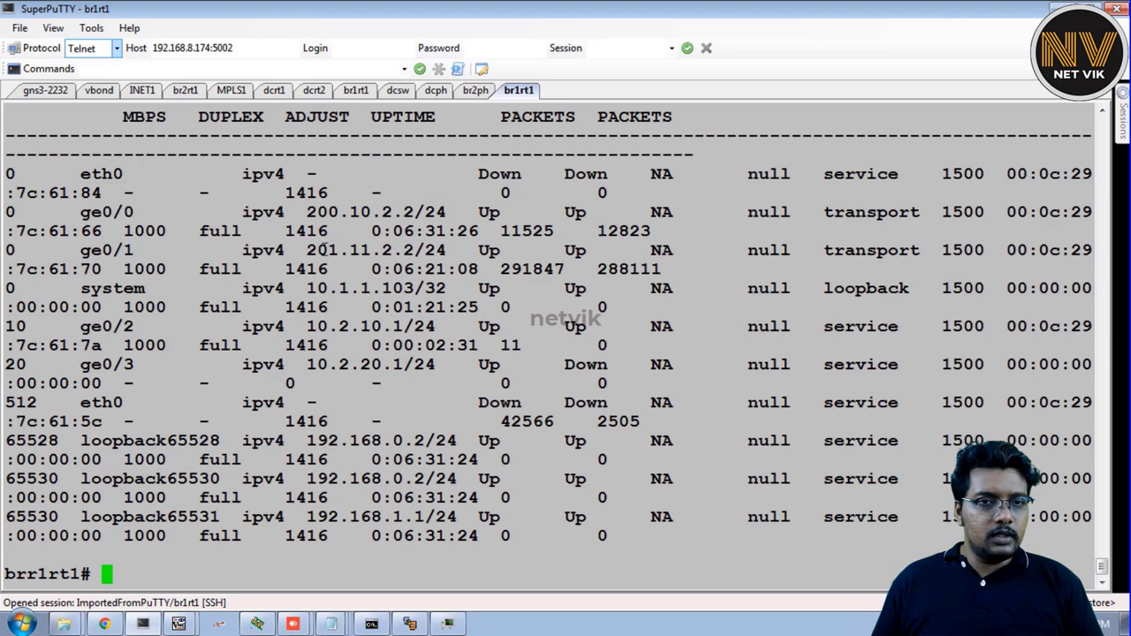
left_click_drag(324, 250, 372, 256)
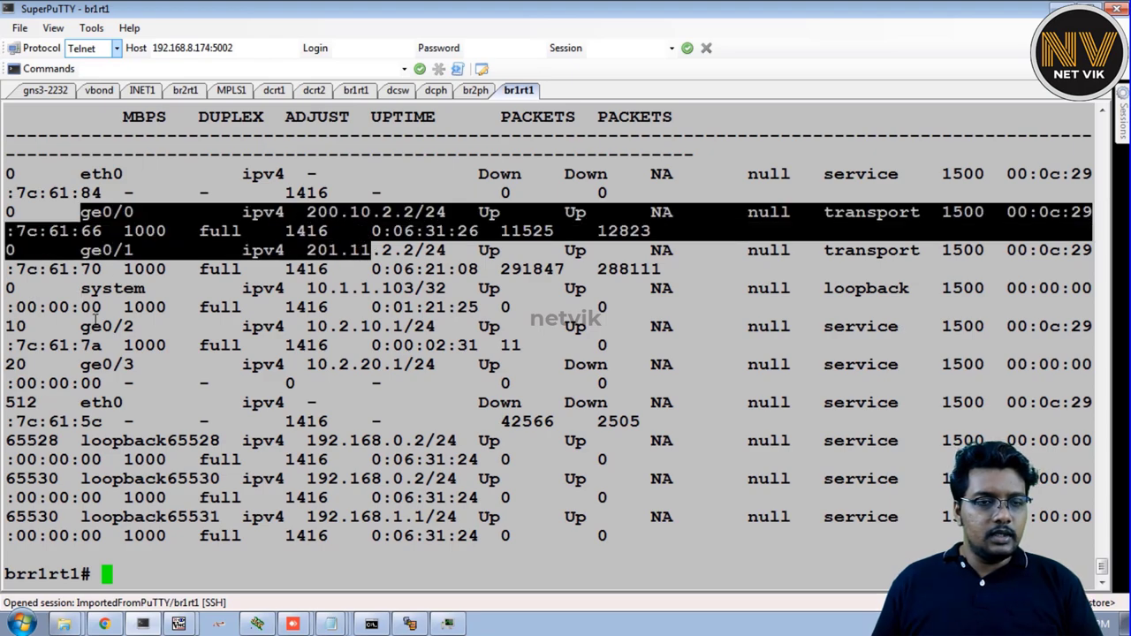
left_click_drag(69, 288, 168, 367)
left_click(264, 367)
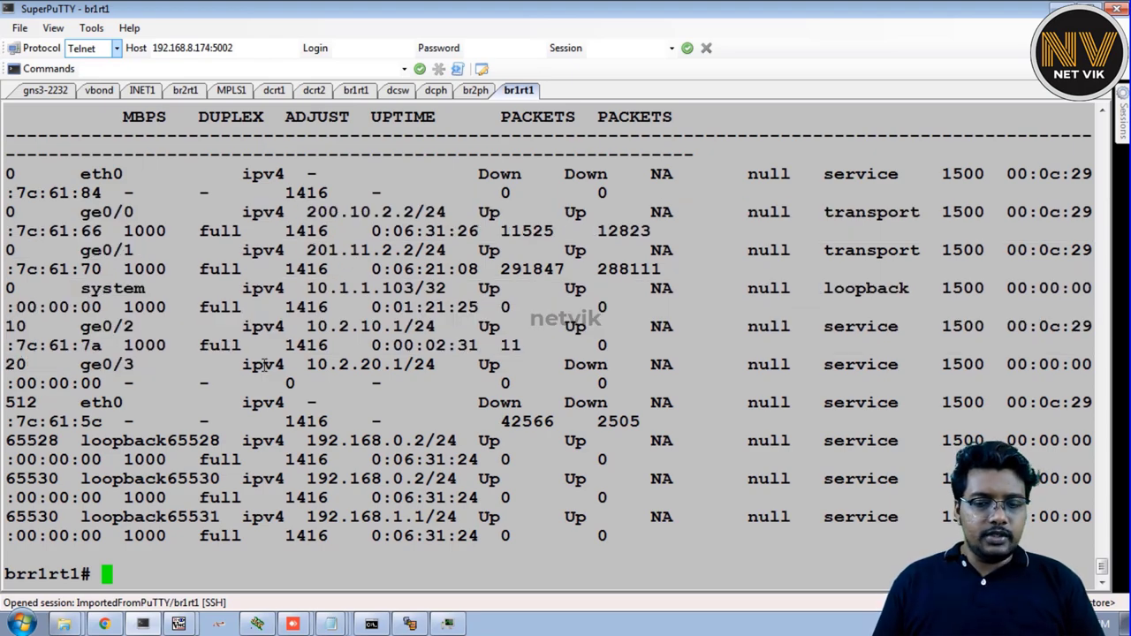
Run 'show control connections' to confirm vsmart, vbond and vmanage are up
key("Return")
type("show co")
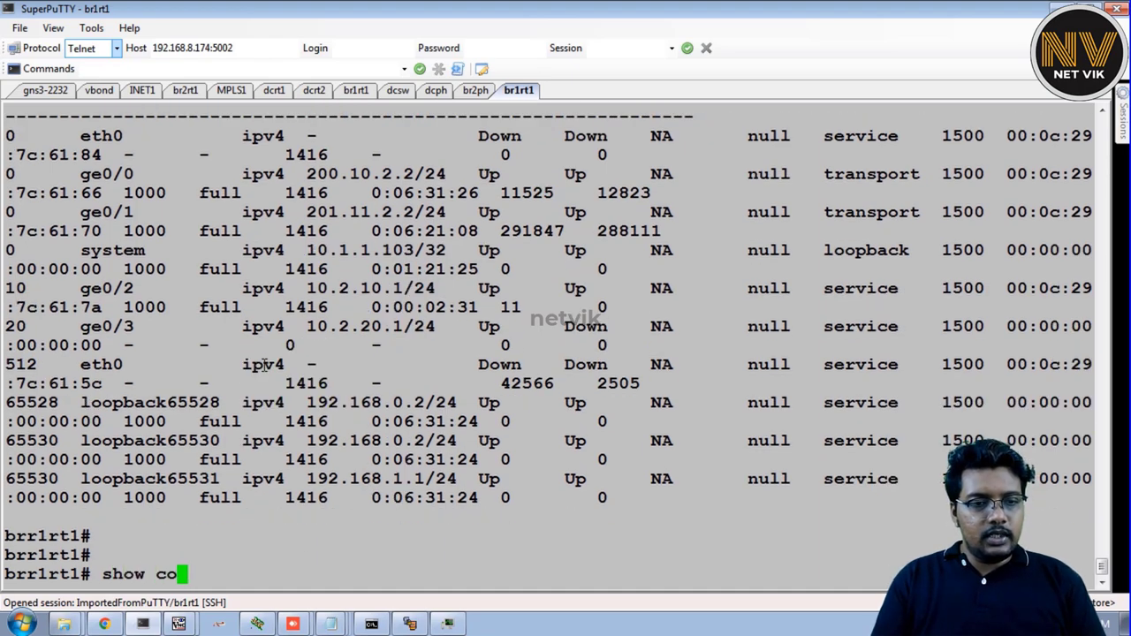
type("ntrol connections")
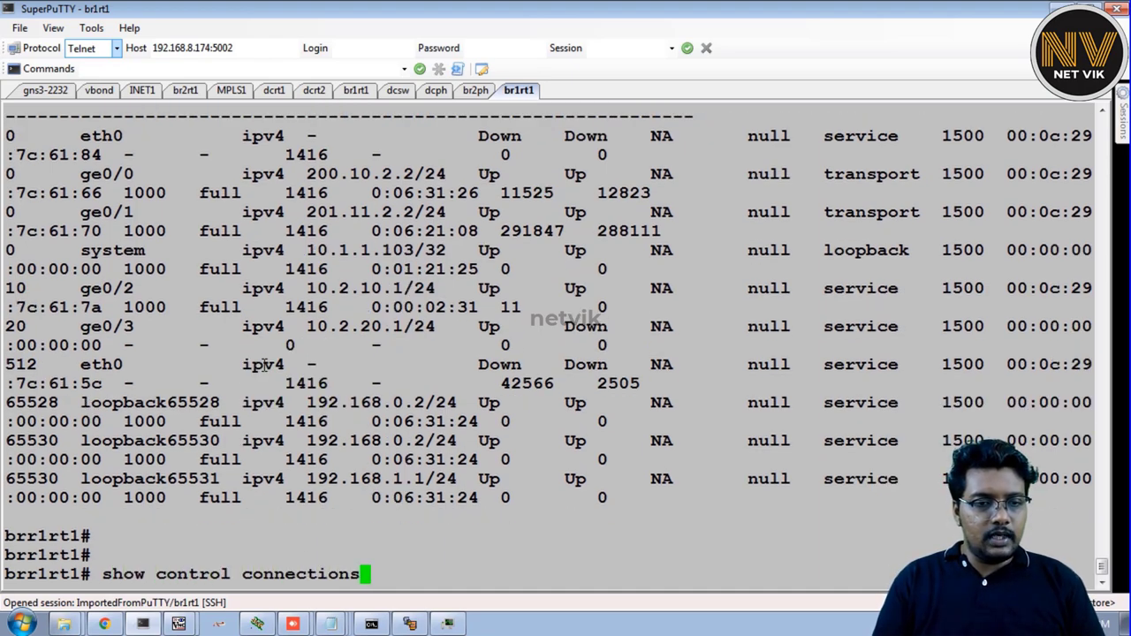
key("Return")
Run 'show omp peers' to confirm peer 1.1.1.3 is up
type("show ")
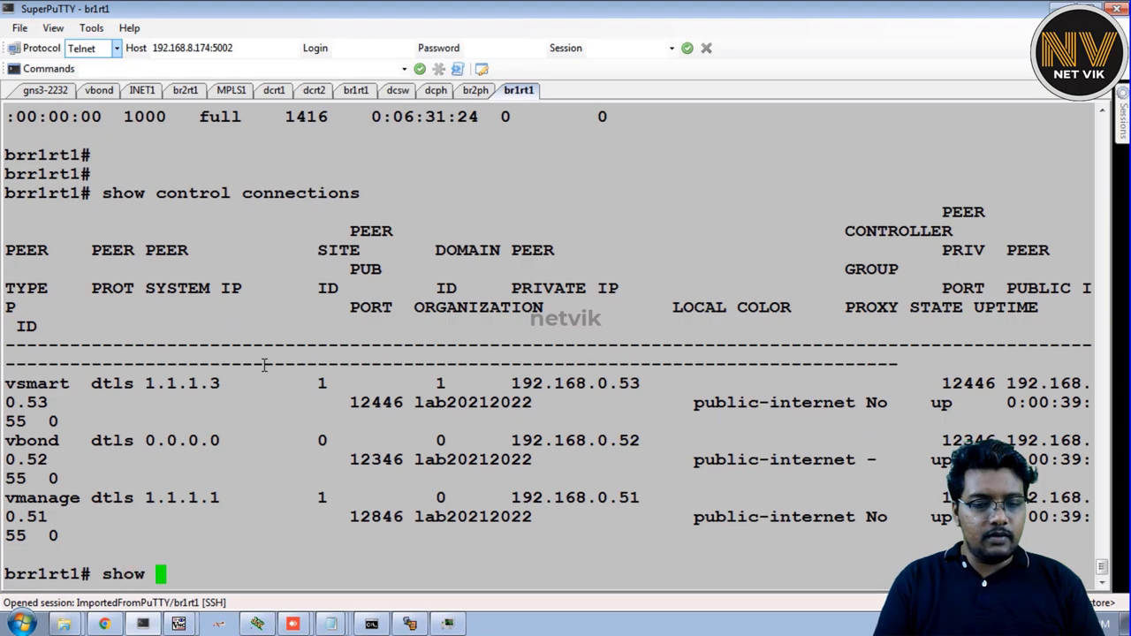
type("omp pp")
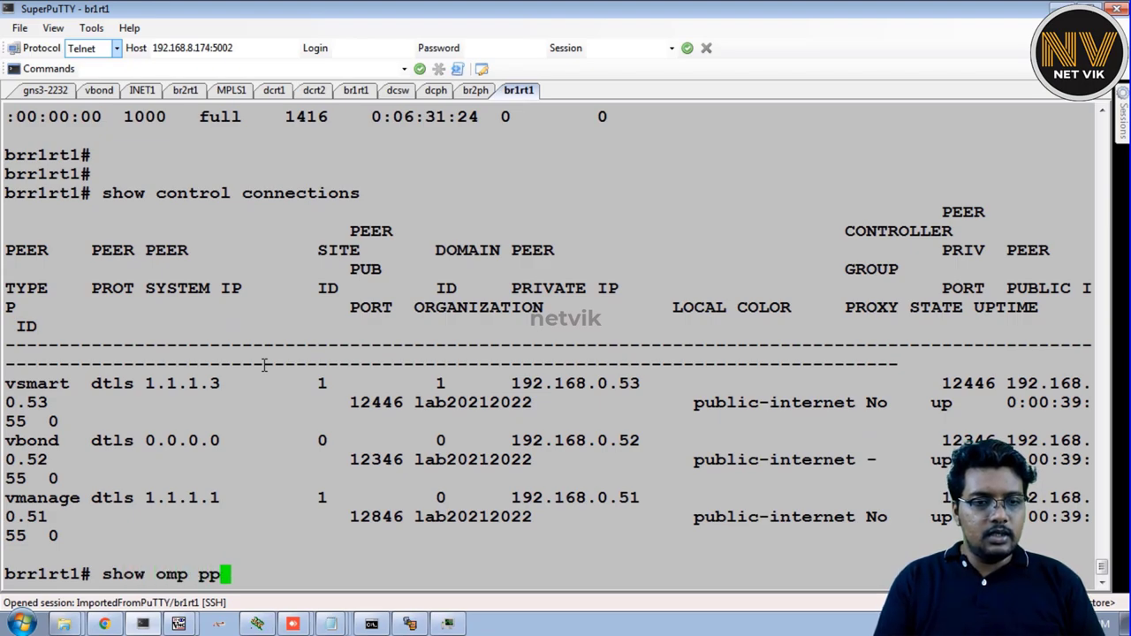
key("BackSpace")
type("eers")
key("Return")
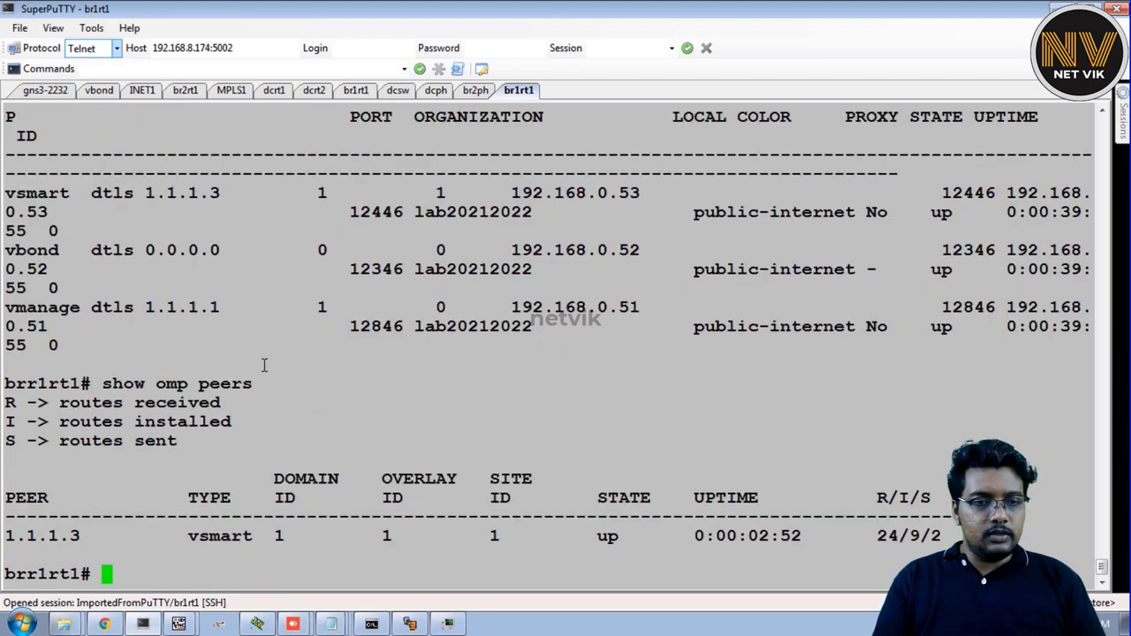
key("Return")
key("Return")
type("show bfd ")
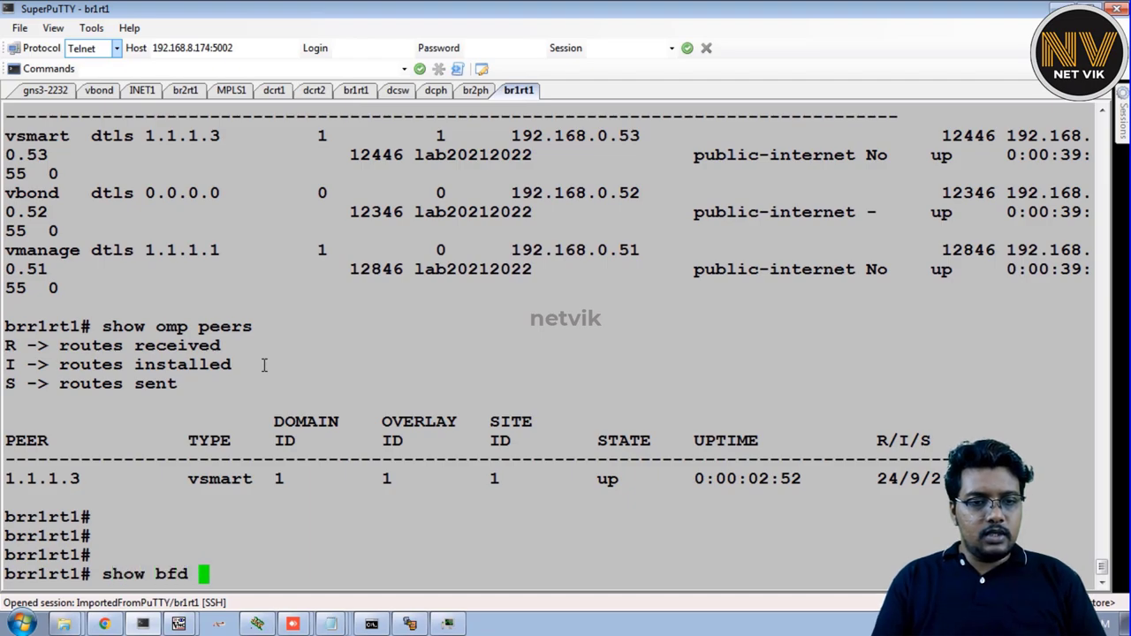
type("sees")
Run 'show bfd sessions' and highlight the up public-internet sessions to 10.1.1.104 and 10.1.1.101
key("Return")
key("Return")
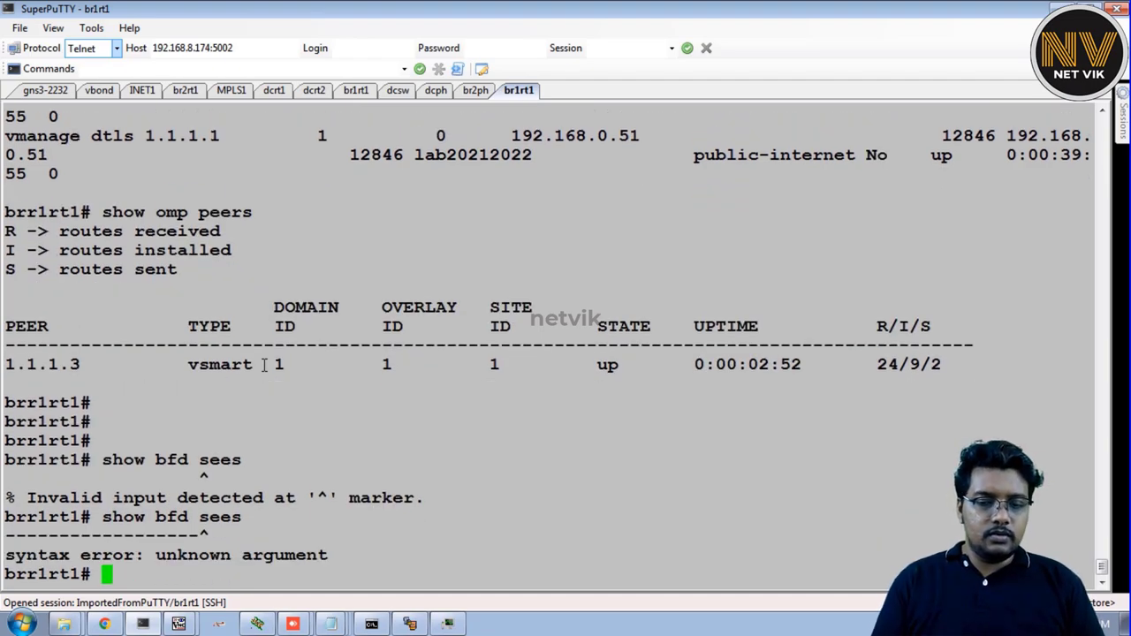
key("Return")
key("Return")
key("Return")
key("Up")
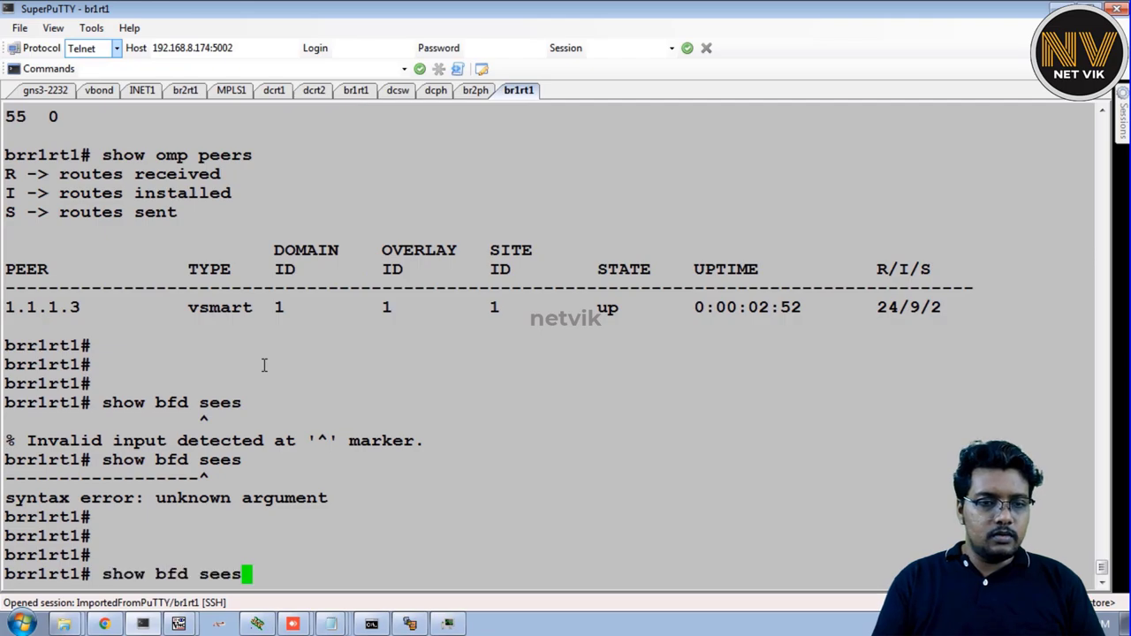
key("BackSpace")
key("BackSpace")
type("ss")
key("Tab")
key("Return")
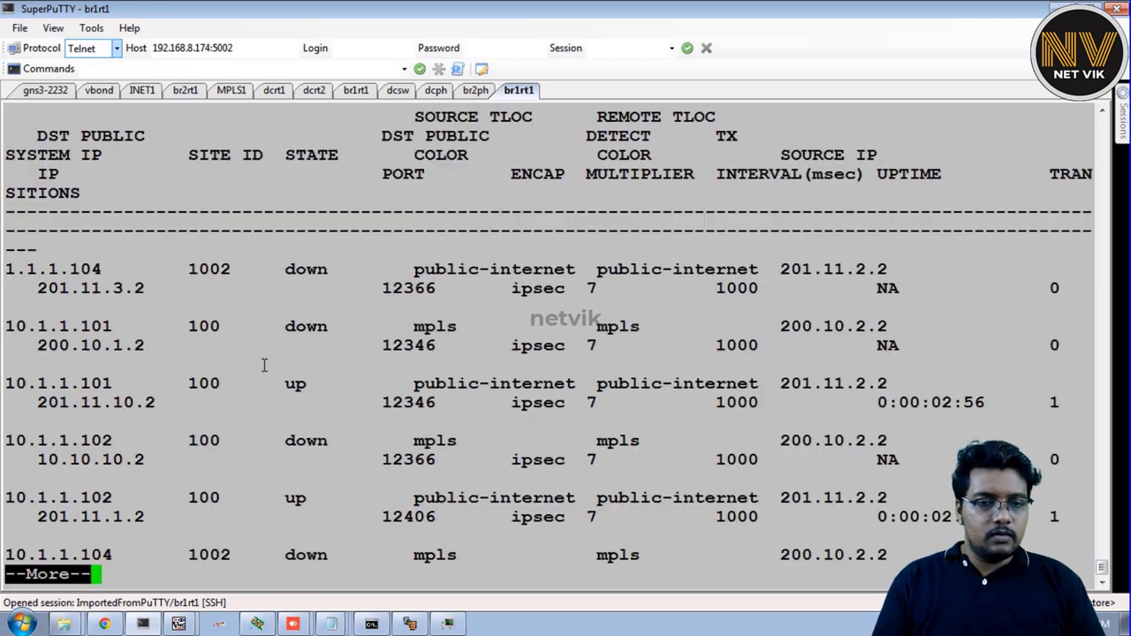
key("space")
key("q")
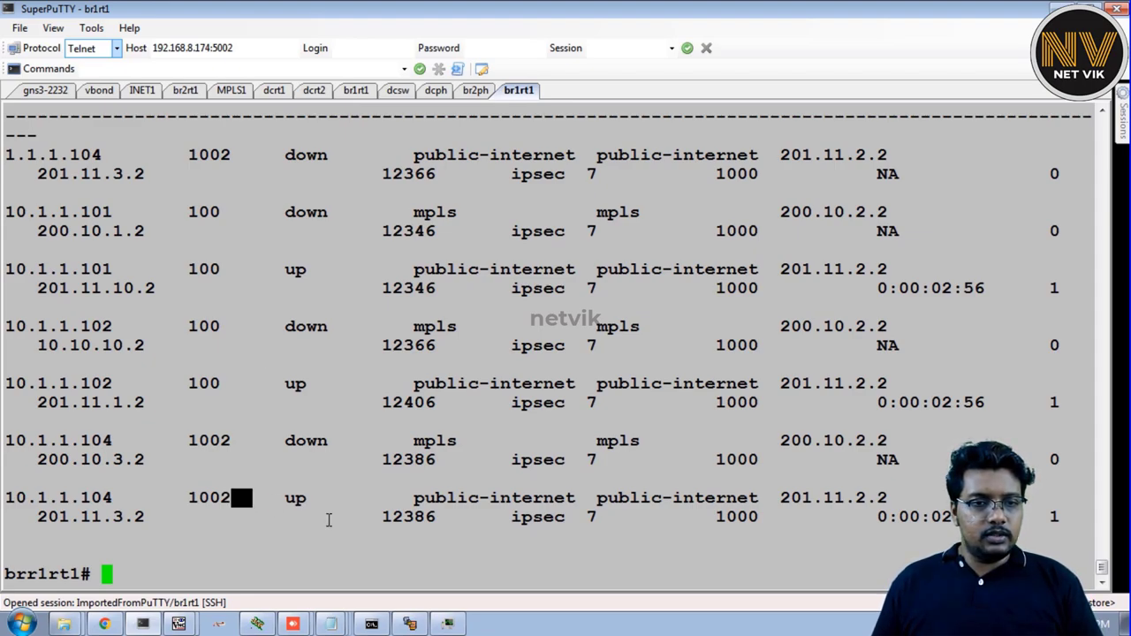
left_click_drag(234, 497, 328, 519)
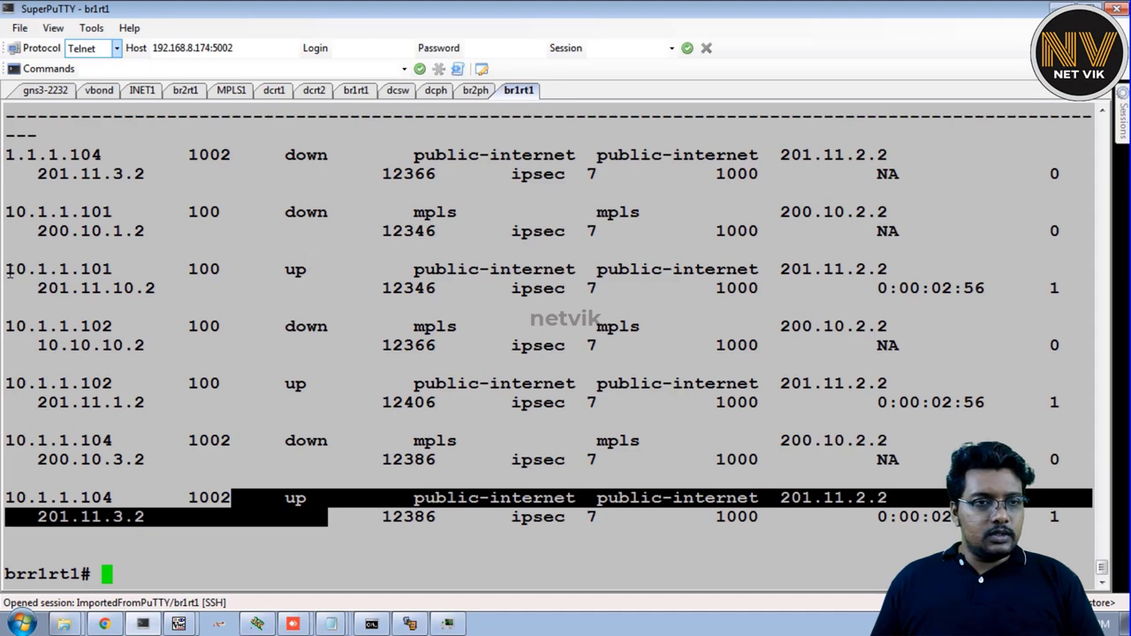
left_click_drag(3, 269, 157, 288)
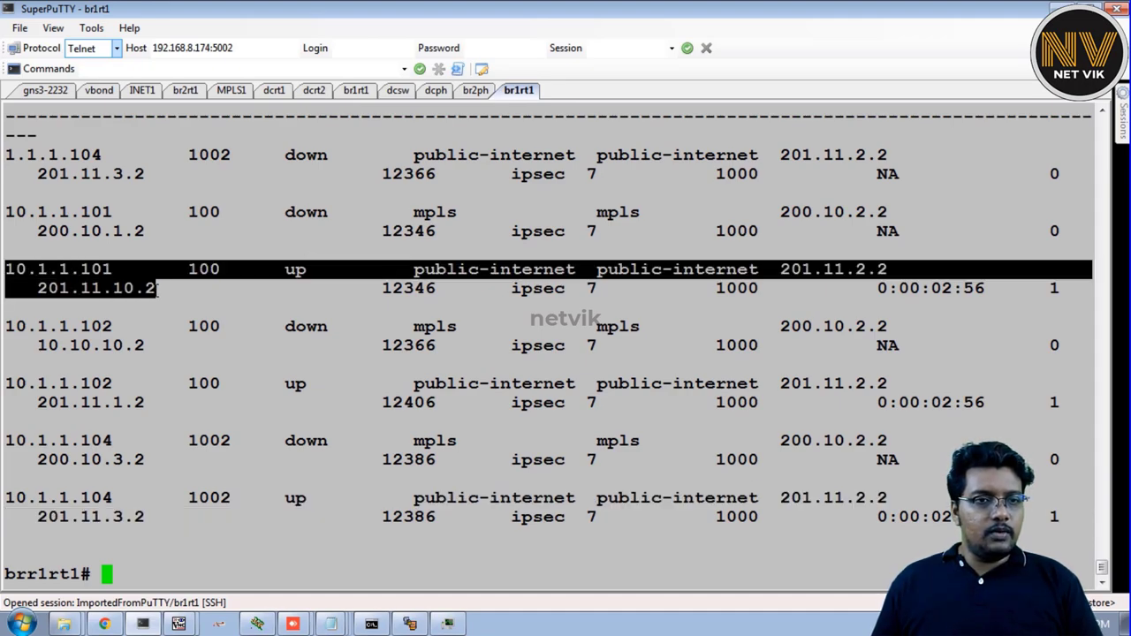
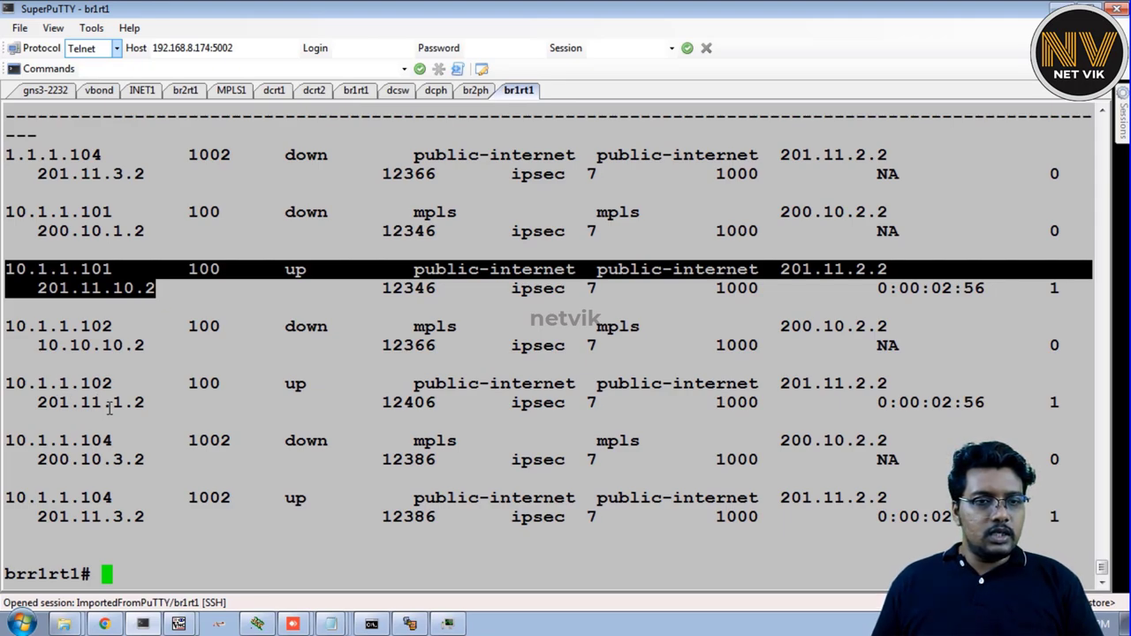
Mark the up public-internet and down MPLS BFD tunnel entries, then copy 200.10.1.2
left_click_drag(109, 405, 59, 382)
left_click_drag(71, 498, 166, 519)
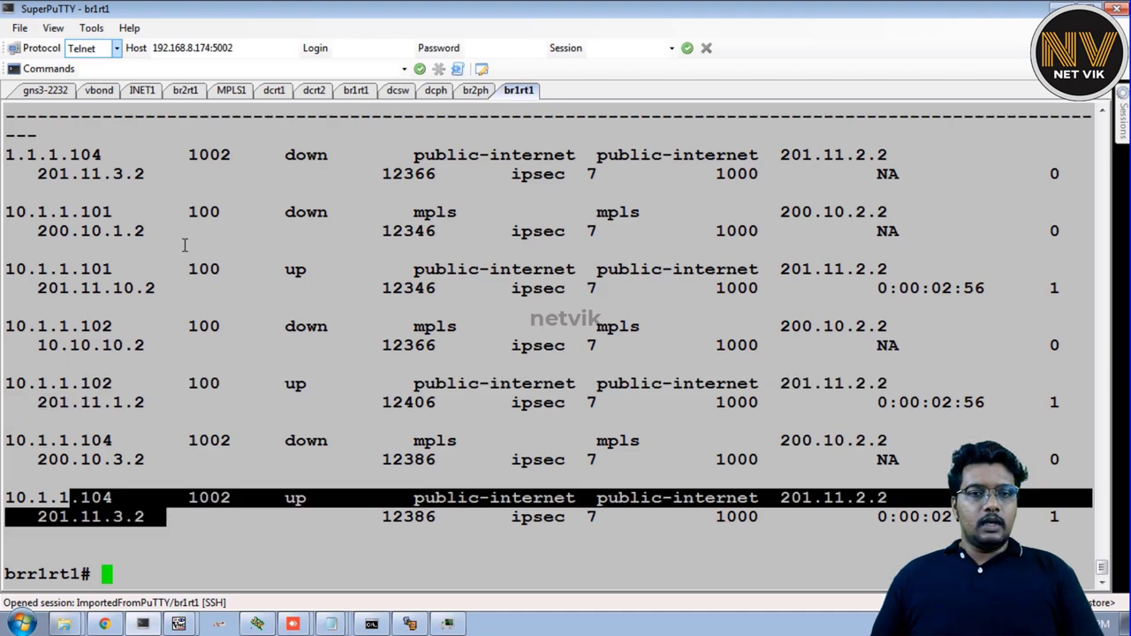
left_click_drag(81, 212, 380, 232)
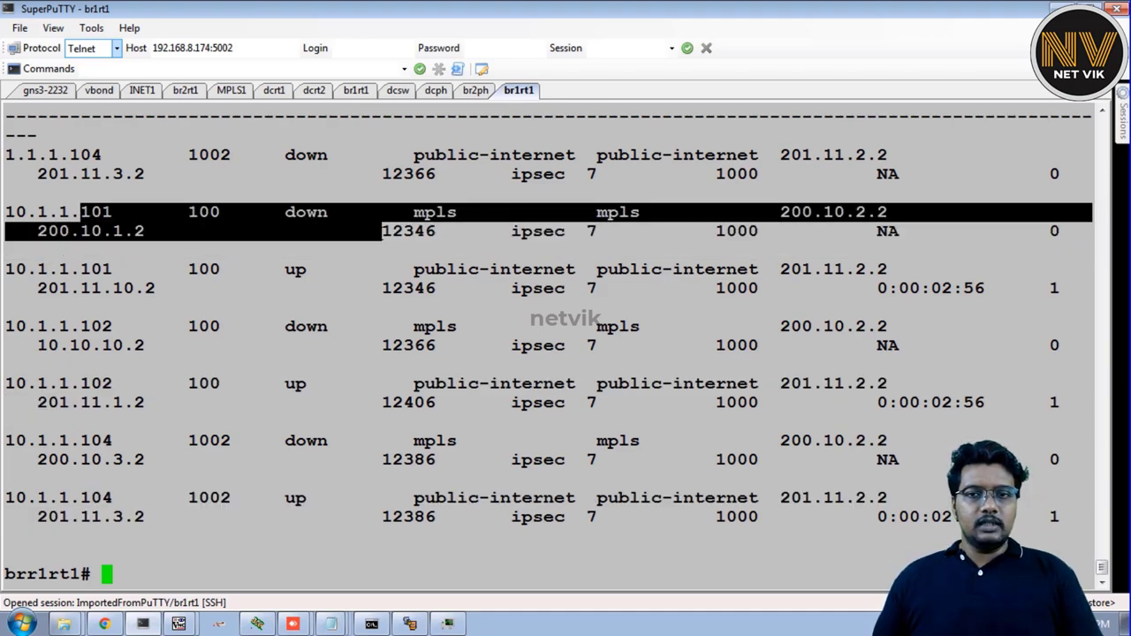
left_click_drag(511, 250, 513, 252)
left_click(550, 245)
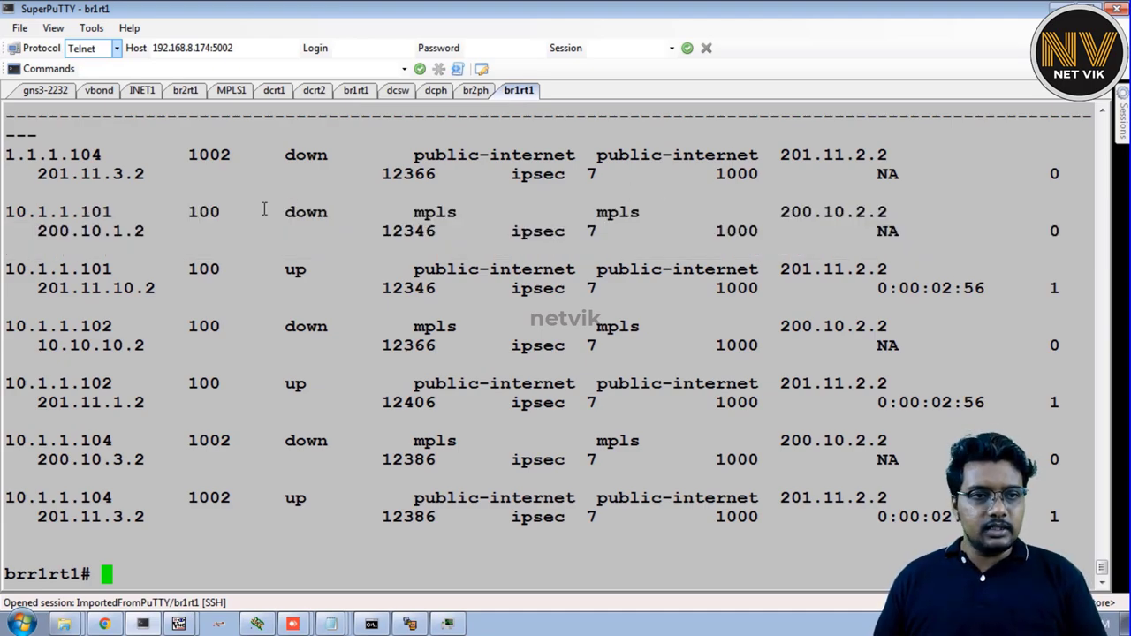
double_click(120, 231)
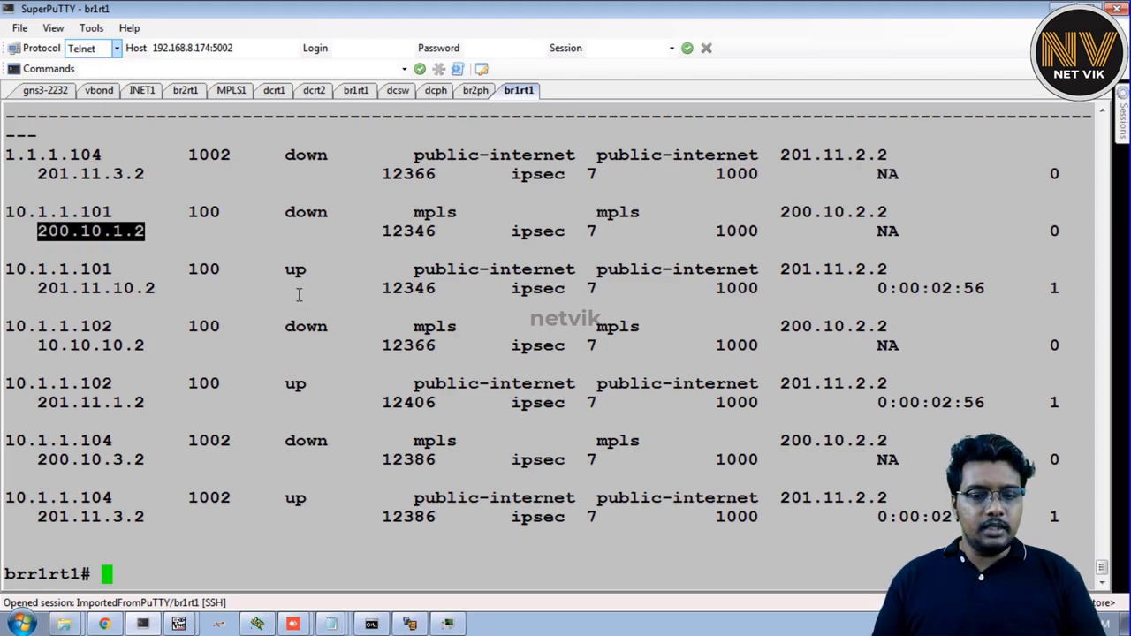
Ping 200.10.1.2 sourced from ge0/0 and stop it after it fails
type("ping")
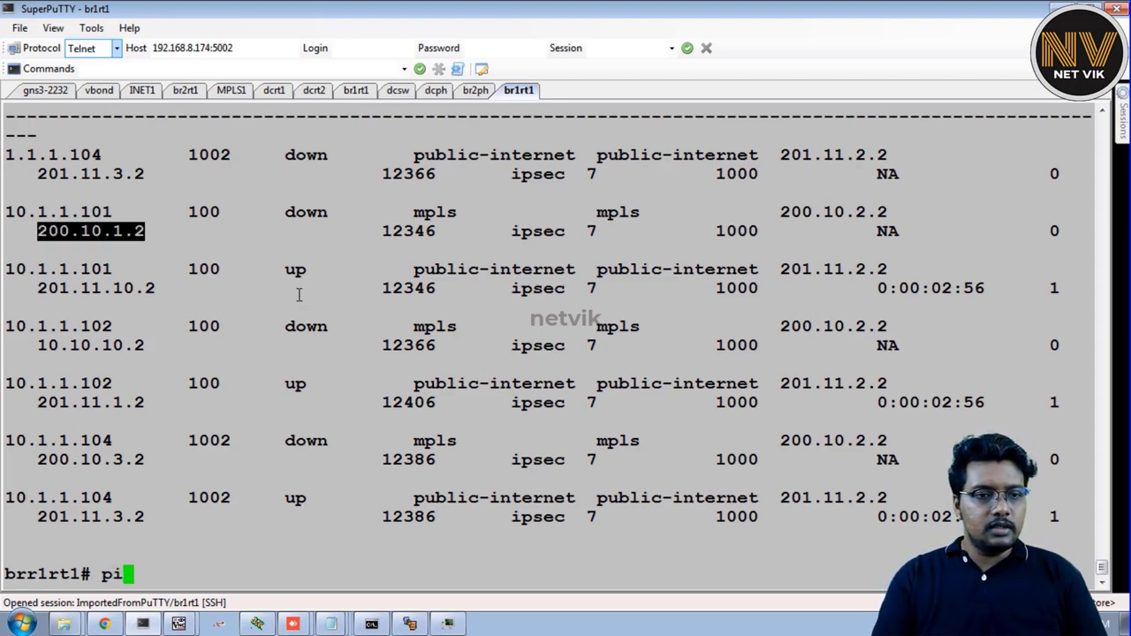
right_click(359, 381)
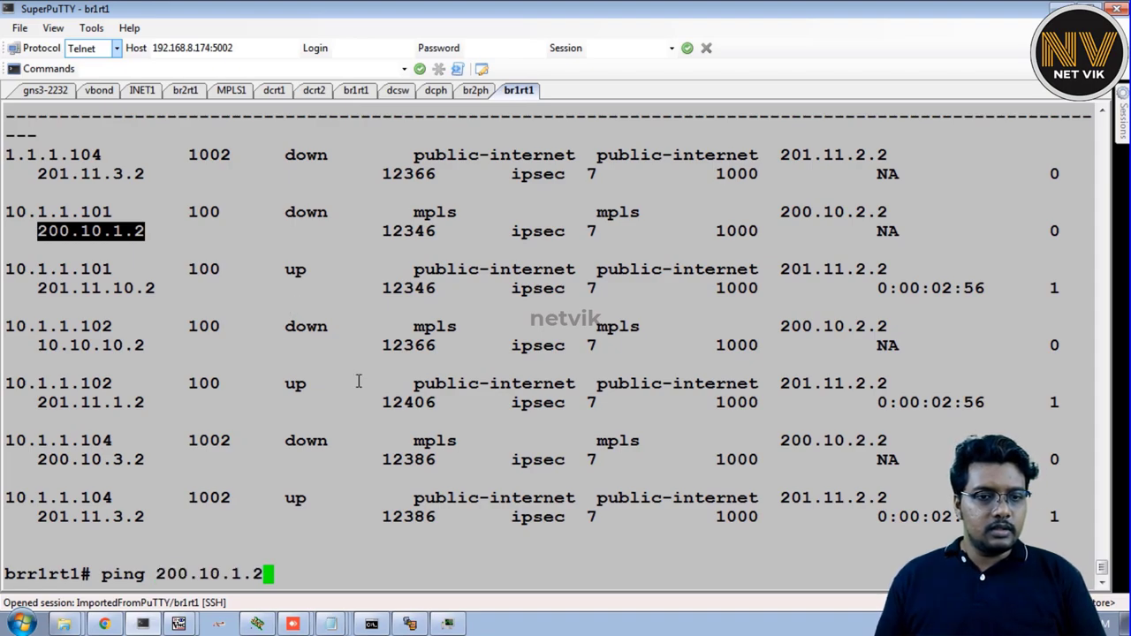
type("source ")
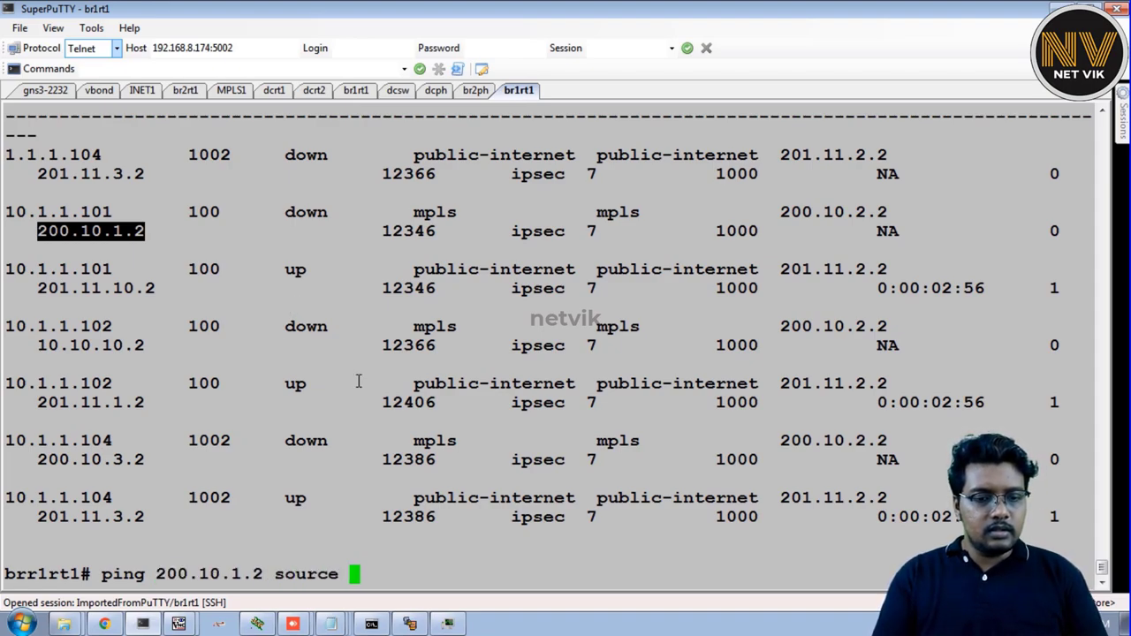
type("ge0/0")
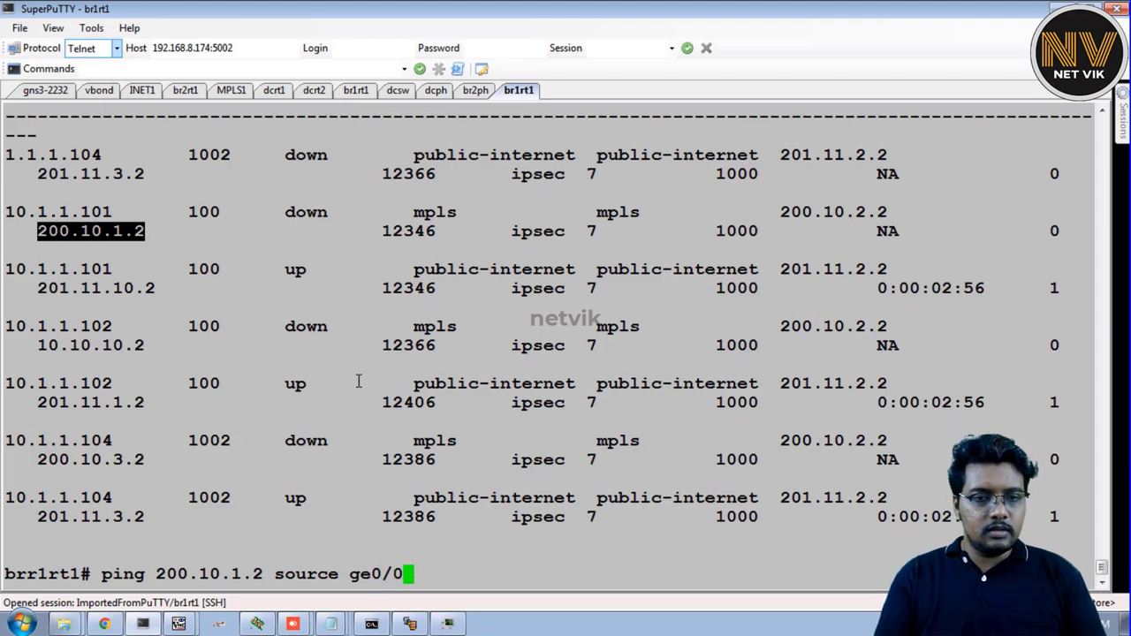
key("Return")
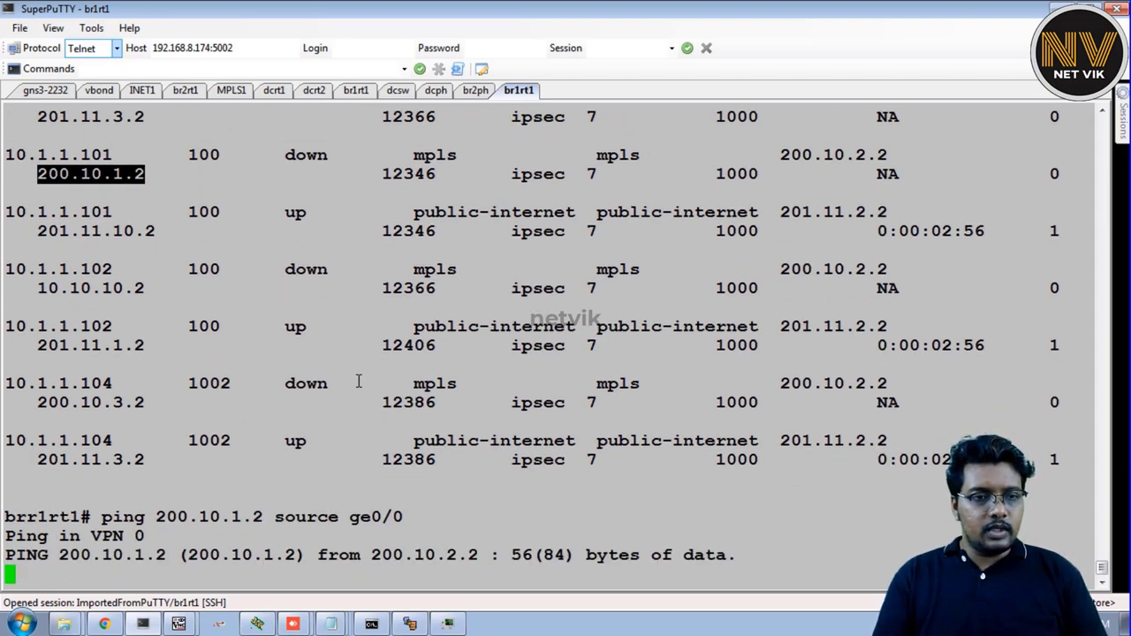
key("ctrl+c")
key("Return")
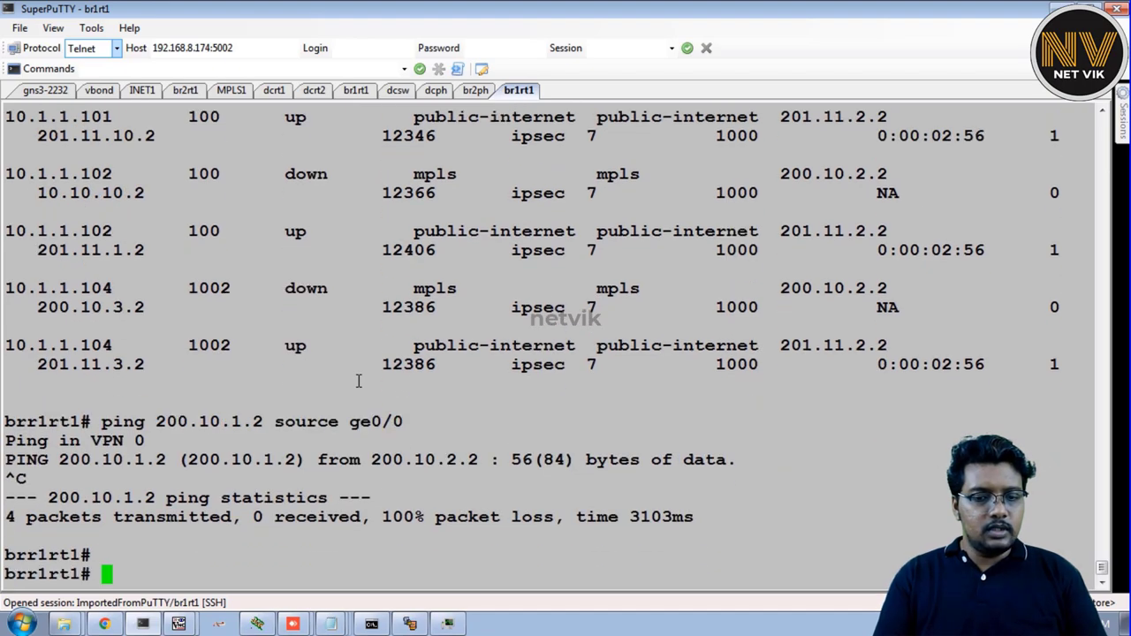
Display the VPN 0 running configuration with 'show run vpn 0'
type("show run vpn ")
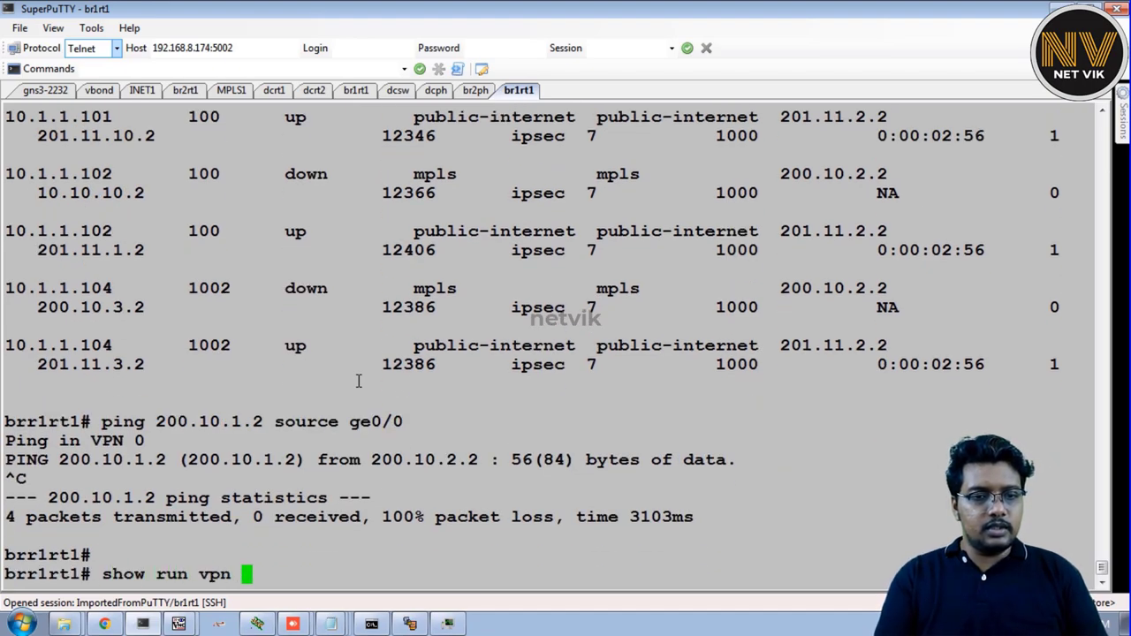
type("0")
key("Return")
key("space")
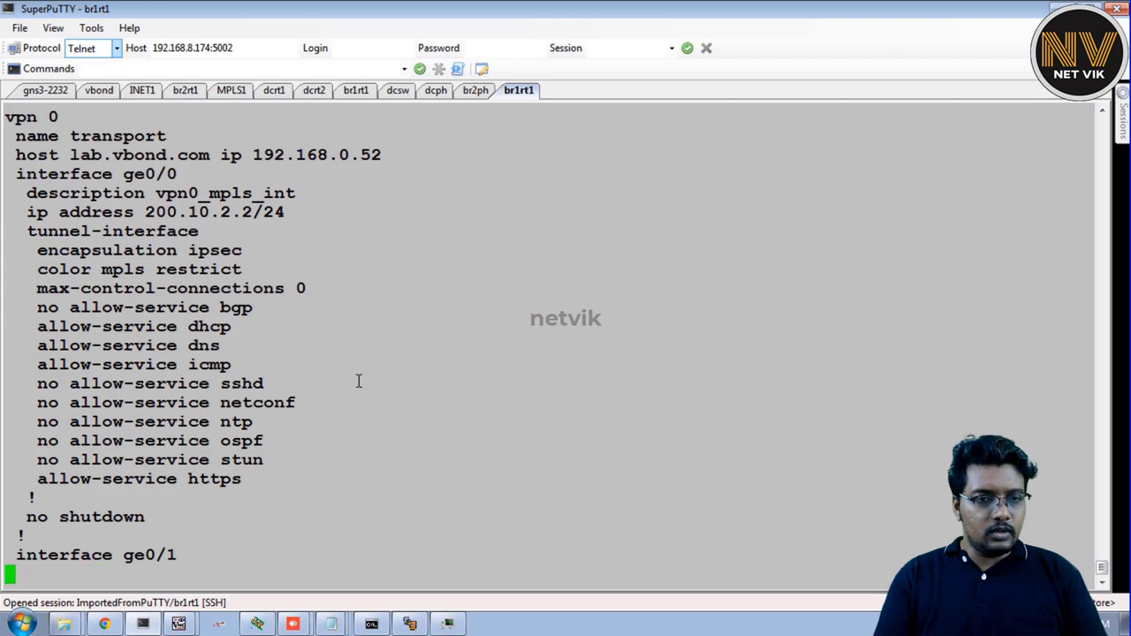
Ping the MPLS default gateway 200.10.2.1, which is initially unreachable
type("q")
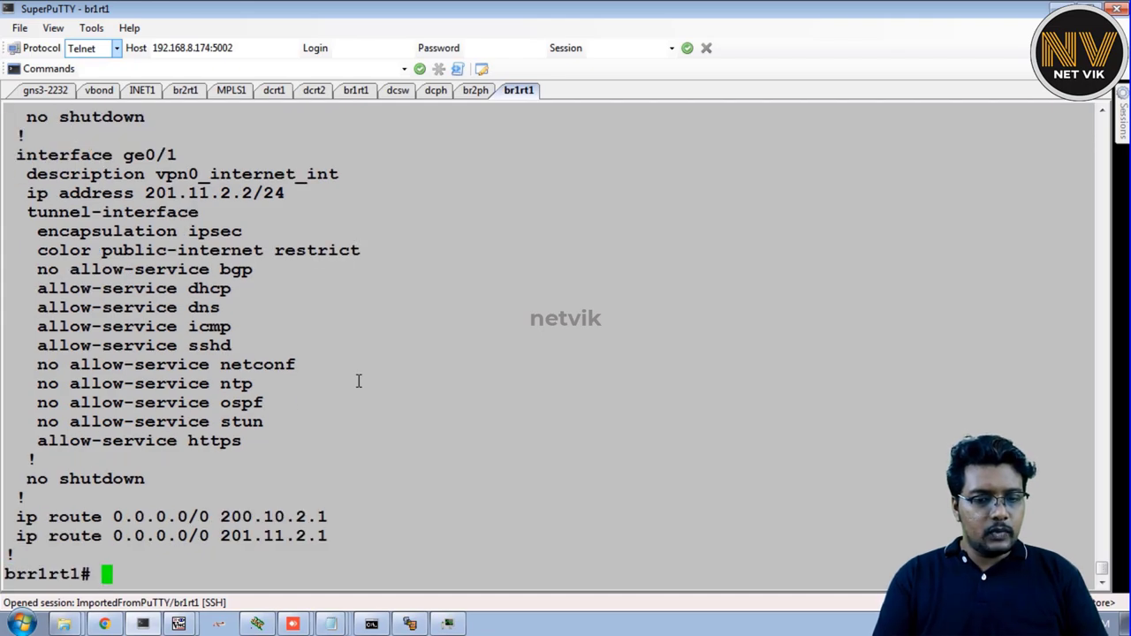
type("ping")
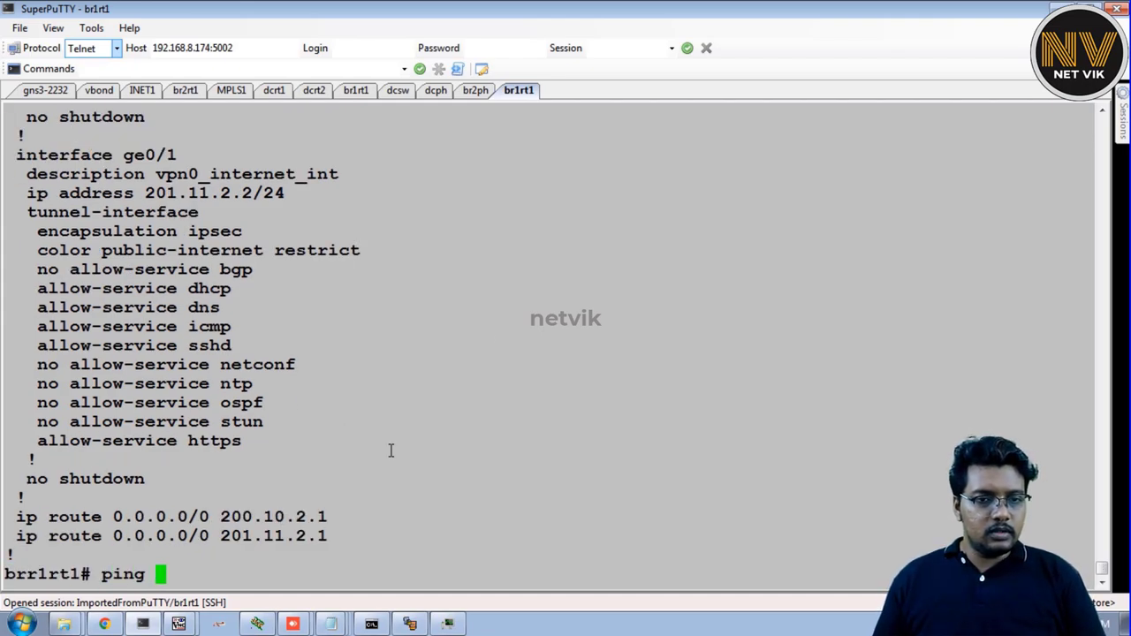
double_click(274, 516)
right_click(491, 339)
key("Return")
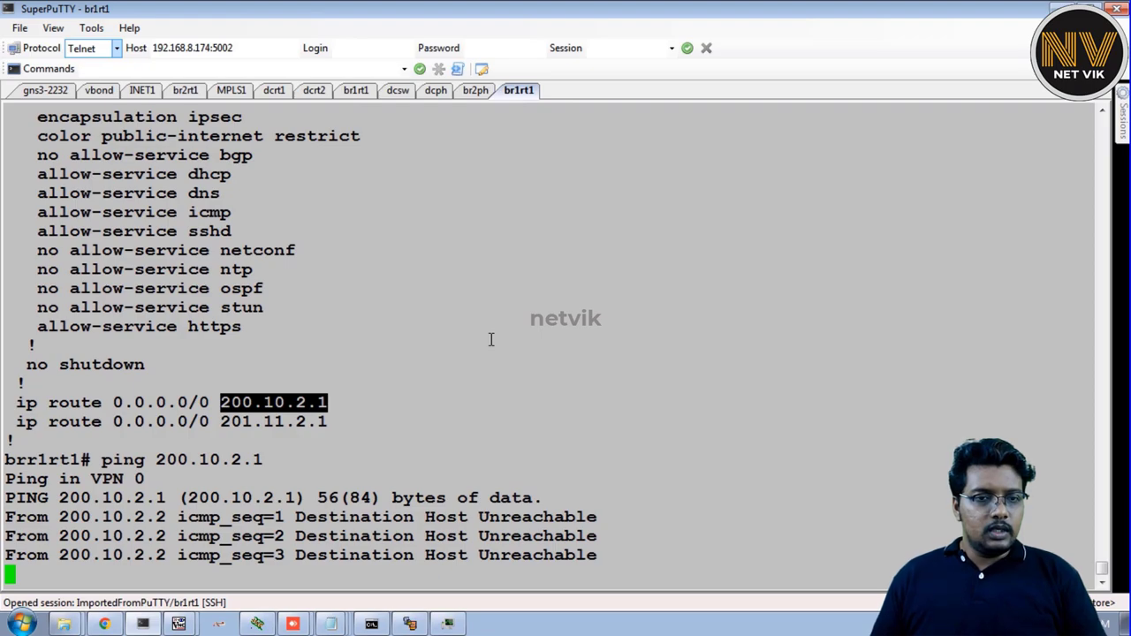
key("ctrl+c")
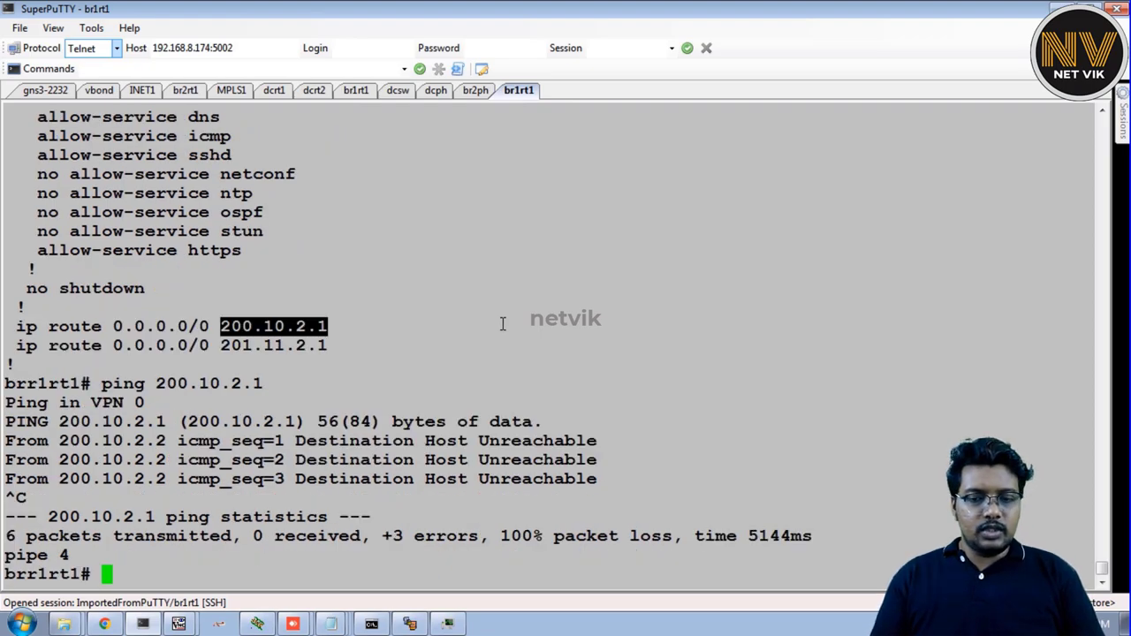
key("Return")
key("Return")
key("Return")
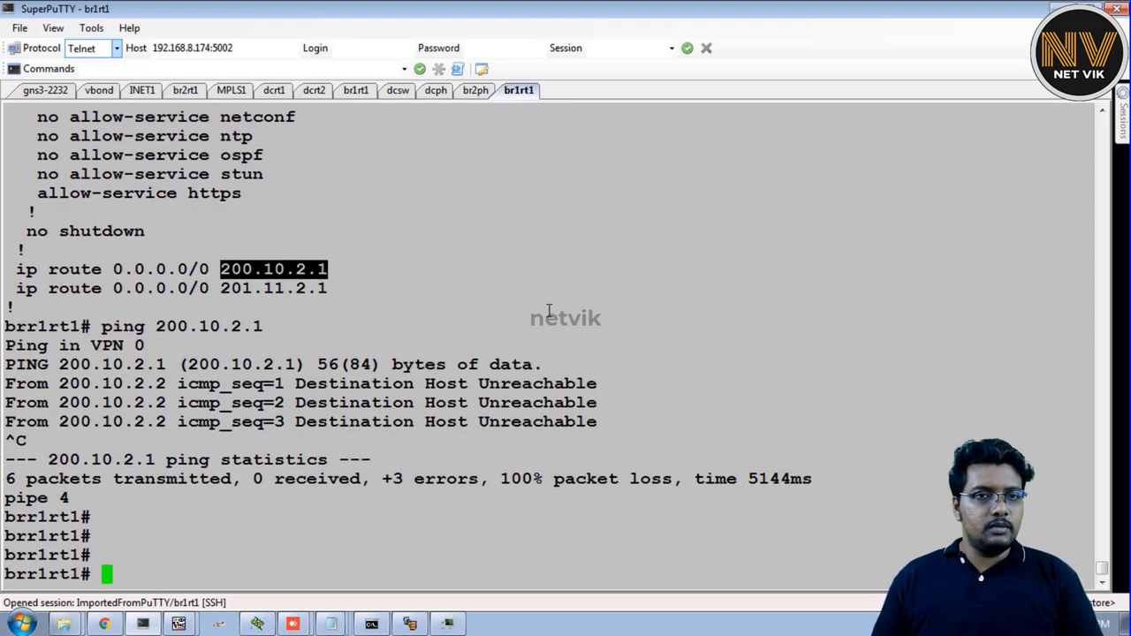
left_click(550, 282)
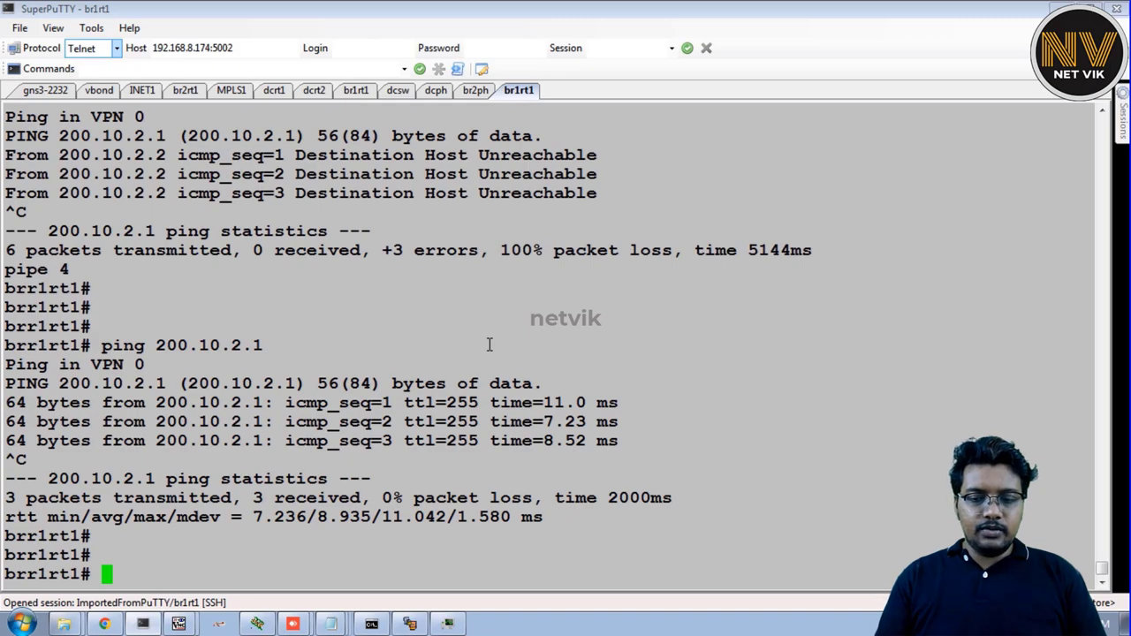
Rerun the ping to 200.10.2.1, now succeeding with 0% loss
key("Up")
key("Return")
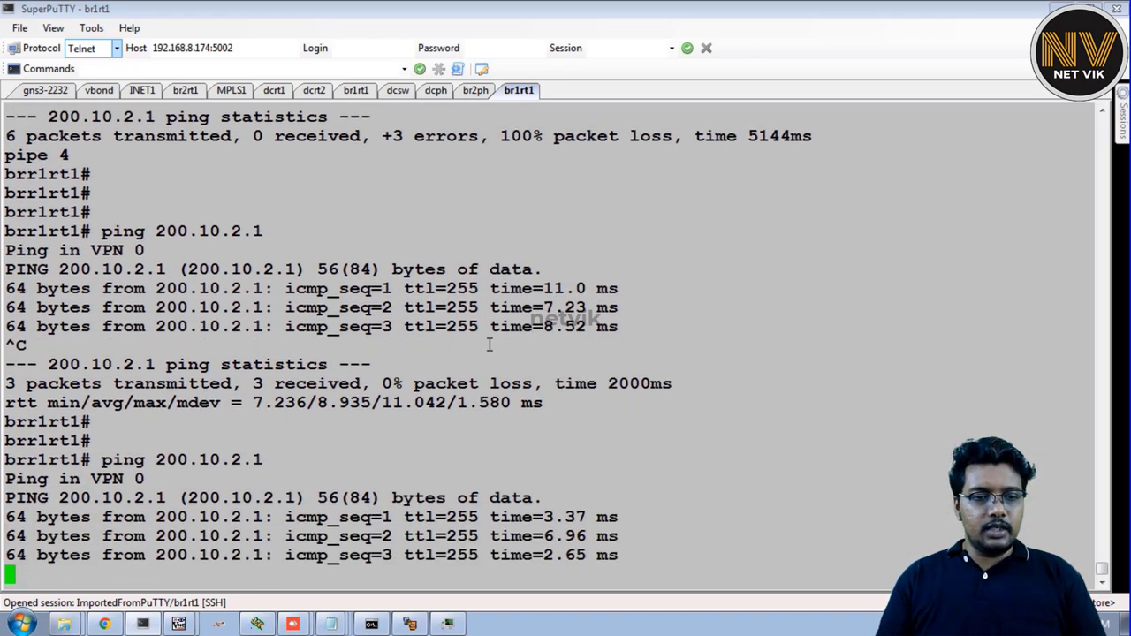
key("ctrl+c")
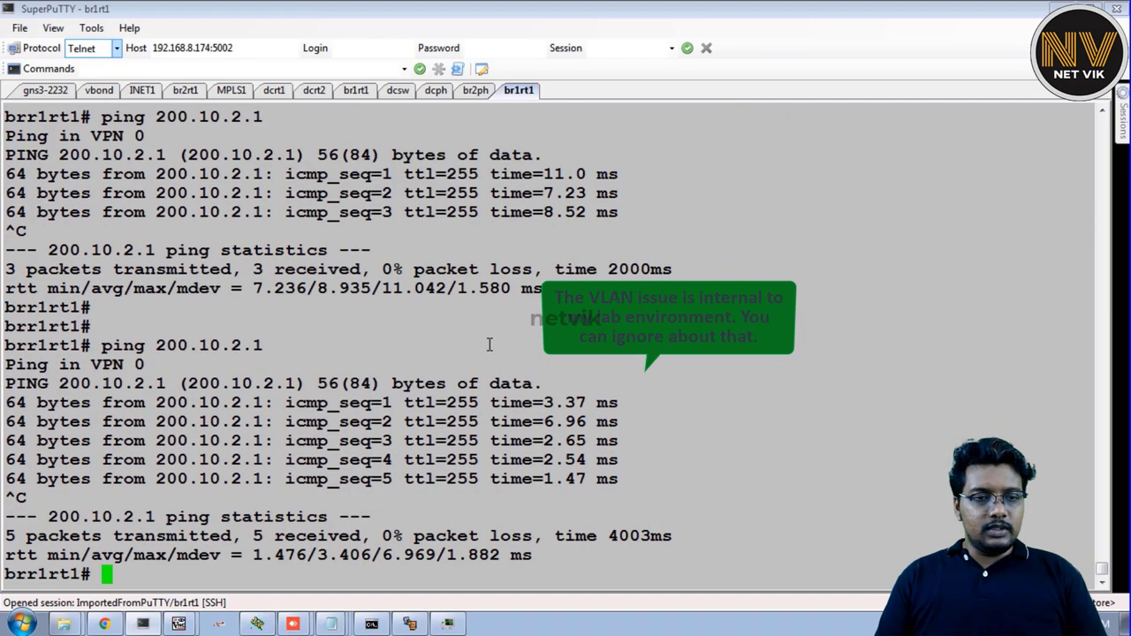
key("Return")
key("Return")
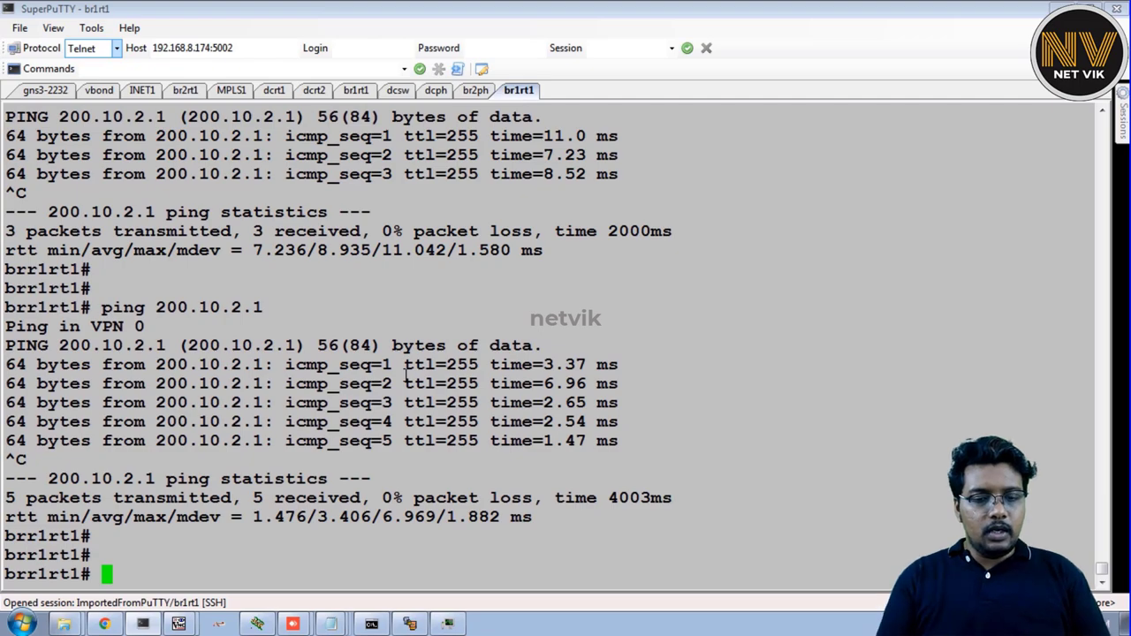
type("show bfd se")
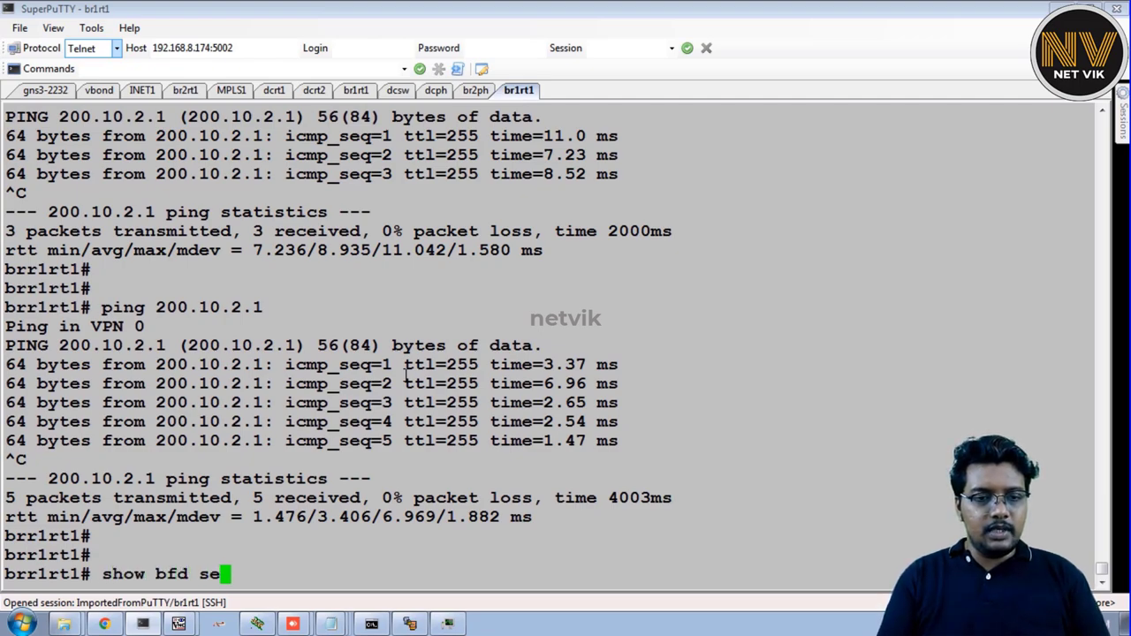
type("ssions")
key("Return")
key("space")
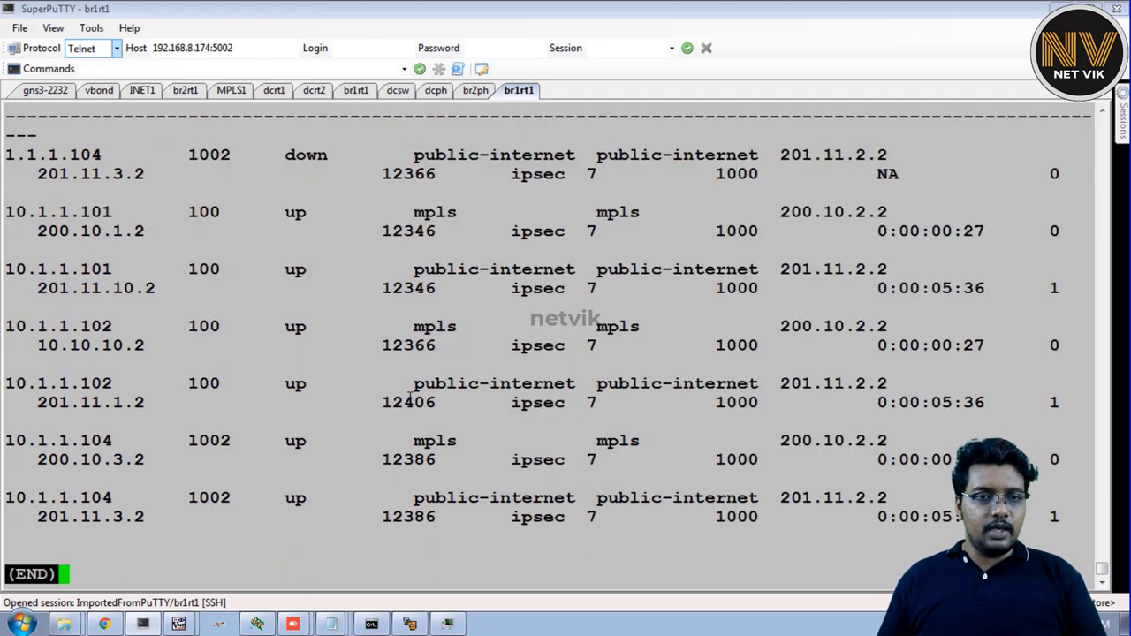
key("space")
left_click_drag(33, 212, 316, 511)
left_click(88, 220)
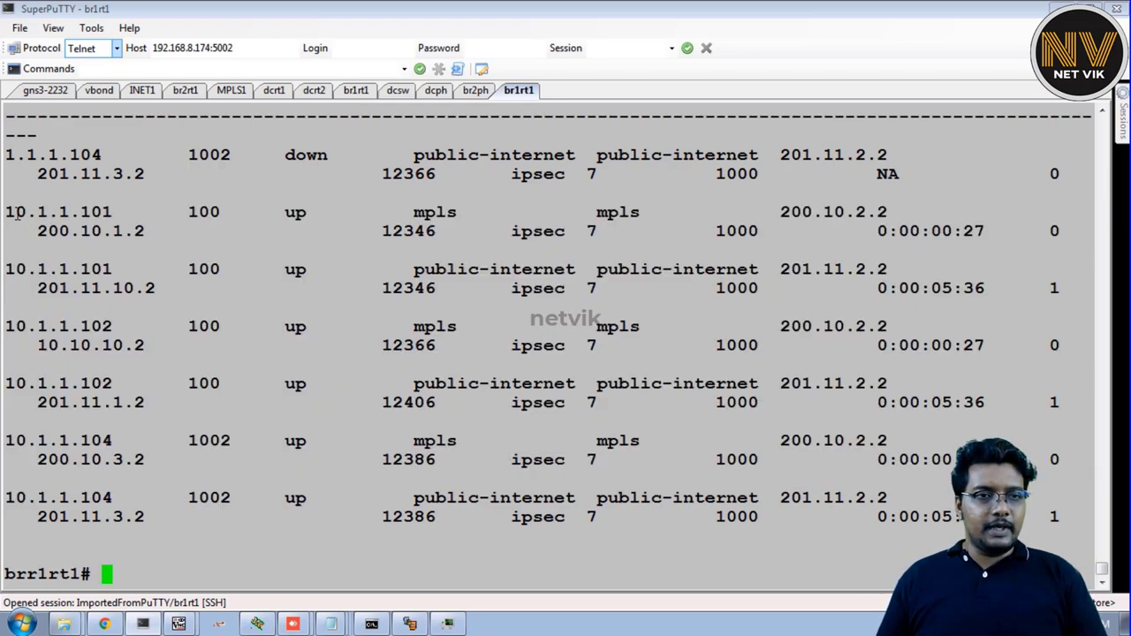
left_click_drag(6, 213, 618, 309)
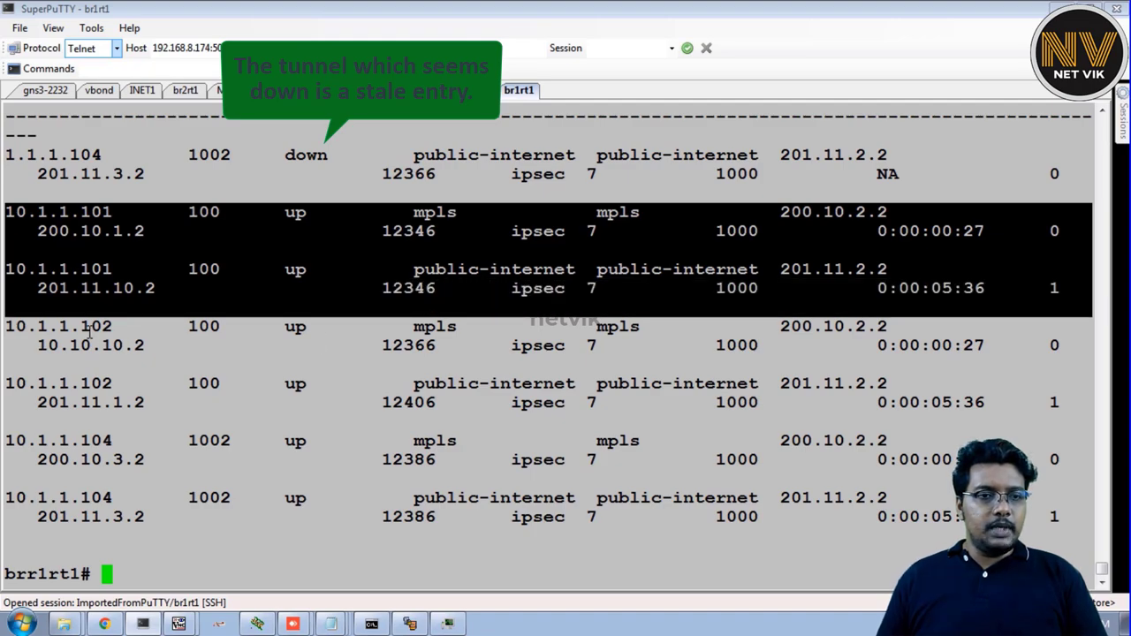
left_click_drag(63, 327, 152, 404)
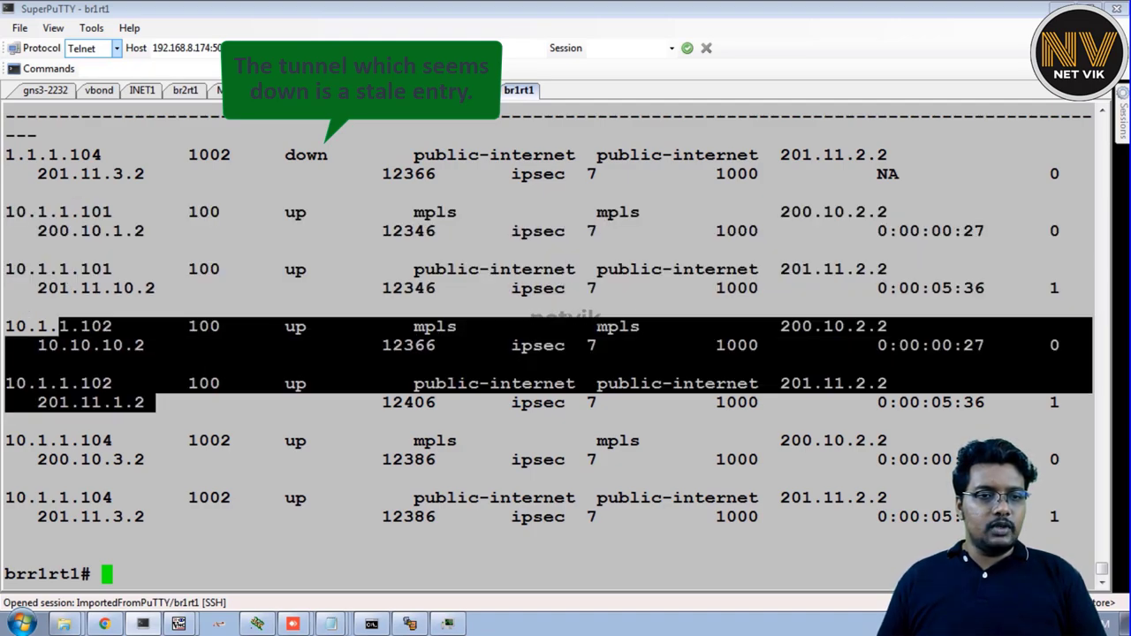
left_click_drag(72, 443, 199, 521)
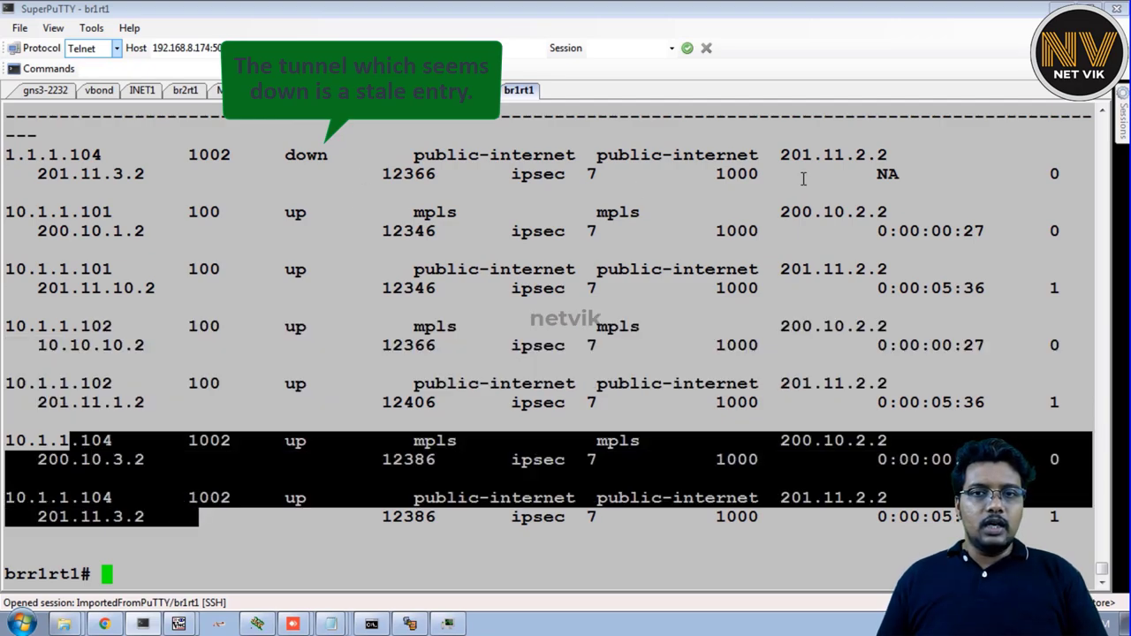
left_click_drag(953, 173, 59, 156)
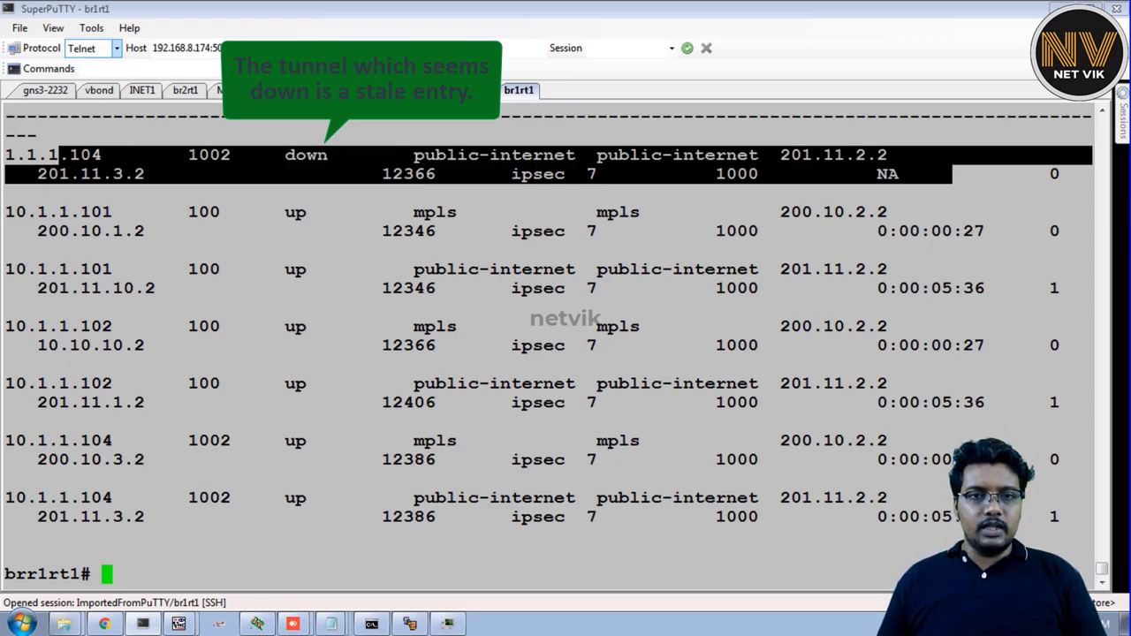
left_click(58, 156)
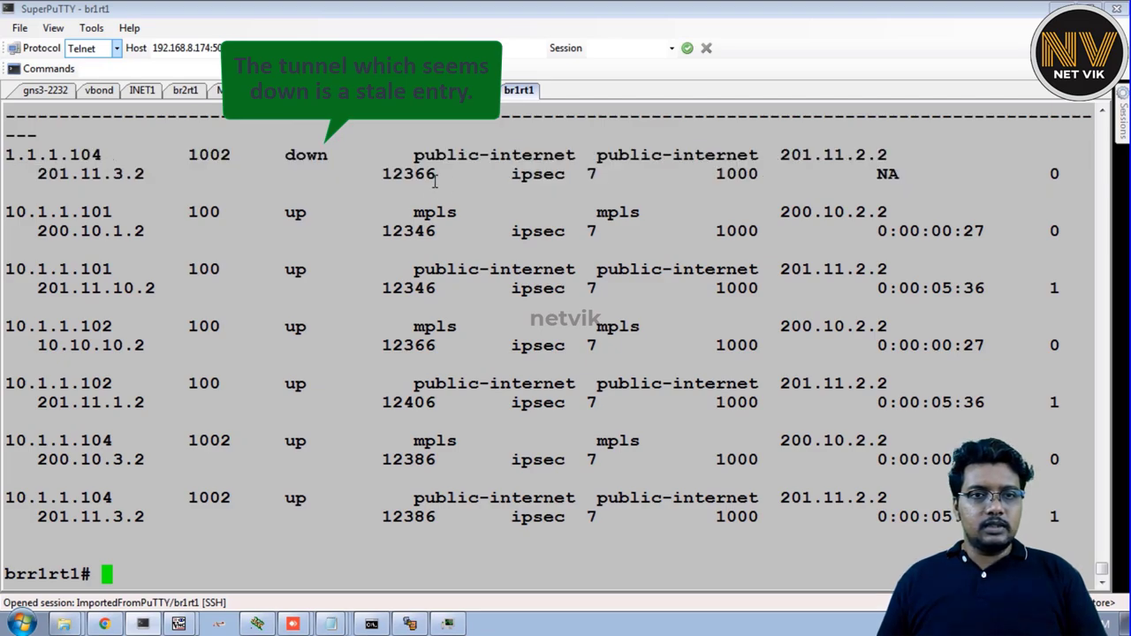
double_click(383, 173)
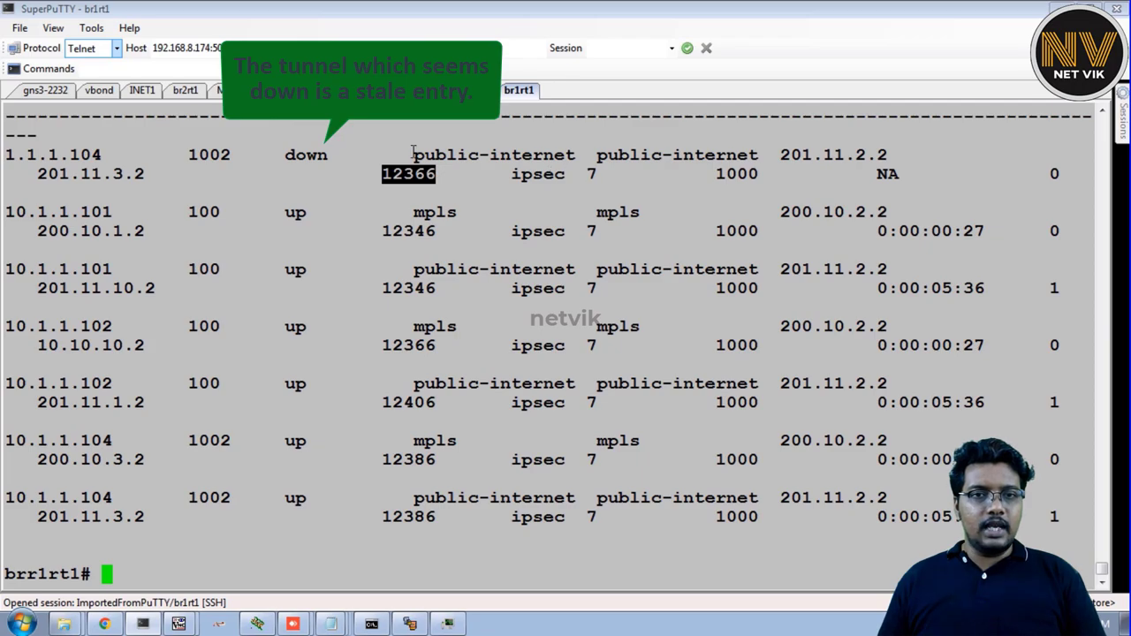
triple_click(308, 152)
left_click(520, 325)
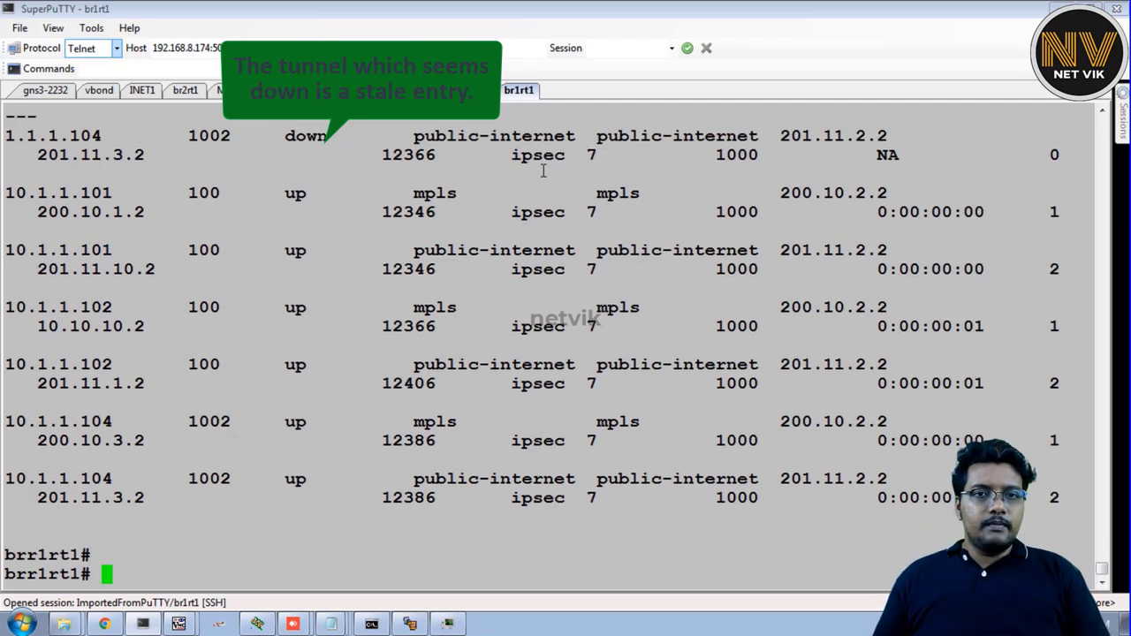
left_click_drag(671, 158, 264, 139)
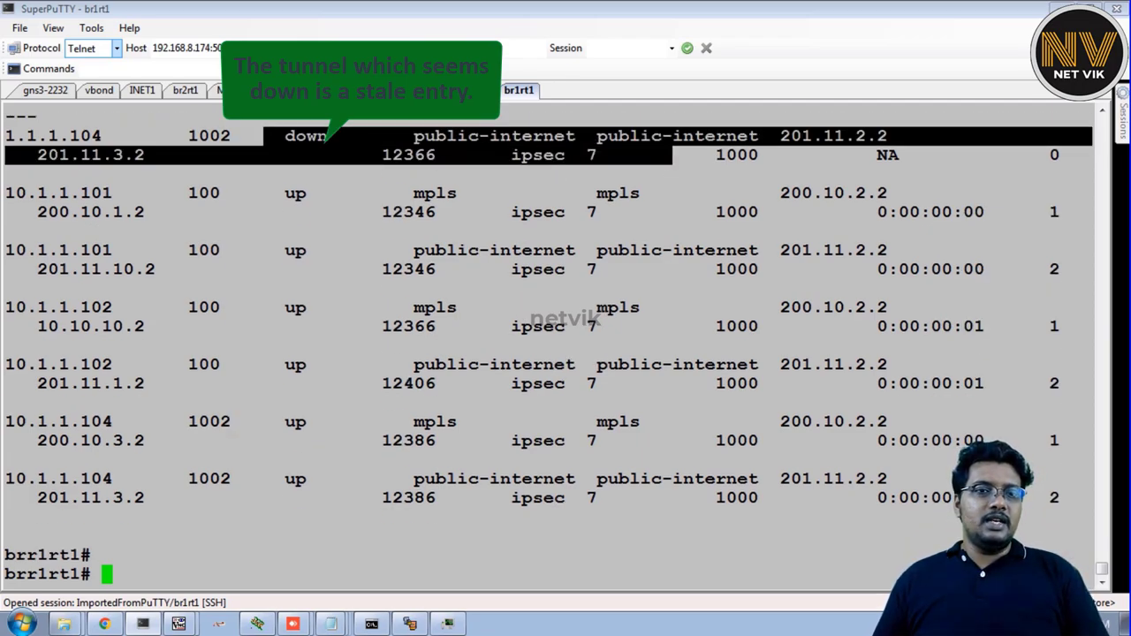
left_click_drag(195, 140, 658, 155)
left_click(26, 222)
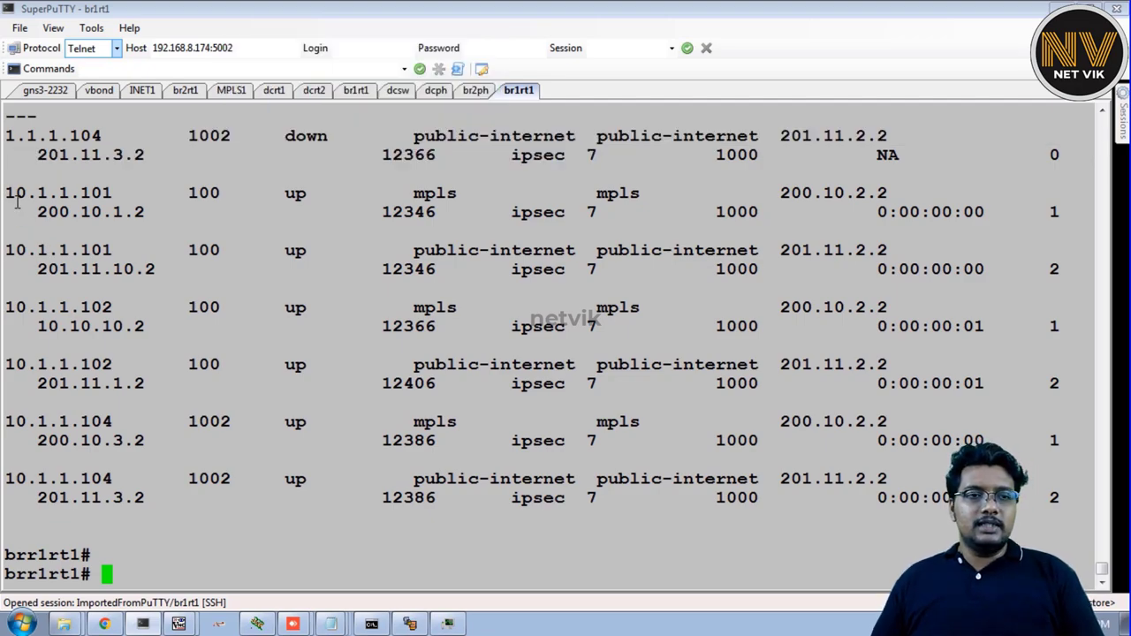
left_click_drag(11, 196, 726, 499)
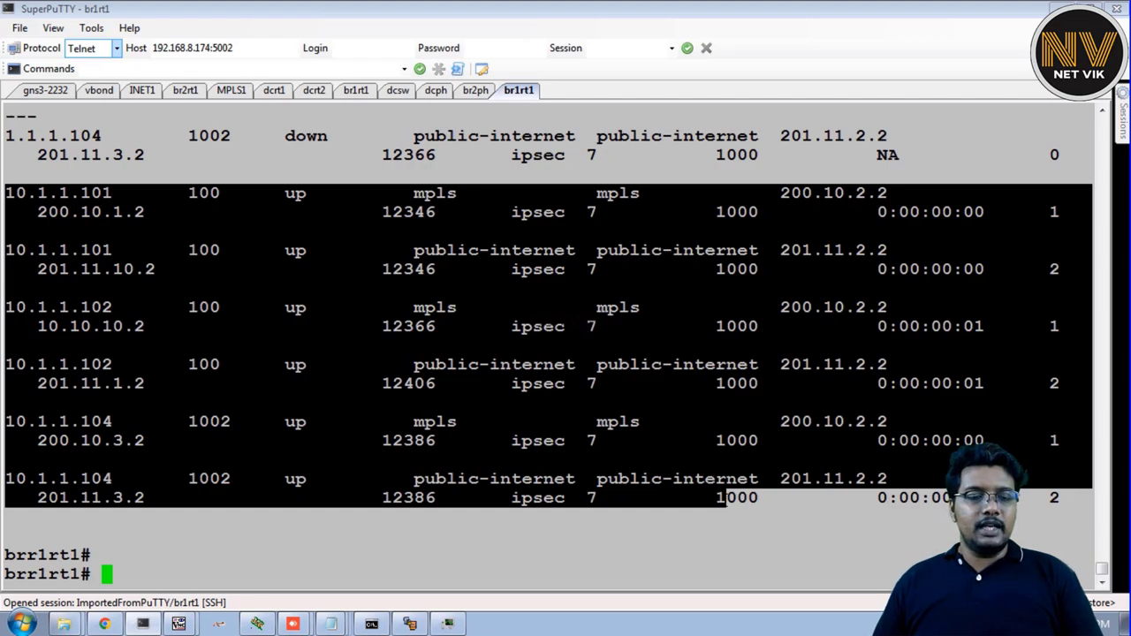
left_click(724, 499)
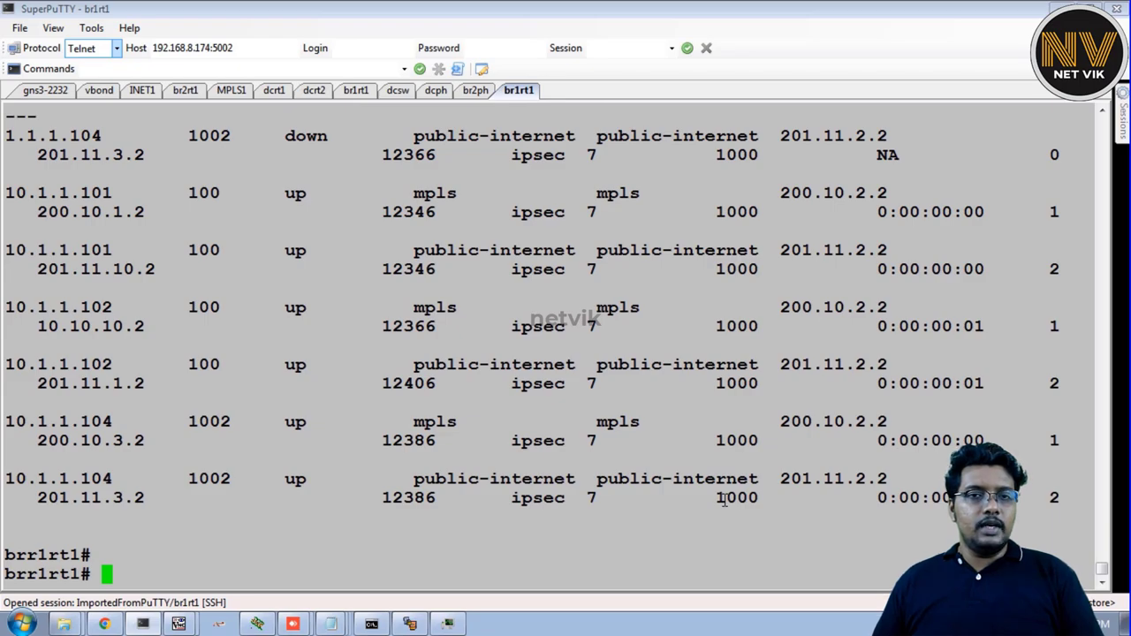
left_click_drag(724, 499, 195, 218)
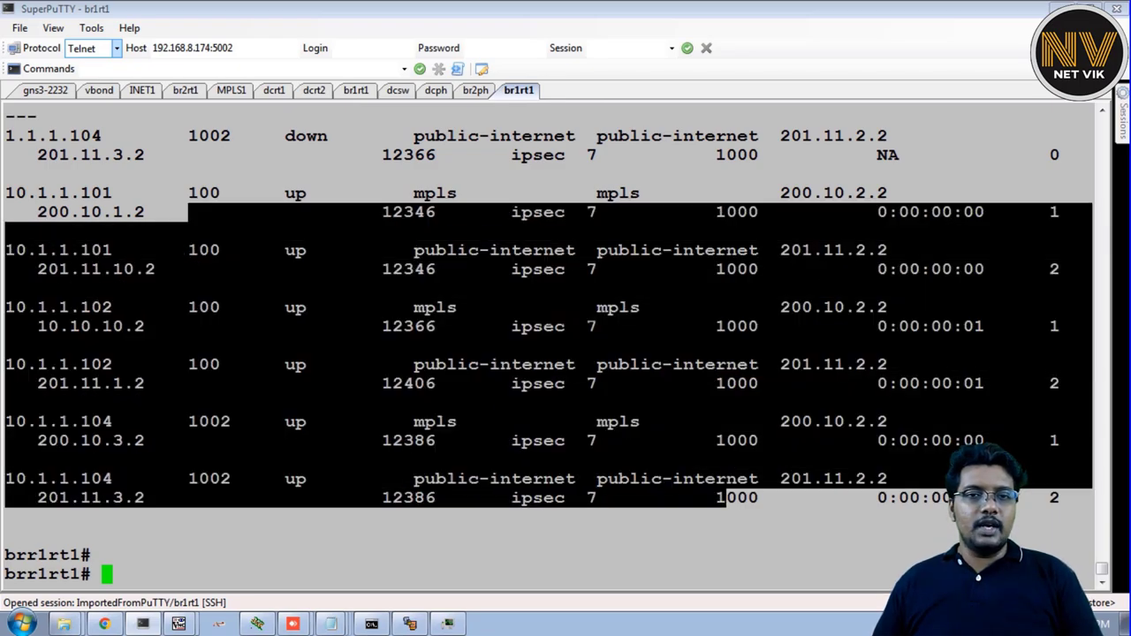
left_click(196, 217)
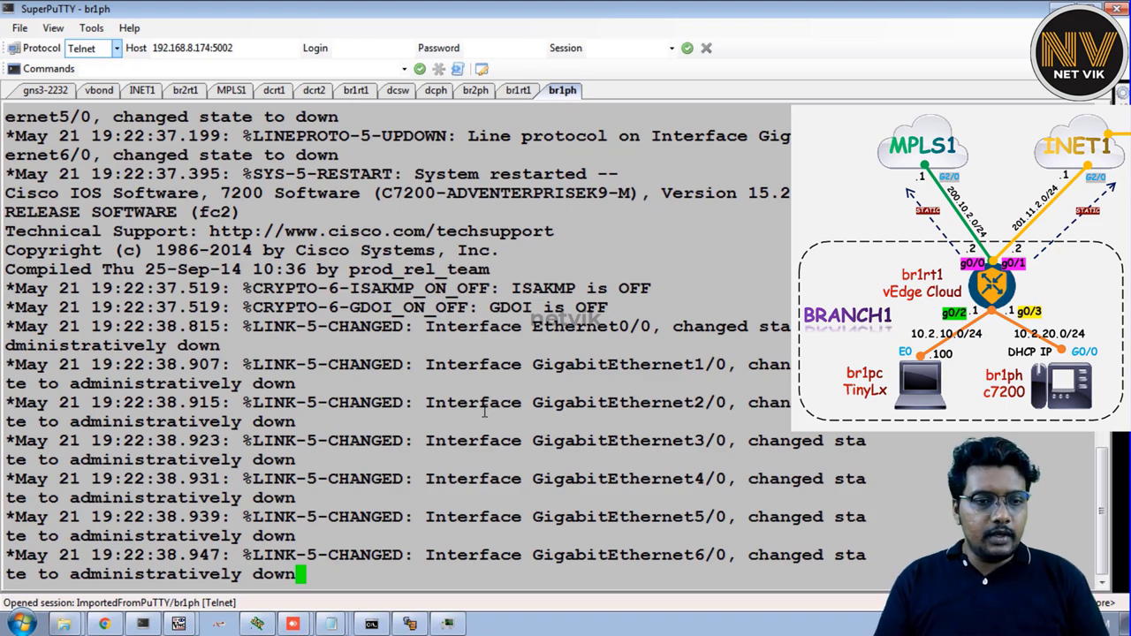
Enable privileged mode on br1ph and list interfaces, showing GigabitEthernet0/0 up via DHCP
key("Return")
key("Return")
type("en")
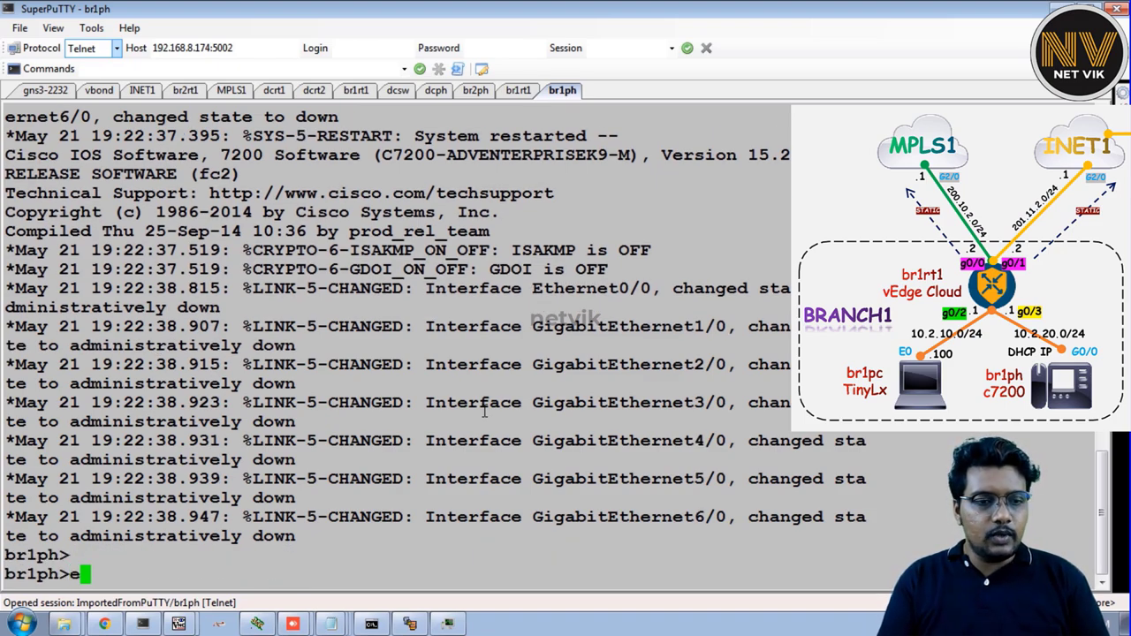
key("Return")
key("Return")
type("show ip int bri")
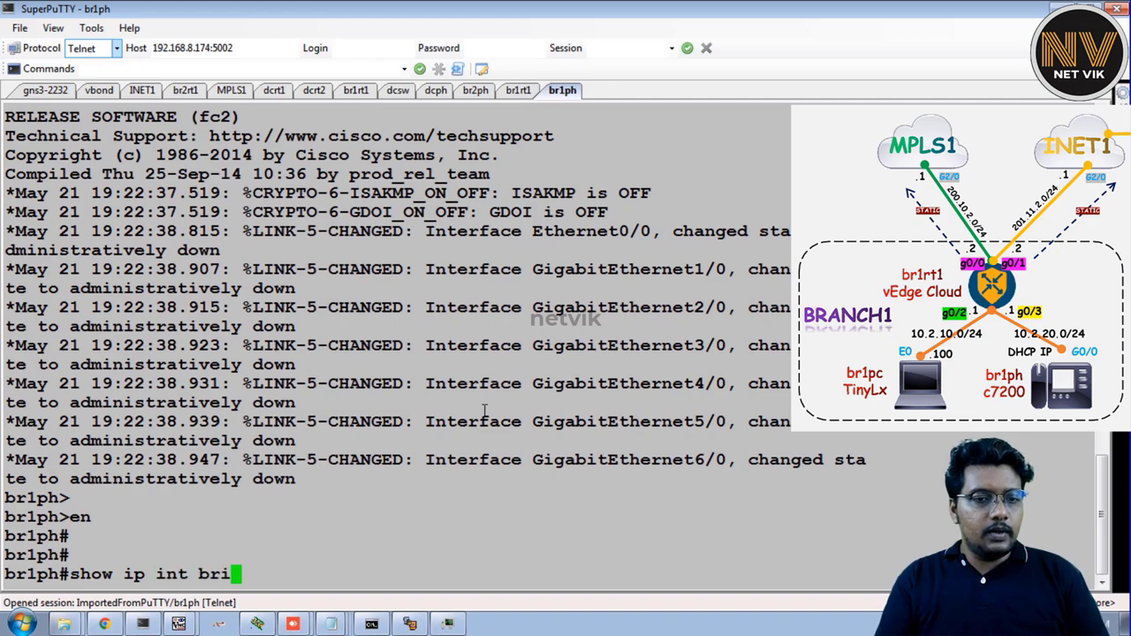
key("Tab")
key("Return")
triple_click(126, 439)
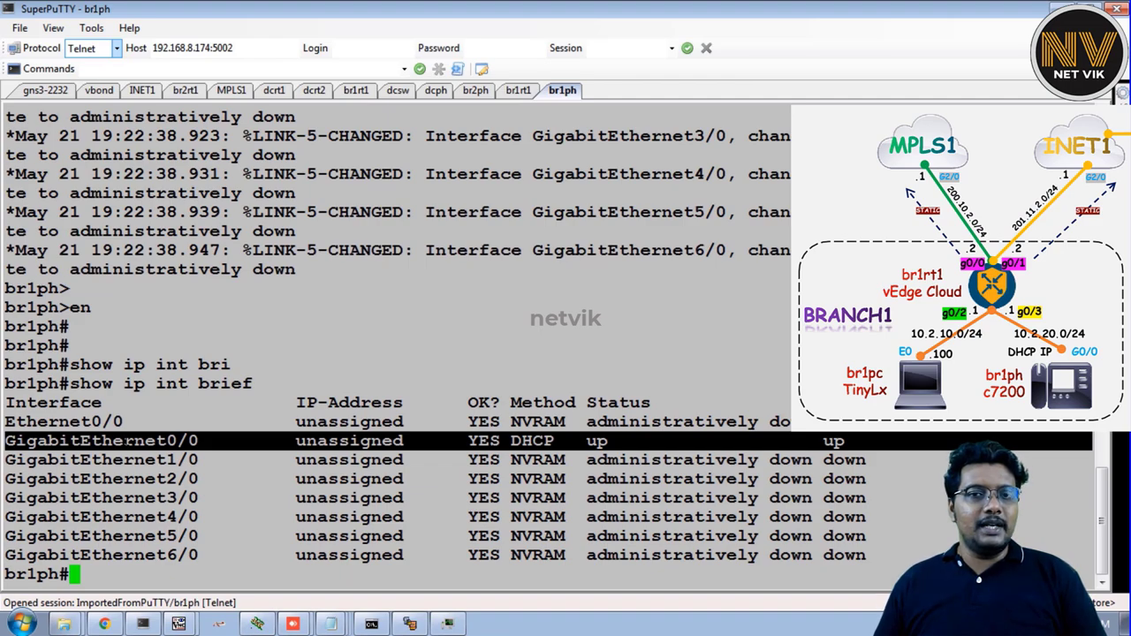
left_click(126, 439)
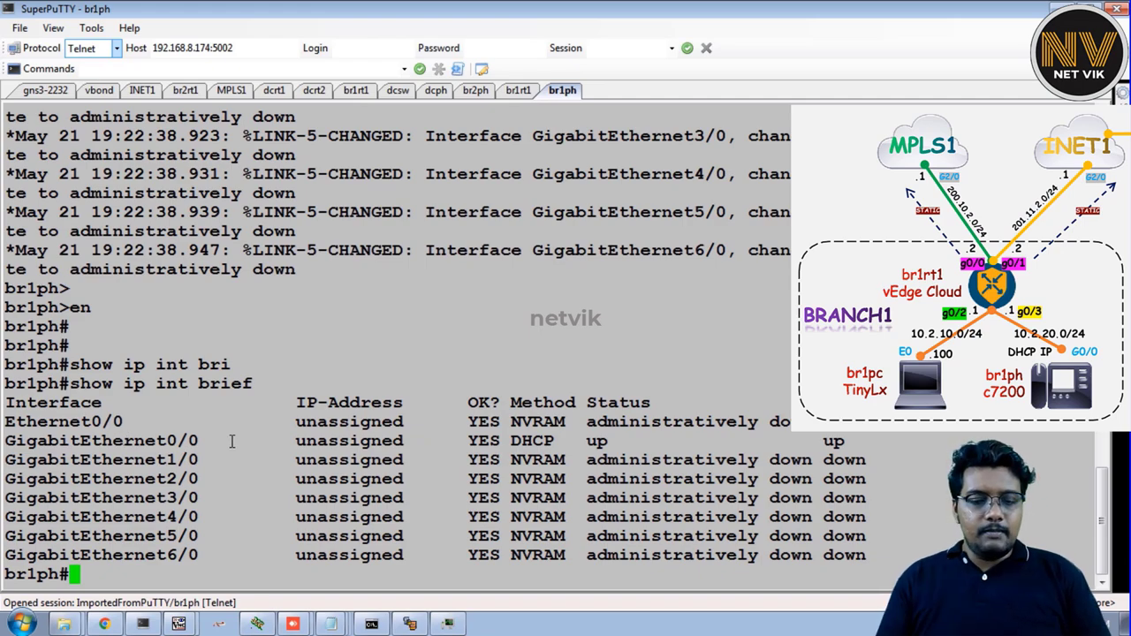
Enter configuration mode for interface GigabitEthernet0/0 on br1ph
type("conf t")
key("Return")
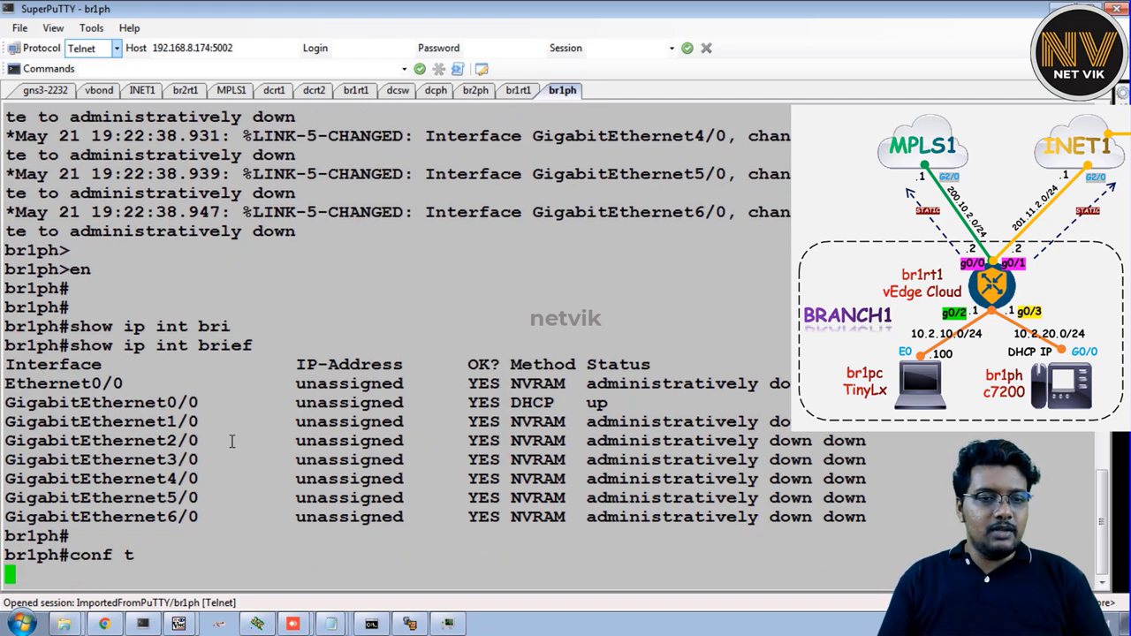
type("inter")
key("Tab")
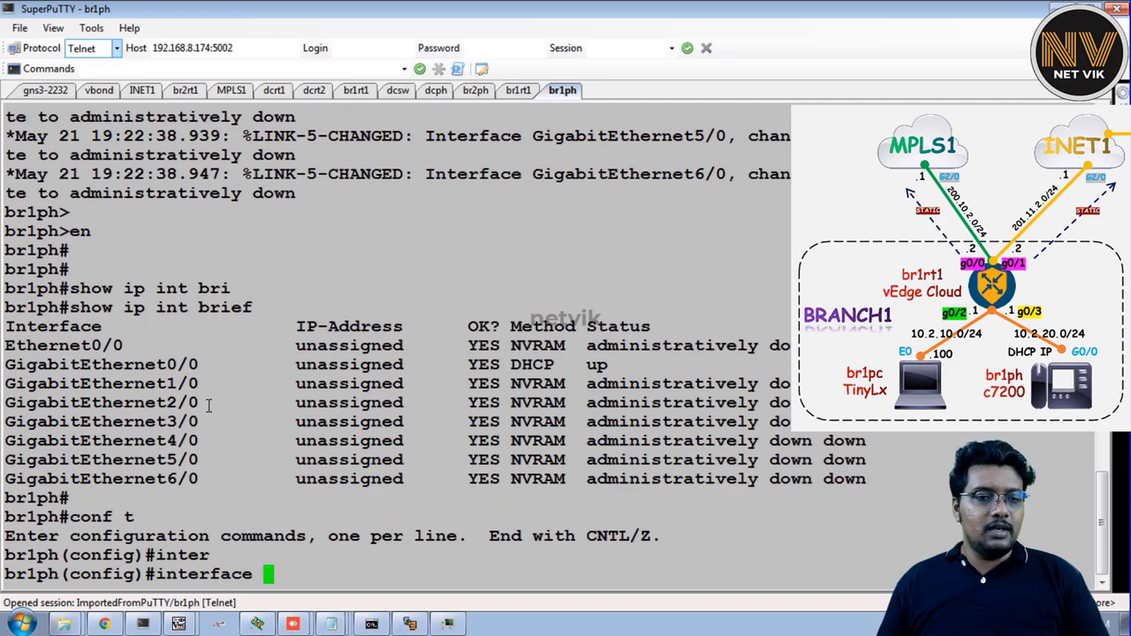
double_click(182, 364)
right_click(557, 382)
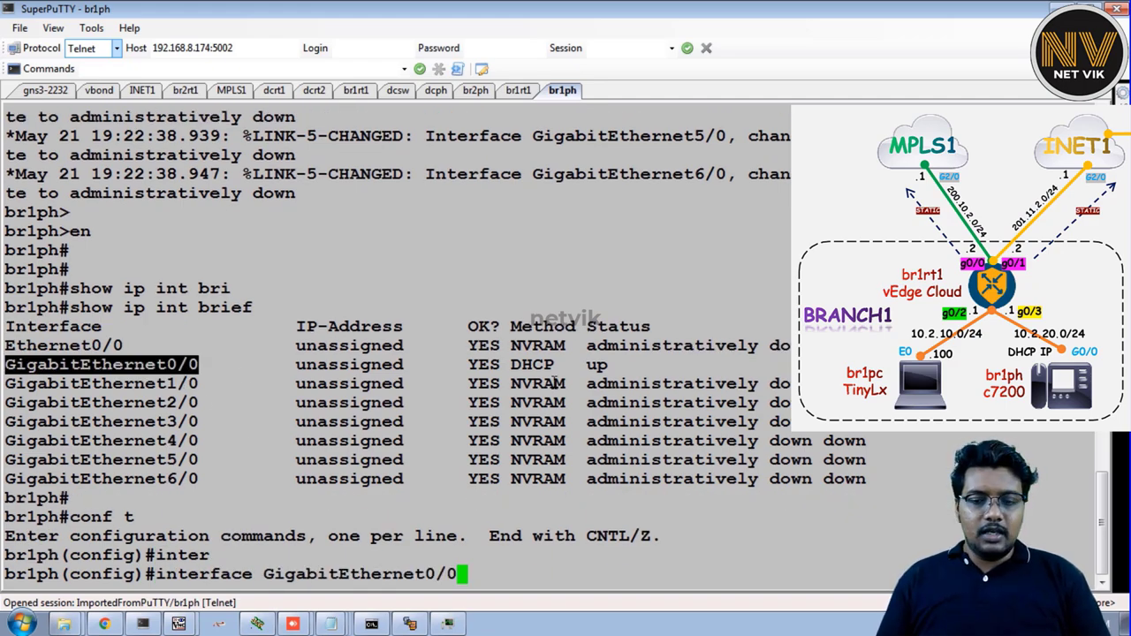
key("Return")
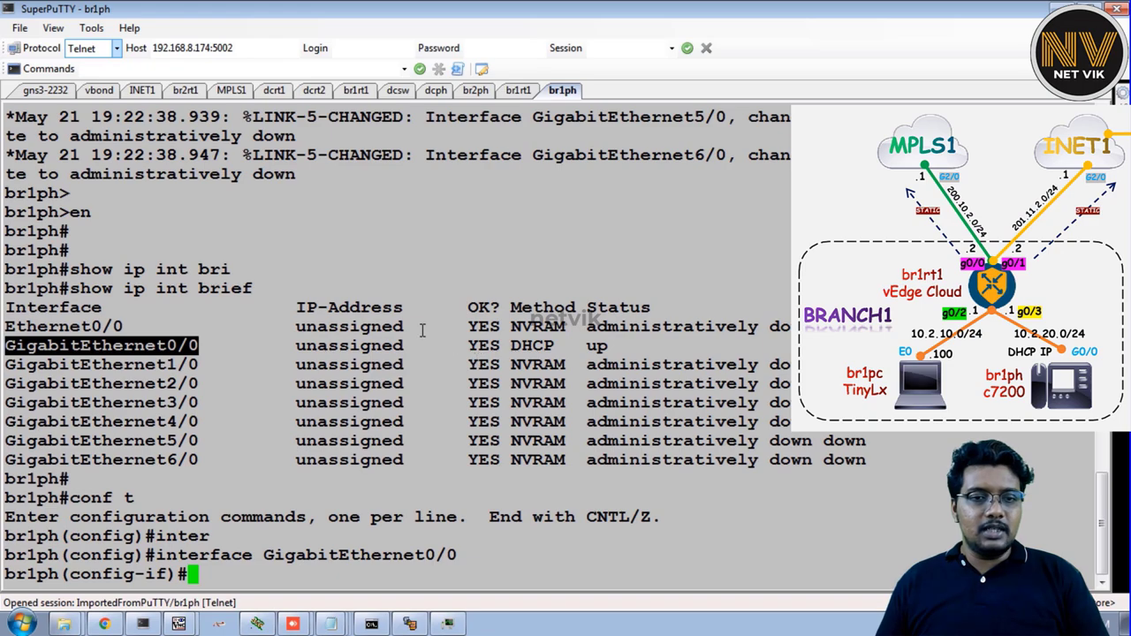
left_click(422, 330)
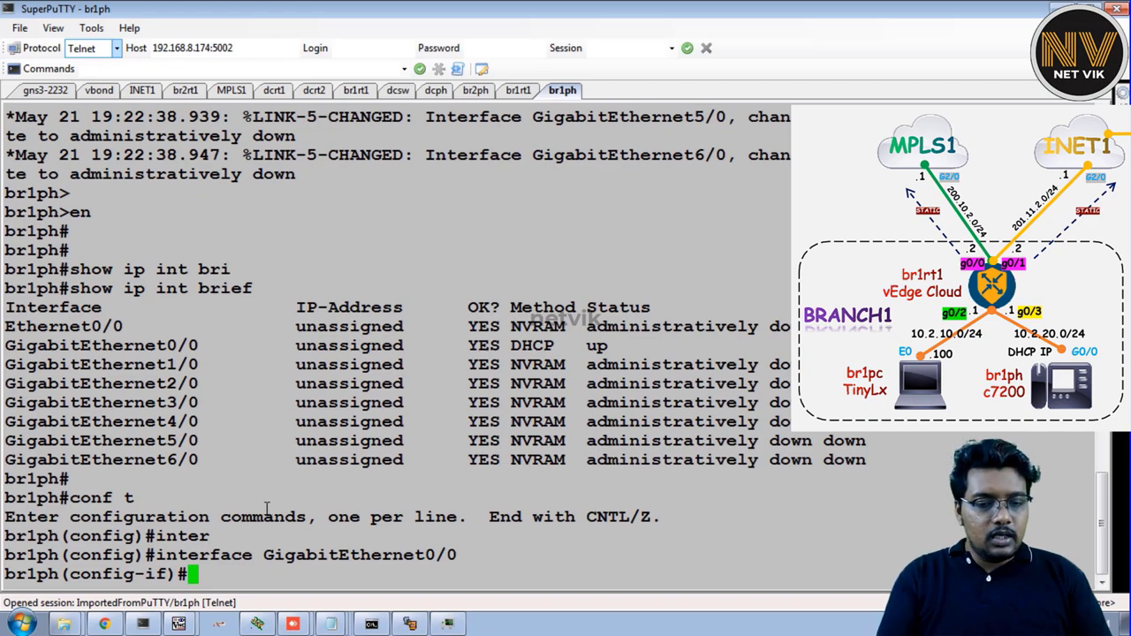
Assign 10.2.20.100 255.255.255.0 to GigabitEthernet0/0 and bring it out of shutdown
type("ip add")
key("Tab")
type("10.")
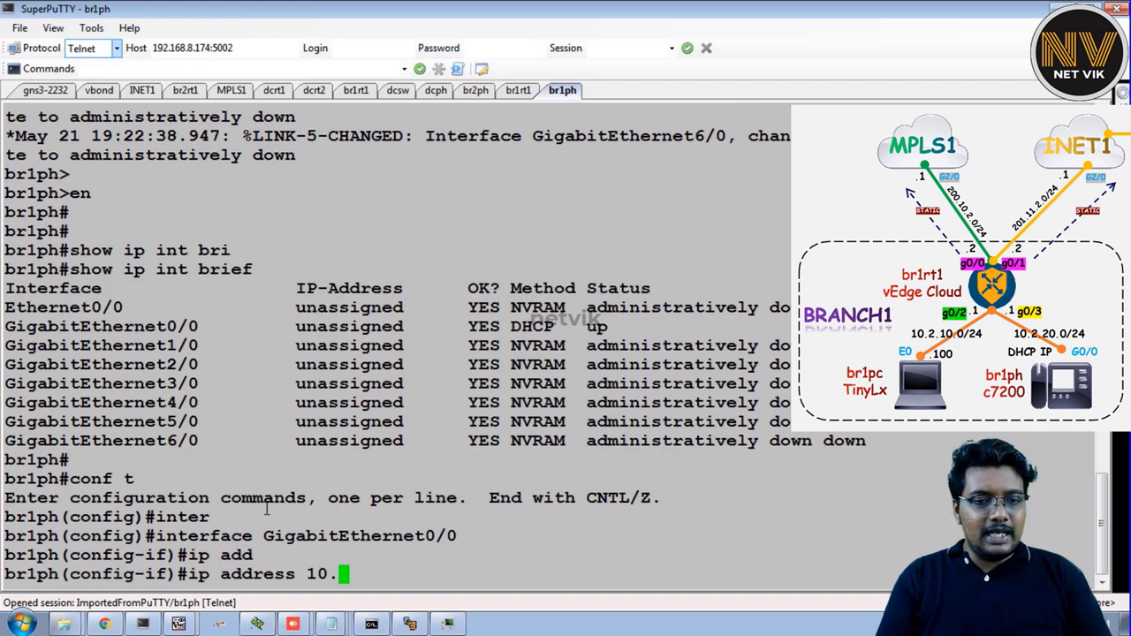
type("2.20.")
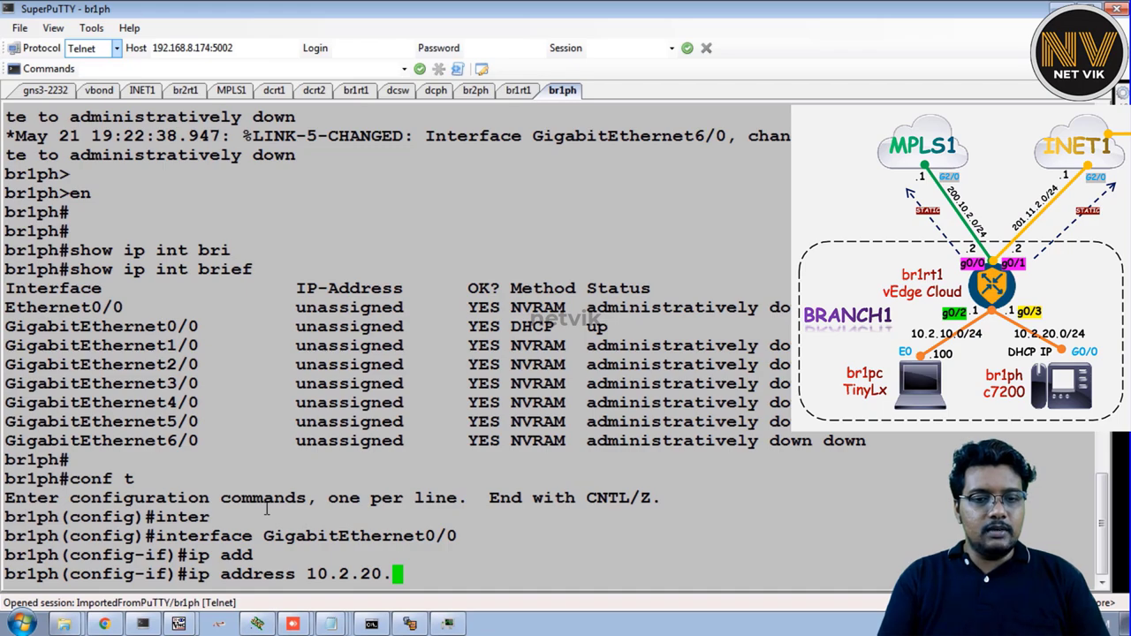
type("100")
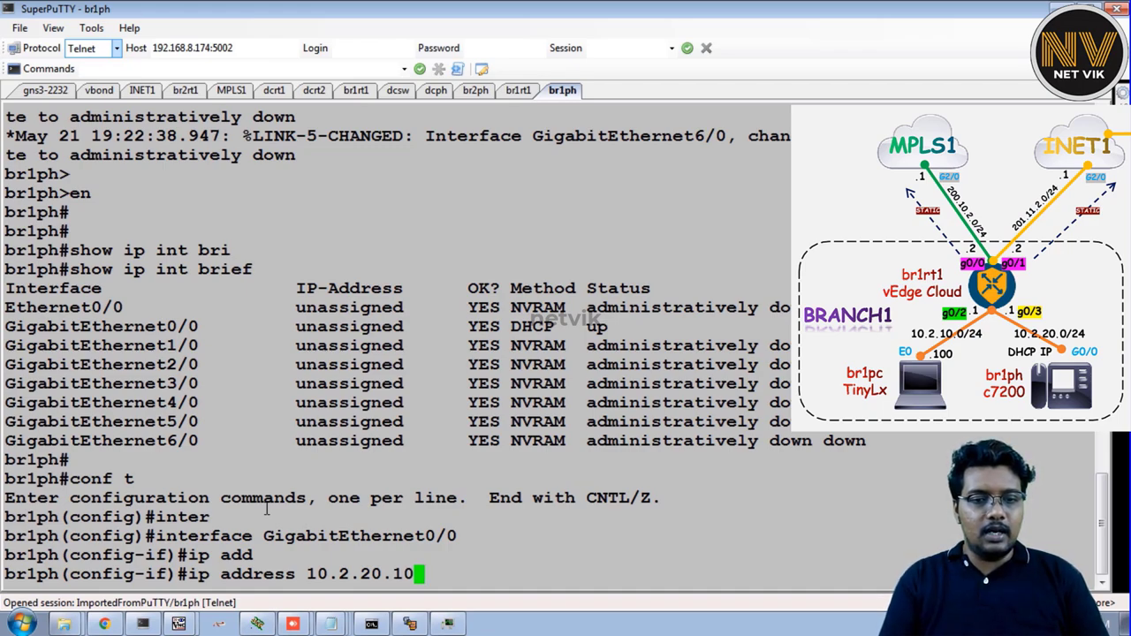
key("BackSpace")
key("BackSpace")
key("BackSpace")
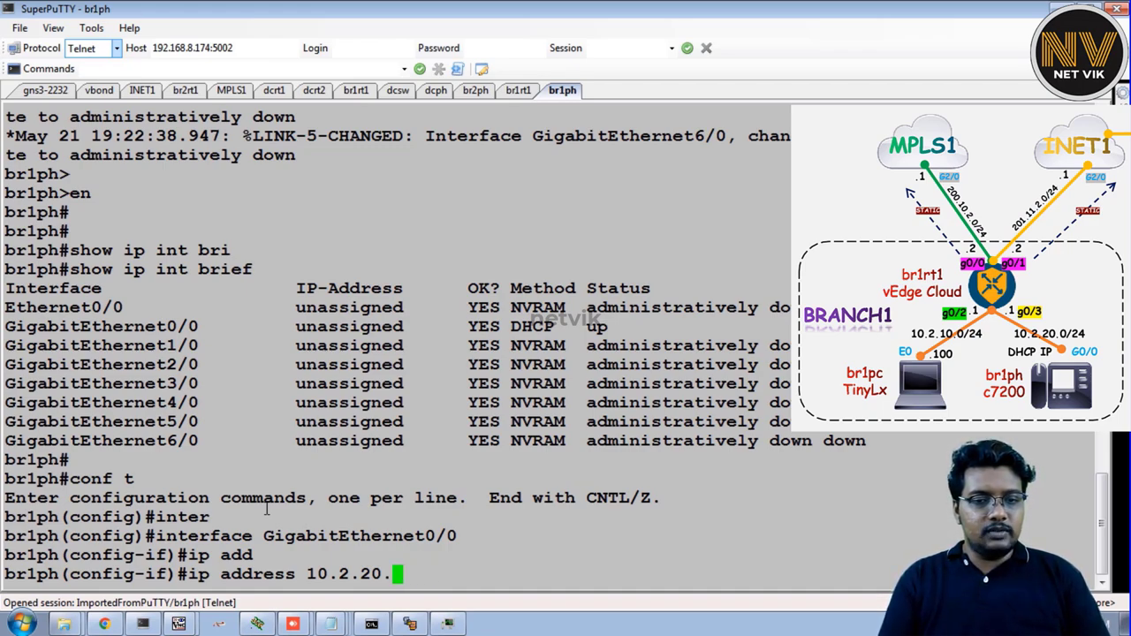
type("100")
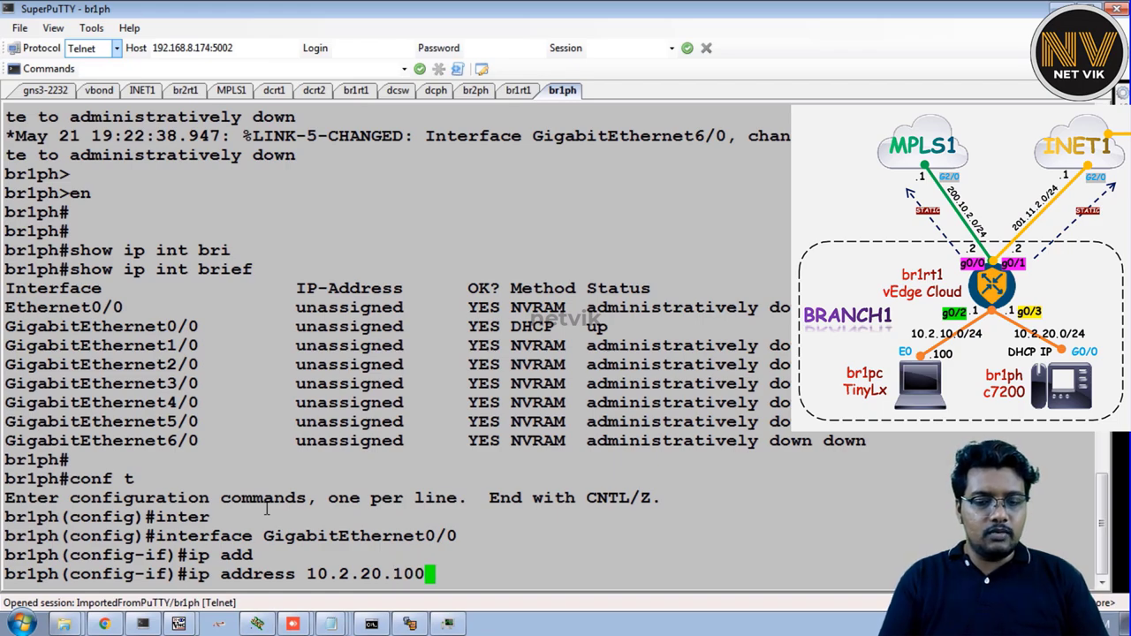
type(" 255.255.255.0")
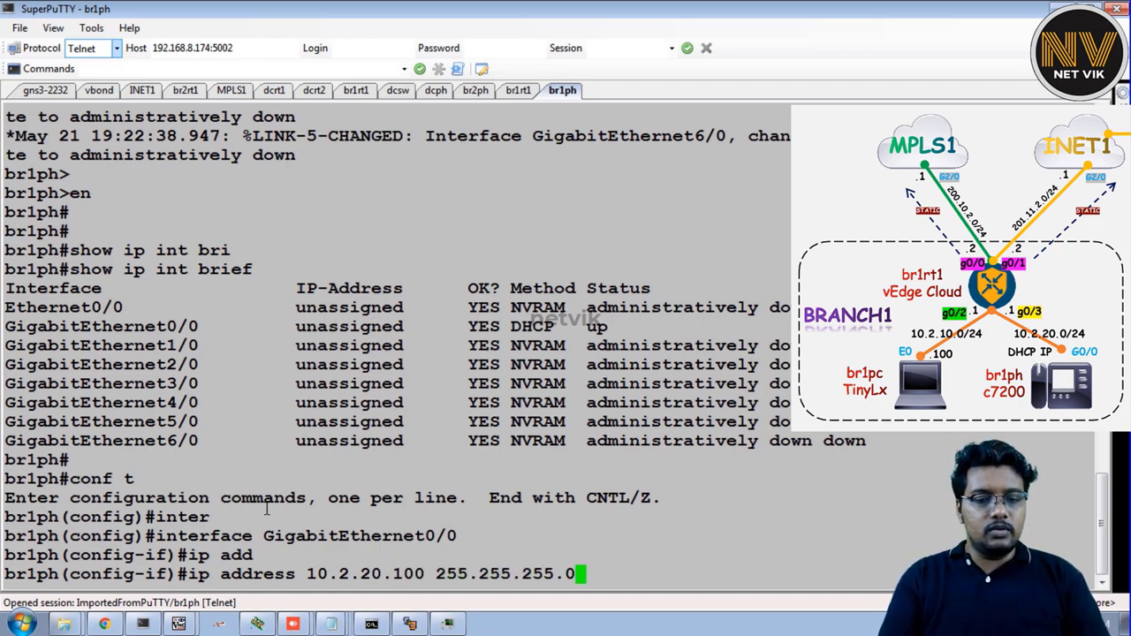
key("Return")
type("no sh")
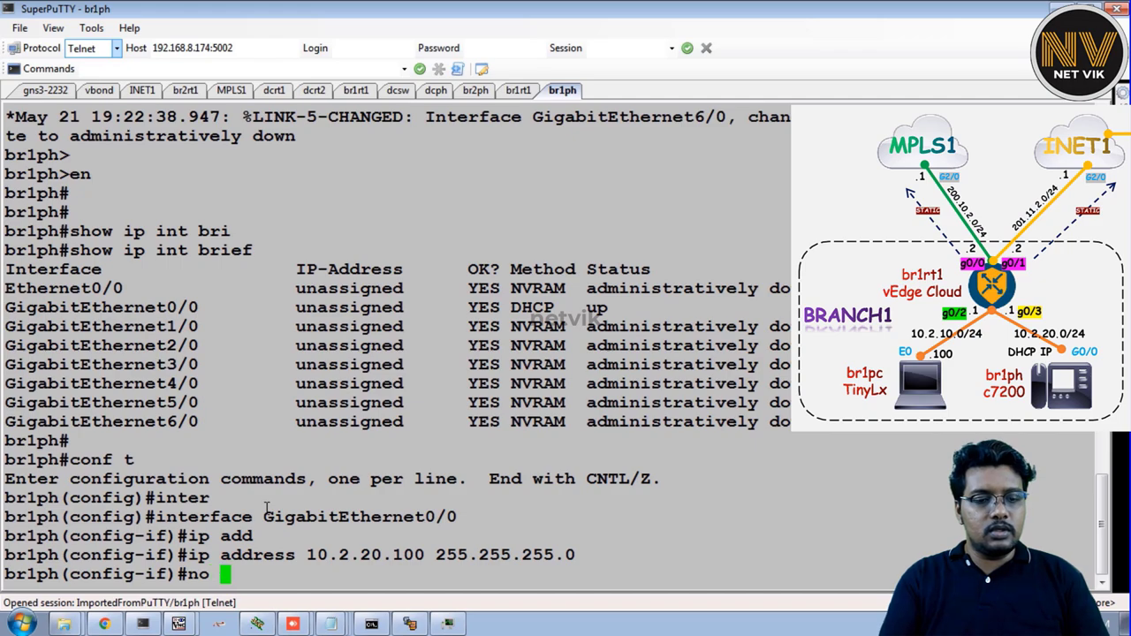
key("Return")
type("exit")
key("Return")
Add a default route 0.0.0.0 0.0.0.0 via 10.2.20.1 and end configuration
type("ip rout")
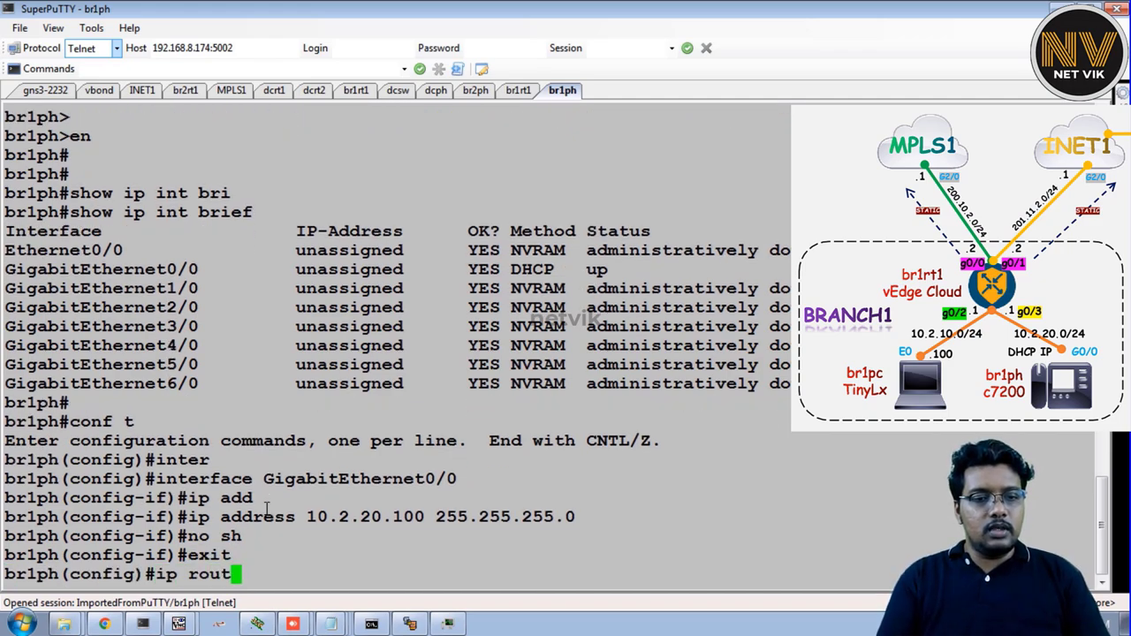
type("e 0.0.0.0")
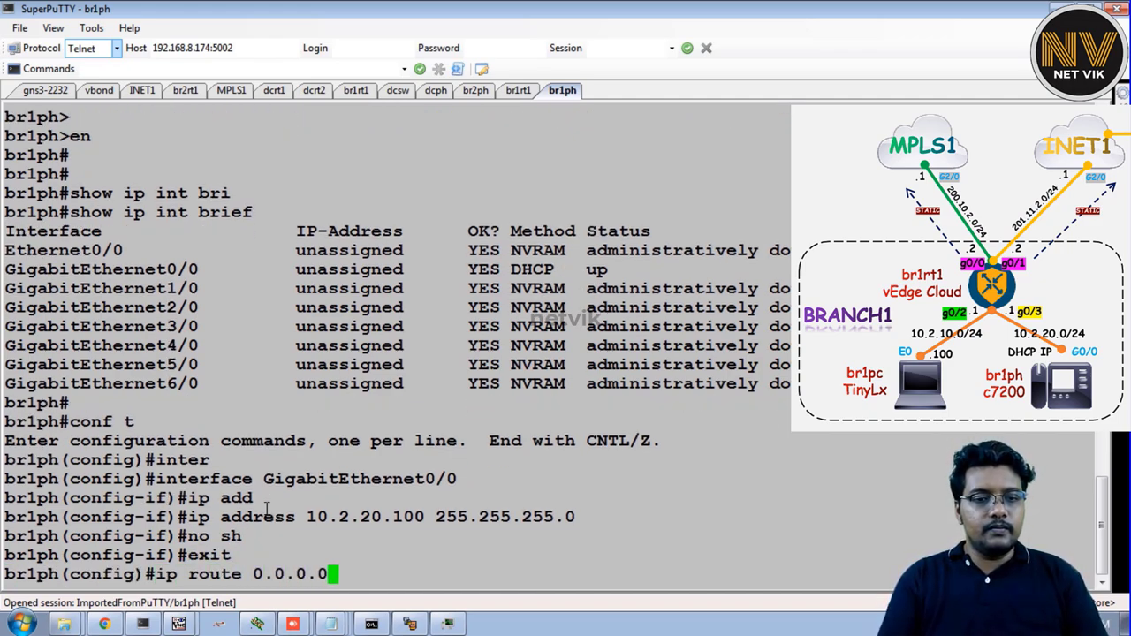
type(" 0.")
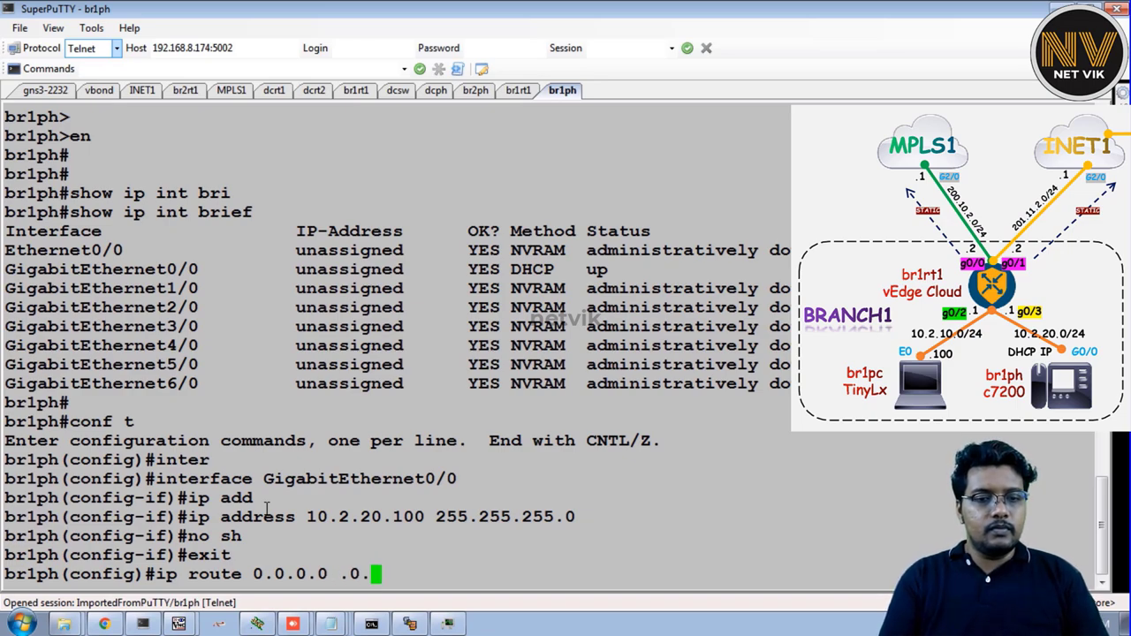
key("BackSpace")
key("BackSpace")
type("0.0.0.0")
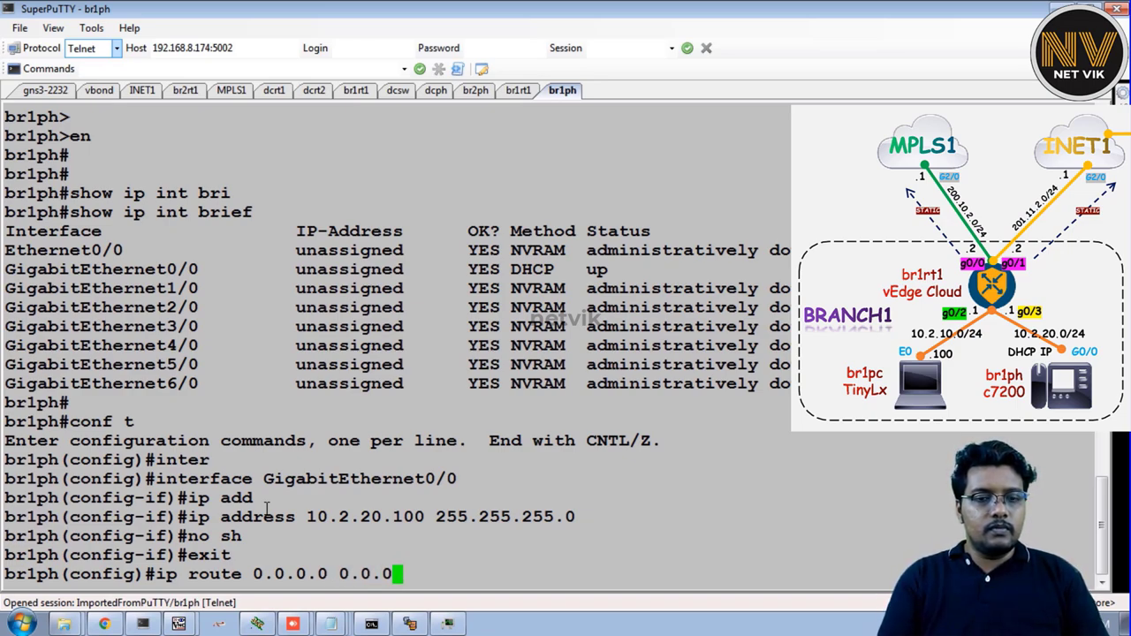
double_click(339, 519)
right_click(747, 365)
key("BackSpace")
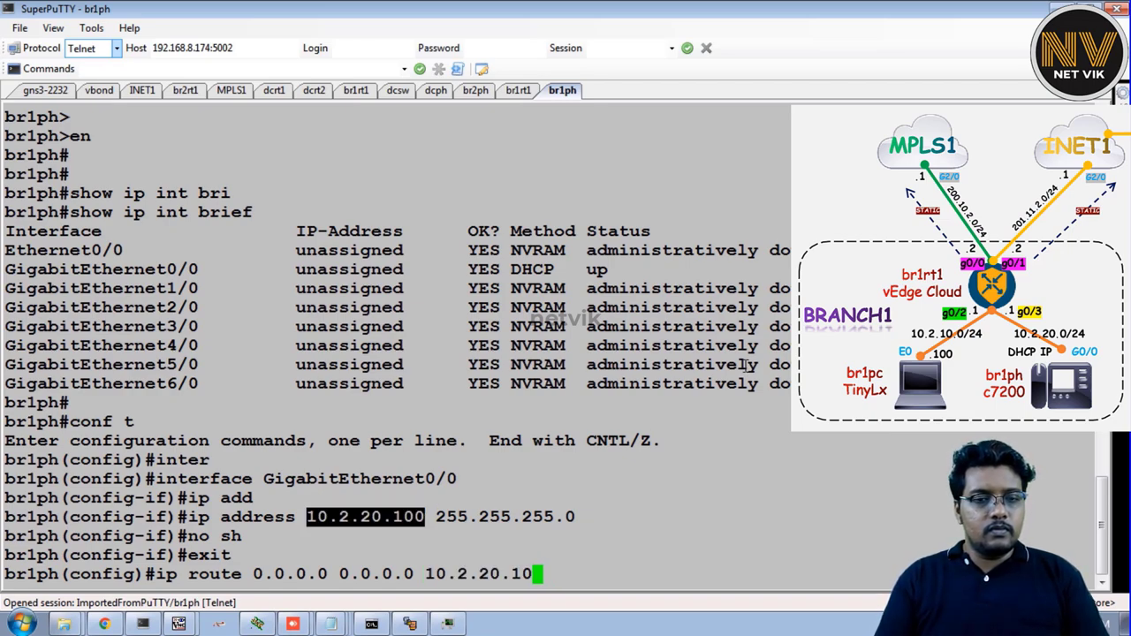
key("BackSpace")
key("Return")
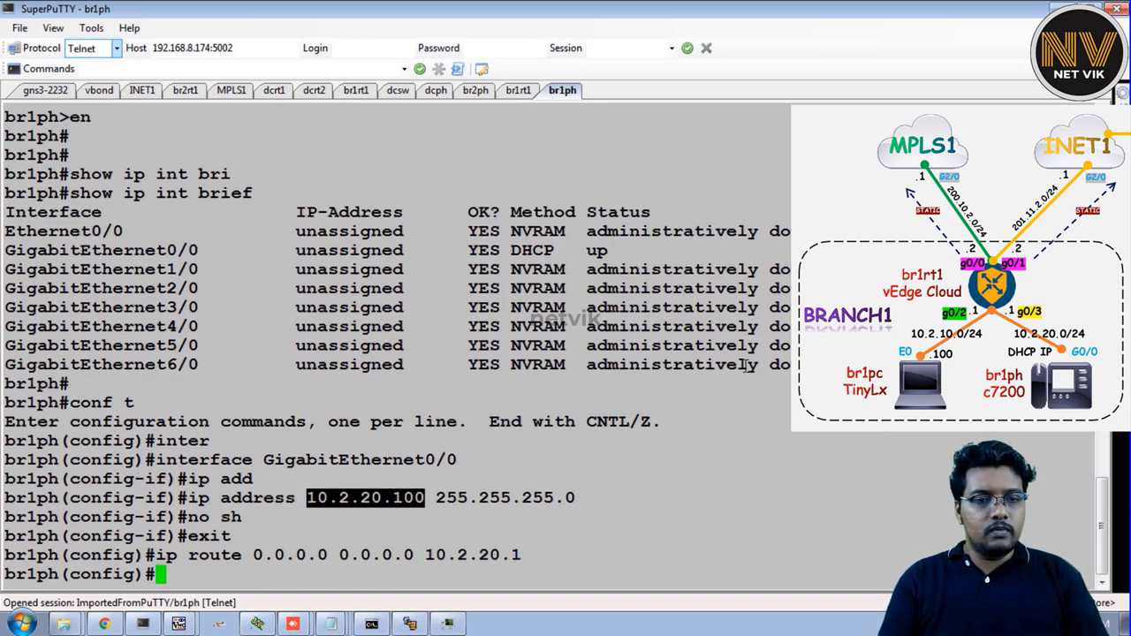
type("end")
key("Return")
key("Return")
Ping the gateway 10.2.20.1 from br1ph, which initially fails
type("ping")
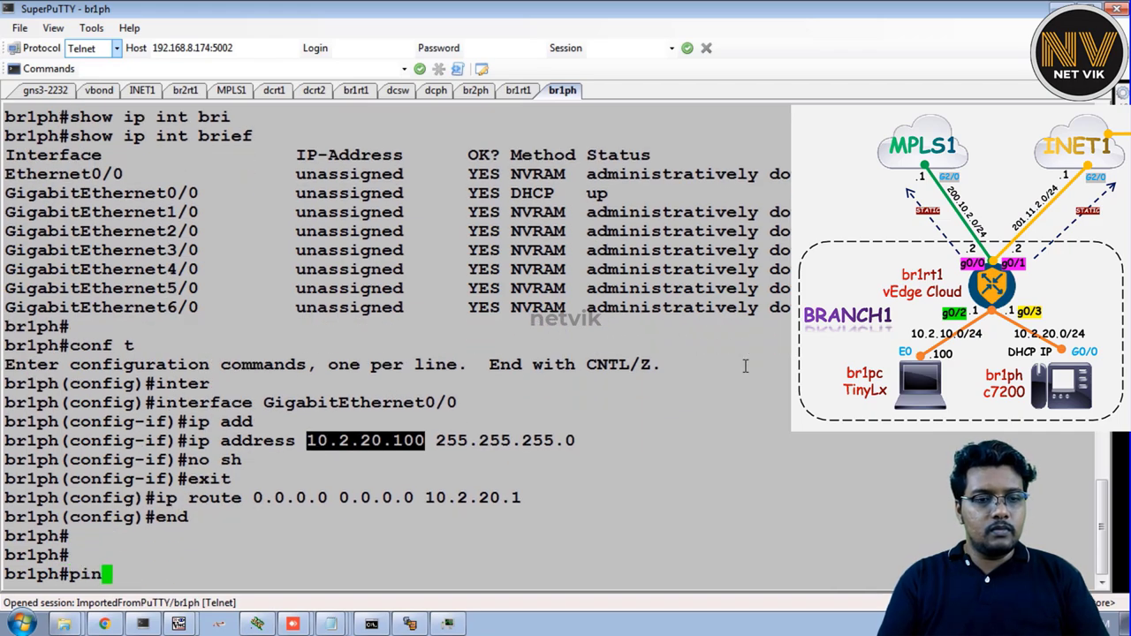
key("Tab")
key("Tab")
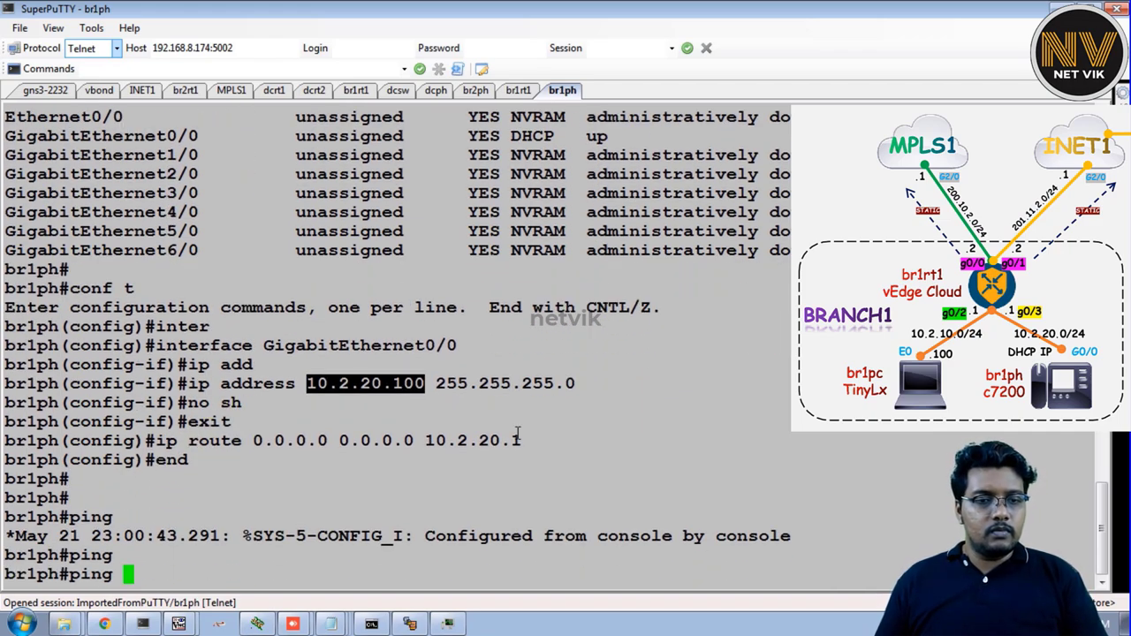
right_click(516, 433)
key("BackSpace")
key("BackSpace")
key("Return")
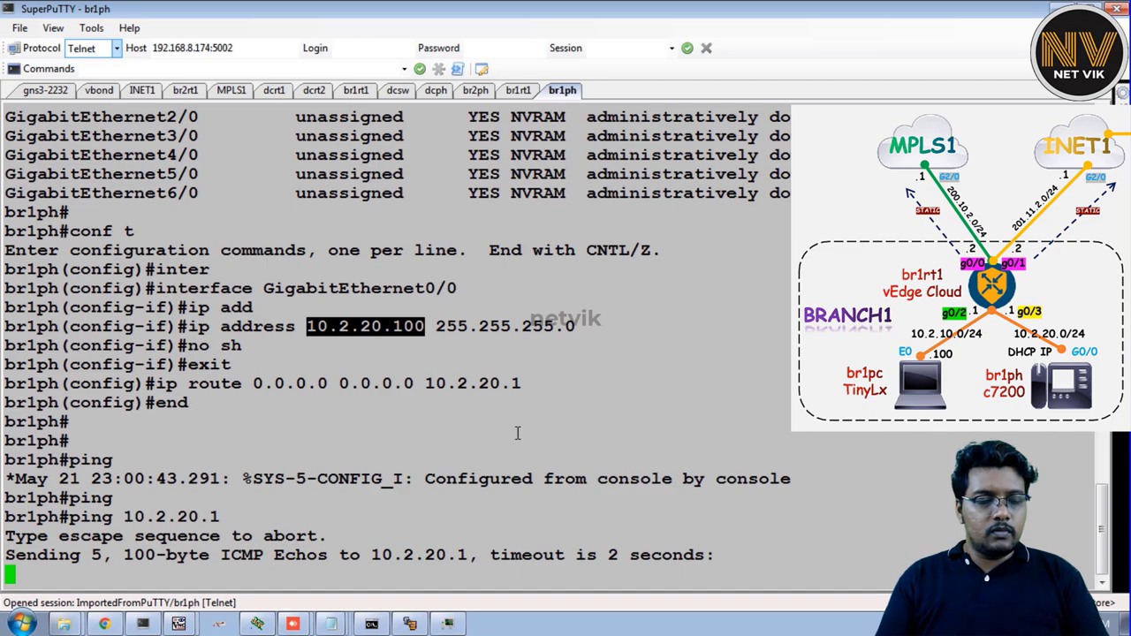
key("Return")
key("Return")
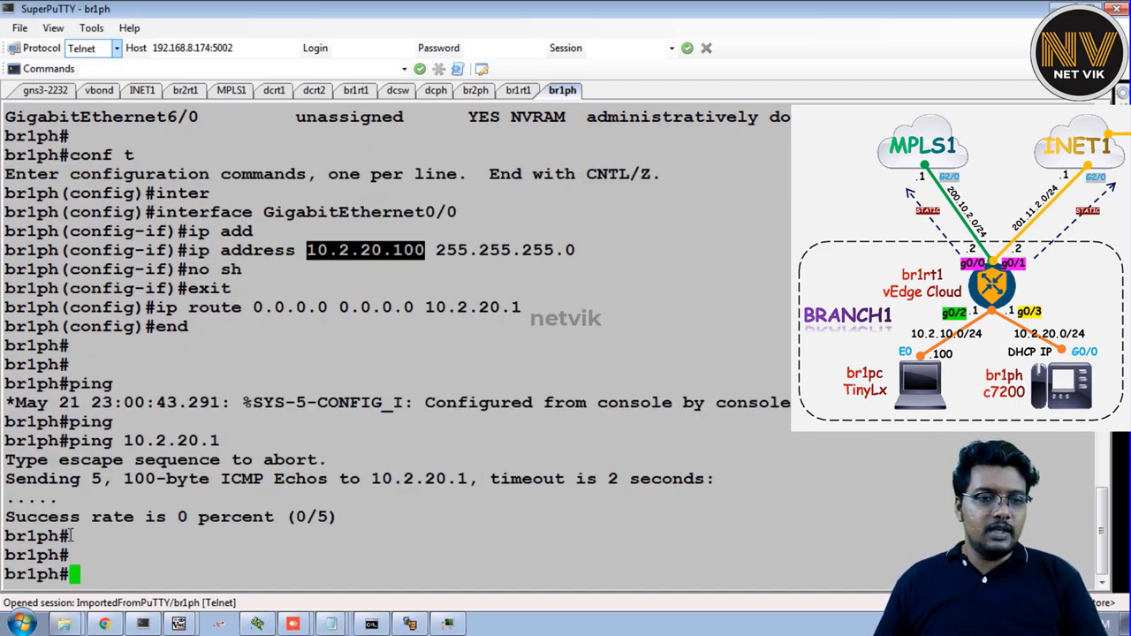
Repeat the ping 10.2.20.1 command until it succeeds at 100 percent
left_click_drag(69, 536, 4, 440)
left_click(7, 440)
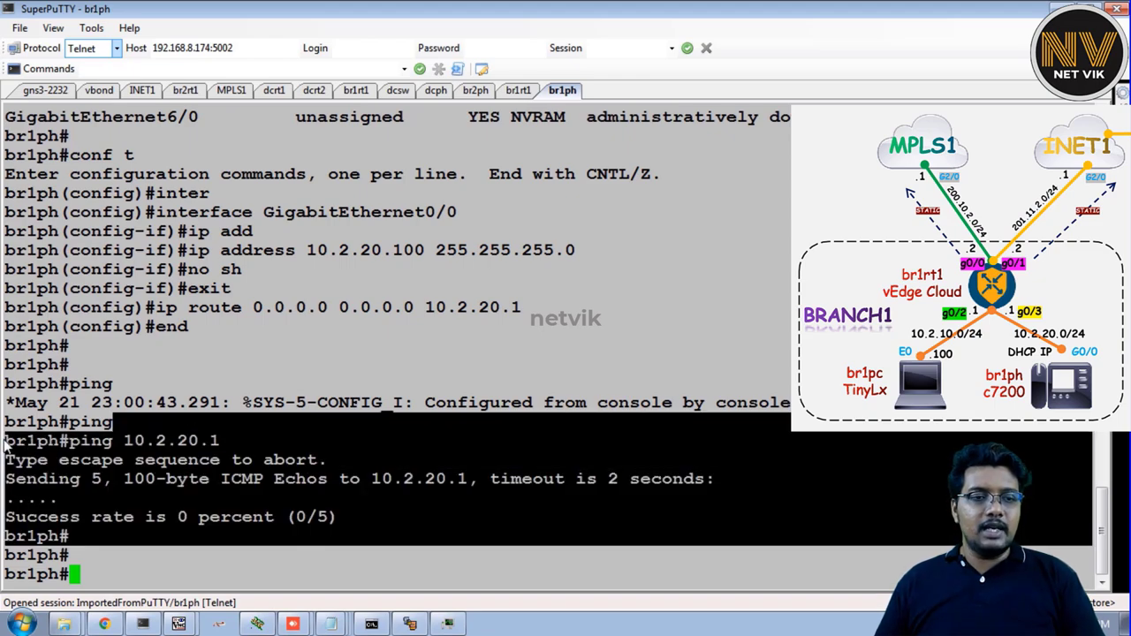
left_click(7, 444)
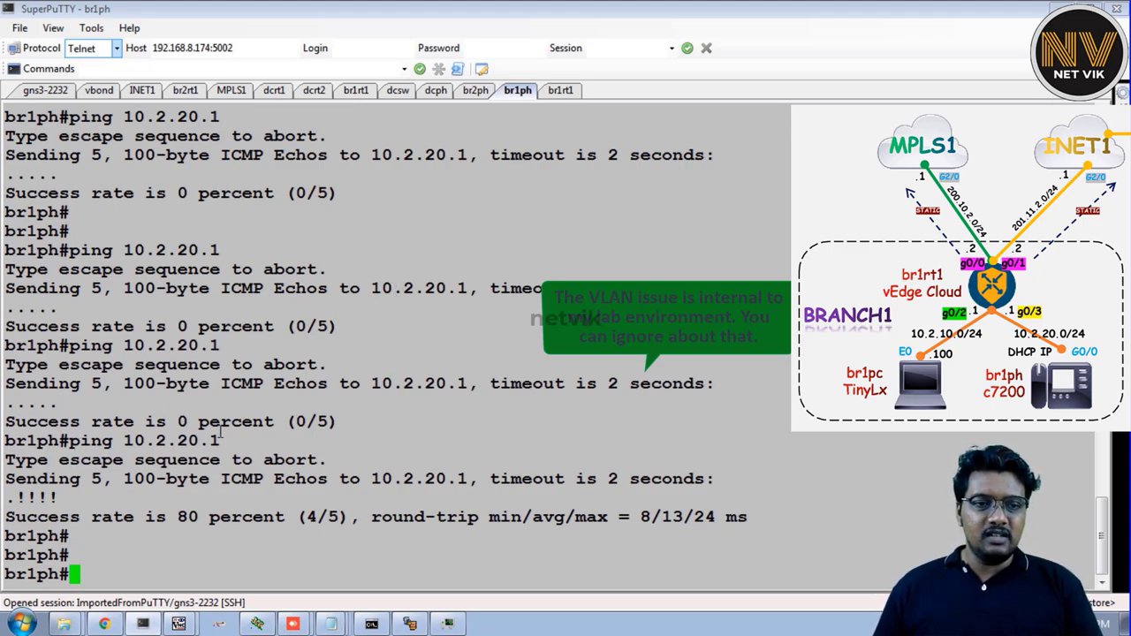
left_click_drag(70, 440, 884, 442)
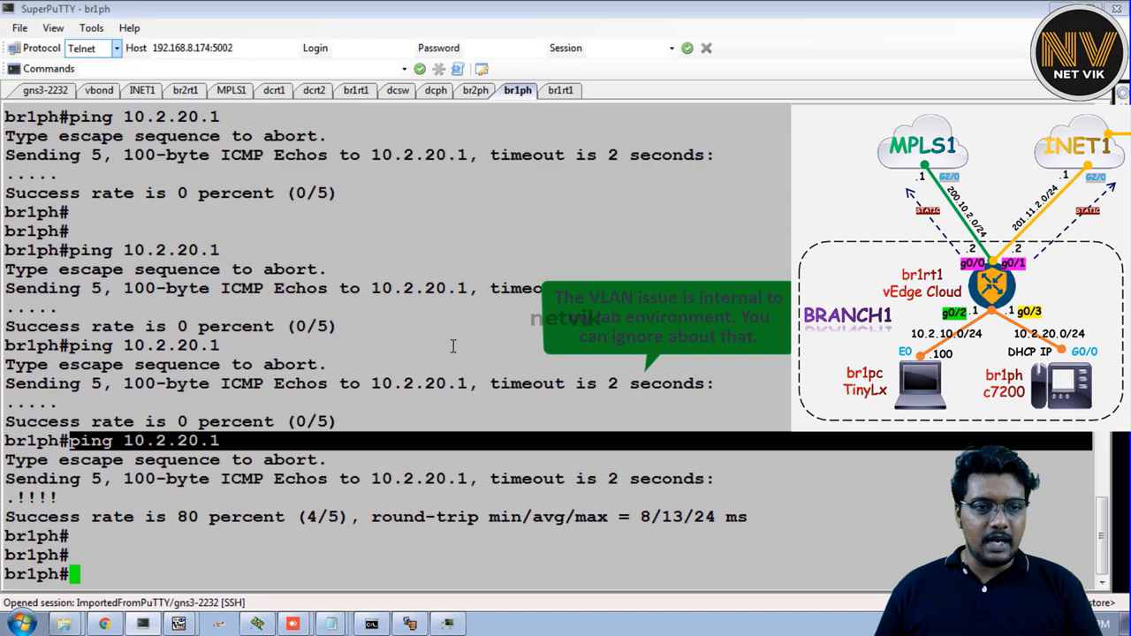
right_click(442, 404)
key("Return")
left_click(442, 407)
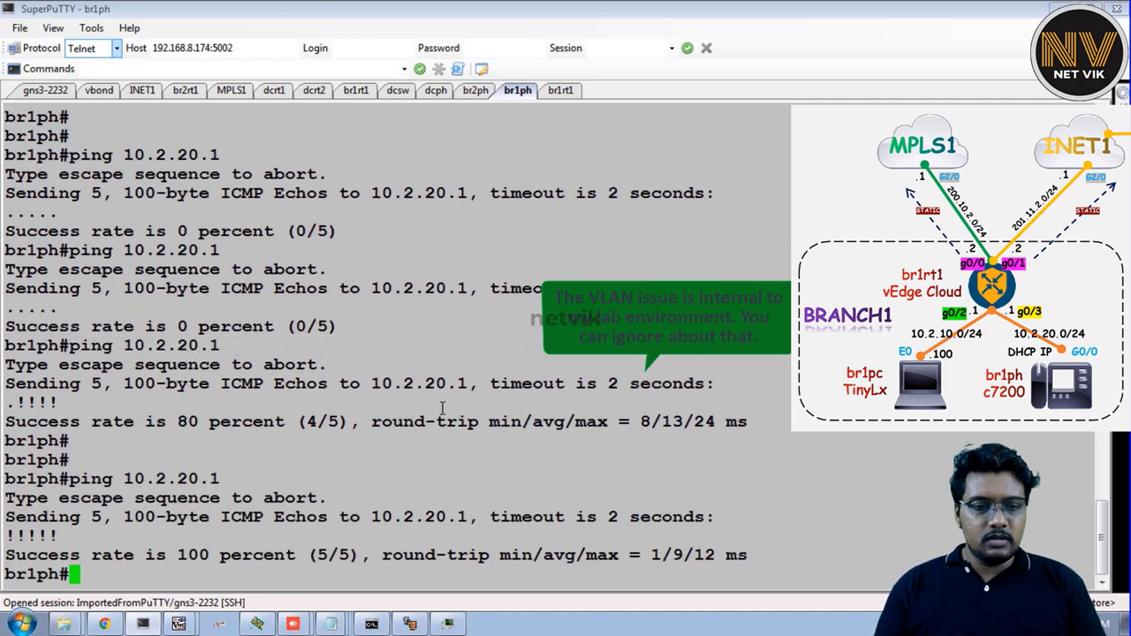
key("Return")
key("Return")
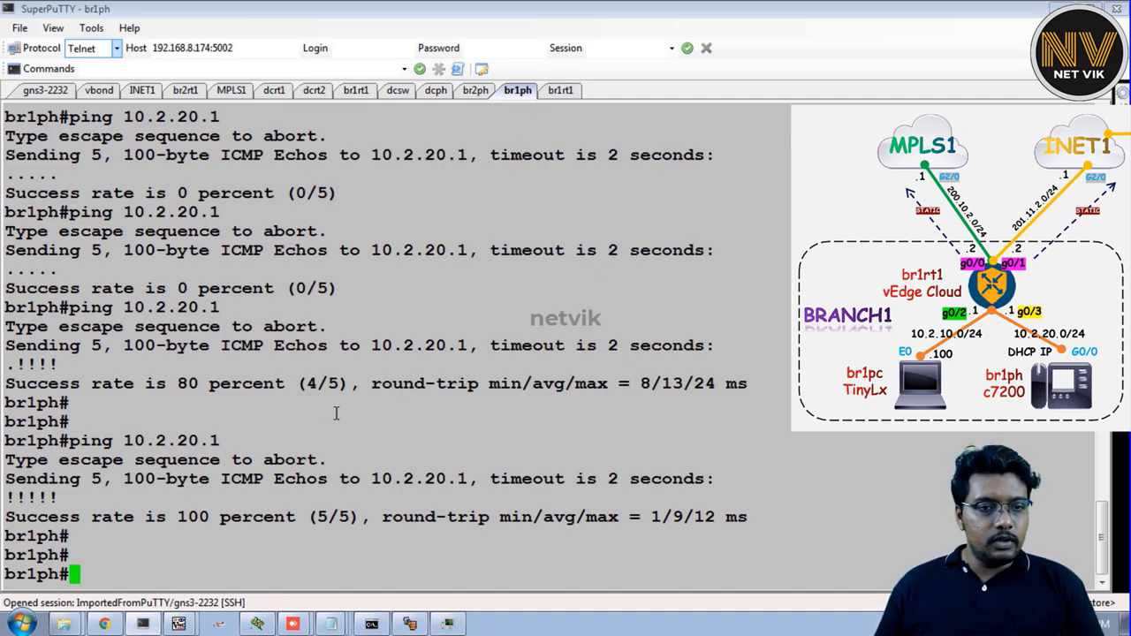
Ping 10.1.20.4 from br1ph with 100 percent success
type("g ")
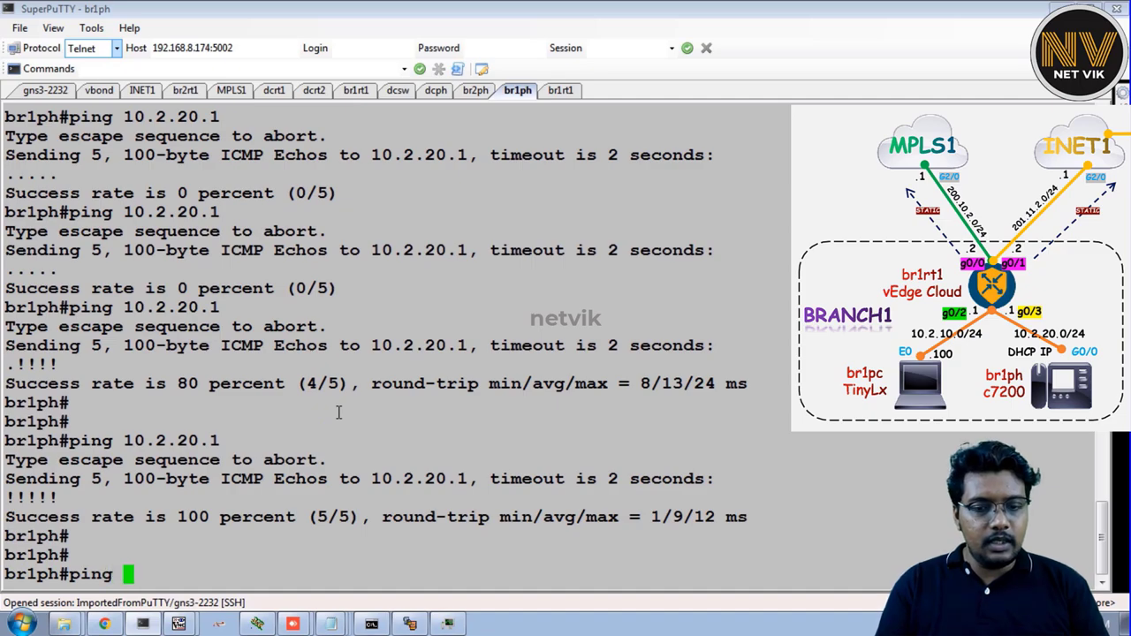
type("10.1.20.")
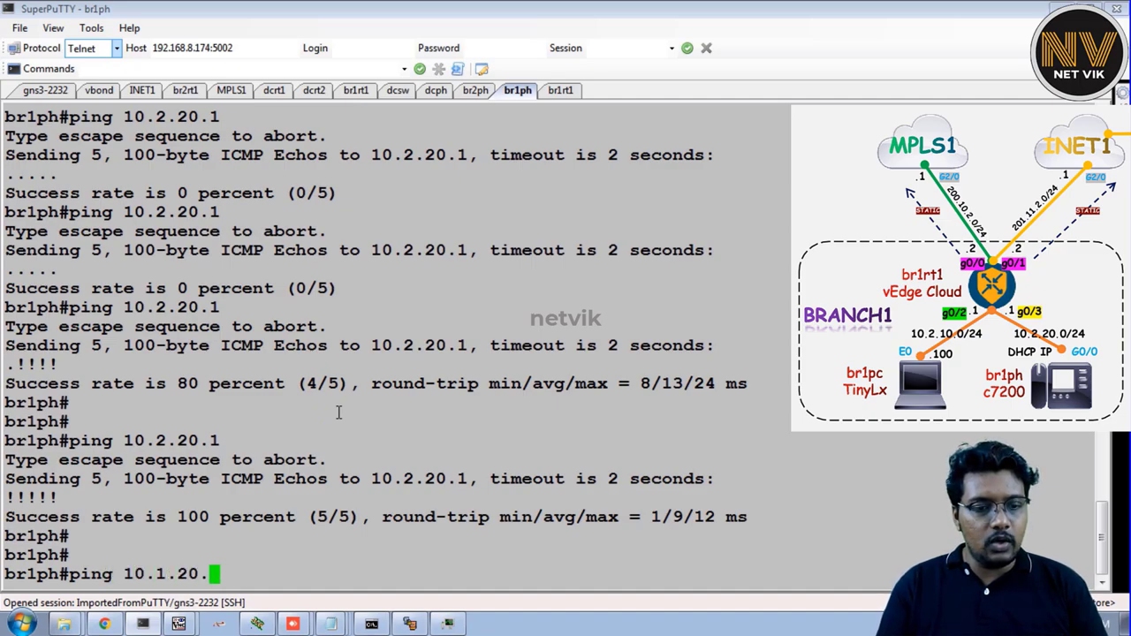
type("4")
key("Return")
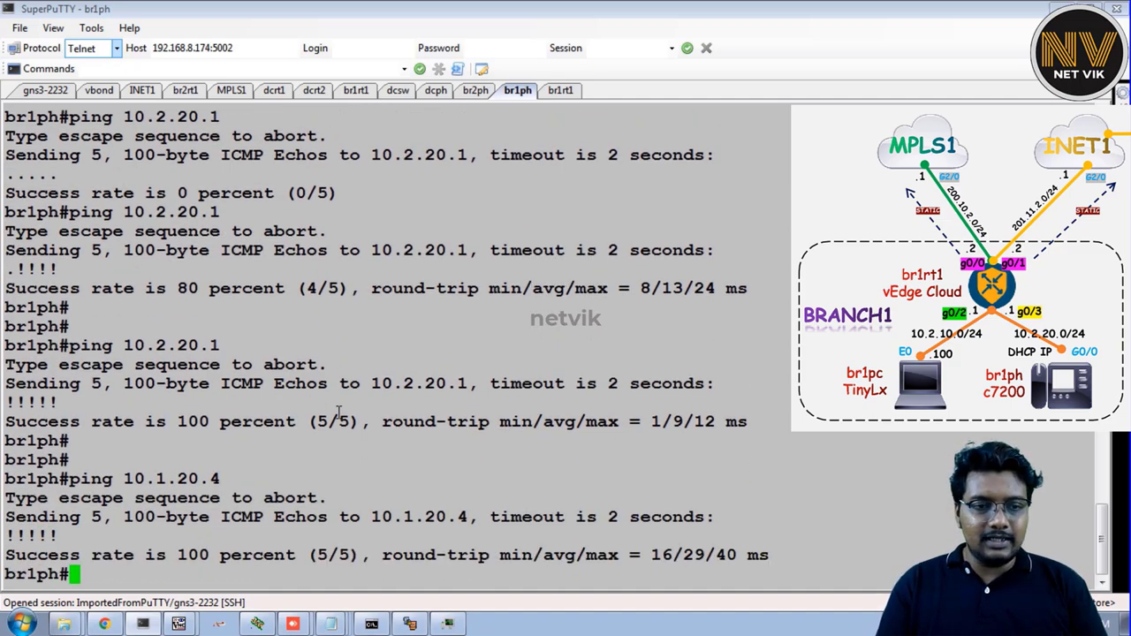
key("Return")
Run a numeric traceroute to 10.1.20.4
type("trace")
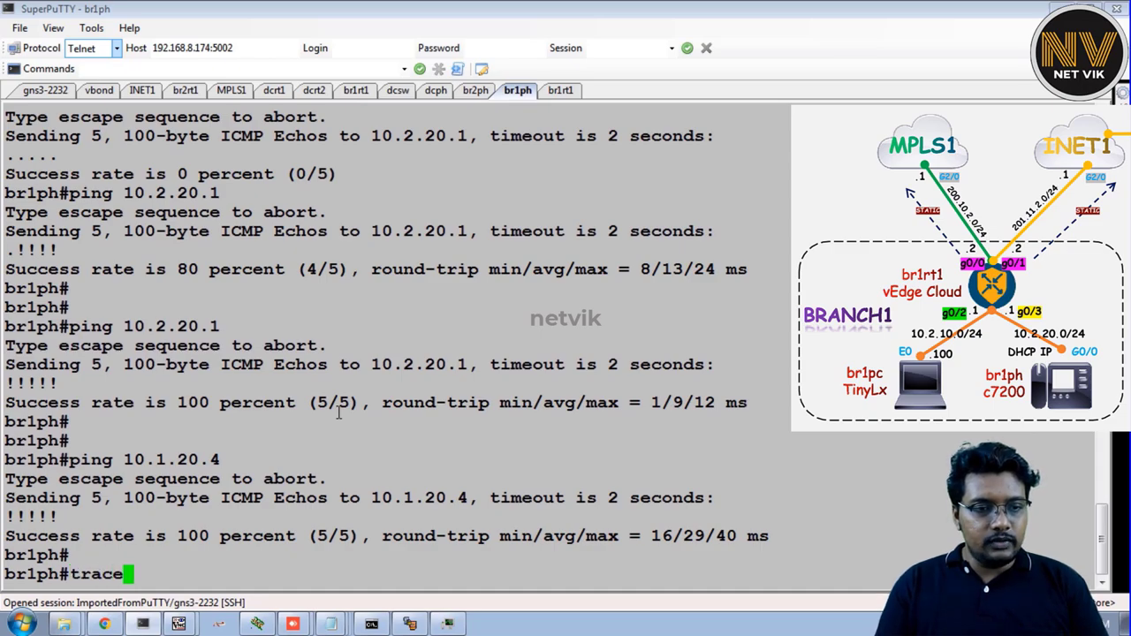
key("Tab")
double_click(175, 440)
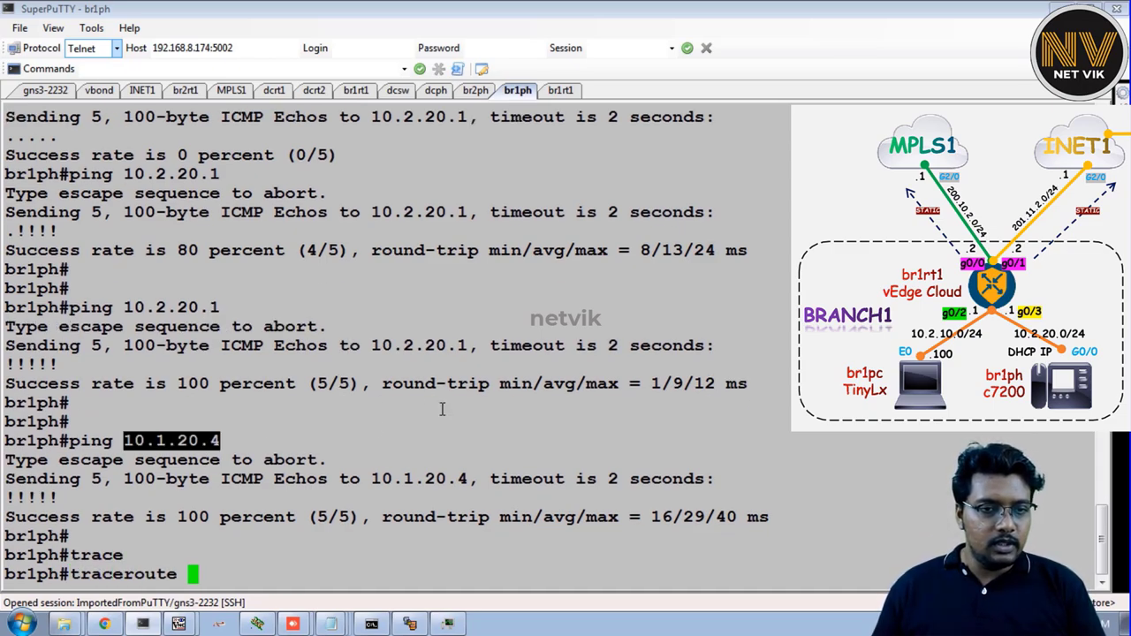
right_click(443, 409)
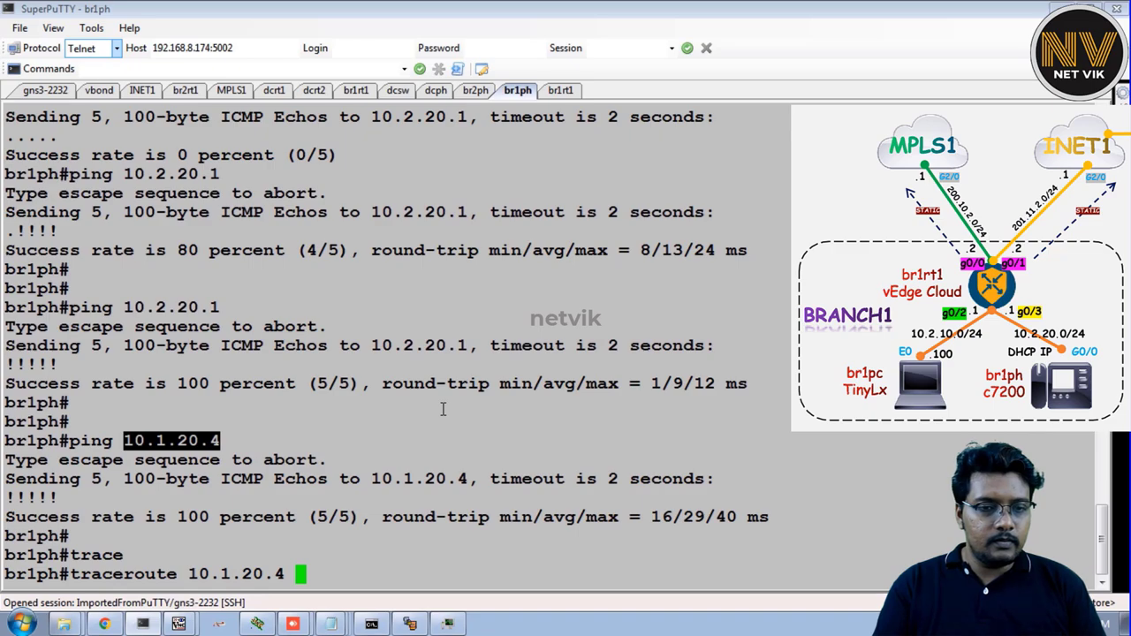
type("num")
key("Tab")
key("Return")
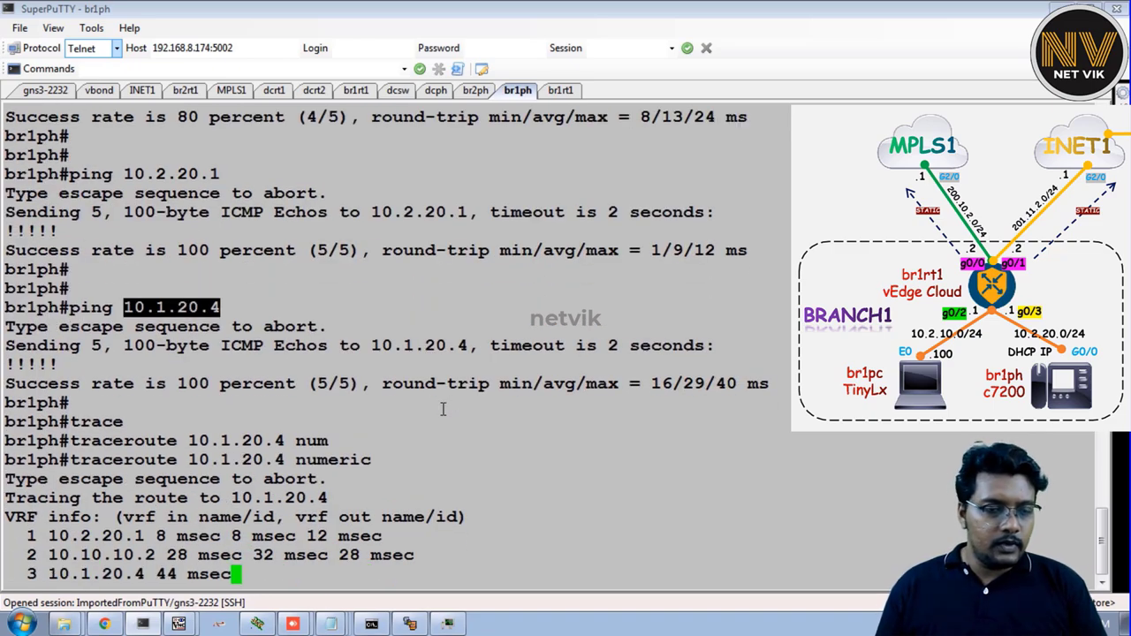
Point out the traceroute hops 10.2.20.1, 10.10.10.2 and 10.1.20.4
double_click(95, 535)
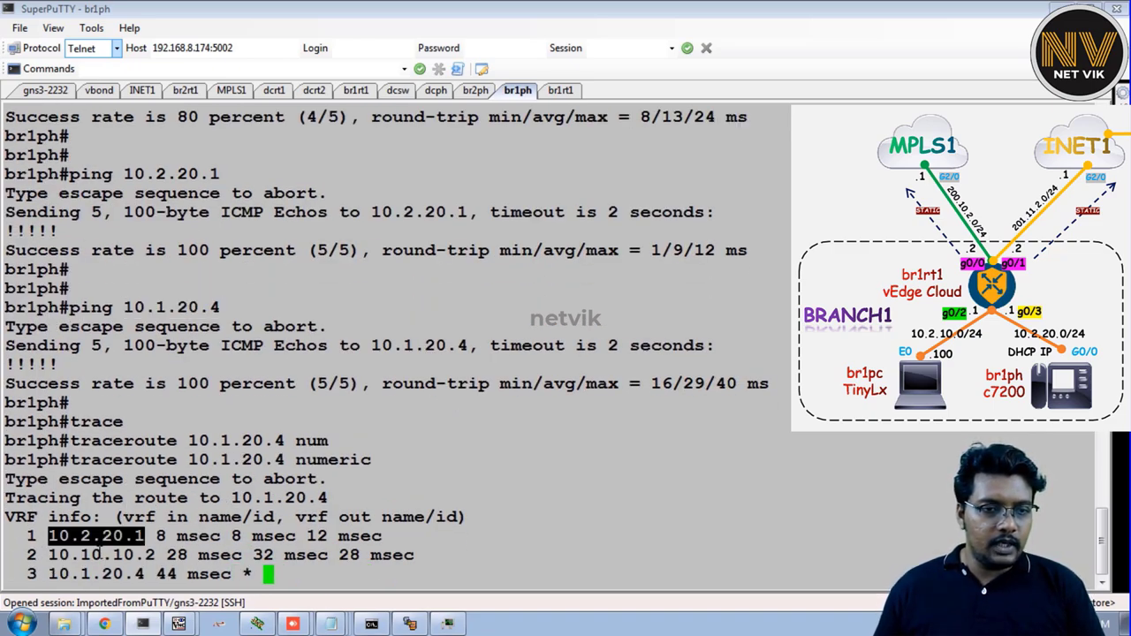
double_click(91, 535)
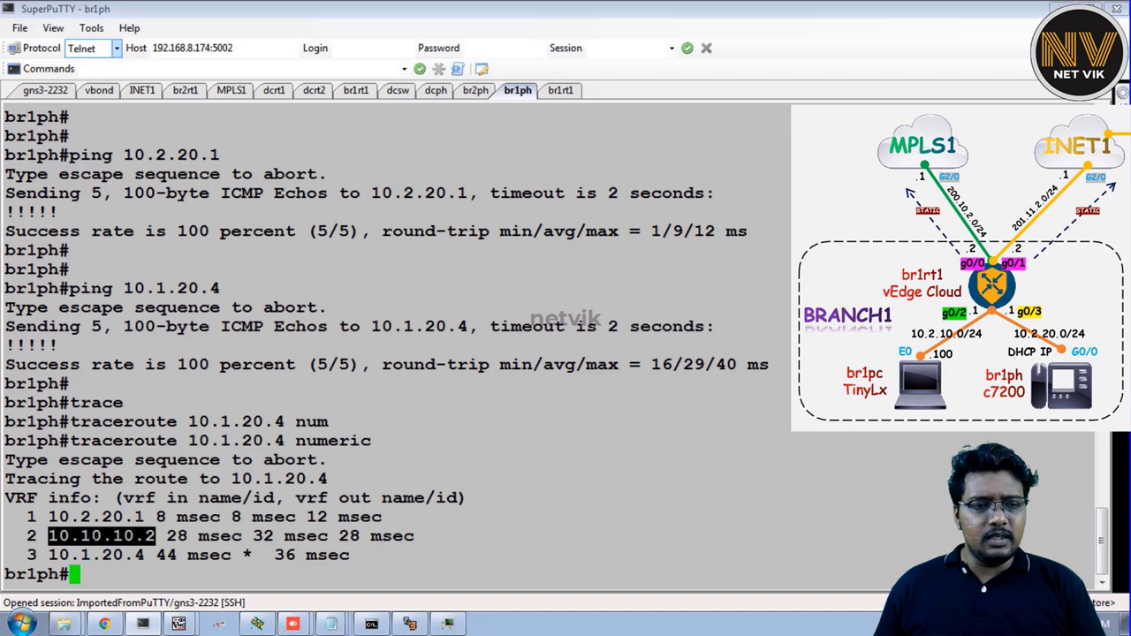
left_click(76, 558)
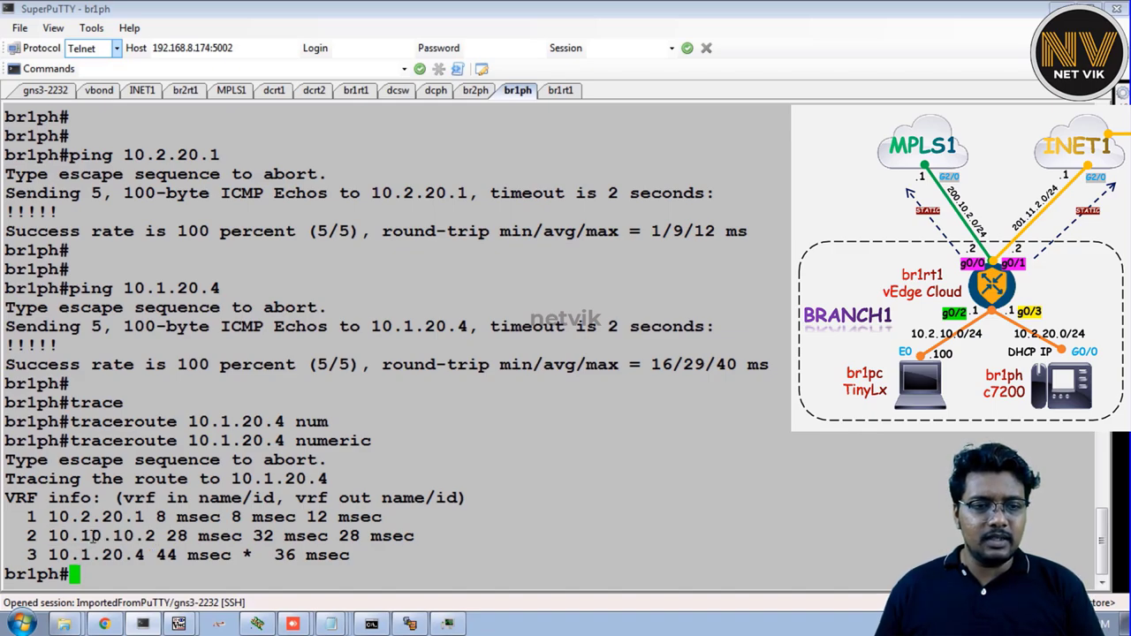
double_click(92, 536)
left_click(94, 554)
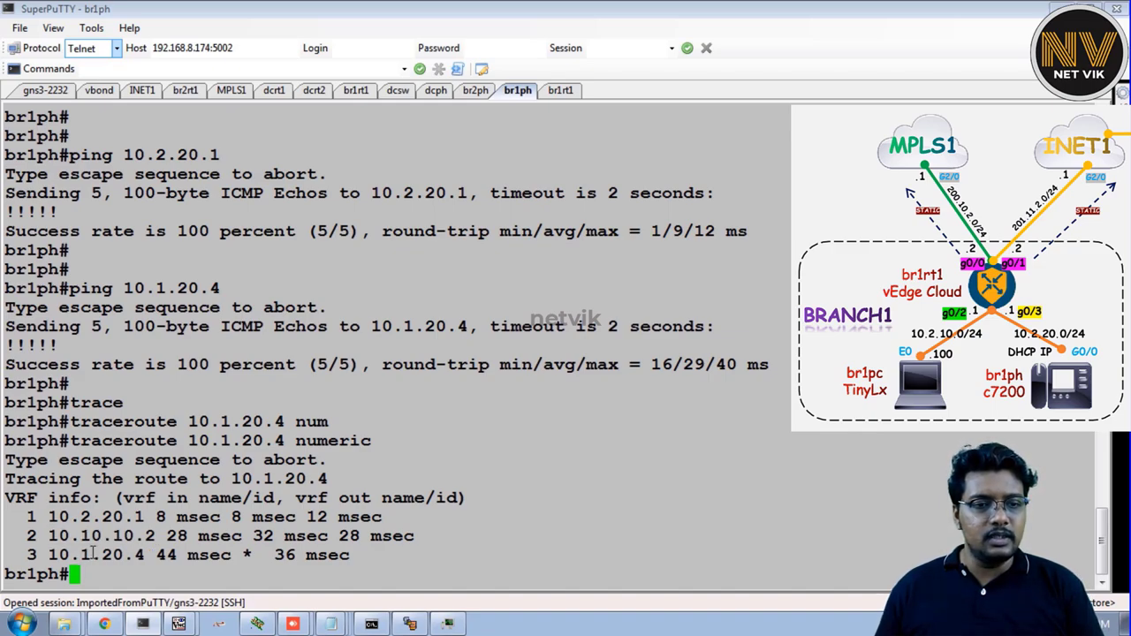
double_click(93, 554)
left_click(359, 430)
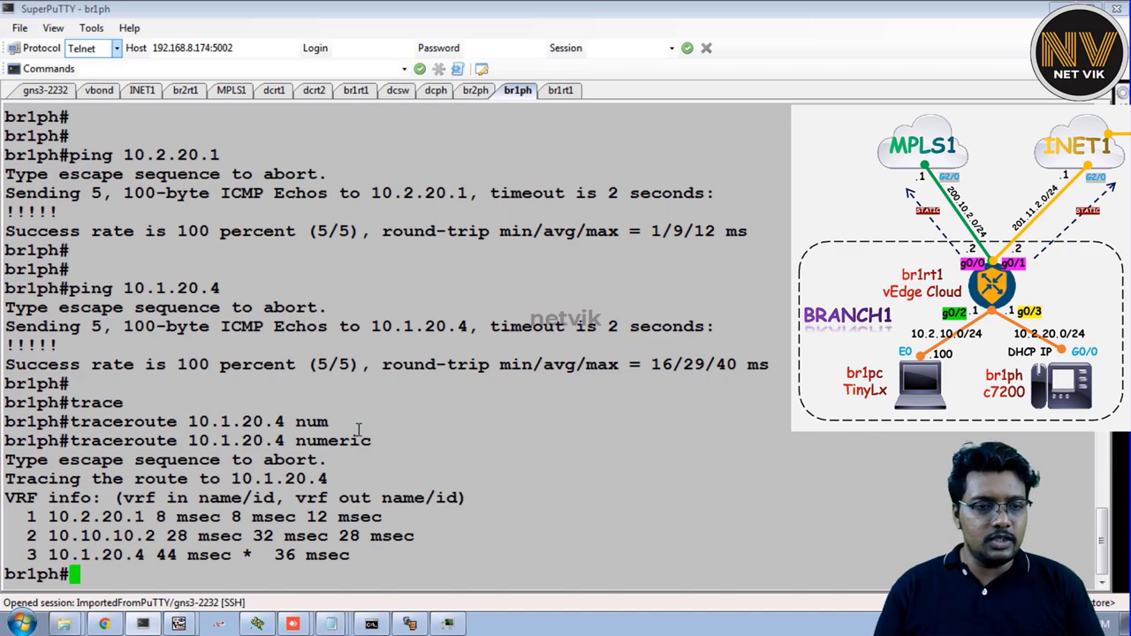
Ping 10.3.20.4 from br1ph, getting no replies
key("Return")
key("Return")
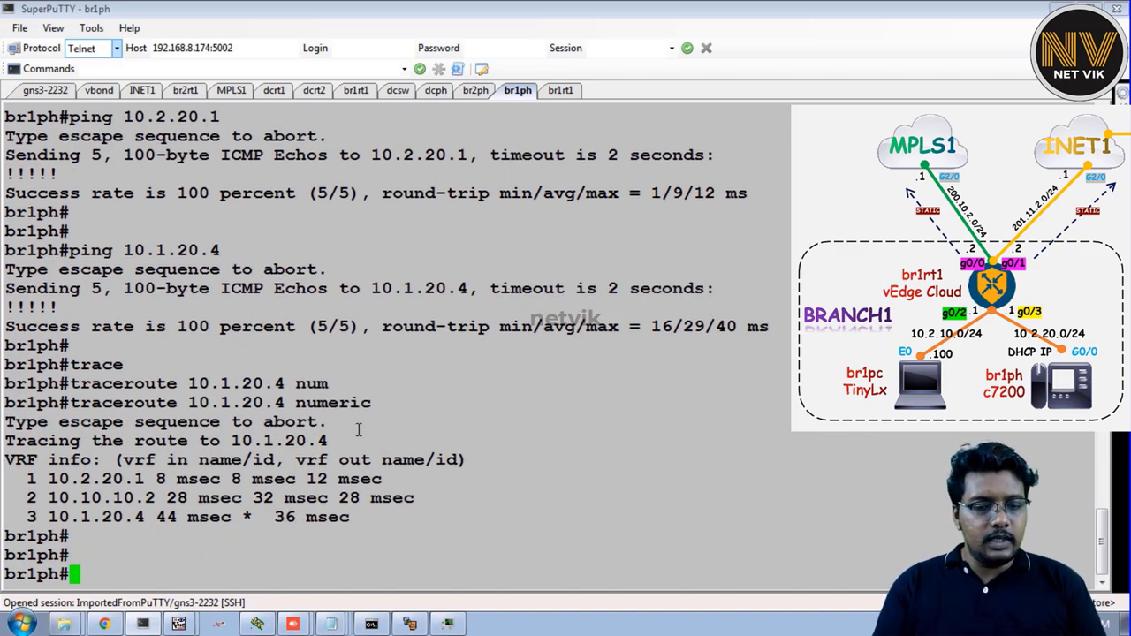
type("ping 10.1.")
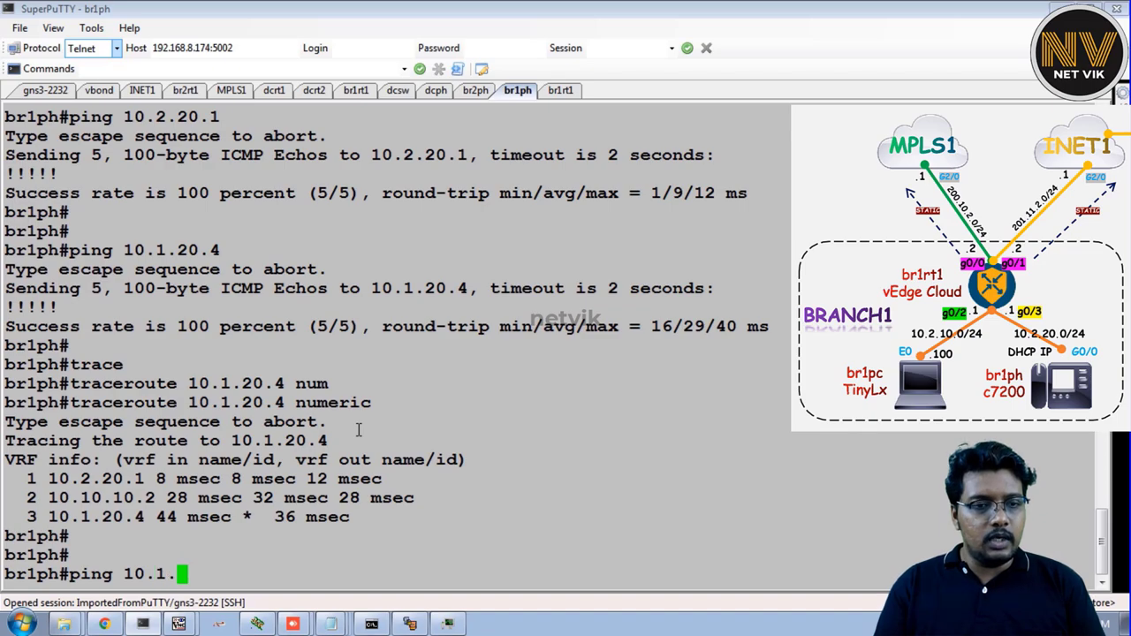
key("BackSpace")
key("BackSpace")
type("3.20.")
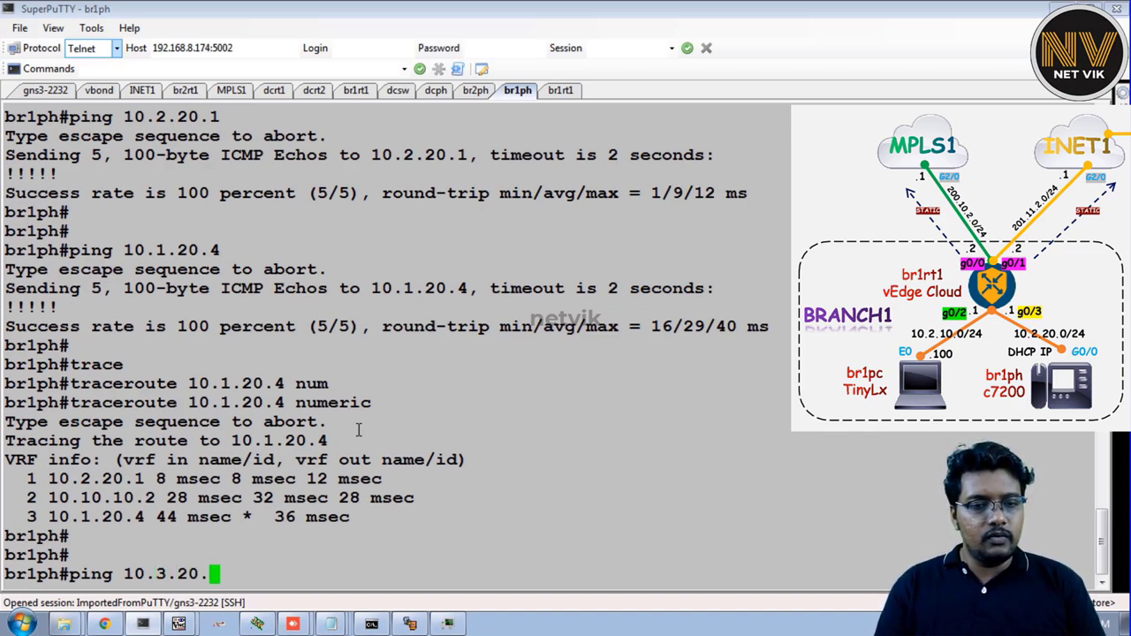
type("4")
key("Return")
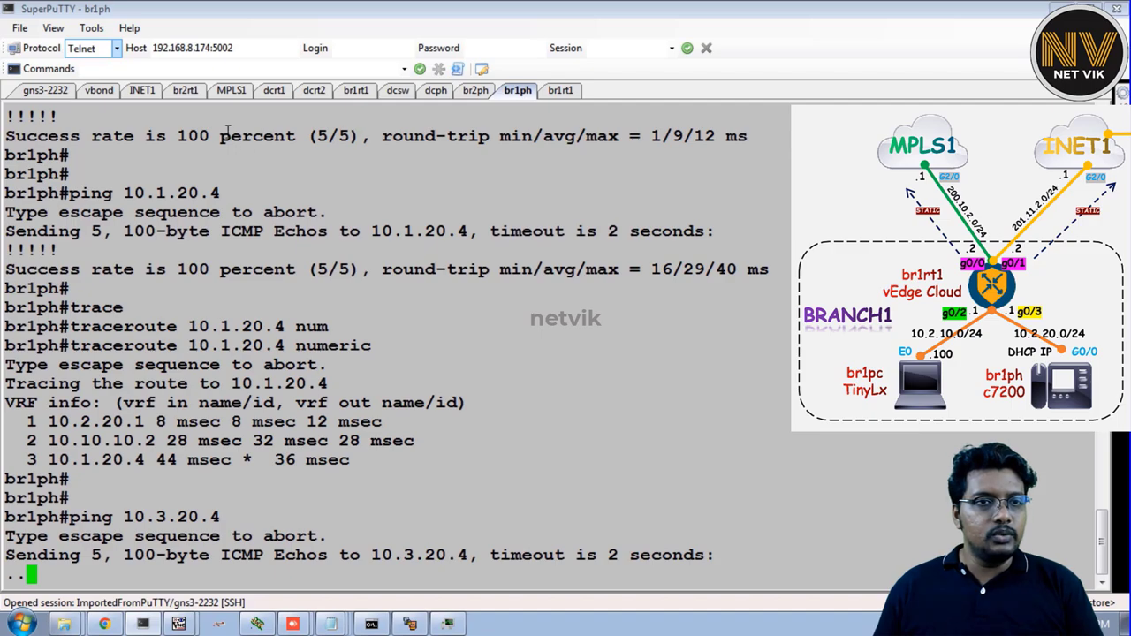
On br2ph, enable and list interfaces, showing address 10.3.20.2, then return to br1ph
left_click(477, 90)
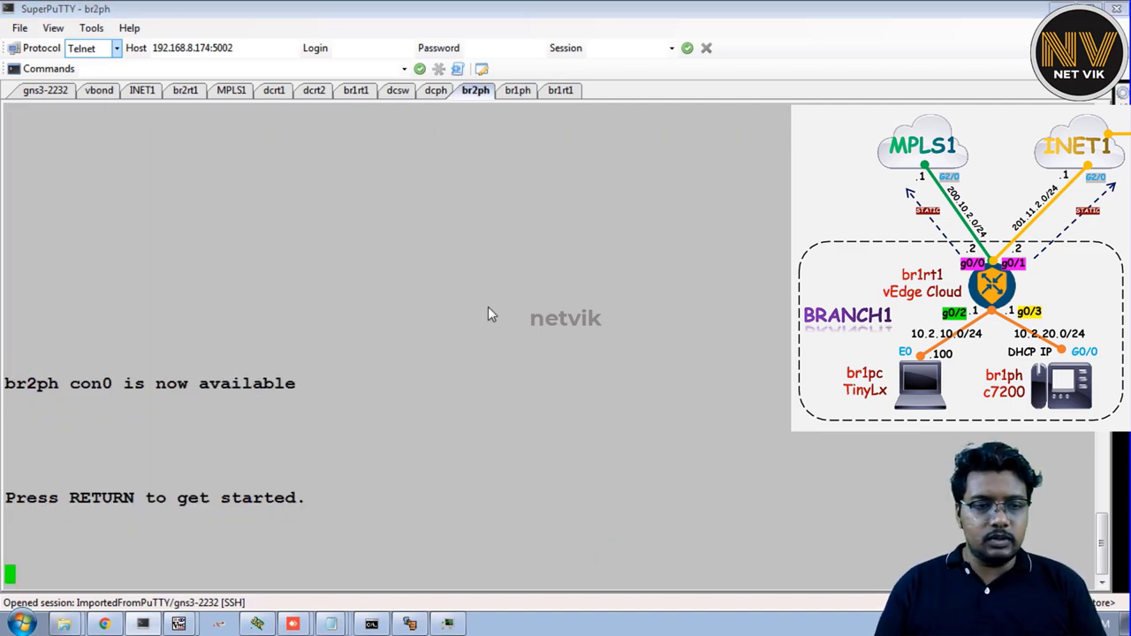
key("Return")
type("en")
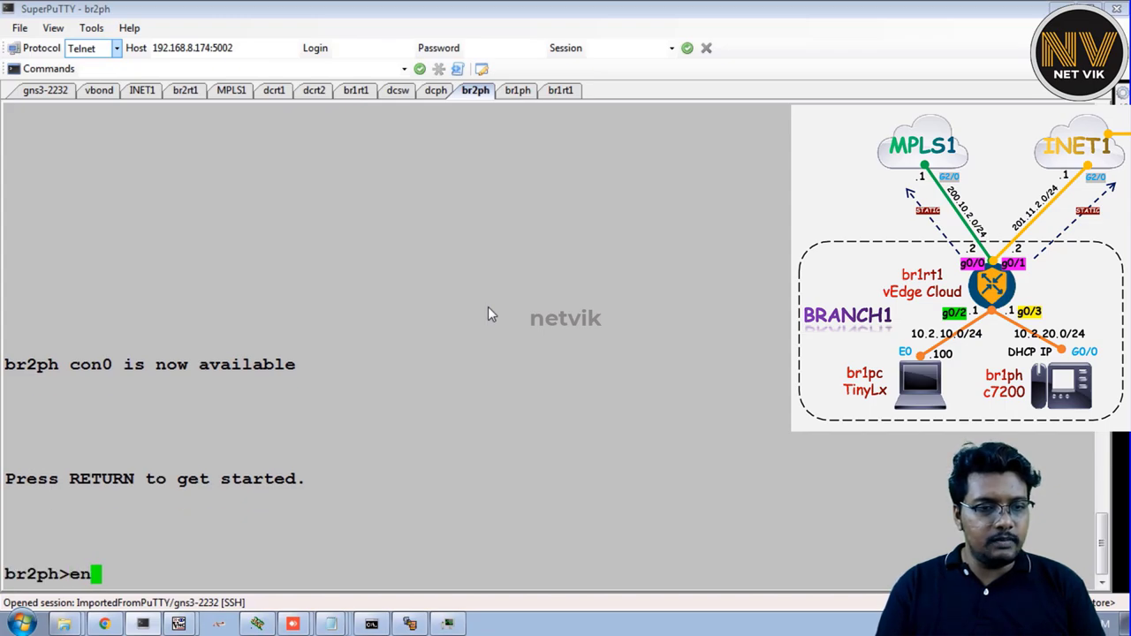
key("Return")
type("show ip int bri")
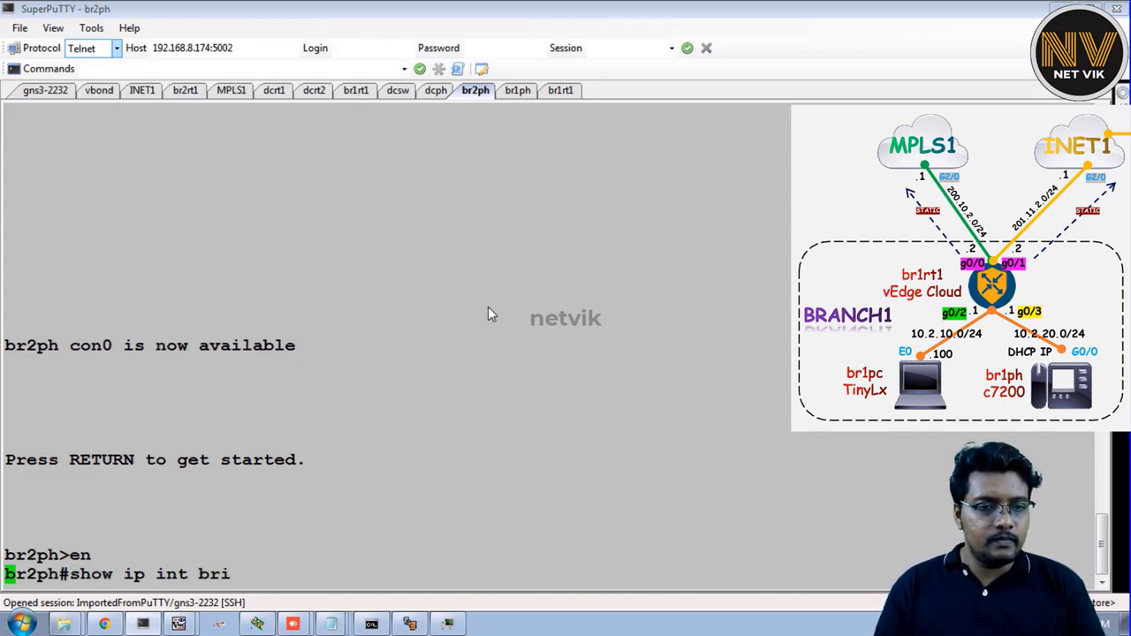
key("Return")
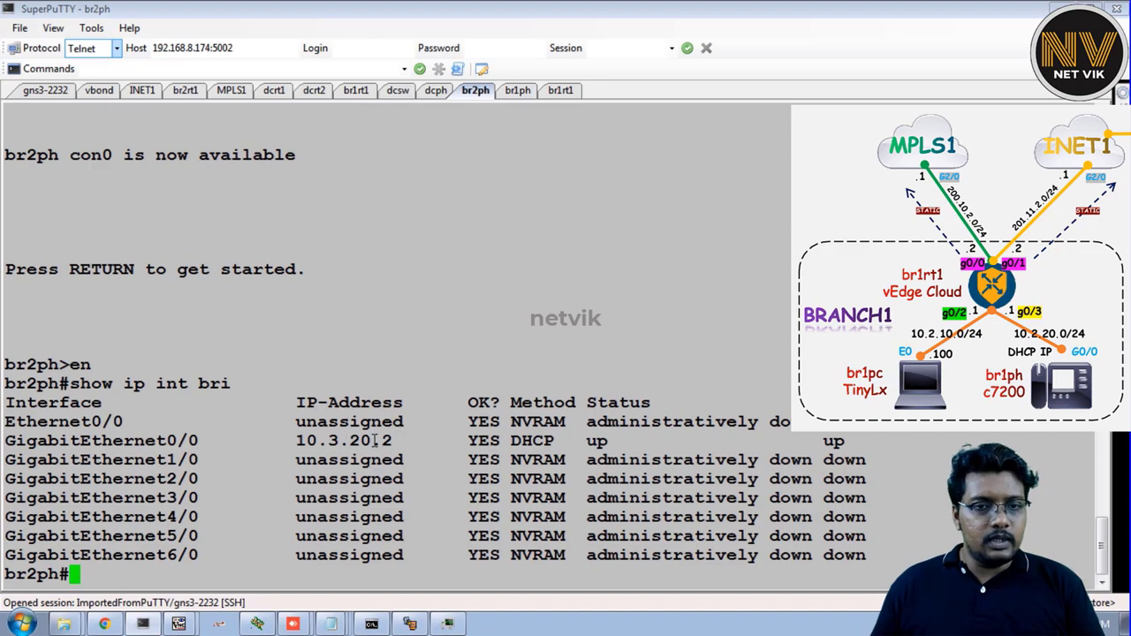
left_click(560, 90)
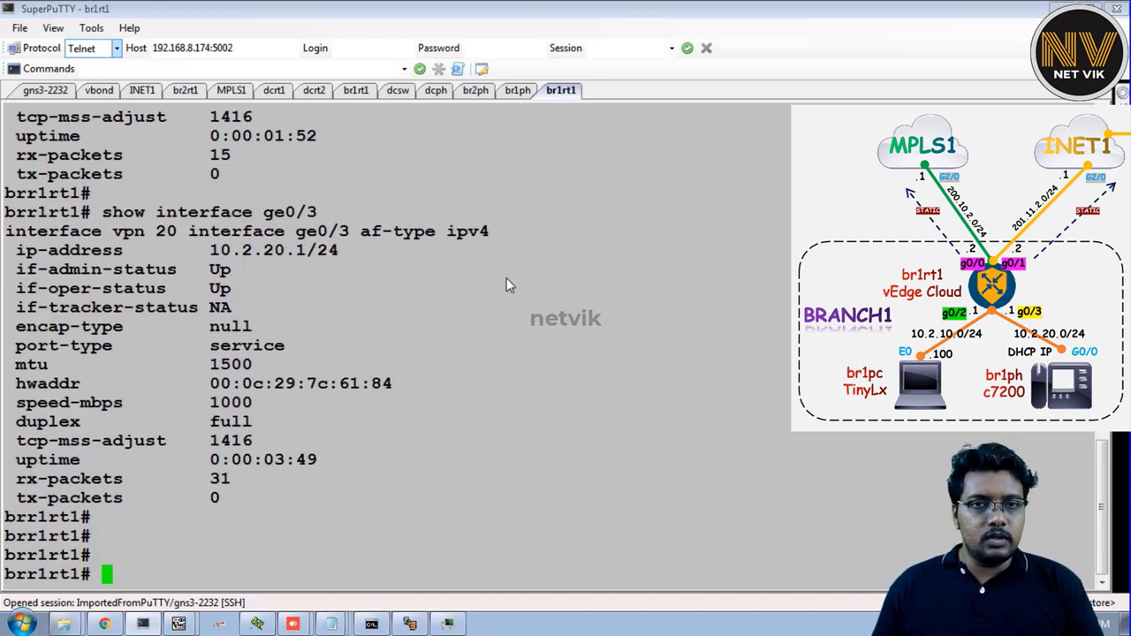
key("ctrl+shift+Tab")
Ping 10.3.20.2 from br1ph with 100 percent success
key("Return")
key("Return")
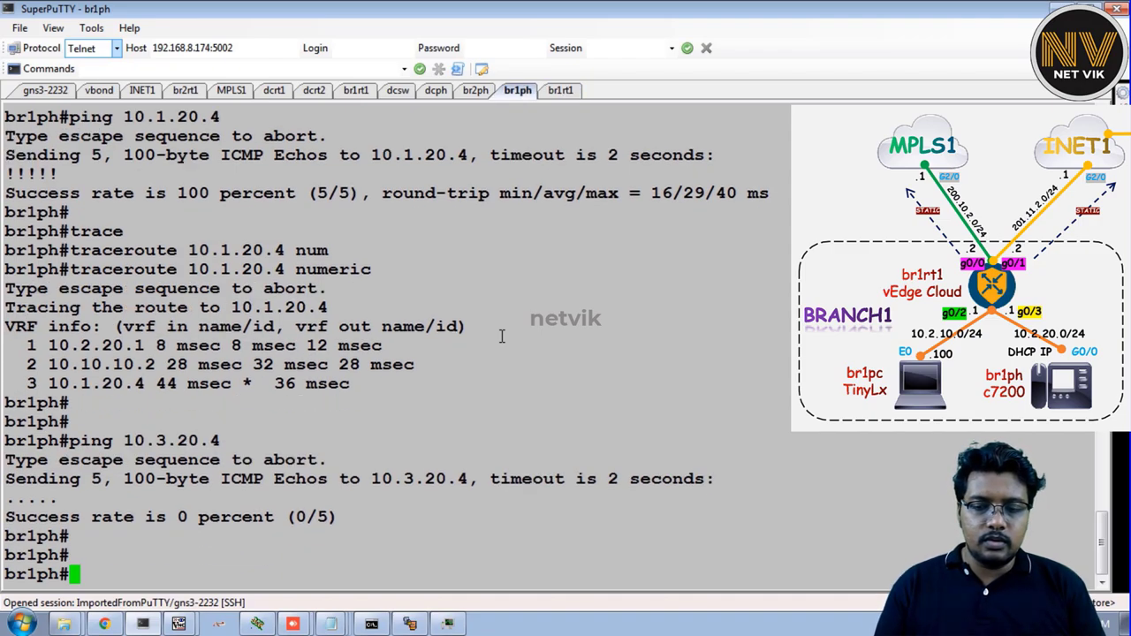
key("Up")
key("BackSpace")
type("20.2")
key("Return")
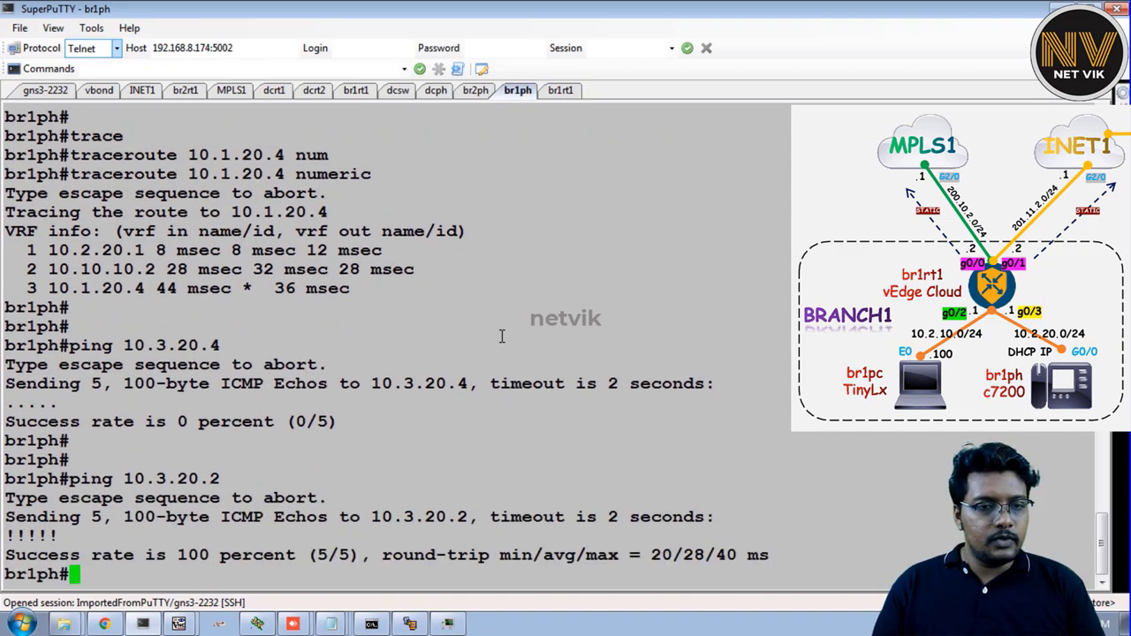
key("Return")
key("Return")
Run a numeric traceroute to 10.3.20.2, reaching it in three hops via 200.10.3.2
type("tracer")
key("Tab")
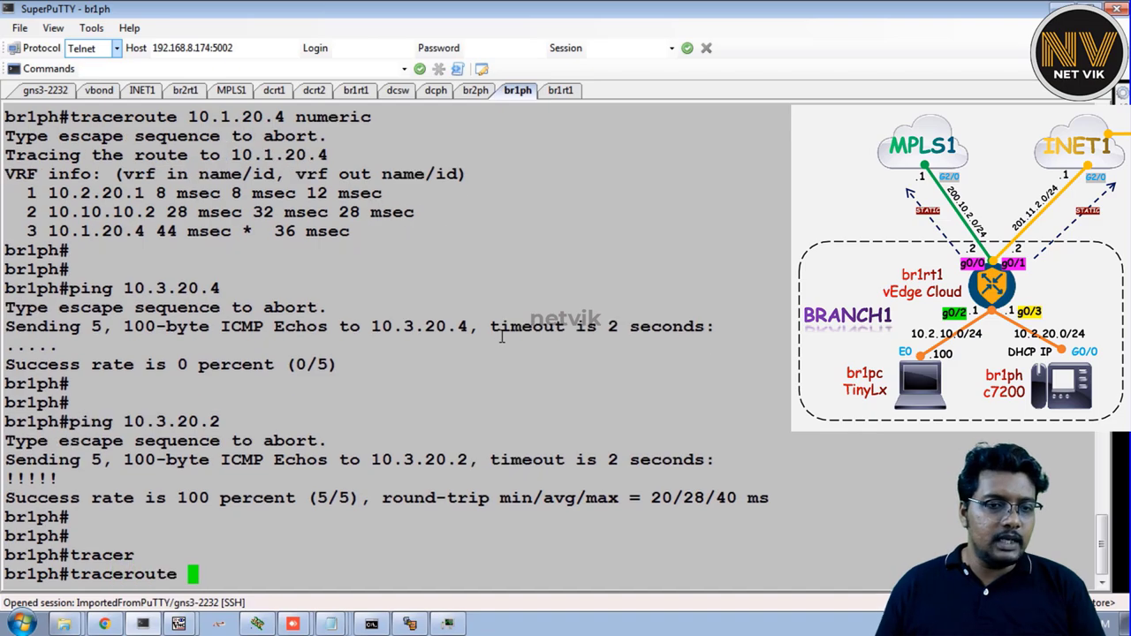
double_click(175, 424)
right_click(572, 420)
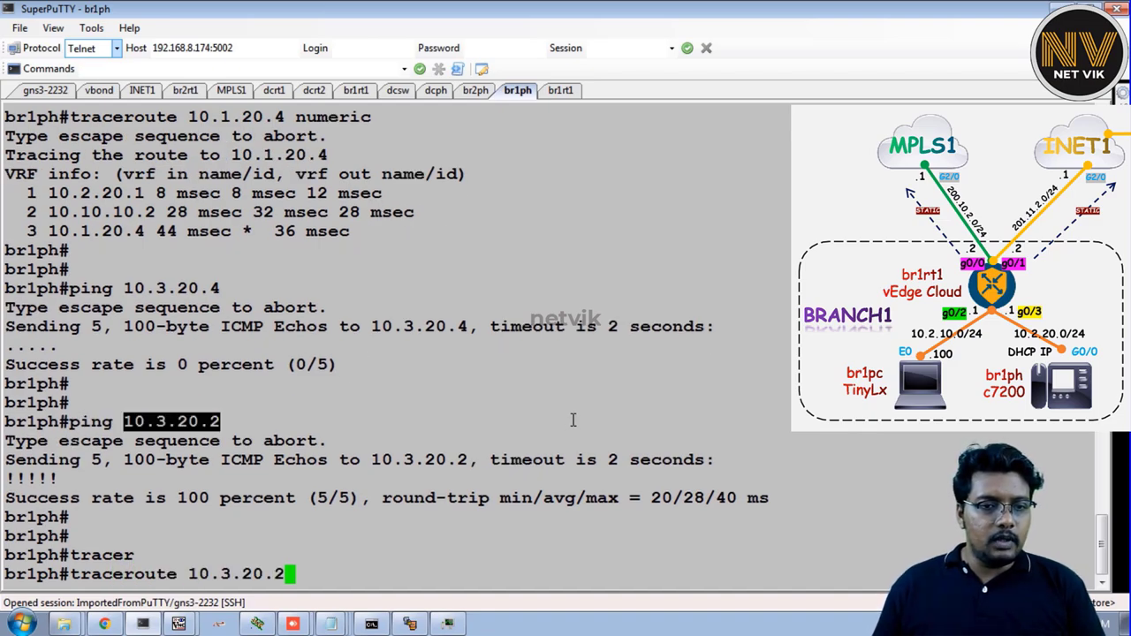
type("nu")
key("Tab")
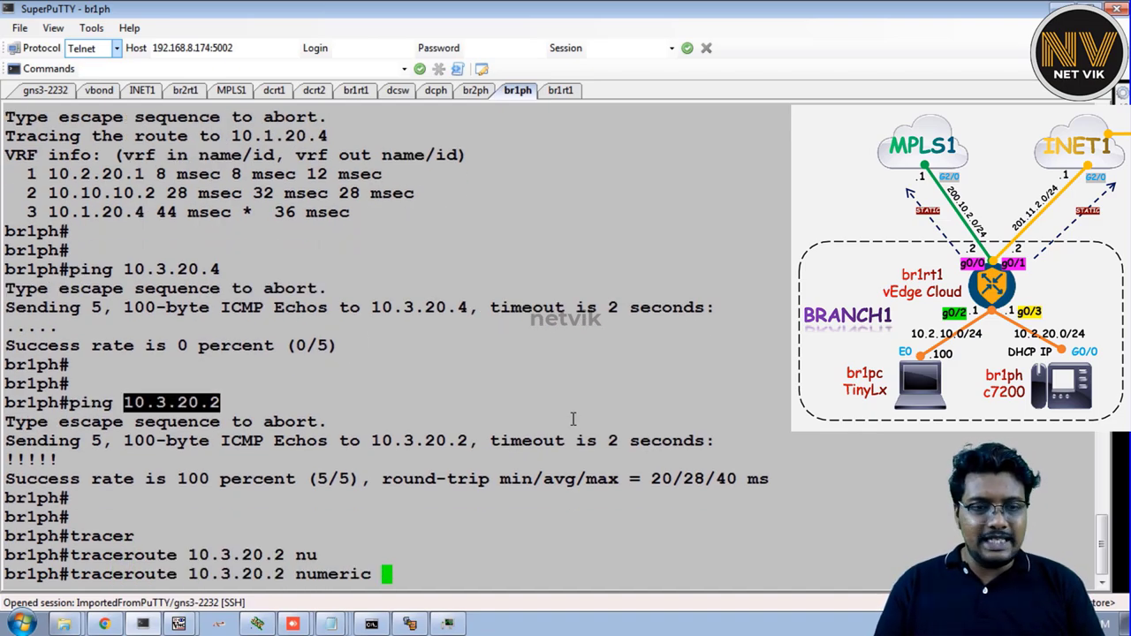
key("Return")
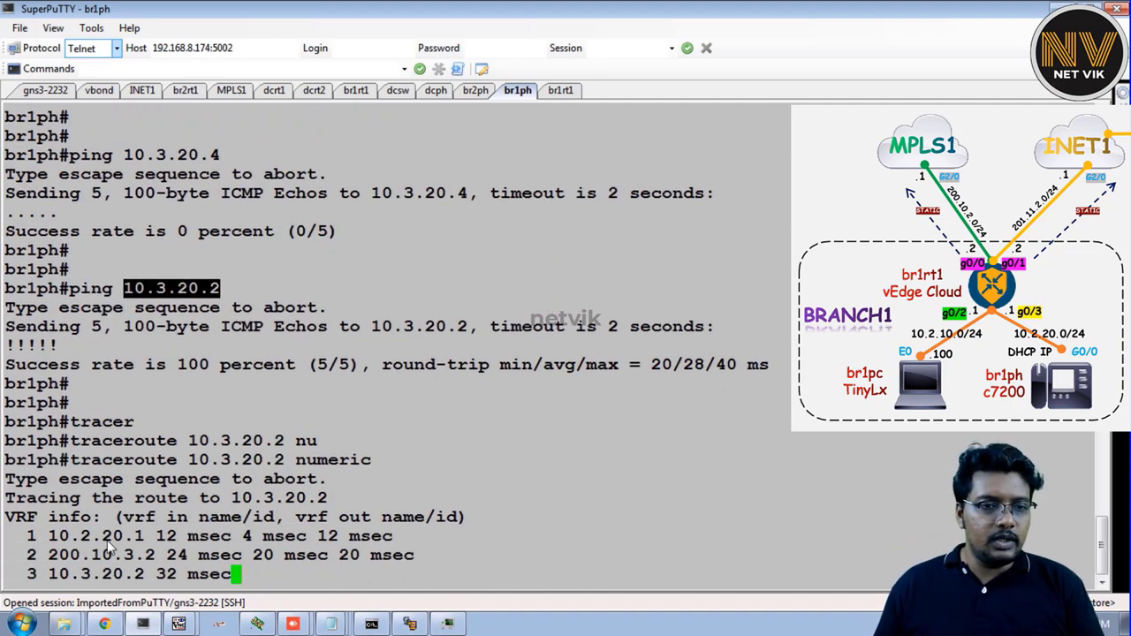
mouse_move(113, 554)
left_mouse_down()
mouse_move(134, 555)
mouse_move(143, 535)
mouse_move(113, 535)
left_mouse_up()
left_click(124, 535)
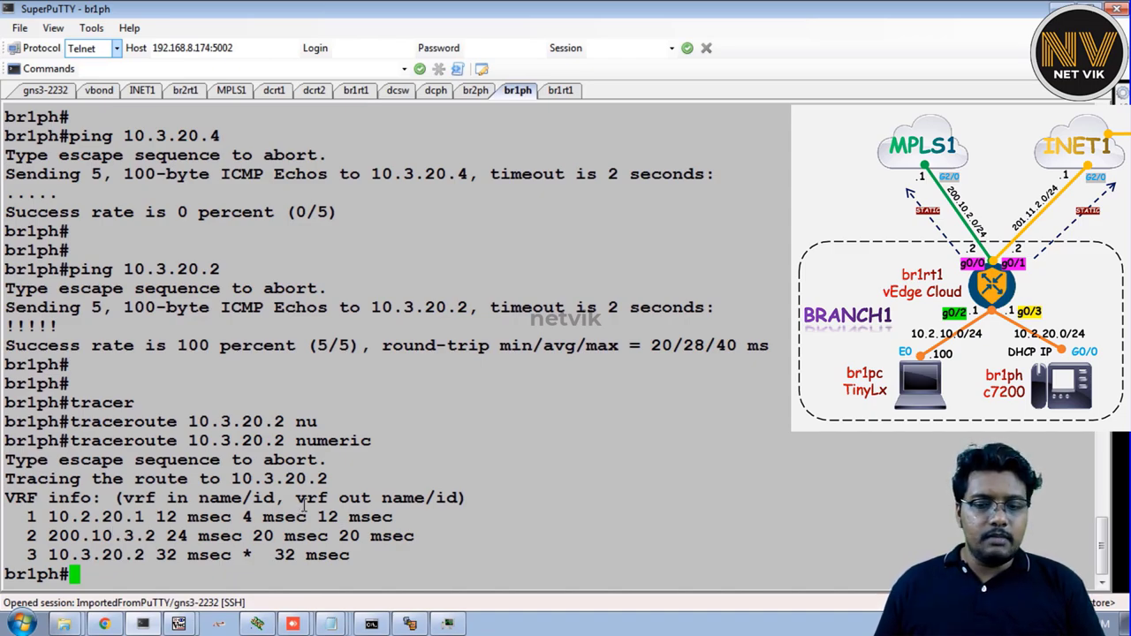
key("Return")
key("Return")
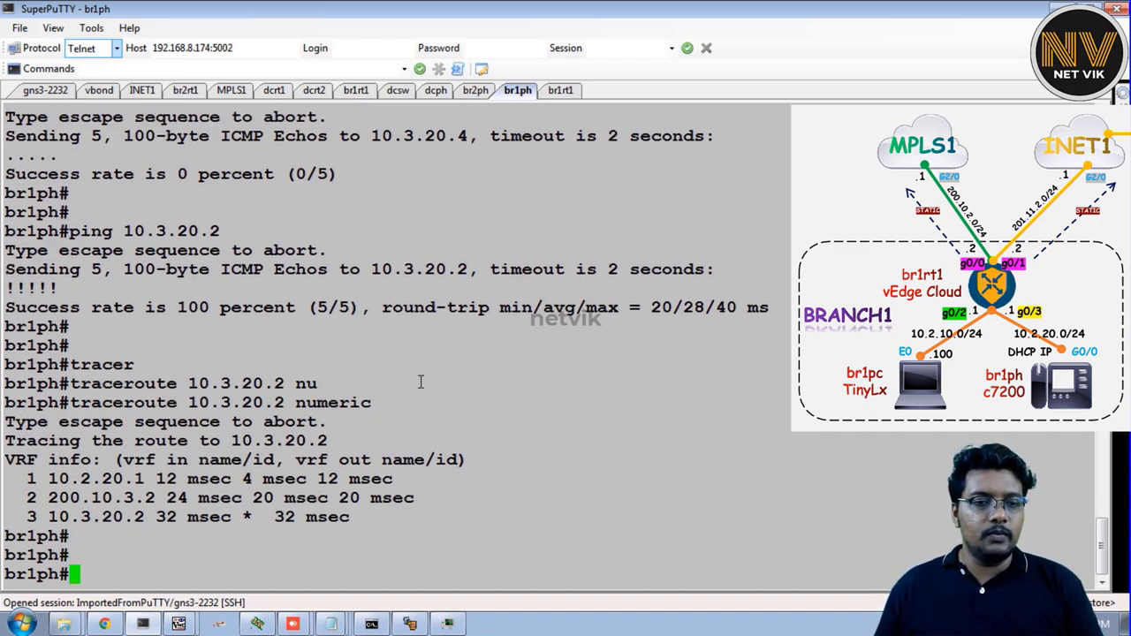
key("alt+Tab")
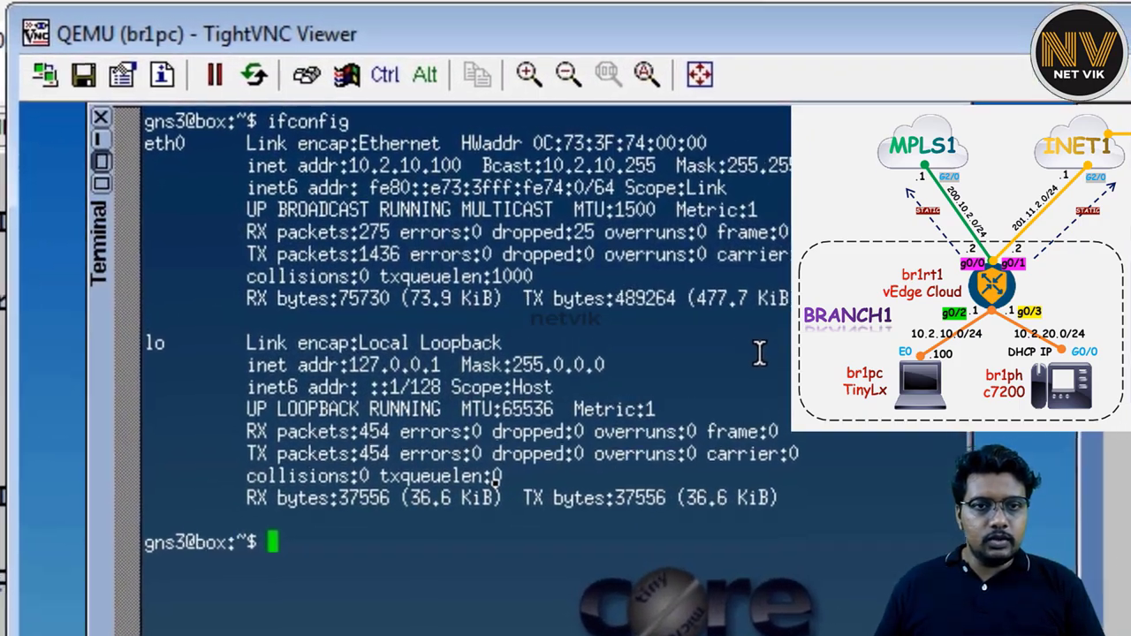
From br1pc, ping 10.2.10.1 and confirm replies with 0% loss
type("pin")
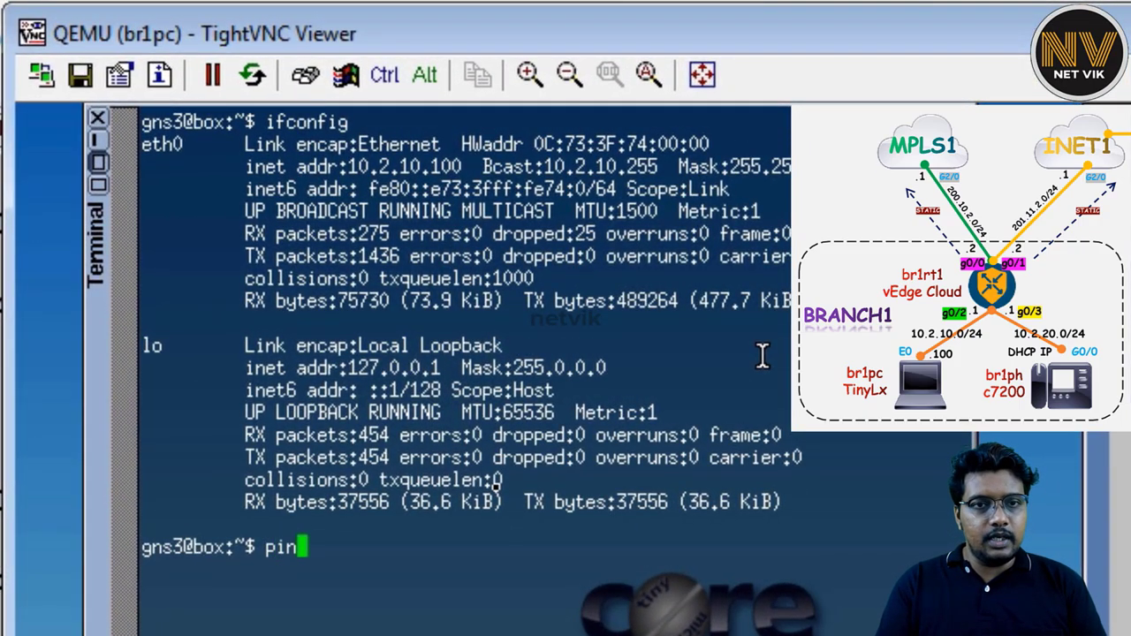
type("g 10.2.10.1")
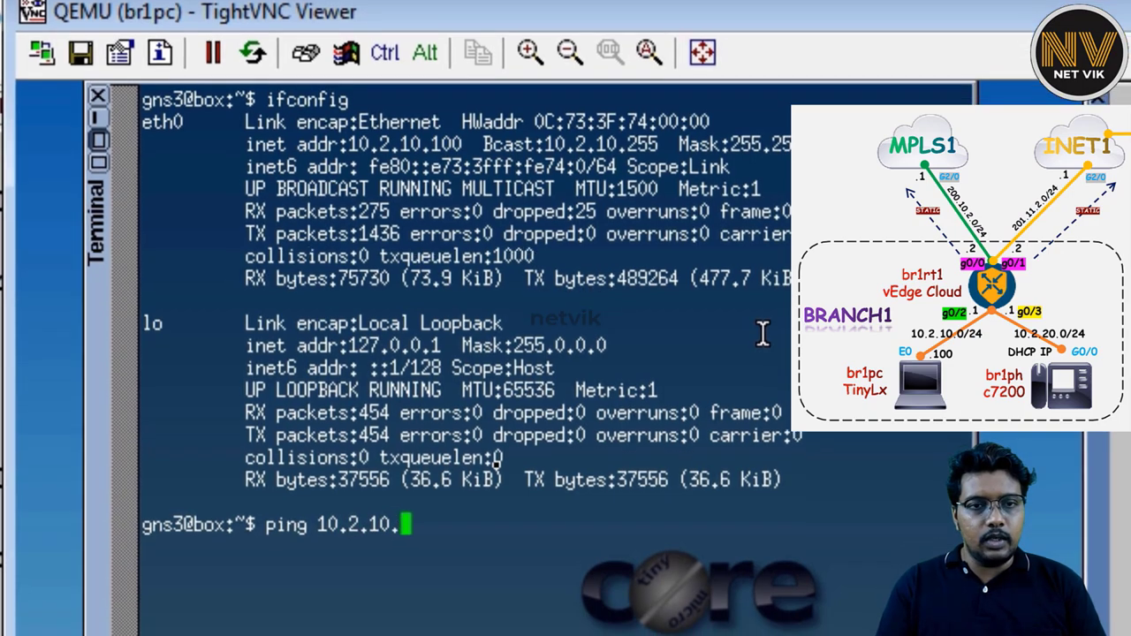
key("Return")
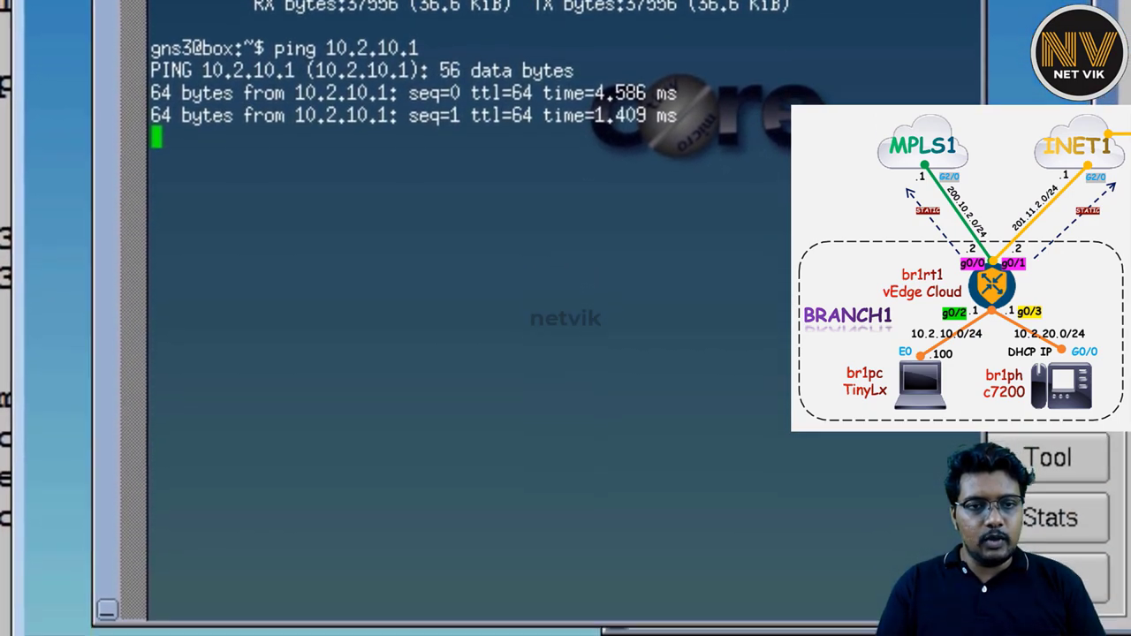
key("ctrl+c")
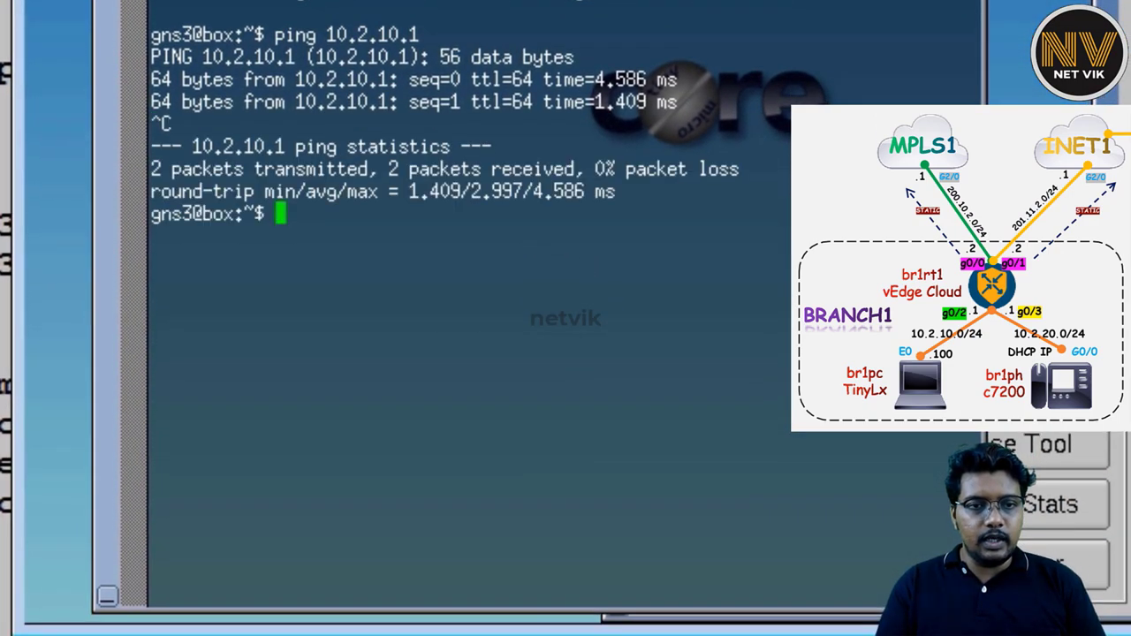
key("Return")
key("Return")
Ping the branch hosts 10.1.10.100 and 10.3.10.100, confirming 0% packet loss
type("ping 10")
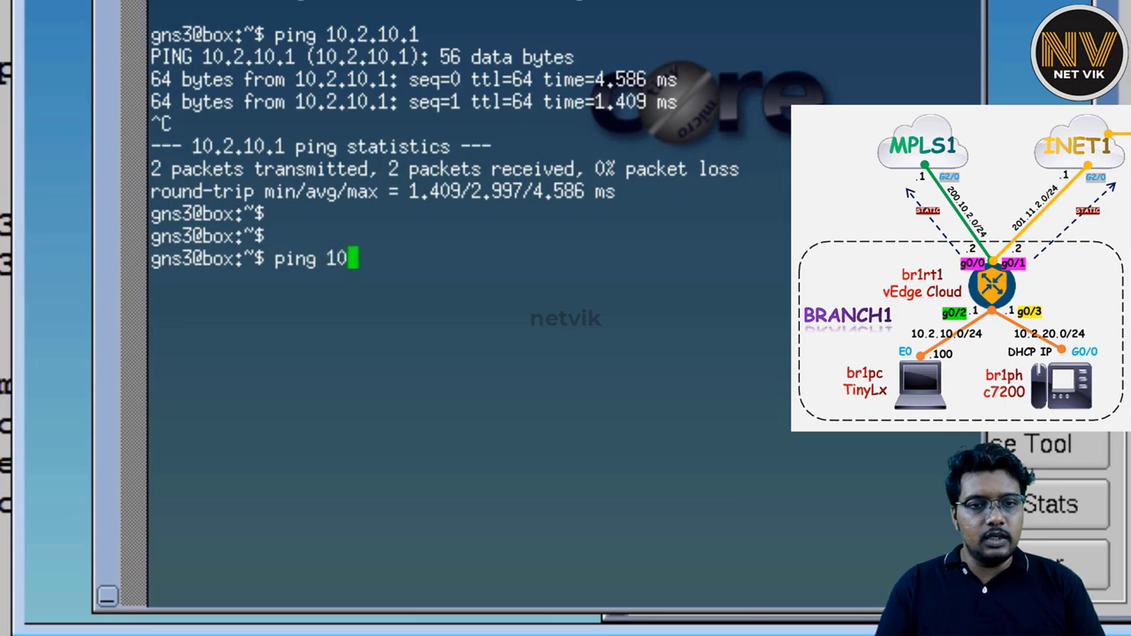
type(".1.10.100")
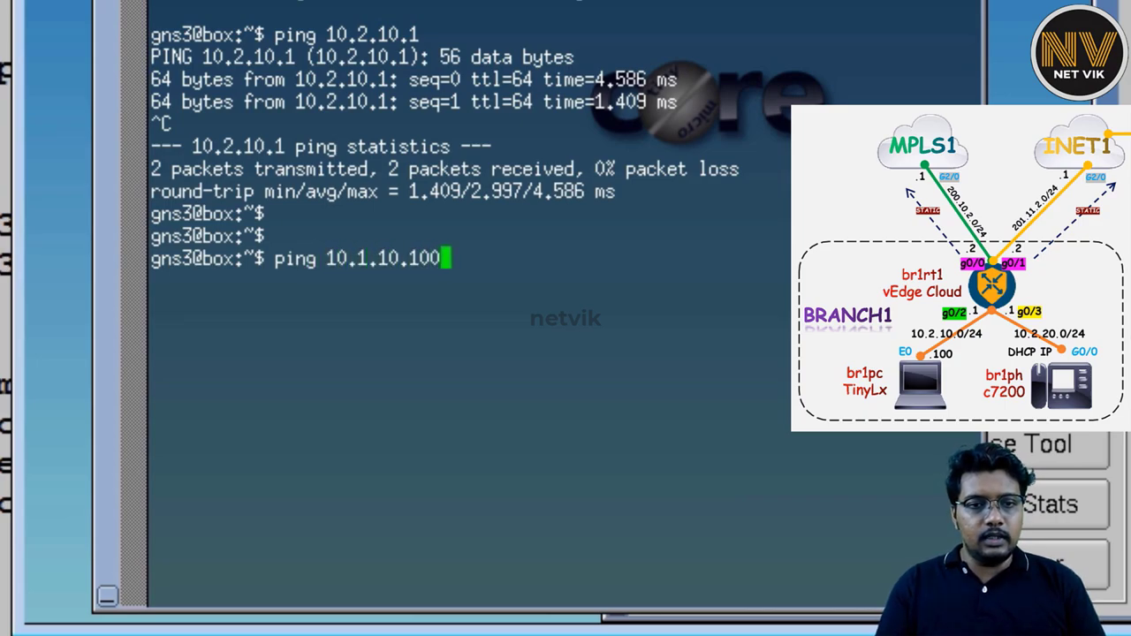
key("Return")
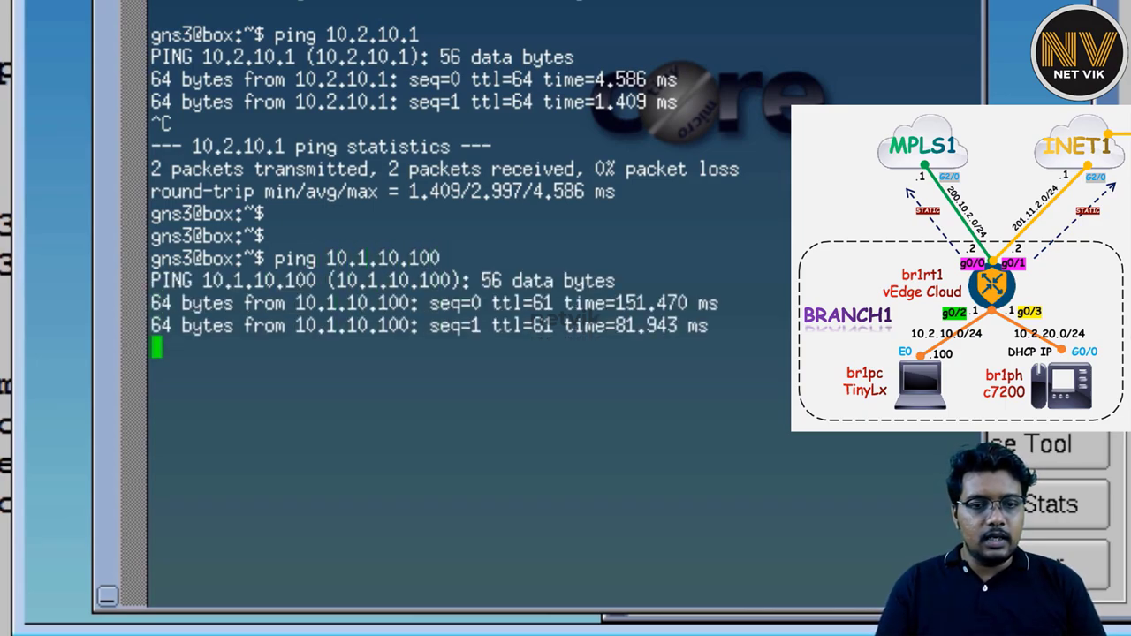
key("ctrl+c")
key("Return")
key("Return")
type("ping 10")
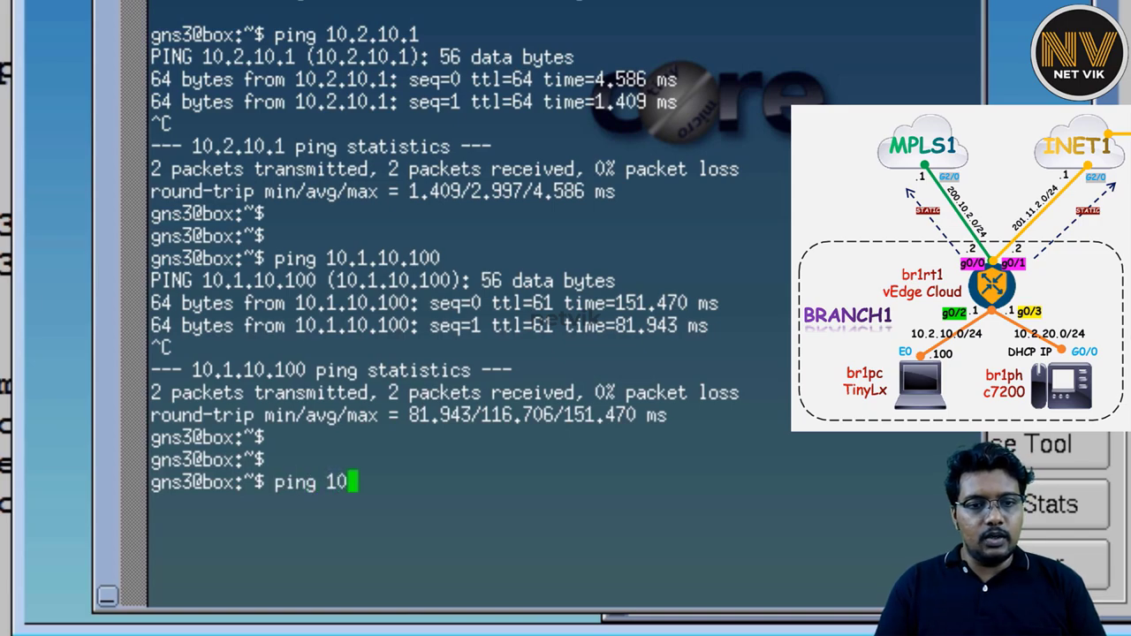
type(".3.1")
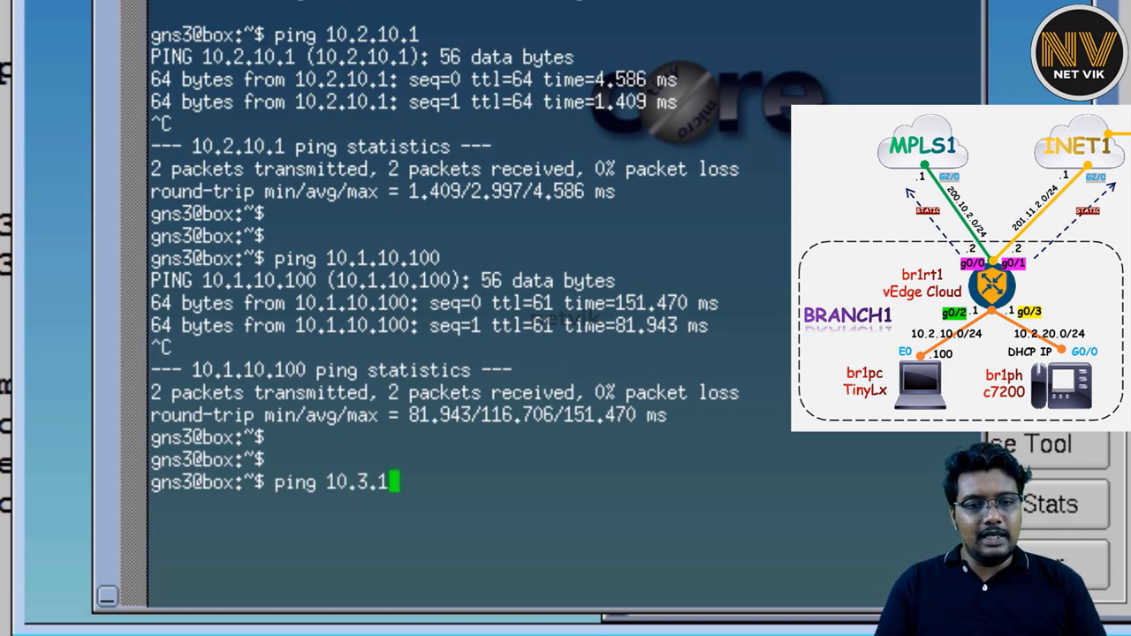
type("0.100")
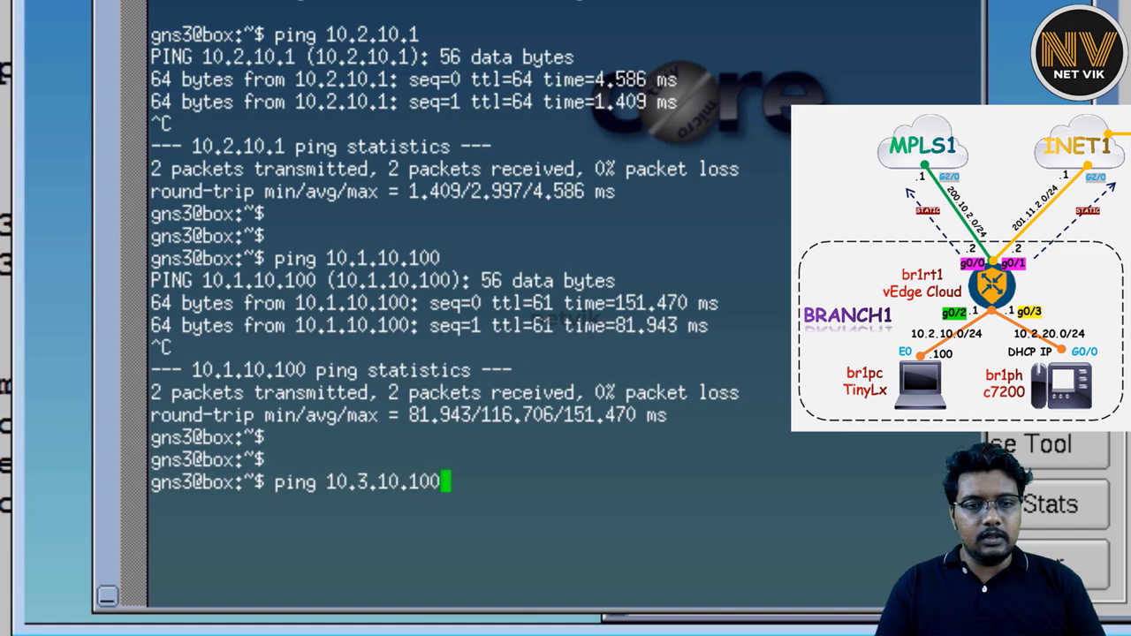
key("Return")
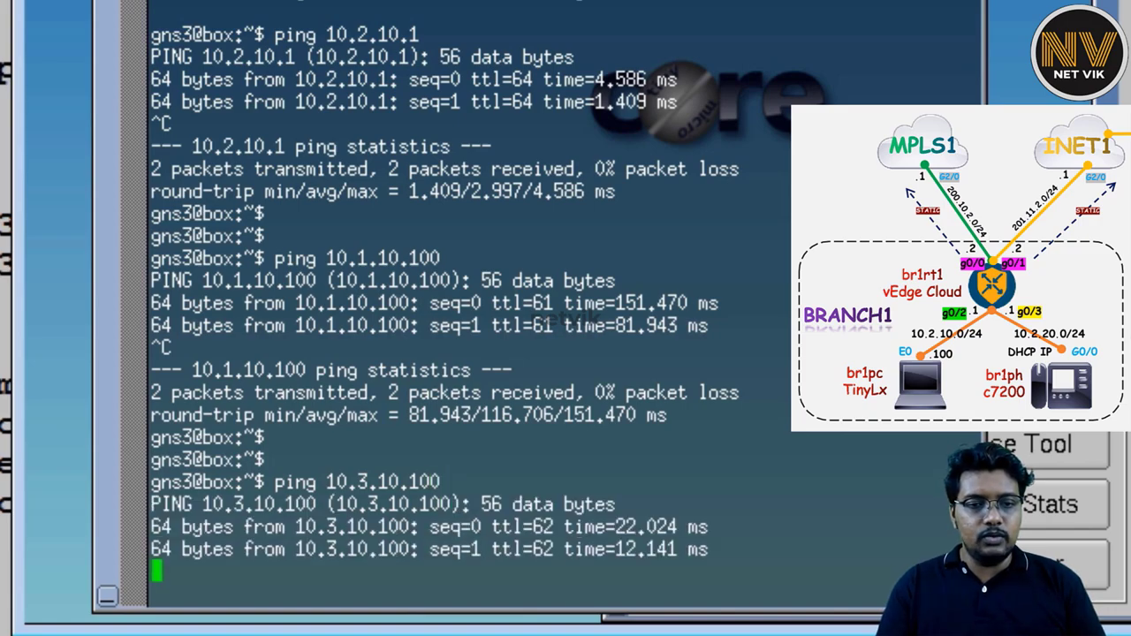
key("ctrl+c")
key("Return")
key("Return")
key("Return")
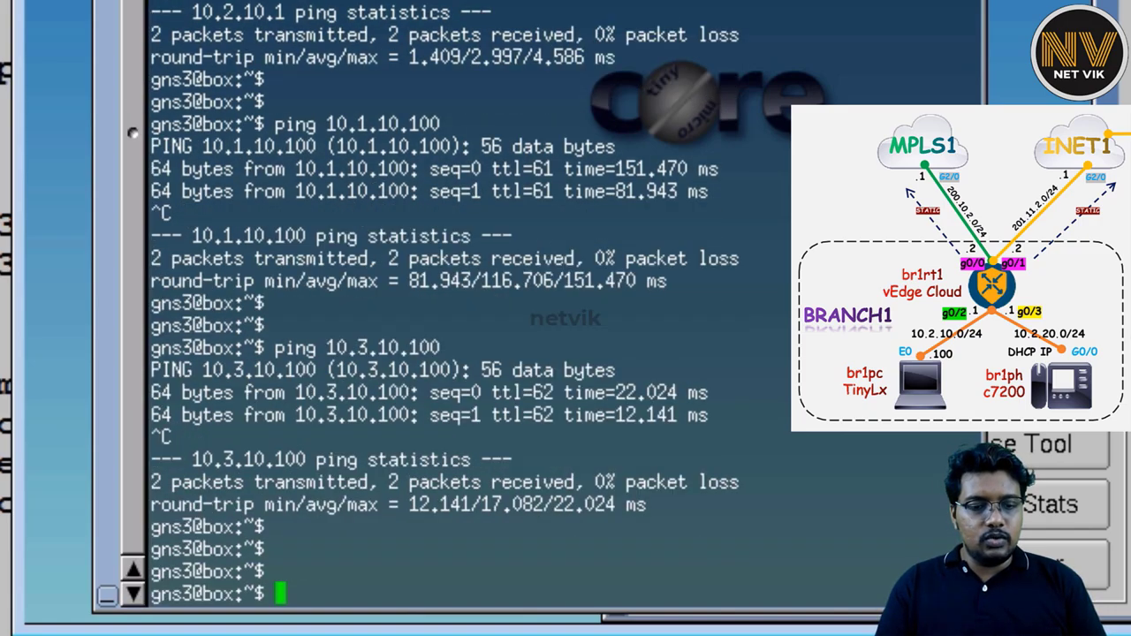
key("Return")
key("Return")
Traceroute 10.1.10.100 via 201.11.1.2 and 10.3.10.100 via 201.11.3.2
type("traceroute ")
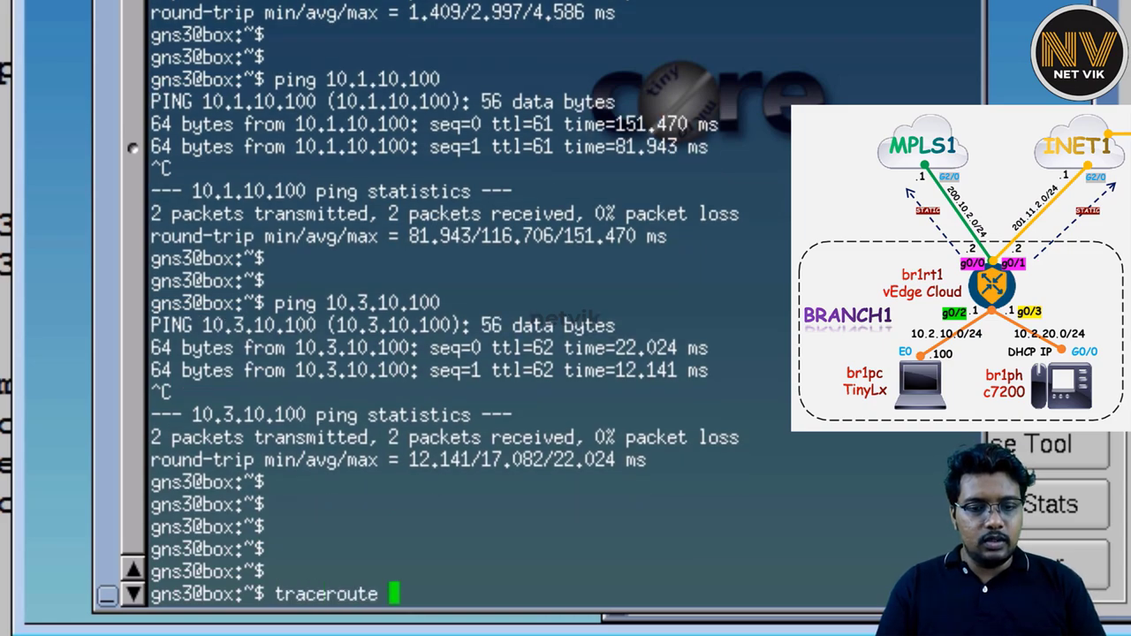
type("10.1.10")
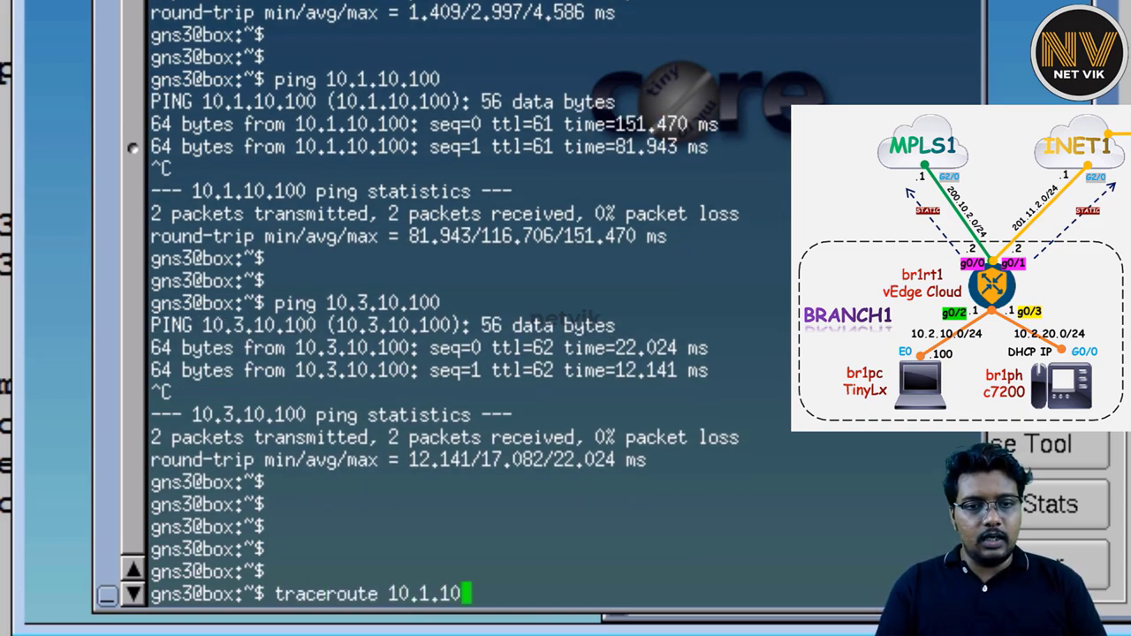
type(".100")
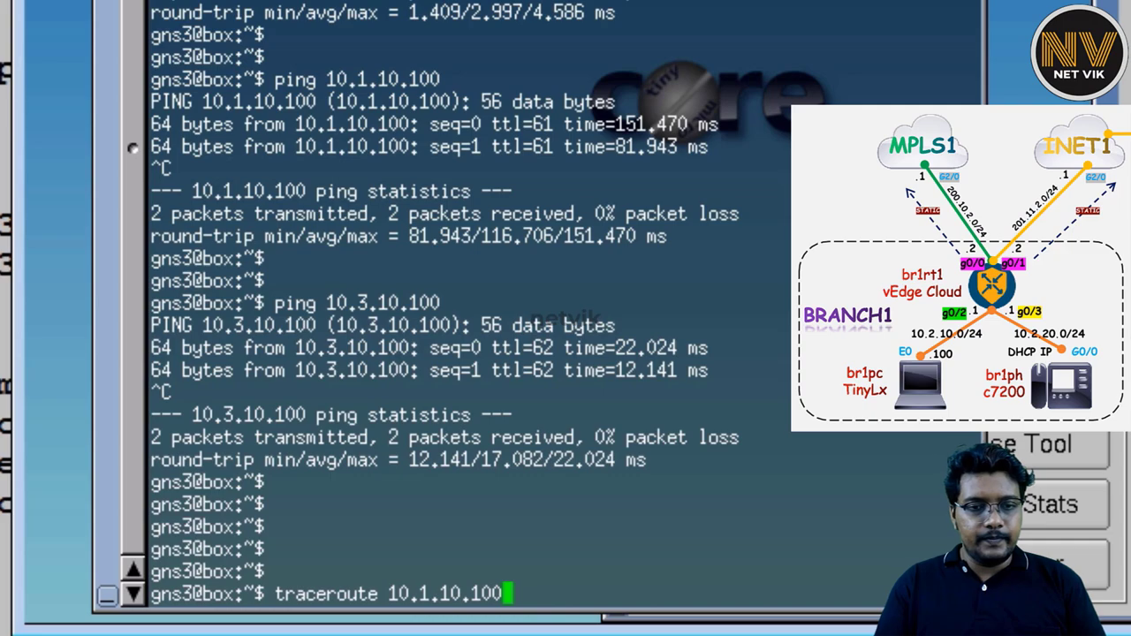
key("Return")
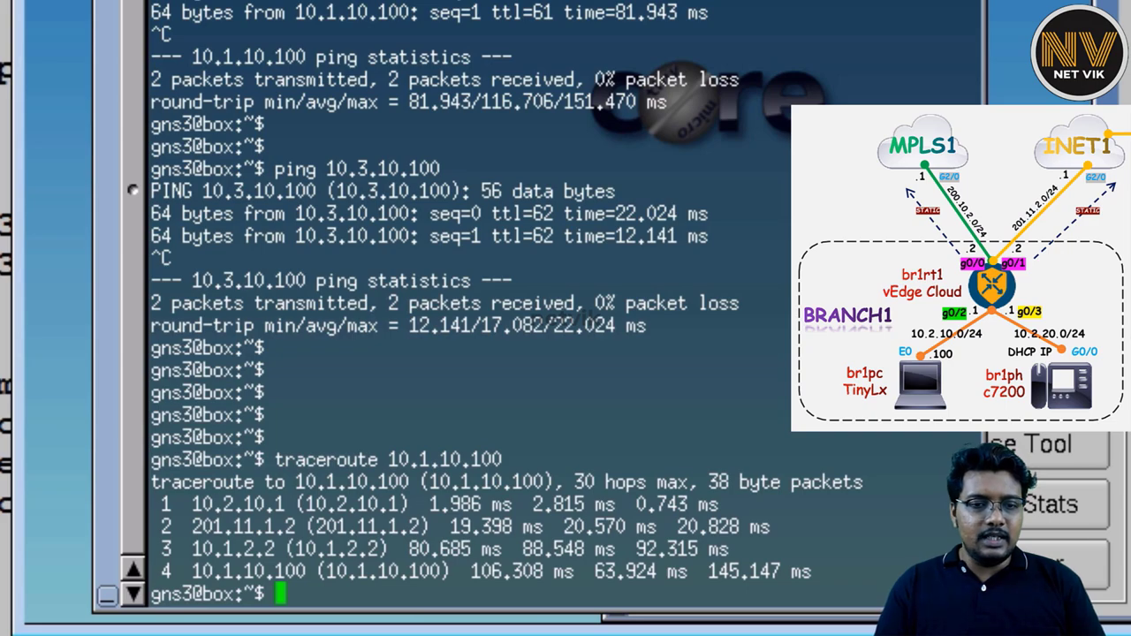
key("Return")
key("Return")
key("Return")
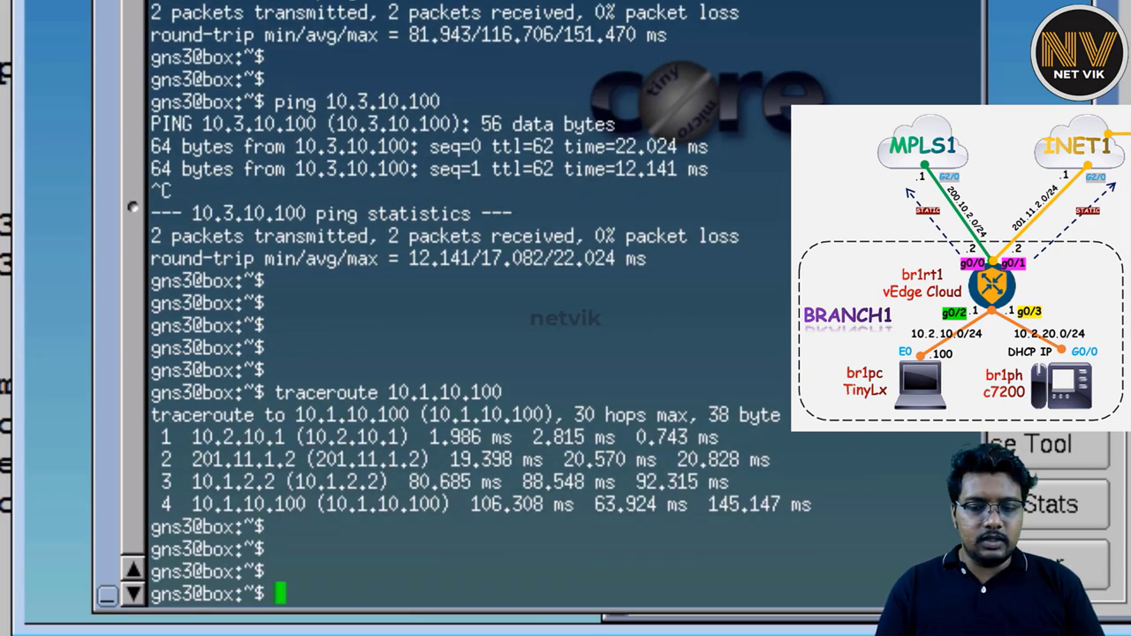
type("traceroute ")
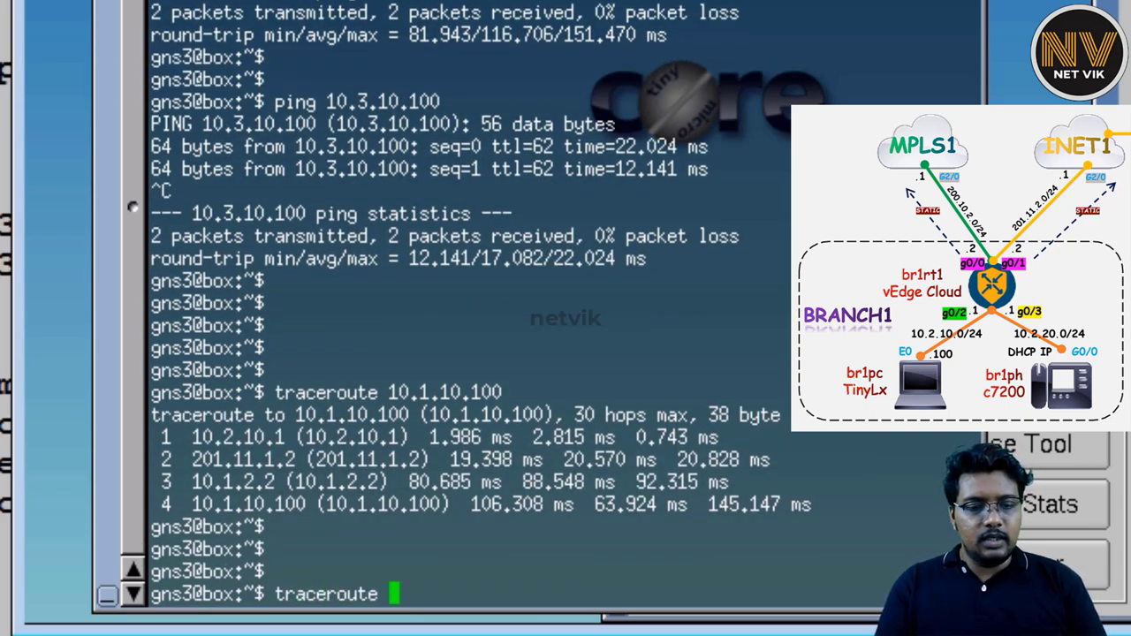
type("10.3.")
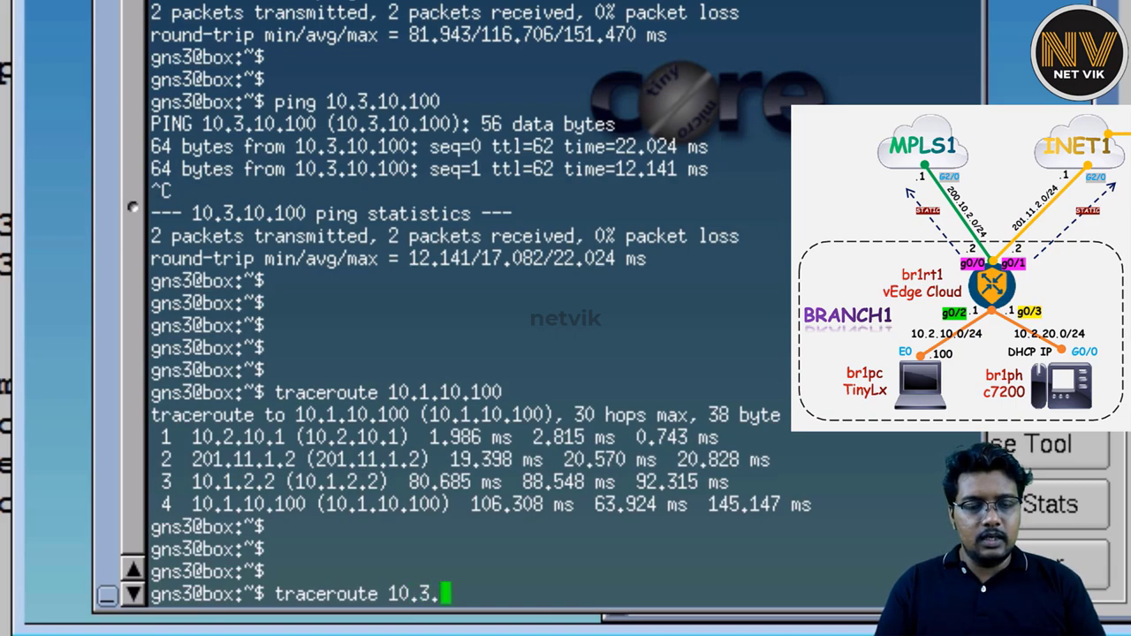
type("10.100")
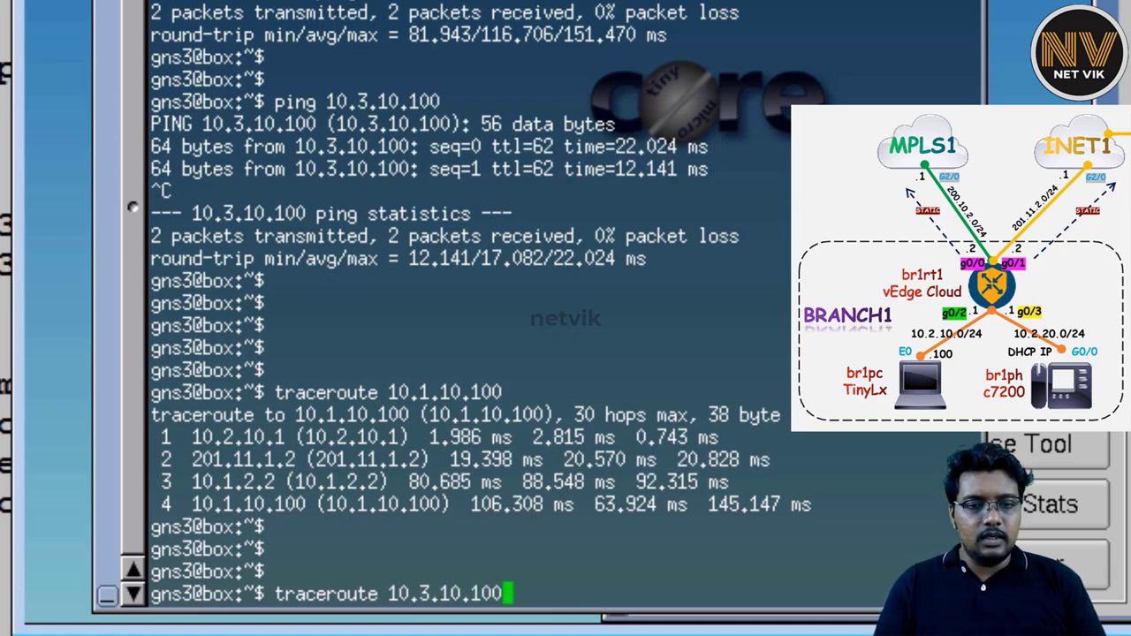
key("Return")
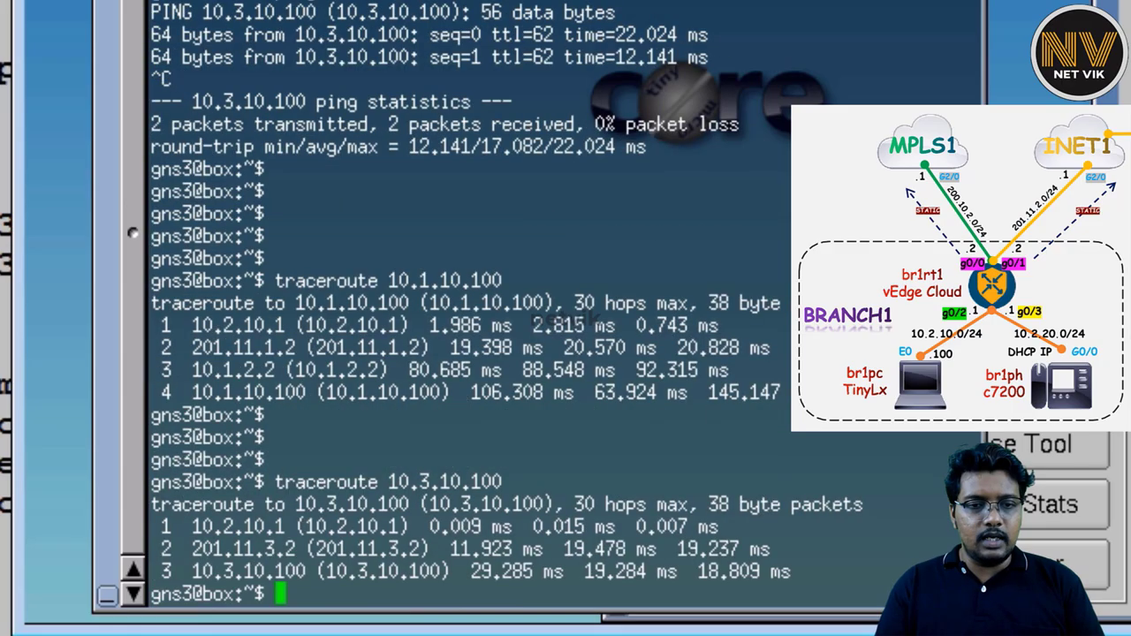
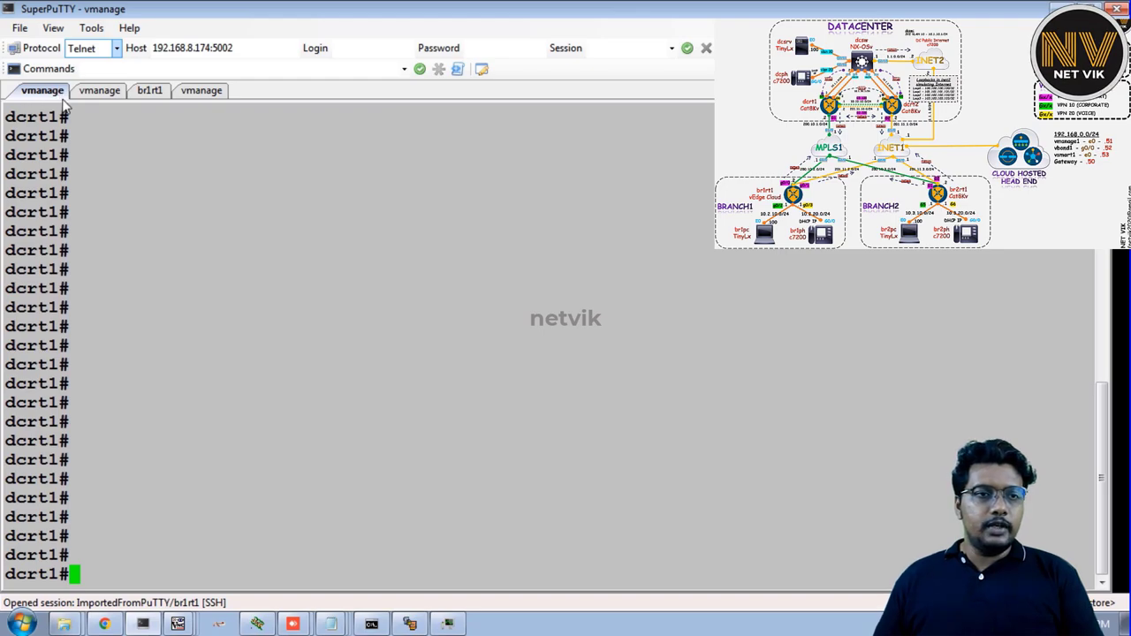
Look over the dcrt2, br1rt1 and br2rt1 router sessions, then return to dcrt1
left_click(103, 93)
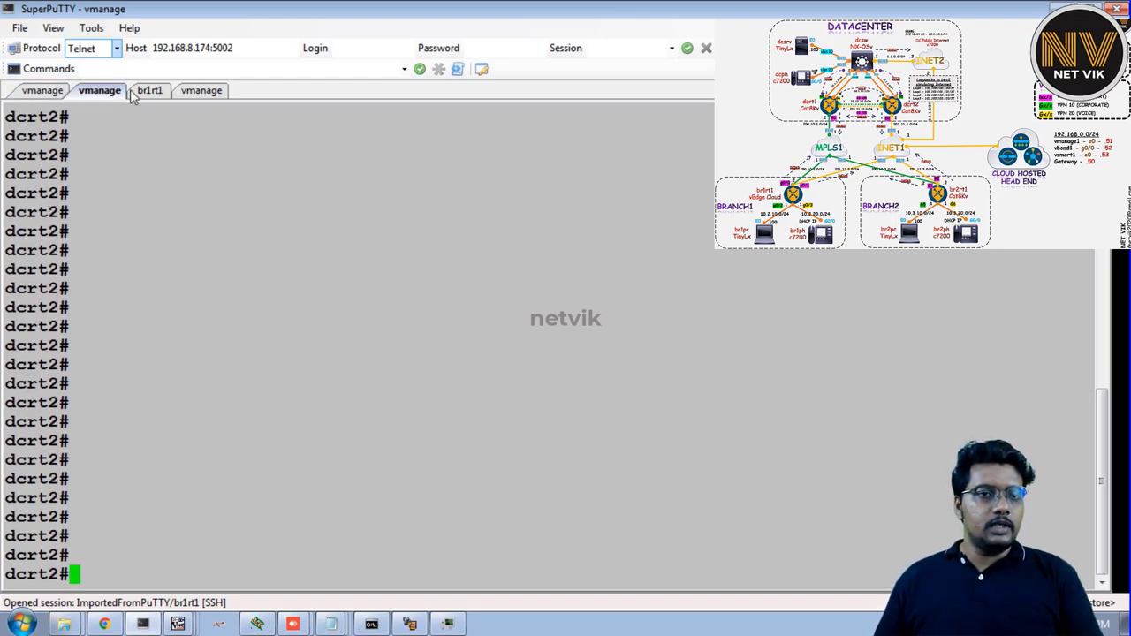
left_click(145, 92)
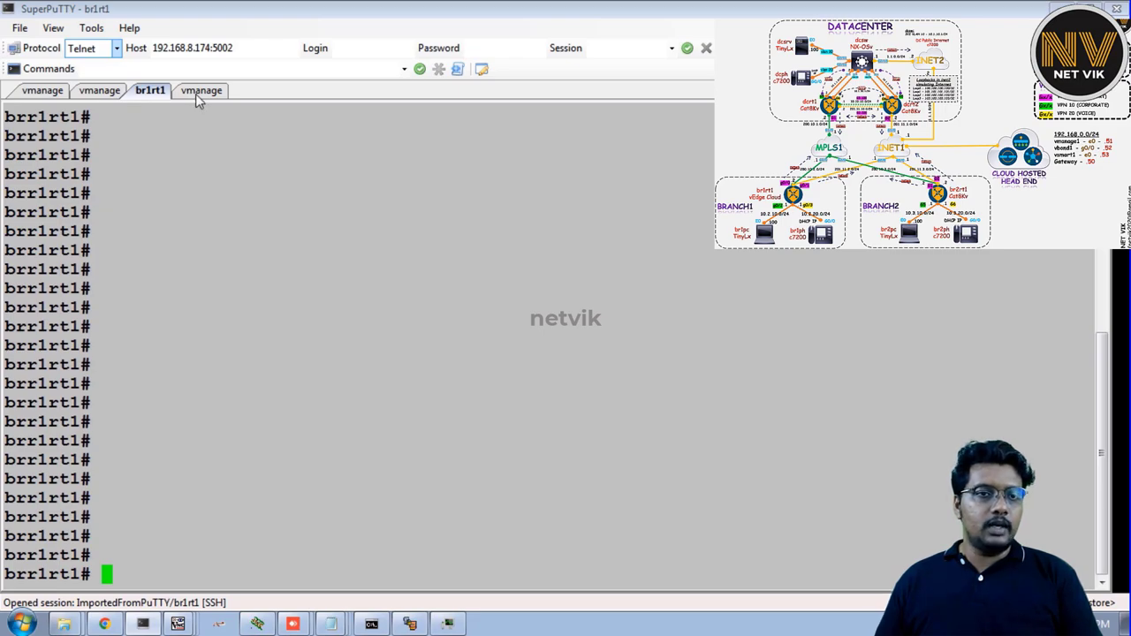
left_click(195, 94)
left_click(42, 92)
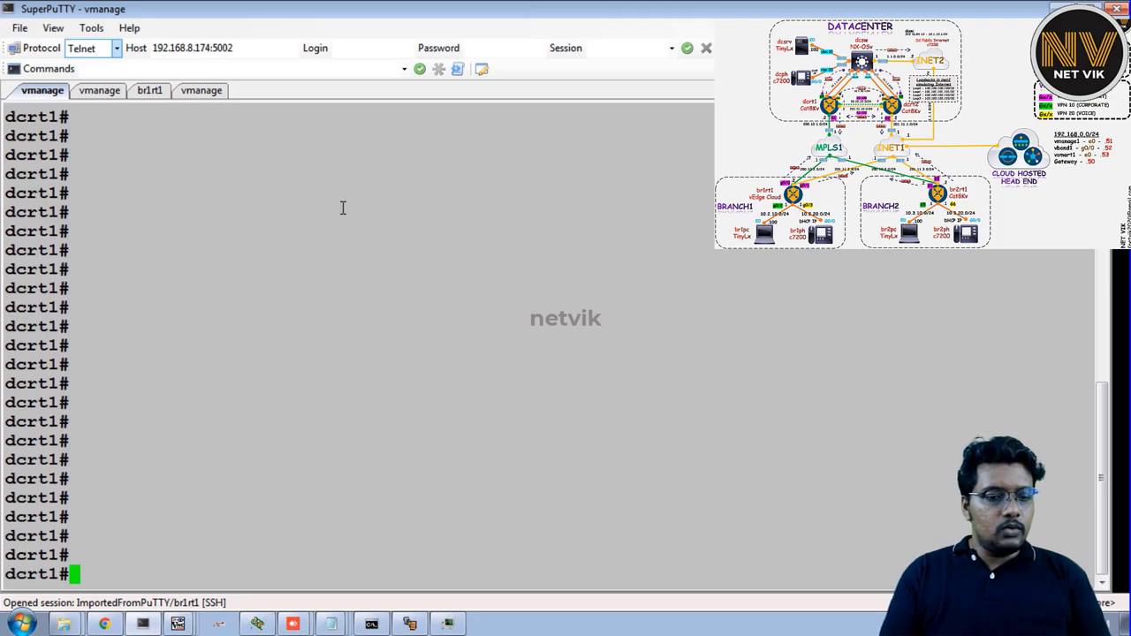
Run 'show sdwan control connections' on dcrt1 to list its vsmart, vbond and vmanage peers
type("show contr")
key("Tab")
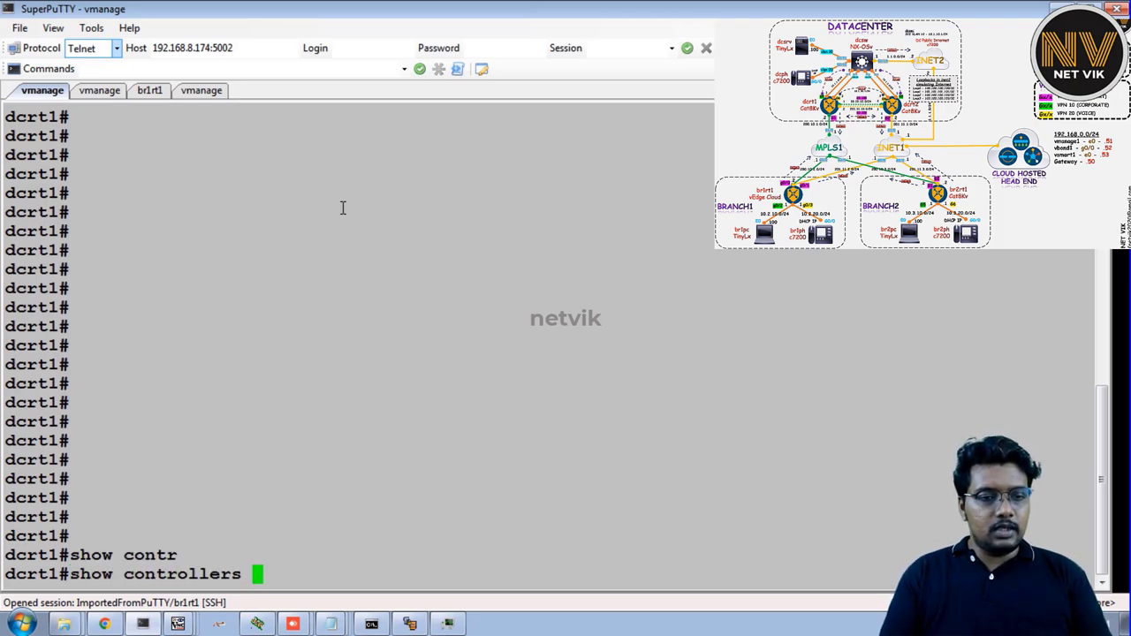
type("c")
key("BackSpace")
key("BackSpace")
key("BackSpace")
key("BackSpace")
key("BackSpace")
key("BackSpace")
key("BackSpace")
key("BackSpace")
key("BackSpace")
key("BackSpace")
key("BackSpace")
key("BackSpace")
key("BackSpace")
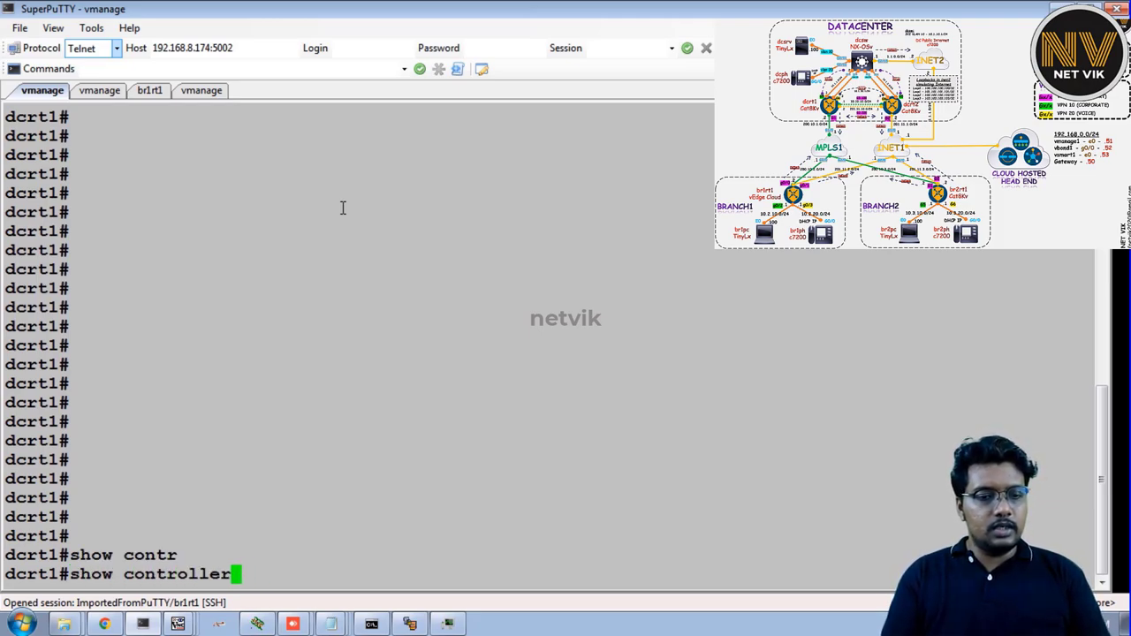
type("sdwan contr")
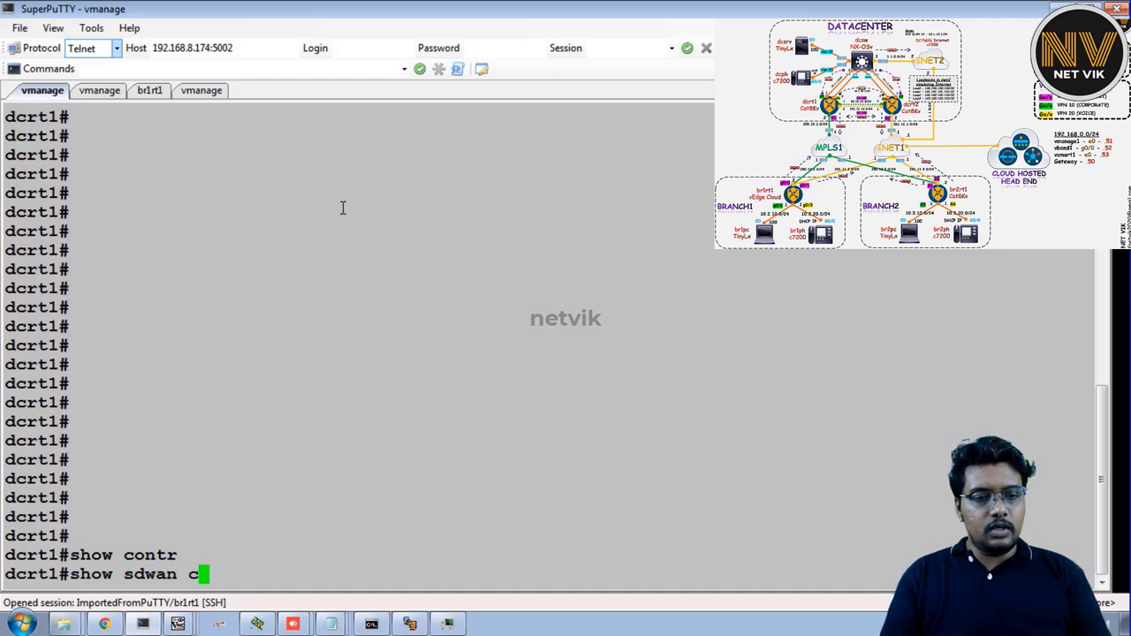
key("Tab")
type("conn")
key("Tab")
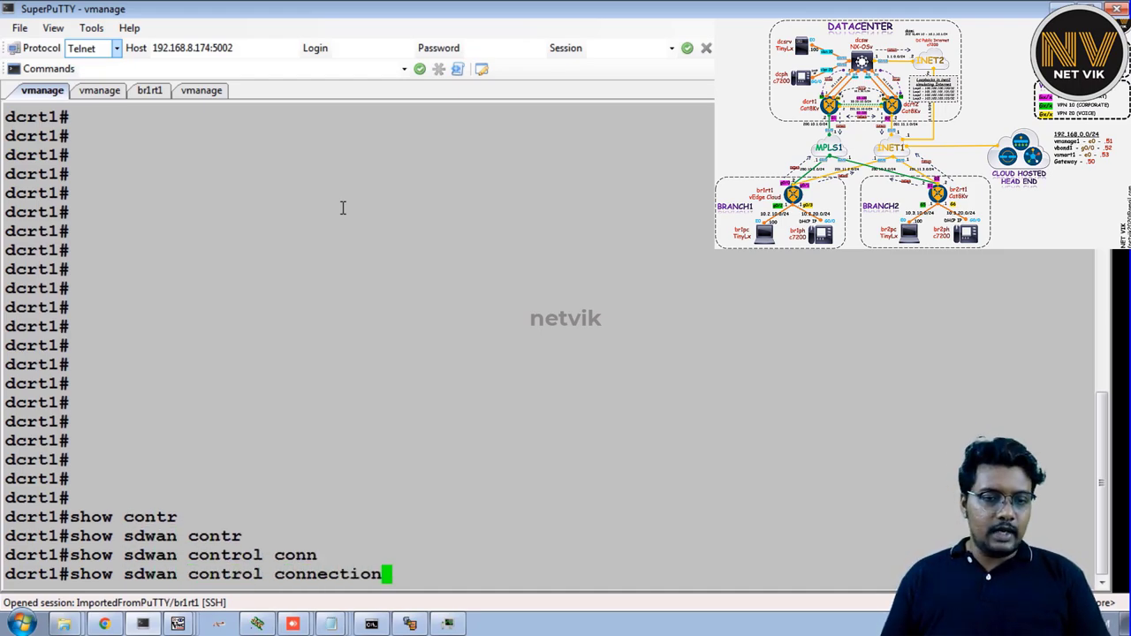
type("s")
key("Tab")
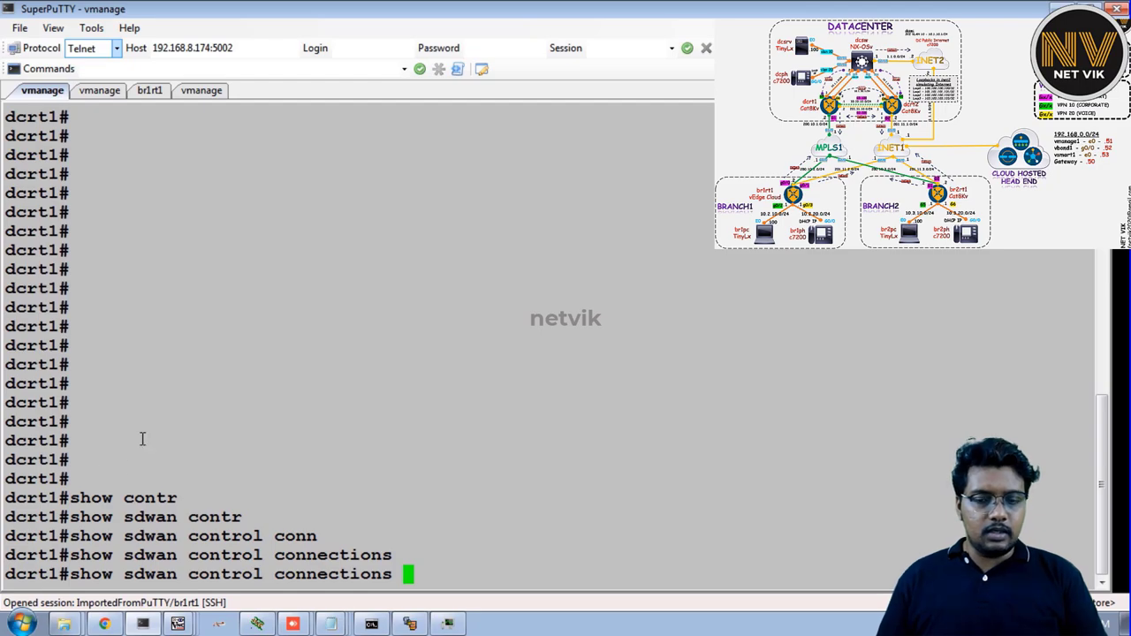
key("Return")
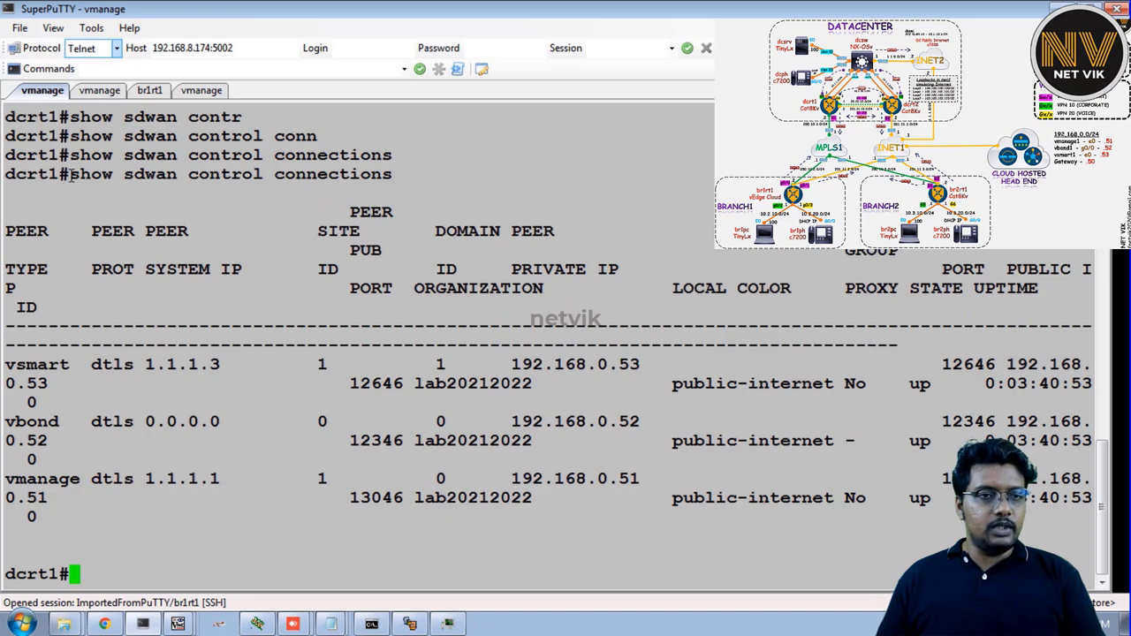
Copy the control connections command and paste it into the dcrt2 and br2rt1 sessions
left_click_drag(69, 174, 711, 174)
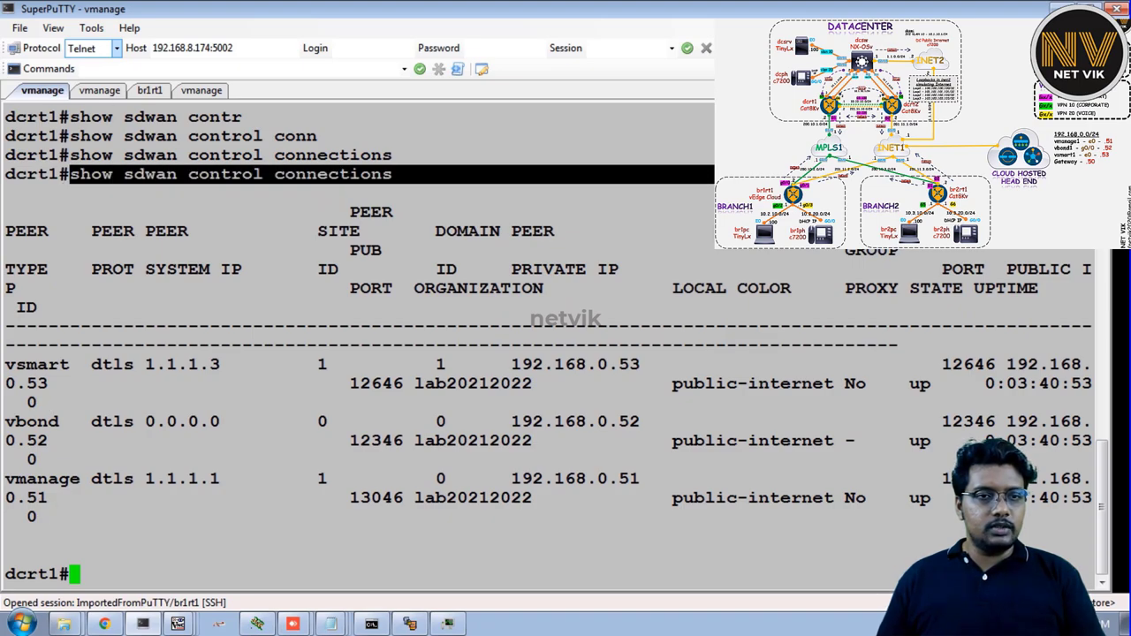
left_click(100, 94)
right_click(301, 376)
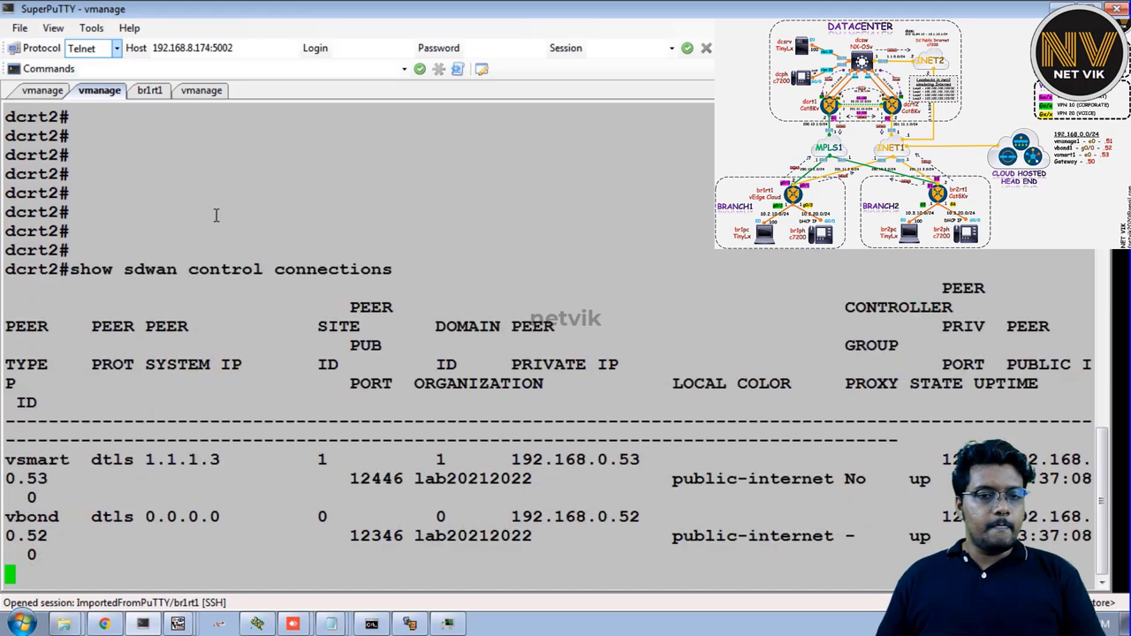
left_click(149, 92)
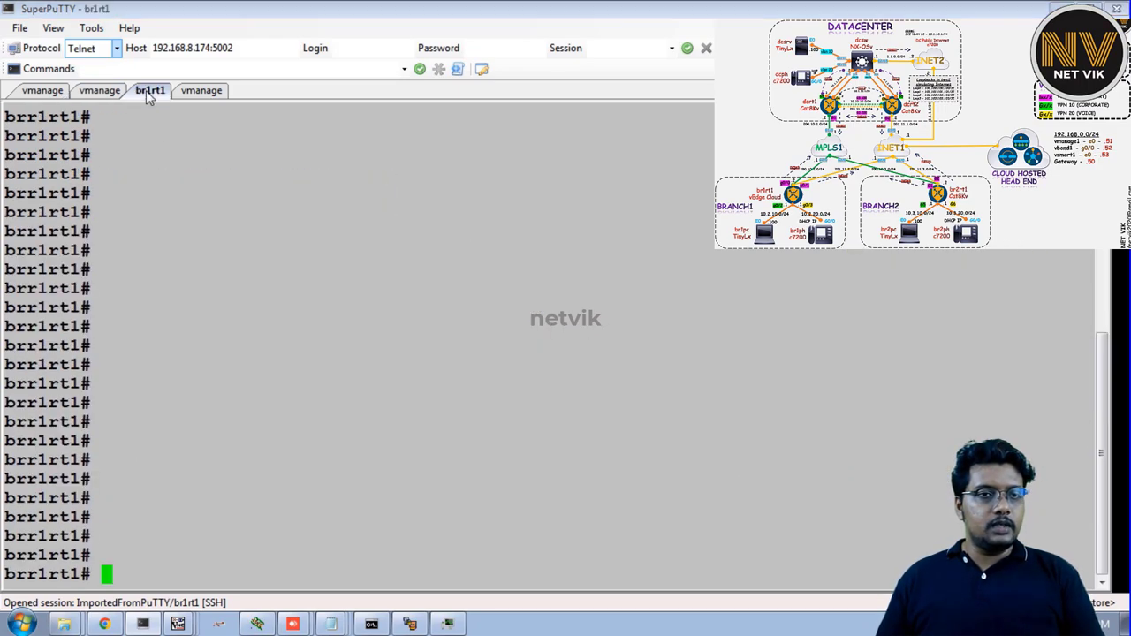
left_click(200, 92)
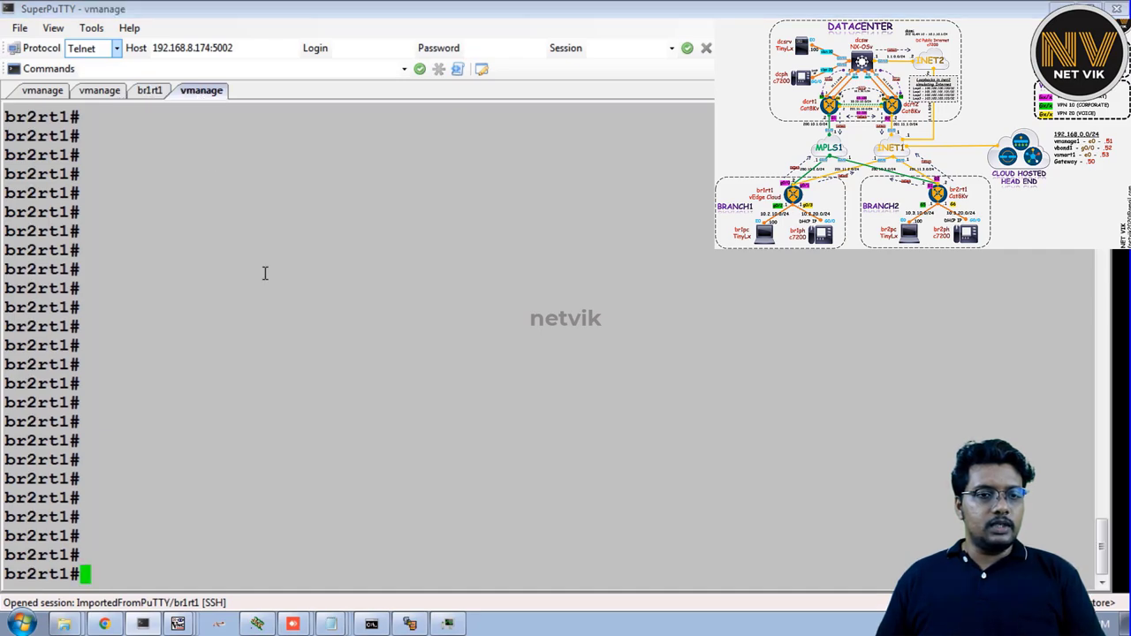
right_click(264, 273)
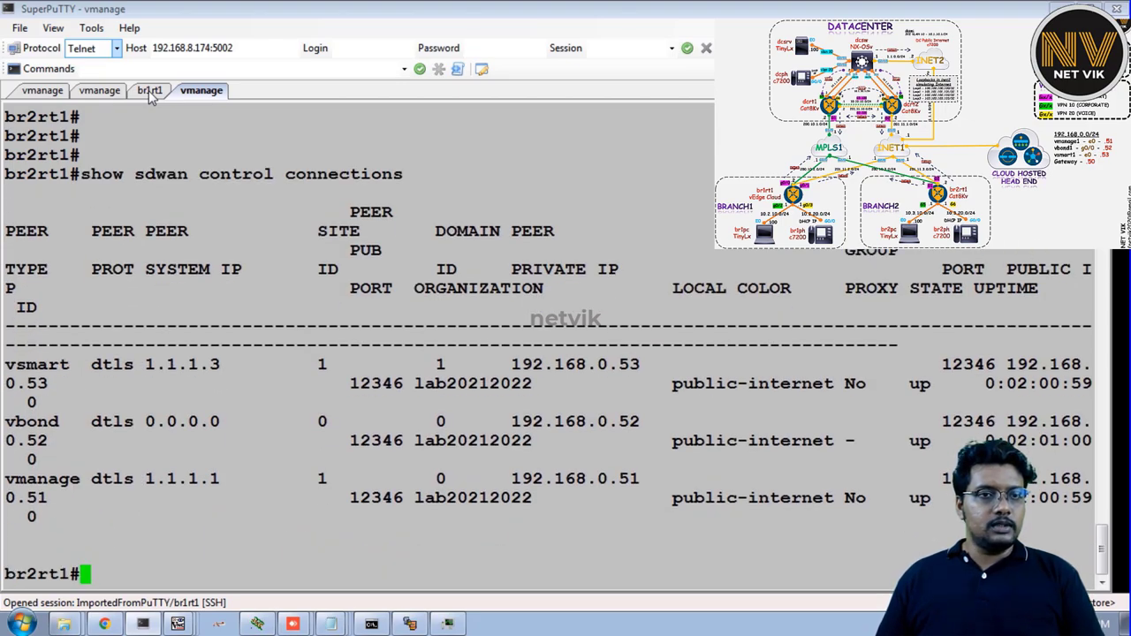
Run 'show control connections' on br1rt1, then go back to the dcrt1 session
left_click(149, 90)
type("show ")
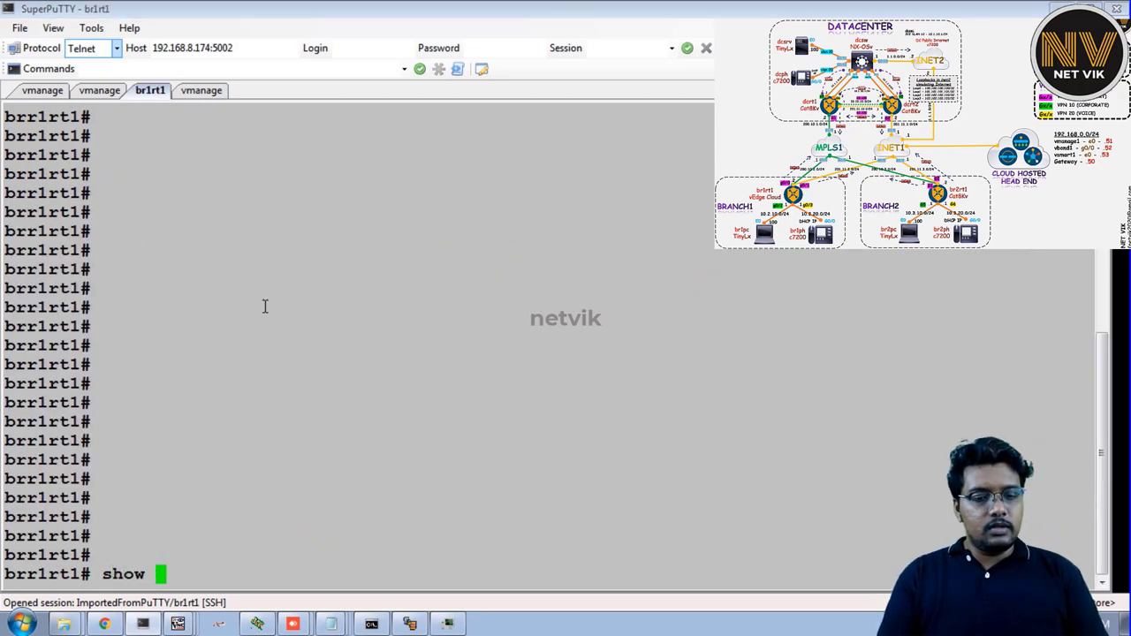
type("control connections")
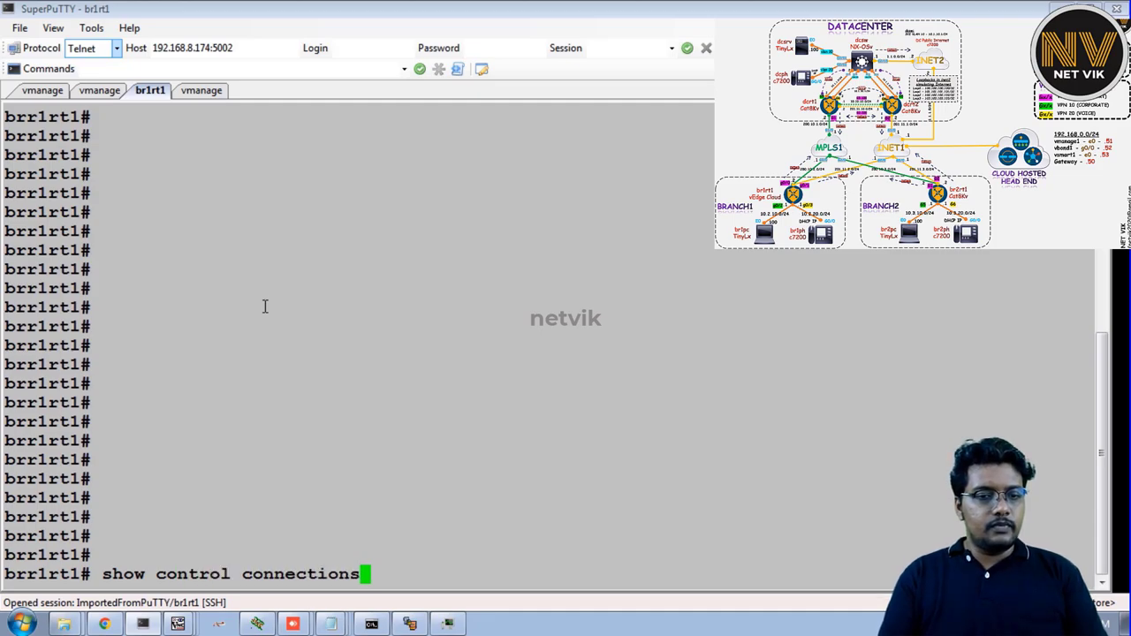
key("Return")
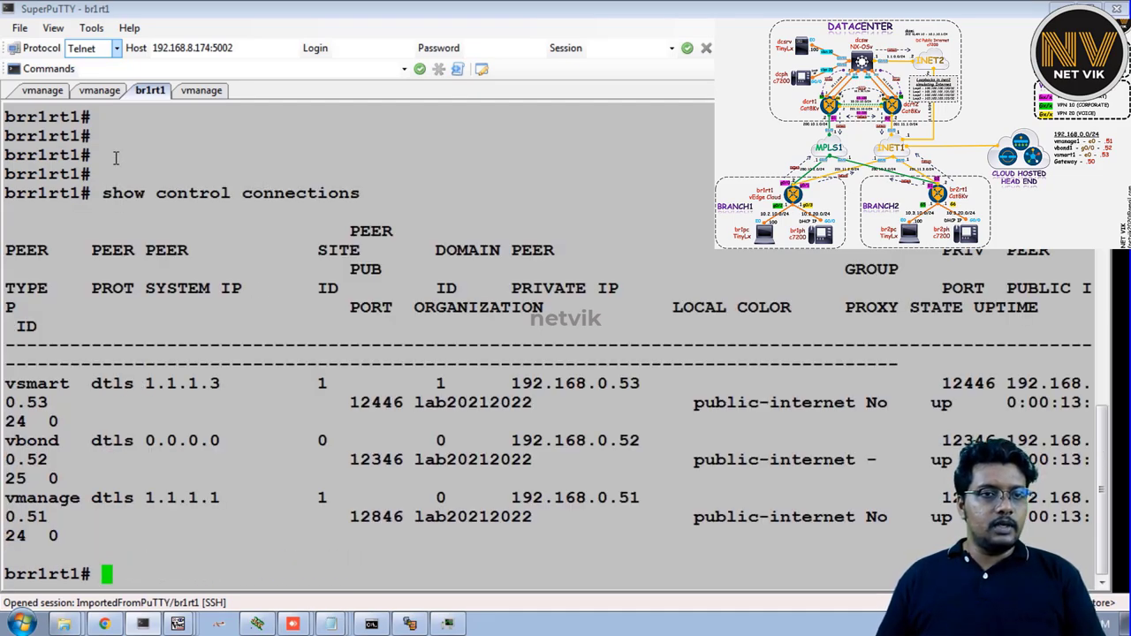
left_click(49, 91)
left_click(393, 369)
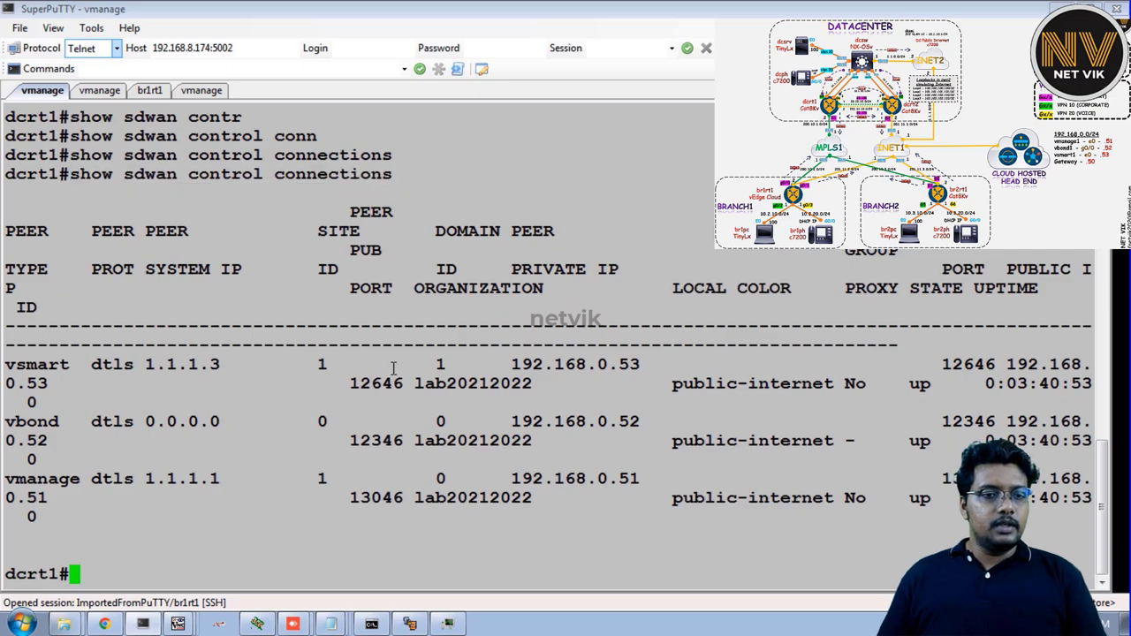
Run 'show sdwan omp peers' on dcrt1
key("Return")
type("show ")
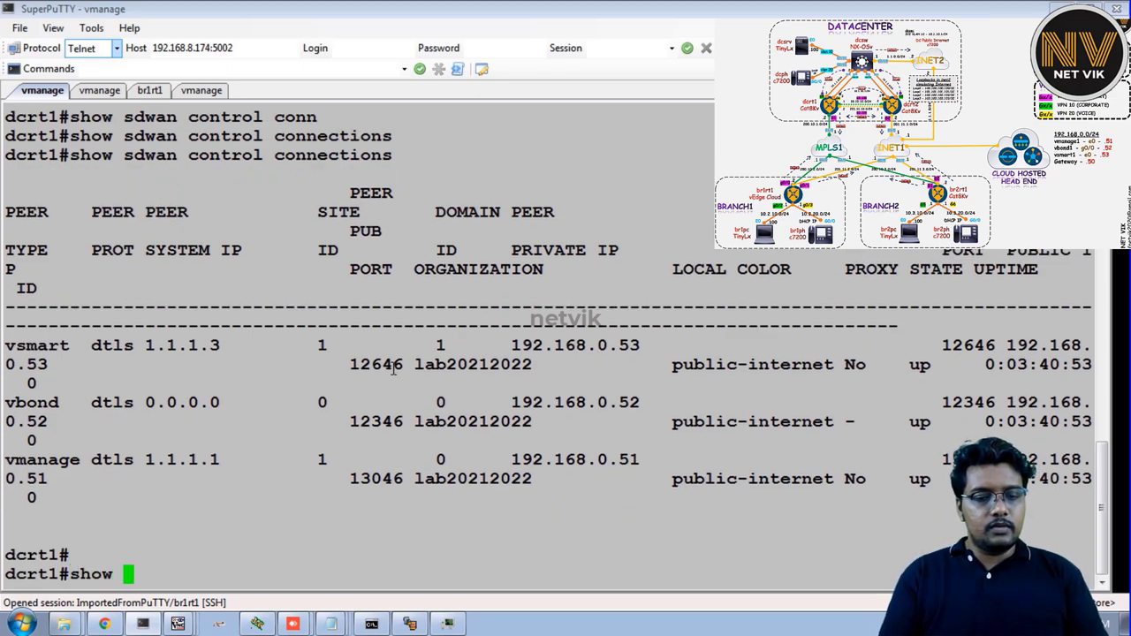
type("sdwan omp")
key("Tab")
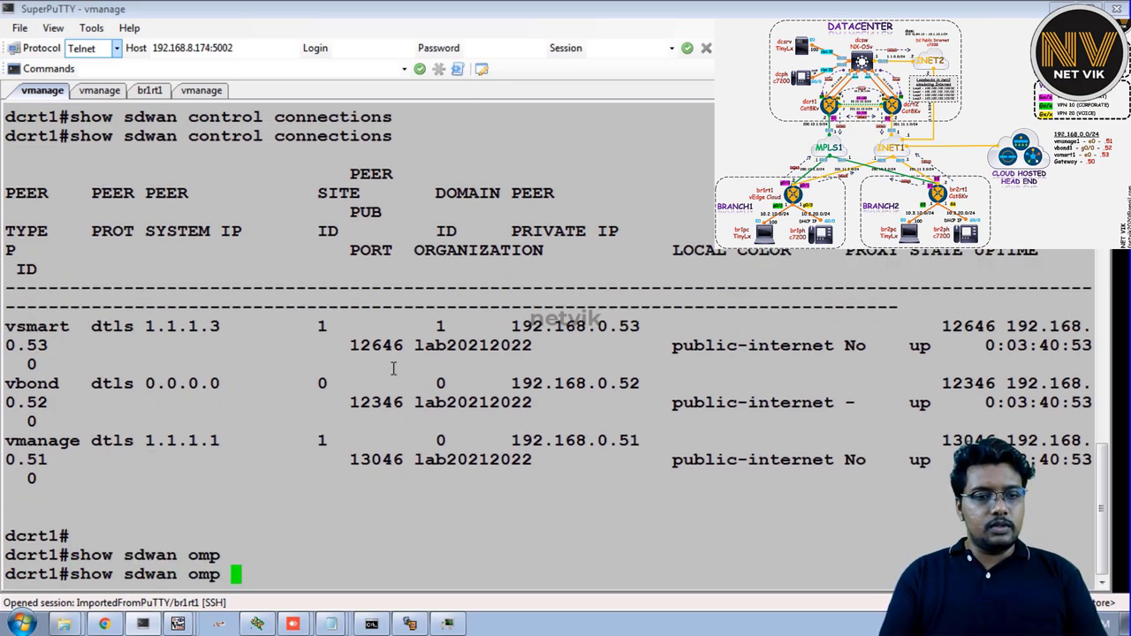
type("peer")
key("Tab")
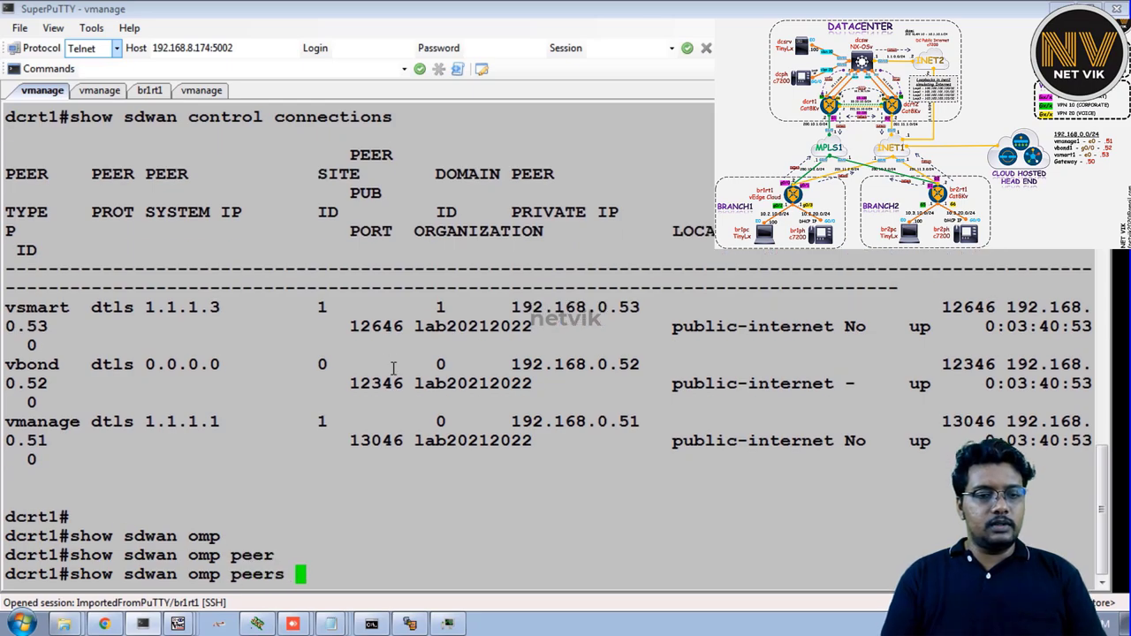
key("Return")
Copy the OMP peers command and run it on dcrt2 and br2rt1
double_click(85, 555)
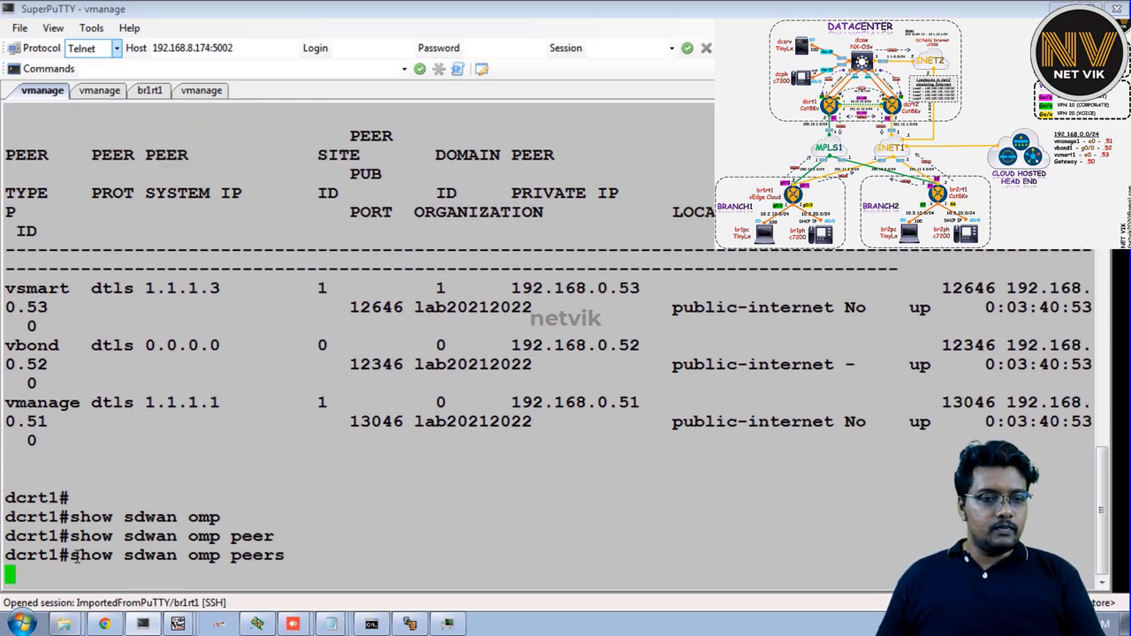
left_click_drag(320, 555, 325, 557)
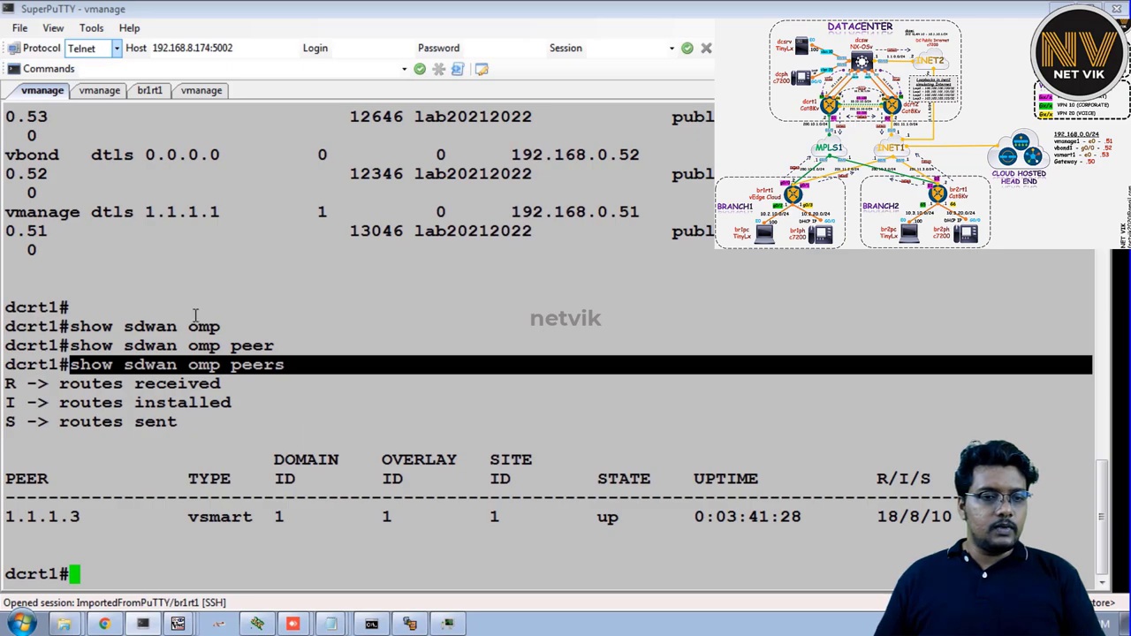
left_click(100, 90)
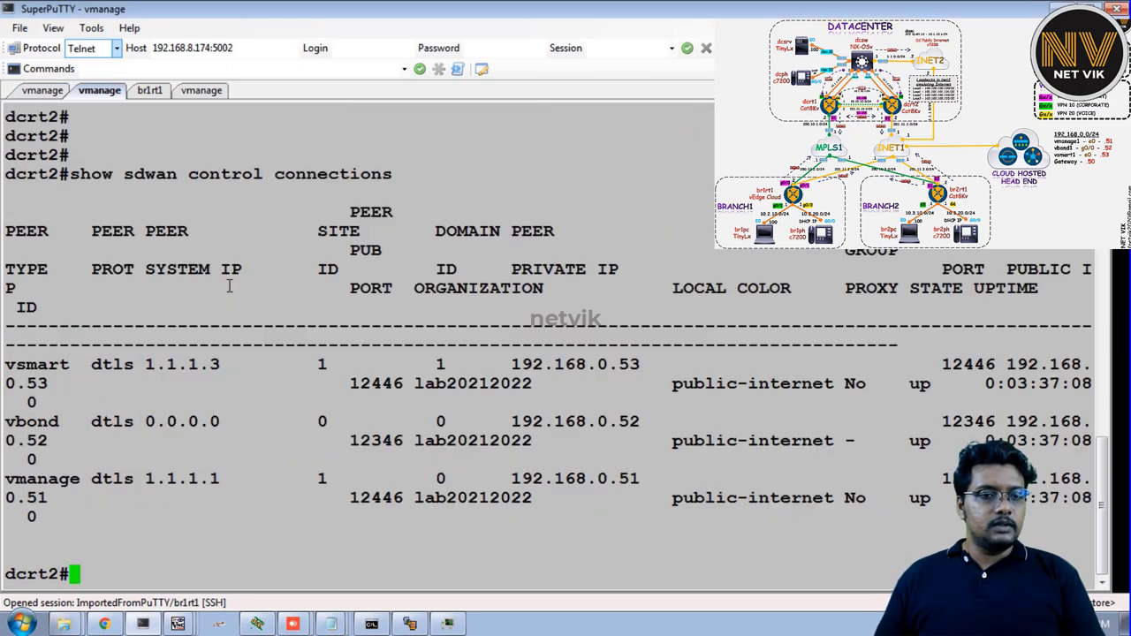
right_click(228, 286)
key("Return")
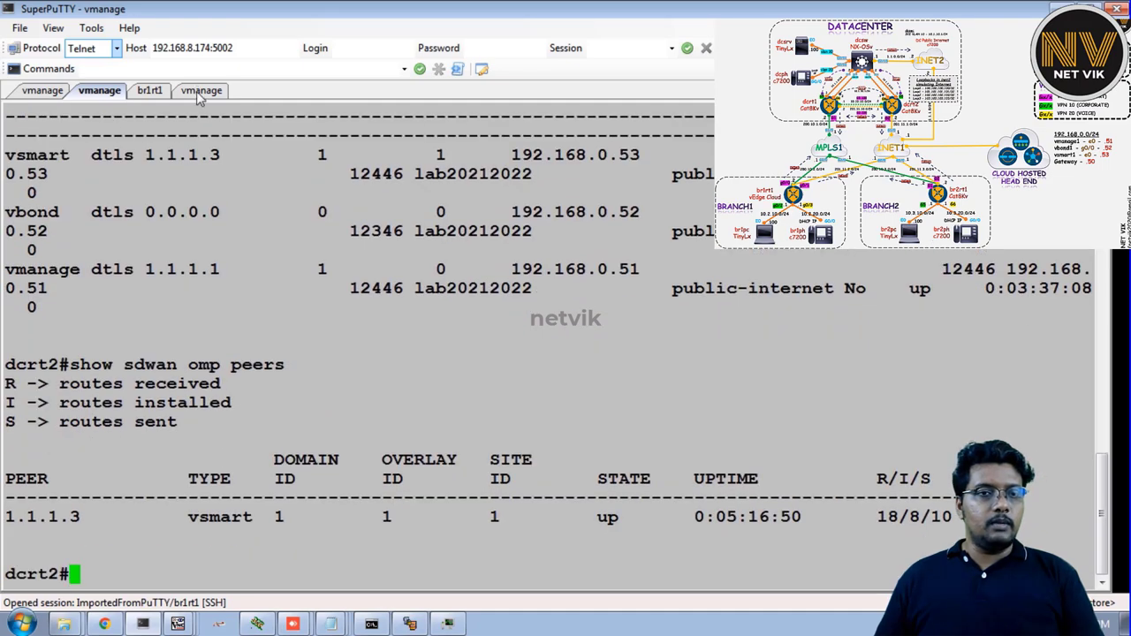
left_click(200, 90)
right_click(268, 281)
key("Return")
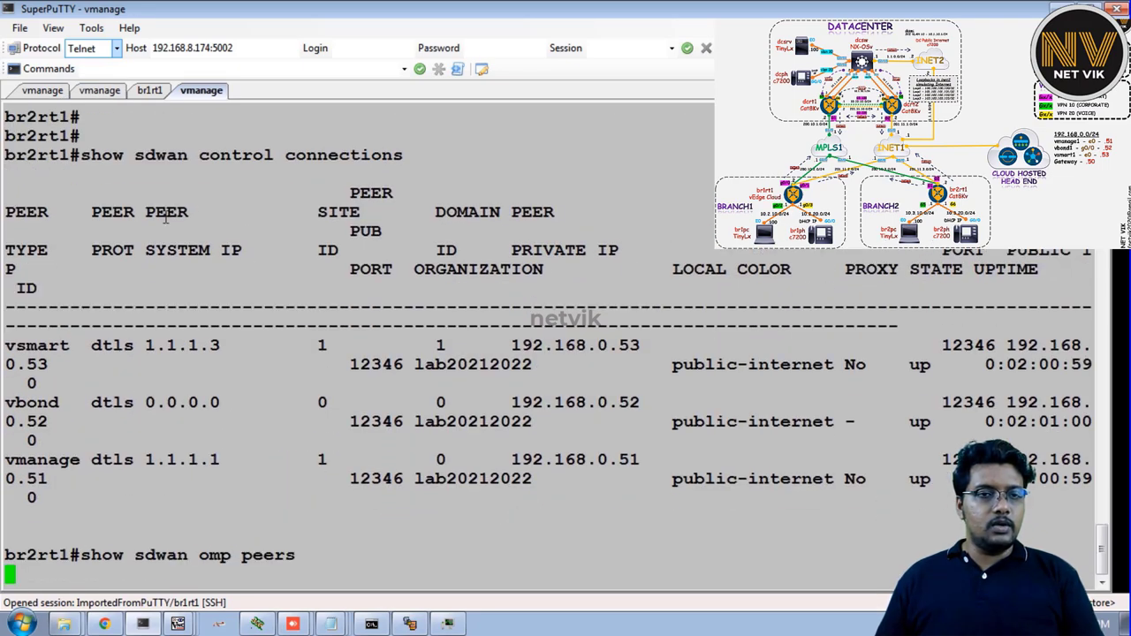
Run 'show omp peers' on br1rt1 and highlight the command, then return to dcrt1
left_click(151, 90)
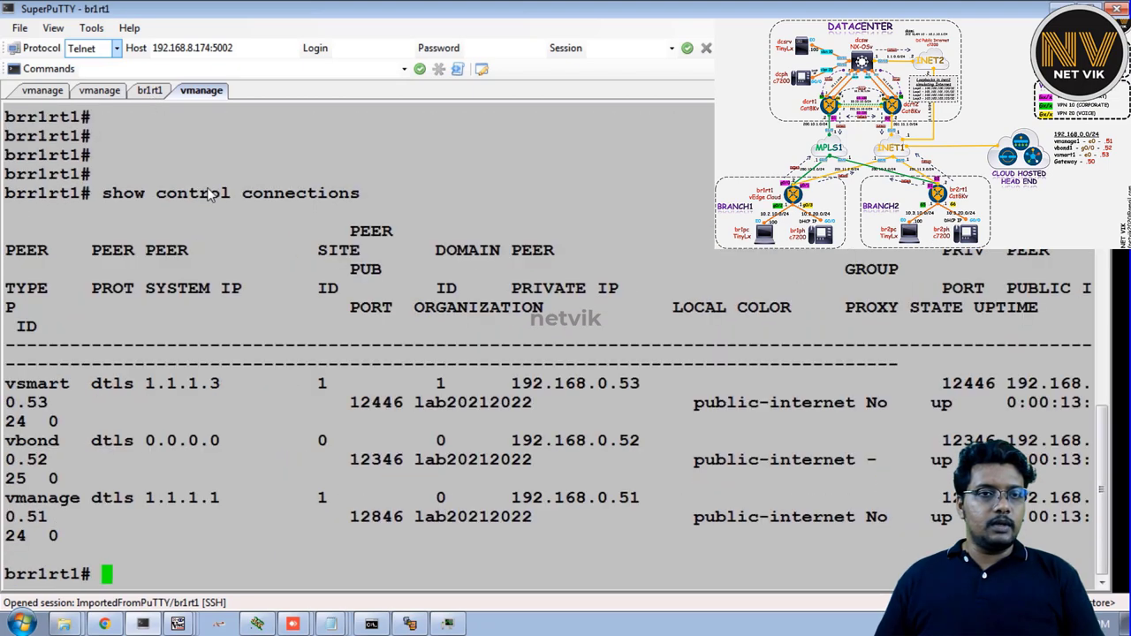
type("shwo")
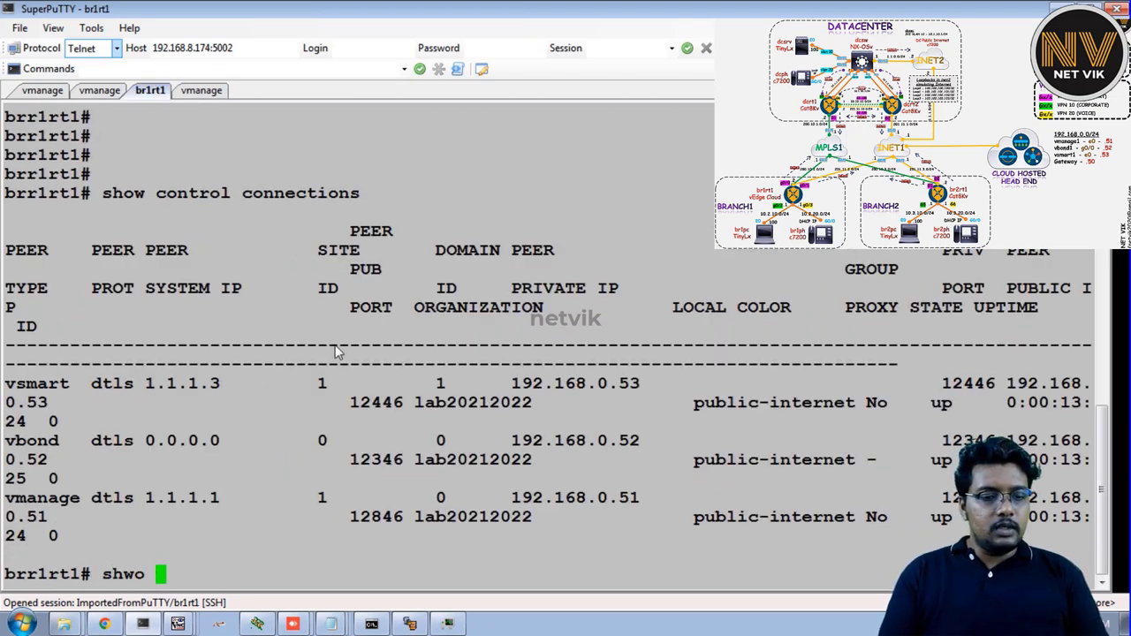
key("BackSpace")
key("BackSpace")
key("BackSpace")
type("ow ")
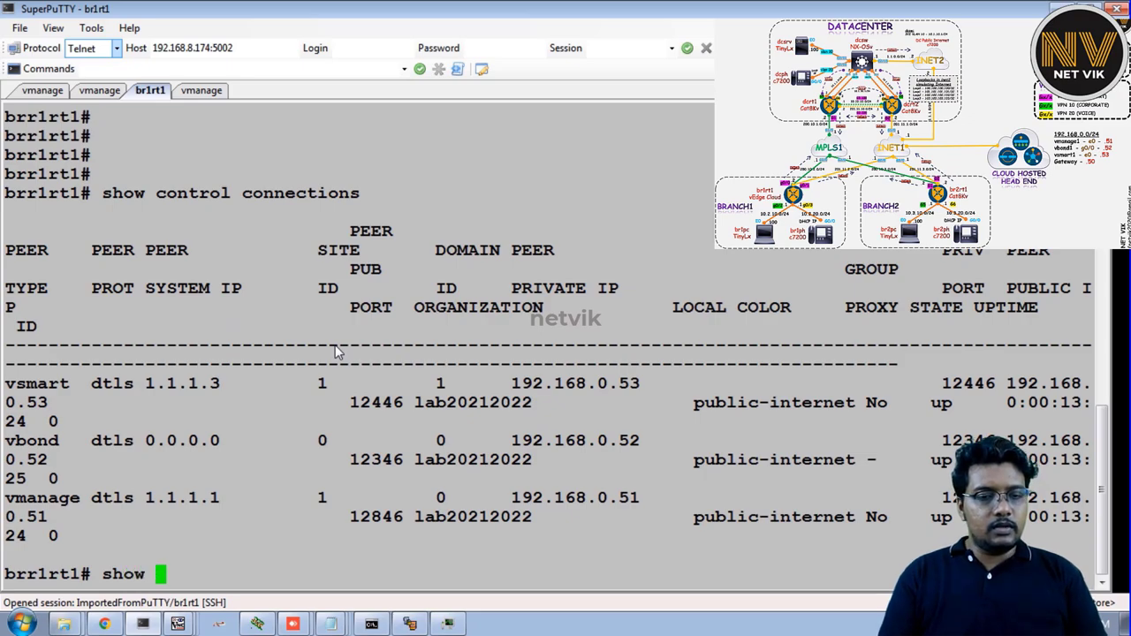
type("omp peers")
key("Return")
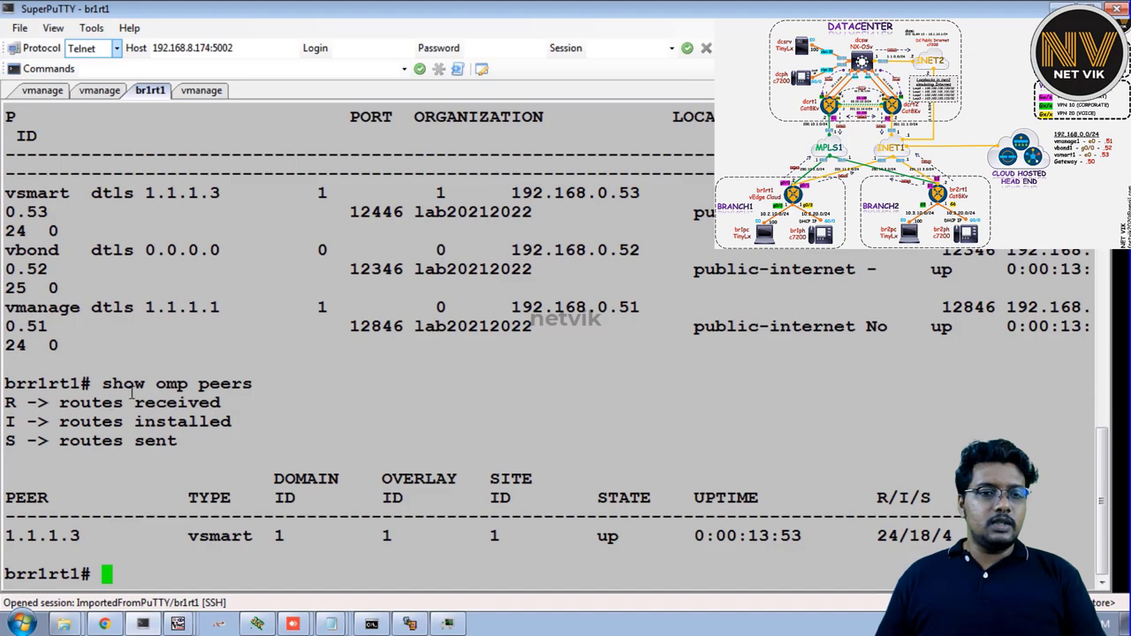
left_click_drag(146, 383, 164, 383)
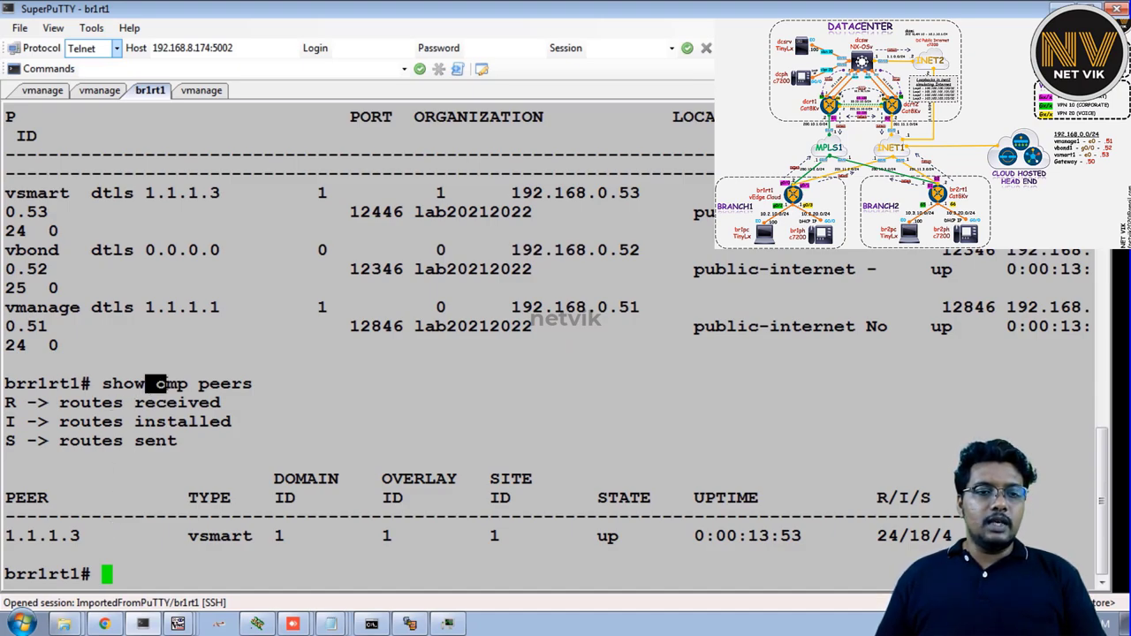
left_click_drag(105, 384, 263, 383)
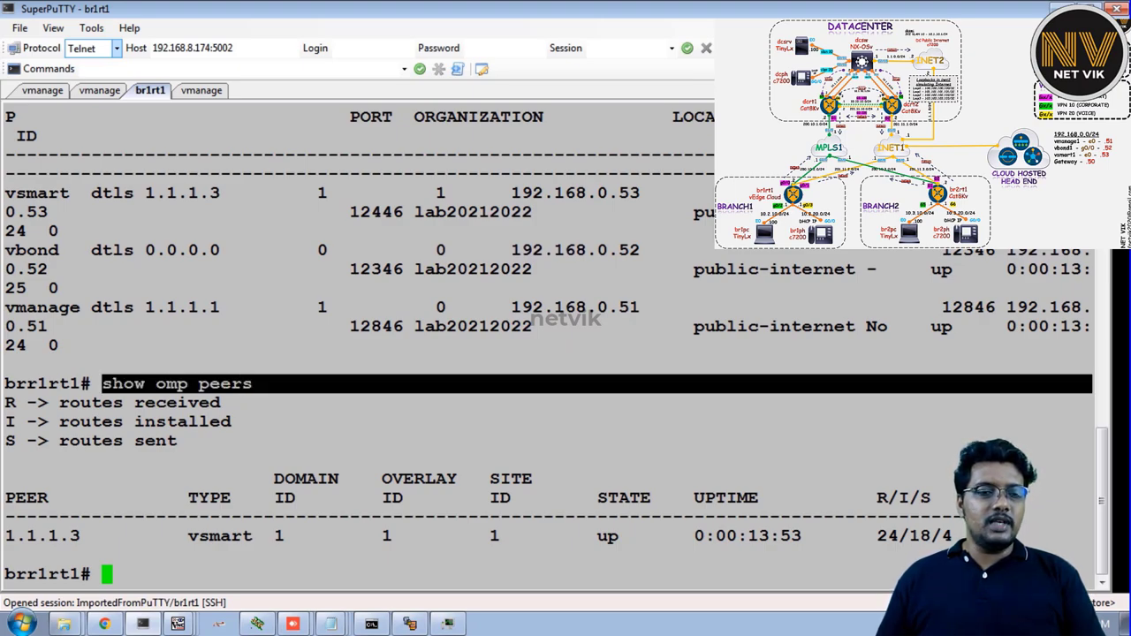
left_click(257, 383)
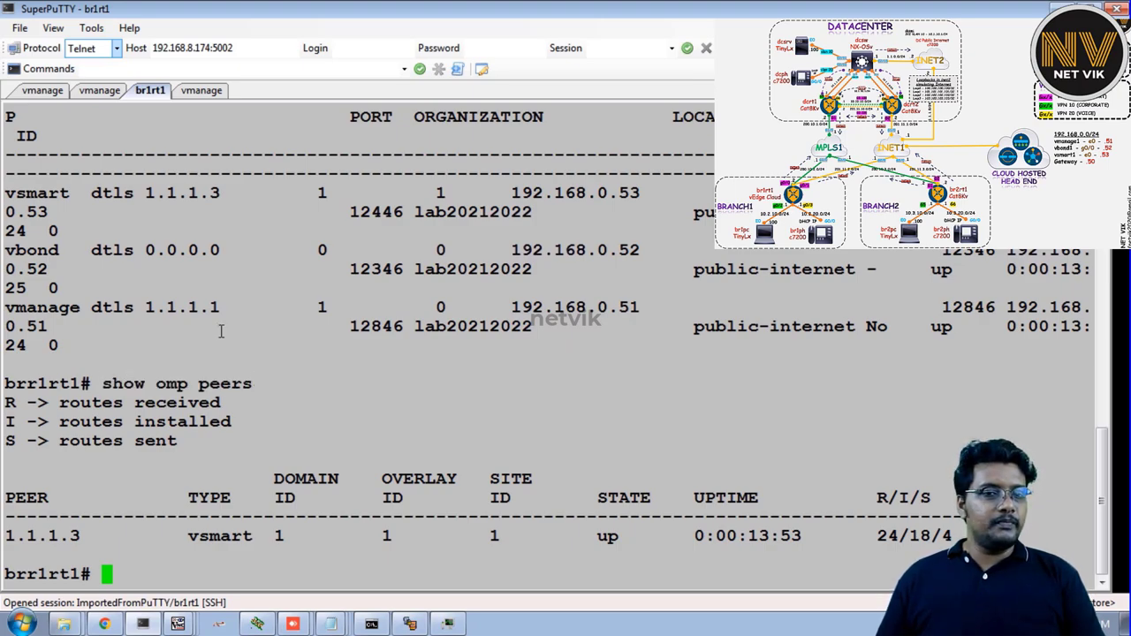
left_click(42, 91)
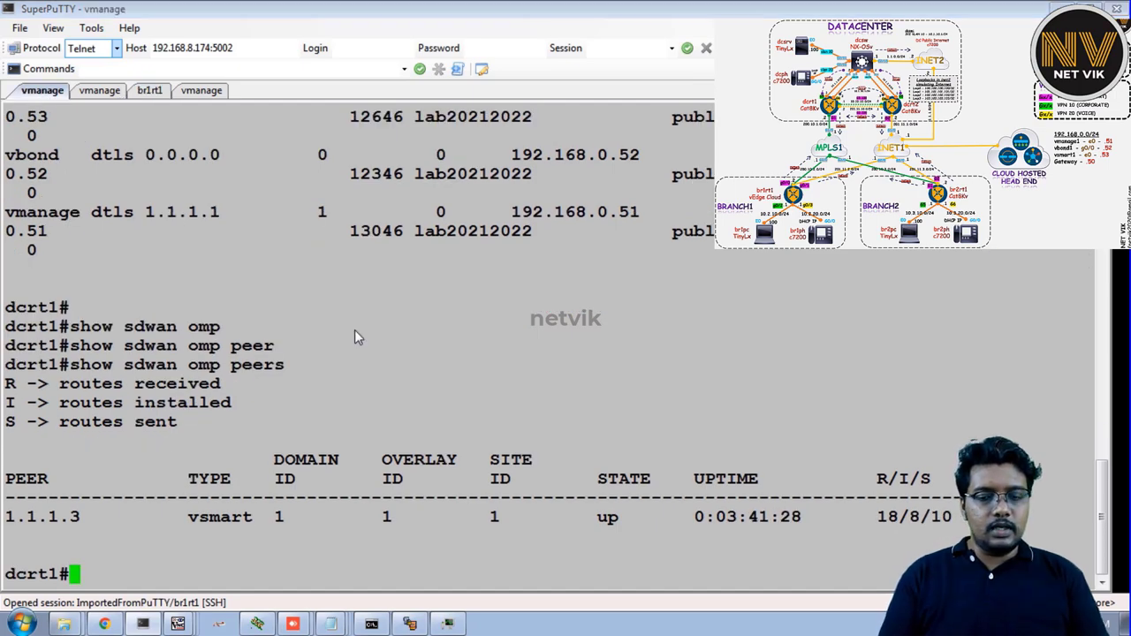
Run 'show sdwan bfd sessions' on dcrt1 and highlight the sessions to 10.1.1.103 and 10.1.1.104
key("Return")
key("Return")
key("Return")
key("Return")
type("show bfd")
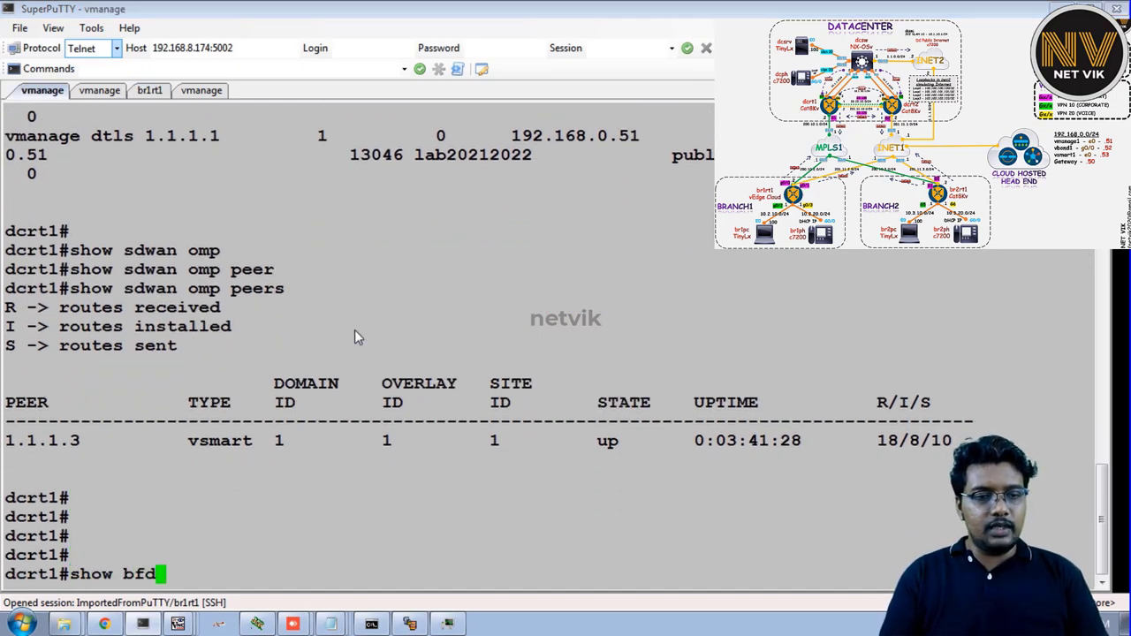
type(" se")
key("BackSpace")
key("BackSpace")
key("BackSpace")
key("BackSpace")
key("BackSpace")
key("BackSpace")
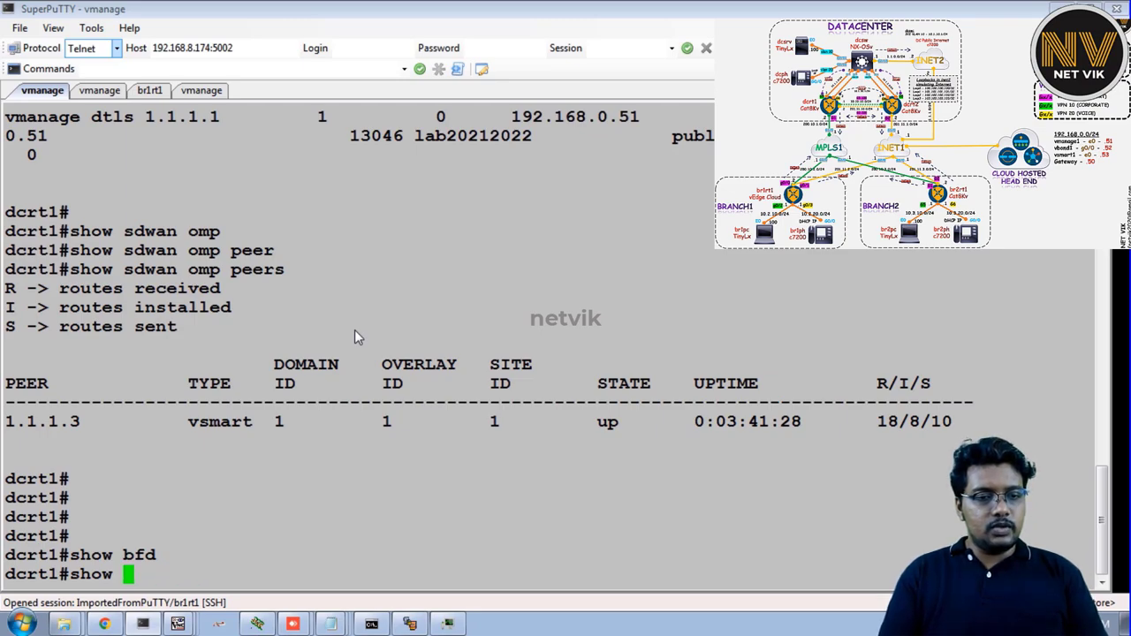
type("sdwan bf")
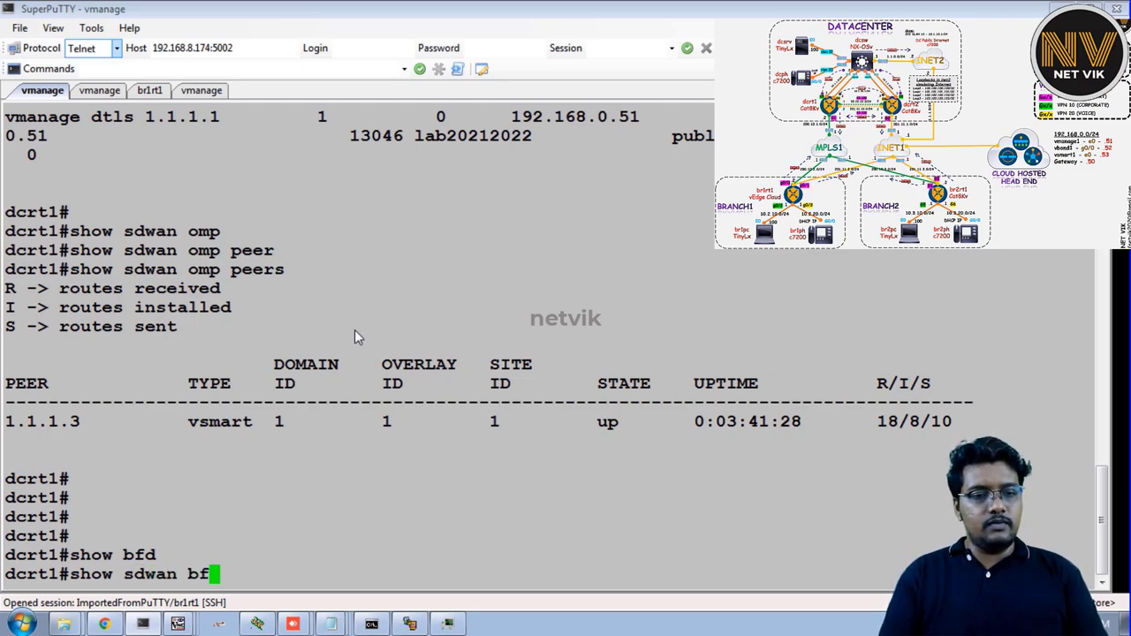
type("d sess")
key("Tab")
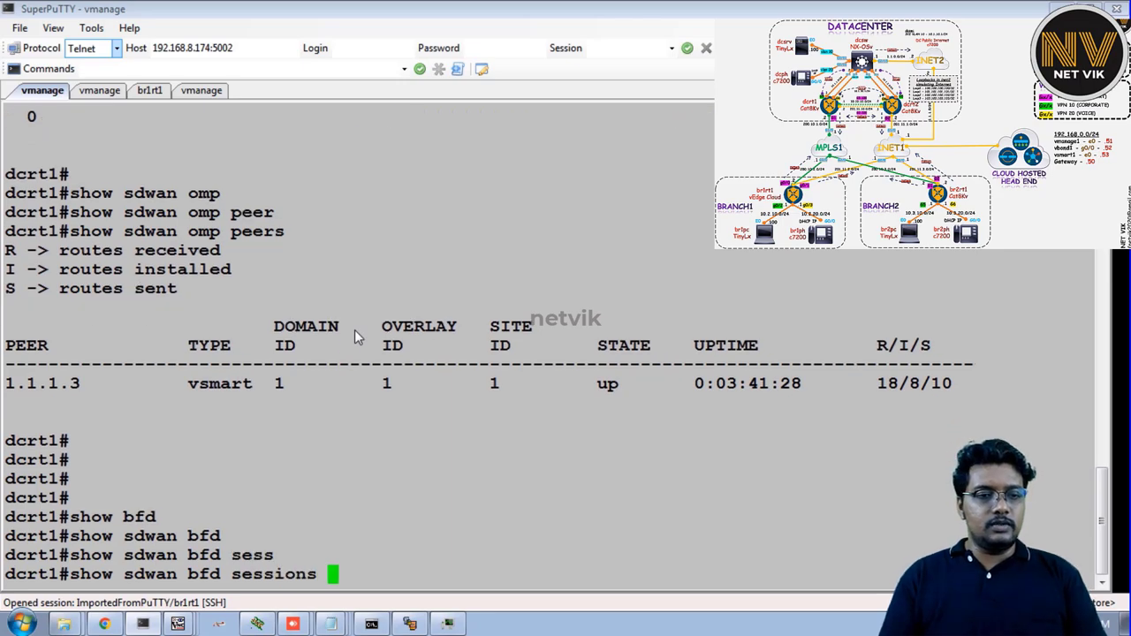
key("Return")
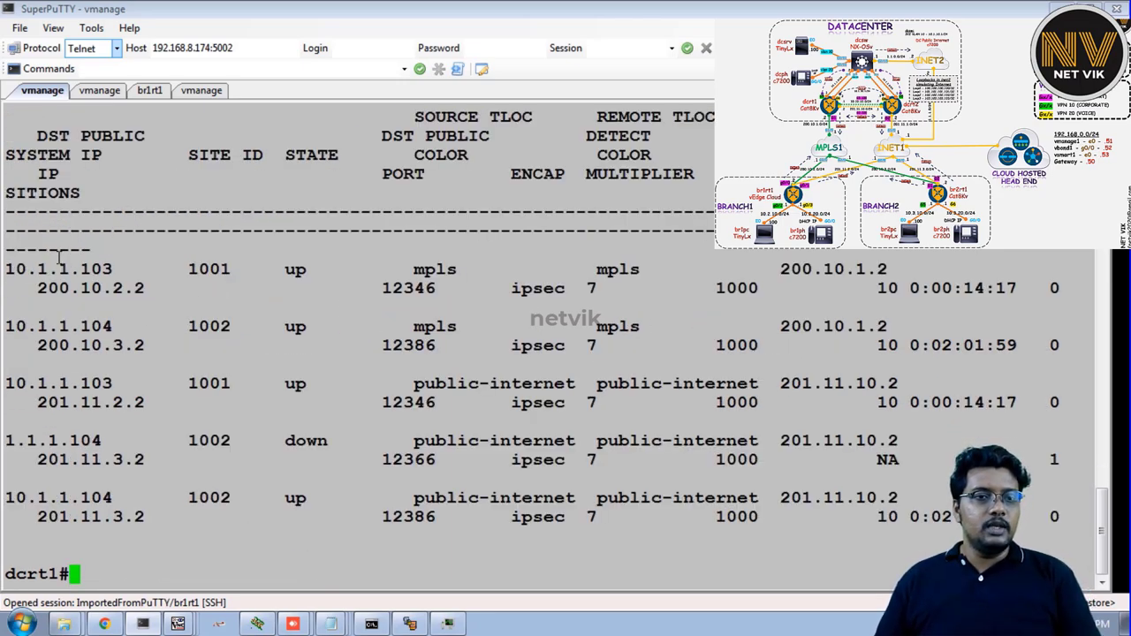
left_click_drag(68, 273, 108, 309)
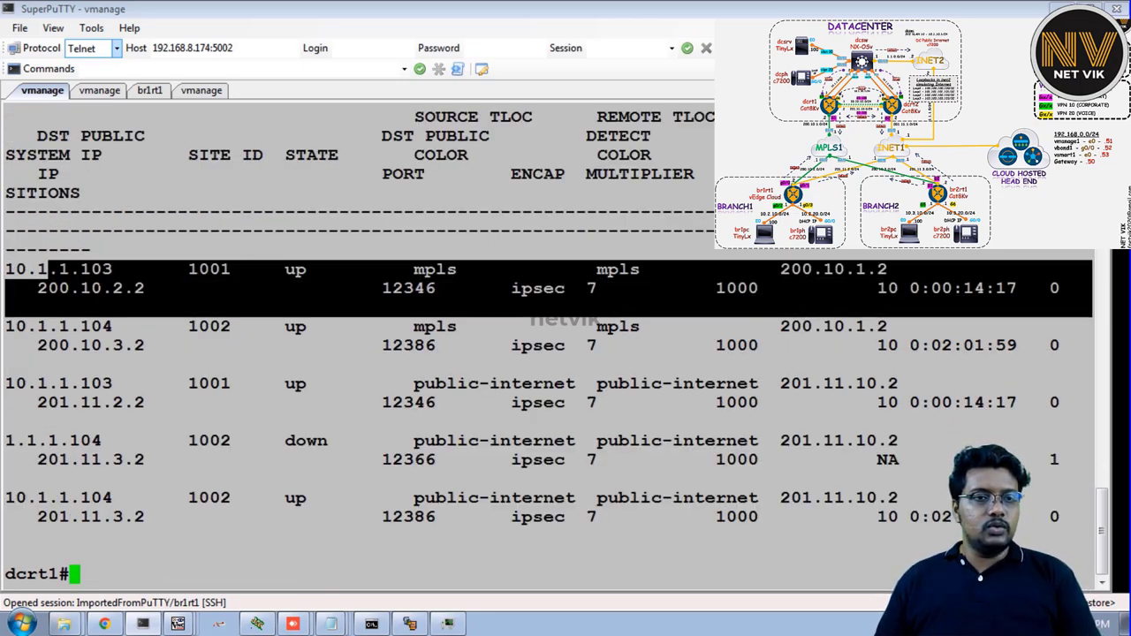
triple_click(71, 269)
left_click_drag(71, 383, 144, 402)
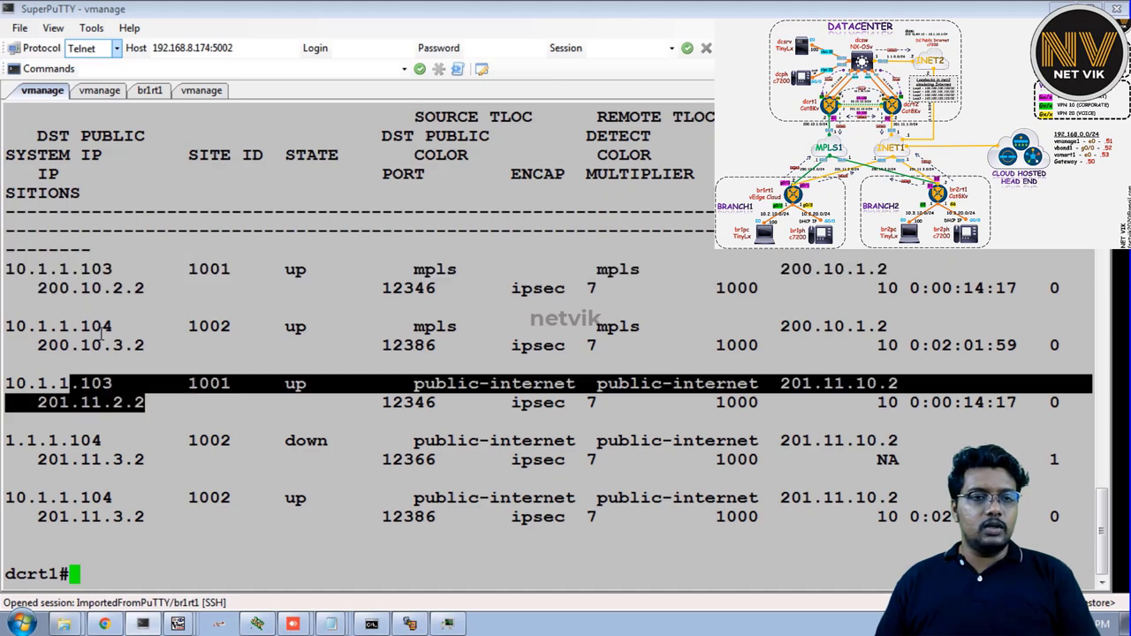
left_click(111, 358)
left_click_drag(105, 327, 123, 347)
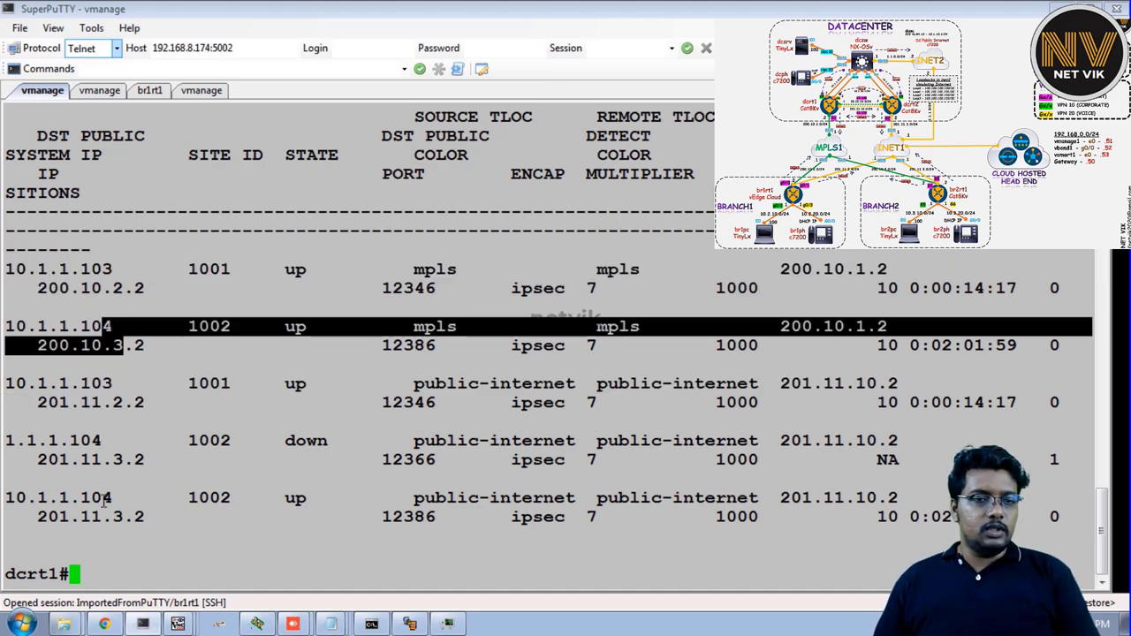
left_click_drag(104, 500, 113, 518)
Run 'show sdwan bfd sessions' on dcrt2
key("ctrl+Tab")
type("show")
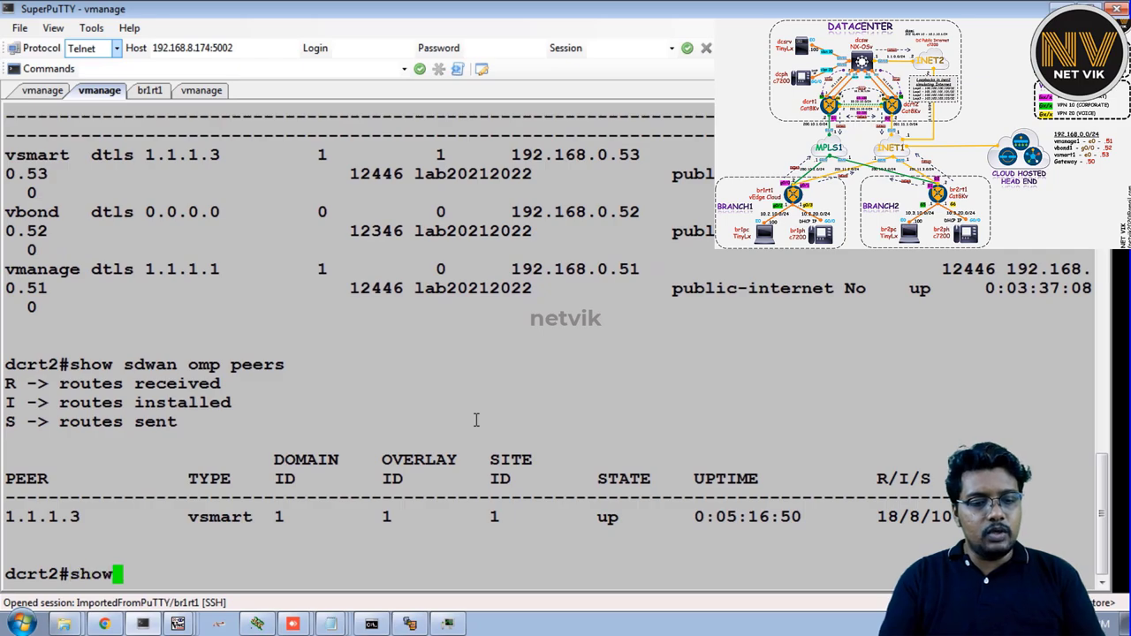
type(" sdwan bfd")
key("Tab")
type("s")
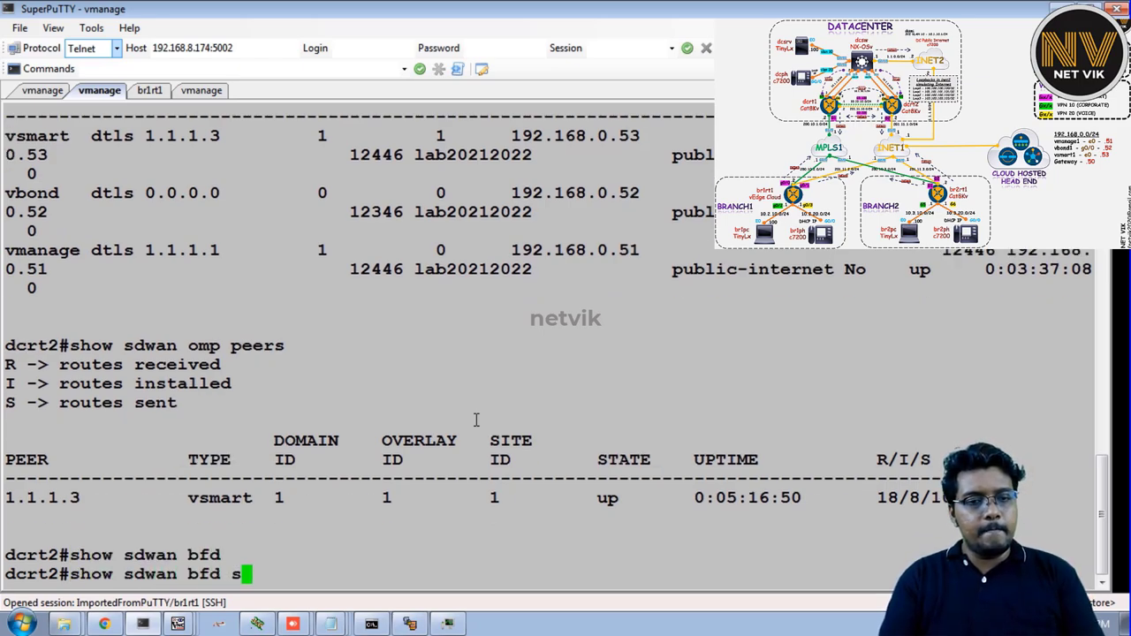
type("ess")
key("Tab")
key("Return")
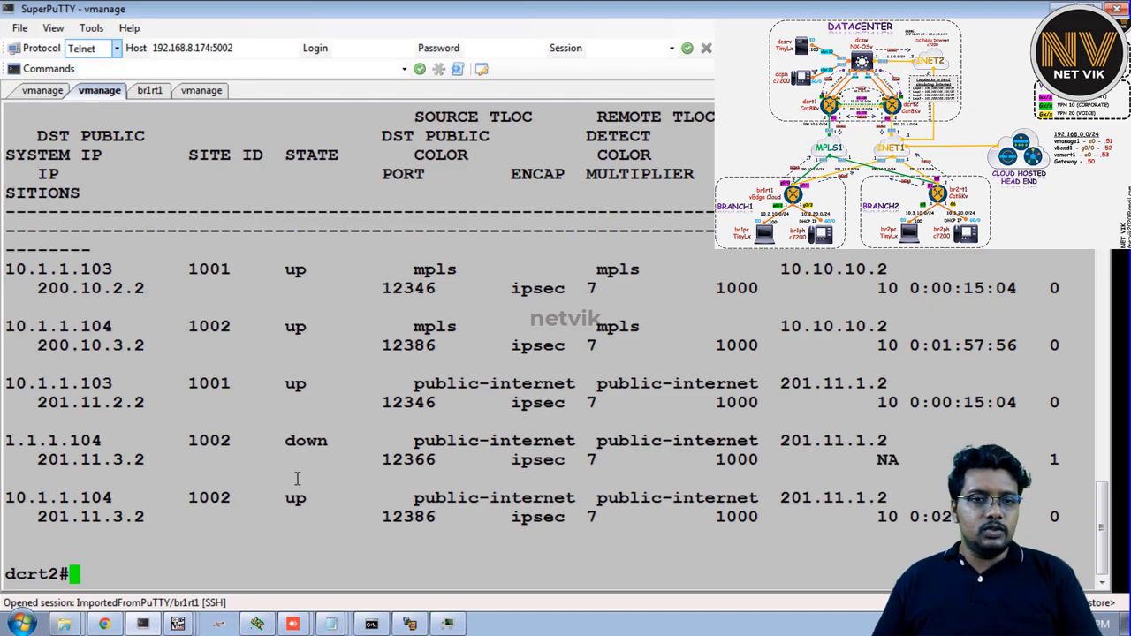
Run 'show bfd sessions' on br1rt1 and highlight the down and 10.1.1.104 sessions
left_click(150, 91)
key("Return")
key("Return")
type("show")
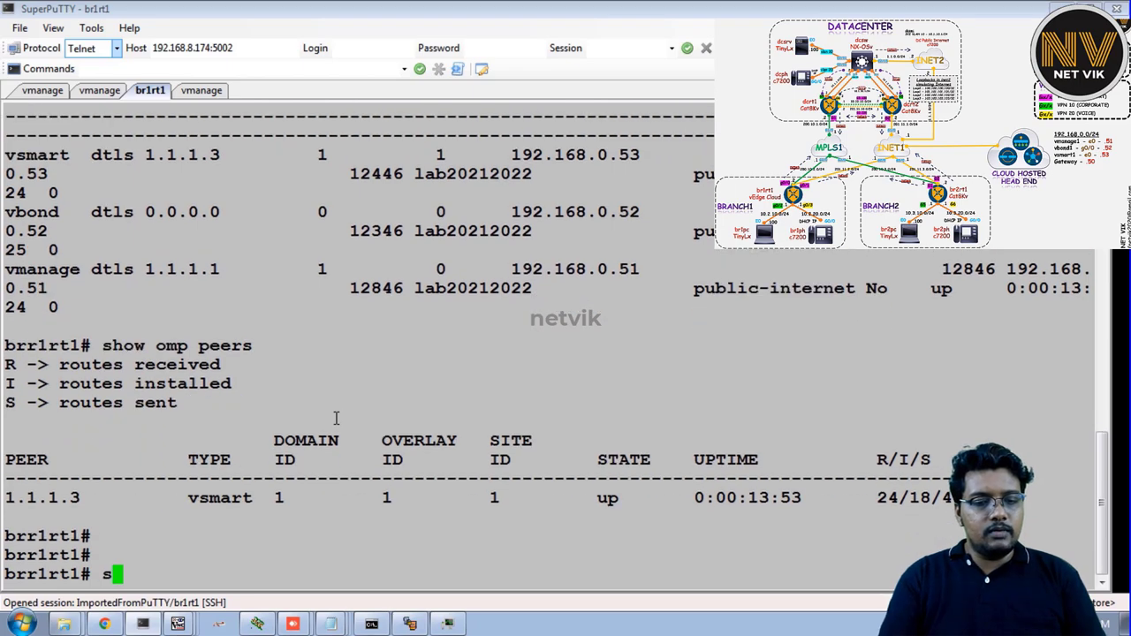
key("BackSpace")
key("BackSpace")
key("BackSpace")
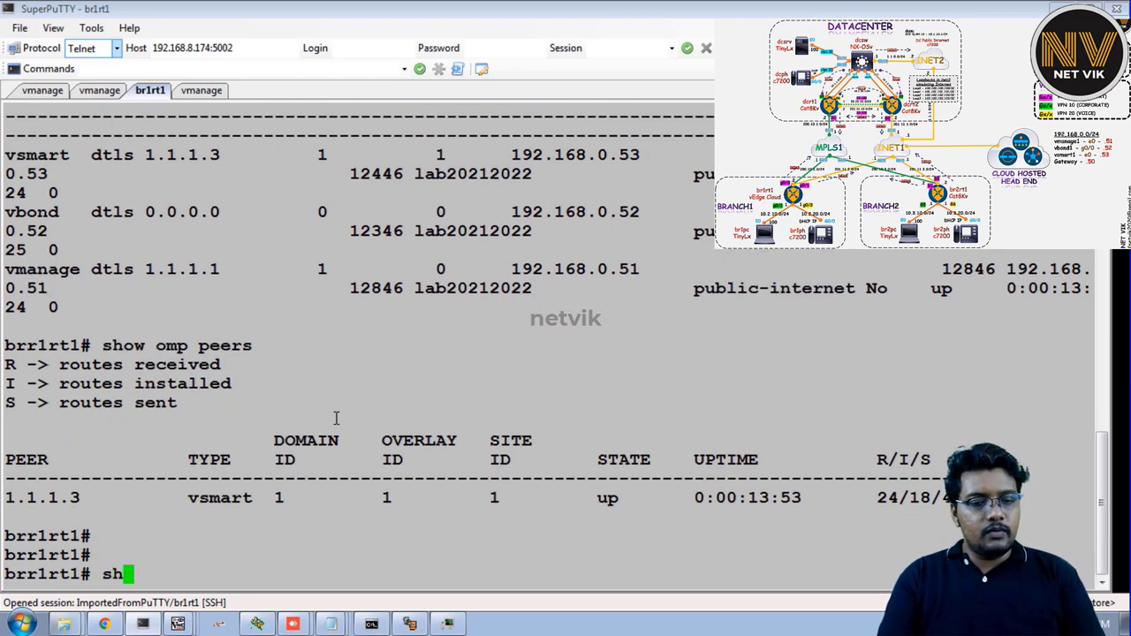
type("ow bfd sessions")
key("Return")
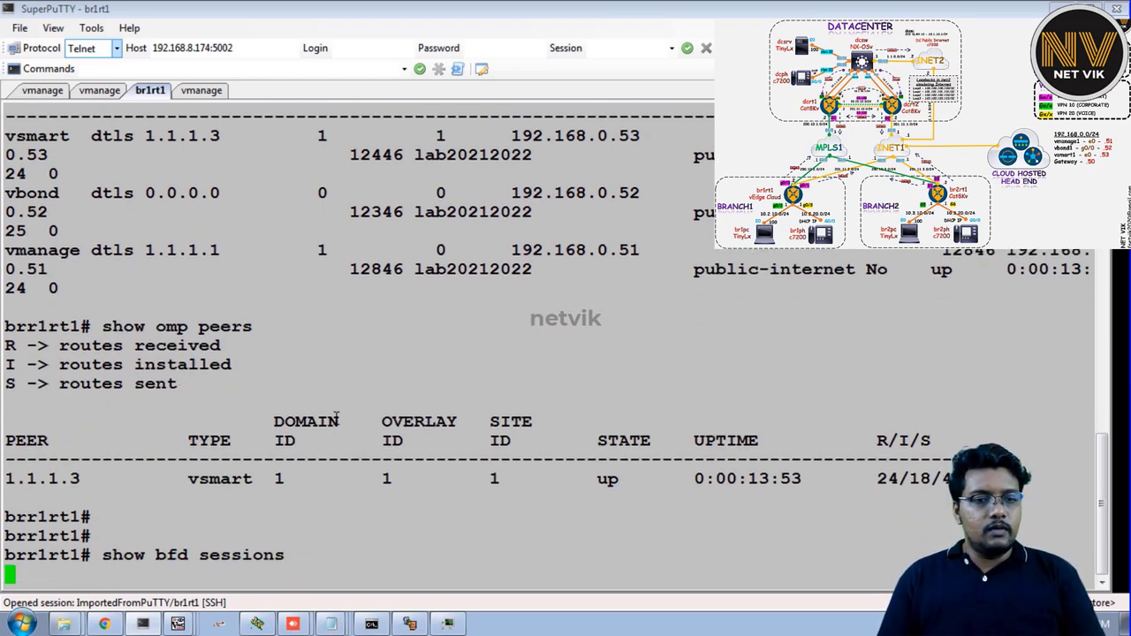
key("space")
key("q")
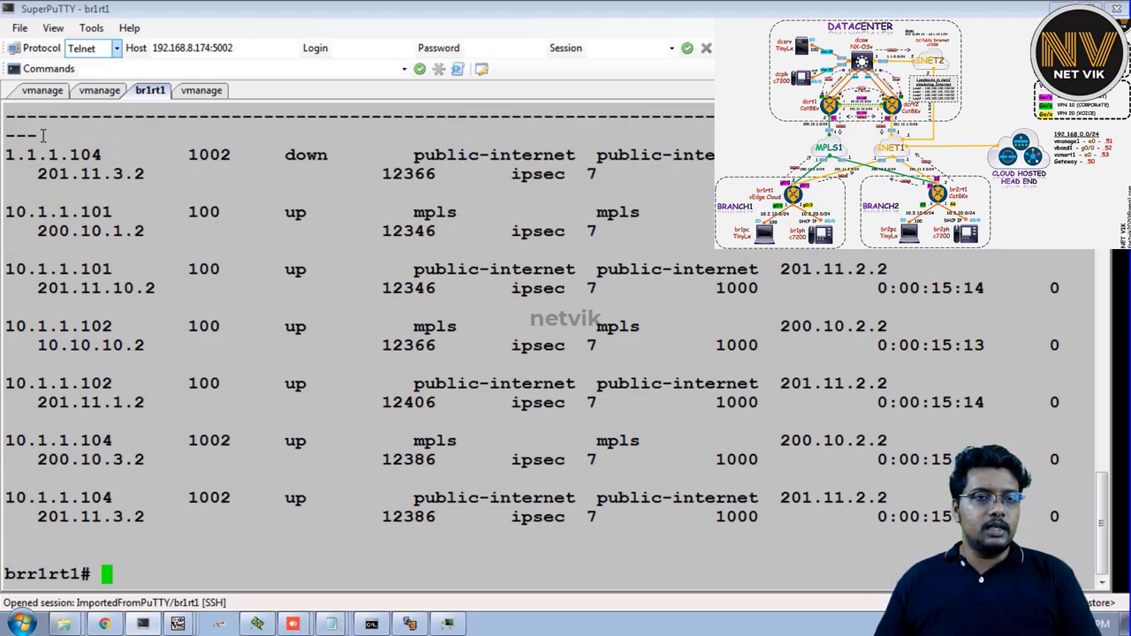
left_click_drag(41, 134, 95, 173)
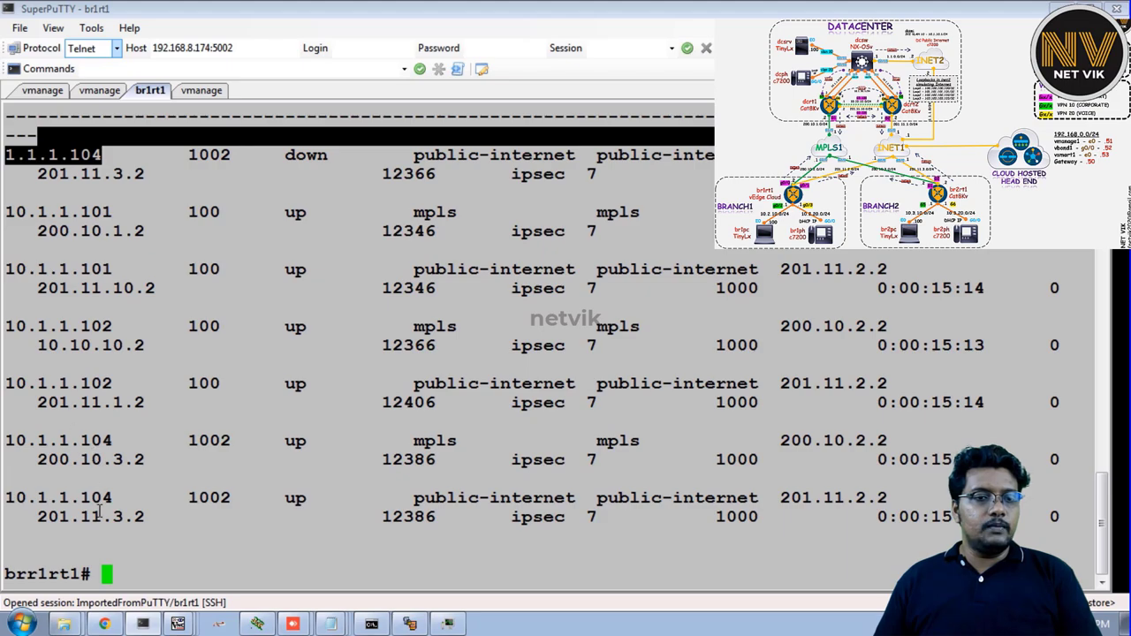
left_click_drag(71, 440, 102, 517)
Run 'show sdwan bfd sessions' on br2rt1 and page through its up sessions
left_click(201, 90)
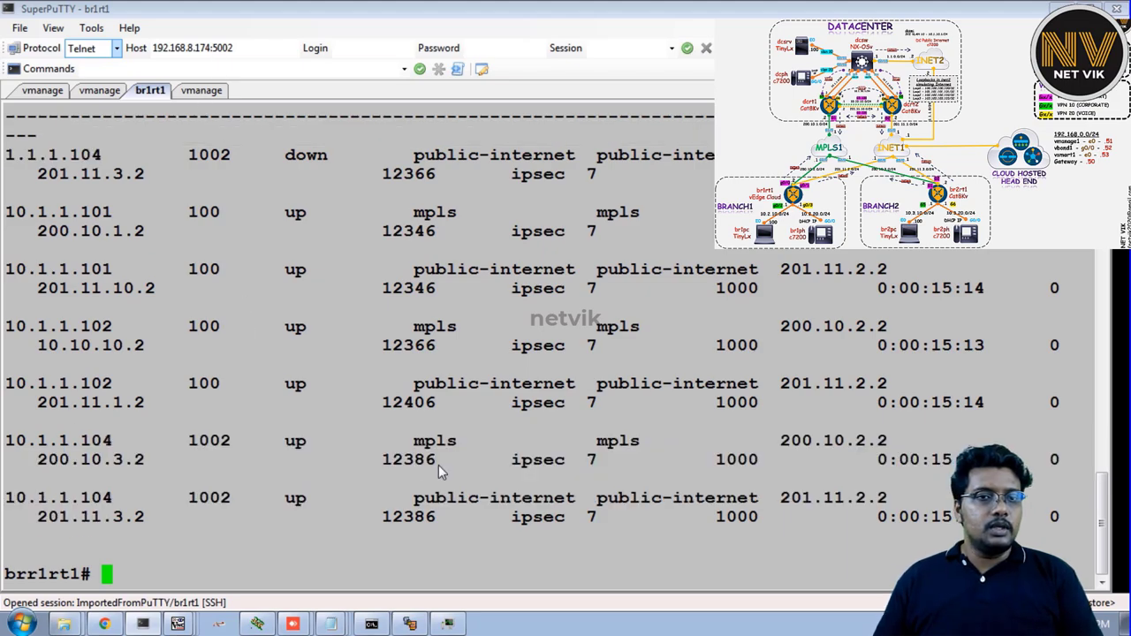
key("Return")
key("Return")
type("show ")
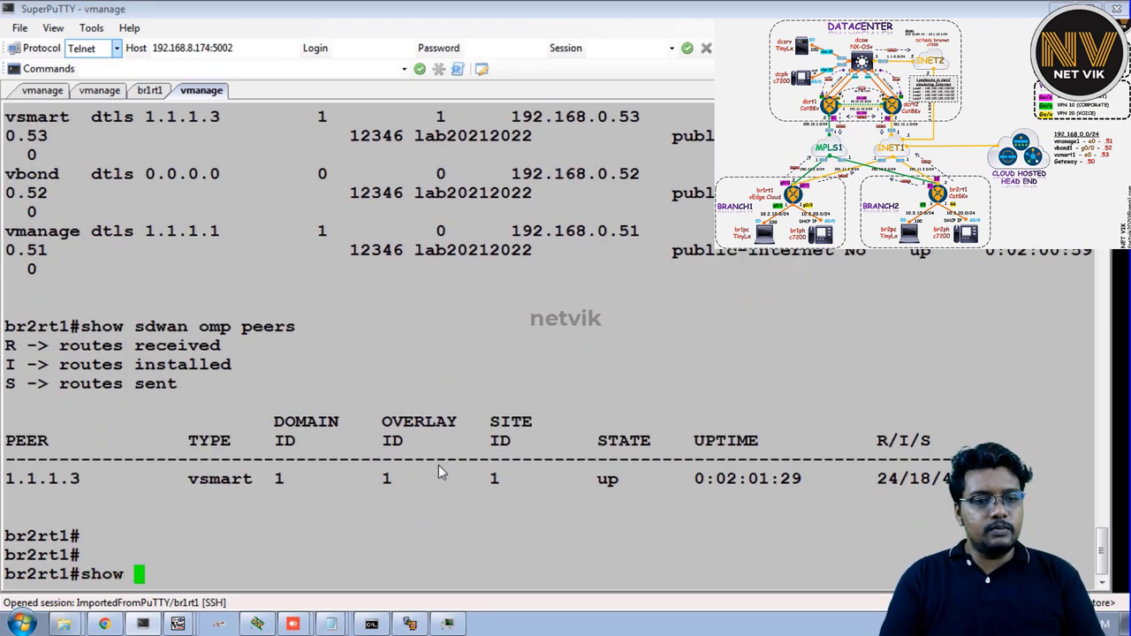
type("sdwan bfd")
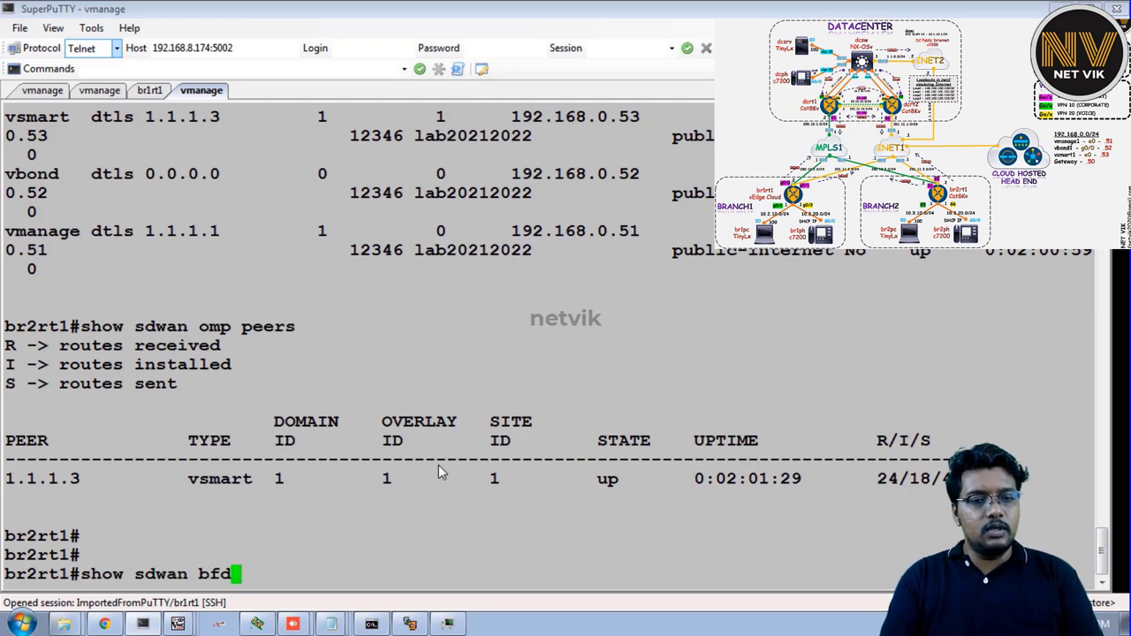
key("Tab")
type("sess")
key("Tab")
key("Return")
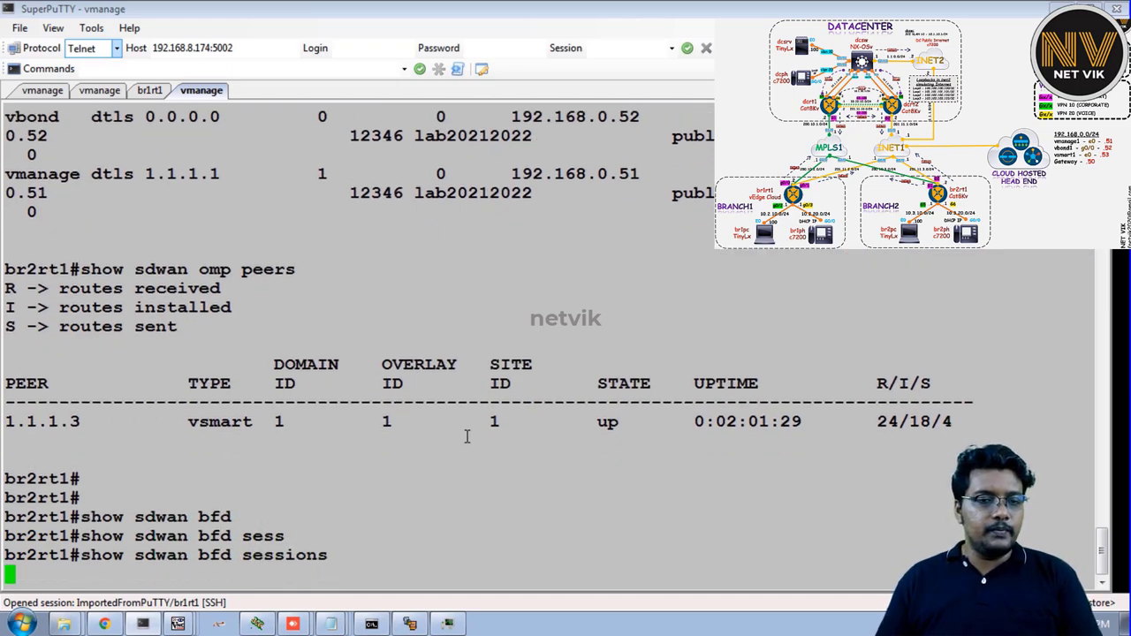
key("space")
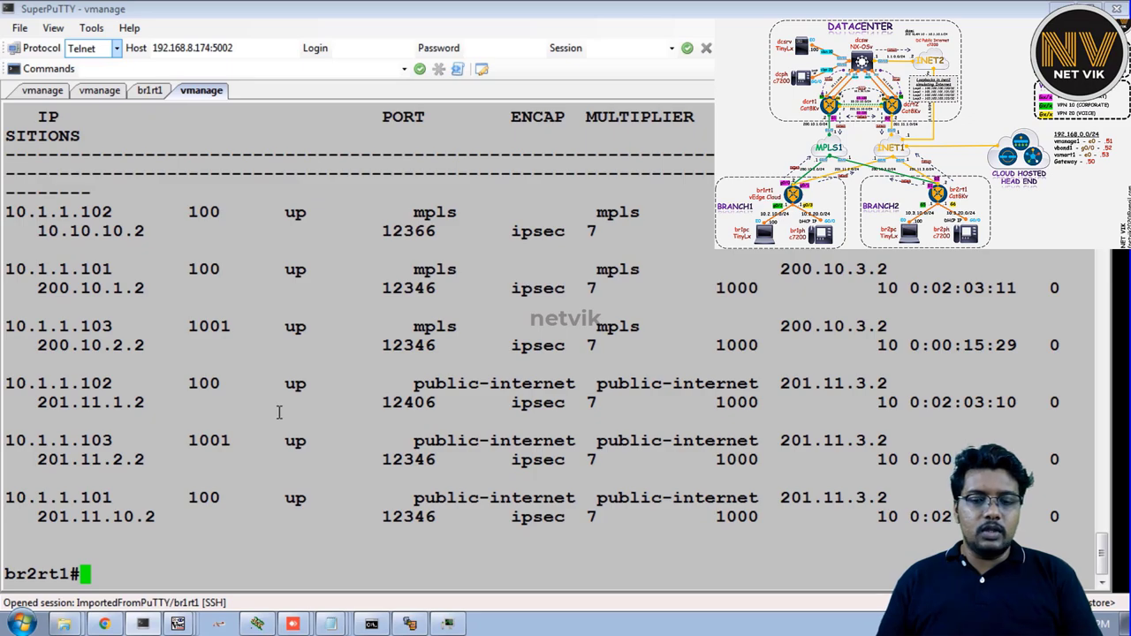
key("Return")
key("Return")
key("Return")
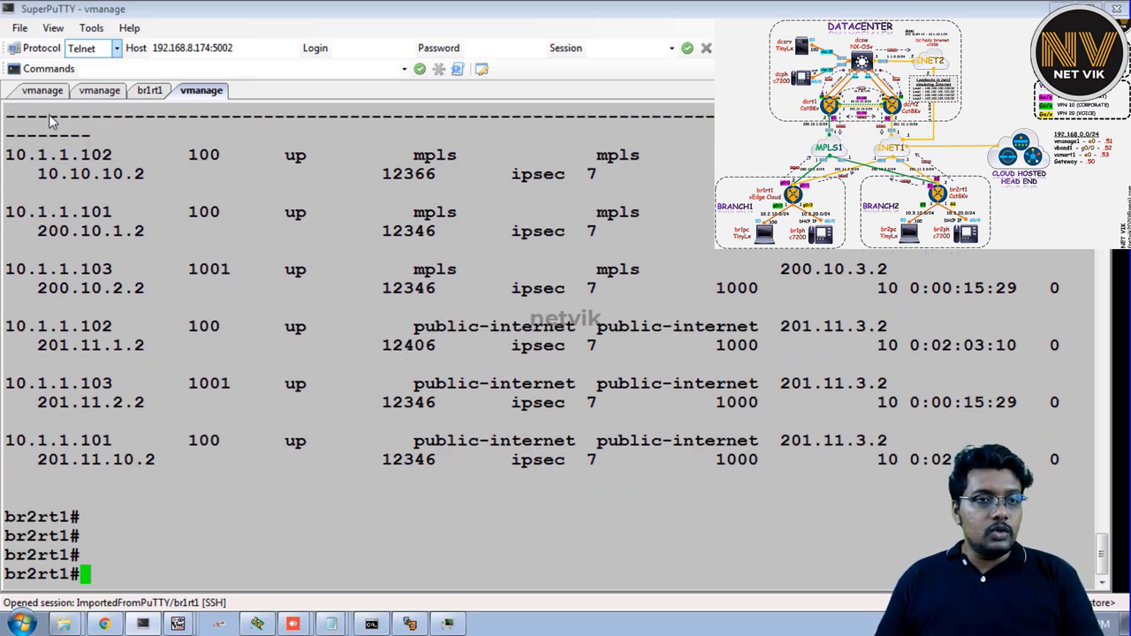
Run 'show ip route vrf 10' on dcrt1 and page through the full output
left_click(43, 91)
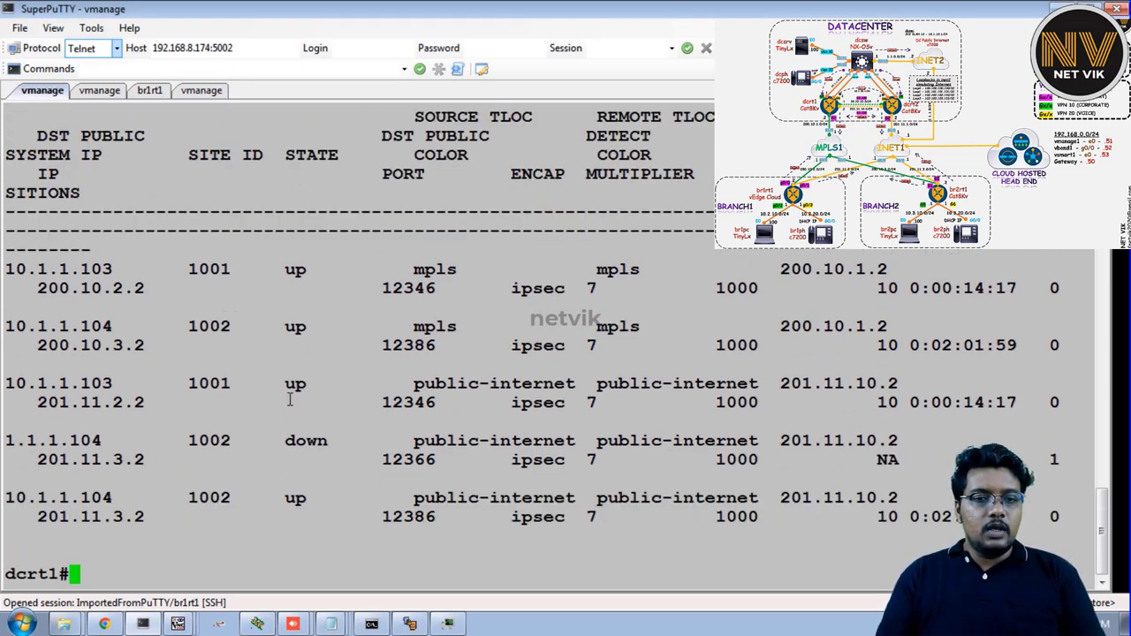
key("Return")
key("Return")
key("Return")
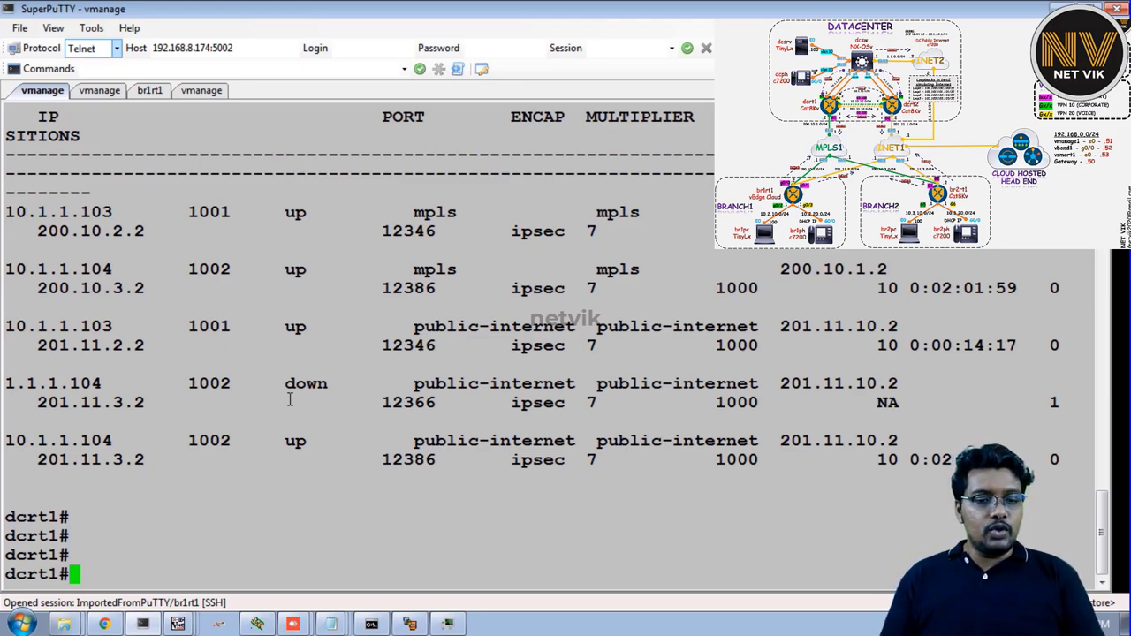
type("show")
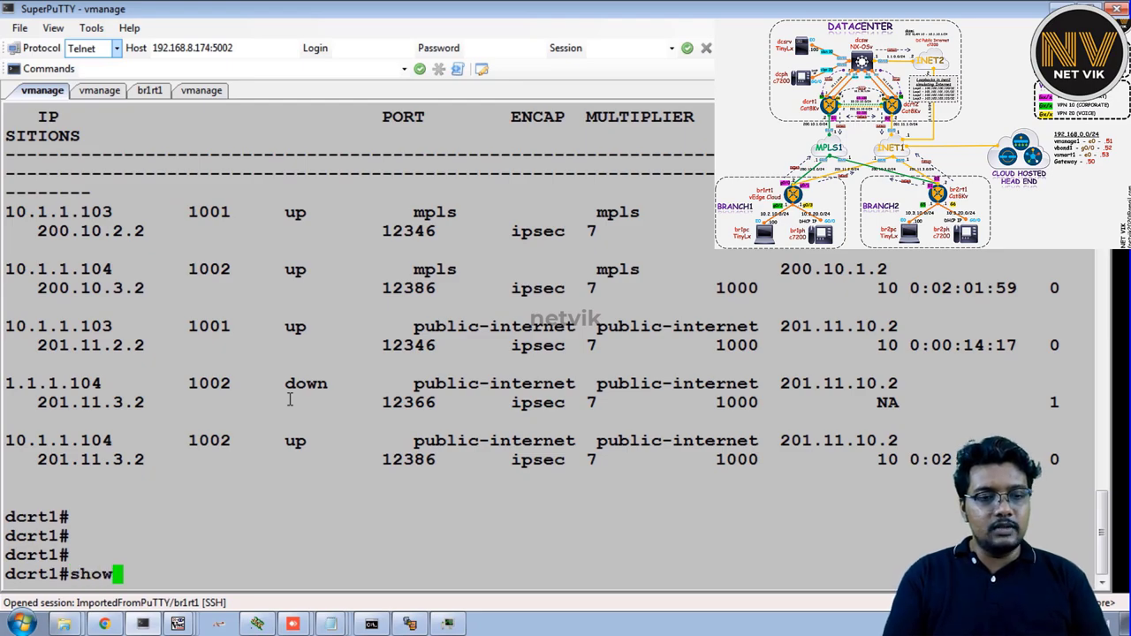
type(" ip route vrf 10")
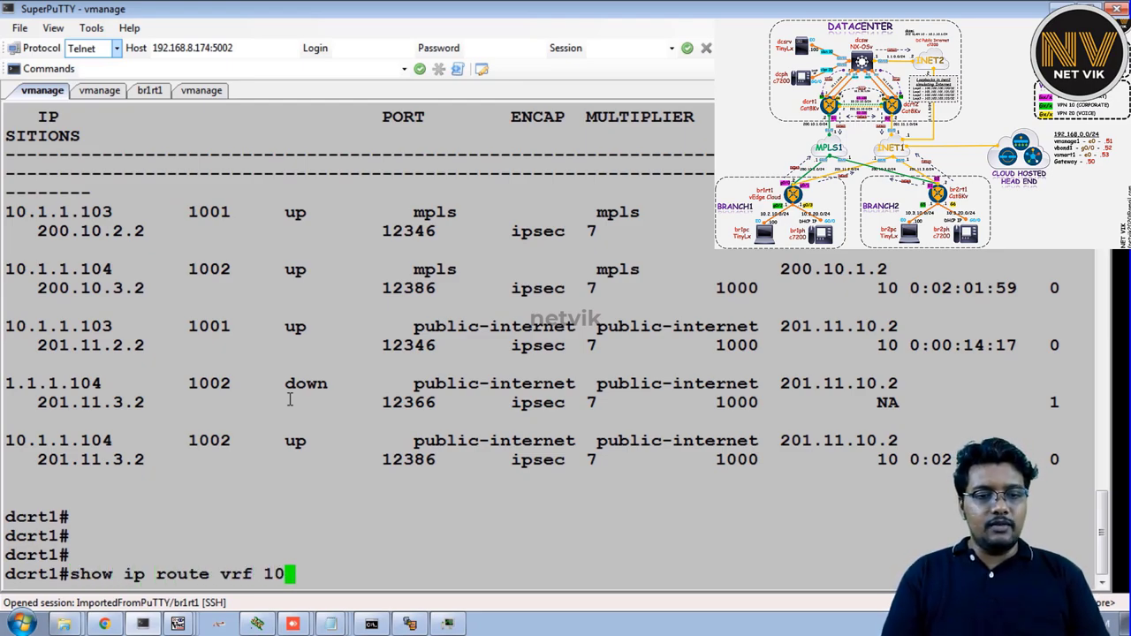
key("Return")
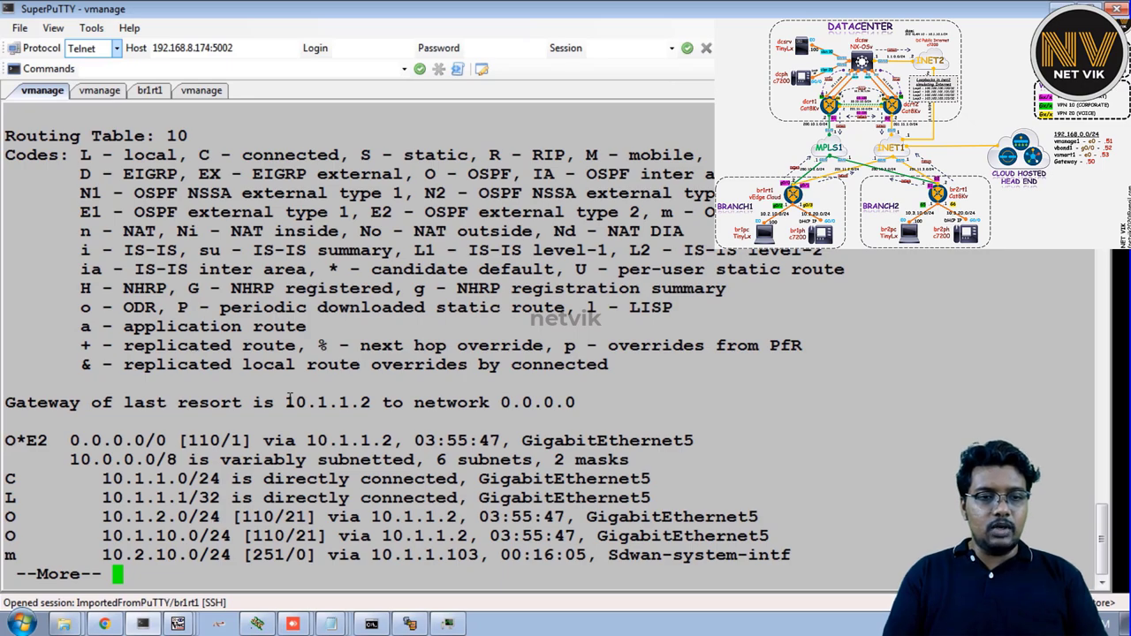
key("space")
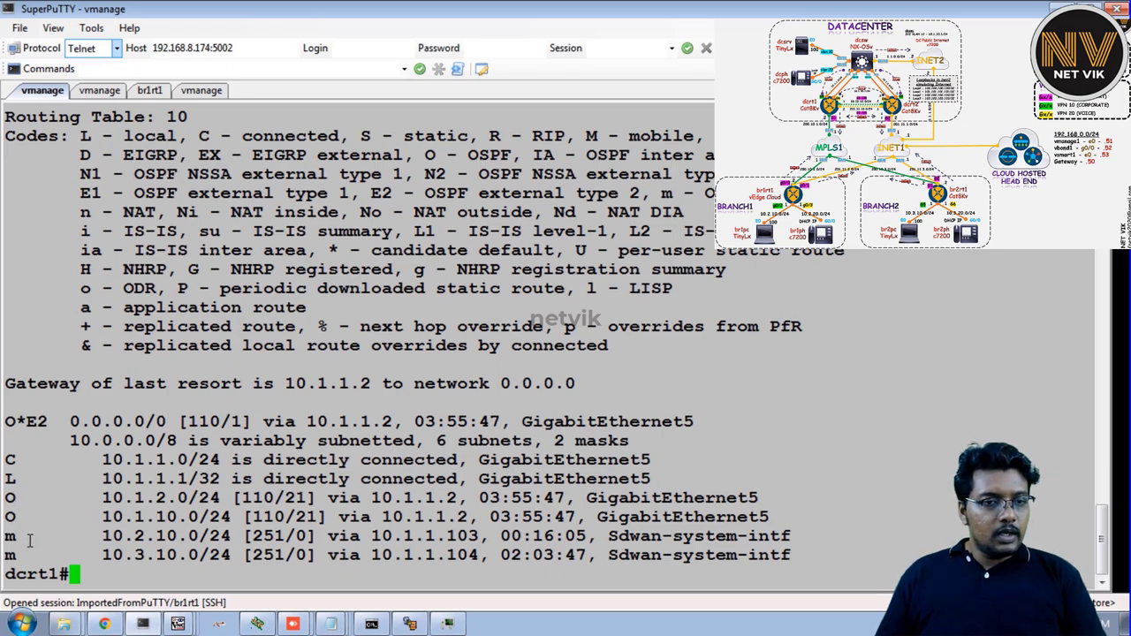
Highlight routes 10.2.10.0/24 via 10.1.1.103 and 10.3.10.0/24 via 10.1.1.104
double_click(228, 535)
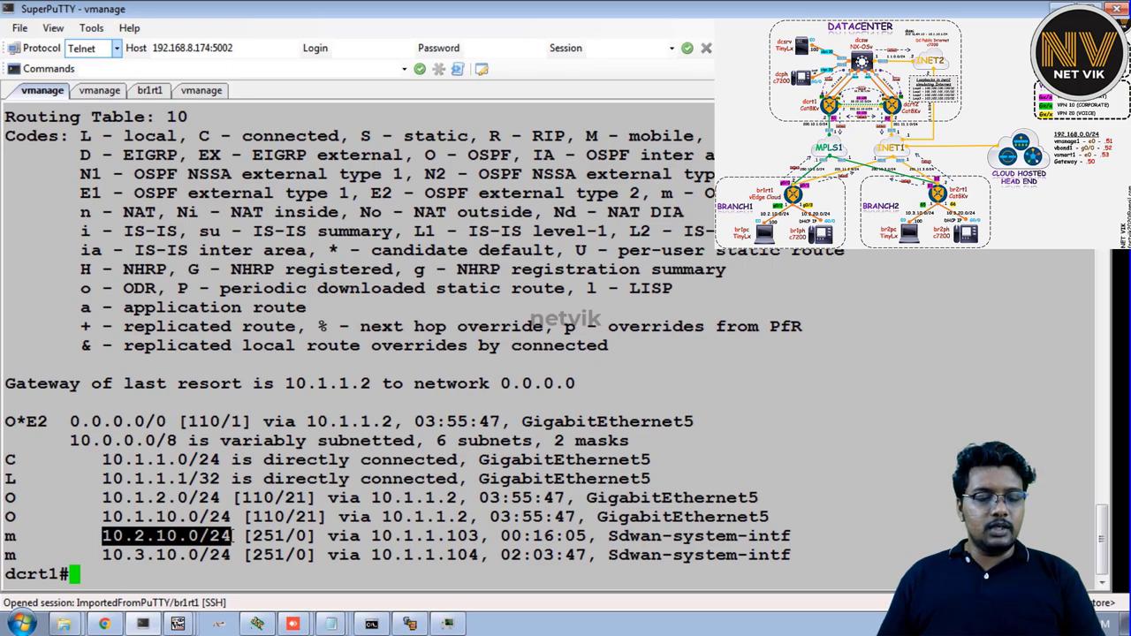
double_click(450, 535)
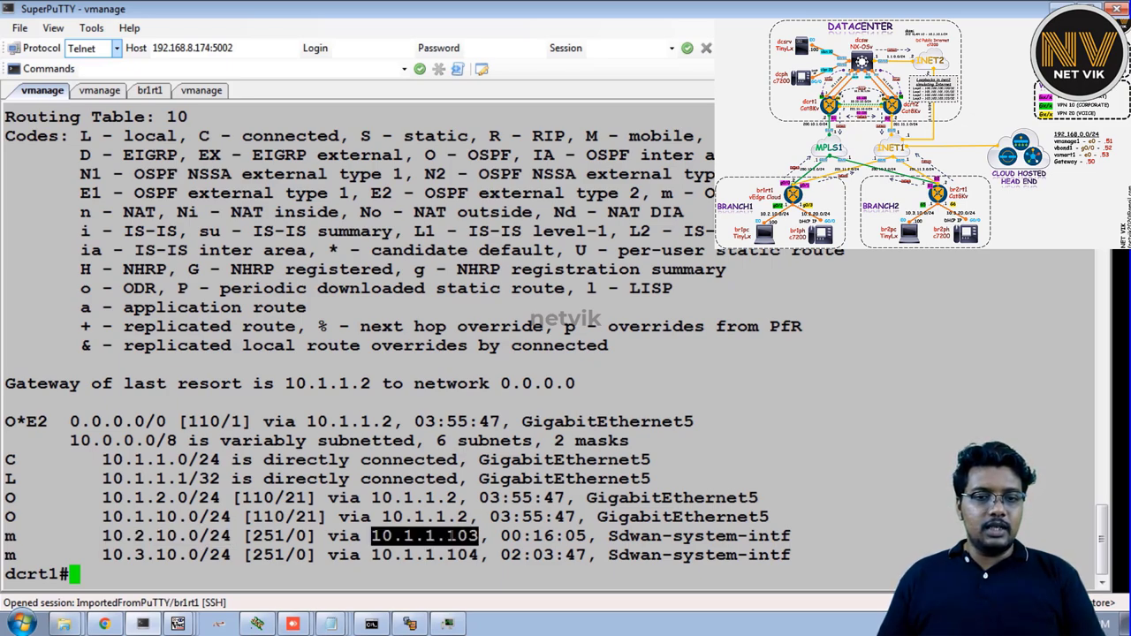
left_click_drag(113, 555, 208, 555)
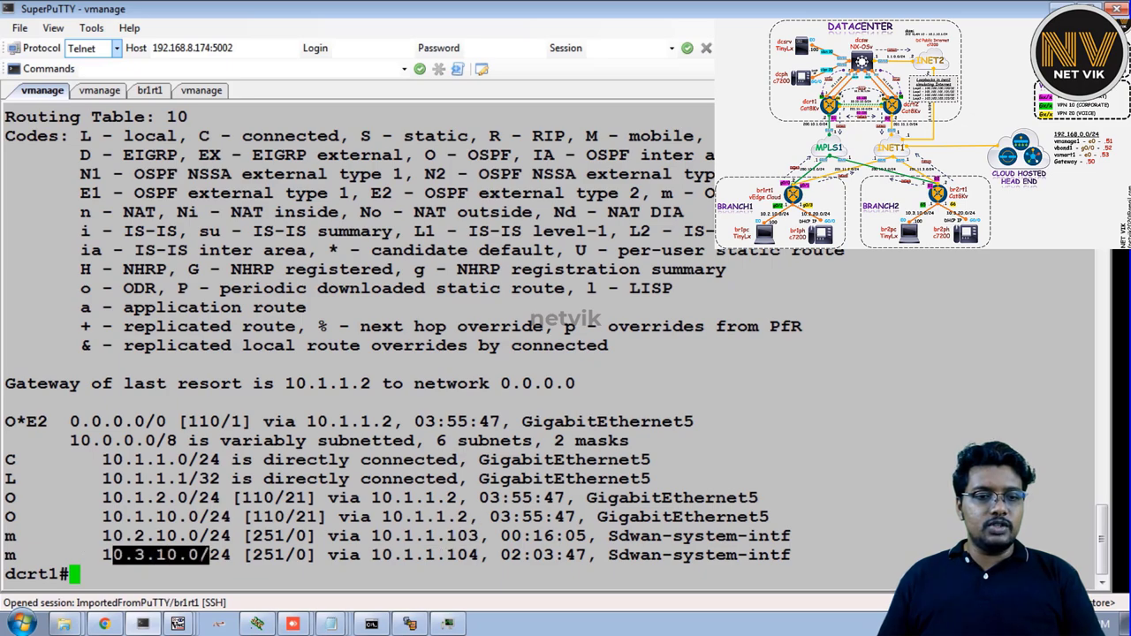
double_click(394, 555)
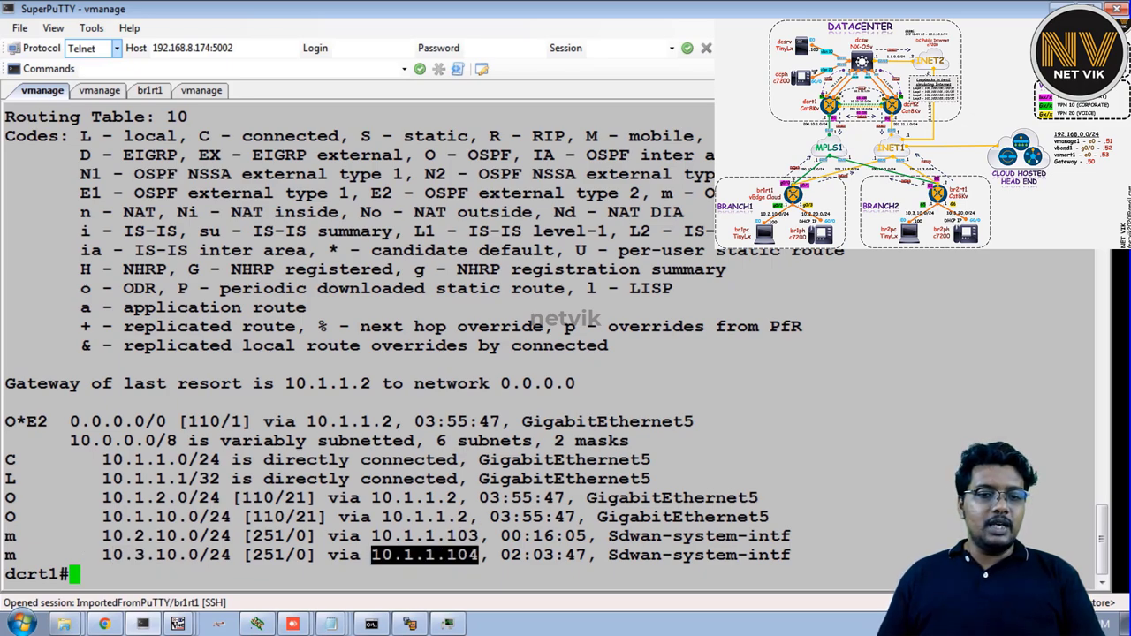
left_click(121, 171)
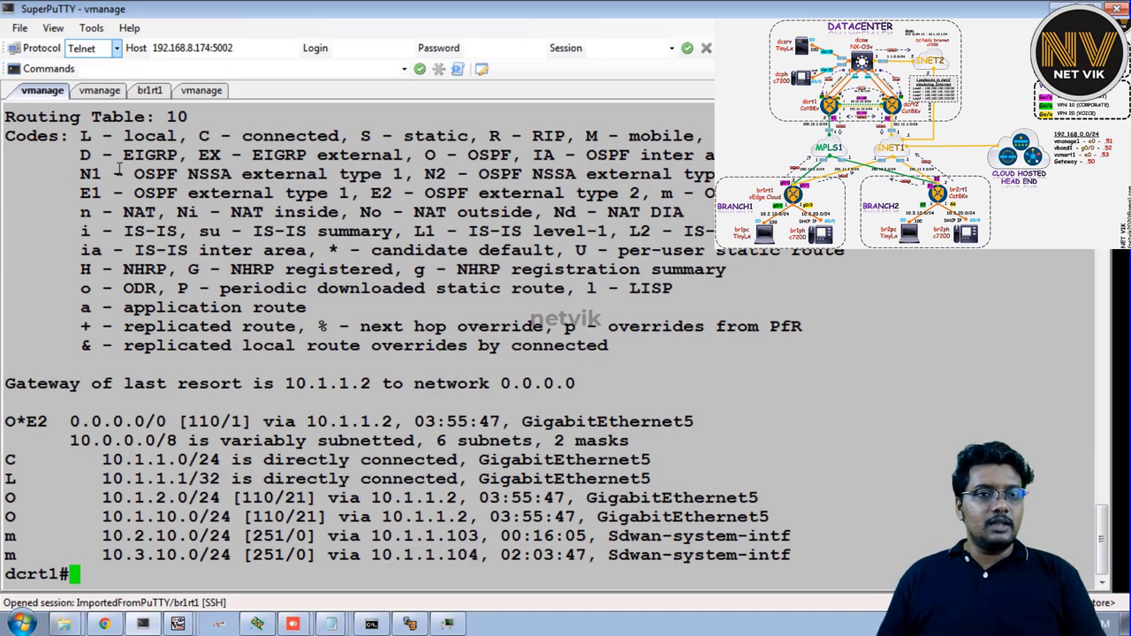
Run 'show ip route vrf 10' on br2rt1 and page through the output
left_click(148, 92)
double_click(309, 316)
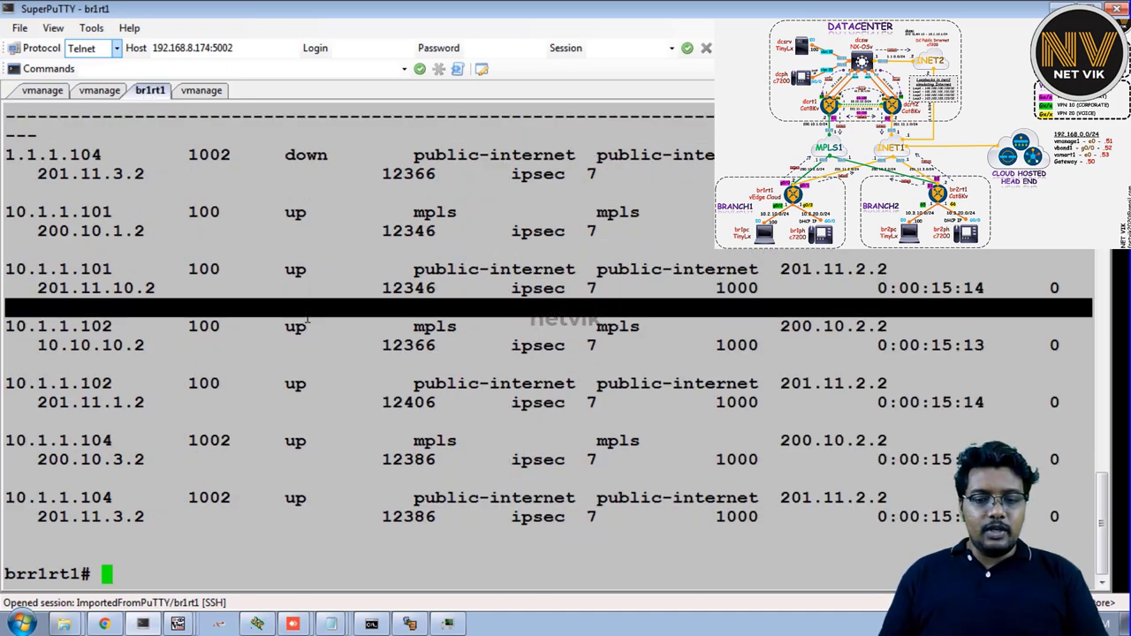
key("Return")
key("Return")
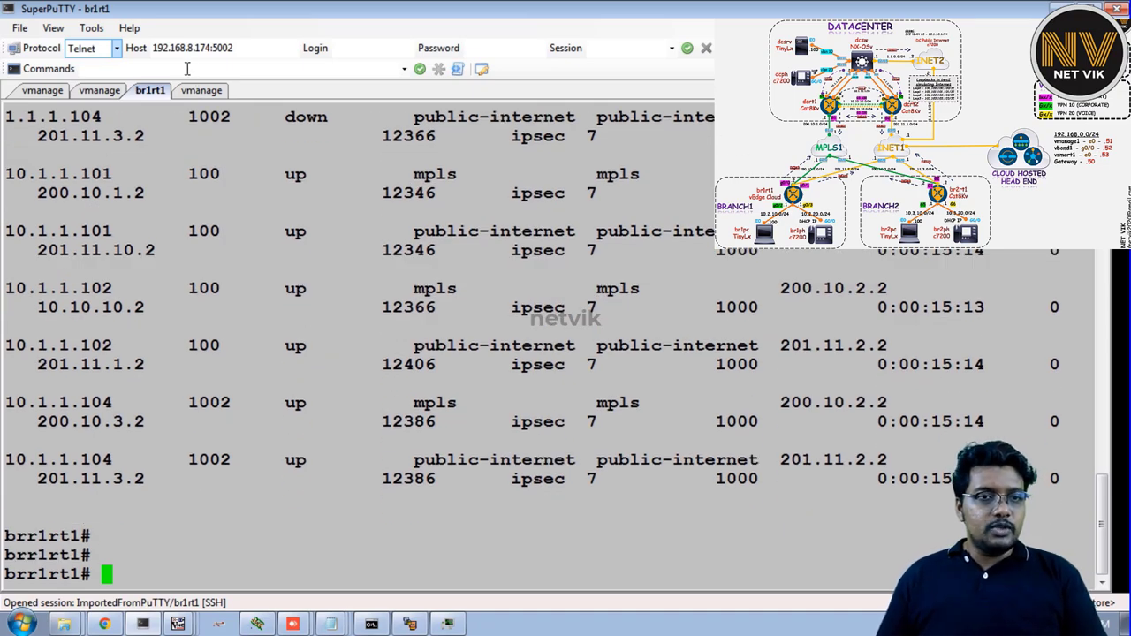
left_click(193, 94)
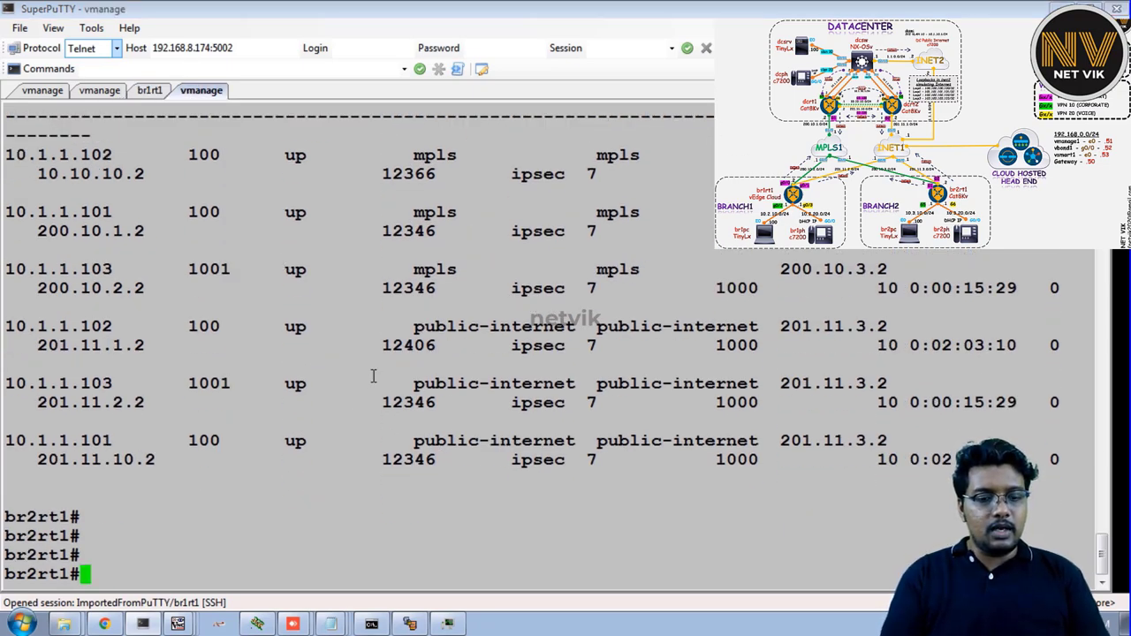
type("show sdwan")
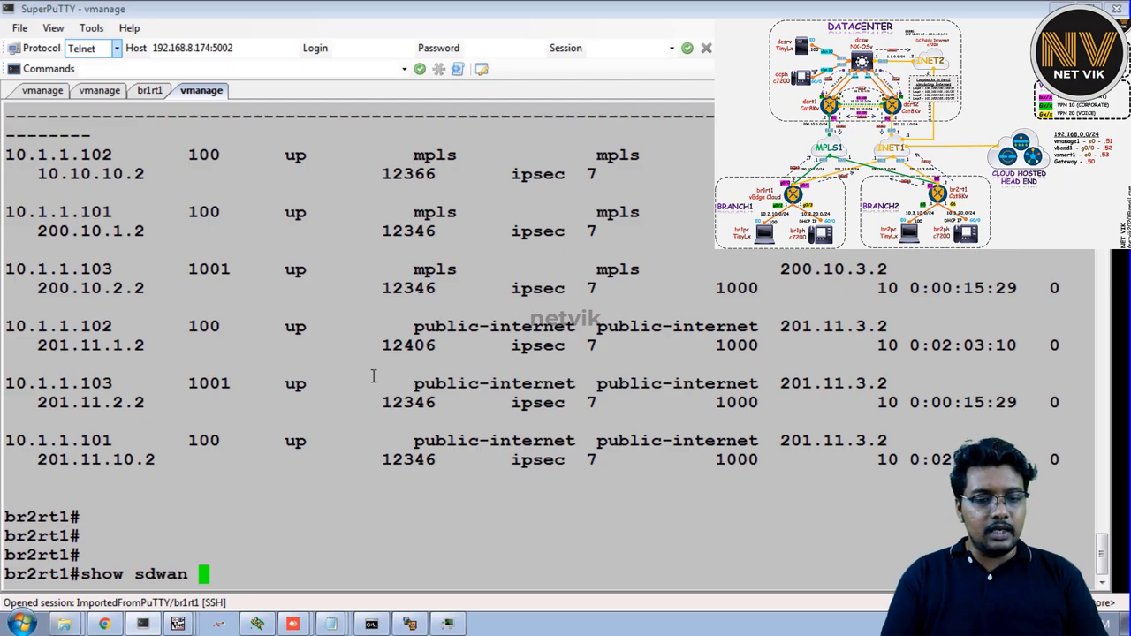
type("con")
key("BackSpace")
key("BackSpace")
key("BackSpace")
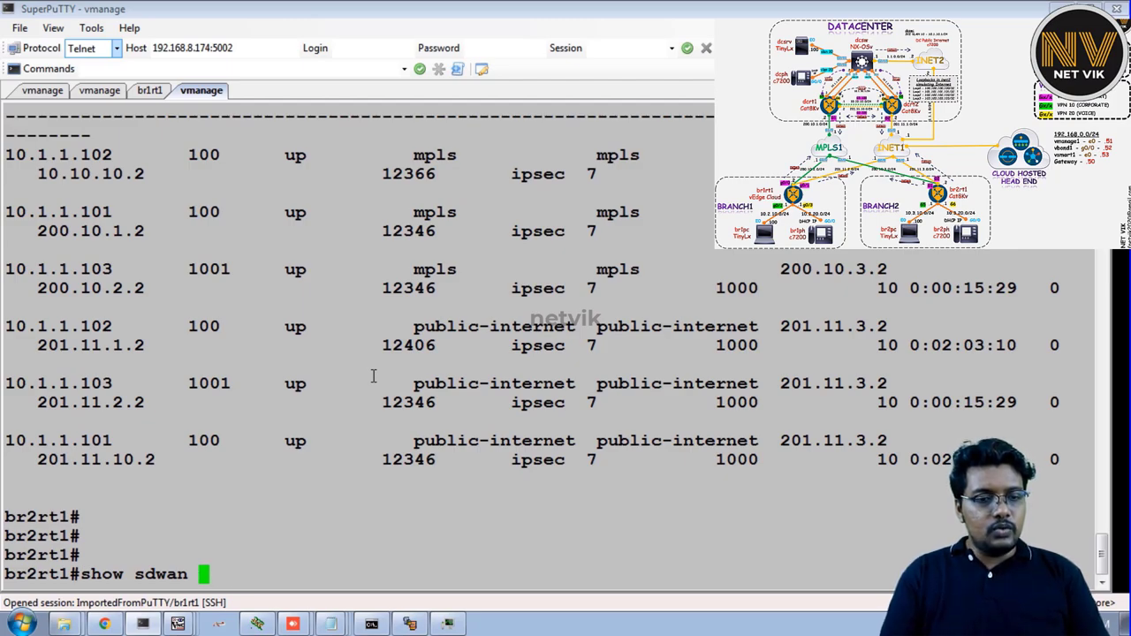
key("BackSpace")
key("BackSpace")
key("BackSpace")
key("BackSpace")
key("BackSpace")
key("BackSpace")
type("ip ro")
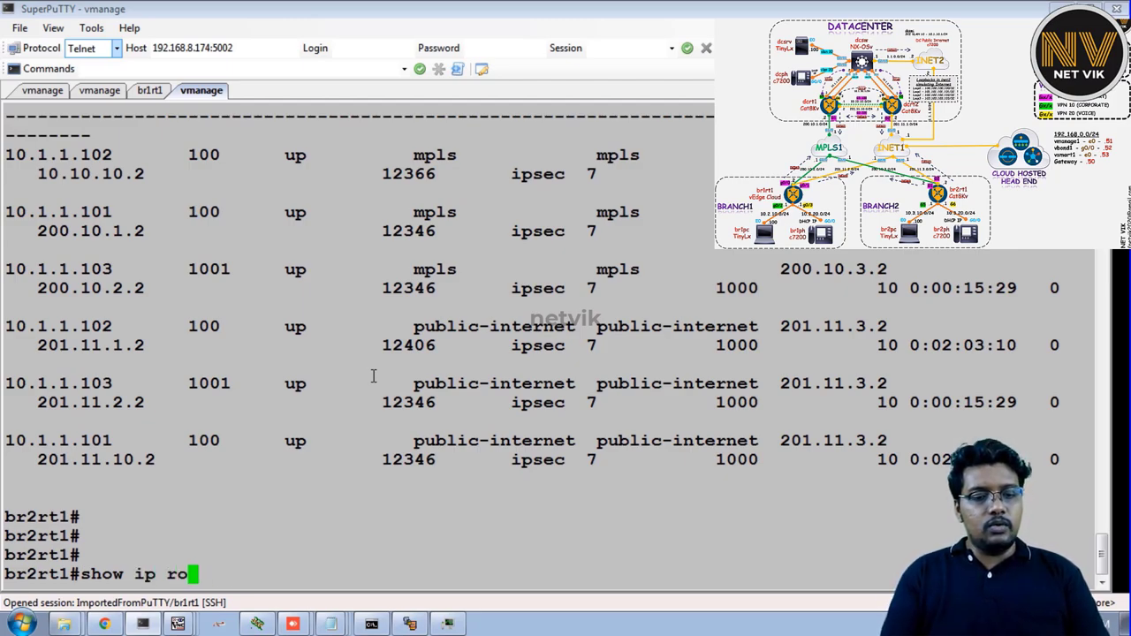
type("ute vrf 10")
key("Return")
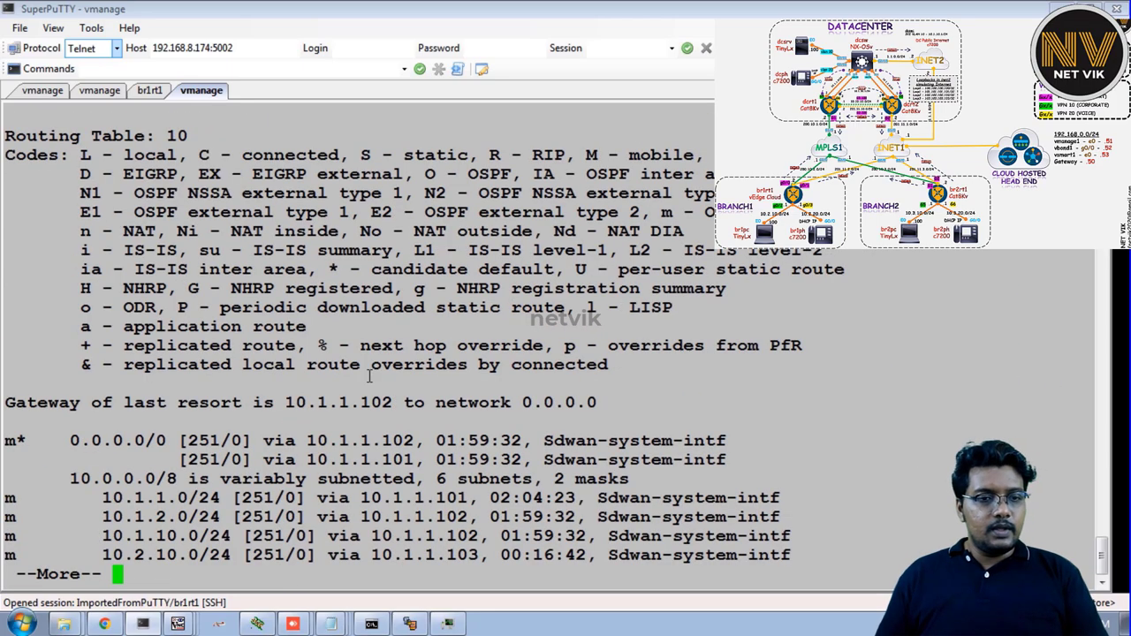
key("space")
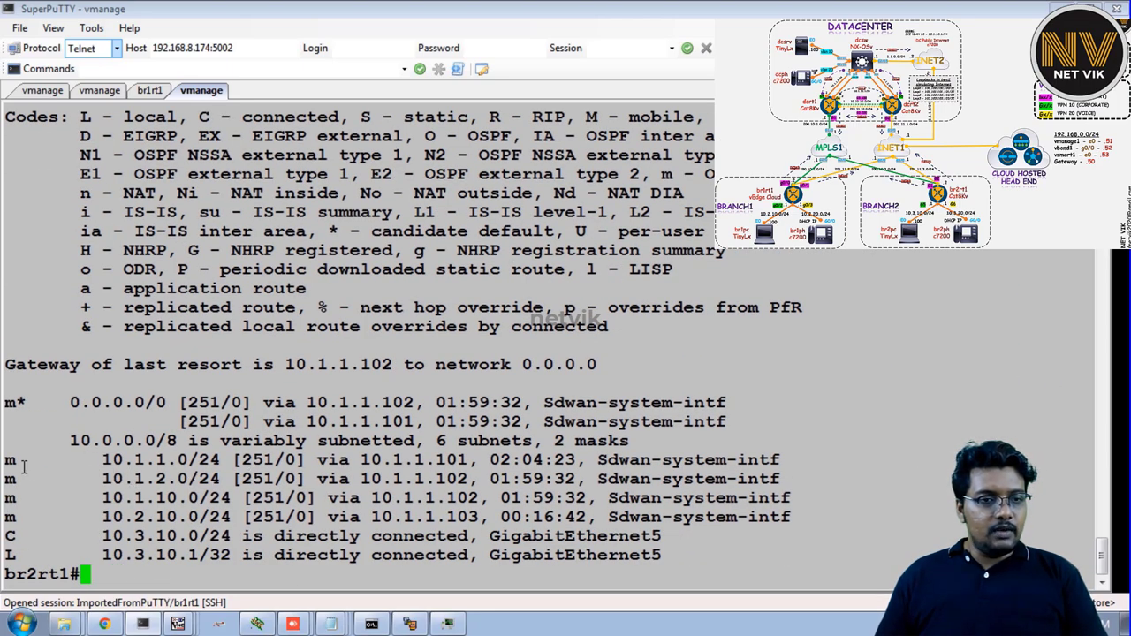
Highlight routes 10.1.1.0/24, 10.1.2.0/24, 10.1.10.0/24 and 10.2.10.0/24 via 10.1.1.103
double_click(136, 460)
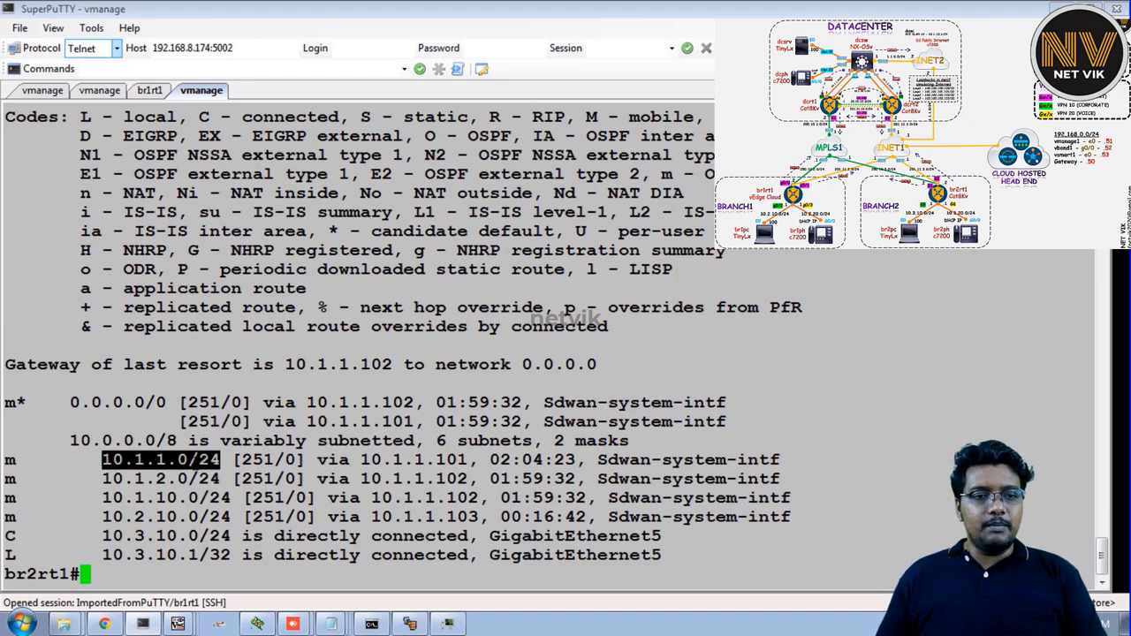
double_click(180, 478)
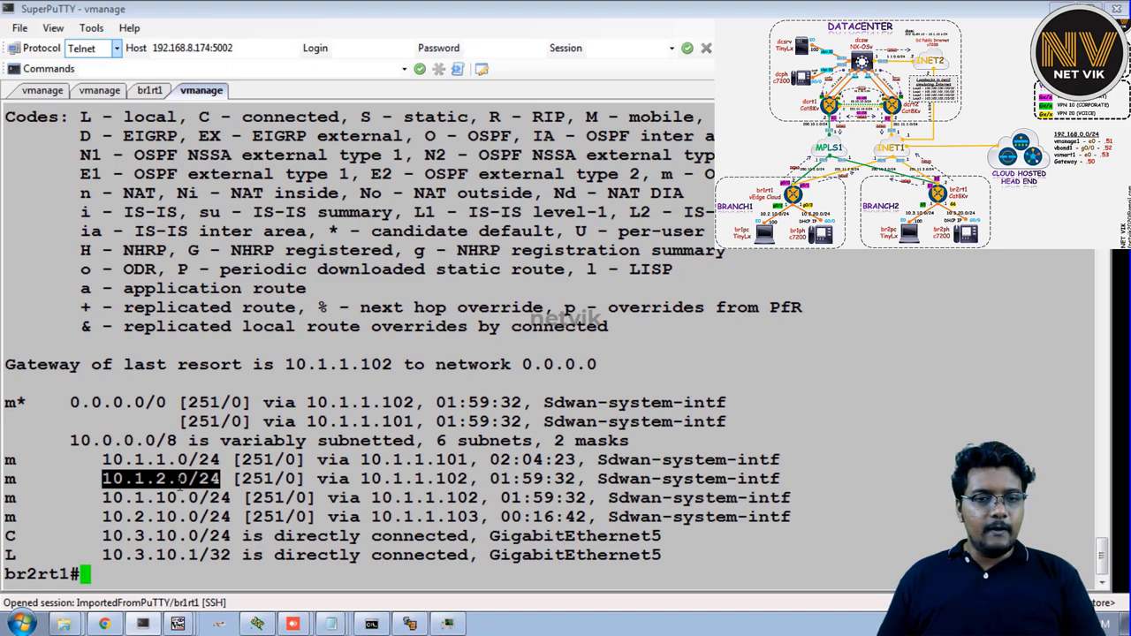
double_click(144, 499)
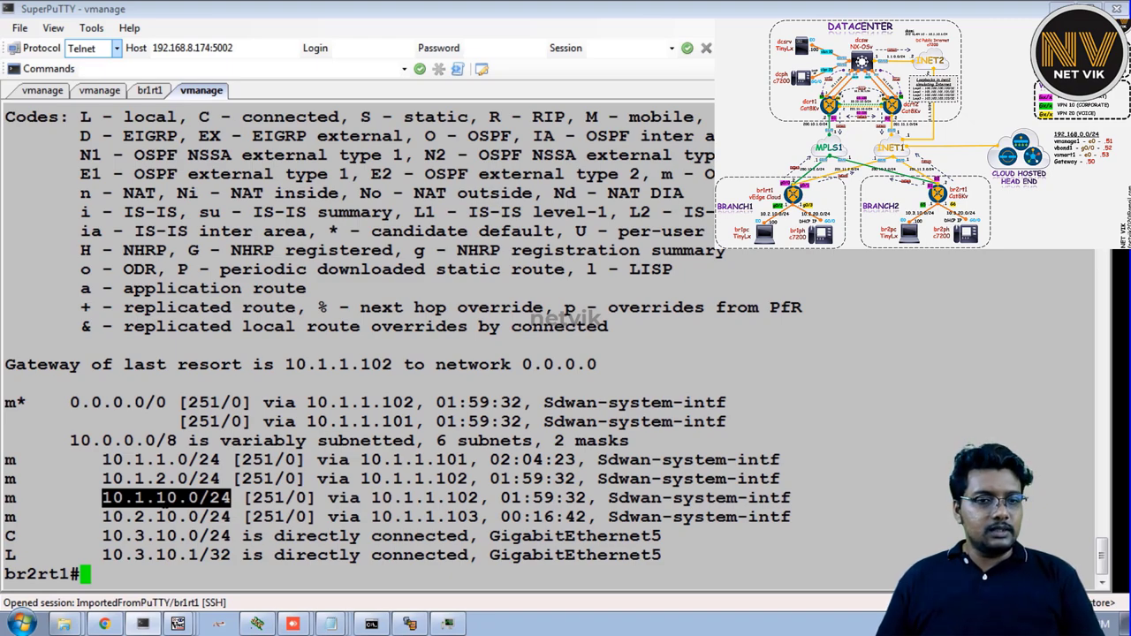
double_click(158, 516)
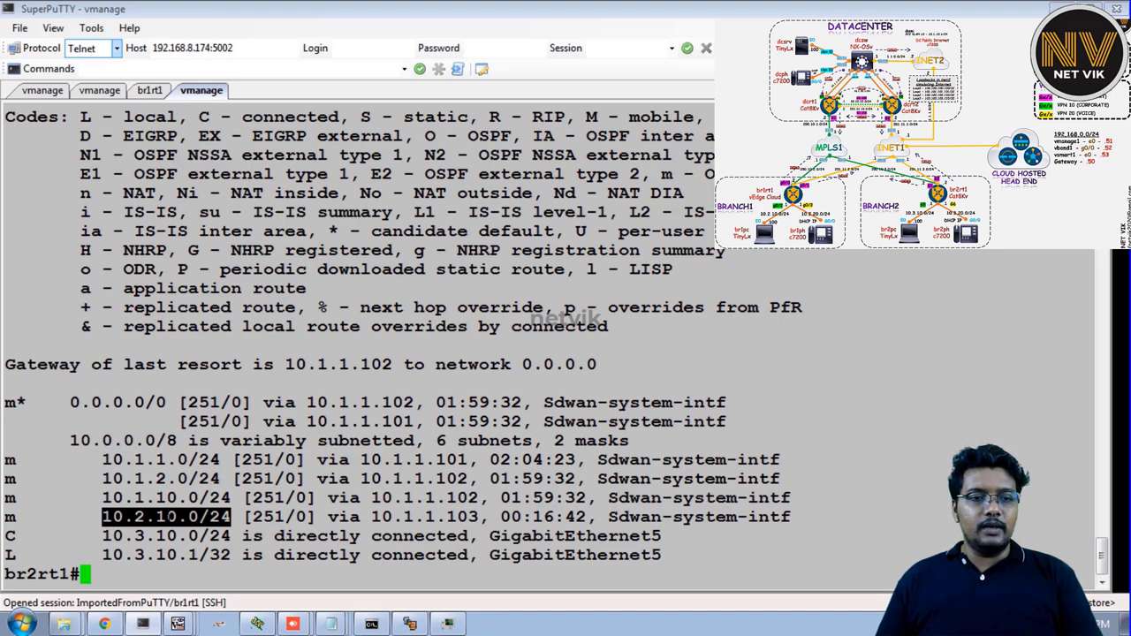
double_click(438, 516)
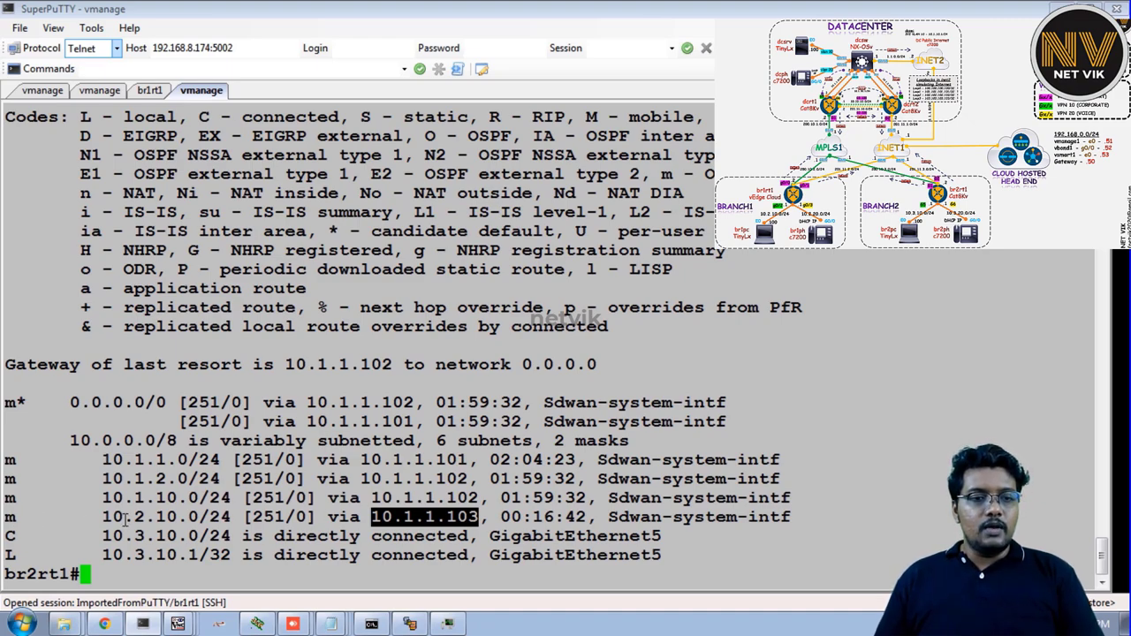
double_click(166, 517)
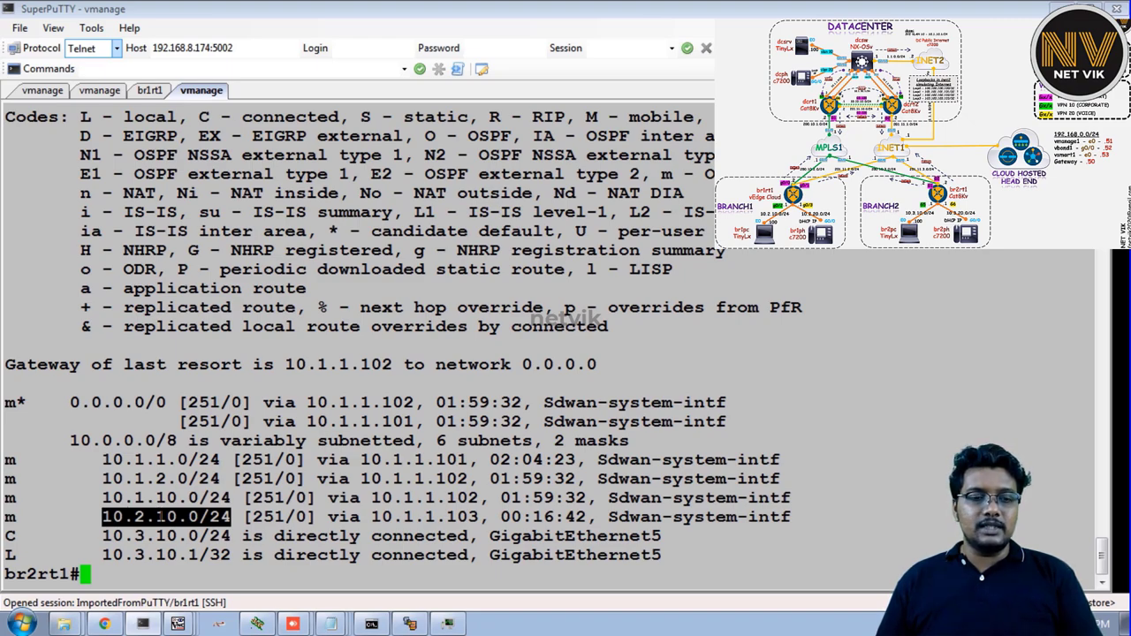
double_click(414, 517)
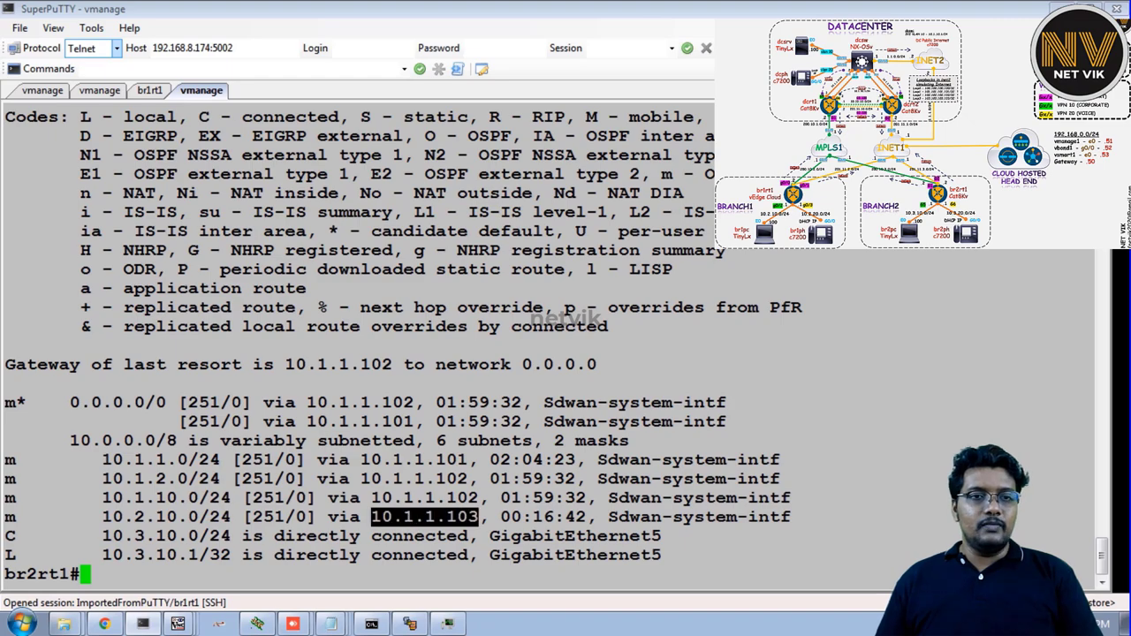
left_click(412, 517)
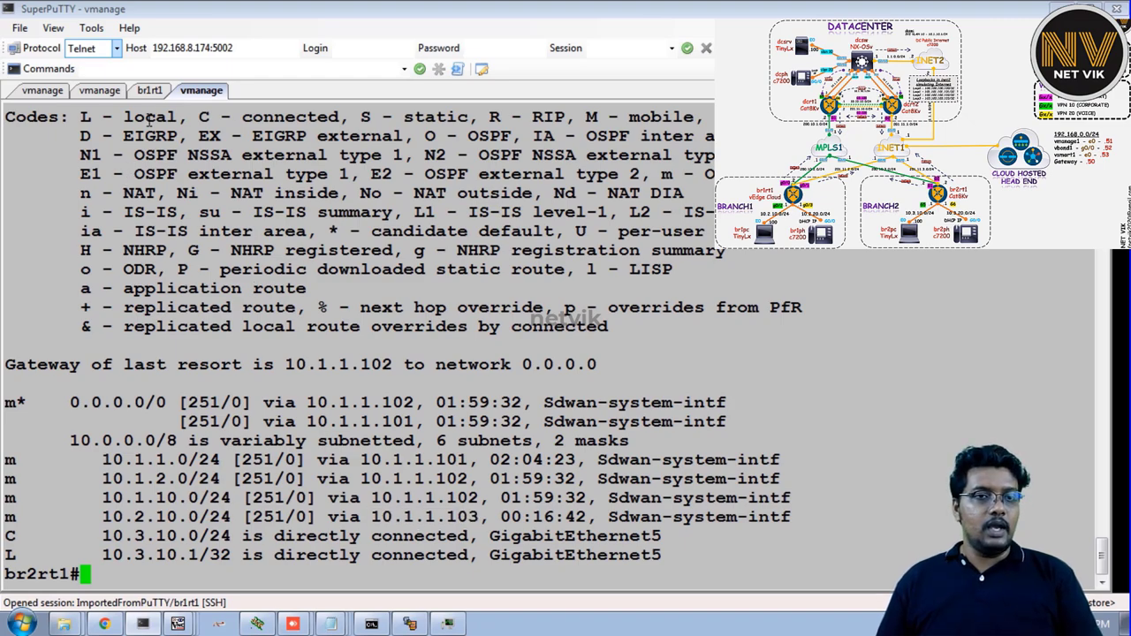
Run 'show ip routes vpn 10' on br1rt1 and page through the route table
left_click(152, 91)
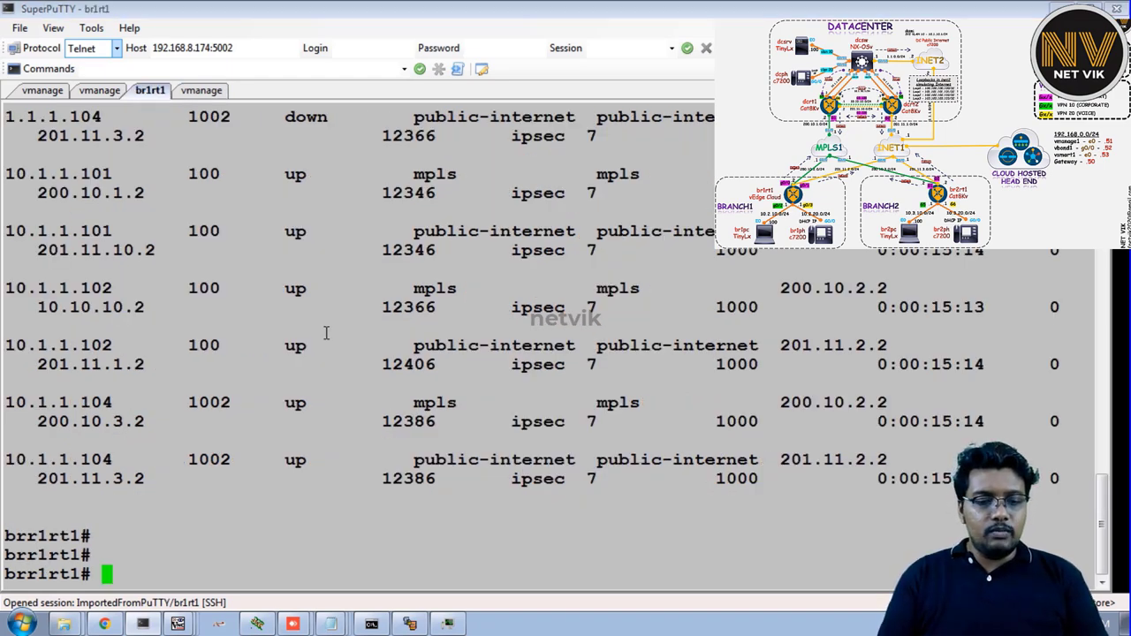
key("Return")
key("Return")
type("show ")
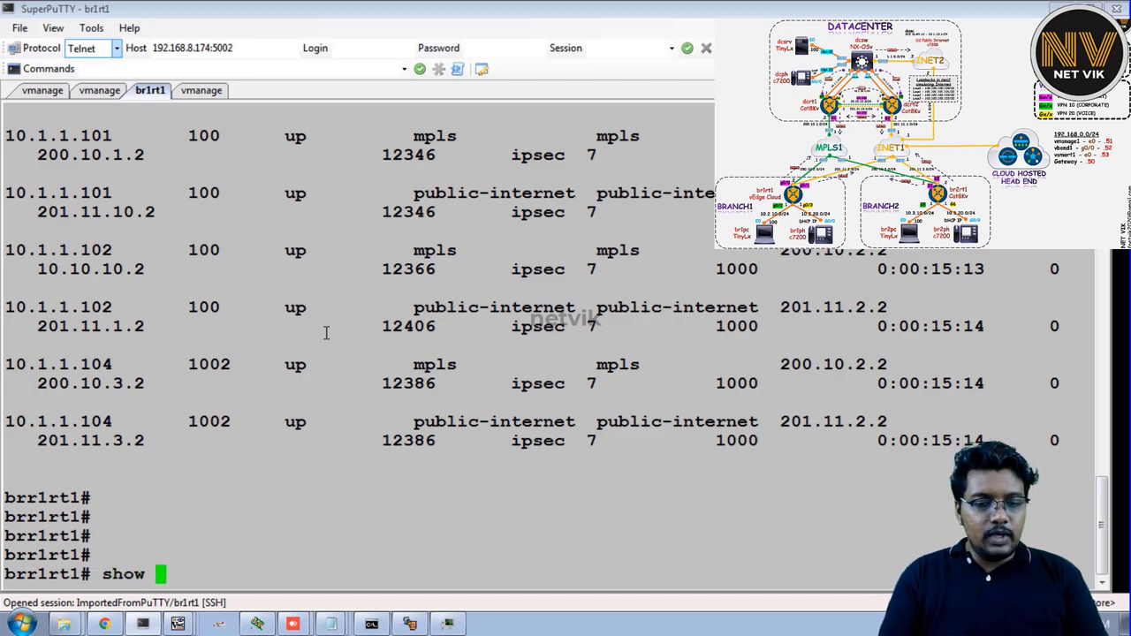
type("ip route")
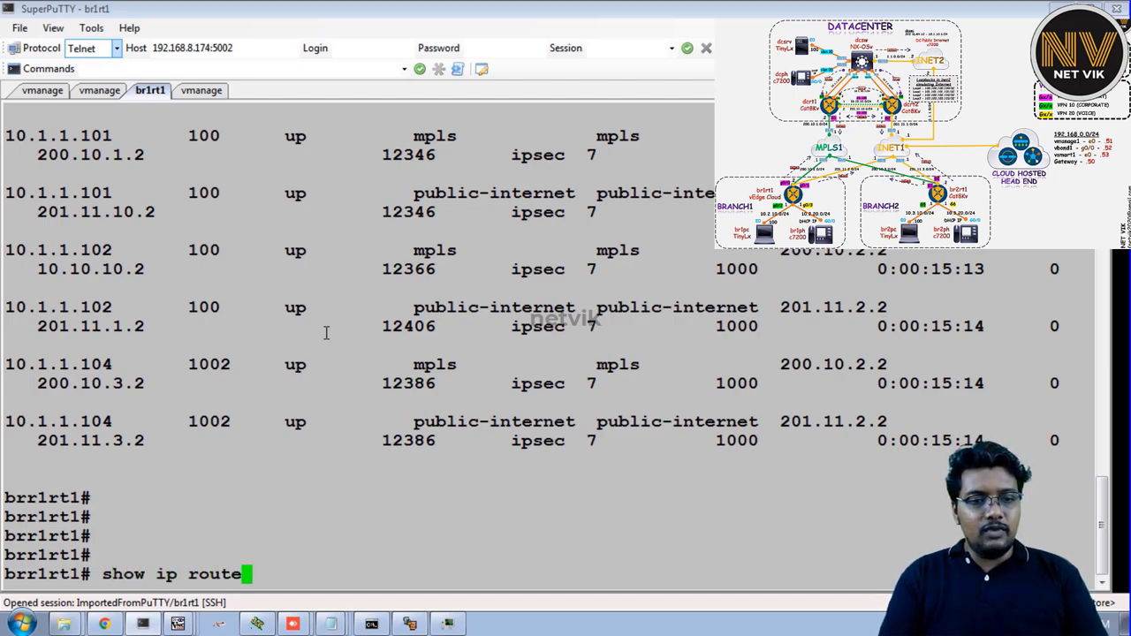
type("s vpn ")
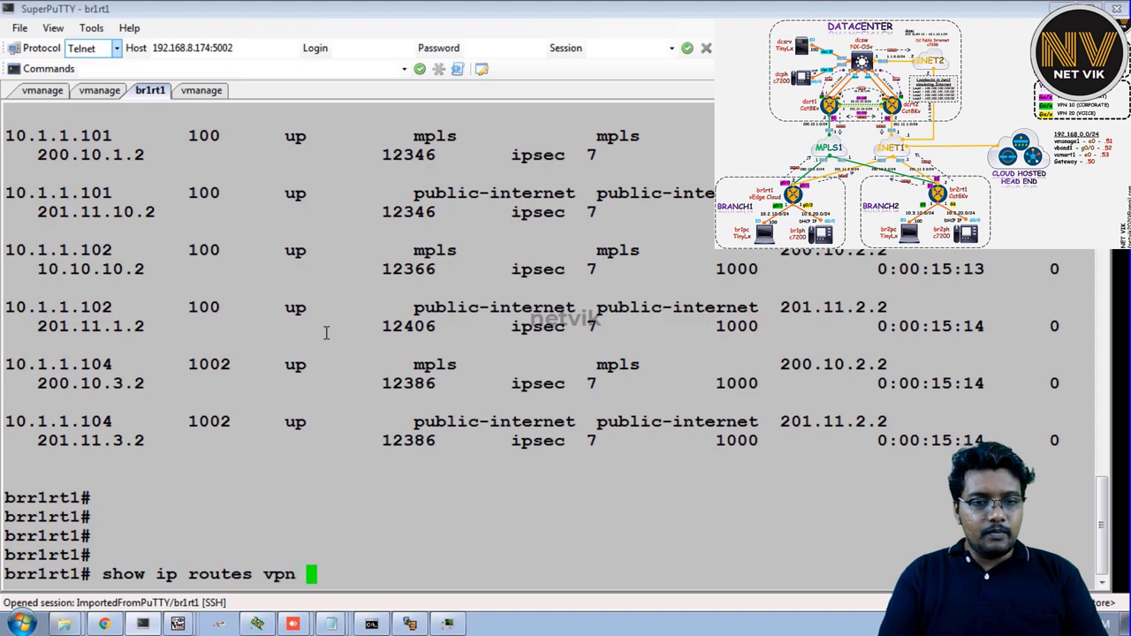
type("0")
key("BackSpace")
type("10")
key("Return")
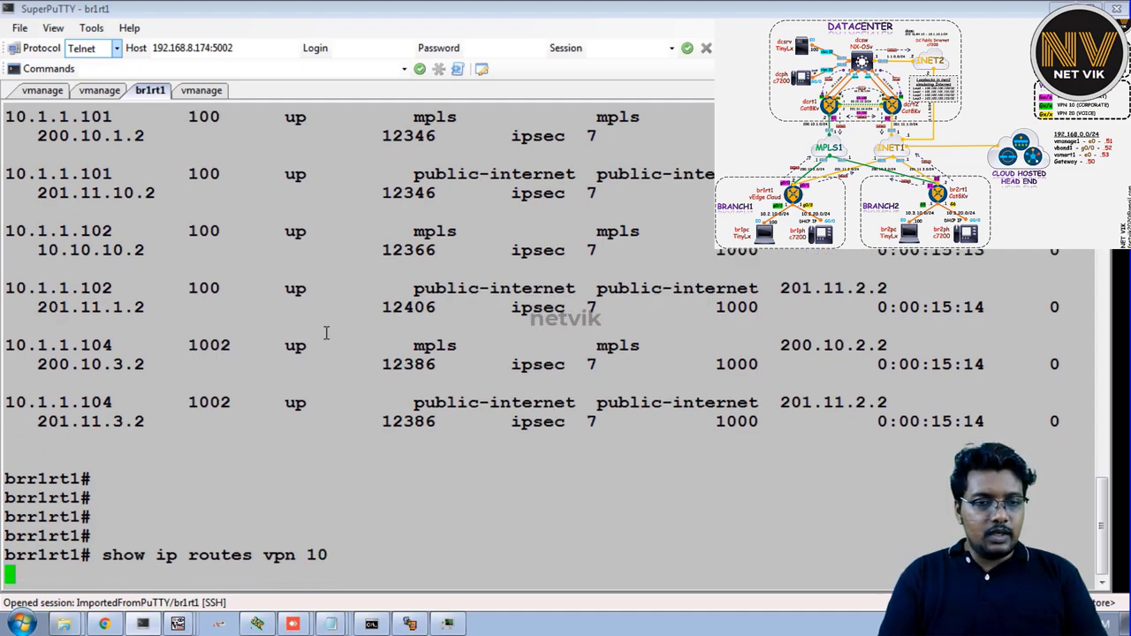
key("space")
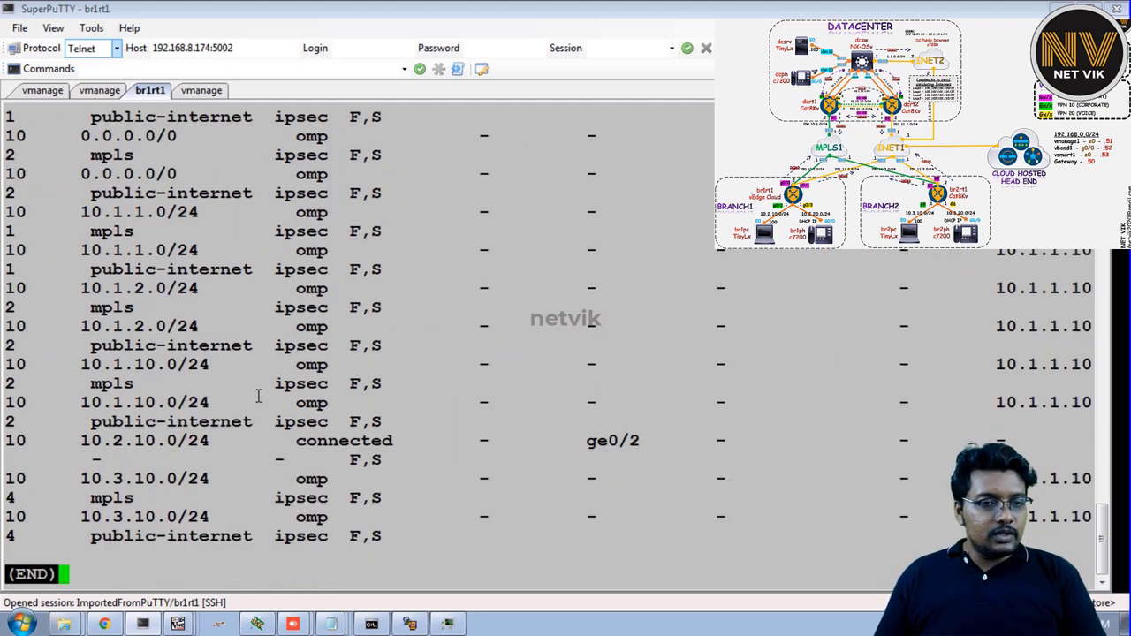
key("q")
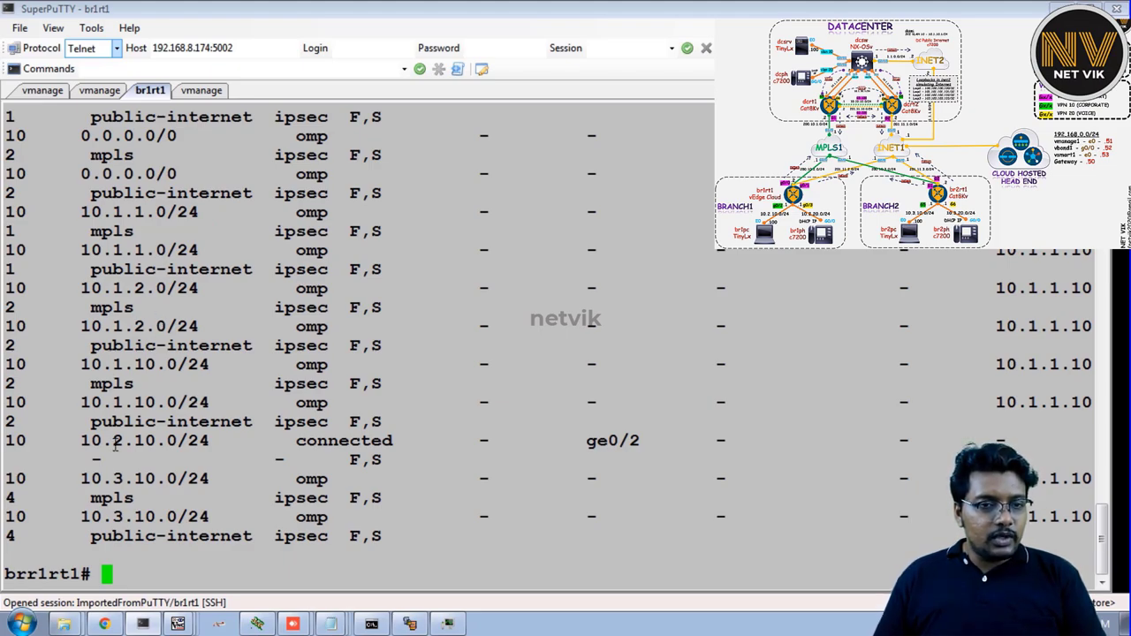
Mark the 10.3.10.0/24 entries with their next hop and color, then switch to br2rt1
left_click_drag(8, 478, 464, 546)
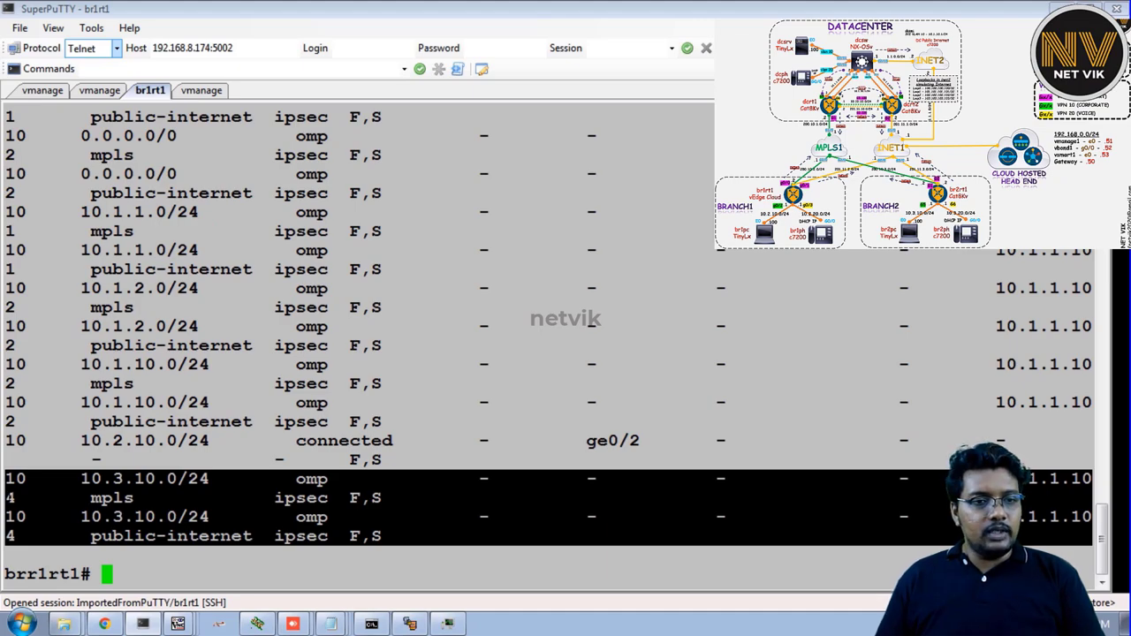
left_click(9, 497)
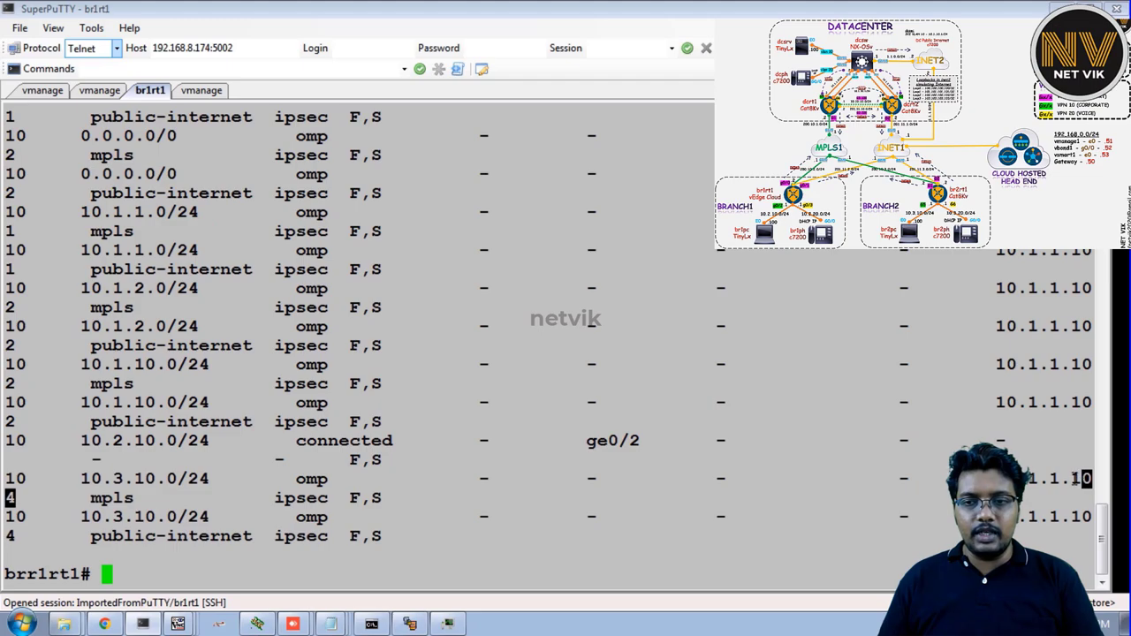
left_click_drag(1077, 478, 11, 497)
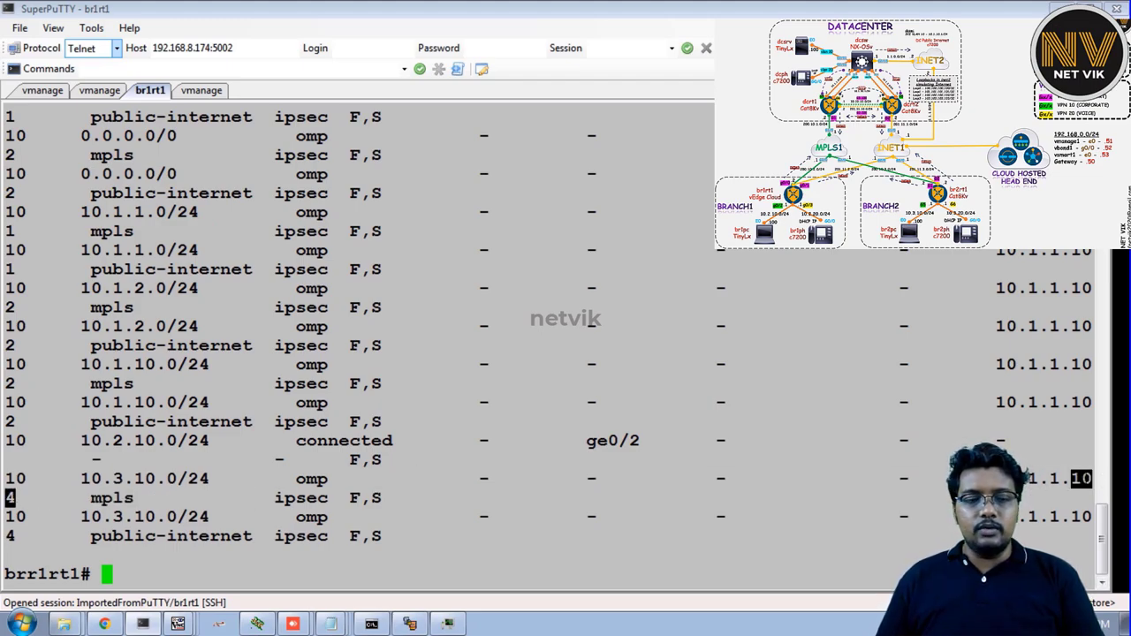
left_click(208, 504)
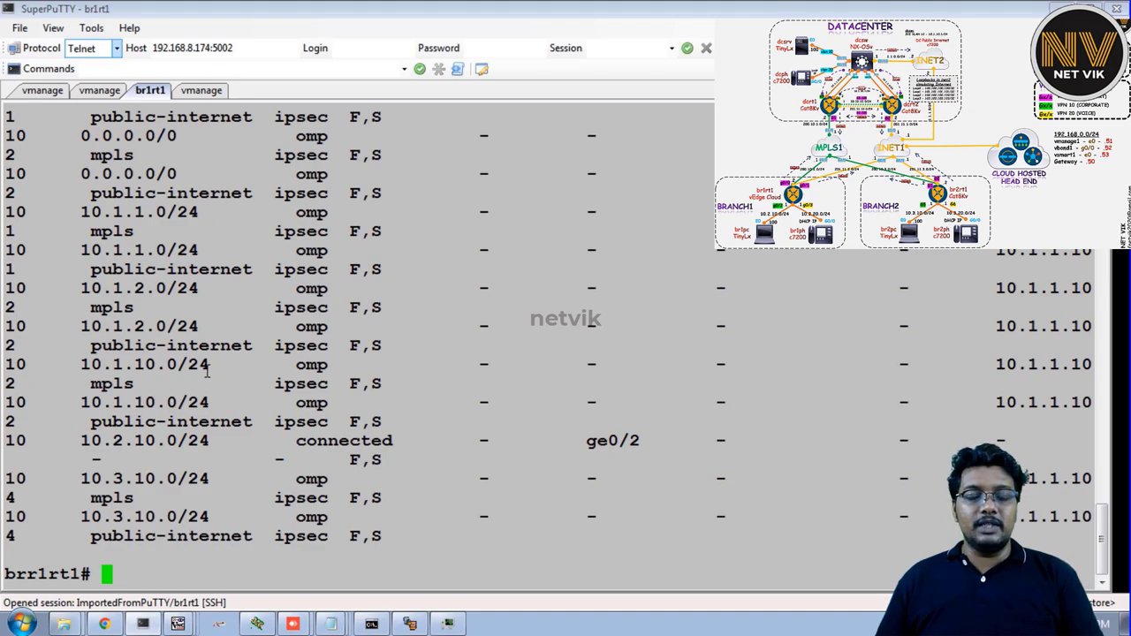
key("Return")
key("Return")
key("Return")
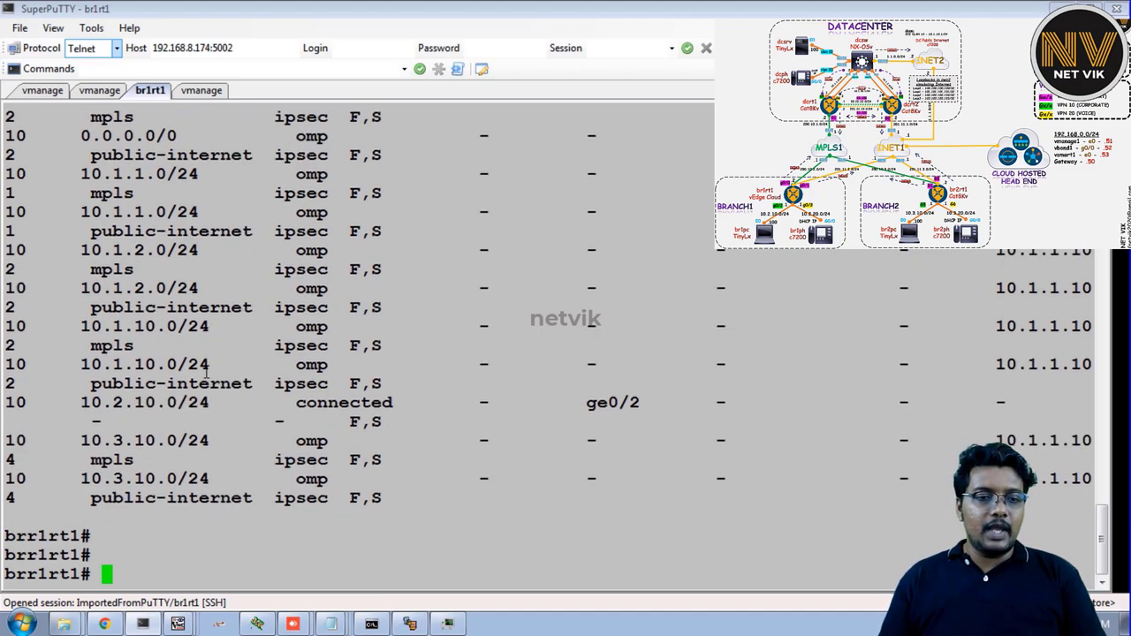
left_click(205, 90)
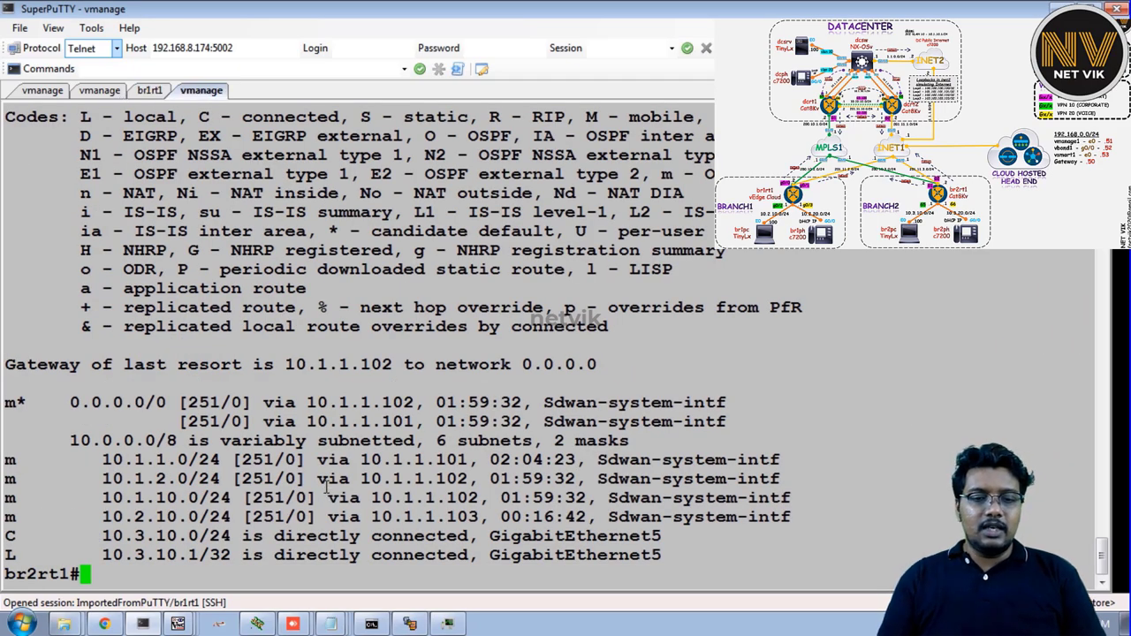
Run 'show ip route vrf 20' on br2rt1
key("Return")
key("Return")
key("Return")
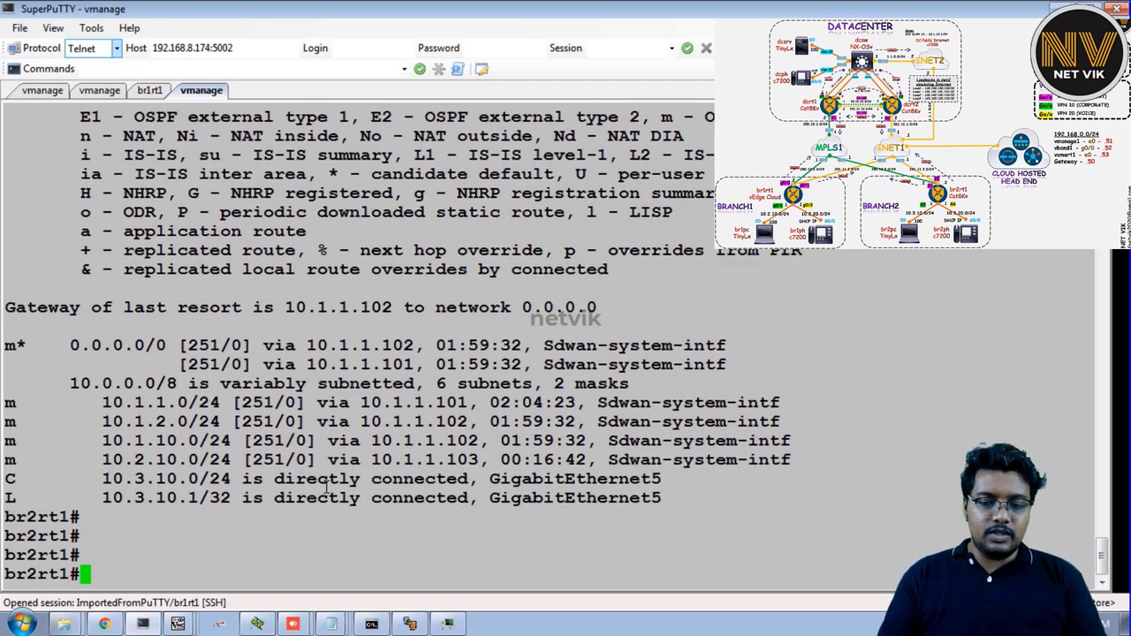
type("show ip route vrf 10")
key("BackSpace")
key("BackSpace")
type("20")
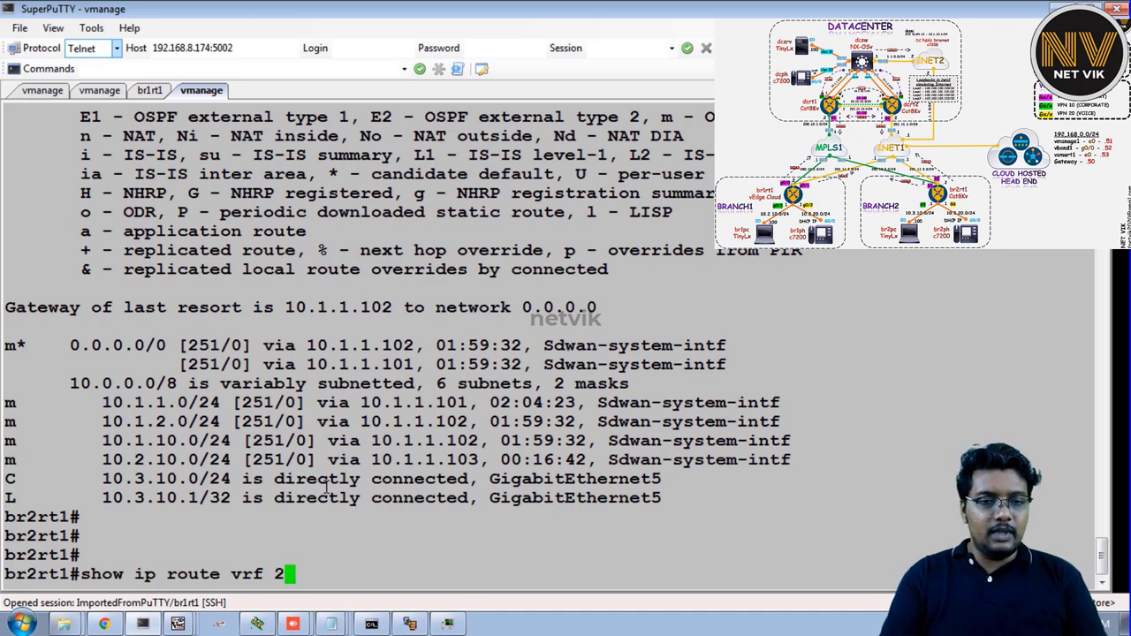
key("Return")
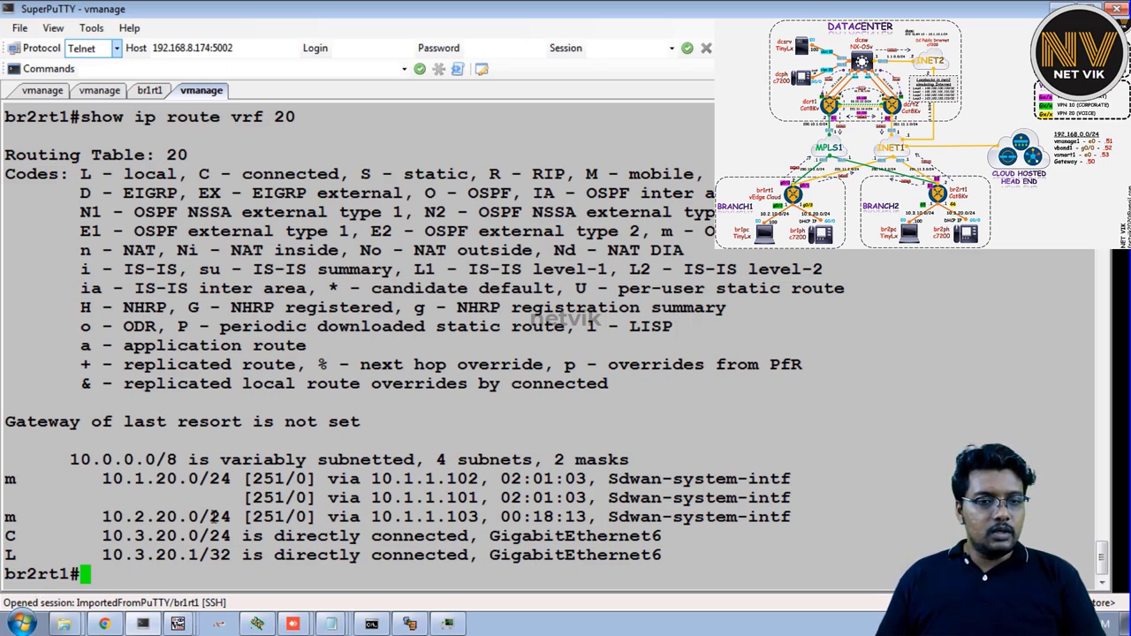
Highlight the route 10.2.20.0/24 and its SD-WAN next hop 10.1.1.103 in the VRF 20 table
left_click_drag(102, 517, 232, 517)
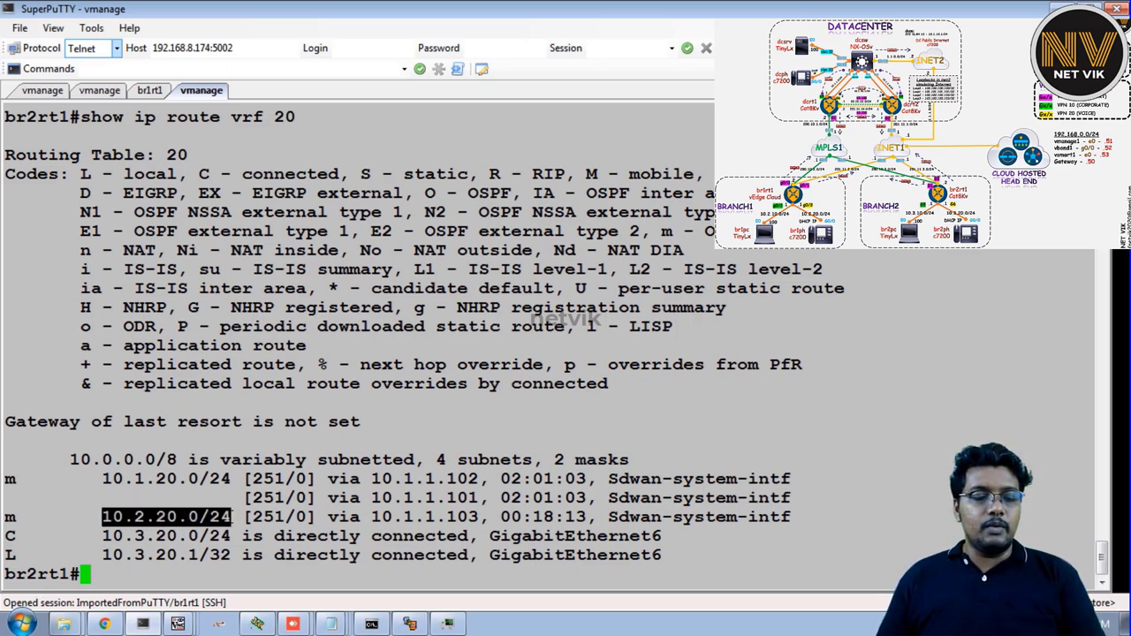
double_click(452, 520)
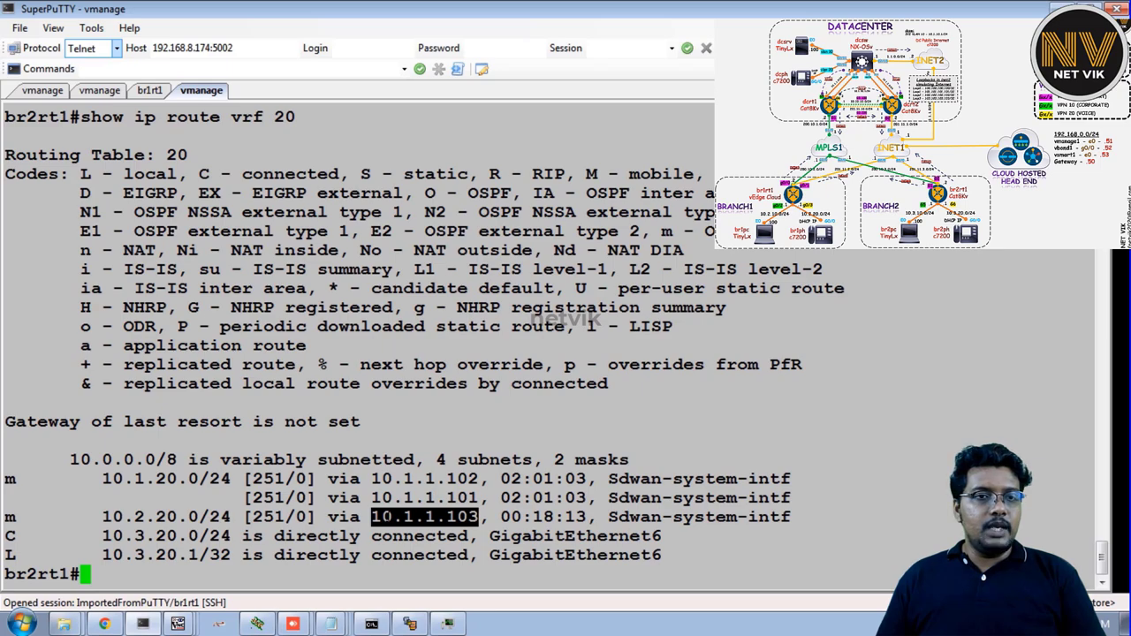
left_click(394, 517)
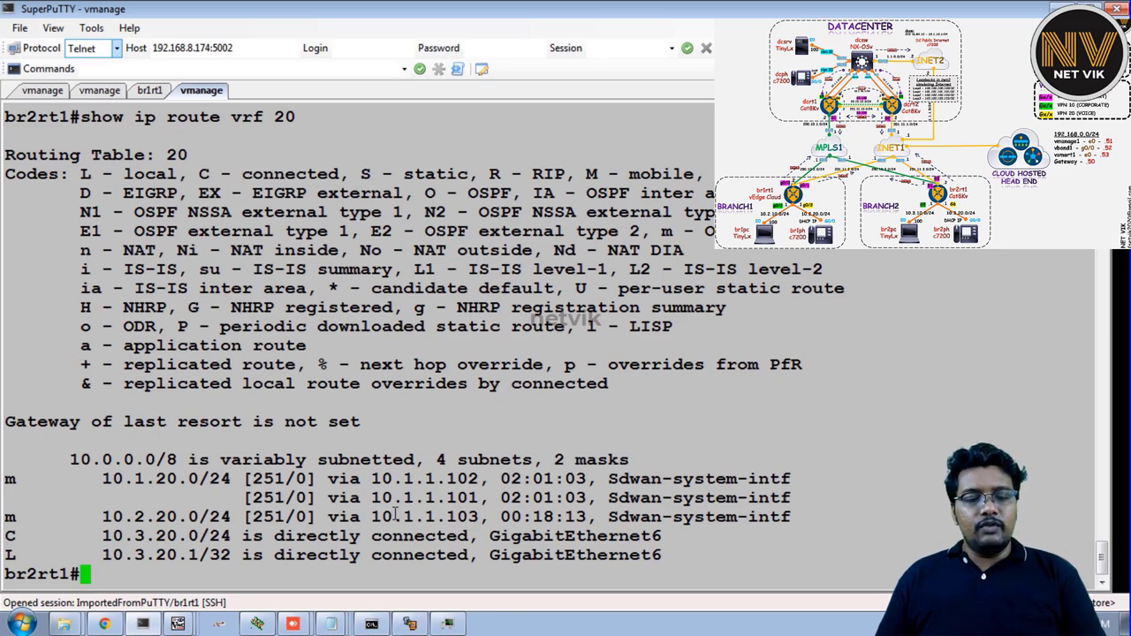
key("Return")
key("Return")
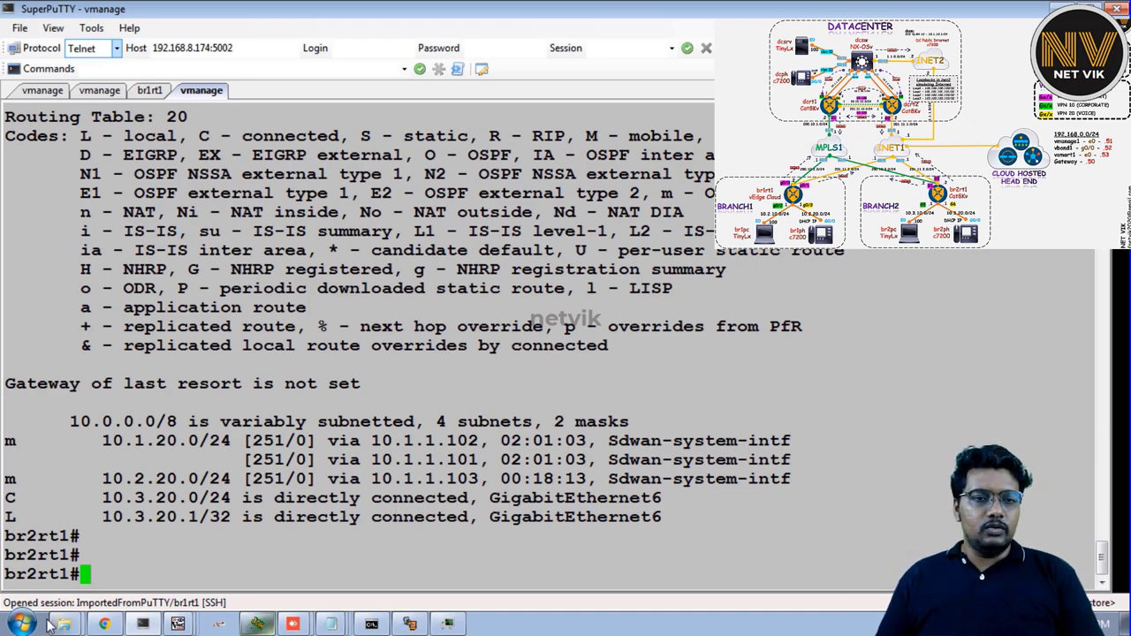
left_click_drag(135, 212, 177, 250)
left_click_drag(287, 471, 297, 478)
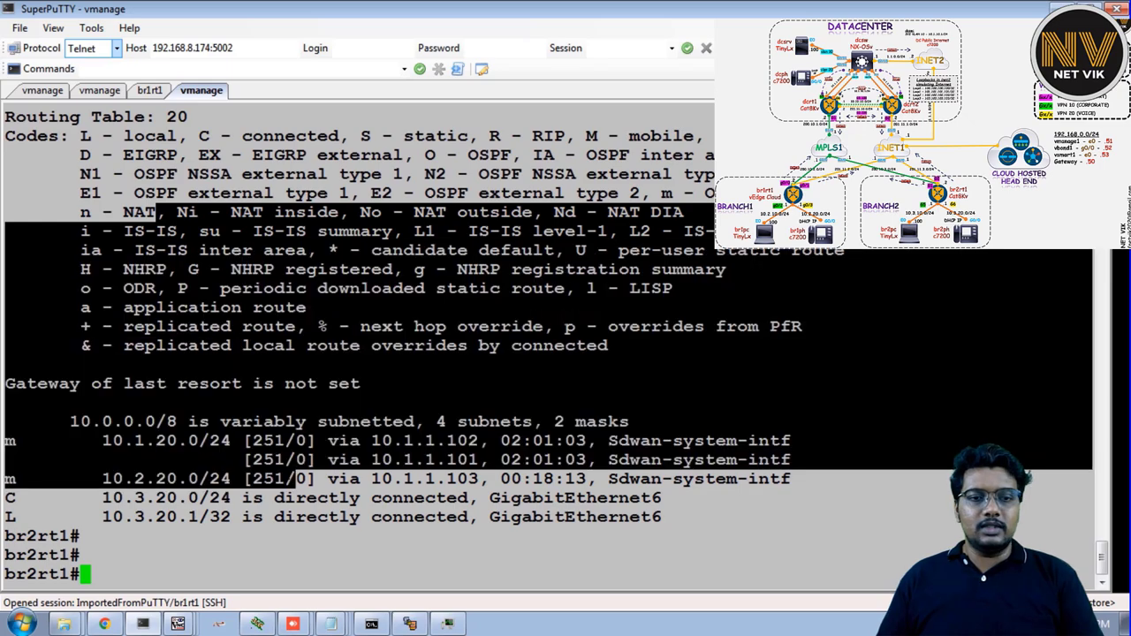
left_click(286, 474)
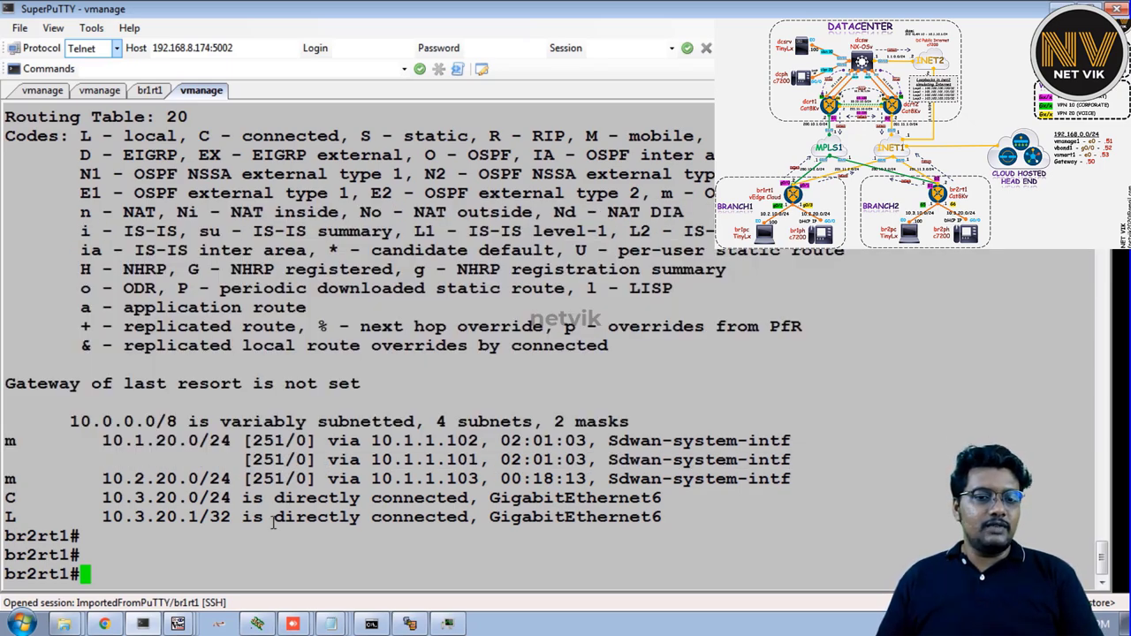
double_click(422, 478)
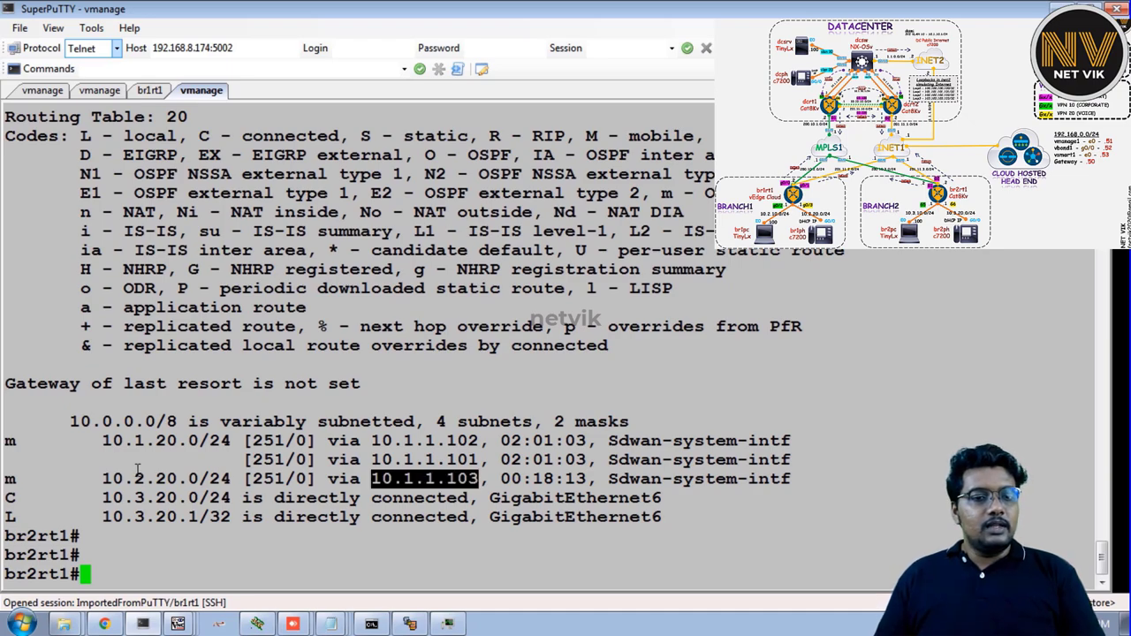
double_click(137, 478)
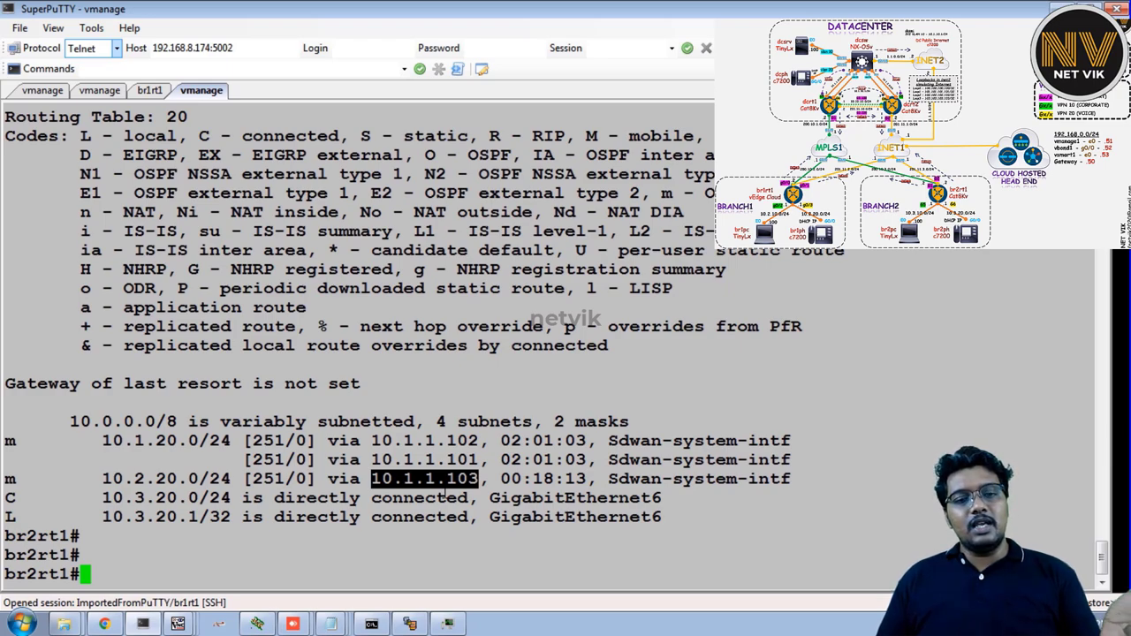
Run 'show sdwan omp tlocs' on br2rt1, completing keywords with Tab
left_click(447, 488)
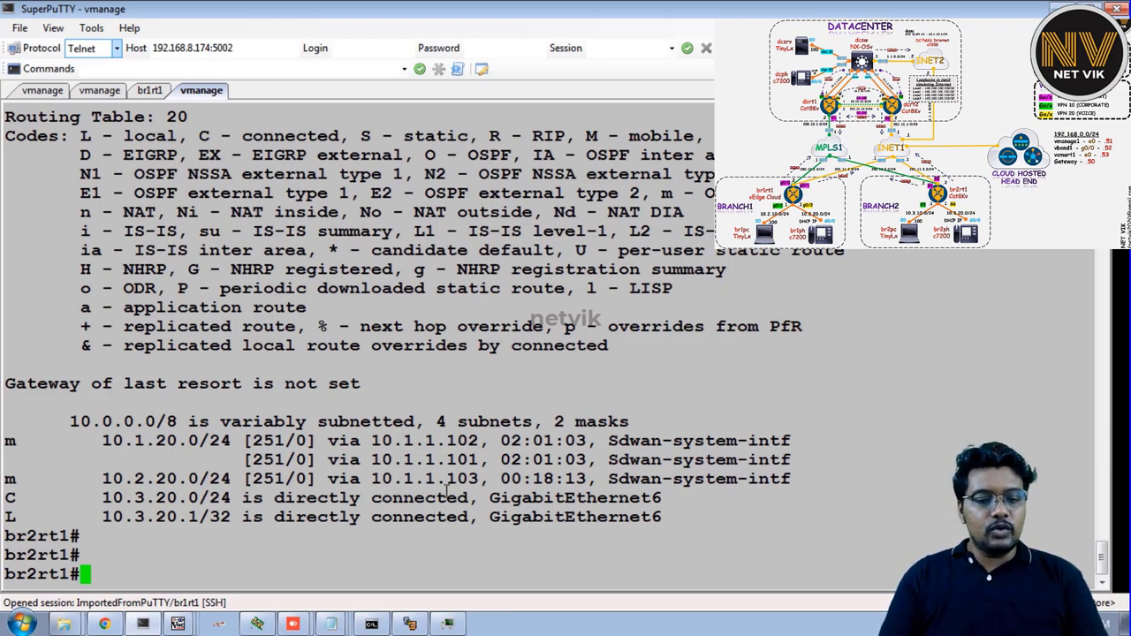
type("show sdwan")
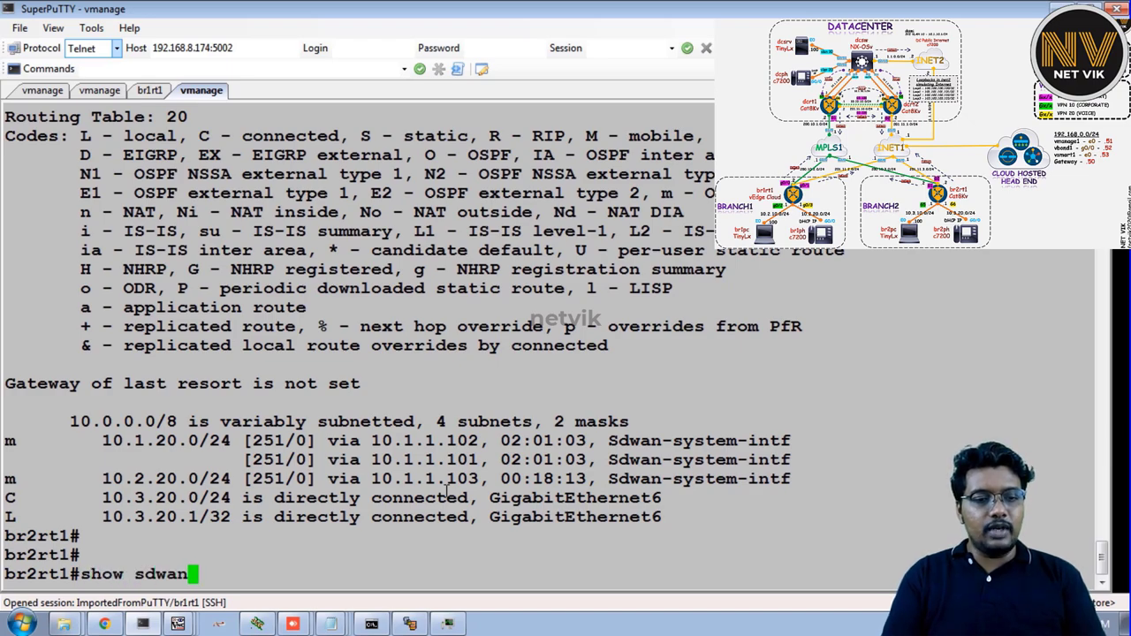
key("Tab")
type("omp")
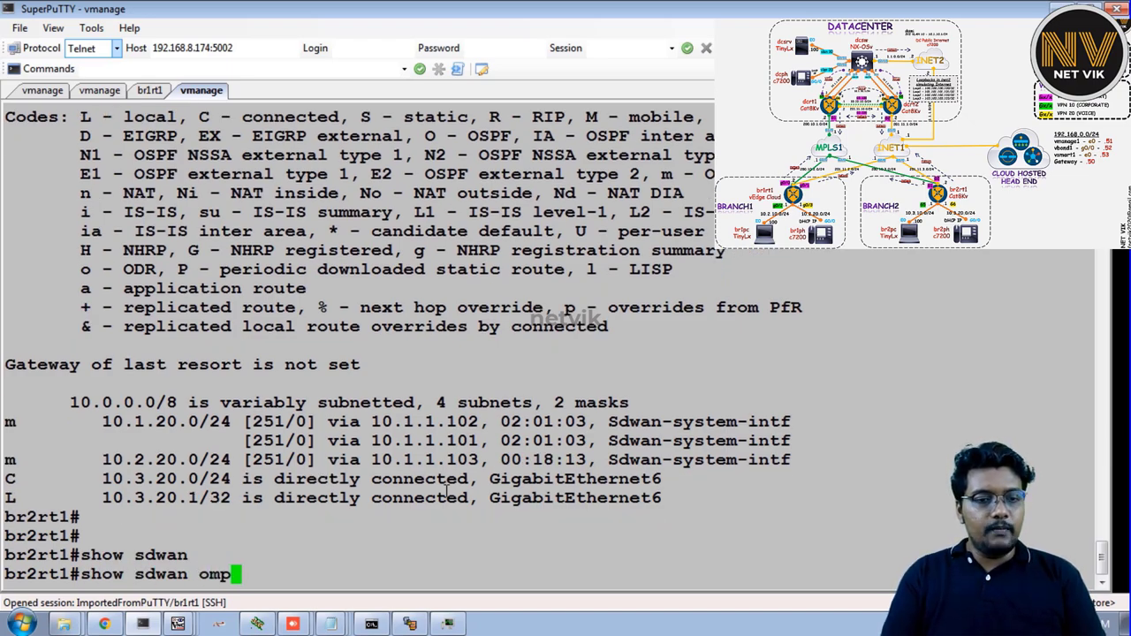
key("Tab")
type("?")
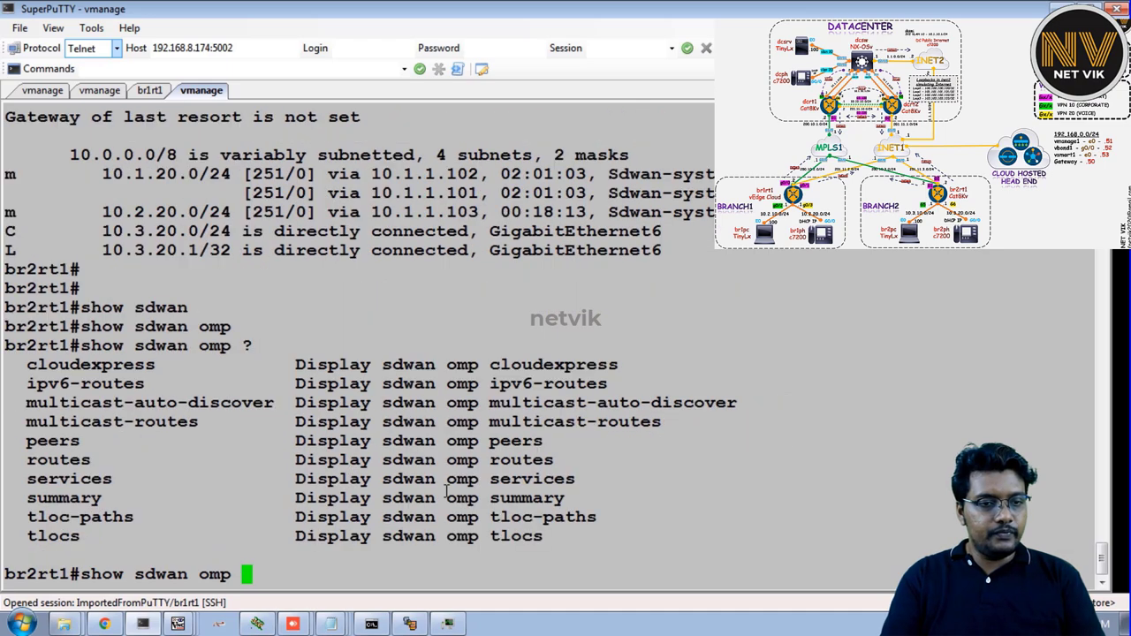
type("tloc")
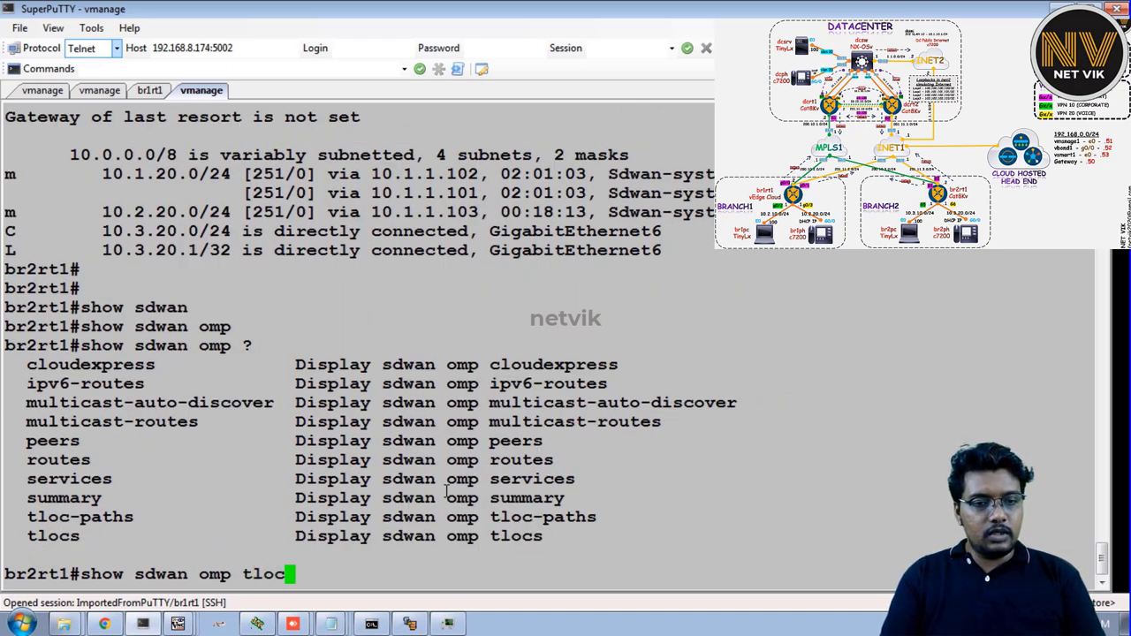
key("Tab")
type("s")
key("Tab")
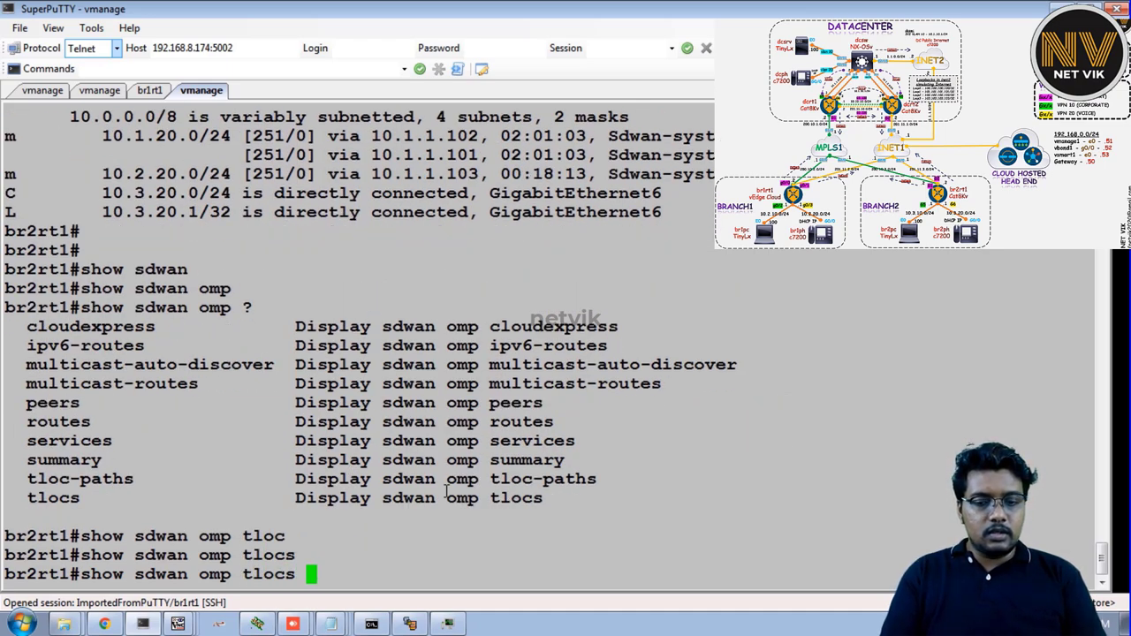
type("?")
key("Return")
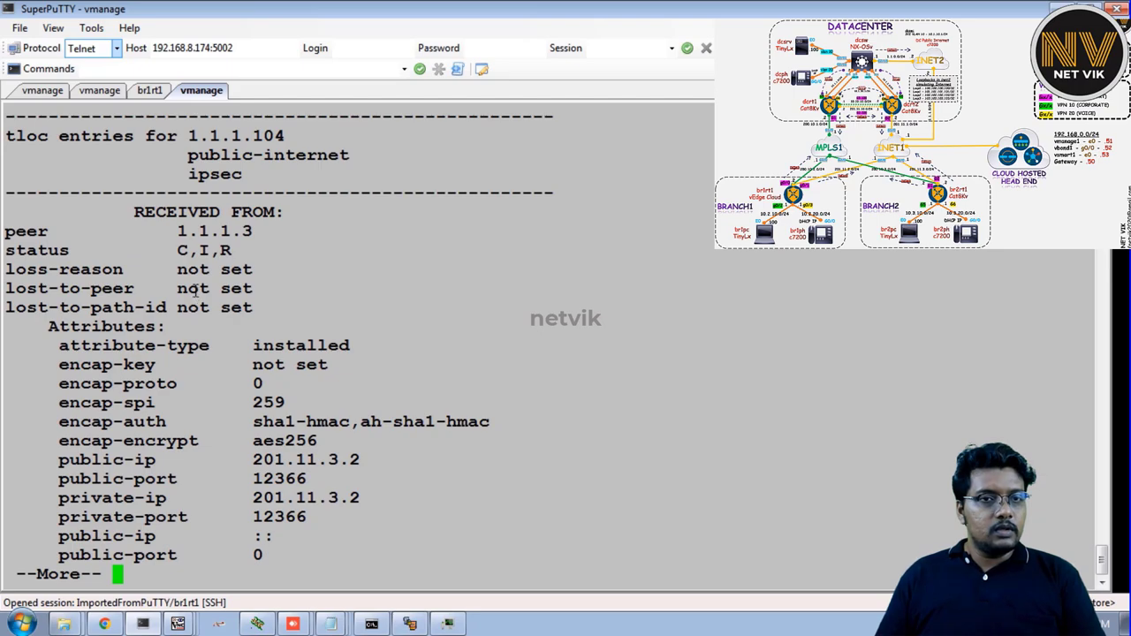
Page through the TLOC output to the 10.1.1.102 entries
scroll(192, 288, "up", 4)
left_click_drag(181, 364, 317, 389)
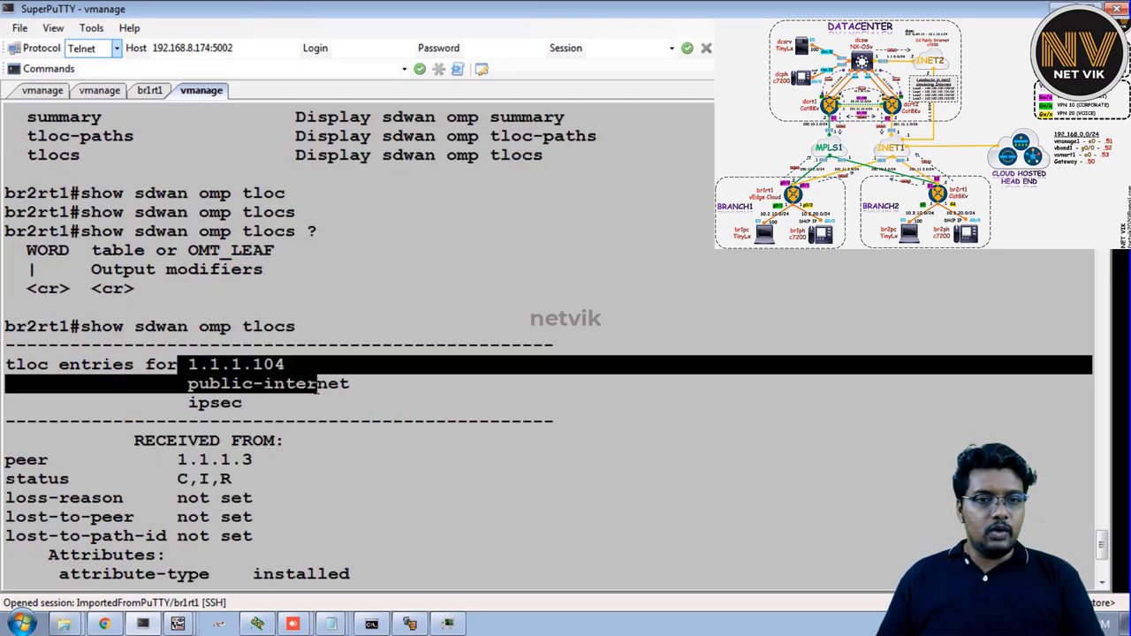
left_click(316, 389)
scroll(317, 389, "down", 4)
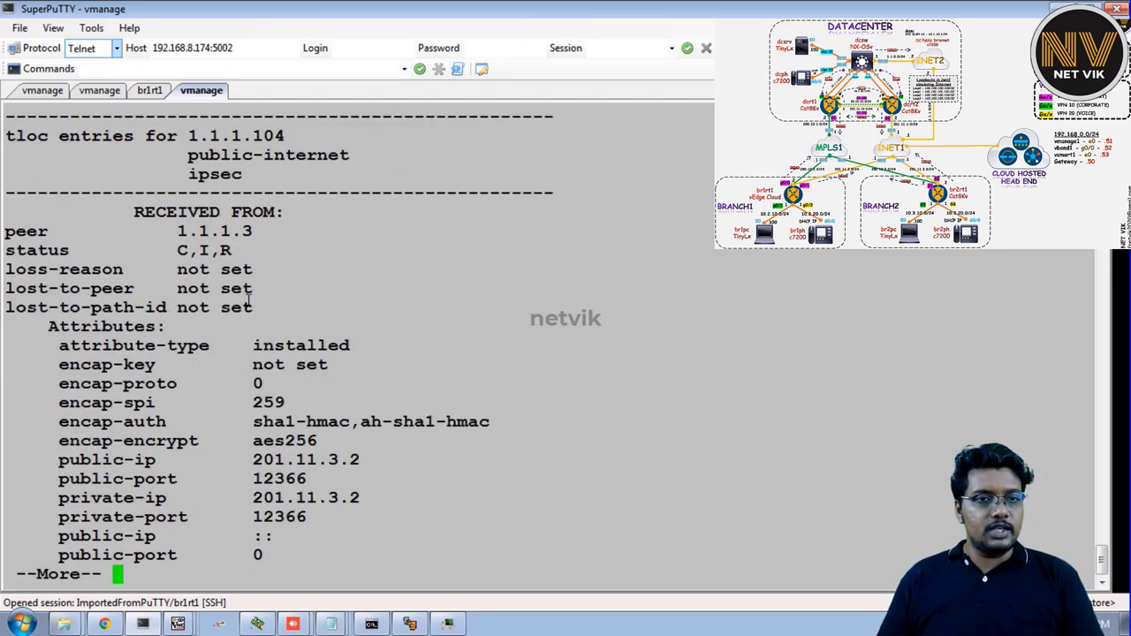
key("space")
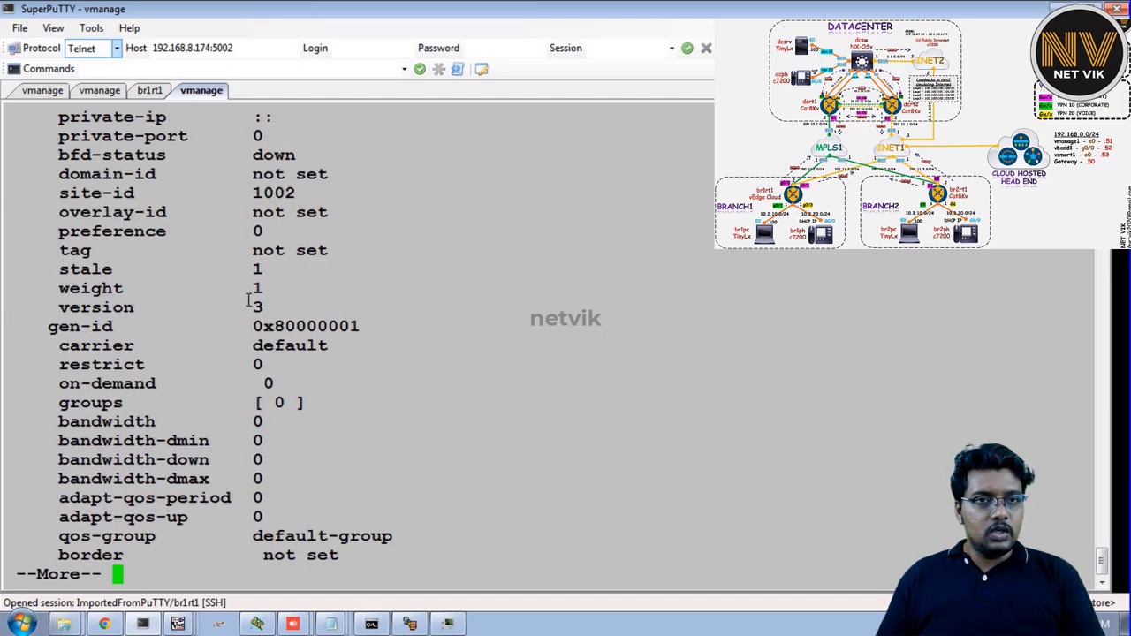
key("space")
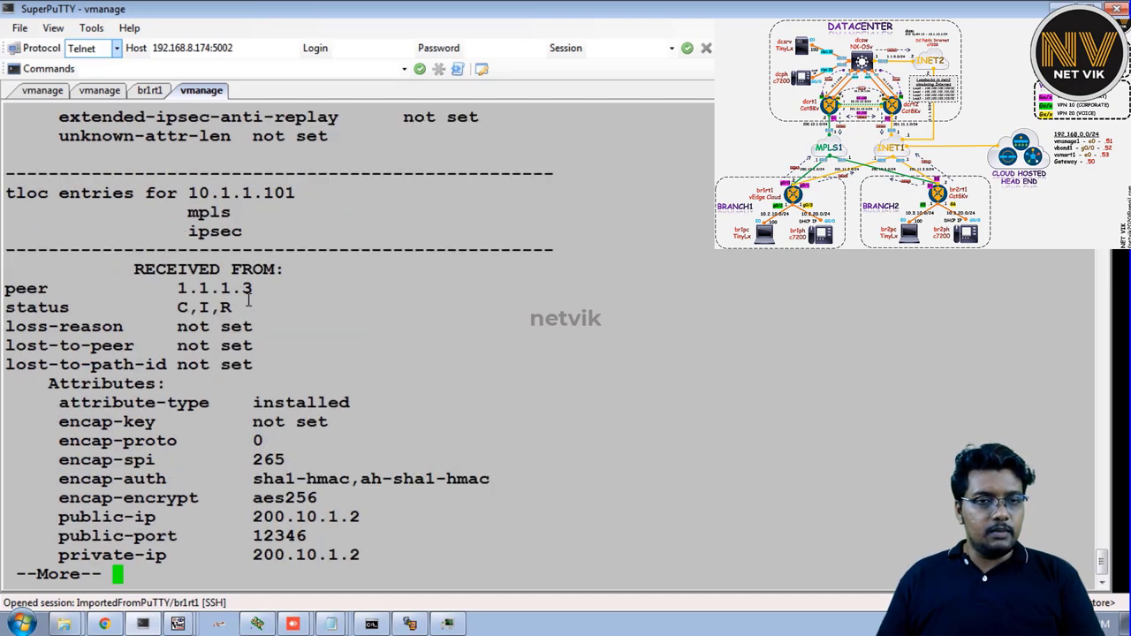
key("space")
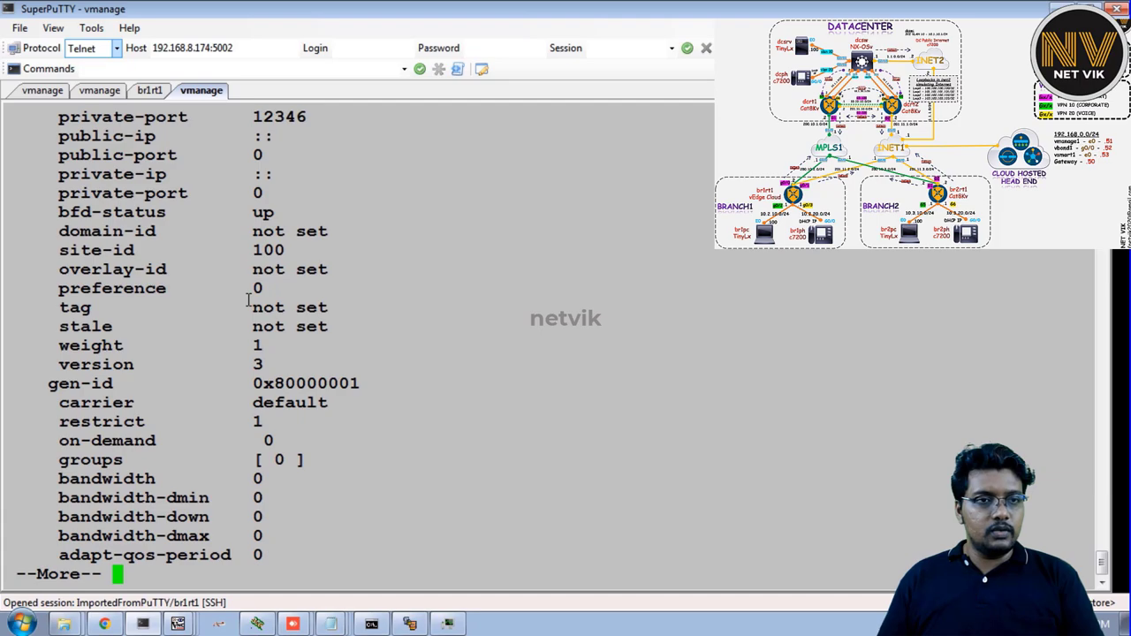
key("space")
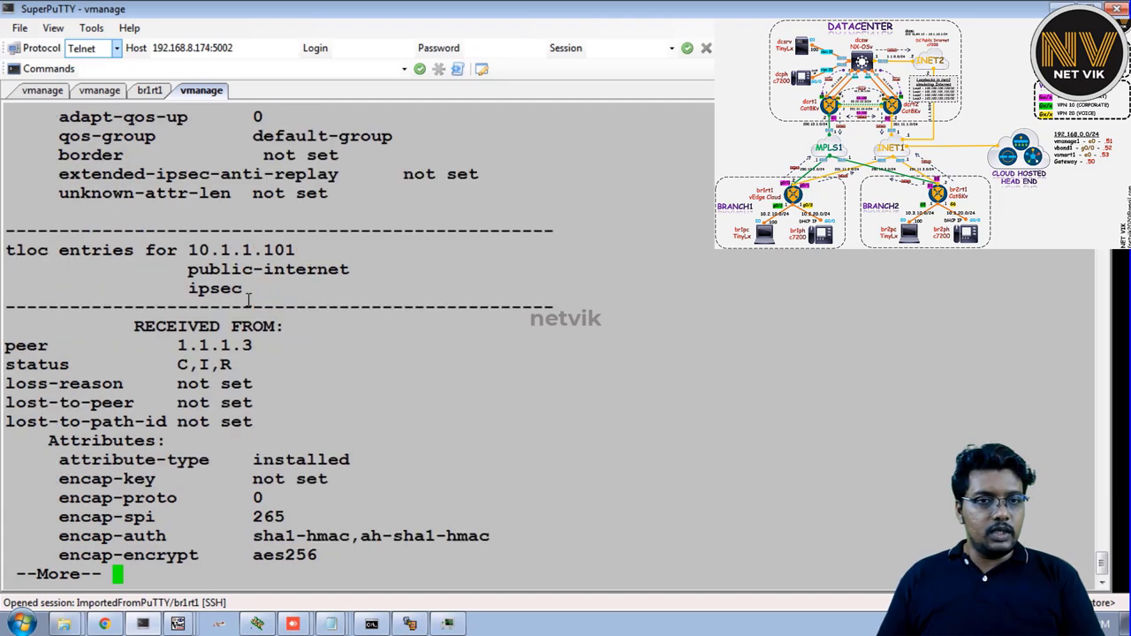
key("space")
key("space")
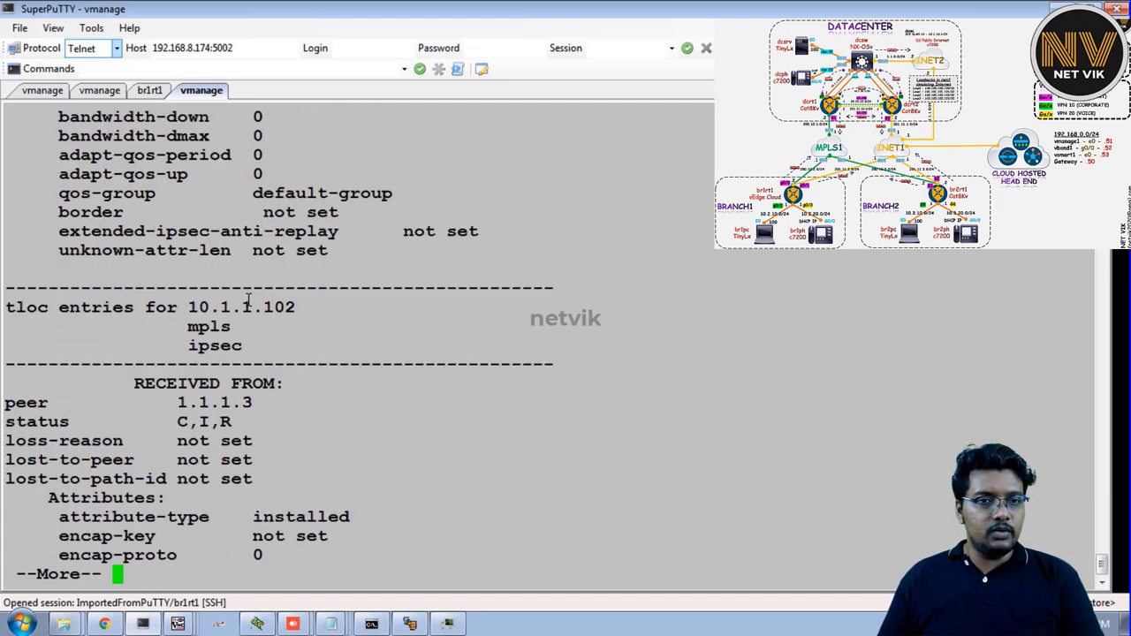
key("space")
key("space")
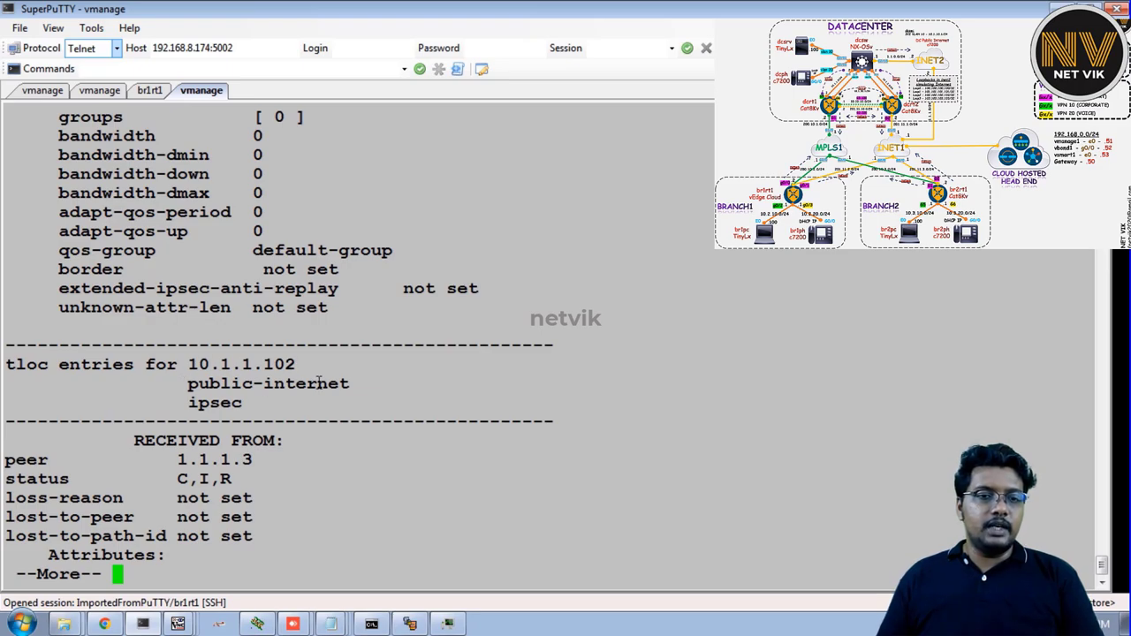
Page on to the 10.1.1.103 mpls entry, showing site-id 1001 and bfd-status up
key("space")
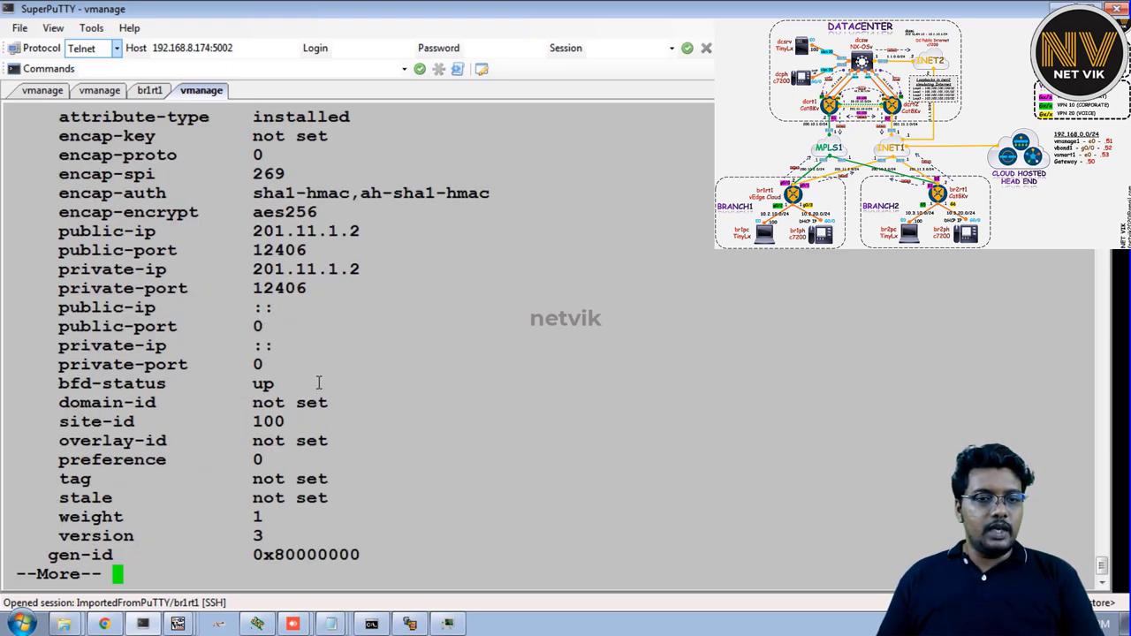
key("space")
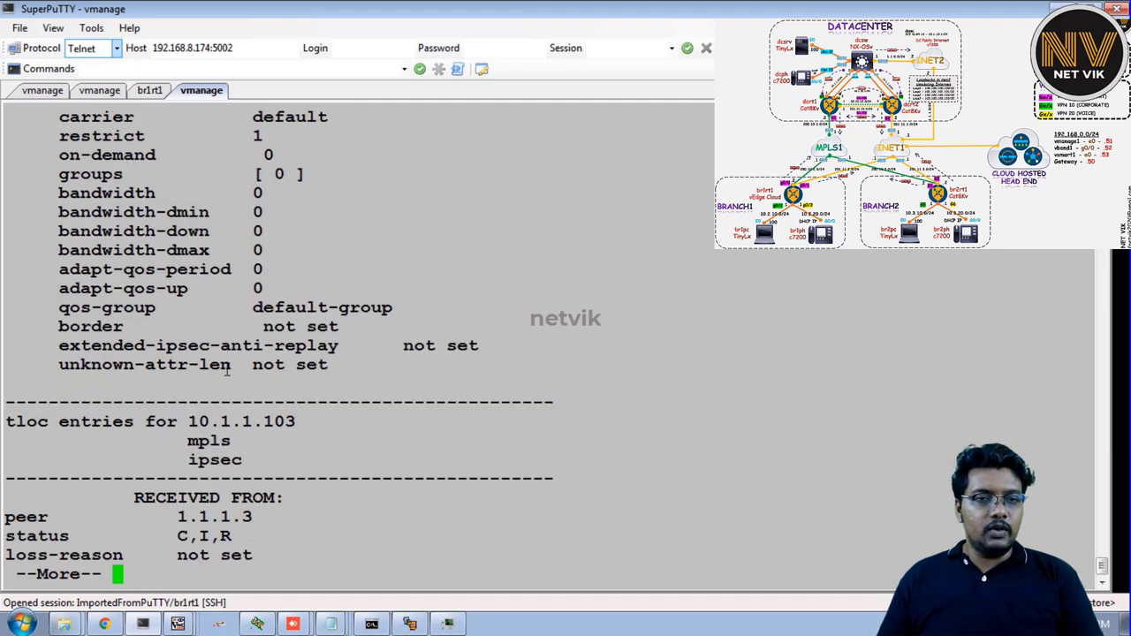
key("space")
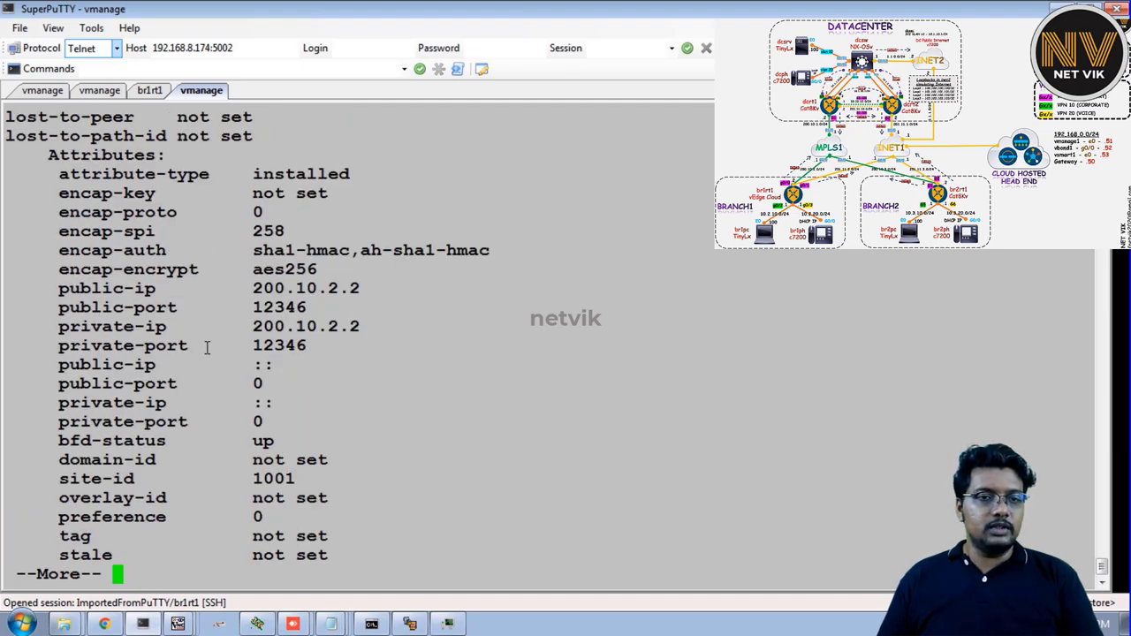
scroll(207, 347, "up", 4)
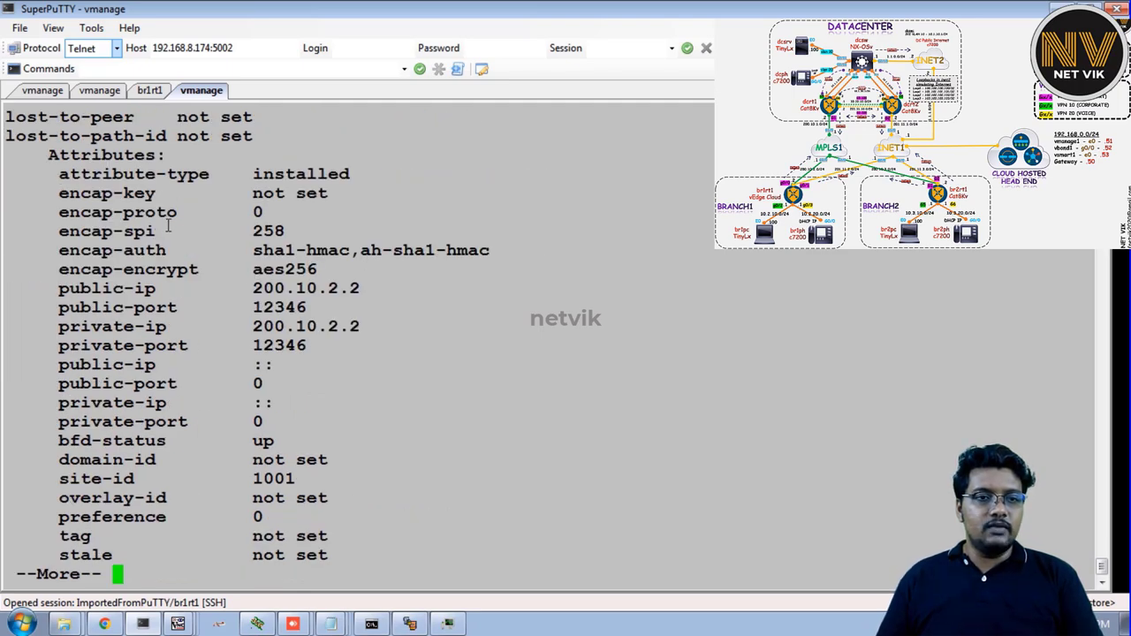
left_click_drag(50, 174, 220, 232)
left_click_drag(450, 284, 450, 288)
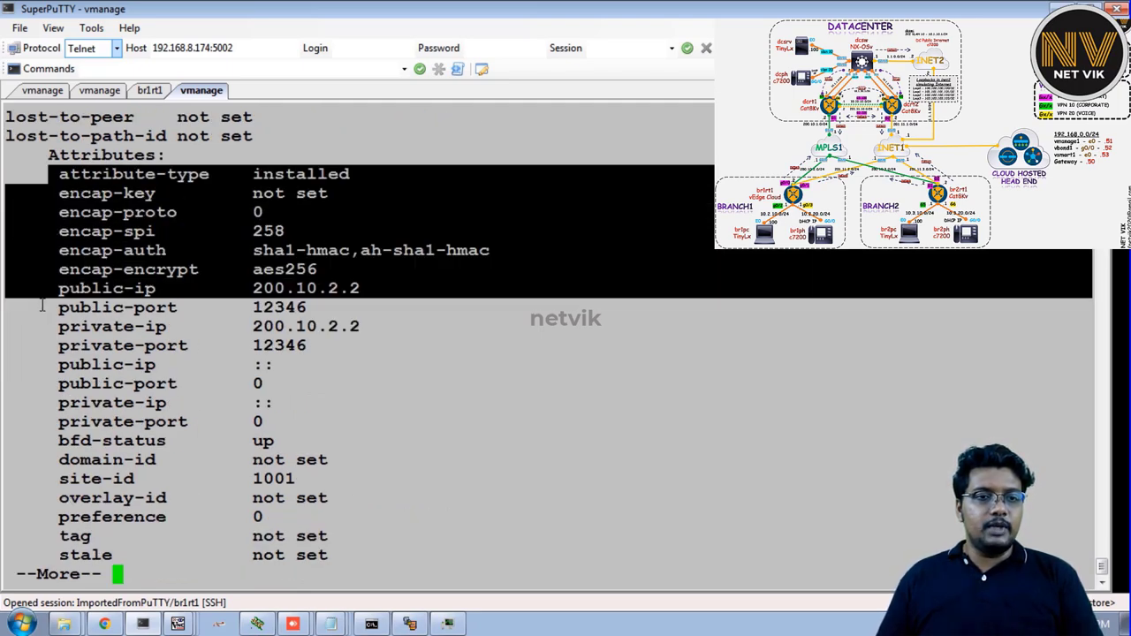
left_click_drag(44, 300, 378, 385)
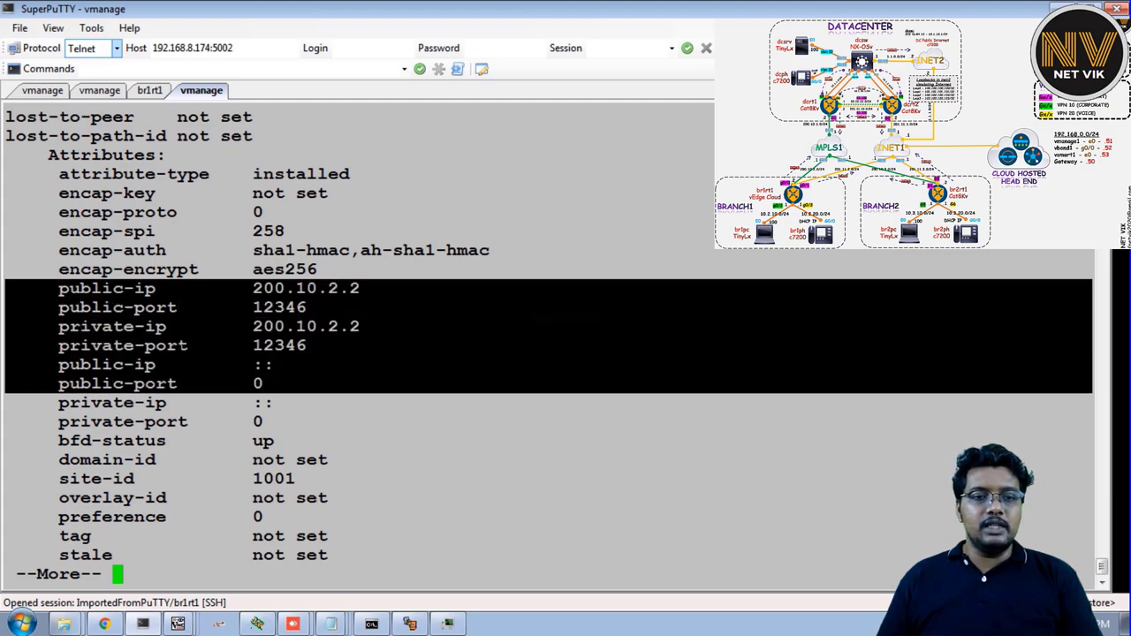
left_click(329, 323)
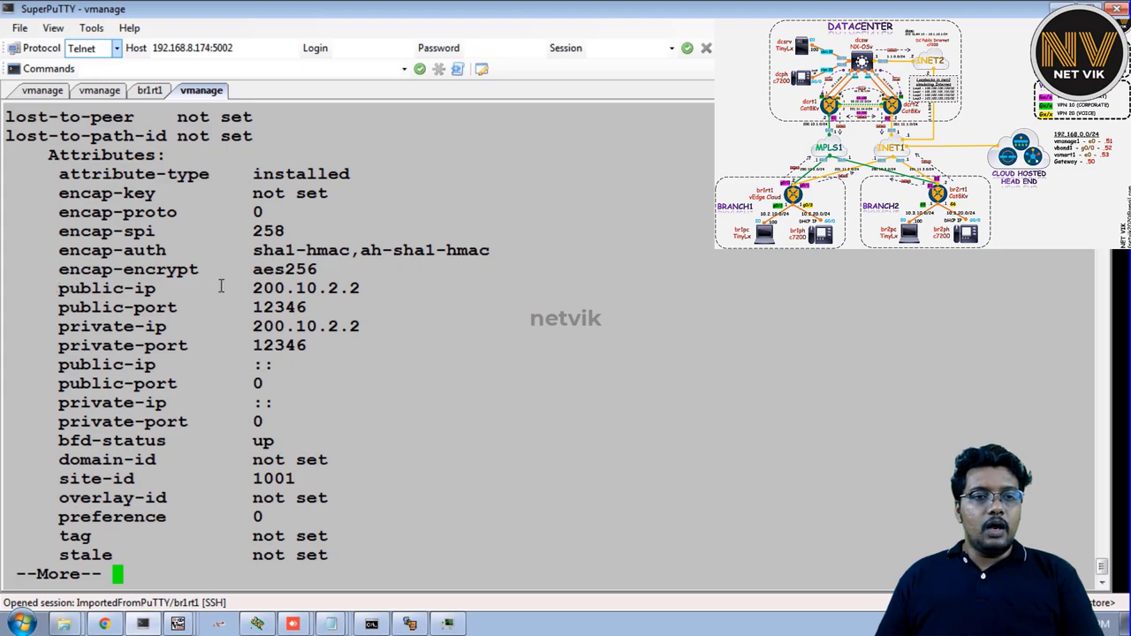
left_click_drag(49, 288, 274, 326)
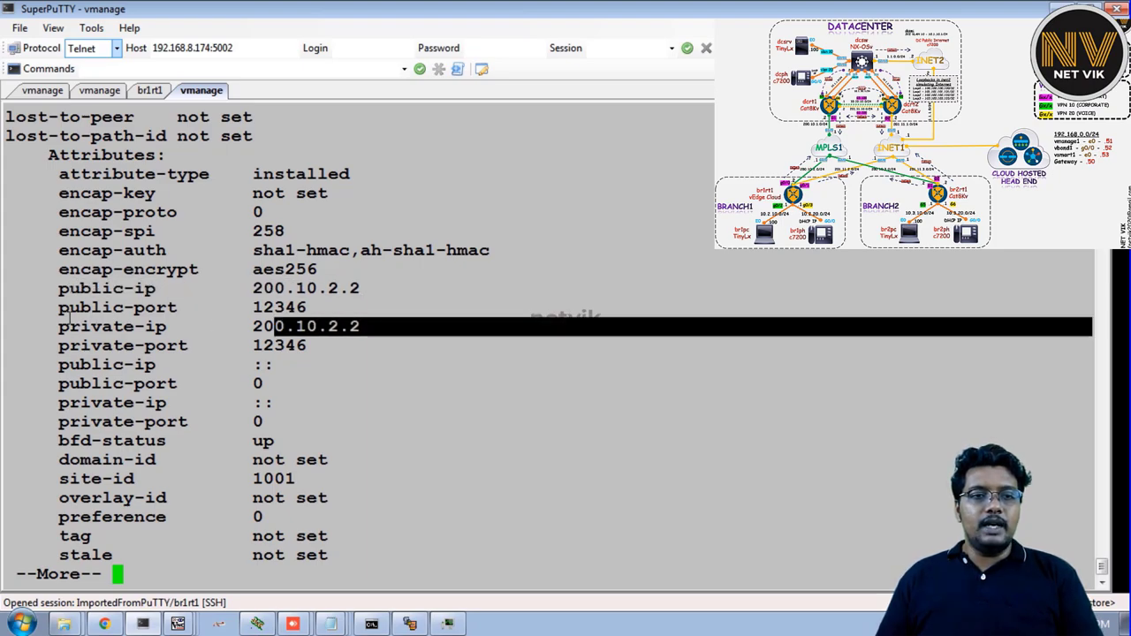
left_click_drag(67, 311, 47, 326)
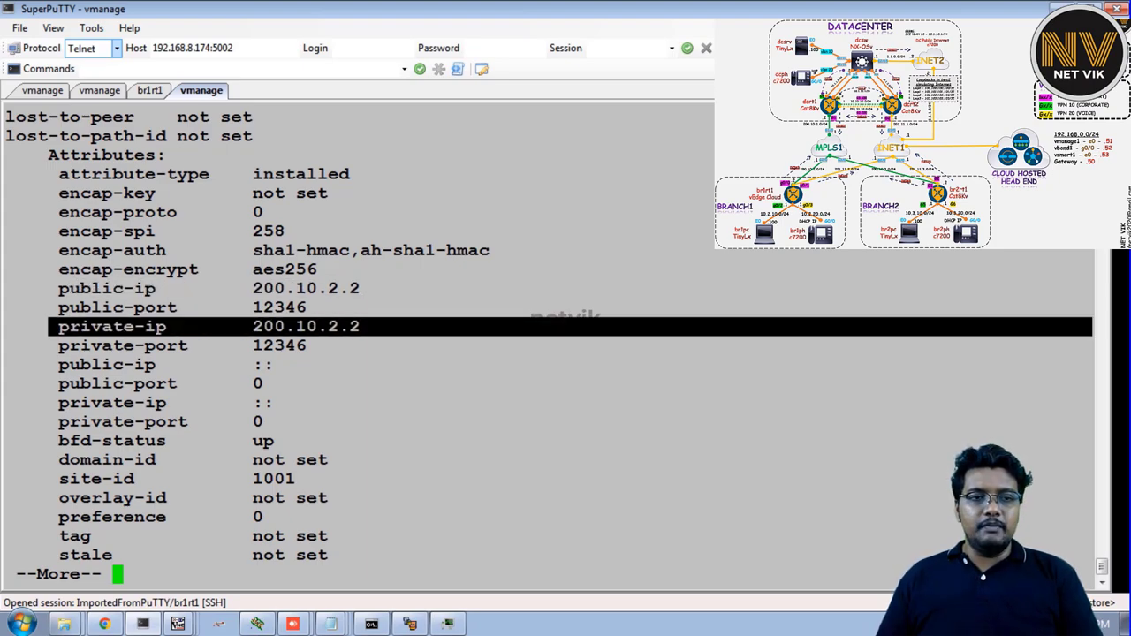
left_click(54, 326)
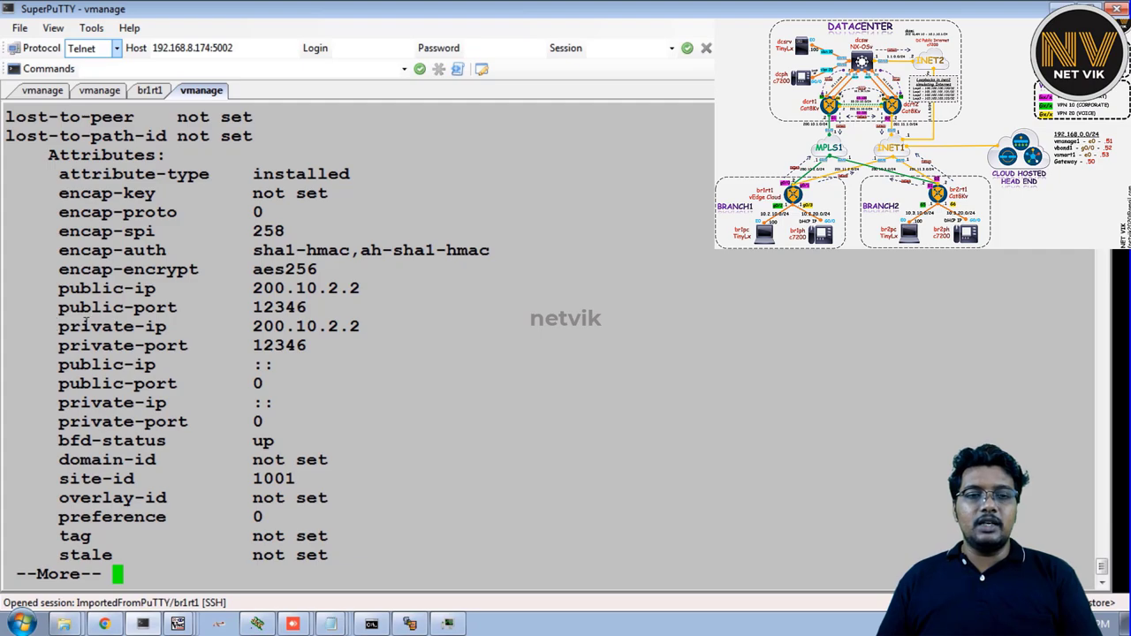
double_click(114, 288)
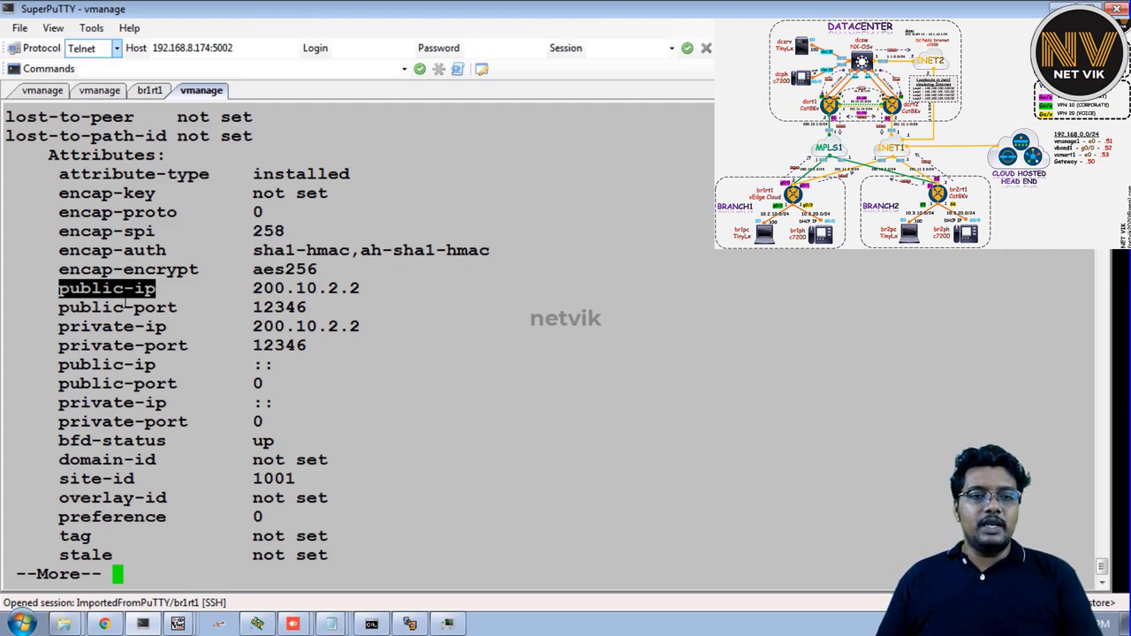
double_click(113, 326)
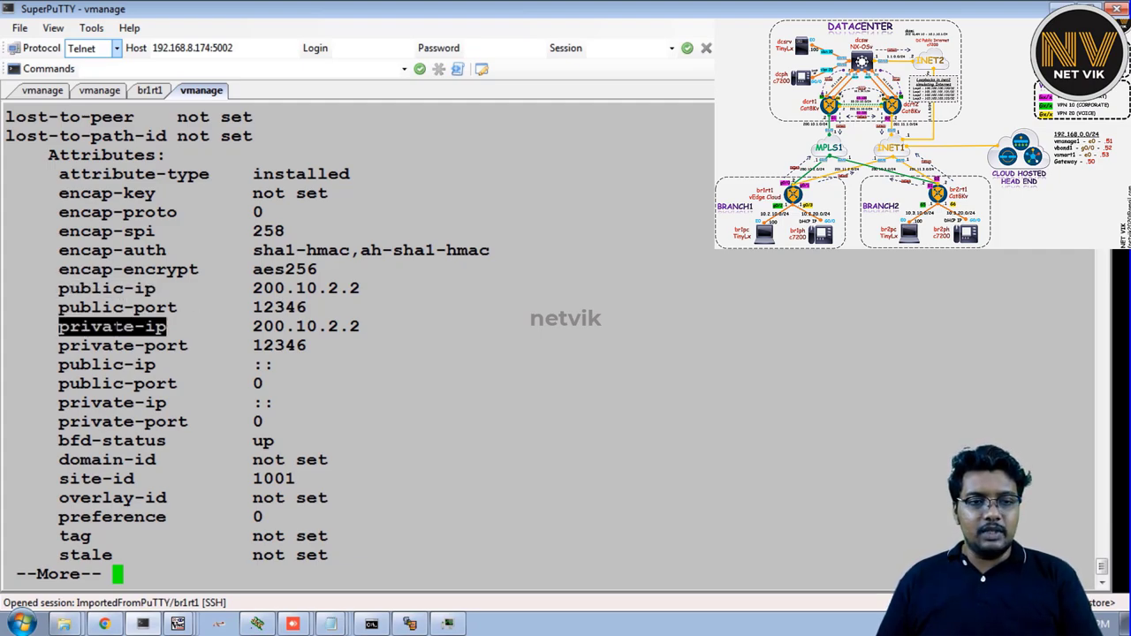
left_click(284, 375)
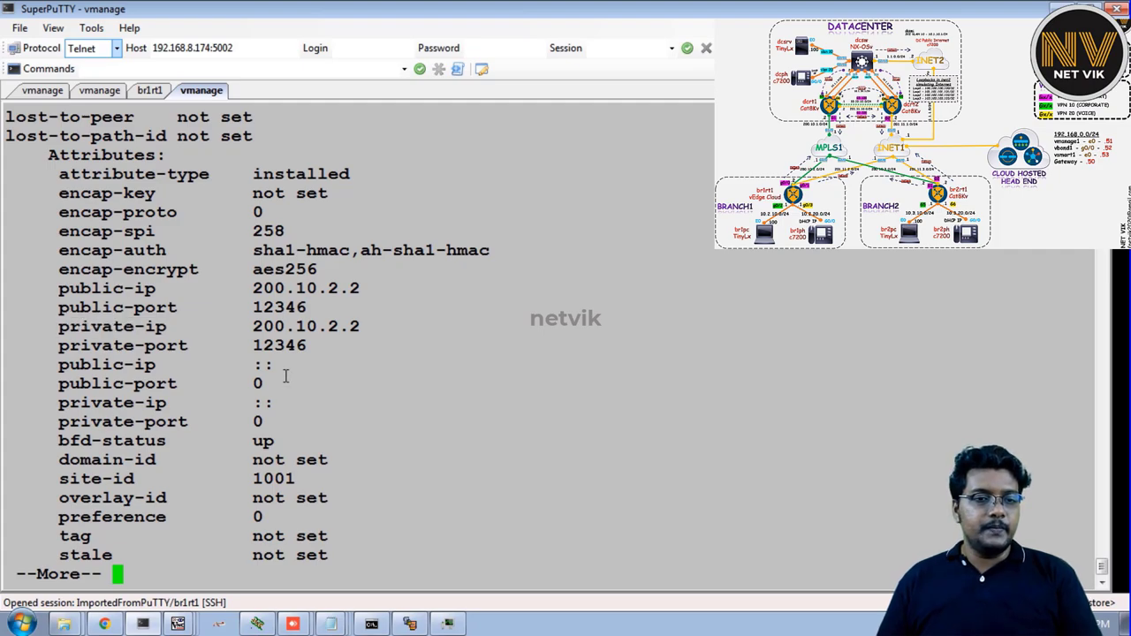
Page to the 10.1.1.103 public-internet TLOC entry and highlight 'public-internet'
key("space")
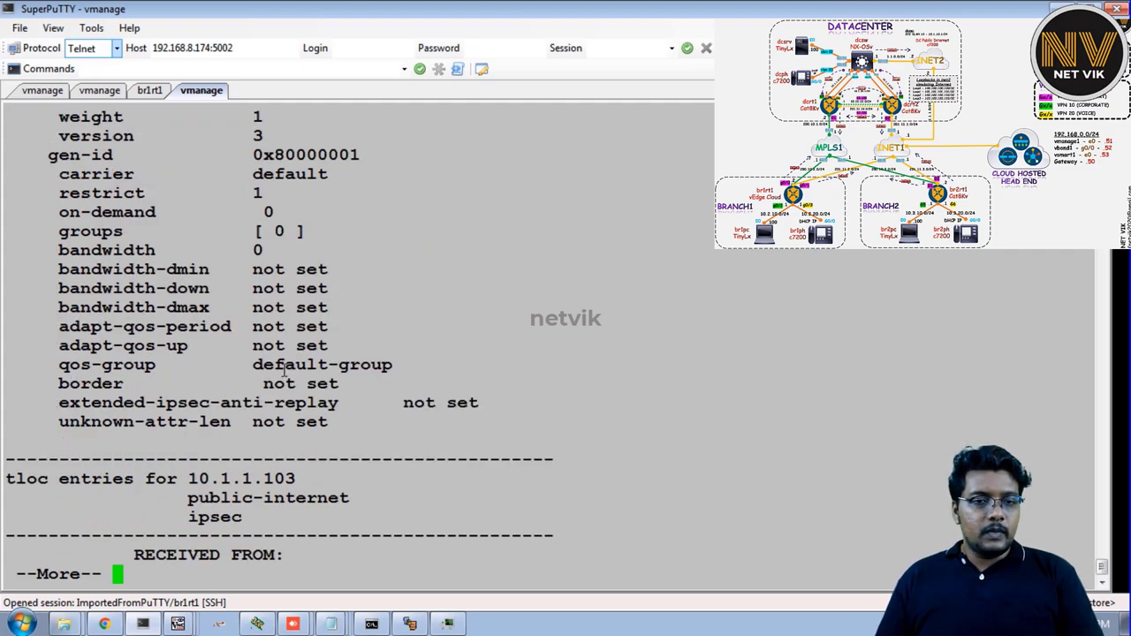
key("space")
scroll(259, 300, "up", 4)
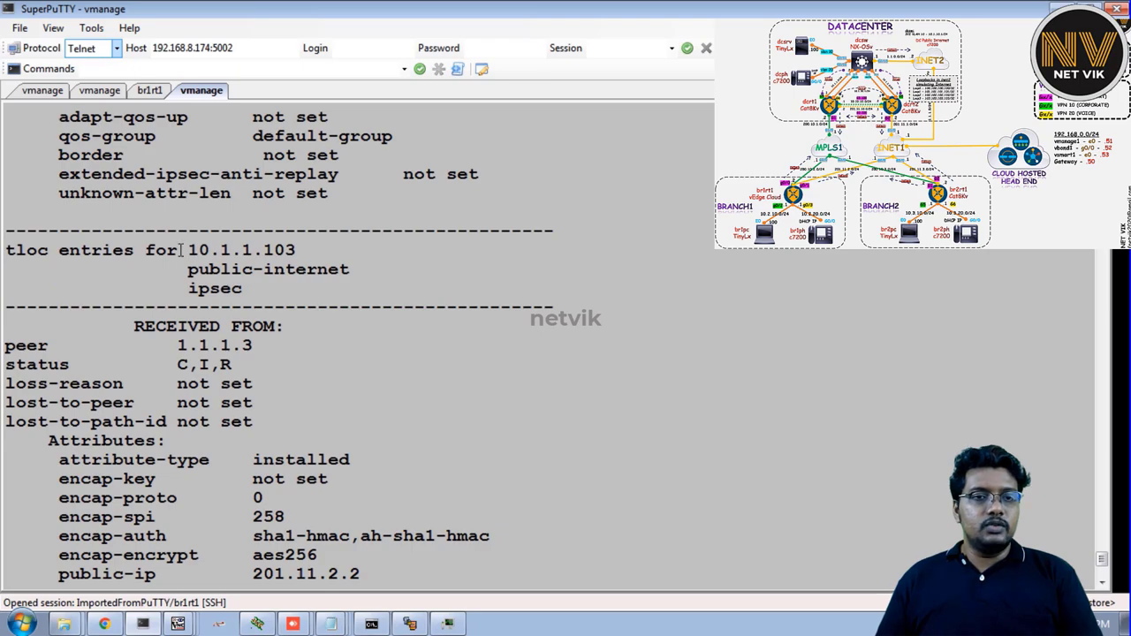
left_click_drag(180, 250, 356, 288)
left_click(256, 276)
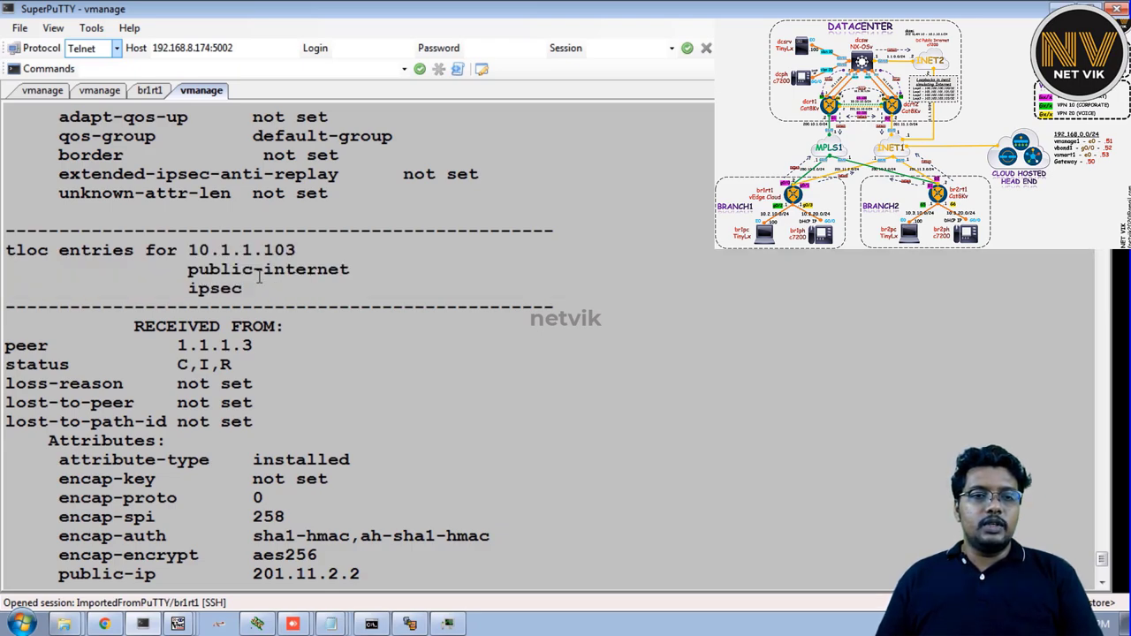
double_click(208, 273)
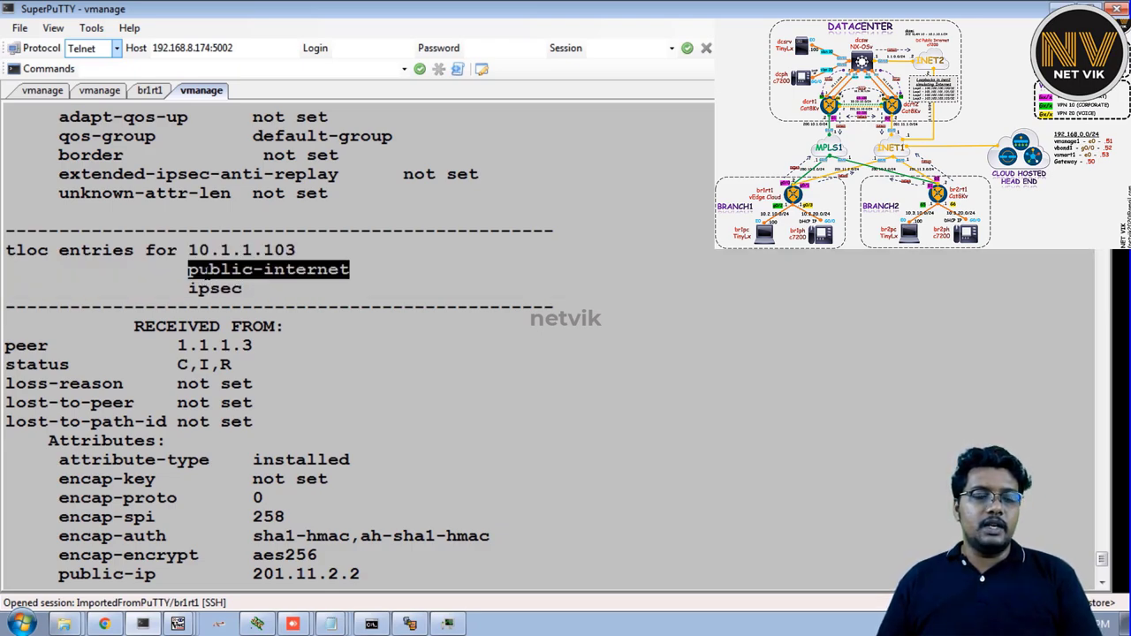
scroll(332, 353, "down", 12)
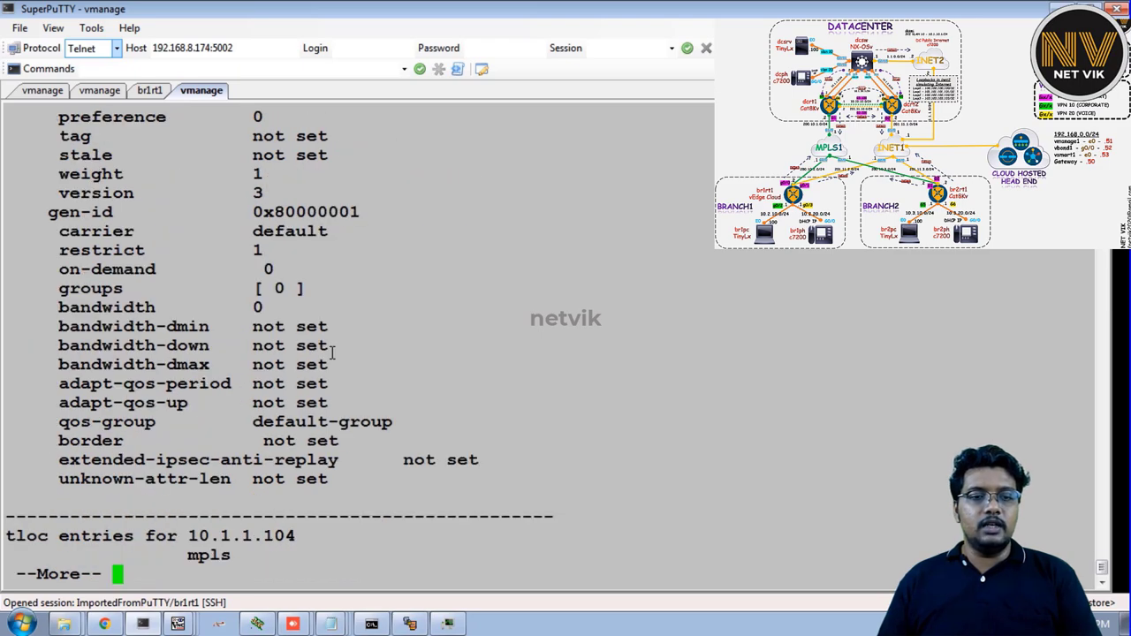
Quit the pager and return to the br2rt1 prompt with a few blank lines
key("q")
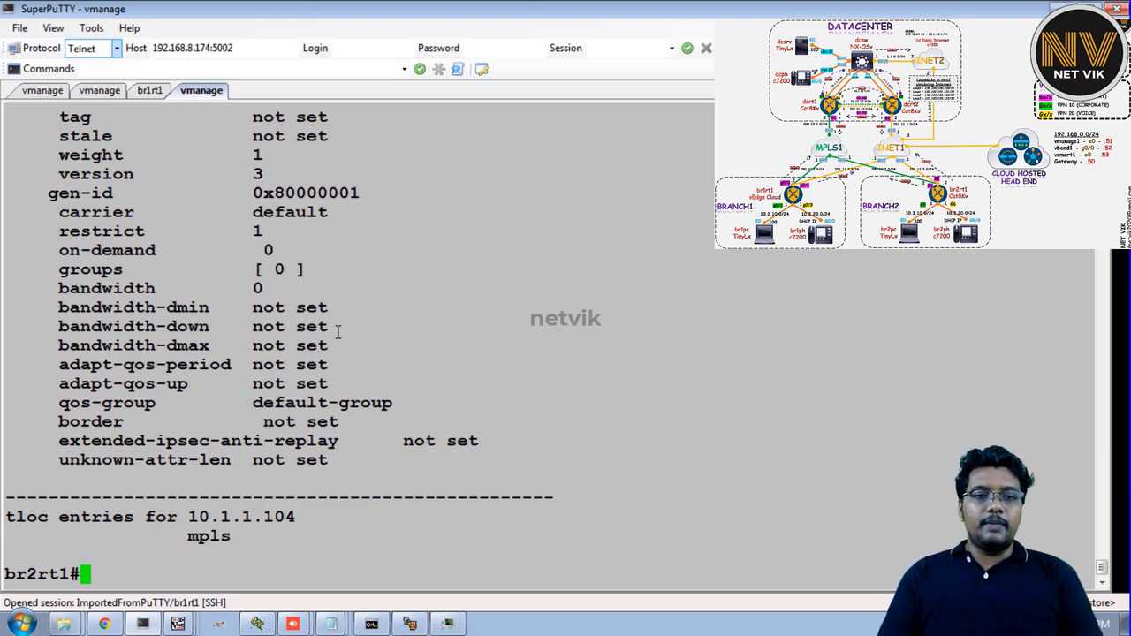
key("Return")
key("Return")
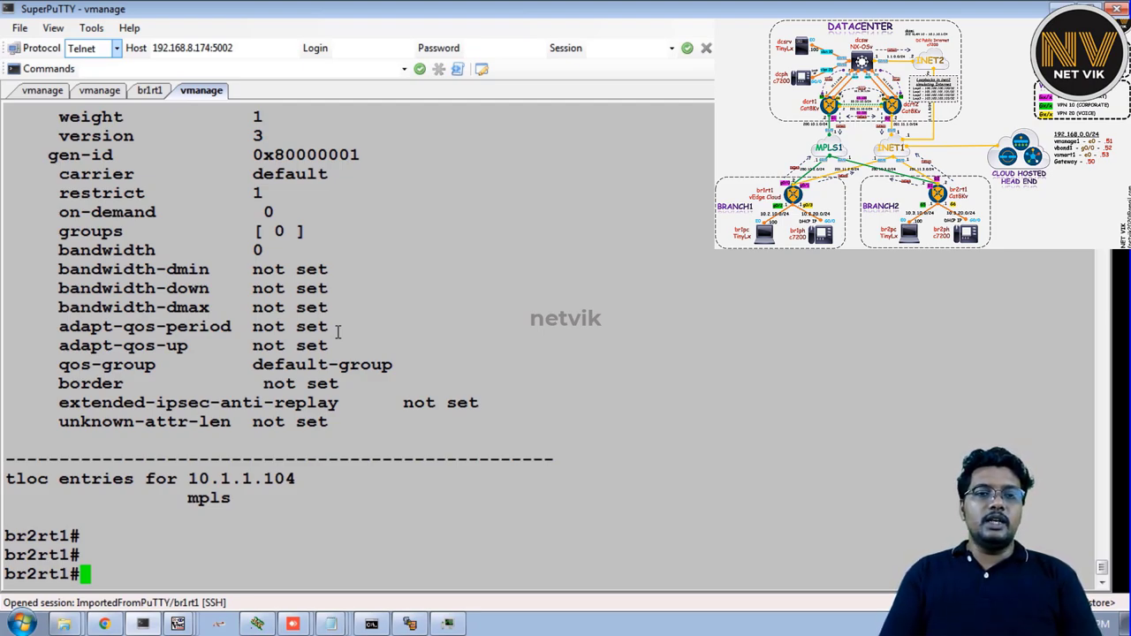
key("Return")
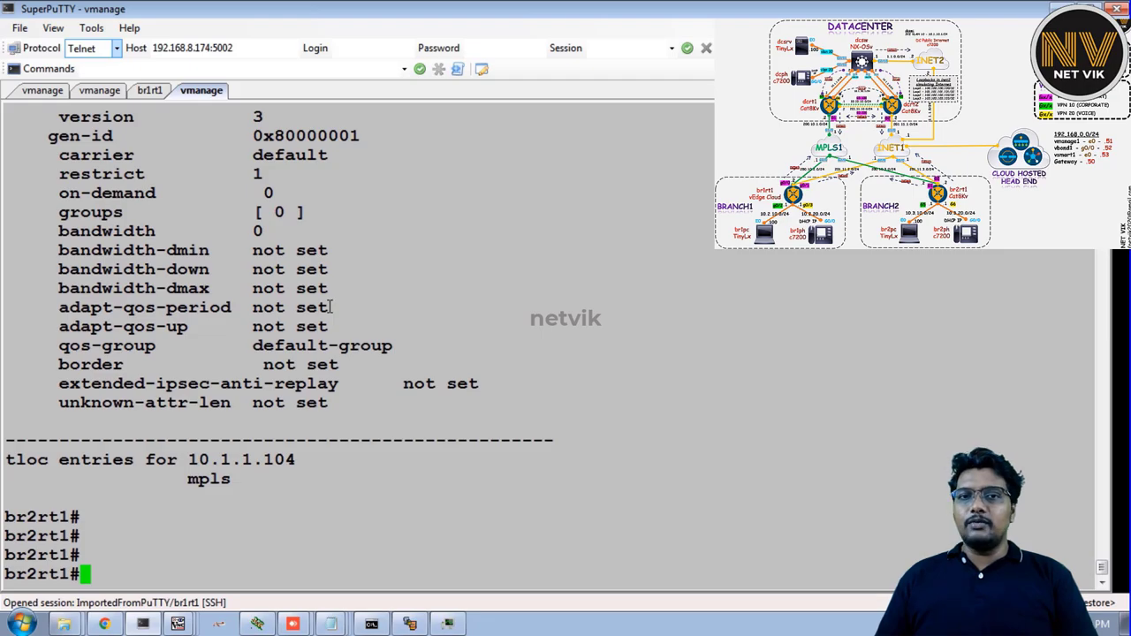
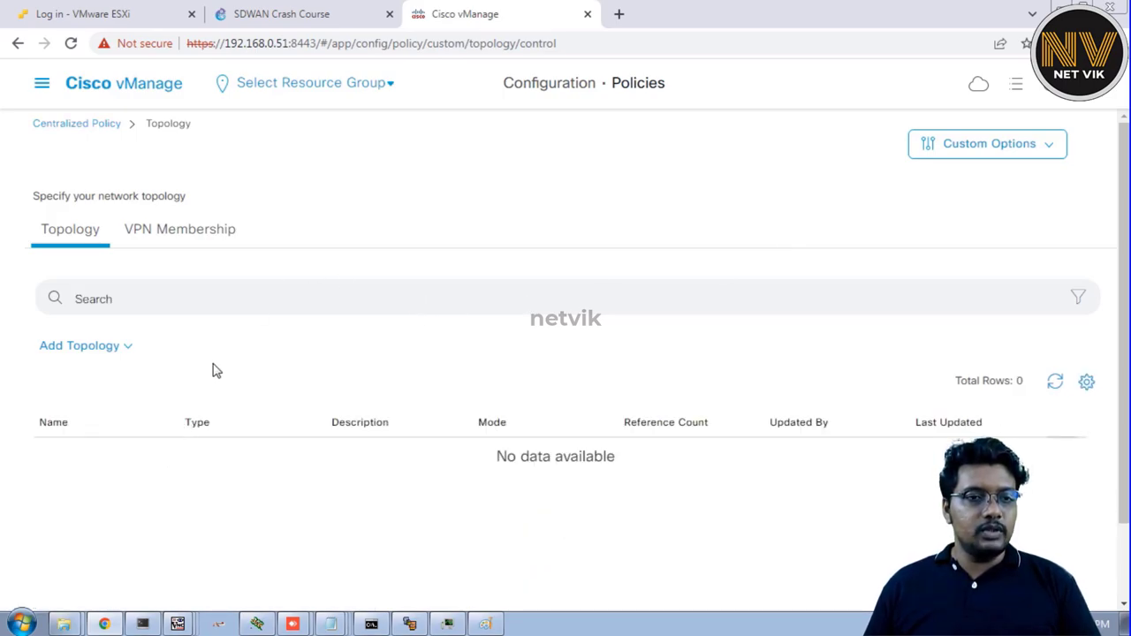
Start a custom Route & TLOC control policy with name and description both set to from_dc
left_click(109, 350)
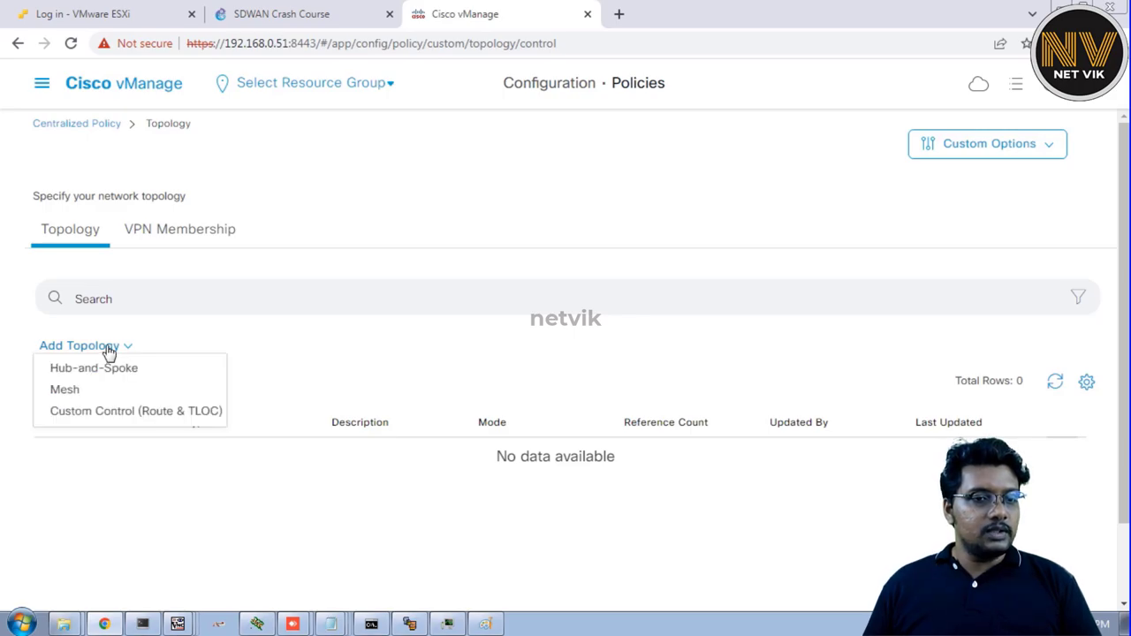
left_click(100, 415)
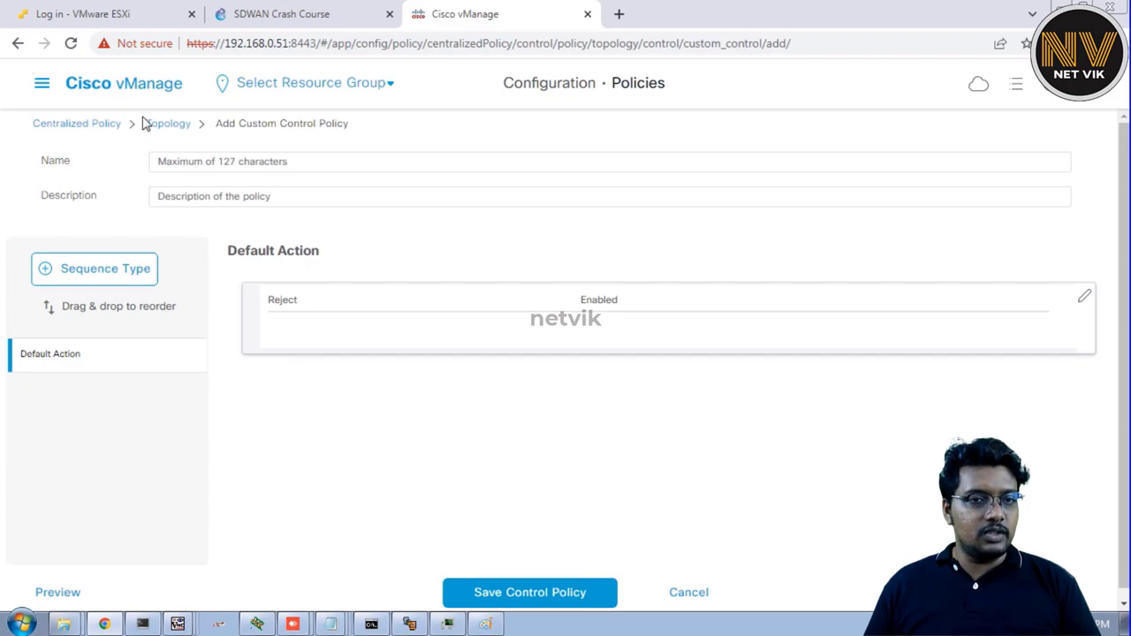
left_click(219, 160)
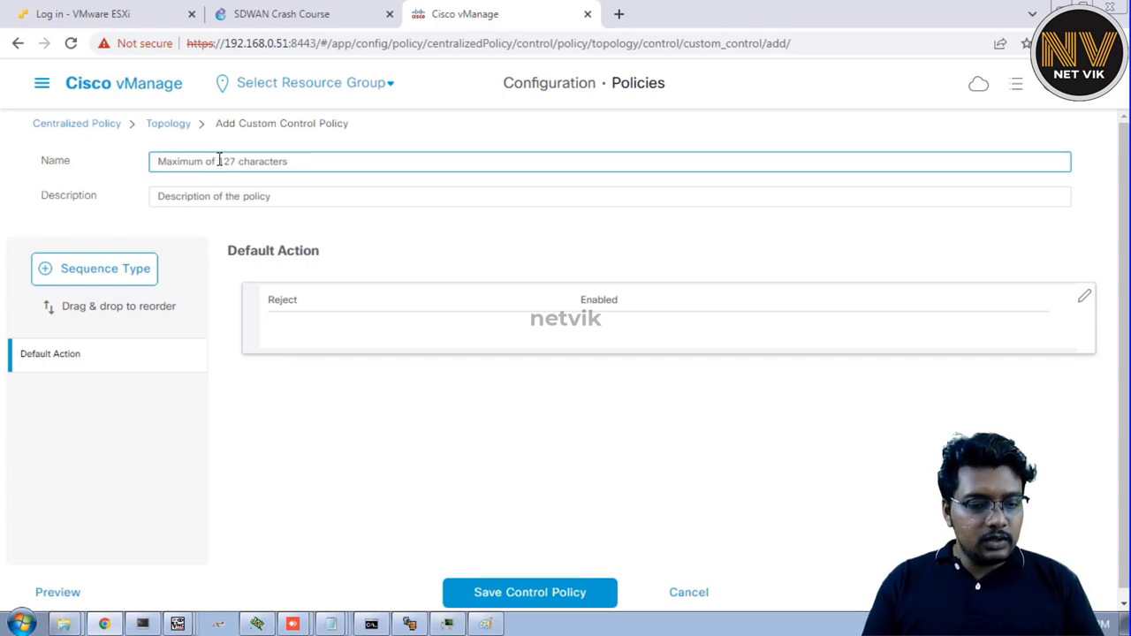
type("from_dc")
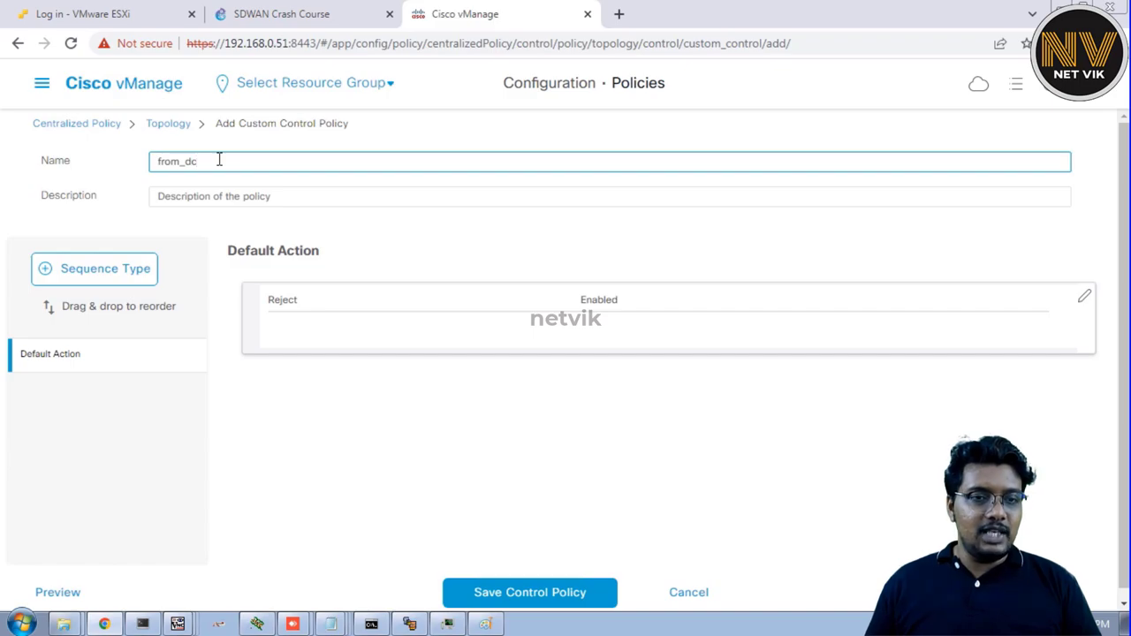
double_click(219, 160)
key("ctrl+c")
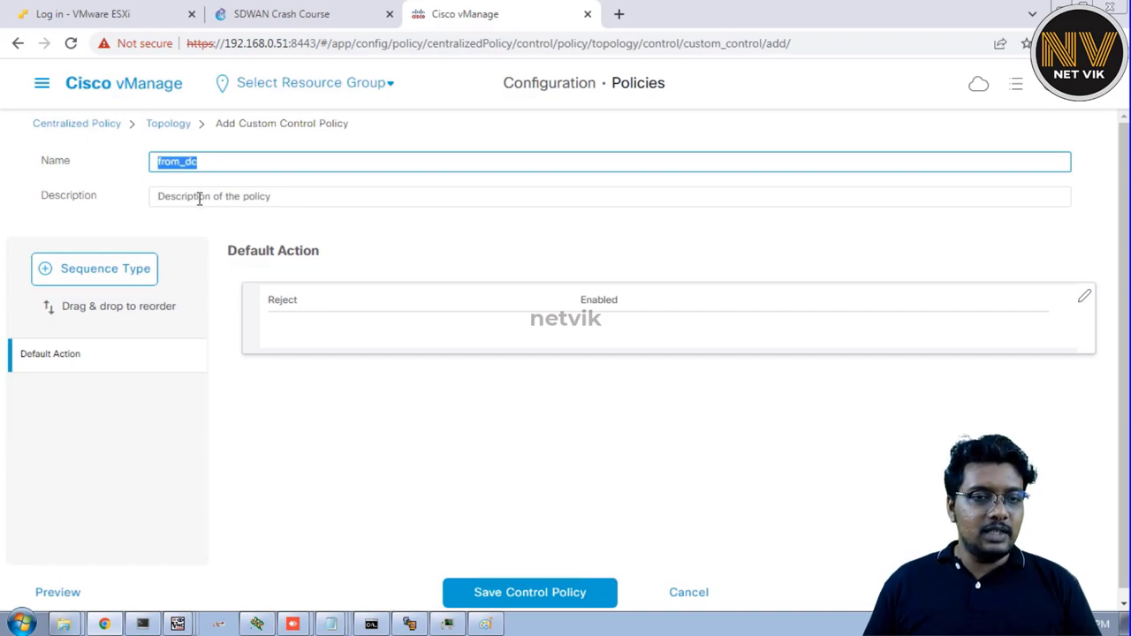
left_click(200, 197)
key("ctrl+v")
left_click(100, 289)
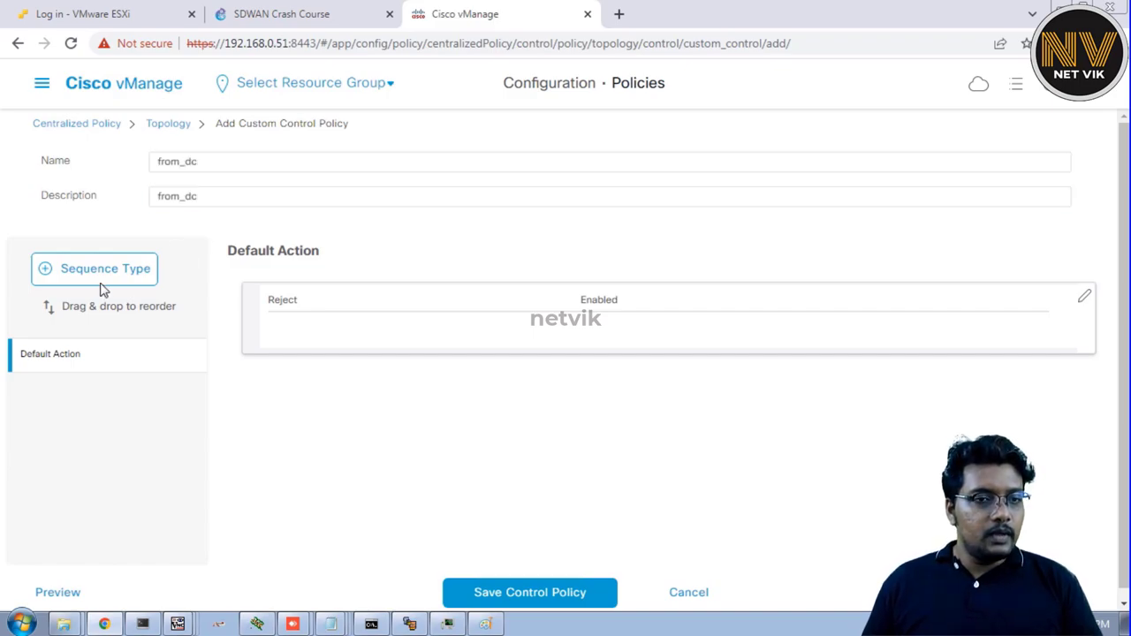
left_click(111, 269)
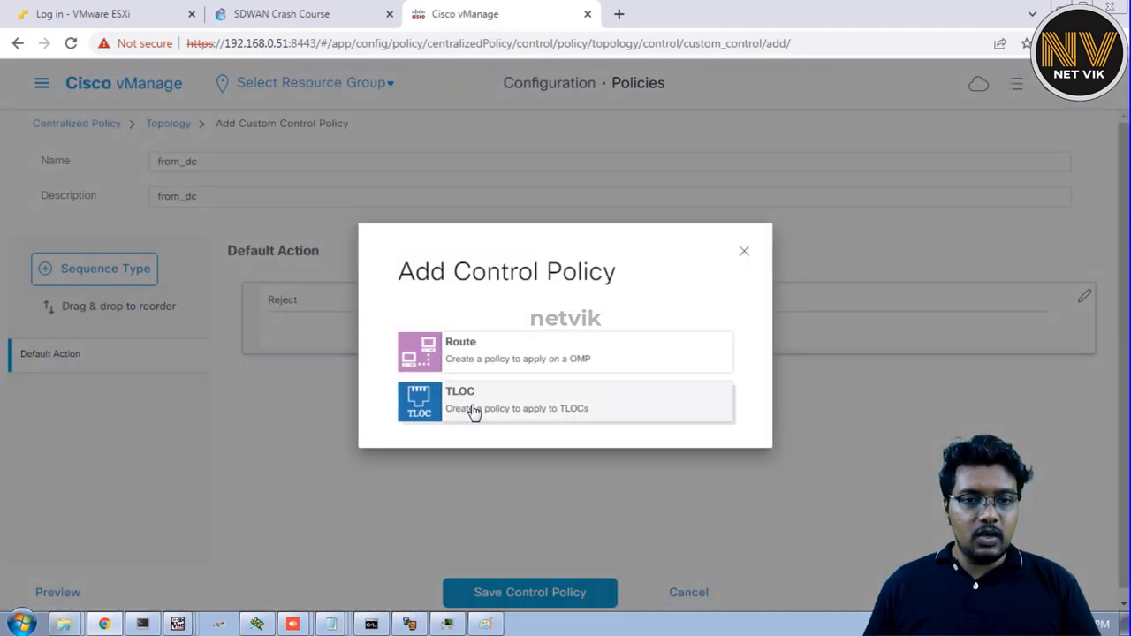
Add a TLOC sequence rule with a TLOC match and begin a new TLOC list
left_click(475, 413)
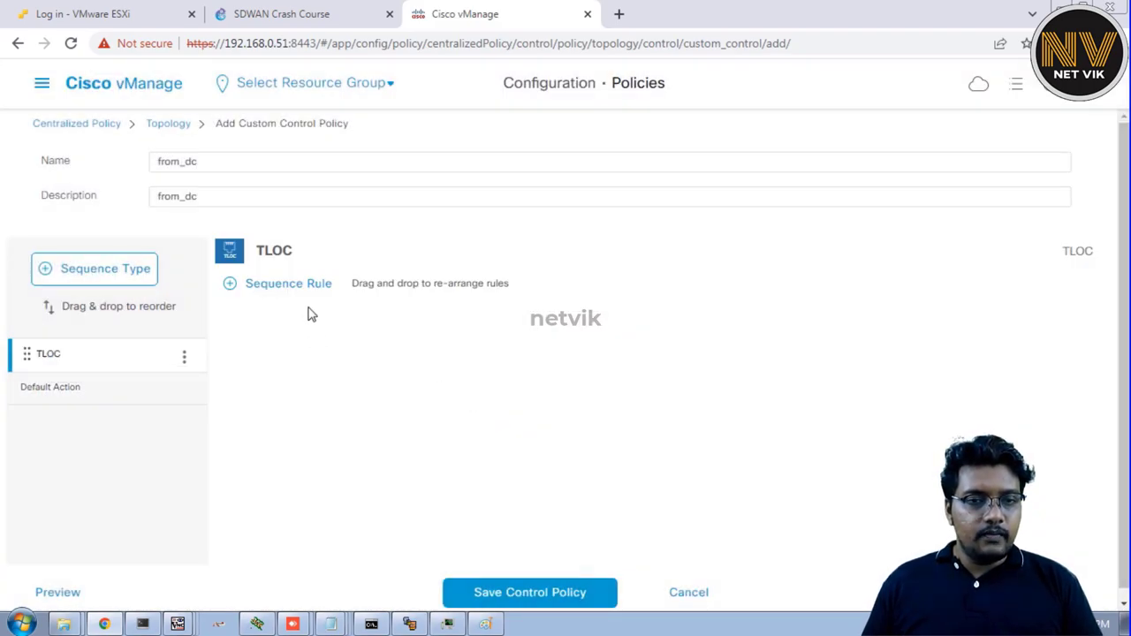
left_click(310, 285)
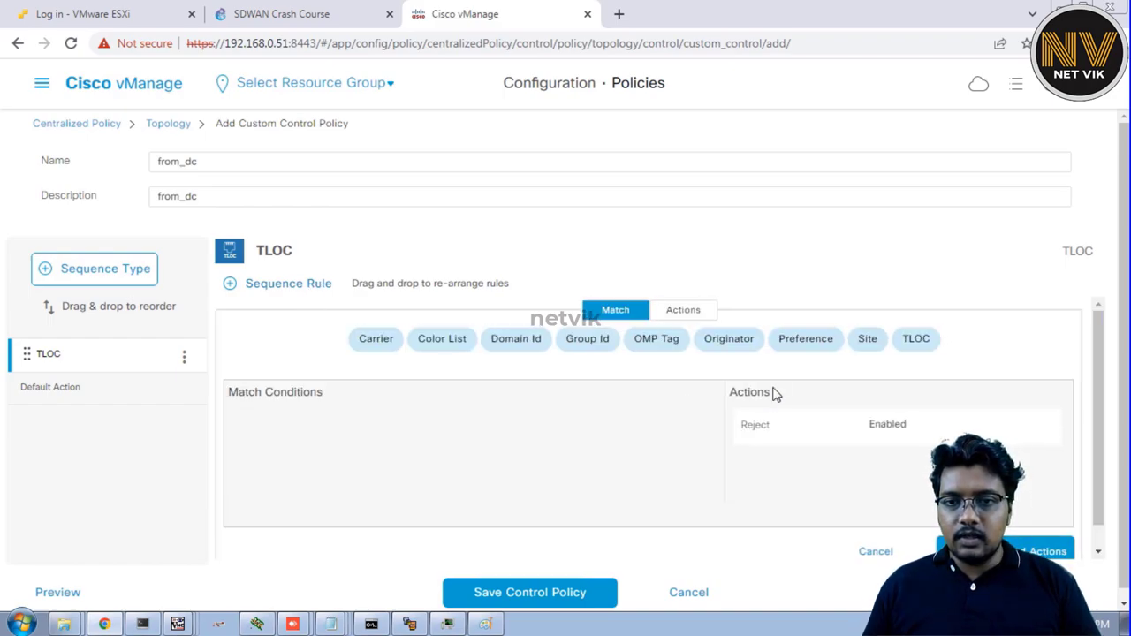
left_click(917, 339)
scroll(417, 411, "down", 1)
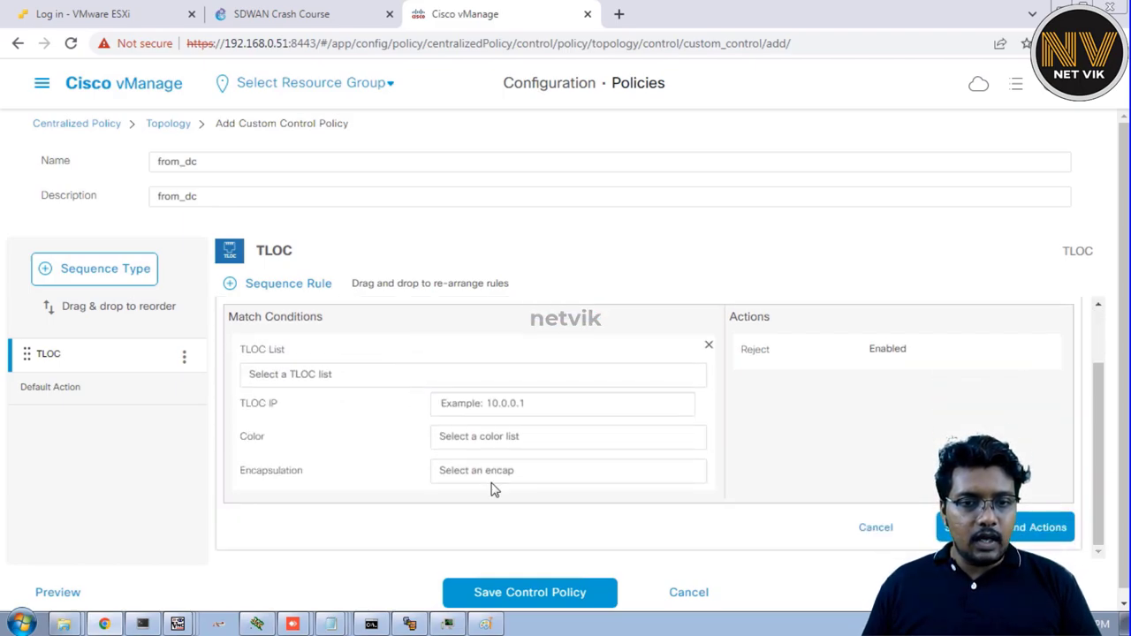
left_click(307, 373)
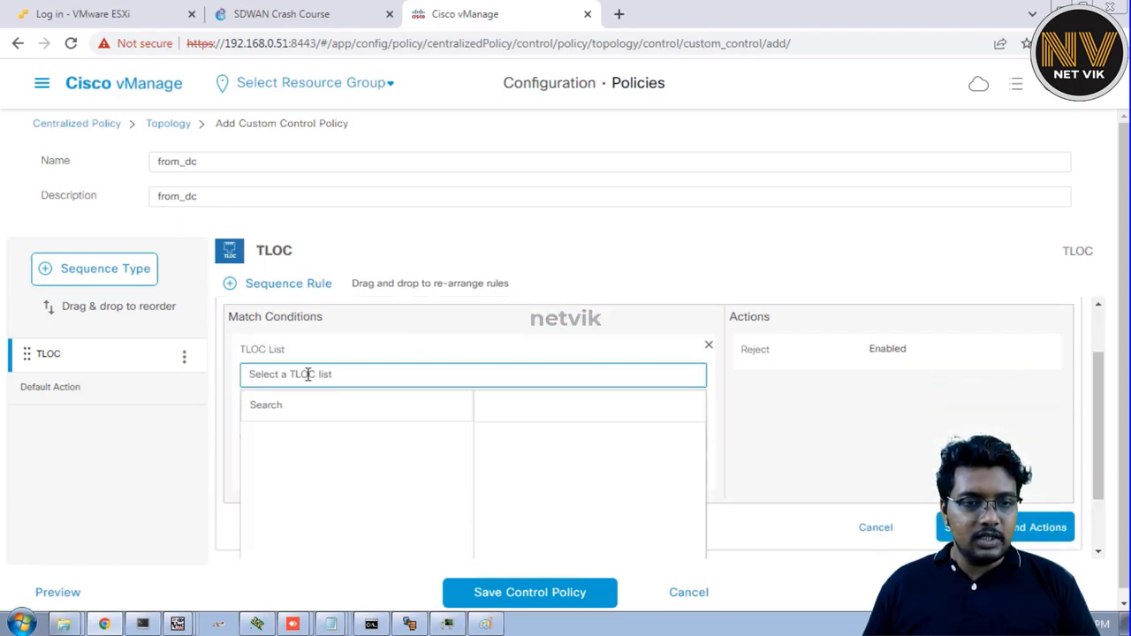
scroll(291, 436, "down", 1)
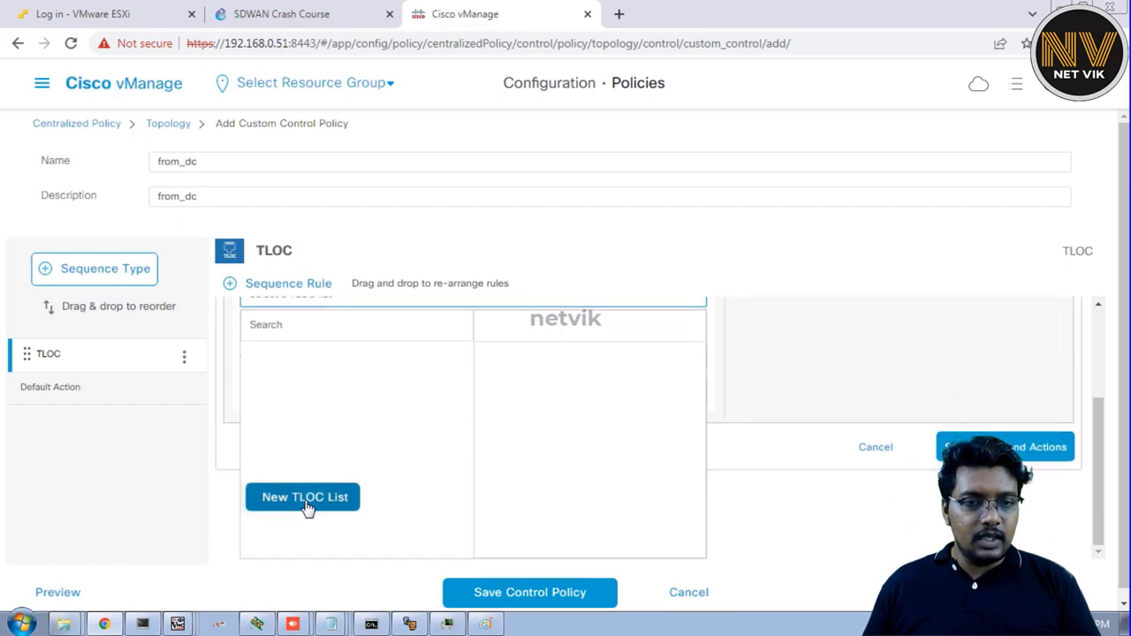
left_click(306, 500)
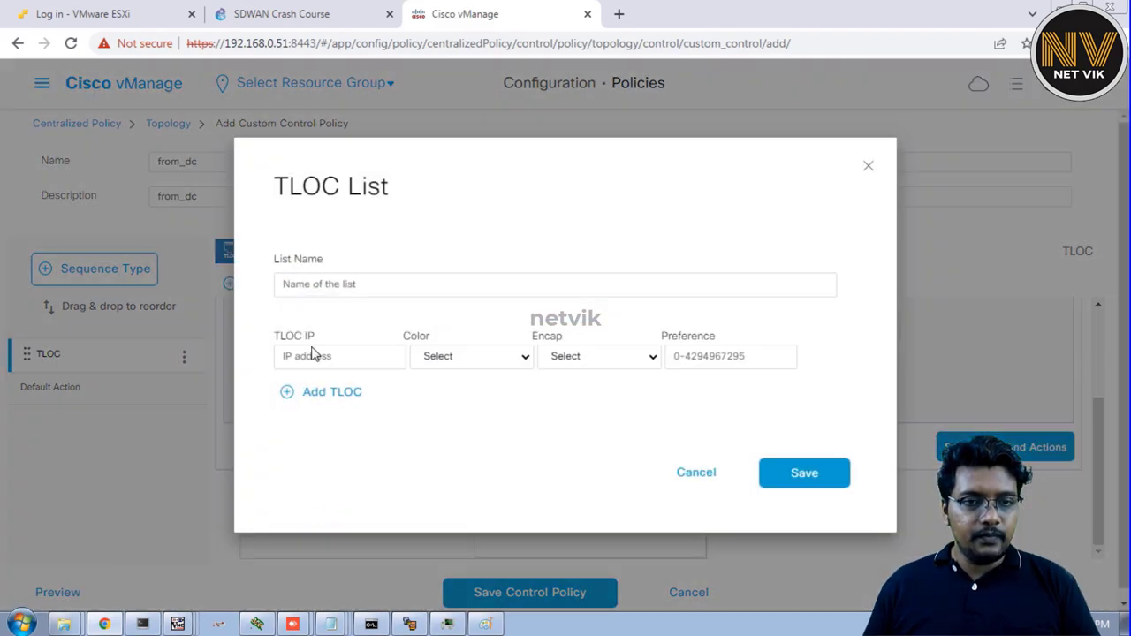
Name the TLOC list dcrt1 with a first entry of 10.1.1.101 on mpls, ipsec
left_click(325, 292)
type("dcr")
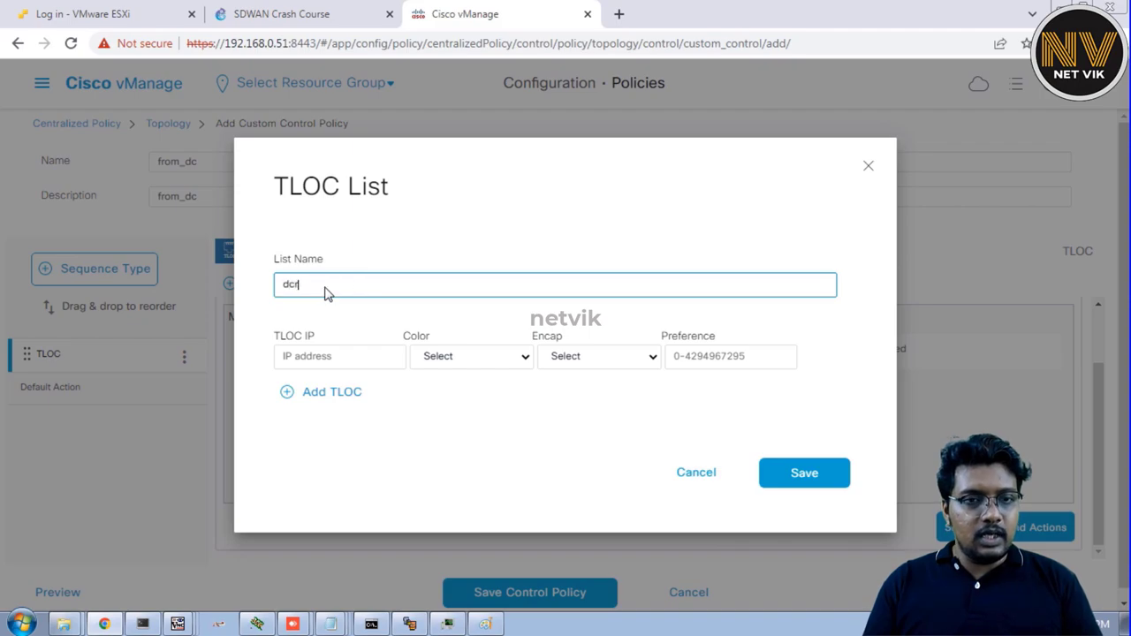
type("t1")
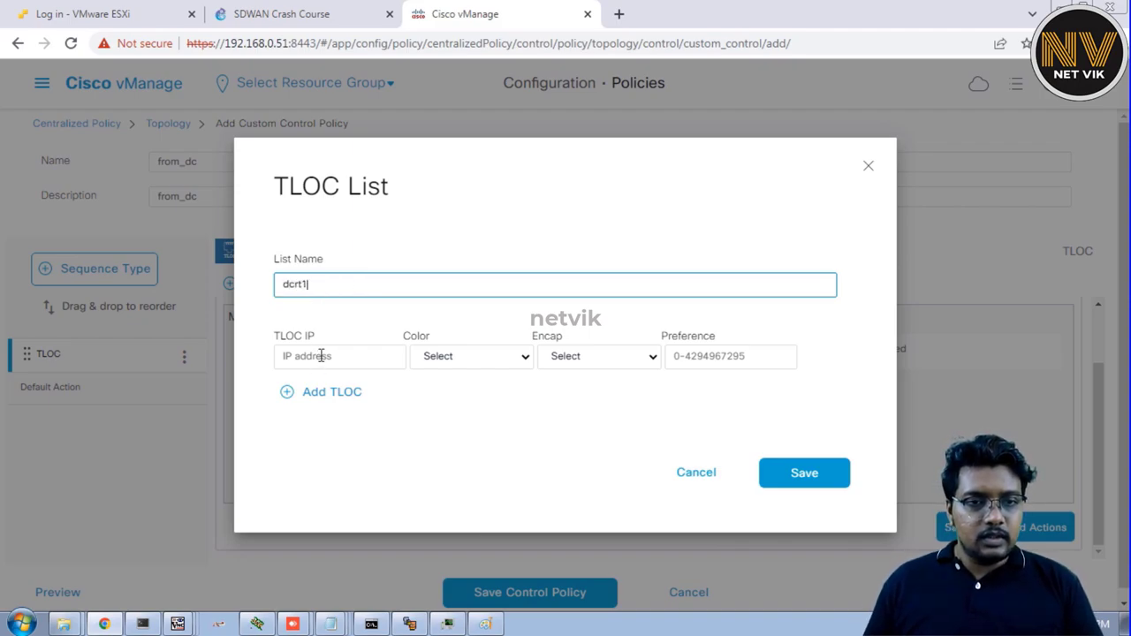
left_click(321, 356)
type("10.1.1.101")
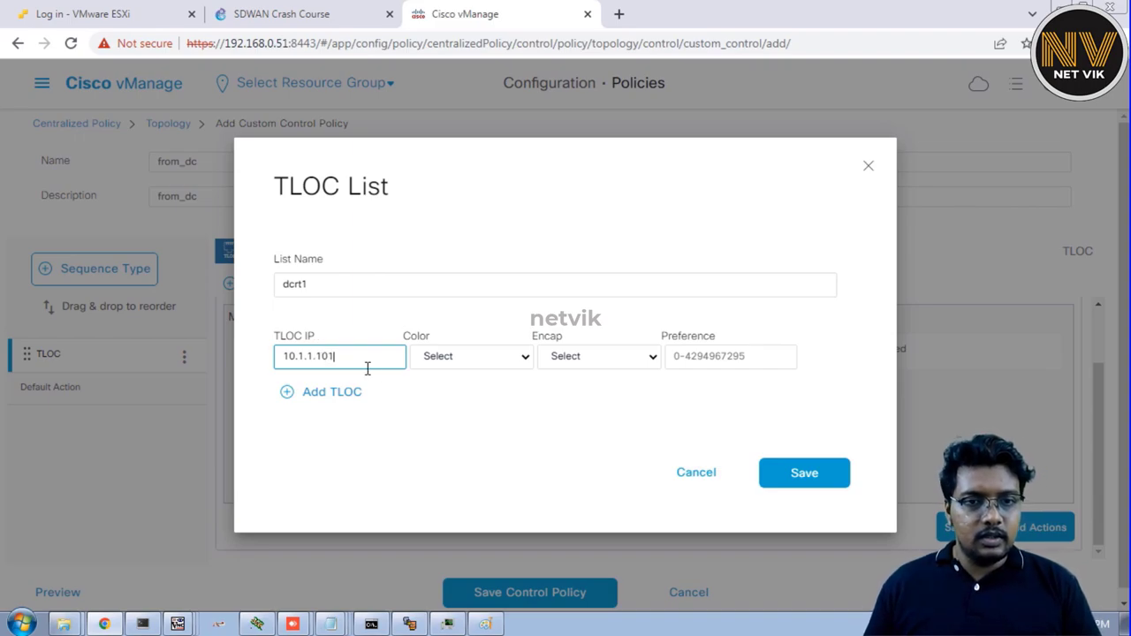
left_click(460, 362)
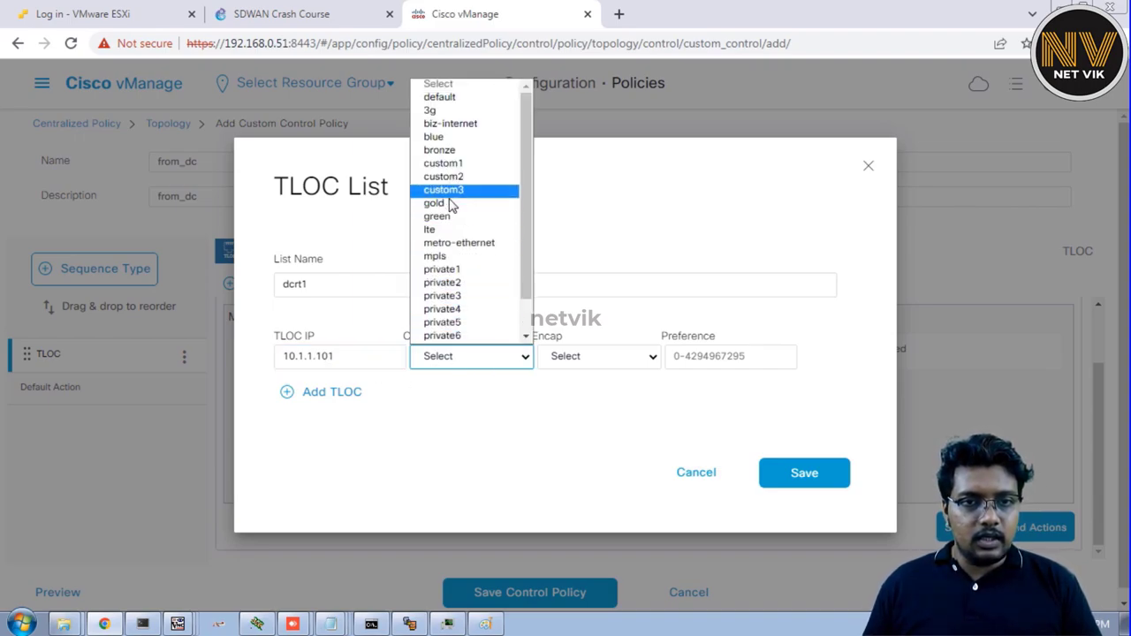
left_click(435, 255)
left_click(596, 364)
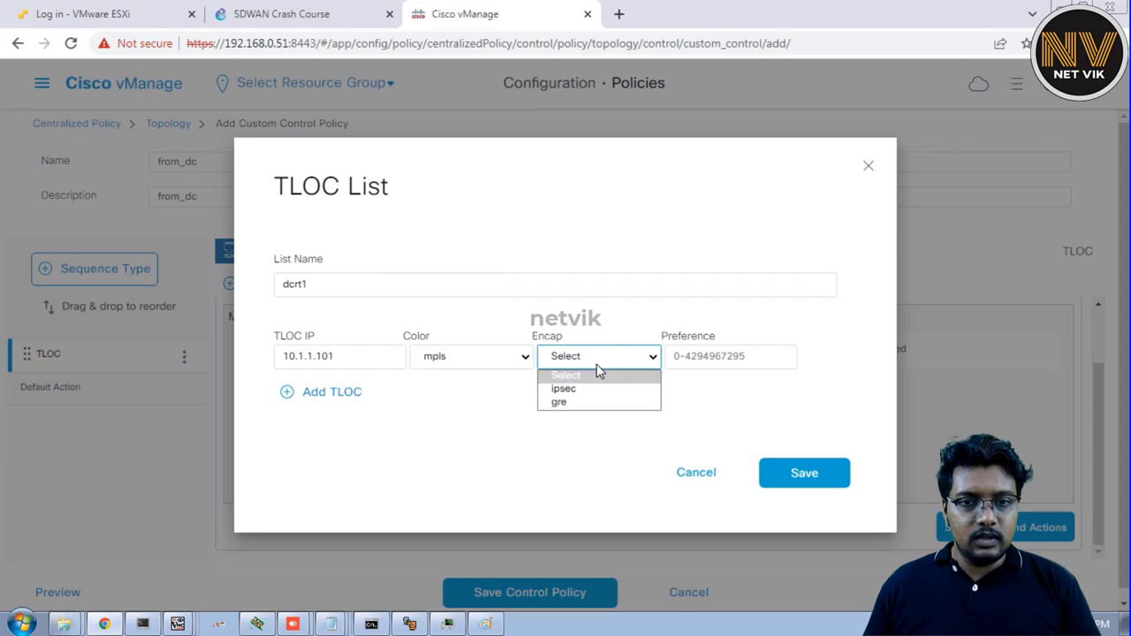
left_click(586, 388)
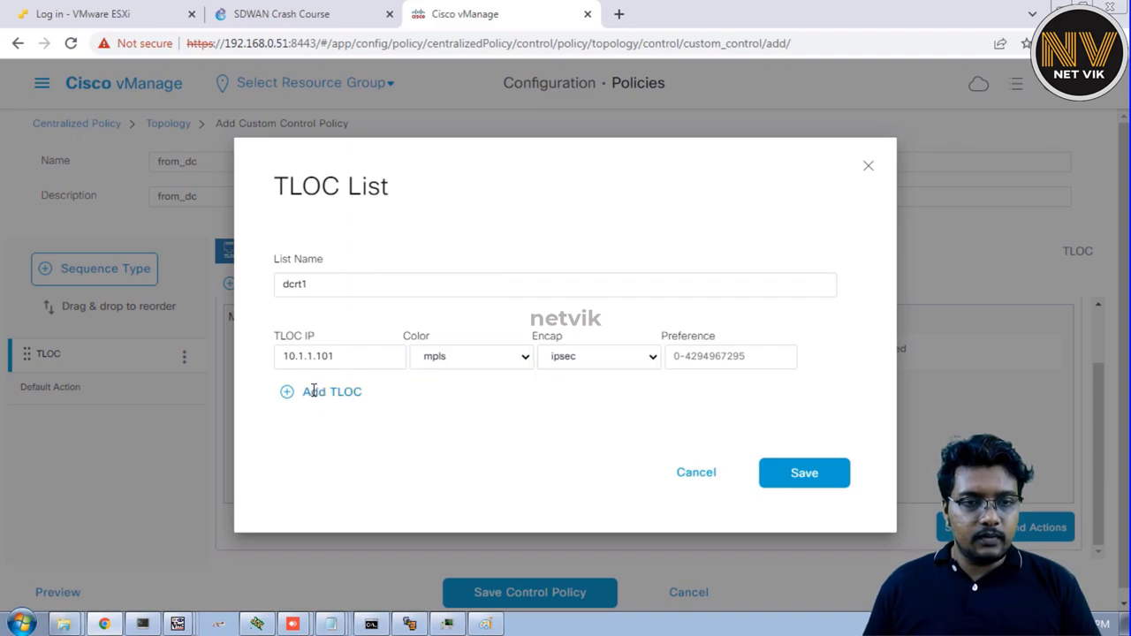
Add a second entry 10.1.1.101 on public-internet with ipsec, and save dcrt1
left_click(313, 391)
left_click(307, 404)
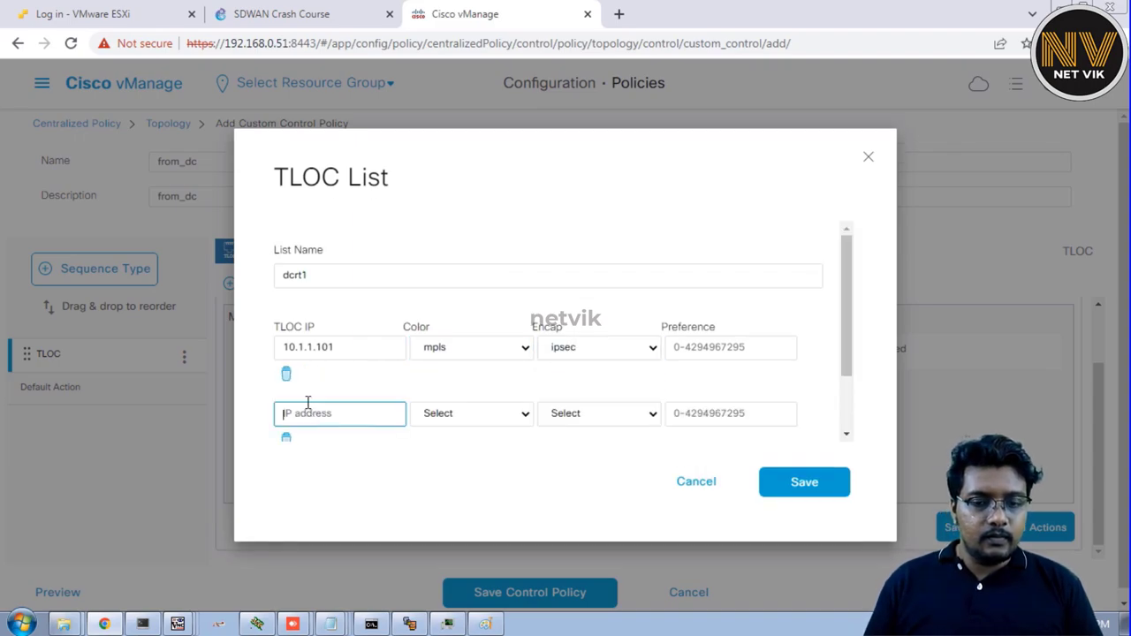
type("1.1.1")
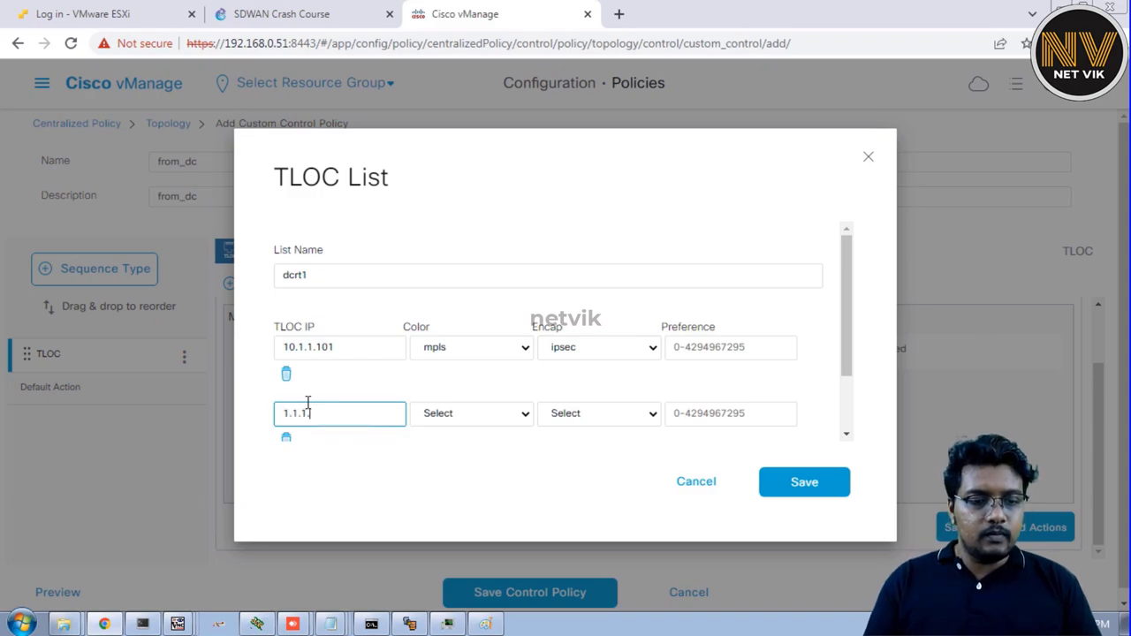
key("ctrl+a")
type("1")
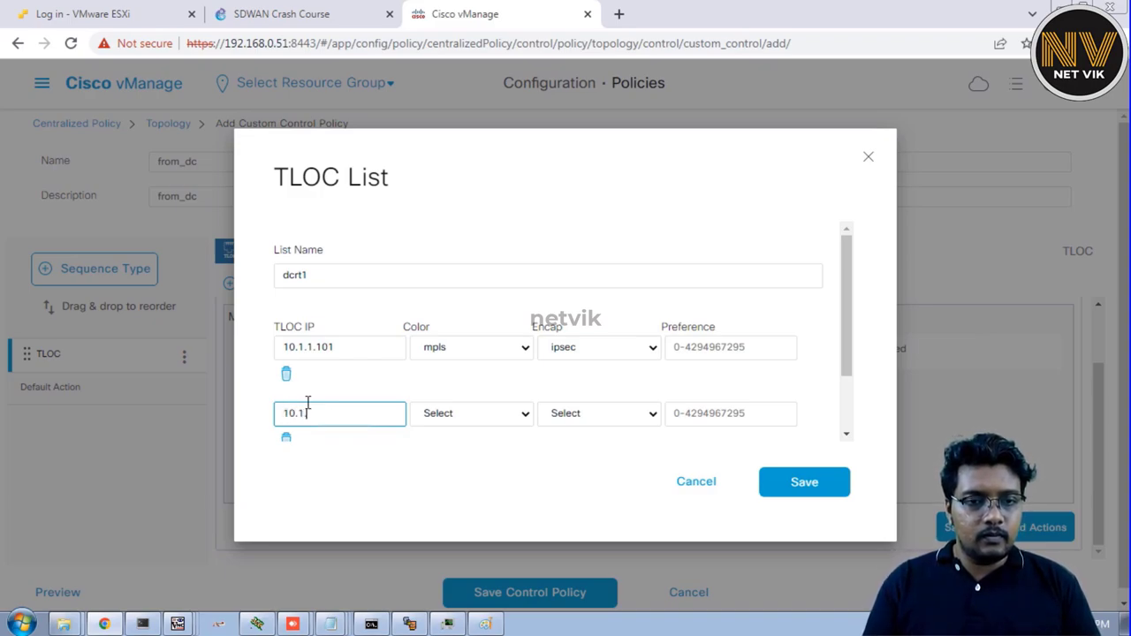
type("0.1.1.101")
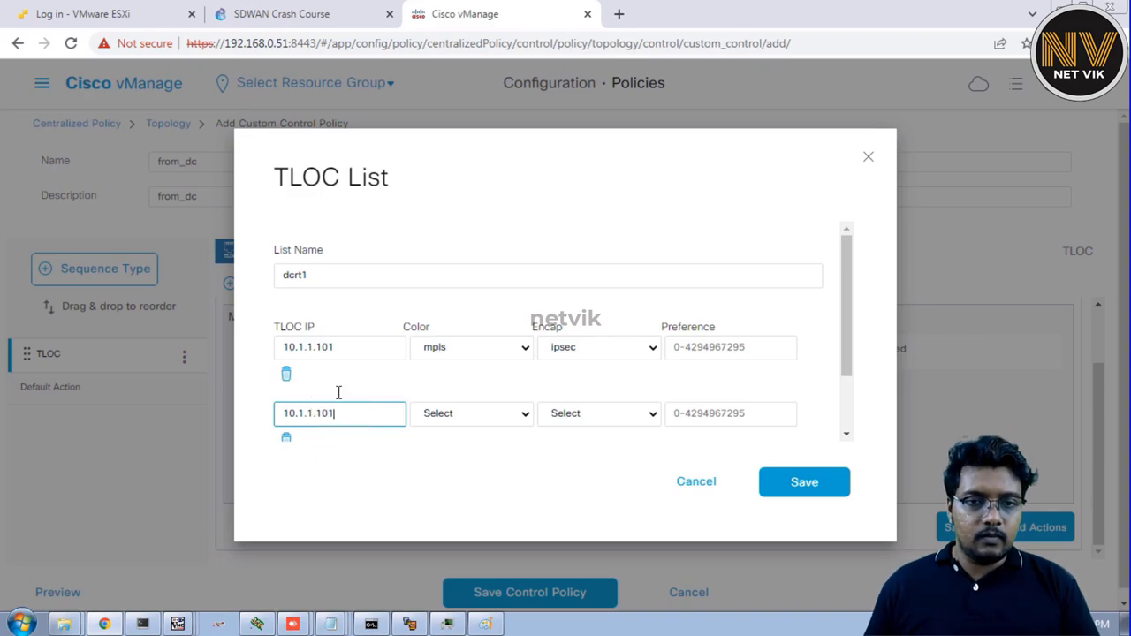
left_click(447, 421)
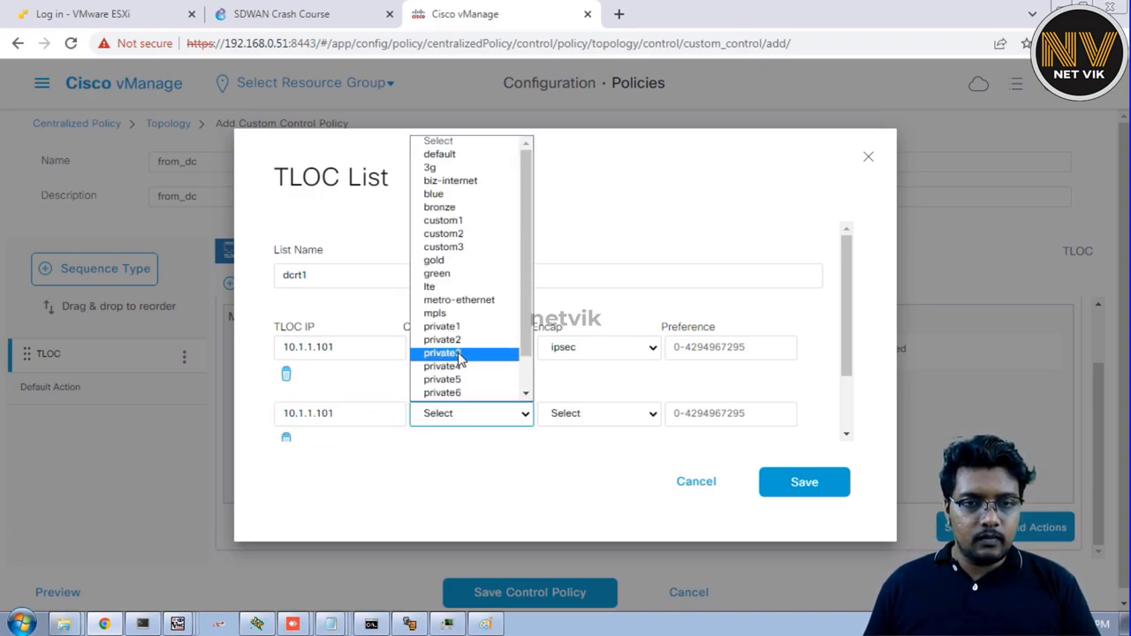
scroll(459, 358, "down", 2)
left_click(465, 366)
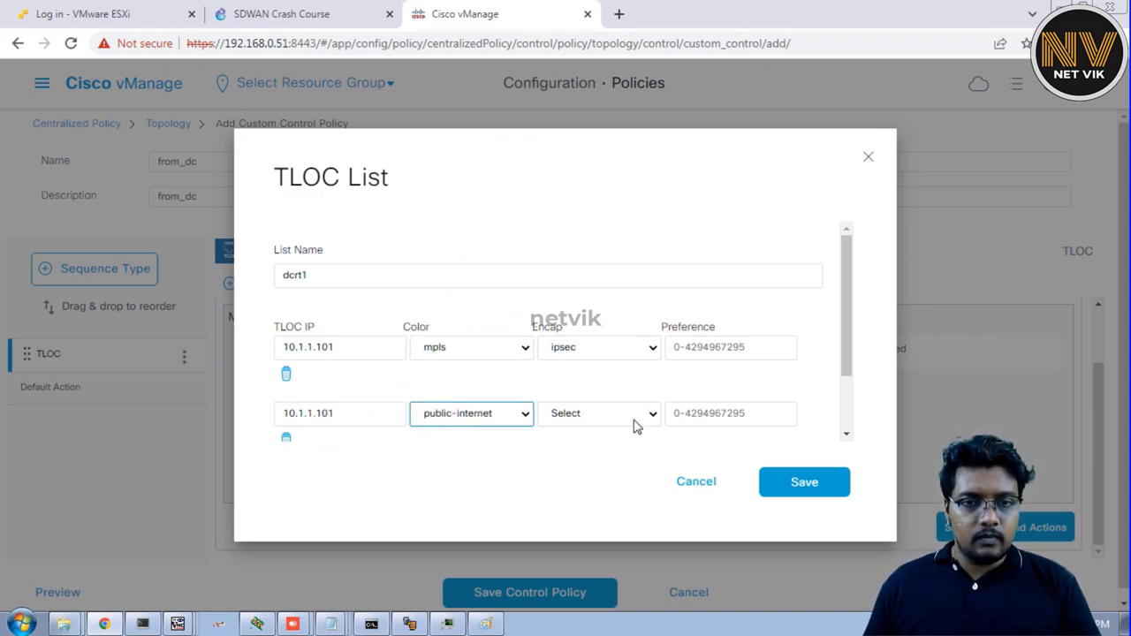
left_click(583, 422)
left_click(576, 452)
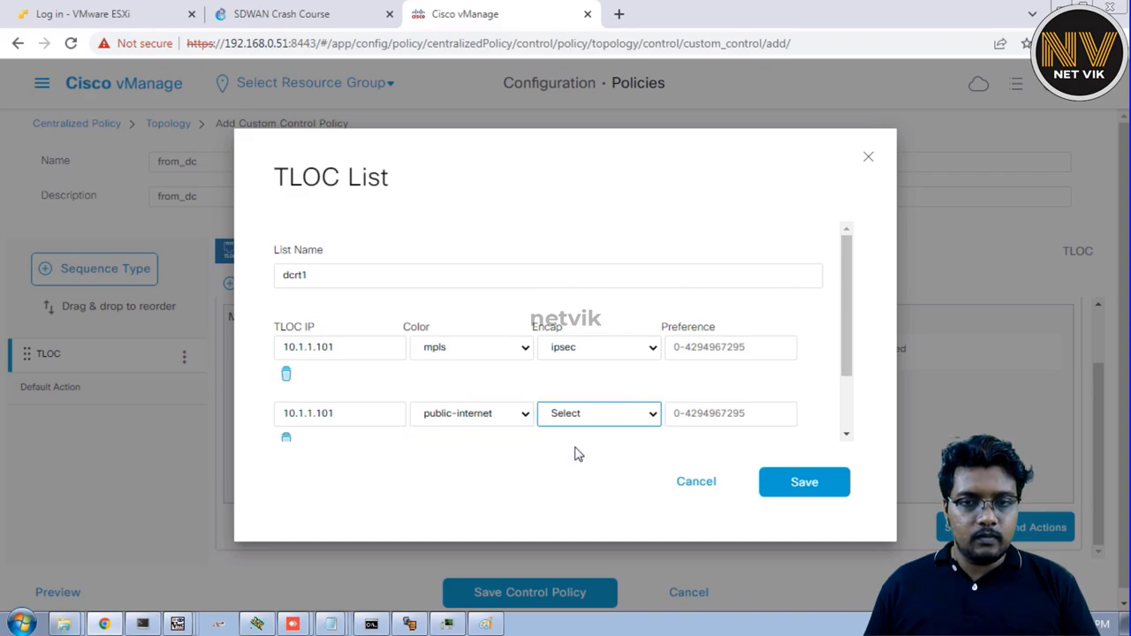
left_click(822, 492)
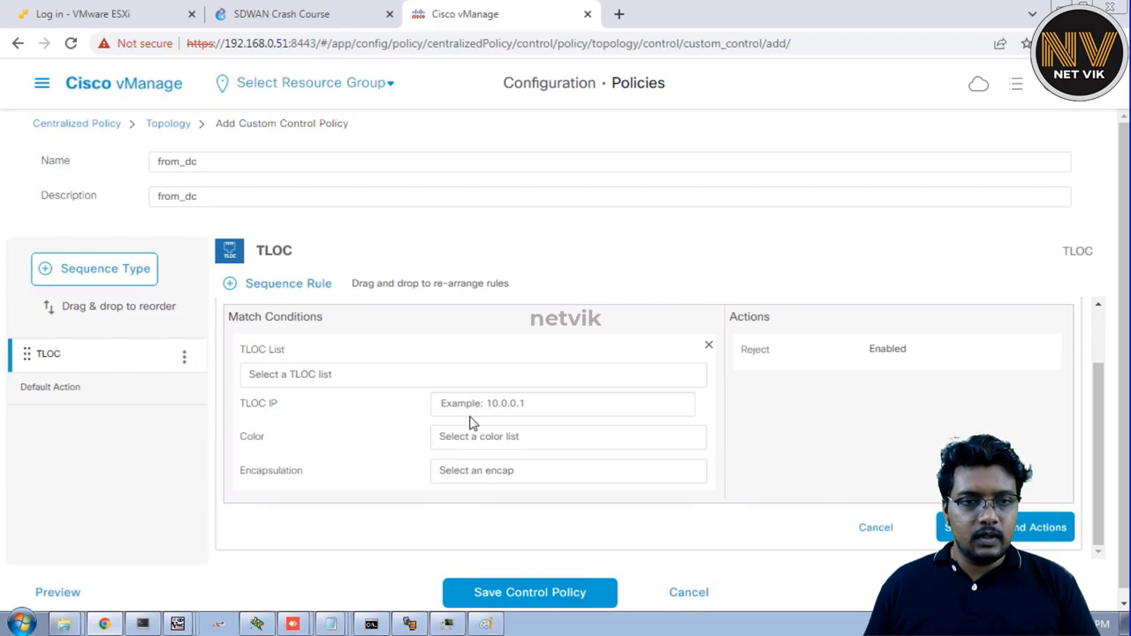
Match the TLOC rule on list dcrt1 and set its action to Accept
left_click(318, 374)
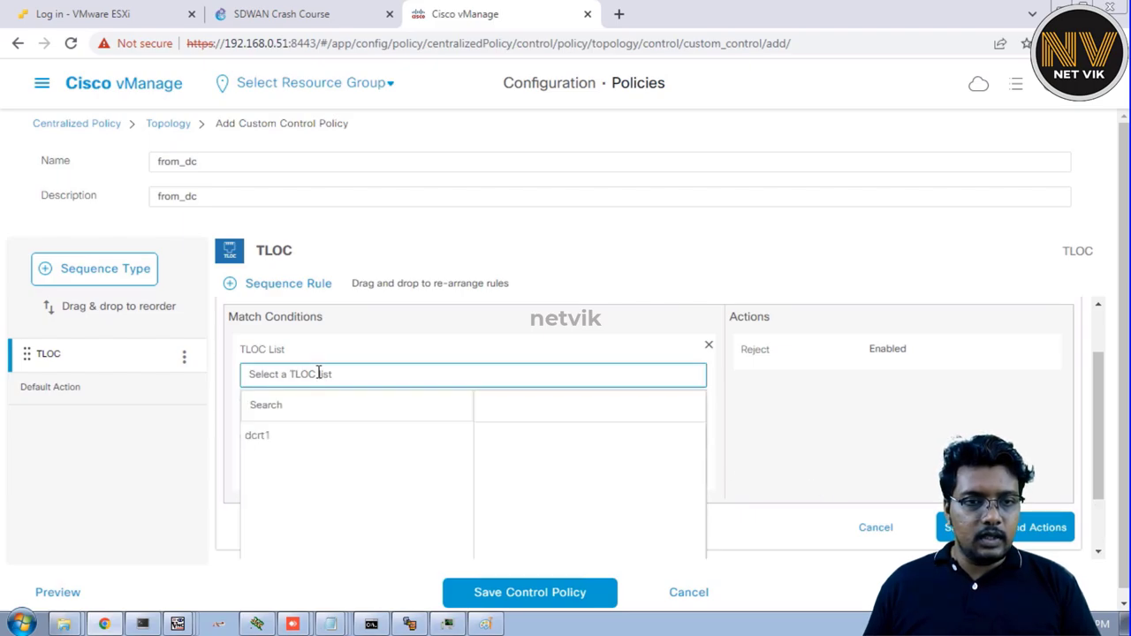
left_click(260, 436)
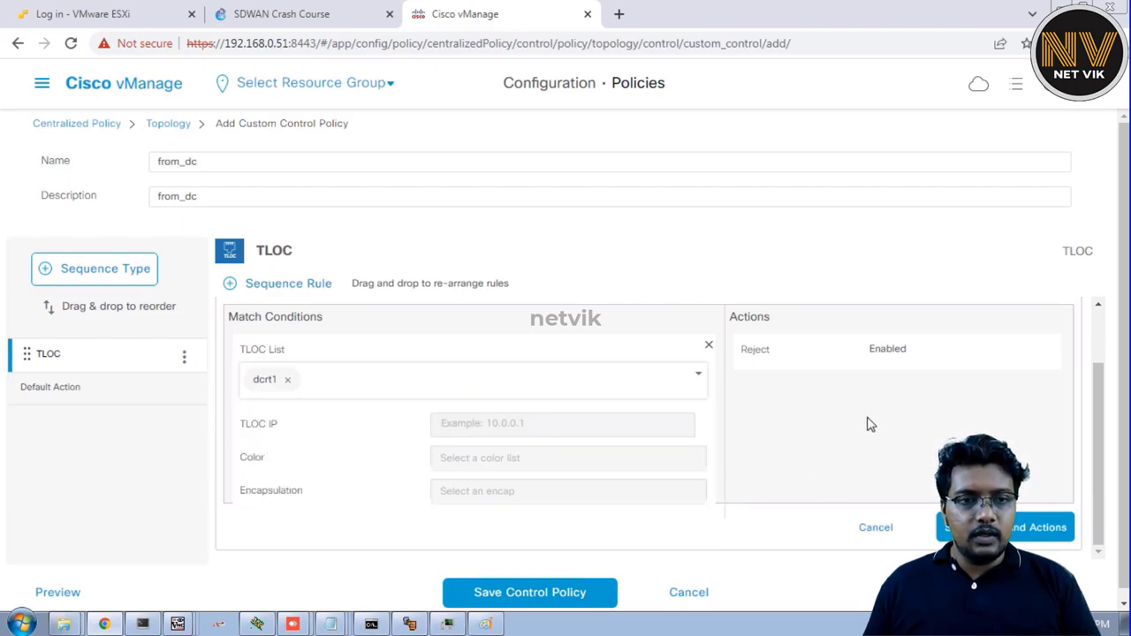
scroll(871, 424, "up", 2)
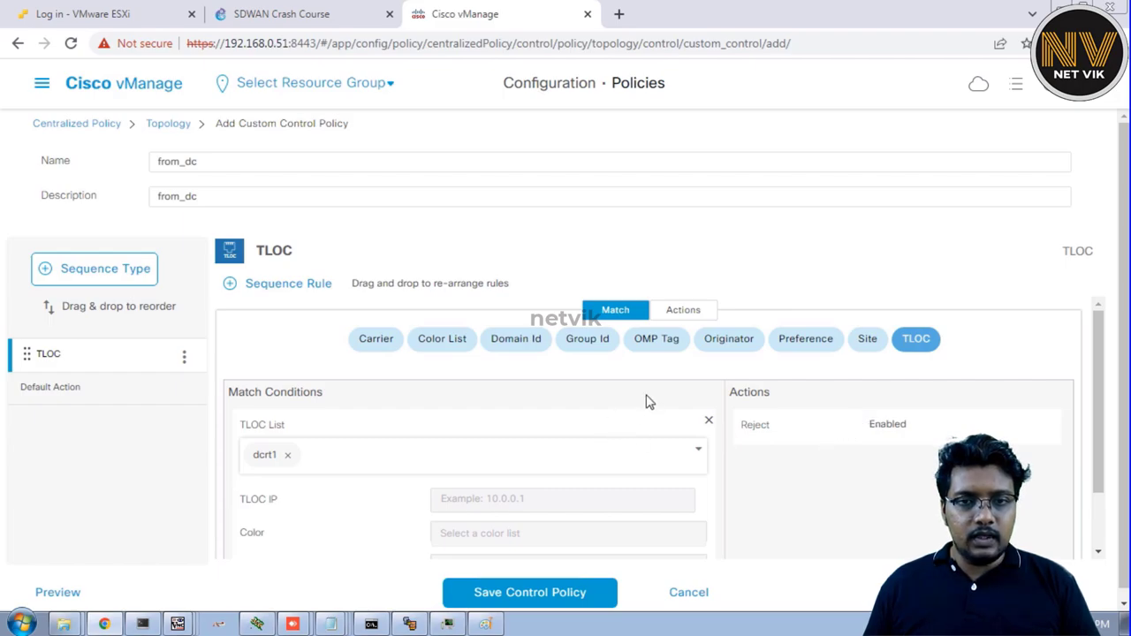
left_click(684, 316)
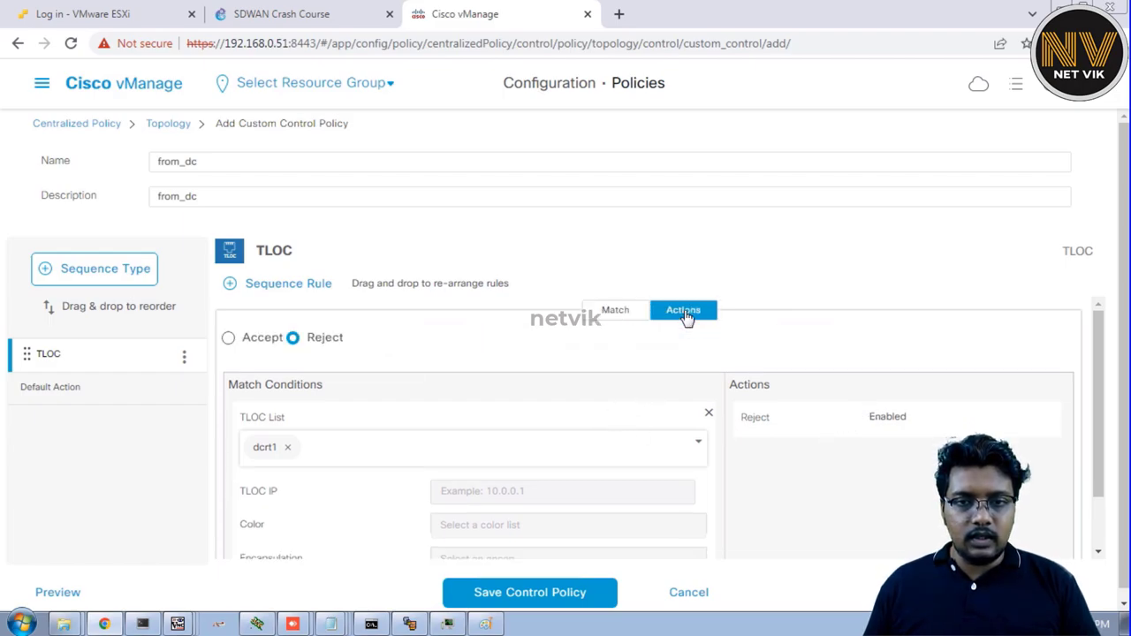
left_click(253, 343)
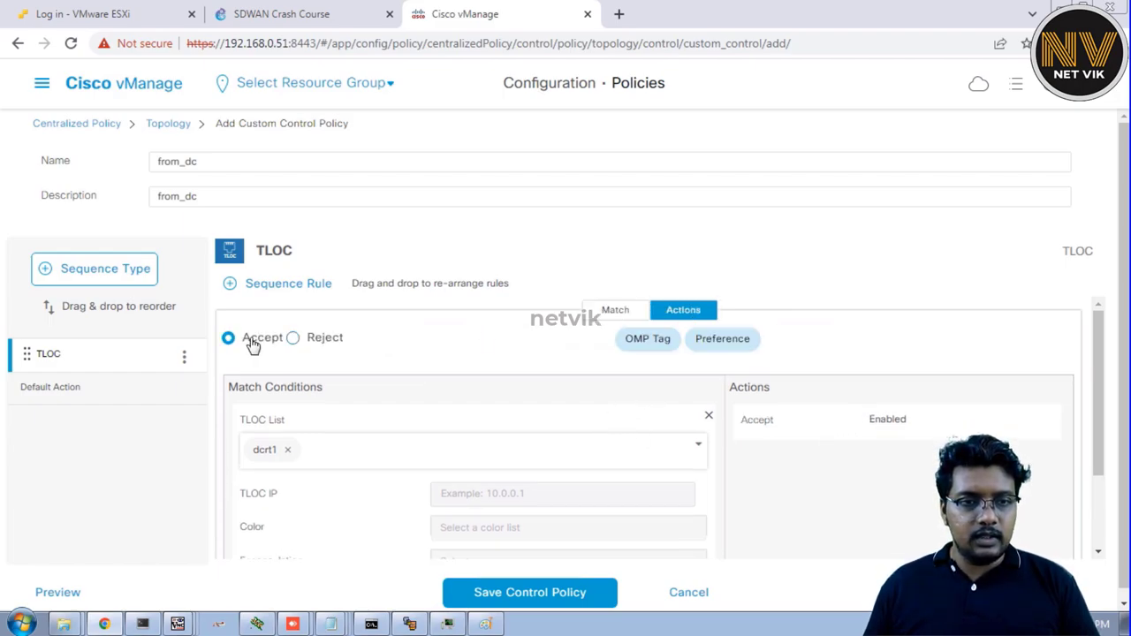
Add Preference 500 to the dcrt1 rule and save it as rule 1
left_click(729, 345)
scroll(897, 446, "down", 1)
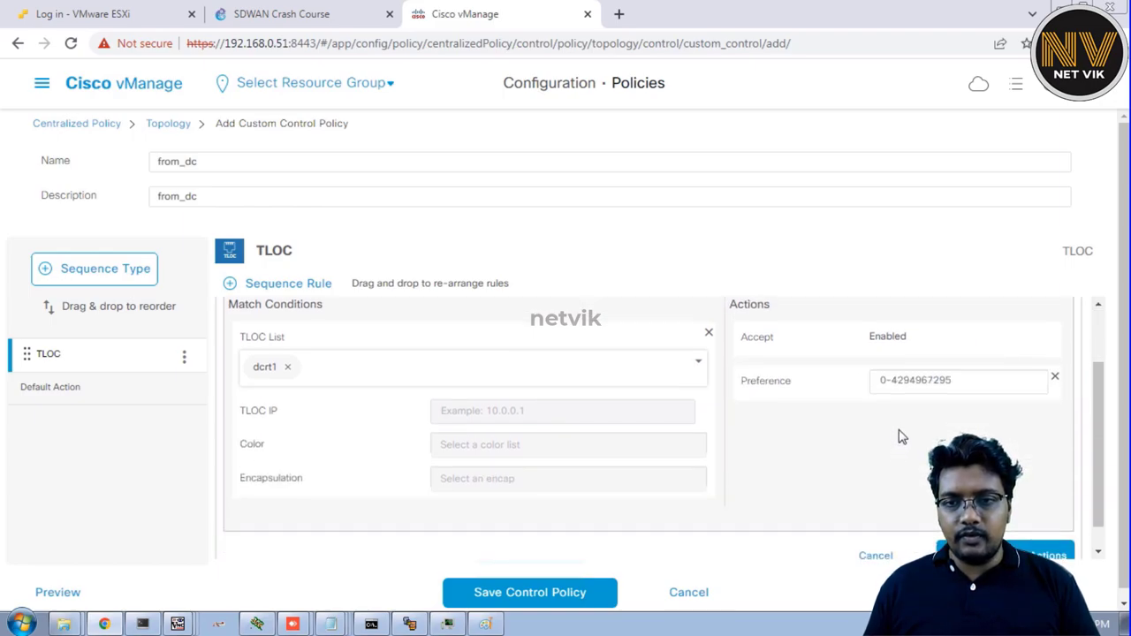
left_click(901, 388)
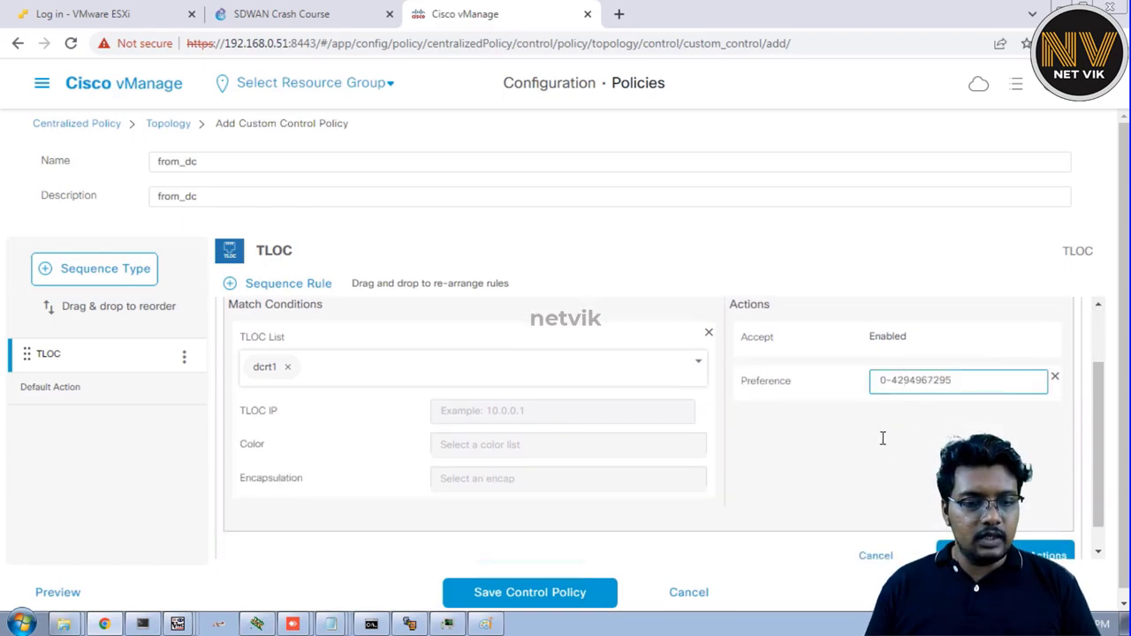
type("500")
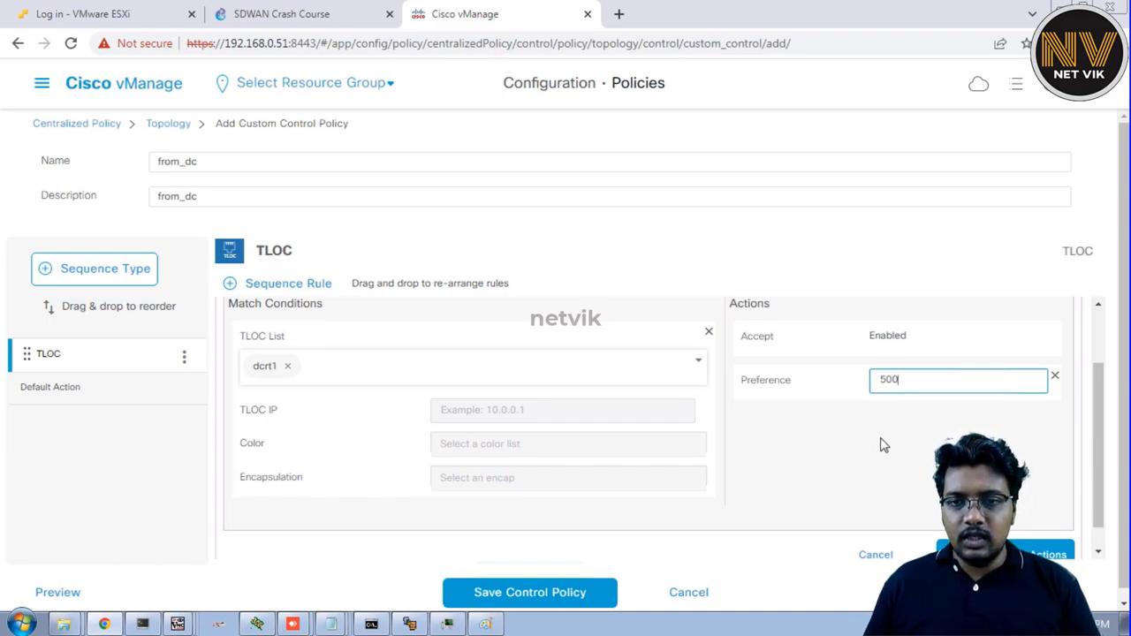
scroll(881, 442, "down", 1)
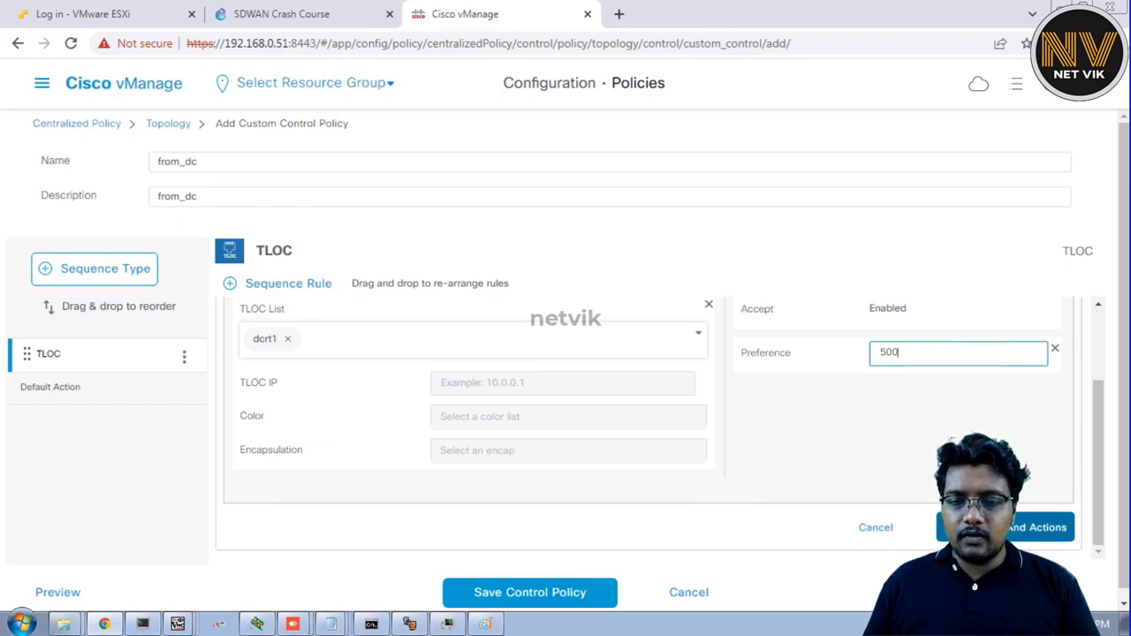
left_click(972, 528)
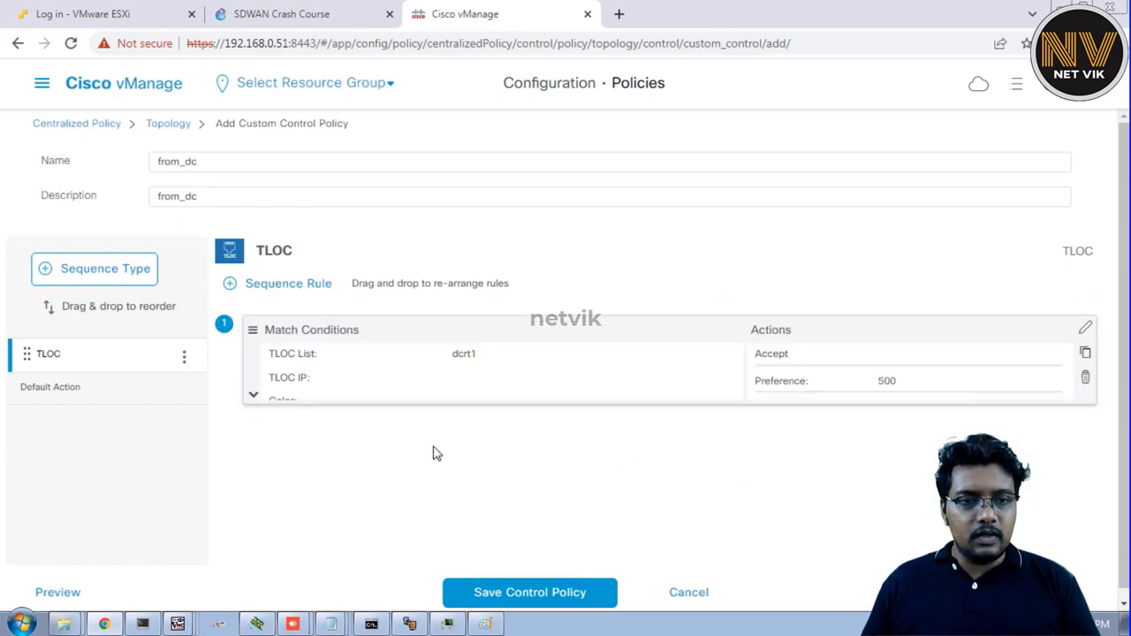
left_click(253, 395)
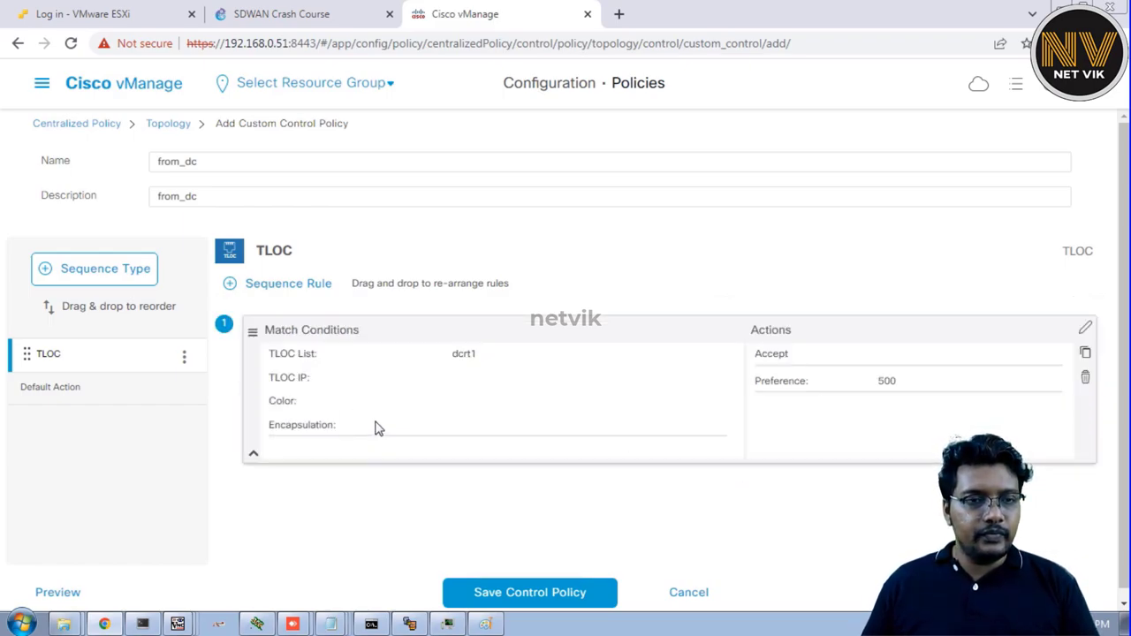
Begin a second sequence rule with a TLOC match and start a new TLOC list
left_click(303, 290)
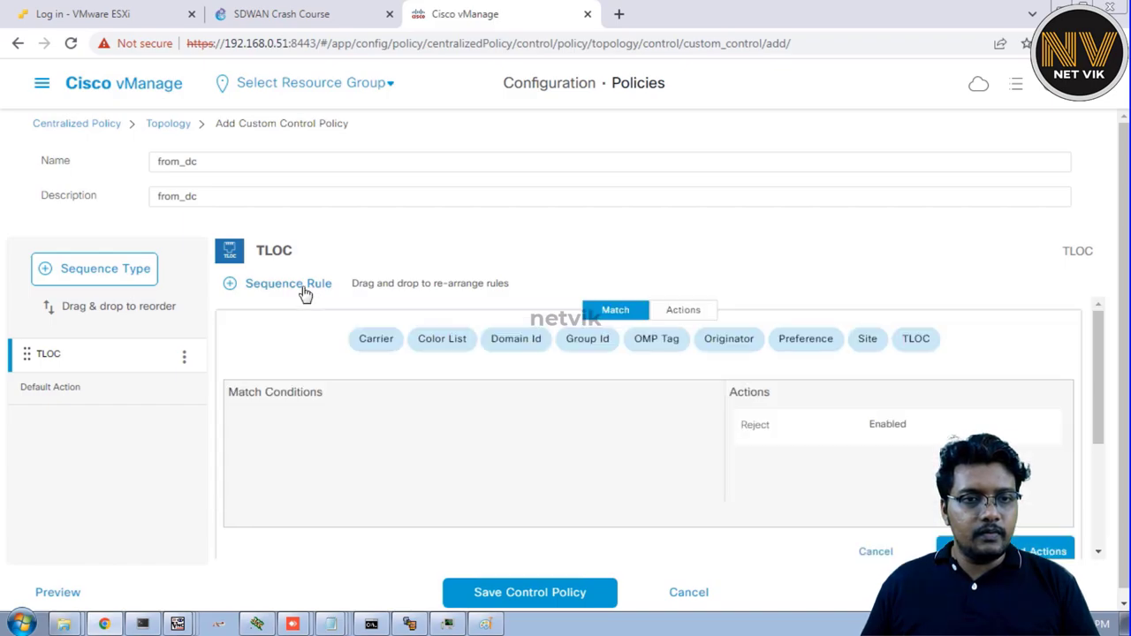
left_click(919, 340)
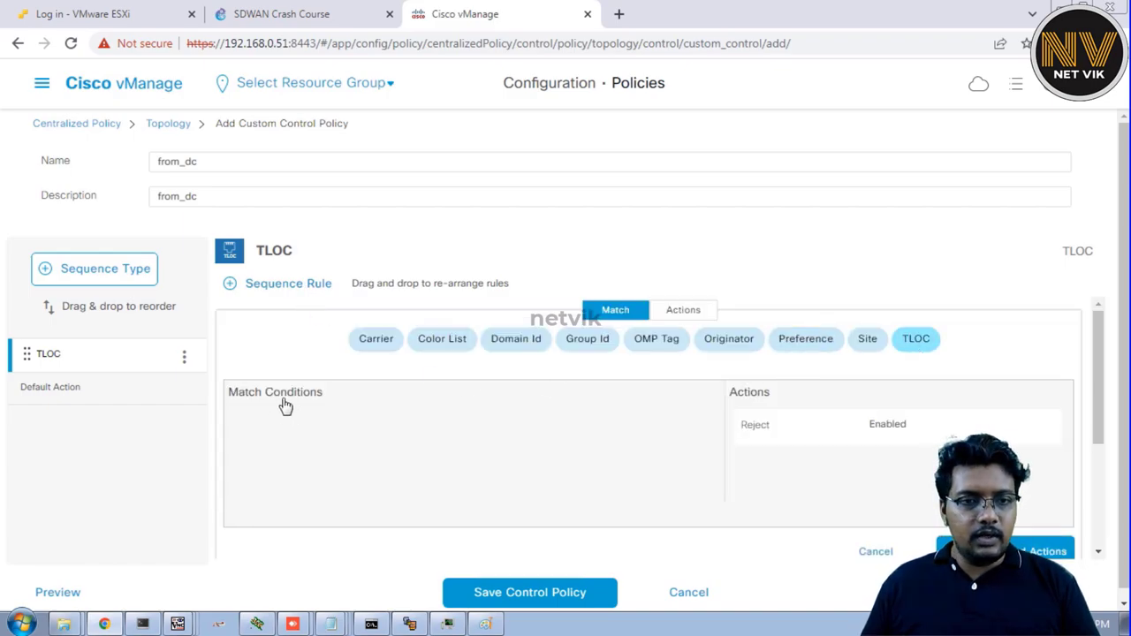
scroll(282, 398, "down", 1)
left_click(291, 367)
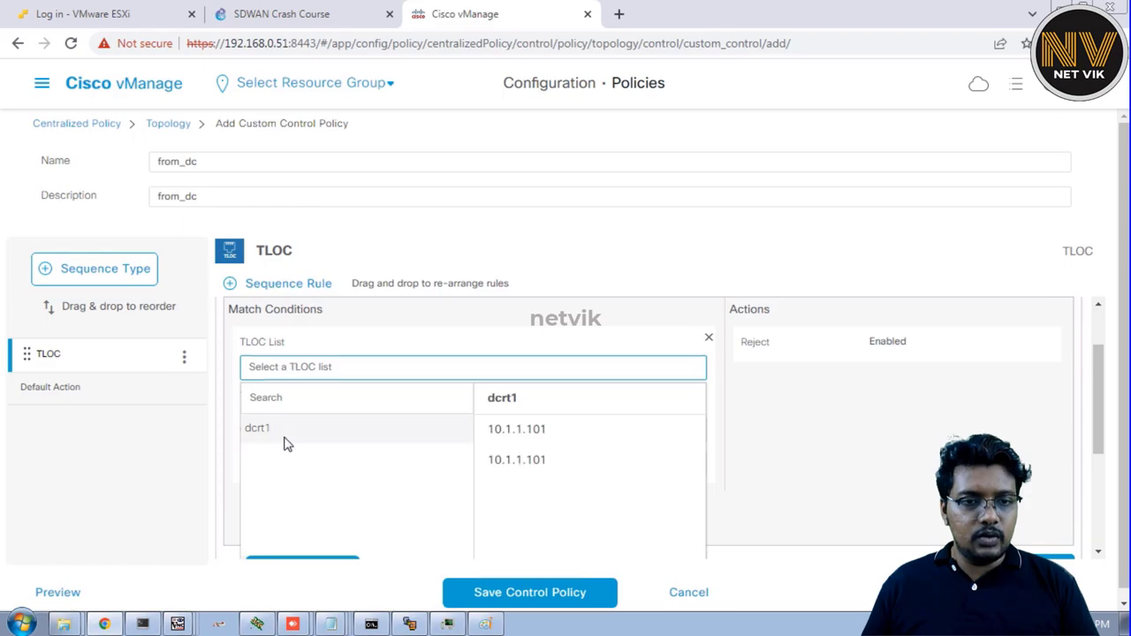
scroll(285, 441, "down", 2)
left_click(310, 404)
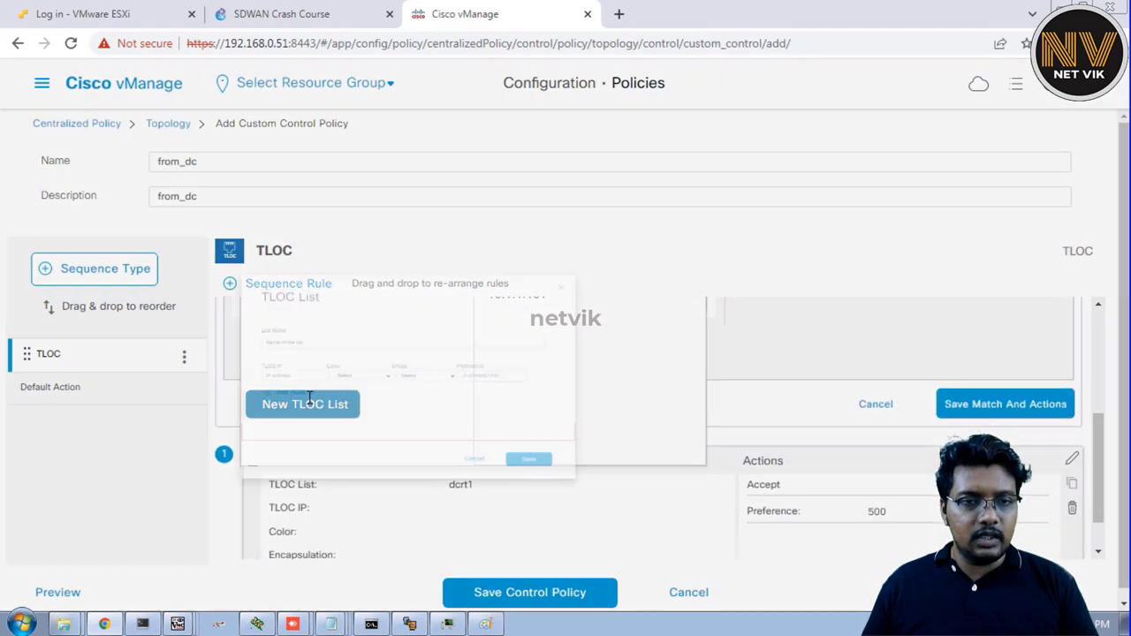
Name the list dcrt2 with a first entry of 10.1.1.102 on mpls, ipsec
left_click(300, 285)
type("d")
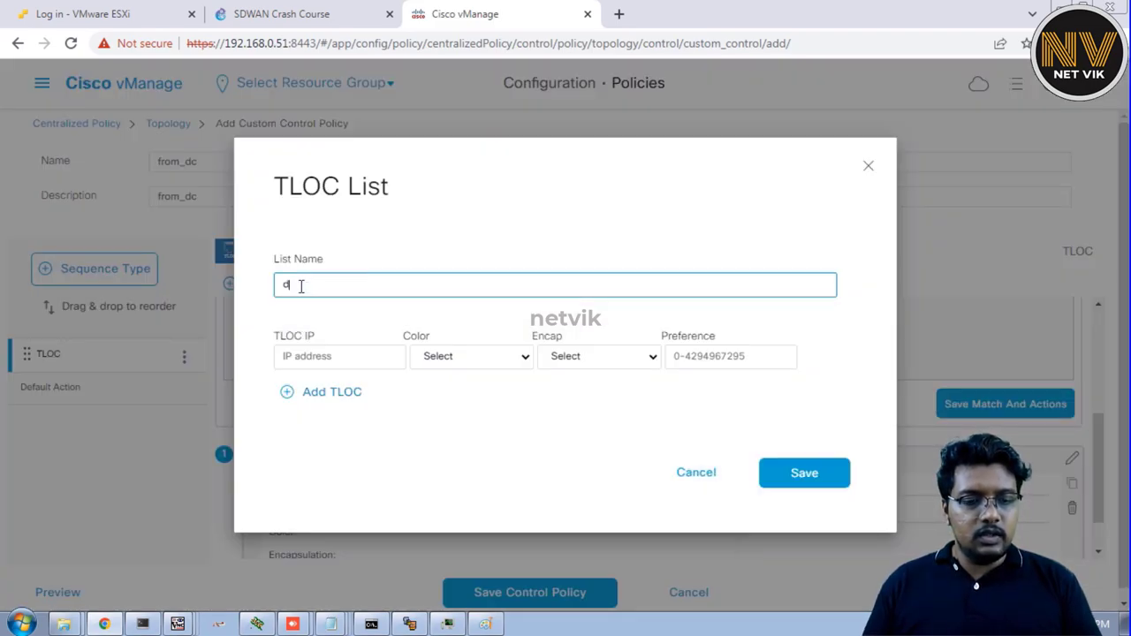
type("crt2")
left_click(323, 363)
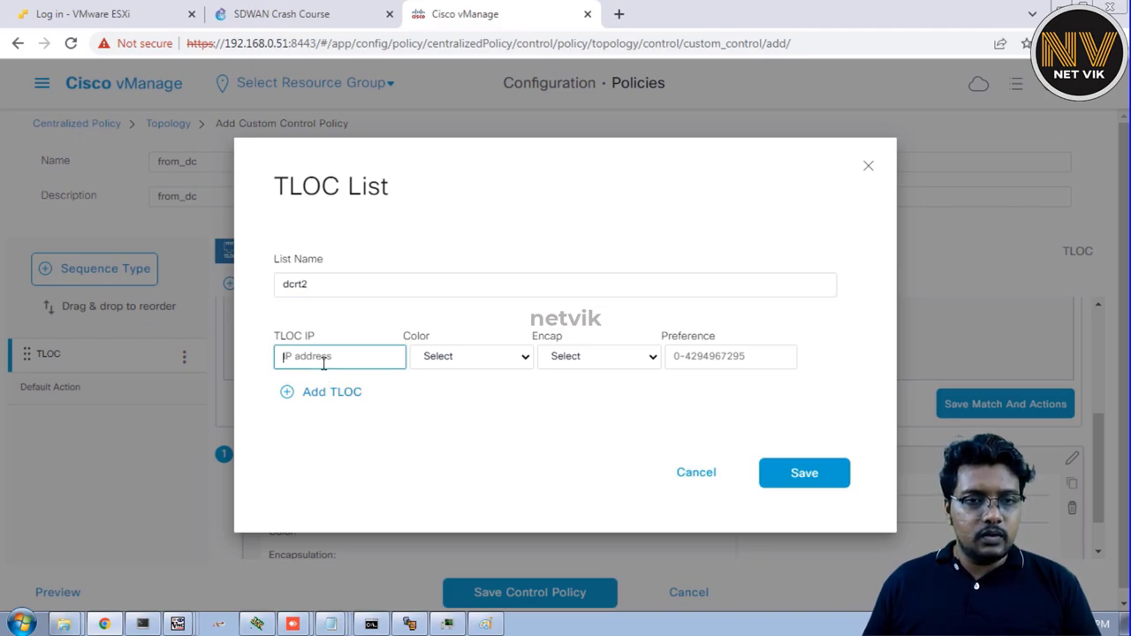
type("10.1.1.102")
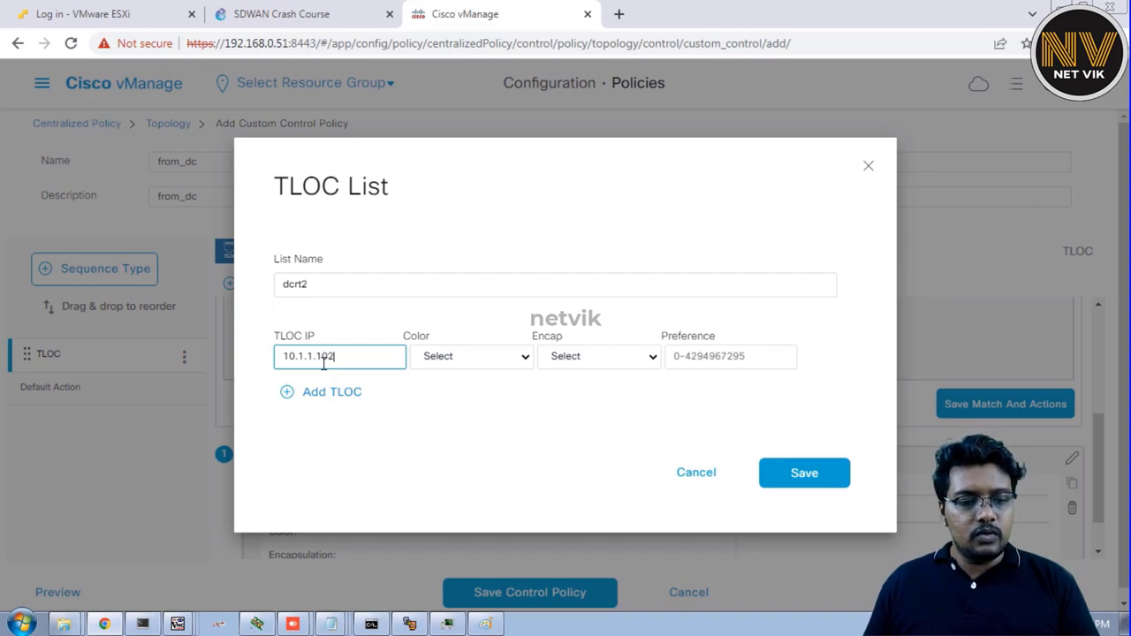
double_click(331, 361)
key("ctrl+c")
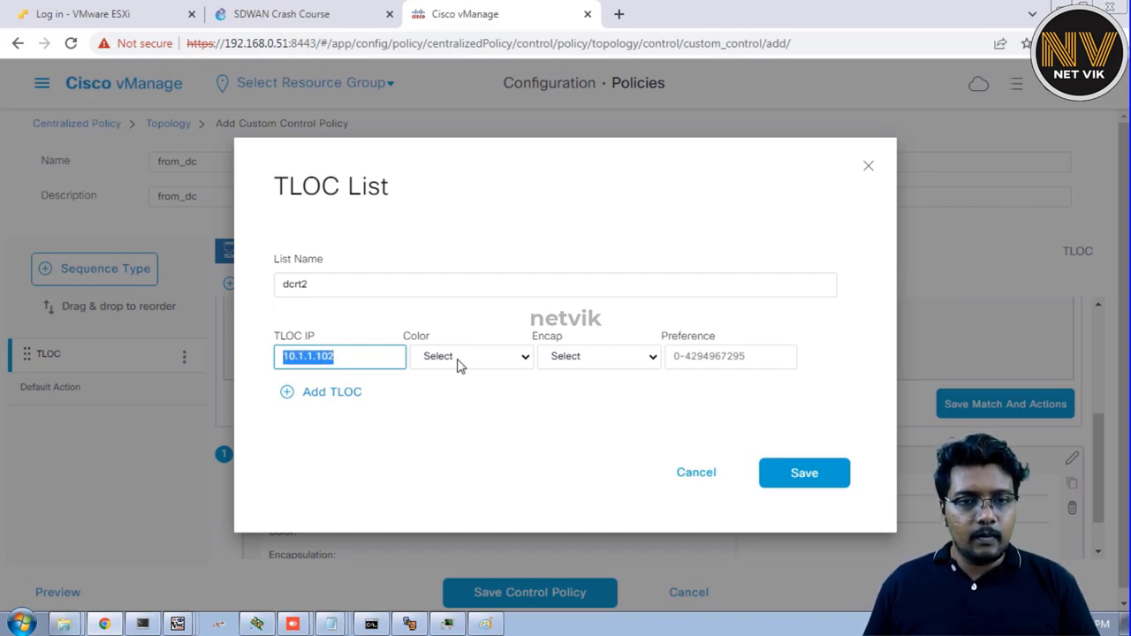
left_click(456, 363)
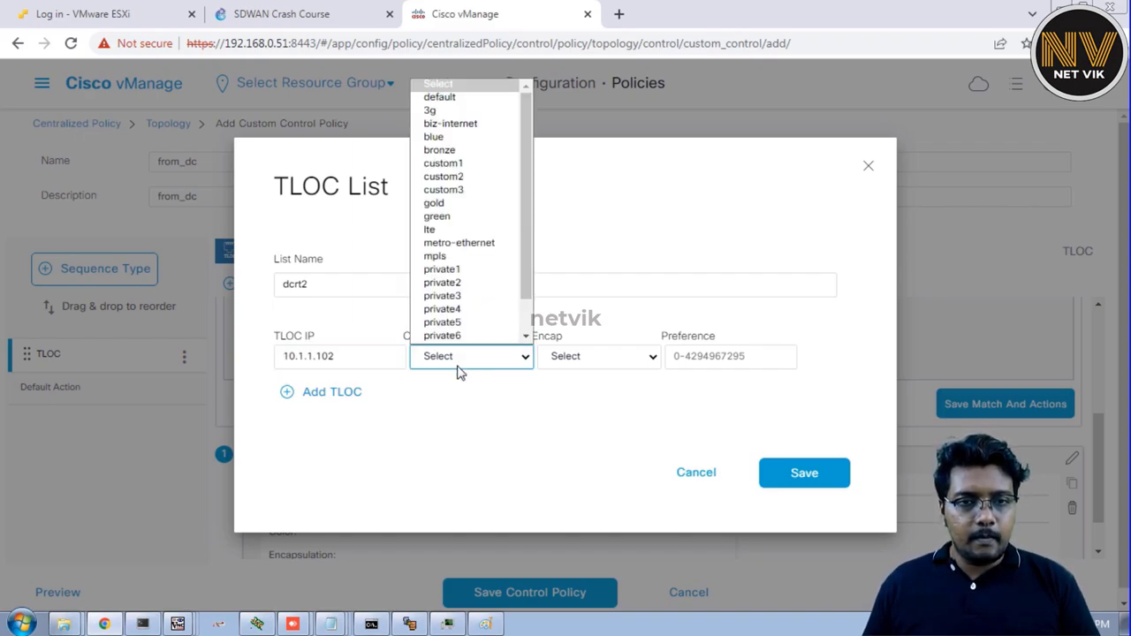
left_click(442, 256)
left_click(590, 360)
left_click(583, 388)
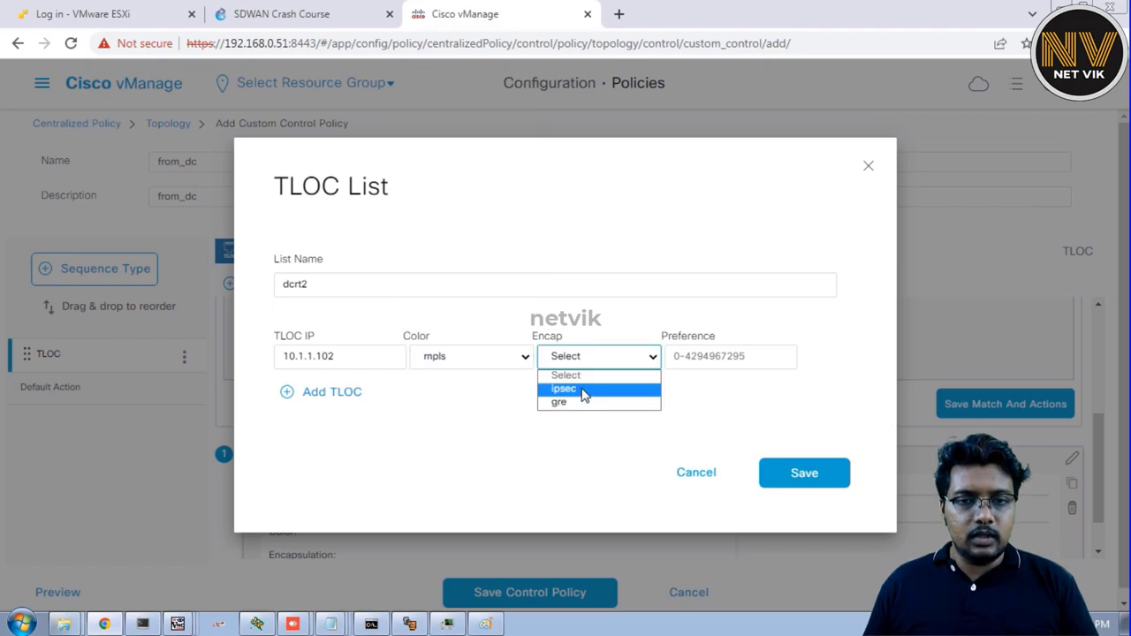
Add a second 10.1.1.102 entry on public-internet with ipsec, and save dcrt2
left_click(317, 392)
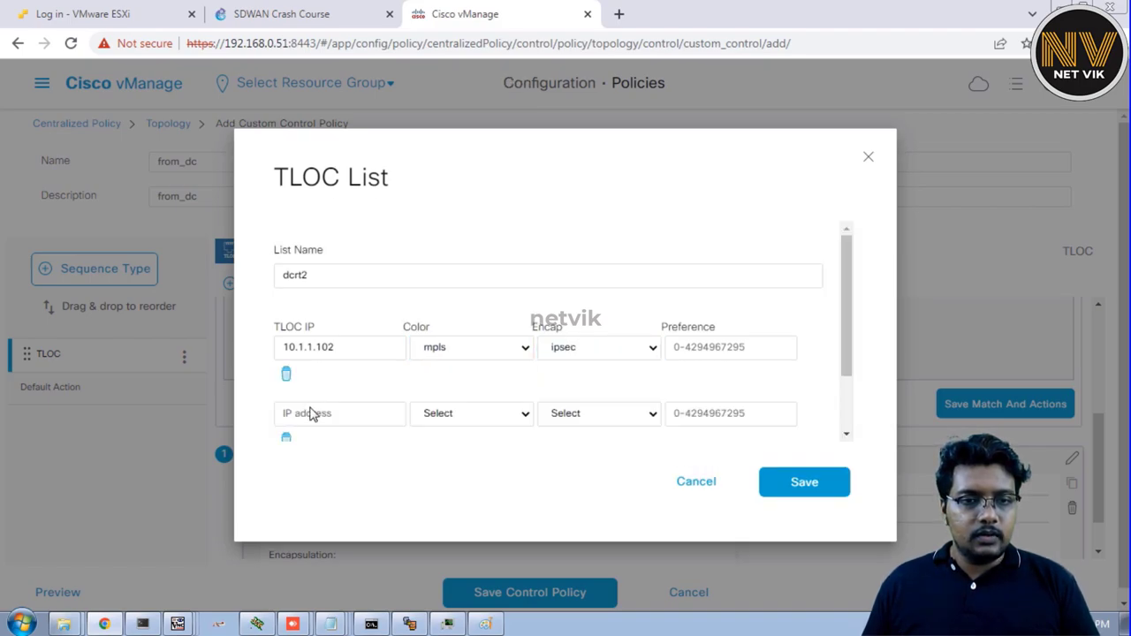
left_click(311, 412)
key("ctrl+v")
left_click(456, 415)
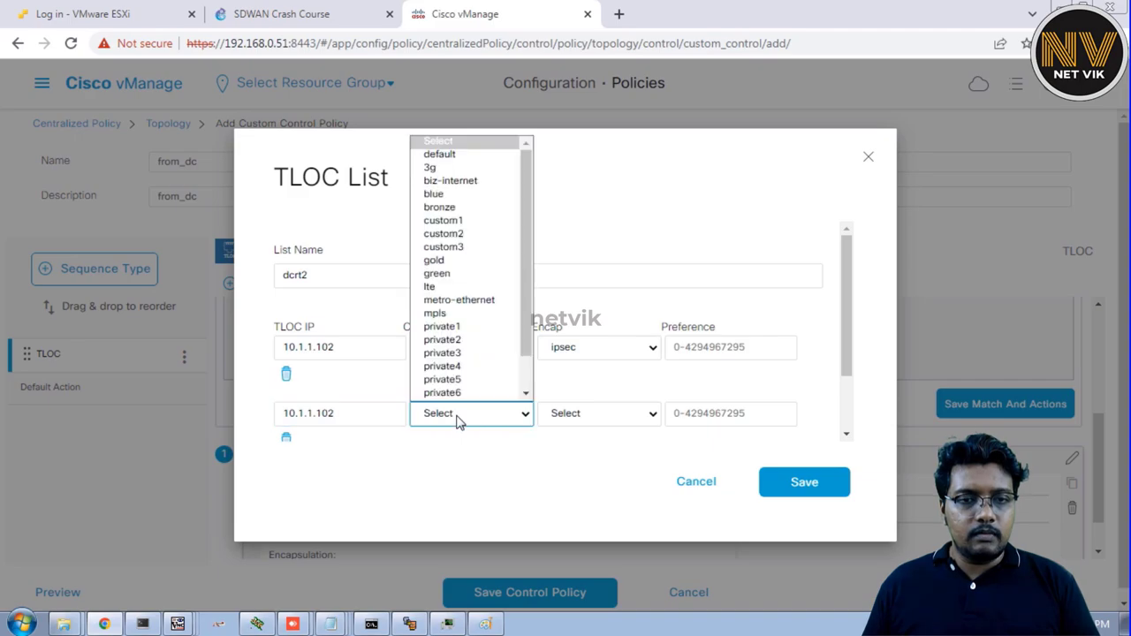
scroll(459, 365, "down", 1)
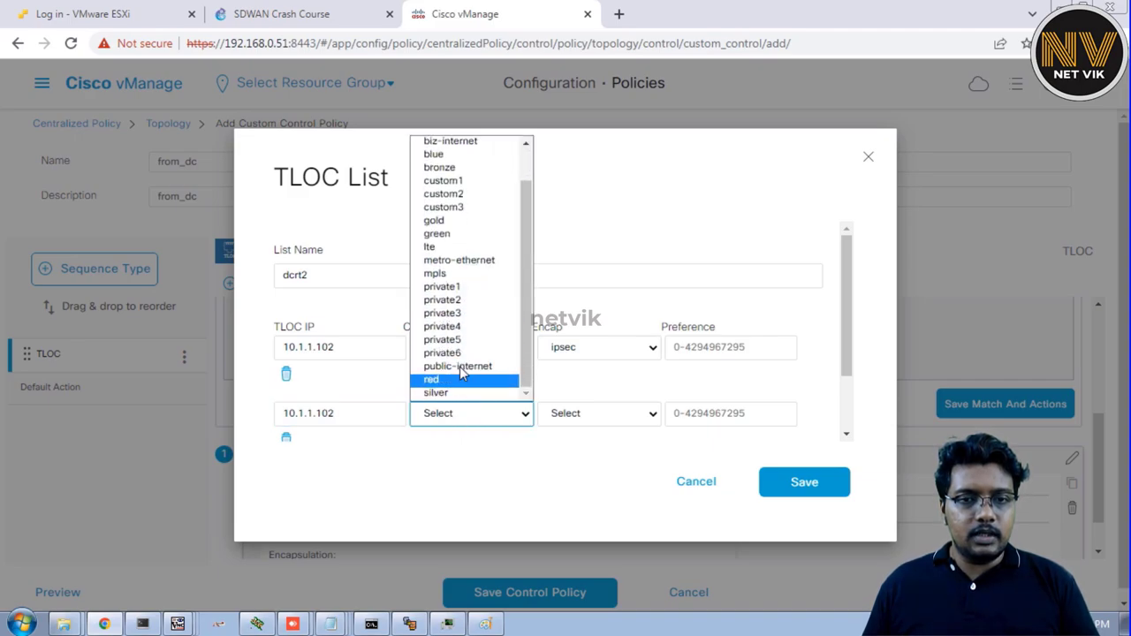
left_click(459, 365)
left_click(590, 409)
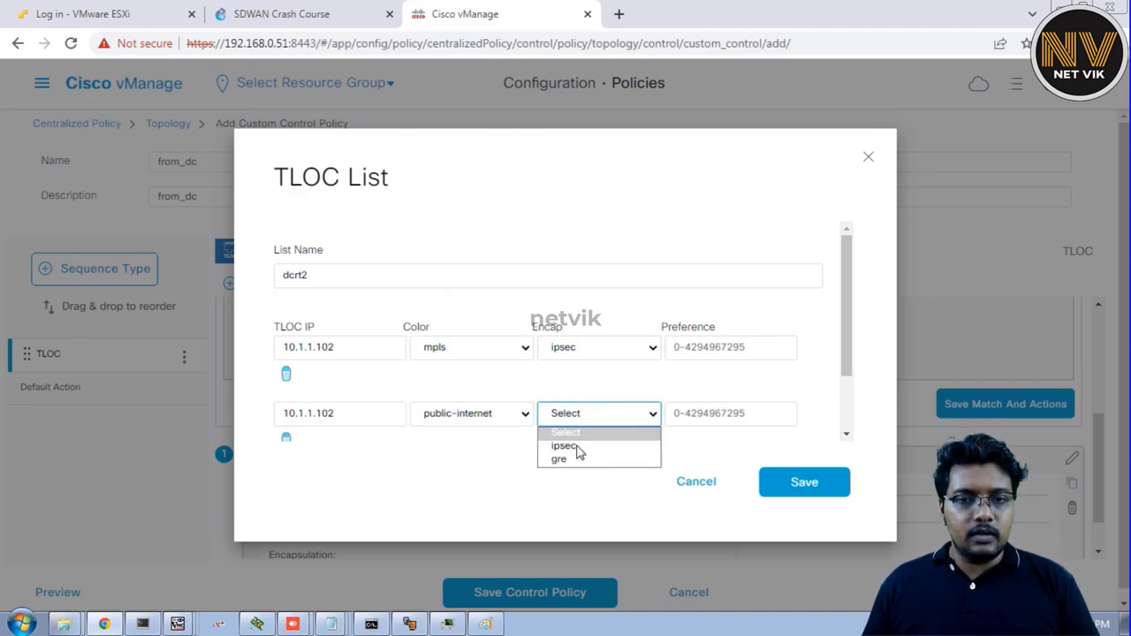
left_click(579, 447)
left_click(823, 481)
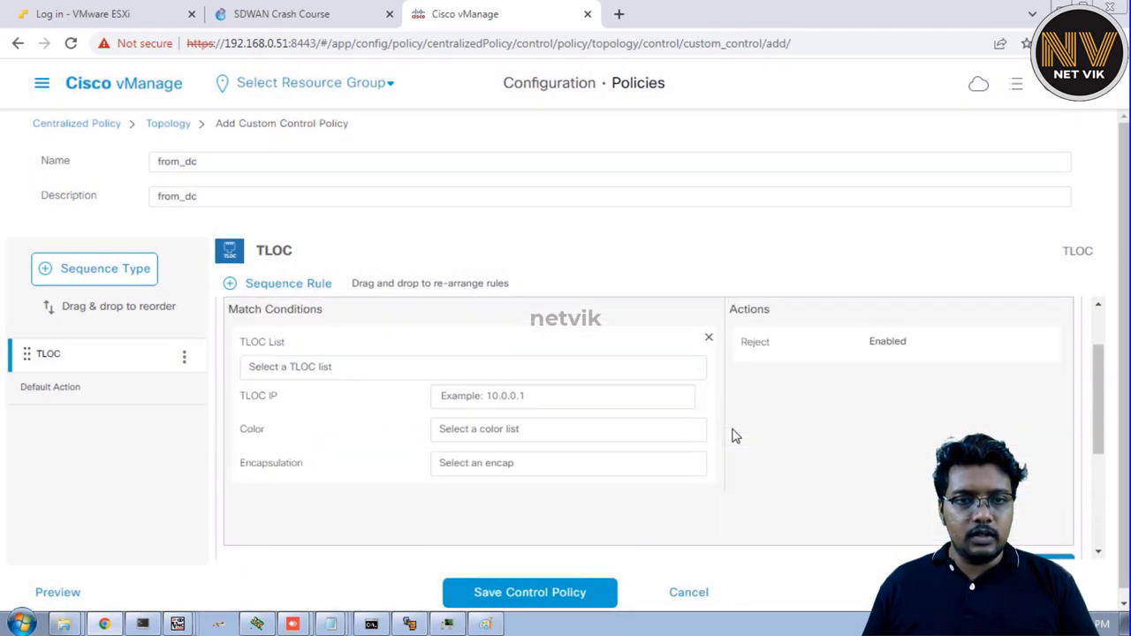
Match the second rule on TLOC list dcrt2 and set its action to Accept
scroll(353, 437, "up", 1)
left_click(300, 448)
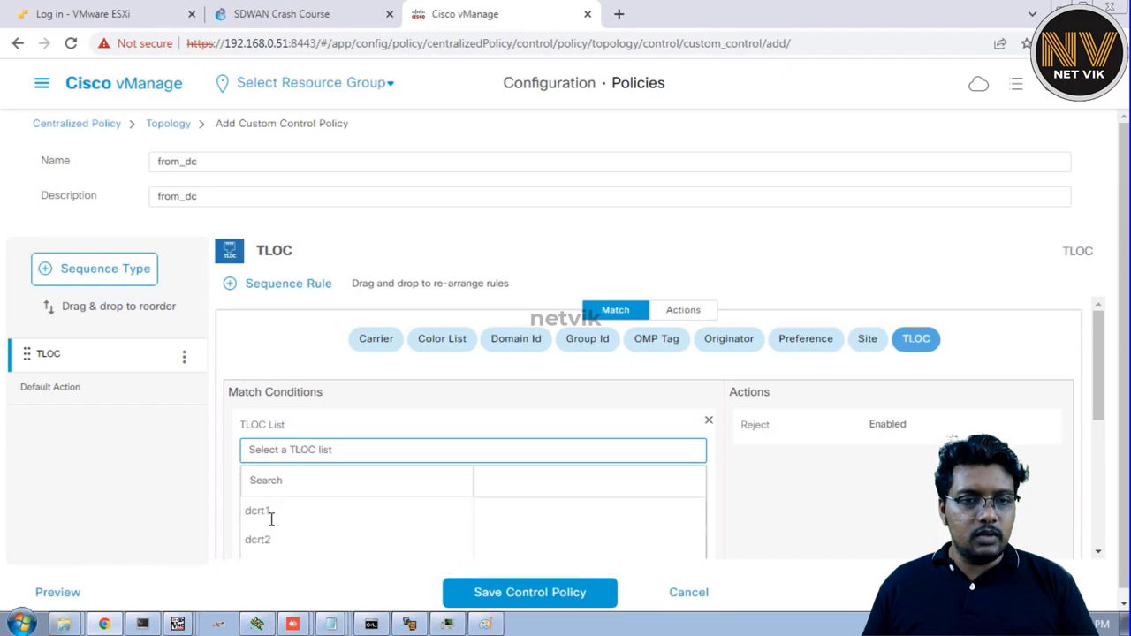
left_click(261, 541)
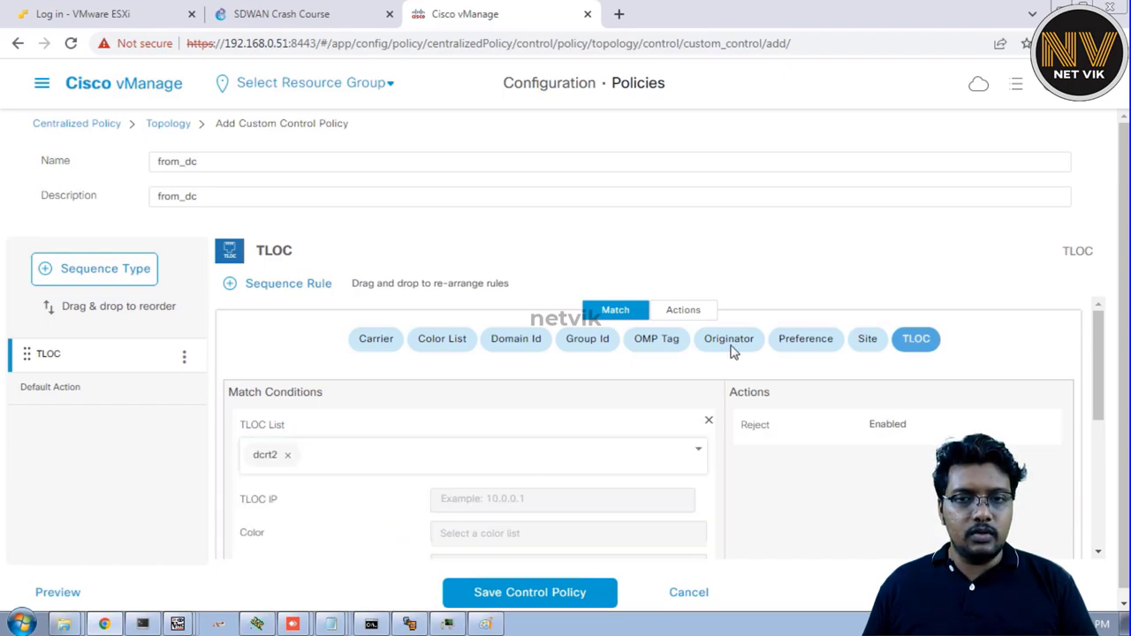
left_click(701, 310)
left_click(263, 339)
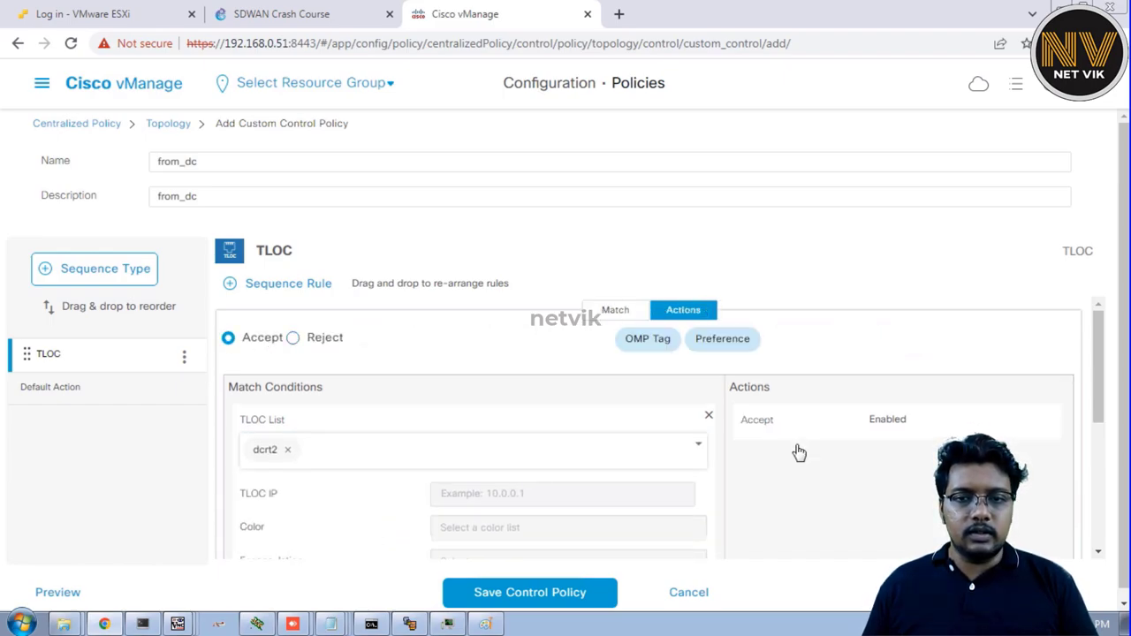
Give the dcrt2 rule Preference 400, save it, and review both rules
left_click(723, 338)
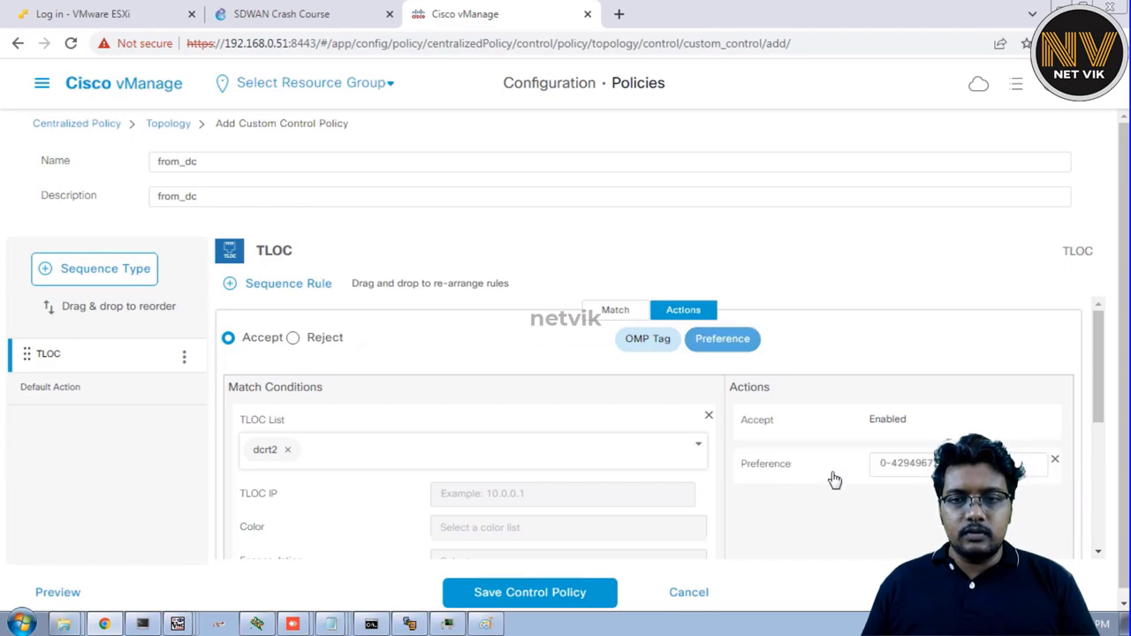
left_click(925, 463)
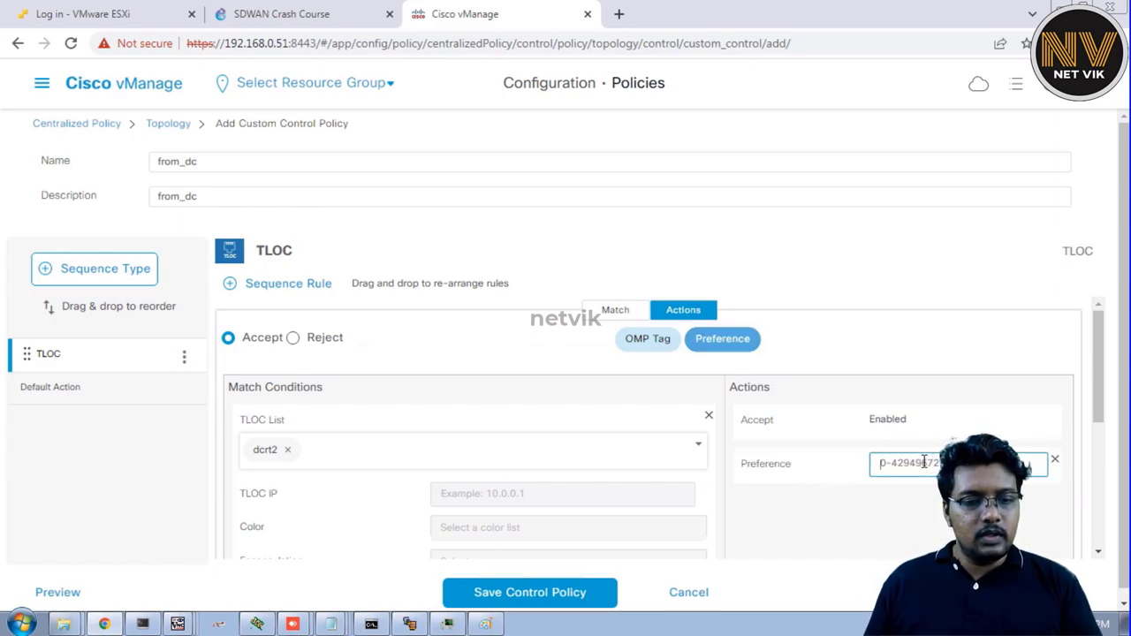
type("400")
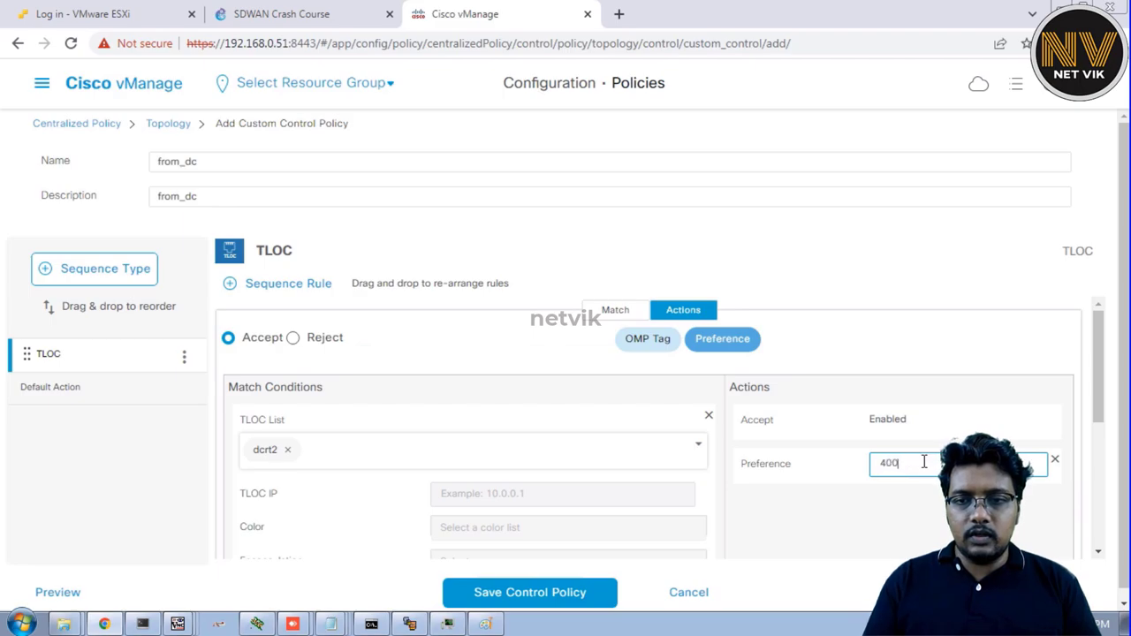
scroll(842, 429, "down", 4)
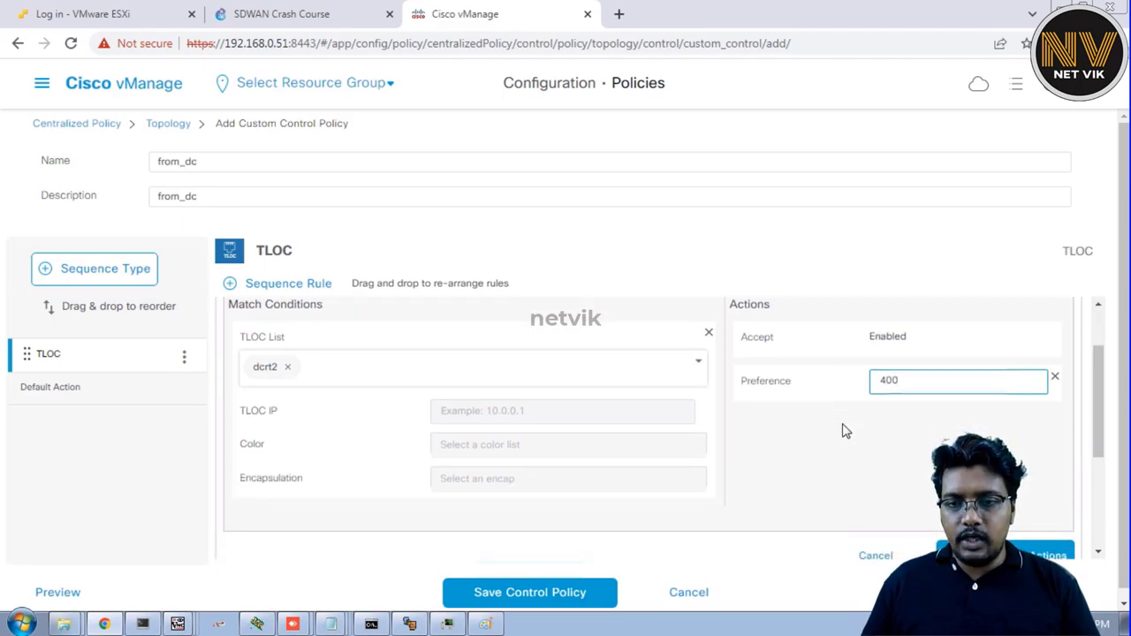
left_click(1043, 472)
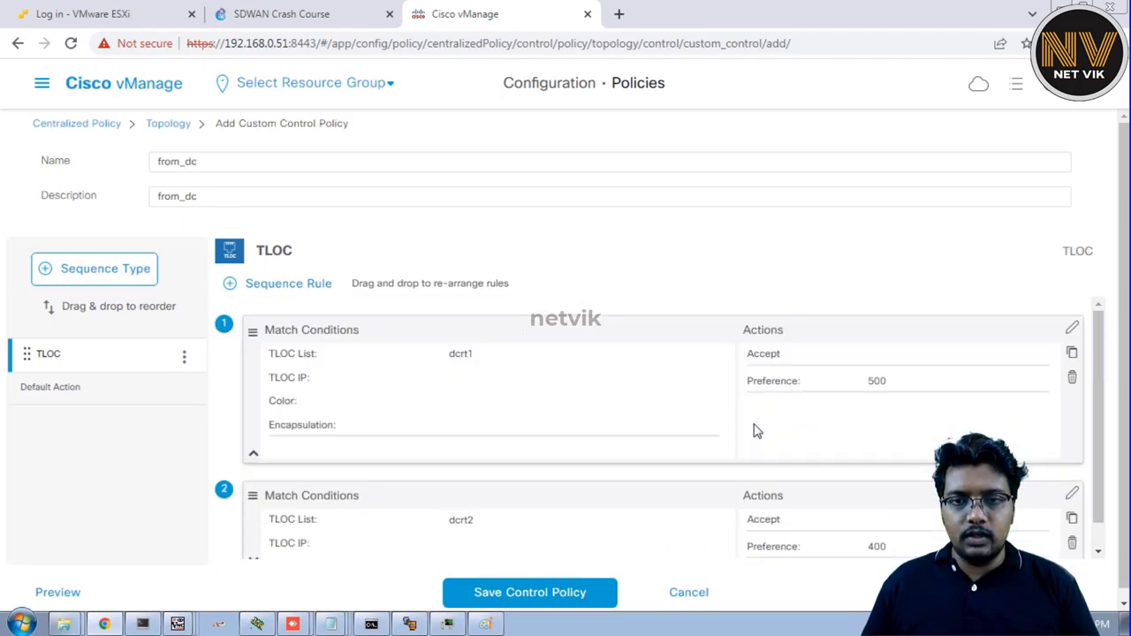
scroll(606, 423, "down", 1)
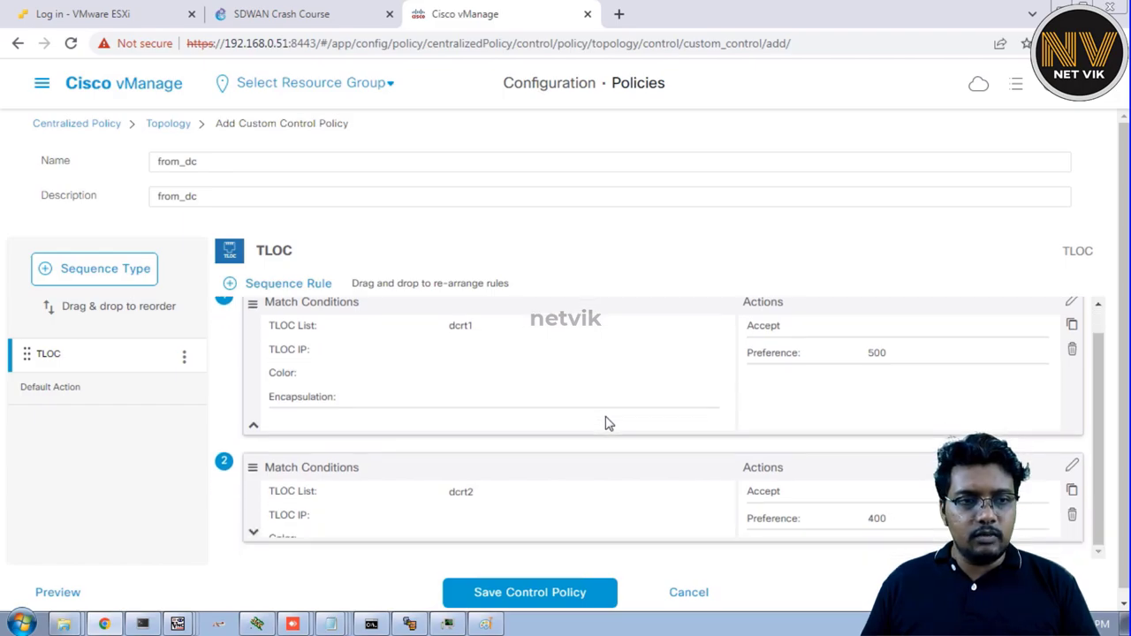
scroll(606, 423, "down", 1)
scroll(606, 423, "up", 2)
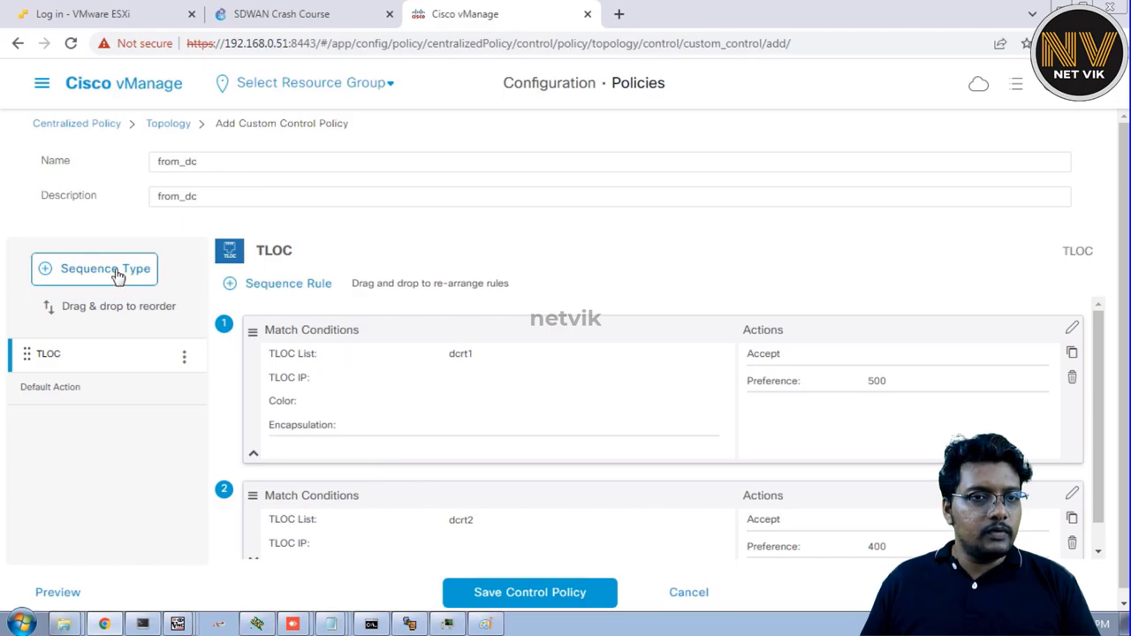
Add a Route sequence to from_dc and start a new rule in it
left_click(118, 276)
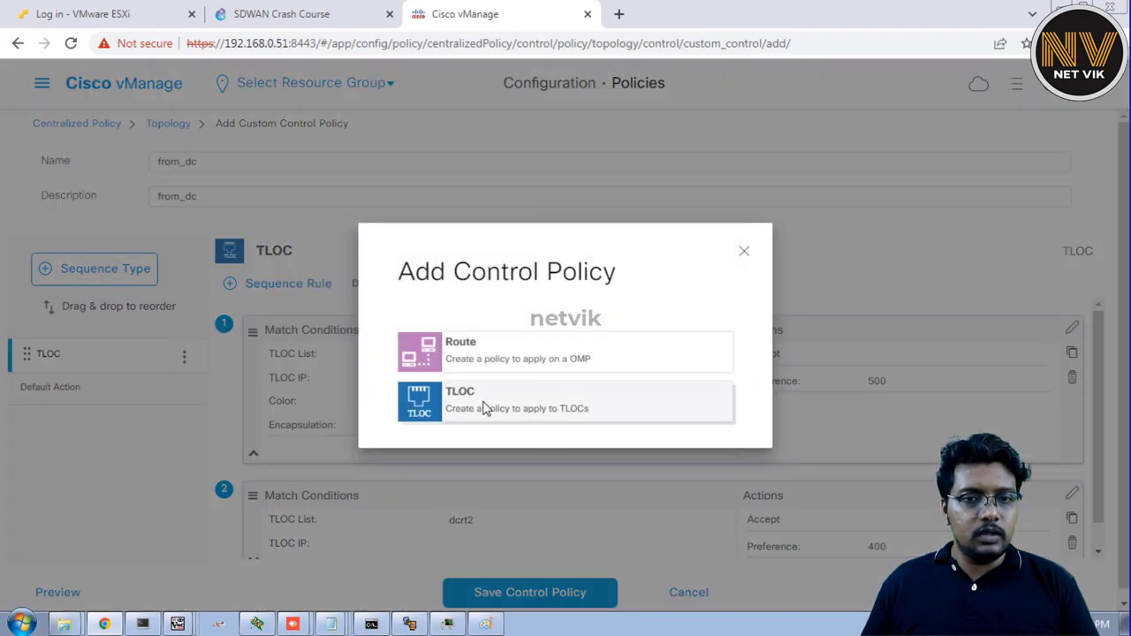
left_click(475, 356)
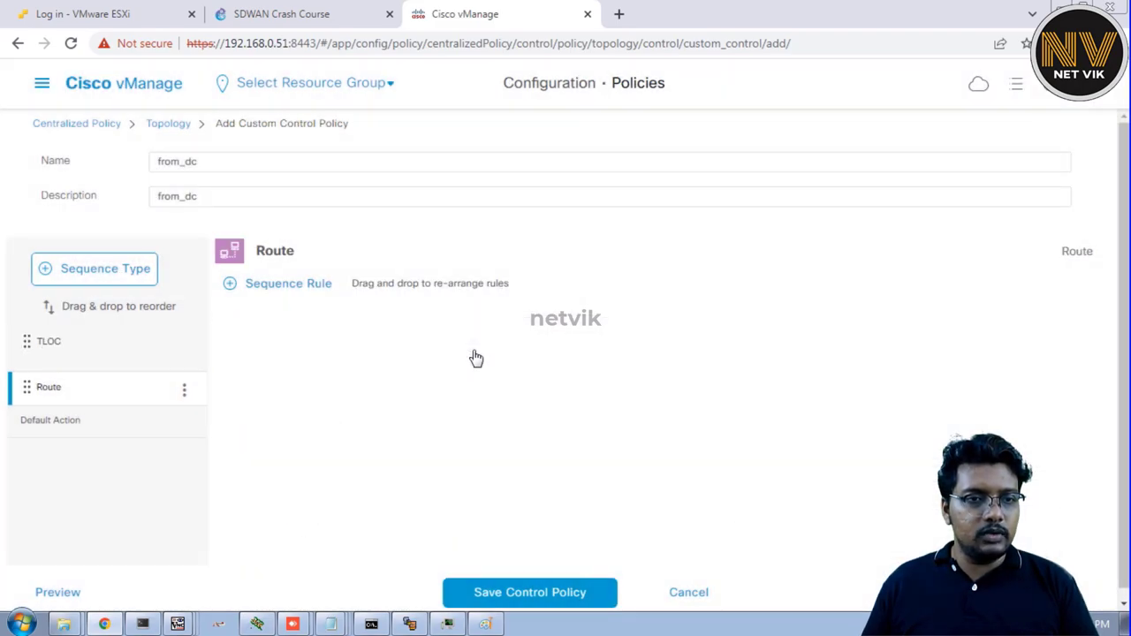
left_click(305, 288)
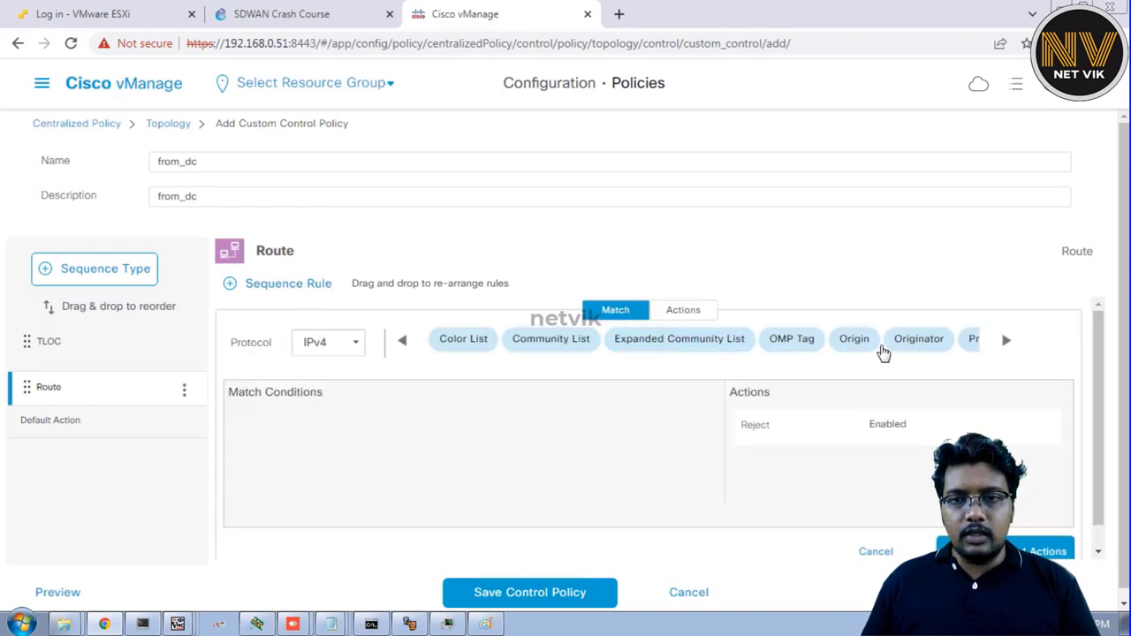
Replace the VPN ID match with a VPN List match condition on the Route rule
left_click(1006, 341)
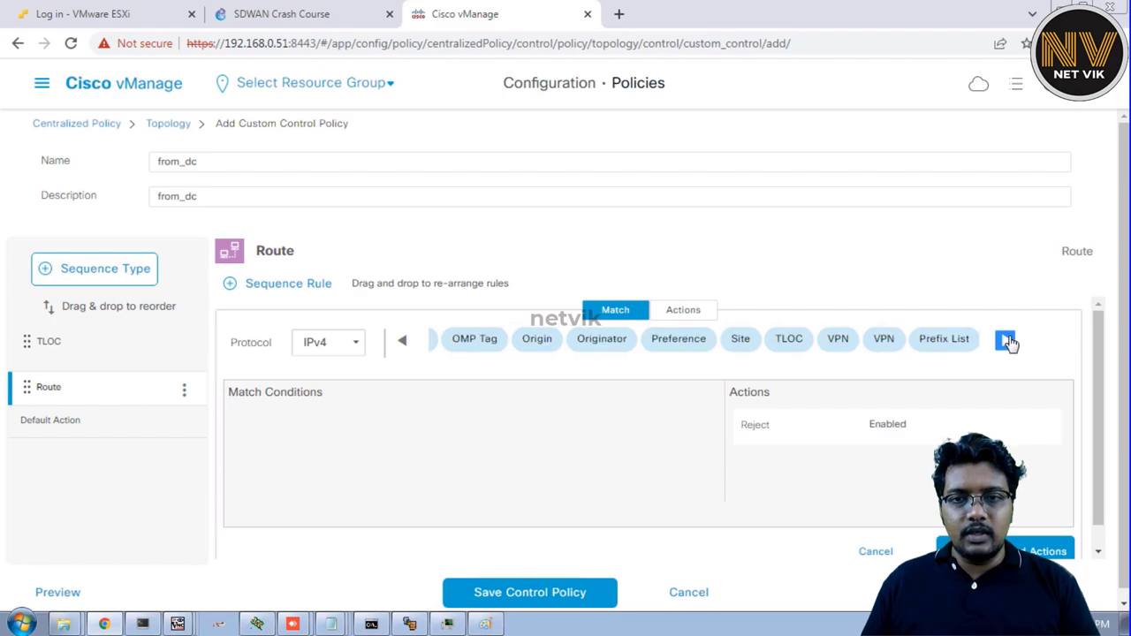
left_click(883, 339)
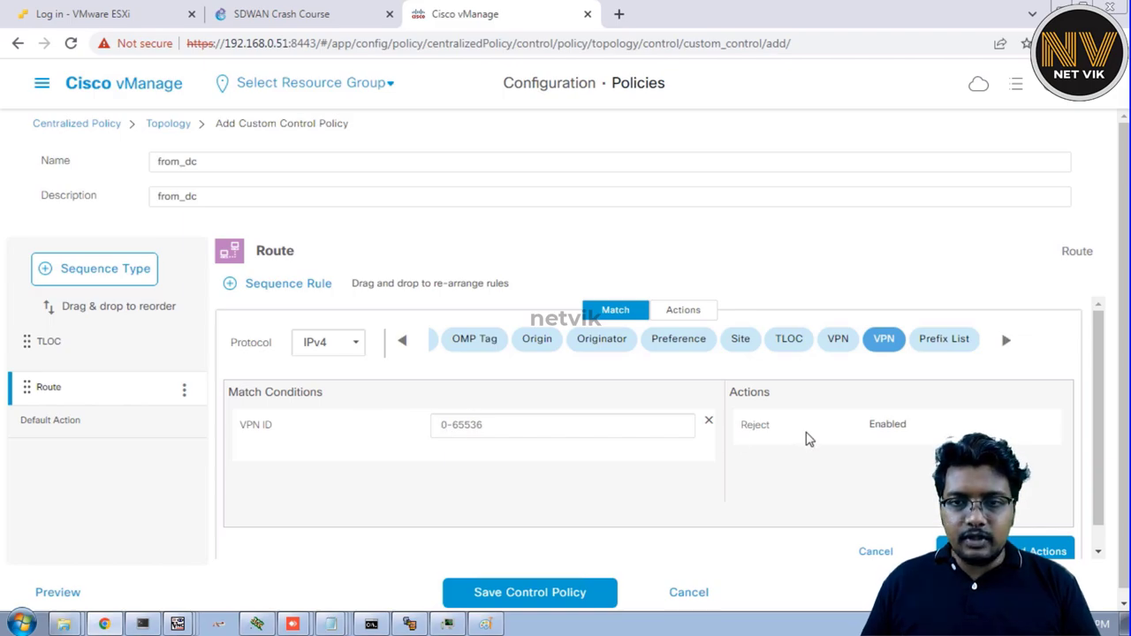
left_click(708, 421)
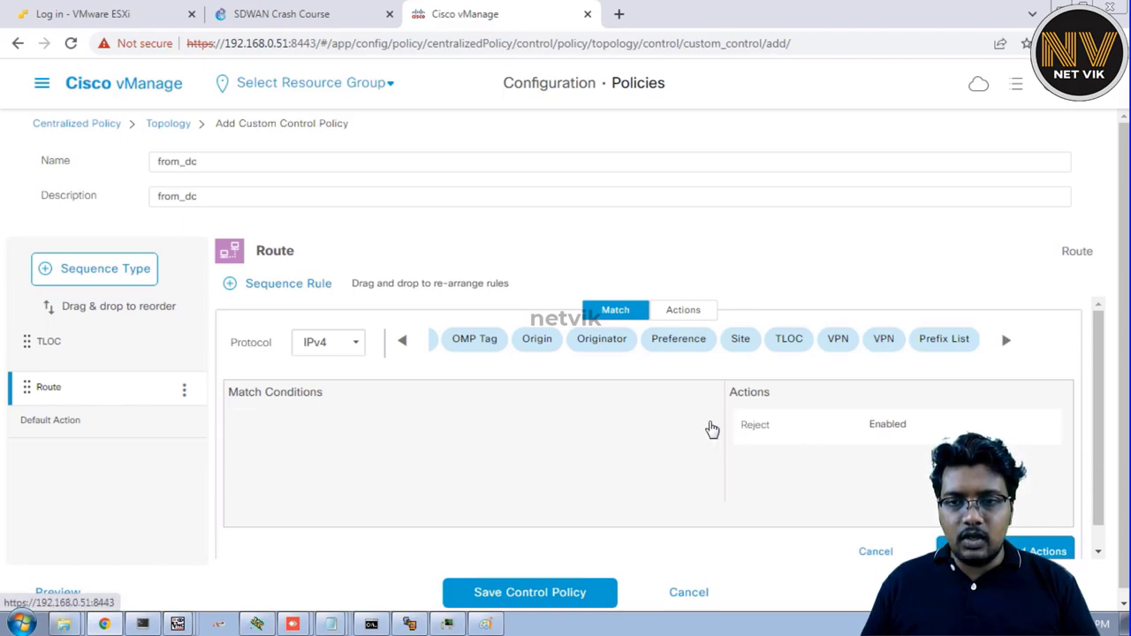
left_click(837, 340)
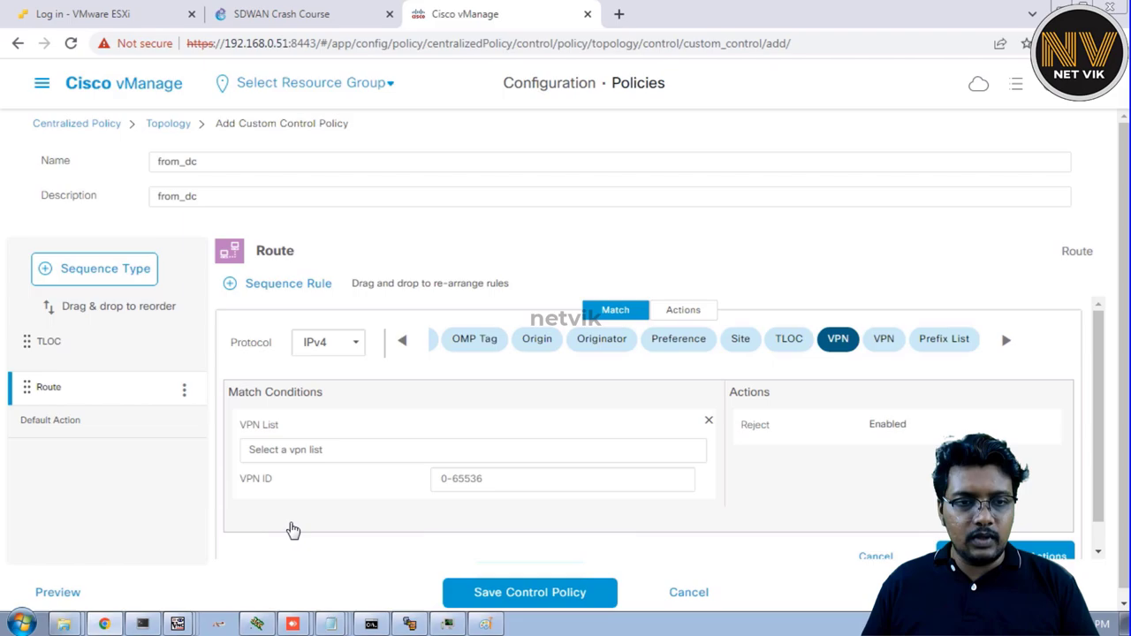
left_click(279, 449)
scroll(335, 424, "down", 2)
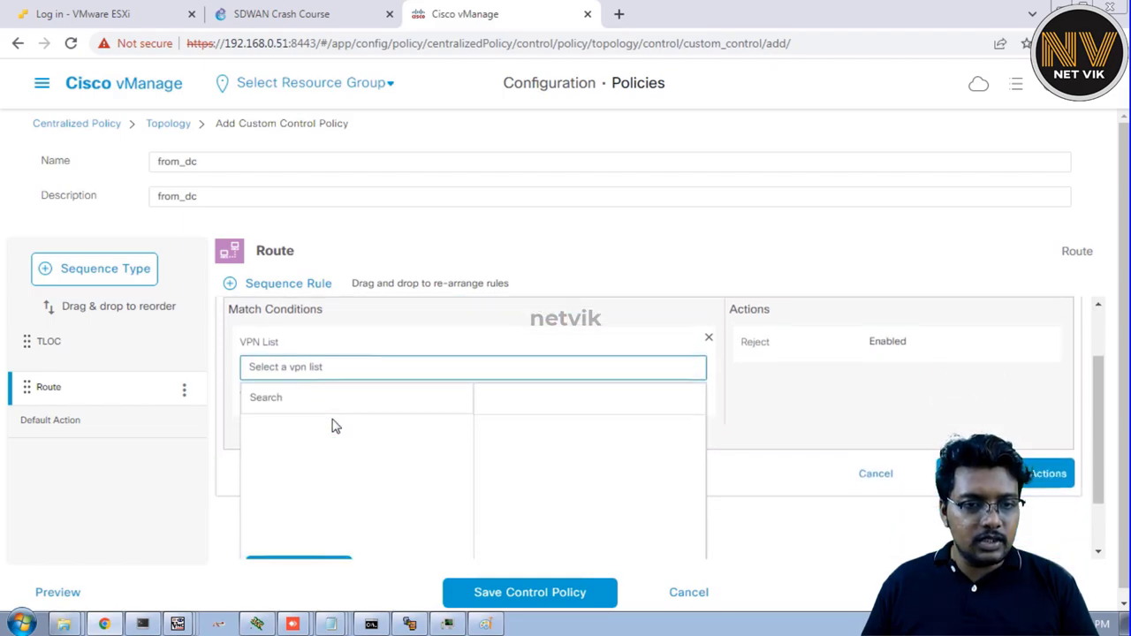
Create and save VPN list vpn10_20 containing VPNs 10 and 20
left_click(302, 495)
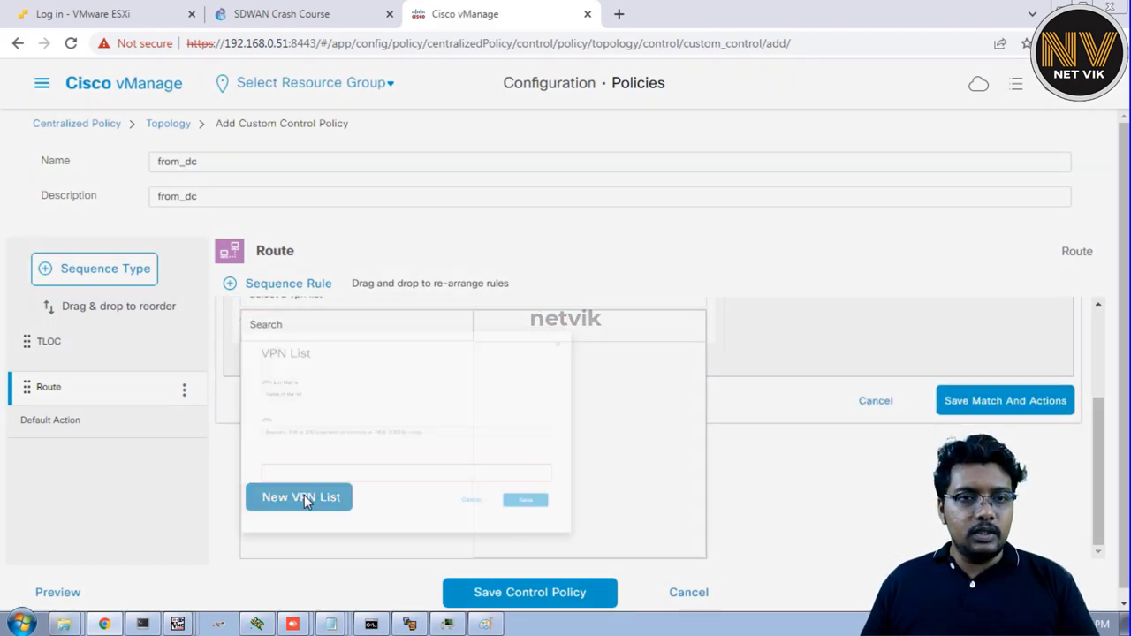
left_click(316, 284)
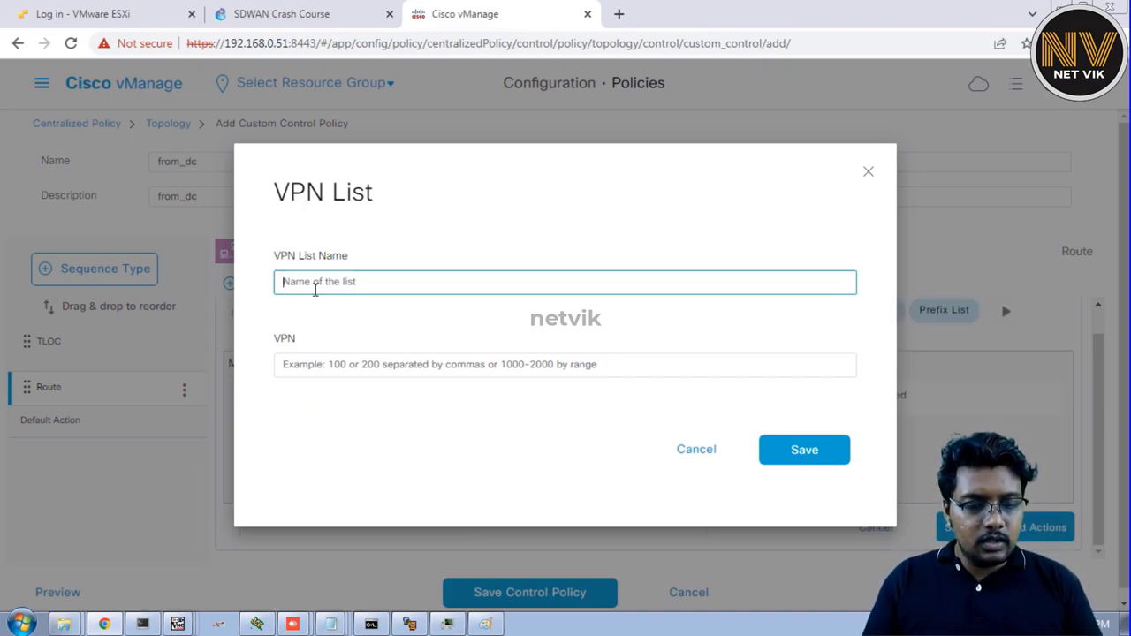
type("vpn10")
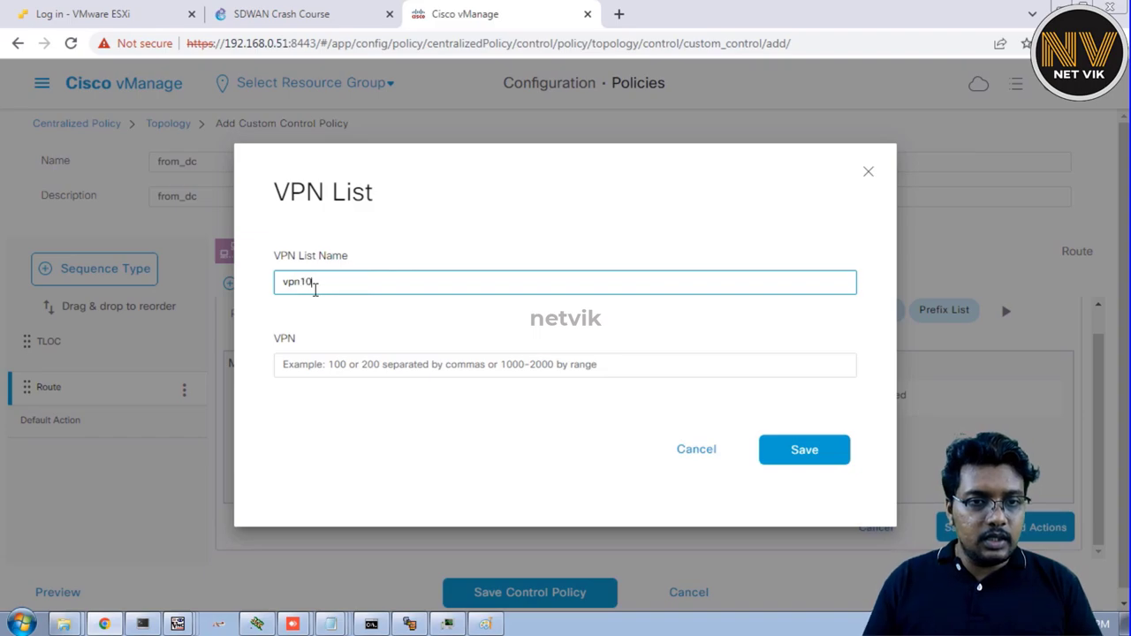
left_click(322, 362)
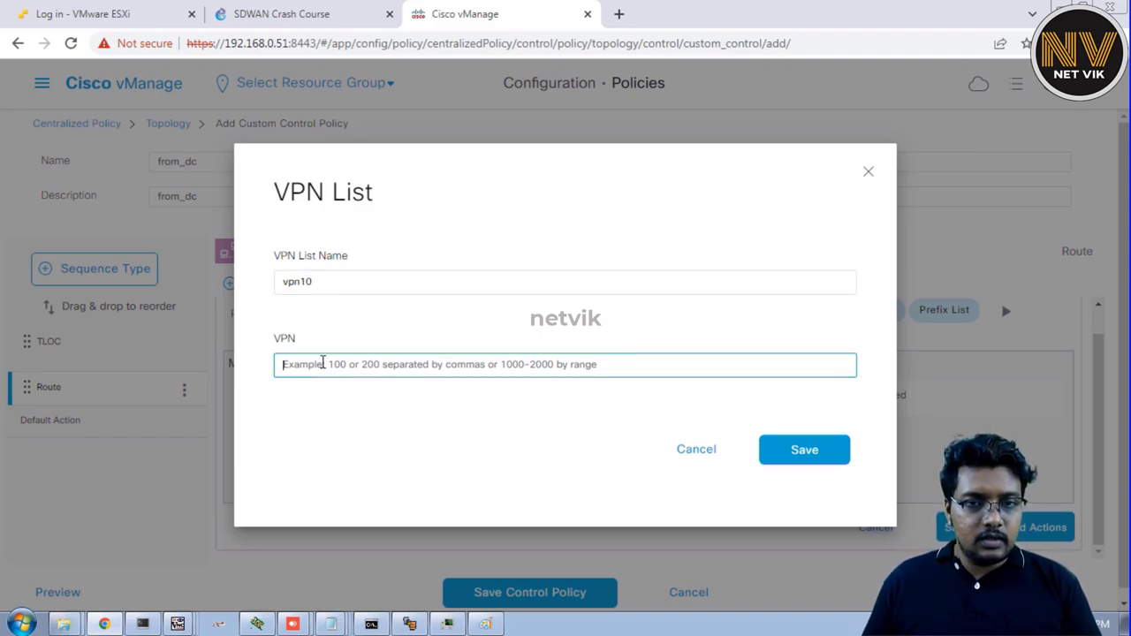
type("10,20")
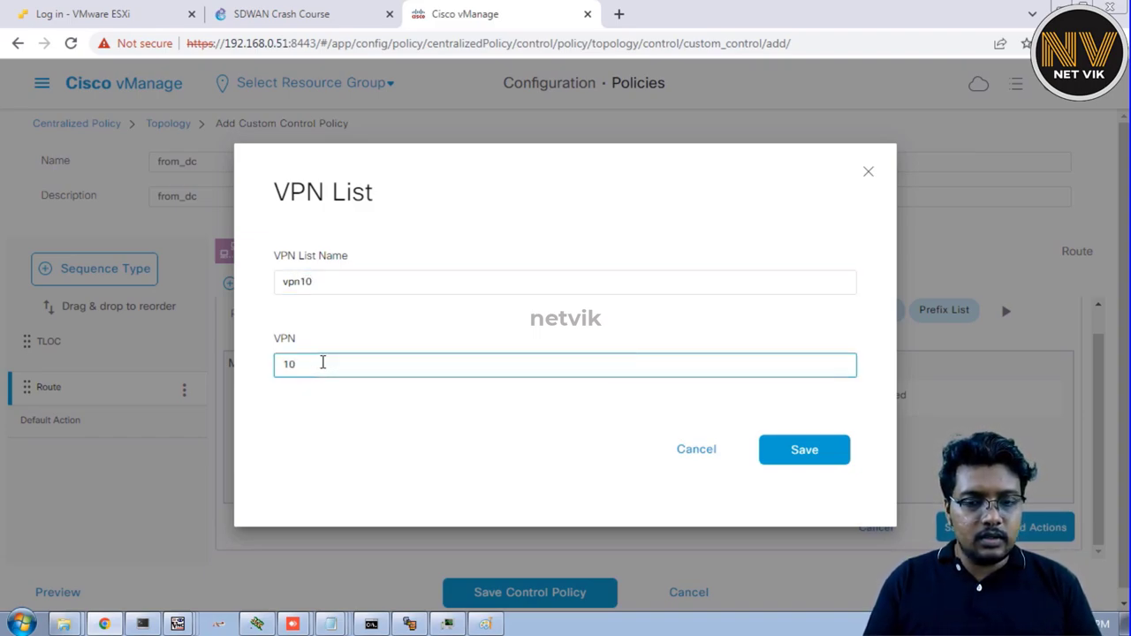
left_click(340, 279)
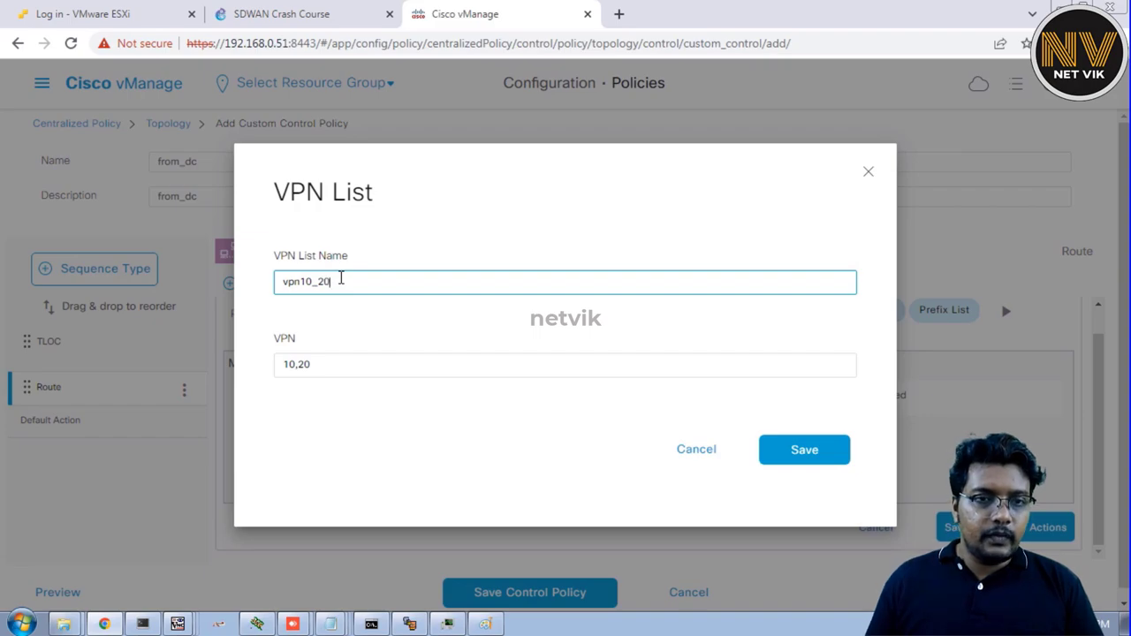
left_click(820, 451)
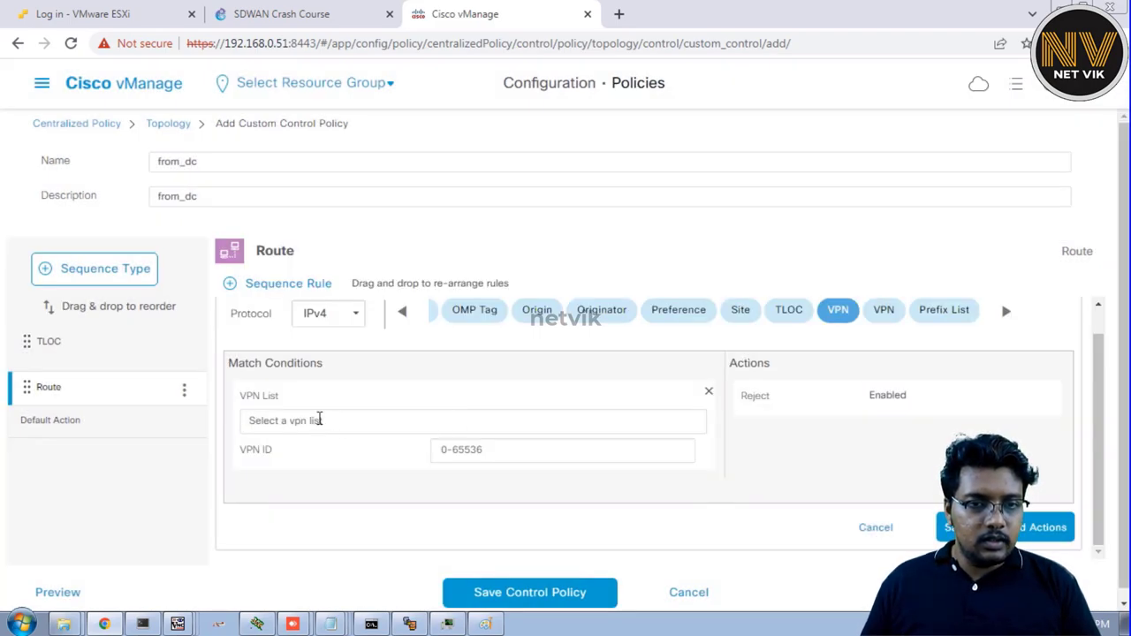
Select vpn10_20 as the Route rule's VPN List match
left_click(320, 421)
mouse_move(286, 481)
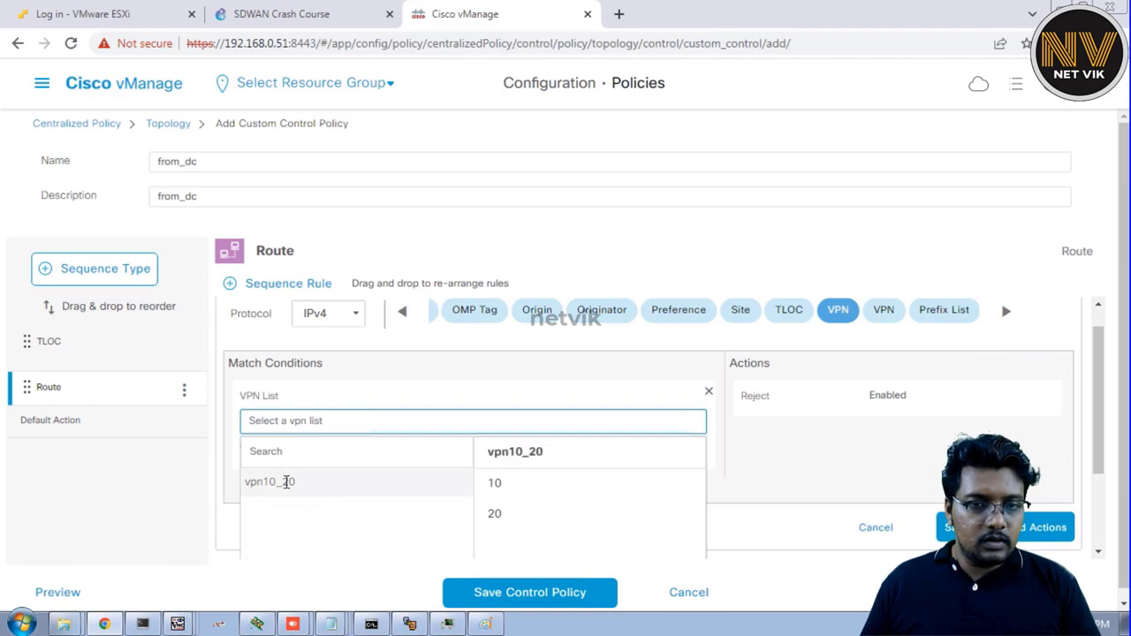
left_click(286, 482)
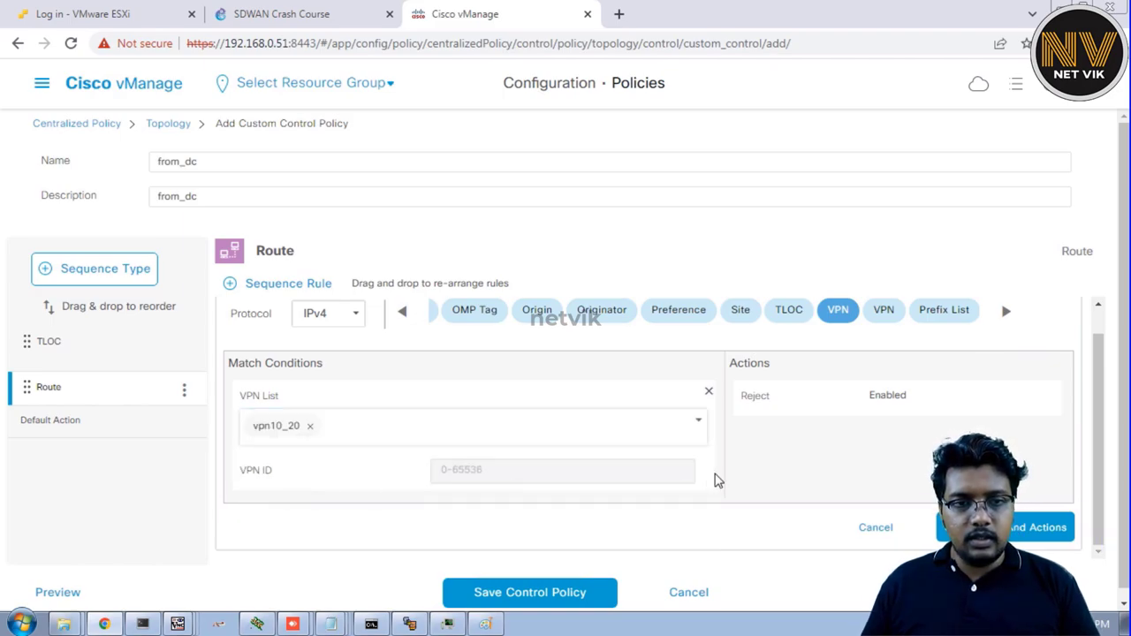
scroll(707, 419, "up", 1)
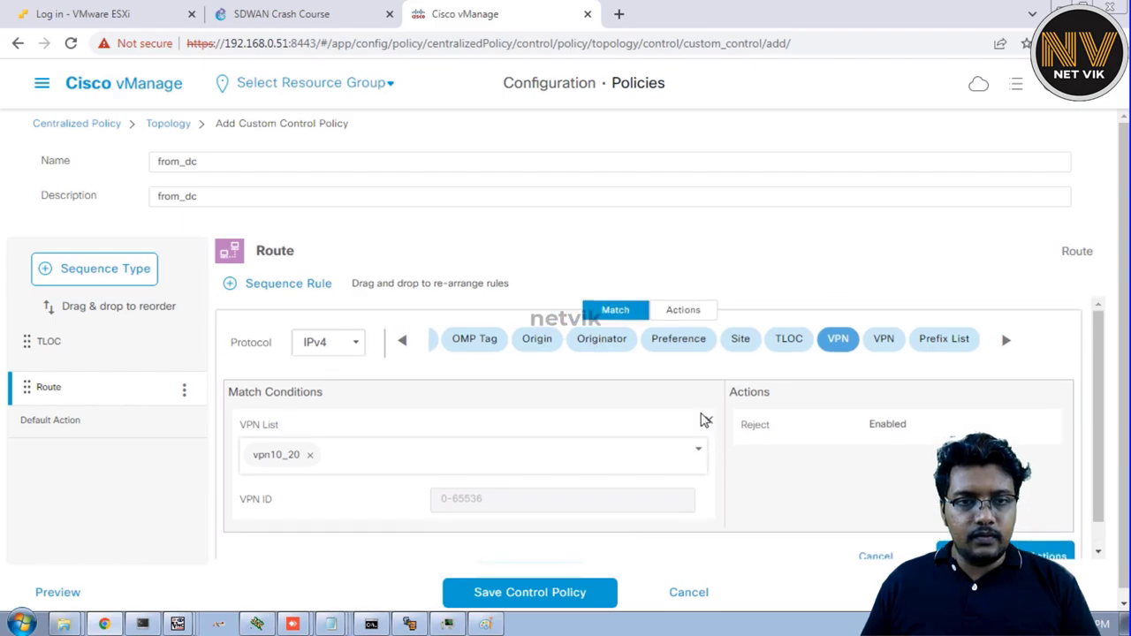
Set the Route rule to Accept, save it, and save the from_dc control policy
left_click(684, 309)
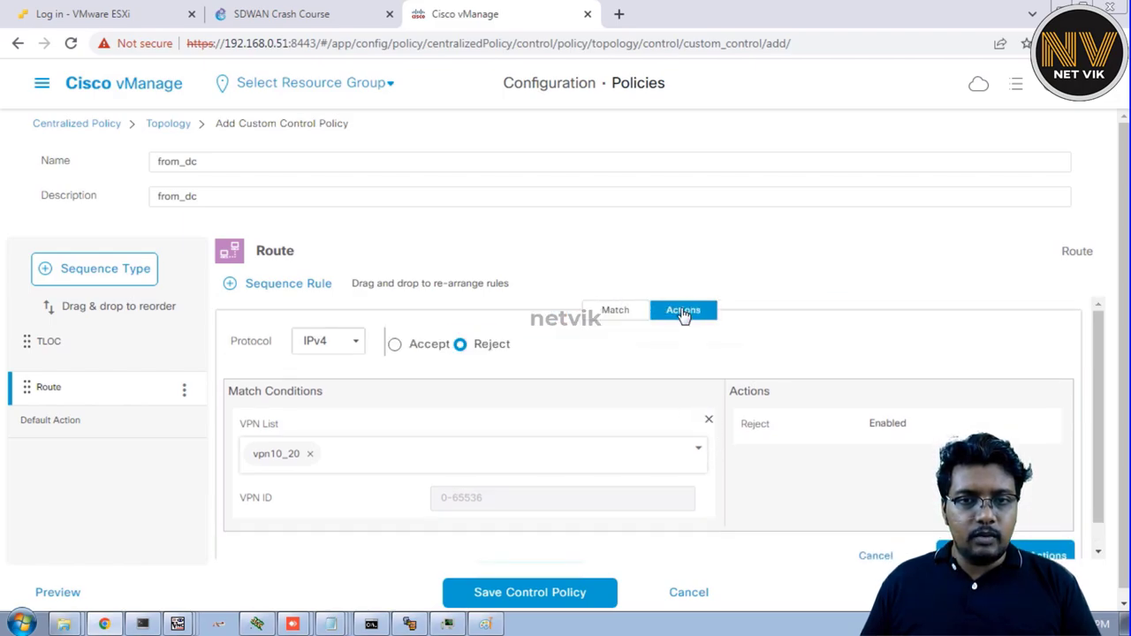
left_click(429, 344)
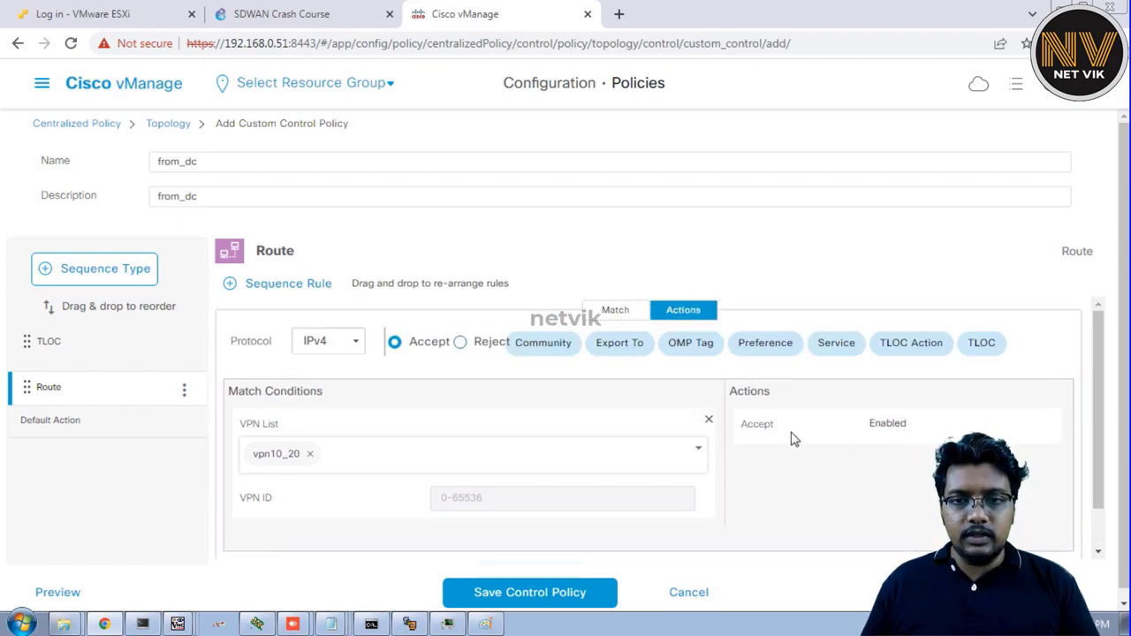
scroll(929, 477, "down", 1)
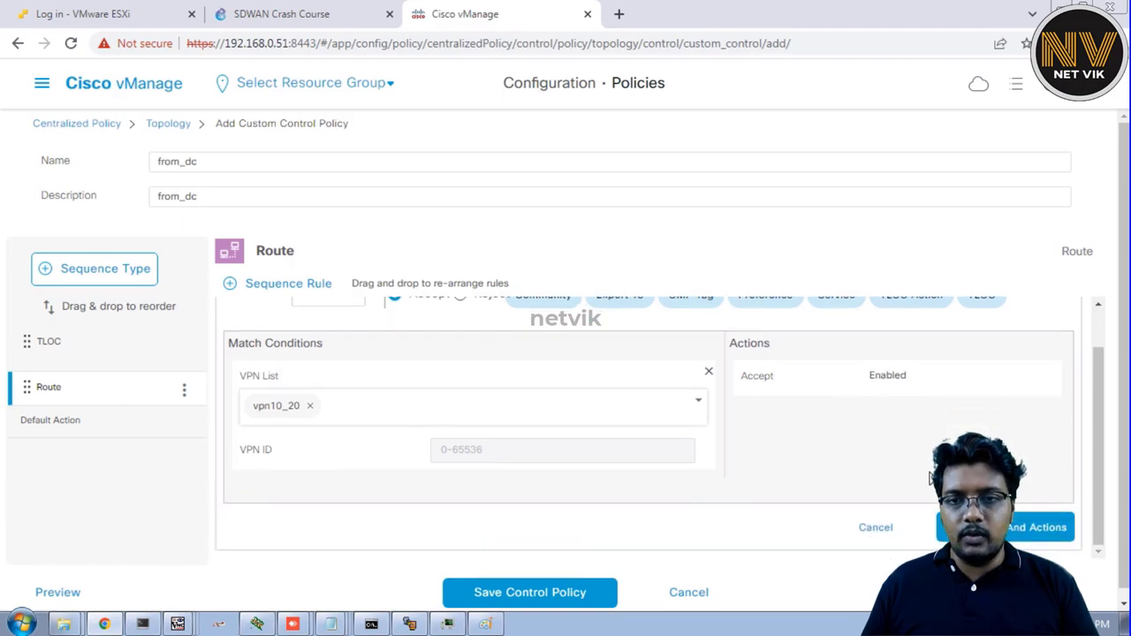
left_click(1018, 535)
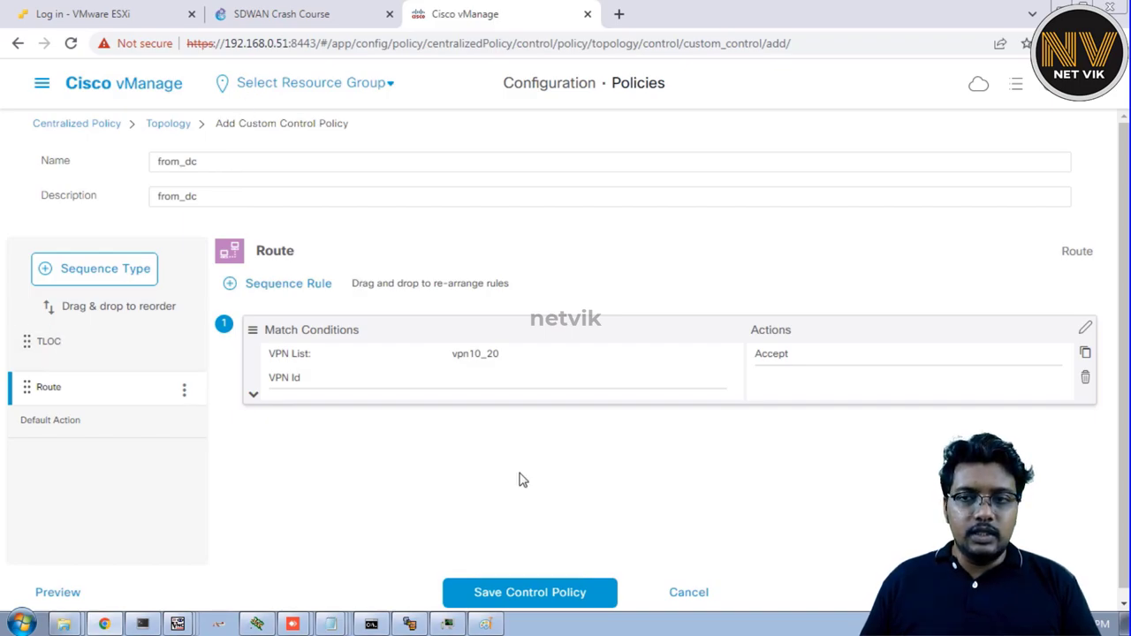
scroll(519, 478, "down", 1)
left_click(486, 584)
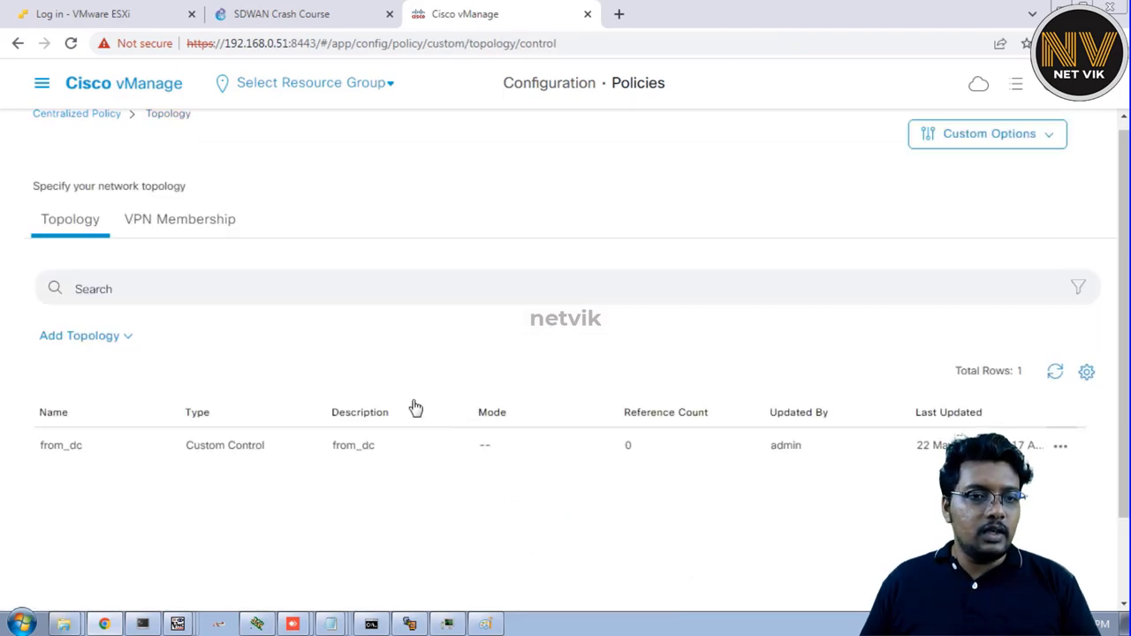
Begin a custom control policy, then discard the half-filled form
left_click(112, 339)
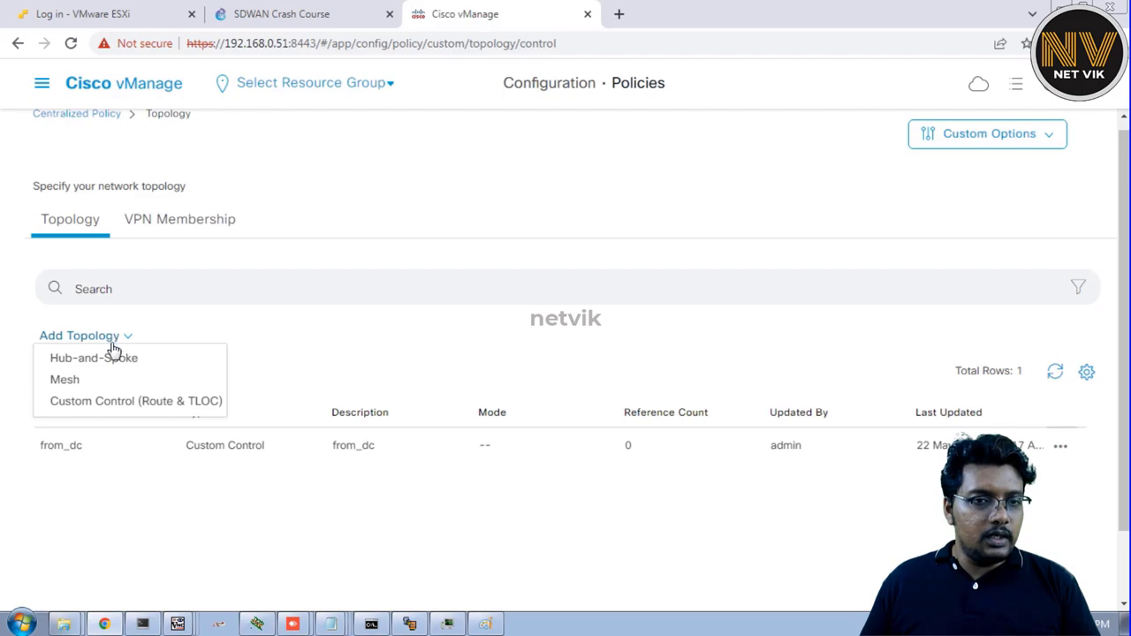
left_click(111, 401)
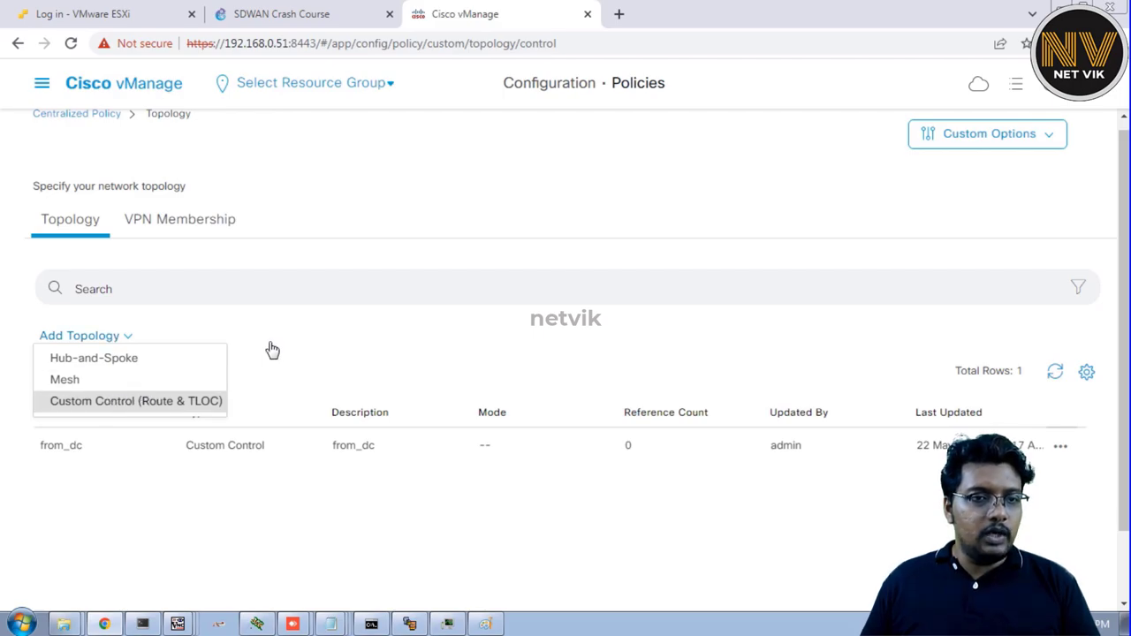
left_click(218, 148)
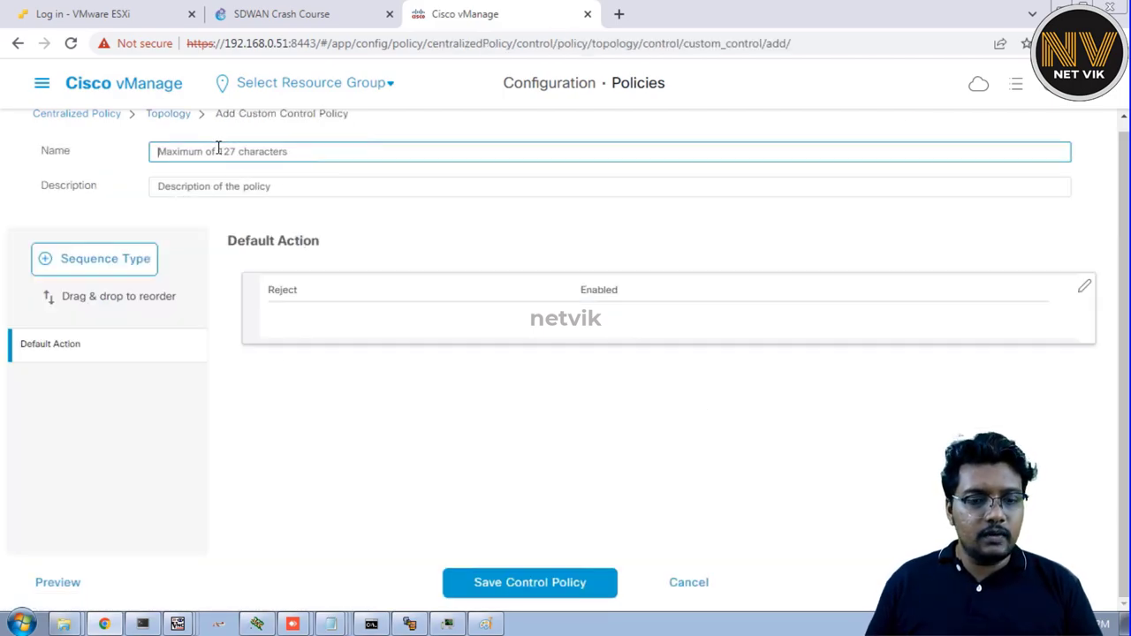
type("to_")
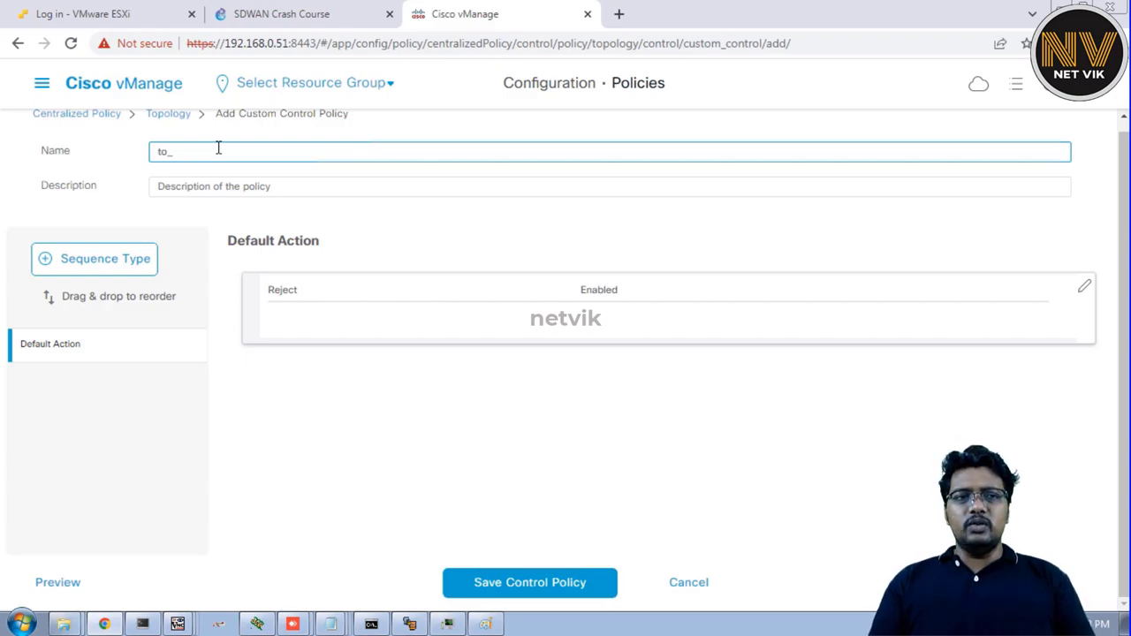
key("BackSpace")
key("BackSpace")
key("BackSpace")
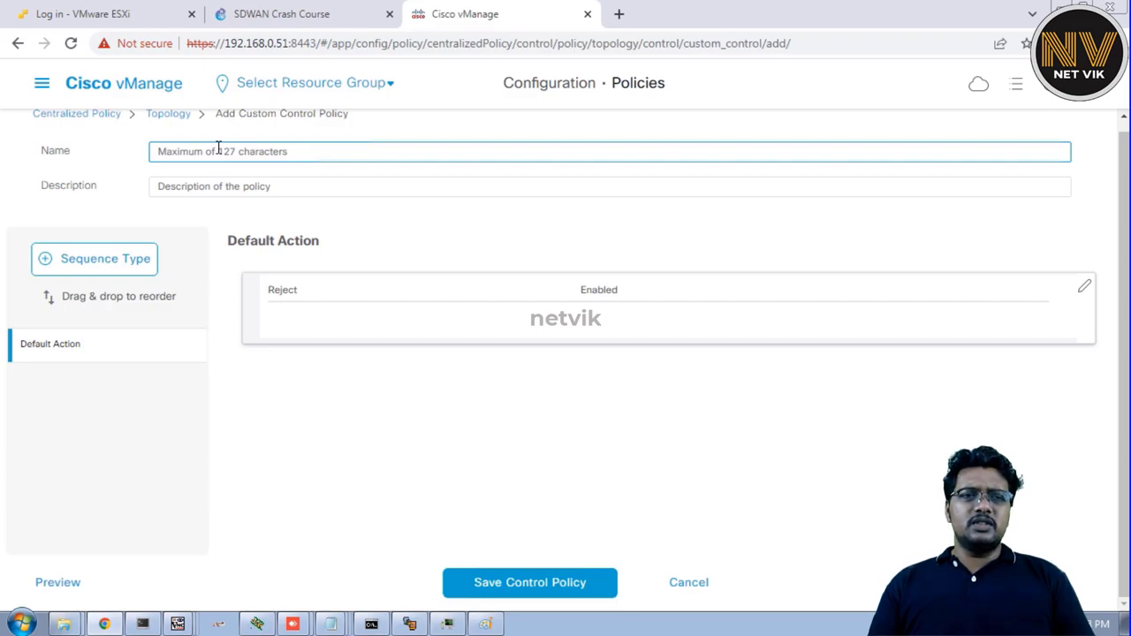
left_click(686, 583)
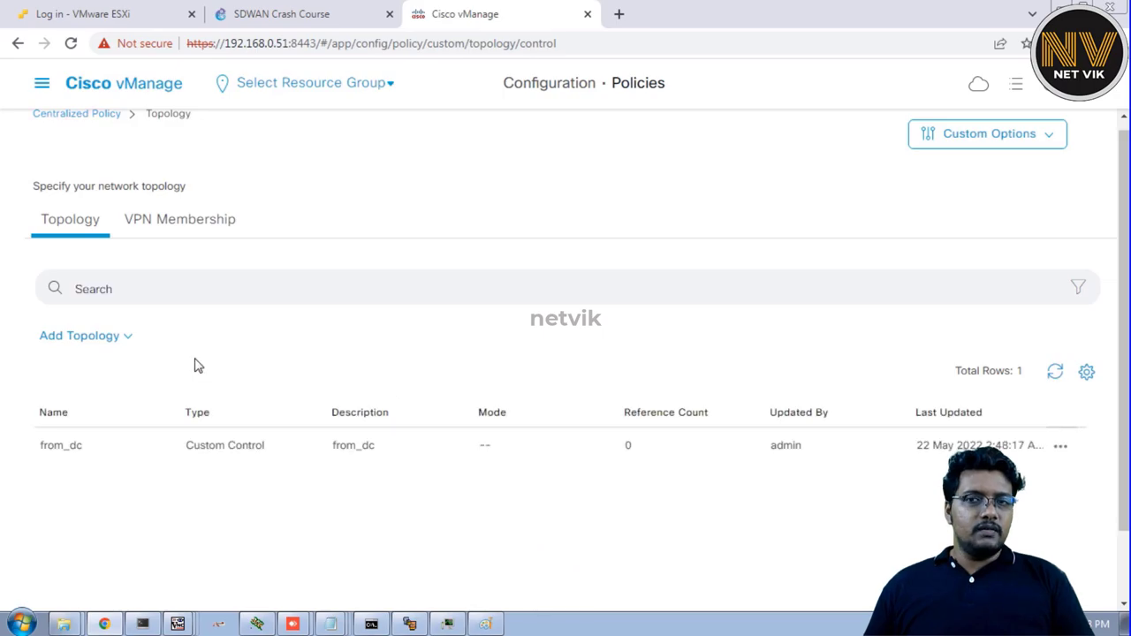
Start a custom Route & TLOC control policy named and described to_branches
left_click(79, 336)
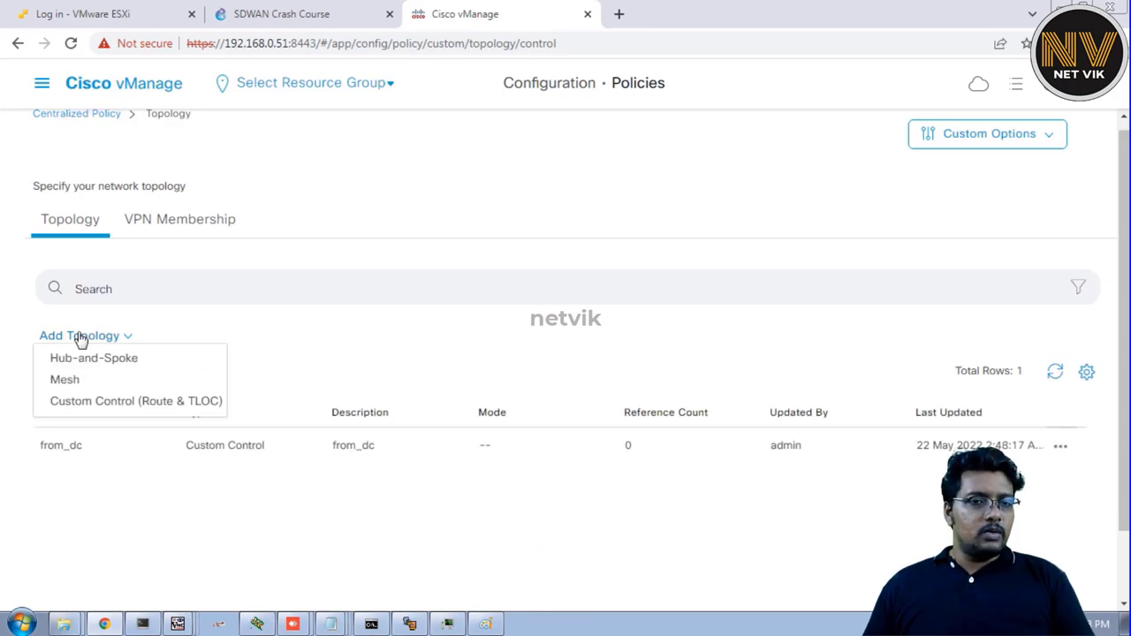
left_click(112, 403)
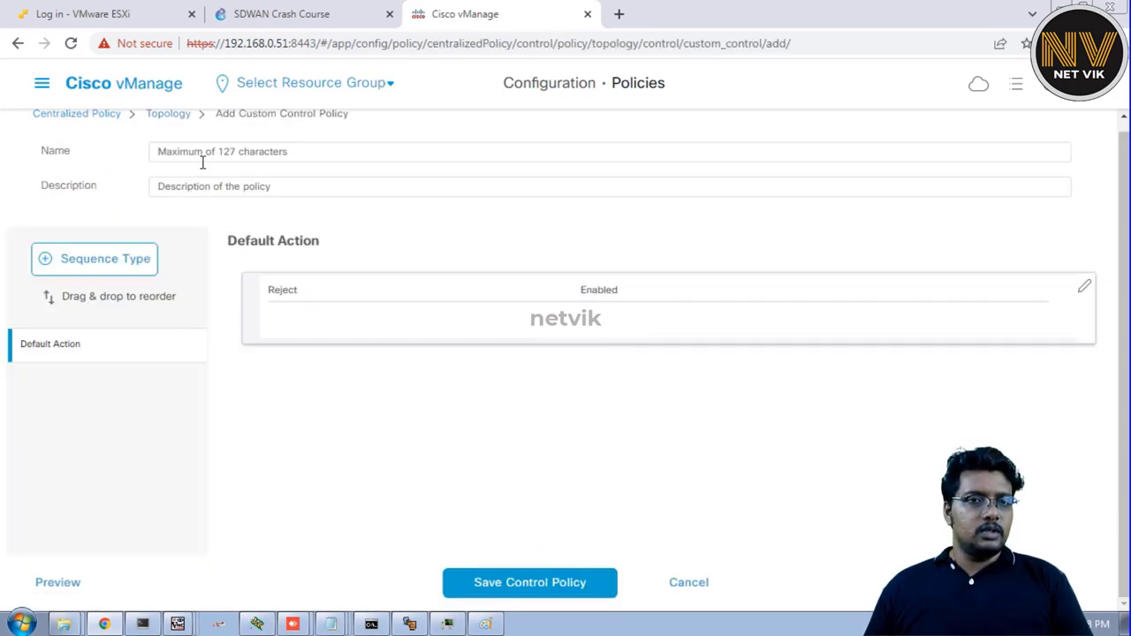
left_click(203, 157)
type("to_branches")
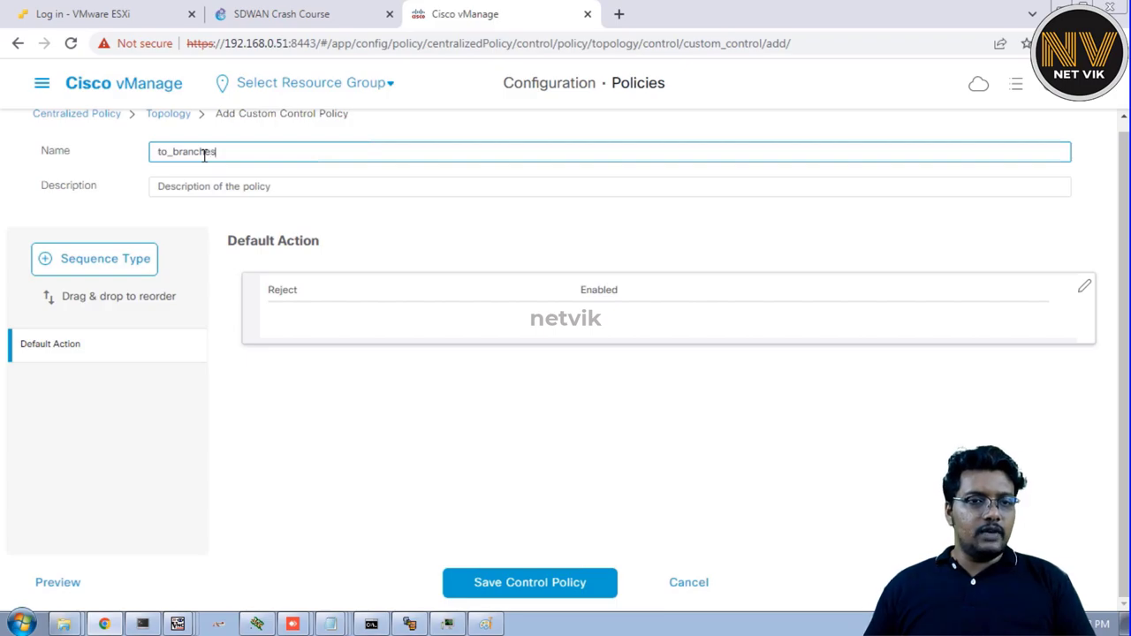
double_click(204, 151)
key("ctrl+c")
left_click(190, 186)
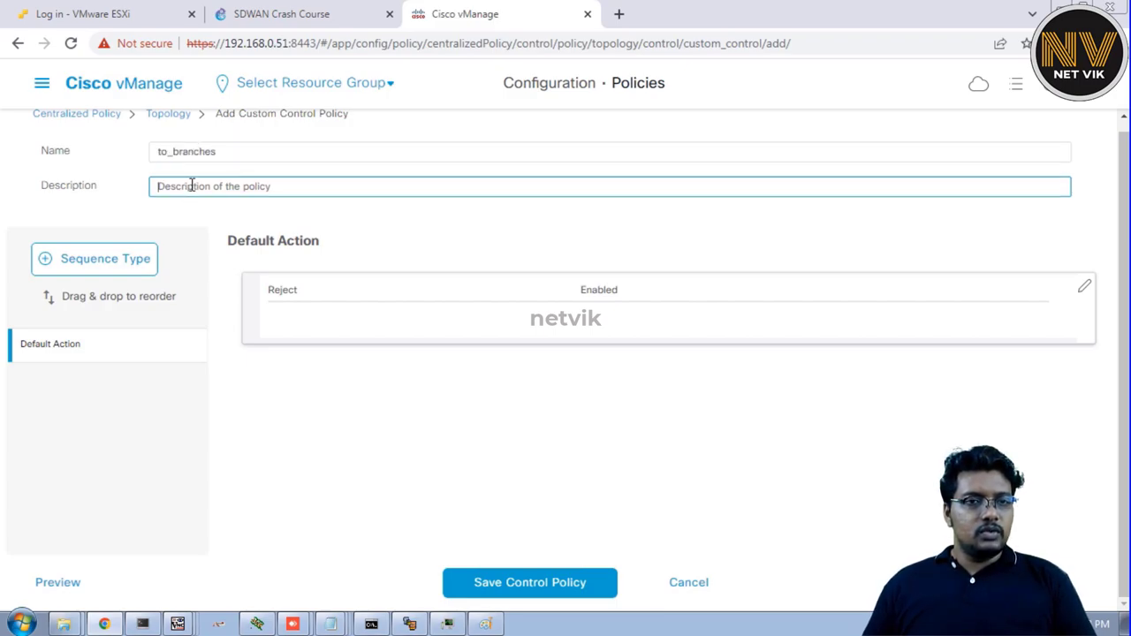
key("ctrl+v")
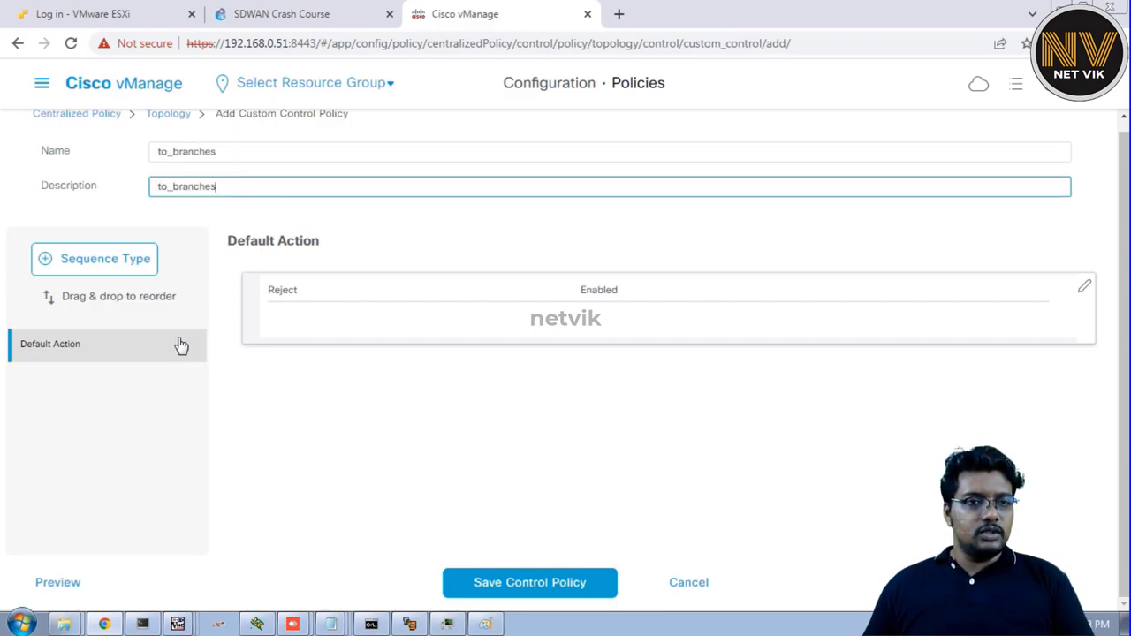
left_click(123, 265)
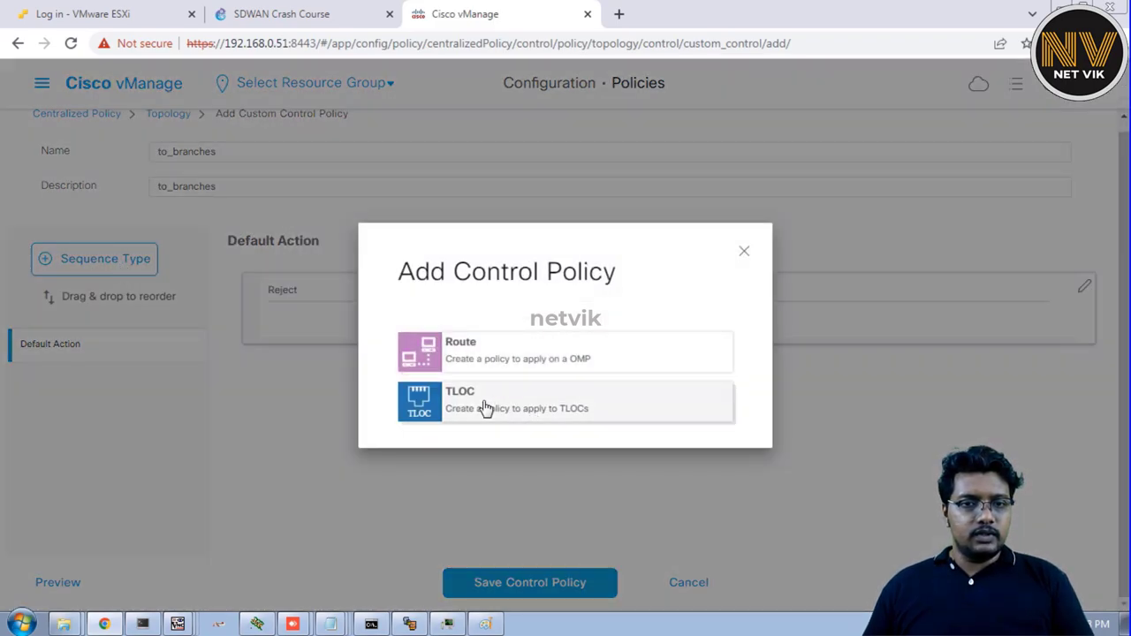
Add a TLOC sequence to to_branches with one rule set to Accept and saved
left_click(486, 408)
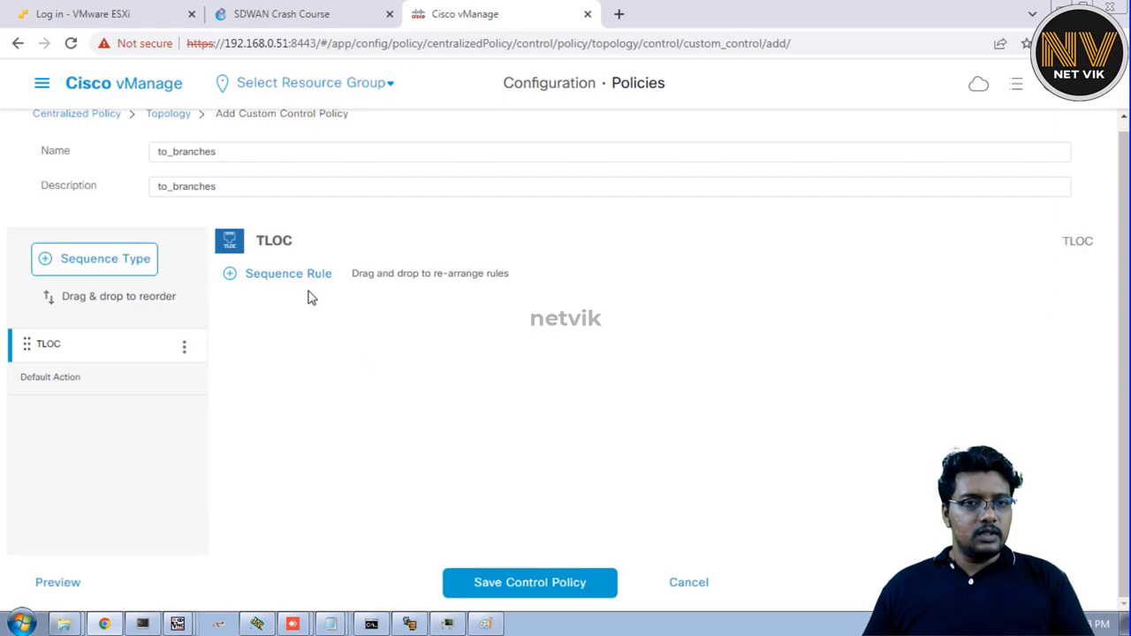
left_click(304, 278)
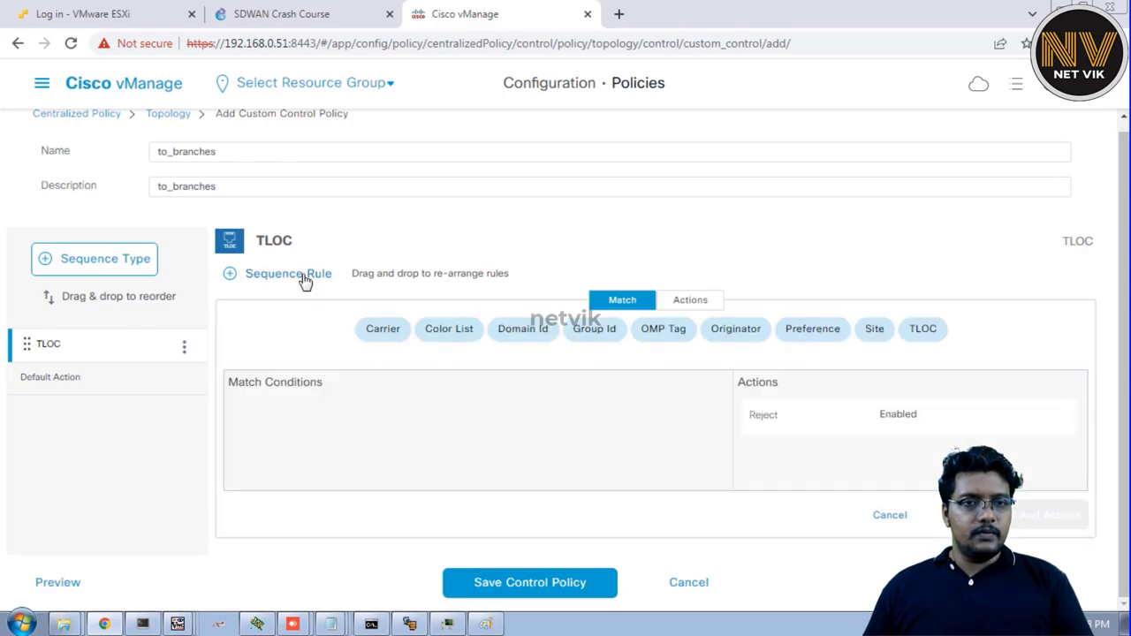
scroll(480, 374, "down", 1)
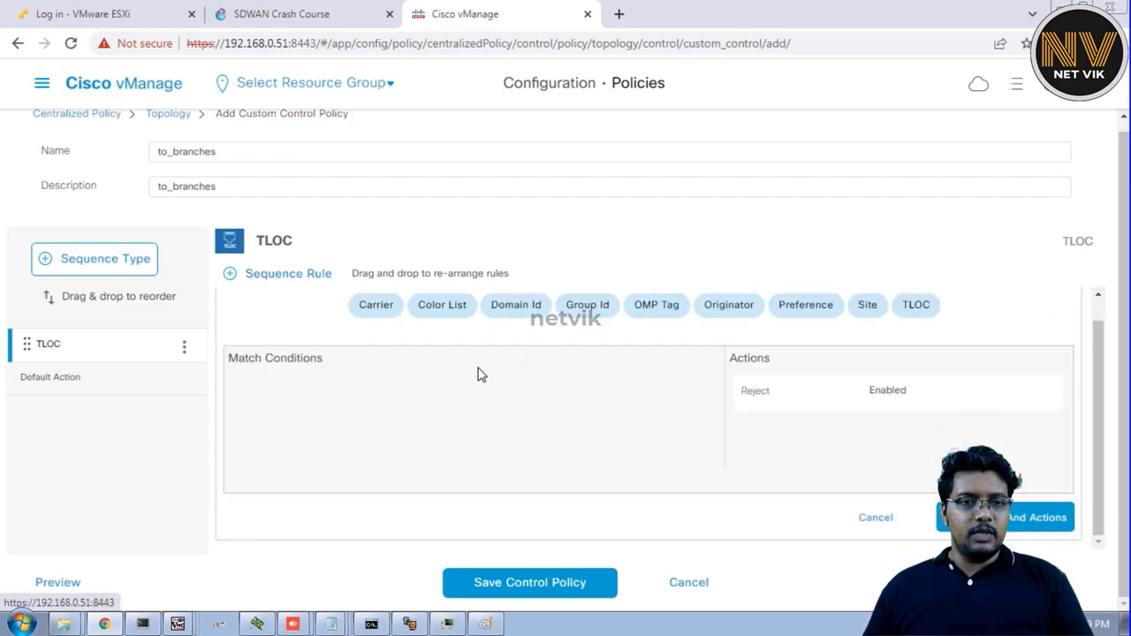
scroll(480, 386, "up", 1)
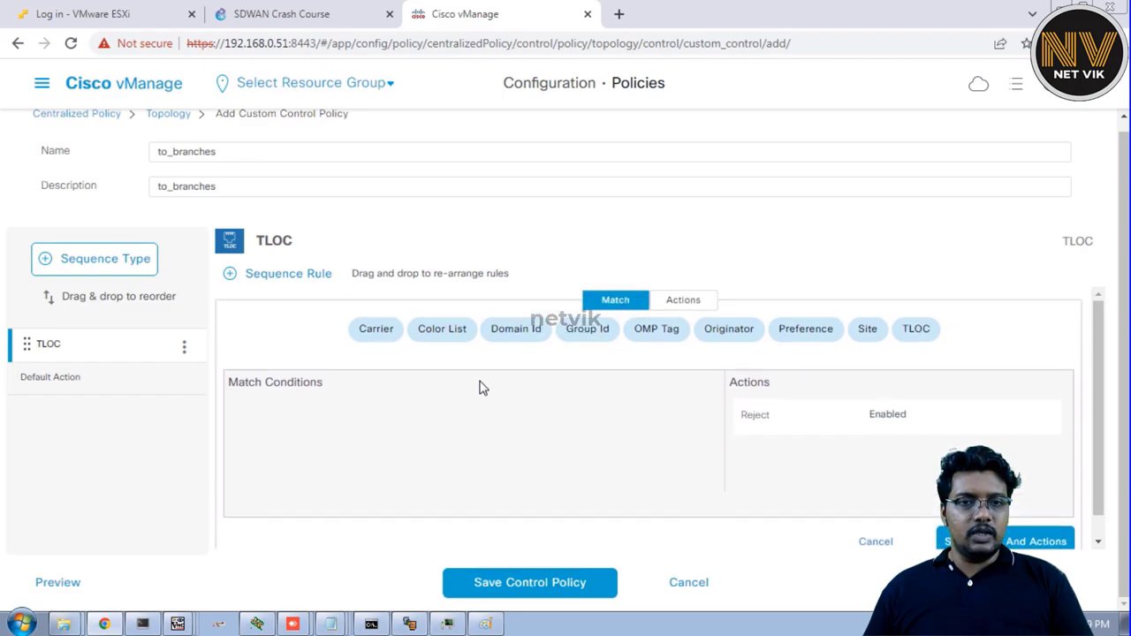
left_click(687, 302)
left_click(245, 328)
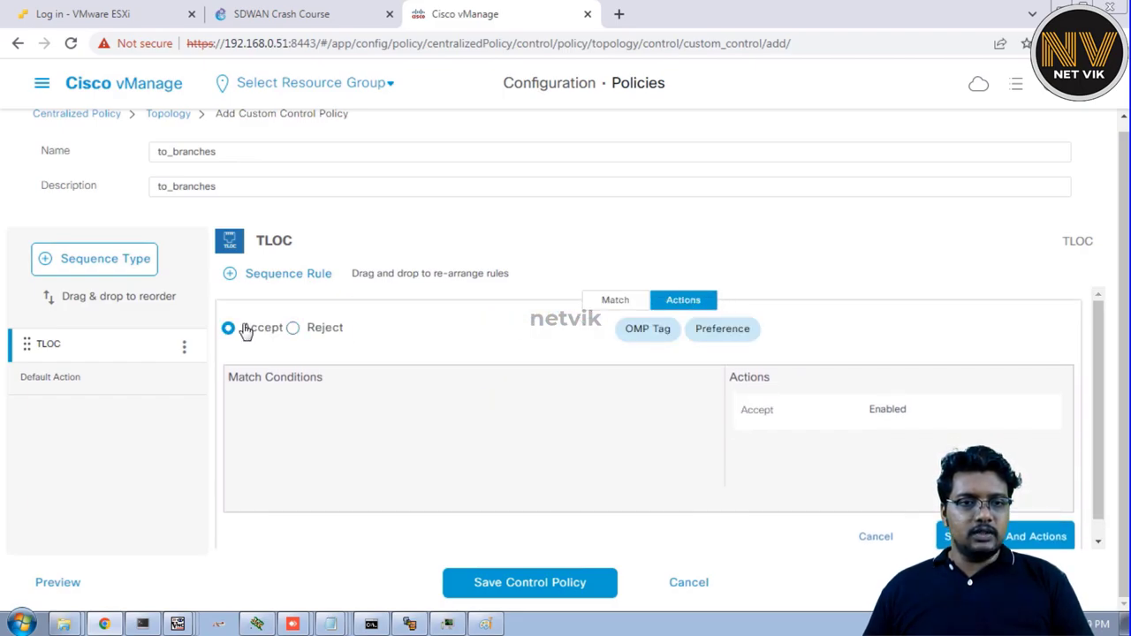
scroll(1016, 520, "down", 1)
left_click(1025, 519)
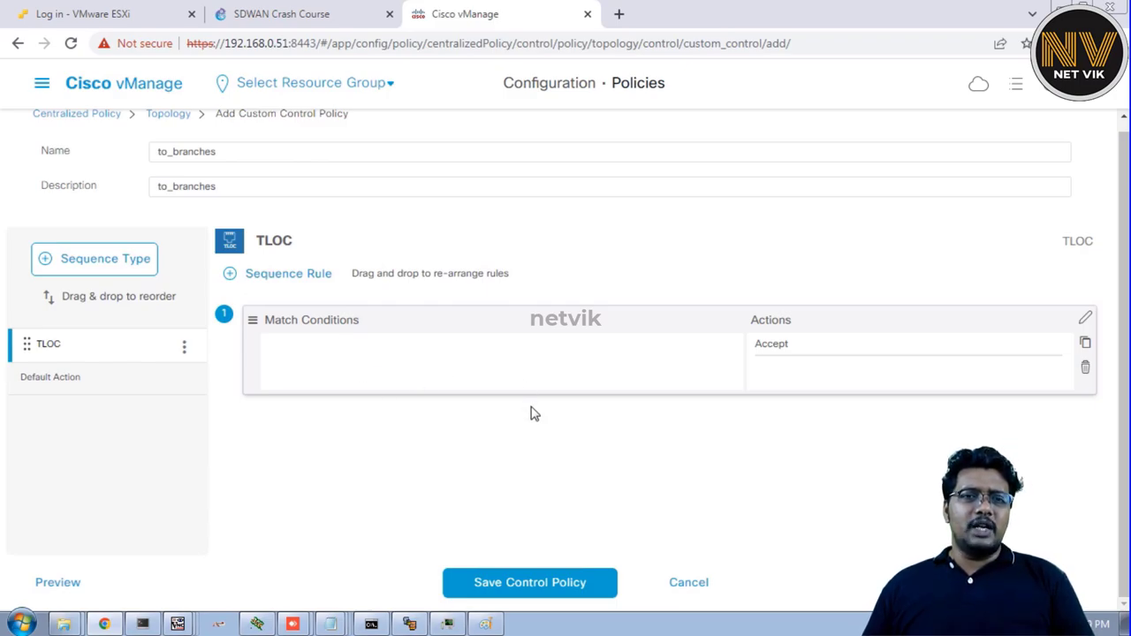
left_click(98, 263)
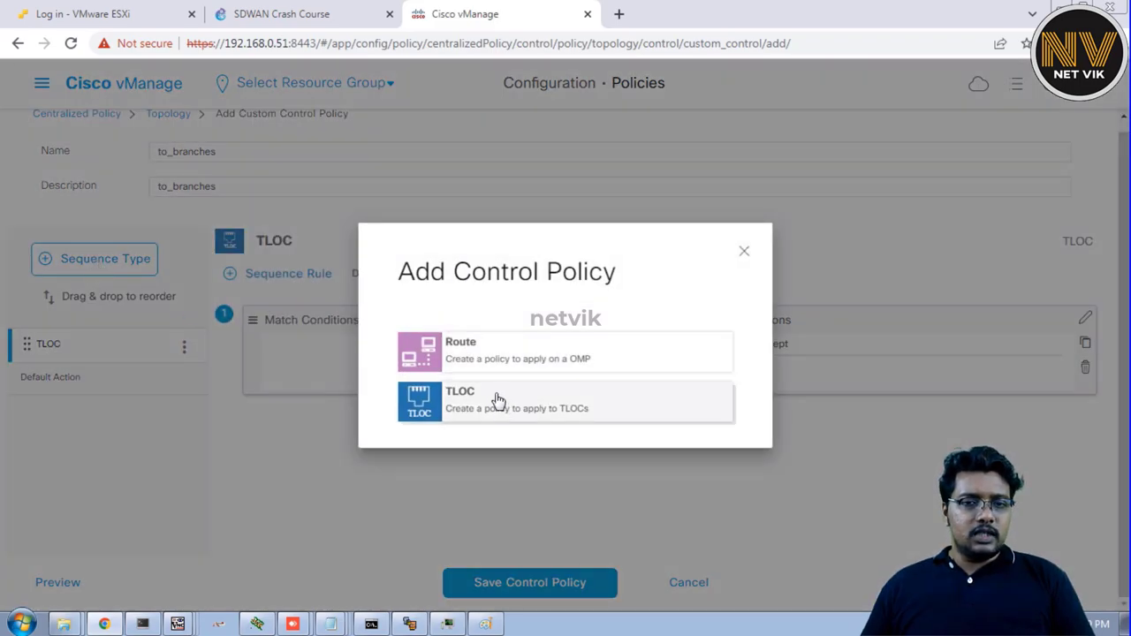
Add a Route sequence with a new rule that matches on Site
left_click(484, 366)
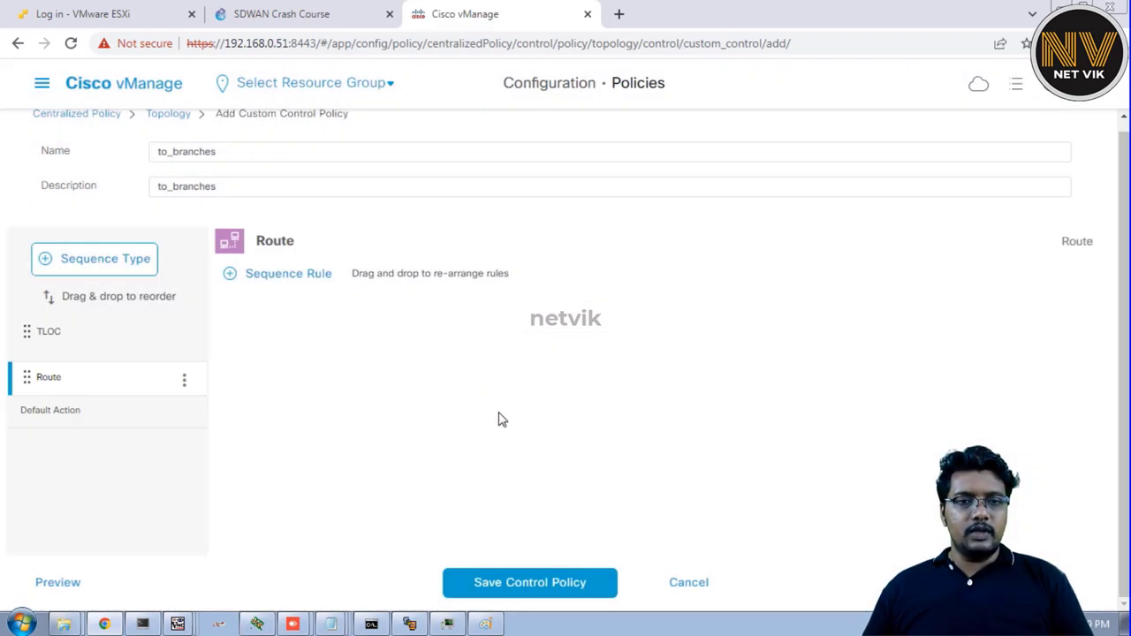
left_click(296, 278)
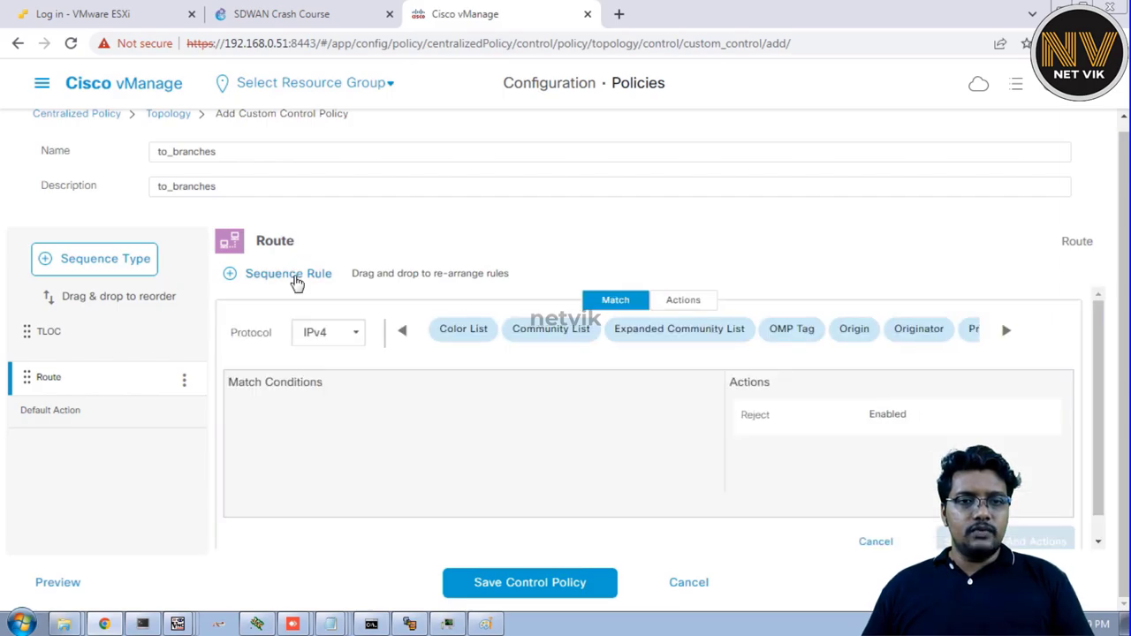
scroll(739, 340, "down", 2)
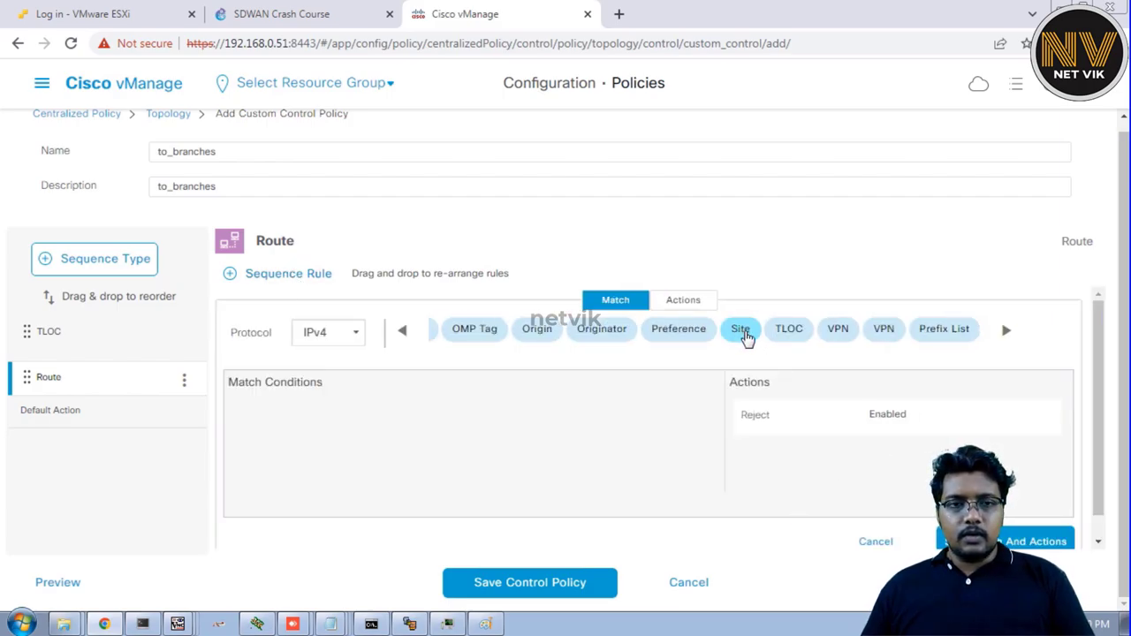
left_click(742, 332)
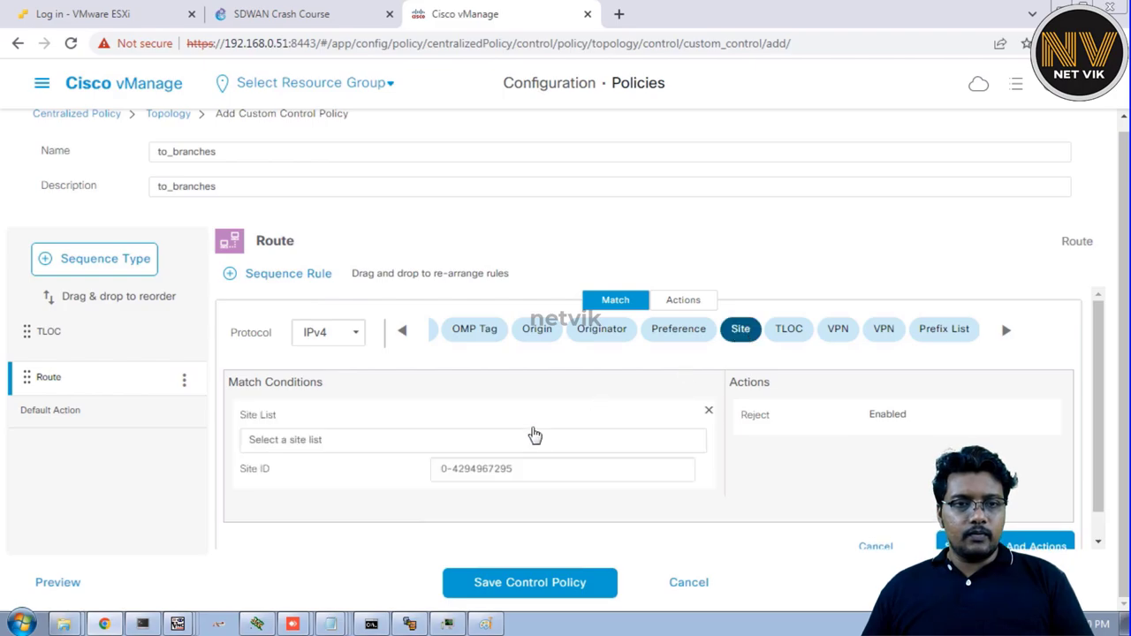
scroll(356, 416, "down", 1)
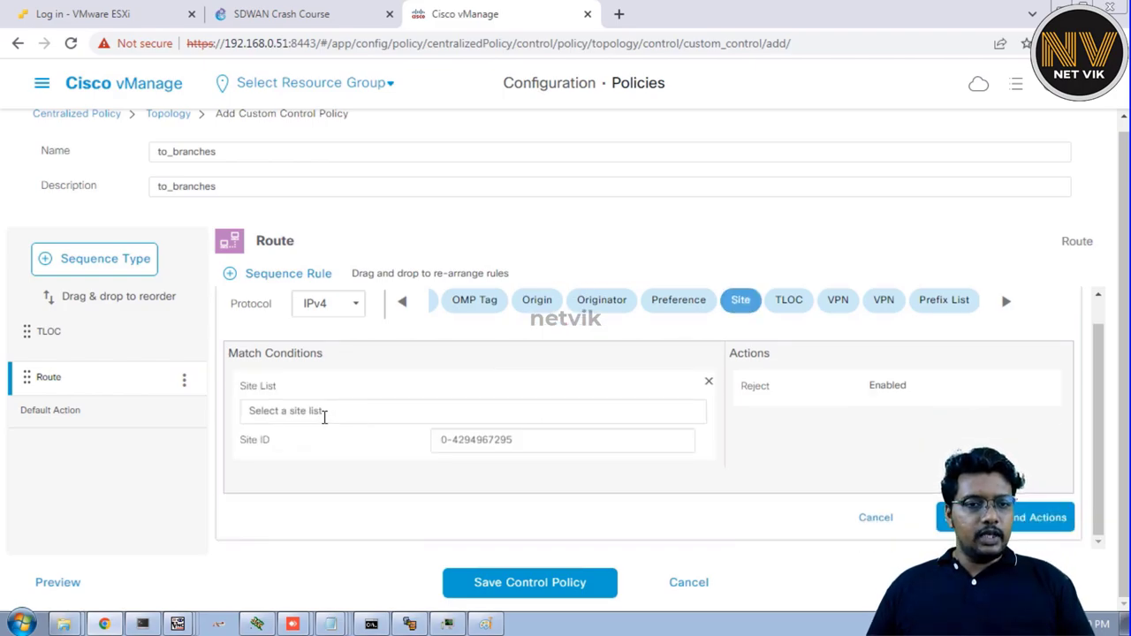
left_click(326, 413)
scroll(326, 455, "down", 3)
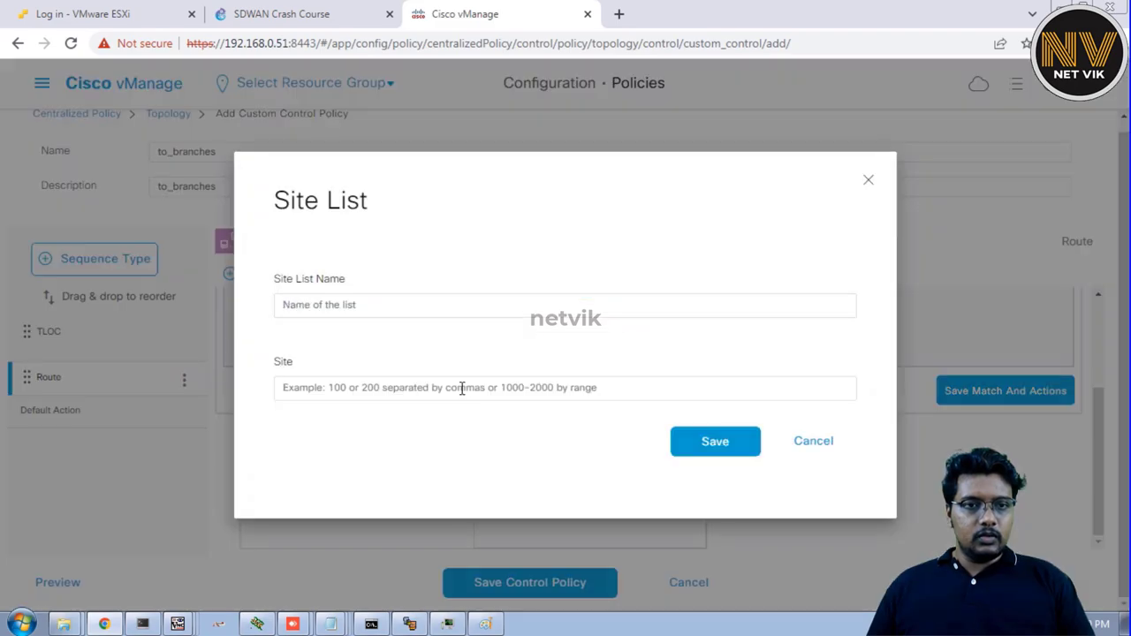
Create a new site list named dc containing site 100
left_click(339, 304)
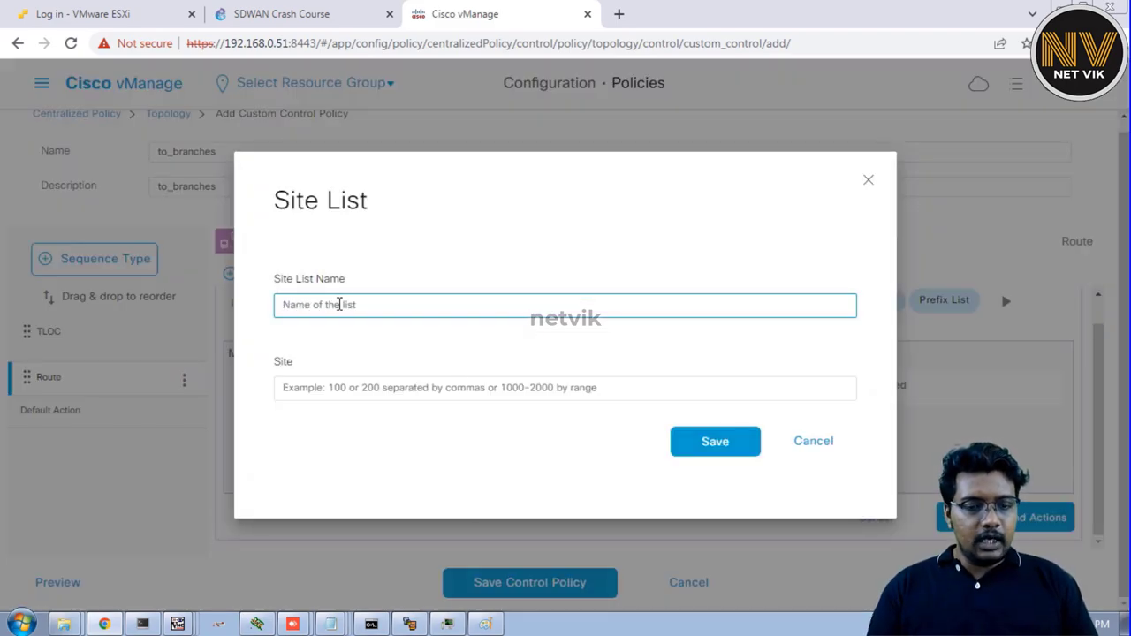
type("vp")
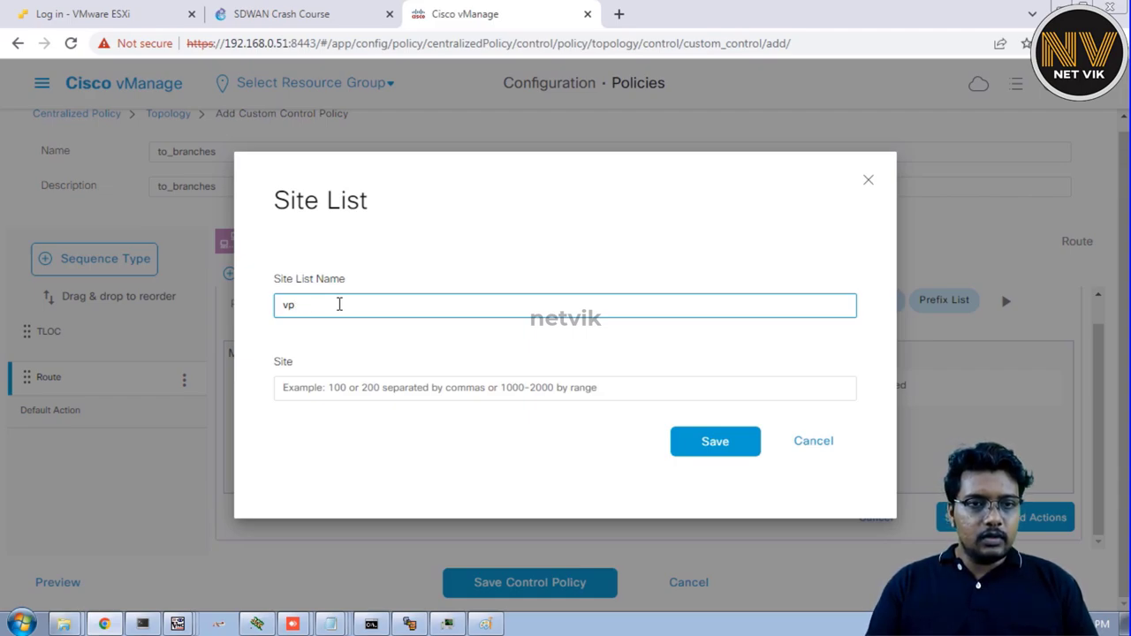
key("BackSpace")
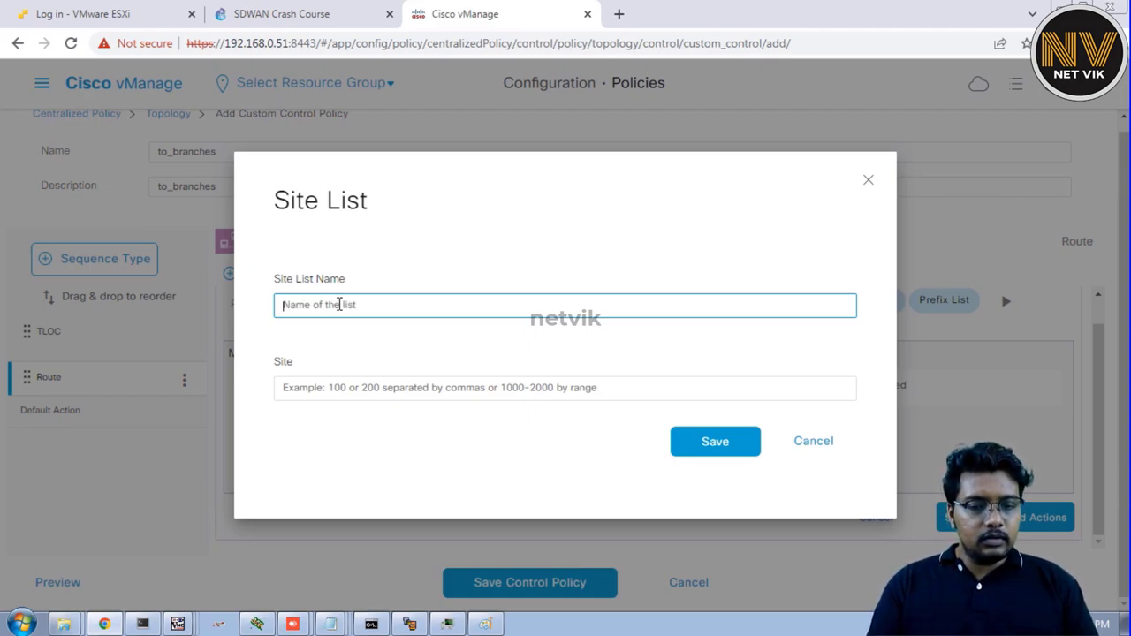
type("s")
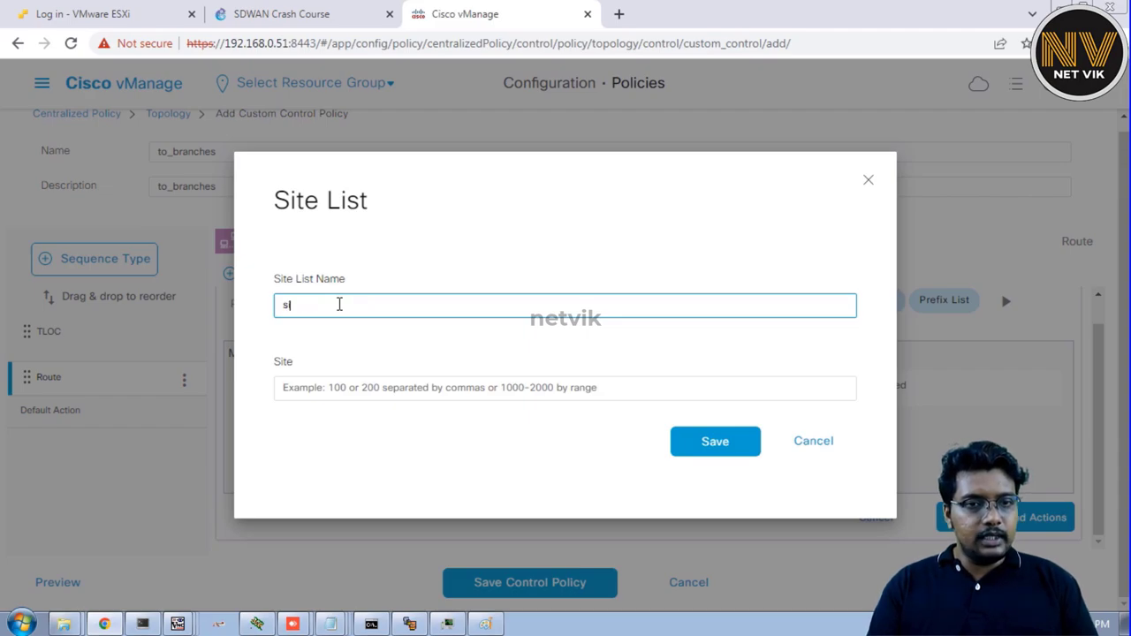
key("BackSpace")
key("BackSpace")
key("BackSpace")
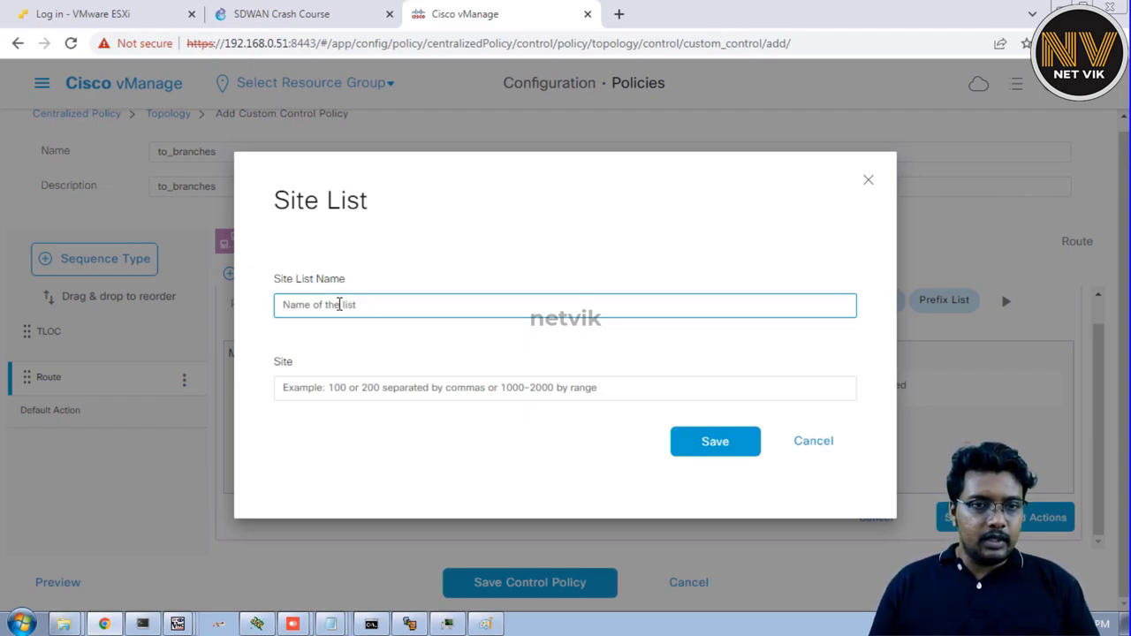
type("dc")
left_click(304, 389)
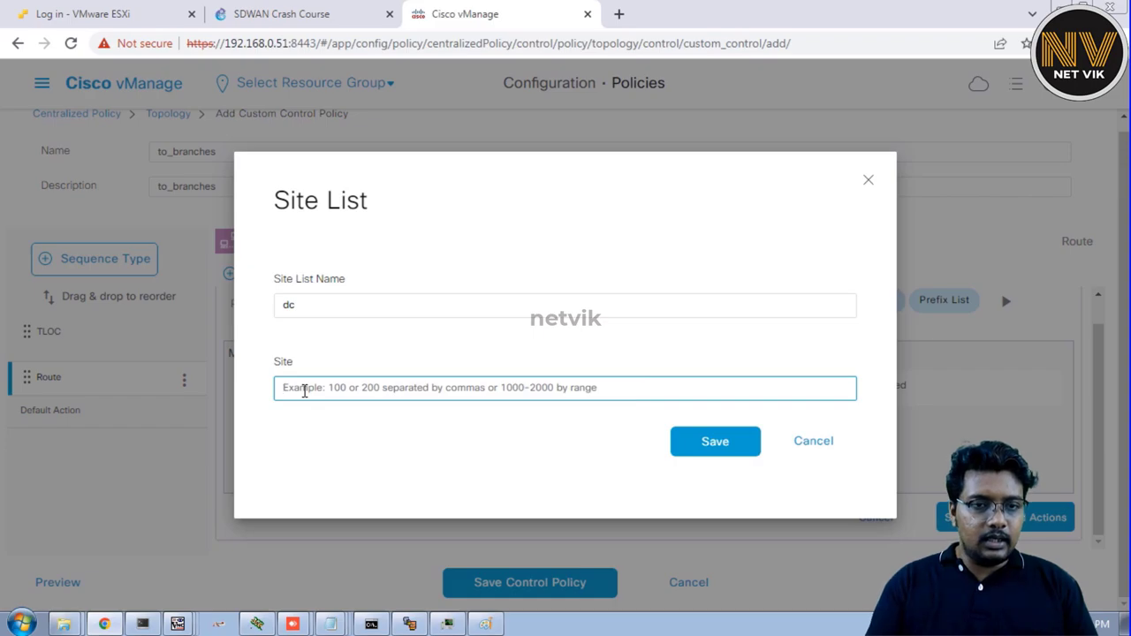
type("100")
left_click(707, 442)
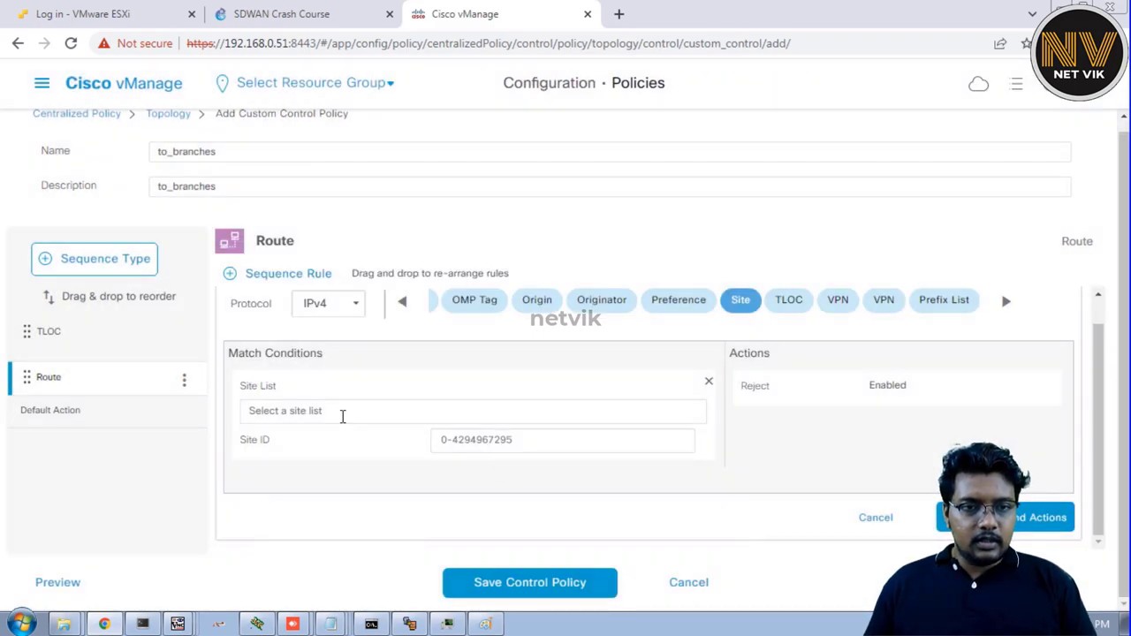
Match the rule on site list dc, set it to Accept, and save it
left_click(341, 412)
left_click(256, 472)
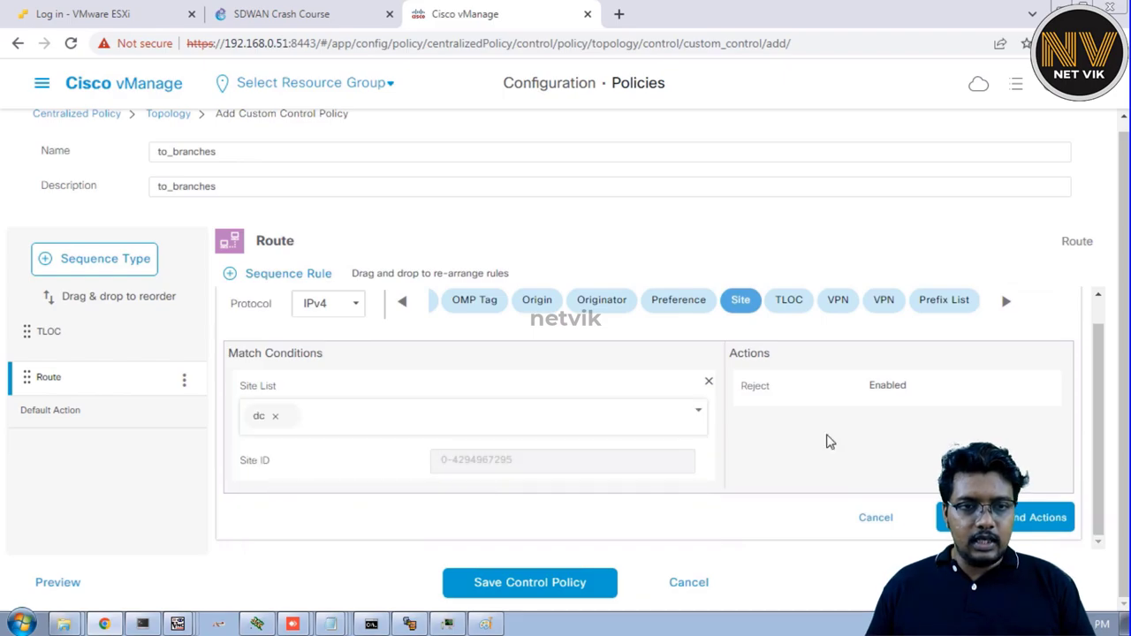
scroll(674, 412, "up", 1)
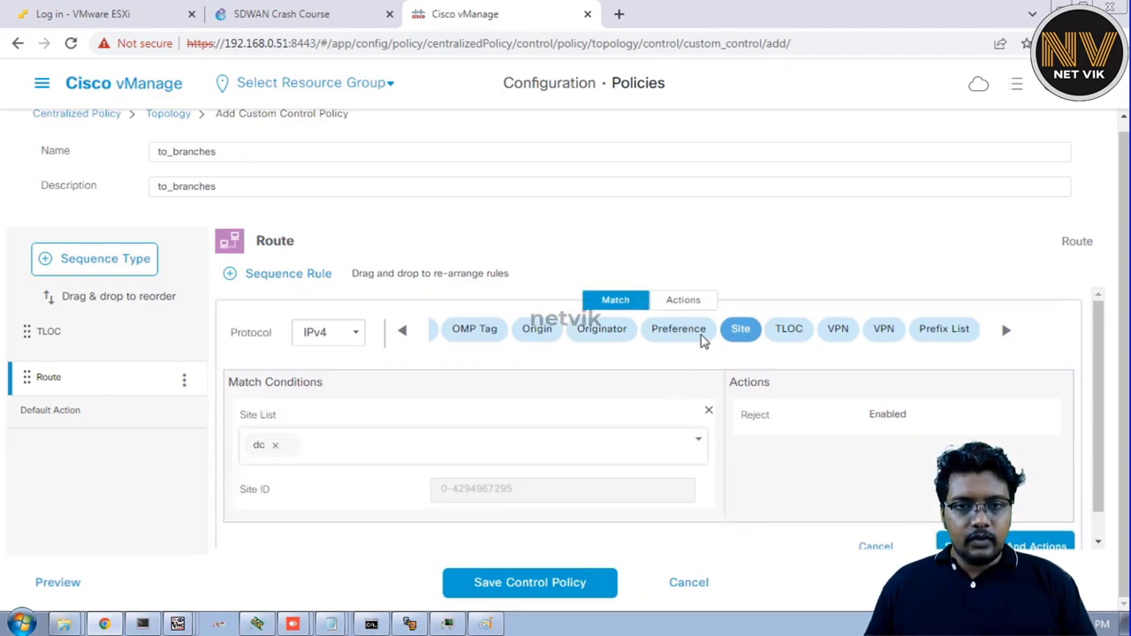
left_click(686, 301)
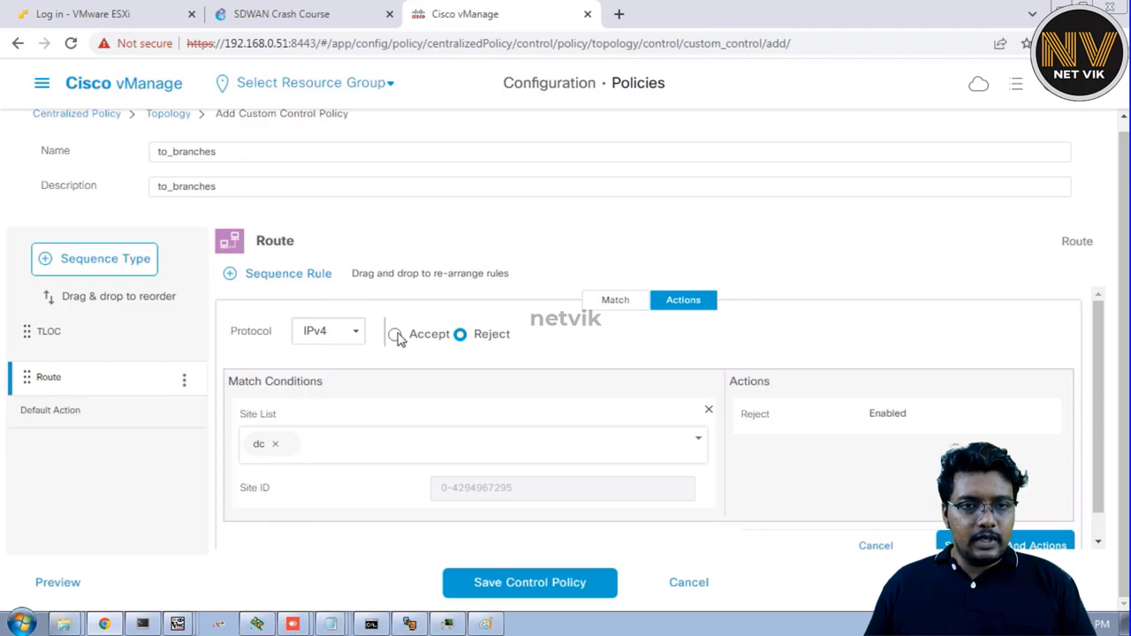
left_click(394, 334)
scroll(834, 441, "down", 1)
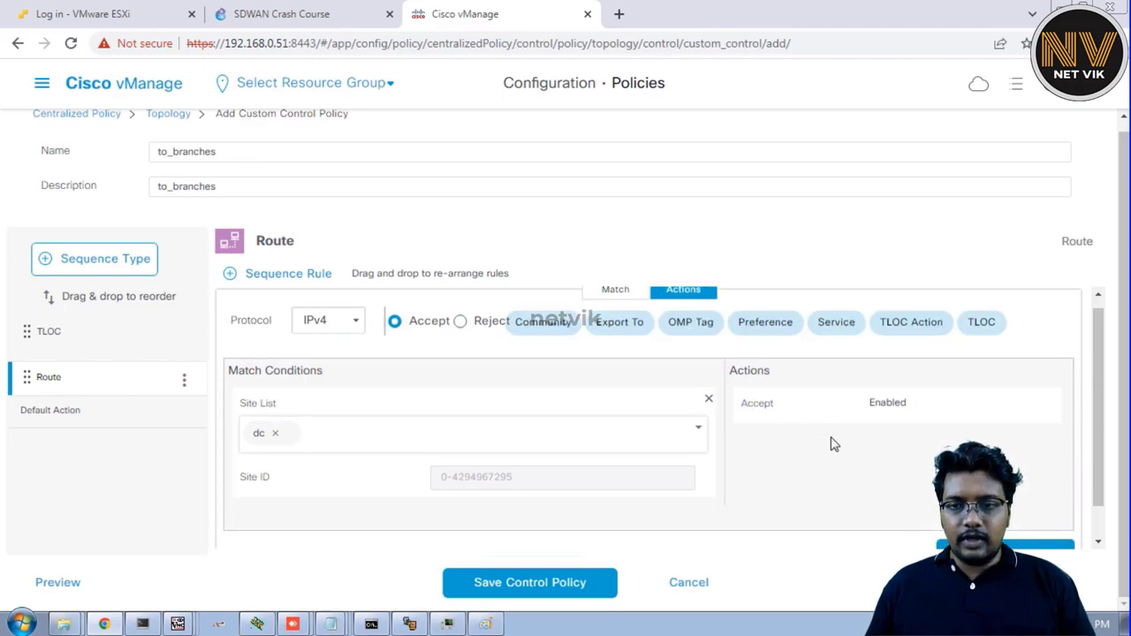
left_click(1038, 517)
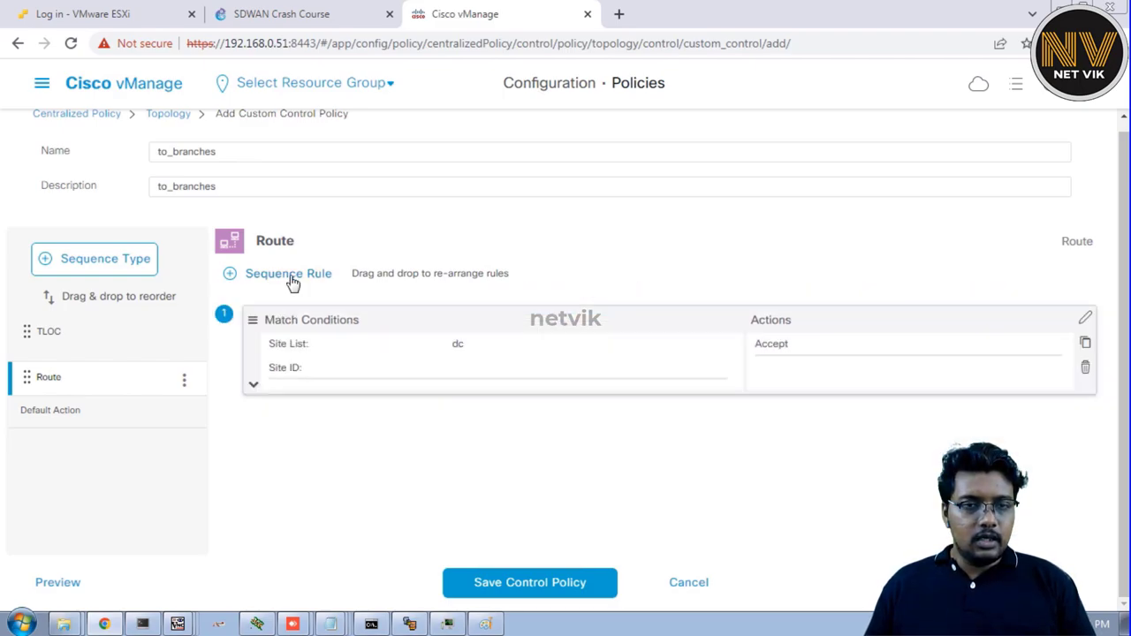
left_click(292, 276)
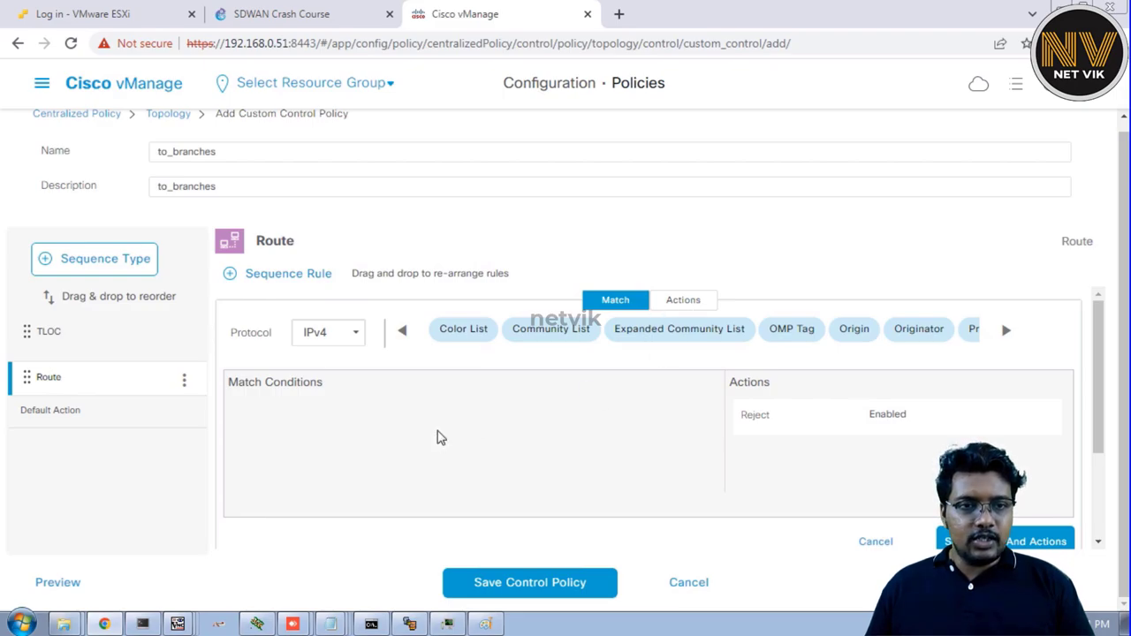
Add a Site match and create site list branches covering sites 1001-1100
left_click(1006, 333)
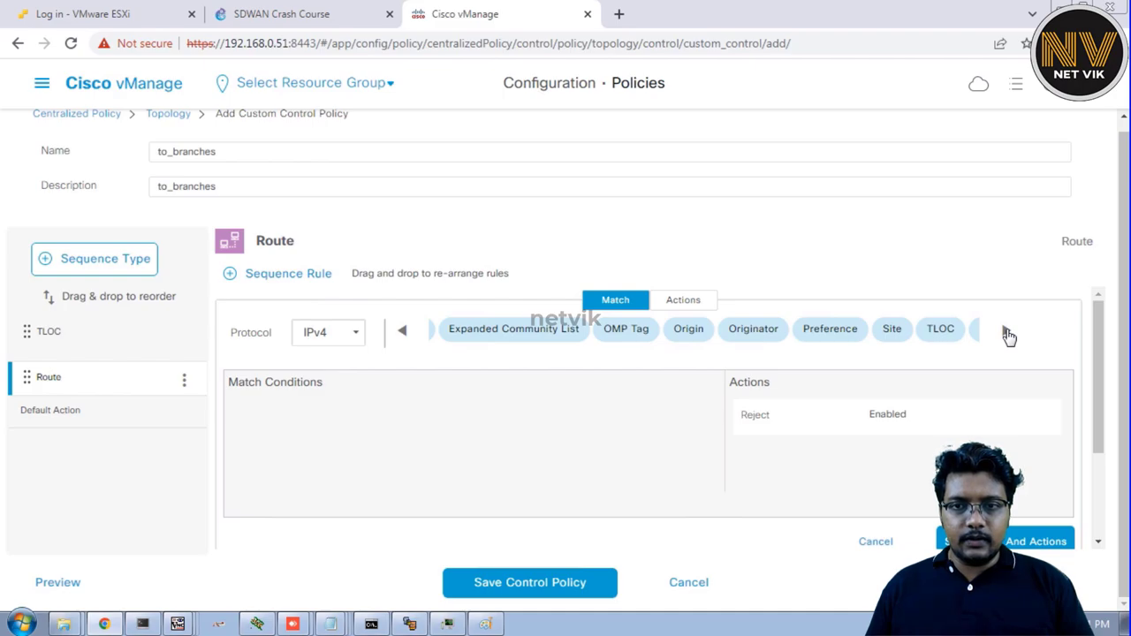
left_click(1006, 333)
left_click(740, 329)
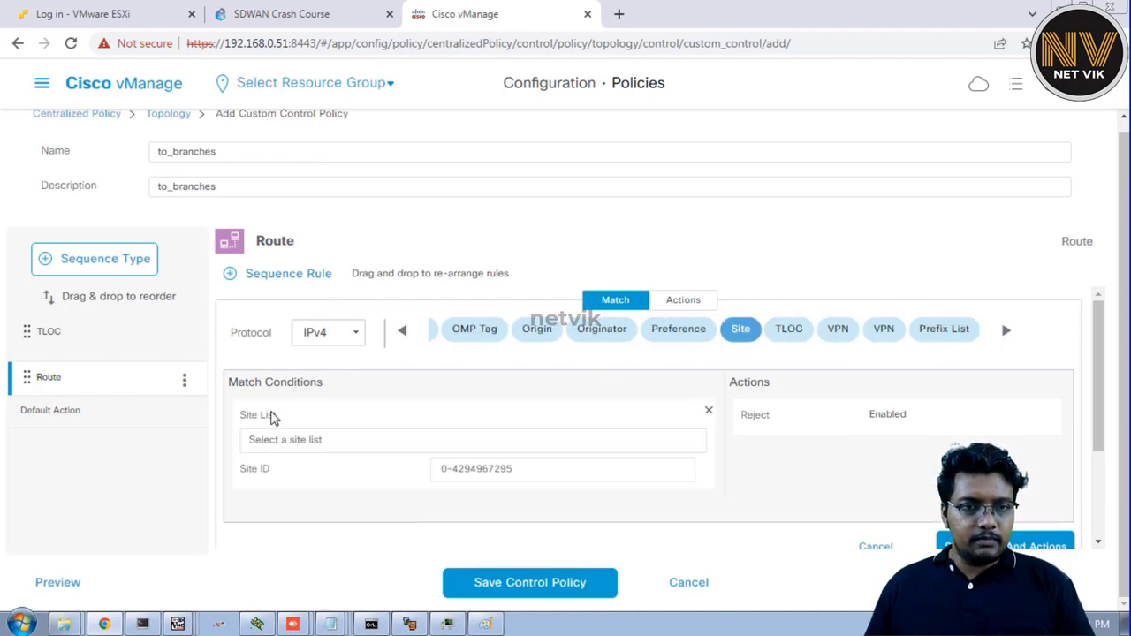
scroll(272, 417, "down", 2)
left_click(276, 357)
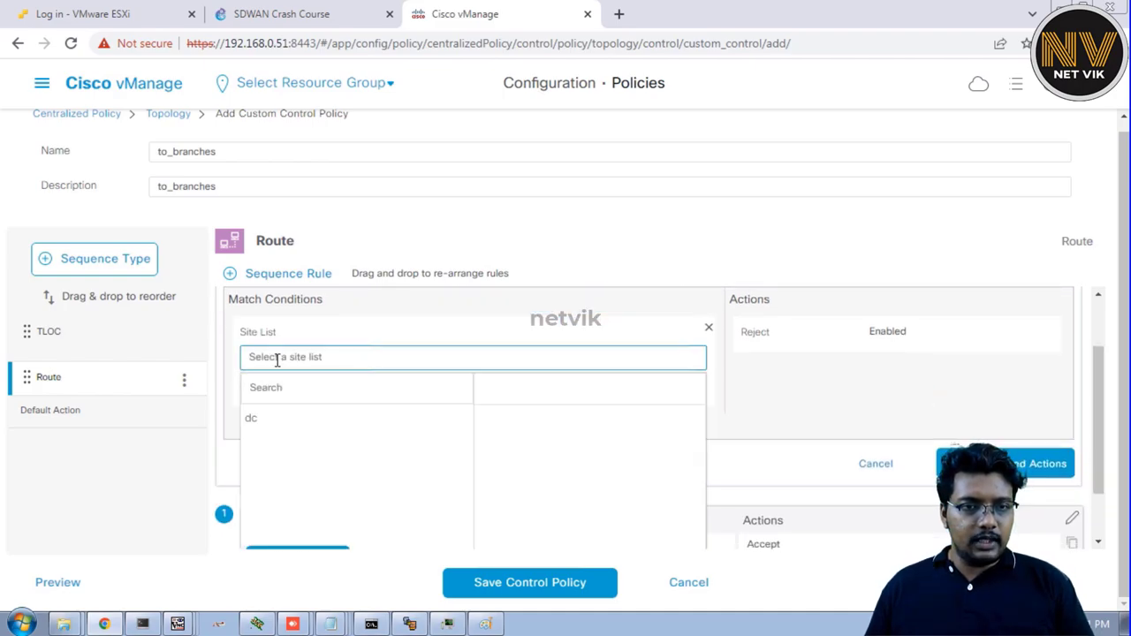
scroll(278, 486, "down", 2)
left_click(293, 488)
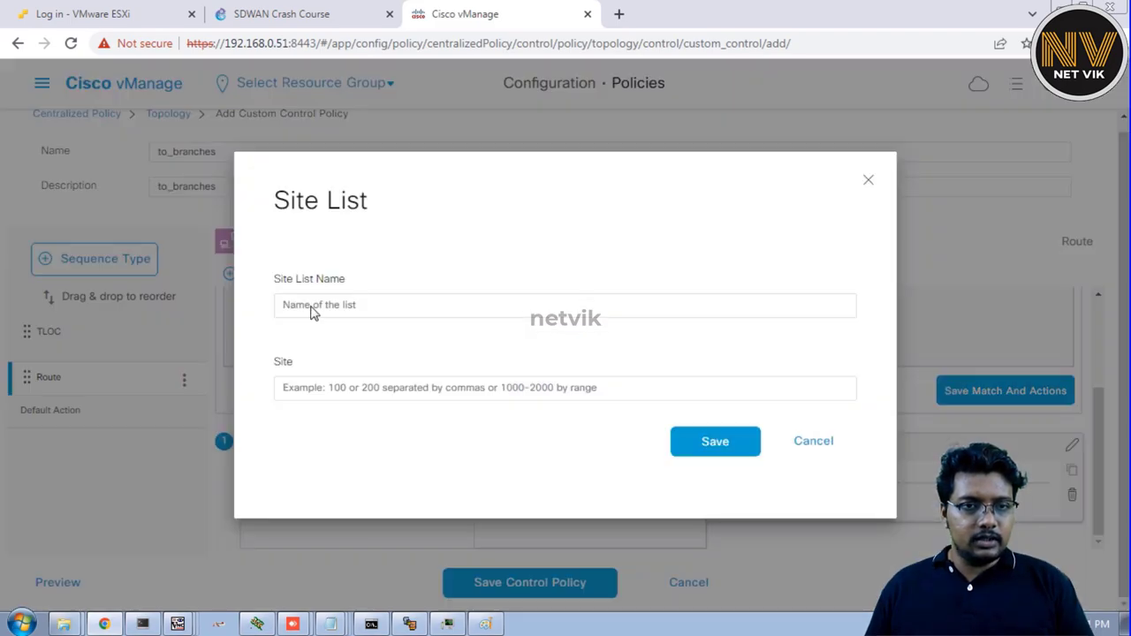
left_click(311, 309)
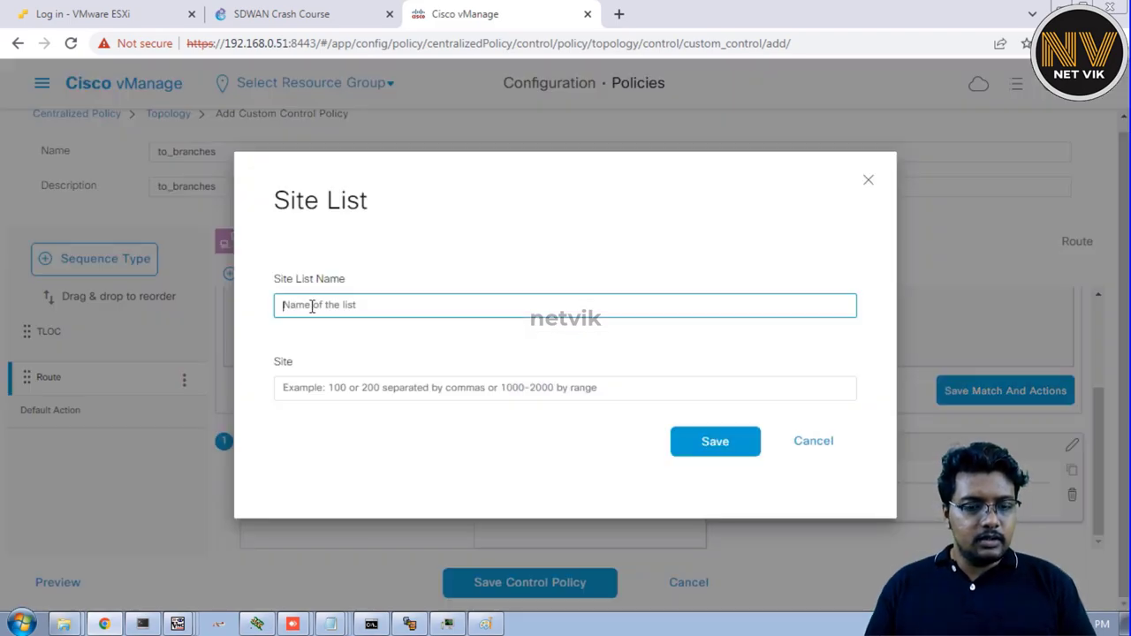
type("branches")
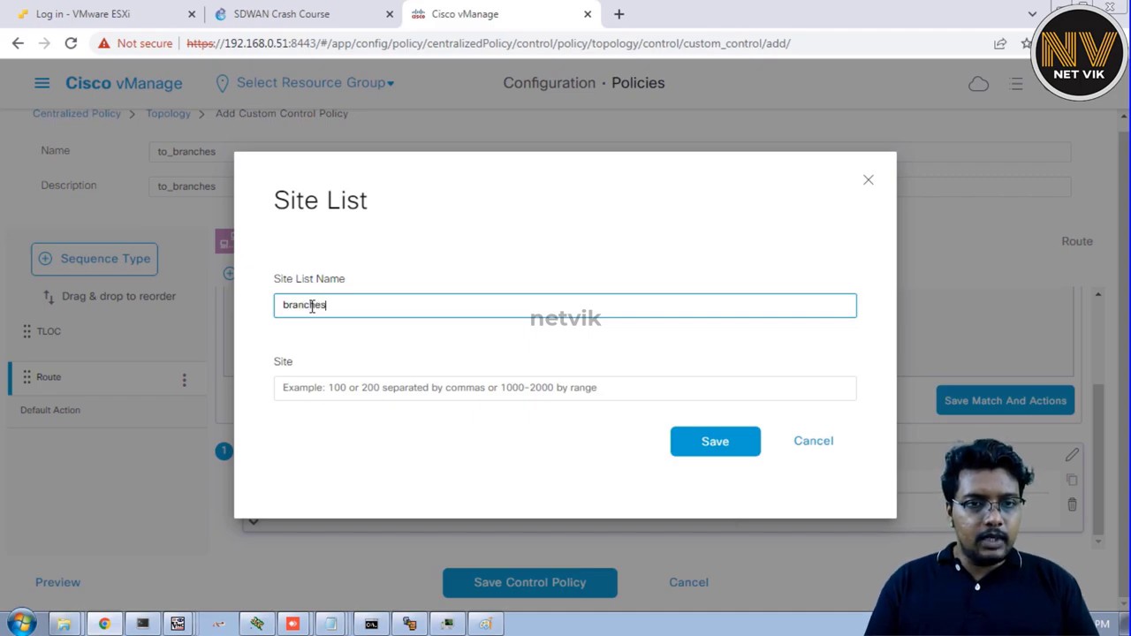
key("Tab")
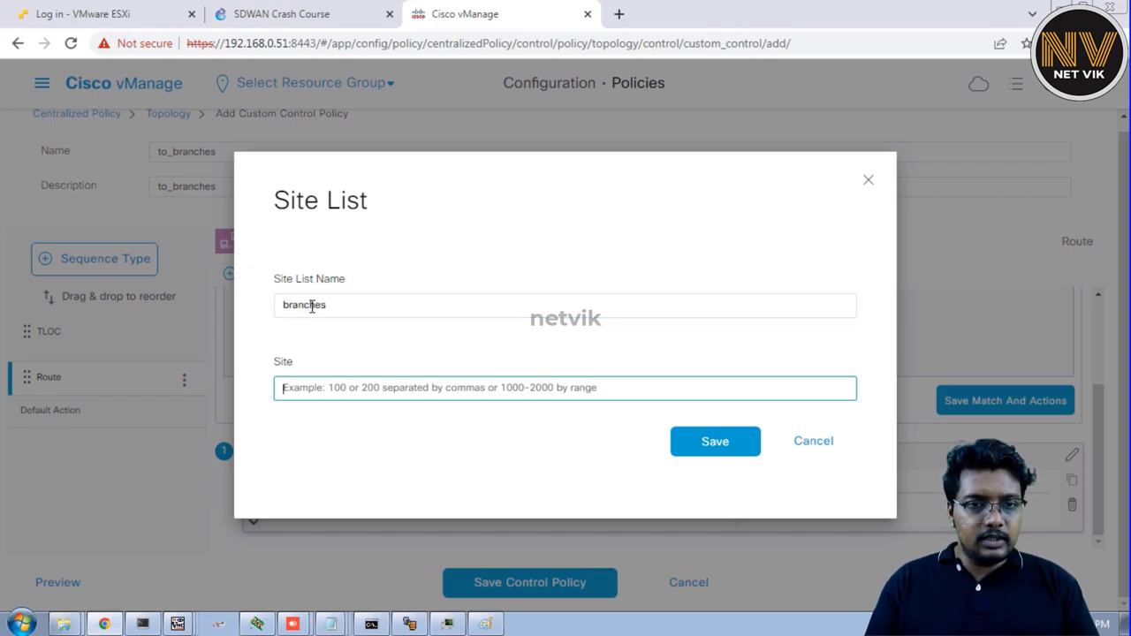
type("1001-1100")
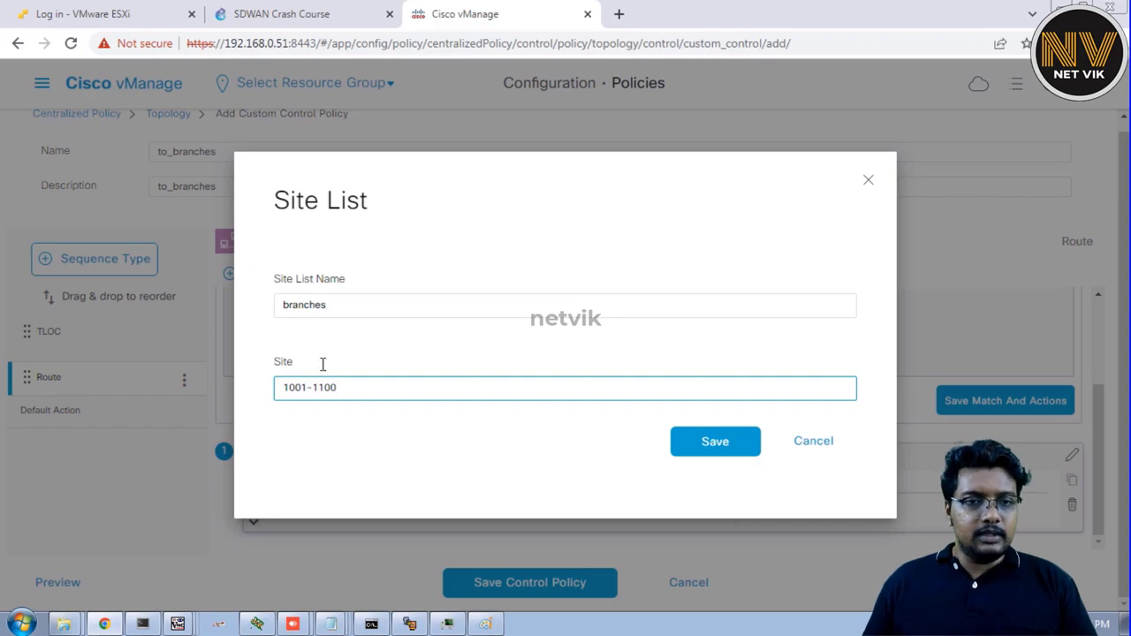
left_click(727, 444)
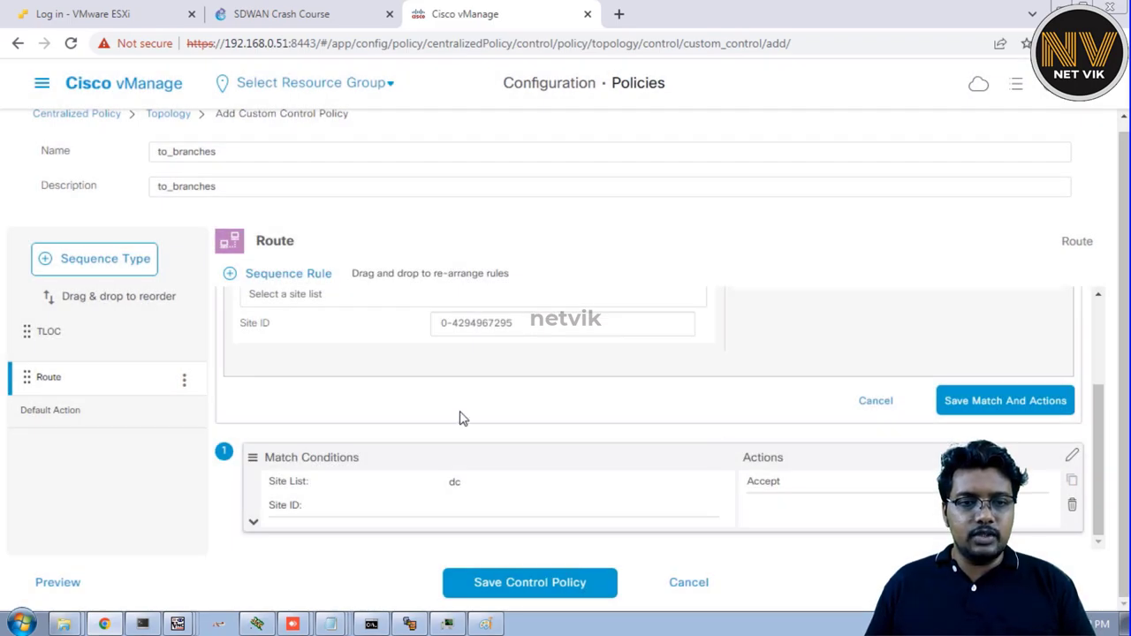
Select the branches site list as the second rule's match condition
scroll(451, 418, "up", 2)
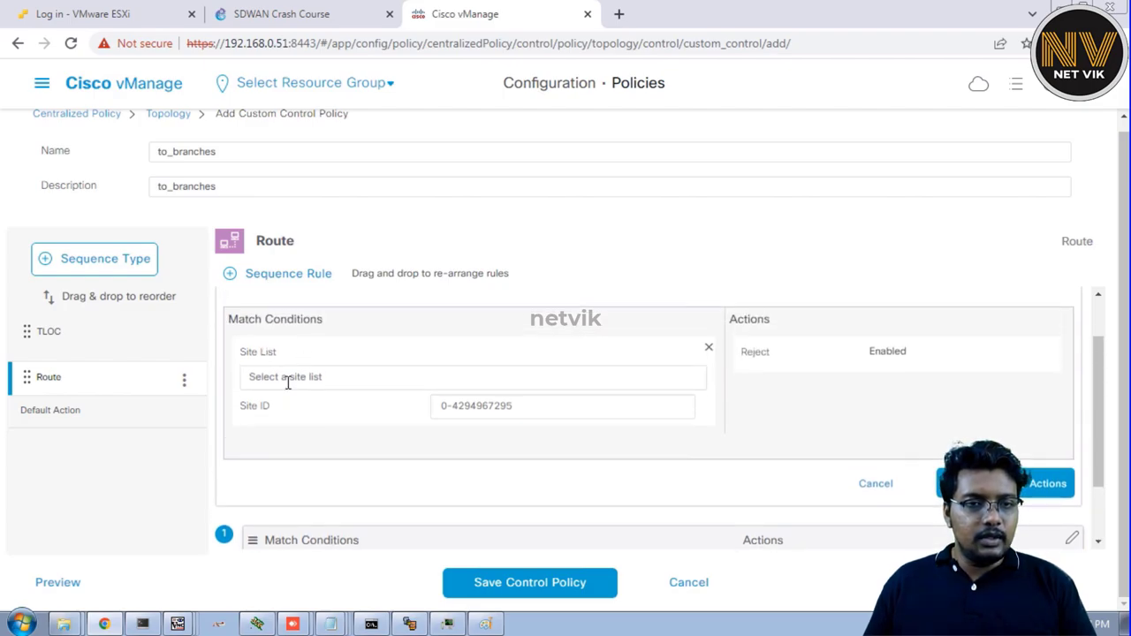
left_click(287, 382)
left_click(278, 470)
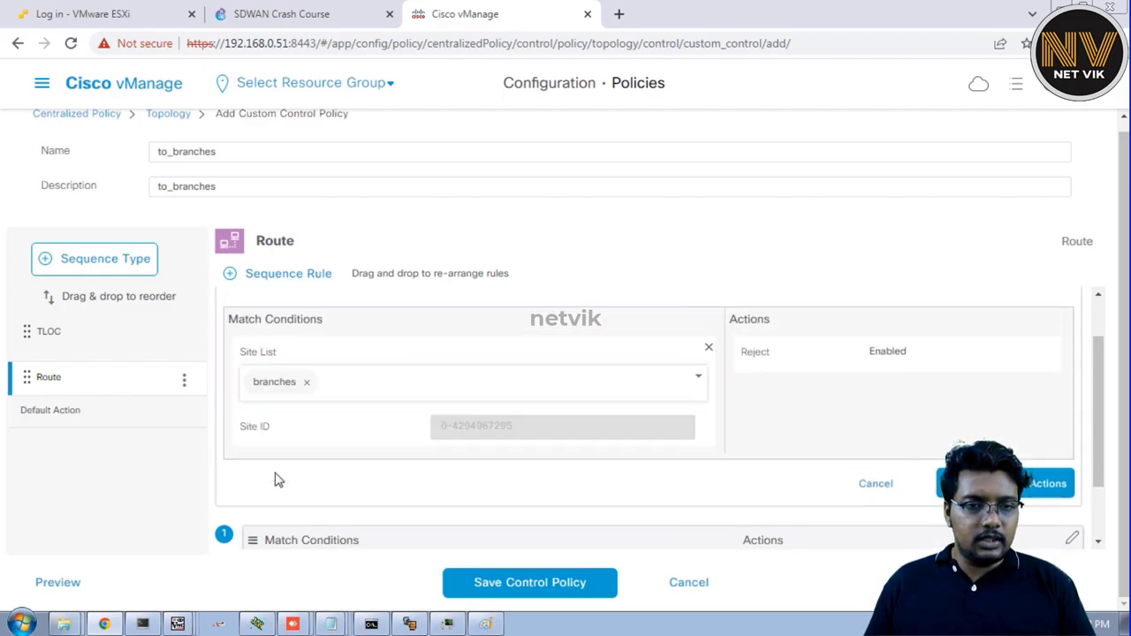
scroll(335, 433, "up", 1)
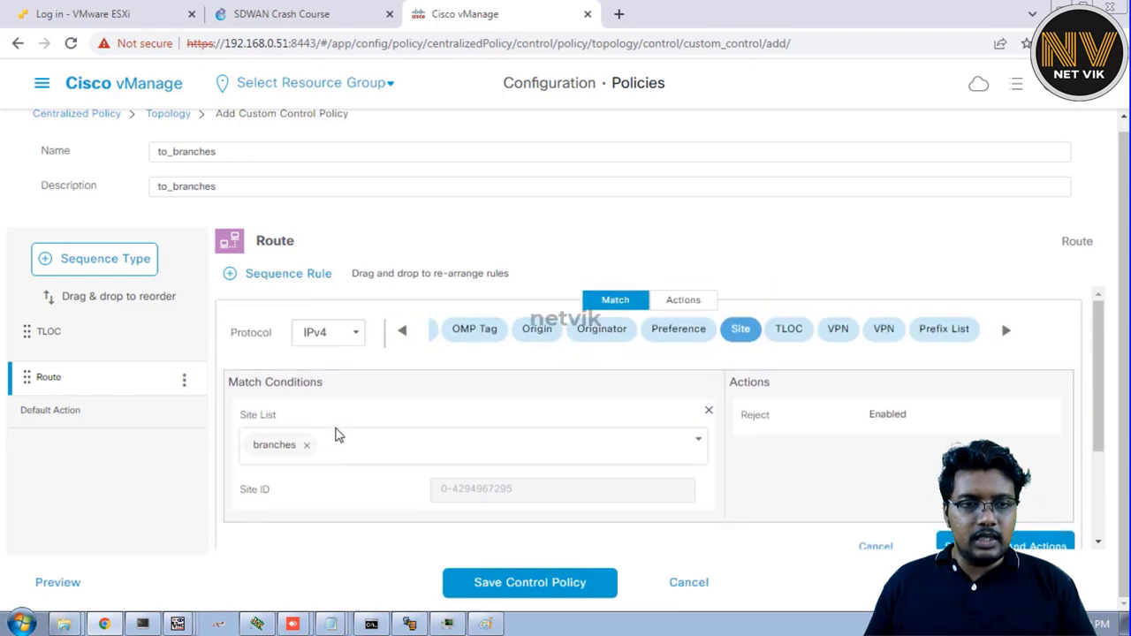
left_click(683, 302)
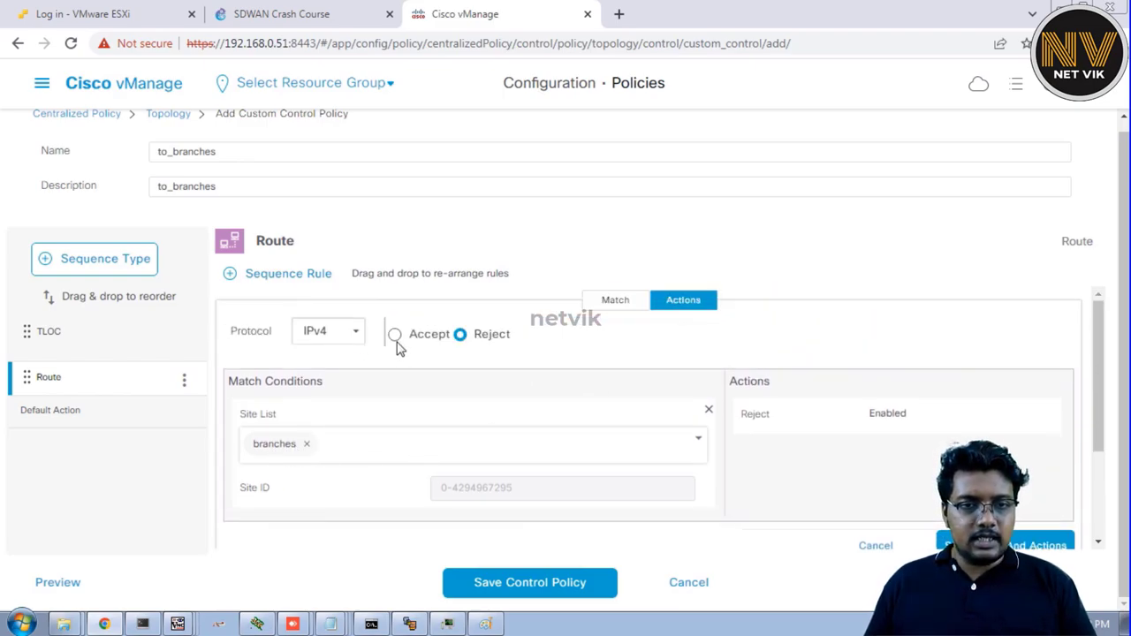
left_click(622, 305)
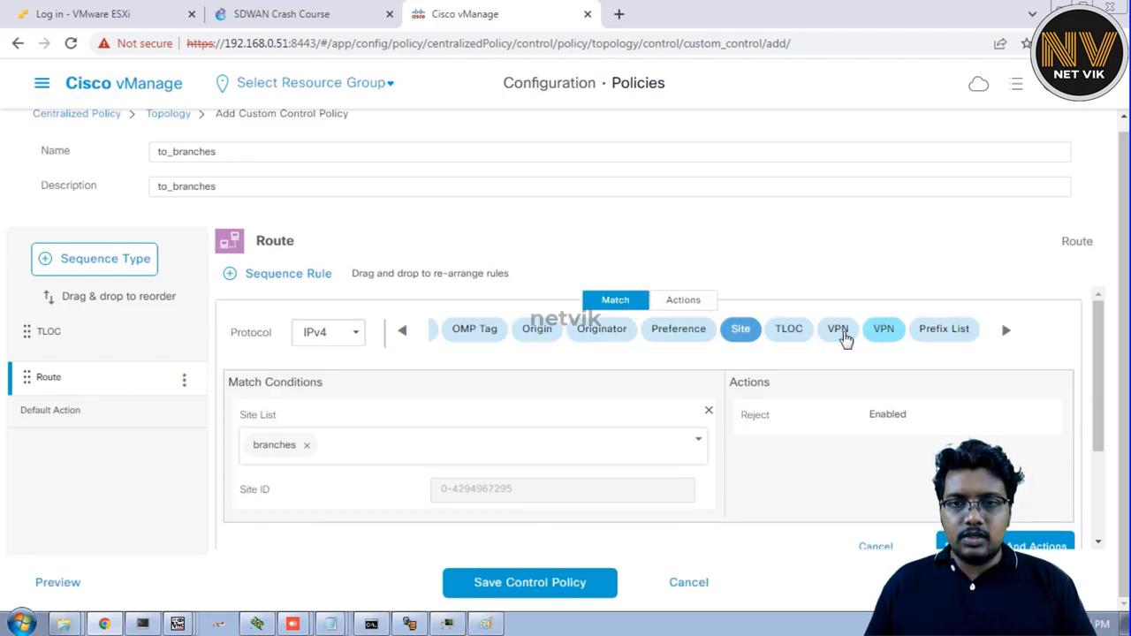
Create a new VPN list named vpn10 containing VPN 10
scroll(285, 408, "down", 1)
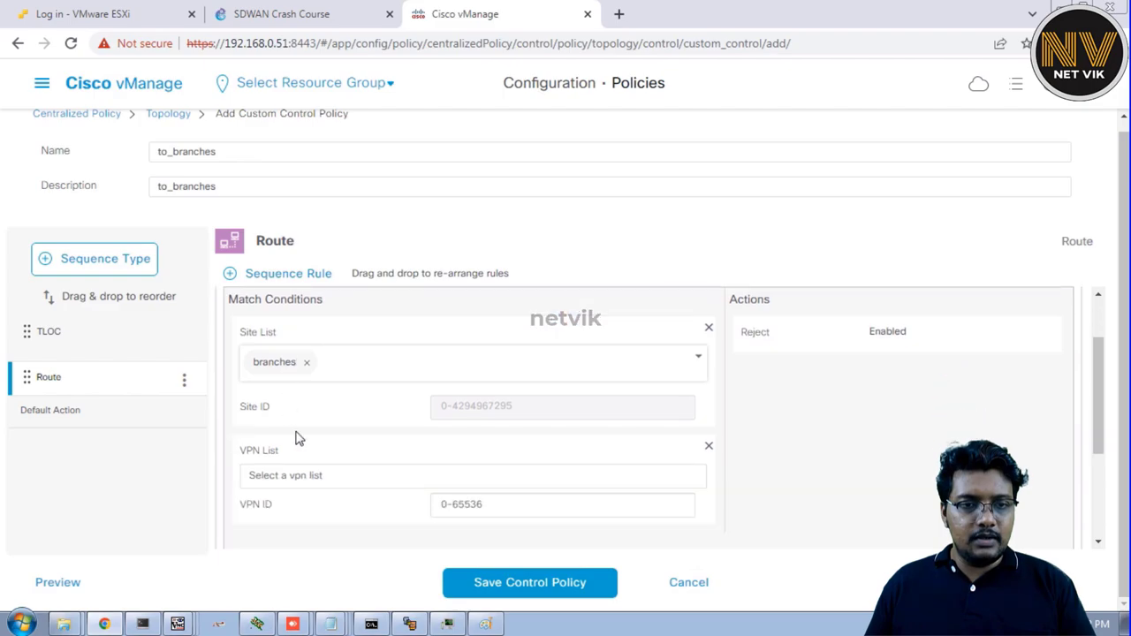
left_click(307, 478)
scroll(327, 410, "down", 3)
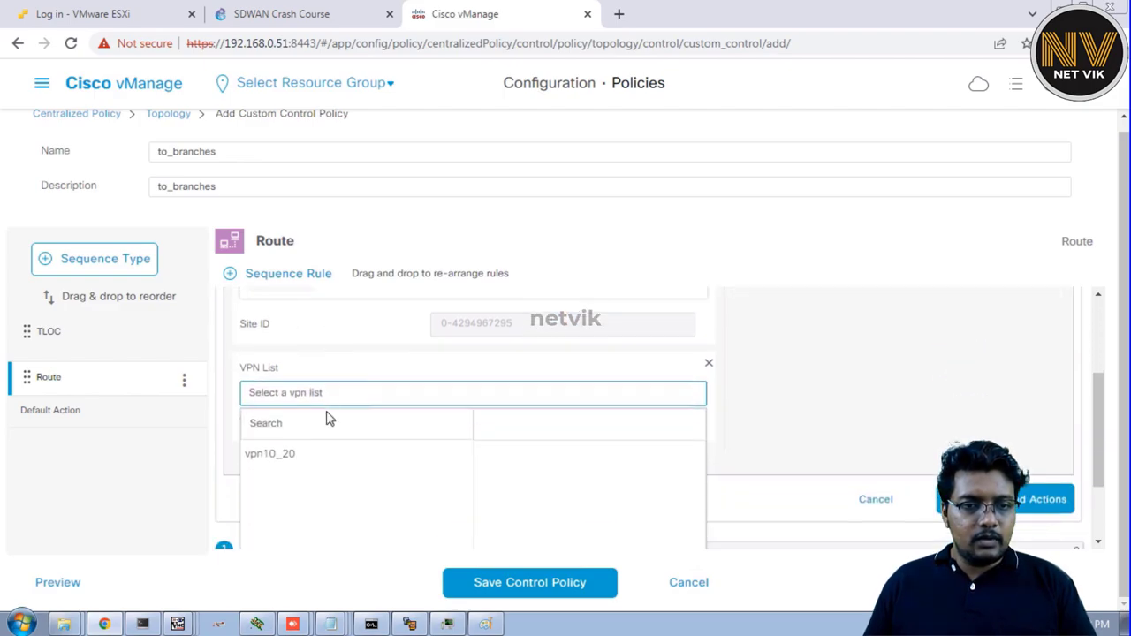
left_click(301, 514)
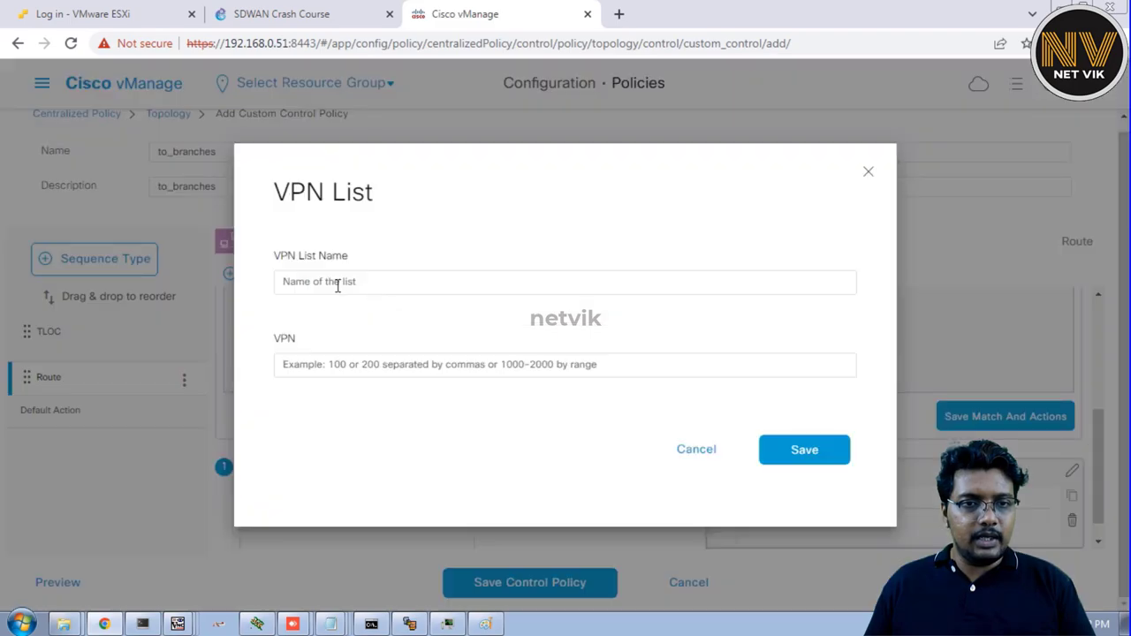
left_click(334, 282)
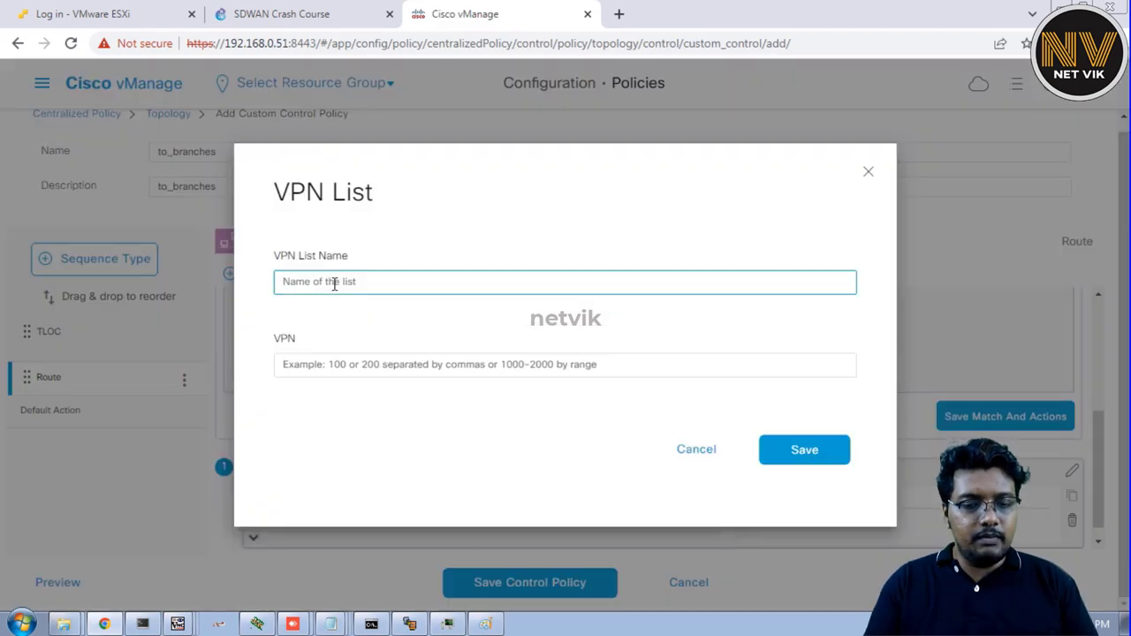
type("vpn10")
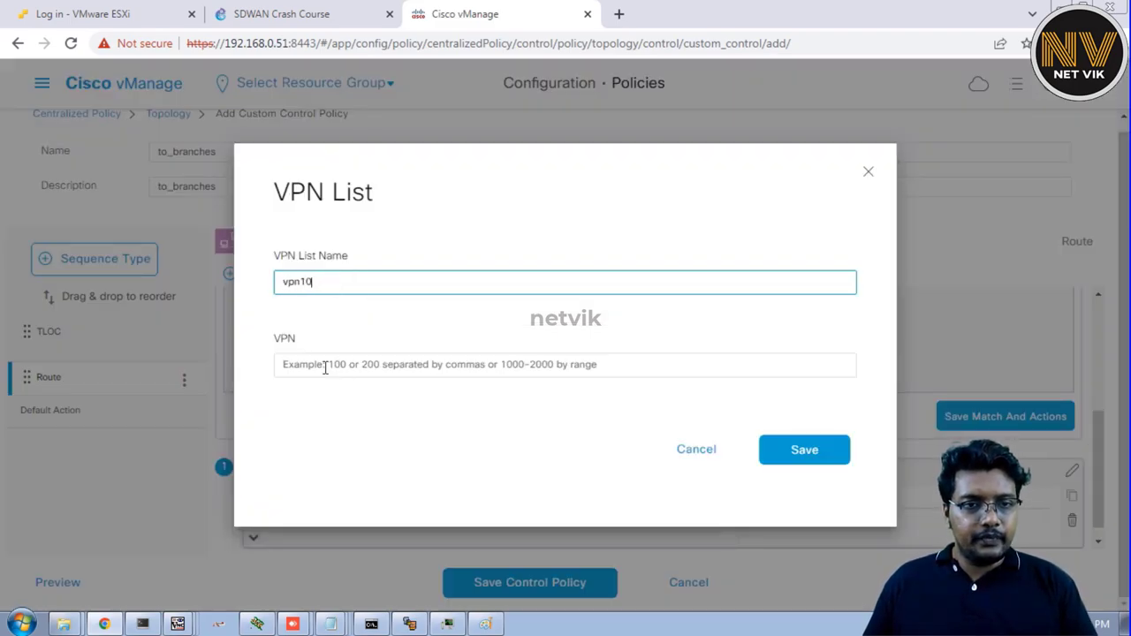
left_click(325, 367)
type("10")
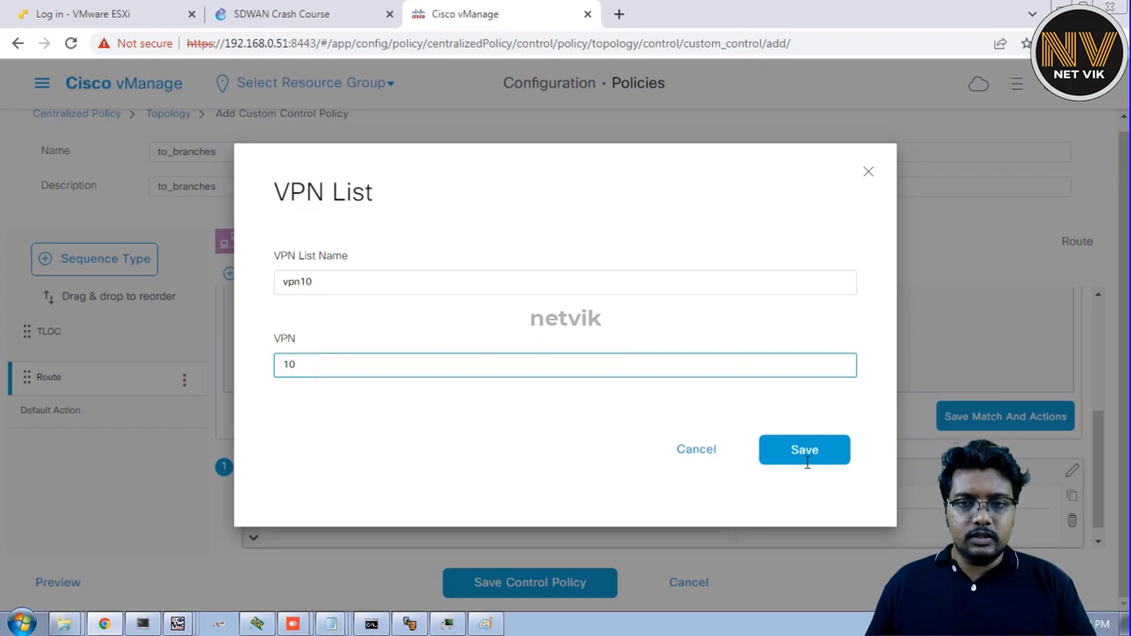
left_click(807, 461)
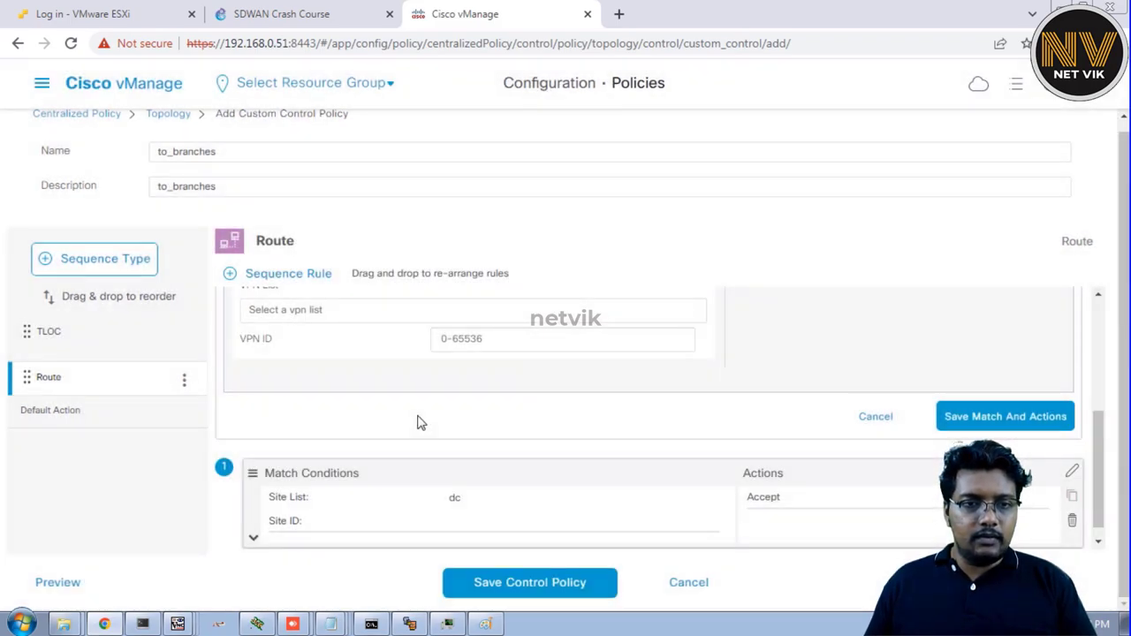
Select vpn10 as the rule's VPN List match
scroll(421, 422, "up", 3)
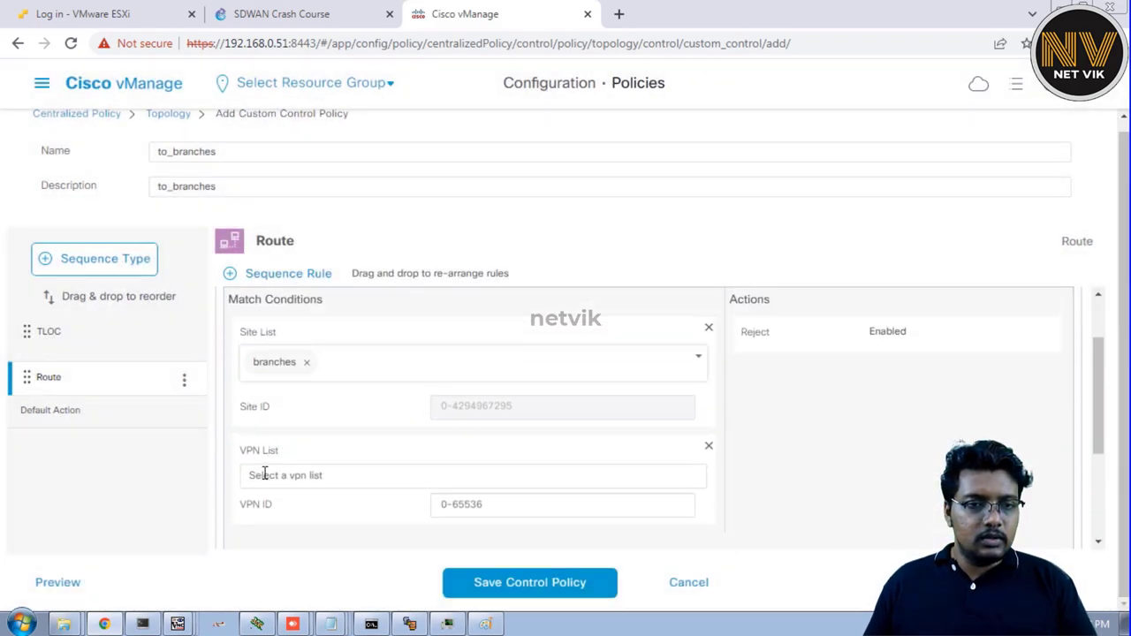
left_click(264, 474)
scroll(363, 434, "down", 1)
left_click(279, 478)
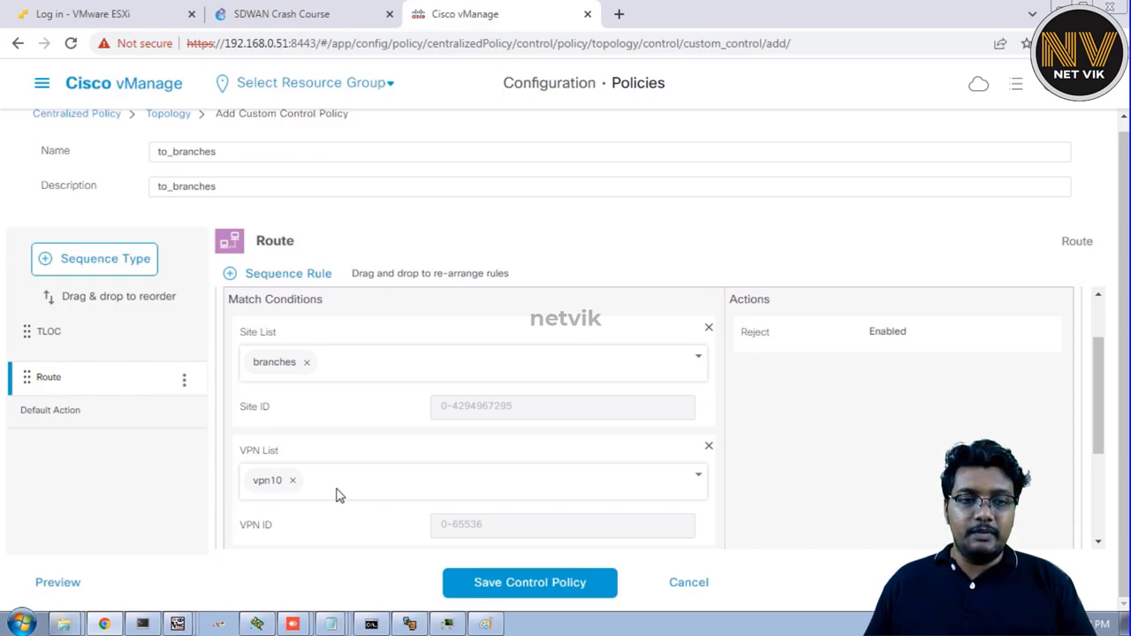
scroll(481, 485, "up", 1)
Set the second rule's action to Accept and add a TLOC List action
scroll(494, 477, "up", 3)
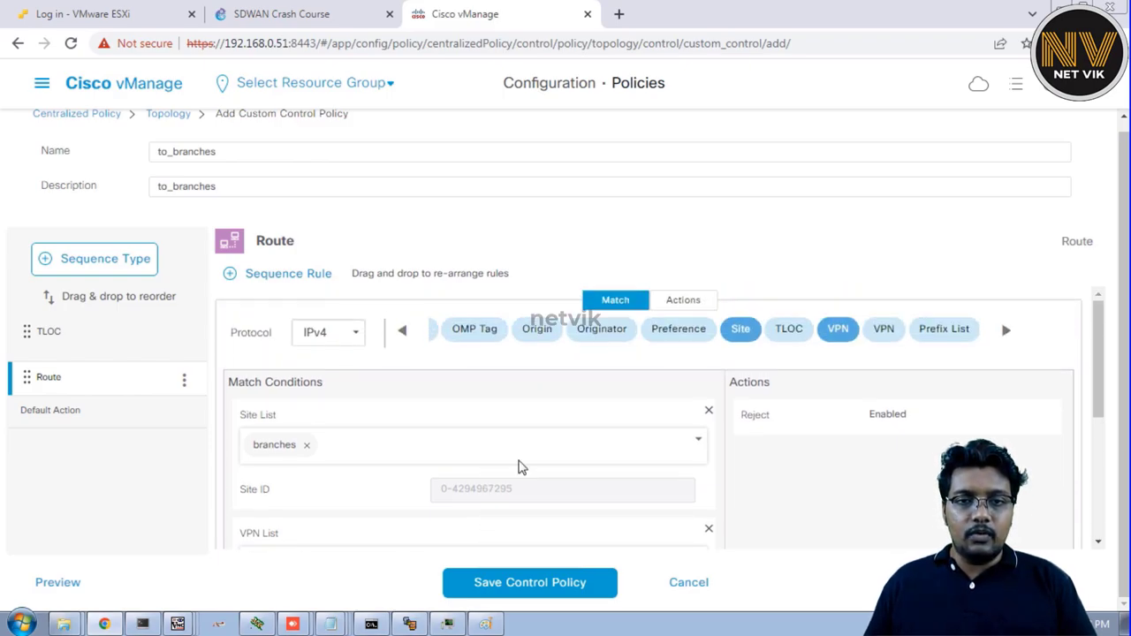
left_click(702, 302)
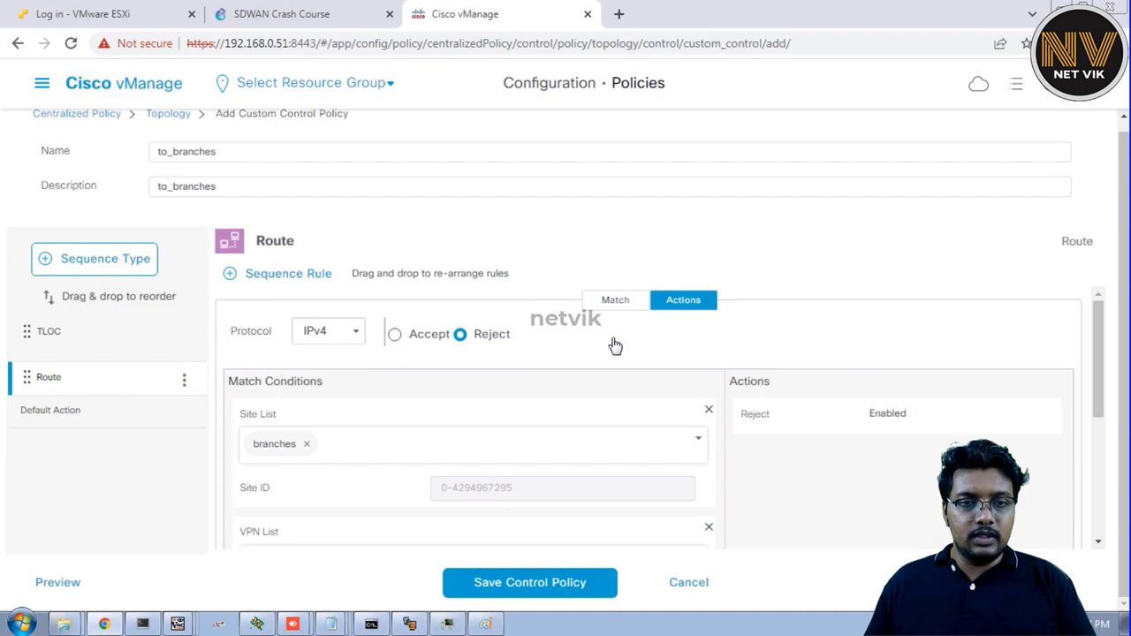
left_click(395, 335)
scroll(811, 419, "down", 3)
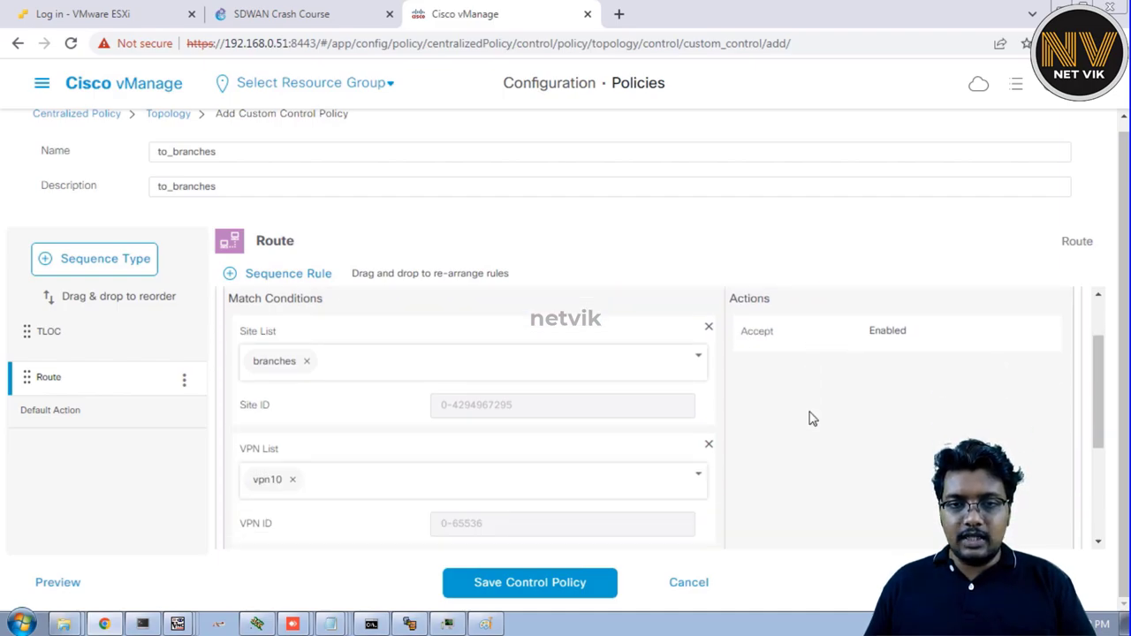
scroll(811, 419, "up", 3)
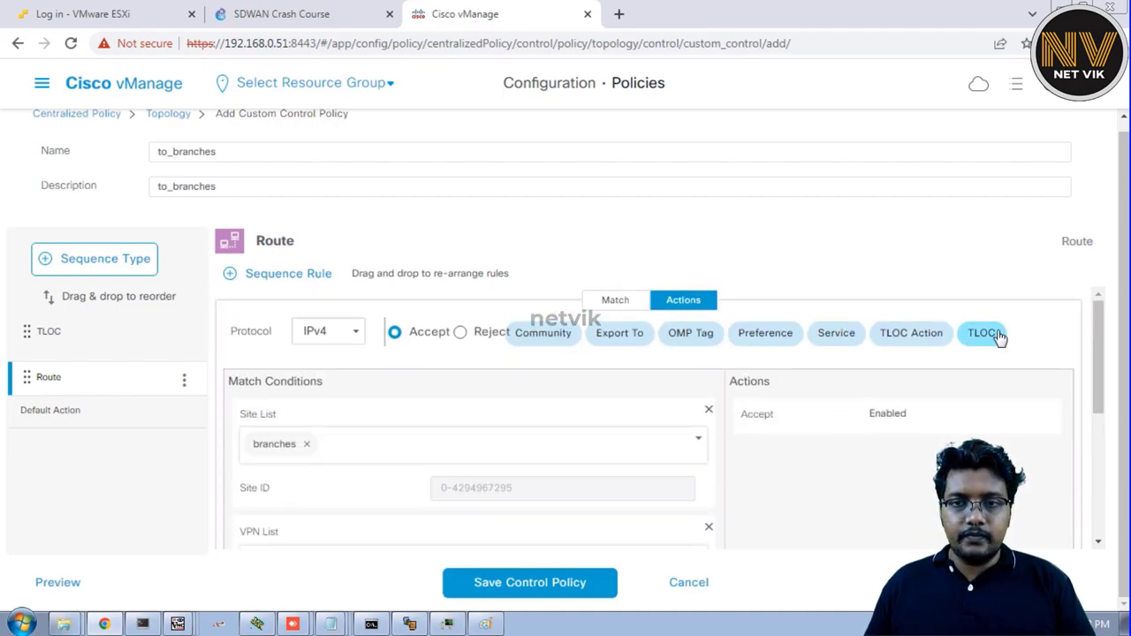
left_click(998, 336)
scroll(795, 415, "down", 3)
left_click(793, 400)
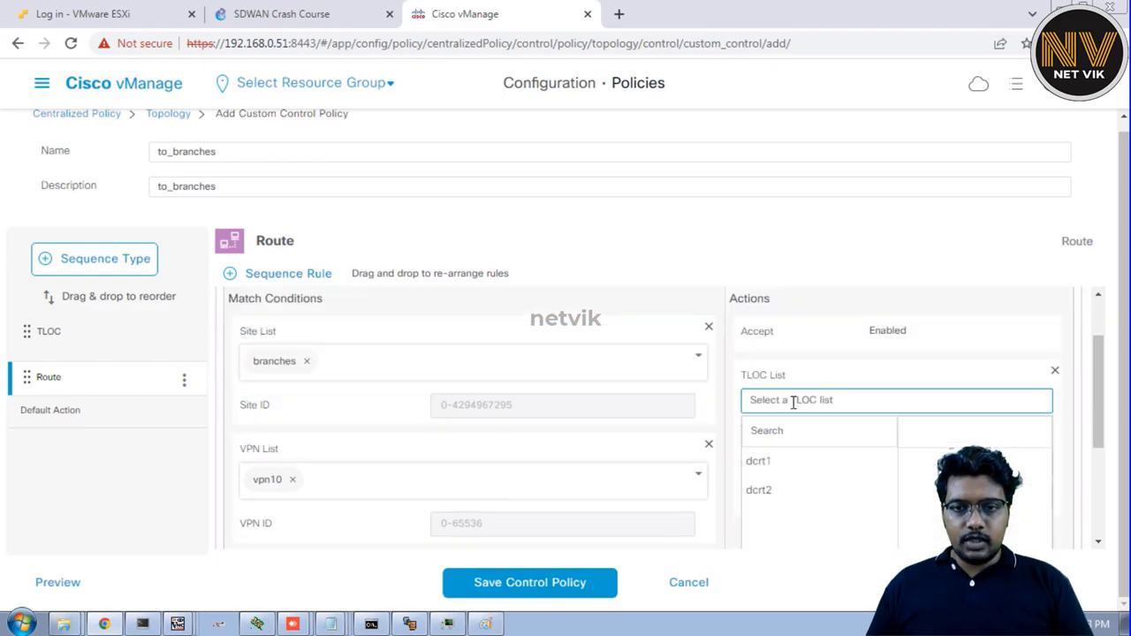
scroll(792, 402, "down", 3)
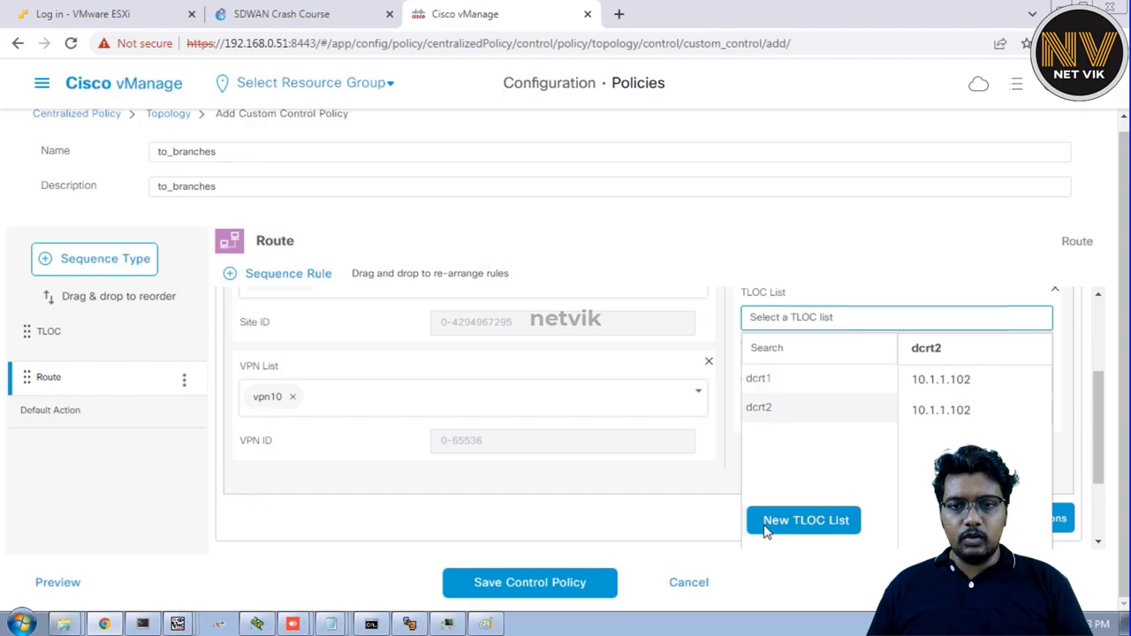
Name the new TLOC list dcrt1_2 and add 10.1.1.101 on mpls with ipsec
left_click(796, 521)
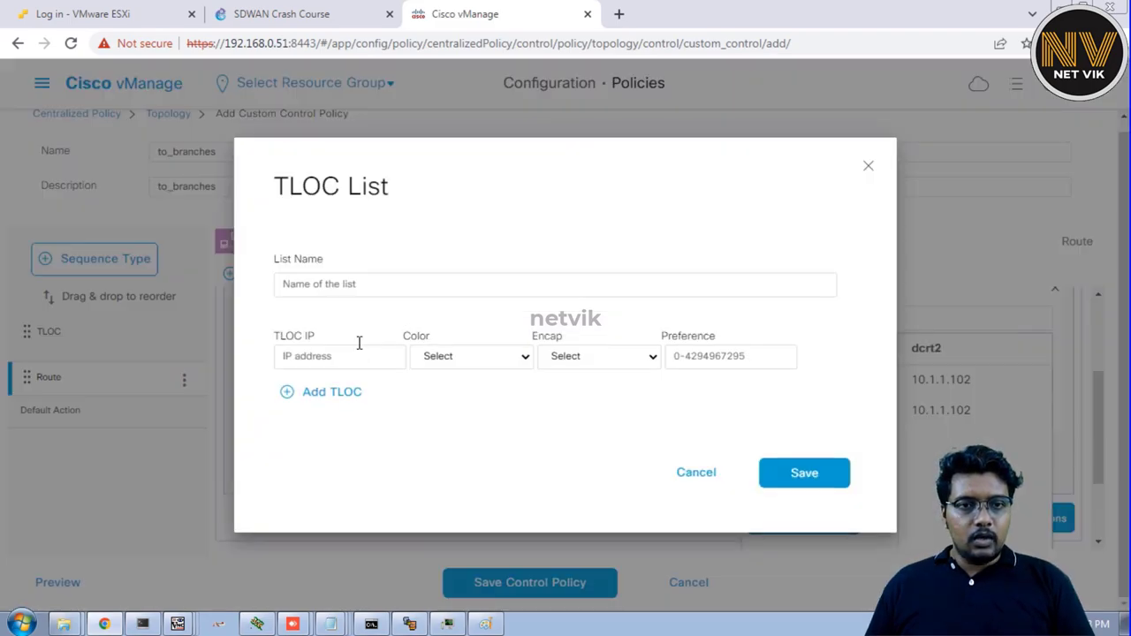
left_click(339, 292)
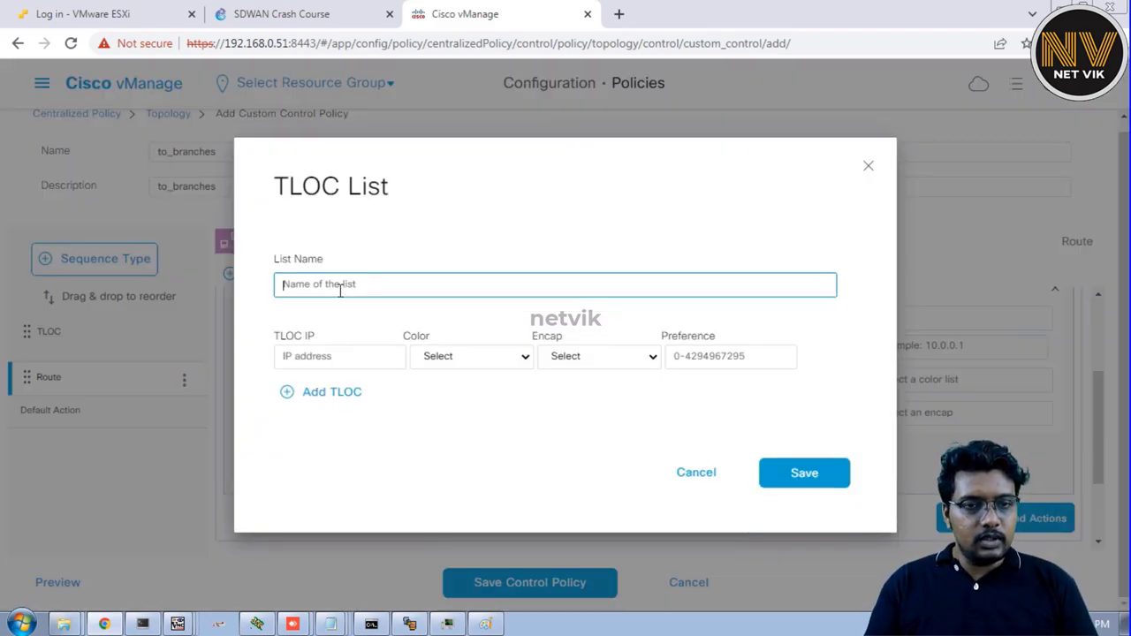
type("dcrt1_2")
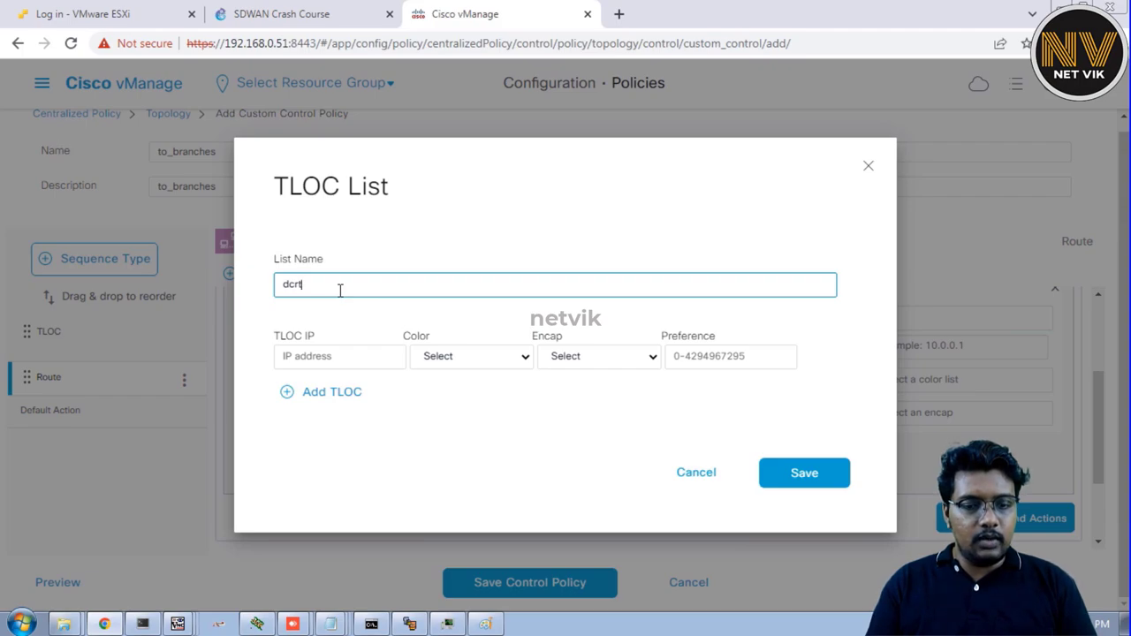
left_click(320, 357)
type("10.1.1.101")
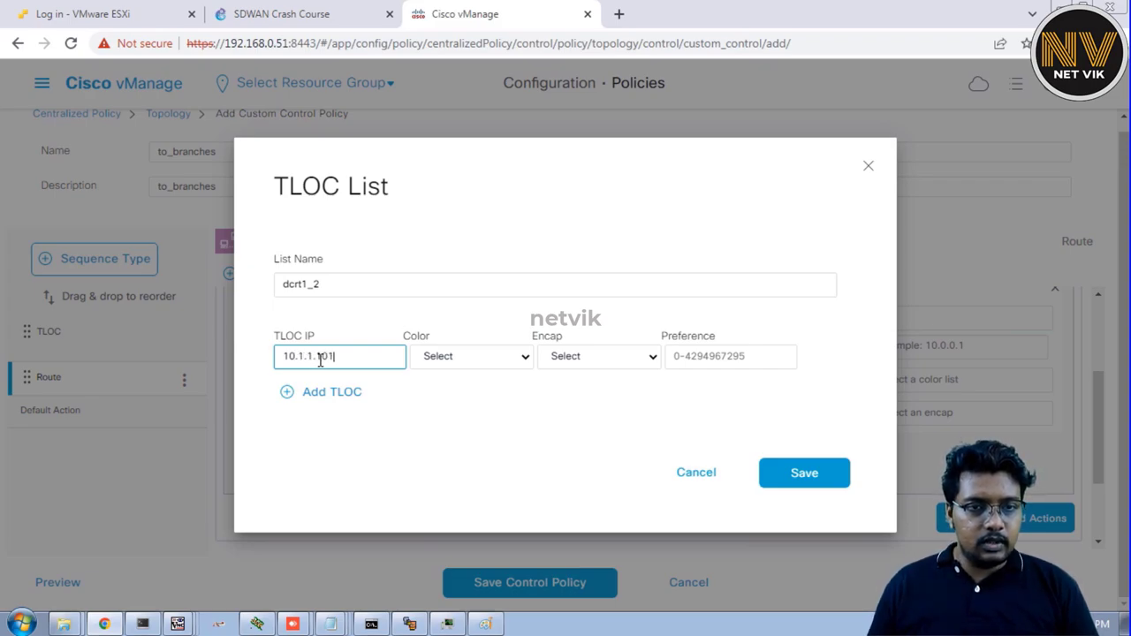
double_click(320, 357)
key("ctrl+c")
left_click(485, 358)
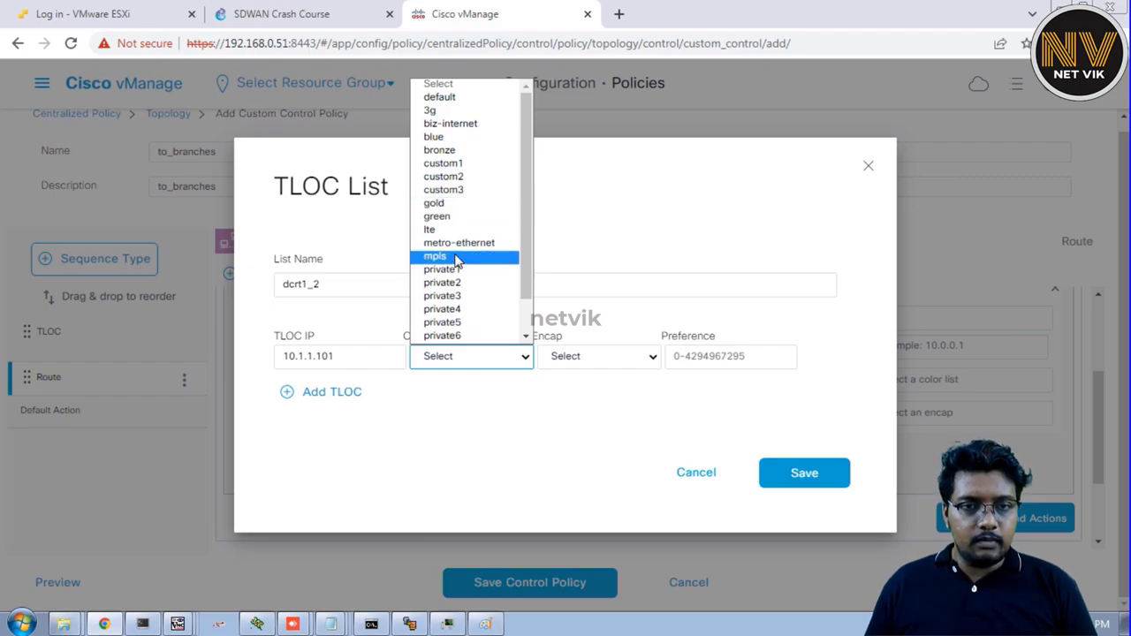
left_click(455, 257)
left_click(582, 362)
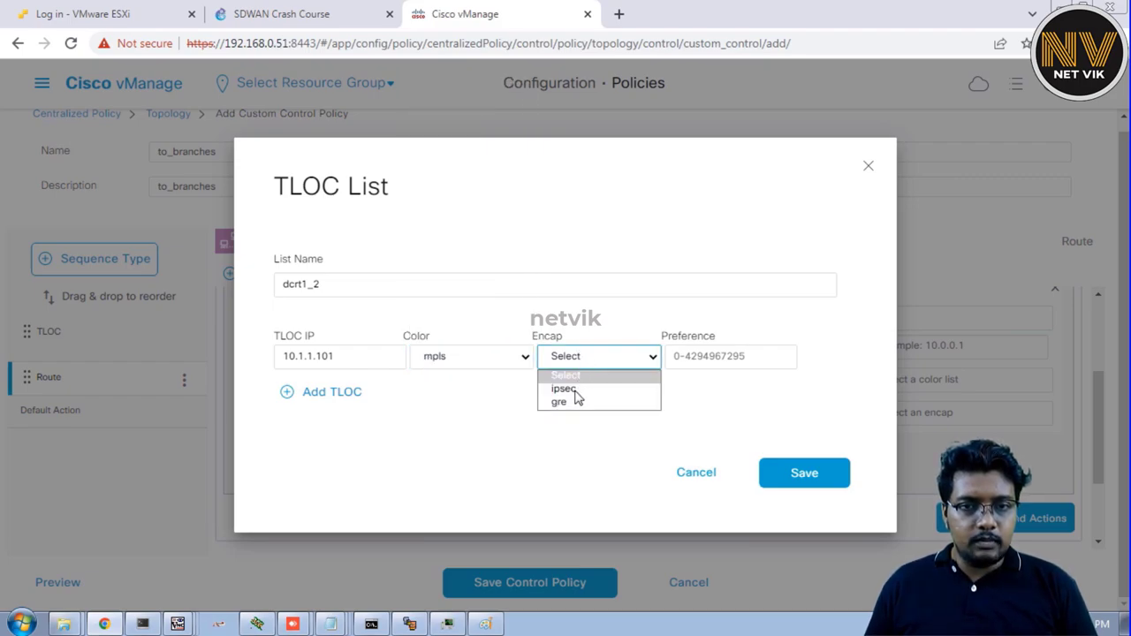
left_click(565, 389)
Add a second TLOC row: 10.1.1.101 on public-internet with ipsec
left_click(293, 395)
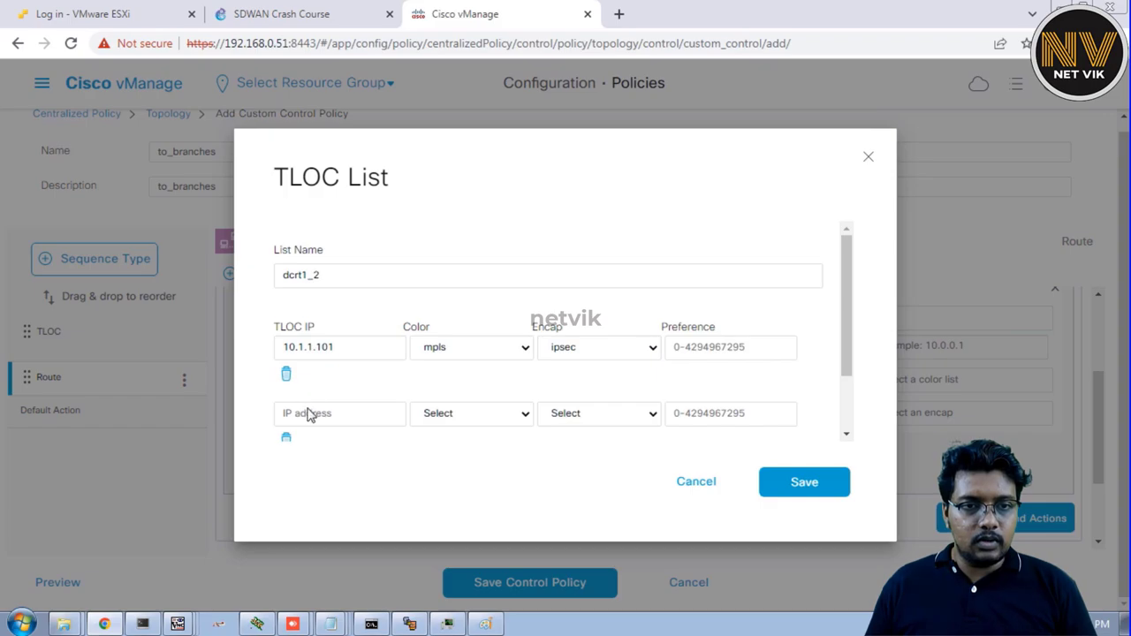
left_click(310, 413)
key("ctrl+v")
left_click(449, 419)
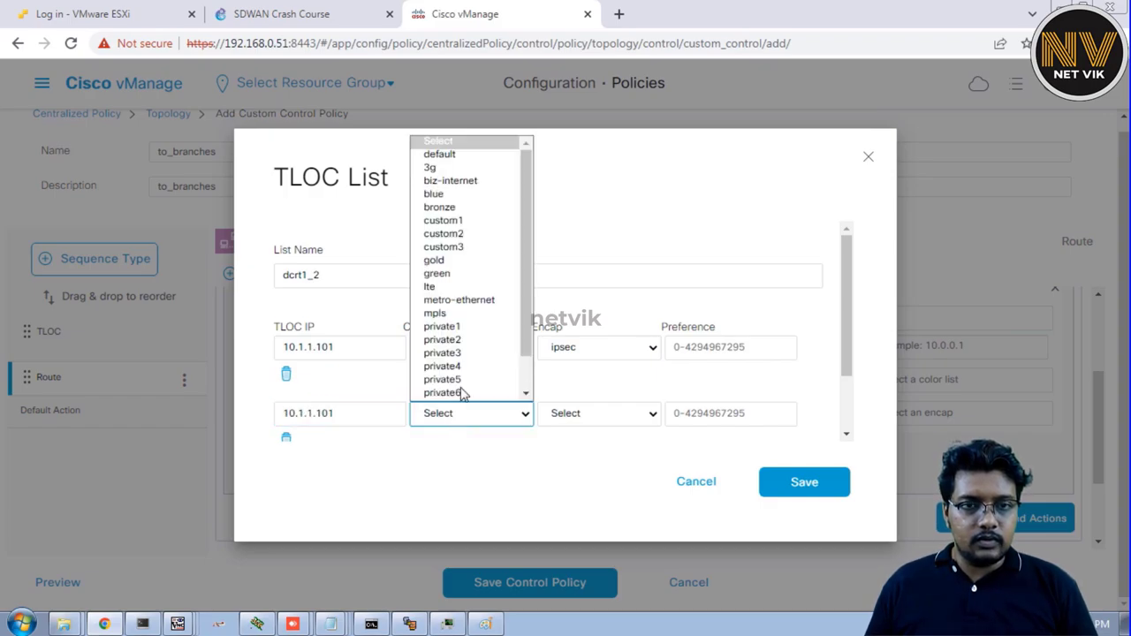
scroll(468, 371, "down", 1)
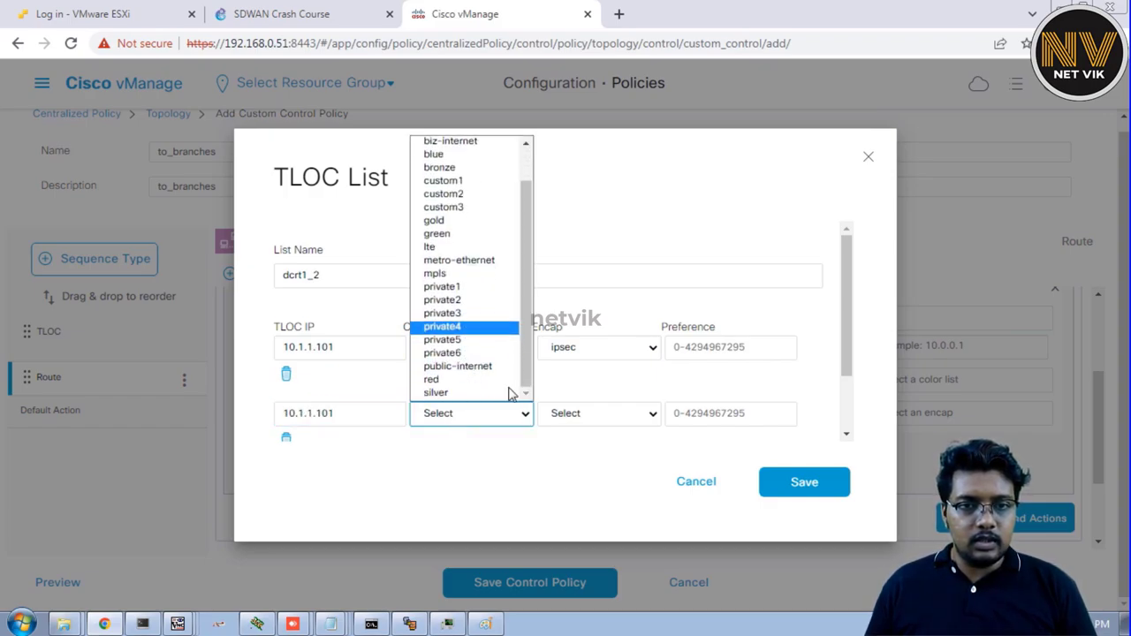
left_click(468, 366)
left_click(588, 416)
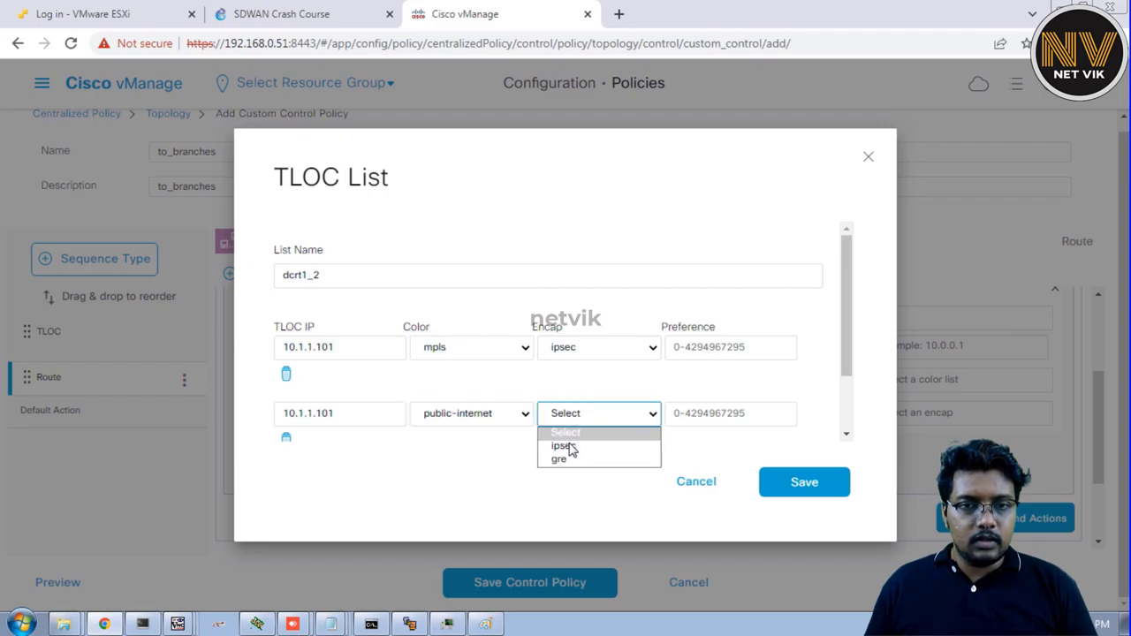
left_click(565, 445)
scroll(442, 389, "down", 1)
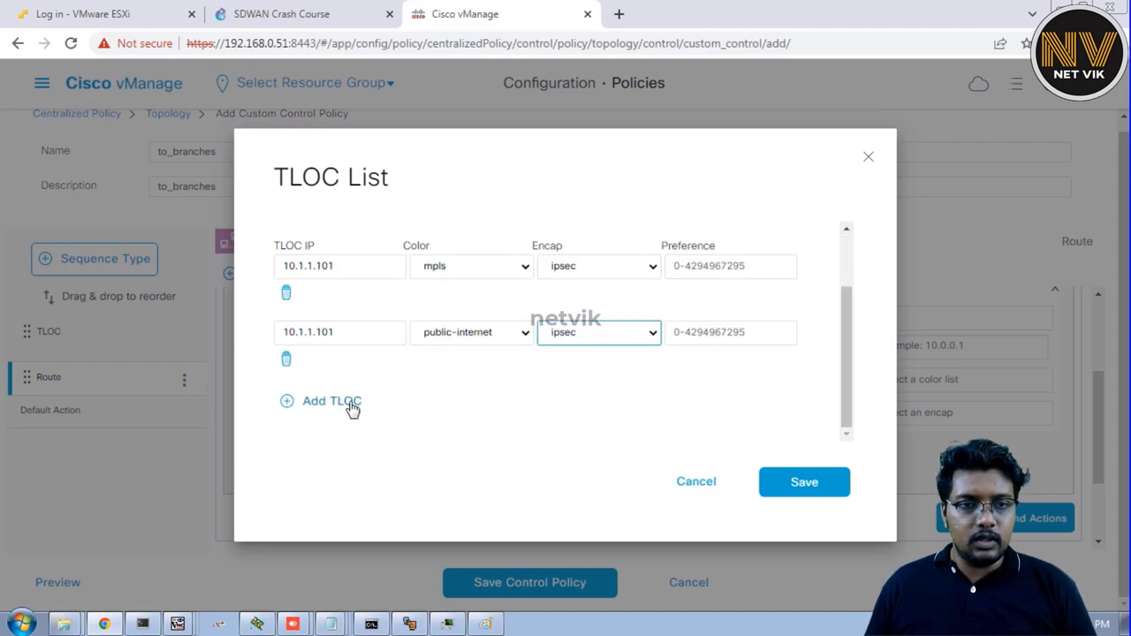
Add a third TLOC row for 10.1.1.102 on mpls with ipsec
left_click(351, 405)
scroll(429, 393, "down", 2)
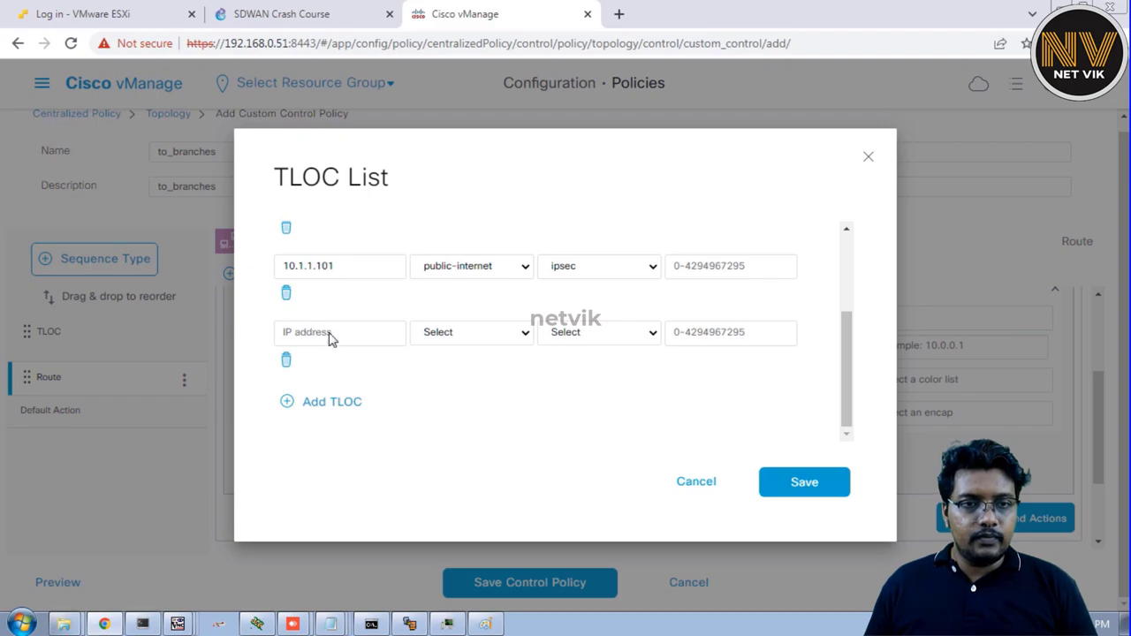
left_click(334, 333)
key("ctrl+v")
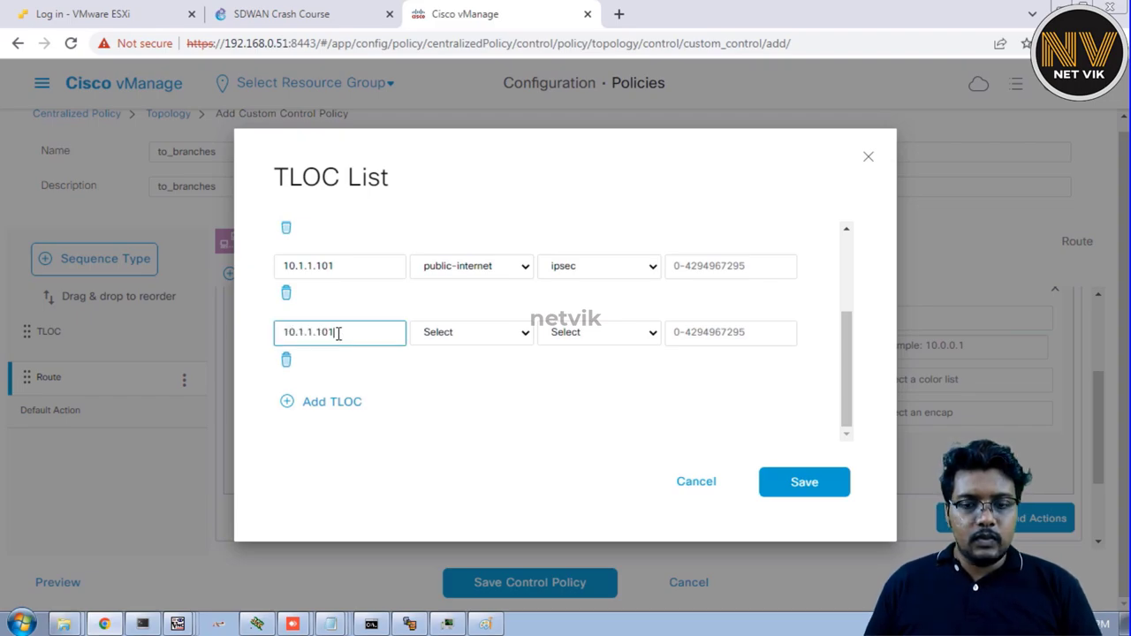
left_click(480, 333)
scroll(464, 270, "down", 1)
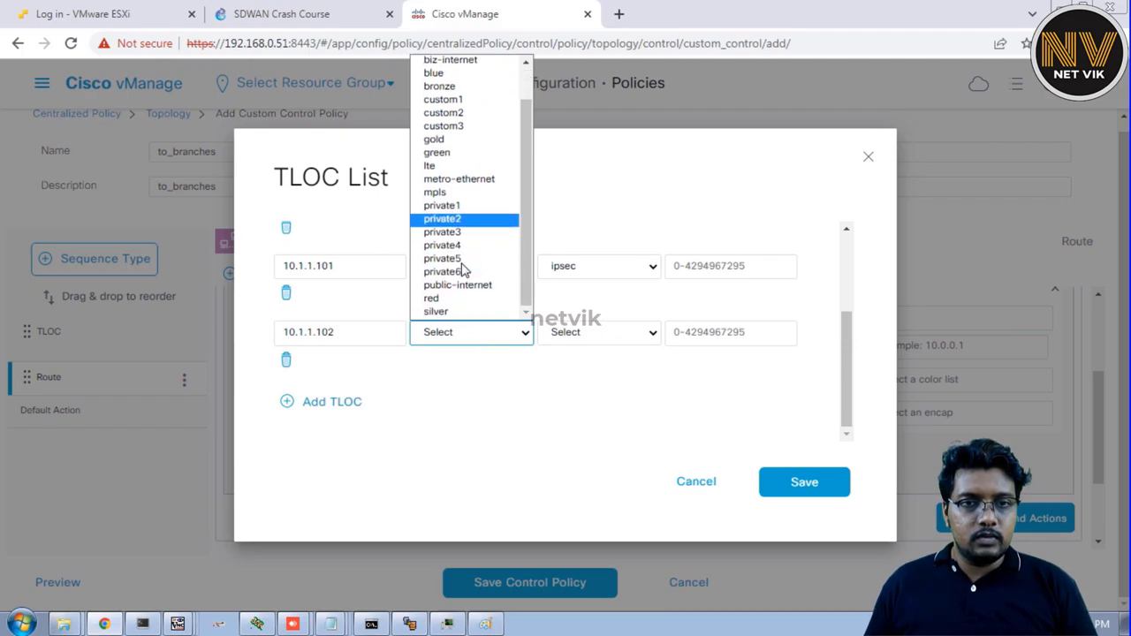
scroll(464, 269, "up", 1)
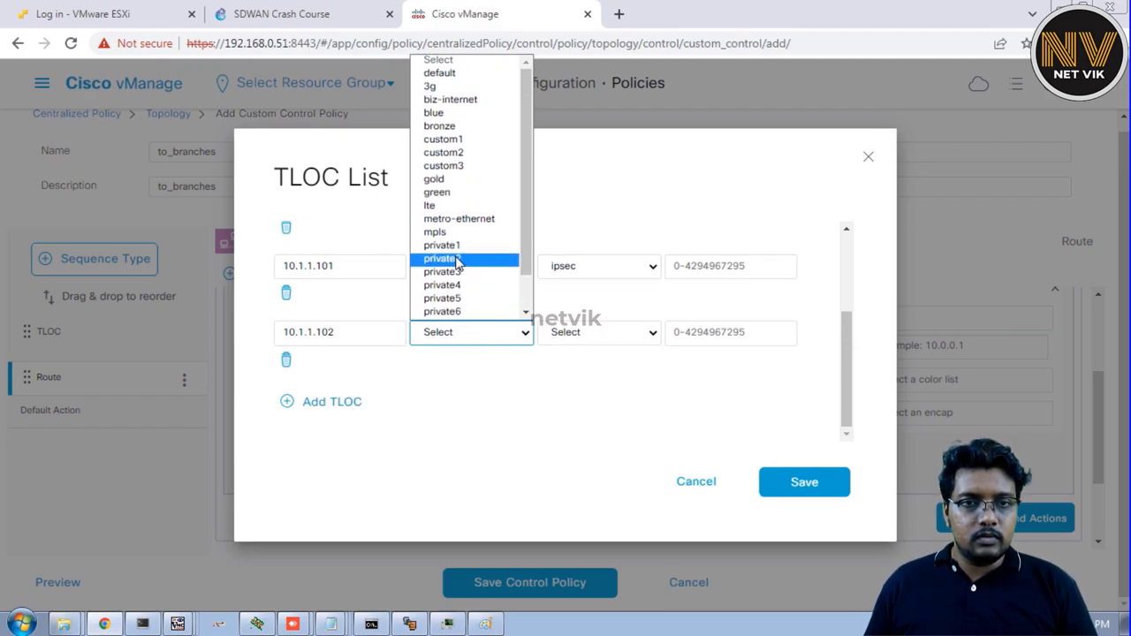
left_click(442, 231)
left_click(601, 341)
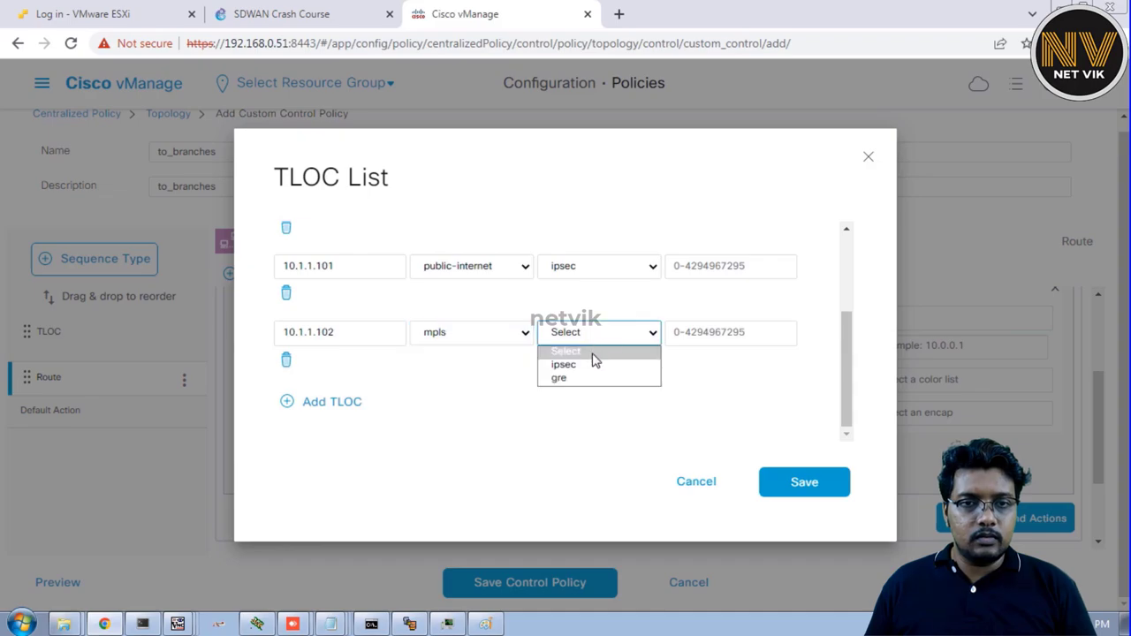
left_click(587, 366)
Add 10.1.1.102 on public-internet with ipsec and save the dcrt1_2 list
left_click(334, 403)
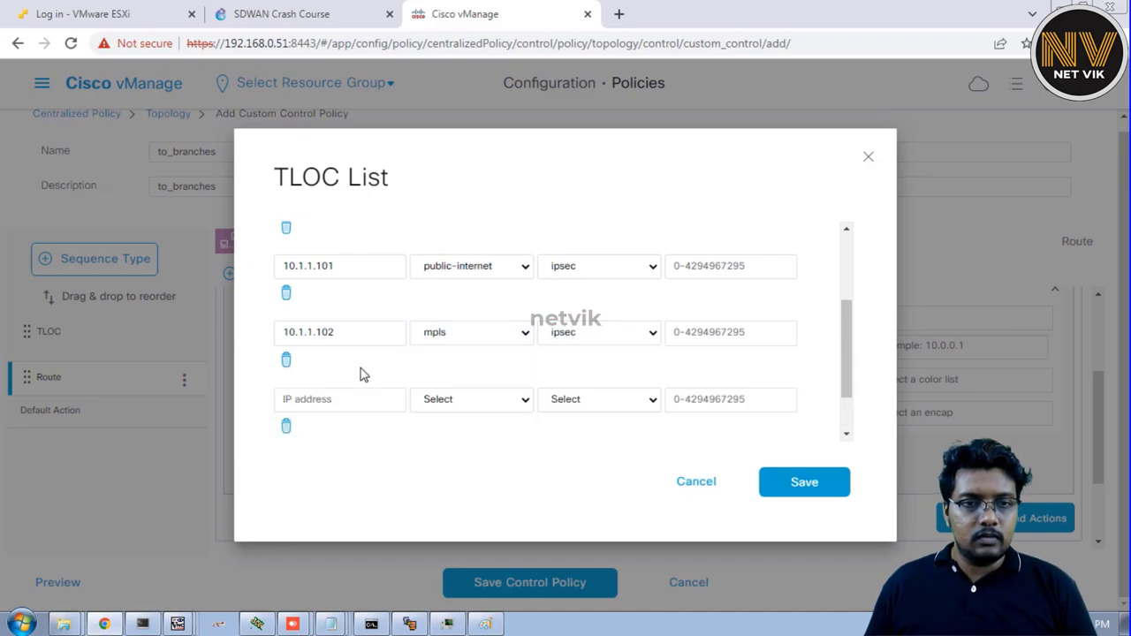
scroll(344, 362, "down", 1)
left_click(353, 332)
type("10.1.1.102")
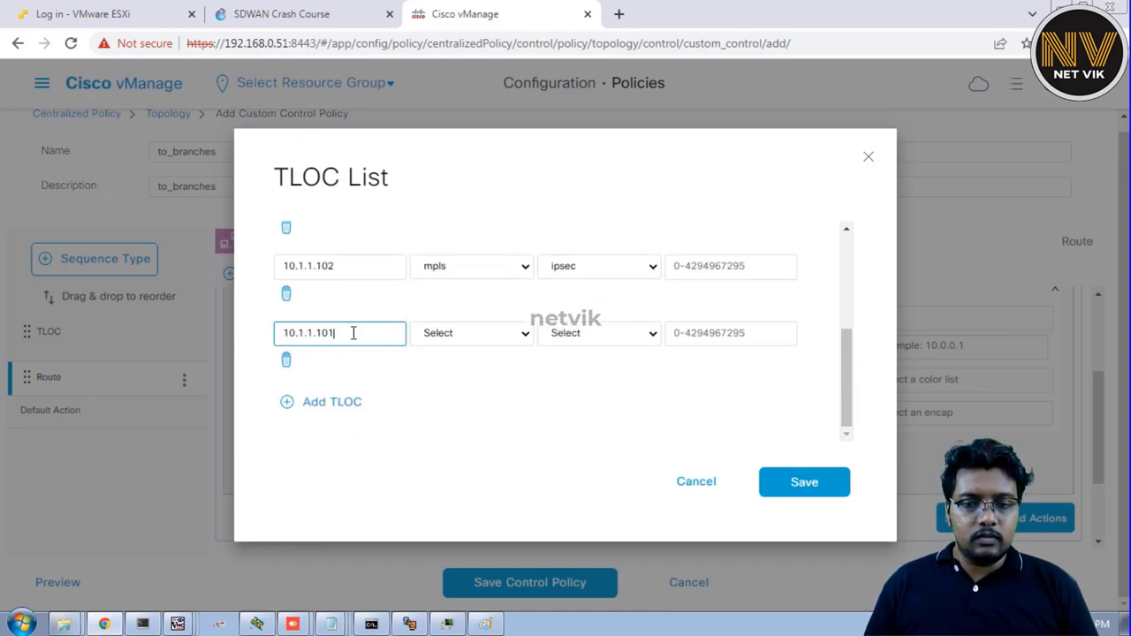
left_click(466, 335)
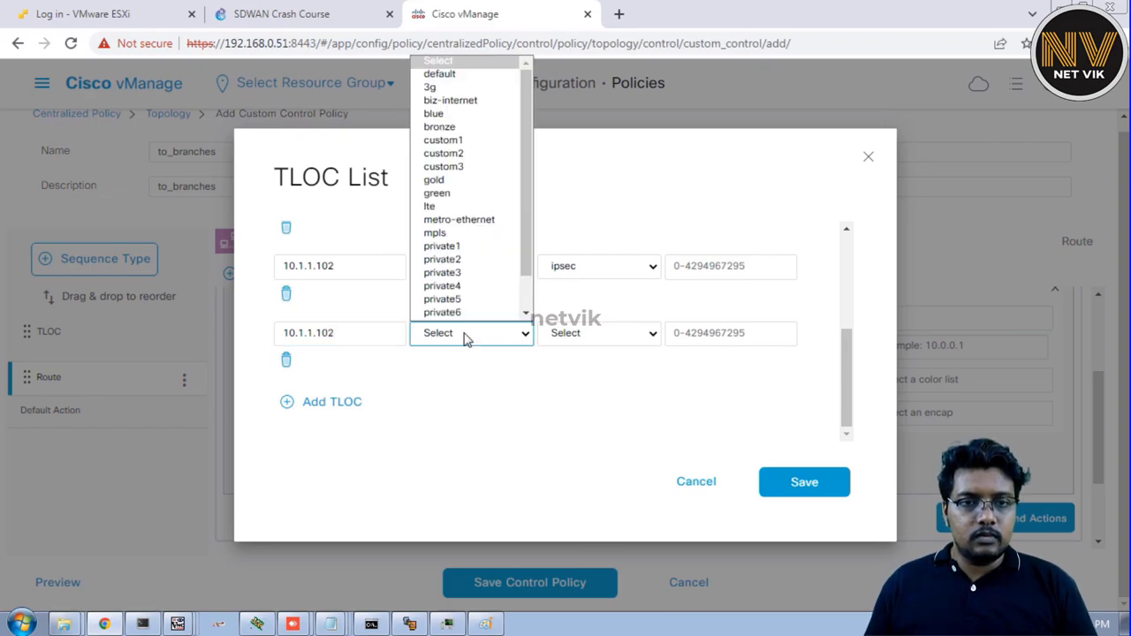
scroll(471, 258, "down", 1)
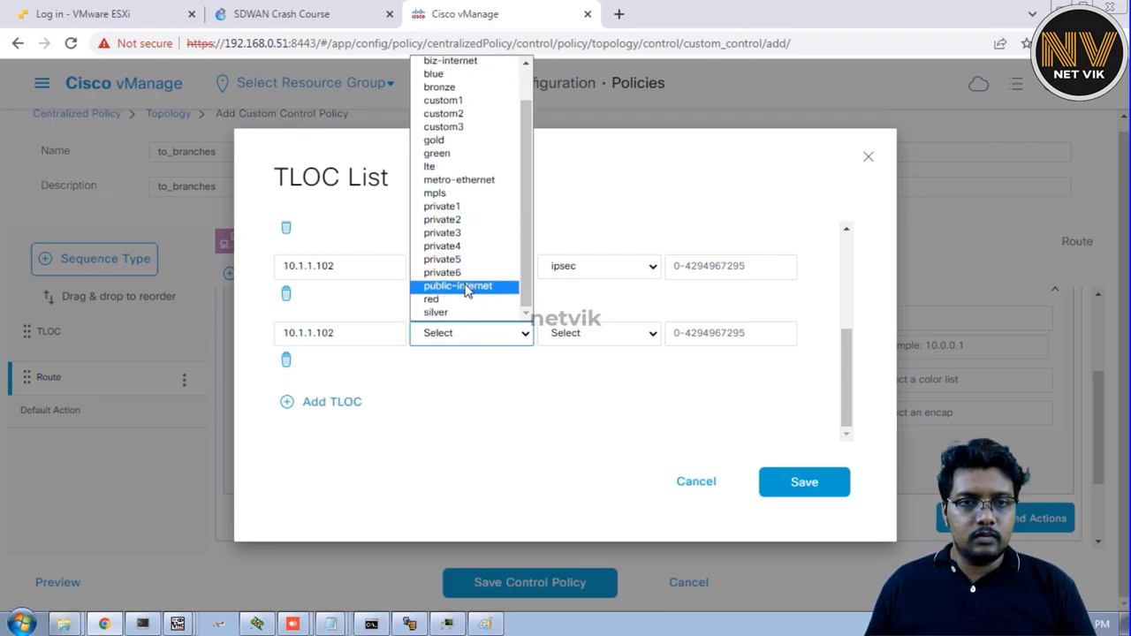
left_click(470, 287)
left_click(594, 334)
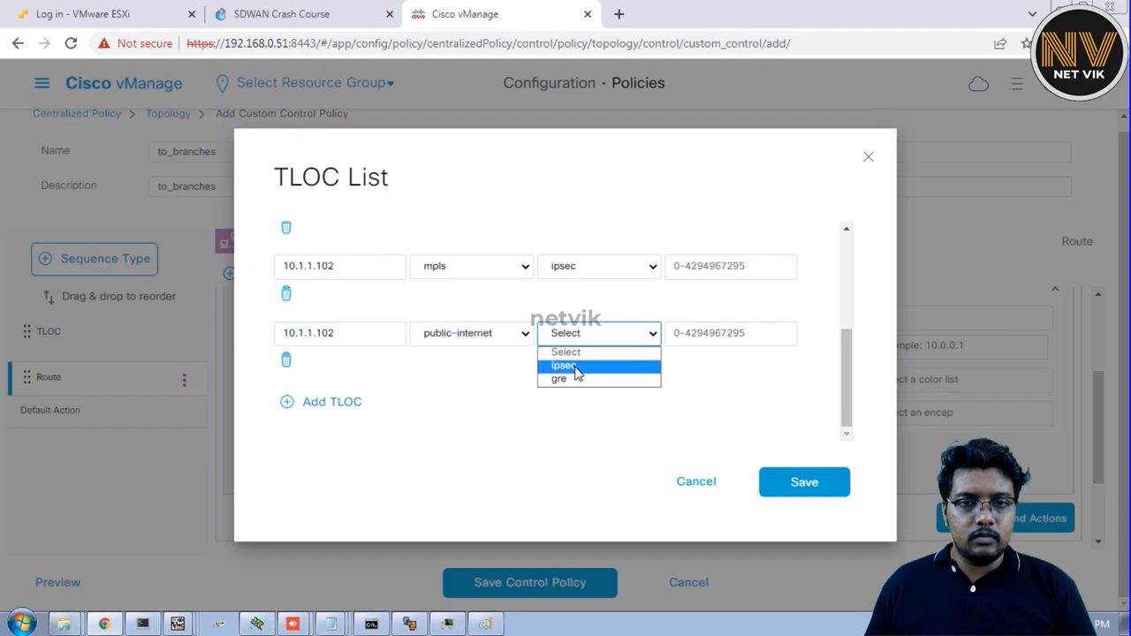
left_click(577, 370)
scroll(739, 403, "up", 3)
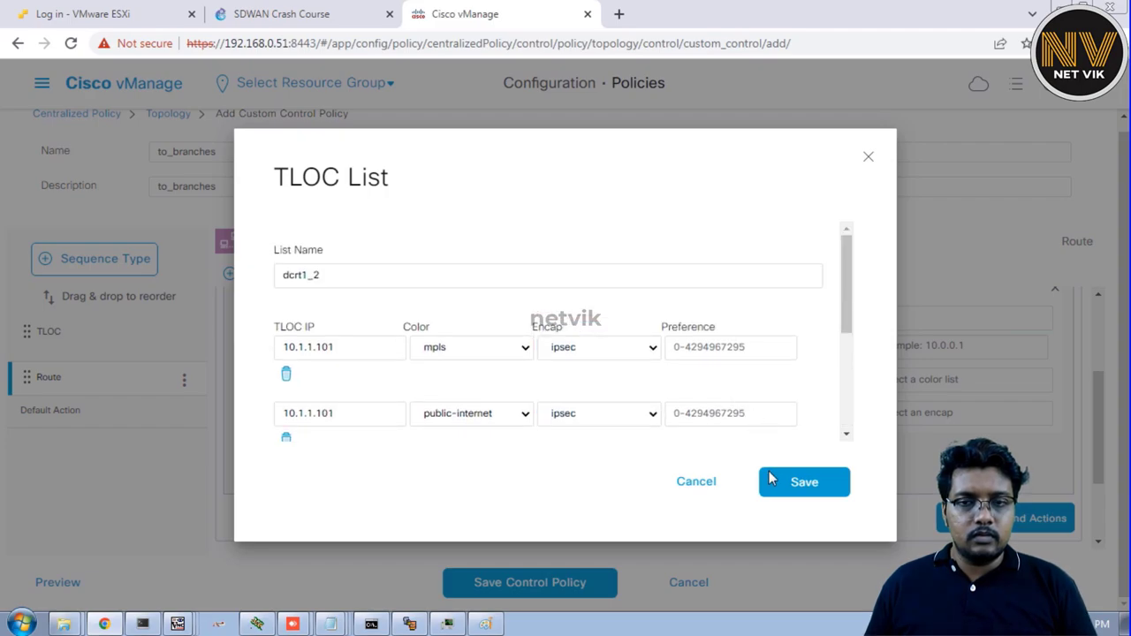
left_click(804, 482)
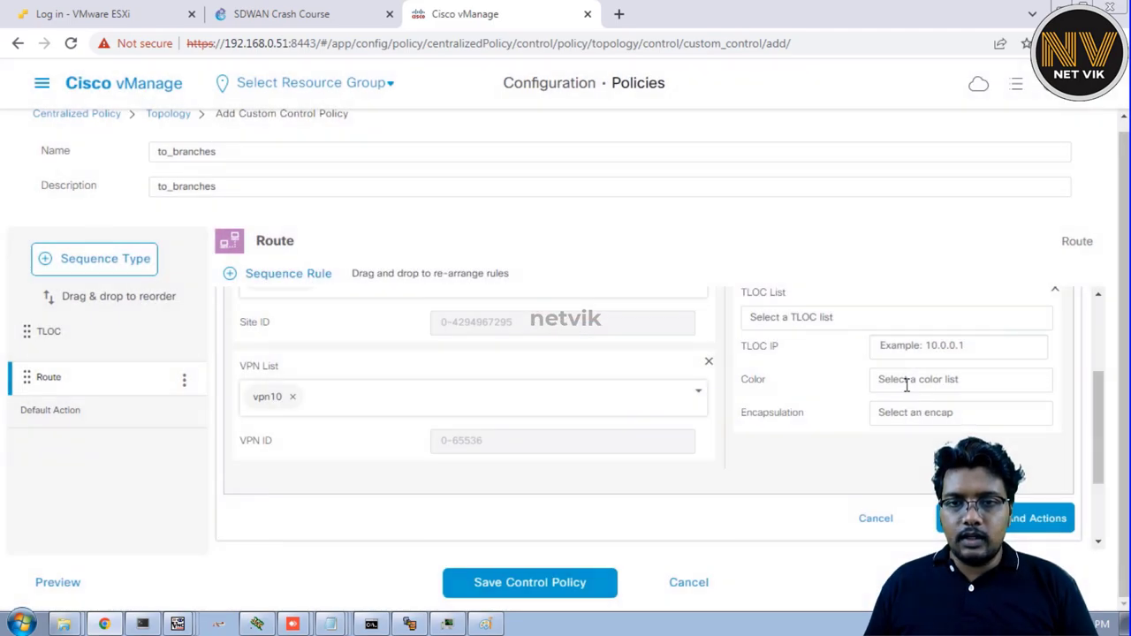
Use TLOC list dcrt1_2 as the rule's action and save rule 2
left_click(771, 316)
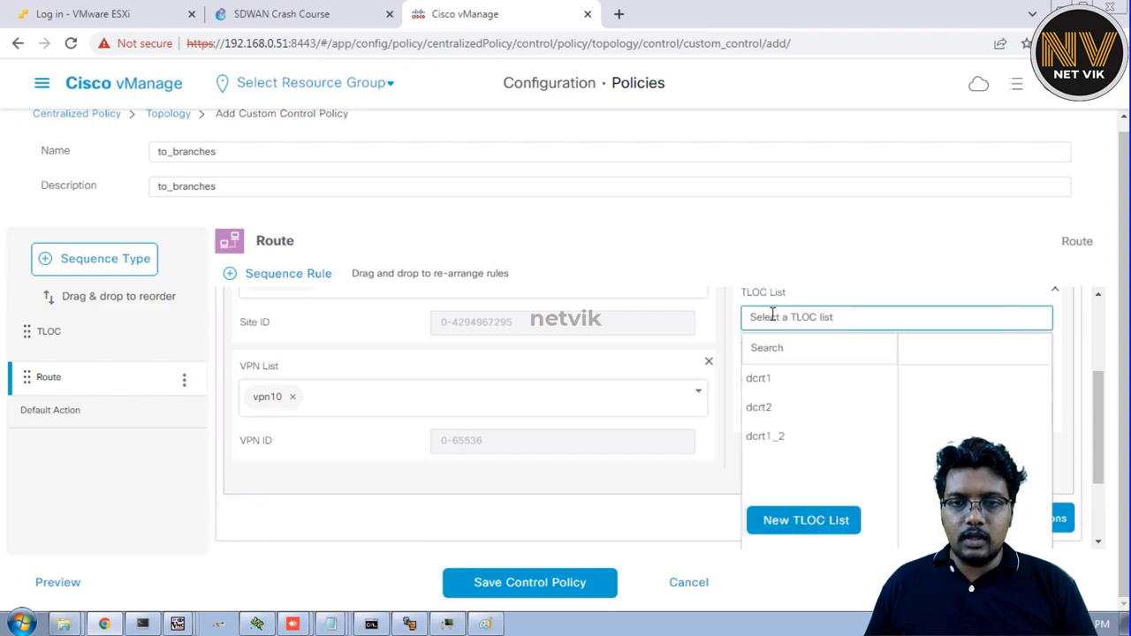
left_click(784, 438)
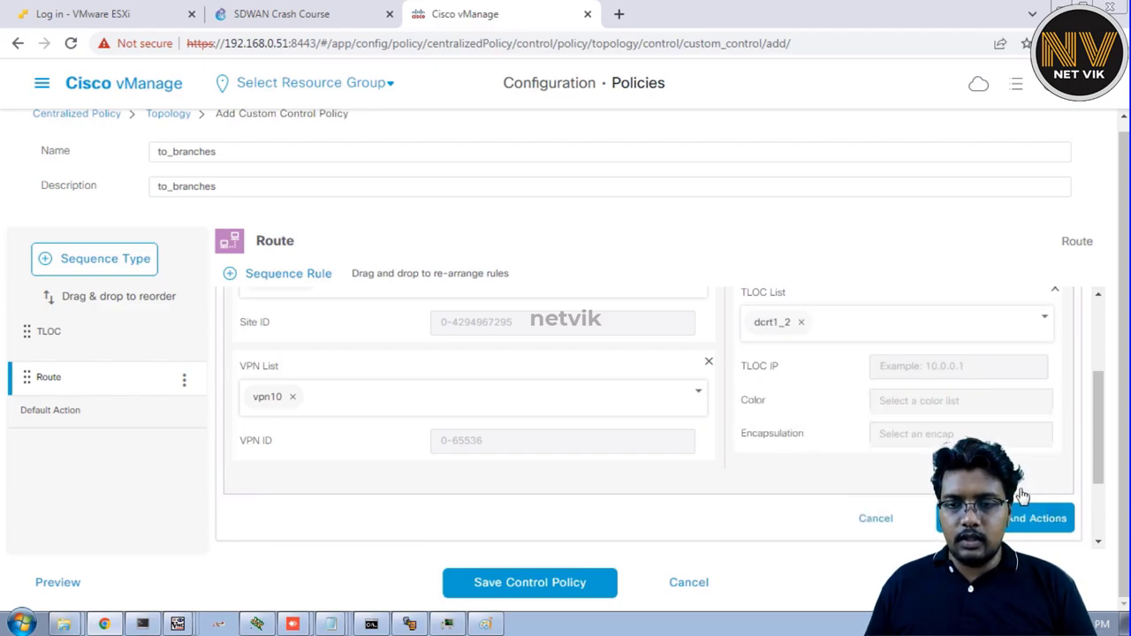
left_click(1004, 518)
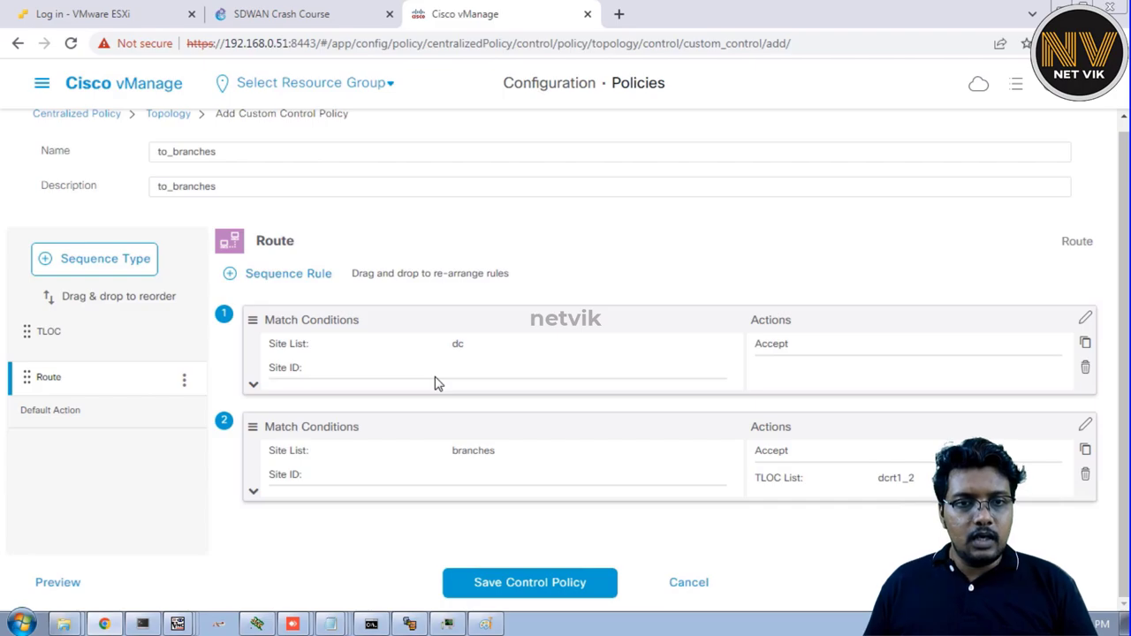
scroll(446, 398, "up", 1)
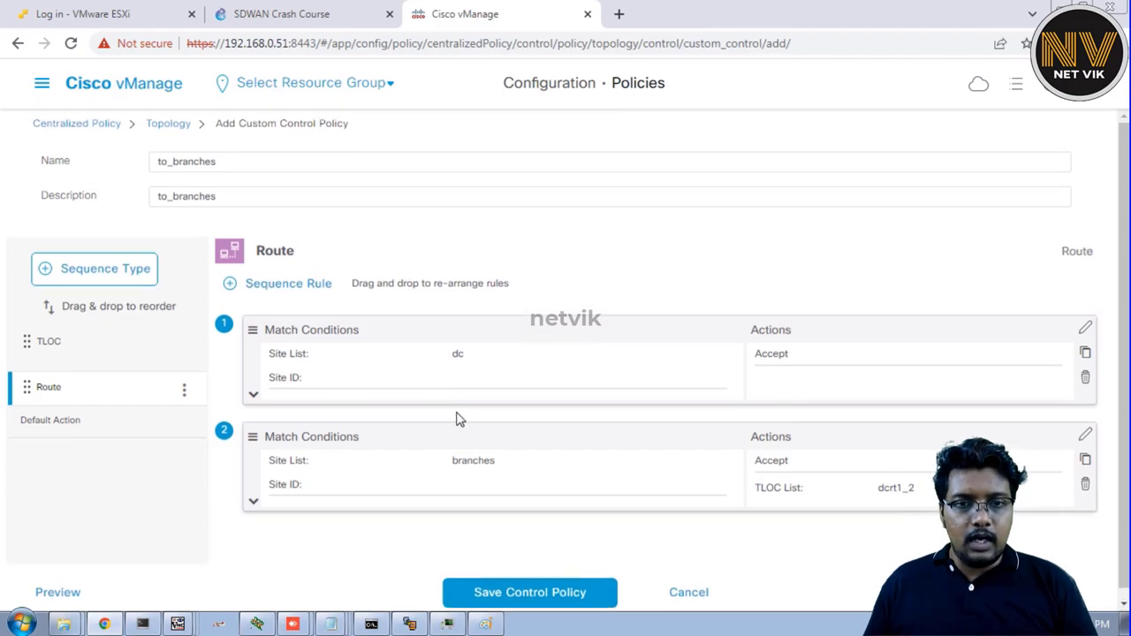
Start a third Route rule matching the branches site list
left_click(300, 295)
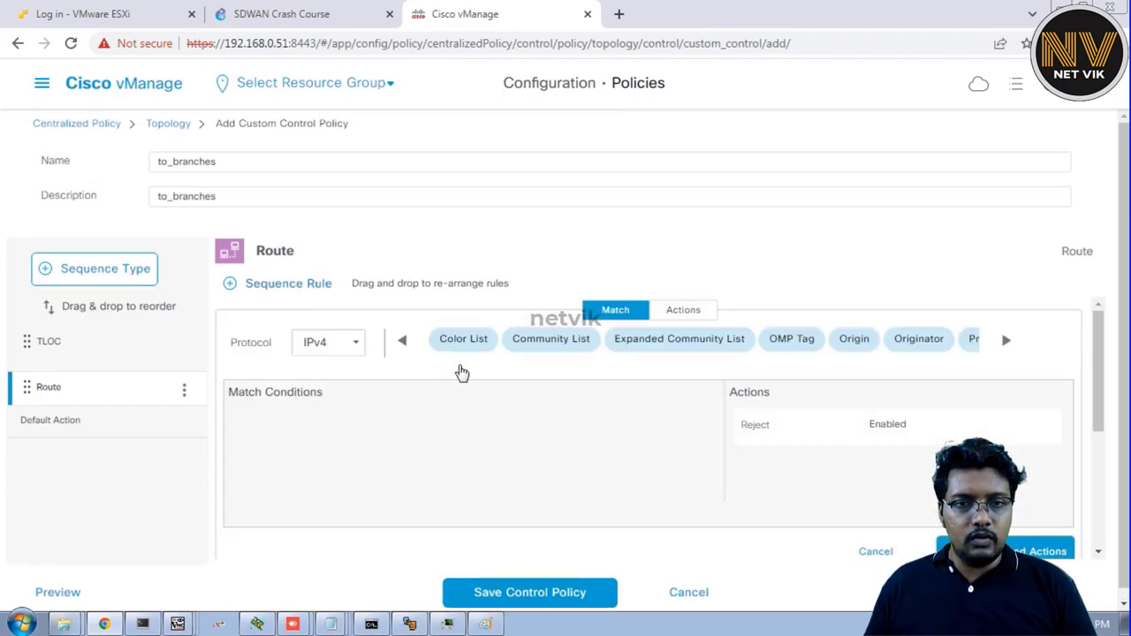
scroll(539, 402, "down", 1)
scroll(644, 387, "up", 2)
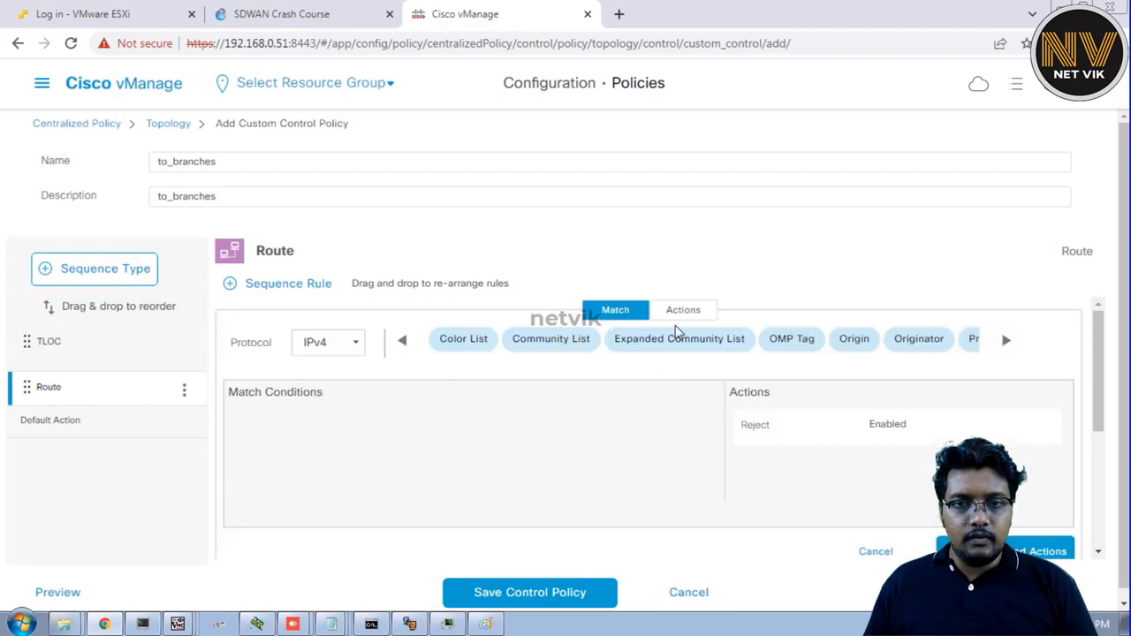
left_click(686, 311)
left_click(621, 312)
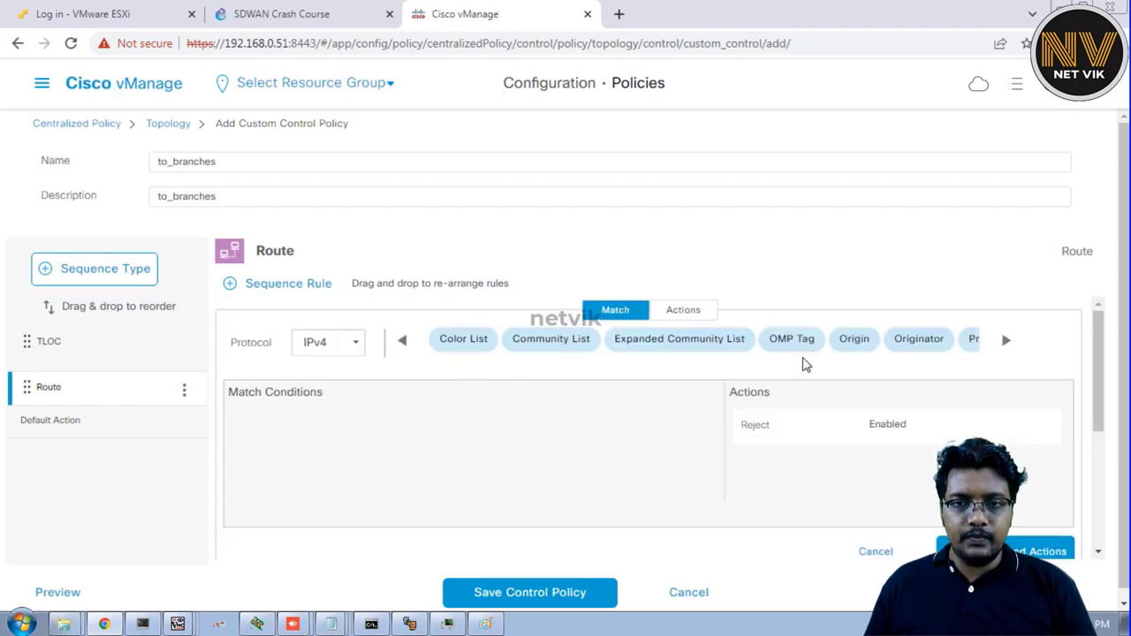
left_click(1008, 344)
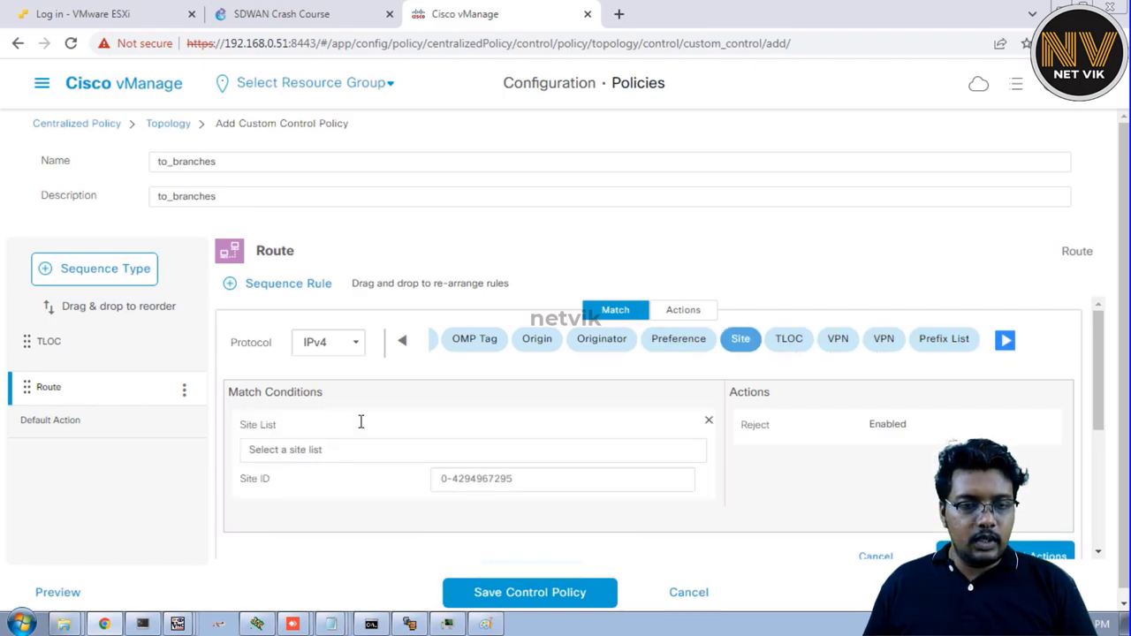
left_click(360, 424)
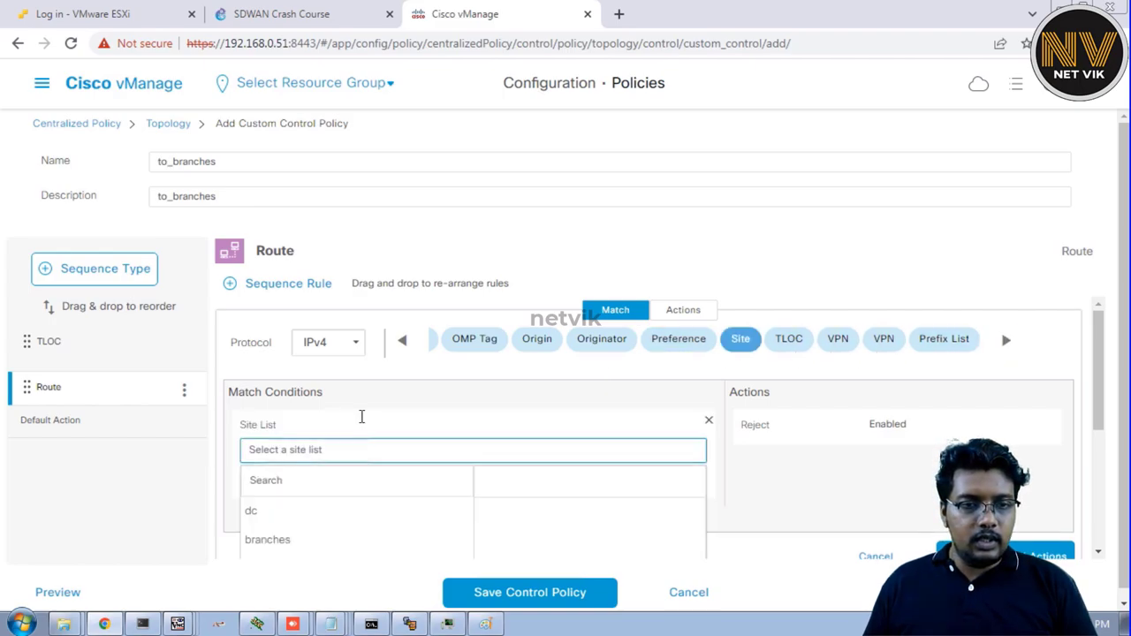
left_click(281, 540)
Add a VPN List match condition and bring up the existing VPN lists
scroll(663, 374, "down", 1)
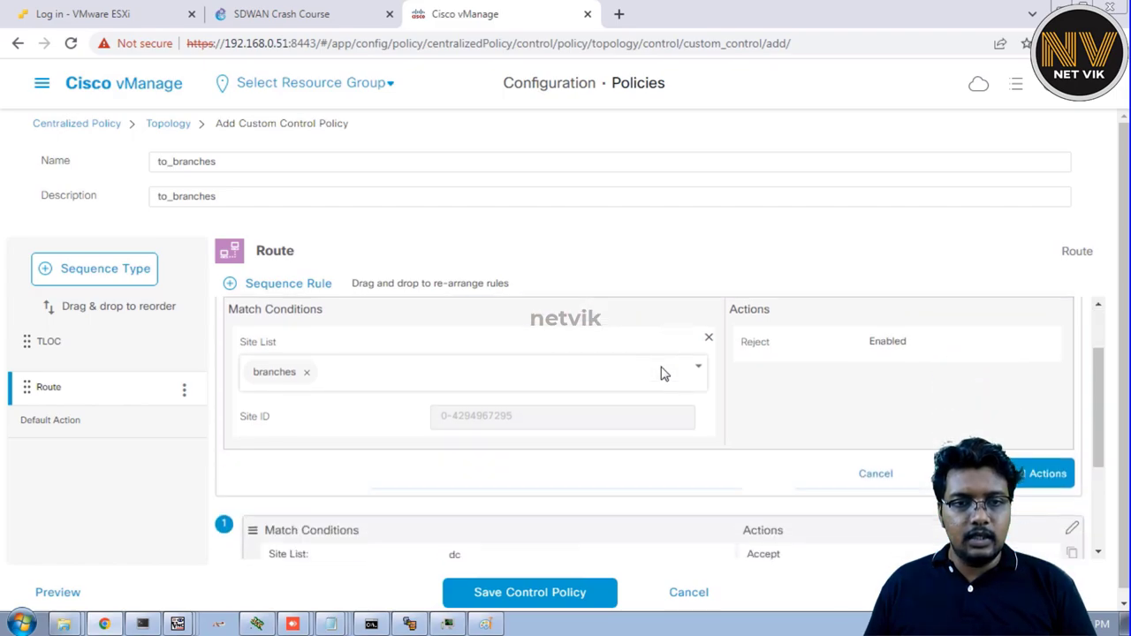
scroll(663, 374, "up", 1)
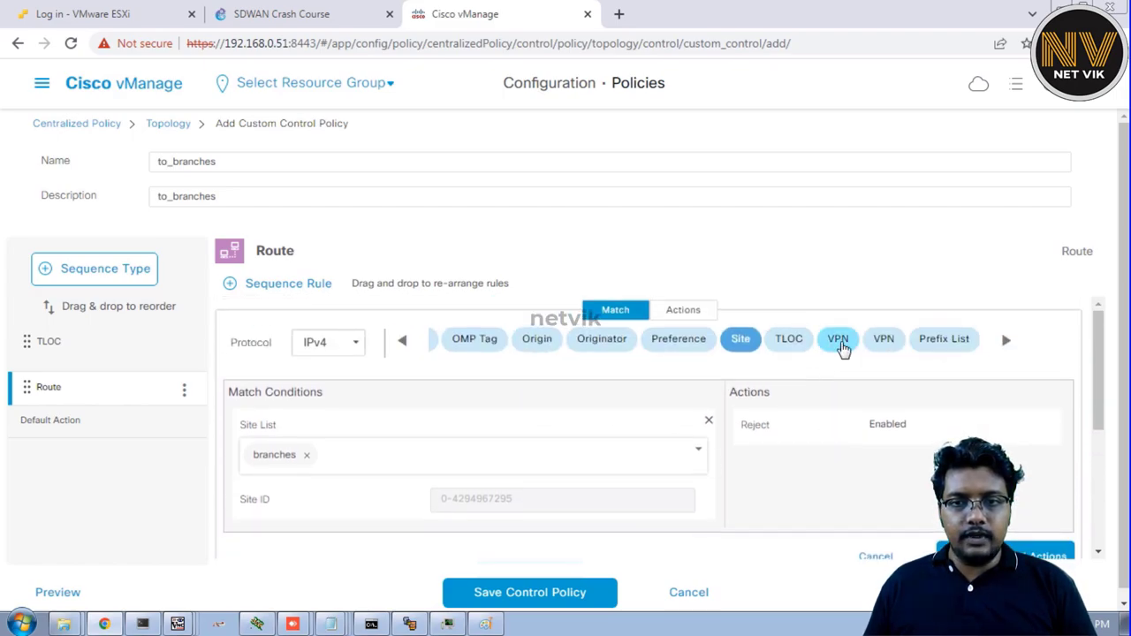
scroll(340, 465, "down", 1)
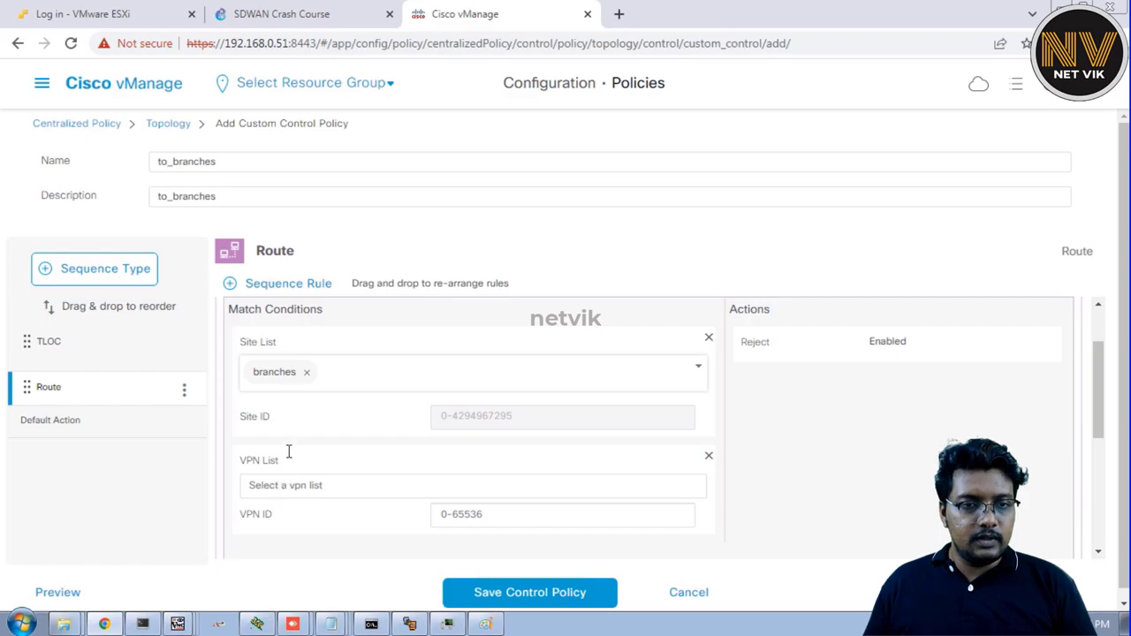
scroll(300, 427, "down", 1)
left_click(288, 404)
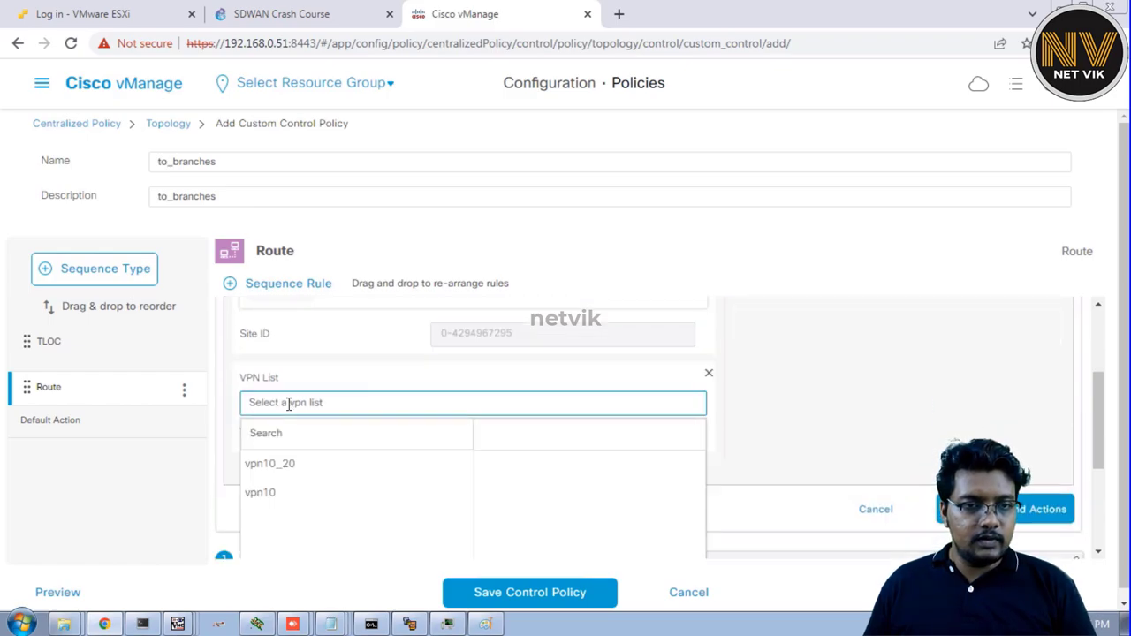
scroll(297, 490, "down", 2)
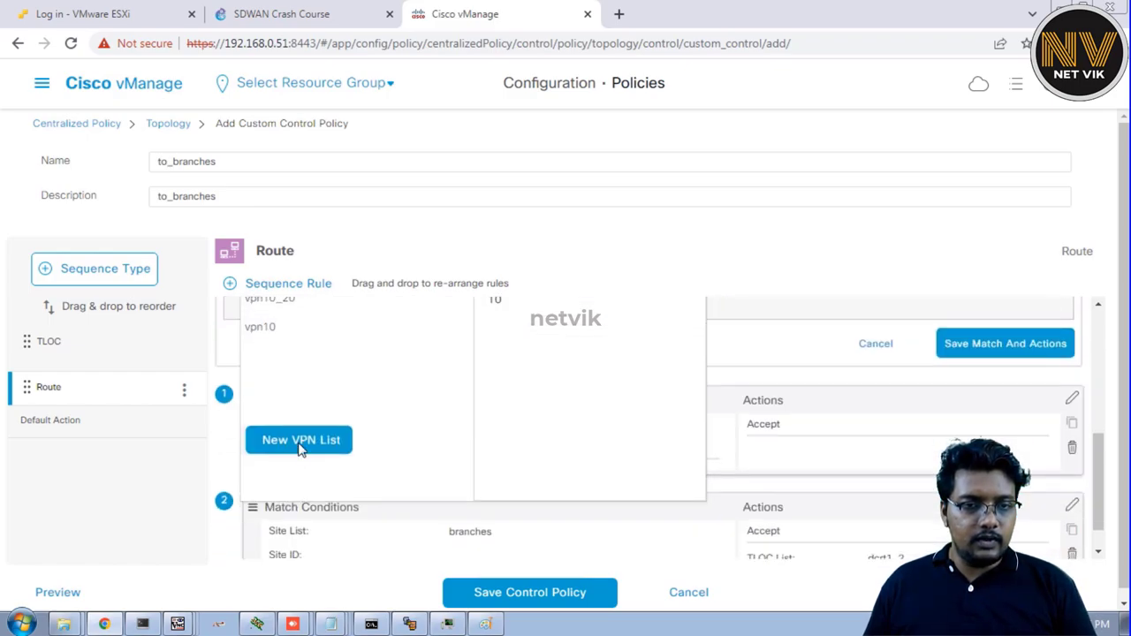
Create a new VPN list named vpn20 containing VPN 20
left_click(300, 442)
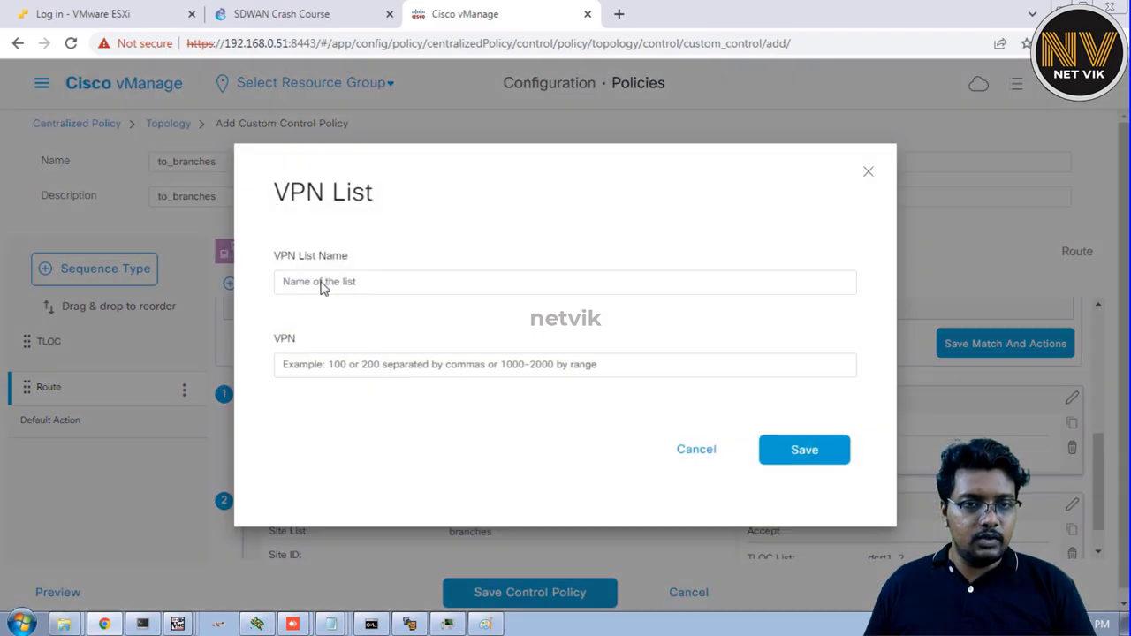
left_click(321, 281)
type("vpn20")
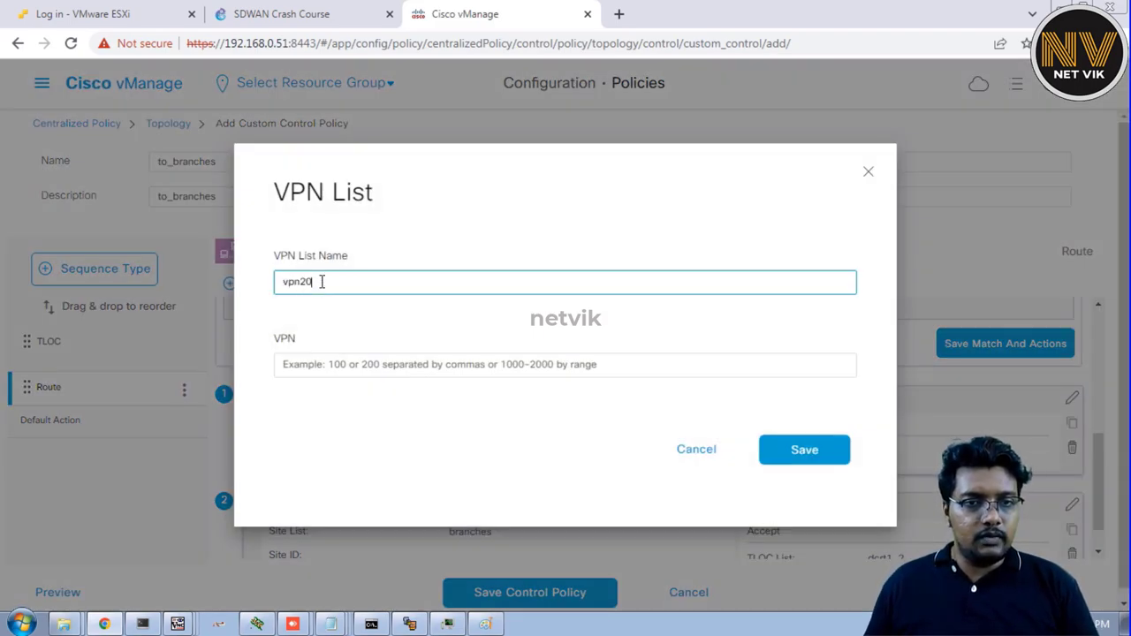
key("Tab")
type("2")
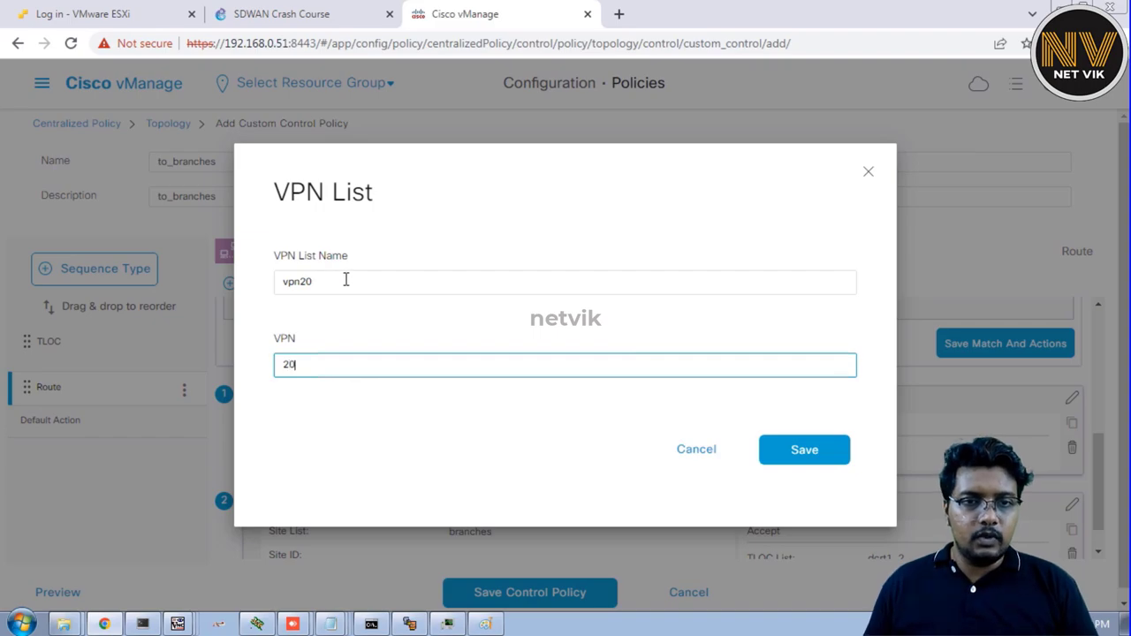
left_click(817, 458)
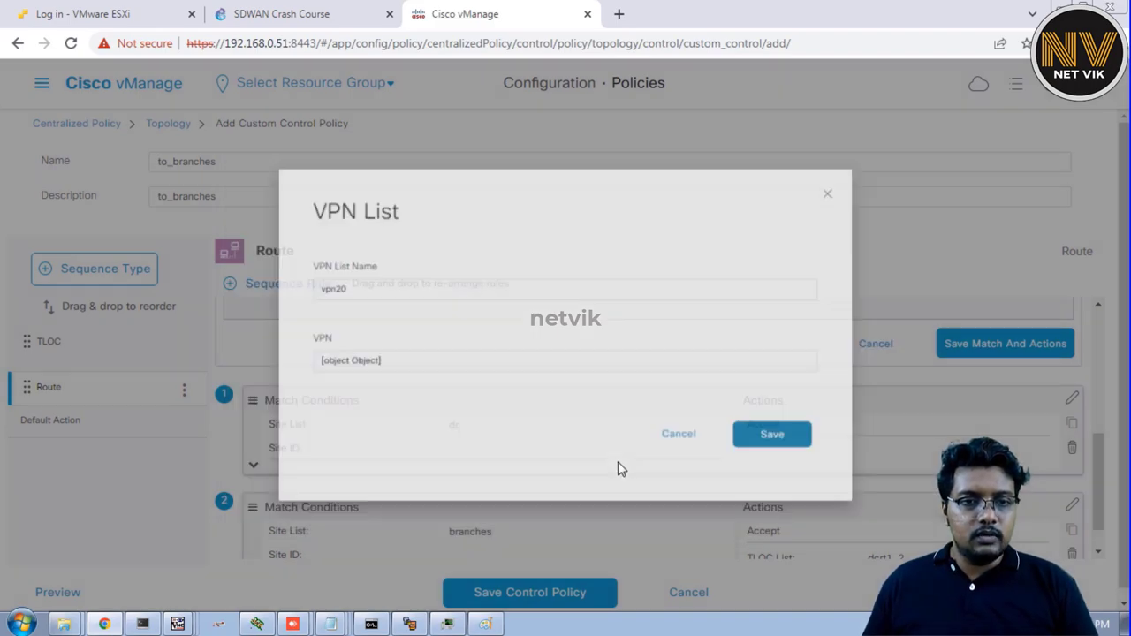
Match the third rule on vpn20, set it to Accept, and save it
scroll(618, 468, "up", 1)
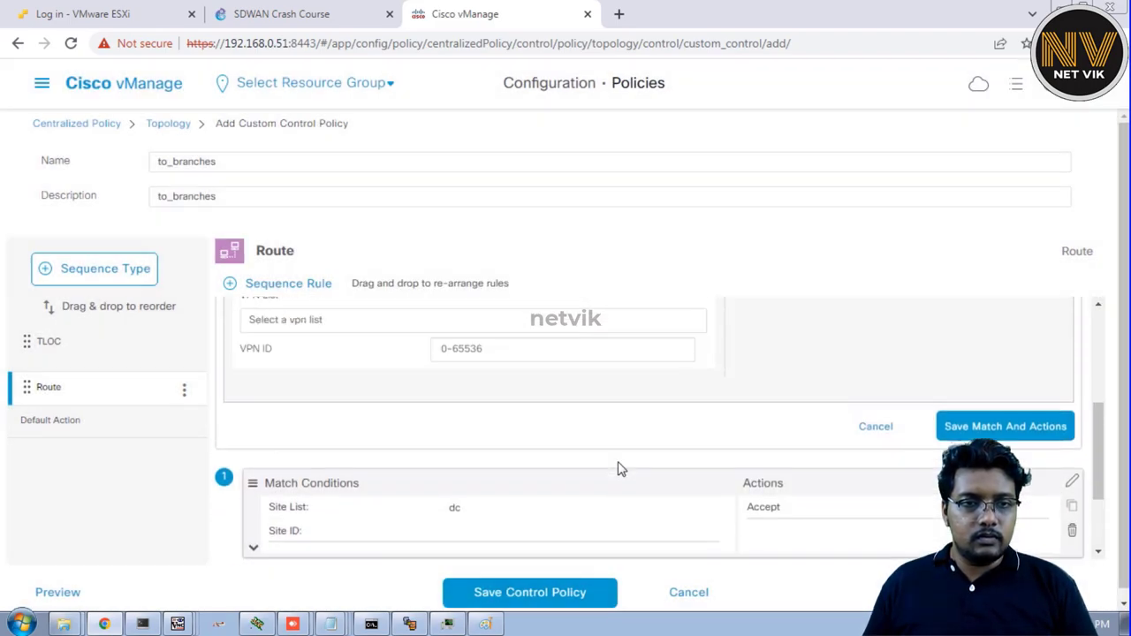
scroll(279, 398, "up", 1)
left_click(277, 404)
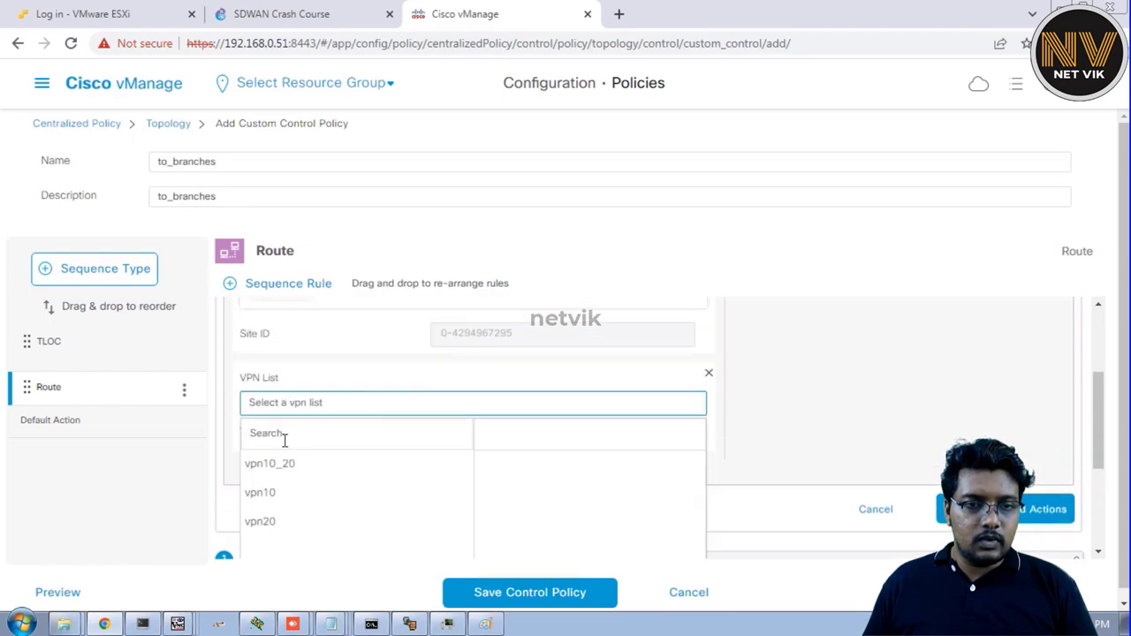
left_click(265, 523)
scroll(804, 389, "up", 2)
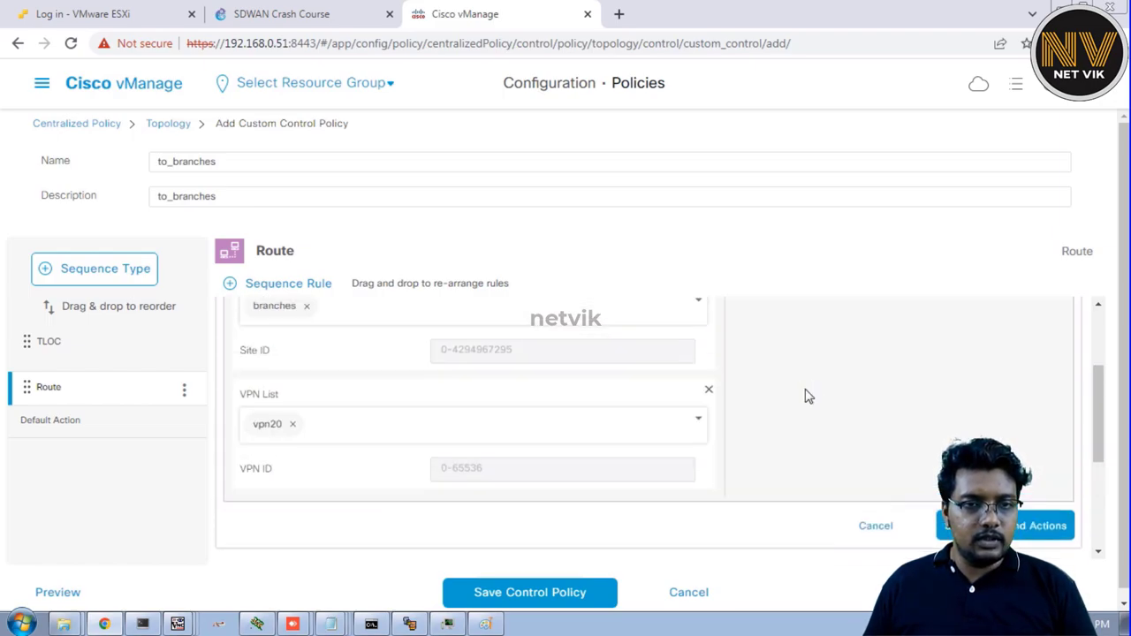
left_click(683, 311)
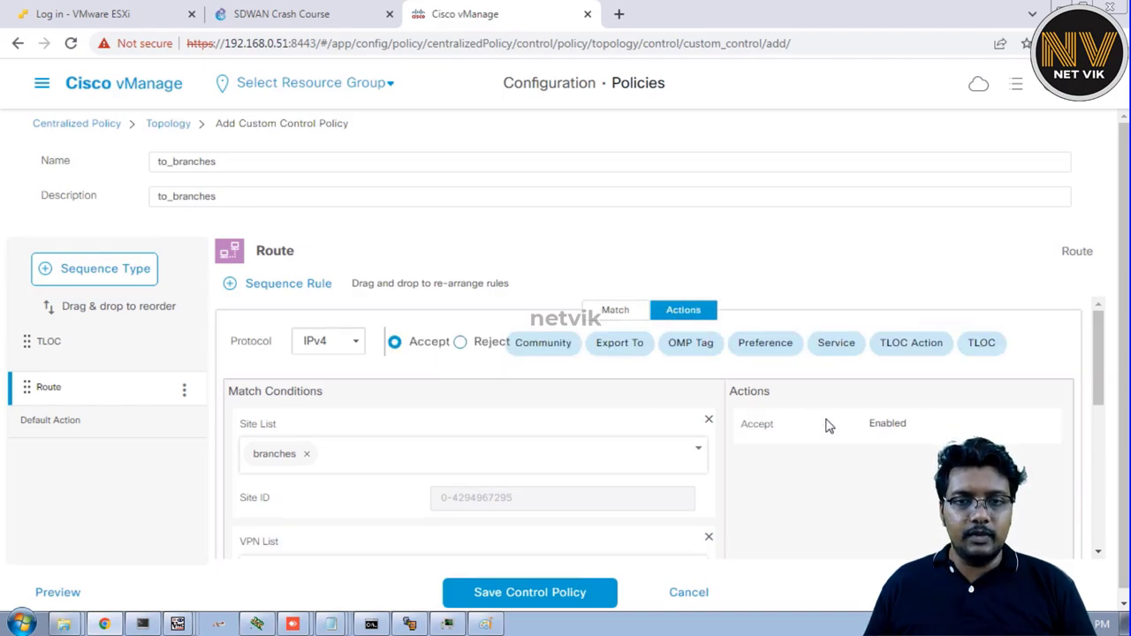
scroll(828, 426, "down", 2)
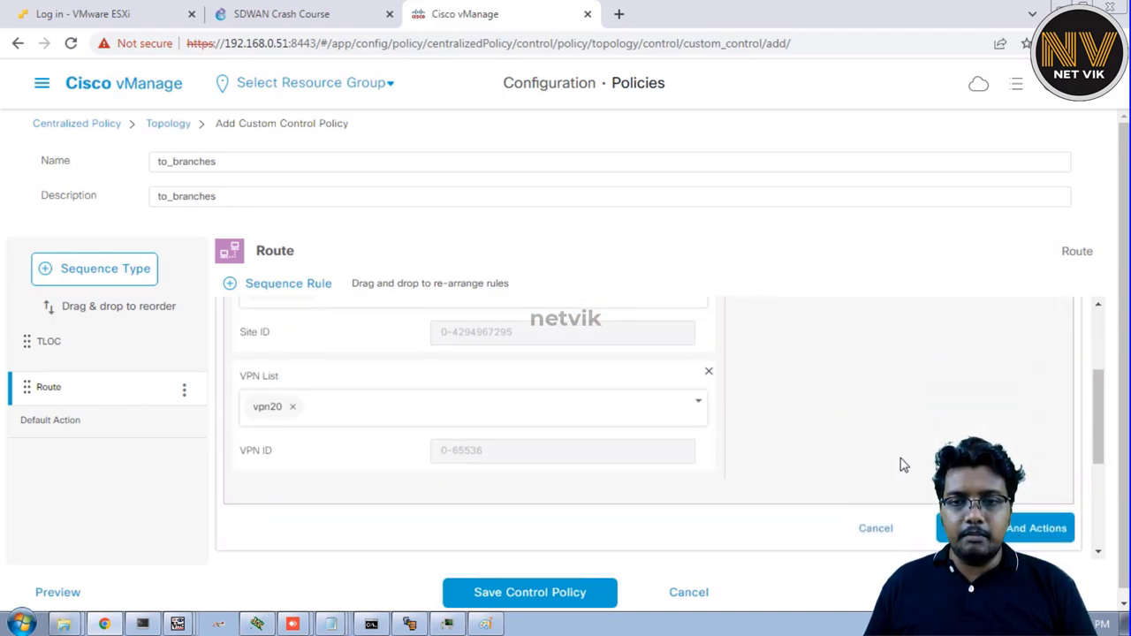
left_click(1004, 528)
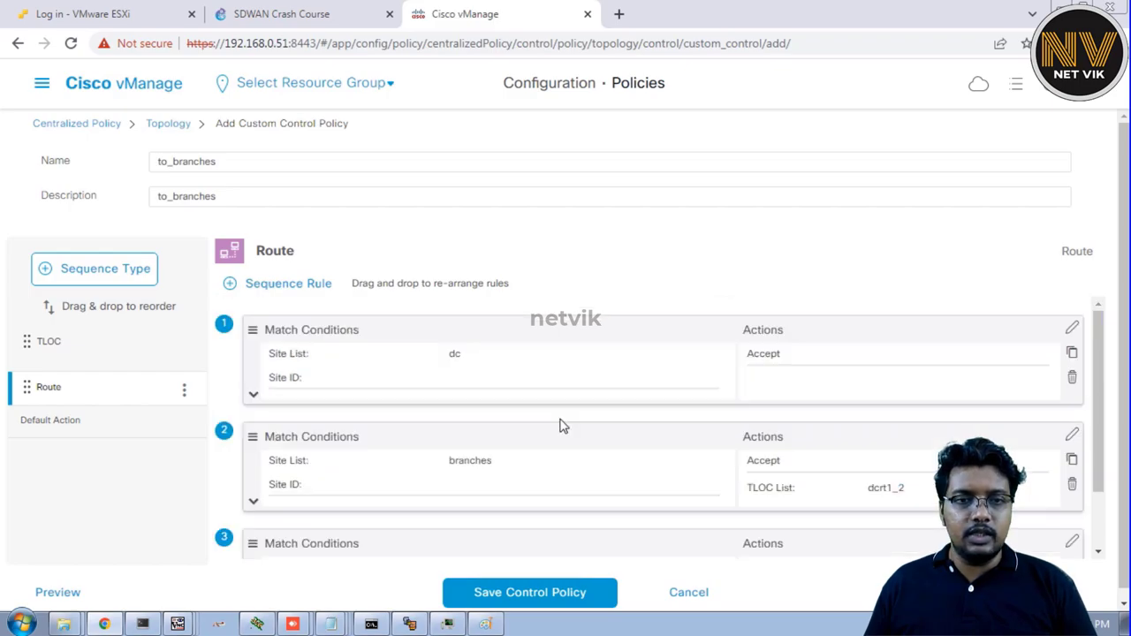
Check the VPN lists on to_branches route rules 2 and 3, then view its single-rule TLOC sequence
scroll(560, 424, "down", 1)
scroll(560, 424, "up", 1)
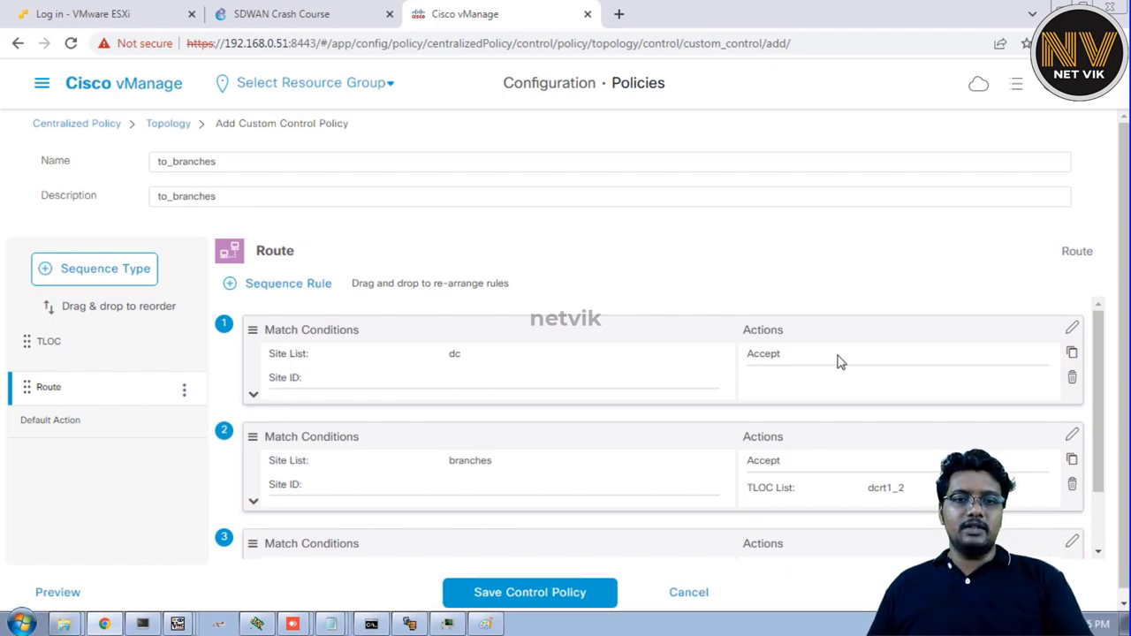
scroll(504, 407, "down", 2)
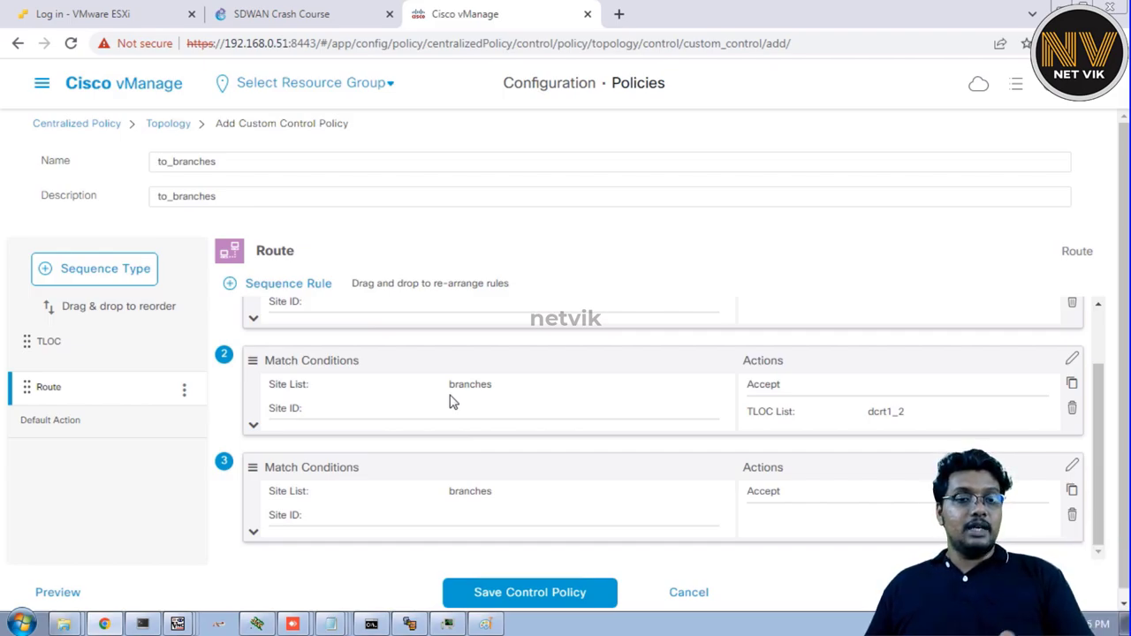
left_click(253, 425)
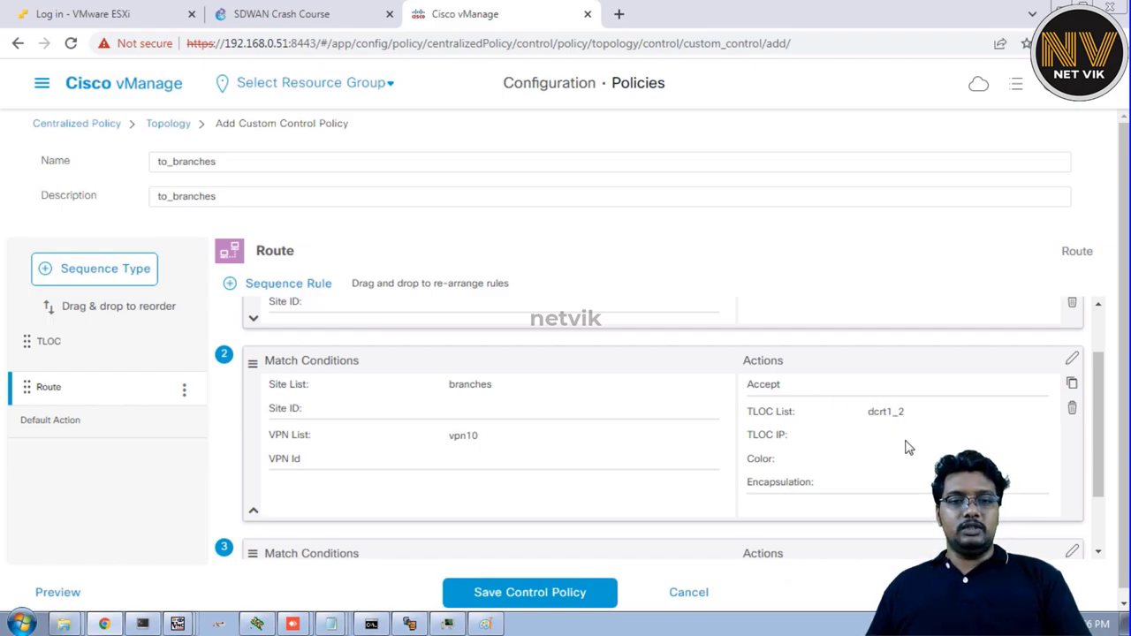
scroll(908, 447, "down", 1)
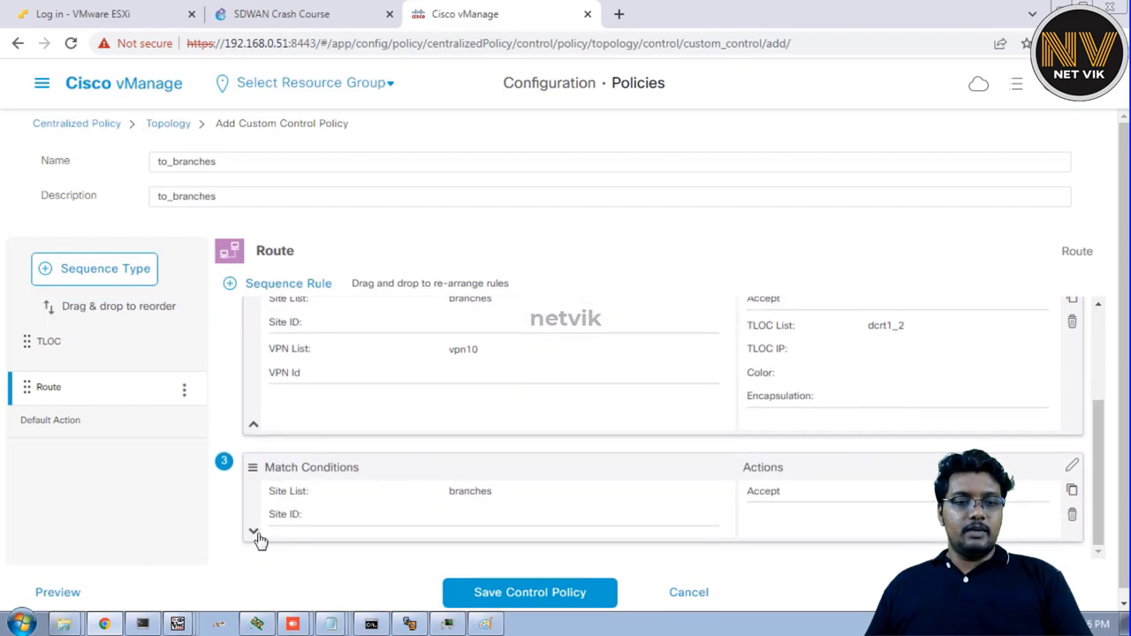
left_click(257, 535)
scroll(530, 469, "down", 1)
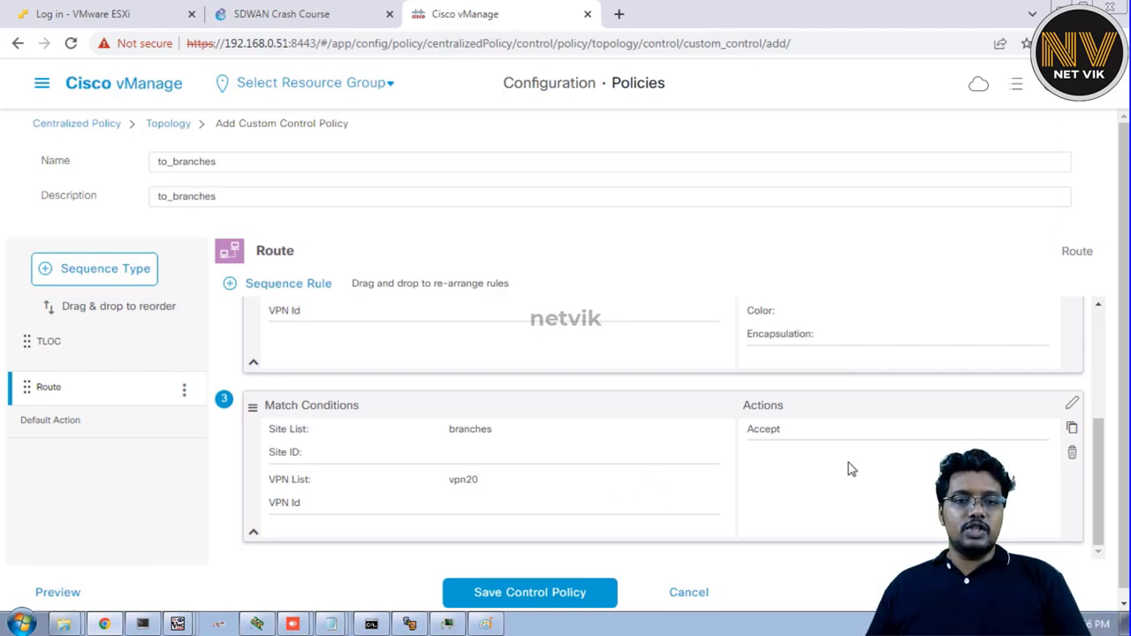
scroll(849, 468, "up", 1)
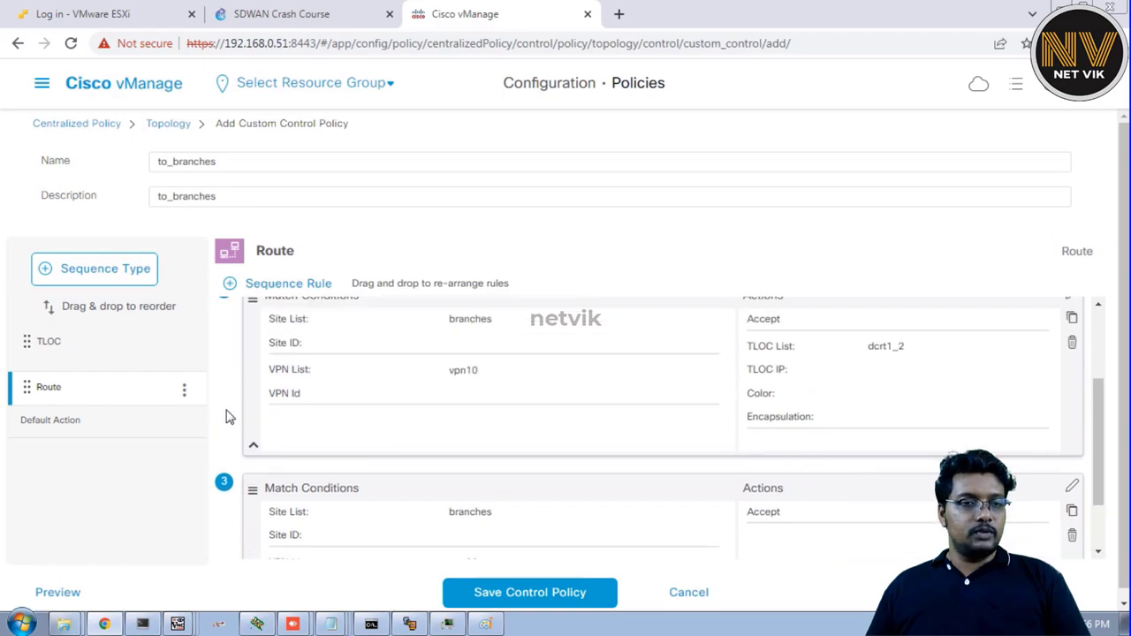
left_click(59, 344)
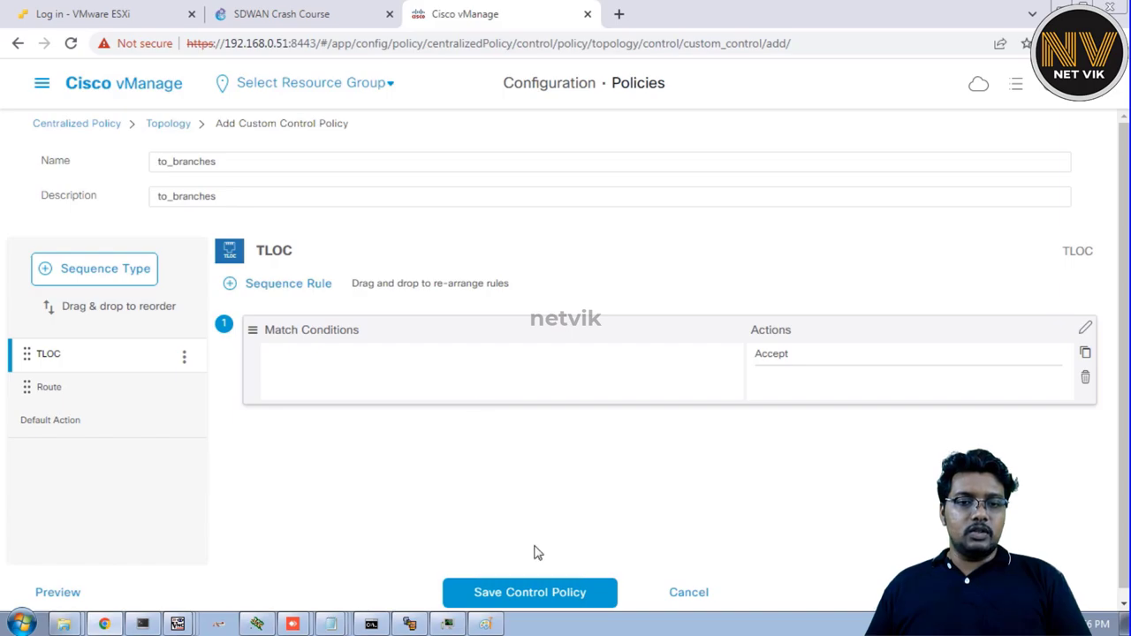
Save the to_branches custom control policy so it is listed beside from_dc
left_click(519, 599)
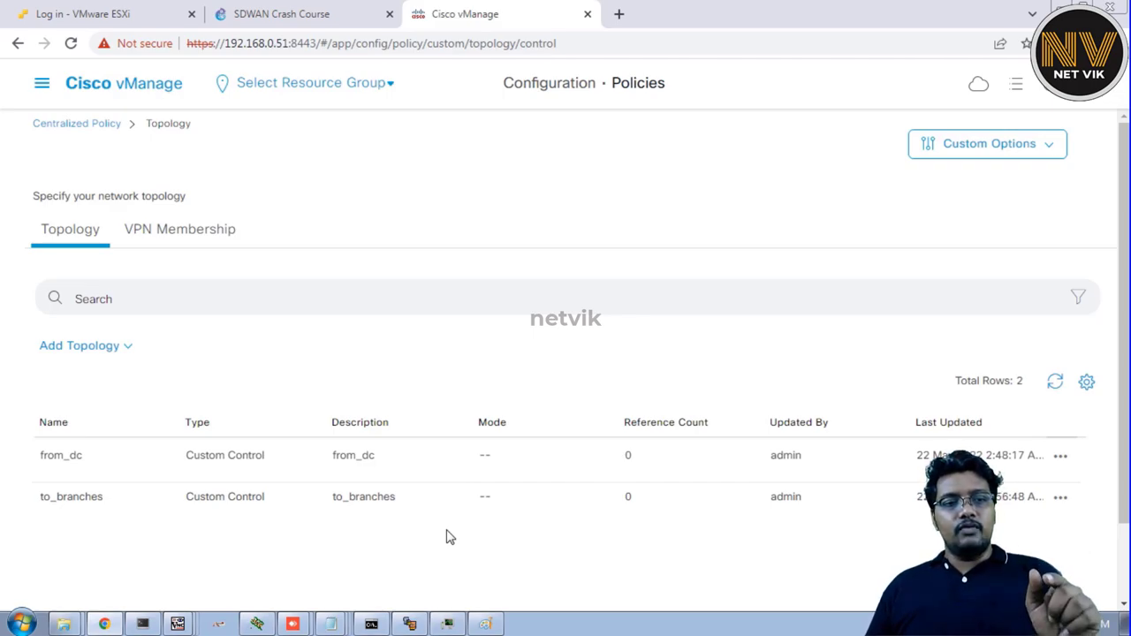
left_click(1063, 457)
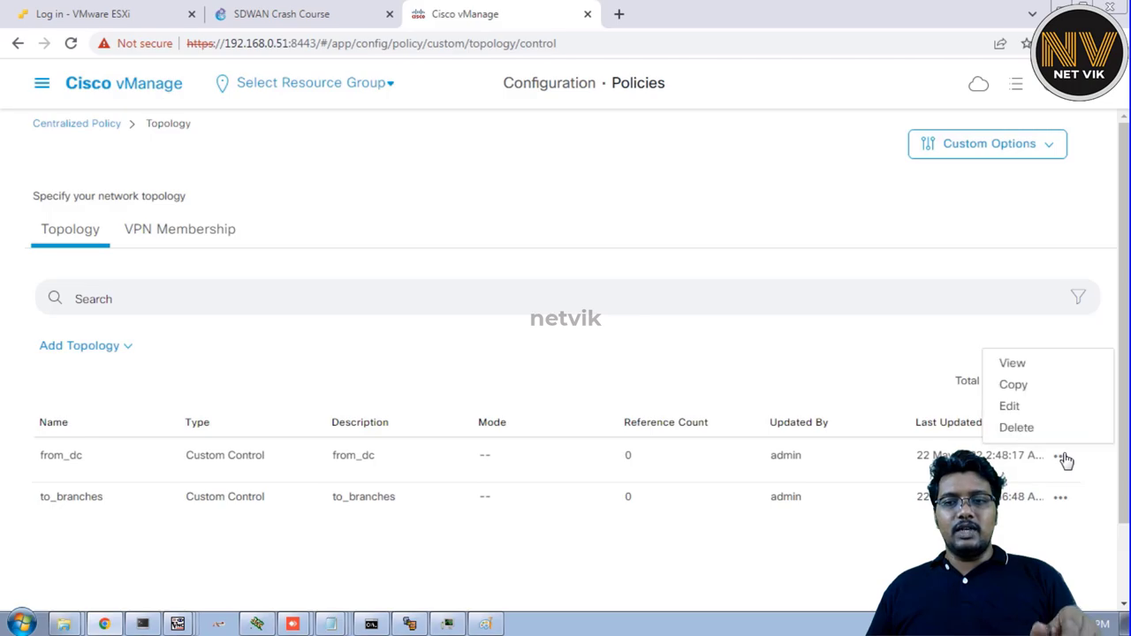
left_click(1022, 404)
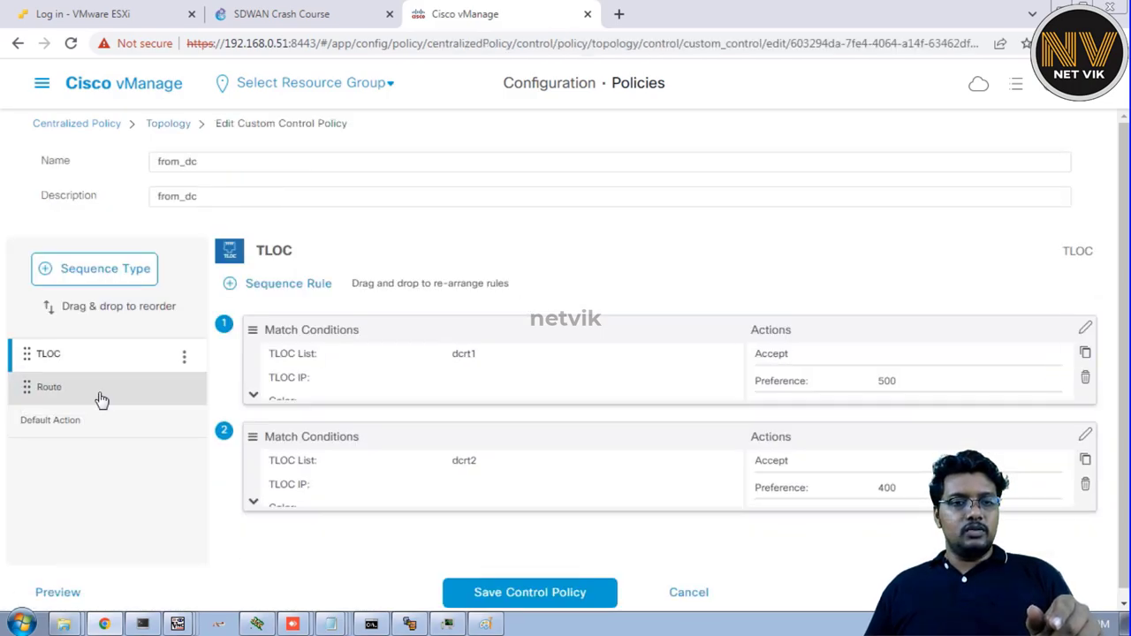
left_click(97, 397)
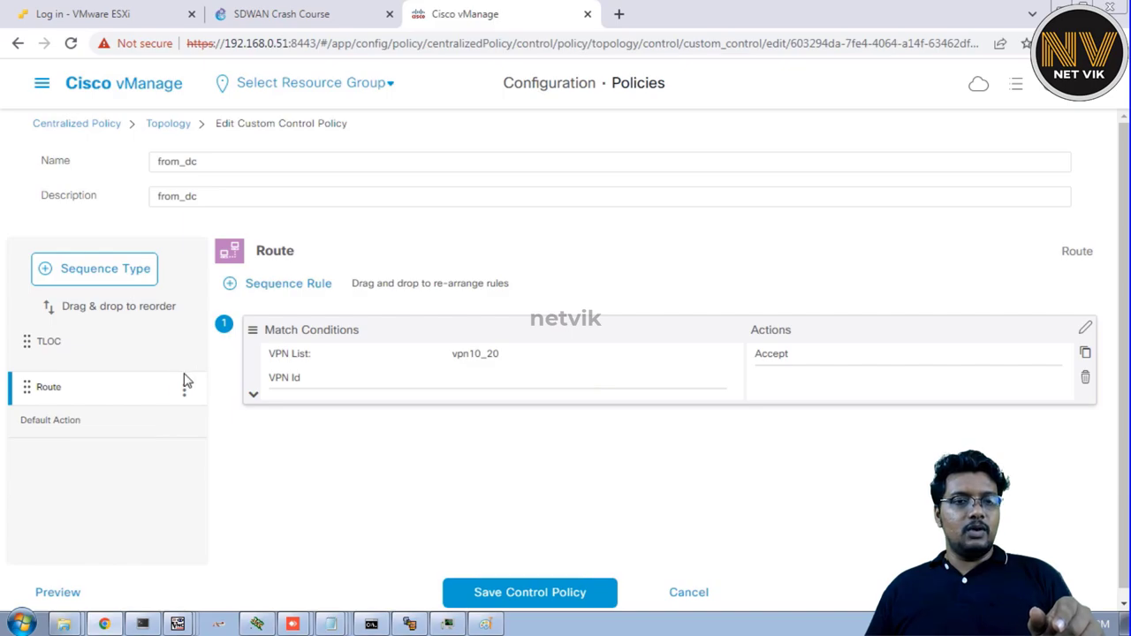
left_click(102, 359)
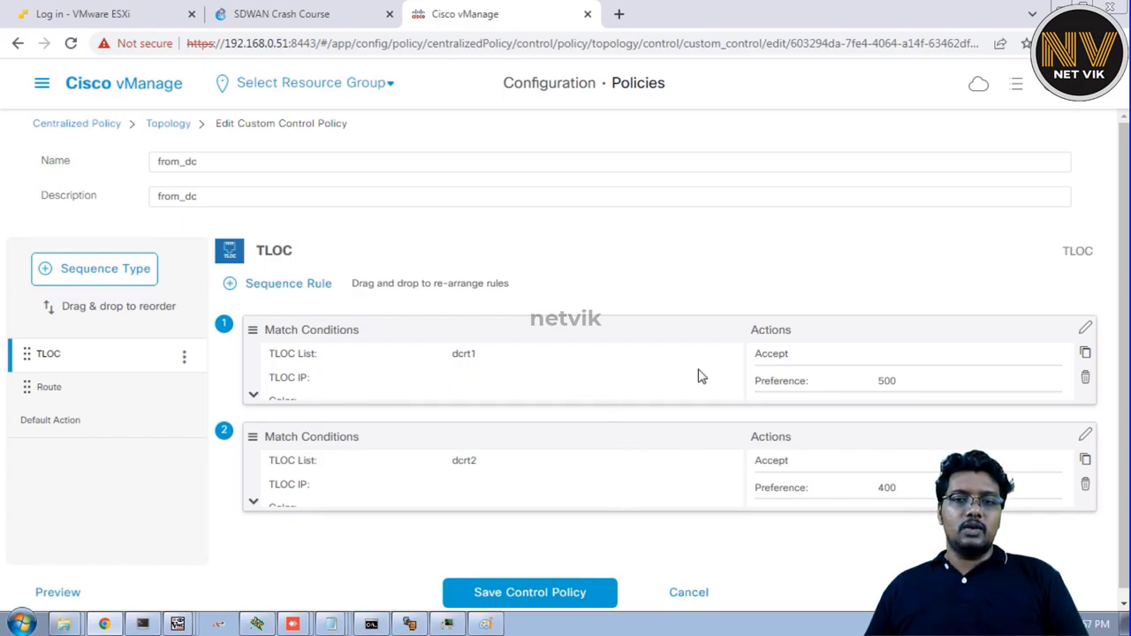
left_click(690, 594)
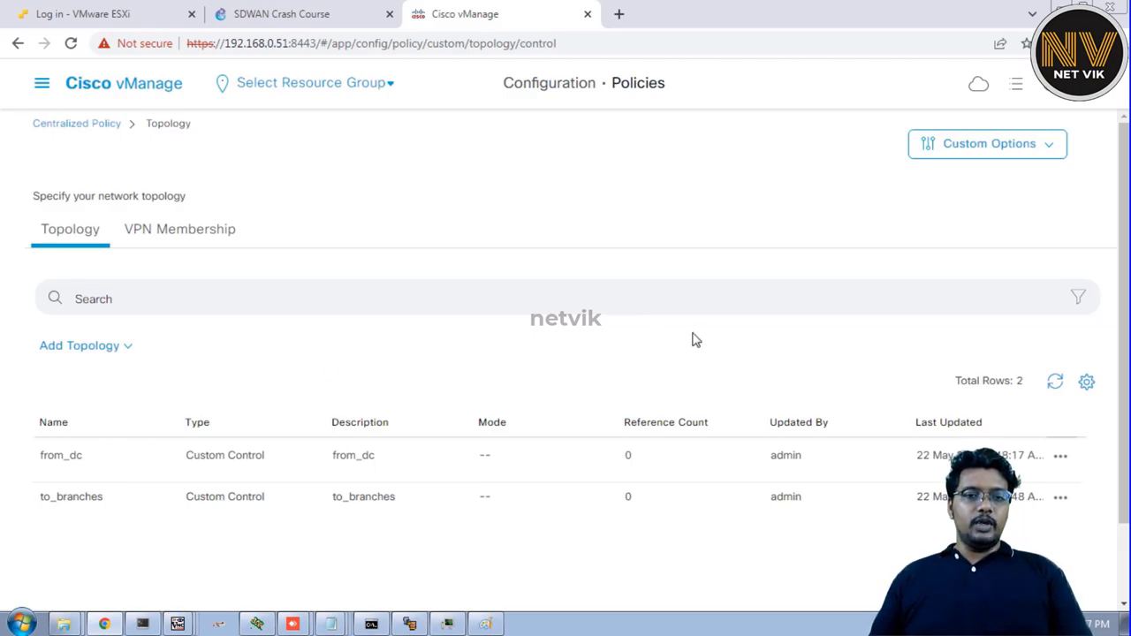
Start a new centralized policy and import from_dc as a Custom Control topology
left_click(77, 130)
left_click(592, 548)
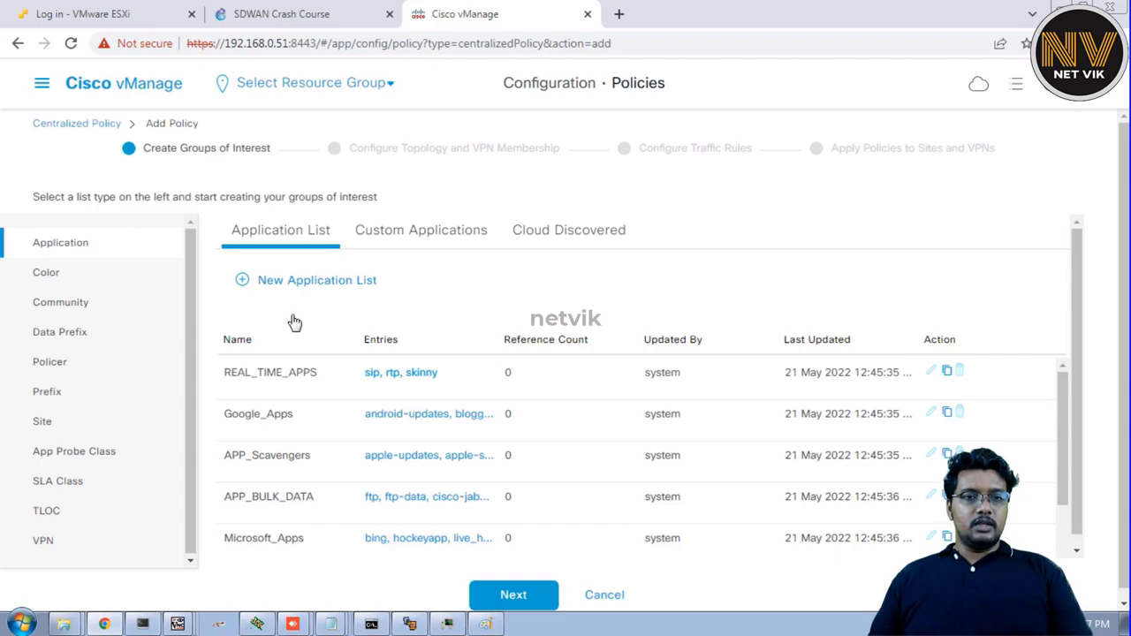
left_click(513, 597)
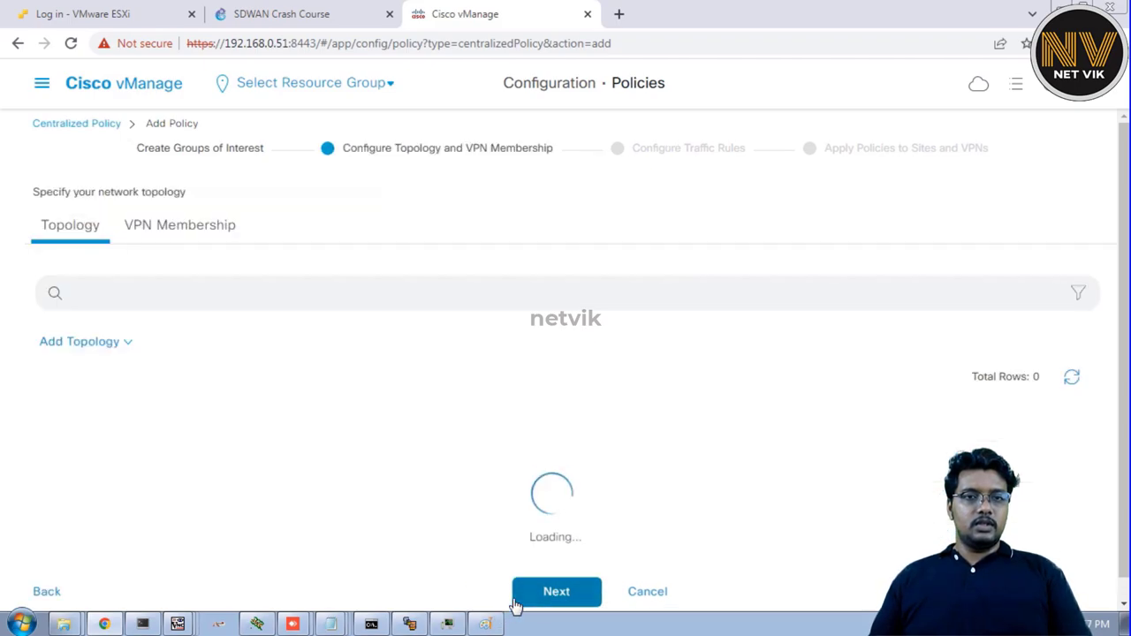
left_click(80, 344)
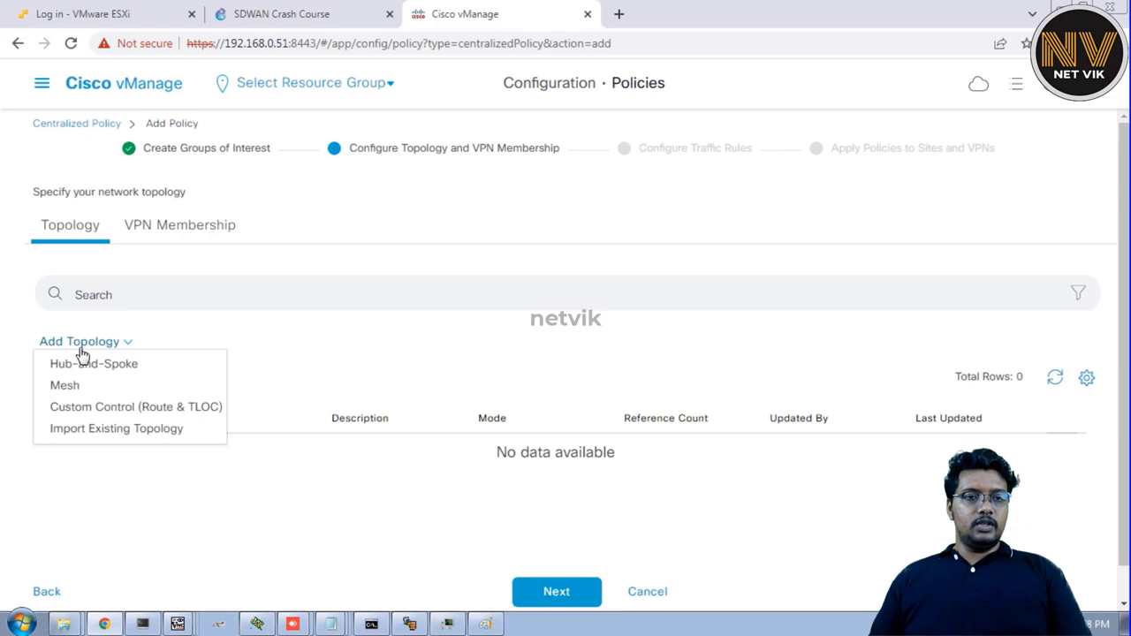
left_click(123, 432)
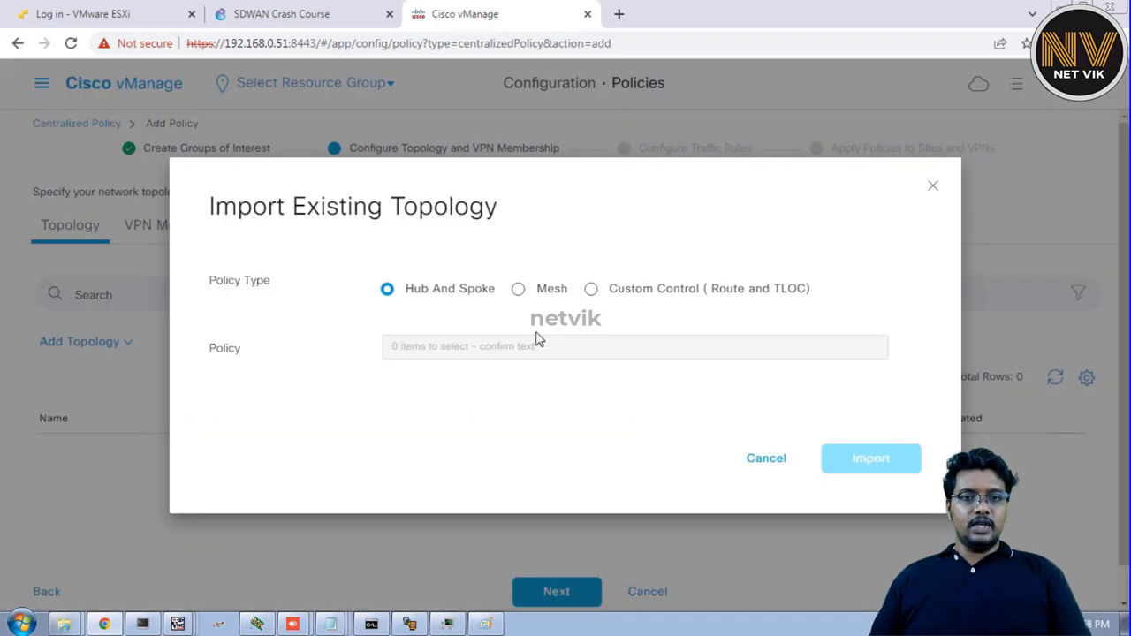
left_click(646, 295)
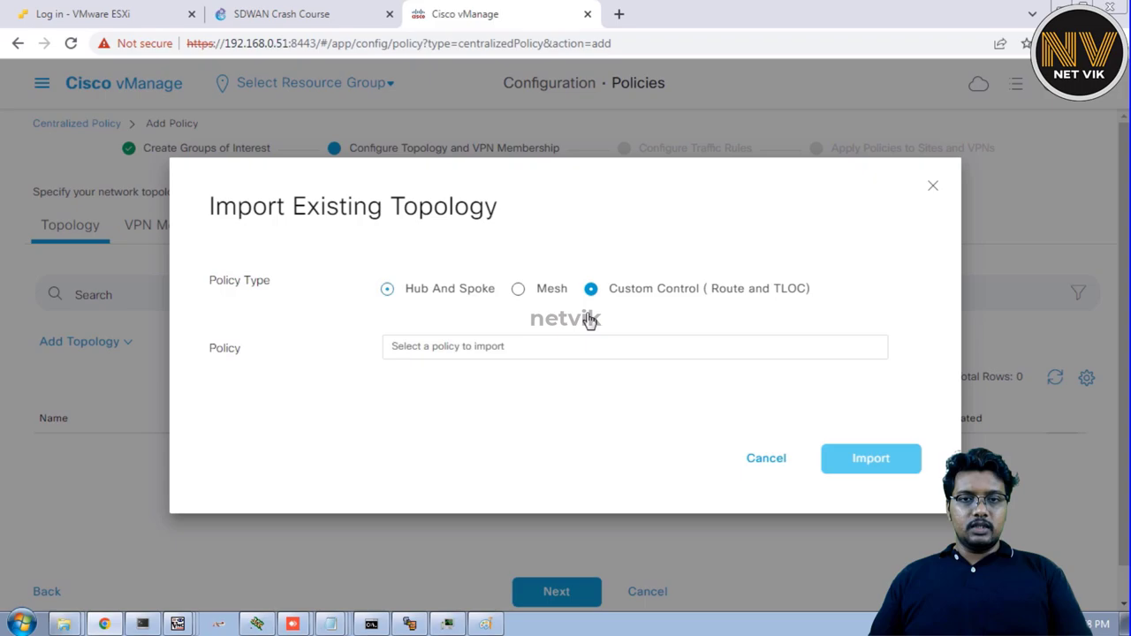
left_click(428, 351)
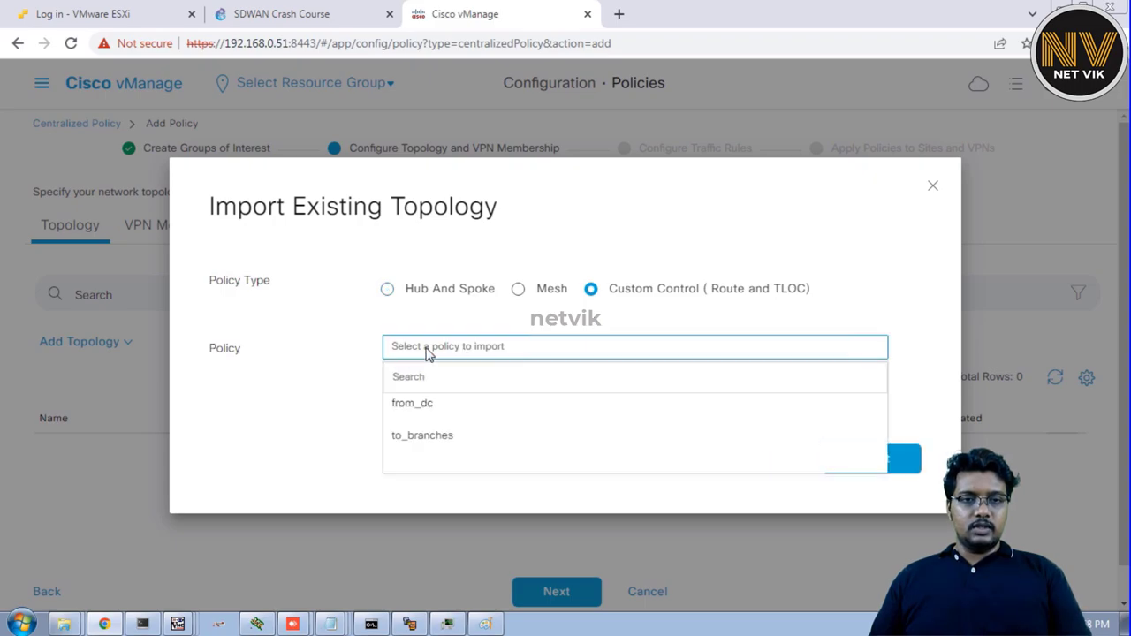
left_click(428, 406)
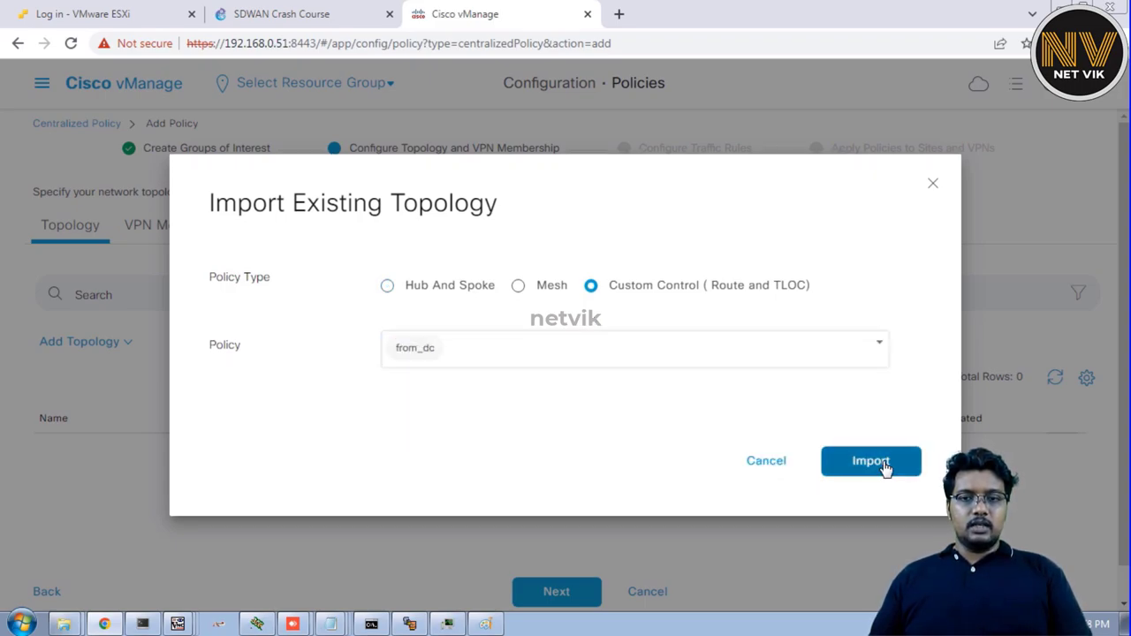
key("Return")
Import to_branches as a second Custom Control topology and continue to traffic rules
left_click(103, 345)
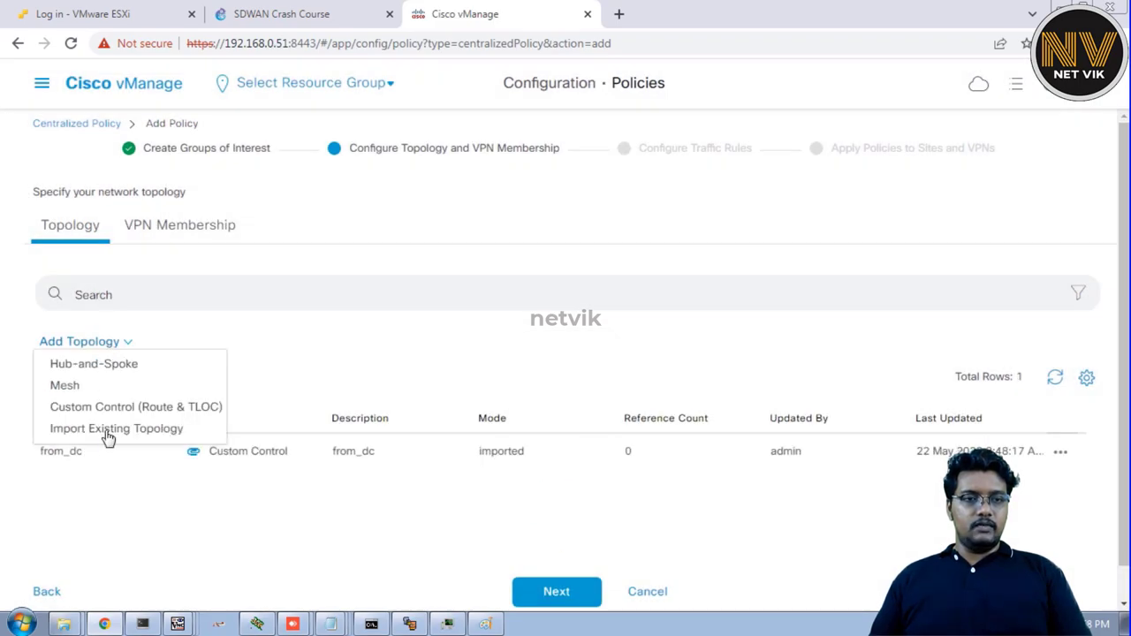
left_click(146, 433)
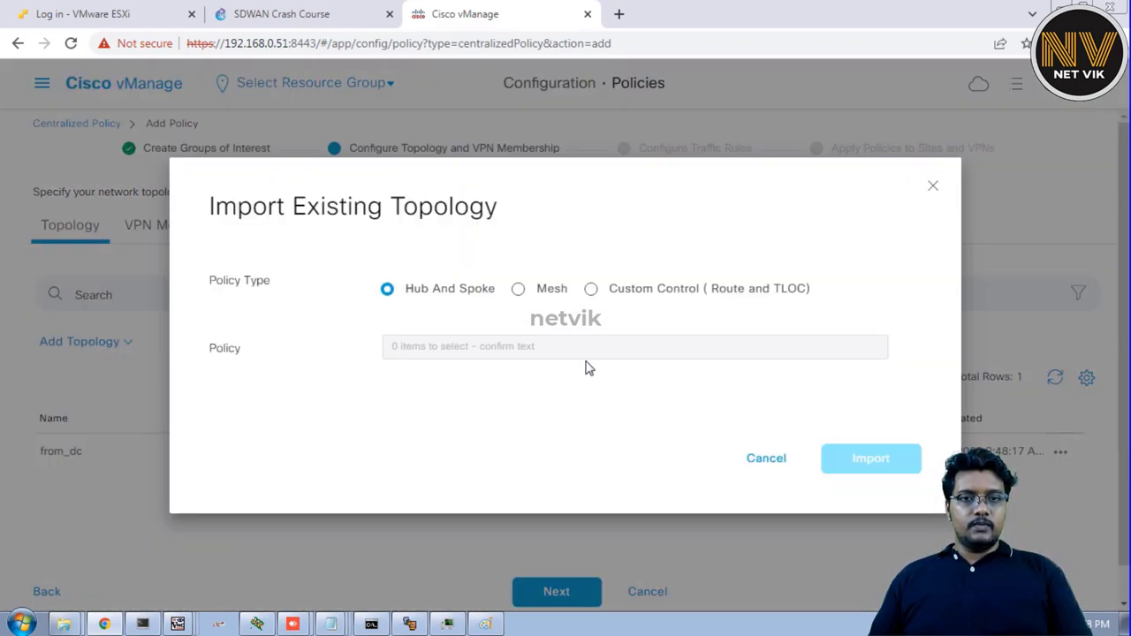
left_click(665, 296)
left_click(562, 351)
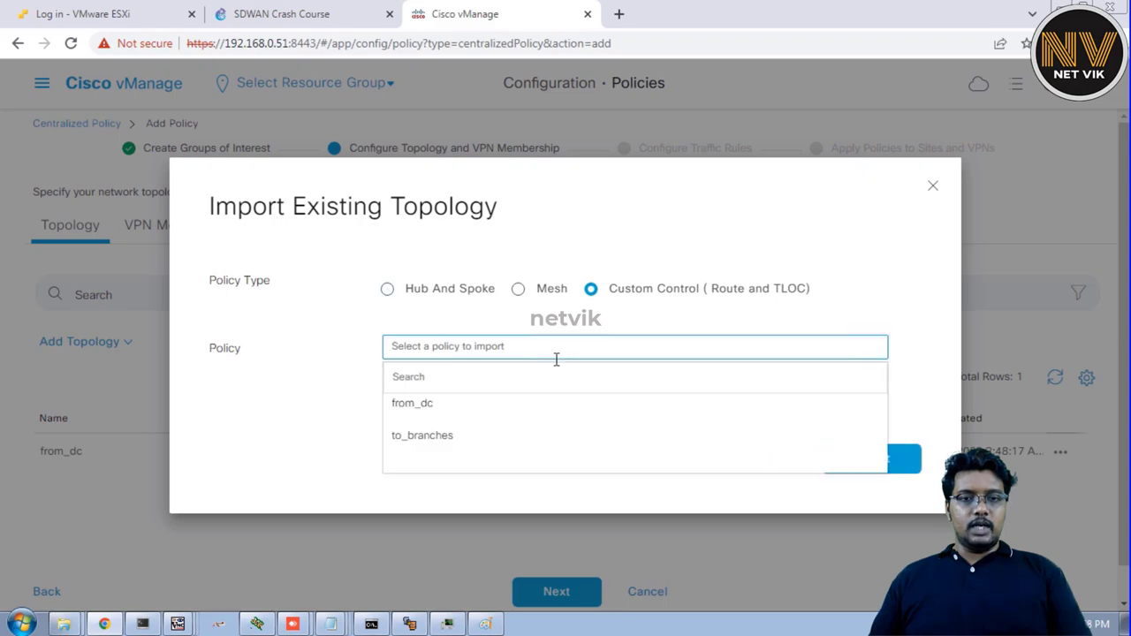
left_click(417, 437)
left_click(893, 461)
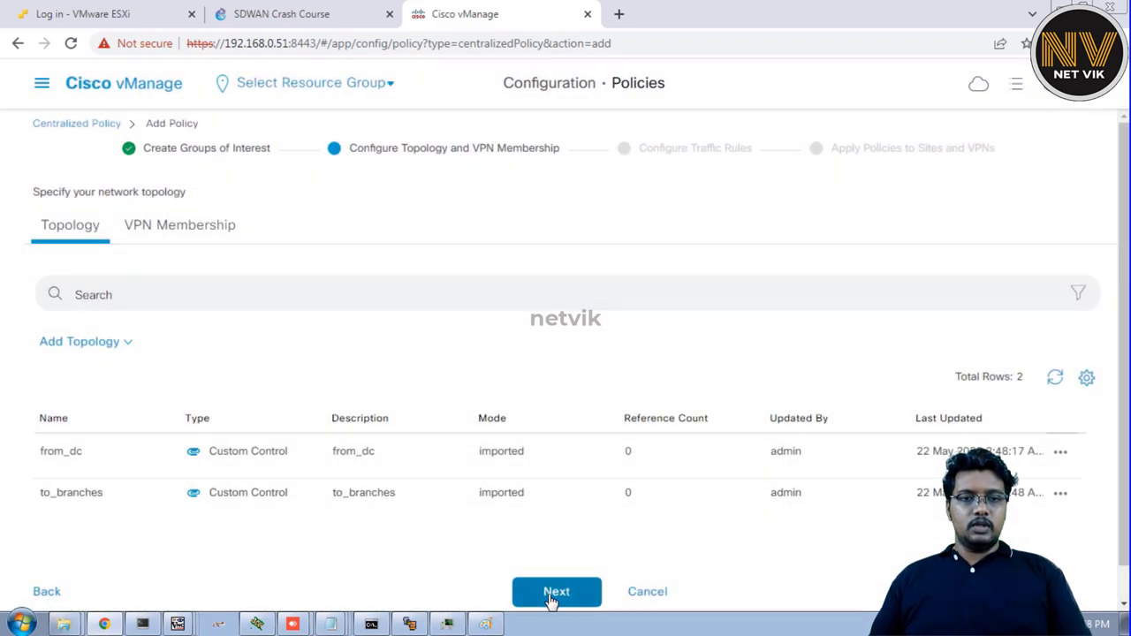
left_click(550, 597)
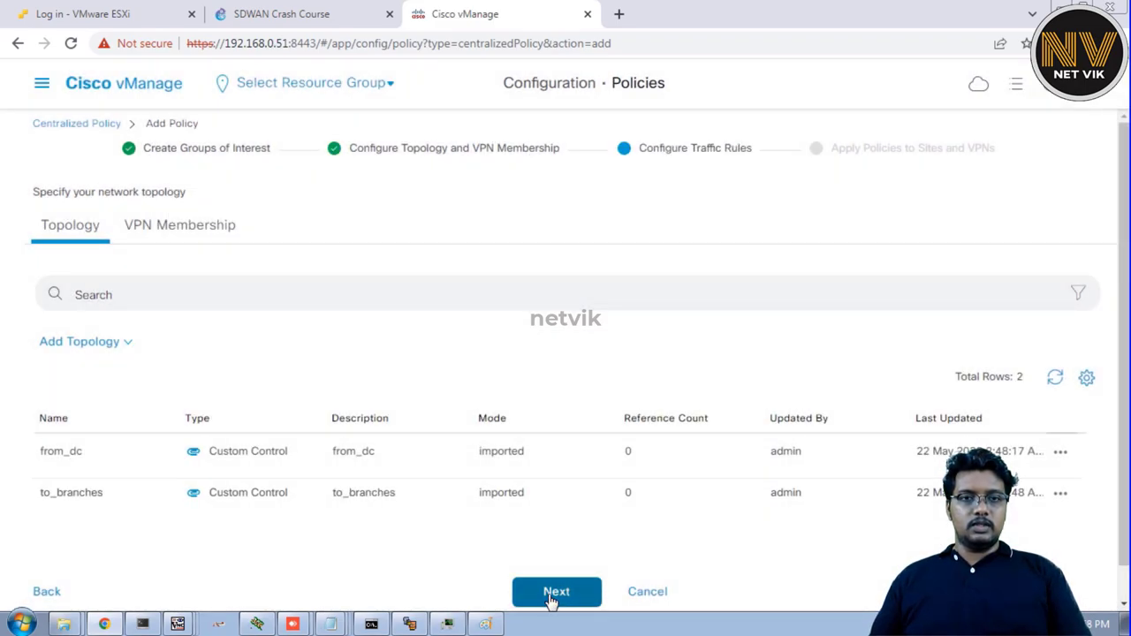
Apply to_branches to the branches site list in the outbound direction
left_click(554, 593)
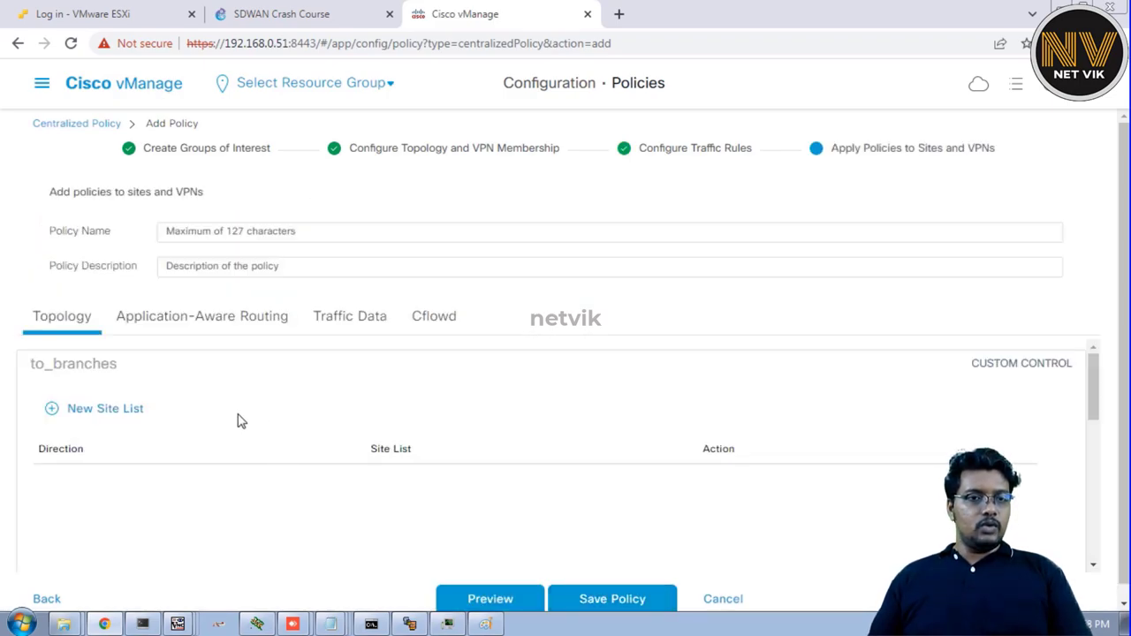
scroll(53, 277, "down", 1)
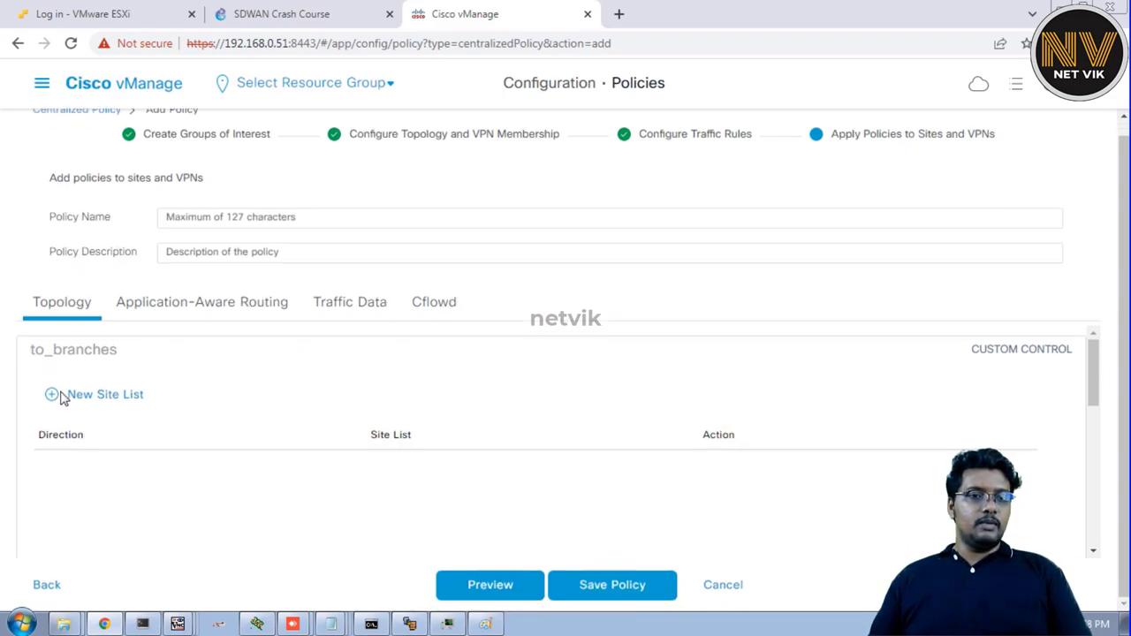
left_click(106, 395)
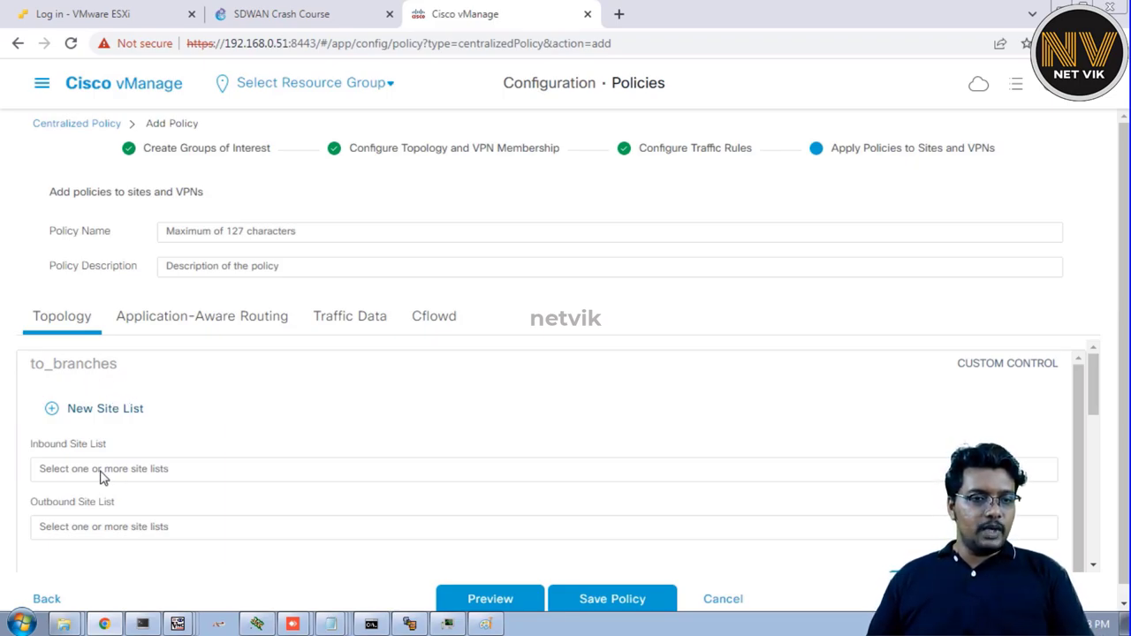
left_click(76, 533)
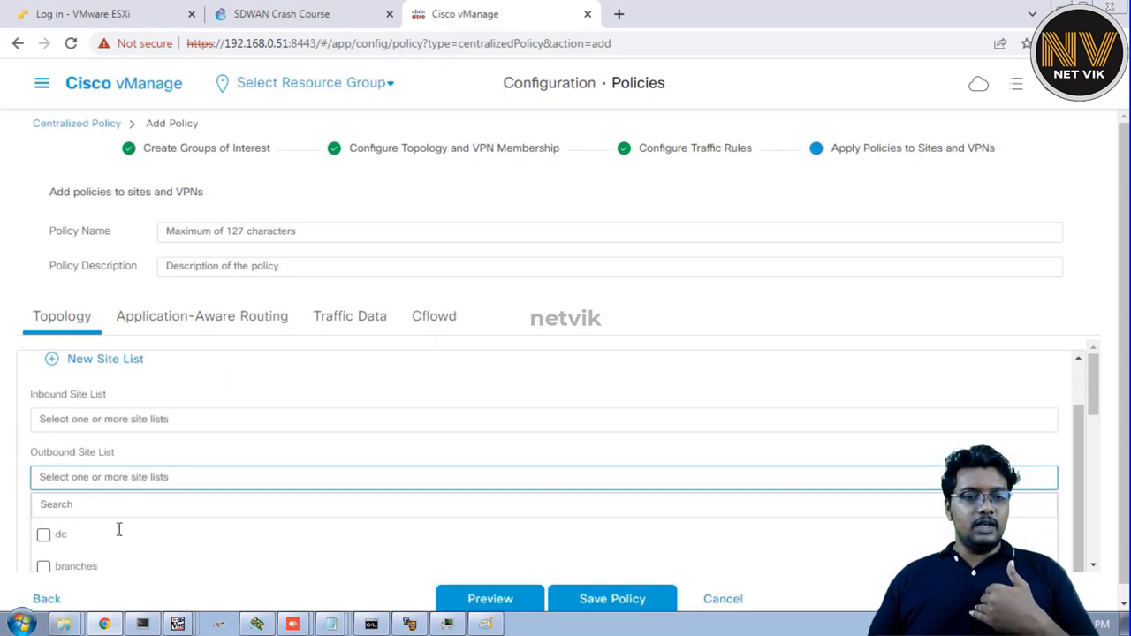
scroll(119, 535, "down", 1)
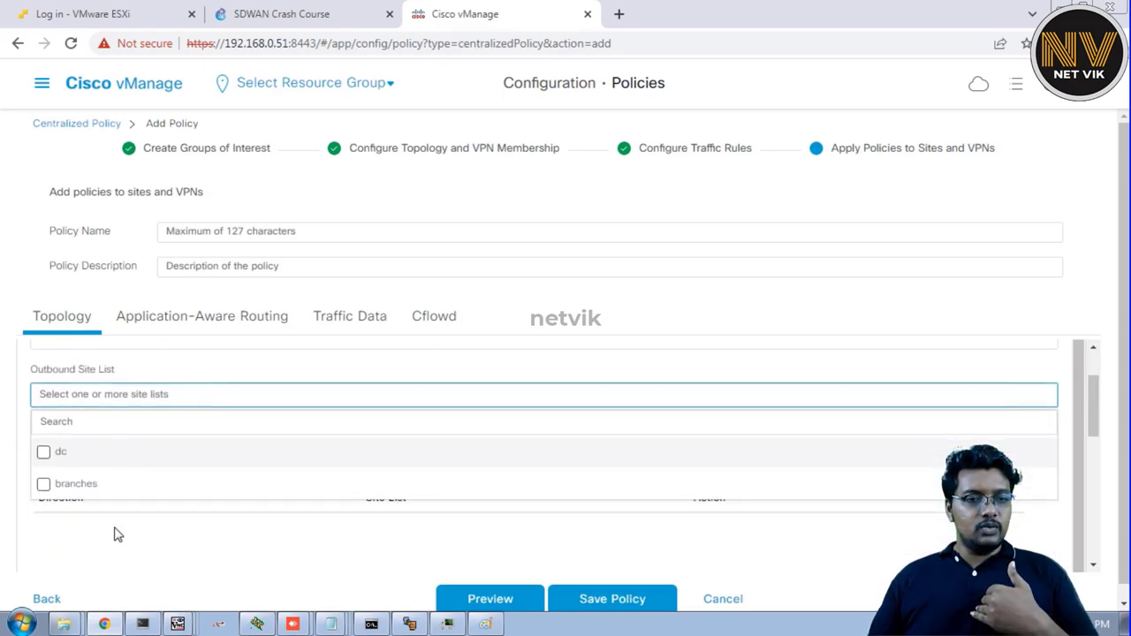
left_click(43, 486)
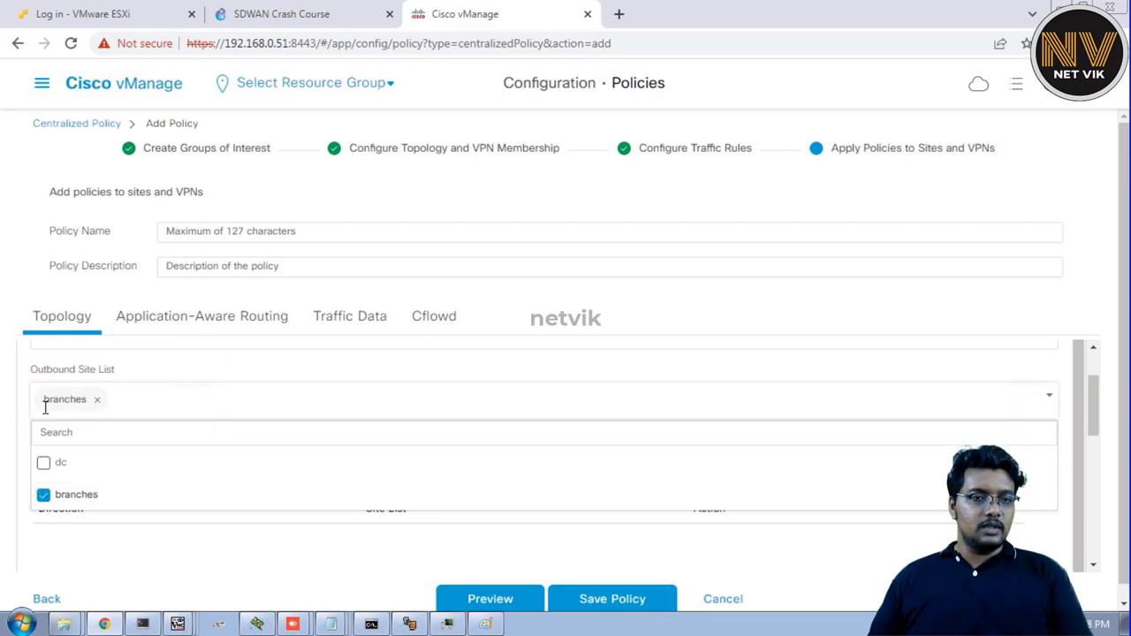
left_click(21, 423)
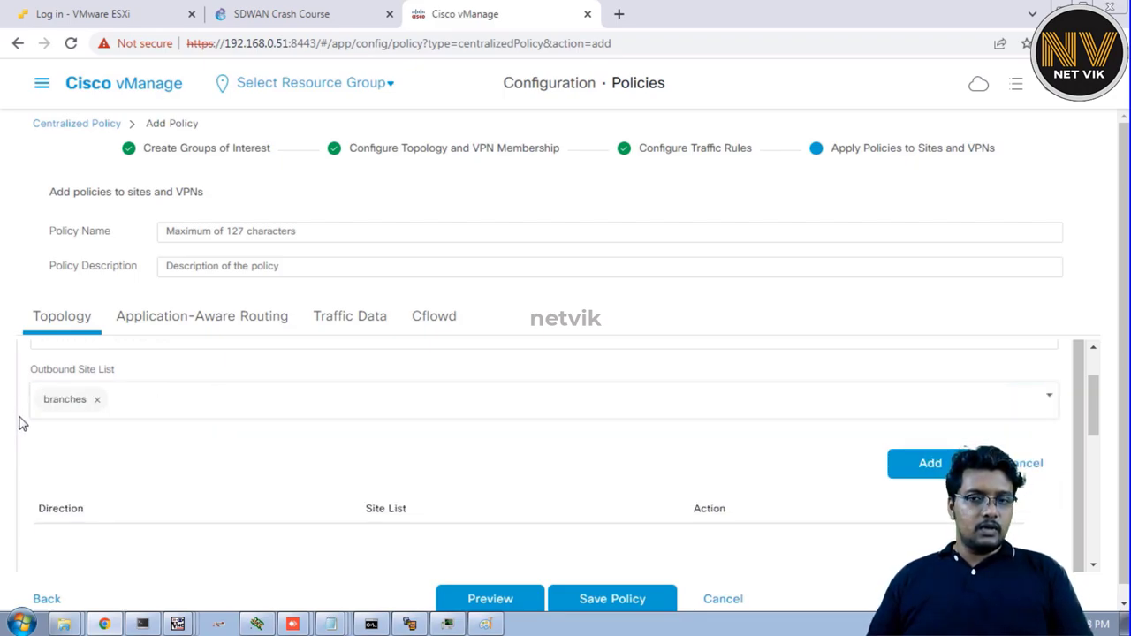
scroll(914, 407, "down", 1)
left_click(952, 386)
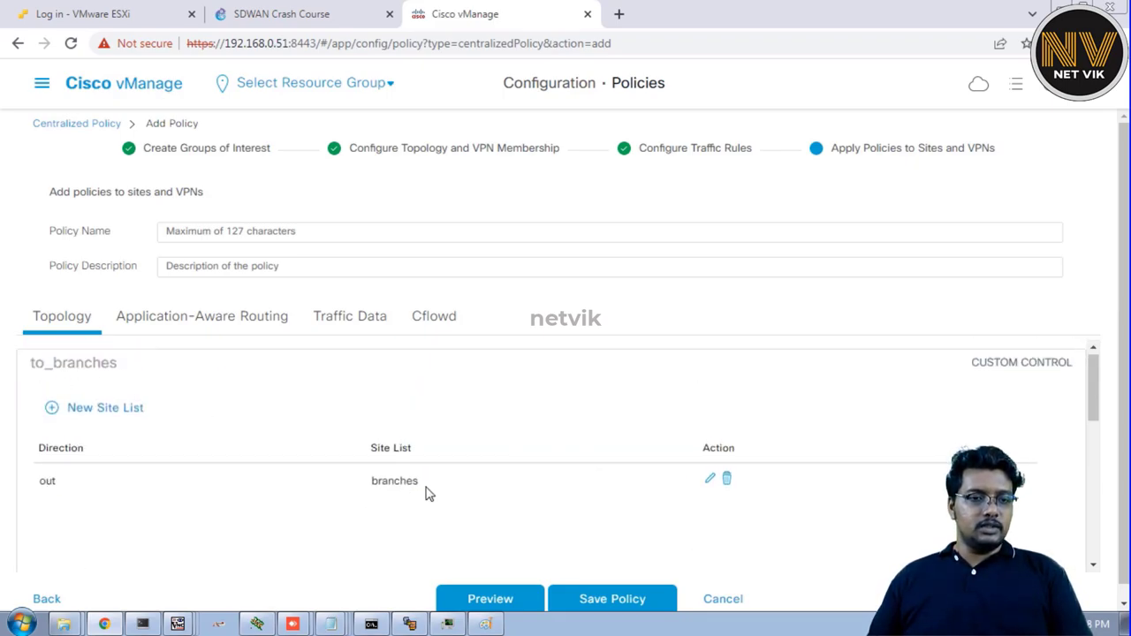
Apply from_dc to the dc site list in the inbound direction
scroll(426, 492, "down", 3)
scroll(424, 492, "down", 1)
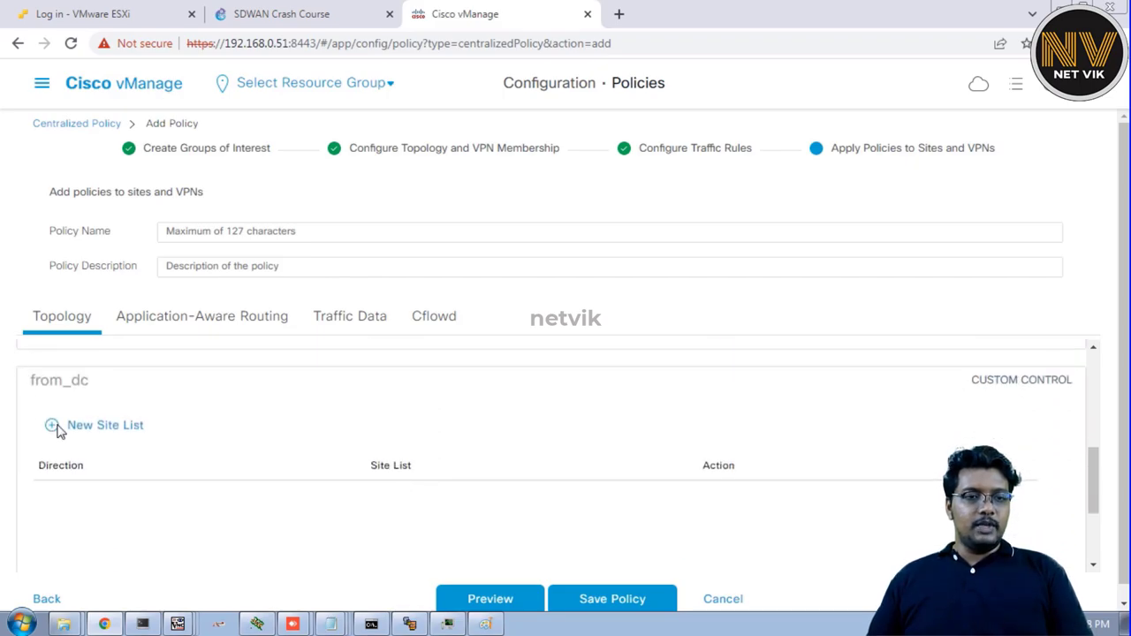
left_click(100, 427)
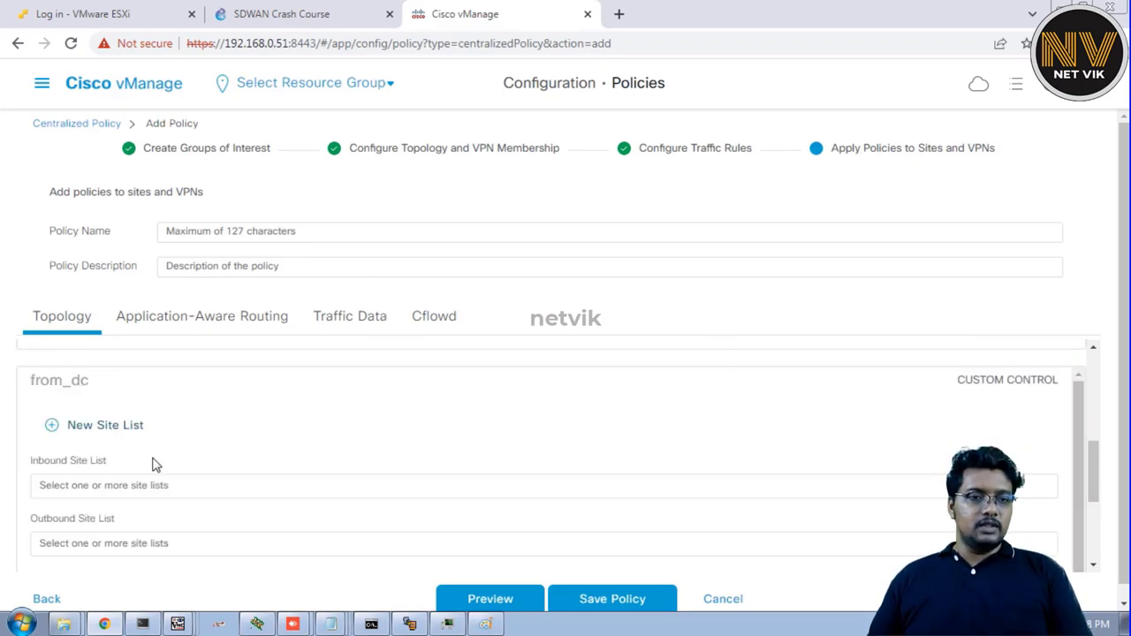
left_click(106, 485)
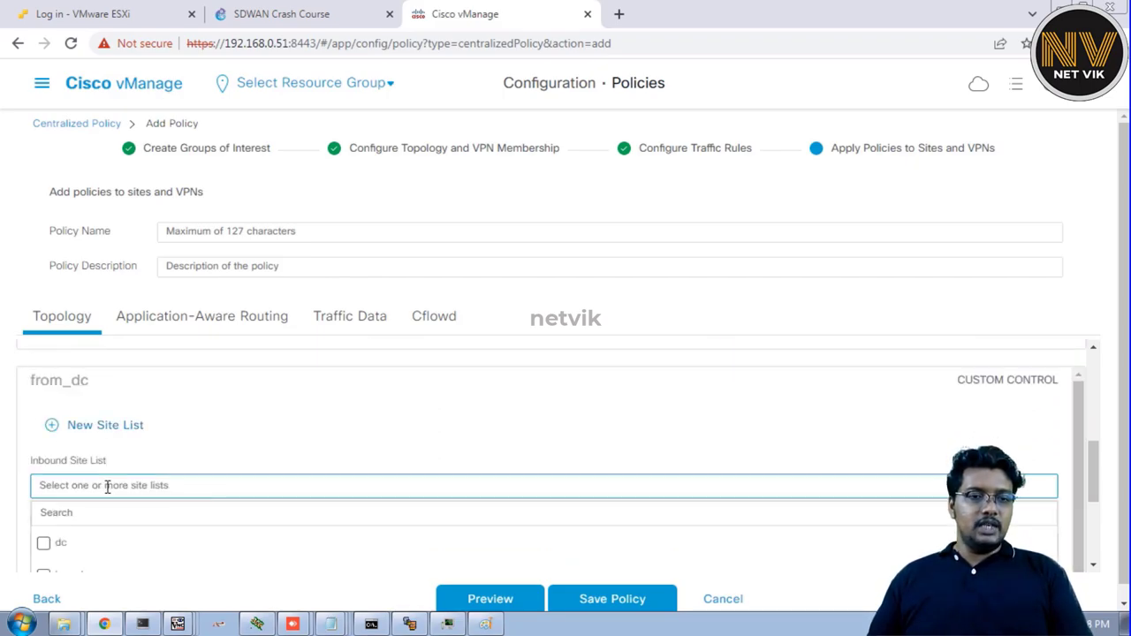
left_click(43, 545)
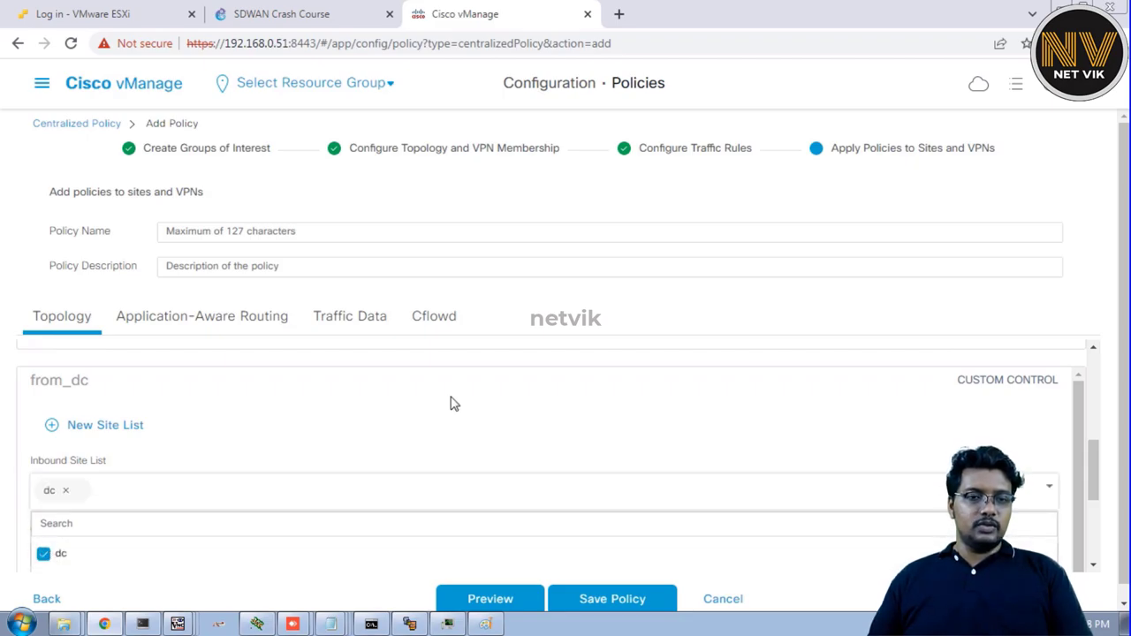
left_click(450, 403)
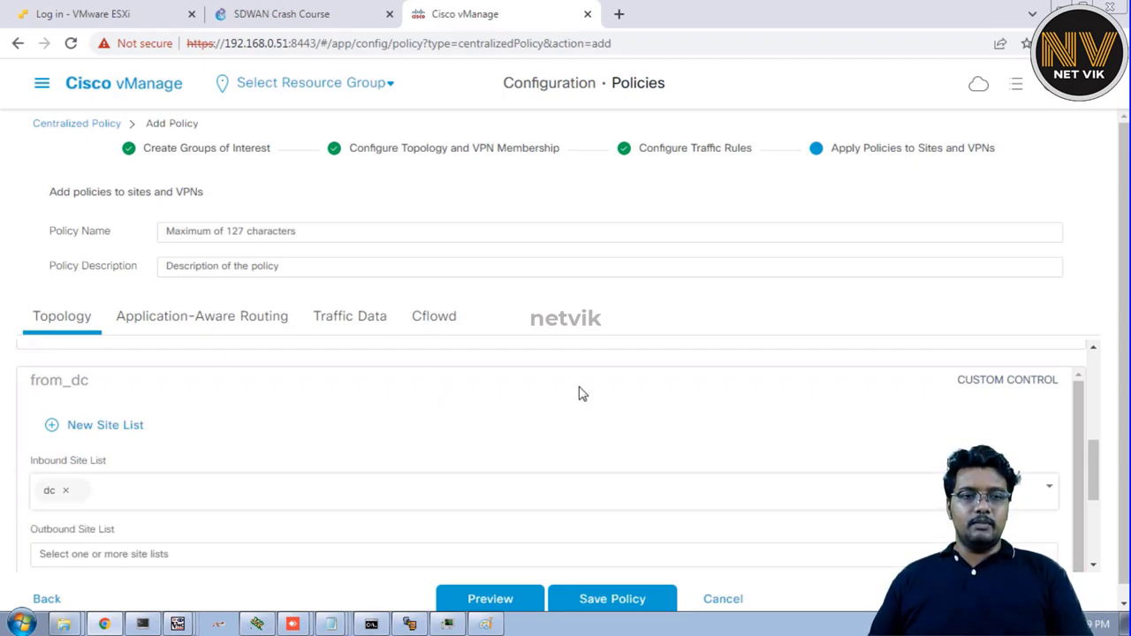
scroll(579, 393, "down", 3)
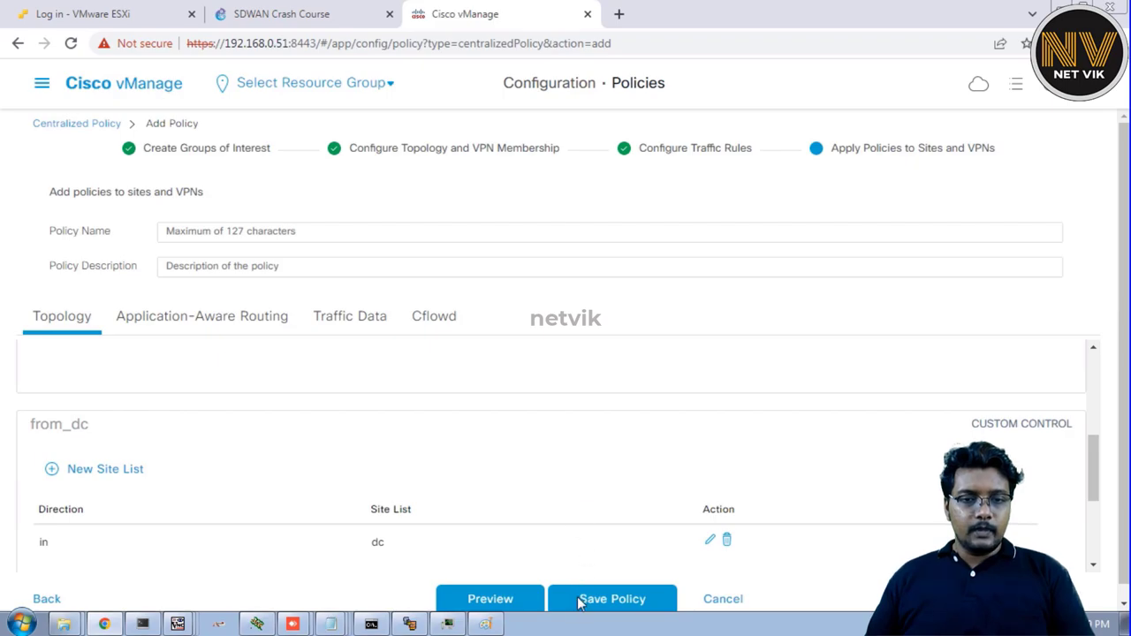
Name the policy centralized_policy, paste the same text as its description, and preview the configuration
left_click(508, 600)
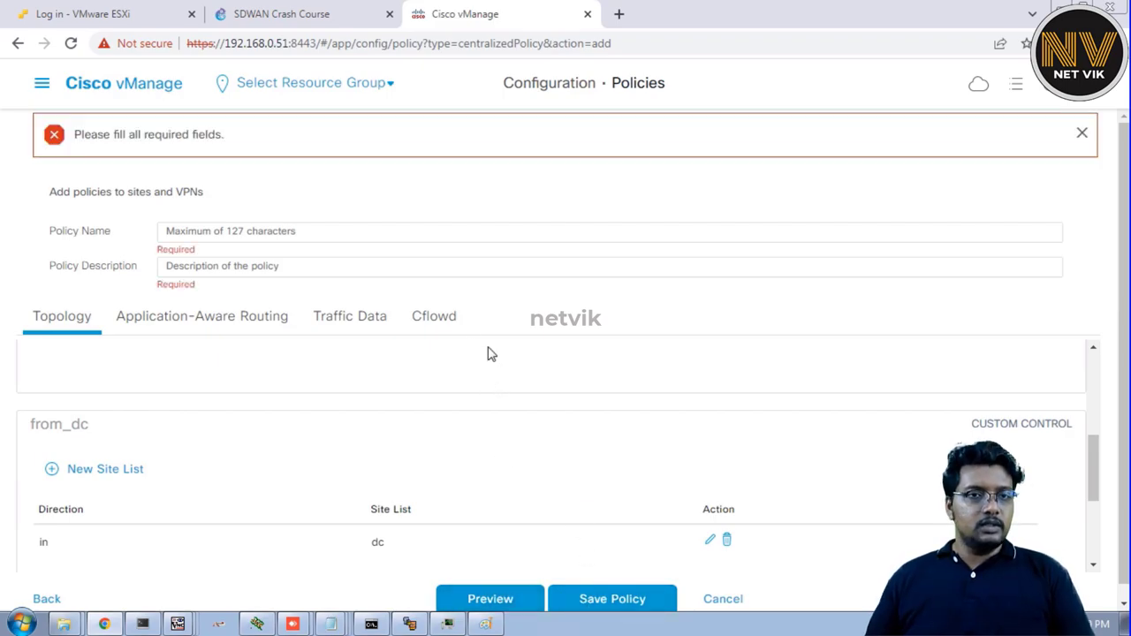
left_click(291, 234)
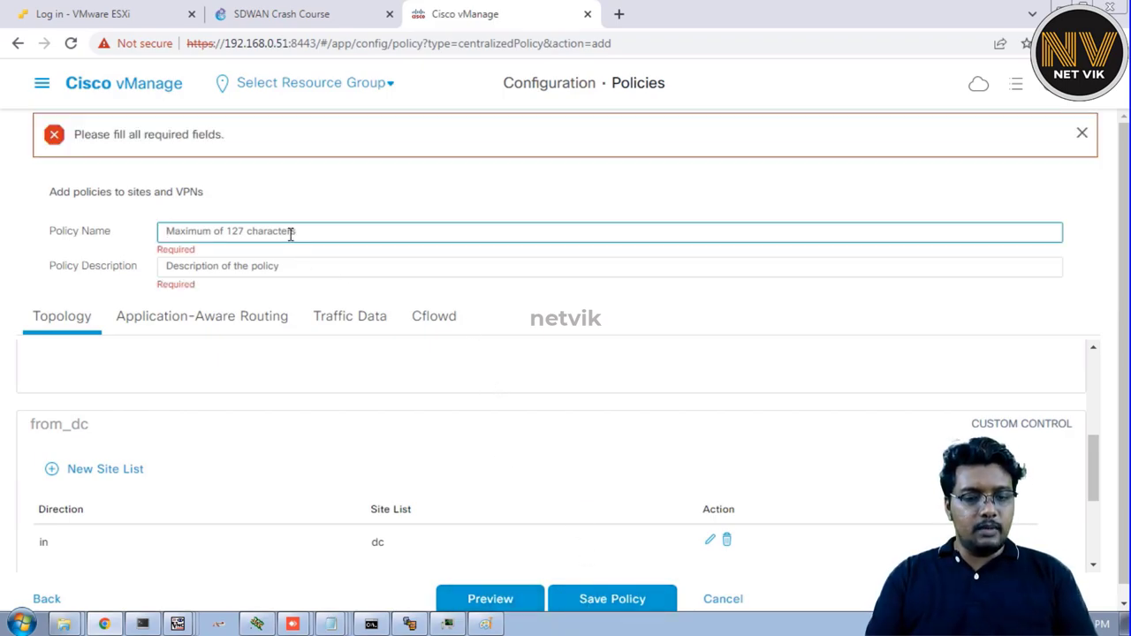
type("centralized_policy")
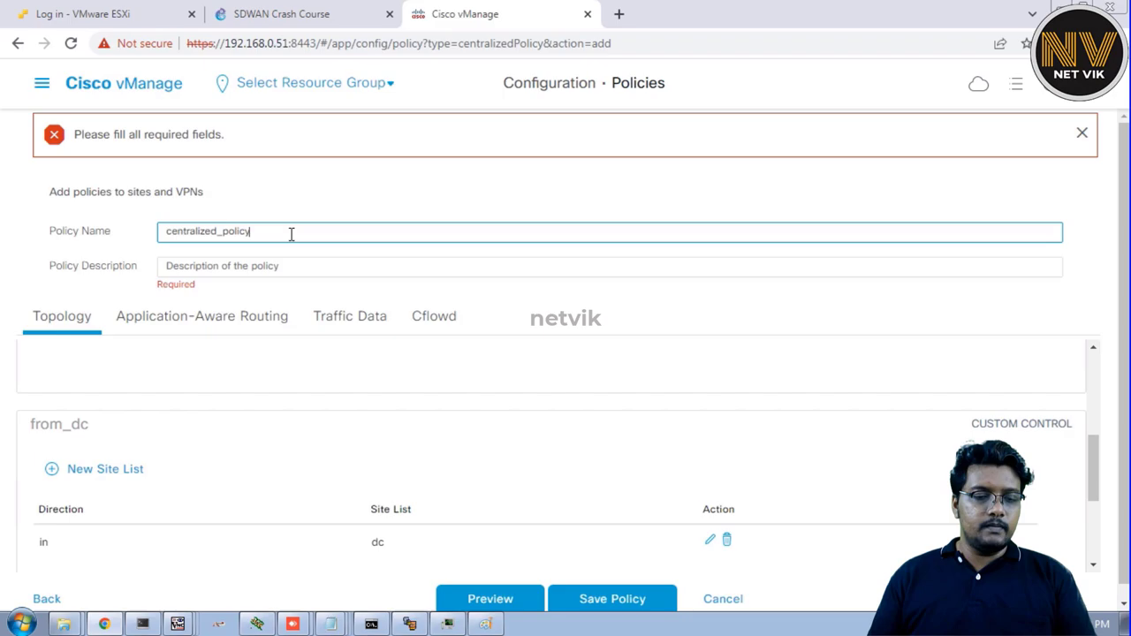
key("ctrl+a")
key("ctrl+c")
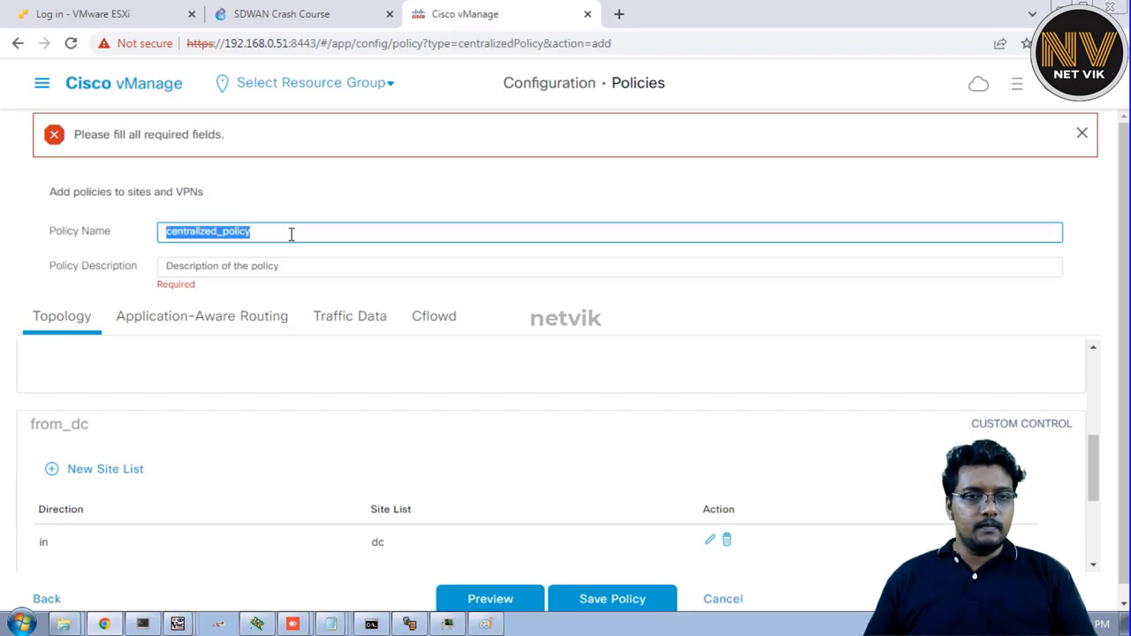
left_click(257, 270)
key("ctrl+v")
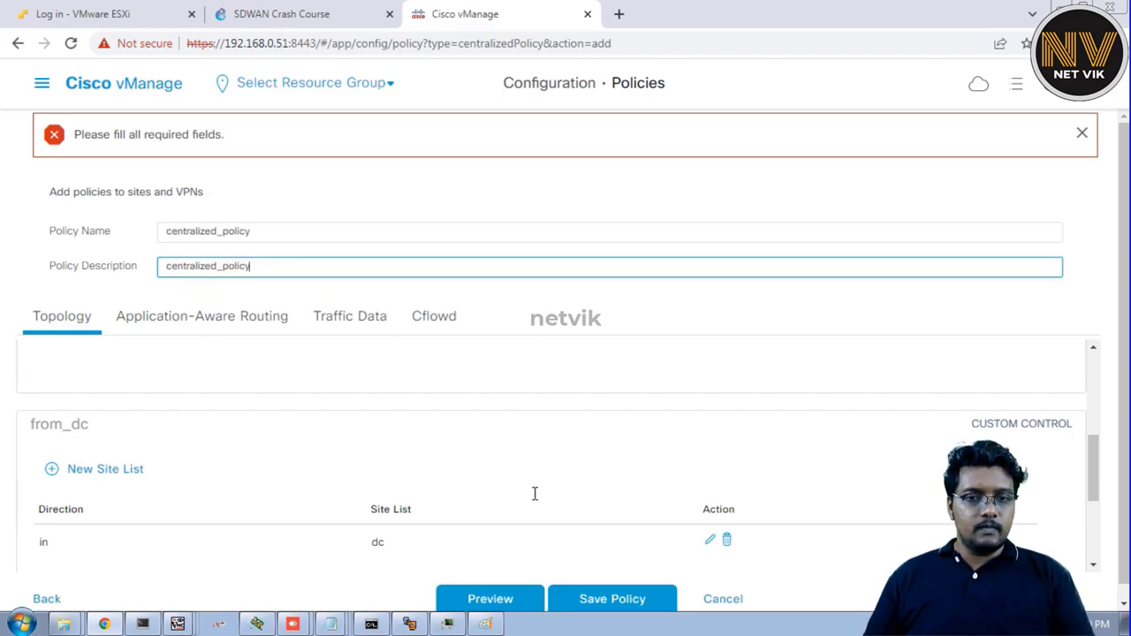
left_click(491, 600)
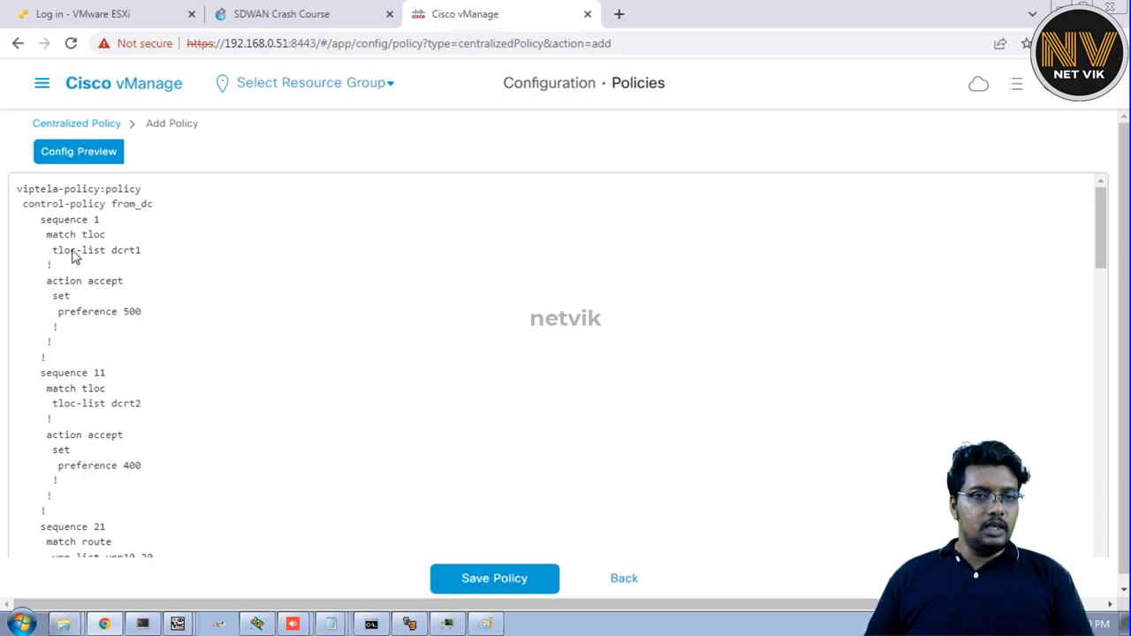
Scroll through the config preview, highlighting the tloc-list dcrt1 line and other definitions
left_click_drag(144, 250, 52, 251)
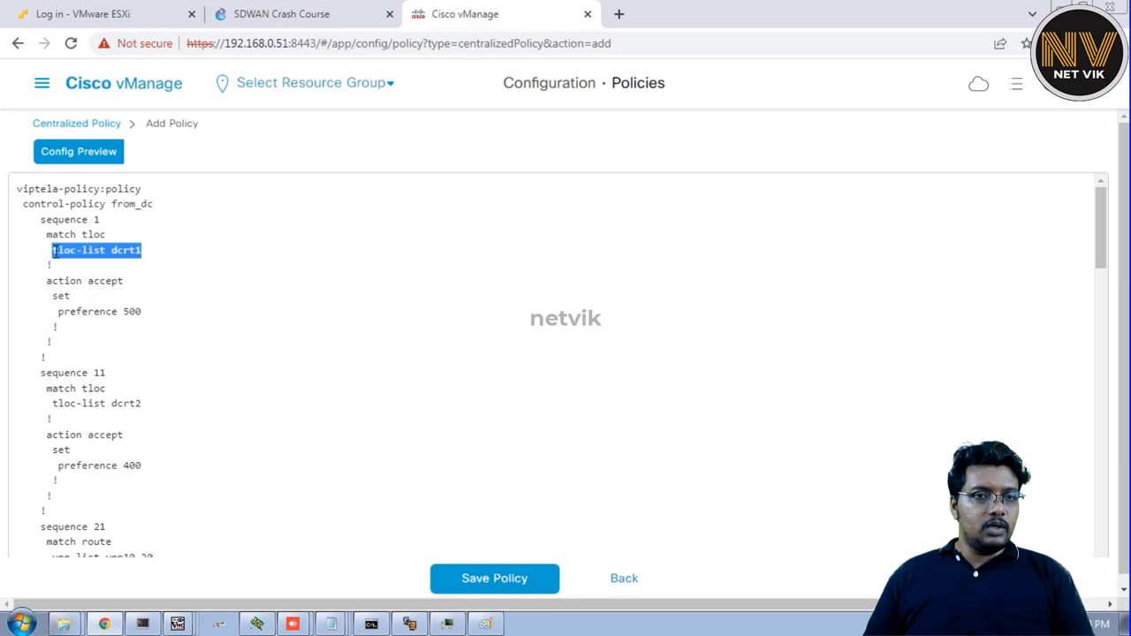
left_click_drag(87, 311, 205, 311)
scroll(205, 314, "down", 1)
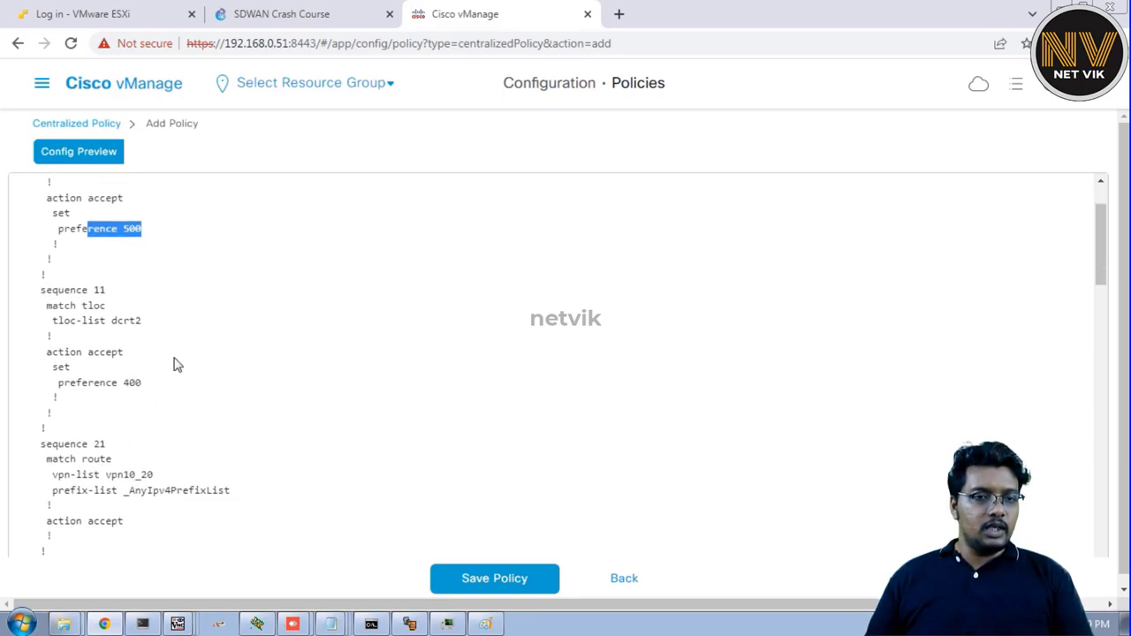
scroll(175, 364, "down", 2)
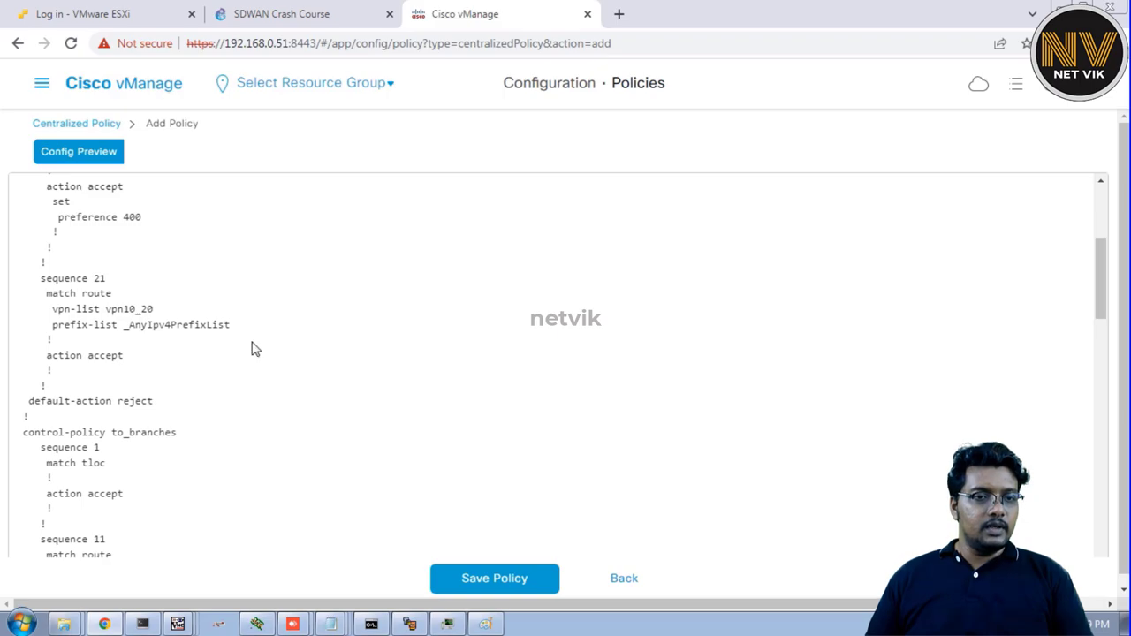
scroll(252, 349, "down", 1)
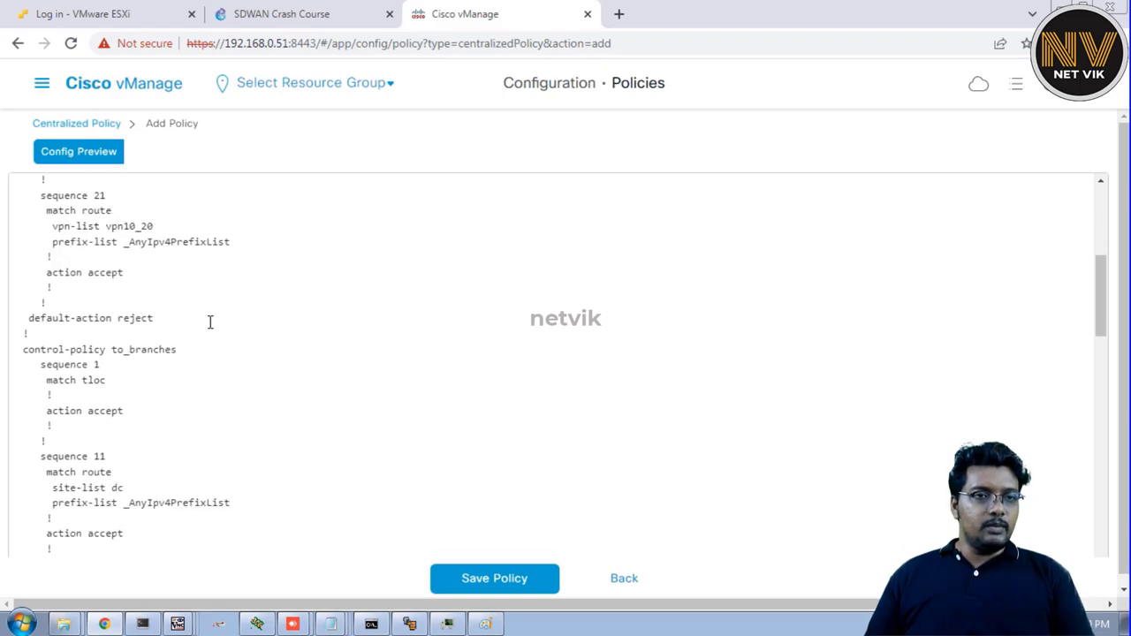
scroll(208, 329, "down", 1)
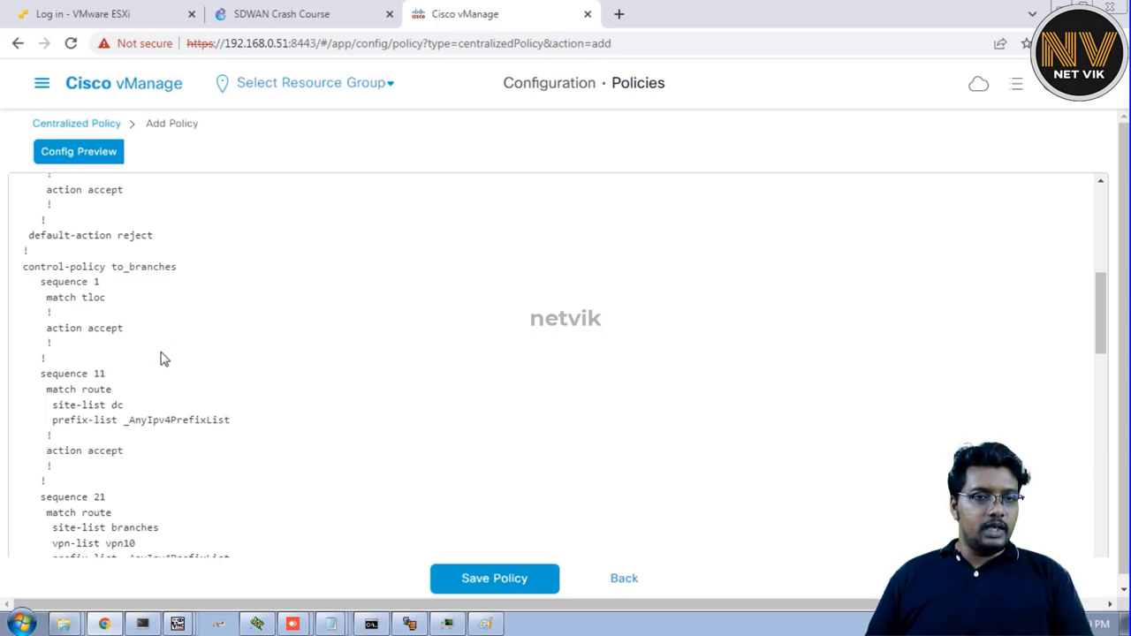
scroll(162, 357, "down", 2)
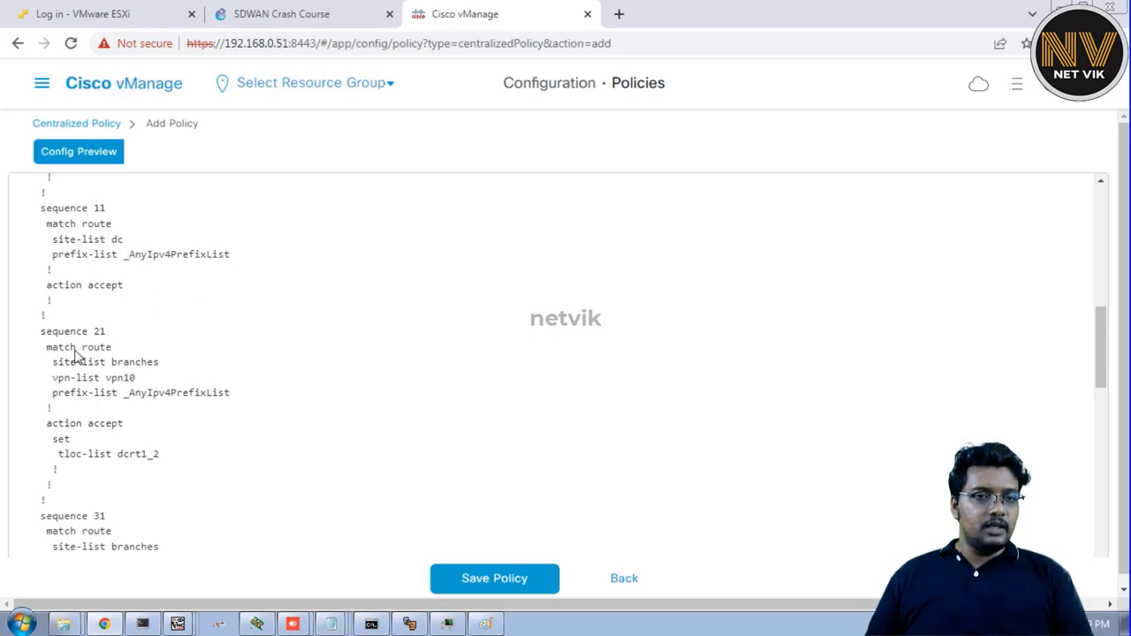
scroll(83, 347, "down", 1)
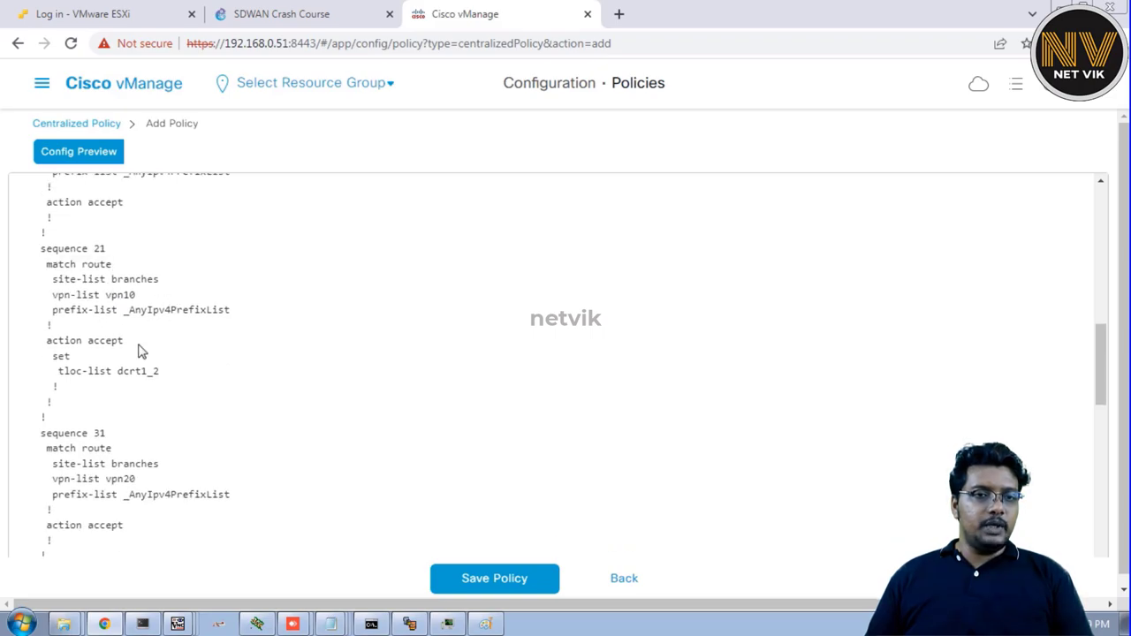
left_click_drag(100, 371, 242, 365)
scroll(242, 366, "down", 1)
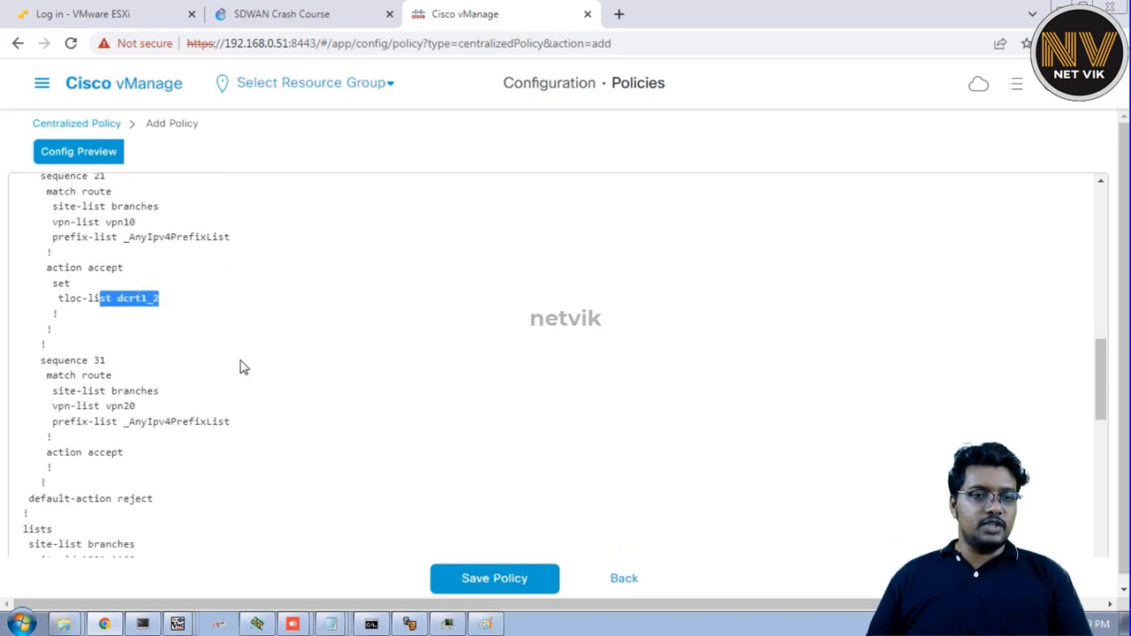
left_click_drag(112, 380, 146, 413)
scroll(240, 359, "down", 1)
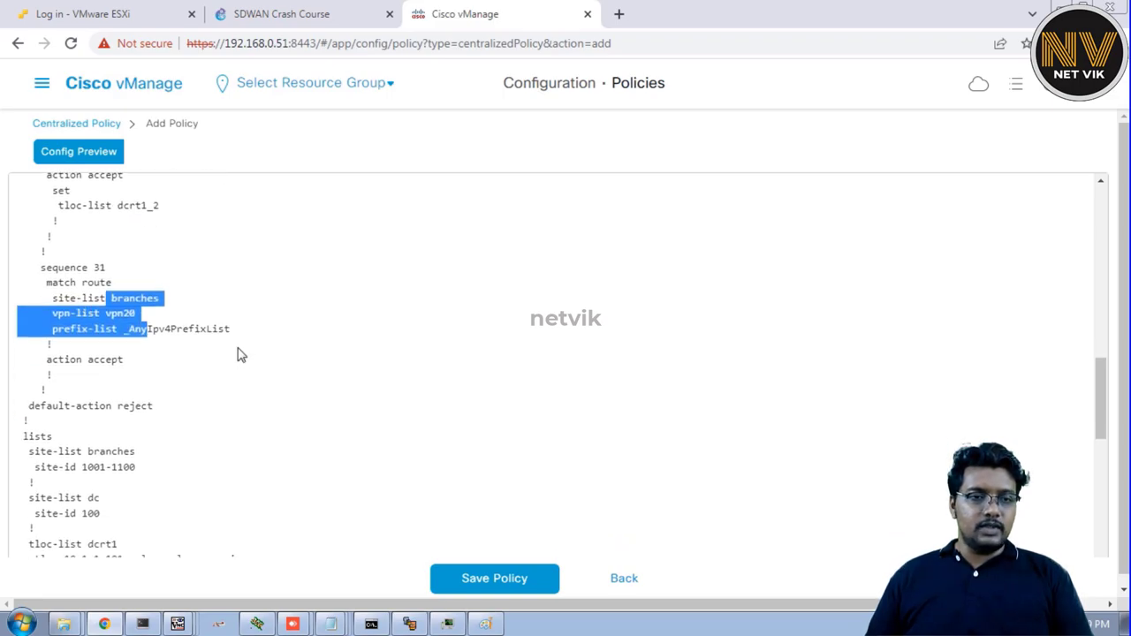
scroll(239, 353, "down", 4)
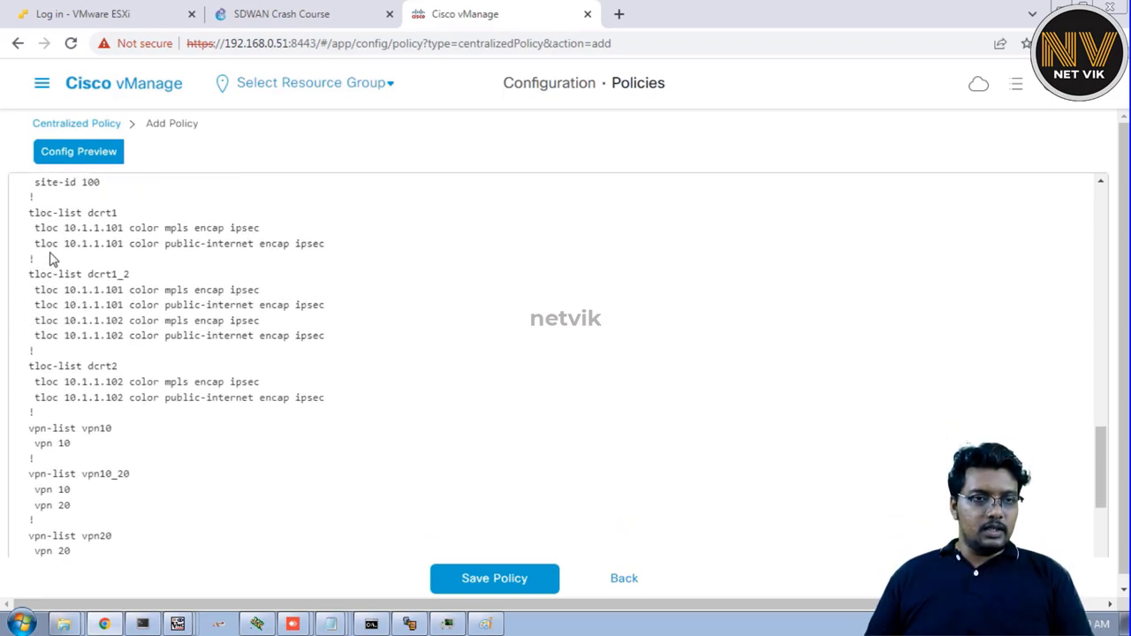
scroll(83, 369, "down", 1)
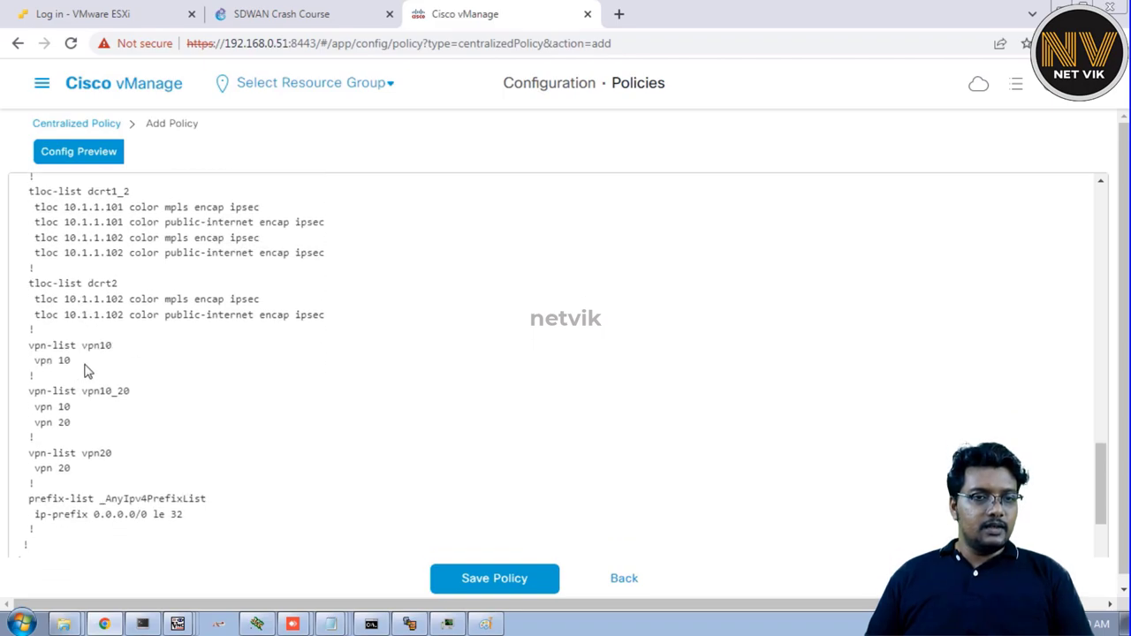
Highlight the vpn10 and vpn10_20 list definitions in the preview
triple_click(23, 350)
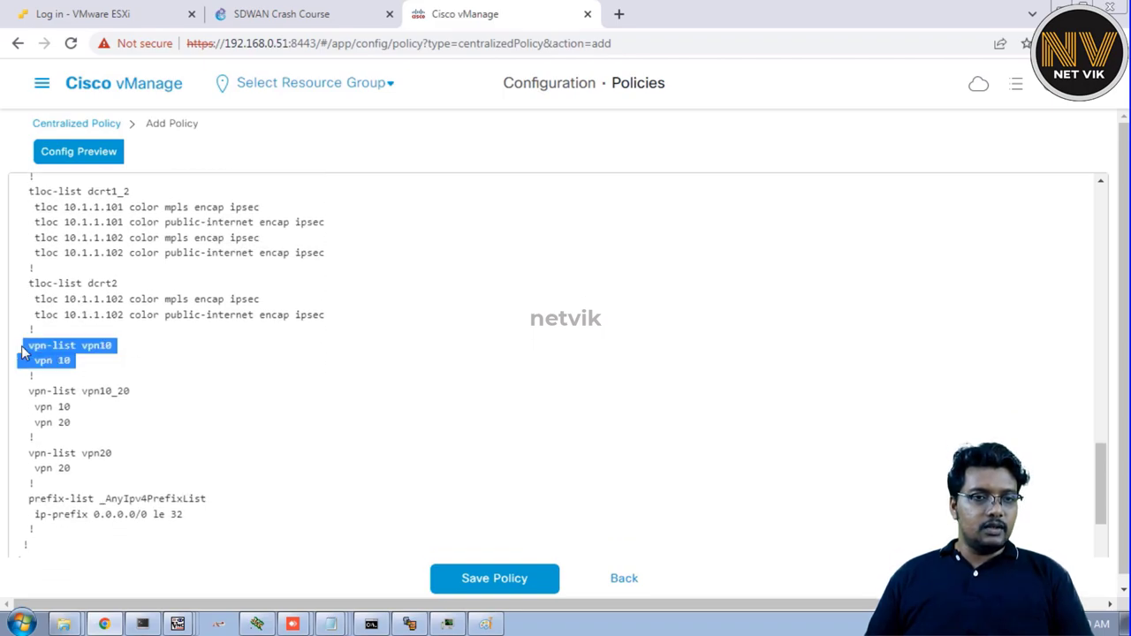
triple_click(31, 397)
scroll(319, 446, "down", 2)
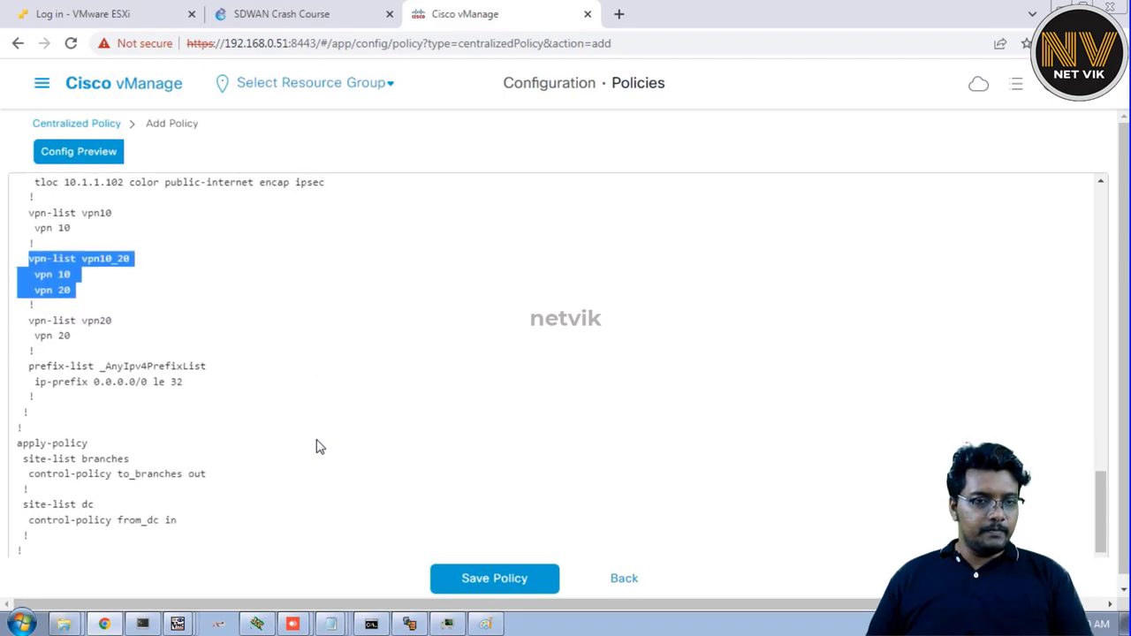
scroll(318, 446, "down", 1)
Verify apply-policy shows to_branches out on branches and from_dc in on dc, then save
left_click_drag(26, 527, 64, 463)
left_click(48, 450)
left_click(120, 465)
left_click_drag(244, 468, 243, 469)
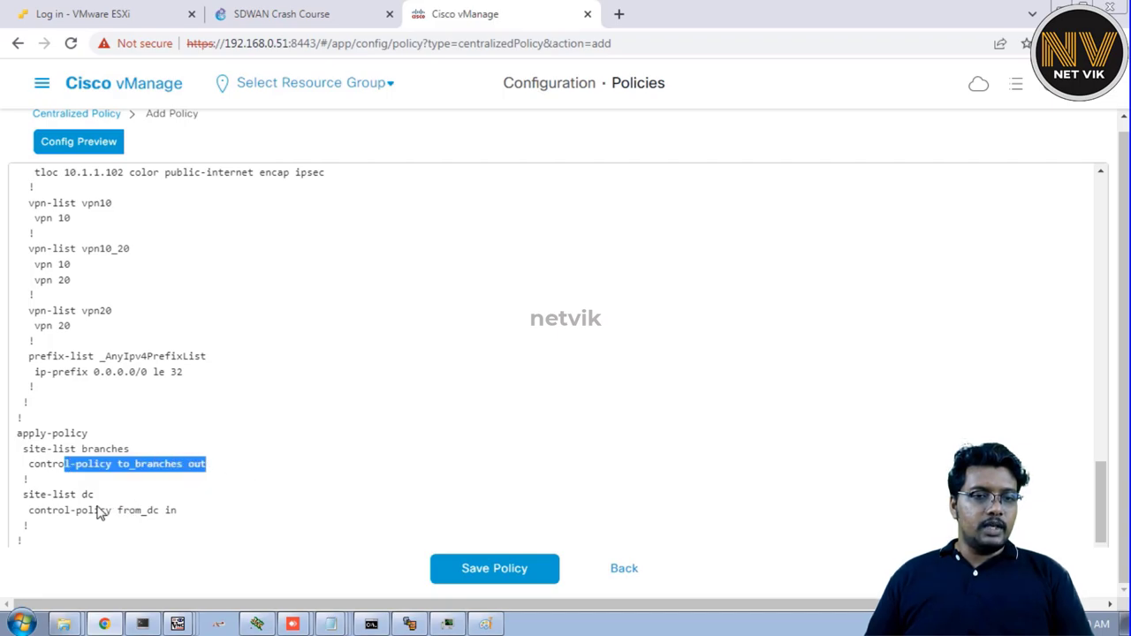
left_click_drag(87, 510, 212, 512)
left_click(396, 501)
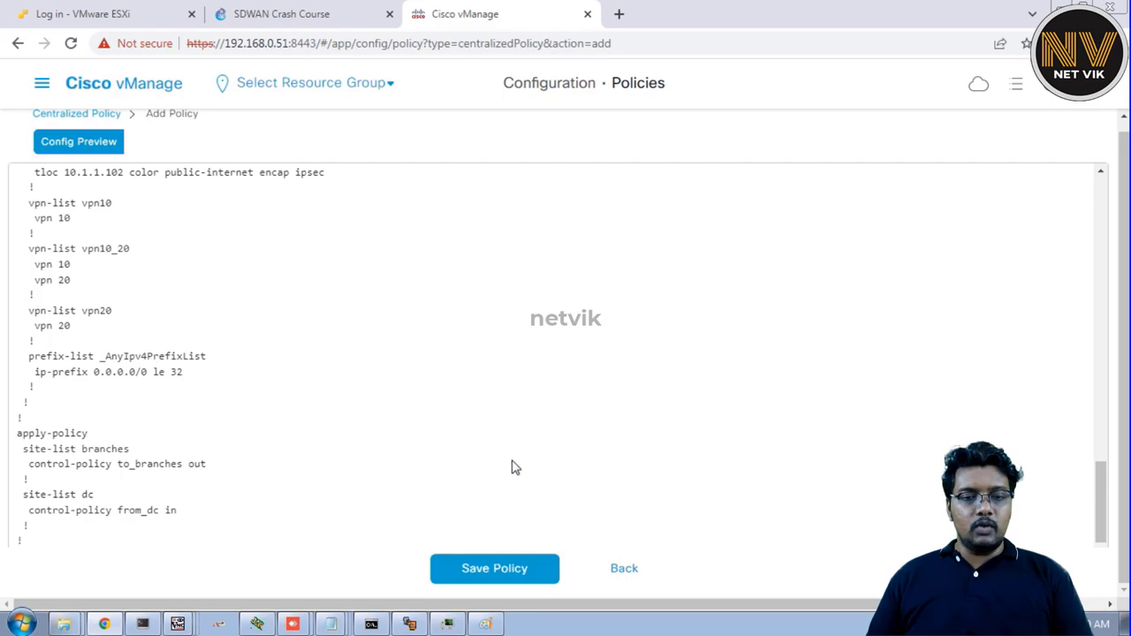
left_click(469, 568)
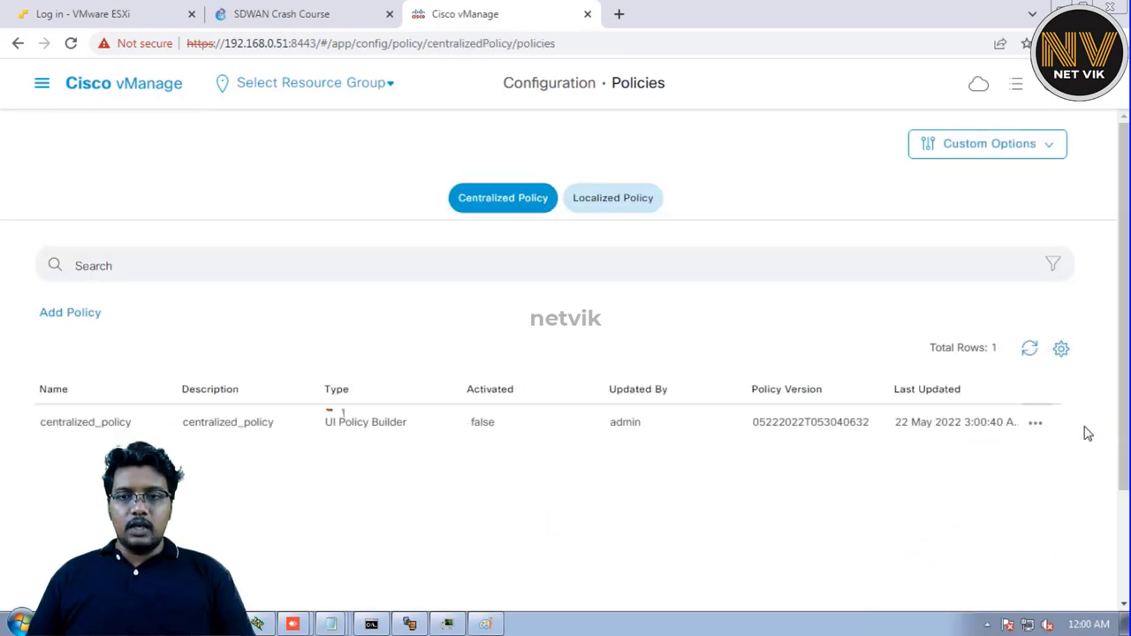
Try activating centralized_policy, note the vSmart 1.1.1.3 not-in-vManage-mode error, and cancel
left_click(1035, 423)
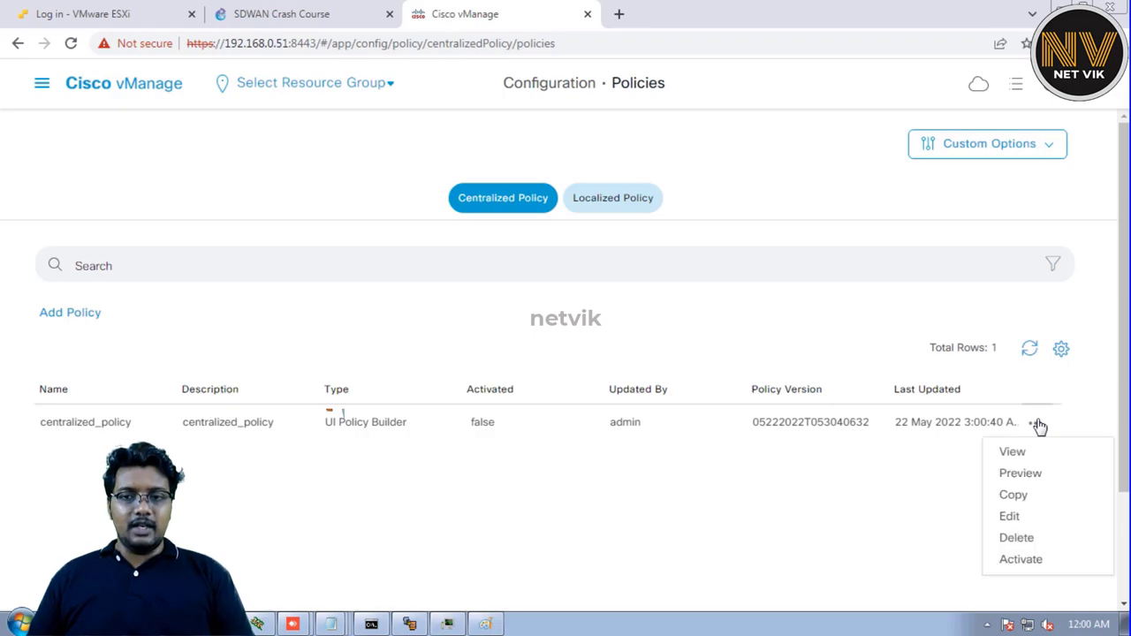
left_click(1019, 562)
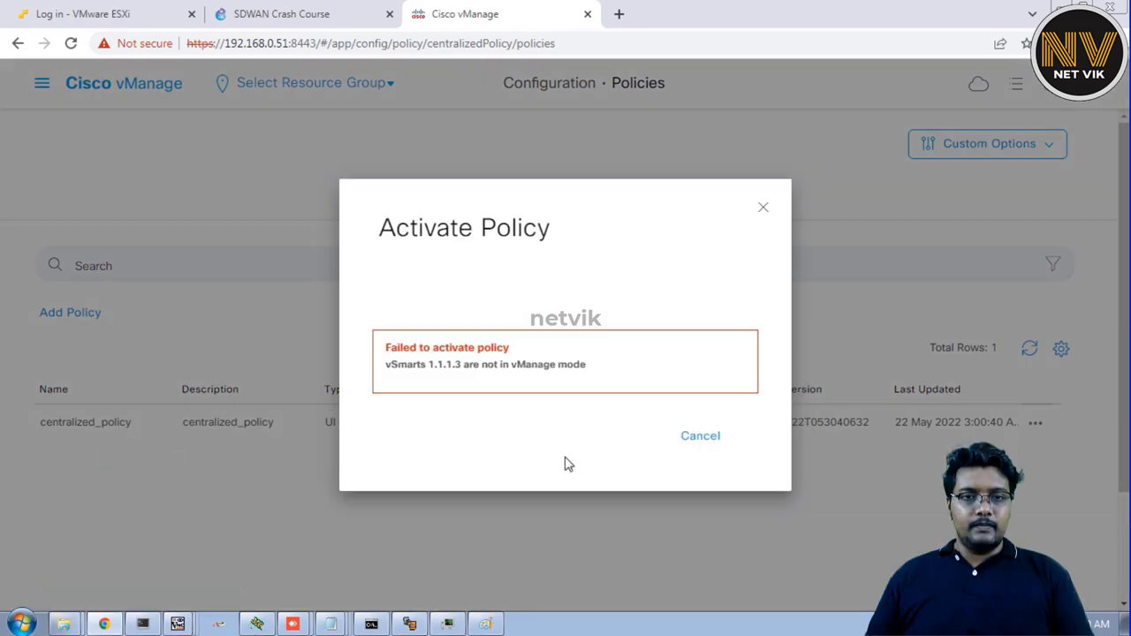
left_click_drag(385, 347, 623, 378)
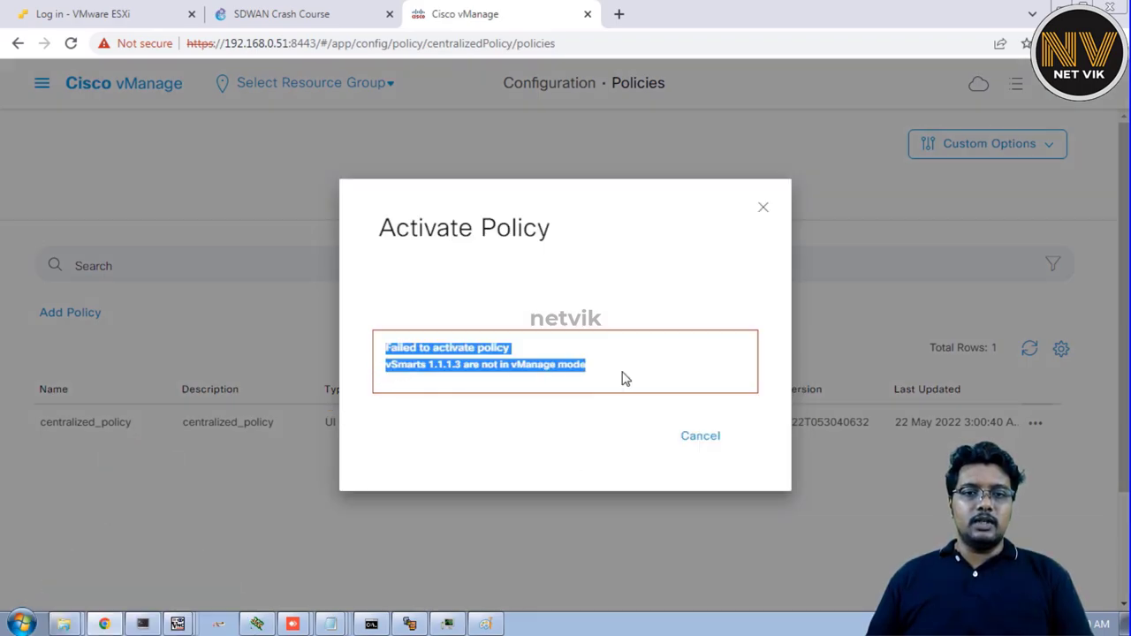
left_click(483, 376)
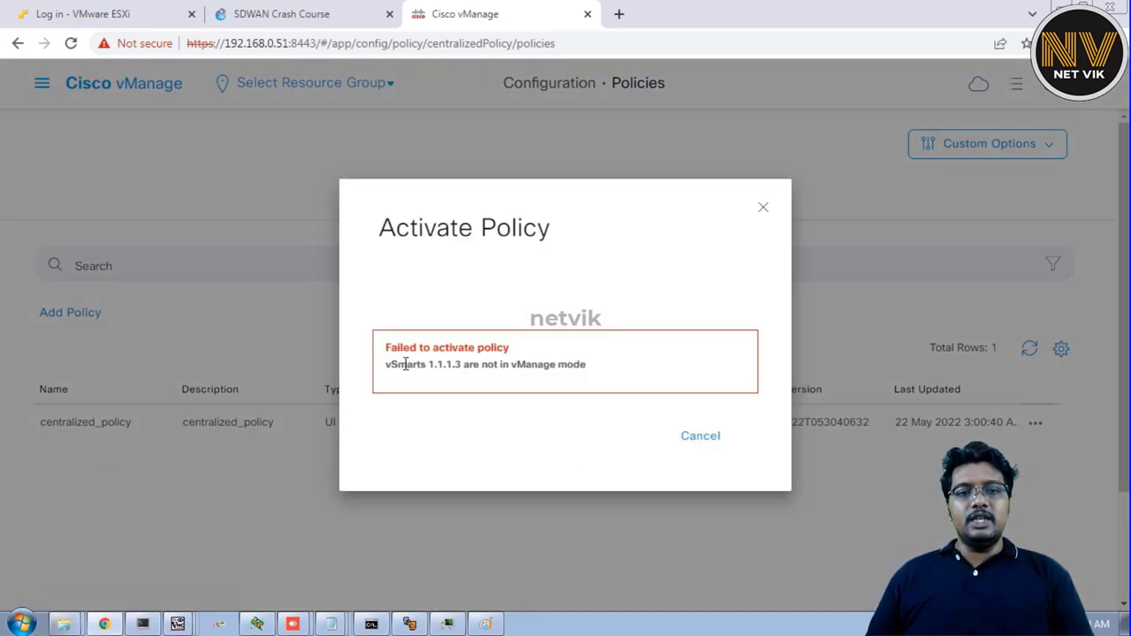
triple_click(610, 365)
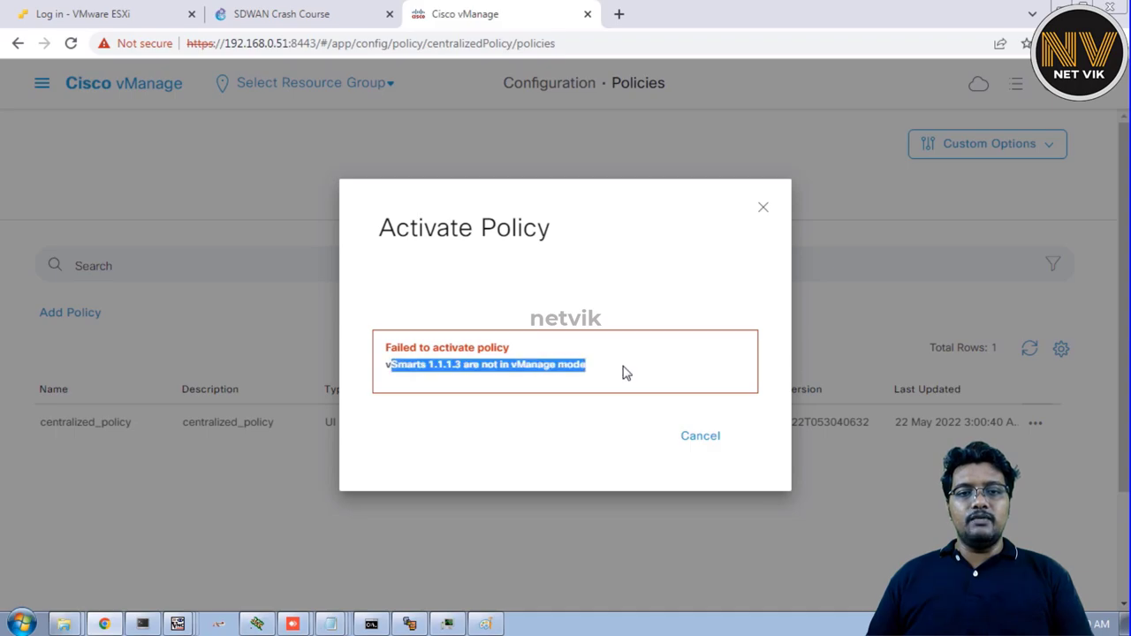
left_click(710, 437)
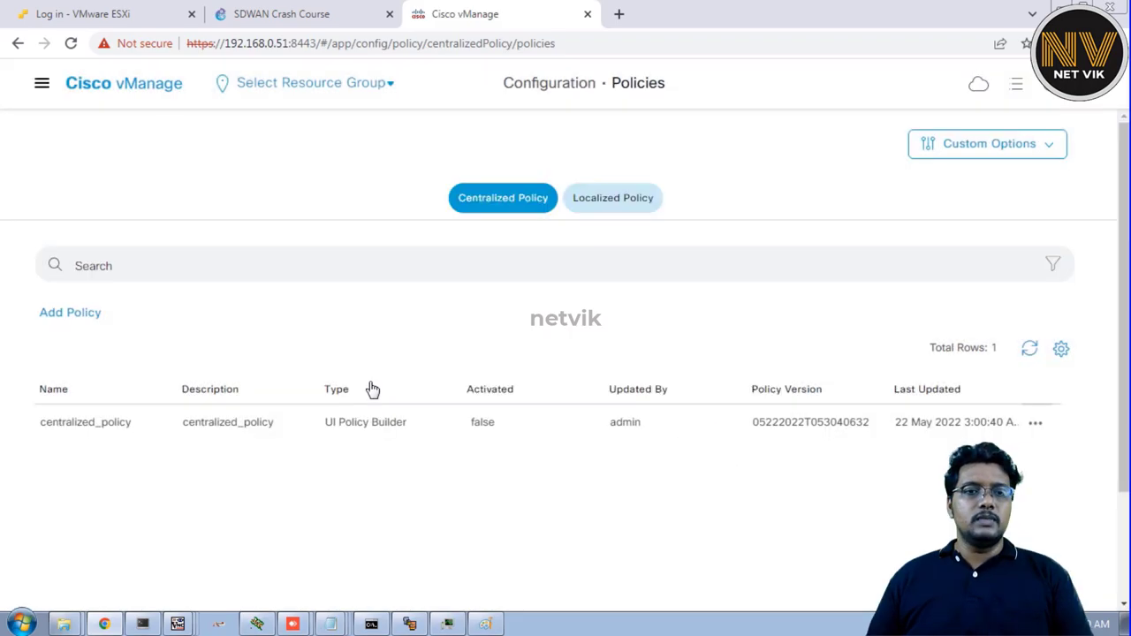
left_click(42, 84)
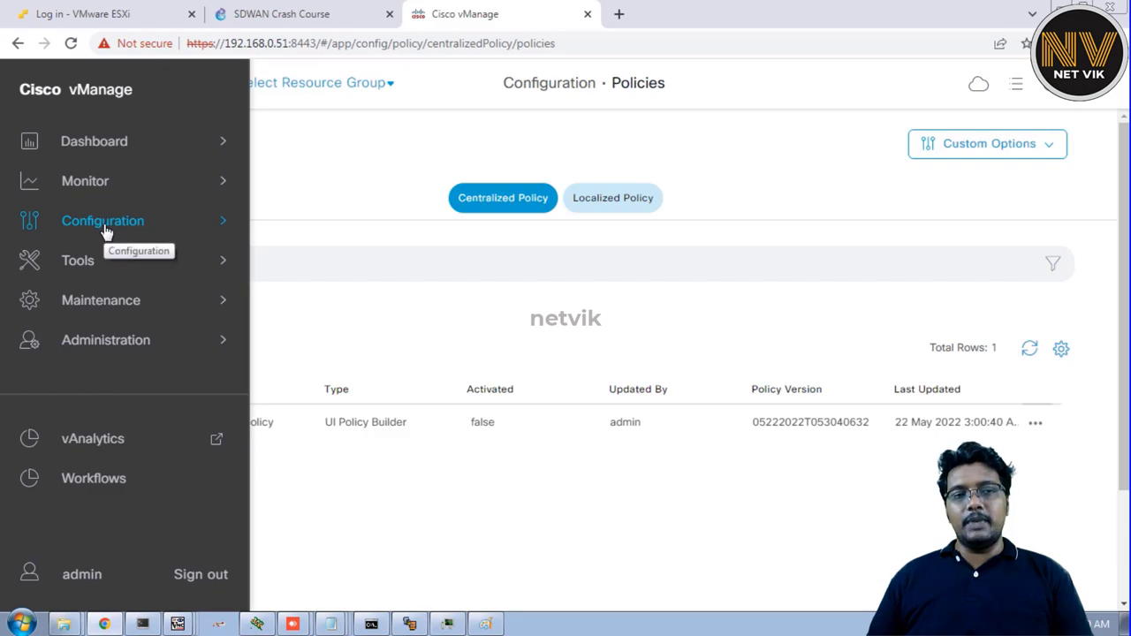
Show the Configuration > Devices Controllers list, where vSmart 1.1.1.3, vManage and vBond are in CLI mode
left_click(104, 231)
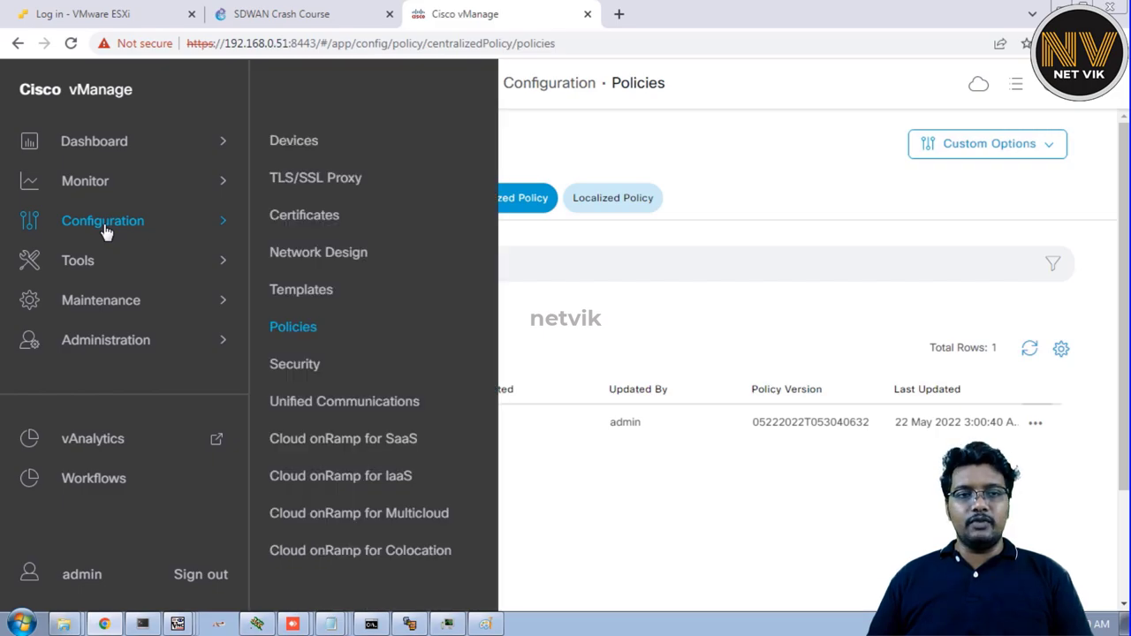
left_click(294, 140)
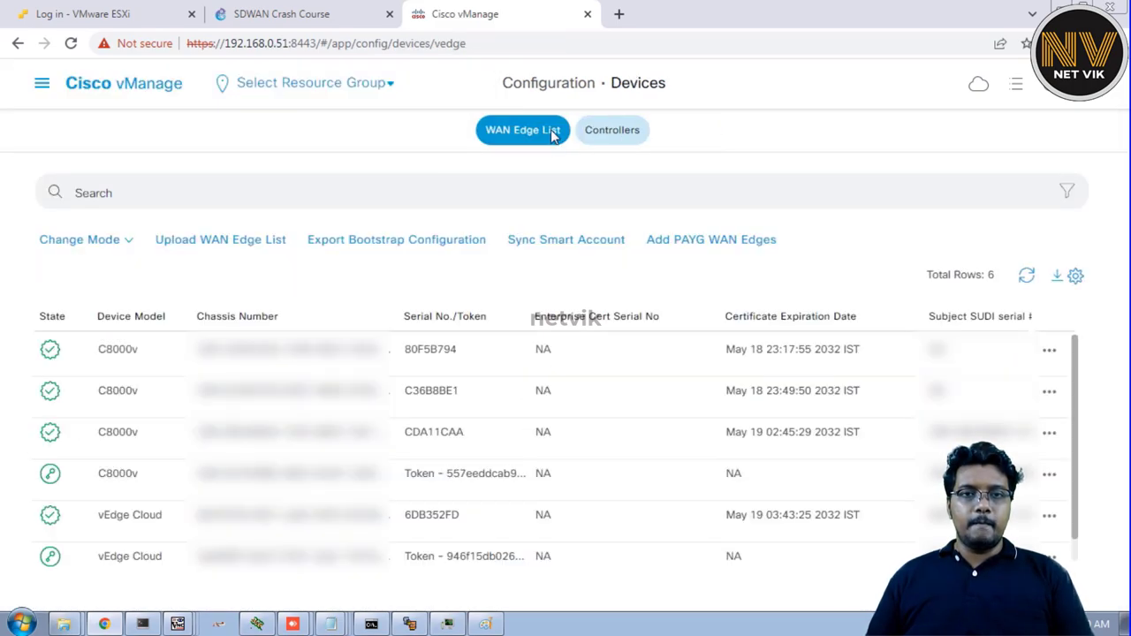
left_click(630, 133)
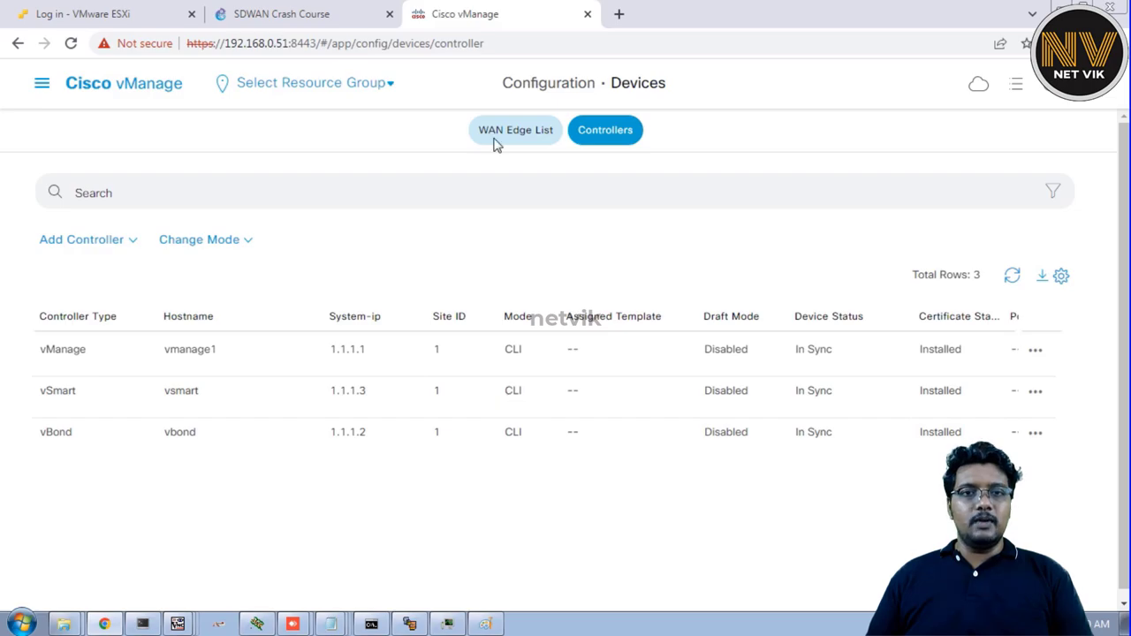
left_click(42, 88)
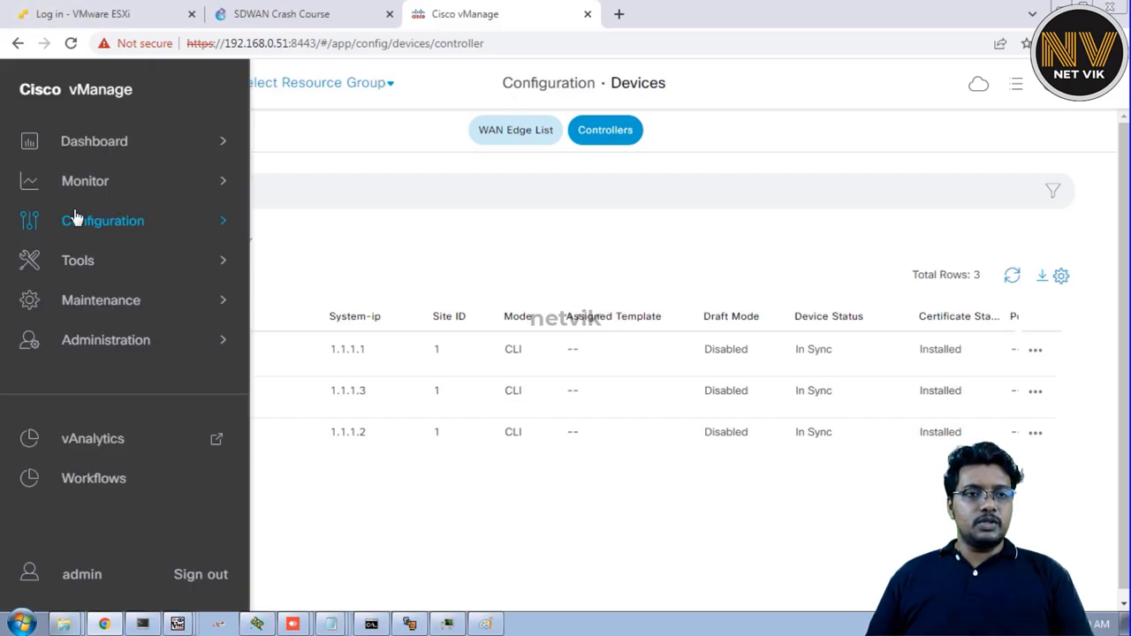
mouse_move(96, 231)
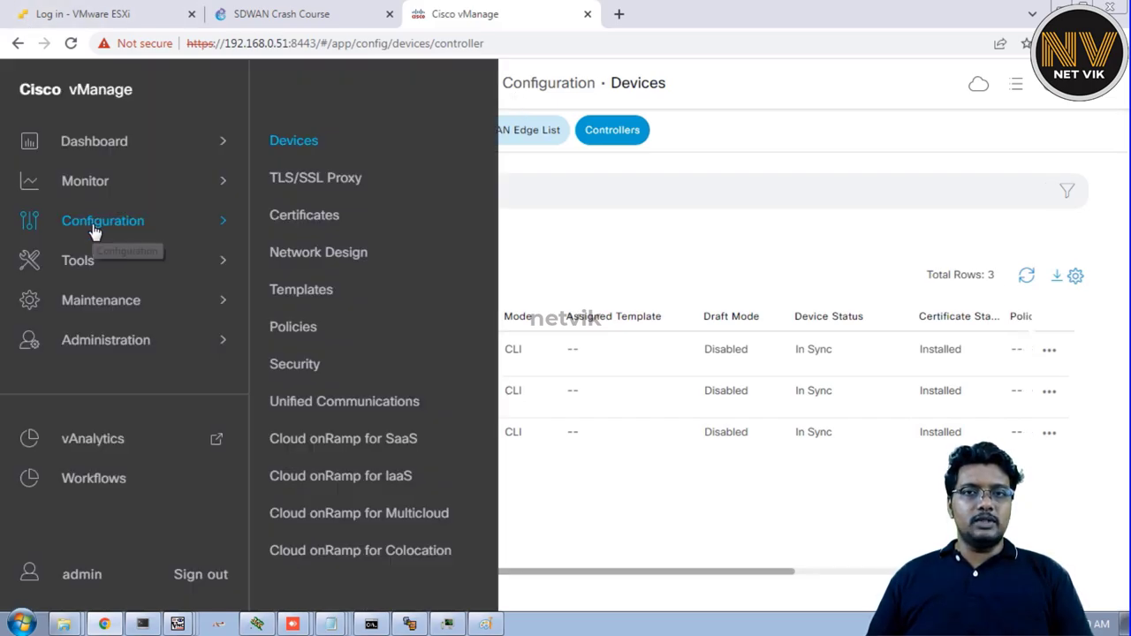
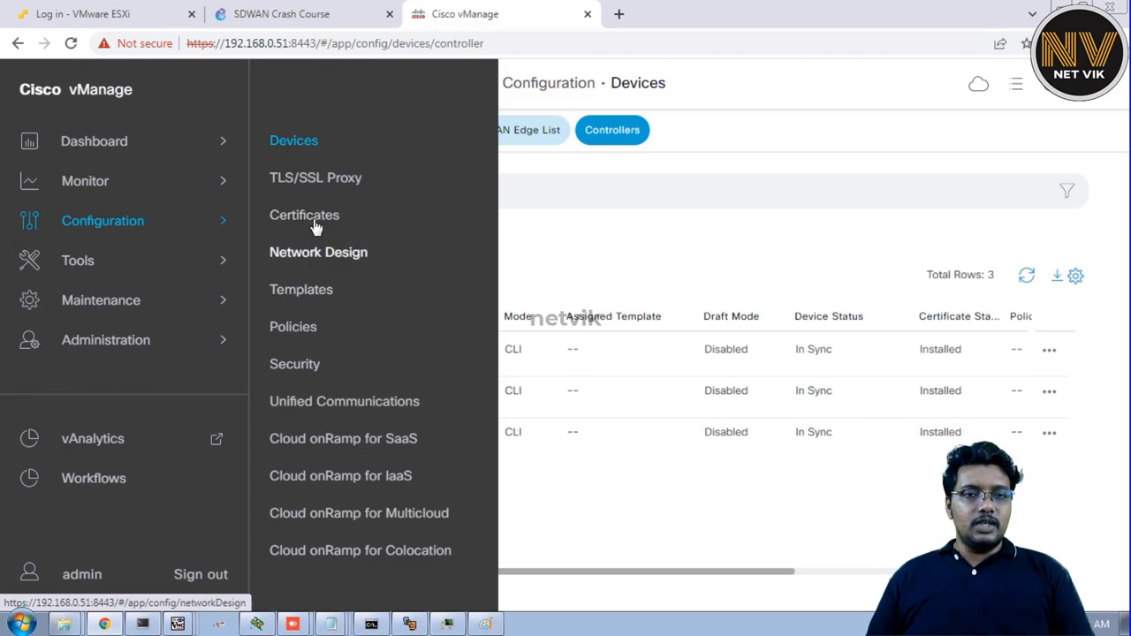
Start a new CLI device template for the vSmart device model
left_click(311, 291)
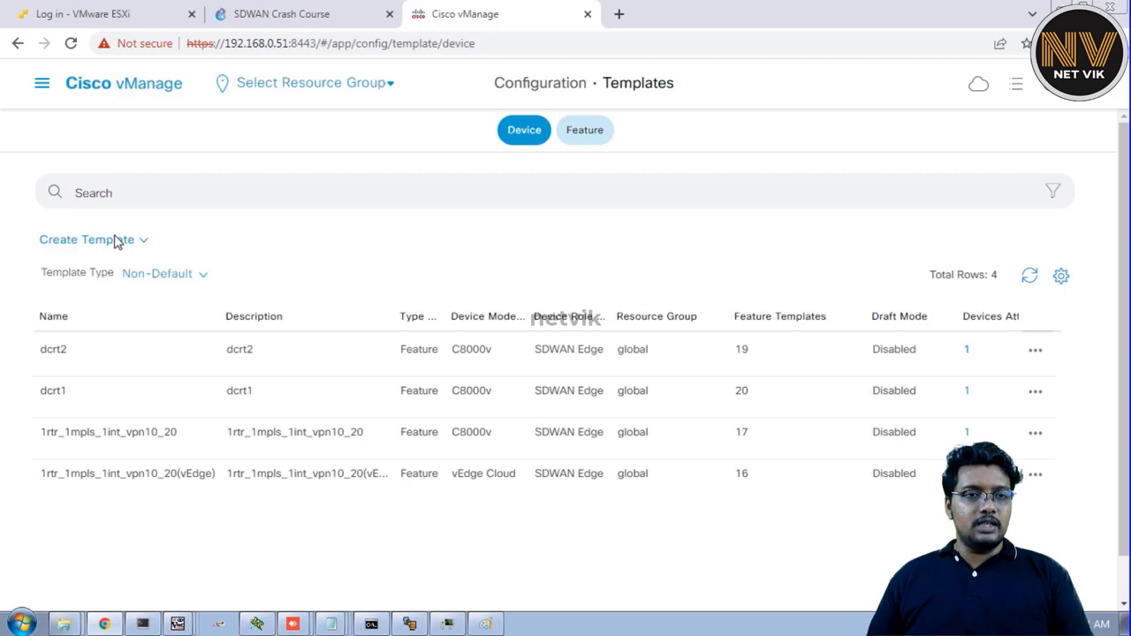
left_click(117, 241)
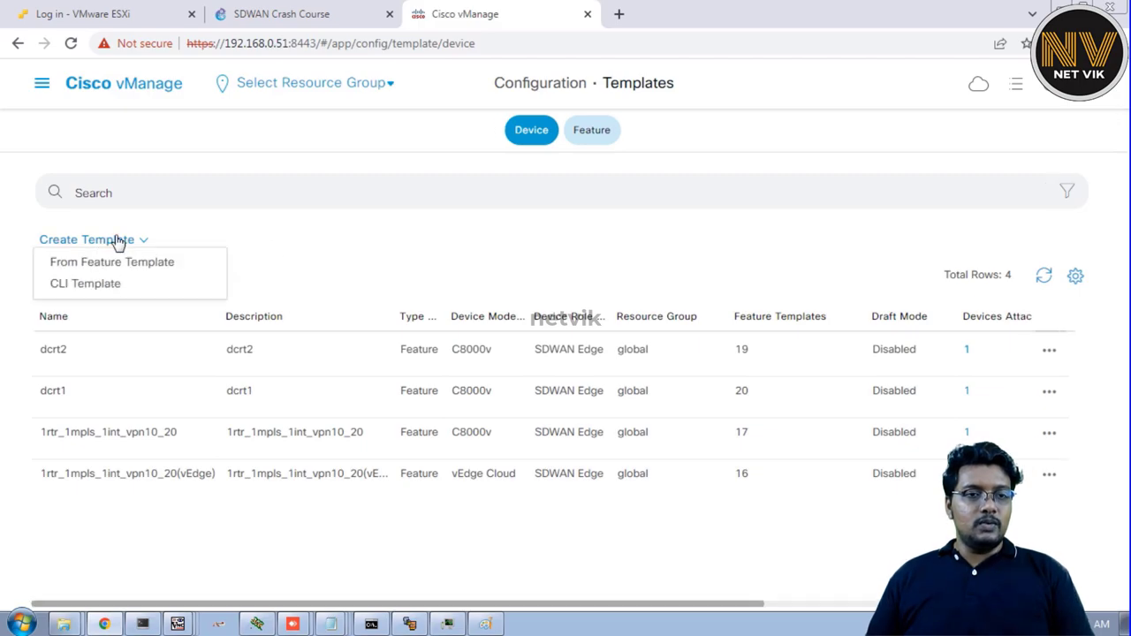
left_click(100, 289)
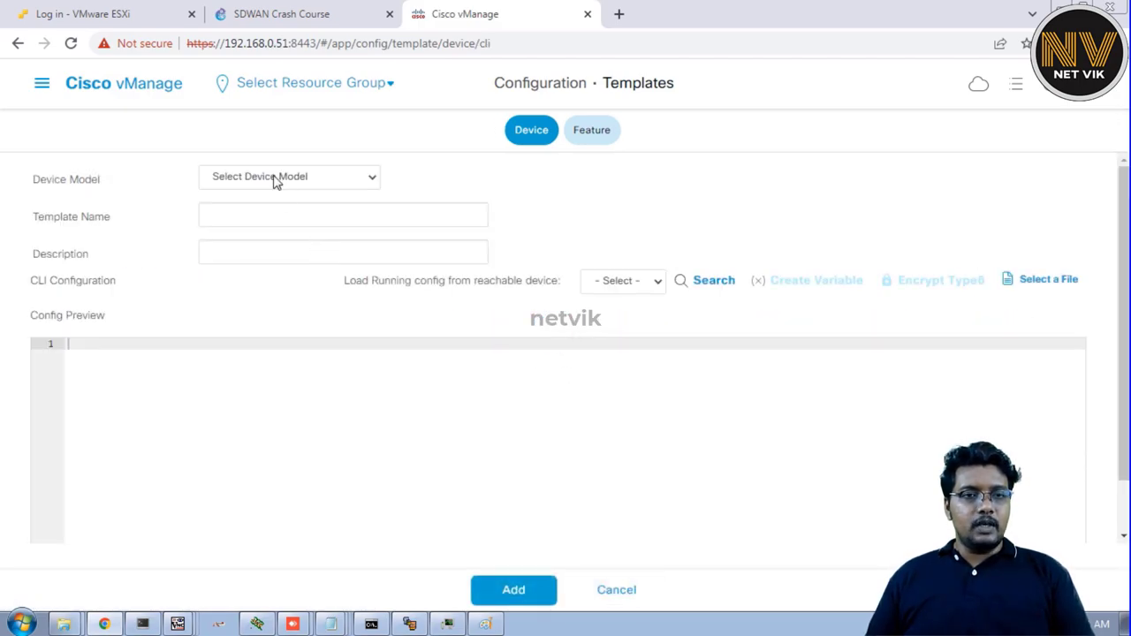
left_click(274, 179)
scroll(273, 265, "down", 15)
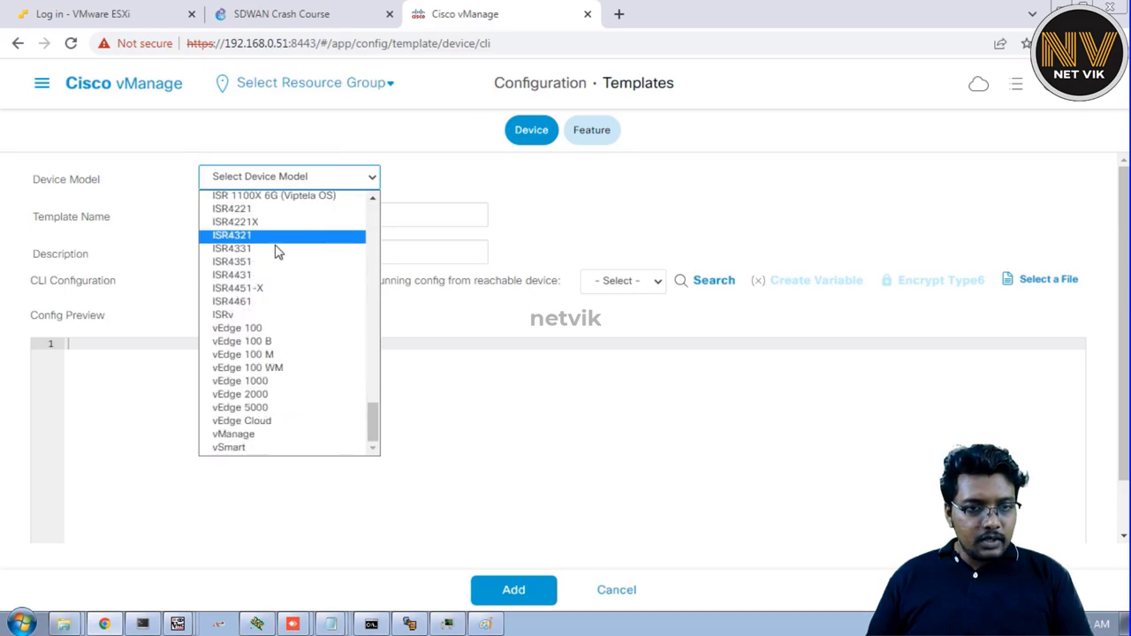
left_click(237, 447)
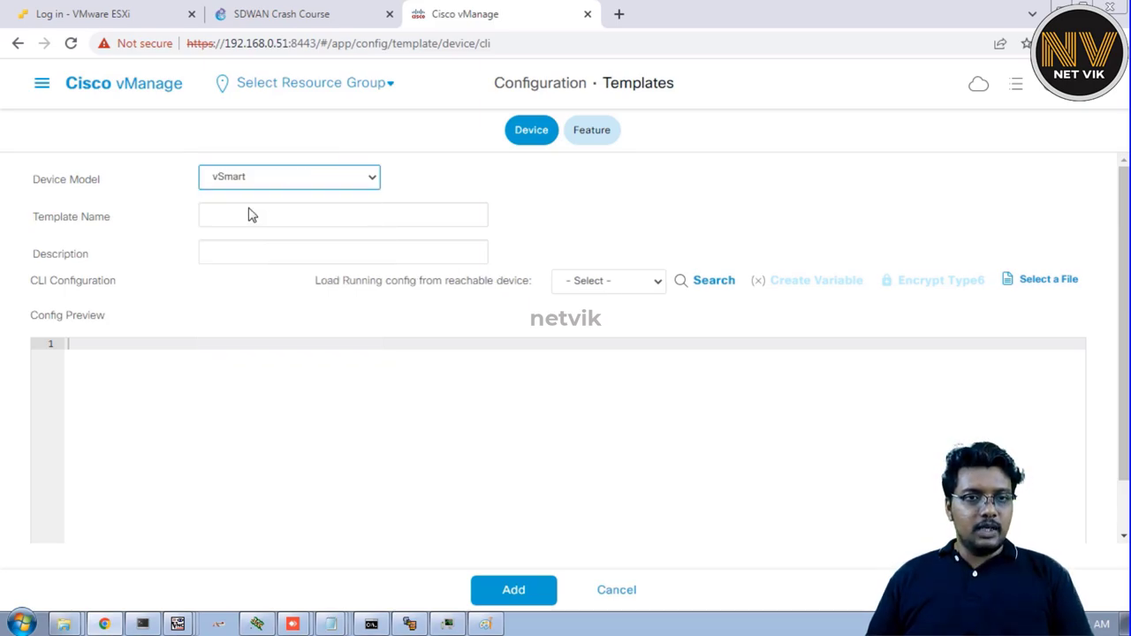
Name the template vsmart and reuse that name as its description
left_click(250, 208)
type("v")
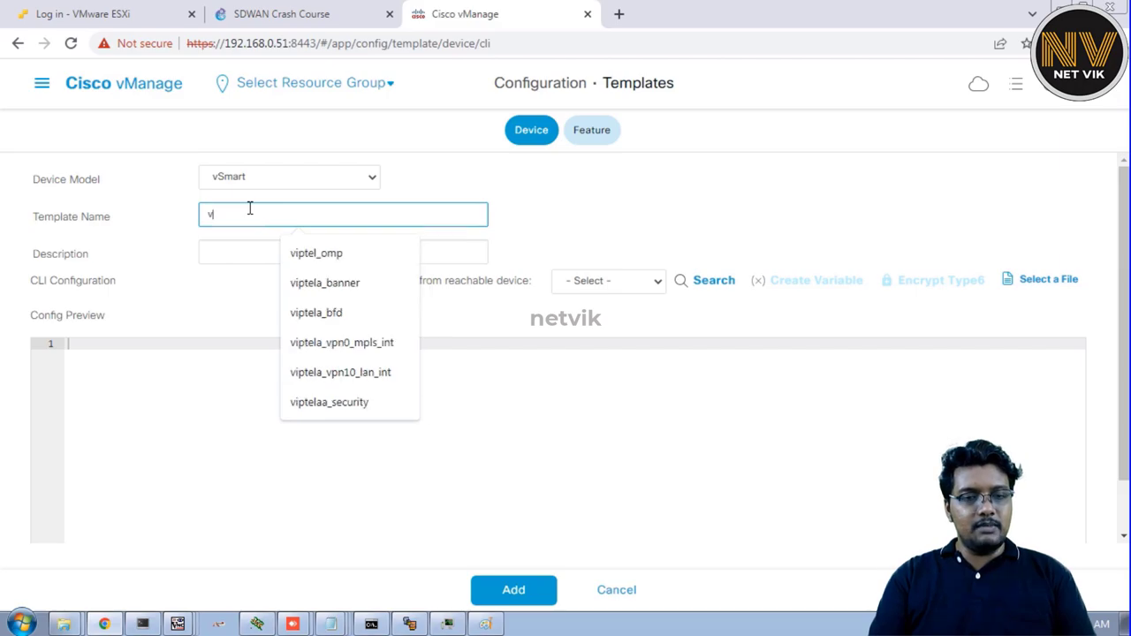
type("Sm")
key("BackSpace")
key("BackSpace")
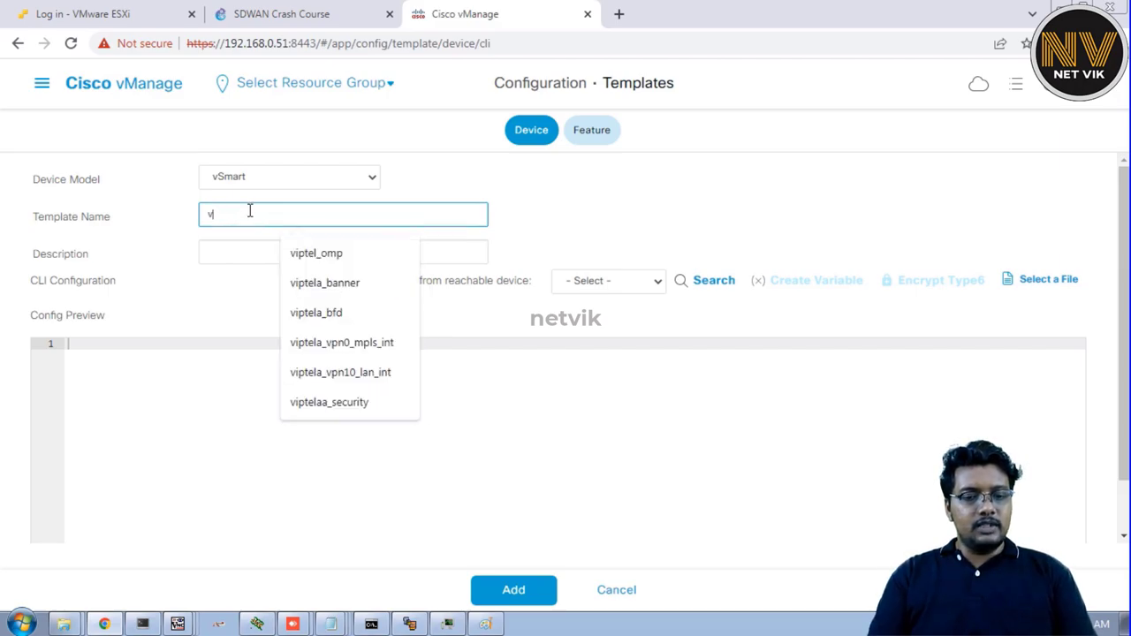
type("smart")
key("ctrl+a")
key("ctrl+c")
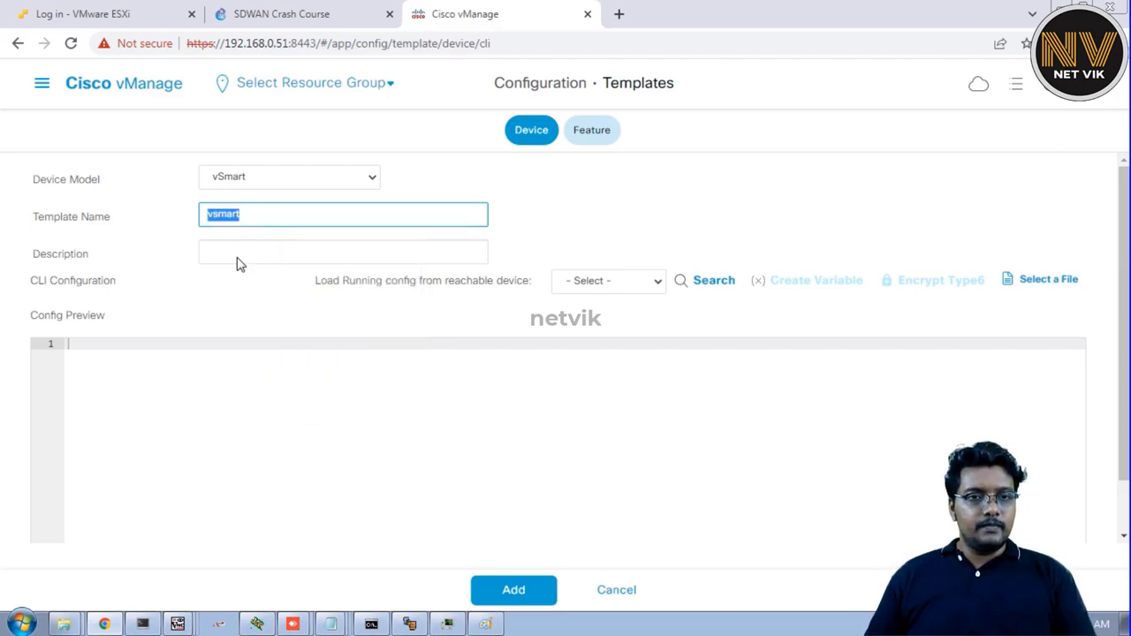
left_click(237, 252)
key("ctrl+v")
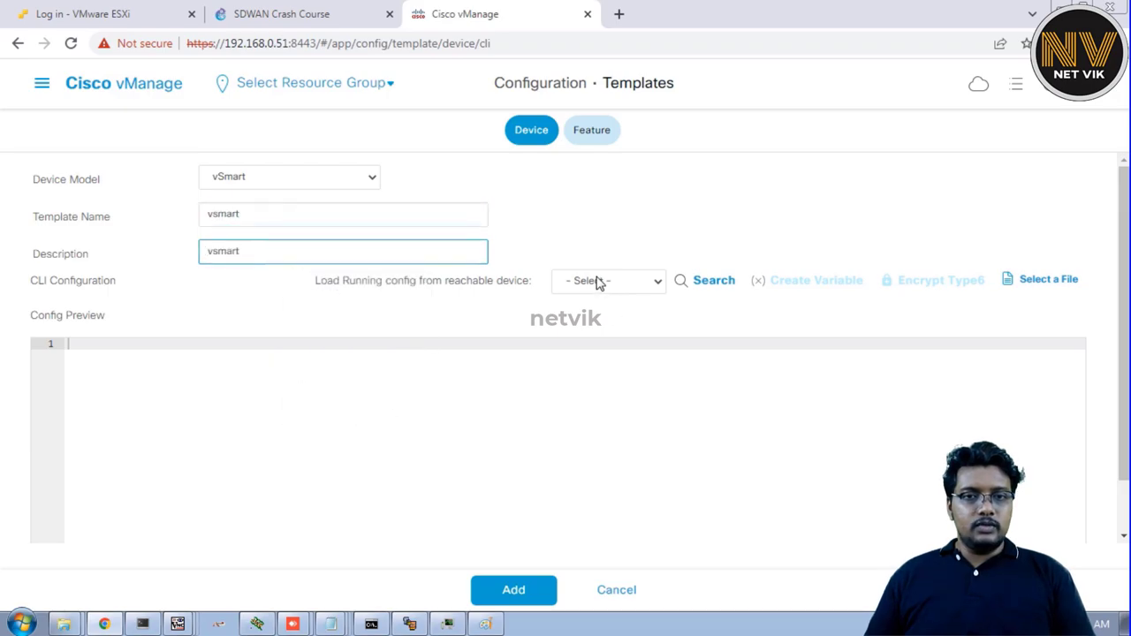
Load the running configuration of vsmart 1.1.1.3 into the template and add it
left_click(599, 281)
left_click(600, 317)
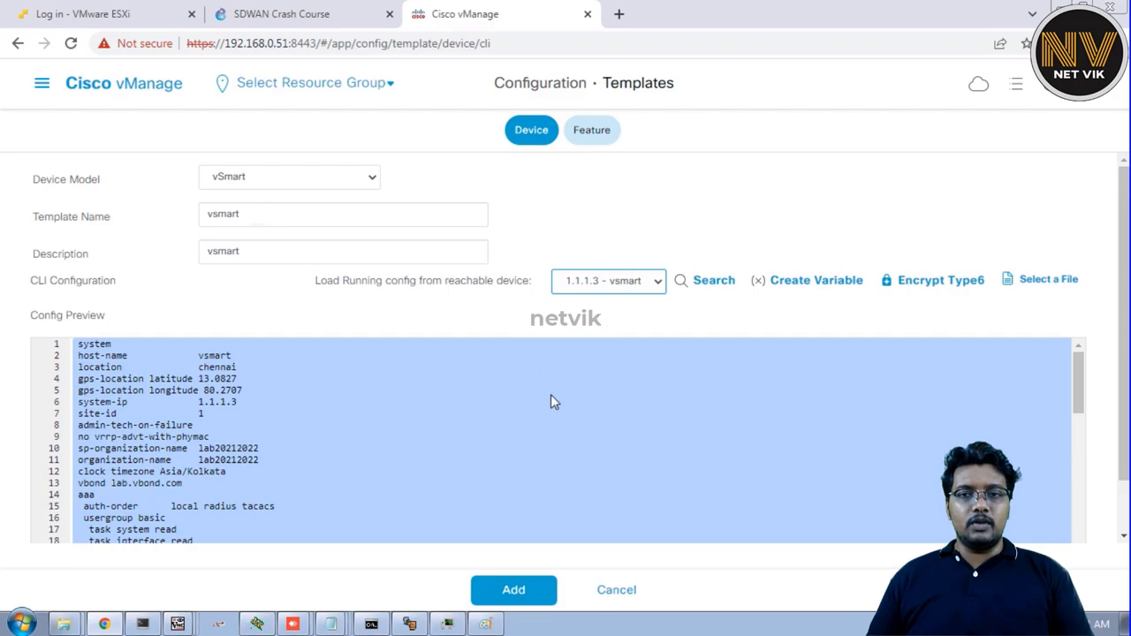
scroll(555, 399, "down", 5)
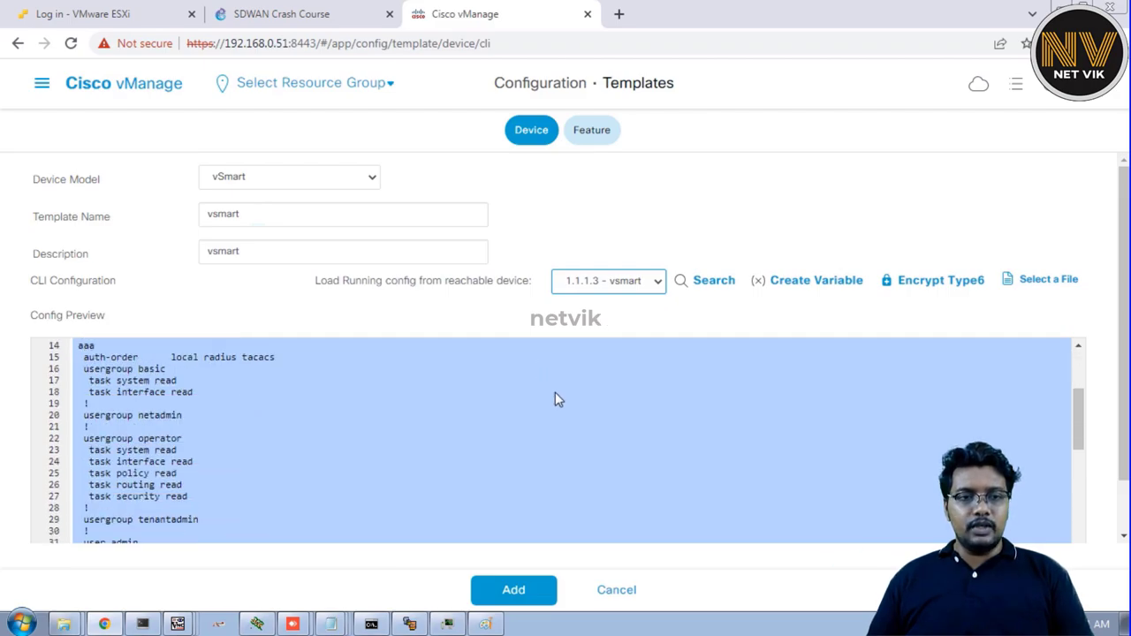
left_click(513, 591)
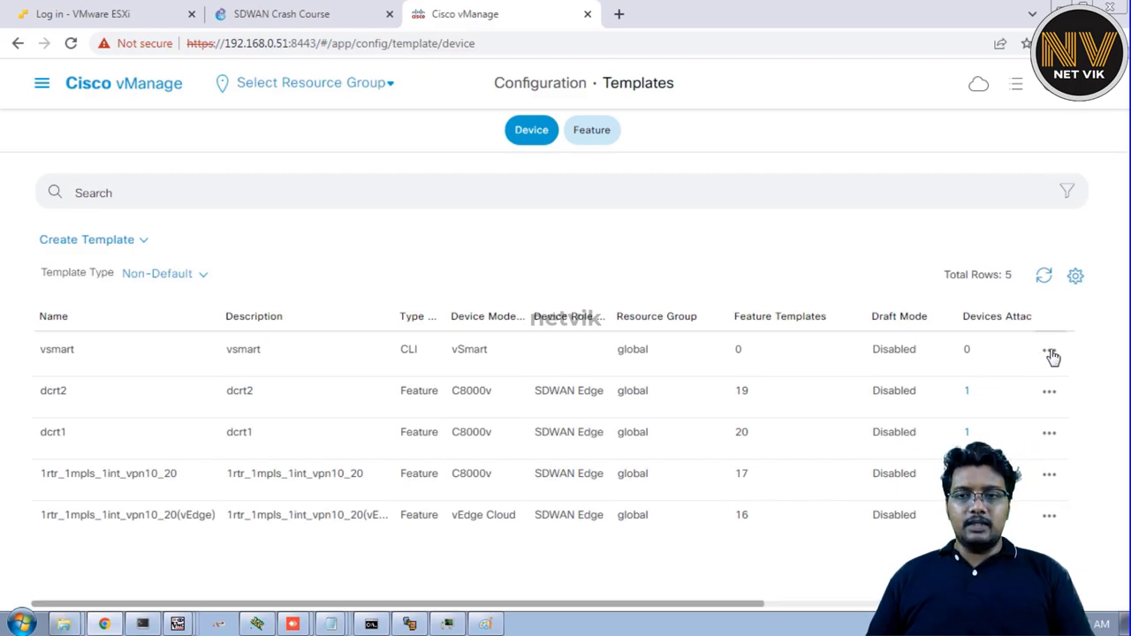
Attach the vsmart controller to the vsmart template and push its configuration
left_click(1049, 351)
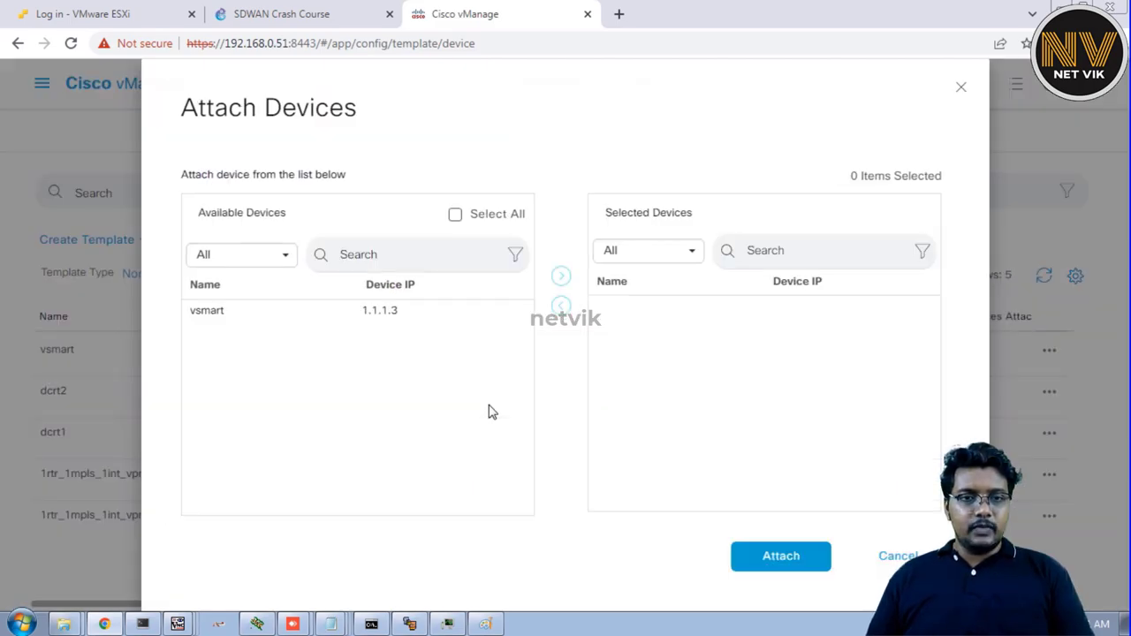
left_click(276, 315)
left_click(561, 276)
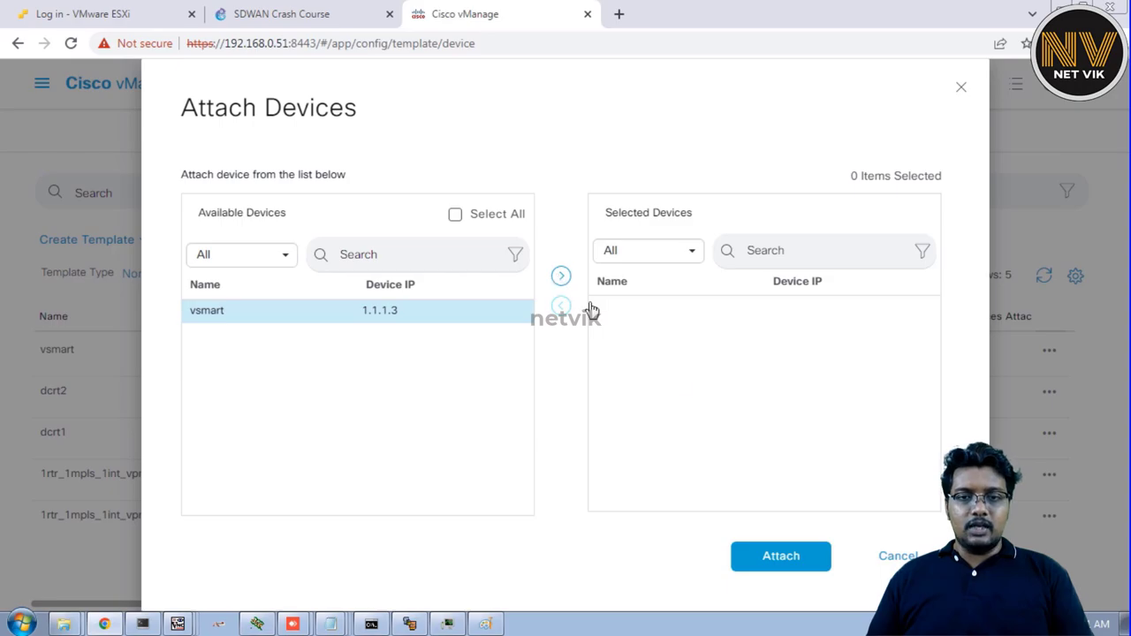
left_click(762, 558)
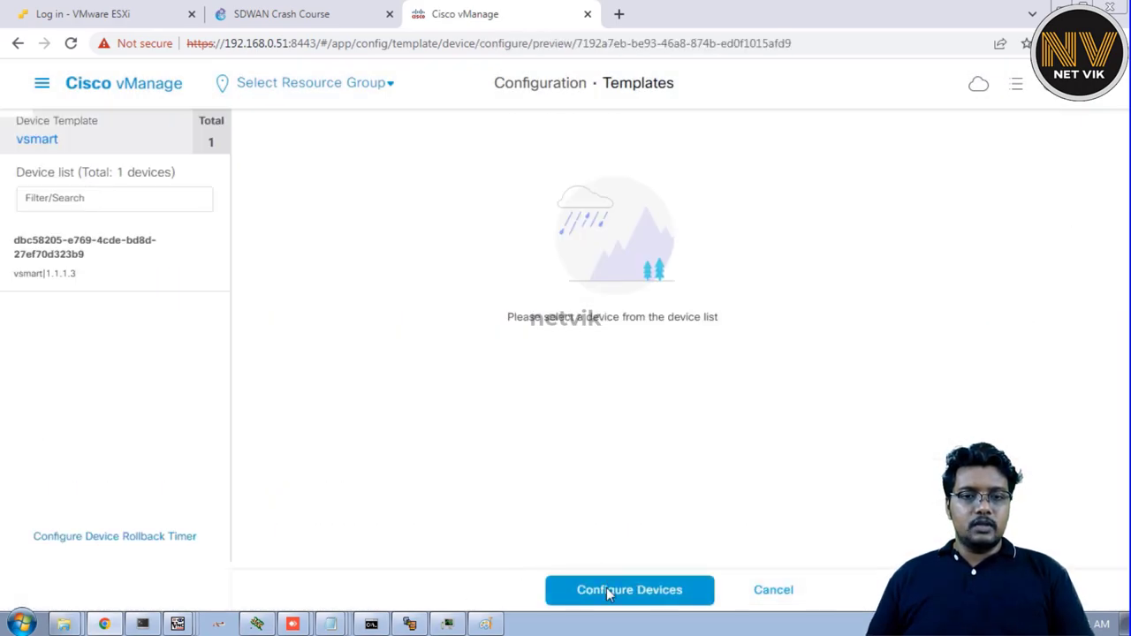
left_click(607, 590)
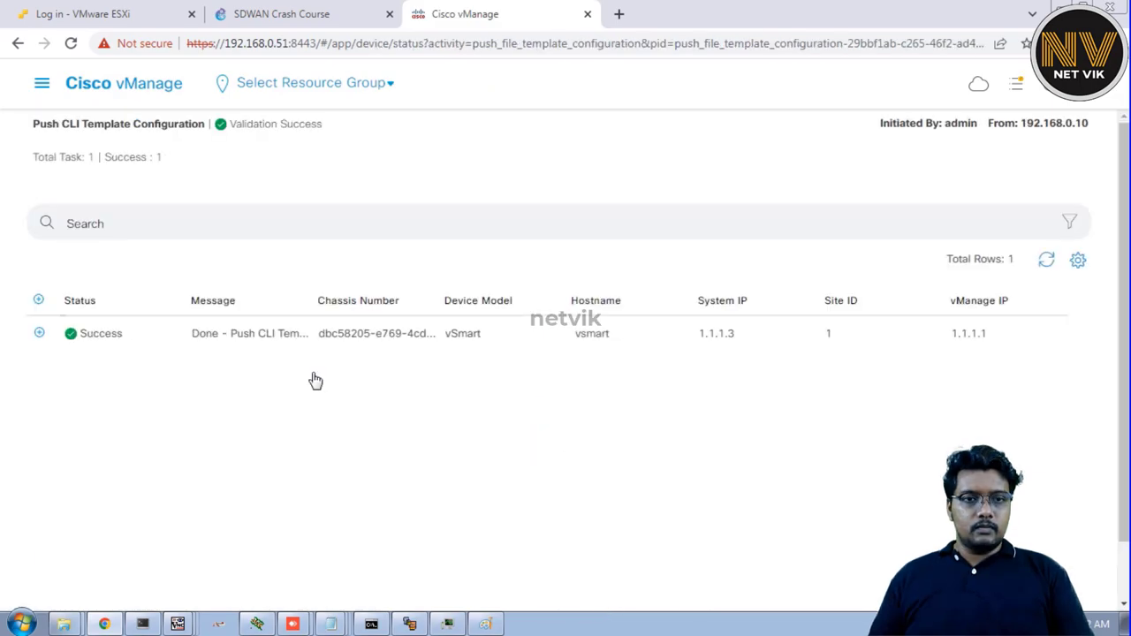
left_click(42, 86)
left_click(109, 223)
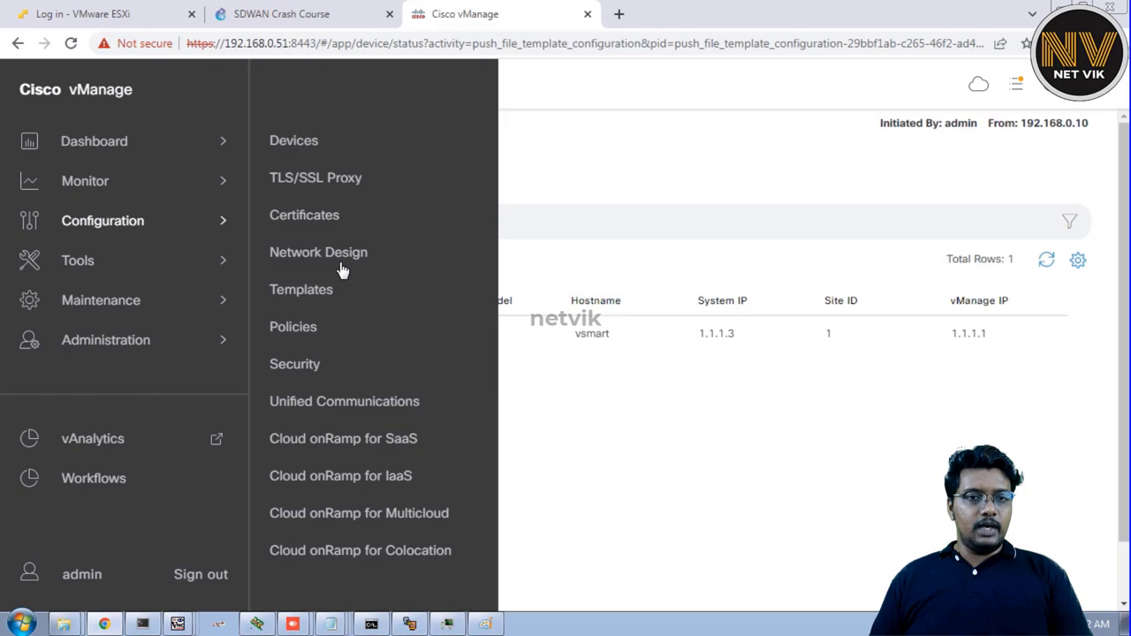
Activate centralized_policy on vSmart 1.1.1.3 and refresh until the push reports Success
left_click(320, 336)
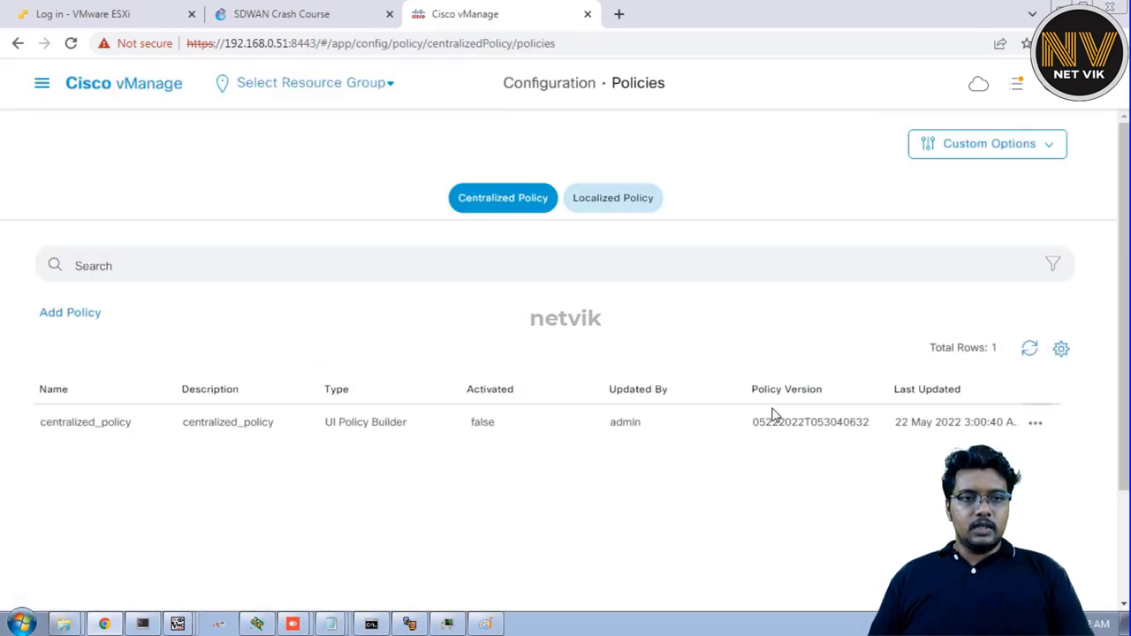
left_click(1036, 427)
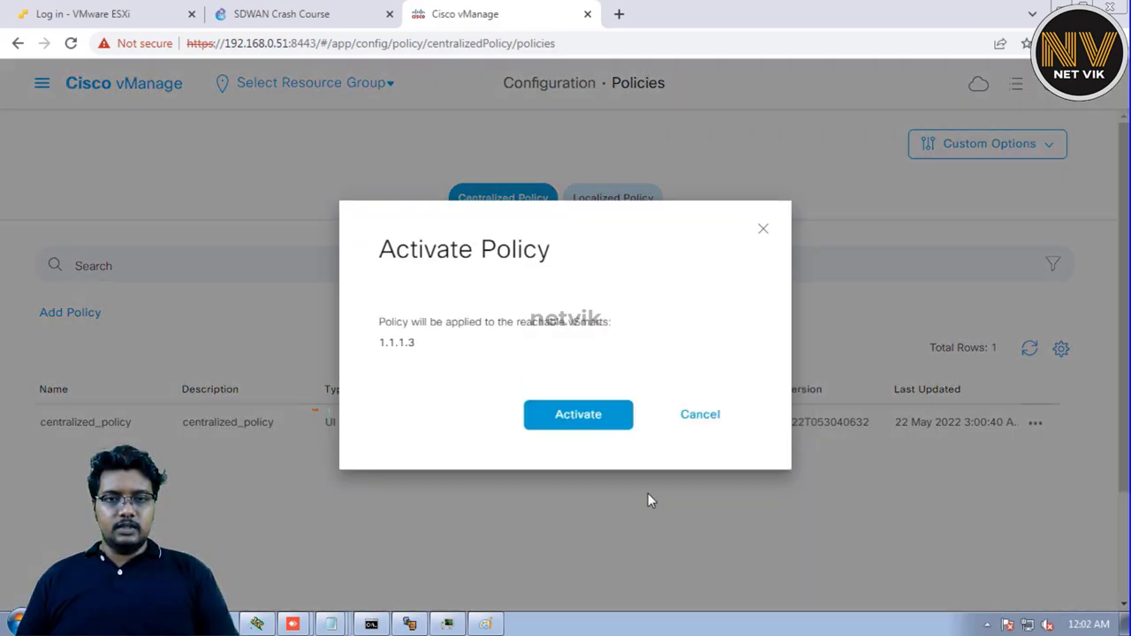
left_click(583, 426)
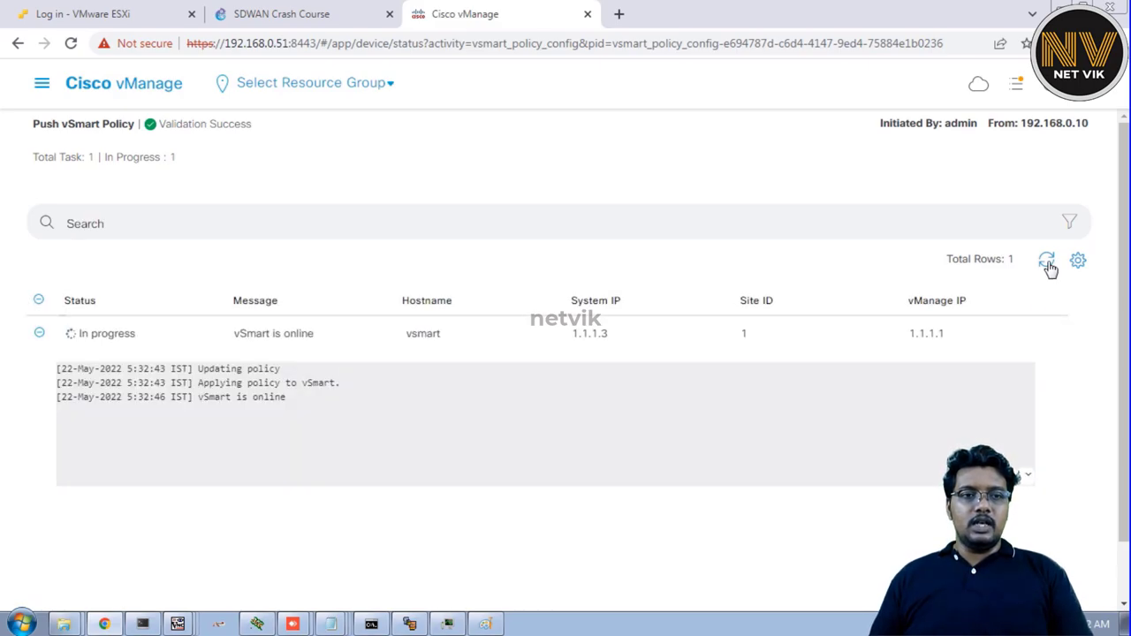
left_click(1047, 262)
left_click(1047, 262)
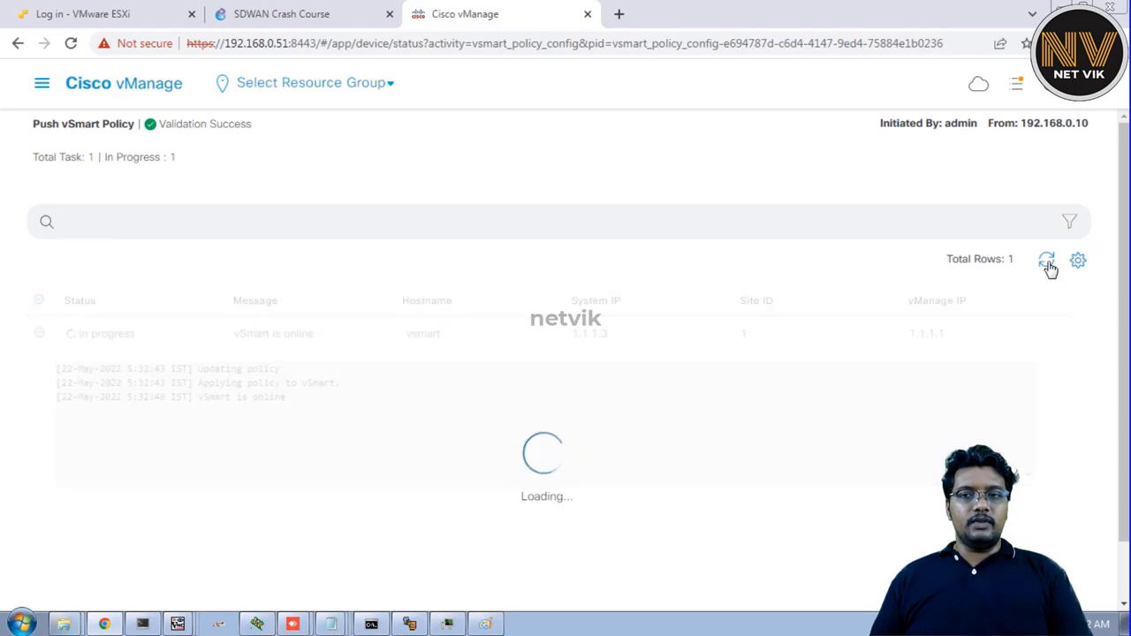
left_click(41, 83)
left_click(97, 226)
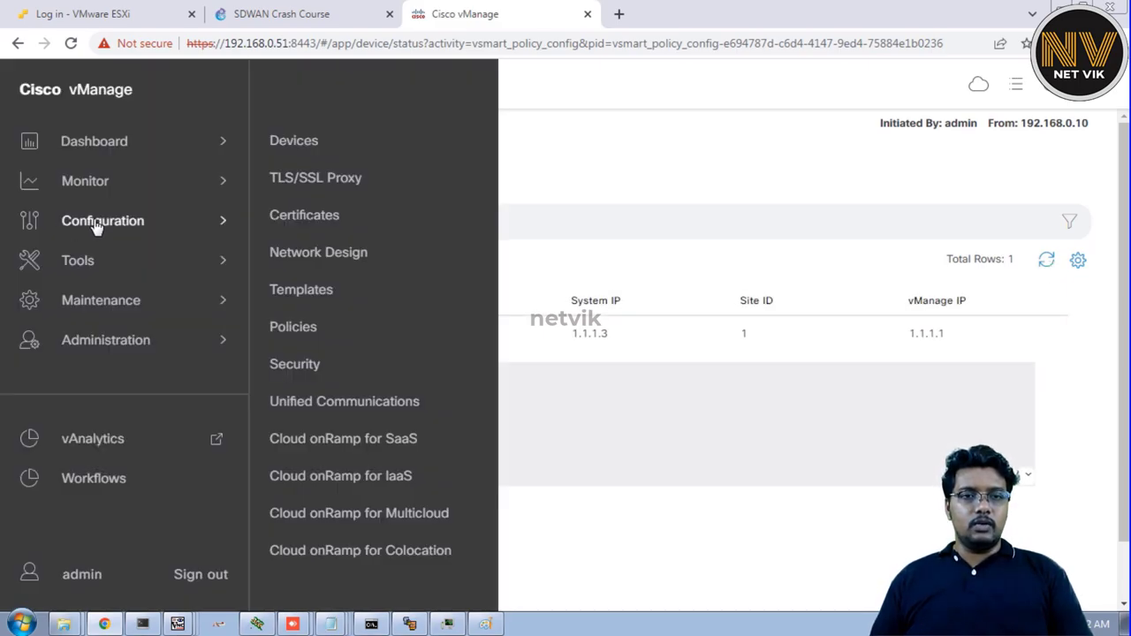
left_click(643, 476)
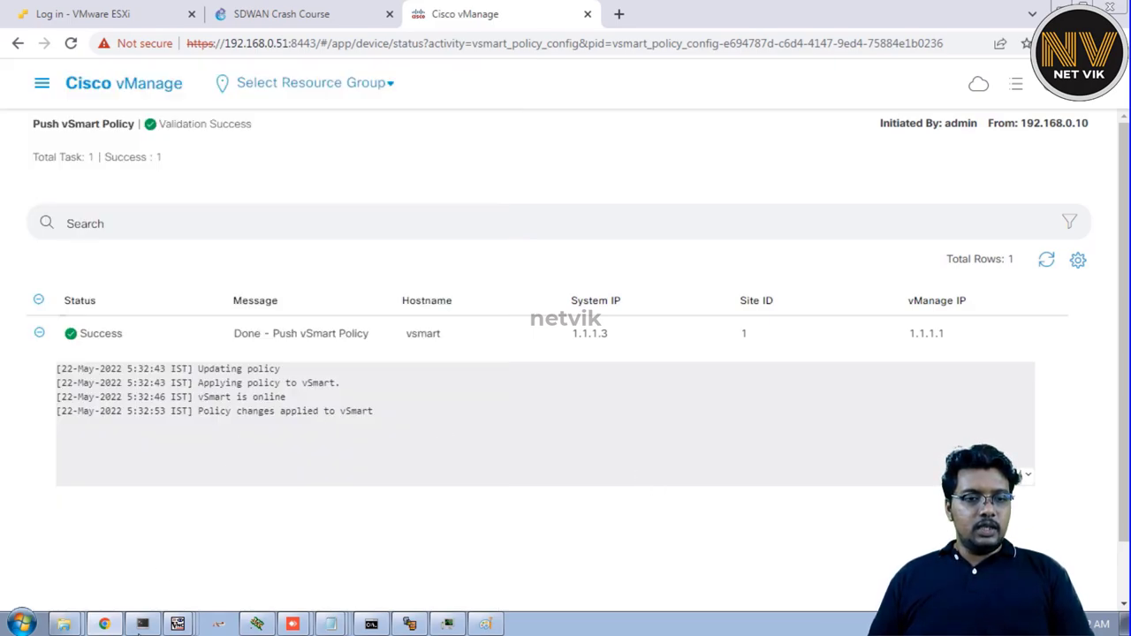
In the first vmanage session, enter vsh and SSH into dcrt1 at 10.1.1.101
left_click(142, 624)
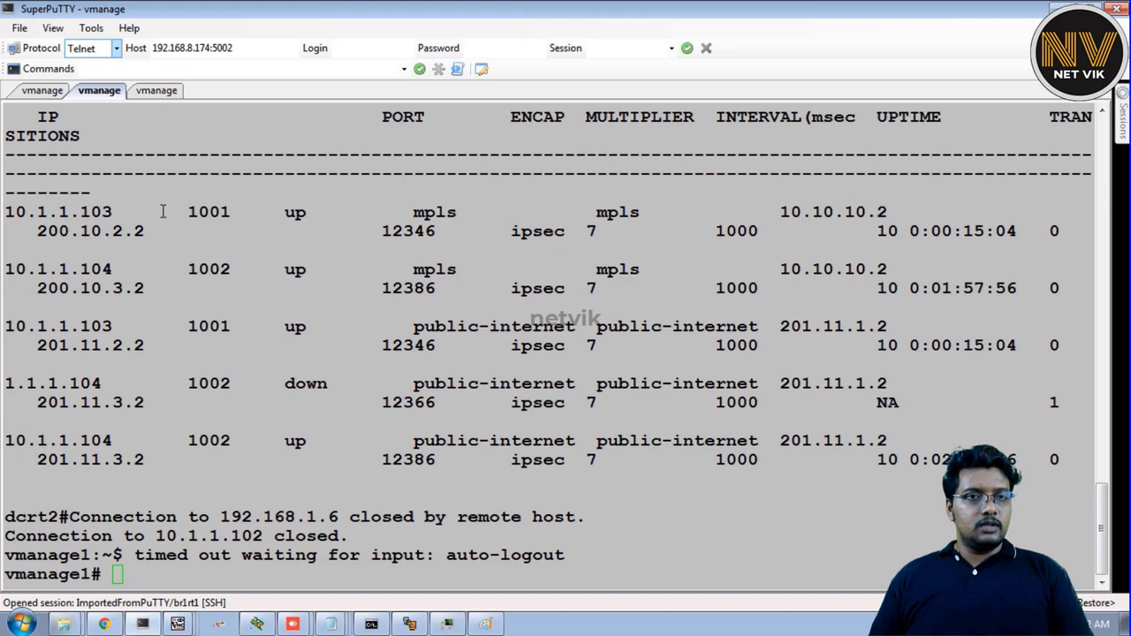
left_click(39, 94)
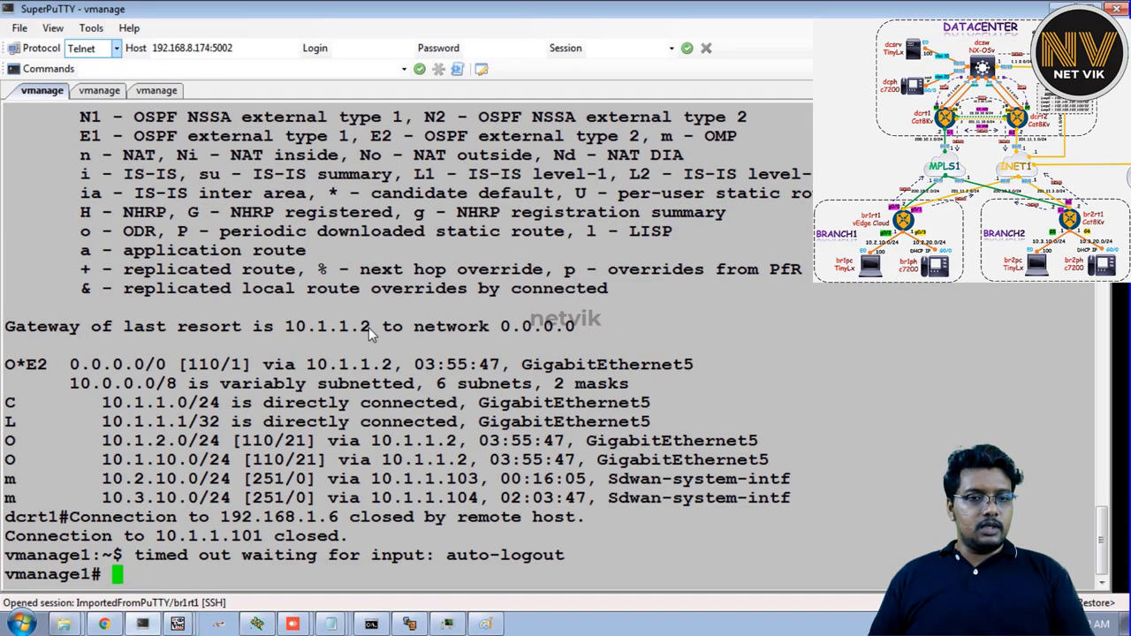
key("Return")
key("Return")
key("Return")
type("vsh")
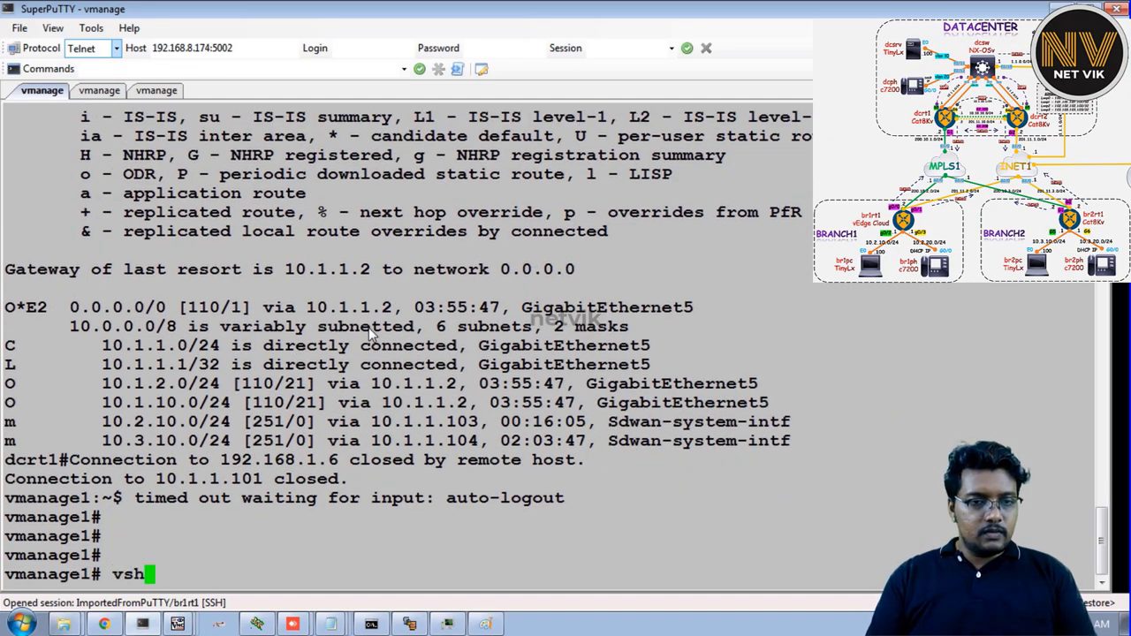
key("Return")
key("Up")
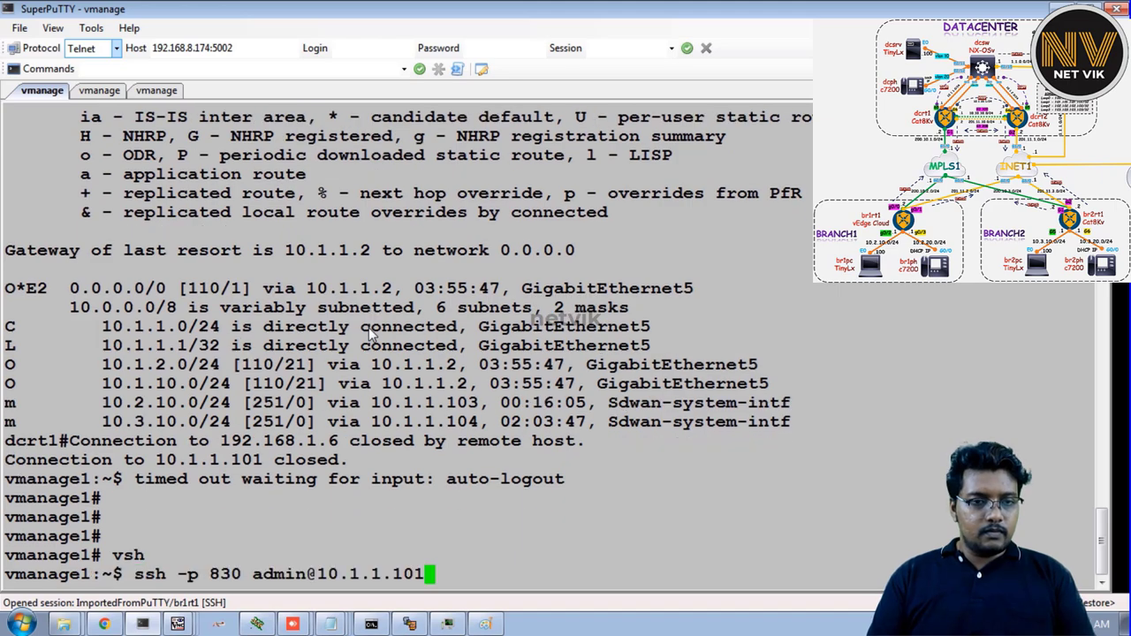
key("Return")
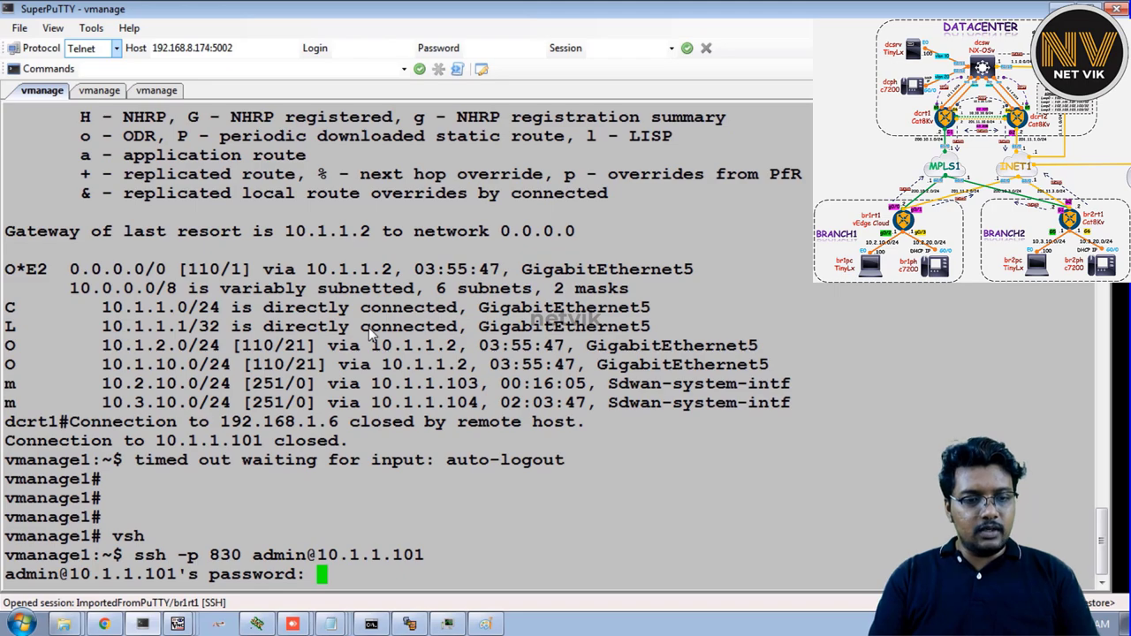
key("Return")
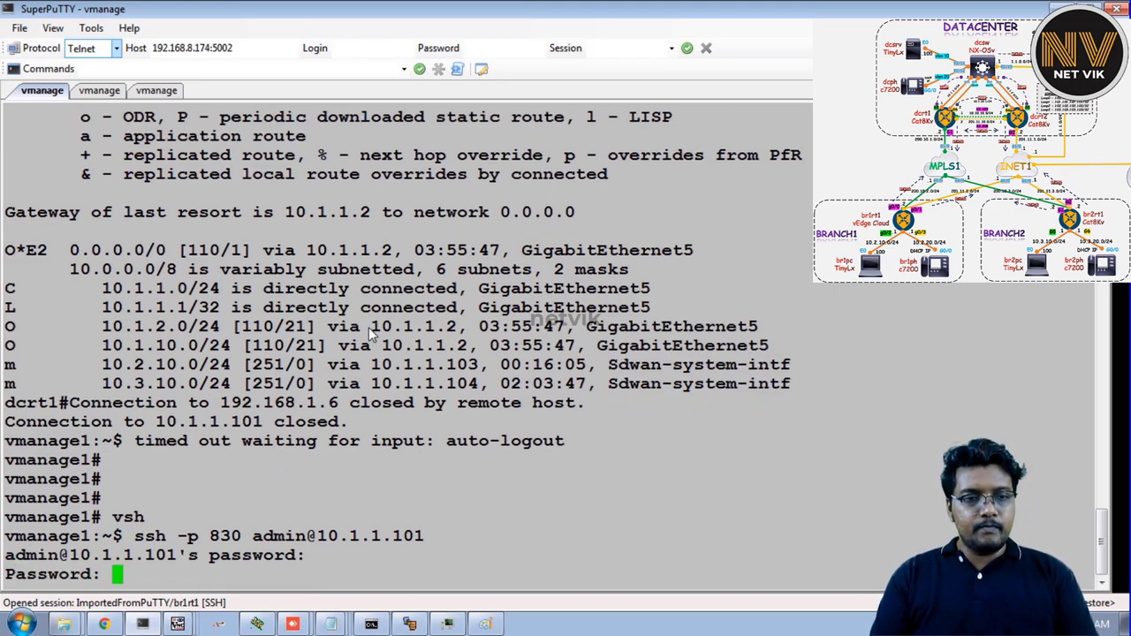
key("Return")
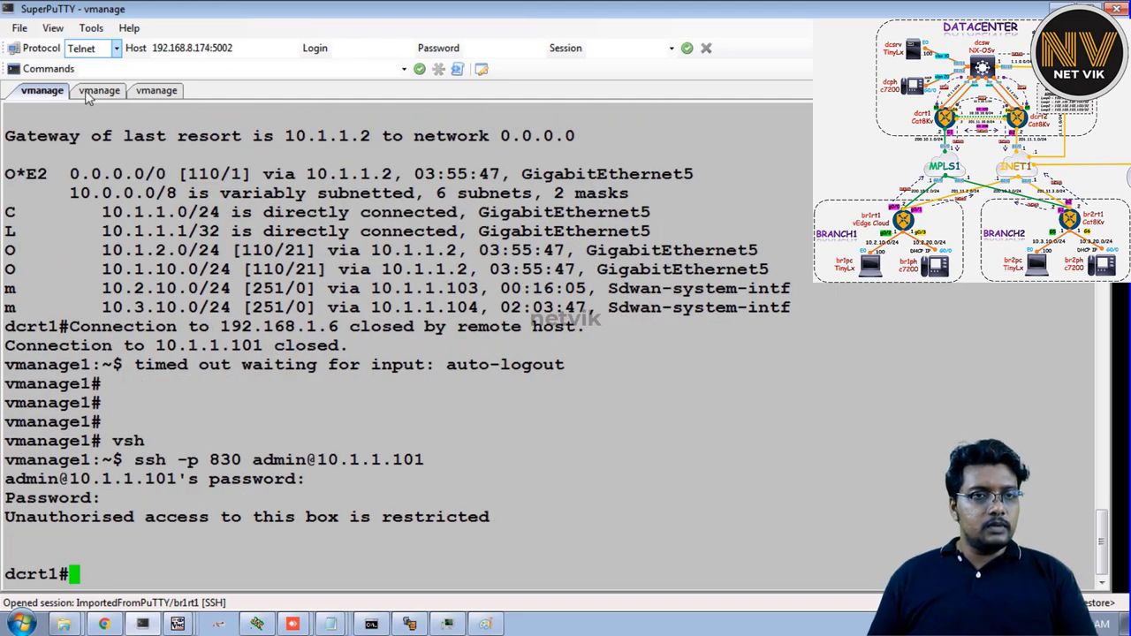
In the second vmanage session, enter vsh and SSH into dcrt2 at 10.1.1.102
left_click(97, 90)
key("Return")
key("Return")
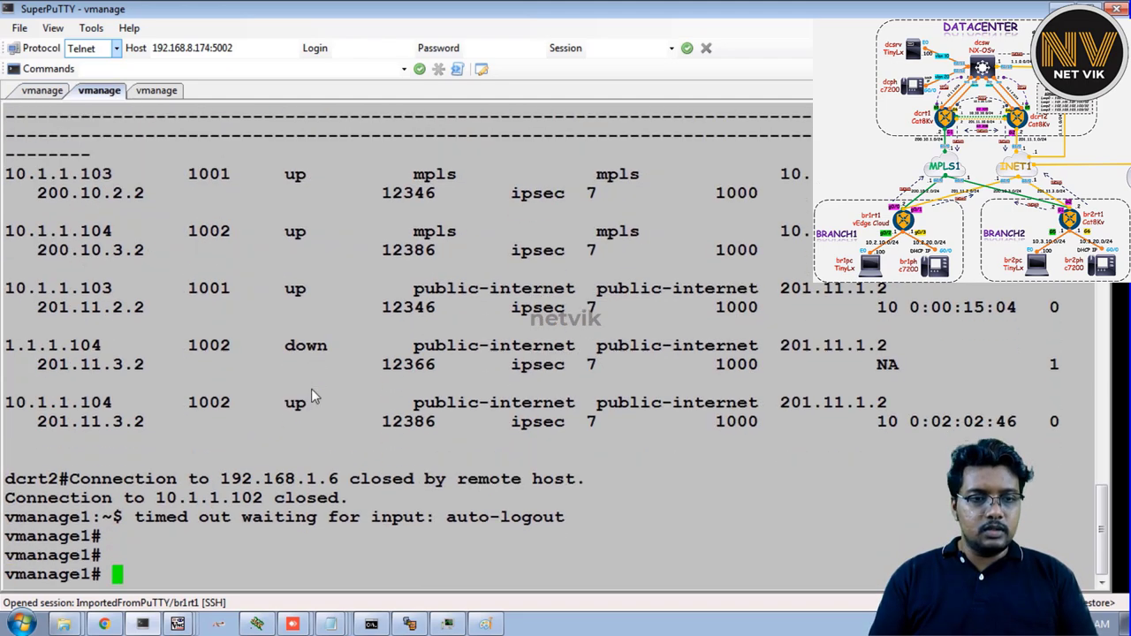
type("vsh")
key("Return")
right_click(311, 388)
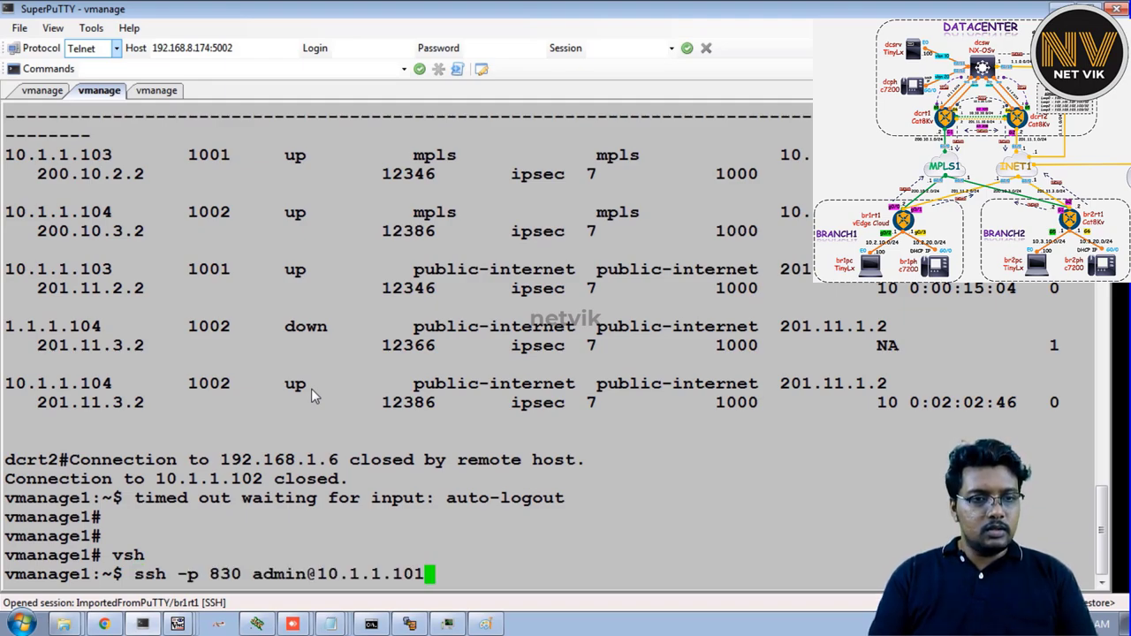
key("BackSpace")
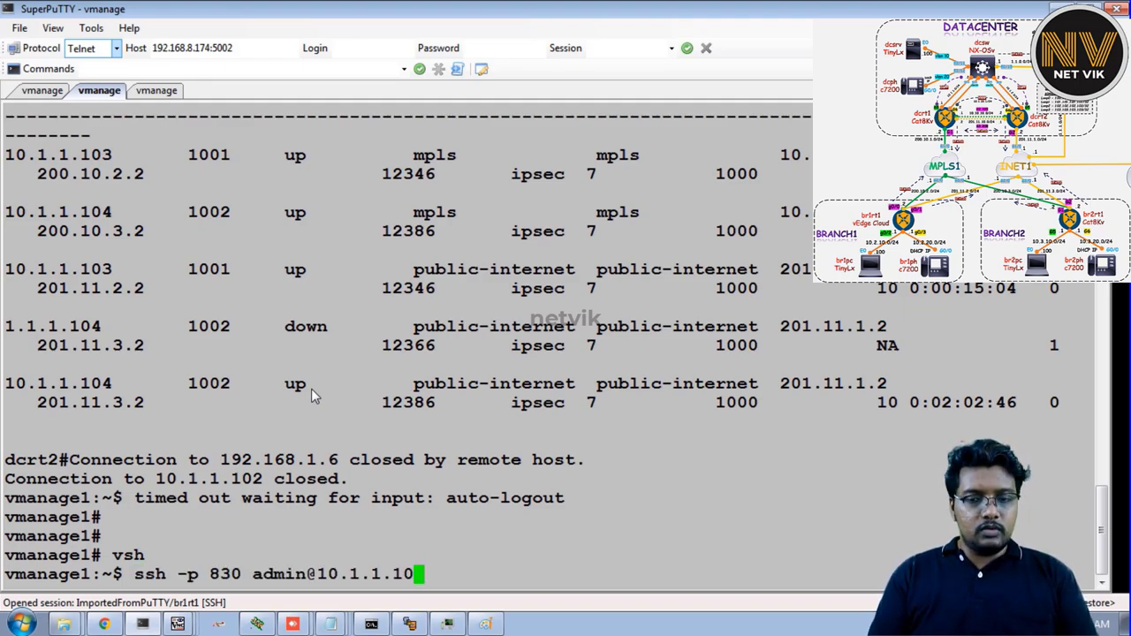
type("2")
key("Return")
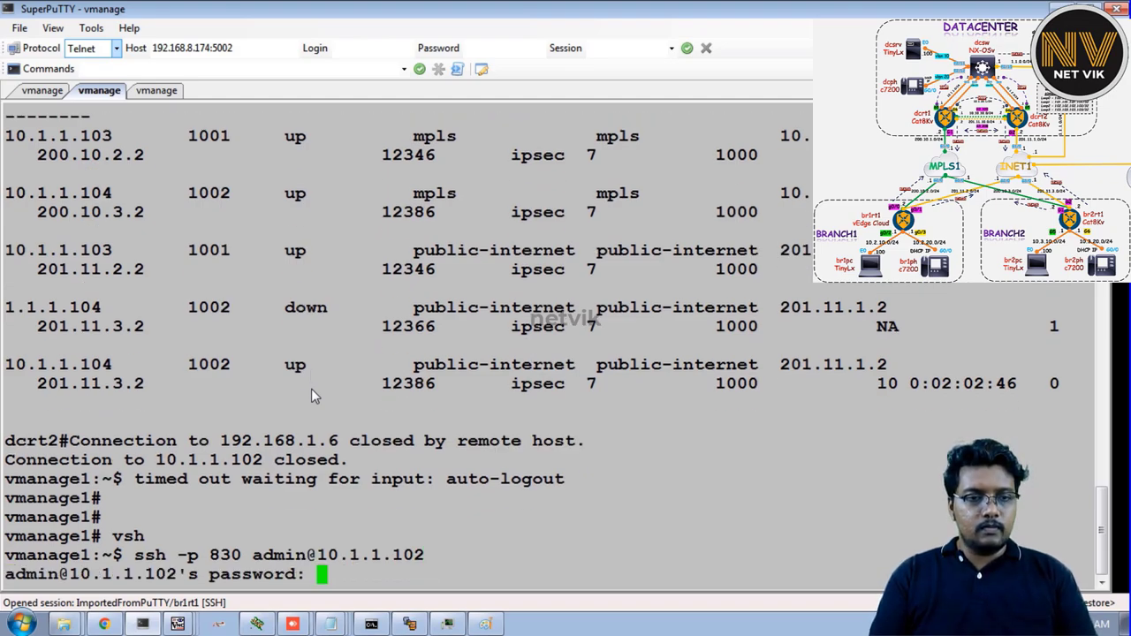
key("Return")
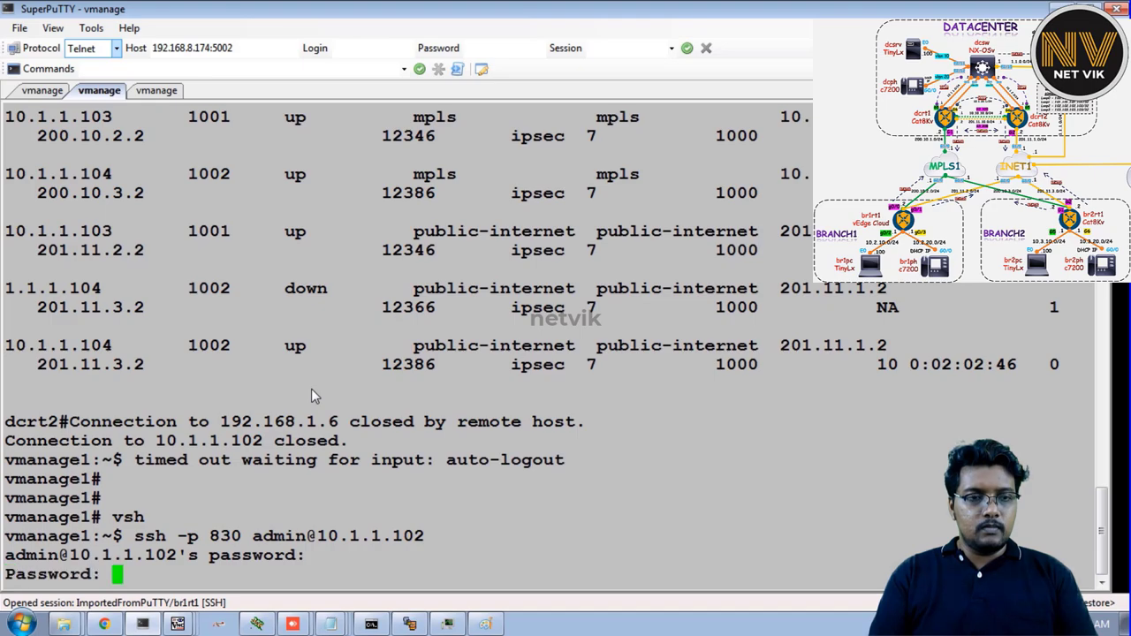
key("Return")
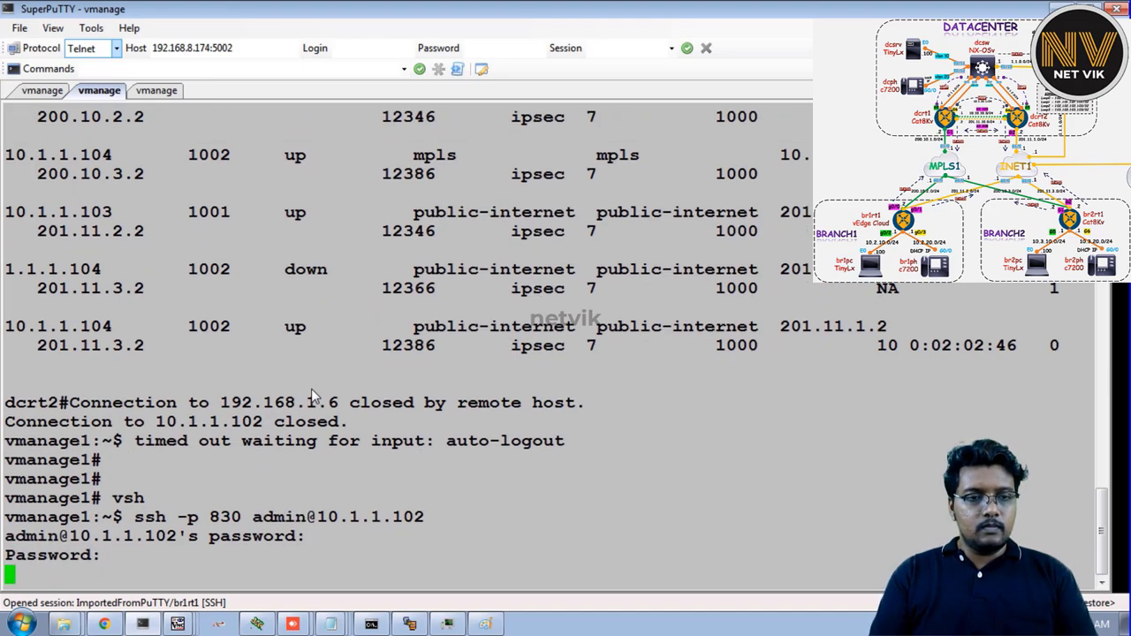
Show dcrt1's VRF 10 routes, marking 10.2.10.0/24 and 10.3.10.0/24 via 10.1.1.103 and 10.1.1.104
left_click(42, 91)
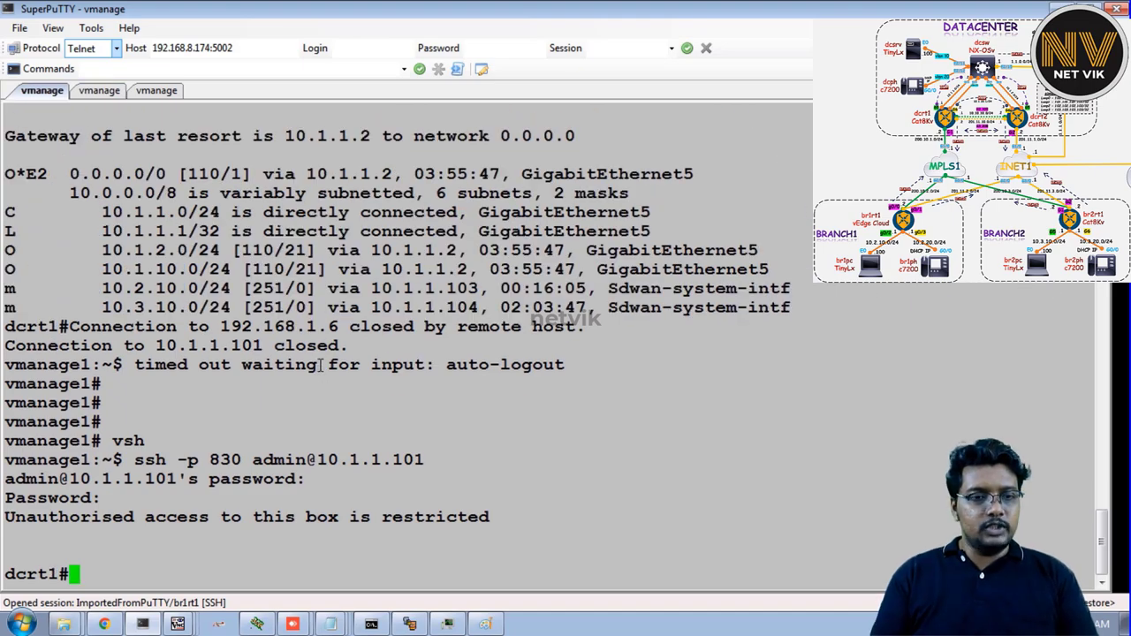
key("Return")
key("Return")
key("Return")
type("show ip rou")
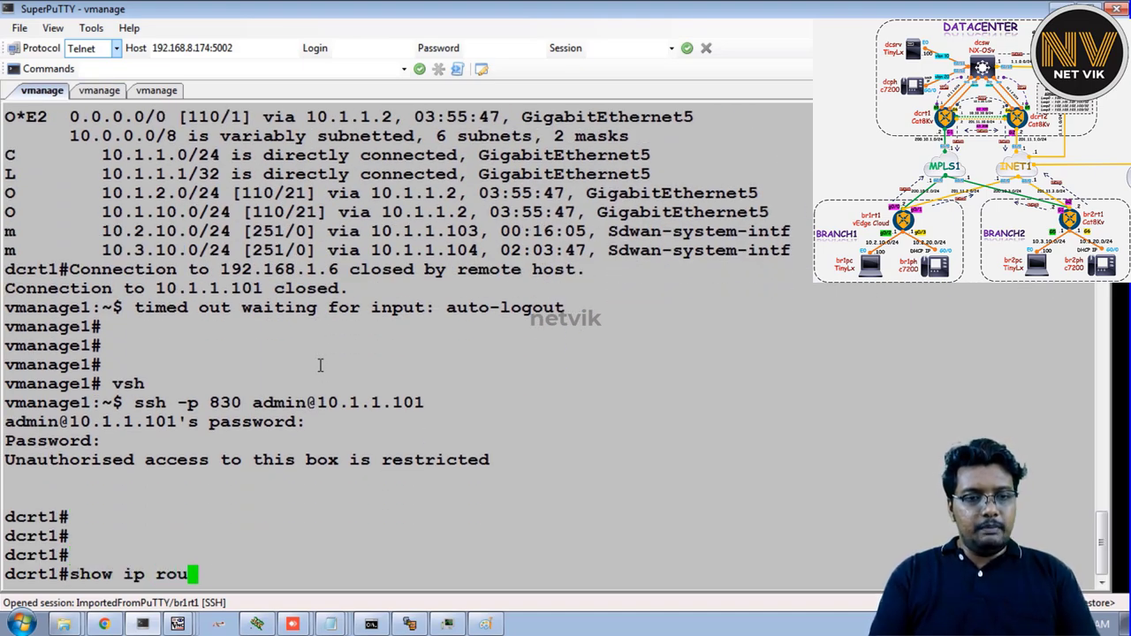
type("te vrf 10")
key("Return")
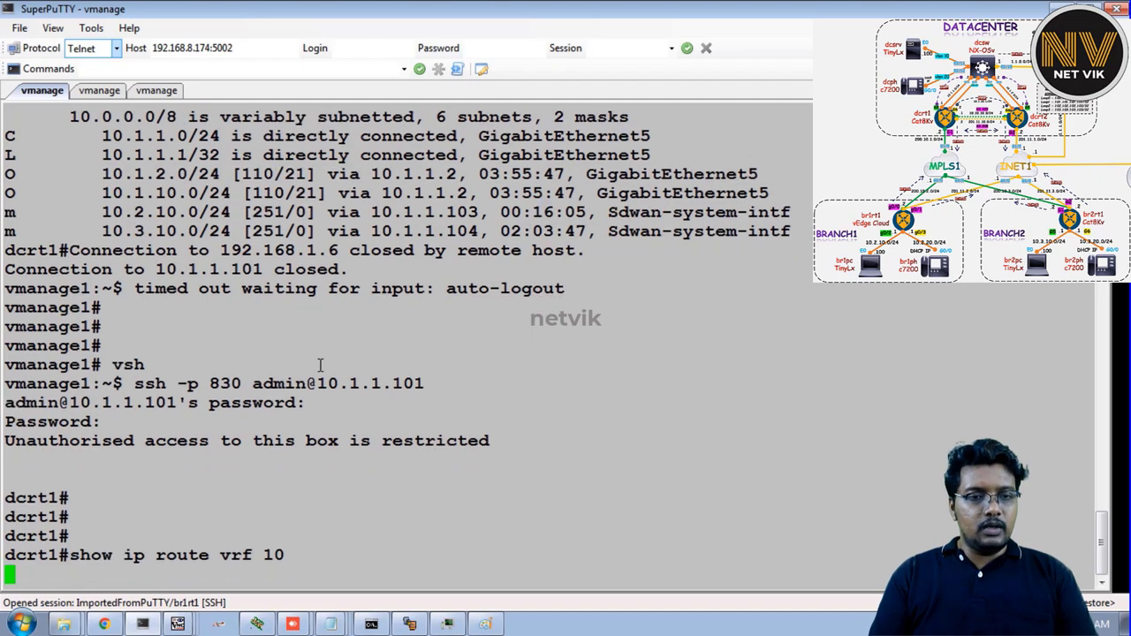
key("space")
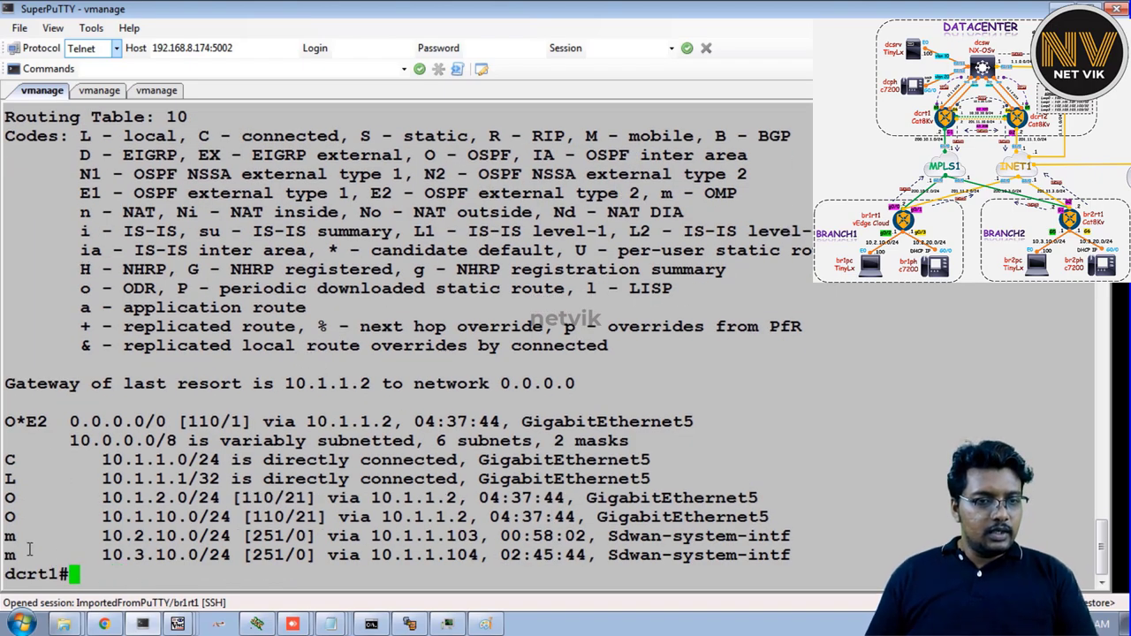
double_click(121, 535)
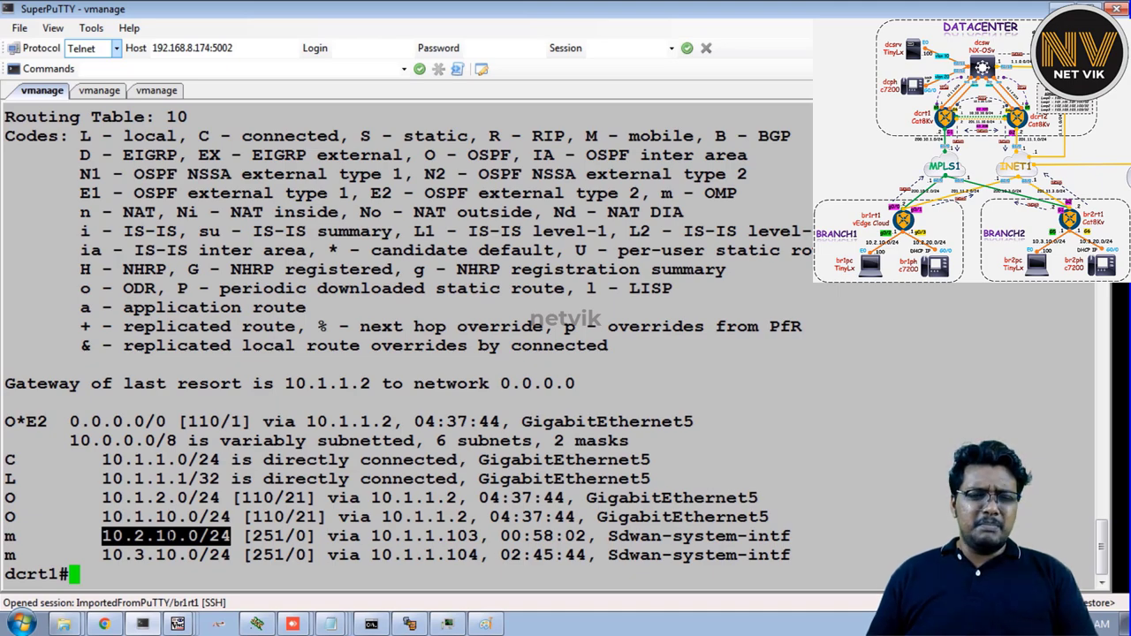
double_click(132, 556)
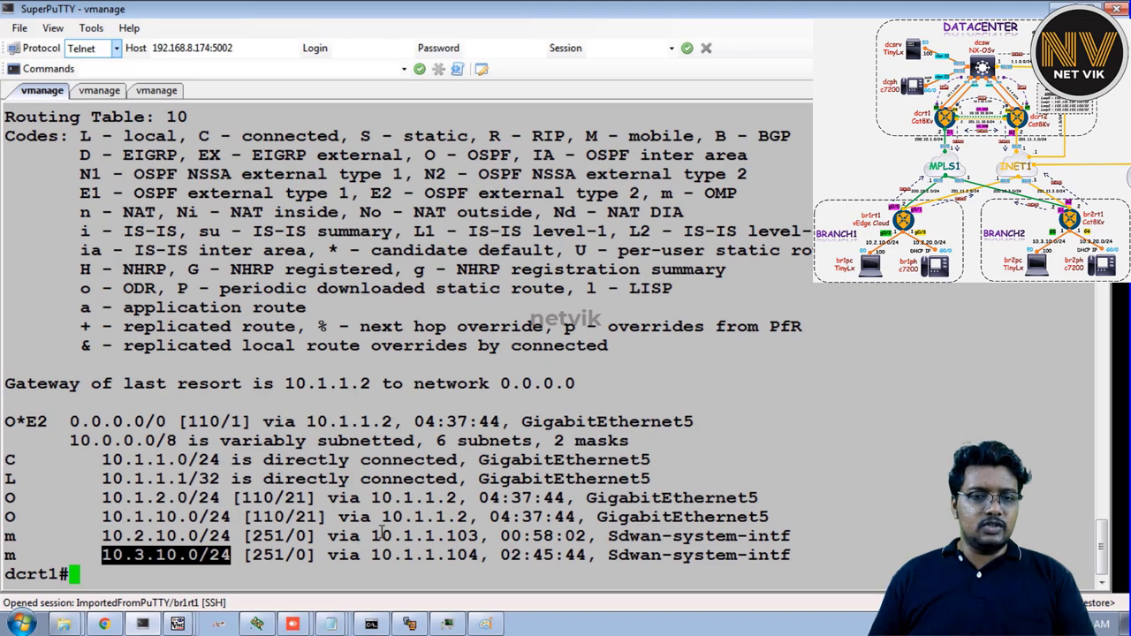
double_click(380, 535)
double_click(383, 555)
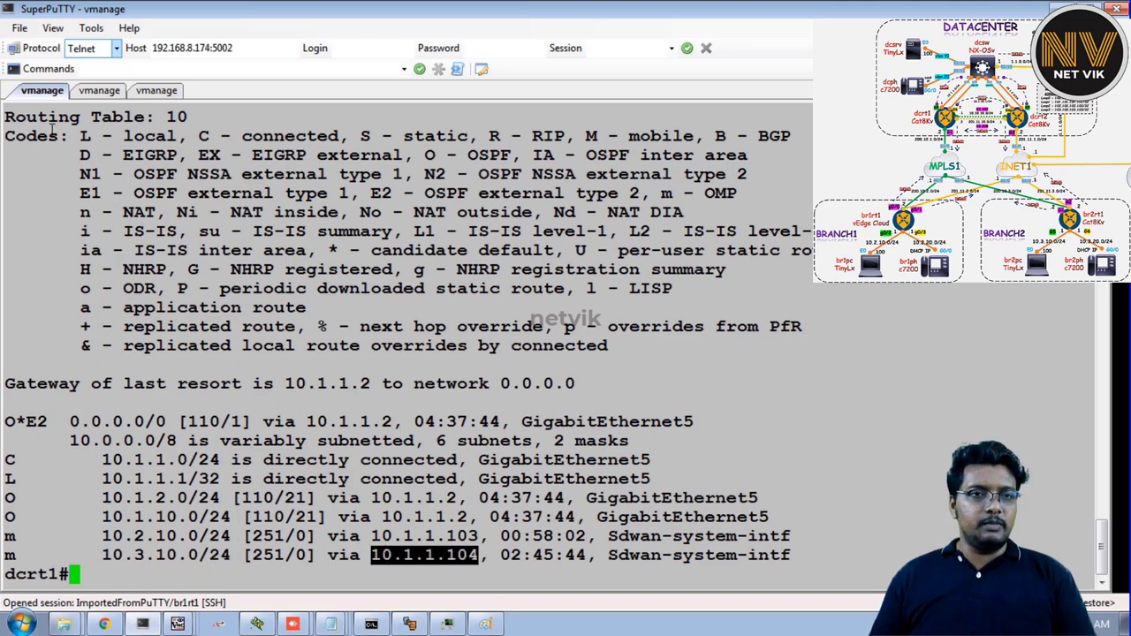
Show dcrt2's VRF 10 routes, marking the two branch prefixes plus default and OSPF routes
left_click(93, 94)
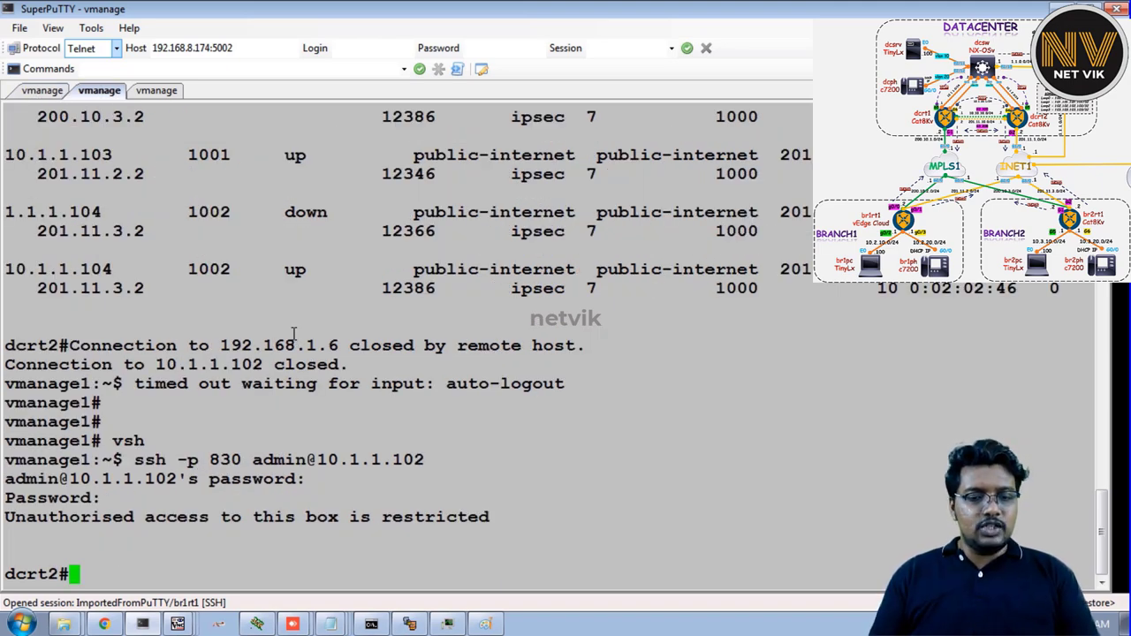
type("show ip")
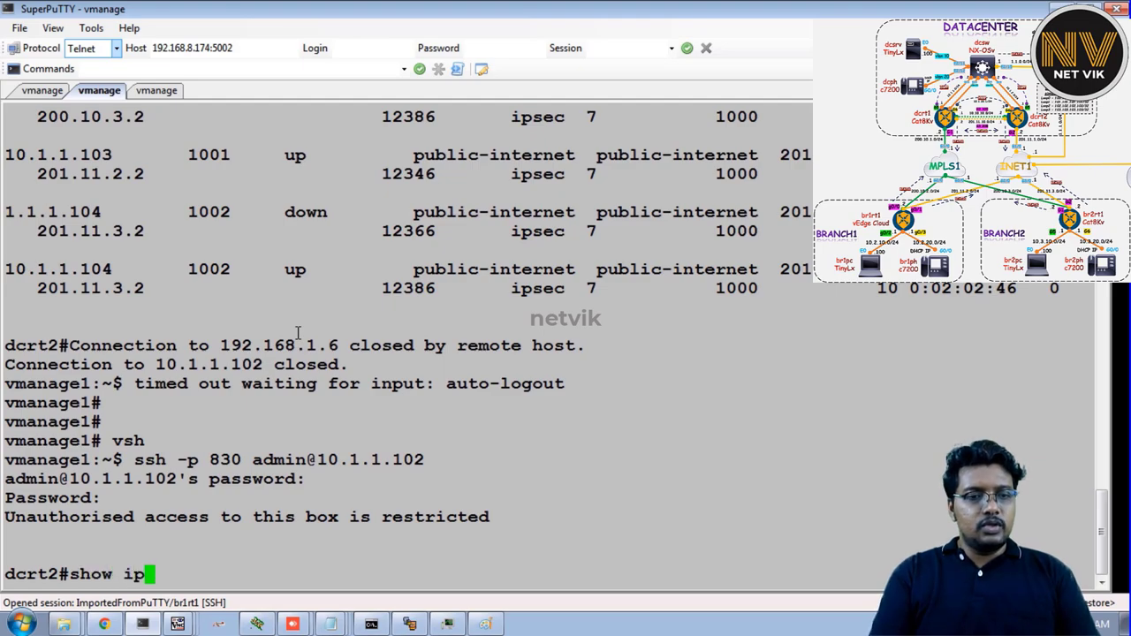
type(" route vrf 10")
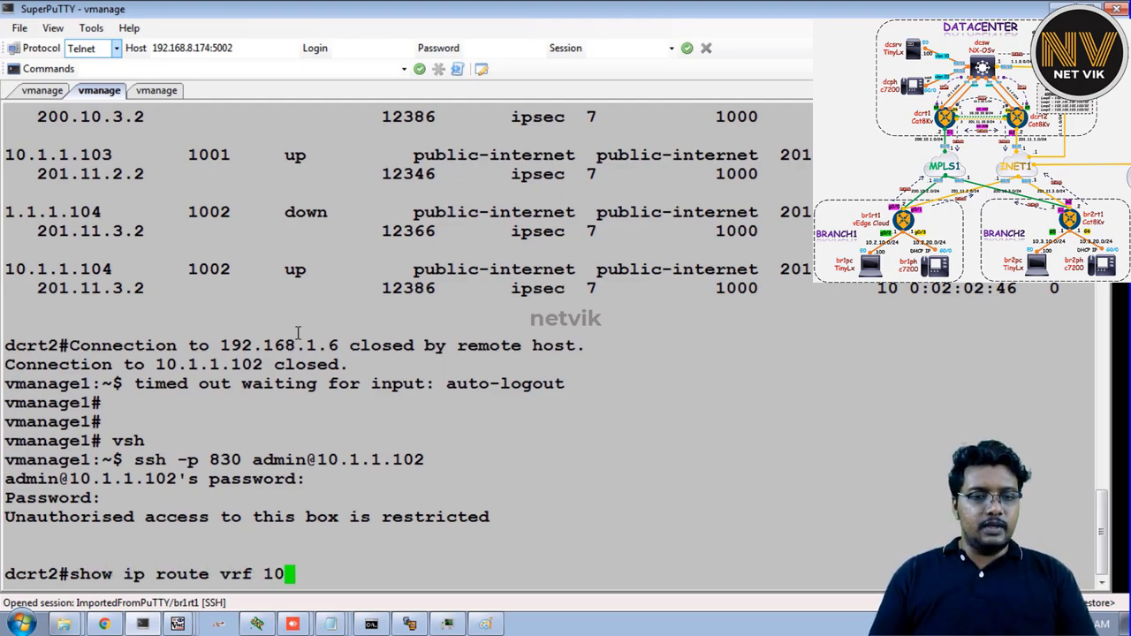
key("Return")
key("space")
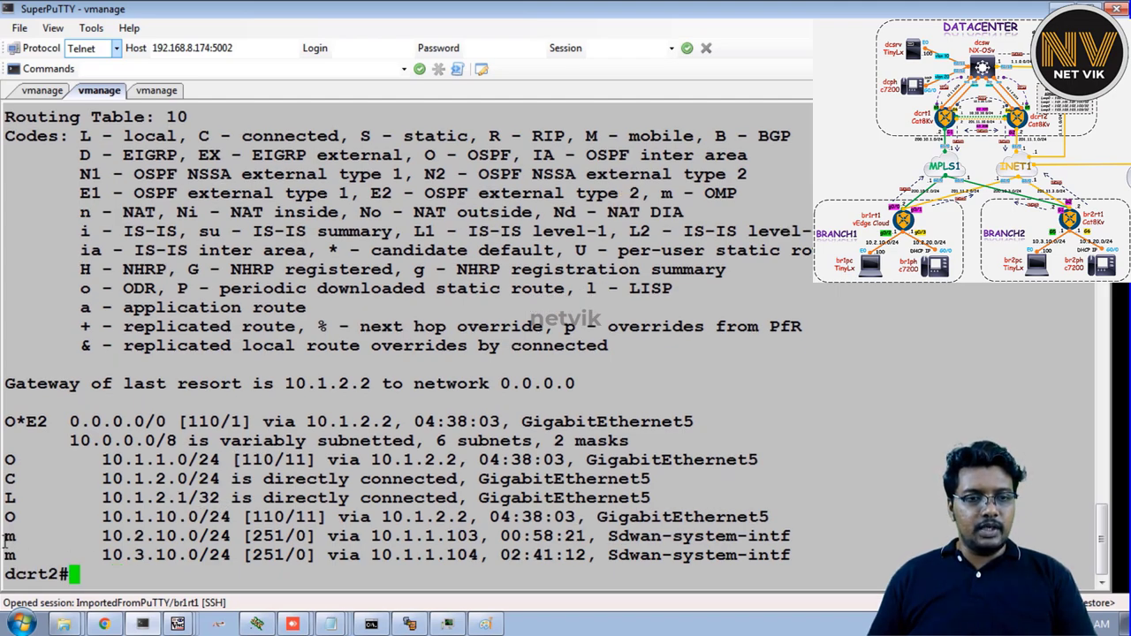
left_click_drag(5, 536, 241, 555)
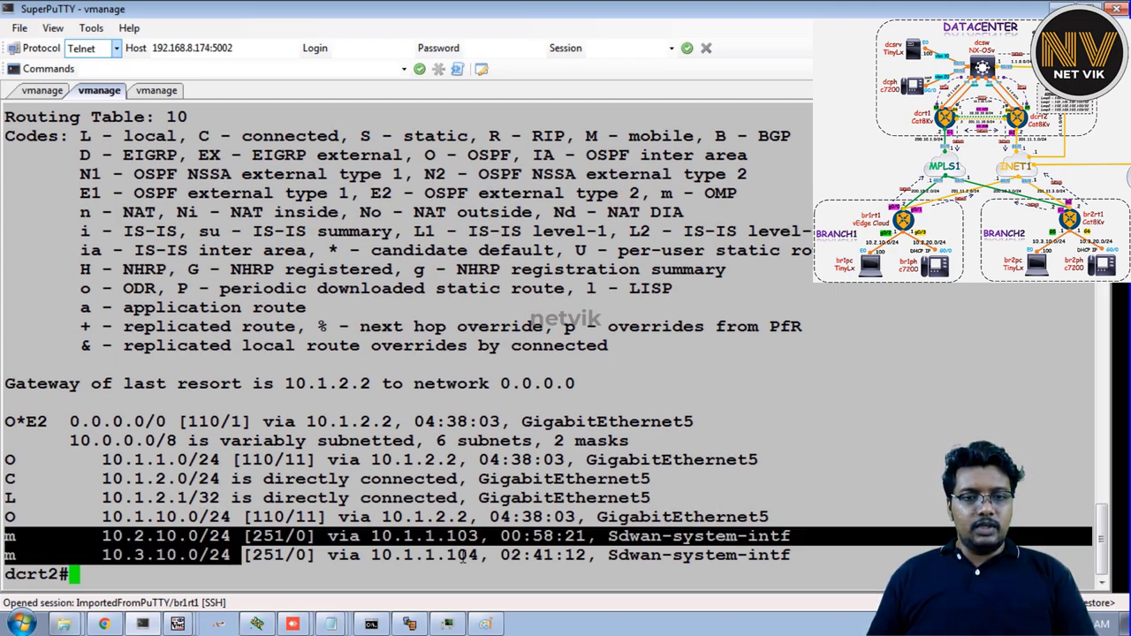
left_click_drag(463, 555, 555, 555)
left_click(124, 564)
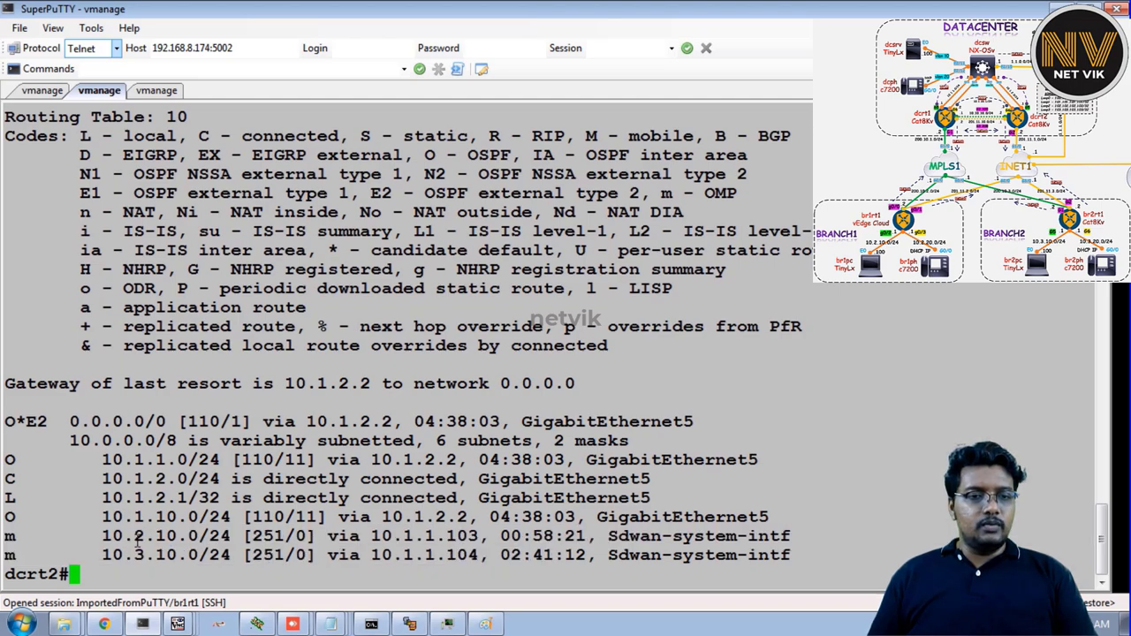
double_click(139, 536)
double_click(137, 555)
left_click(137, 555)
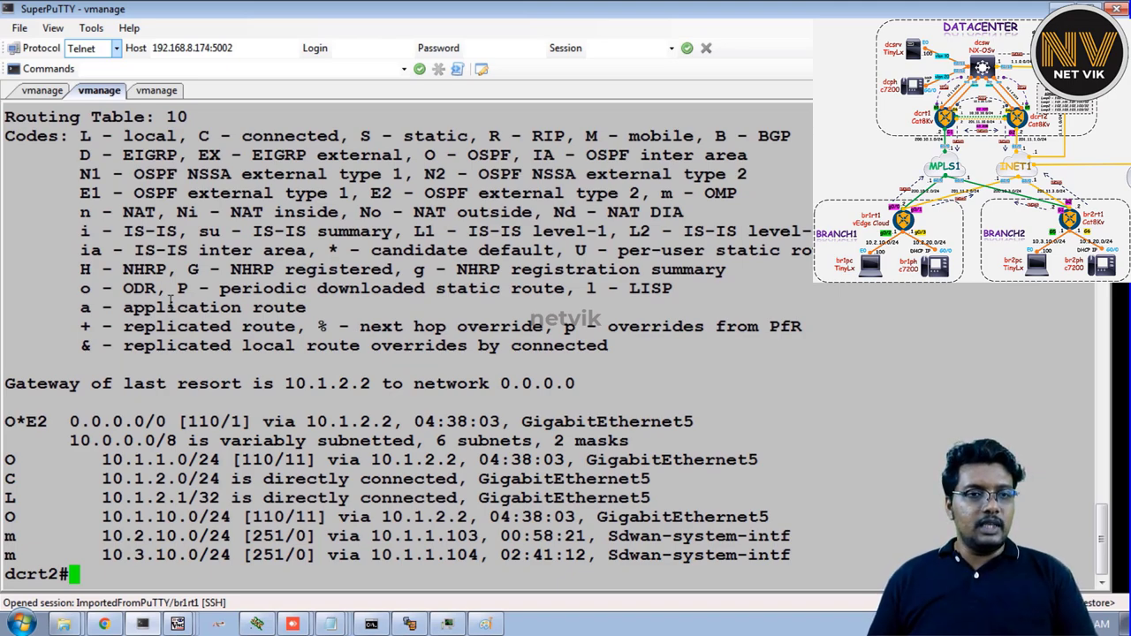
left_click_drag(9, 419, 296, 478)
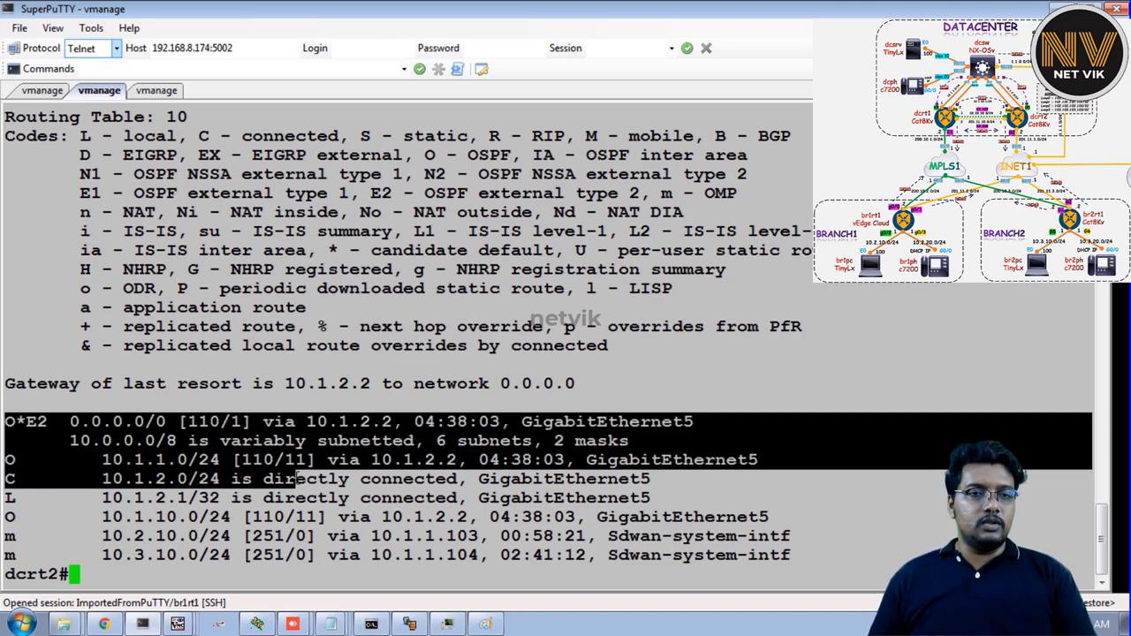
left_click(159, 92)
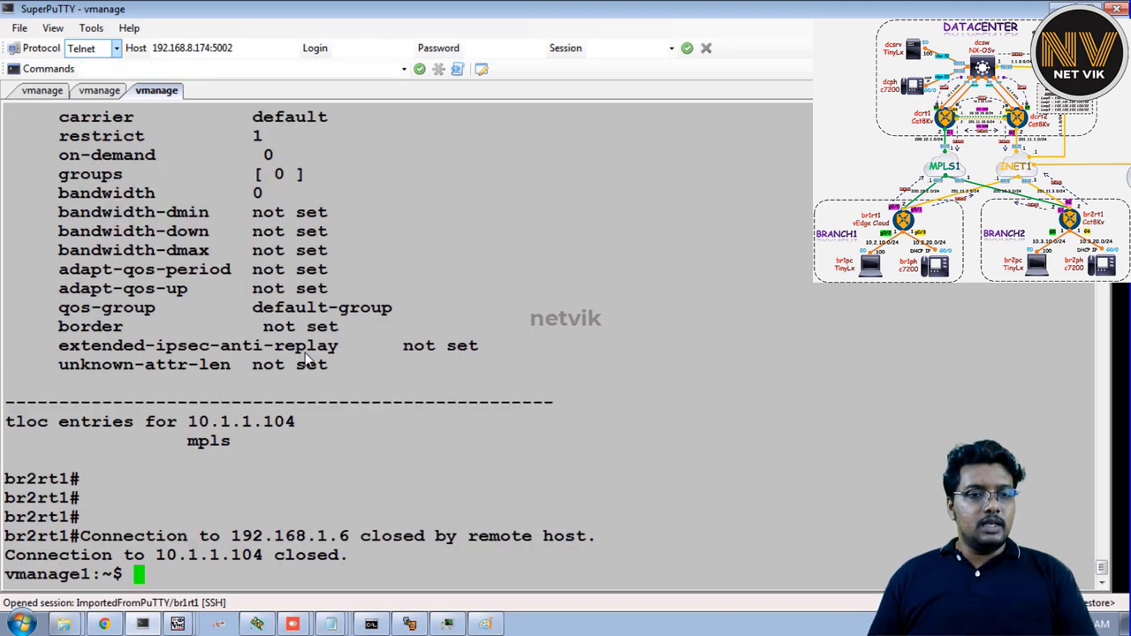
key("Return")
key("Return")
key("Return")
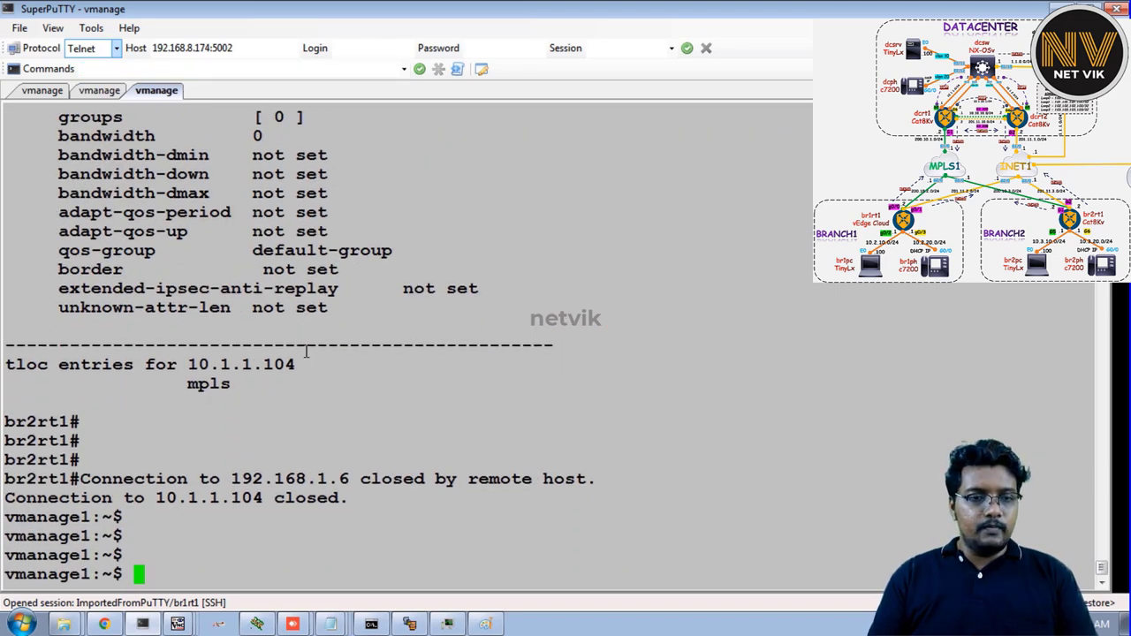
right_click(307, 353)
key("Return")
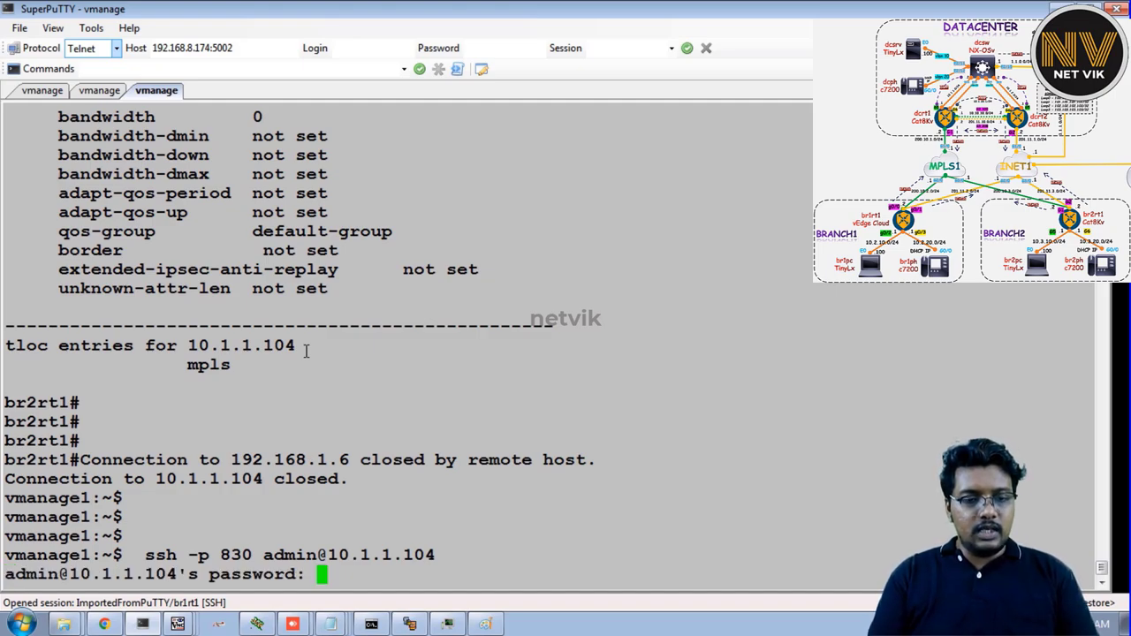
key("Return")
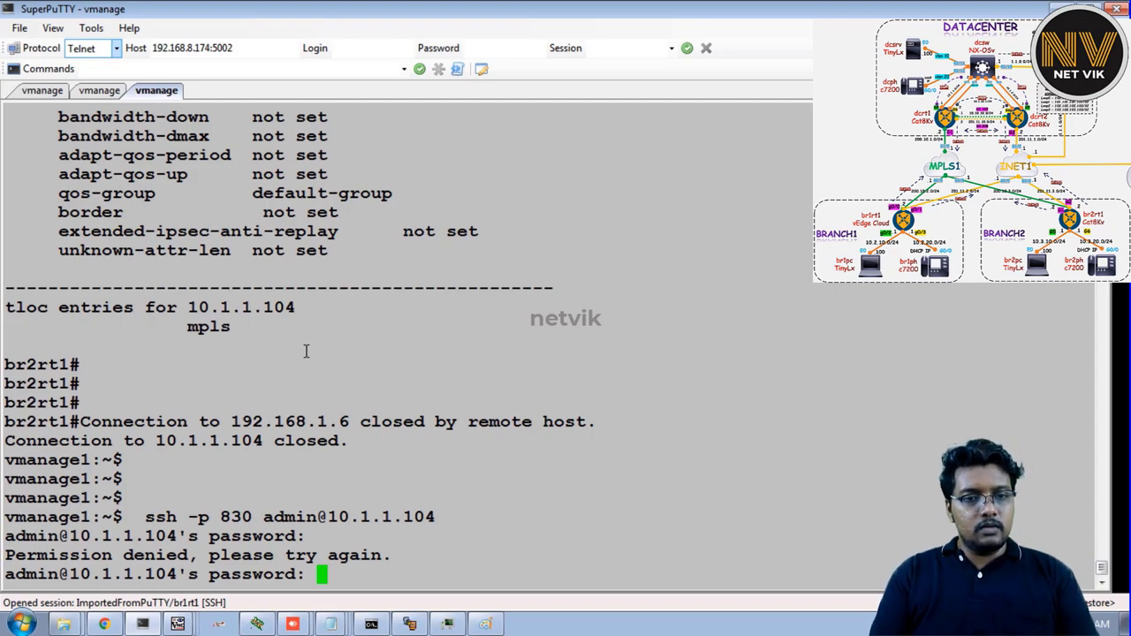
key("Return")
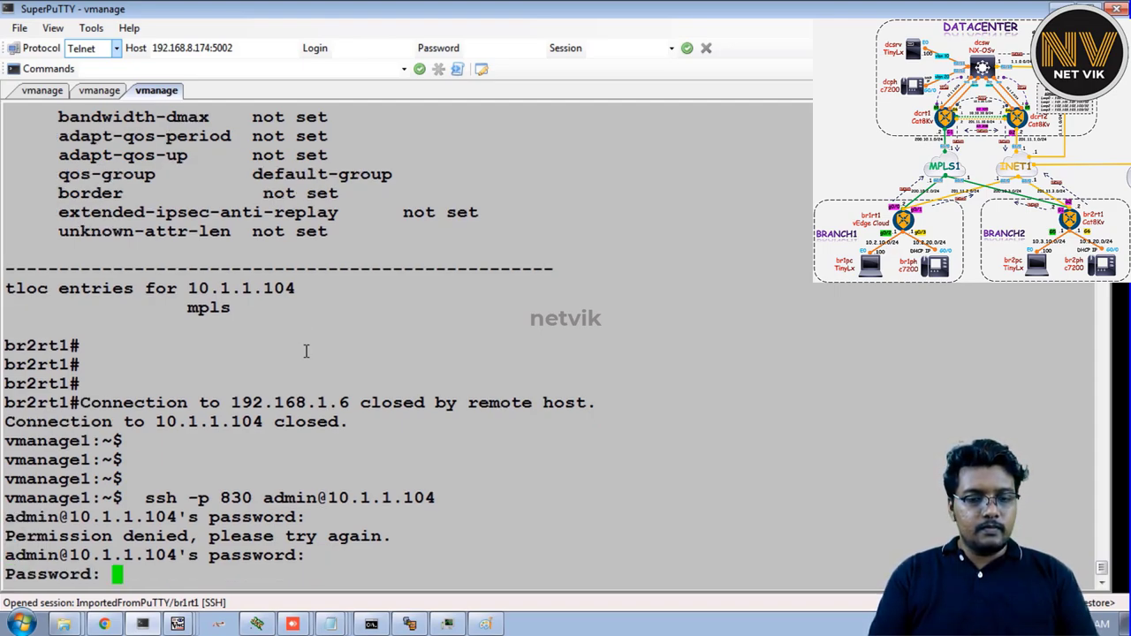
key("Return")
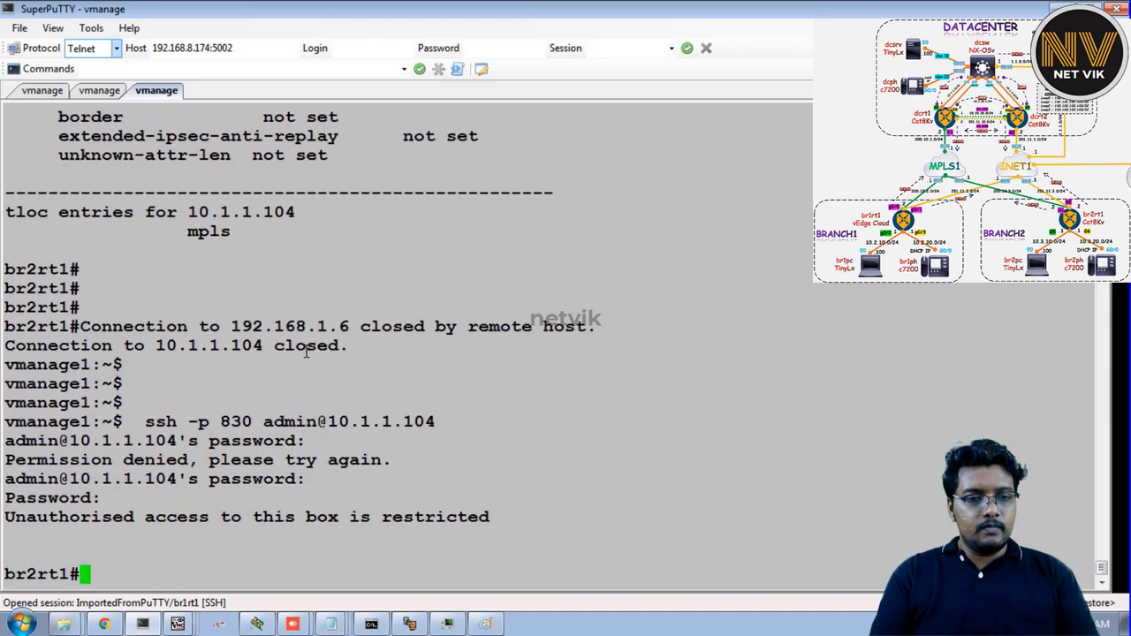
key("Return")
key("Return")
type("show ip ")
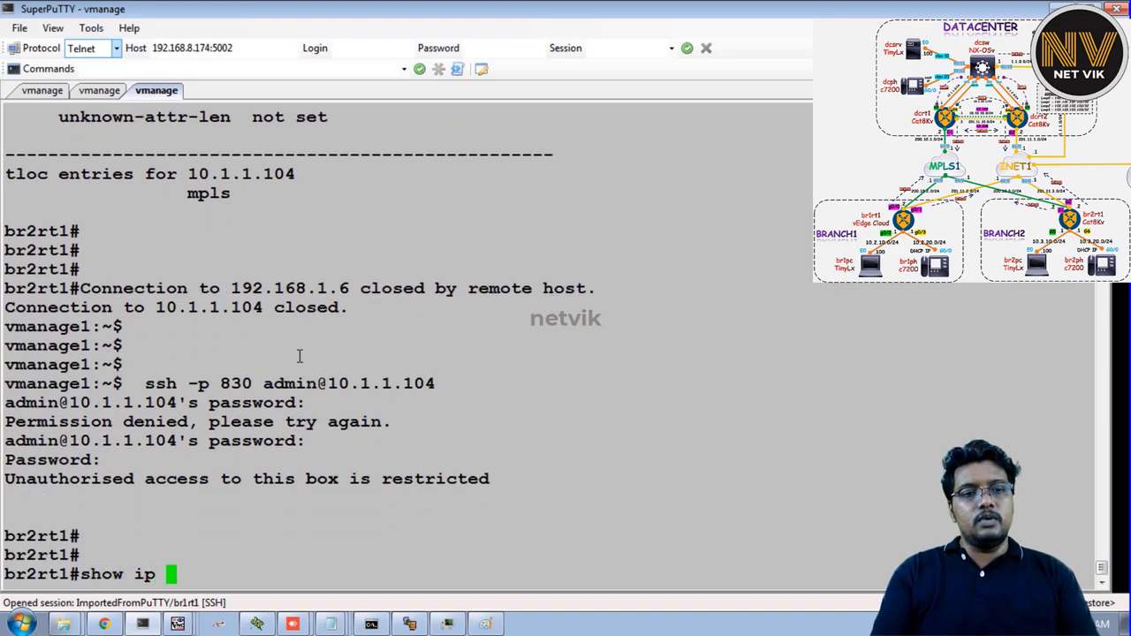
type("route vrf 10")
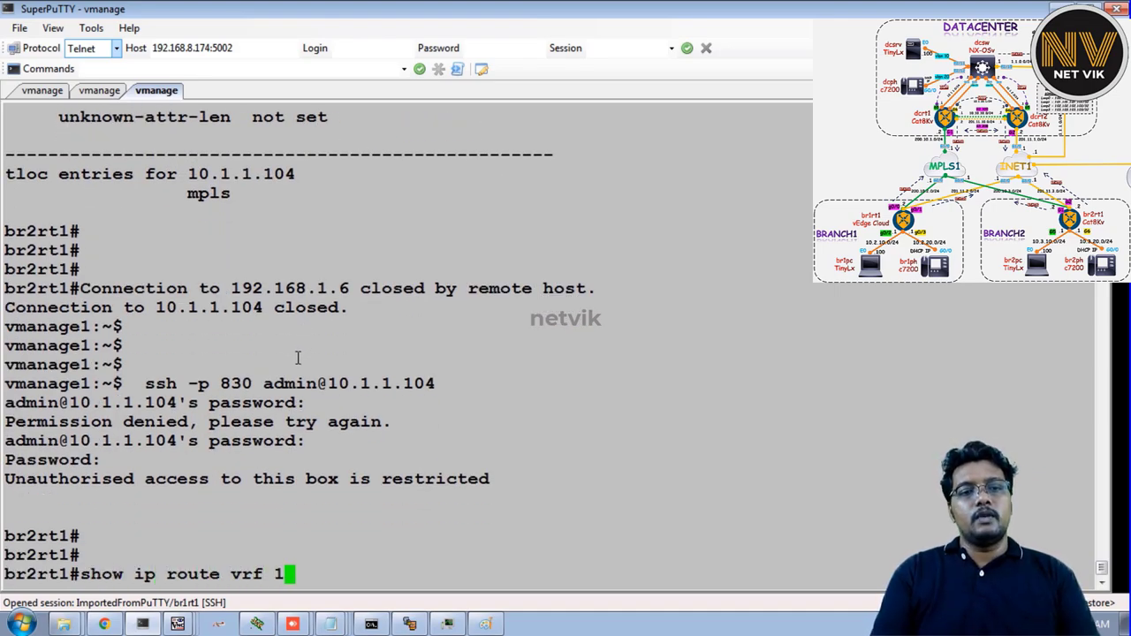
key("Return")
key("space")
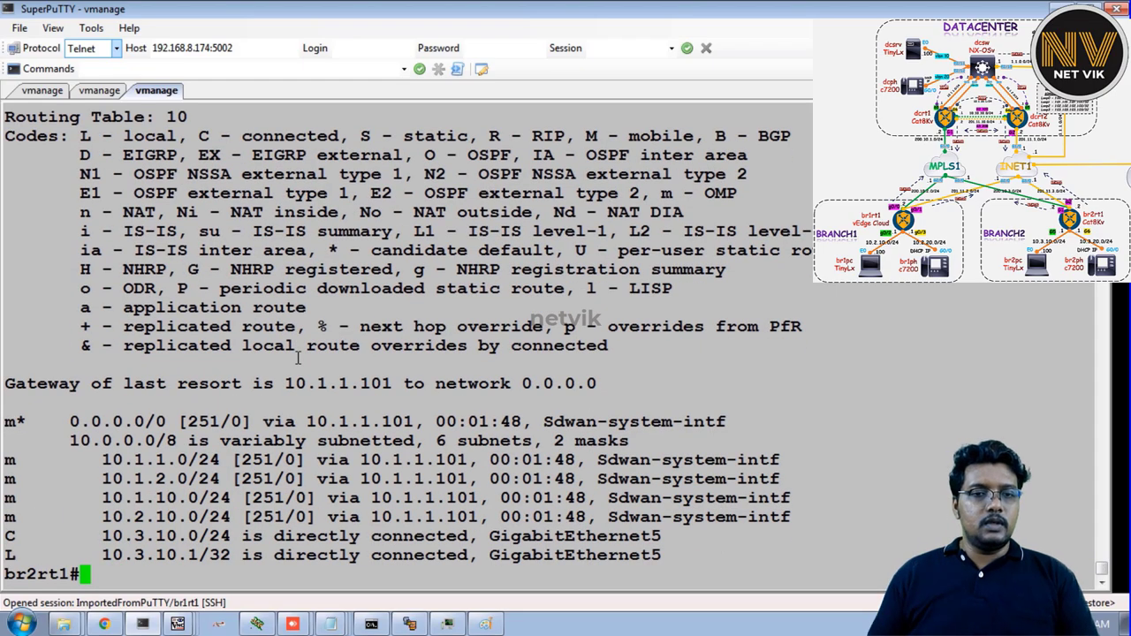
left_click_drag(9, 421, 284, 440)
left_click_drag(402, 440, 414, 423)
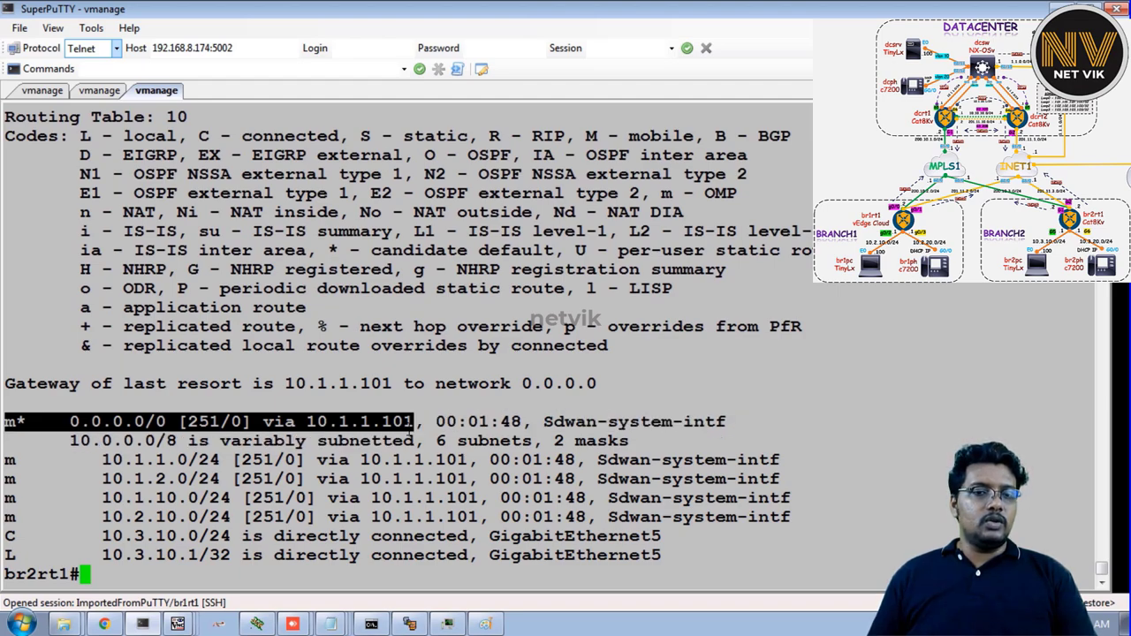
left_click(402, 431)
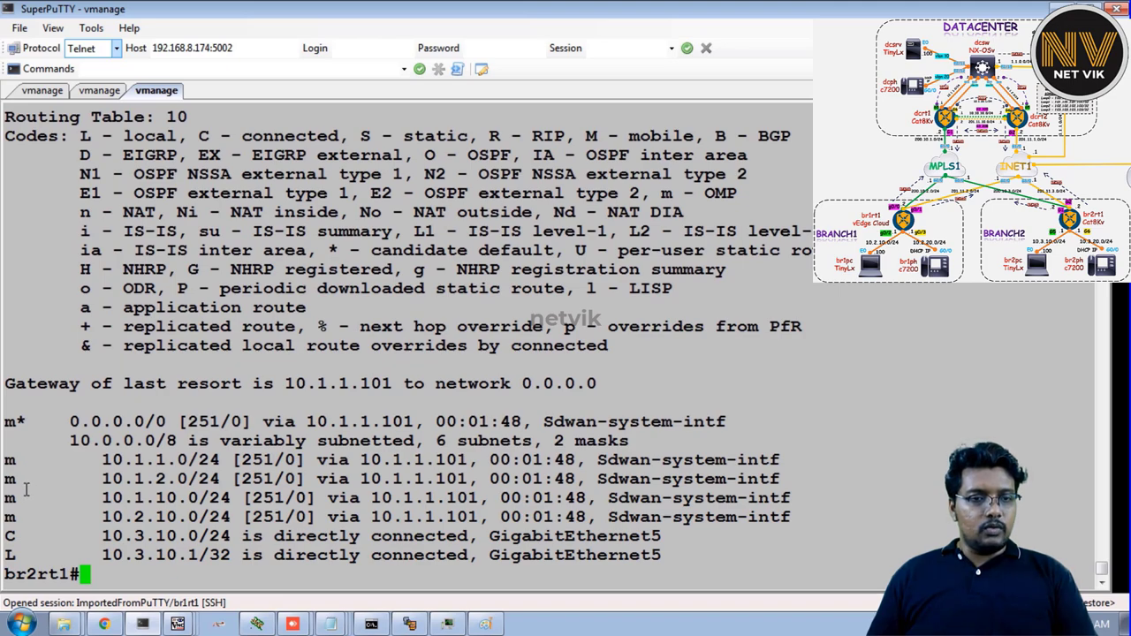
left_click_drag(5, 461, 845, 500)
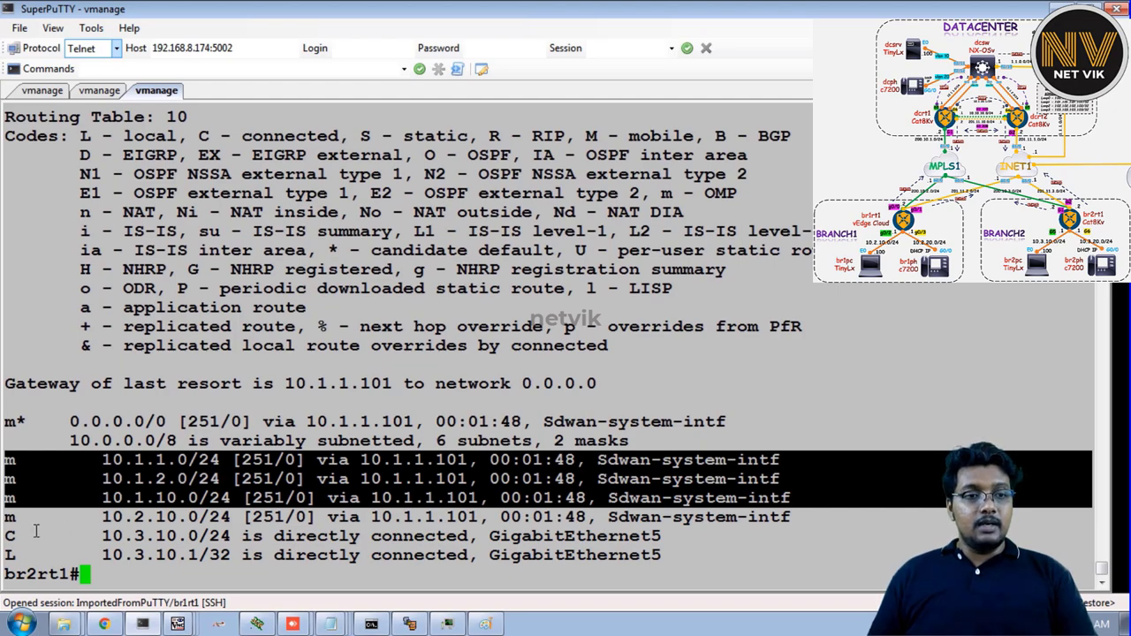
triple_click(10, 517)
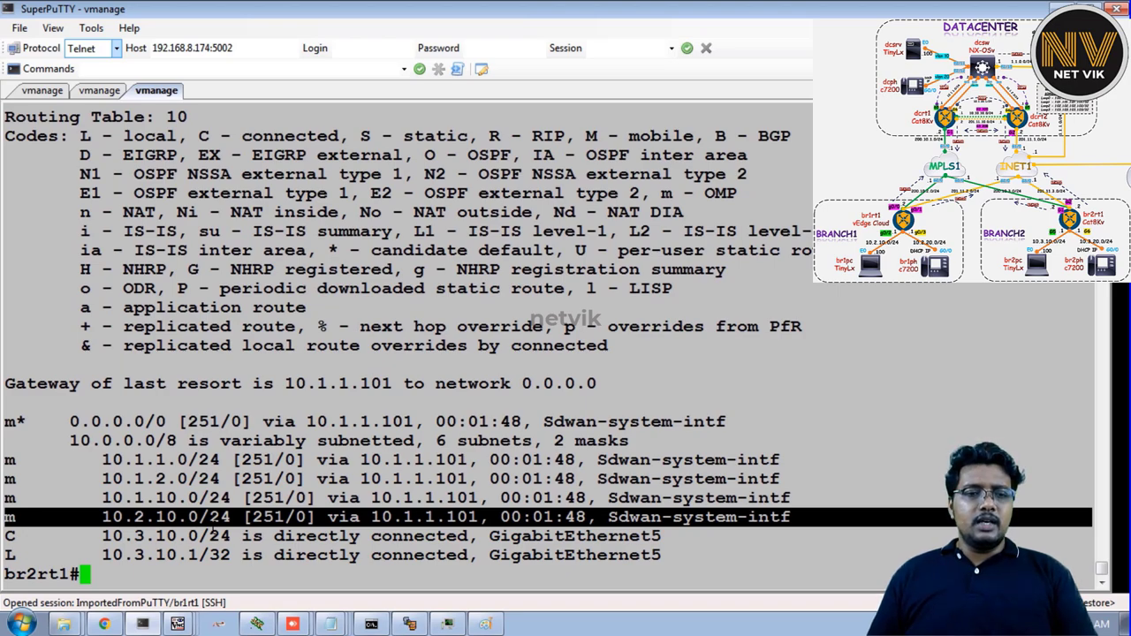
double_click(213, 534)
double_click(162, 516)
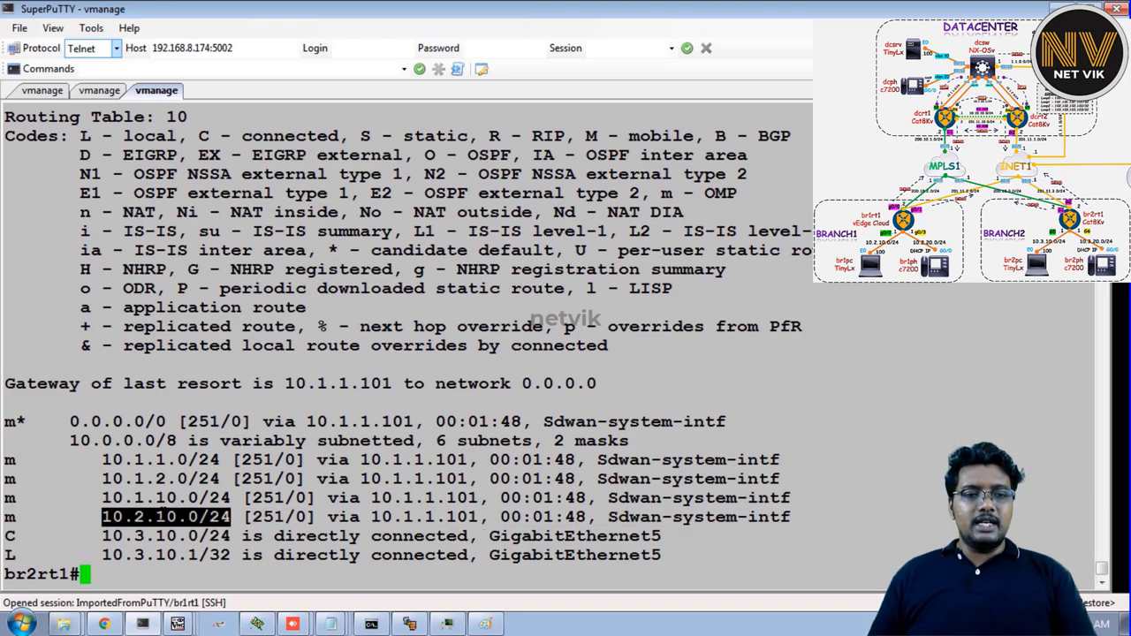
double_click(430, 518)
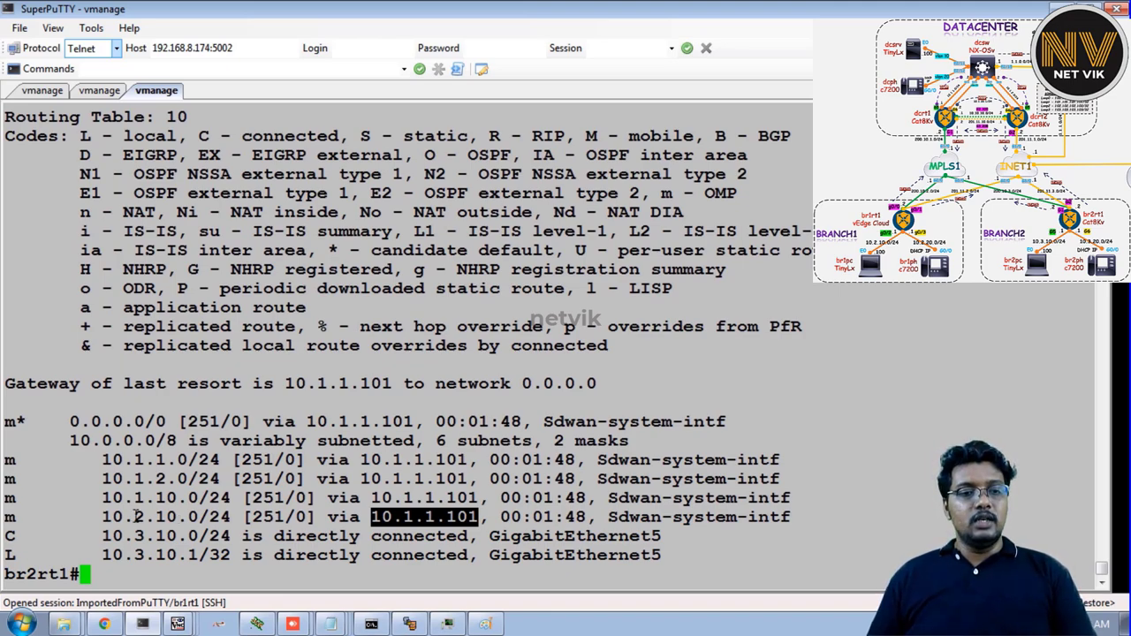
double_click(166, 517)
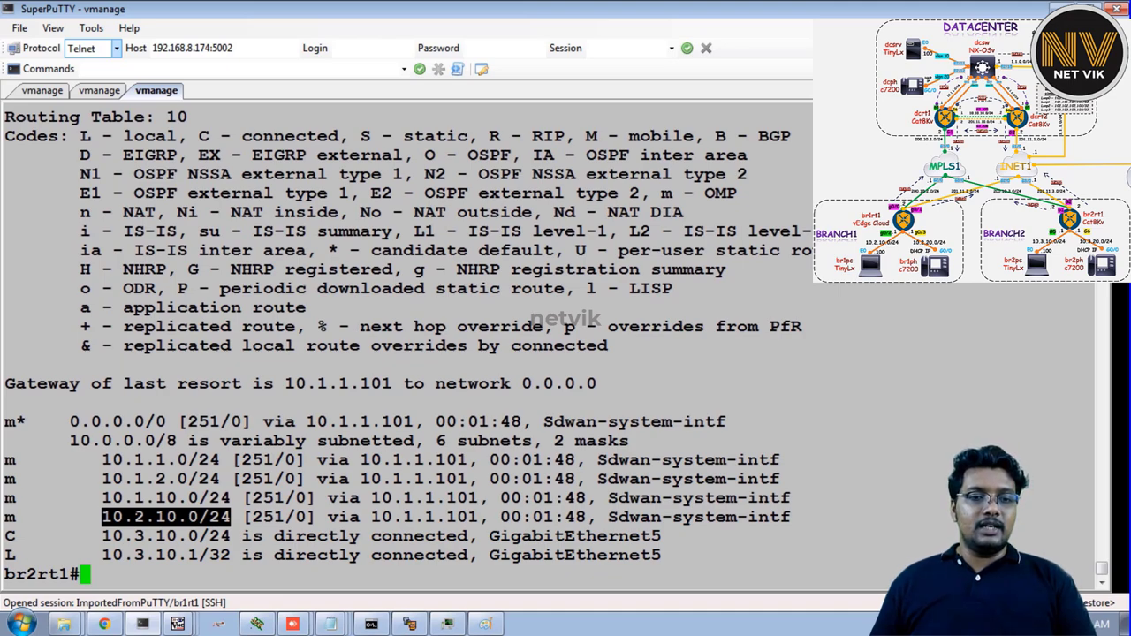
left_click(188, 521)
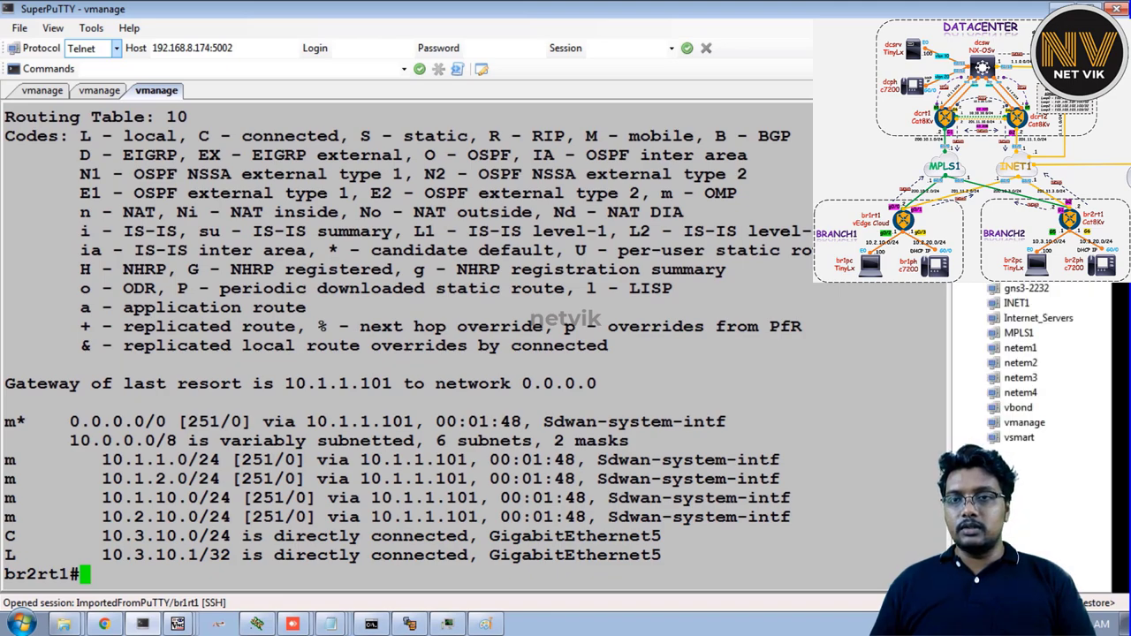
Open the br1rt1 terminal session and log in as admin
double_click(1016, 153)
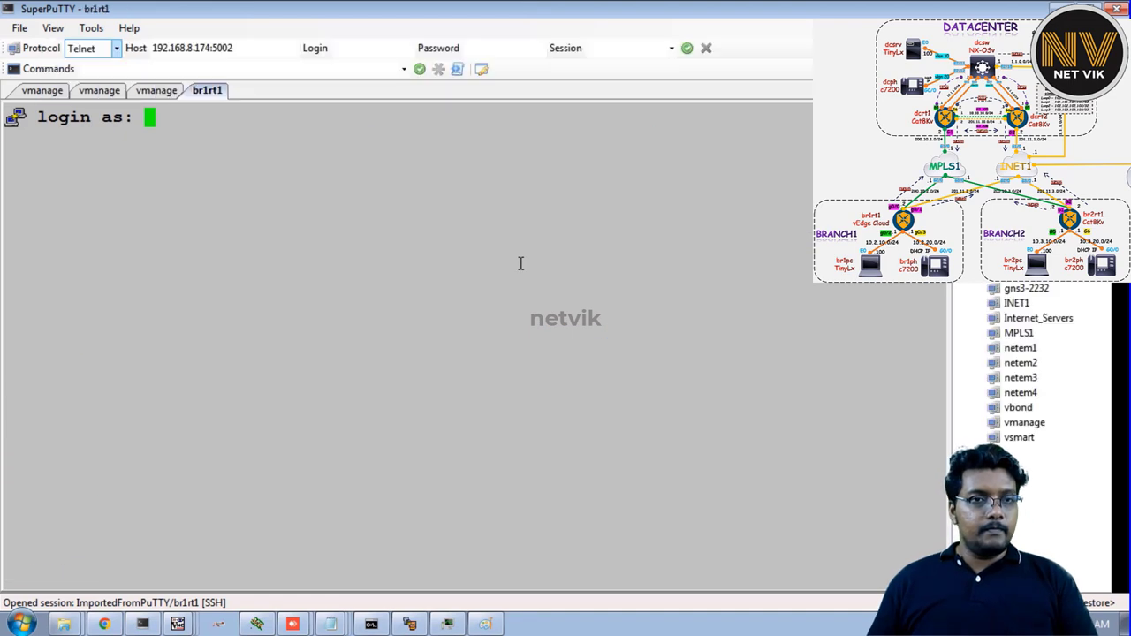
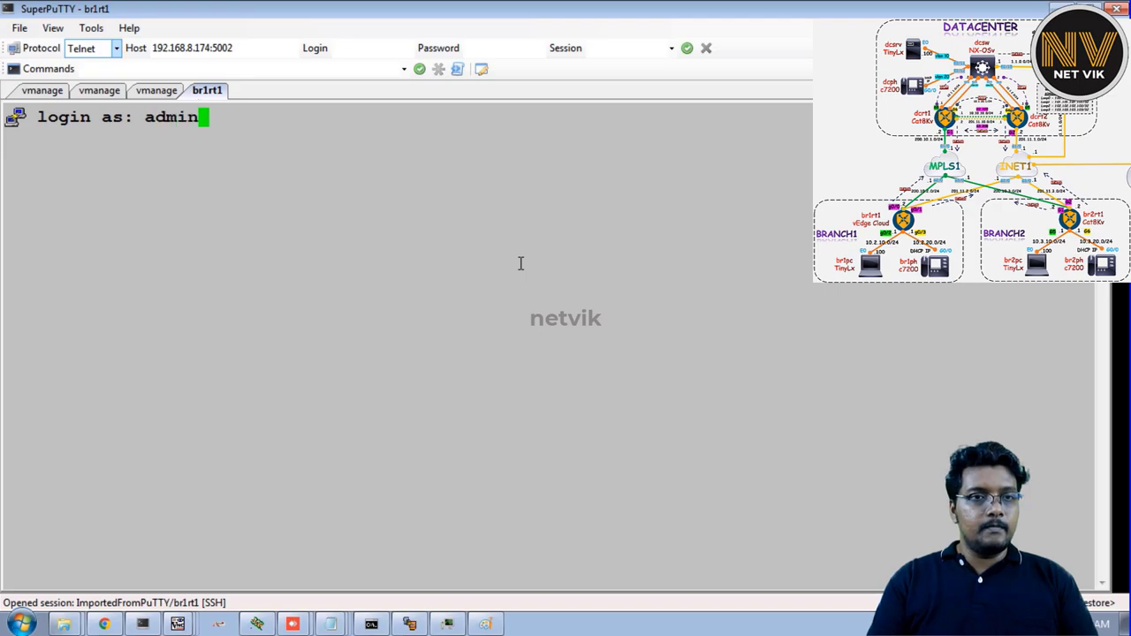
key("Return")
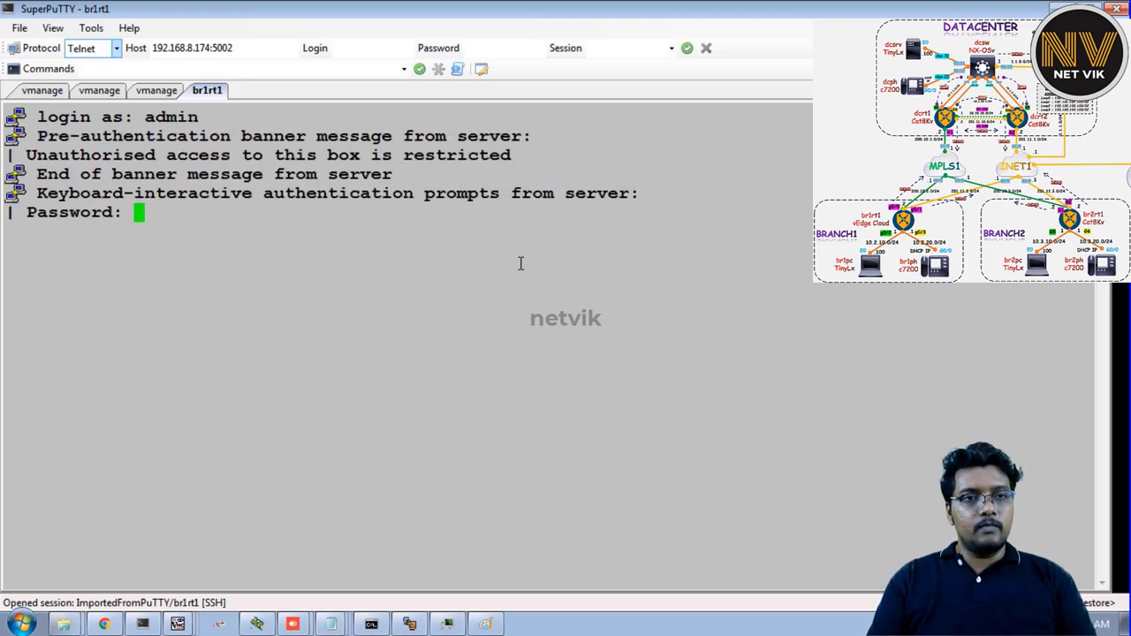
key("Return")
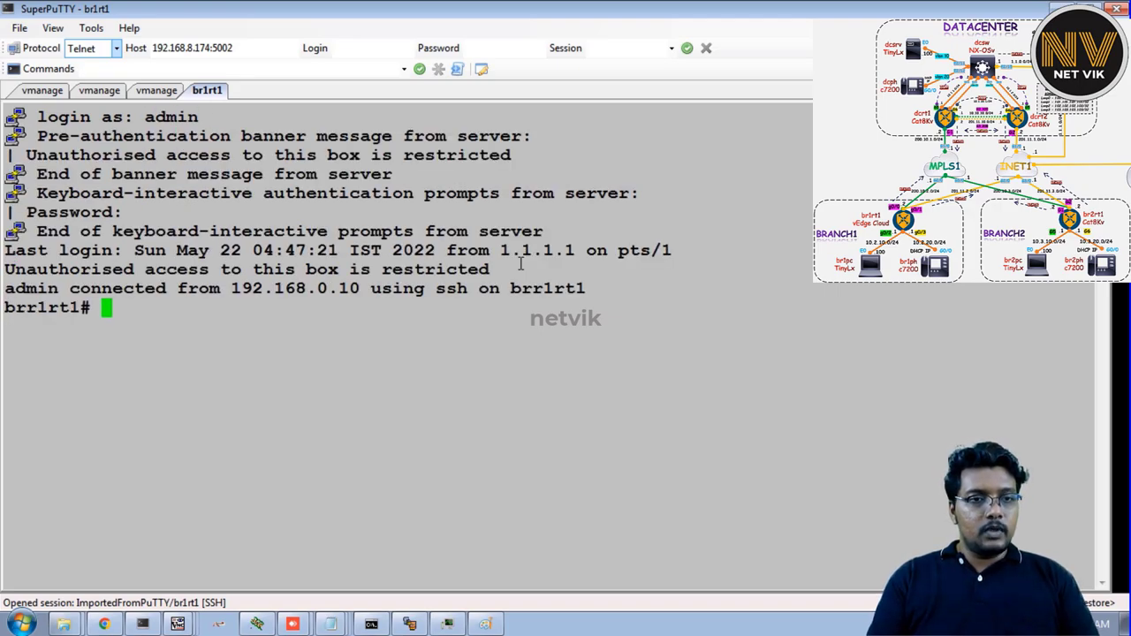
key("Return")
key("Return")
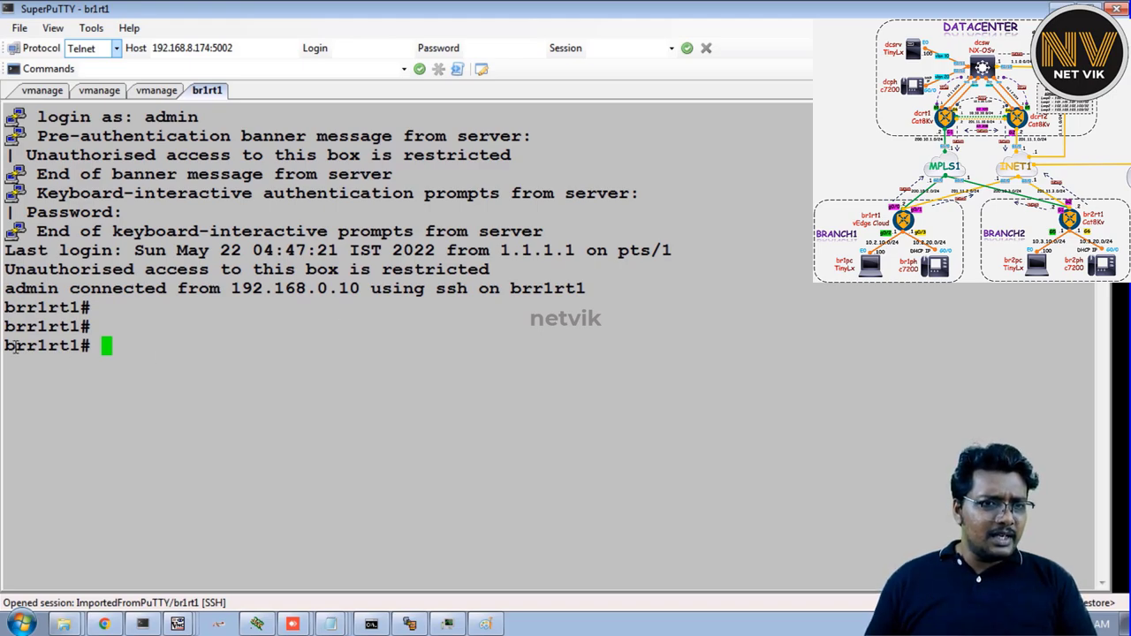
mouse_move(26, 345)
left_mouse_down()
mouse_move(46, 346)
mouse_move(6, 345)
left_mouse_up()
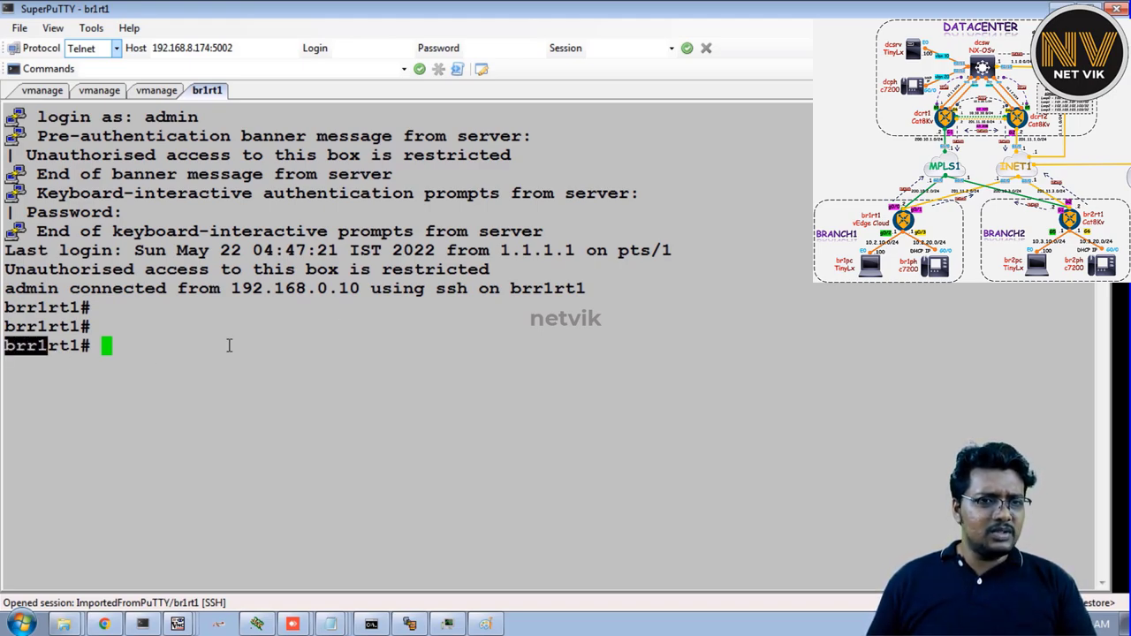
left_click(315, 337)
key("Return")
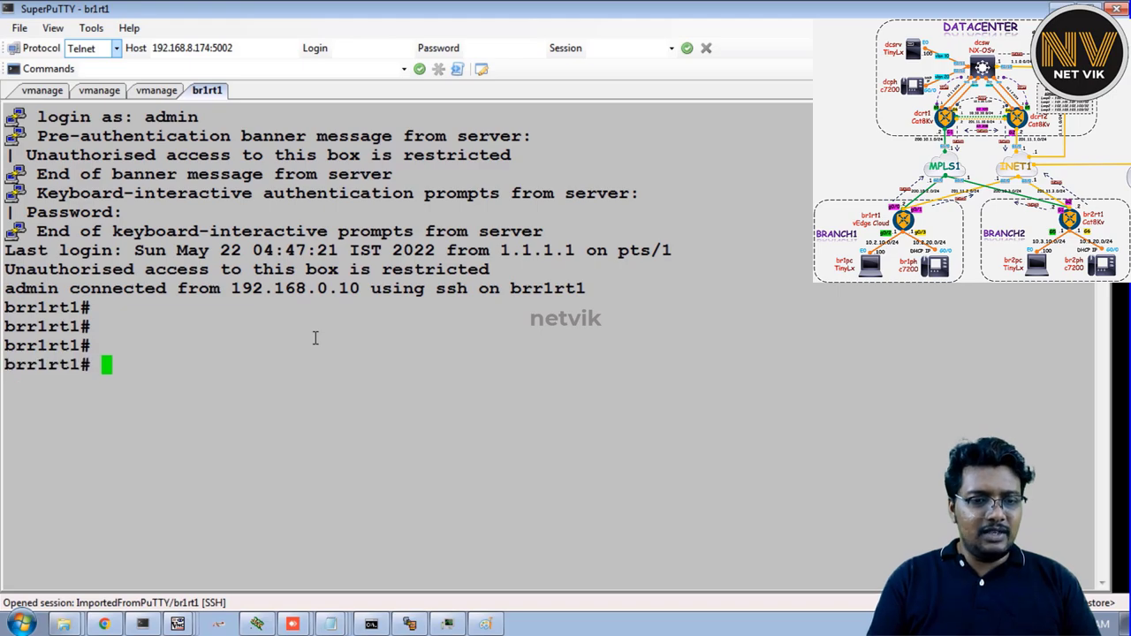
Run show ip route vpn 10 and mark the default, 10.1.x.0/24 and 10.3.10.0/24 OMP routes
type("show ")
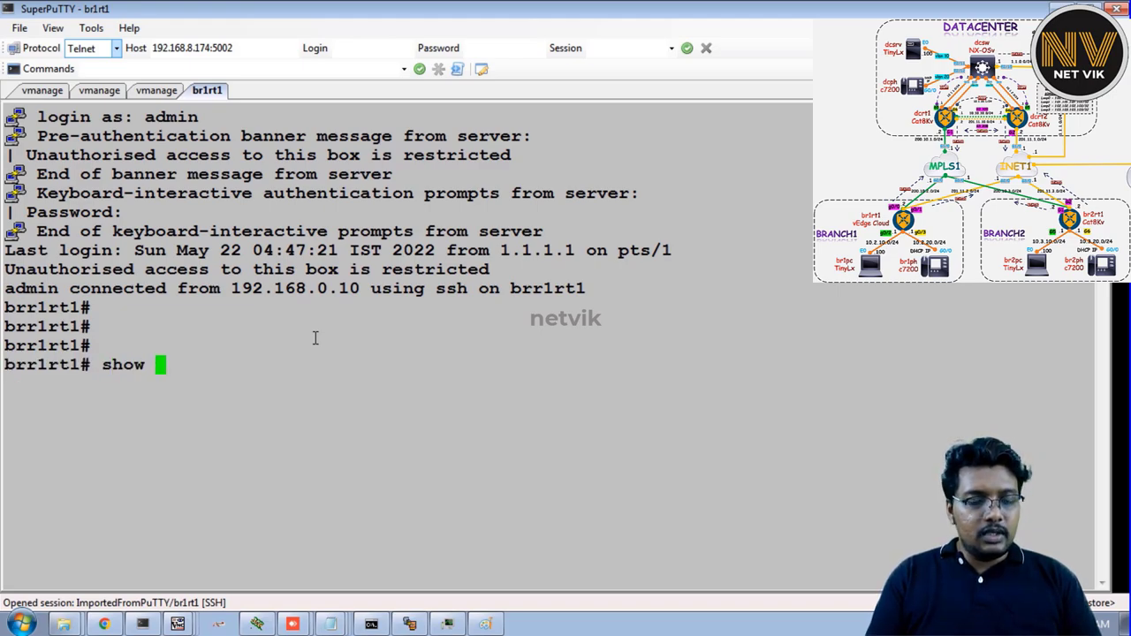
type("ip route ")
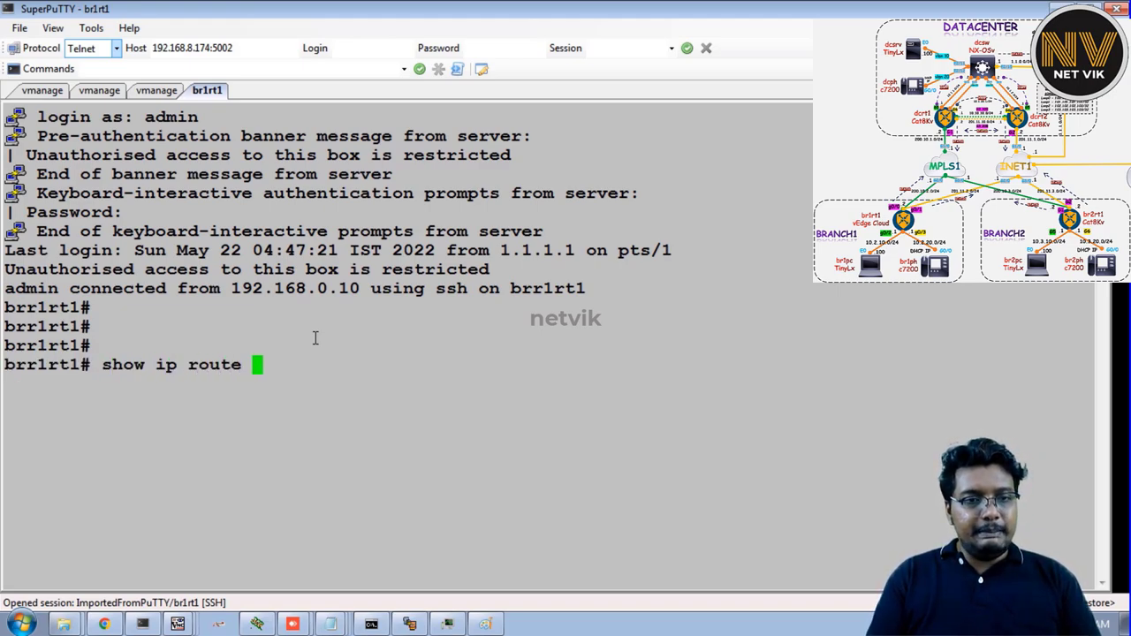
type("vpn 10")
key("Return")
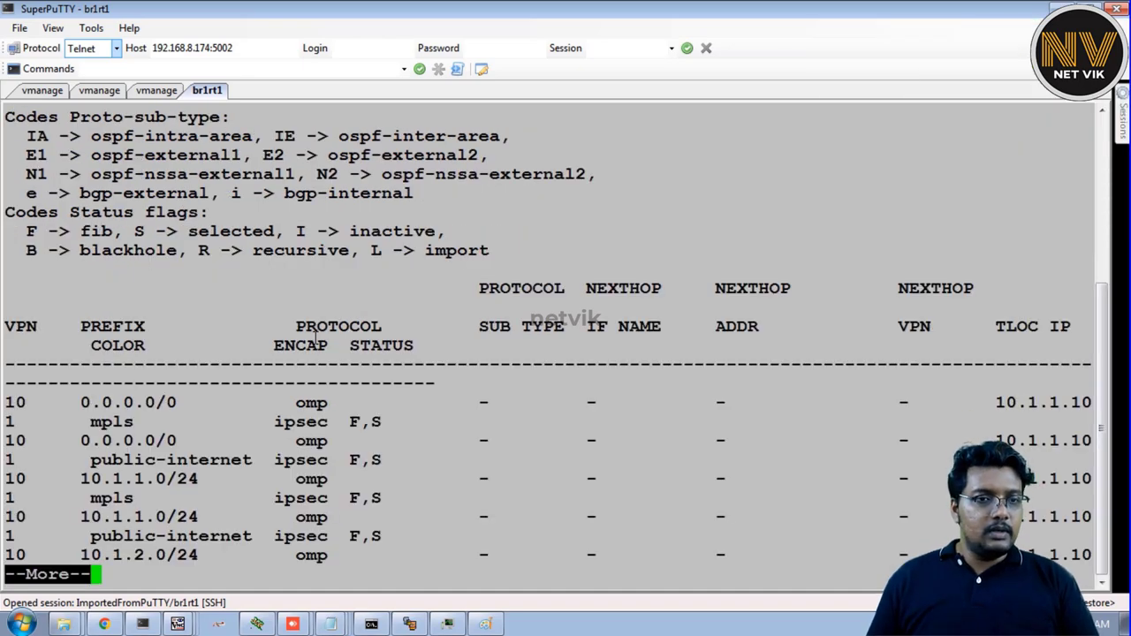
key("space")
key("q")
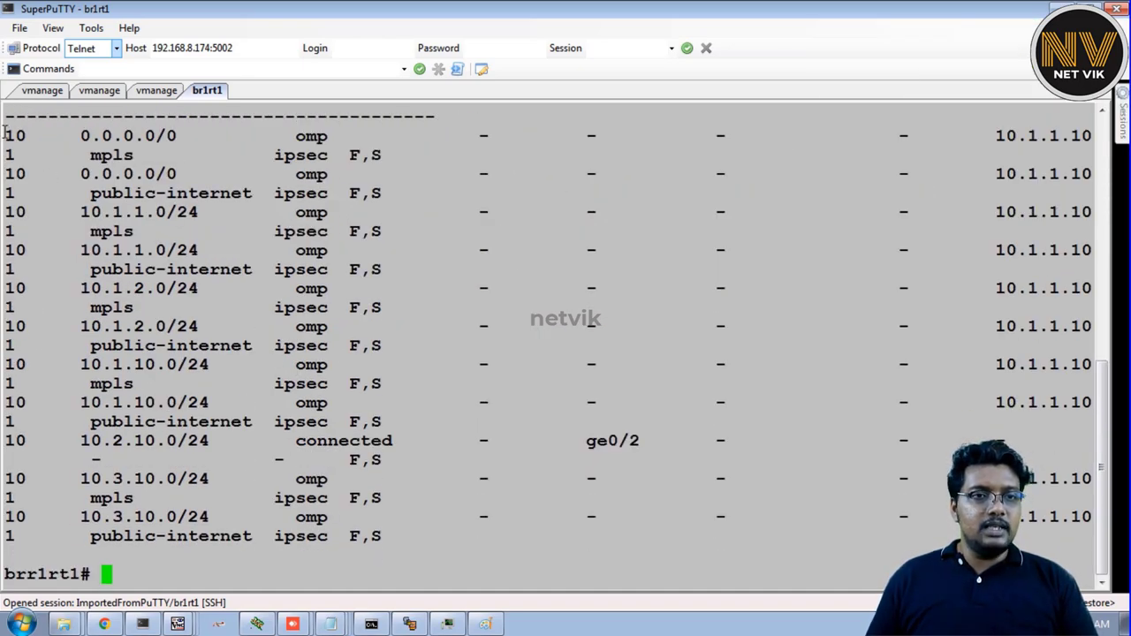
left_click_drag(4, 132, 417, 194)
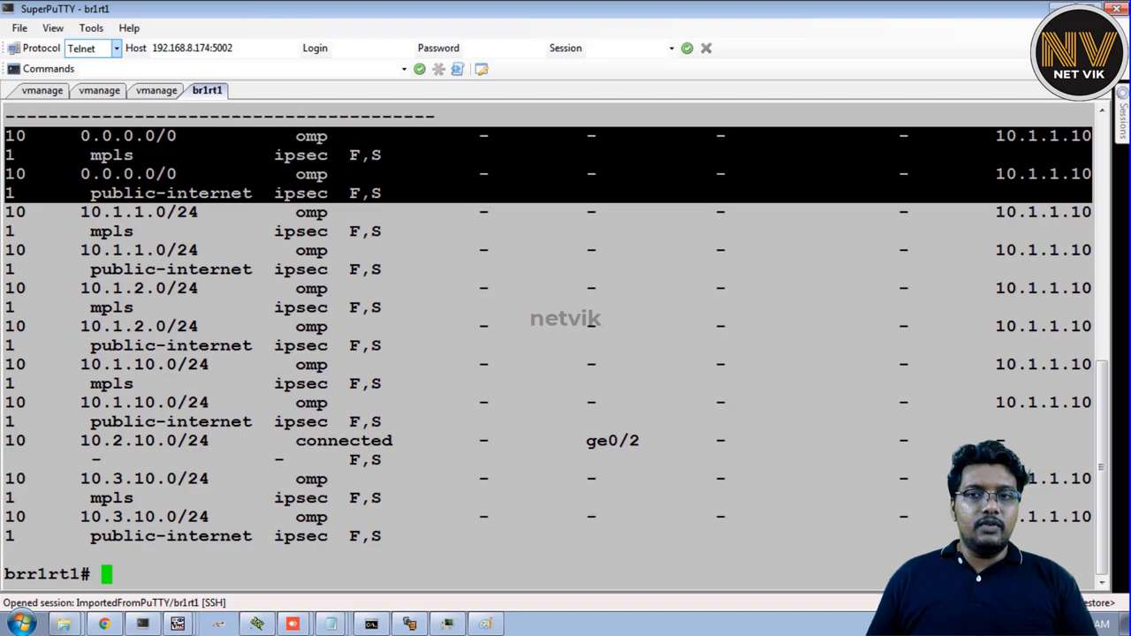
left_click_drag(37, 214, 333, 424)
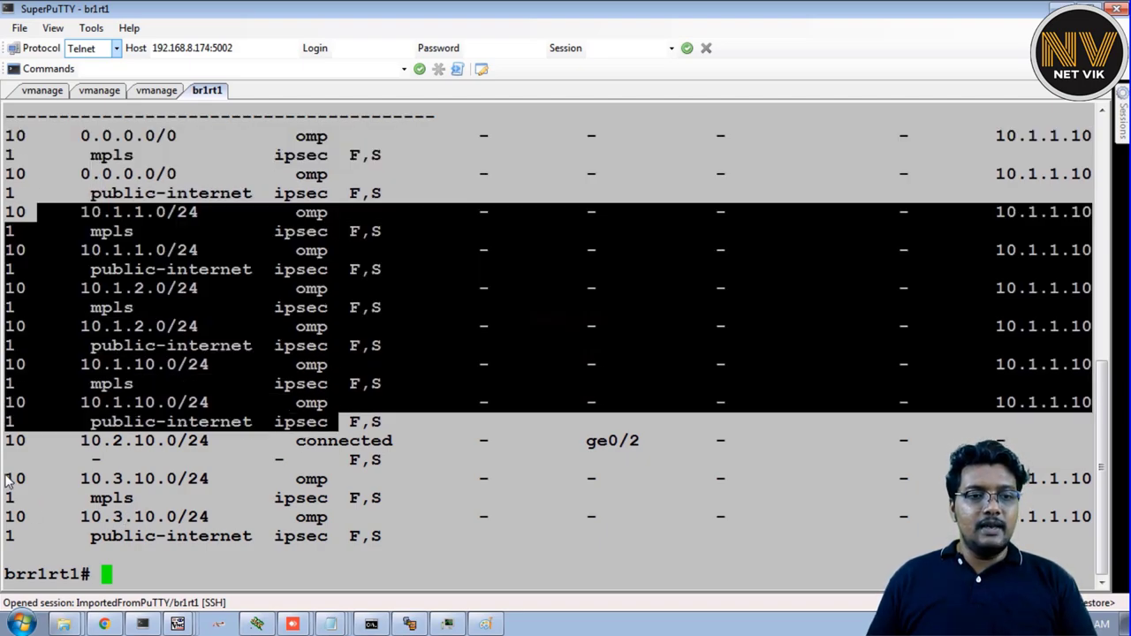
left_click(163, 528)
left_click_drag(5, 473, 393, 543)
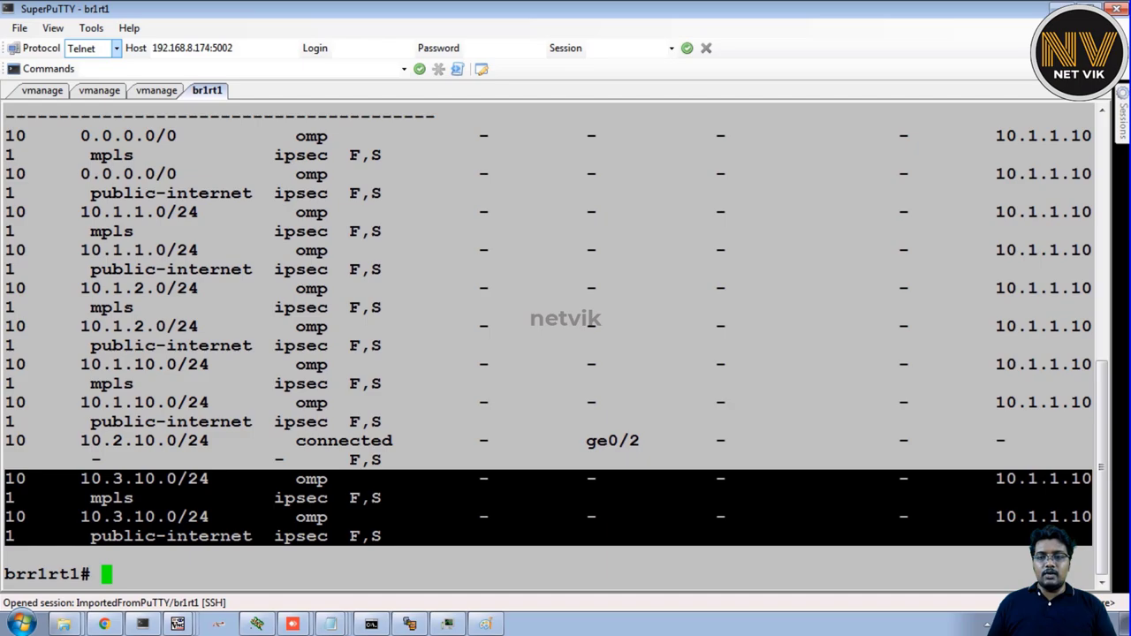
left_click(1012, 482)
left_click_drag(1001, 479, 16, 502)
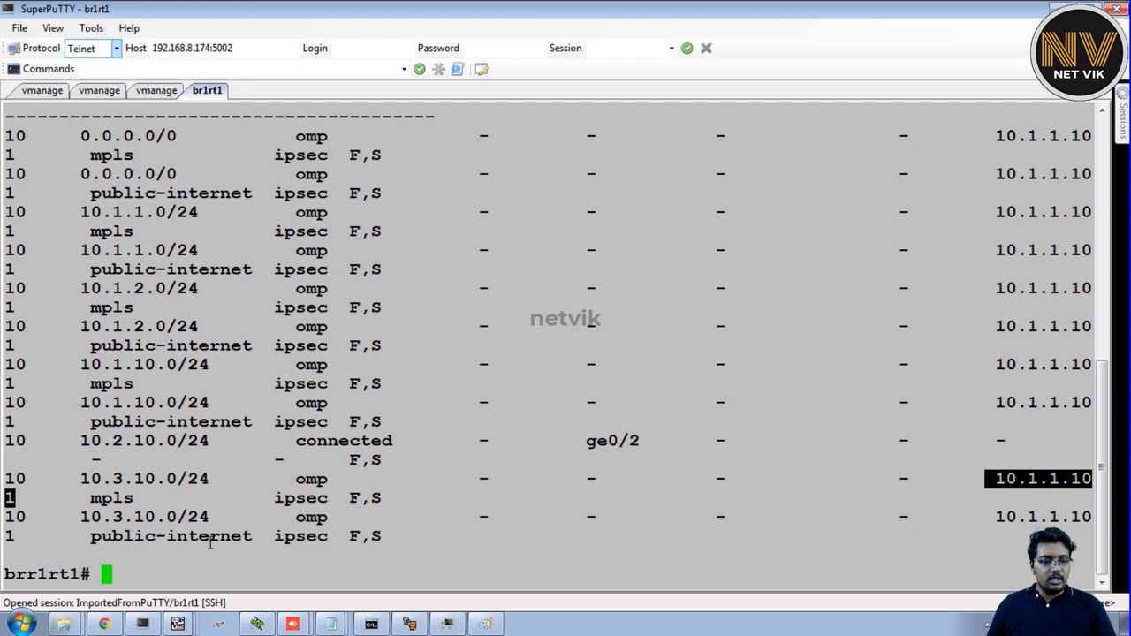
left_click(177, 623)
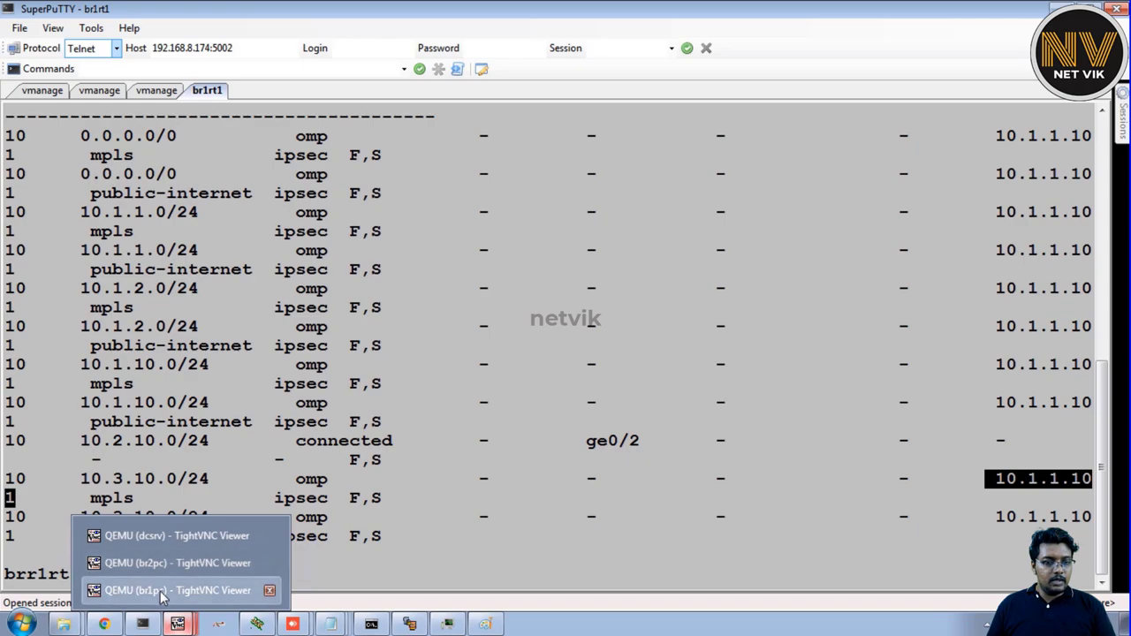
Rerun the traceroute to 10.3.10.100 on the br1pc console
left_click(162, 590)
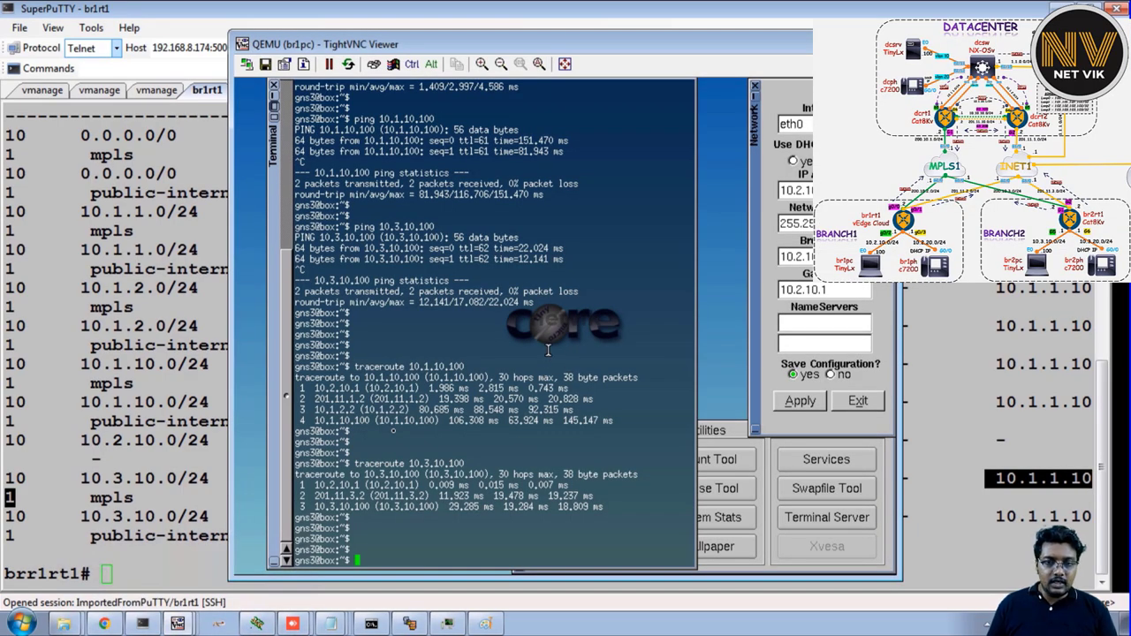
key("Return")
key("Return")
key("Return")
key("Return")
key("Return")
key("Return")
key("Return")
key("Return")
key("Return")
key("Return")
key("Return")
key("Return")
key("Return")
key("Return")
key("Return")
key("Up")
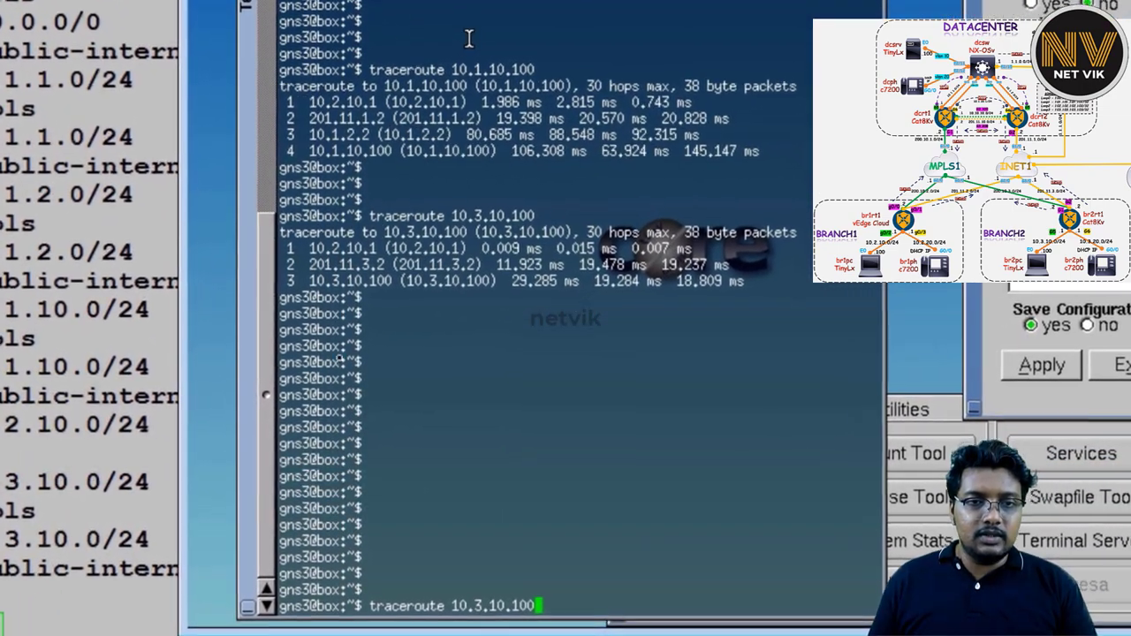
left_click_drag(424, 232, 450, 285)
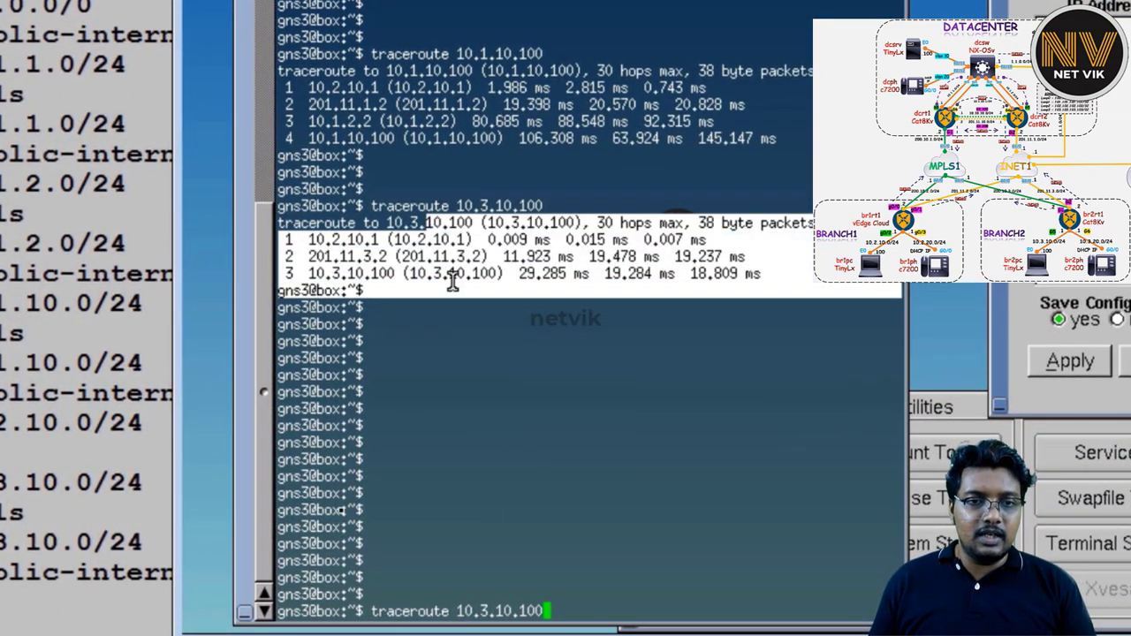
left_click(450, 279)
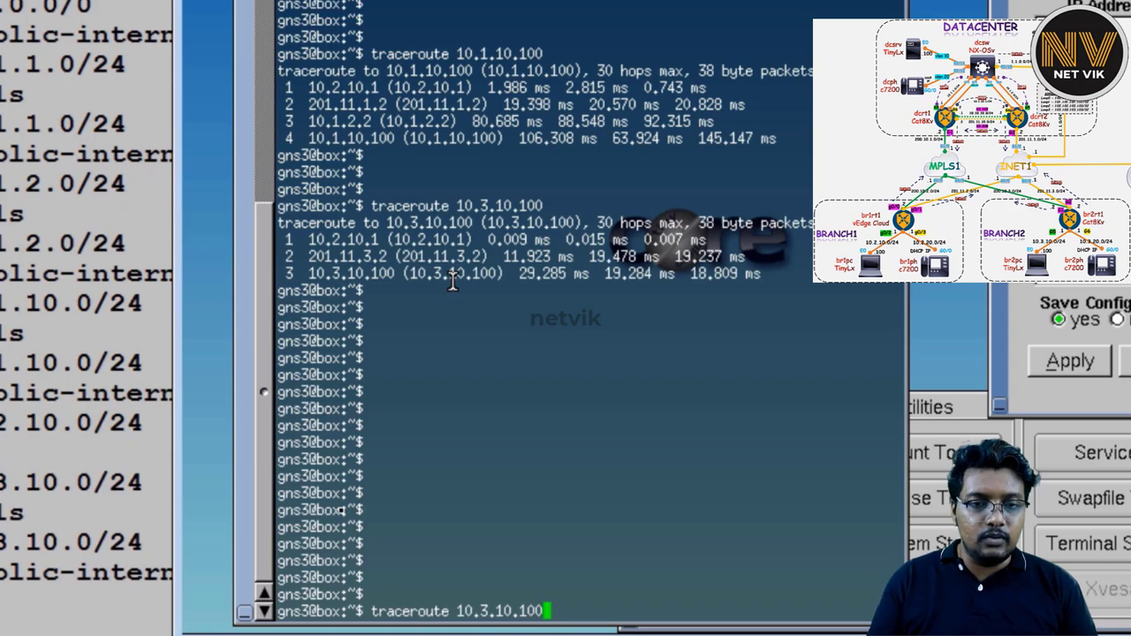
key("Return")
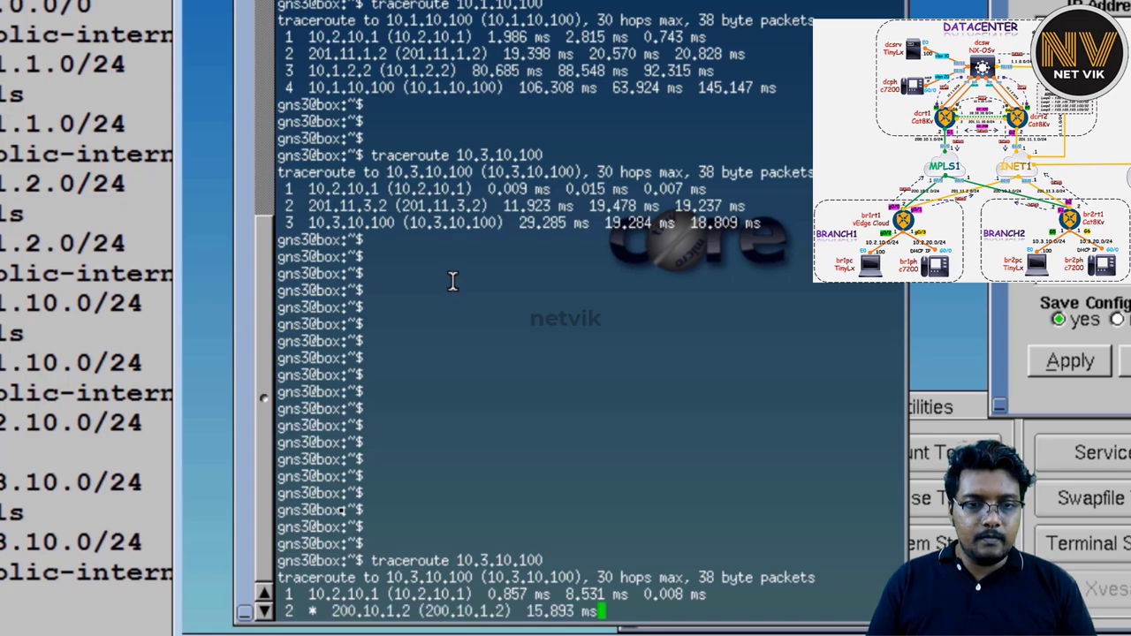
Run the traceroute to 10.1.10.100, reaching it in 4 hops via 10.1.1.2
key("Return")
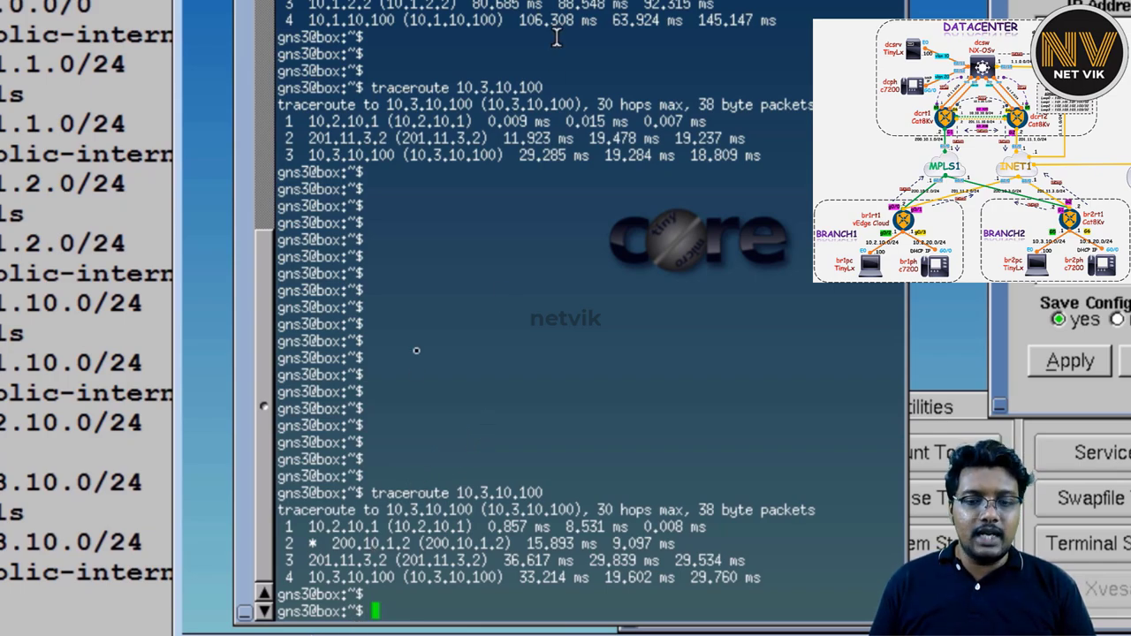
key("Up")
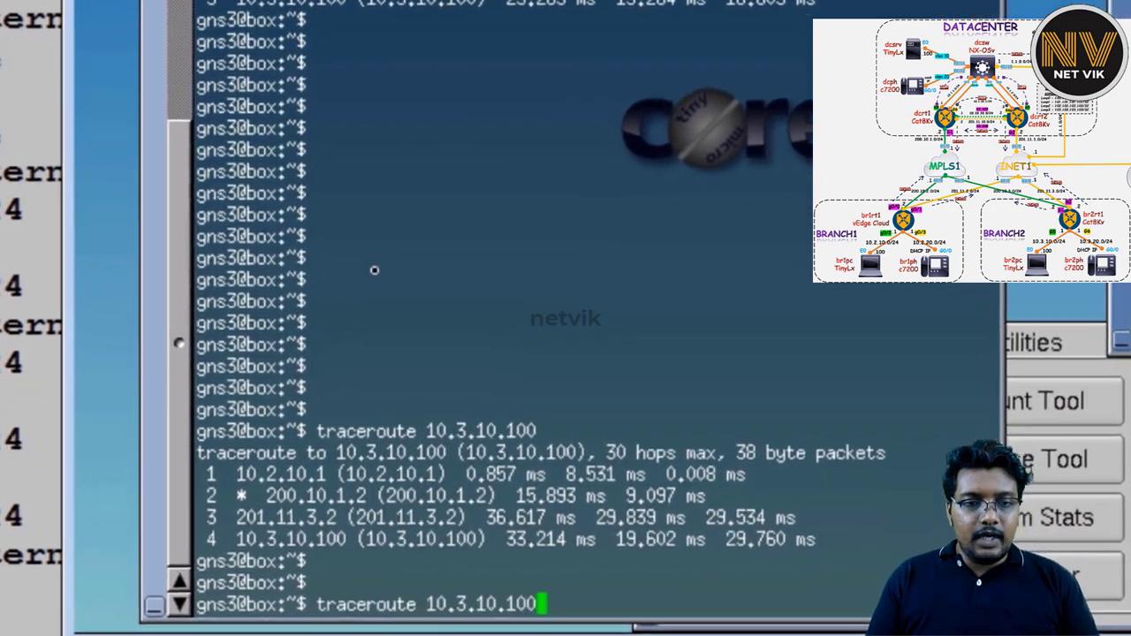
key("Up")
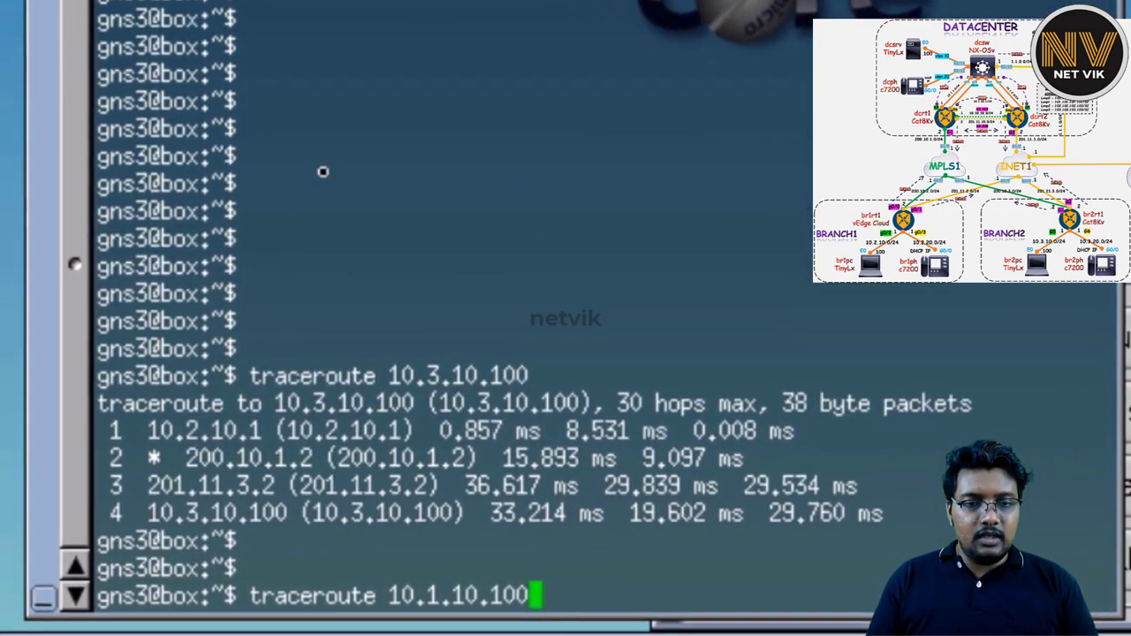
key("Return")
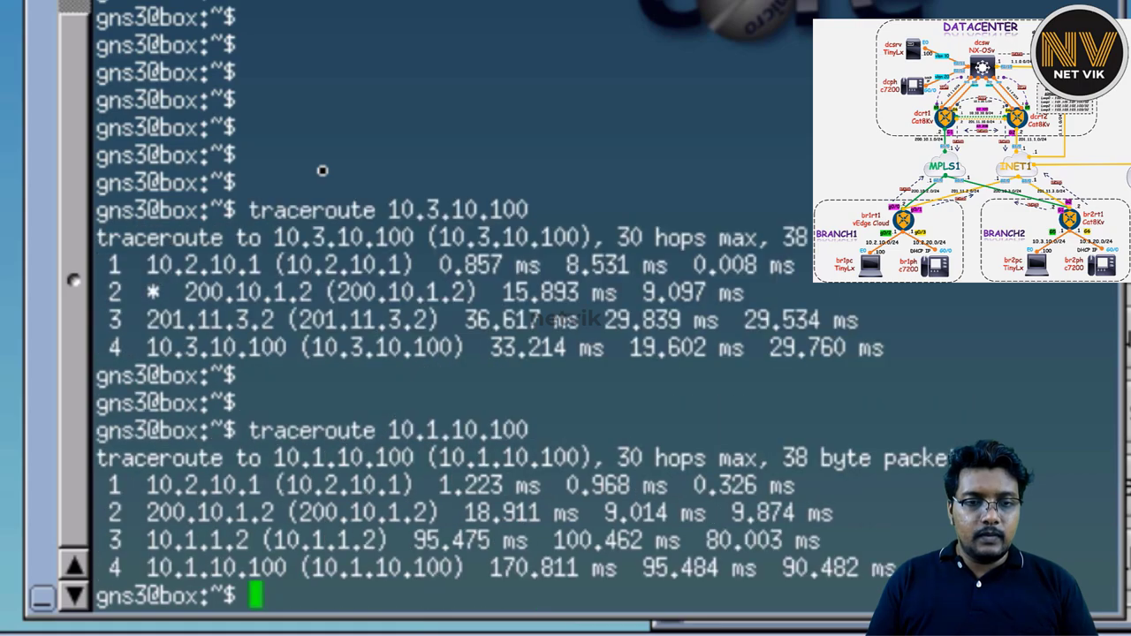
key("Return")
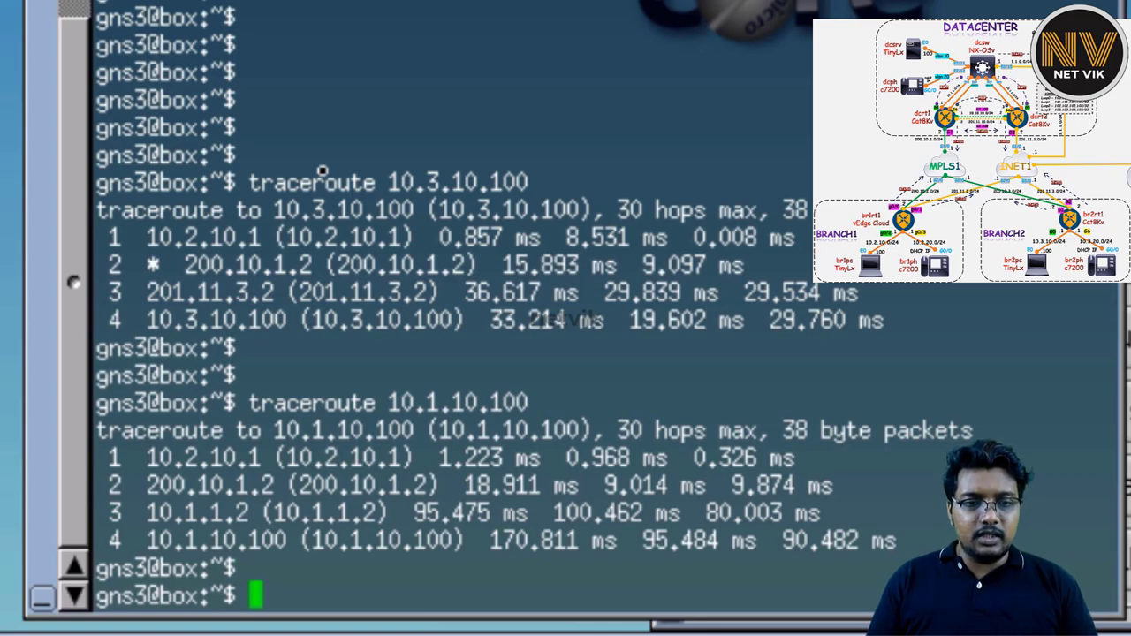
Ping 100.100.100.100 from the branch PC and stop it to see 0% loss
type("ping ")
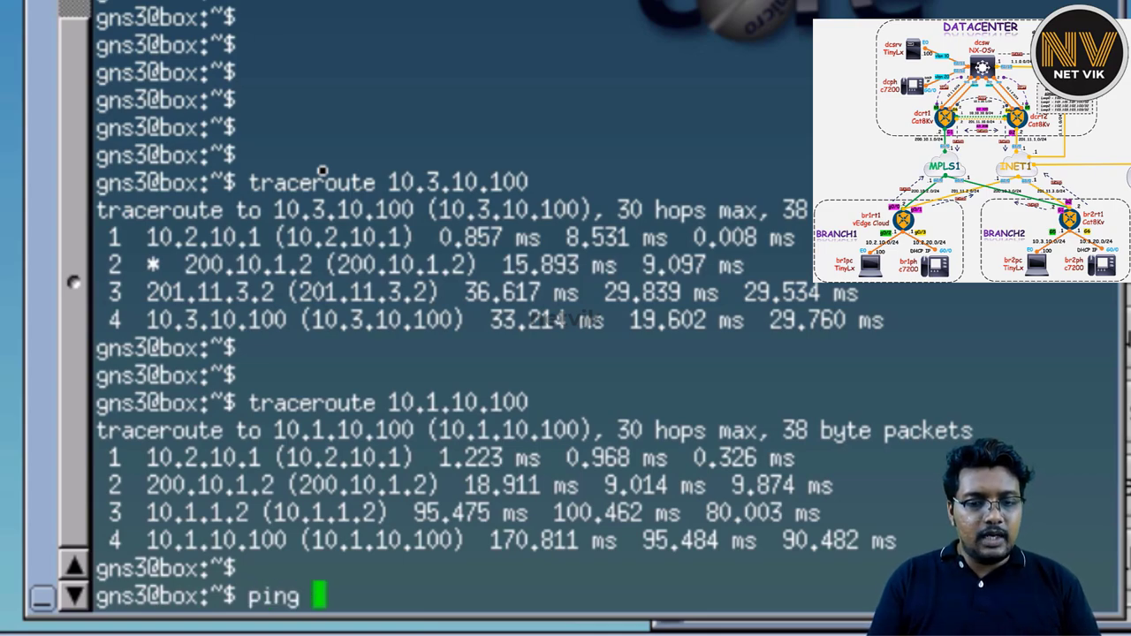
type("100.10")
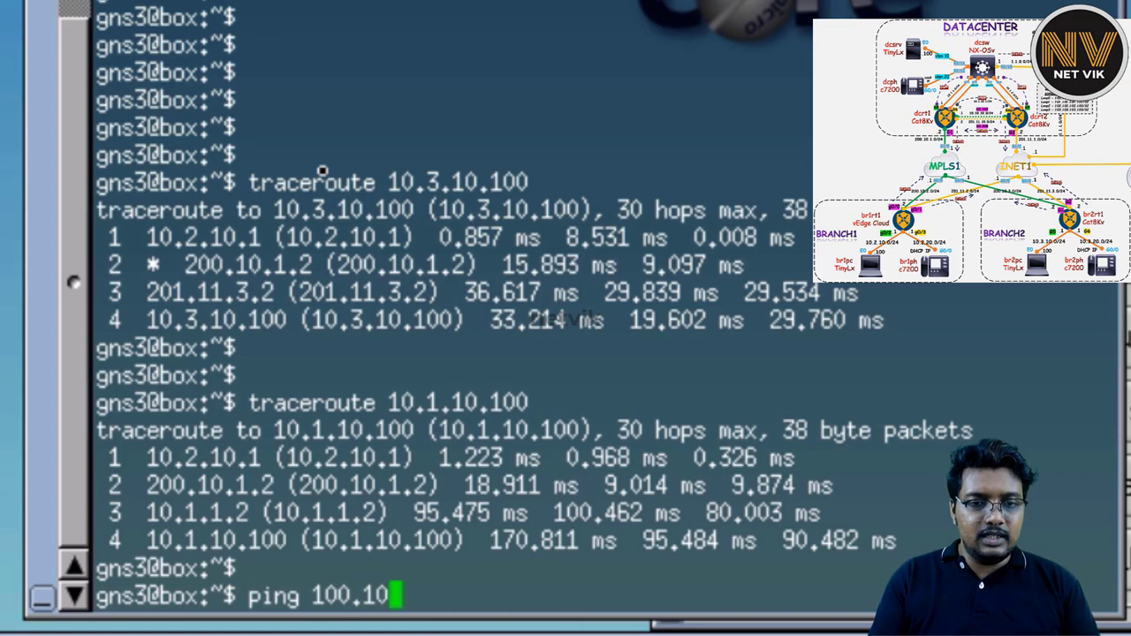
type("0.1000")
key("BackSpace")
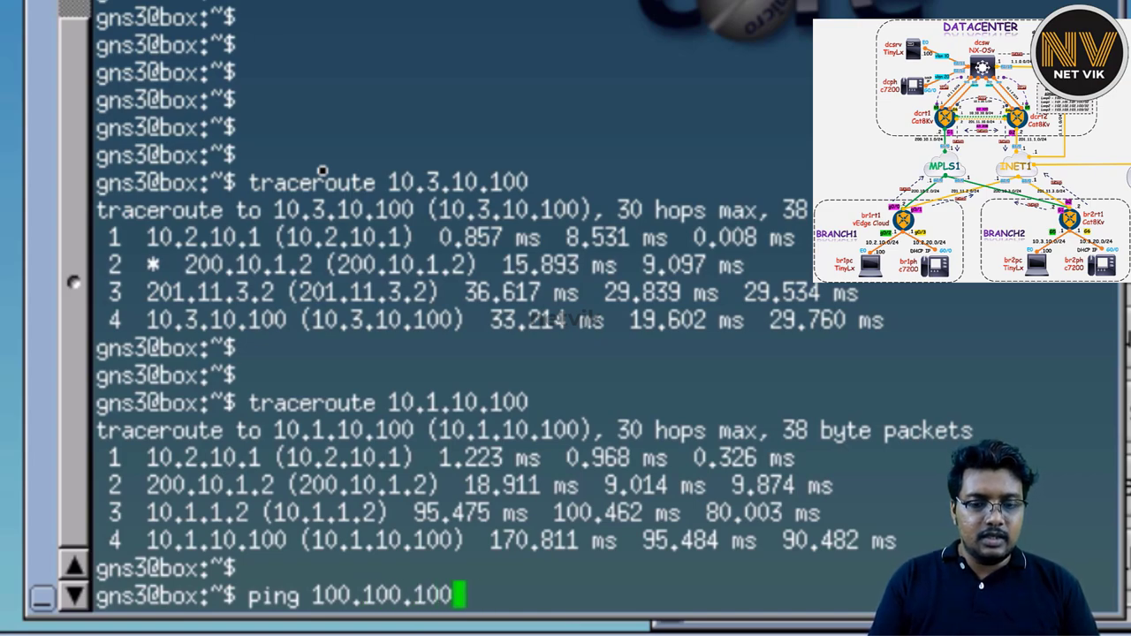
type(".100")
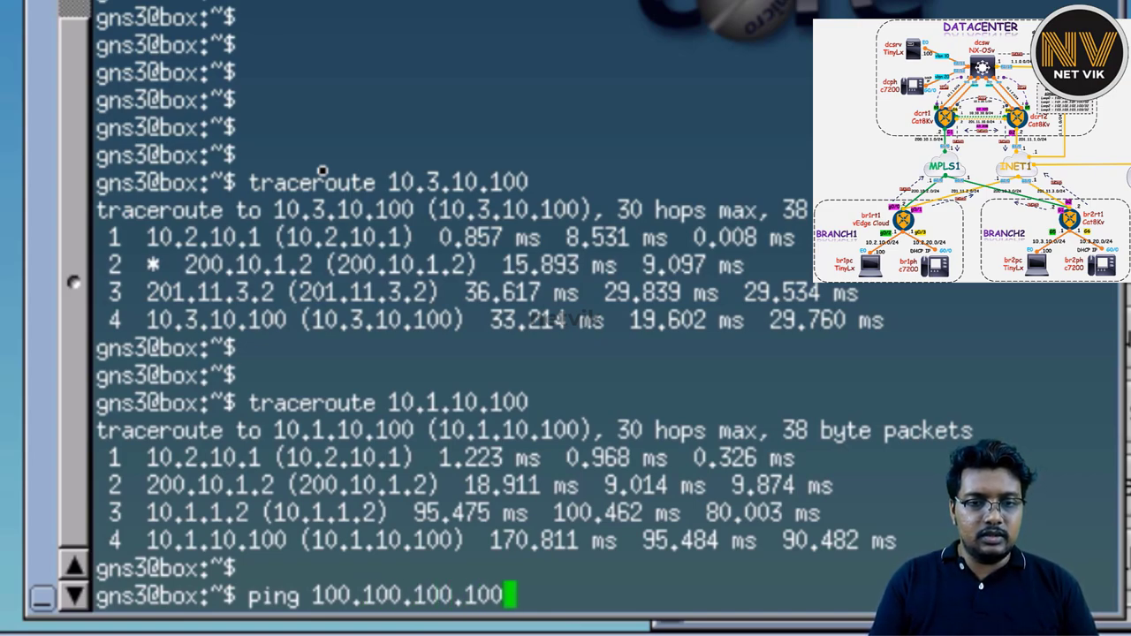
key("Return")
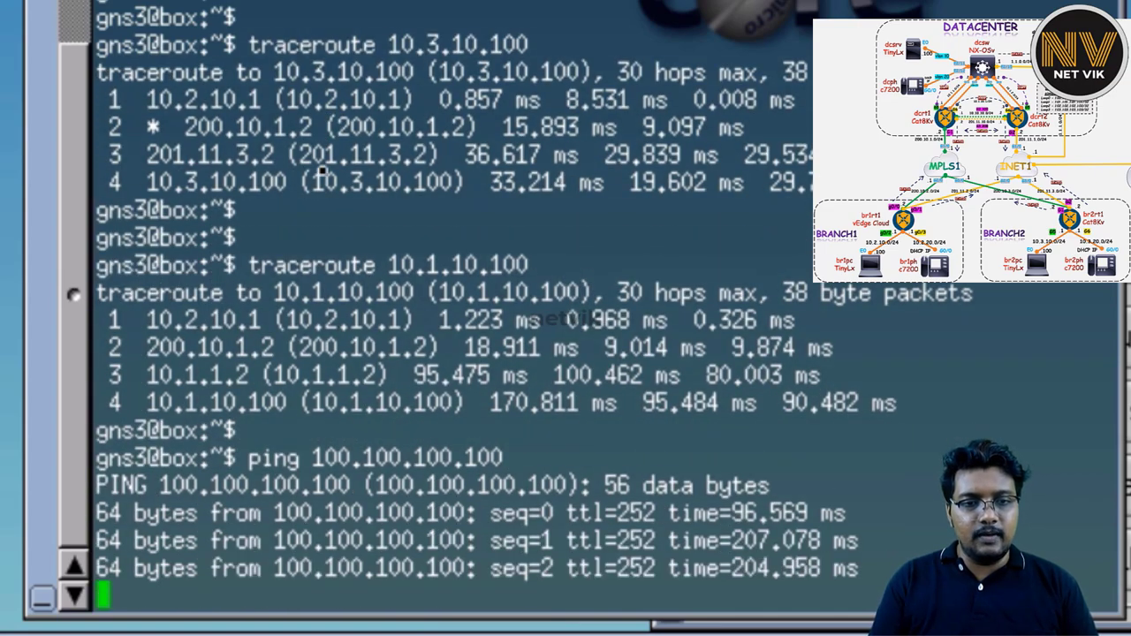
key("ctrl+c")
key("Return")
key("Return")
key("Return")
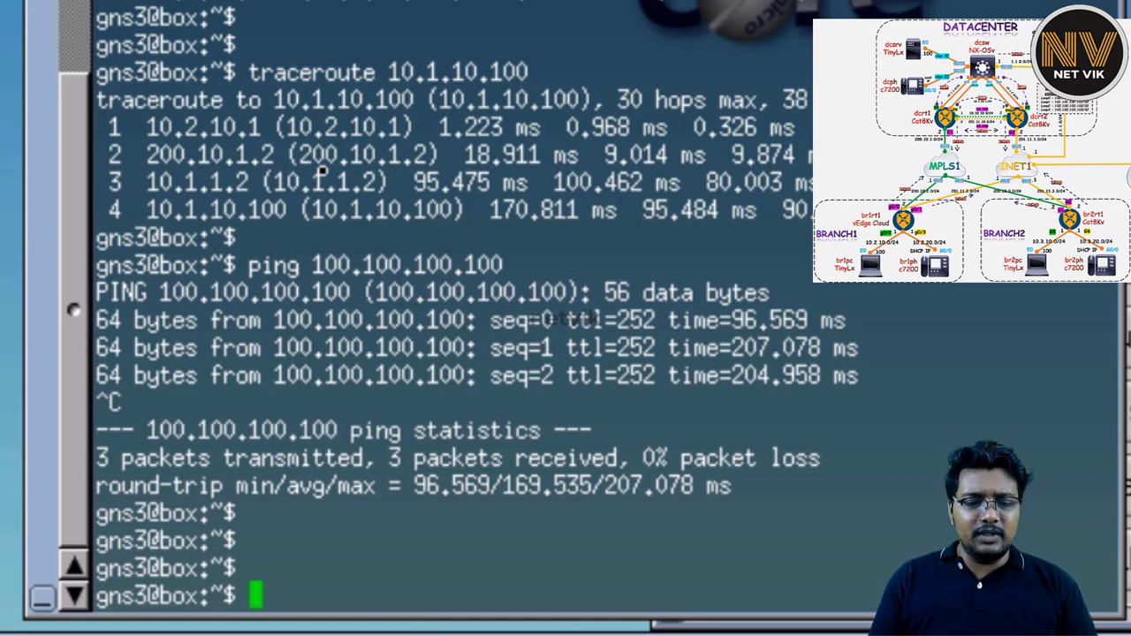
Ping 101.101.101.101 and stop it to view its statistics
type("ping 10")
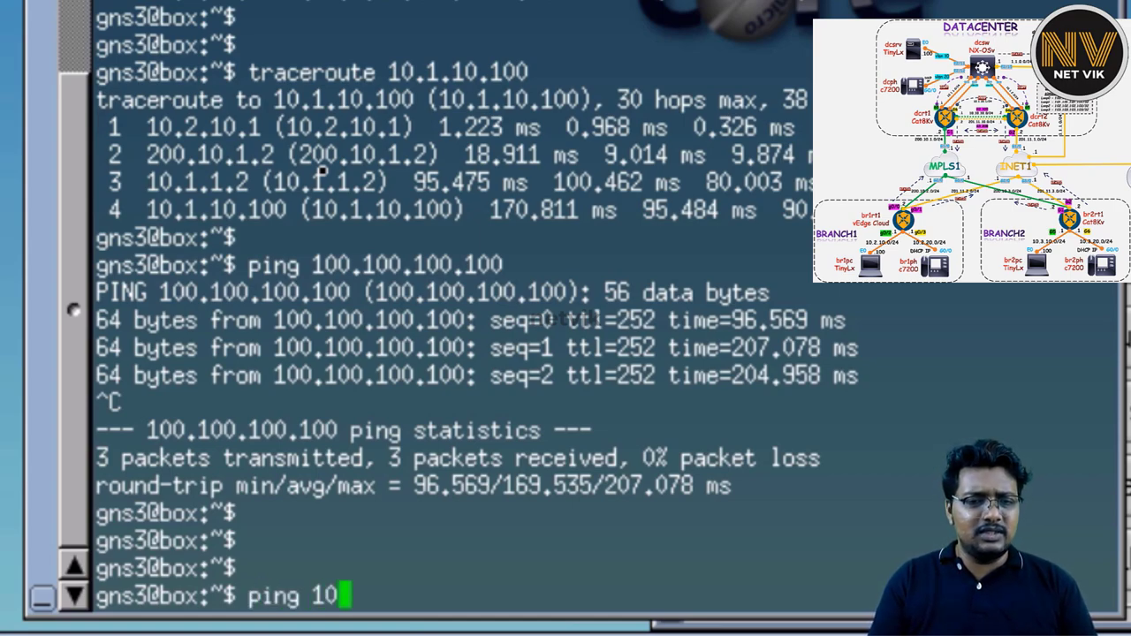
type("1.10.")
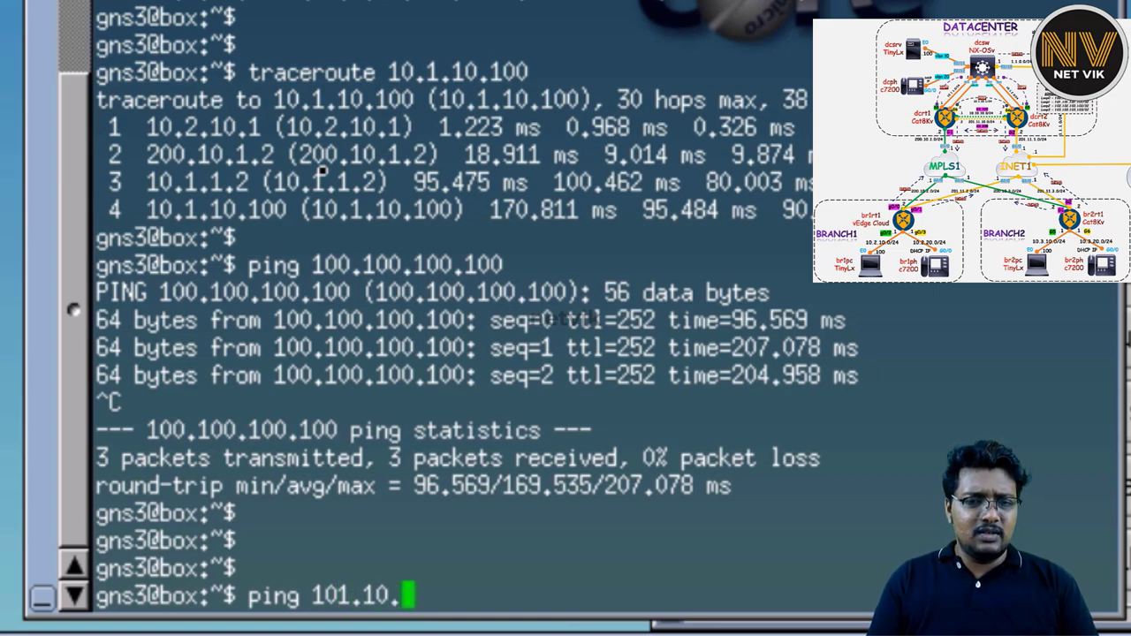
key("BackSpace")
type("1.10.1")
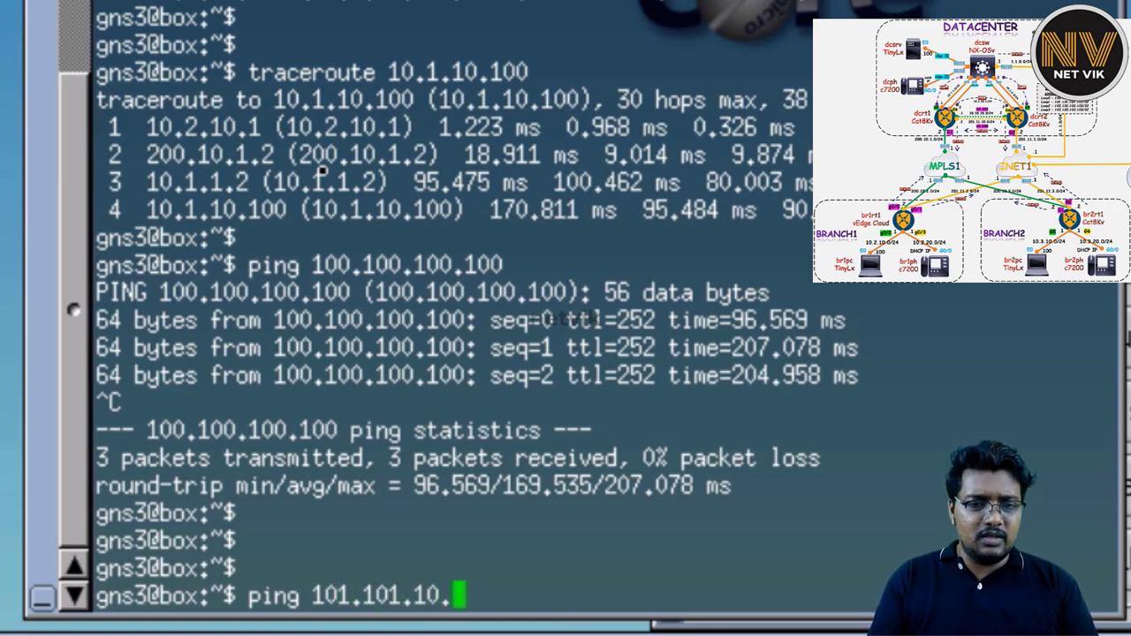
key("BackSpace")
key("BackSpace")
type("1.10")
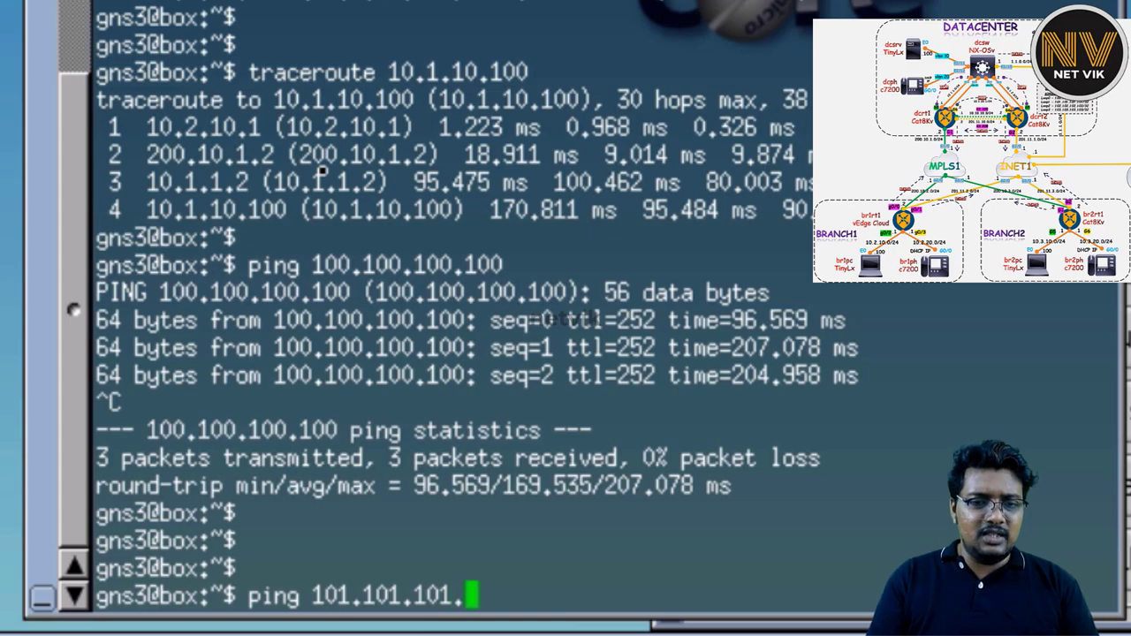
type("1")
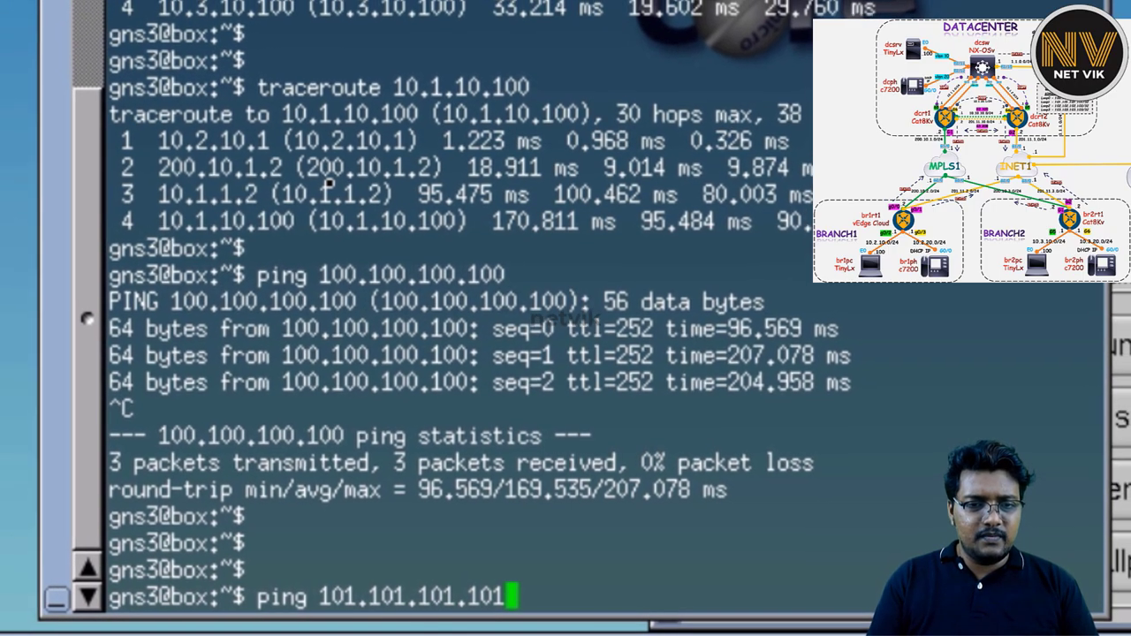
key("Return")
key("ctrl+c")
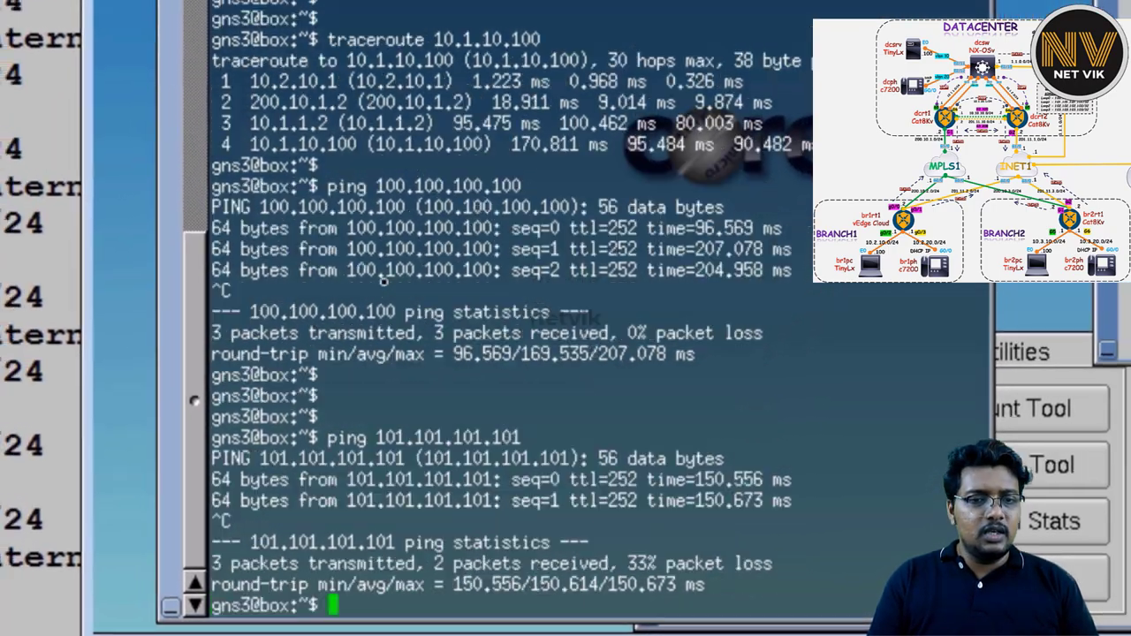
key("Return")
key("Return")
key("Return")
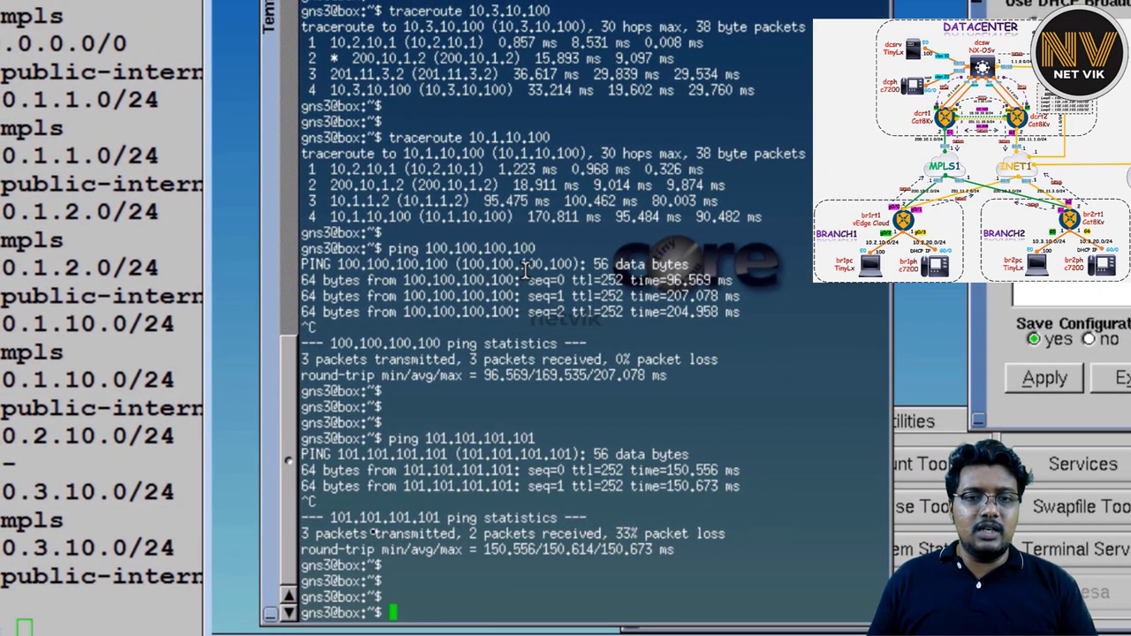
left_click_drag(522, 264, 546, 328)
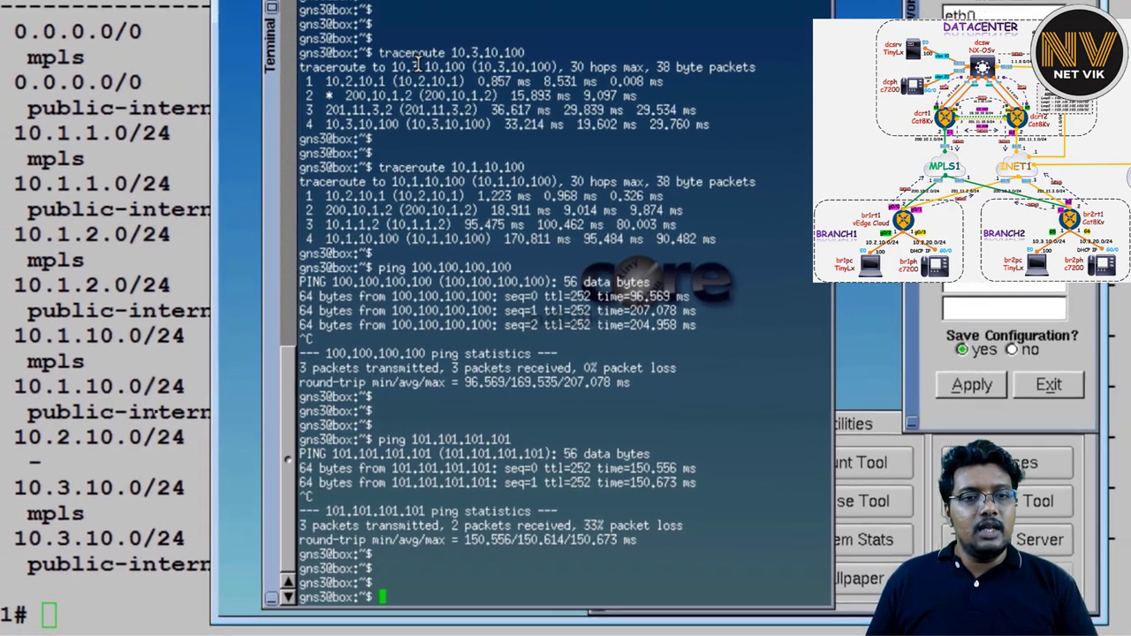
Show dcrt1's VRF 20 routing table with show ip route vrf 20
left_click(99, 438)
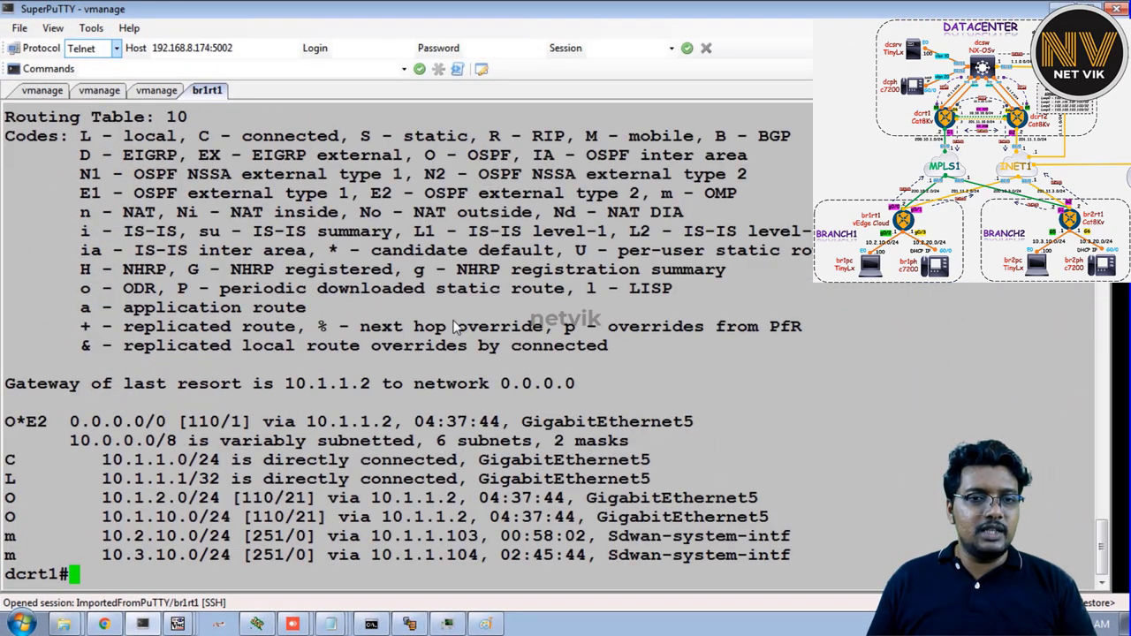
key("ctrl+Tab")
key("Return")
key("Return")
key("Return")
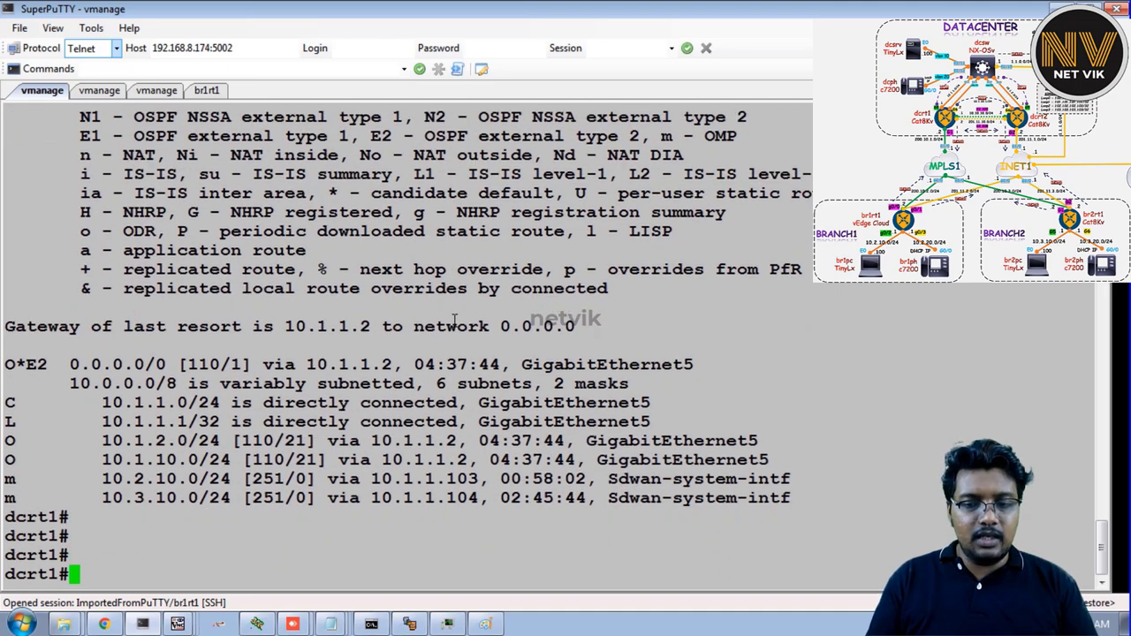
type("show ip route vrf 10")
key("BackSpace")
key("BackSpace")
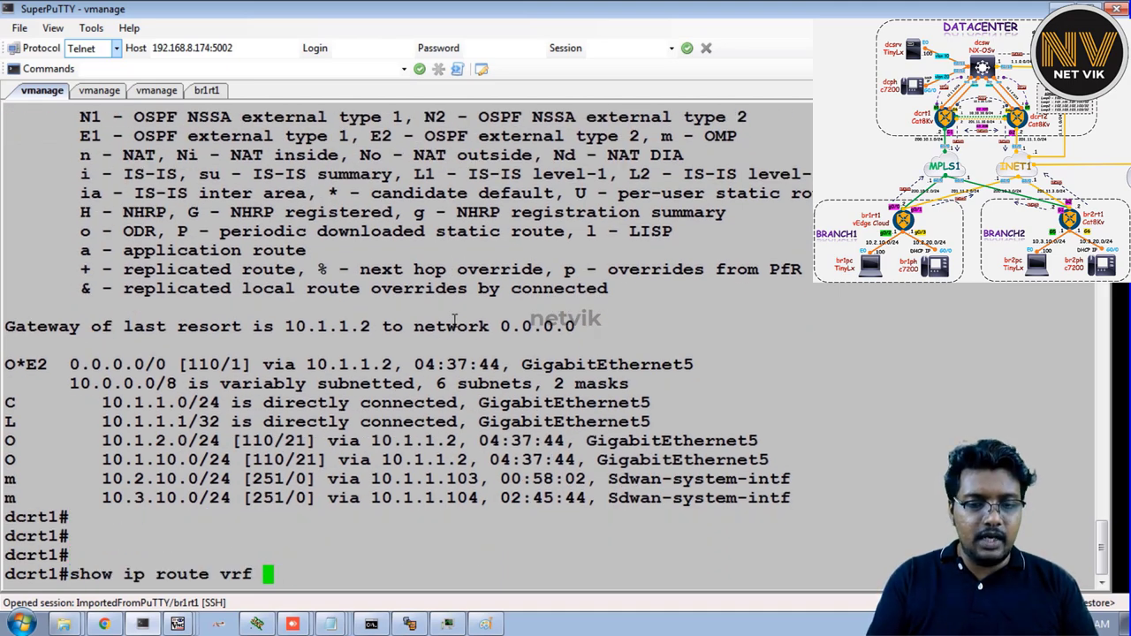
type("20")
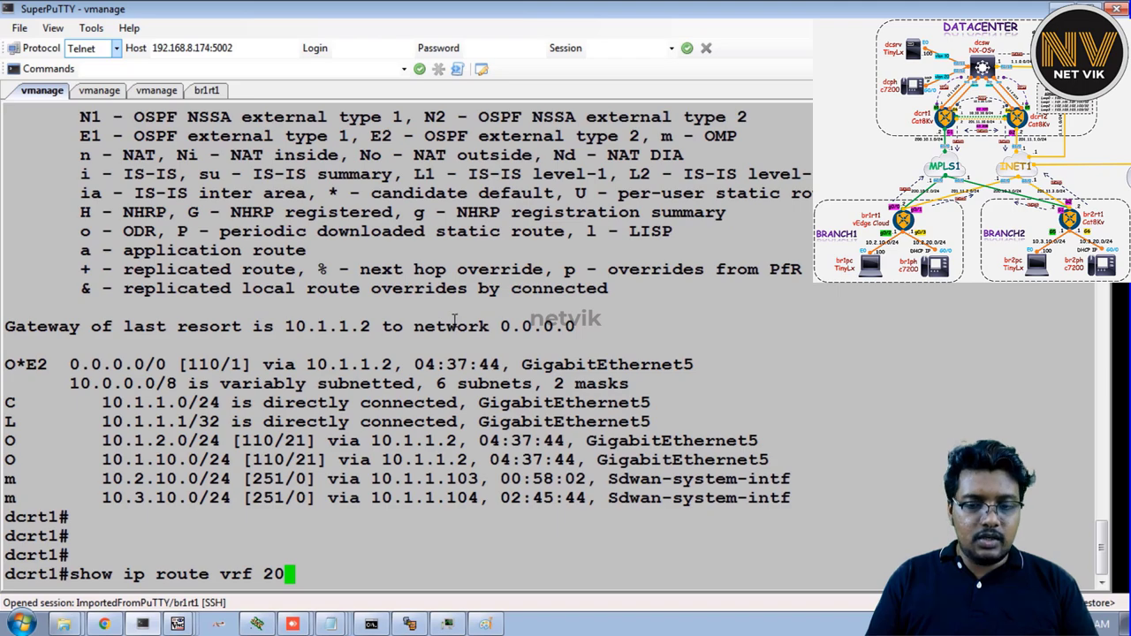
key("Return")
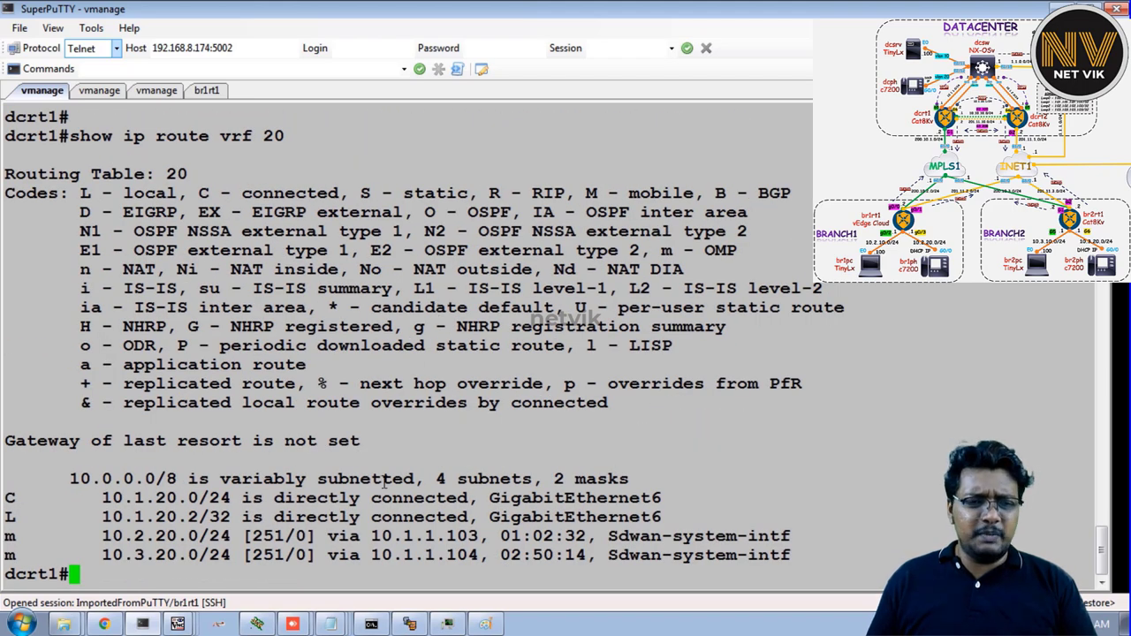
Mark the OMP branch routes 10.2.20.0/24 and 10.3.20.0/24 in dcrt1's table
left_click_drag(96, 536, 209, 554)
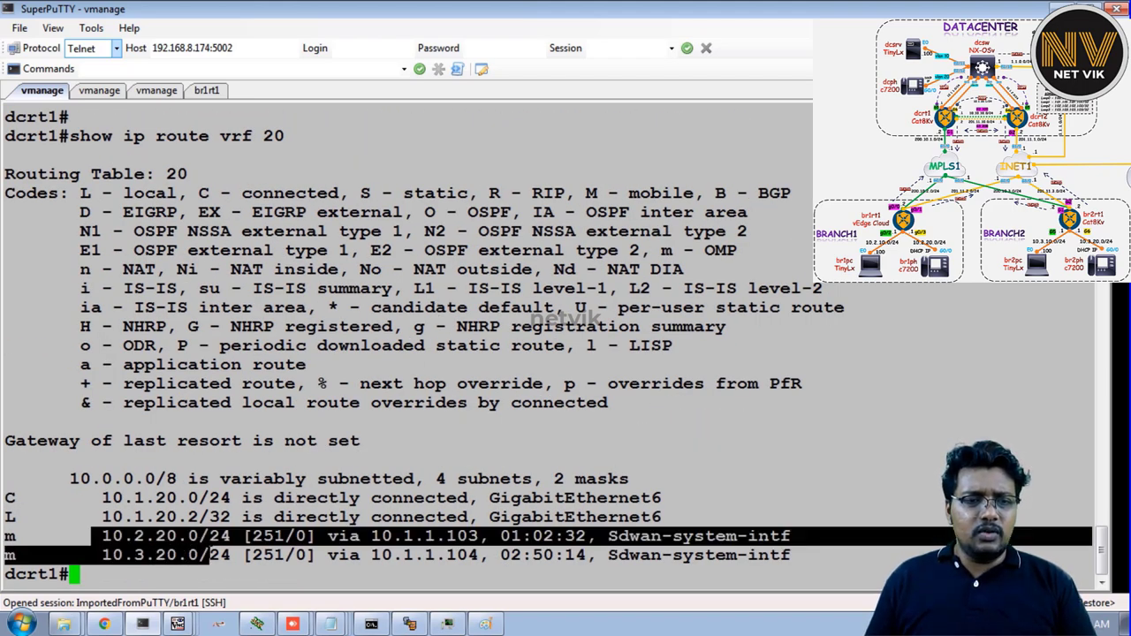
left_click_drag(373, 552, 466, 555)
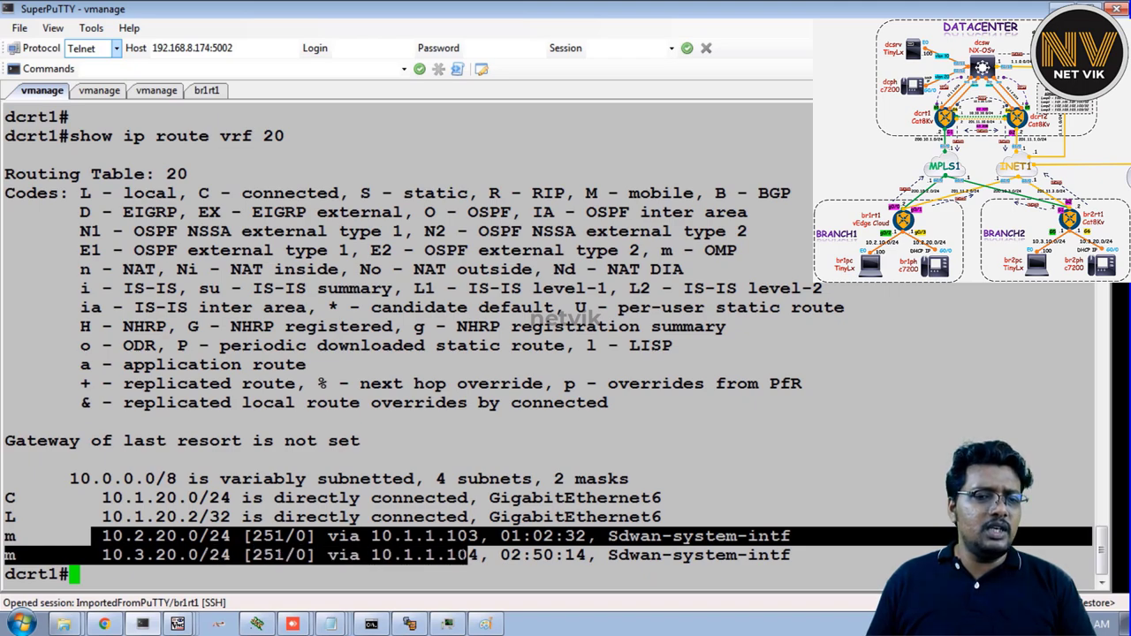
left_click(466, 555)
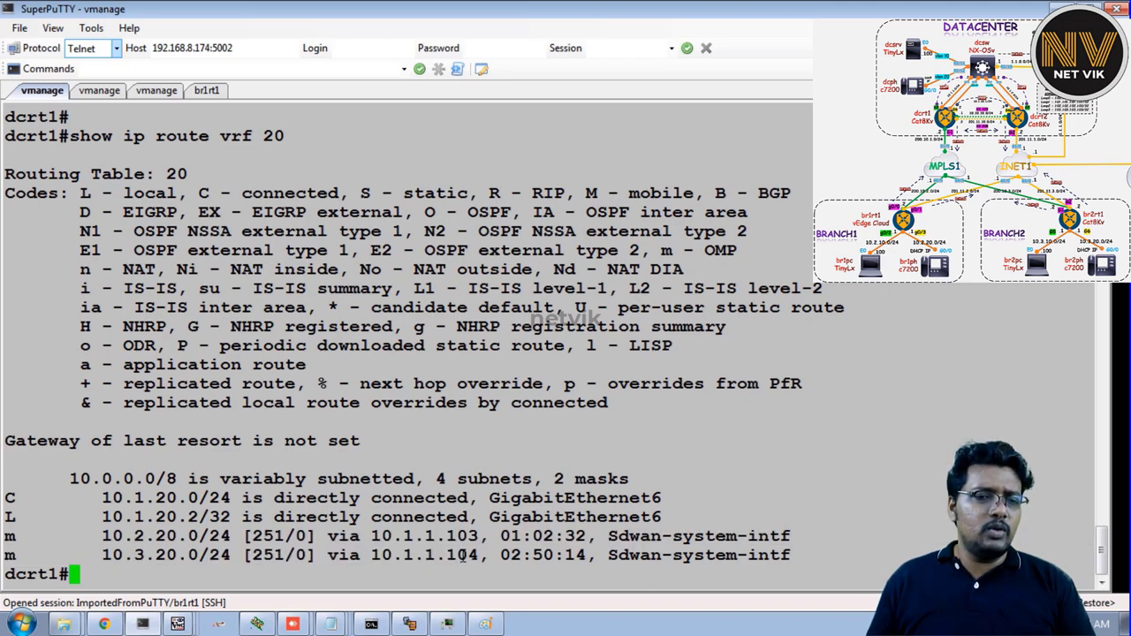
double_click(164, 537)
double_click(159, 554)
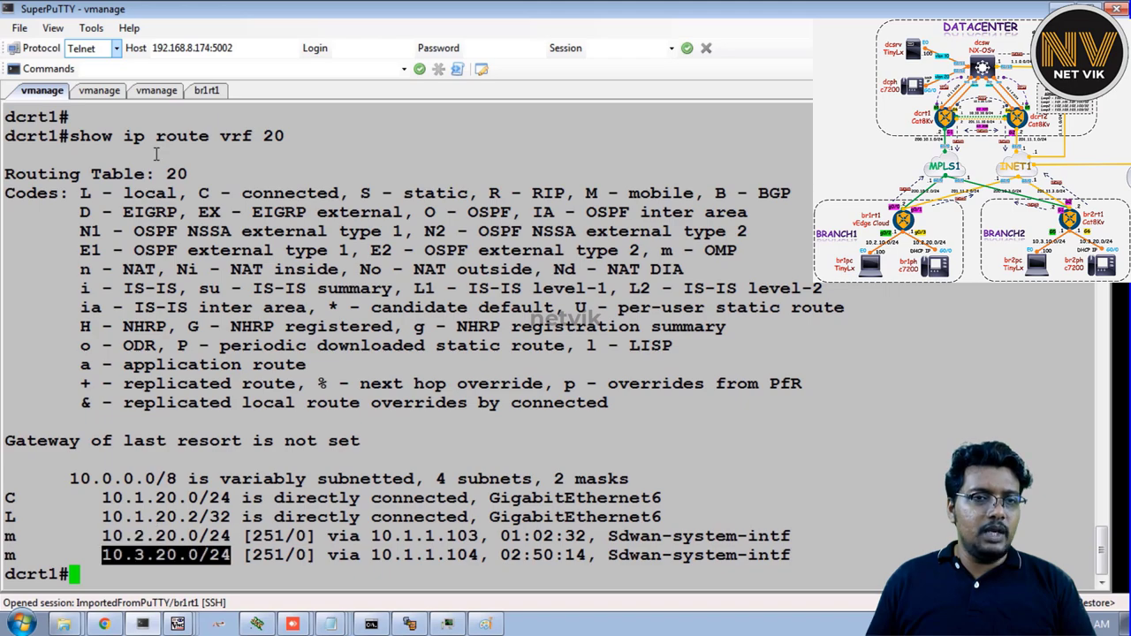
left_click(99, 91)
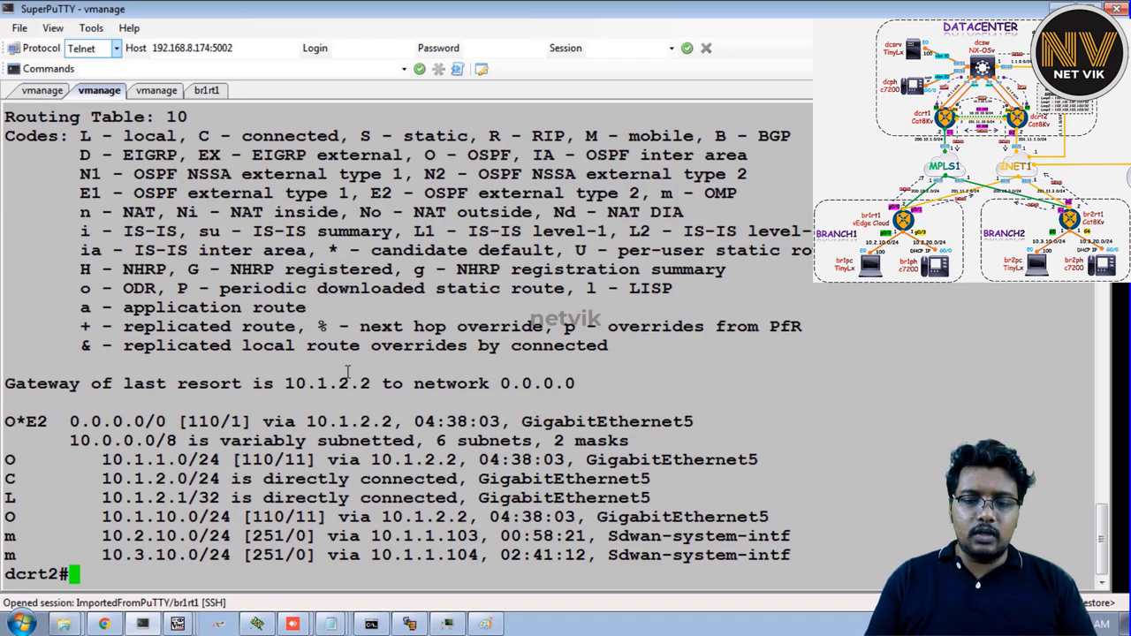
Show dcrt2's VRF 20 routing table by editing the recalled VRF 10 command
key("Return")
key("Return")
key("Up")
key("BackSpace")
key("BackSpace")
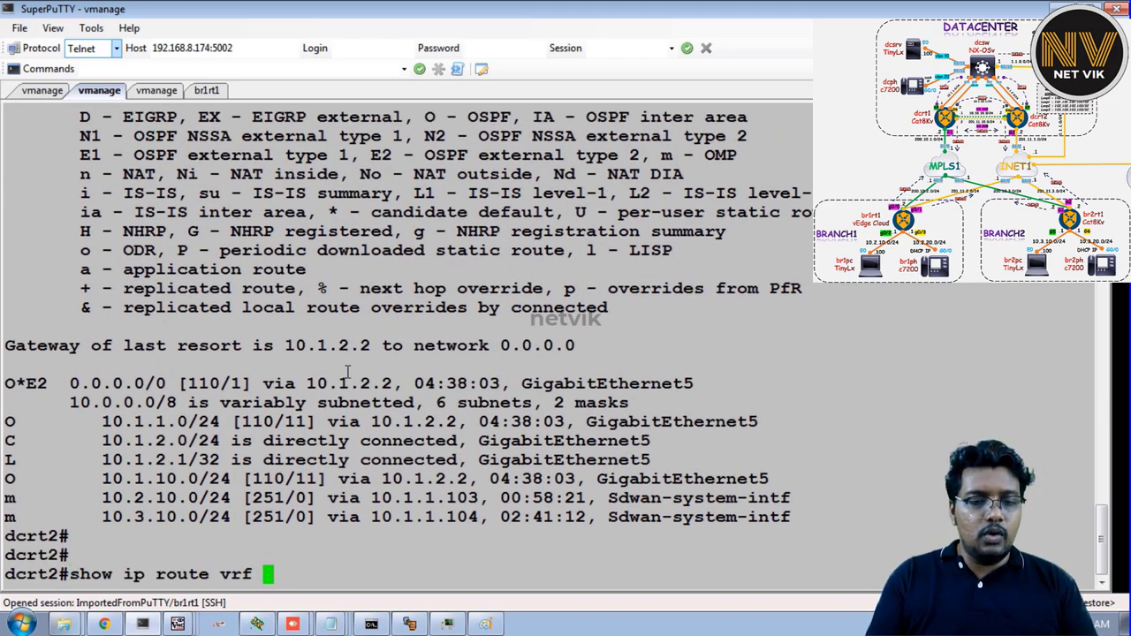
type("20")
key("Return")
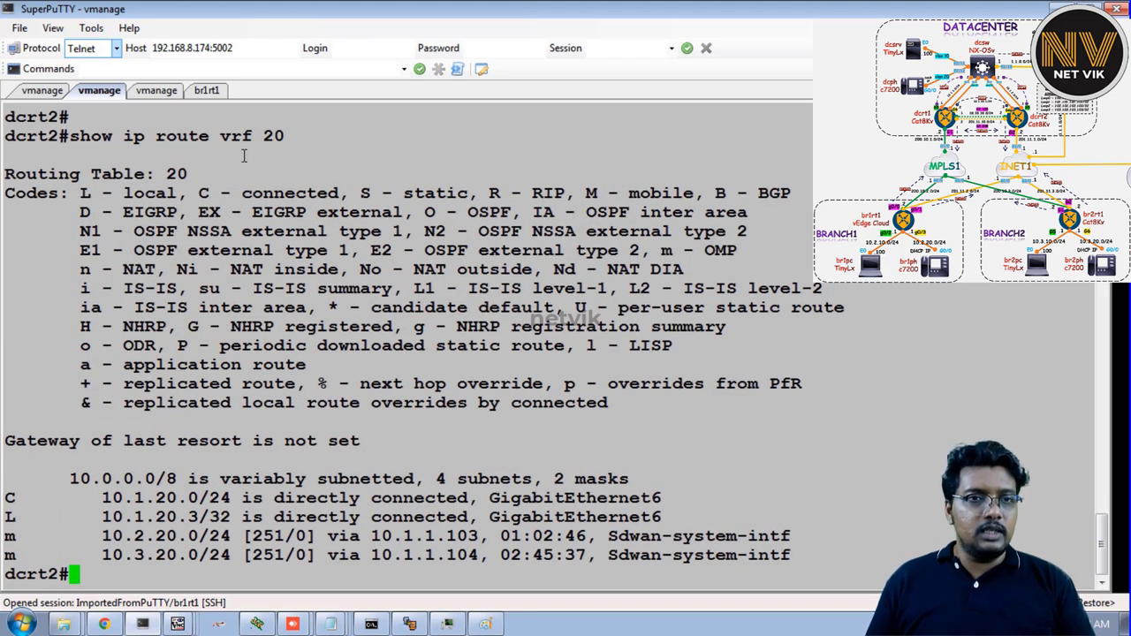
On br2rt1, run 'show ip route vrf 20'
left_click(157, 90)
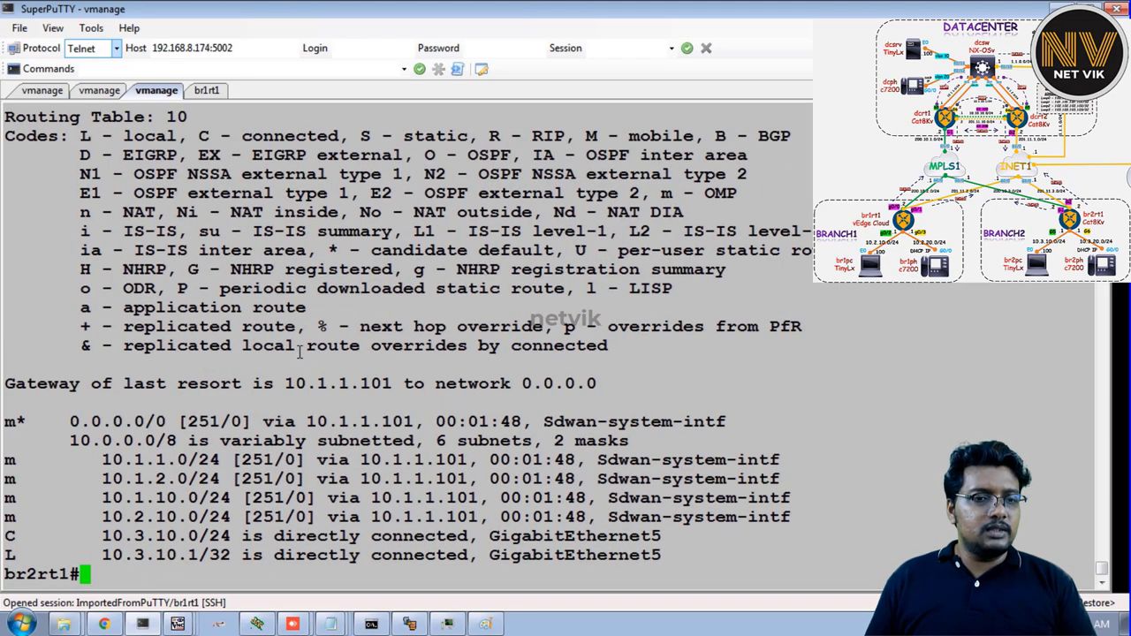
key("Return")
key("Return")
key("Return")
key("Up")
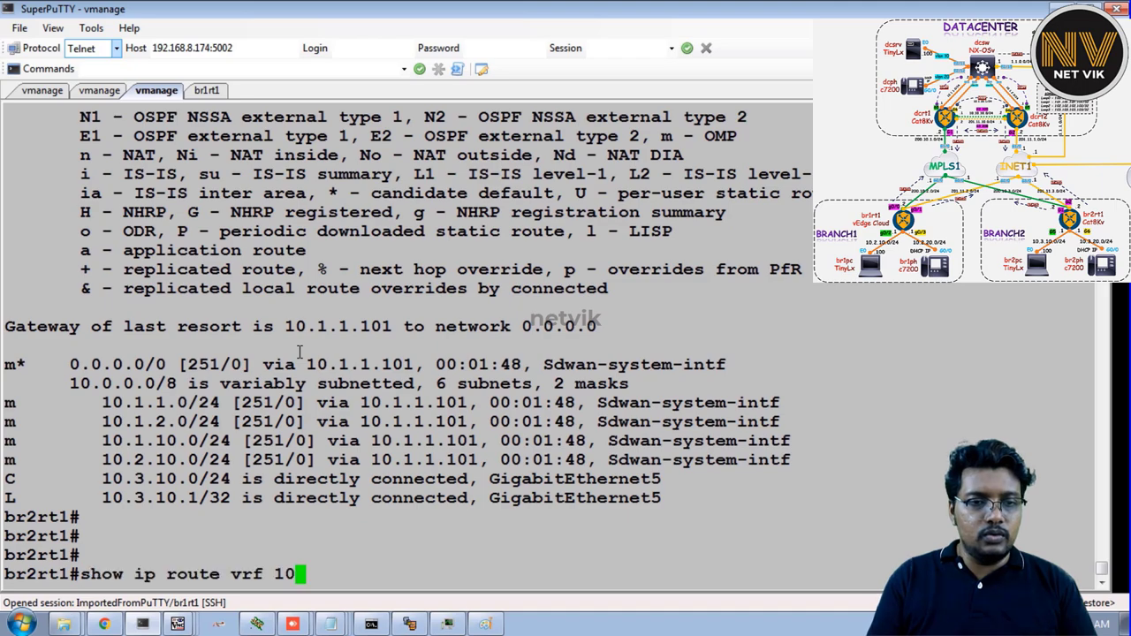
key("BackSpace")
key("BackSpace")
type("20")
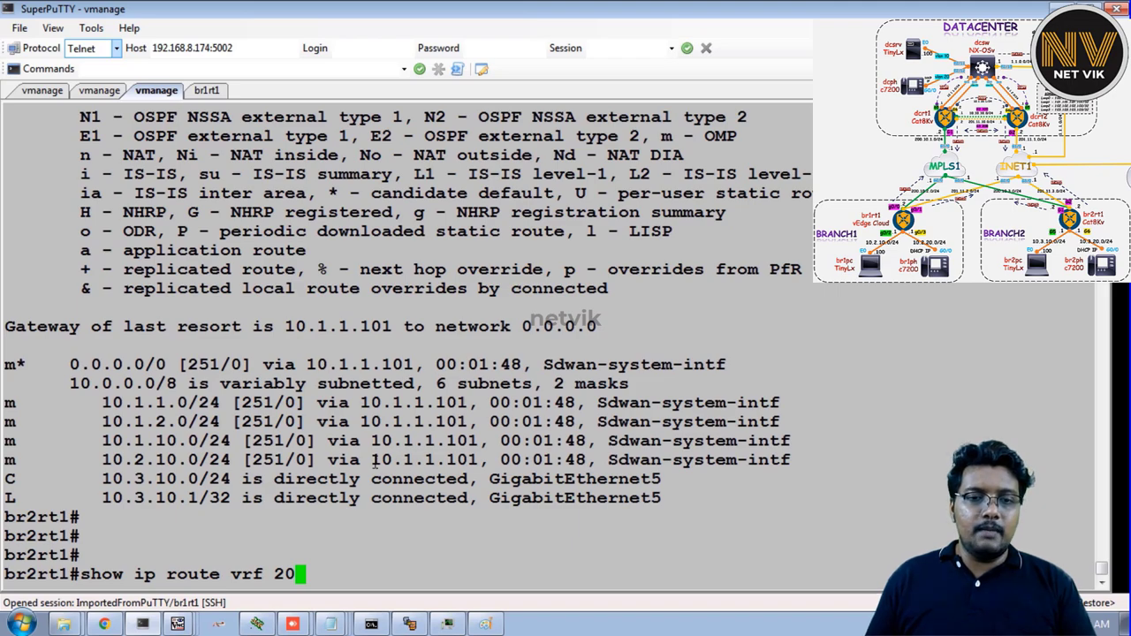
left_click_drag(190, 459, 229, 459)
left_click_drag(471, 455, 471, 455)
left_click(471, 455)
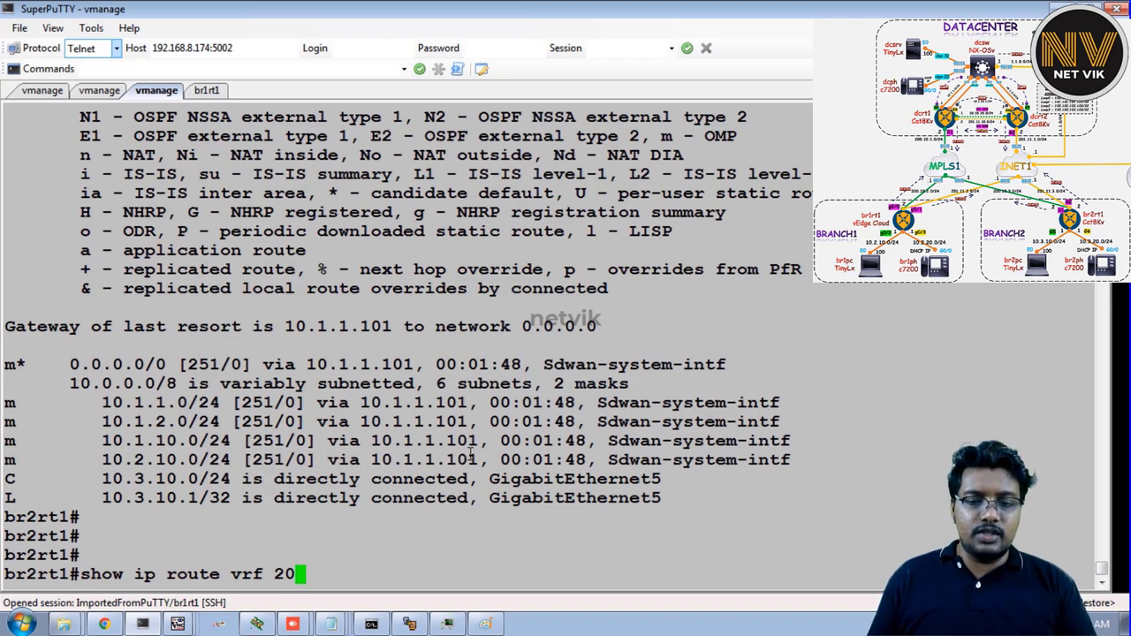
key("Return")
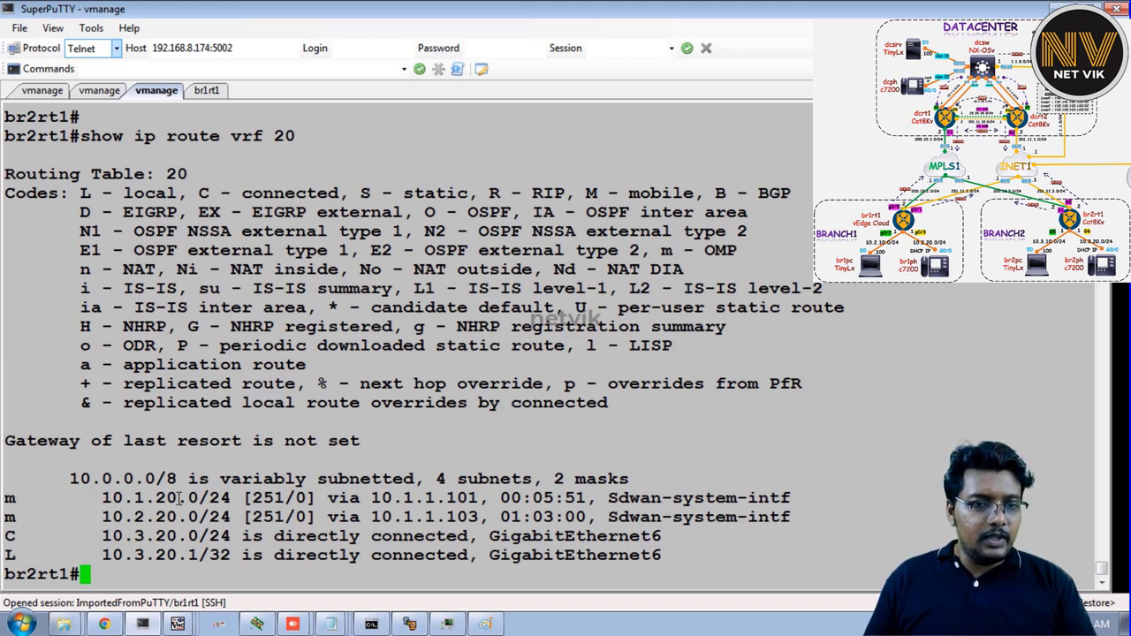
Highlight the 10.2.20.0/24 route and its next hop 10.1.1.103
left_click_drag(106, 518, 478, 518)
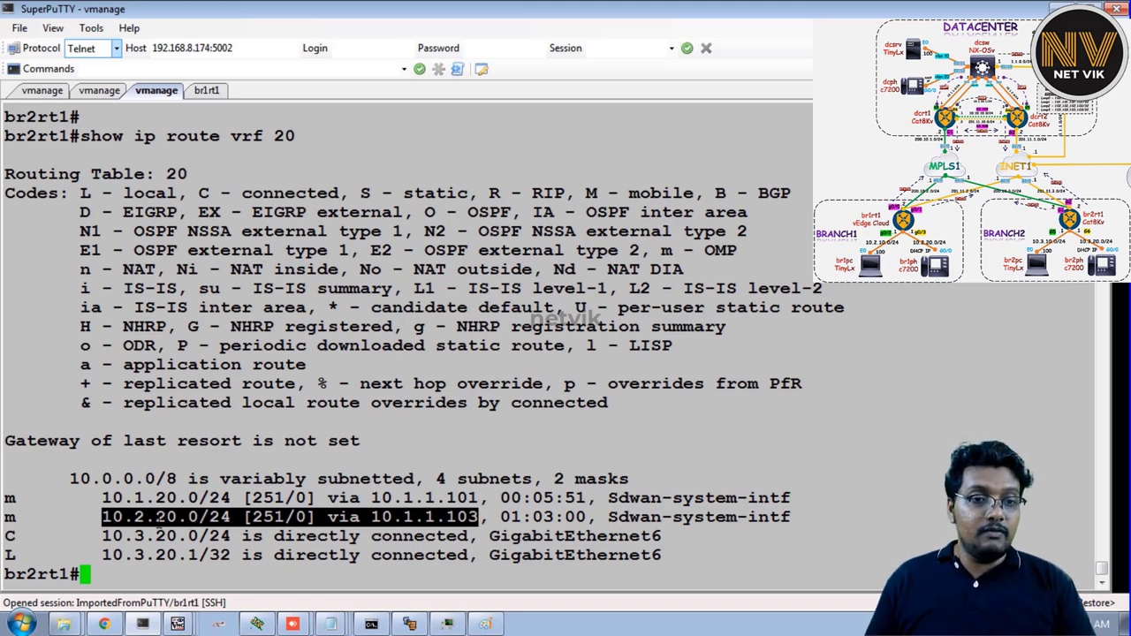
double_click(424, 517)
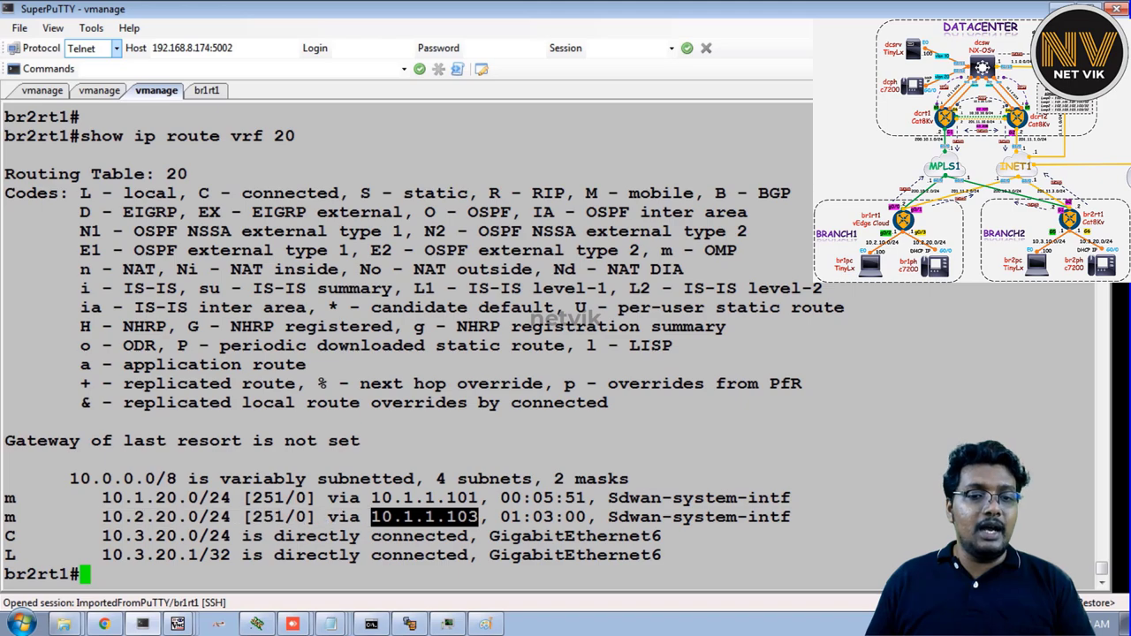
left_click(208, 91)
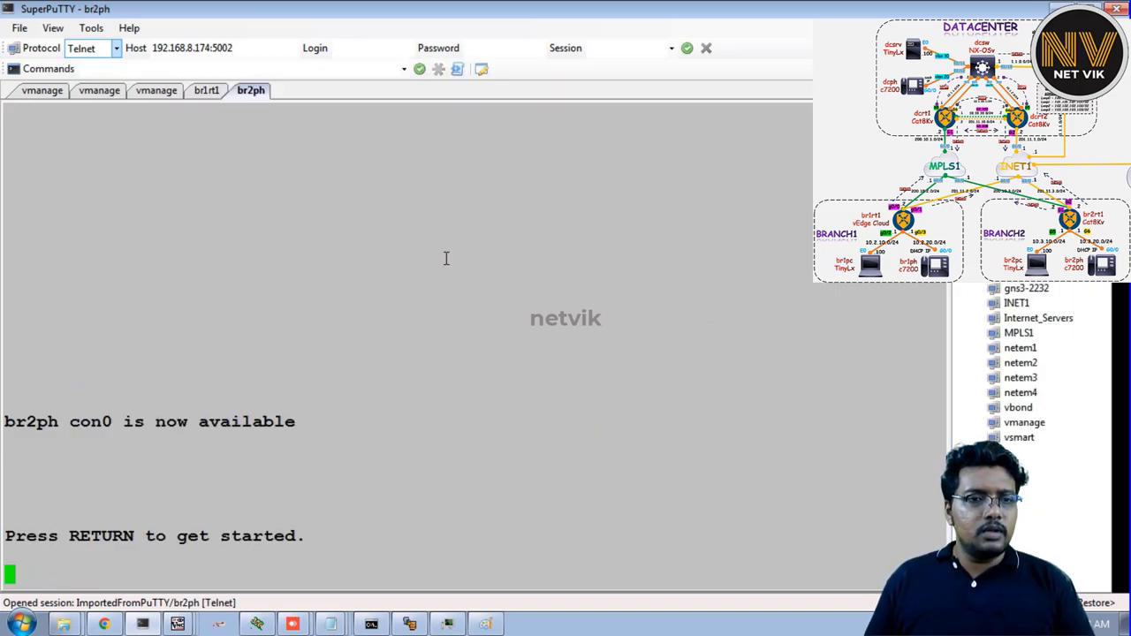
On br2ph, enter privileged mode with 'en' and ping 10.2.10.100, which fails
key("Return")
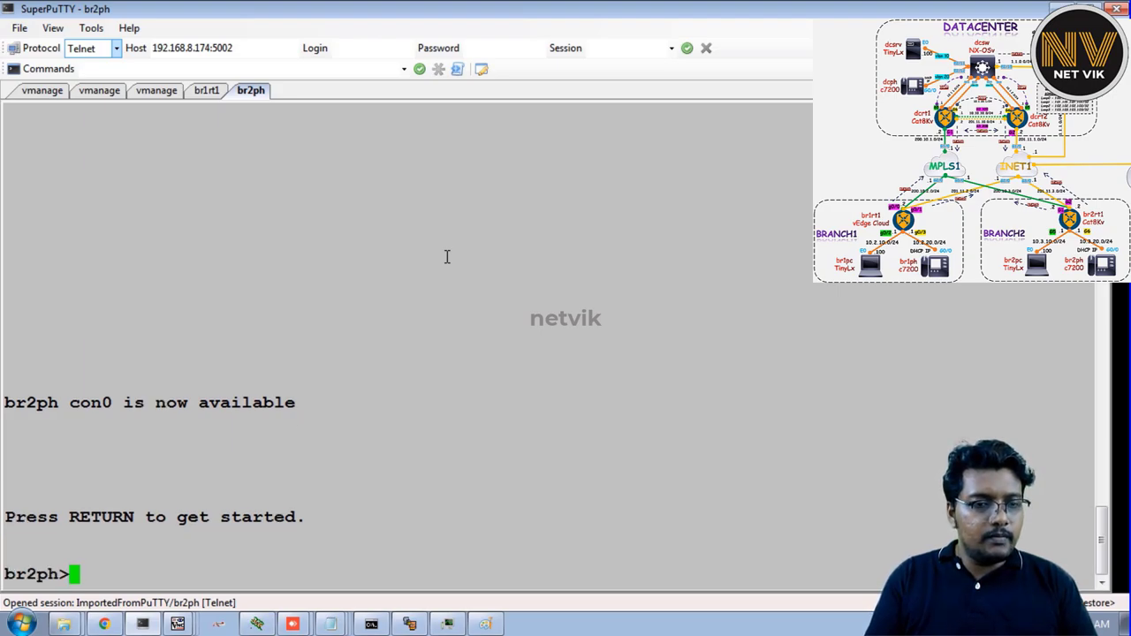
type("en")
key("Return")
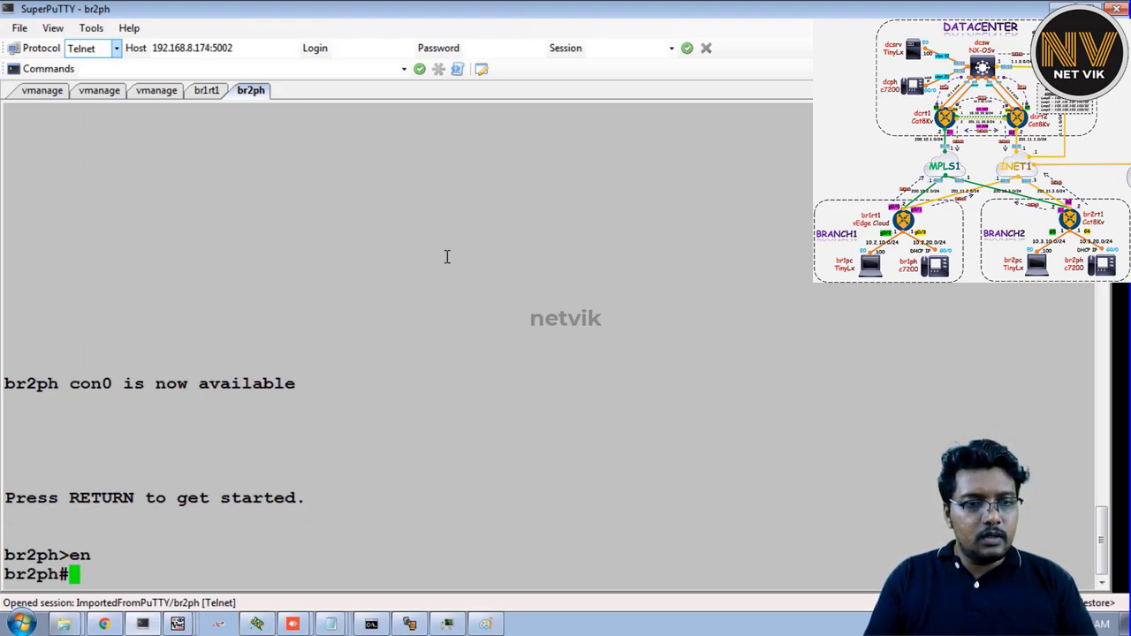
key("Return")
key("Return")
key("Return")
key("Return")
type("ping 10.1.")
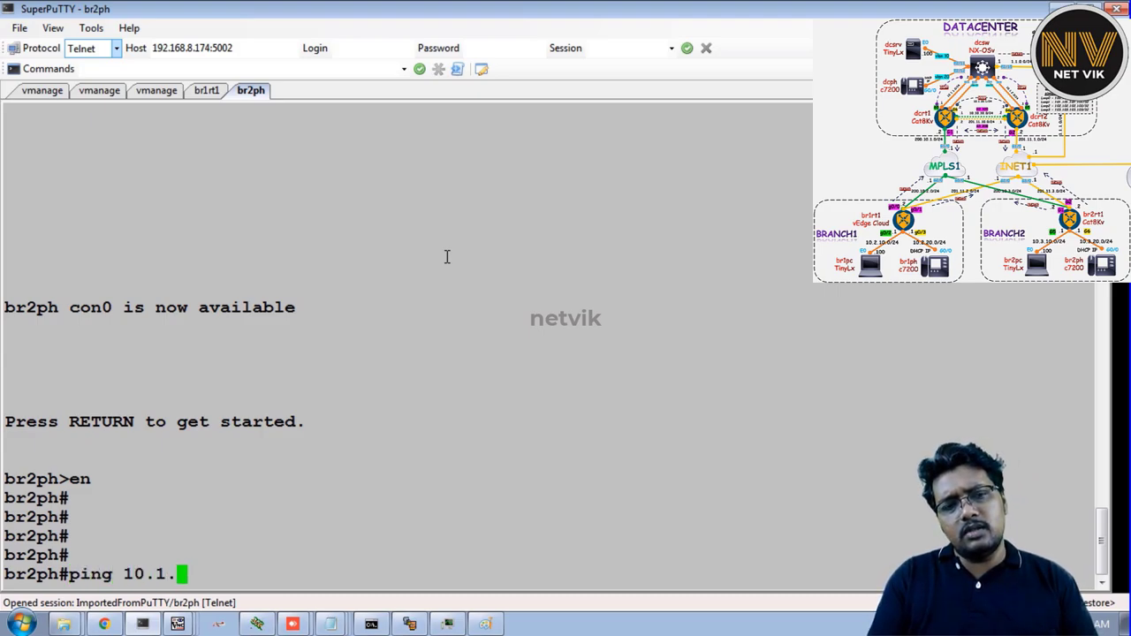
key("BackSpace")
key("BackSpace")
type("2")
type(".10.100")
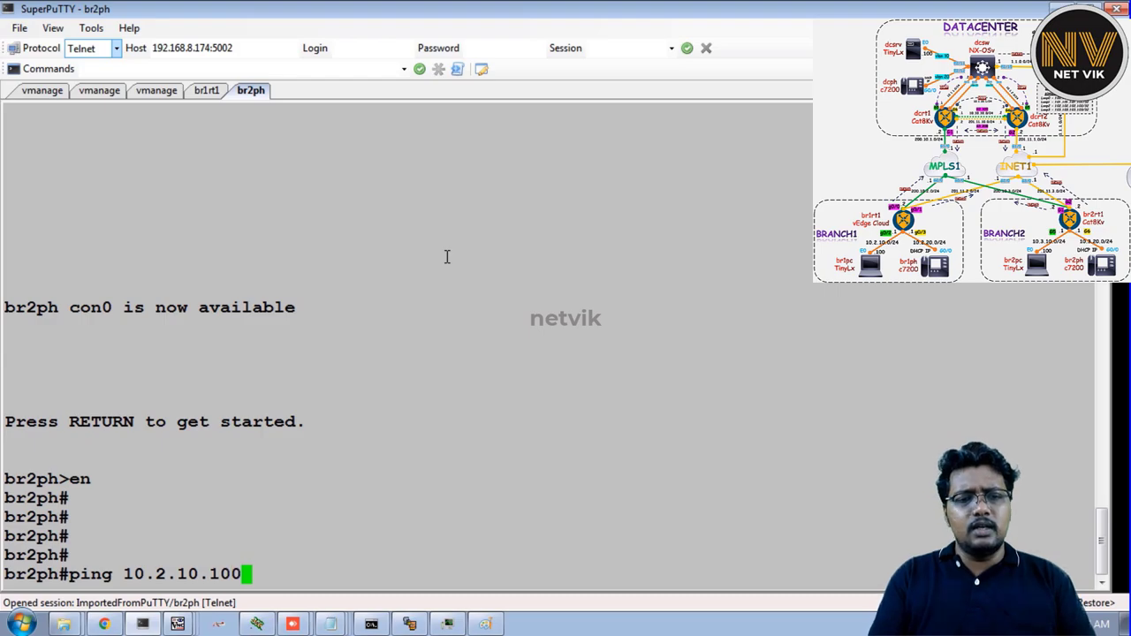
key("Return")
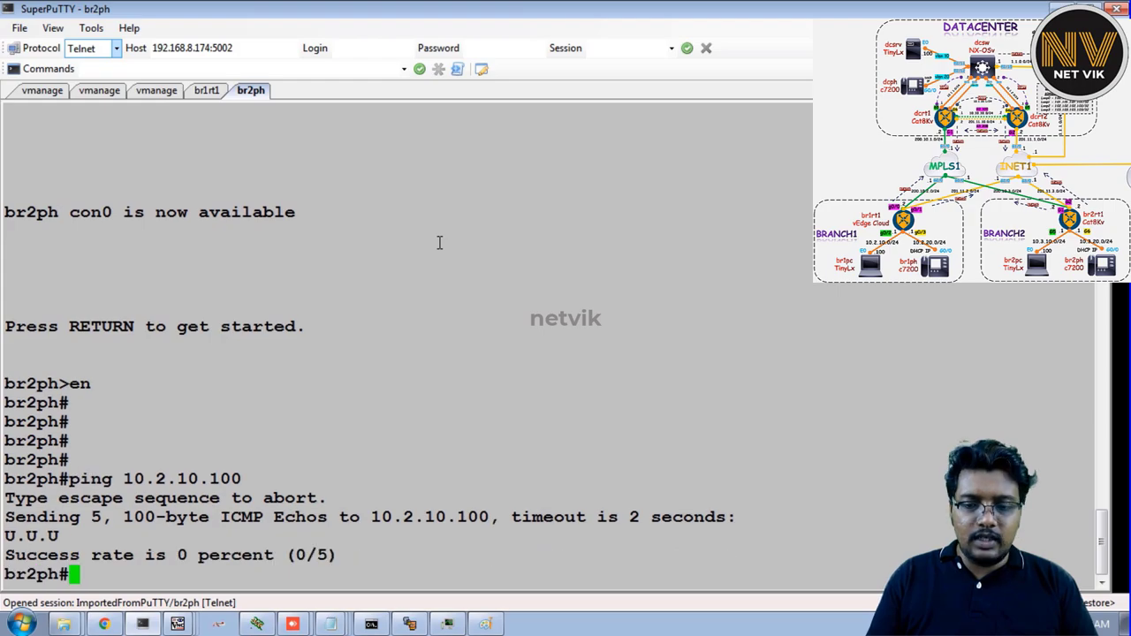
Ping 10.2.20.100 successfully
key("Up")
key("BackSpace")
key("BackSpace")
key("BackSpace")
key("BackSpace")
key("BackSpace")
key("BackSpace")
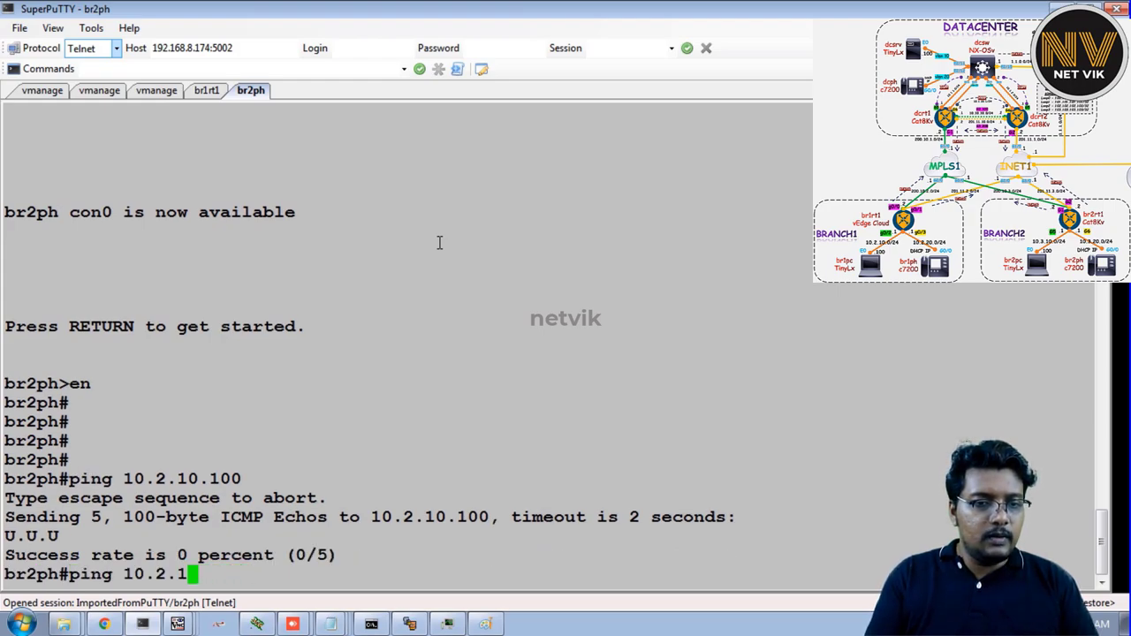
type("20.100")
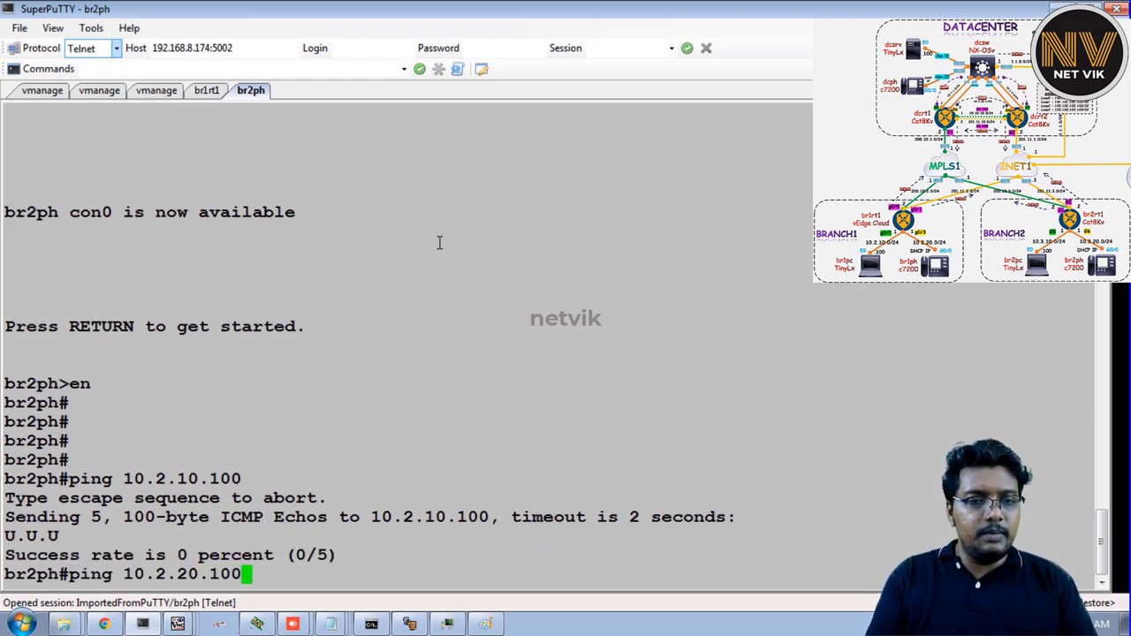
key("Return")
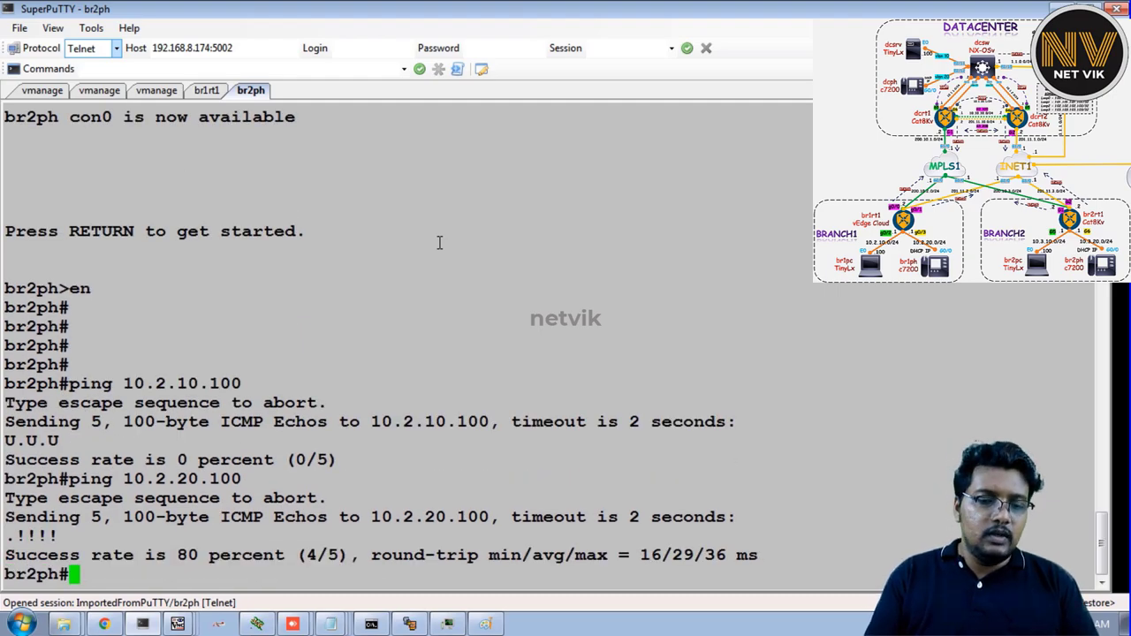
Run 'traceroute 10.2.20.100 numeric', showing three hops via 10.3.20.1 and 10.2.20.1
key("Return")
key("Return")
type("tracer")
key("Tab")
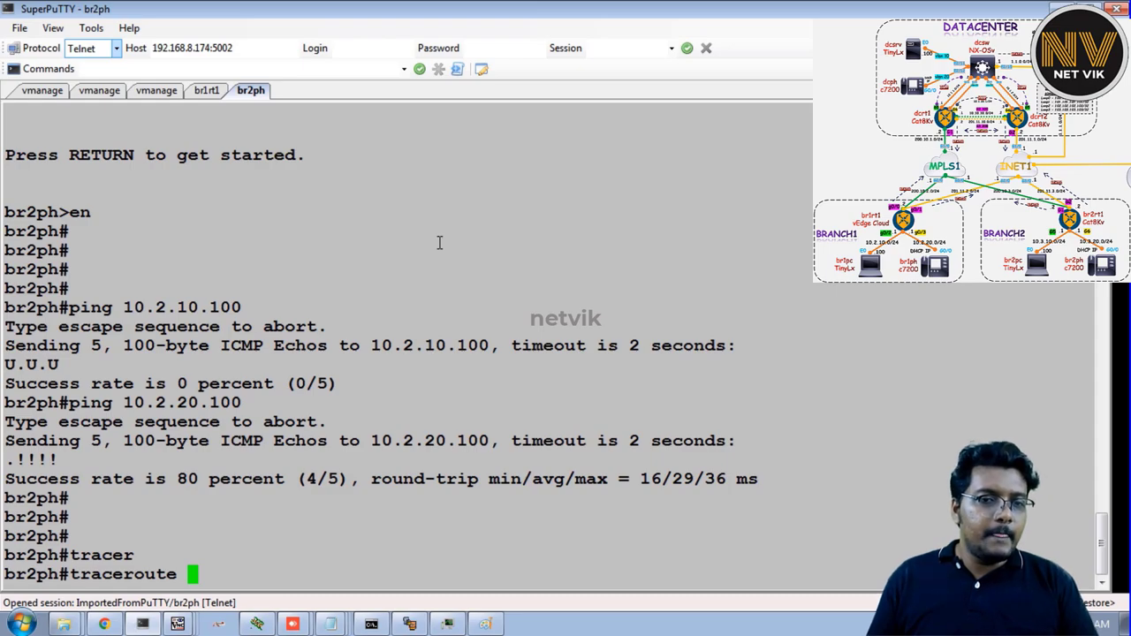
type("10.2")
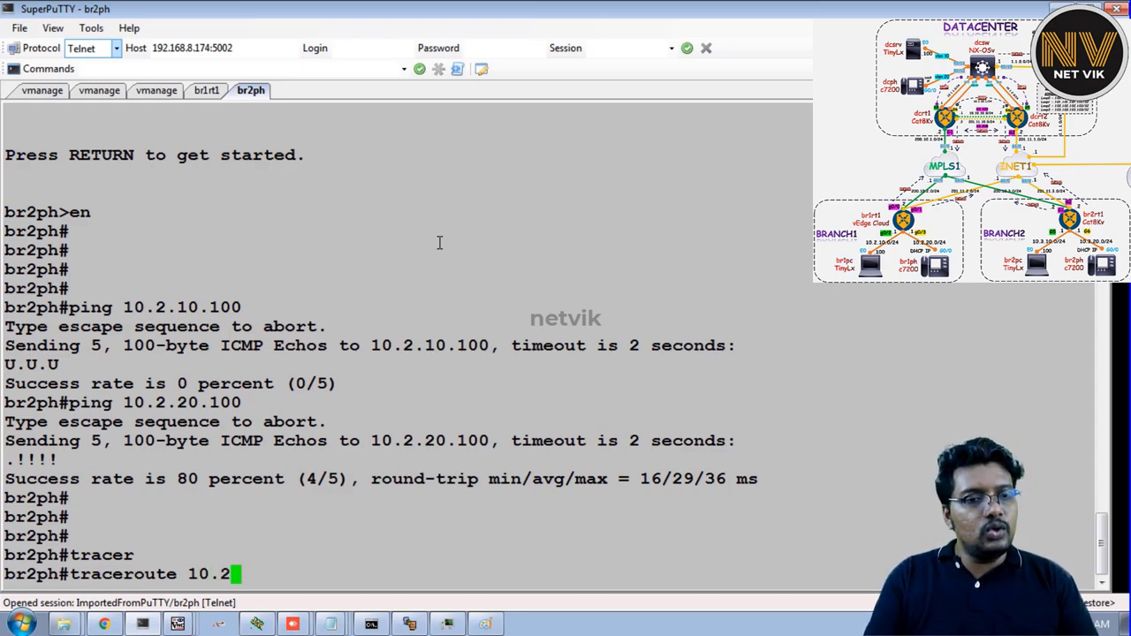
type("20.")
key("BackSpace")
key("BackSpace")
key("BackSpace")
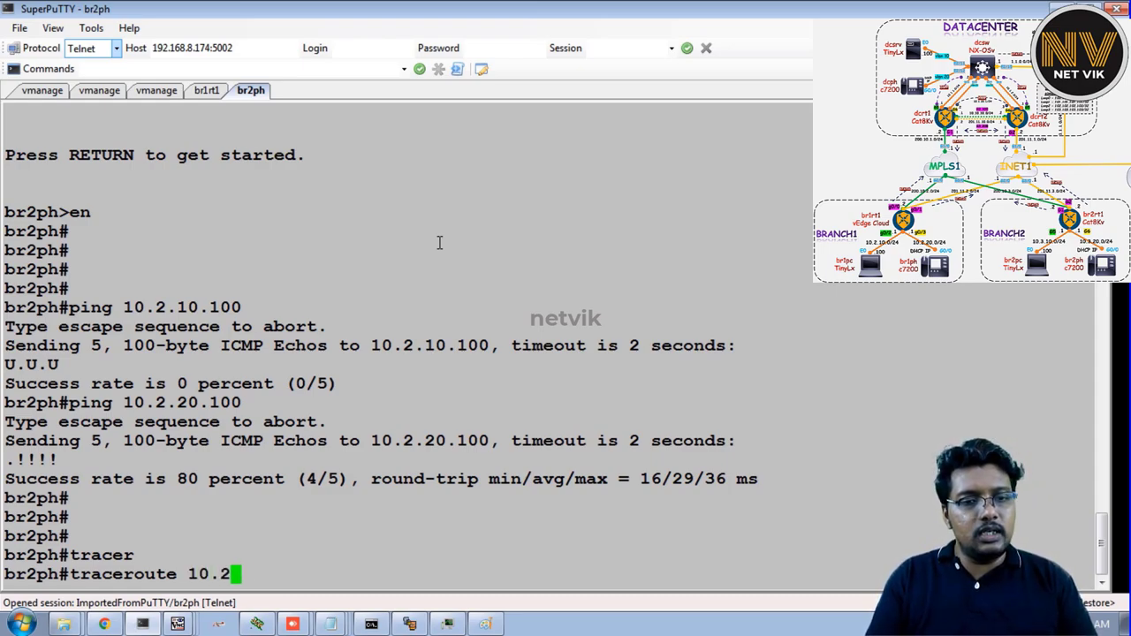
type(".20.10")
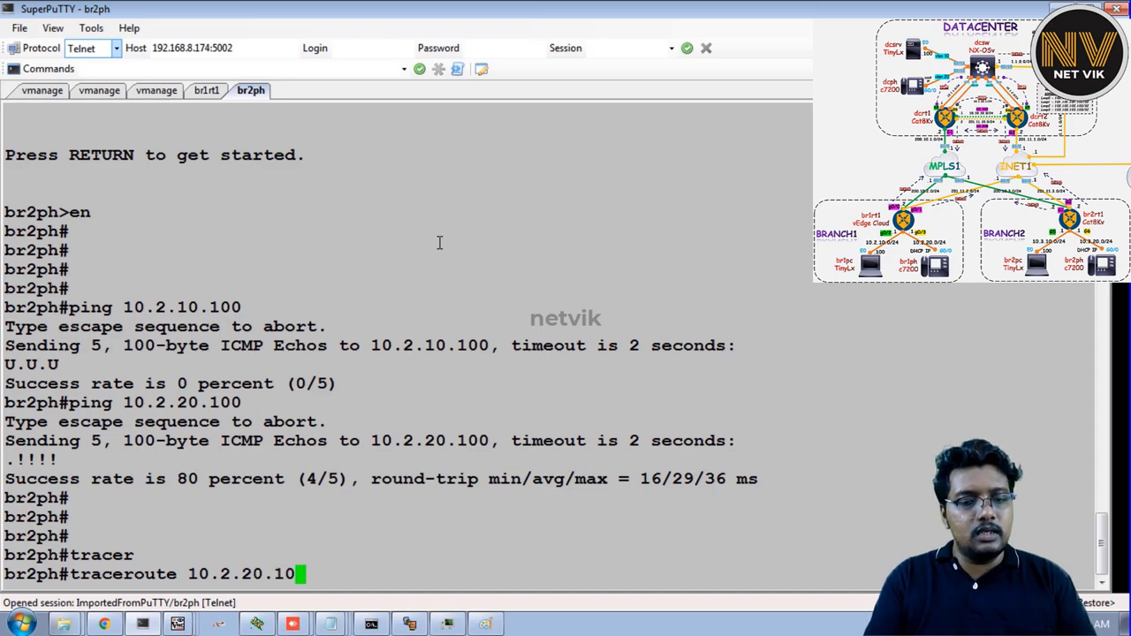
type("0 nu")
key("Tab")
key("Return")
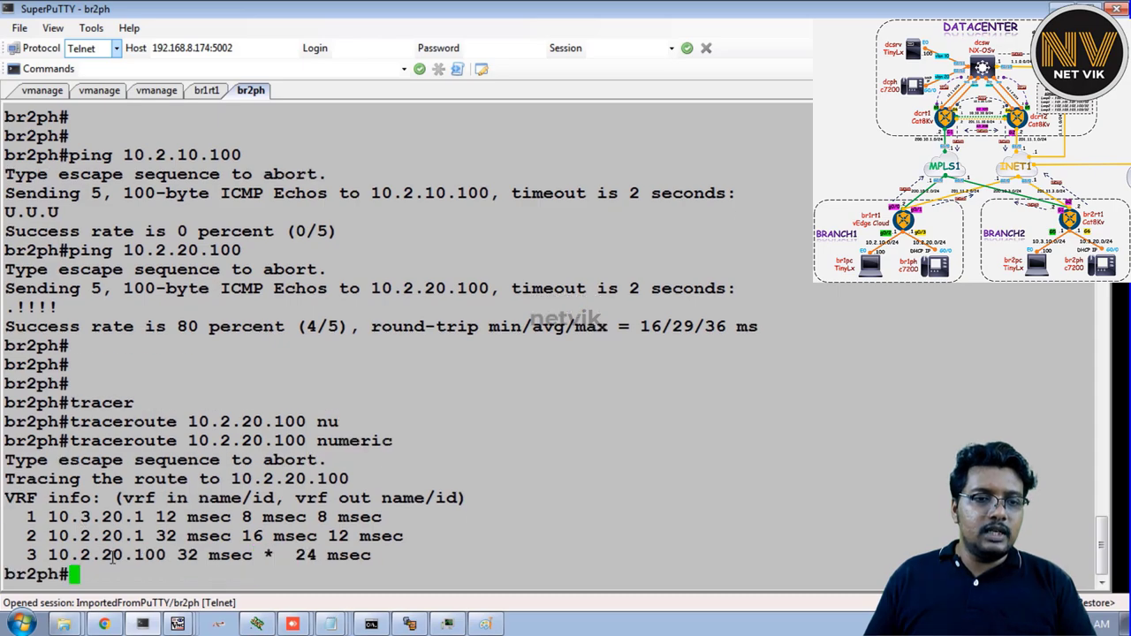
mouse_move(79, 535)
left_mouse_down()
mouse_move(123, 563)
mouse_move(154, 561)
mouse_move(79, 517)
left_mouse_up()
left_click(91, 519)
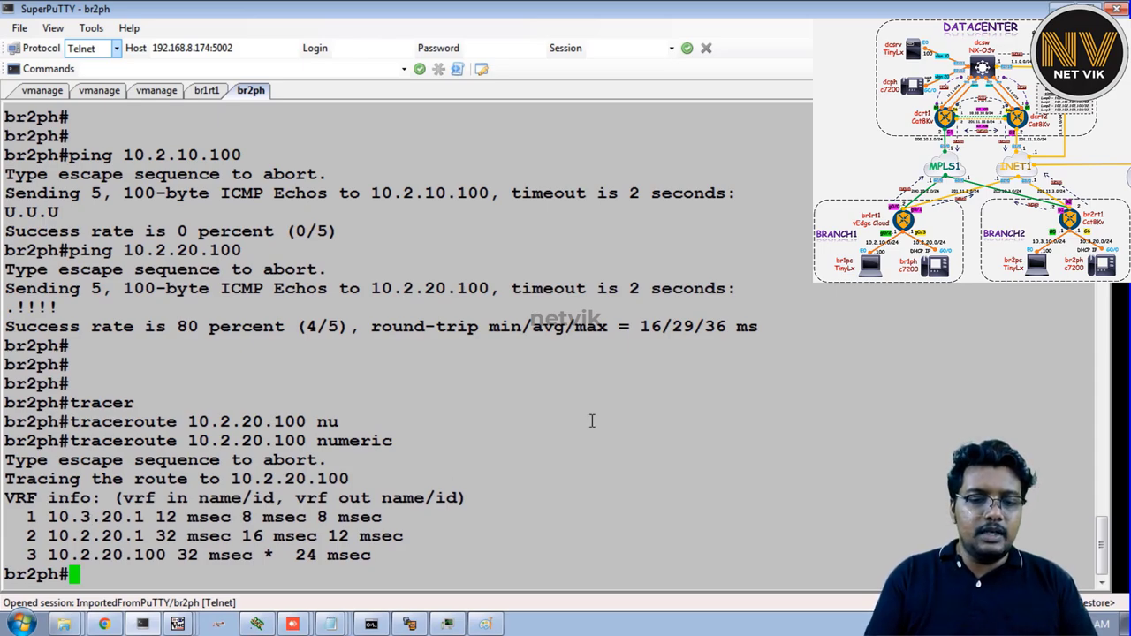
key("Return")
key("Return")
type("ping 10.")
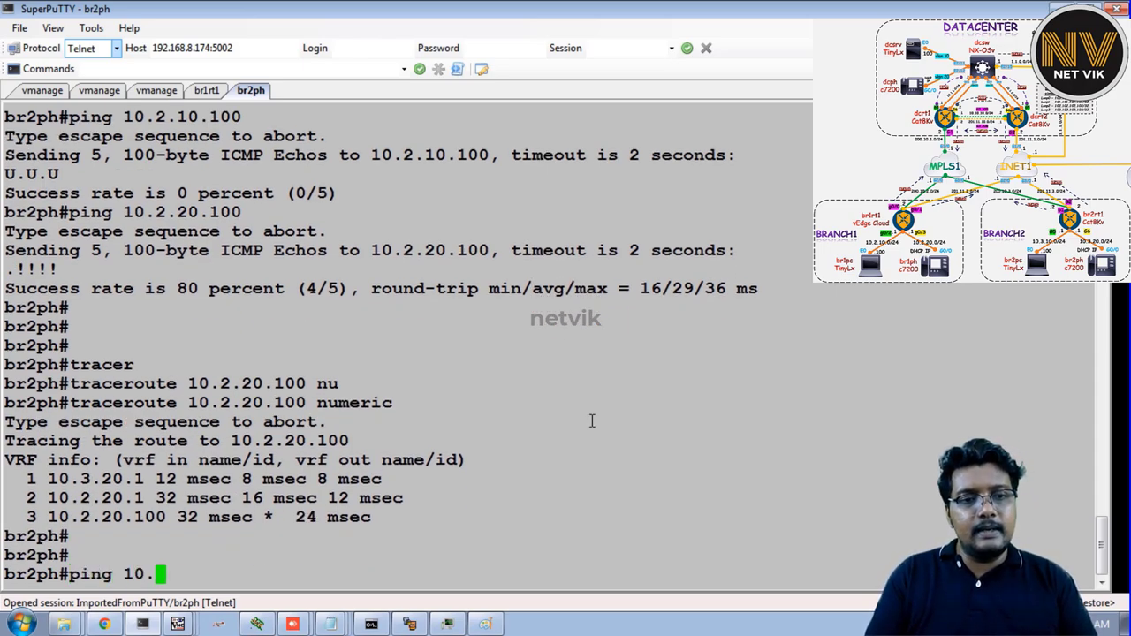
type("1.20.")
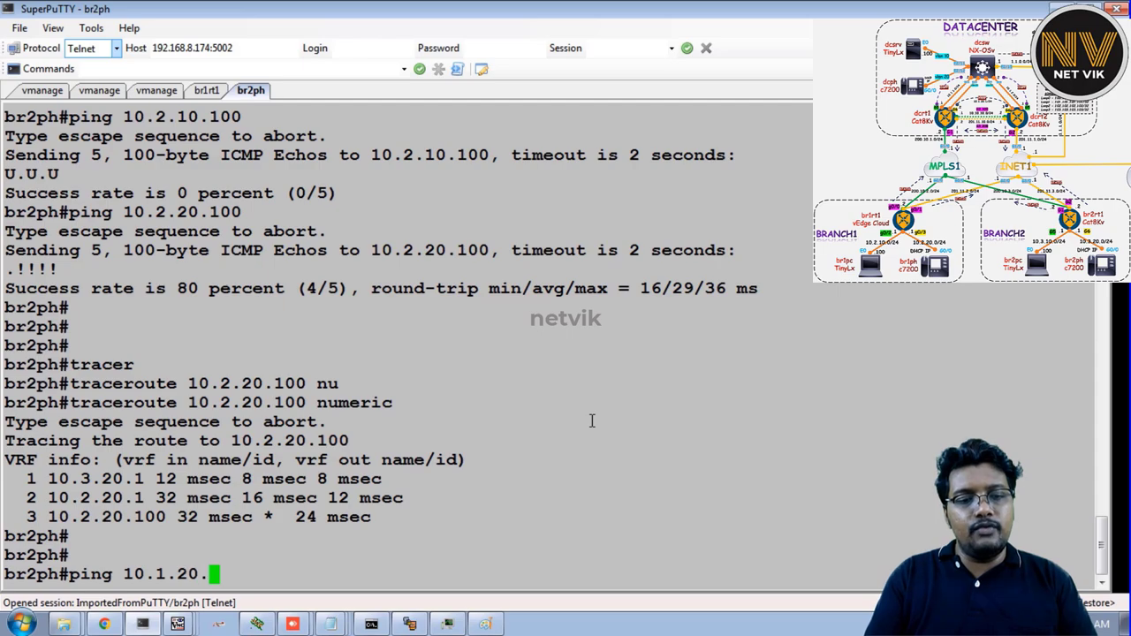
type("4")
Ping 10.1.20.4 from br2ph, then run 'traceroute 10.1.20.4 numeric' using a pasted address
key("Return")
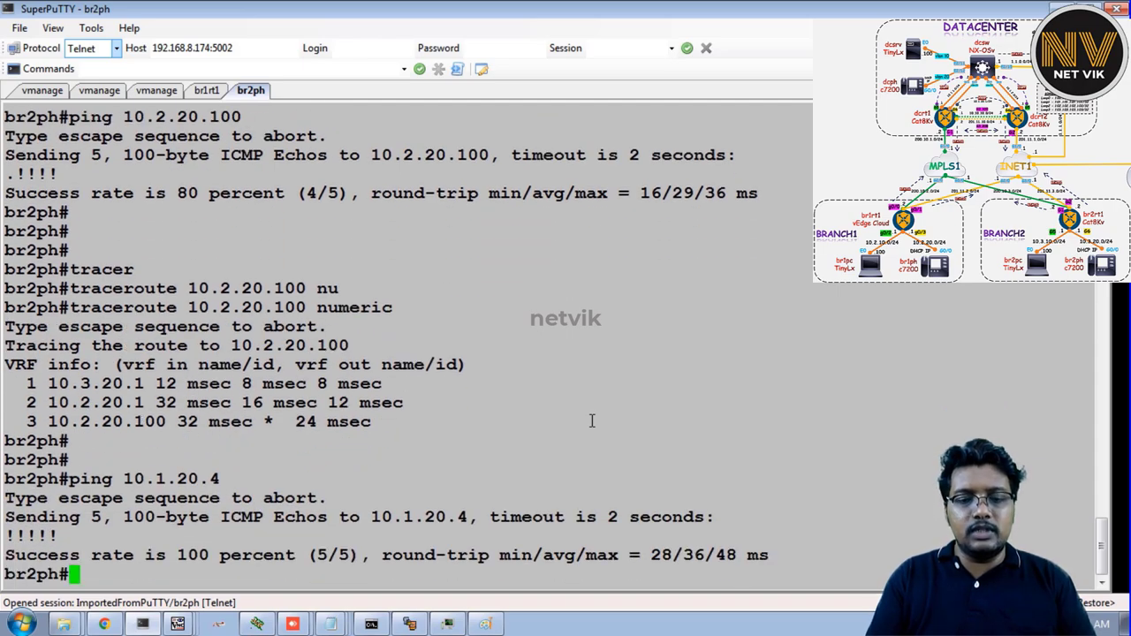
key("Return")
type("pi")
key("BackSpace")
key("BackSpace")
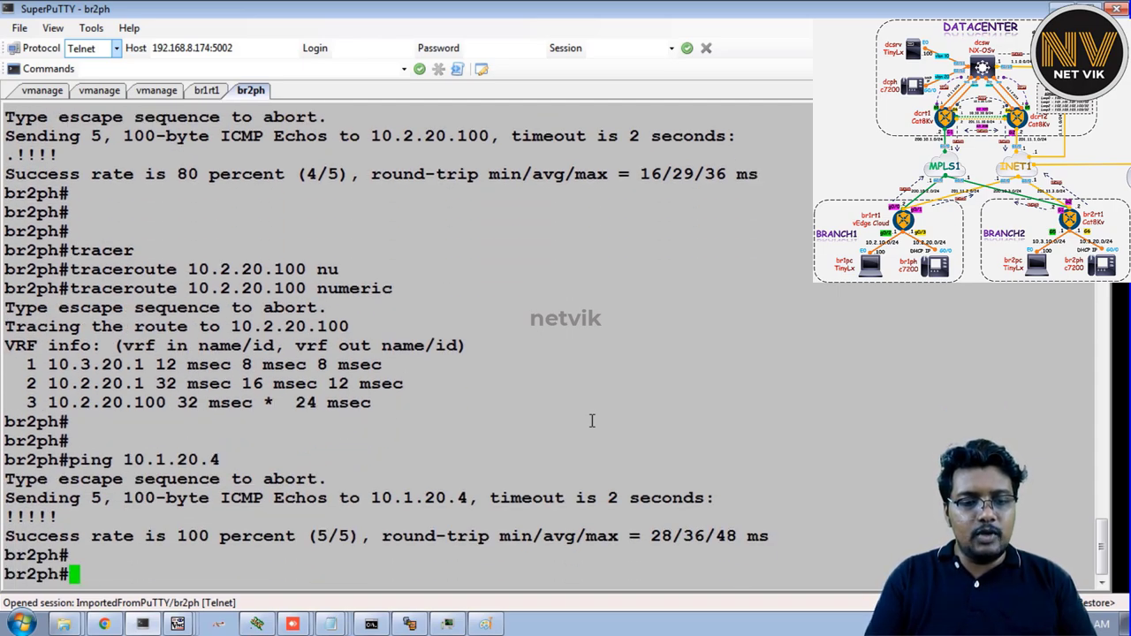
type("trace")
key("Tab")
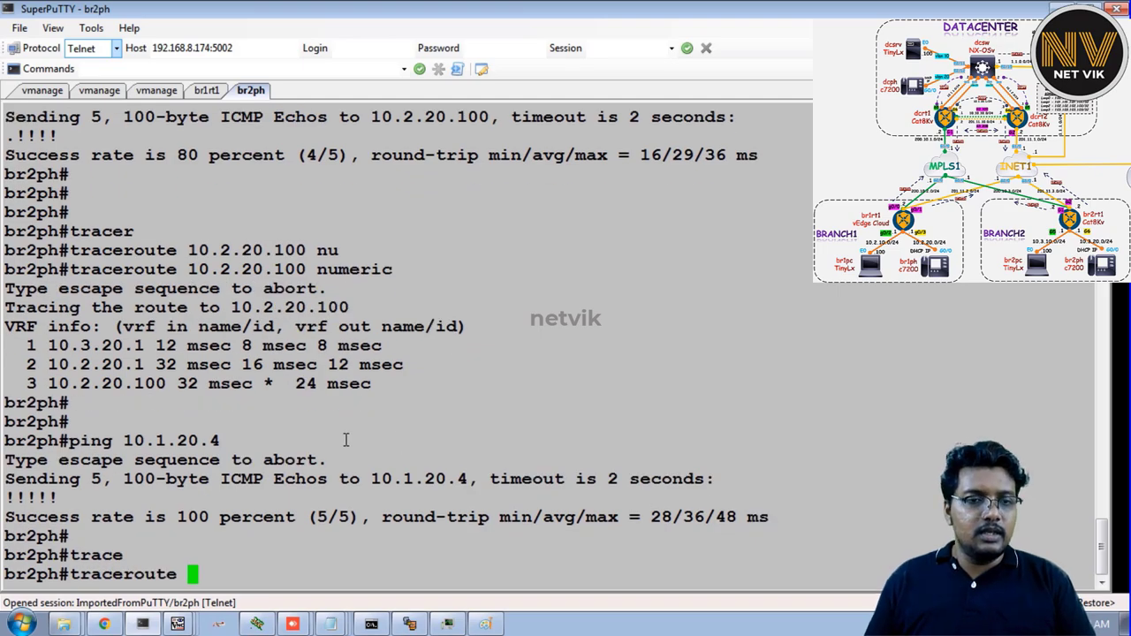
double_click(170, 440)
right_click(619, 325)
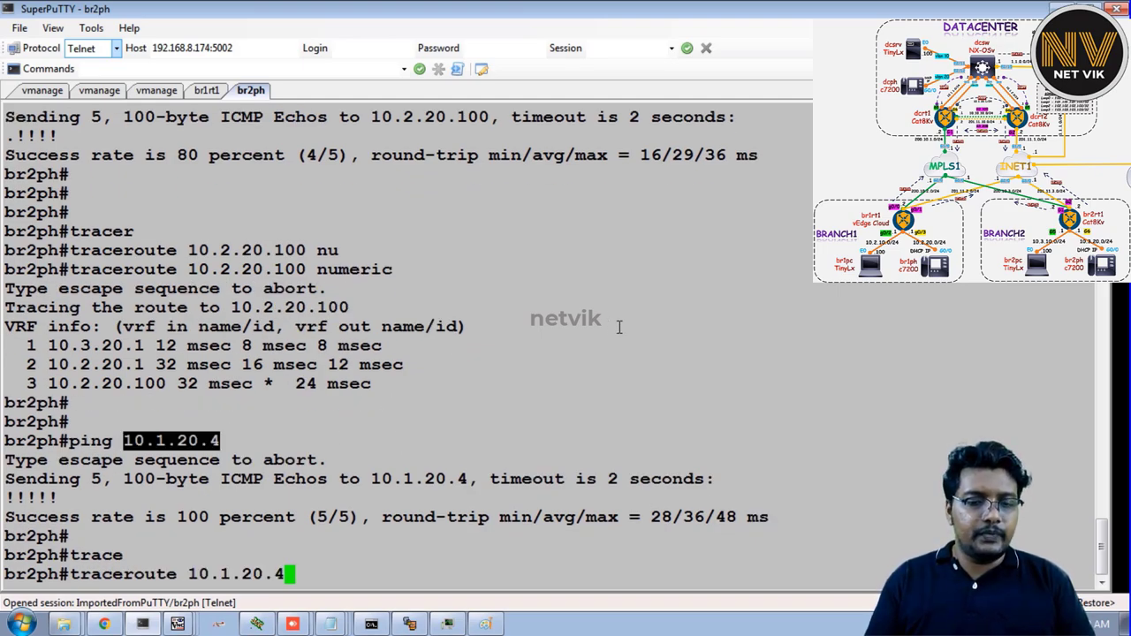
type("nu")
key("Tab")
key("Return")
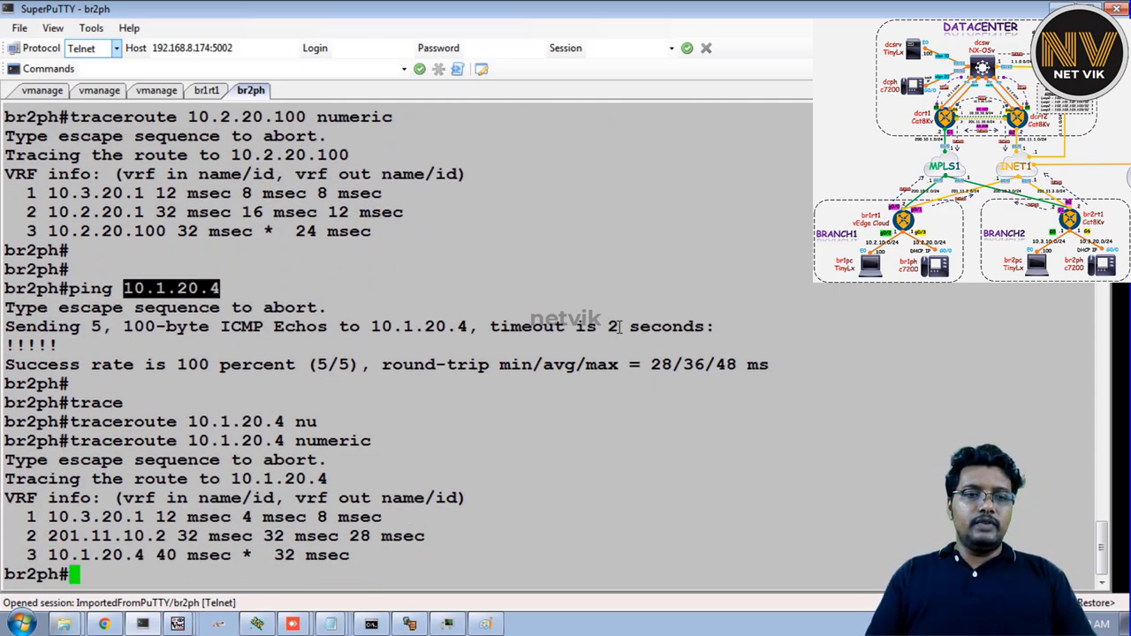
key("Return")
key("Return")
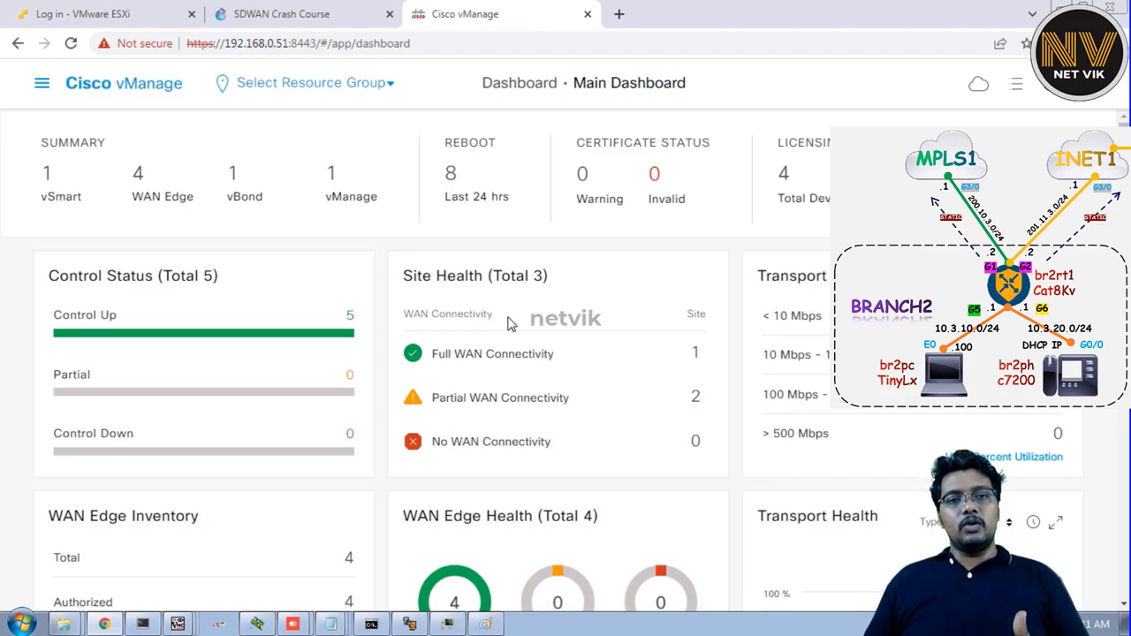
On the br2pc desktop, ping 100.100.100.100 and stop it with Ctrl+C
mouse_move(177, 624)
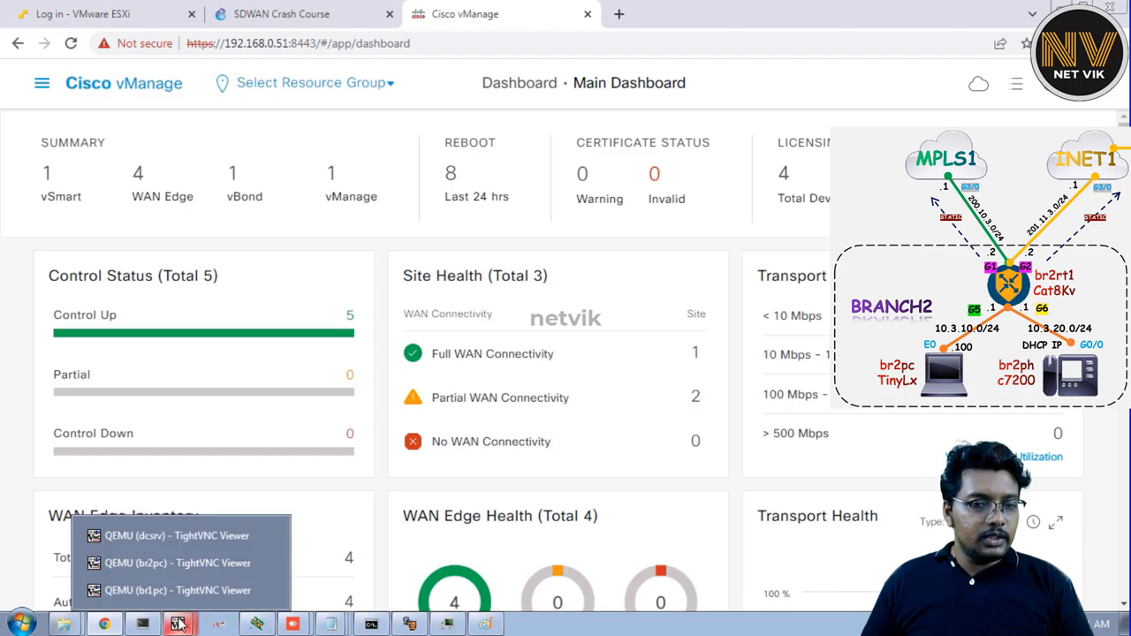
left_click(177, 563)
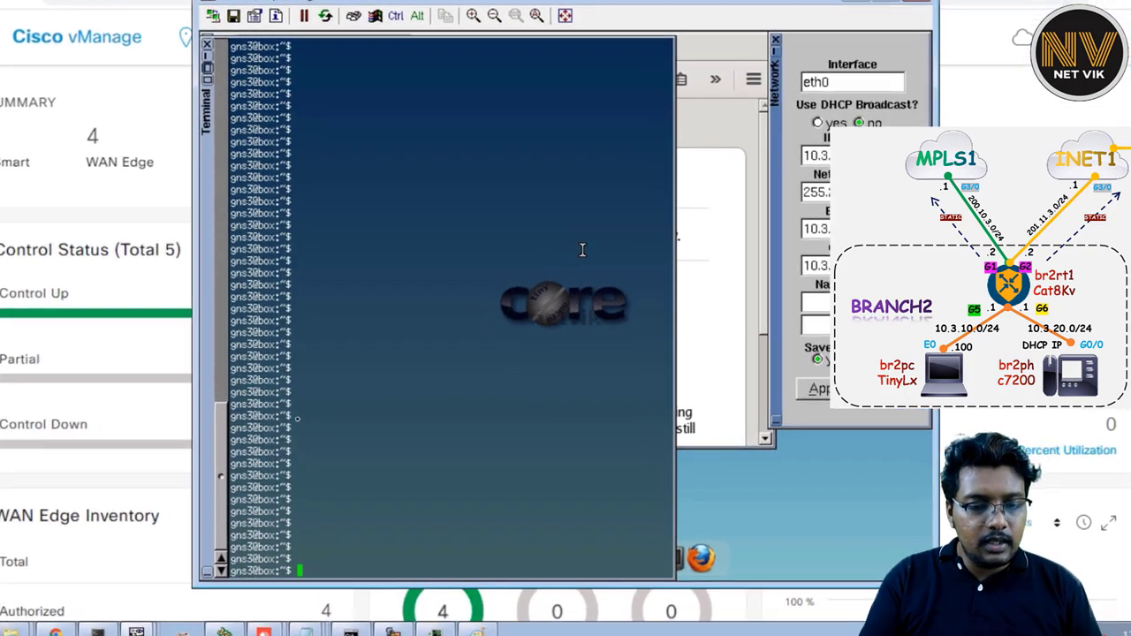
type("ping 00")
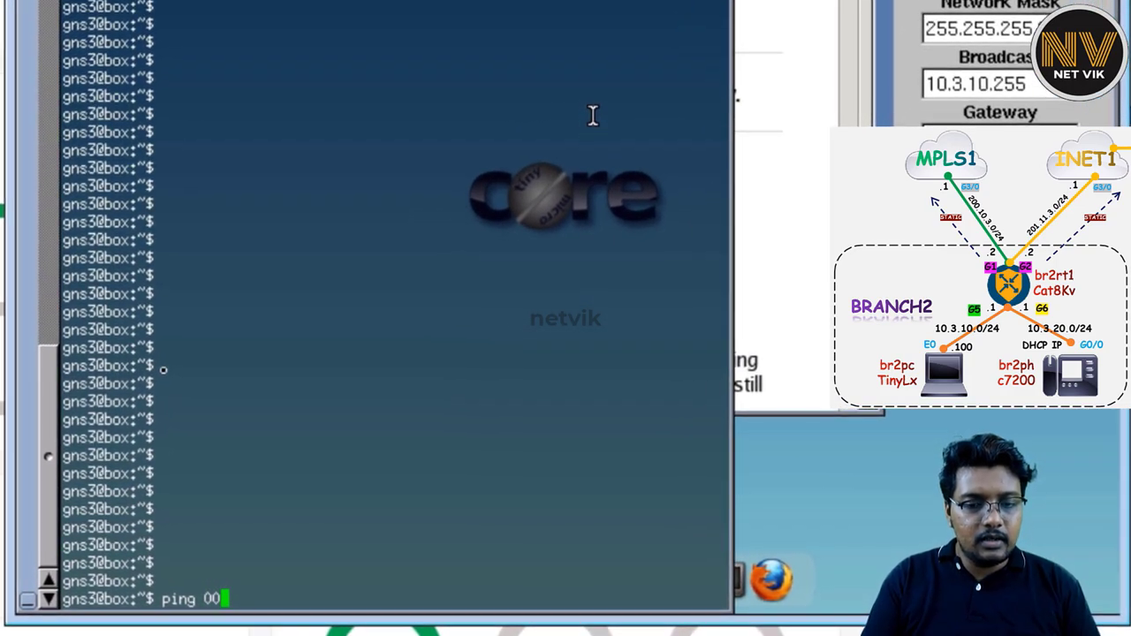
key("BackSpace")
key("BackSpace")
type("100.100.")
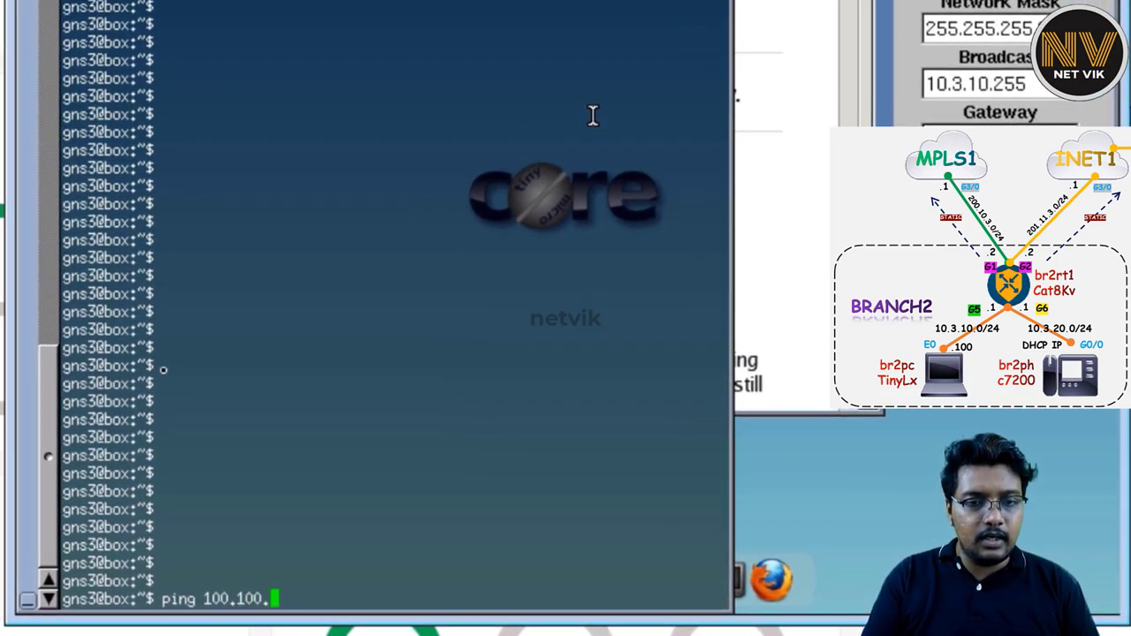
type("100.100")
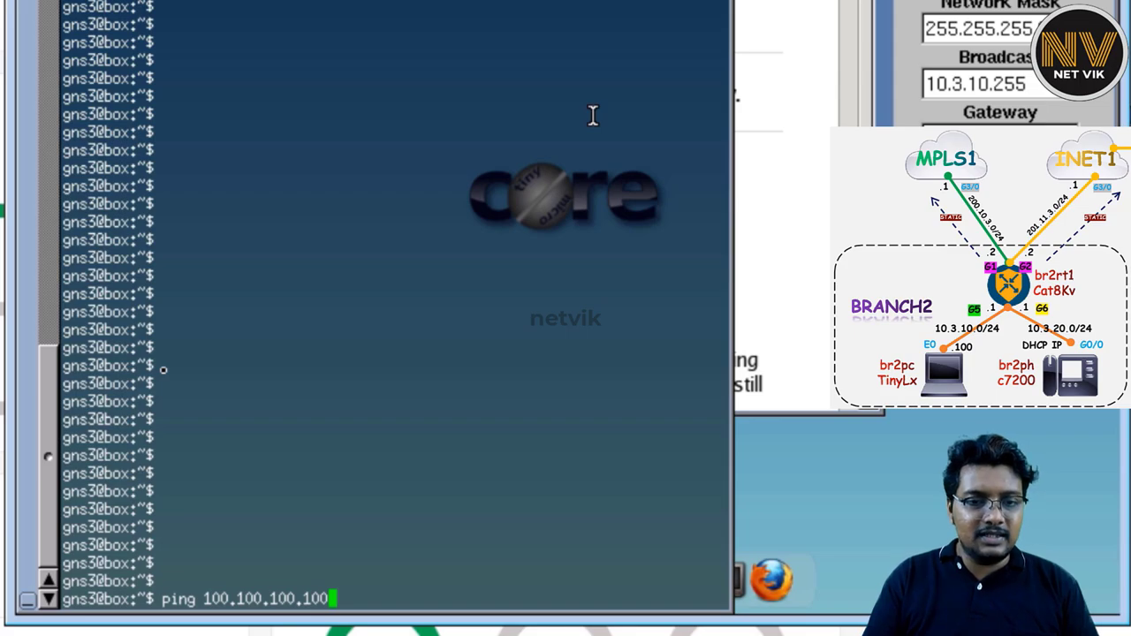
key("Return")
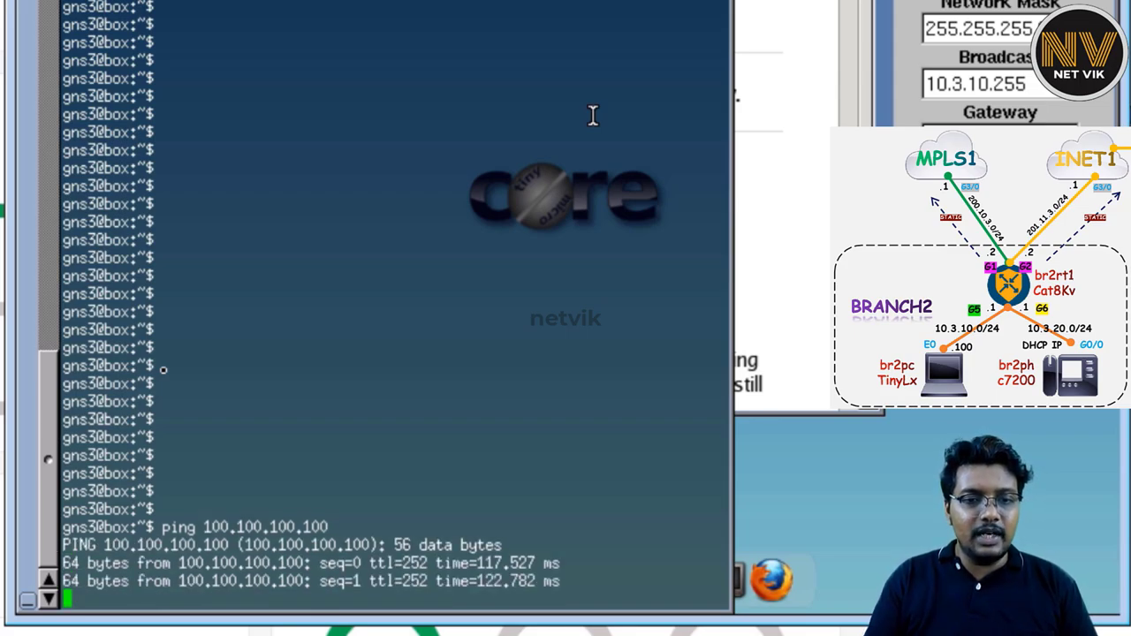
key("ctrl+c")
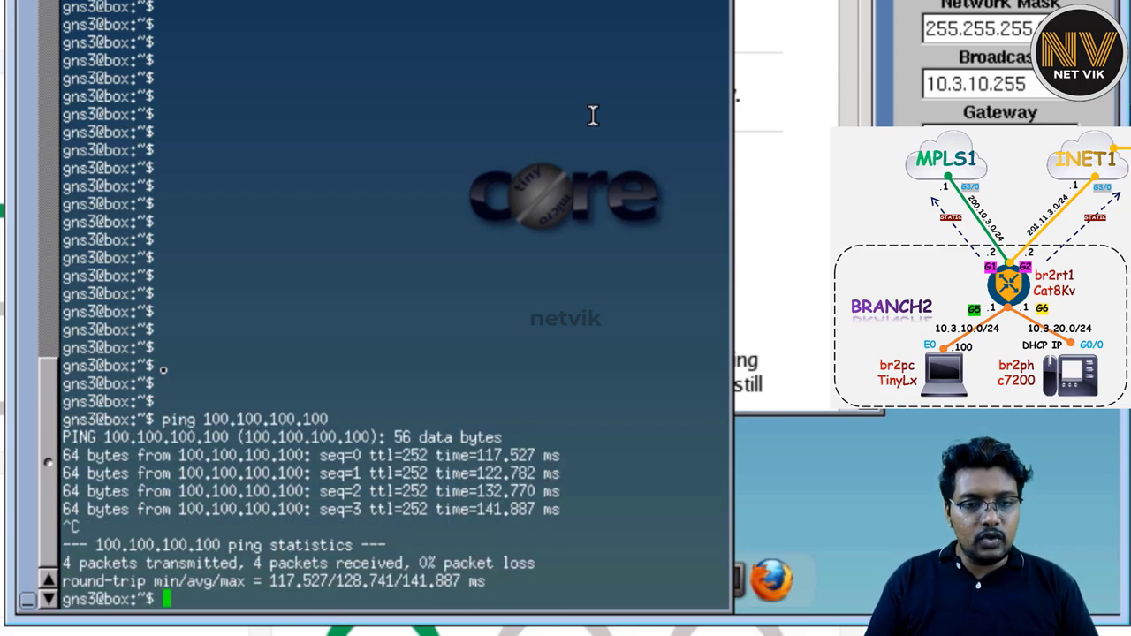
Run 'traceroute 100.100.100.100', completing in four hops
key("Return")
key("Return")
key("Return")
type("trace")
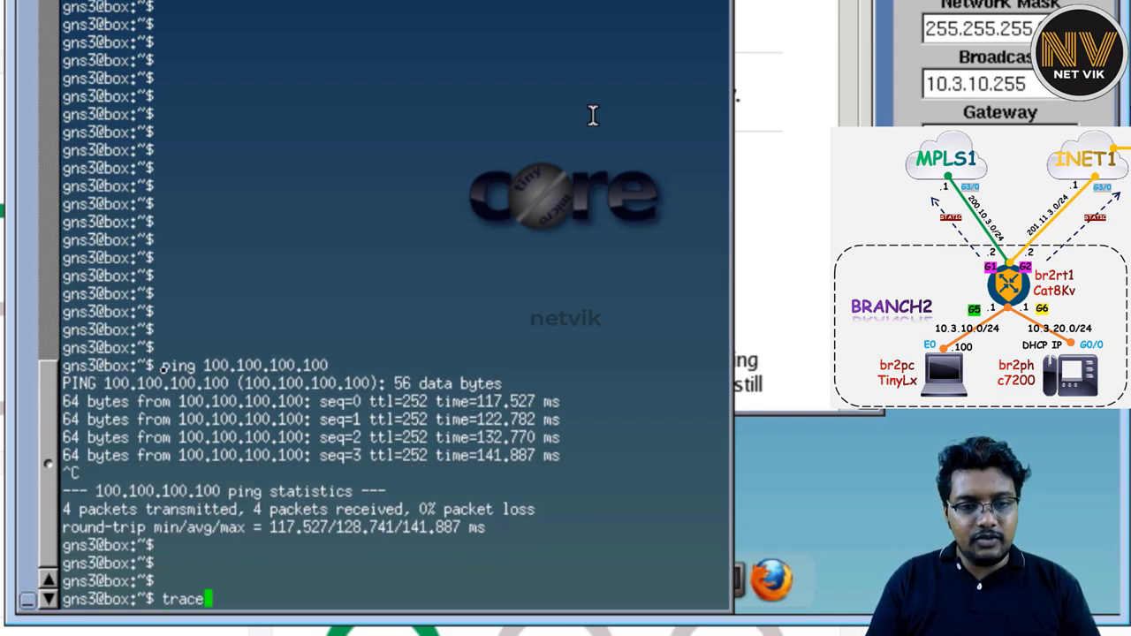
type("route 10")
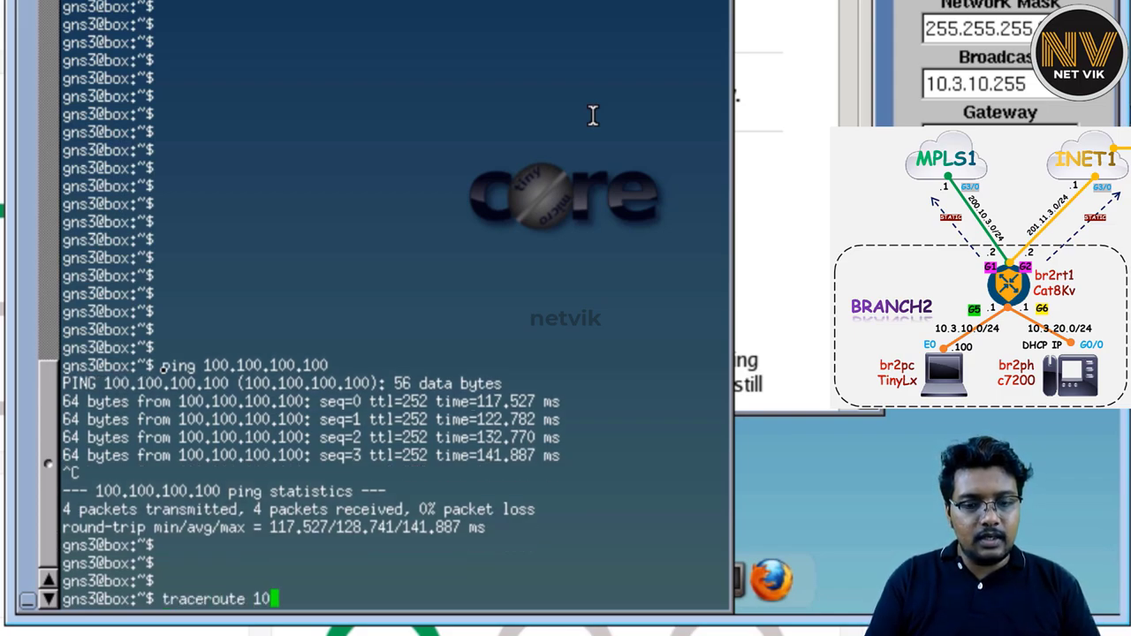
type("0.100.10")
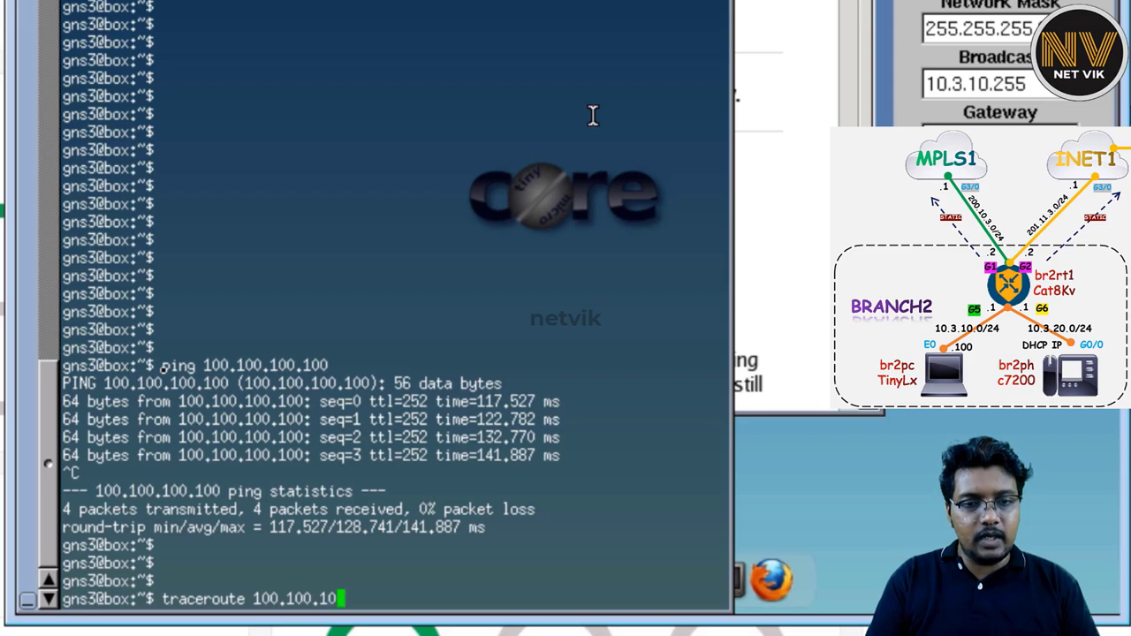
type("0.100")
key("Return")
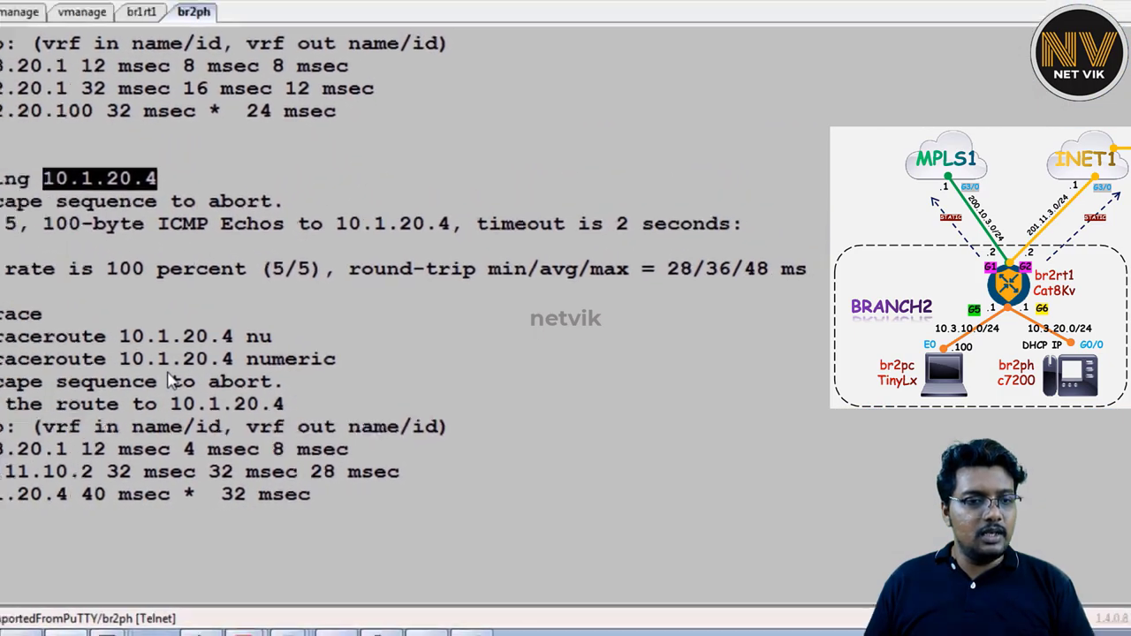
Run 'show ip route vrf 10' on br2ph, then return to the br1rt1 session
left_click(437, 366)
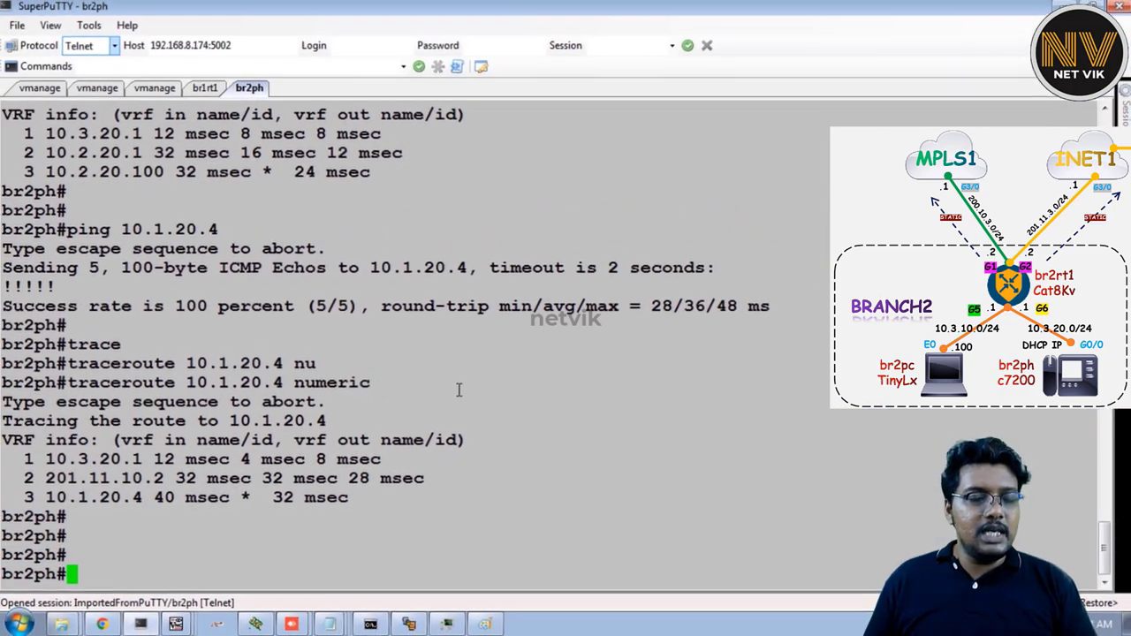
type("show ")
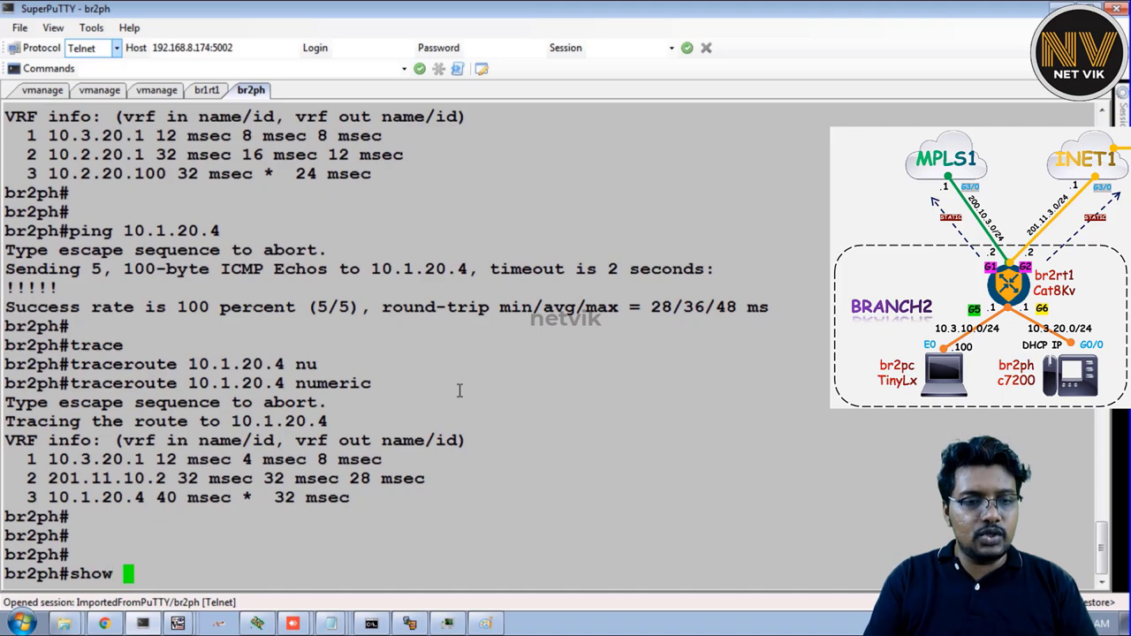
type("ip route vrf 1")
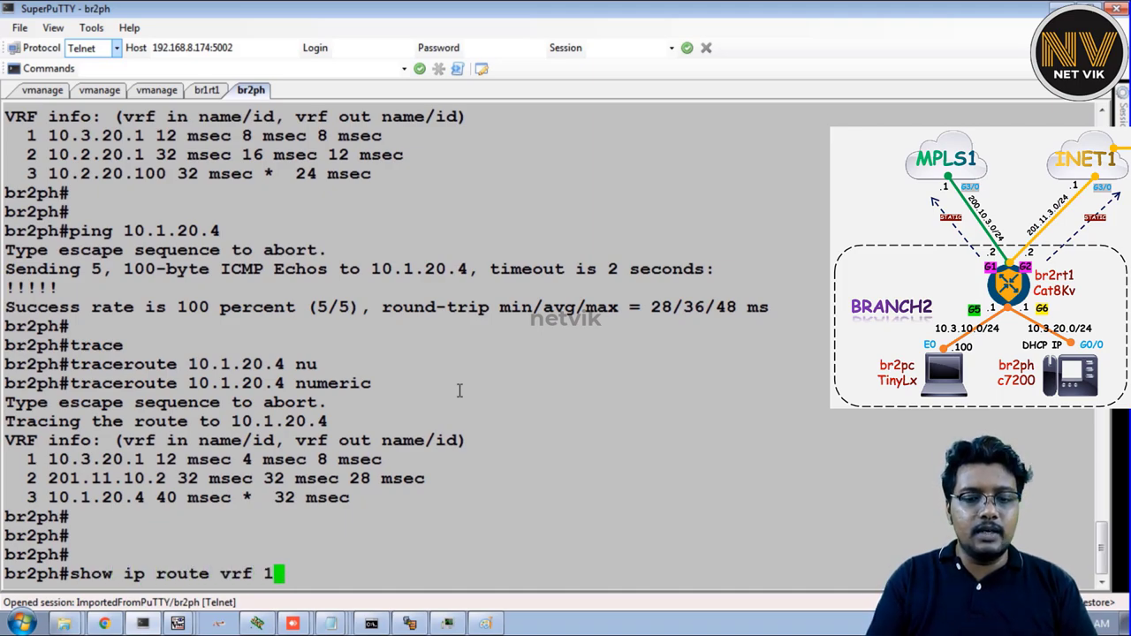
type("0")
key("Return")
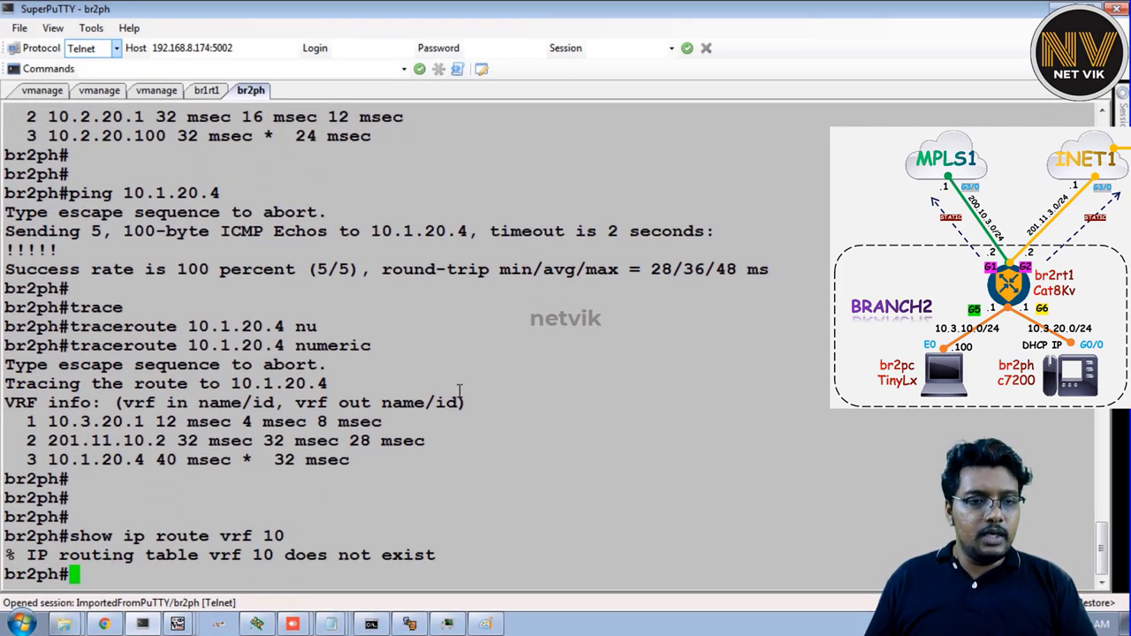
left_click(206, 92)
key("Return")
key("Return")
key("Return")
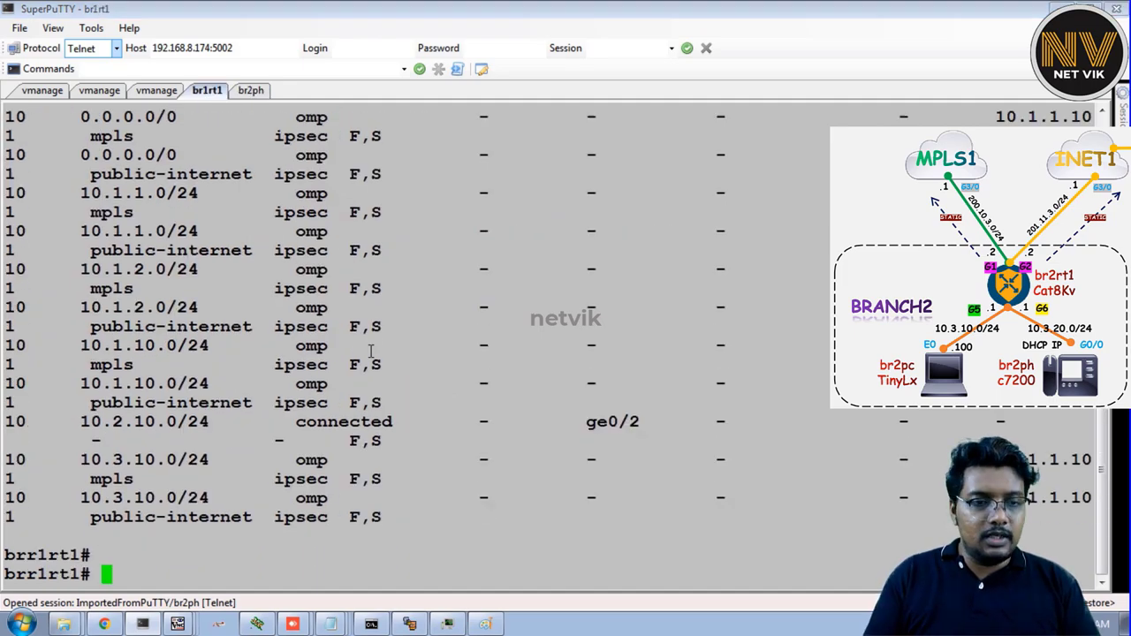
On br2rt1, show the VRF 10 table and highlight default route 0.0.0.0/0 via 10.1.1.101
left_click(157, 92)
key("Return")
key("Return")
key("Return")
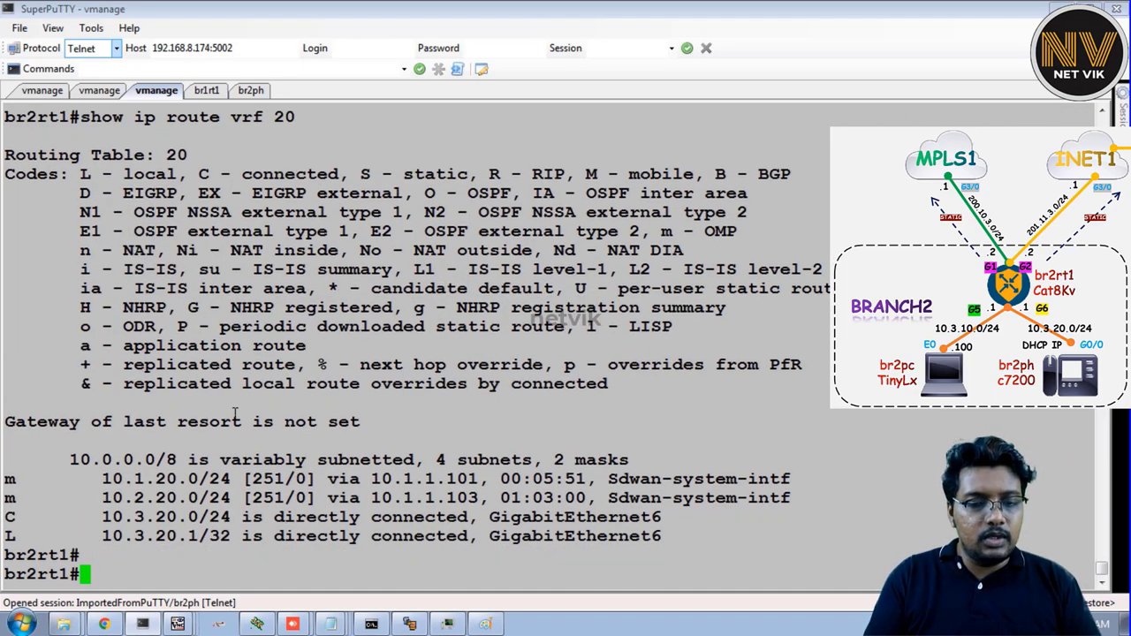
type("show ip route vrf 10")
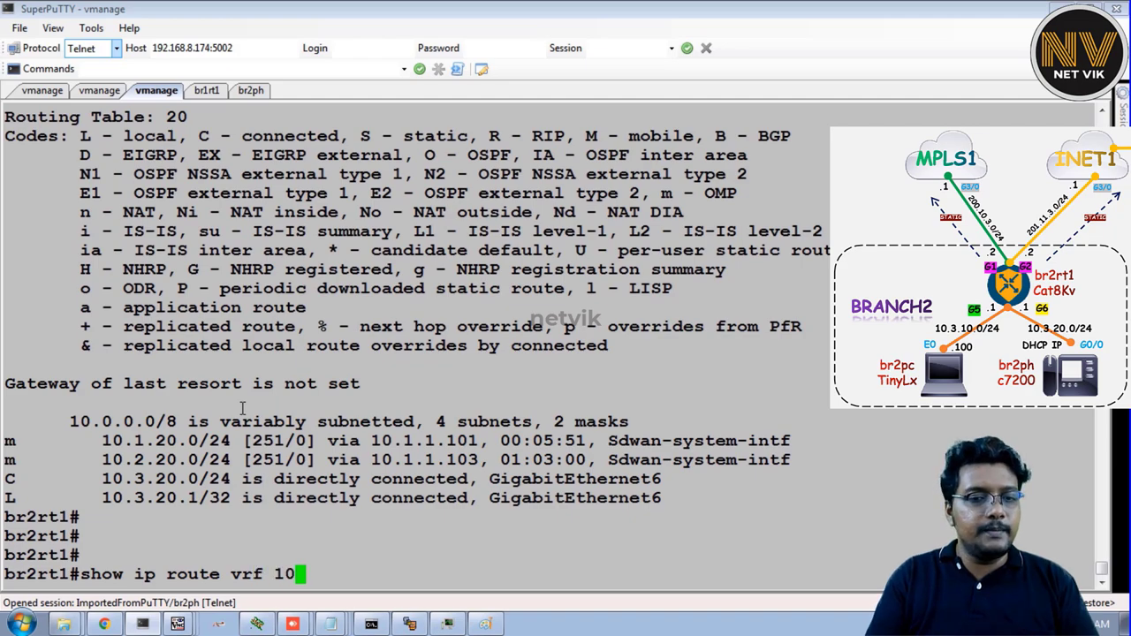
key("Return")
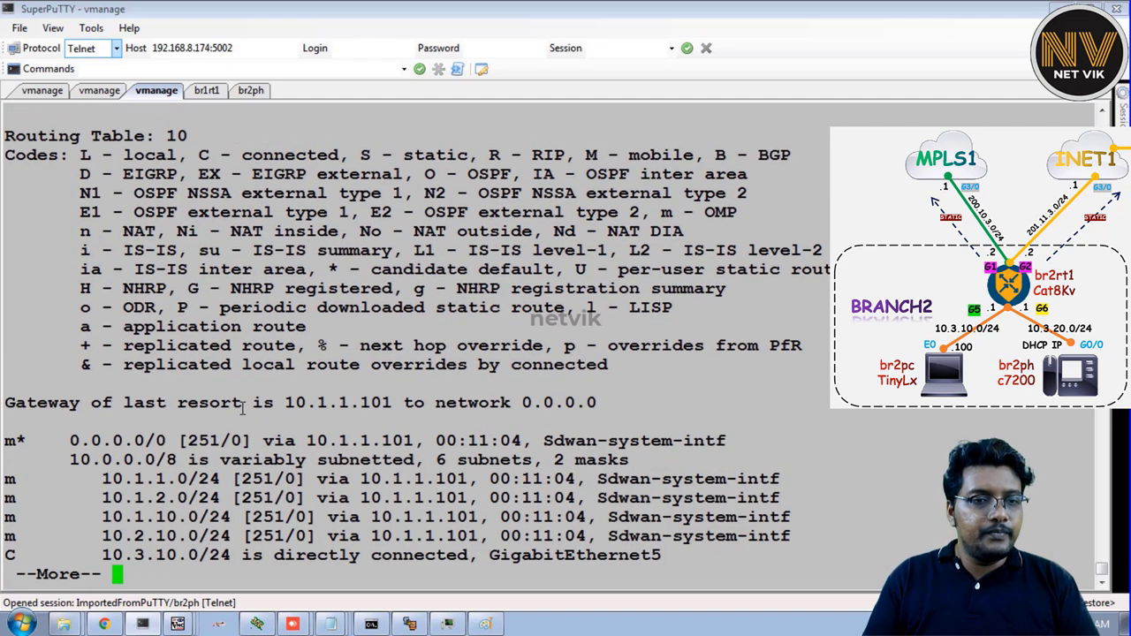
key("space")
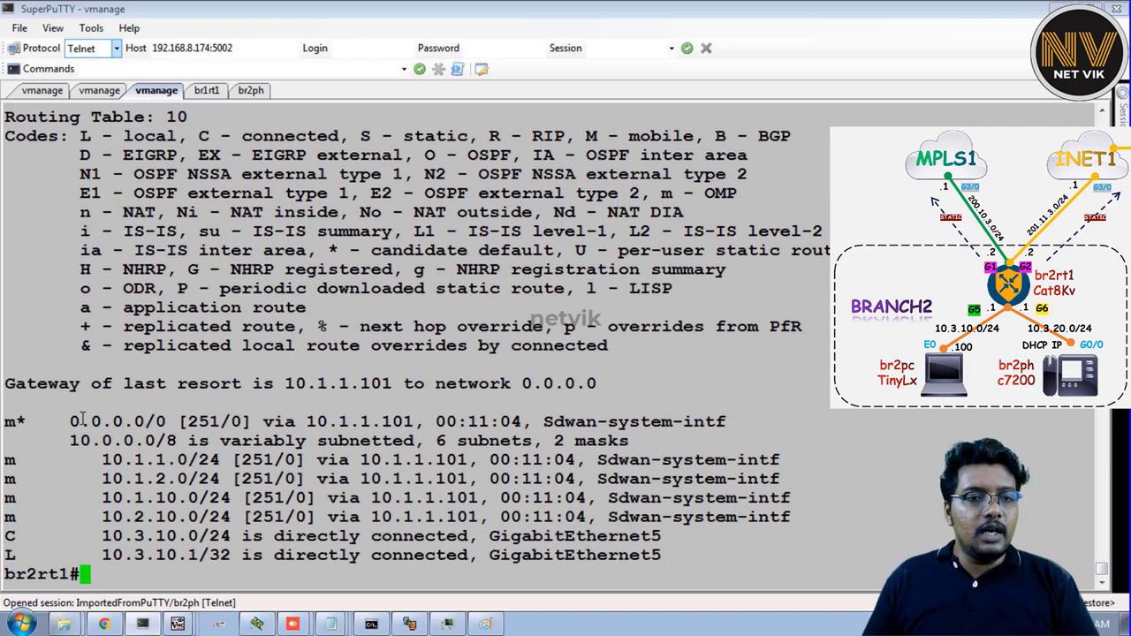
double_click(149, 421)
left_click_drag(3, 421, 3, 402)
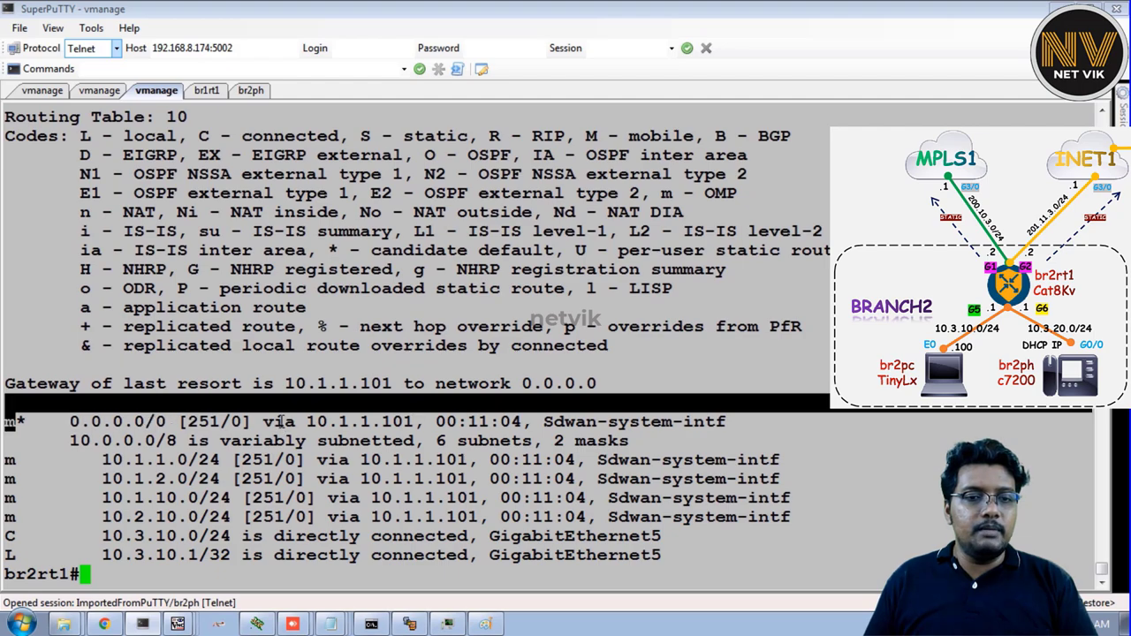
left_click(325, 421)
double_click(348, 423)
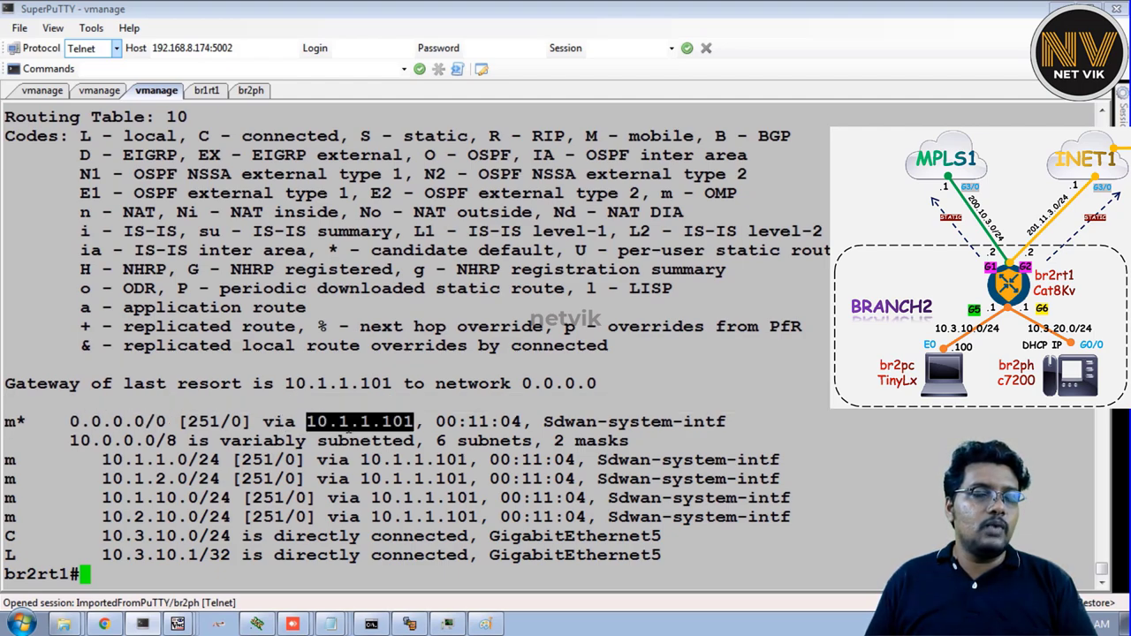
left_click(348, 425)
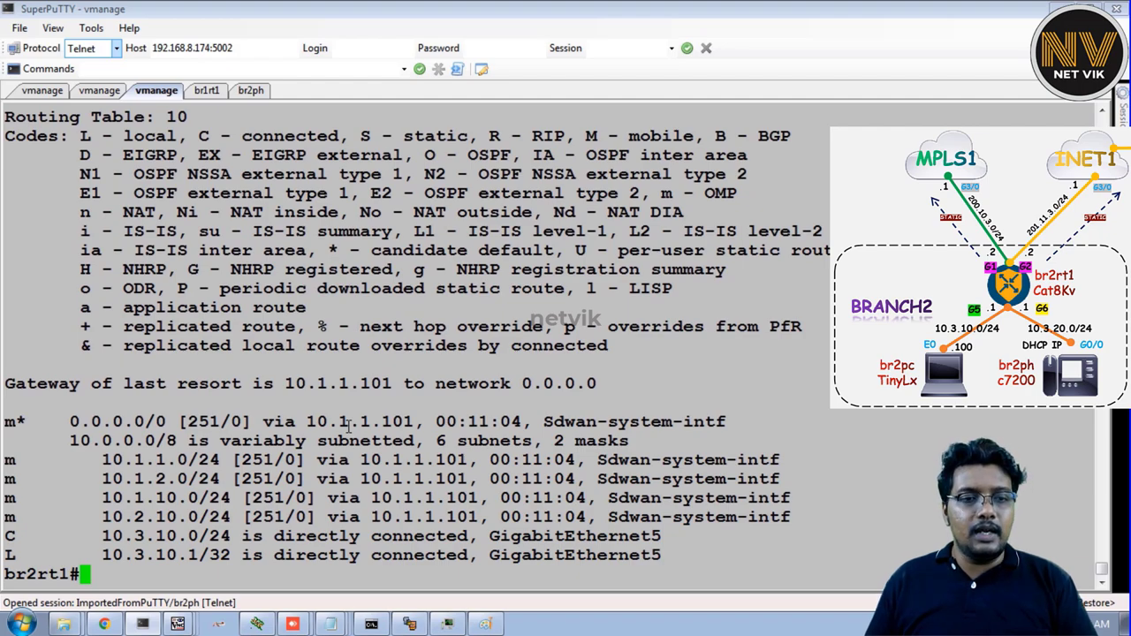
key("Return")
key("Return")
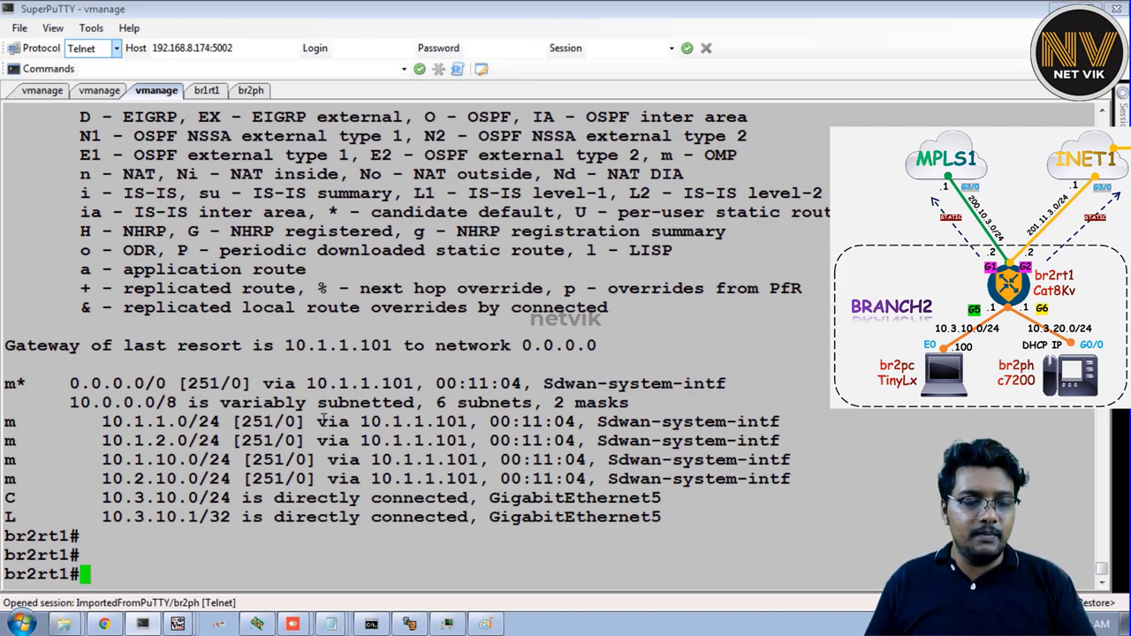
In vManage, go to Configuration > Templates and show the Feature templates
left_click(104, 624)
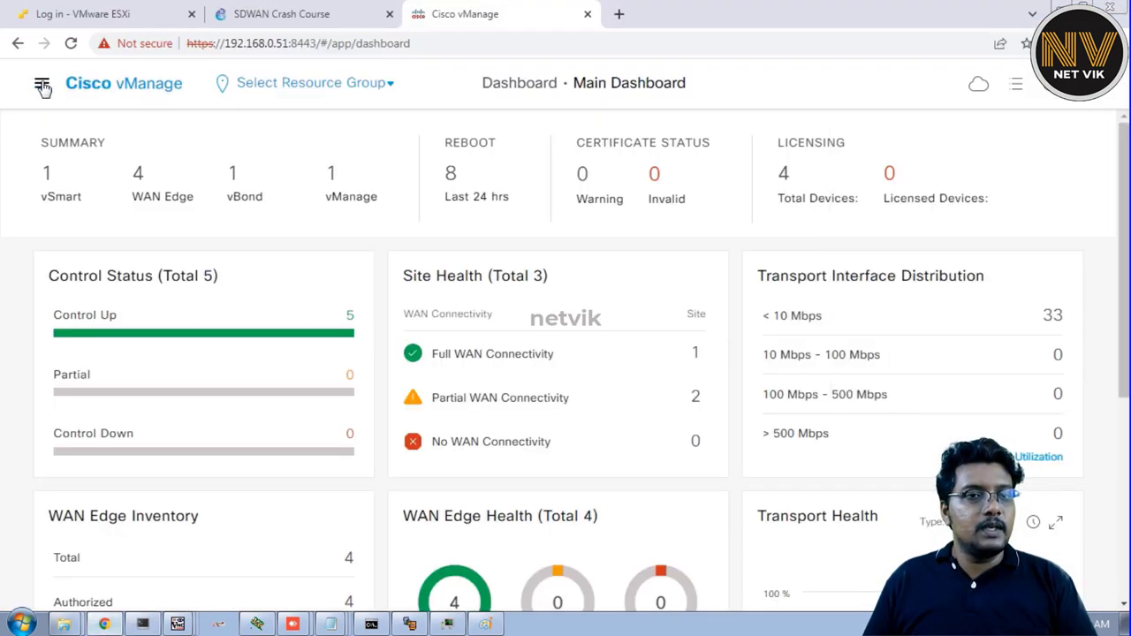
left_click(42, 83)
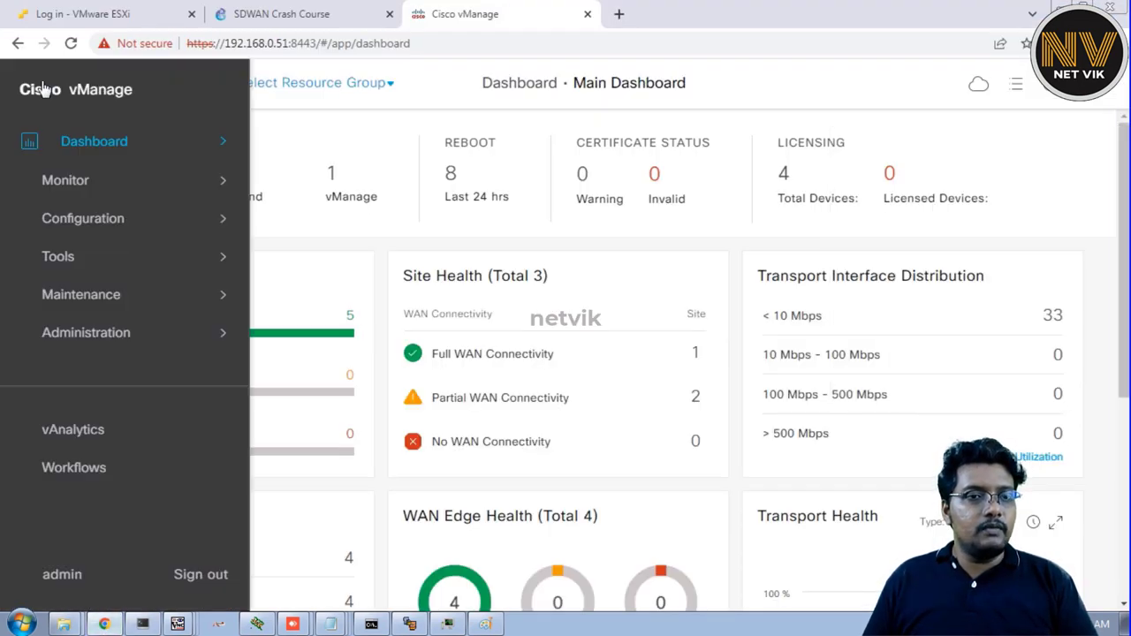
left_click(144, 227)
left_click(301, 290)
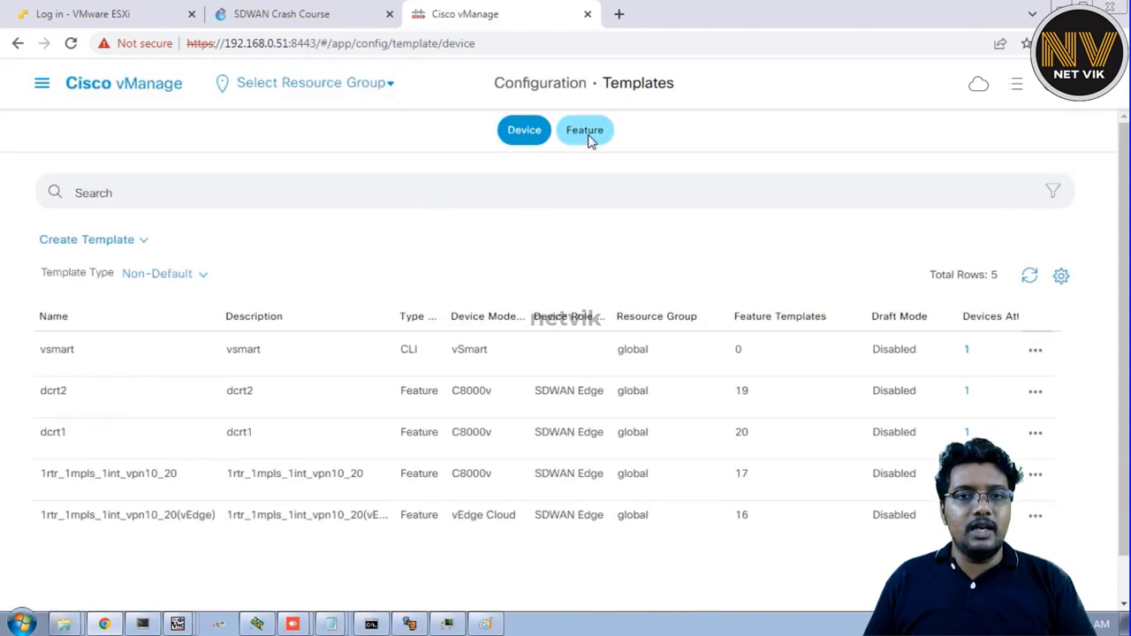
left_click(589, 134)
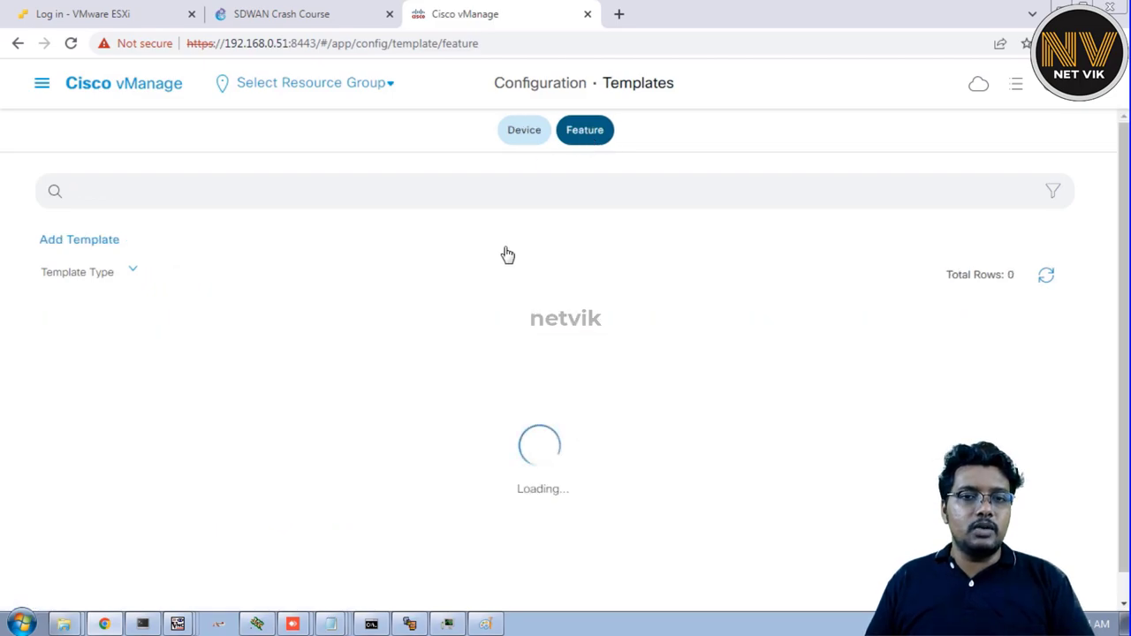
Filter the feature templates by 'internet'
left_click(478, 190)
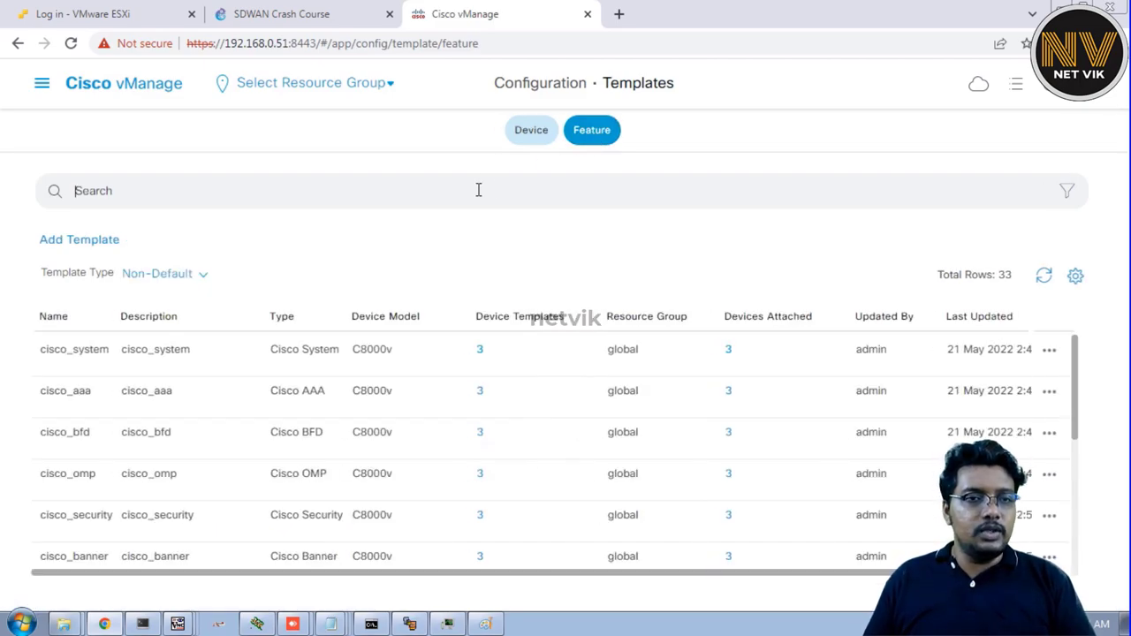
type("internet")
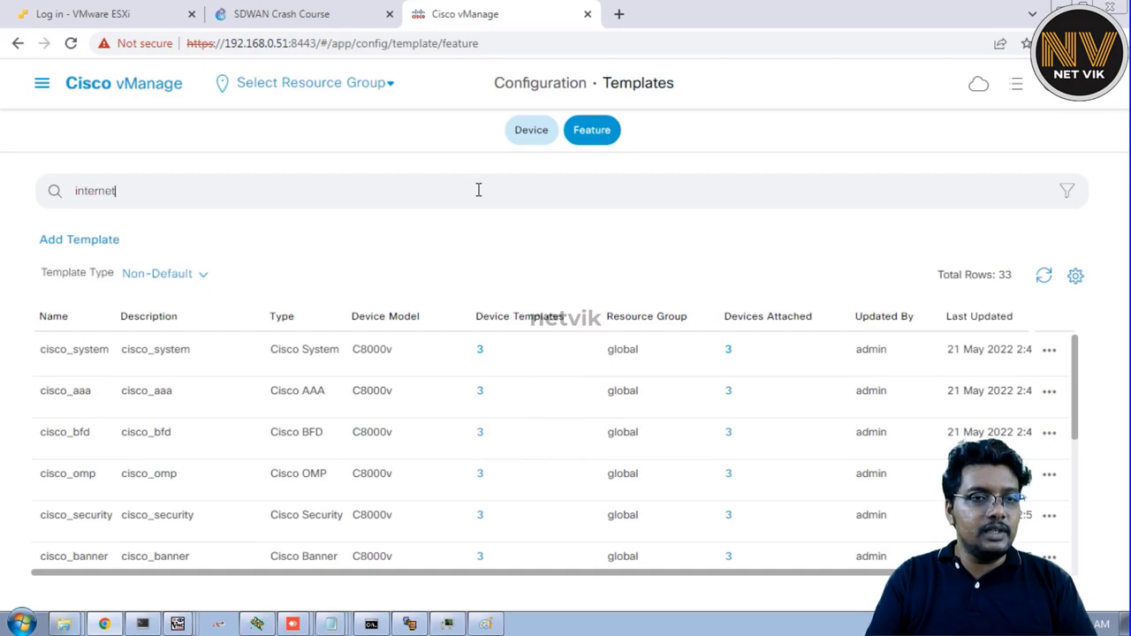
key("Return")
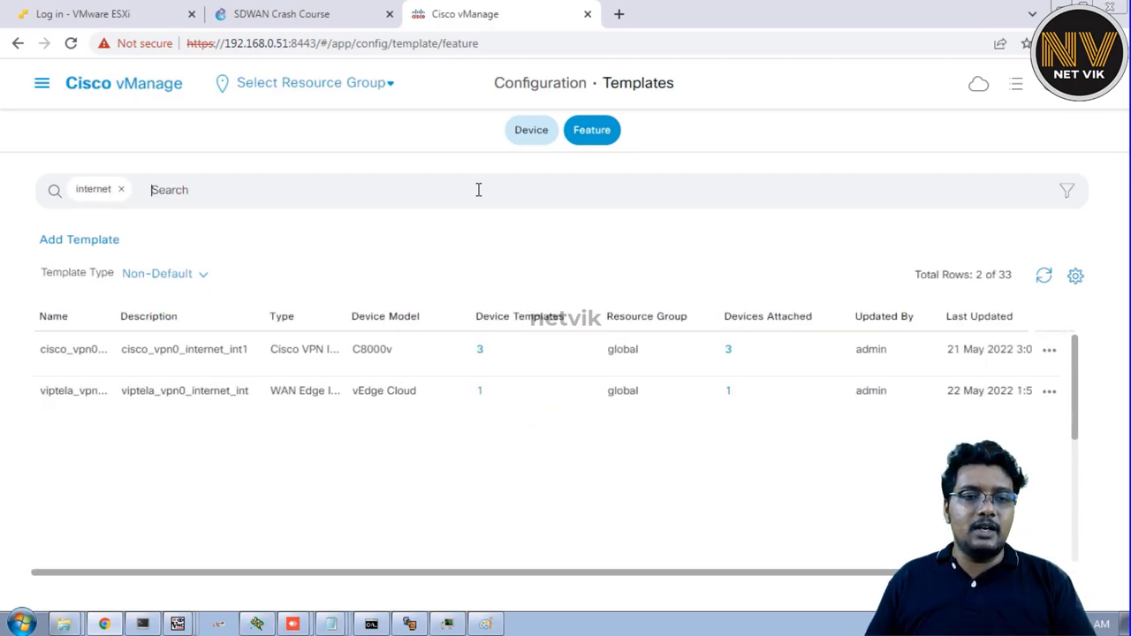
left_click(1054, 352)
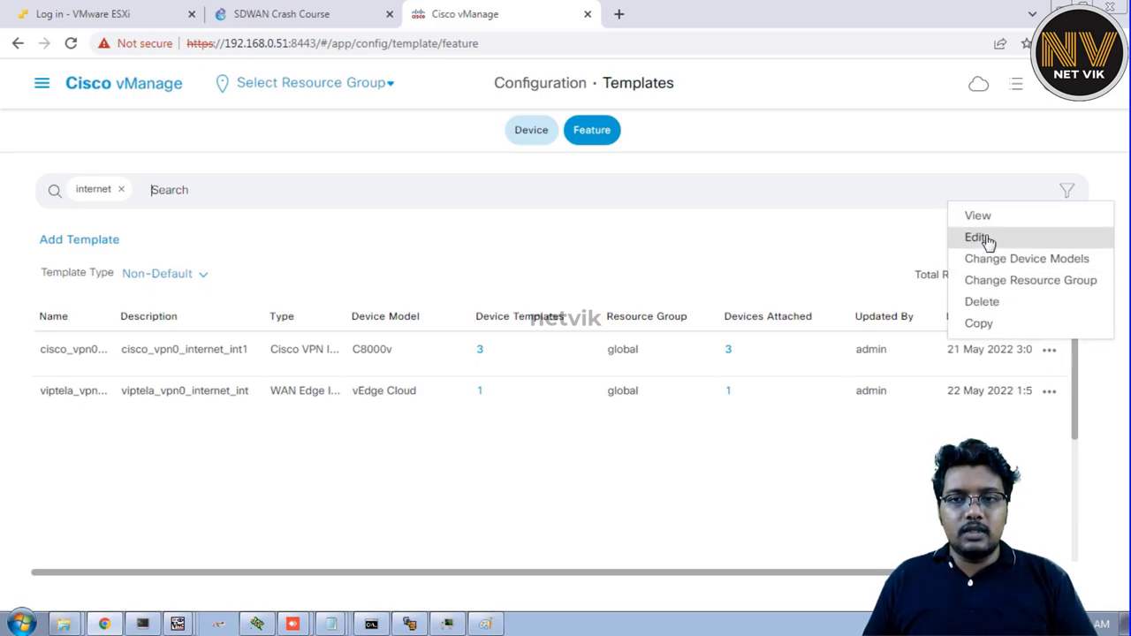
Open cisco_vpn0_internet_int1, check its NAT scope options, and cancel without changes
left_click(977, 237)
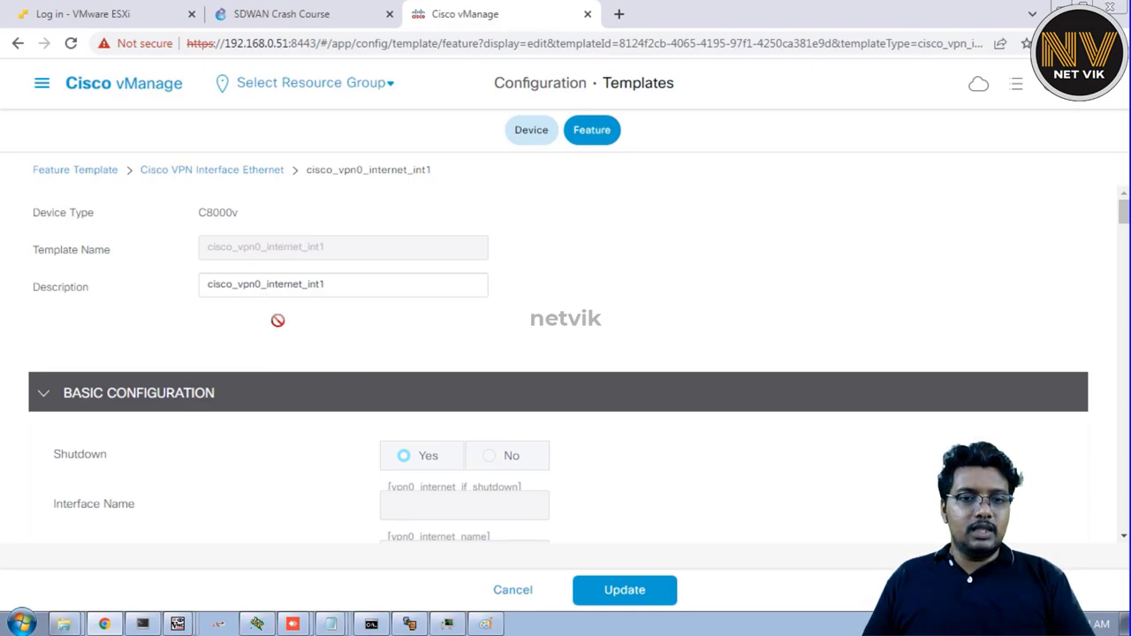
scroll(279, 327, "down", 3)
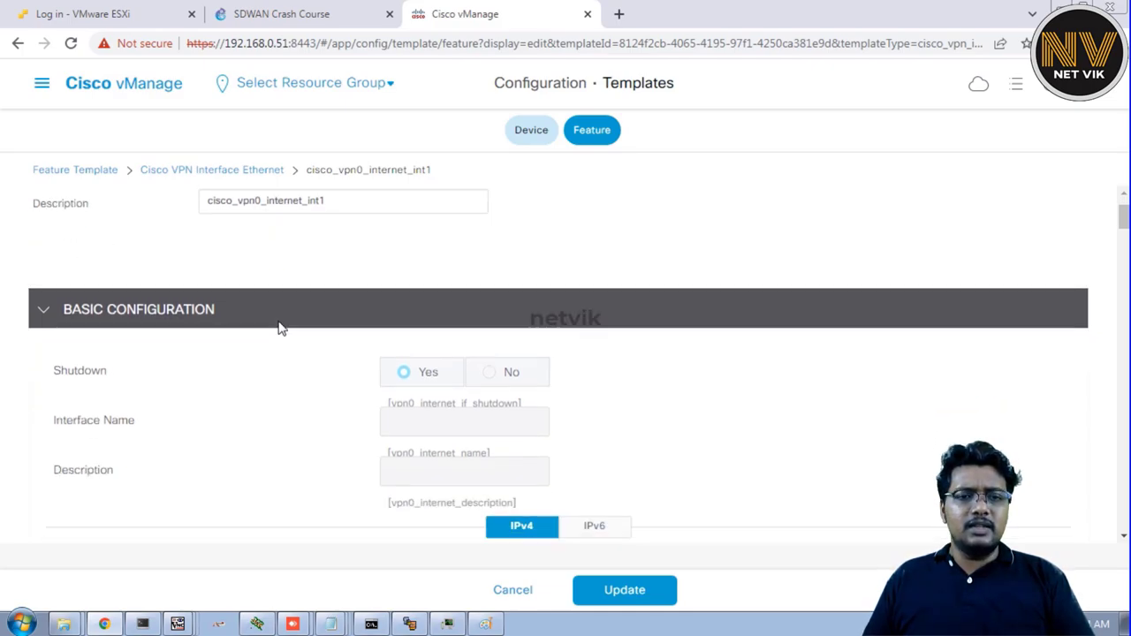
scroll(279, 326, "up", 3)
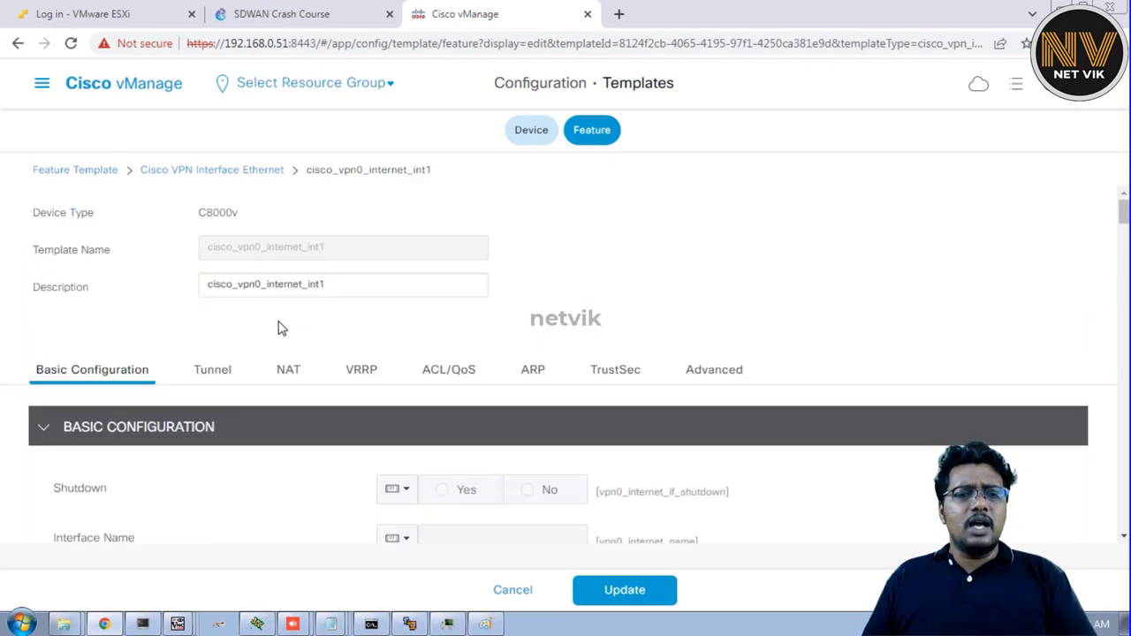
scroll(279, 327, "down", 1)
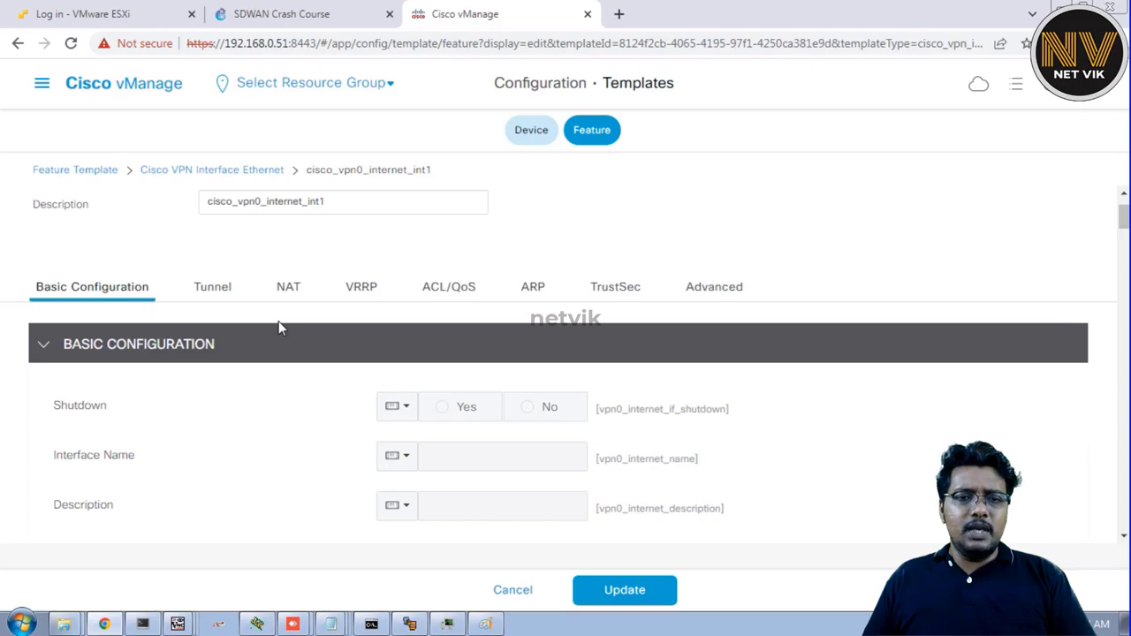
scroll(280, 328, "down", 1)
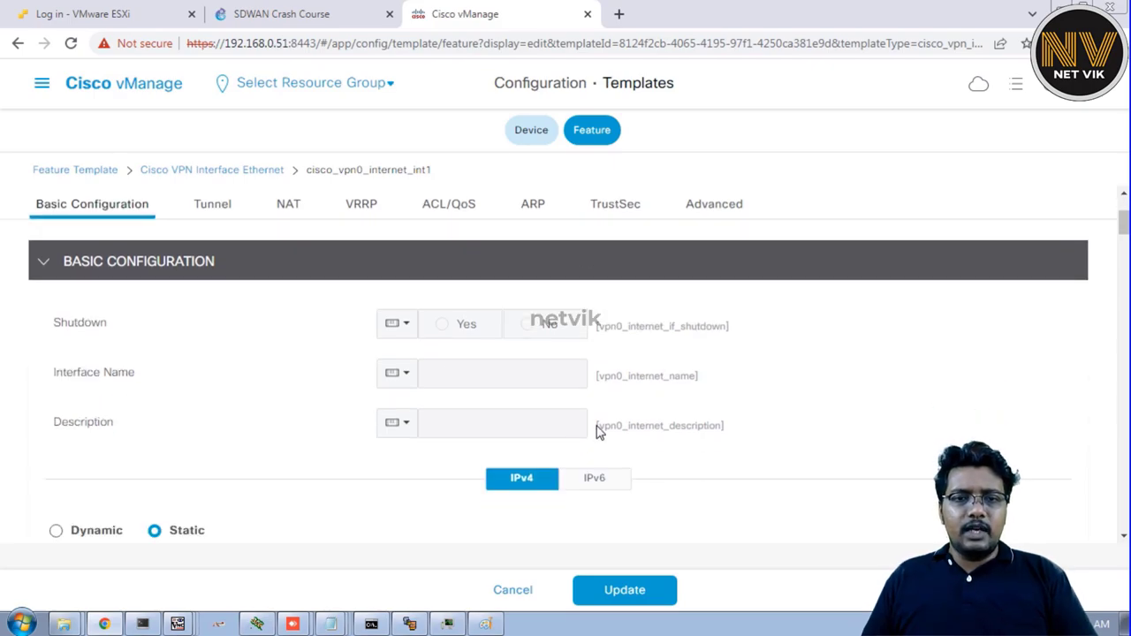
scroll(348, 239, "down", 2)
scroll(325, 299, "up", 3)
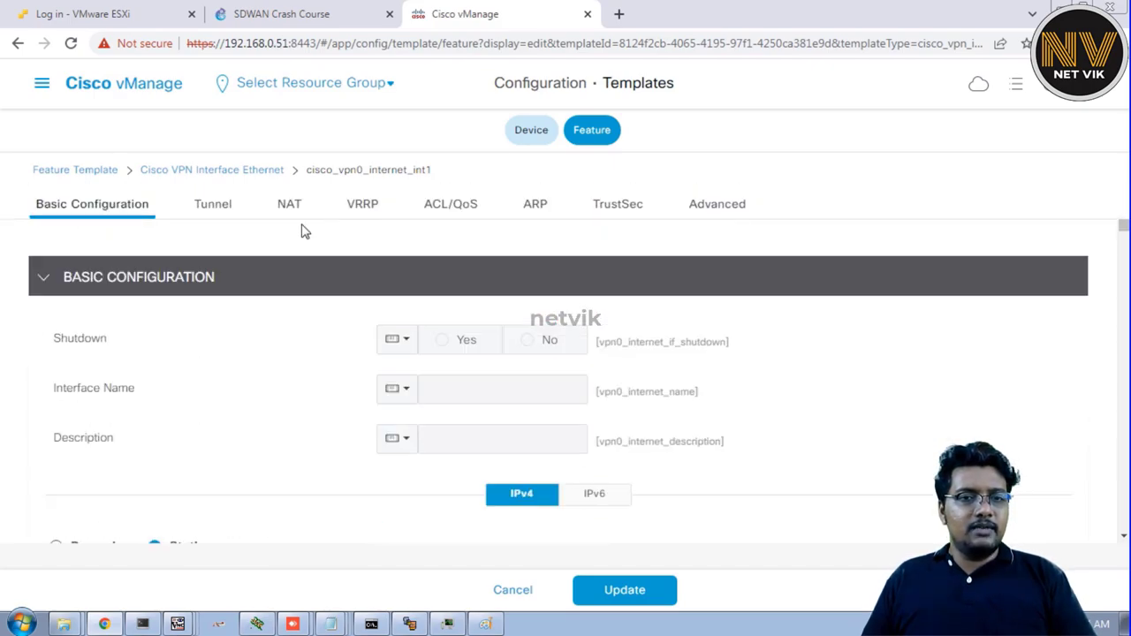
scroll(310, 441, "down", 1)
scroll(310, 442, "down", 15)
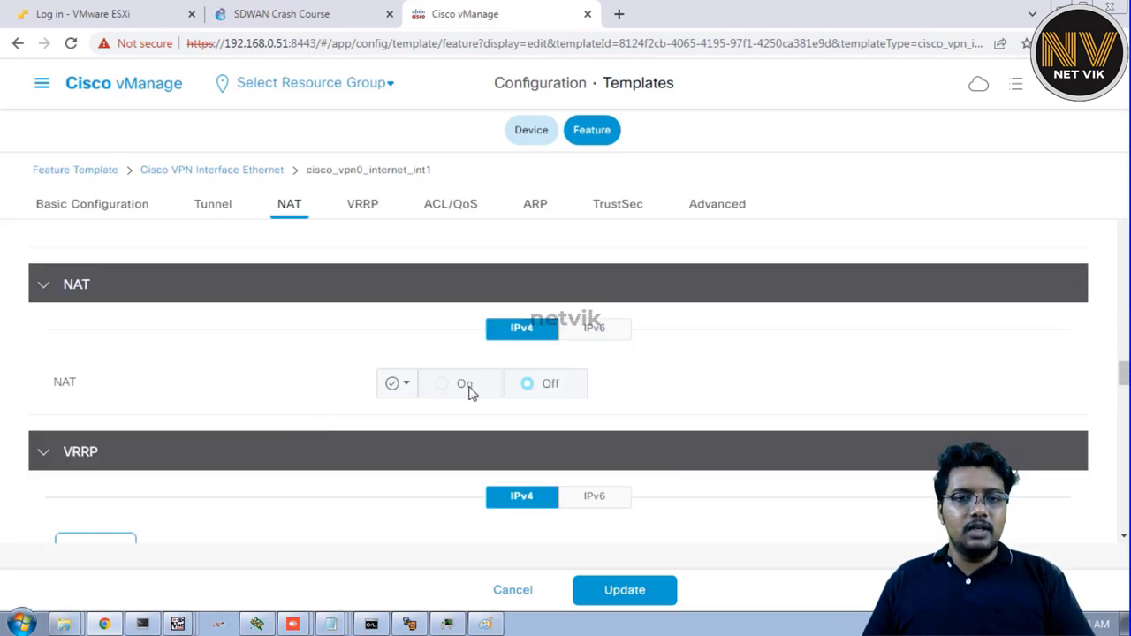
left_click(392, 383)
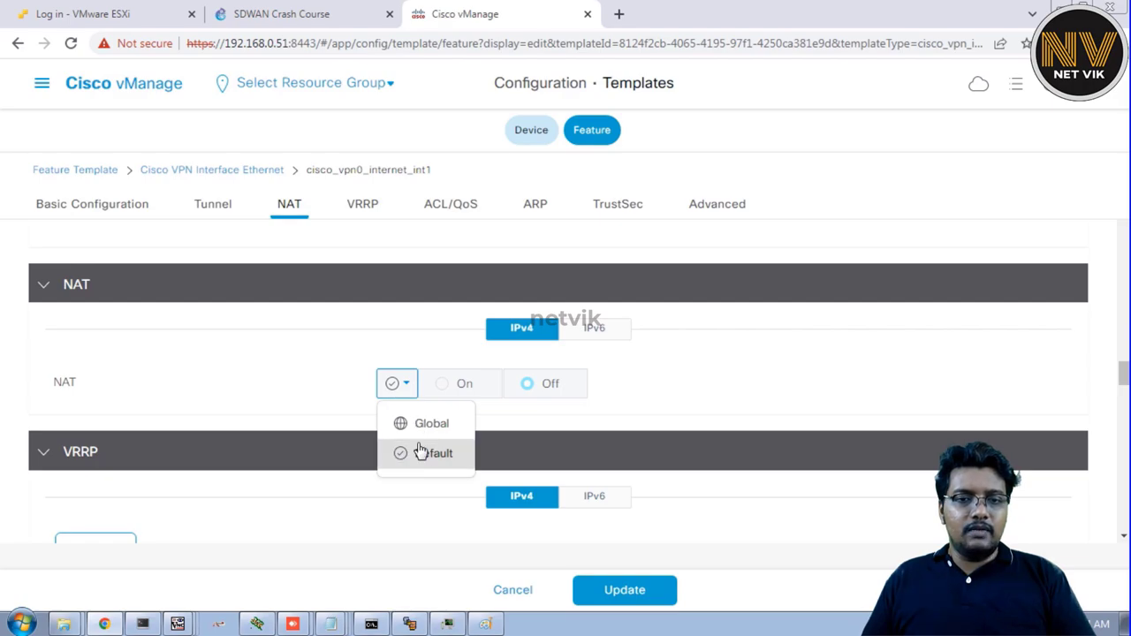
left_click(318, 402)
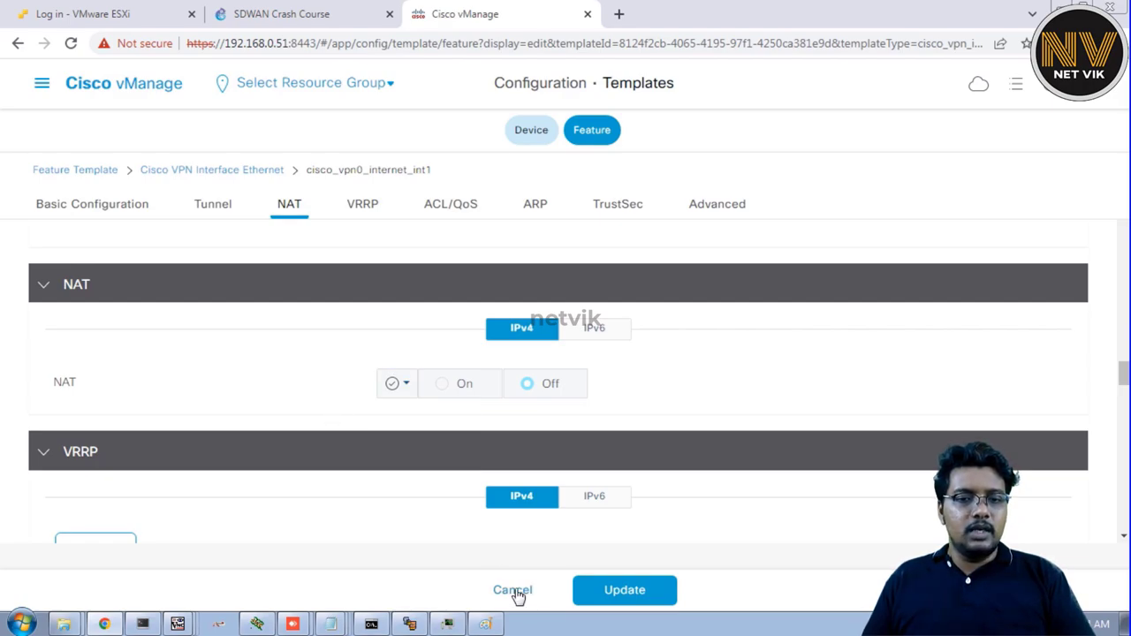
left_click(517, 592)
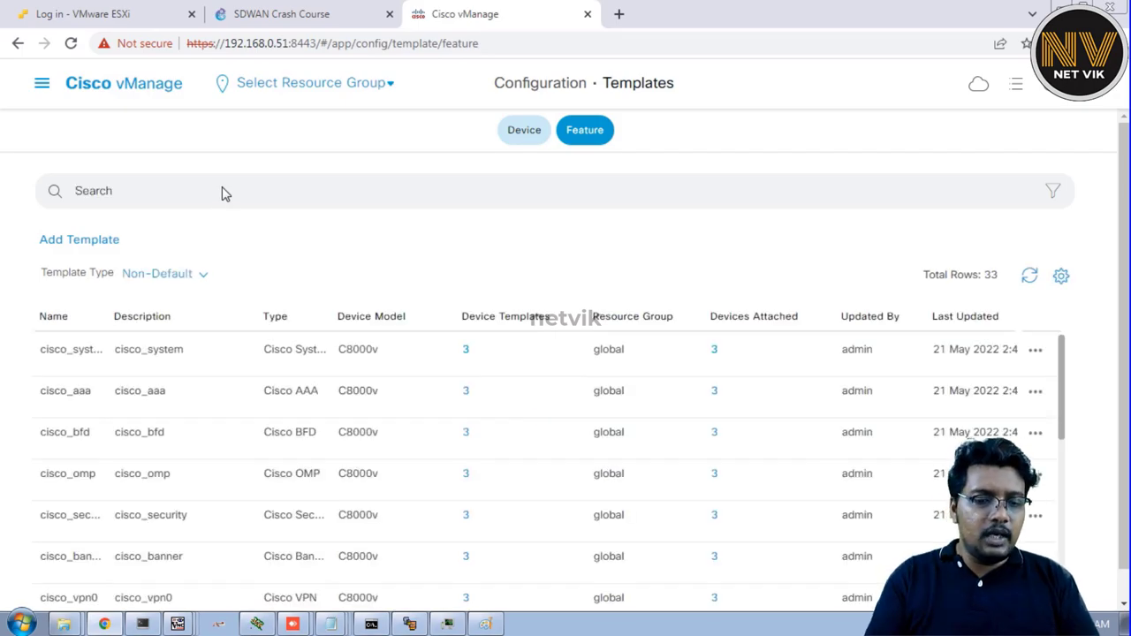
Filter templates by 'internet' and copy cisco_vpn0_internet_int1
type("internet")
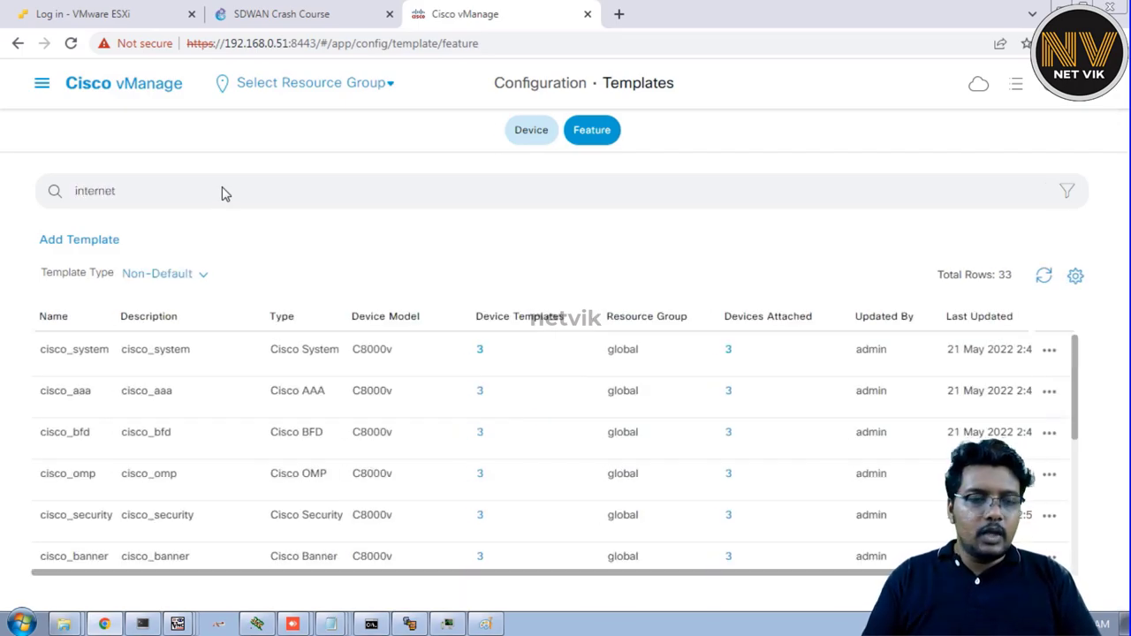
key("Return")
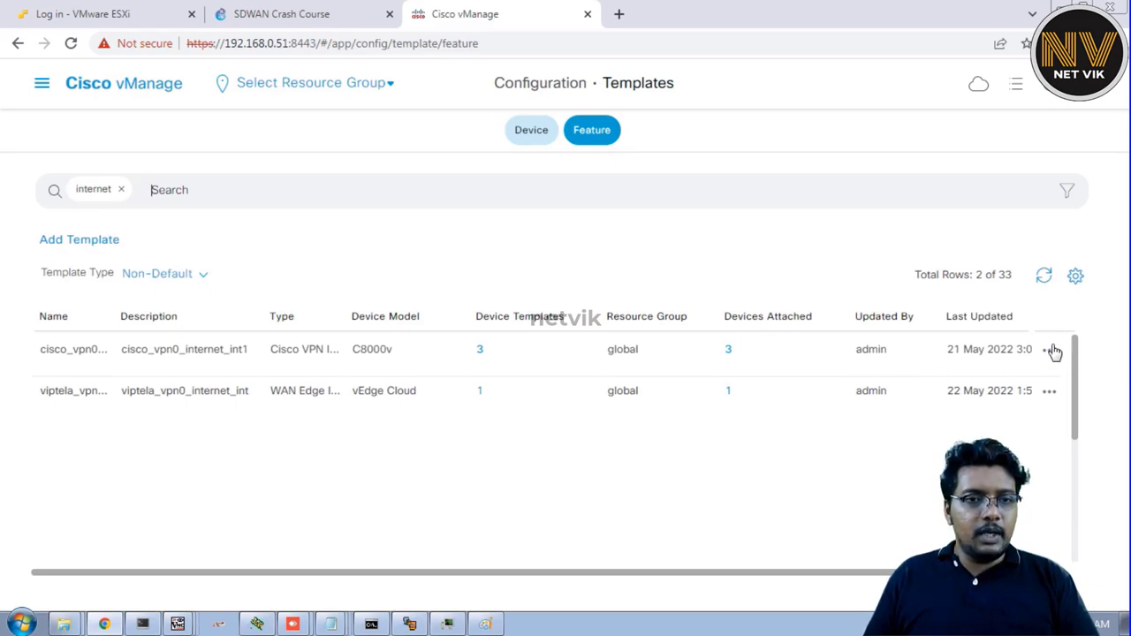
left_click(1049, 350)
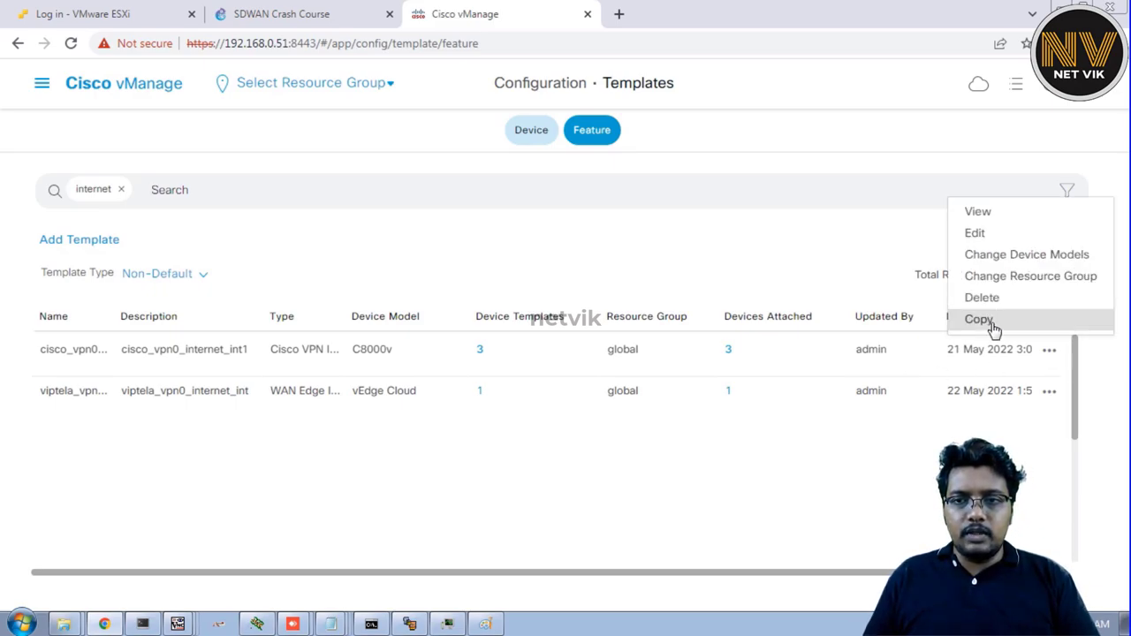
left_click(385, 337)
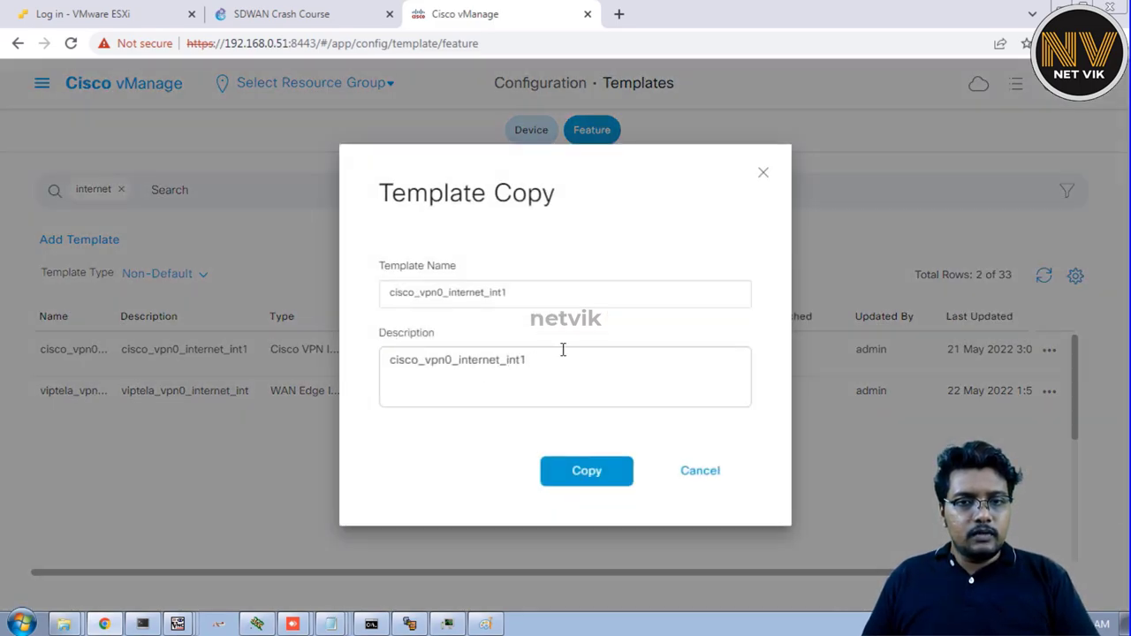
Name the copy and its description cisco_vpn0_internet_int1_nat and create it
left_click(614, 394)
type("_nt")
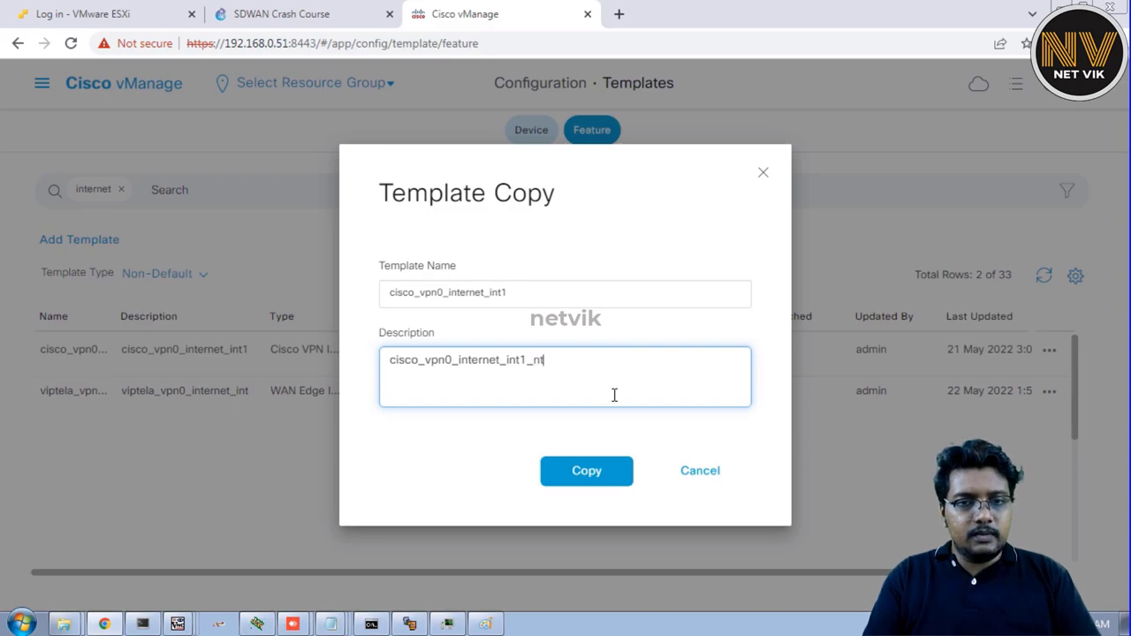
key("BackSpace")
key("BackSpace")
type("a")
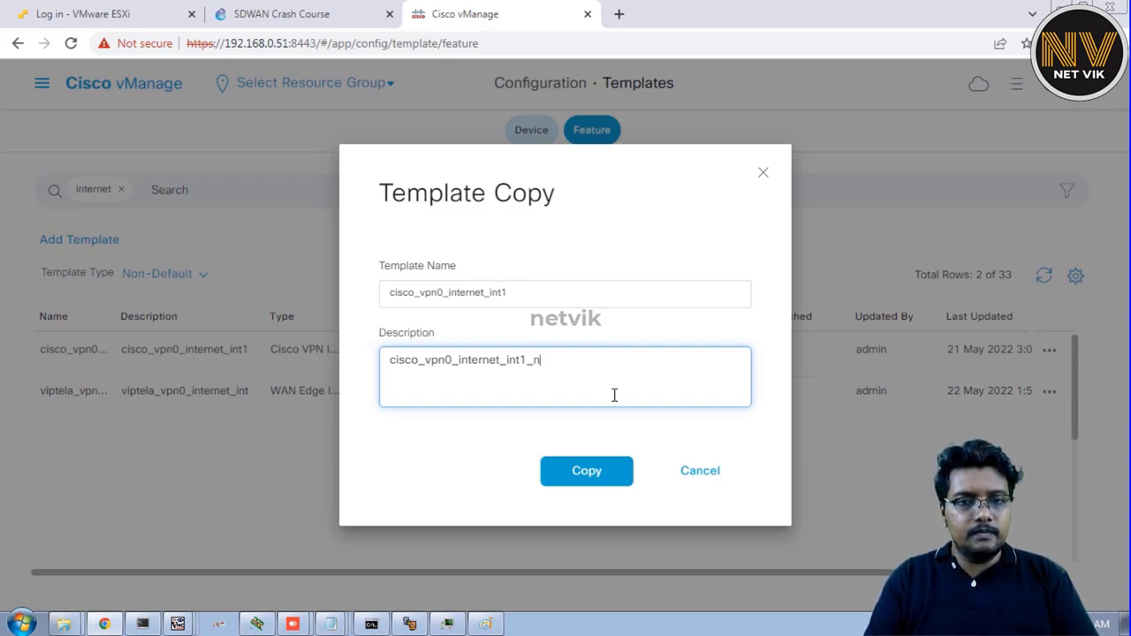
type("at")
key("ctrl+a")
key("ctrl+c")
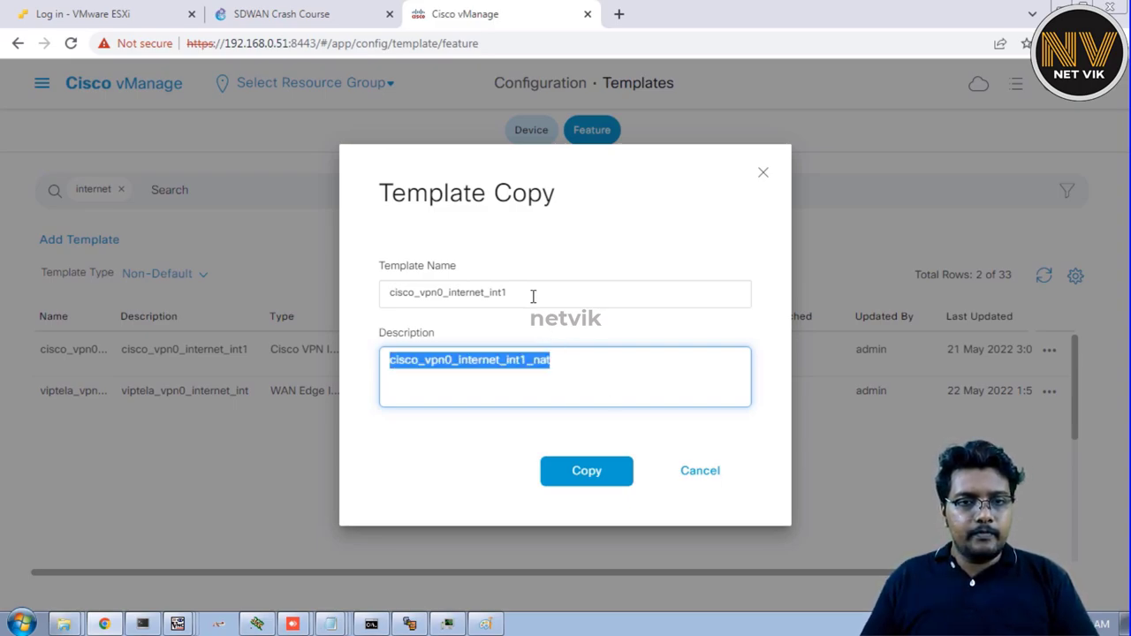
left_click(533, 297)
key("ctrl+a")
key("ctrl+v")
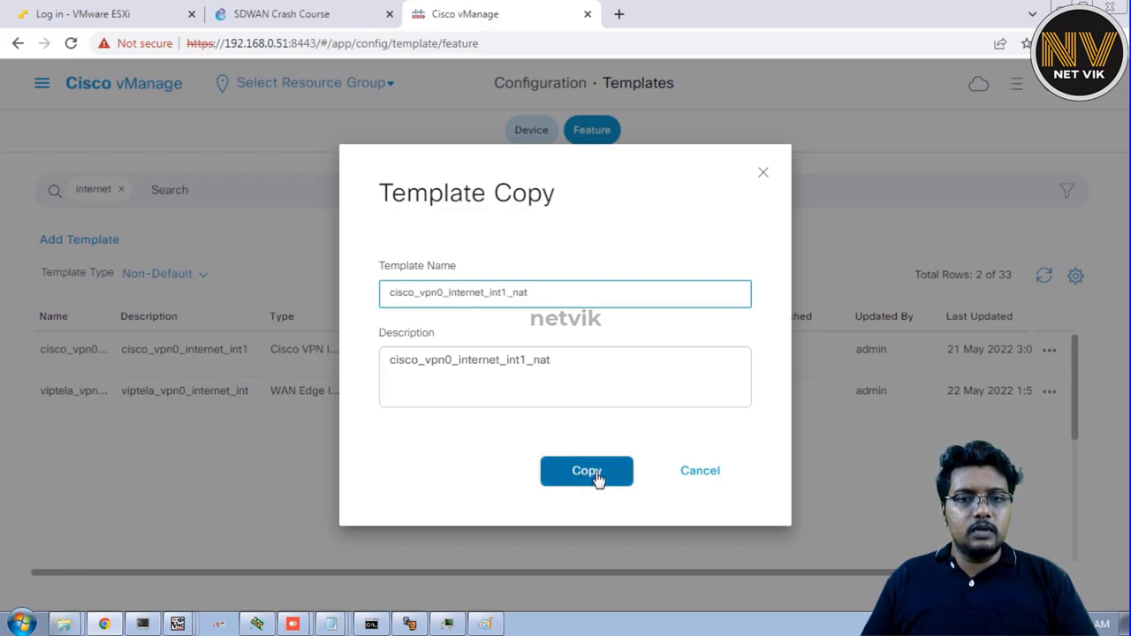
left_click(597, 477)
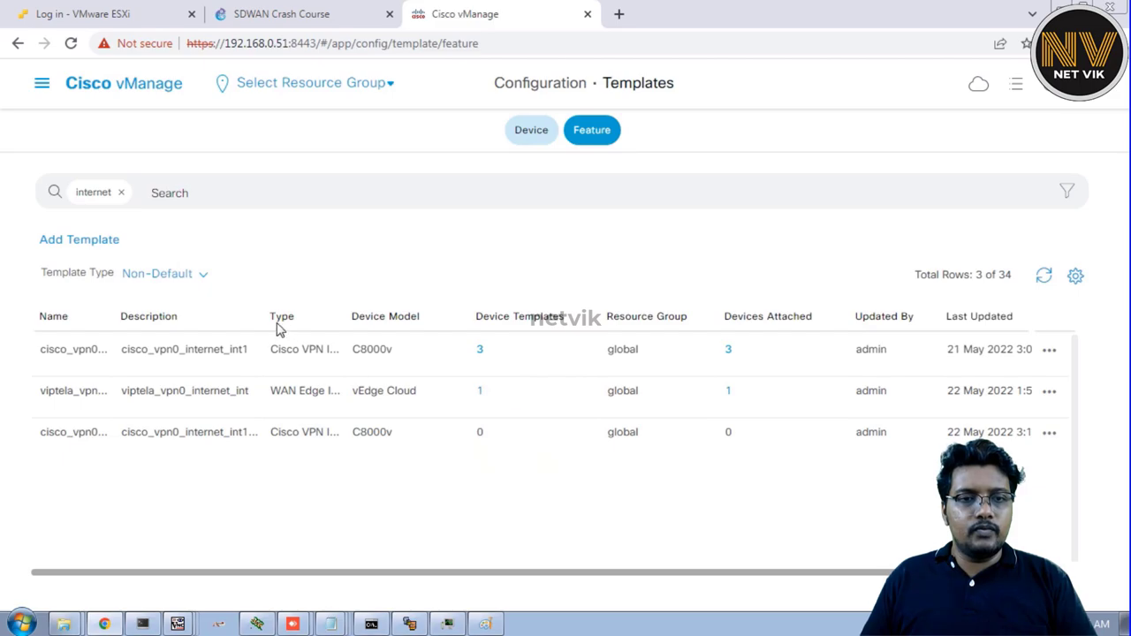
left_click(1049, 433)
In cisco_vpn0_internet_int1_nat, set the NAT scope to Global and turn NAT On
left_click(975, 319)
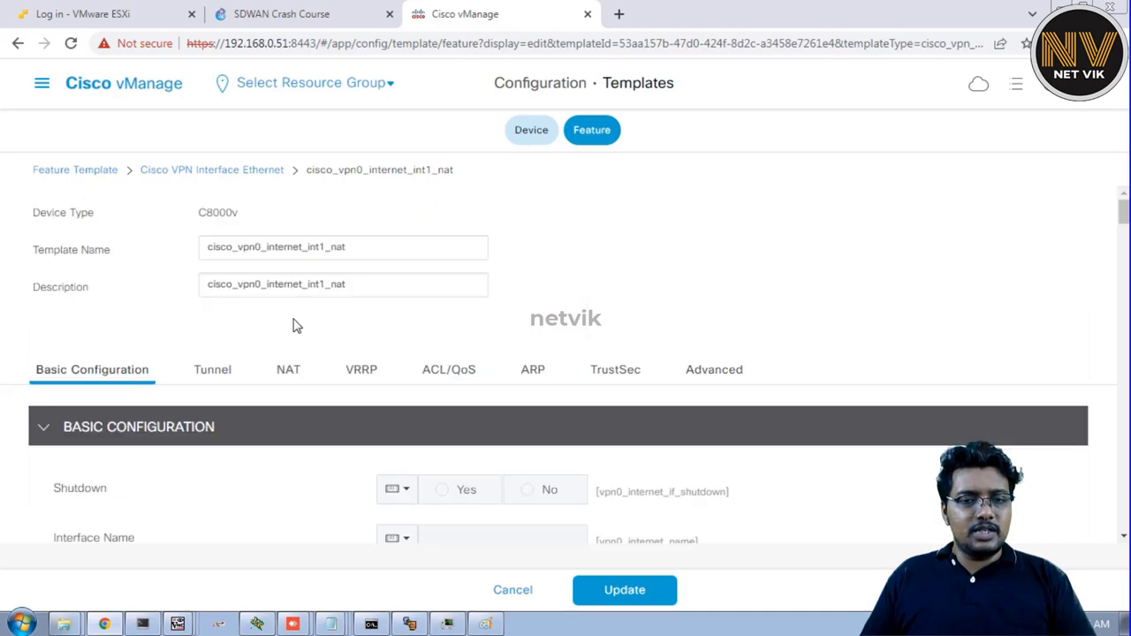
scroll(296, 325, "down", 1)
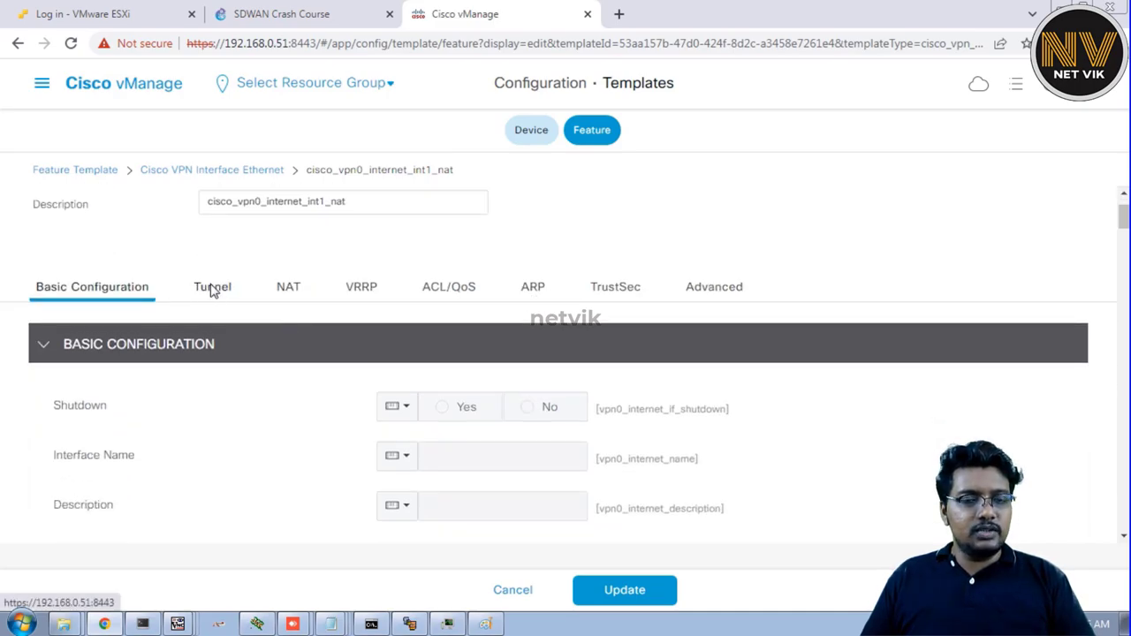
scroll(245, 351, "down", 3)
scroll(260, 301, "up", 2)
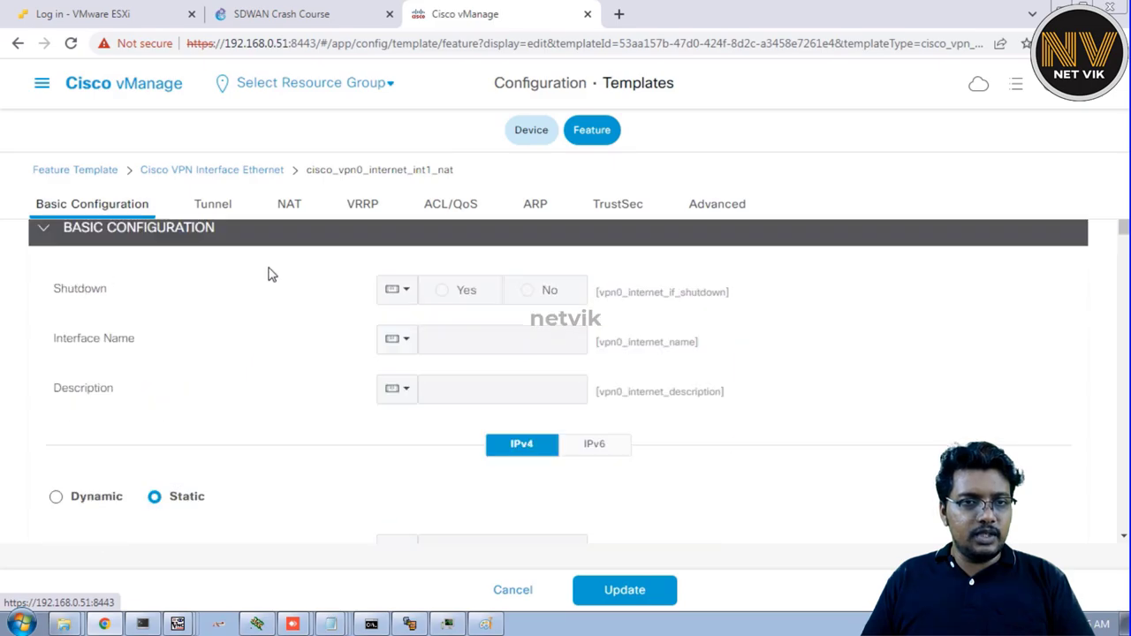
scroll(286, 365, "down", 10)
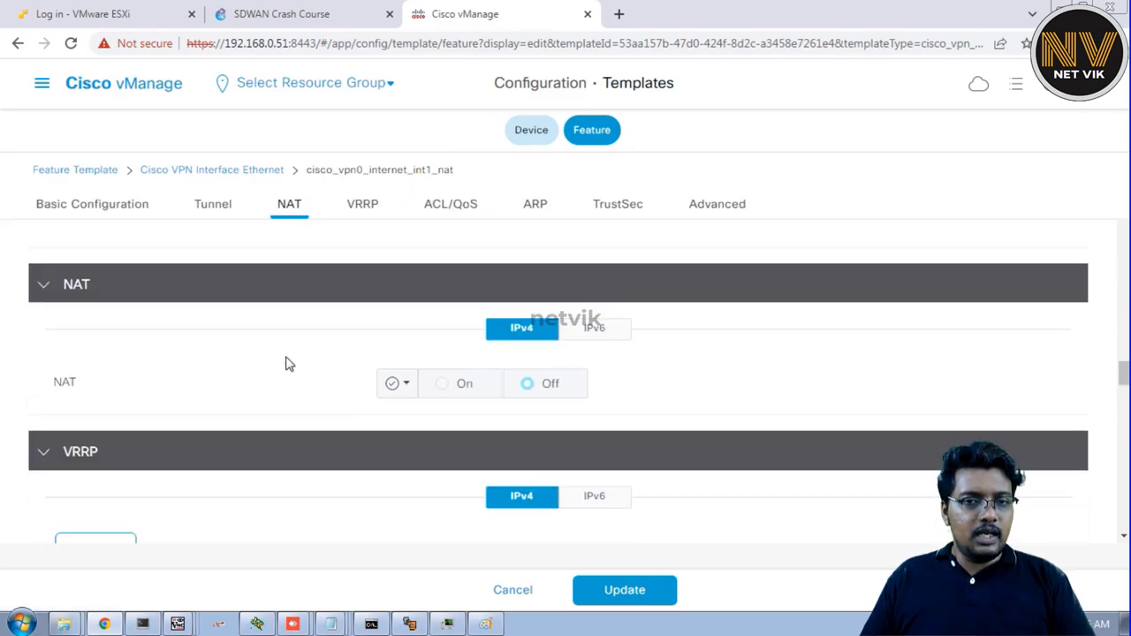
scroll(346, 342, "up", 1)
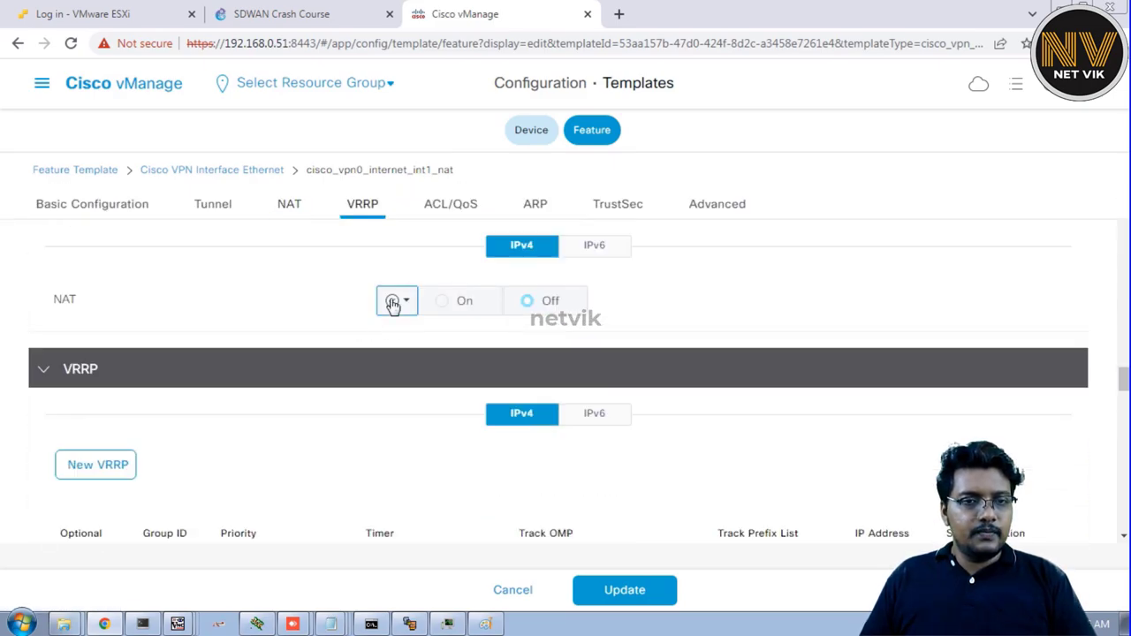
left_click(392, 301)
left_click(425, 344)
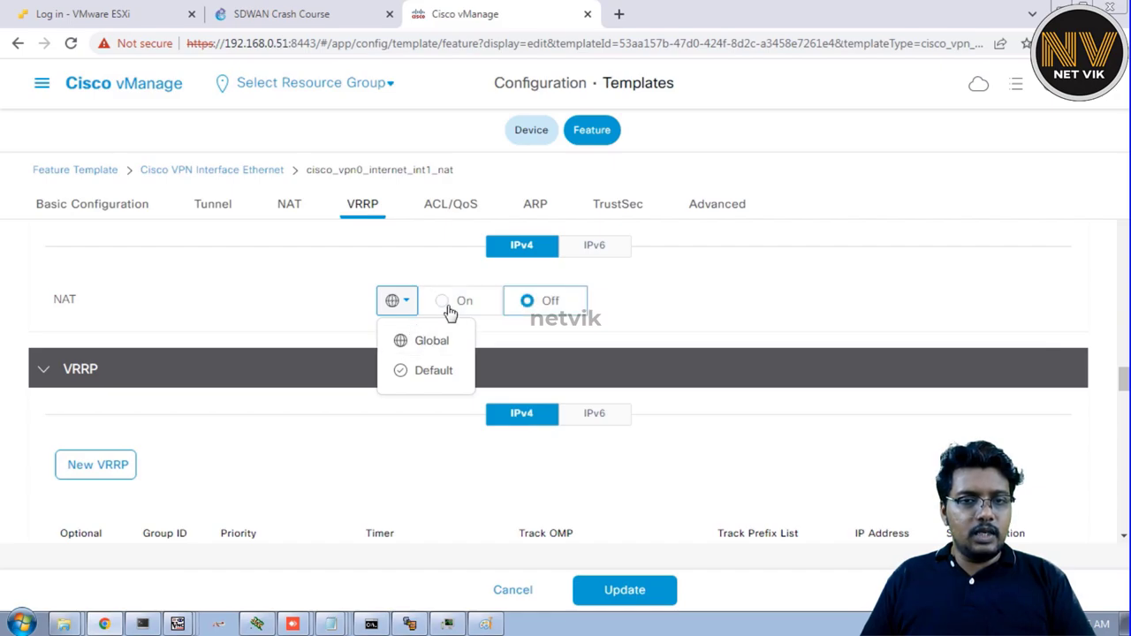
left_click(446, 317)
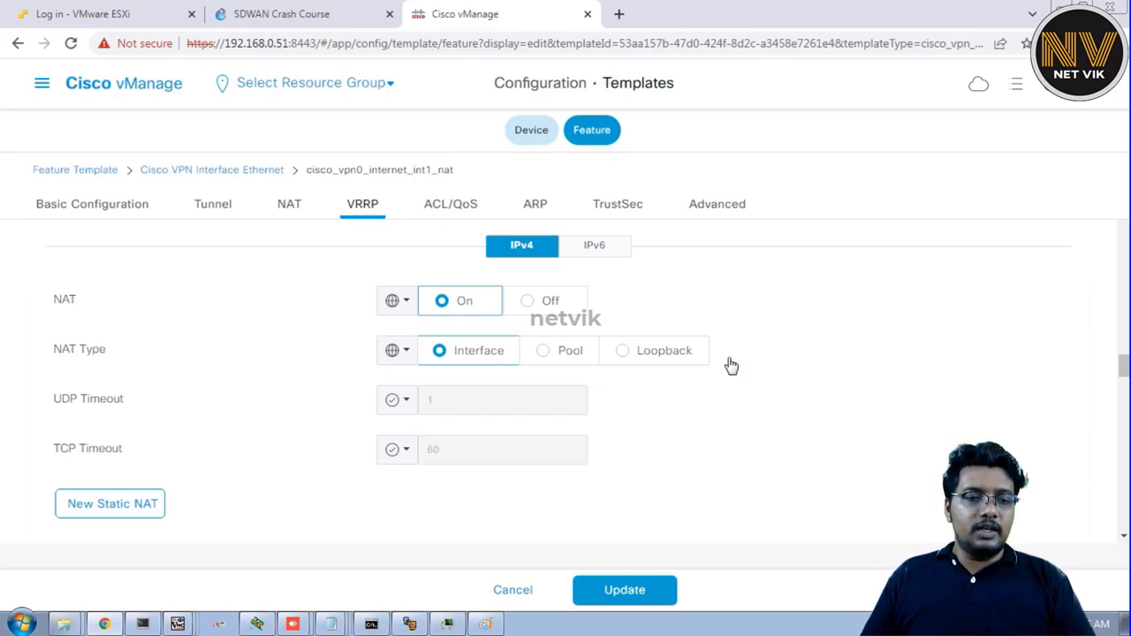
Review the NAT settings with Interface type and save the template with Update
scroll(729, 364, "down", 1)
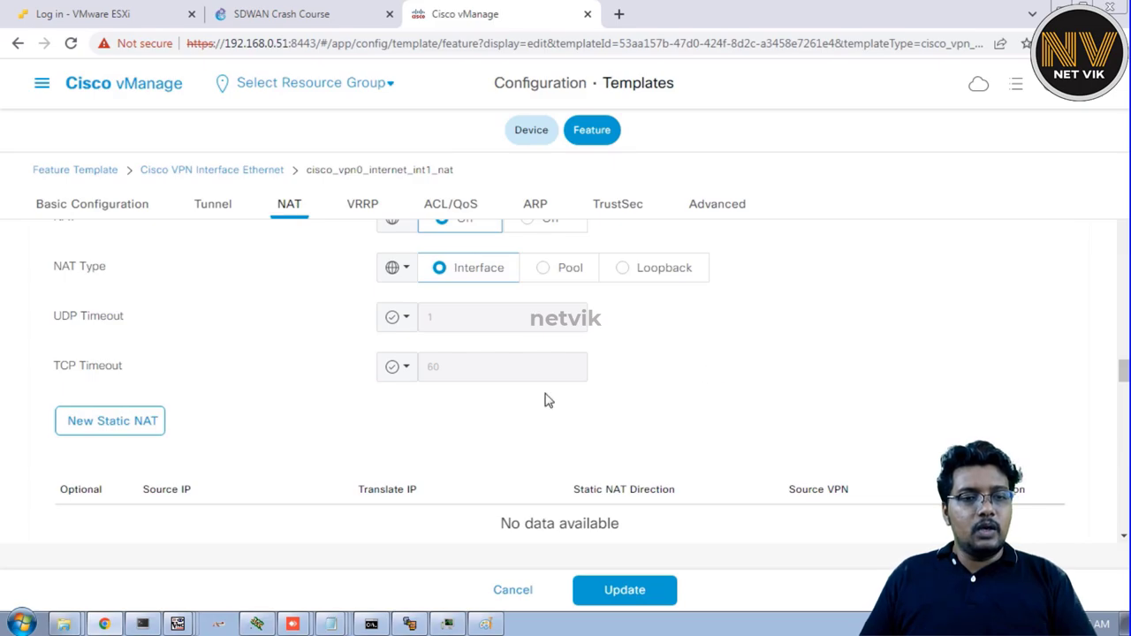
scroll(373, 402, "down", 1)
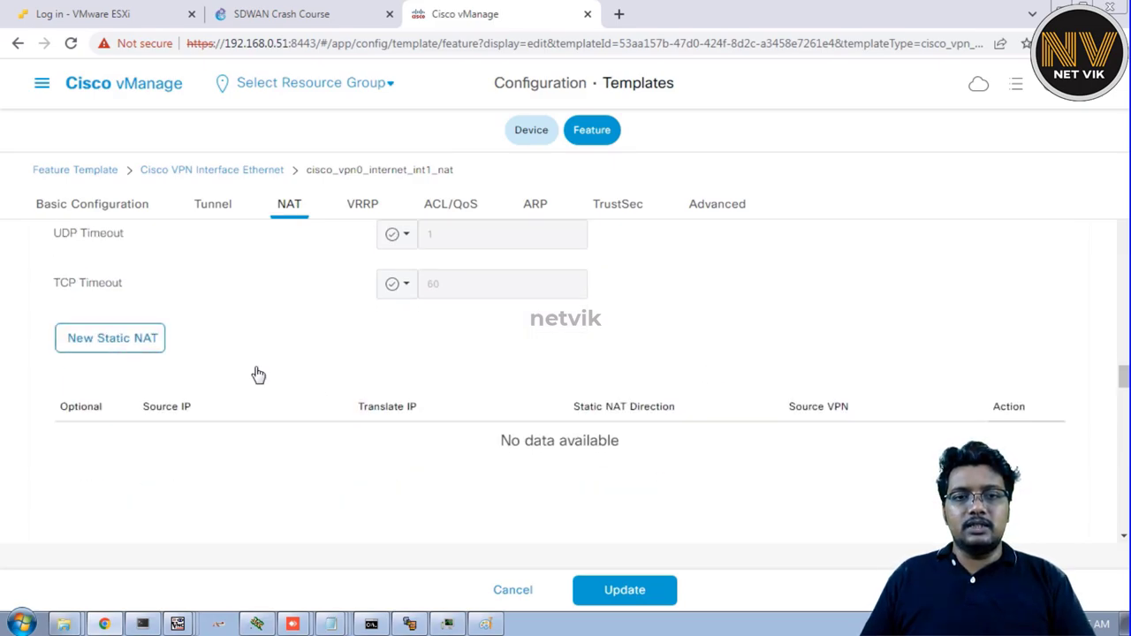
scroll(347, 402, "down", 1)
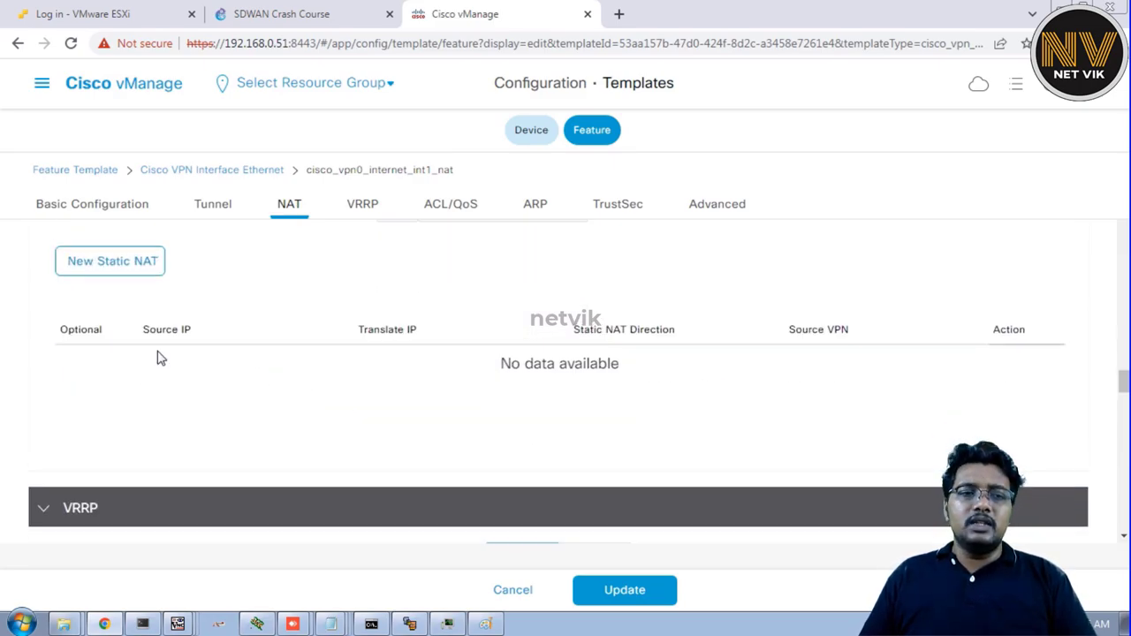
scroll(159, 356, "up", 1)
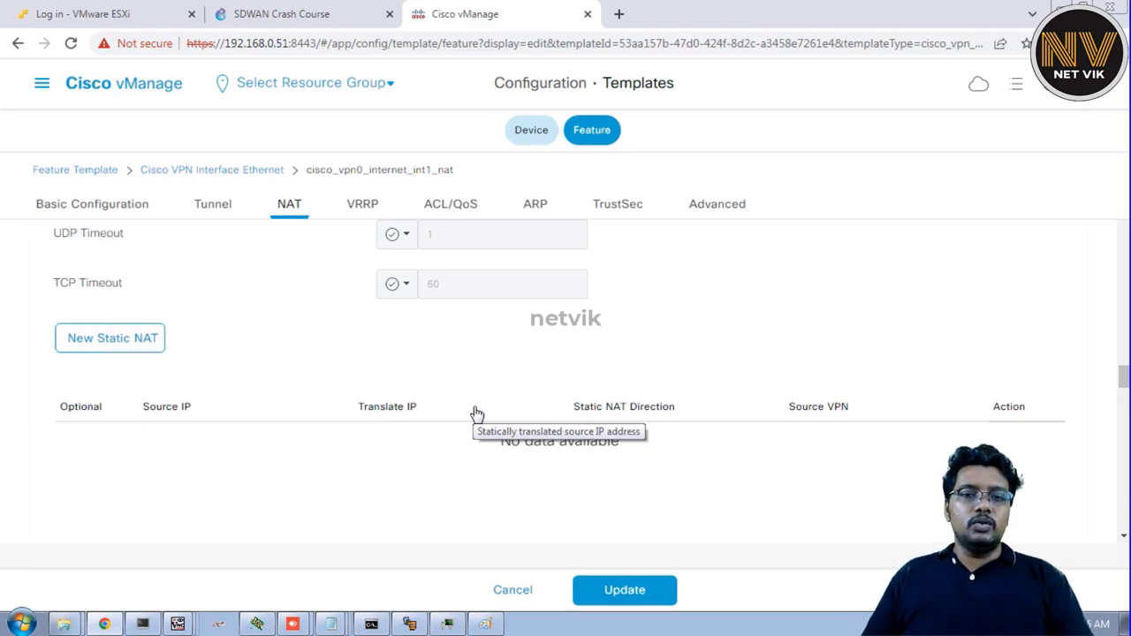
scroll(475, 414, "down", 2)
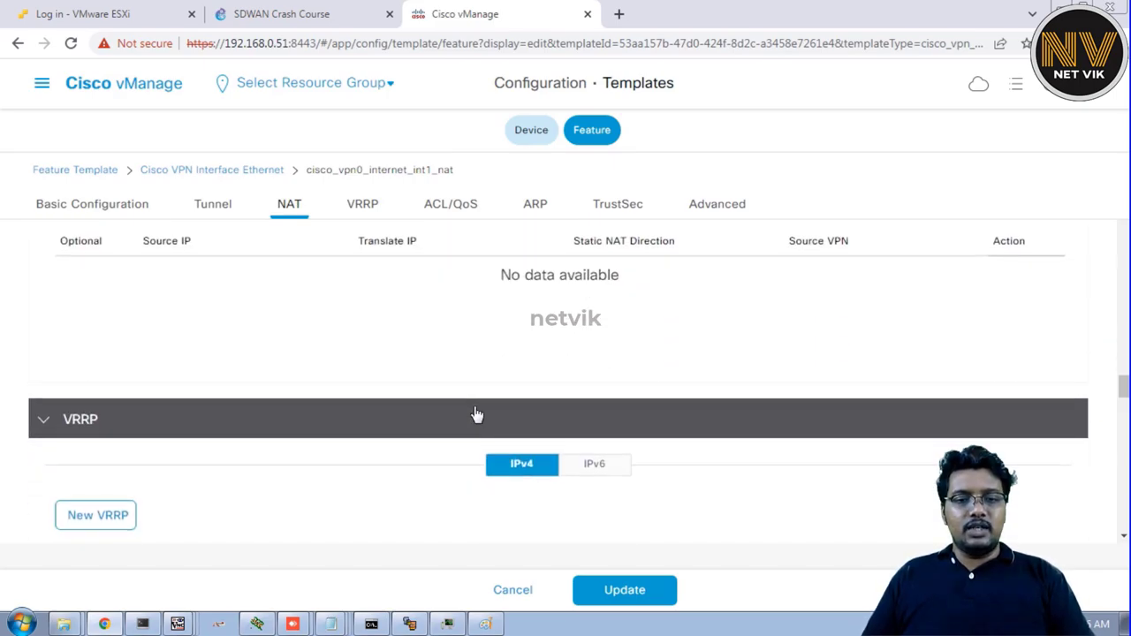
scroll(475, 414, "up", 3)
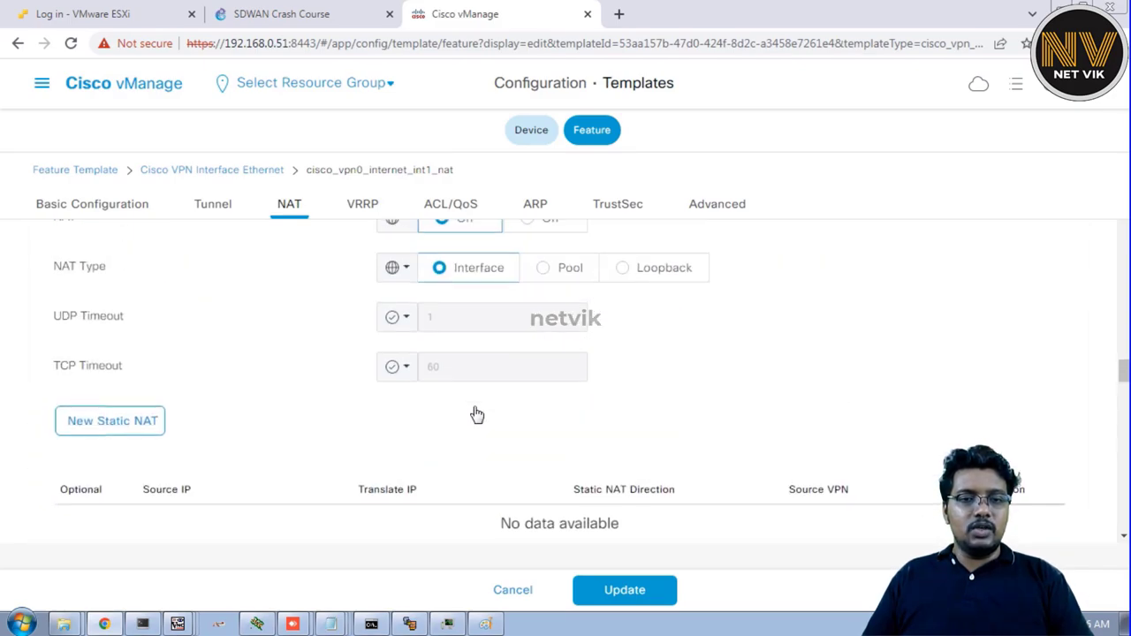
scroll(476, 414, "up", 1)
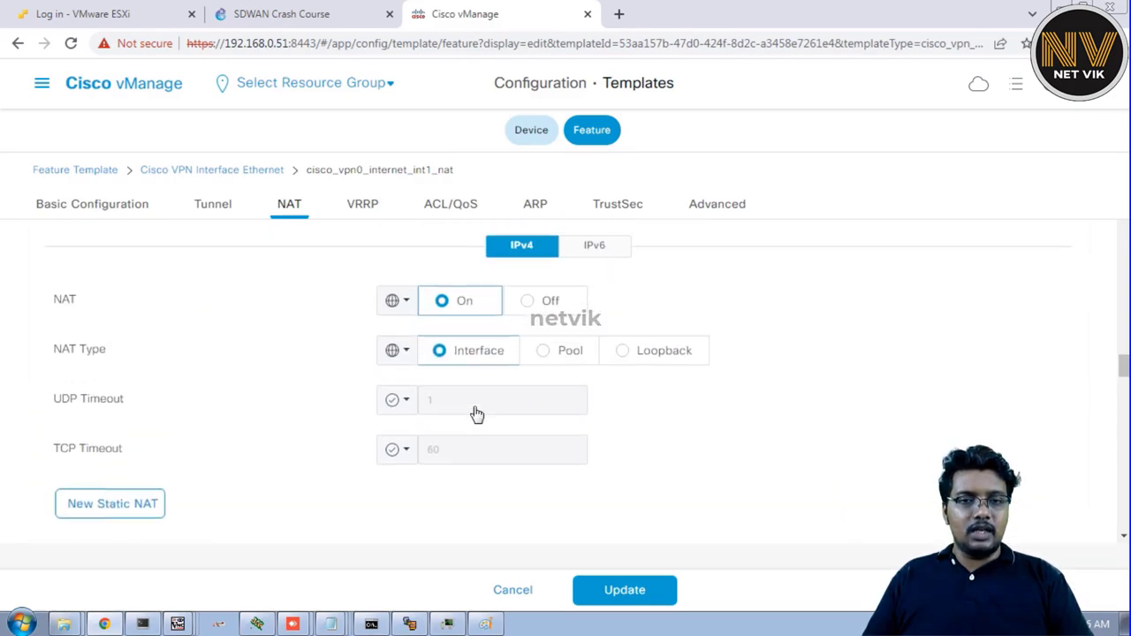
left_click(640, 592)
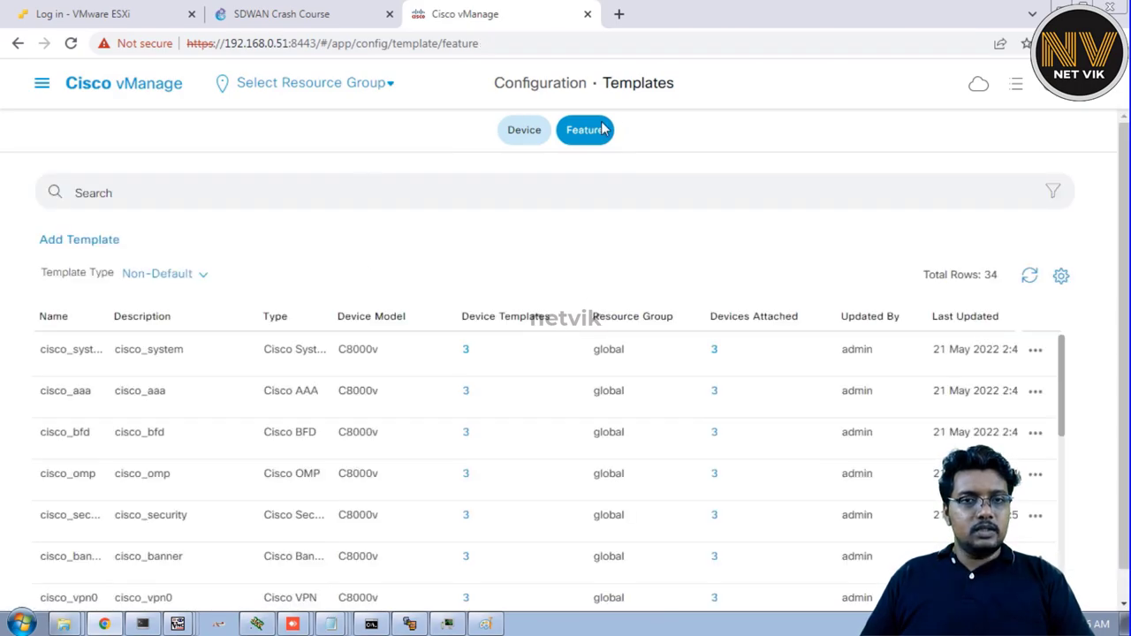
Edit 1rtr_1mpls_1int_vpn10_20 to use cisco_vpn0_internet_int1_nat as its second VPN Interface Ethernet, then update it
left_click(525, 134)
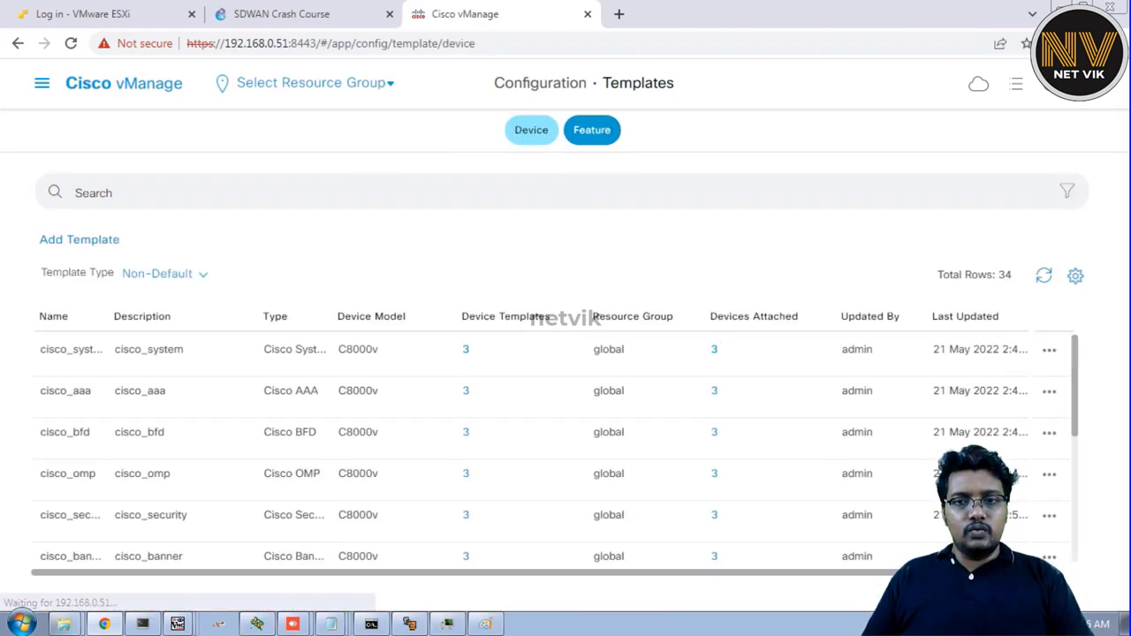
left_click(1047, 476)
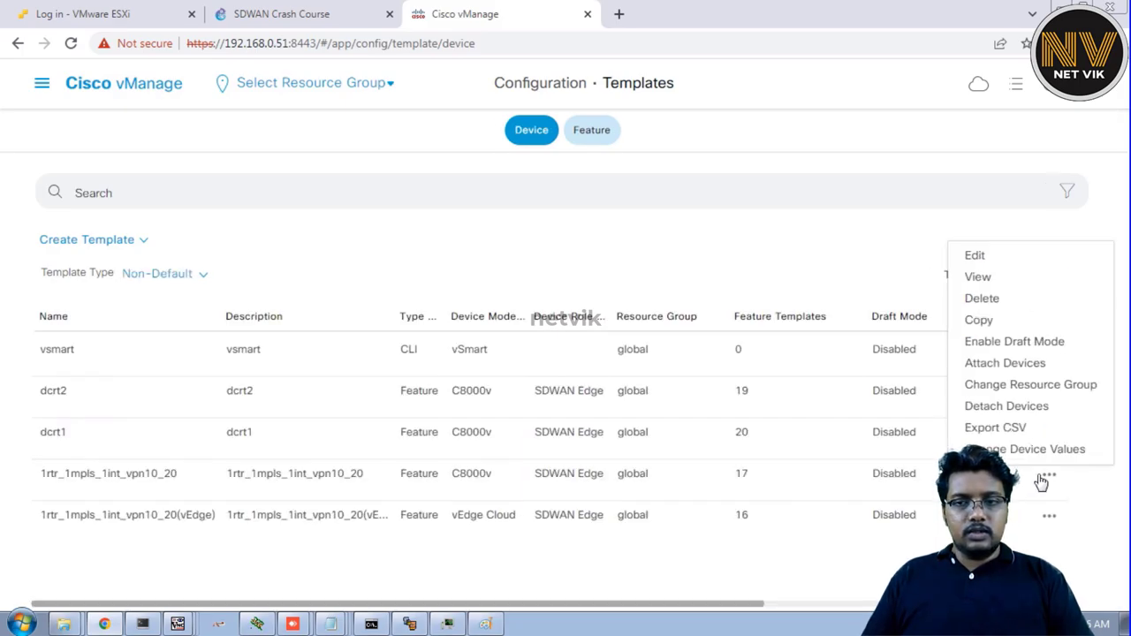
left_click(975, 255)
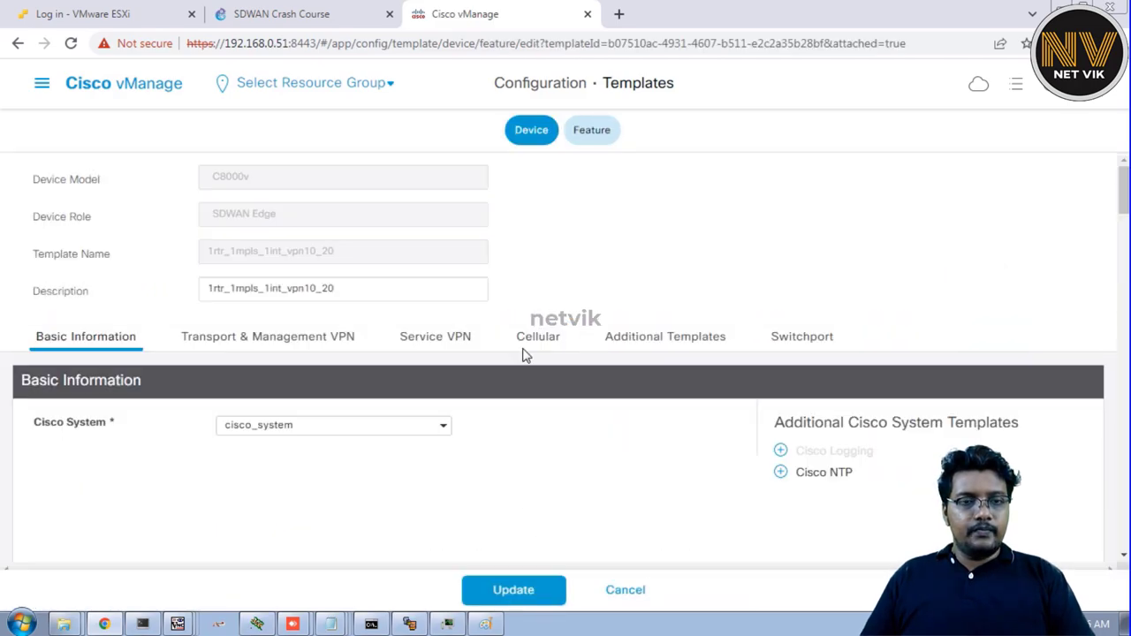
left_click(279, 339)
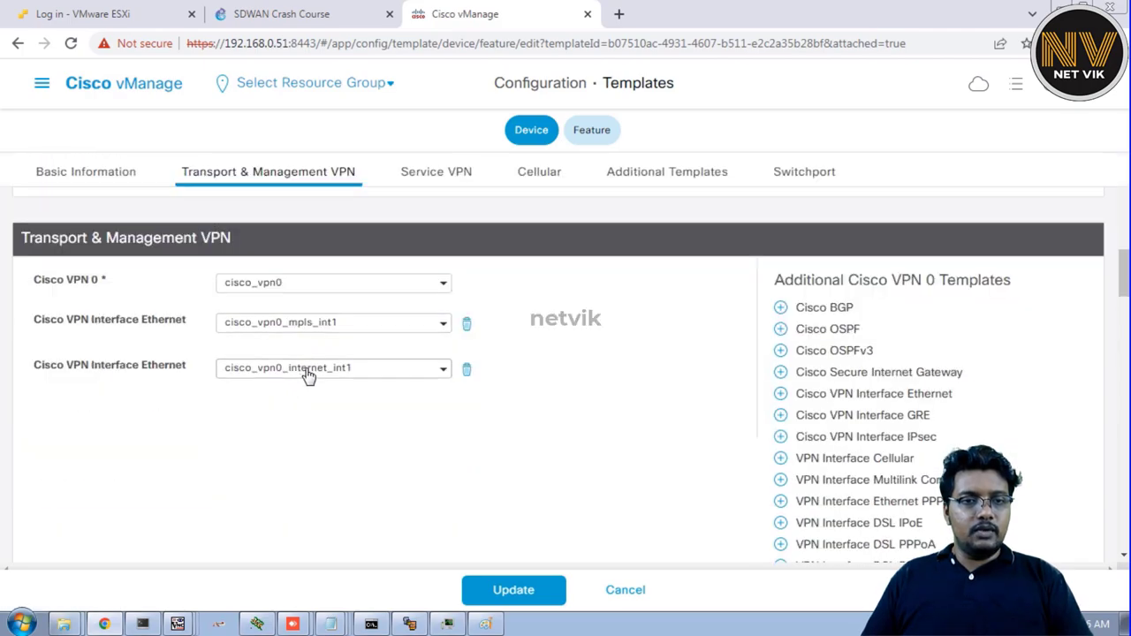
left_click(307, 375)
scroll(315, 454, "down", 3)
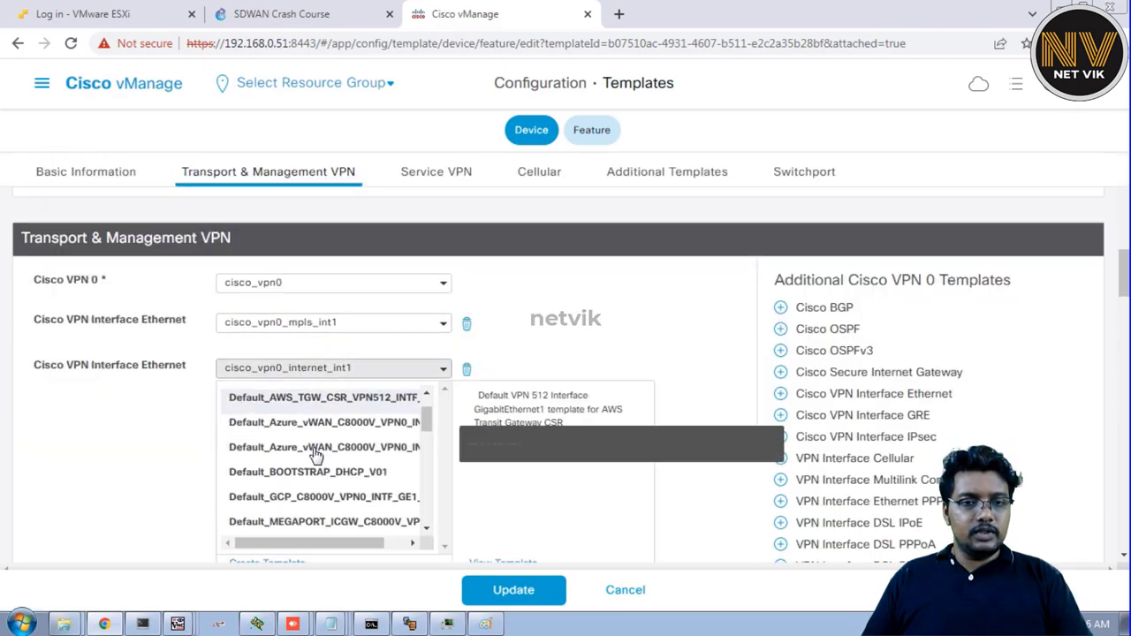
scroll(315, 454, "down", 5)
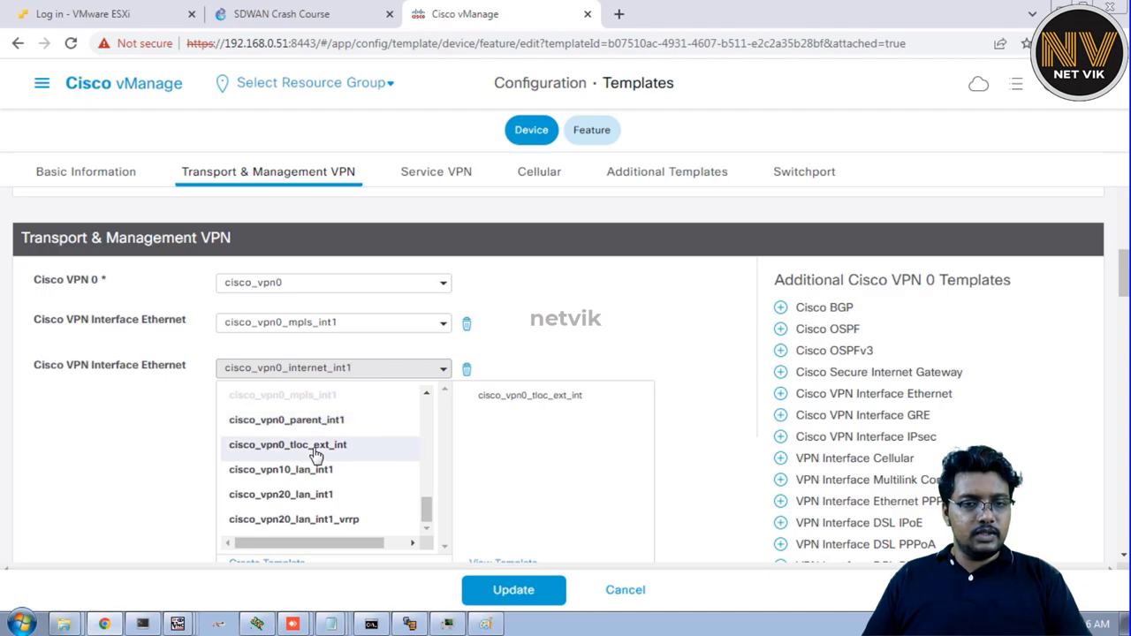
scroll(316, 481, "up", 2)
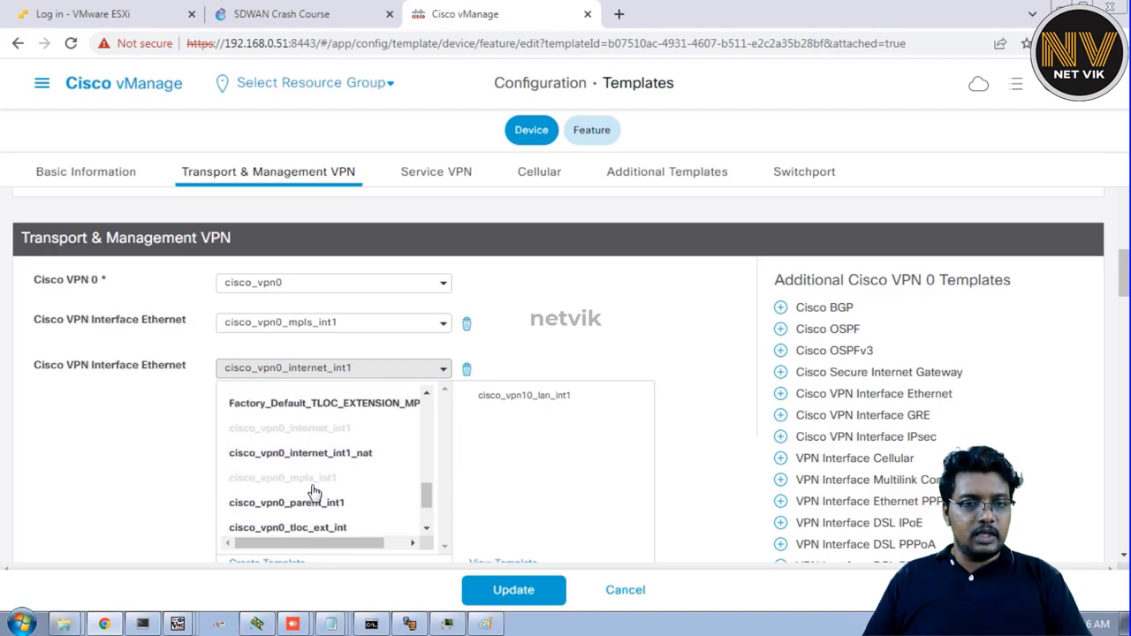
left_click(320, 442)
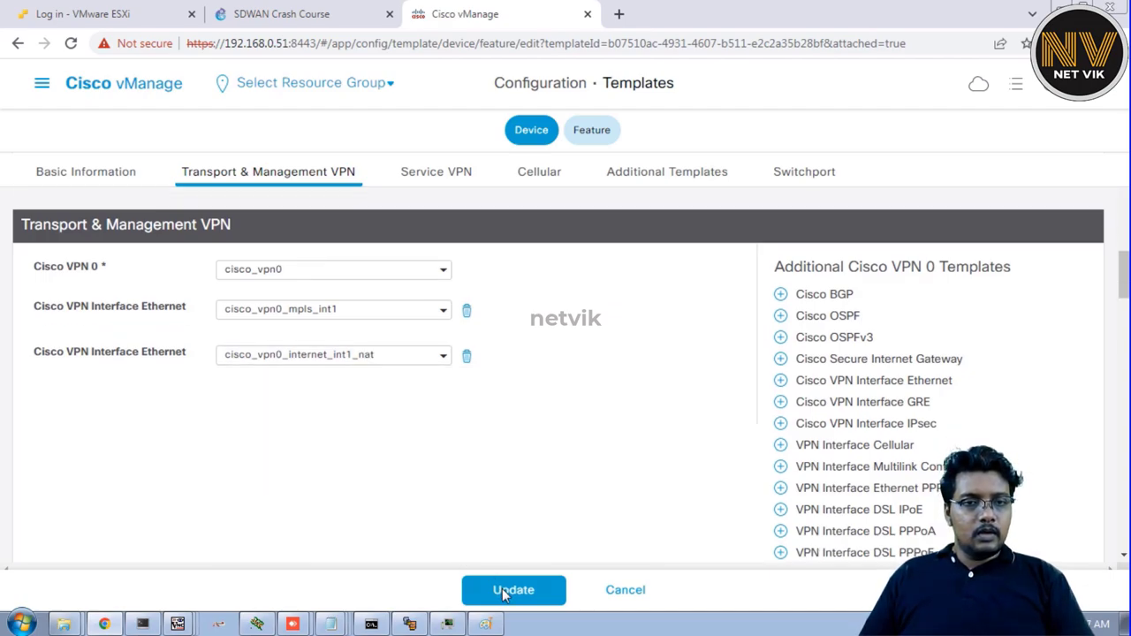
left_click(508, 592)
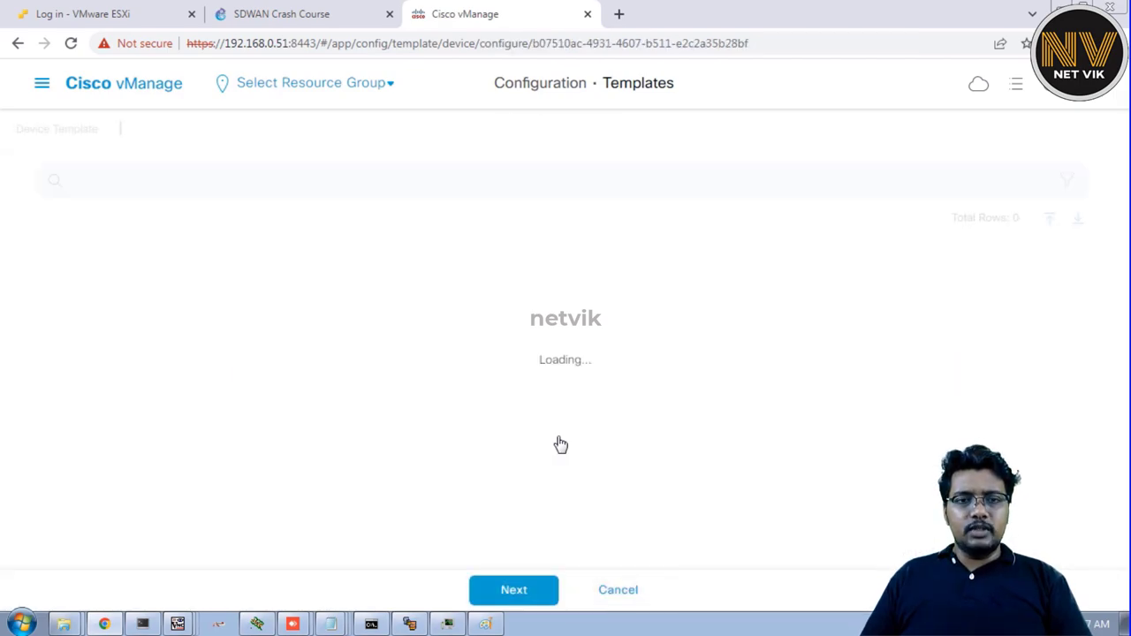
Review br2rt1's template variable values unchanged and continue to the configuration preview
left_click(1048, 289)
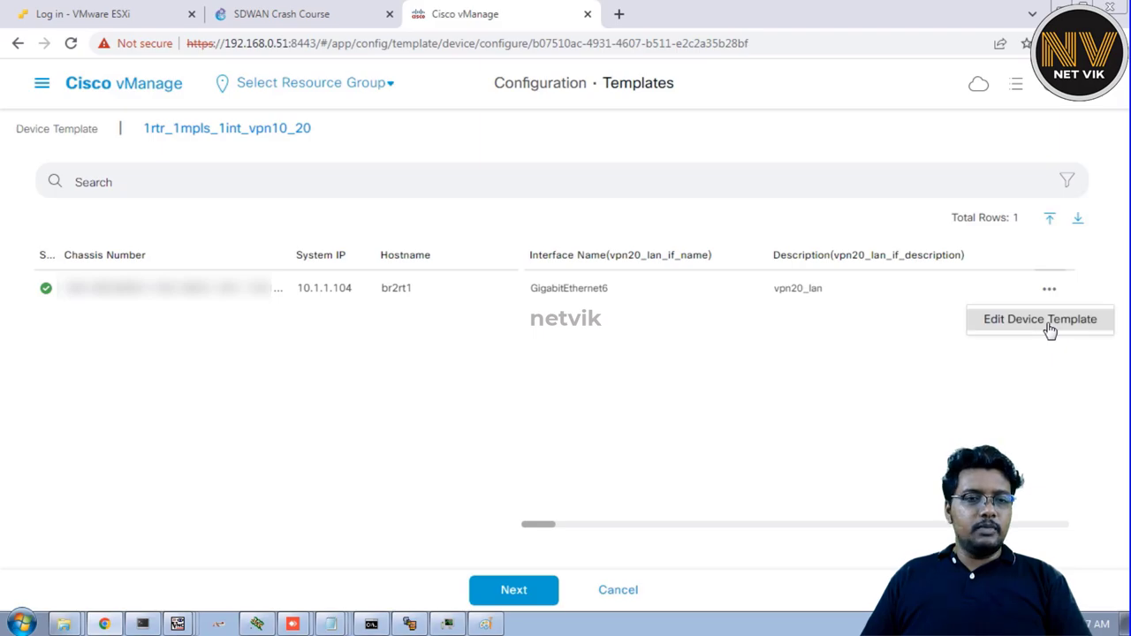
left_click(1042, 320)
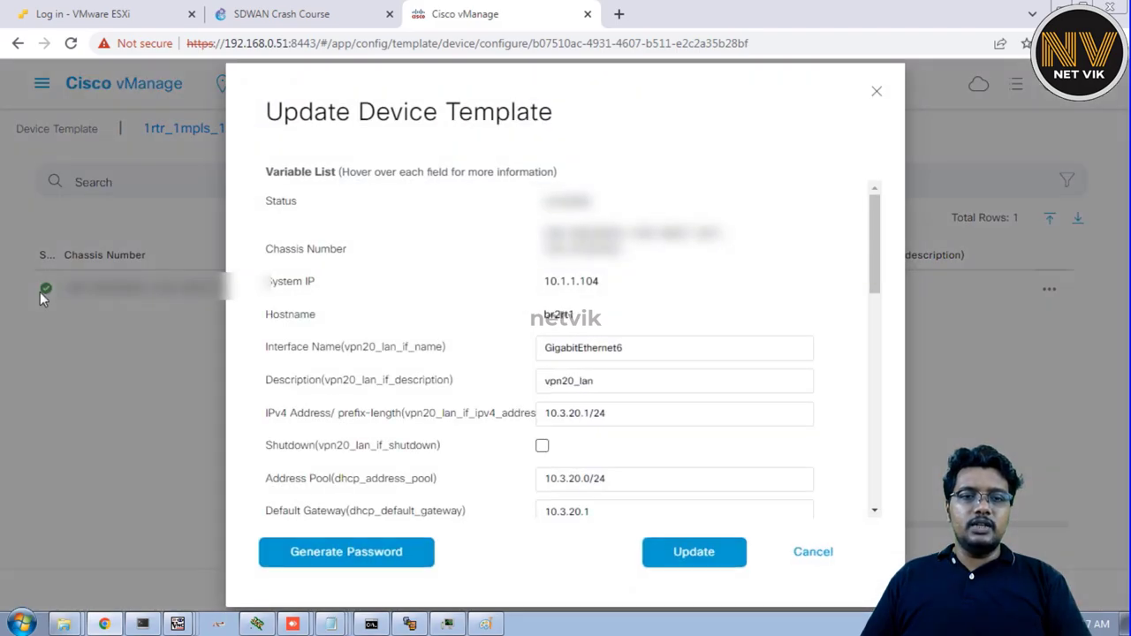
scroll(525, 331, "down", 10)
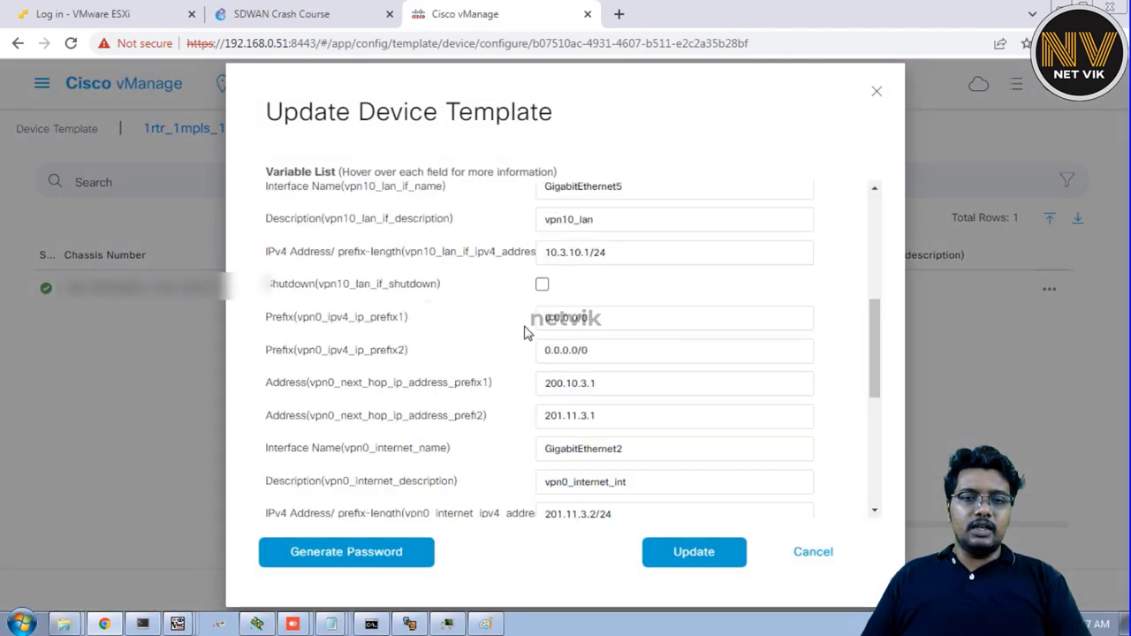
left_click(815, 553)
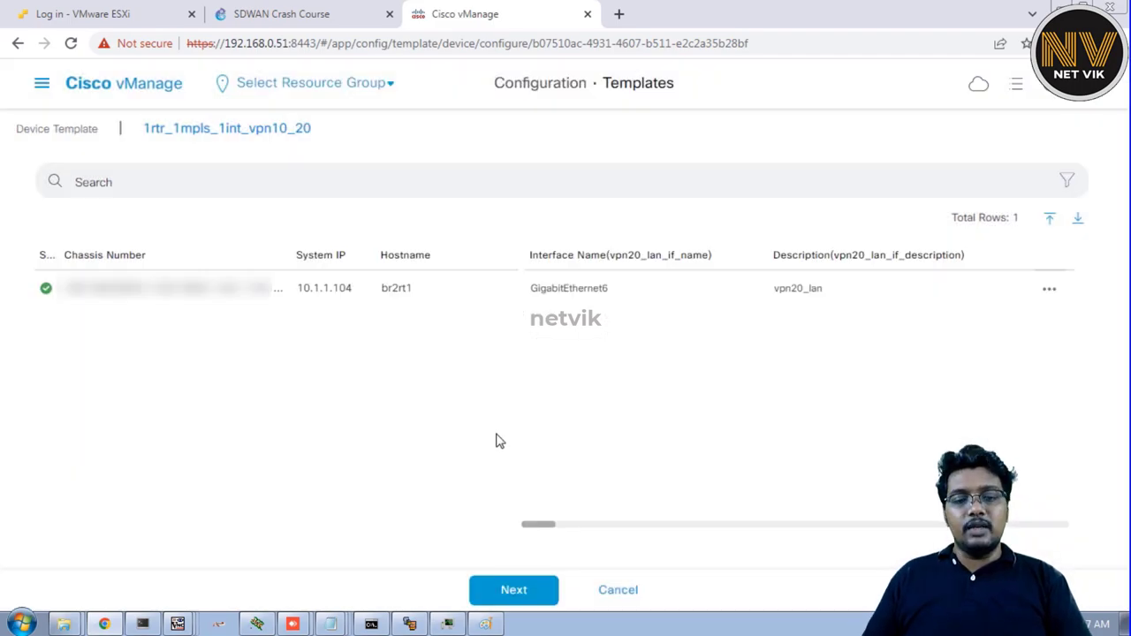
left_click(510, 588)
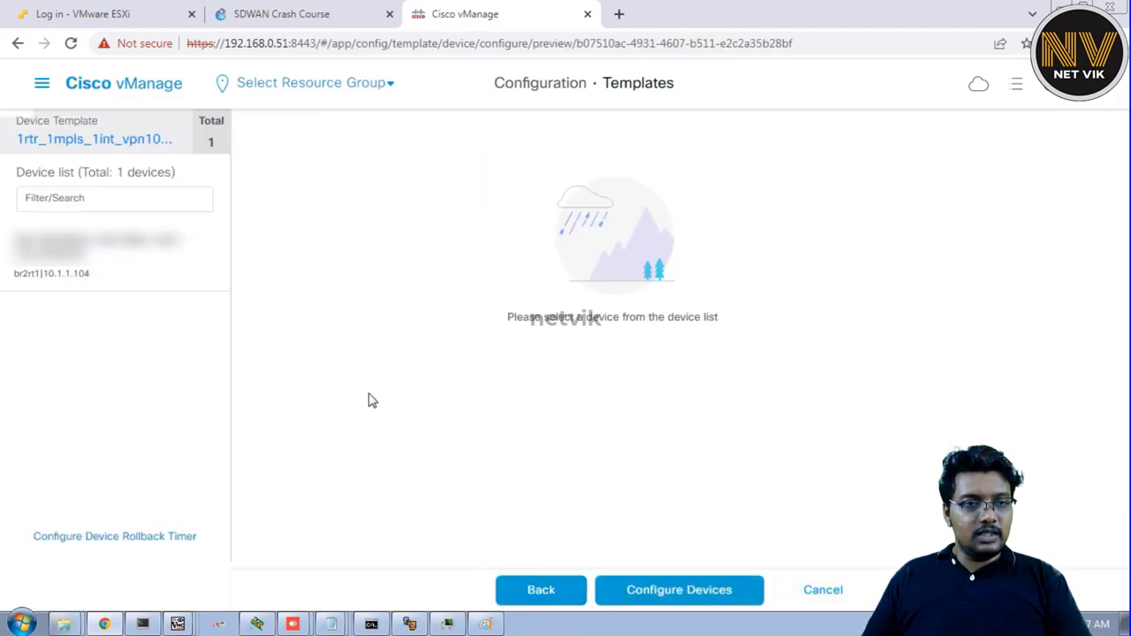
Open br2rt1's side-by-side config diff and highlight GigabitEthernet2 in the added NAT line
left_click(124, 265)
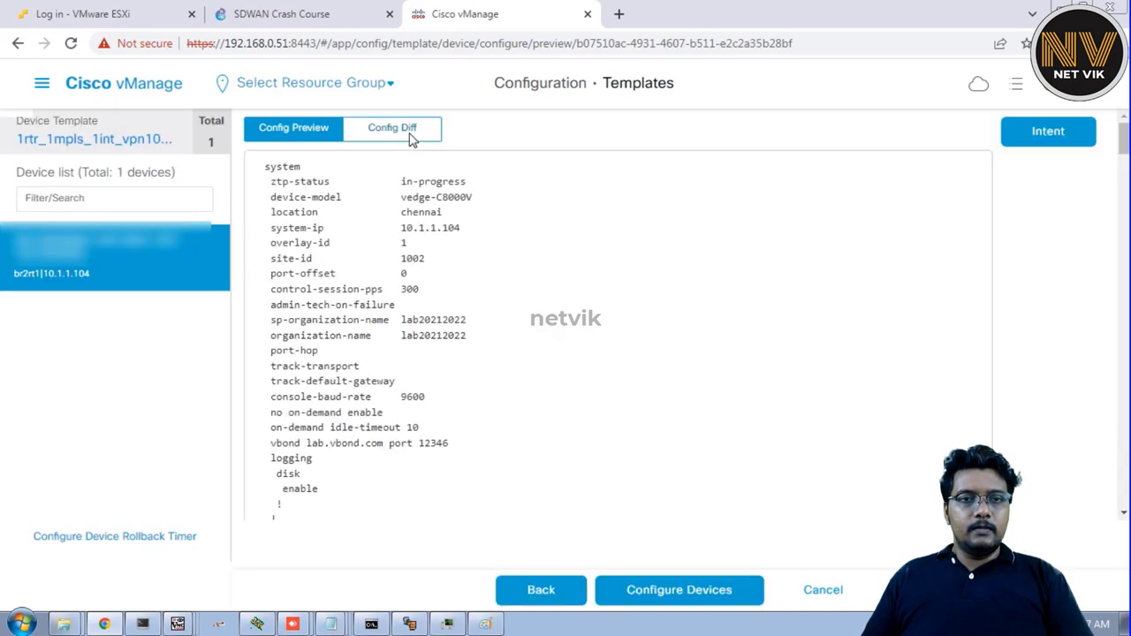
left_click(410, 133)
scroll(437, 267, "down", 8)
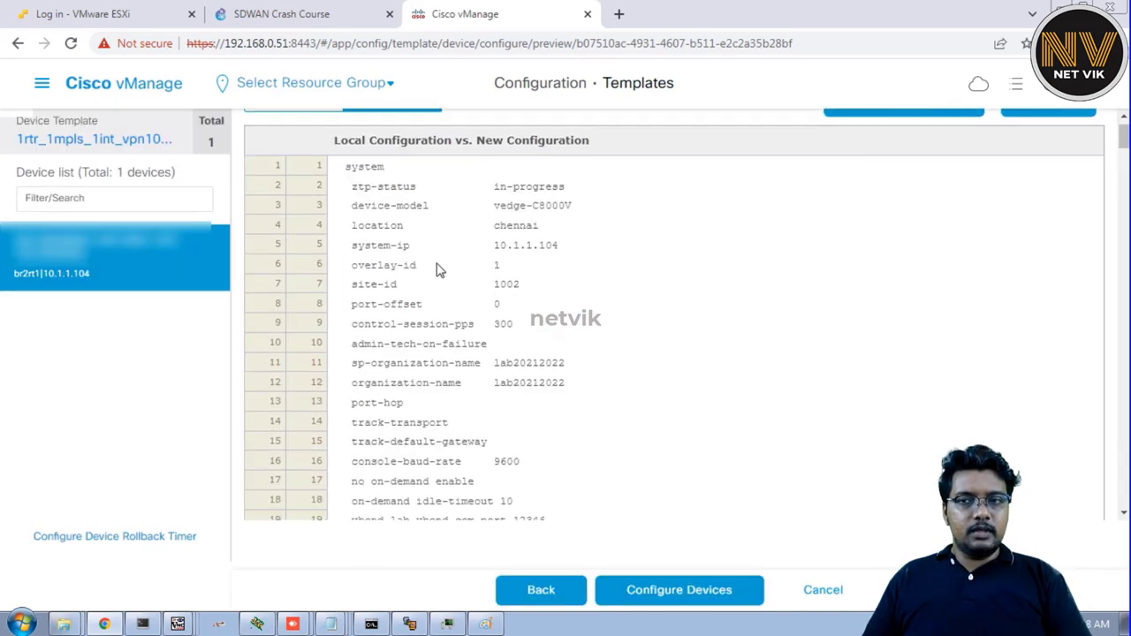
scroll(439, 270, "down", 20)
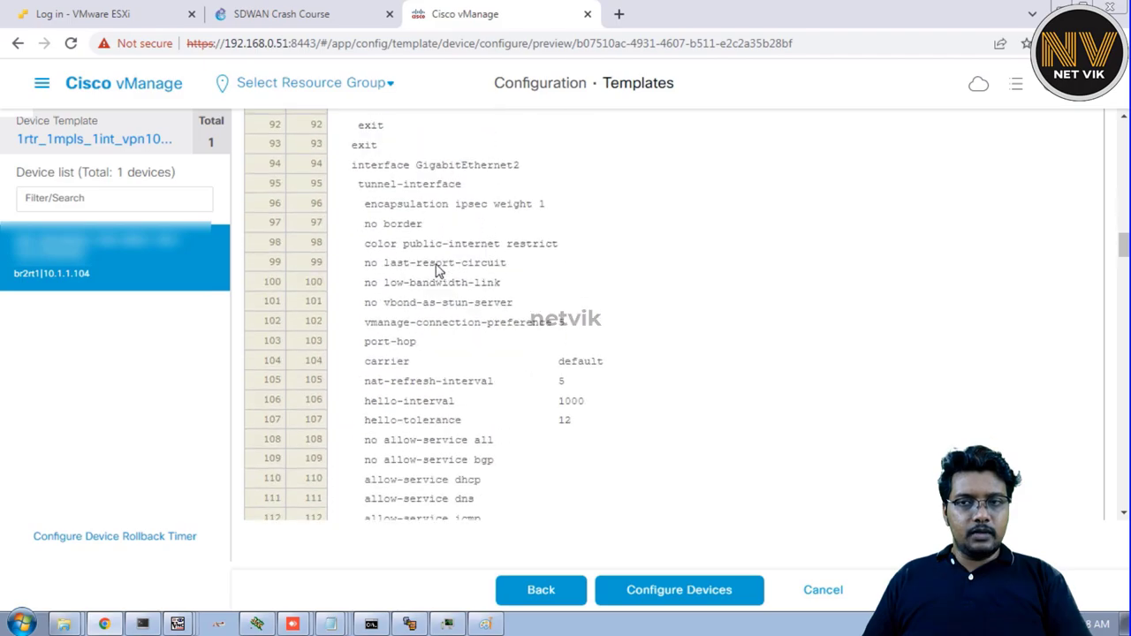
scroll(437, 266, "down", 20)
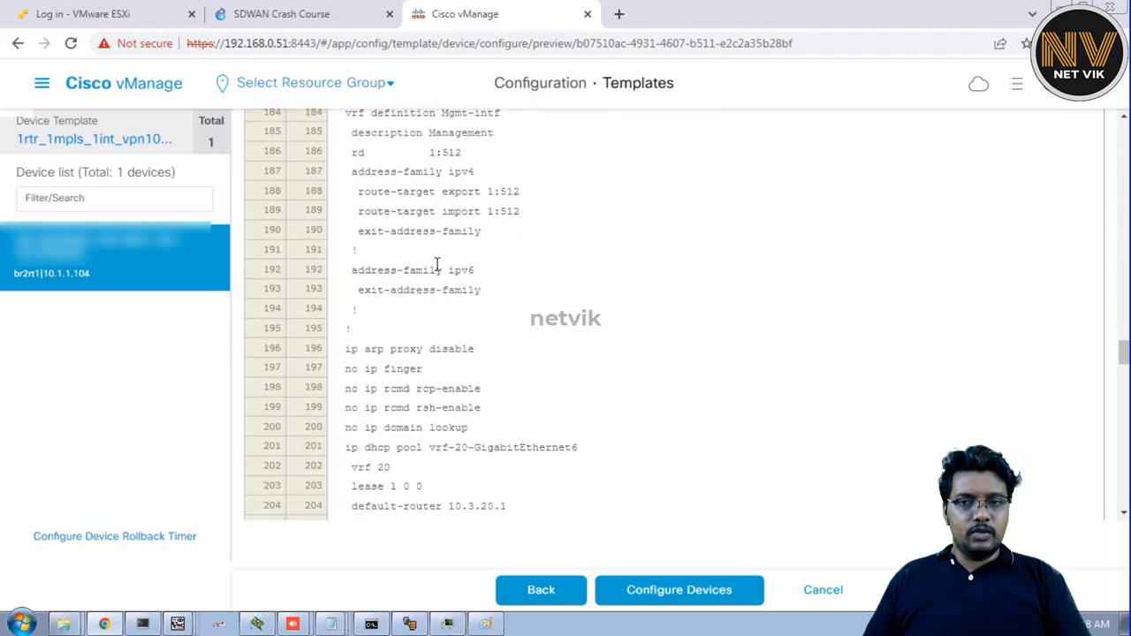
scroll(437, 265, "up", 3)
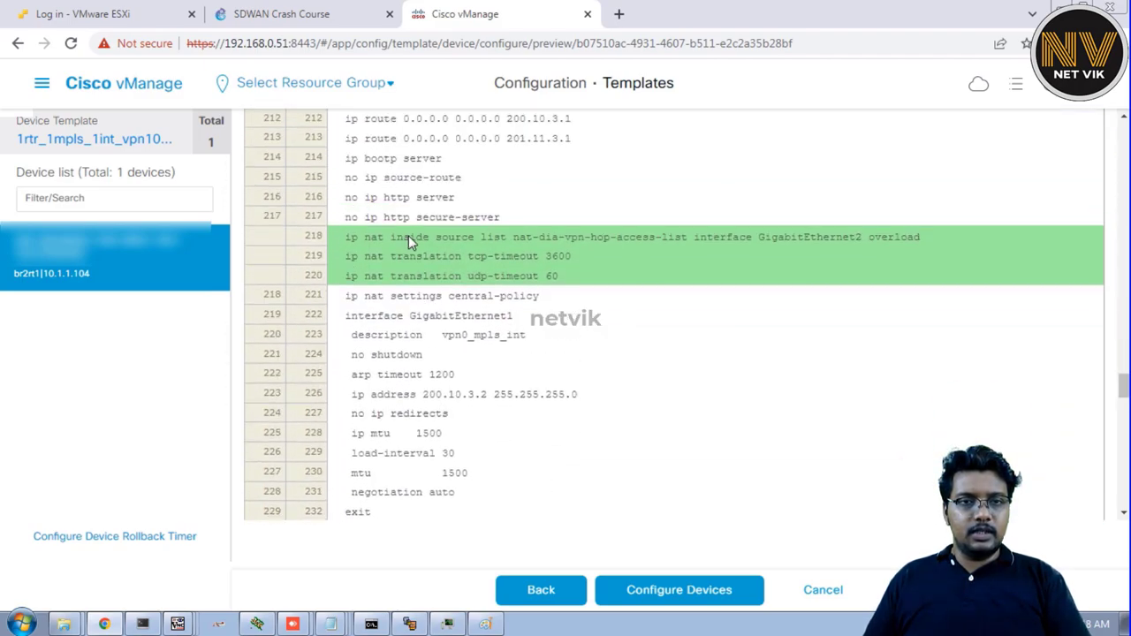
double_click(787, 238)
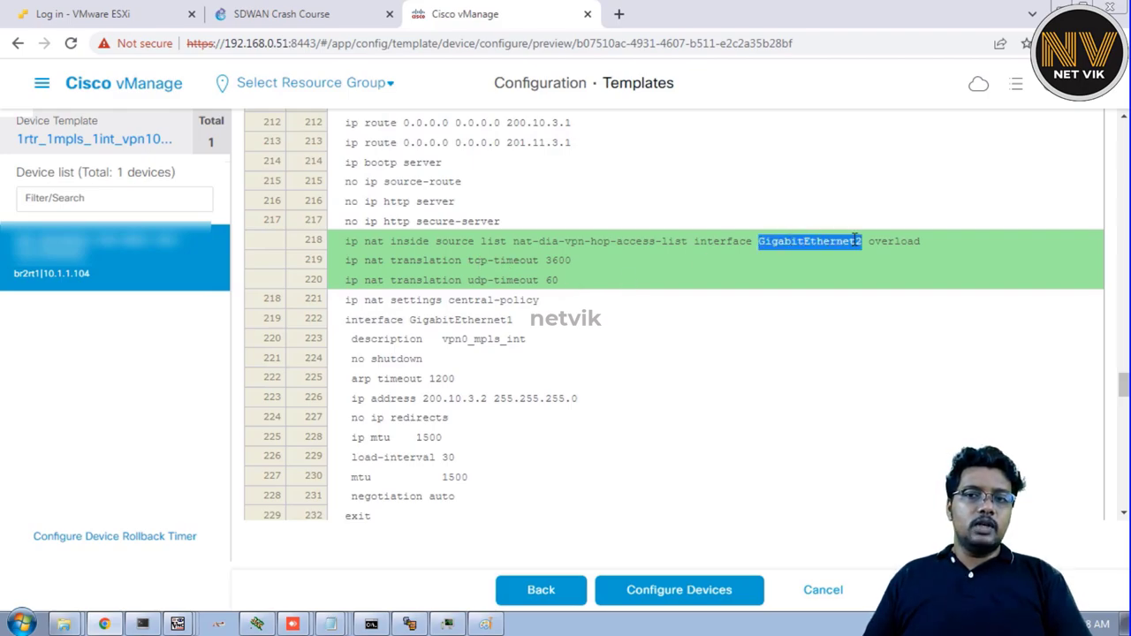
Scroll through the remaining configuration changes and push the new configuration to br2rt1
scroll(547, 339, "down", 5)
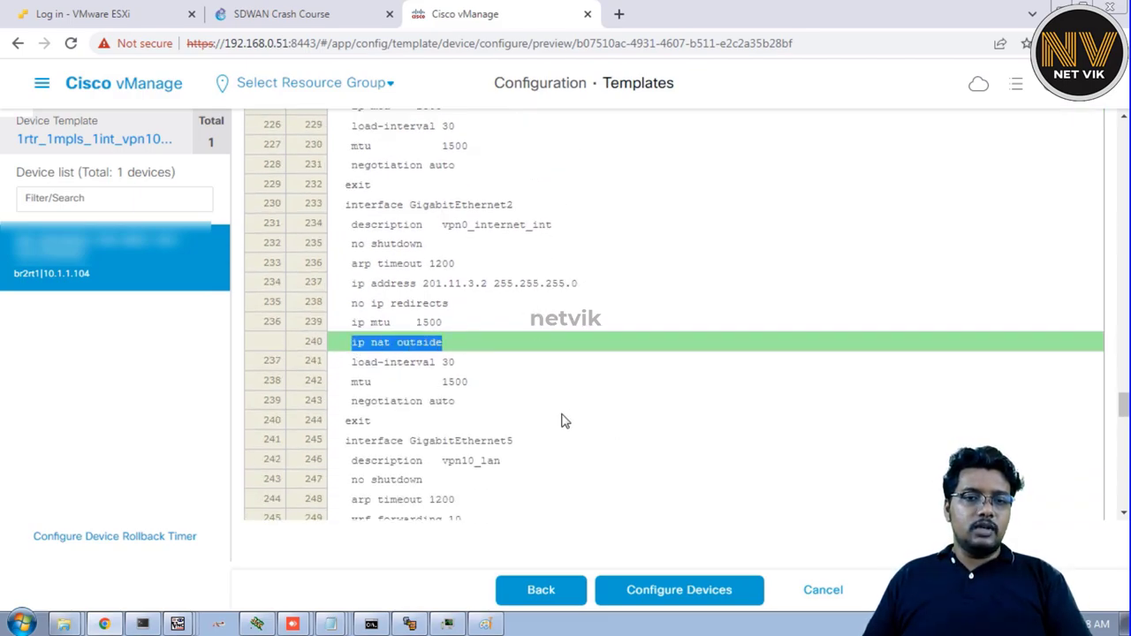
scroll(562, 421, "down", 4)
scroll(543, 371, "down", 10)
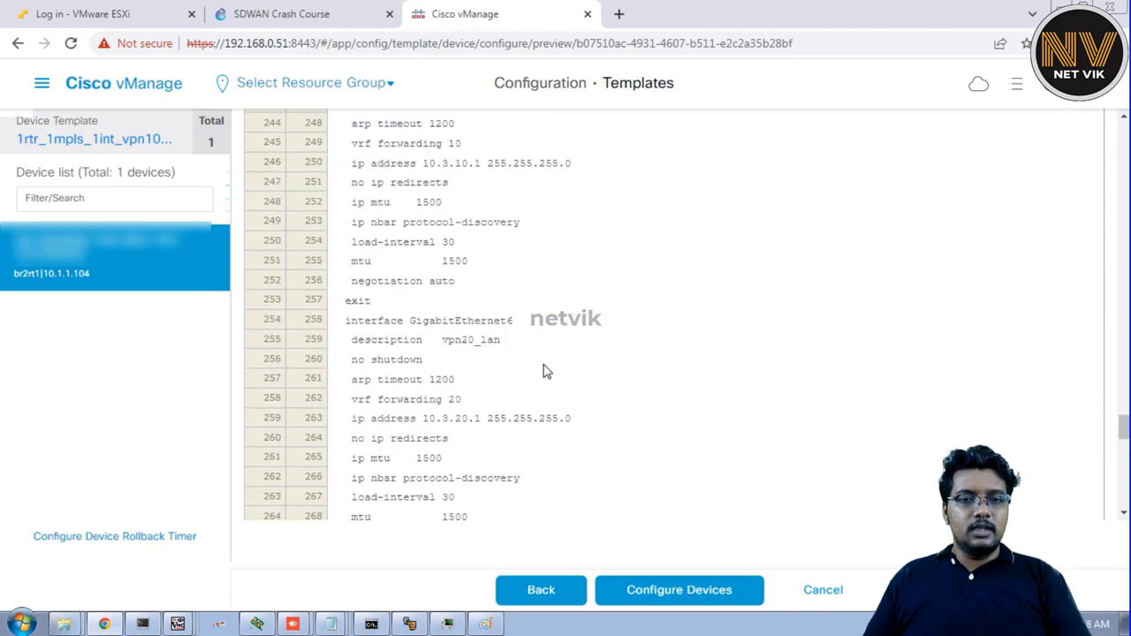
scroll(543, 380, "down", 12)
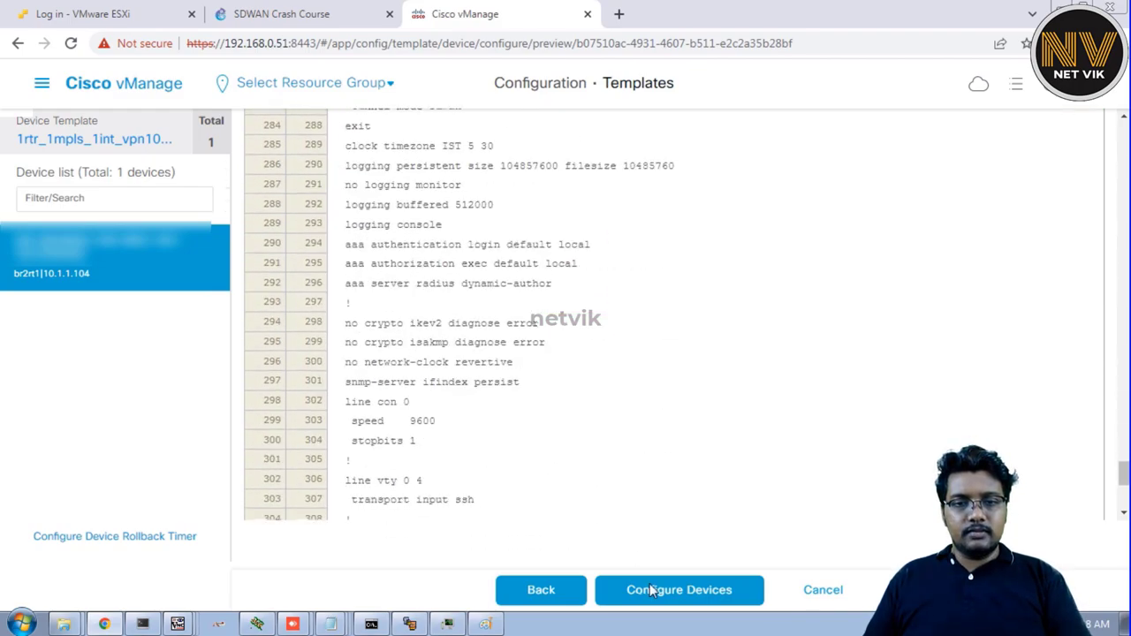
left_click(677, 591)
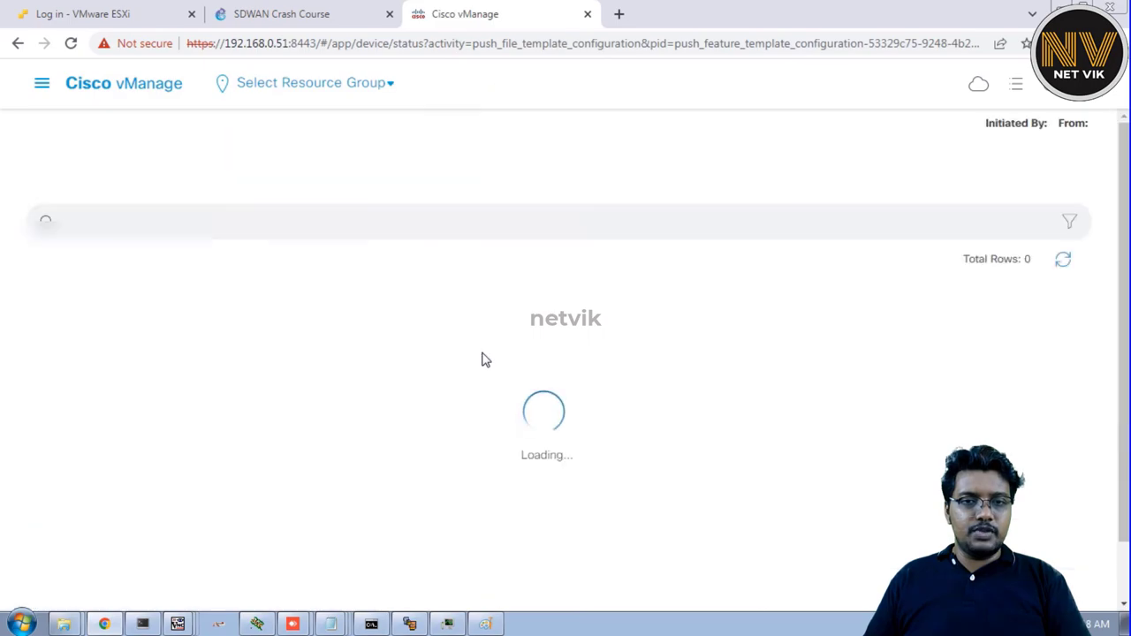
Refresh the push status until br2rt1 reports Success, then return to Configuration > Templates
left_click(1047, 261)
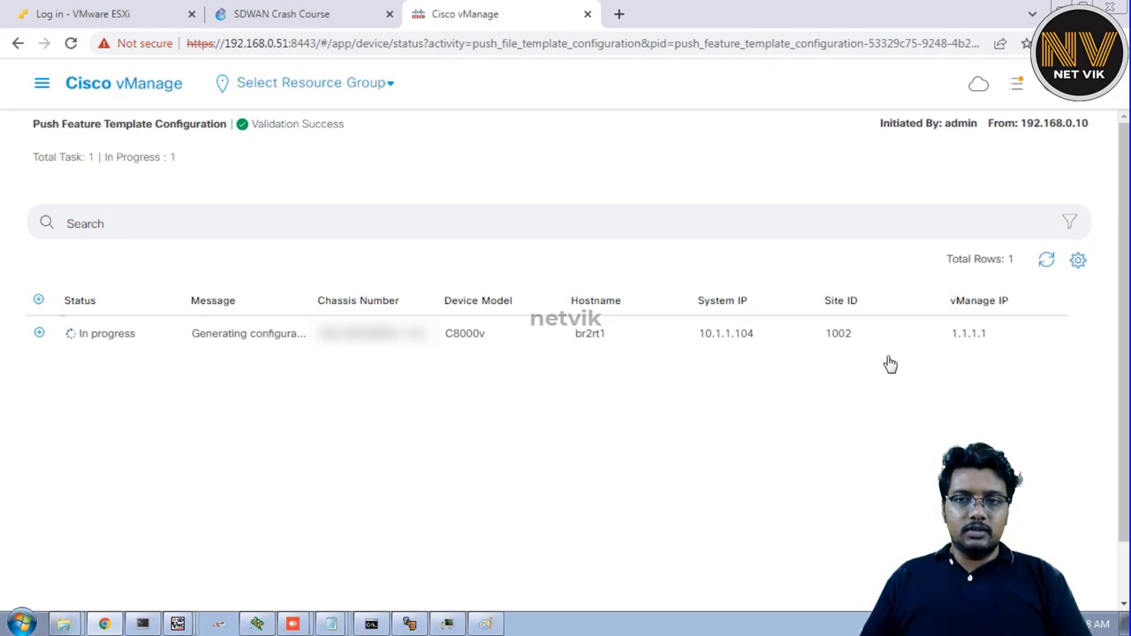
left_click(1045, 264)
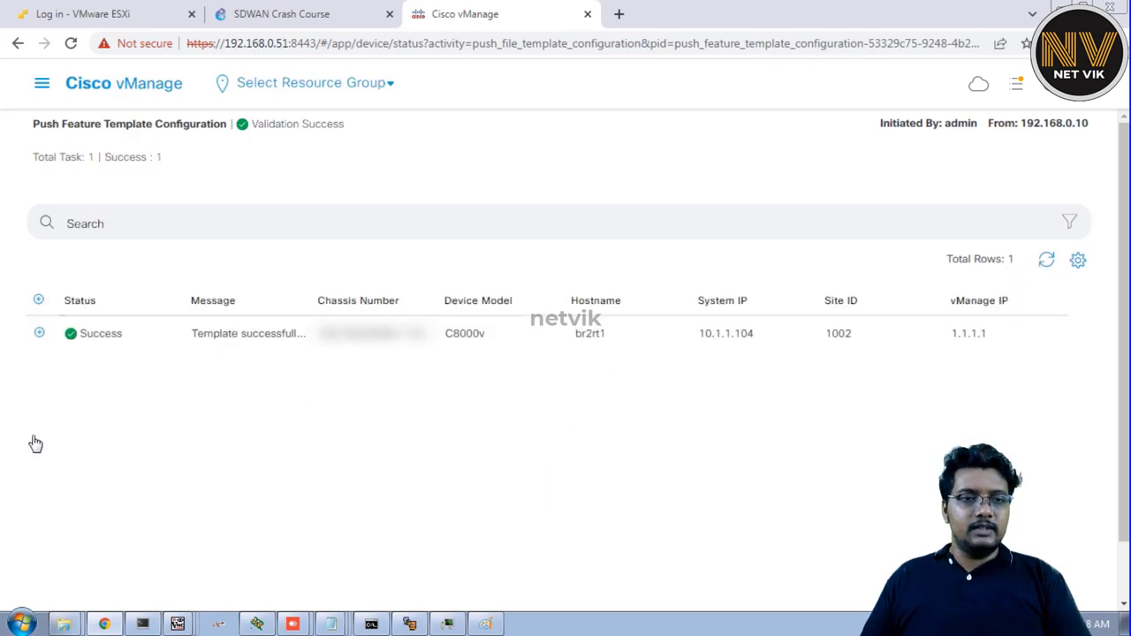
left_click(42, 84)
mouse_move(111, 223)
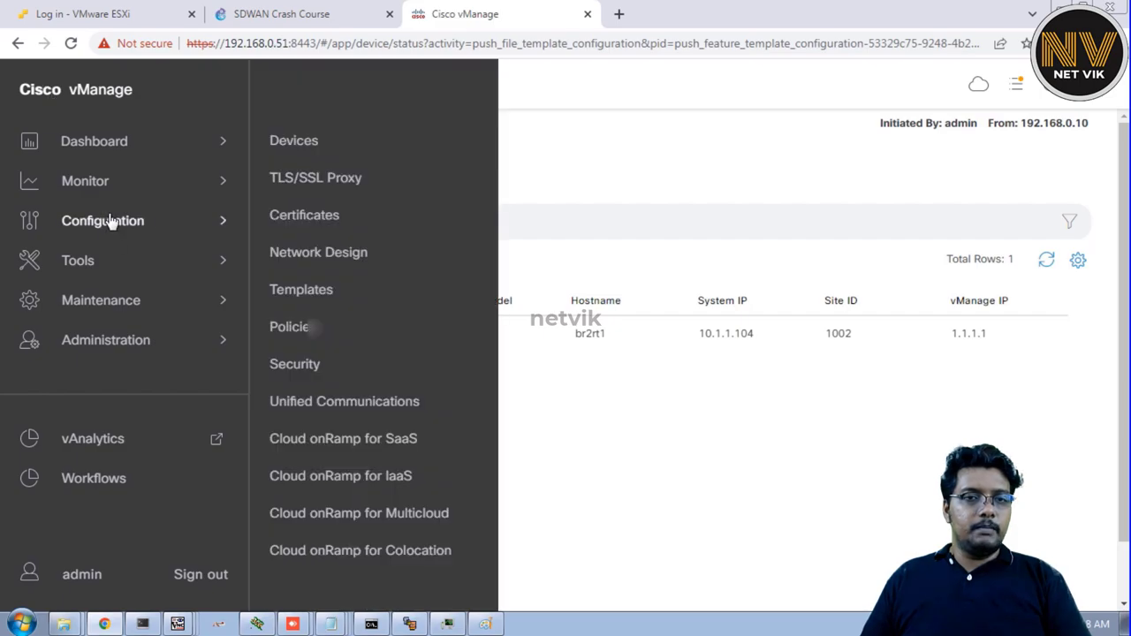
left_click(315, 294)
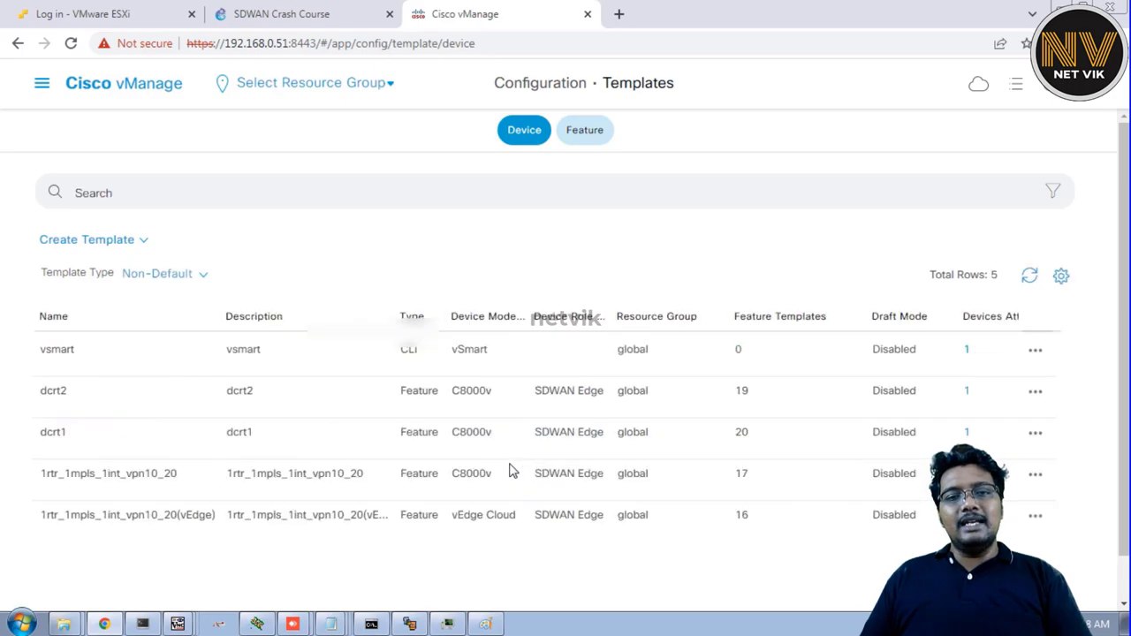
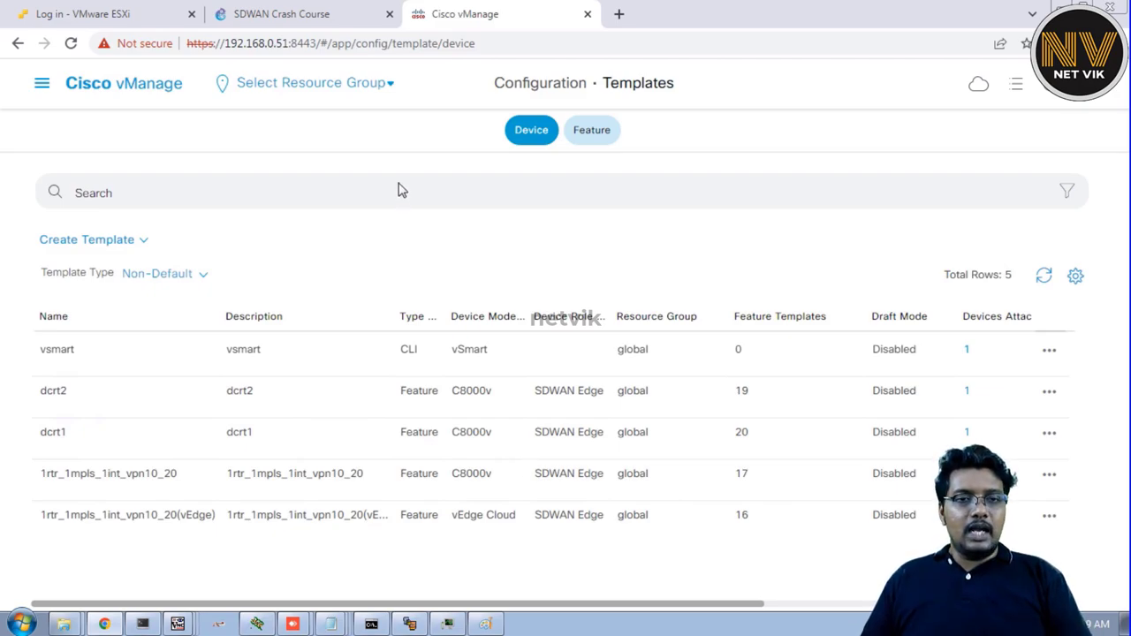
Filter the feature templates to vpn10 and edit the cisco_vpn10 template
left_click(594, 132)
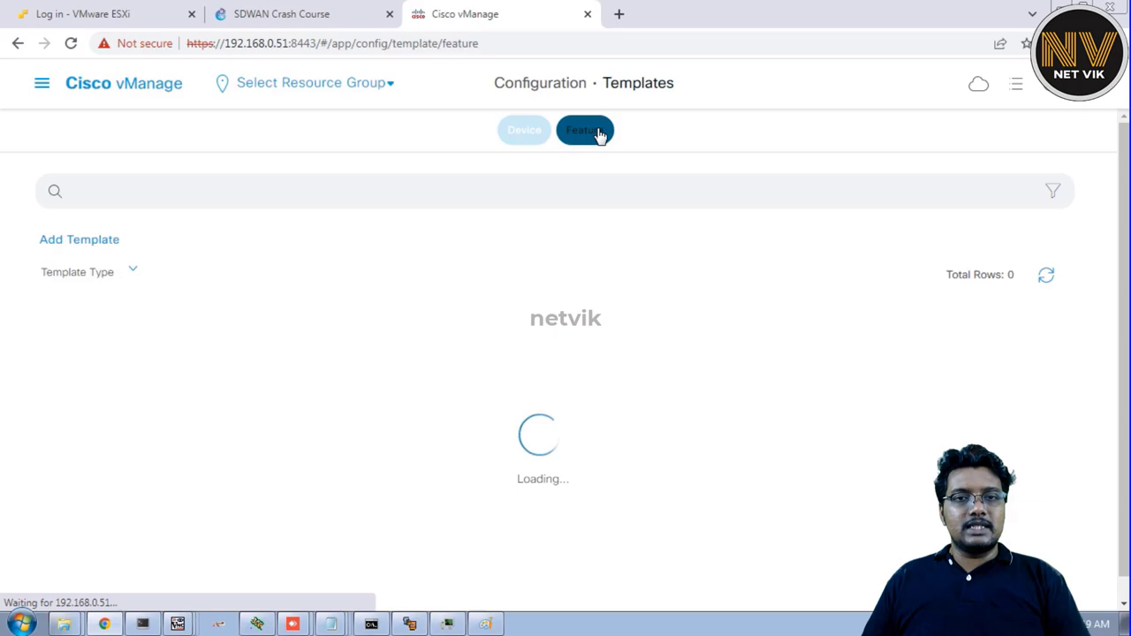
left_click(532, 186)
type("vpn10")
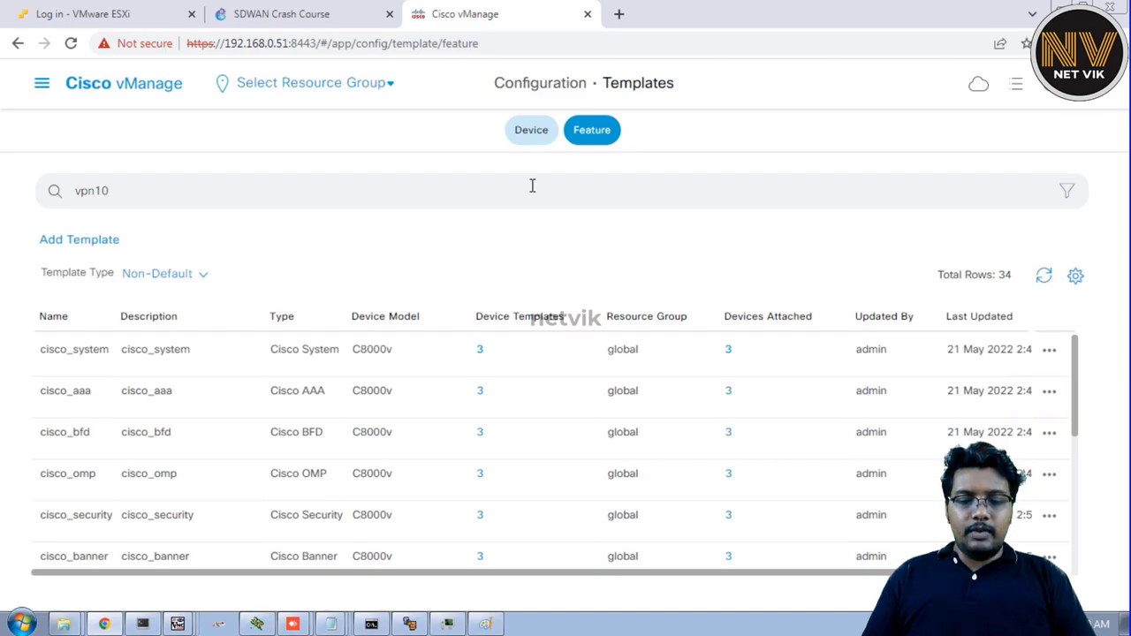
key("Return")
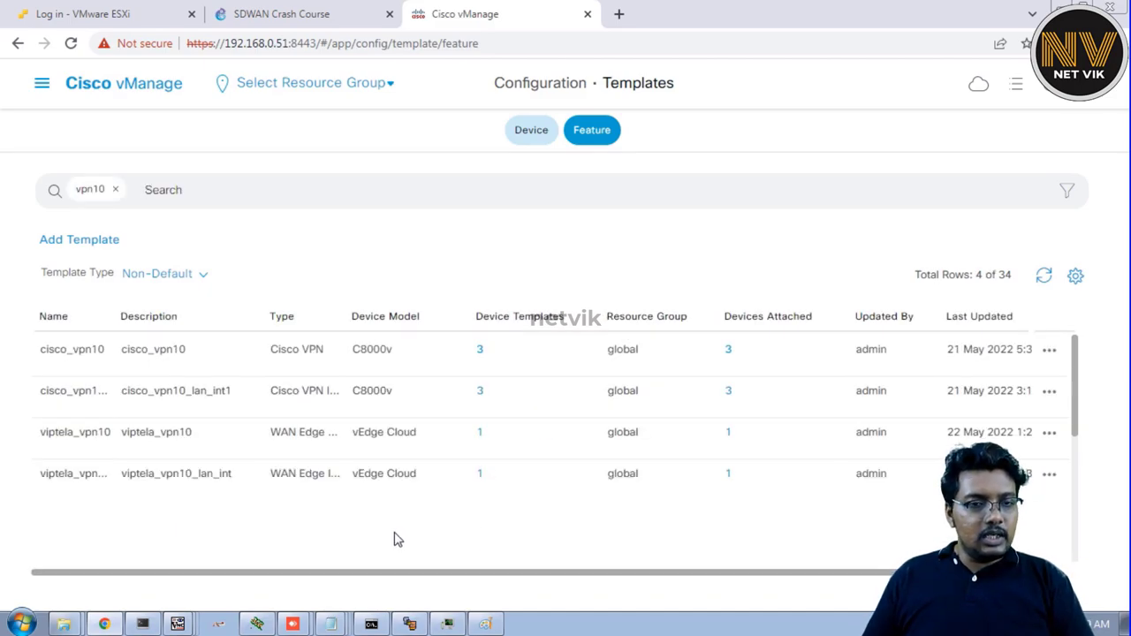
left_click(1050, 433)
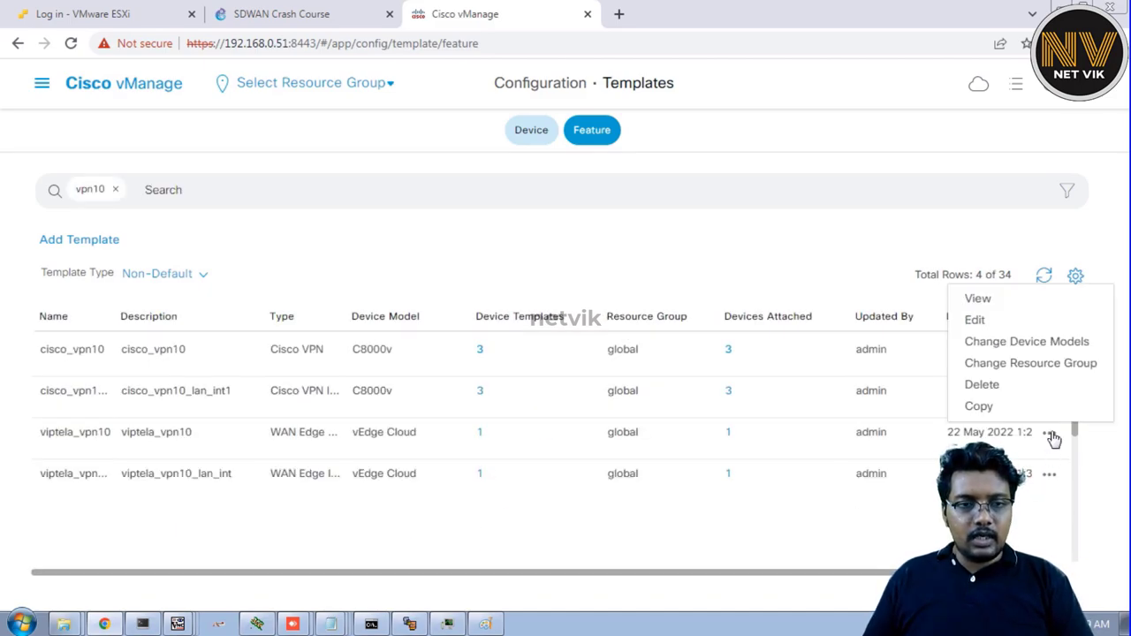
left_click(1005, 366)
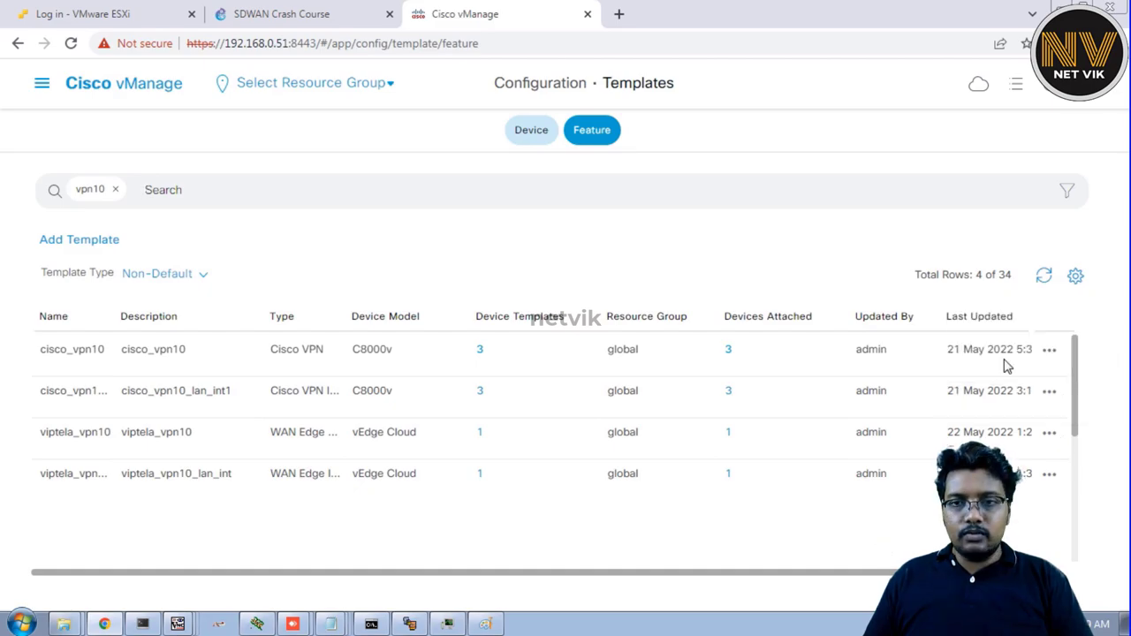
left_click(1049, 349)
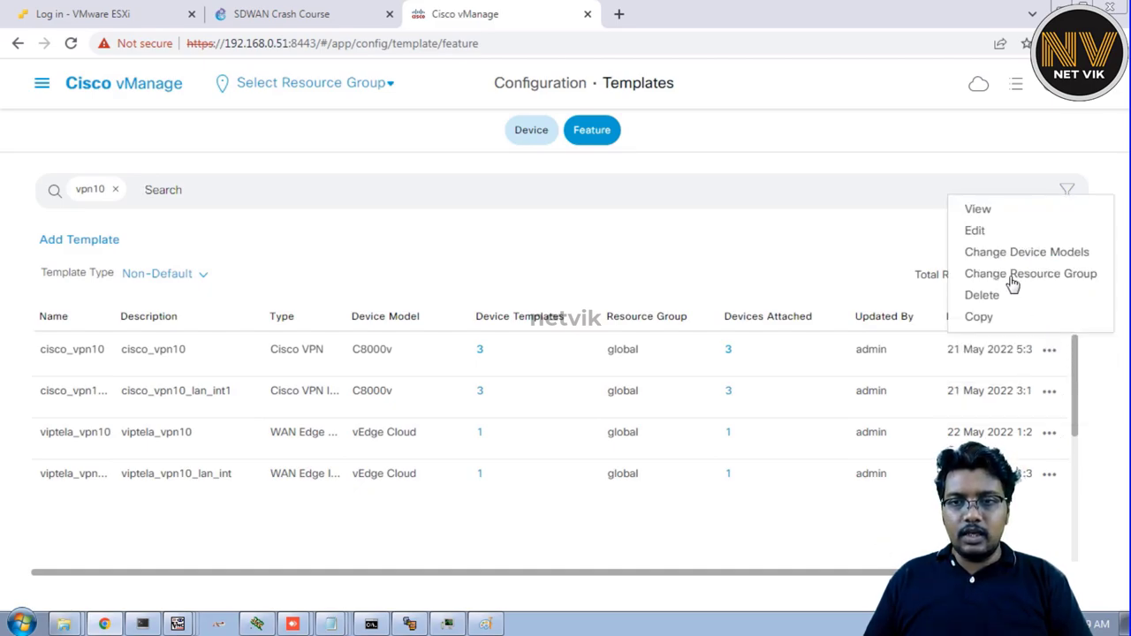
left_click(977, 232)
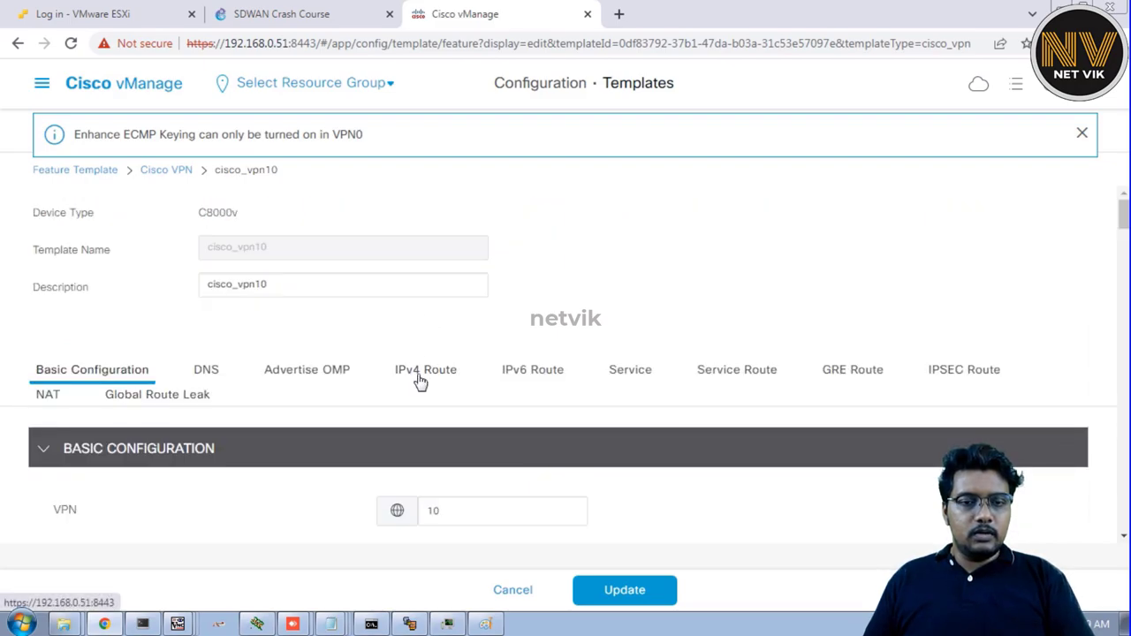
Start a new IPv4 route and make its prefix a device-specific value
left_click(422, 371)
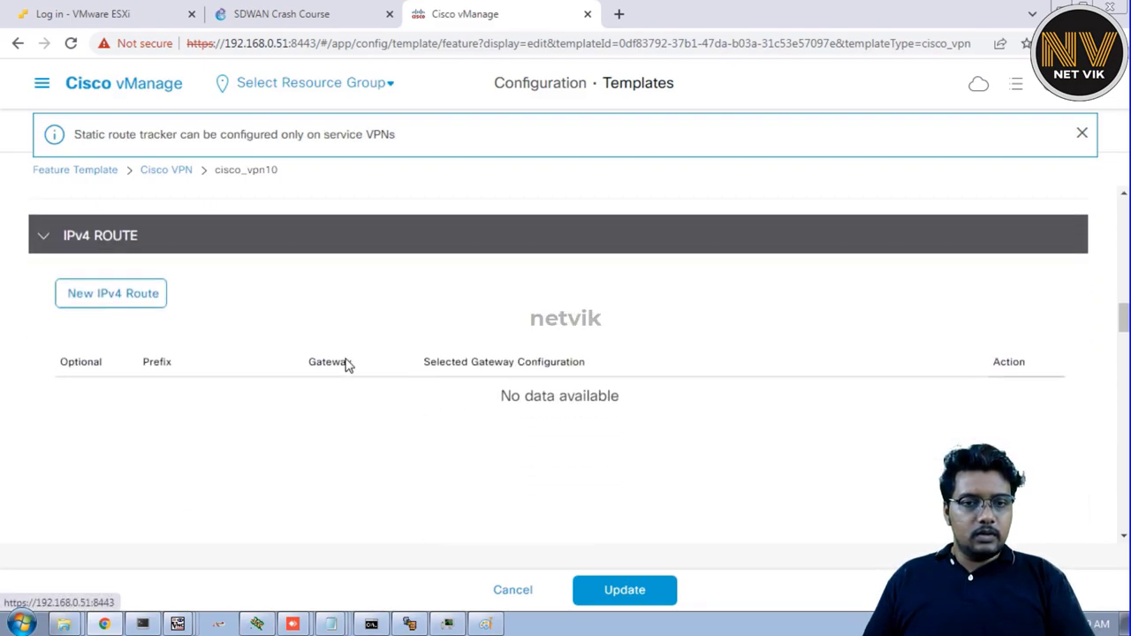
left_click(153, 305)
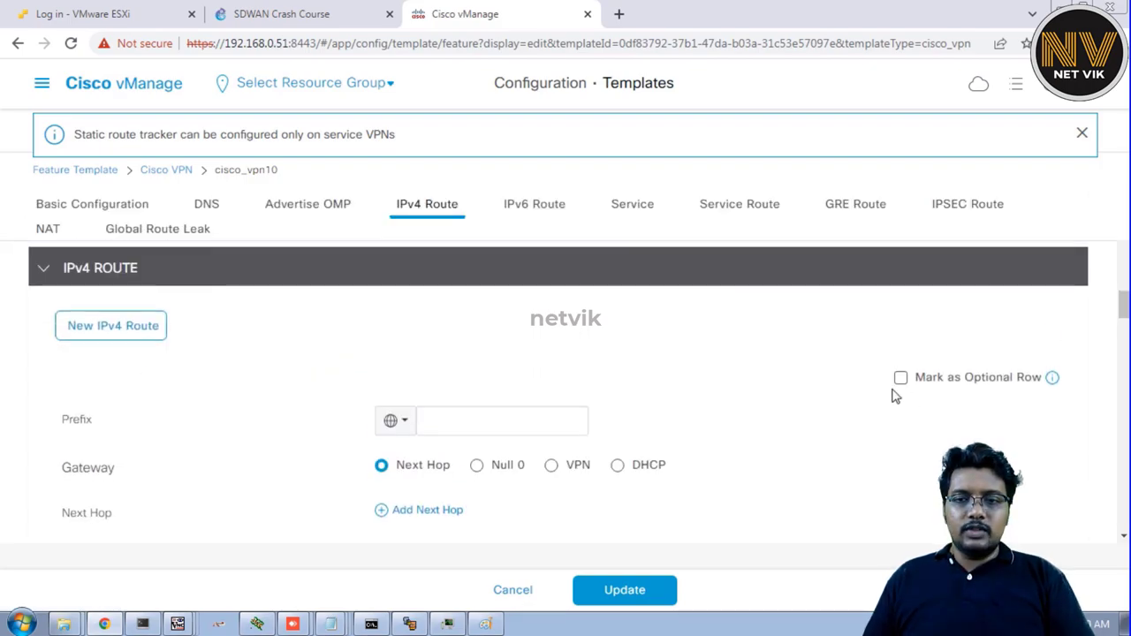
left_click(397, 422)
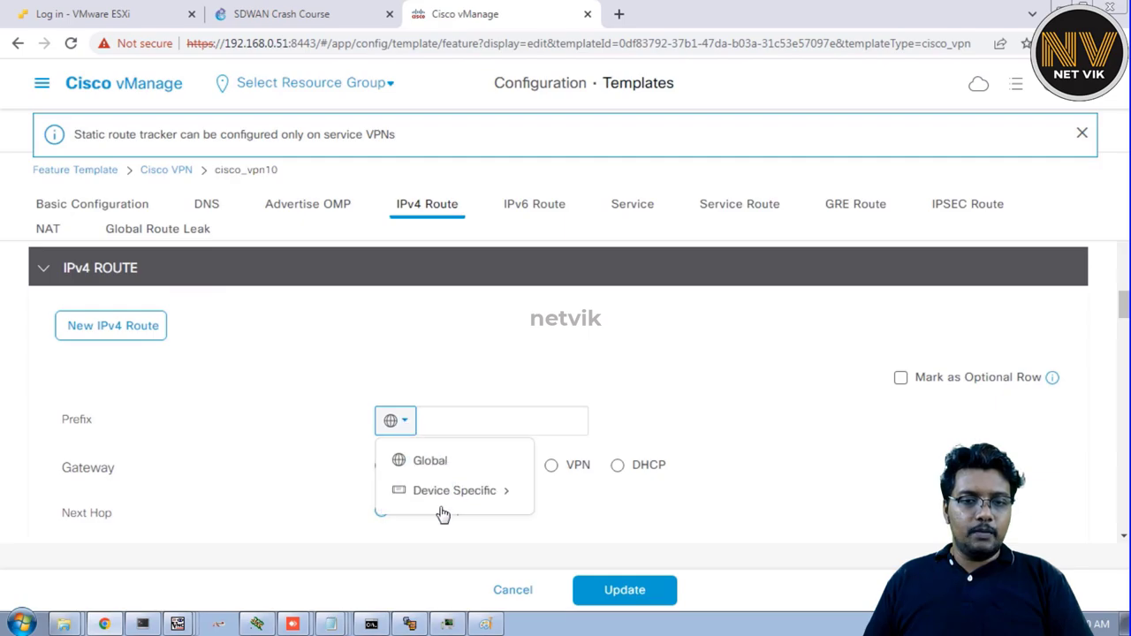
mouse_move(462, 492)
left_click(574, 511)
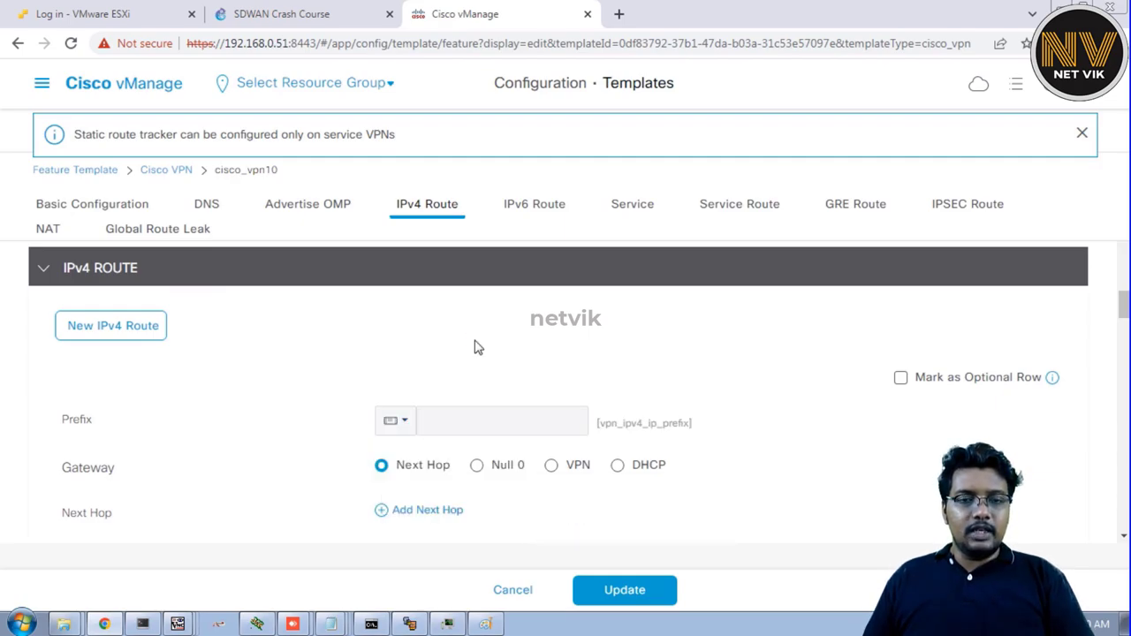
scroll(474, 347, "down", 1)
left_click(397, 336)
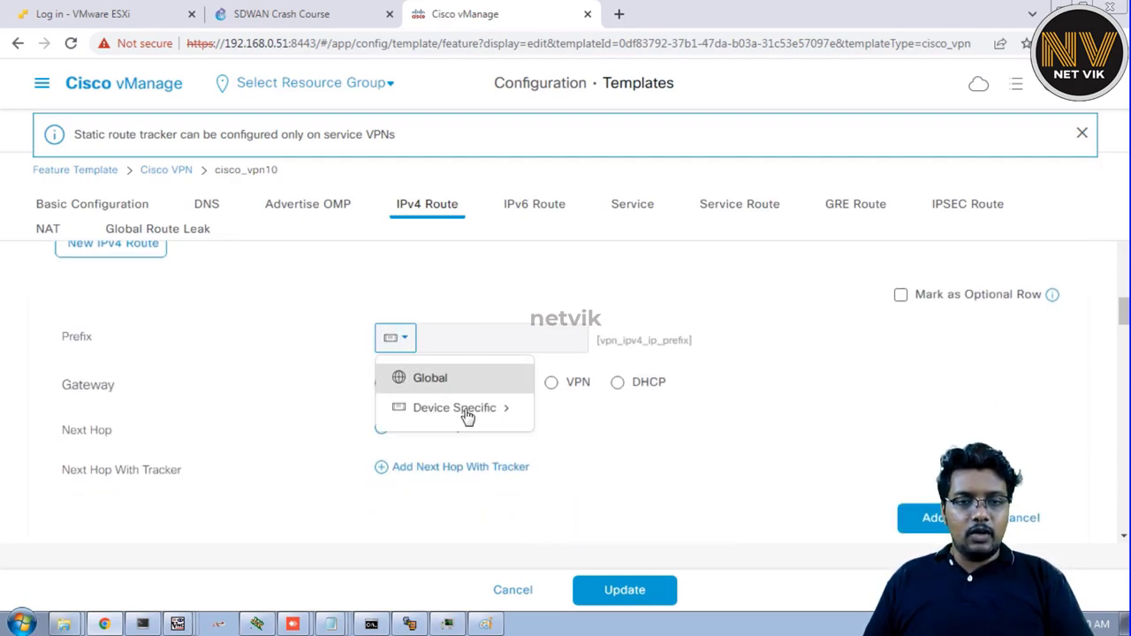
mouse_move(468, 417)
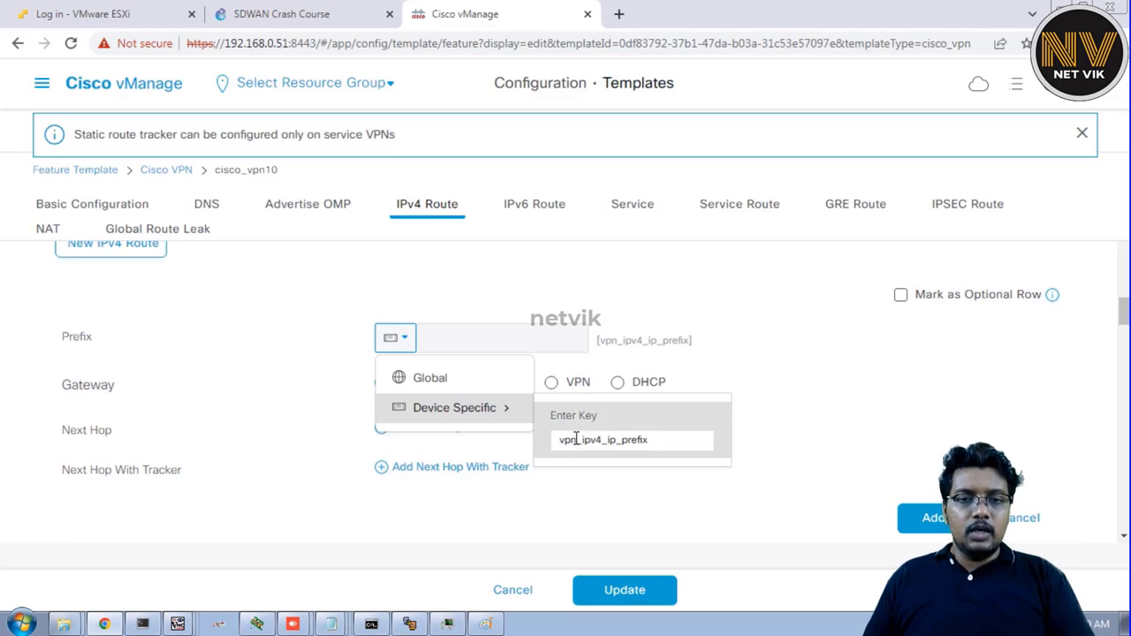
left_click(578, 439)
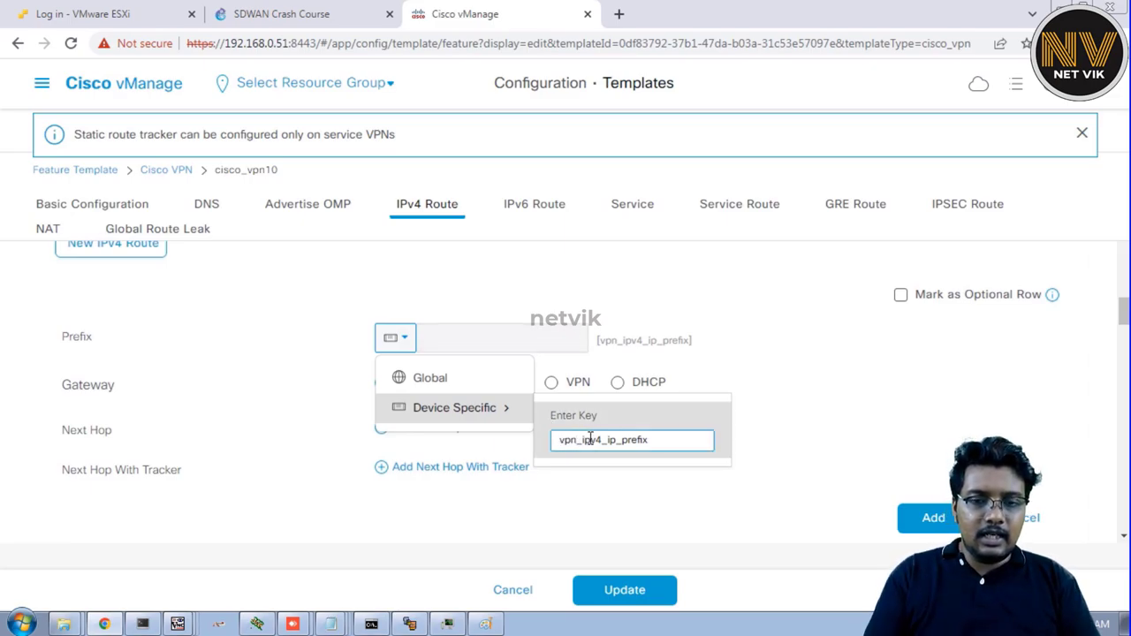
Name the prefix's device-specific key vpn10_ipv4_ip_dia1
type("0")
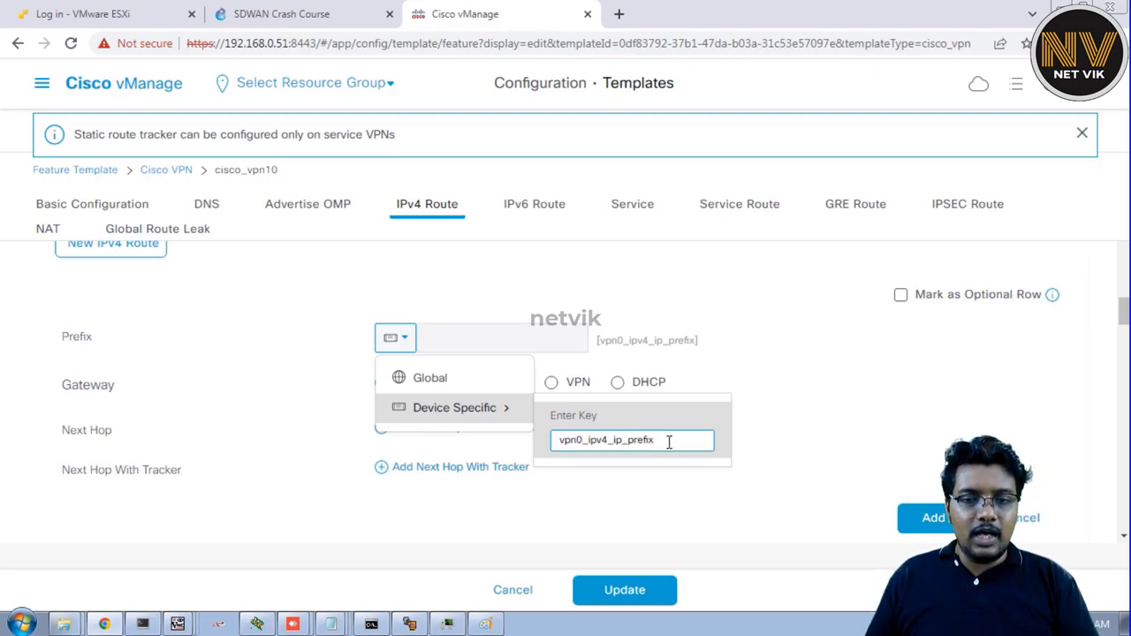
type("1")
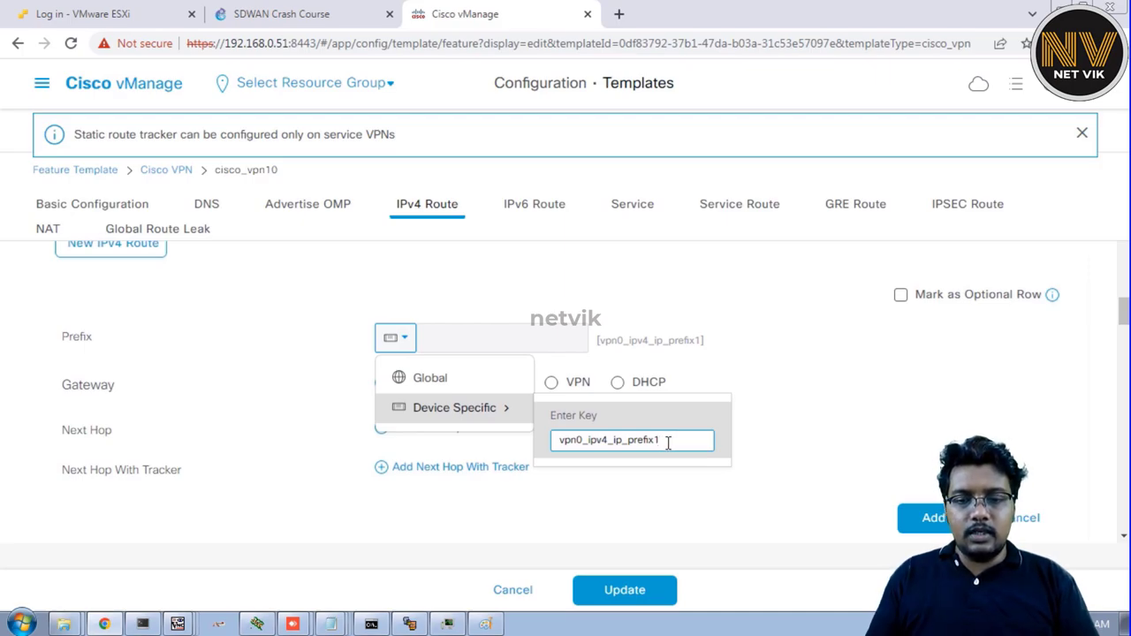
key("BackSpace")
key("BackSpace")
key("BackSpace")
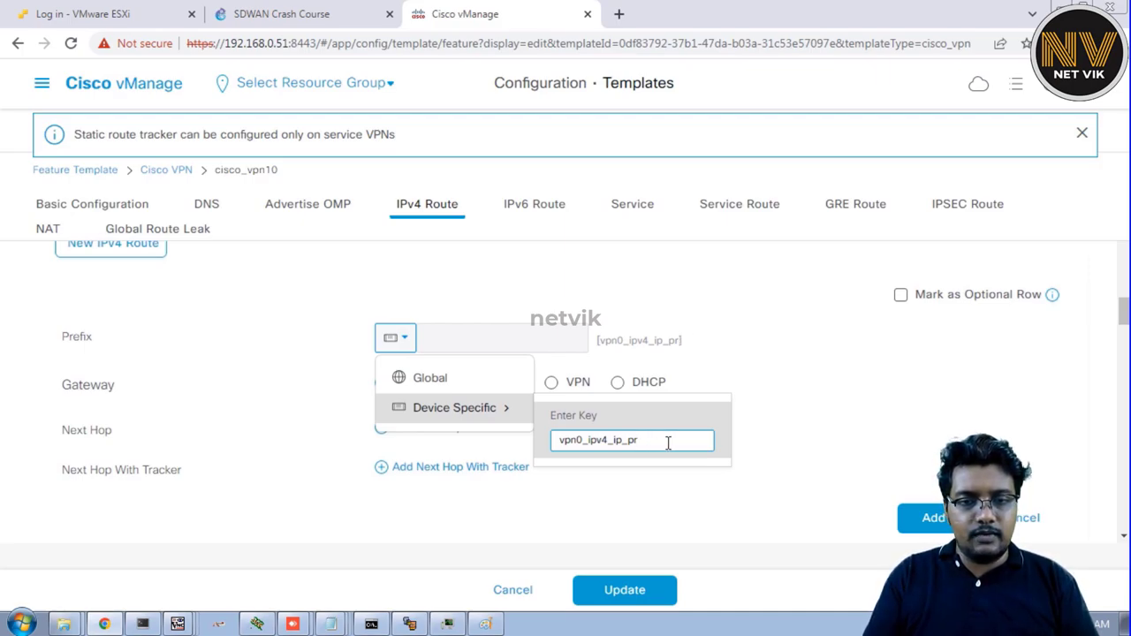
key("BackSpace")
type("defalt")
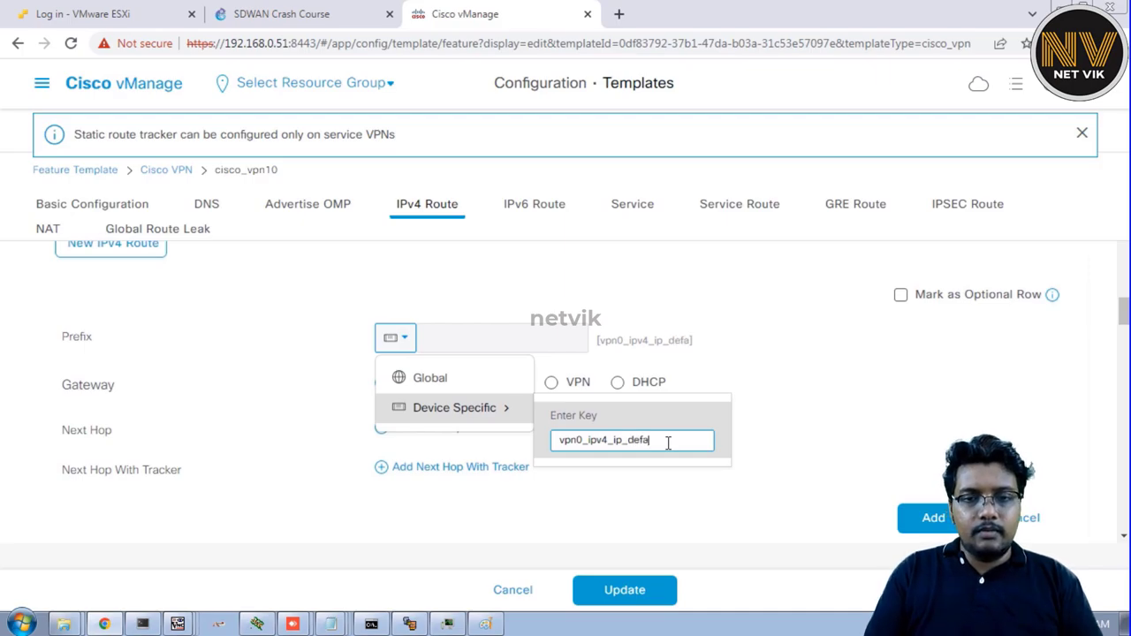
key("BackSpace")
key("BackSpace")
key("BackSpace")
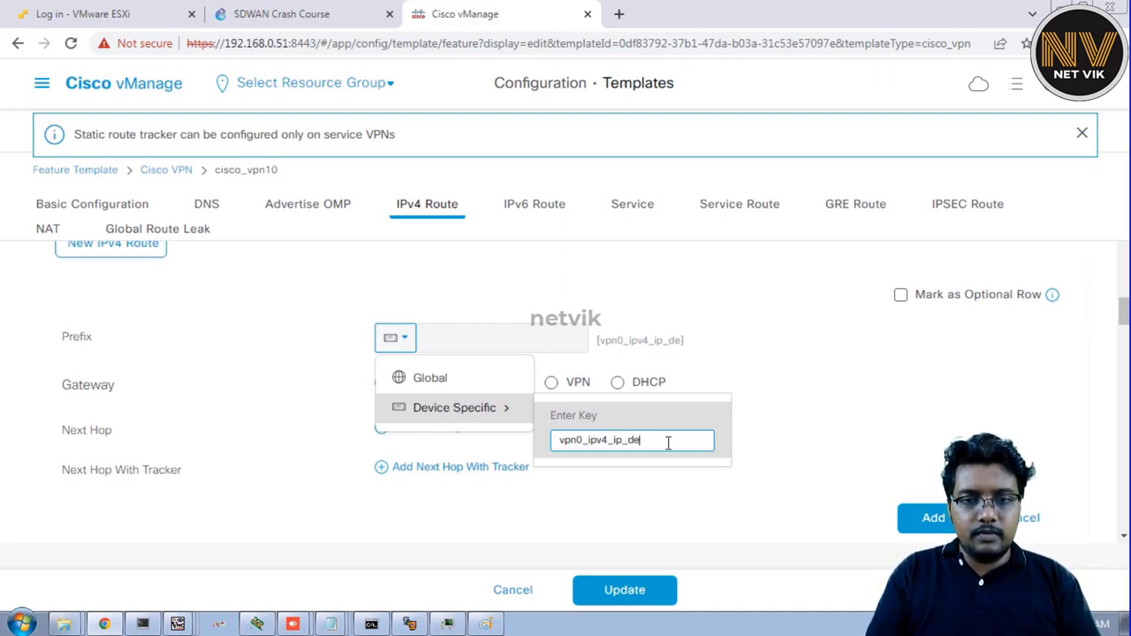
key("BackSpace")
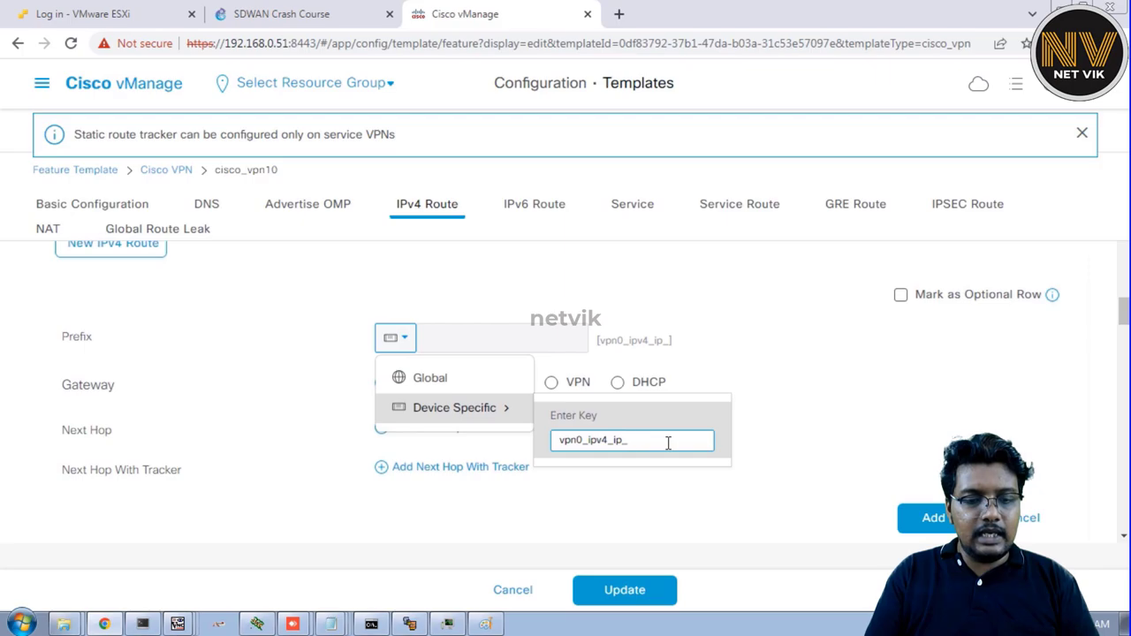
type("dia1")
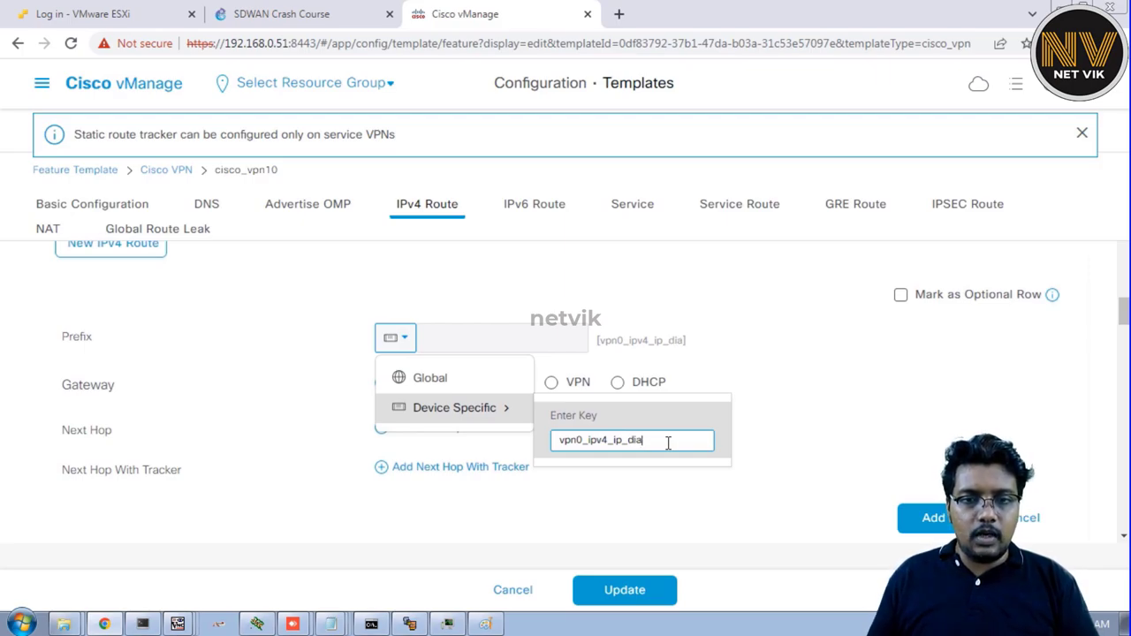
left_click(576, 439)
type("1")
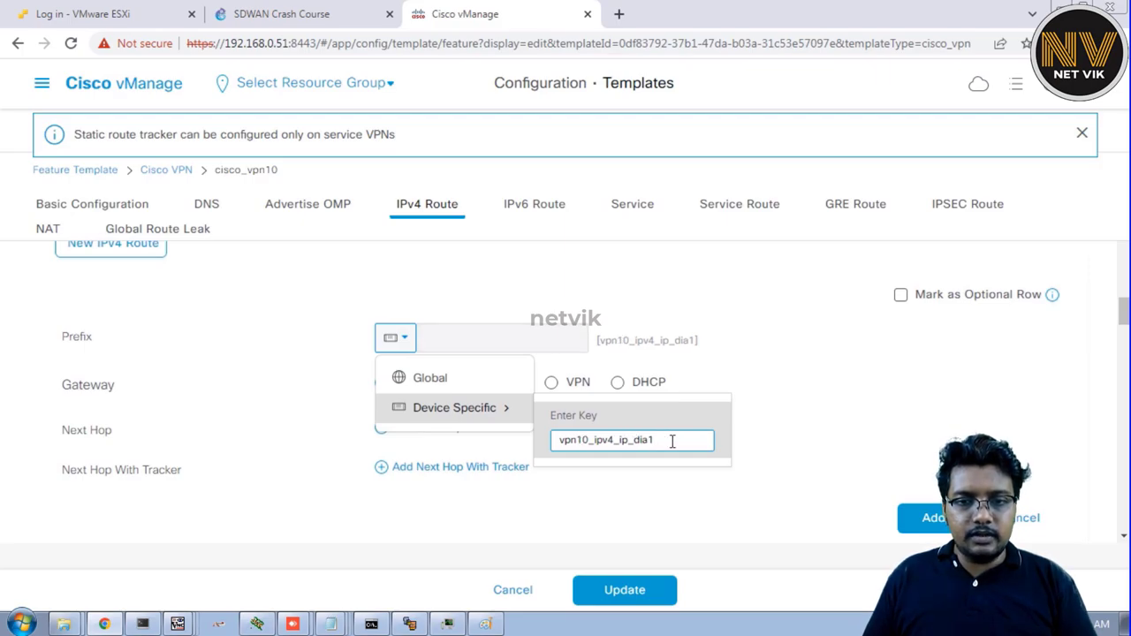
left_click_drag(629, 447, 881, 366)
left_click(881, 366)
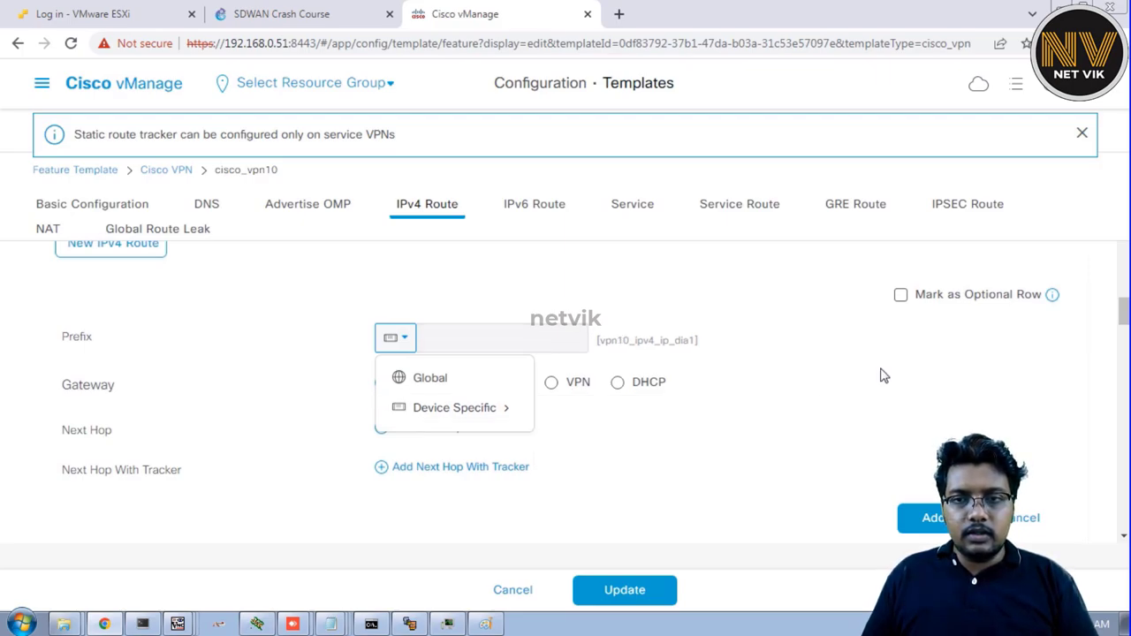
left_click(881, 374)
Mark the route optional with a VPN gateway and global Enable VPN On, then add it
left_click(900, 296)
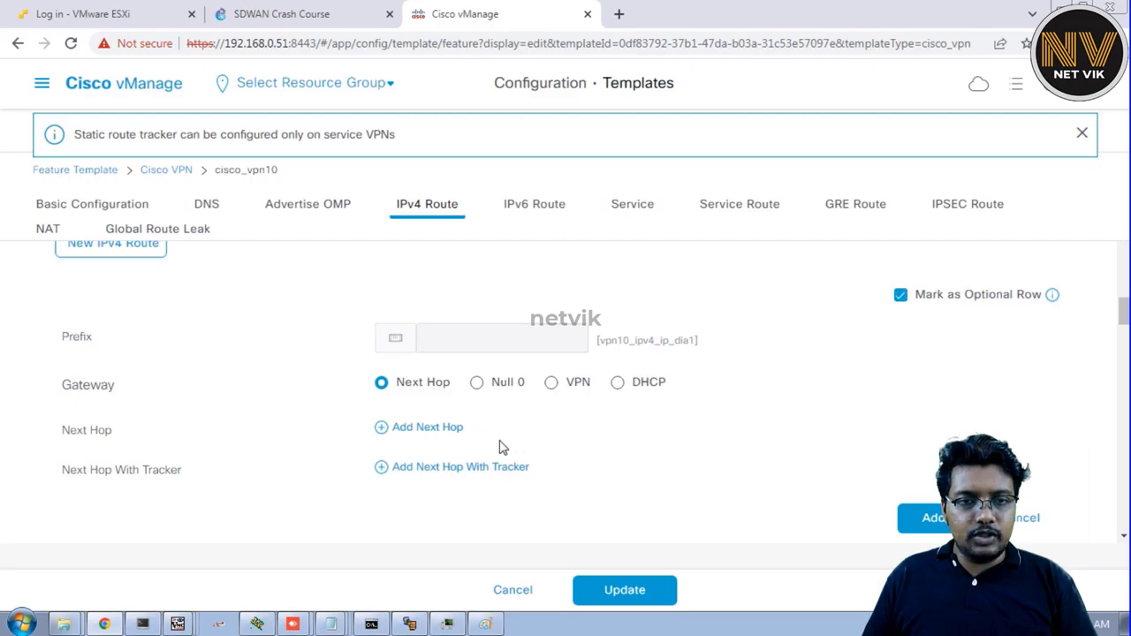
left_click(575, 389)
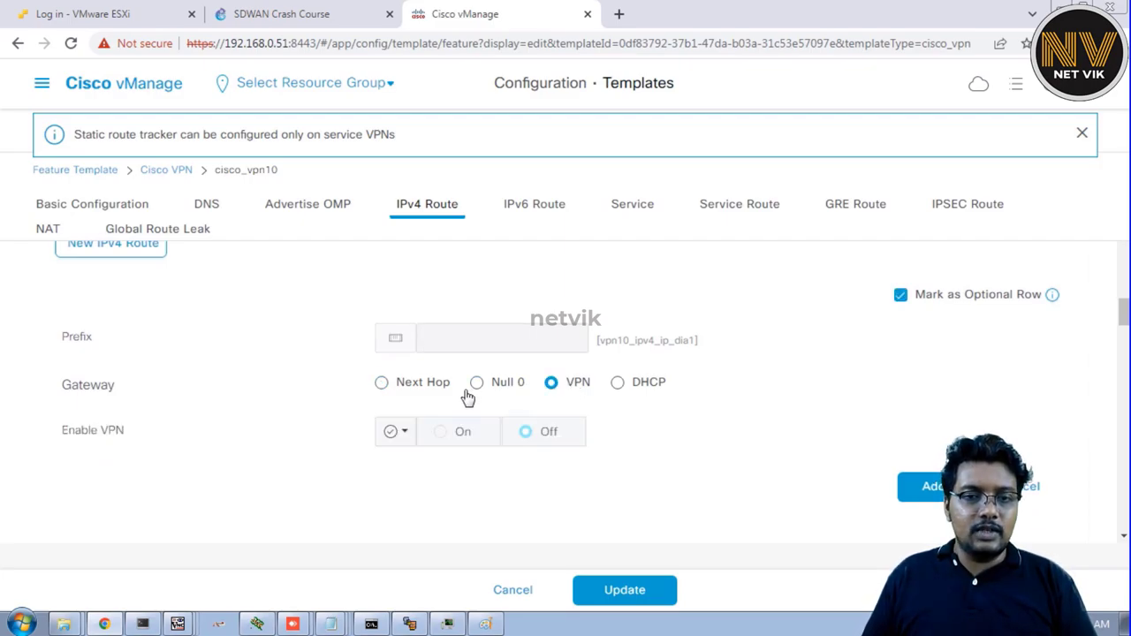
left_click(402, 439)
left_click(415, 470)
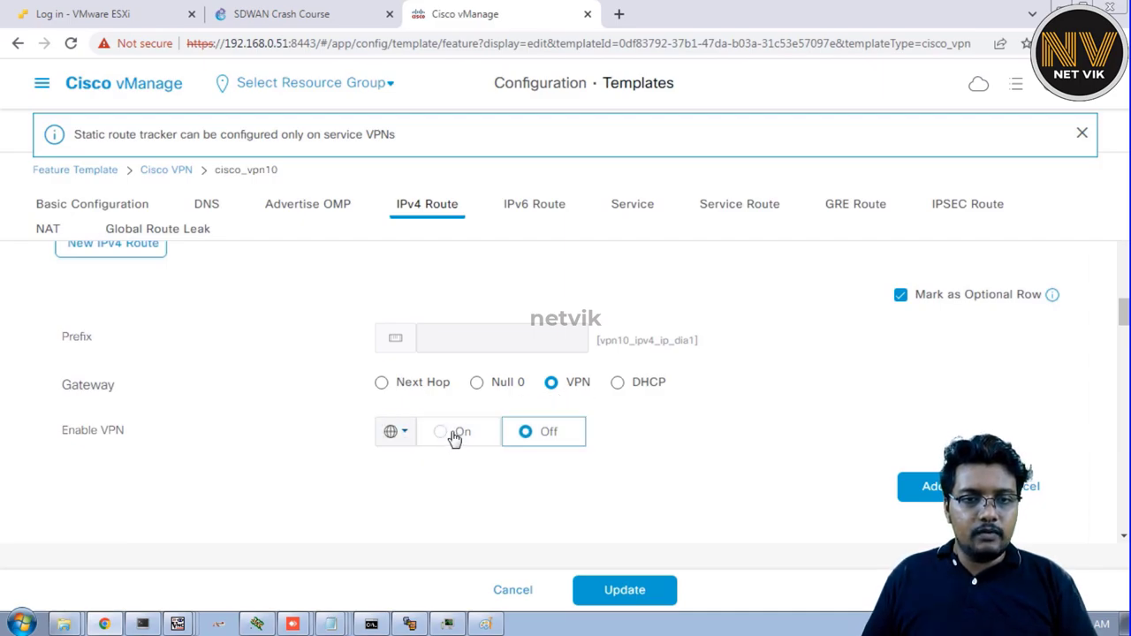
left_click(453, 435)
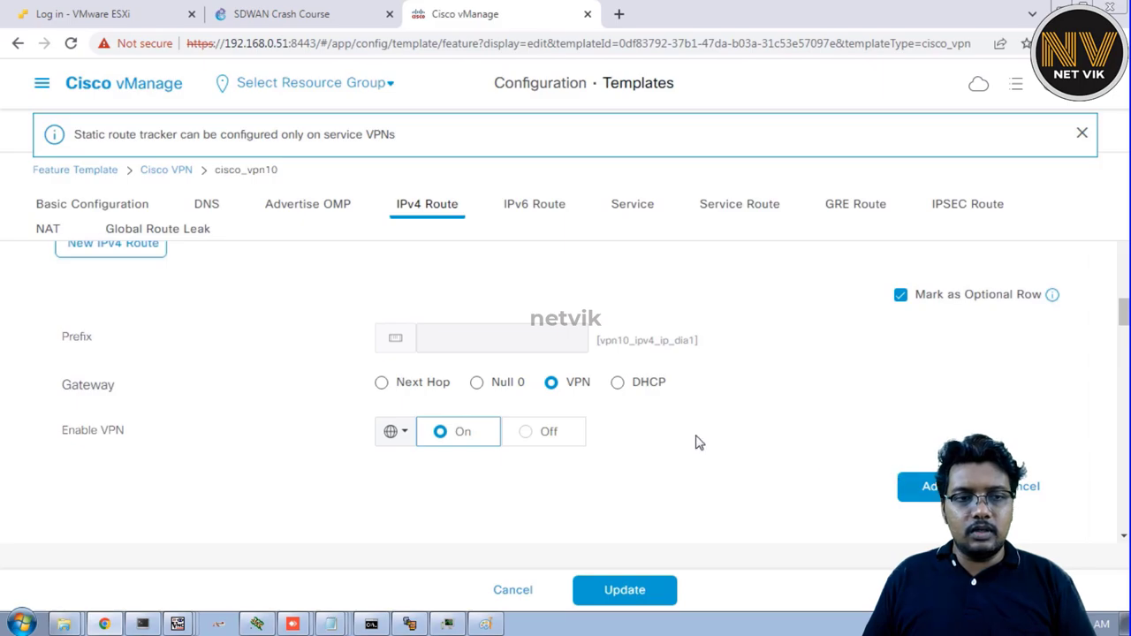
scroll(697, 442, "down", 1)
scroll(697, 442, "up", 1)
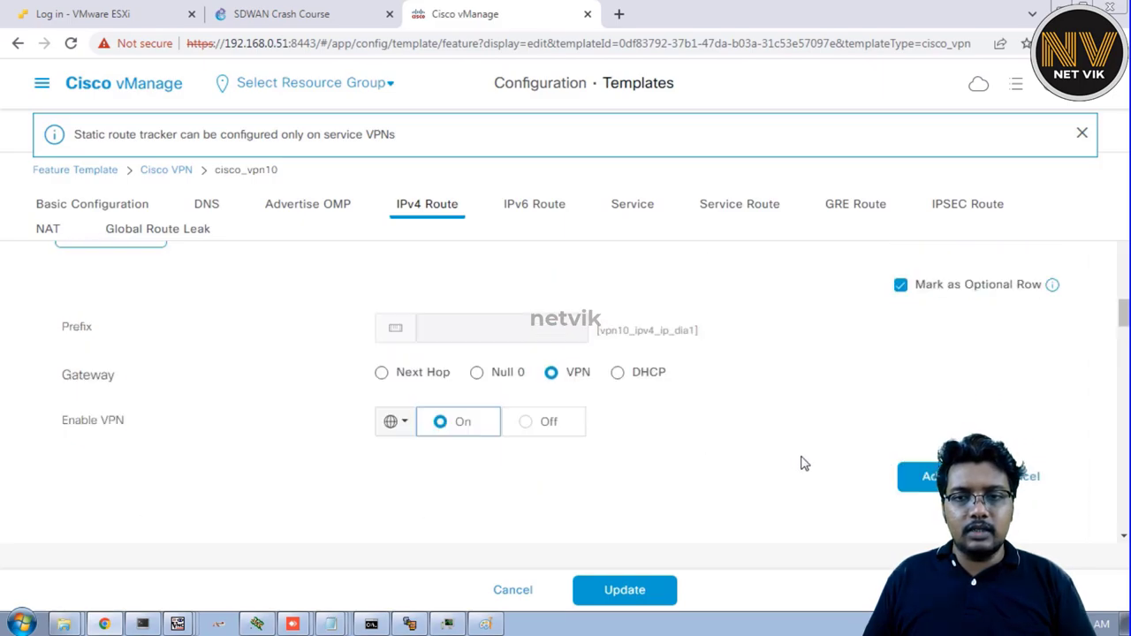
left_click(915, 495)
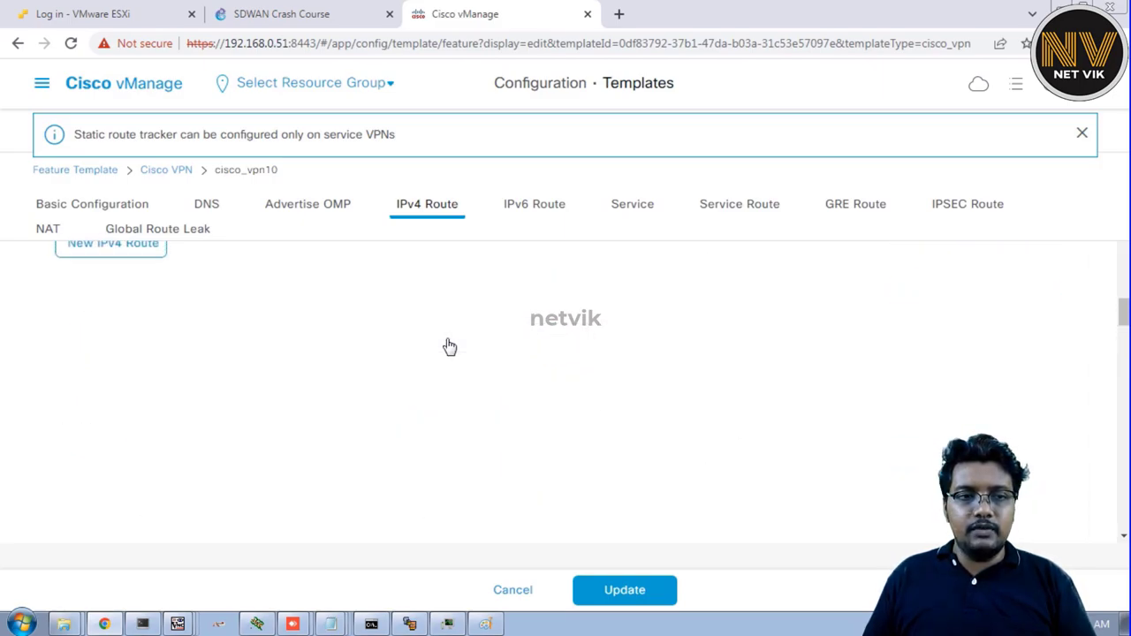
Save cisco_vpn10 and select the 1rtr_1mpls_1int_vpn10_20 device template
left_click(634, 597)
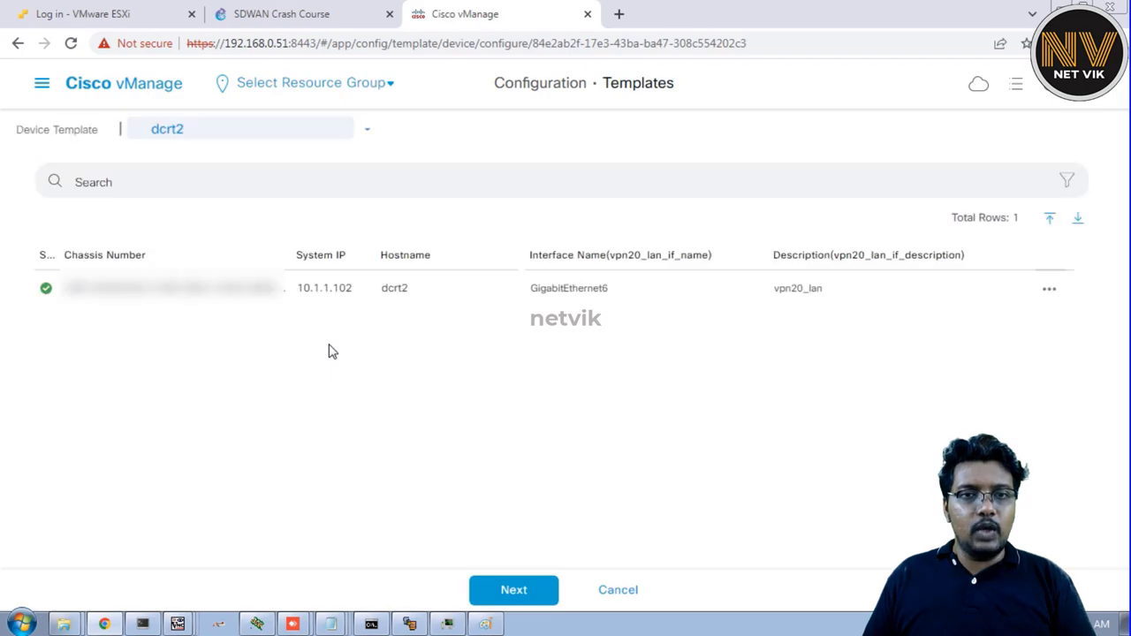
left_click(242, 134)
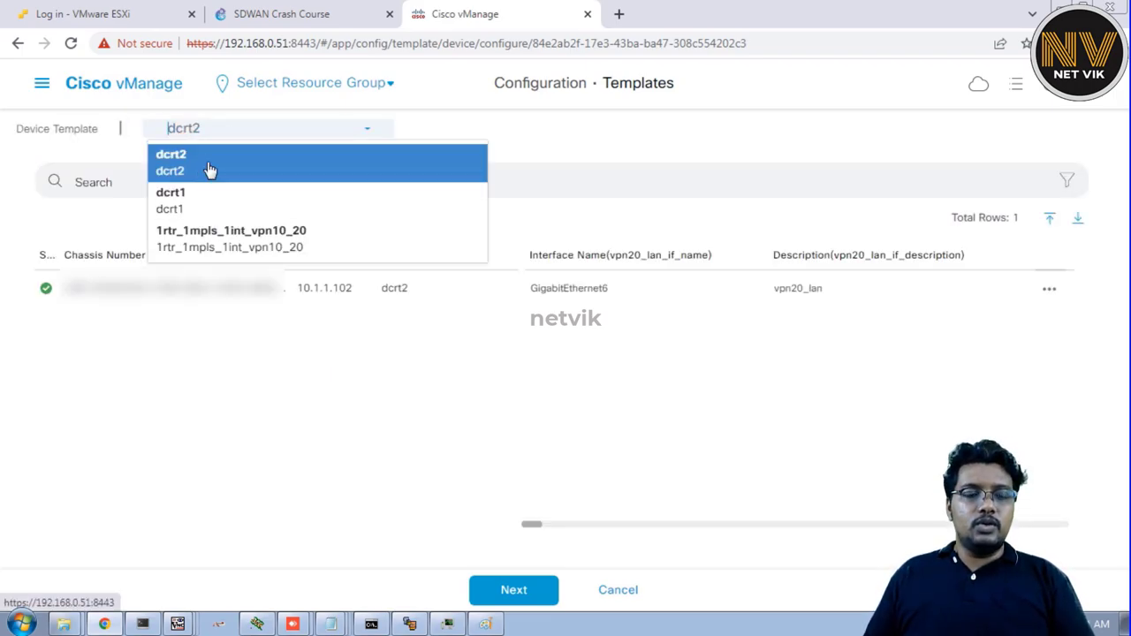
left_click(64, 302)
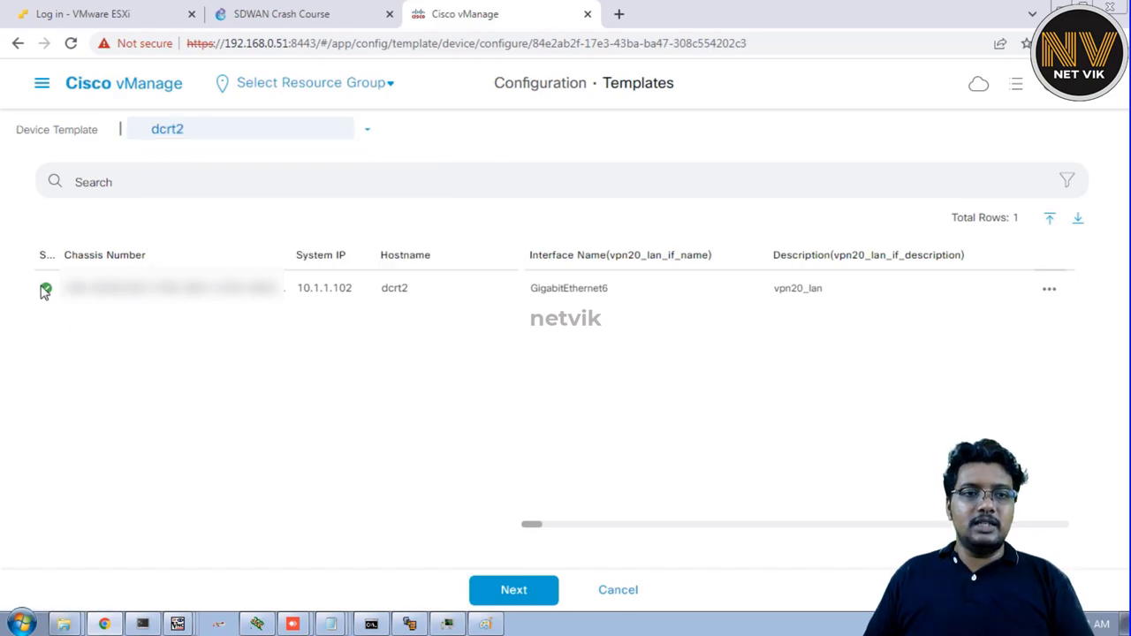
left_click(208, 130)
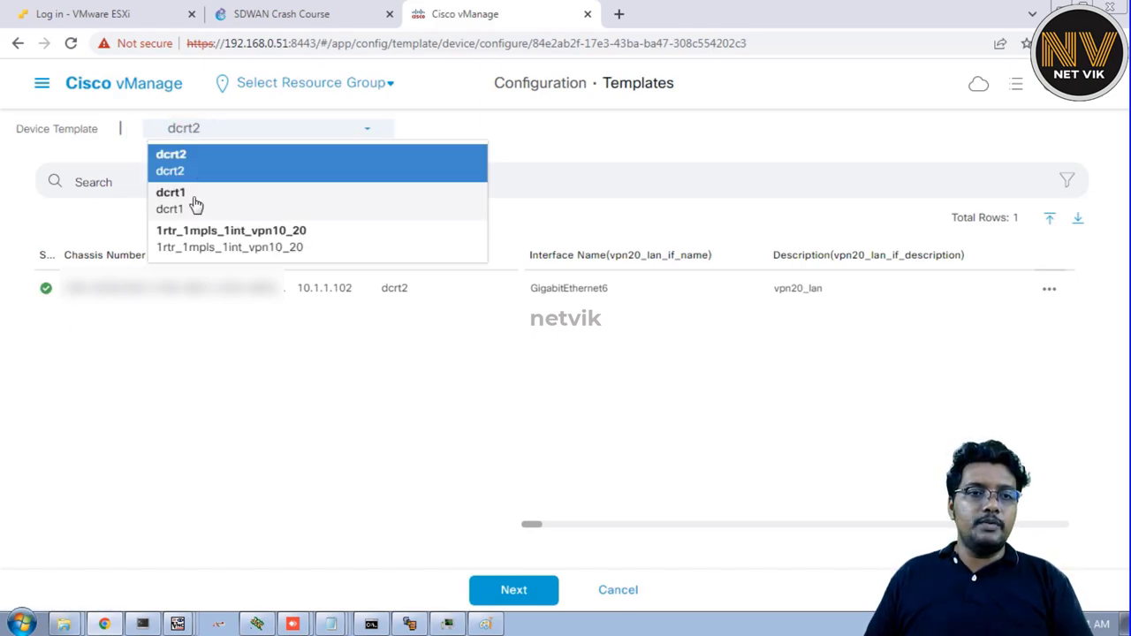
left_click(196, 205)
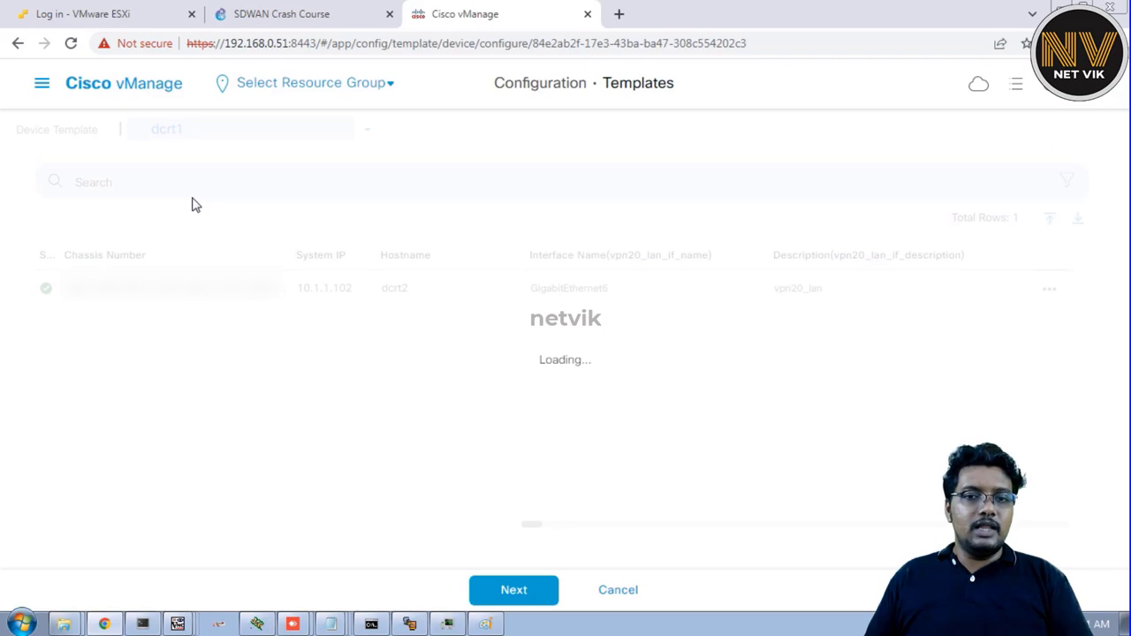
left_click(196, 129)
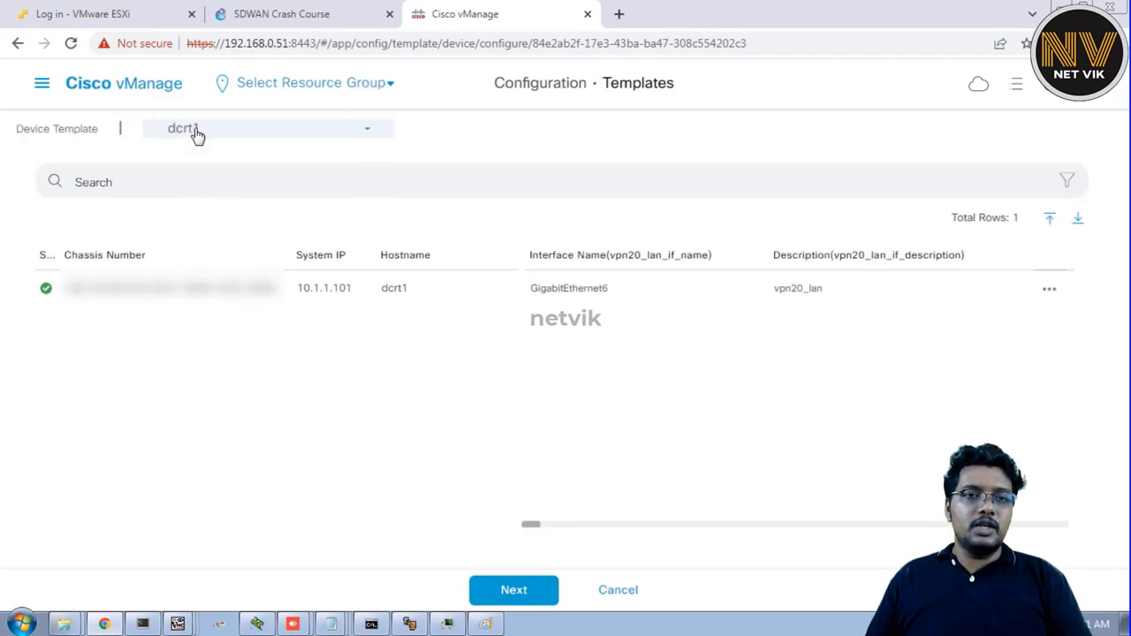
left_click(210, 238)
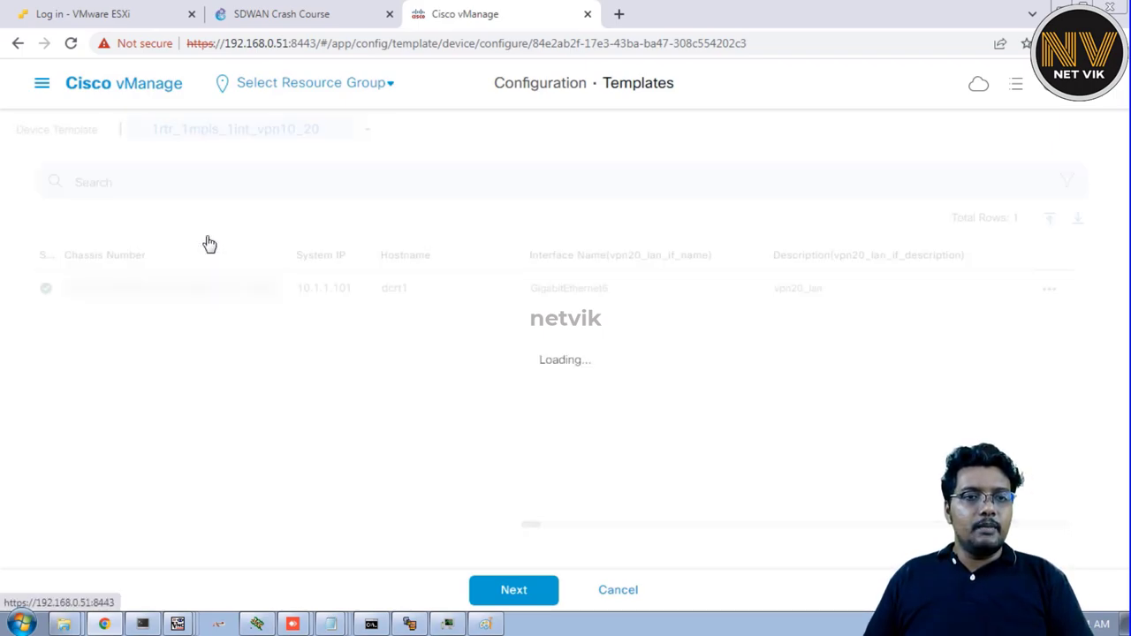
Set br2rt1's Prefix(vpn10_ipv4_ip_dia1) variable to 0.0.0.0/0 and update the template
left_click(1053, 292)
left_click(1047, 327)
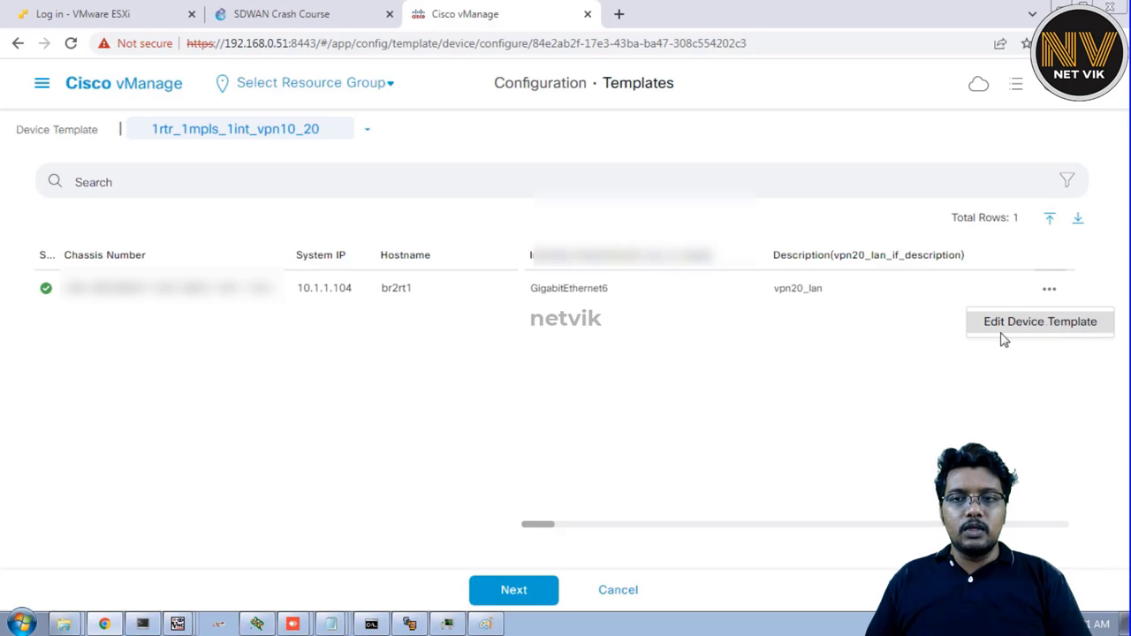
scroll(586, 352, "down", 10)
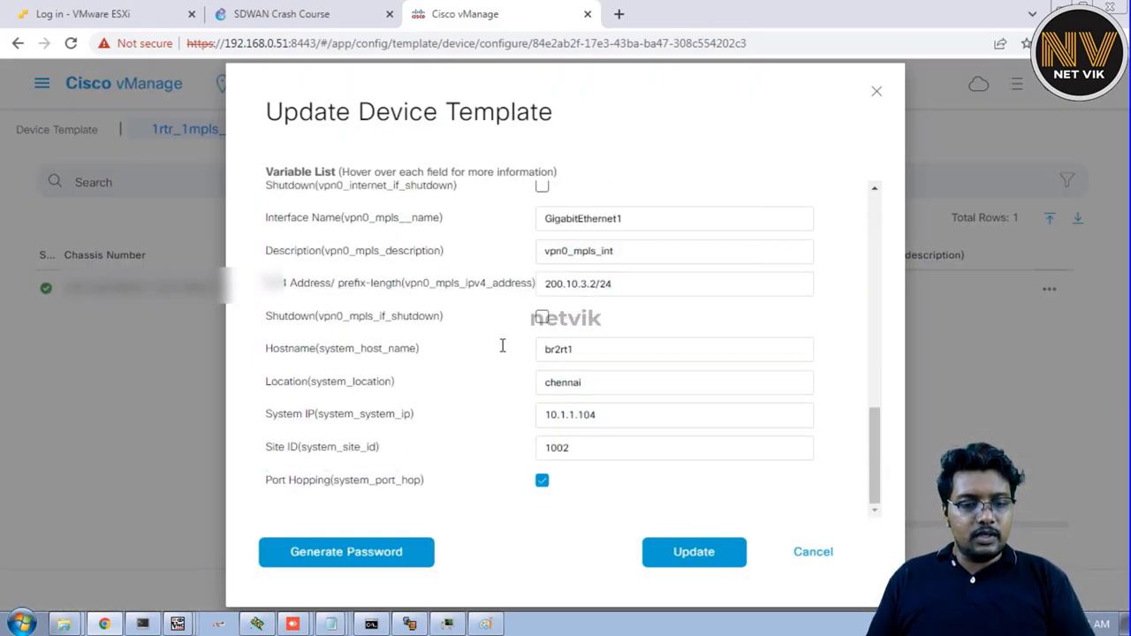
key("ctrl+f")
type("dia")
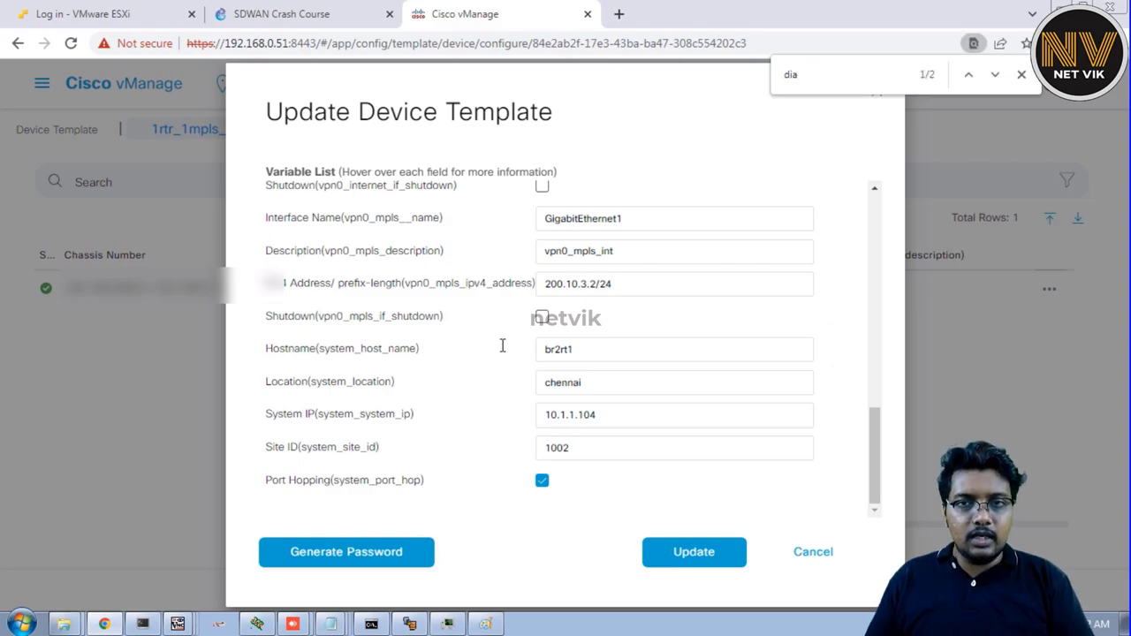
scroll(500, 352, "up", 10)
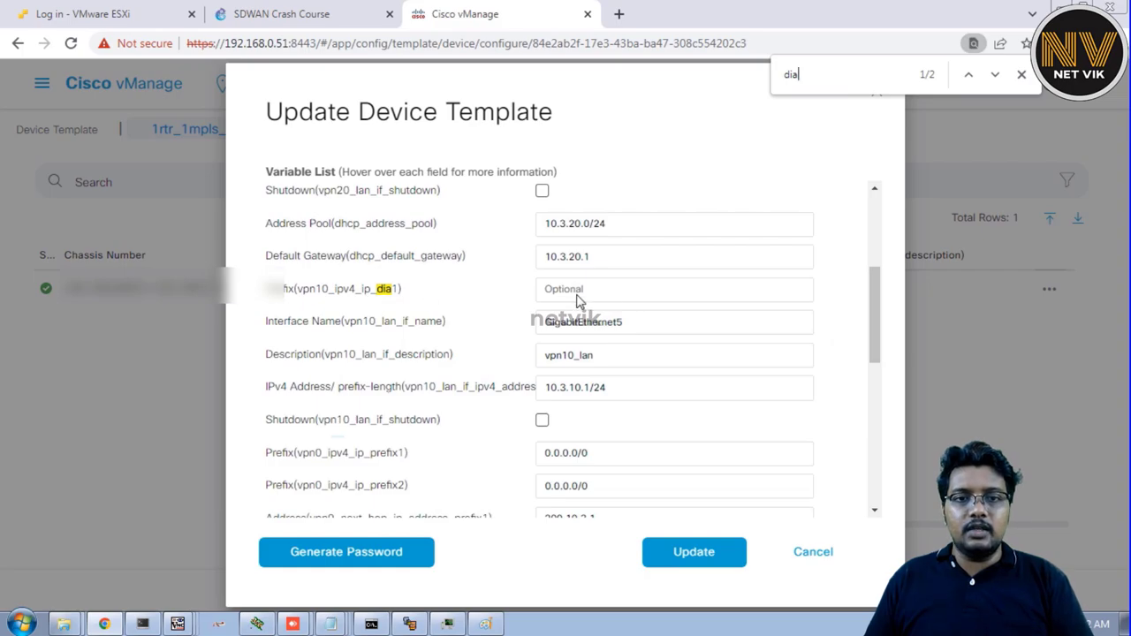
left_click(580, 288)
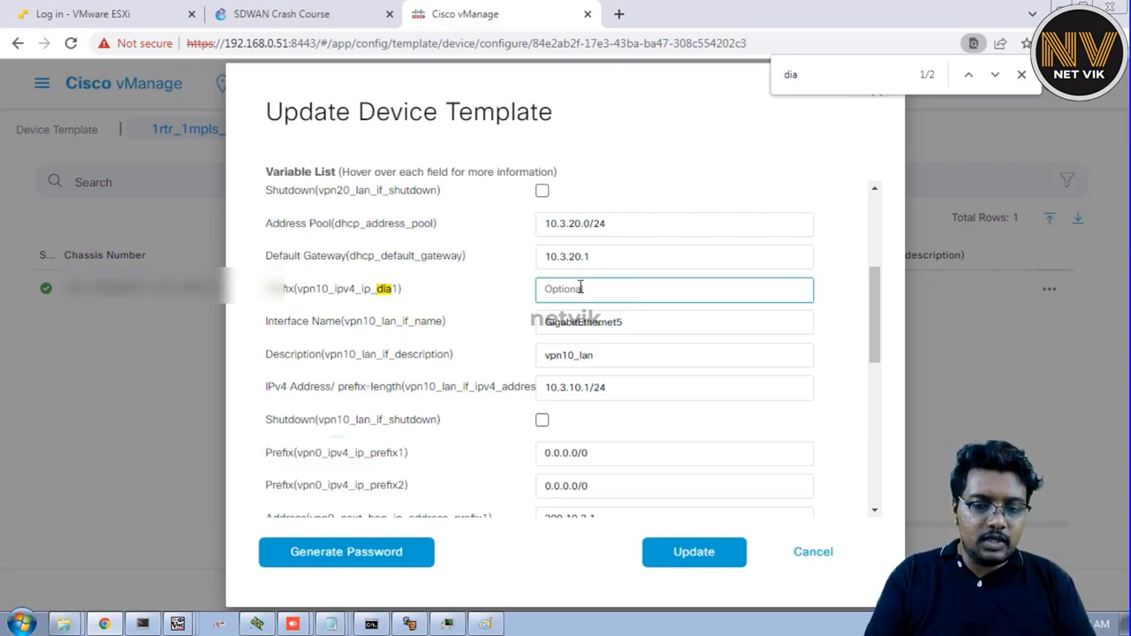
type("0.0.0.0")
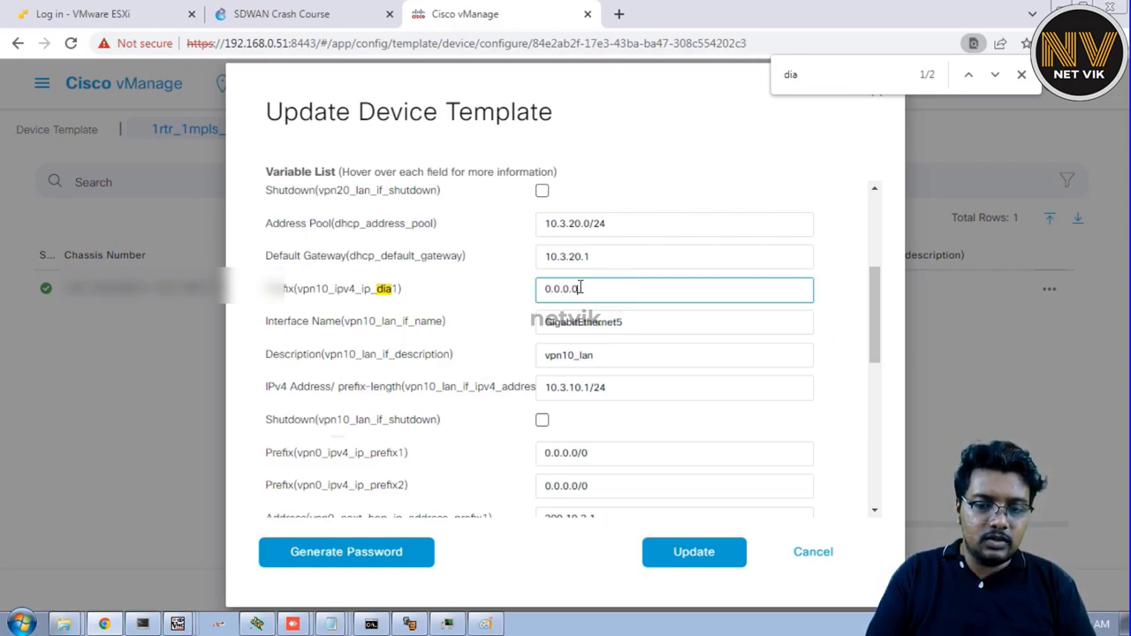
type("/0")
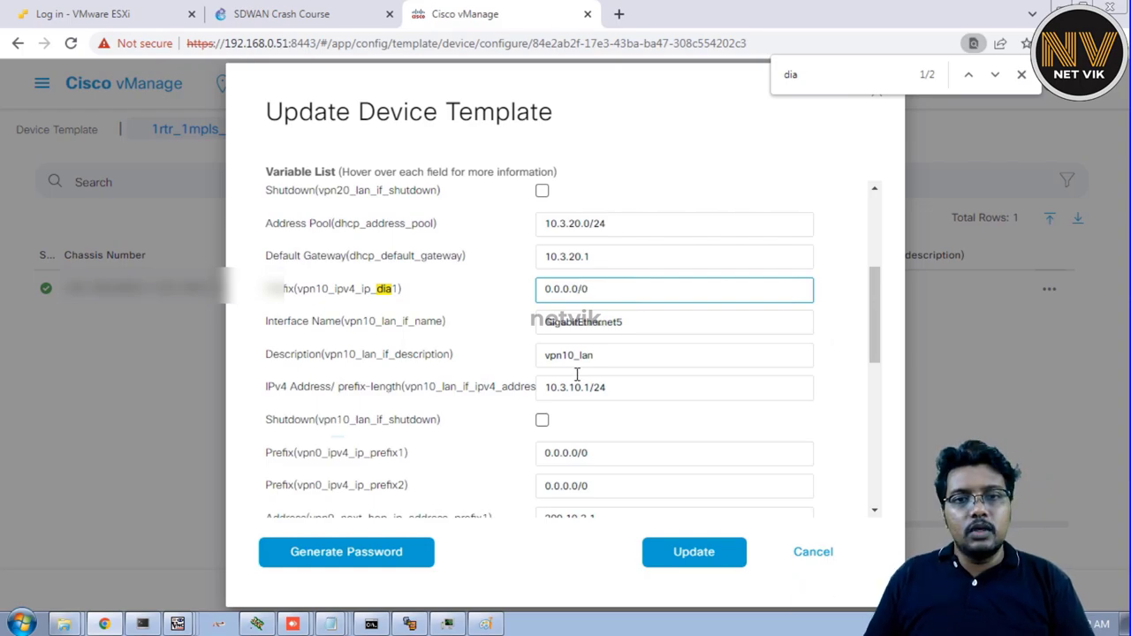
left_click(688, 557)
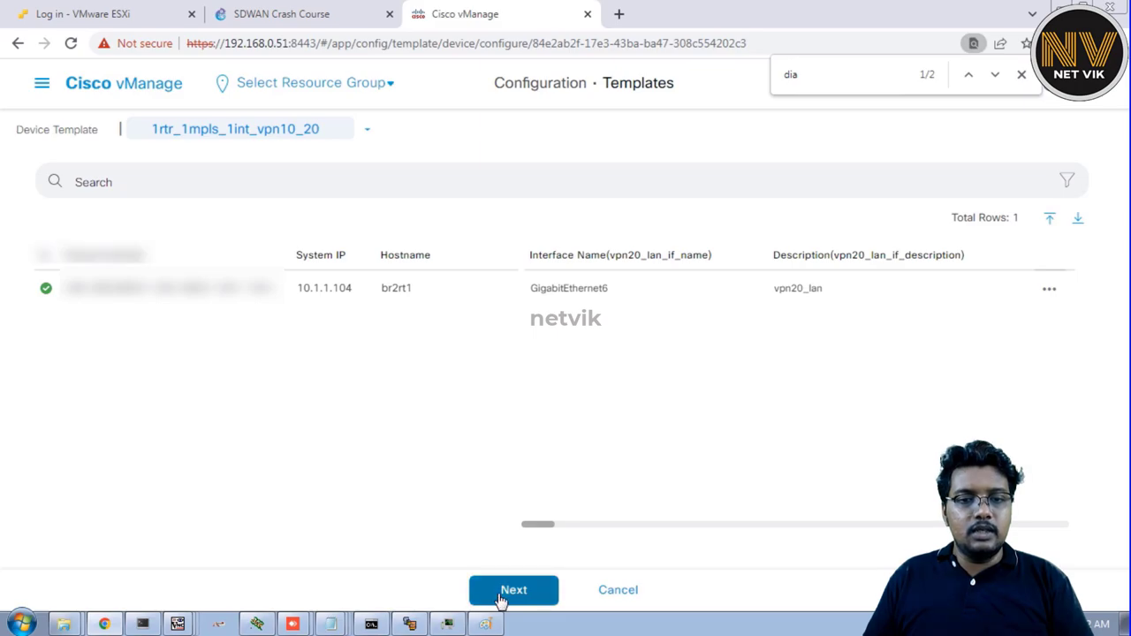
Continue to the configuration preview for br2rt1
left_click(507, 592)
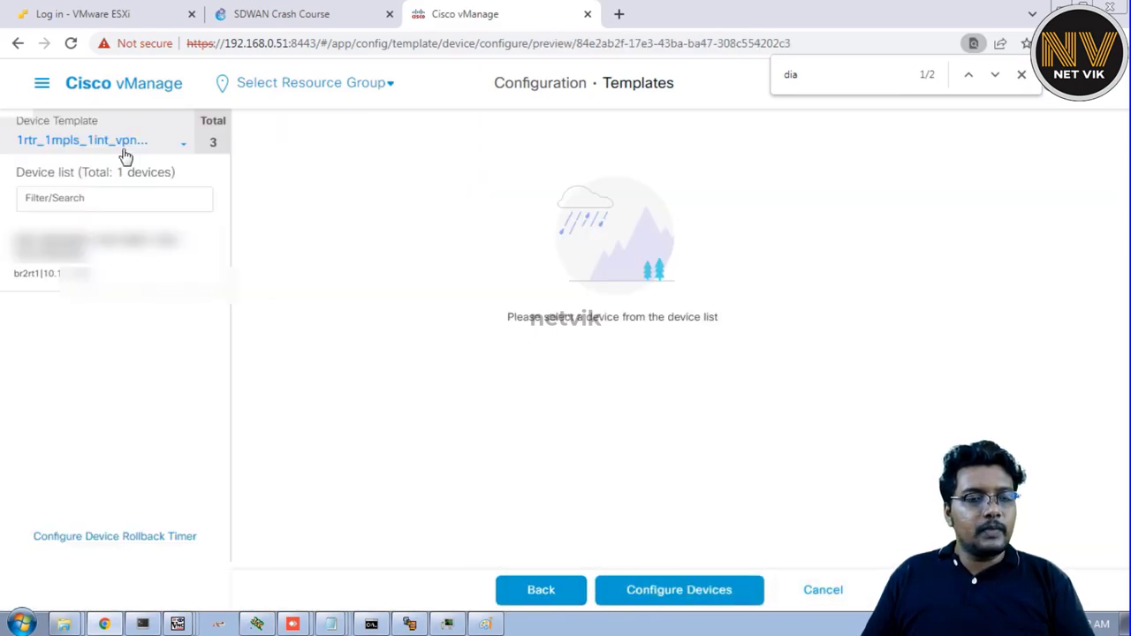
left_click(109, 258)
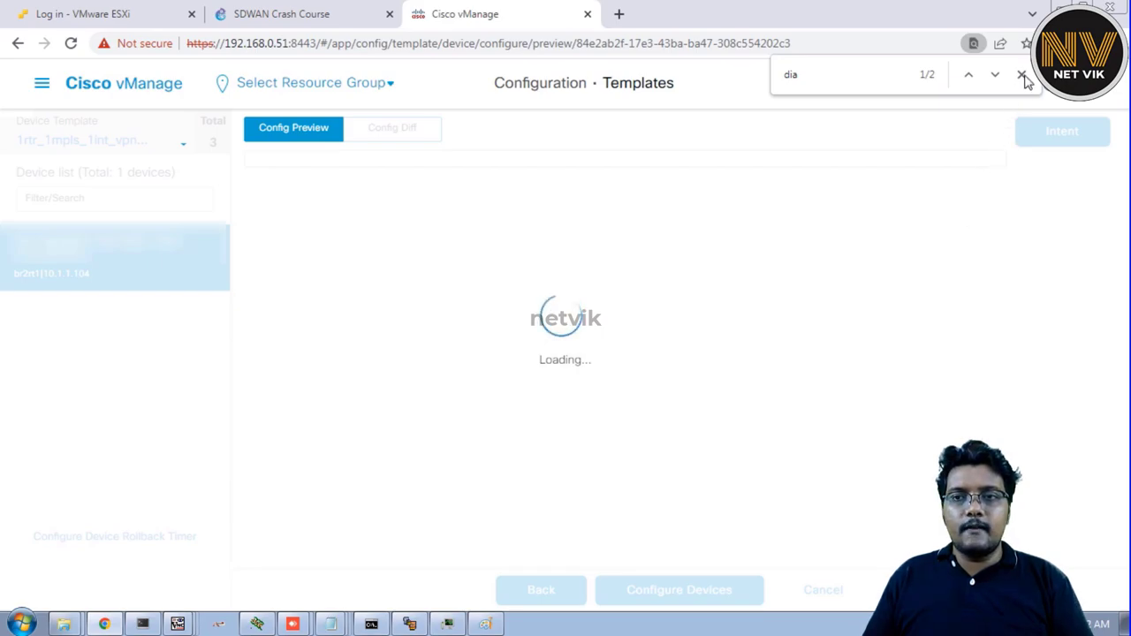
key("Escape")
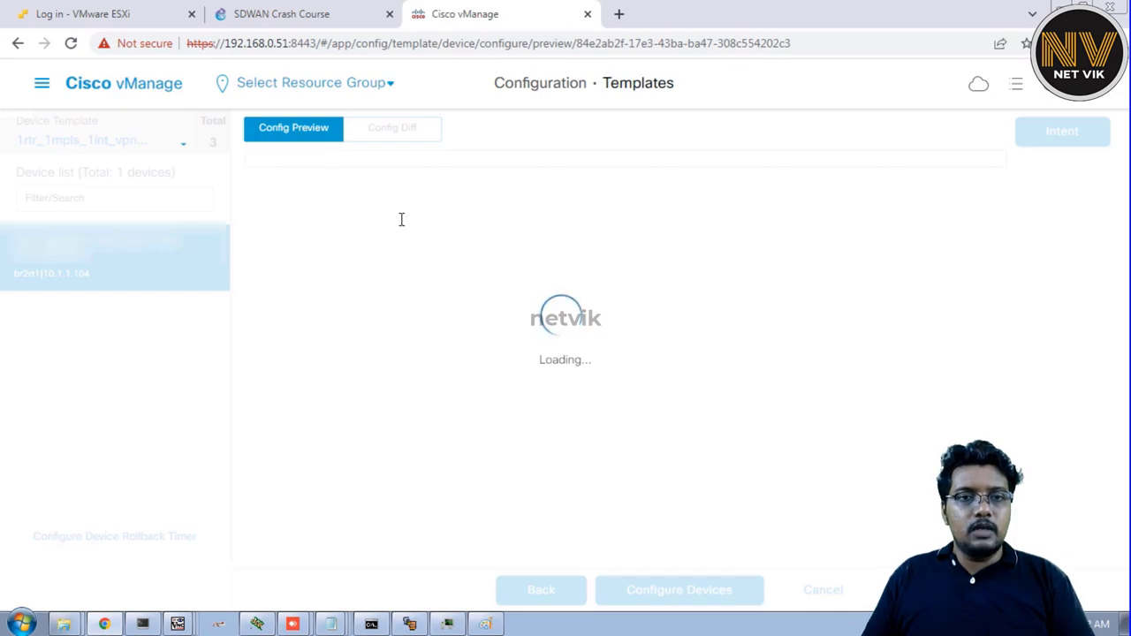
In the Config Diff, inspect the added 'ip nat route vrf 10 0.0.0.0 0.0.0.0 global' line and choose Configure Devices
left_click(397, 131)
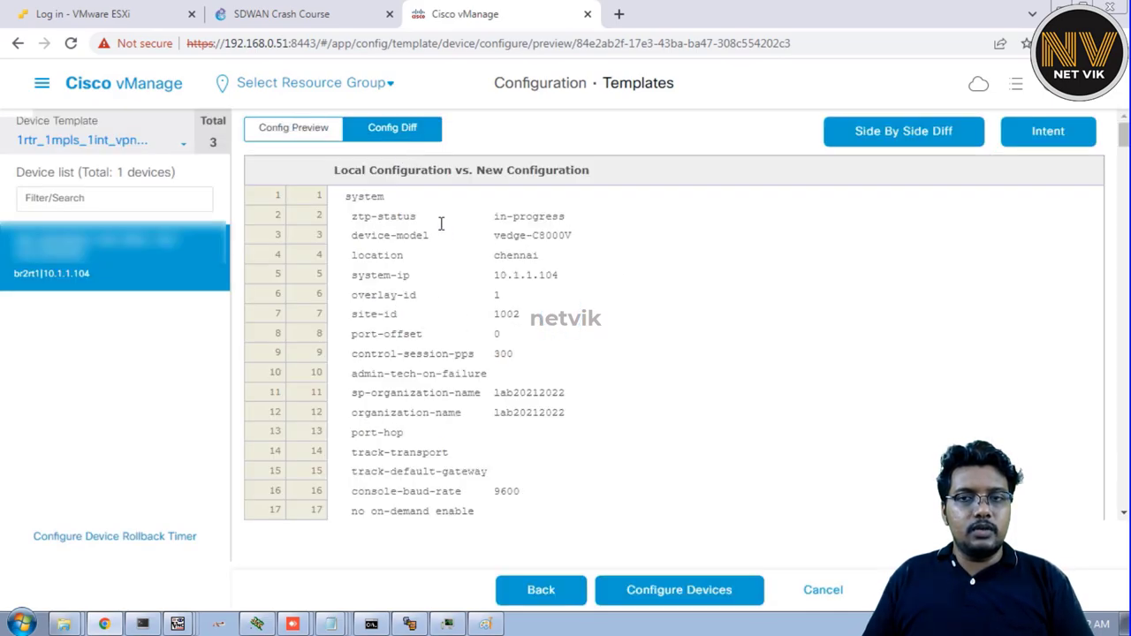
scroll(443, 231, "down", 1)
scroll(443, 231, "down", 20)
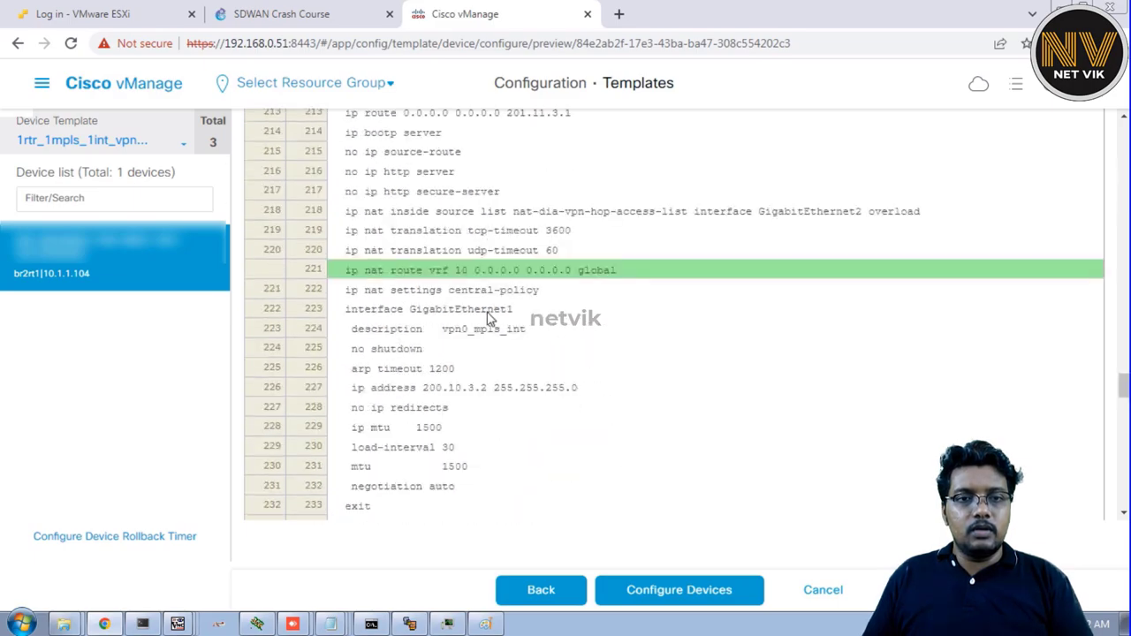
left_click_drag(345, 269, 688, 271)
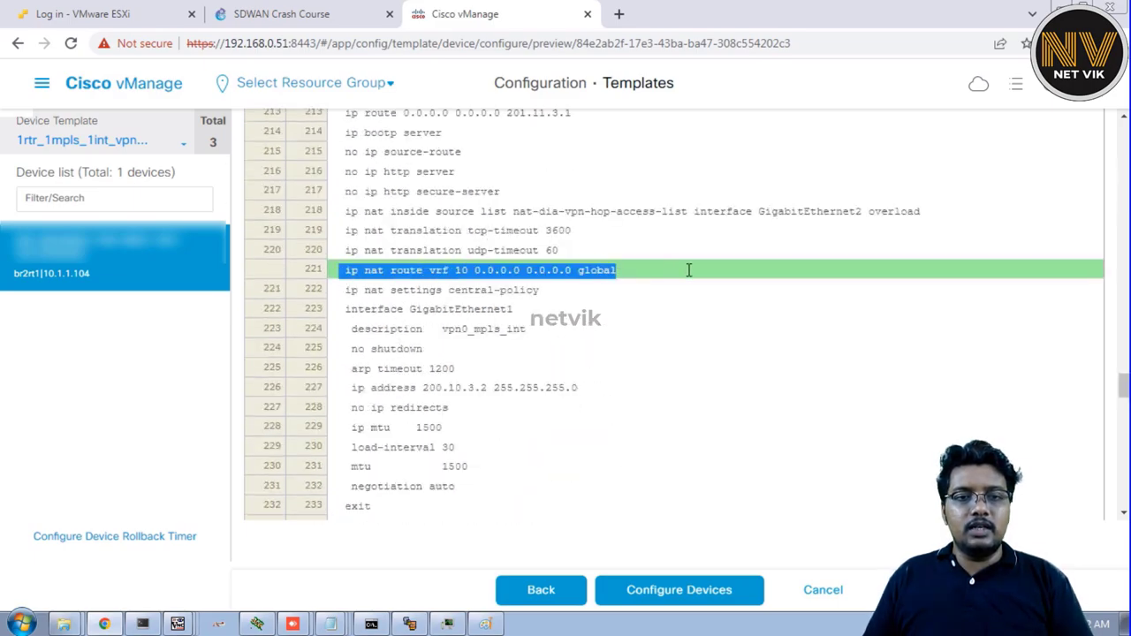
left_click_drag(468, 270, 433, 270)
double_click(590, 270)
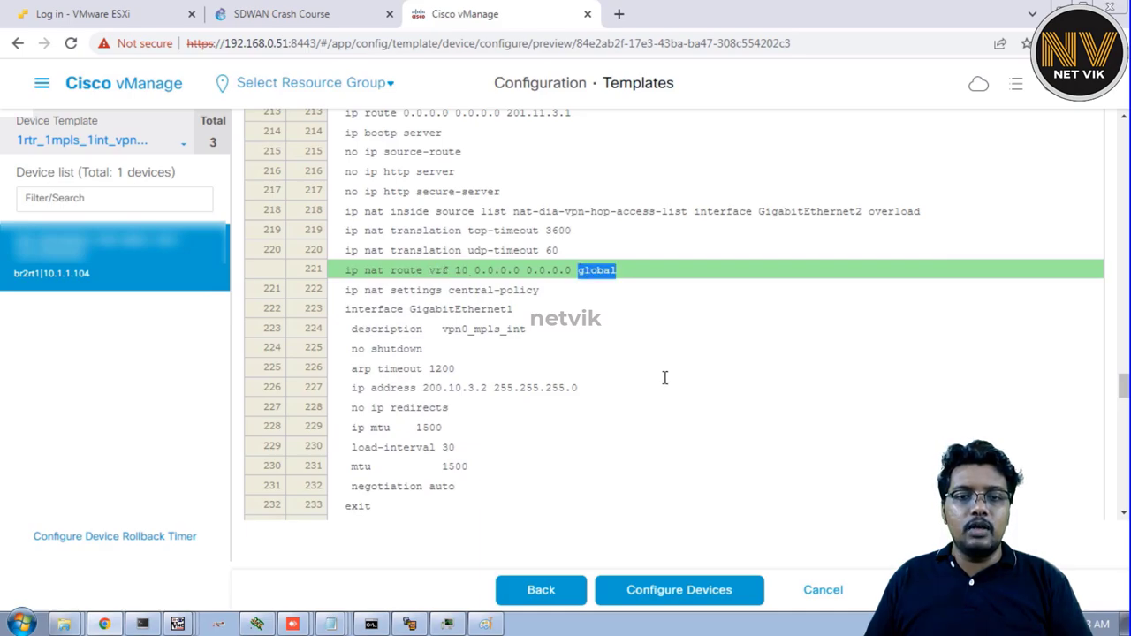
left_click(606, 292)
double_click(604, 272)
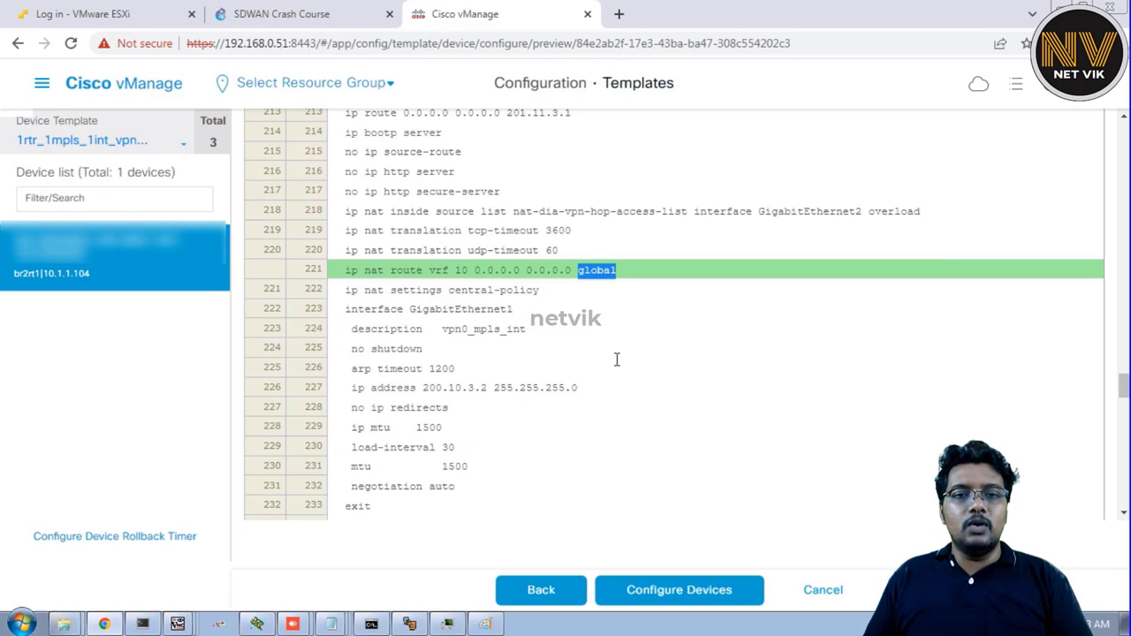
left_click(618, 368)
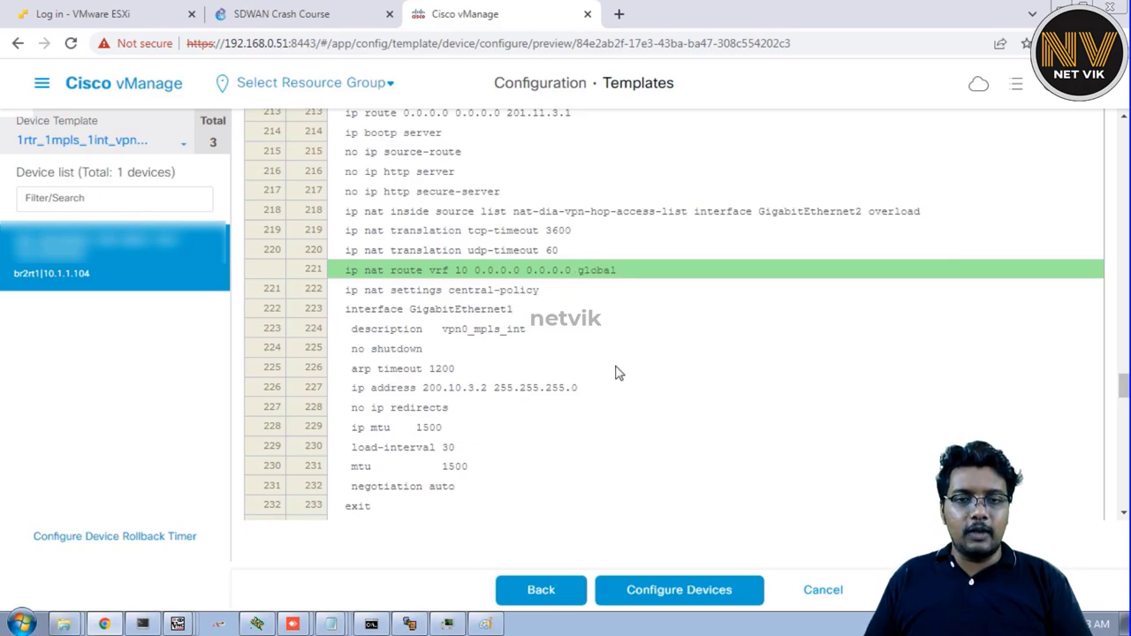
left_click(669, 592)
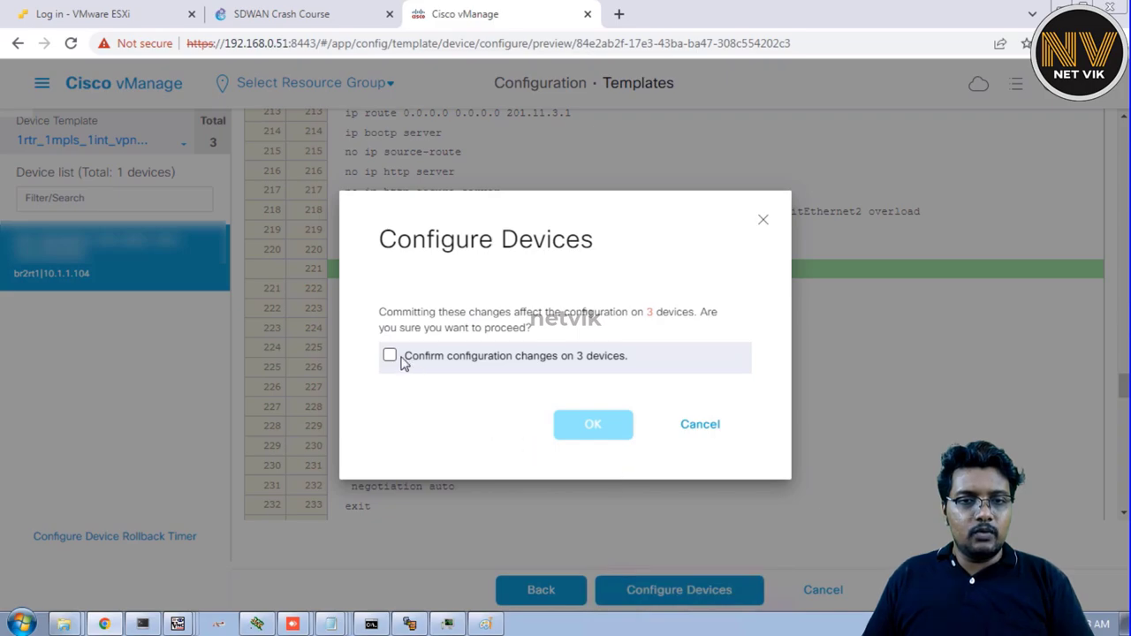
Confirm the push to 3 devices and refresh until br2rt1, dcrt1 and dcrt2 report Success
left_click(390, 355)
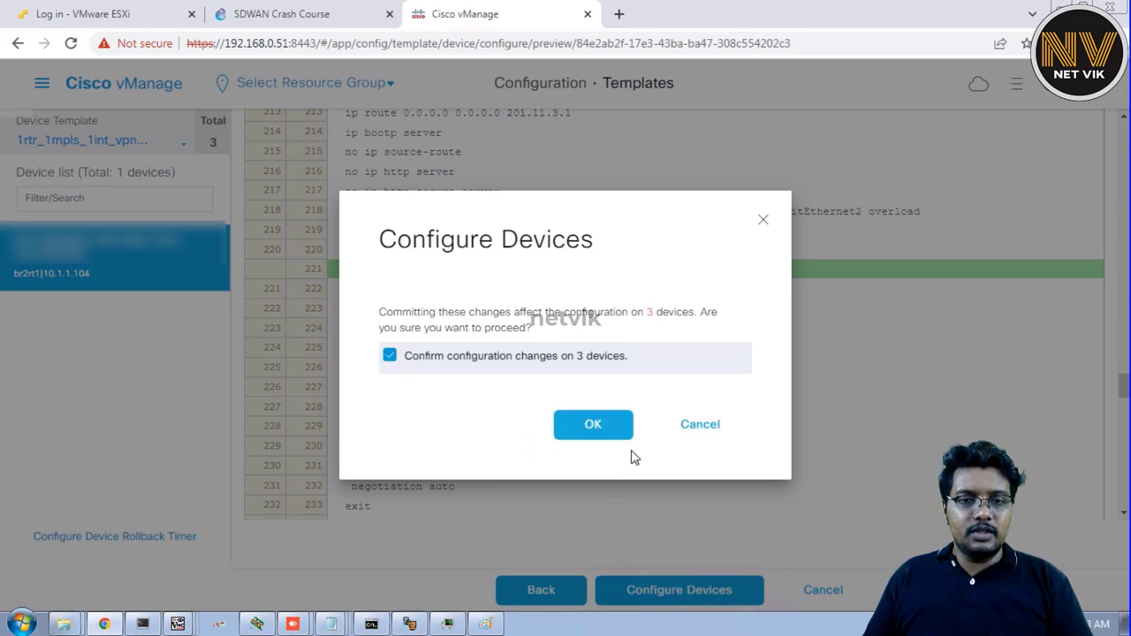
left_click(593, 424)
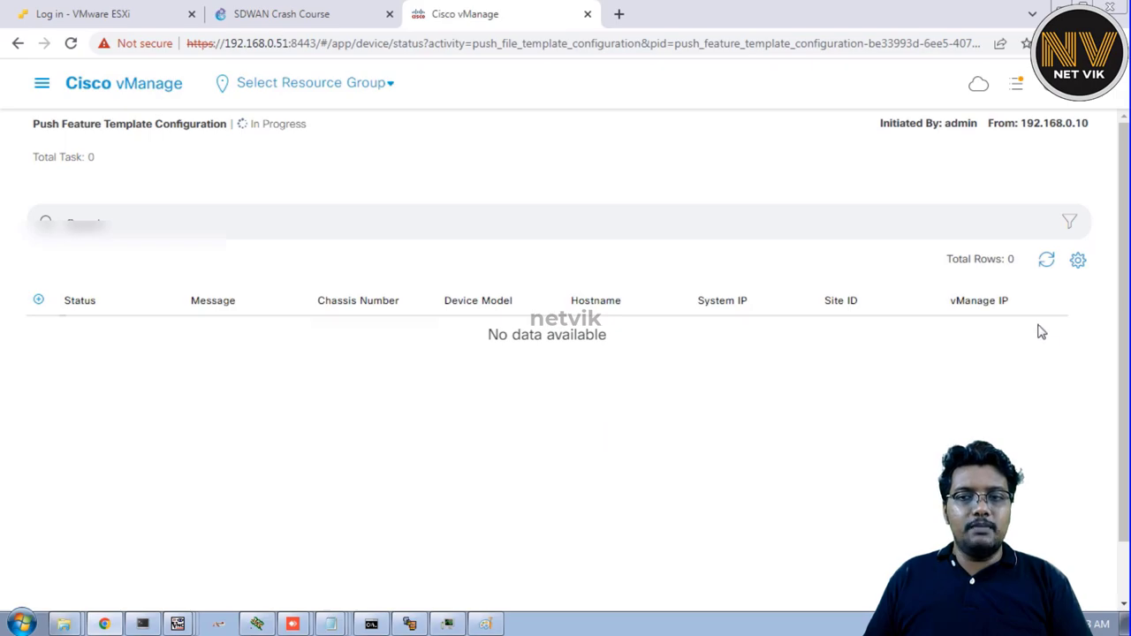
left_click(1047, 260)
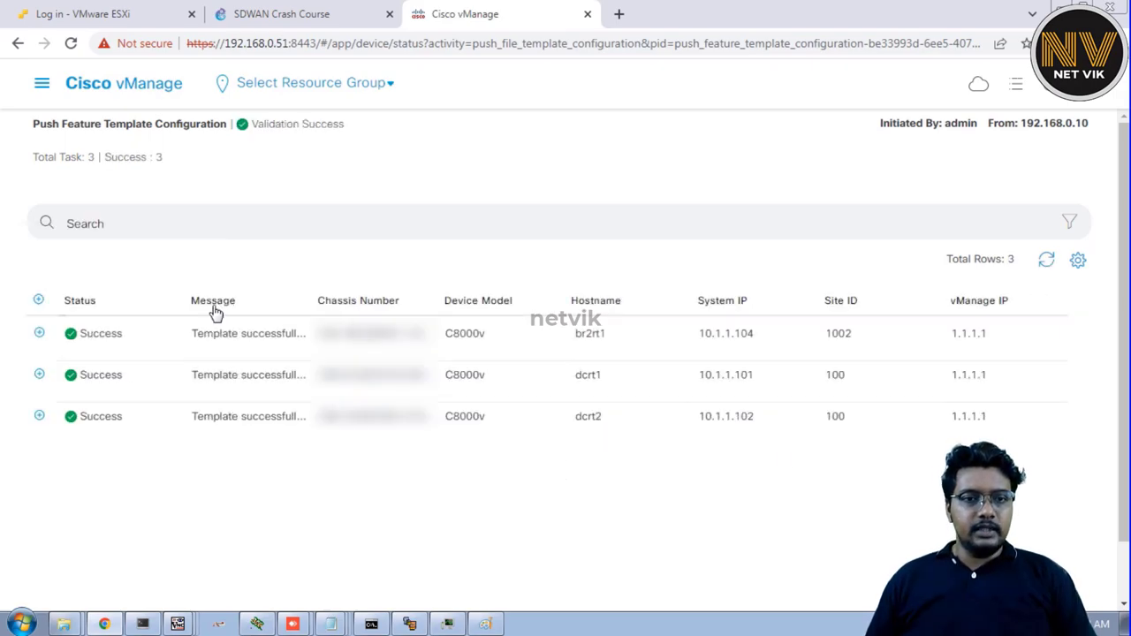
In SuperPuTTY, SSH into branch router br2rt1 at 10.1.1.104 and log in
left_click(142, 625)
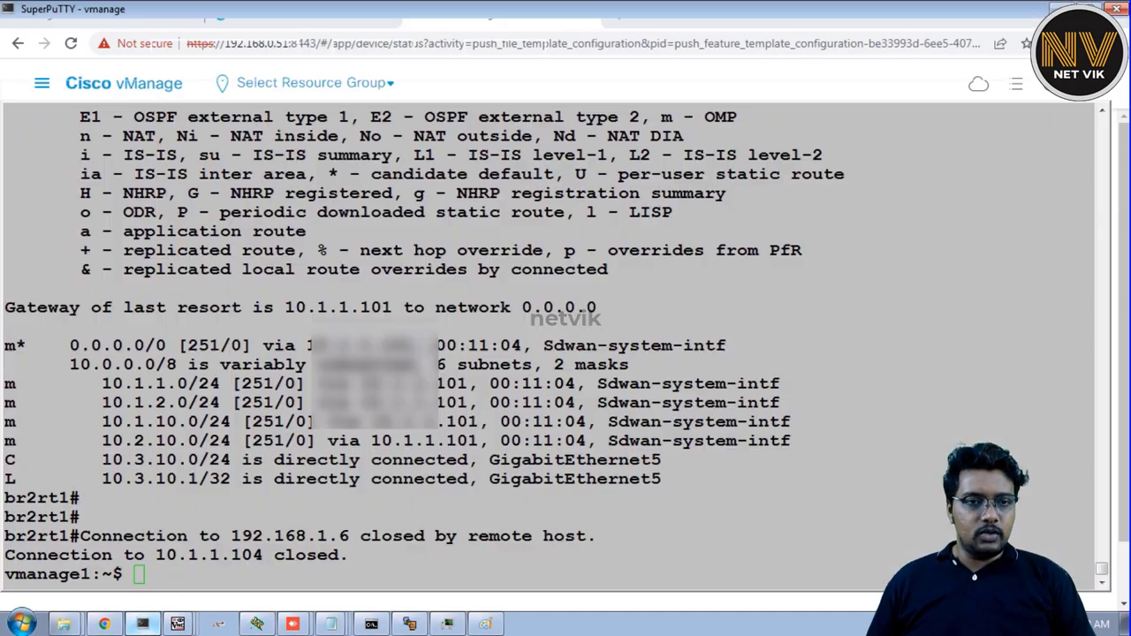
key("Return")
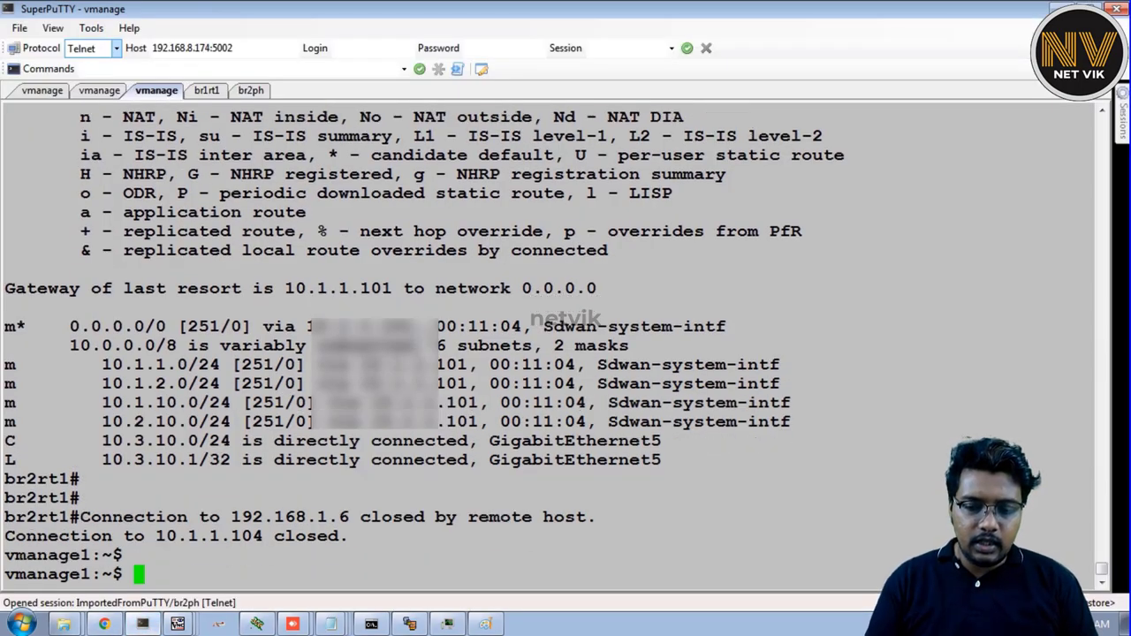
key("Return")
right_click(427, 339)
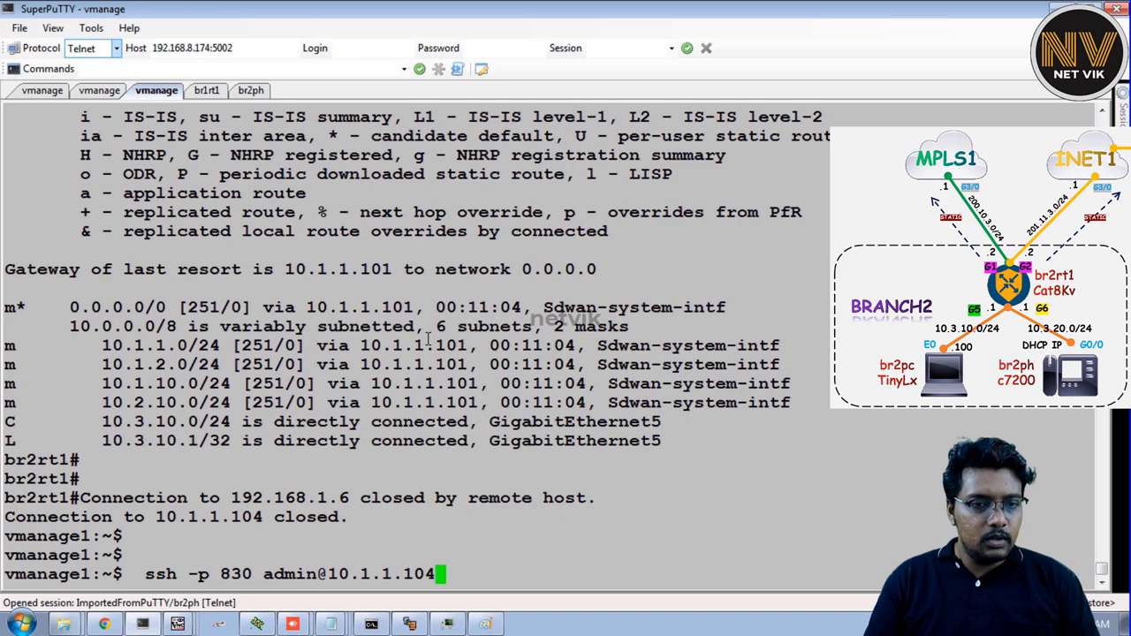
key("Return")
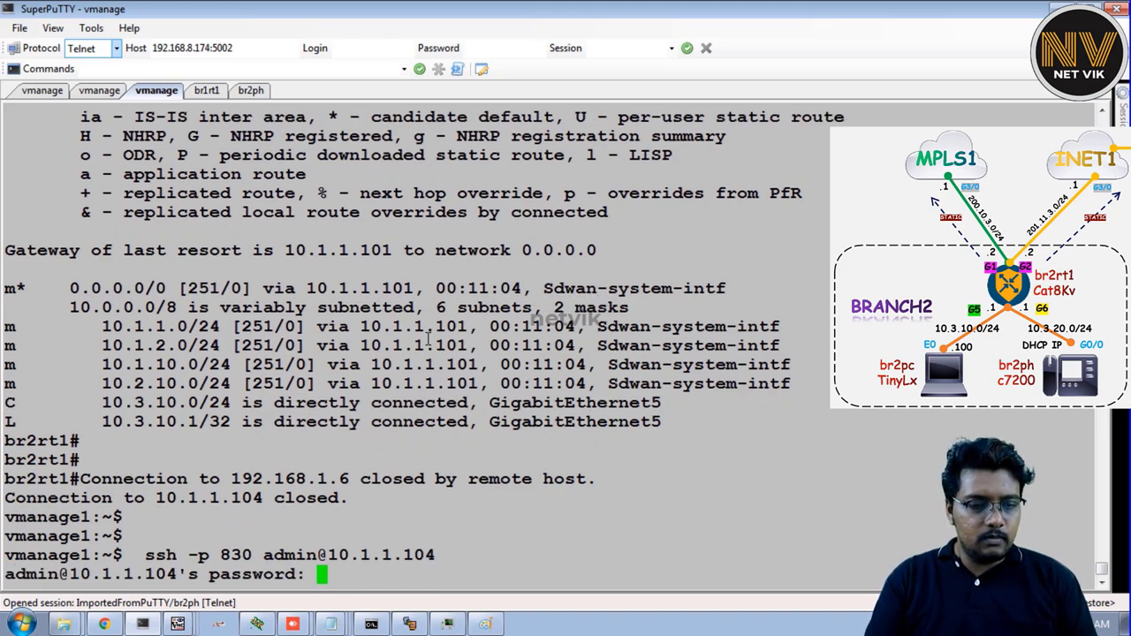
key("Return")
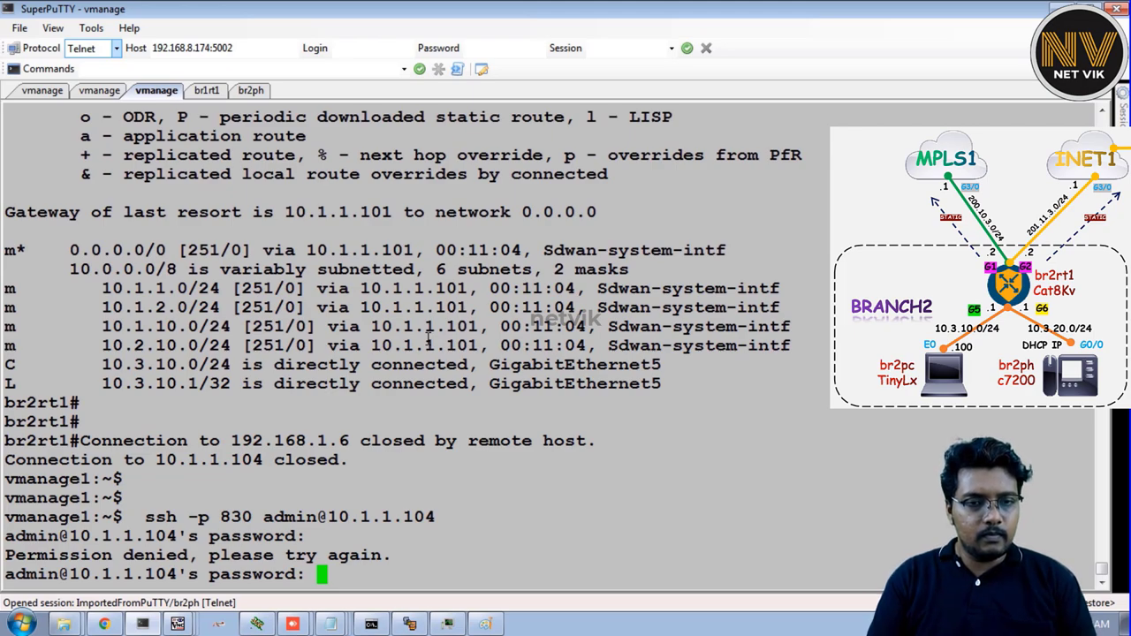
key("Return")
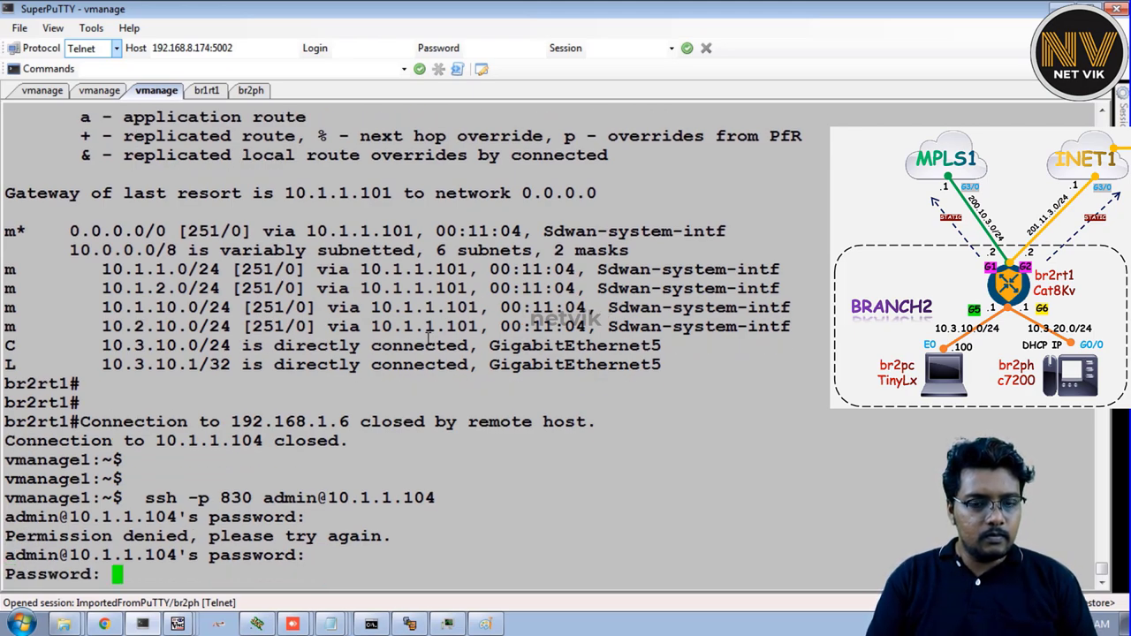
key("Return")
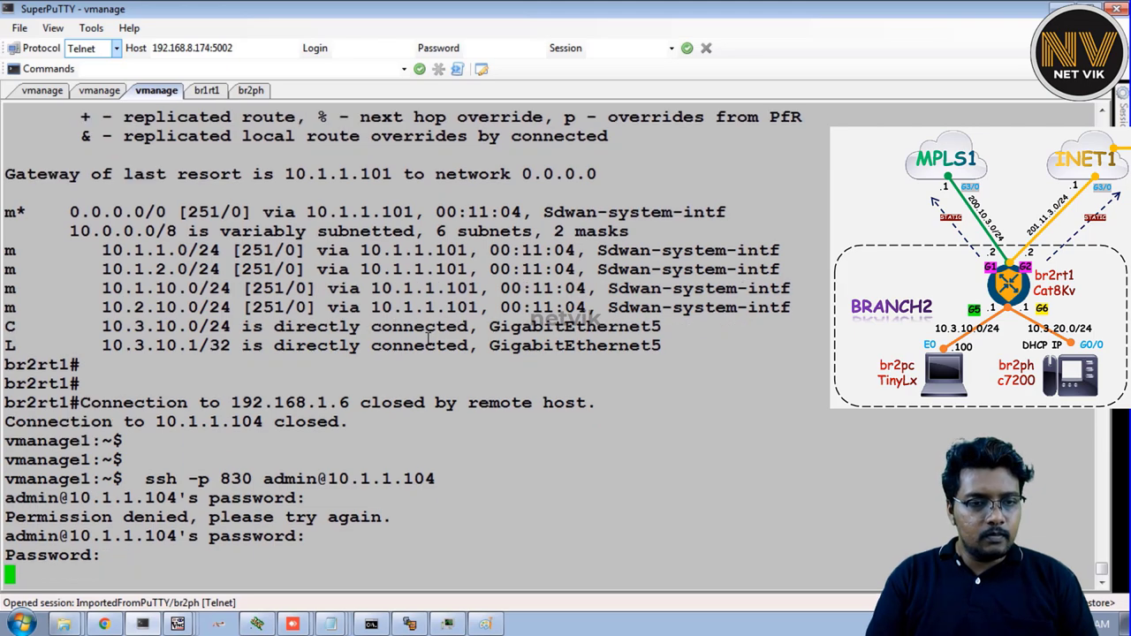
key("Return")
key("Return")
type("sjw")
key("BackSpace")
key("BackSpace")
key("BackSpace")
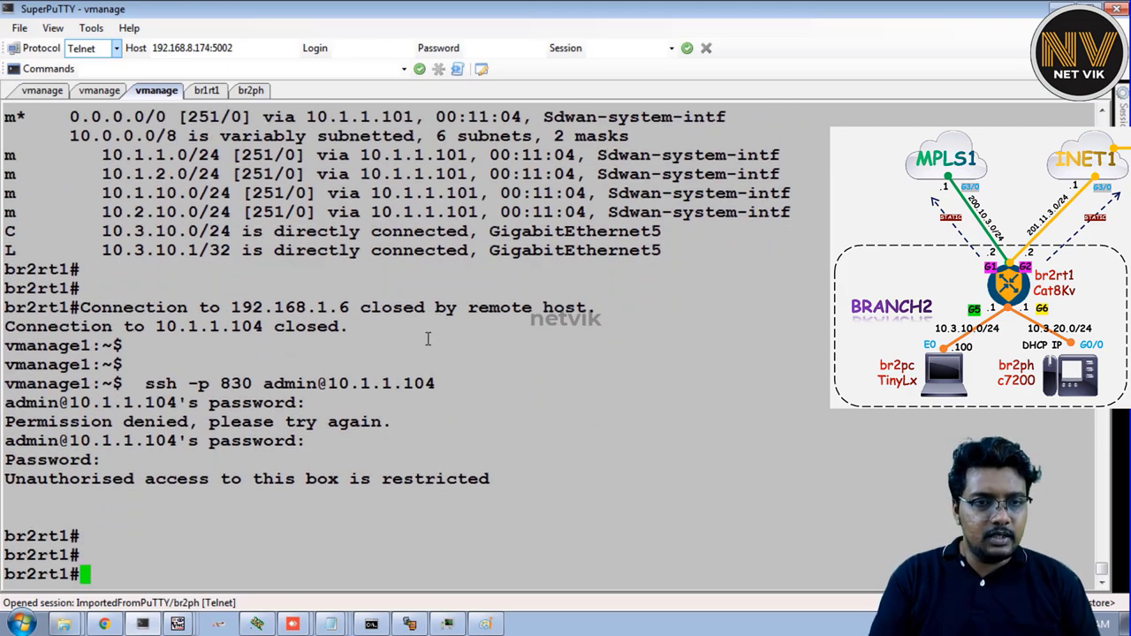
Run 'show ip route vrf 10' and page through the full routing table
type("show ip route")
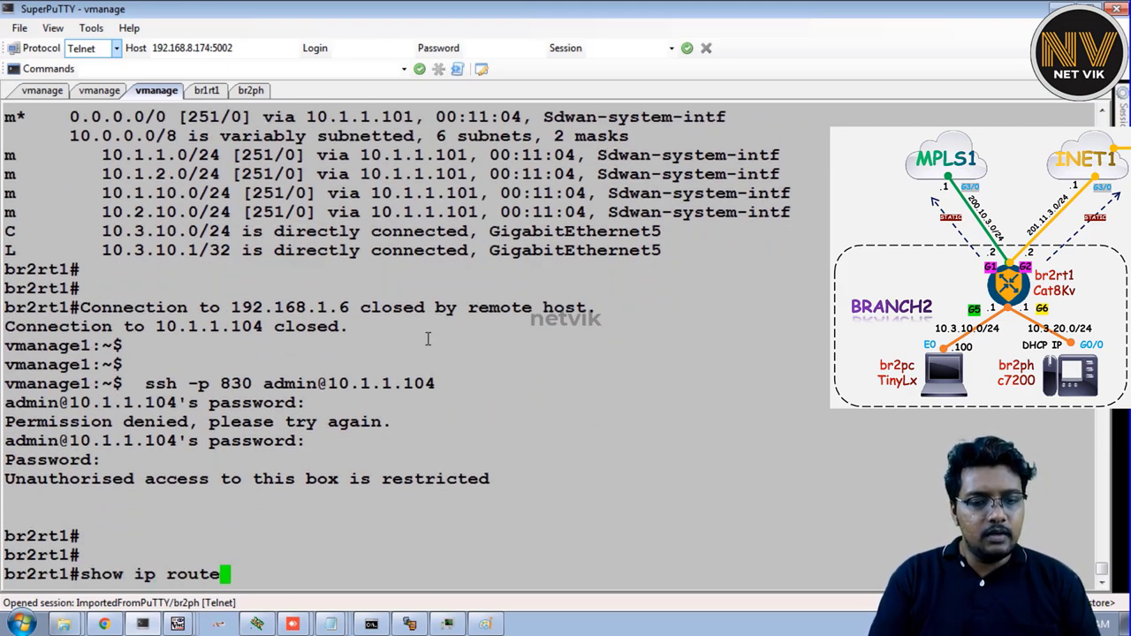
type(" vrf 10")
scroll(428, 338, "up", 4)
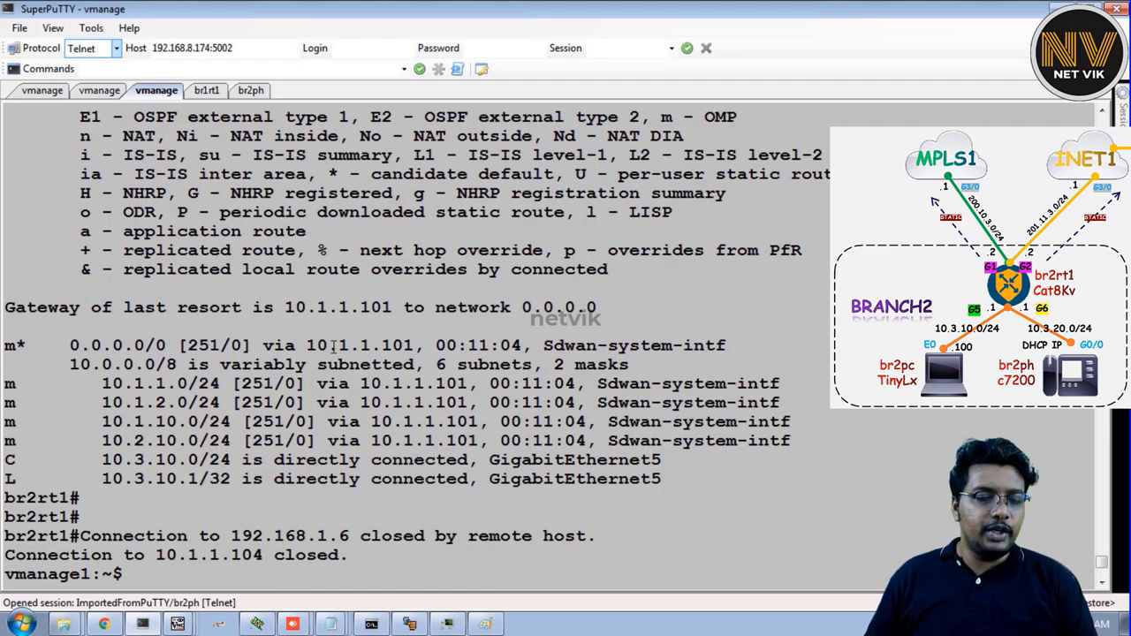
scroll(428, 346, "down", 4)
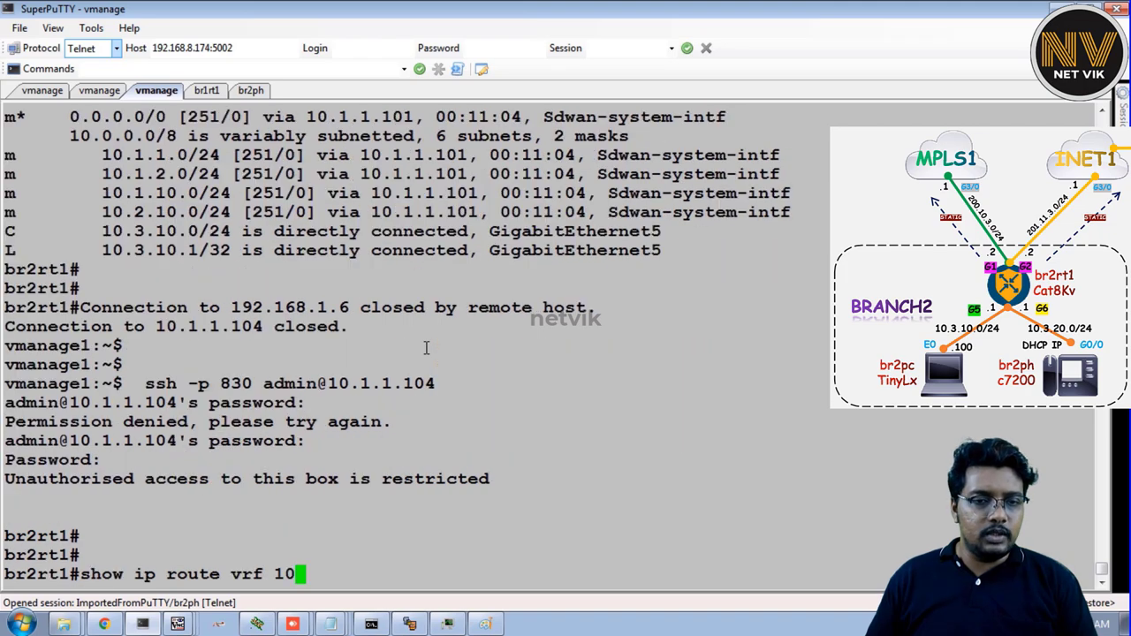
key("Return")
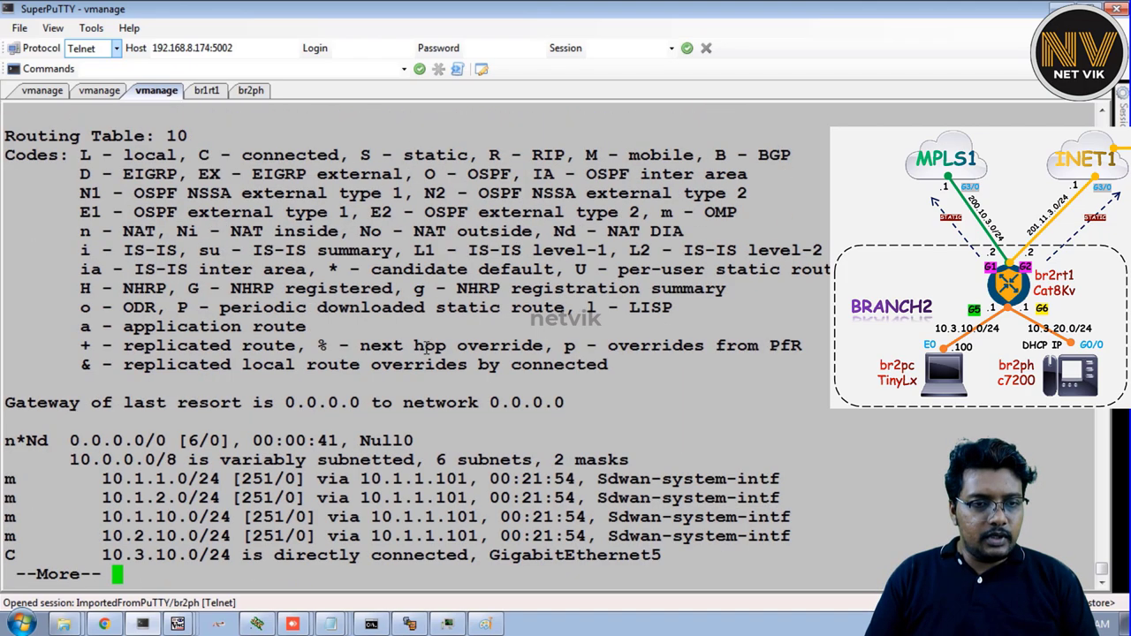
key("space")
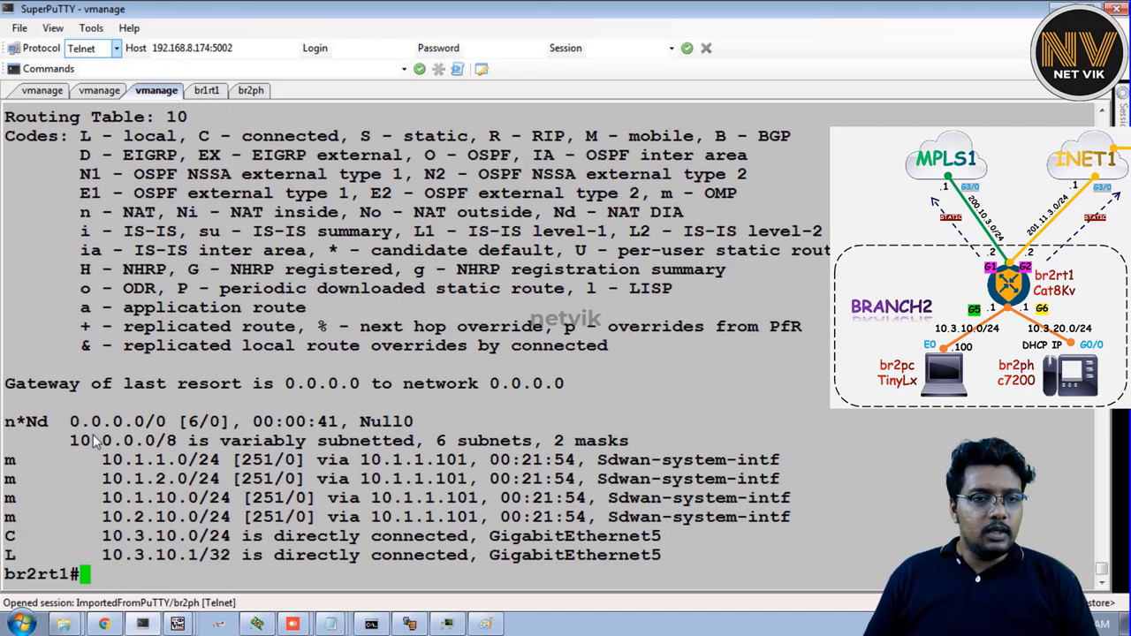
Highlight the n*Nd 0.0.0.0/0 route via Null0 and its n - NAT and Nd - NAT DIA legend entries
double_click(96, 422)
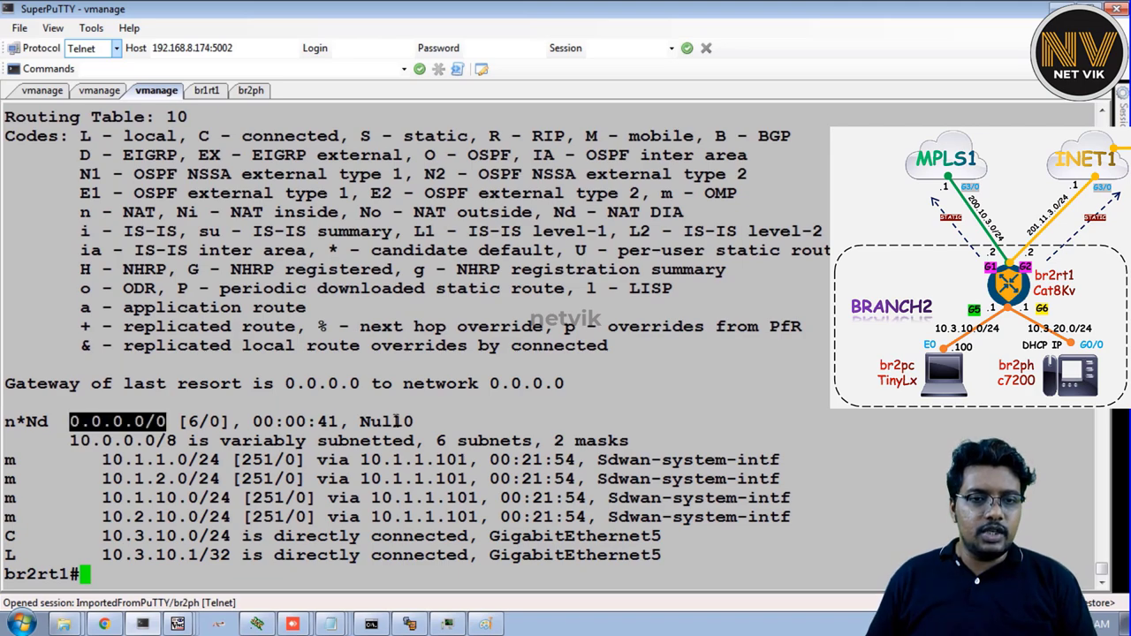
left_click_drag(414, 421, 357, 422)
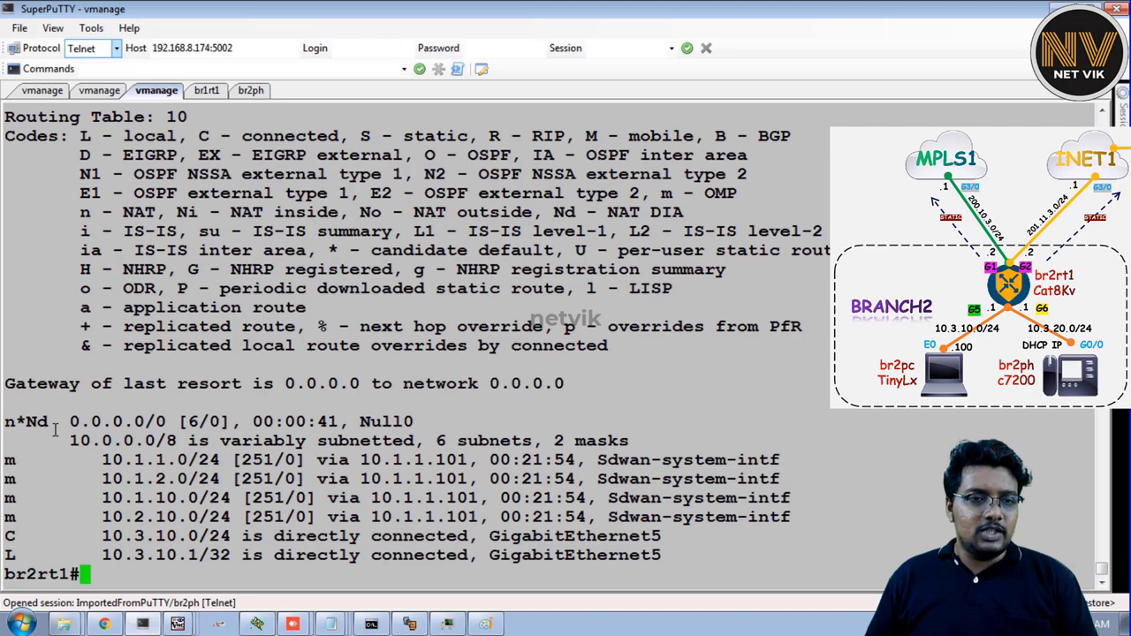
left_click_drag(46, 422, 4, 422)
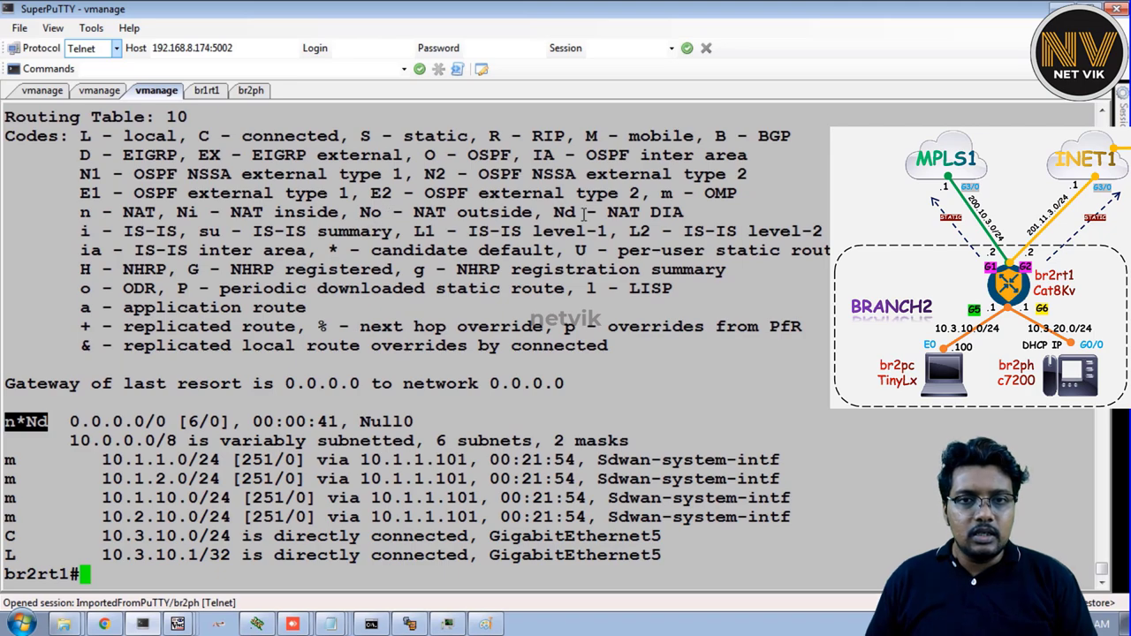
left_click_drag(555, 212, 684, 212)
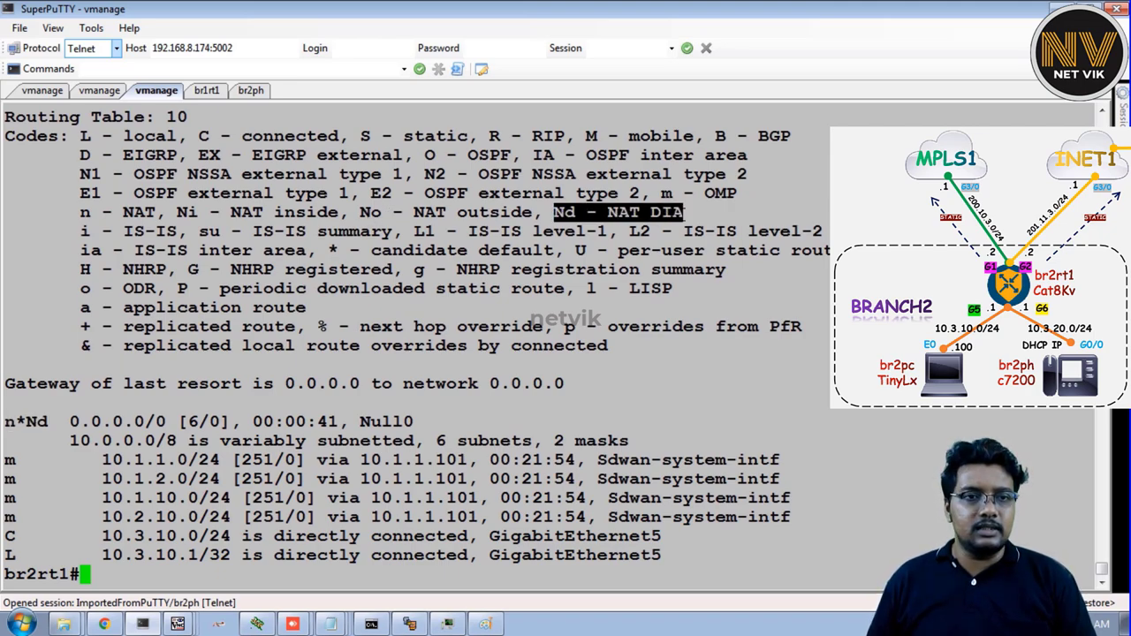
left_click(266, 251)
left_click_drag(166, 212, 79, 214)
left_click(335, 416)
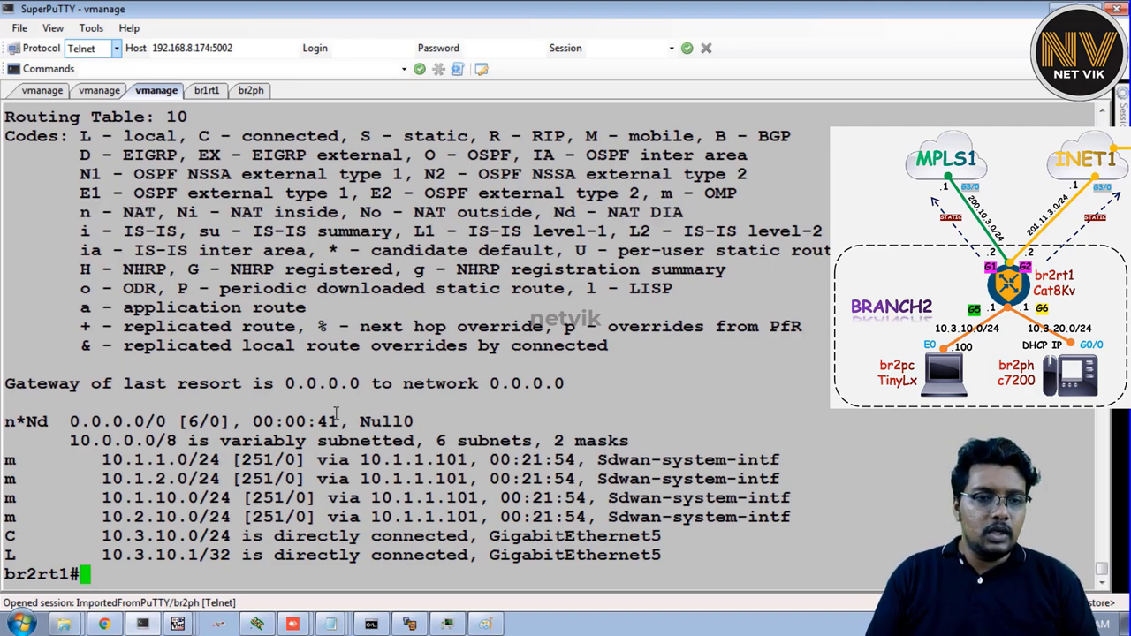
key("Return")
key("Return")
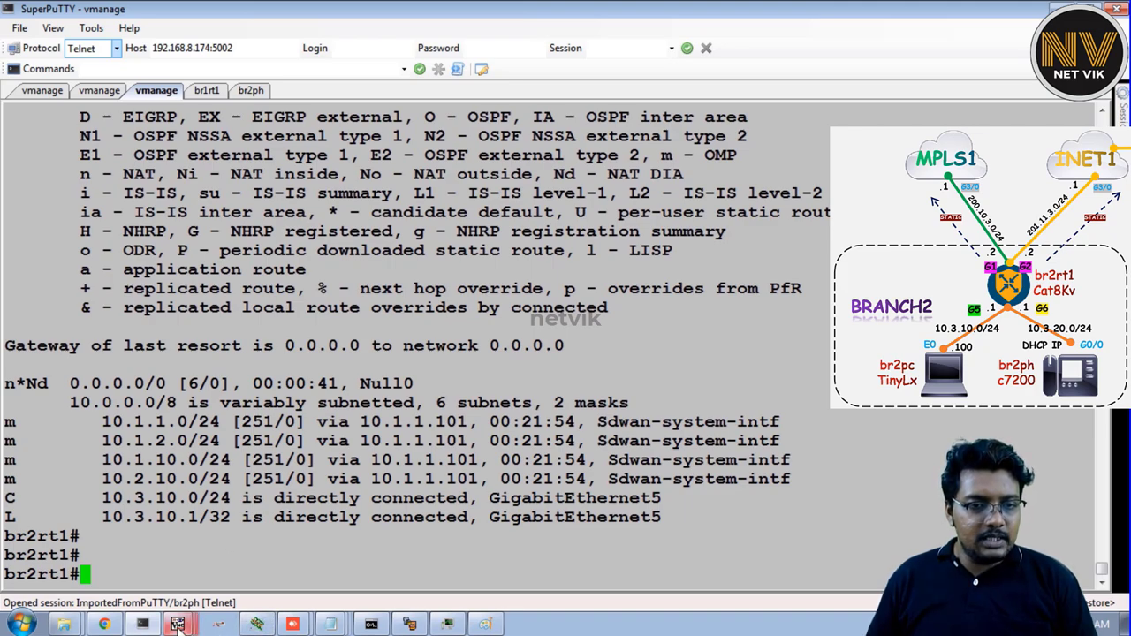
On br2pc, rerun the ping to 100.100.100.100 and stop it to see the statistics
mouse_move(177, 624)
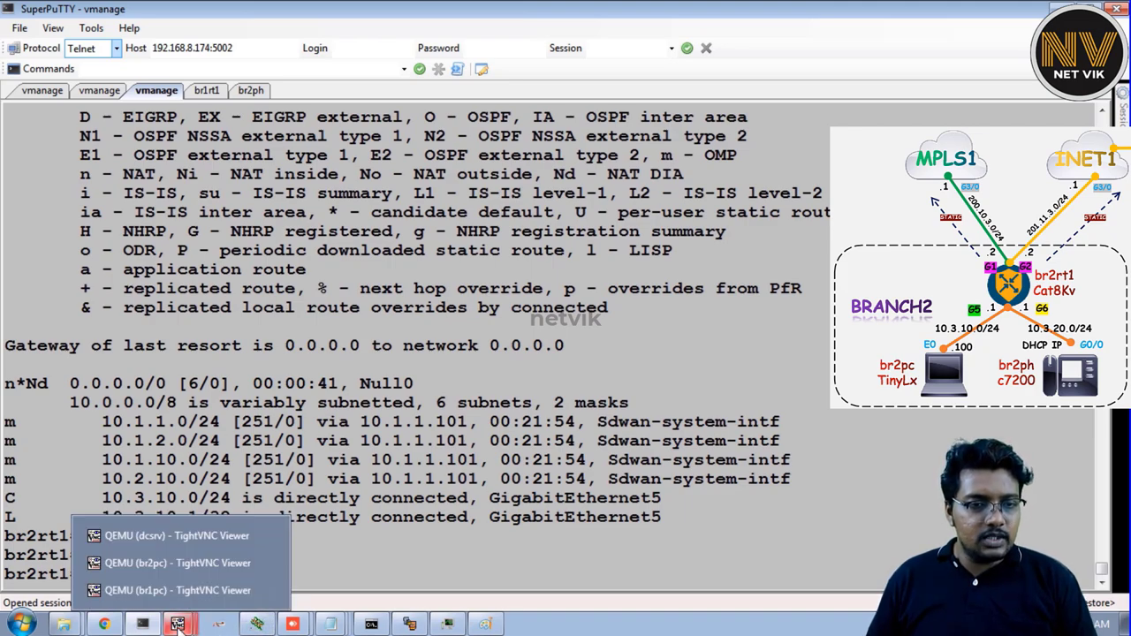
left_click(162, 564)
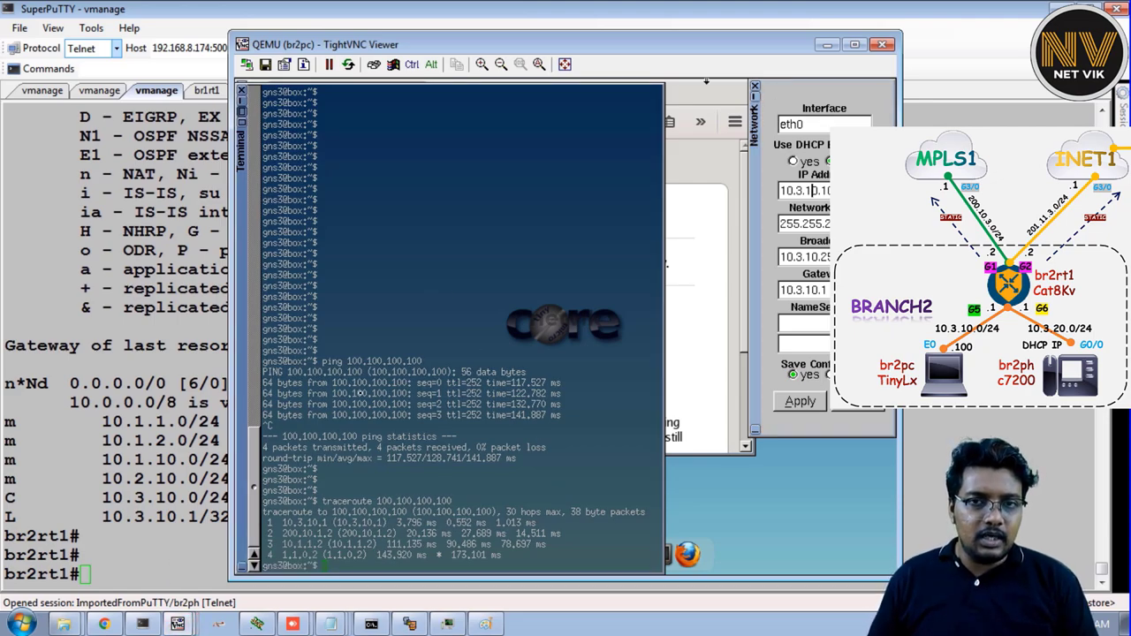
key("Return")
key("Return")
key("Return")
key("Return")
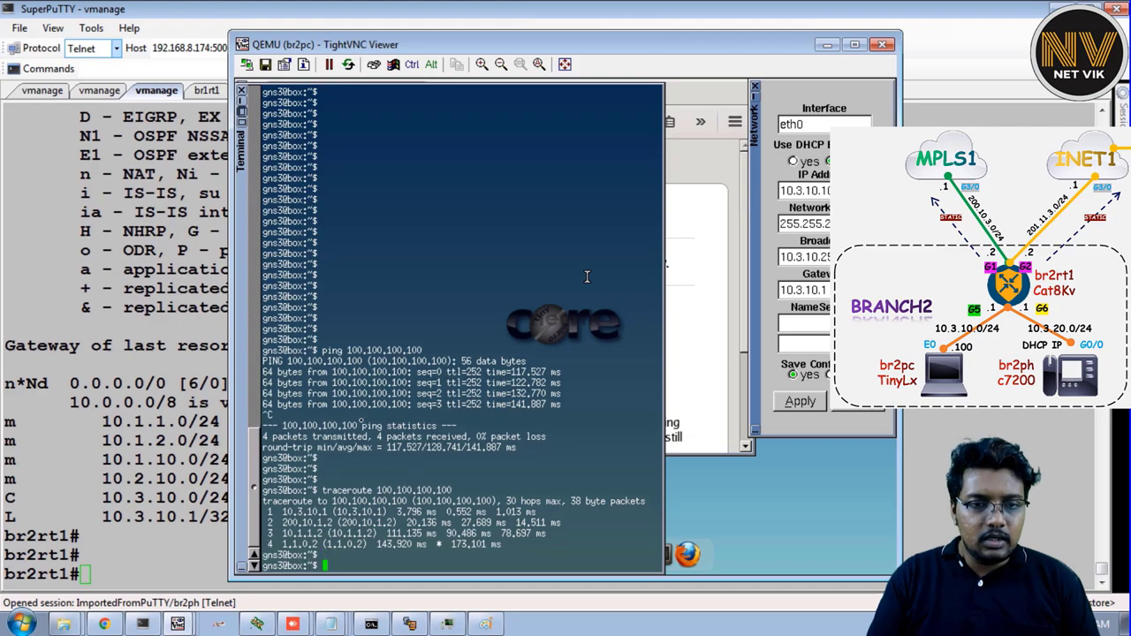
key("Up")
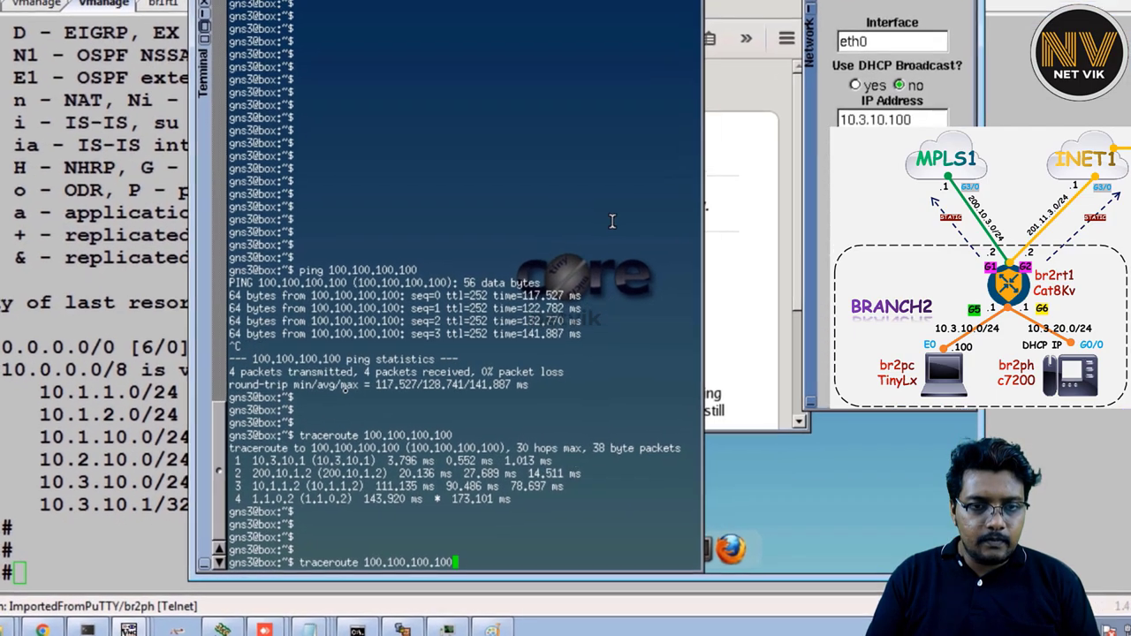
key("Up")
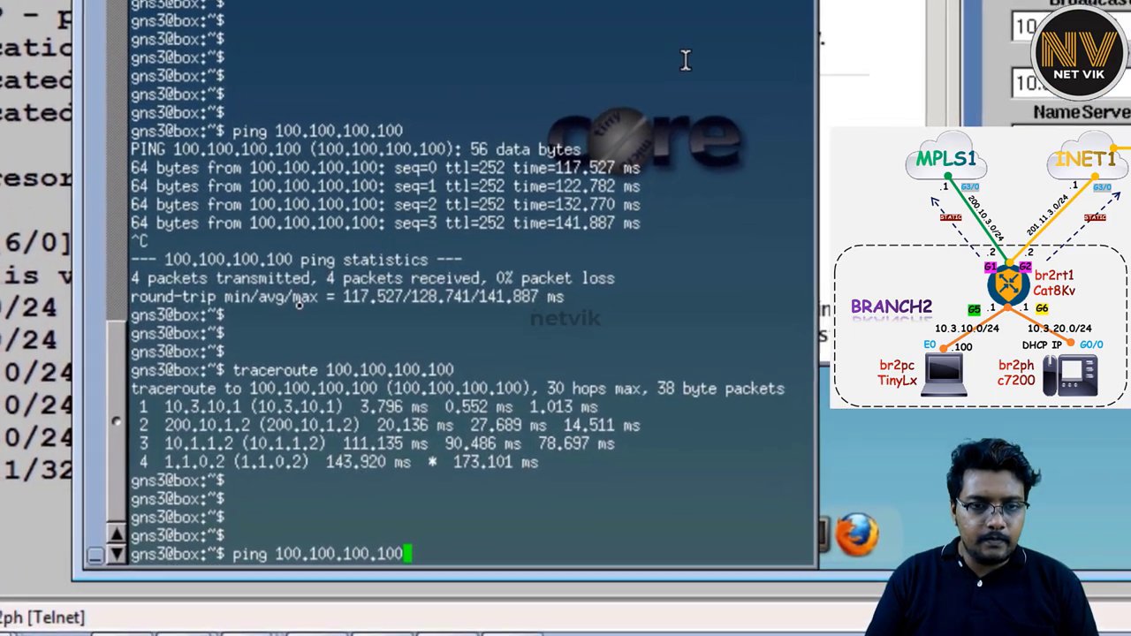
key("Return")
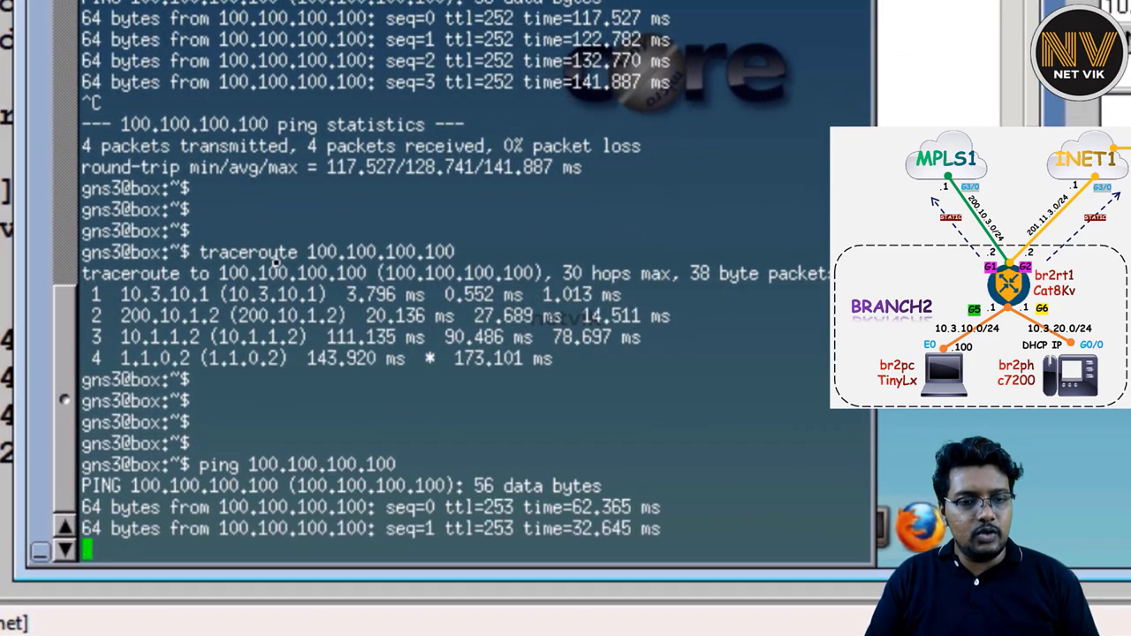
key("ctrl+c")
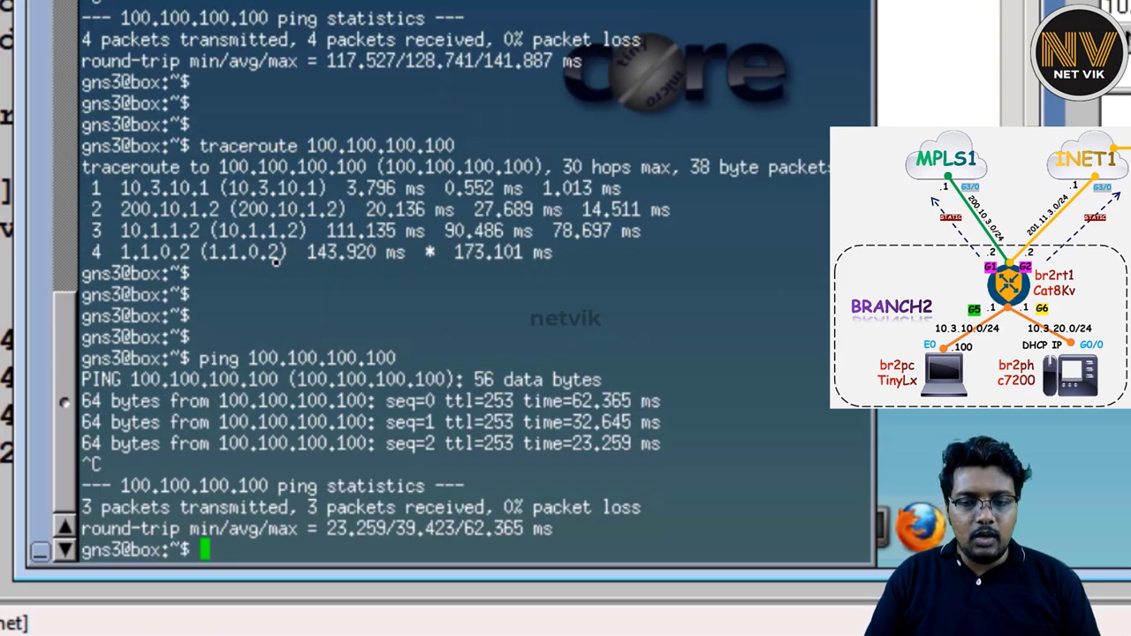
Rerun the traceroute to 100.100.100.100 and highlight its new path via 201.11.3.1
key("Return")
key("Return")
key("Return")
key("Up")
key("Up")
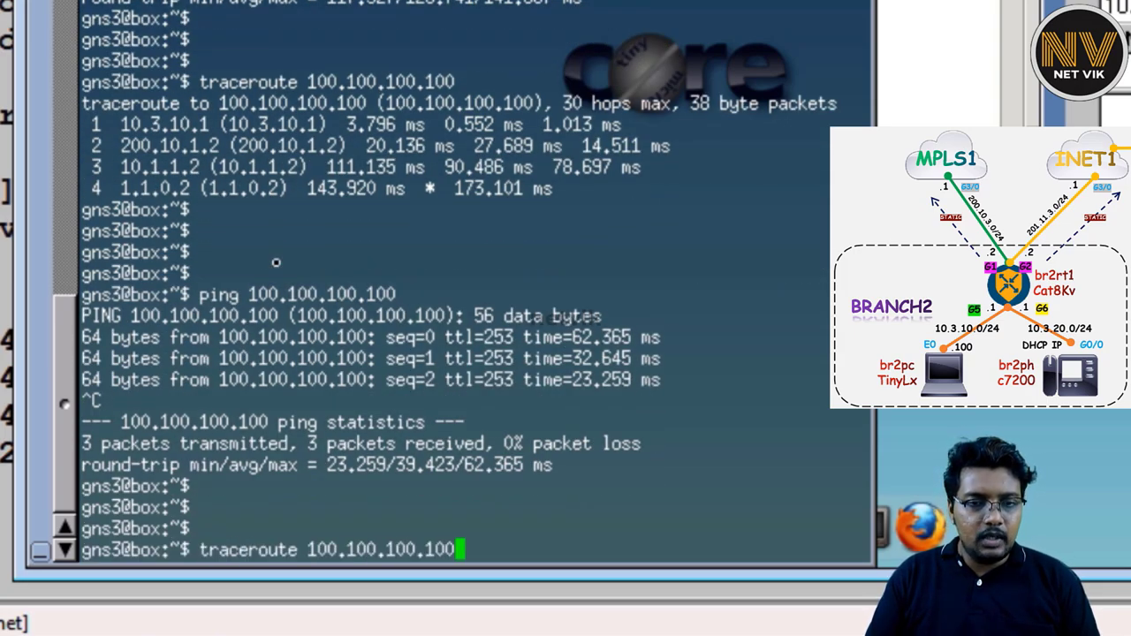
key("Return")
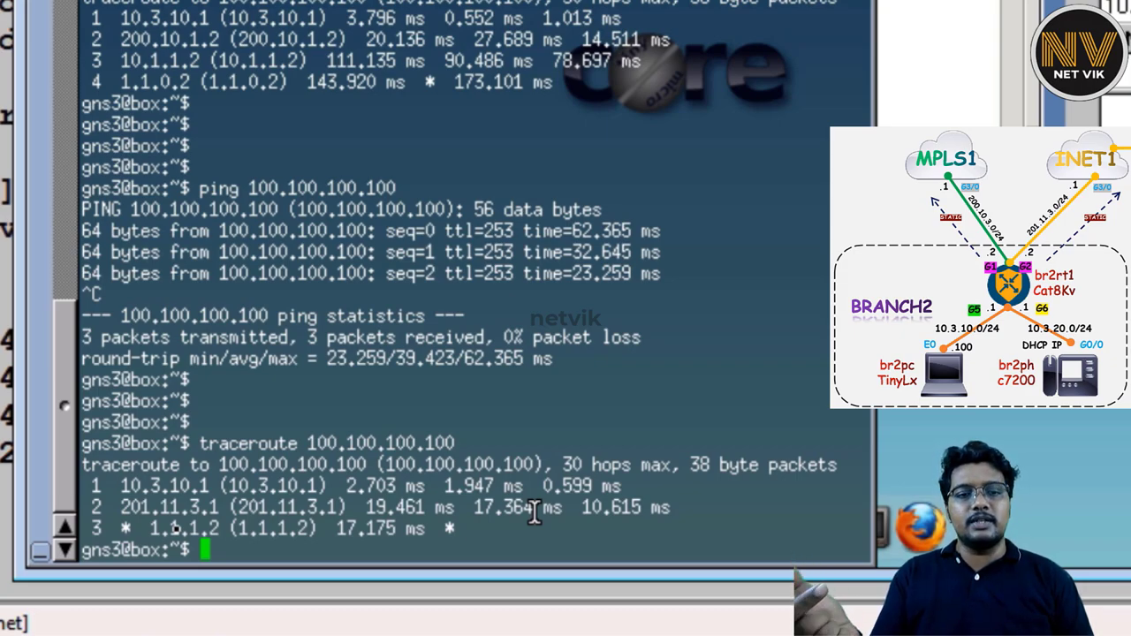
key("Return")
key("Return")
left_click_drag(498, 383, 563, 490)
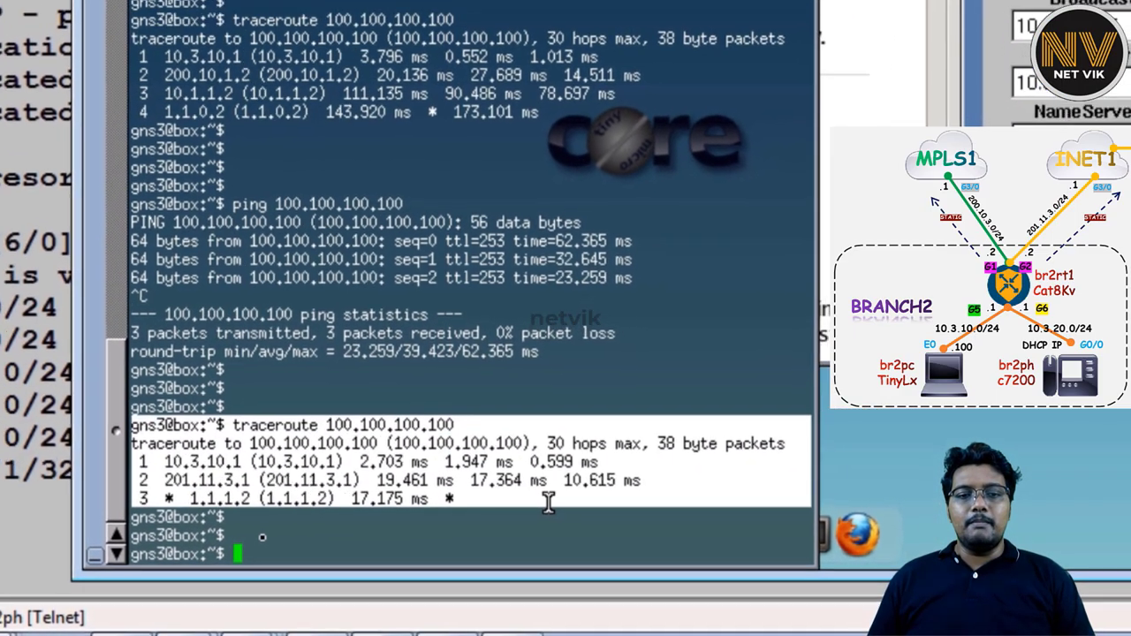
left_click(563, 491)
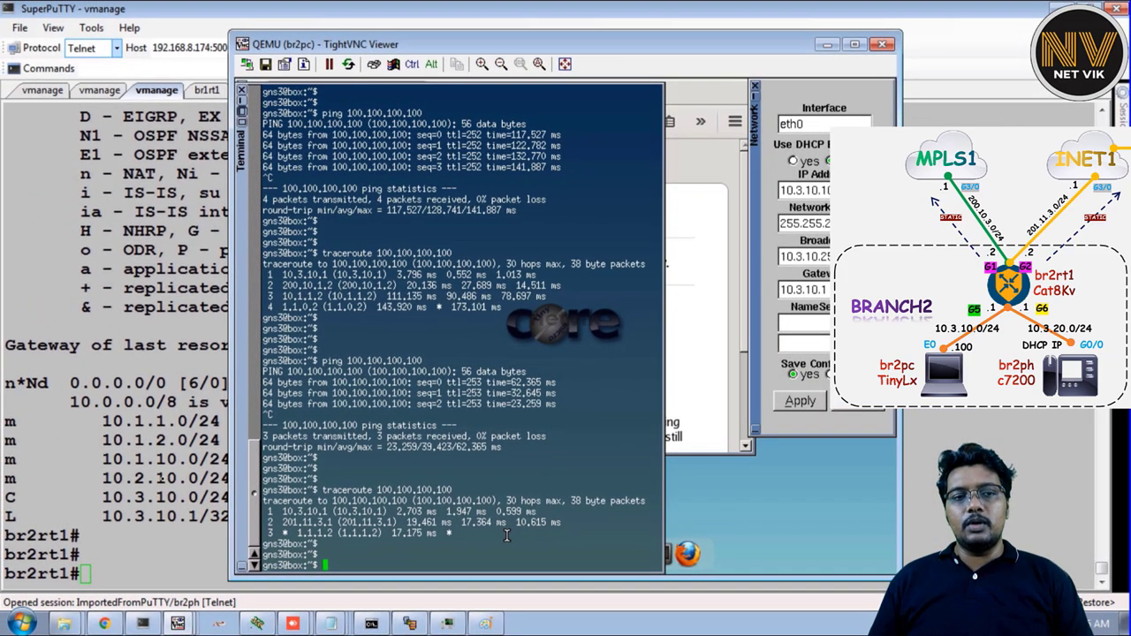
left_click(71, 382)
left_click_drag(71, 382, 165, 383)
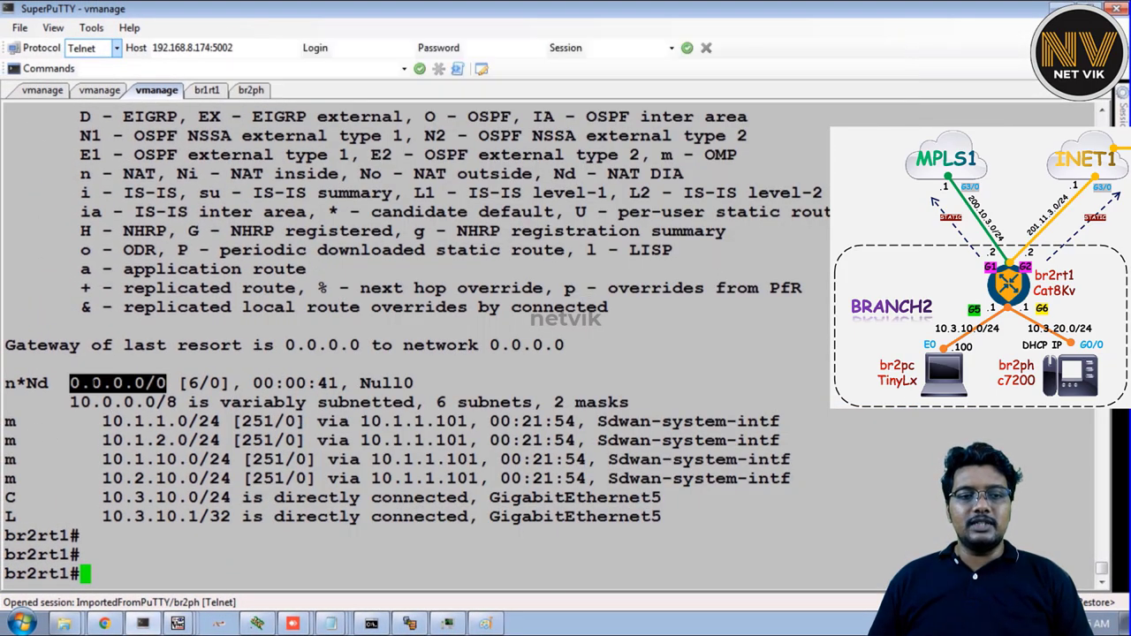
left_click(180, 475)
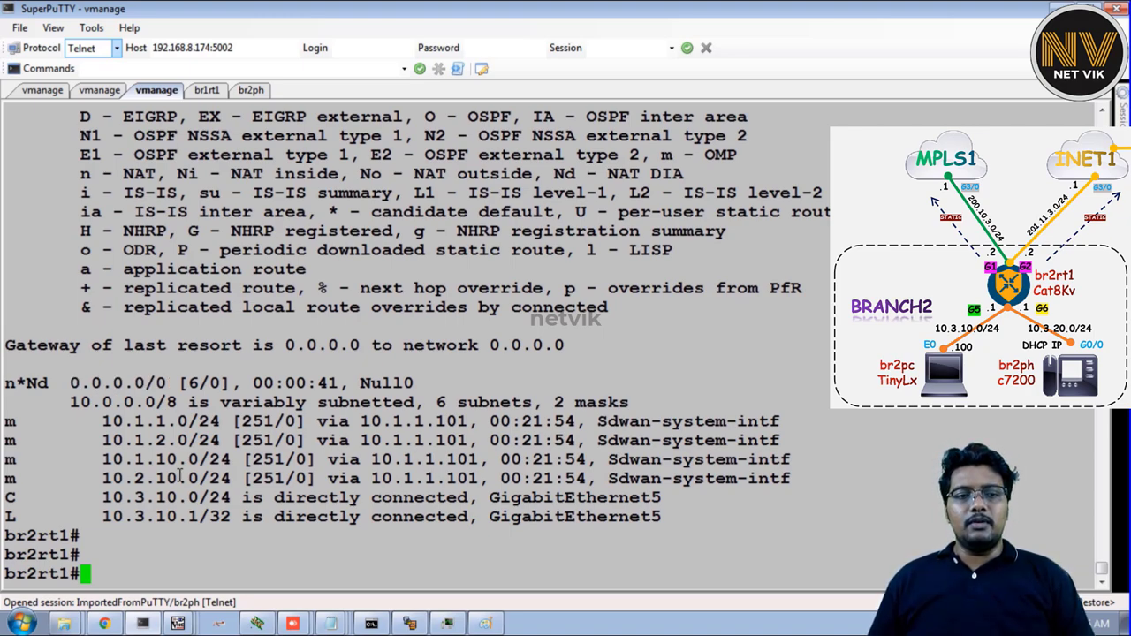
double_click(126, 382)
left_click(127, 382)
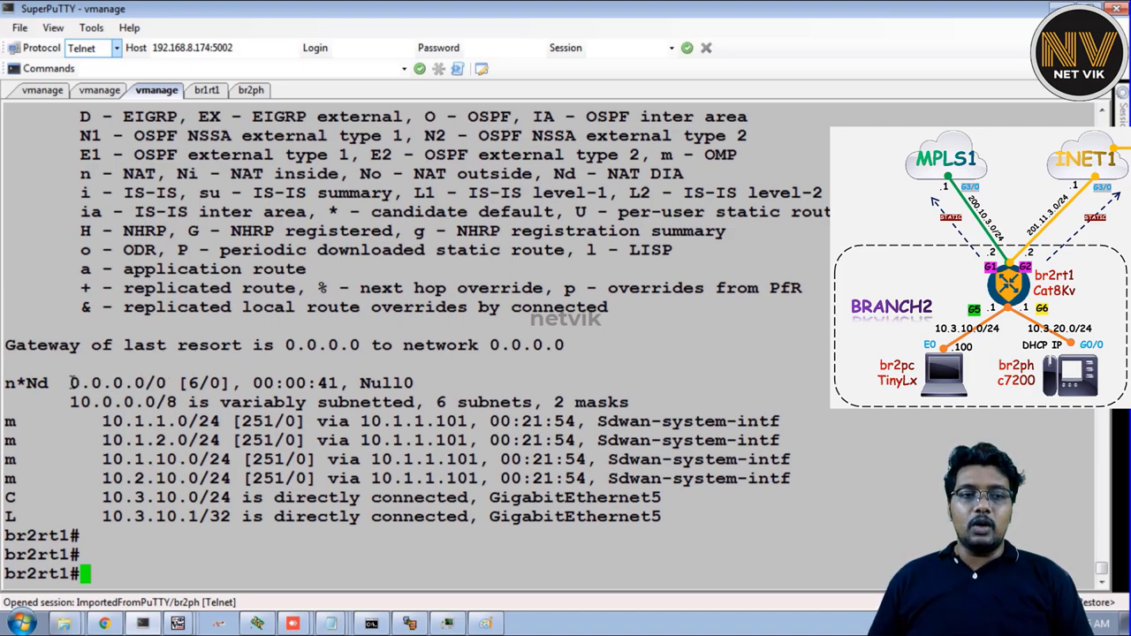
double_click(127, 383)
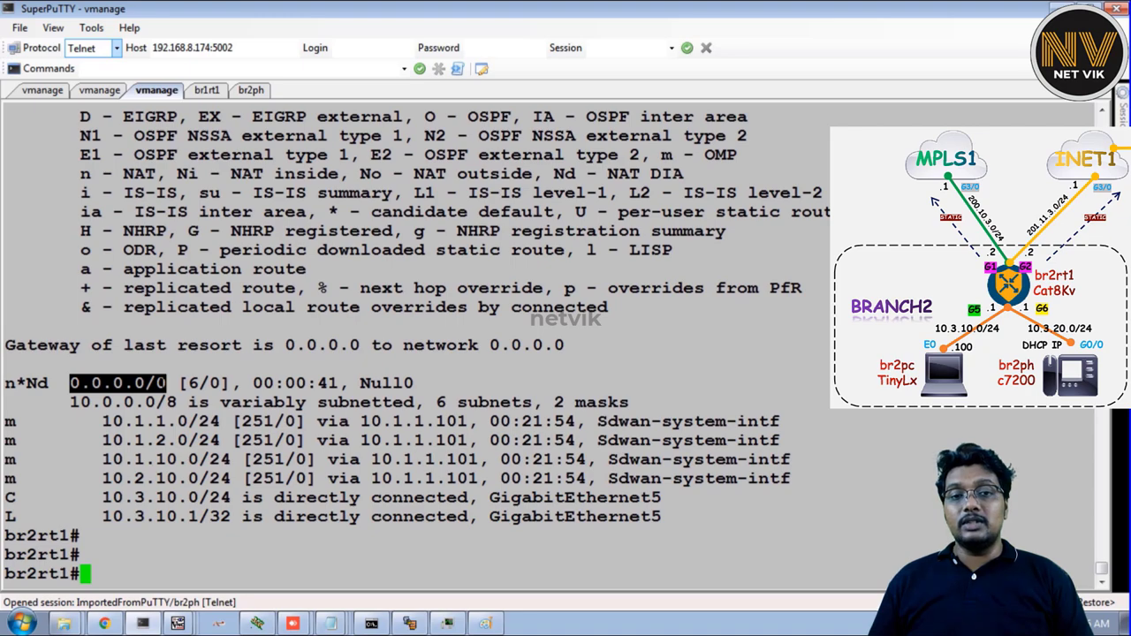
left_click(162, 393)
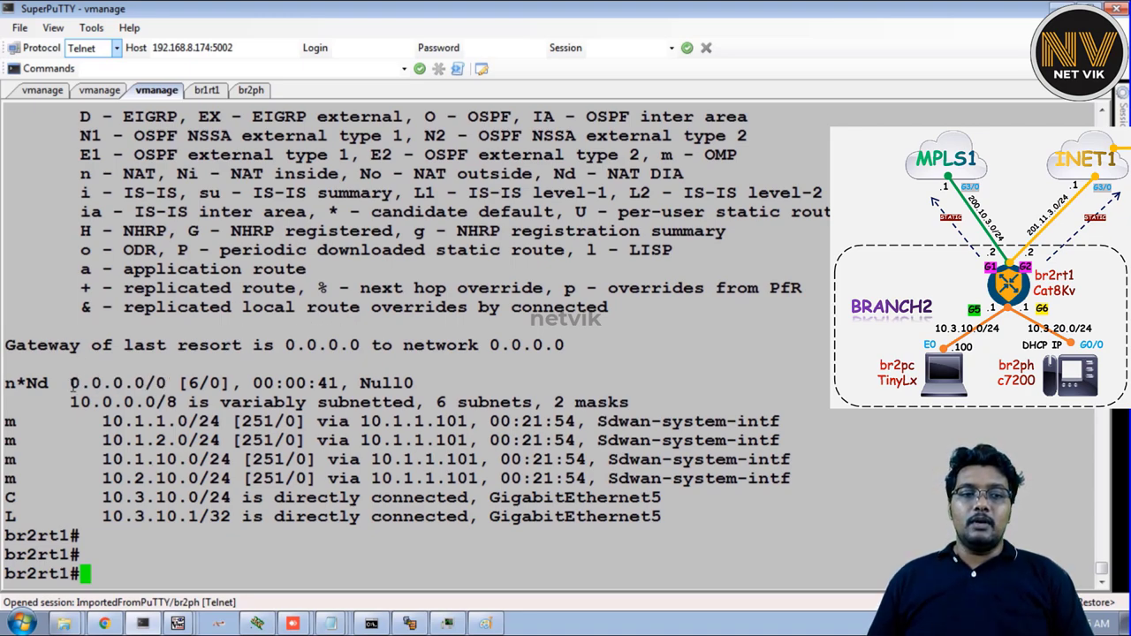
left_click_drag(60, 384, 177, 384)
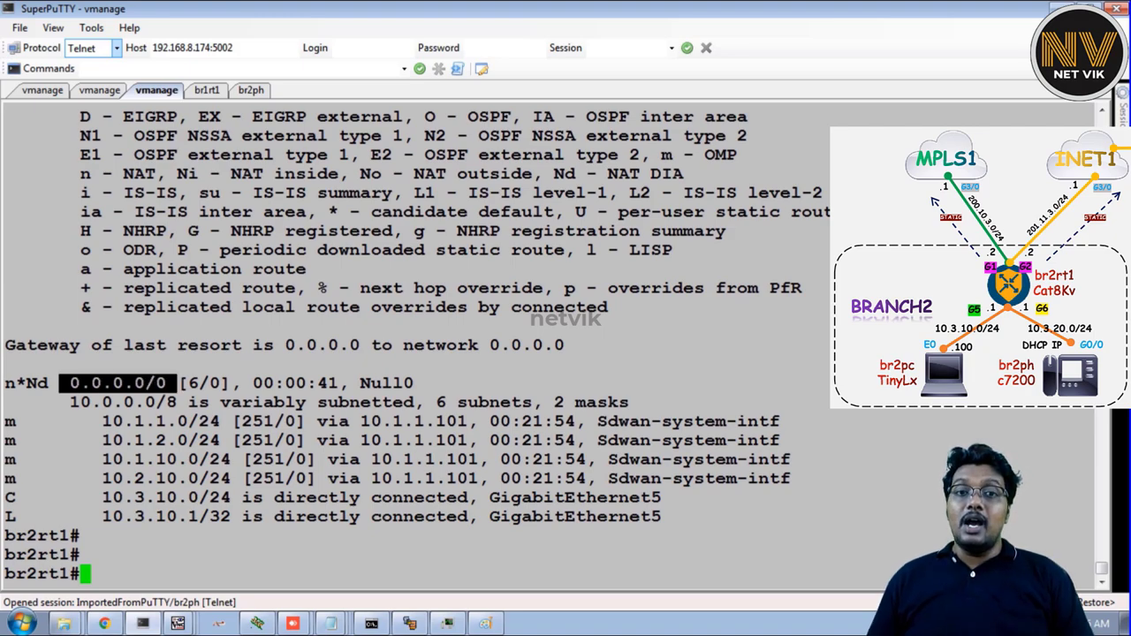
left_click(224, 402)
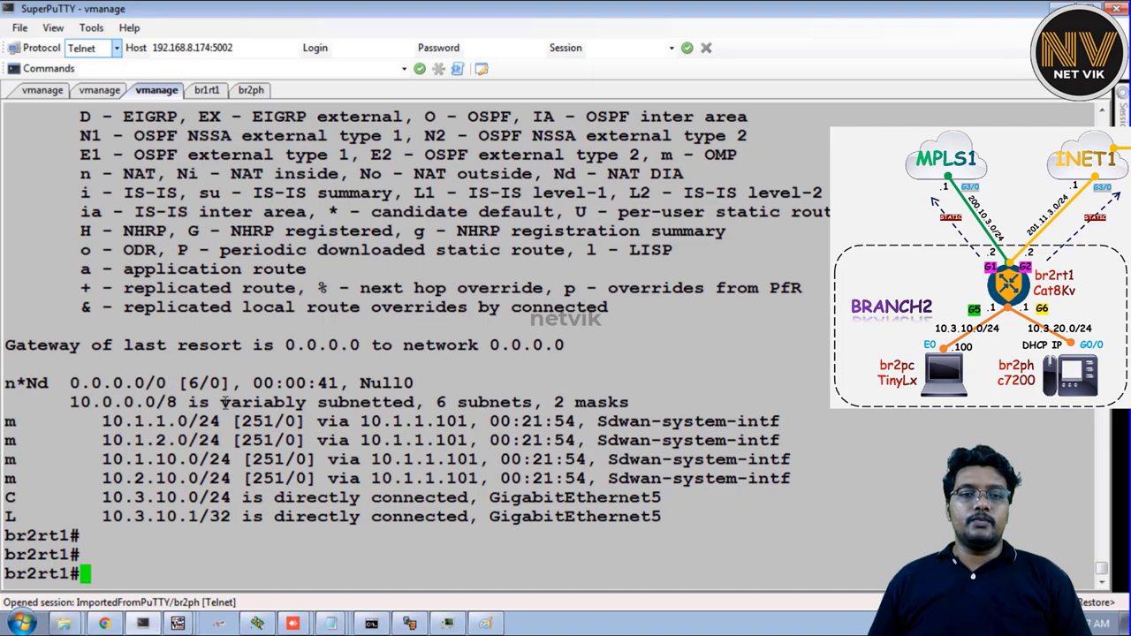
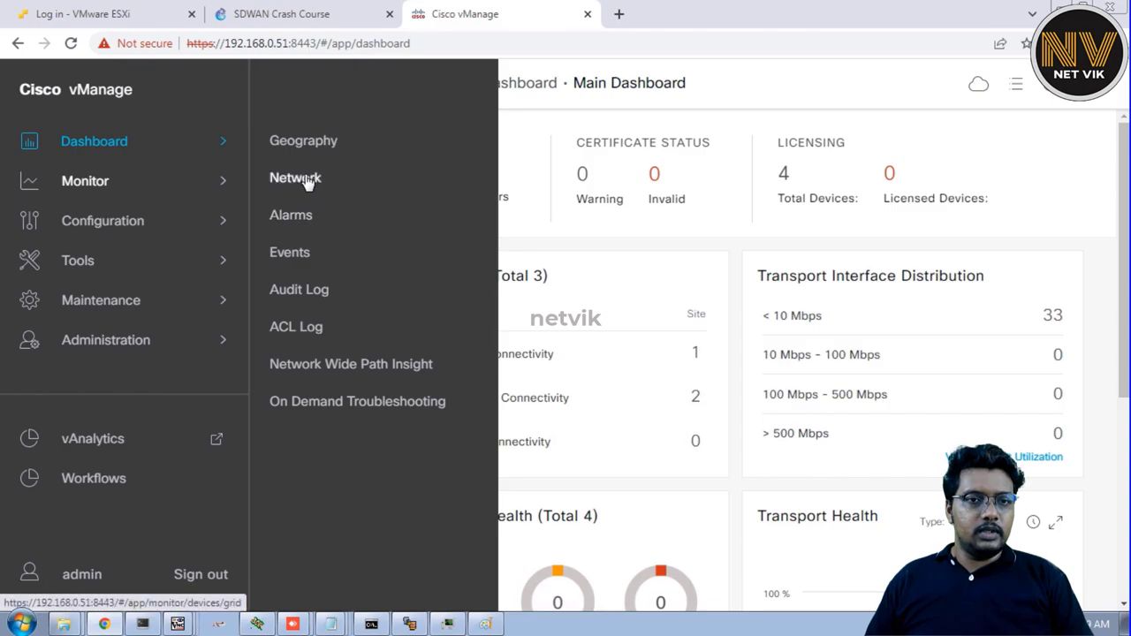
Open the Simulate Flows troubleshooting tool for br2rt1 from Monitor > Network
left_click(306, 186)
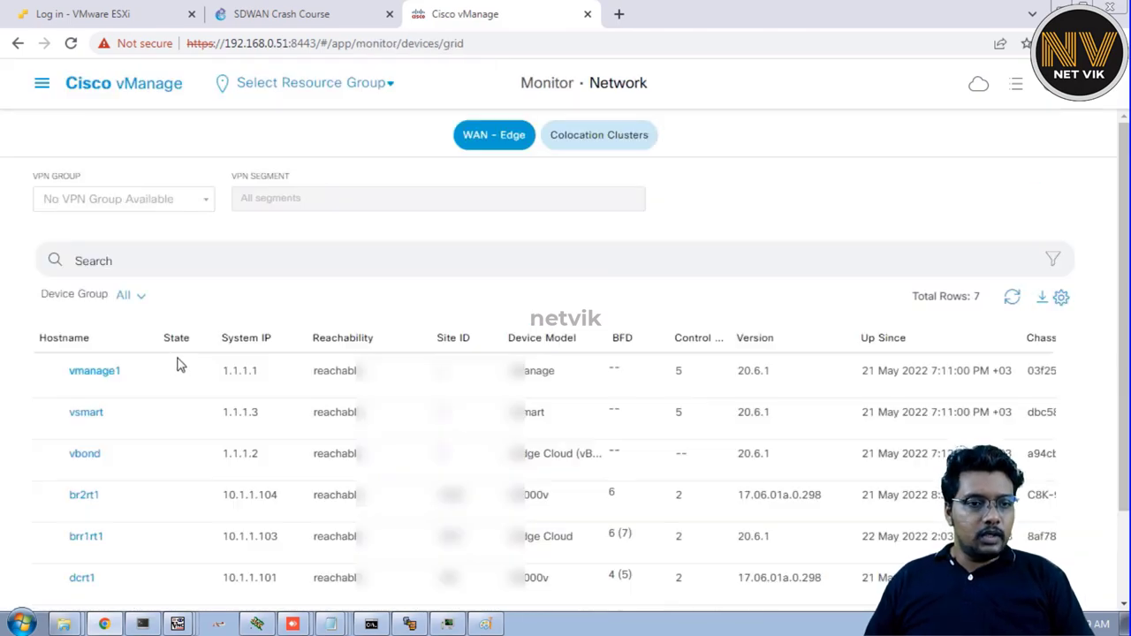
left_click(85, 496)
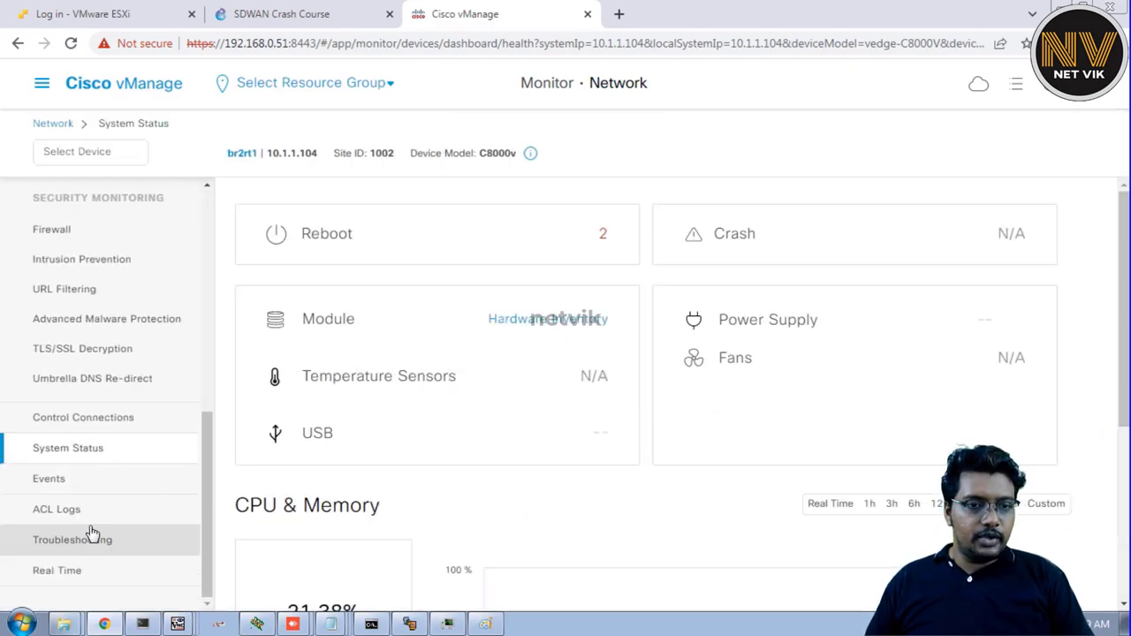
left_click(92, 532)
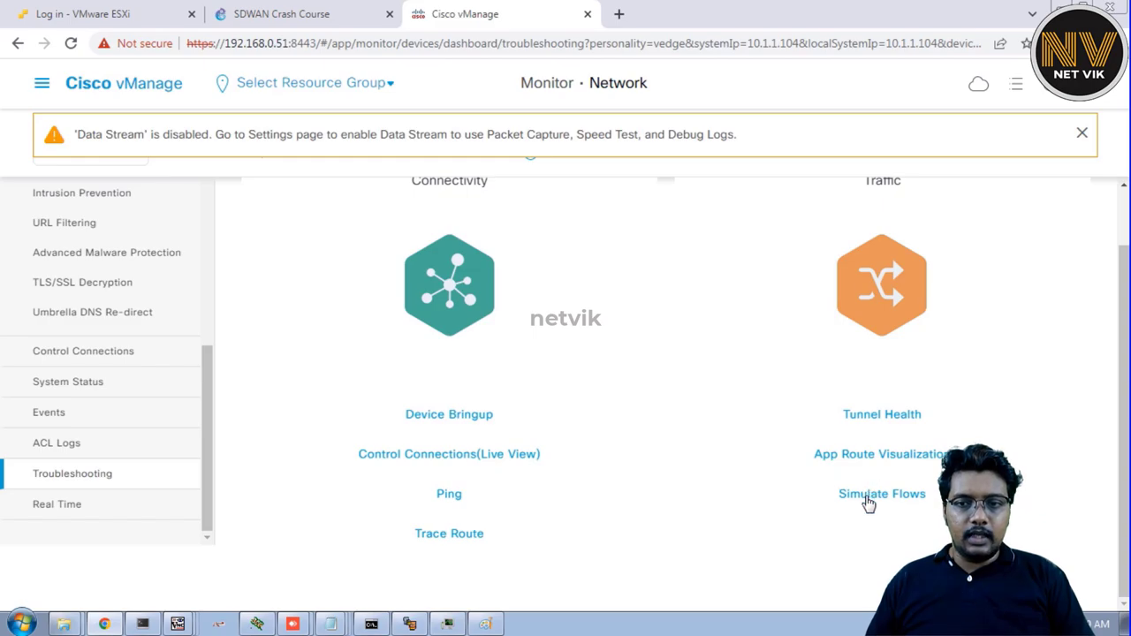
left_click(862, 500)
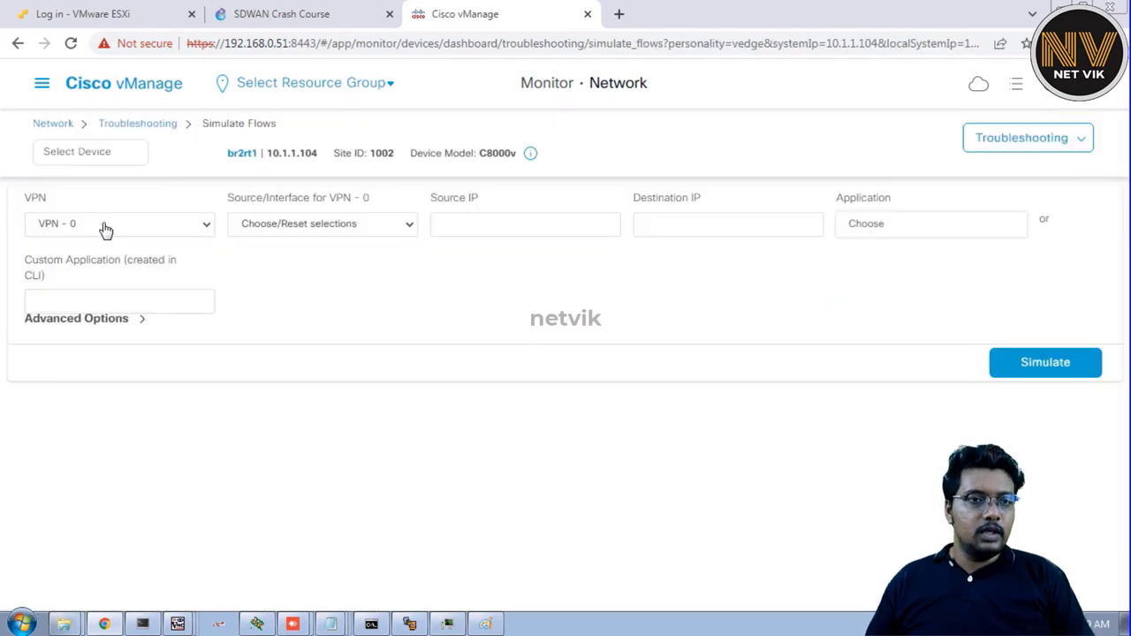
Simulate a VPN 10 flow from GigabitEthernet5 to 10.1.10.100 and review its IPSec next hops
left_click(102, 226)
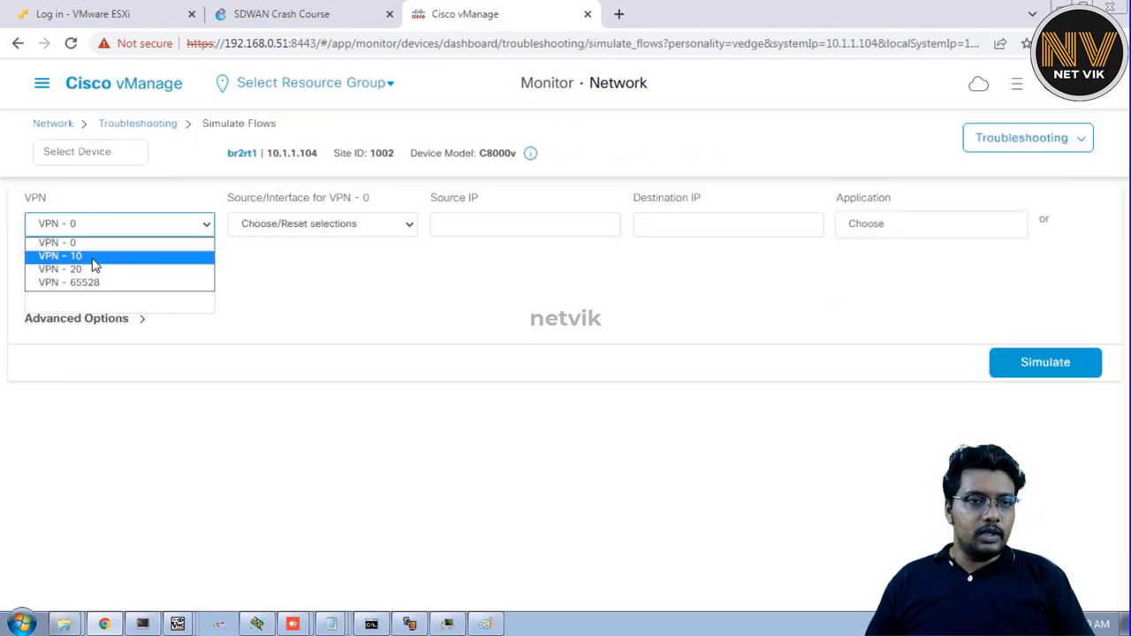
left_click(93, 258)
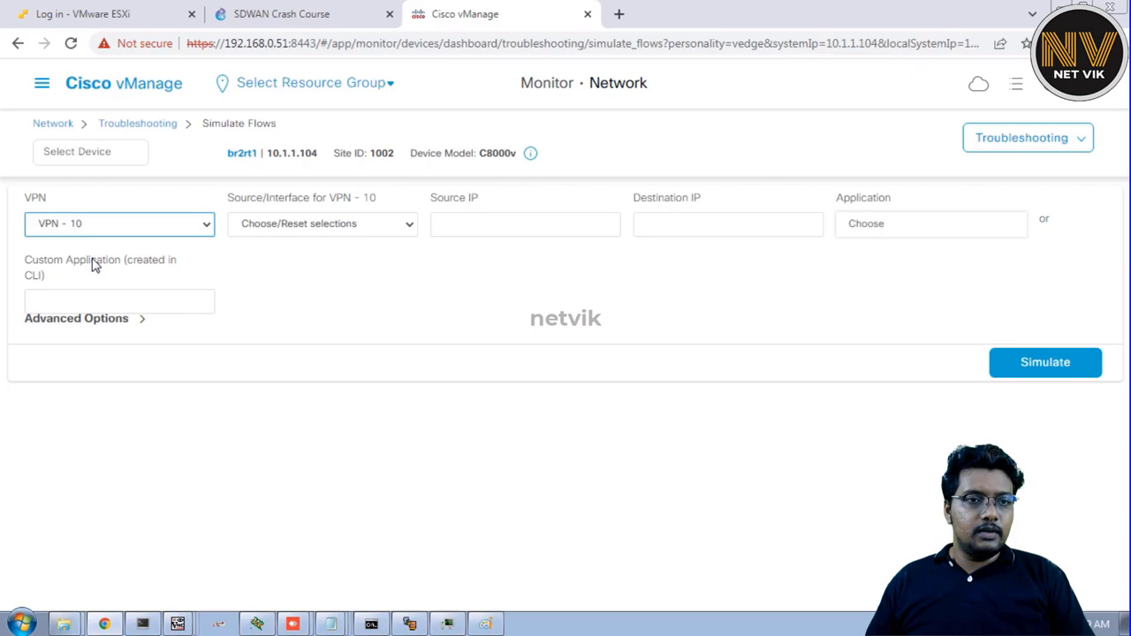
left_click(322, 228)
left_click(318, 255)
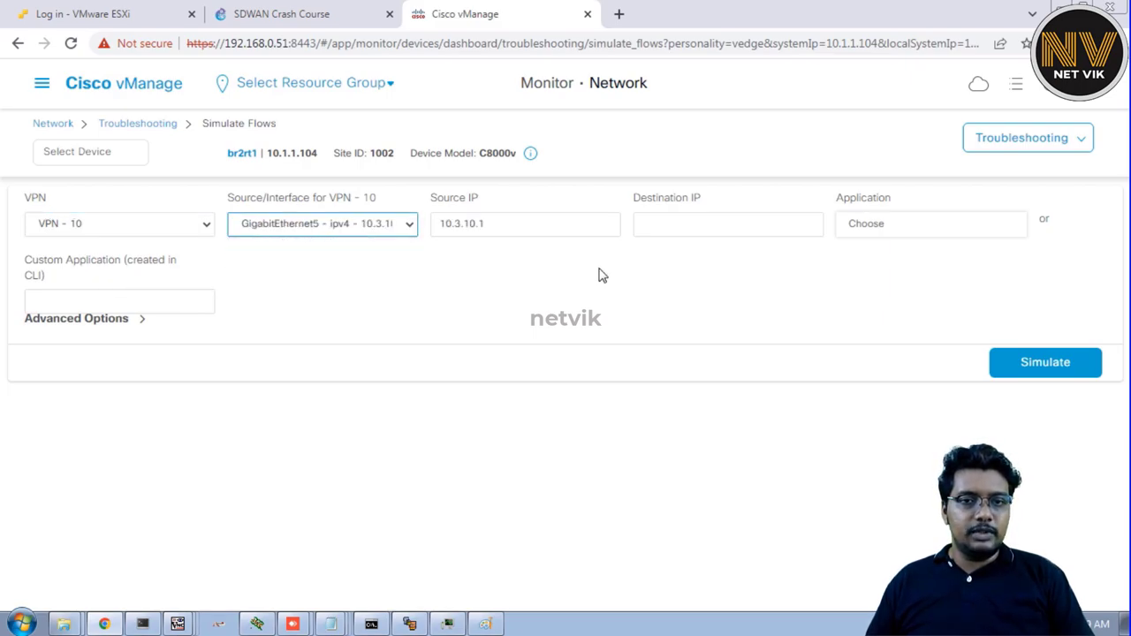
left_click(689, 231)
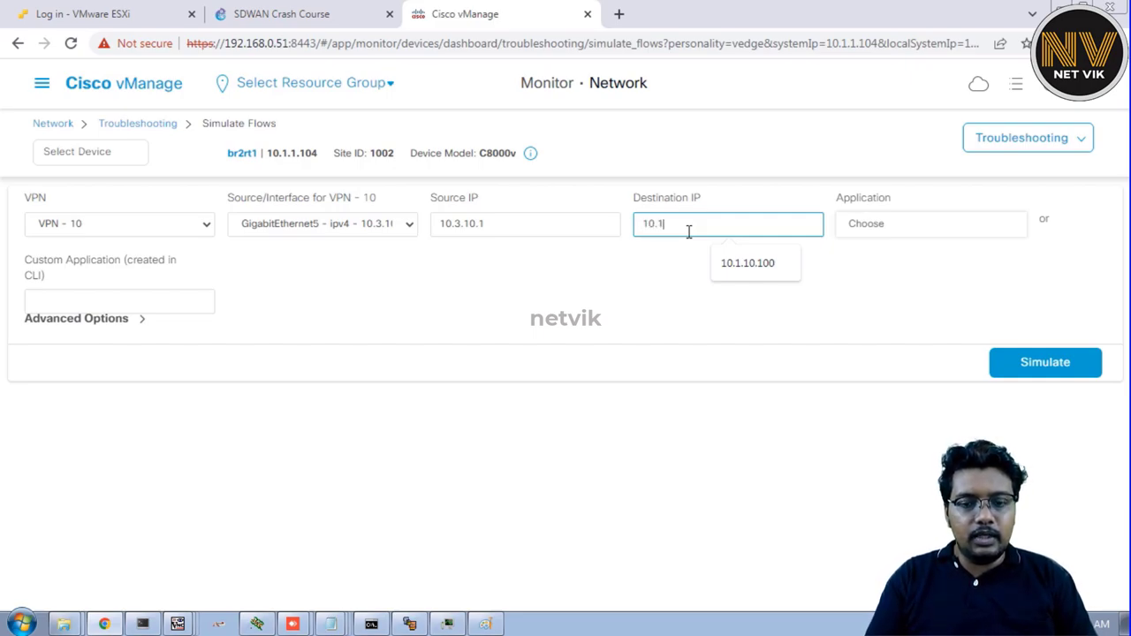
type("10.1.10.100")
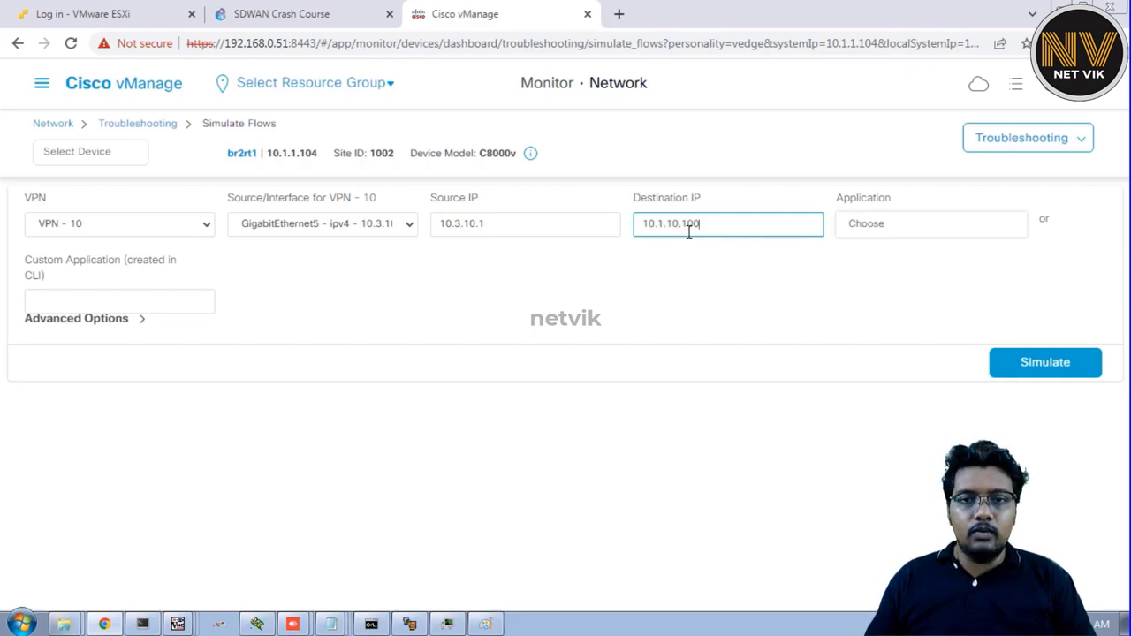
left_click(1053, 371)
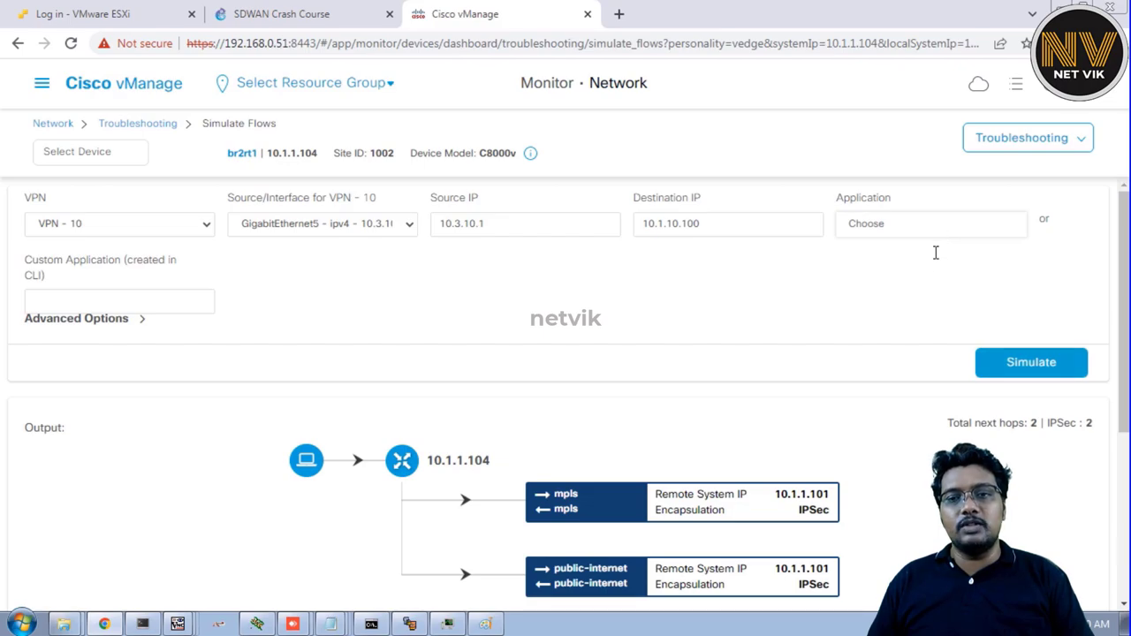
scroll(673, 383, "down", 1)
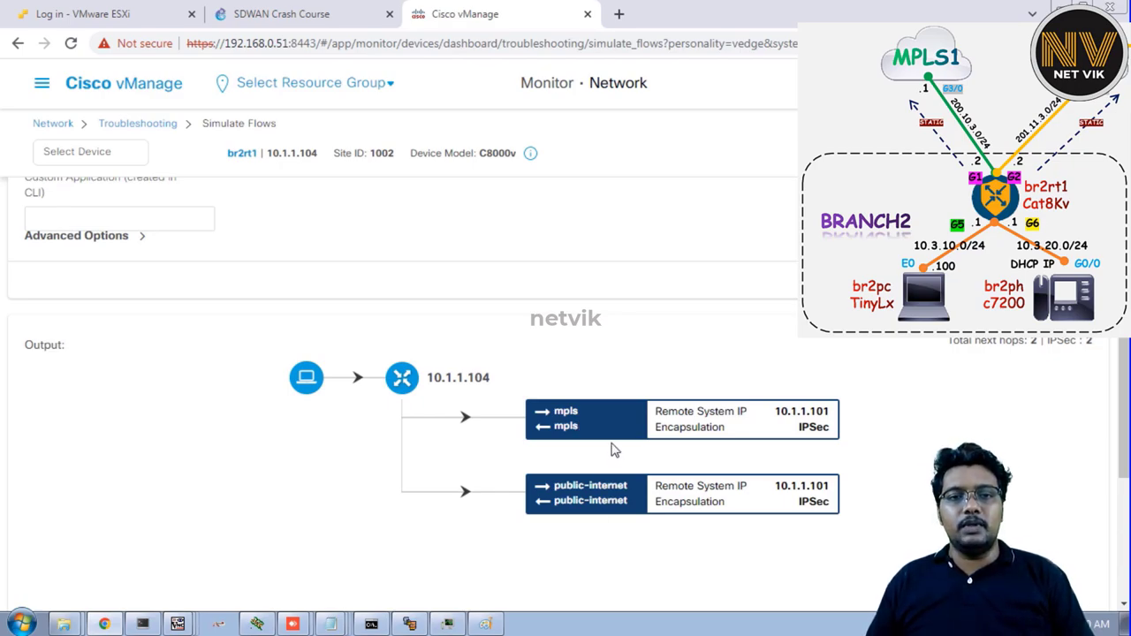
scroll(614, 451, "up", 2)
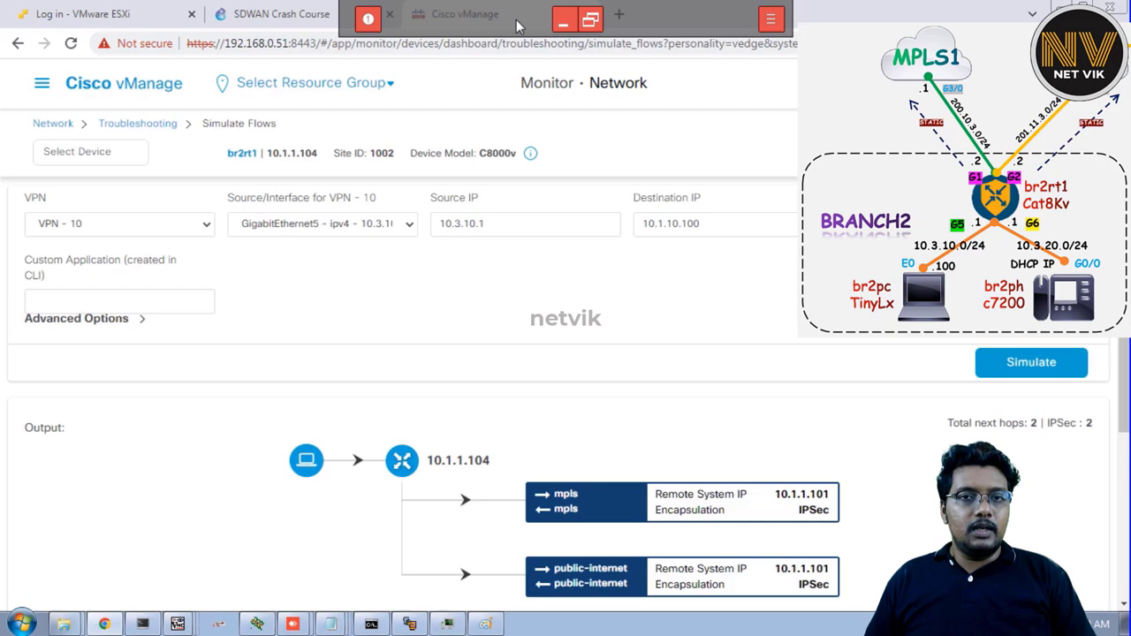
Create a new application-aware routing policy under Configuration > Policies > Custom Options > Traffic Policy
left_click(42, 88)
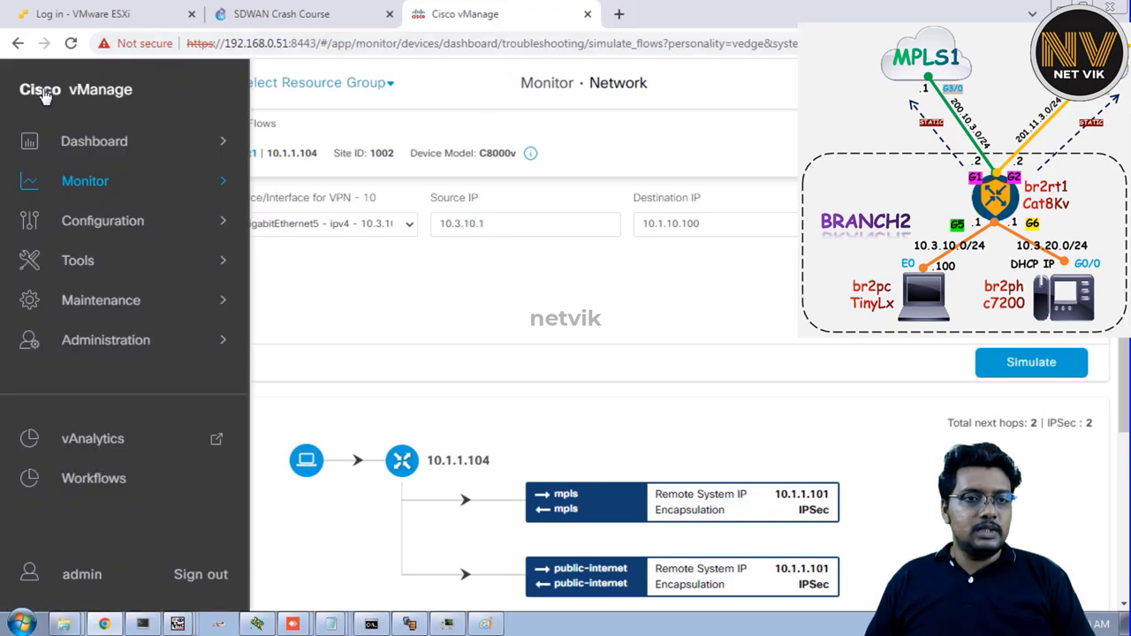
left_click(143, 223)
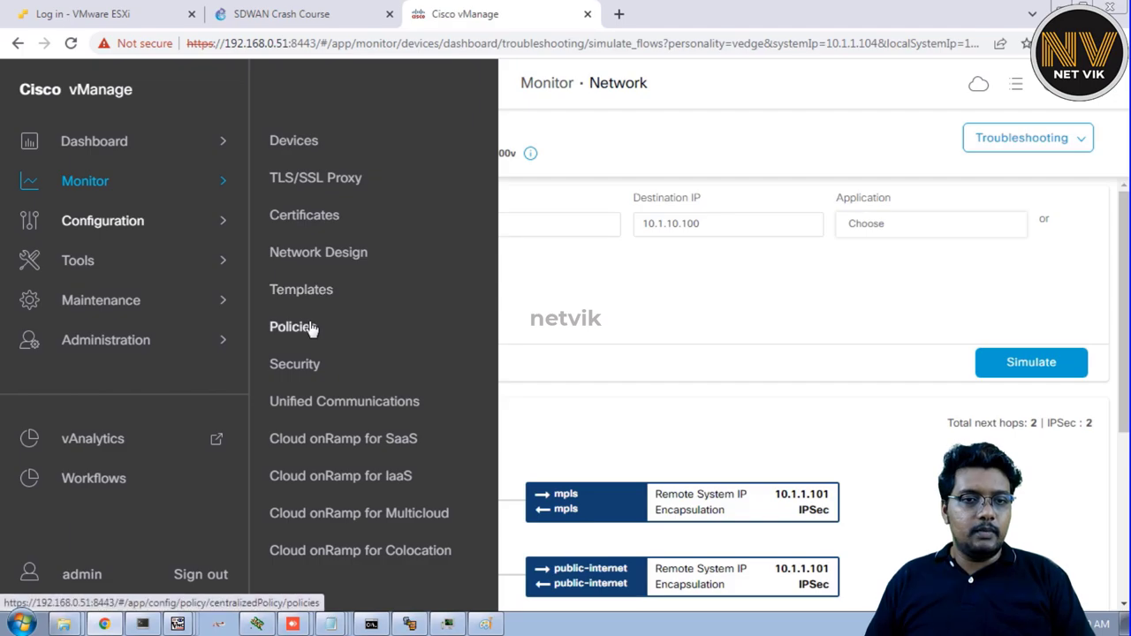
left_click(292, 327)
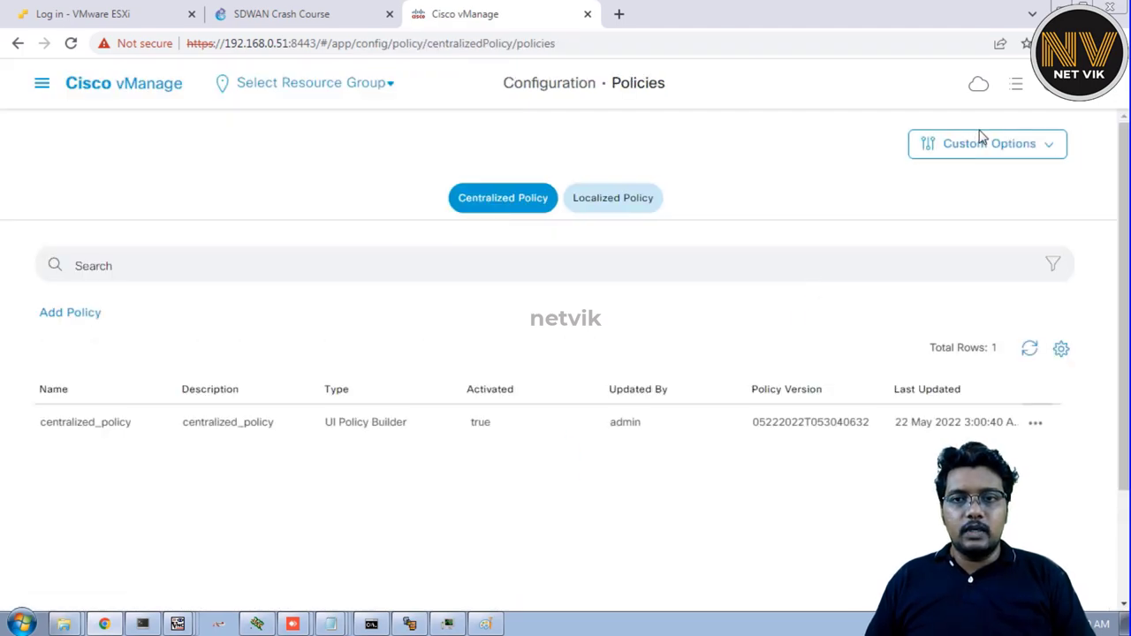
left_click(983, 140)
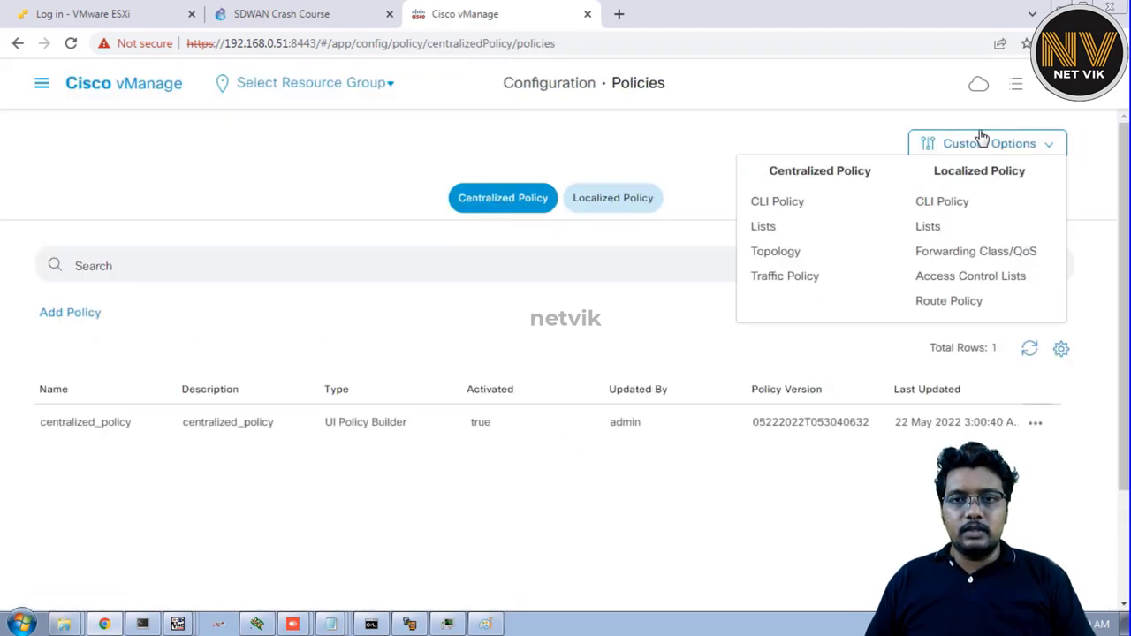
left_click(808, 279)
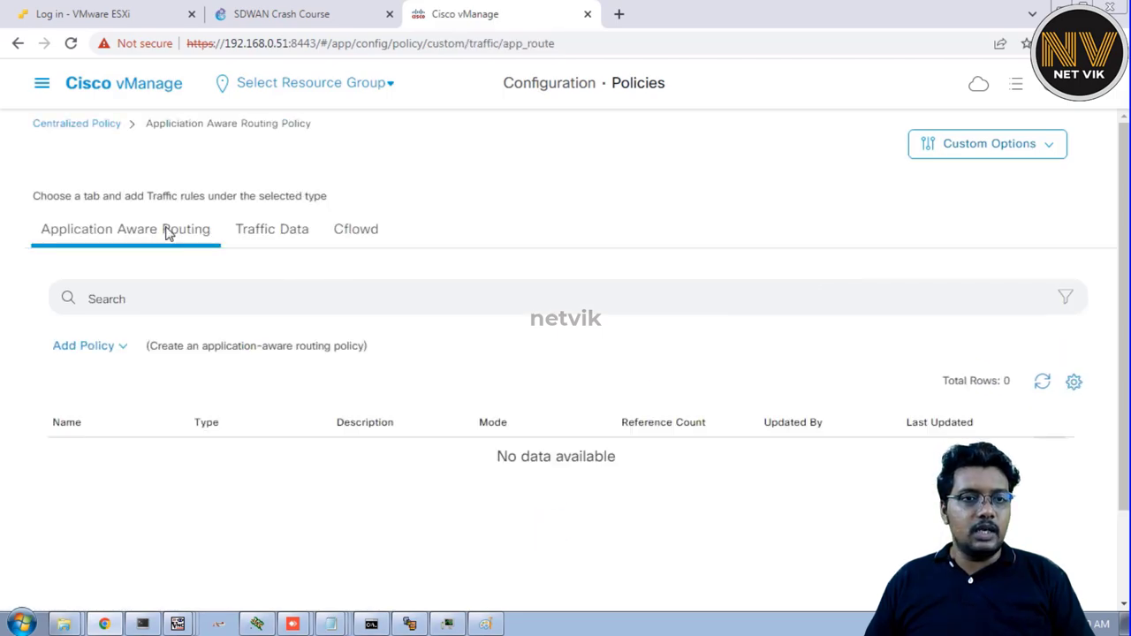
left_click(94, 351)
left_click(99, 372)
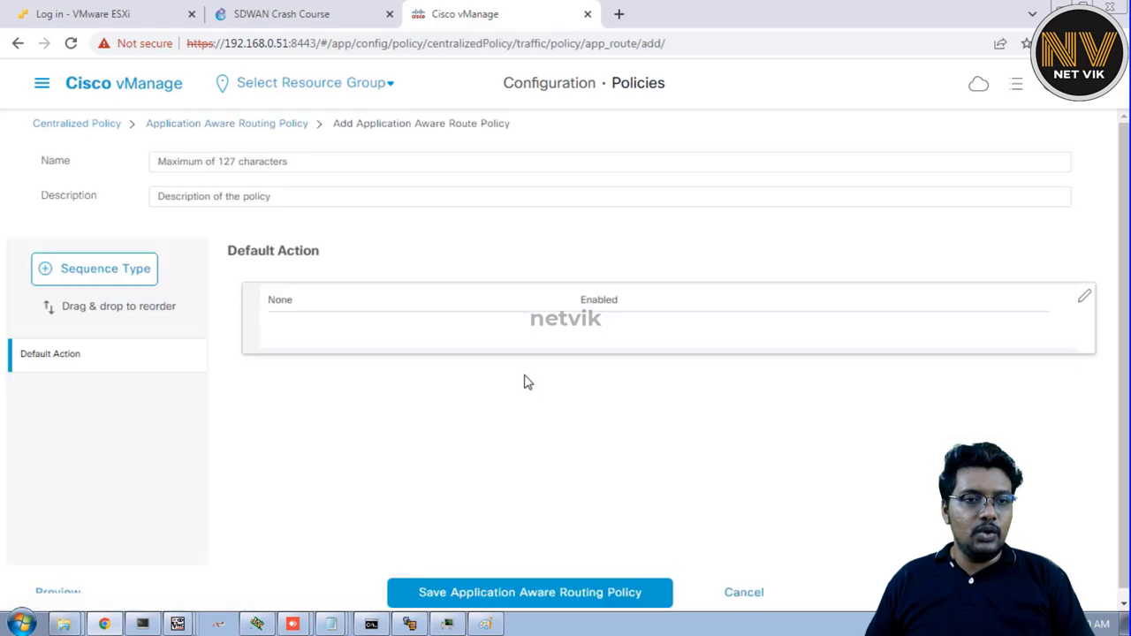
Name the policy app_policy, reuse the name as its description, and add an App Route sequence
left_click(253, 162)
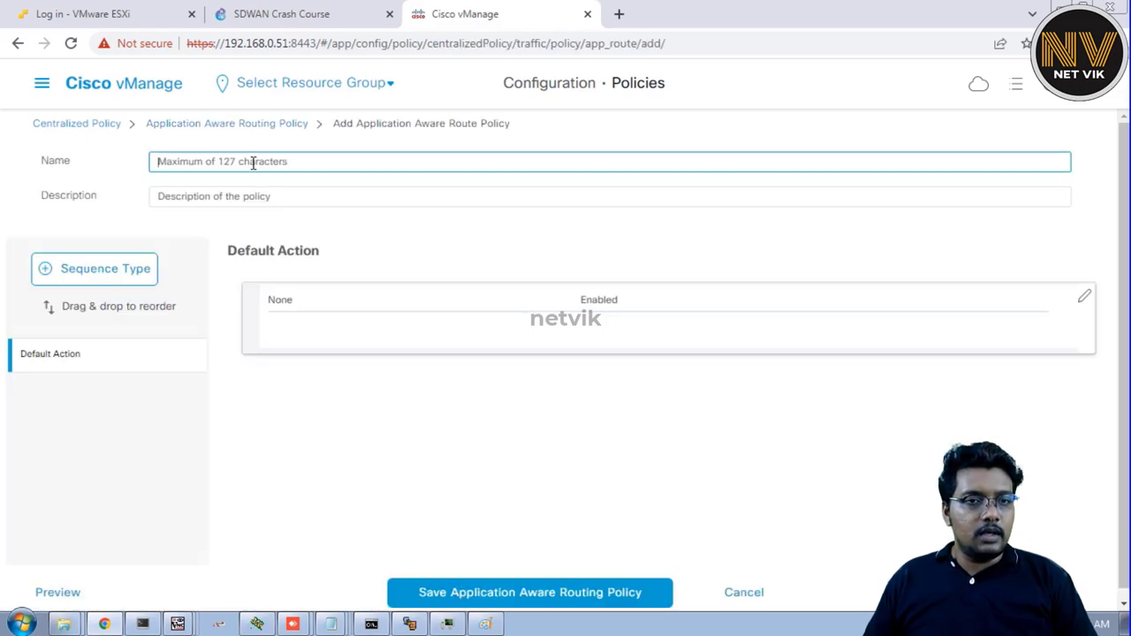
type("app_p")
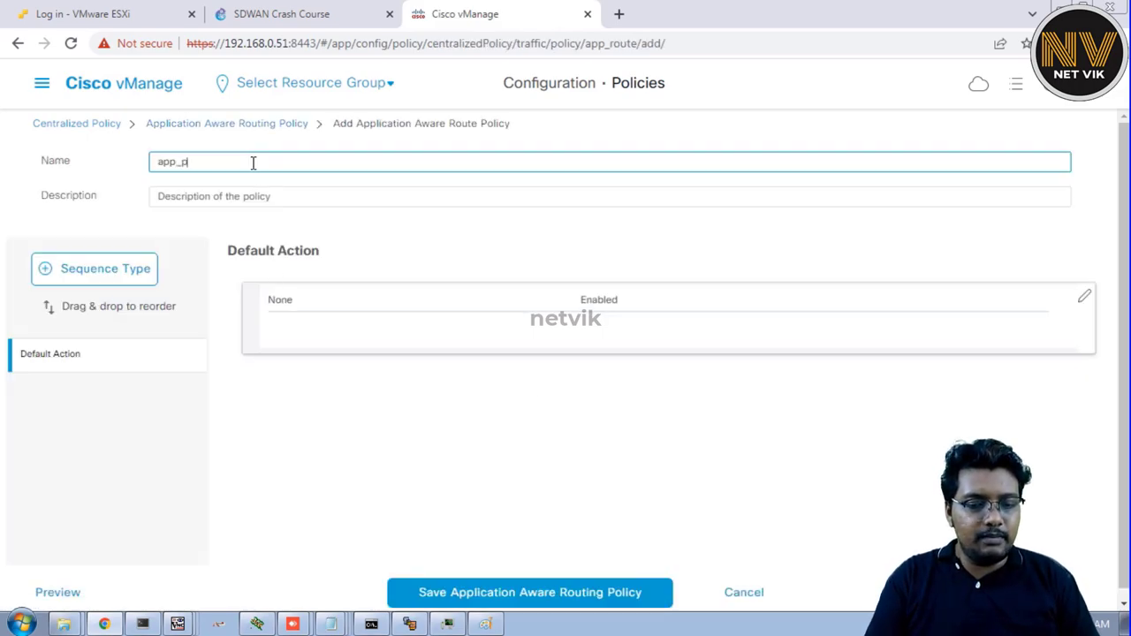
type("olicy")
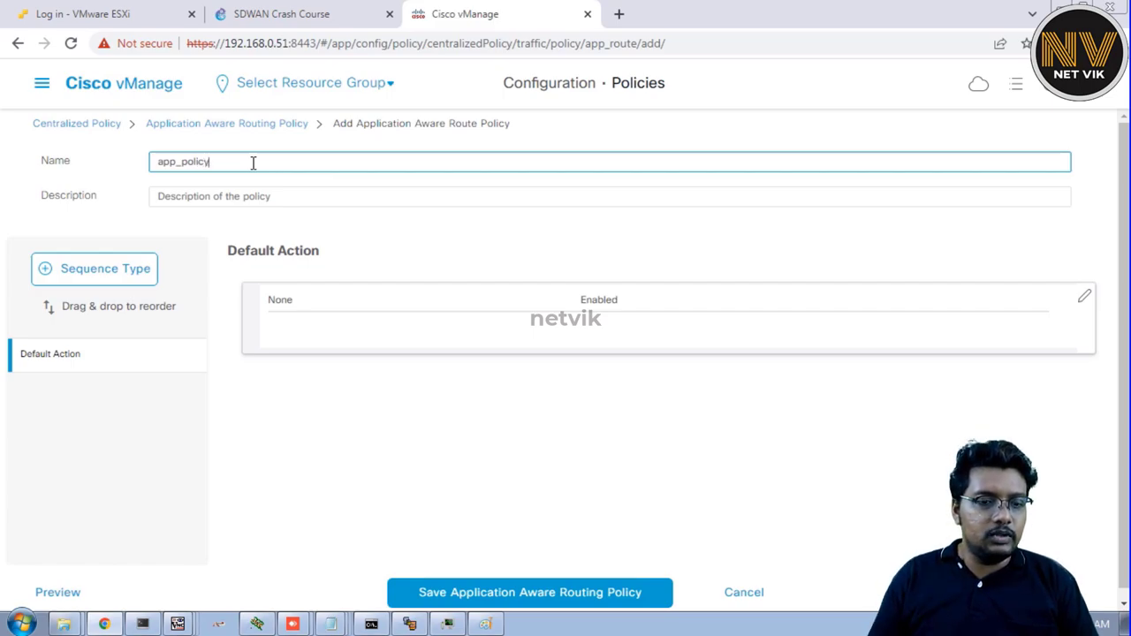
key("ctrl+a")
key("ctrl+c")
left_click(209, 196)
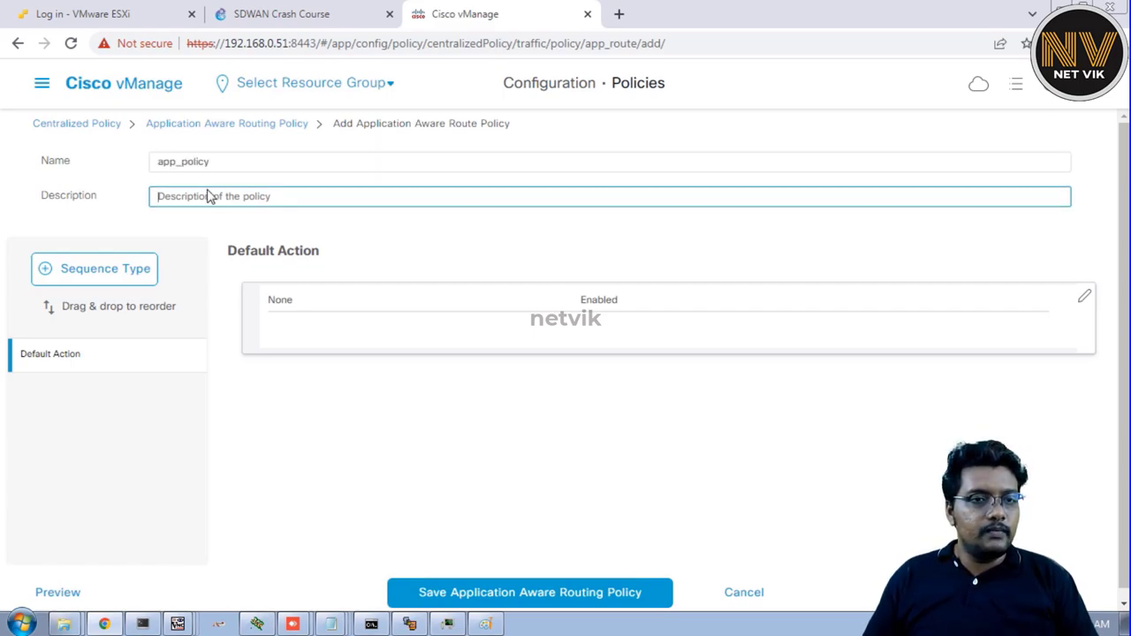
key("ctrl+v")
left_click(109, 280)
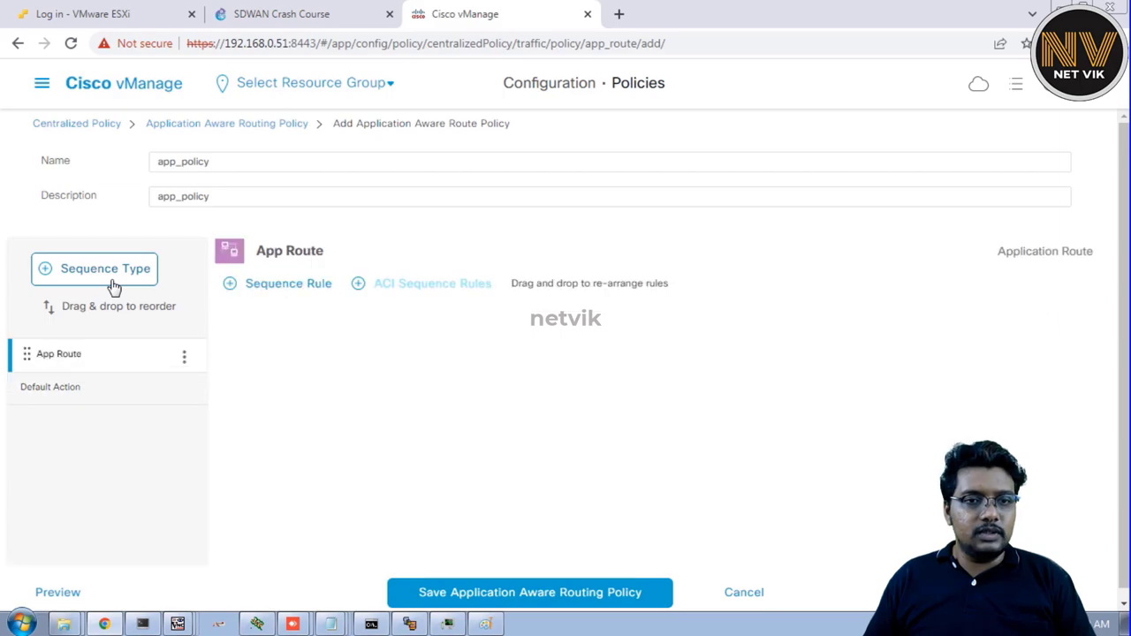
Add a rule to the App Route sequence with a Destination Data Prefix match condition
left_click(279, 288)
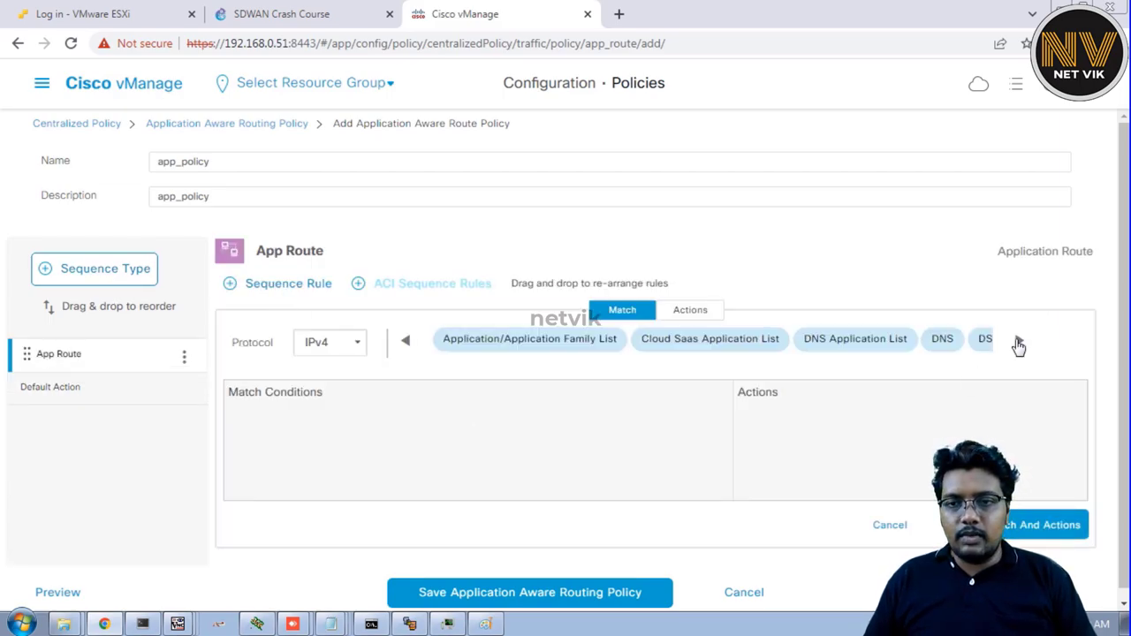
left_click(1018, 341)
left_click(1018, 341)
left_click(1017, 341)
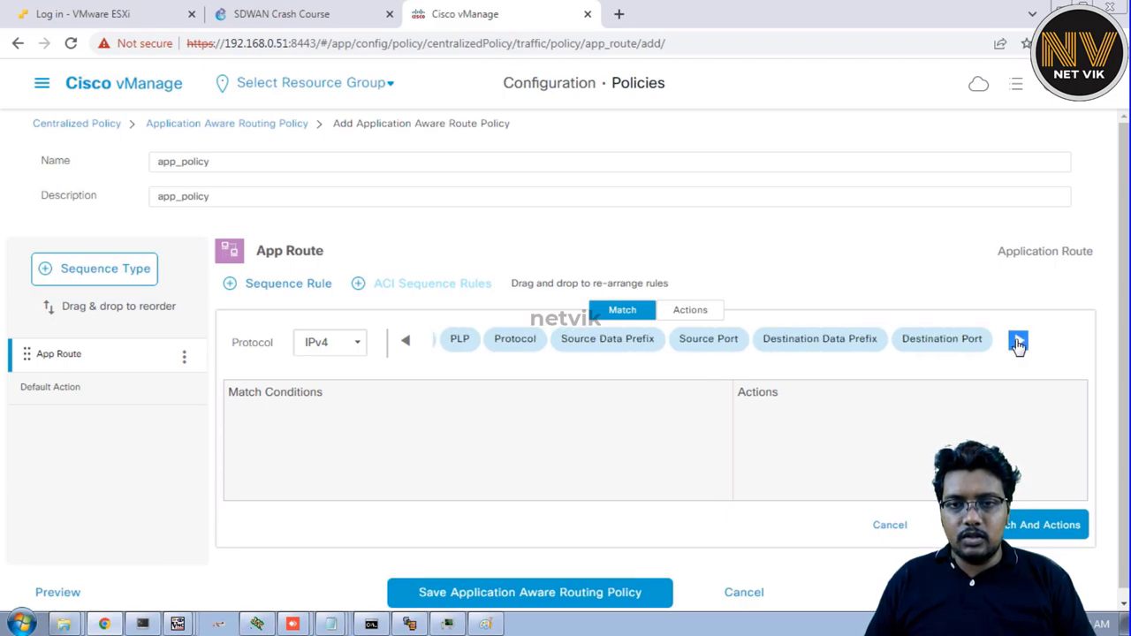
left_click(814, 341)
scroll(434, 402, "down", 1)
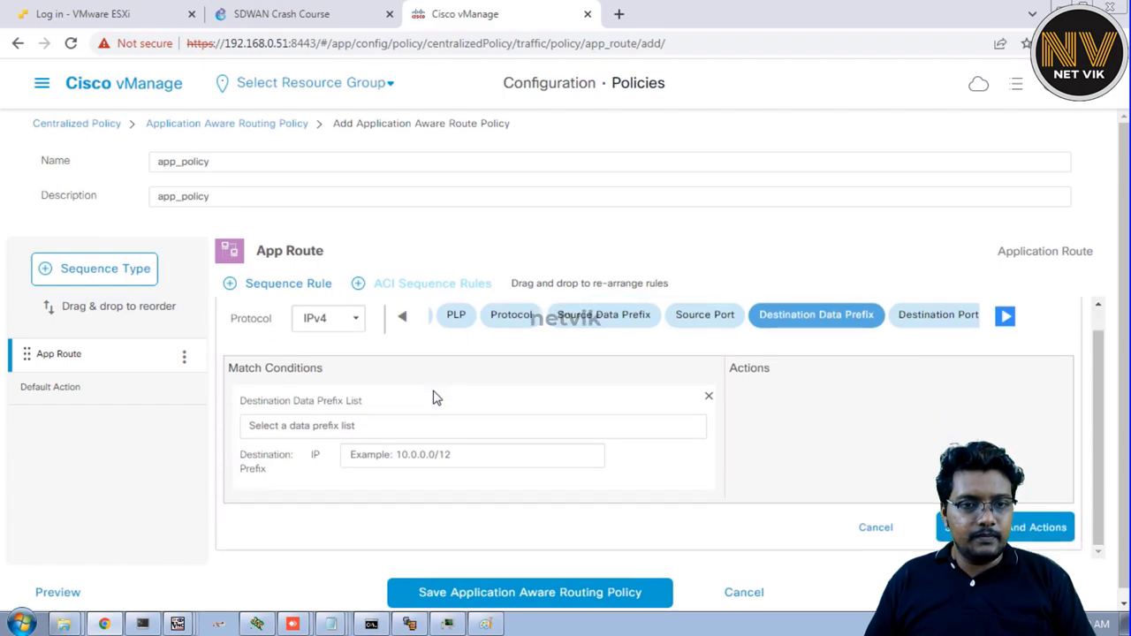
scroll(380, 406, "down", 1)
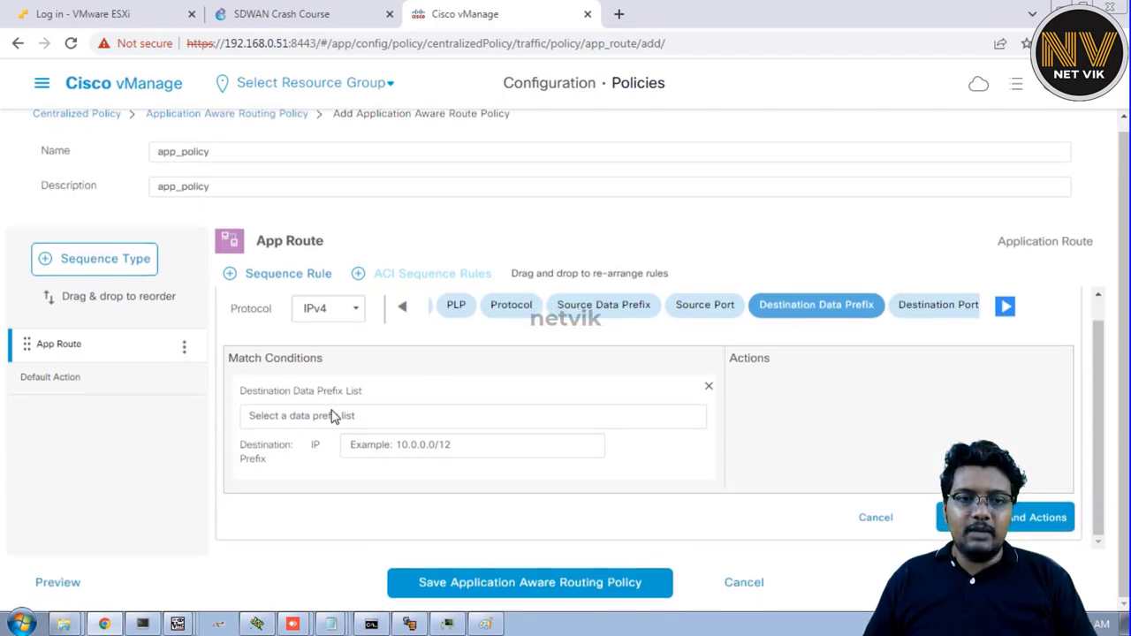
Enter 10.1.10.100/32 as the destination IP prefix
left_click(307, 416)
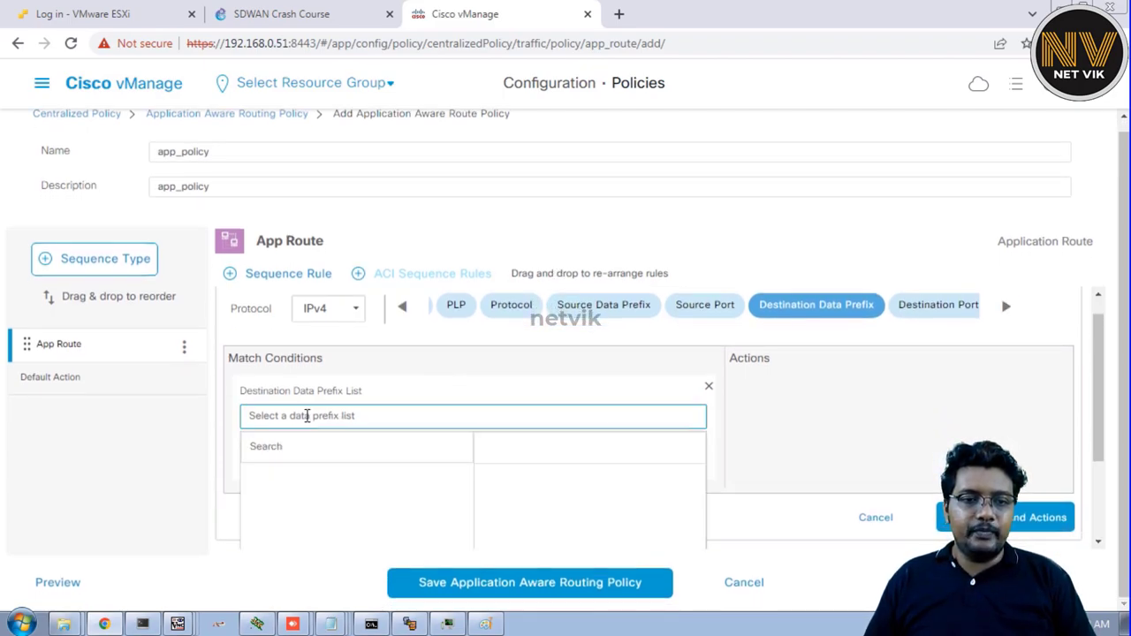
scroll(303, 411, "down", 3)
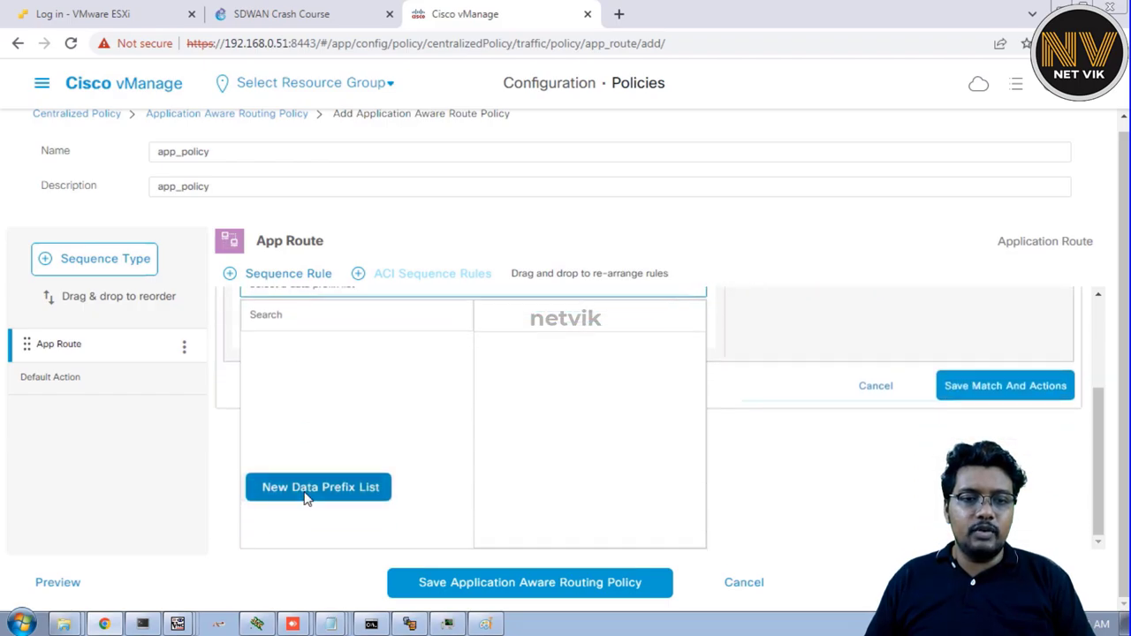
scroll(371, 437, "up", 2)
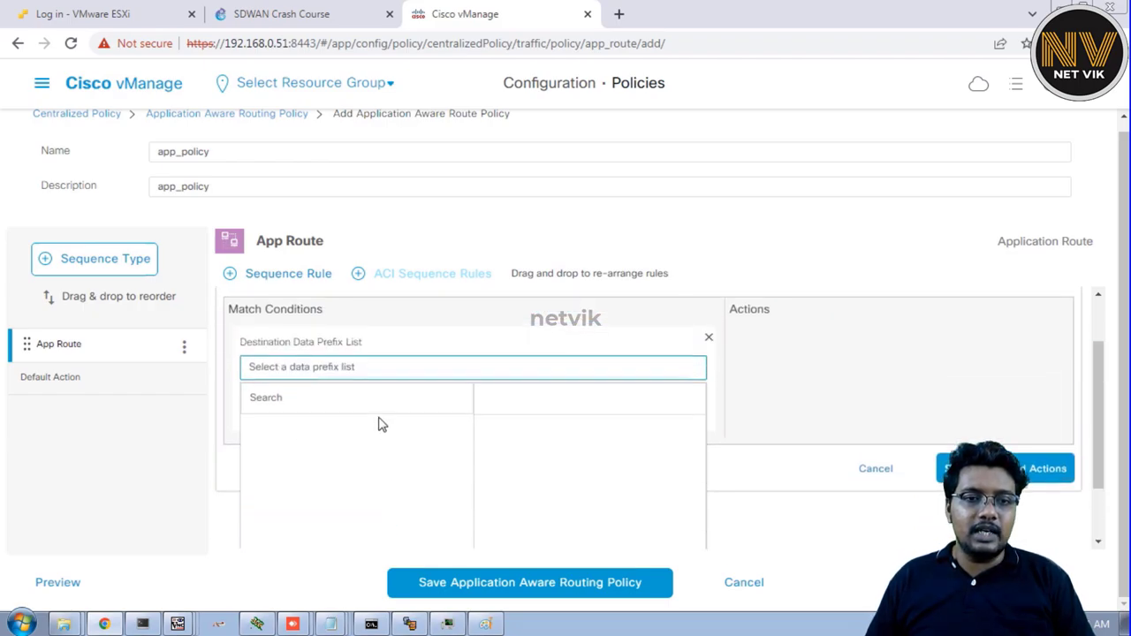
left_click(446, 329)
left_click(441, 444)
type("10.1.10.100")
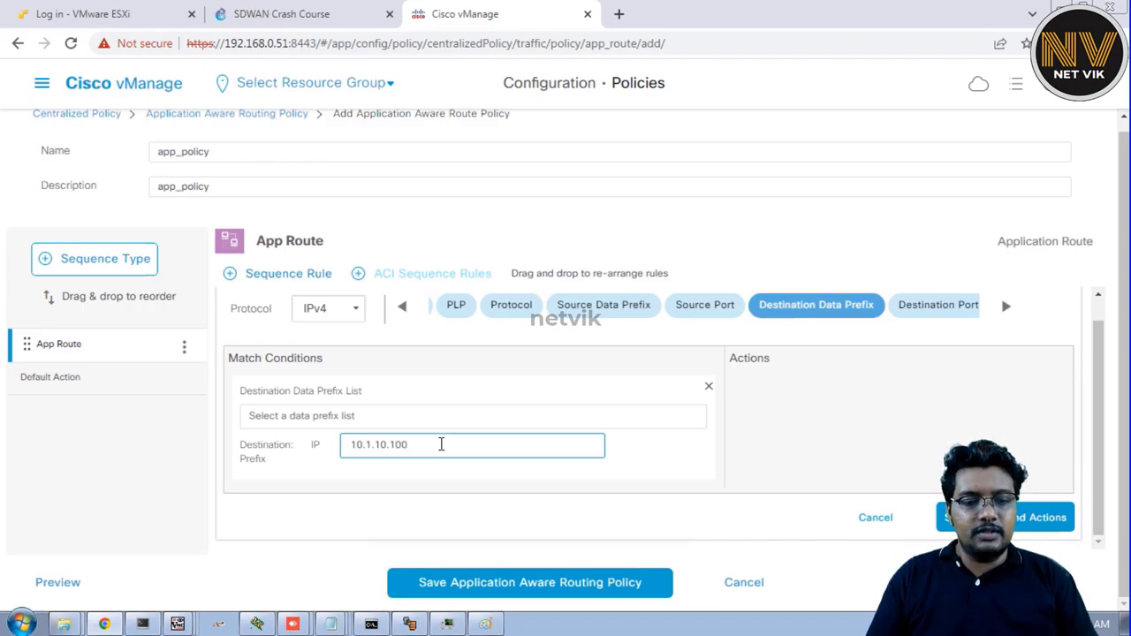
type("/32")
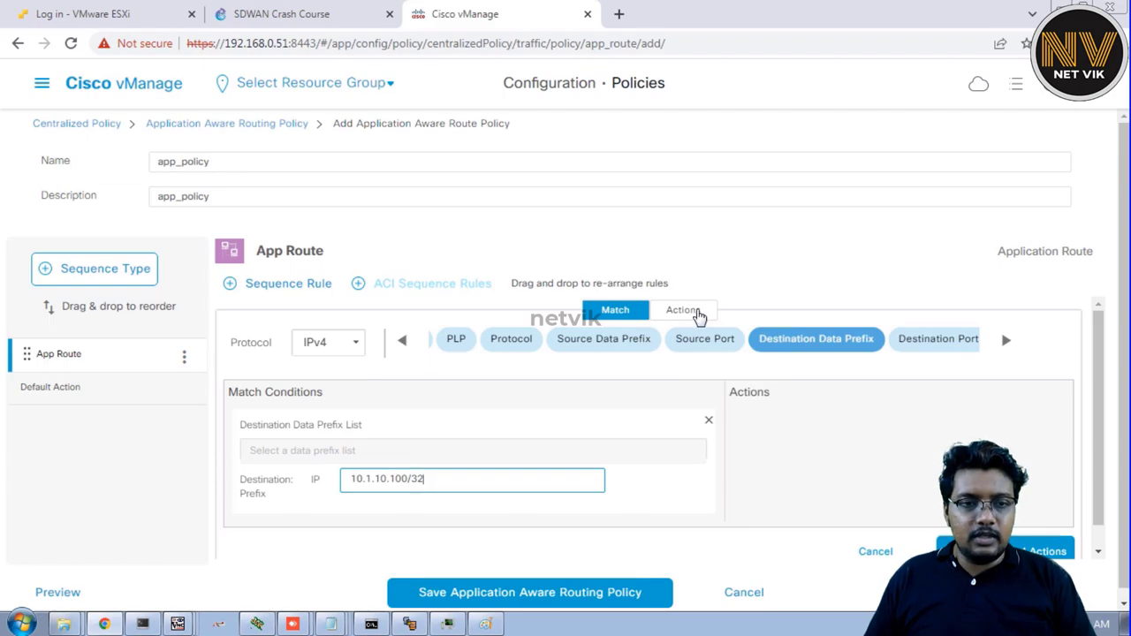
Add an SLA Class List action to the rule and list the available SLA class lists
left_click(697, 316)
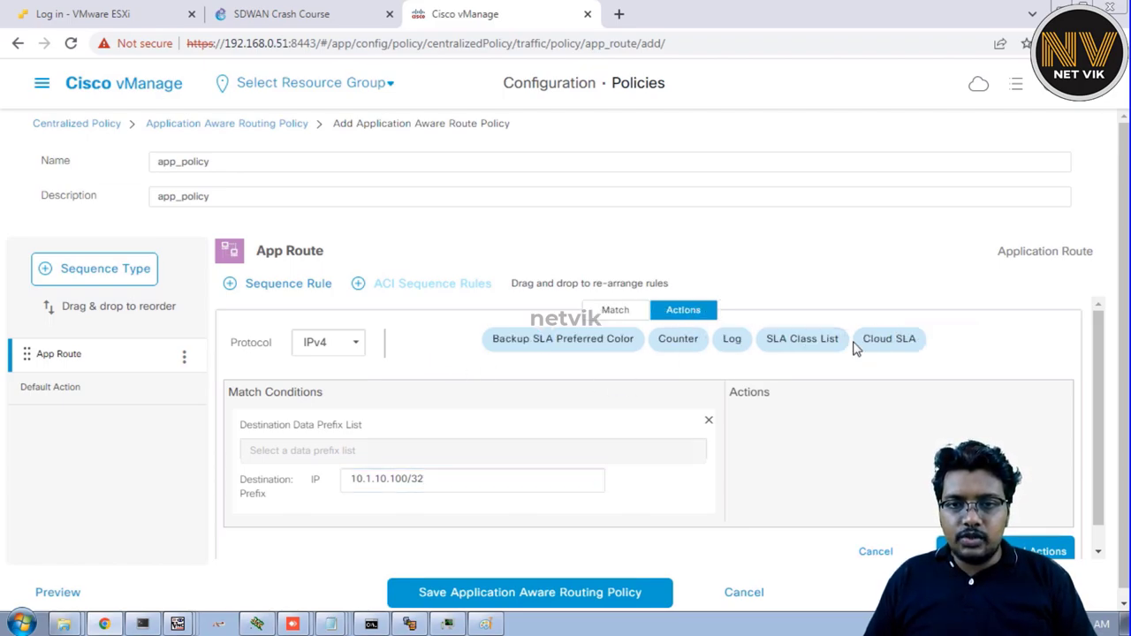
left_click(817, 337)
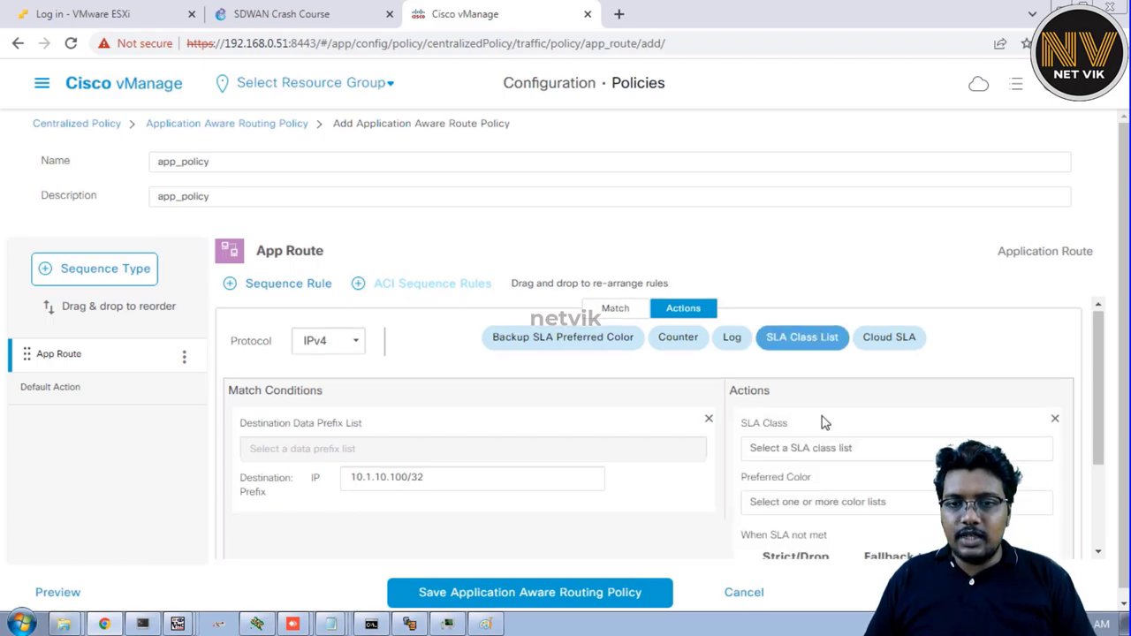
scroll(821, 424, "down", 1)
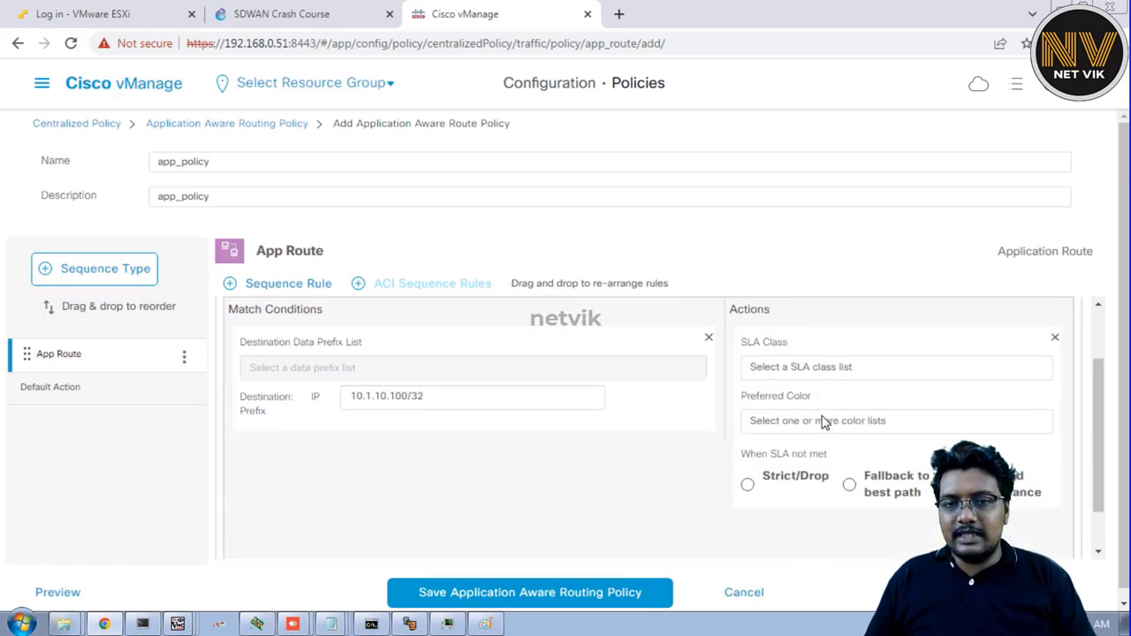
left_click(819, 369)
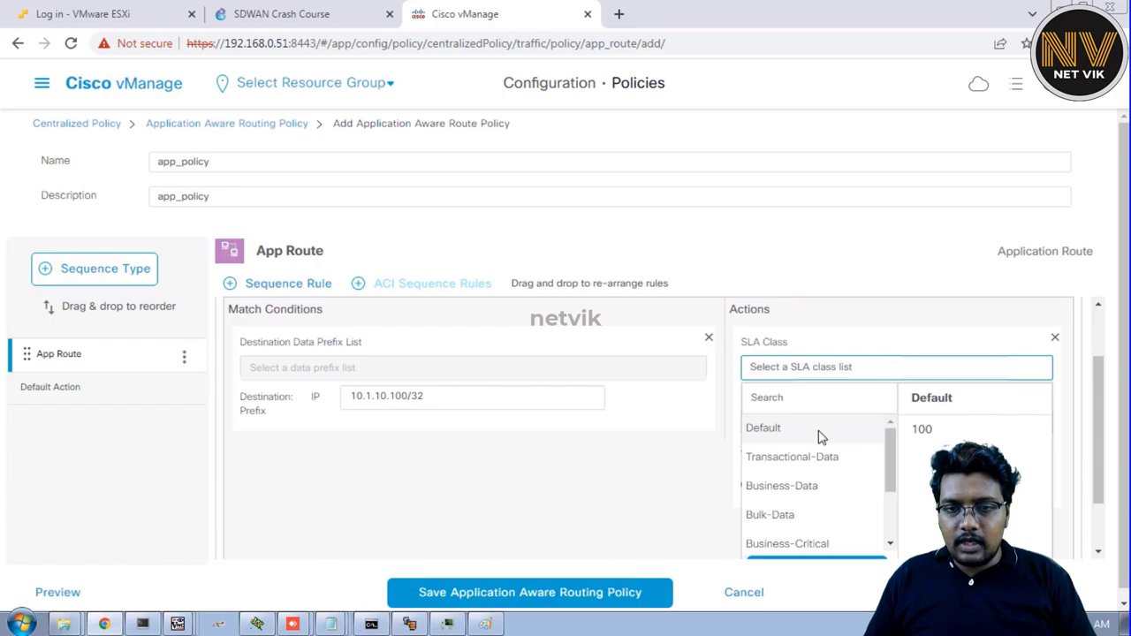
scroll(820, 437, "down", 3)
scroll(803, 449, "down", 1)
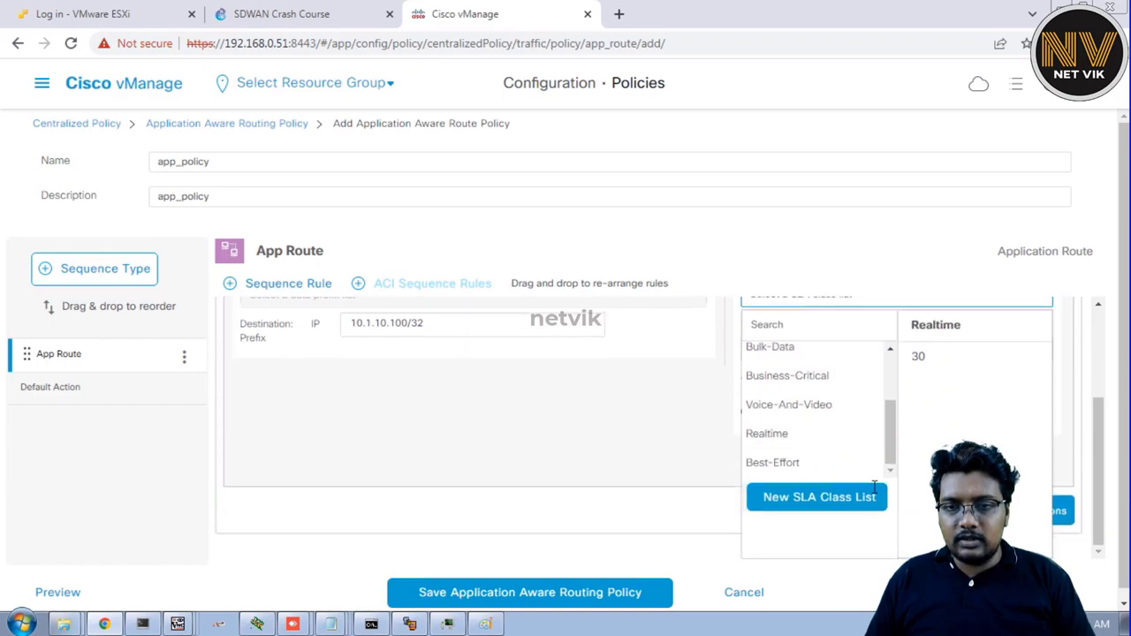
Create an SLA class list my_sla with a 50 ms latency threshold and save it
left_click(854, 511)
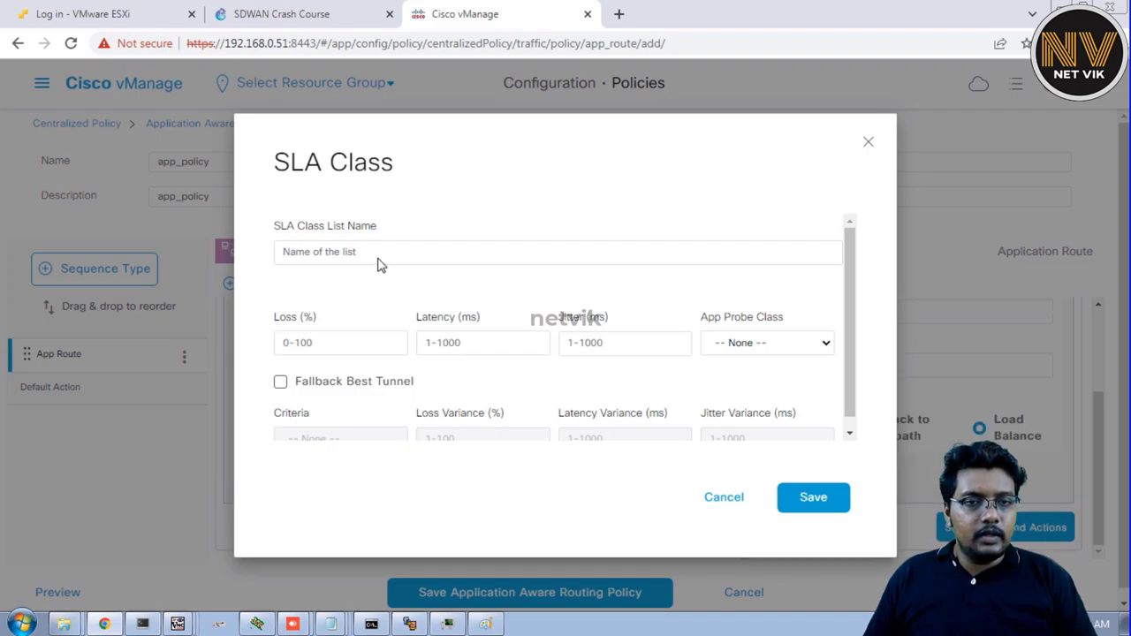
left_click(380, 264)
type("my")
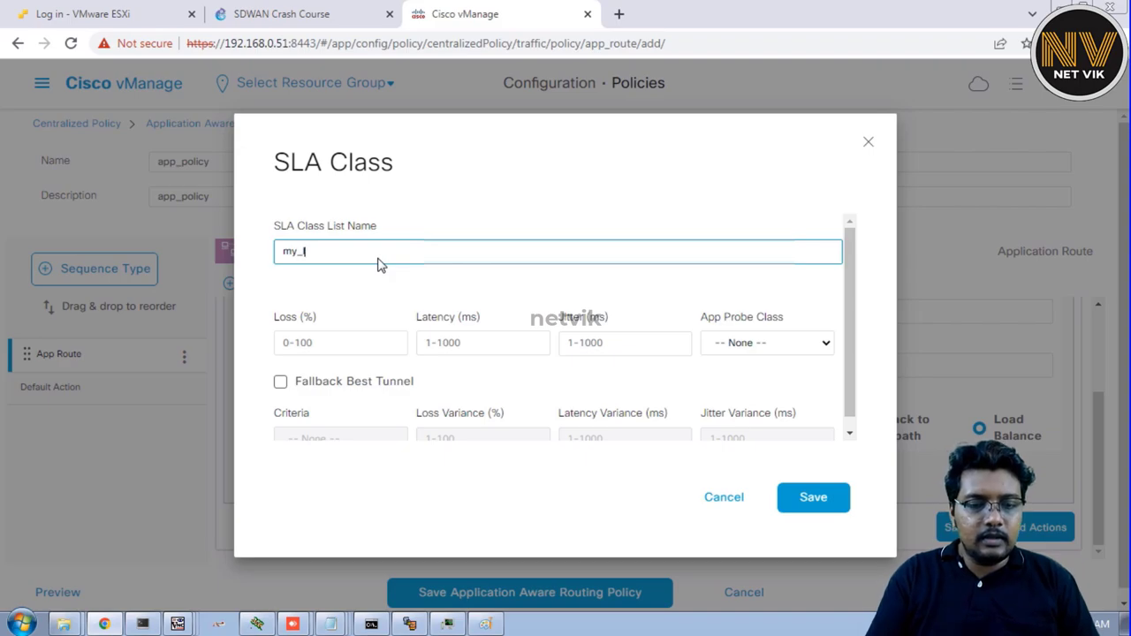
type("_sla")
left_click(473, 348)
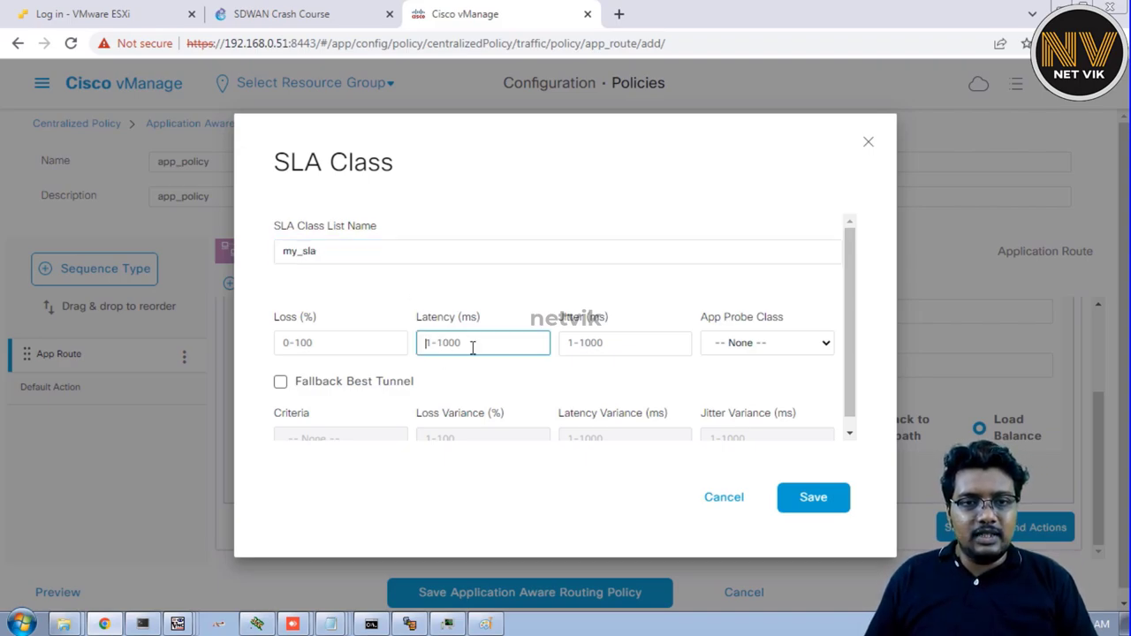
type("50")
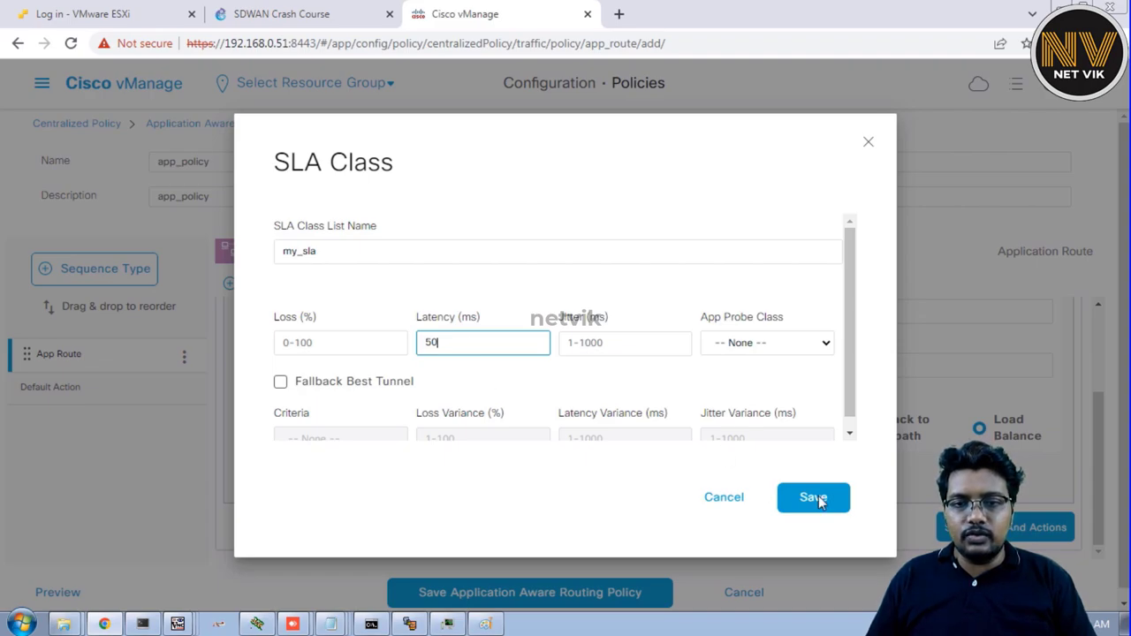
scroll(792, 385, "down", 1)
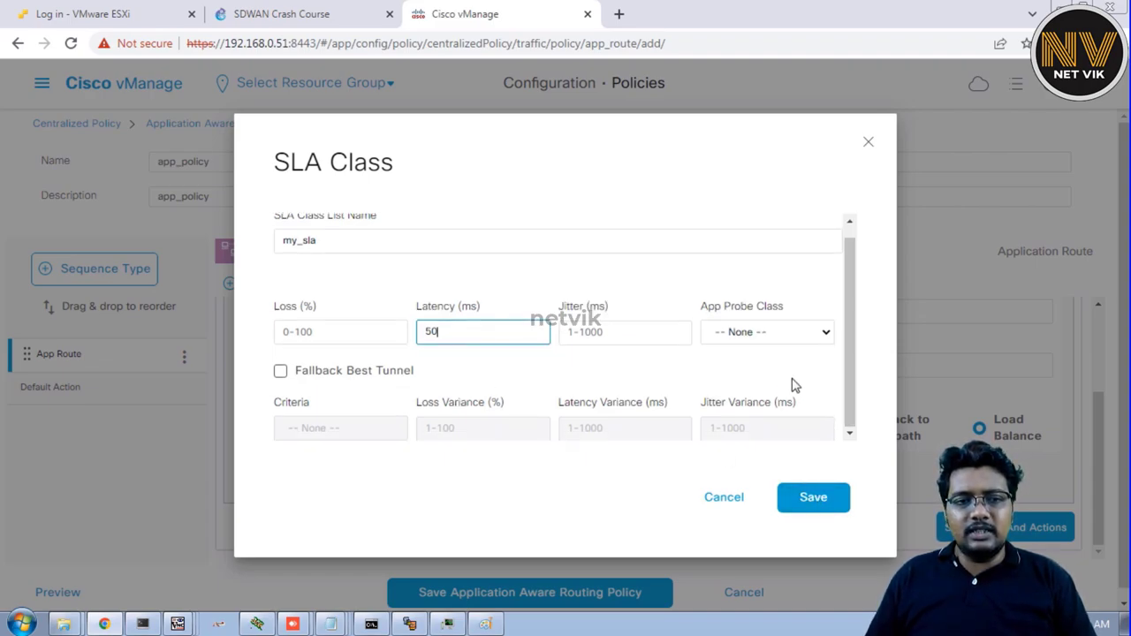
scroll(792, 385, "up", 1)
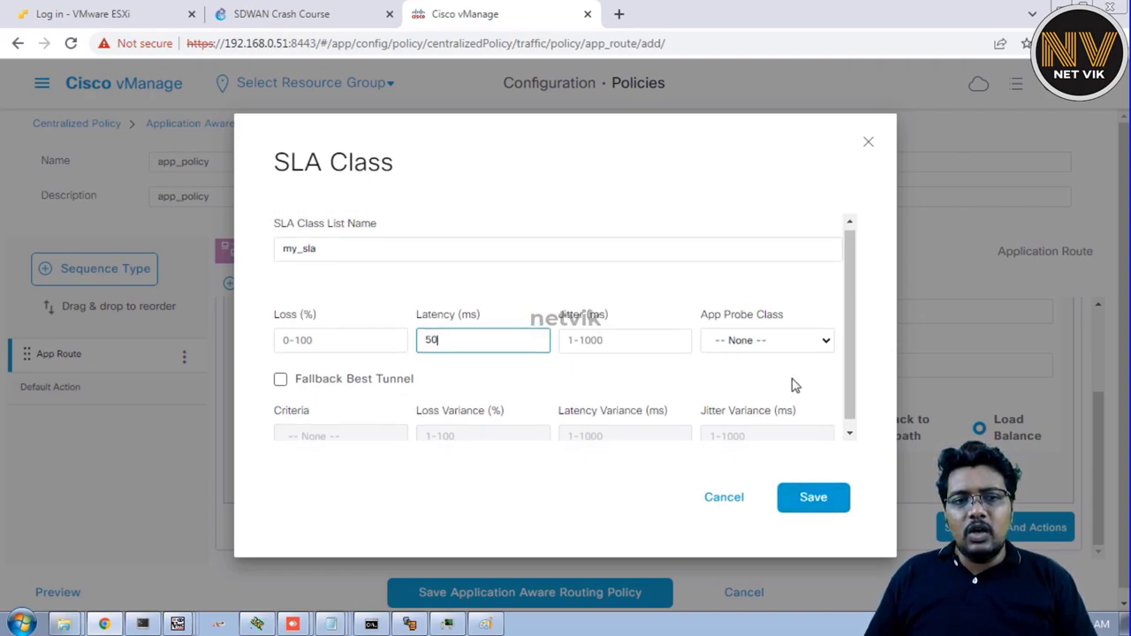
left_click(813, 497)
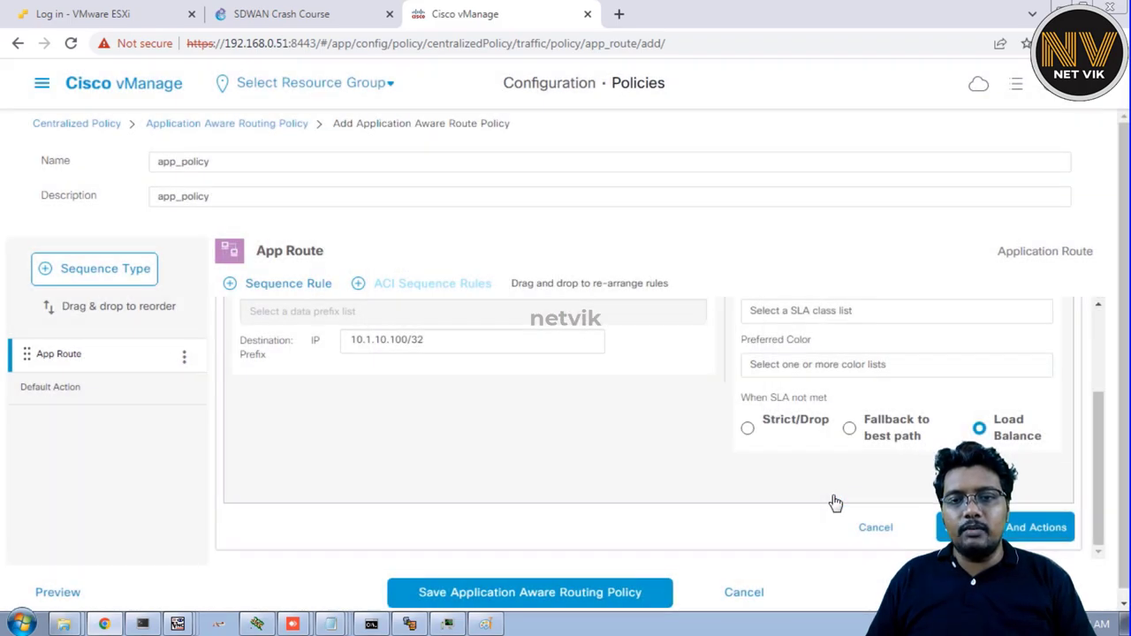
scroll(780, 479, "up", 1)
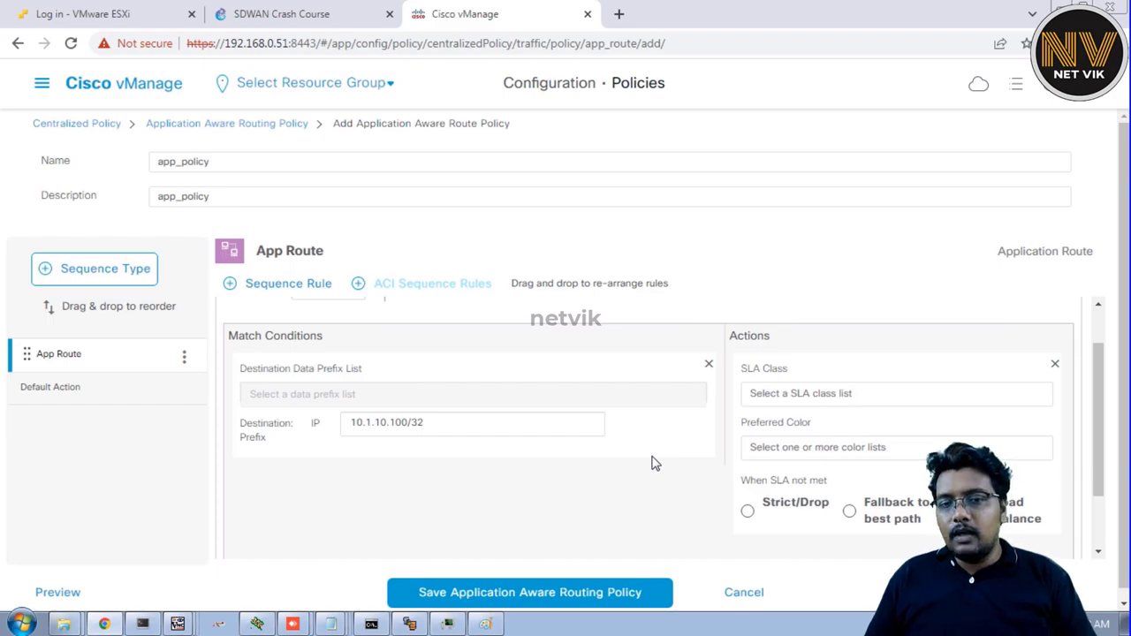
scroll(652, 462, "down", 1)
scroll(652, 462, "up", 1)
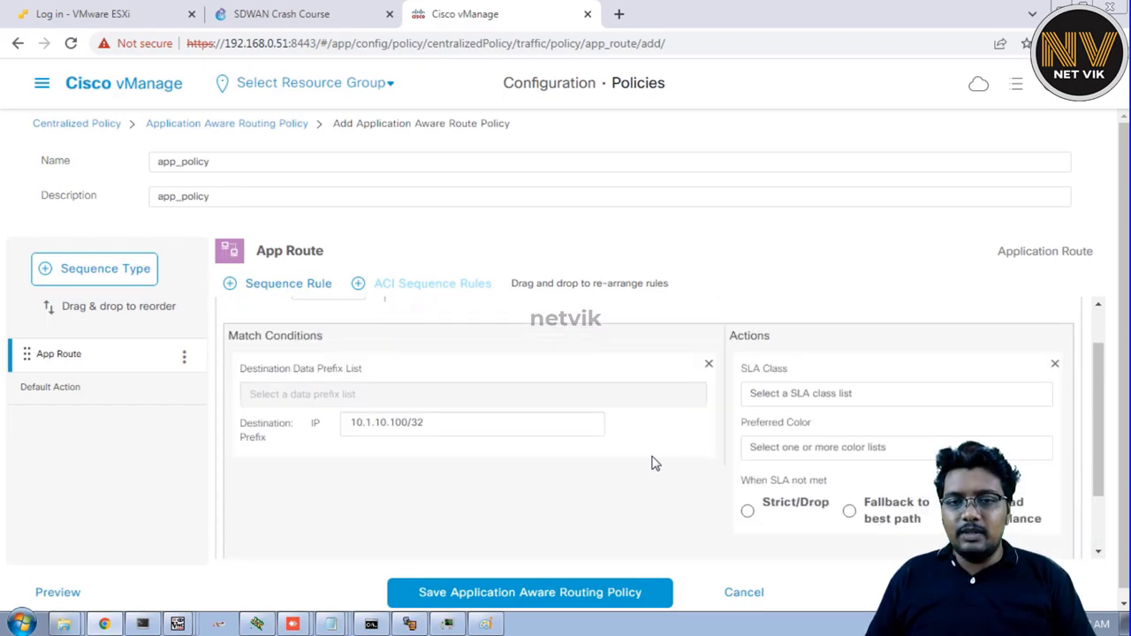
Choose my_sla as the rule's SLA class and mpls as the preferred colour
left_click(798, 393)
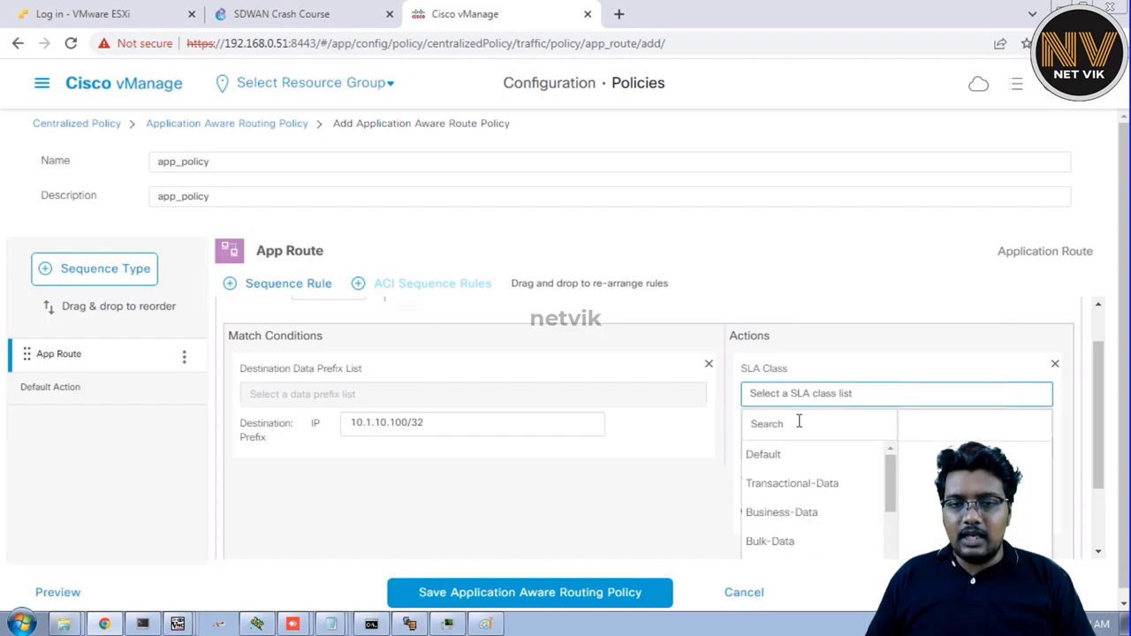
scroll(802, 434, "down", 4)
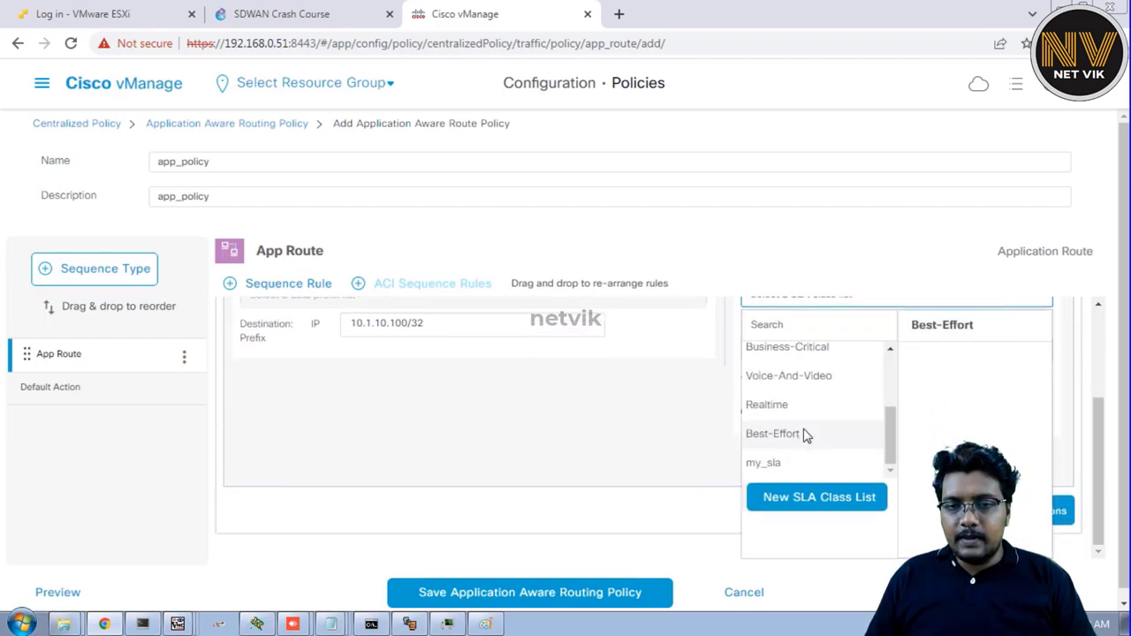
scroll(804, 435, "down", 1)
left_click(774, 456)
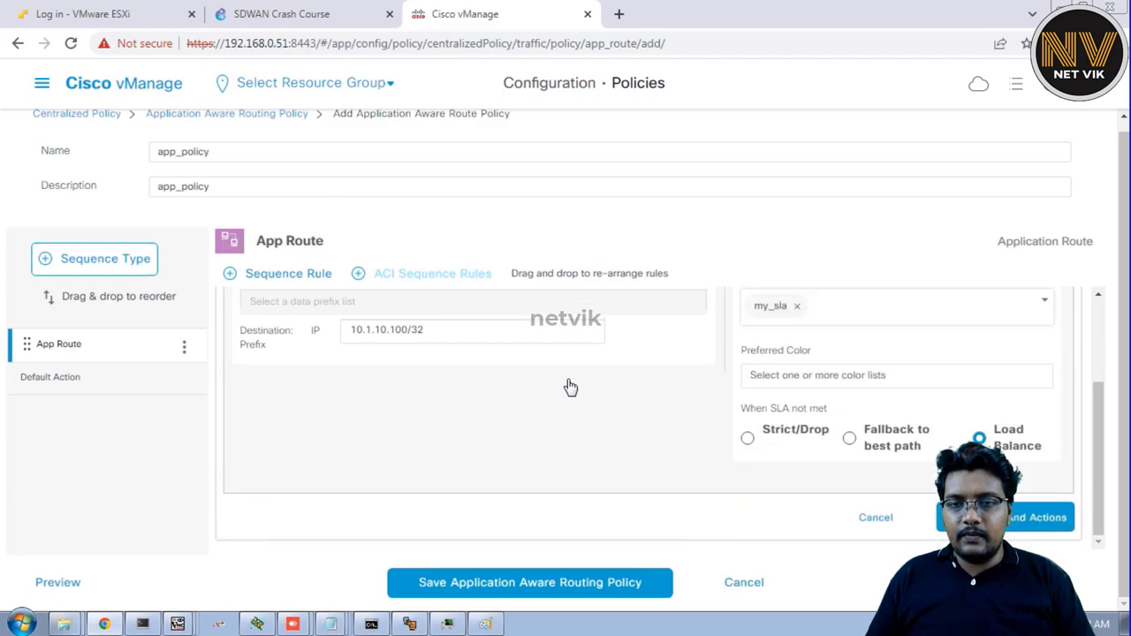
left_click(824, 375)
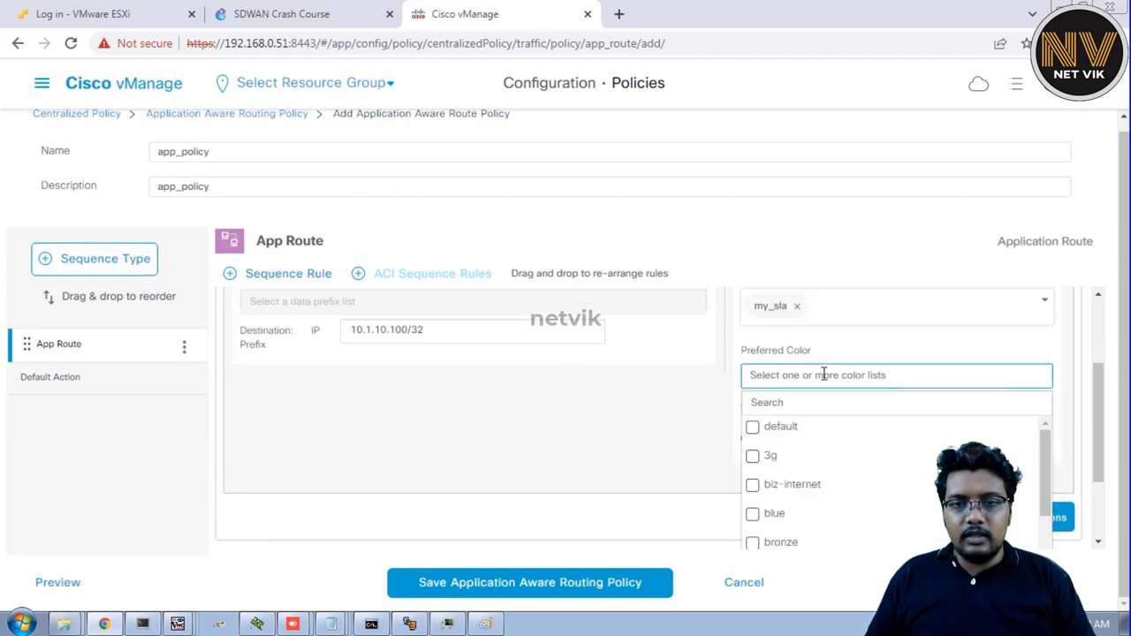
scroll(667, 422, "down", 1)
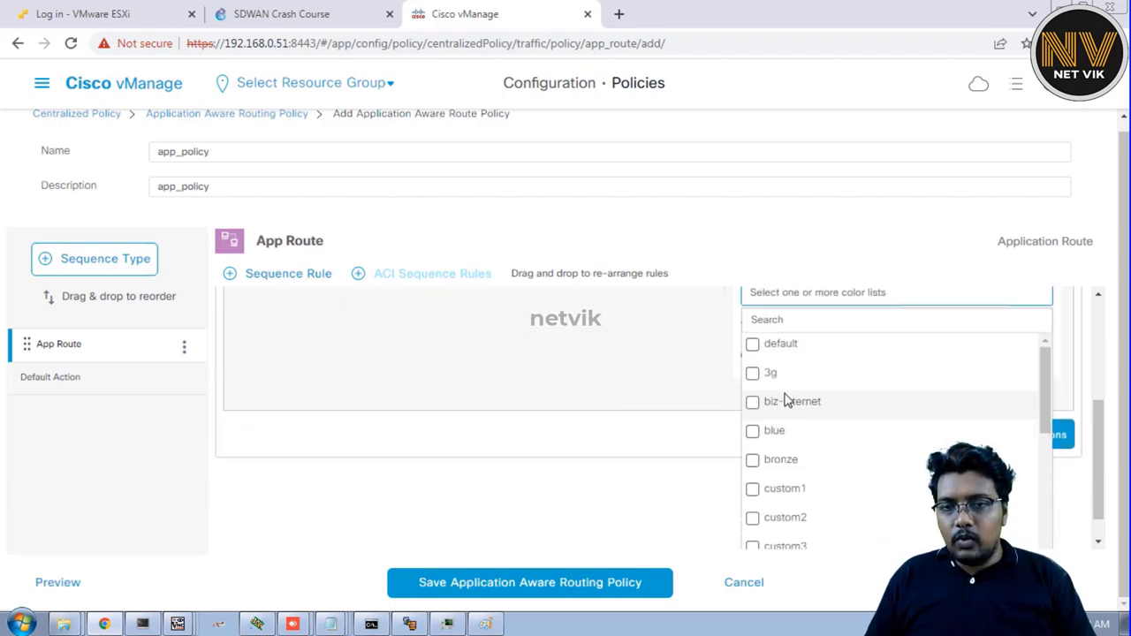
scroll(786, 404, "down", 1)
scroll(787, 400, "down", 2)
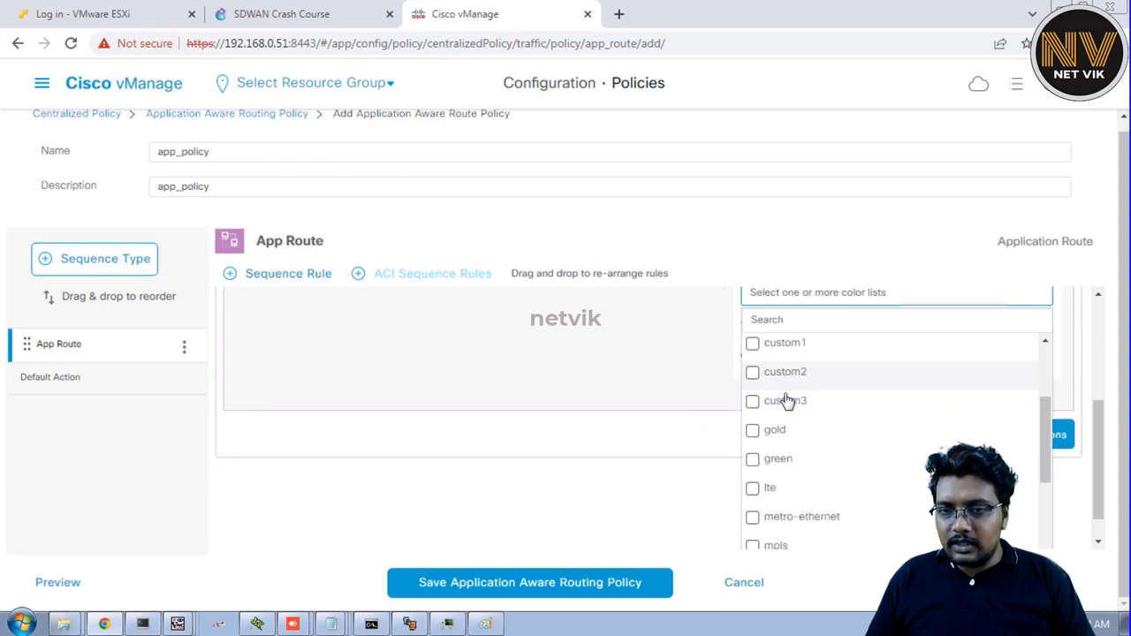
scroll(786, 401, "down", 1)
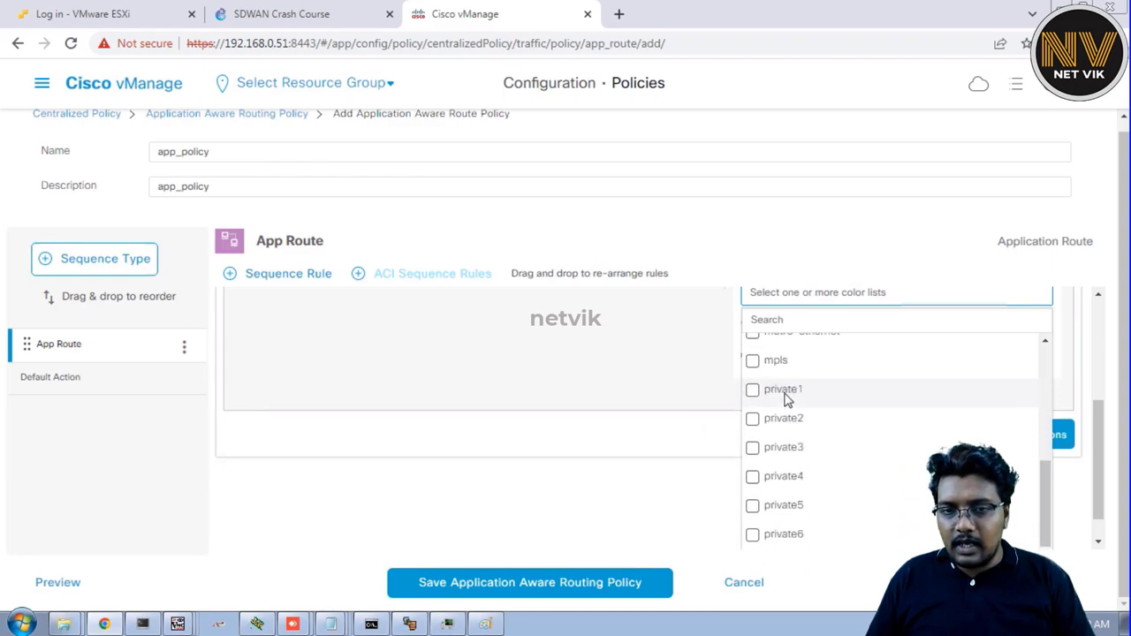
left_click(751, 362)
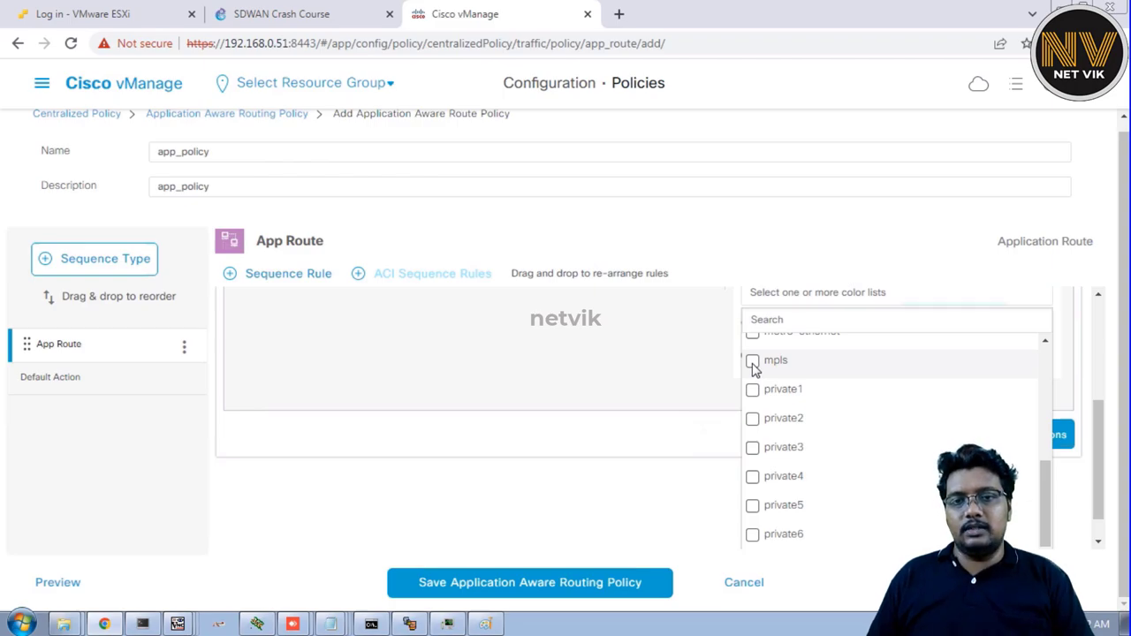
left_click(601, 350)
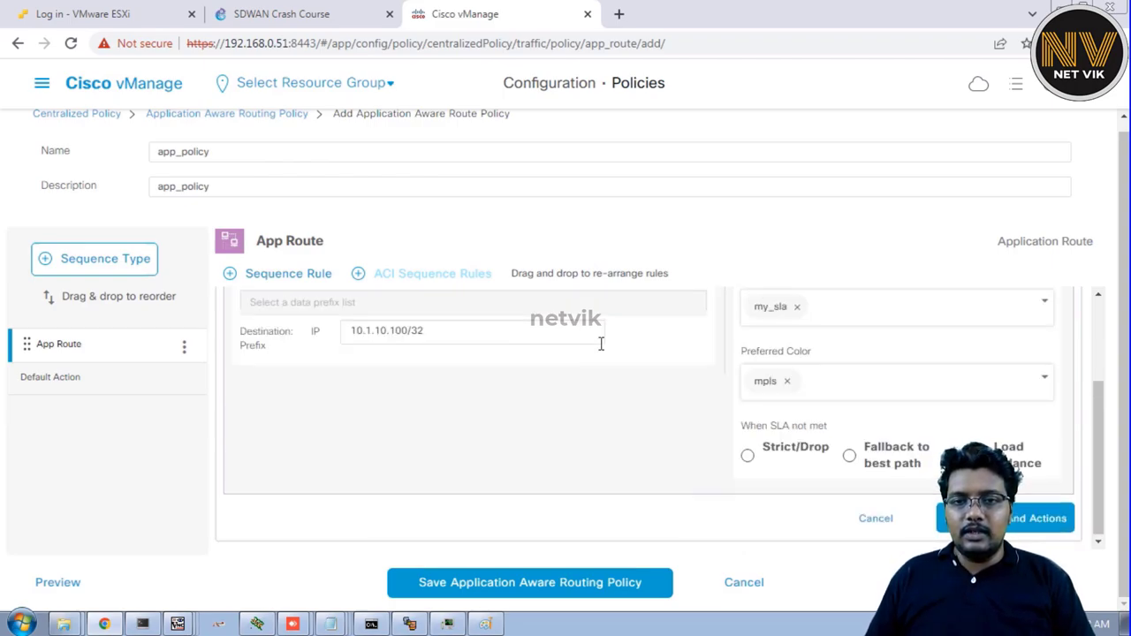
Enable load-balancing when the SLA isn't met and save the rule's match and actions
scroll(601, 343, "up", 1)
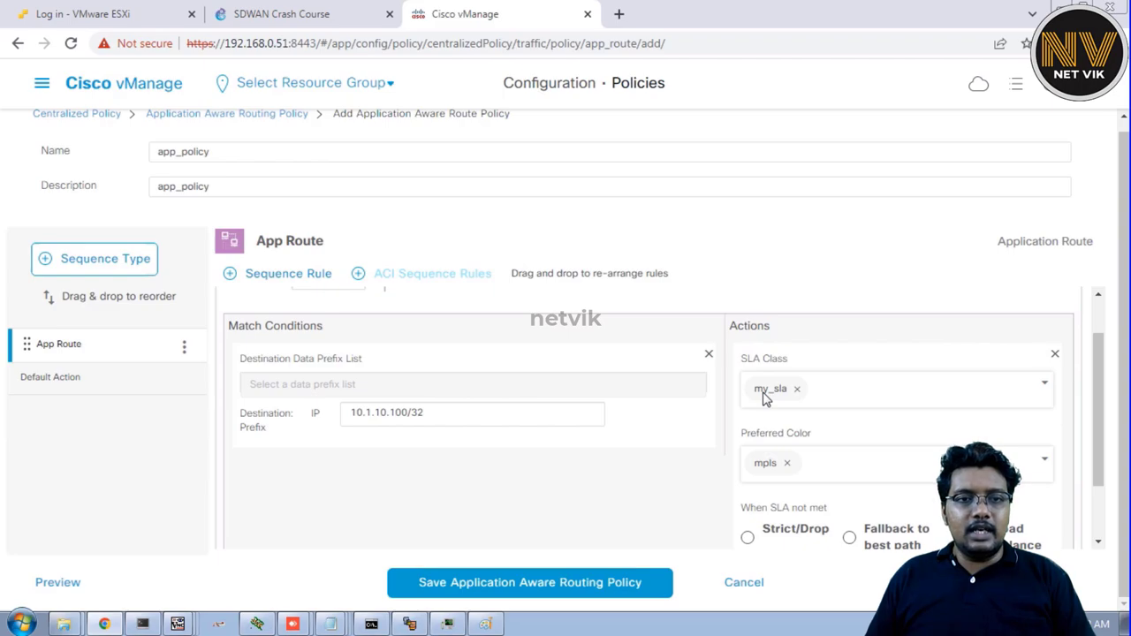
scroll(649, 497, "down", 2)
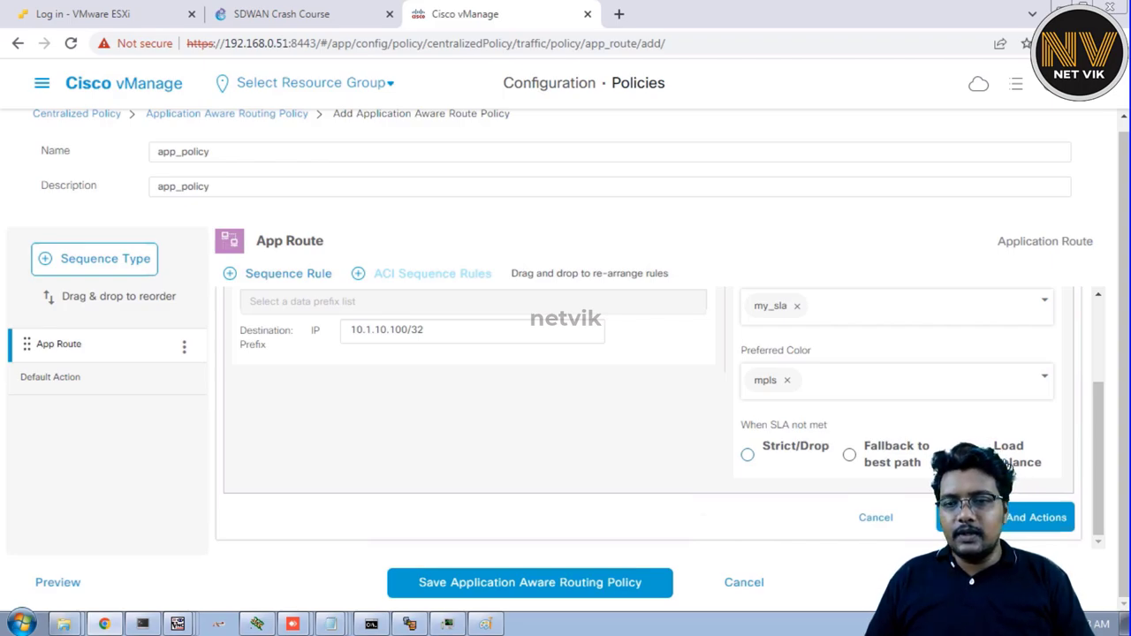
left_click(1020, 458)
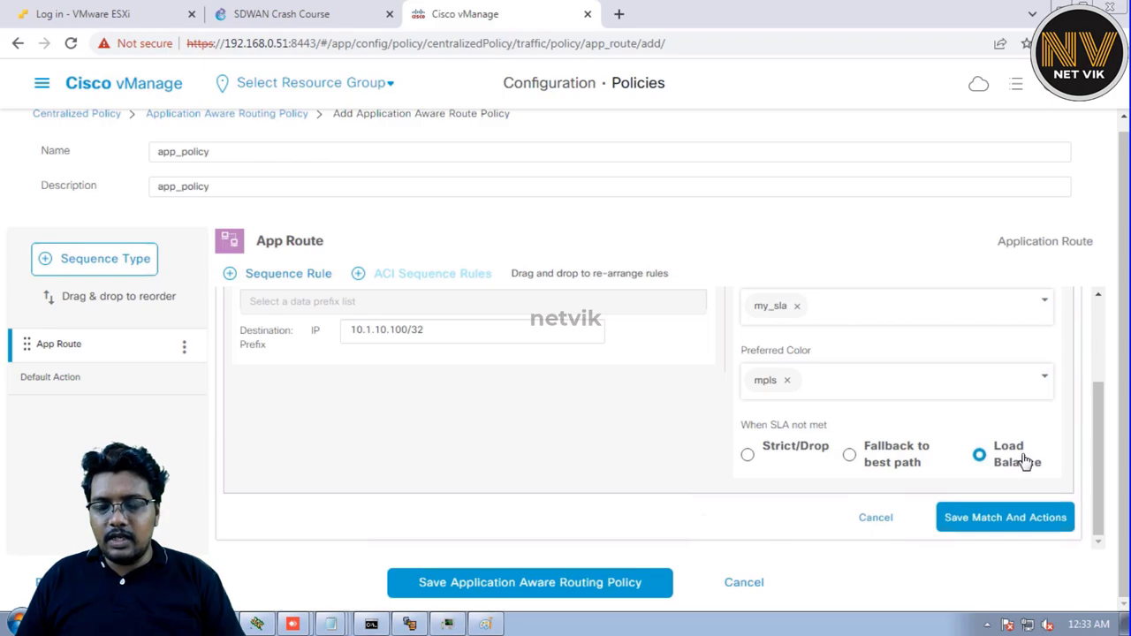
left_click(1016, 523)
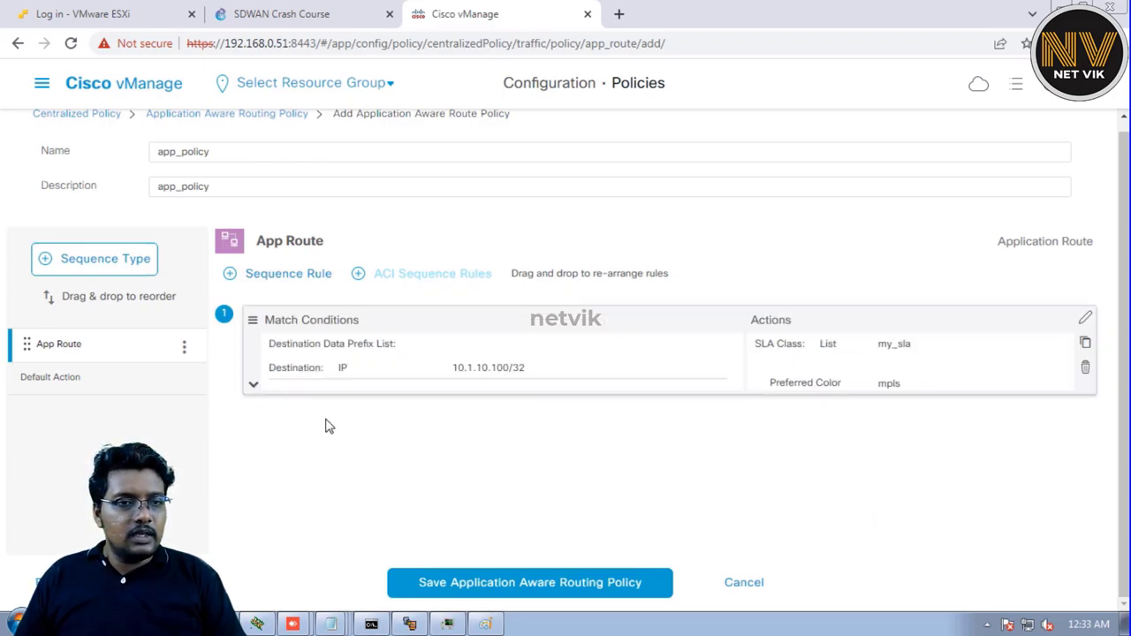
Save the app_policy routing policy and start editing centralized_policy
left_click(89, 378)
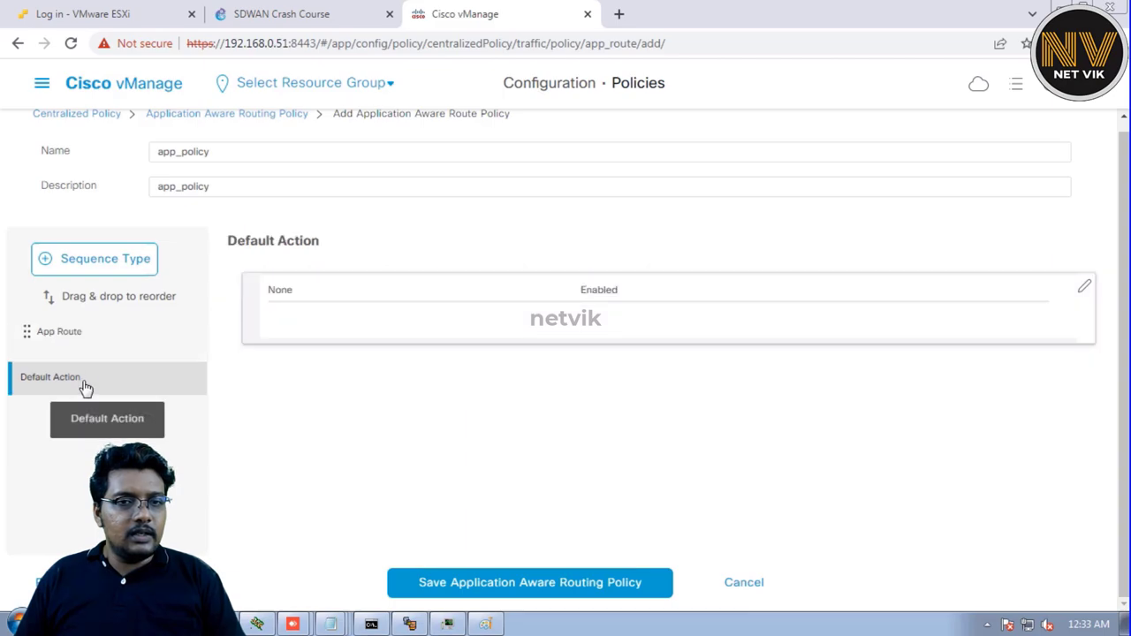
left_click(598, 586)
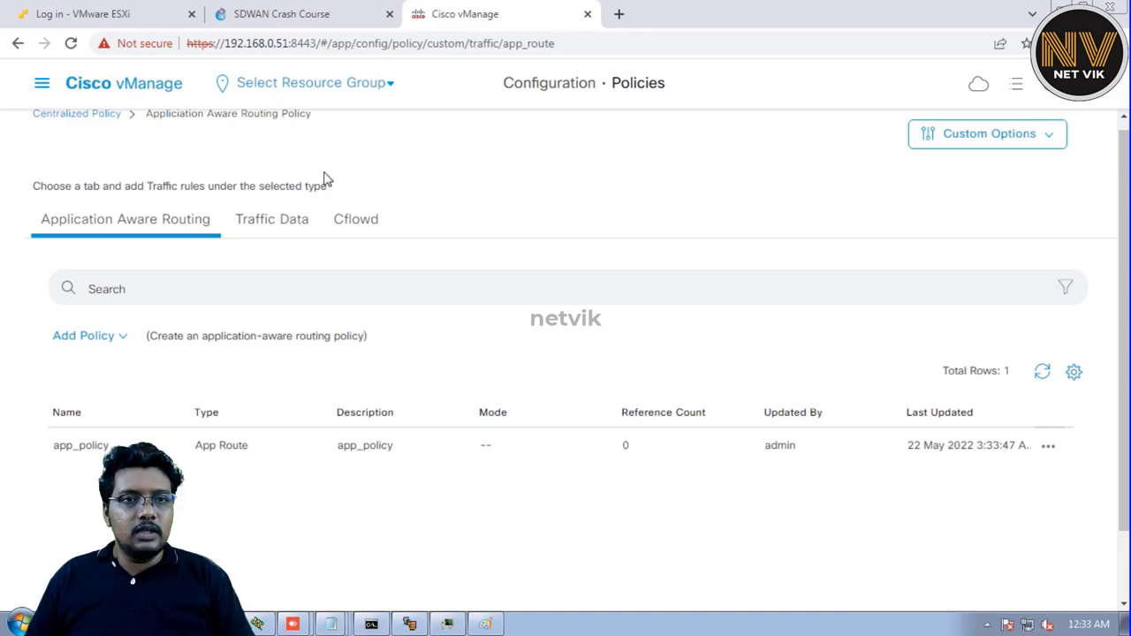
left_click(77, 116)
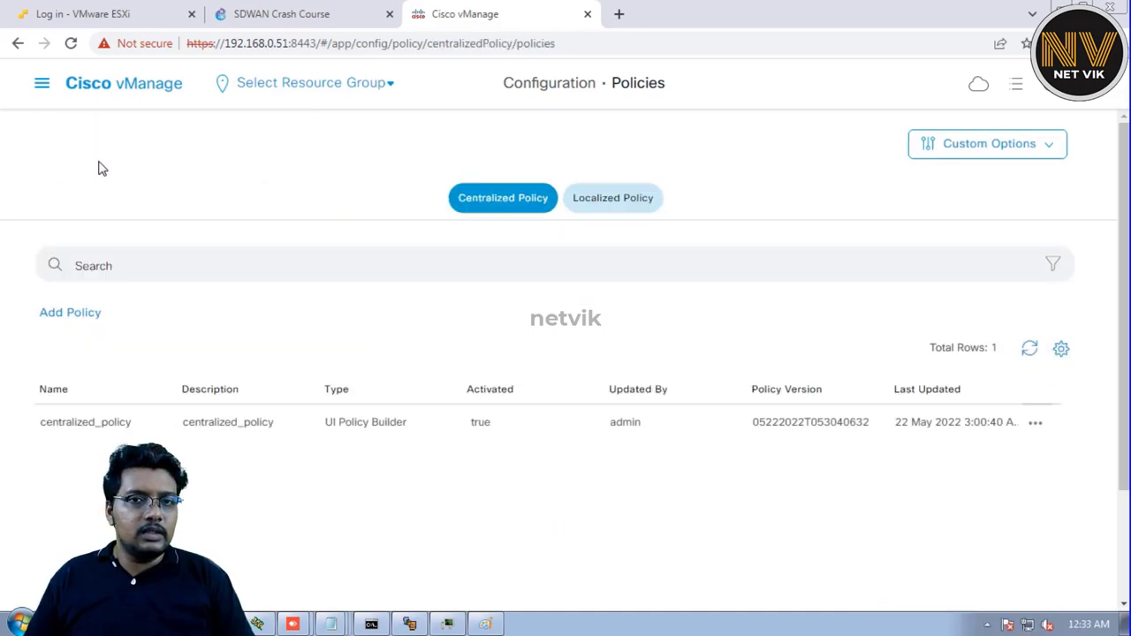
left_click(1033, 427)
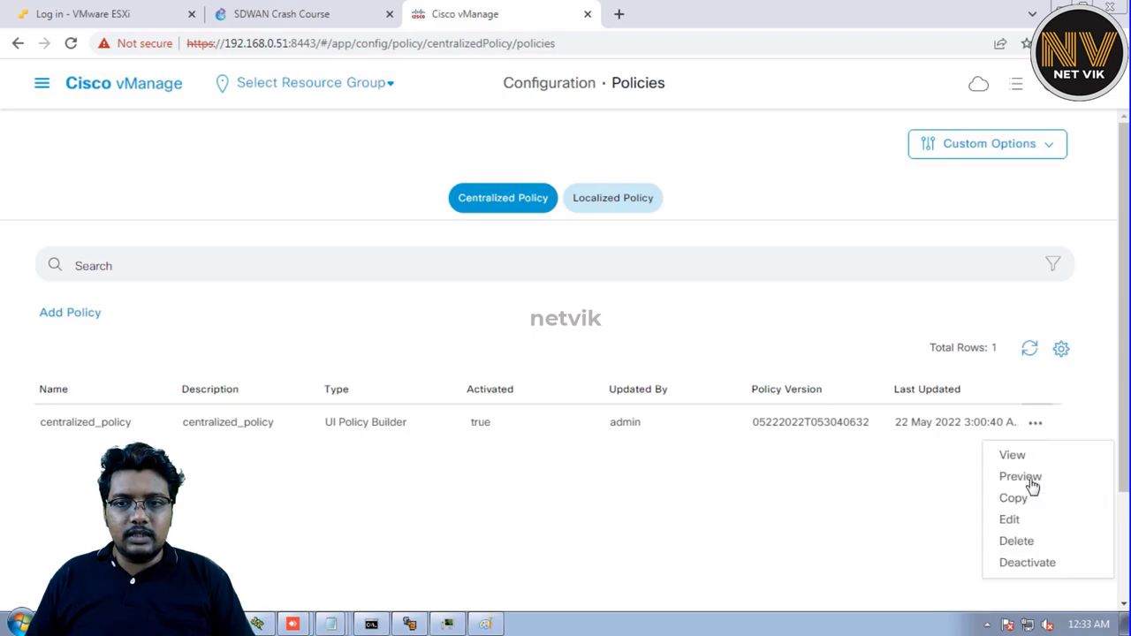
left_click(1017, 521)
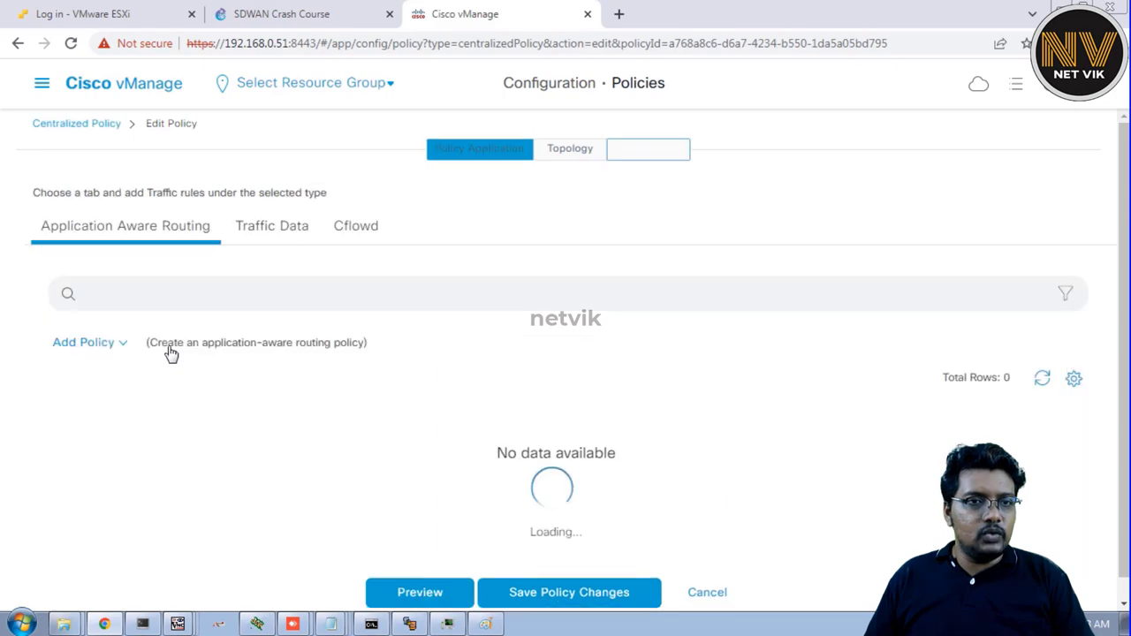
Import the existing app_policy into the Application Aware Routing traffic rules
left_click(96, 341)
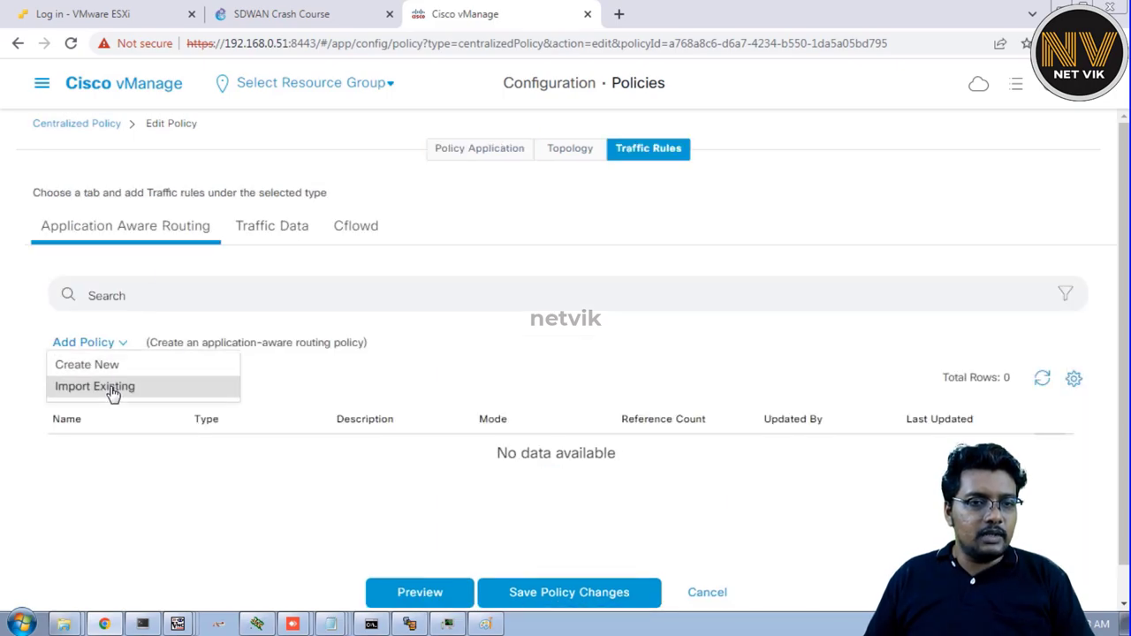
scroll(109, 392, "down", 1)
left_click(122, 351)
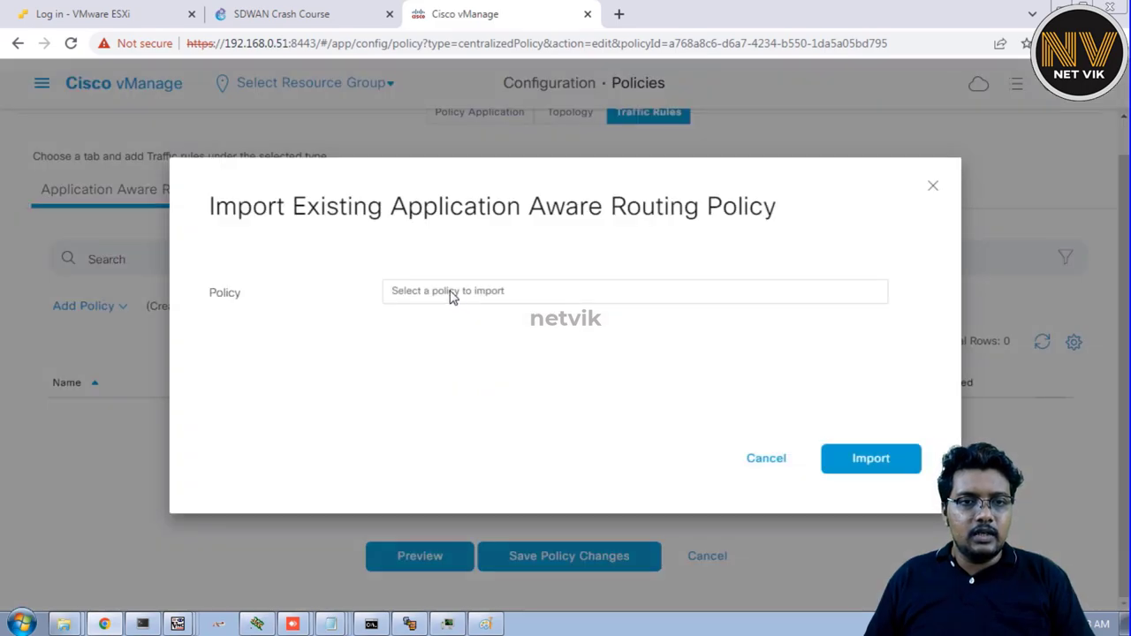
left_click(451, 296)
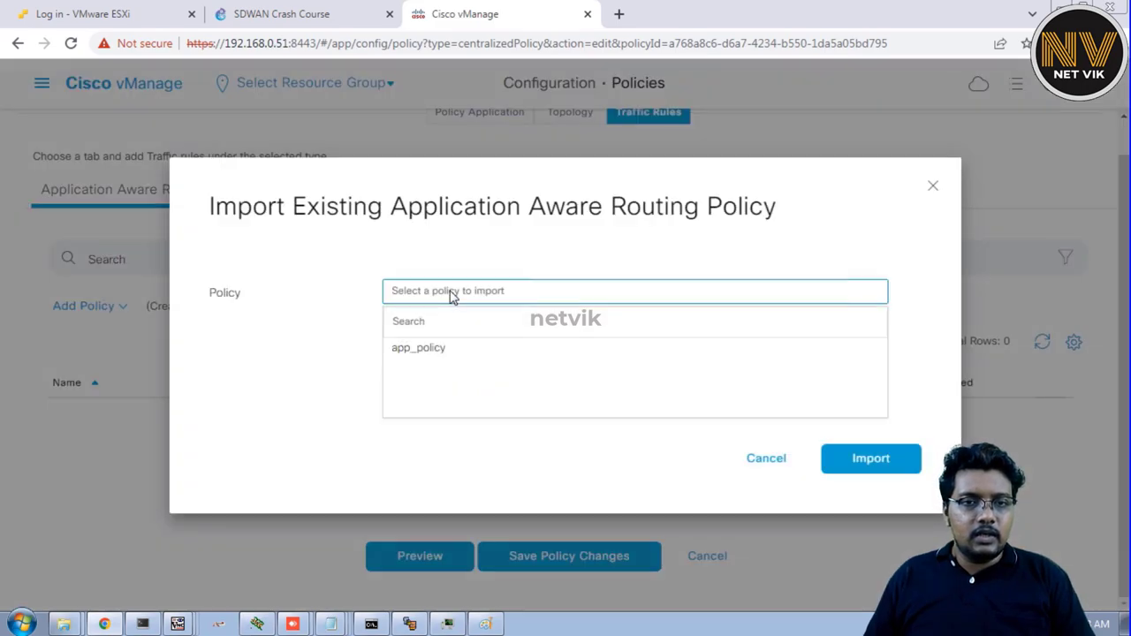
left_click(432, 348)
left_click(870, 456)
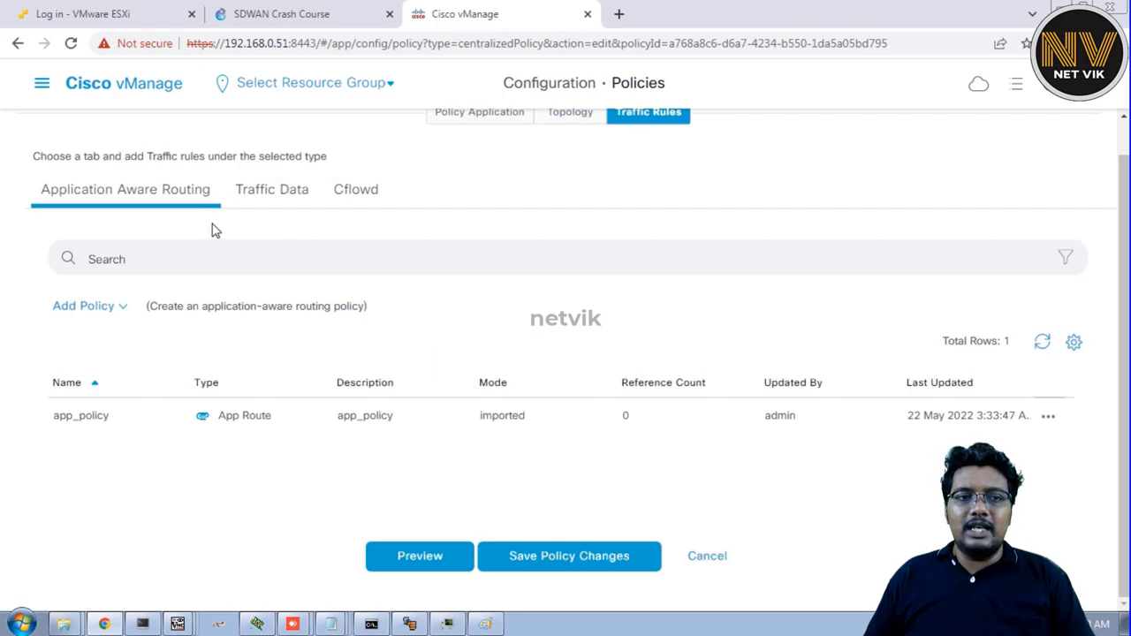
scroll(215, 222, "up", 1)
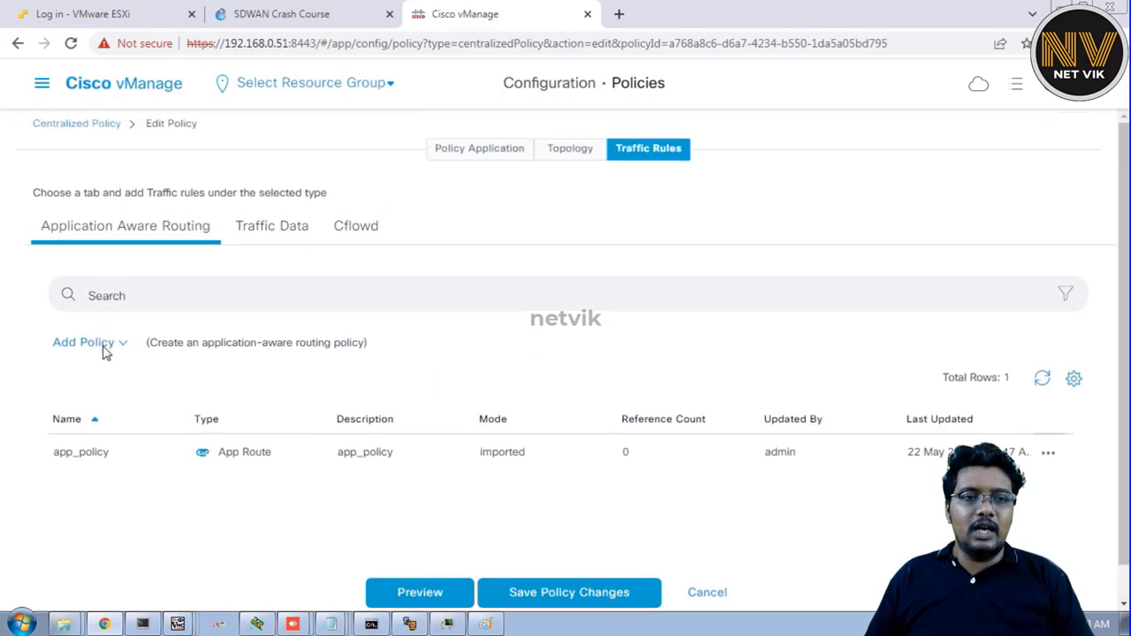
left_click(102, 345)
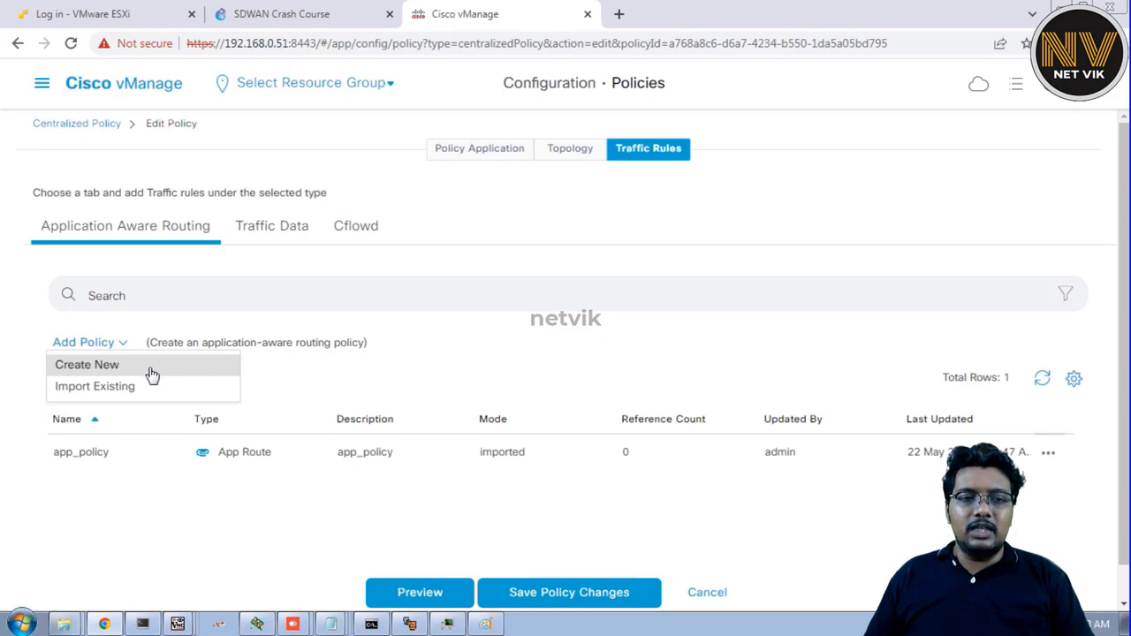
left_click(641, 309)
scroll(642, 311, "down", 1)
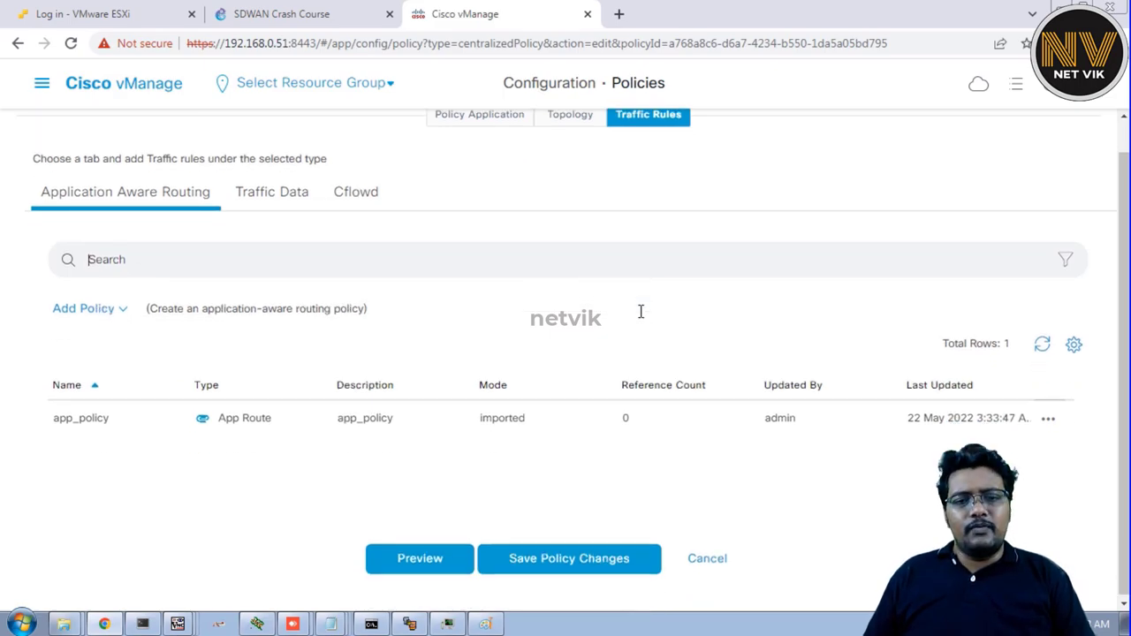
scroll(574, 424, "up", 1)
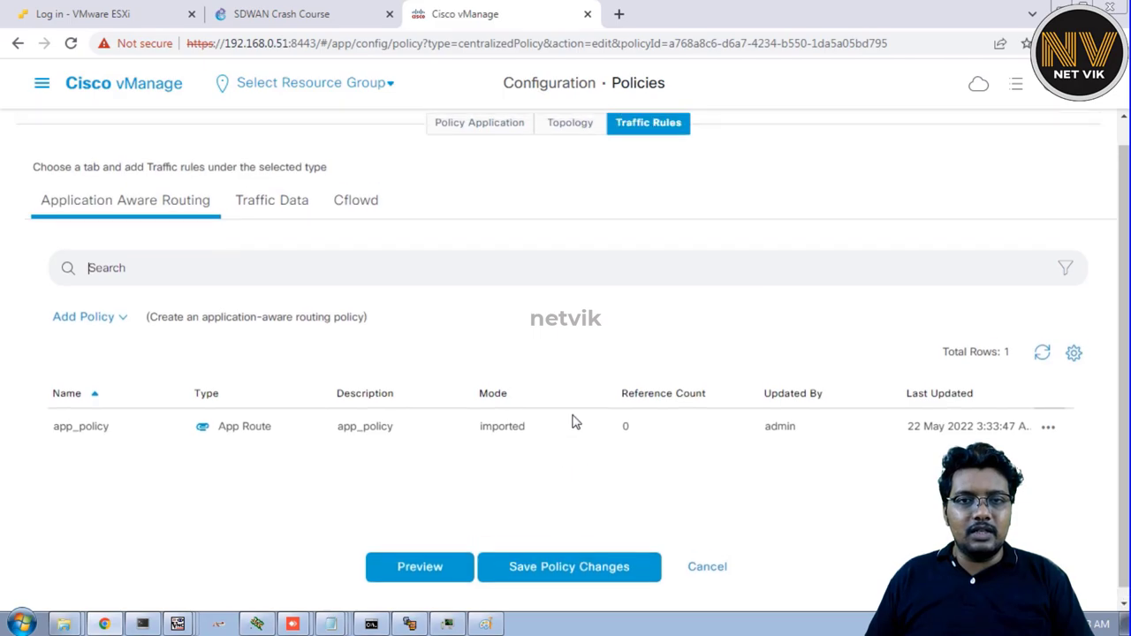
Start a new site assignment for app_policy and select the branches site list
left_click(470, 156)
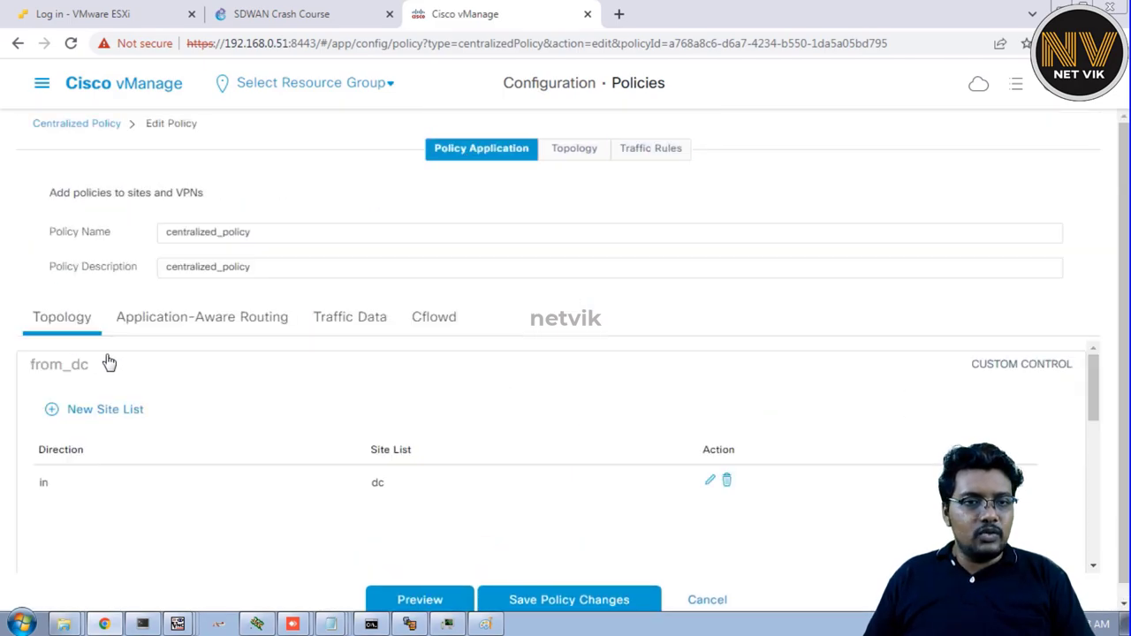
left_click(181, 325)
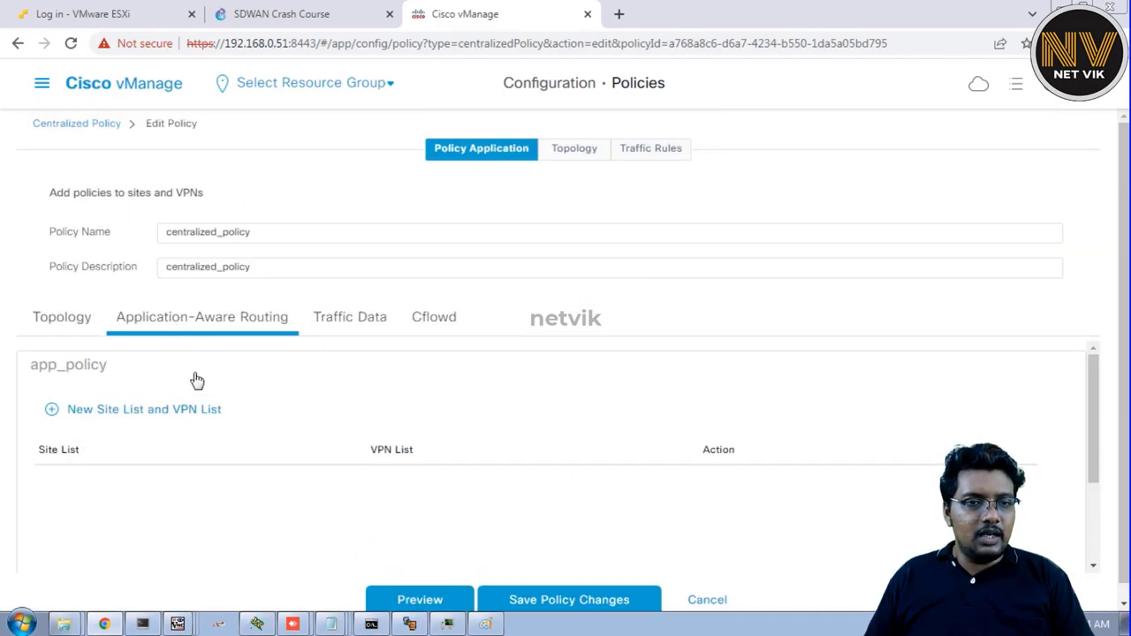
scroll(201, 405, "down", 2)
scroll(199, 405, "up", 2)
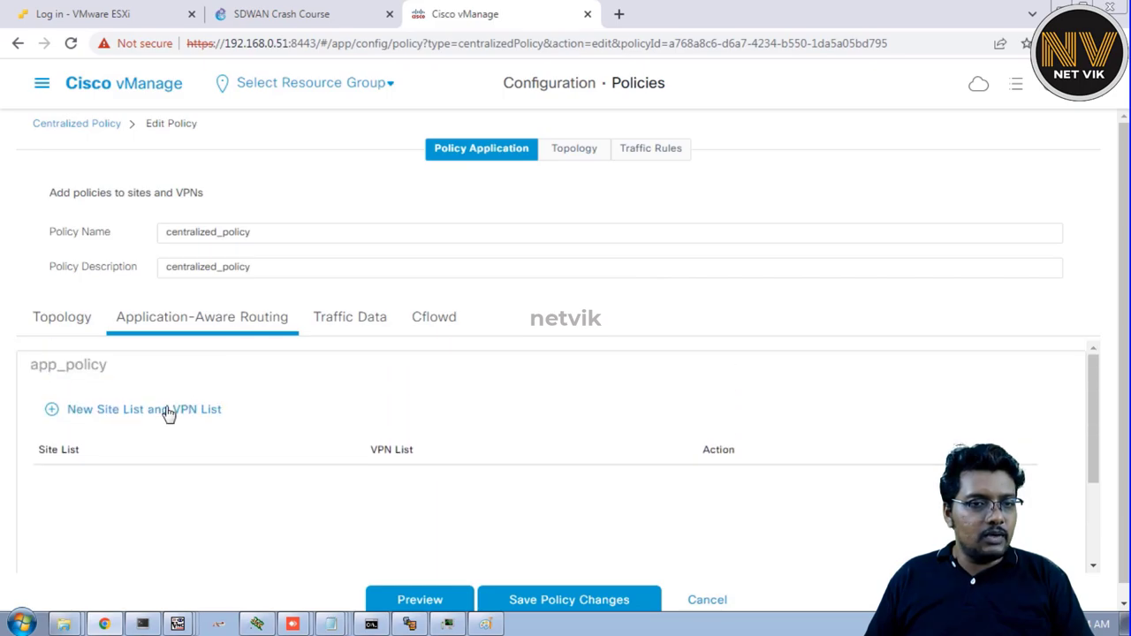
left_click(133, 415)
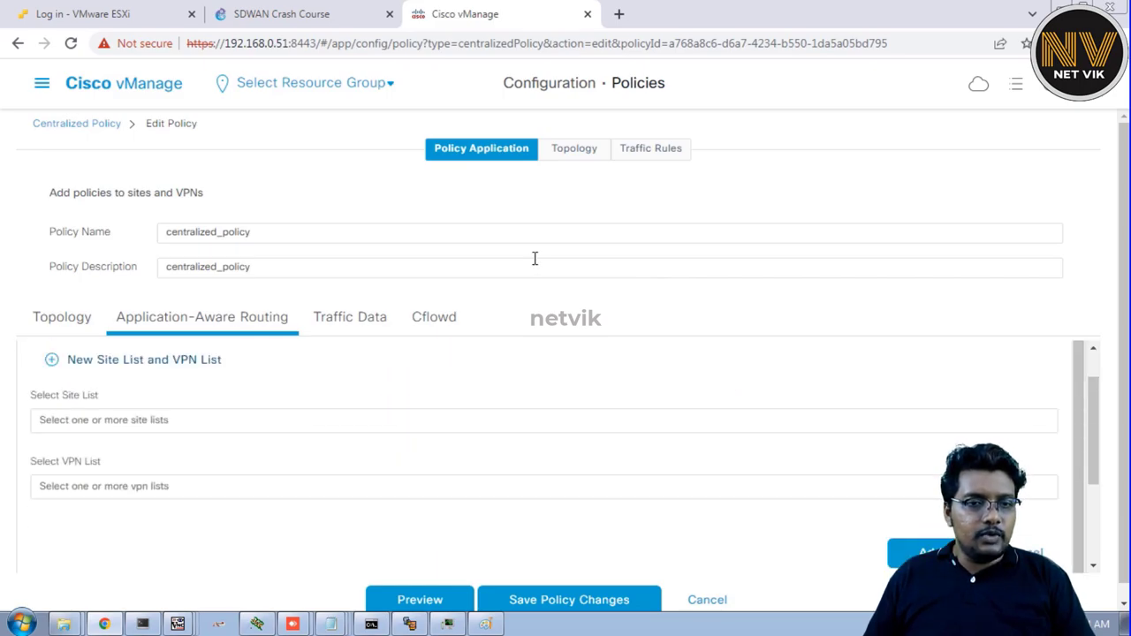
left_click(103, 404)
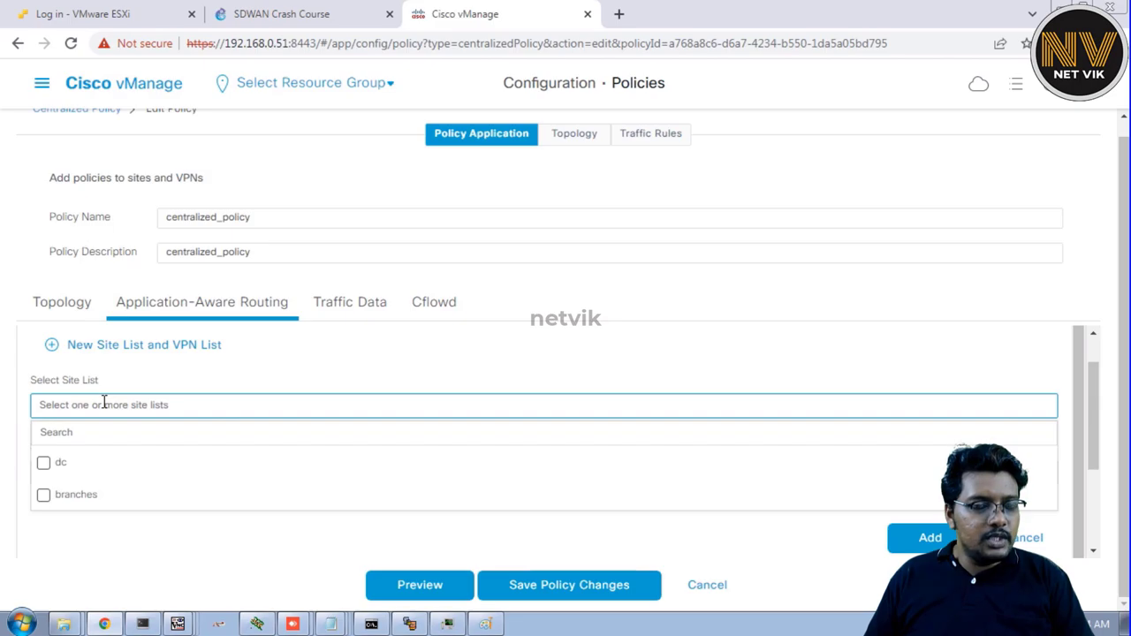
scroll(214, 374, "down", 2)
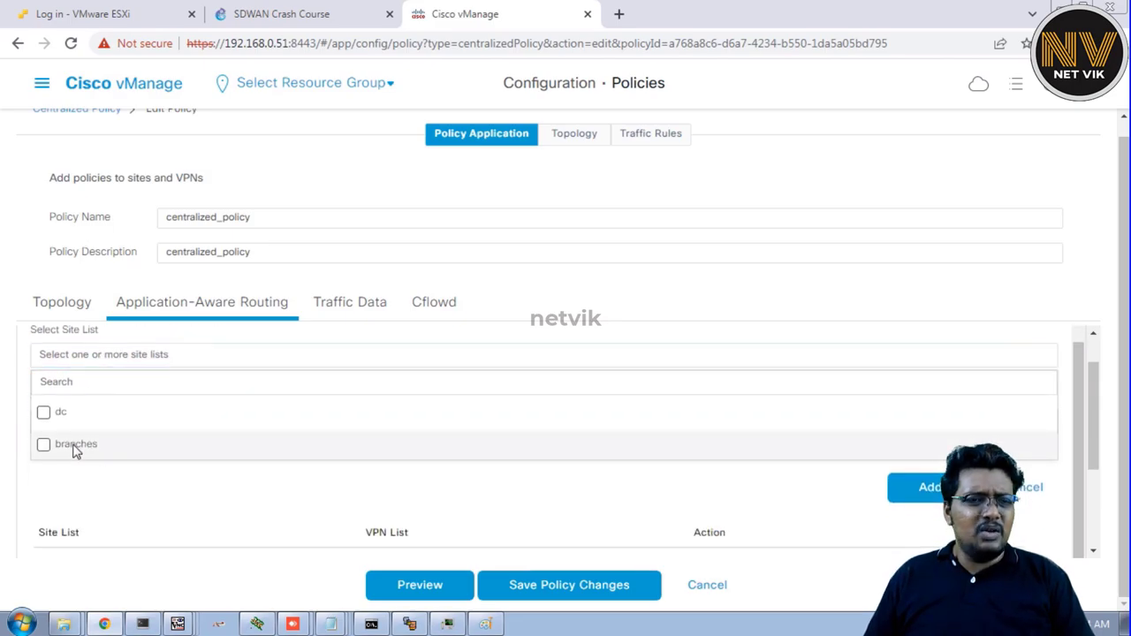
left_click(75, 447)
left_click(14, 264)
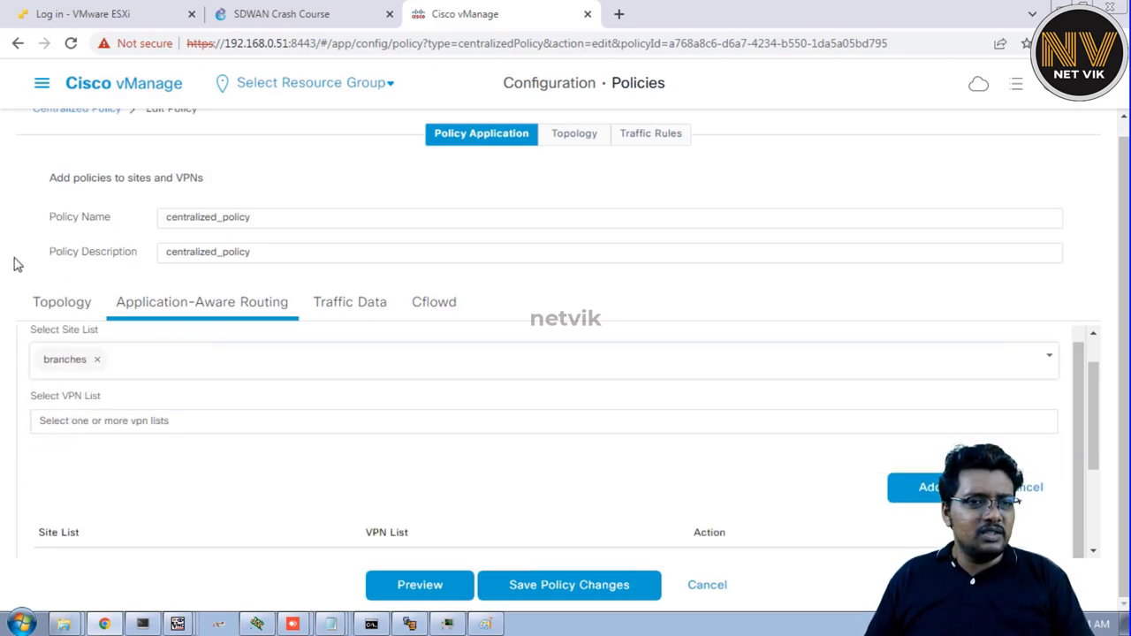
Select vpn10 as the VPN list, add the assignment, and save the policy changes
left_click(76, 421)
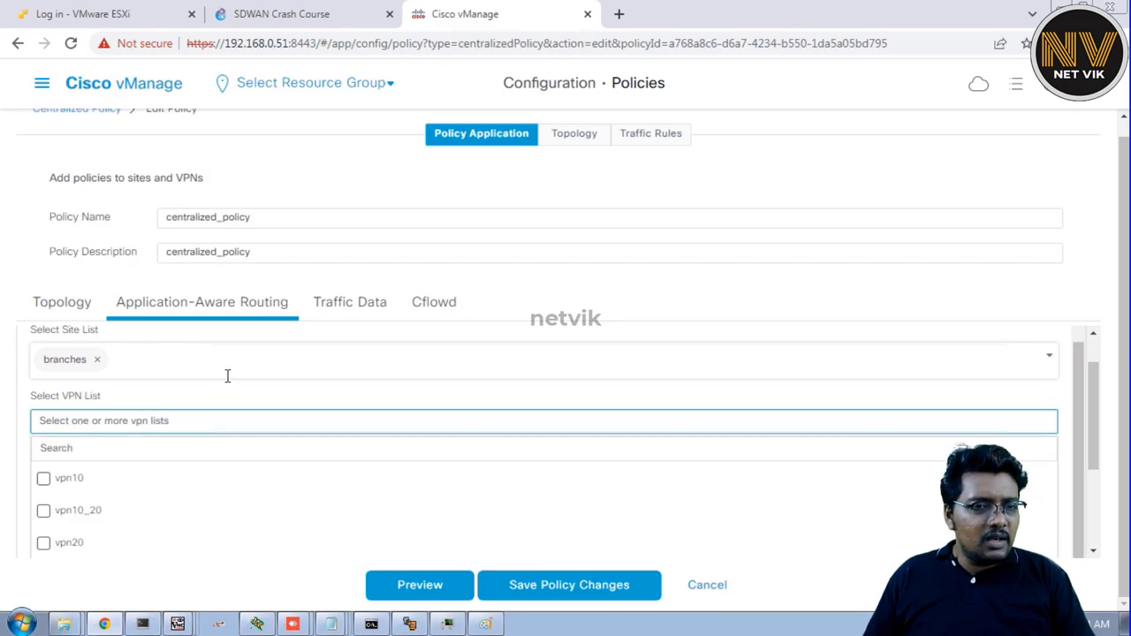
scroll(228, 378, "down", 2)
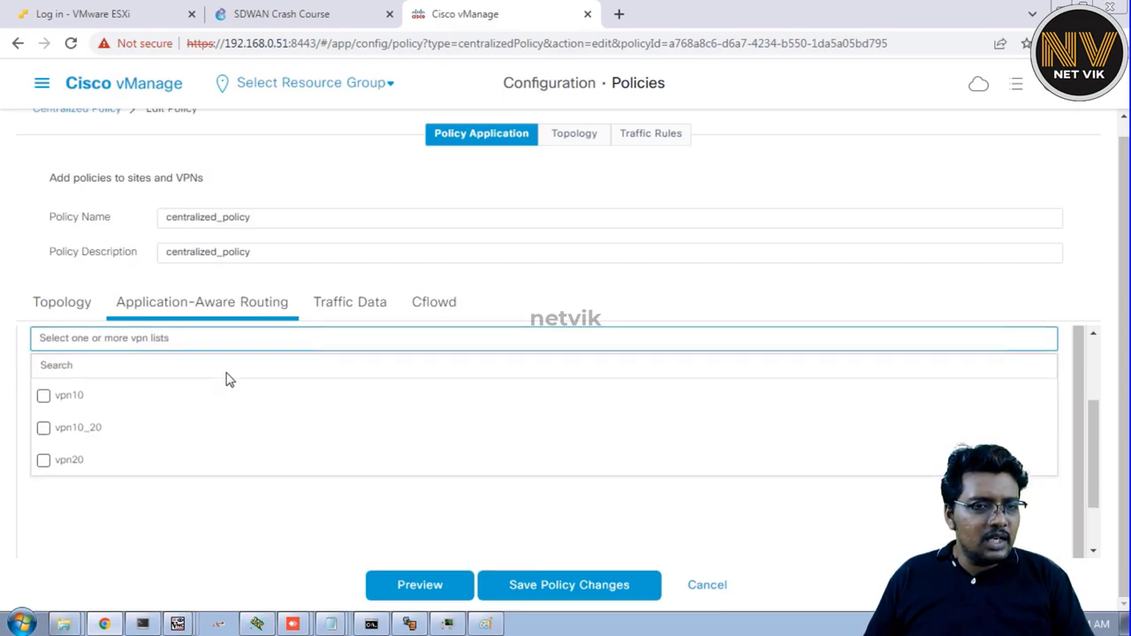
left_click(76, 399)
left_click(26, 183)
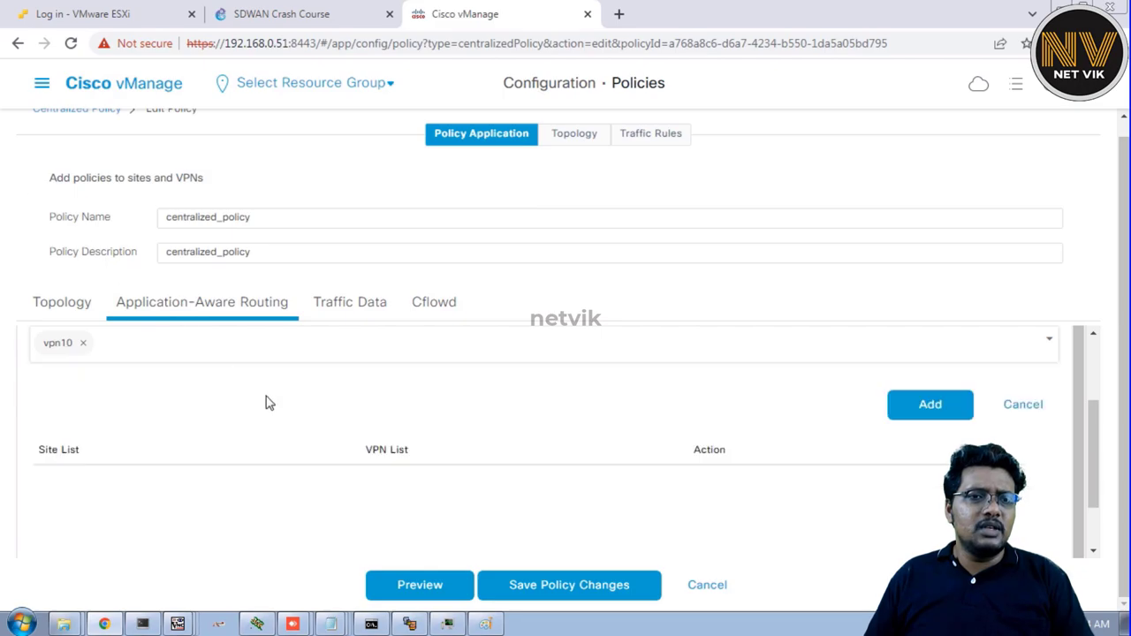
scroll(338, 398, "up", 1)
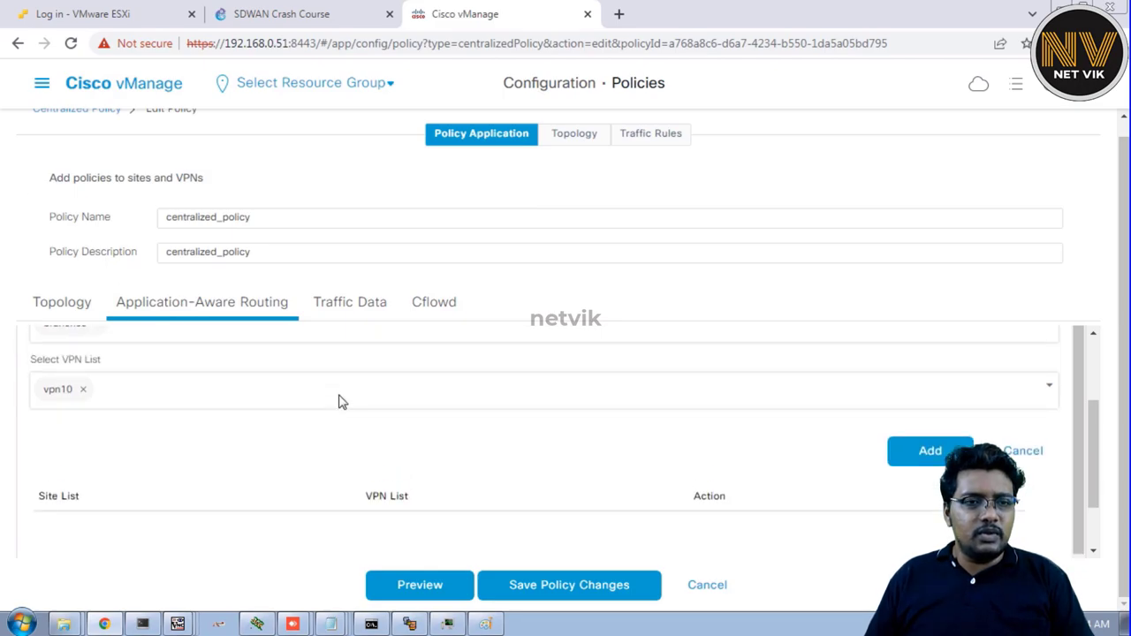
left_click(929, 456)
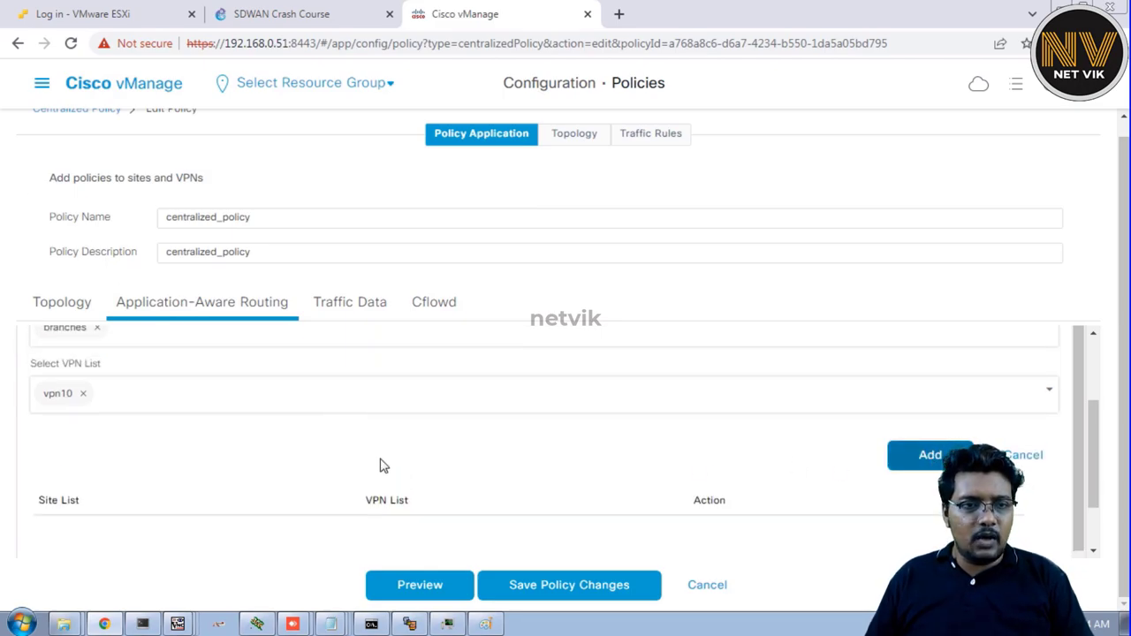
left_click(564, 597)
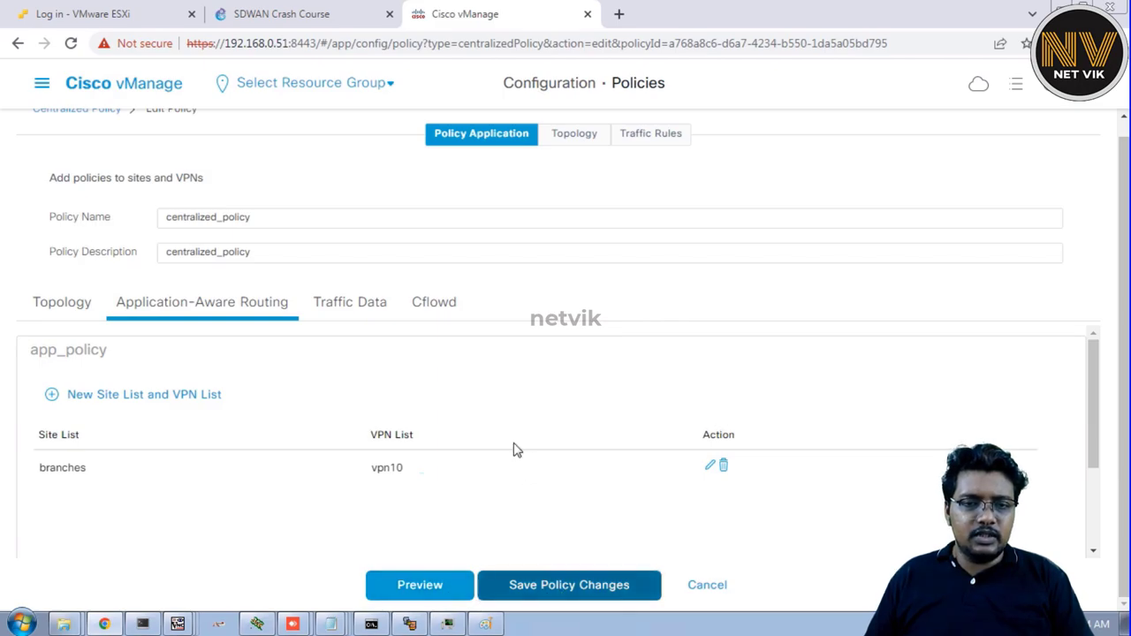
Activate the centralized policy on vSmart and, once it succeeds, bring up the router's SuperPuTTY console
left_click(563, 415)
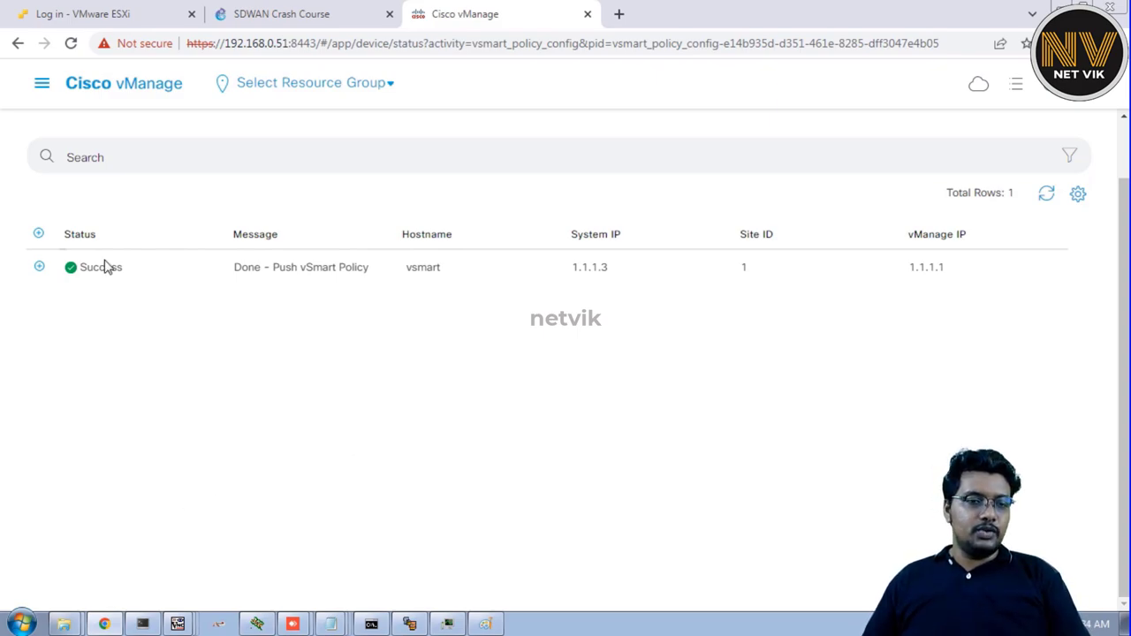
left_click(143, 625)
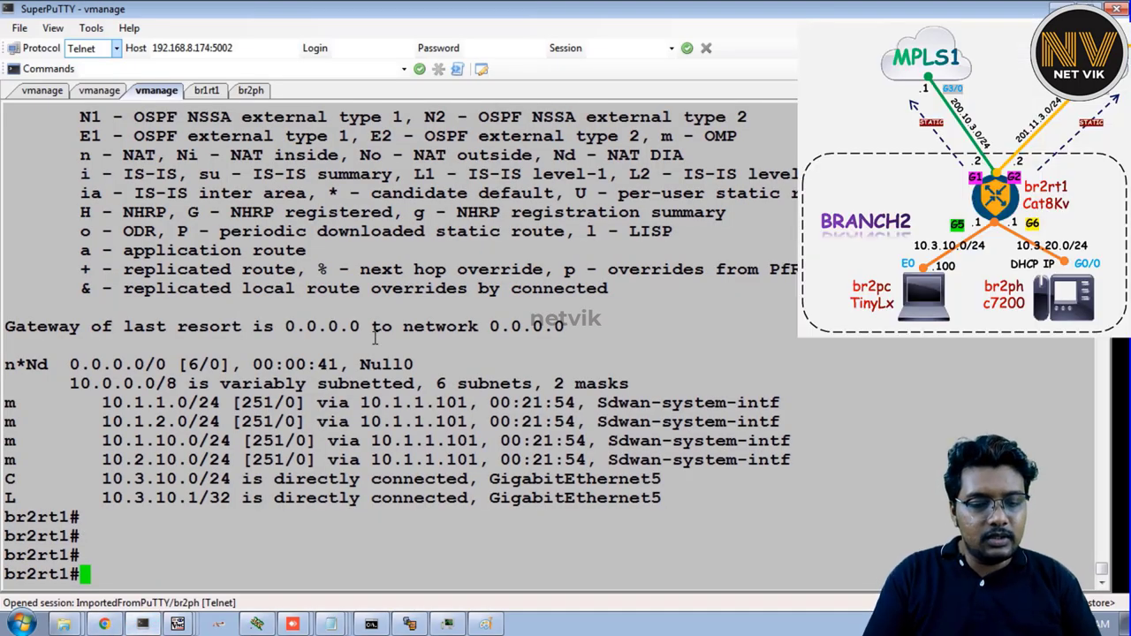
Run 'show sdwan policy from-vsmart' on br2rt1's console
type("sho")
key("BackSpace")
key("BackSpace")
key("BackSpace")
type("shw")
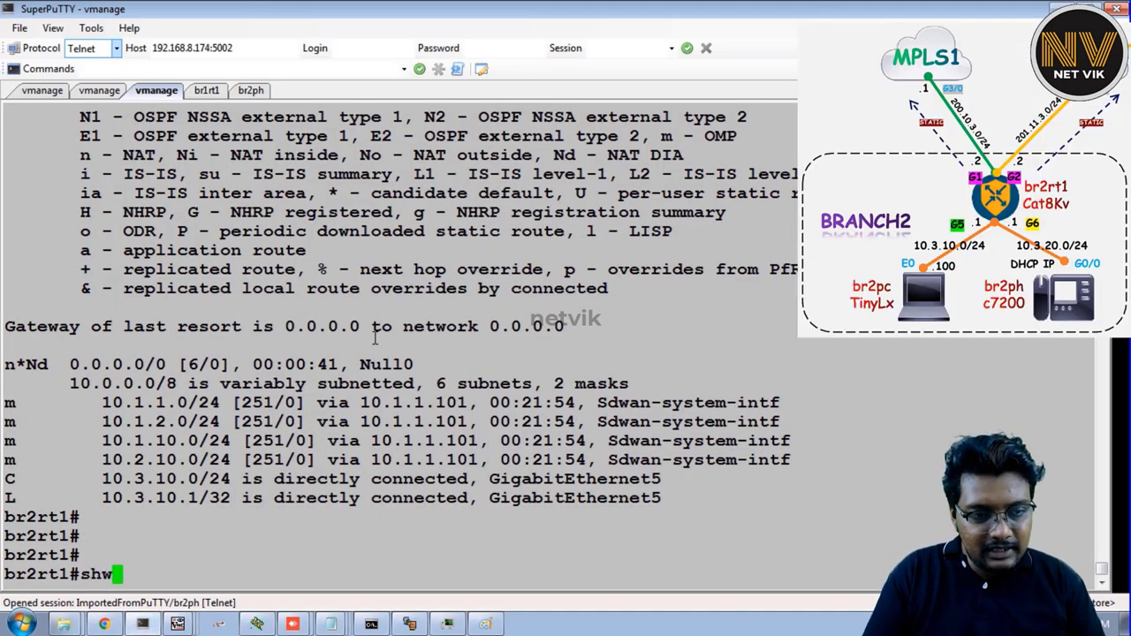
key("BackSpace")
type("ow sdwam")
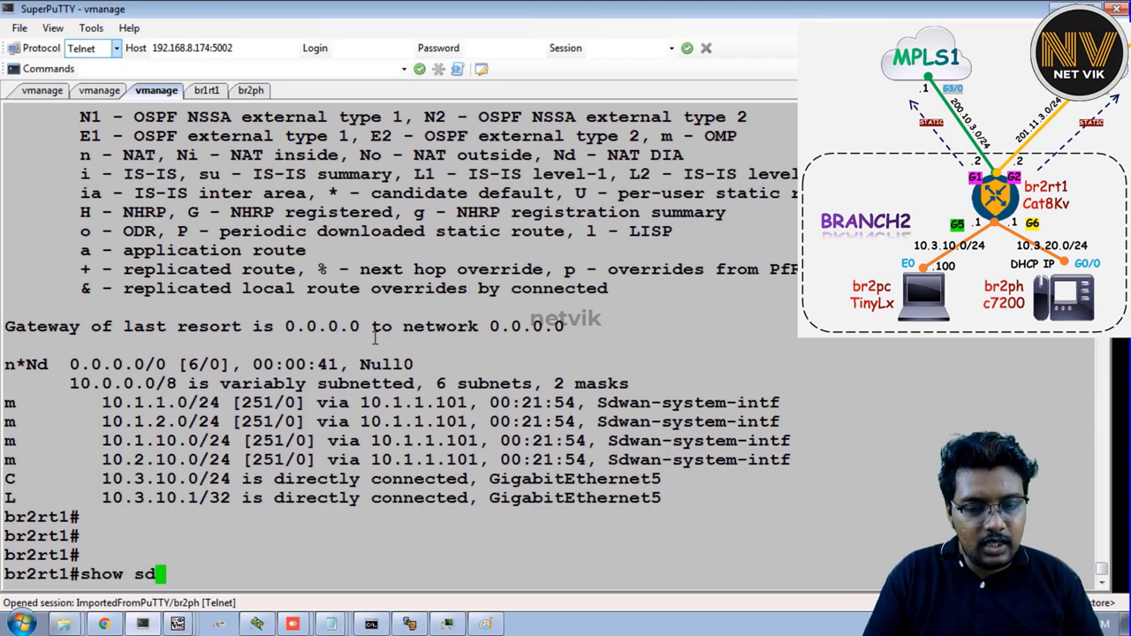
key("BackSpace")
key("BackSpace")
type("n poli")
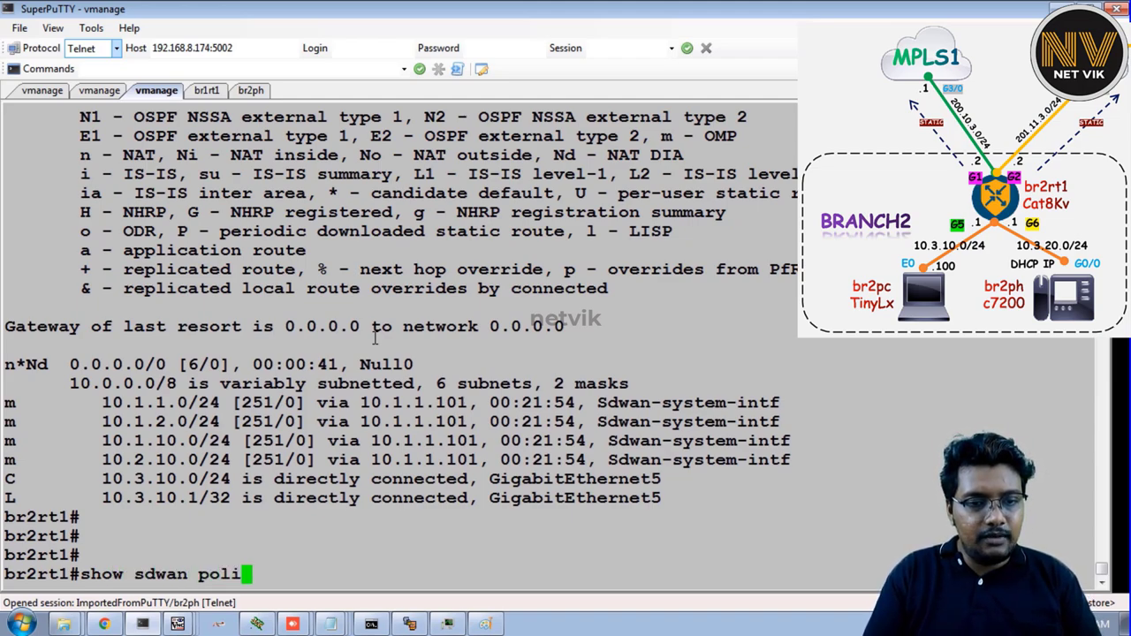
key("Tab")
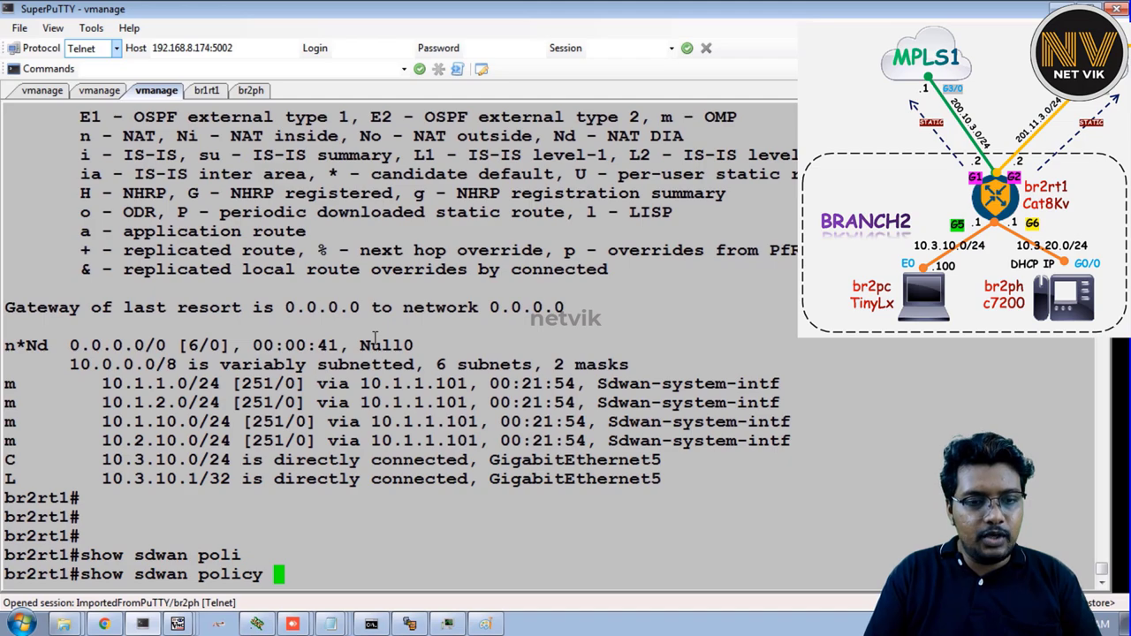
type("from")
key("Tab")
key("Return")
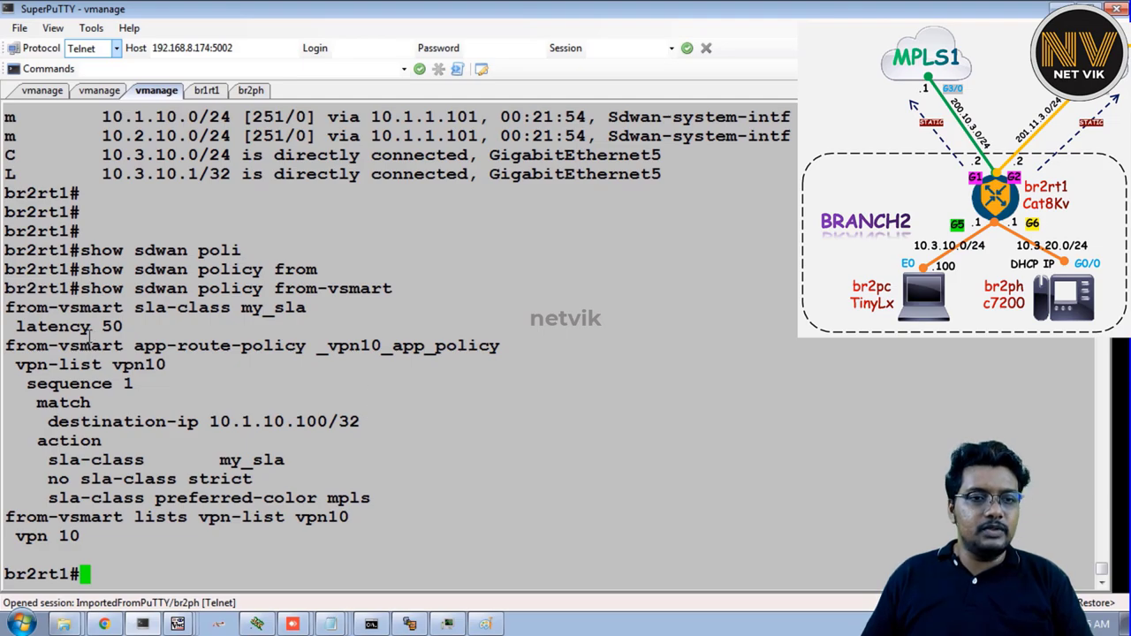
Highlight the my_sla sla-class and latency 50 lines in the policy output
left_click_drag(169, 542, 93, 318)
left_click(95, 319)
left_click_drag(175, 328, 79, 308)
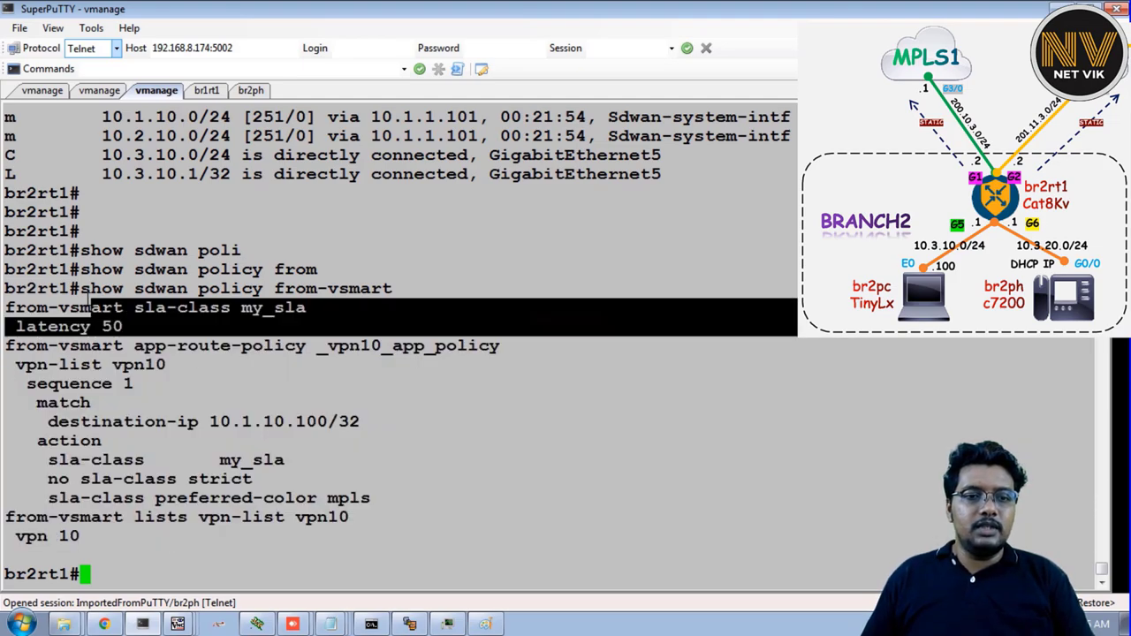
left_click(360, 396)
key("Return")
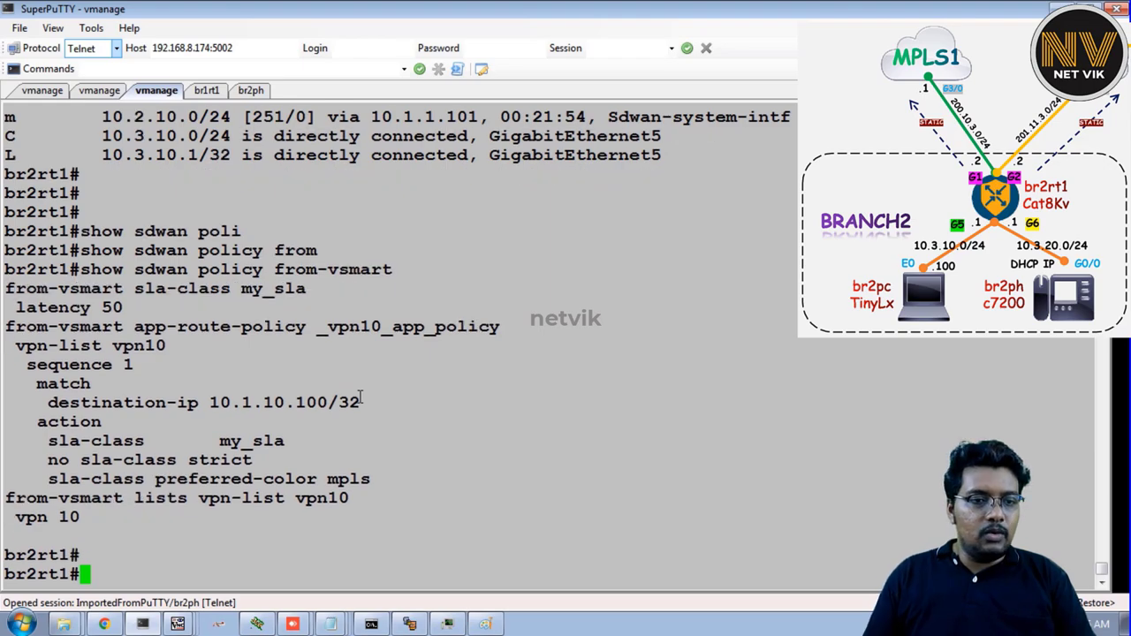
Back in vManage, go to Monitor > Network > br2rt1 > Troubleshooting
left_click(104, 624)
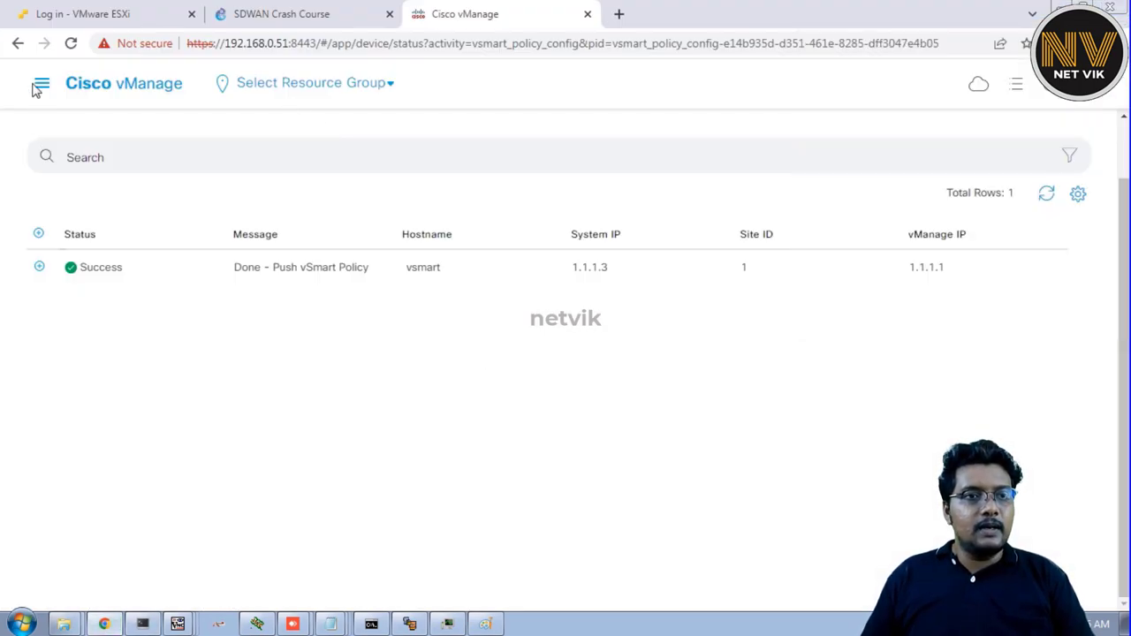
left_click(42, 86)
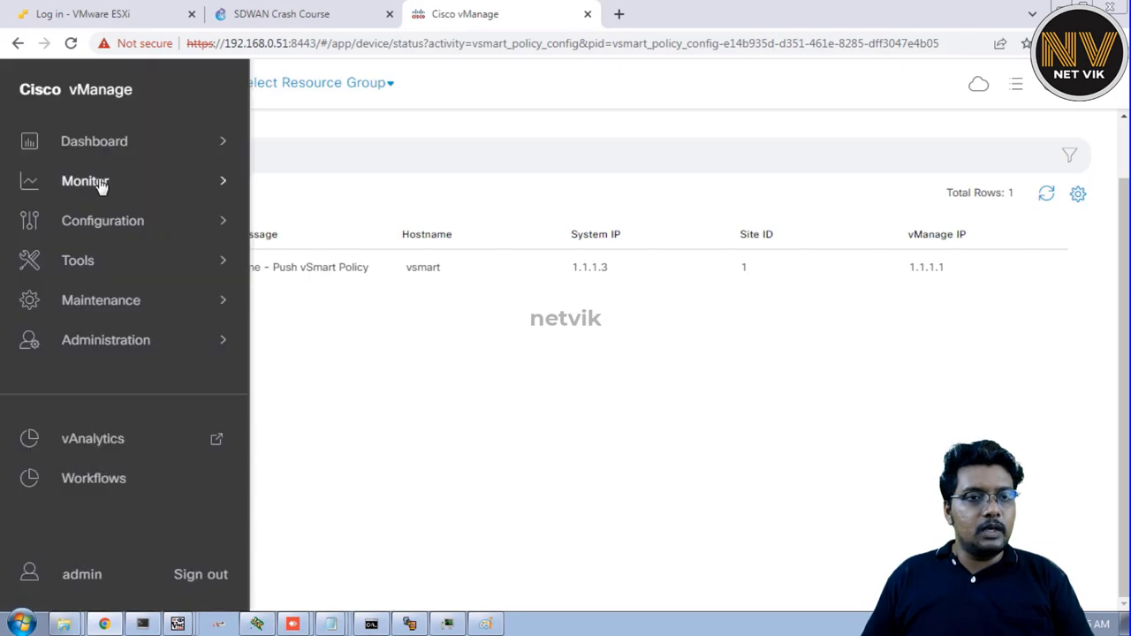
left_click(101, 182)
left_click(293, 178)
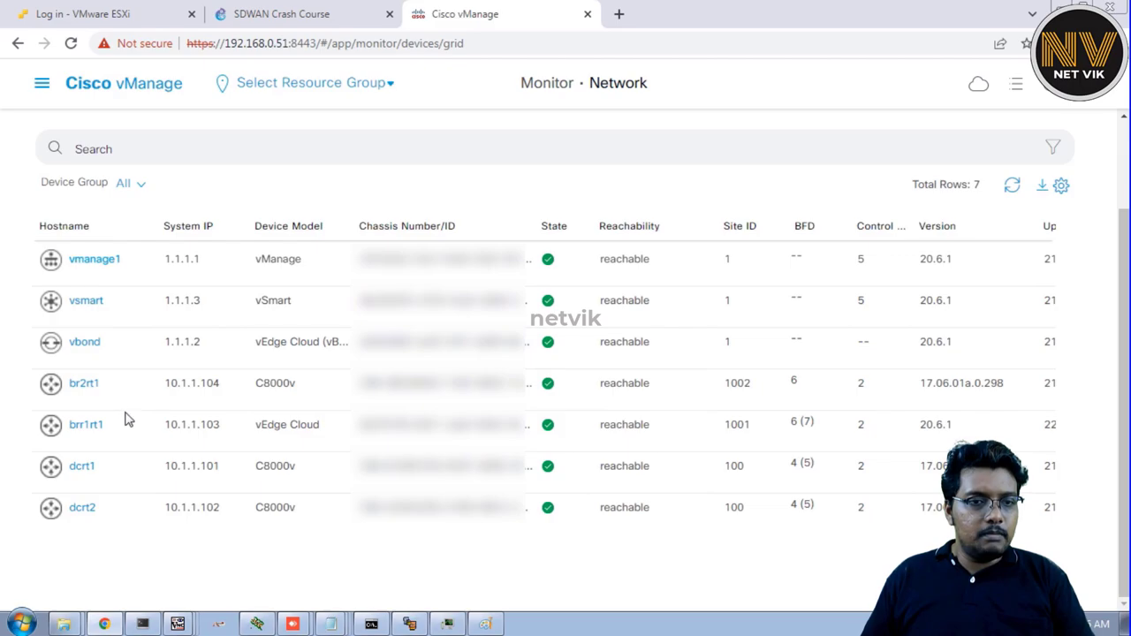
left_click(80, 383)
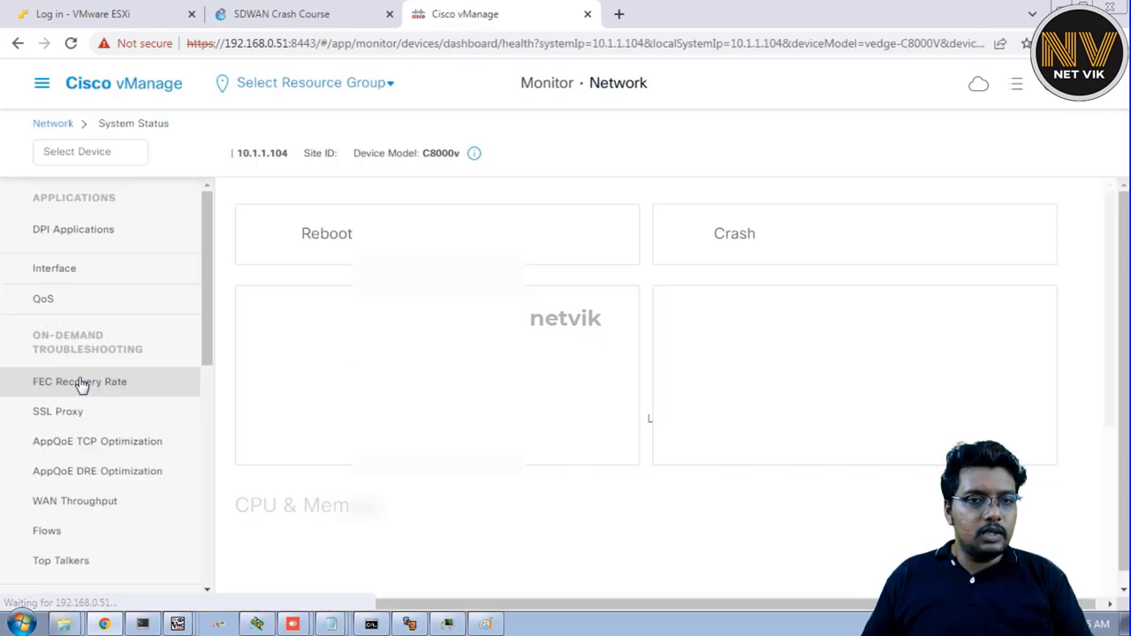
scroll(80, 384, "down", 2)
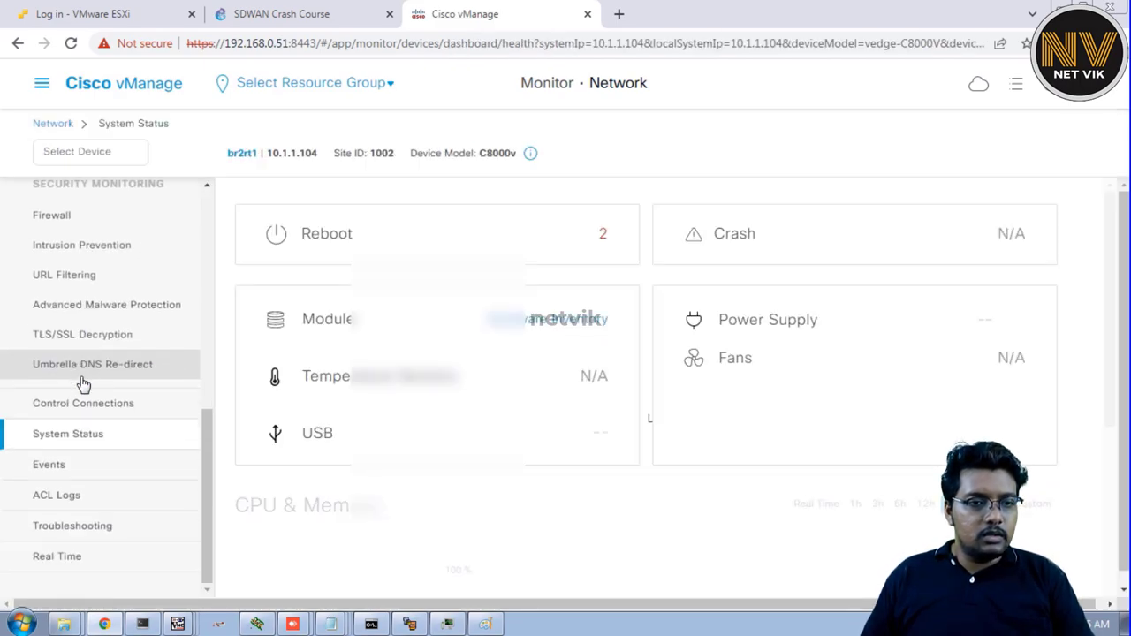
left_click(62, 543)
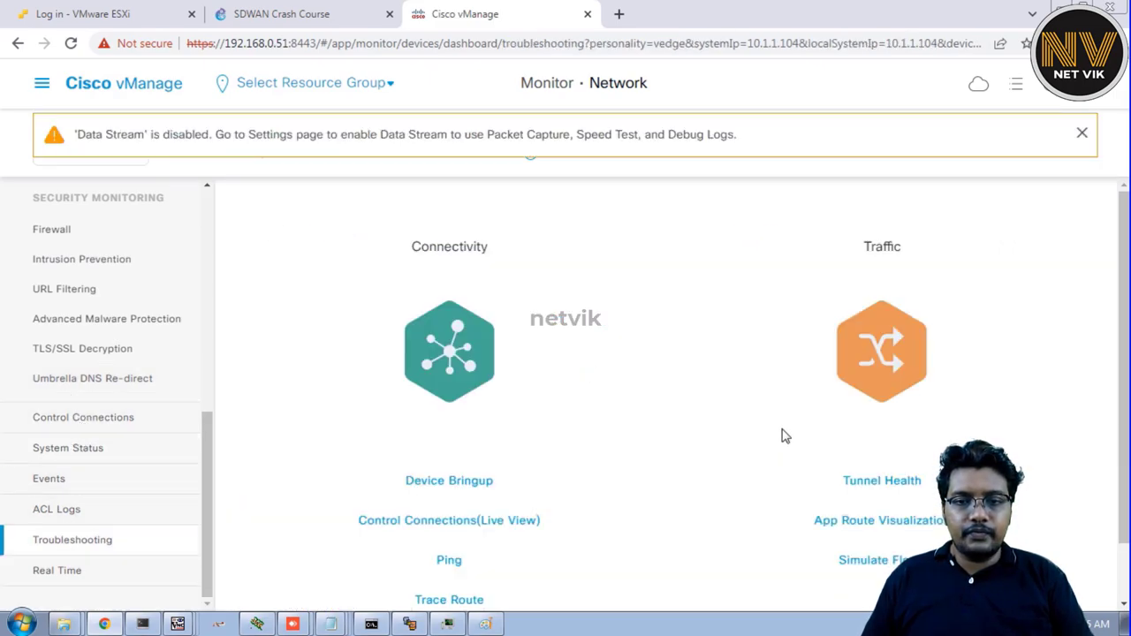
scroll(783, 433, "down", 1)
Simulate a VPN 10 flow on br2rt1 from GigabitEthernet5 (10.3.10.1) to 10.1.10.100
left_click(873, 496)
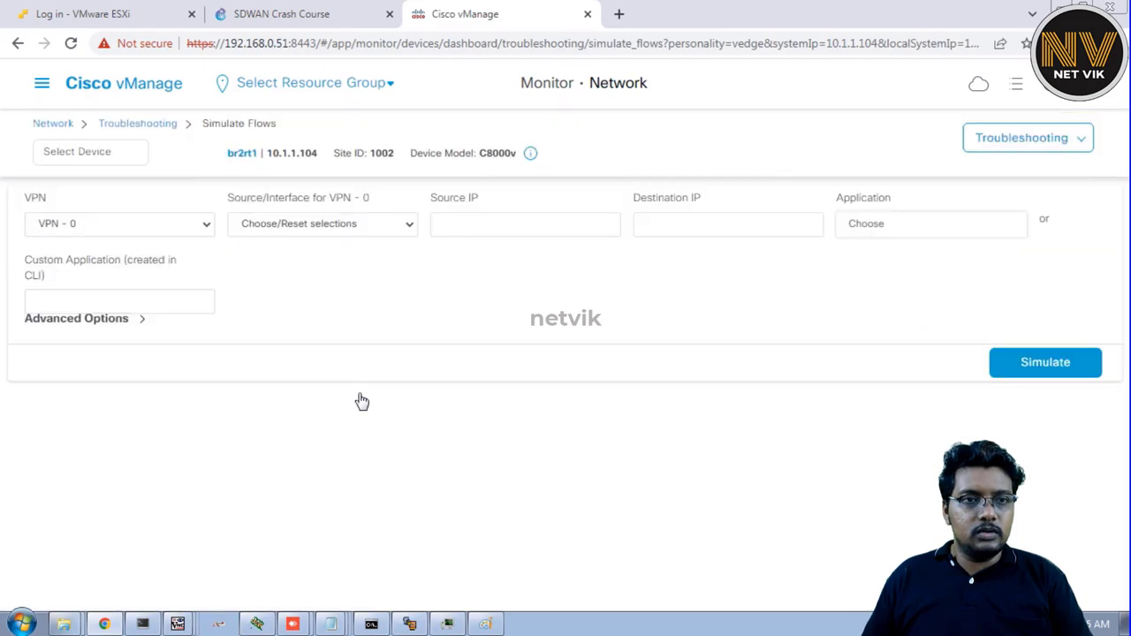
left_click(144, 227)
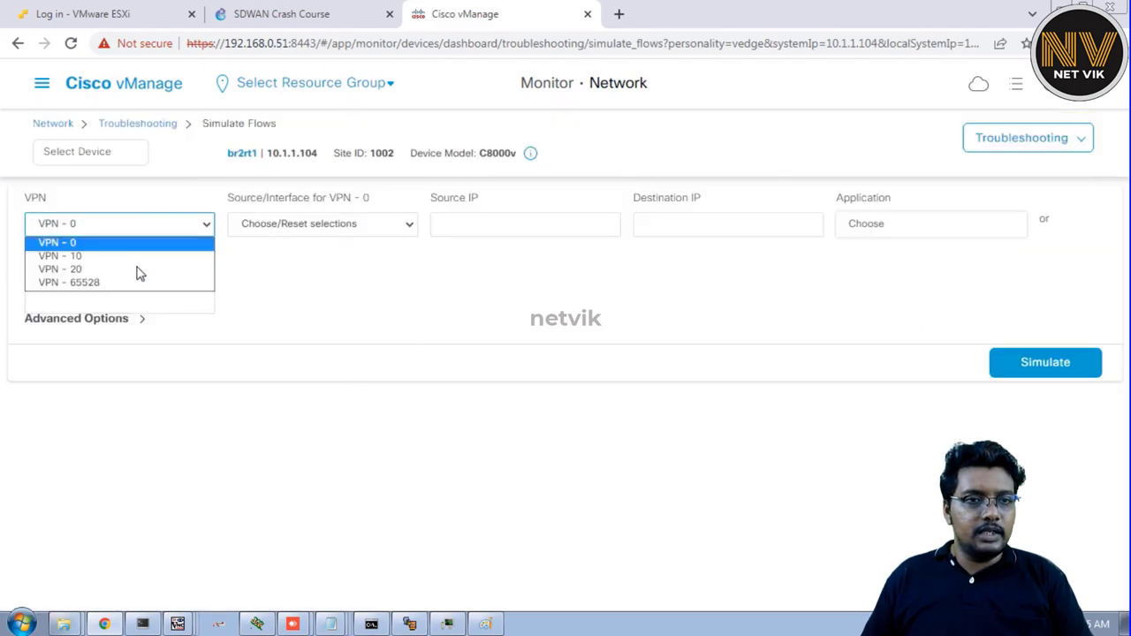
left_click(450, 258)
left_click(371, 225)
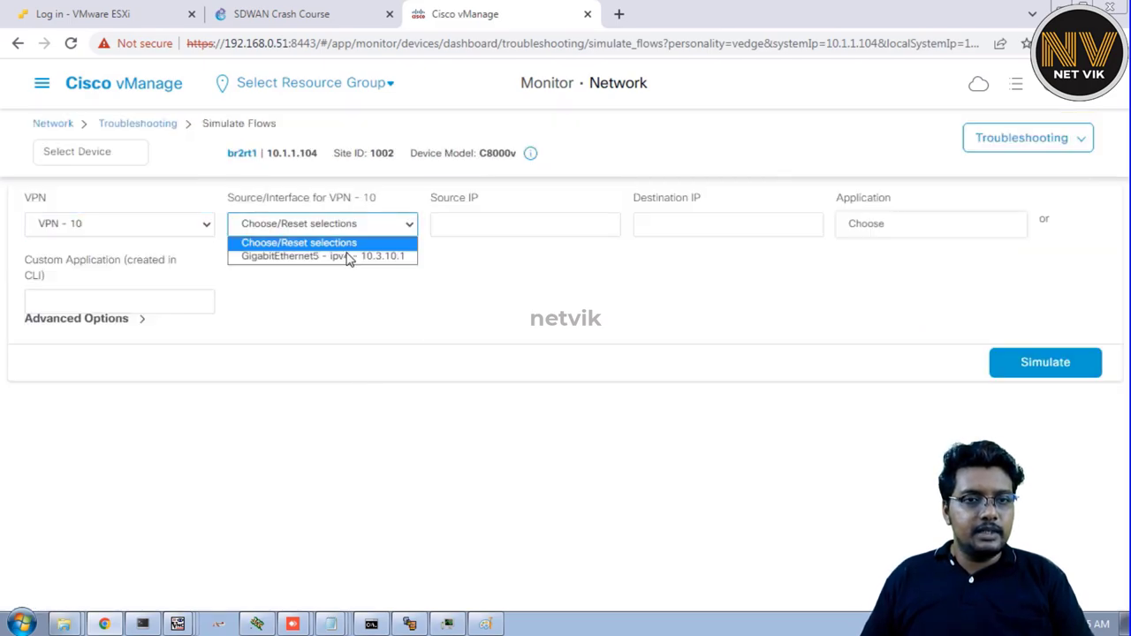
left_click(346, 255)
left_click(532, 230)
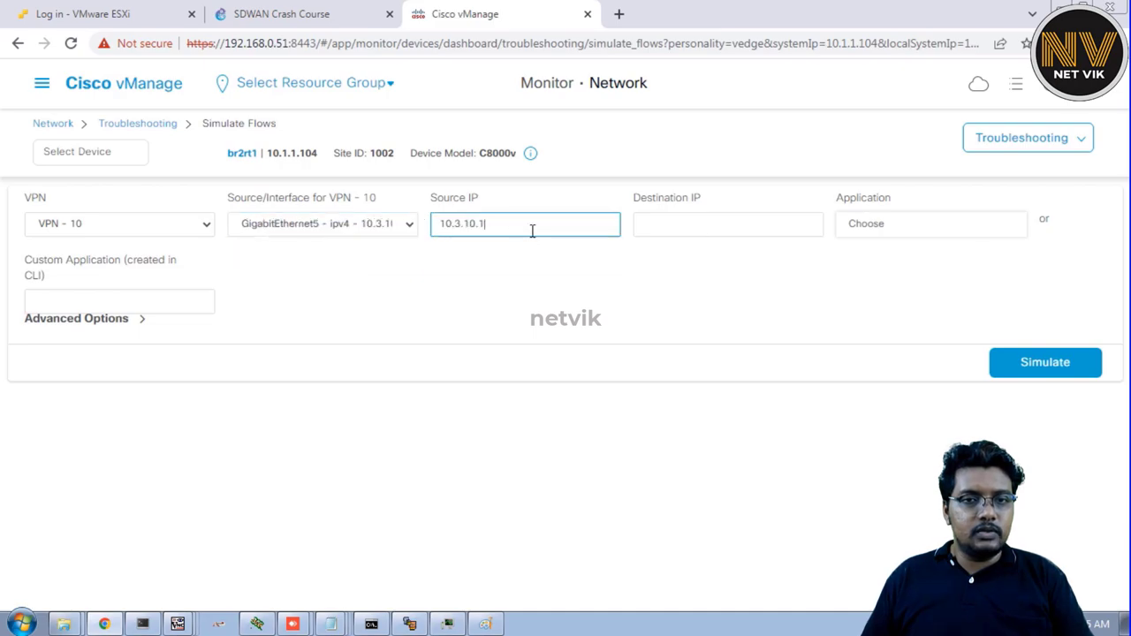
left_click(712, 223)
left_click(751, 262)
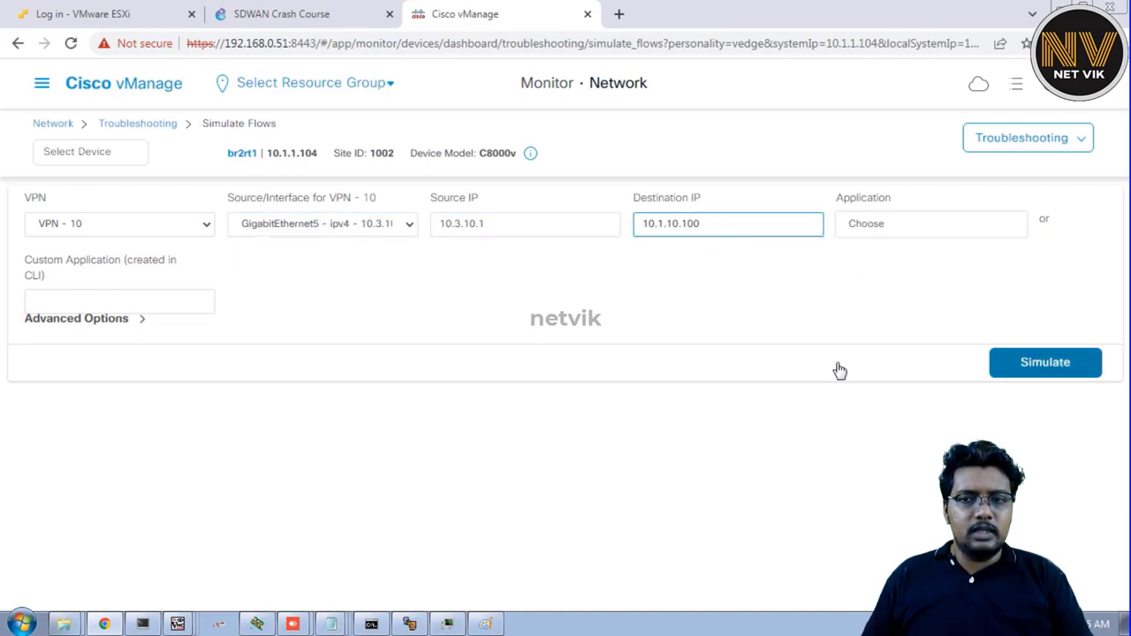
key("Return")
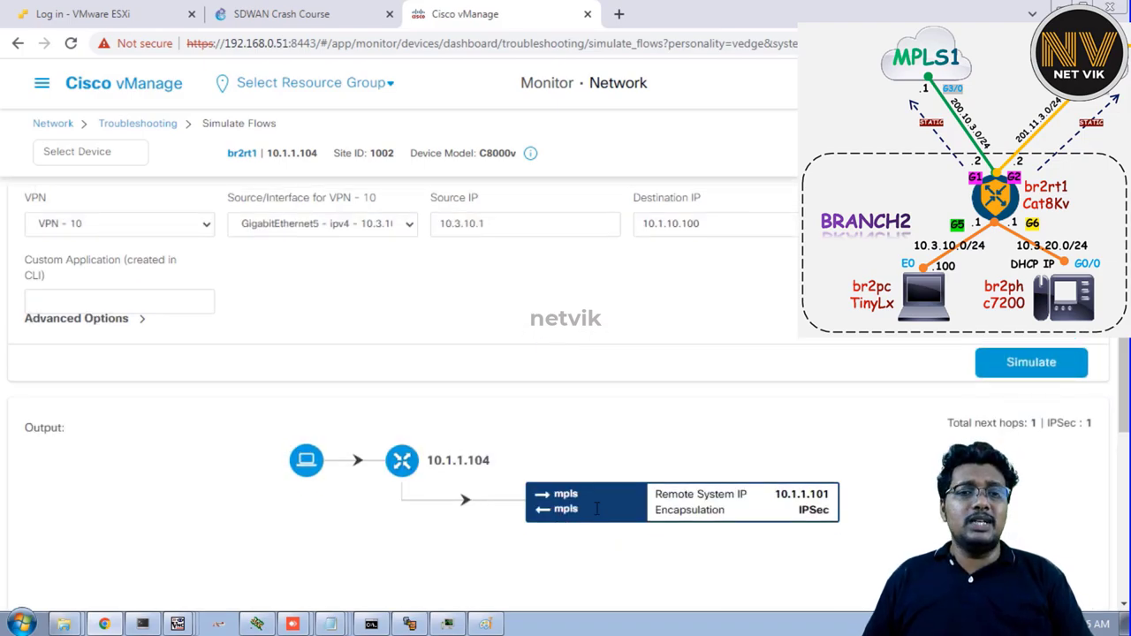
key("alt+Tab")
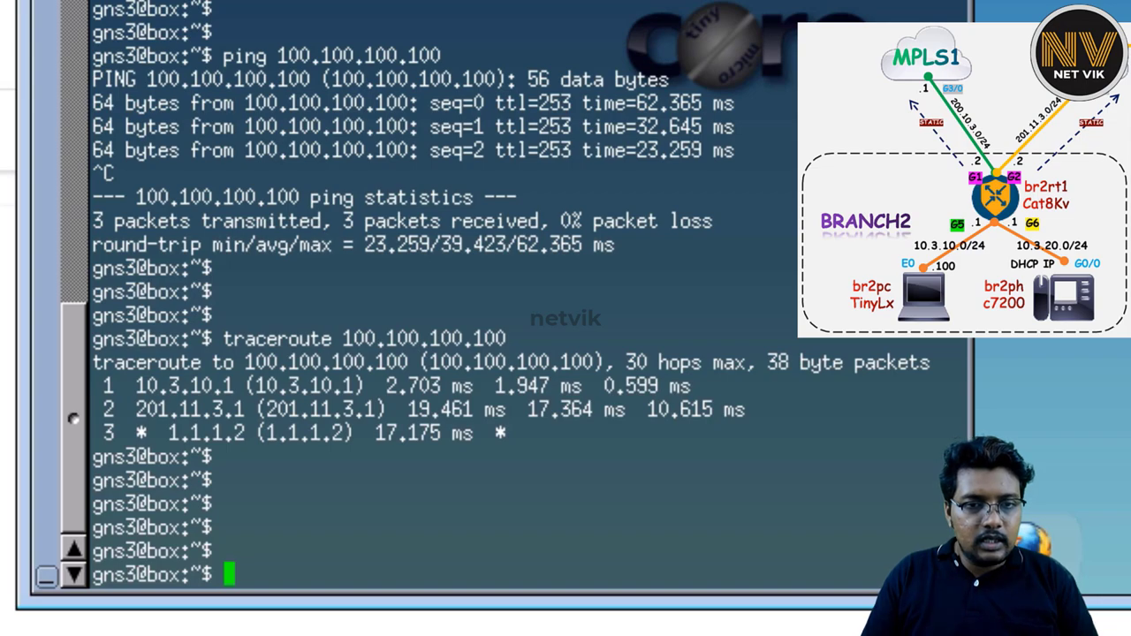
Rerun the branch PC's earlier traceroute with the target changed to 10.1.10.100
key("Up")
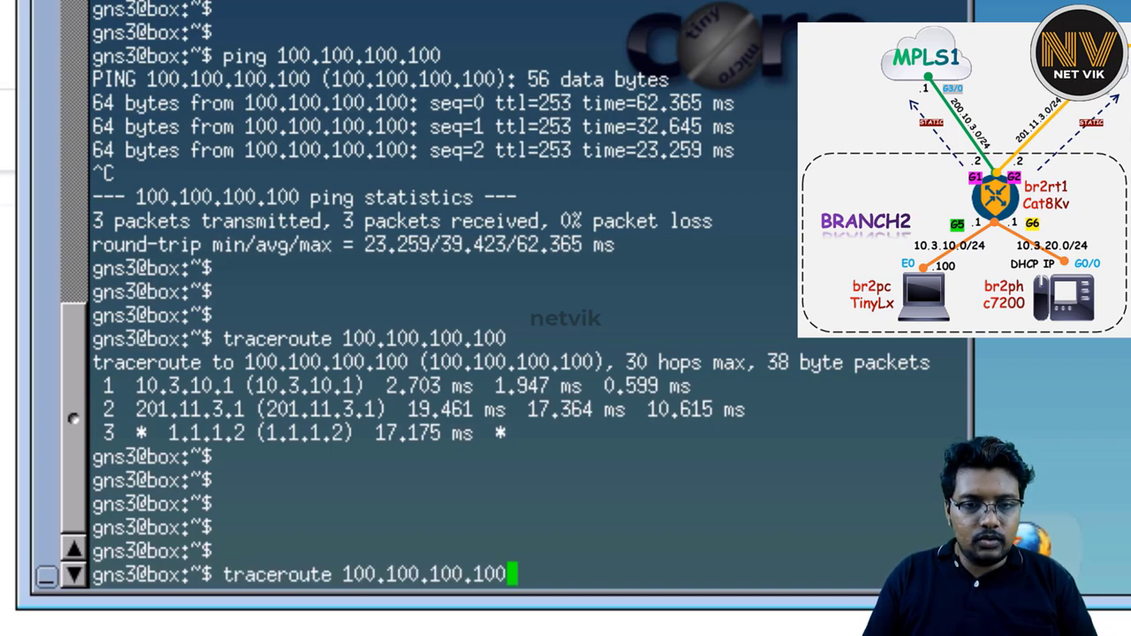
key("Up")
key("Down")
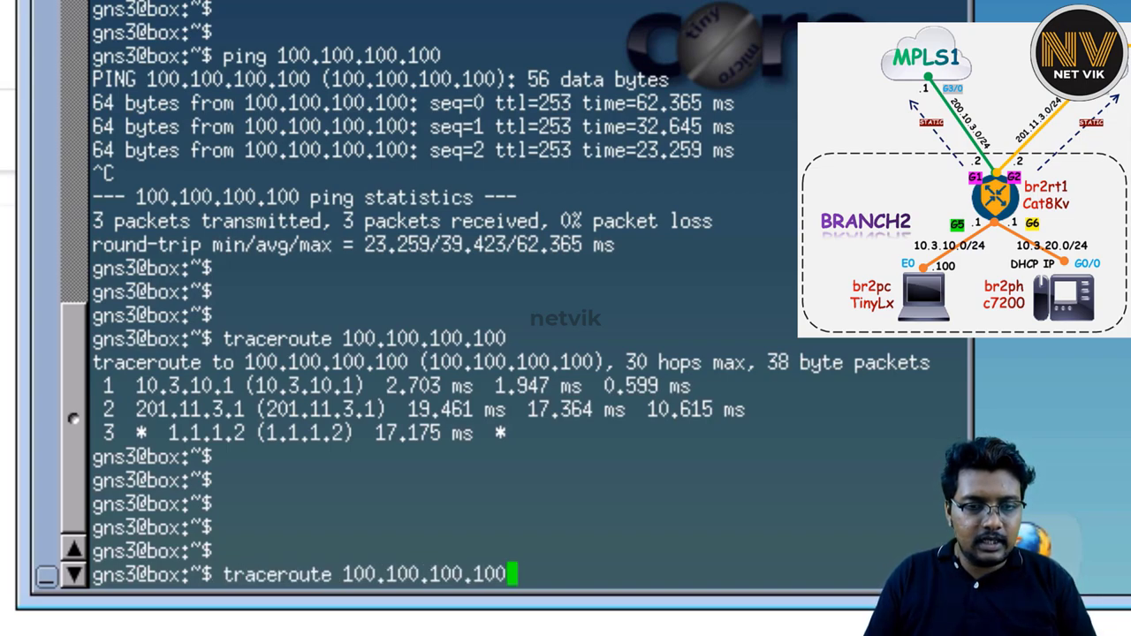
key("Up")
key("Up")
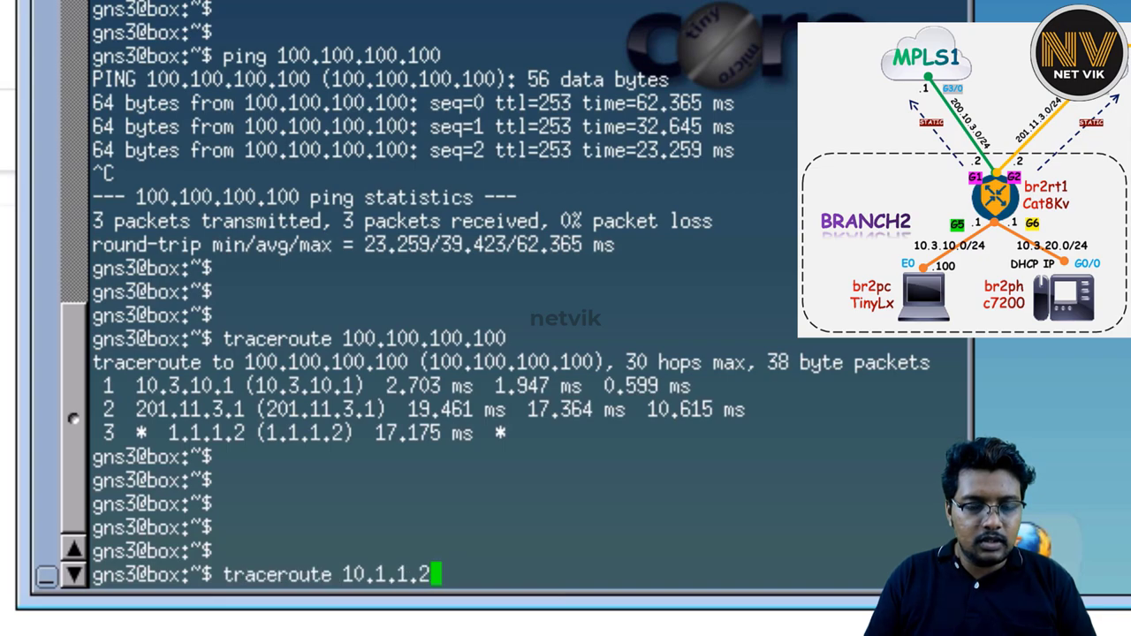
key("BackSpace")
key("BackSpace")
key("BackSpace")
key("BackSpace")
key("BackSpace")
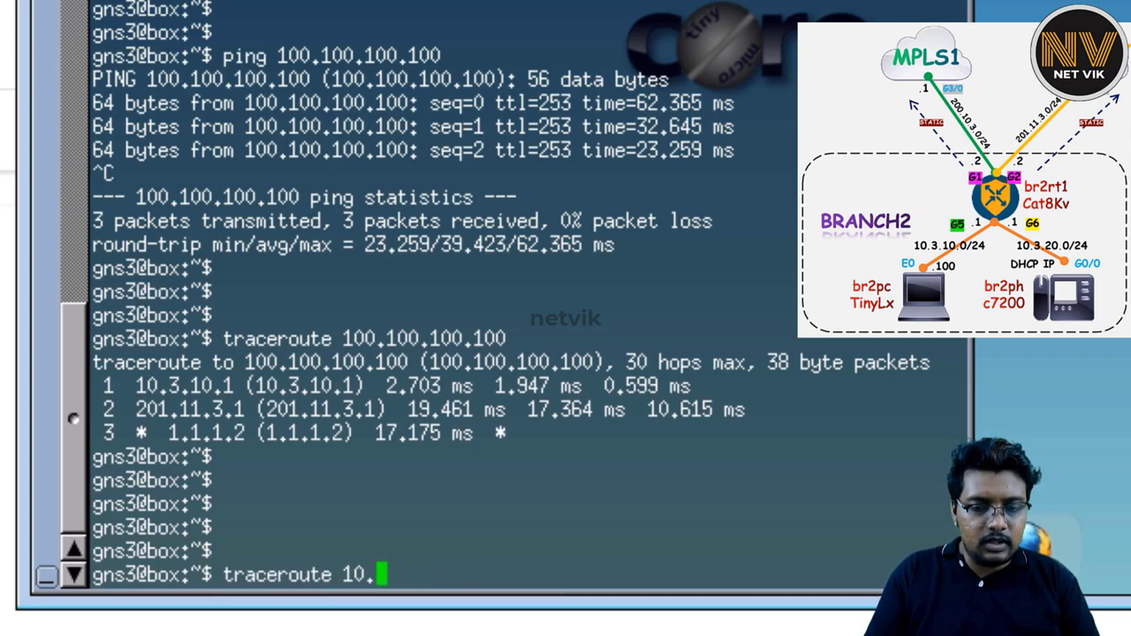
type("1.10.100")
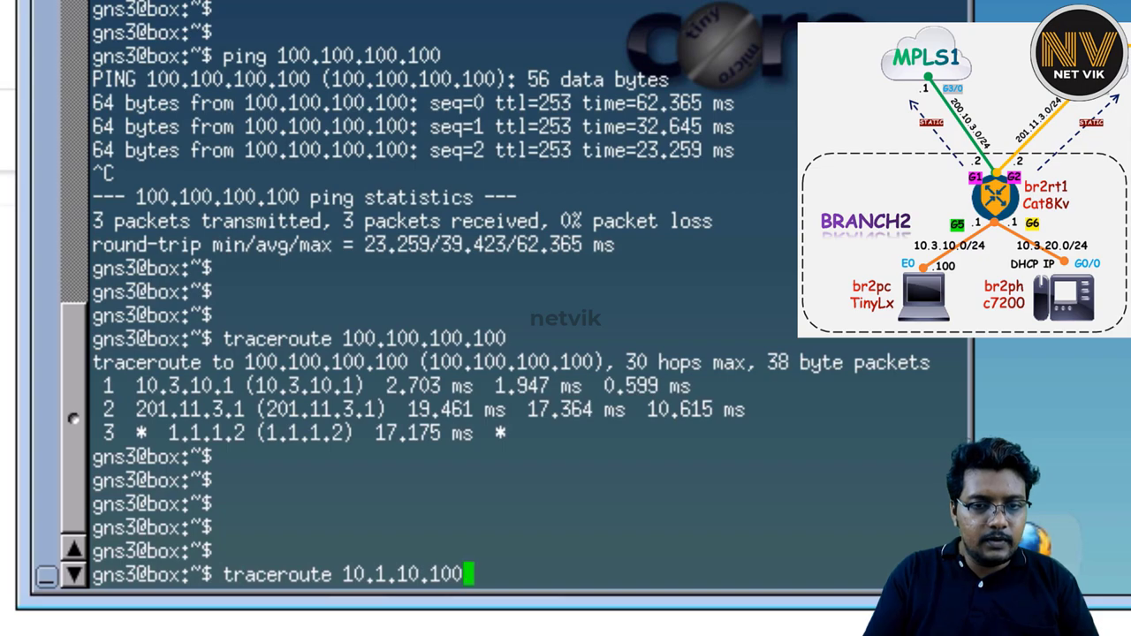
key("Return")
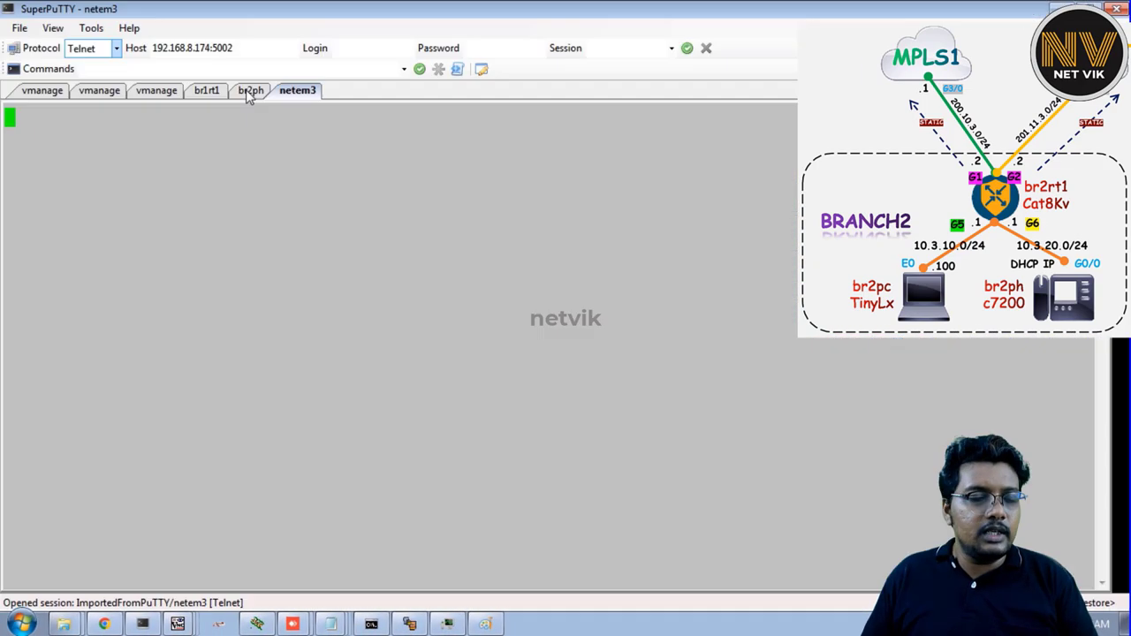
Run 'show sdwan app-route stats' in the br2rt1 router session
left_click(248, 91)
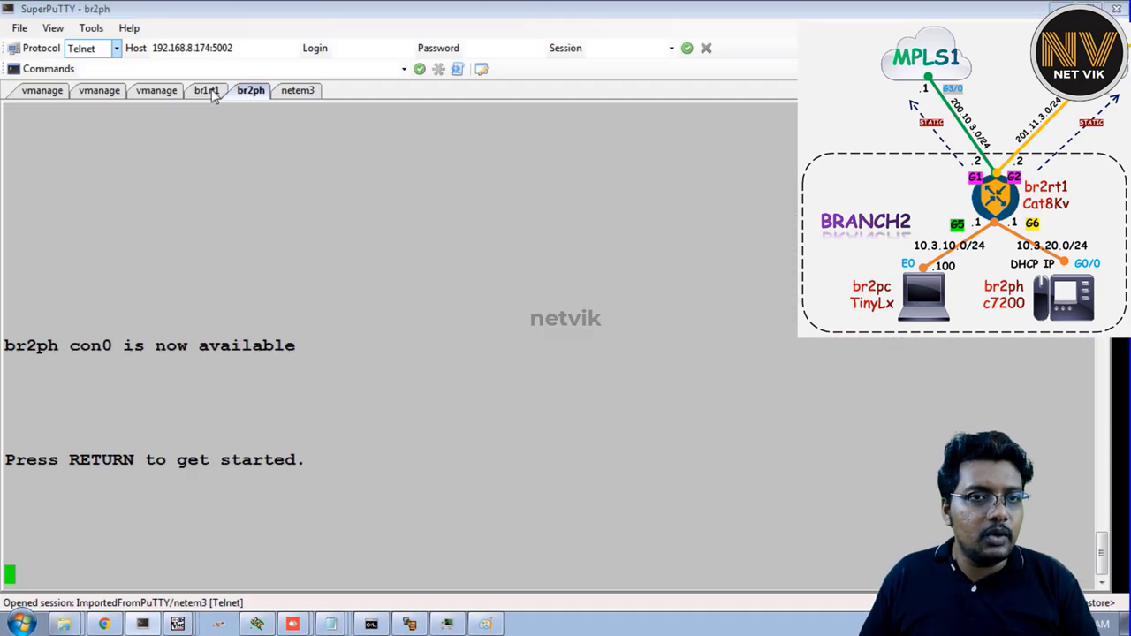
left_click(156, 91)
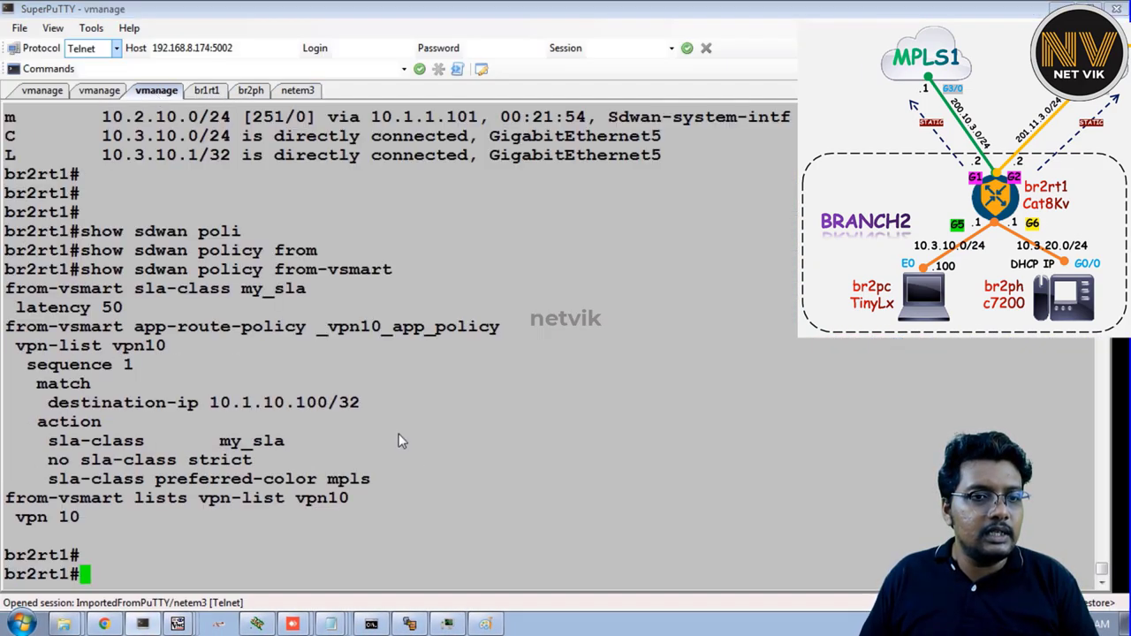
key("Return")
key("Return")
key("Return")
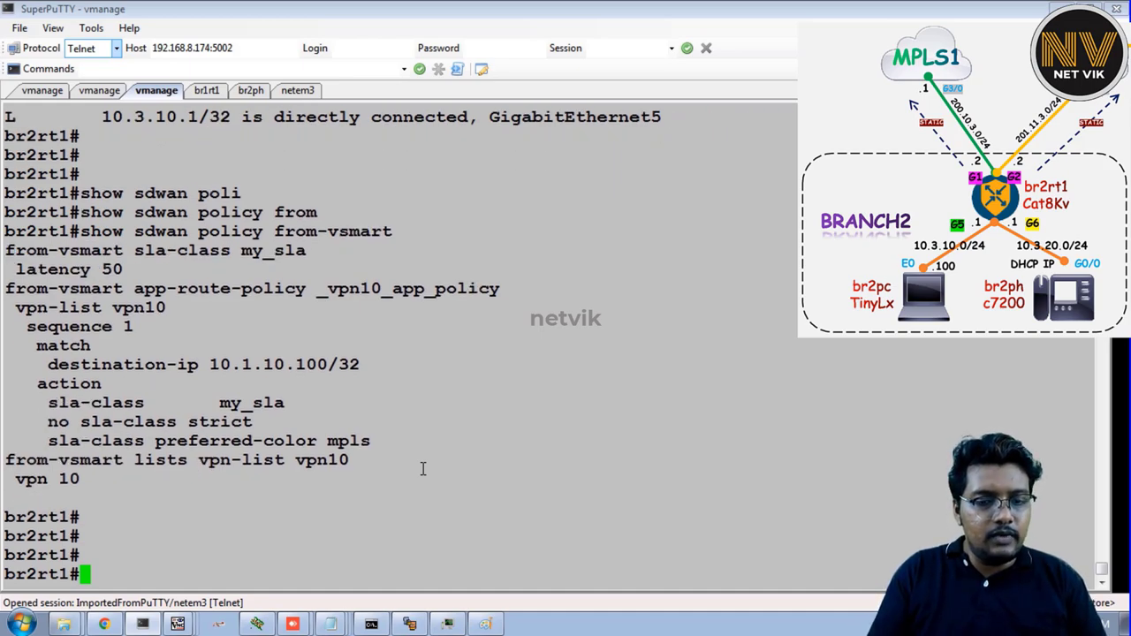
type("show sdwan")
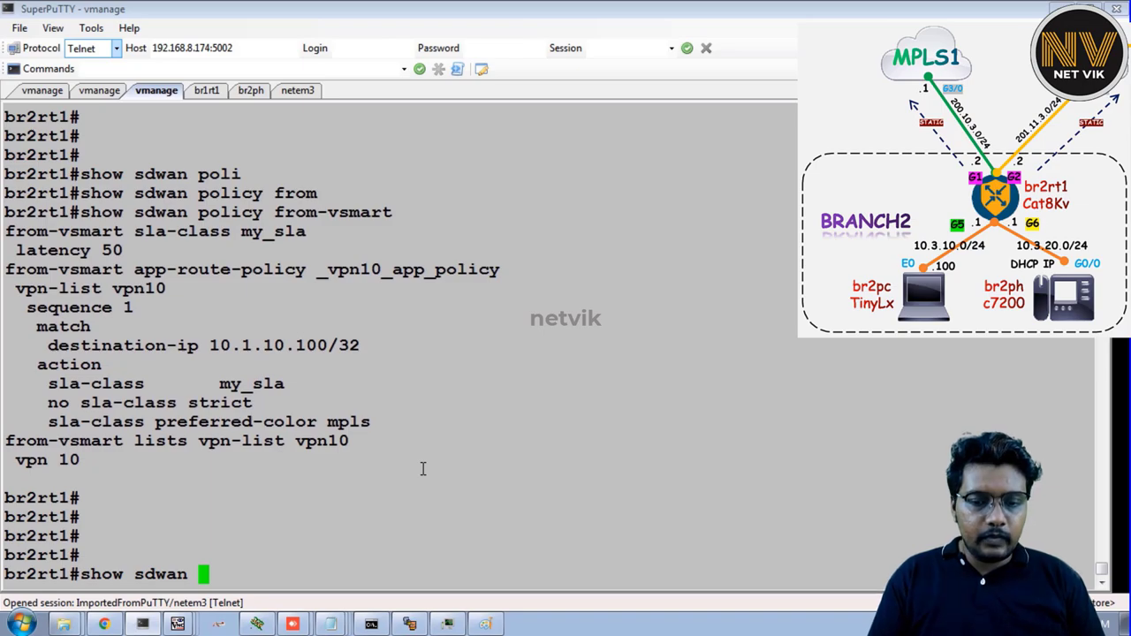
type(" app")
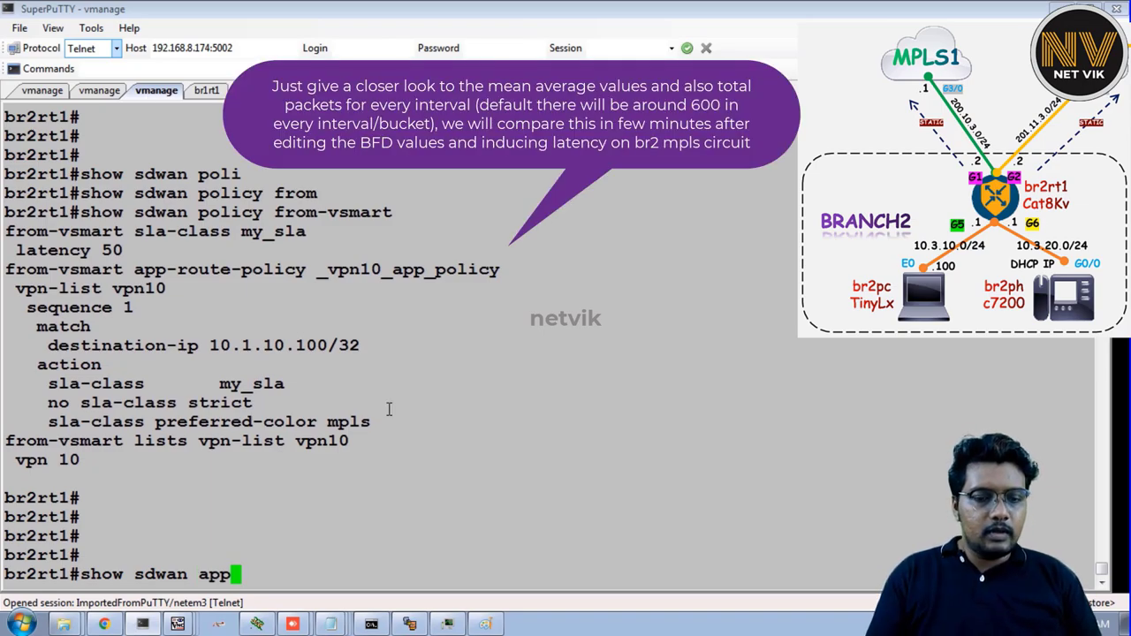
type("-rou")
key("Tab")
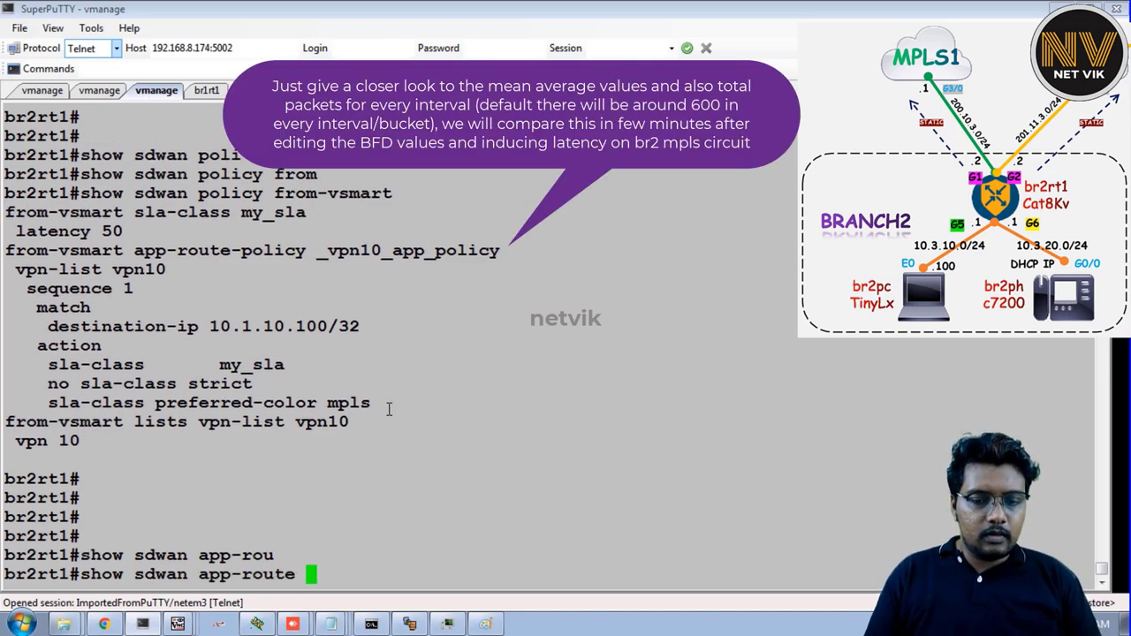
type("?")
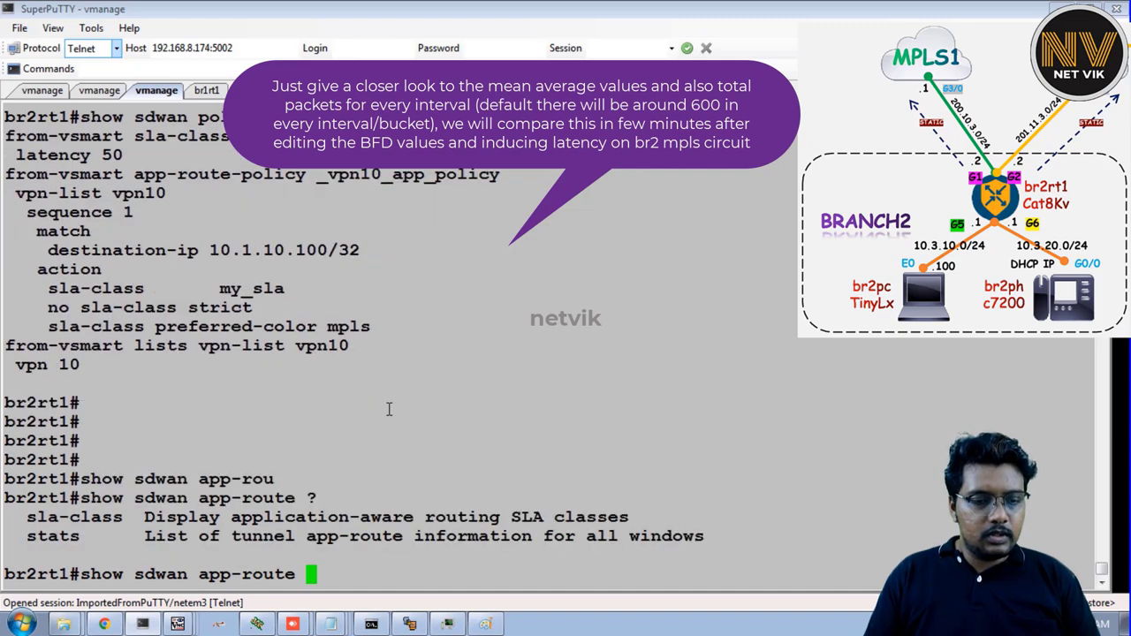
type("sta")
key("Tab")
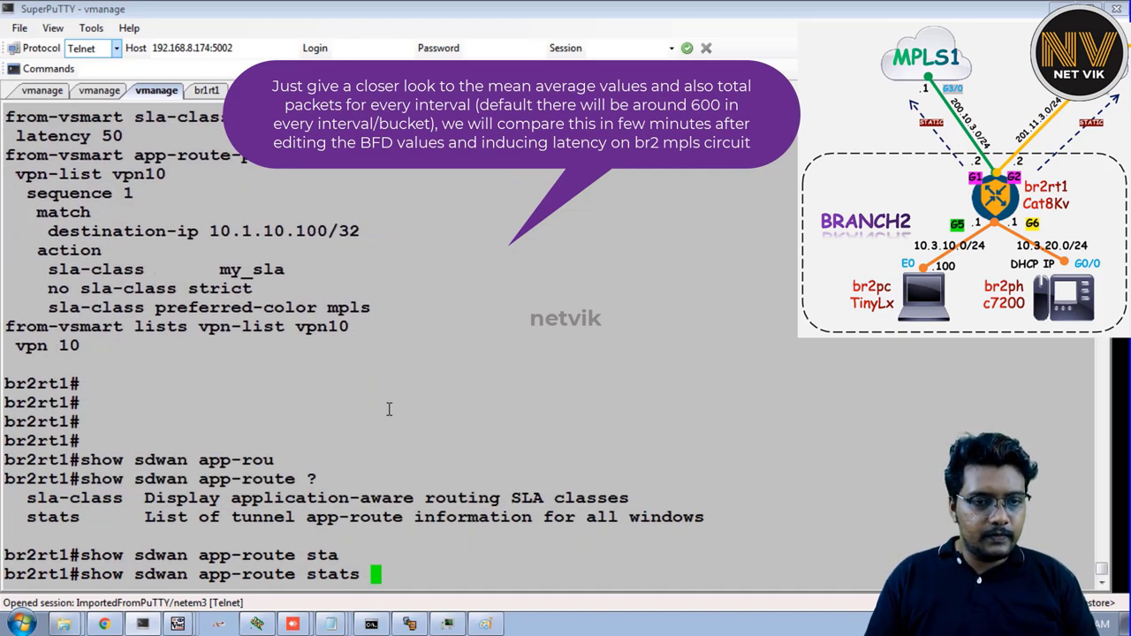
key("Return")
Highlight remote system IP 10.1.1.101, the mpls colours and the mean-latency 17 line
scroll(248, 372, "up", 4)
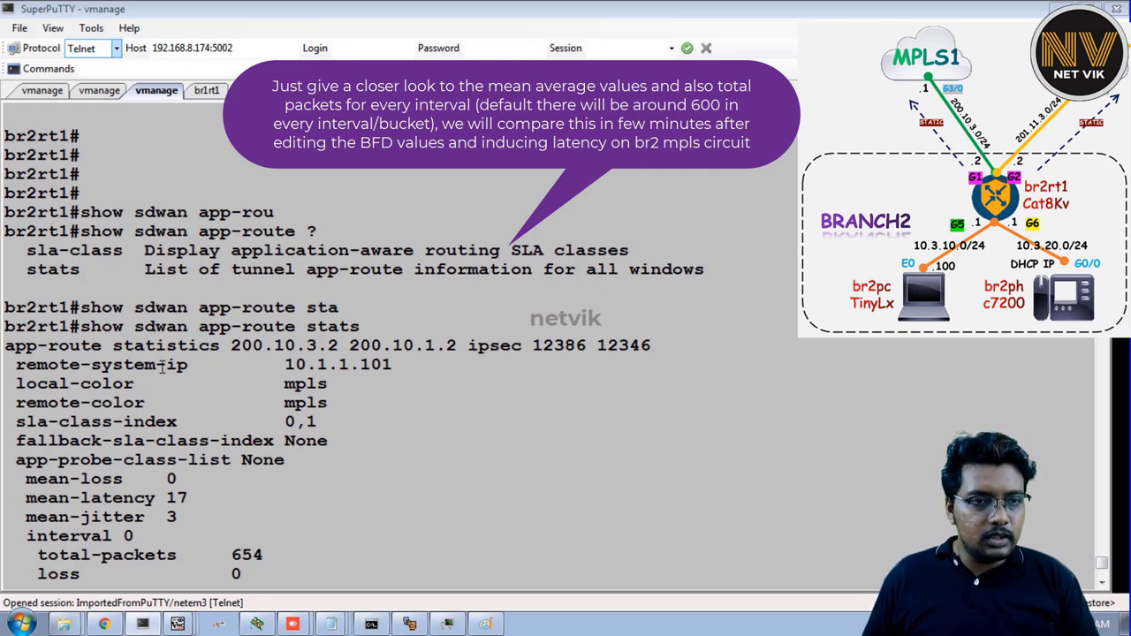
left_click_drag(100, 365, 386, 365)
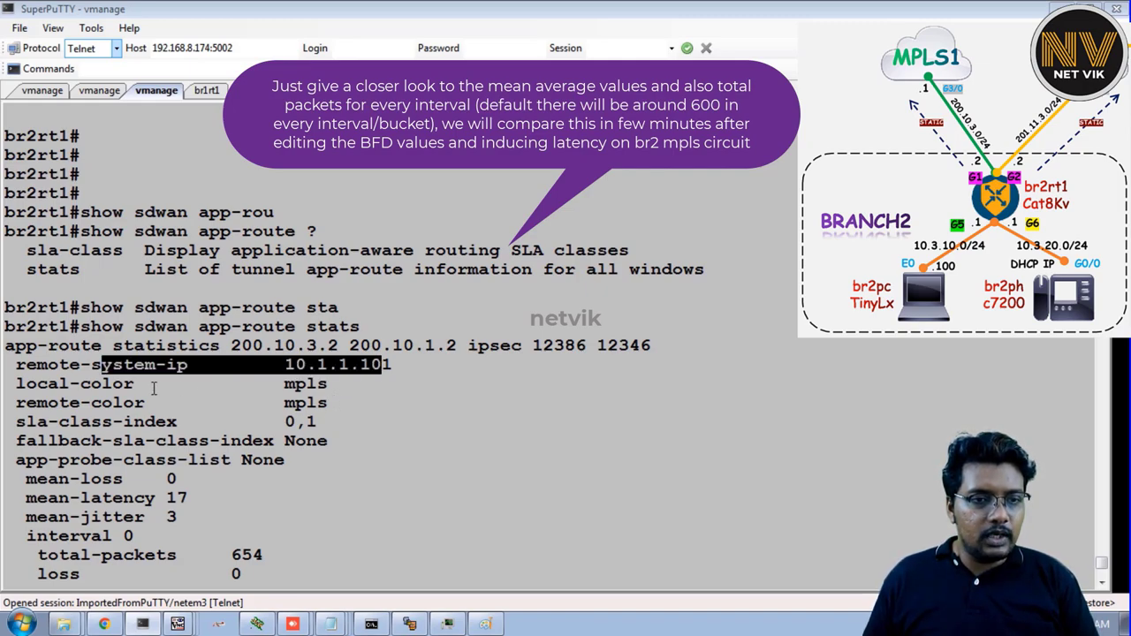
left_click_drag(134, 384, 530, 403)
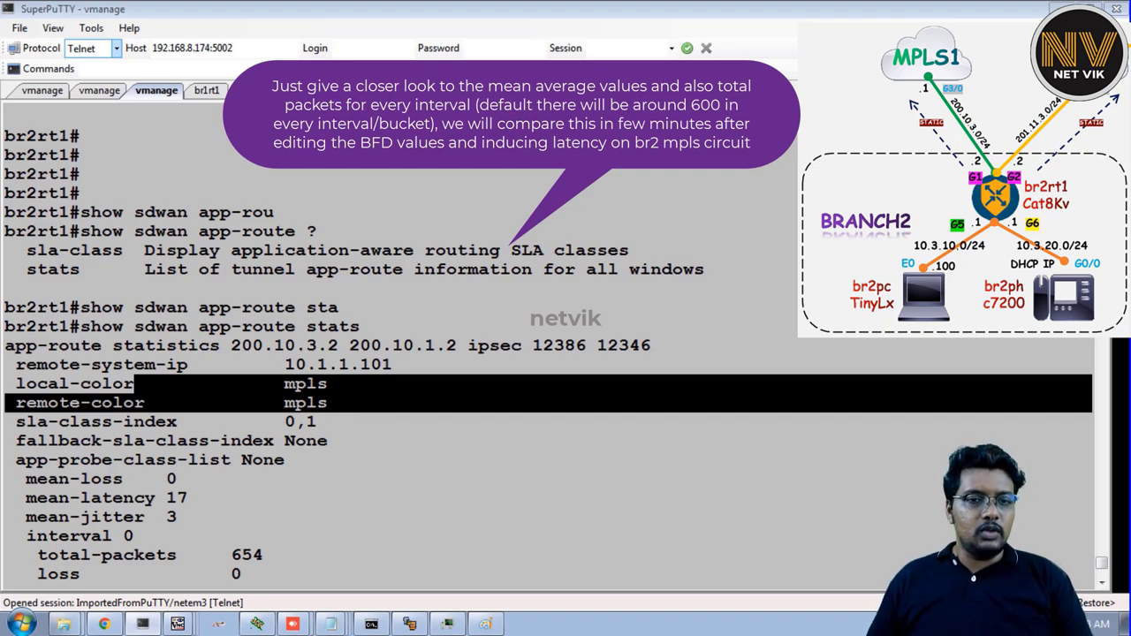
scroll(141, 389, "down", 4)
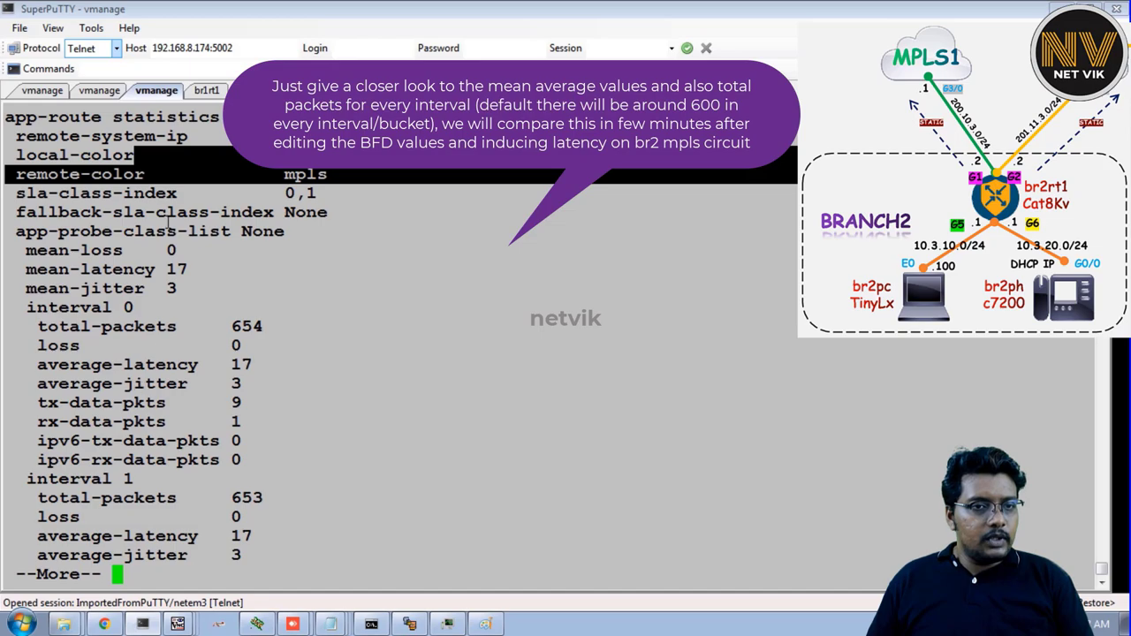
triple_click(148, 269)
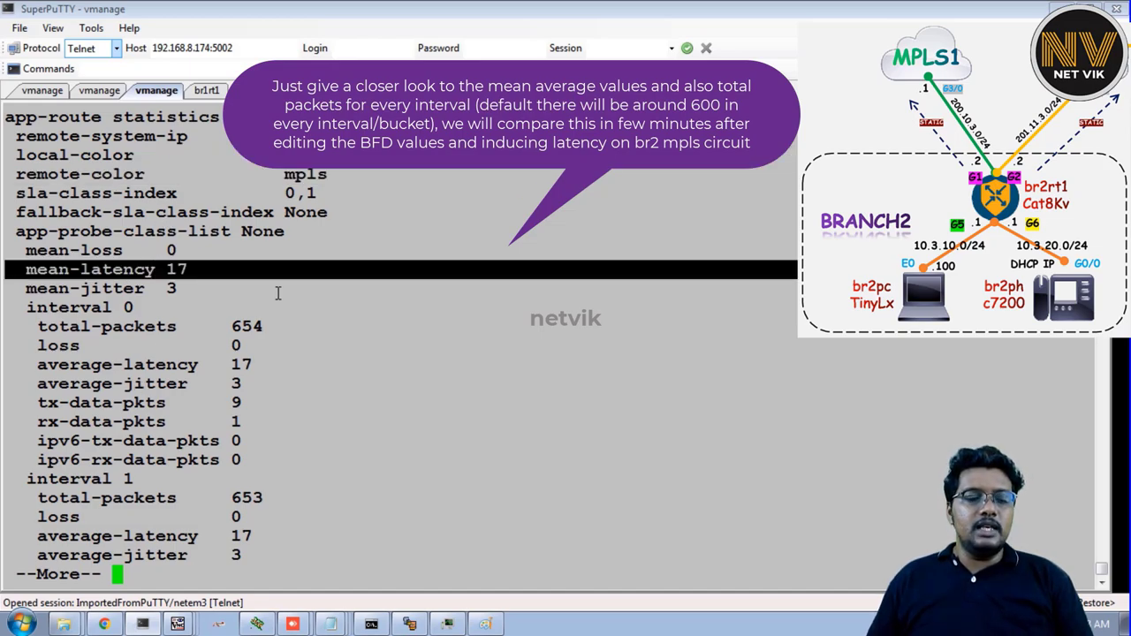
key("q")
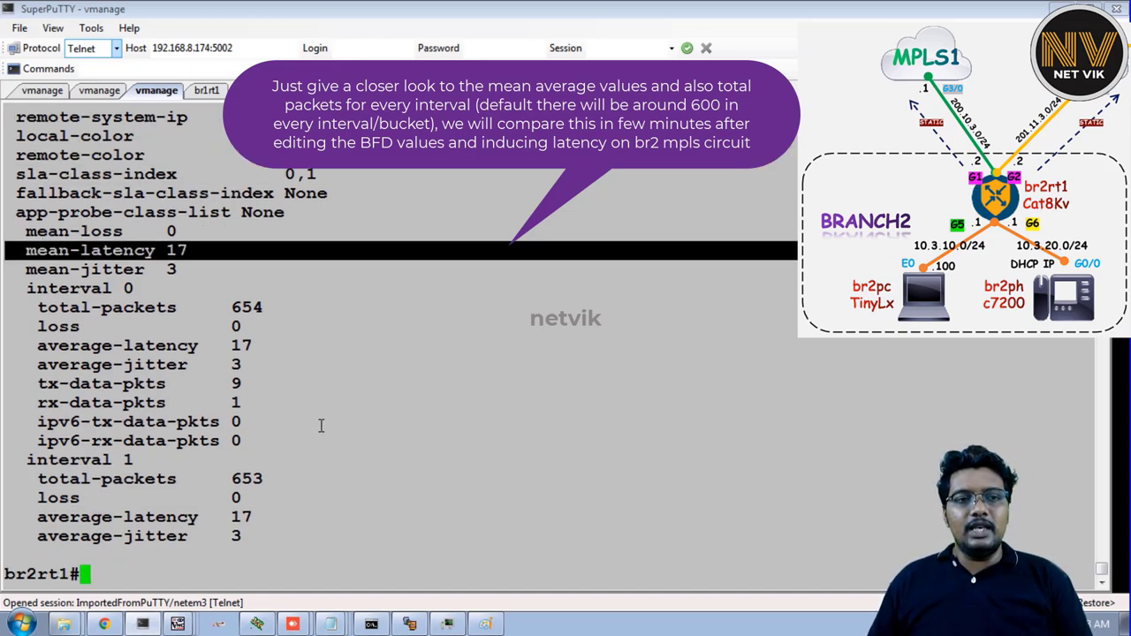
left_click(320, 423)
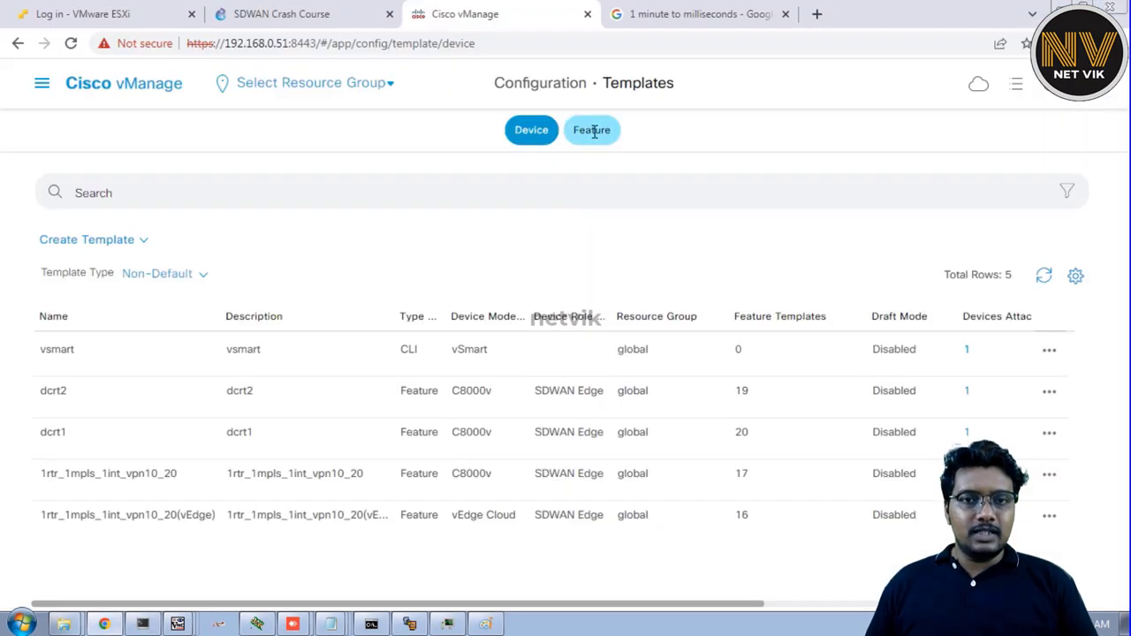
Filter the feature templates by 'bfd' and edit the cisco_bfd template
left_click(594, 132)
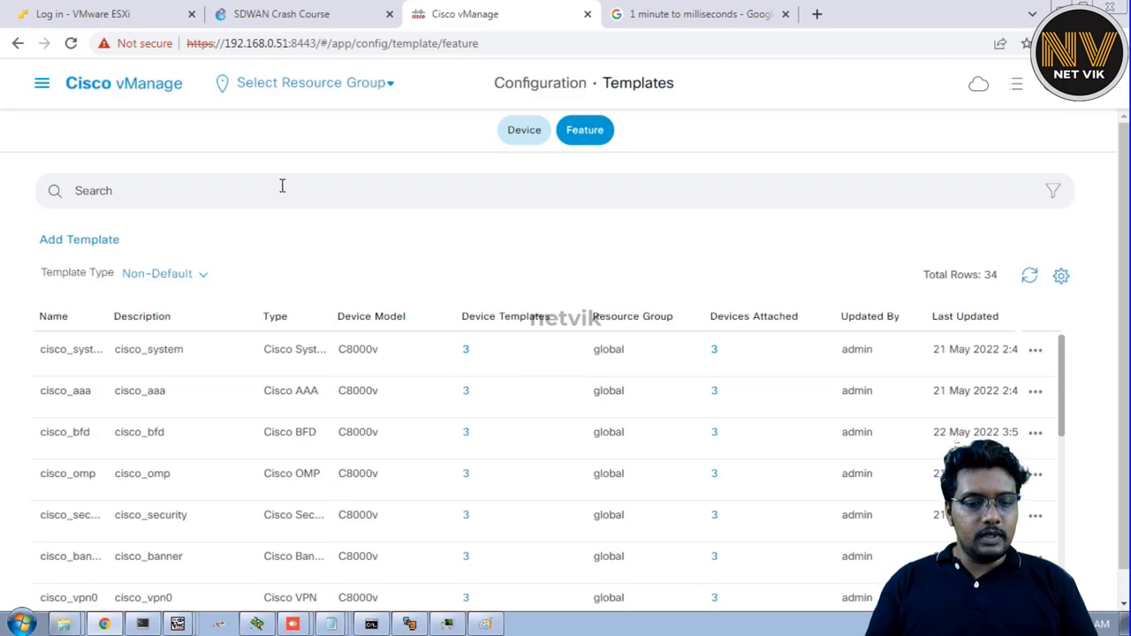
type("bfd")
key("Return")
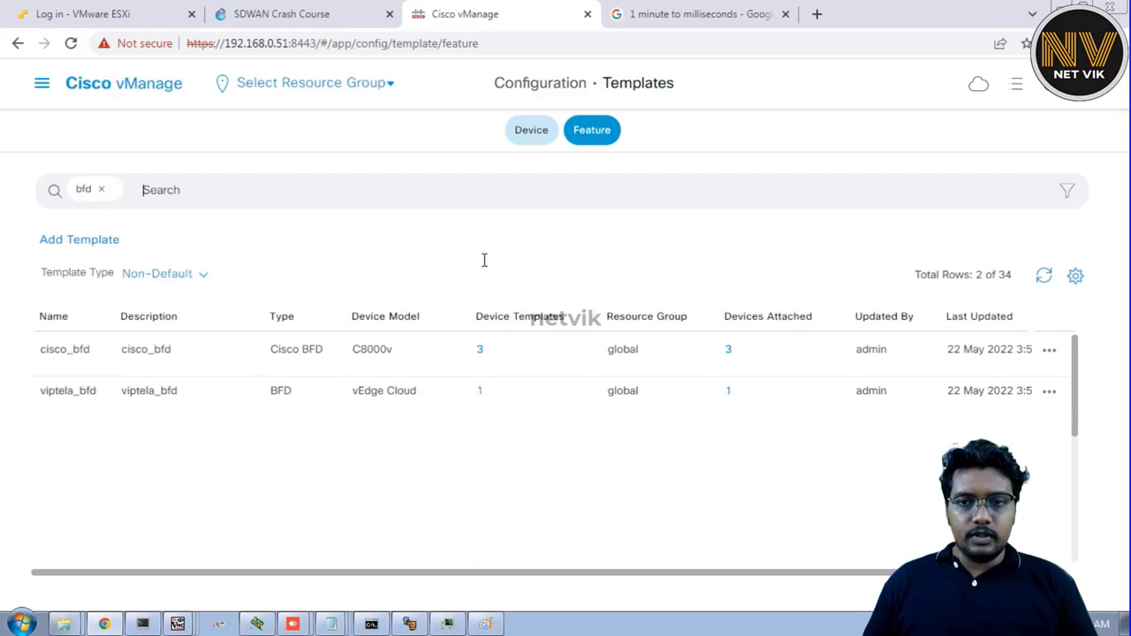
left_click(1051, 352)
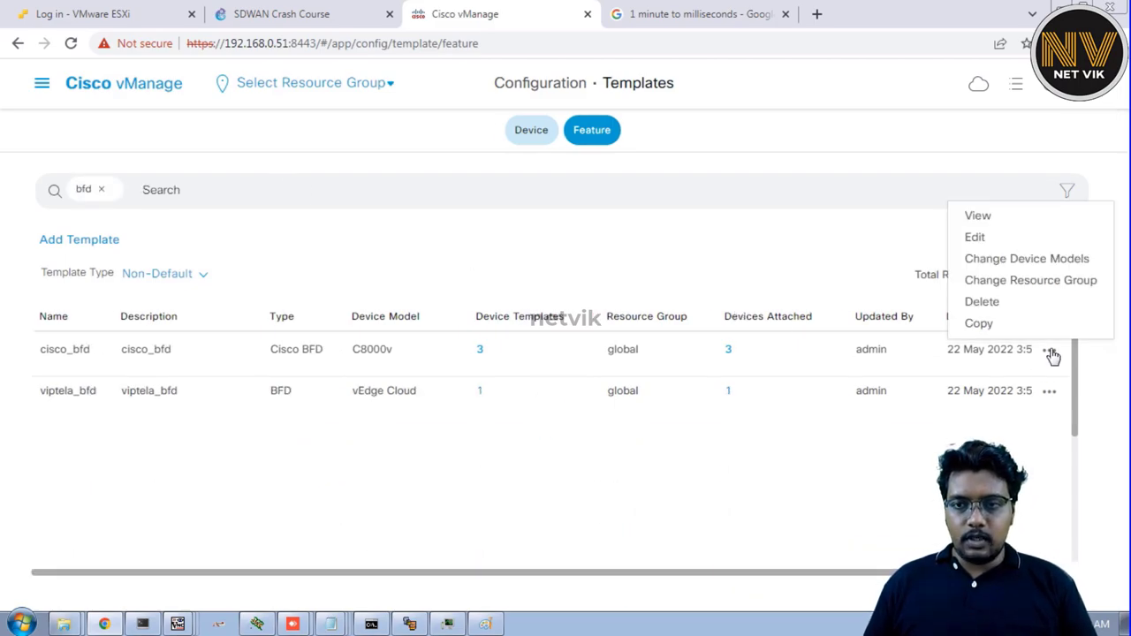
left_click(990, 240)
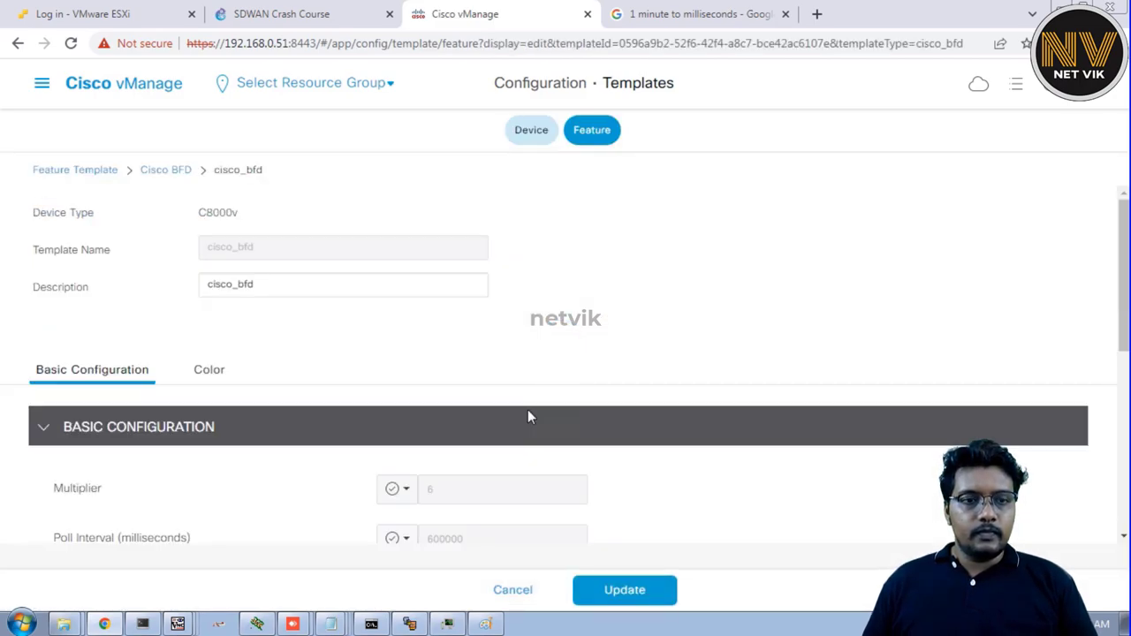
Make the cisco_bfd Multiplier a global value of 5
scroll(527, 416, "down", 1)
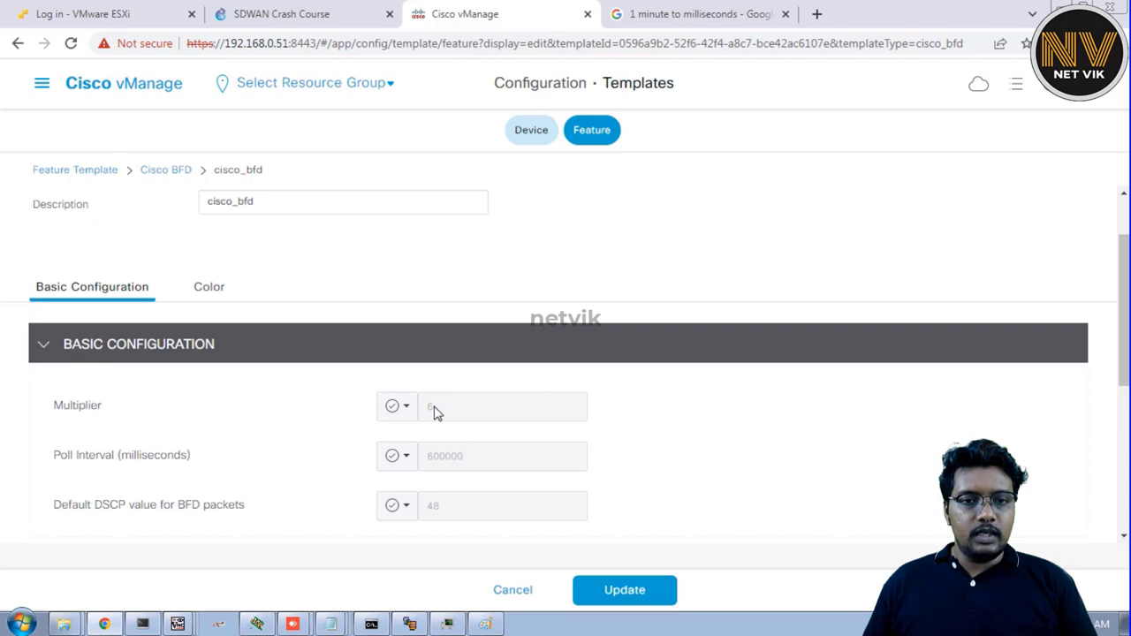
scroll(433, 408, "down", 2)
scroll(424, 441, "down", 1)
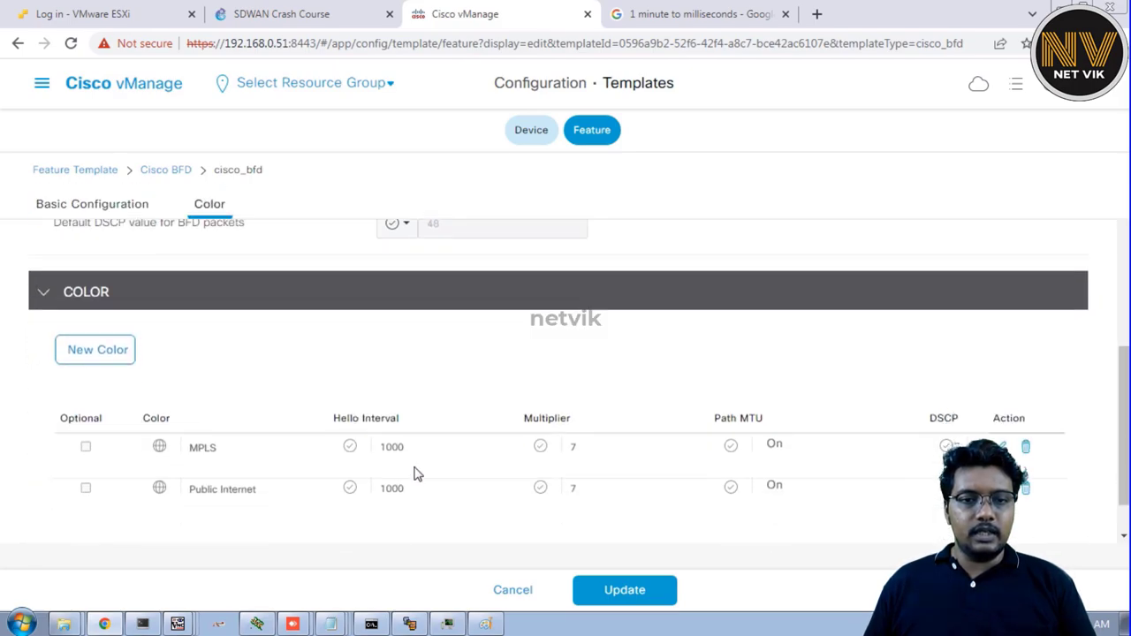
scroll(416, 455, "up", 2)
scroll(418, 453, "up", 1)
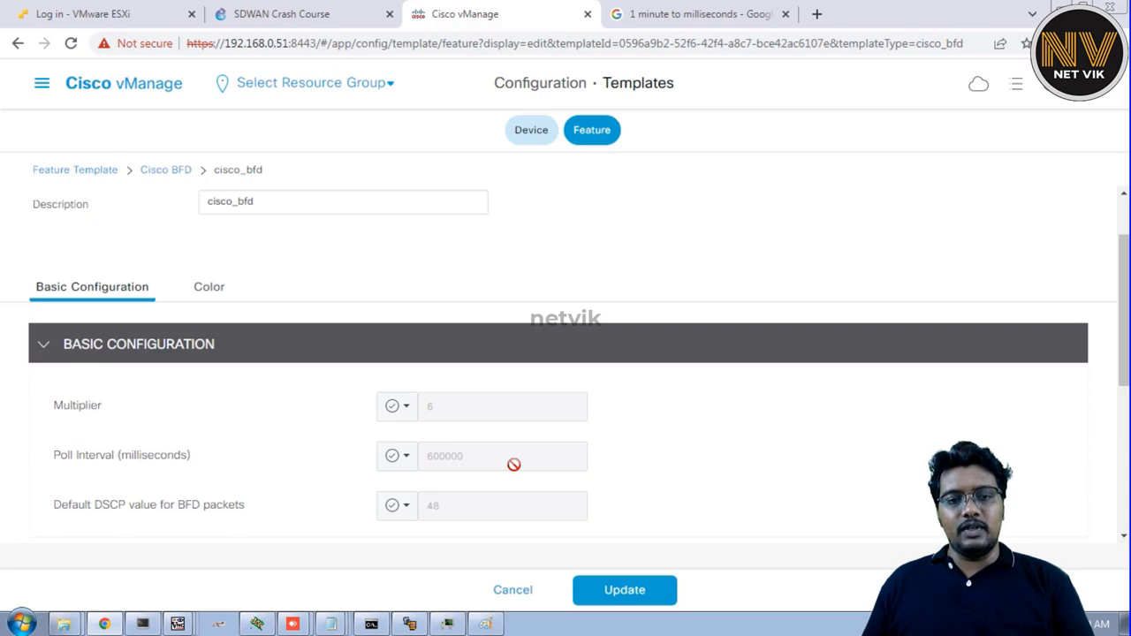
left_click(396, 412)
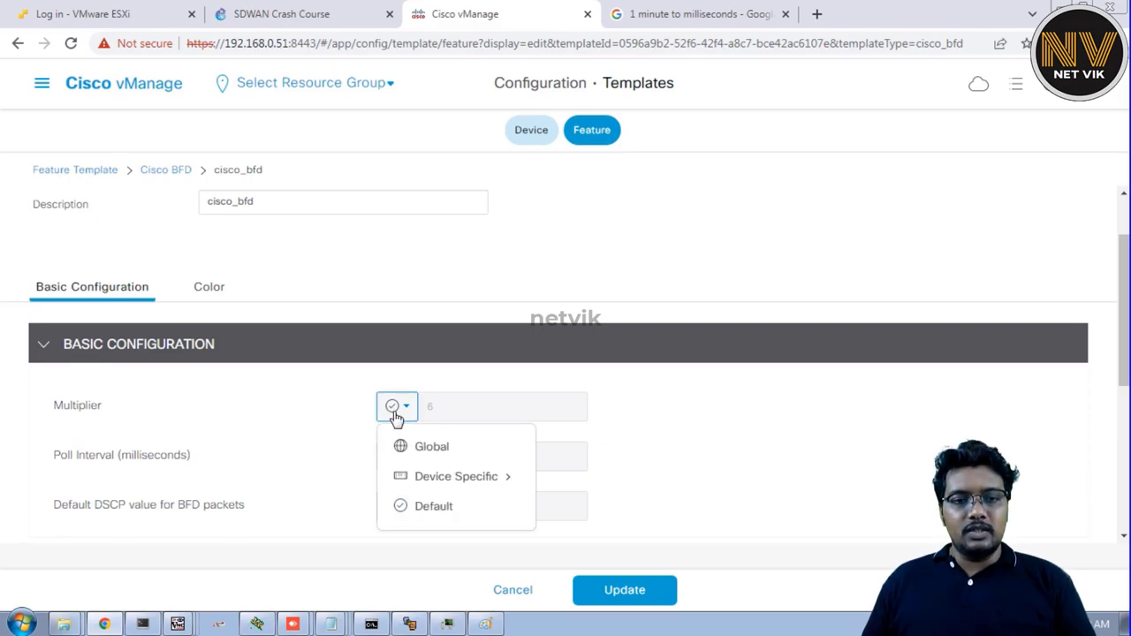
left_click(449, 451)
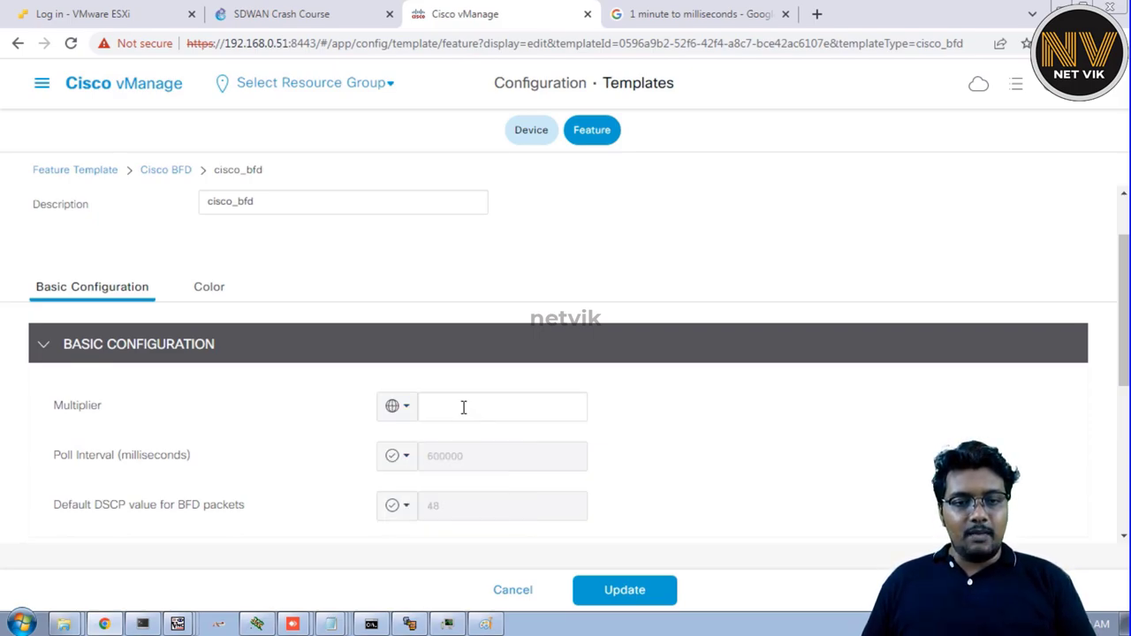
left_click(463, 408)
type("5")
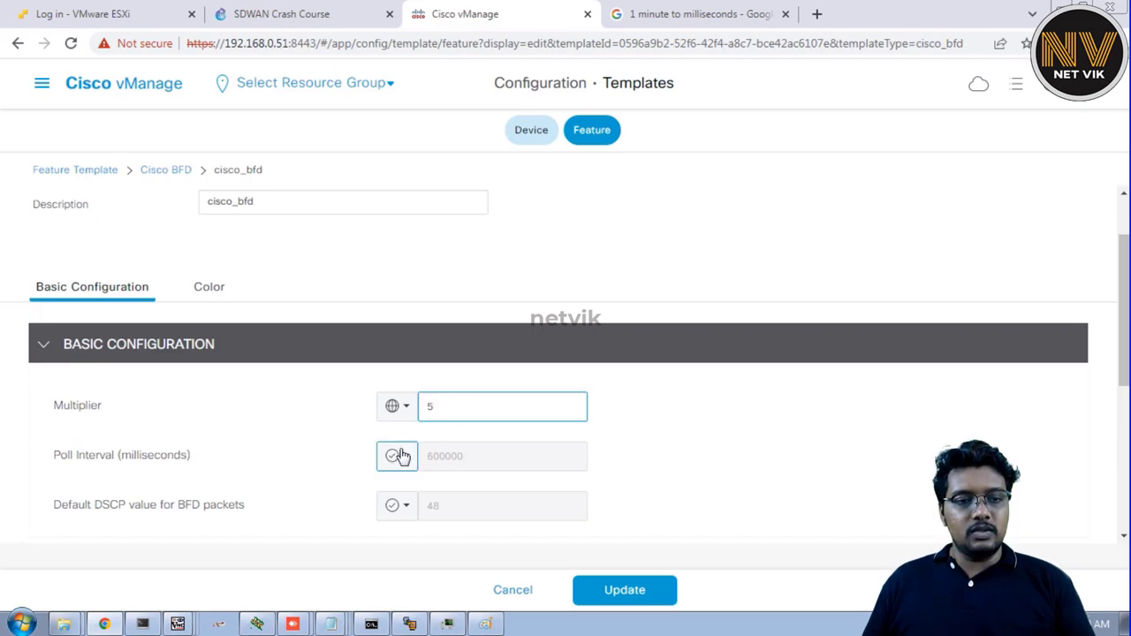
Make the Poll Interval a global value of 60000 milliseconds
left_click(397, 456)
scroll(574, 433, "down", 1)
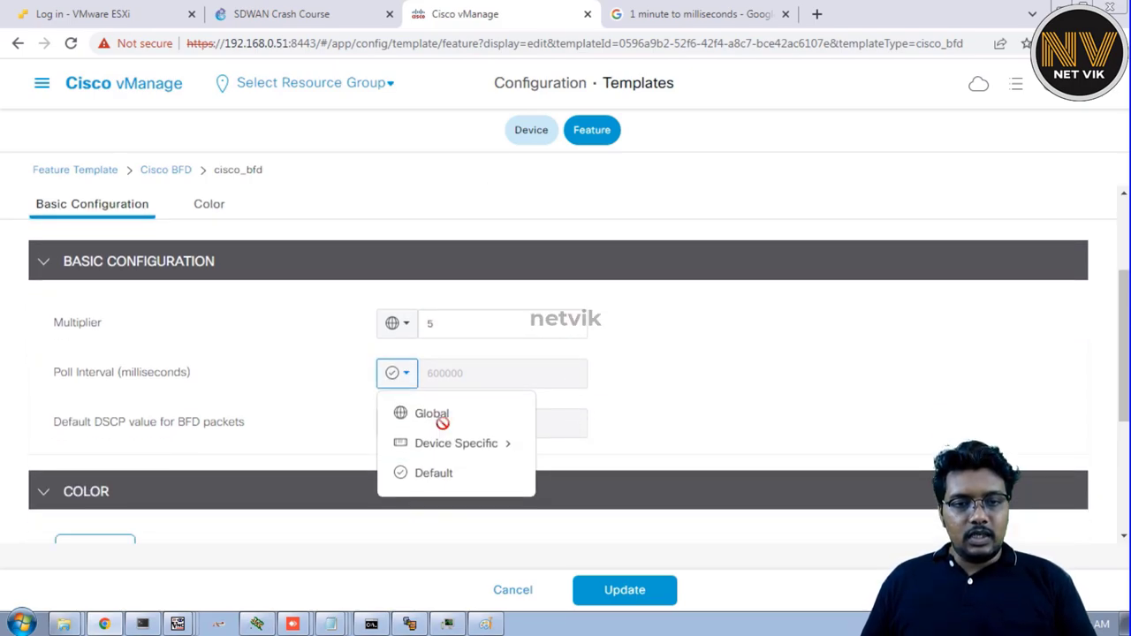
left_click(446, 424)
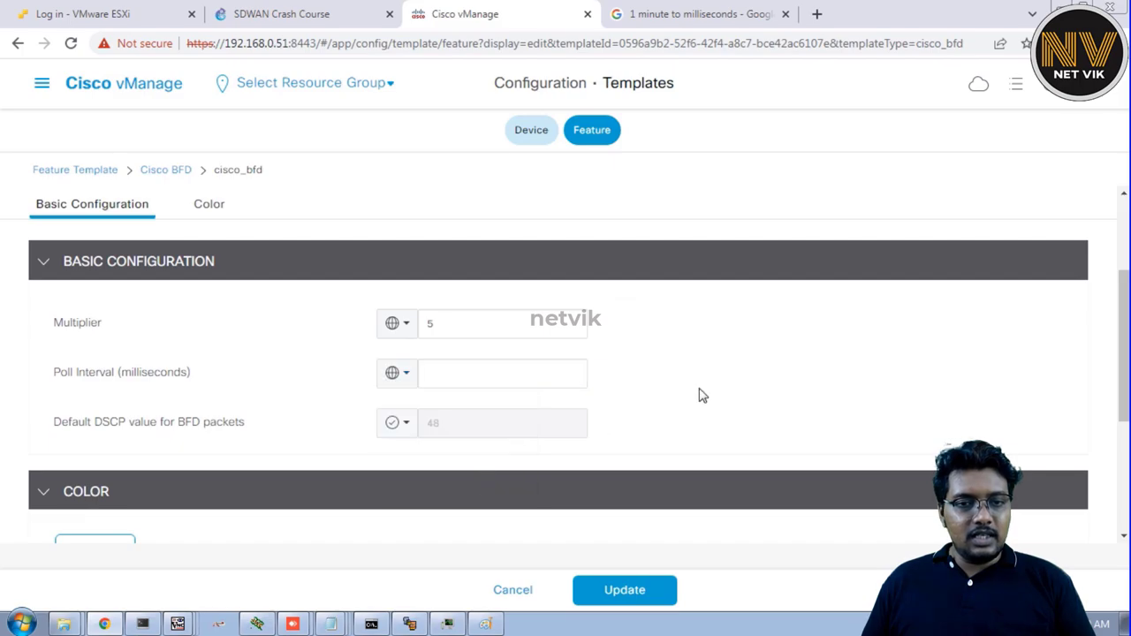
left_click(501, 386)
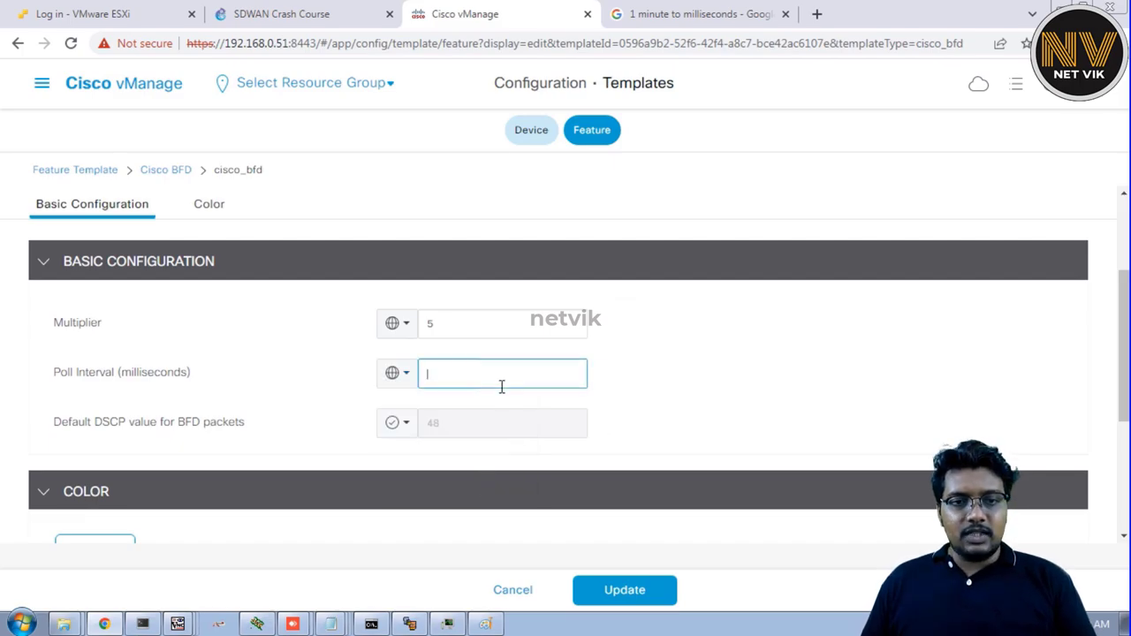
type("1")
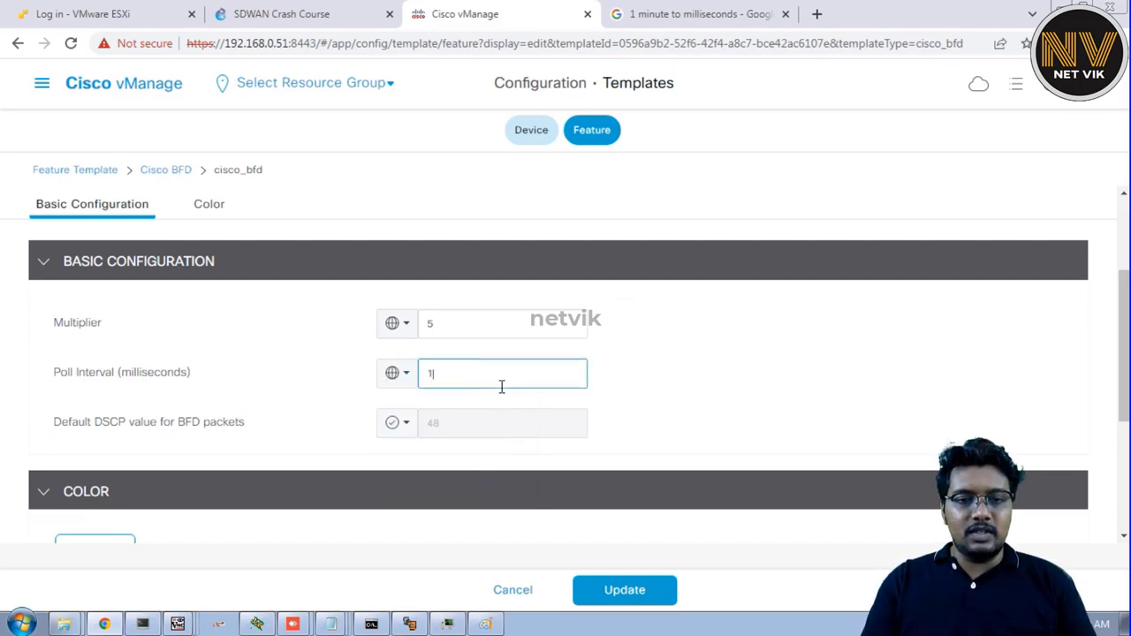
type("0")
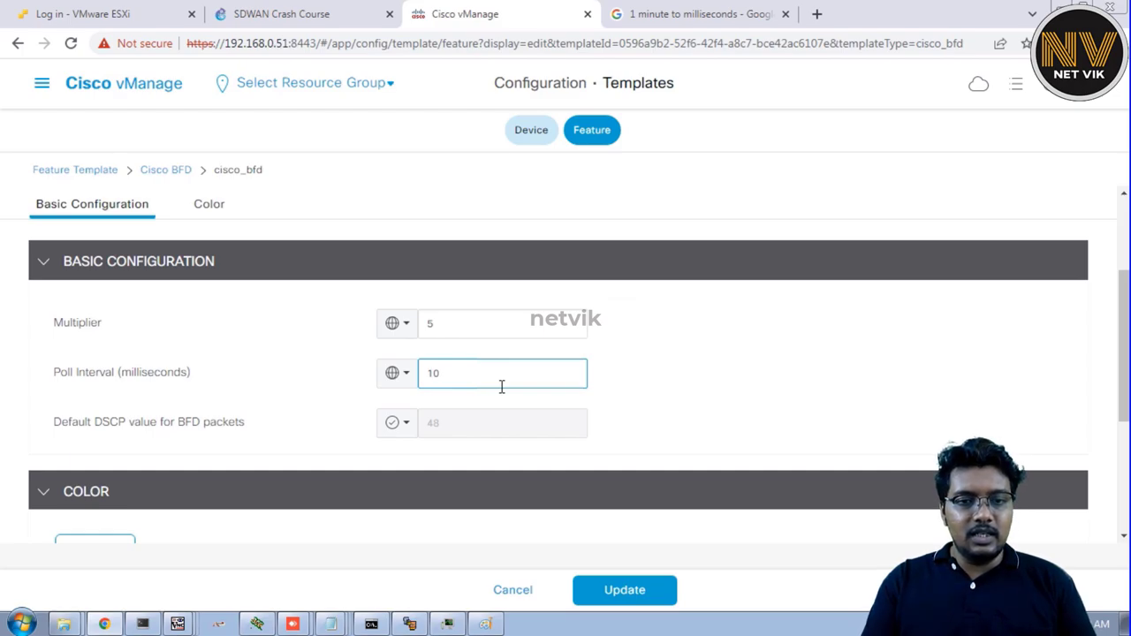
type("0")
key("BackSpace")
key("BackSpace")
key("BackSpace")
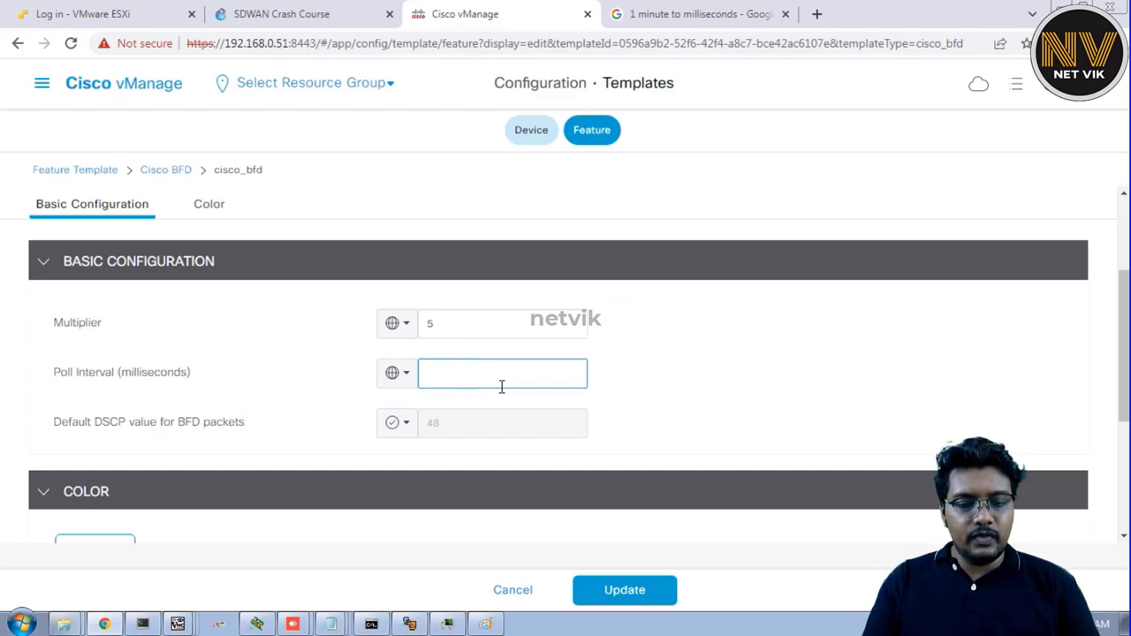
type("60000")
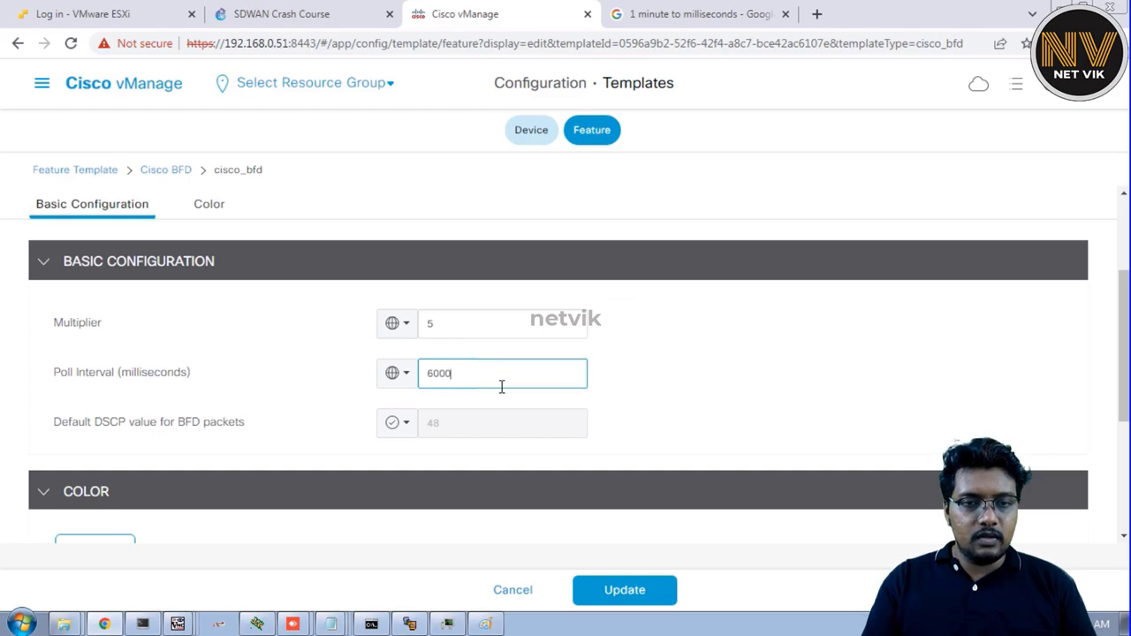
left_click(837, 390)
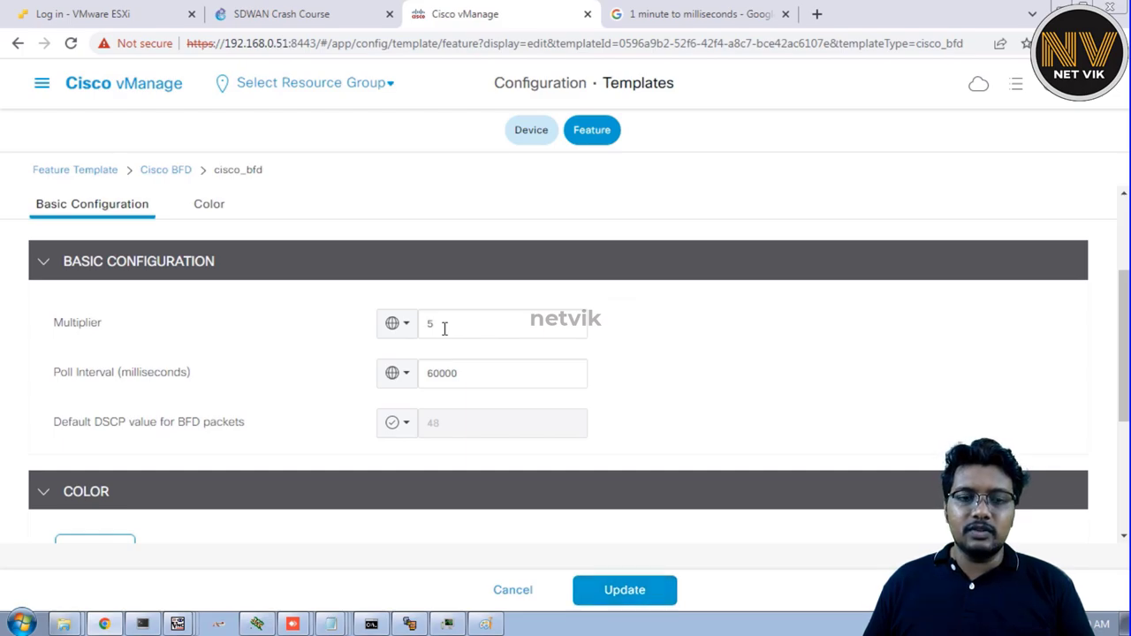
Update the cisco_bfd template and push it to dcrt2, dcrt1 and br2rt1, confirming all three
left_click(634, 599)
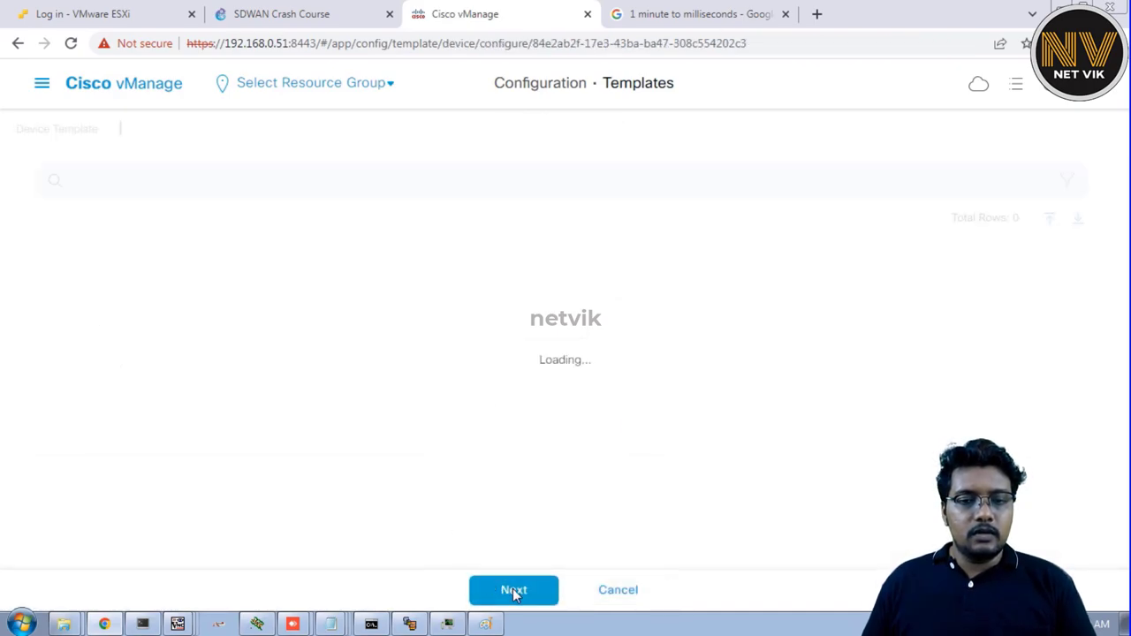
left_click(515, 592)
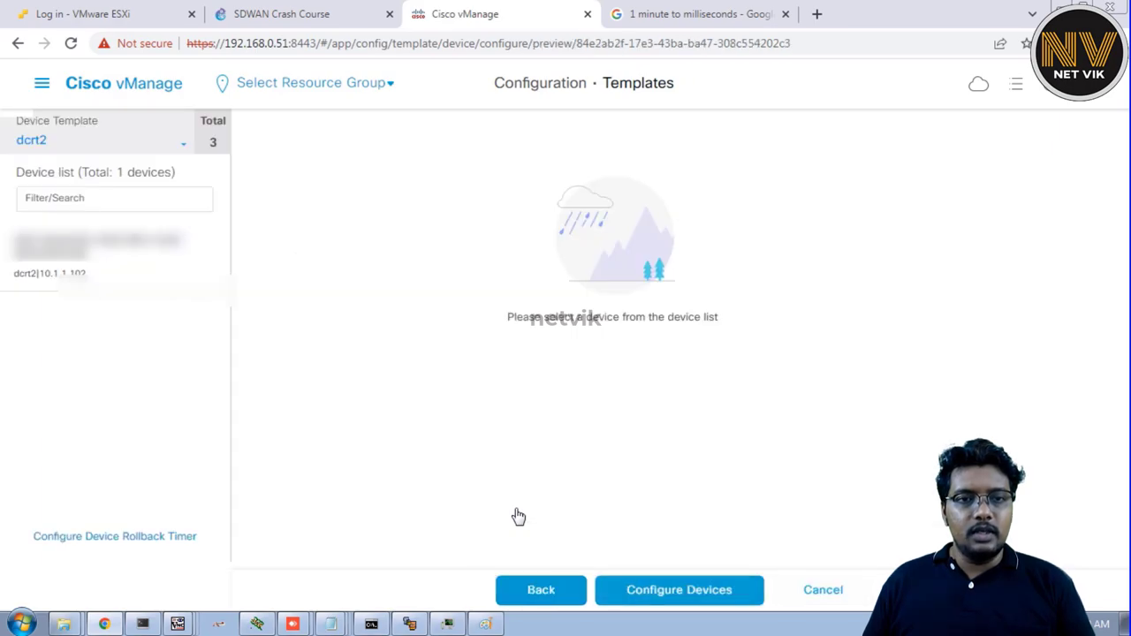
left_click(678, 590)
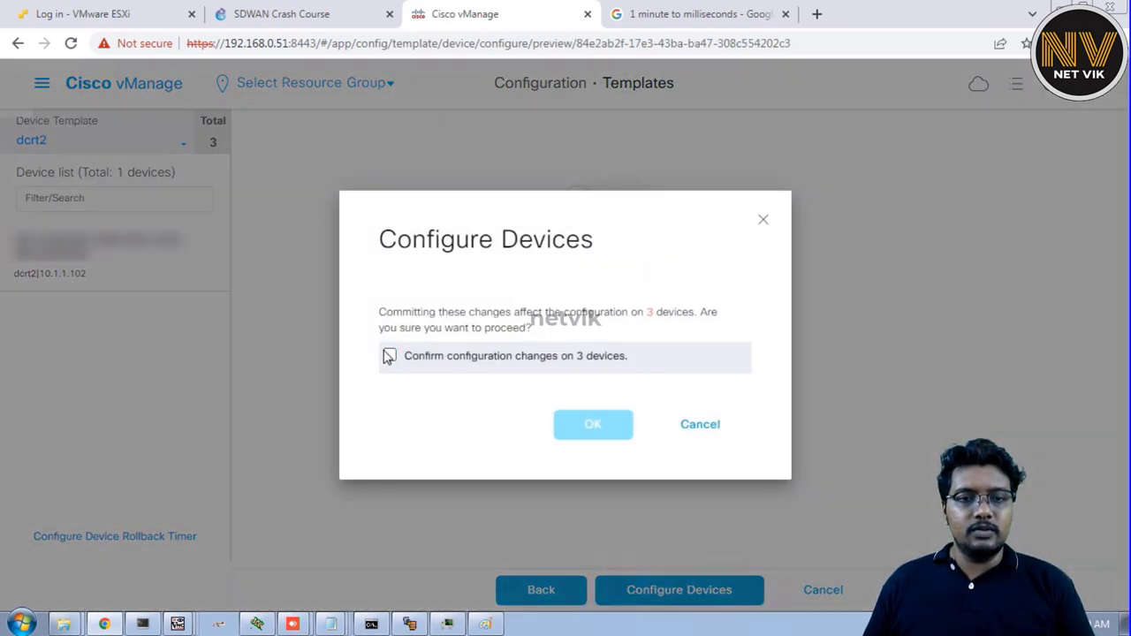
left_click(389, 355)
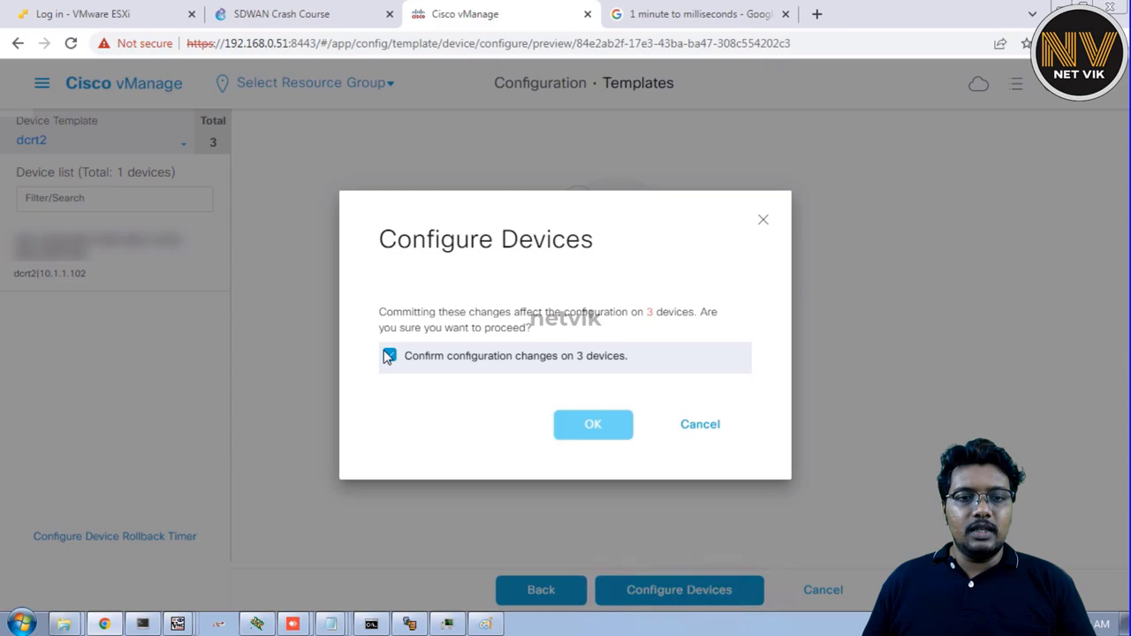
left_click(584, 430)
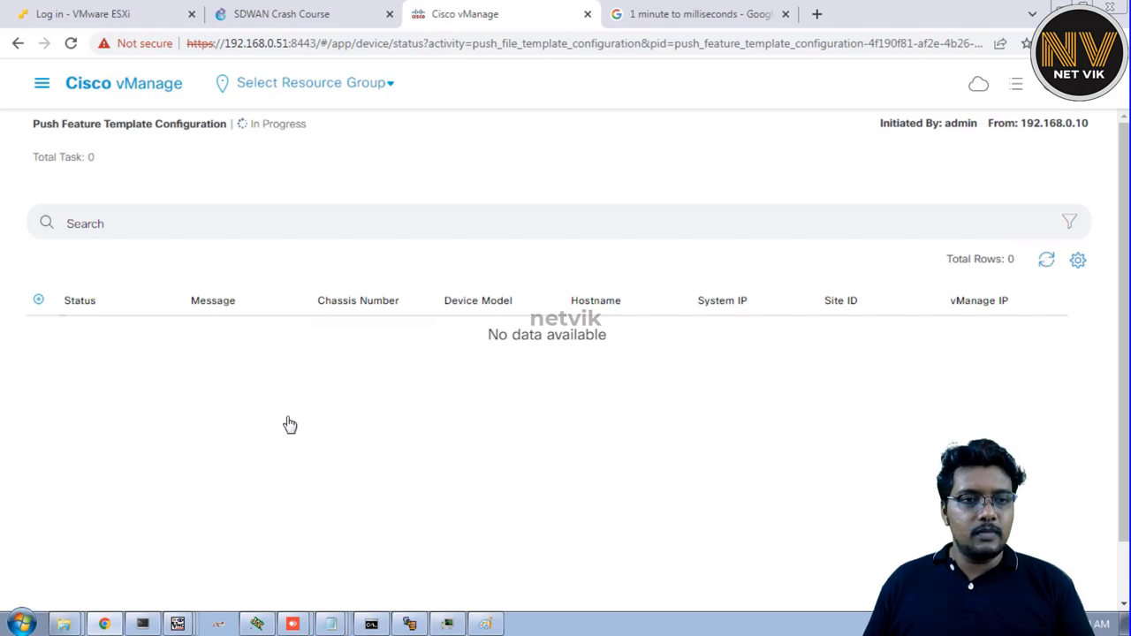
left_click(1047, 260)
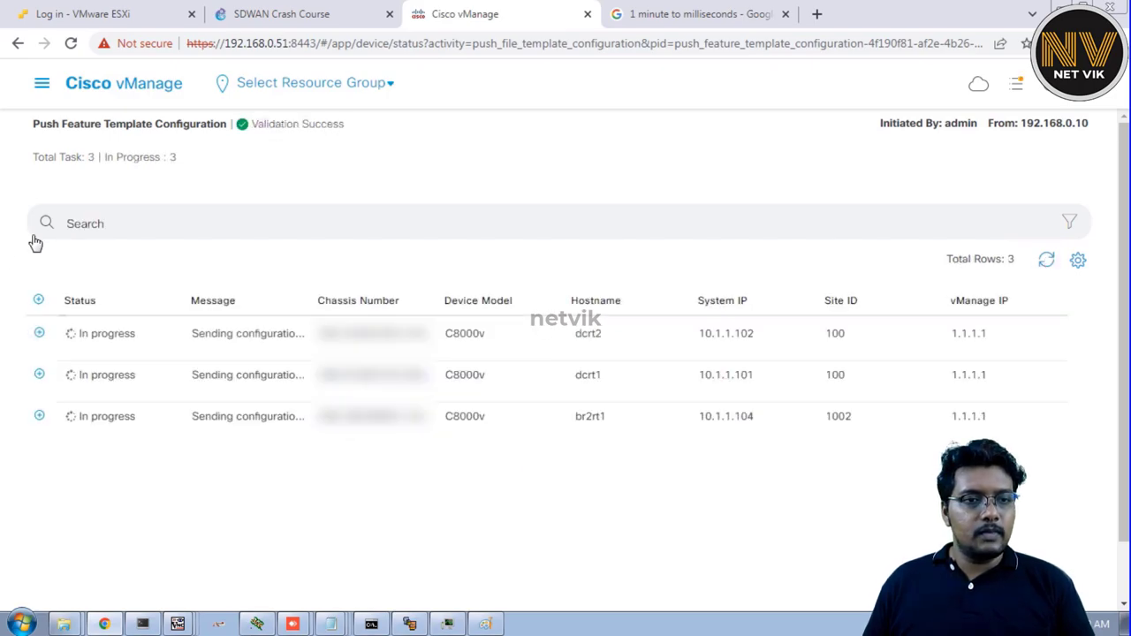
left_click(41, 83)
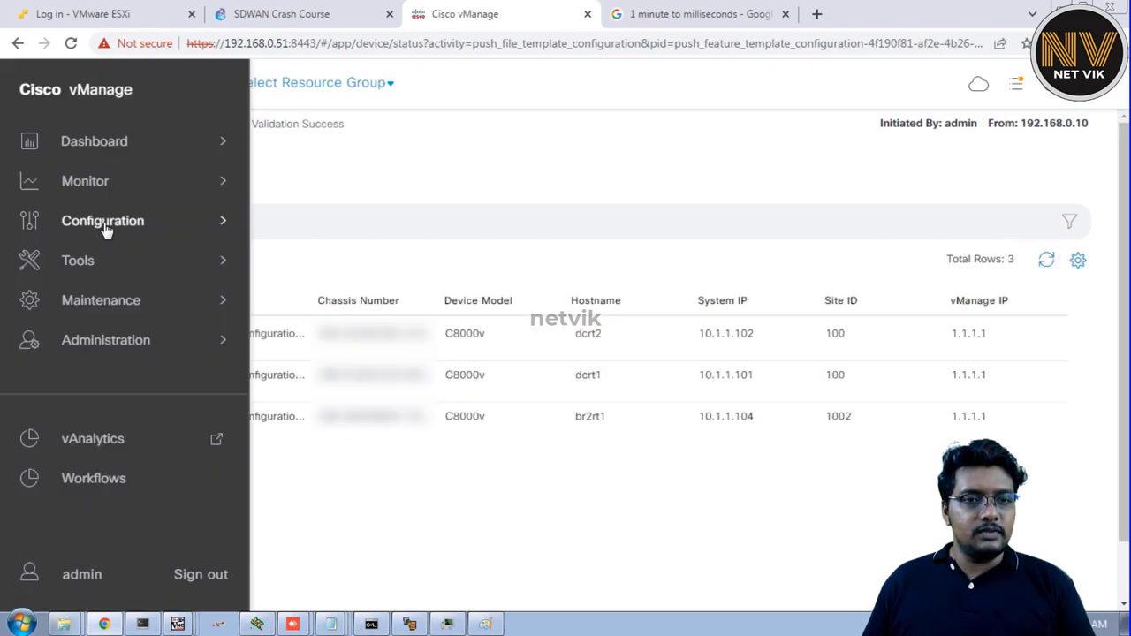
Filter the feature templates by 'bfd' and edit the viptela_bfd template
left_click(104, 228)
left_click(284, 293)
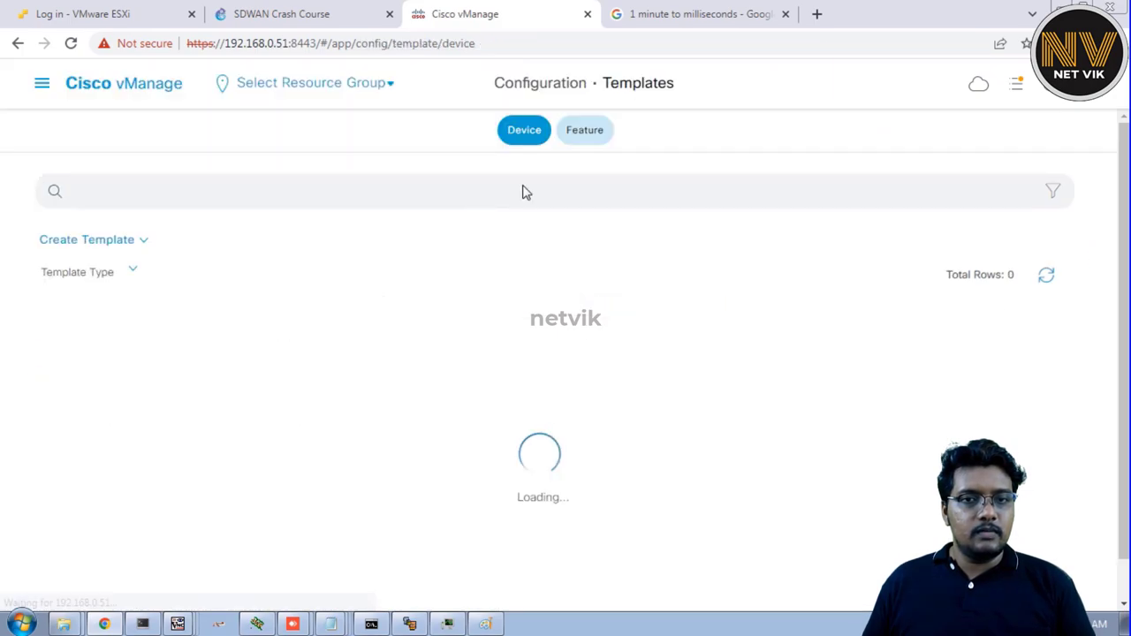
left_click(592, 130)
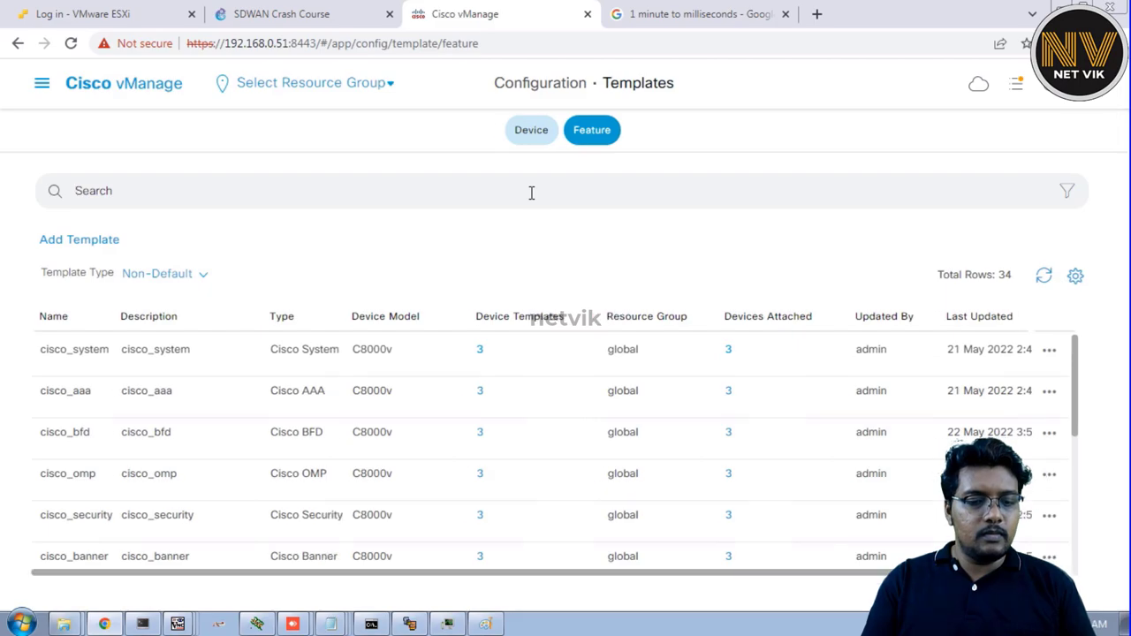
left_click(531, 193)
type("bfd")
key("Return")
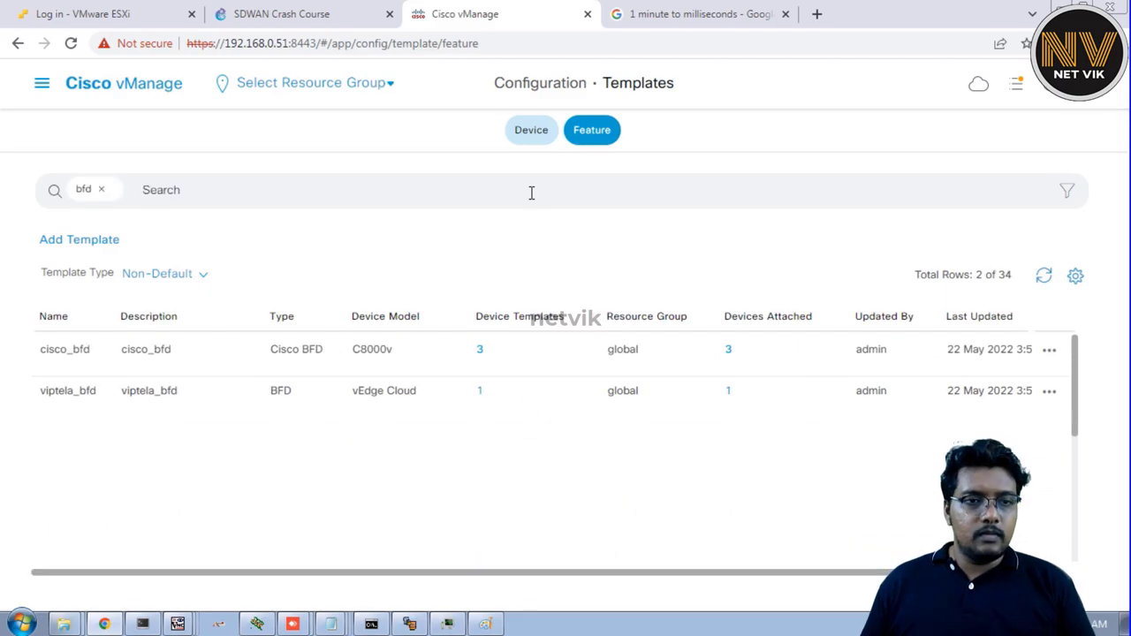
left_click(1048, 390)
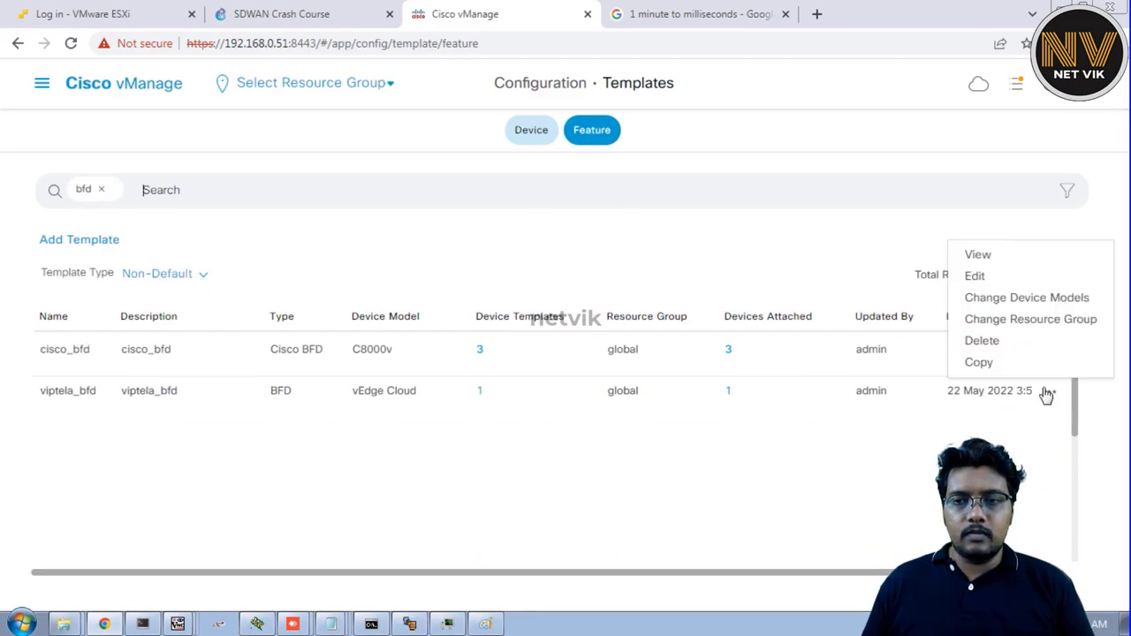
left_click(983, 276)
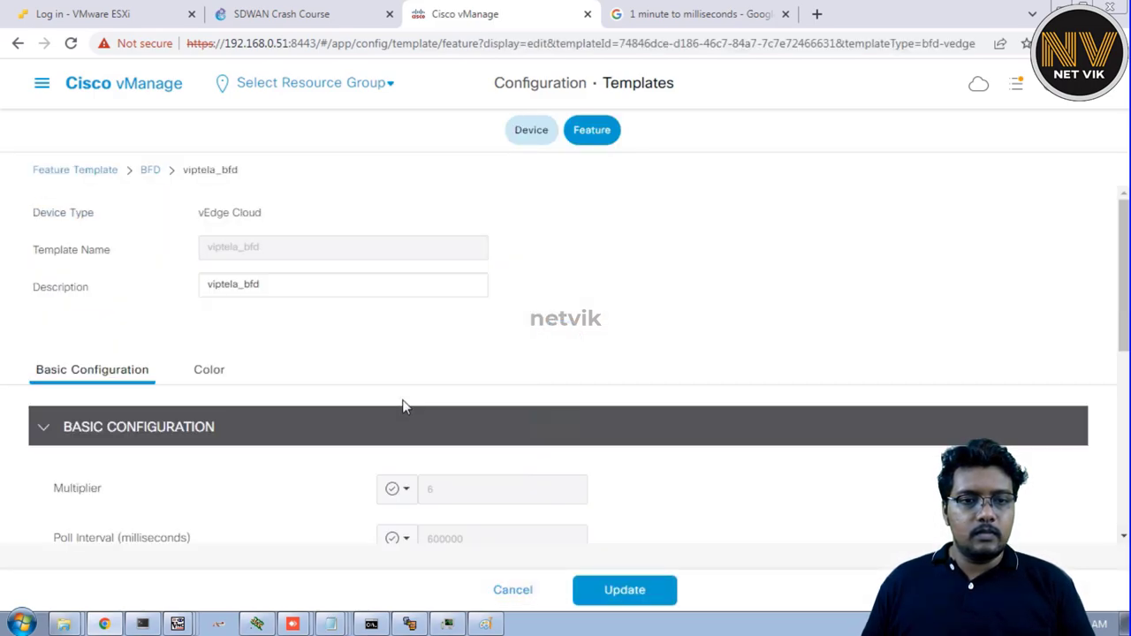
Make the viptela_bfd Multiplier a global value of 5
scroll(402, 406, "down", 1)
left_click(396, 405)
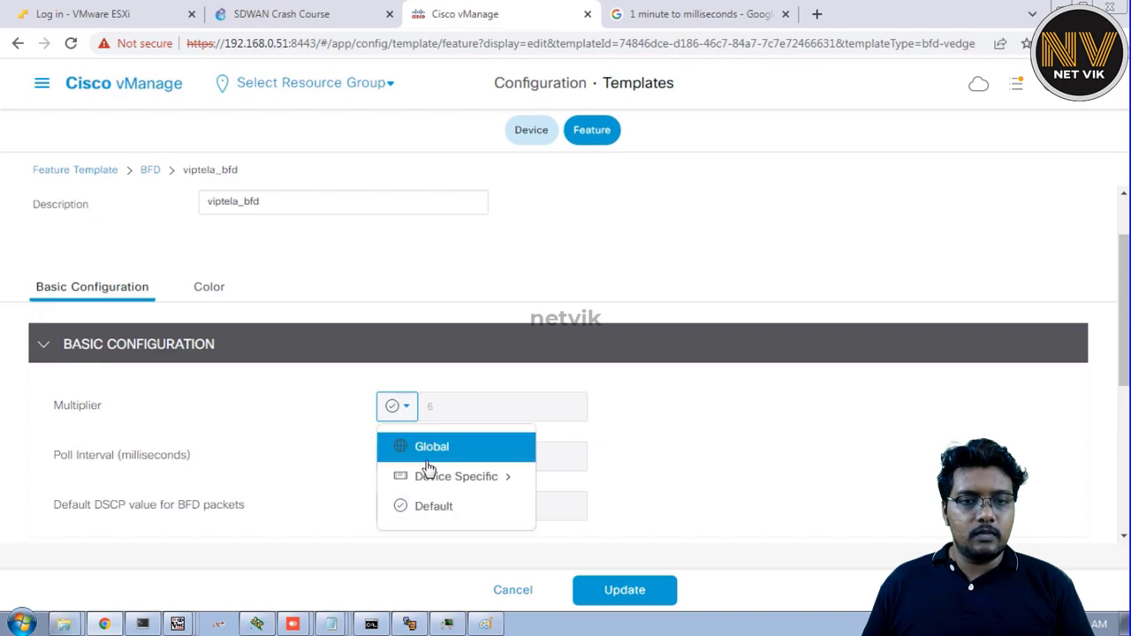
left_click(456, 435)
left_click(467, 407)
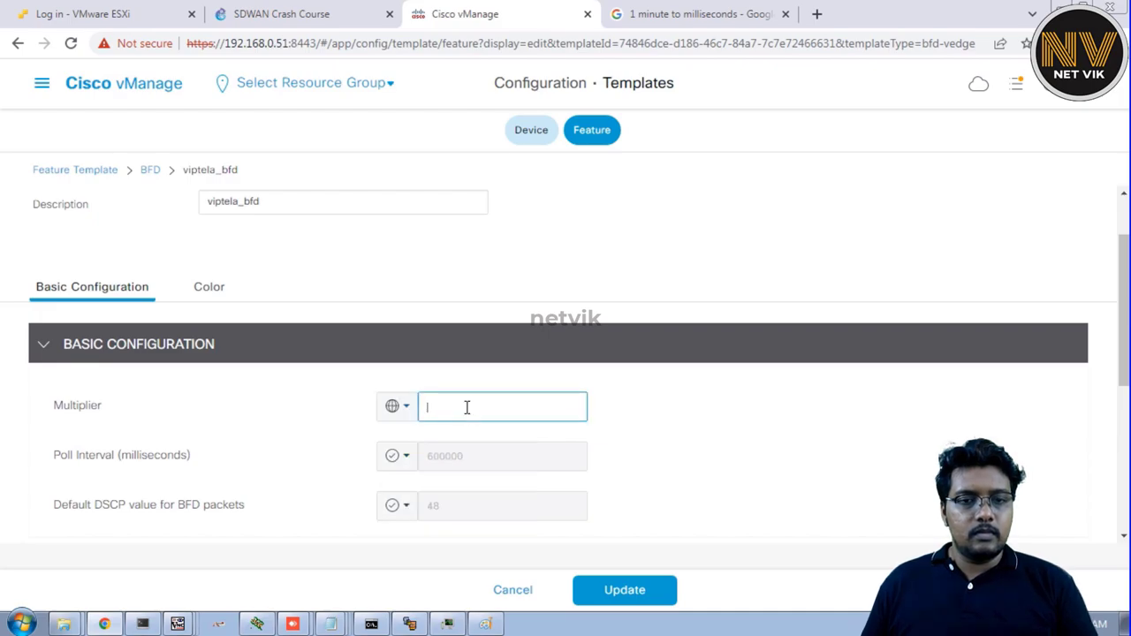
type("5")
Make the Poll Interval a global 60000 ms and save the template
left_click(392, 457)
scroll(386, 467, "down", 2)
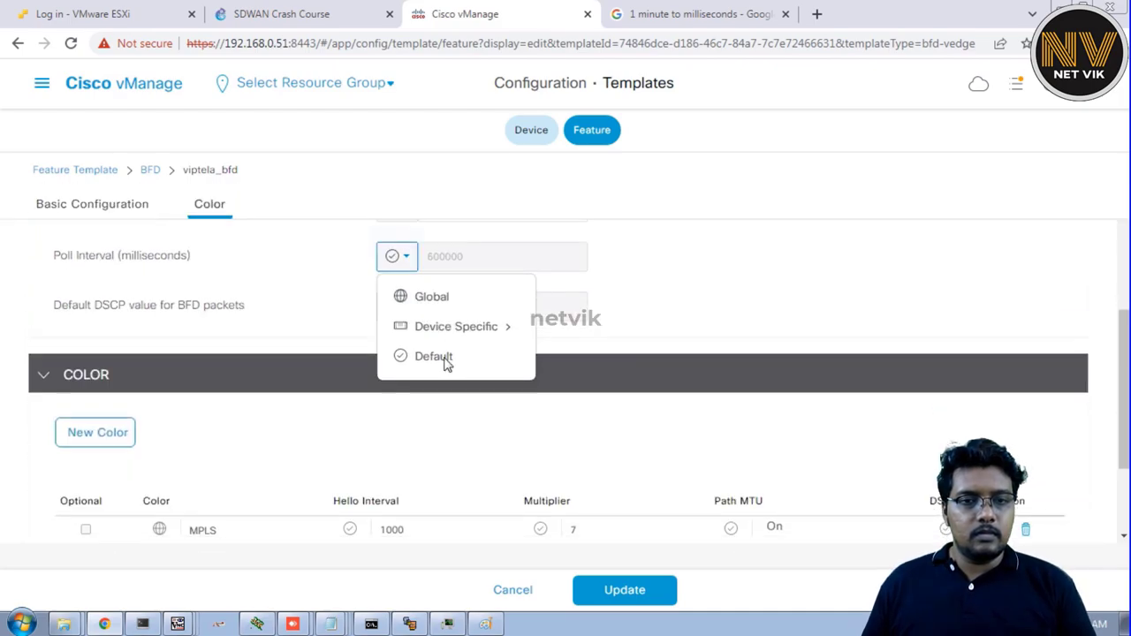
left_click(438, 297)
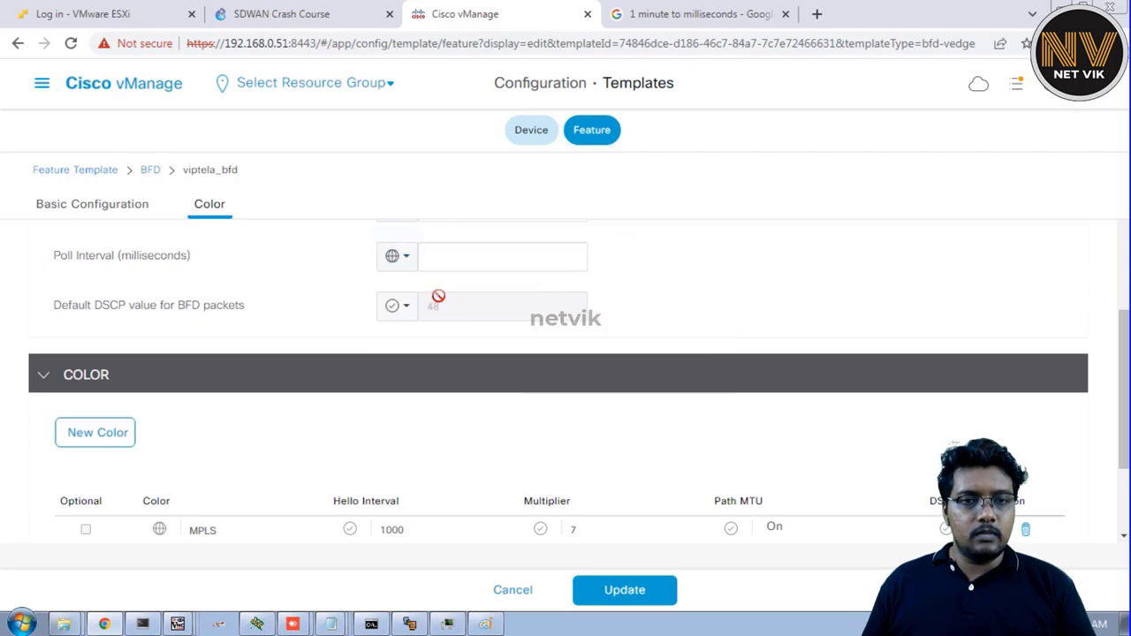
scroll(438, 297, "up", 1)
left_click(433, 373)
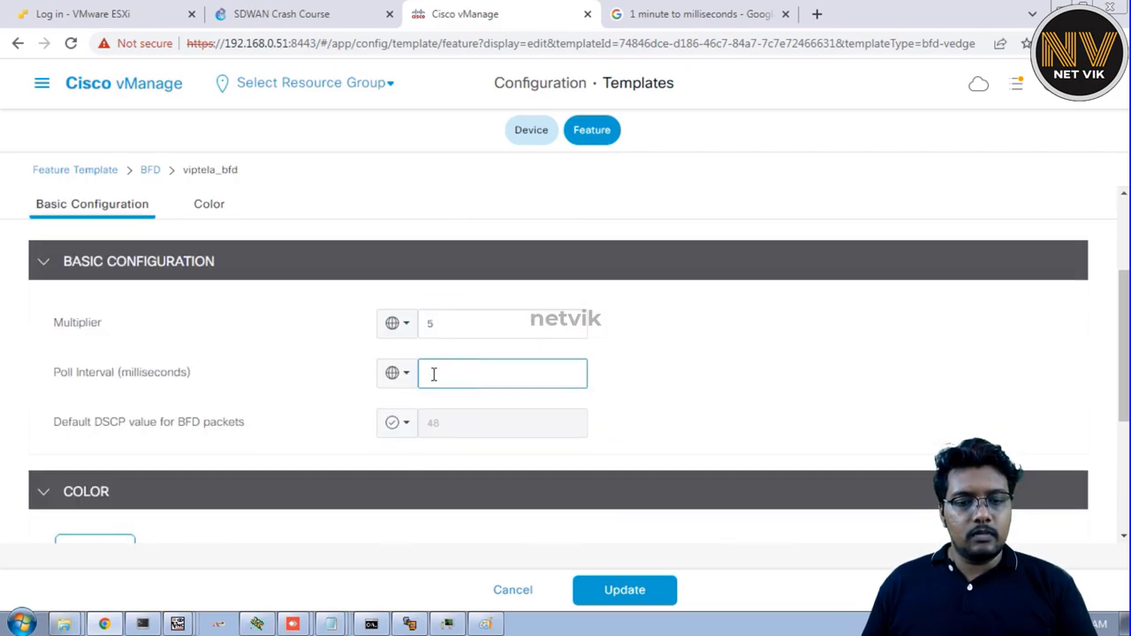
type("60000")
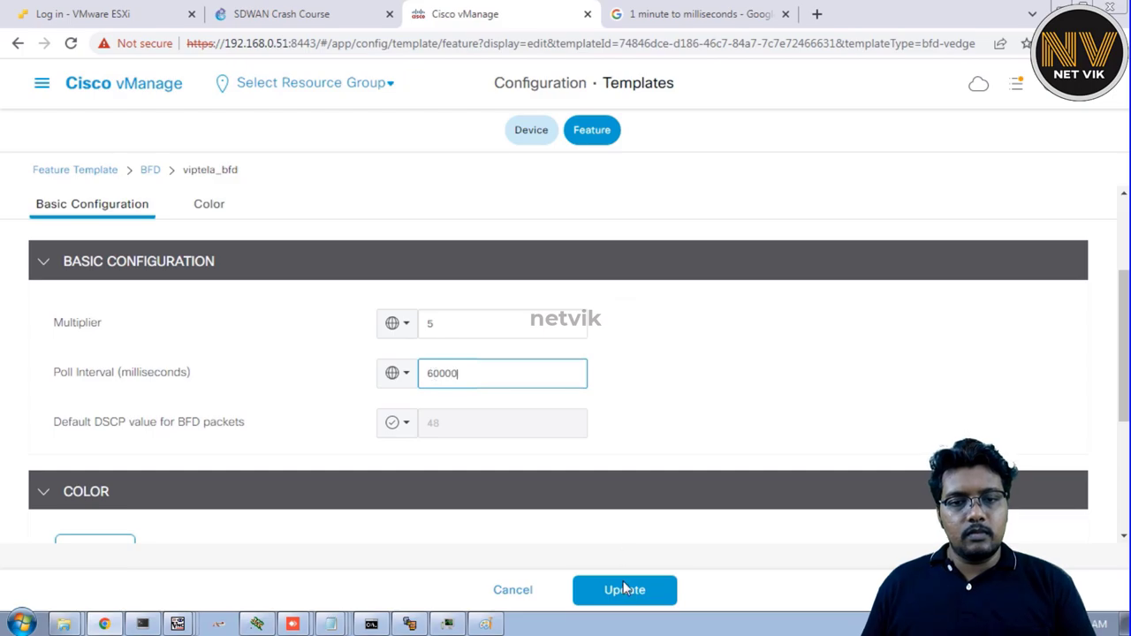
left_click(624, 589)
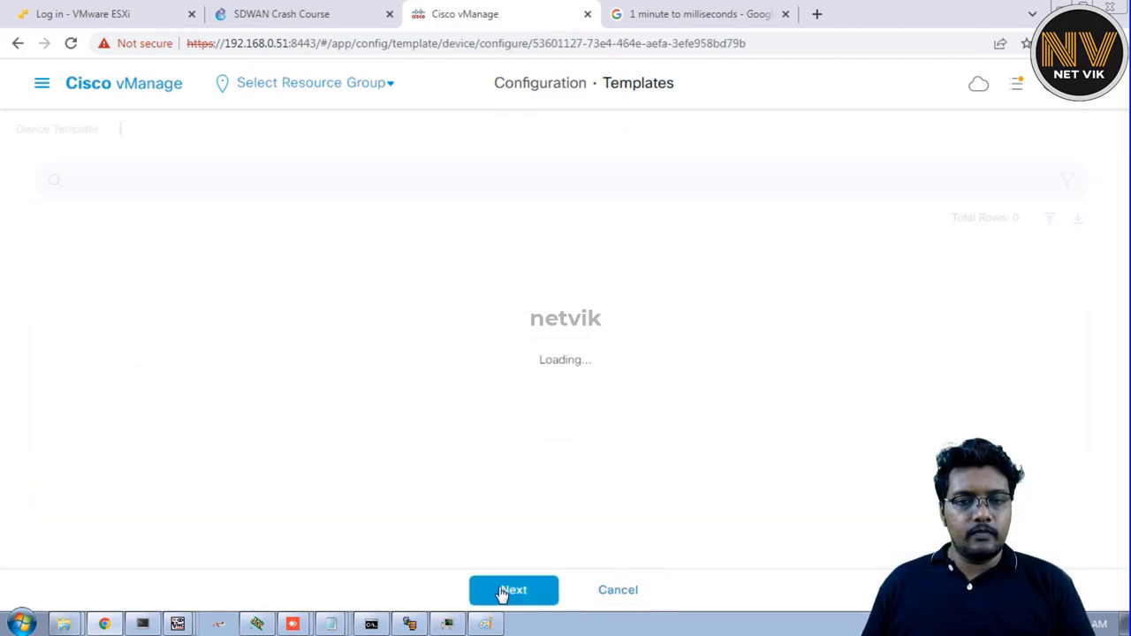
Push the viptela_bfd template to the vEdge Cloud router and refresh until the task shows Success
left_click(501, 591)
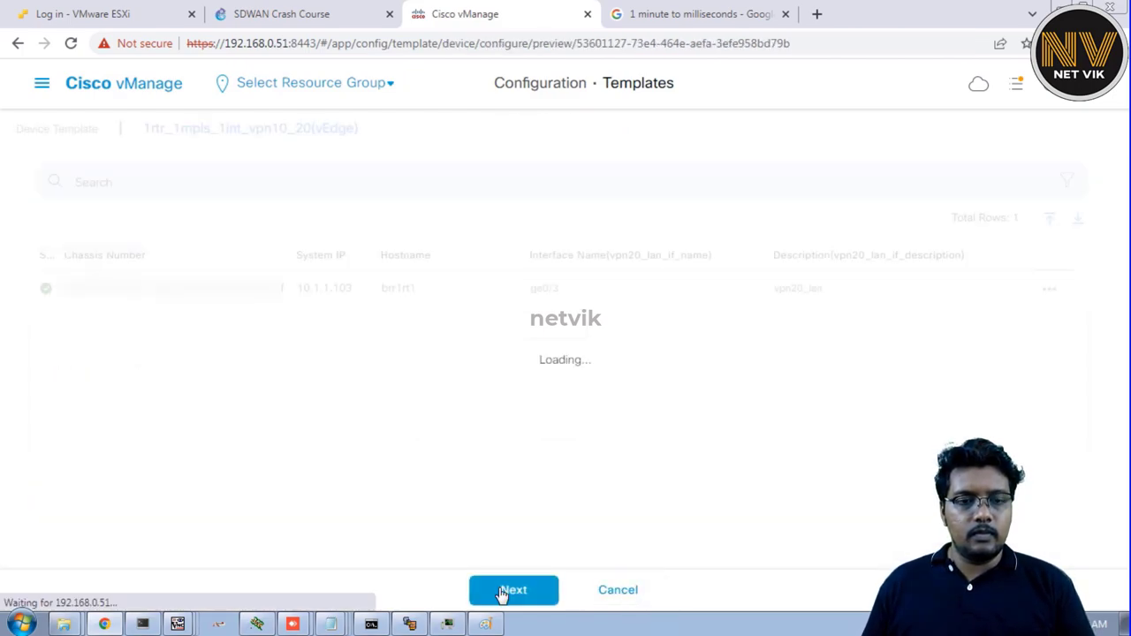
left_click(672, 592)
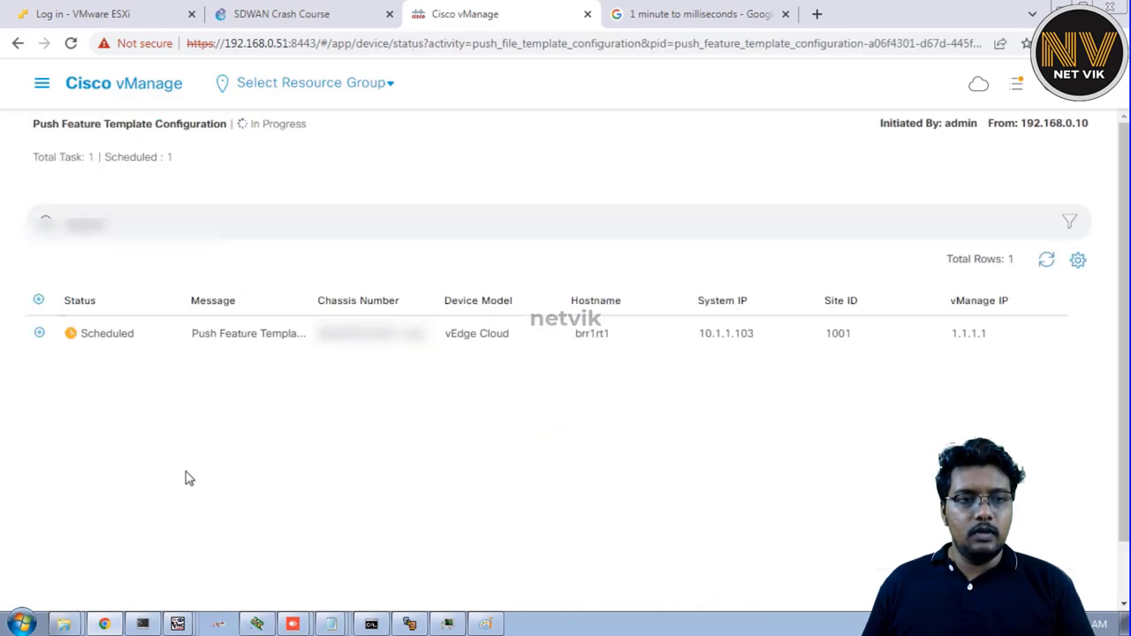
left_click(1046, 263)
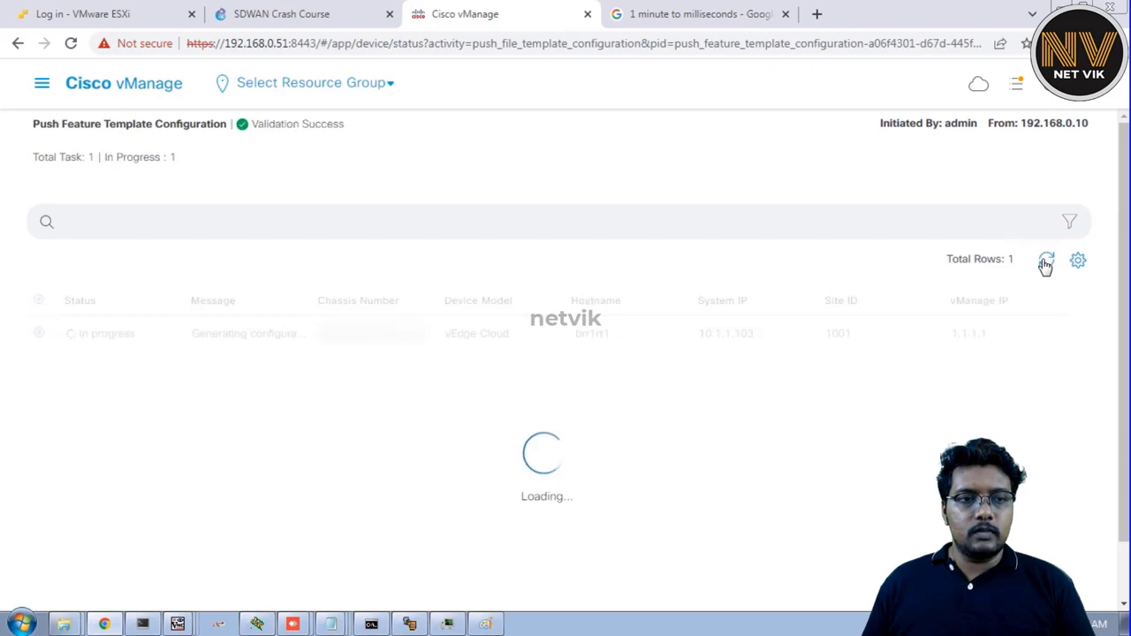
left_click(1017, 85)
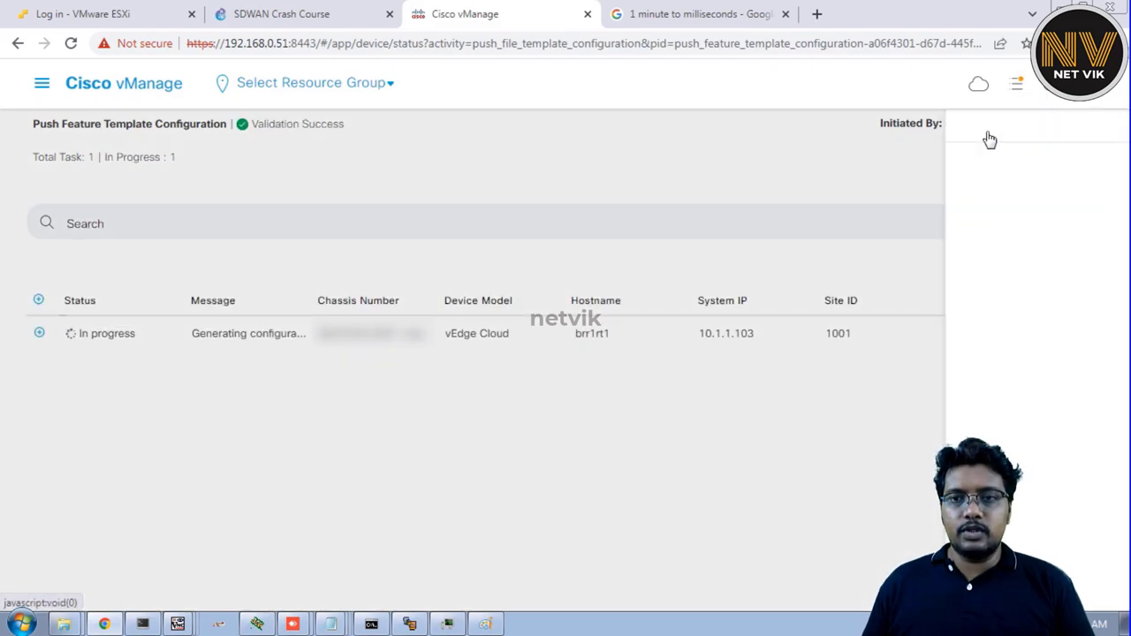
left_click(935, 161)
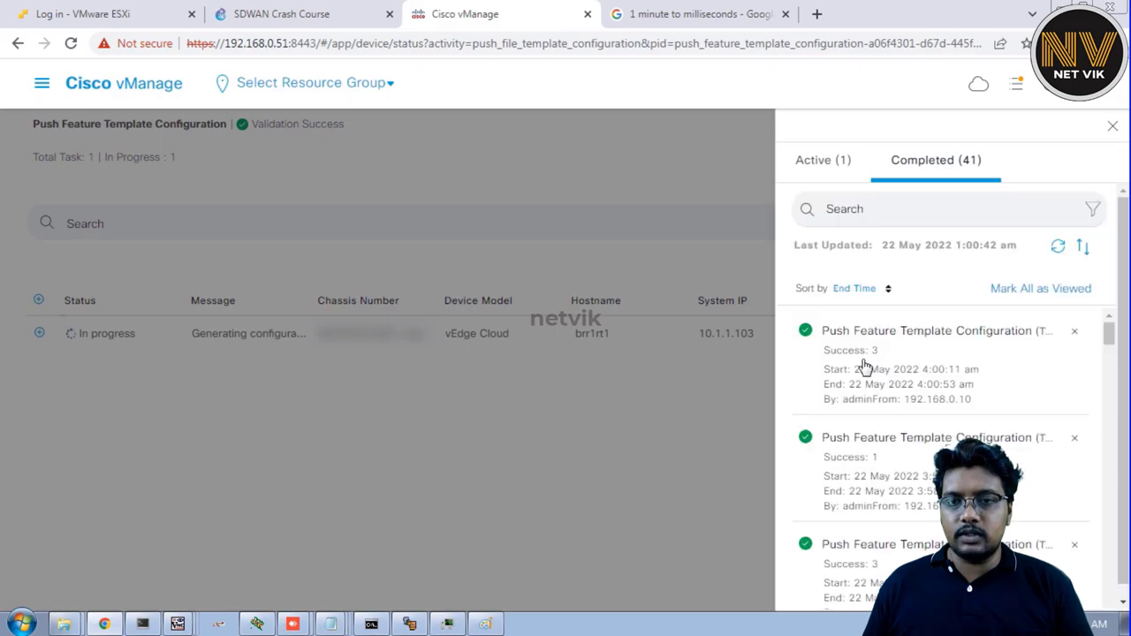
left_click(823, 174)
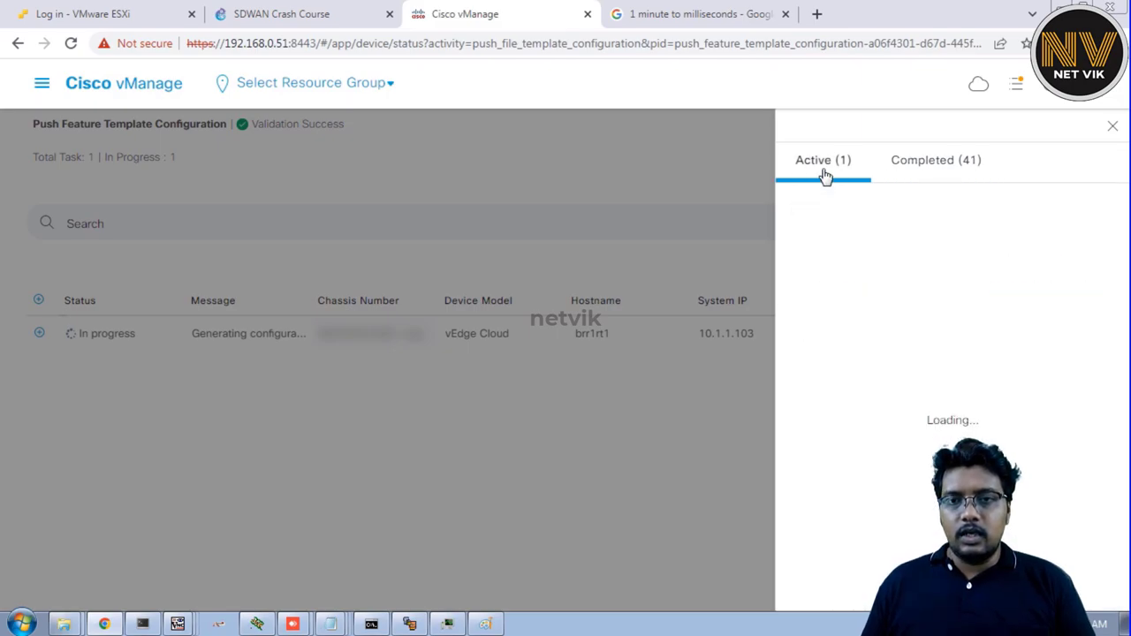
left_click(559, 512)
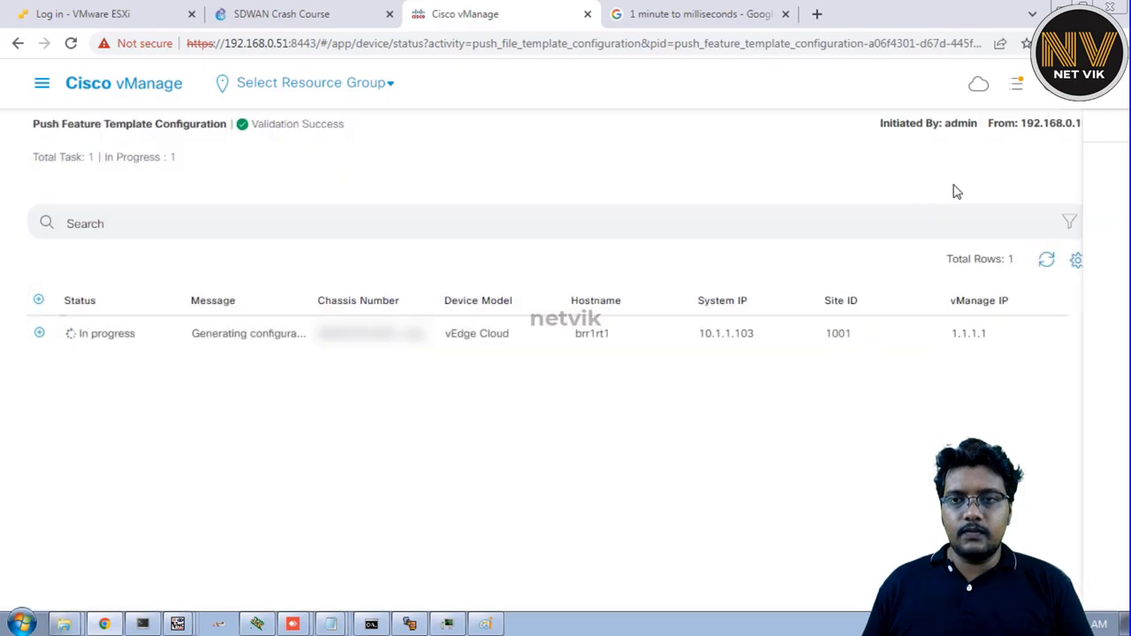
left_click(1046, 261)
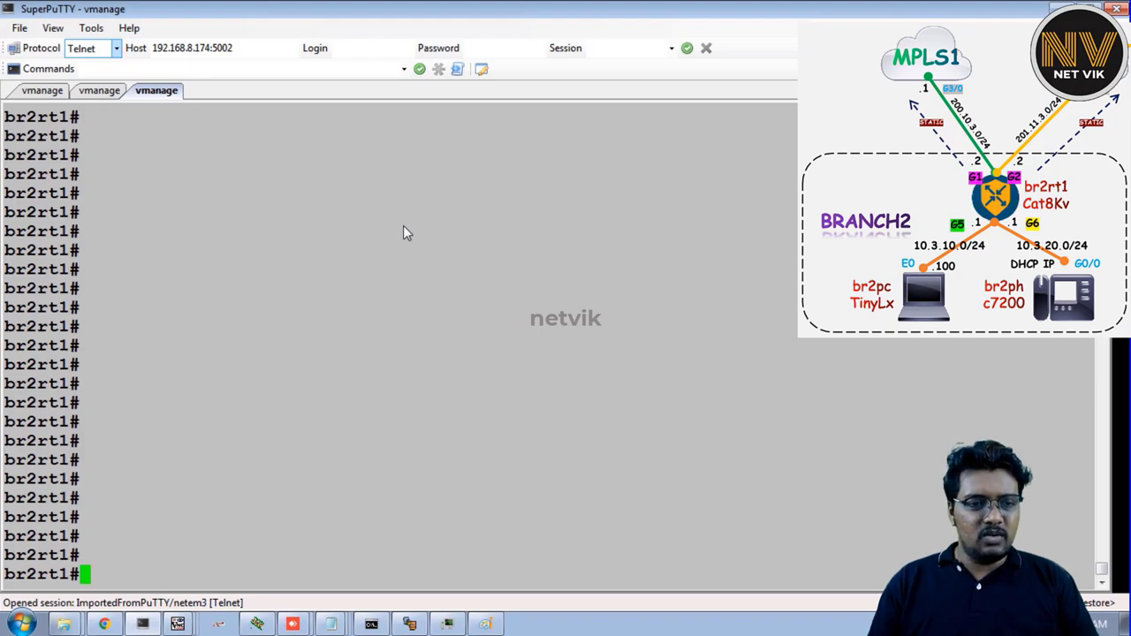
Run 'show sdwan app-route stats' on br2rt1 and highlight 10.1.1.101, mpls colours and mean latency 18
right_click(402, 227)
key("Return")
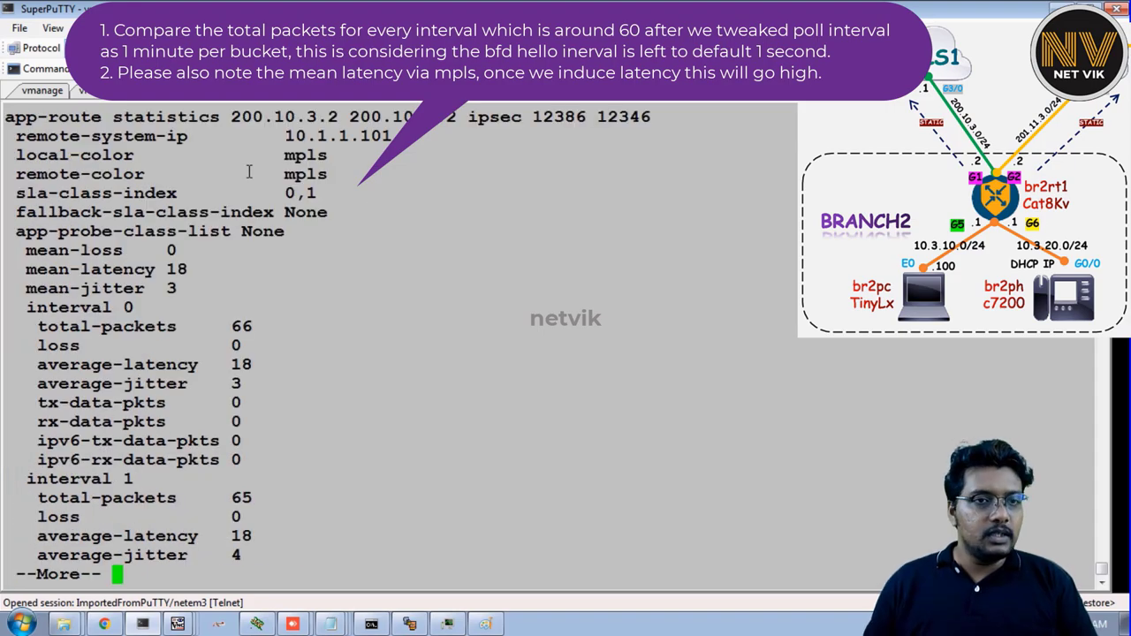
left_click_drag(339, 189, 79, 136)
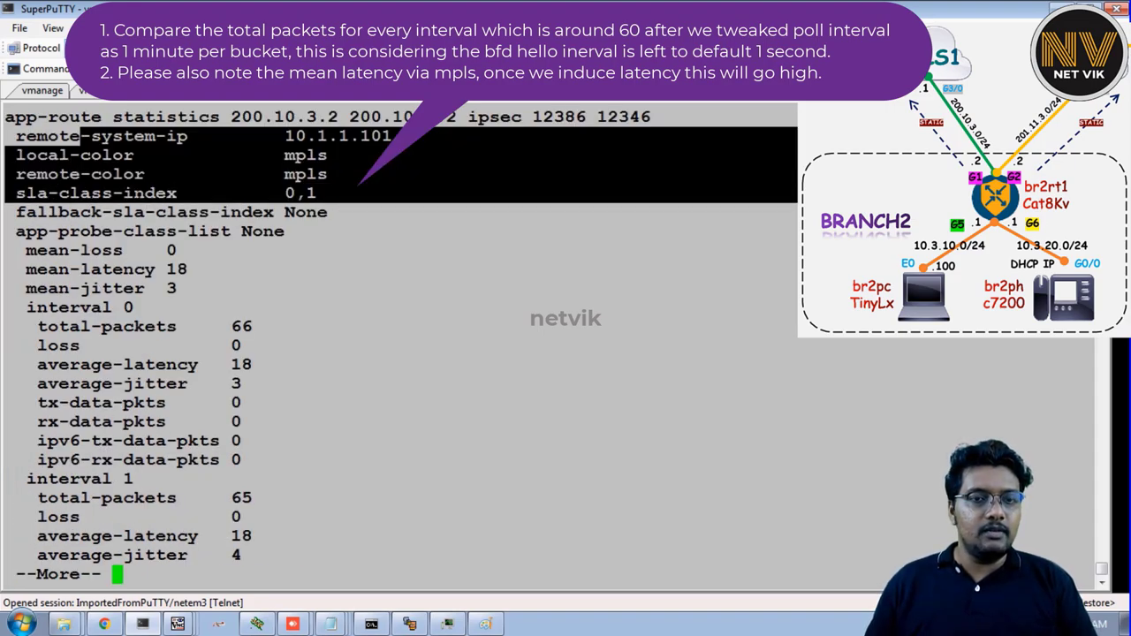
left_click(352, 154)
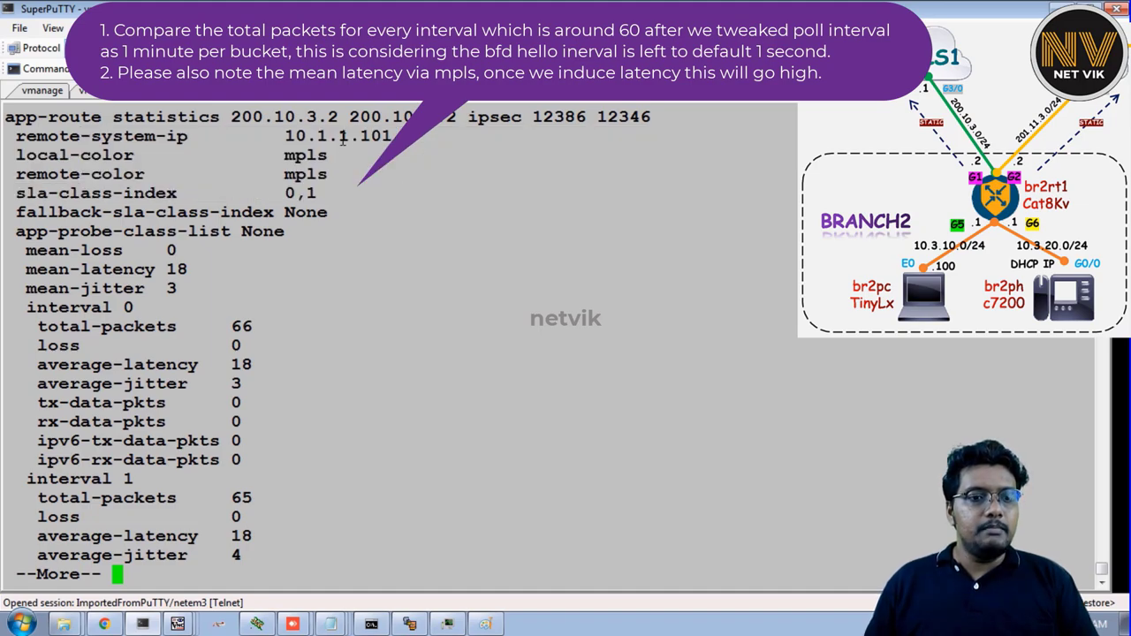
key("q")
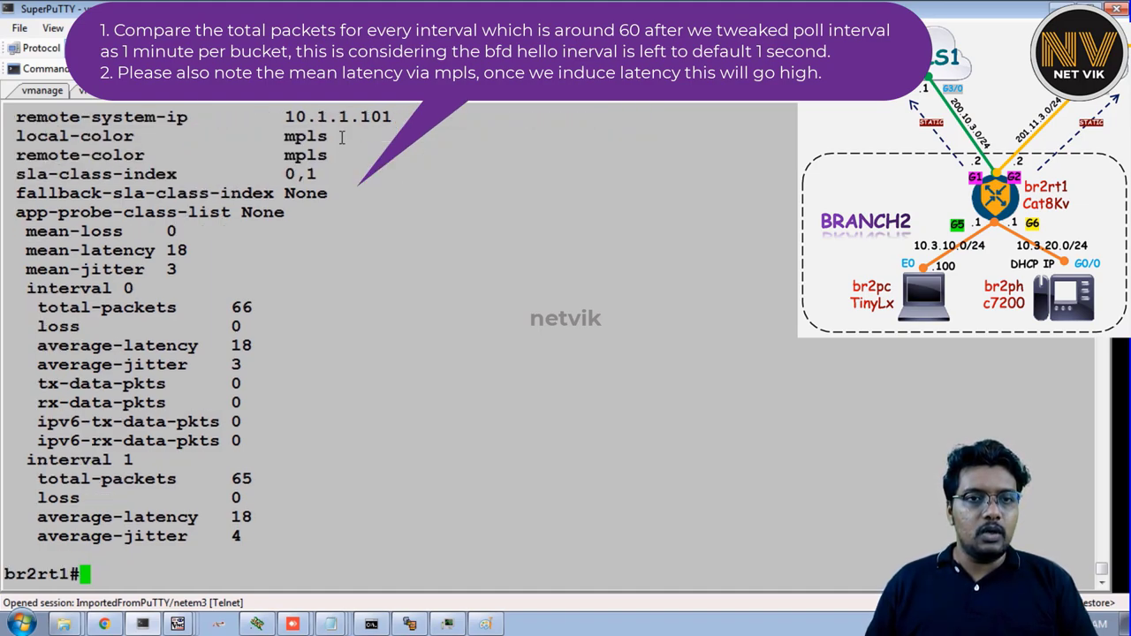
left_click_drag(285, 117, 392, 116)
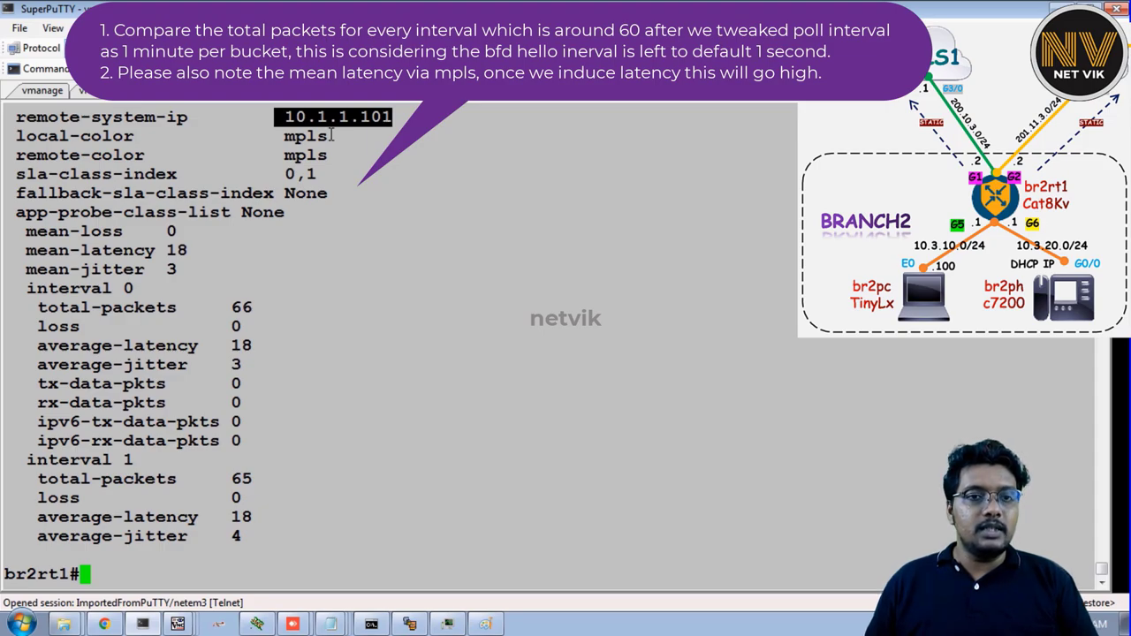
left_click_drag(279, 136, 398, 155)
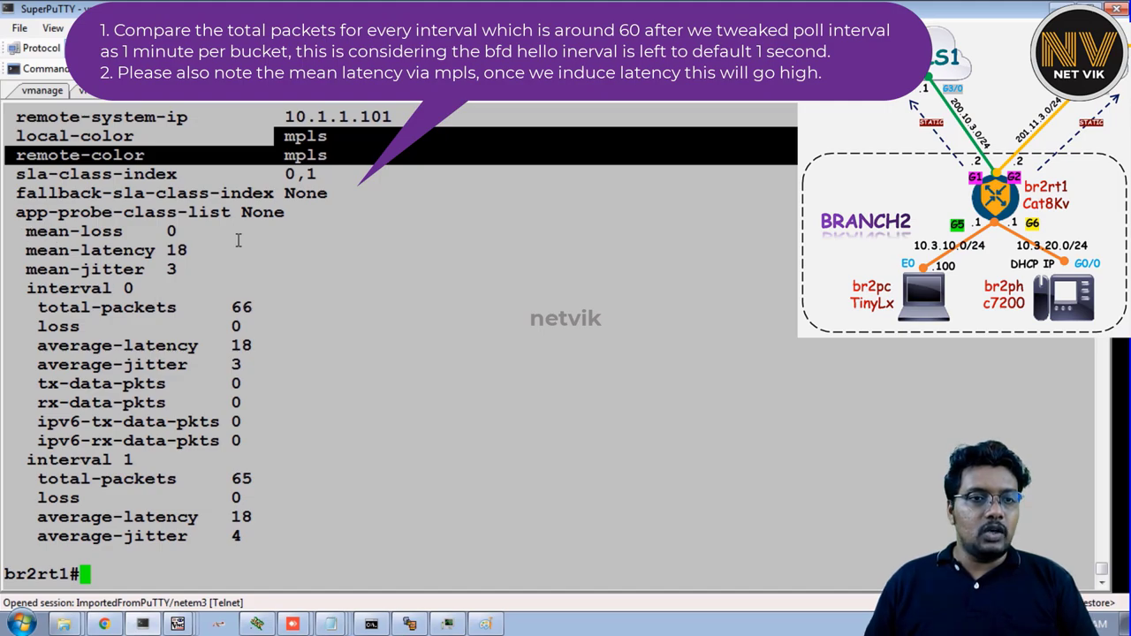
left_click_drag(73, 250, 242, 244)
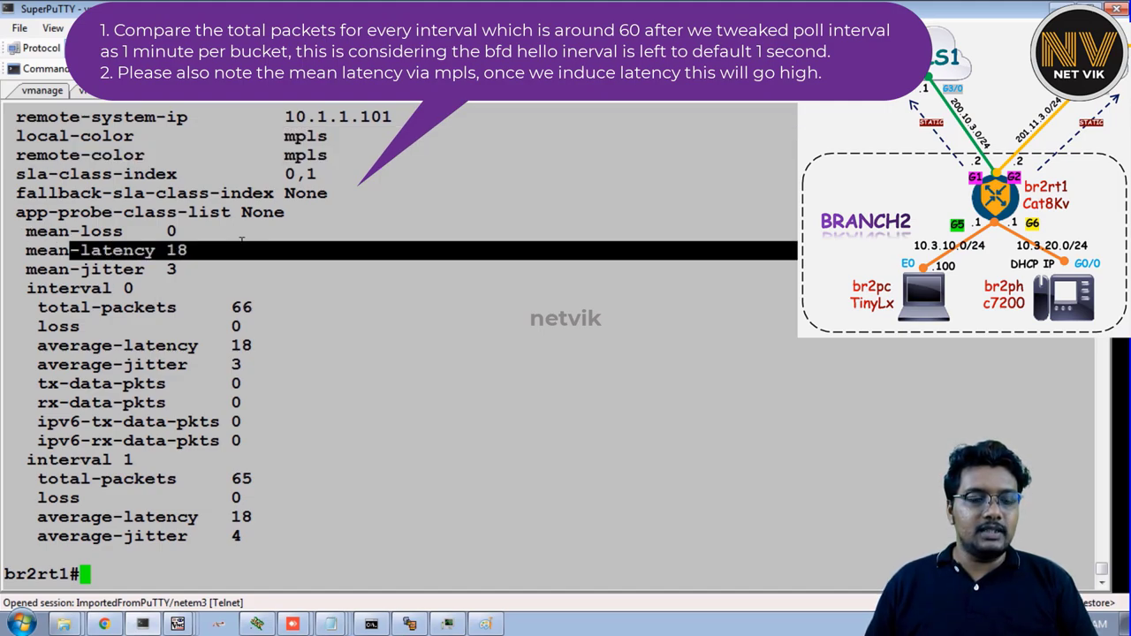
left_click(241, 241)
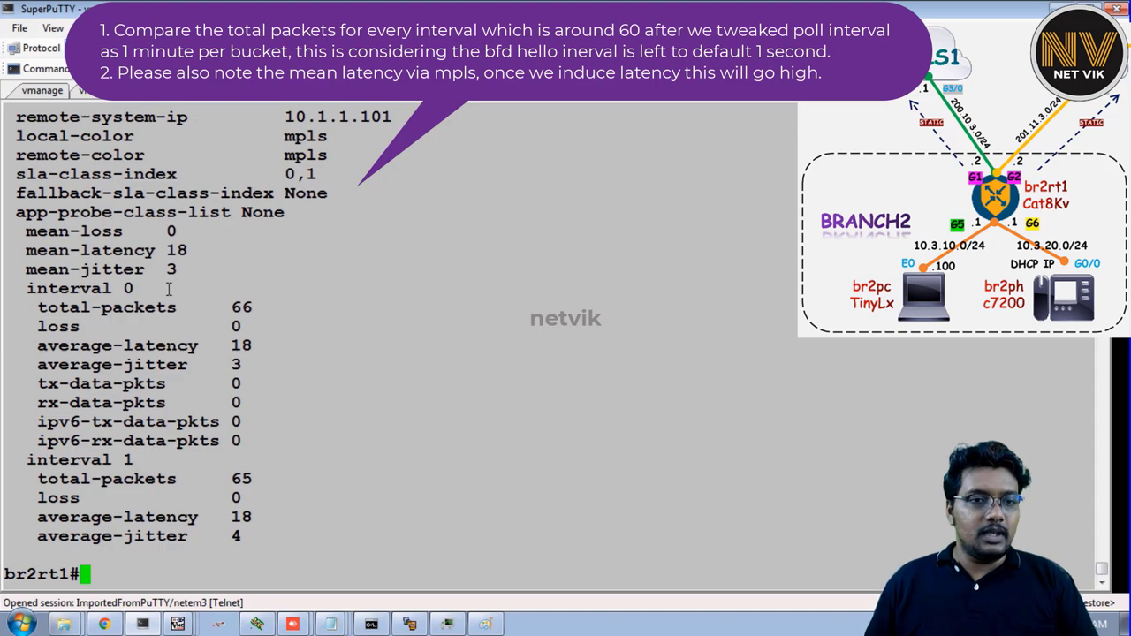
Rerun the app-route stats and page to the public-internet tunnel's mean latency of 17
key("Return")
key("Return")
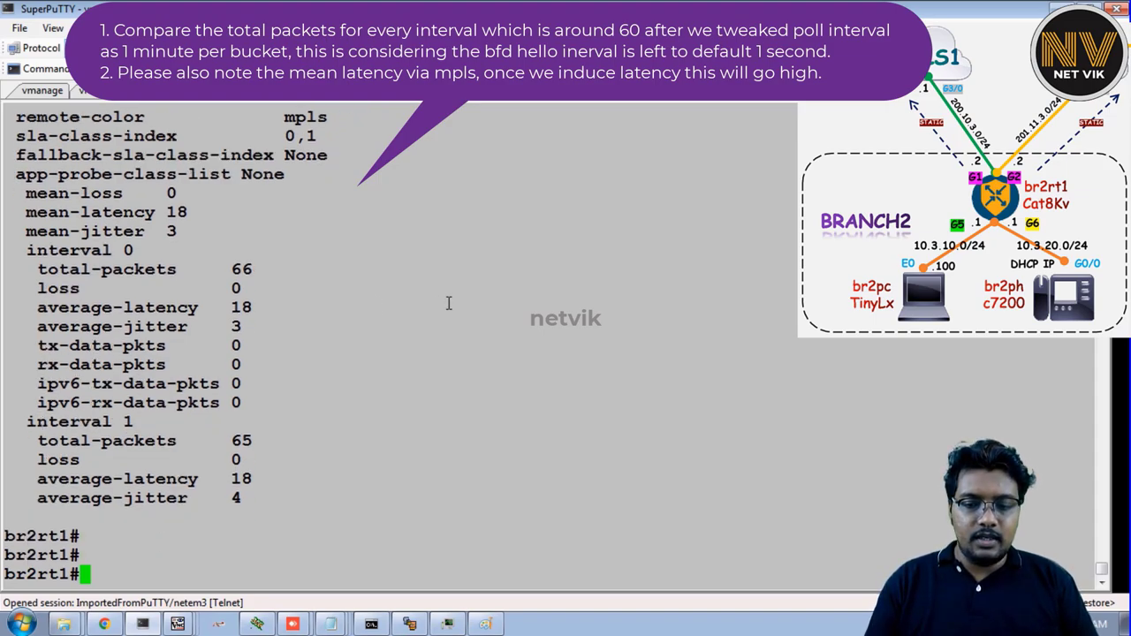
type("show sdwan app-route stats")
key("Return")
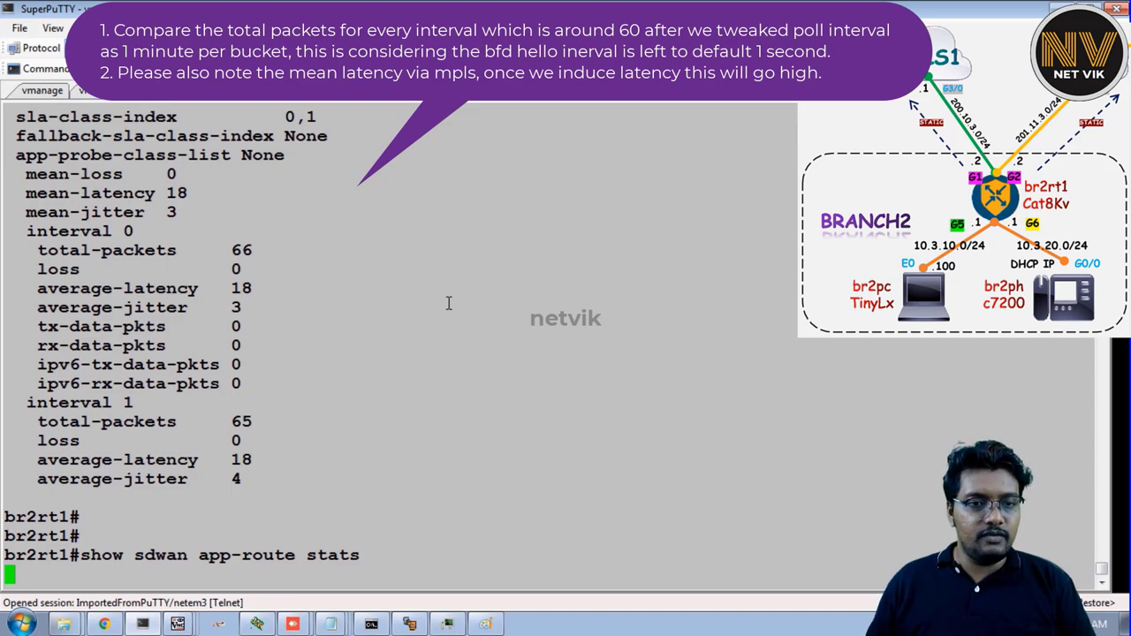
key("space")
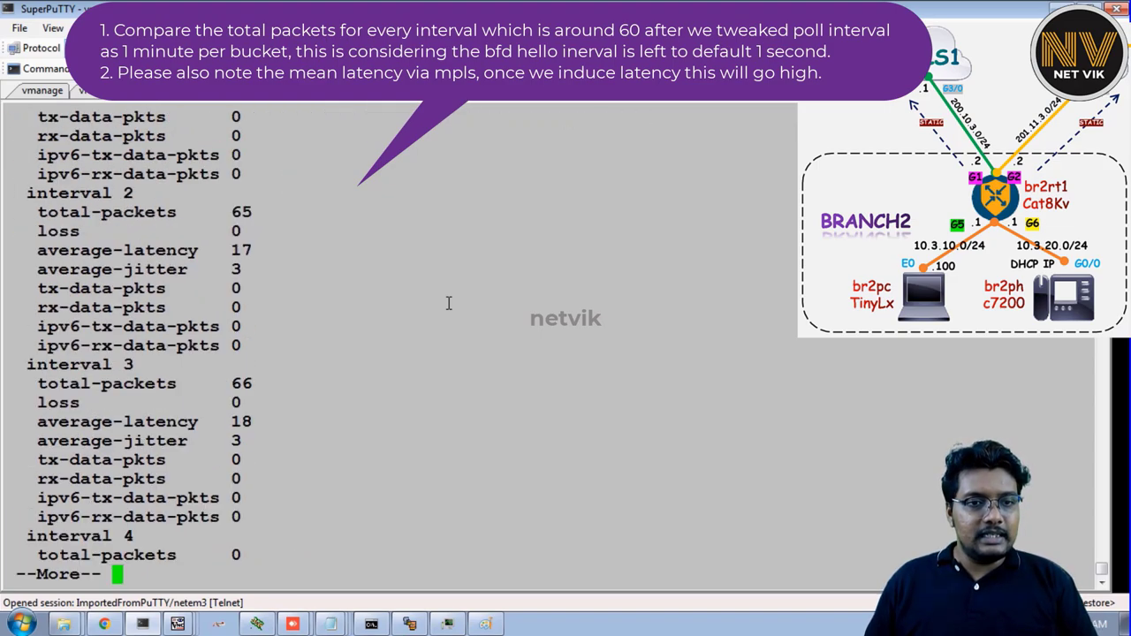
key("space")
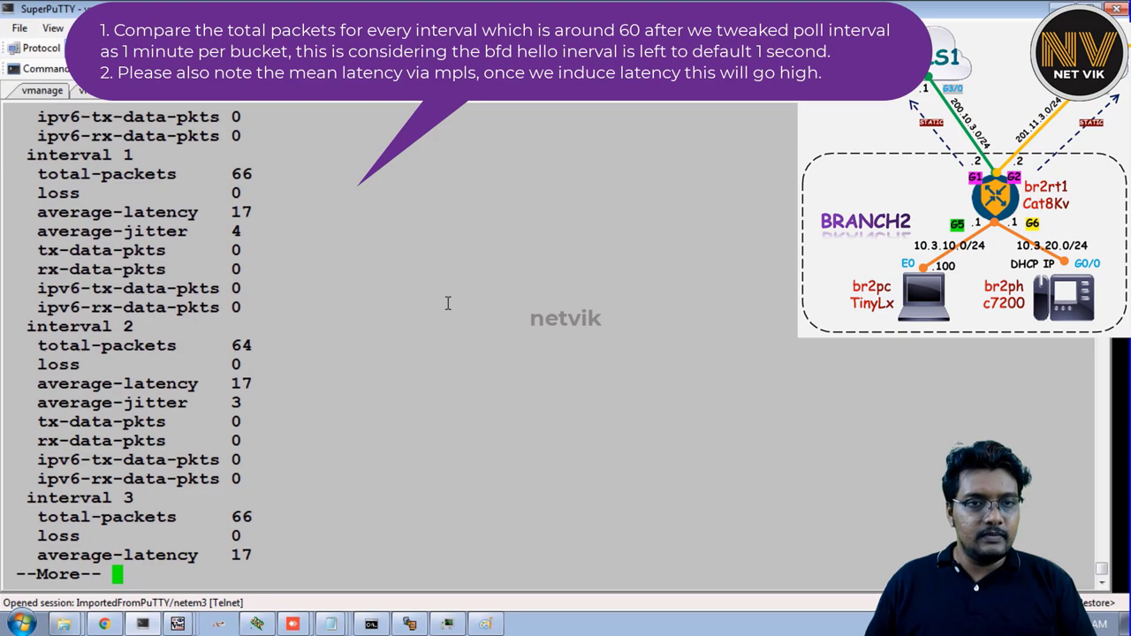
key("space")
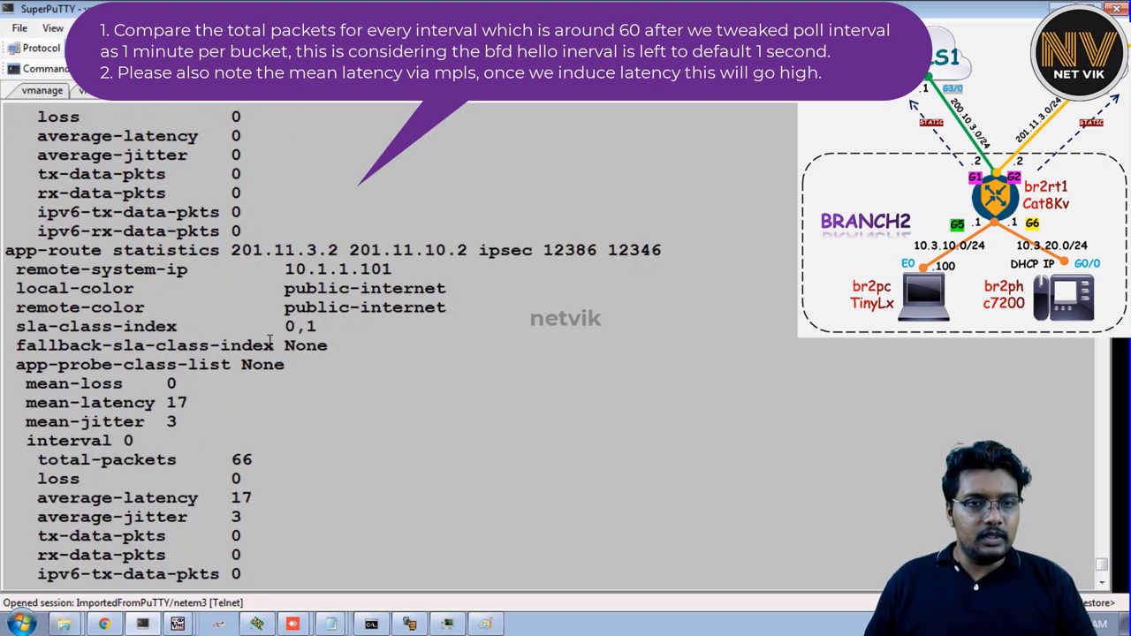
double_click(181, 402)
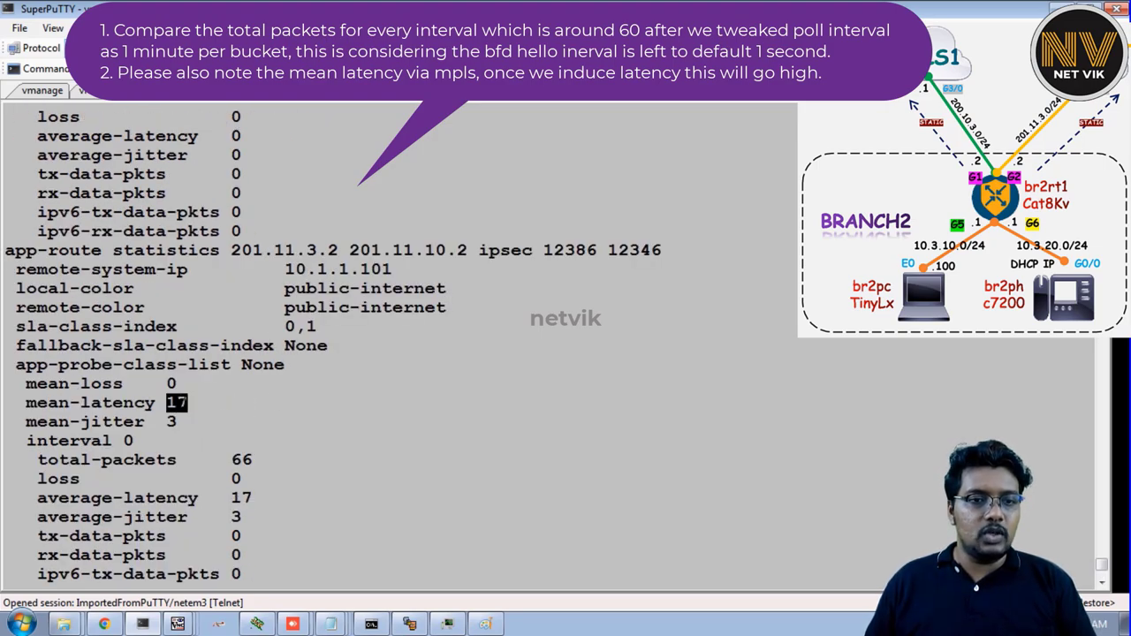
left_click(204, 401)
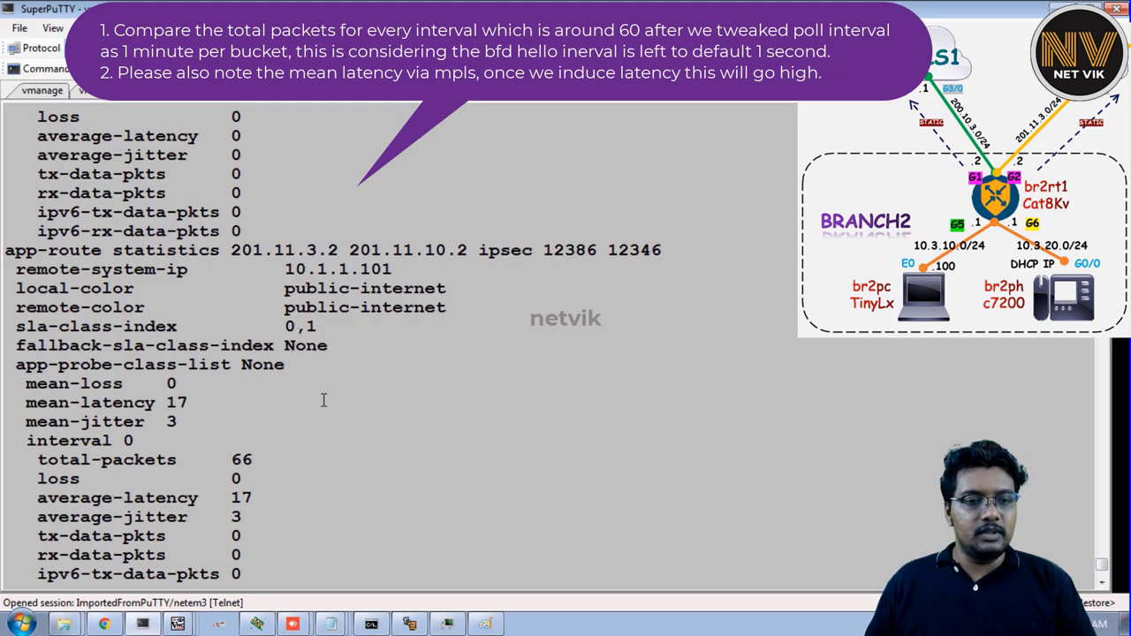
key("space")
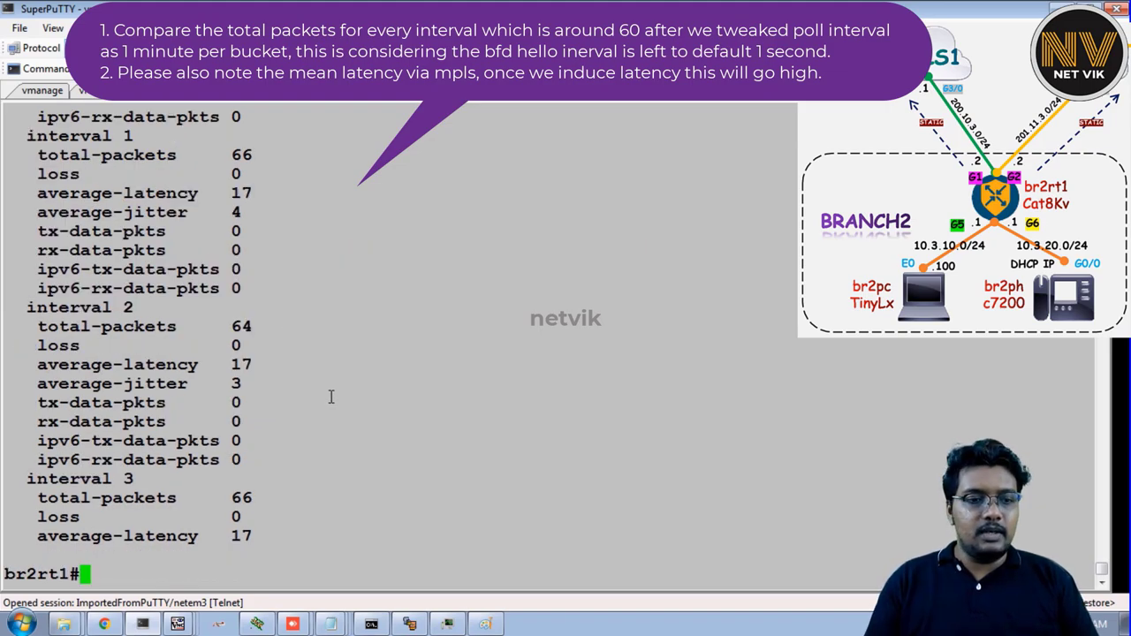
key("Return")
key("Return")
key("Return")
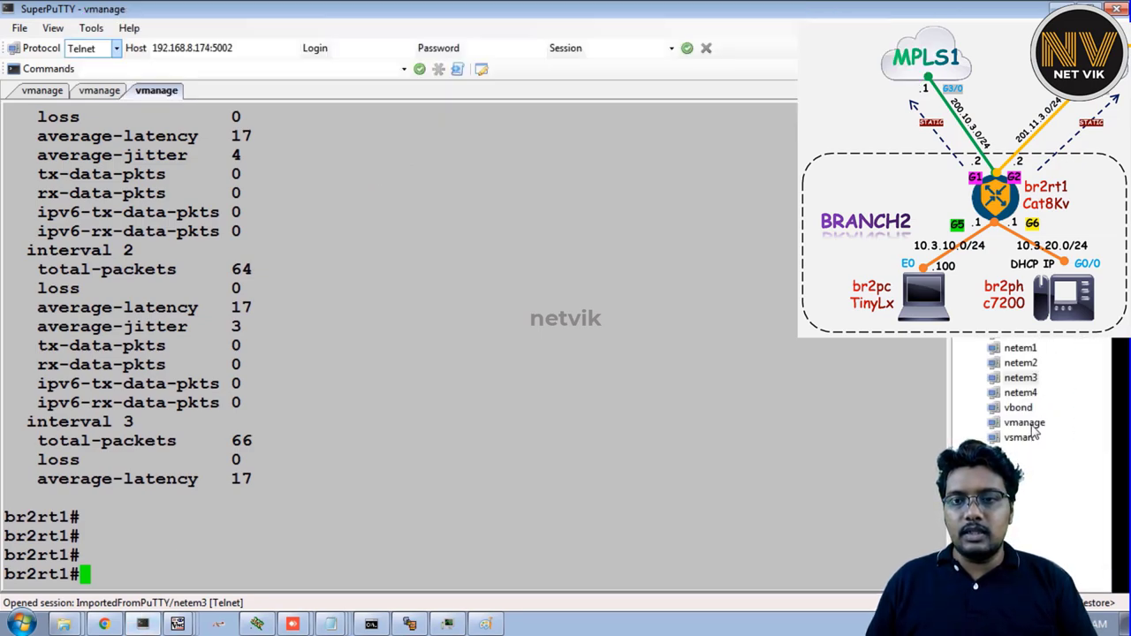
On netem3, keep the link symmetric and set a 100 ms delay on eth0 -> eth1
double_click(1023, 380)
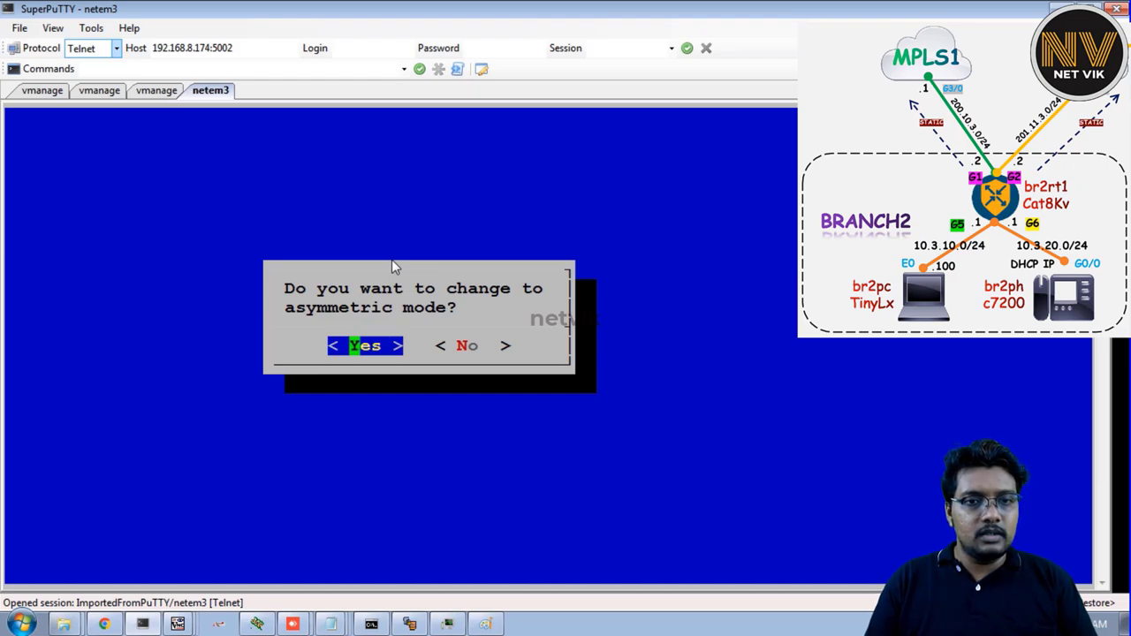
key("Right")
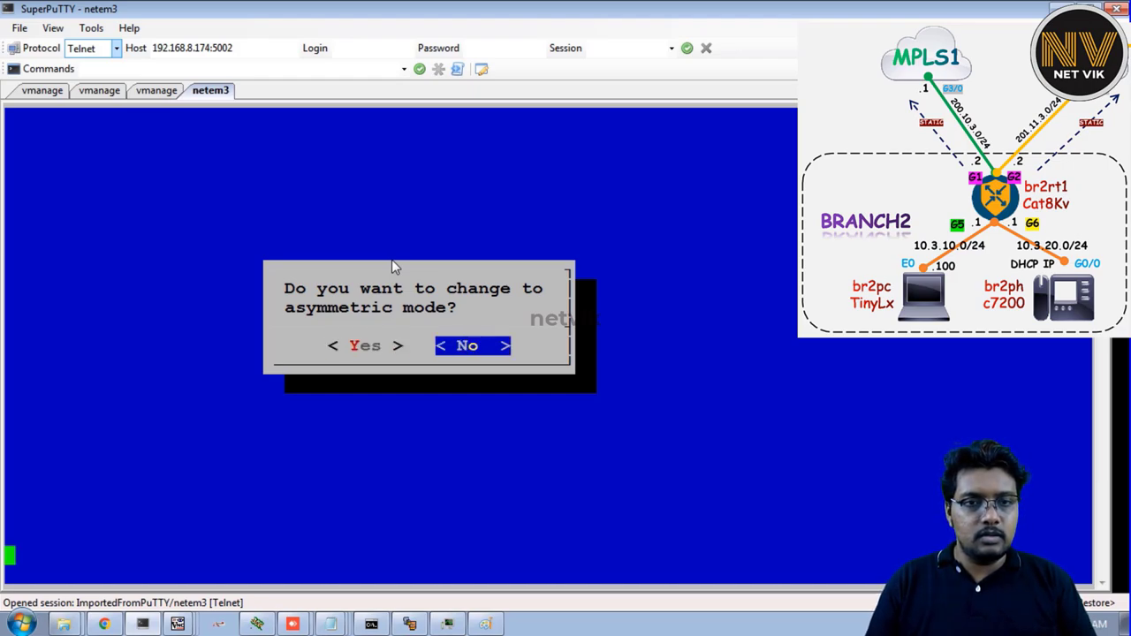
key("Return")
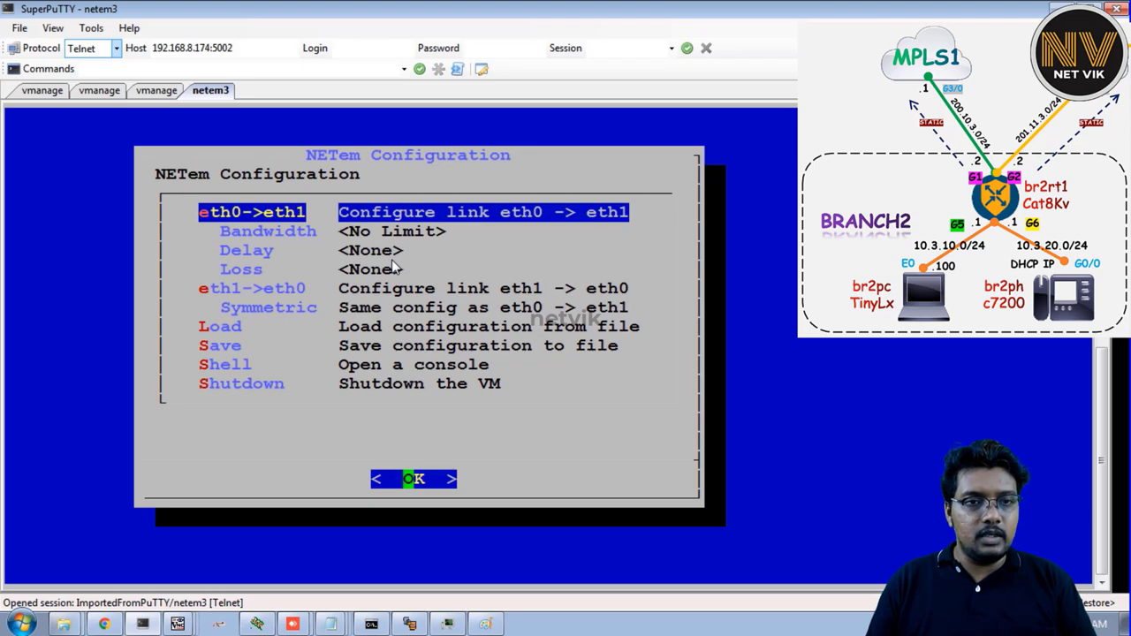
key("Down")
key("Down")
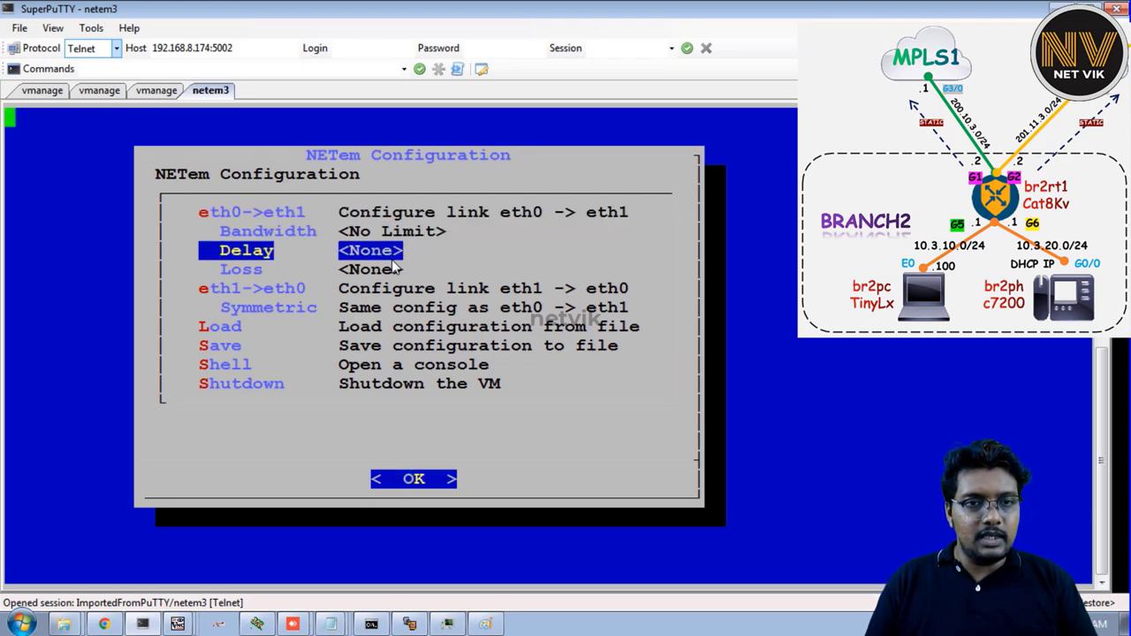
key("Return")
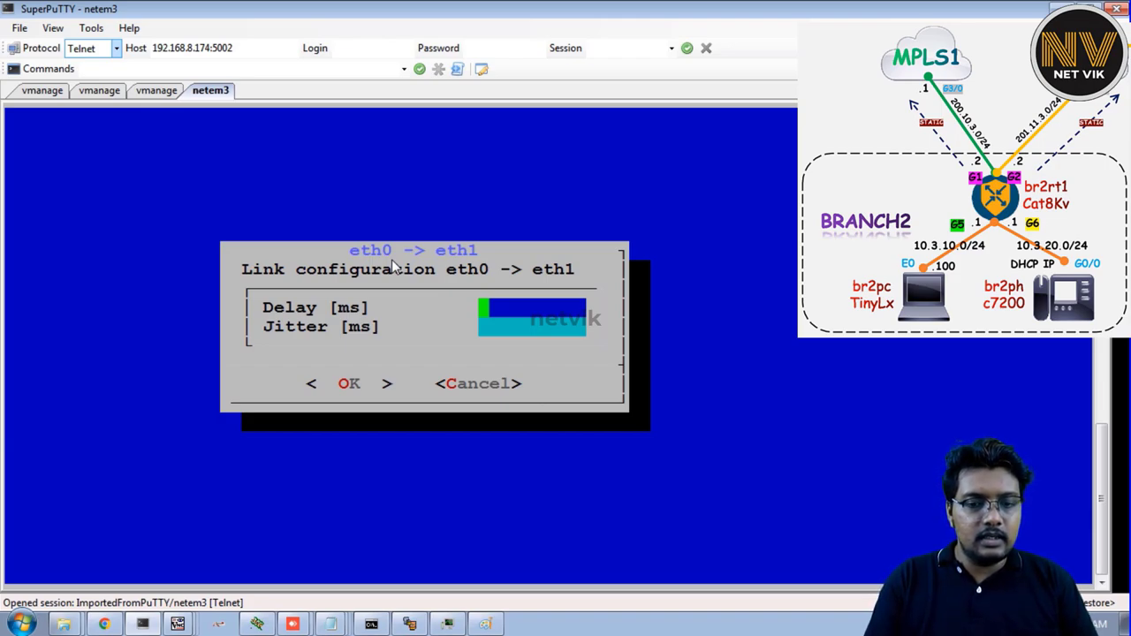
type("100")
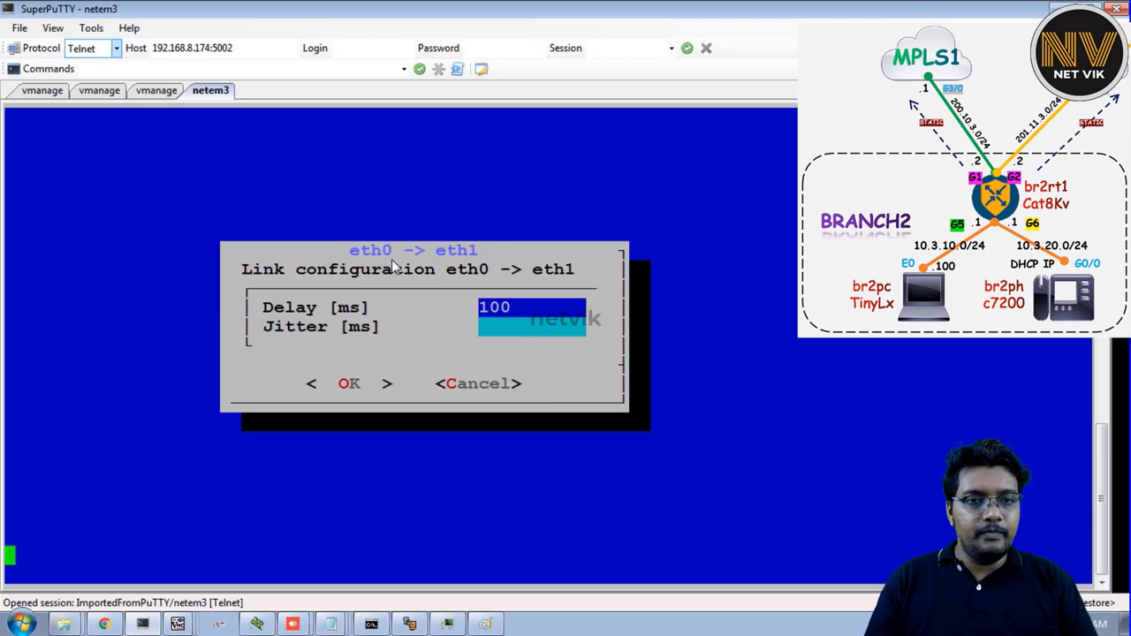
key("Return")
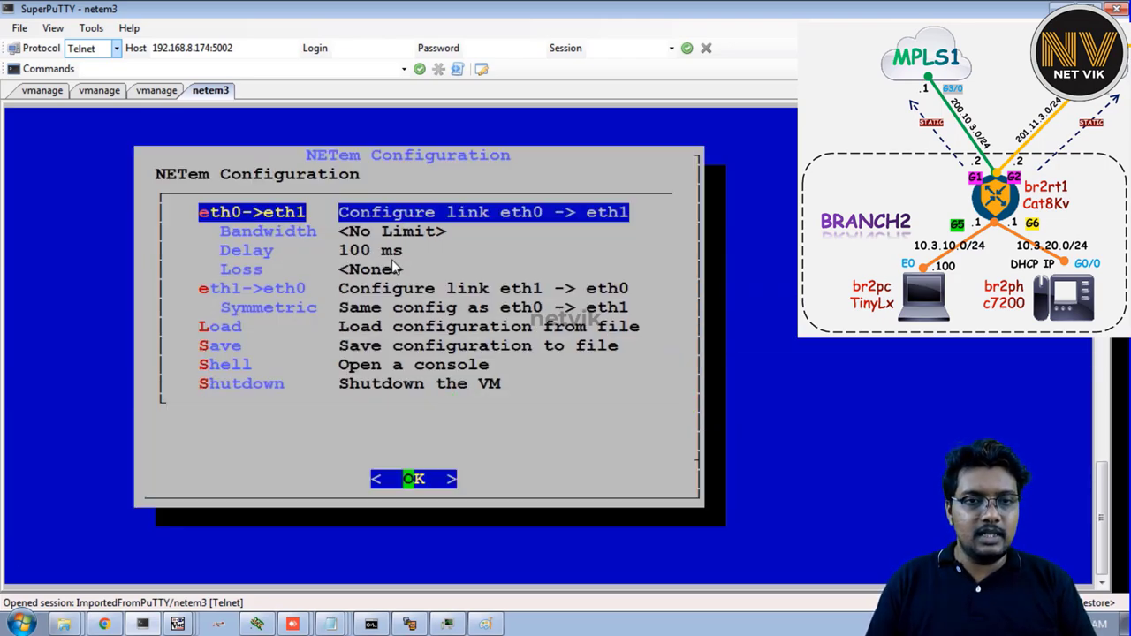
key("Down")
key("Down")
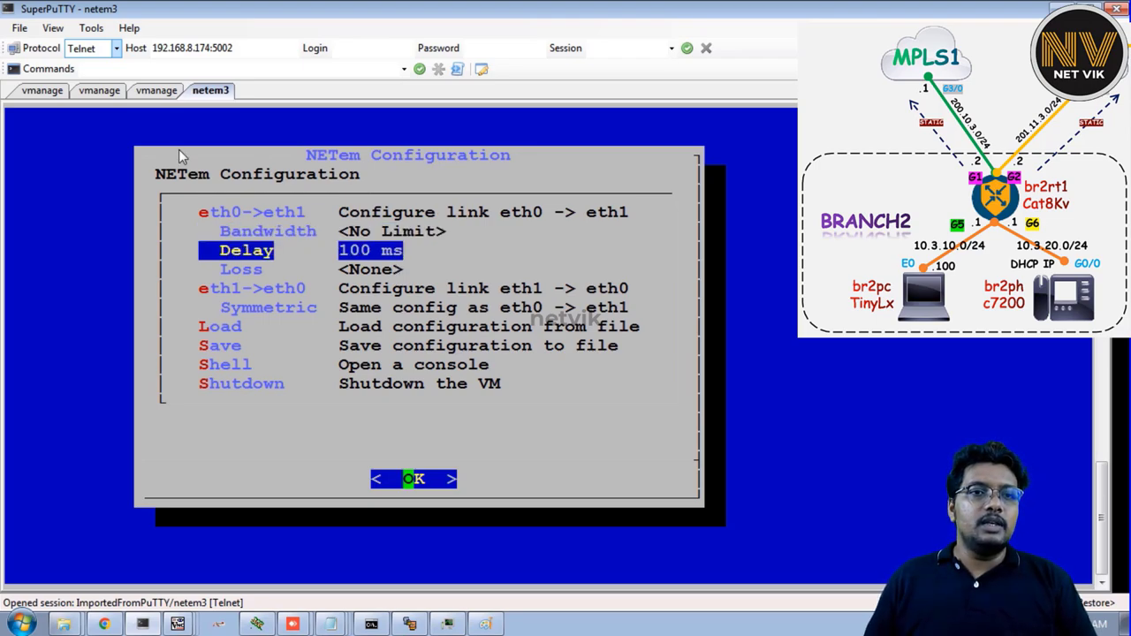
left_click(156, 92)
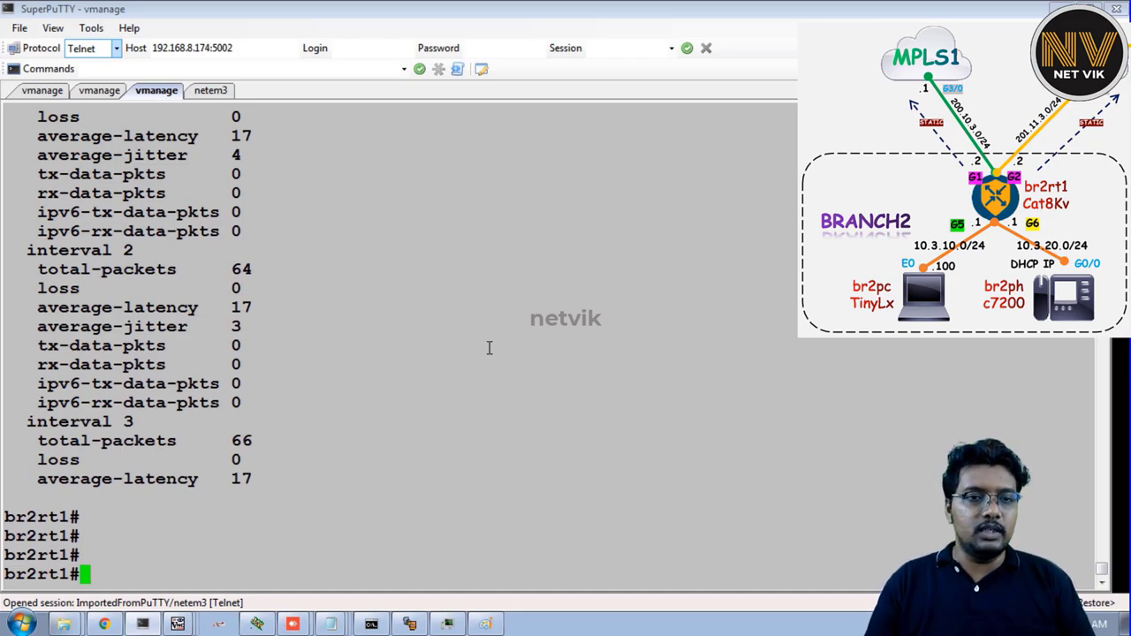
Rerun the app-route statistics on br2rt1 and highlight the old mean-latency 18 line
key("Return")
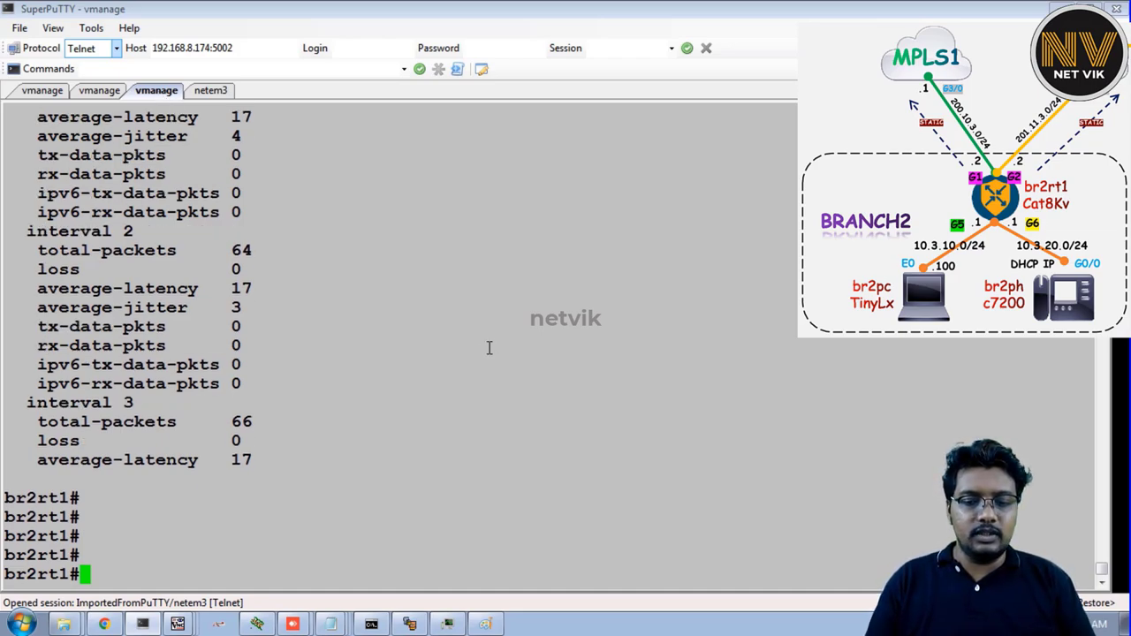
key("Return")
key("Return")
key("Return")
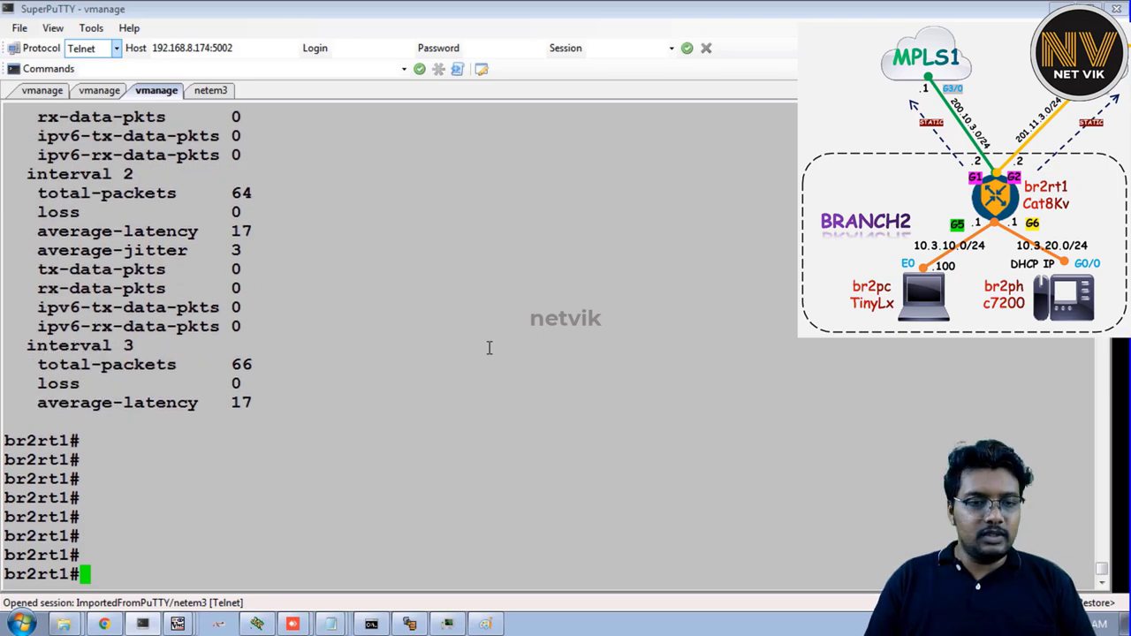
key("Up")
key("Return")
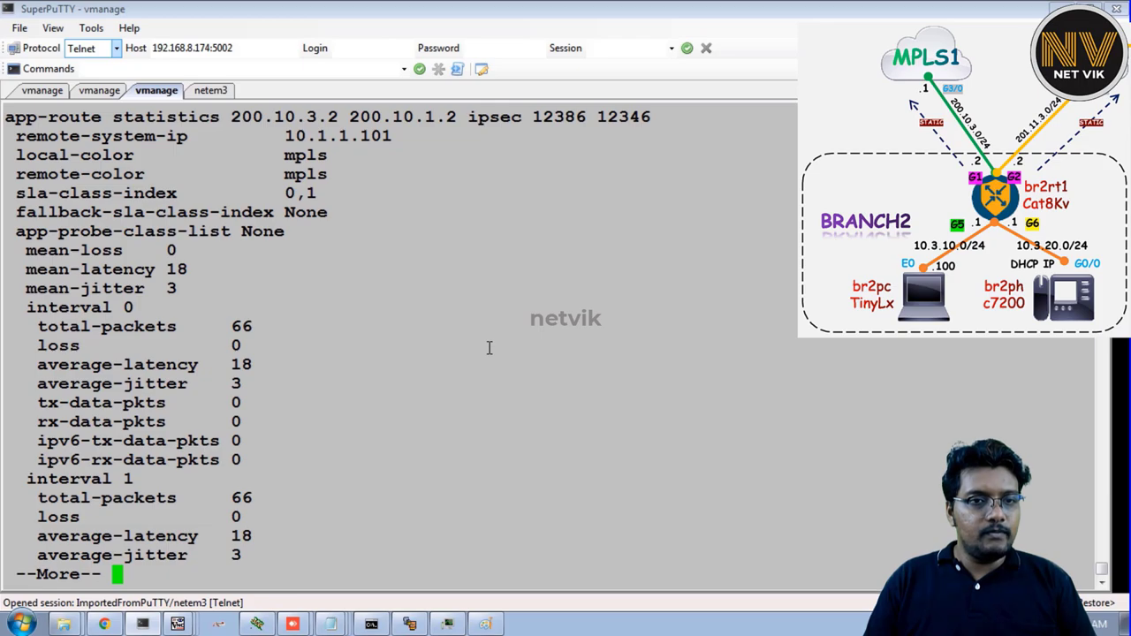
triple_click(139, 266)
left_click(331, 281)
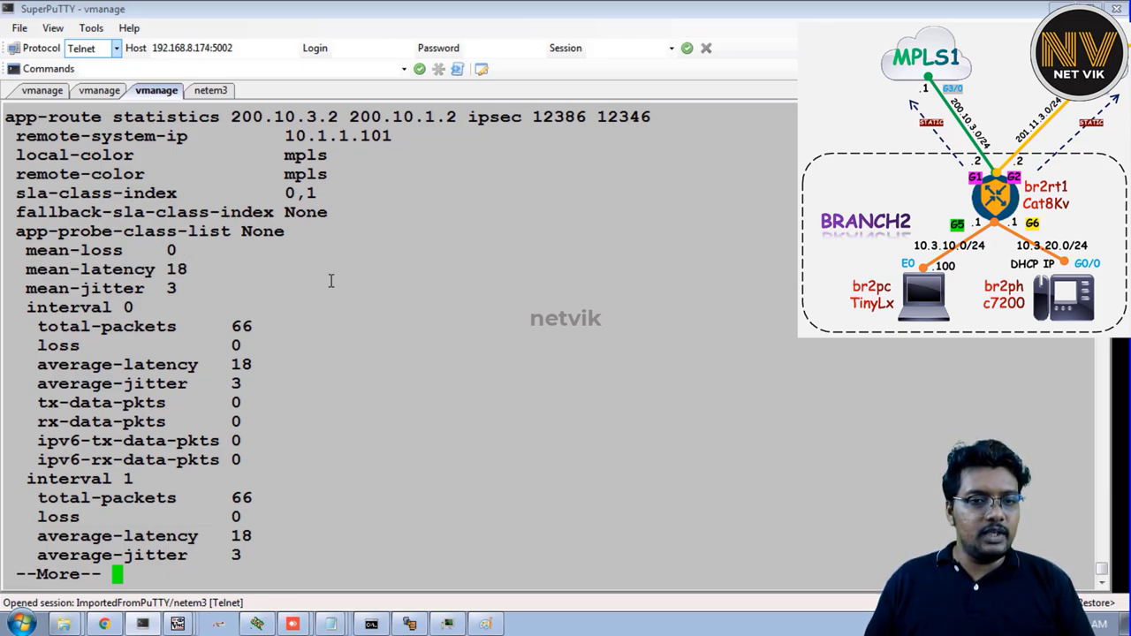
key("q")
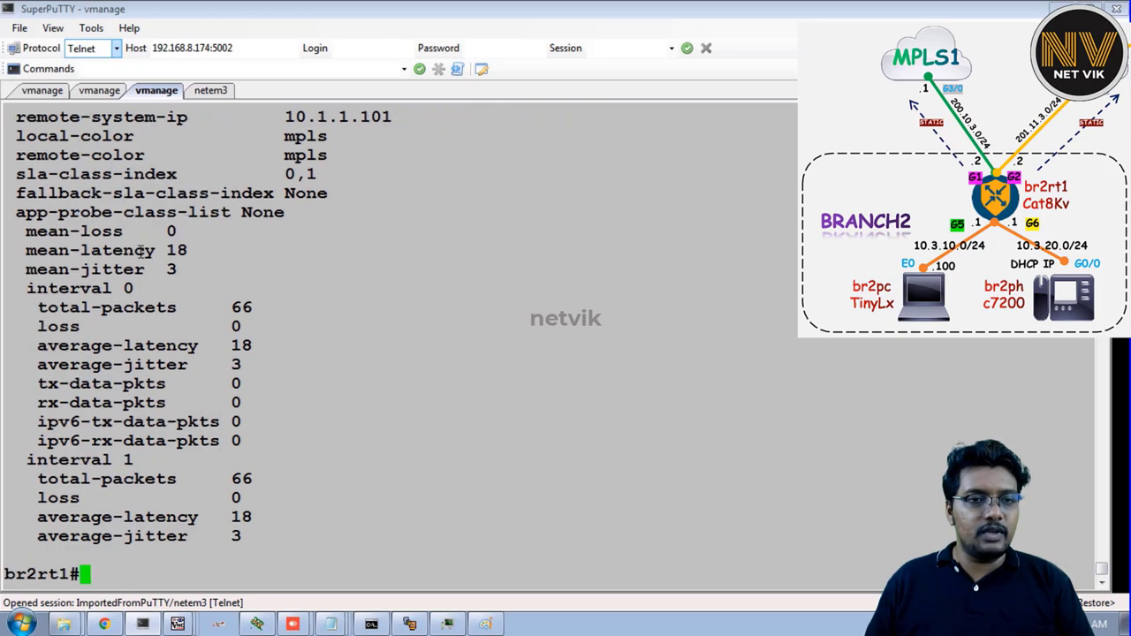
Highlight the mean latency value and the interval 0 statistics block, including total packets 66
left_click_drag(141, 250, 236, 250)
left_click(235, 250)
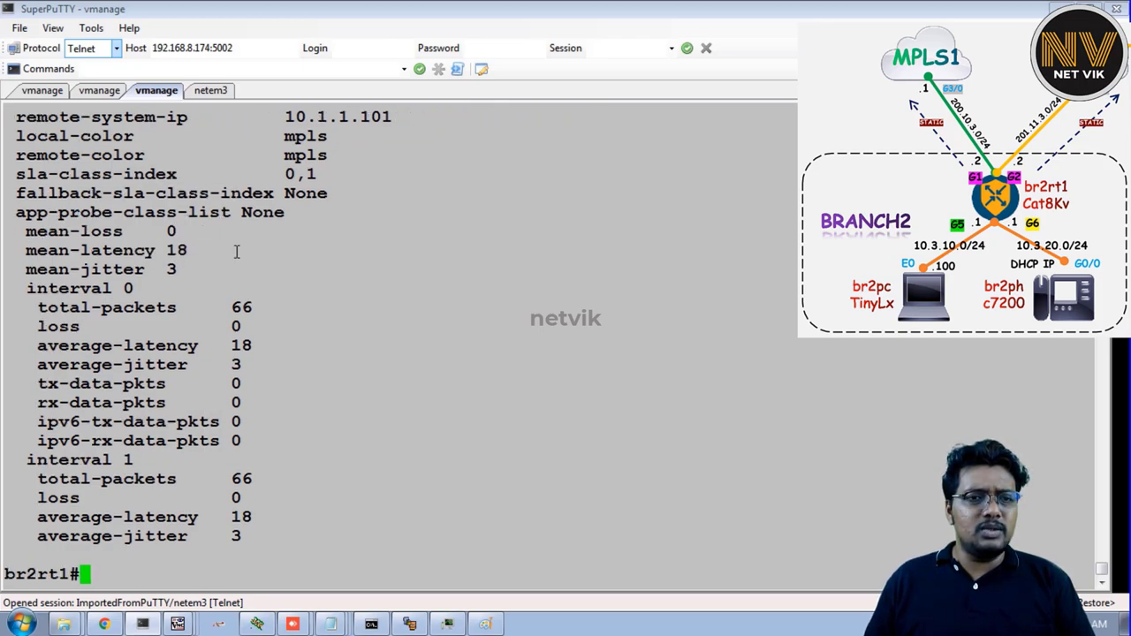
left_click_drag(131, 251, 124, 251)
left_click(131, 251)
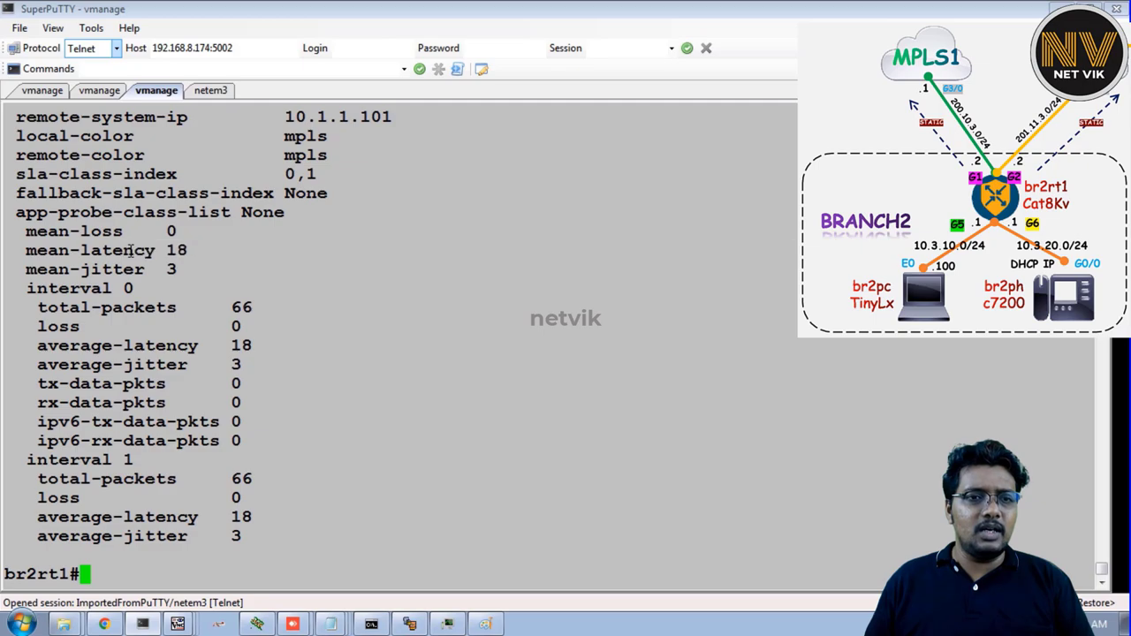
left_click_drag(17, 289, 356, 421)
left_click(241, 305)
double_click(241, 306)
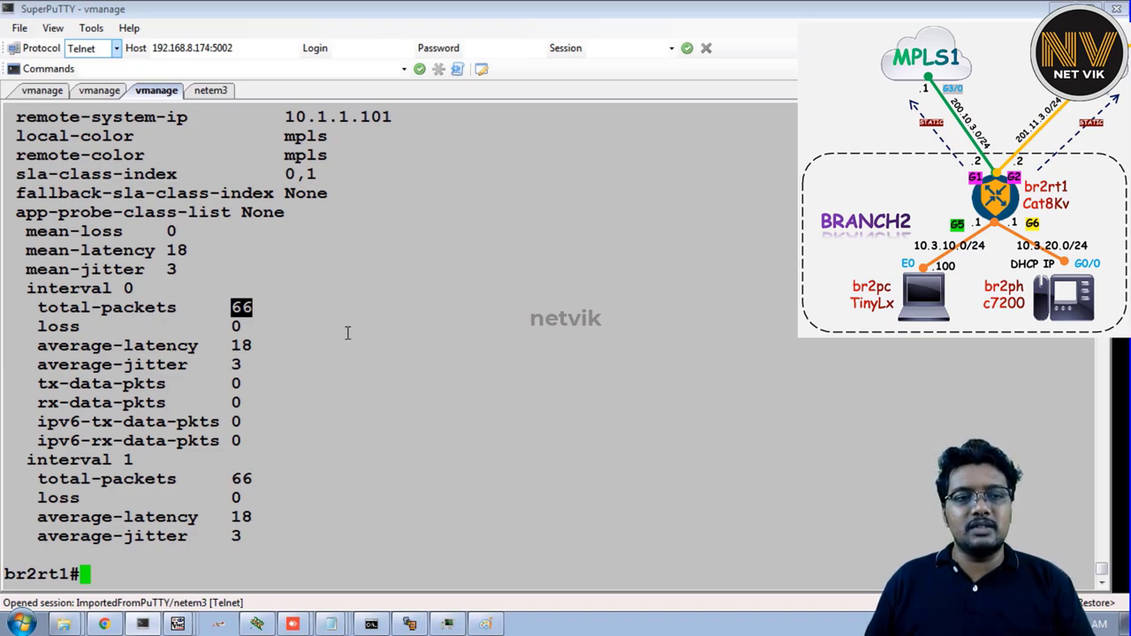
left_click_drag(147, 301, 295, 356)
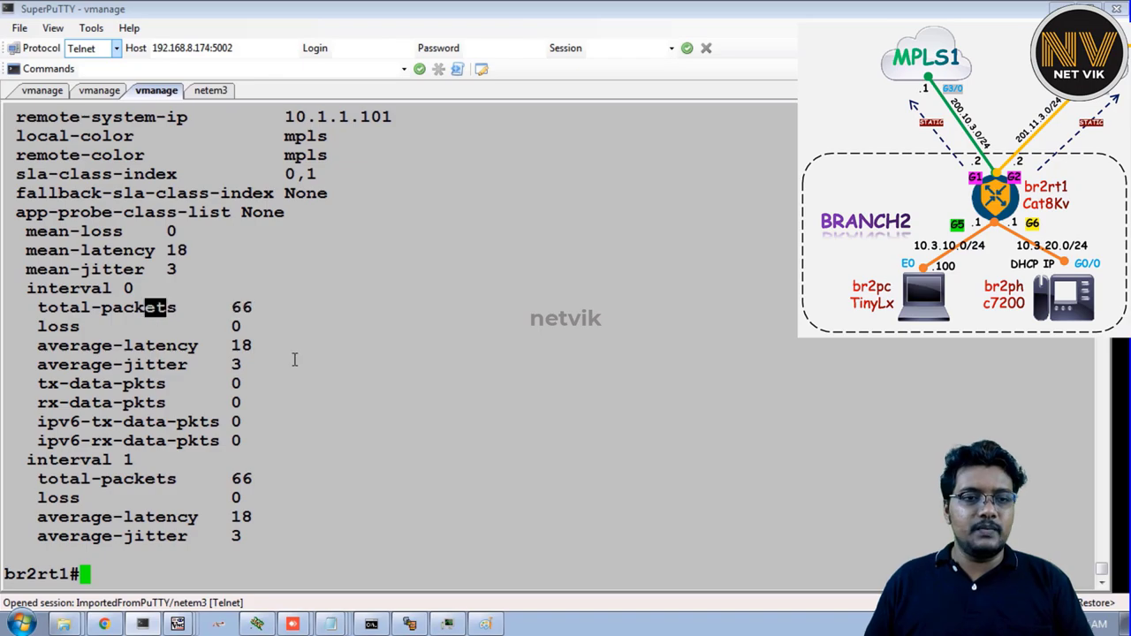
left_click(295, 358)
left_click_drag(63, 294, 234, 403)
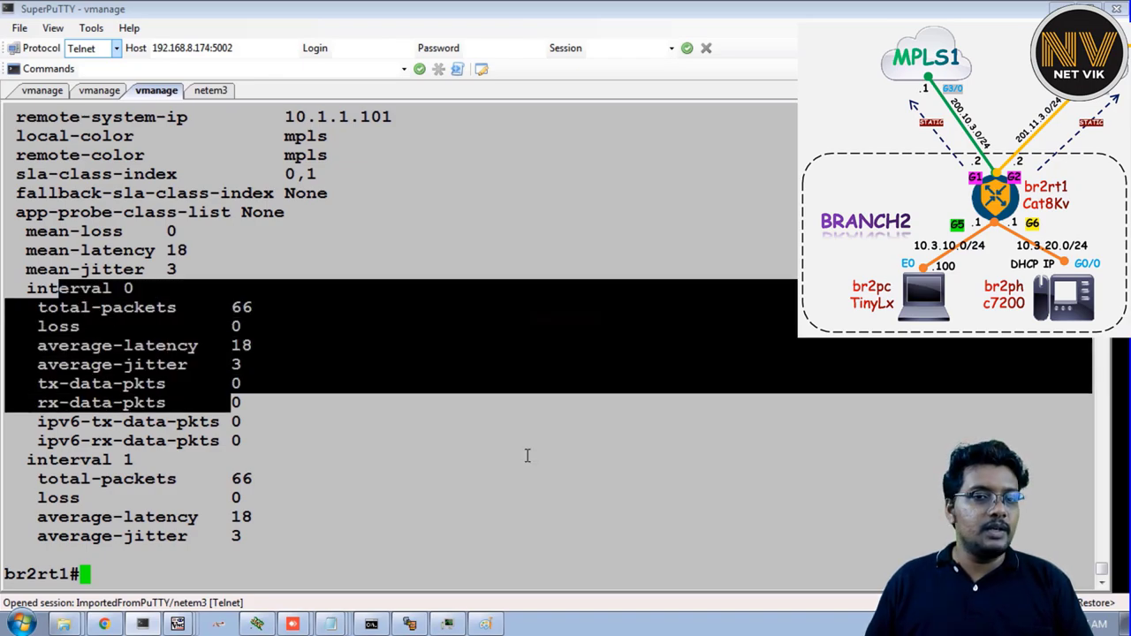
left_click(508, 442)
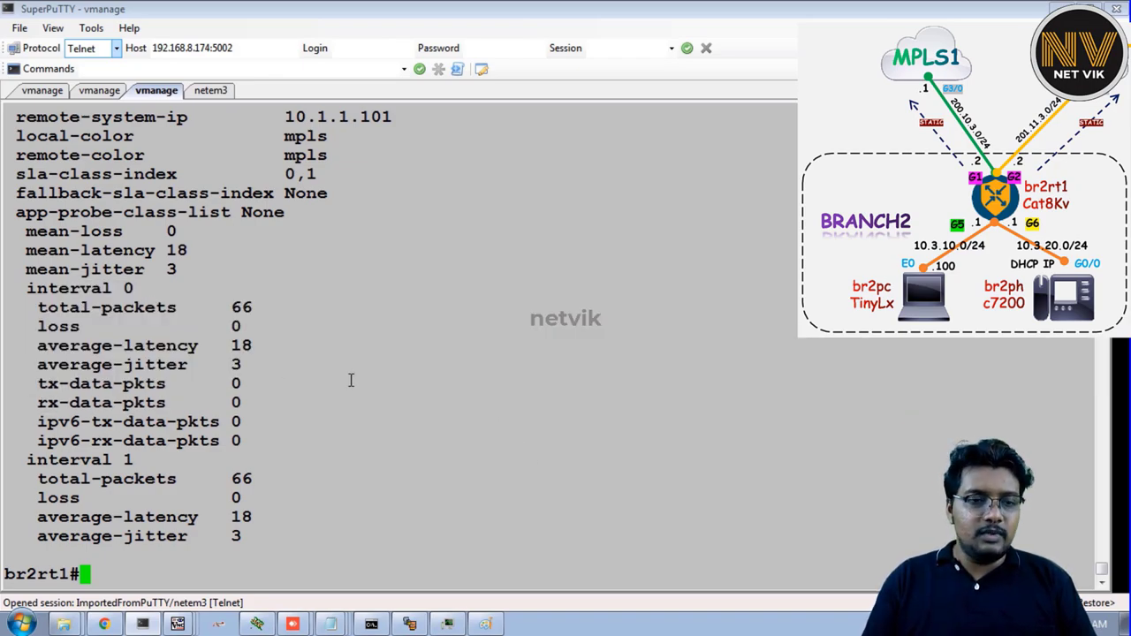
Run 'show sdwan app-route stats' again to see the mpls mean latency of 216
key("Return")
key("Return")
key("Return")
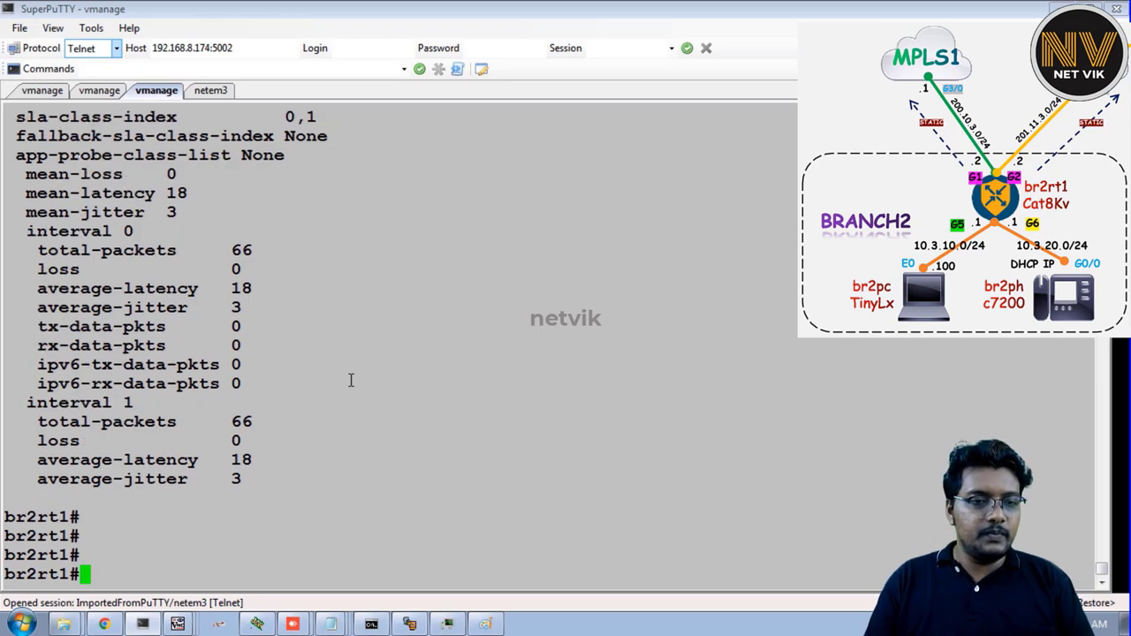
key("Return")
key("Return")
key("Return")
key("Return")
key("Return")
key("Return")
key("Return")
key("Return")
key("Return")
key("Return")
key("Return")
key("Return")
key("Return")
key("Return")
key("Return")
key("Return")
key("Return")
key("Return")
key("Return")
key("Return")
key("Up")
key("Return")
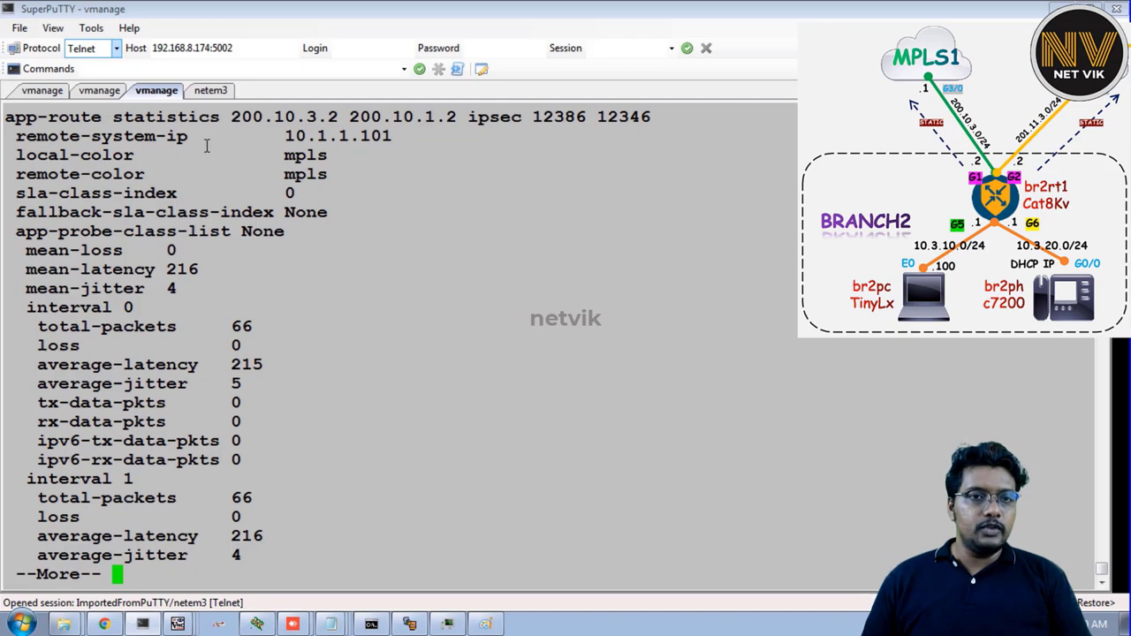
Highlight the mpls tunnel's remote system IP, colours and 216 mean-latency line, then quit the output
left_click_drag(168, 137, 435, 193)
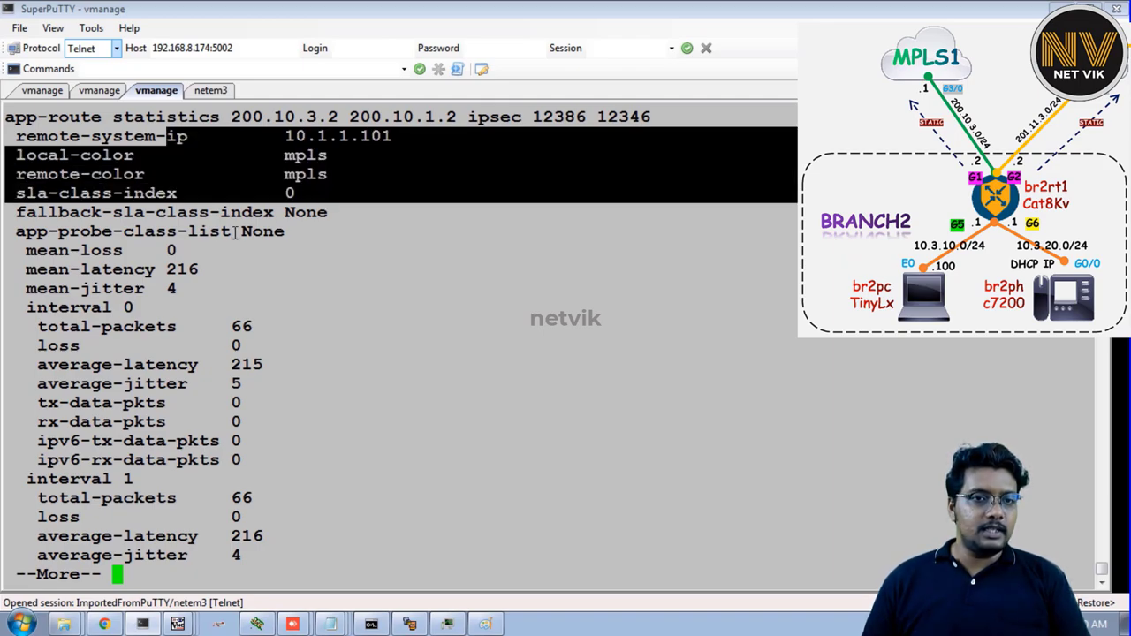
left_click(223, 267)
triple_click(223, 267)
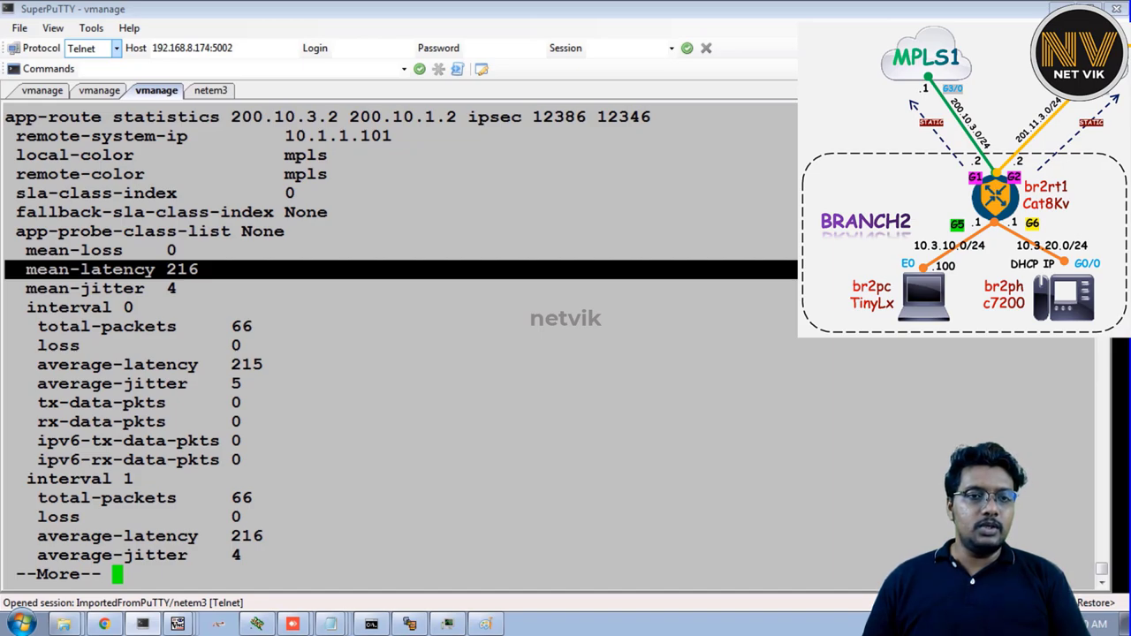
left_click(290, 168)
left_click_drag(286, 137, 358, 178)
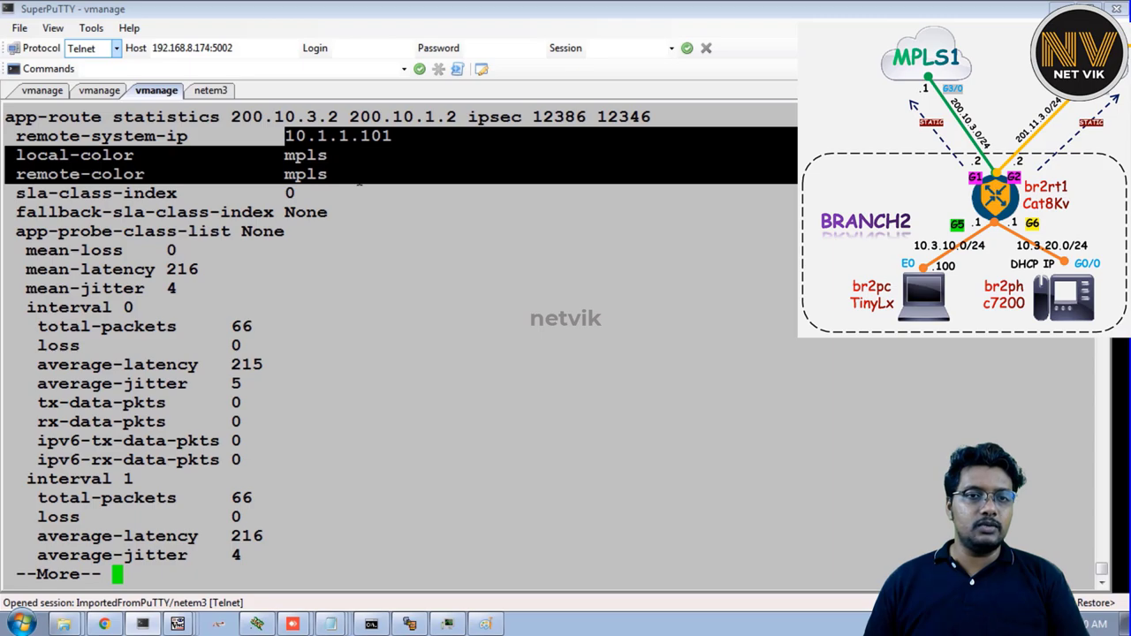
left_click(357, 300)
key("q")
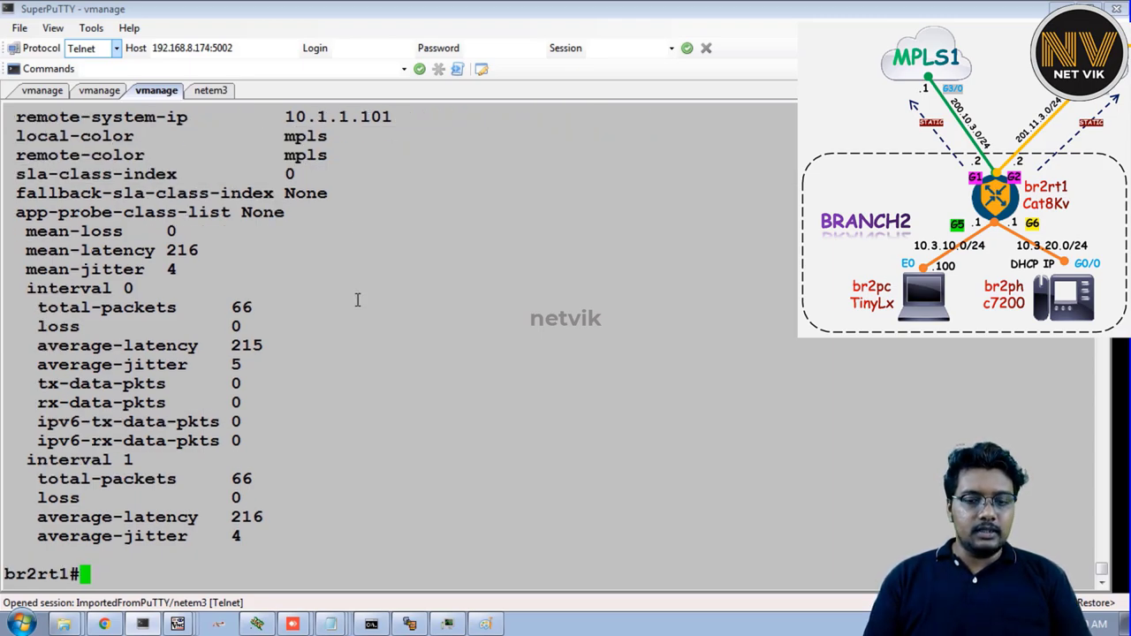
Rerun the app-route stats, marking the internet tunnel's latency 18 and the mpls latency 213
key("Return")
key("Return")
key("Return")
key("Up")
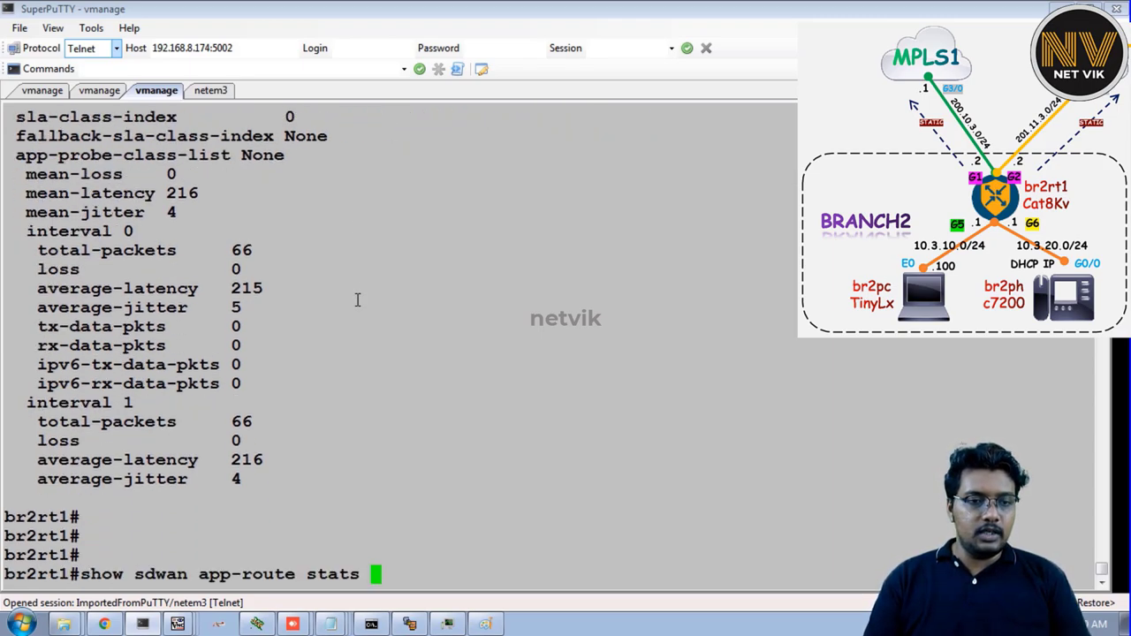
key("Return")
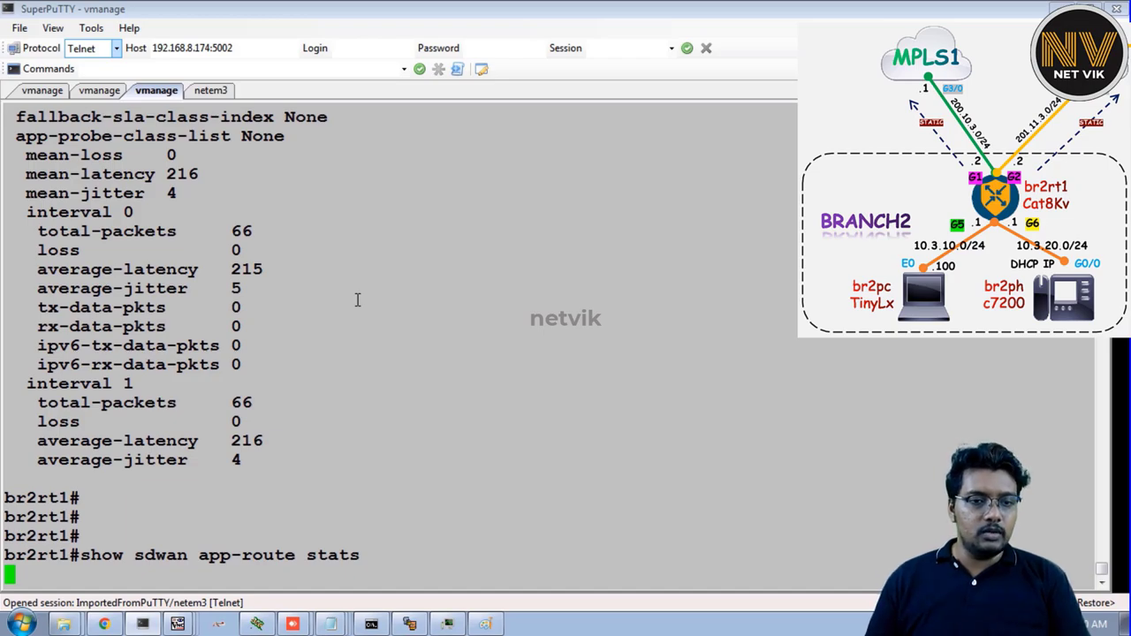
key("space")
key("space")
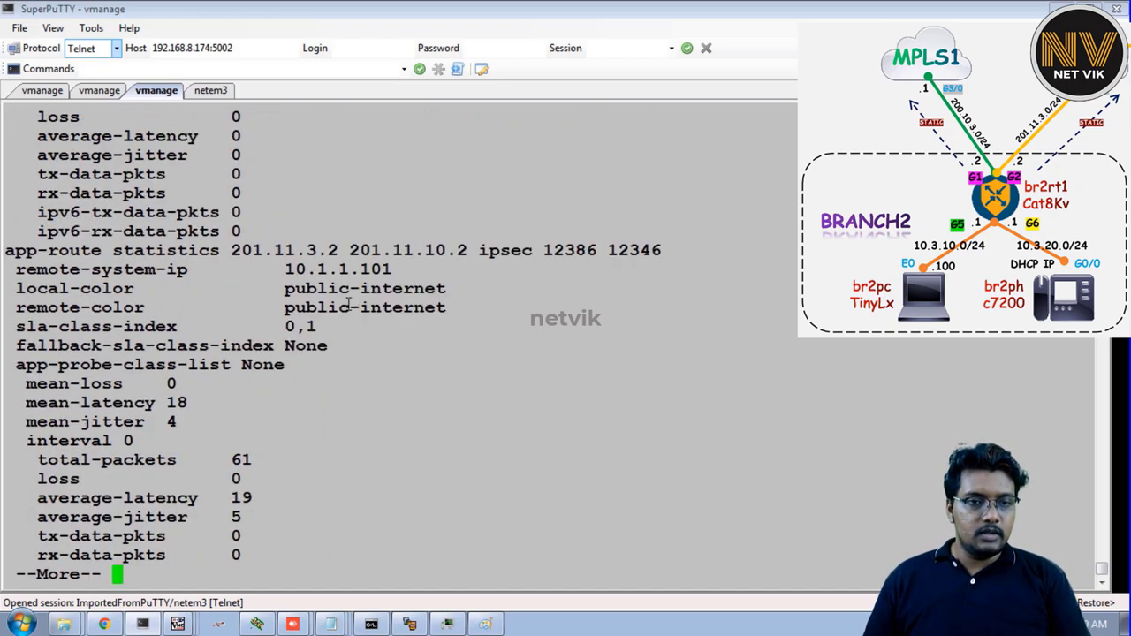
left_click_drag(124, 254, 355, 331)
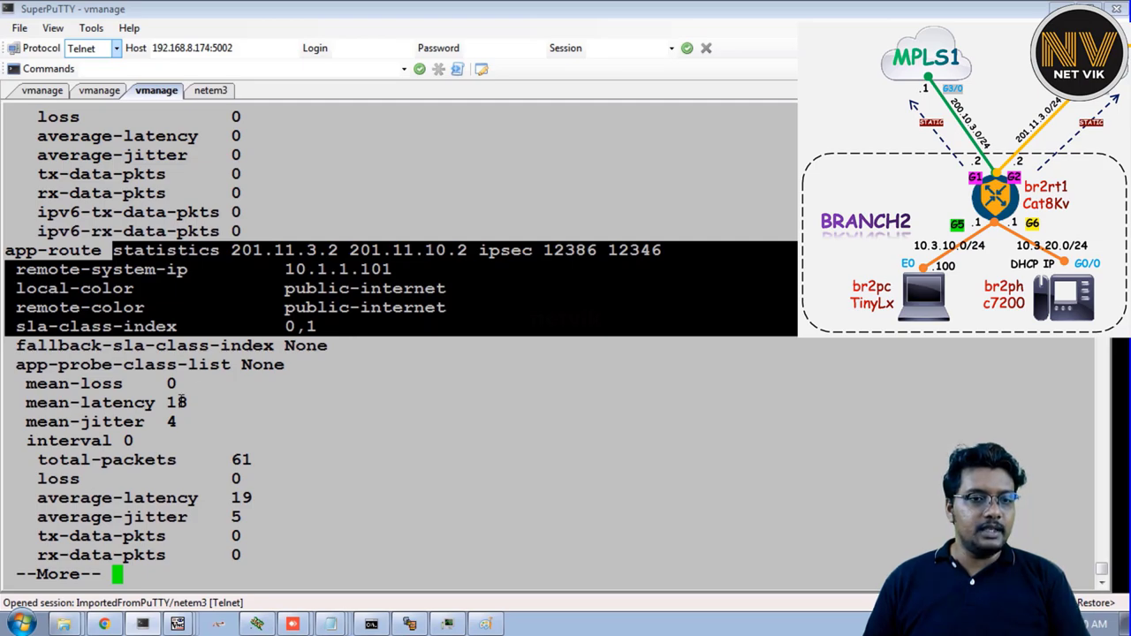
triple_click(182, 402)
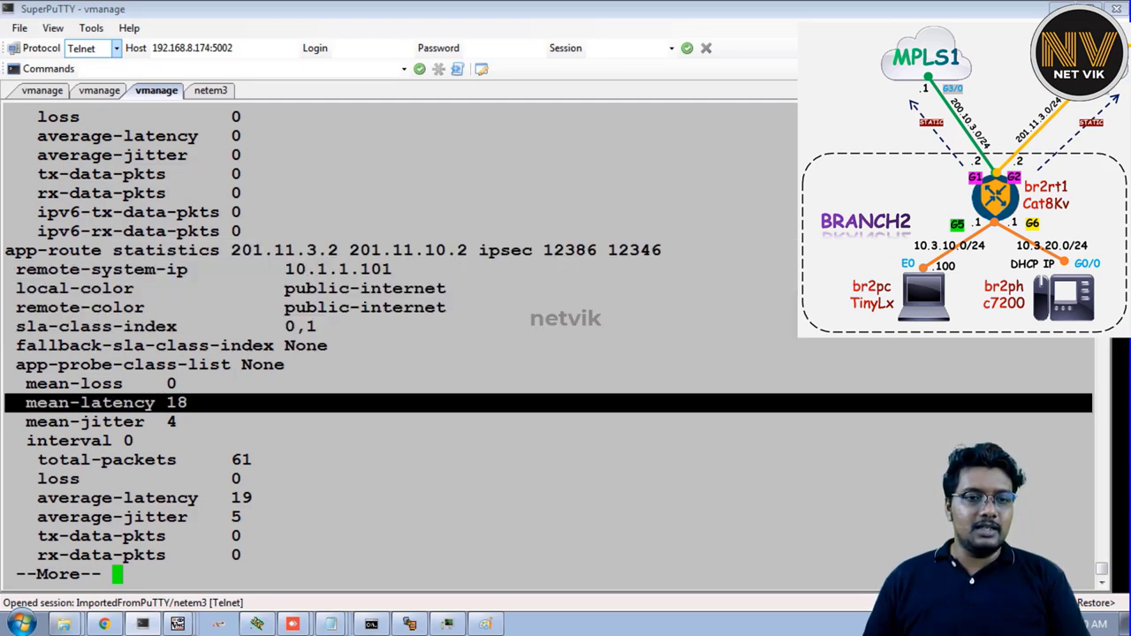
left_click(303, 402)
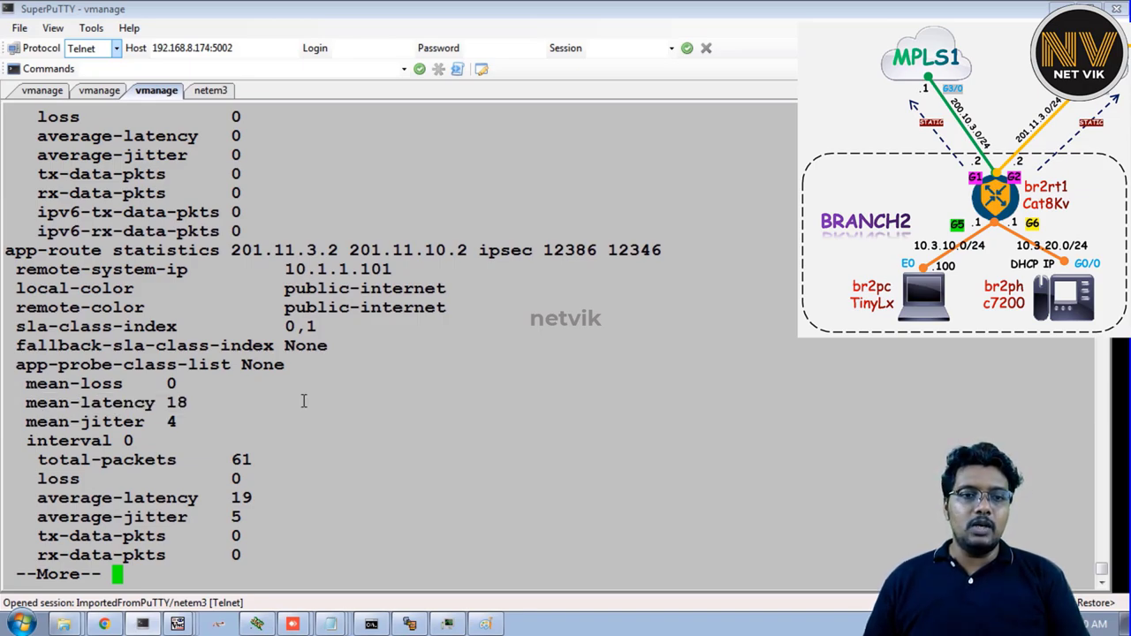
key("space")
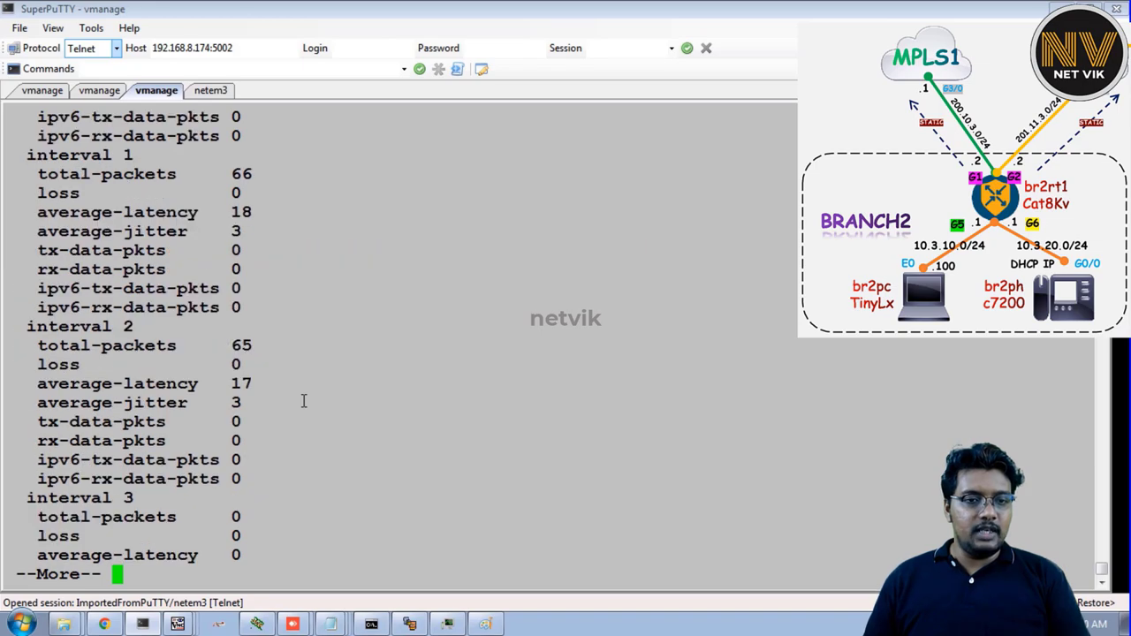
key("space")
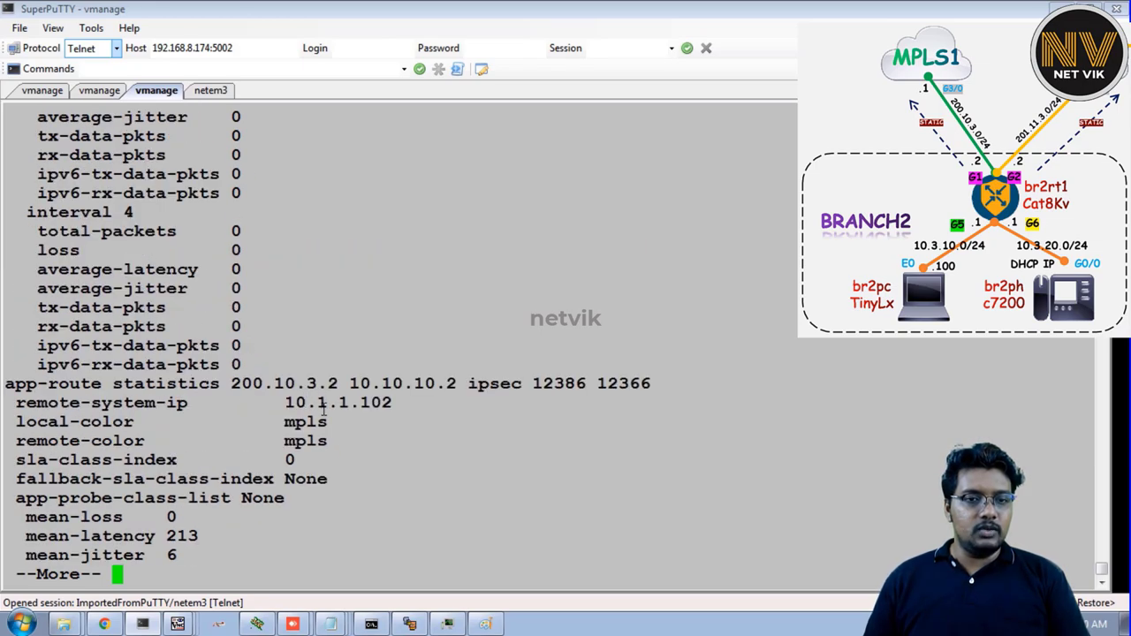
left_click_drag(327, 463, 219, 421)
double_click(181, 536)
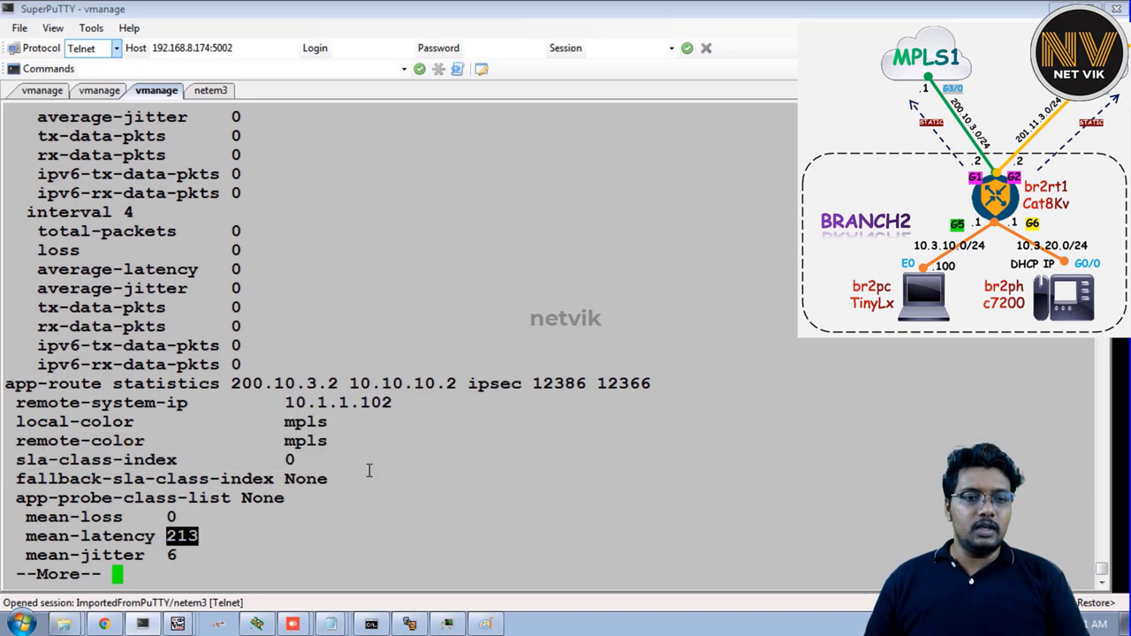
Page to the end of the statistics, noting mean latency 17, then switch to the vManage browser
key("space")
key("space")
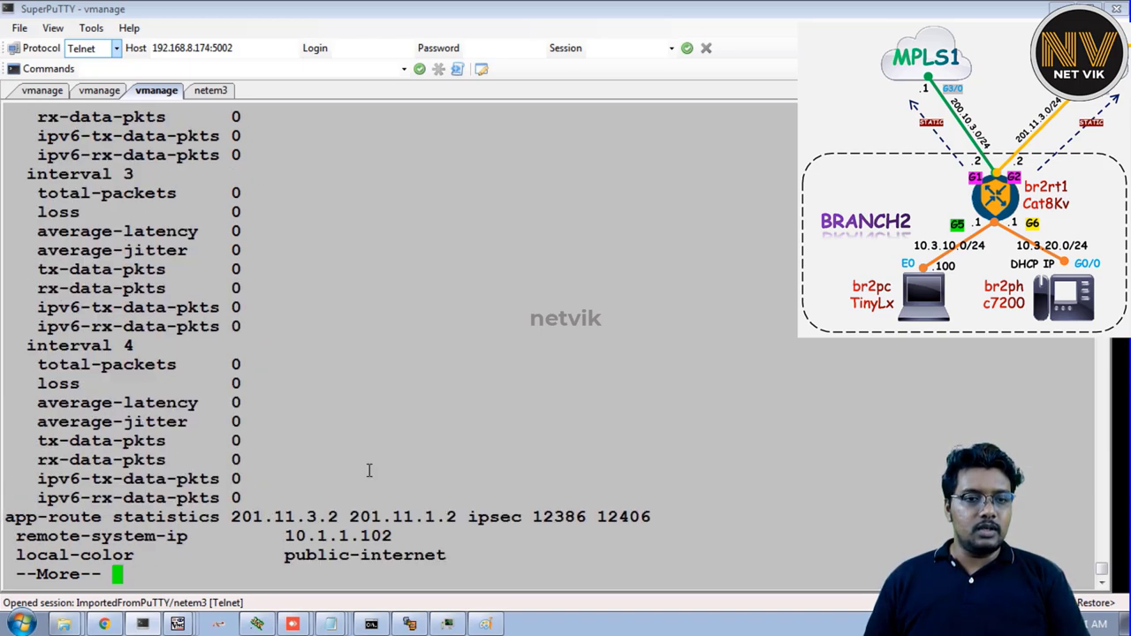
key("space")
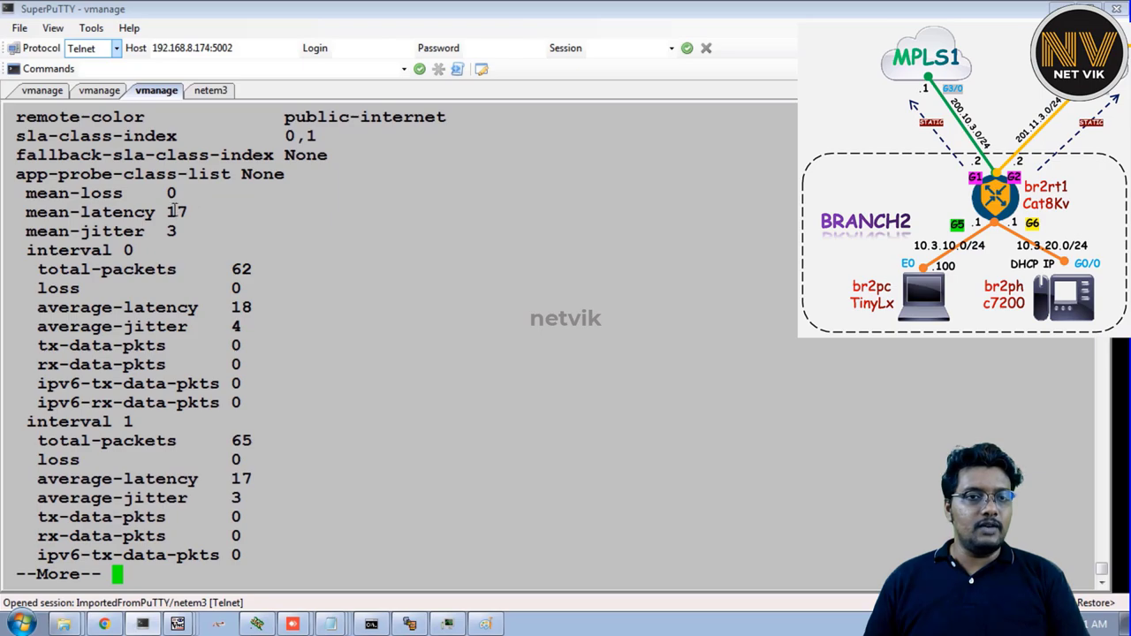
triple_click(184, 212)
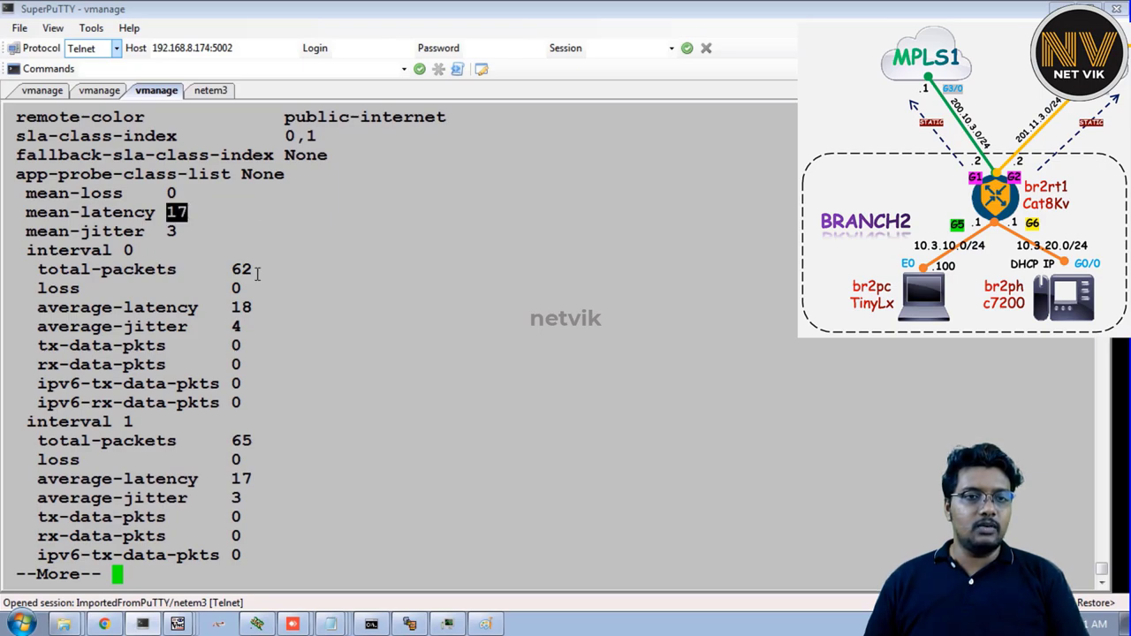
key("space")
key("space")
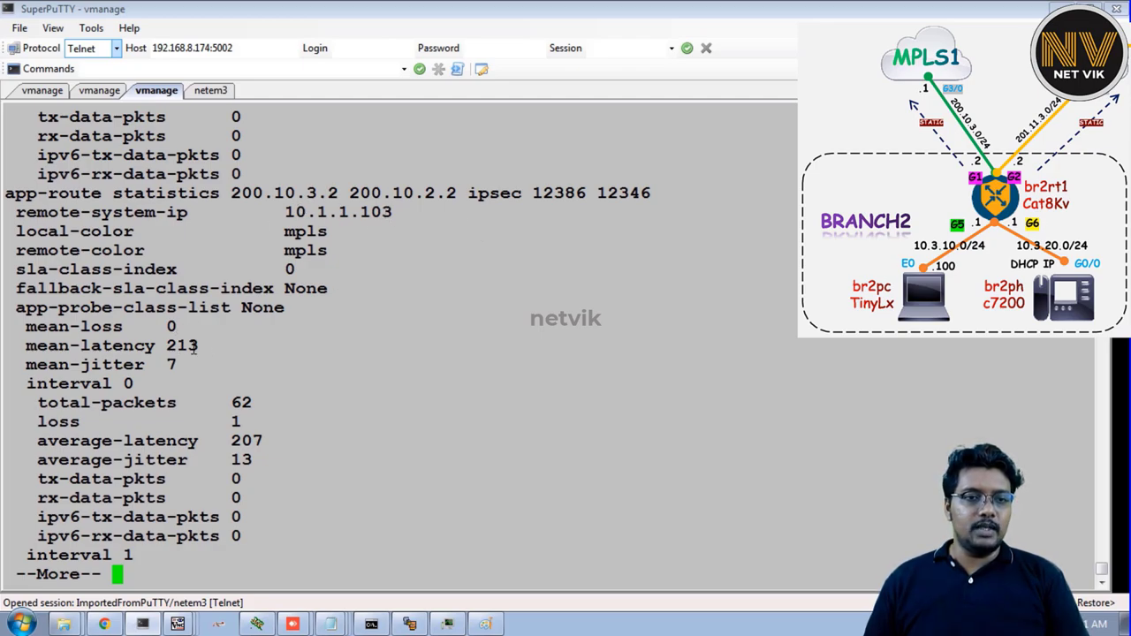
key("space")
key("space")
key("space")
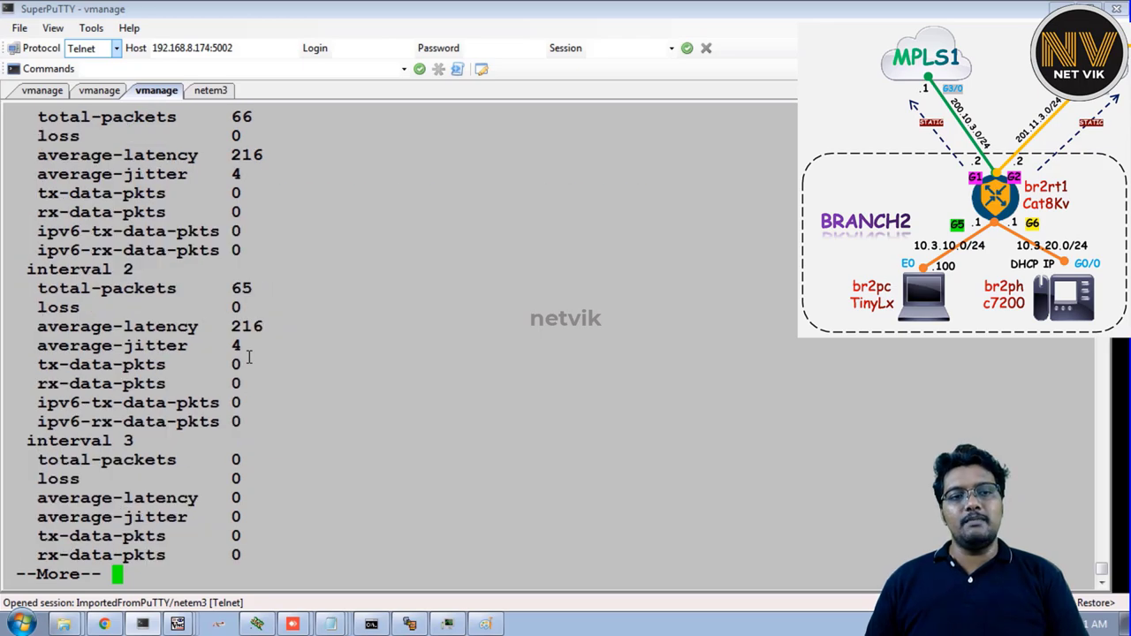
key("space")
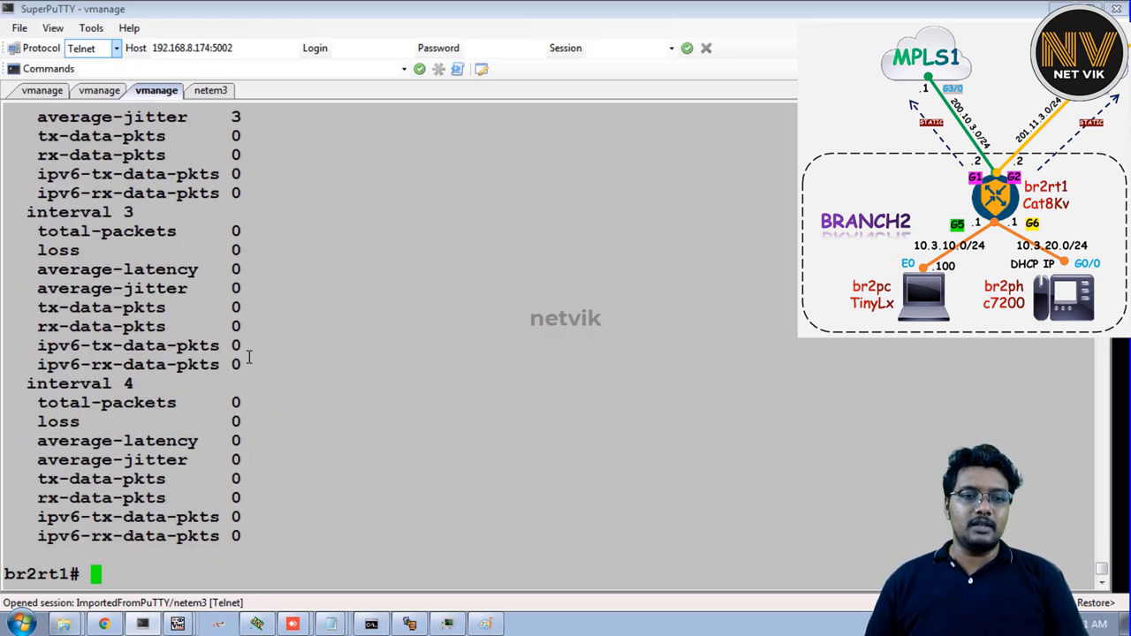
key("Return")
key("Return")
key("Return")
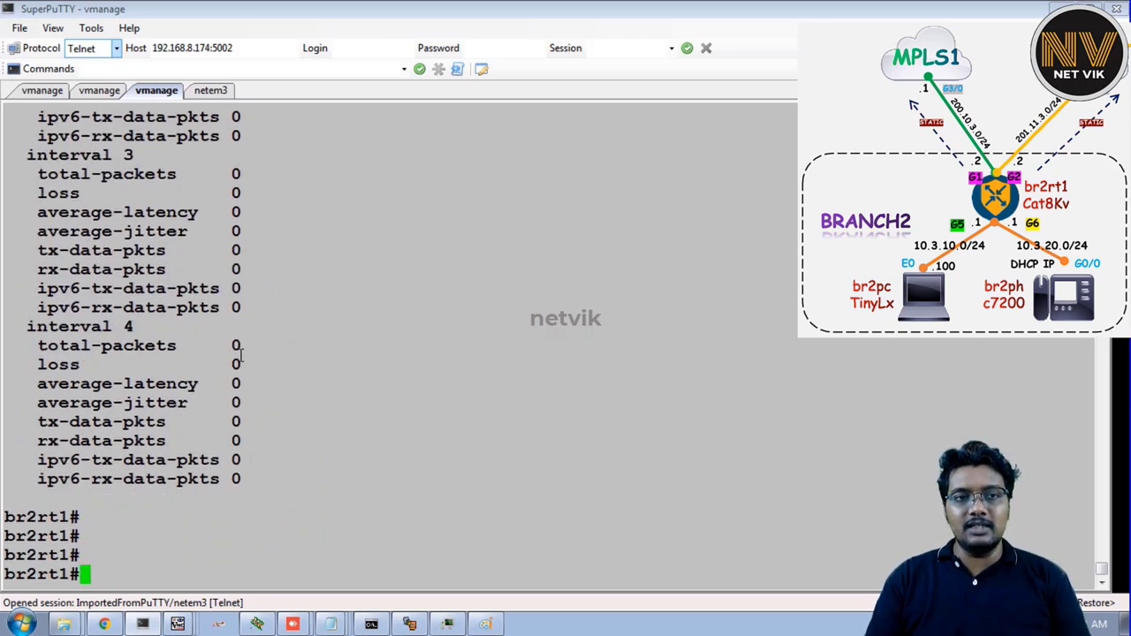
key("Return")
key("Return")
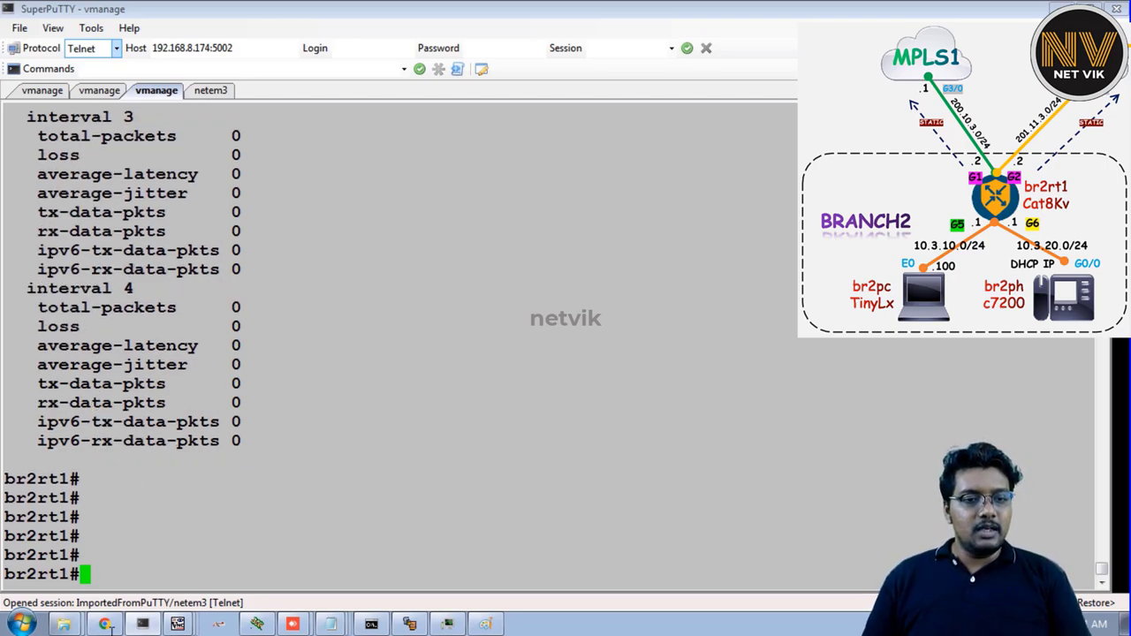
key("alt+Tab")
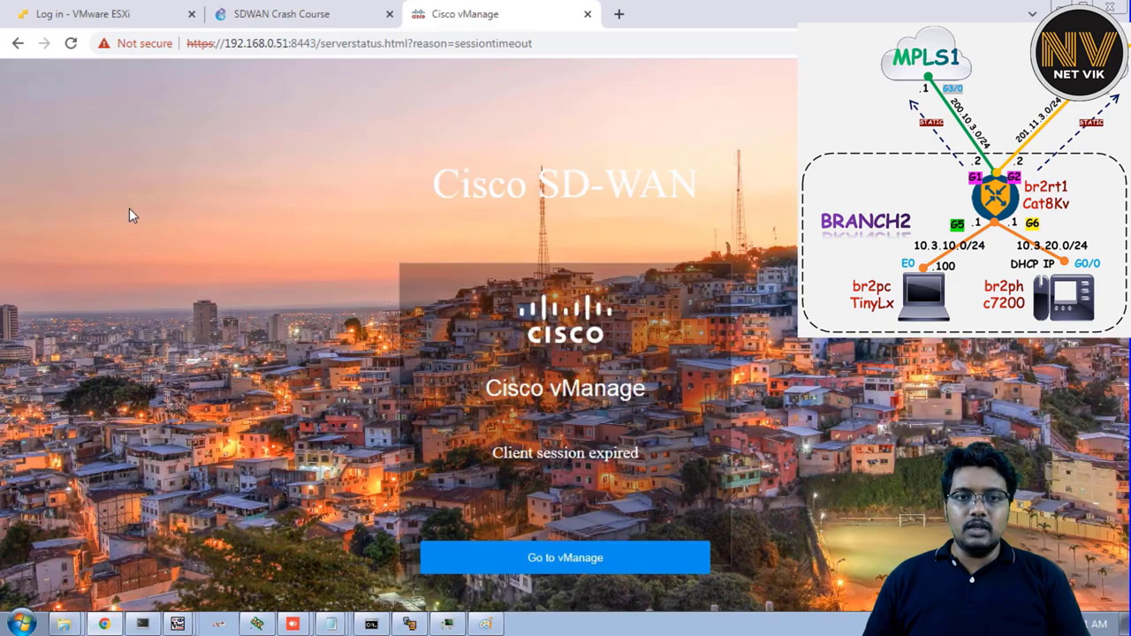
Log back into vManage and open br2rt1's Simulate Flows tool via Monitor > Network > Troubleshooting
left_click(565, 557)
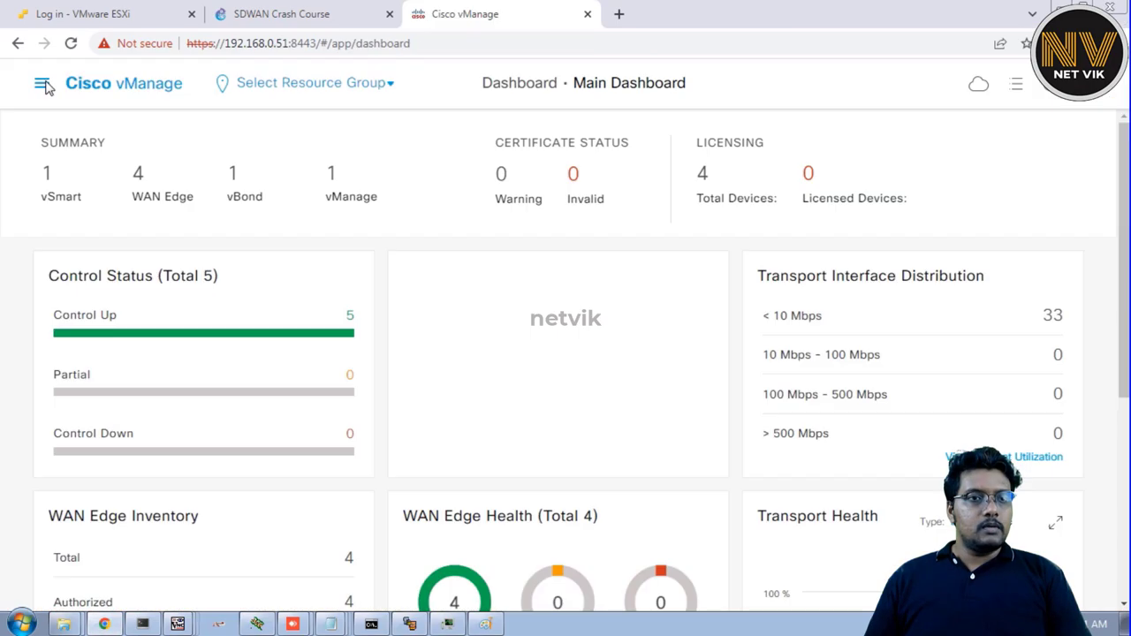
left_click(15, 83)
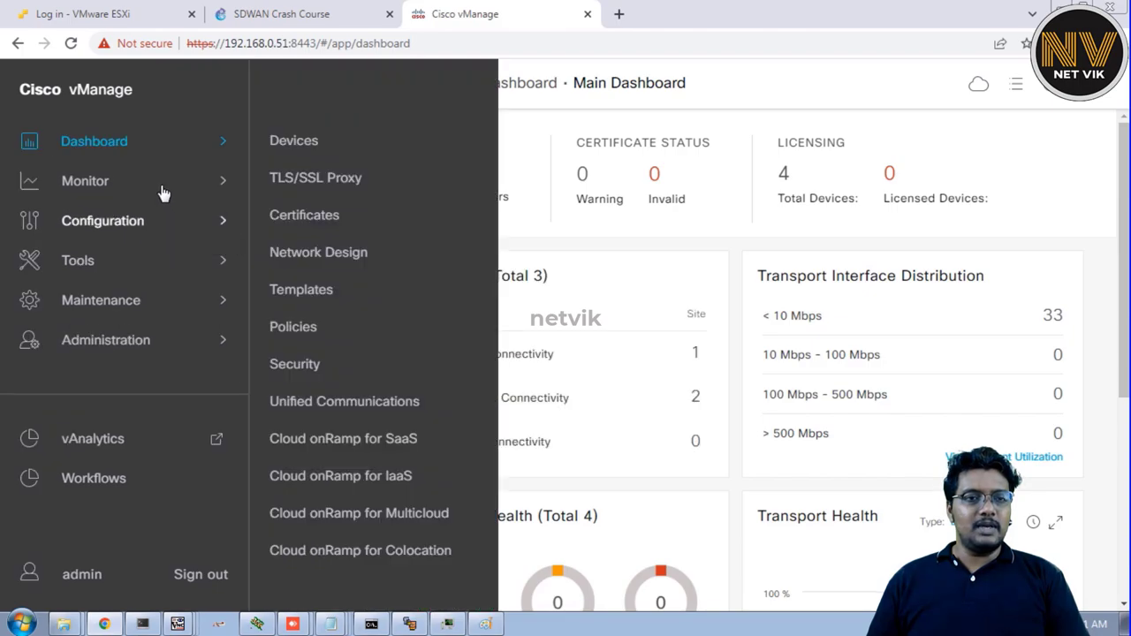
mouse_move(163, 192)
left_click(296, 179)
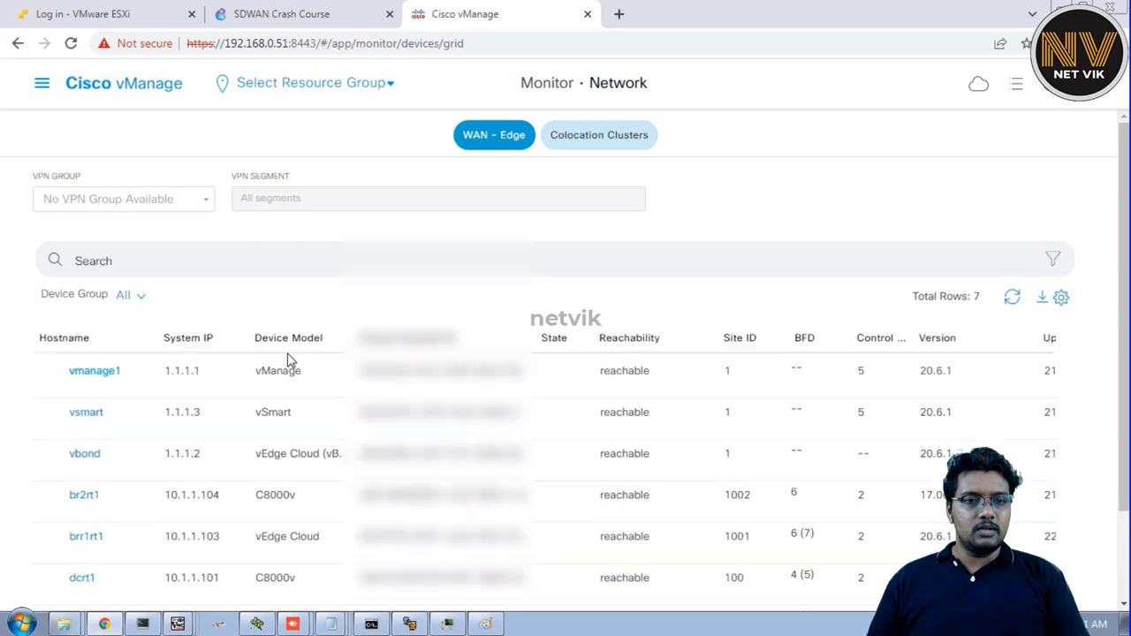
scroll(169, 424, "down", 2)
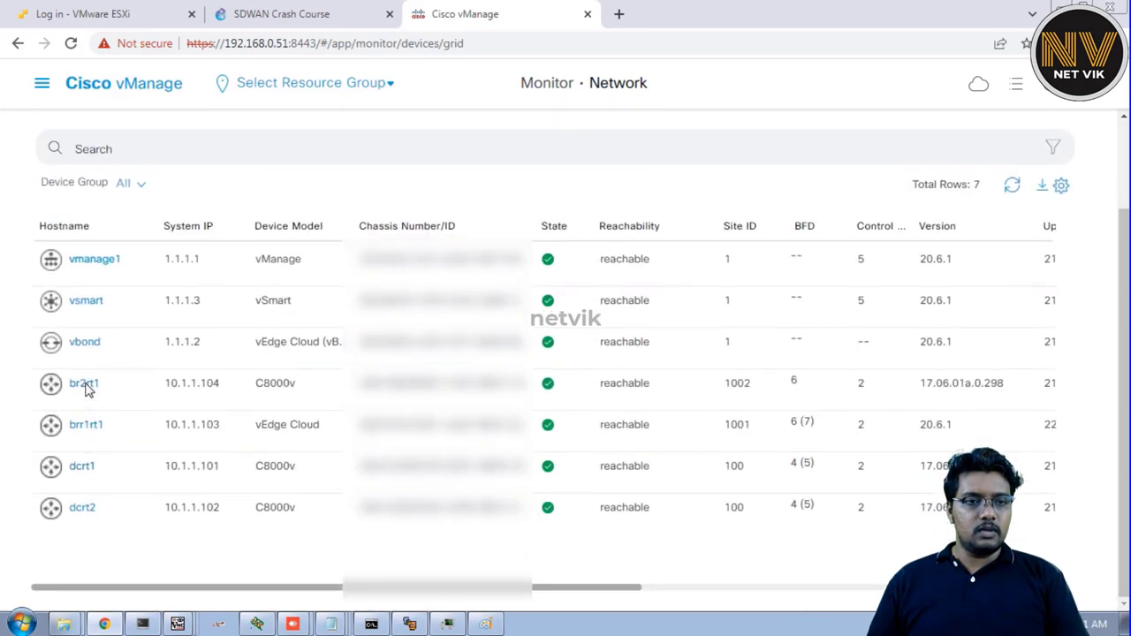
left_click(84, 384)
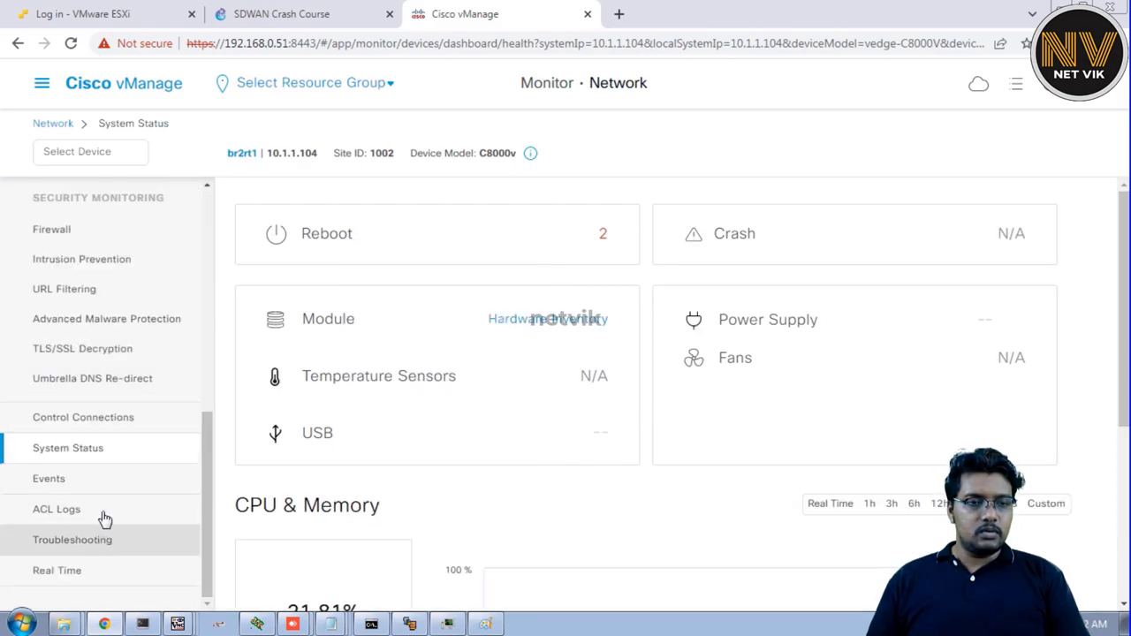
left_click(93, 544)
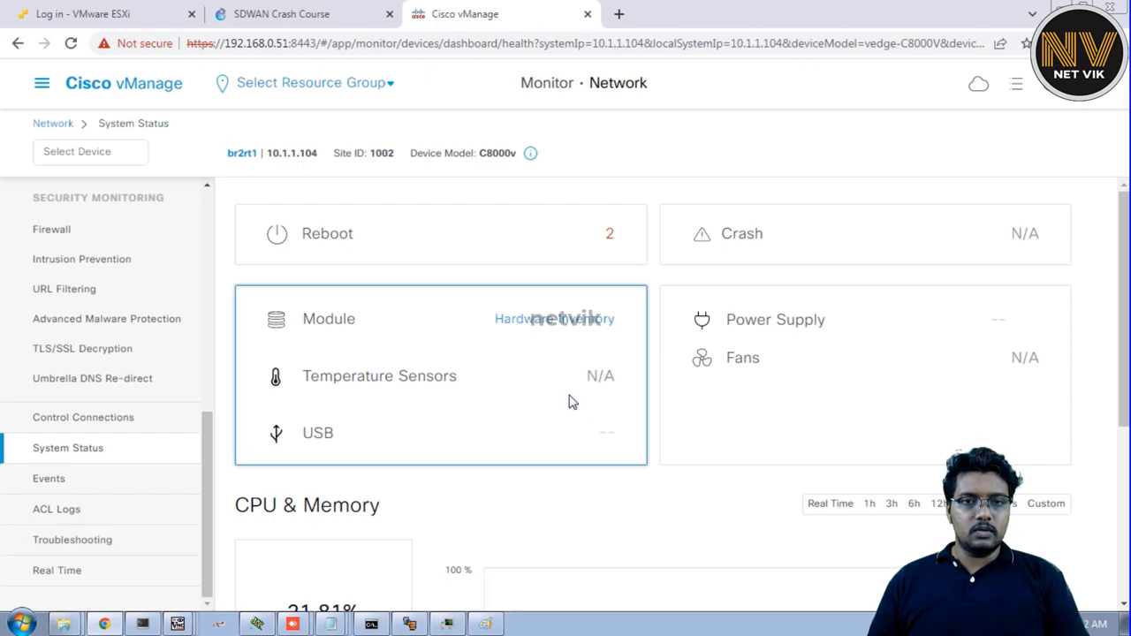
scroll(568, 402, "down", 1)
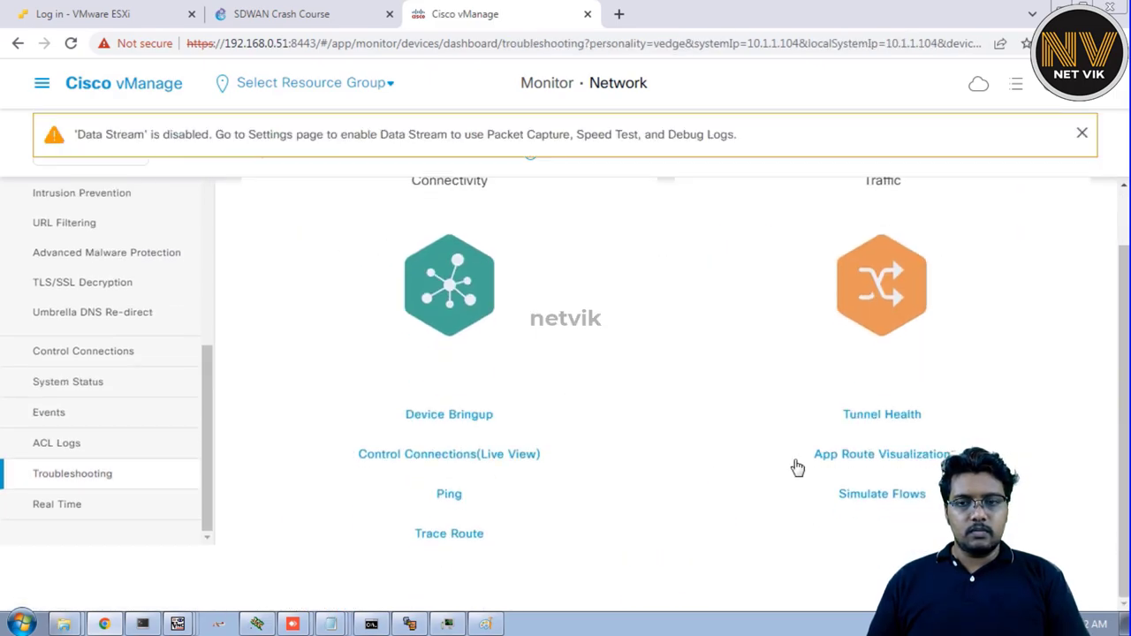
left_click(883, 495)
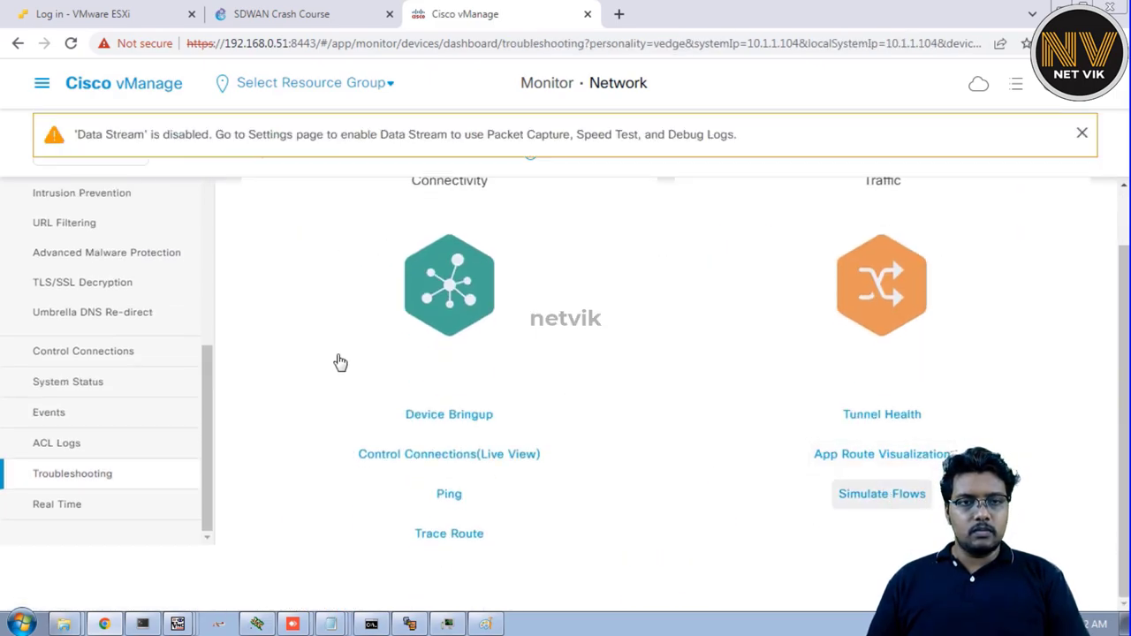
Simulate a VPN 10 flow from GigabitEthernet5 to destination 10.1.10.100
left_click(124, 226)
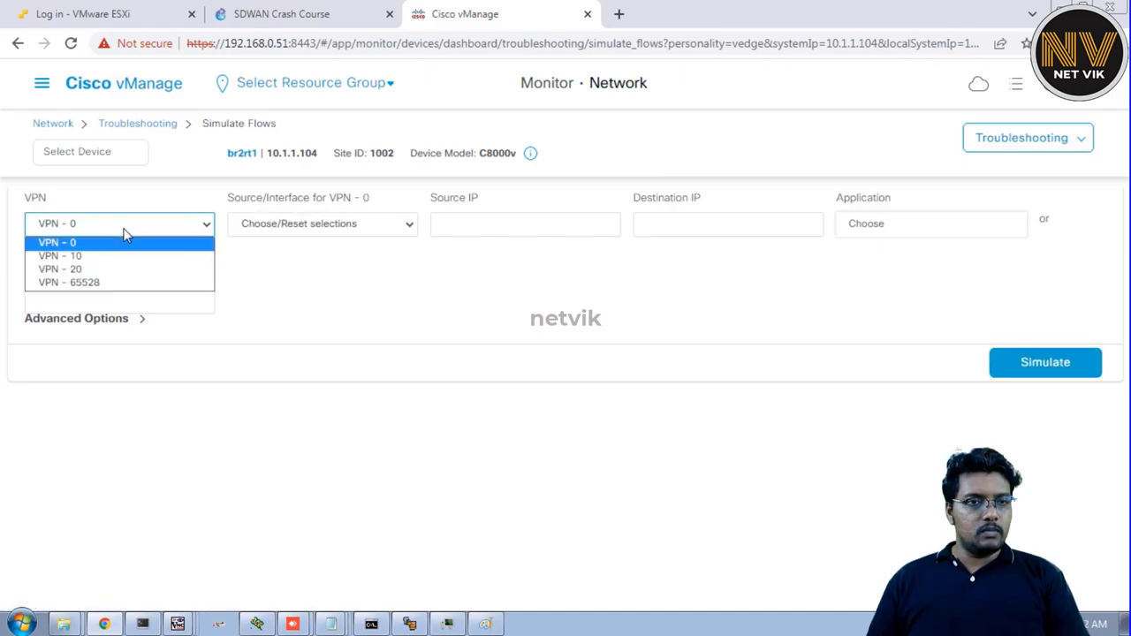
left_click(349, 256)
key("Down")
left_click(353, 227)
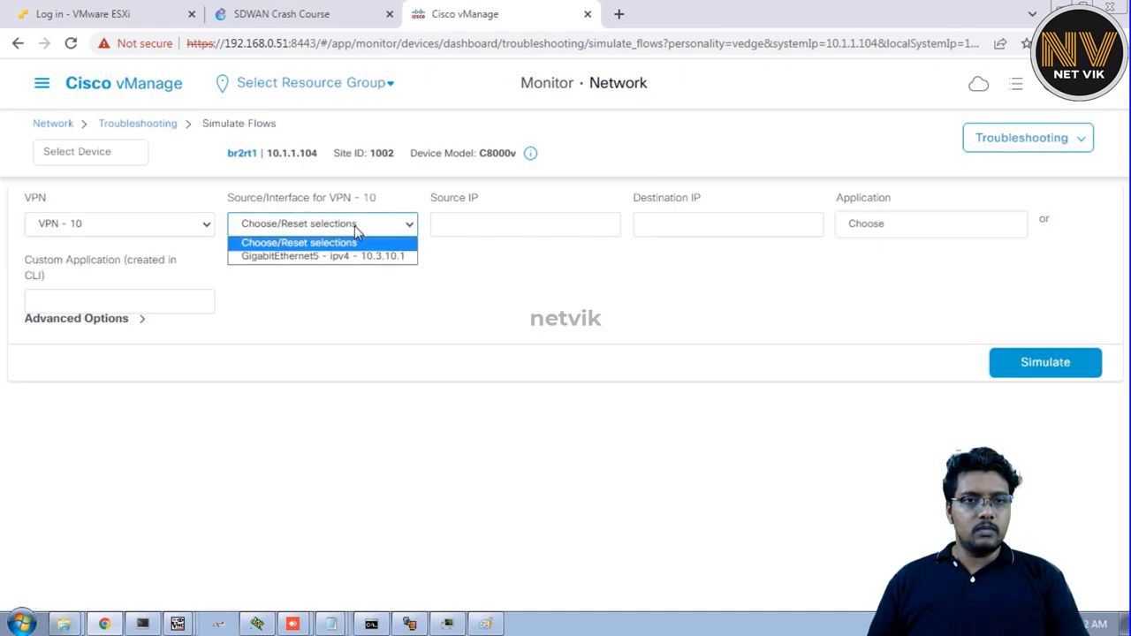
key("Return")
left_click(670, 232)
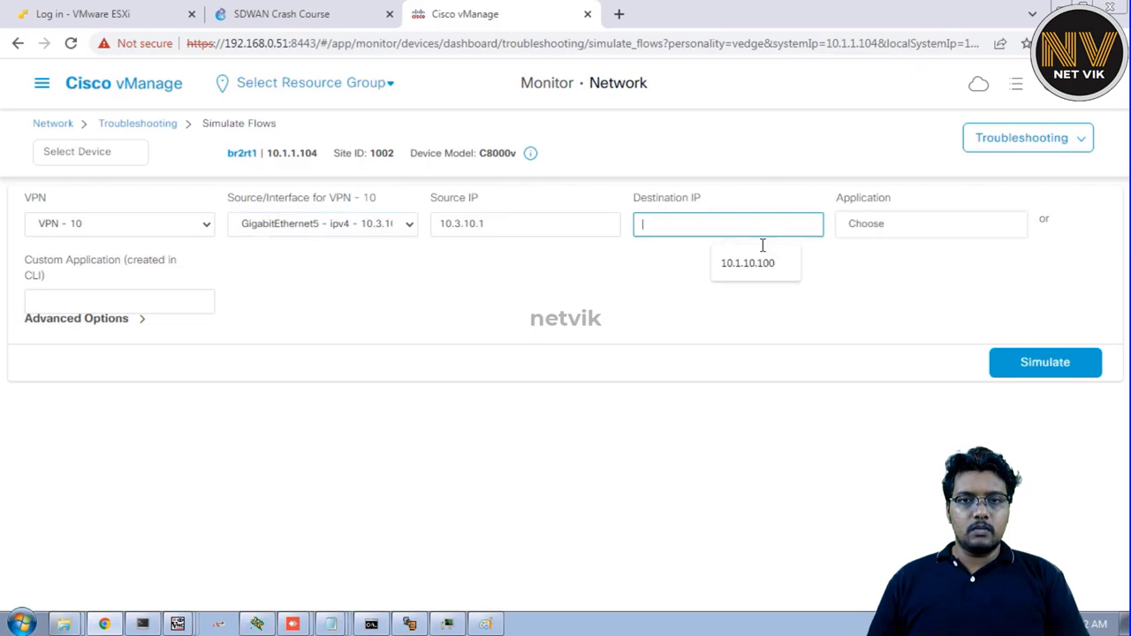
type("10.1.10.100")
left_click(1072, 374)
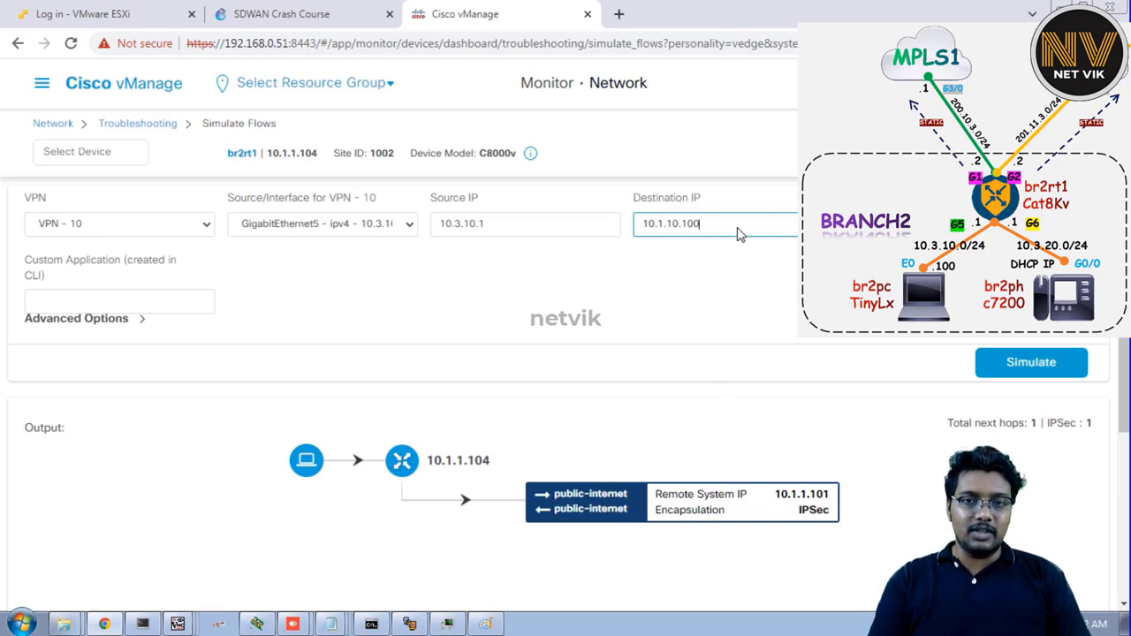
Compare with a simulation to 10.1.10.1, then re-simulate to 10.1.10.100
key("BackSpace")
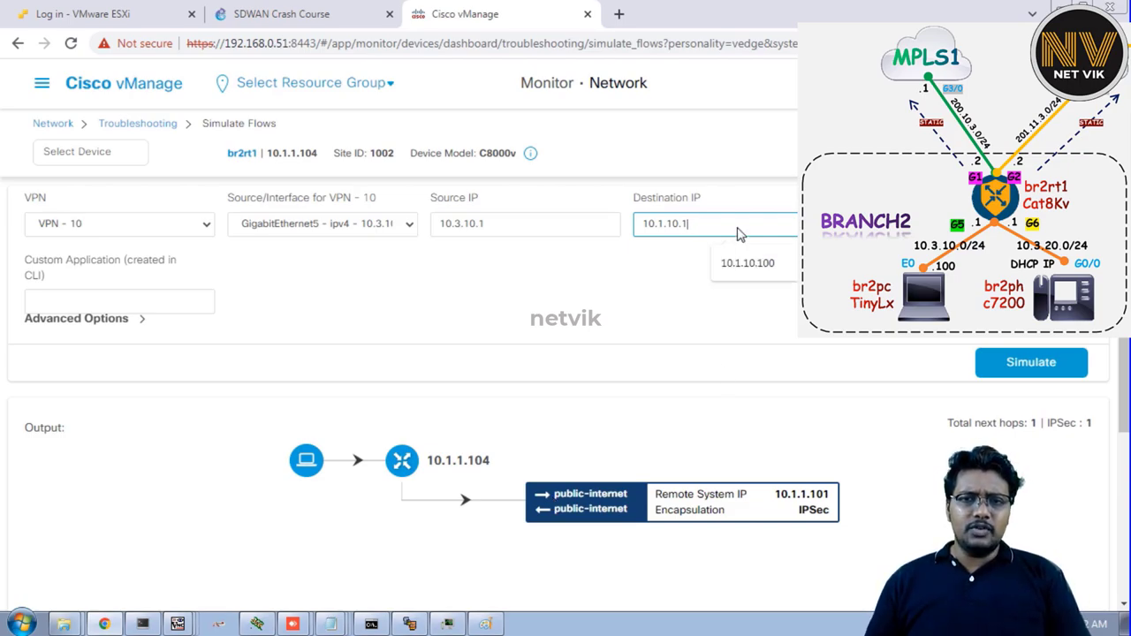
left_click(1045, 365)
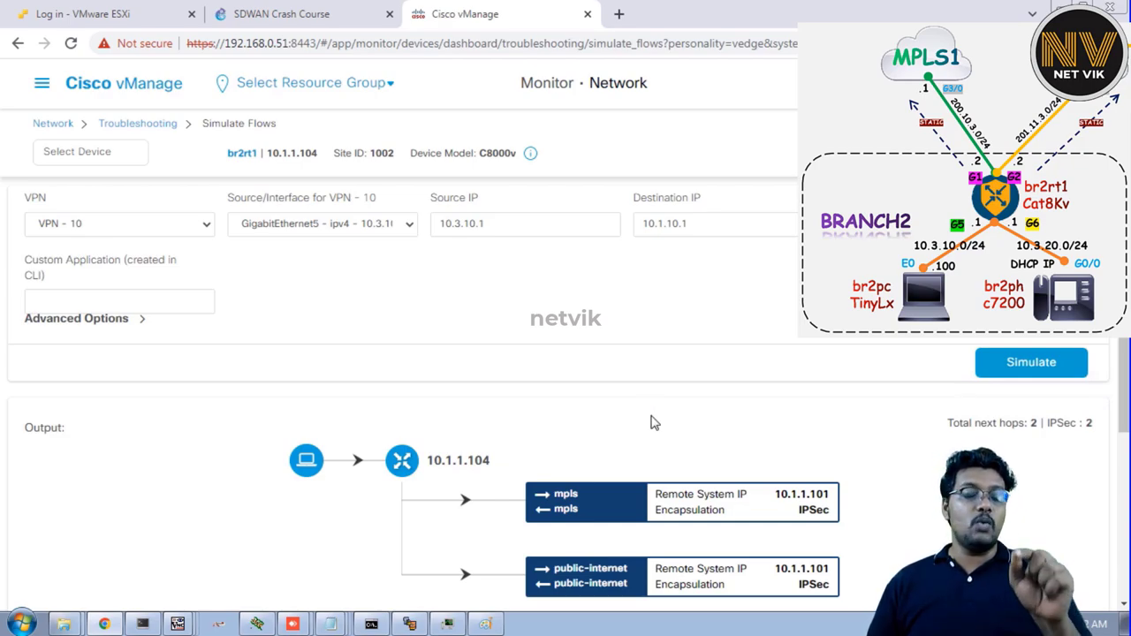
left_click(718, 225)
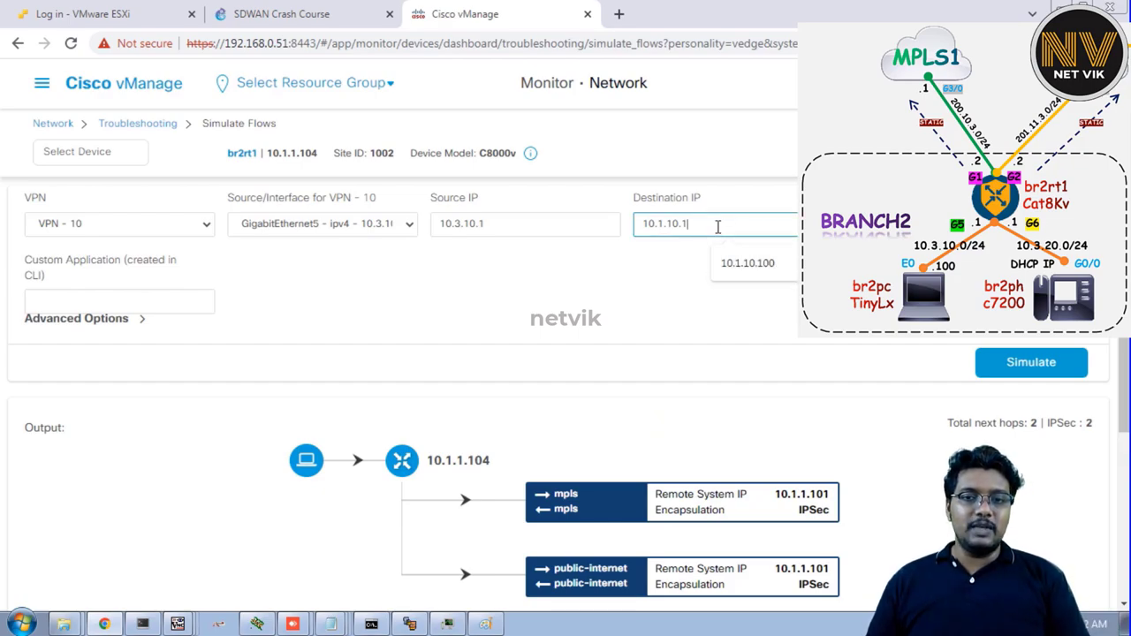
left_click(748, 265)
left_click(1016, 361)
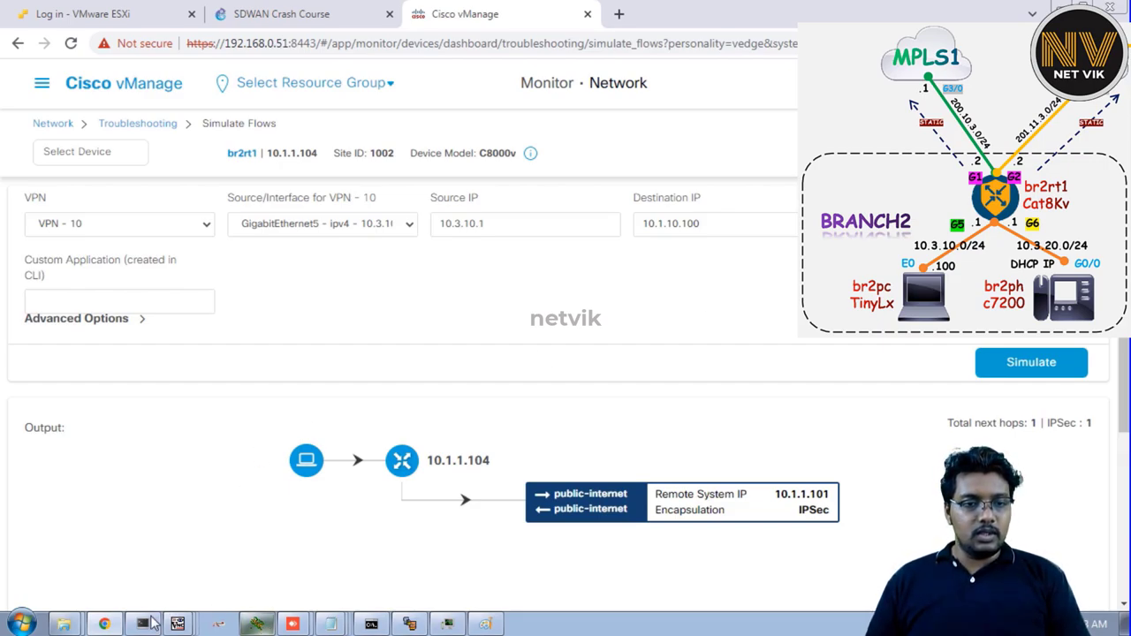
Rerun 'traceroute 10.1.10.100' in the br2pc terminal through TightVNC Viewer
mouse_move(176, 624)
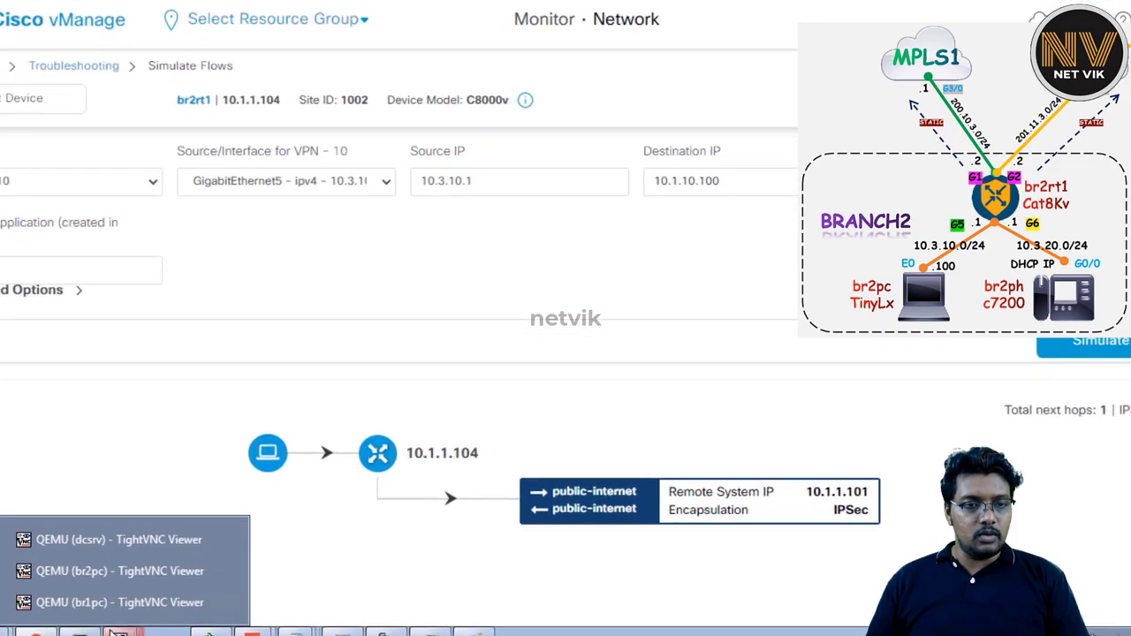
left_click(62, 577)
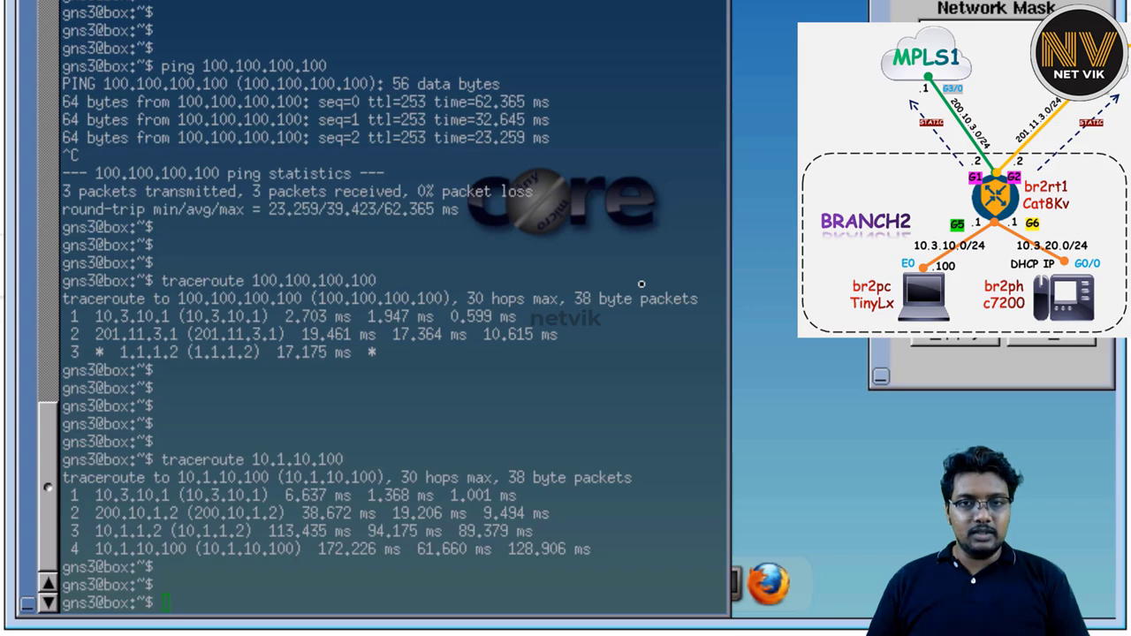
left_click(552, 246)
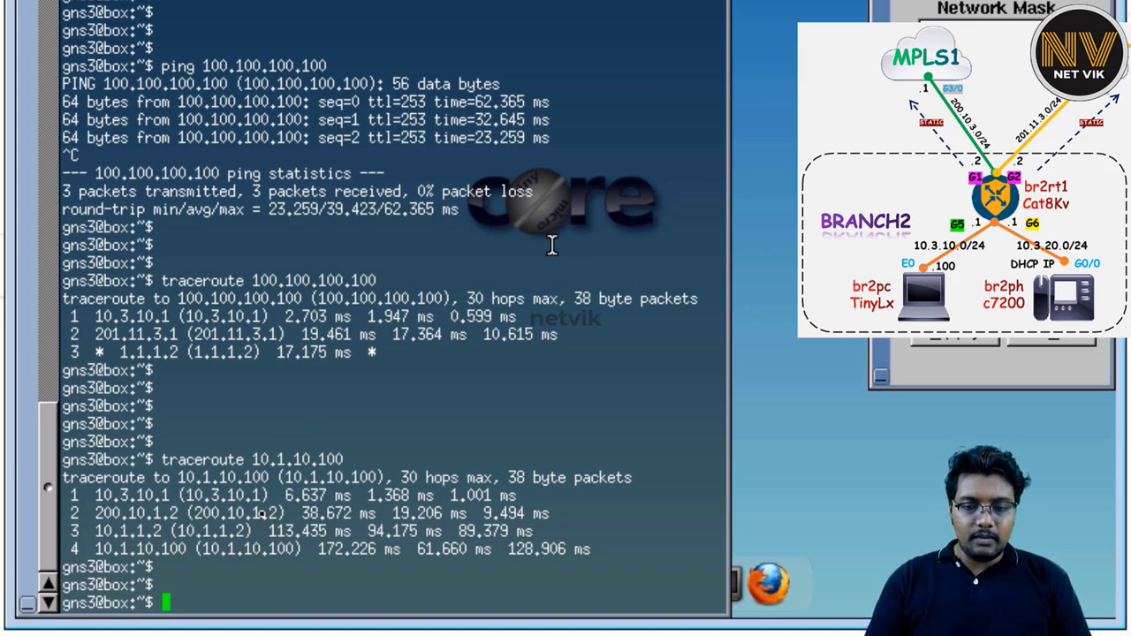
key("Return")
key("Up")
key("Return")
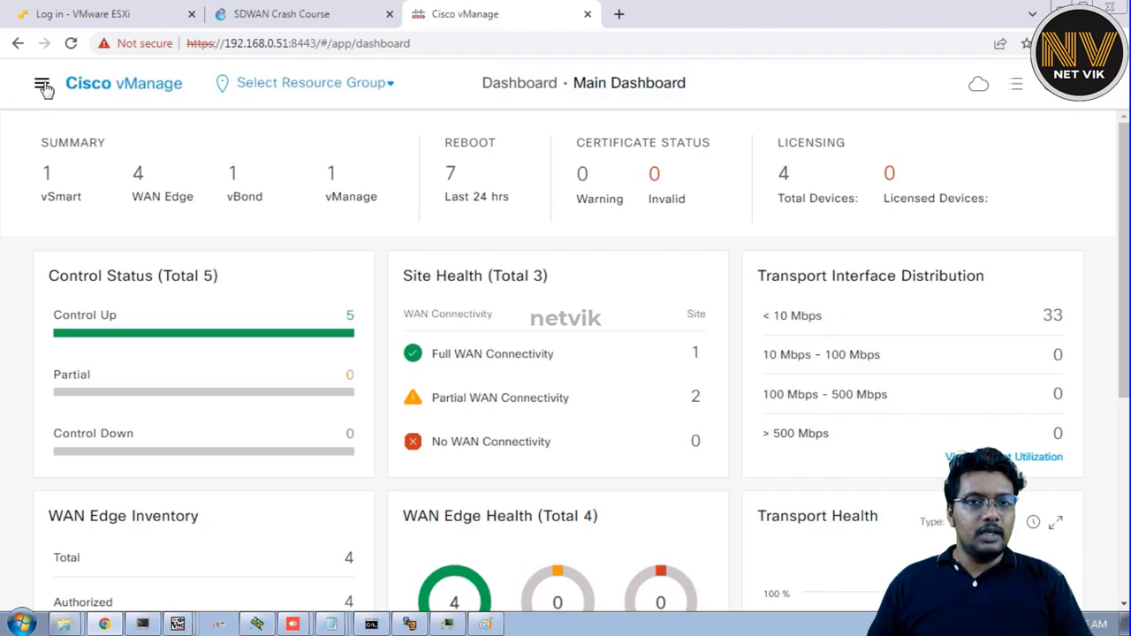
Check on Software Upgrade that WAN Edges, controllers and vManage run 20.6.1
left_click(43, 87)
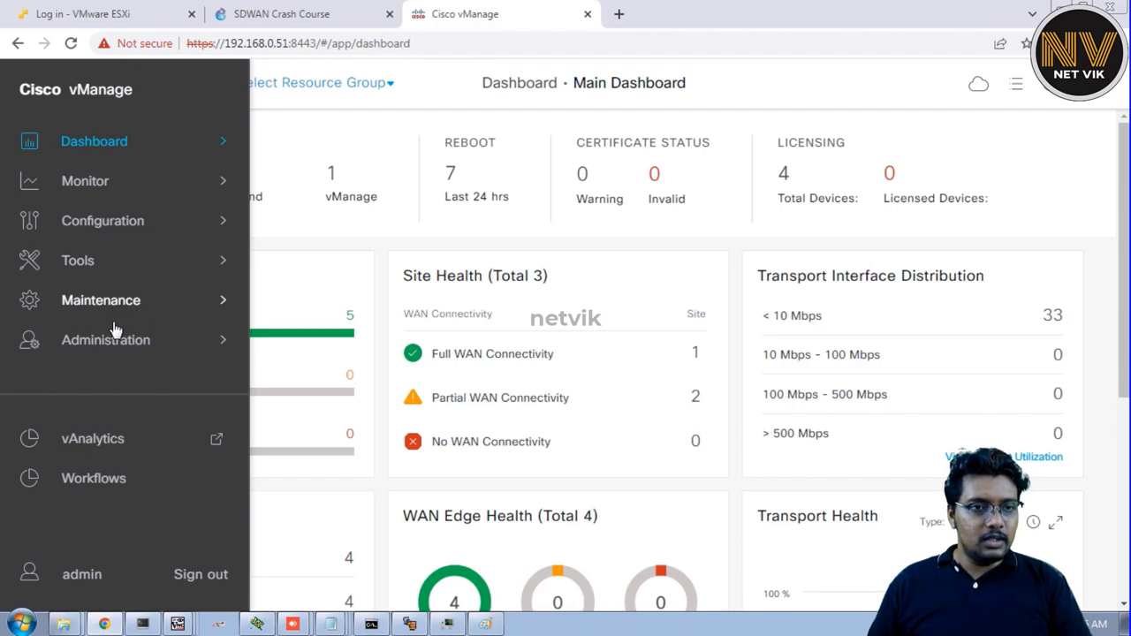
left_click(104, 306)
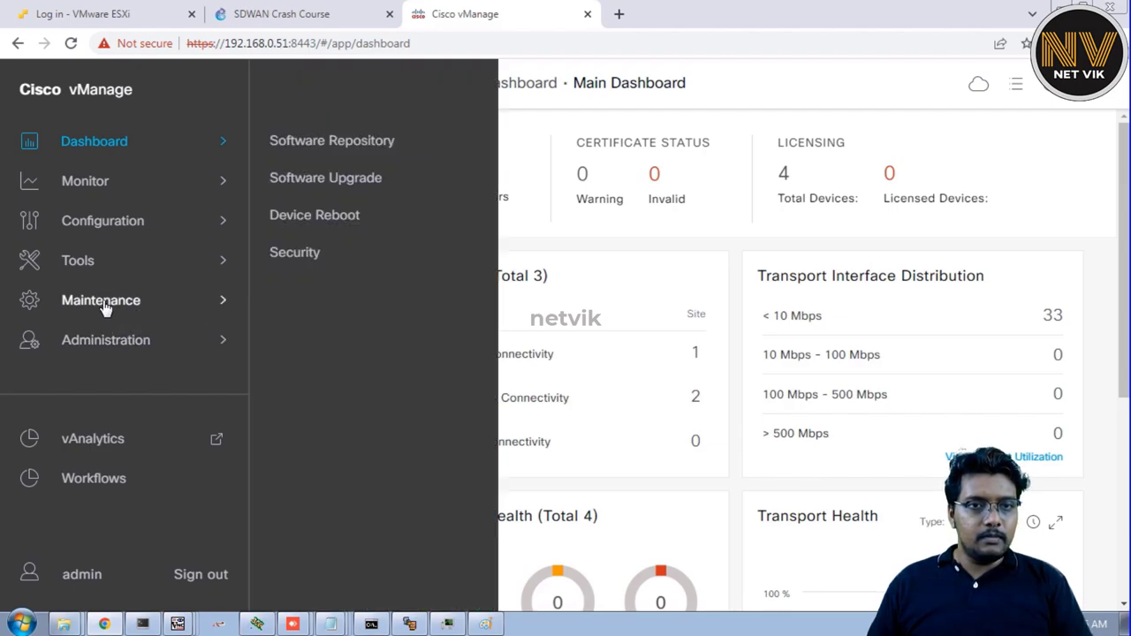
left_click(348, 185)
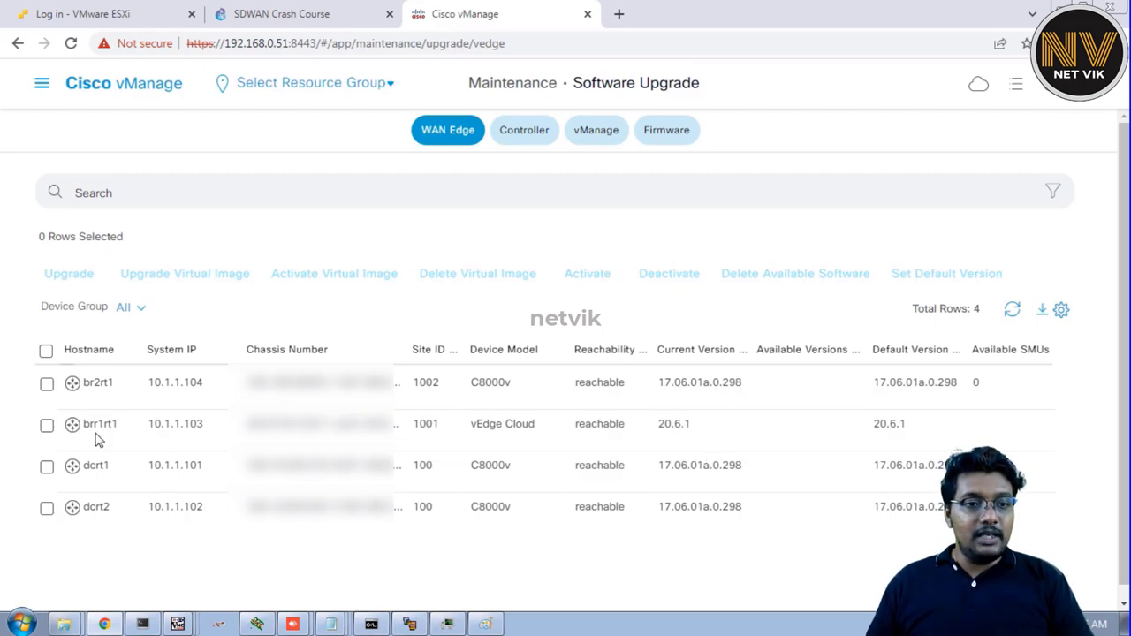
left_click(526, 135)
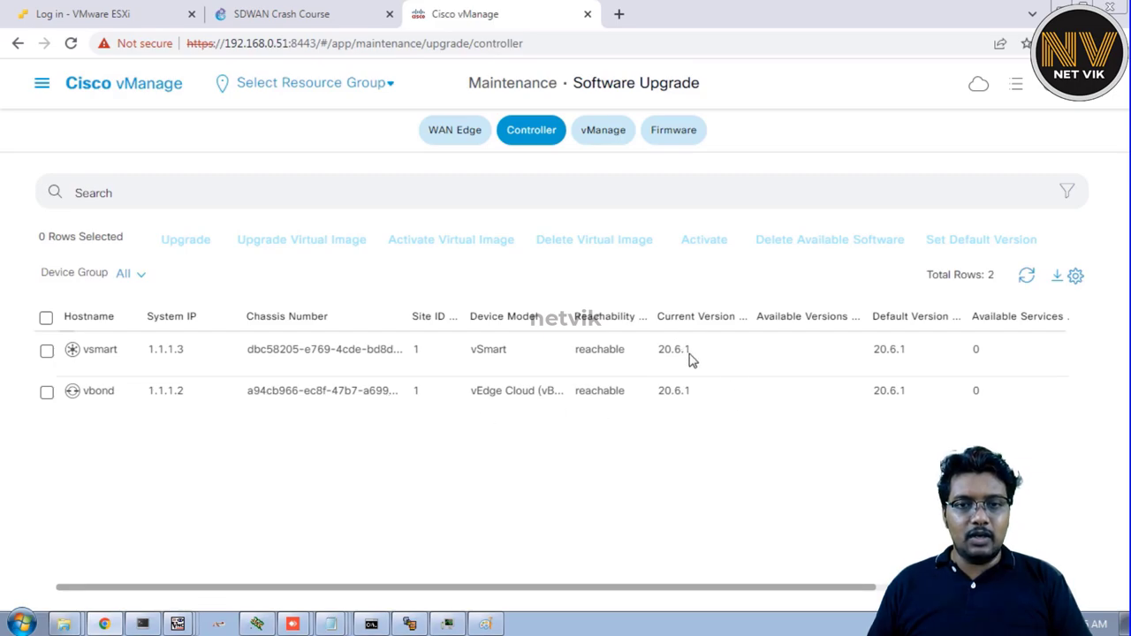
left_click(588, 131)
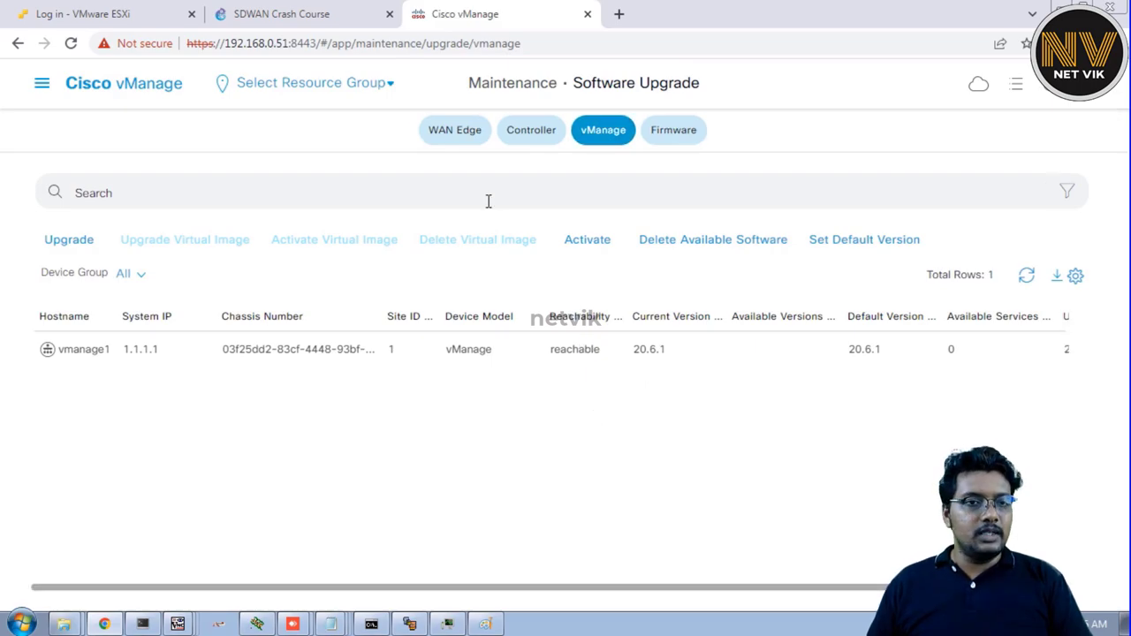
Go to Maintenance > Software Repository, which lists no software images yet
left_click(40, 86)
left_click(113, 305)
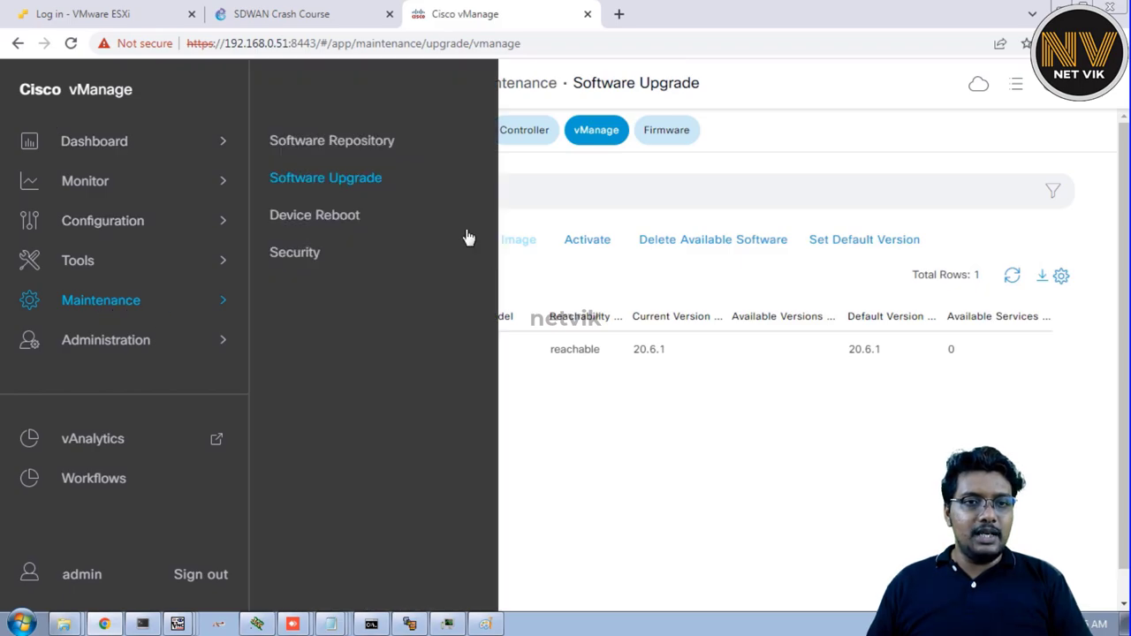
left_click(353, 143)
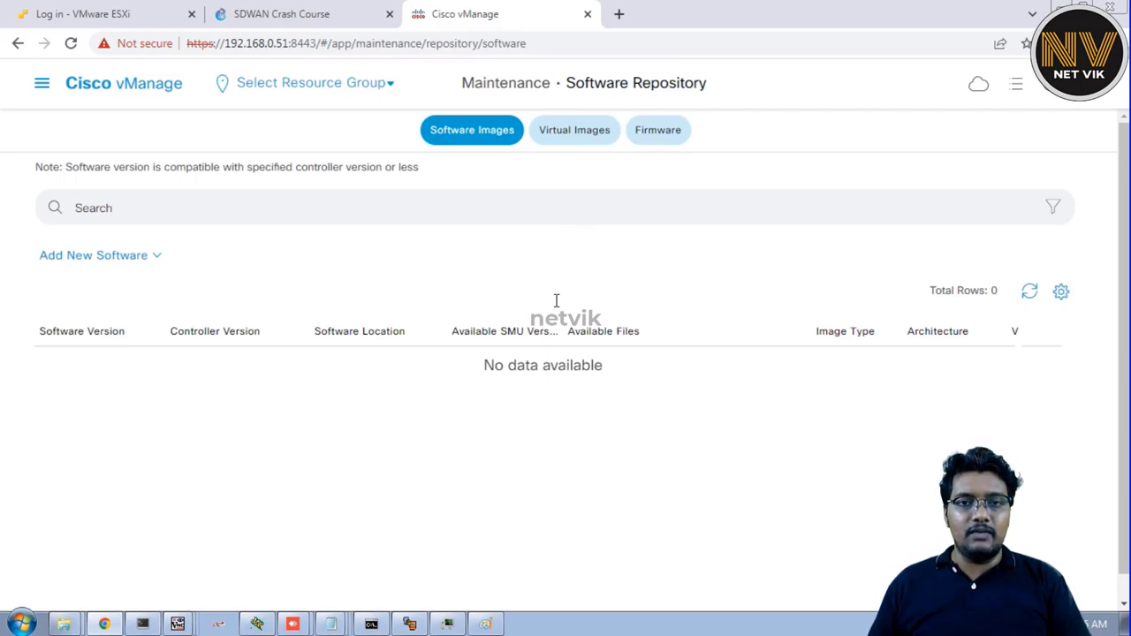
Upload vmanage-20.6.3-x86_64.tar.gz from the Upgrade Image folder through Add New Software > vManage
left_click(470, 126)
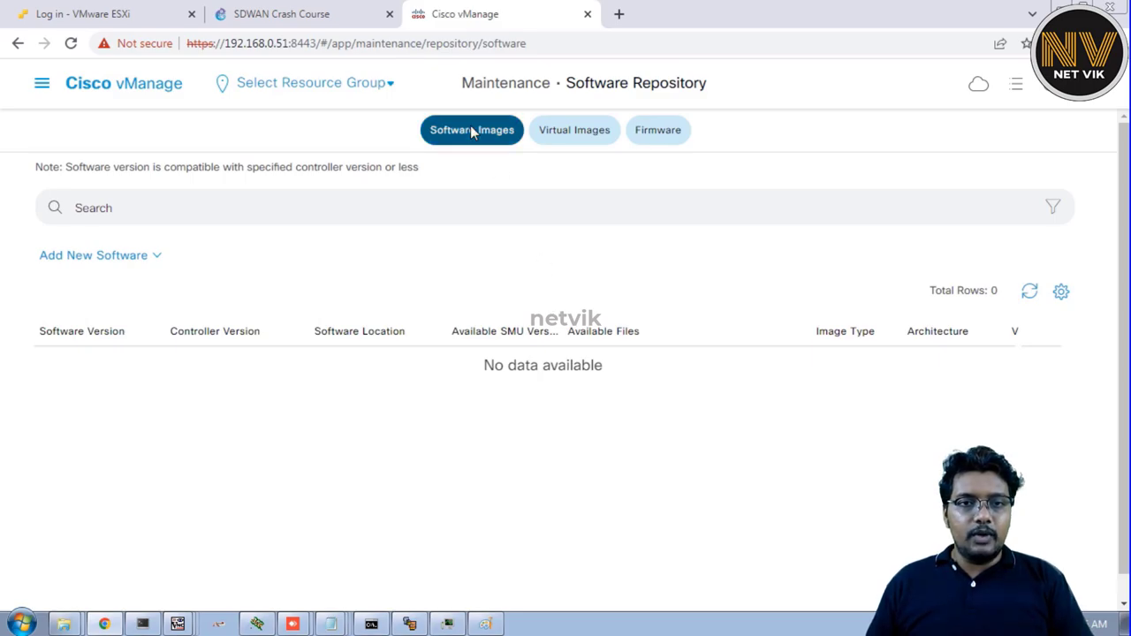
left_click(135, 260)
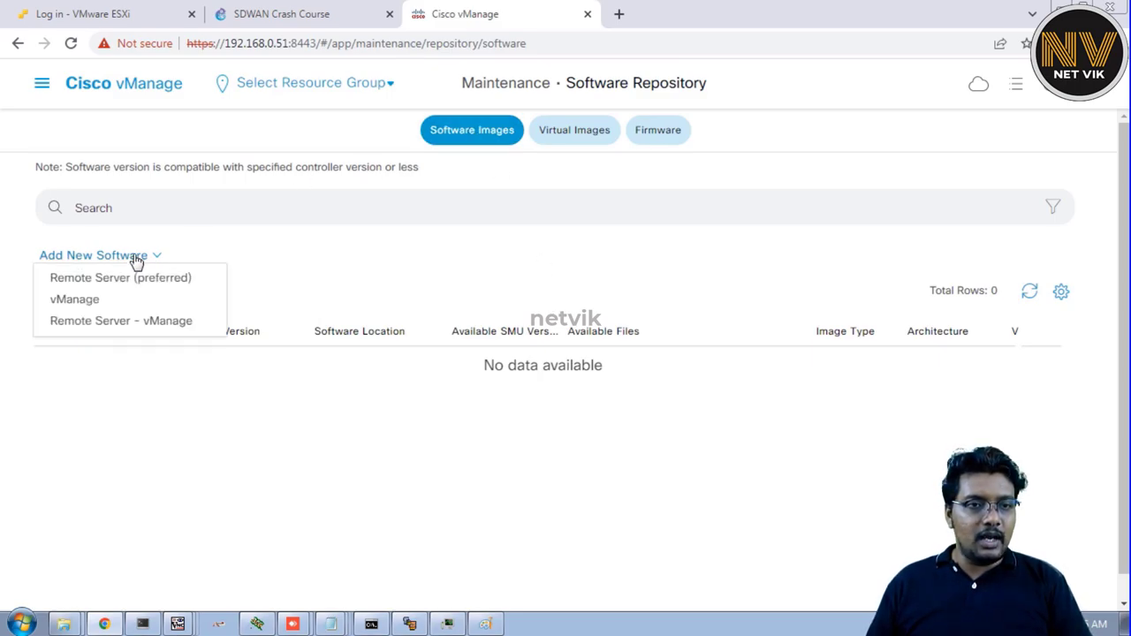
left_click(78, 300)
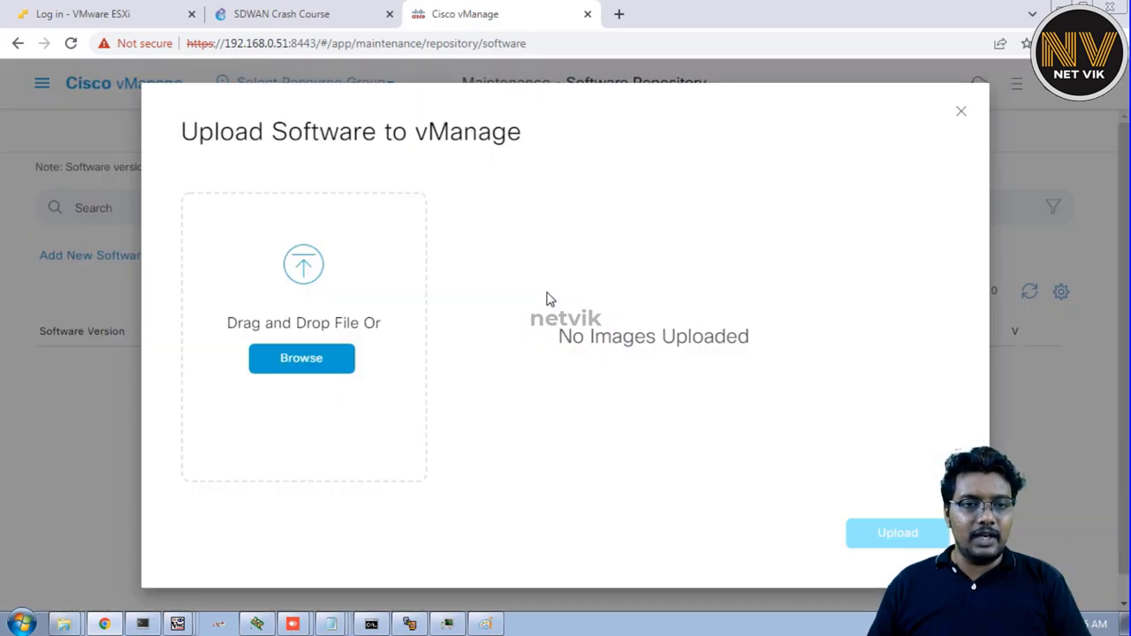
left_click(310, 362)
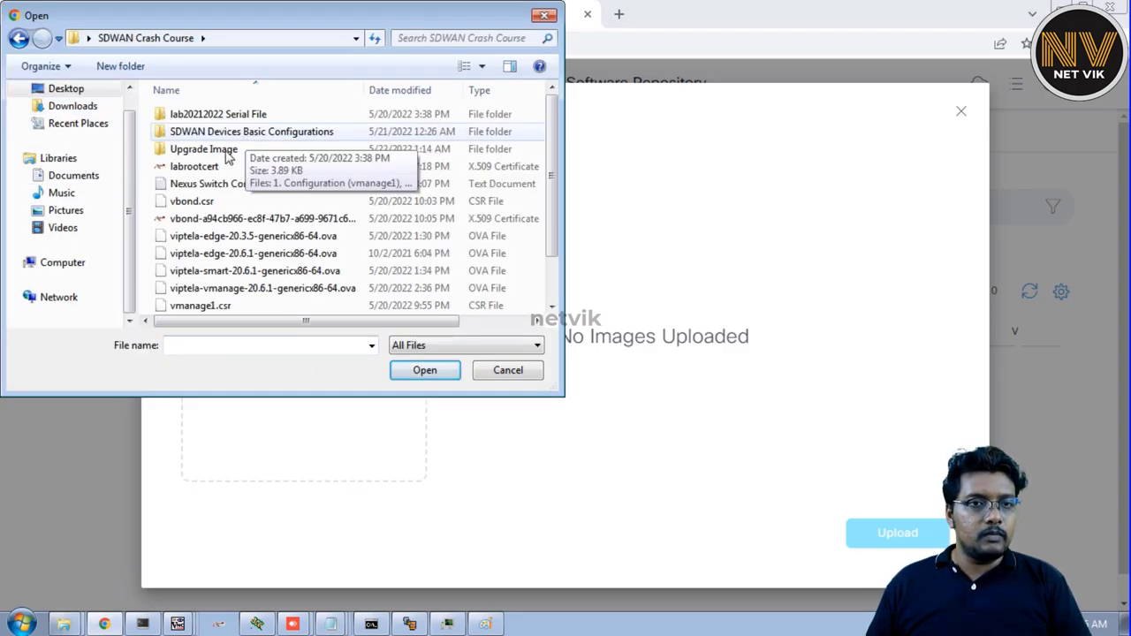
double_click(222, 155)
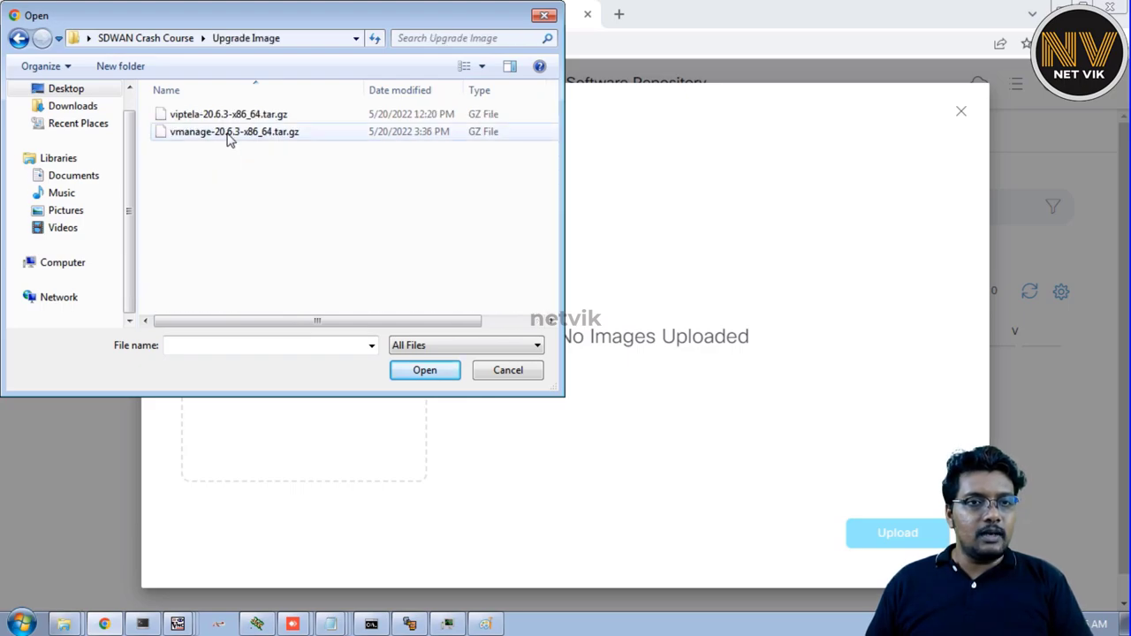
double_click(228, 134)
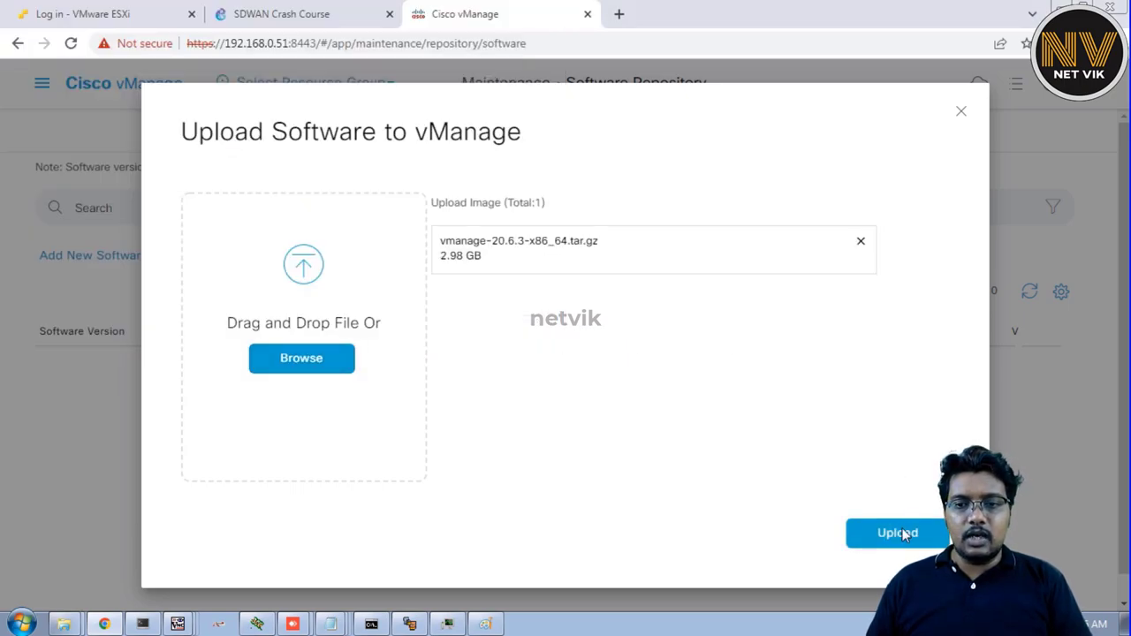
left_click(901, 533)
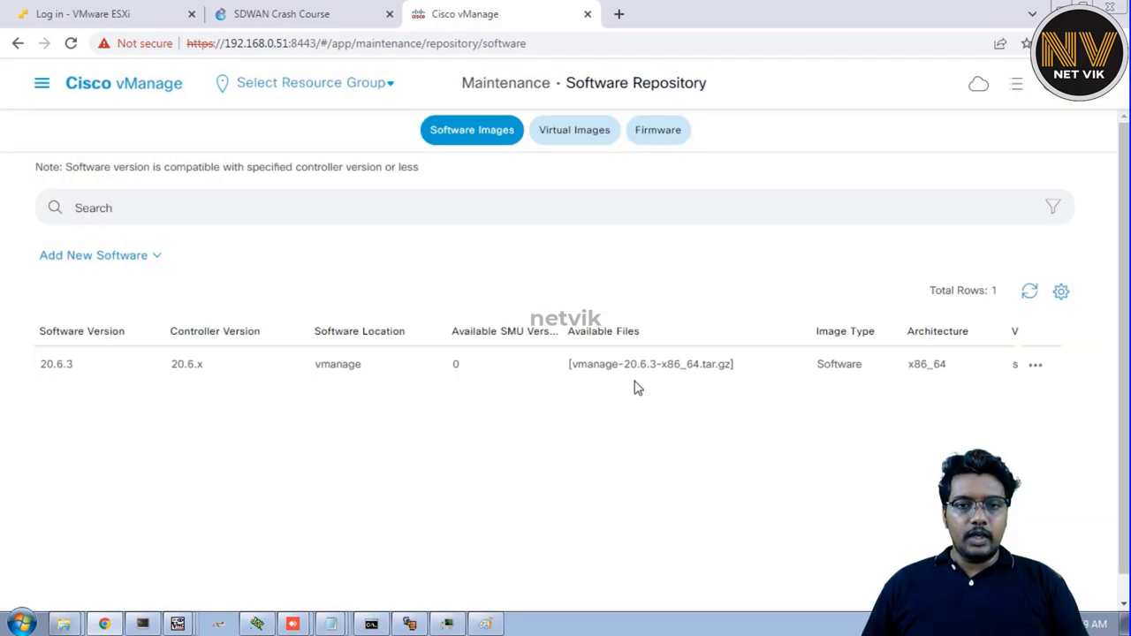
Upload viptela-20.6.3-x86_64.tar.gz to vManage through Add New Software
left_click(135, 258)
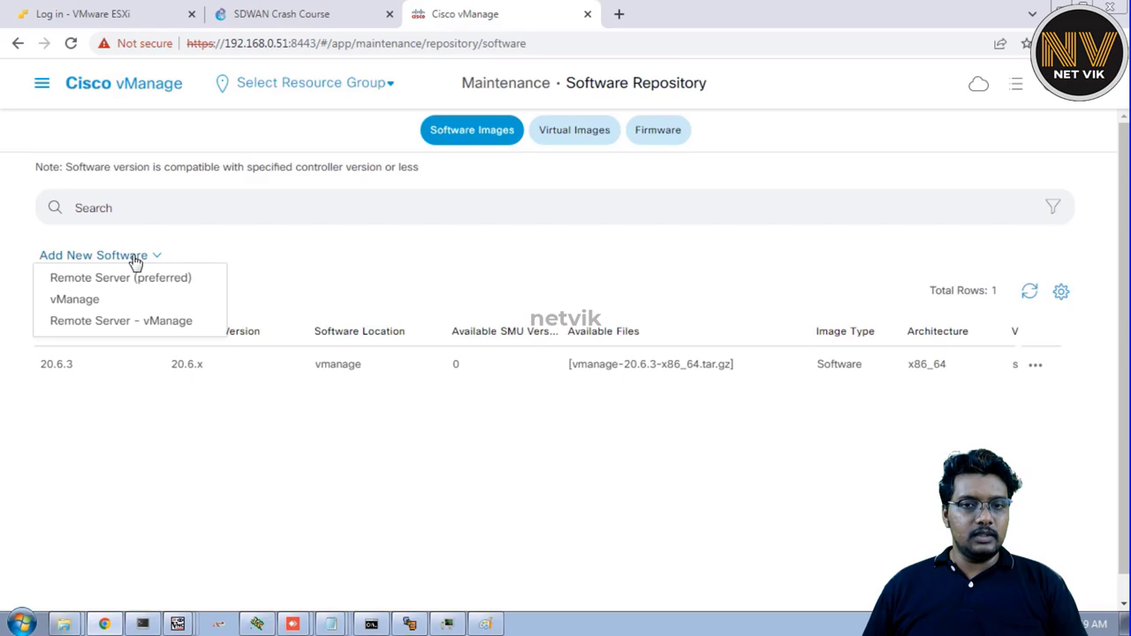
left_click(112, 303)
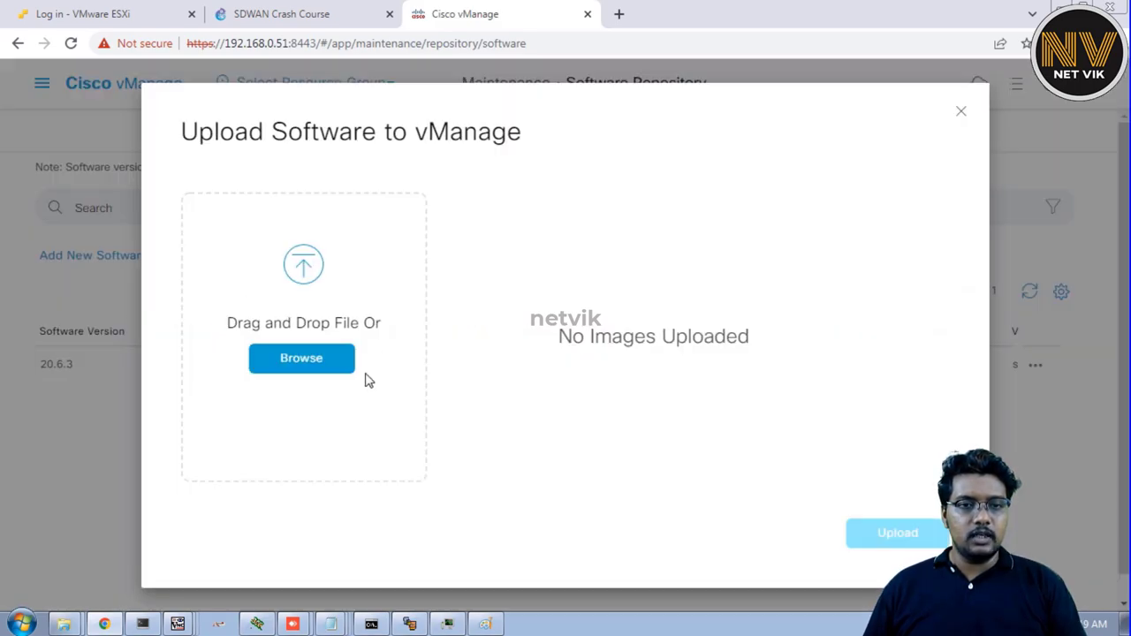
left_click(332, 364)
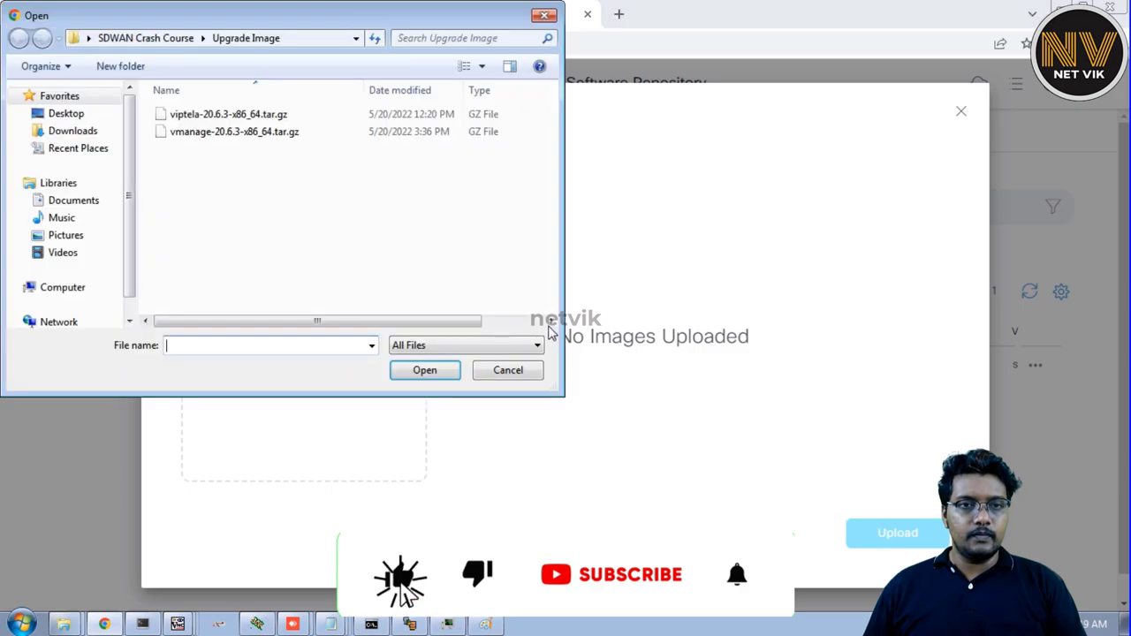
double_click(212, 121)
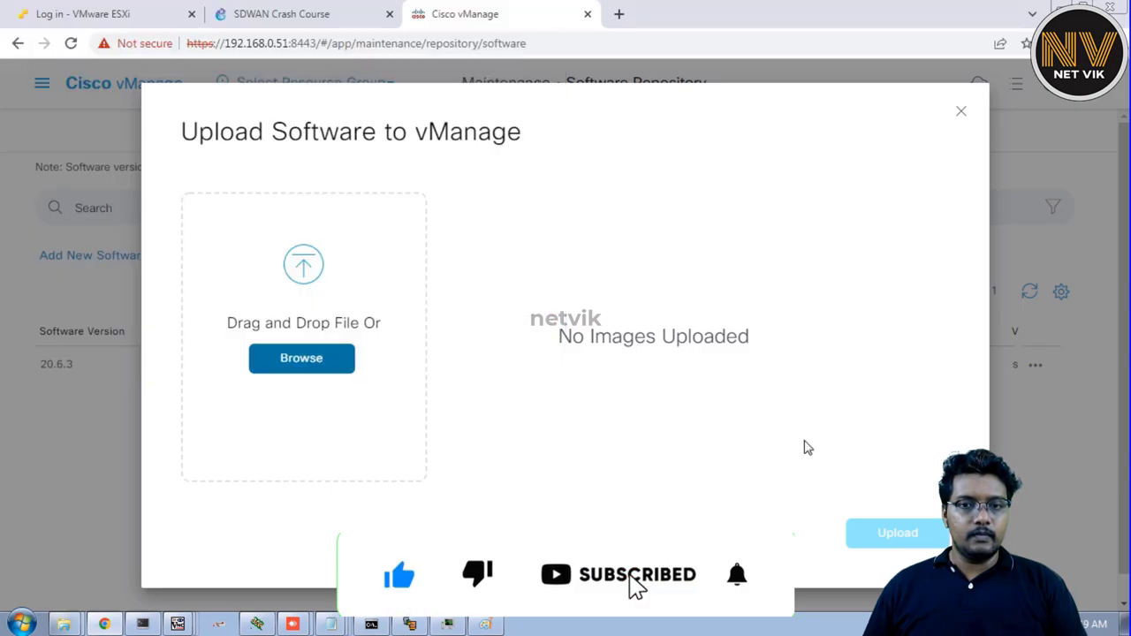
left_click(862, 532)
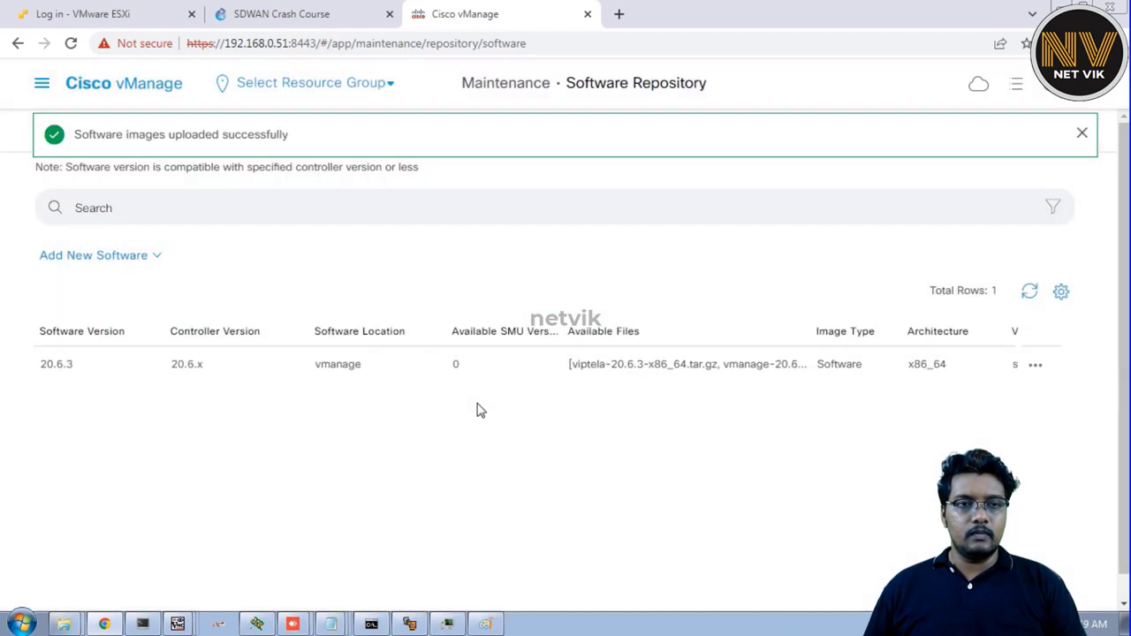
Refresh the repository and confirm version 20.6.3 lists both viptela and vmanage images
left_click(1030, 294)
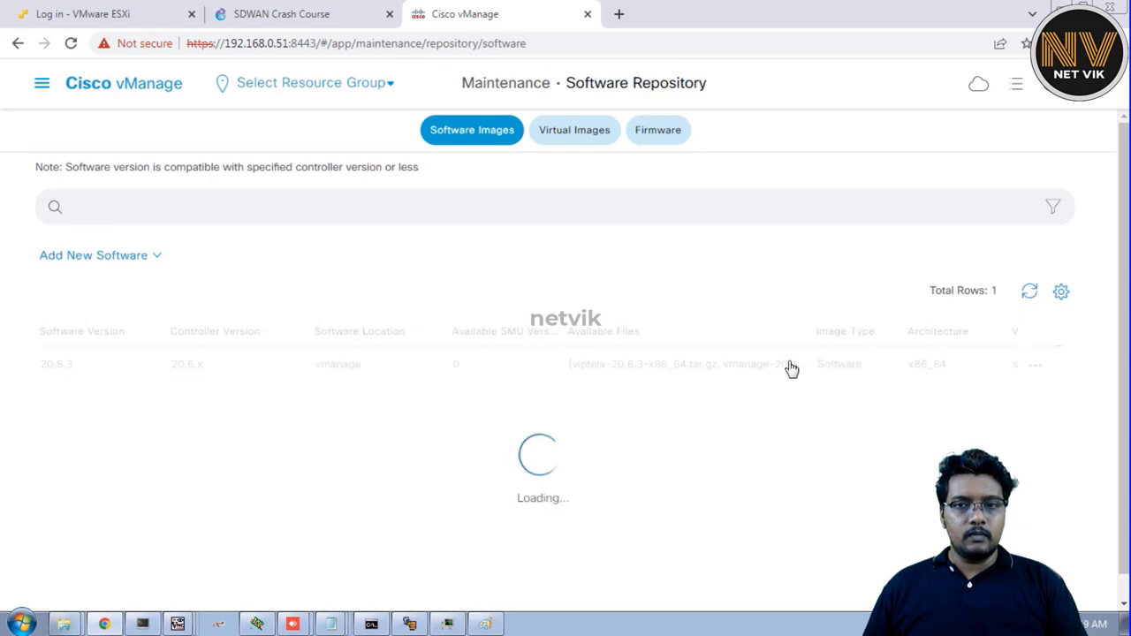
left_click_drag(883, 330, 889, 330)
double_click(46, 374)
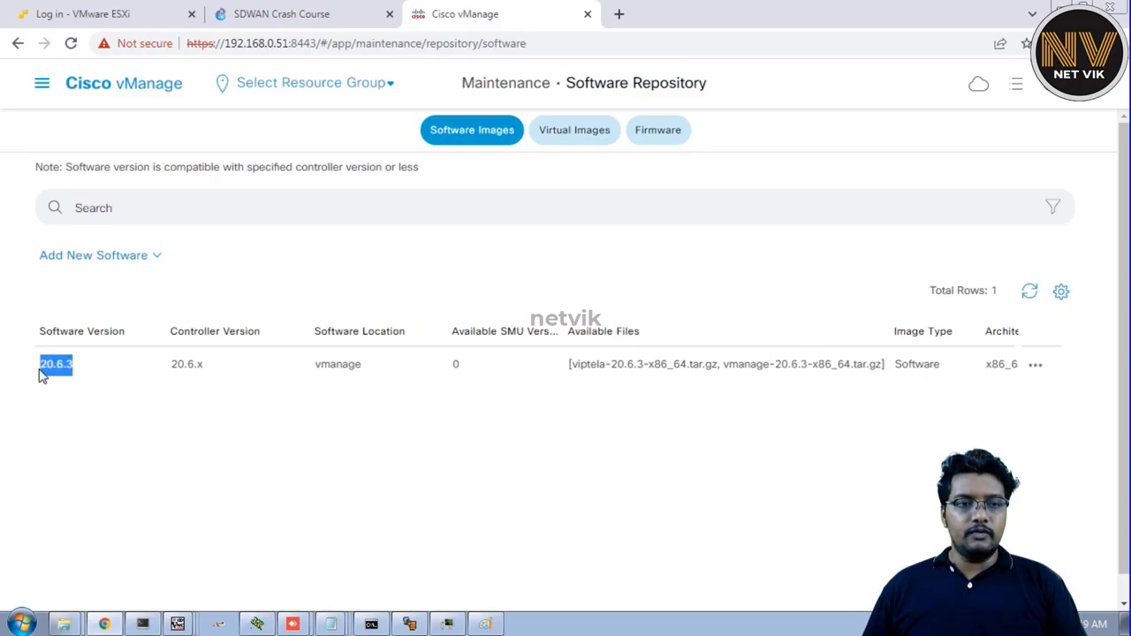
left_click_drag(574, 371, 725, 374)
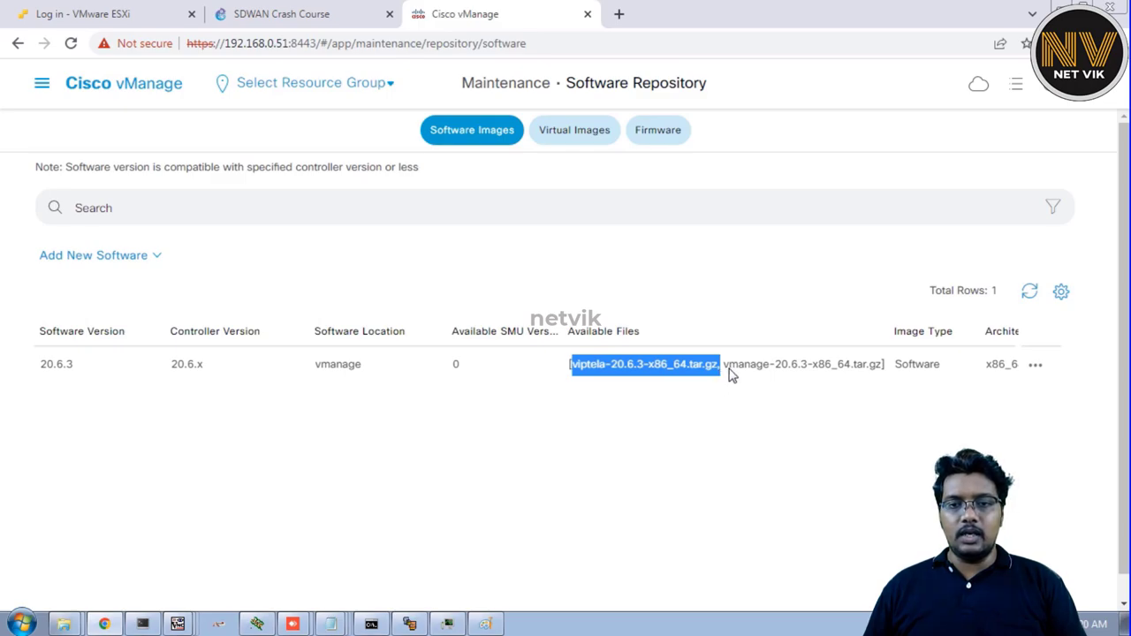
left_click_drag(728, 375, 862, 378)
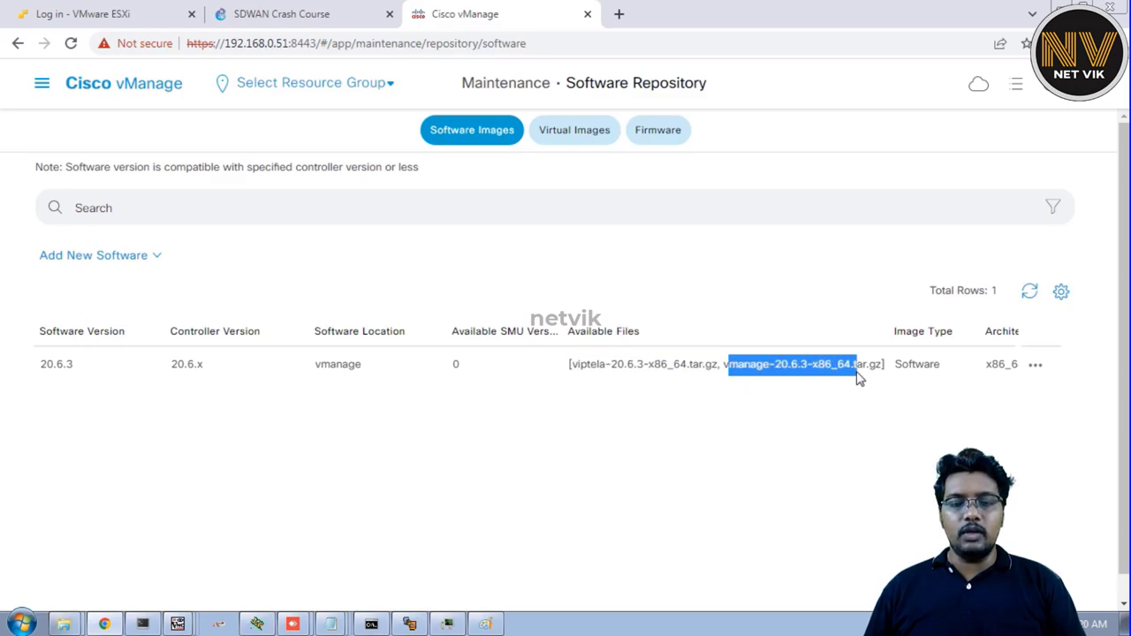
left_click(456, 437)
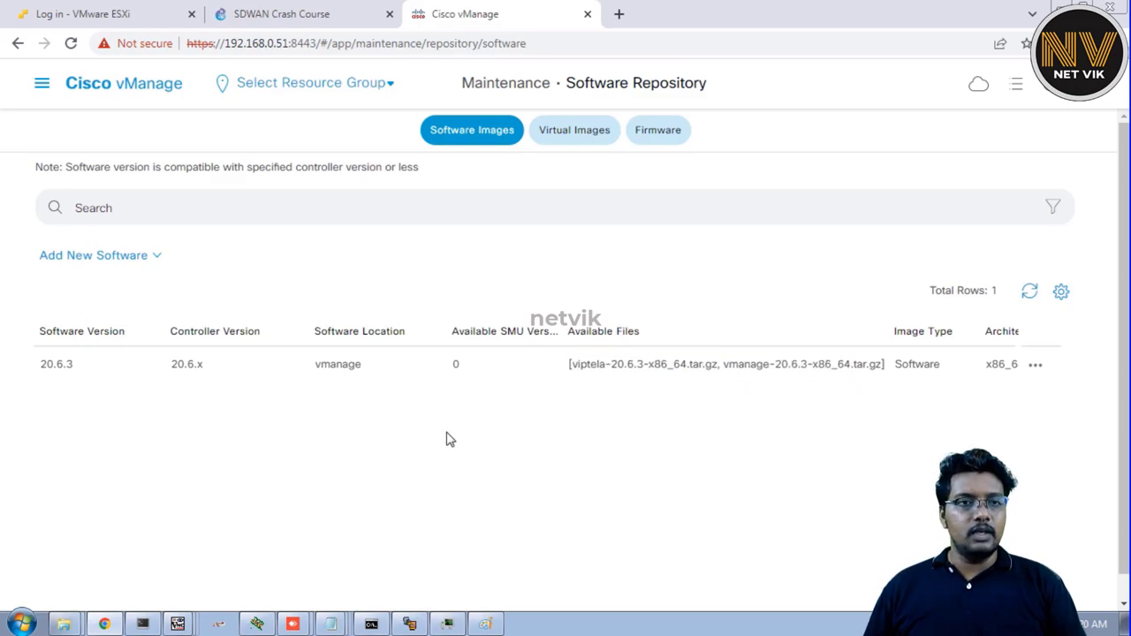
Show the vManage upgrade list under Maintenance > Software Upgrade
left_click(41, 86)
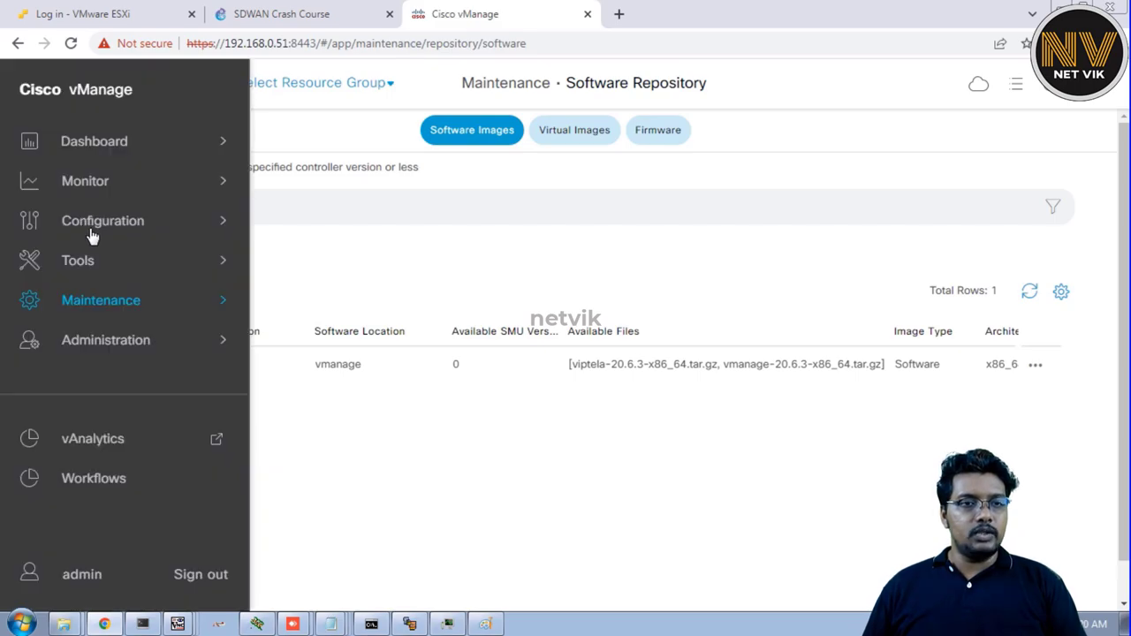
left_click(101, 302)
left_click(328, 180)
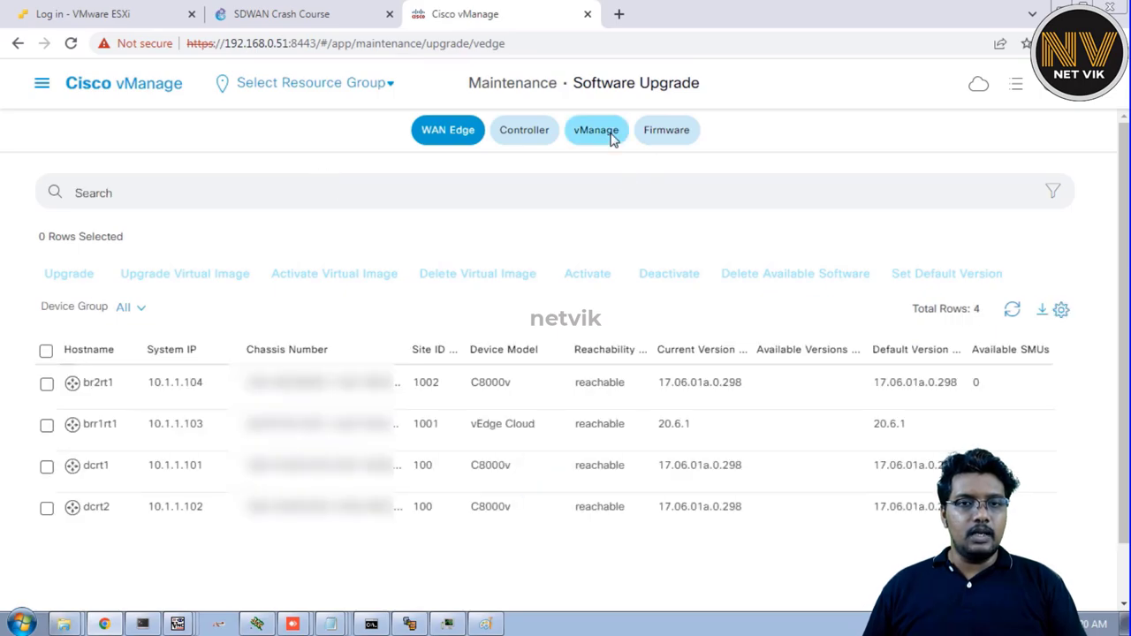
left_click(611, 138)
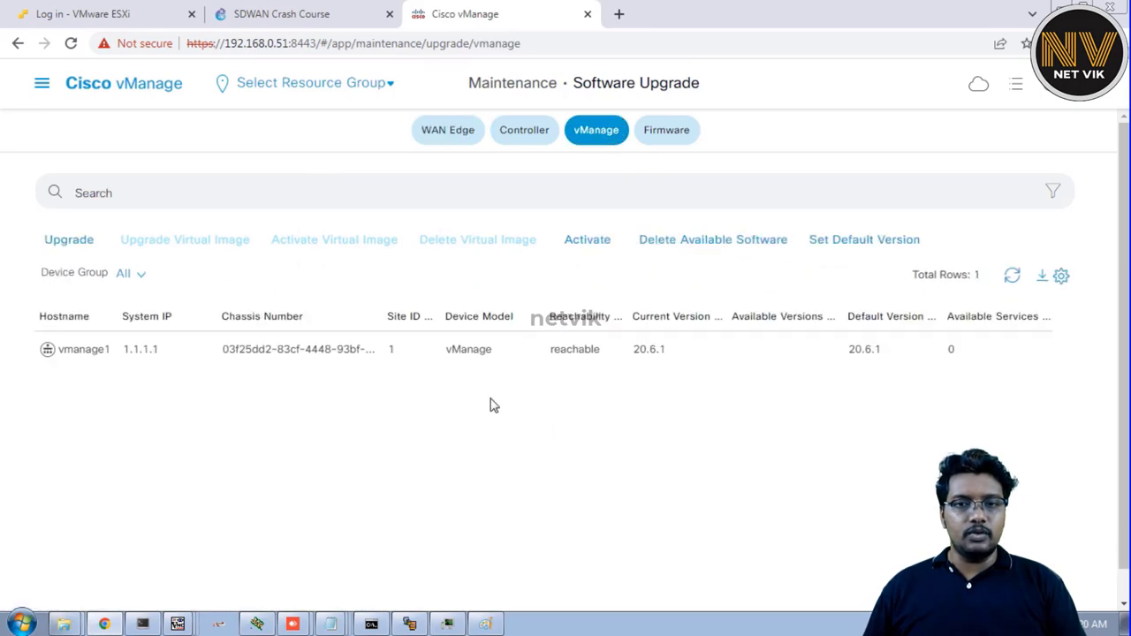
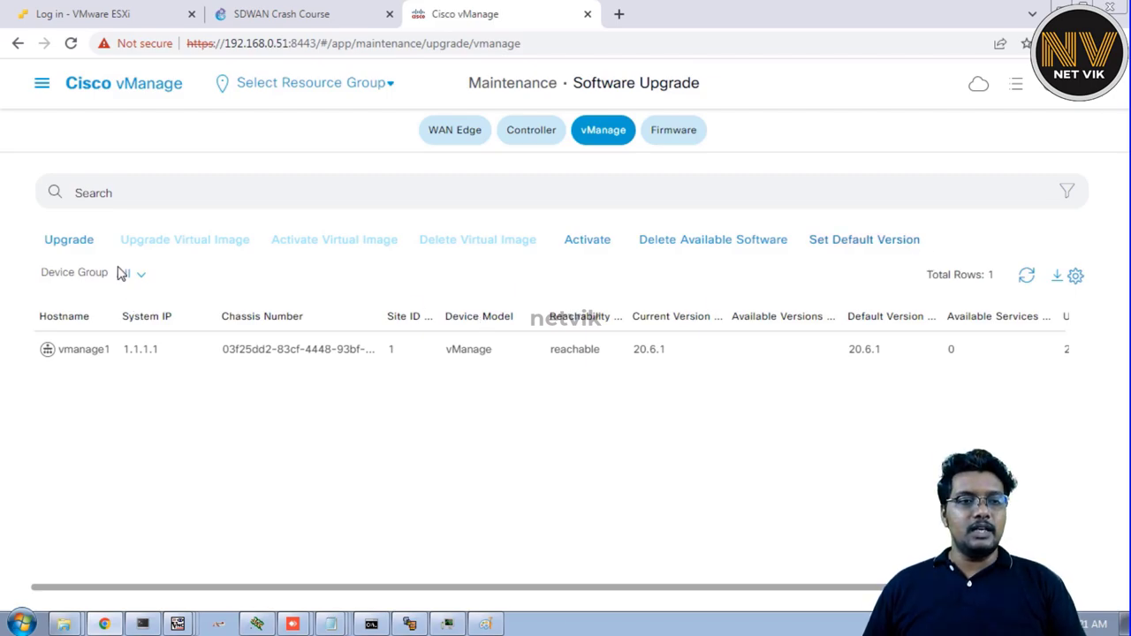
Submit a software upgrade of vmanage1 to version 20.6.3 from the vManage tab
left_click(60, 240)
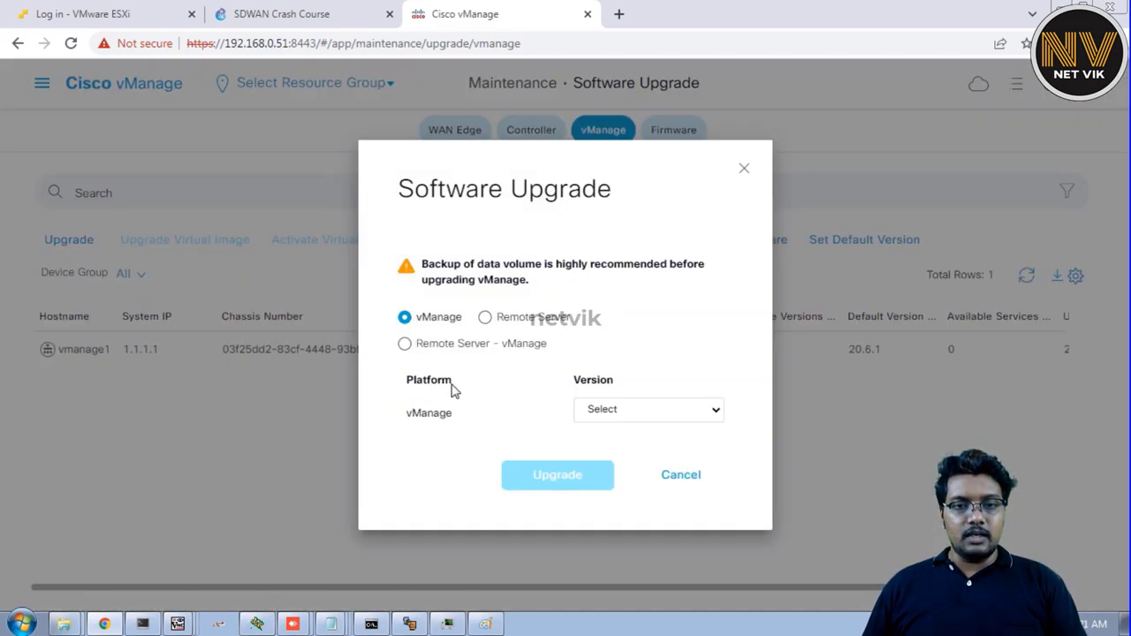
left_click(621, 412)
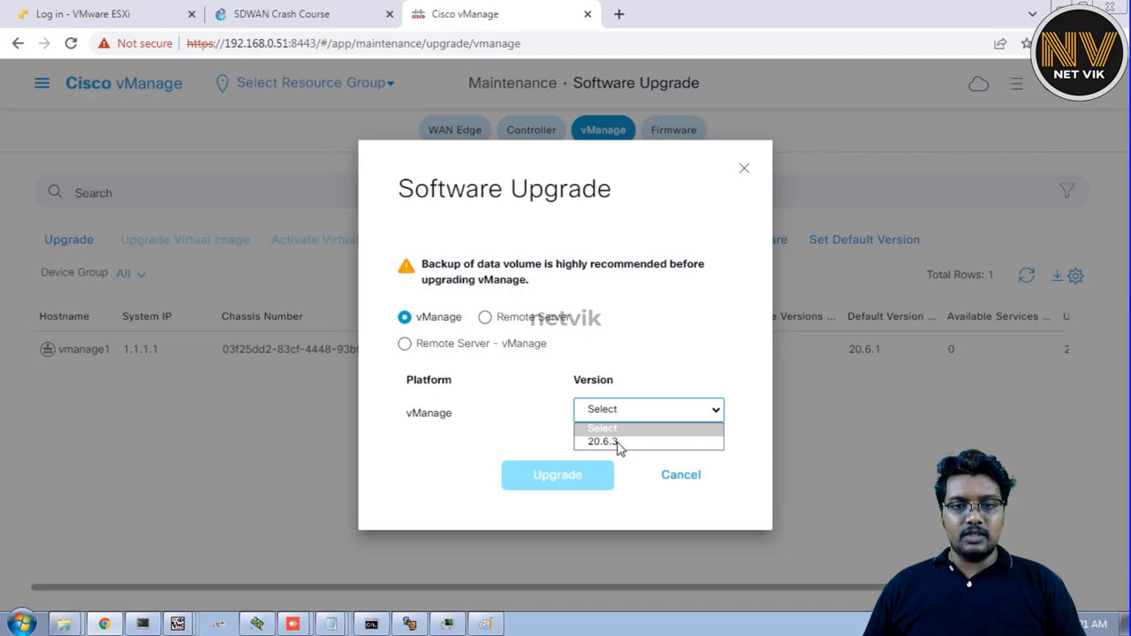
left_click(620, 443)
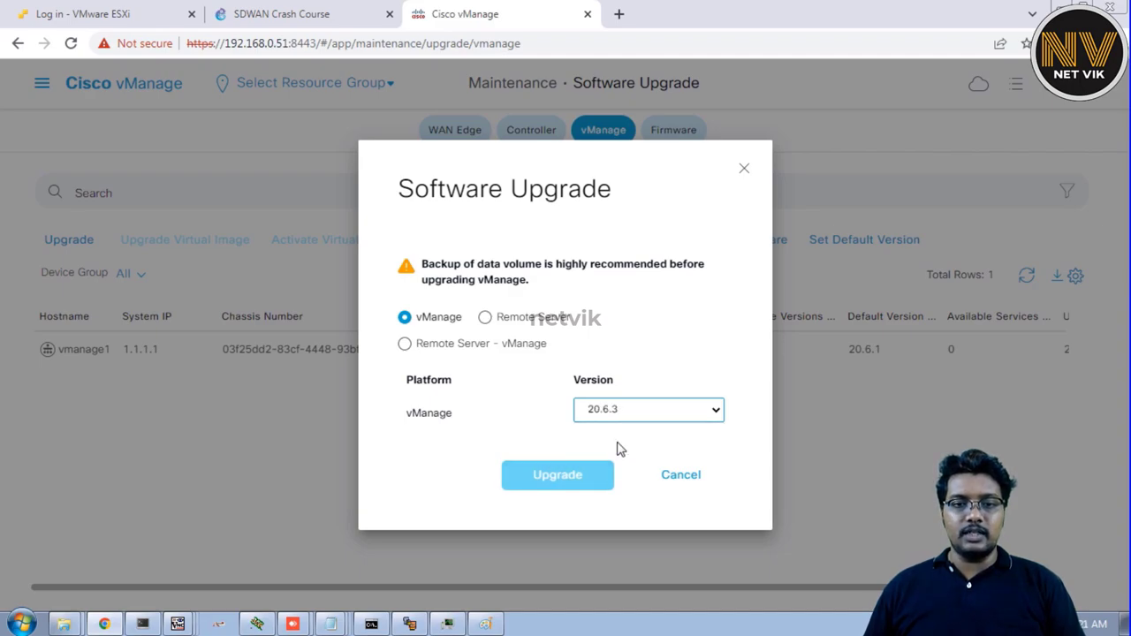
left_click(565, 482)
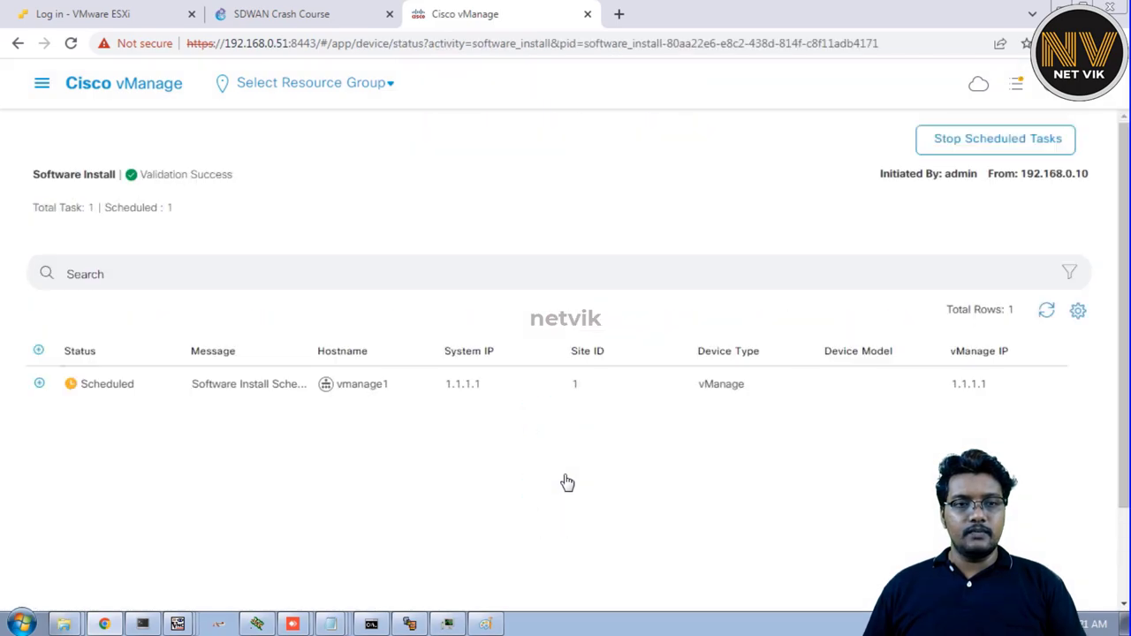
Expand and refresh the vmanage1 install task, confirming the log shows 'Installed 20.6.3'
left_click(39, 383)
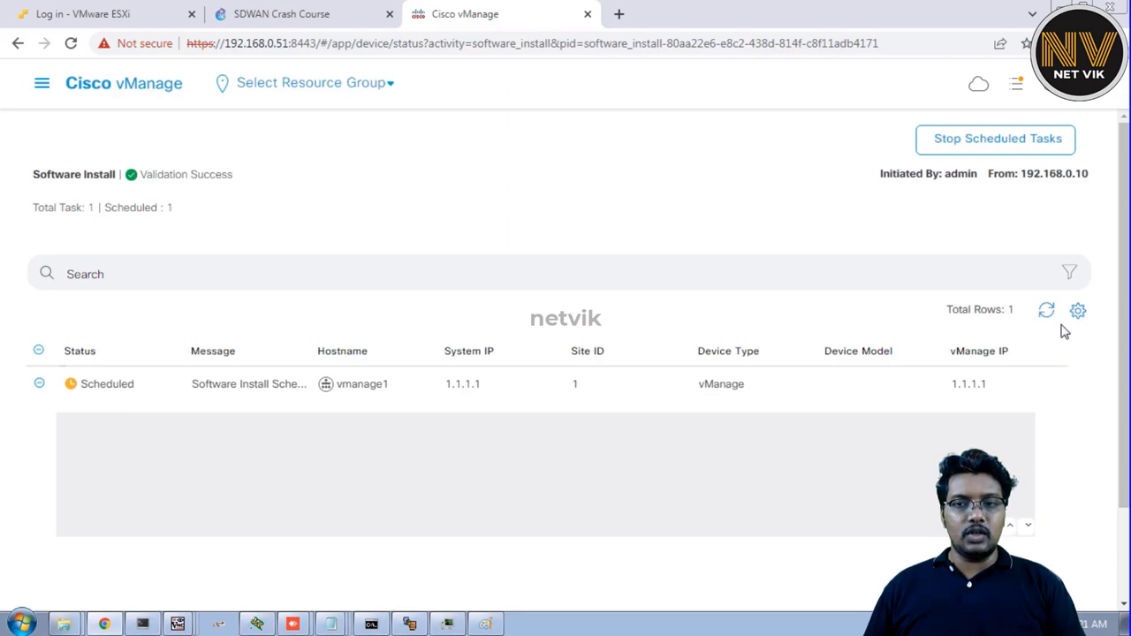
left_click(1048, 314)
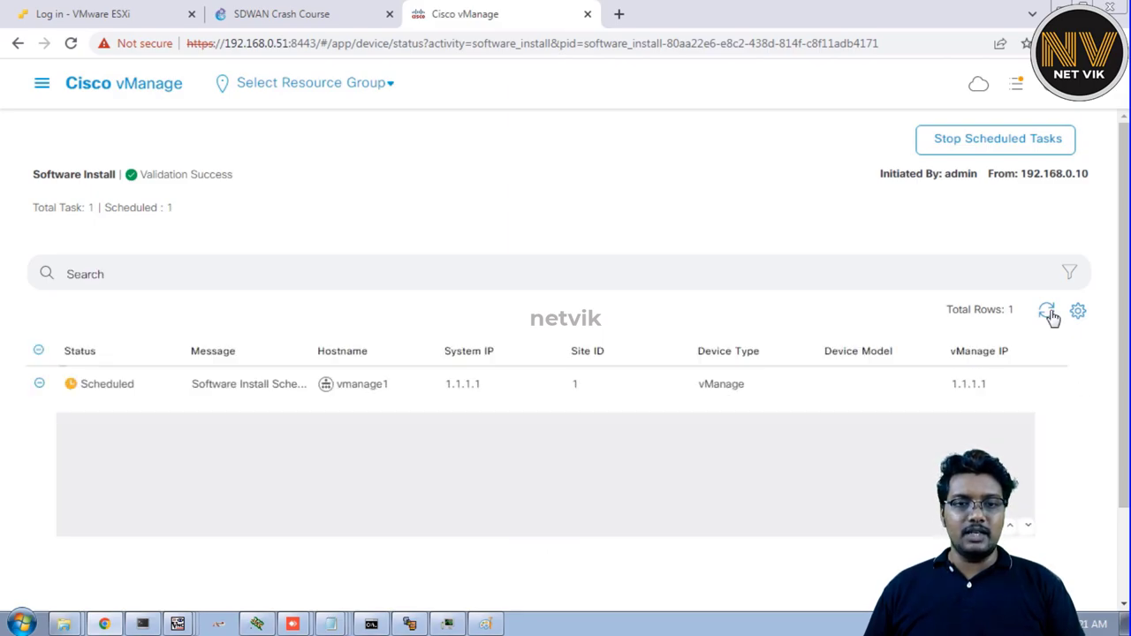
left_click(1047, 314)
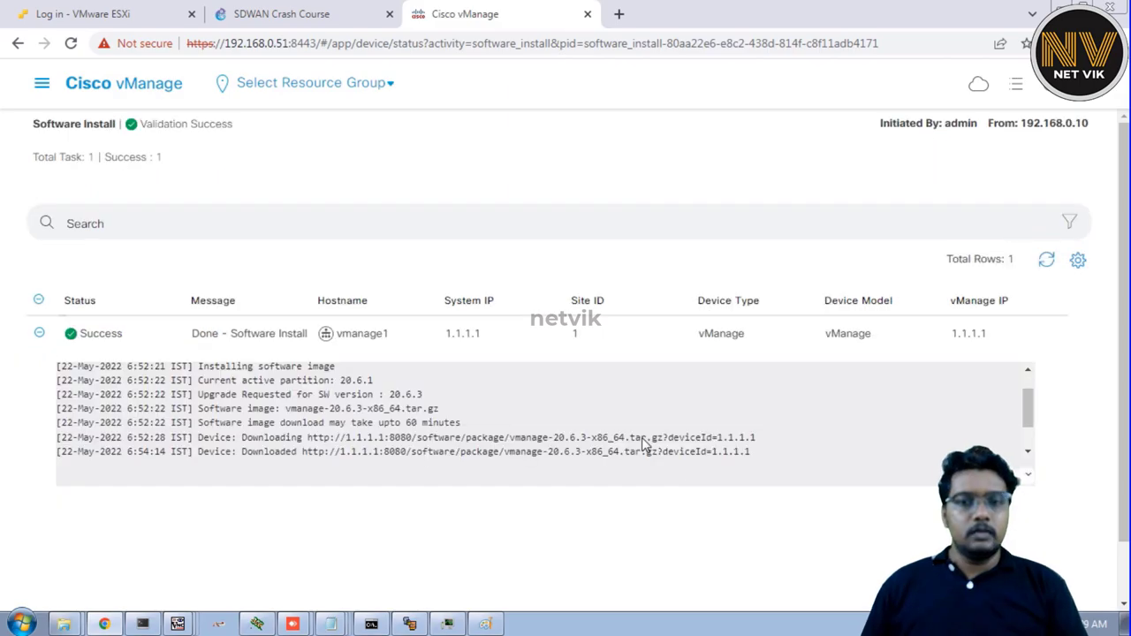
scroll(1032, 454, "down", 2)
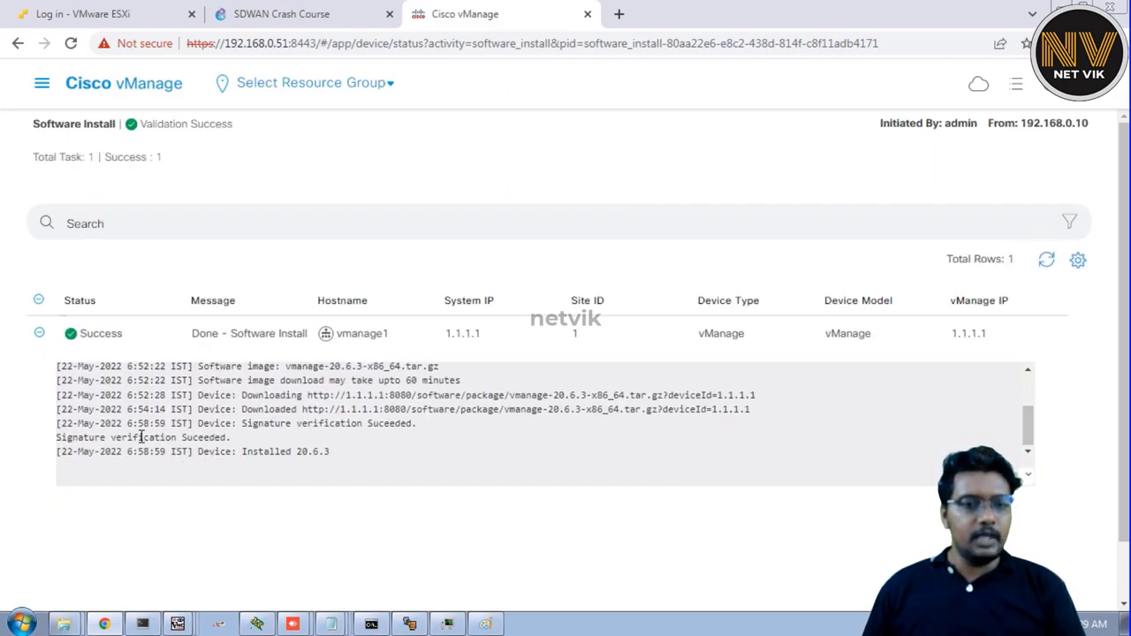
left_click_drag(138, 438, 354, 447)
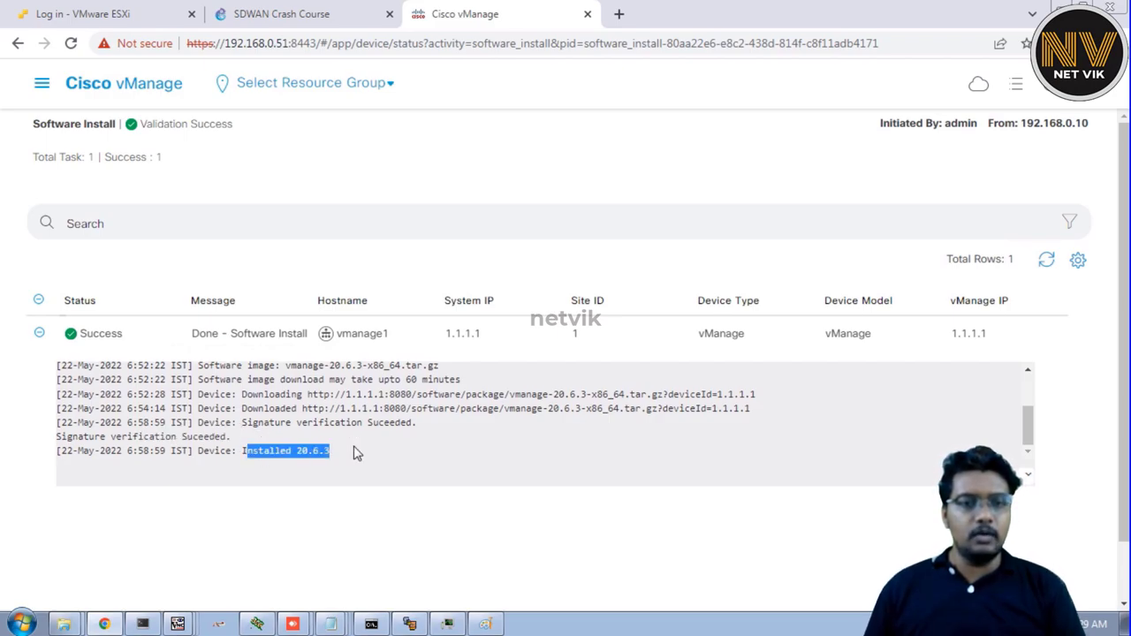
left_click(357, 452)
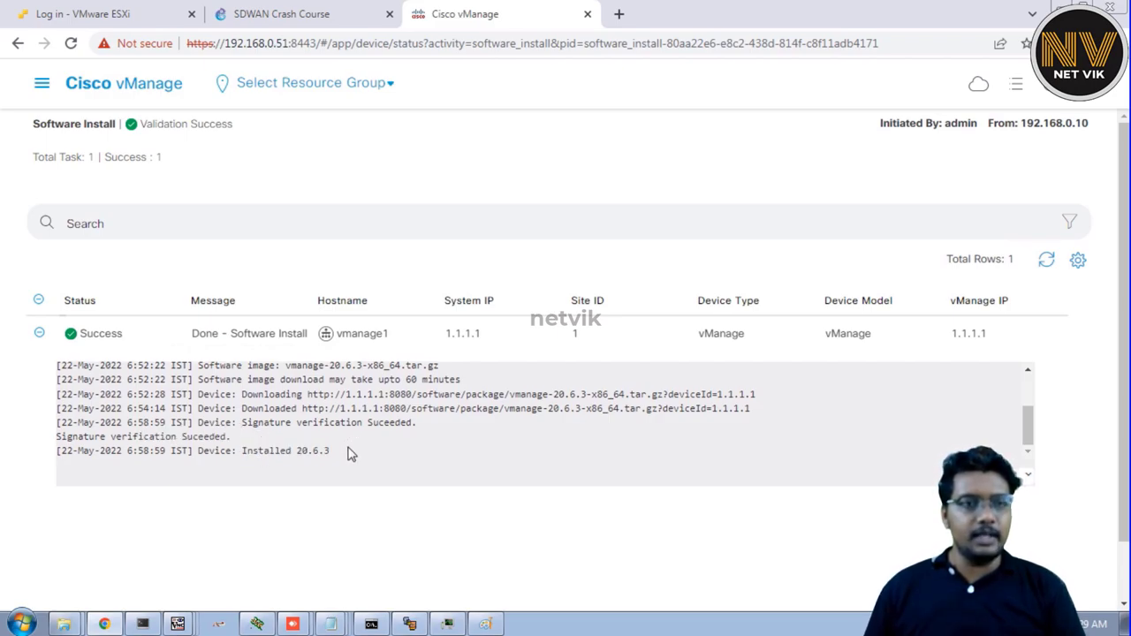
left_click(42, 84)
Check that vmanage1 lists 20.6.3 as available, then view the Controller upgrade list
mouse_move(100, 302)
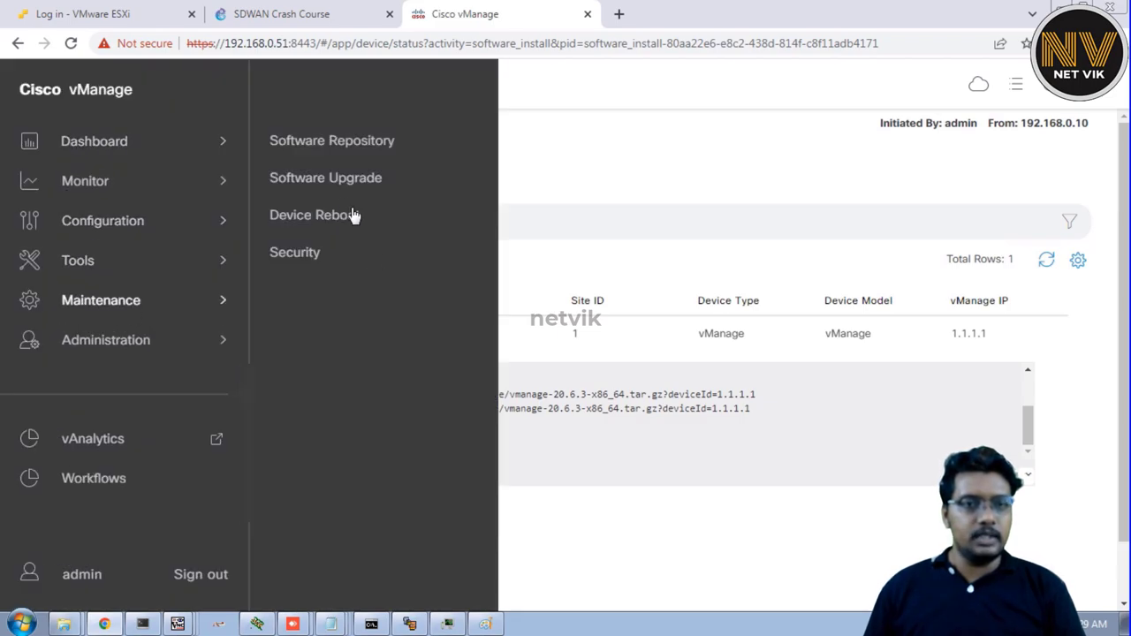
left_click(334, 179)
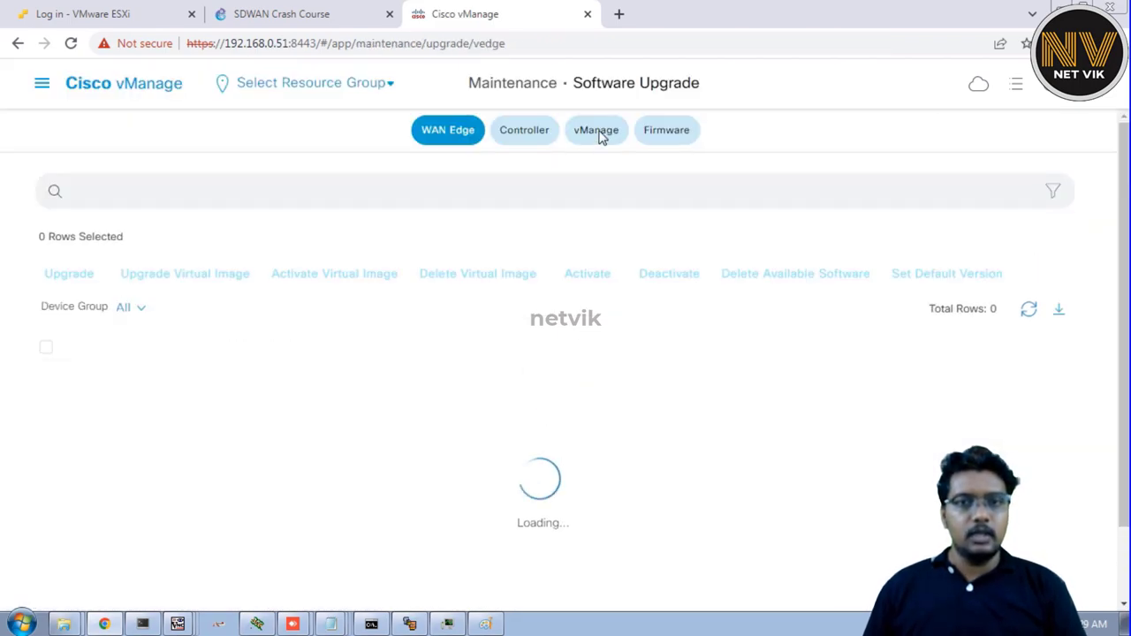
left_click(597, 133)
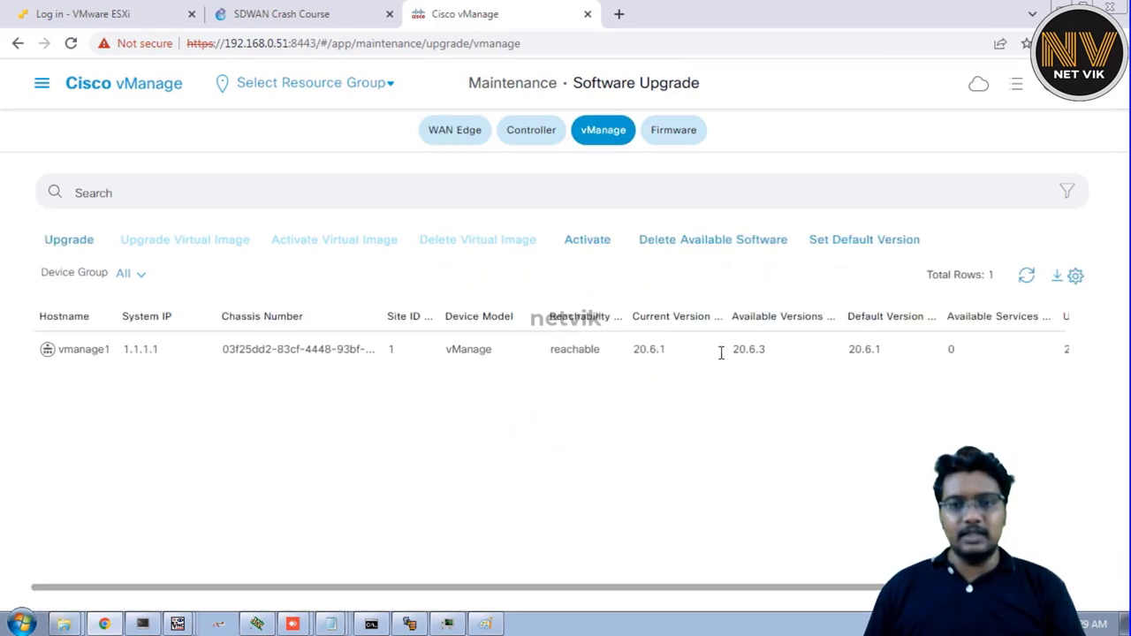
double_click(771, 349)
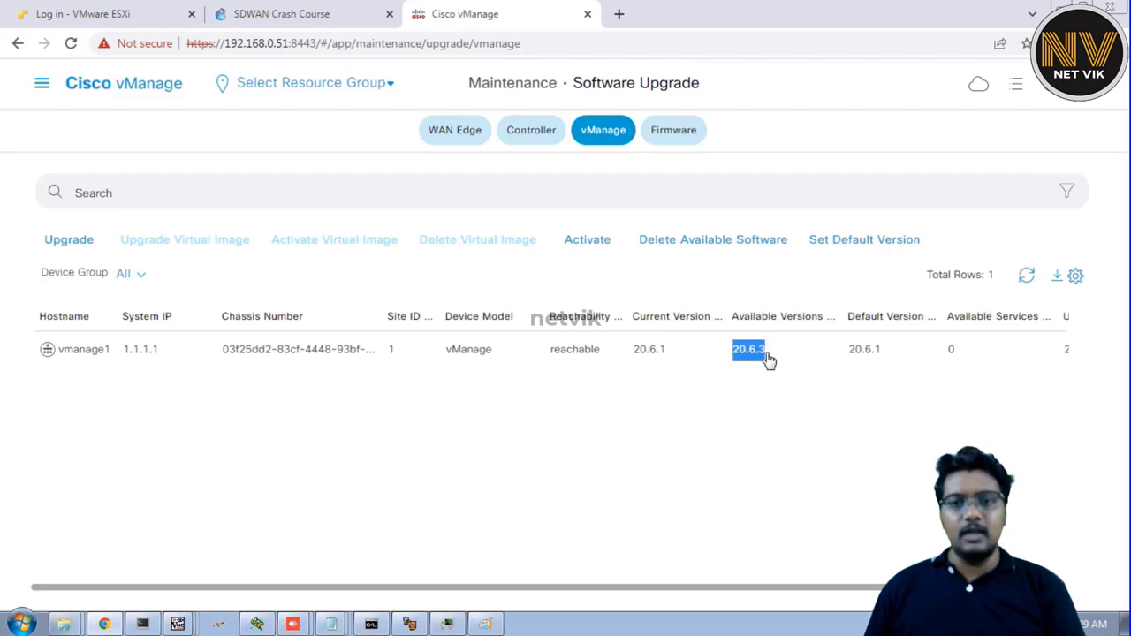
left_click(857, 352)
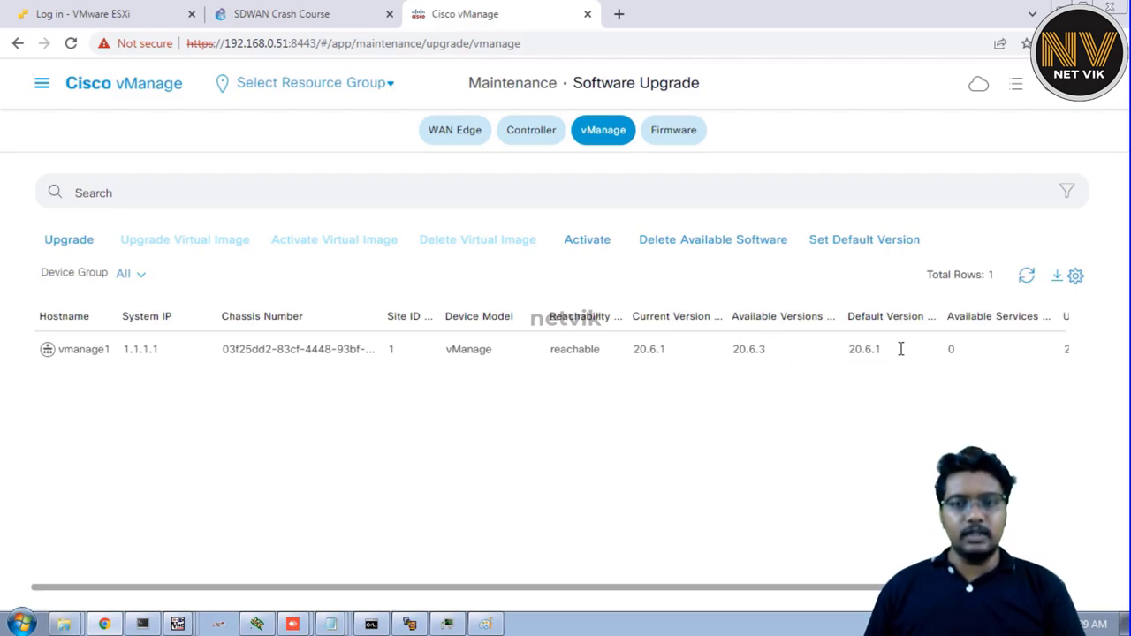
left_click(535, 132)
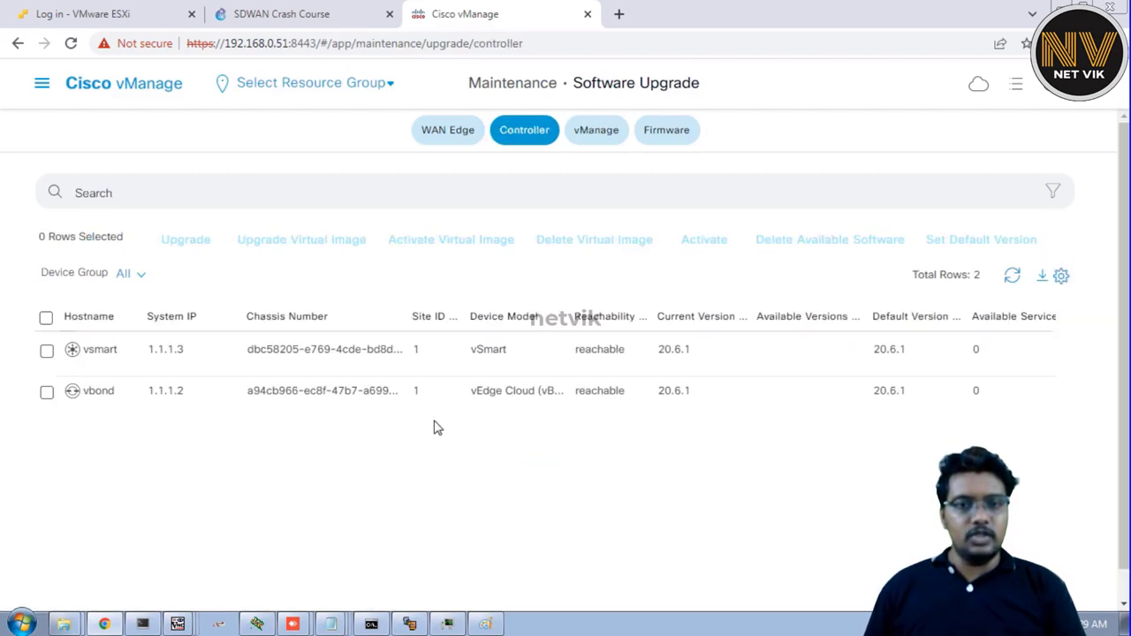
Select vsmart and vbond and submit their software upgrade to 20.6.3
left_click(46, 352)
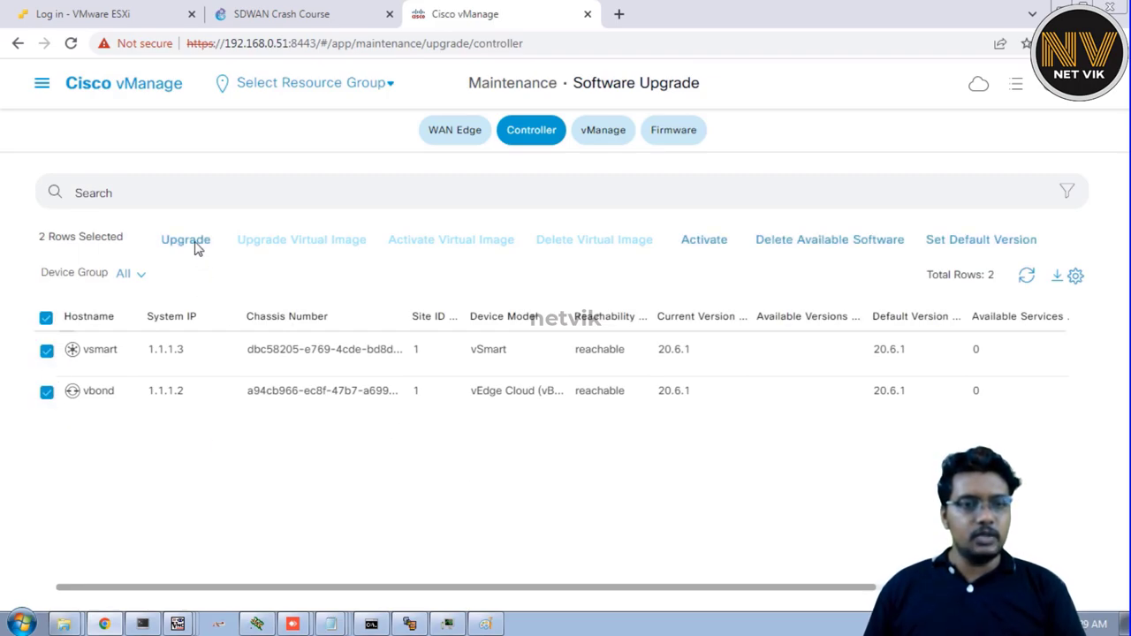
left_click(187, 240)
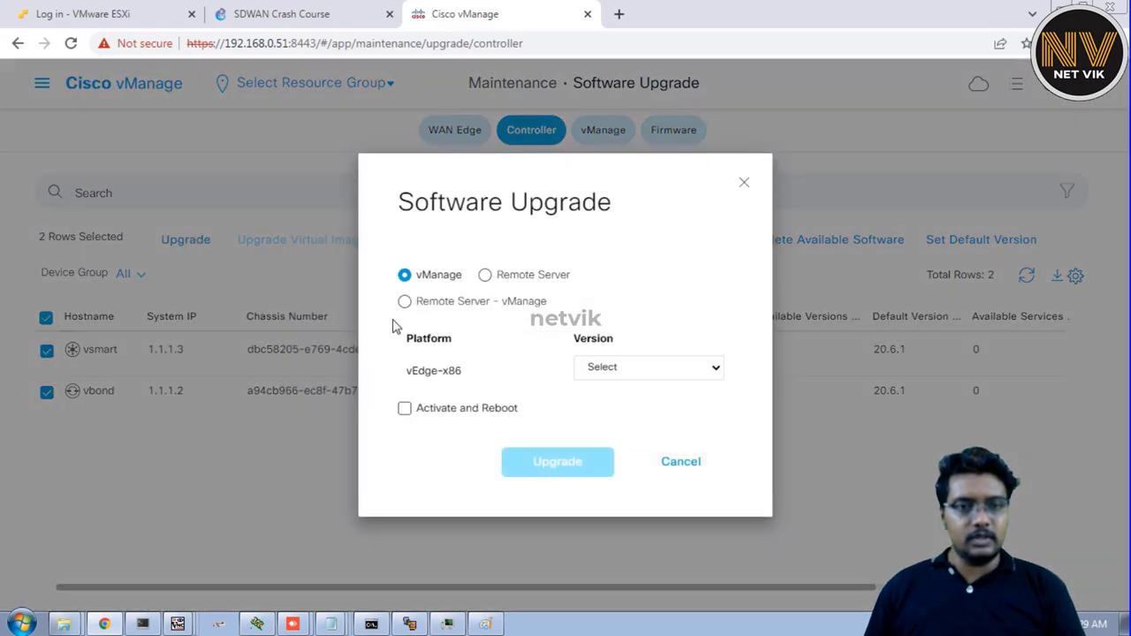
left_click(620, 368)
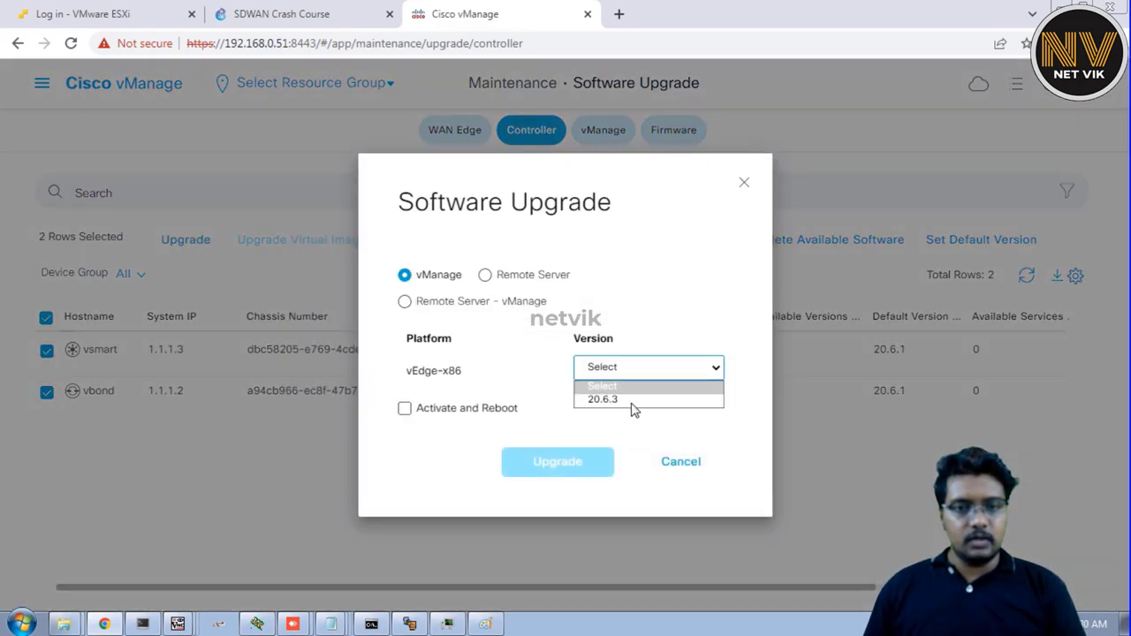
left_click(633, 403)
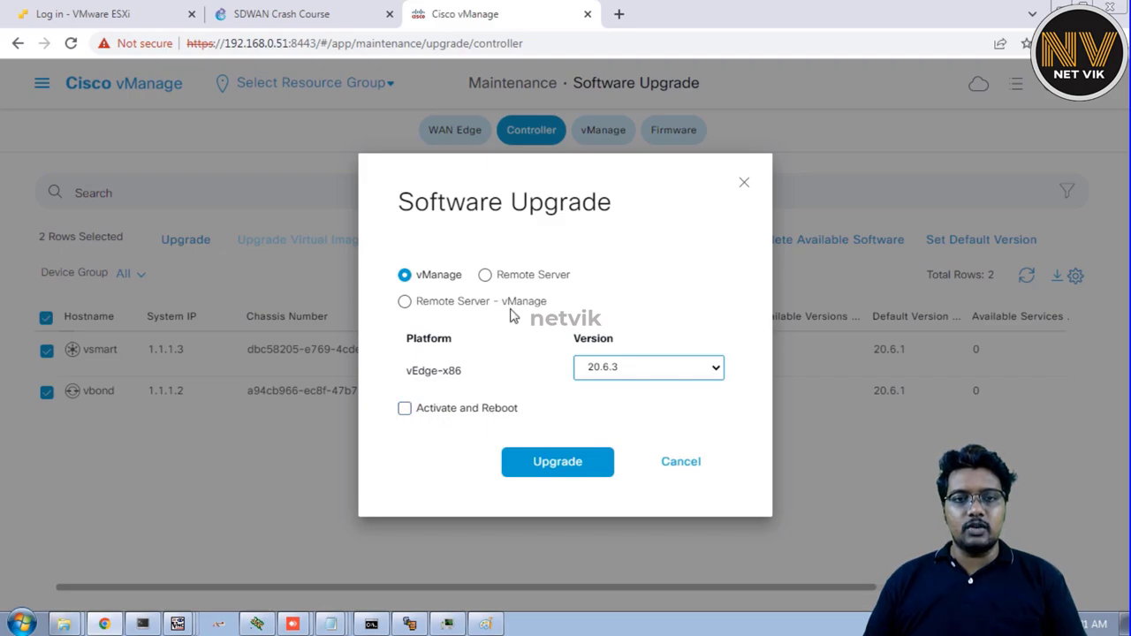
left_click(557, 463)
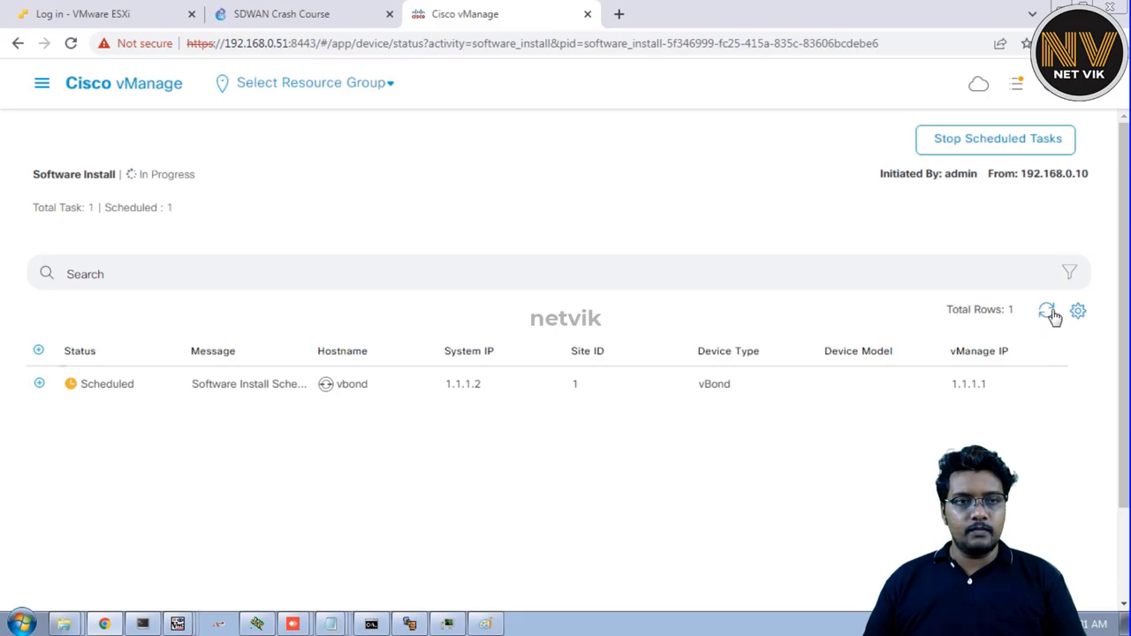
Refresh until both vbond and vsmart installs show Success, then return to Software Upgrade
left_click(1048, 313)
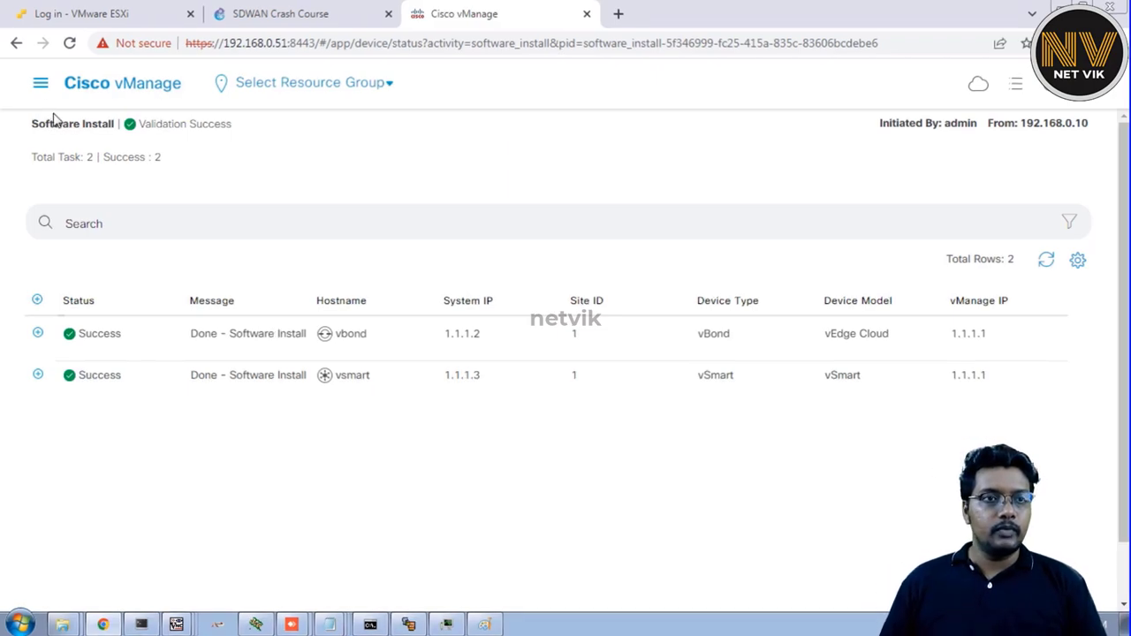
left_click(41, 89)
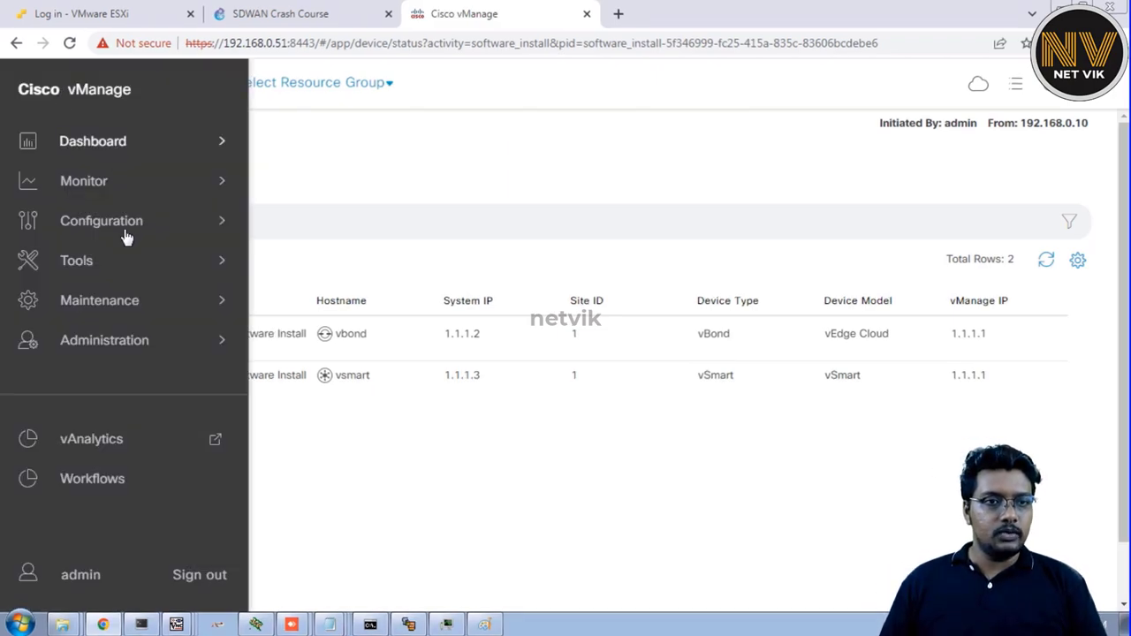
left_click(104, 305)
left_click(328, 181)
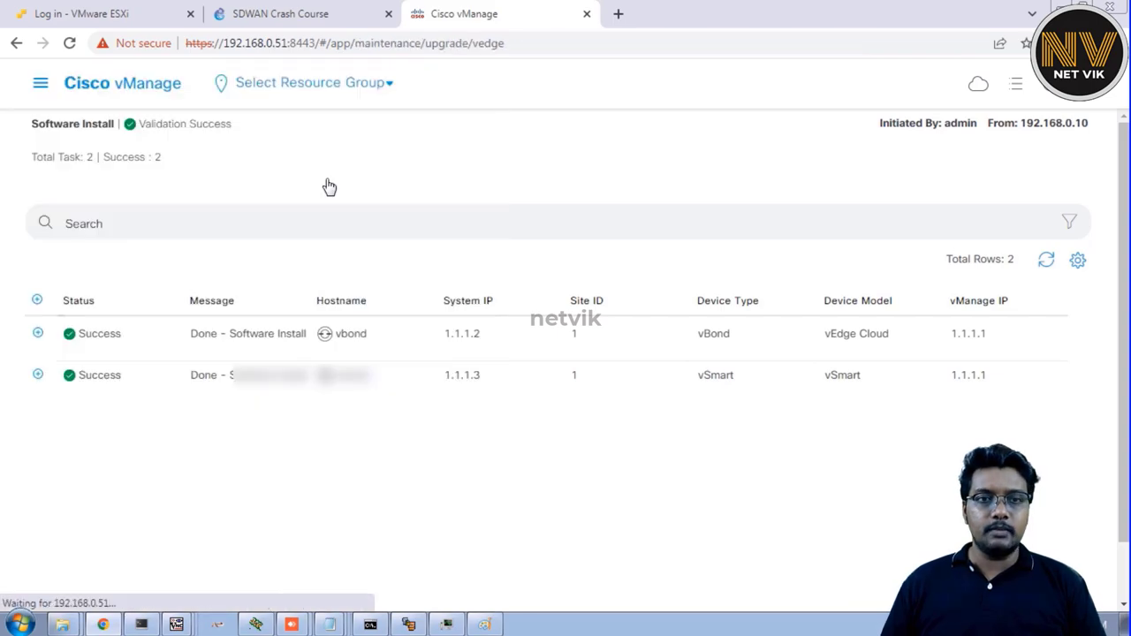
Activate version 20.6.3 on vmanage1 from the vManage tab, triggering its reboot
left_click(588, 141)
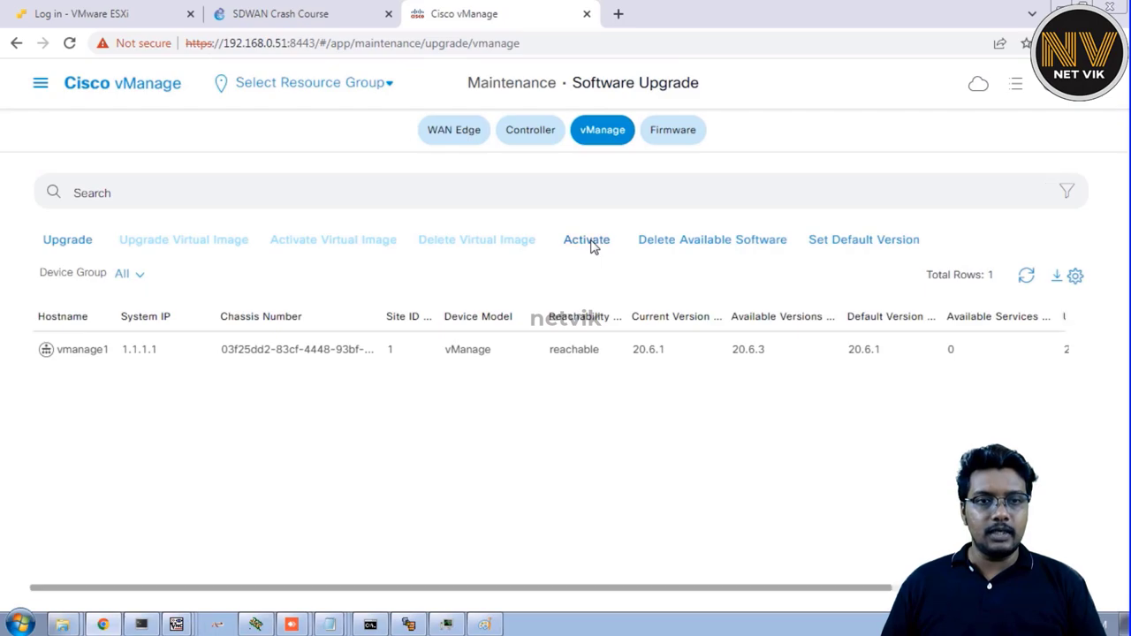
left_click(591, 246)
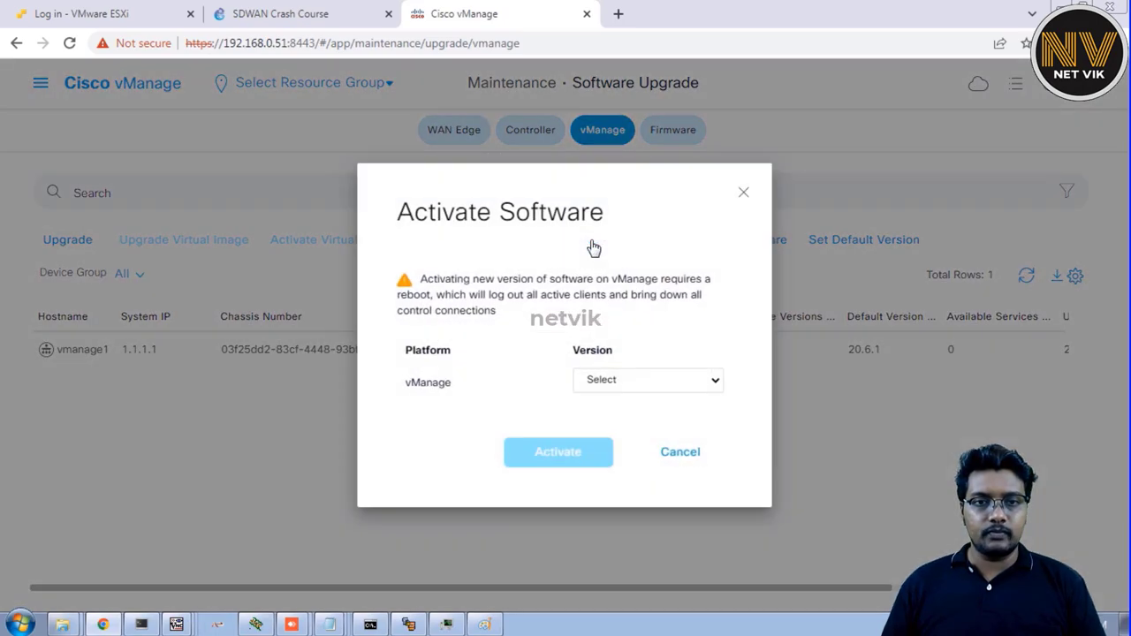
left_click(614, 383)
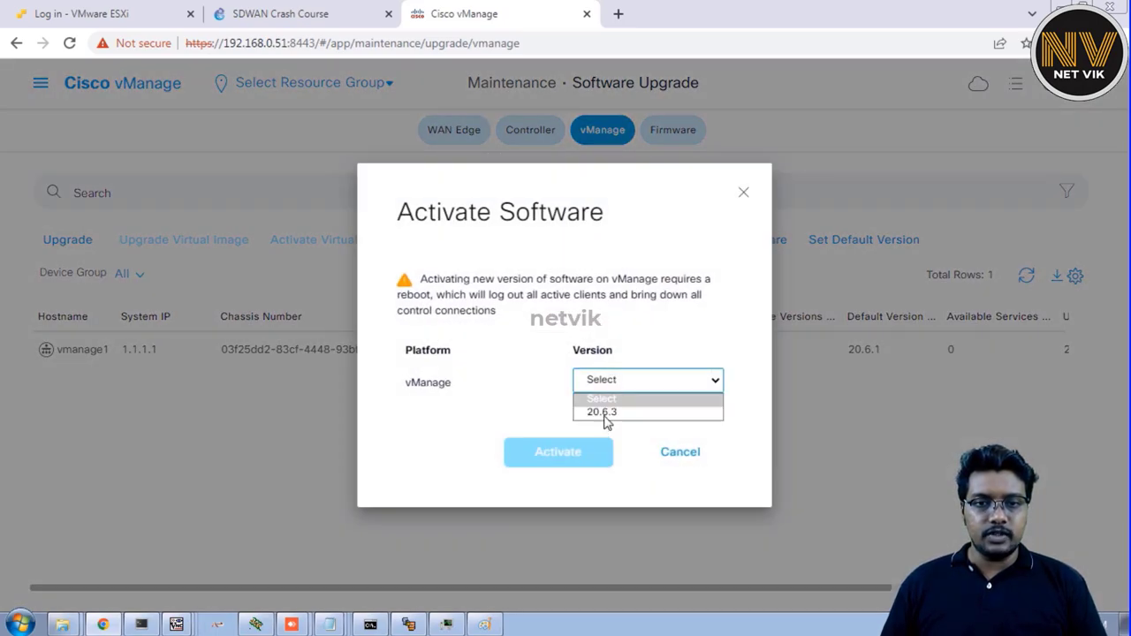
left_click(606, 414)
left_click(573, 455)
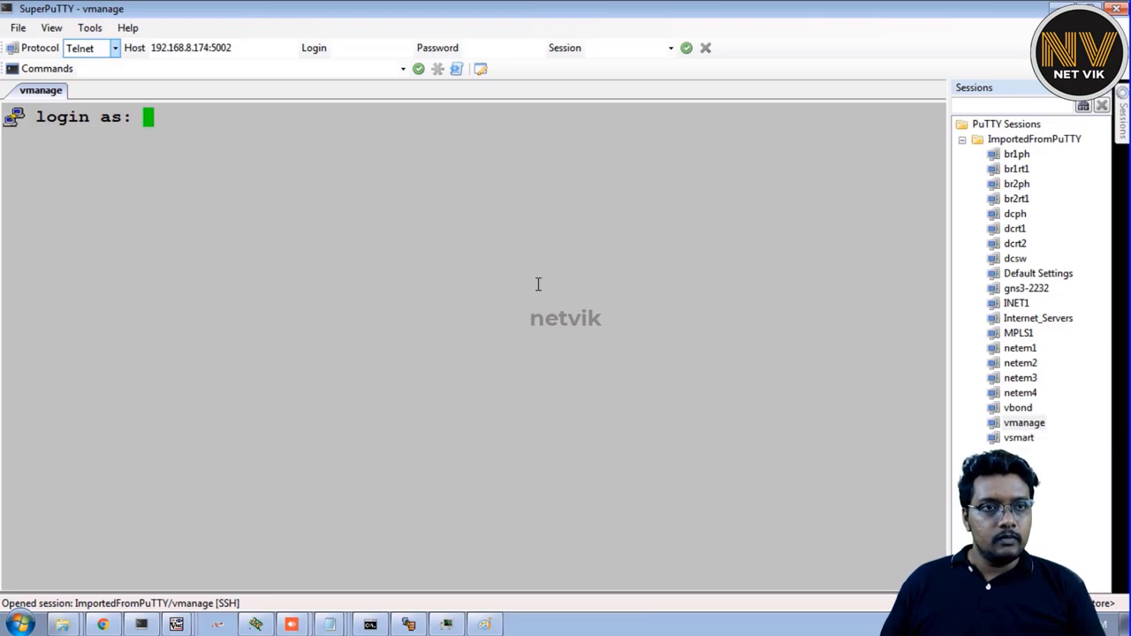
Log in to the vManage CLI and run 'show software' to confirm 20.6.3 is active
type("admin")
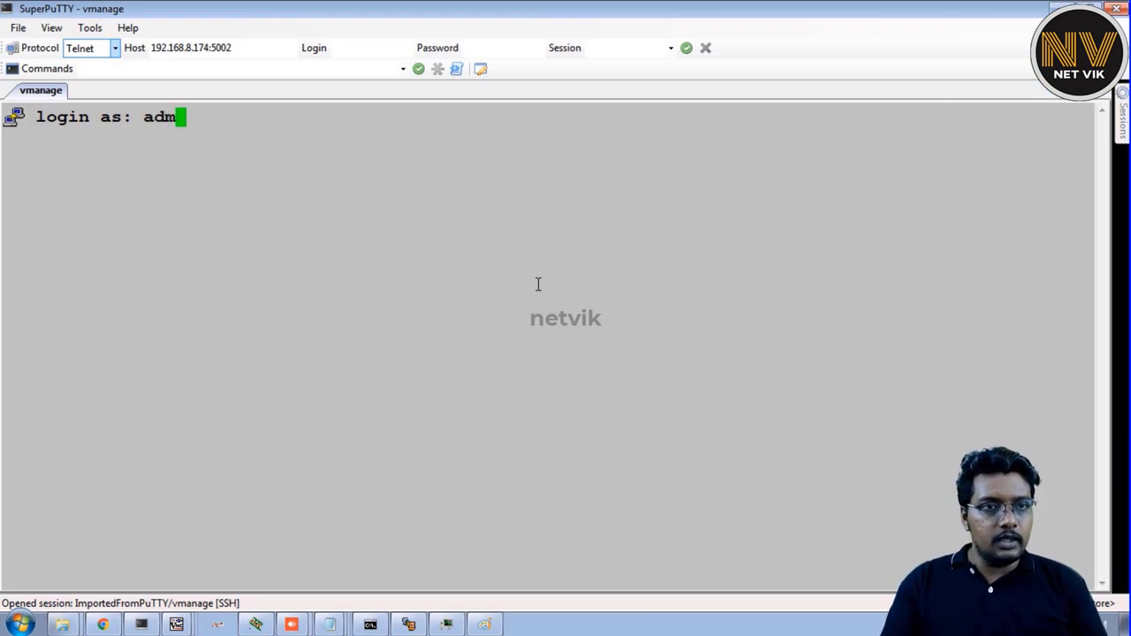
key("Return")
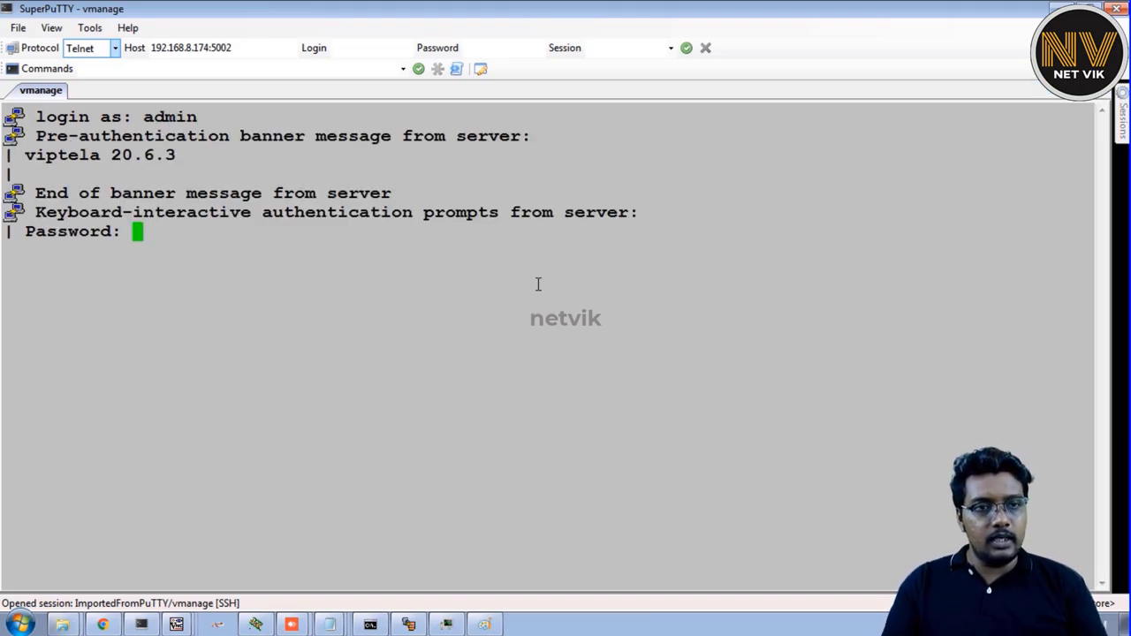
key("Return")
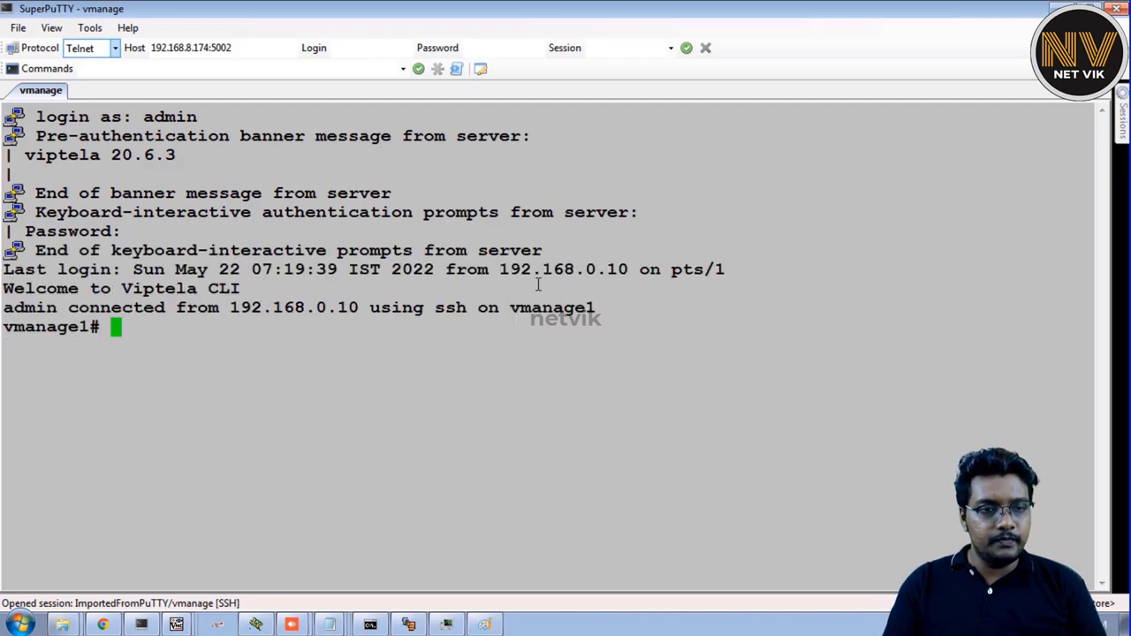
key("Return")
type("s")
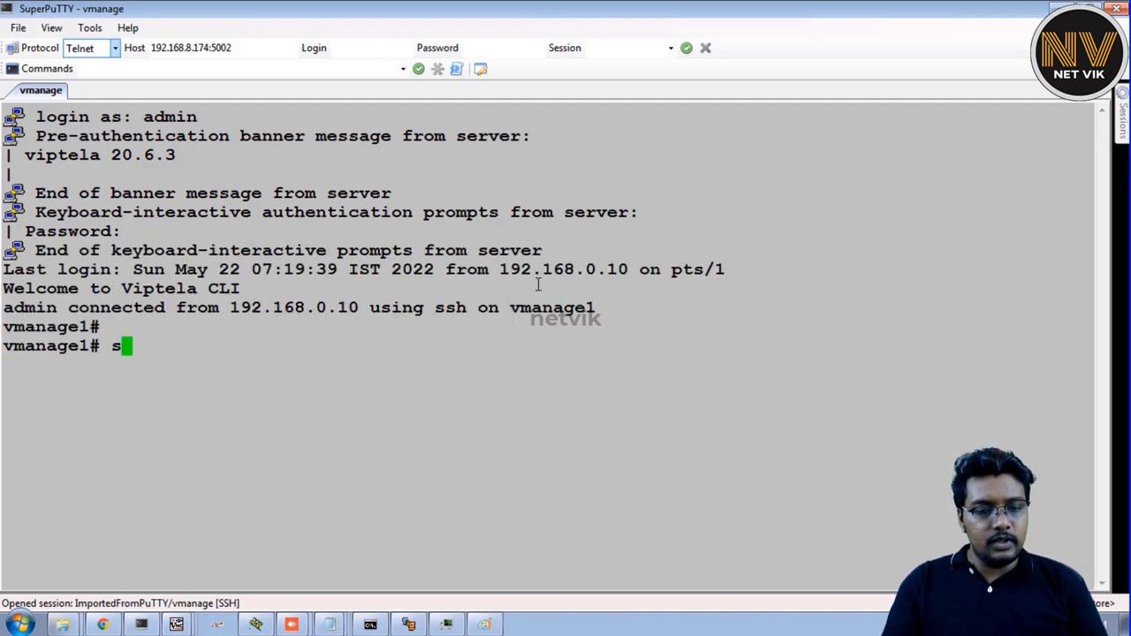
type("how softwa")
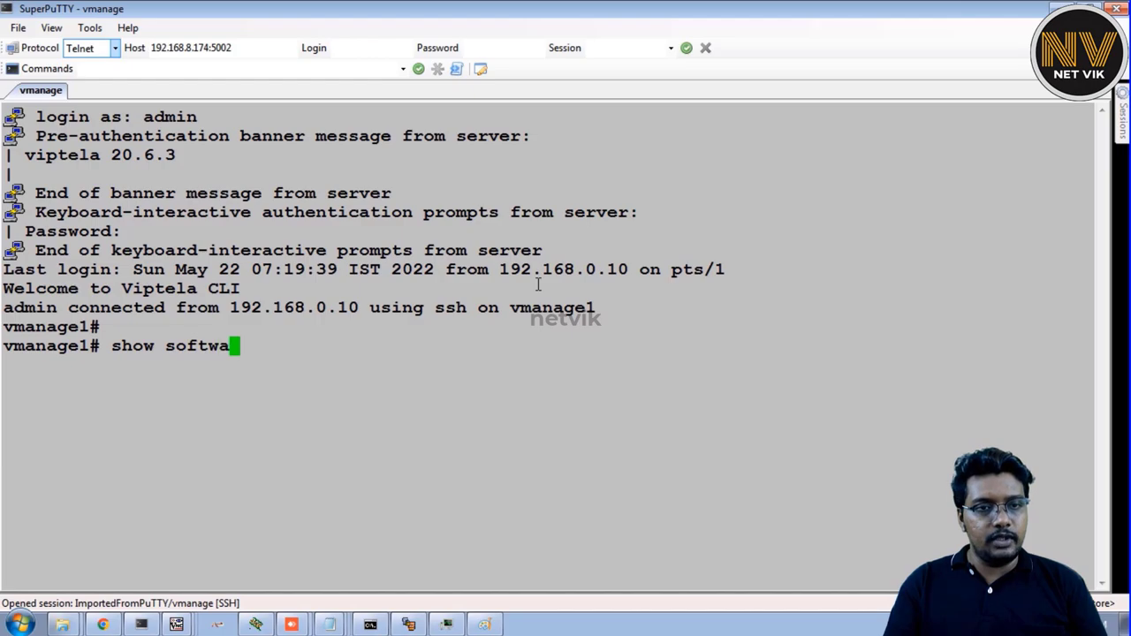
type("re")
key("Return")
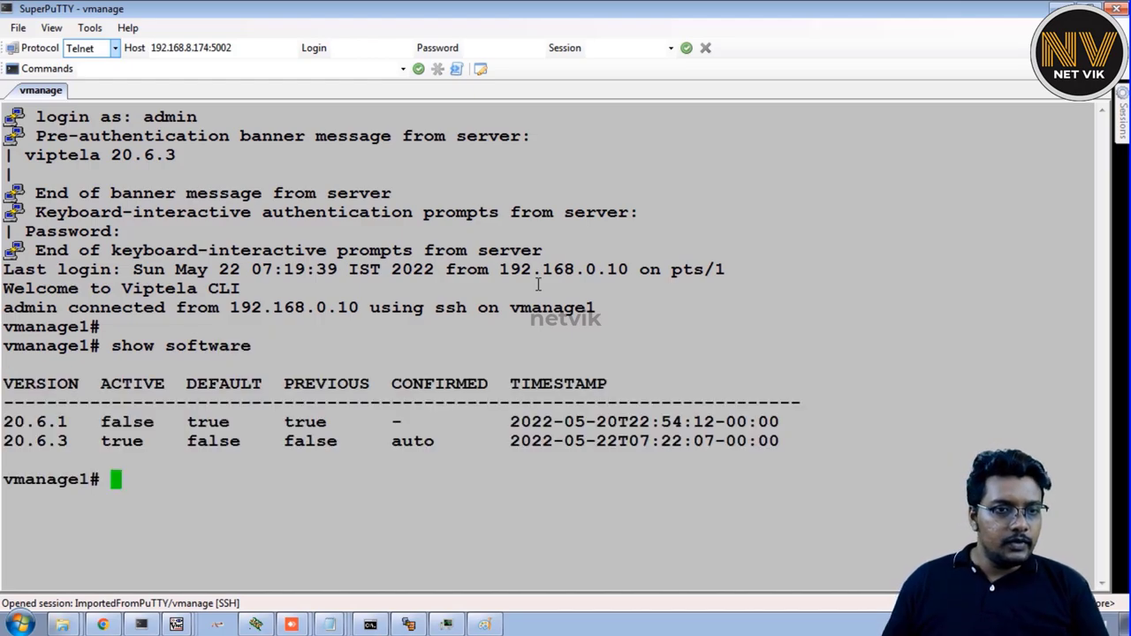
left_click_drag(30, 439, 122, 440)
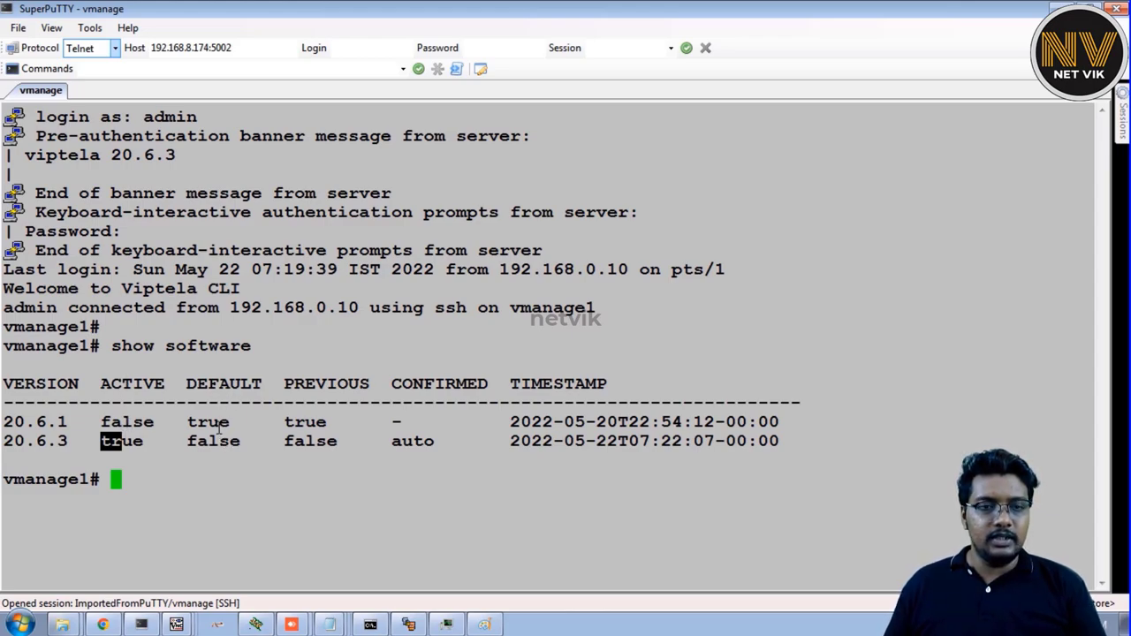
left_click(290, 486)
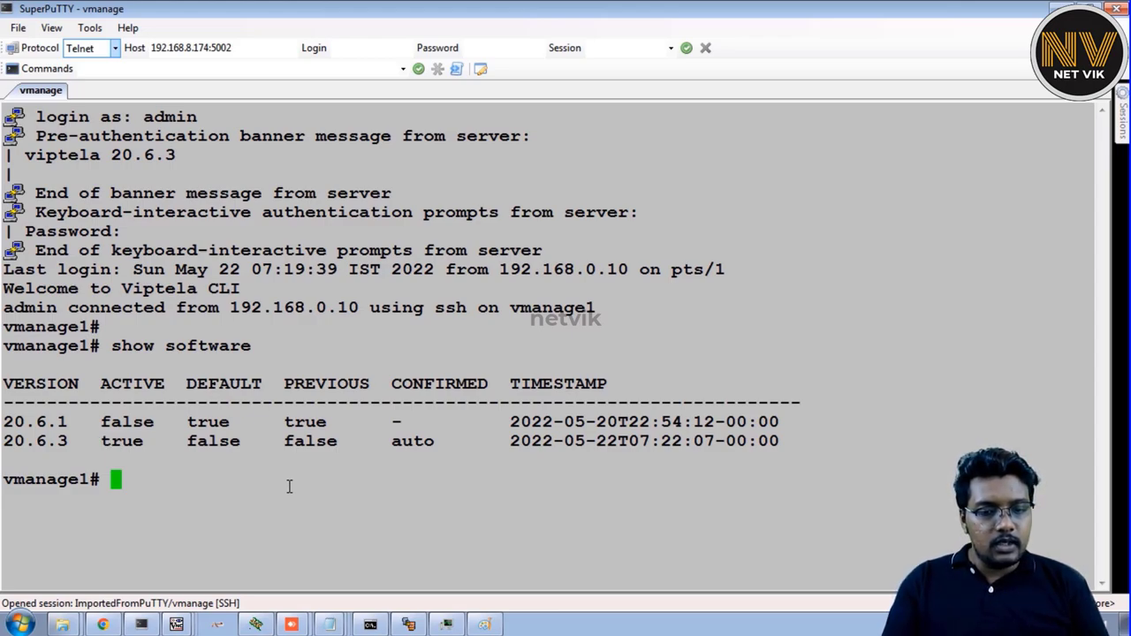
Run 'request nms all status' to check the NMS services
type("s")
key("BackSpace")
type("request ")
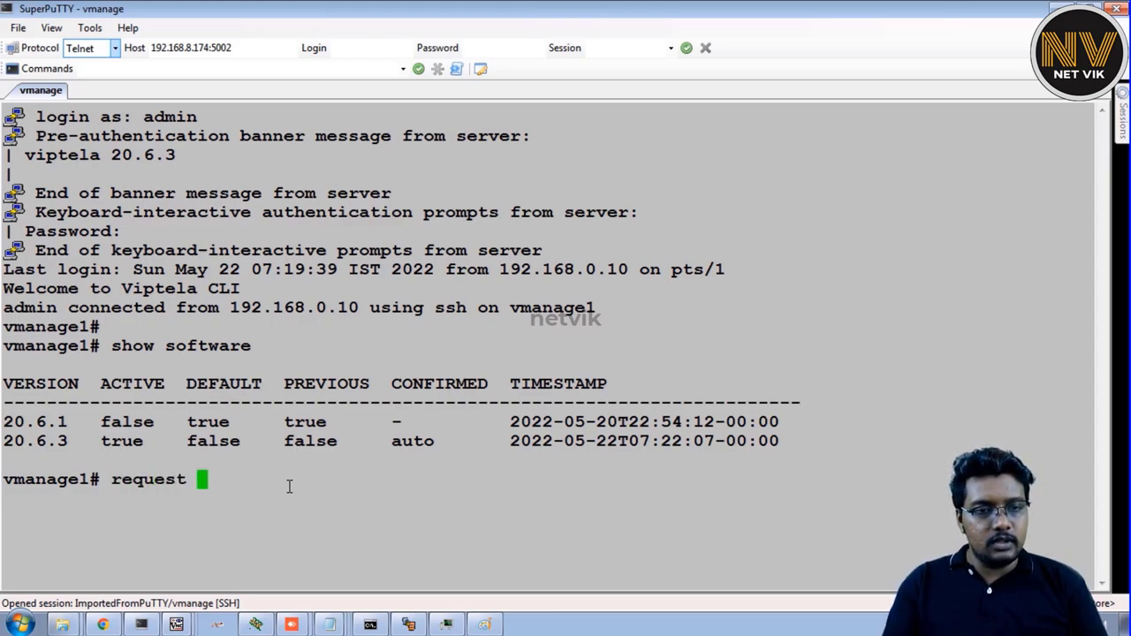
type("nm")
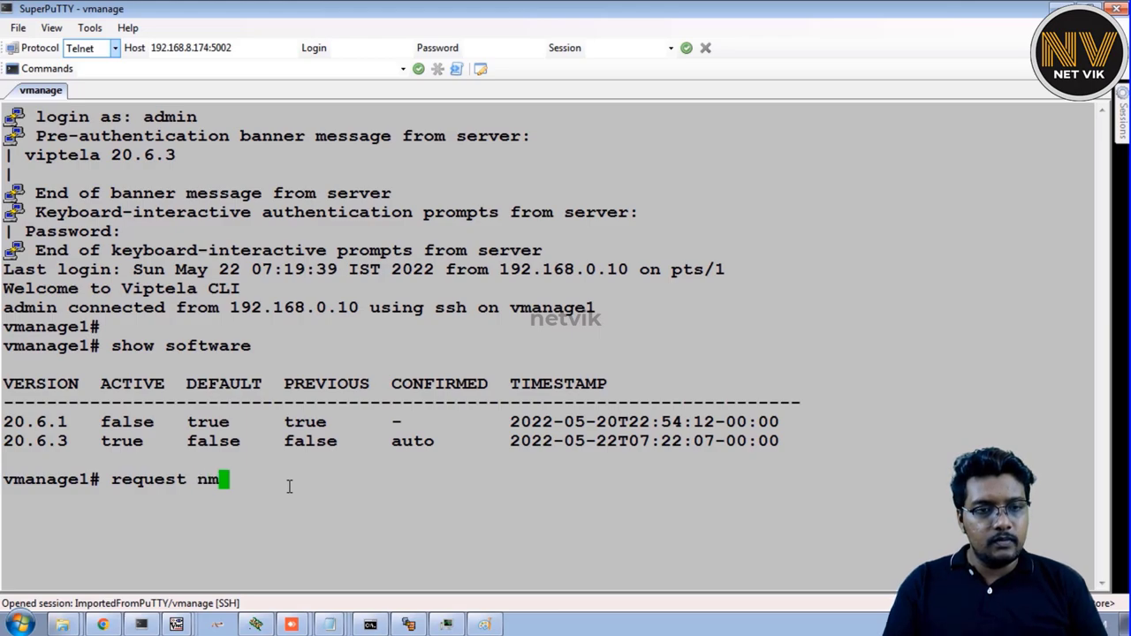
type("s all st")
key("question")
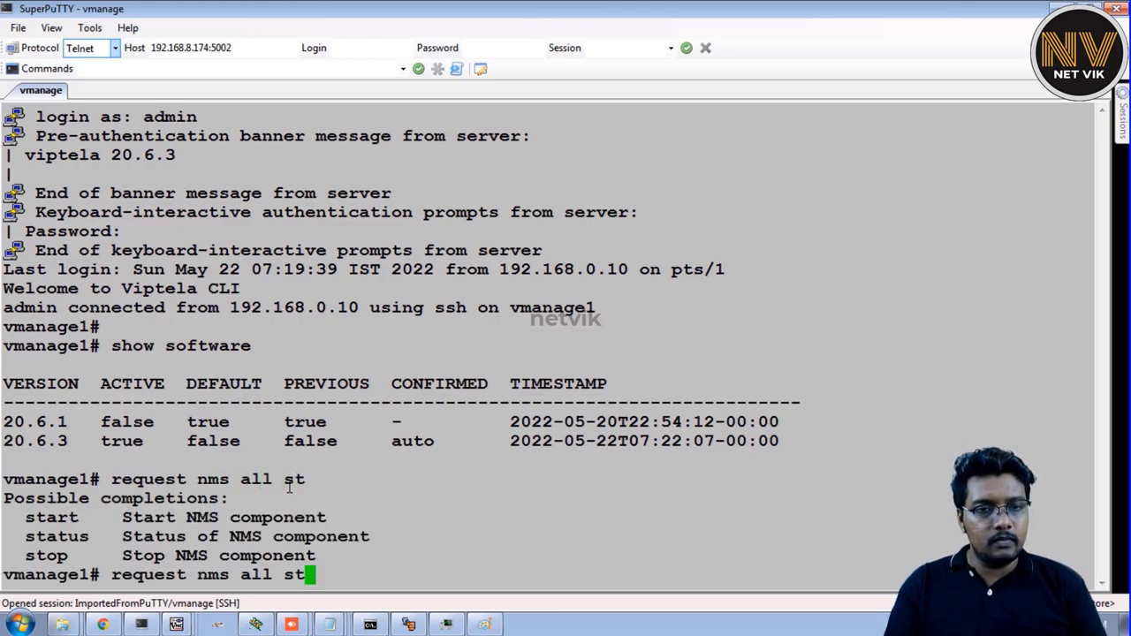
type("atus")
key("Return")
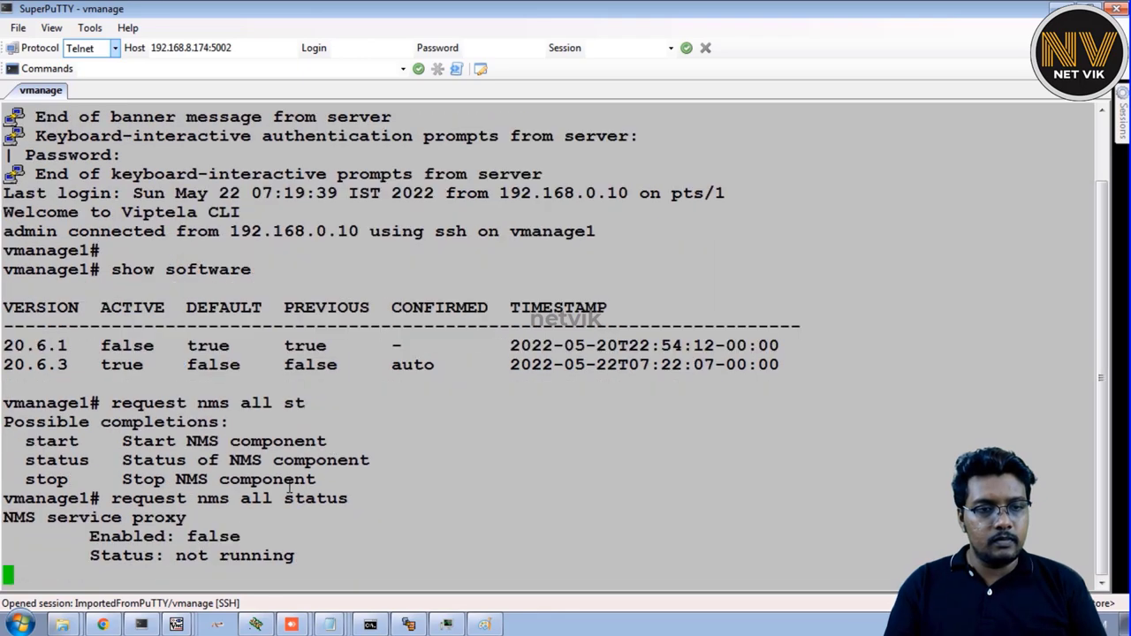
scroll(283, 393, "up", 4)
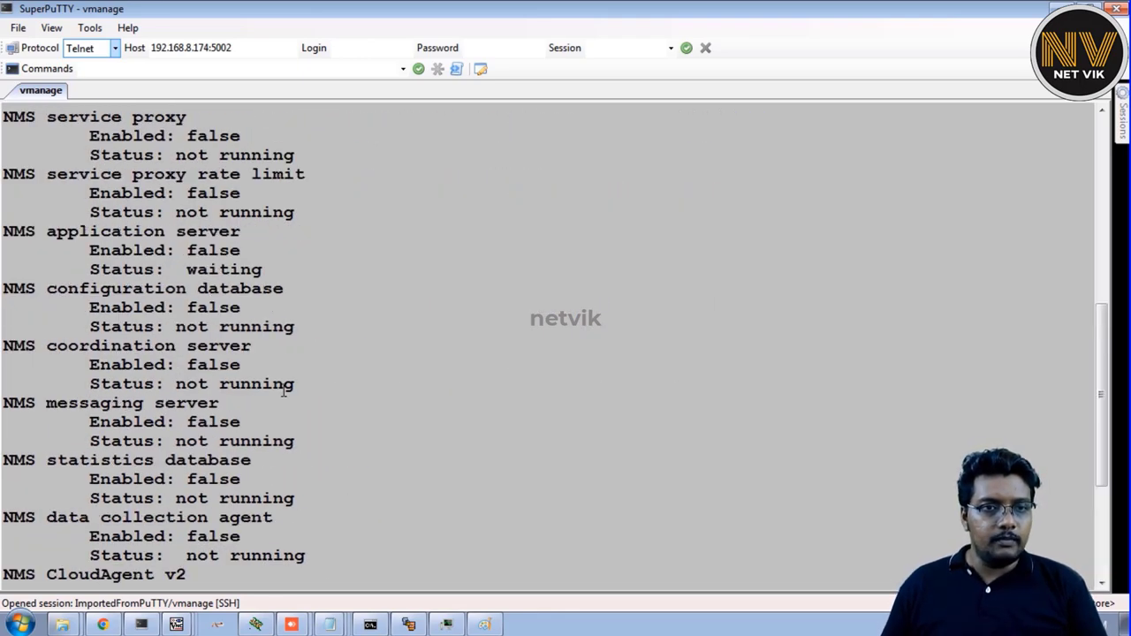
scroll(284, 392, "up", 4)
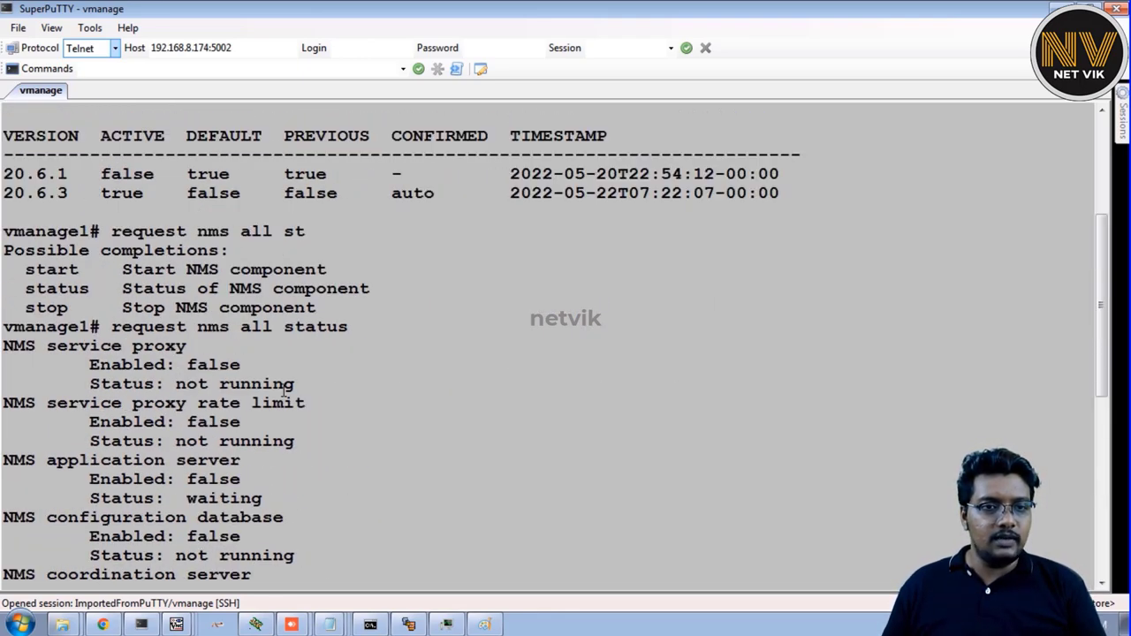
scroll(283, 392, "down", 8)
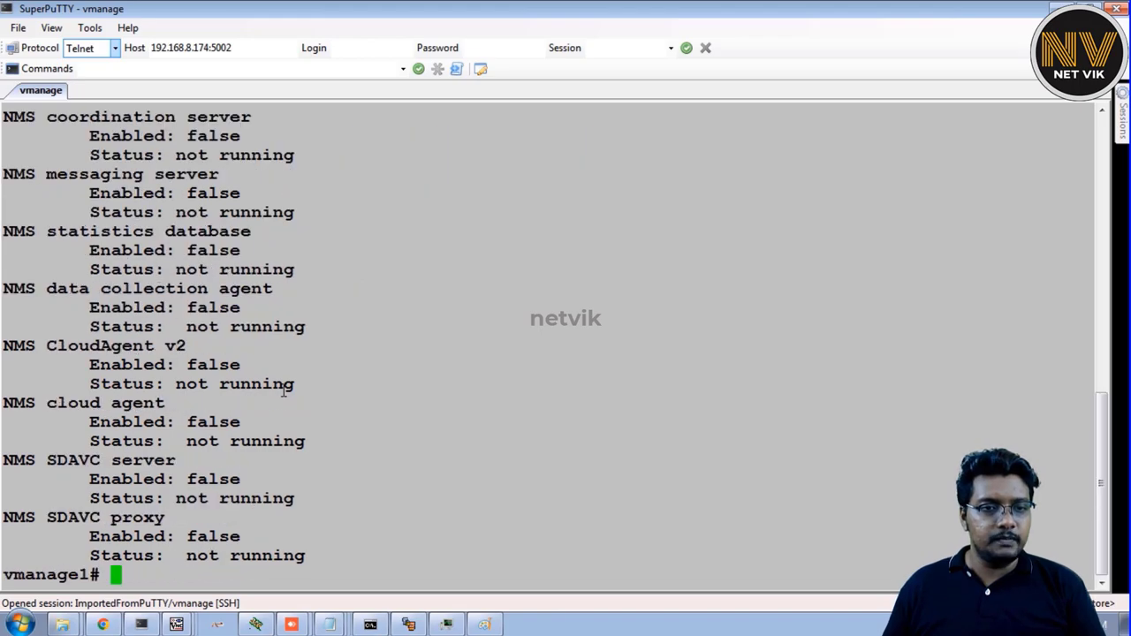
Rerun the NMS status check until services show running, apart from the SDAVC server
key("Return")
key("Return")
key("Return")
key("Return")
key("Return")
key("Return")
key("Return")
key("Return")
key("Return")
key("Return")
key("Return")
key("Return")
key("Return")
key("Return")
key("Return")
key("Return")
key("Return")
key("Return")
key("Return")
key("Return")
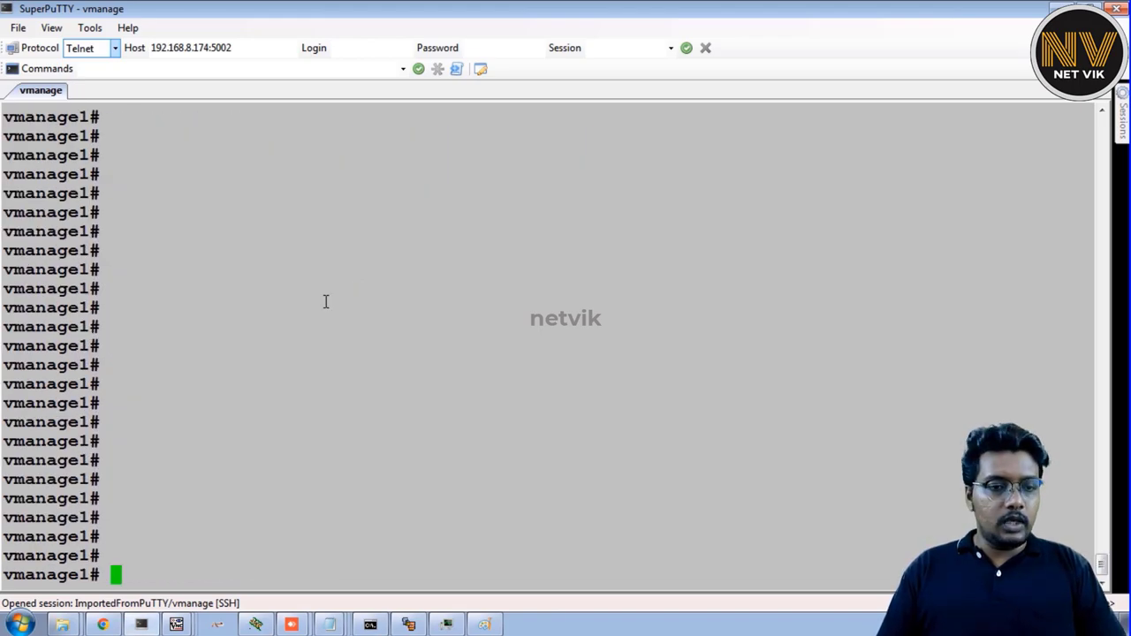
key("Up")
key("Return")
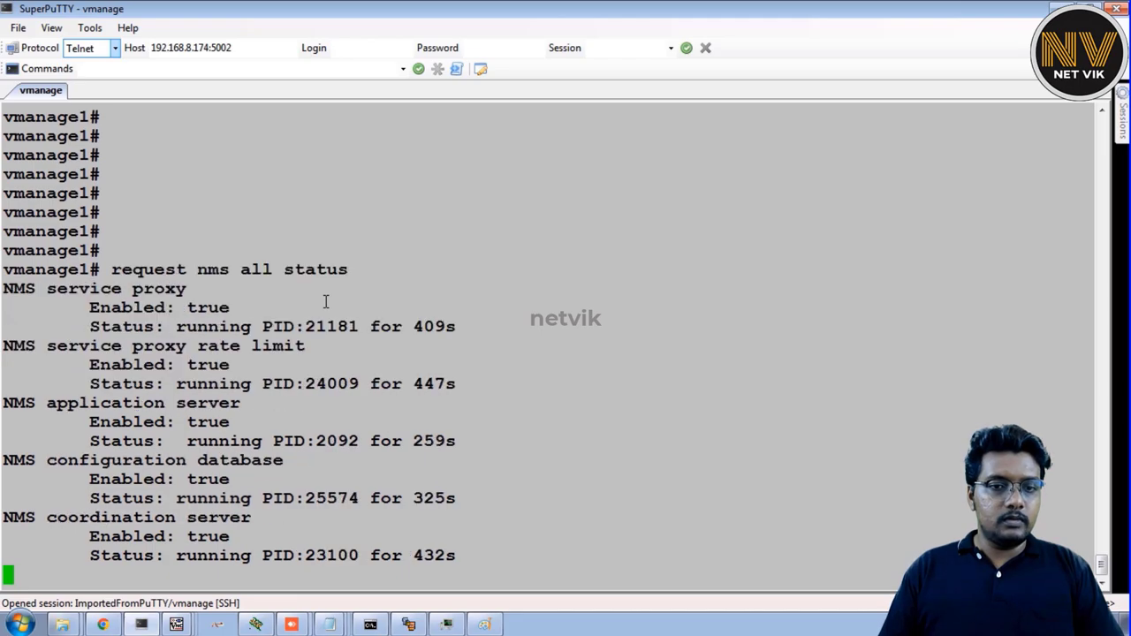
scroll(139, 411, "up", 8)
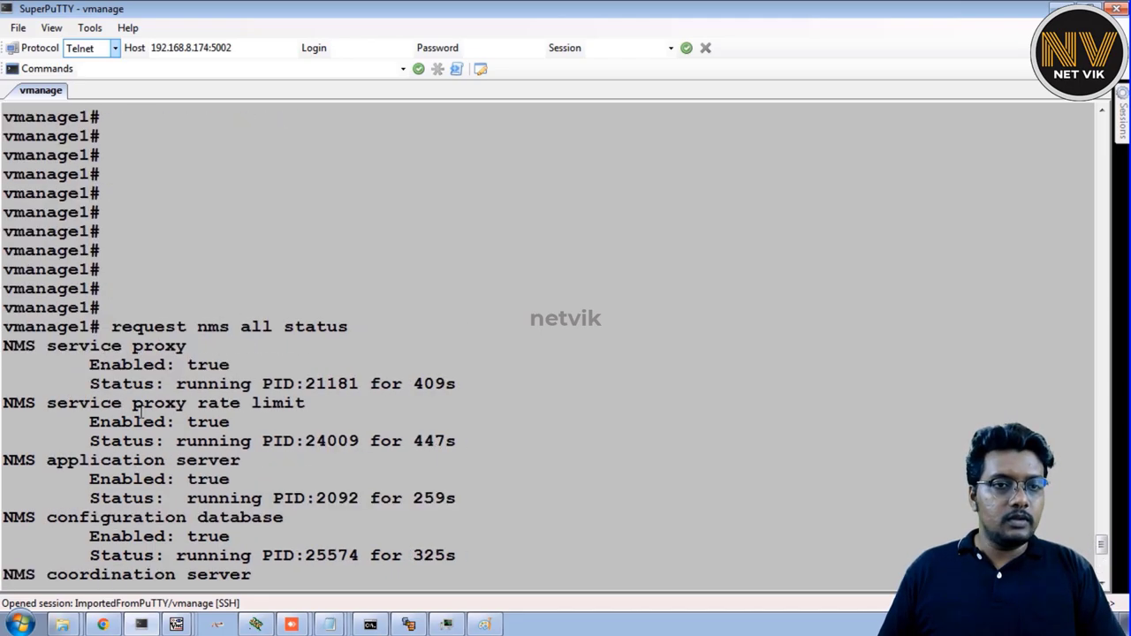
left_click_drag(33, 327, 462, 498)
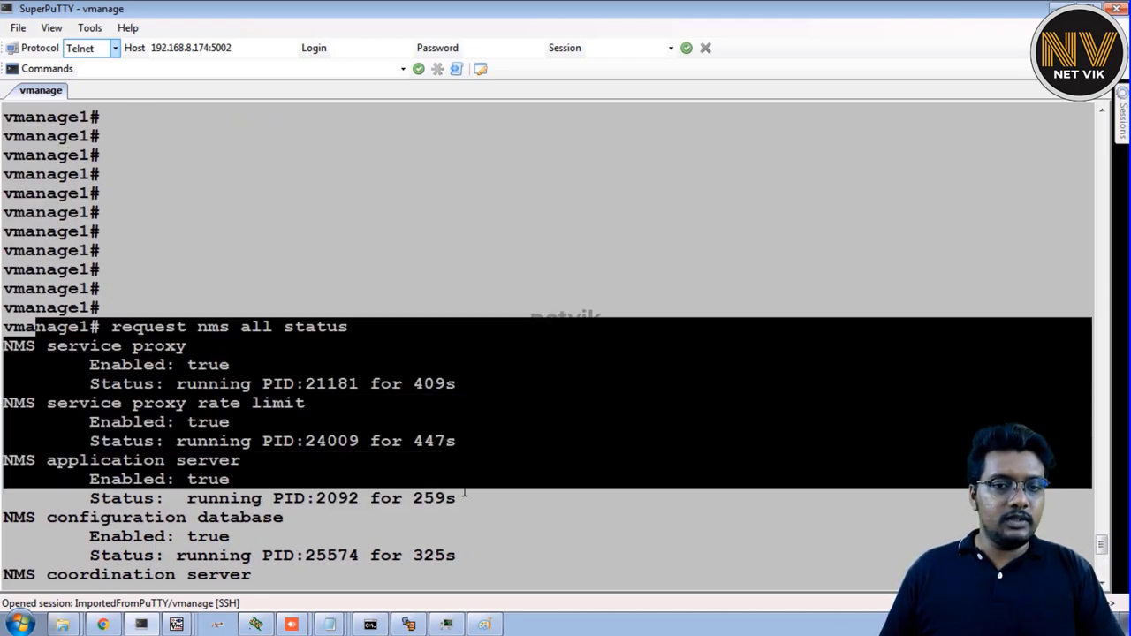
left_click(462, 490)
scroll(464, 488, "down", 4)
scroll(464, 489, "down", 4)
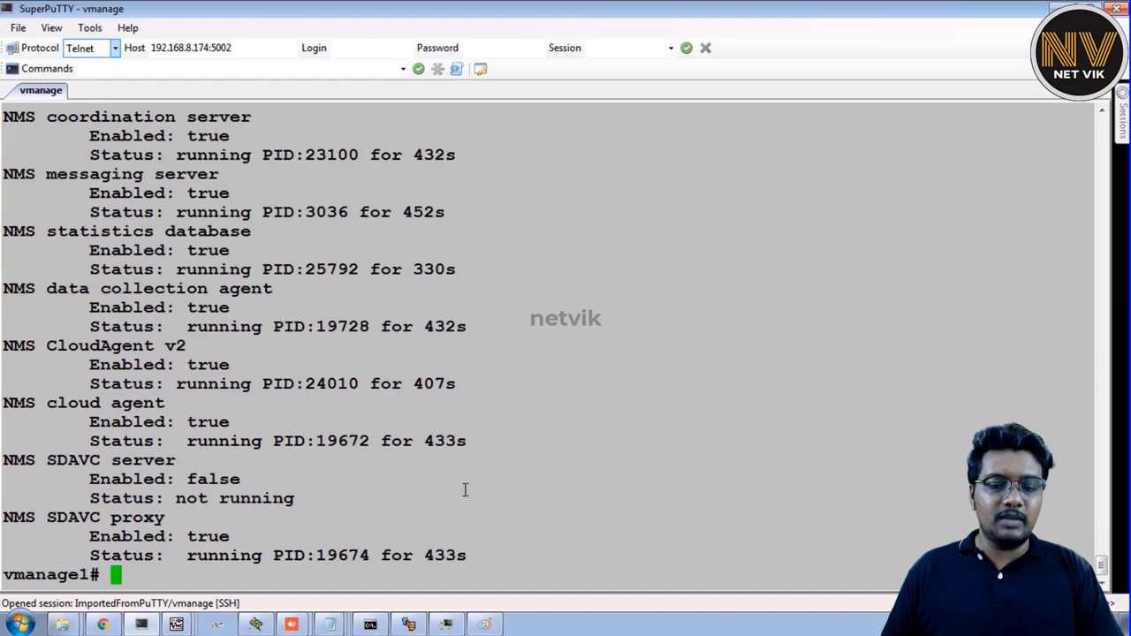
key("Return")
key("Return")
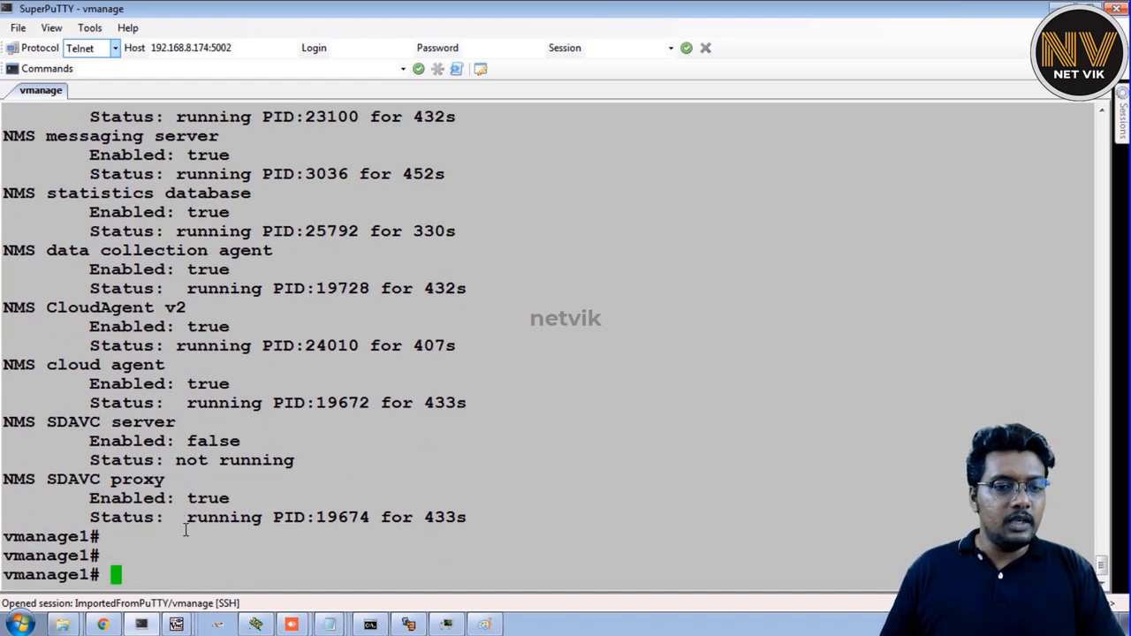
Switch to Chrome and sign in to vManage with the account credentials
left_click(104, 624)
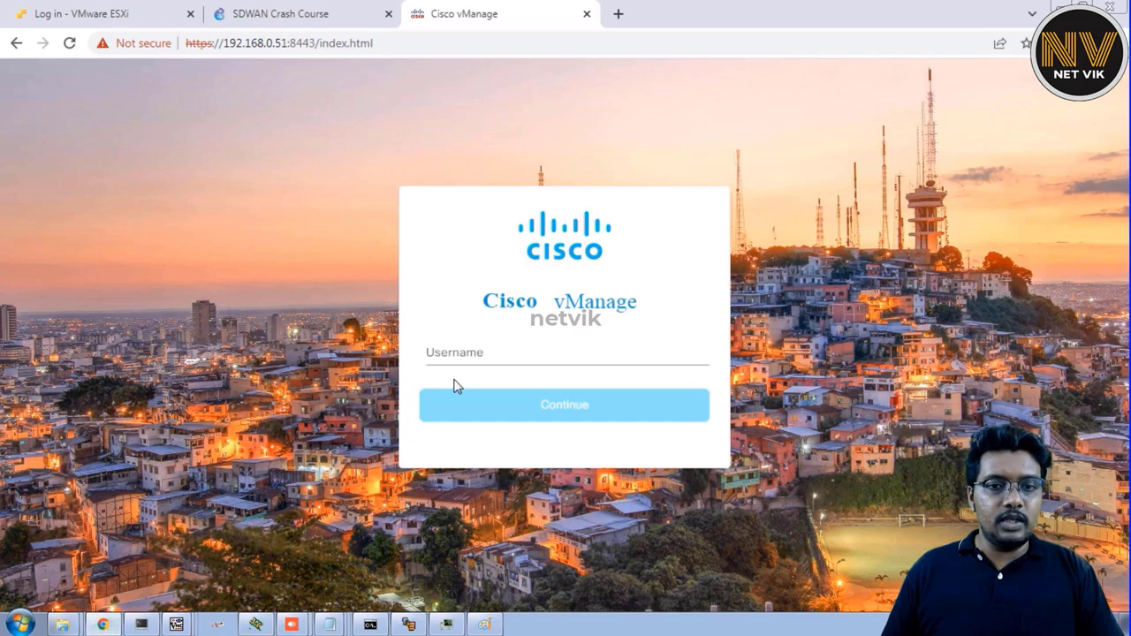
left_click(483, 357)
type("admin")
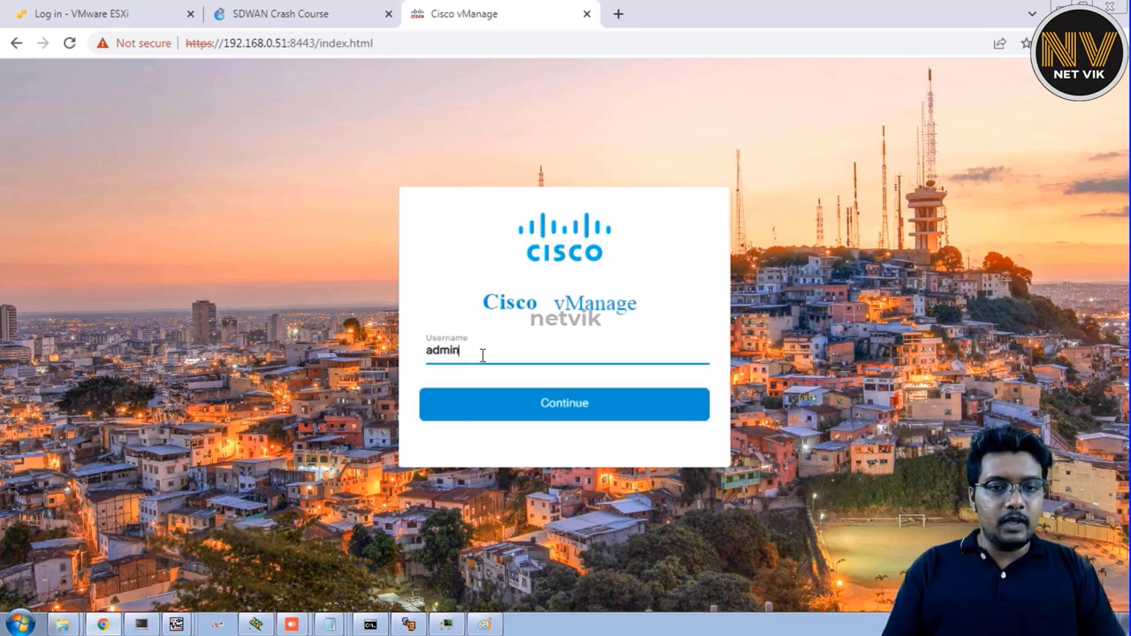
key("Return")
type("a")
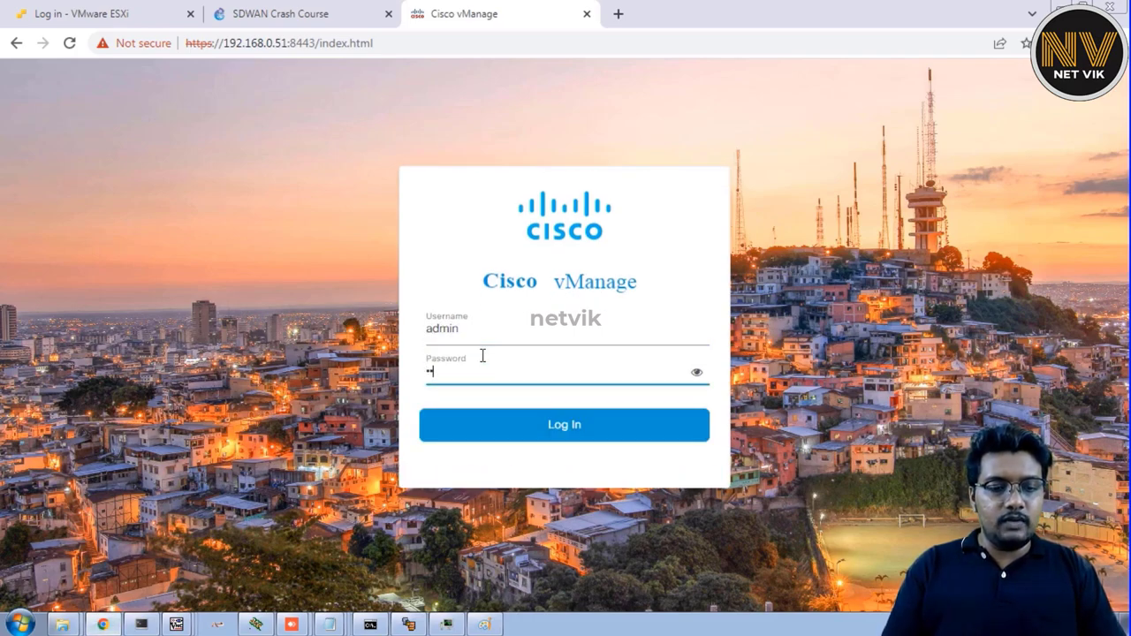
key("Return")
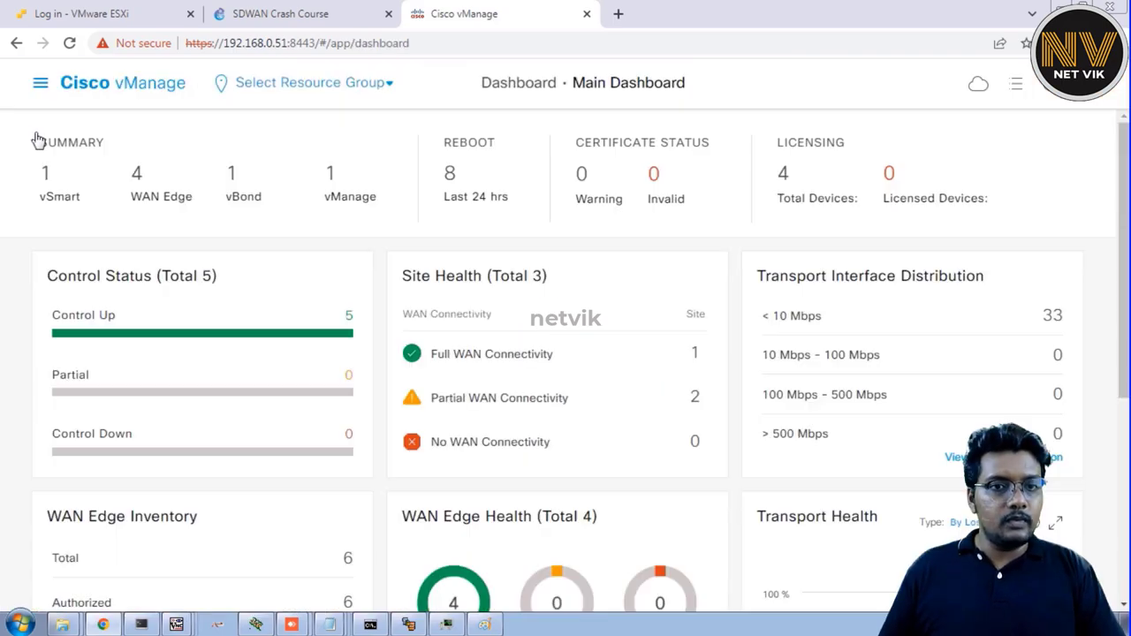
Open Maintenance > Software Upgrade and view vmanage1 on the vManage tab running 20.6.3
left_click(38, 85)
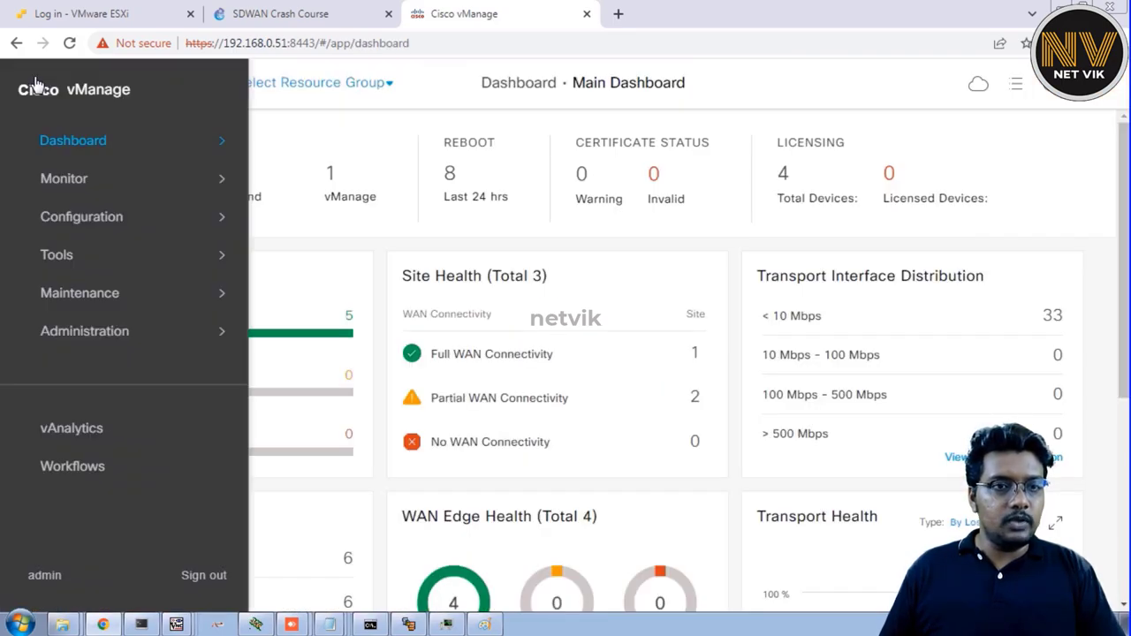
left_click(141, 304)
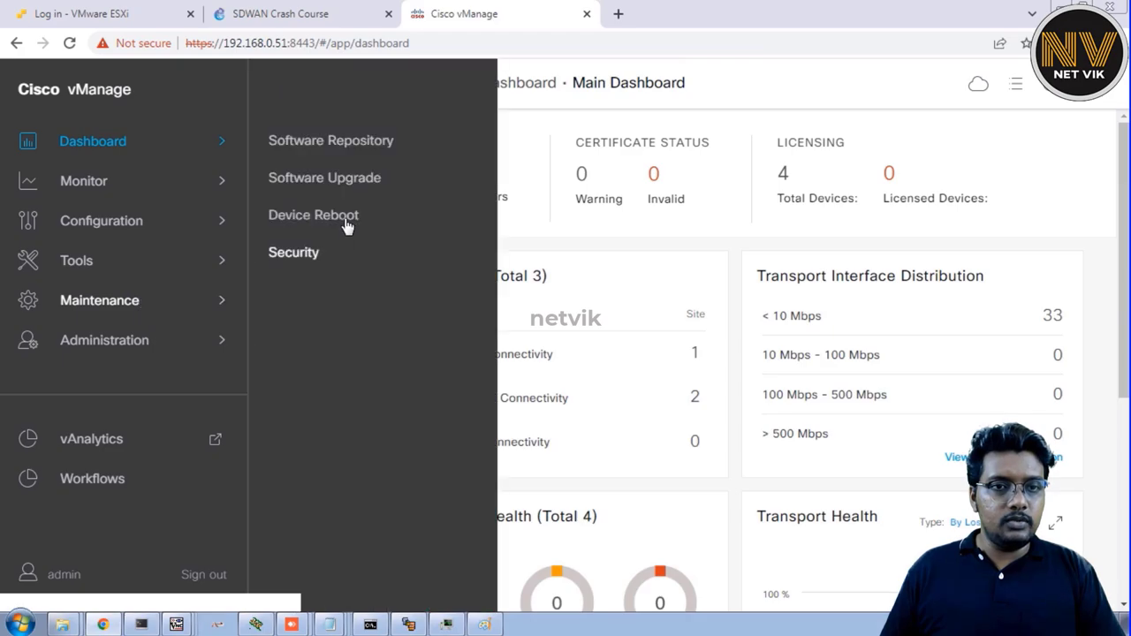
left_click(341, 176)
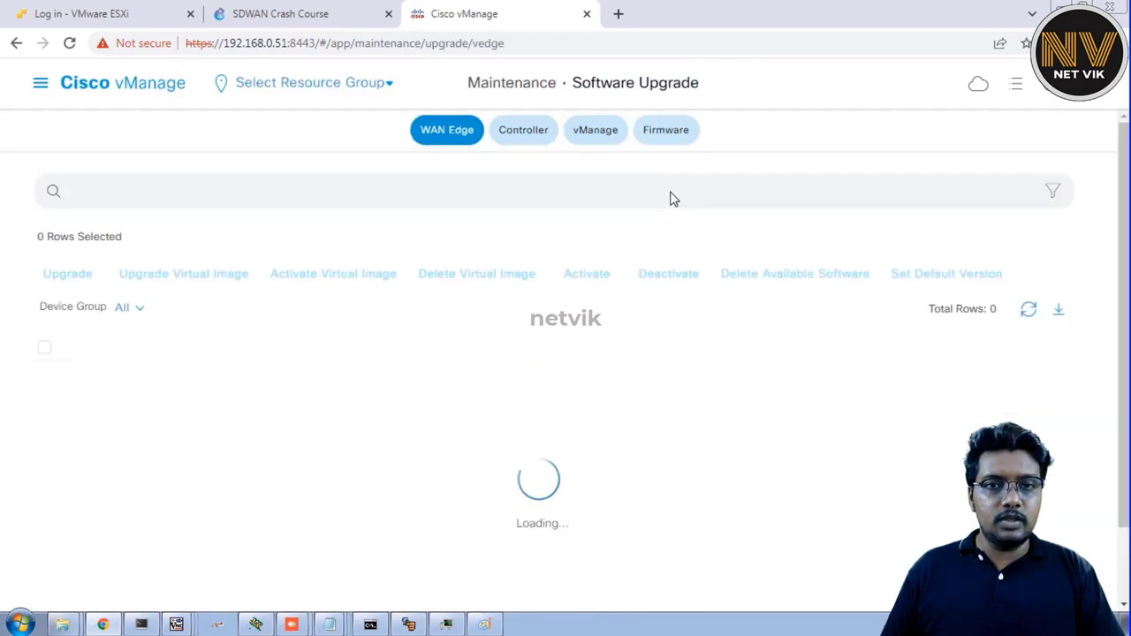
left_click(610, 131)
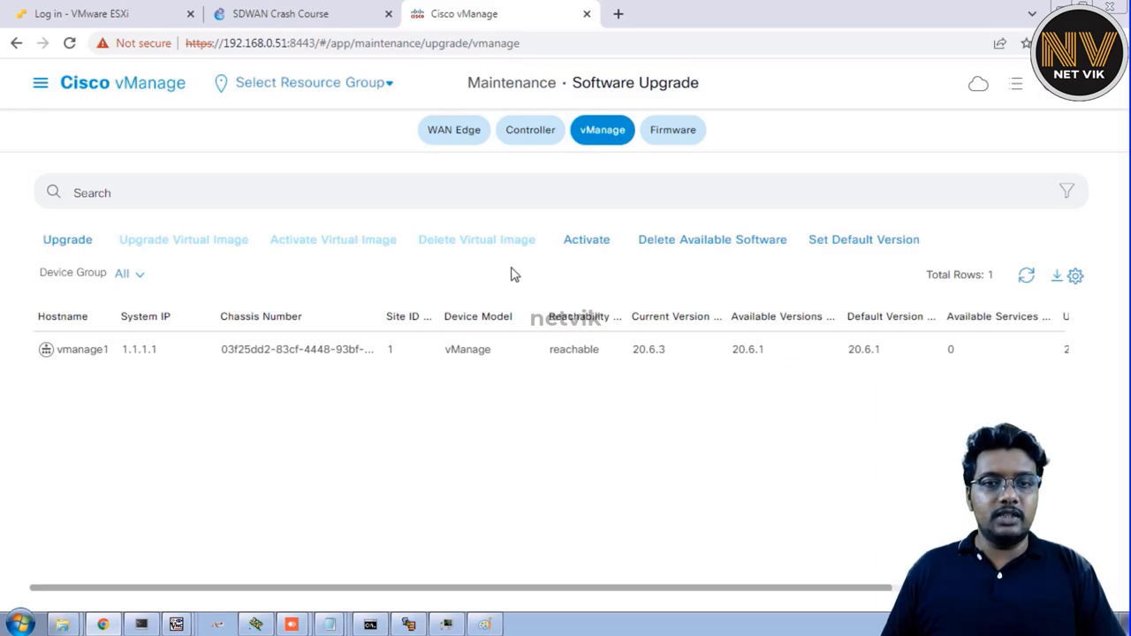
Set 20.6.3 as the default software version for vmanage1
left_click(854, 244)
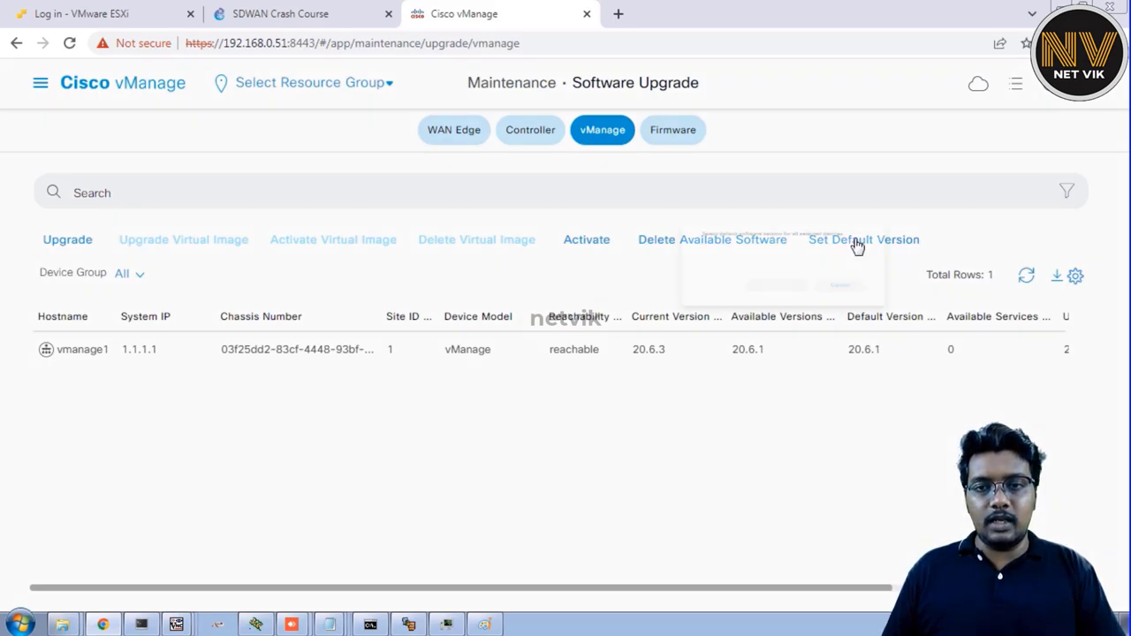
left_click(606, 363)
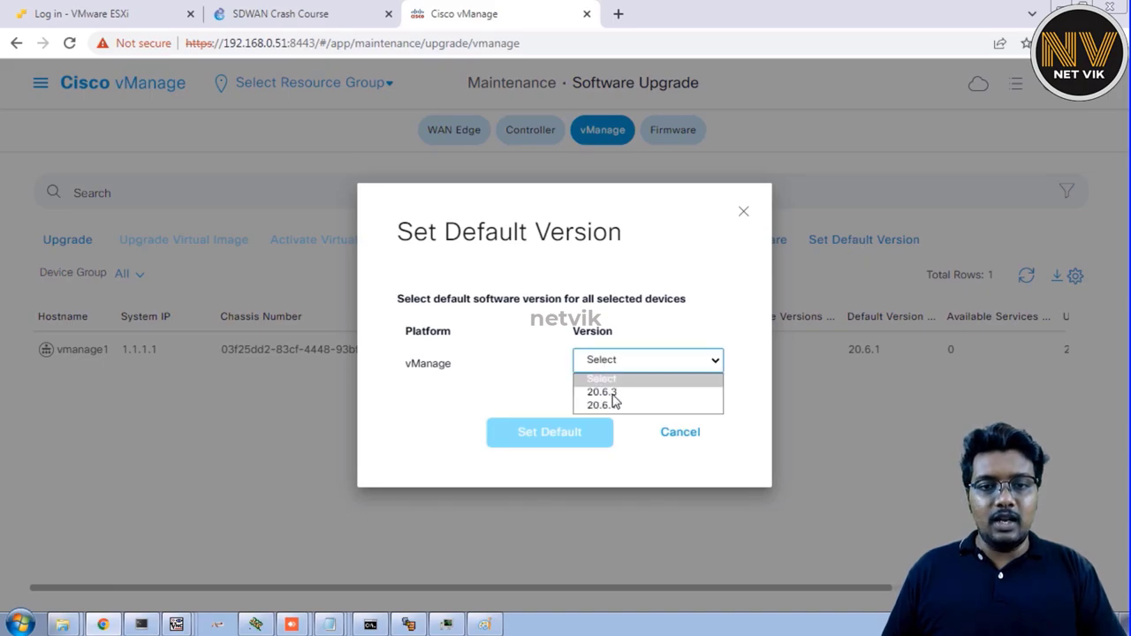
left_click(616, 399)
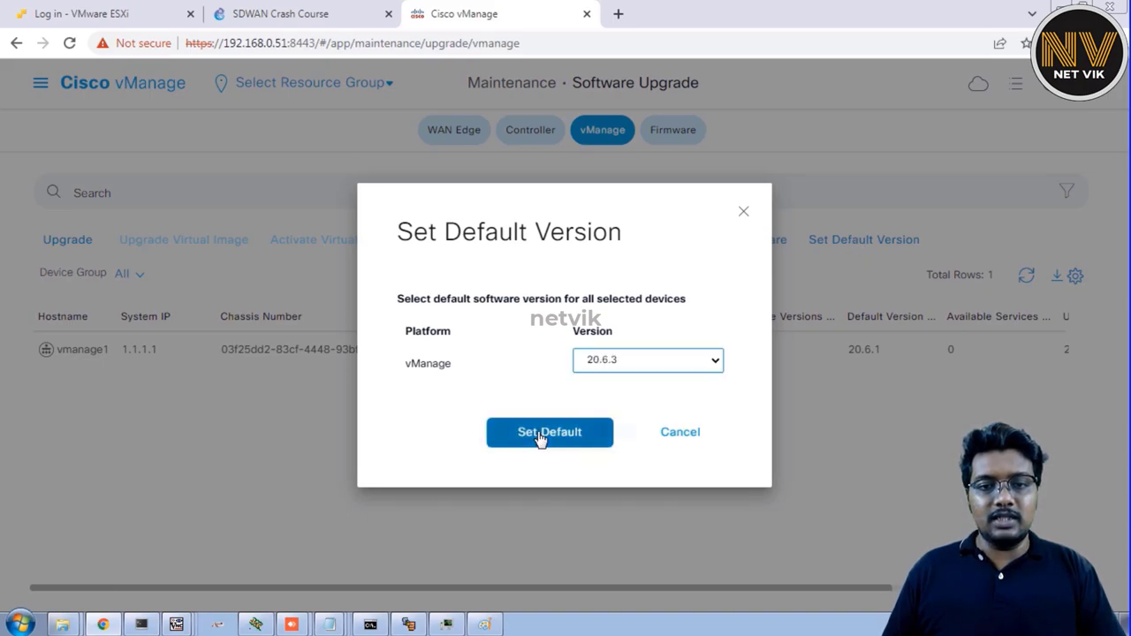
left_click(540, 437)
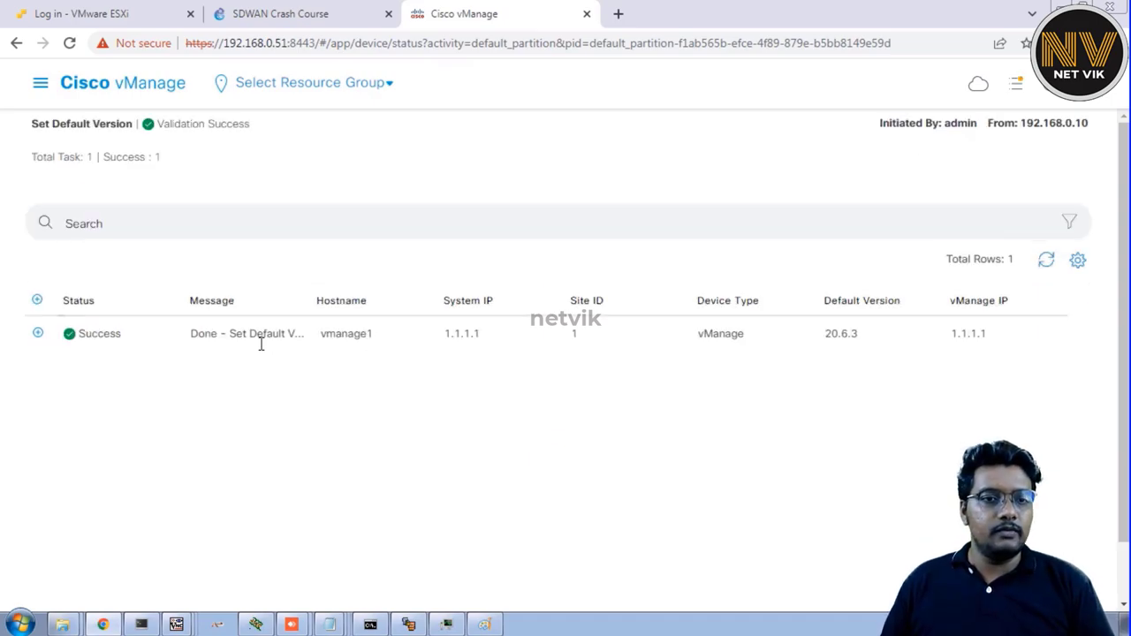
Reopen Software Upgrade, review the vManage list, then view the Controller list
left_click(40, 83)
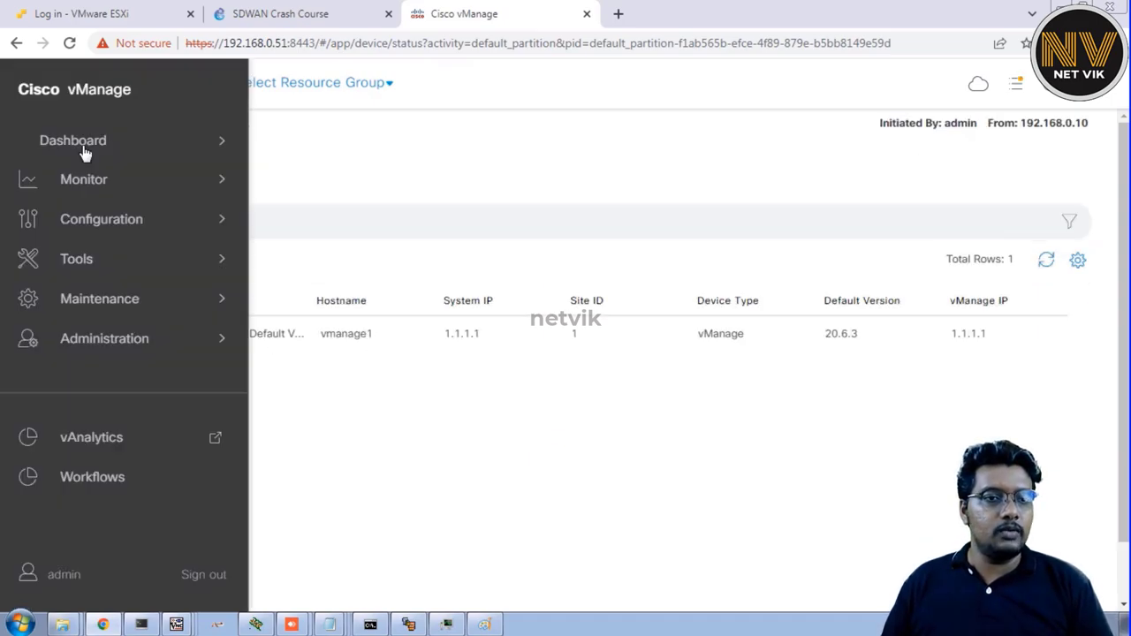
mouse_move(179, 316)
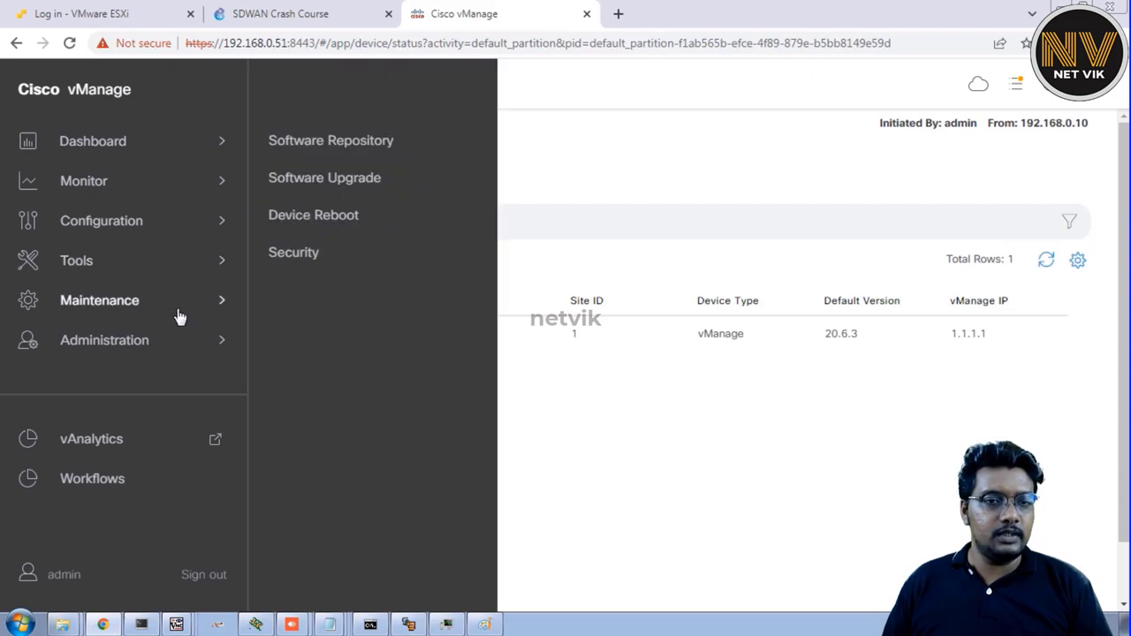
left_click(323, 180)
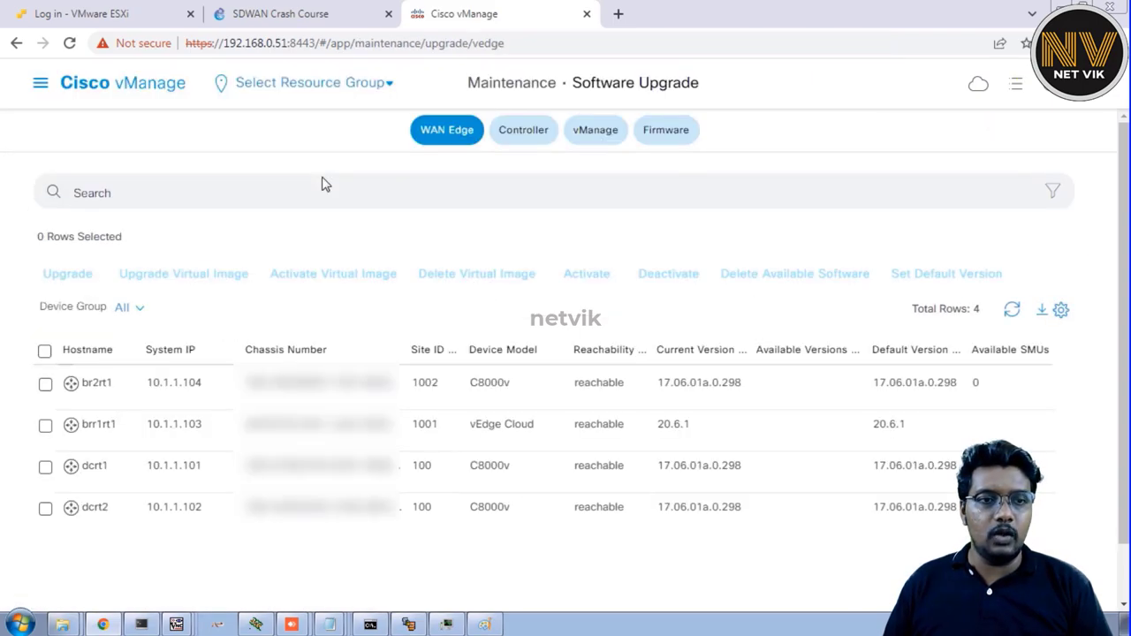
left_click(618, 138)
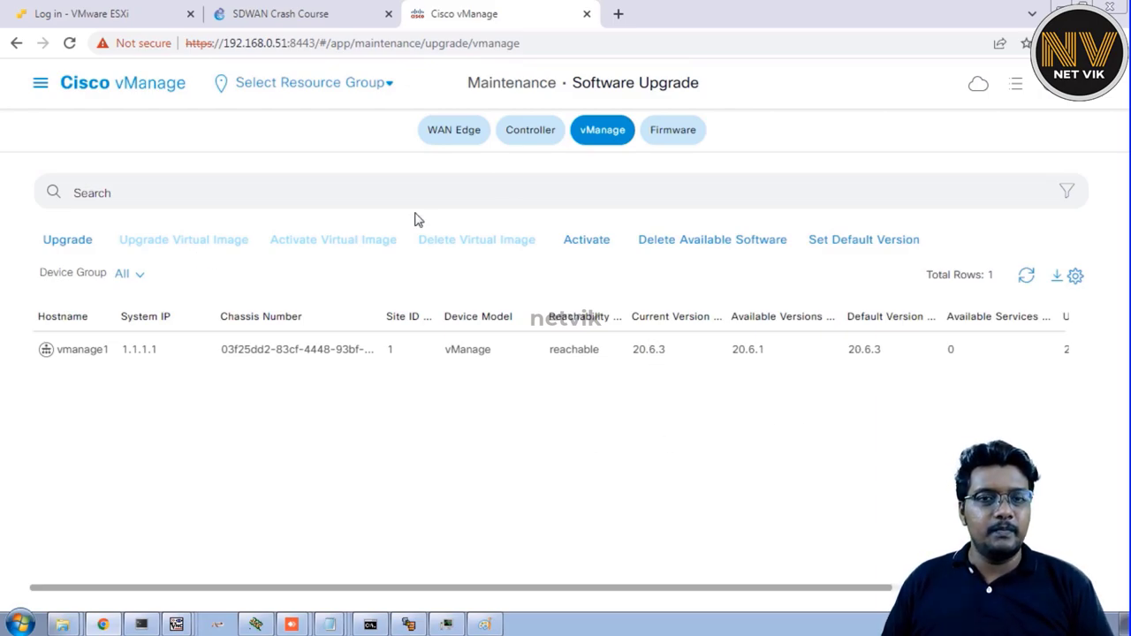
left_click(534, 129)
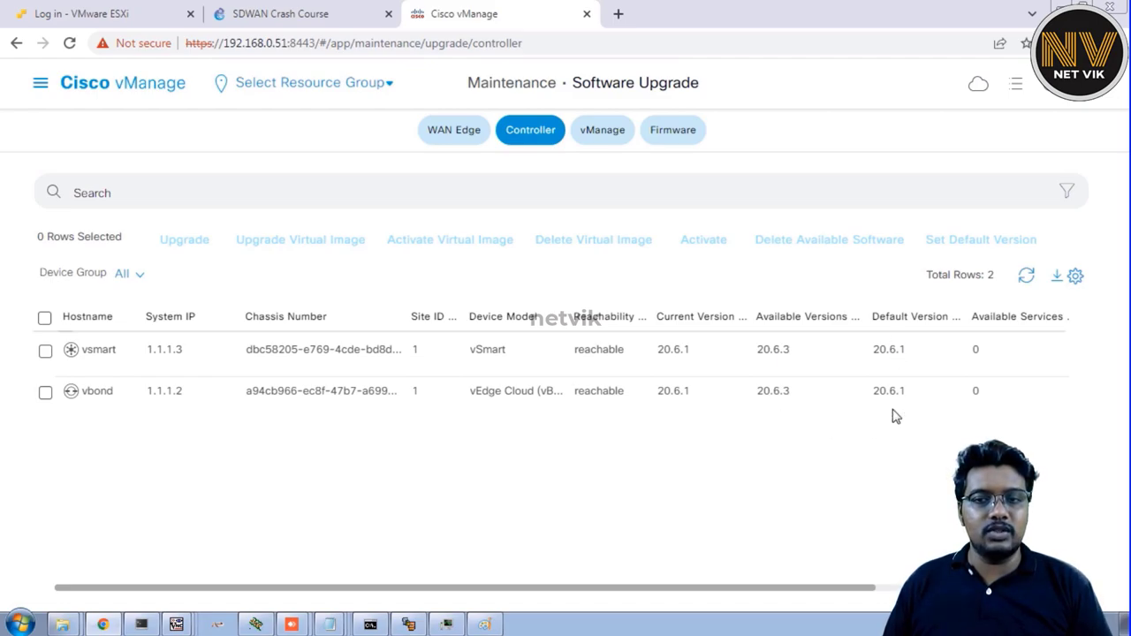
Activate 20.6.3 on both vsmart and vbond and refresh until both show Success
left_click(44, 320)
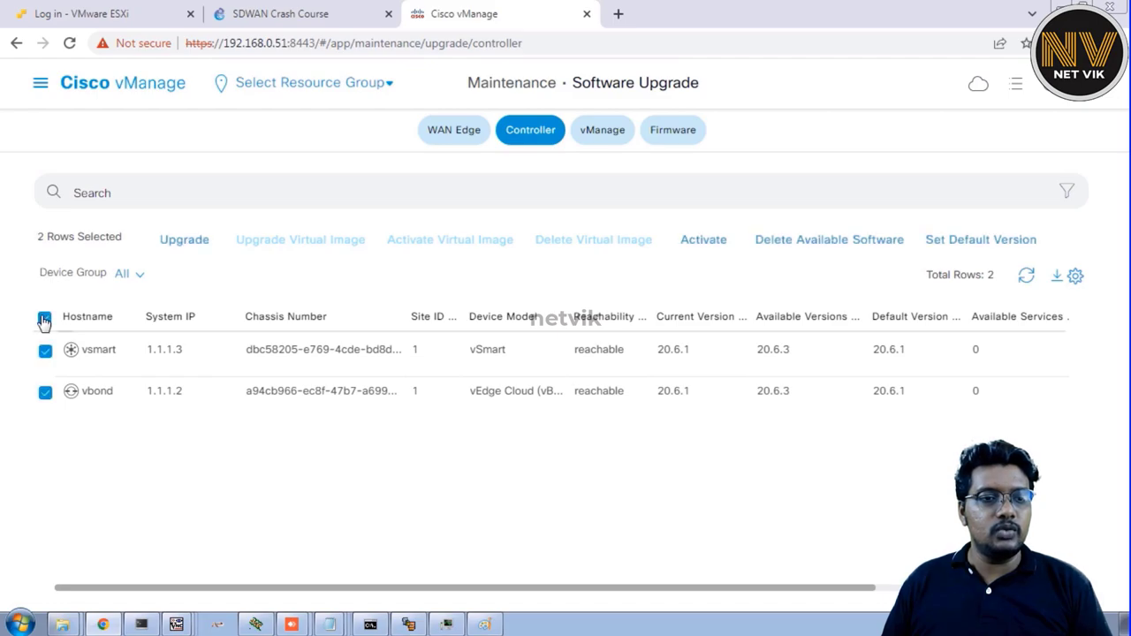
left_click(704, 240)
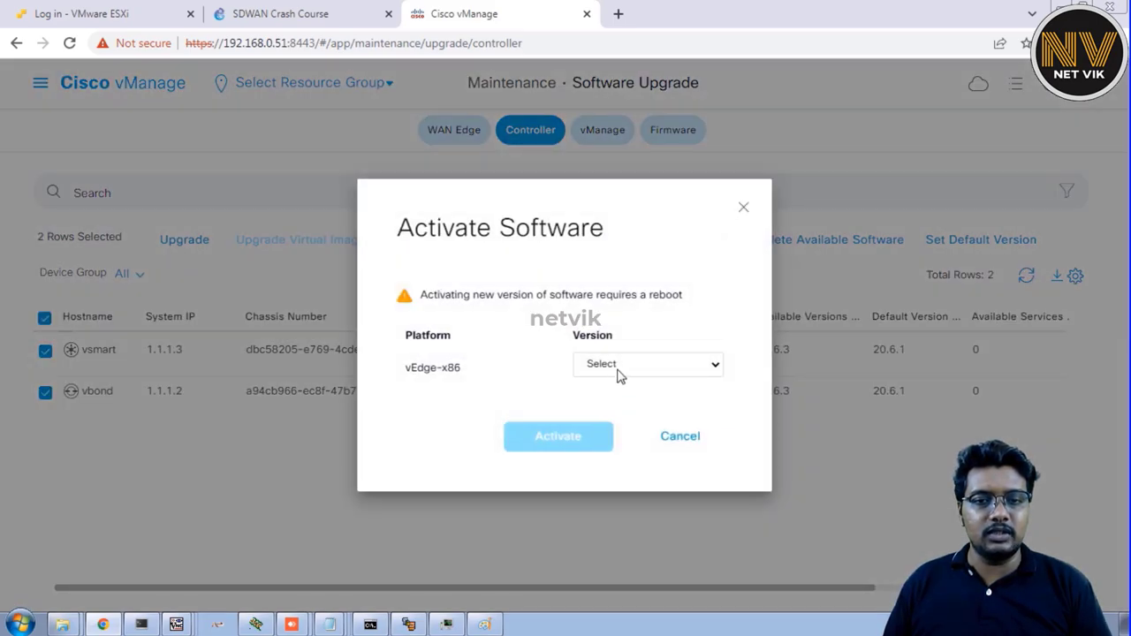
left_click(618, 371)
left_click(616, 397)
left_click(573, 451)
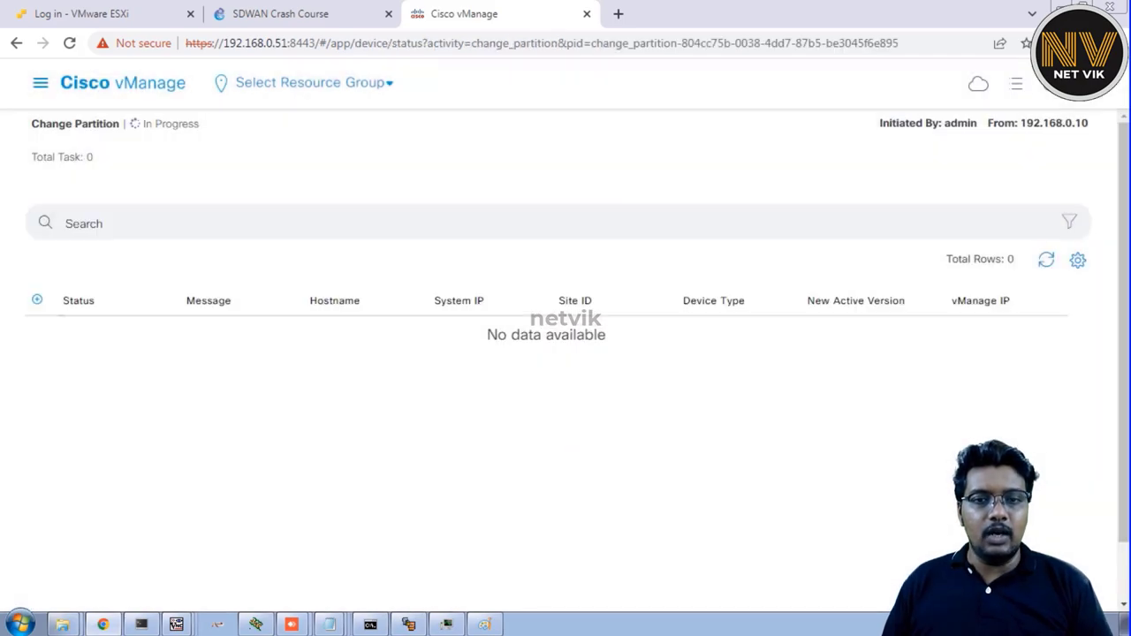
left_click(1048, 262)
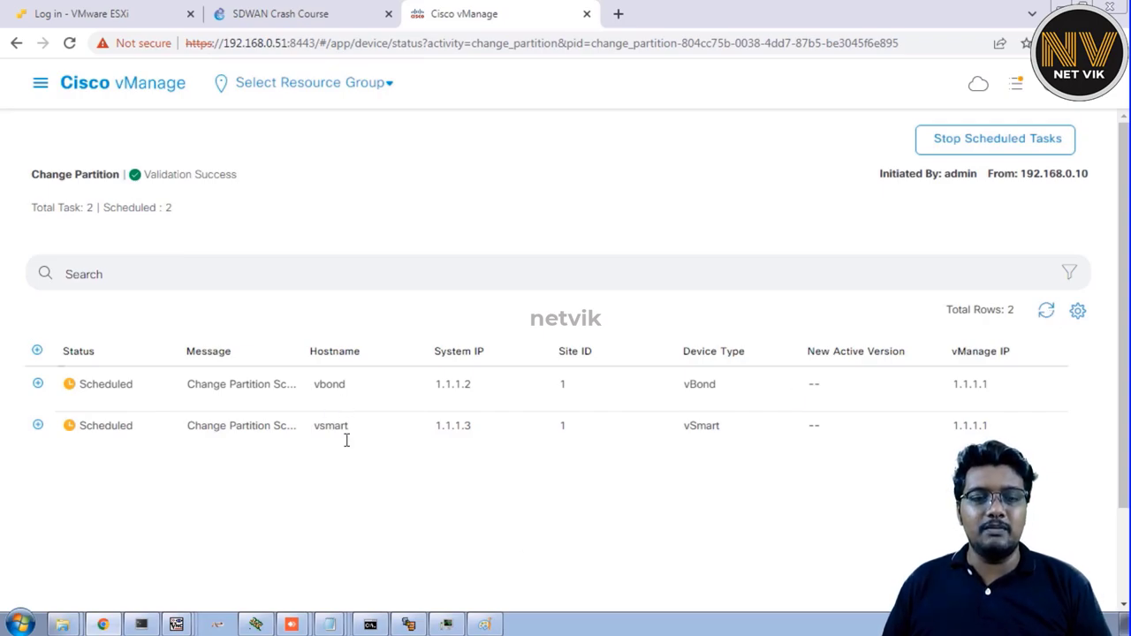
left_click(1047, 313)
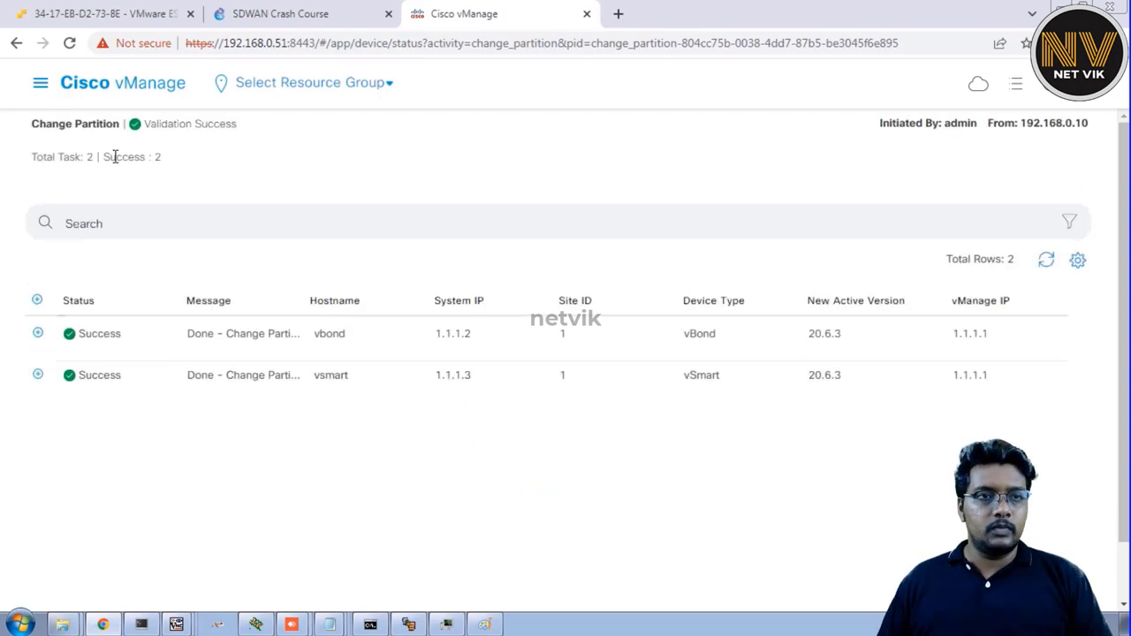
Return to Maintenance > Software Upgrade
left_click(40, 83)
left_click(107, 301)
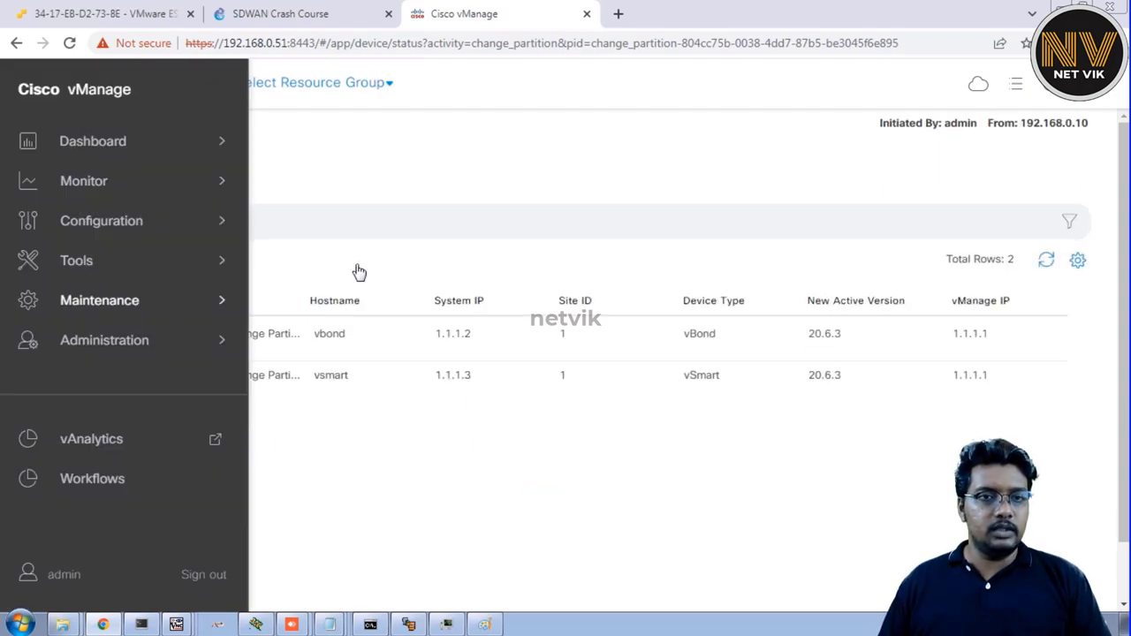
left_click(359, 179)
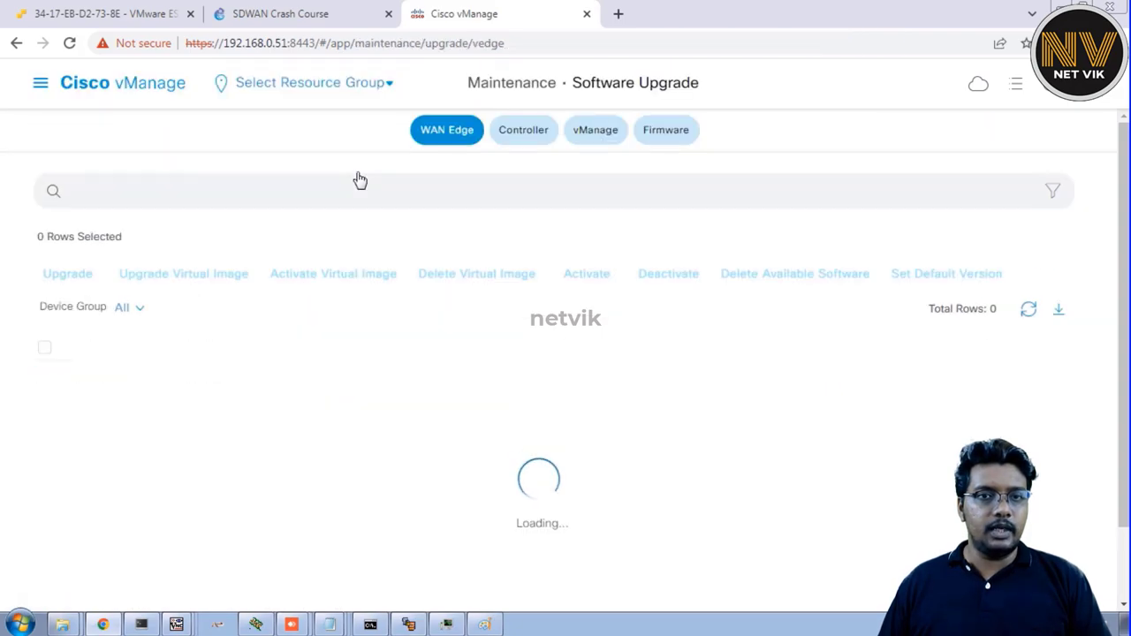
Set 20.6.3 as the default version for both vsmart and vbond controllers and refresh the task status
left_click(538, 134)
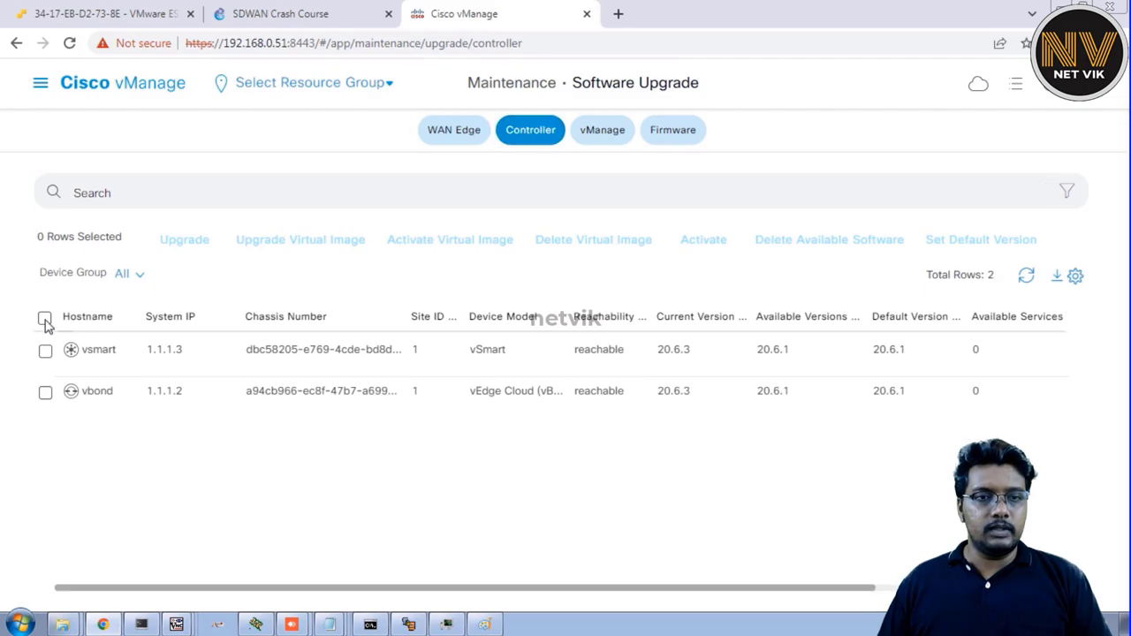
left_click(44, 317)
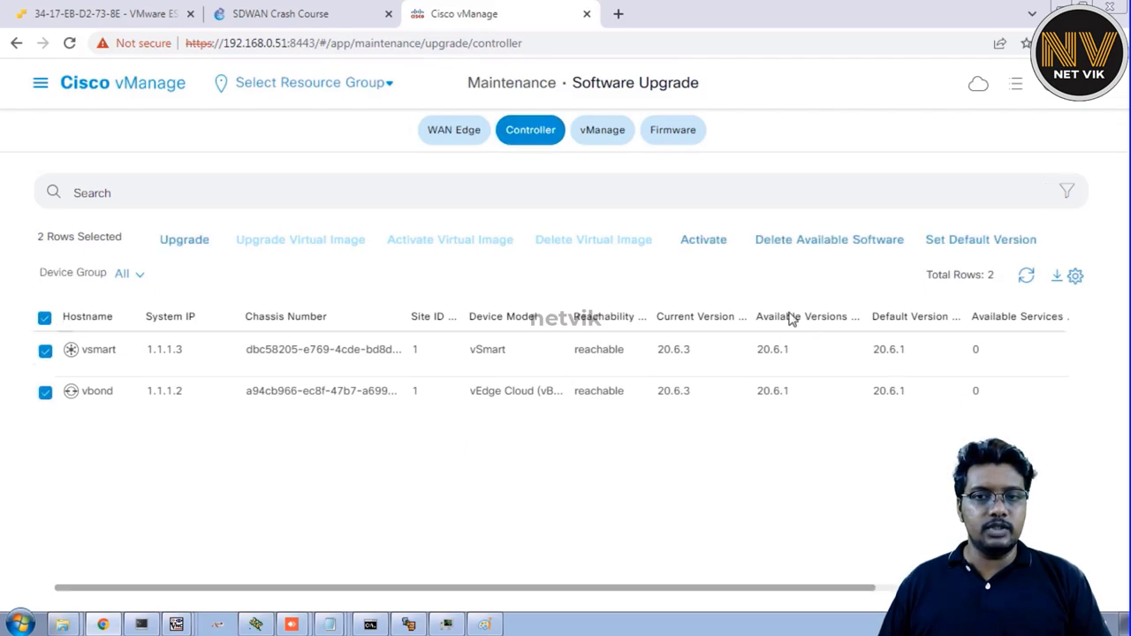
left_click(956, 245)
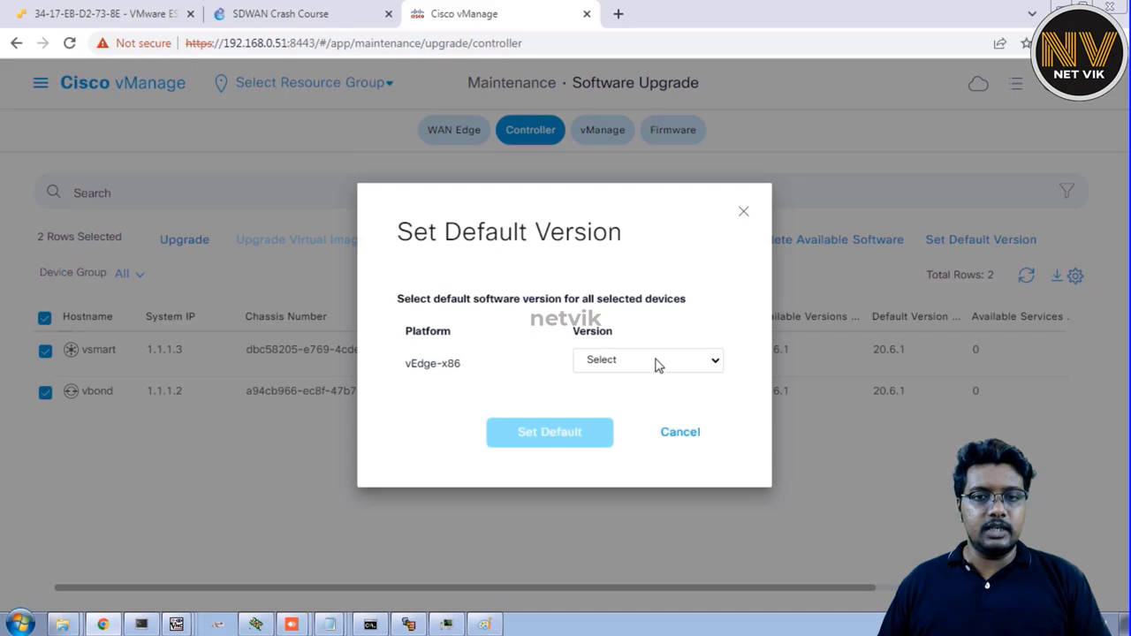
left_click(650, 361)
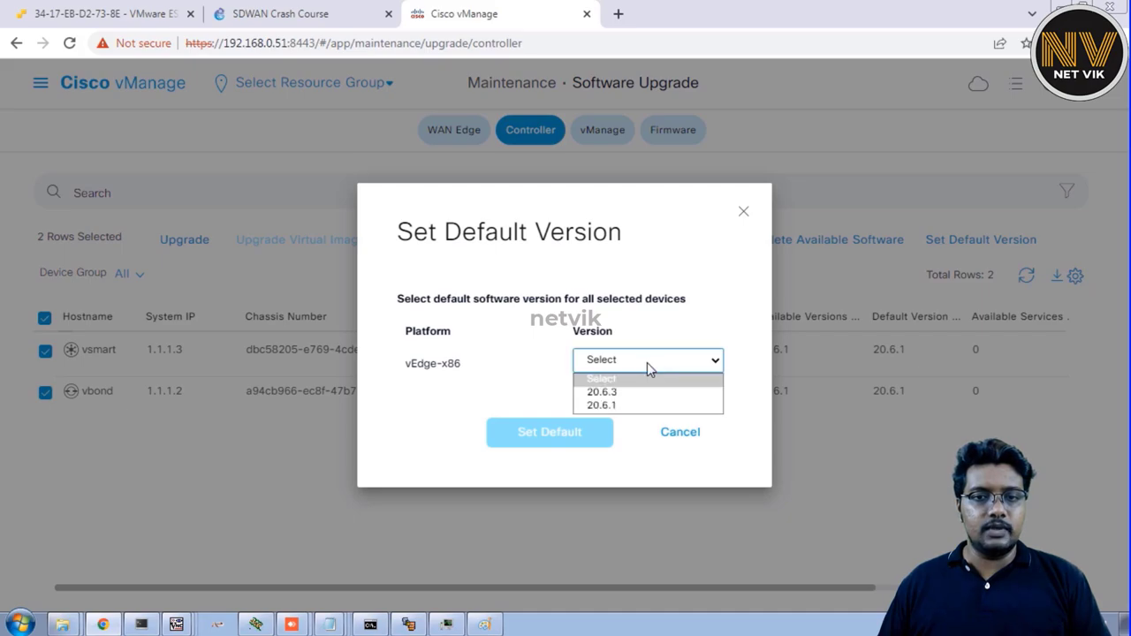
left_click(610, 393)
left_click(571, 441)
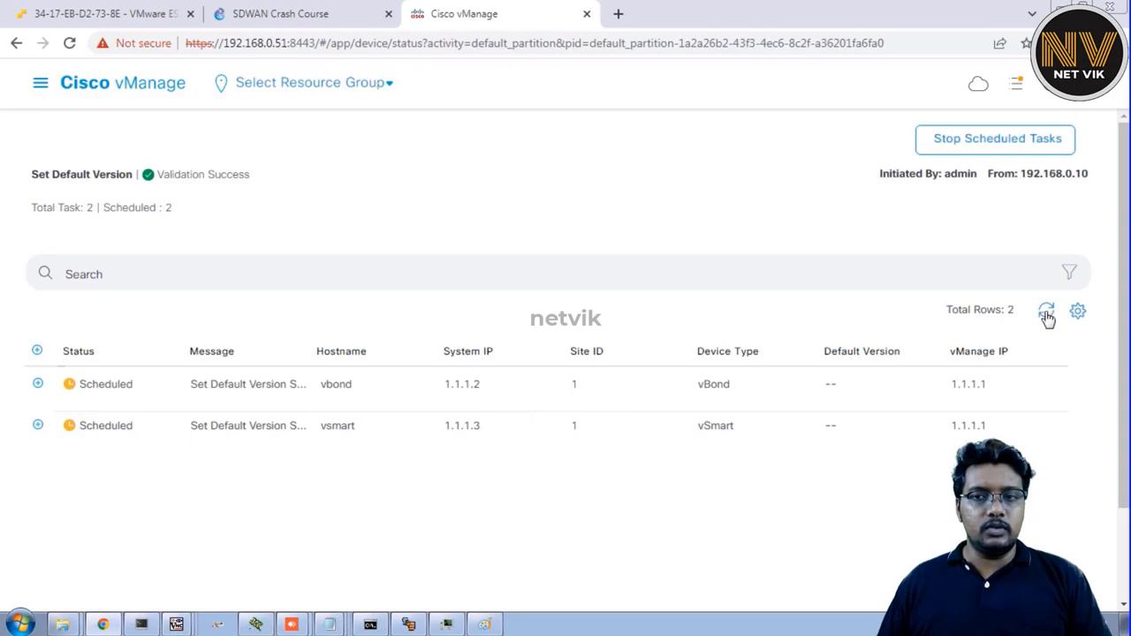
left_click(1046, 312)
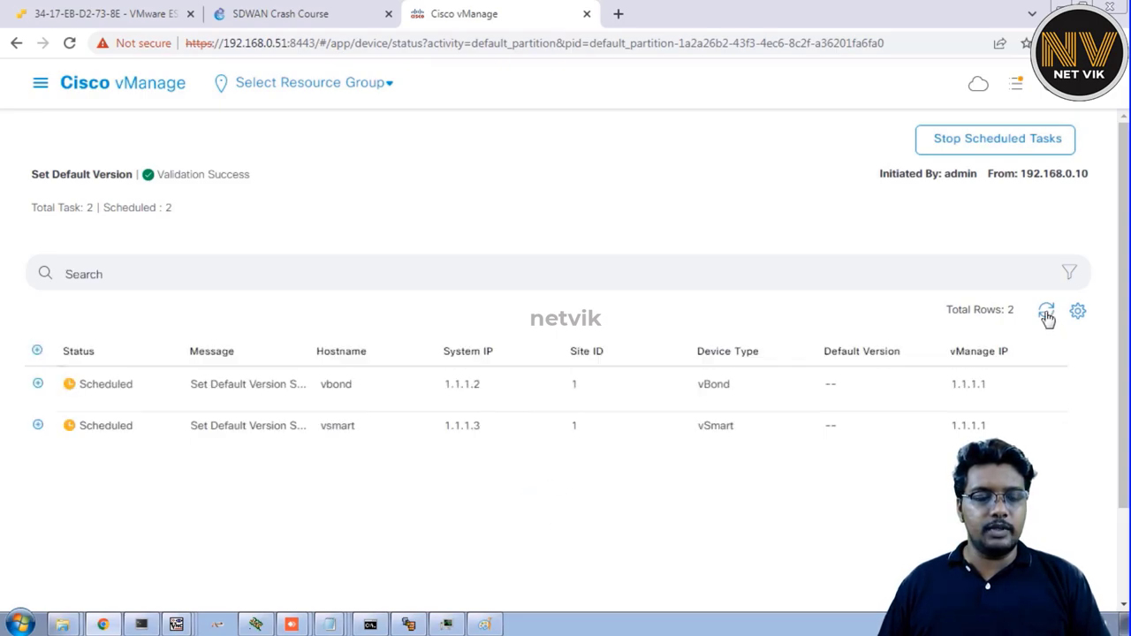
left_click(1046, 314)
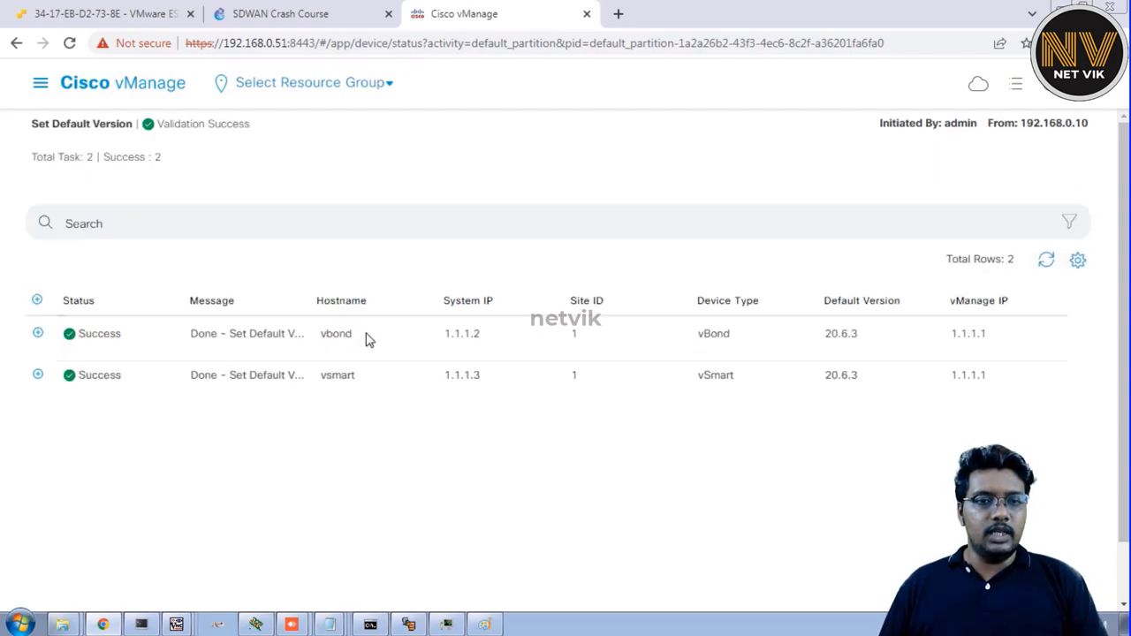
Verify in Software Upgrade > Controller that vsmart and vbond both show default version 20.6.3
left_click(39, 86)
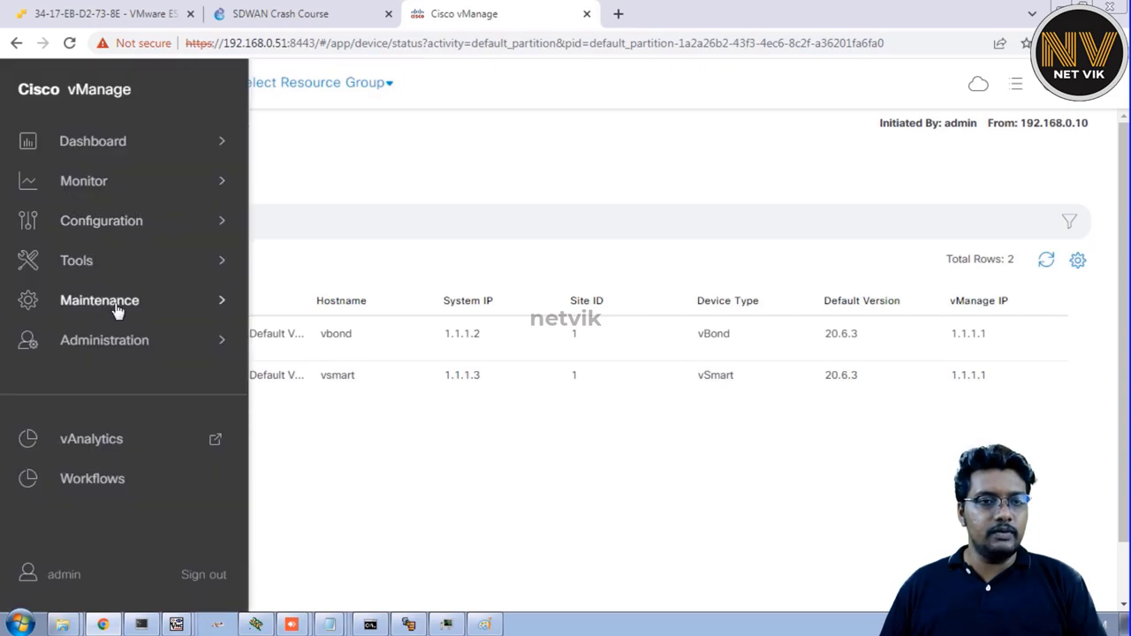
mouse_move(118, 310)
left_click(335, 187)
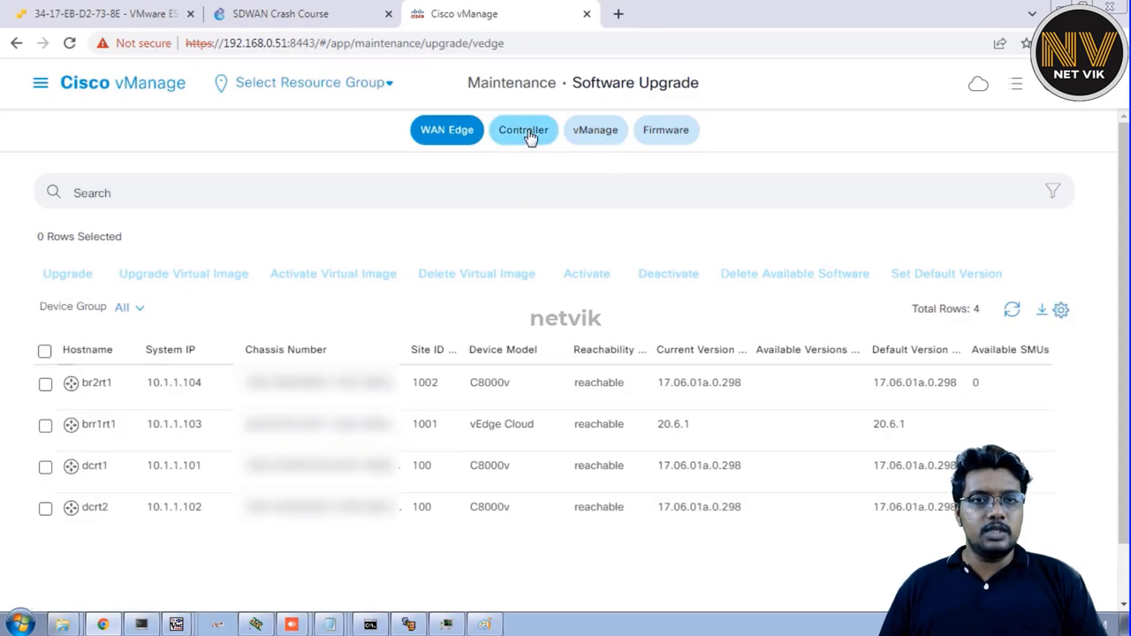
left_click(527, 133)
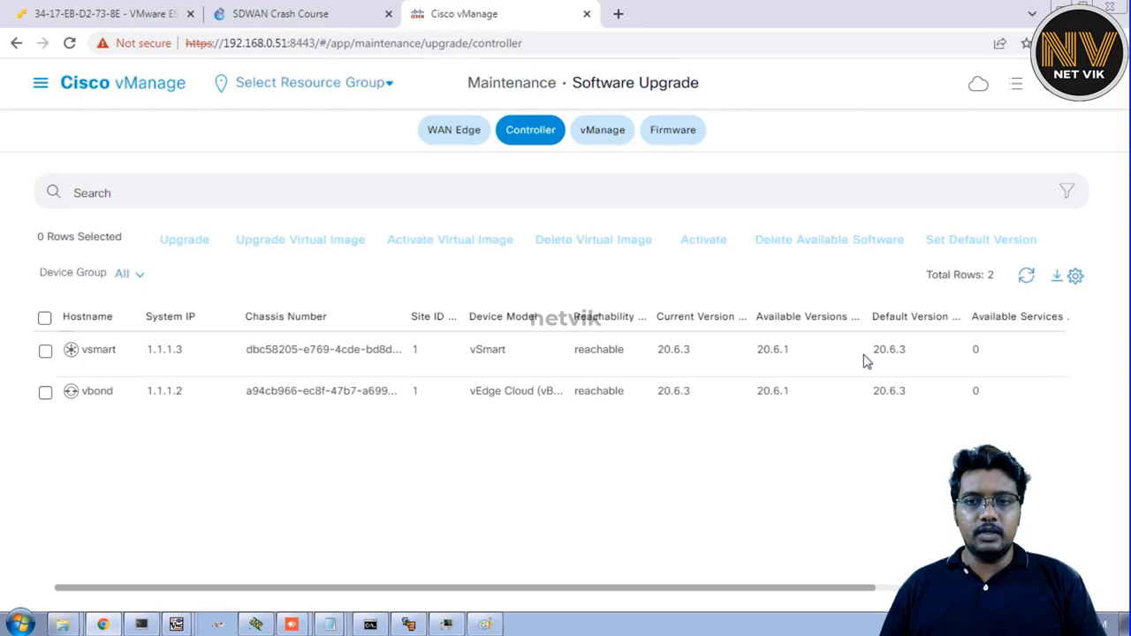
left_click_drag(866, 360, 906, 354)
double_click(893, 392)
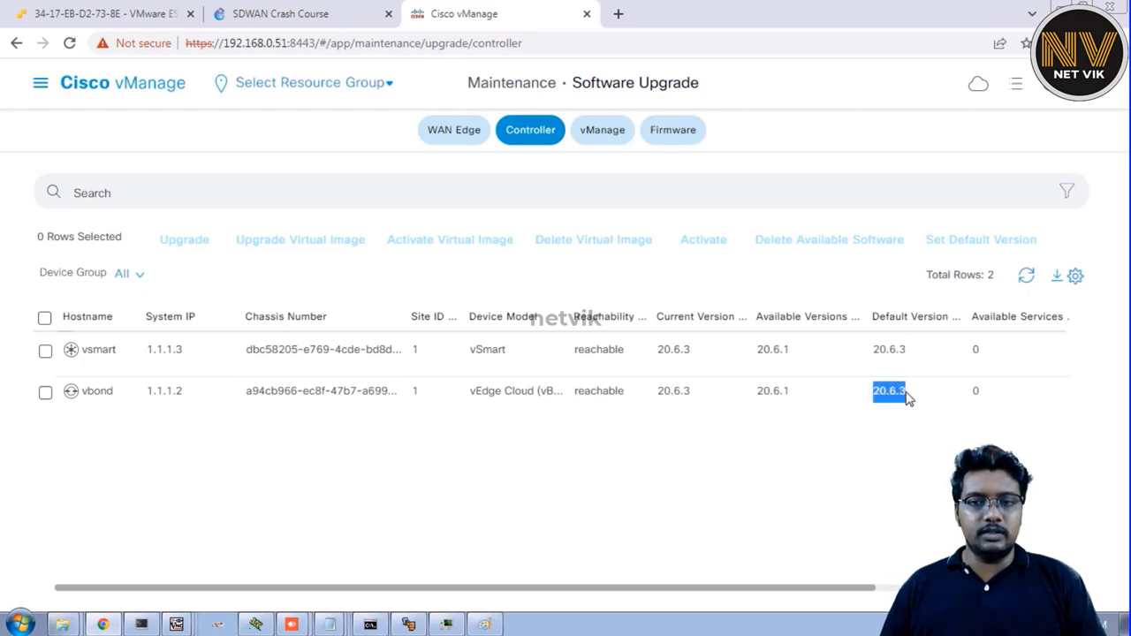
left_click(616, 521)
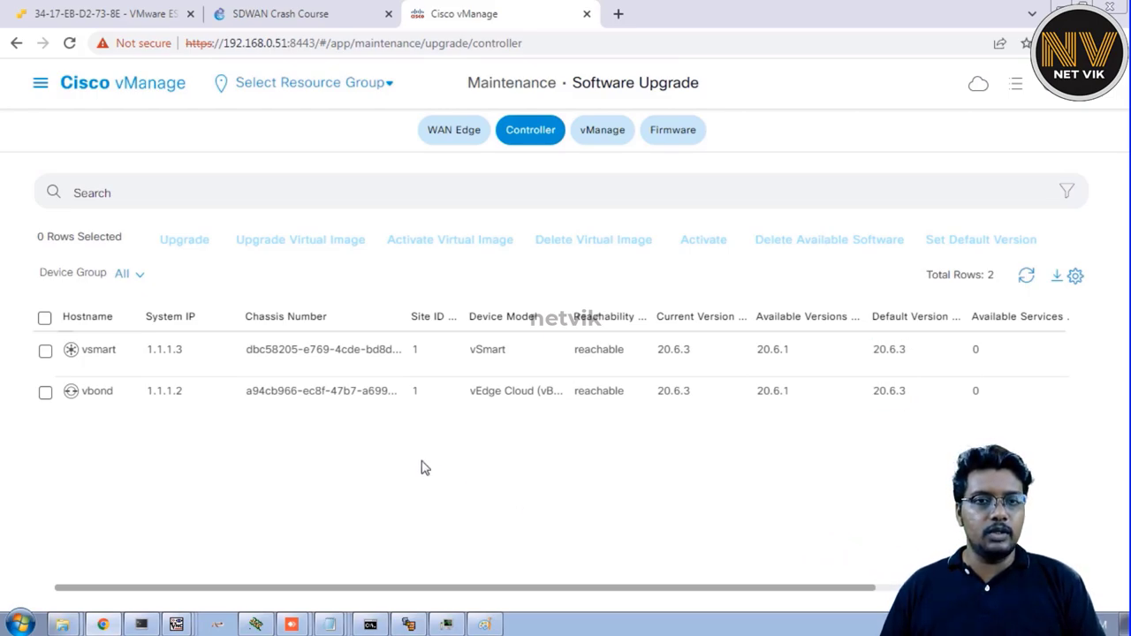
left_click(446, 131)
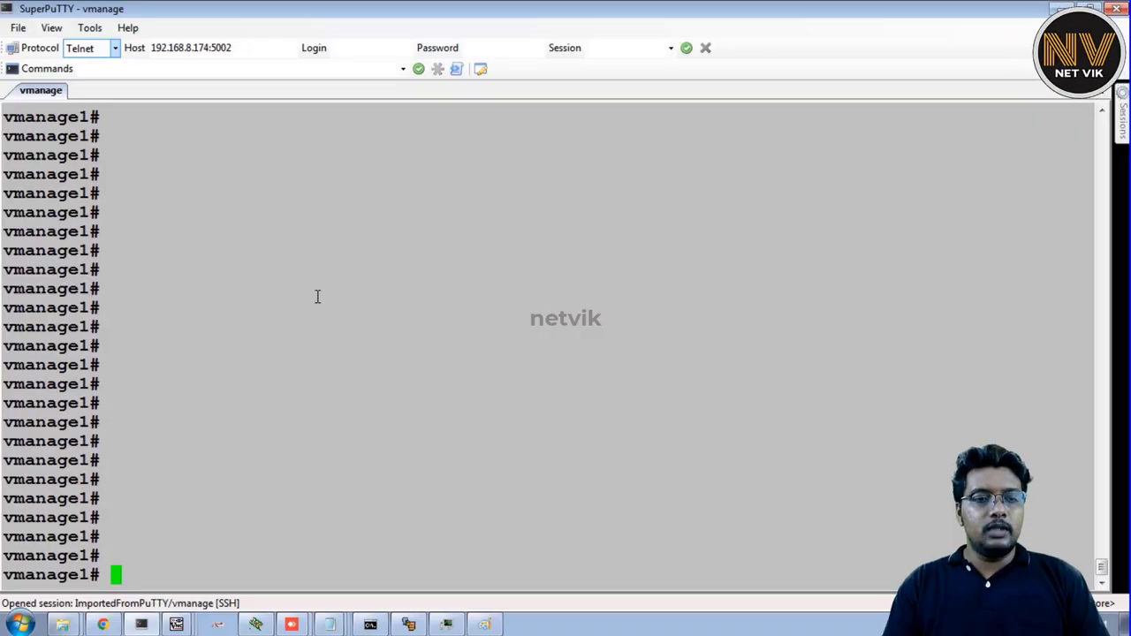
Build the 'request nms configuration-db' command at the vmanage1# prompt using tab completion
type("reqqu")
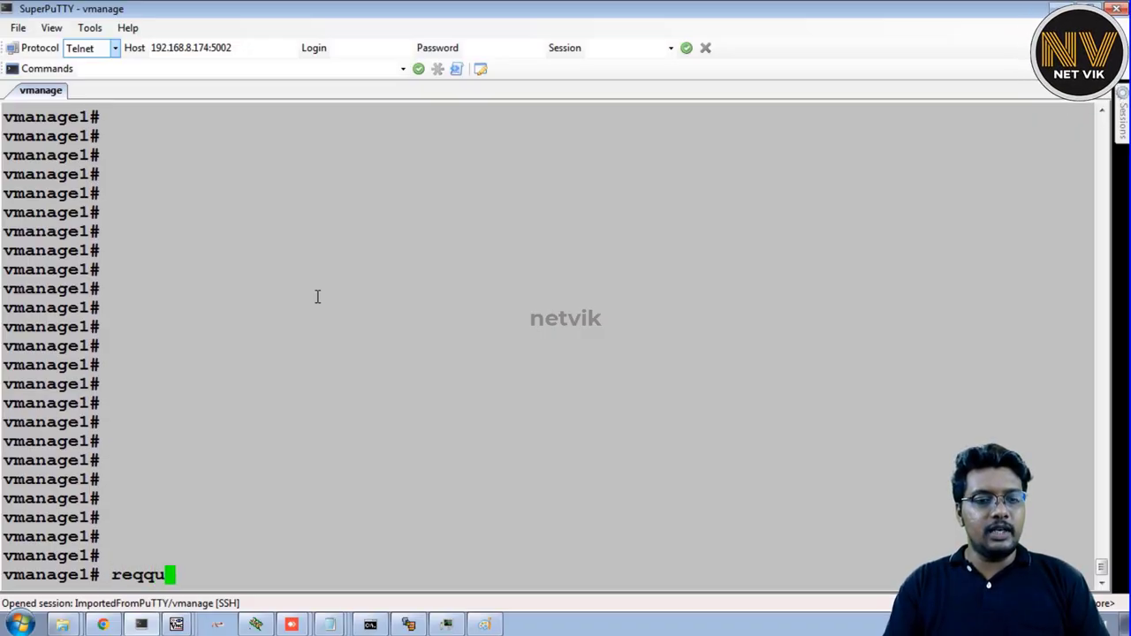
key("Tab")
key("BackSpace")
key("BackSpace")
type("u")
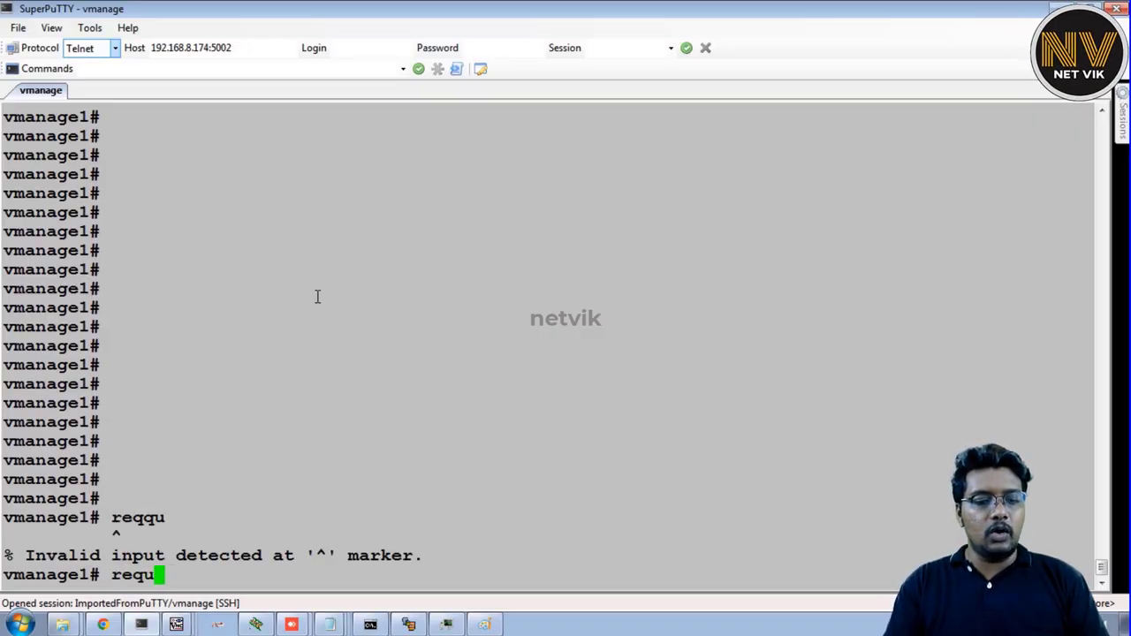
type("est")
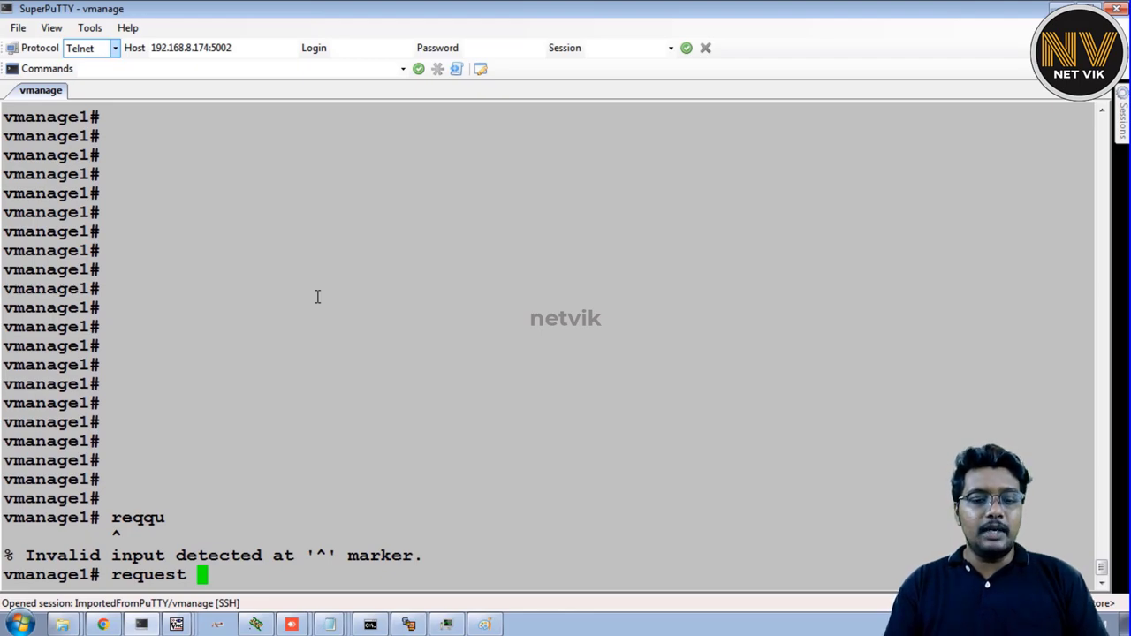
type("nms ")
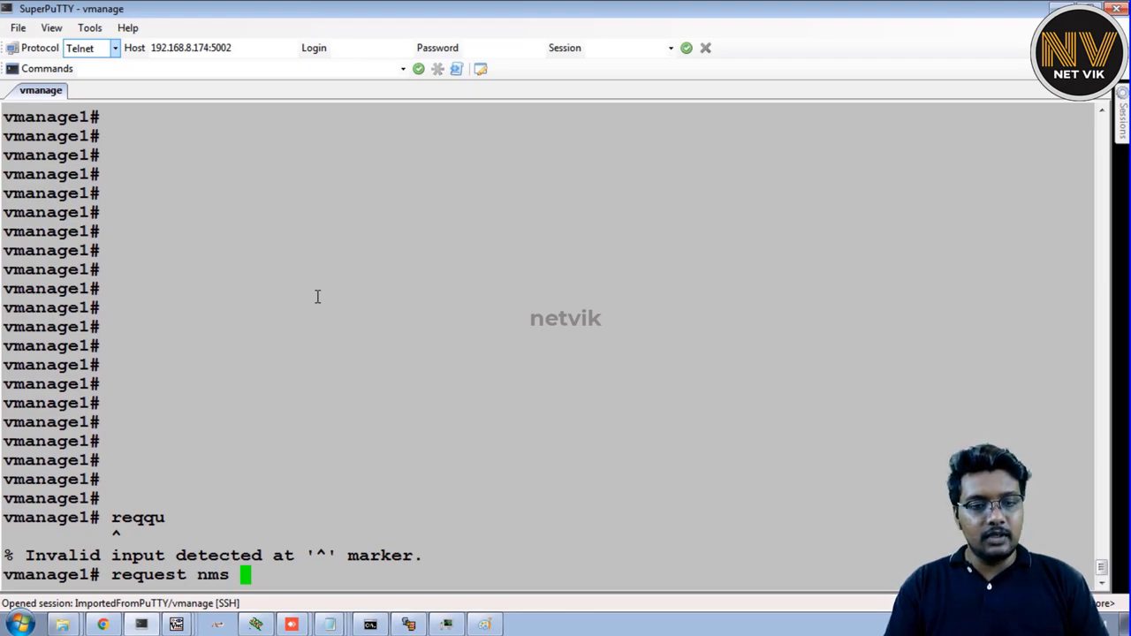
type("con")
key("Tab")
type("f")
key("Tab")
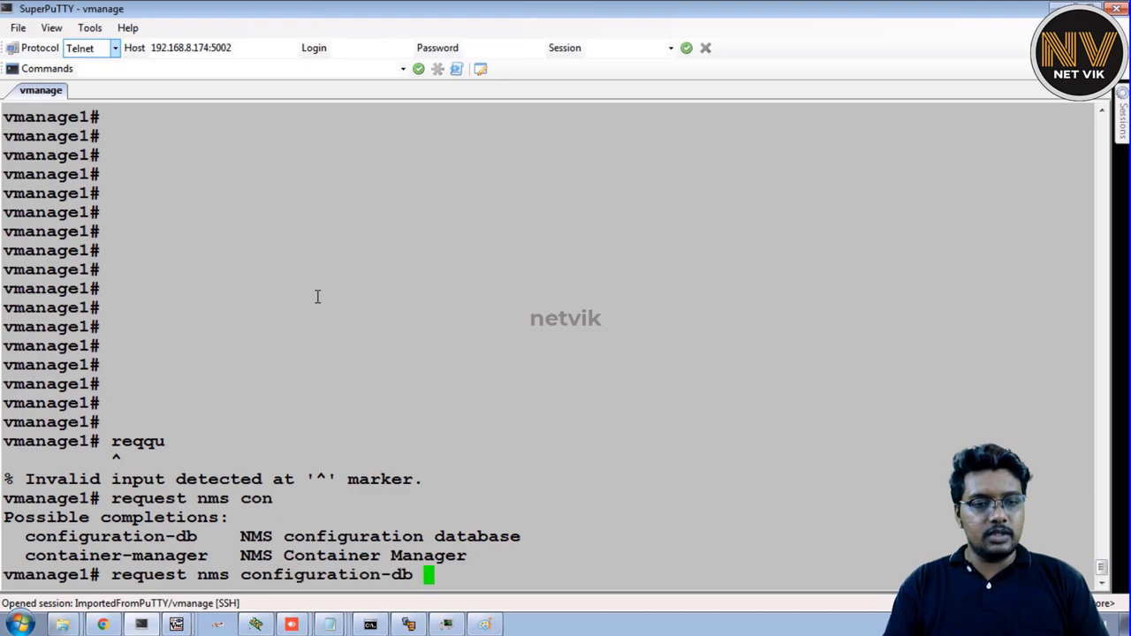
Run the configuration-db backup with path /home/admin/testbackup after correcting the rejected path attempts
type("?")
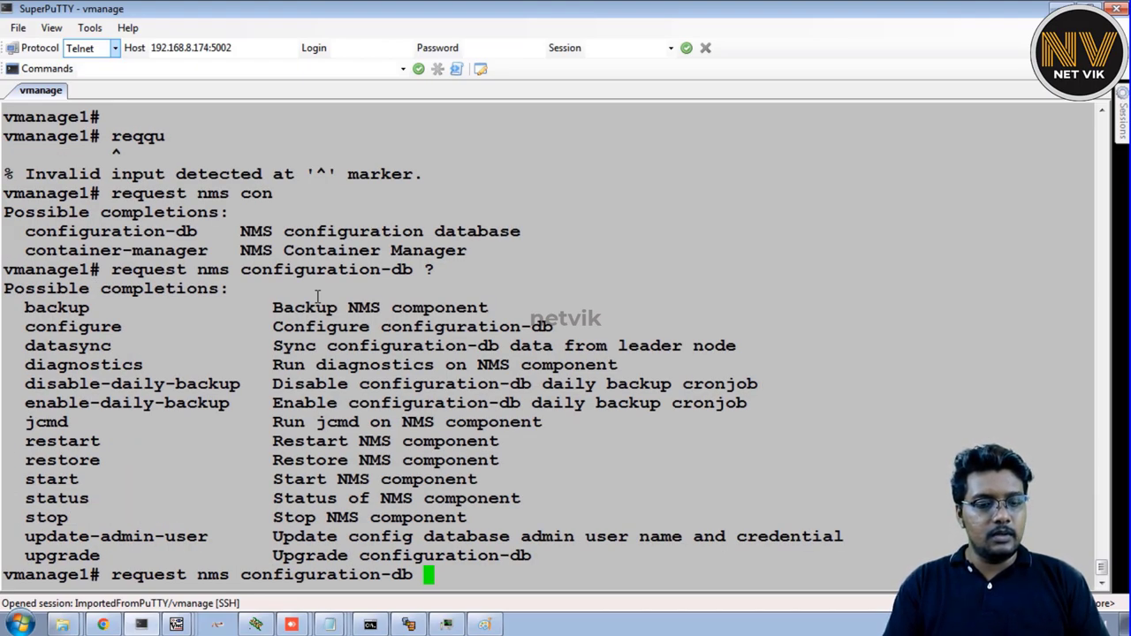
type("backup ")
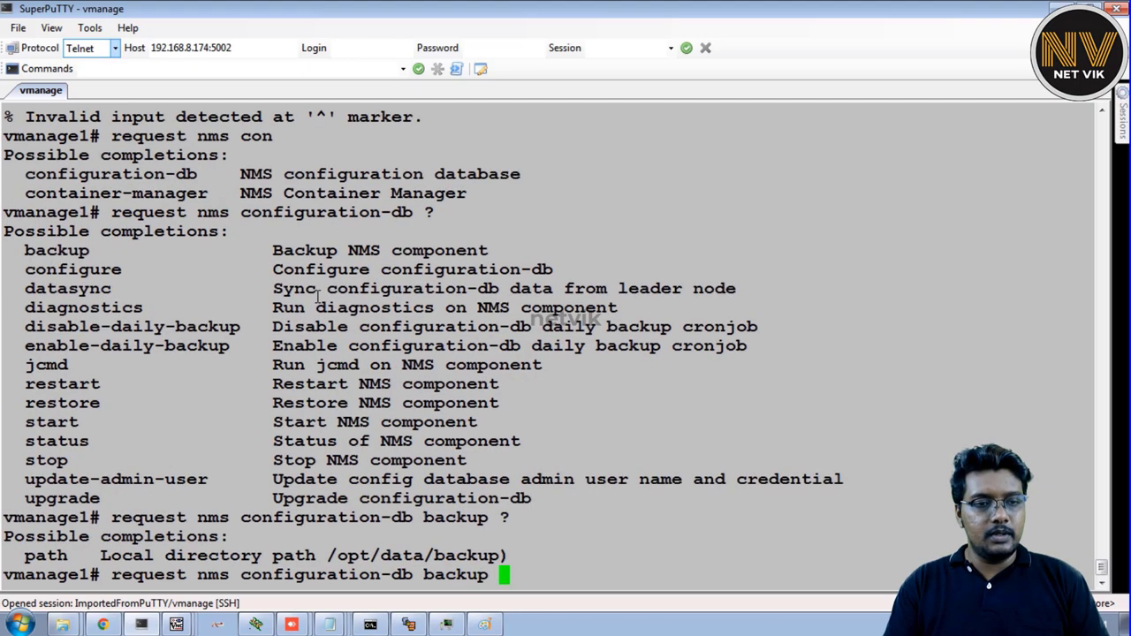
type("?hoom")
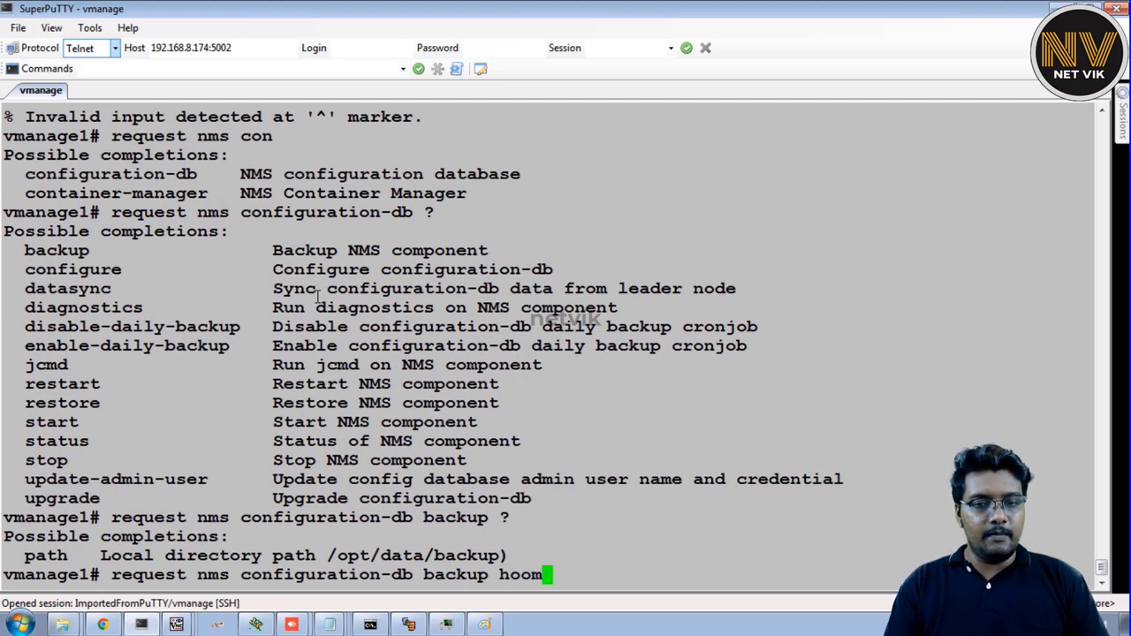
key("Return")
key("BackSpace")
key("BackSpace")
type("m")
key("Return")
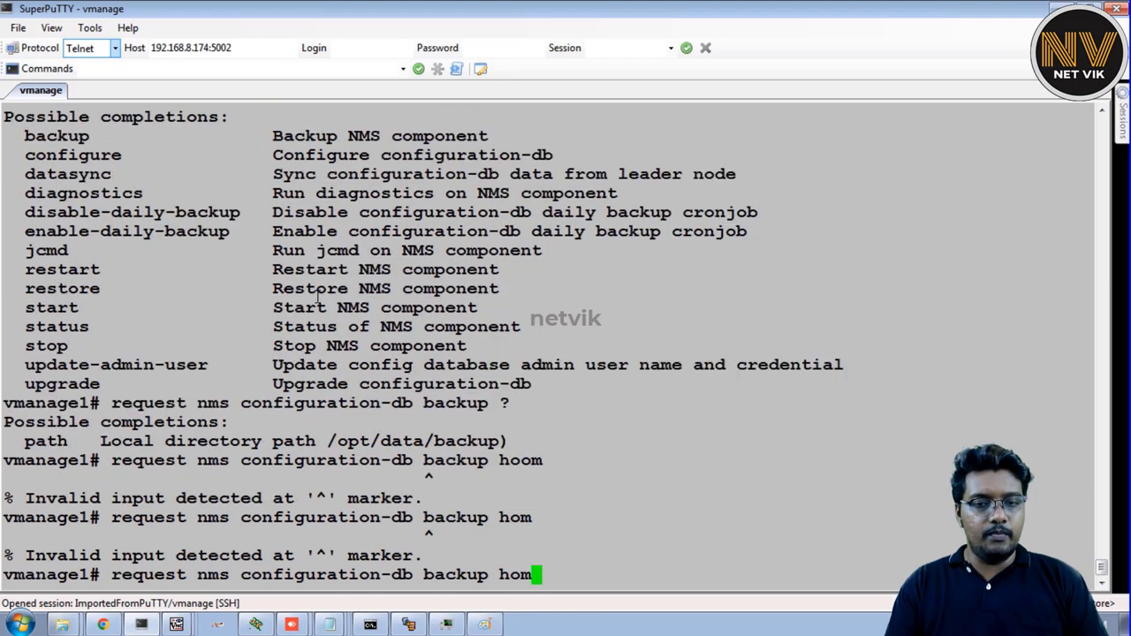
key("BackSpace")
key("BackSpace")
key("BackSpace")
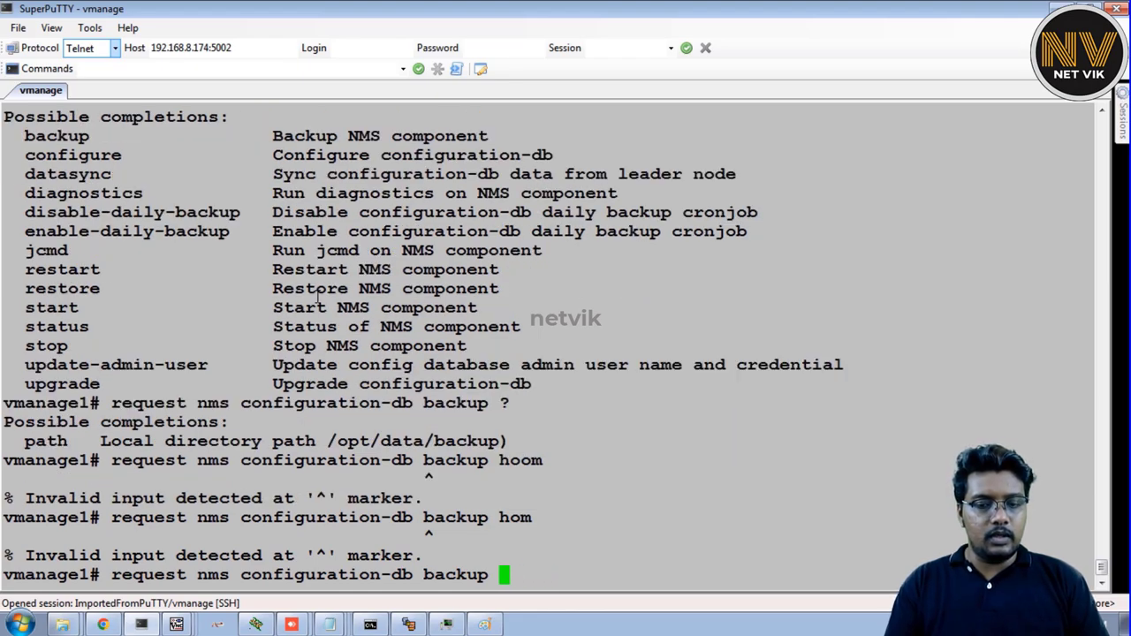
type("/ho")
key("Return")
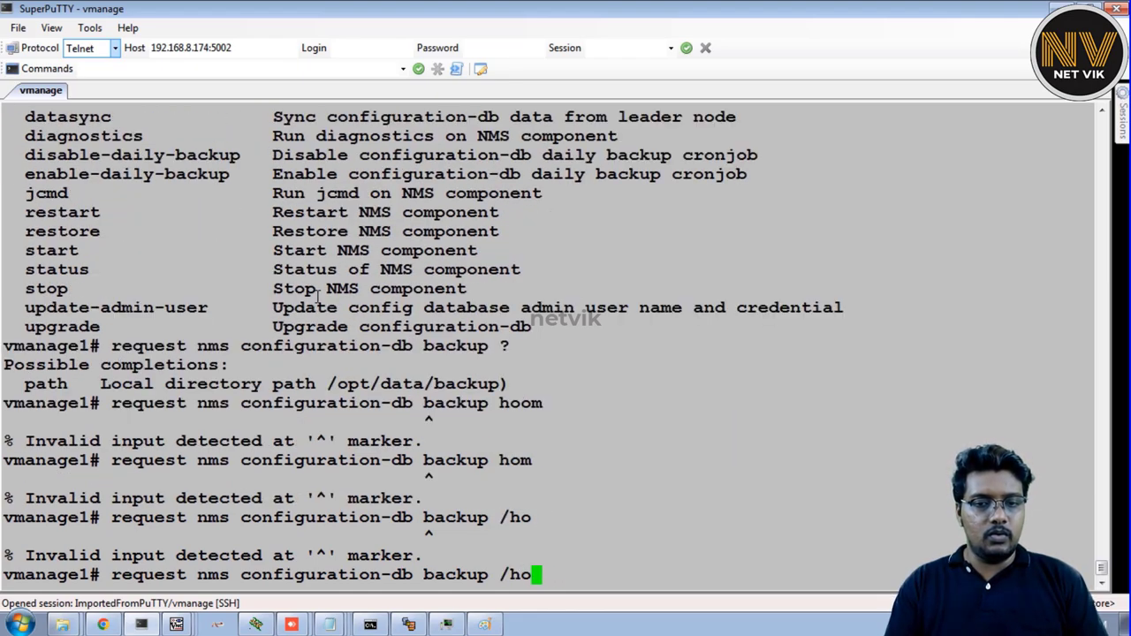
type("me")
key("Return")
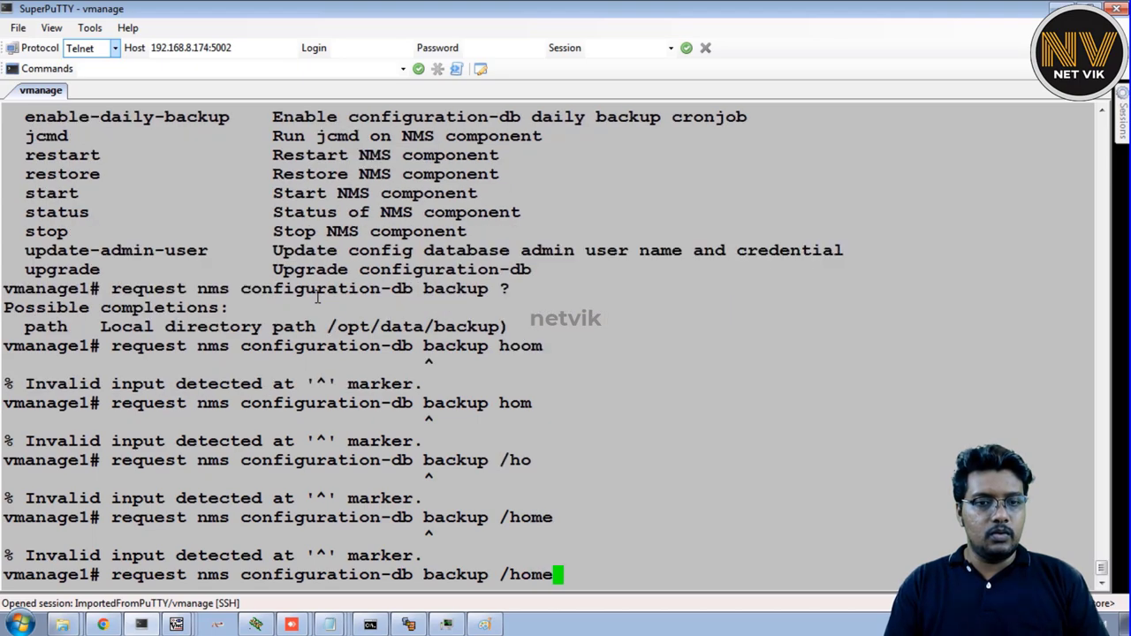
key("BackSpace")
key("BackSpace")
key("BackSpace")
key("BackSpace")
key("BackSpace")
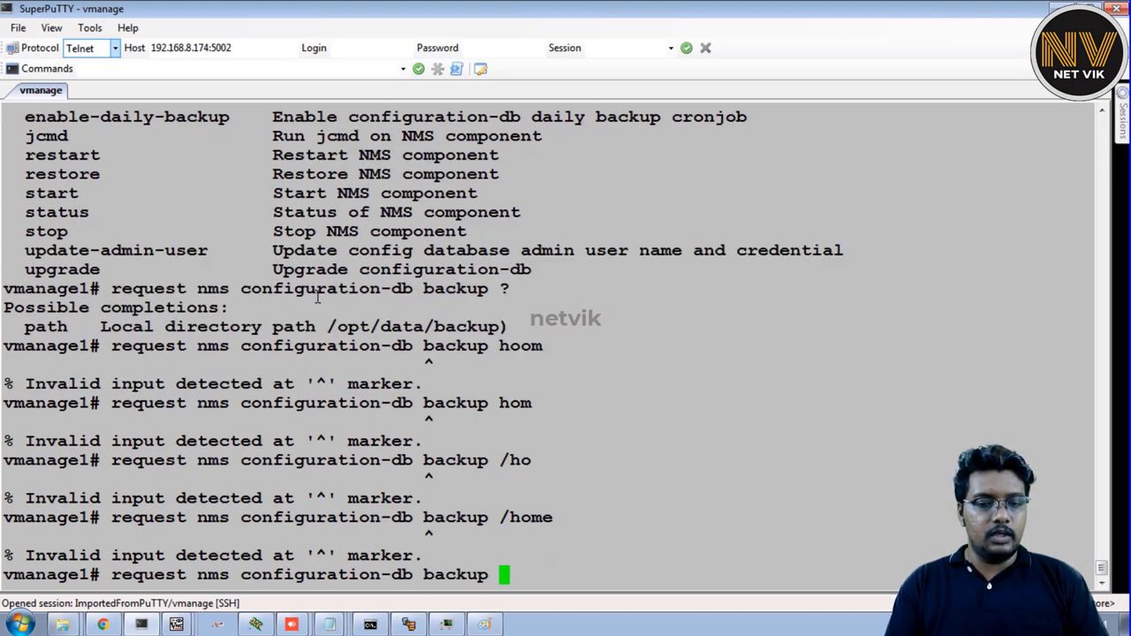
type("path ")
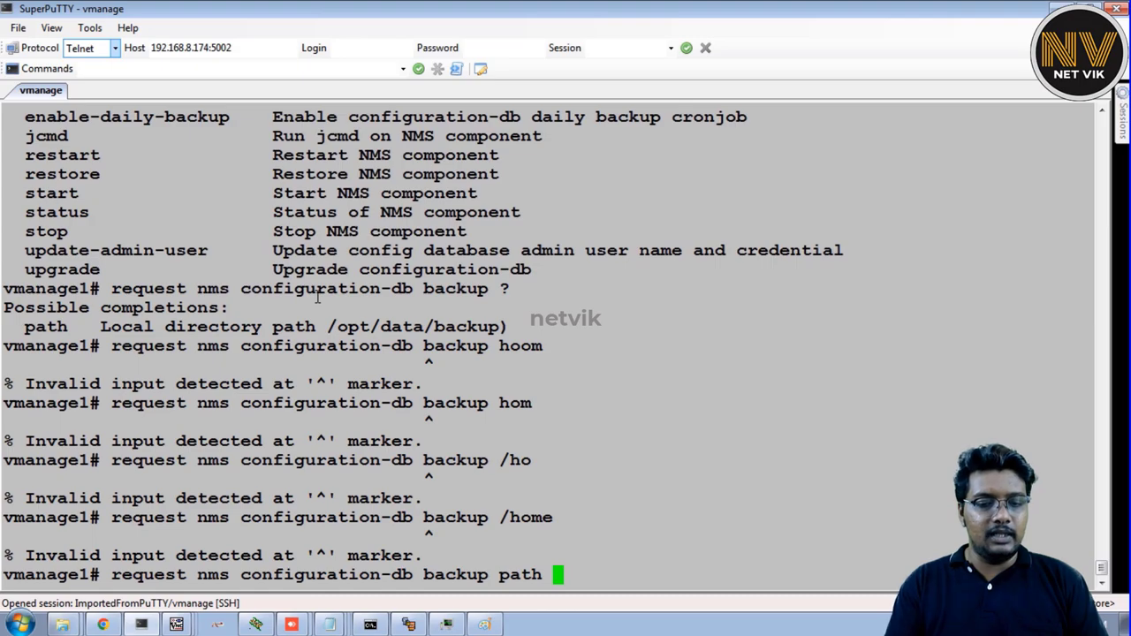
type("hom")
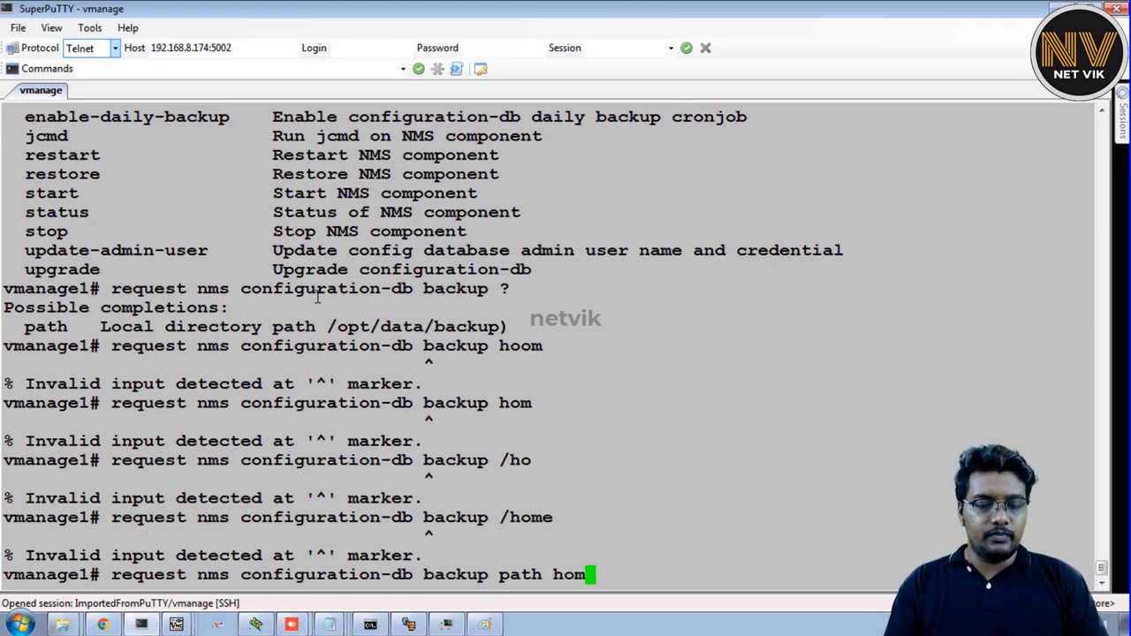
key("BackSpace")
key("BackSpace")
key("BackSpace")
key("BackSpace")
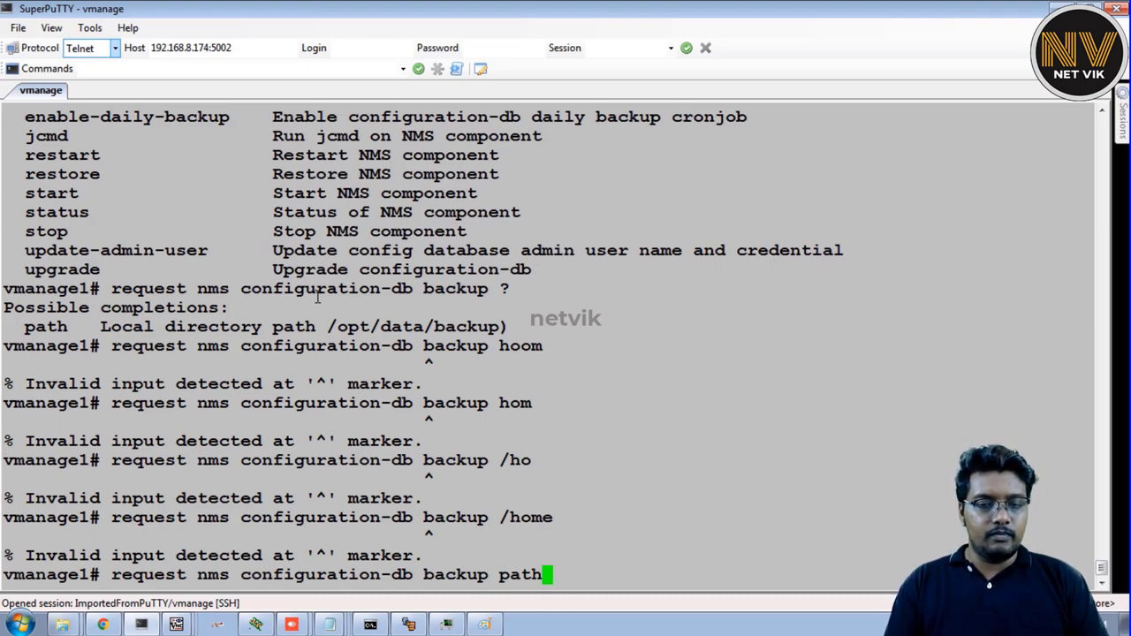
type("?/ho")
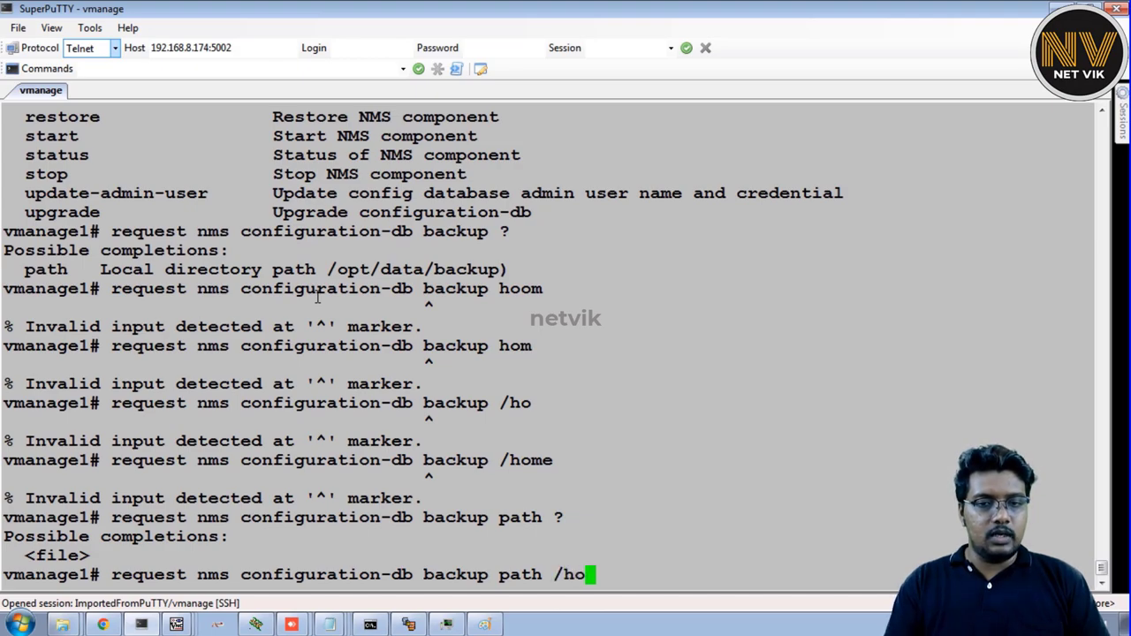
type("me/admin")
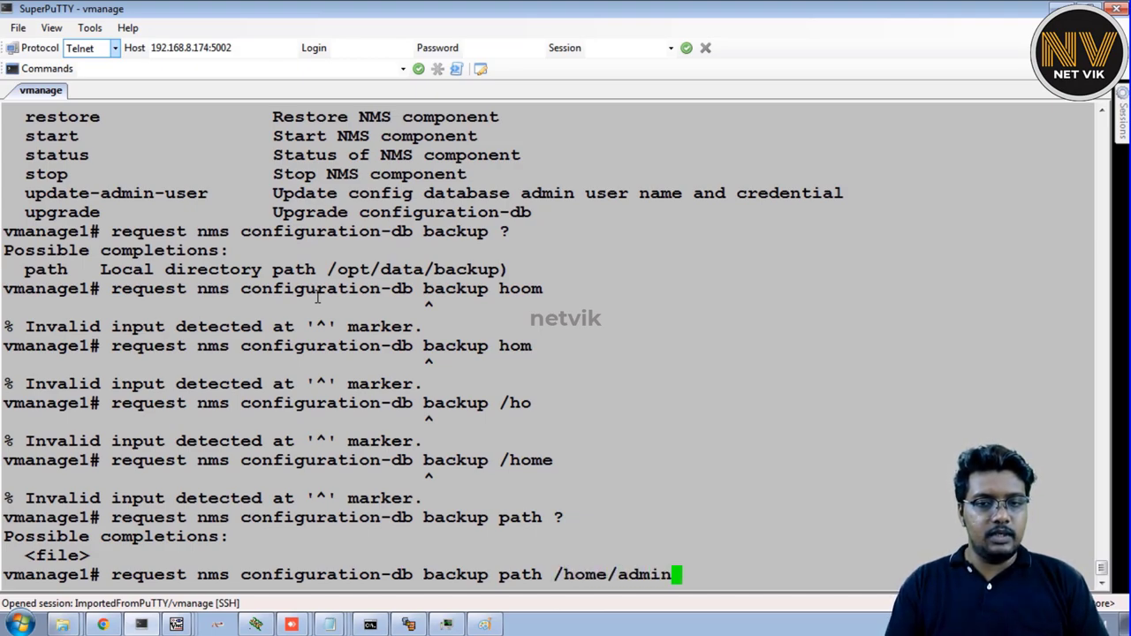
type("/tes")
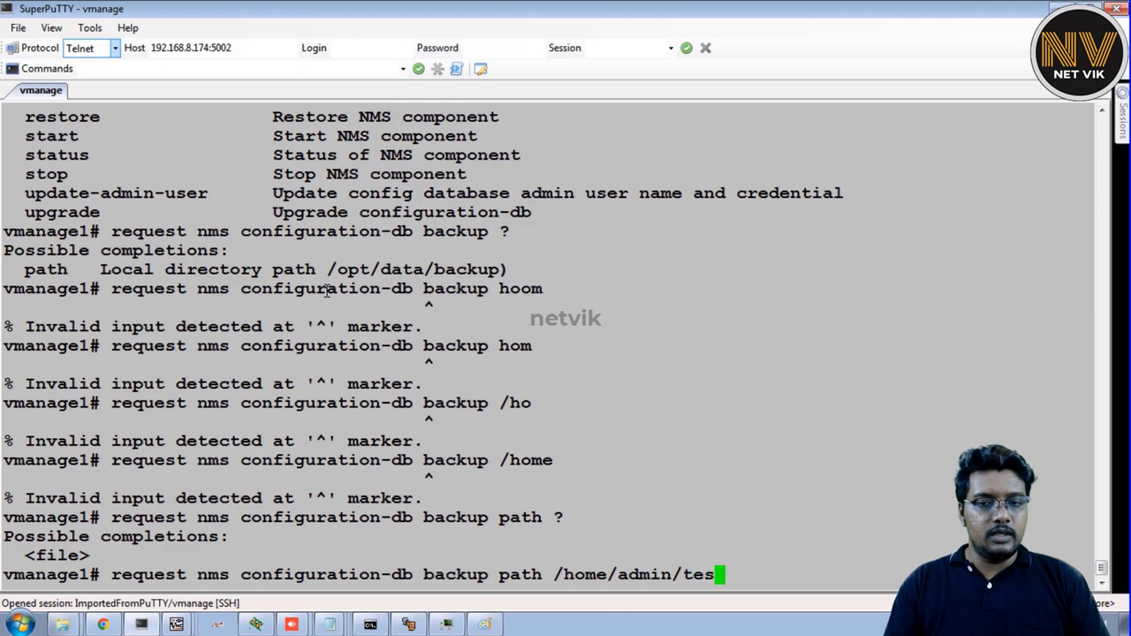
type("tbackup")
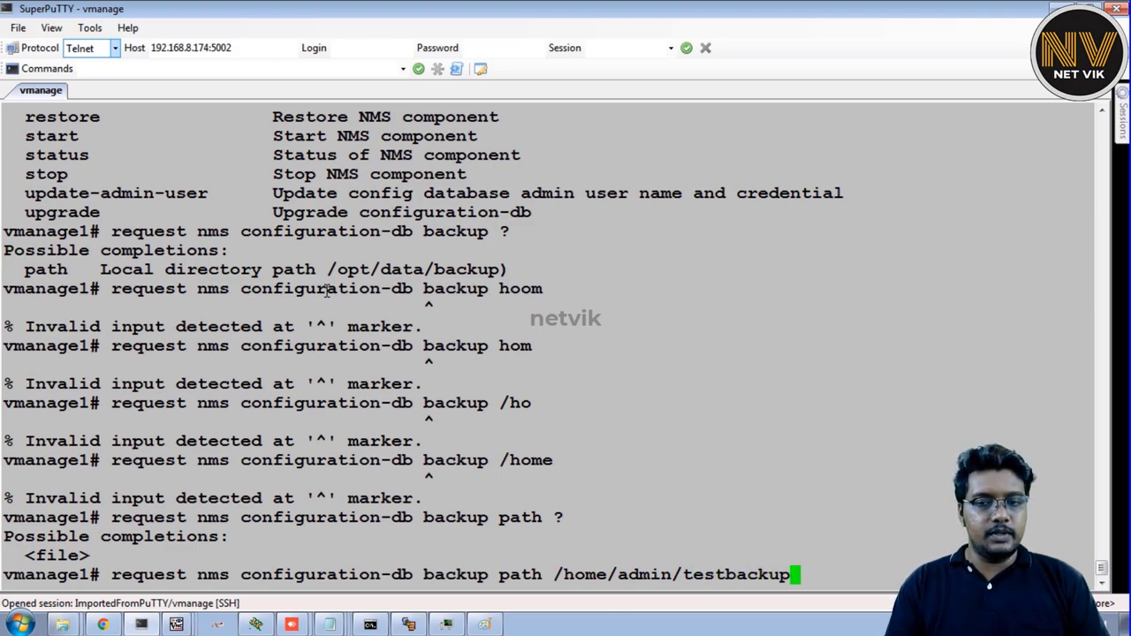
key("Return")
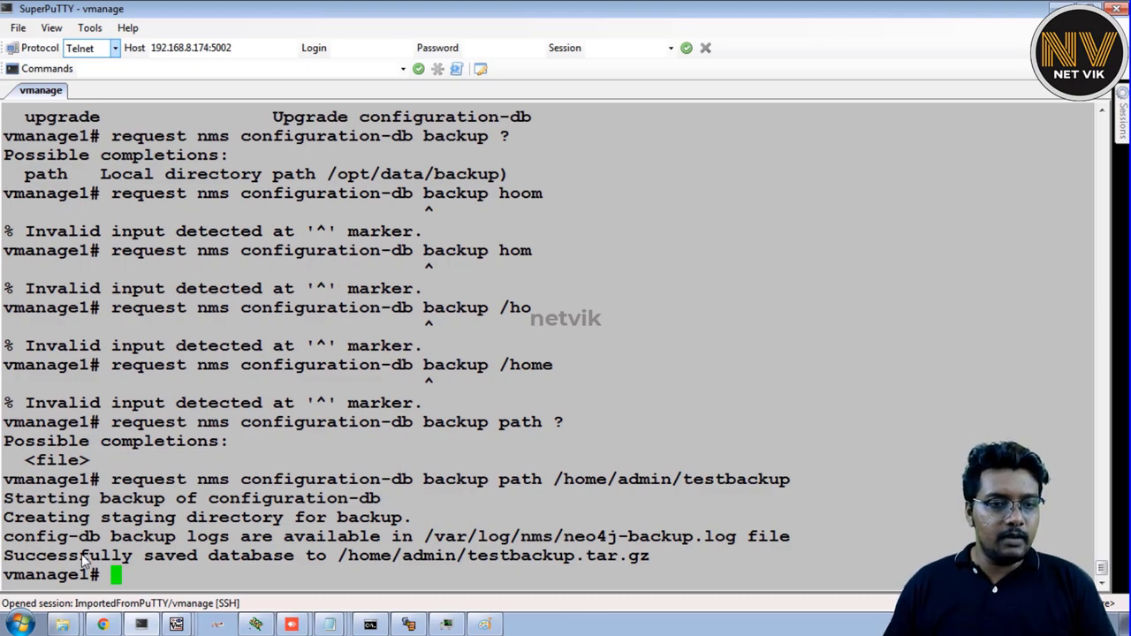
Highlight the backup success message and the saved file path /home/admin/testbackup.tar.gz
left_click_drag(35, 556, 477, 557)
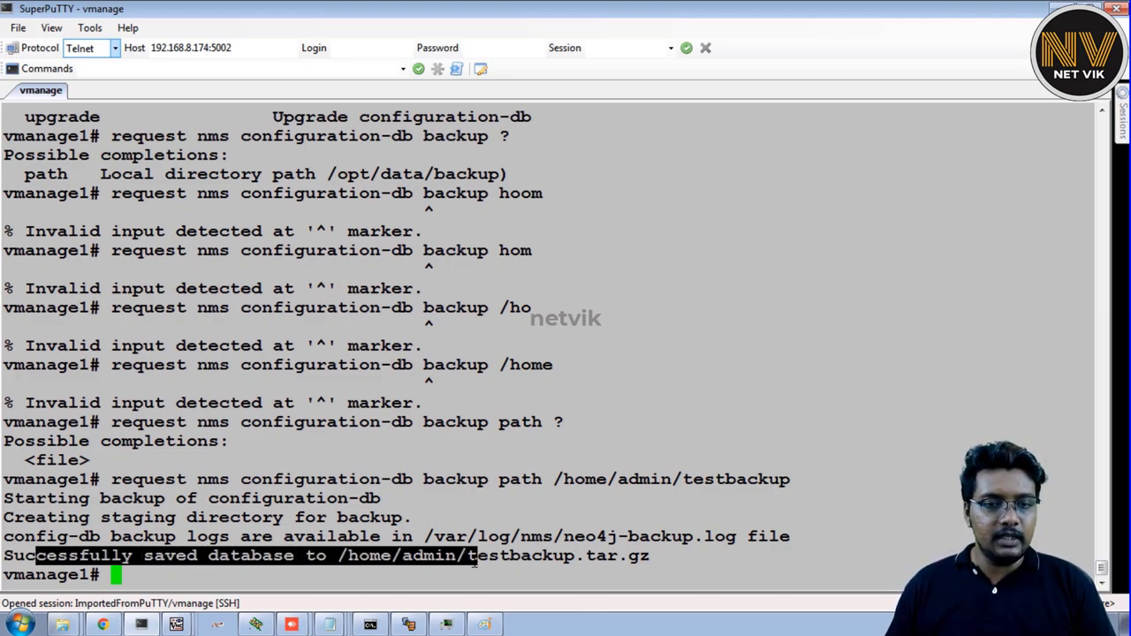
left_click(365, 555)
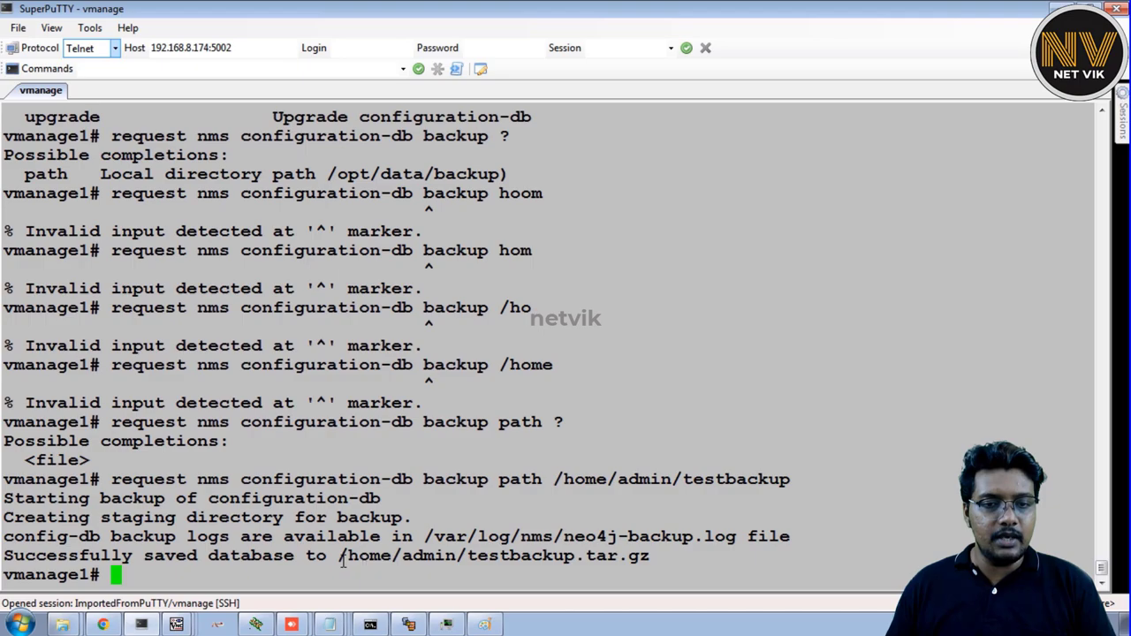
left_click_drag(331, 555, 369, 556)
left_click_drag(499, 561, 549, 562)
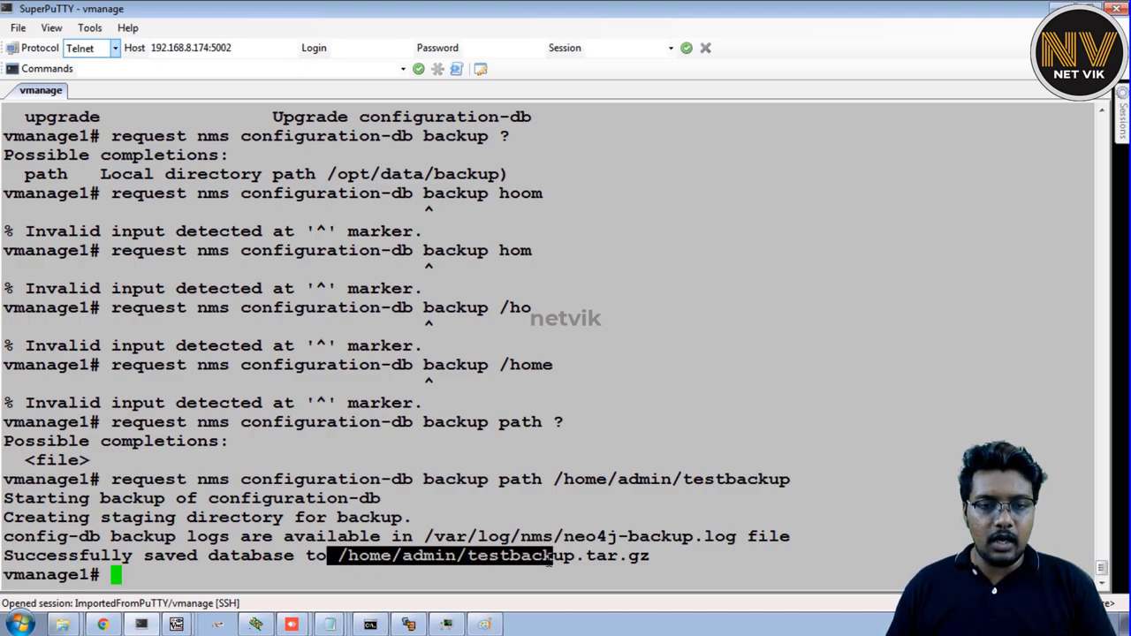
left_click(551, 557)
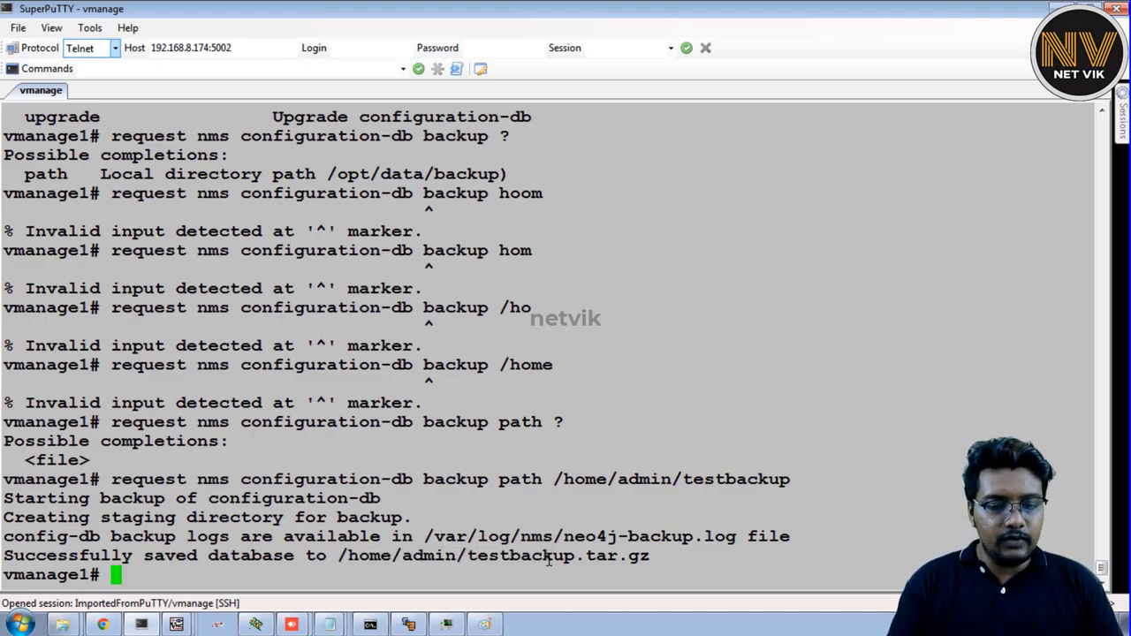
In the vsh shell, run pwd and ls to show testbackup.tar.gz, then exit to vmanage1#
type("vsh")
key("Return")
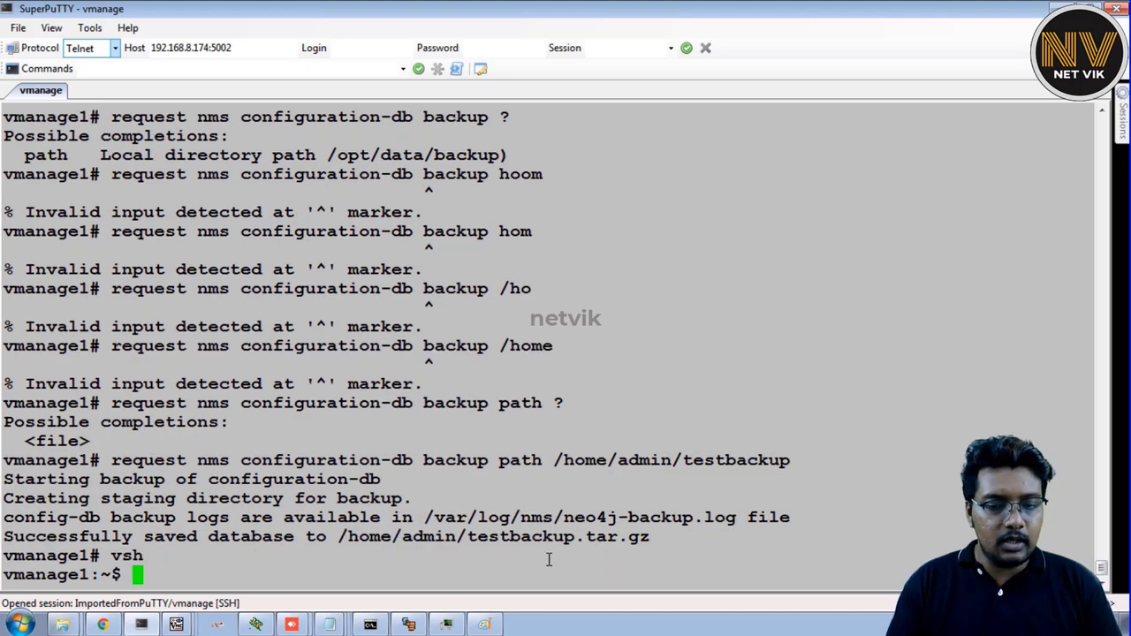
type("pwd")
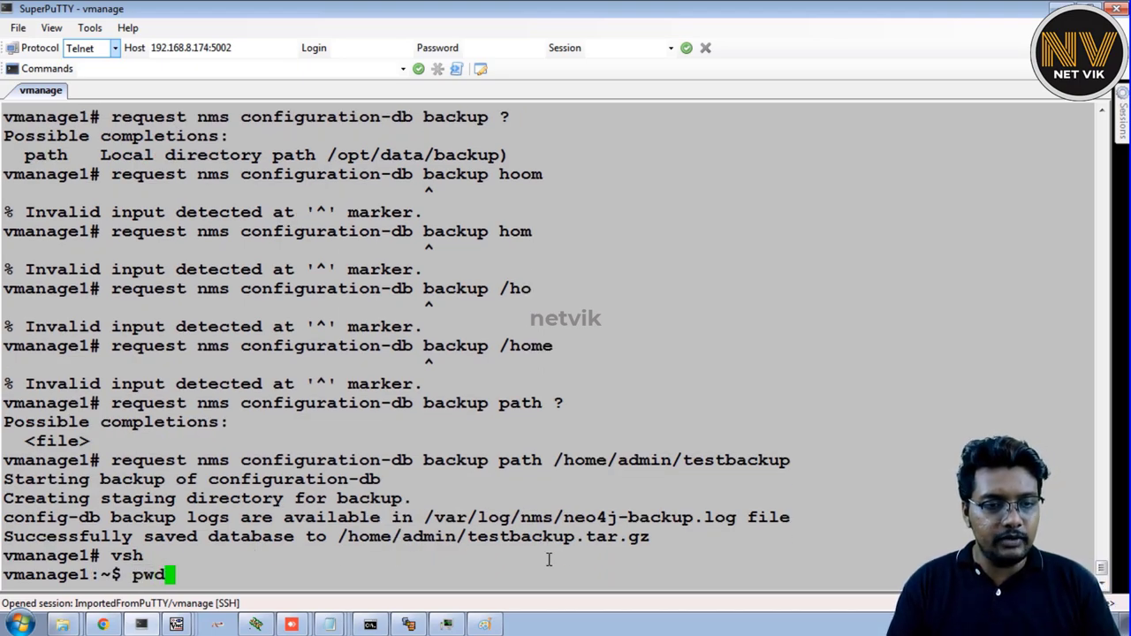
key("Return")
type("ls")
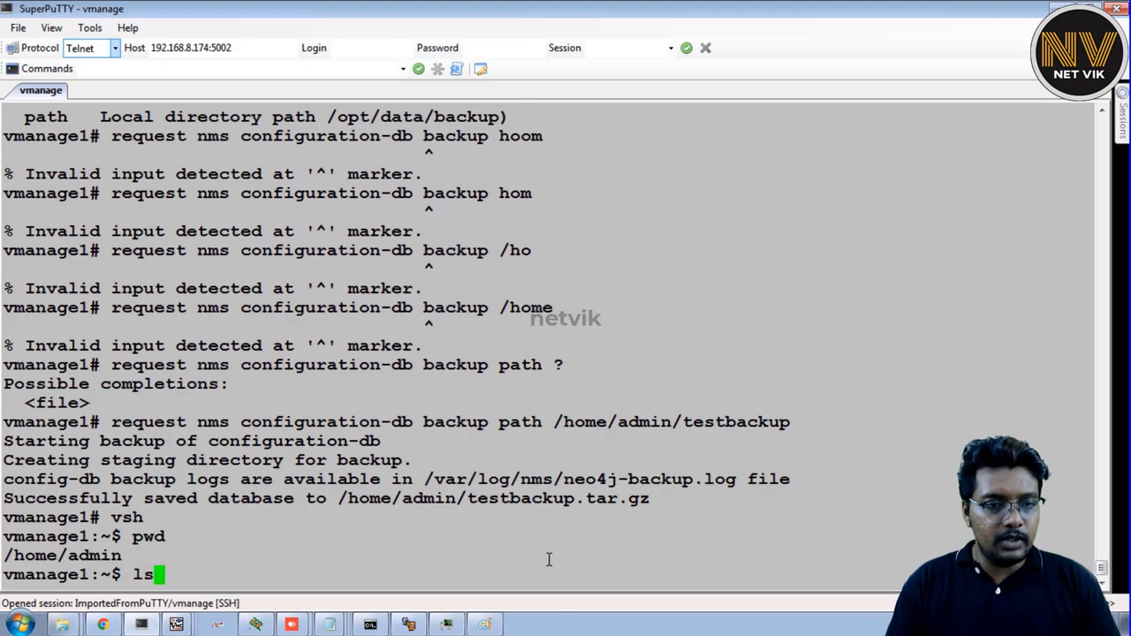
key("Return")
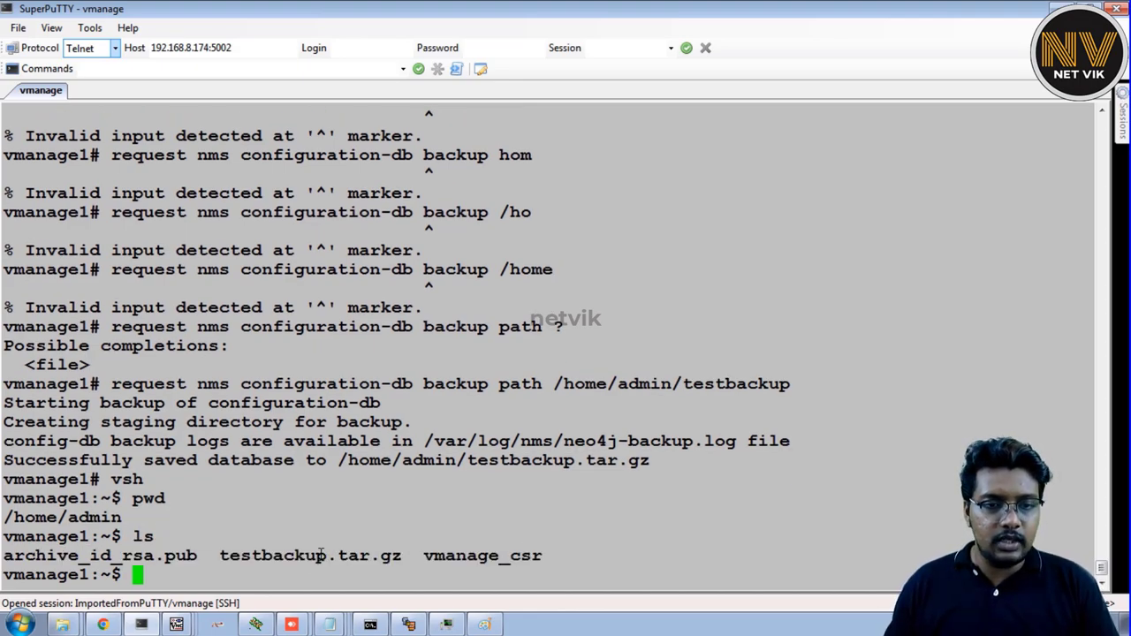
double_click(318, 556)
left_click(324, 509)
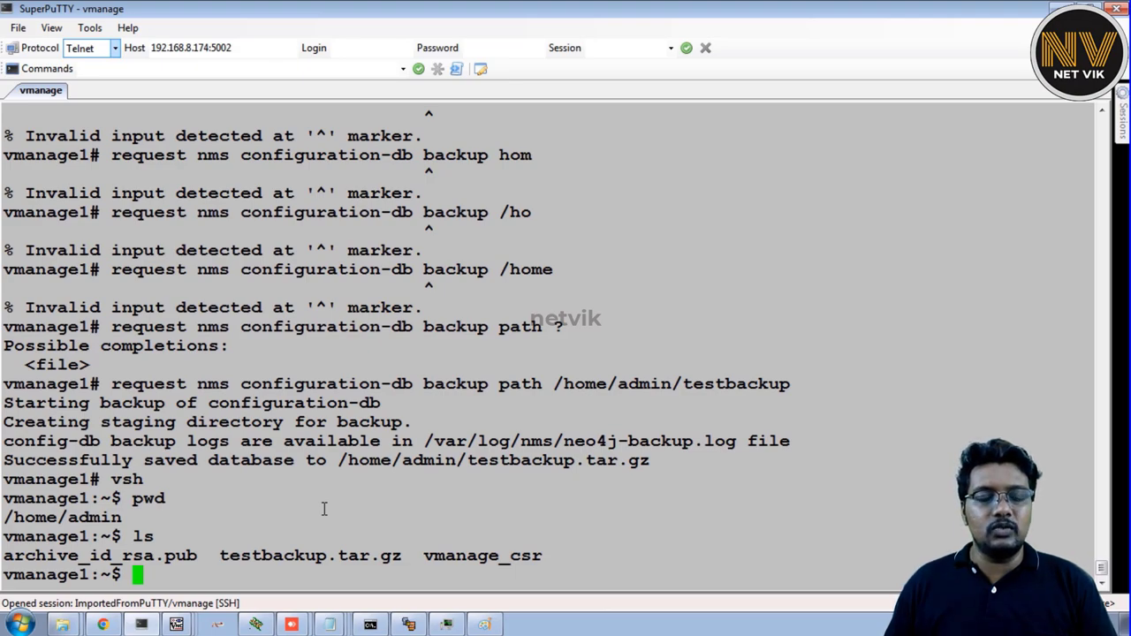
type("exit")
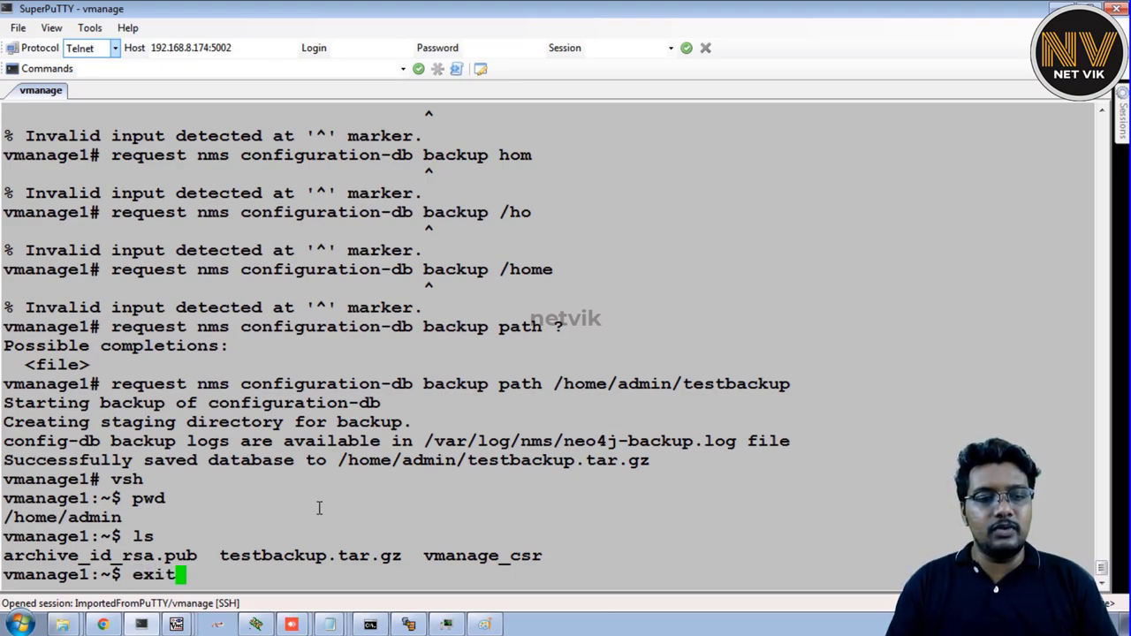
key("Return")
key("Return")
key("Return")
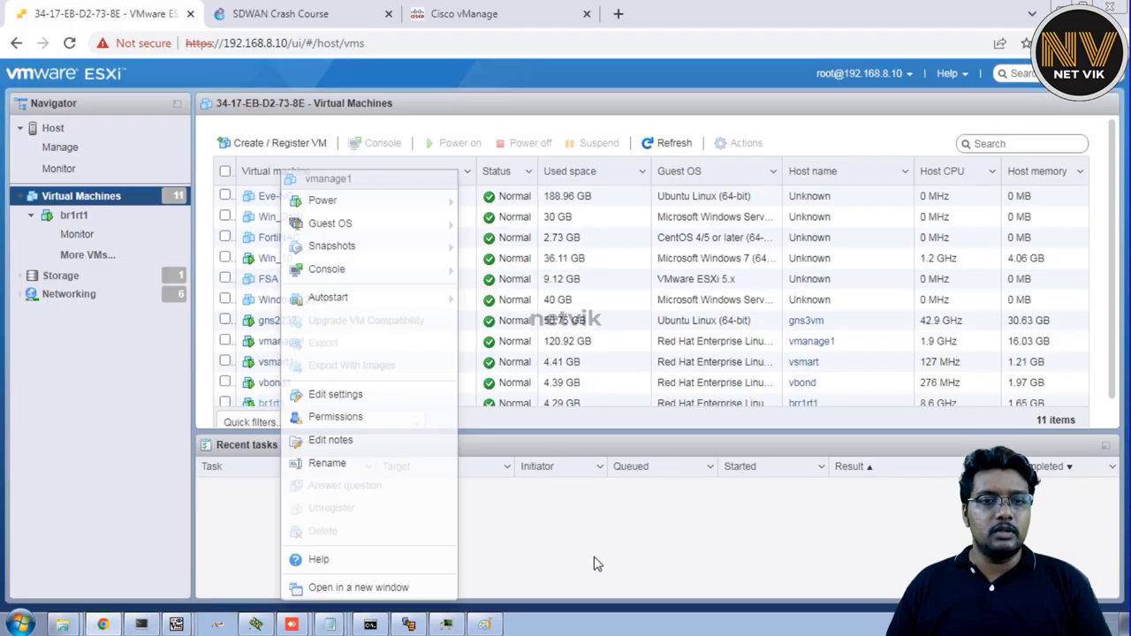
key("Escape")
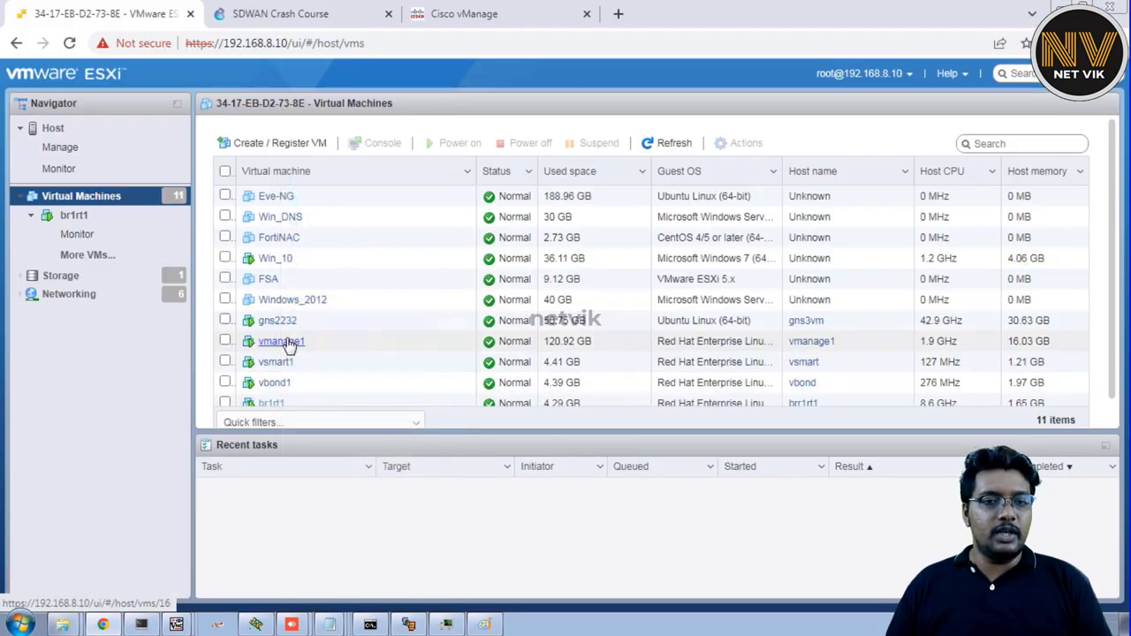
right_click(348, 269)
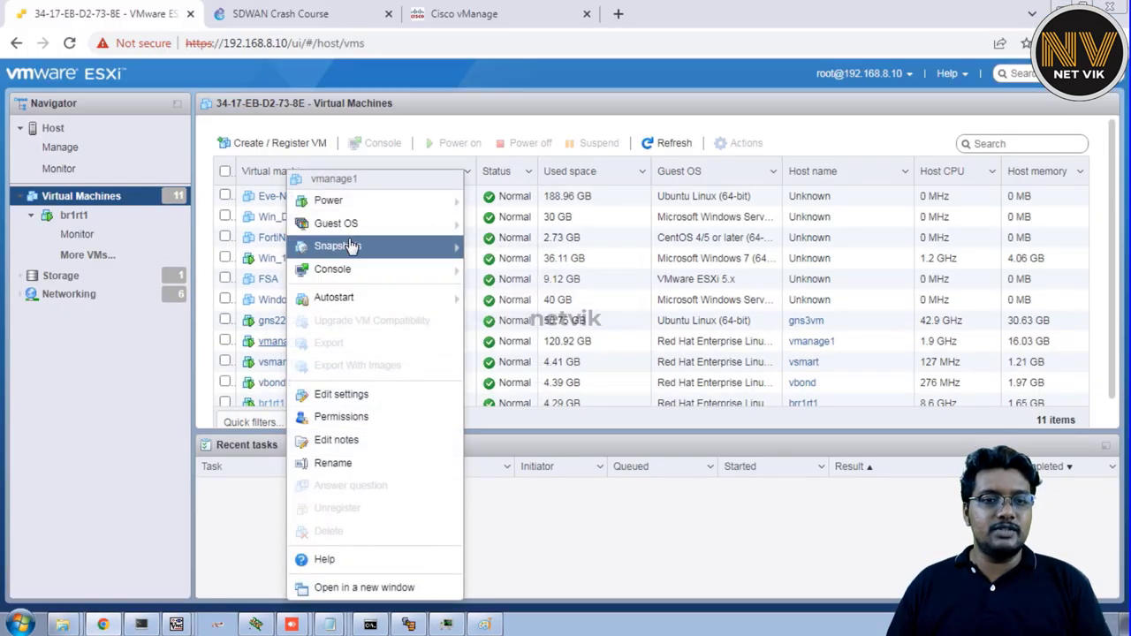
mouse_move(352, 248)
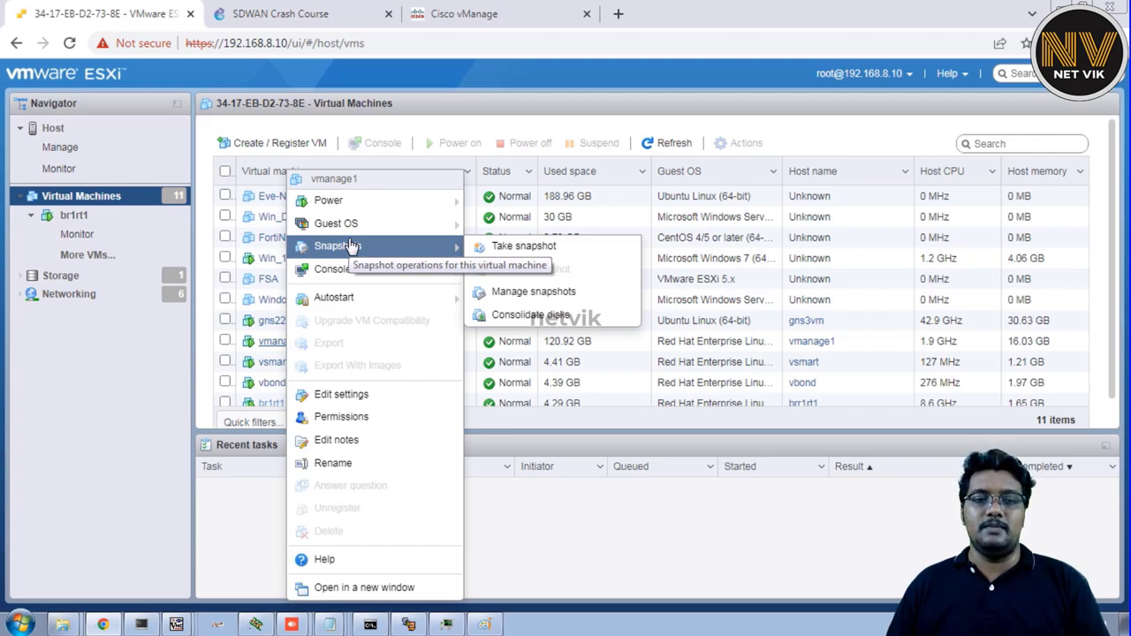
left_click(346, 533)
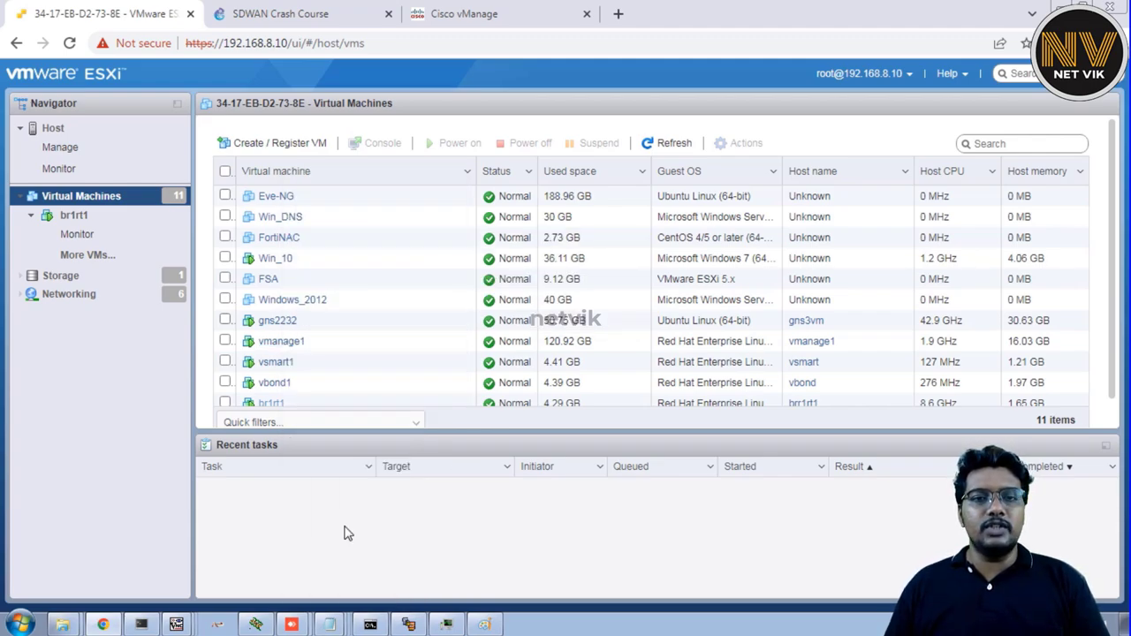